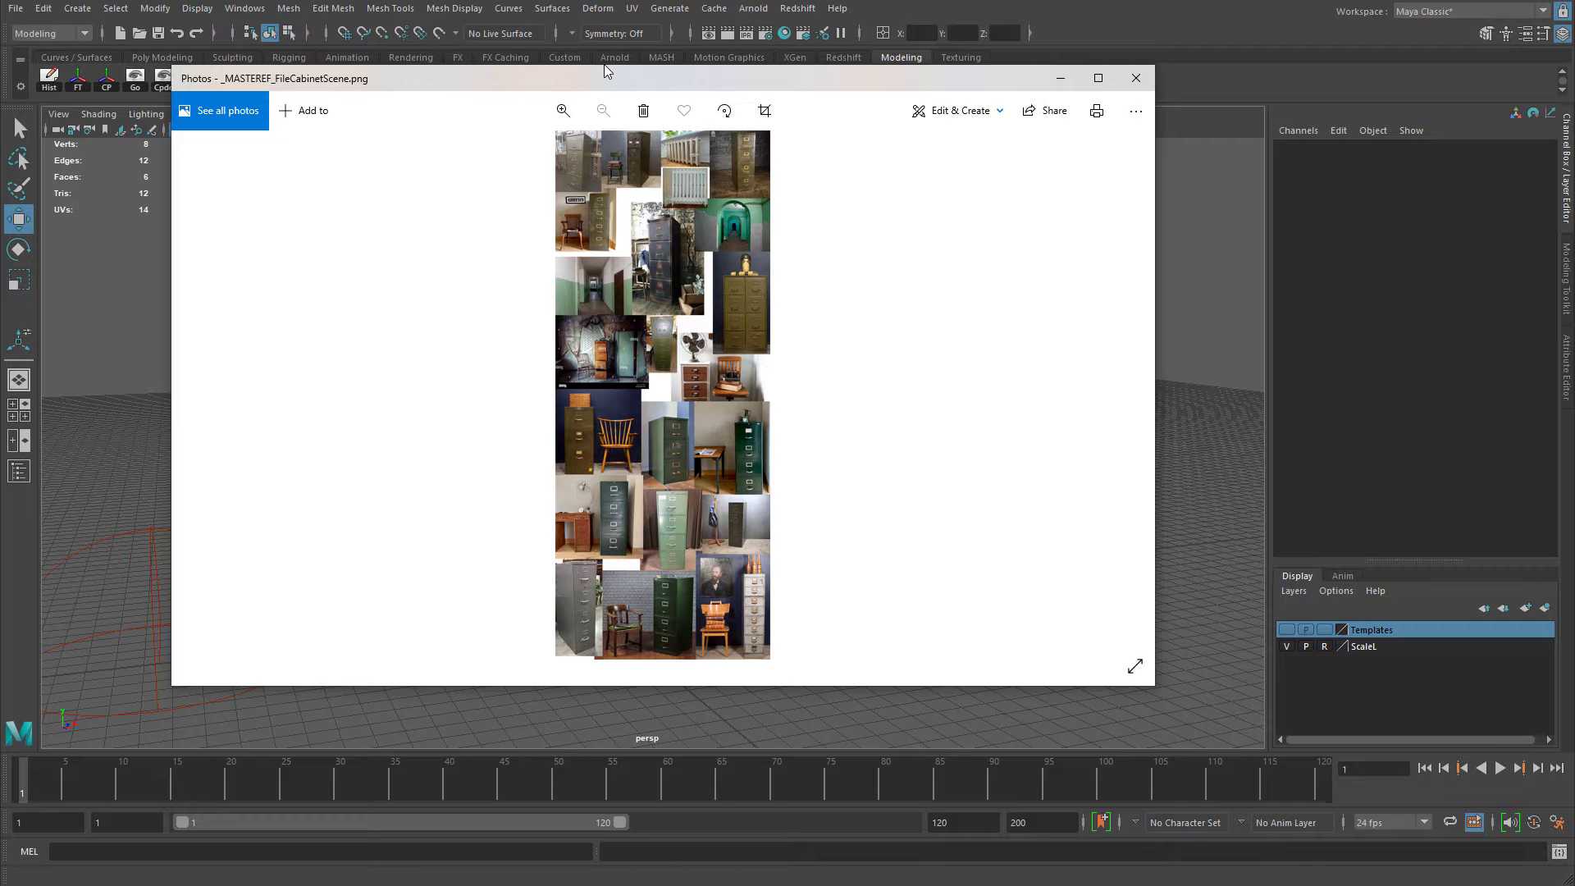
Maximize the file cabinet reference collage and examine its cabinet, hallway and chair photos from the top rows to the lower ones.
double_click(603, 72)
scroll(775, 312, "up", 5)
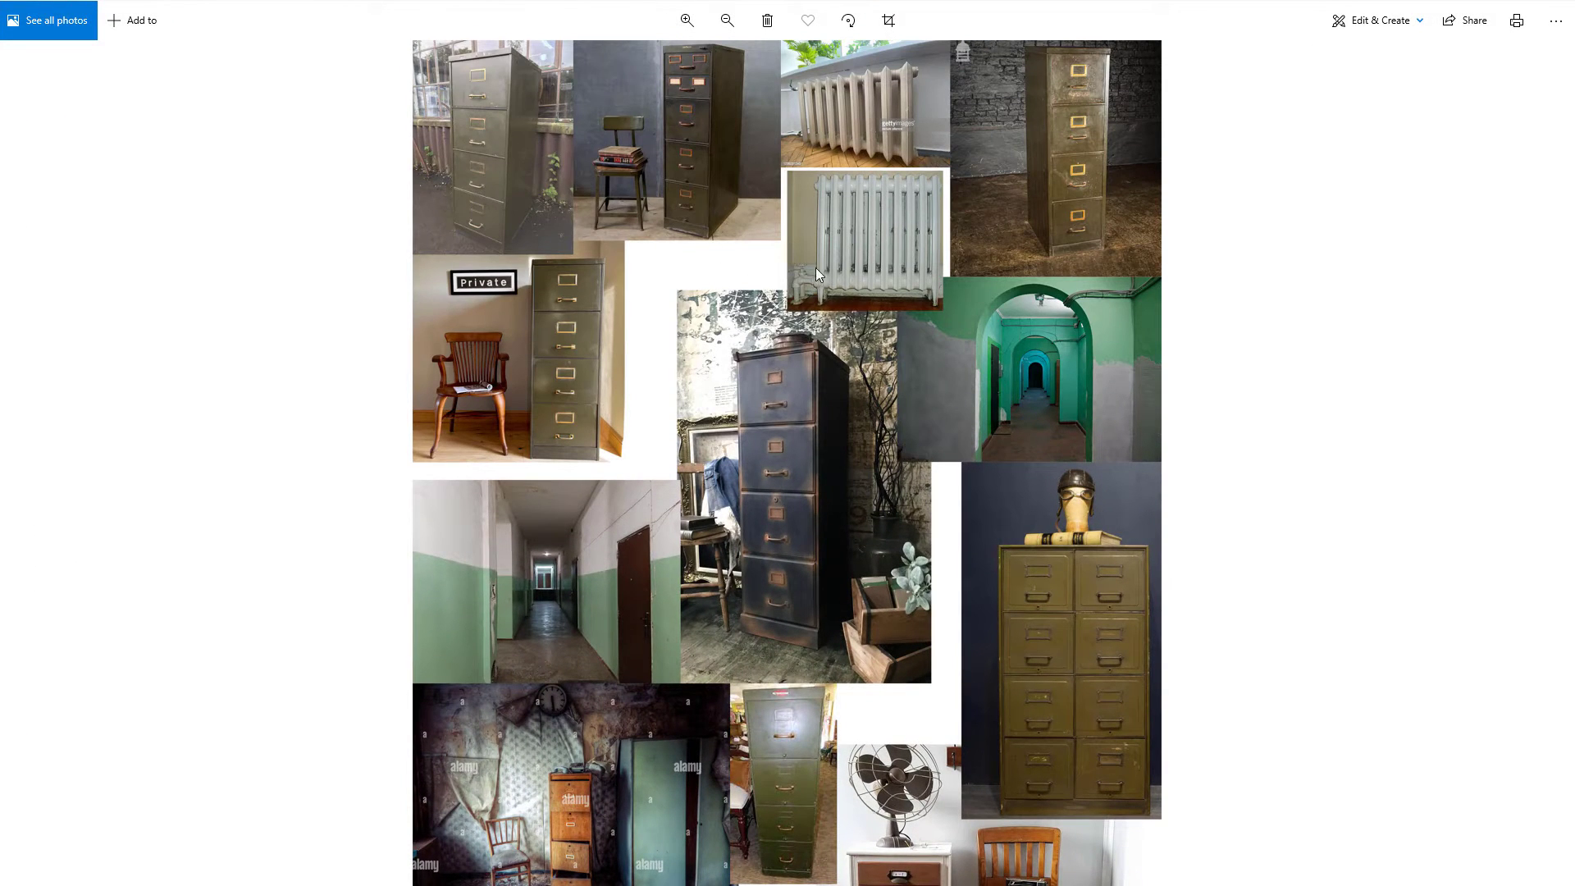
scroll(812, 246, "up", 2)
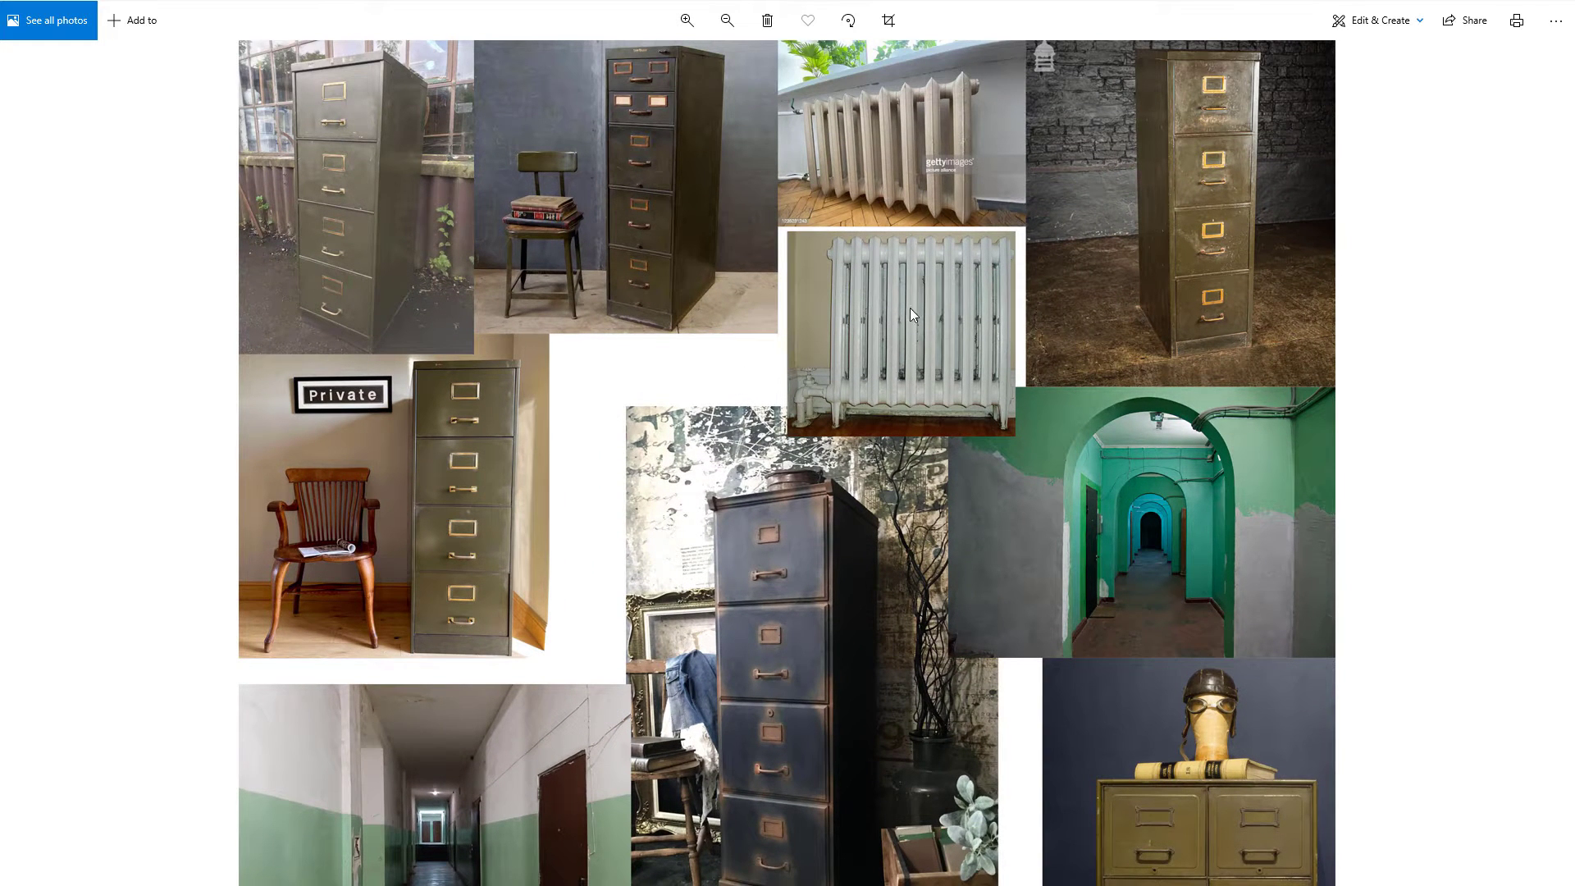
left_click_drag(551, 539, 537, 361)
scroll(582, 496, "down", 9)
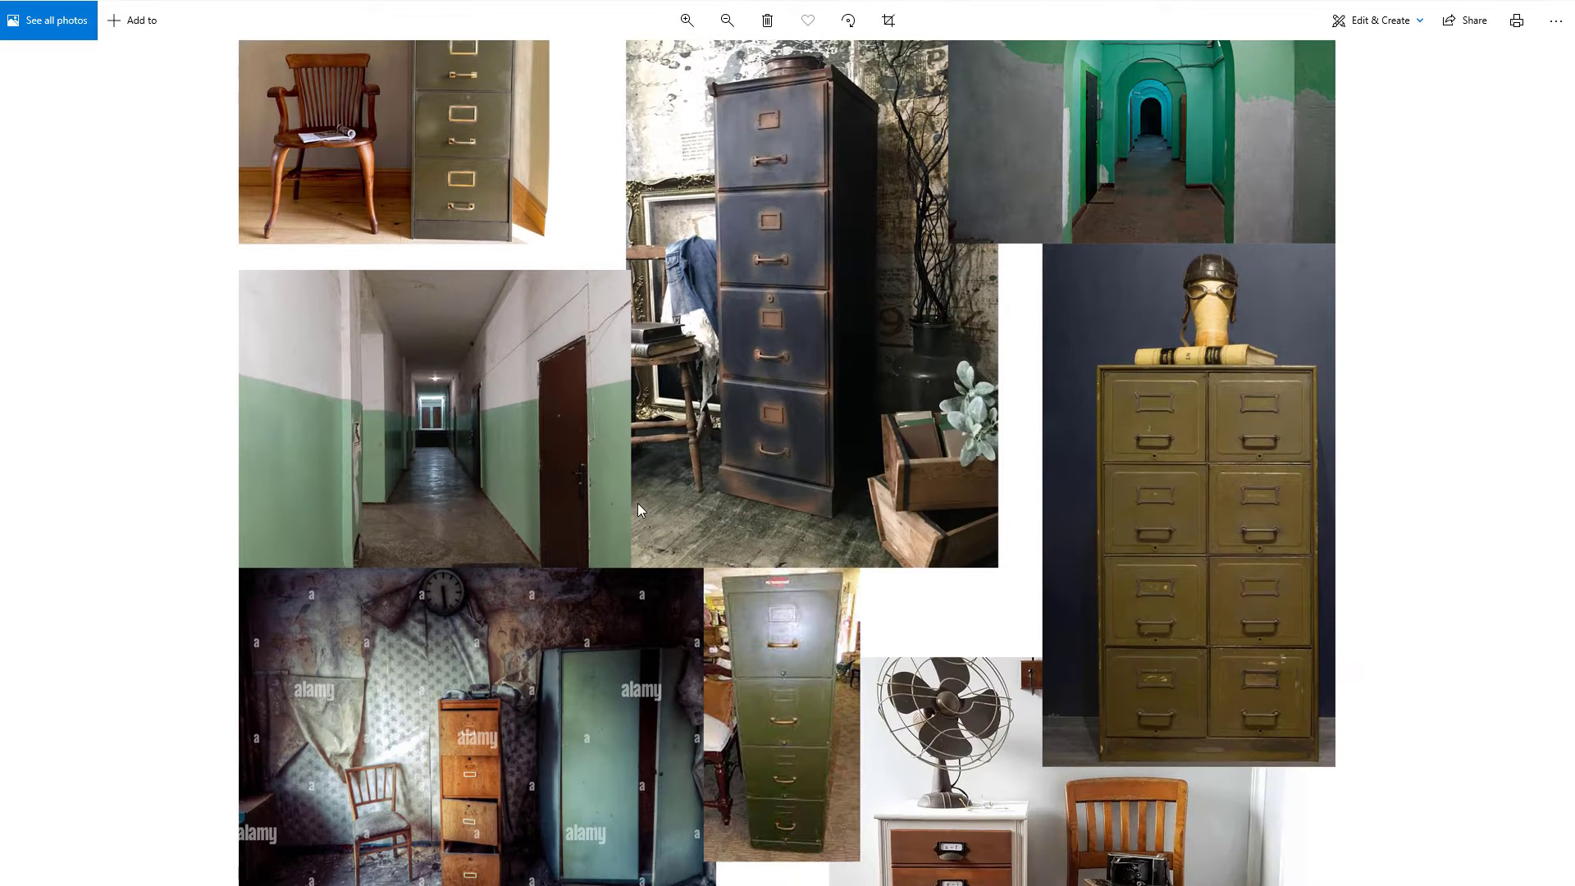
scroll(690, 215, "down", 6)
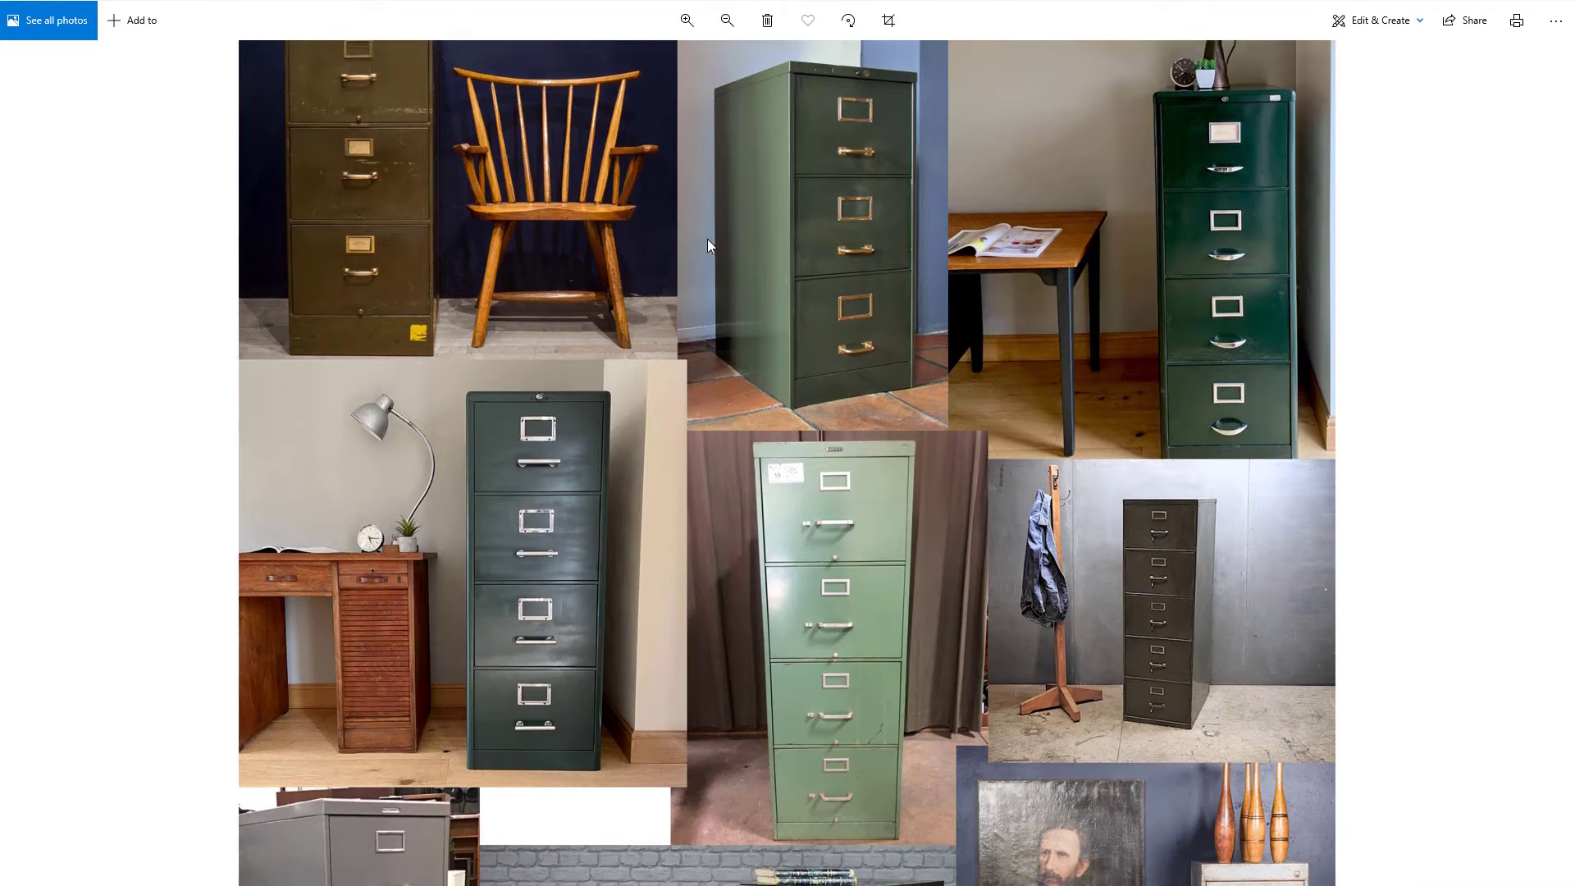
Switch to Maya and take the ScaleL layer out of reference mode, keeping it visible so its box is selectable.
key("alt+Tab")
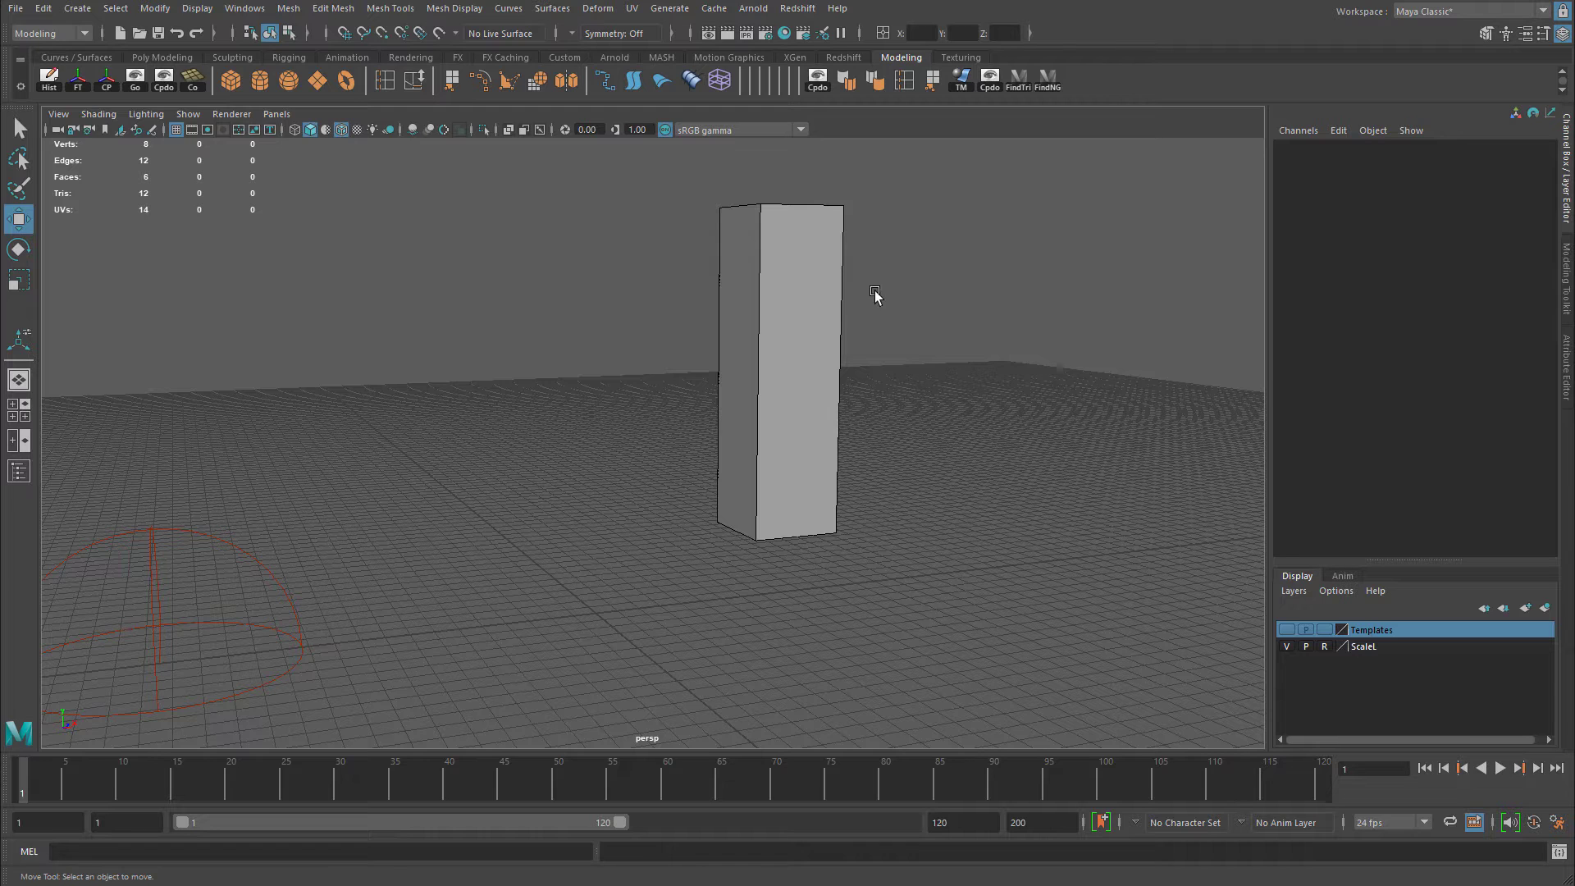
middle_click_drag(876, 295, 862, 364, "alt")
left_click_drag(861, 364, 841, 386, "alt")
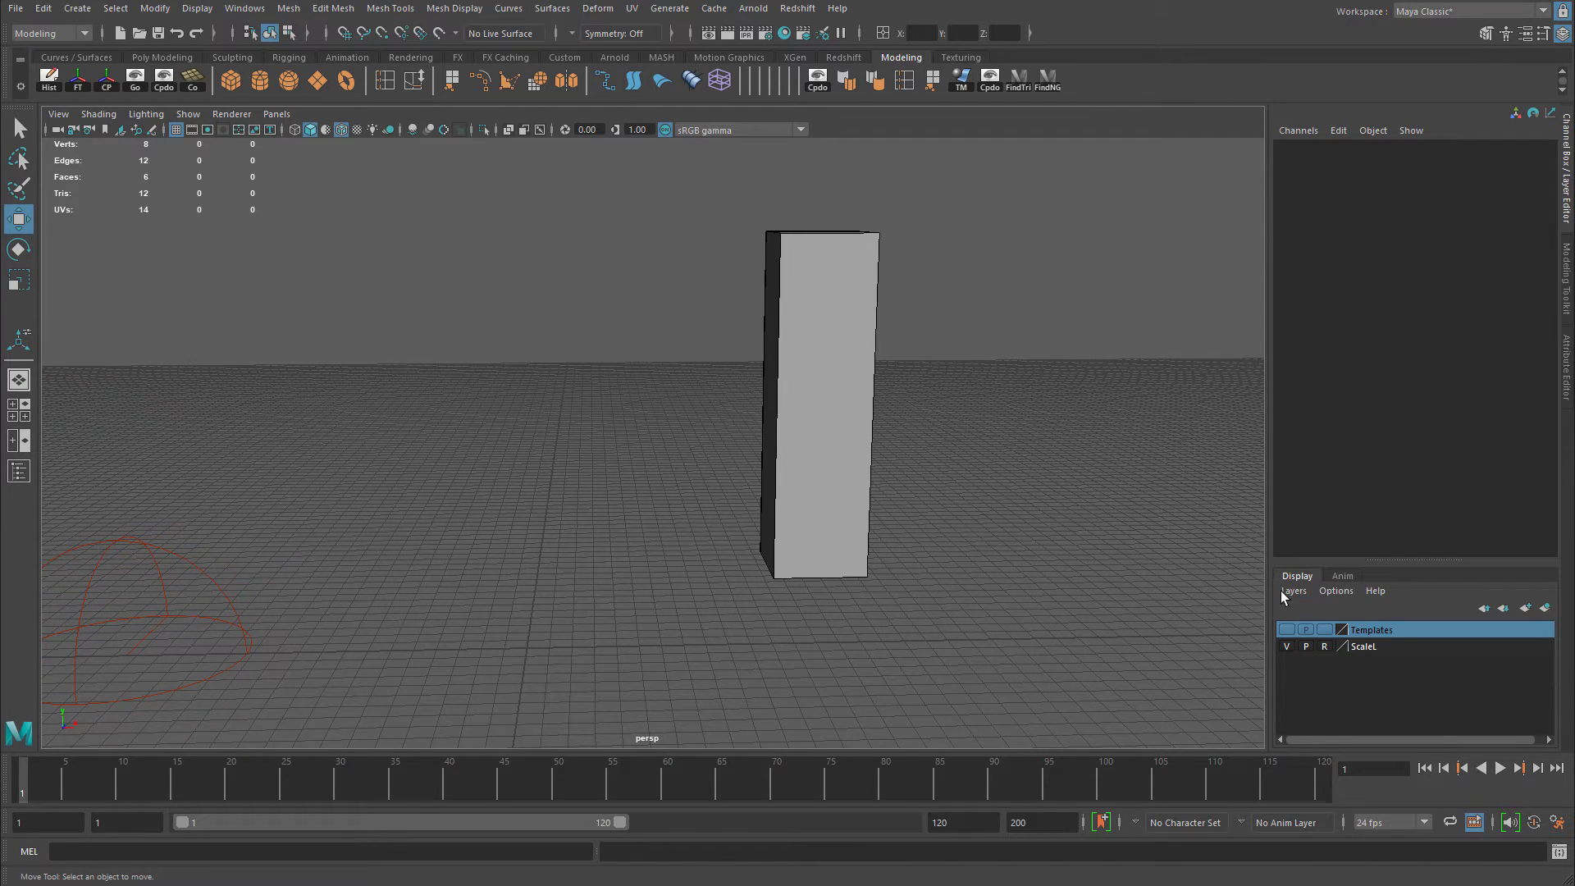
left_click(1284, 646)
left_click(1288, 651)
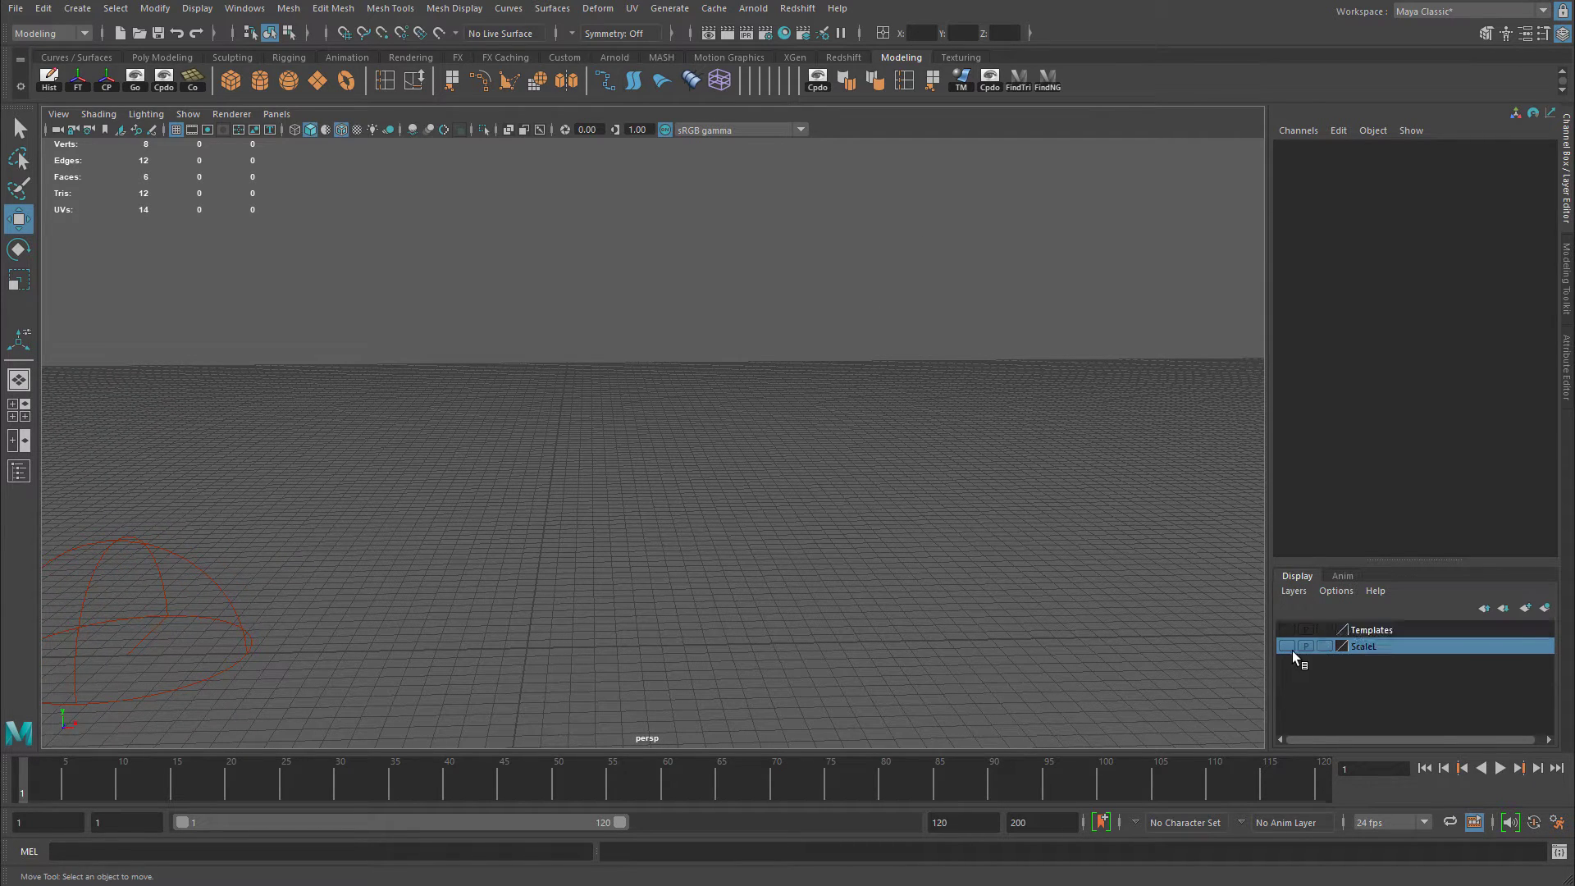
left_click(1287, 646)
Select the tall scale box and read the width, height and depth in its polyCube1 inputs.
left_click(877, 414)
key("f")
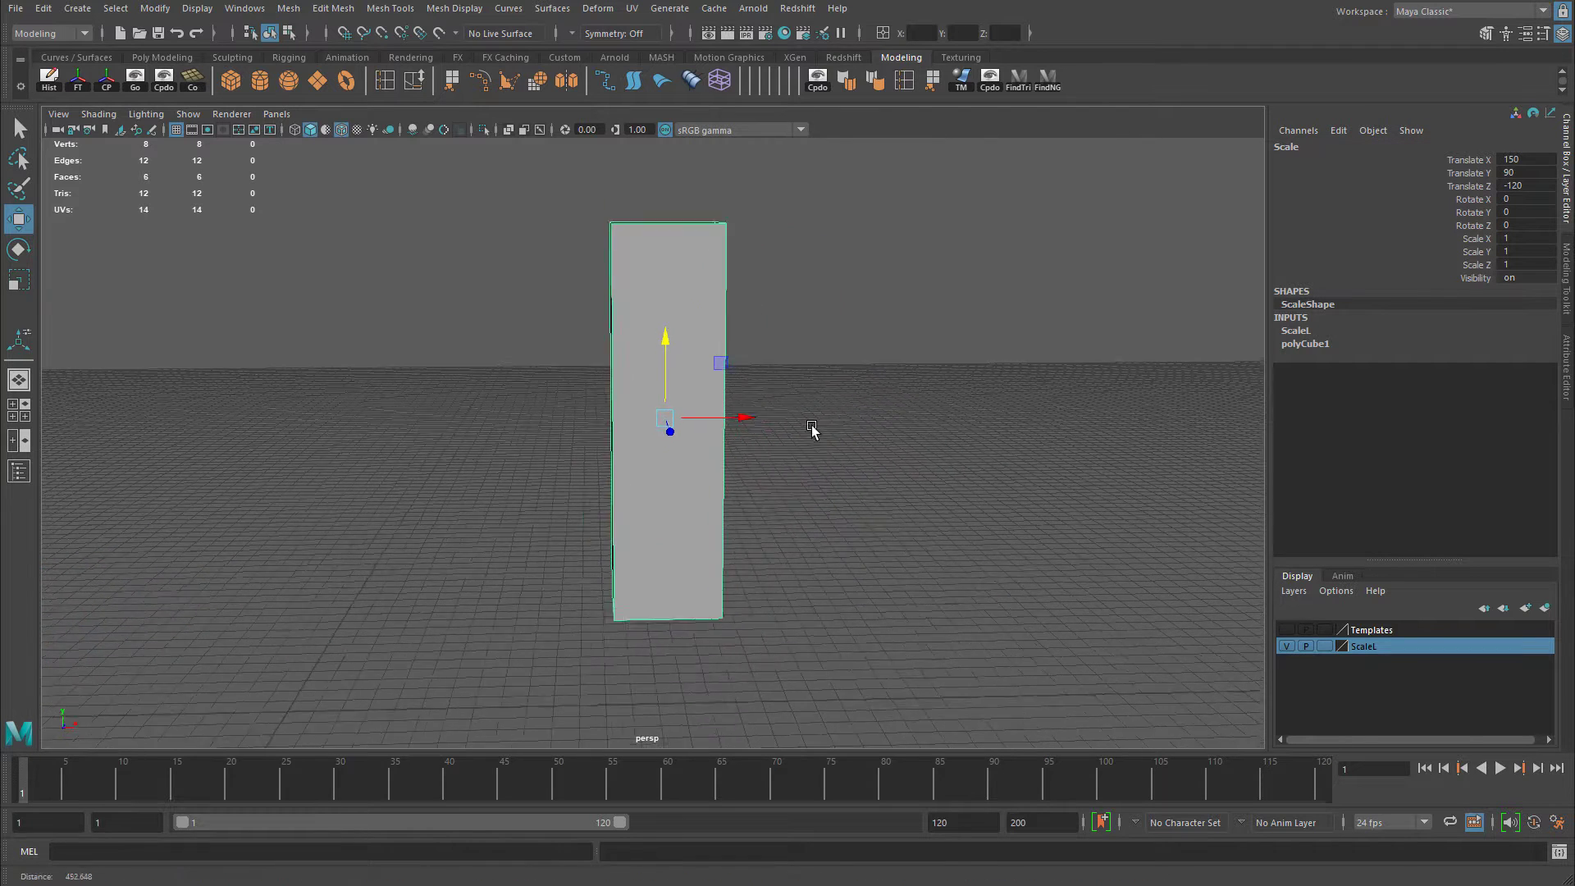
scroll(812, 431, "up", 1)
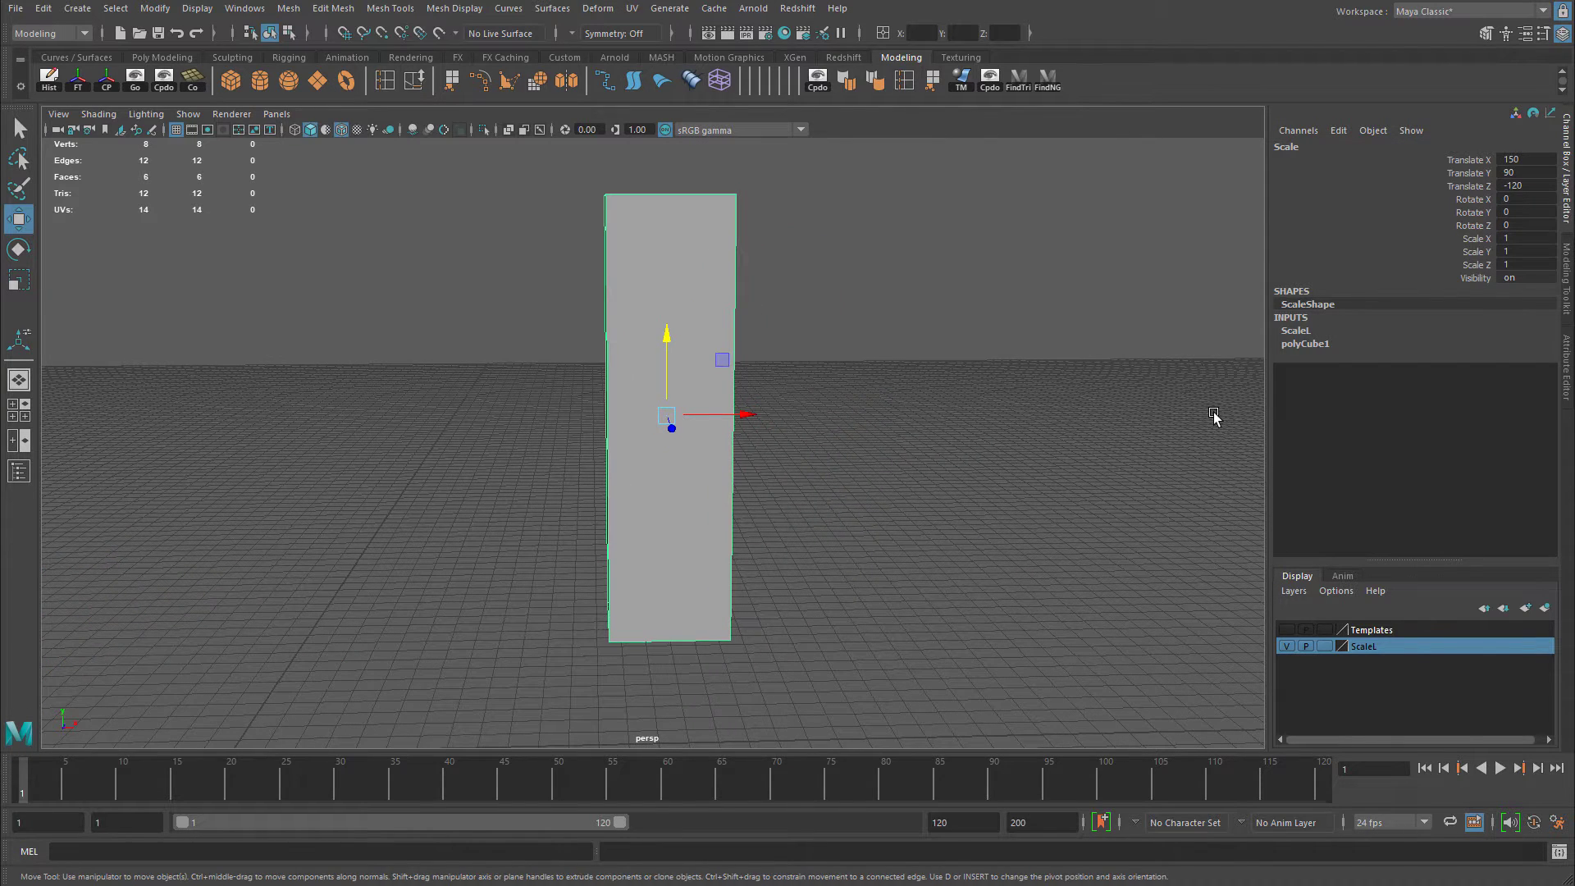
left_click(1378, 344)
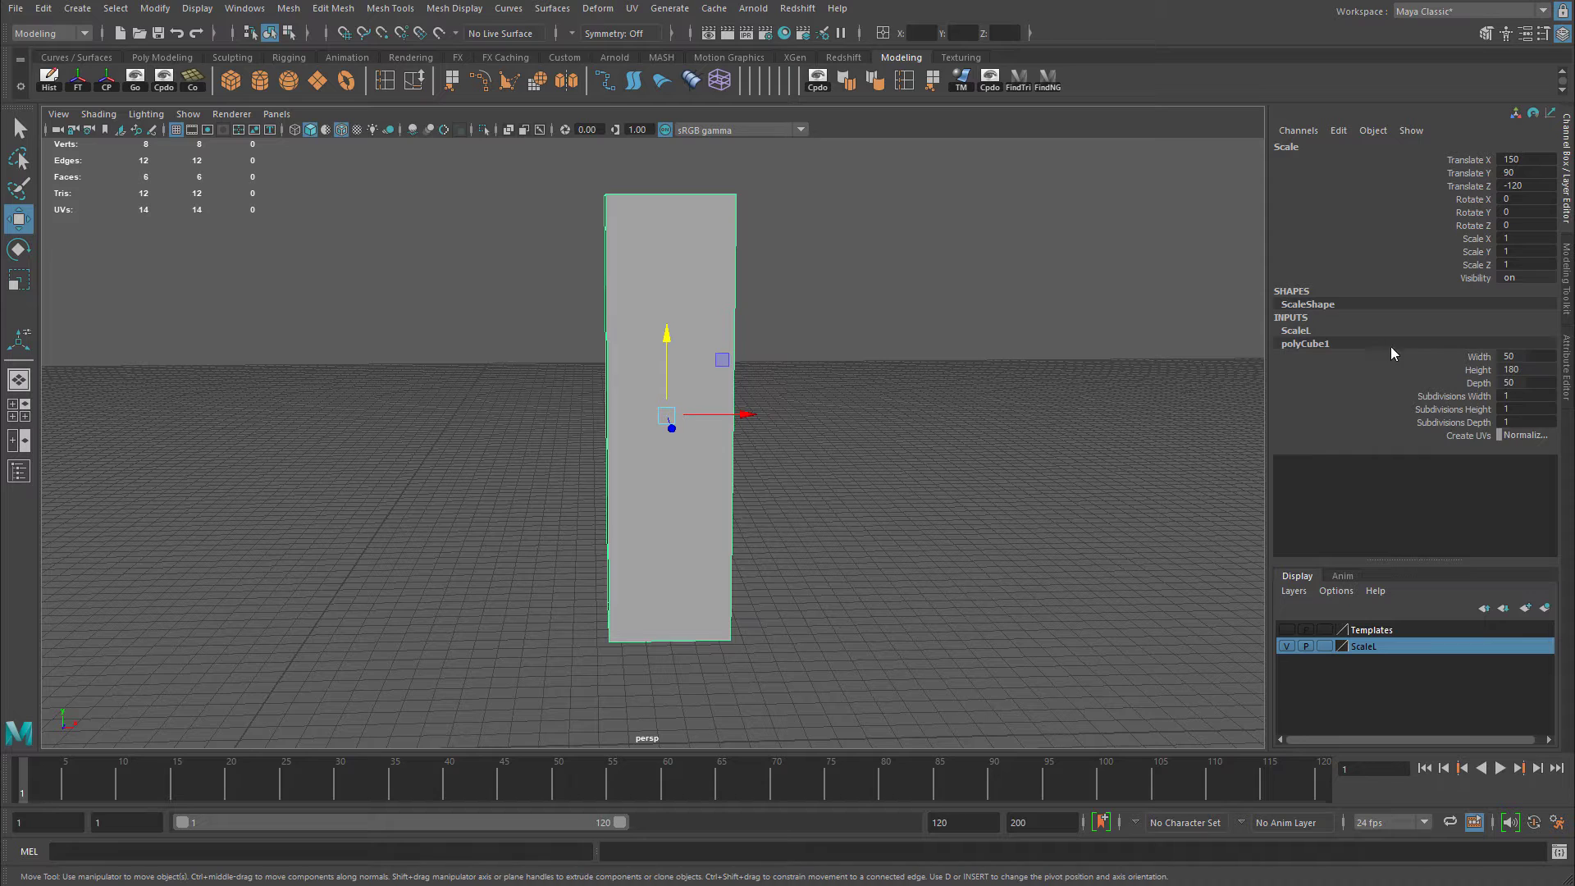
left_click(1526, 368)
Set the ScaleL layer to reference mode and deselect the scale box.
left_click(1324, 647)
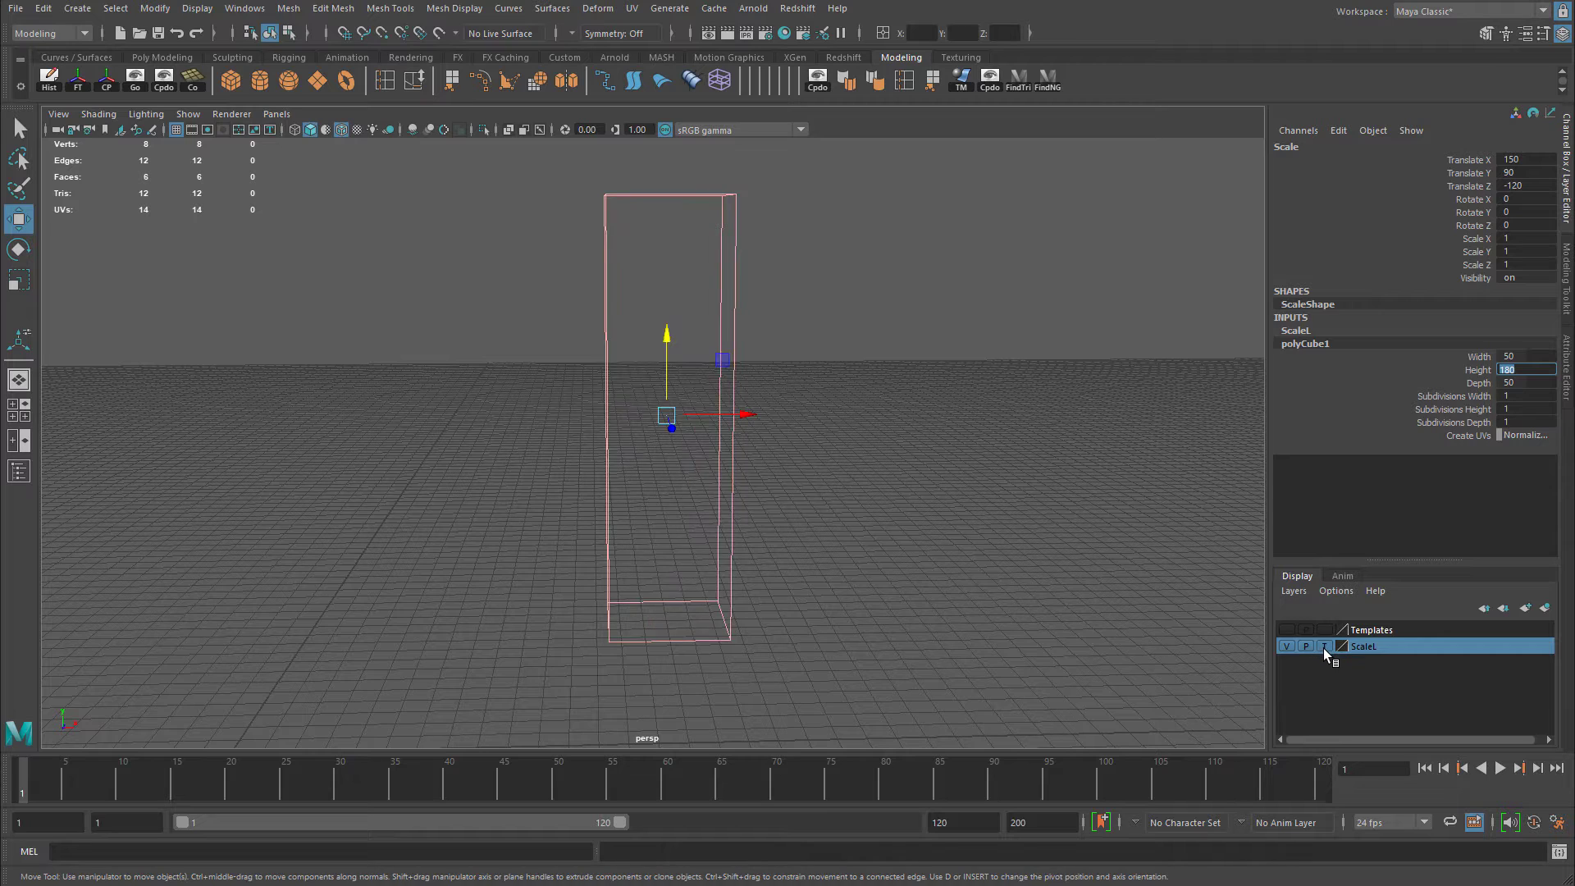
left_click(1323, 647)
left_click(875, 509)
Select the Redshift dome light, examine its dome map and general attributes, and return to the Channel Box with nothing selected.
mouse_move(876, 514)
left_mouse_down("alt")
mouse_move(643, 527)
mouse_move(632, 492)
mouse_move(660, 459)
left_mouse_up("alt")
left_click_drag(306, 380, 475, 527)
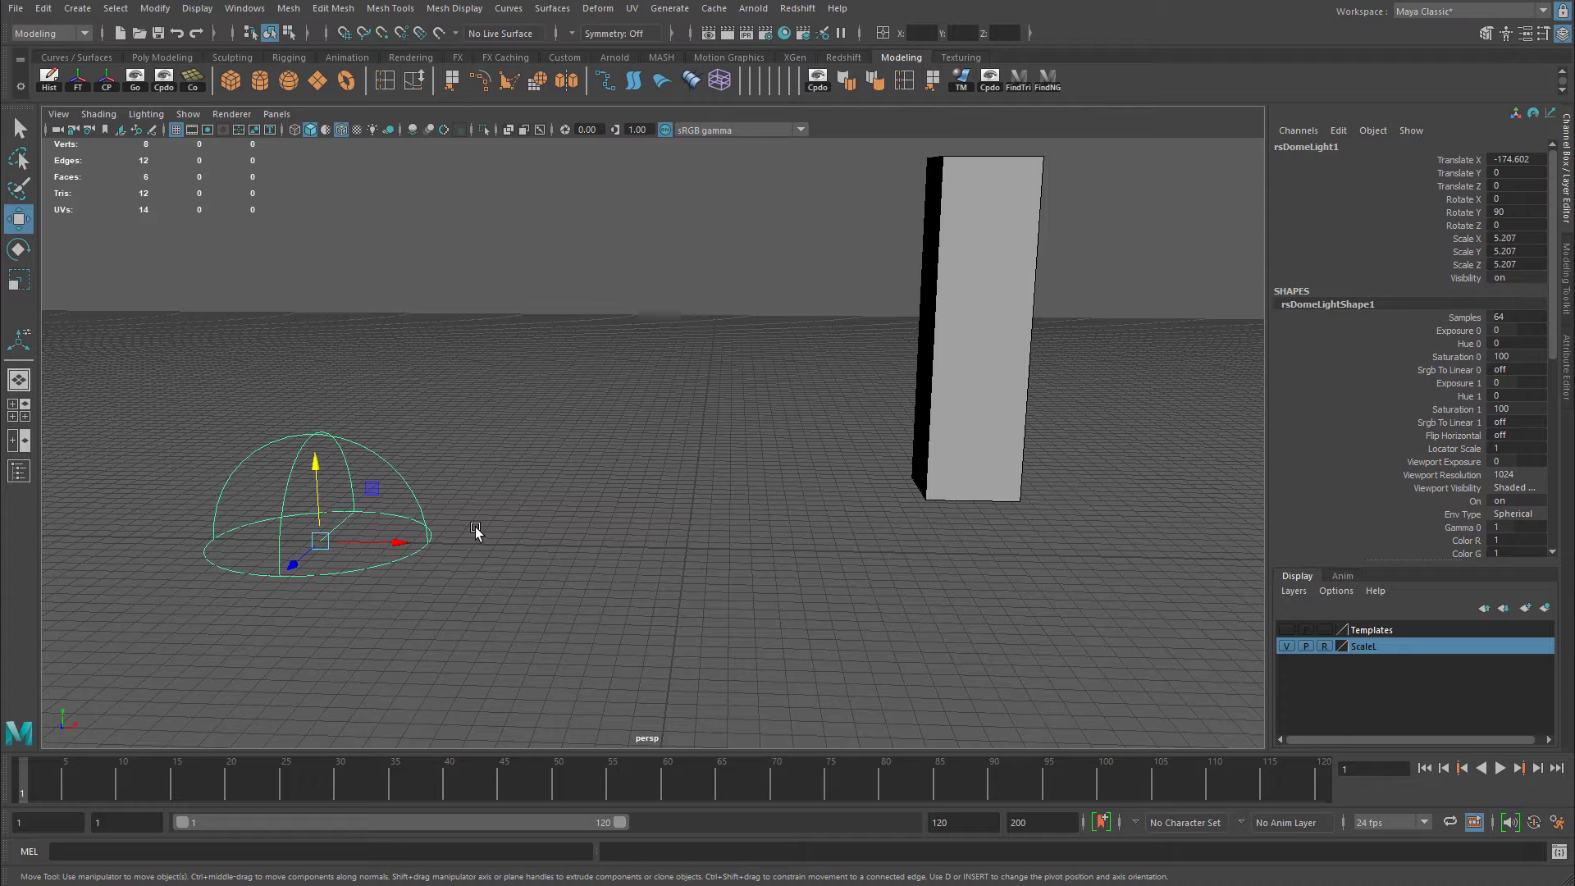
left_click(1565, 365)
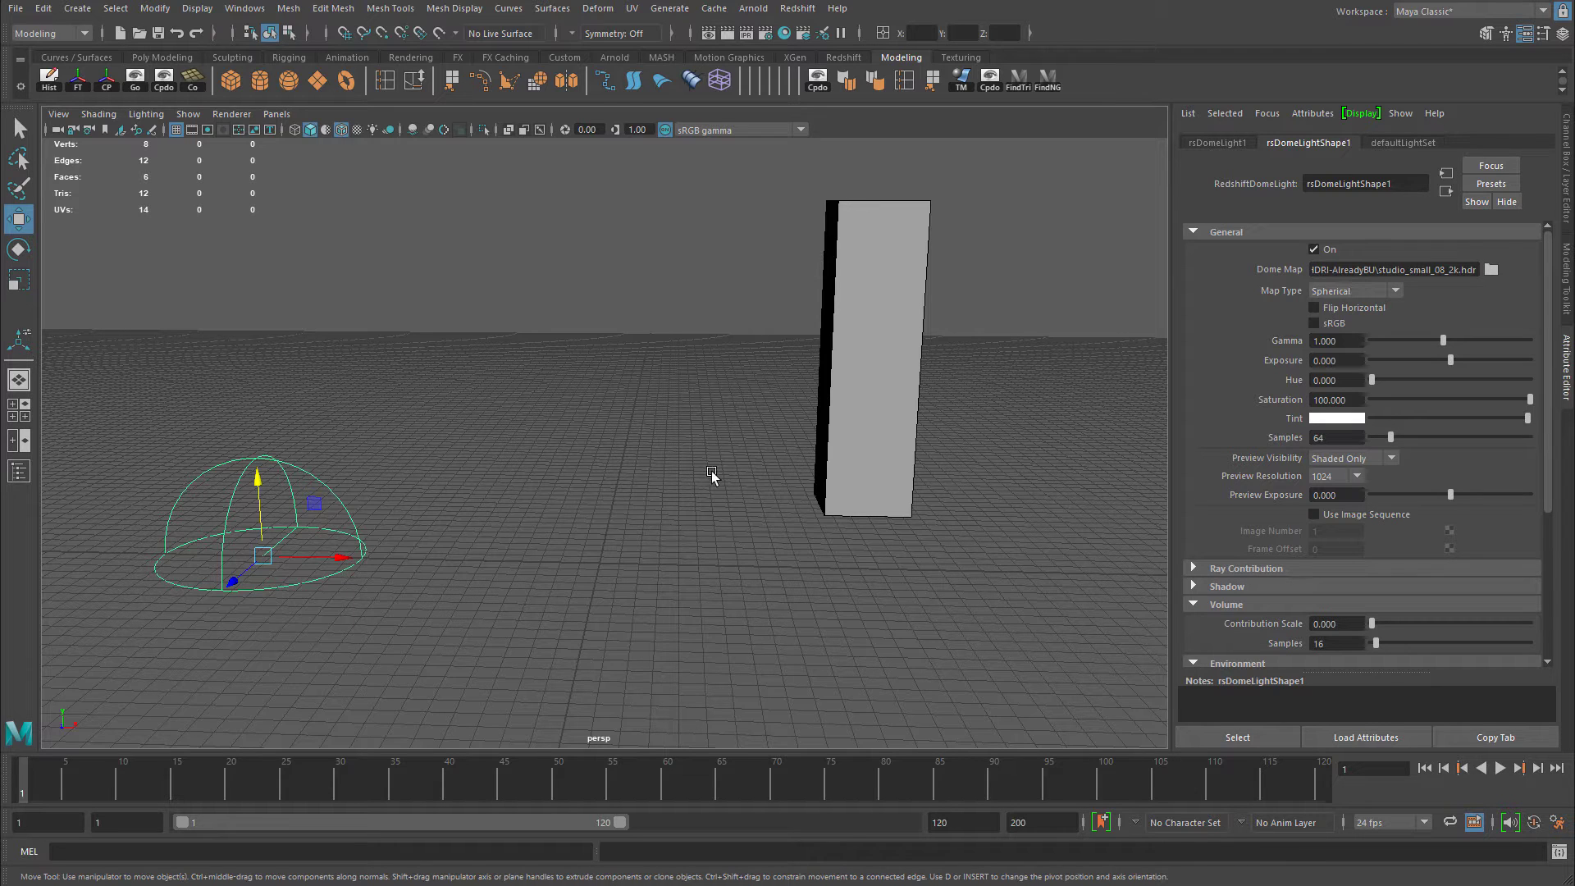
left_click(639, 490)
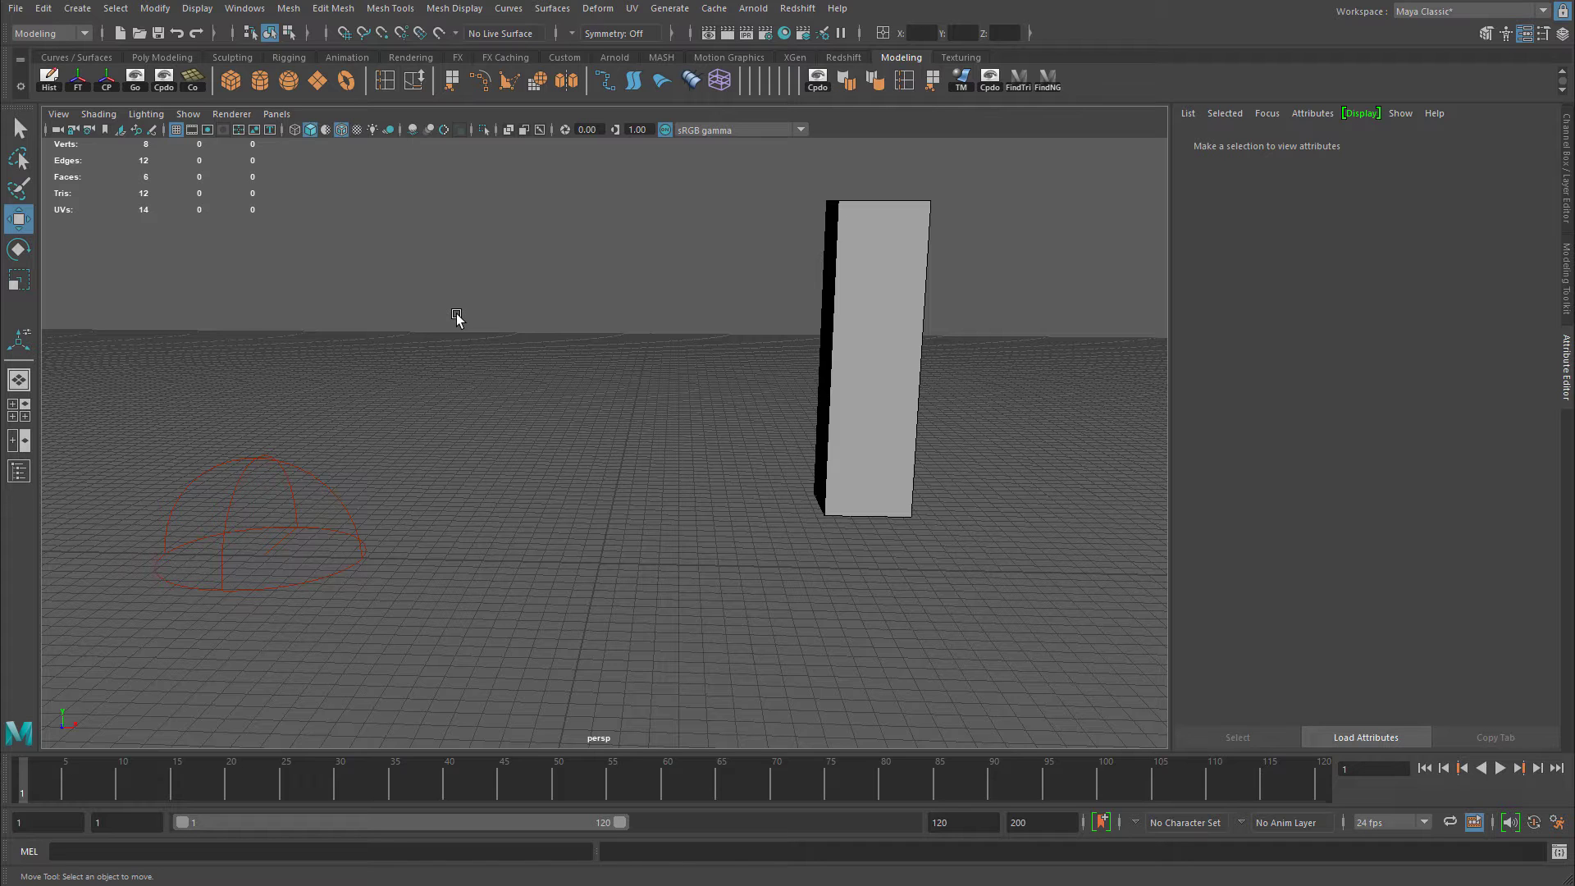
middle_click_drag(583, 361, 517, 394, "alt")
key("ctrl+a")
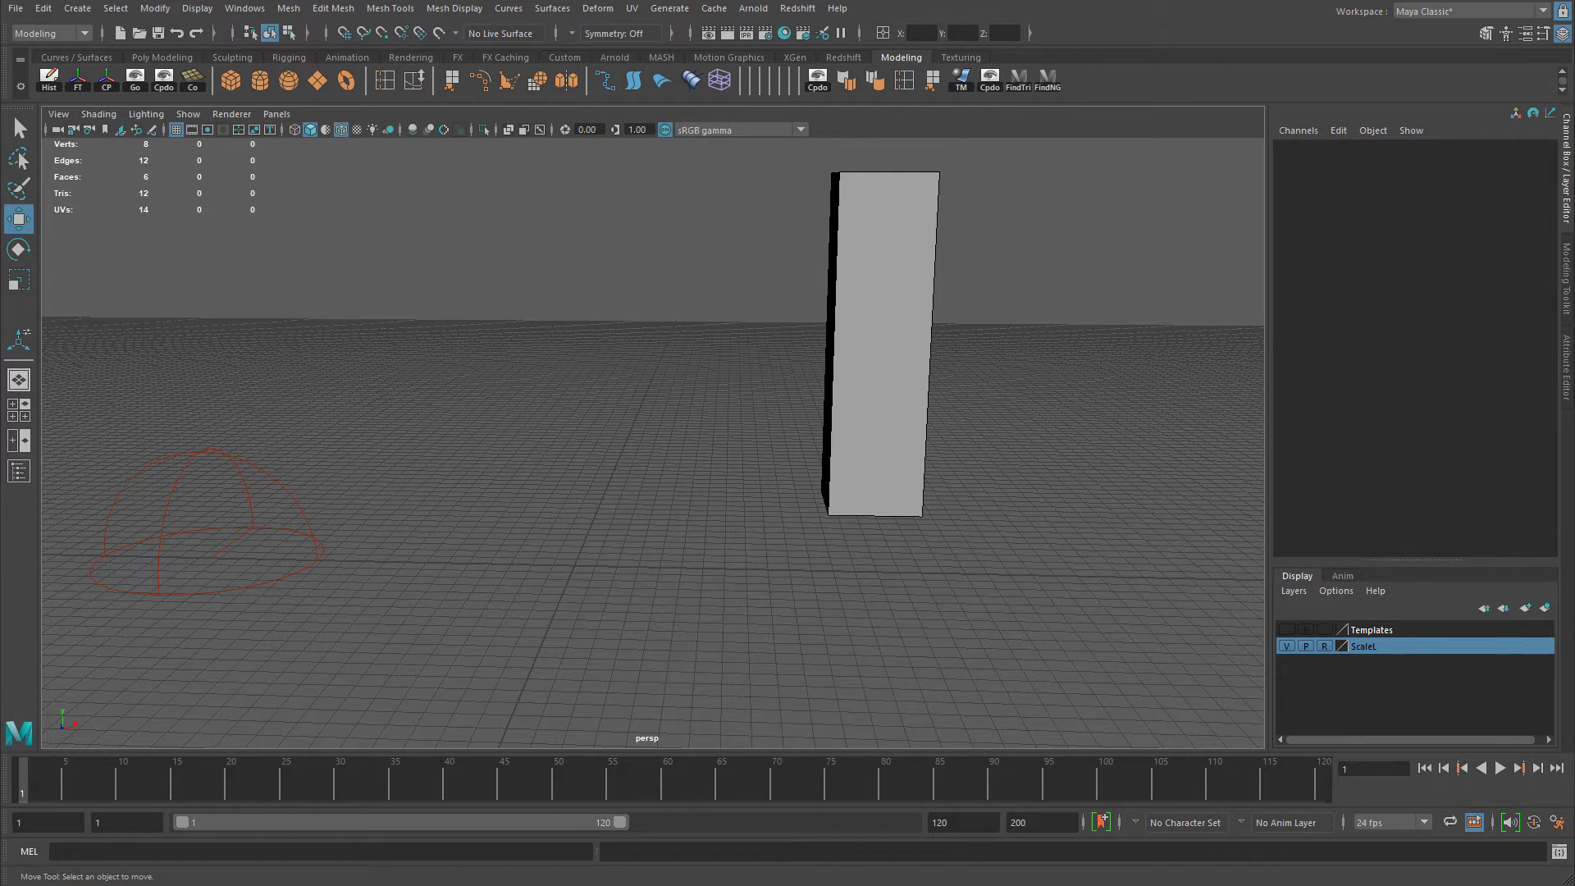
Switch to the browser and read the overall dimensions of the four-drawer file cabinet on its Amazon product page.
key("alt+Tab")
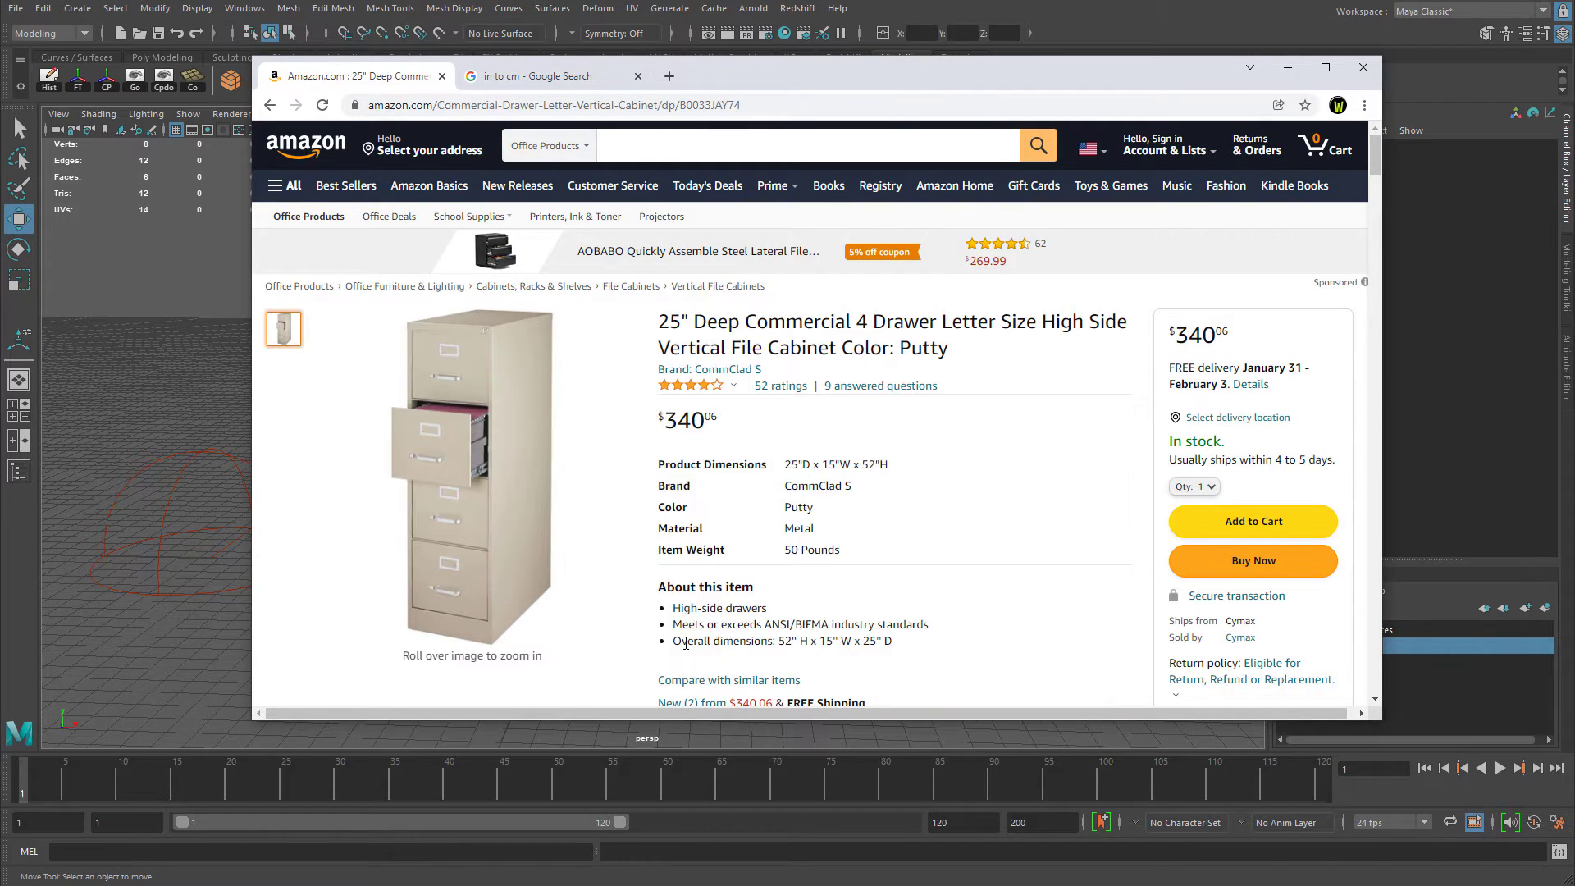
left_click_drag(672, 643, 911, 649)
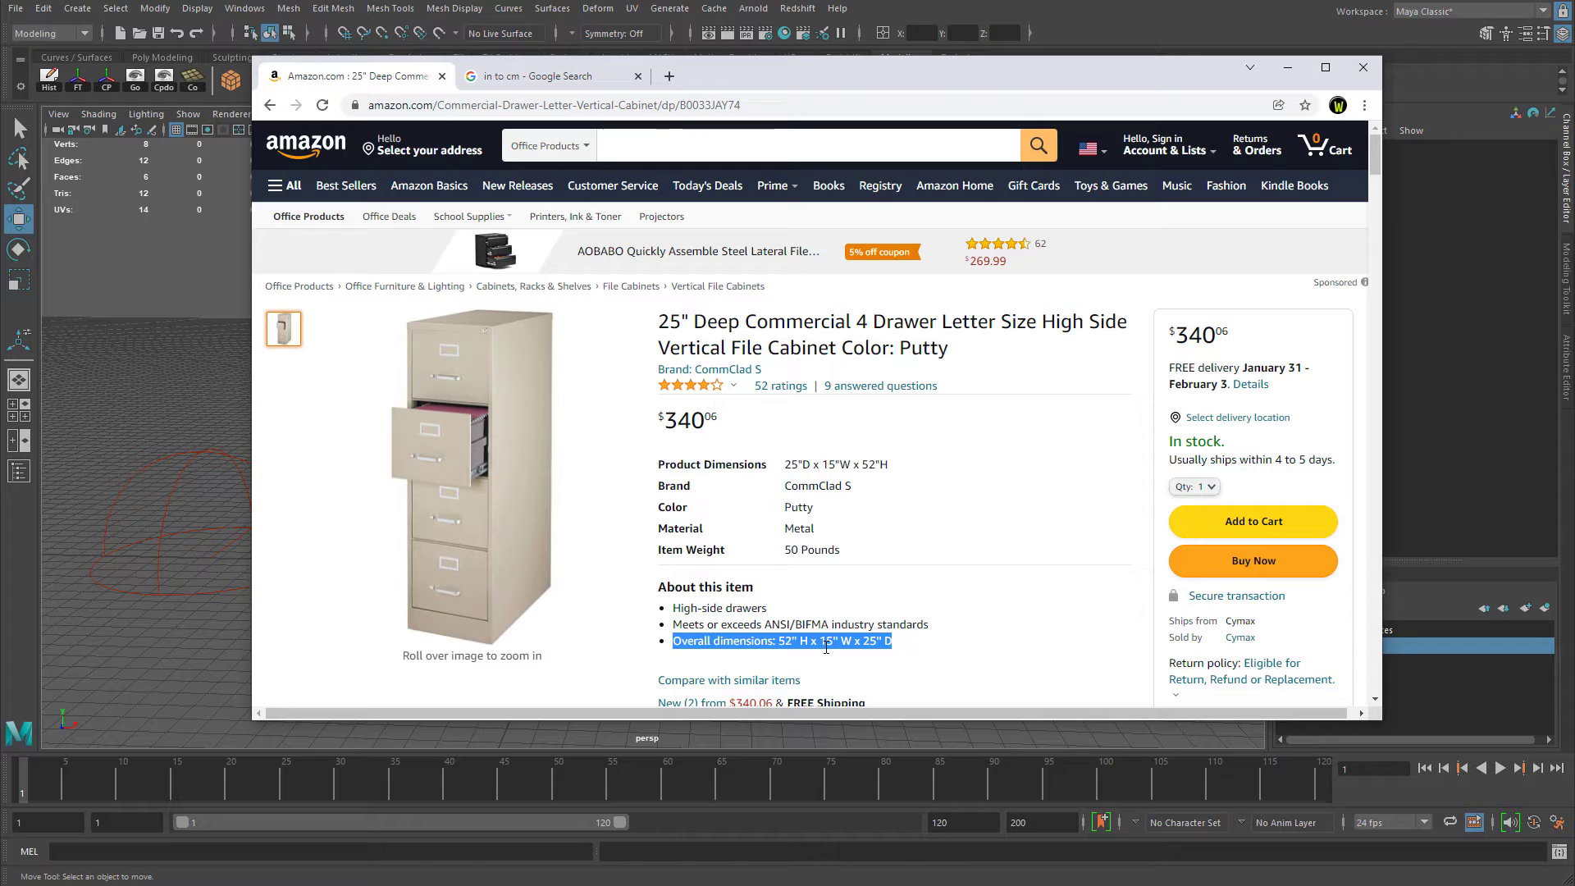
left_click_drag(785, 644, 892, 645)
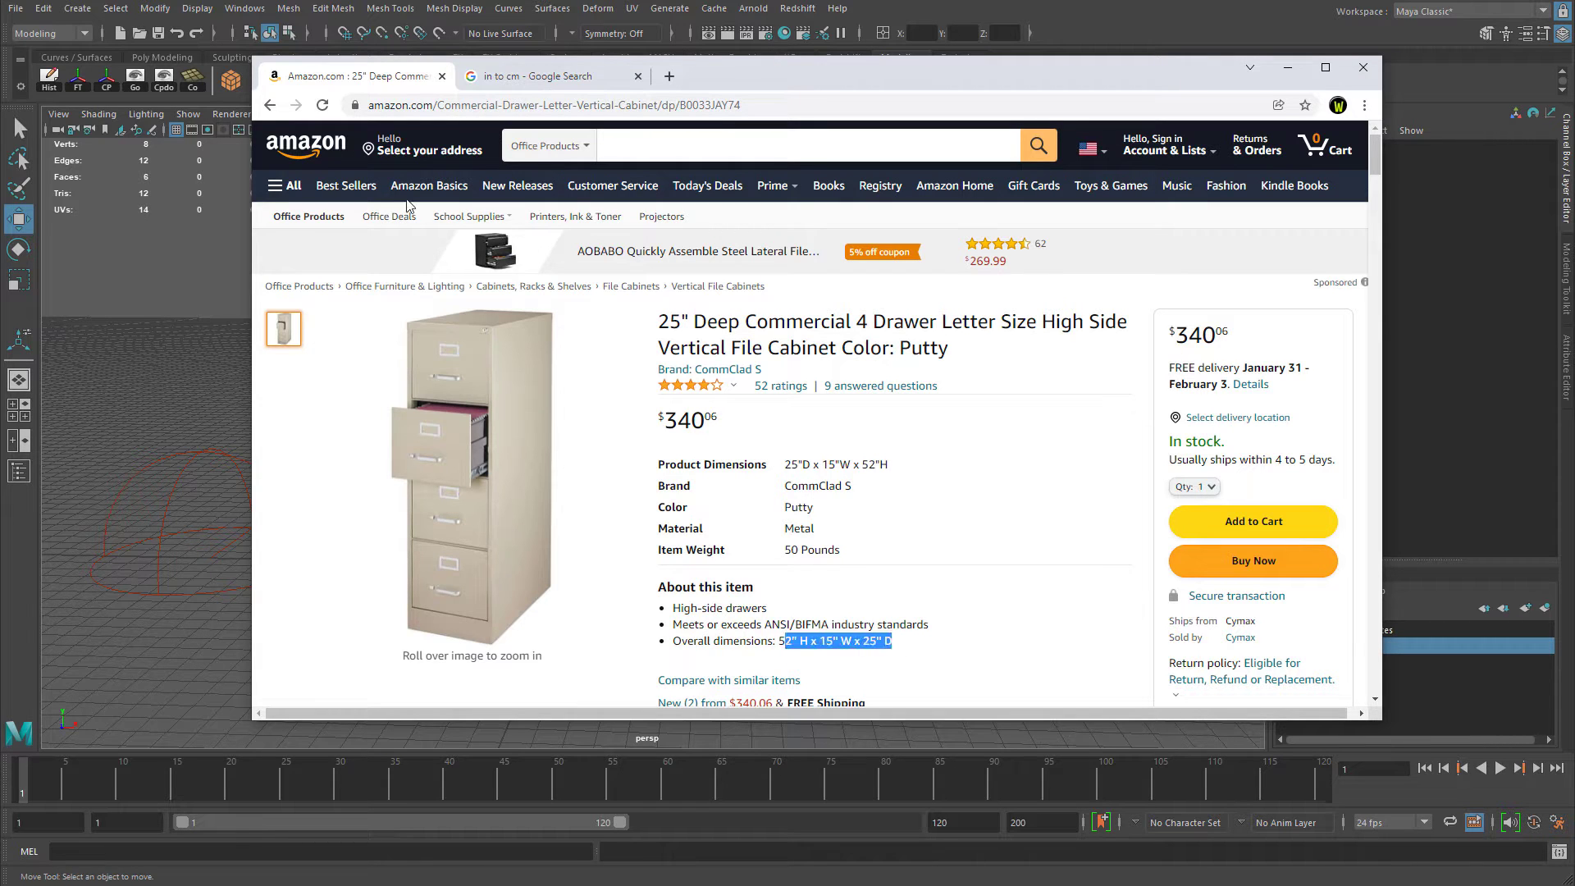
Convert 52 inches to centimeters in the Google length converter.
left_click(533, 78)
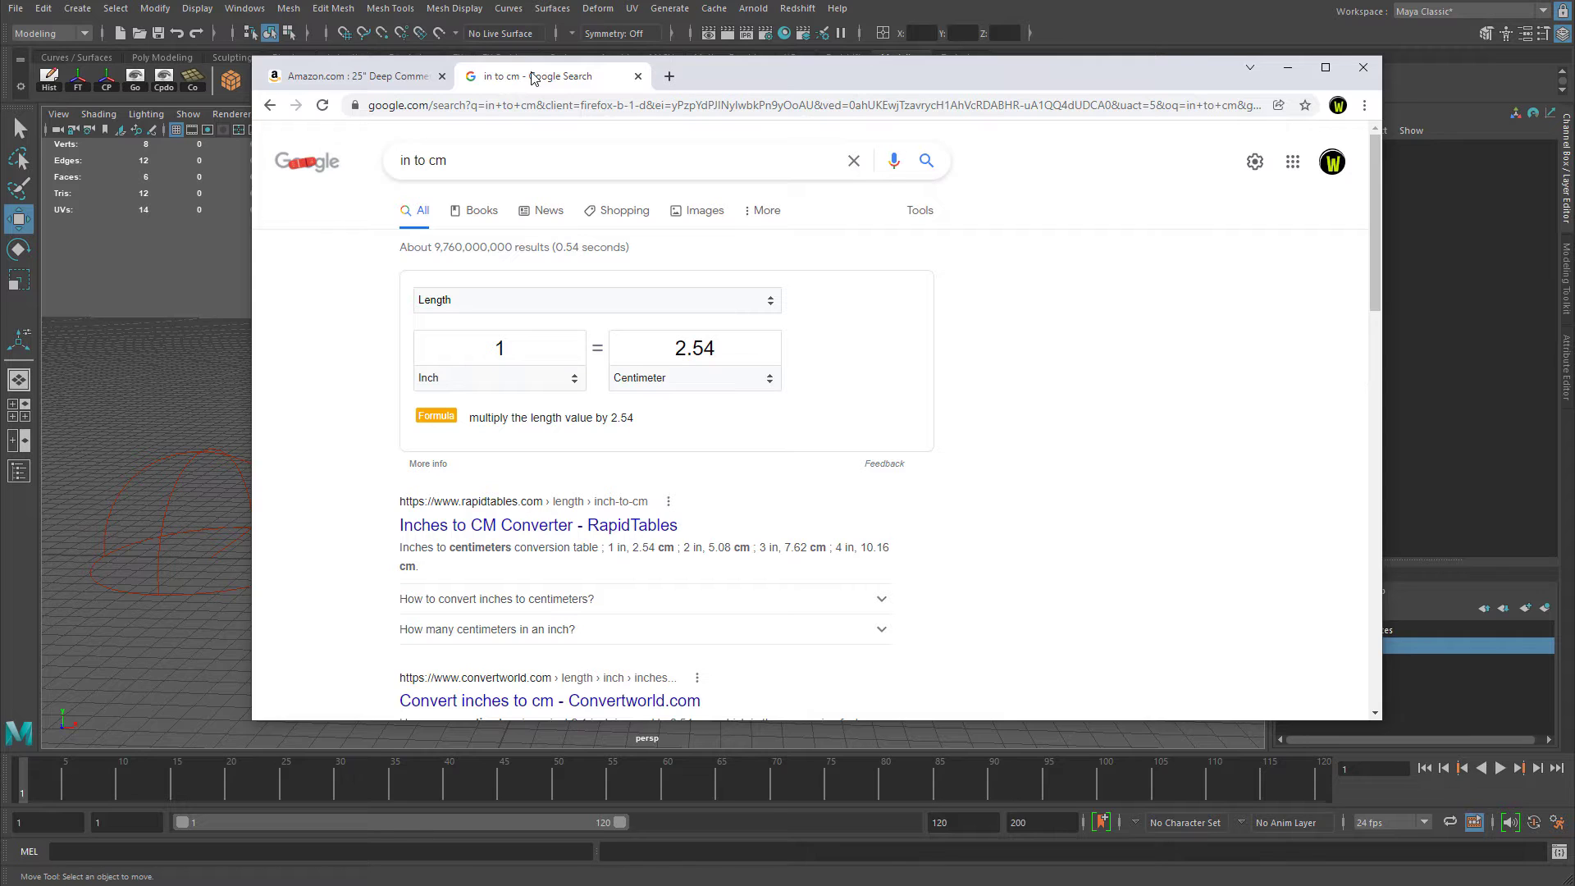
left_click(451, 160)
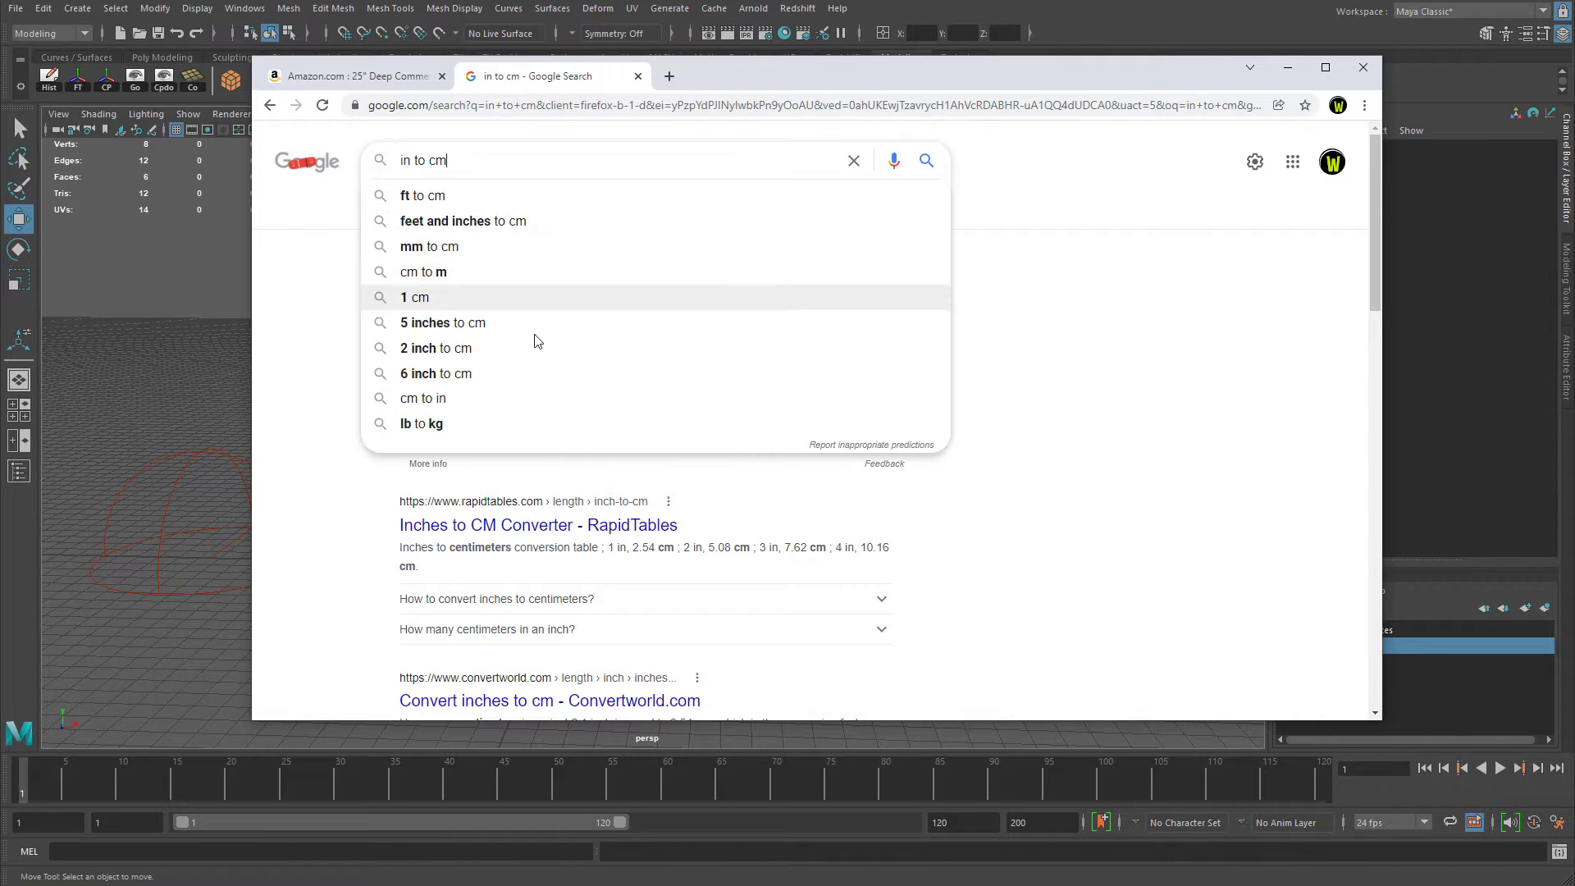
left_click(515, 335)
left_click(489, 344)
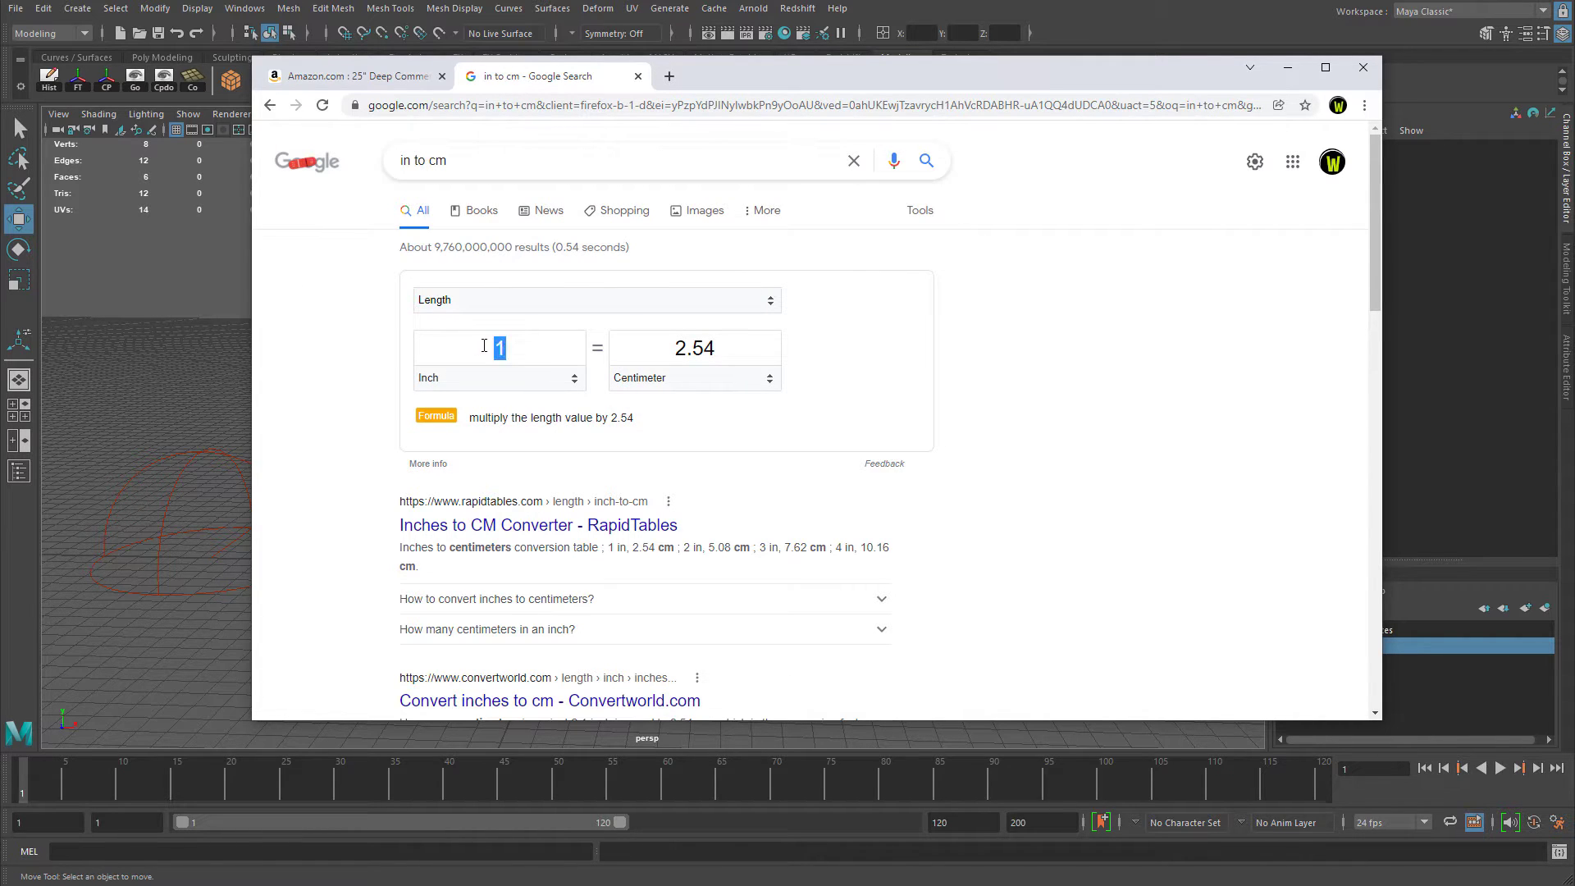
type("52")
left_click(753, 345)
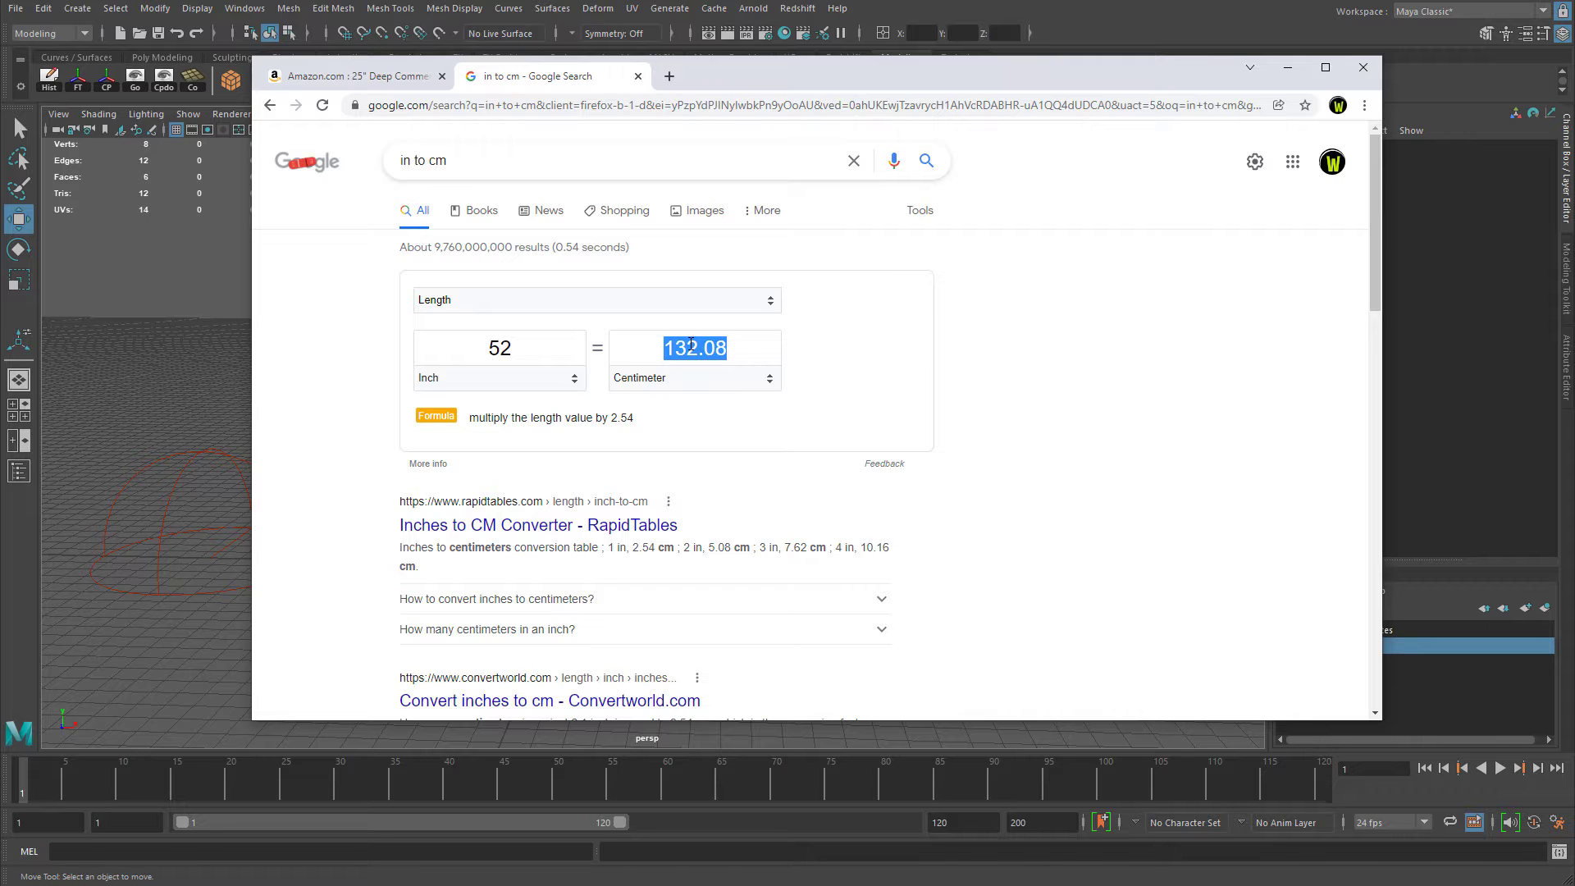
Switch back to Maya, create a polygon cube at the origin and set its height to 152.
key("alt+Tab")
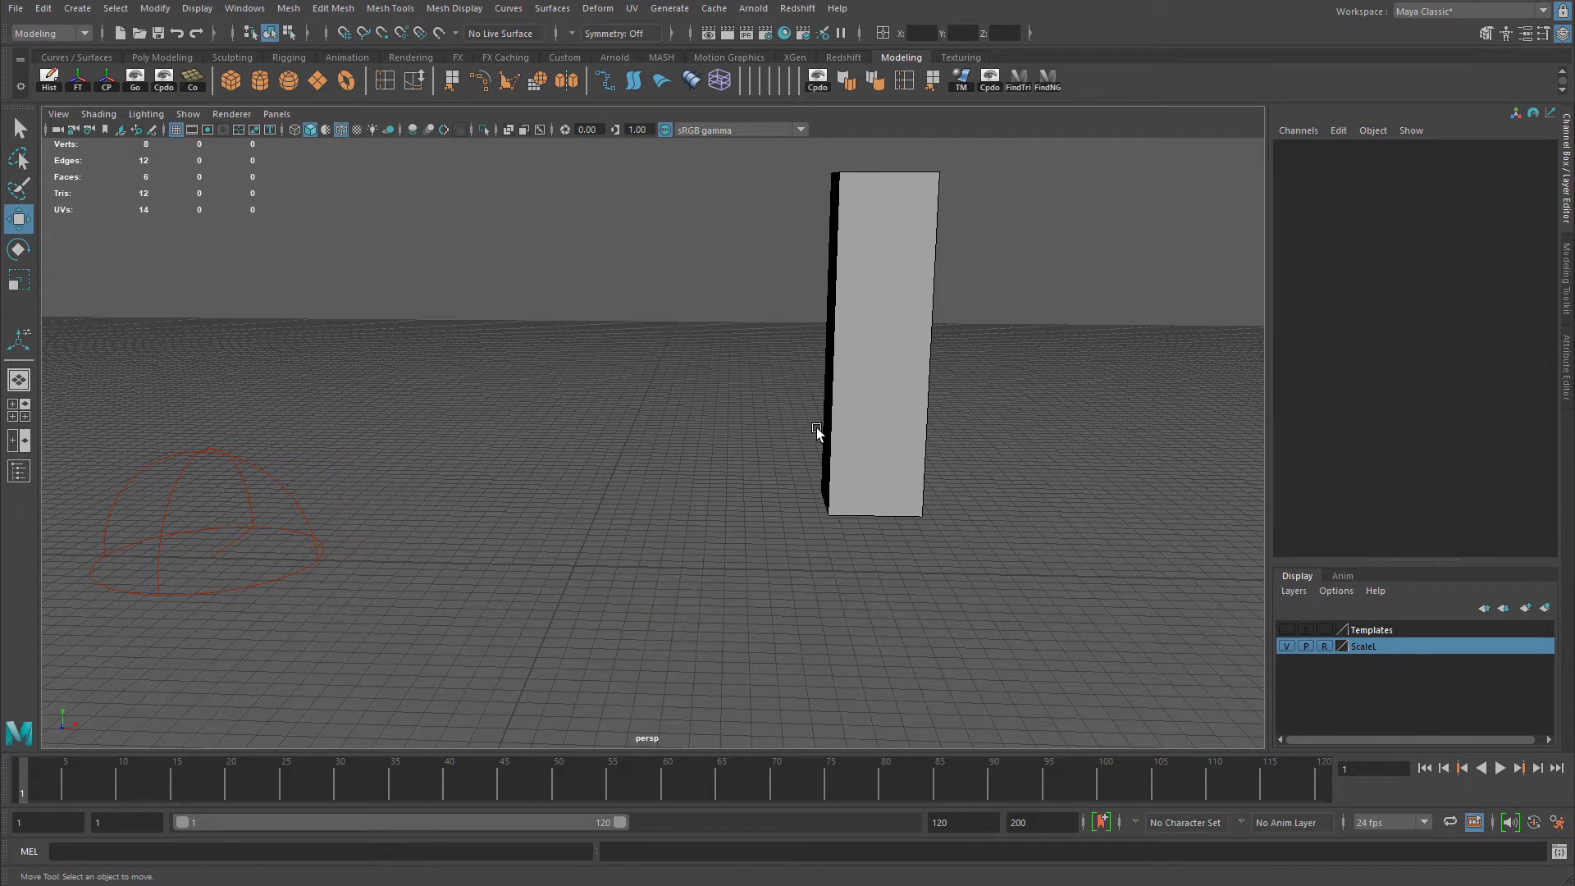
mouse_move(822, 426)
left_mouse_down("alt")
mouse_move(844, 416)
mouse_move(829, 420)
left_mouse_up("alt")
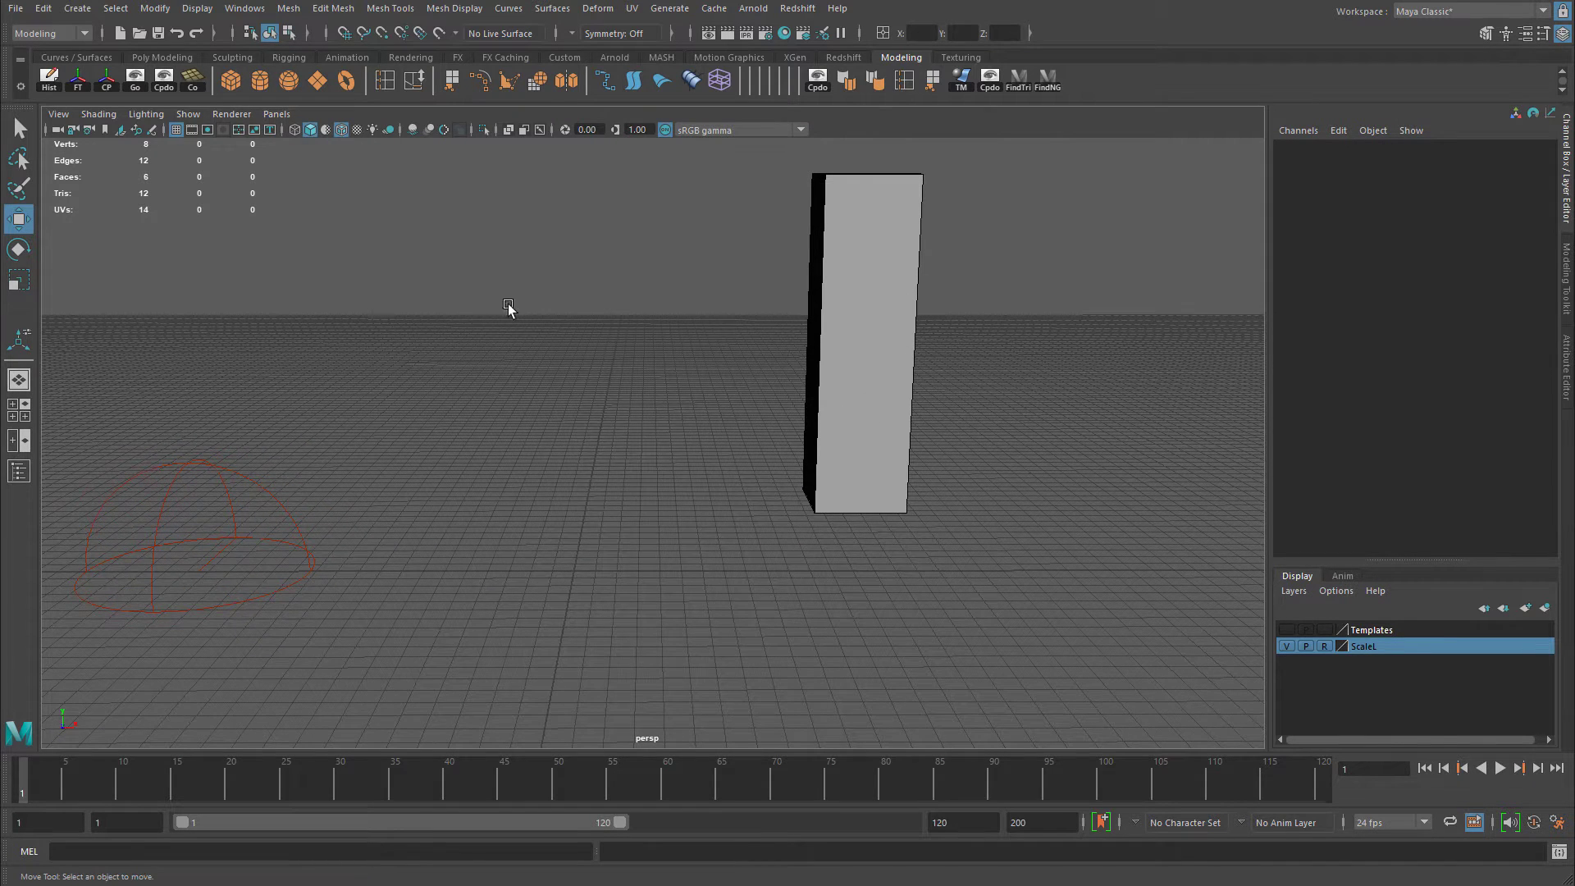
left_click(230, 80)
left_click_drag(800, 611, 548, 584, "alt")
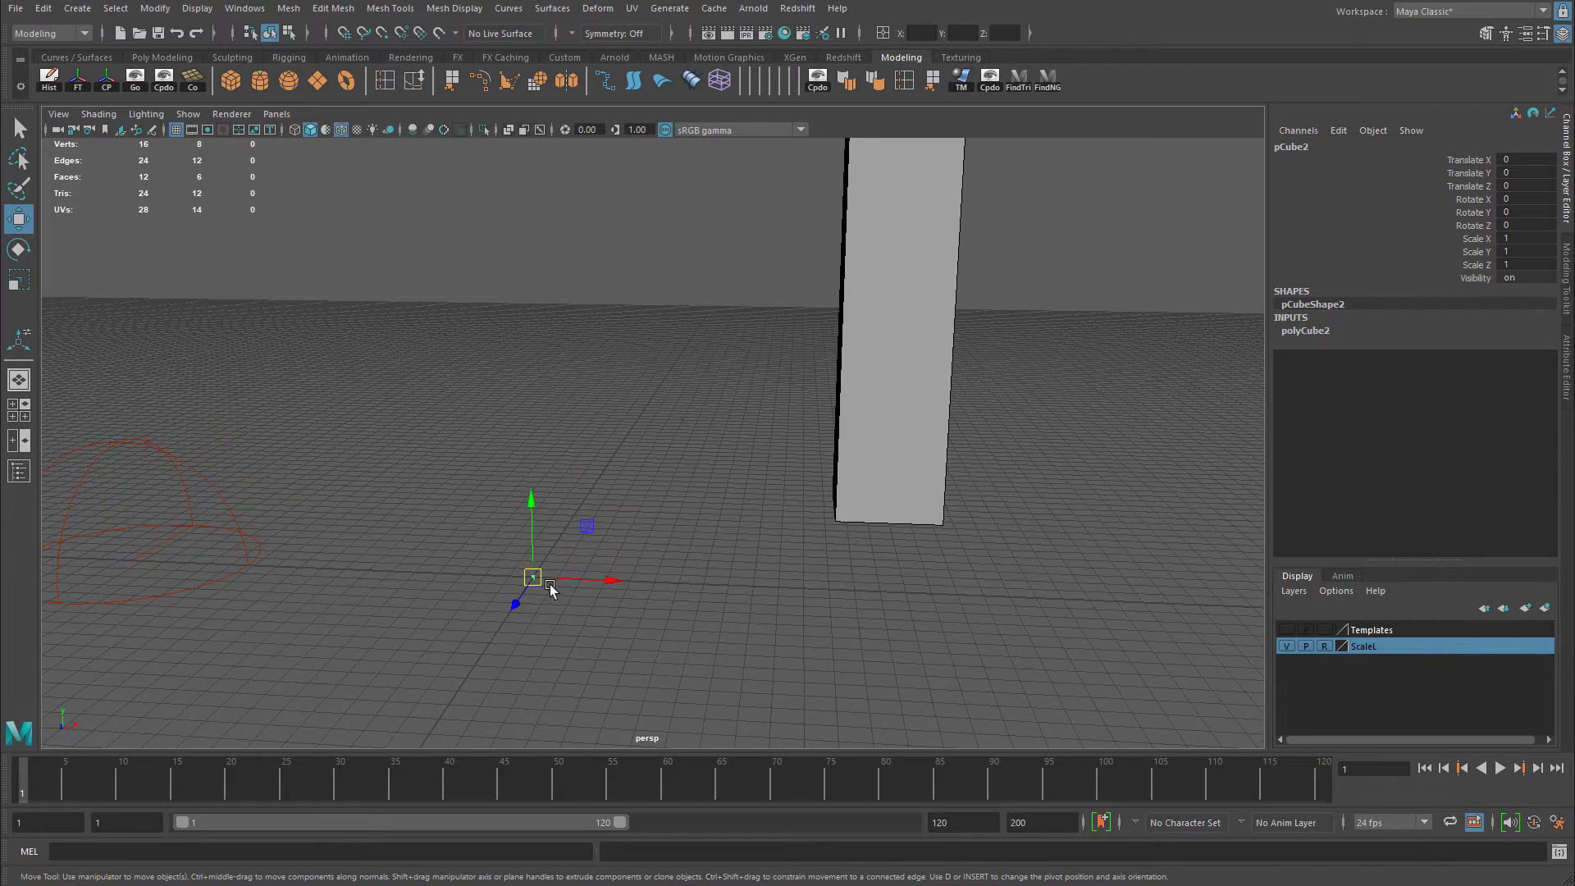
left_click(1348, 333)
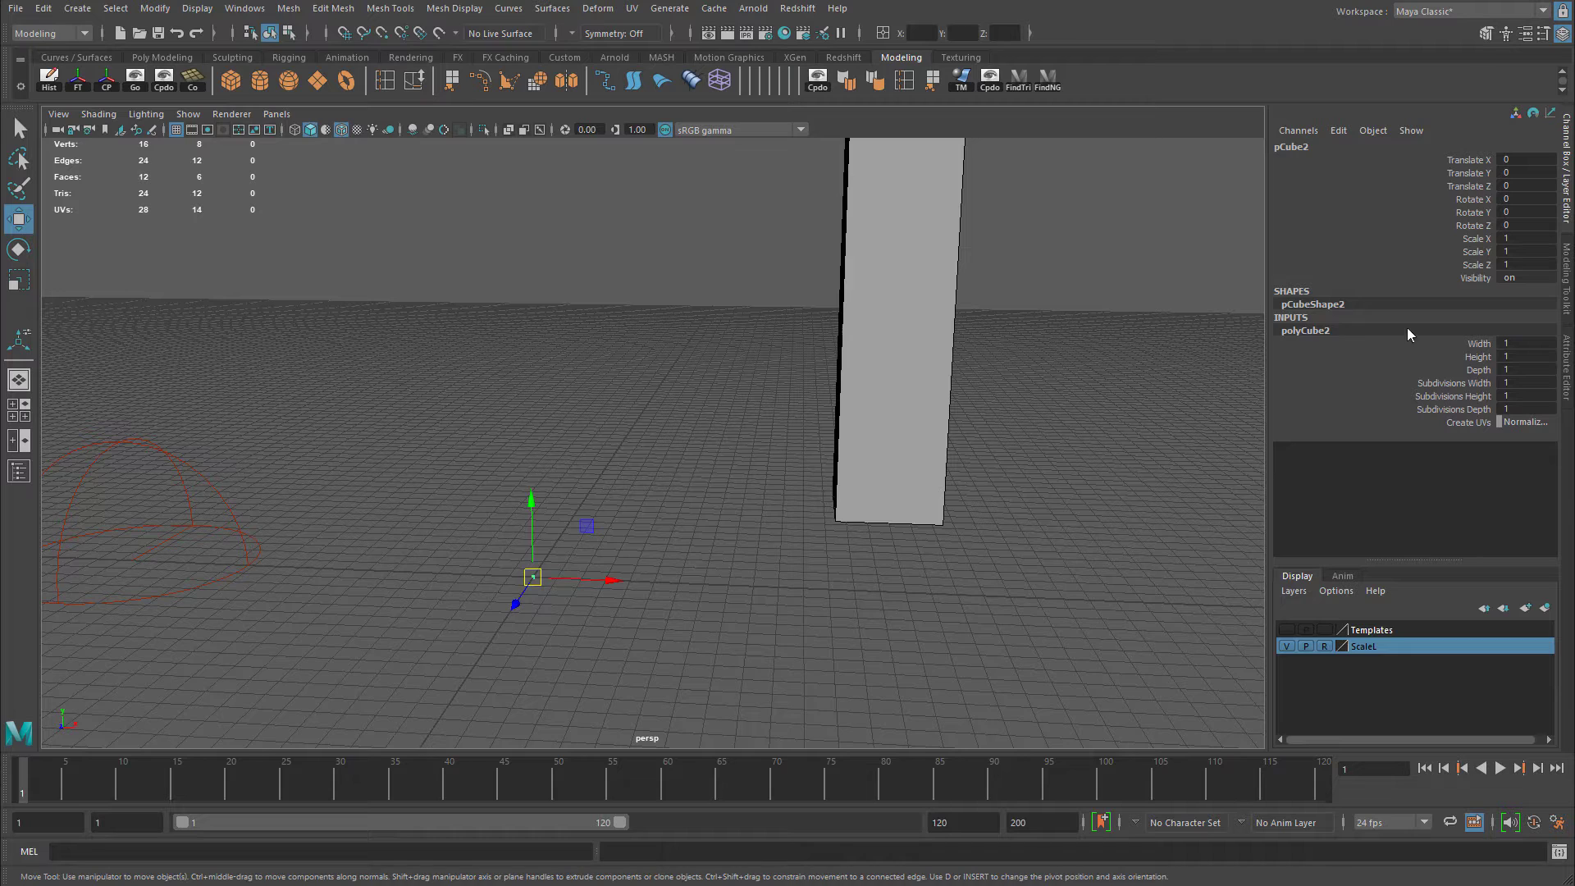
double_click(1536, 342)
double_click(1535, 356)
type("152")
key("Return")
Set the new cube's width to 38 and its depth to 63.
double_click(1537, 342)
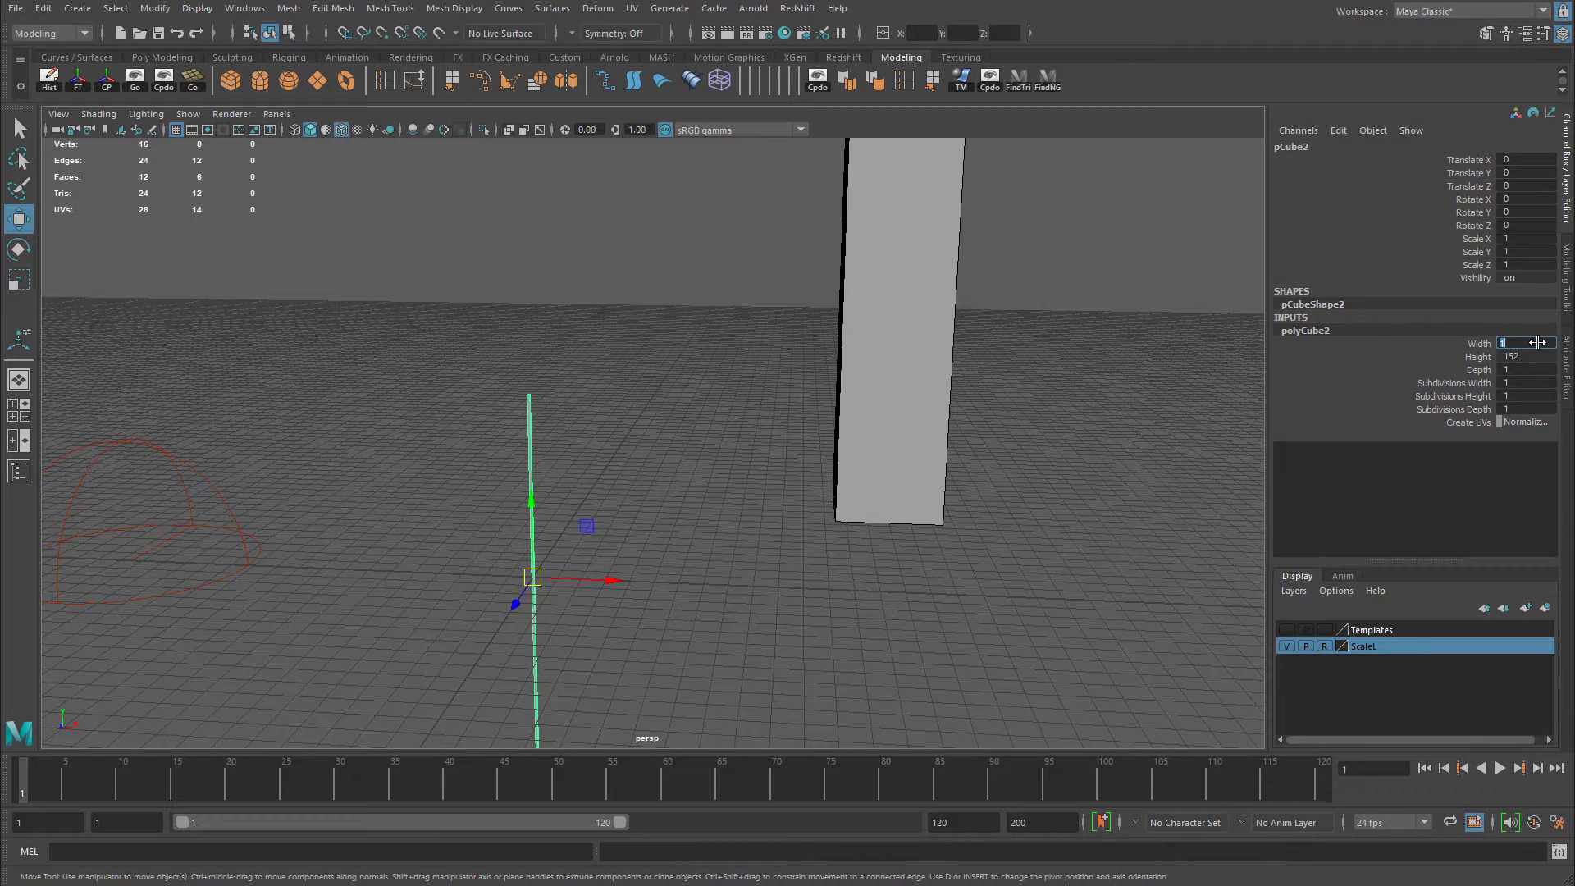
double_click(1537, 369)
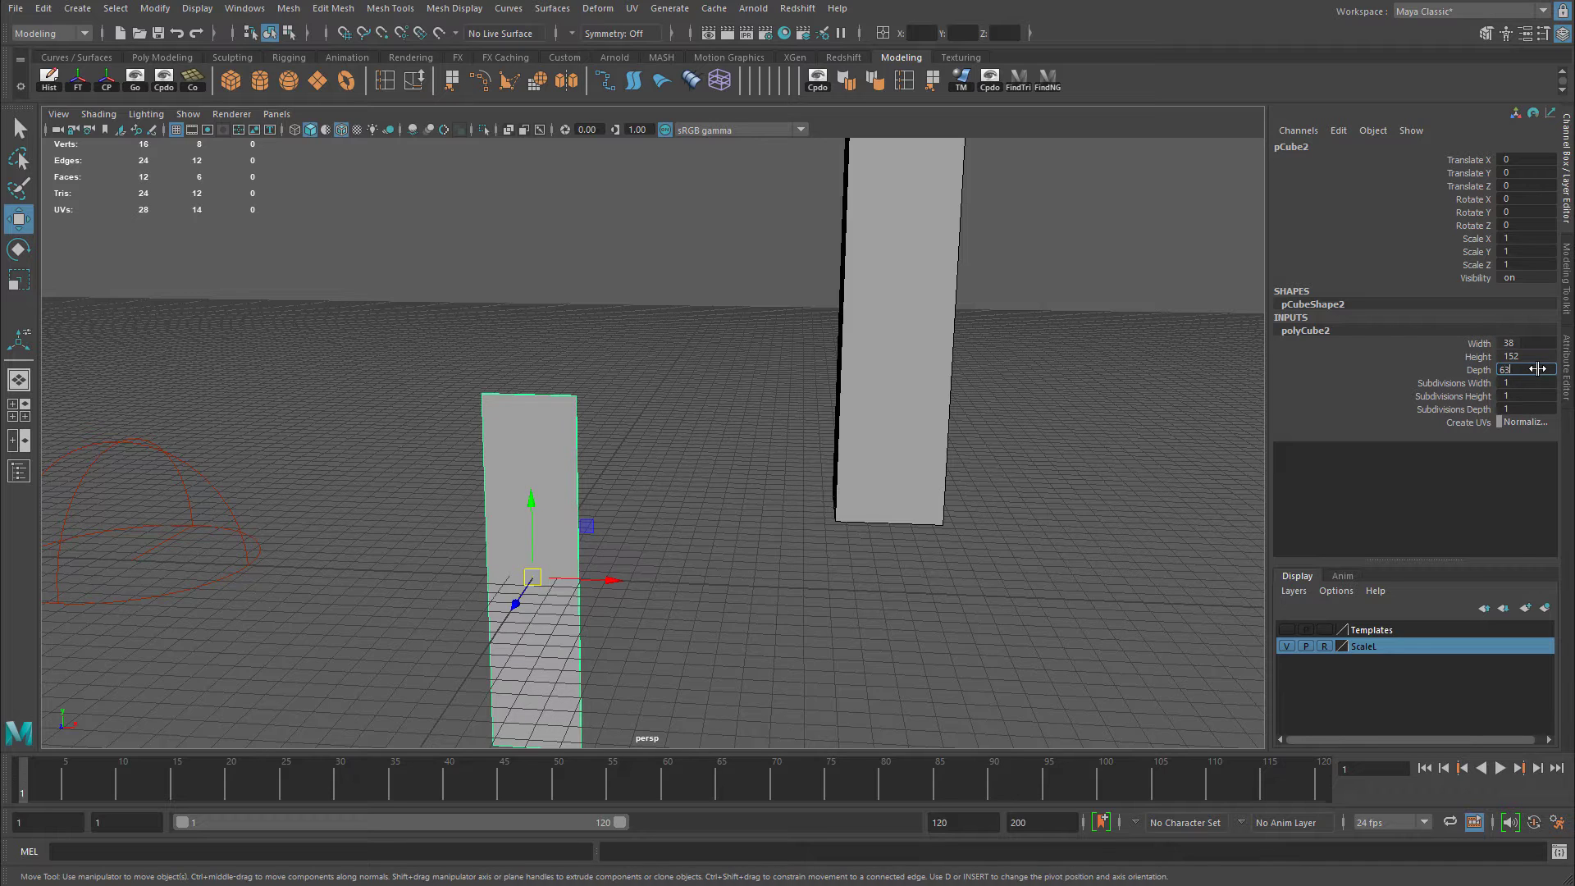
type("63")
key("Return")
Raise the new cube to a Translate Y of 80.
left_click_drag(756, 479, 639, 379, "alt")
left_click_drag(720, 415, 686, 451, "alt")
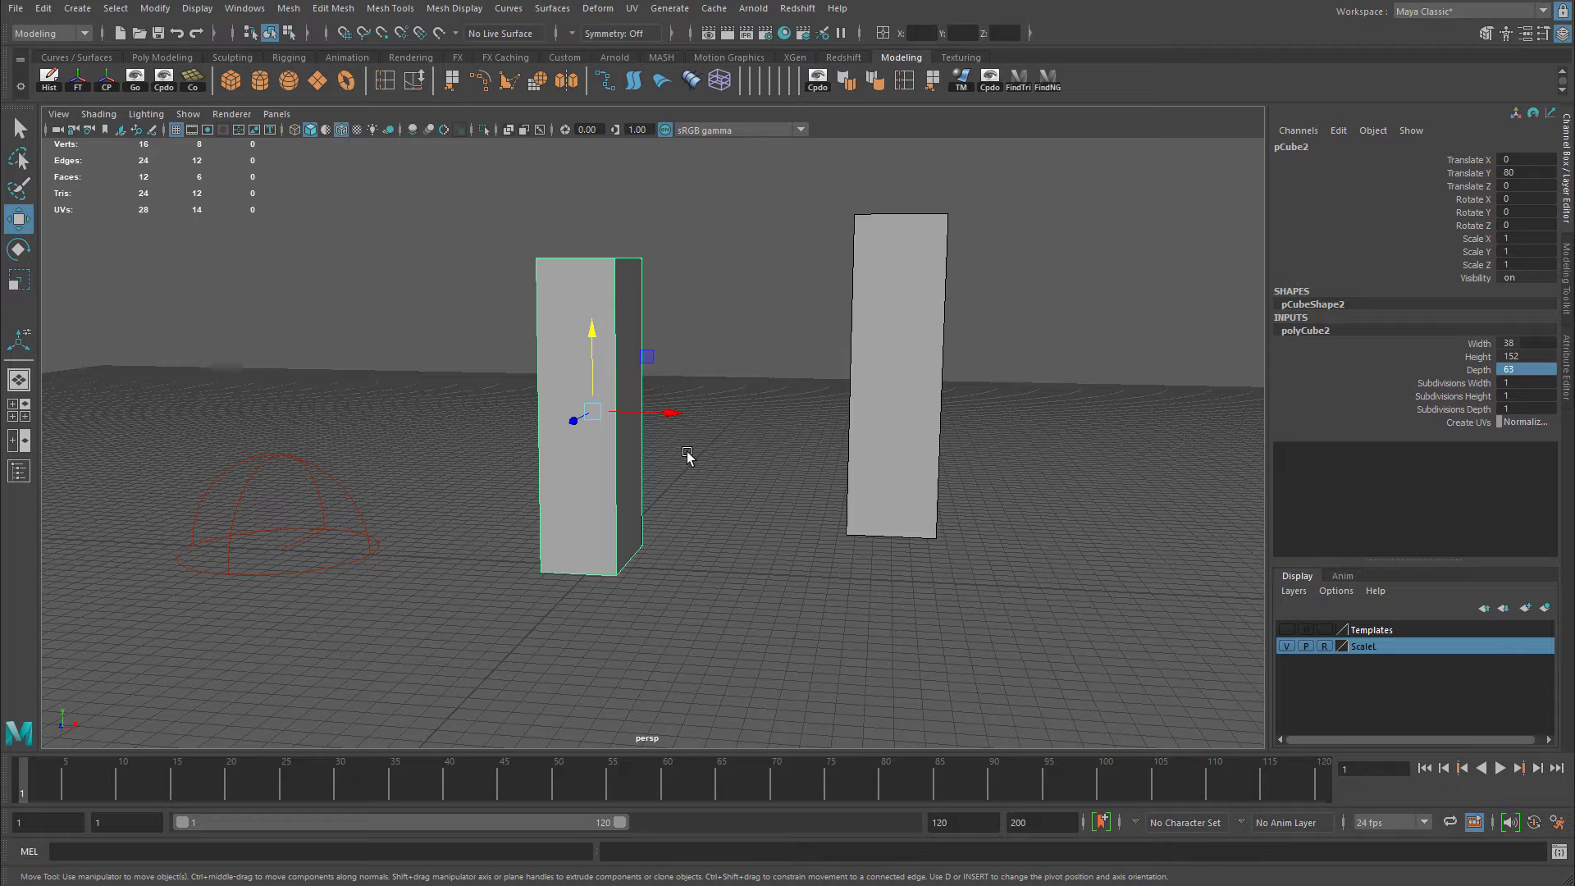
right_click_drag(751, 464, 794, 498, "alt")
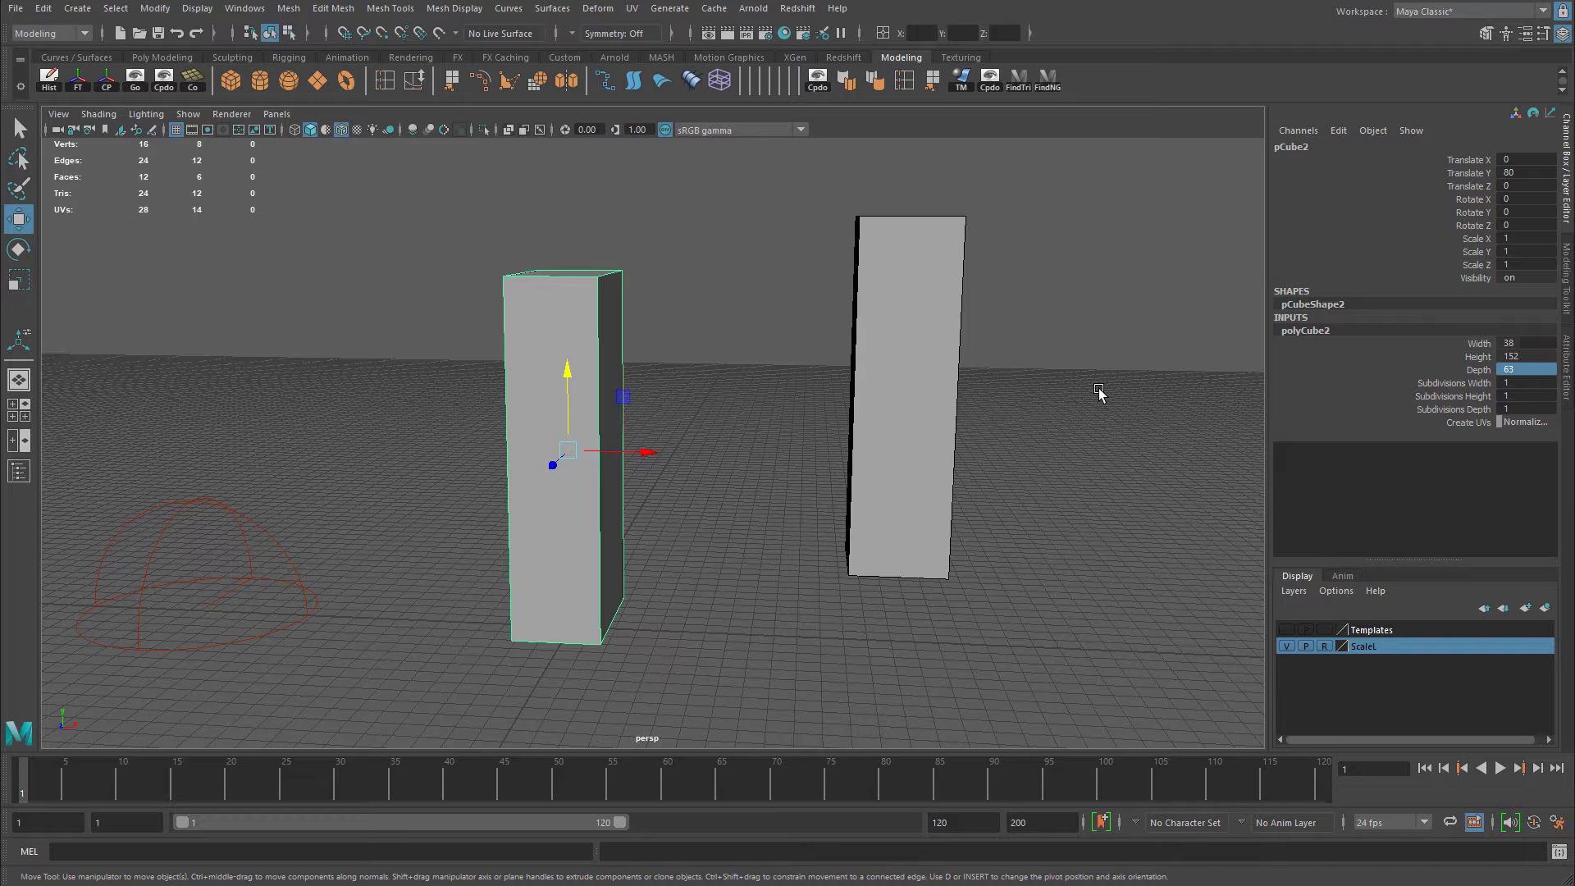
Set the new cube's width to 45.
left_click_drag(815, 366, 791, 345, "alt")
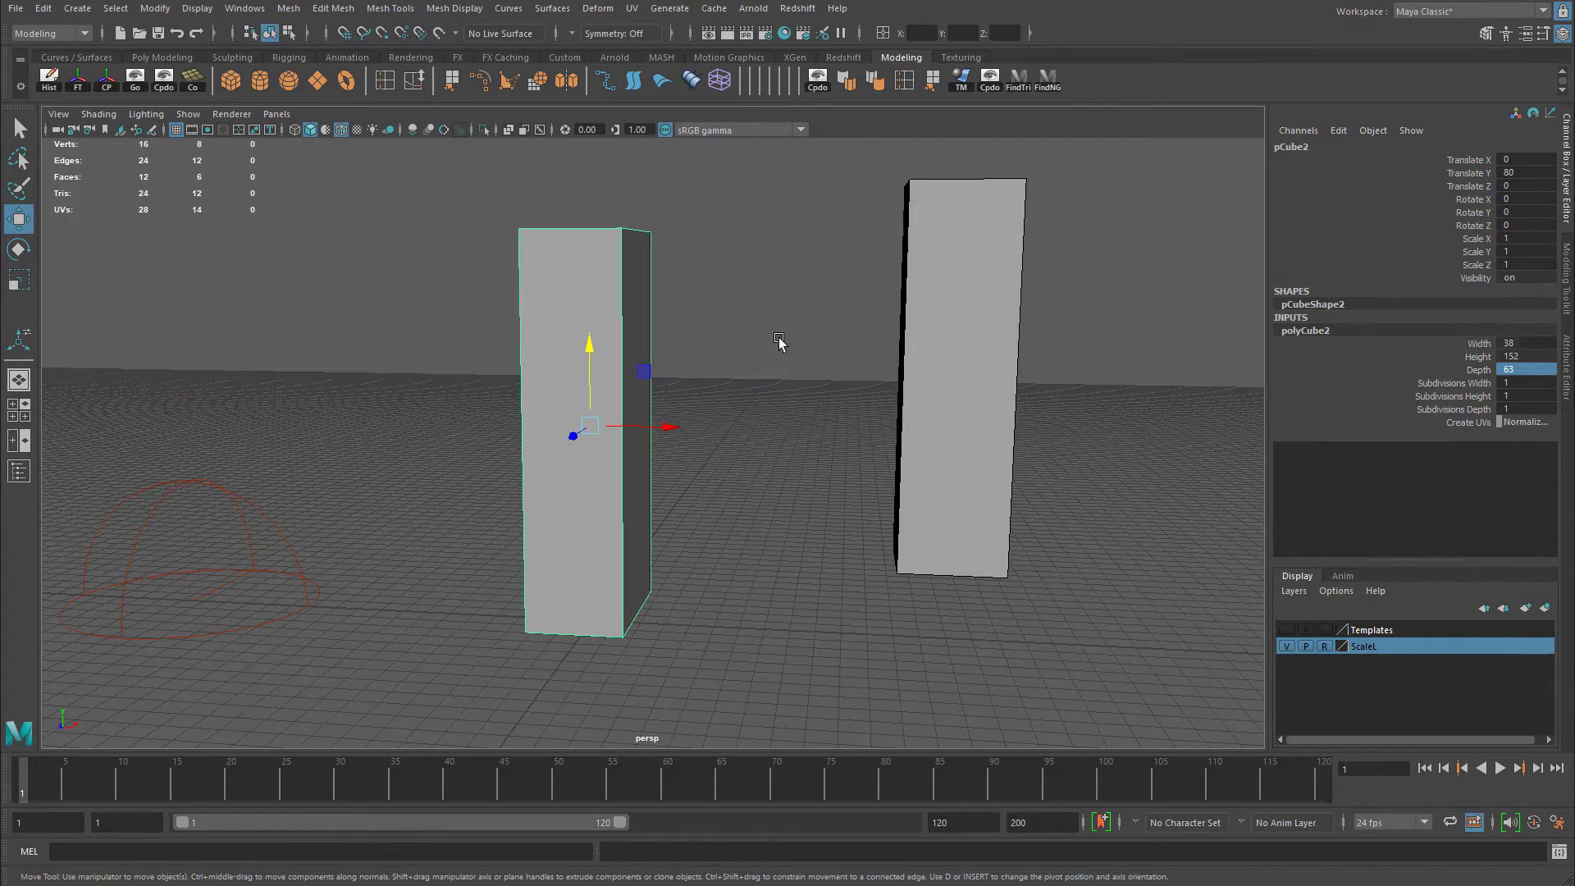
double_click(1530, 342)
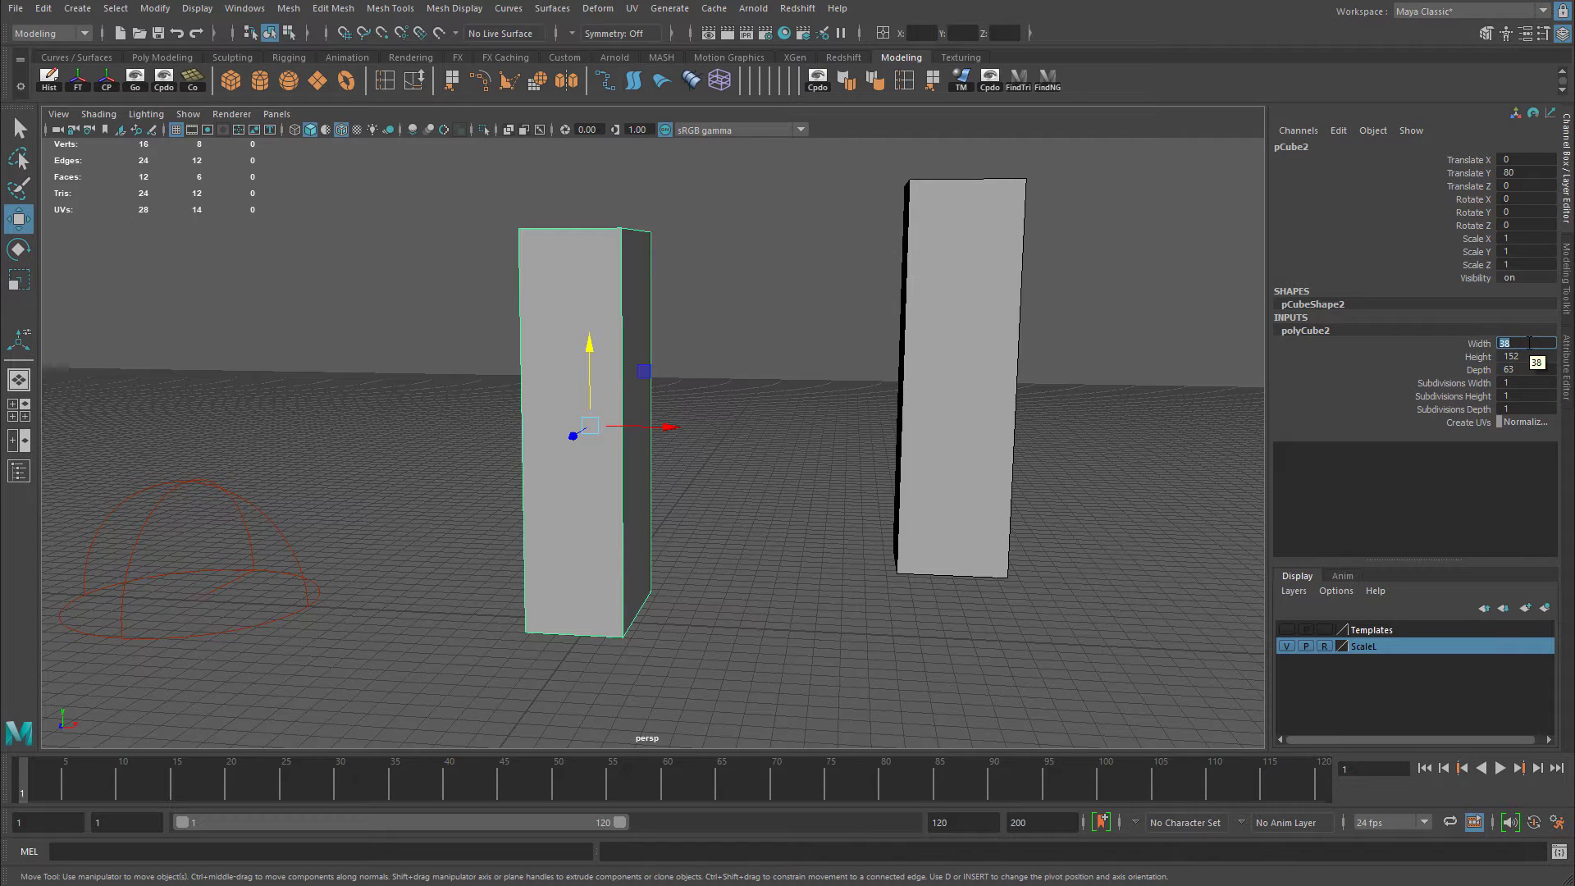
type("45")
key("Return")
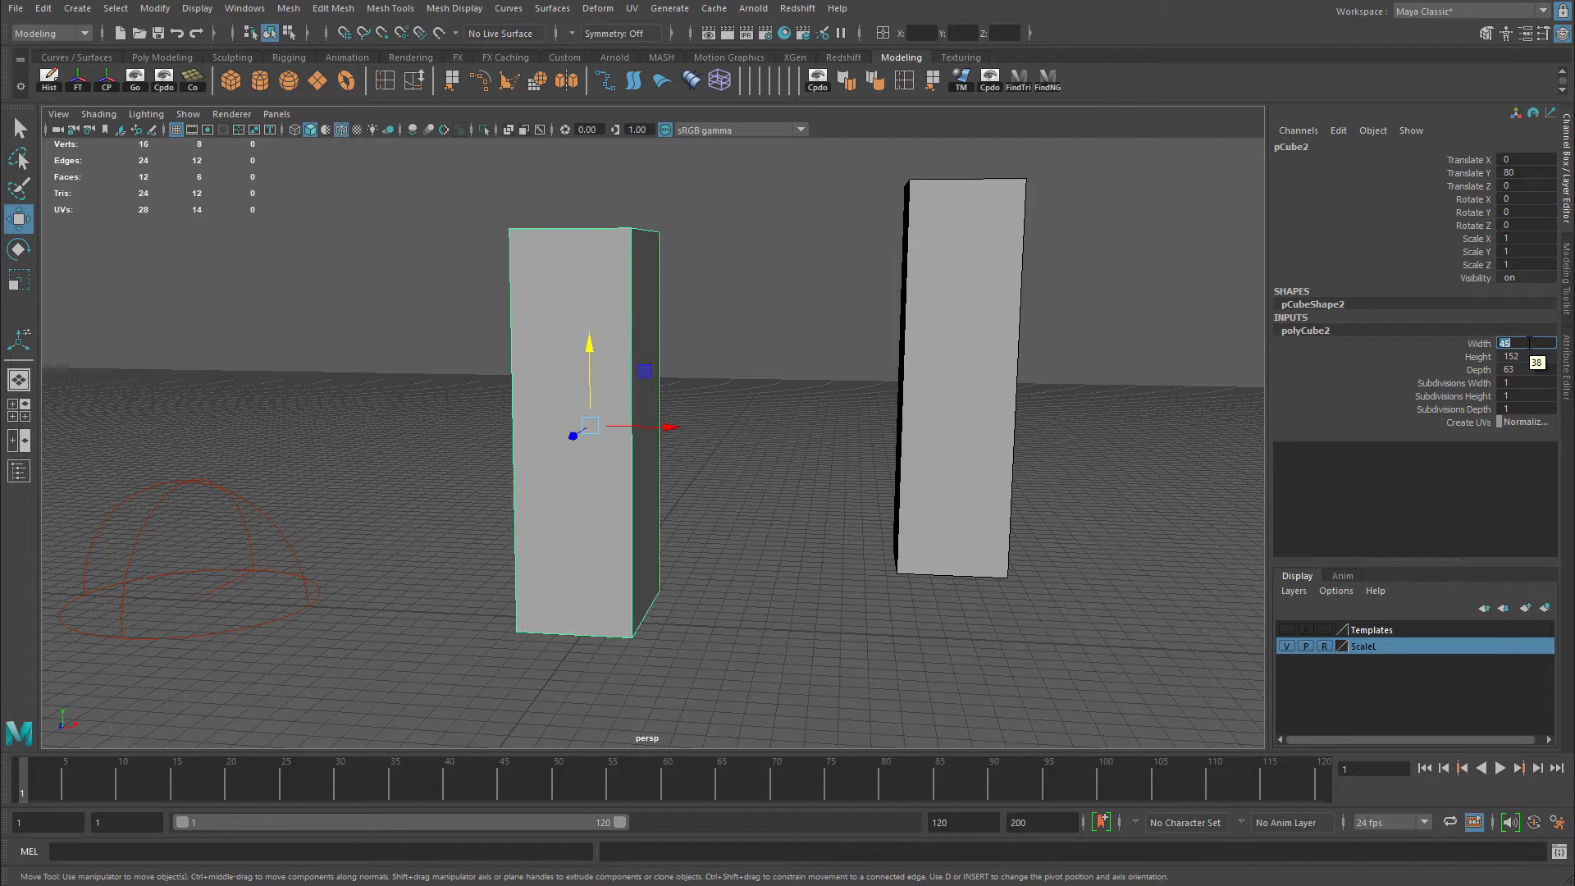
Set the new cube's height to 140.
left_click_drag(733, 381, 775, 394, "alt")
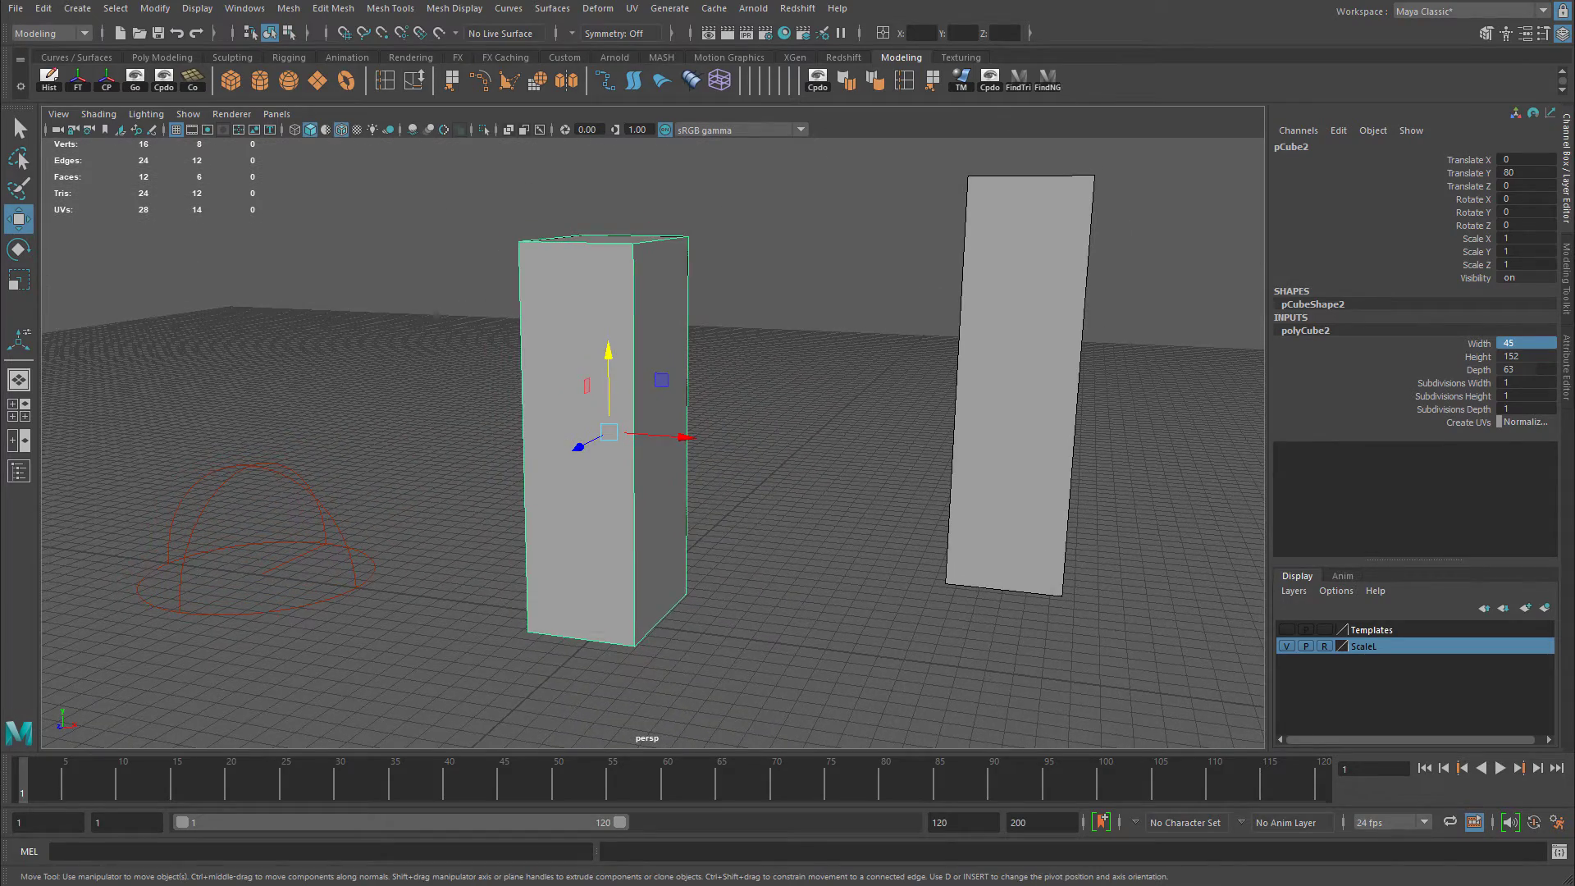
double_click(1546, 356)
type("140")
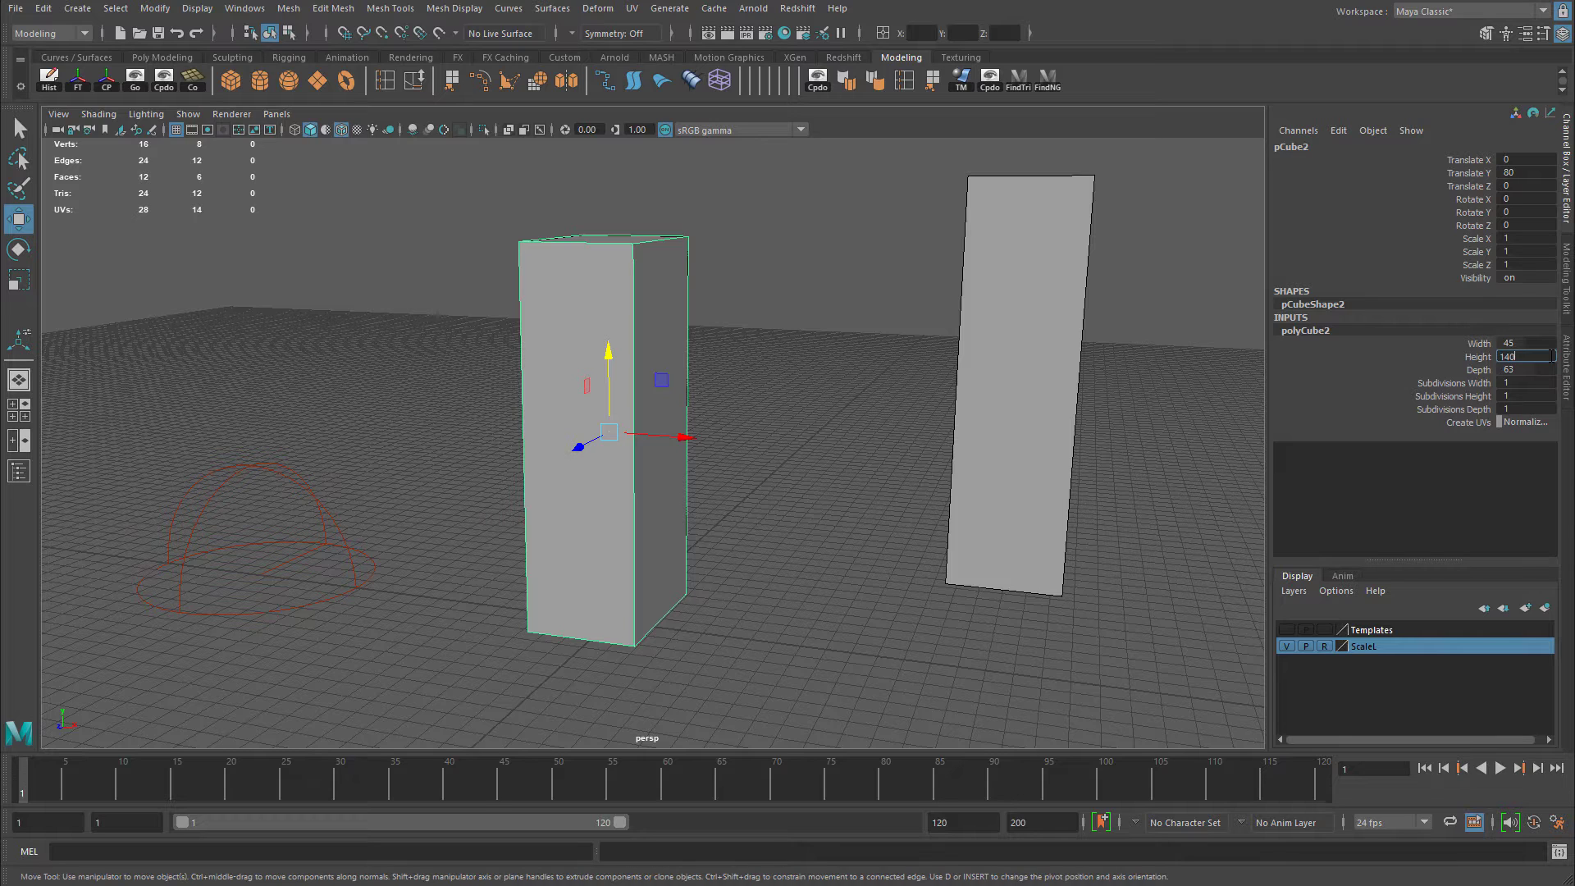
key("Return")
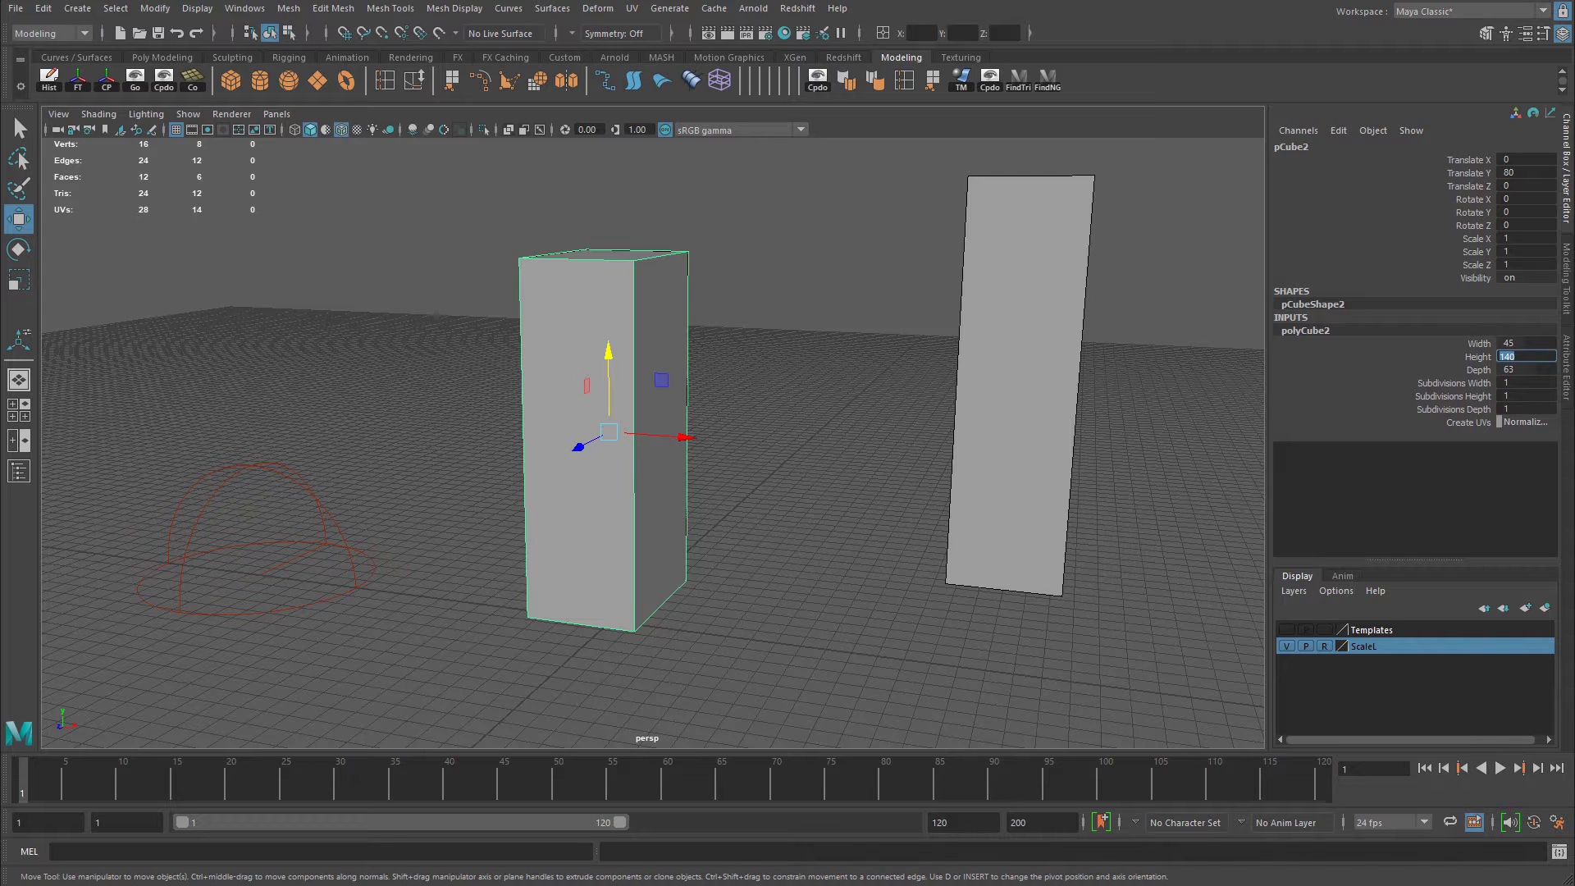
Check the inch-to-centimetre conversion of the 52-inch height in the browser and return to Maya.
key("alt+Tab")
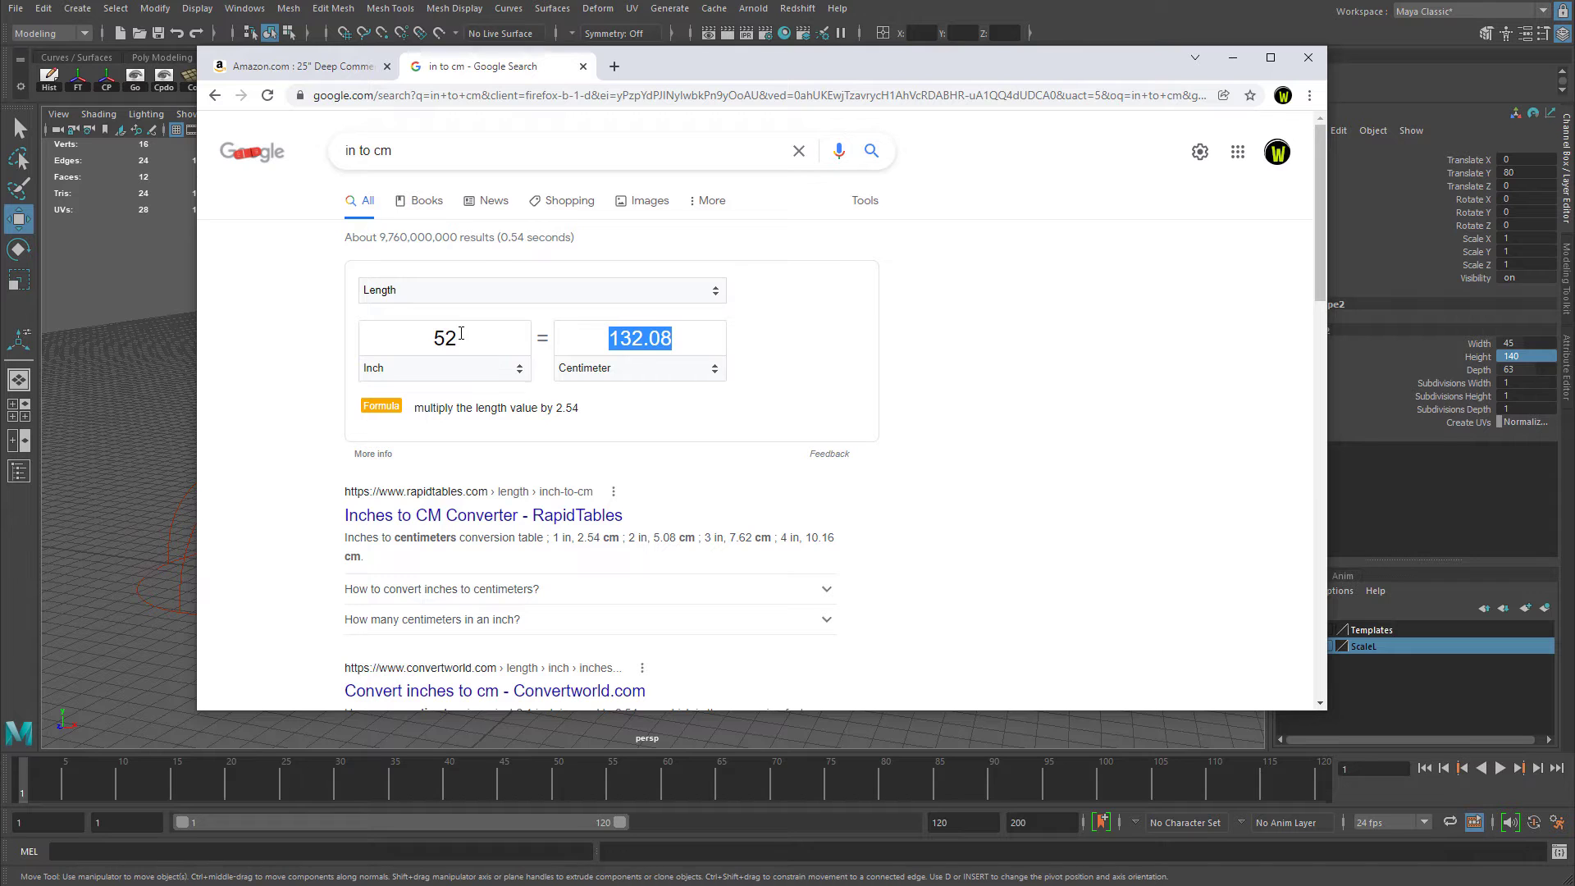
left_click_drag(461, 333, 415, 335)
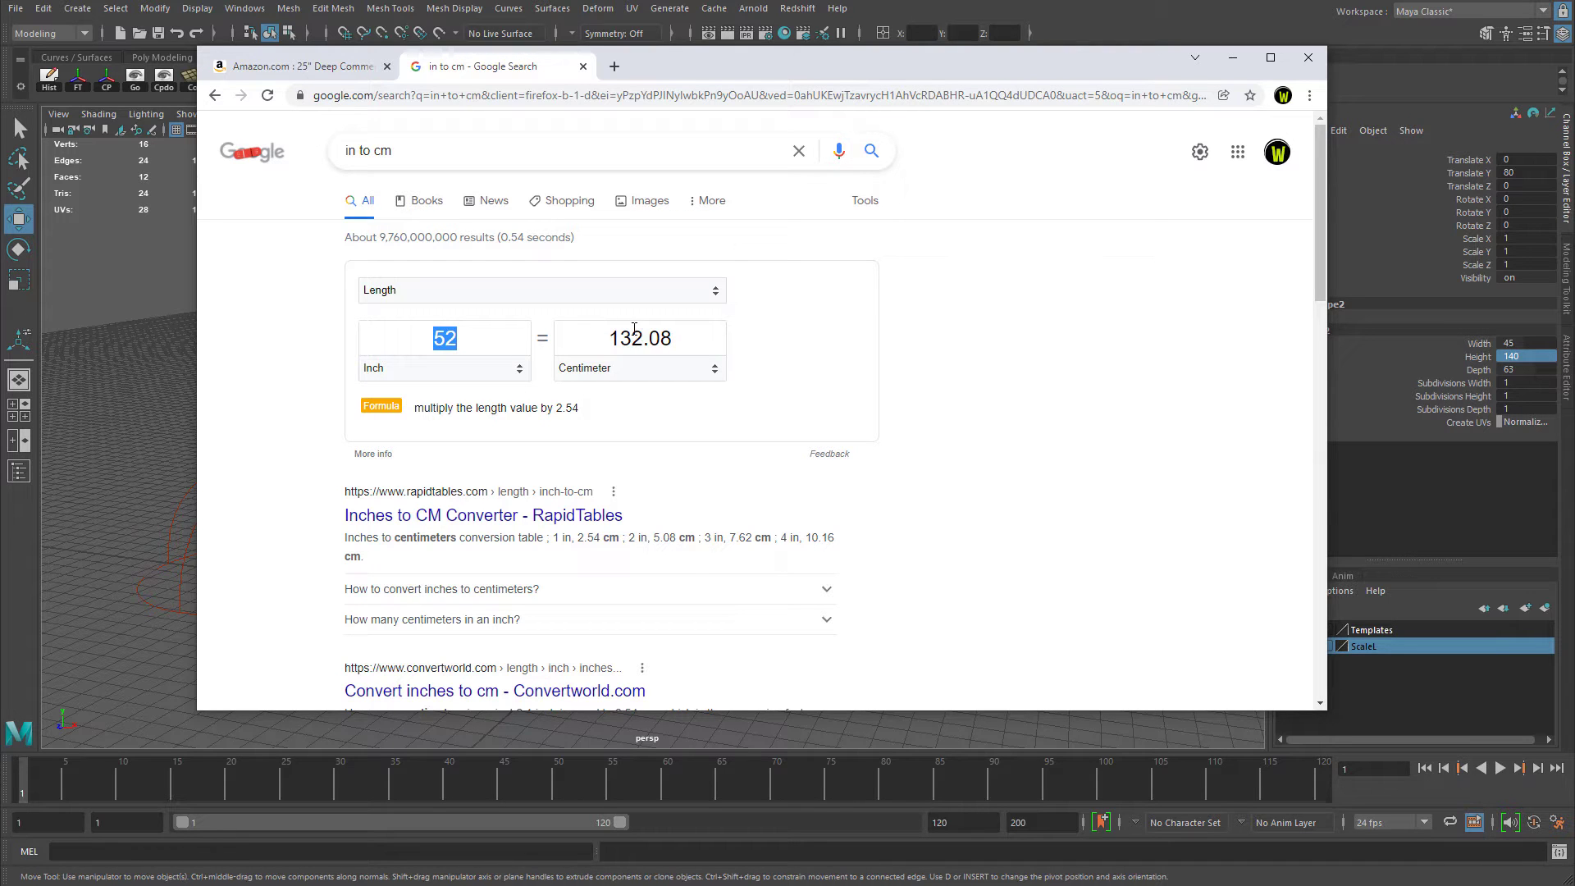
key("alt+Tab")
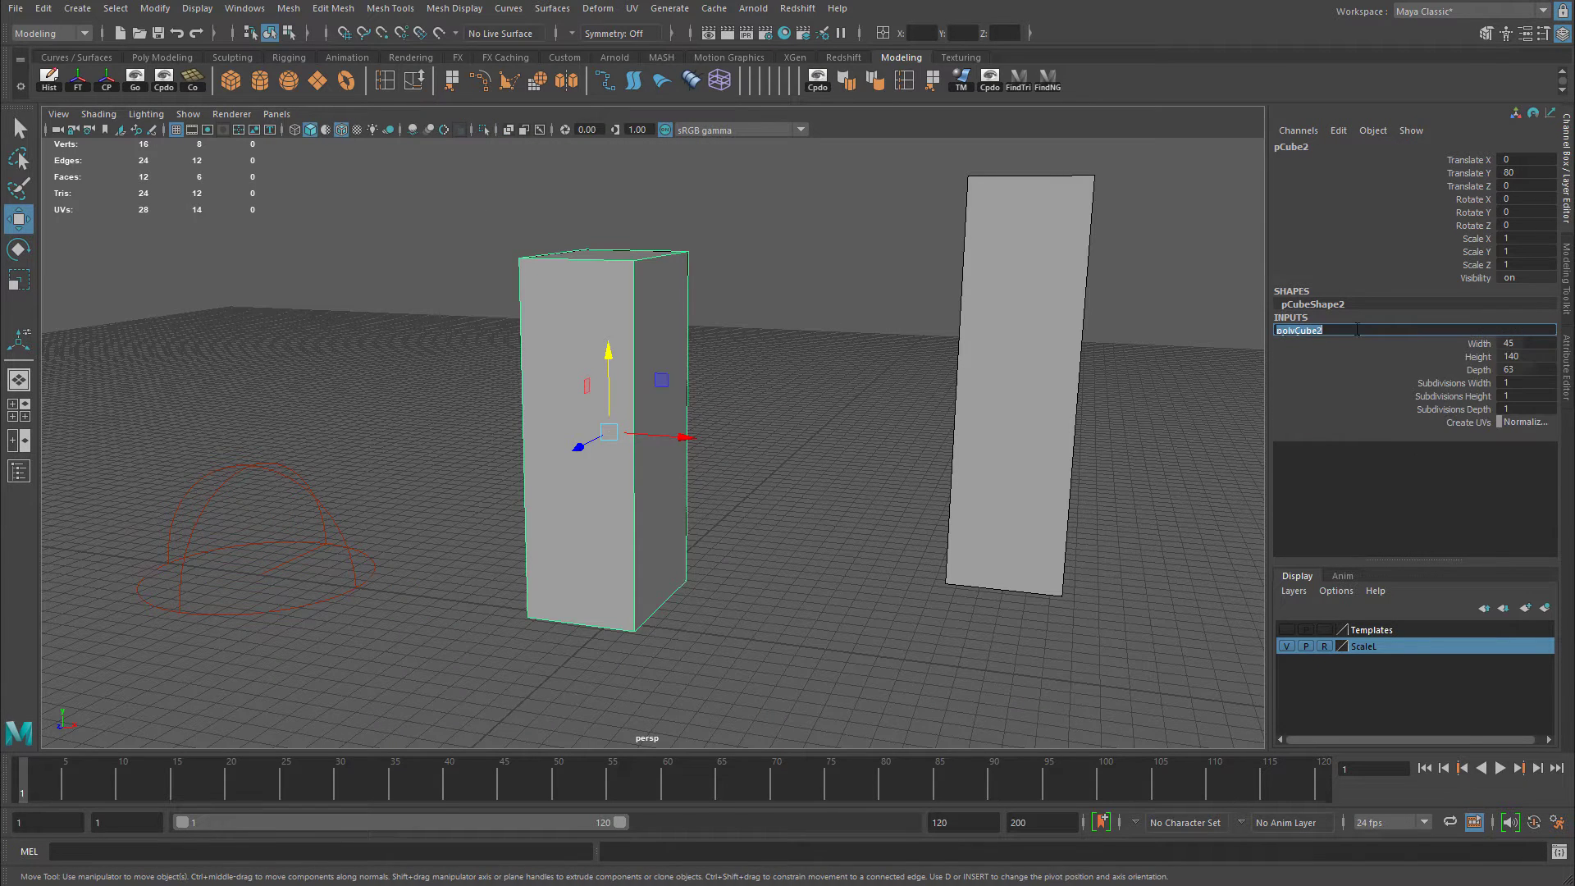
left_click(1531, 357)
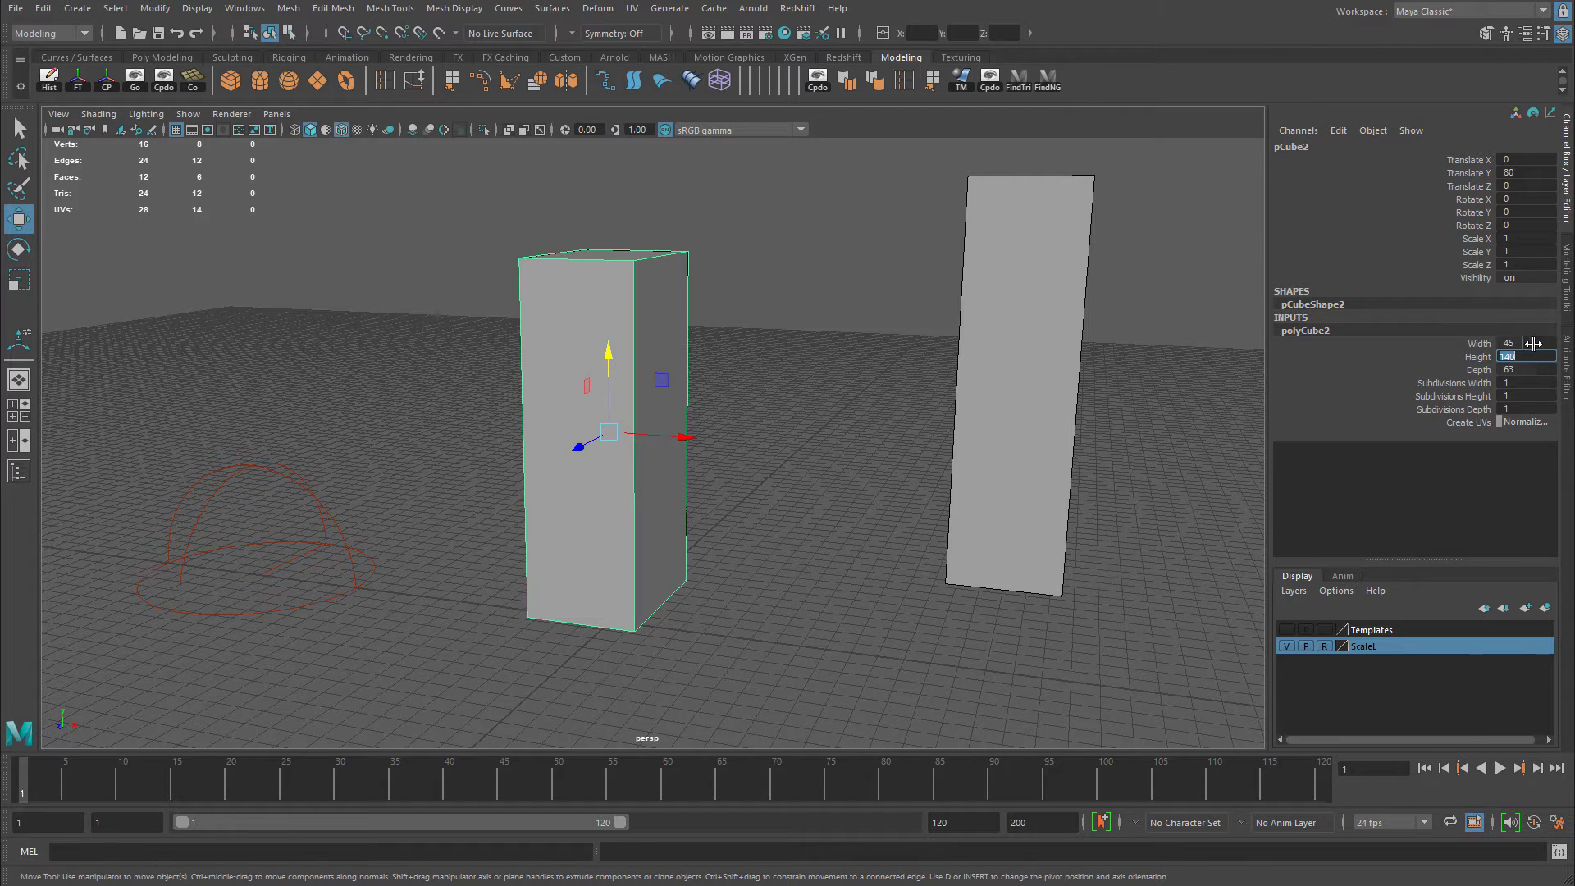
key("Return")
Lower the new cube to a Translate Y of 70 with grid snapping so its base sits on the ground.
left_click_drag(853, 353, 801, 348, "alt")
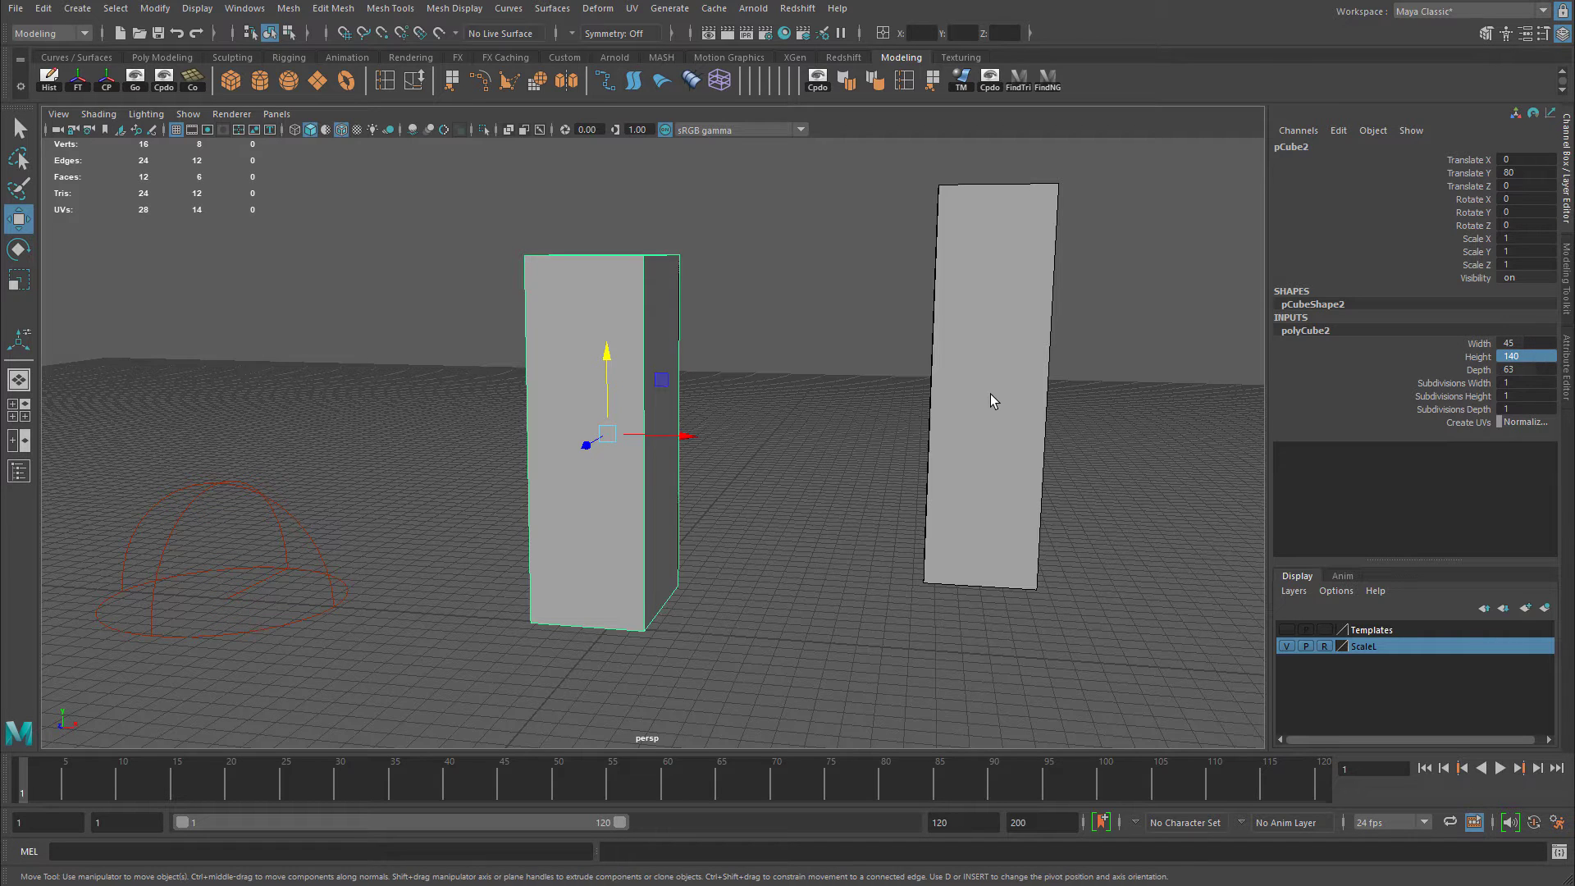
left_click_drag(991, 393, 972, 400, "alt")
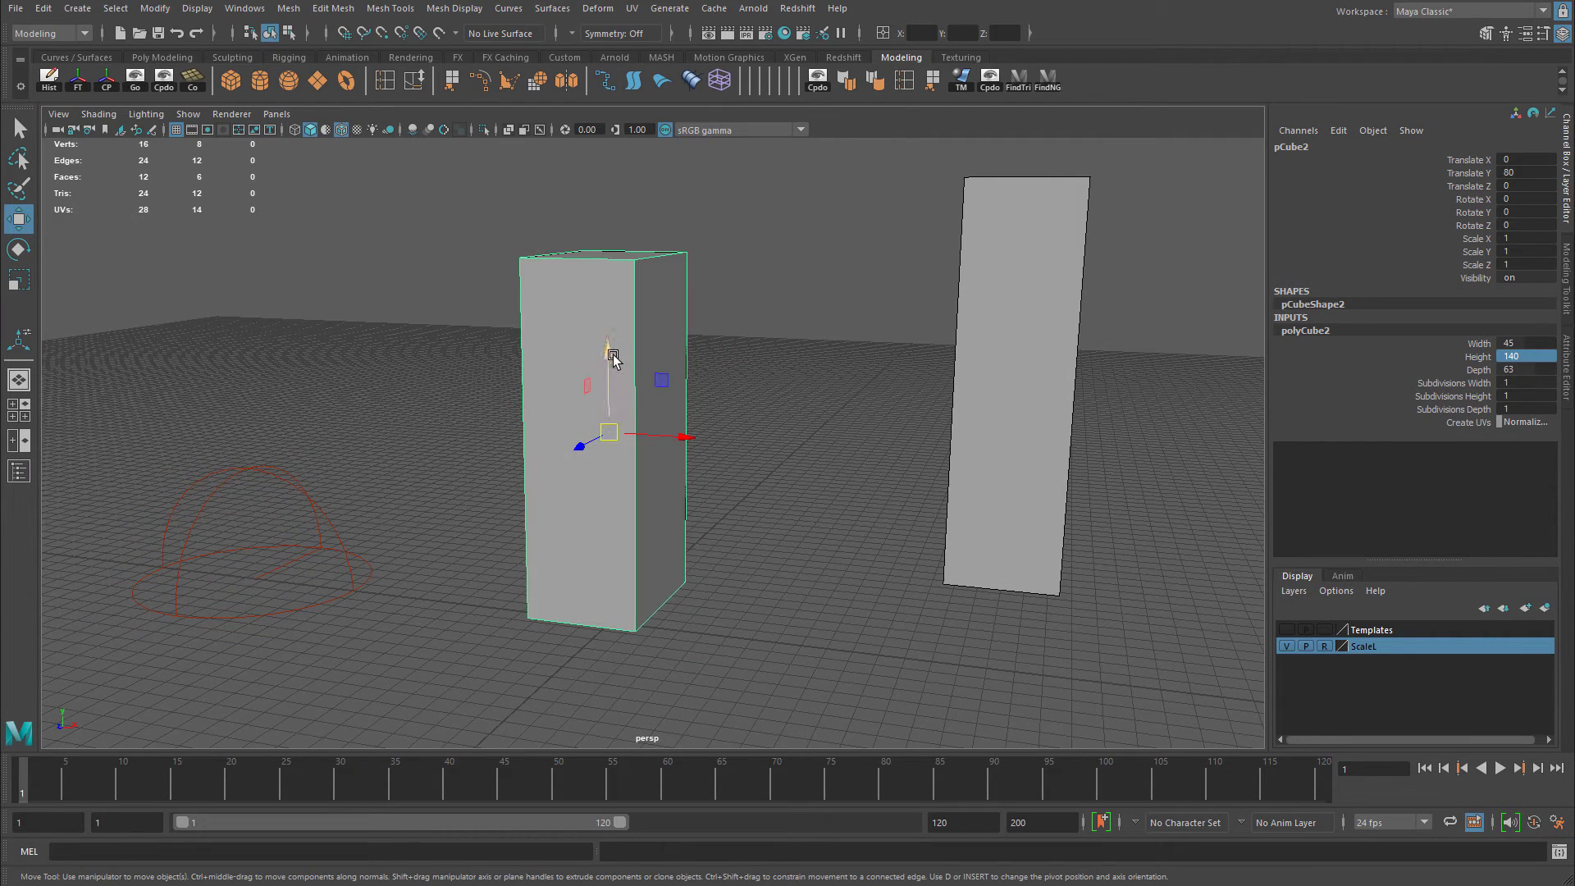
key("x")
left_click_drag(610, 352, 815, 446)
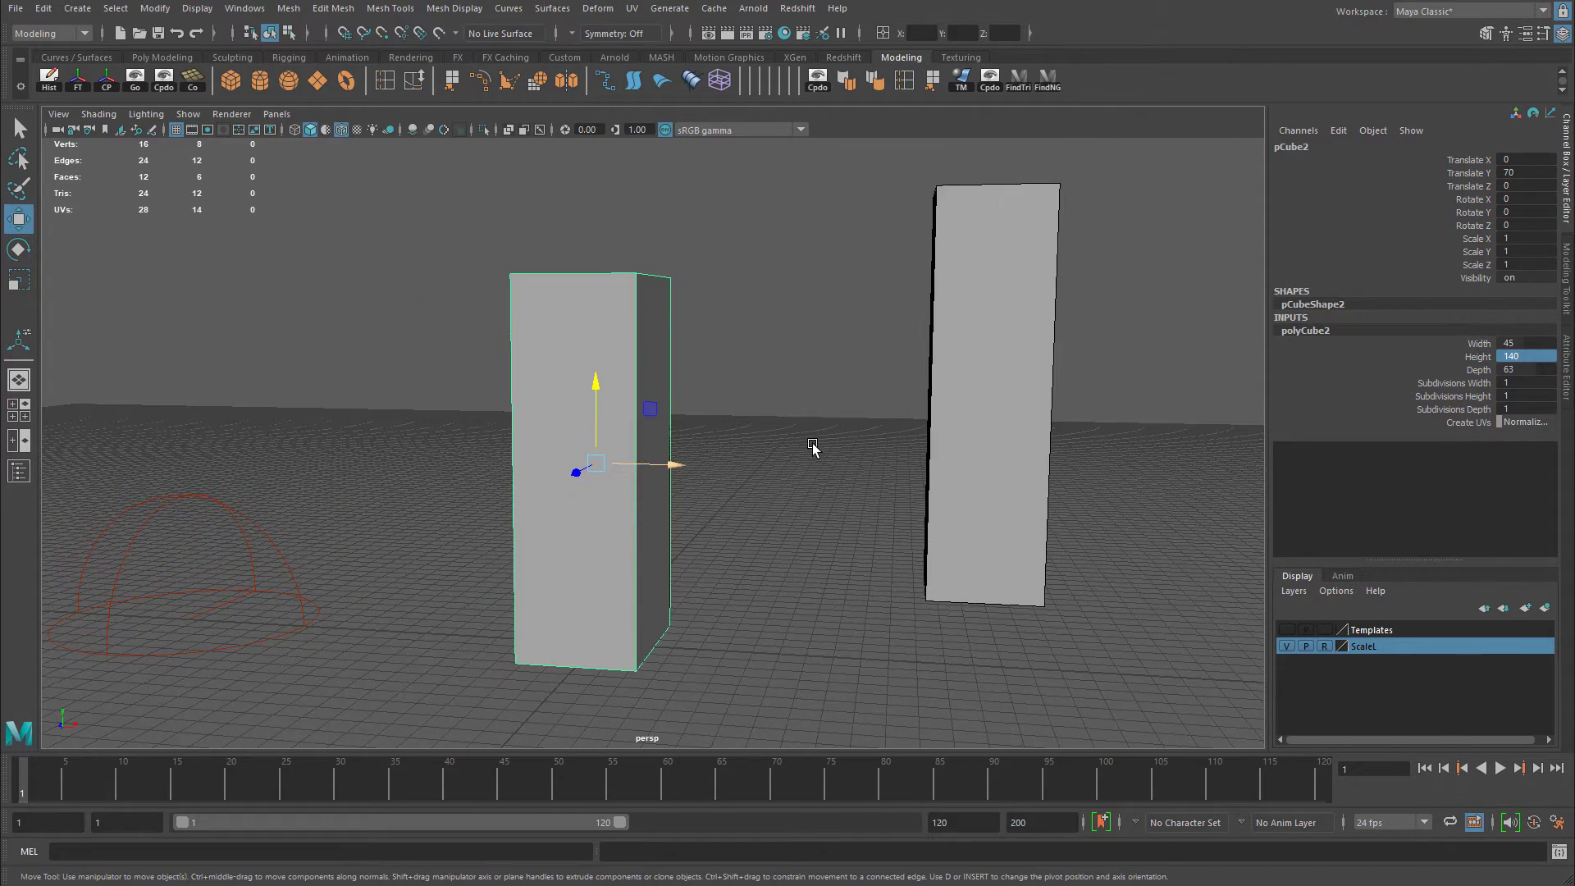
Show the Modeling Toolkit in place of the Channel Box.
left_click(1486, 33)
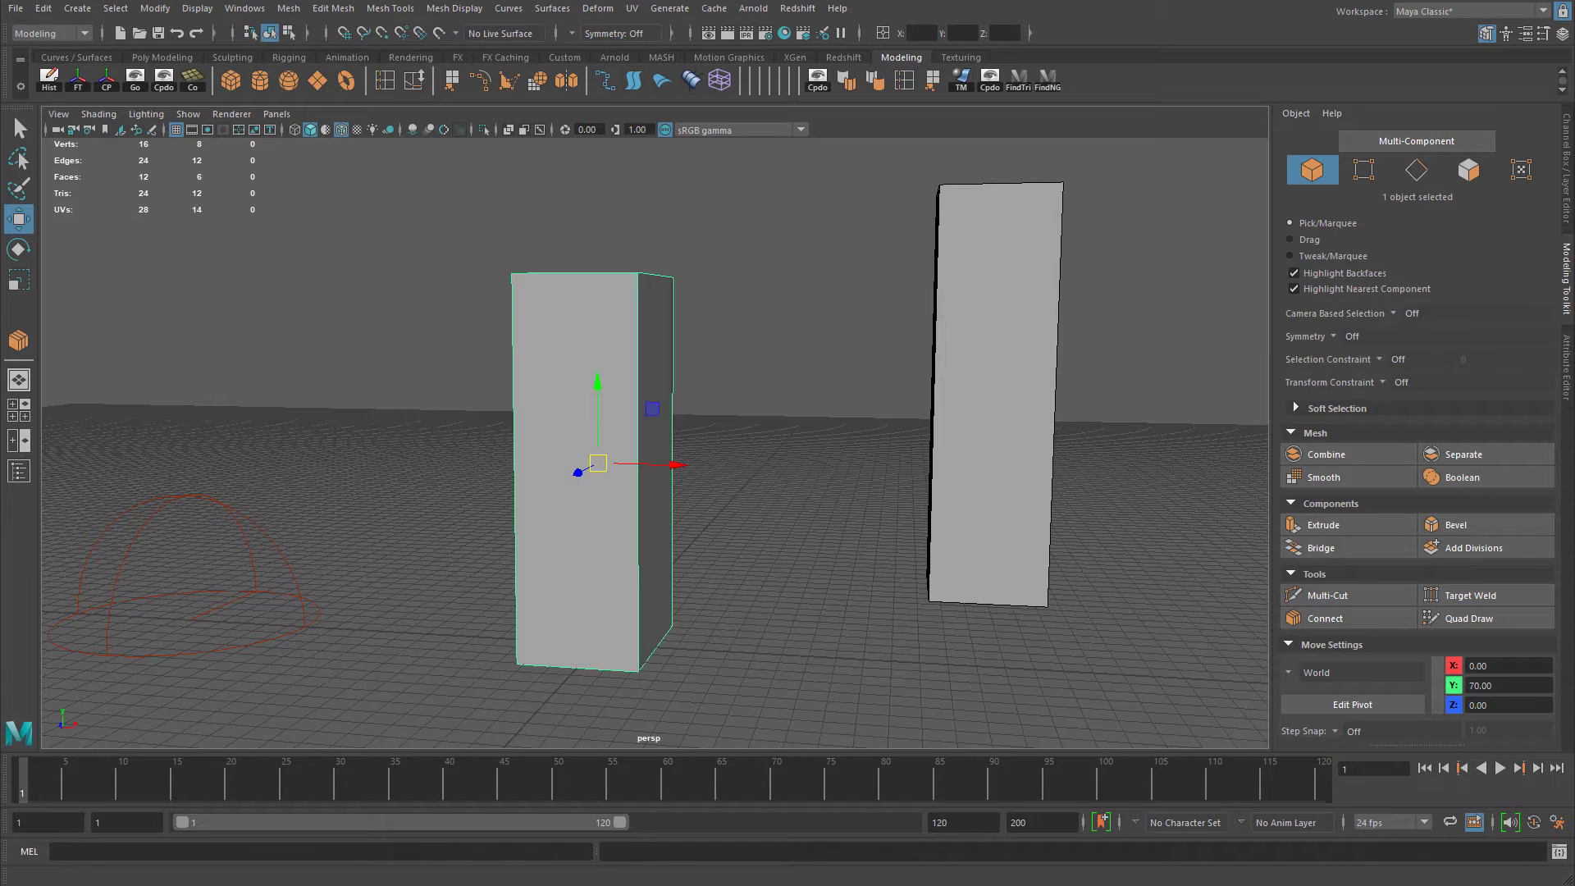
left_click_drag(928, 486, 949, 457, "alt")
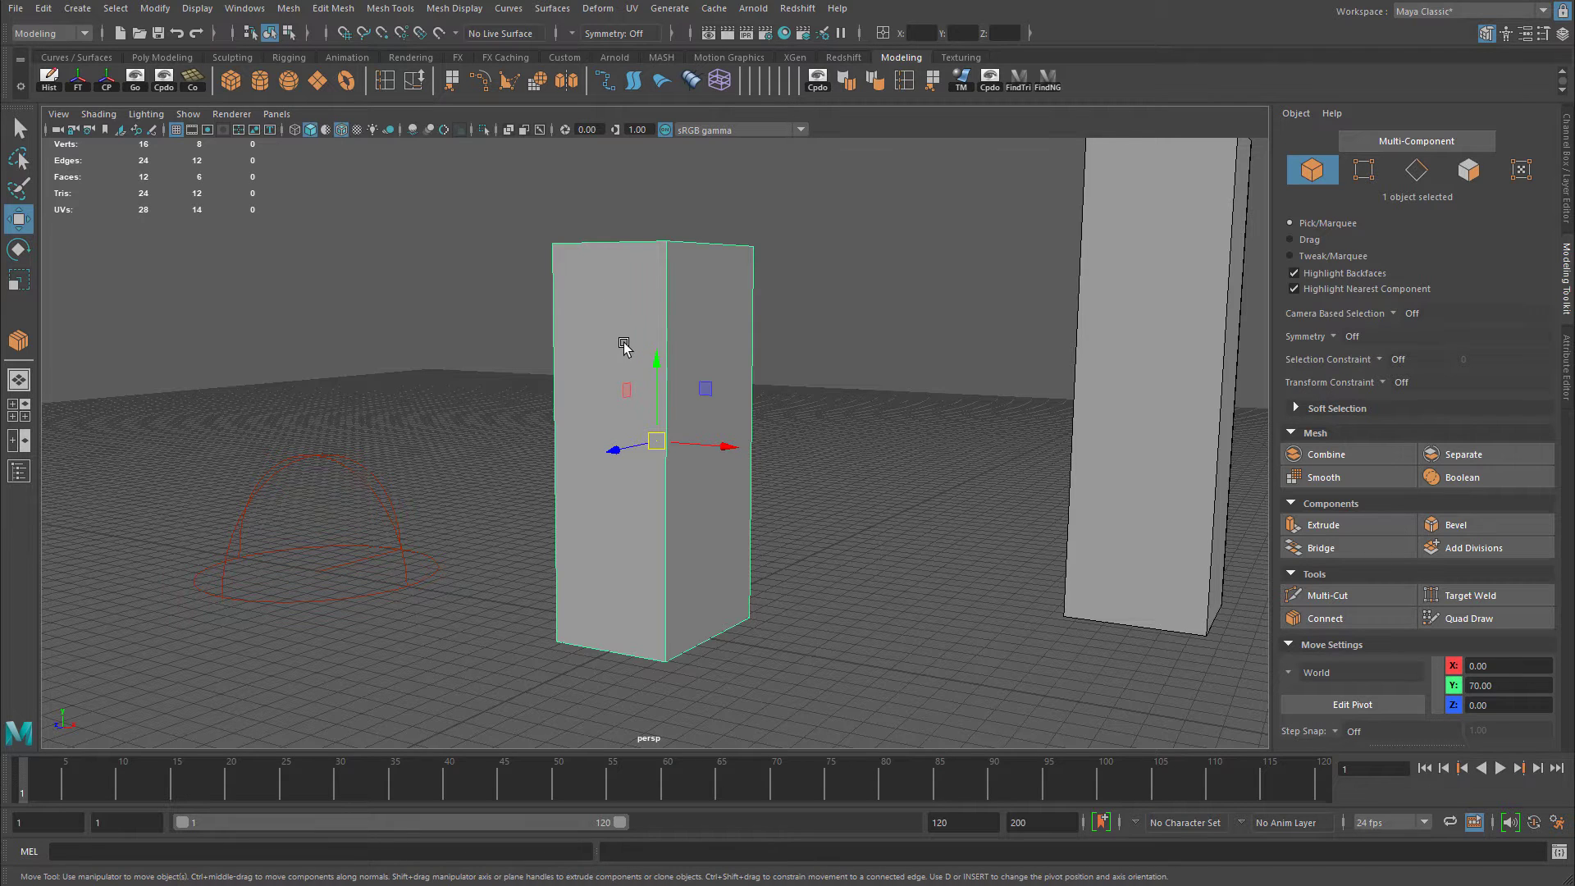
left_click_drag(623, 346, 491, 351, "alt")
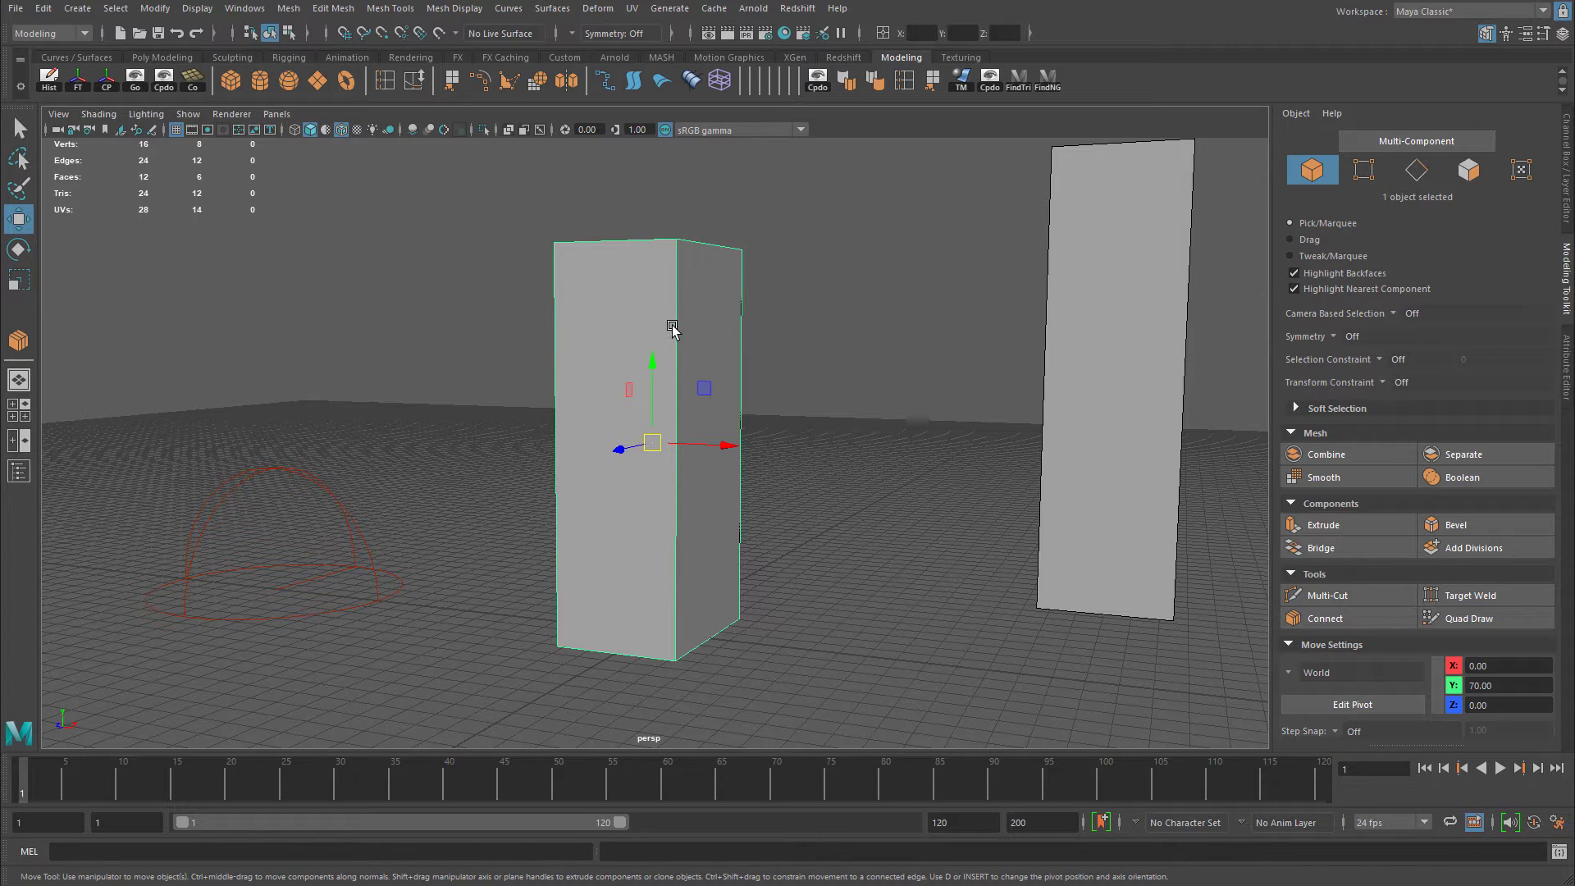
left_click(1563, 283)
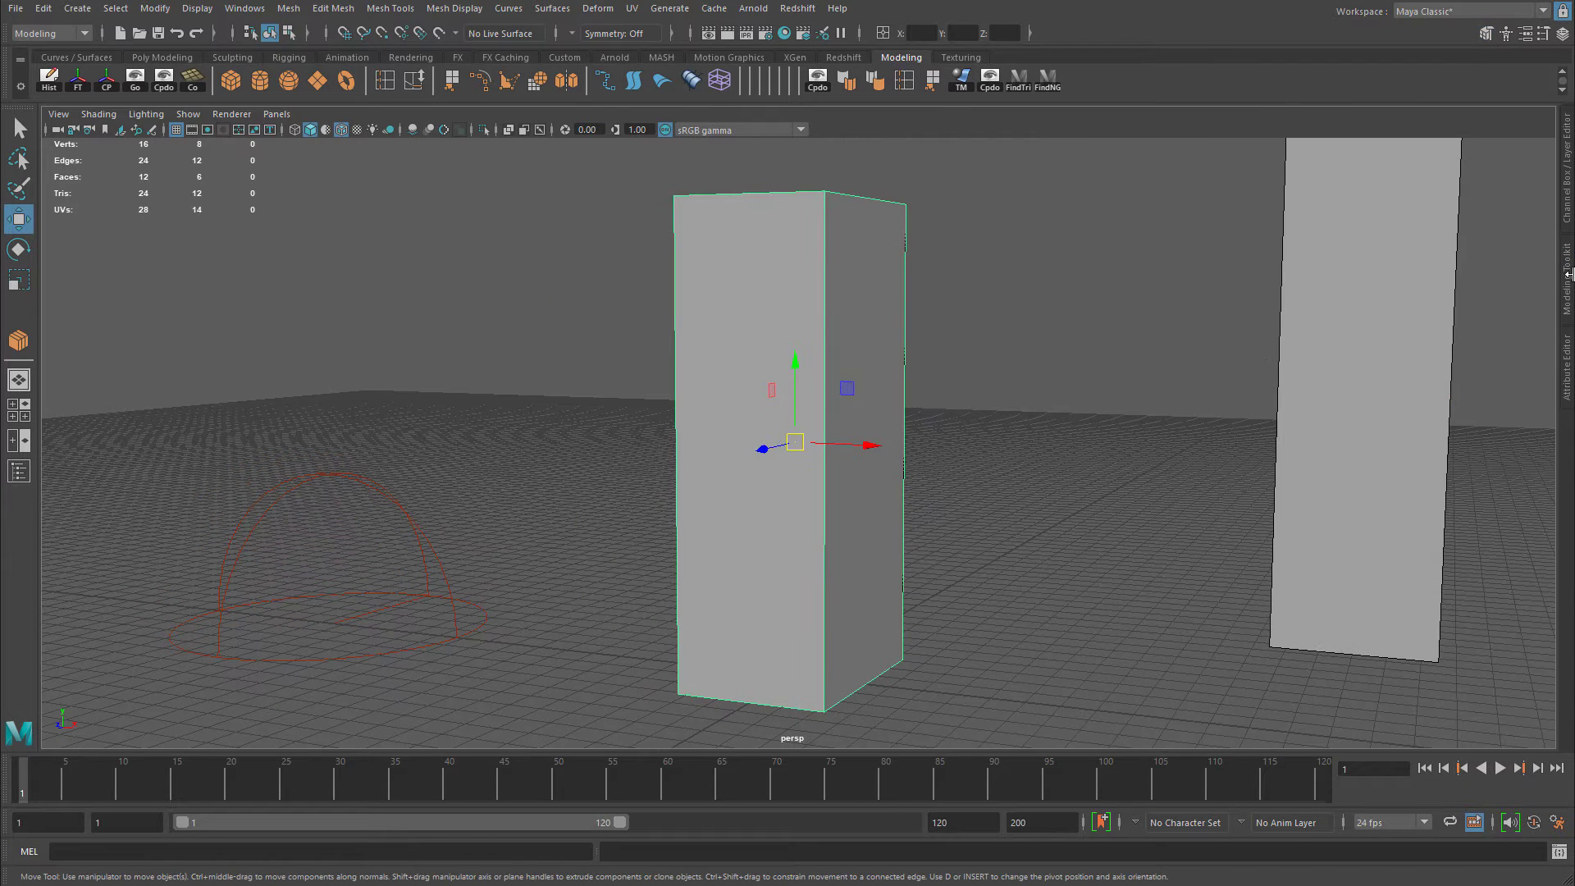
left_click(1567, 266)
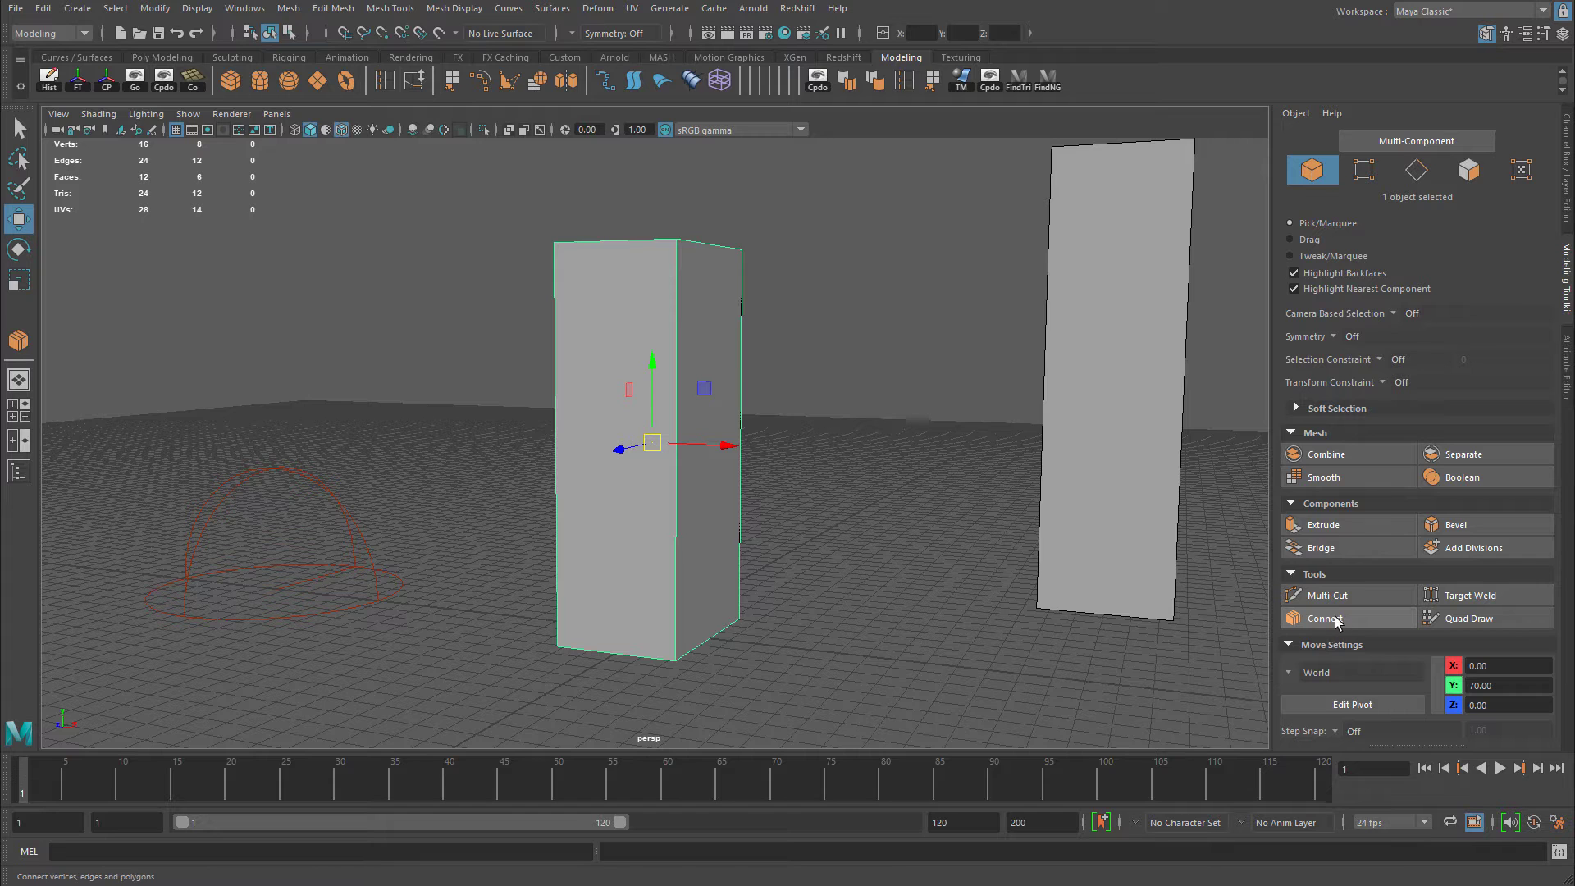
Connect the new cube's four vertical edges with 3 segments to divide it into four drawer sections.
right_click_drag(652, 316, 650, 274)
left_click_drag(356, 376, 765, 414)
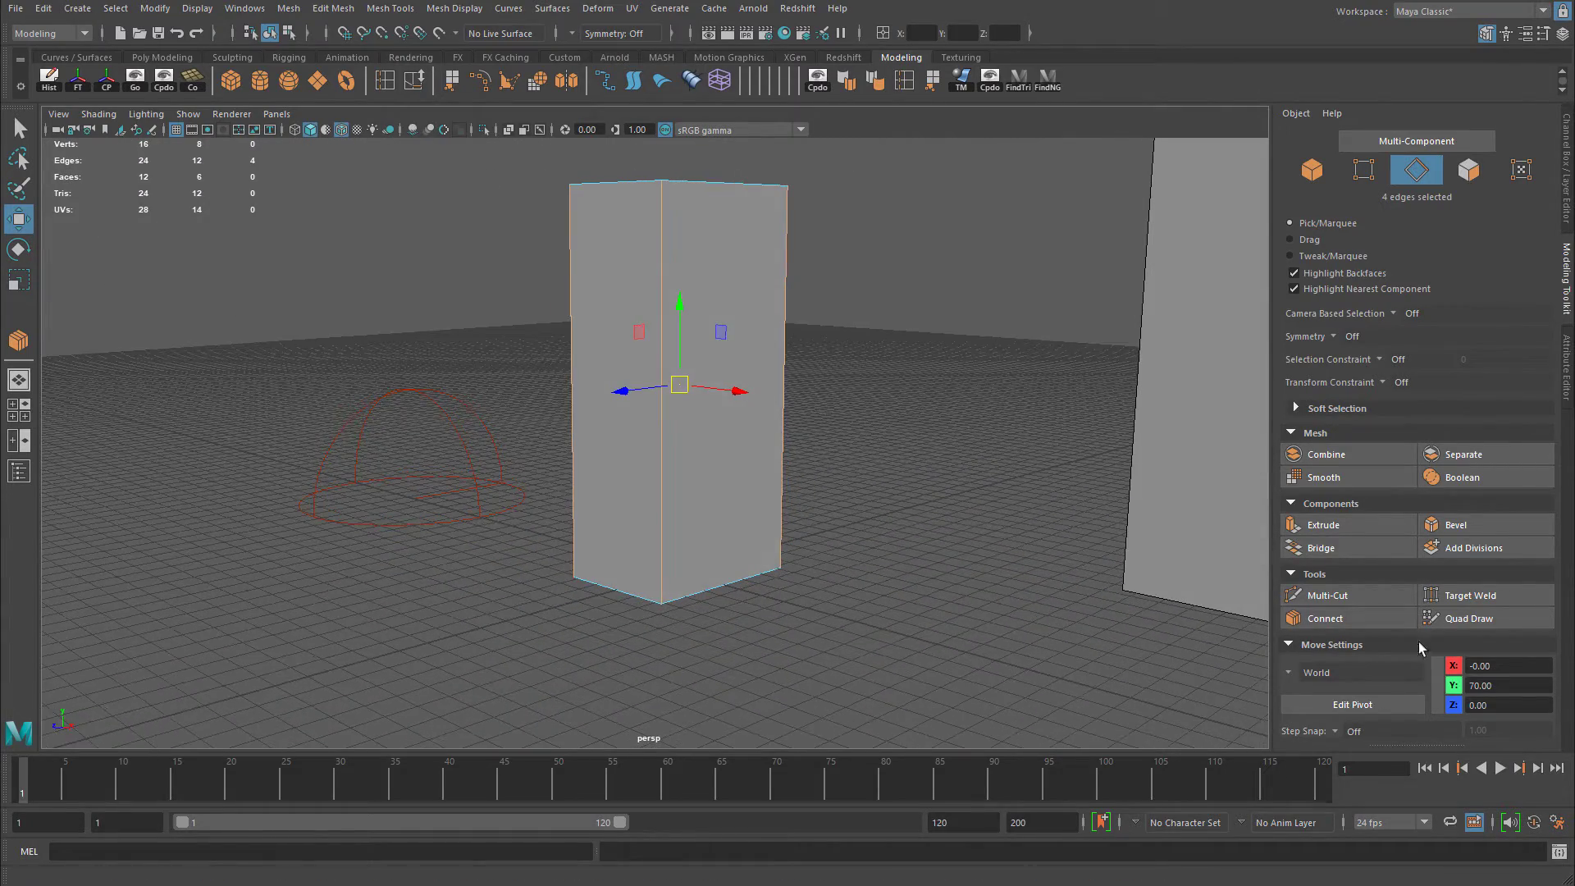
left_click(1345, 618)
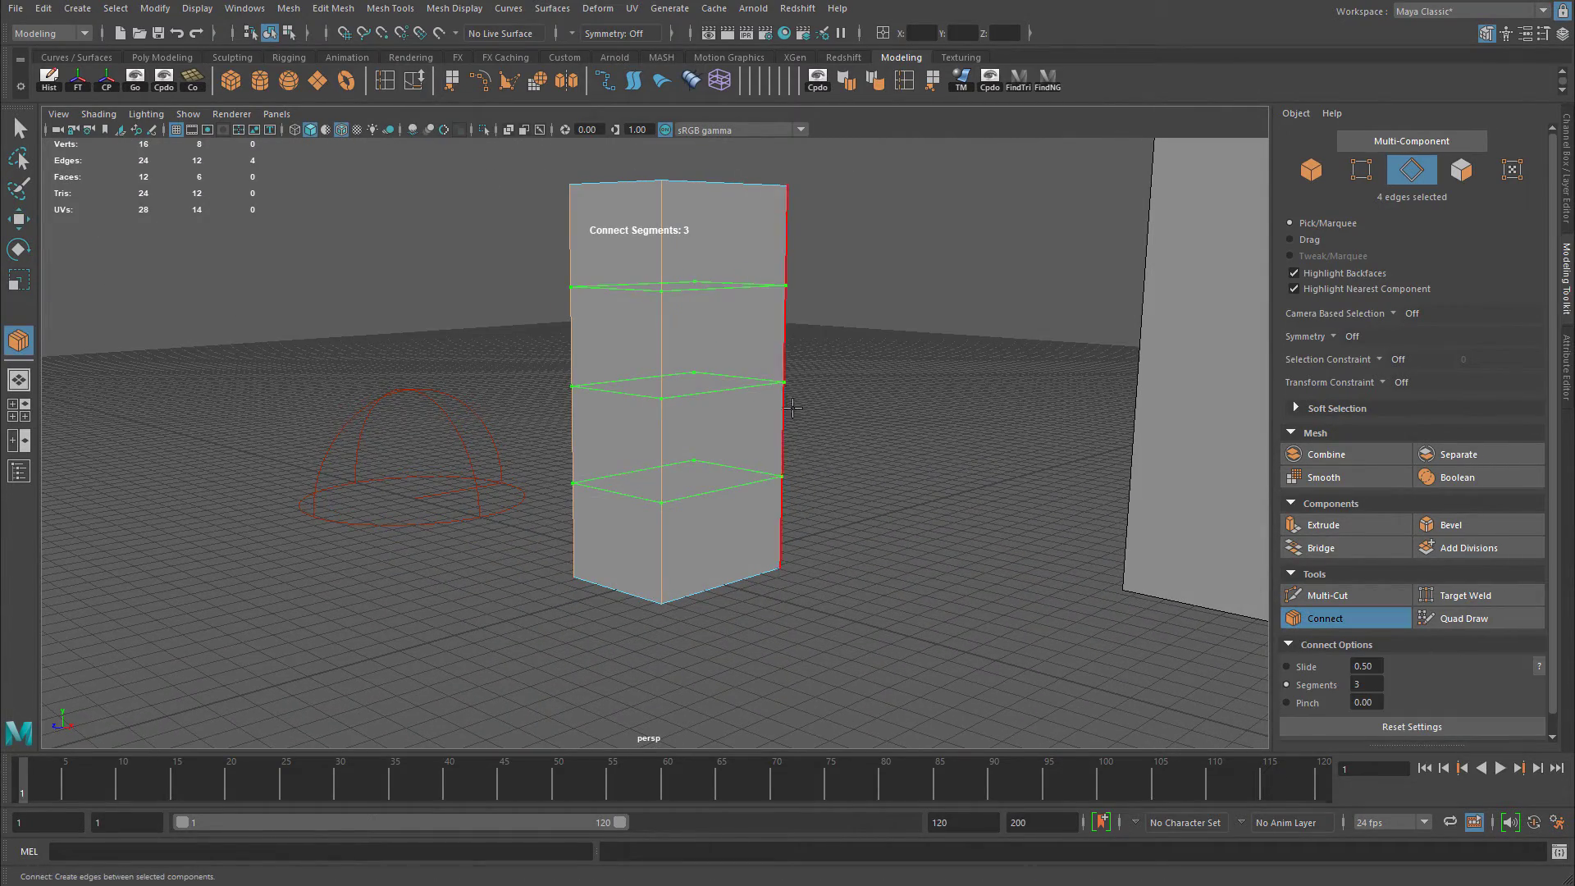
left_click_drag(657, 338, 786, 349, "alt")
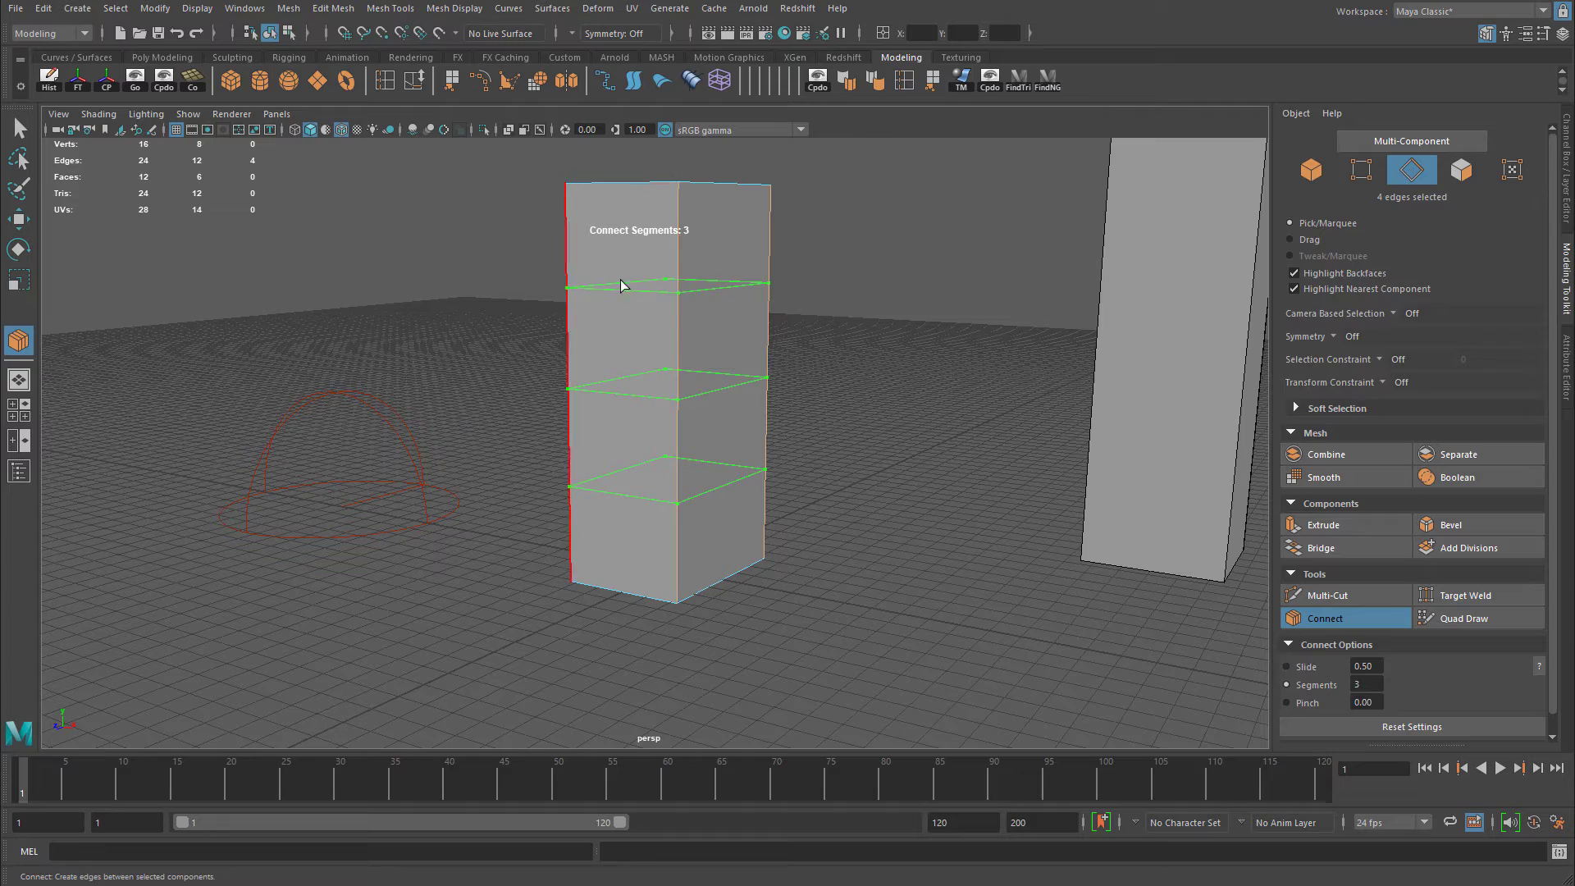
left_click_drag(620, 279, 726, 285, "alt")
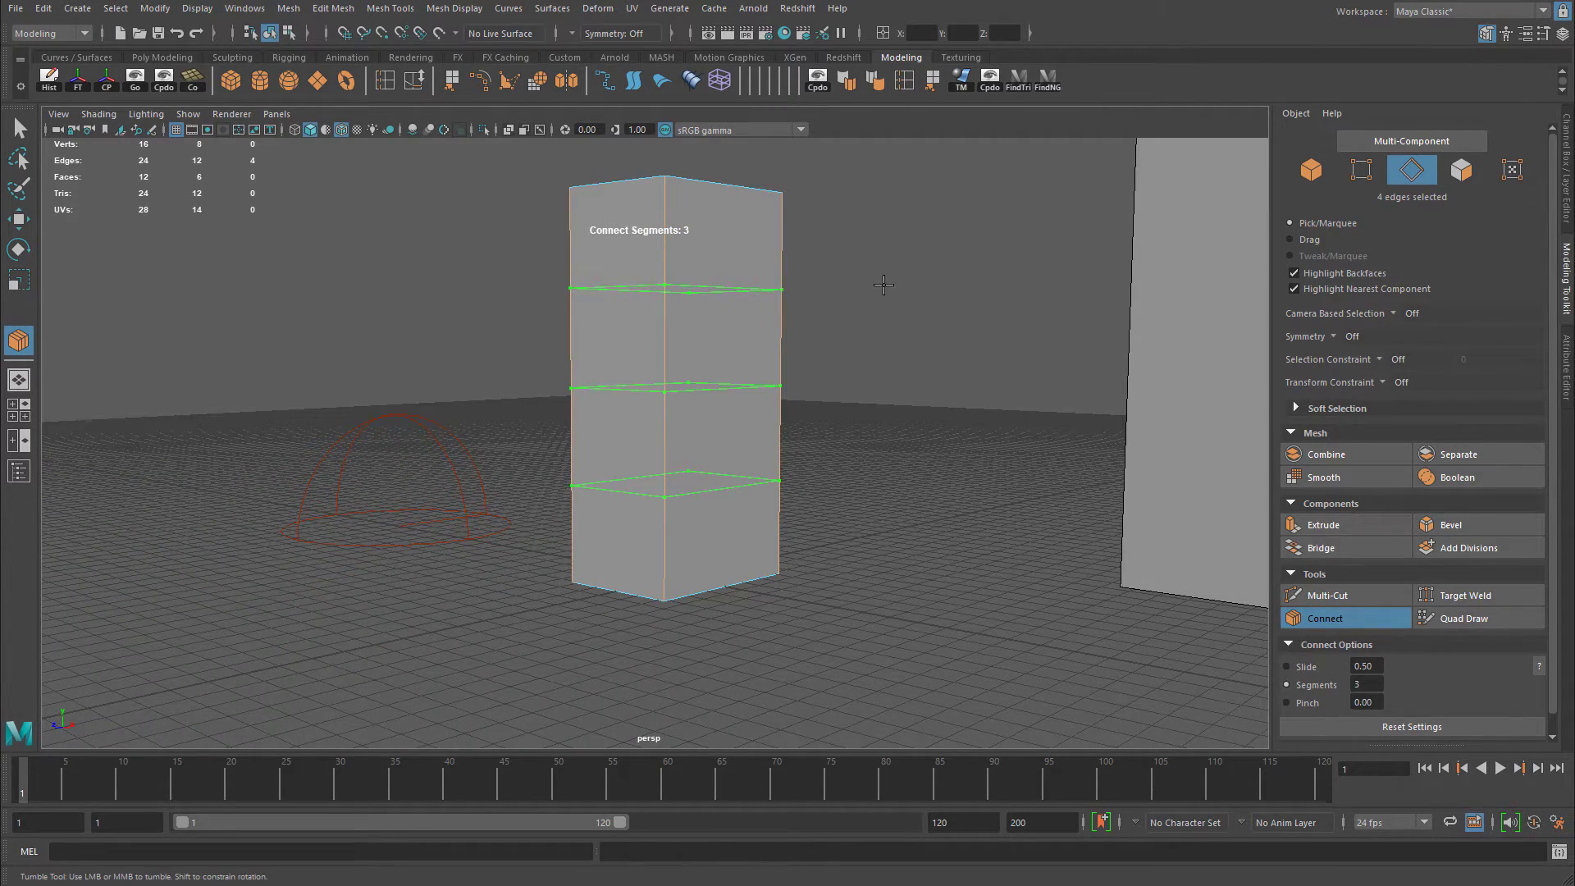
mouse_move(883, 285)
middle_mouse_down("ctrl")
mouse_move(823, 287)
mouse_move(903, 288)
mouse_move(869, 289)
middle_mouse_up("ctrl")
left_click_drag(856, 294, 850, 290, "alt")
right_click_drag(850, 289, 845, 286, "alt")
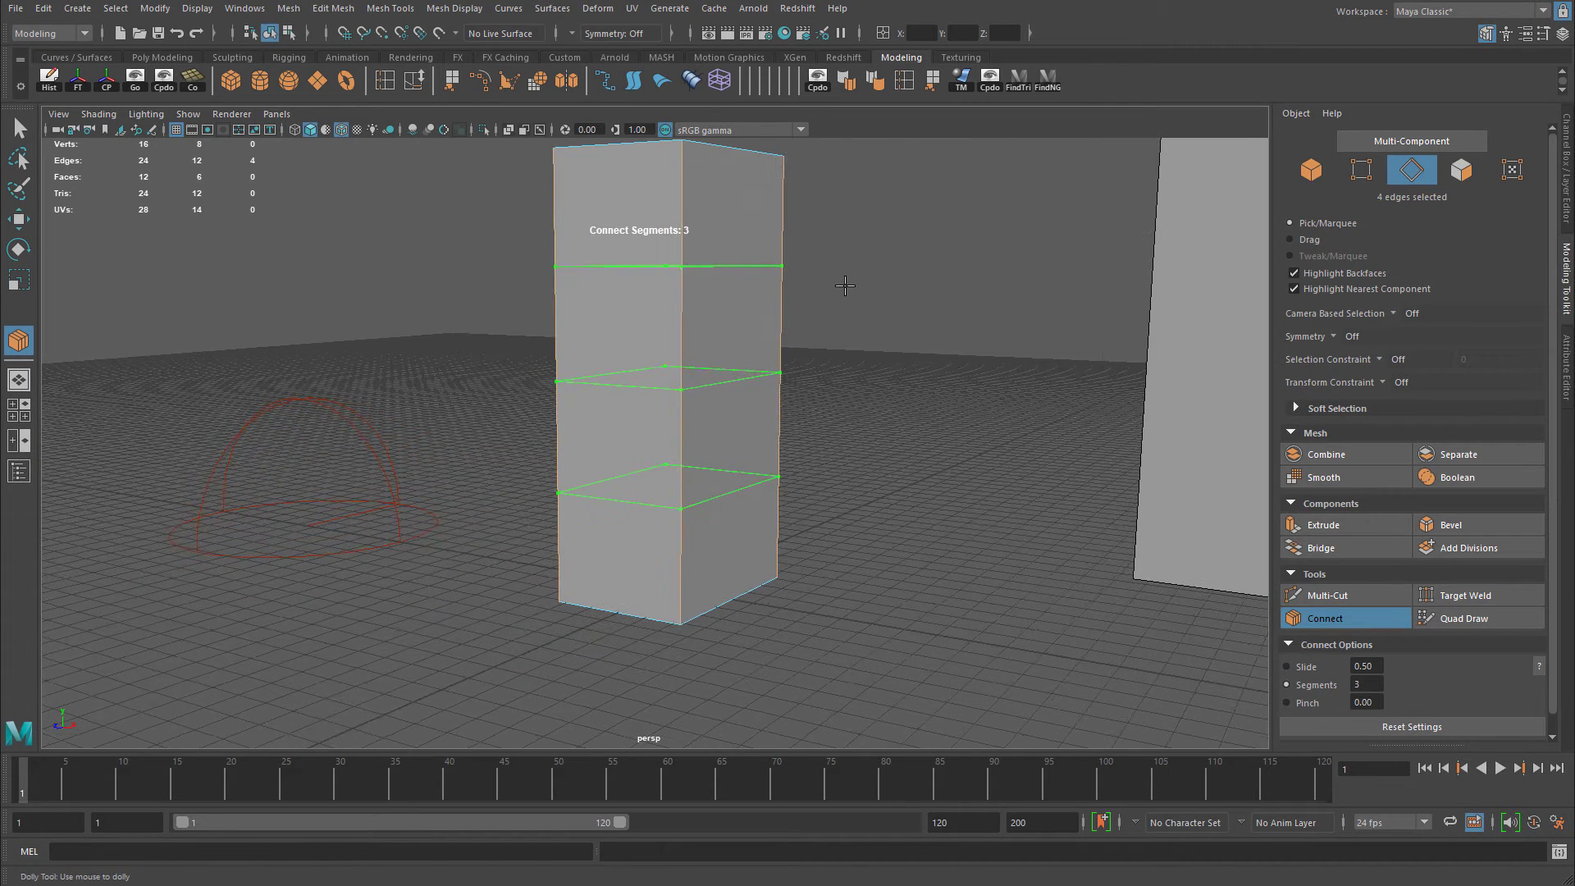
key("w")
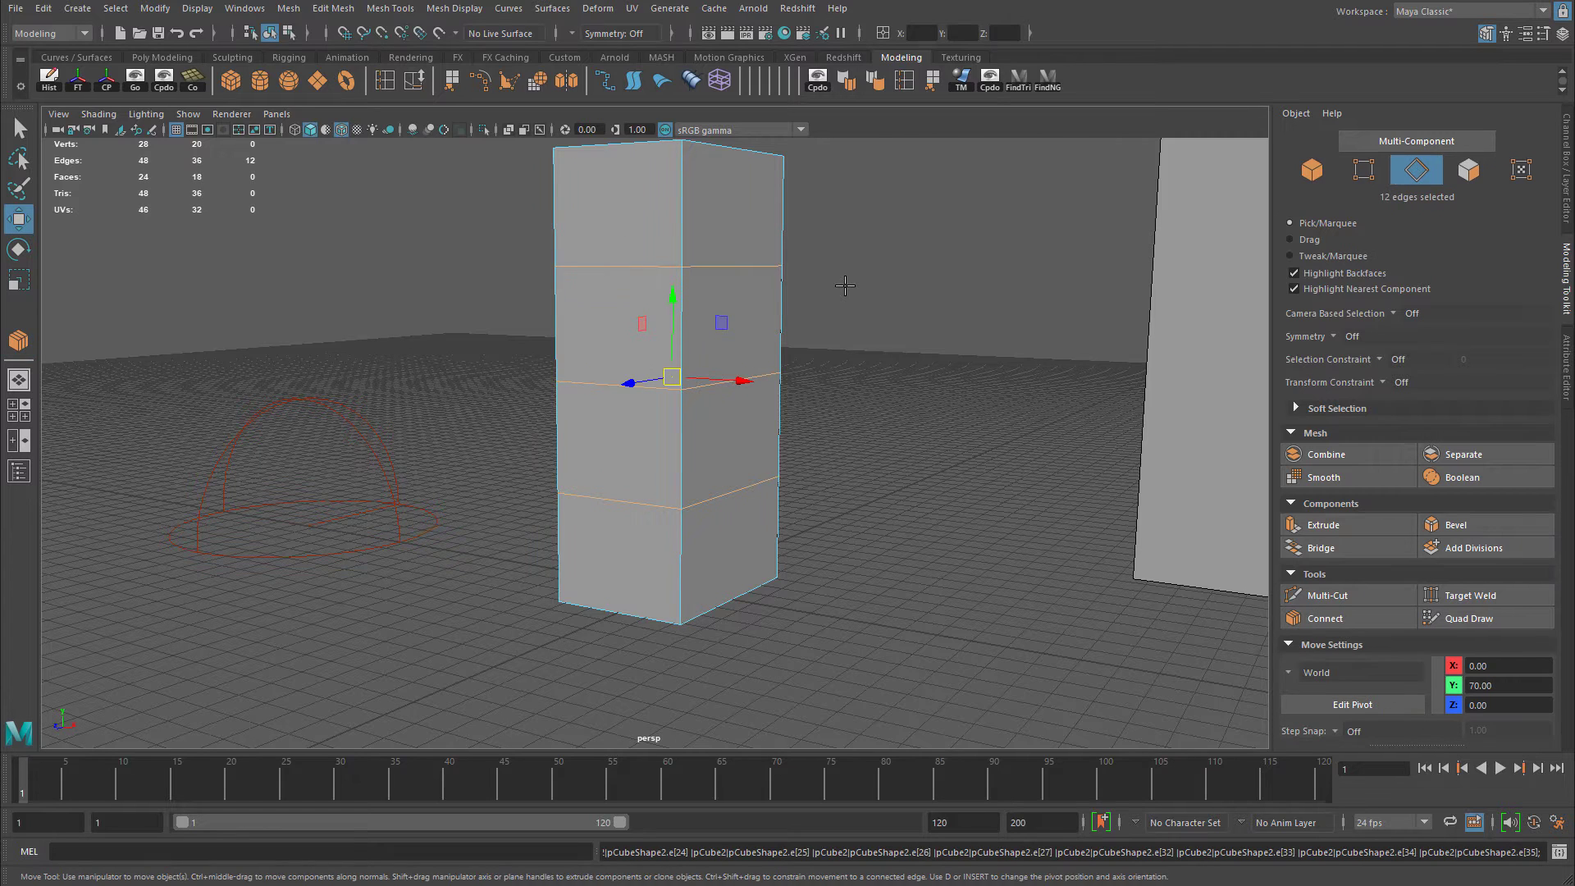
Switch the cabinet to face selection and pick its four front drawer faces one after another.
key("F8")
right_click(629, 206)
left_click(628, 252)
left_click(615, 200)
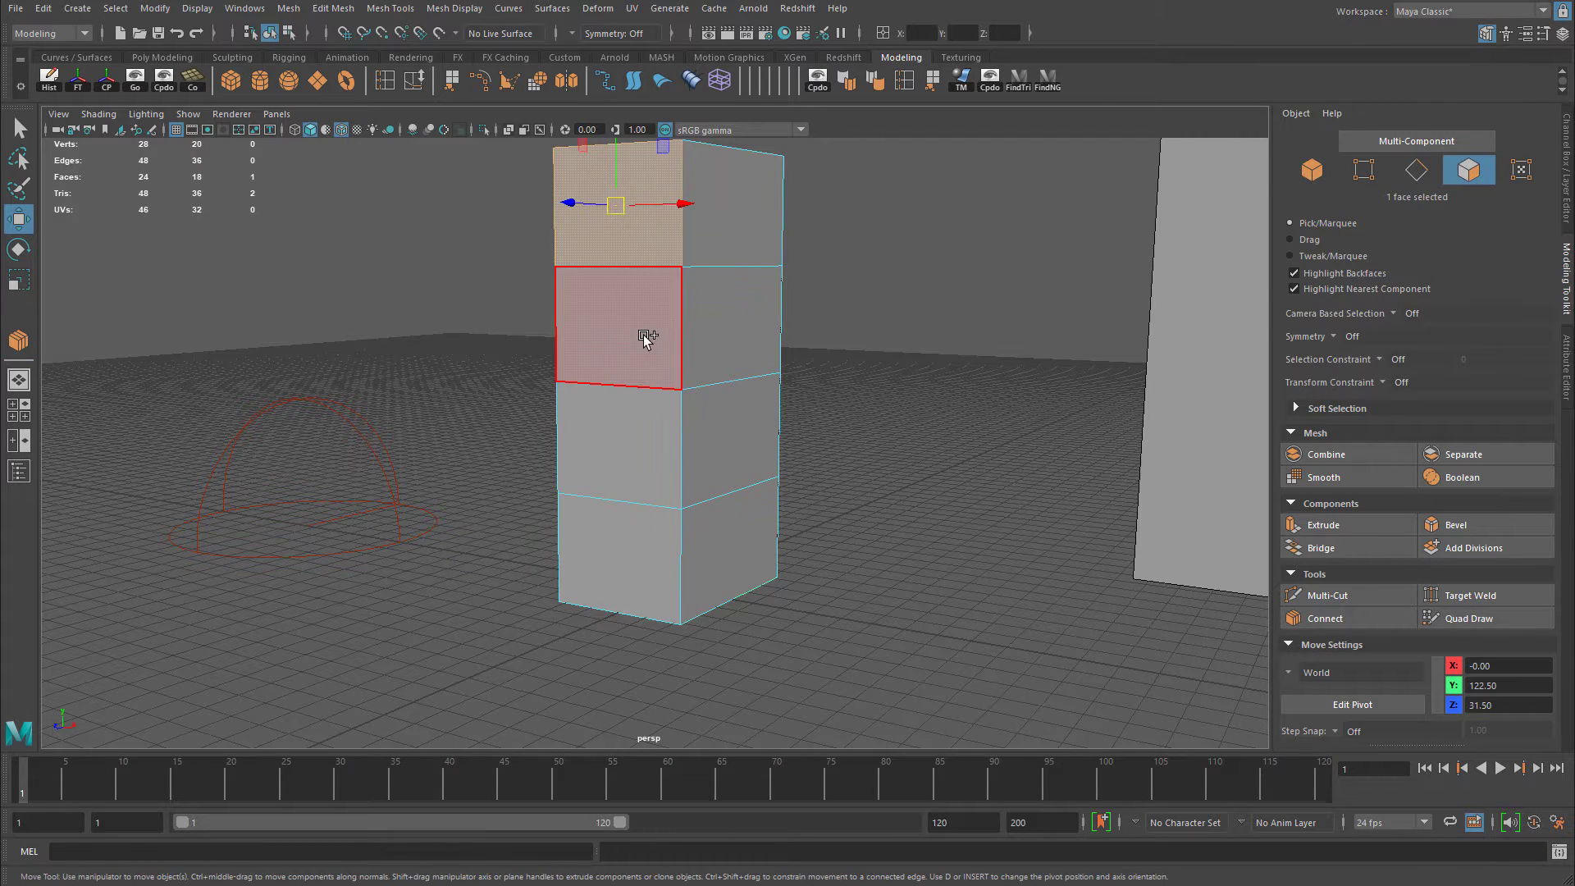
left_click(643, 337)
left_click(629, 450)
left_click(628, 554)
left_click(633, 222)
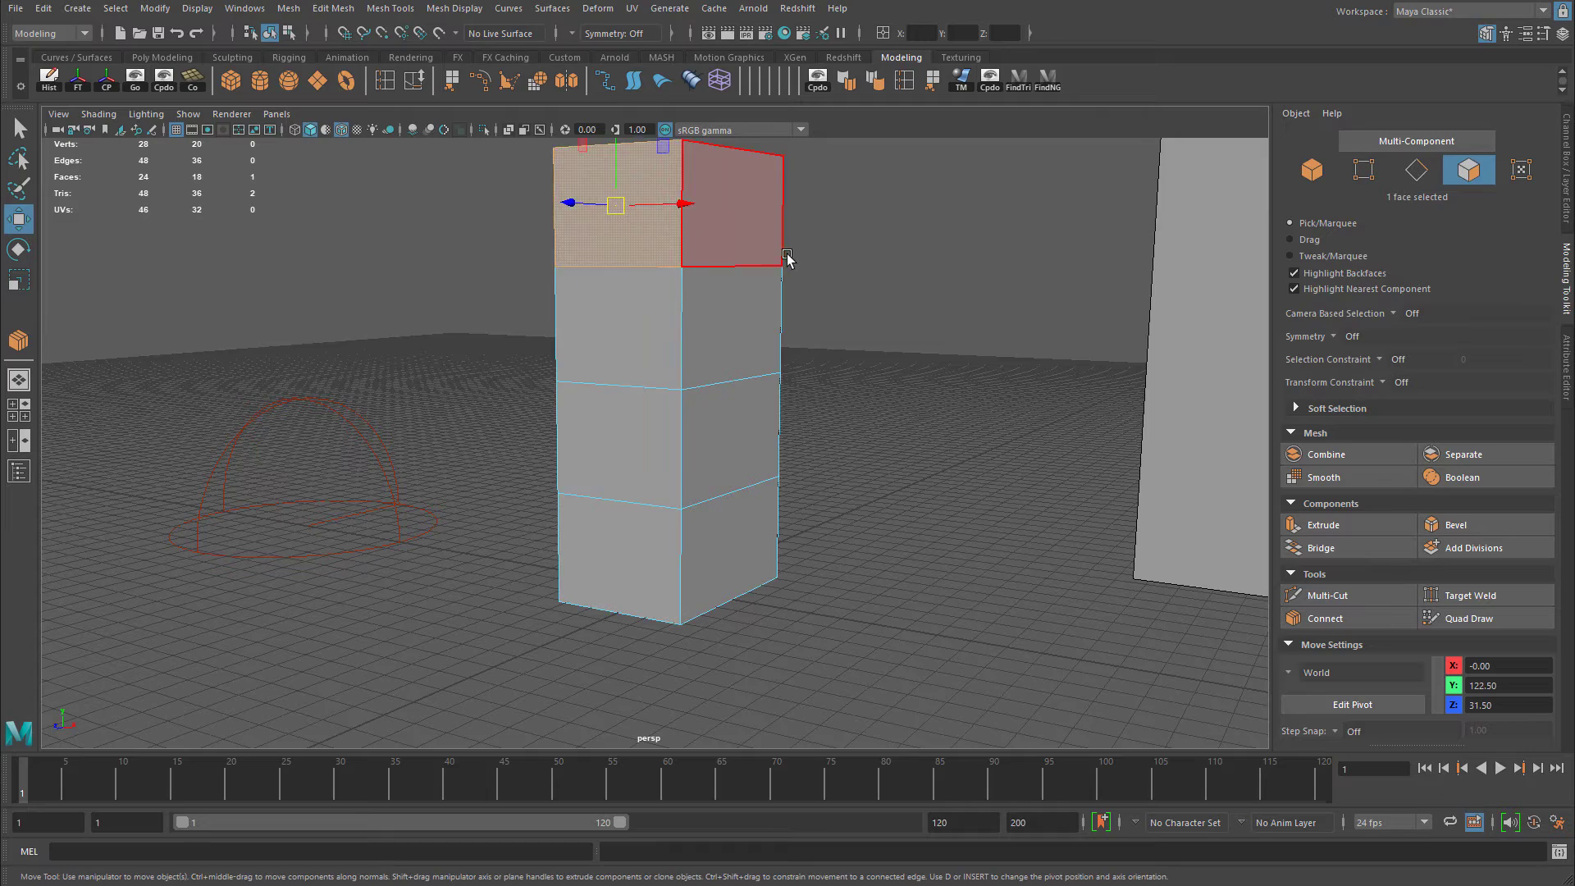
Inspect the cabinet's top and underside and compare them with the file cabinet reference photo.
middle_click_drag(788, 257, 787, 327, "alt")
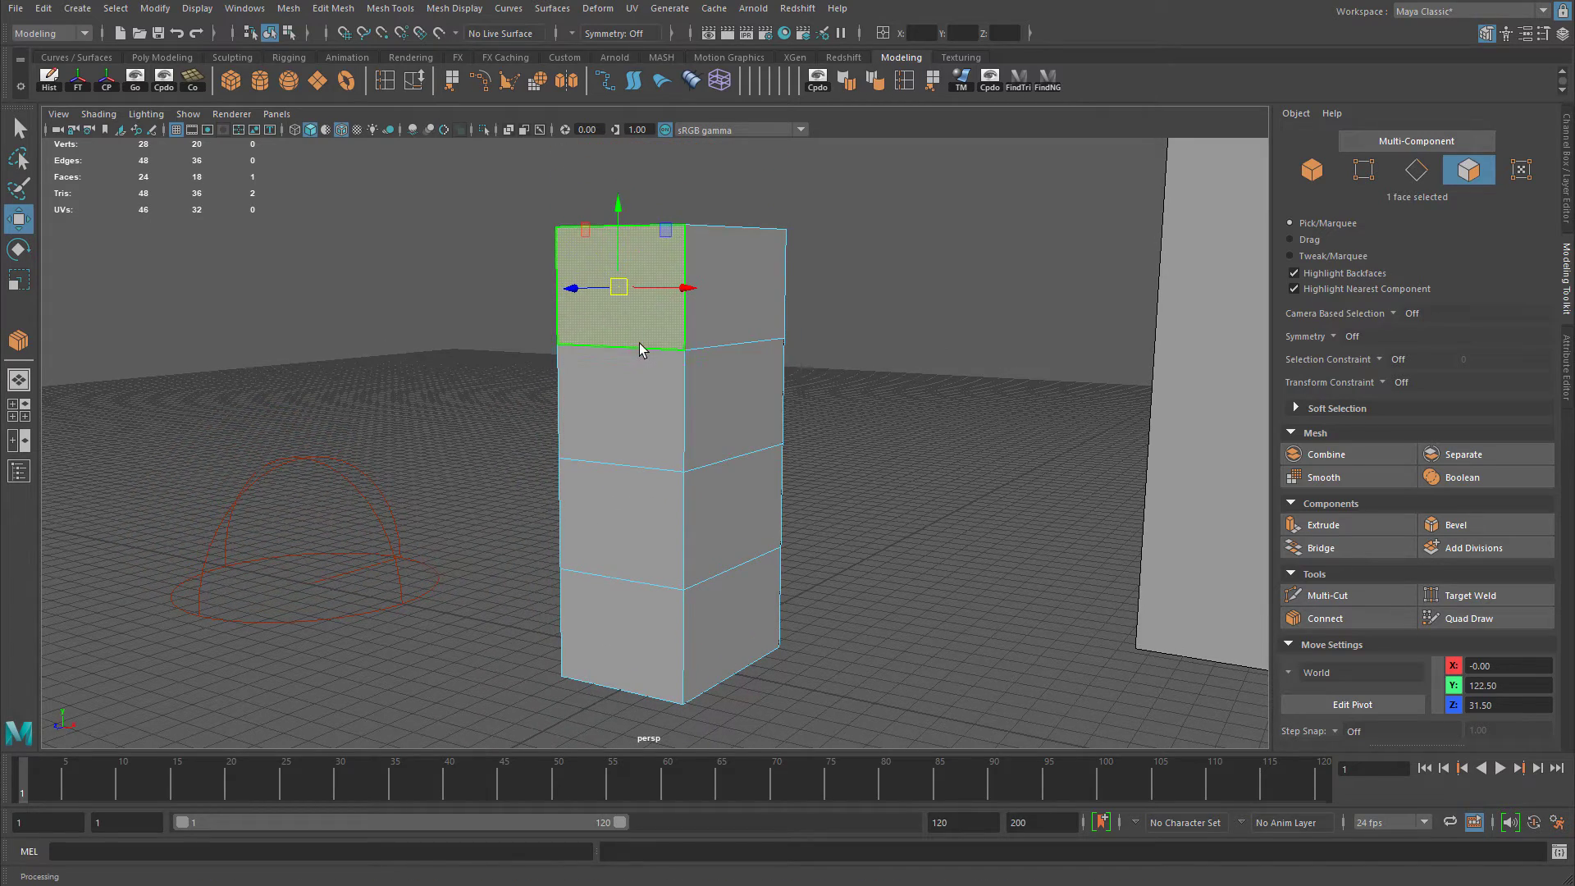
left_click_drag(829, 335, 714, 562, "alt")
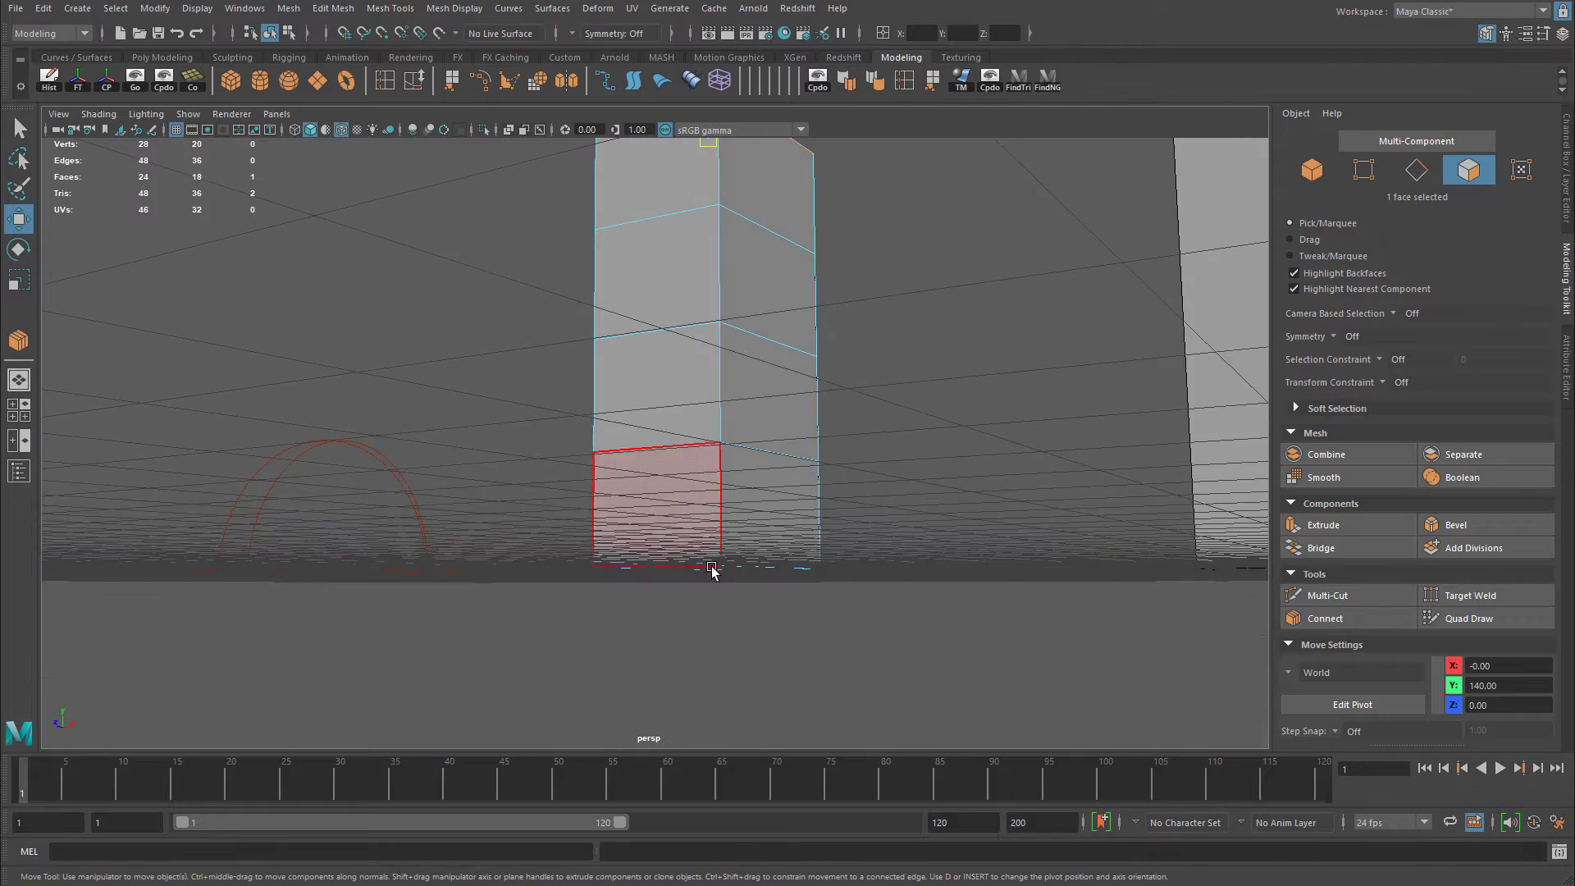
left_click(704, 573)
double_click(704, 572)
left_click_drag(701, 484, 689, 443, "alt")
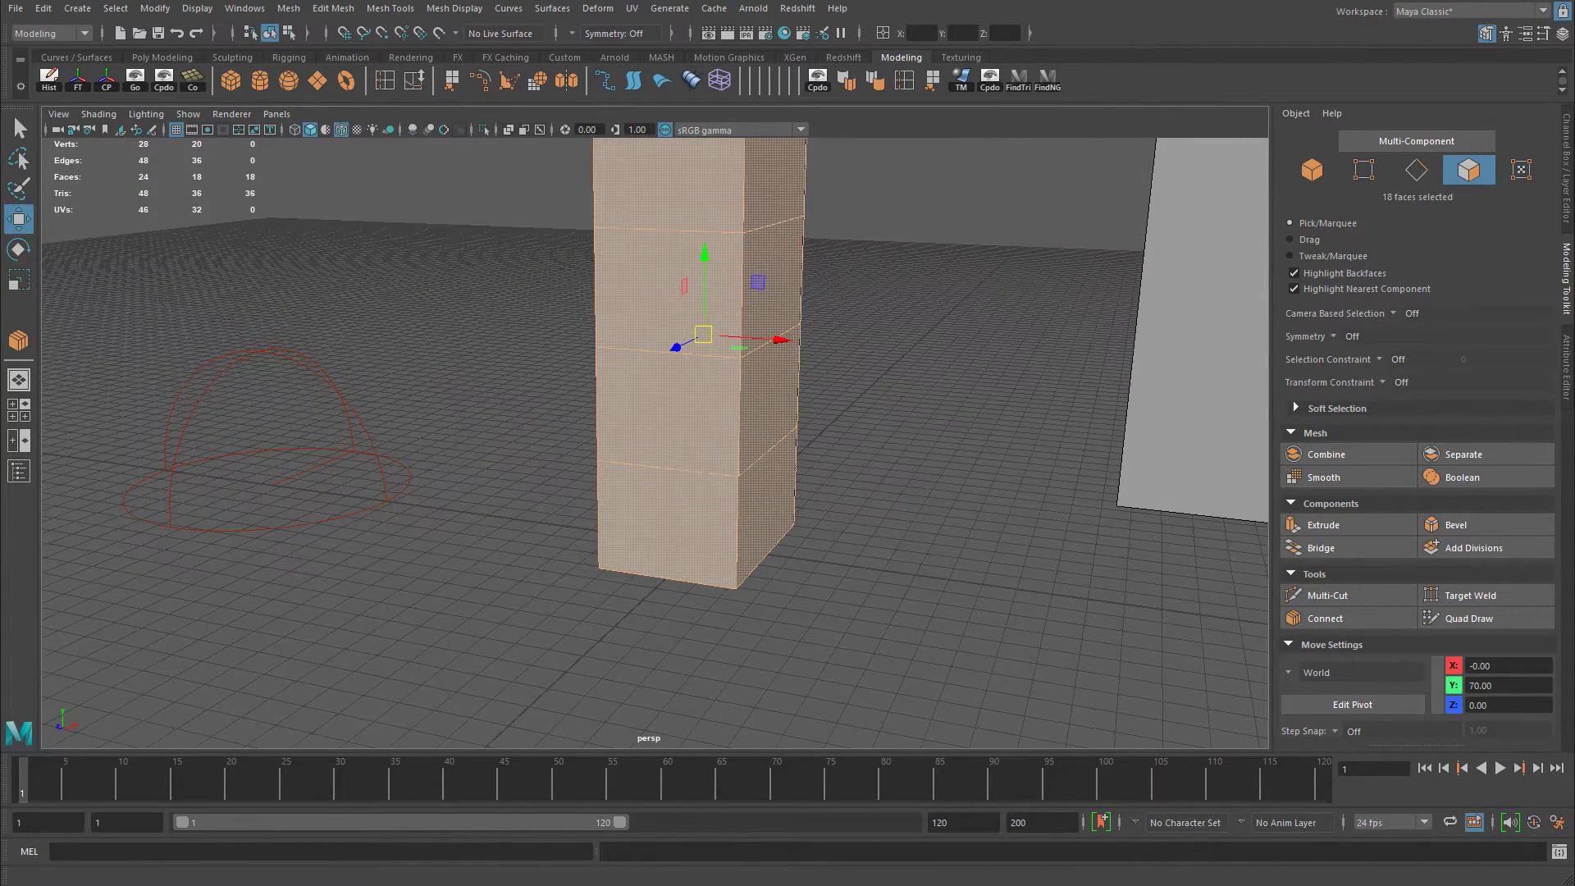
key("alt+Tab")
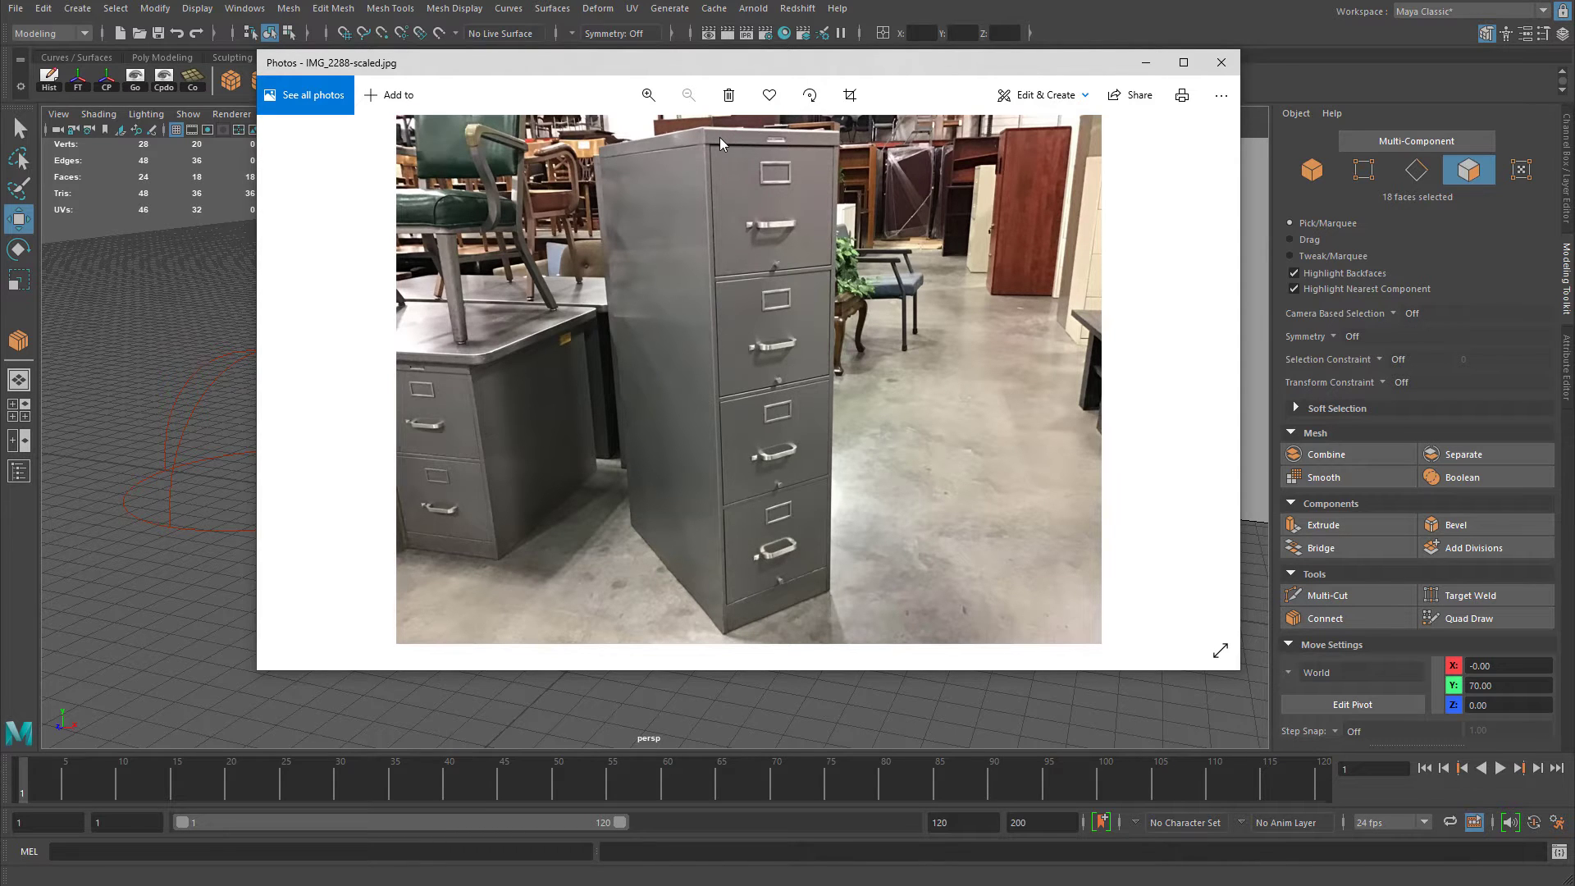
key("alt+Tab")
Extrude the cabinet's top face upward with a thickness of 4.
left_click(652, 260)
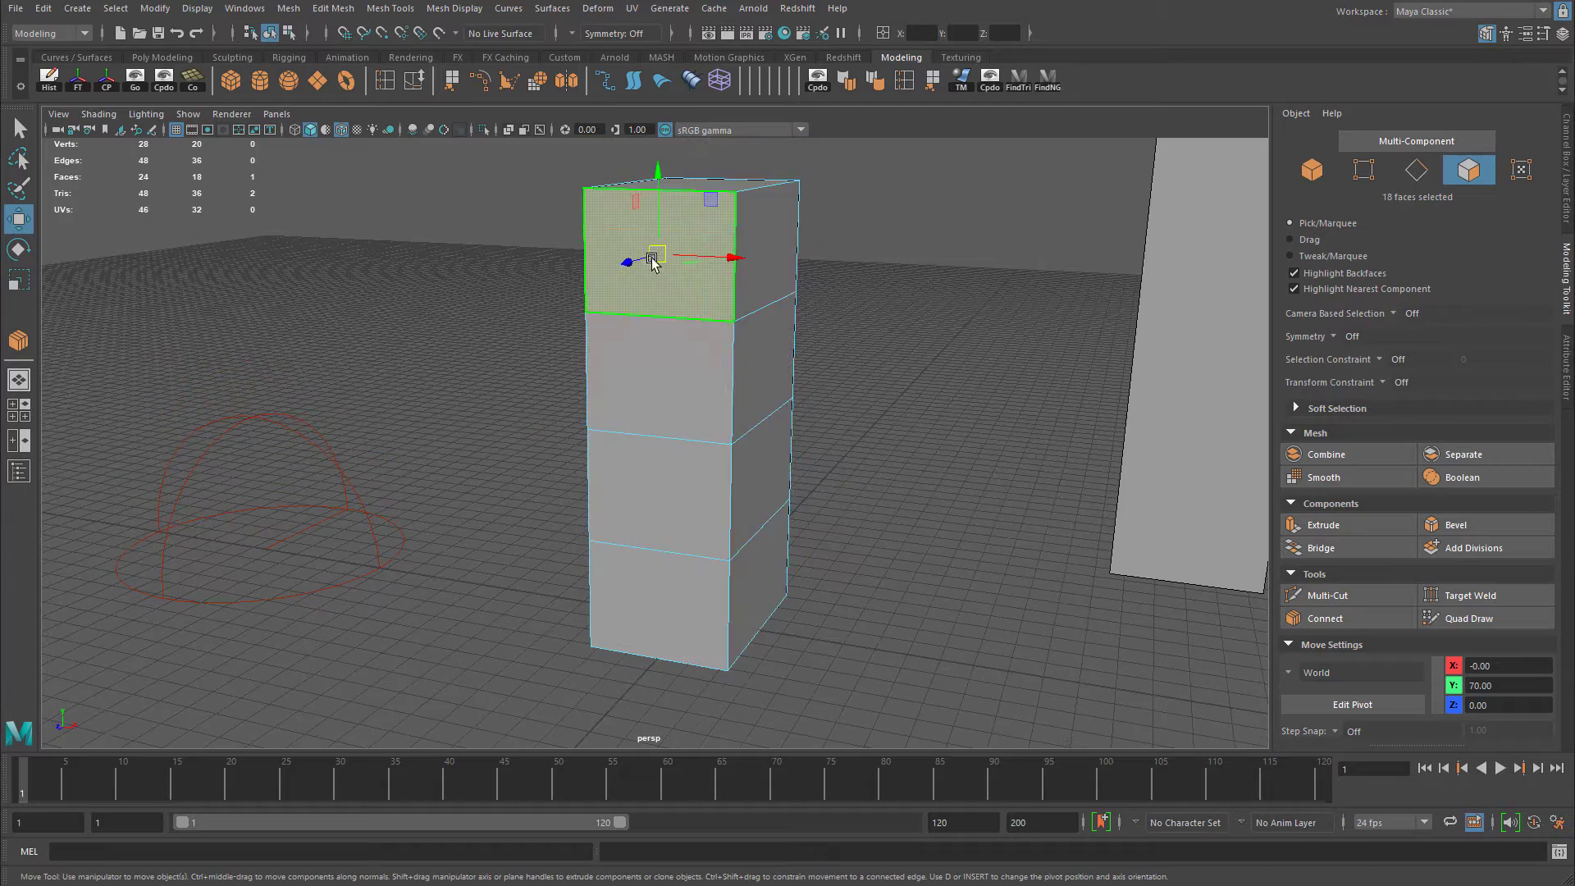
left_click_drag(788, 270, 830, 249, "alt")
key("ctrl+e")
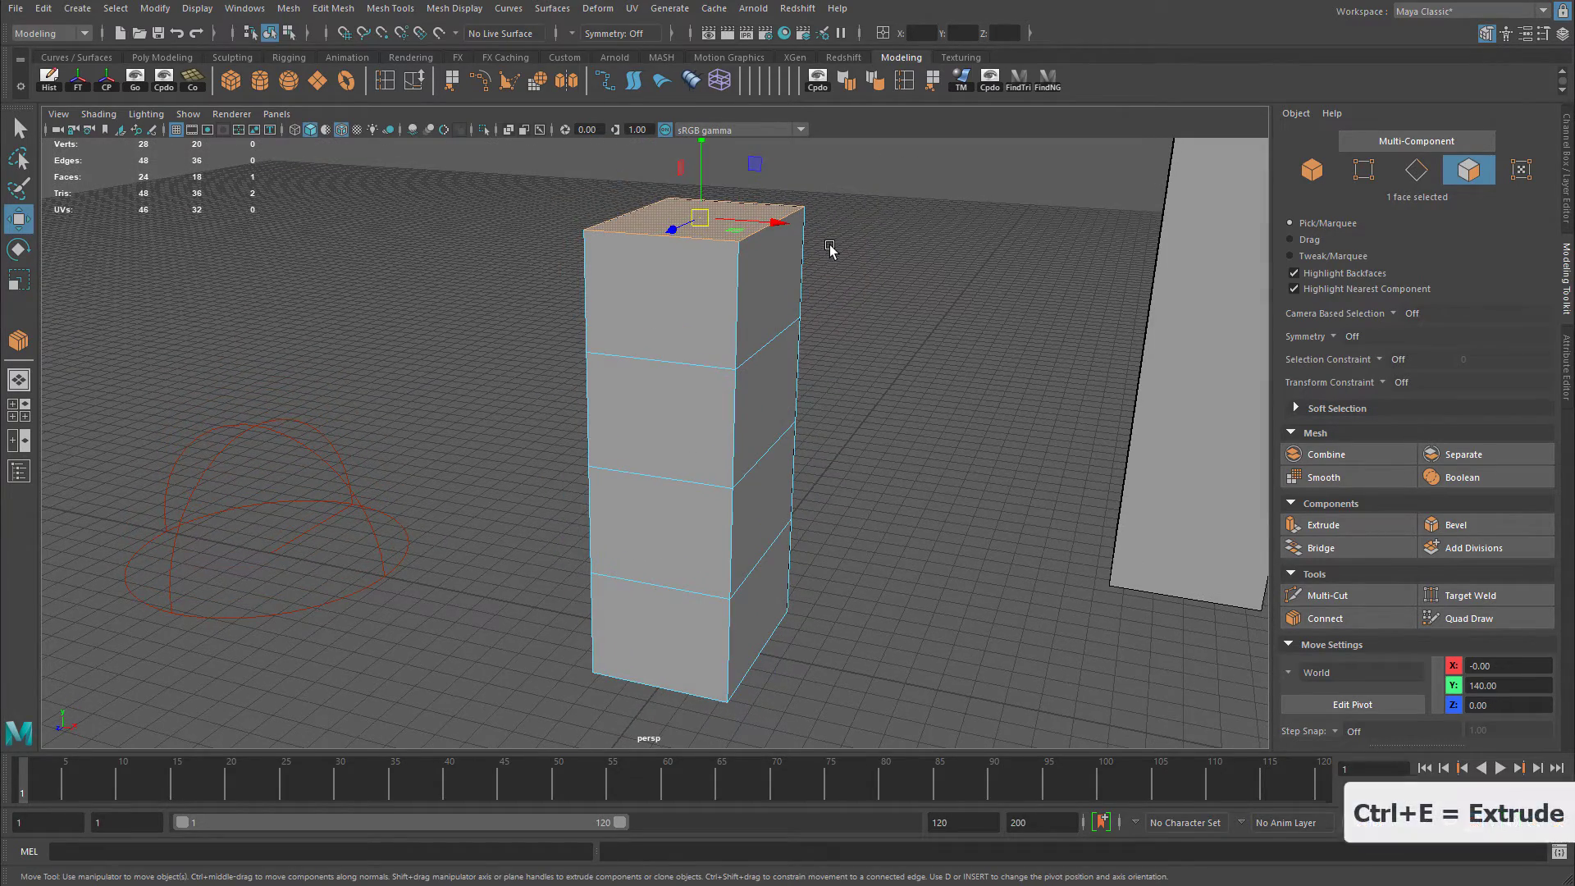
key("ctrl+e")
middle_click_drag(770, 259, 738, 327, "alt")
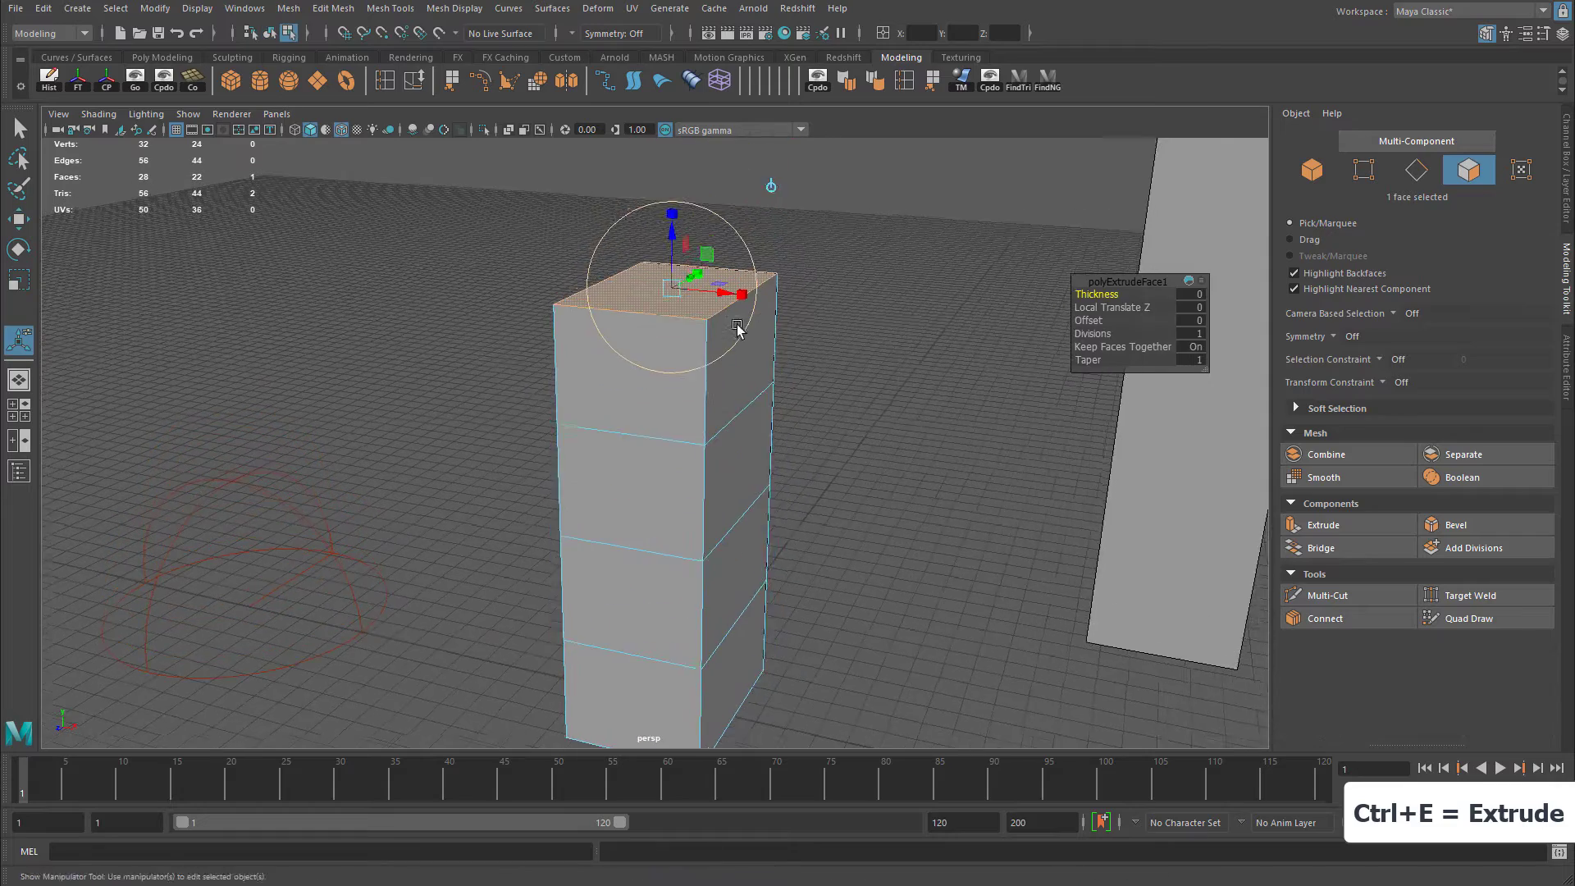
right_click_drag(739, 328, 816, 299, "alt")
left_click_drag(819, 296, 823, 269, "alt")
left_click_drag(1110, 294, 1156, 293)
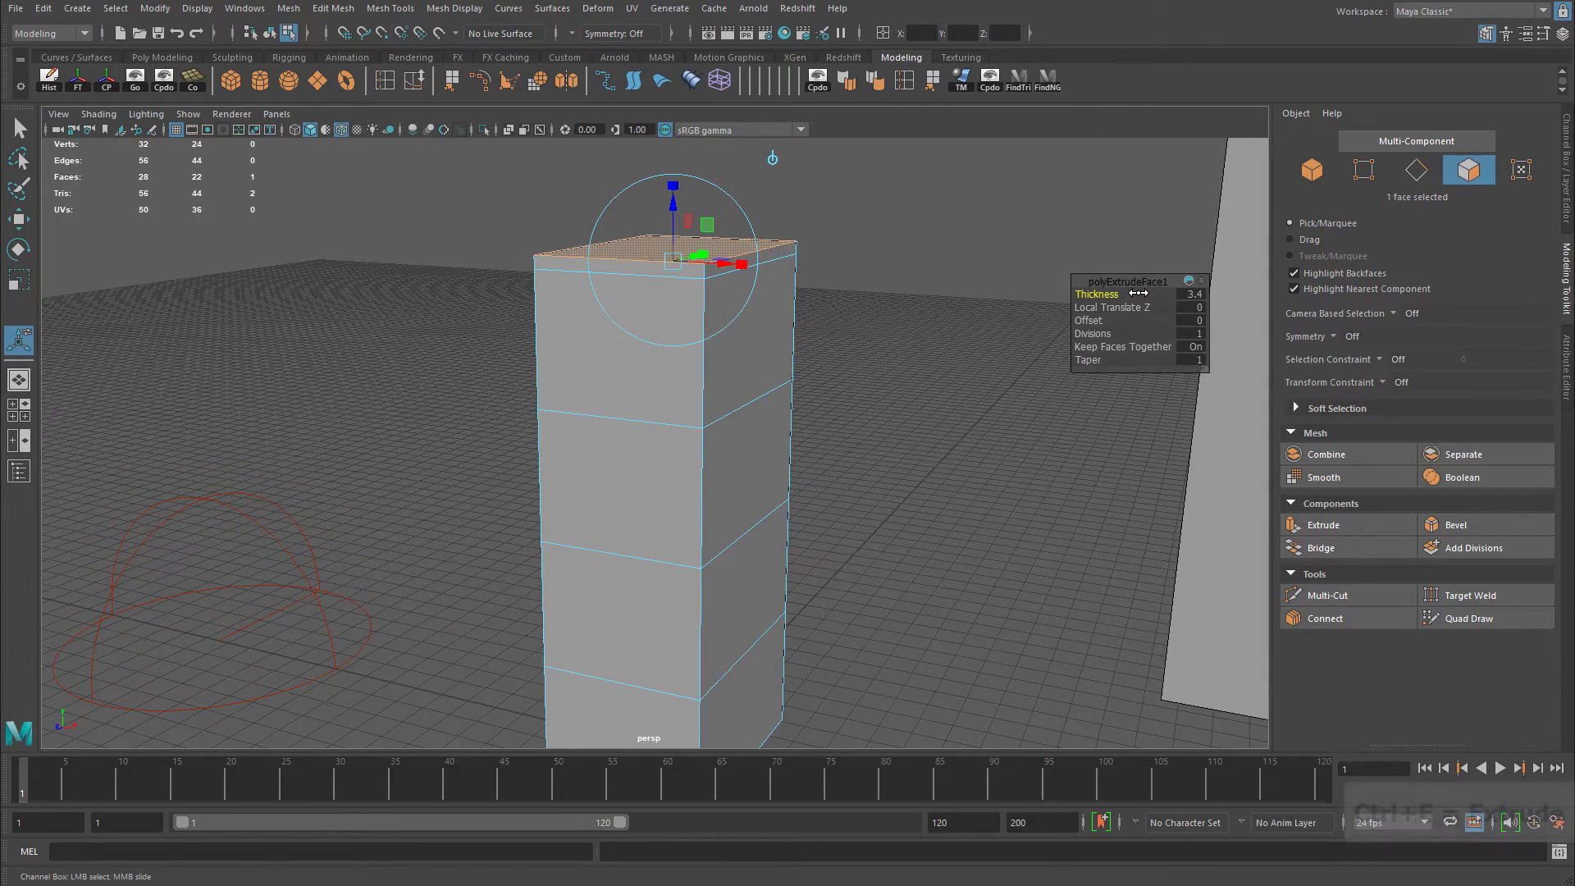
left_click_drag(861, 283, 845, 277, "alt")
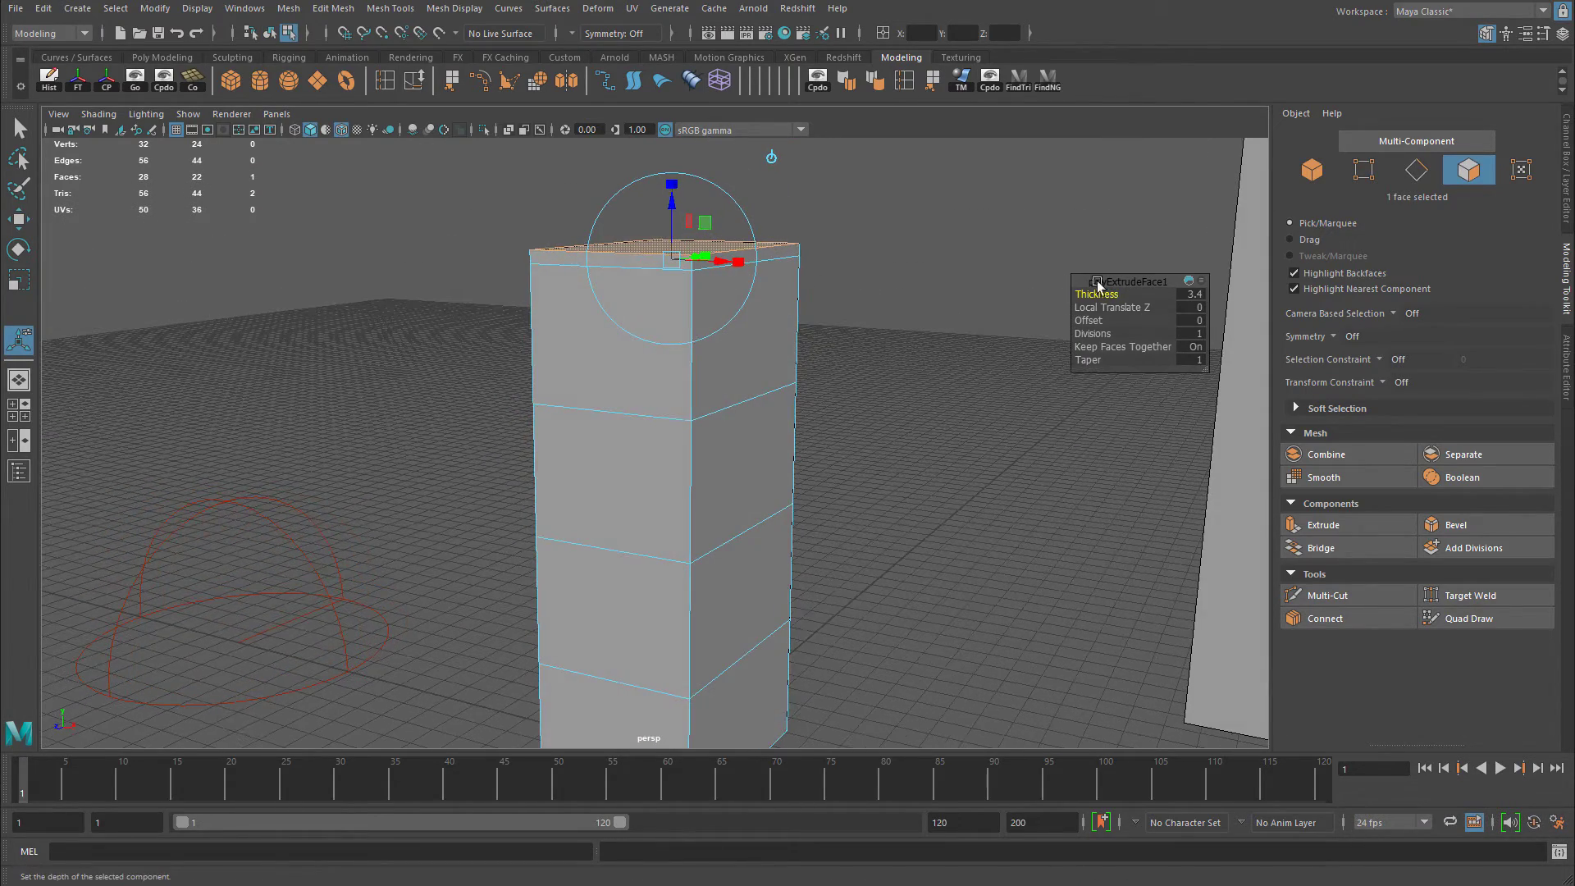
left_click(1190, 295)
type("4")
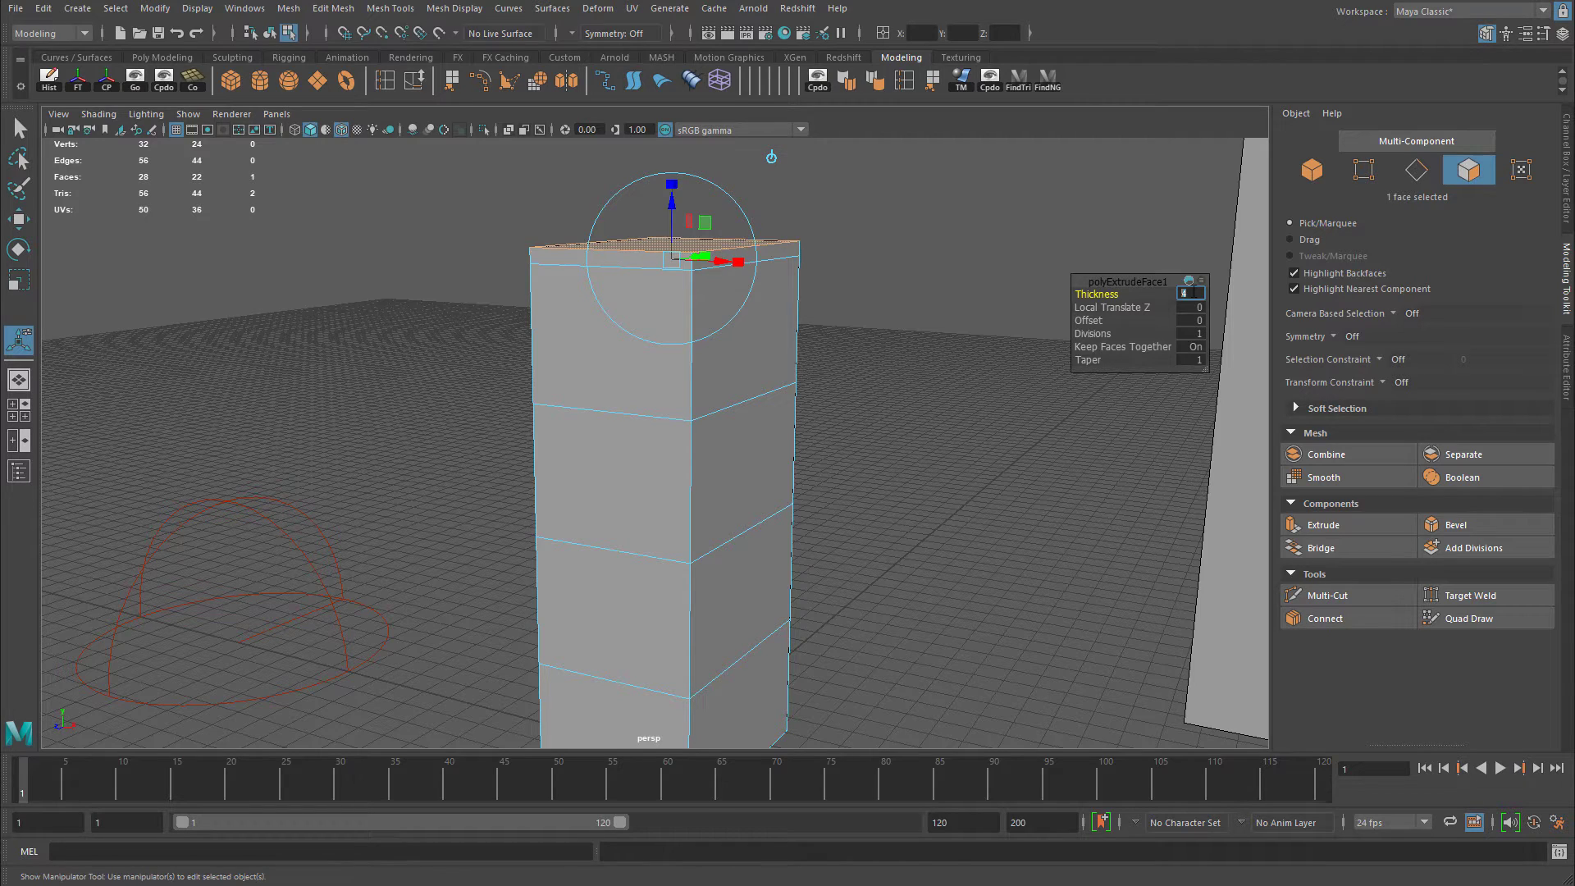
key("Return")
Return to object selection and raise the whole cabinet to a Y position of about 85.2.
left_click_drag(984, 361, 746, 425, "alt")
right_click_drag(738, 416, 783, 393)
left_click_drag(784, 394, 693, 411, "alt")
key("w")
left_click_drag(736, 344, 726, 296)
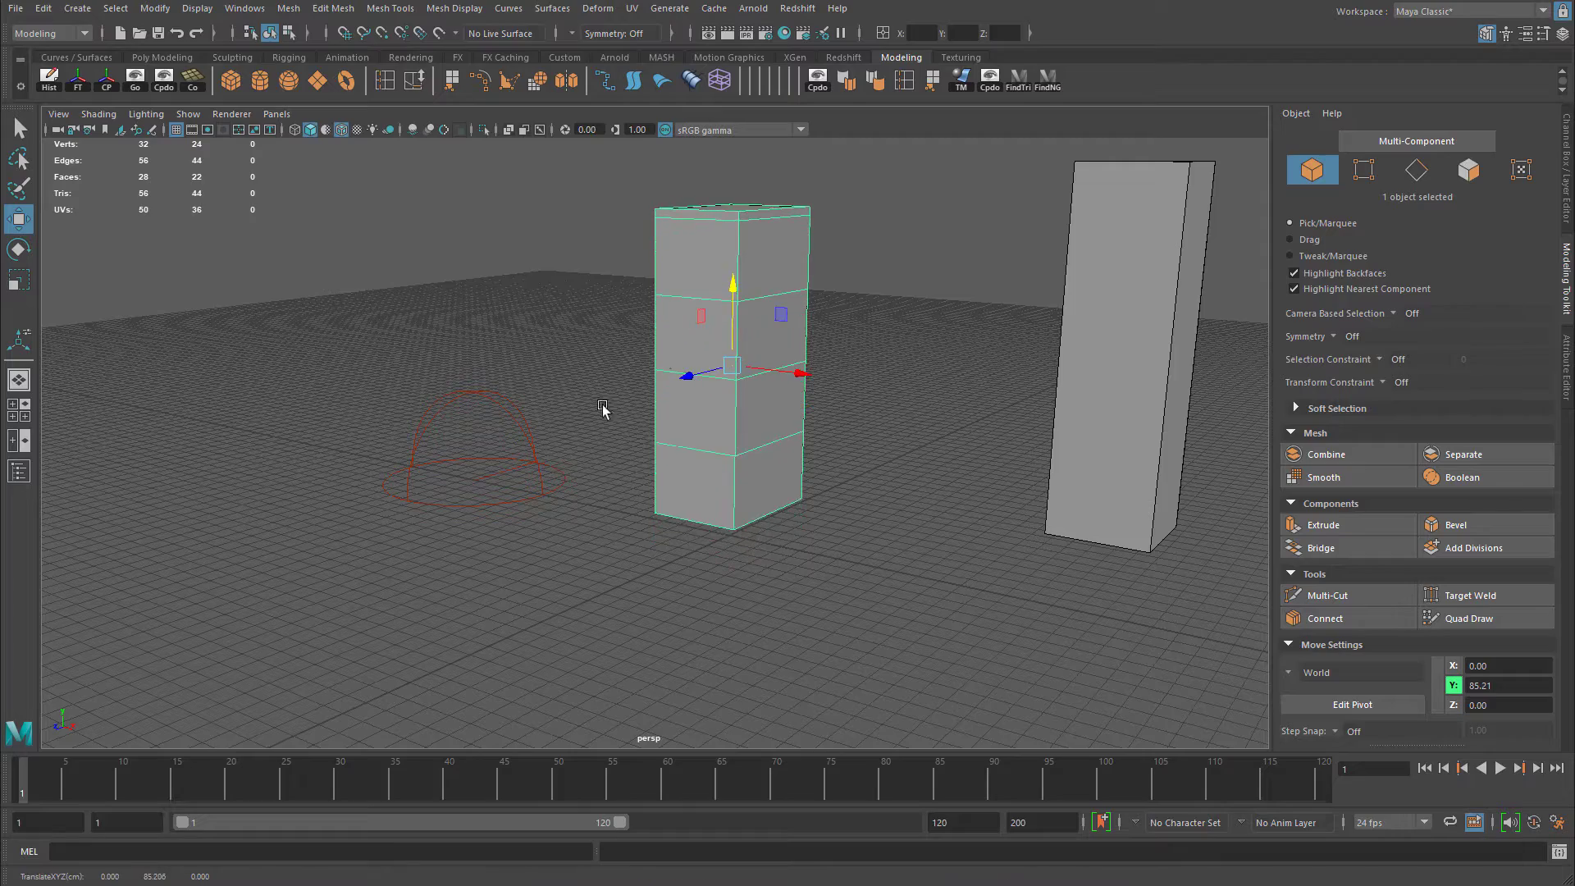
Select the cabinet's bottom face and extrude it downward with a thickness of 10 for the base.
right_click_drag(726, 295, 705, 404, "alt")
left_click_drag(706, 404, 706, 457, "alt")
right_click_drag(704, 454, 711, 497)
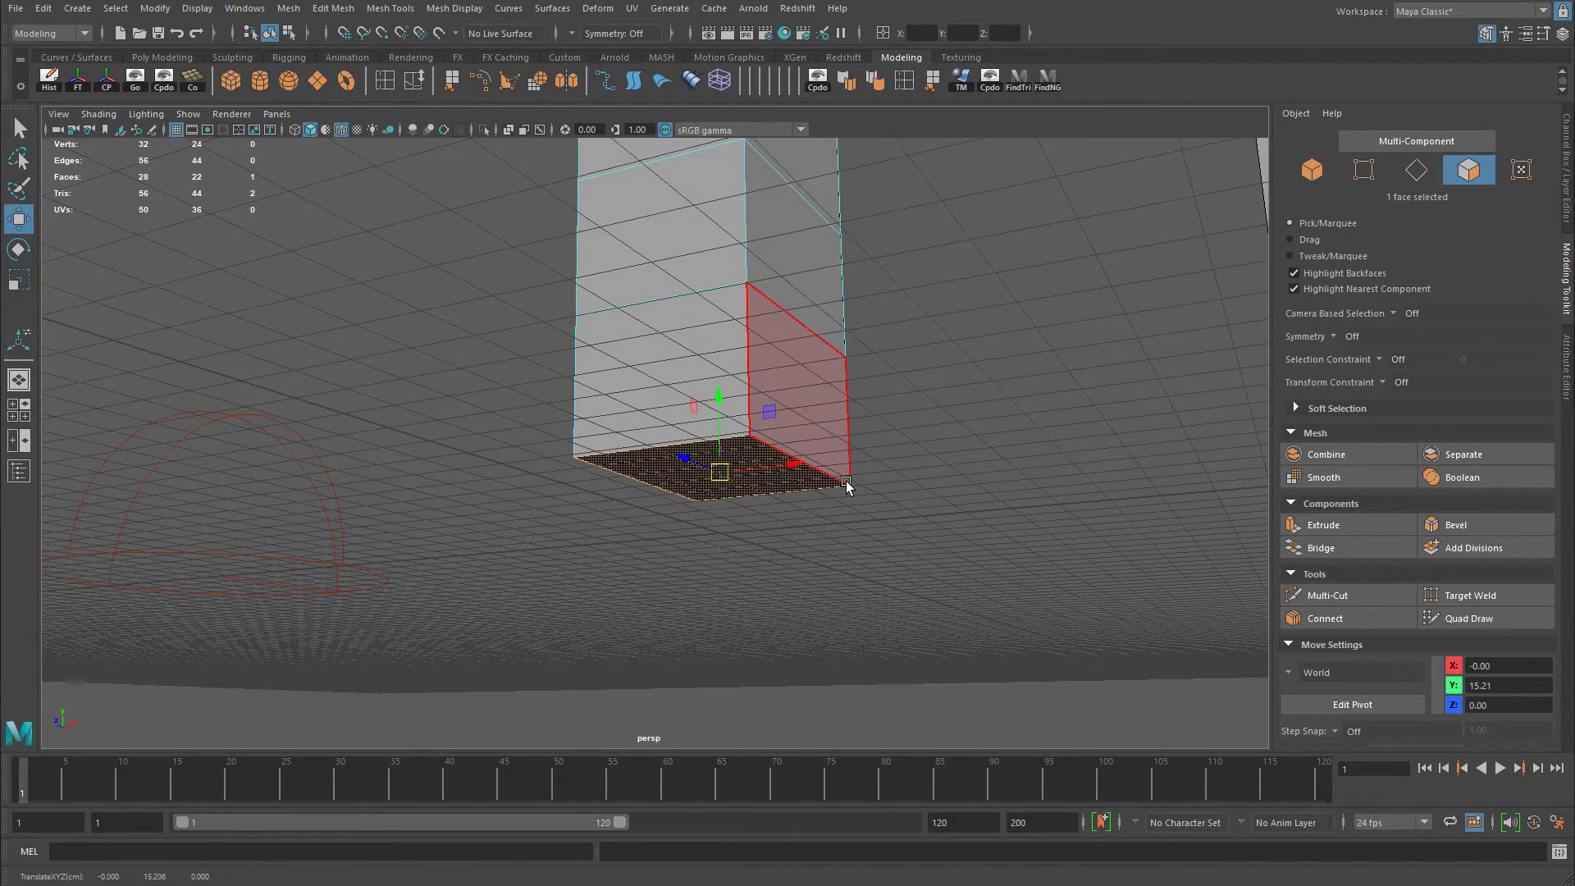
left_click(843, 483)
key("ctrl+e")
left_click_drag(844, 484, 935, 369, "alt")
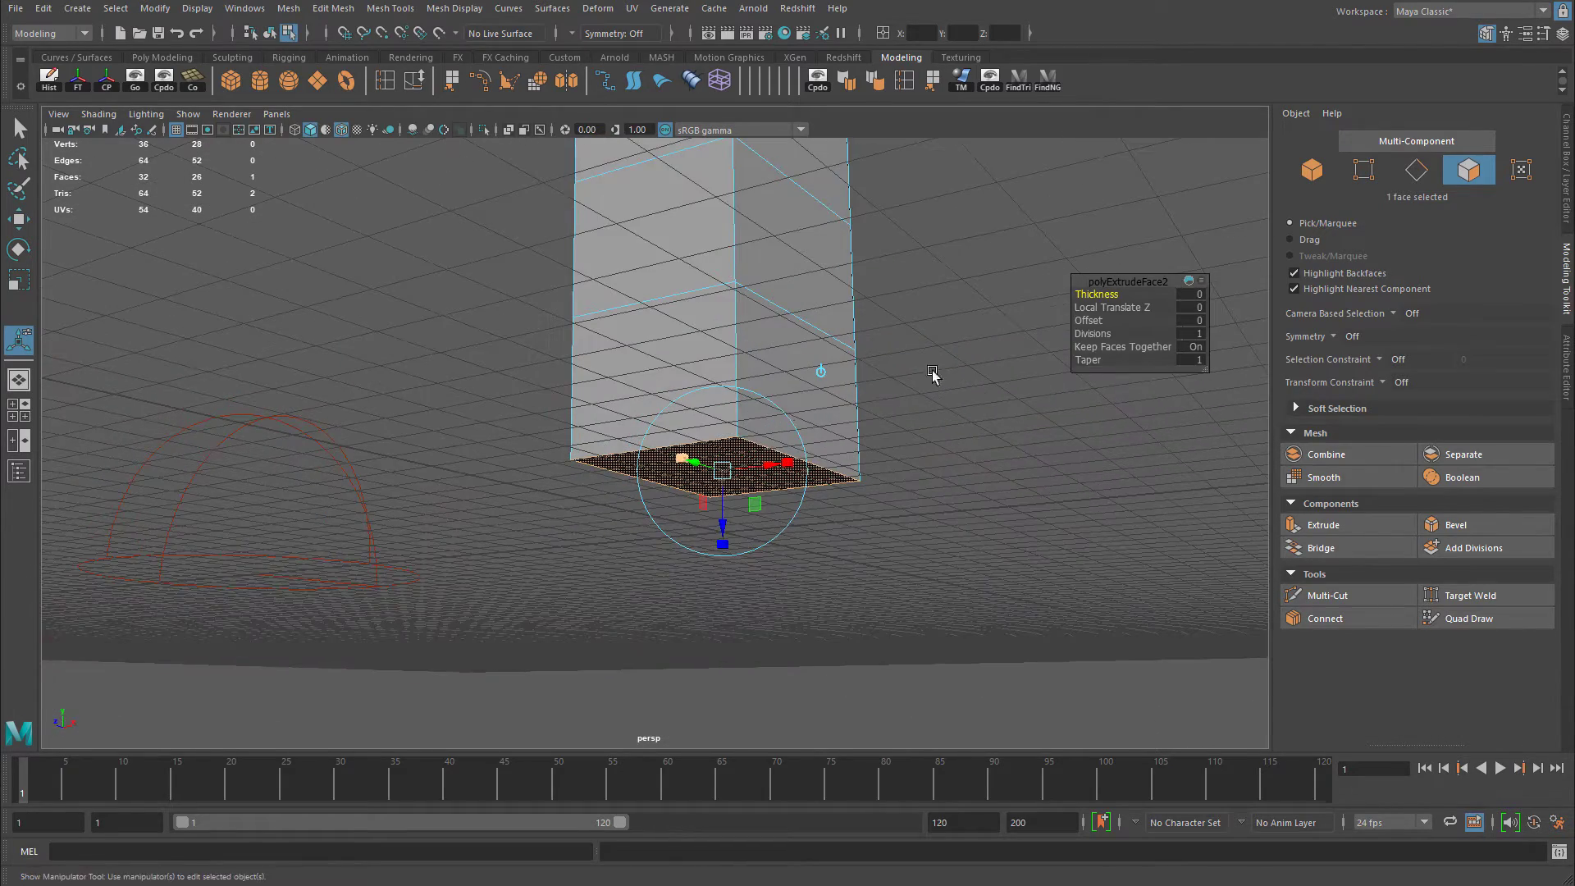
middle_click_drag(1099, 294, 710, 322)
mouse_move(711, 322)
left_mouse_down("alt")
mouse_move(668, 341)
mouse_move(698, 344)
left_mouse_up("alt")
left_click_drag(790, 376, 790, 362, "alt")
left_click(1195, 296)
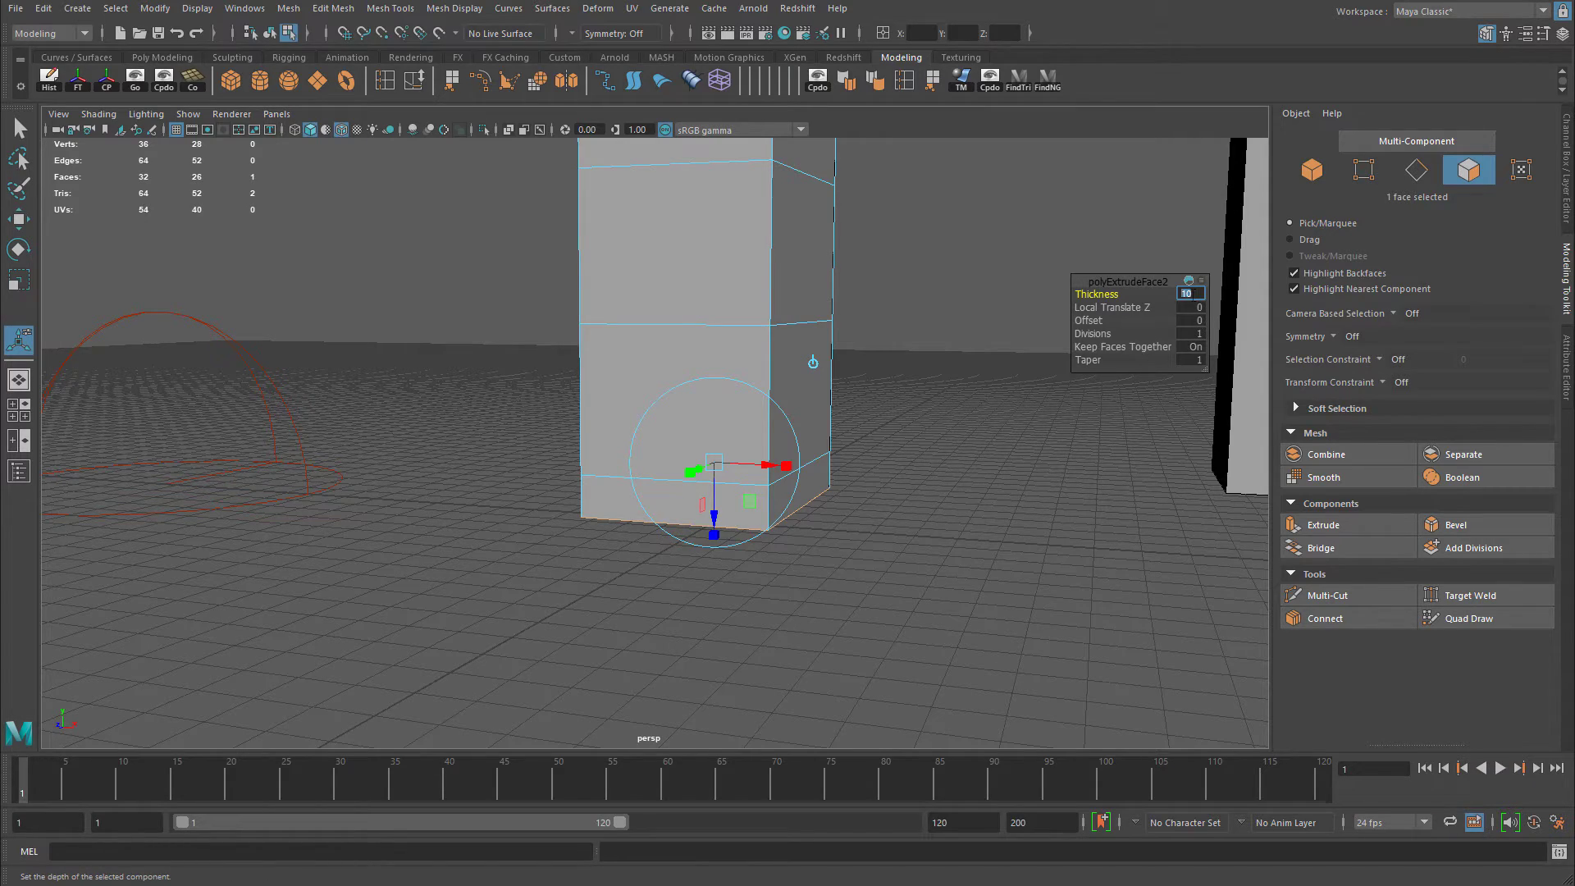
key("Return")
left_click_drag(842, 370, 780, 377, "alt")
middle_click_drag(780, 376, 796, 422, "alt")
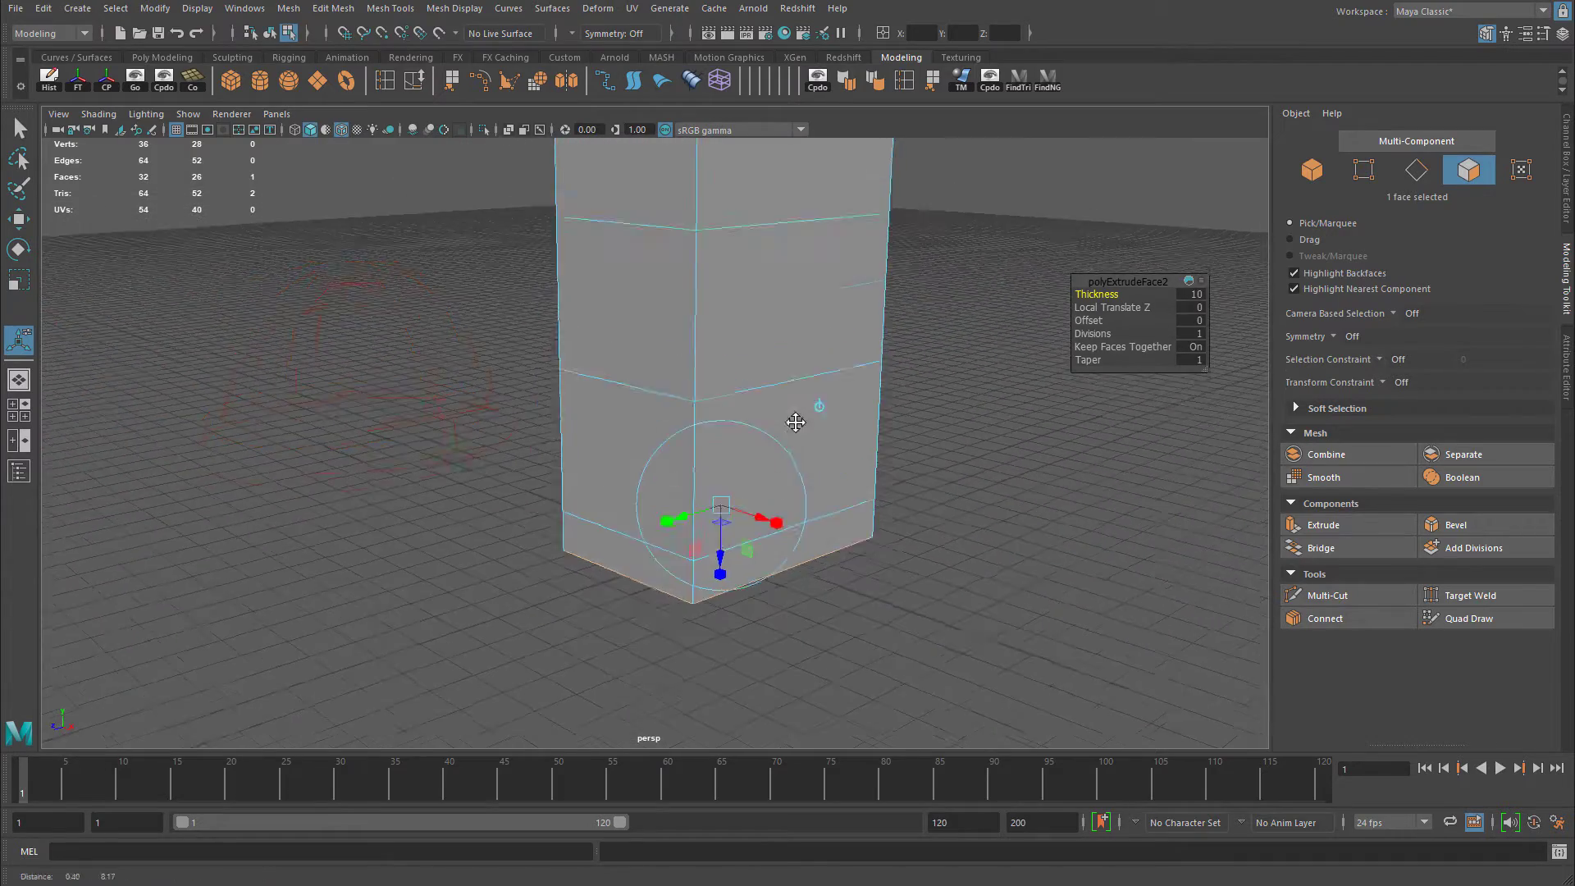
left_click_drag(796, 422, 662, 435, "alt")
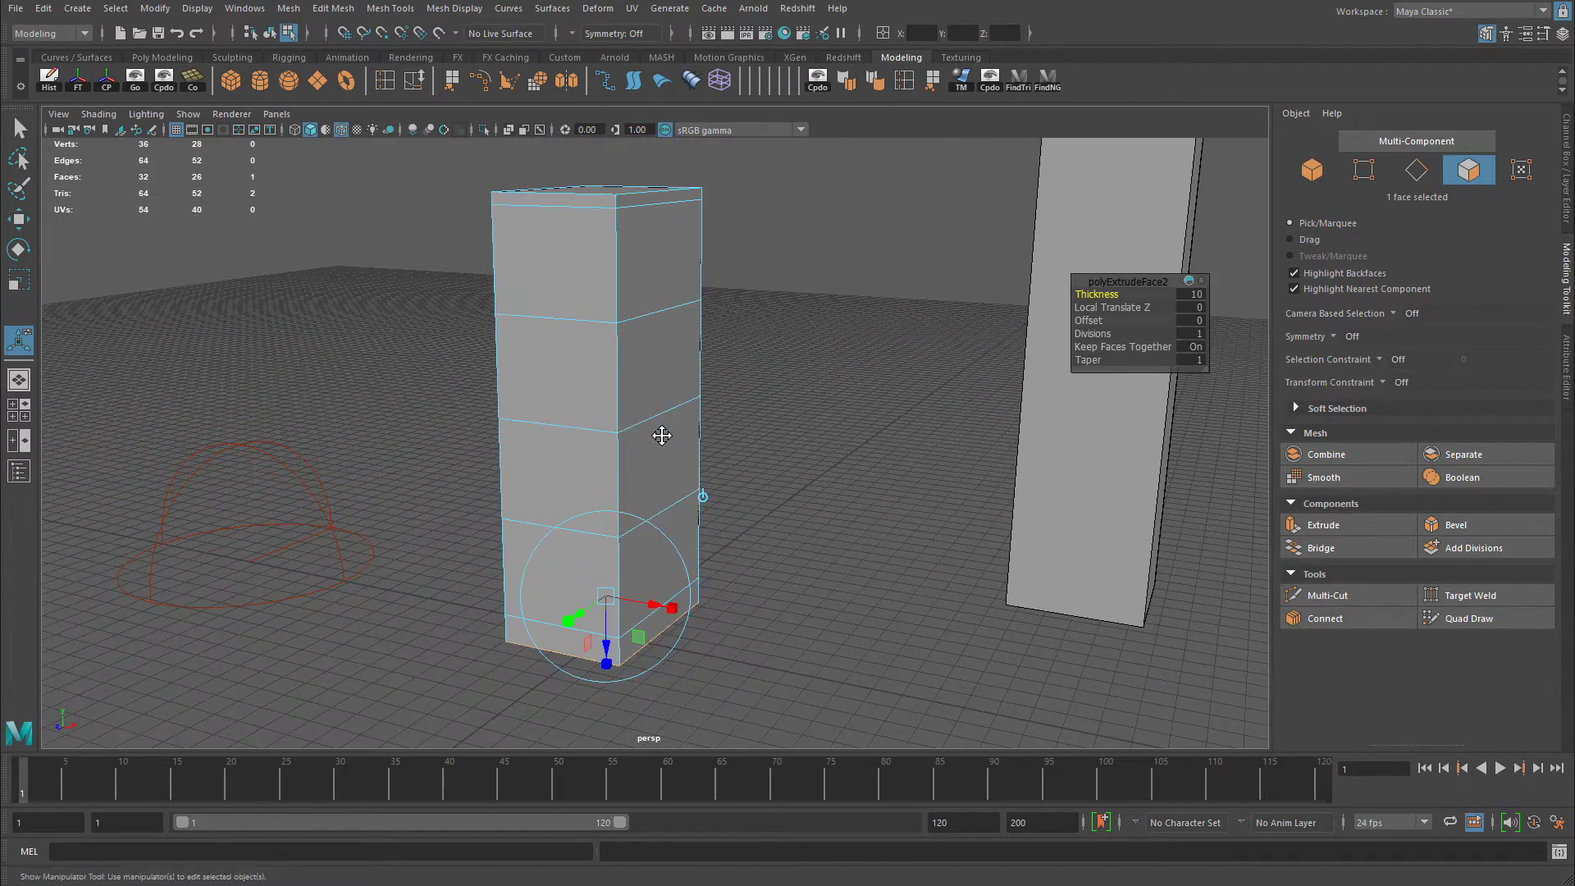
Return to object selection and lower the whole cabinet to a Y position of 80.
right_click_drag(677, 348, 751, 322)
key("w")
left_click_drag(750, 323, 682, 425, "alt")
left_click_drag(712, 273, 634, 358, "alt")
left_click_drag(634, 358, 637, 384, "alt")
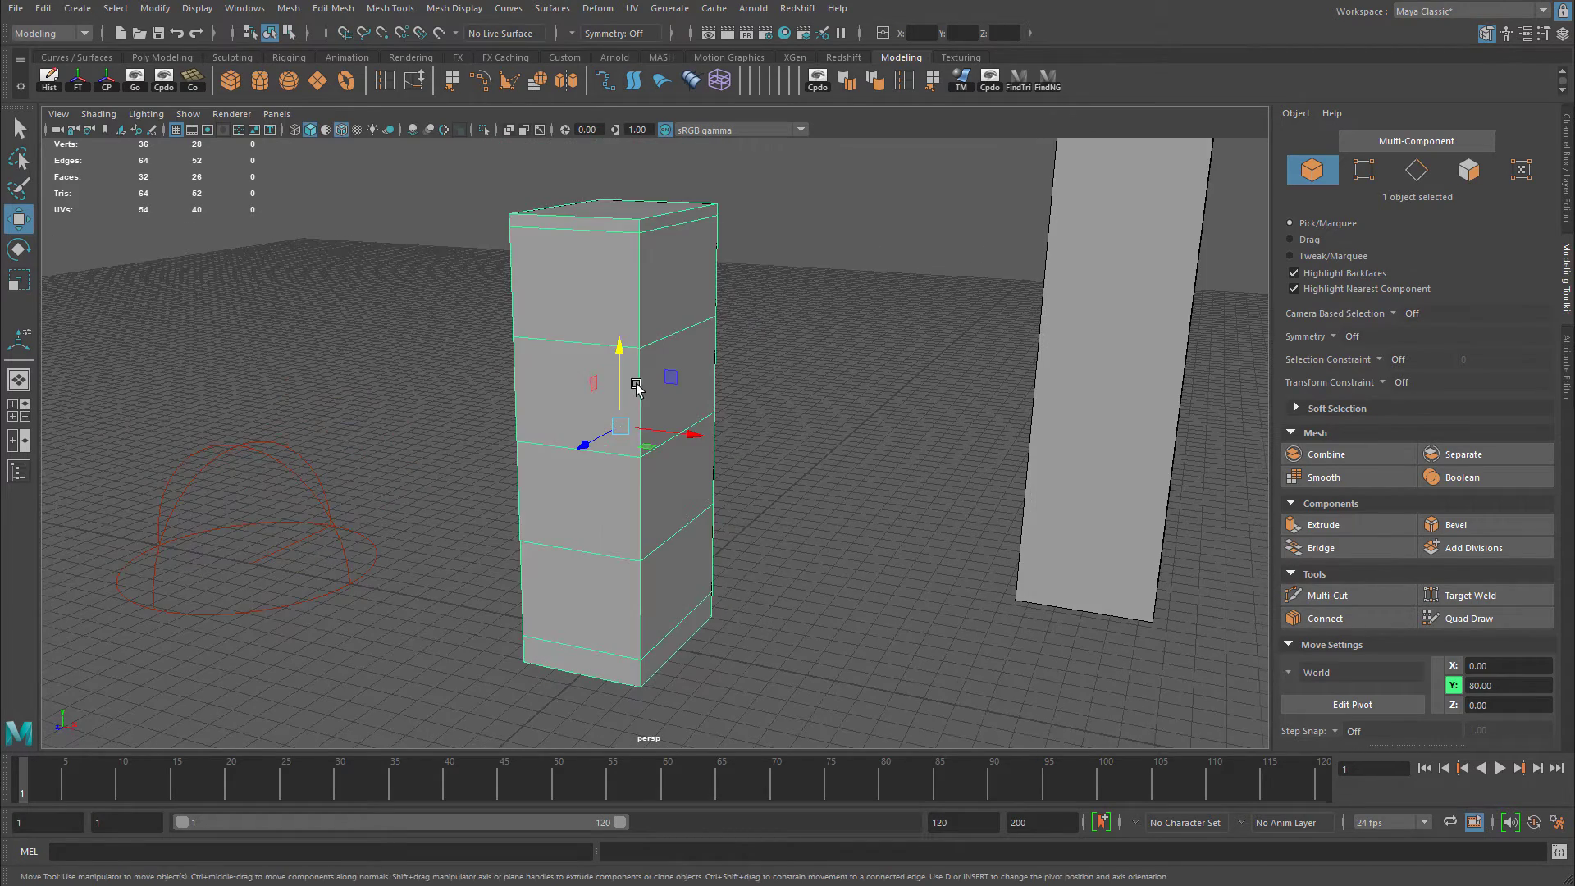
Switch to face selection and select the cabinet's four front drawer faces, leaving out the top and base strips.
right_click_drag(563, 285, 566, 246)
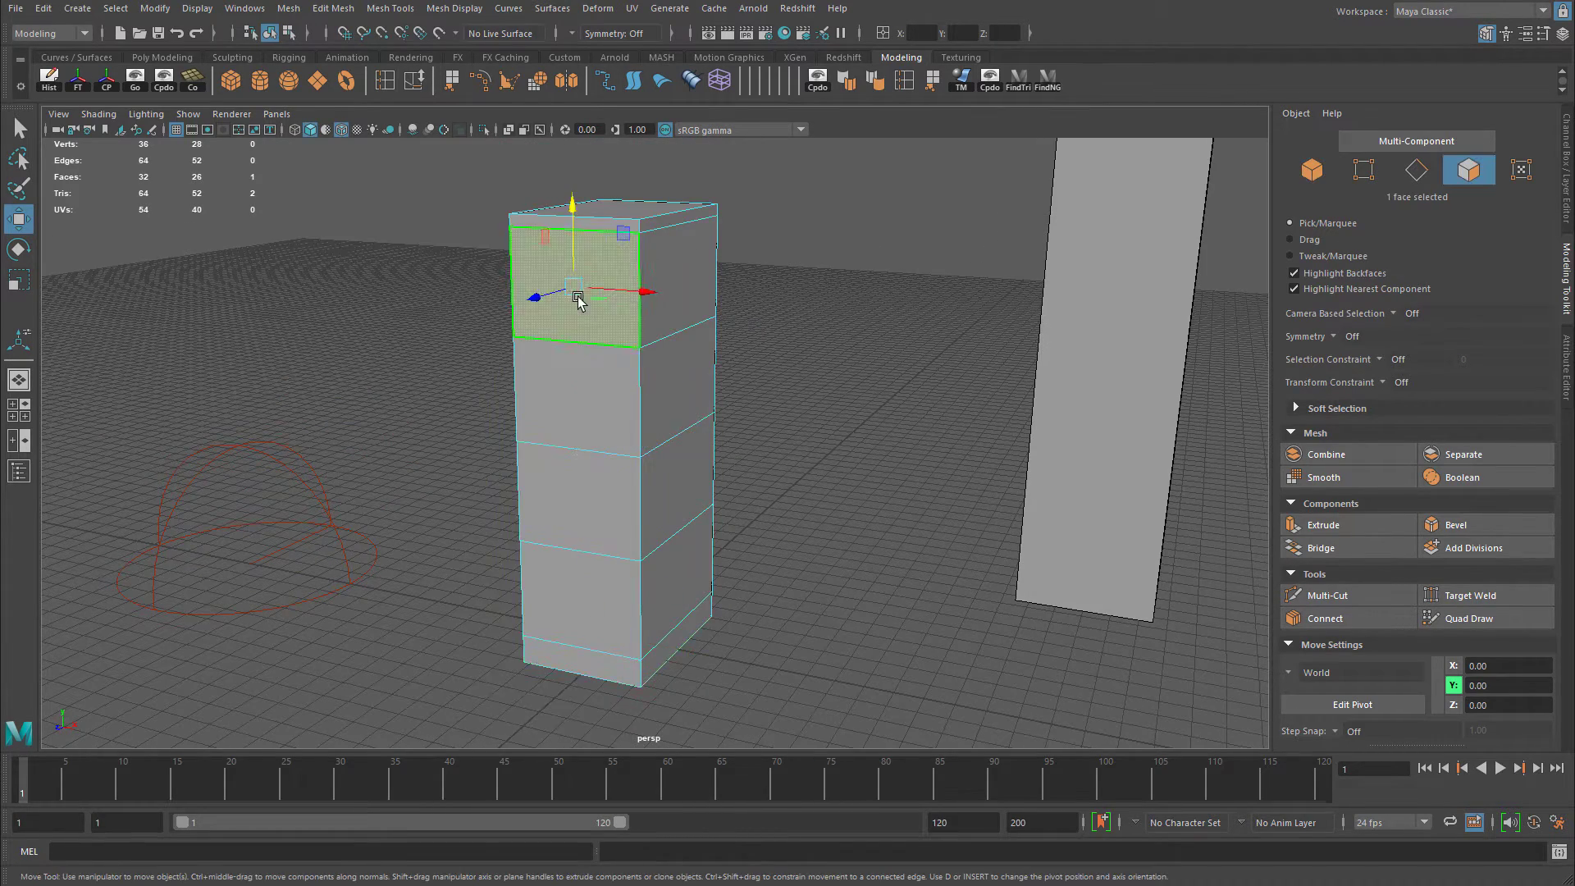
left_click(573, 299)
left_click(580, 394, "shift")
left_click(582, 502, "shift")
left_click(615, 621, "shift")
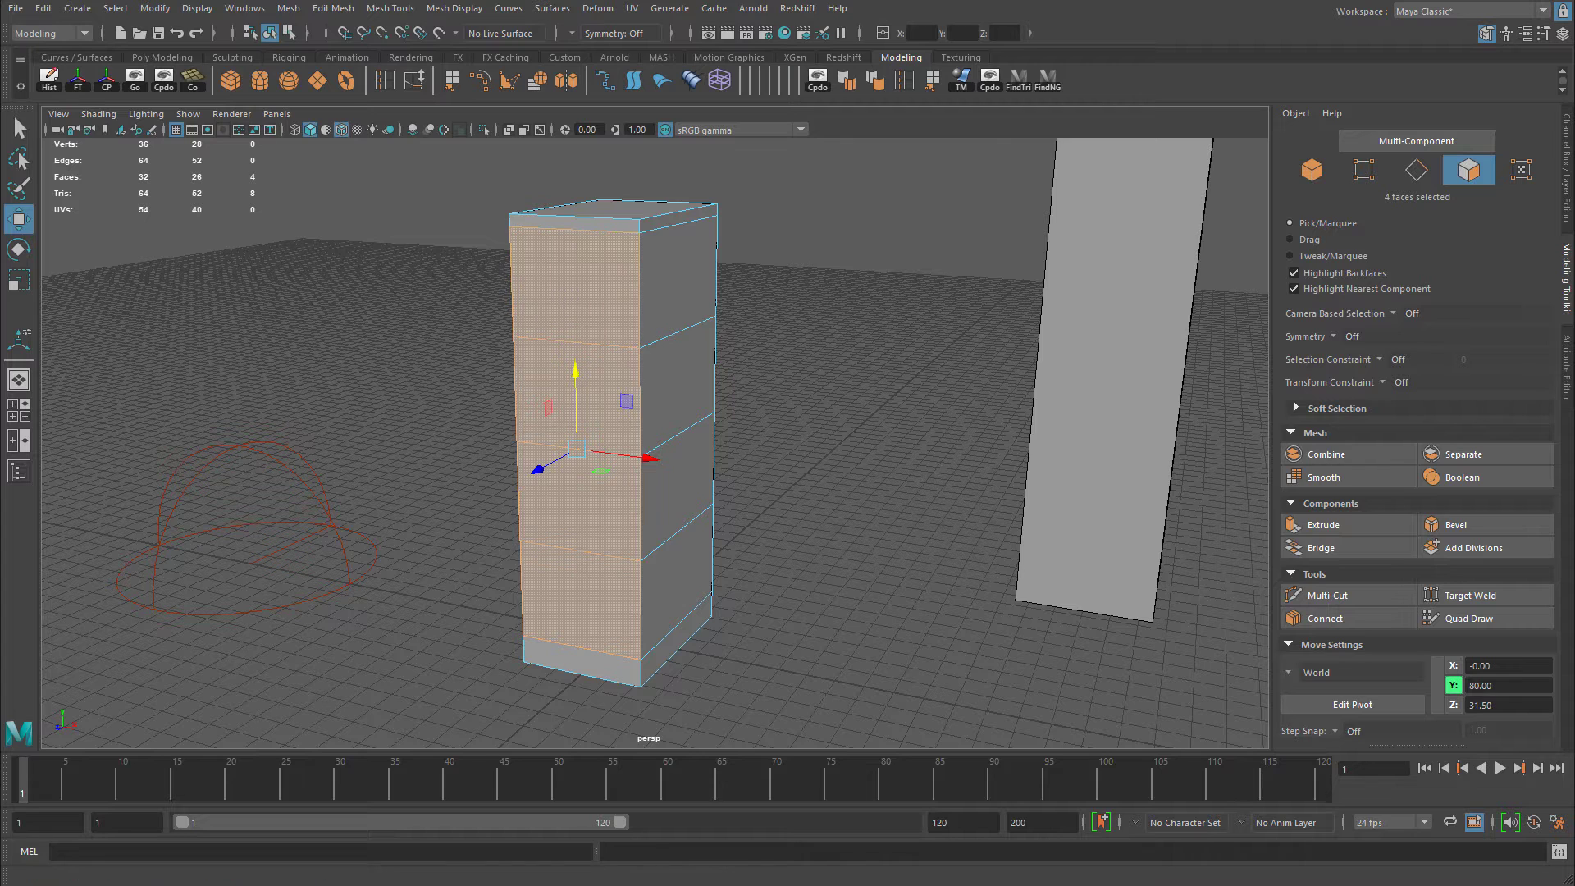
left_click_drag(1574, 197, 689, 111)
scroll(741, 220, "up", 3)
left_click_drag(741, 220, 707, 297)
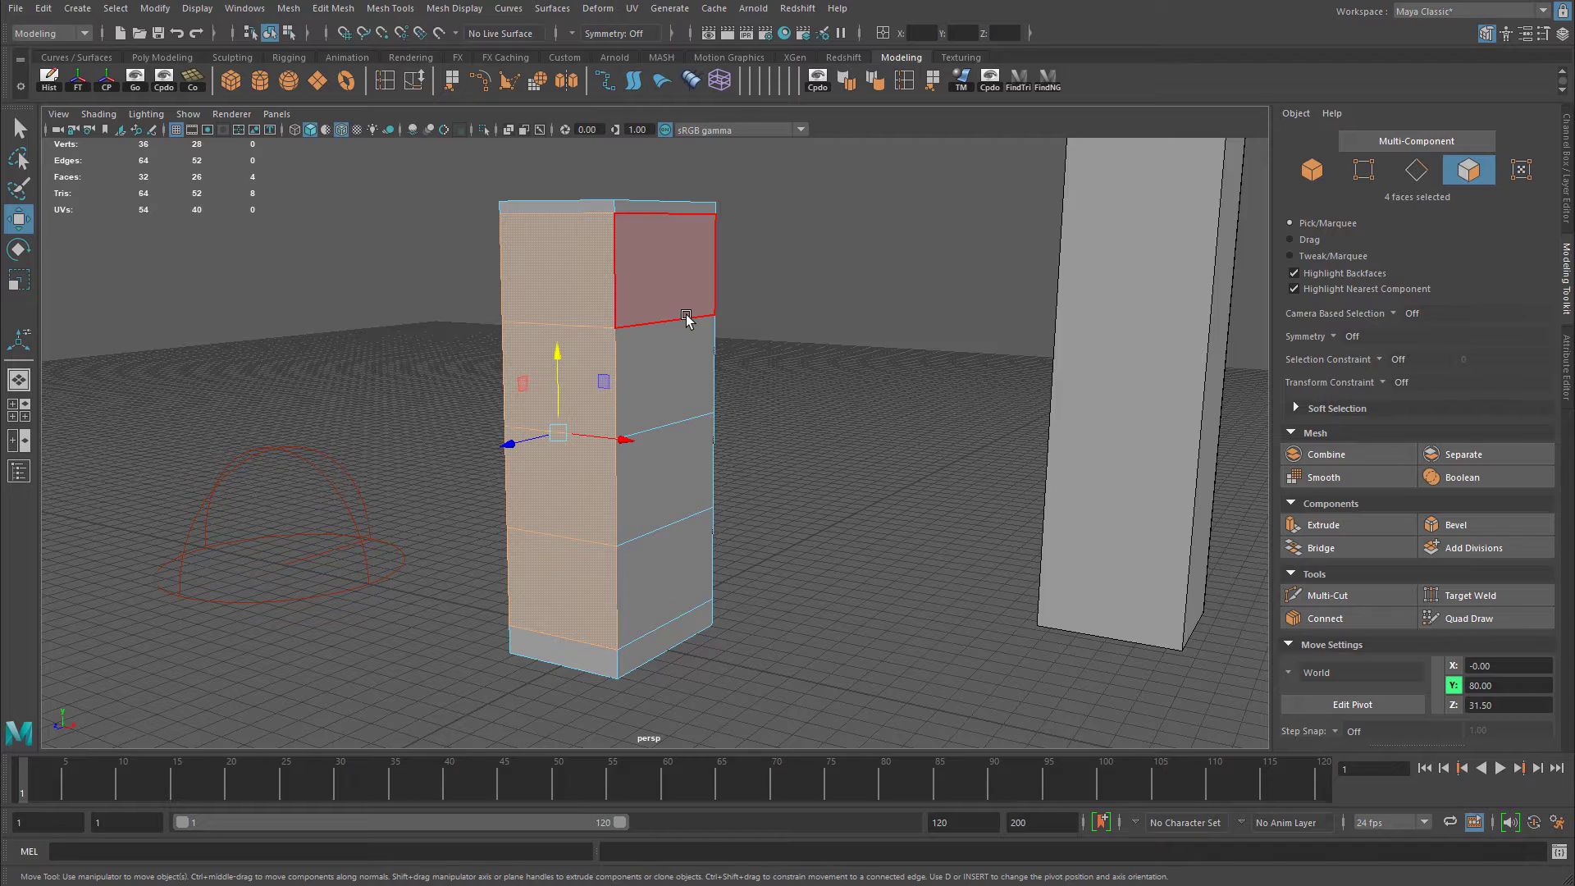
Extrude the four drawer faces inward with an offset of 1.9 and turn Keep Faces Together off.
key("ctrl+e")
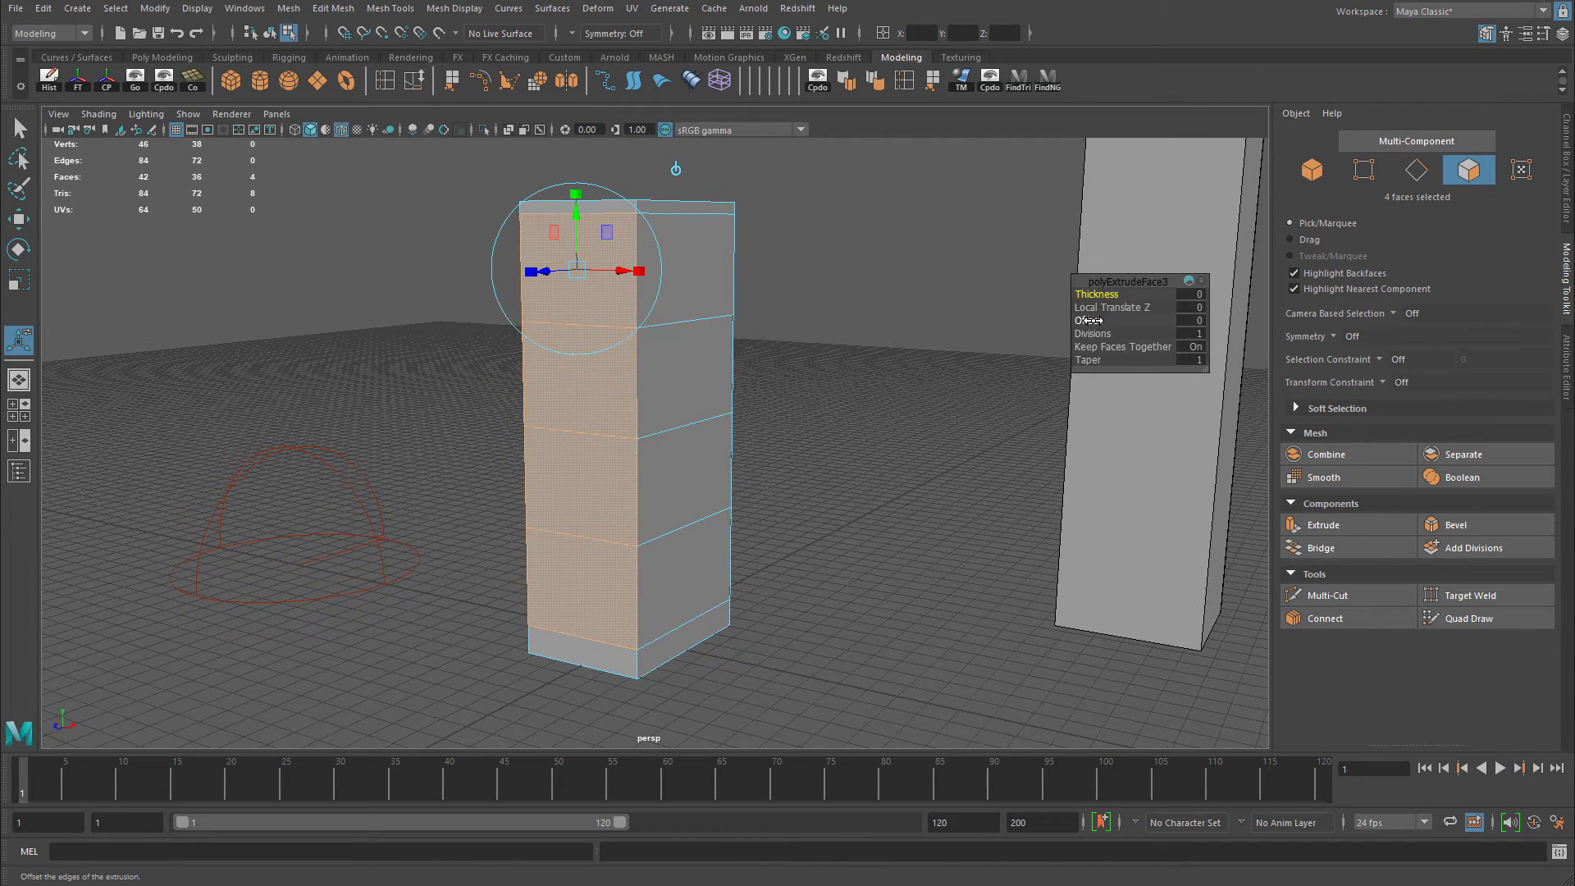
left_click_drag(1088, 320, 592, 285)
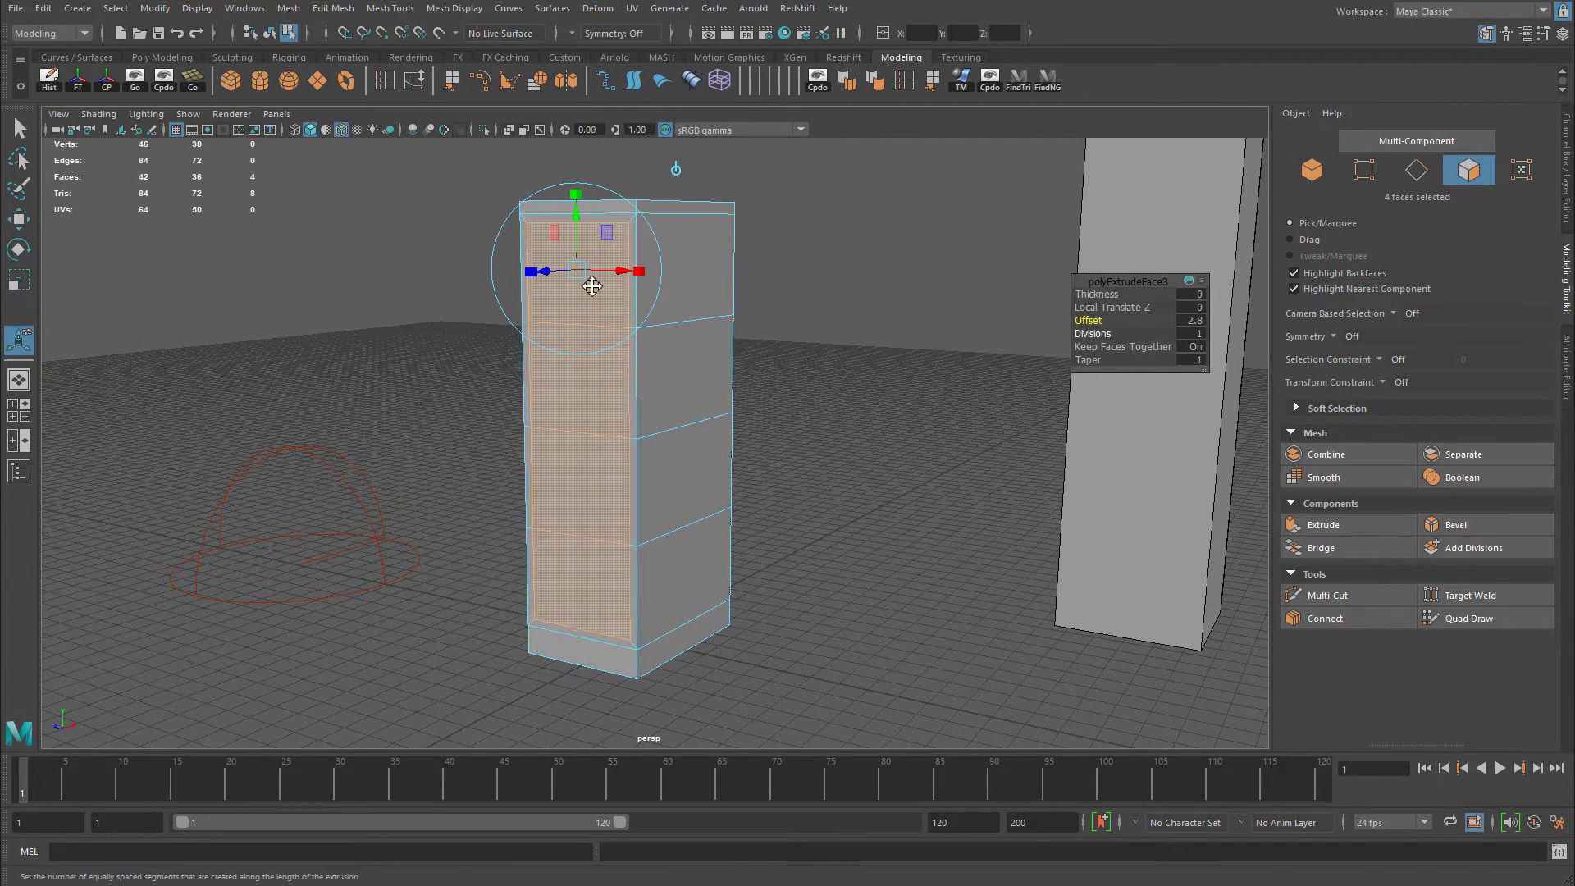
scroll(830, 405, "up", 5)
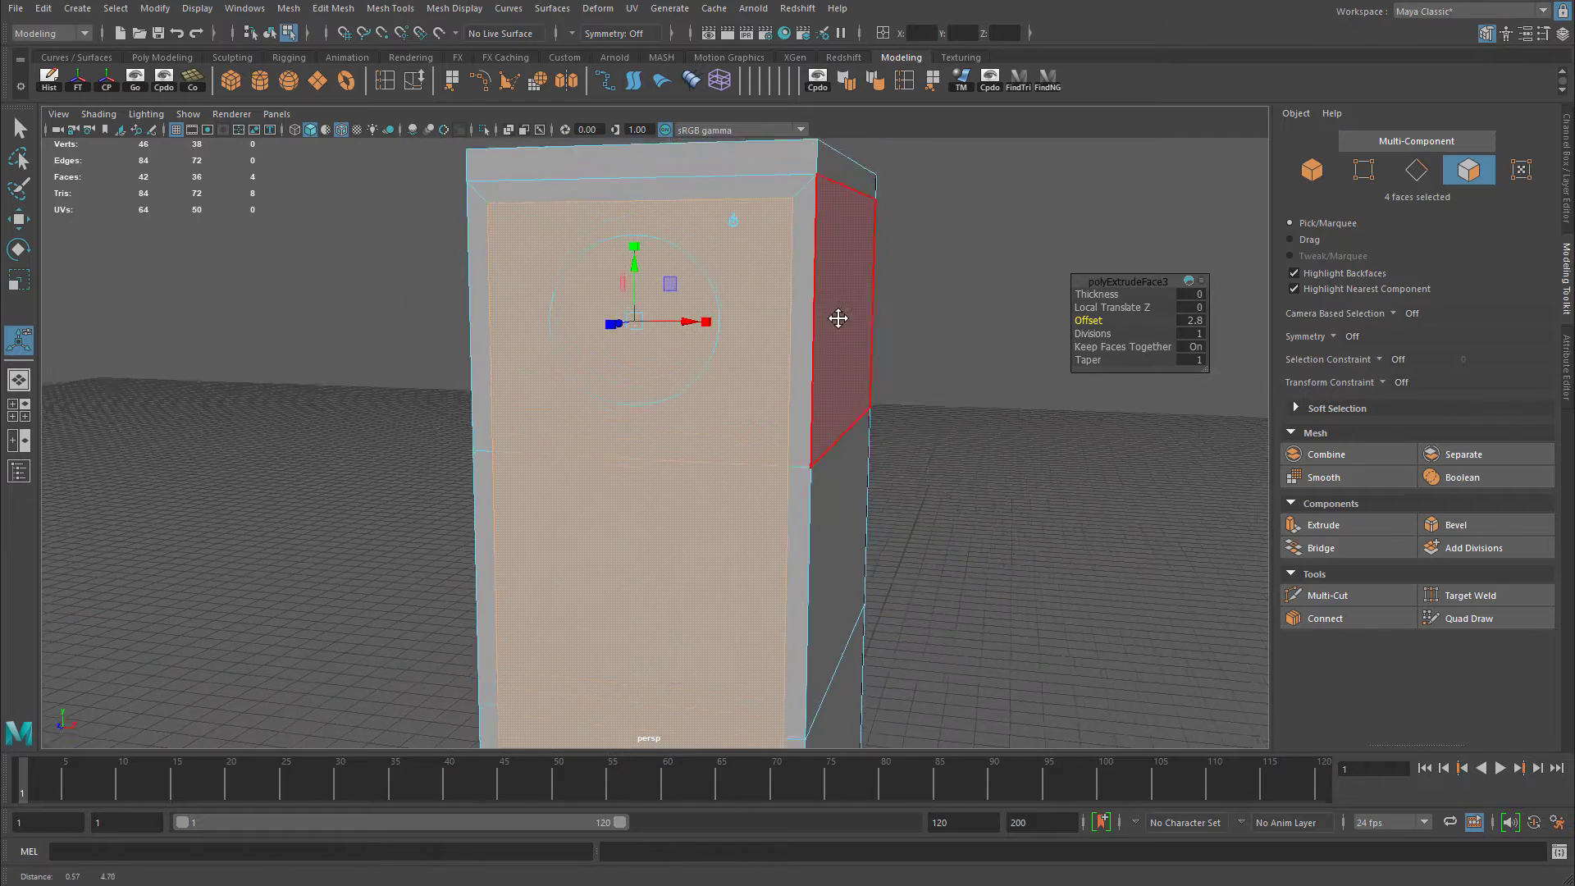
left_click_drag(837, 319, 714, 345)
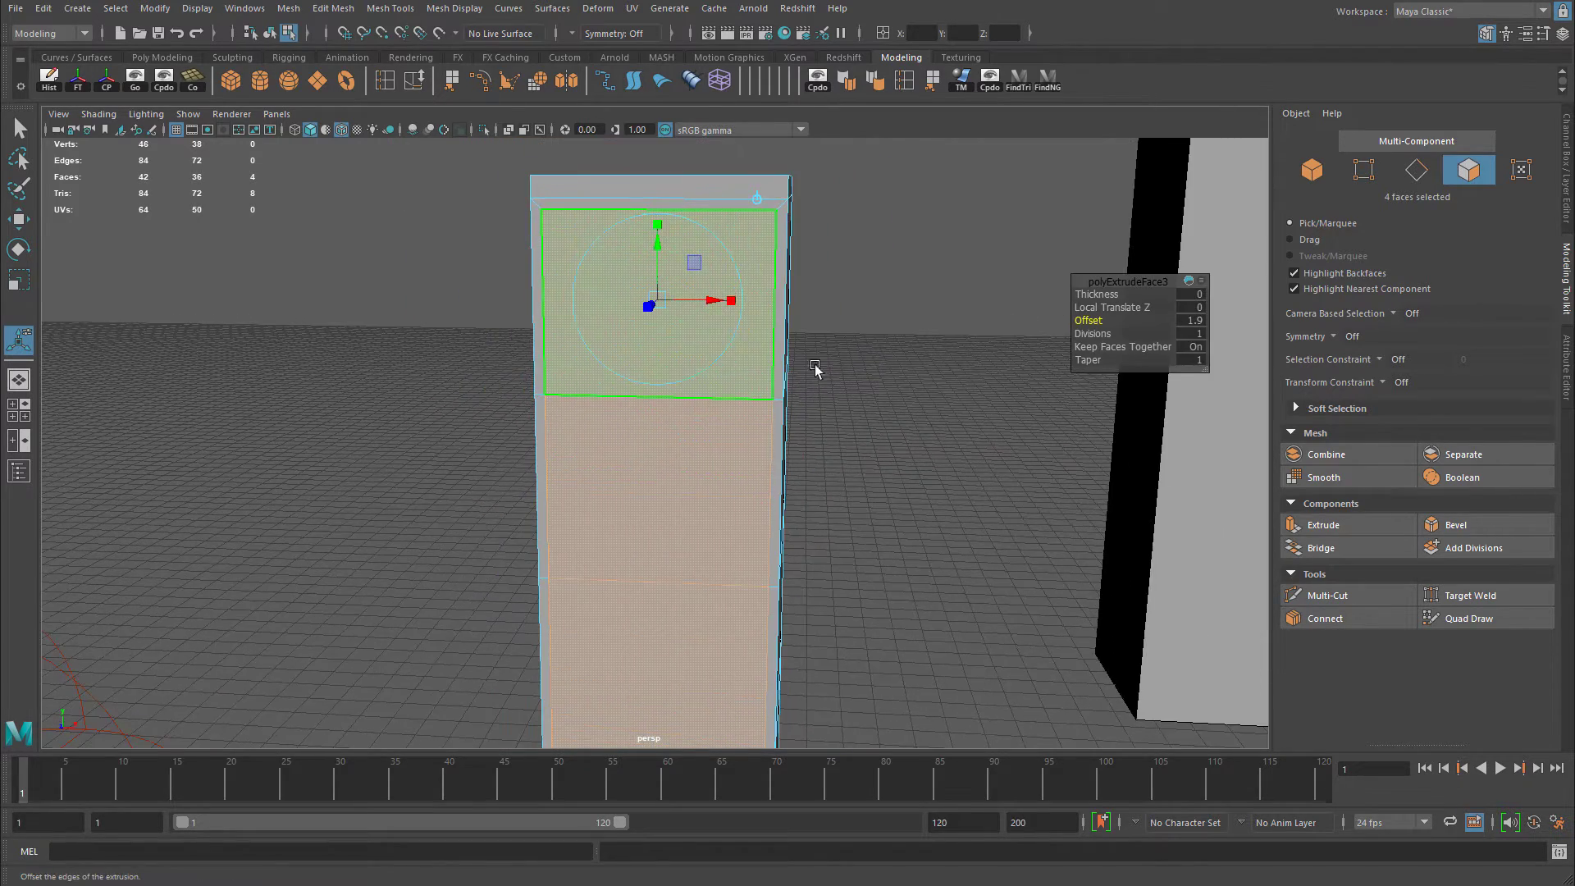
left_click(1195, 347)
left_click_drag(960, 356, 889, 384, "alt")
middle_click_drag(888, 384, 878, 316, "alt")
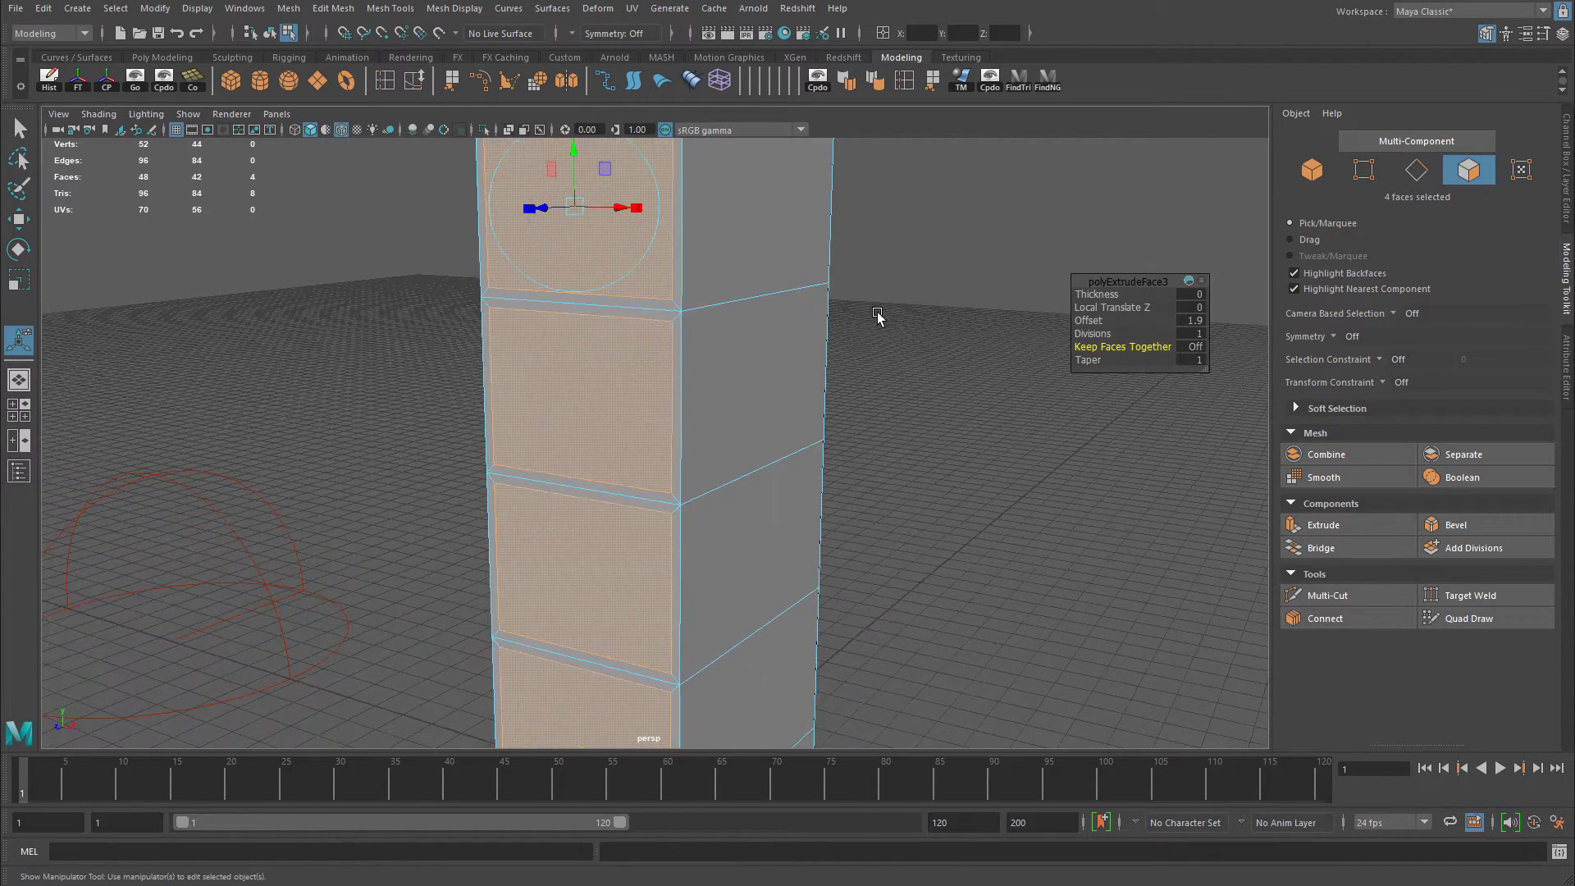
Reduce the offset of the drawer face extrusion to 1 for a thinner frame around each drawer.
right_click_drag(879, 317, 976, 353, "alt")
left_click_drag(1091, 320, 1087, 320)
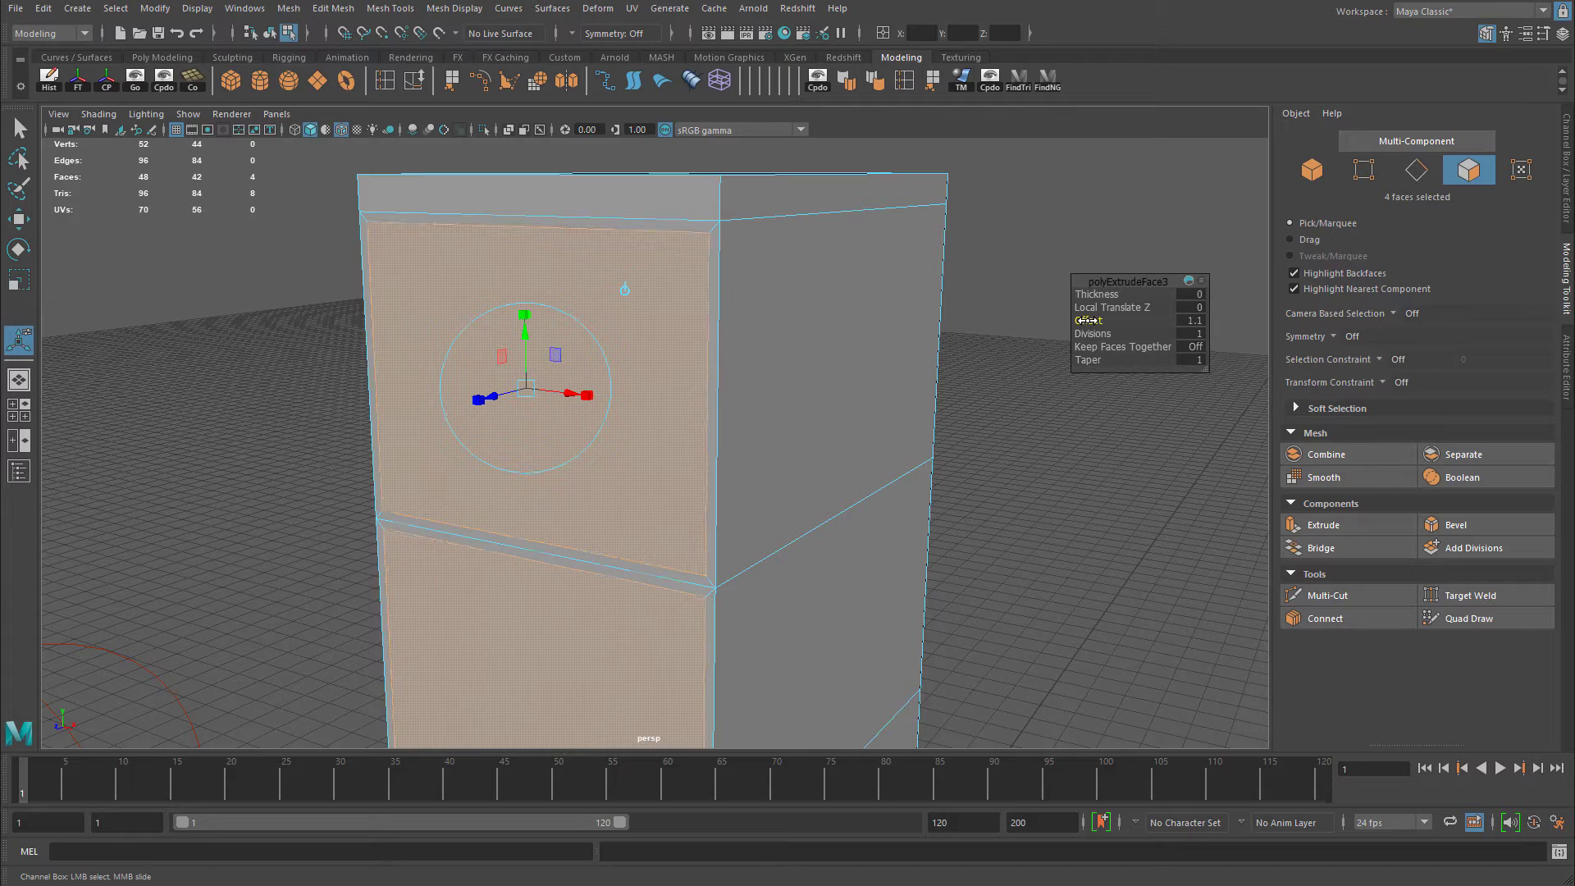
left_click_drag(913, 327, 949, 327, "alt")
middle_click_drag(949, 327, 858, 337, "alt")
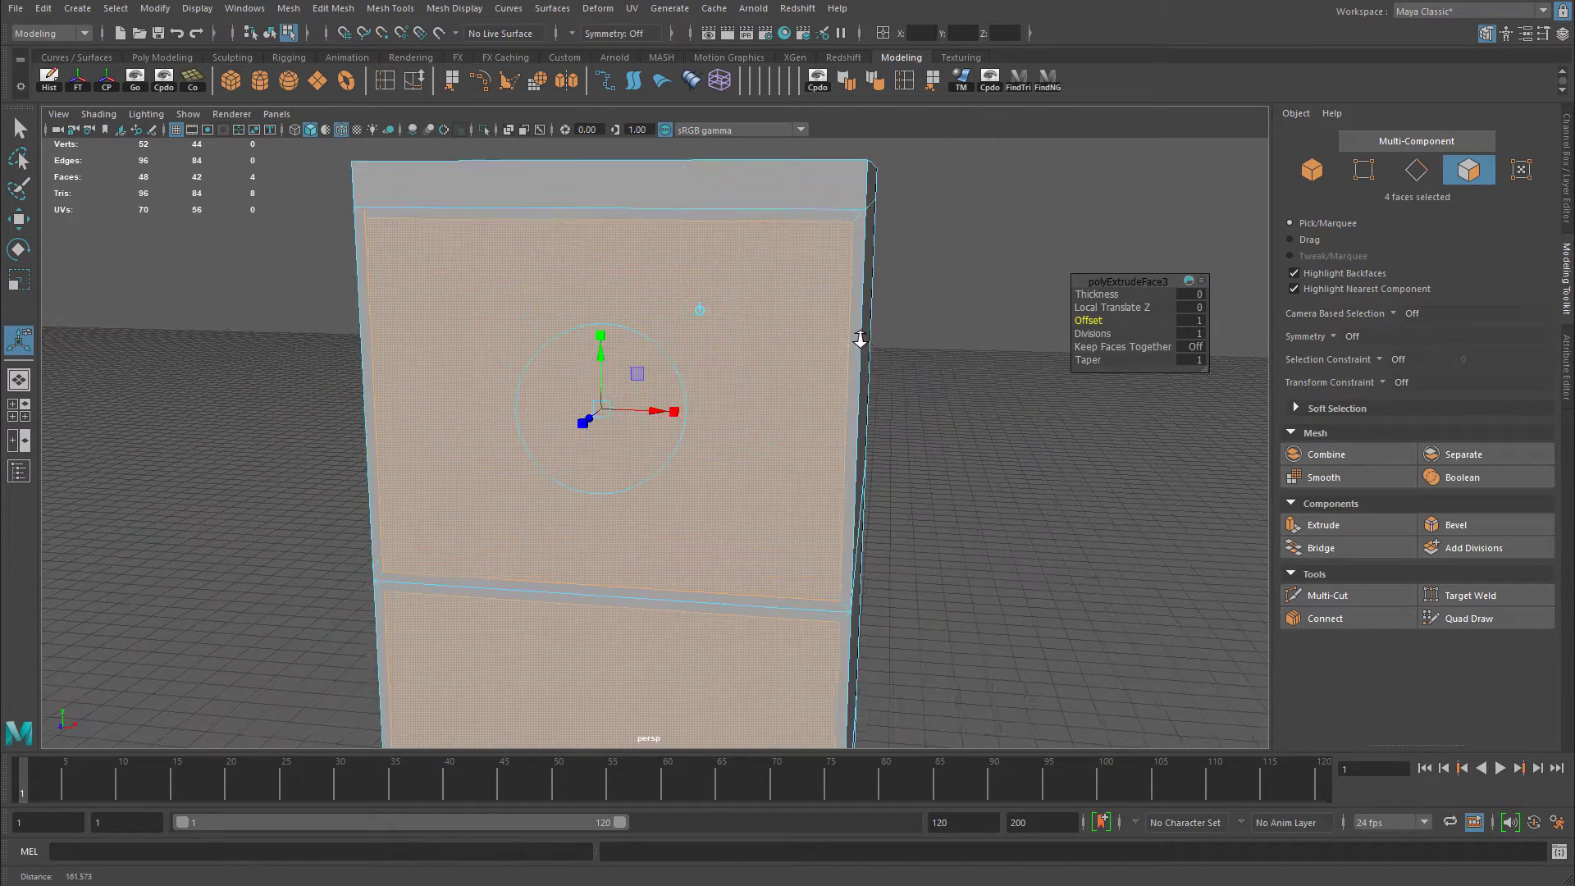
left_click_drag(895, 314, 903, 309, "alt")
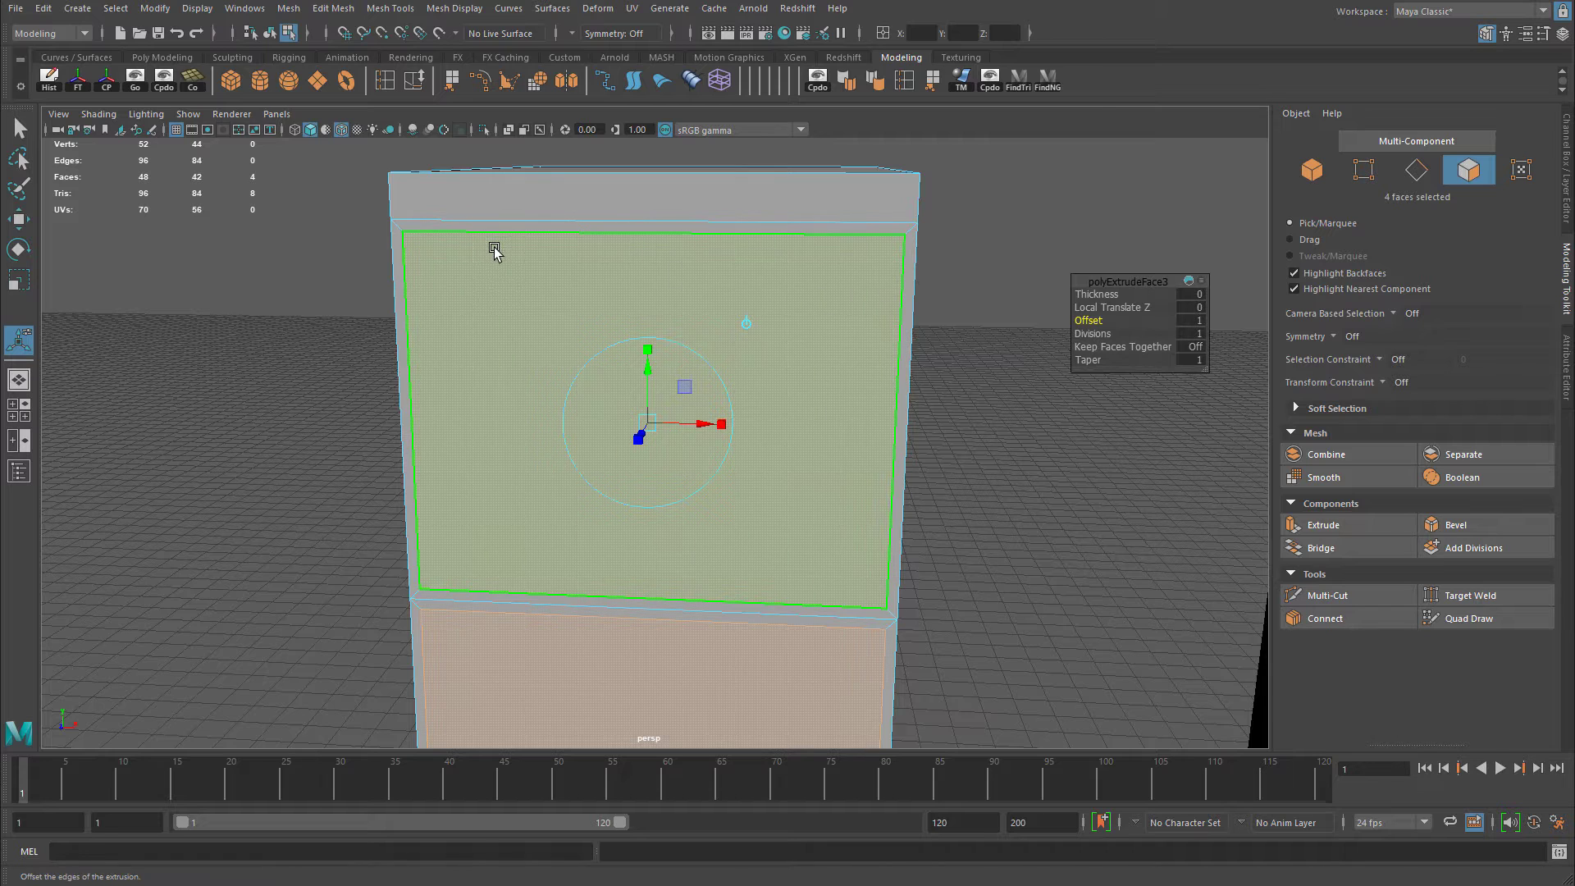
middle_click_drag(495, 252, 482, 239, "alt")
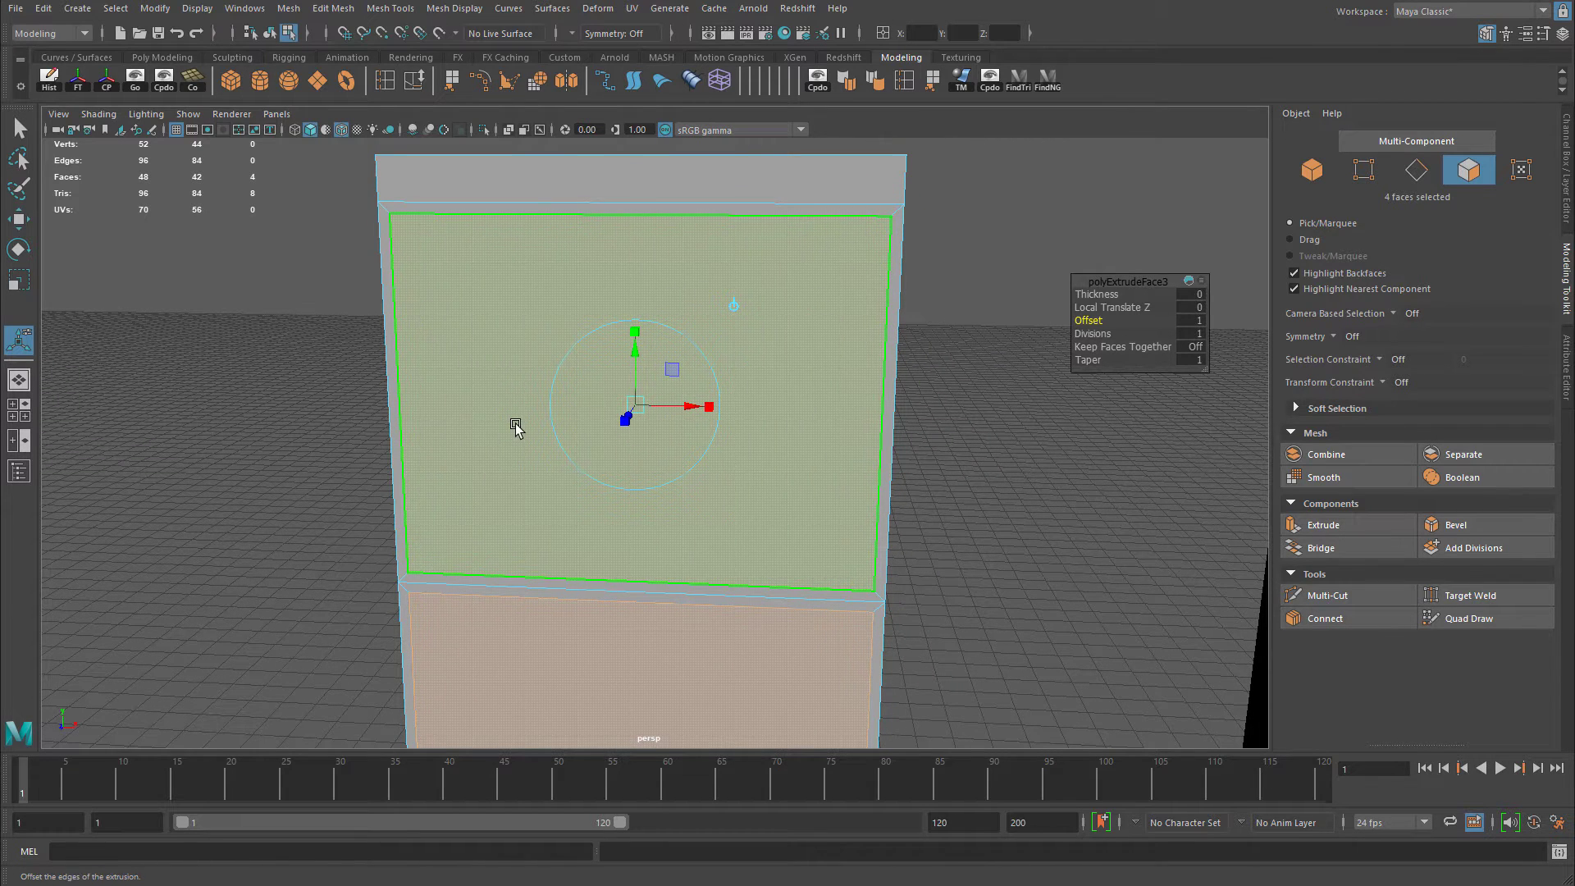
middle_click_drag(722, 407, 707, 411, "alt")
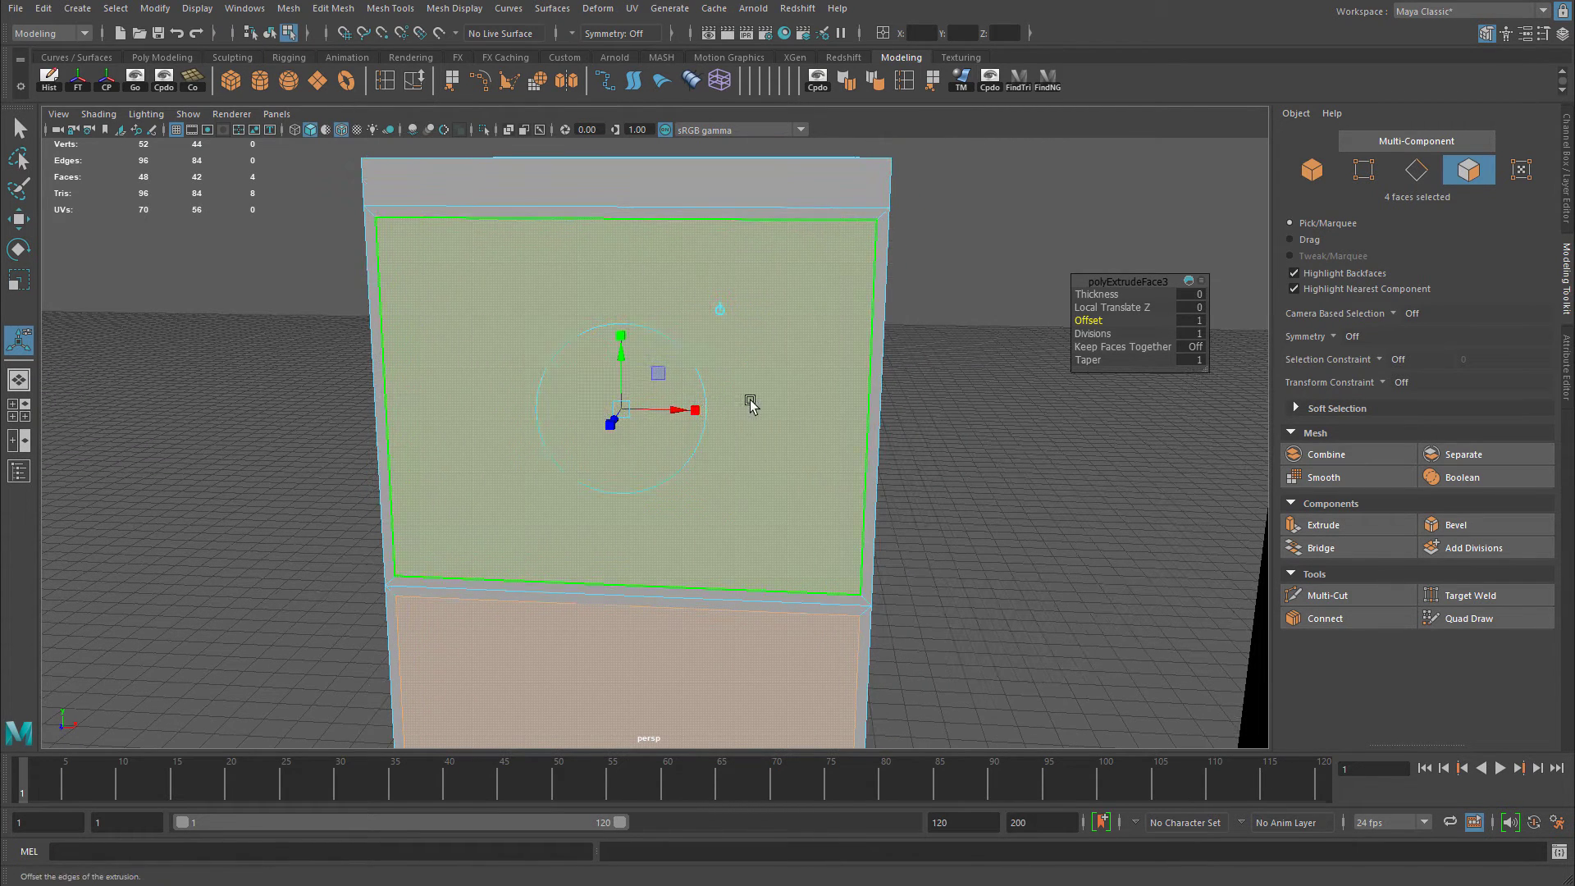
Extrude the four inset drawer faces again with an offset of 0.5.
key("ctrl+e")
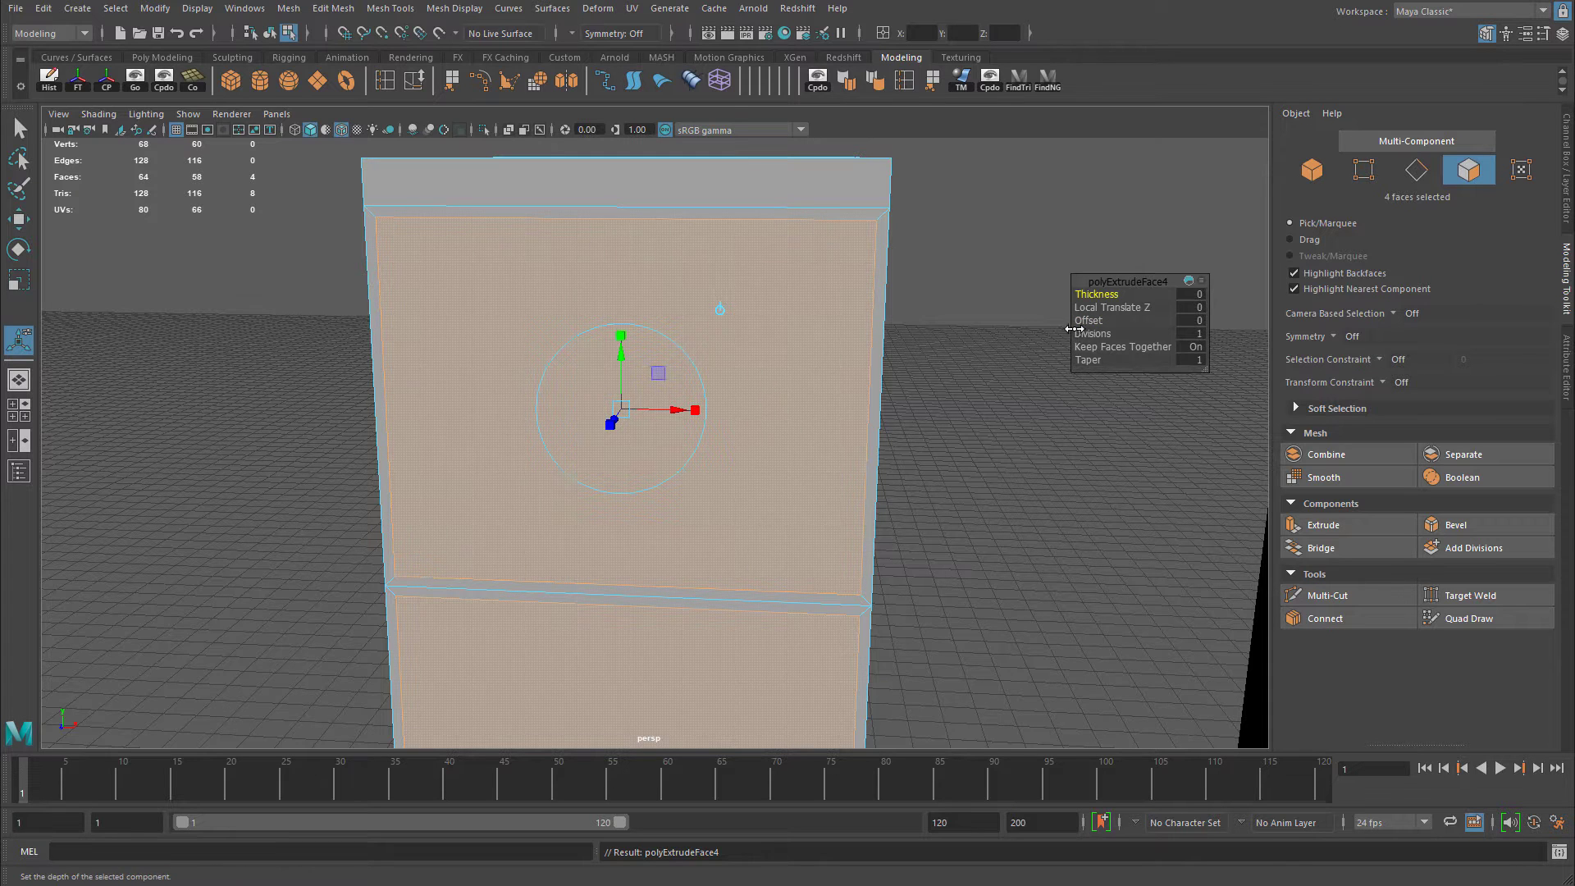
left_click_drag(837, 336, 765, 306, "alt")
scroll(759, 361, "up", 5)
middle_click_drag(767, 255, 871, 316, "alt")
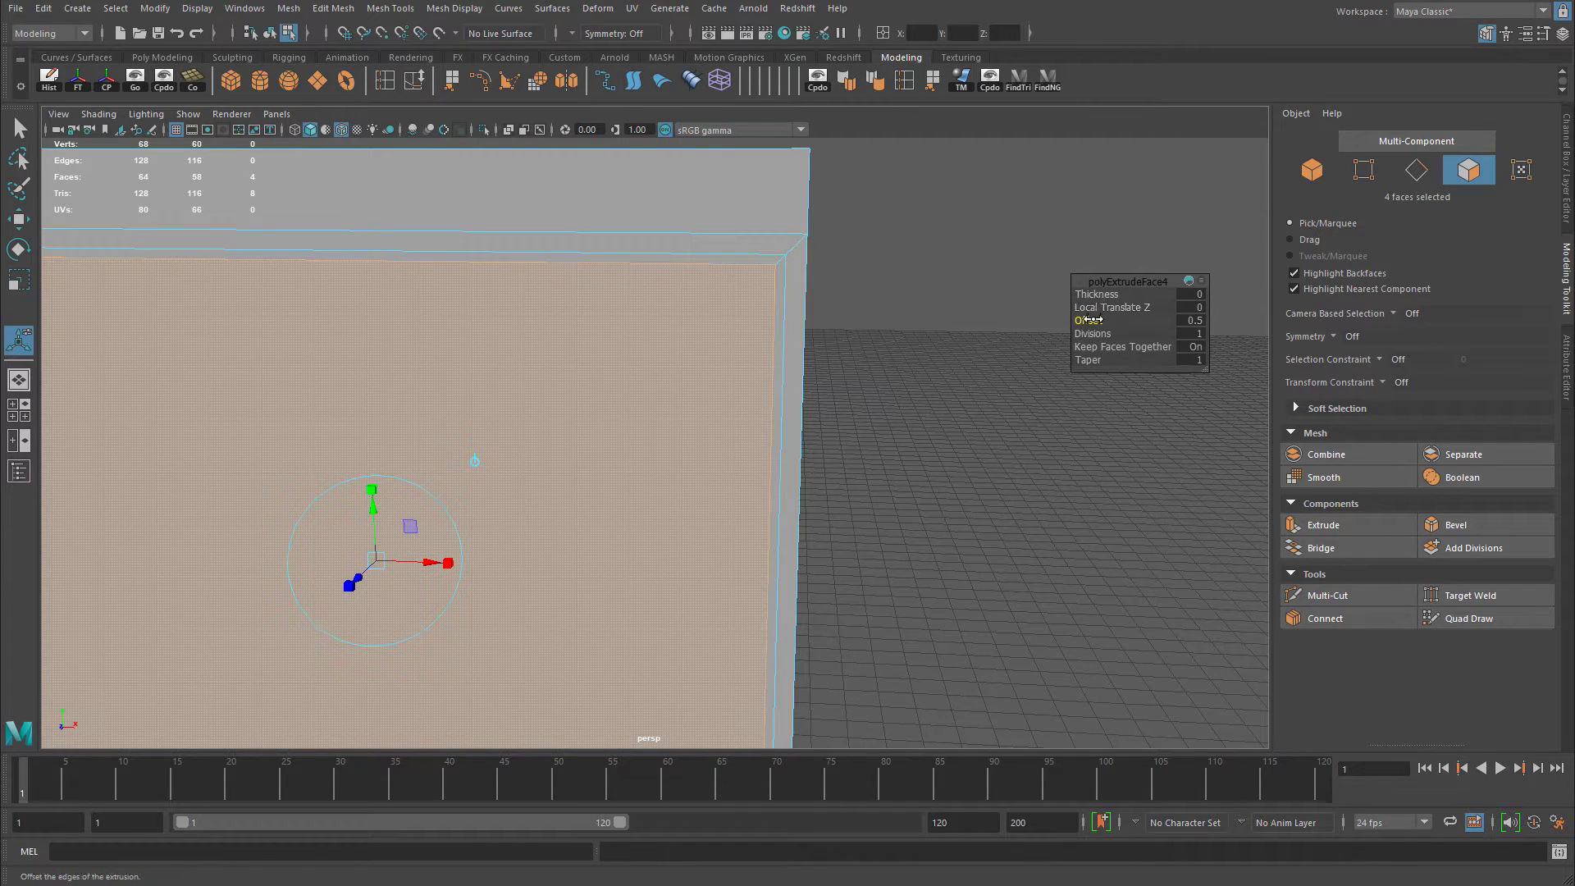
left_click_drag(1091, 320, 1193, 335)
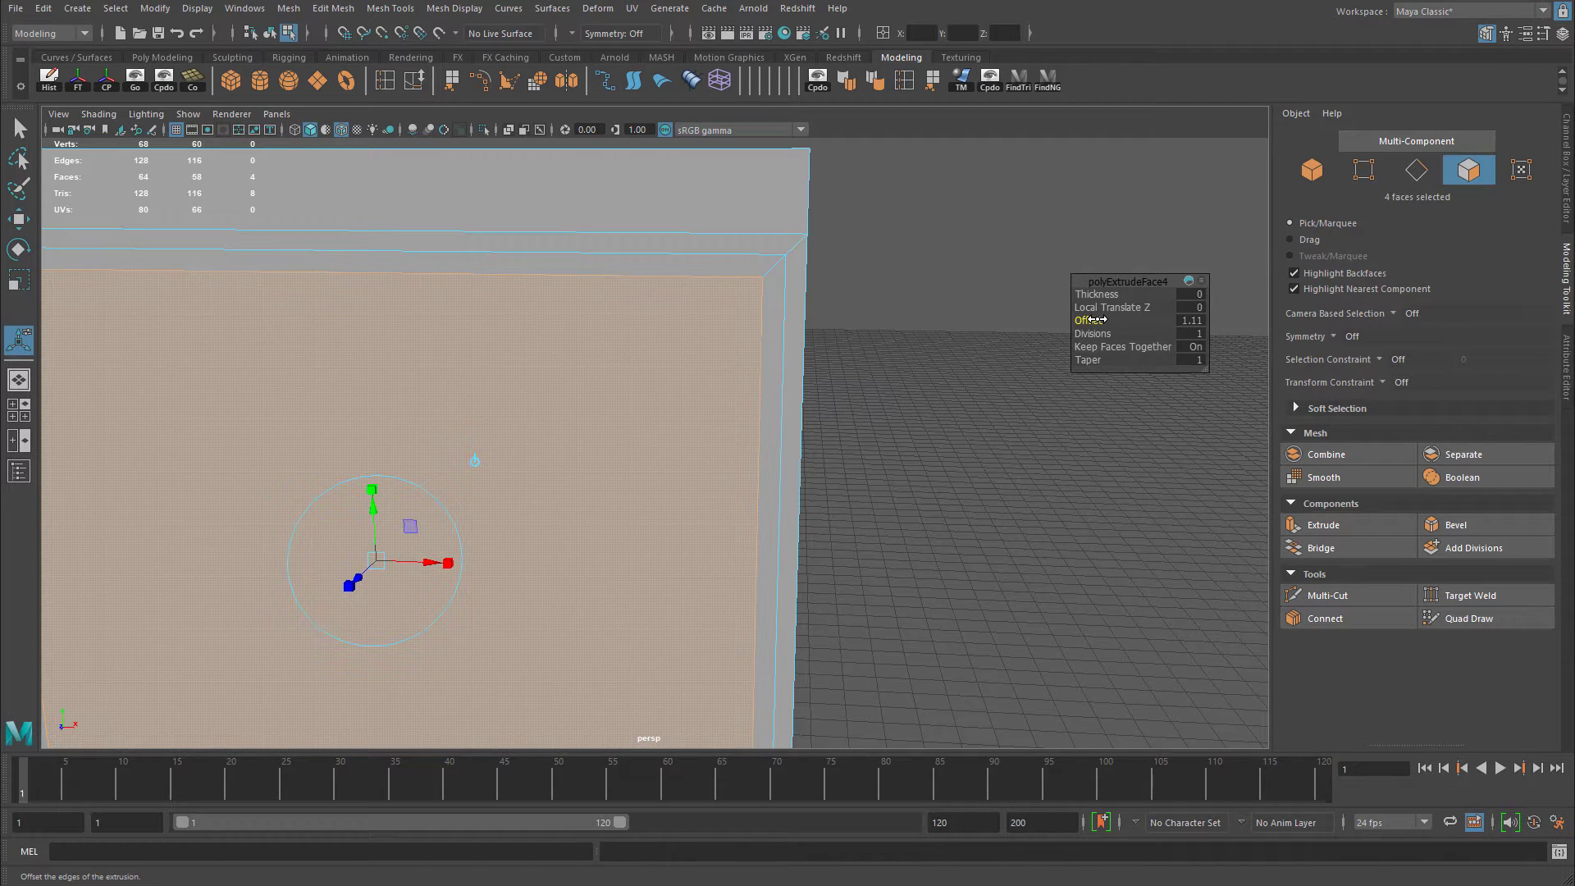
left_click(1194, 320)
type(".5")
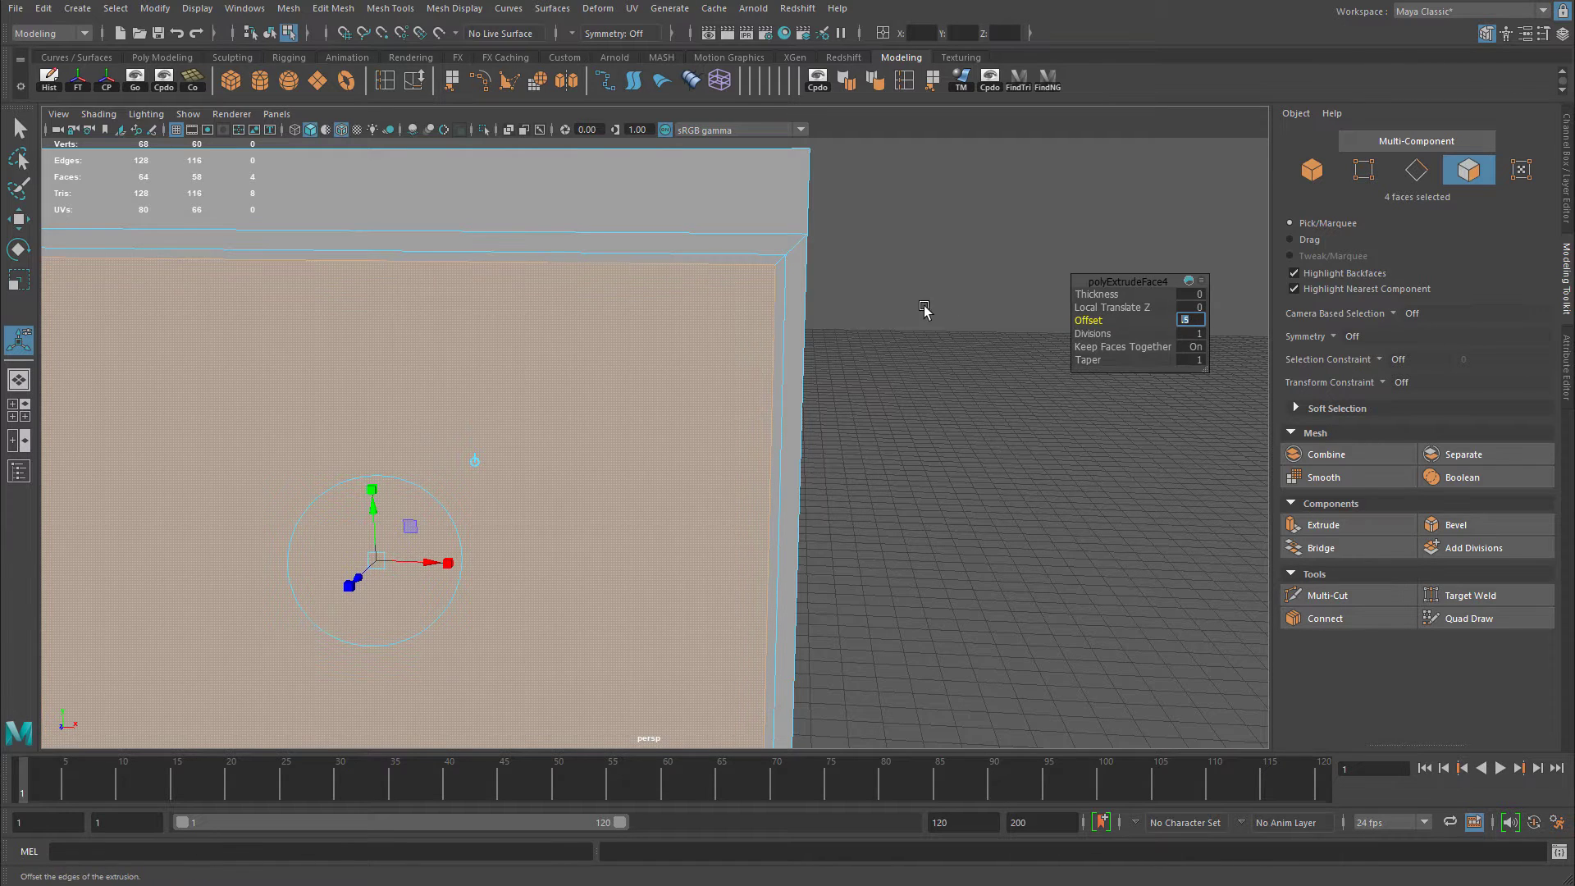
key("Return")
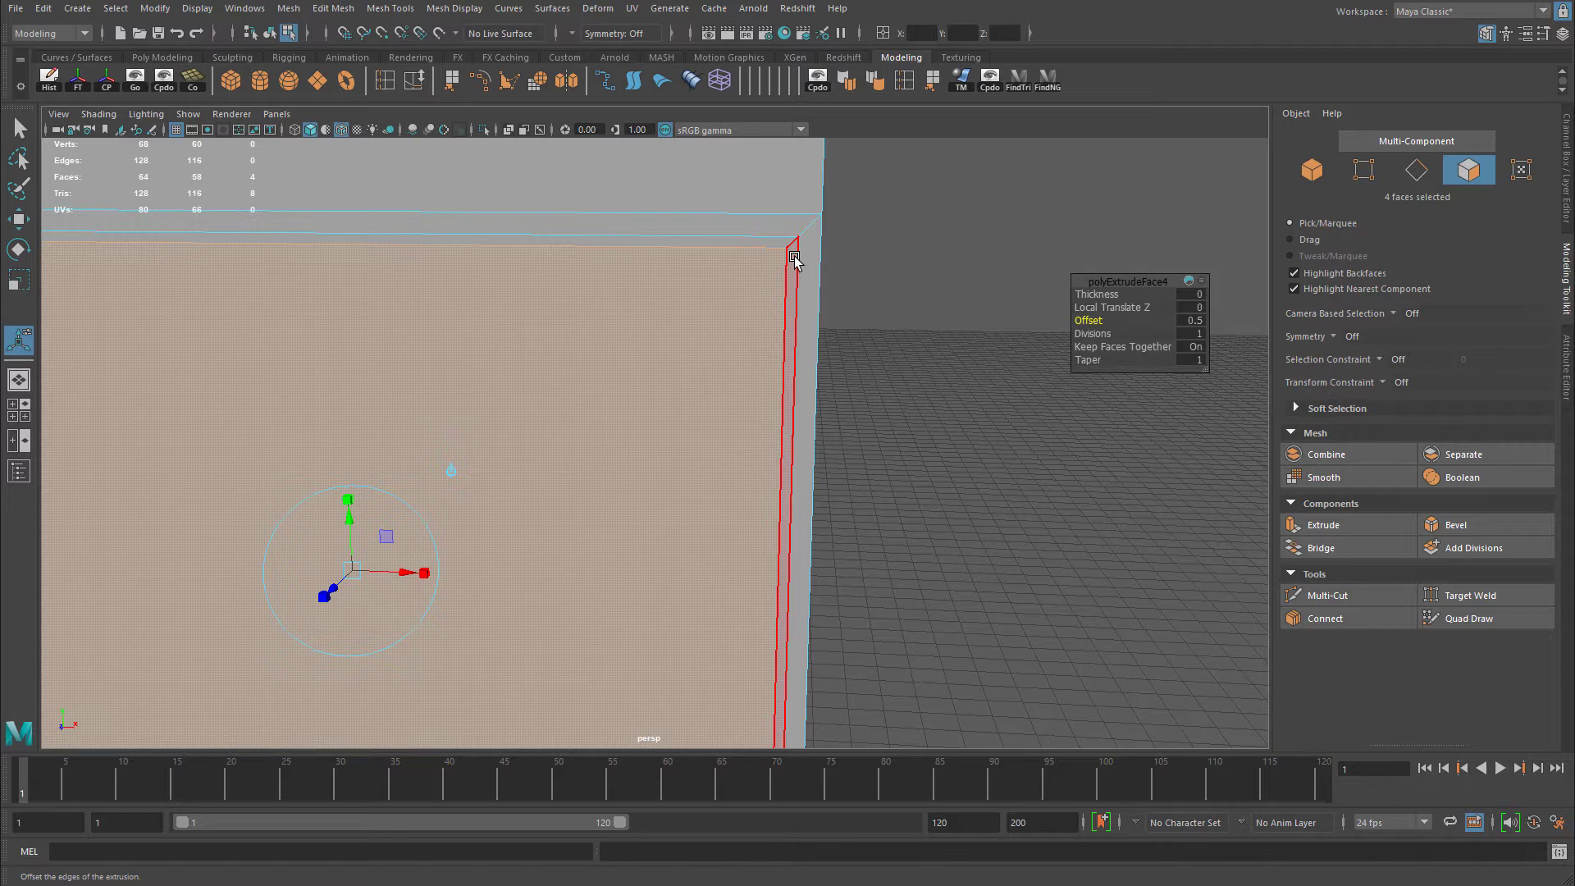
Return to object selection, deselect the cabinet, and examine the inset drawer fronts from several angles.
right_click_drag(864, 274, 591, 309, "alt")
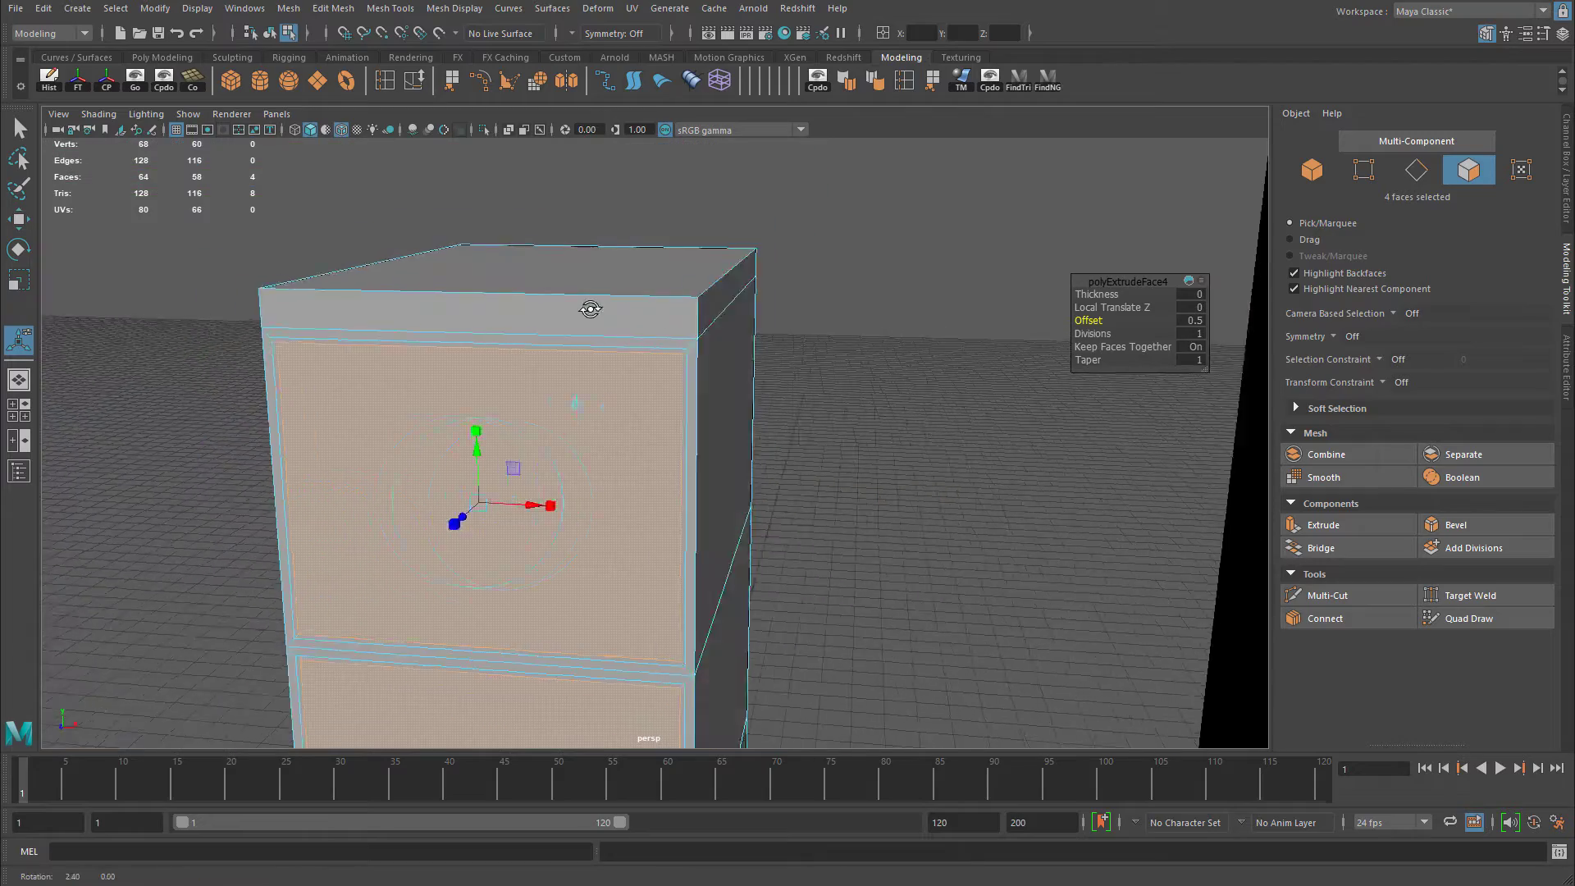
left_click_drag(591, 310, 608, 273, "alt")
right_click_drag(607, 273, 689, 249)
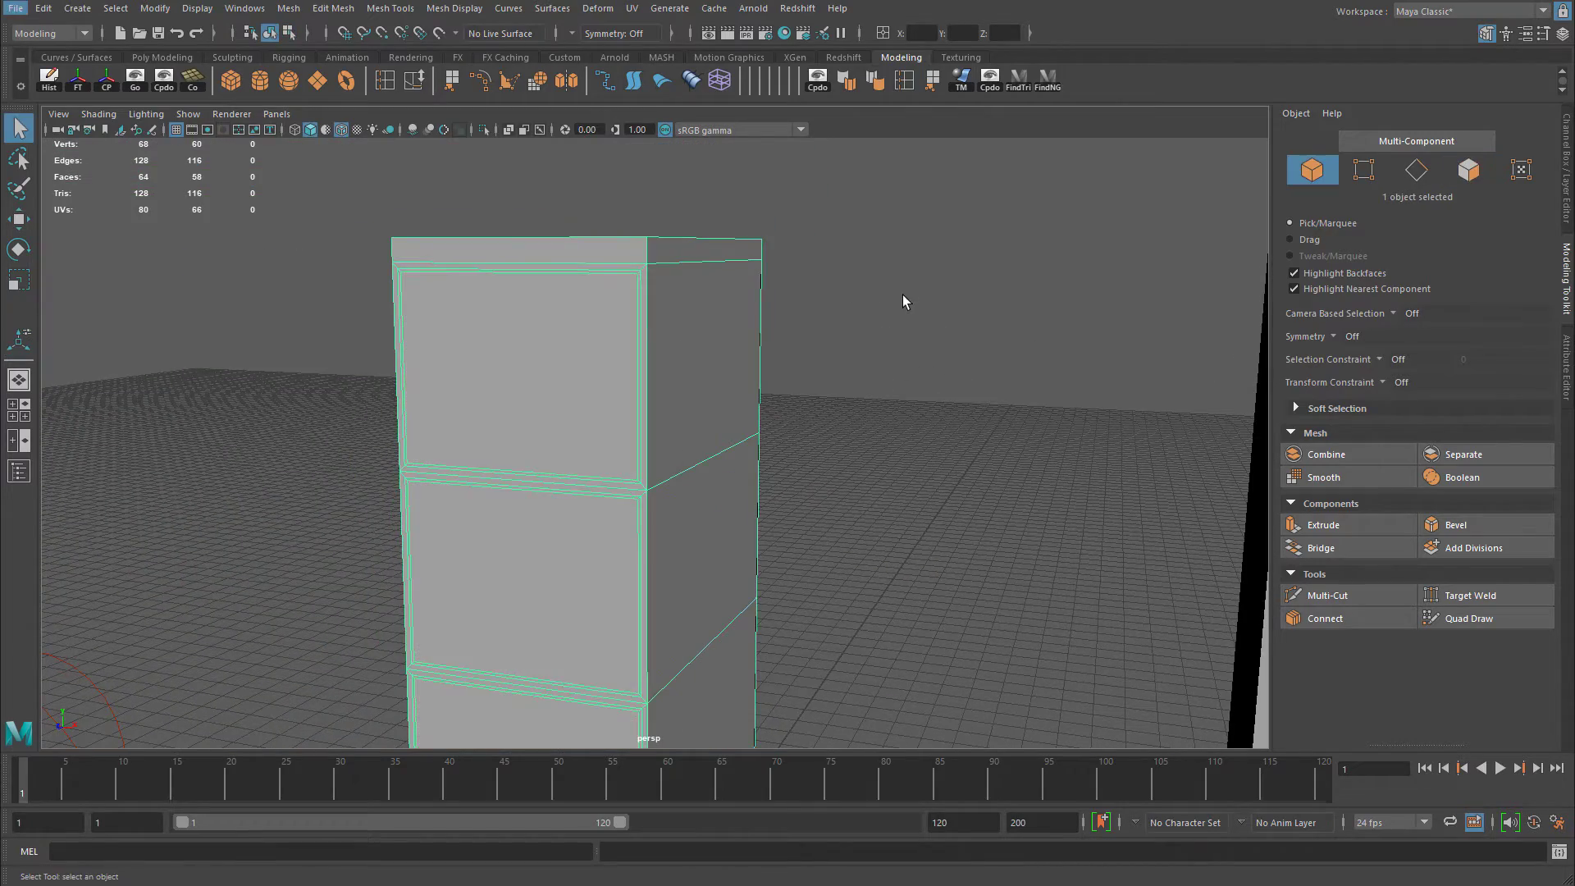
left_click(902, 294)
right_click_drag(903, 294, 650, 336, "alt")
middle_click_drag(650, 336, 670, 301, "alt")
left_click_drag(669, 301, 758, 258, "alt")
scroll(646, 366, "up", 6)
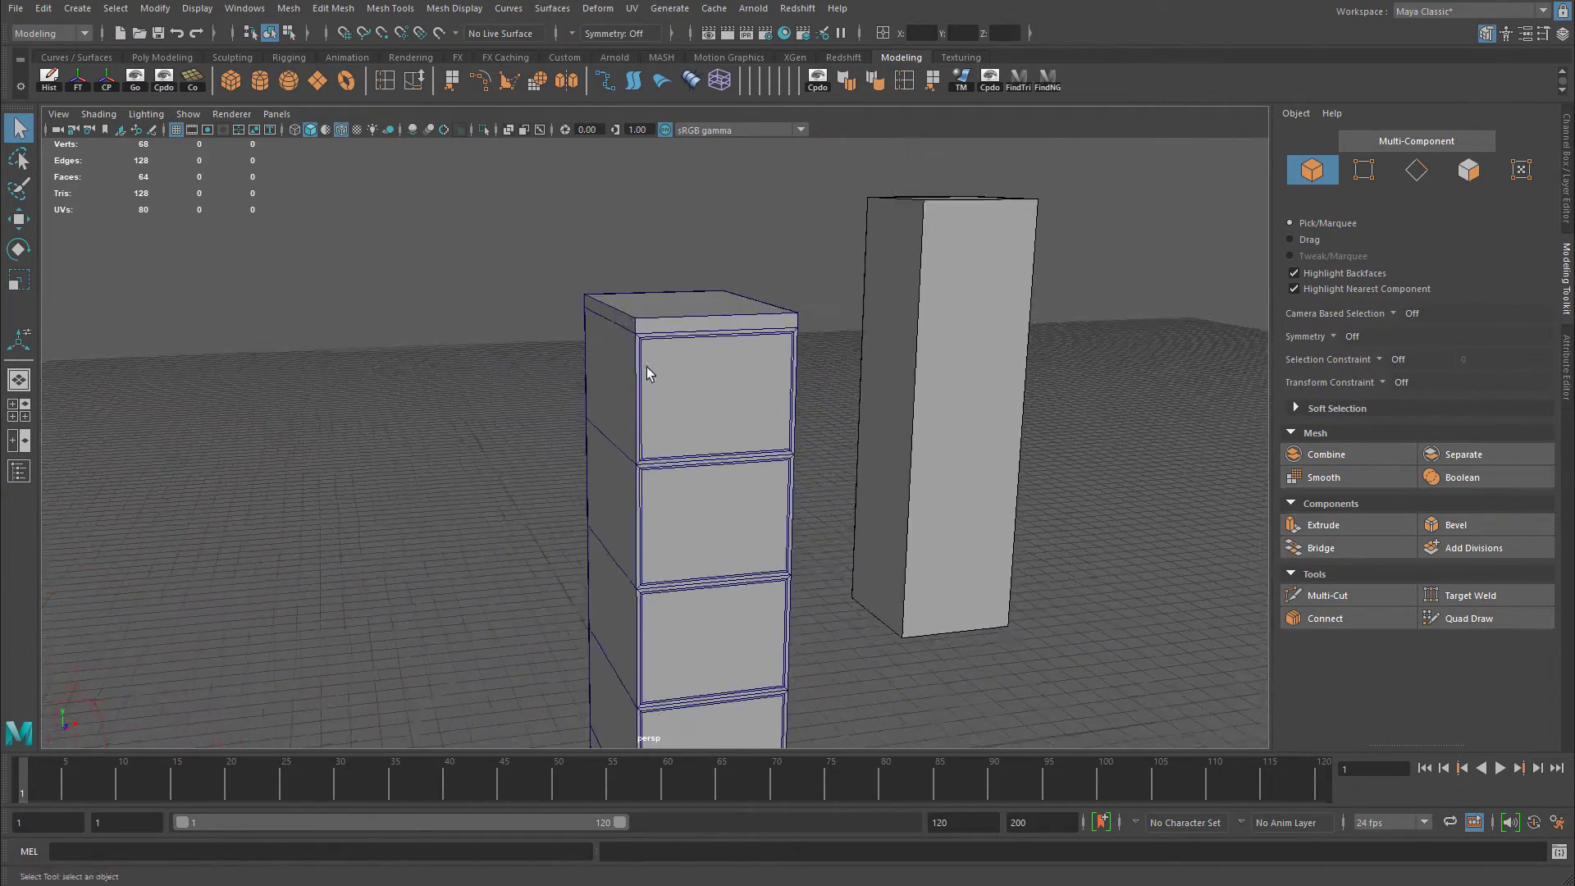
left_click_drag(720, 332, 609, 312, "alt")
scroll(609, 325, "up", 6)
scroll(776, 381, "down", 6)
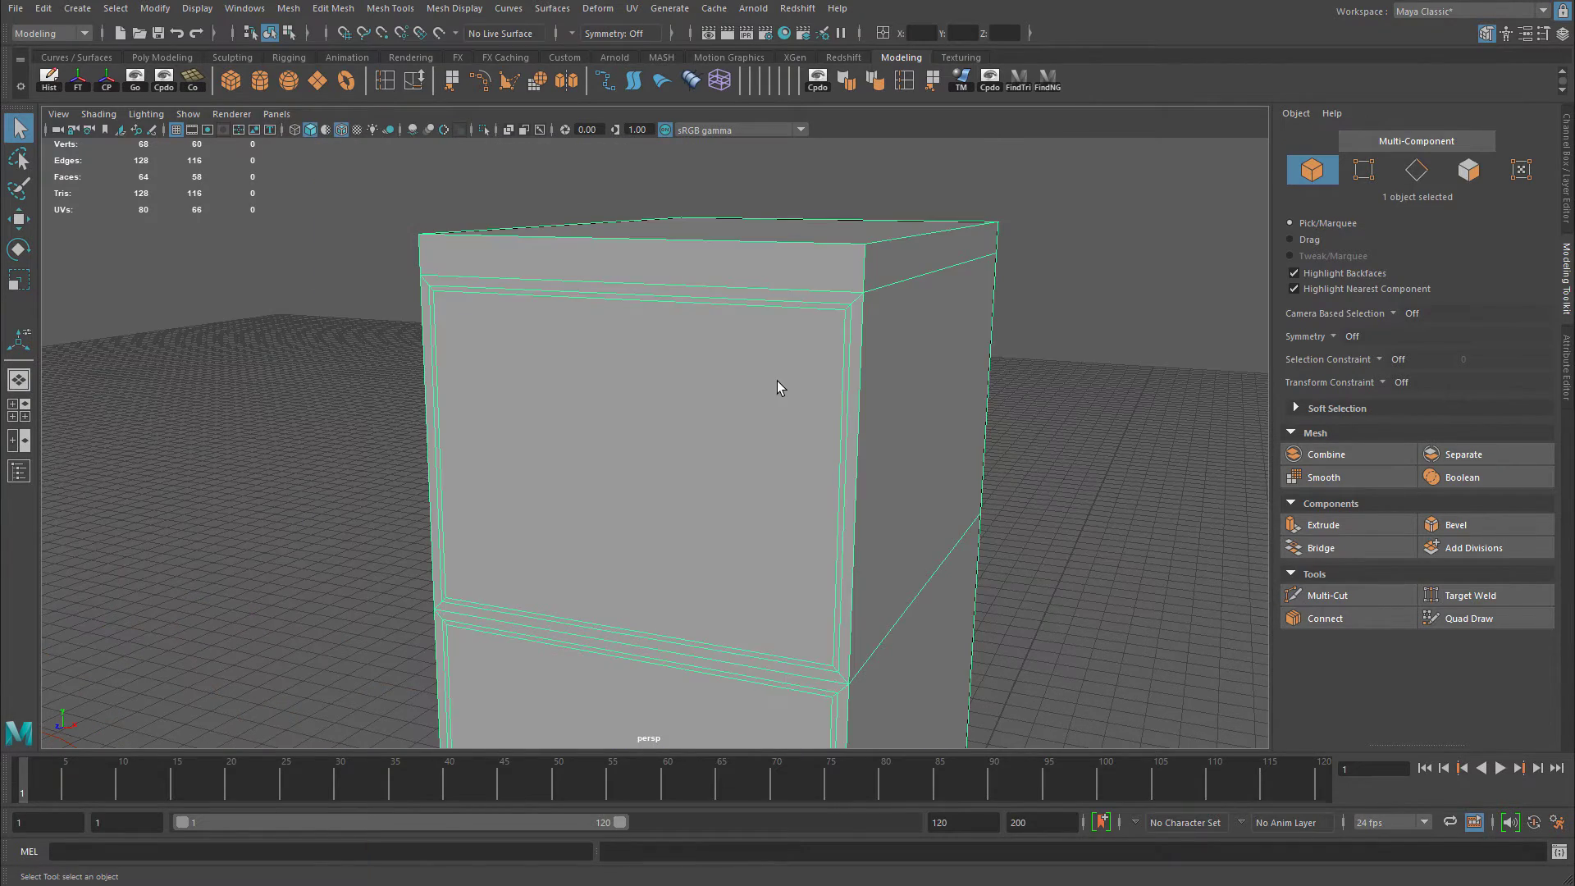
Switch back to face selection and grow the four drawer face selection to include the narrow inner borders.
right_click_drag(776, 382, 780, 428)
scroll(960, 484, "up", 6)
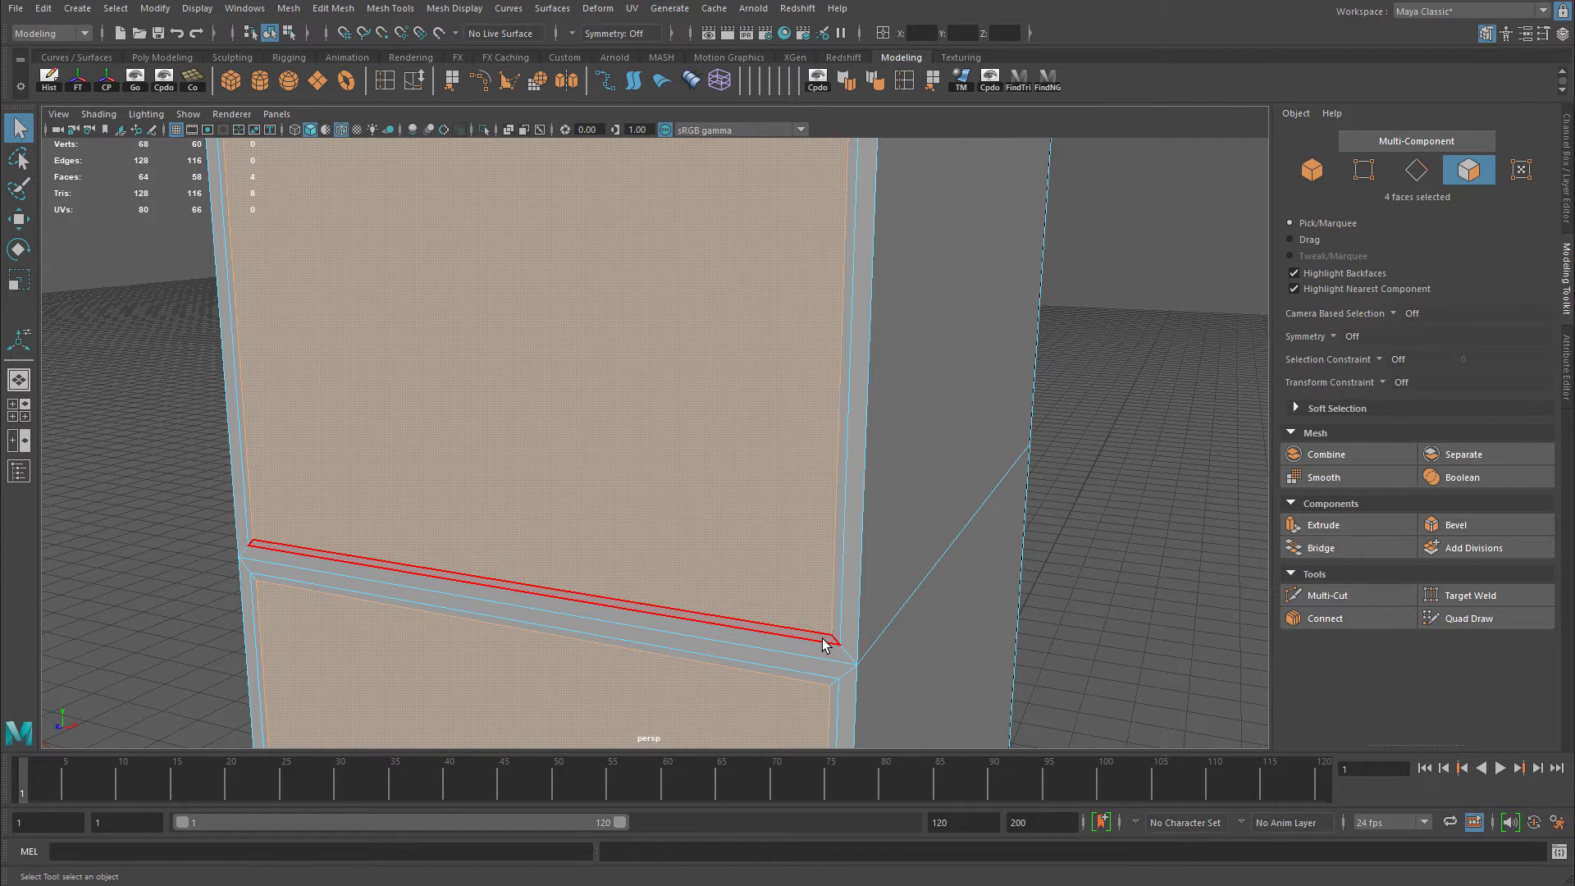
scroll(821, 607, "down", 10)
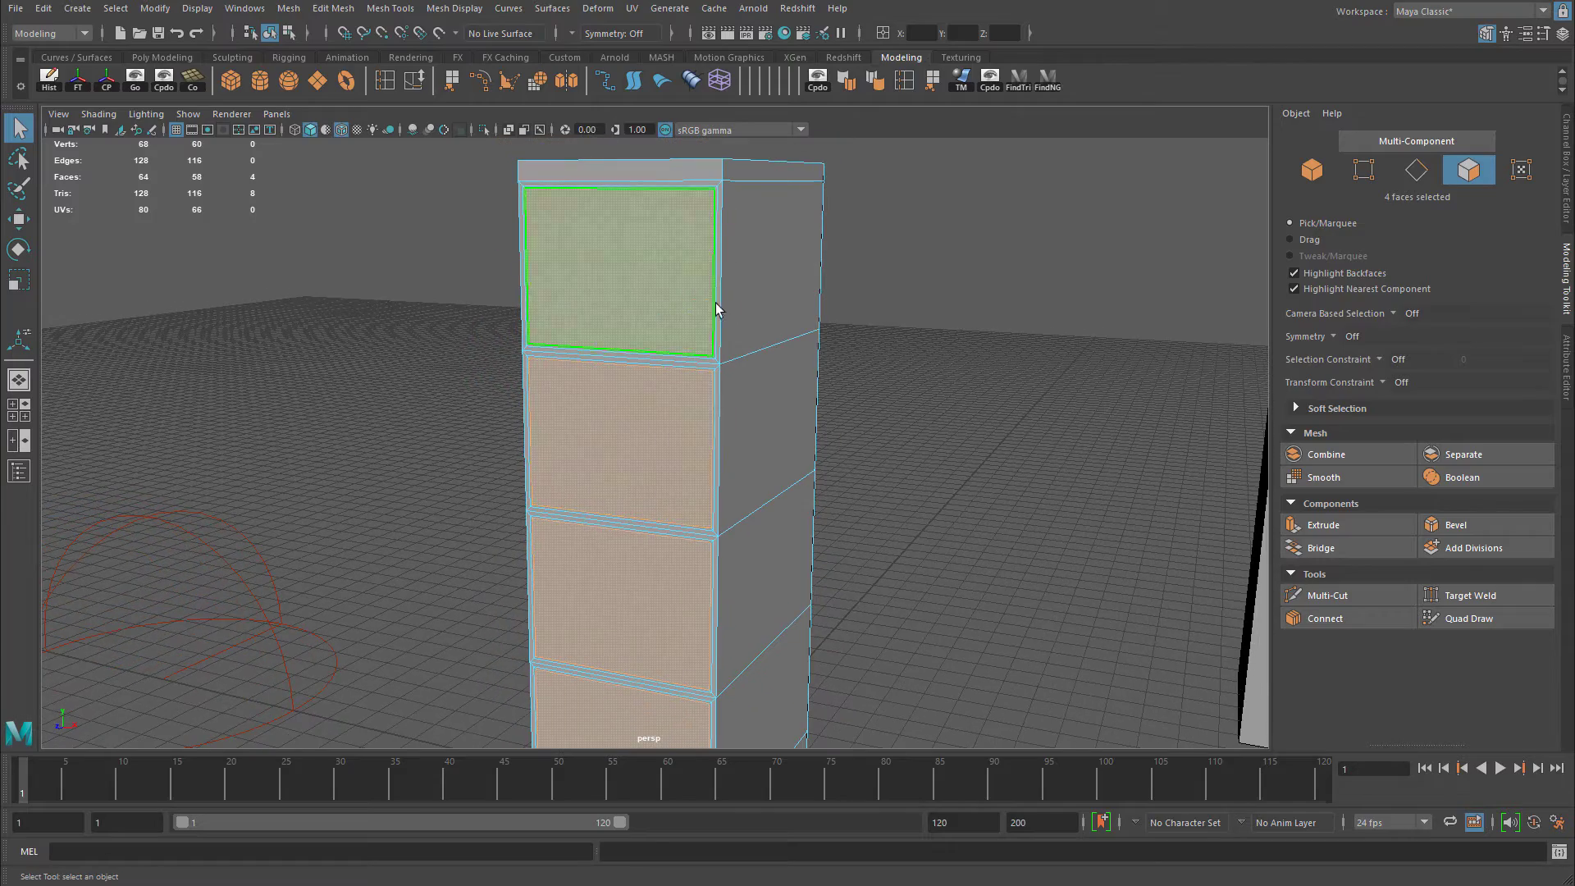
middle_click_drag(721, 475, 655, 639, "alt")
right_click_drag(579, 466, 644, 490, "alt")
middle_click_drag(644, 491, 827, 448, "alt")
middle_click_drag(610, 416, 664, 460, "alt")
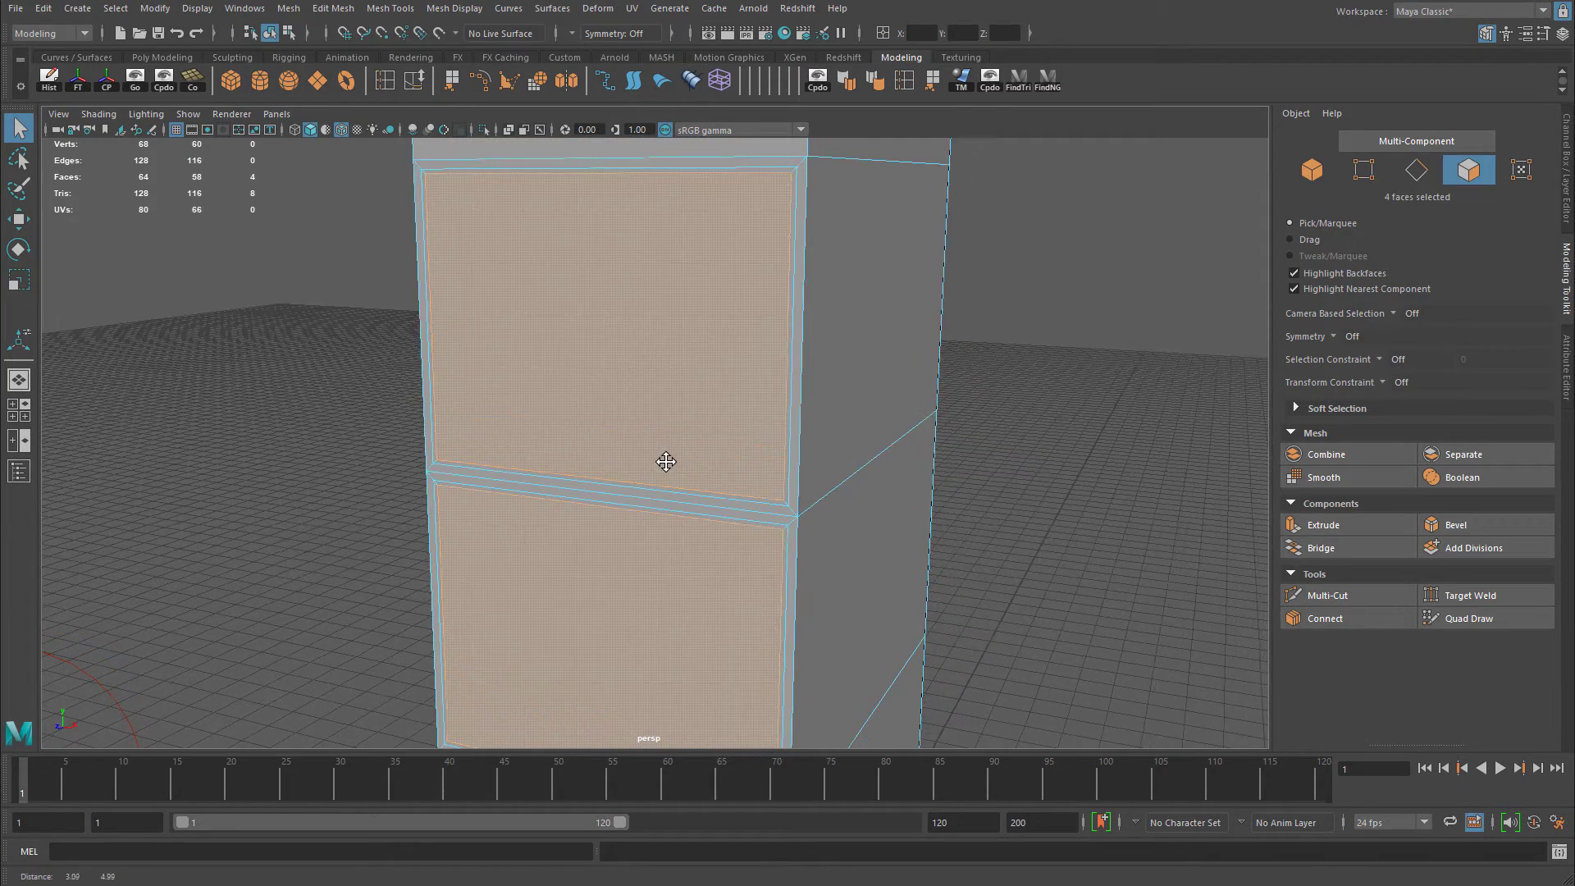
right_click_drag(801, 461, 668, 408, "alt")
left_click_drag(668, 408, 656, 287, "alt")
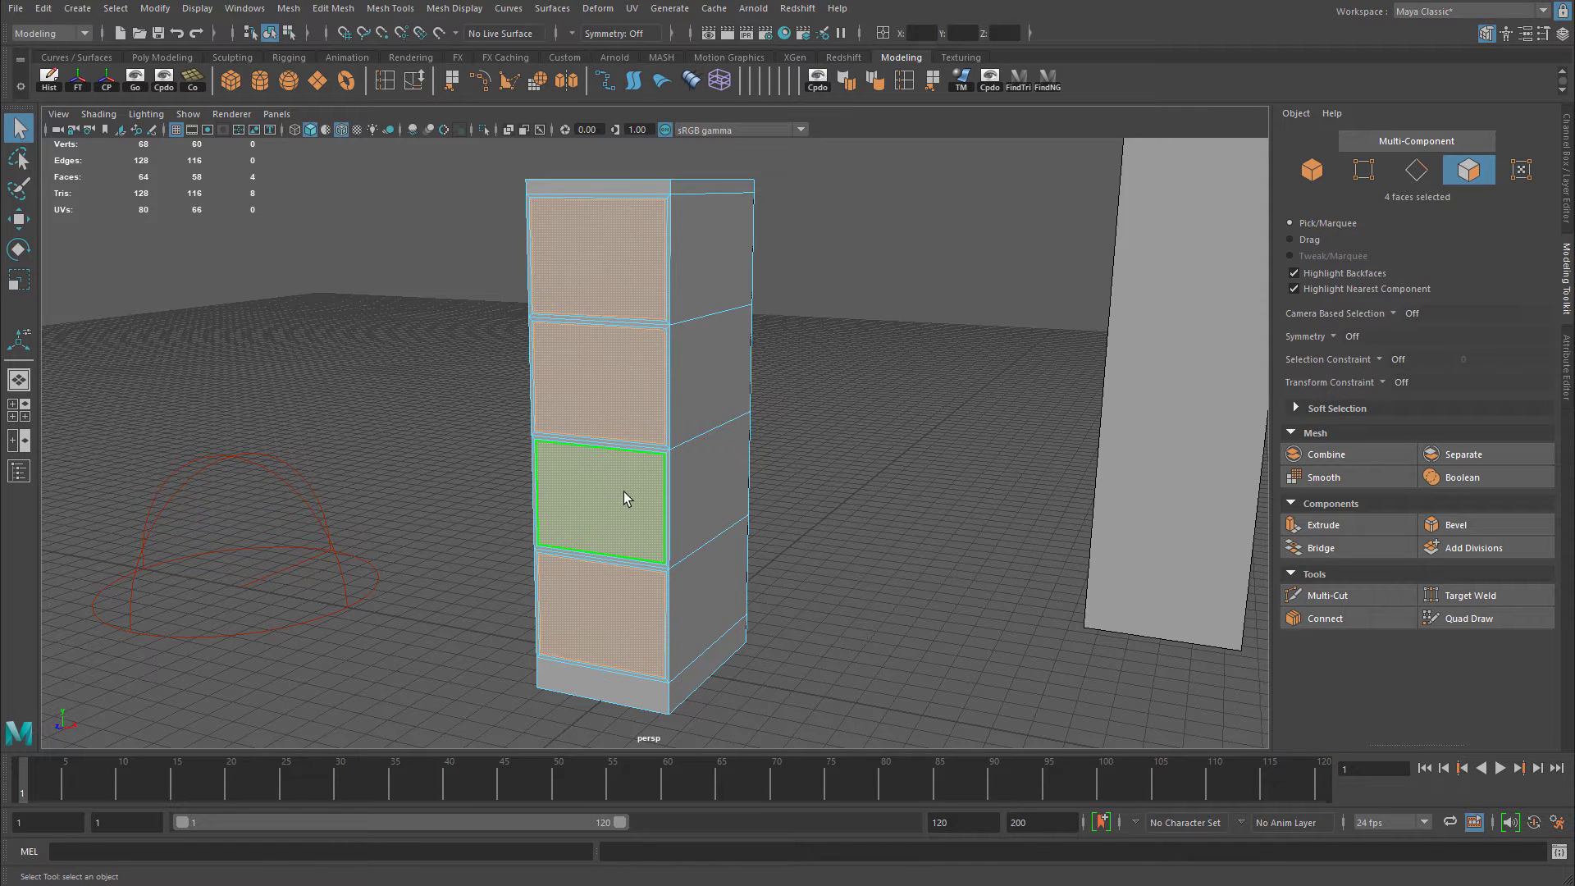
scroll(668, 281, "up", 6)
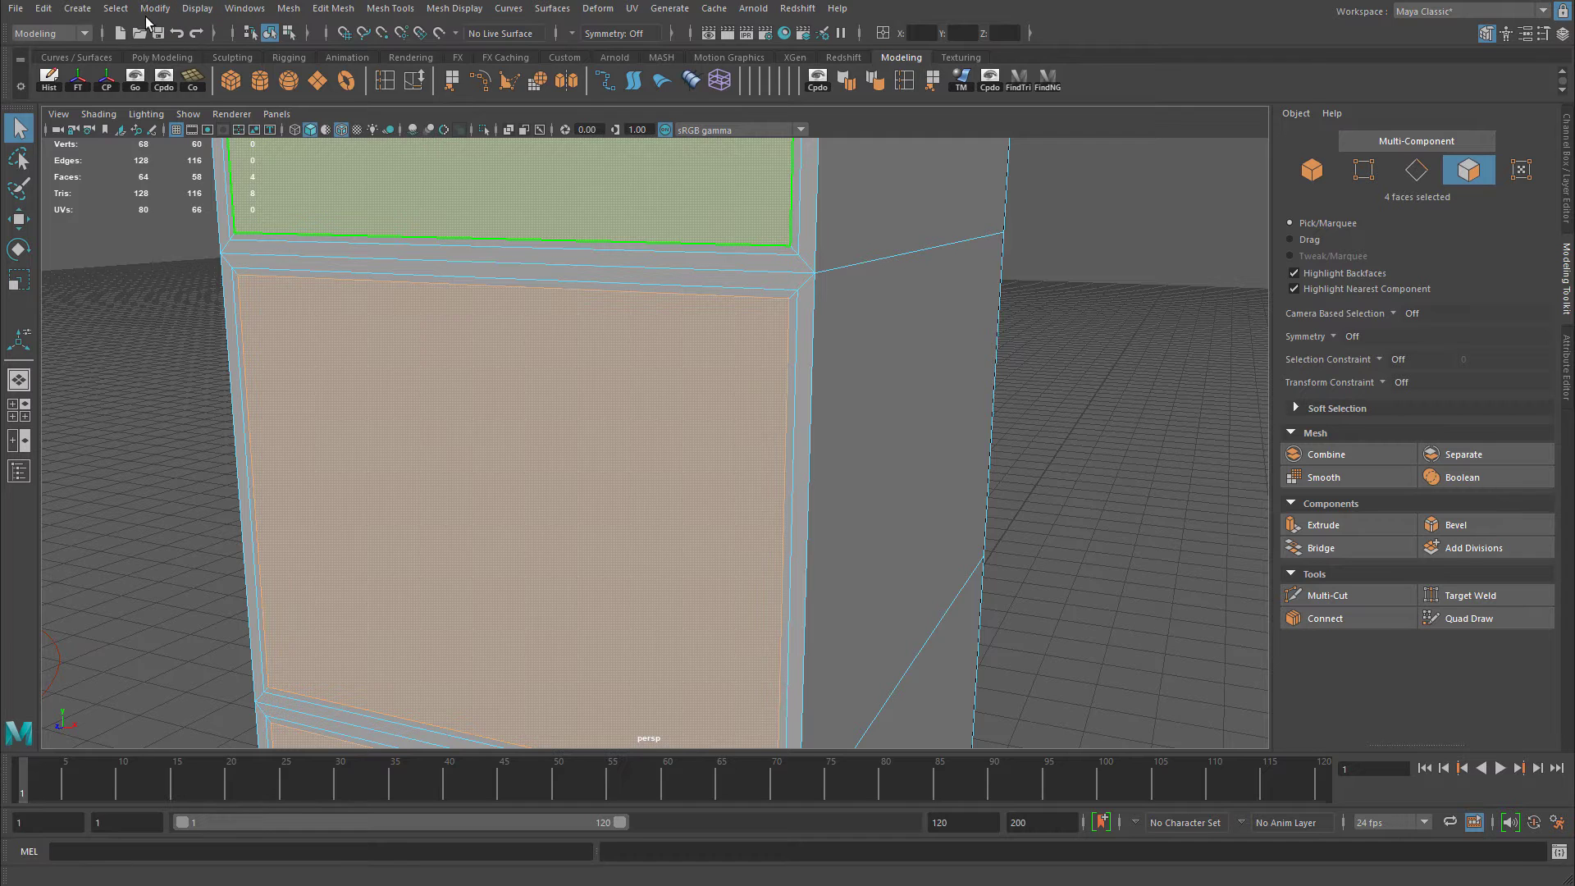
left_click(115, 10)
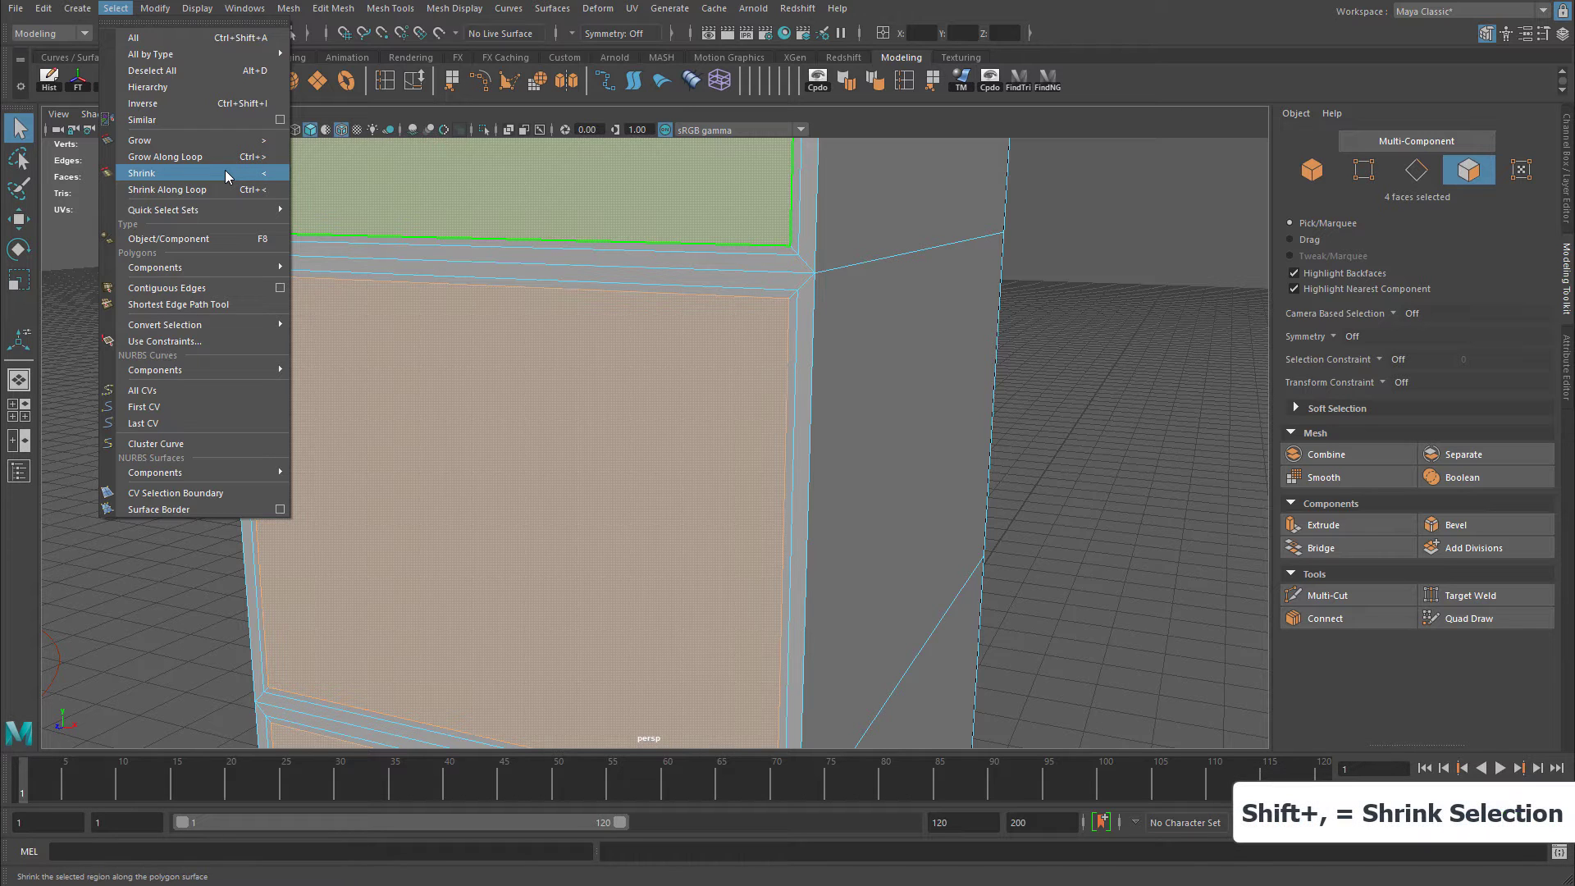
left_click(225, 141)
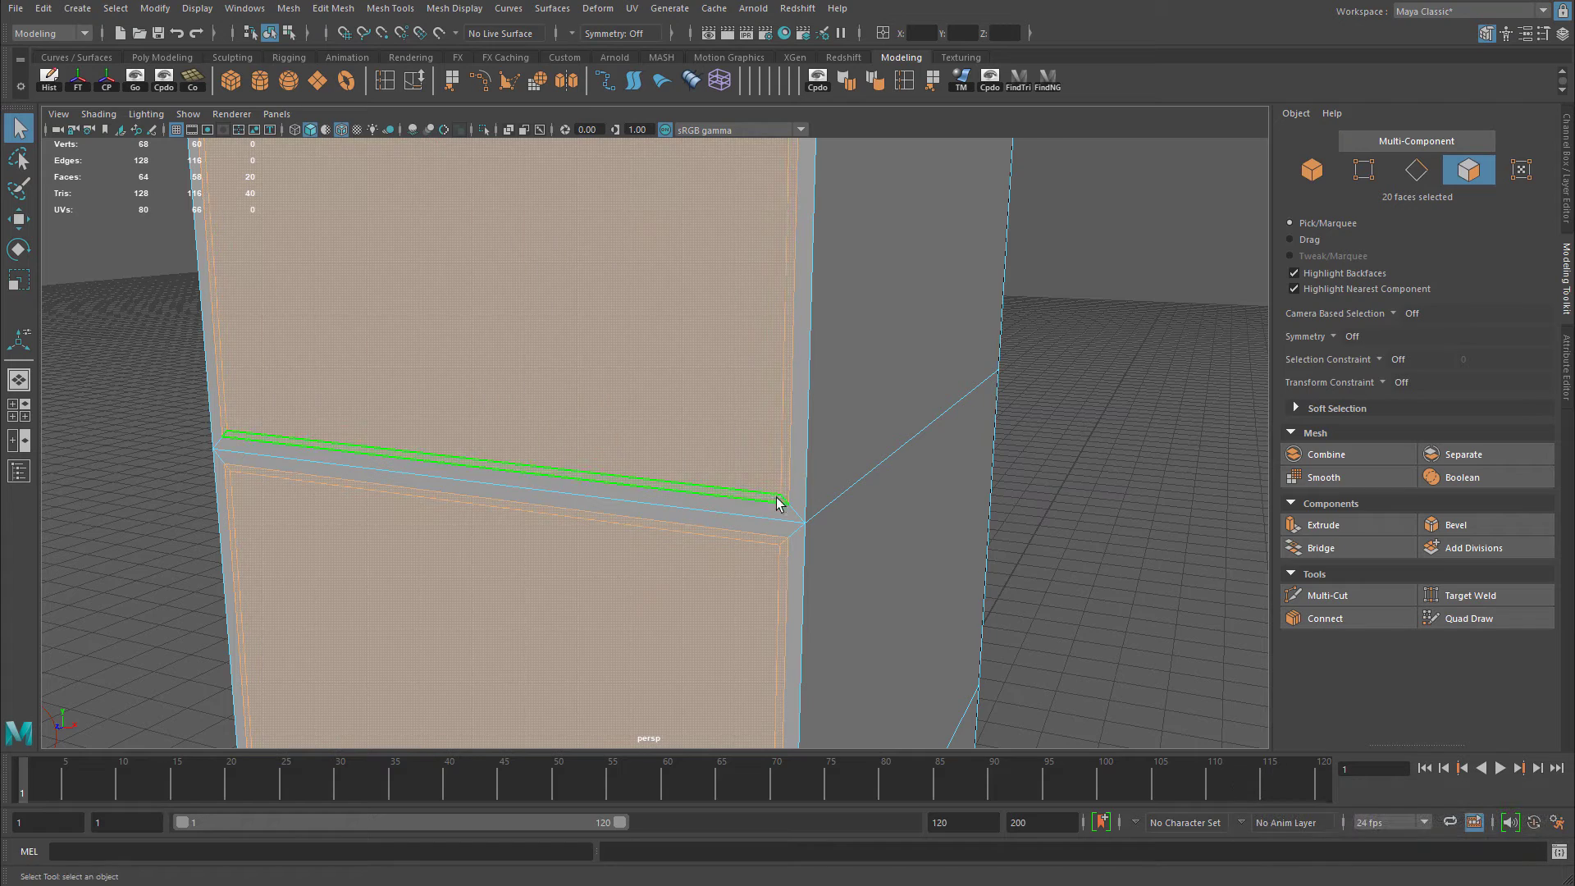
Deselect the four large drawer center faces so only the narrow borders around the drawers stay selected.
scroll(658, 490, "down", 3)
left_click_drag(658, 490, 866, 384, "alt")
key("f")
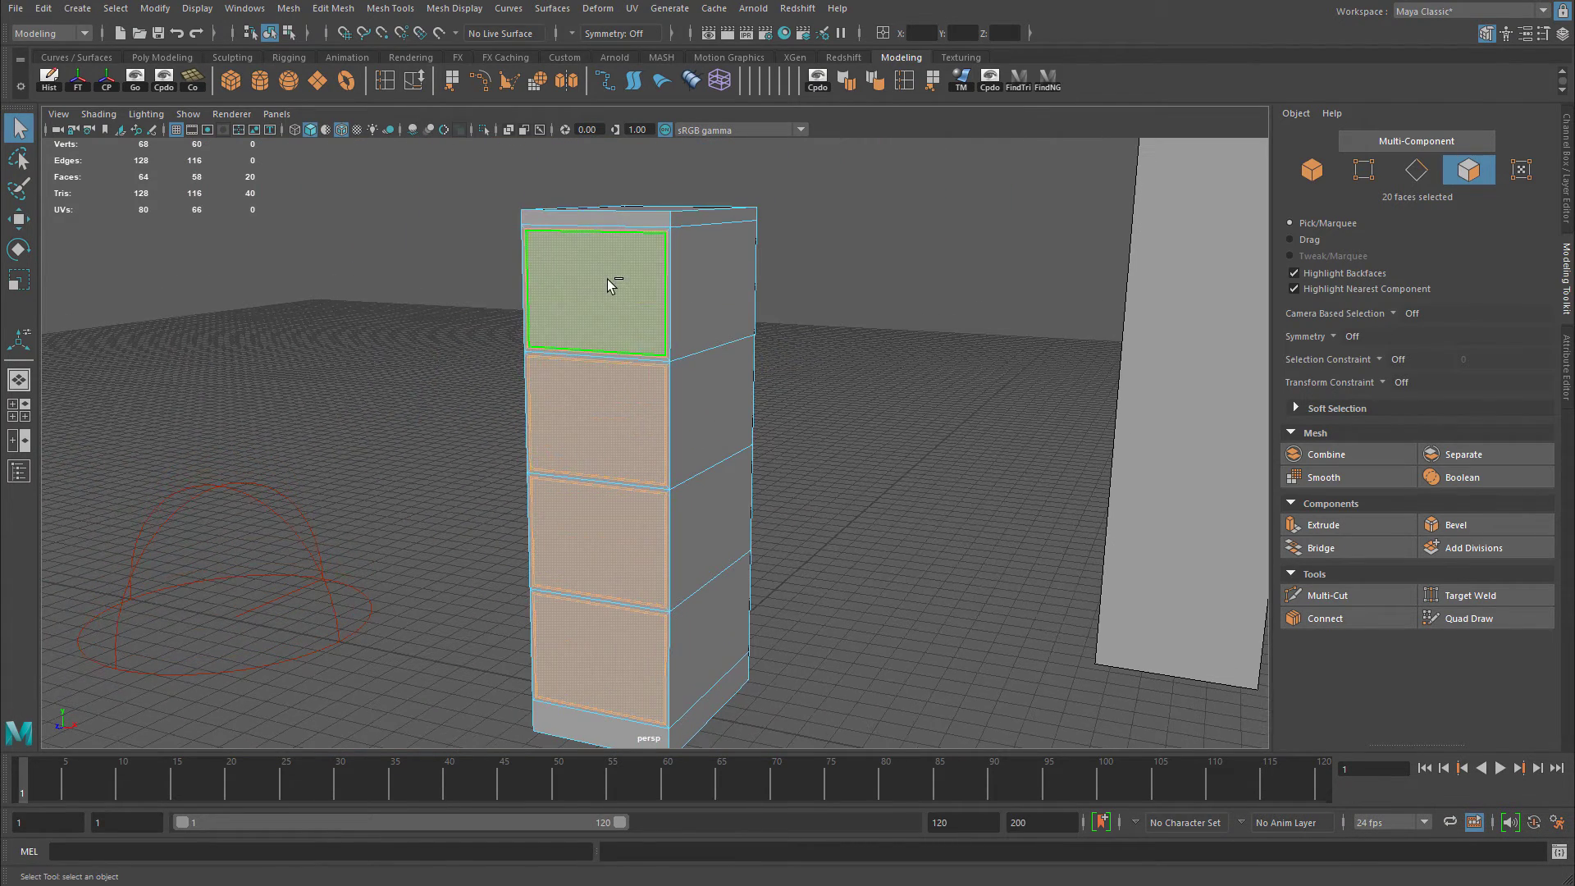
left_click(607, 279, "ctrl")
left_click(626, 407, "ctrl")
left_click(622, 539, "ctrl")
left_click(633, 659, "ctrl")
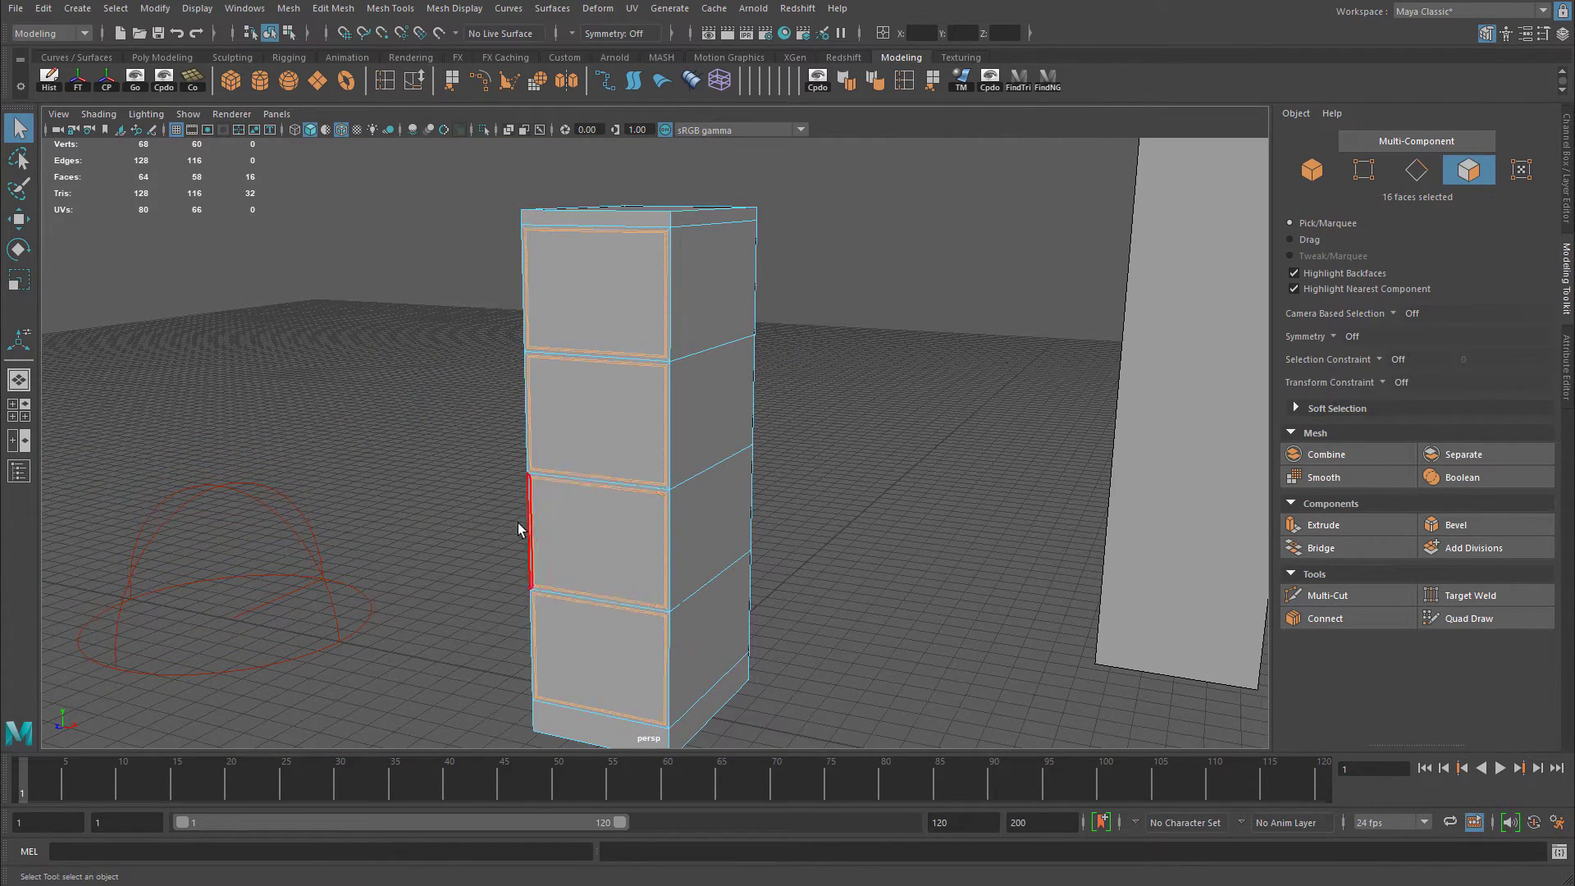
Extrude the narrow border faces around the drawers inward with a thickness of -1.
scroll(703, 464, "up", 5)
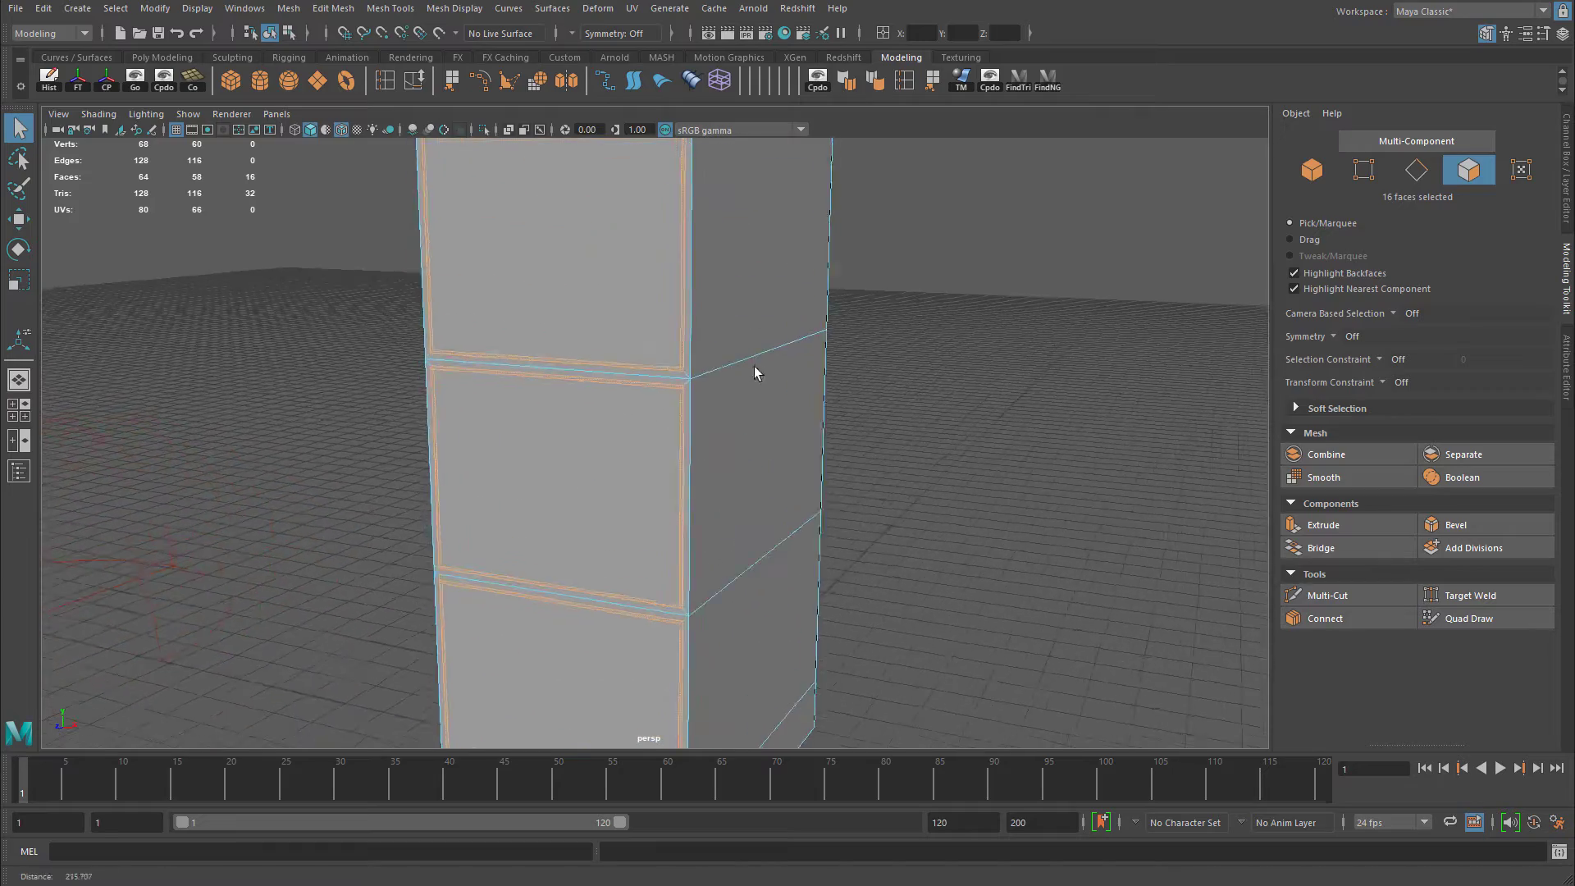
left_click_drag(755, 365, 664, 364, "alt")
scroll(686, 492, "up", 4)
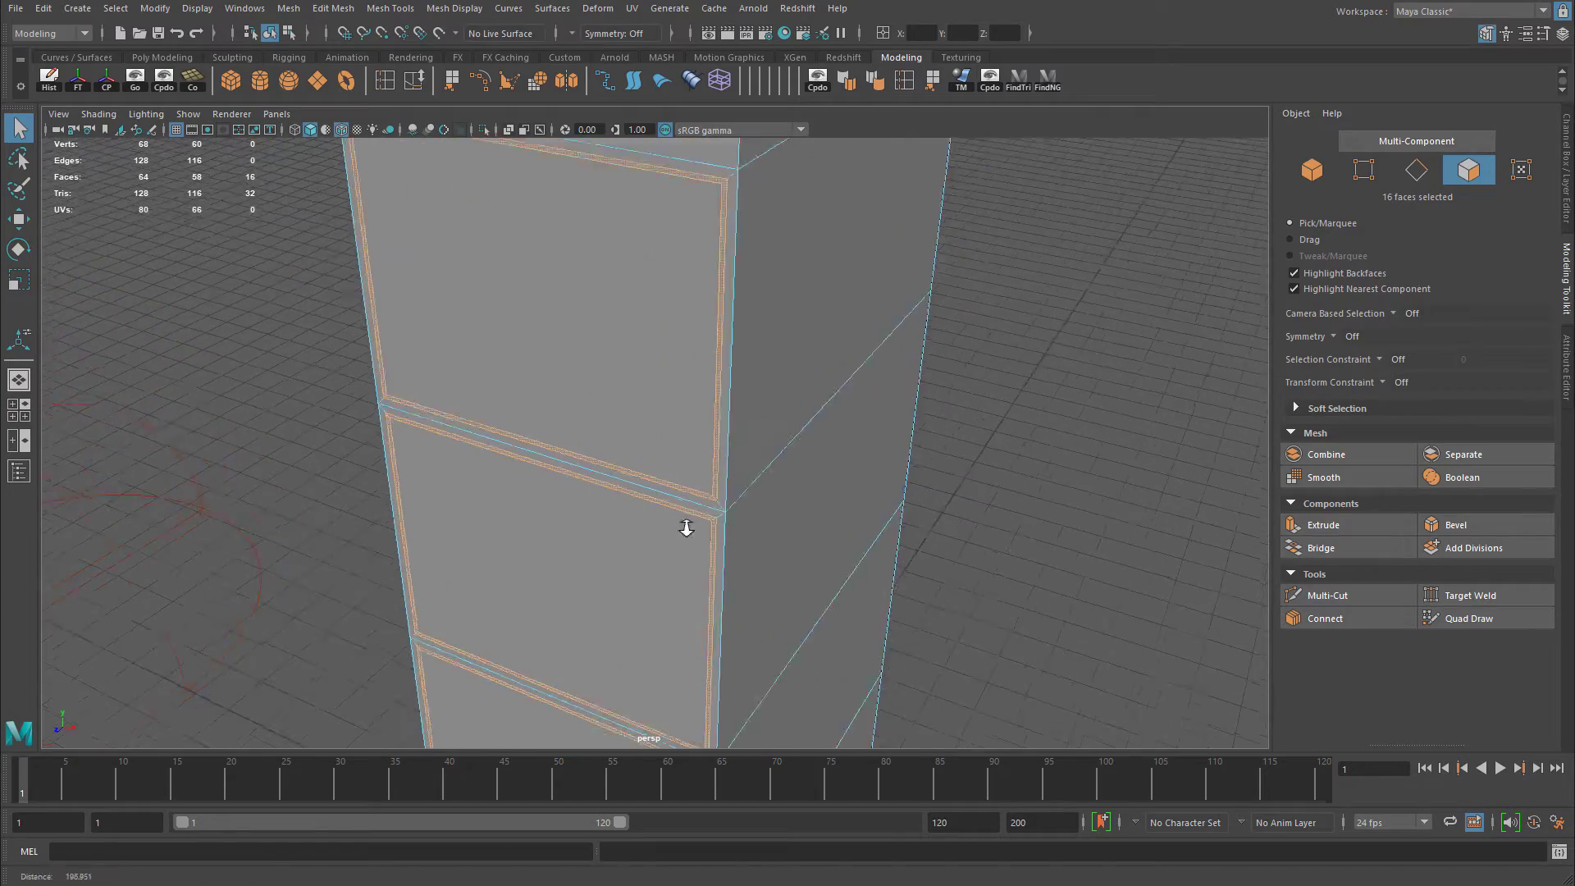
left_click_drag(548, 344, 492, 287, "alt")
middle_click_drag(697, 558, 584, 471, "alt")
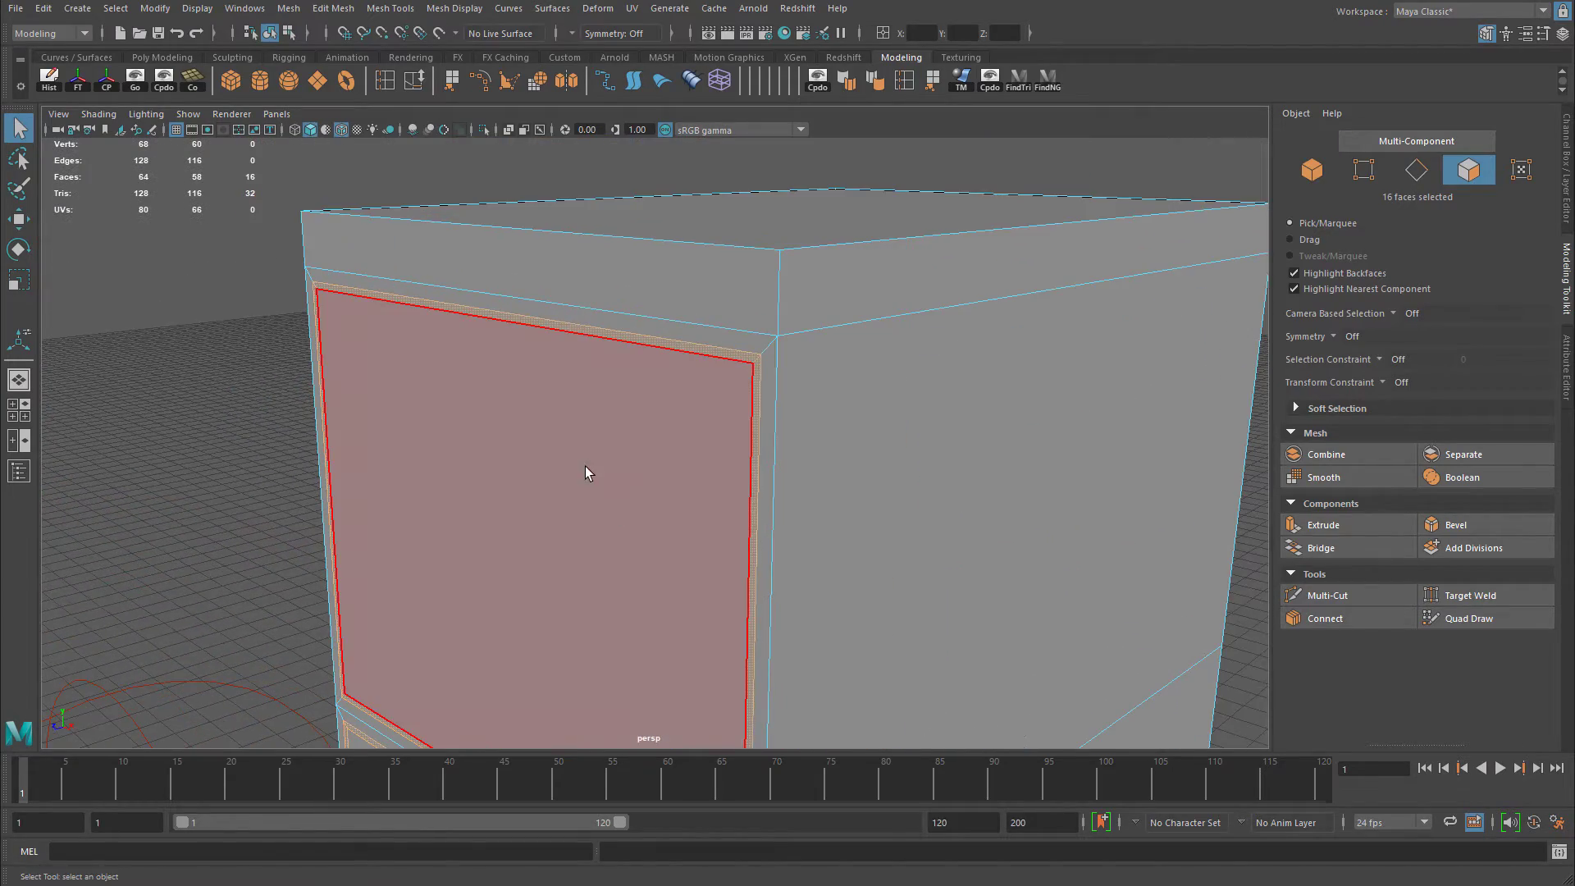
key("ctrl+e")
left_click_drag(844, 429, 853, 385, "alt")
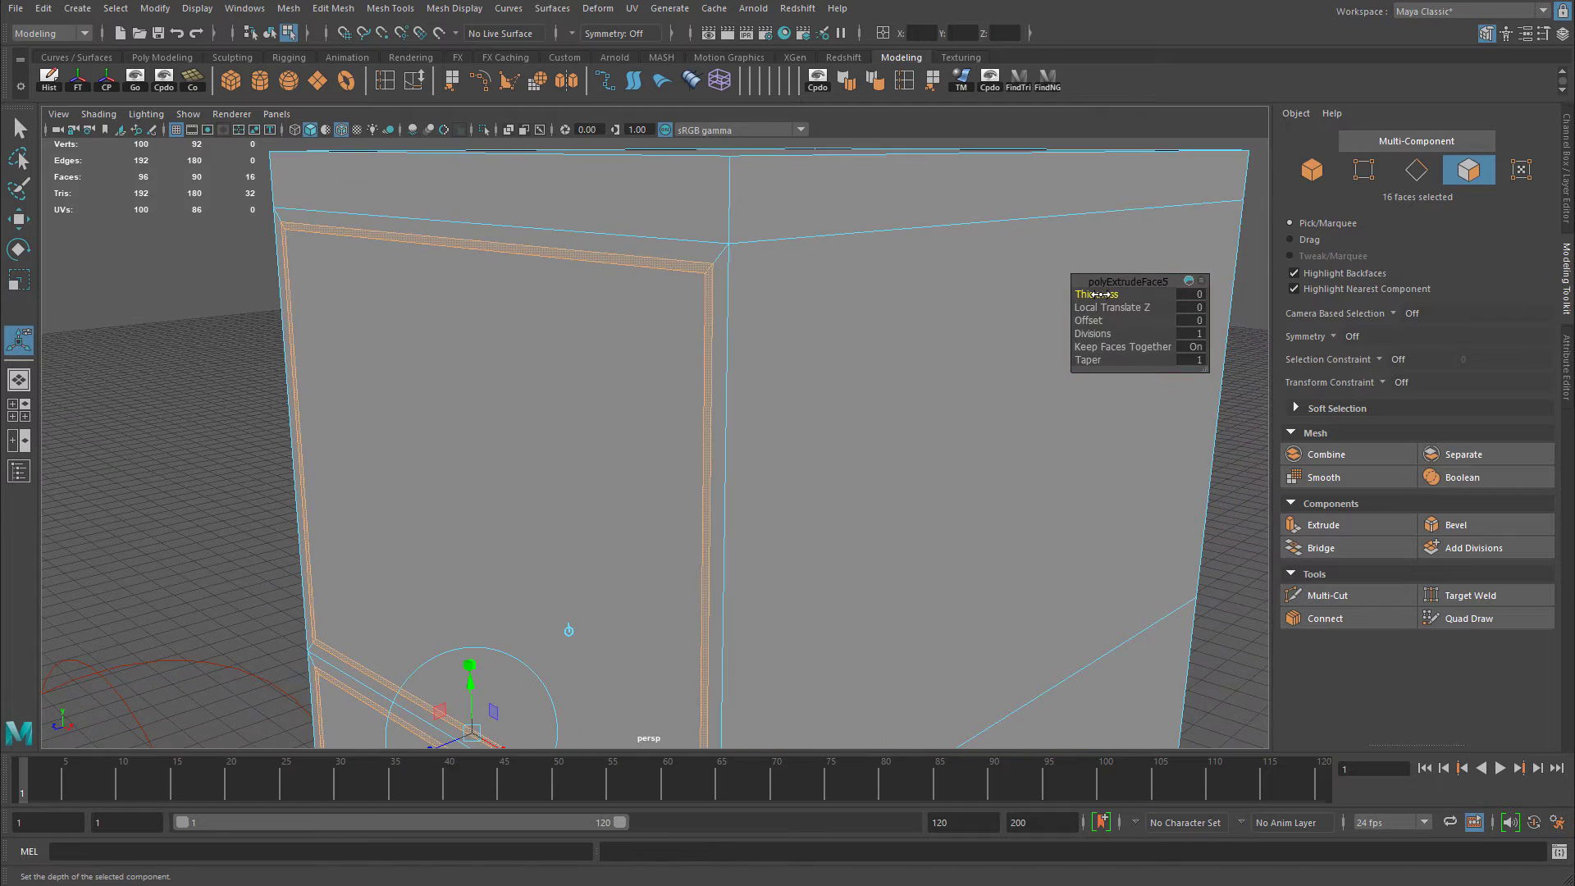
left_click_drag(1105, 296, 777, 372)
right_click_drag(777, 373, 648, 368, "alt")
left_click(1192, 294)
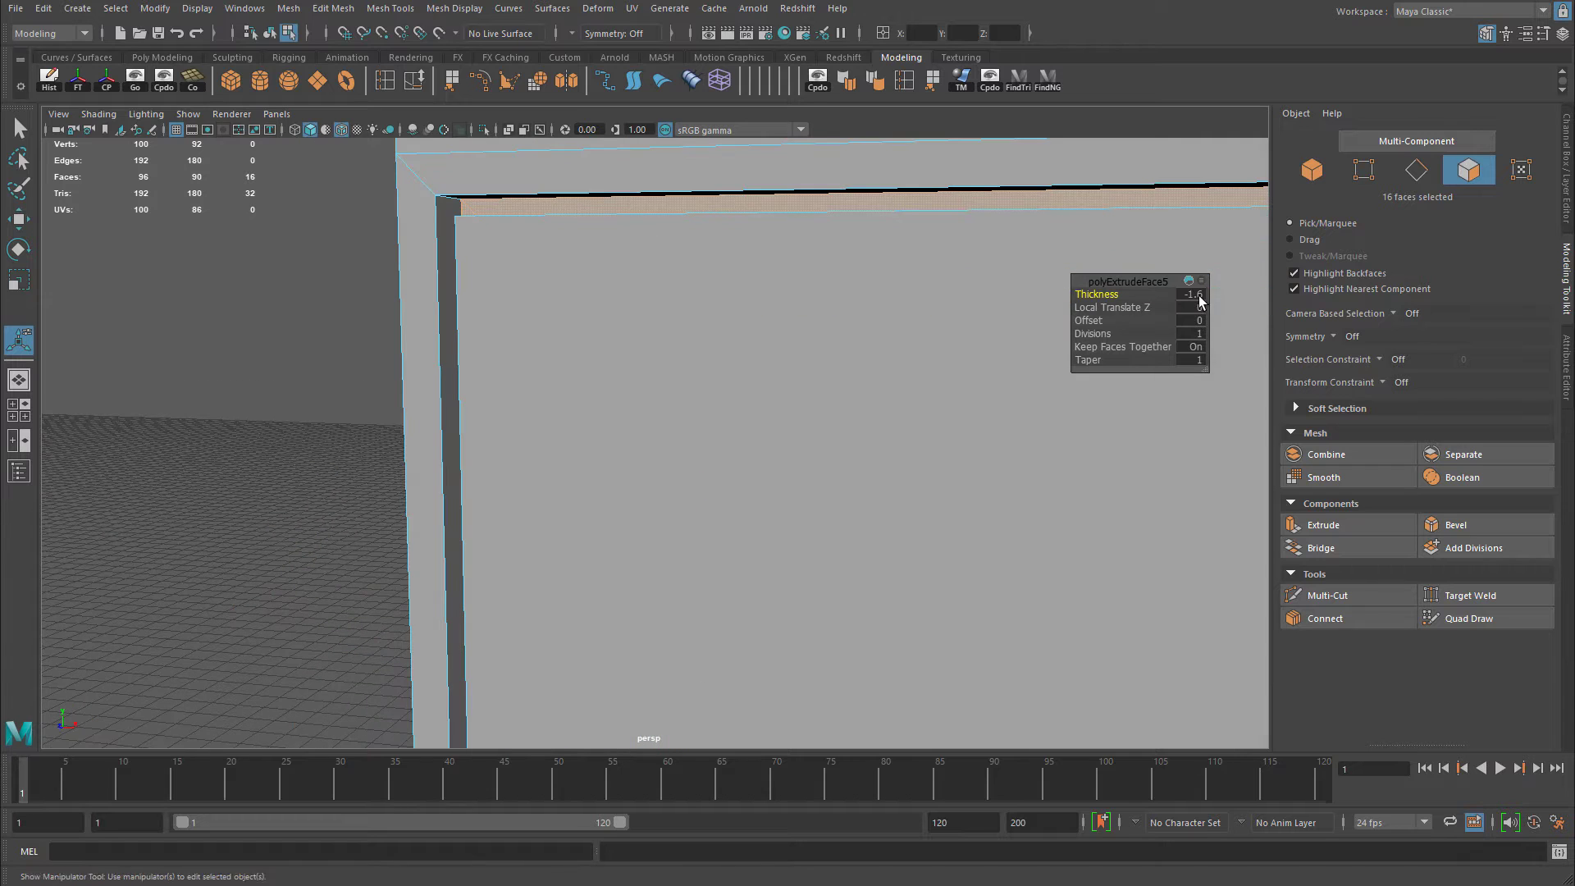
type("-1")
key("Return")
Return to object selection, deselect the cabinet, and examine the recessed grooves around the drawers from several angles.
right_click_drag(656, 414, 380, 415, "alt")
key("F8")
right_click_drag(643, 401, 769, 470, "alt")
left_click_drag(770, 471, 722, 411, "alt")
key("F8")
left_click(392, 590)
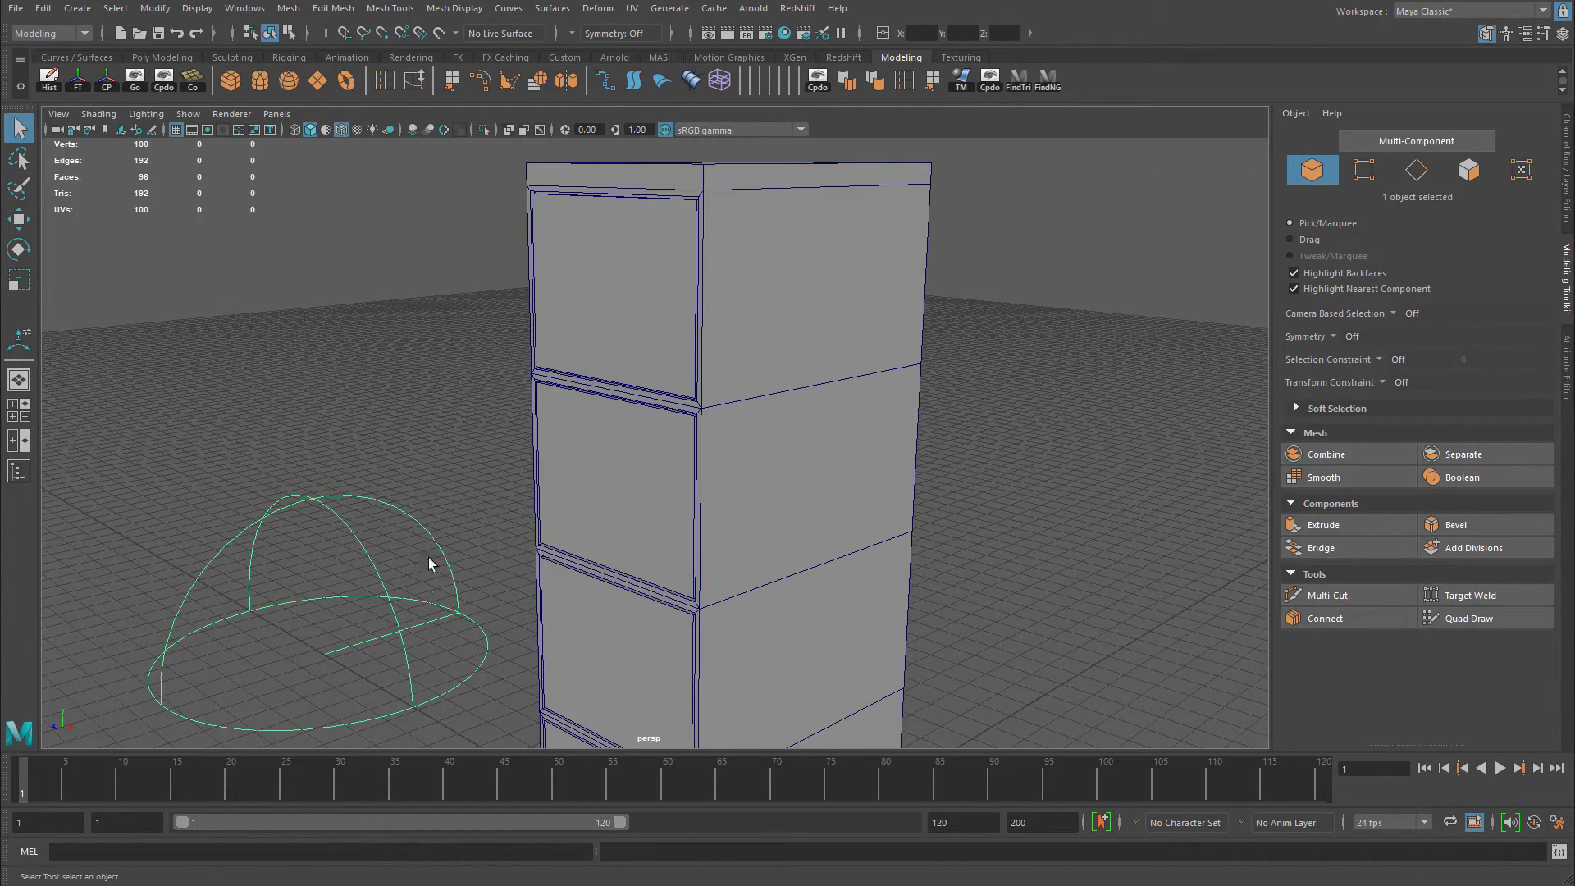
left_click_drag(429, 565, 552, 535, "alt")
left_click_drag(451, 525, 384, 525, "alt")
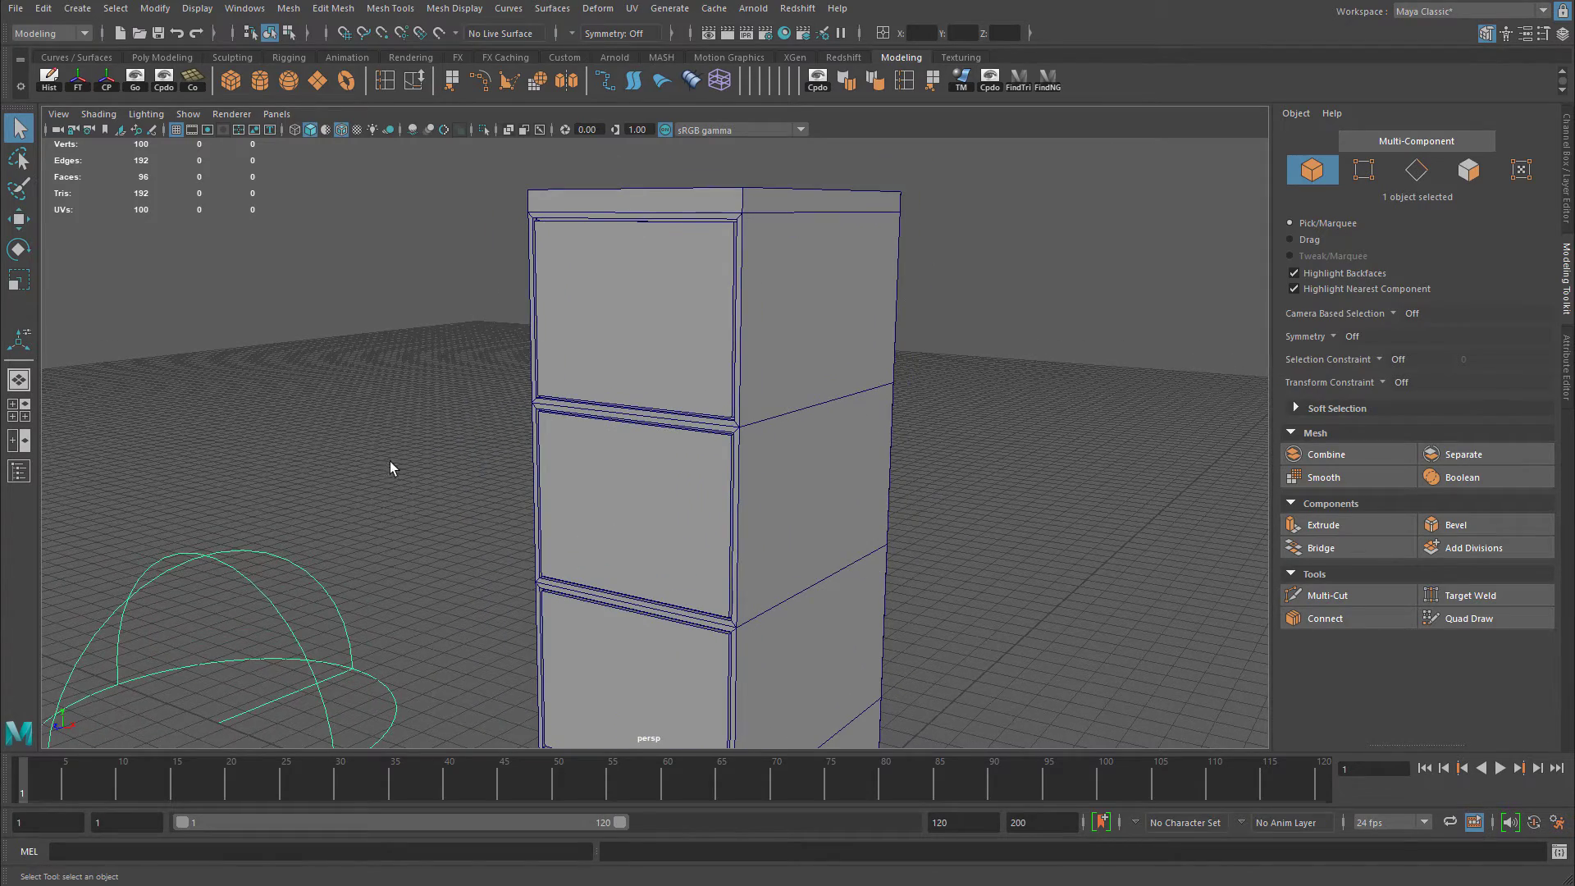
left_click_drag(909, 361, 906, 328, "alt")
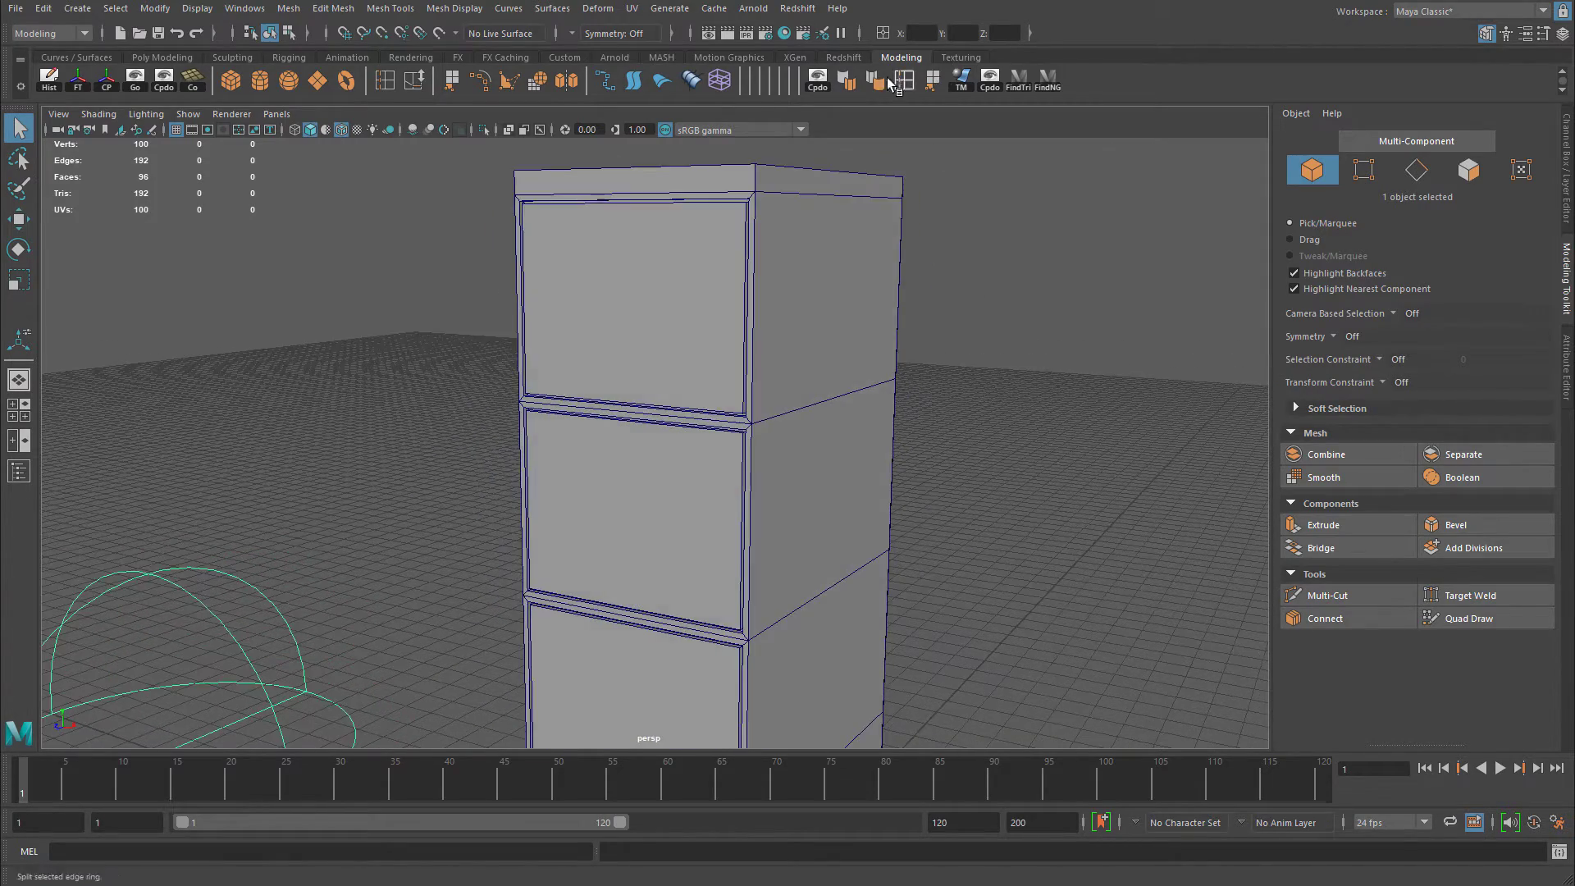
Render the cabinet in the Redshift Render View from two angles to check the drawer gaps, and close the render window.
left_click(825, 59)
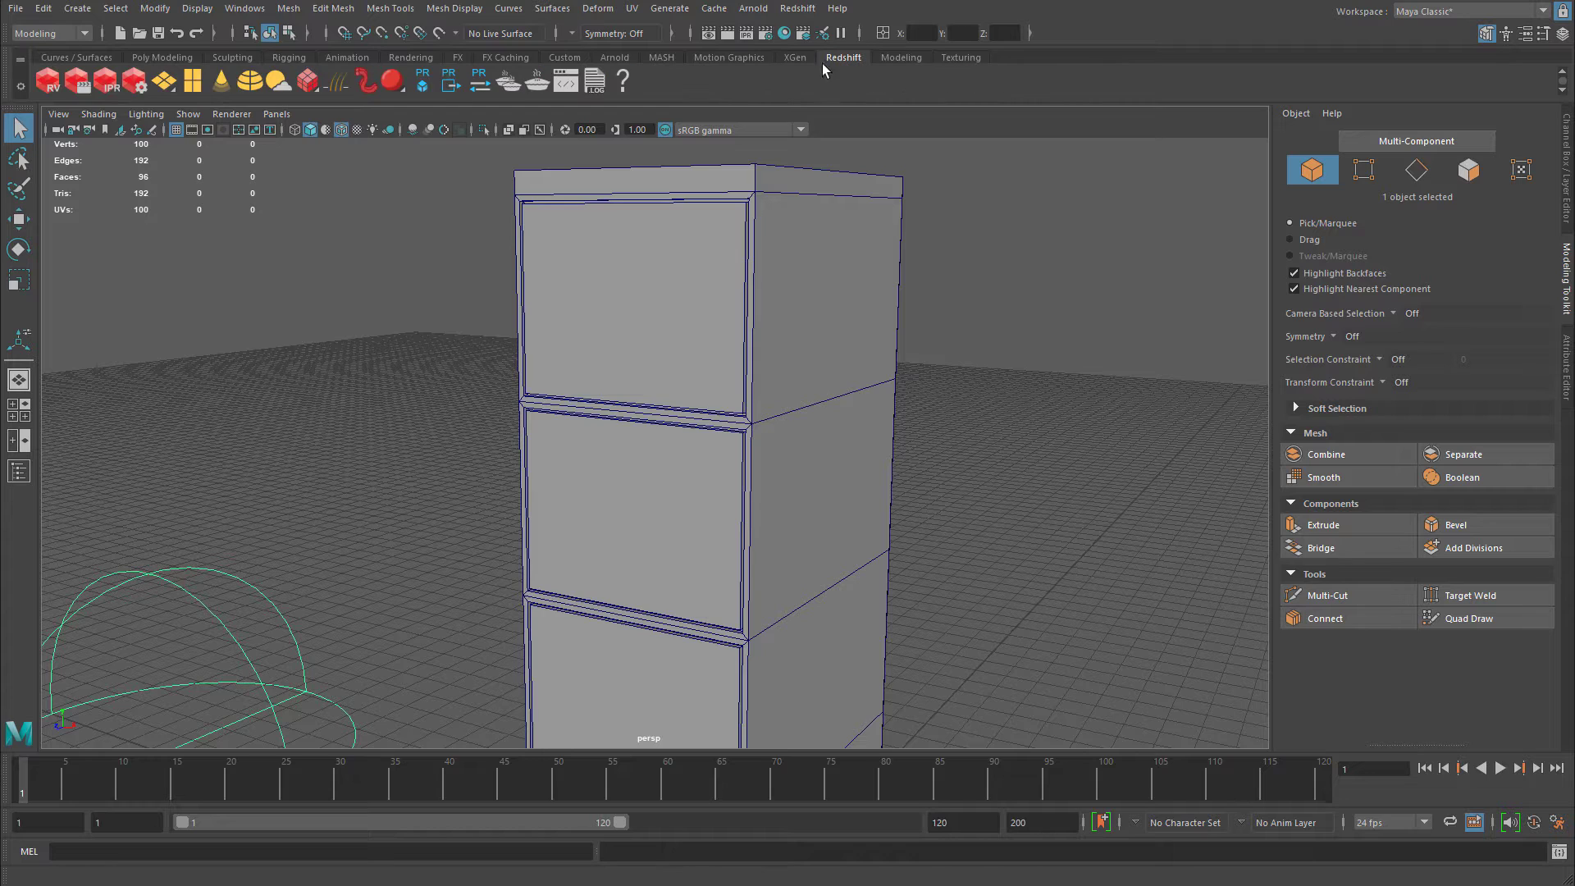
left_click(51, 85)
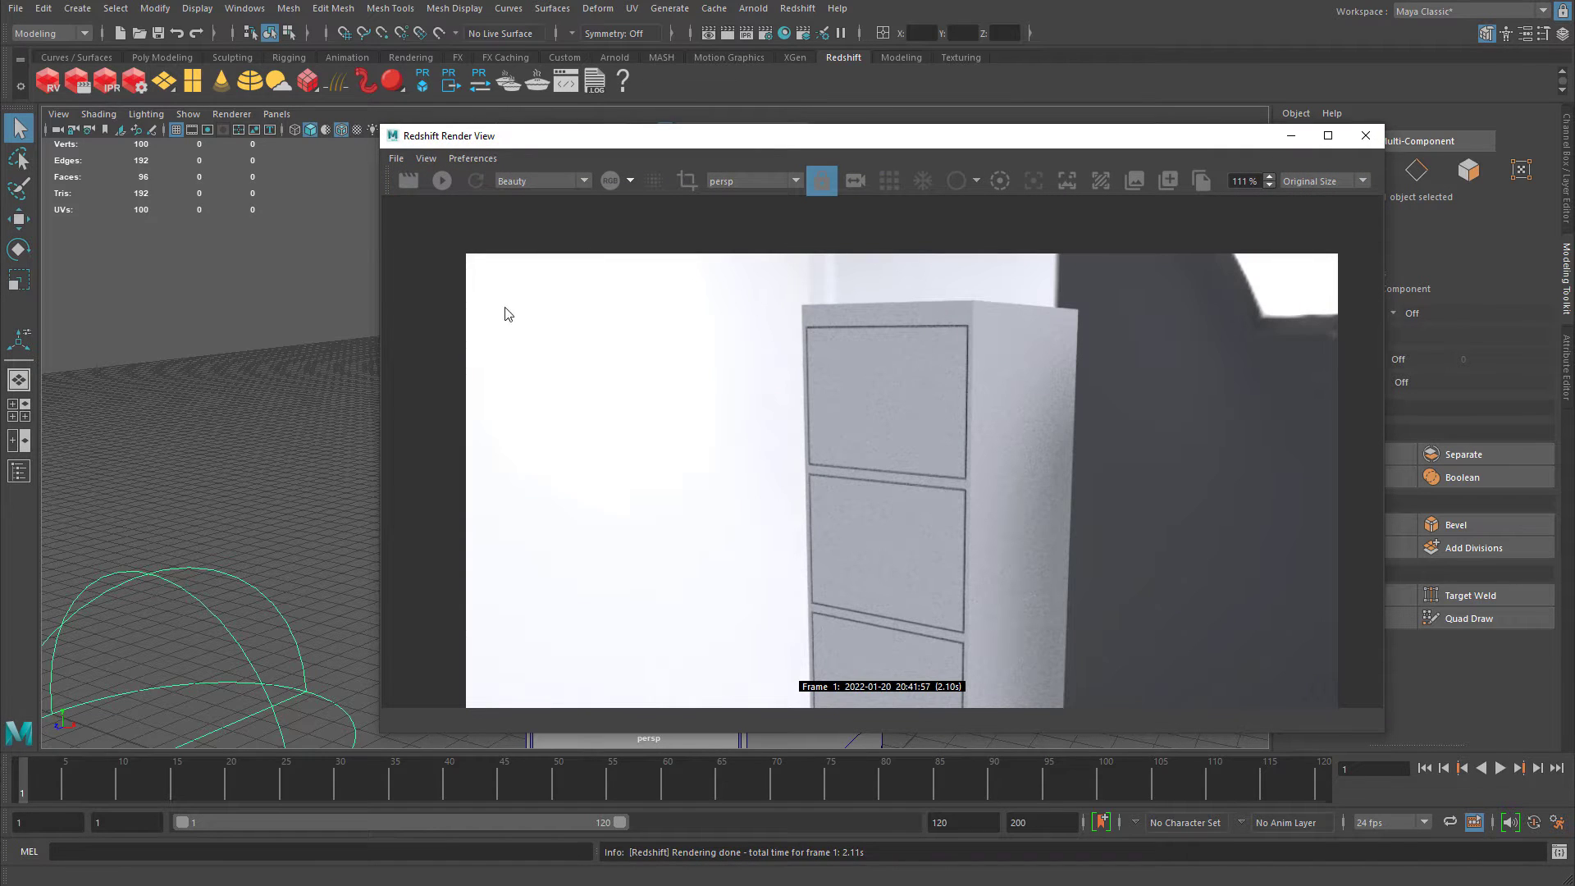
middle_click_drag(288, 288, 123, 312, "alt")
right_click_drag(123, 312, 274, 321, "alt")
middle_click_drag(274, 321, 242, 427, "alt")
right_click_drag(242, 427, 429, 194, "alt")
left_click(408, 180)
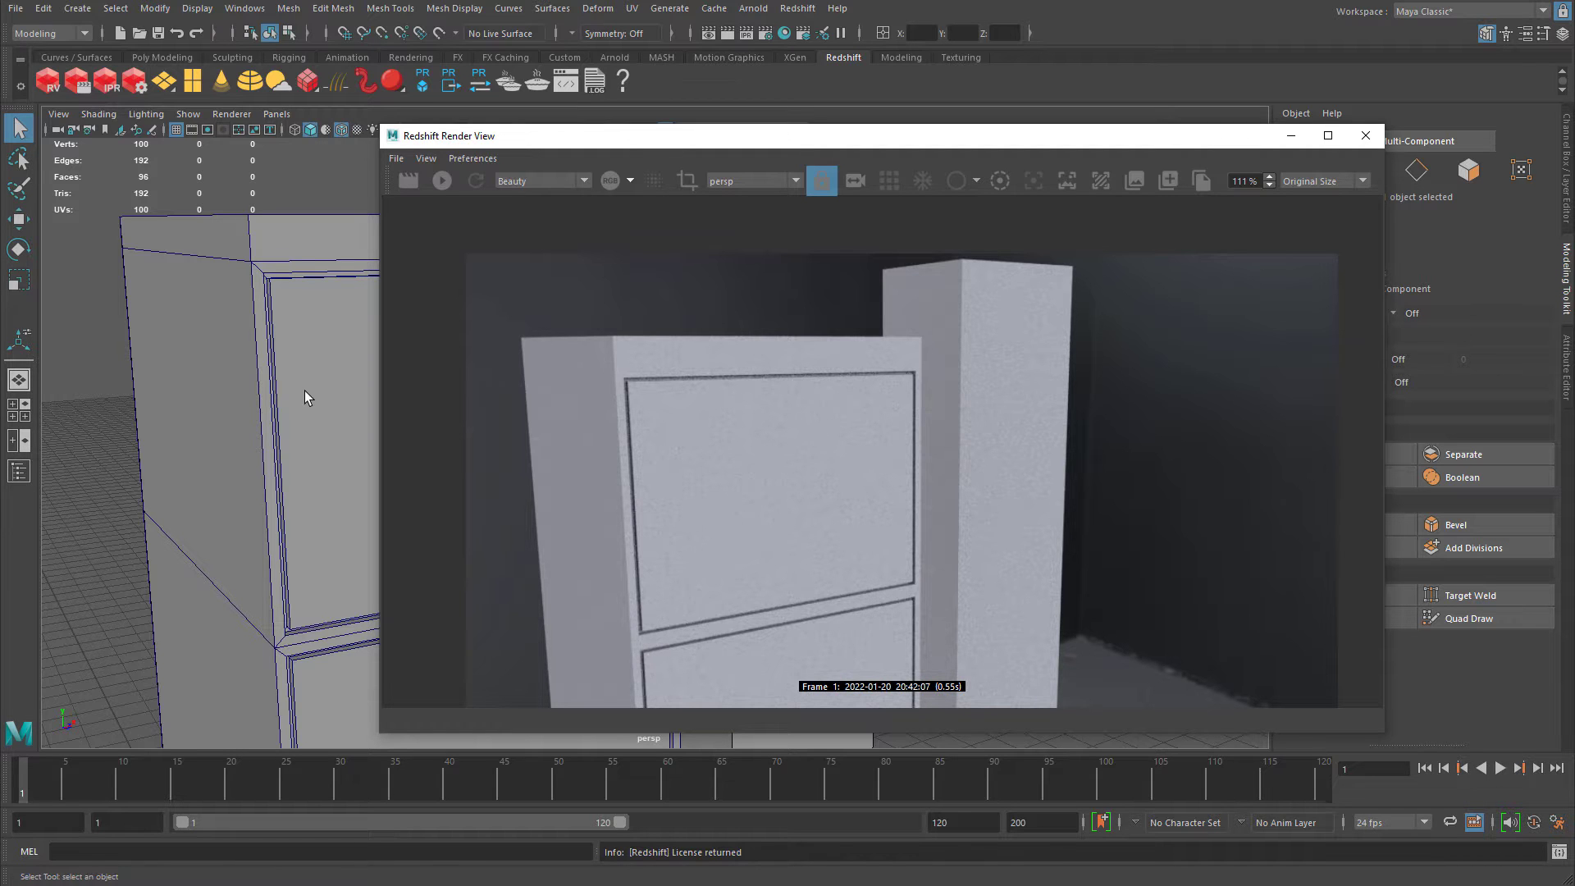
left_click(1365, 136)
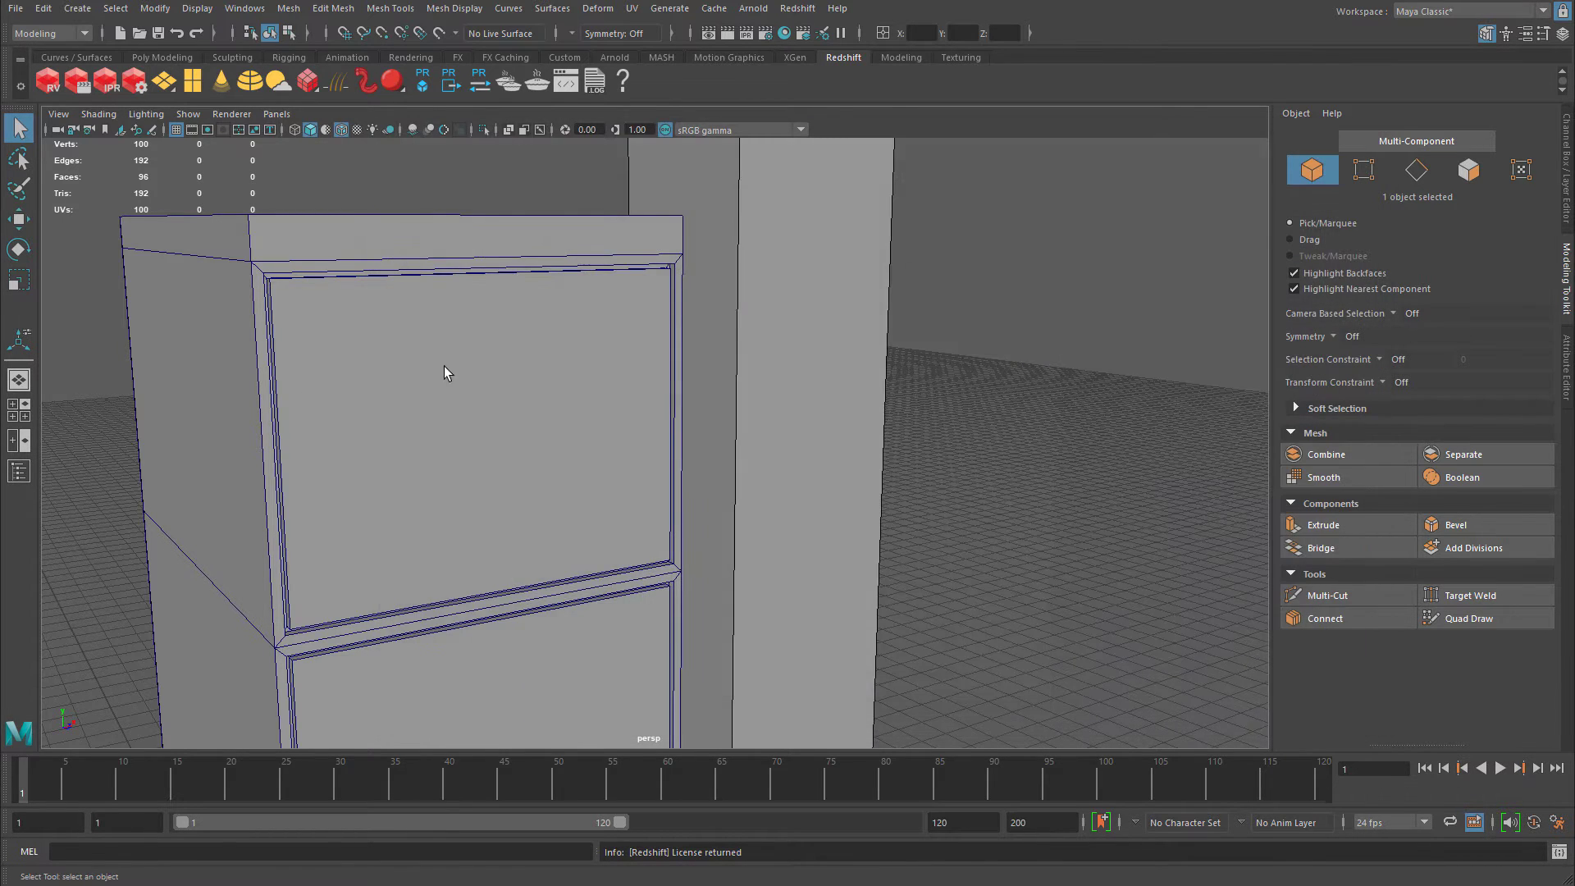
Select the cabinet and show its channel attributes and construction history.
right_click_drag(445, 366, 368, 323, "alt")
left_click_drag(367, 323, 369, 325, "alt")
left_click(369, 324)
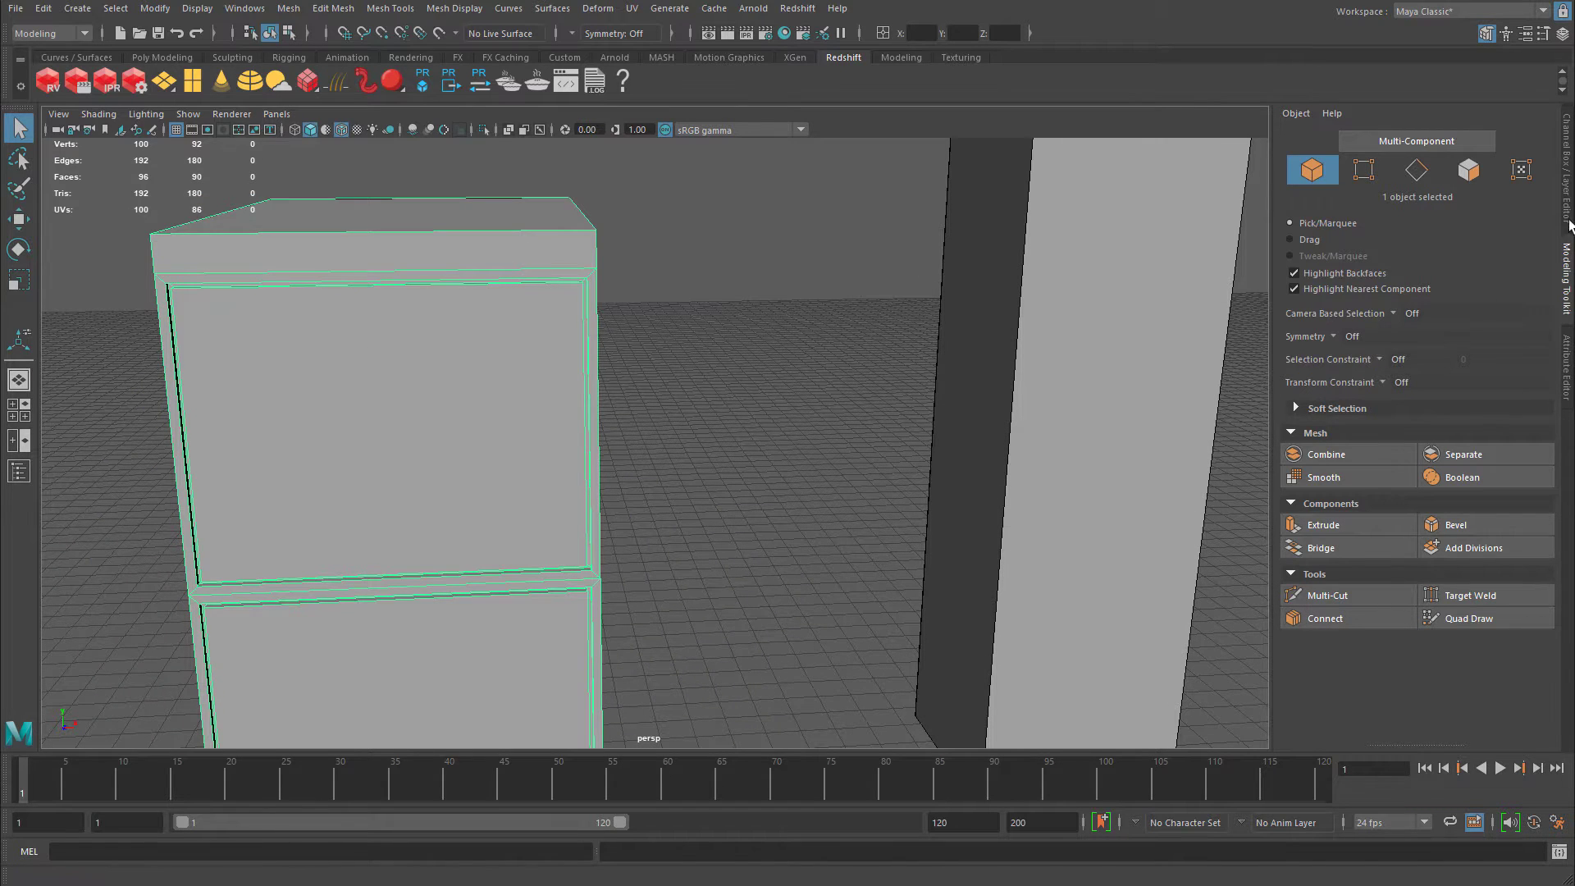
left_click(1568, 198)
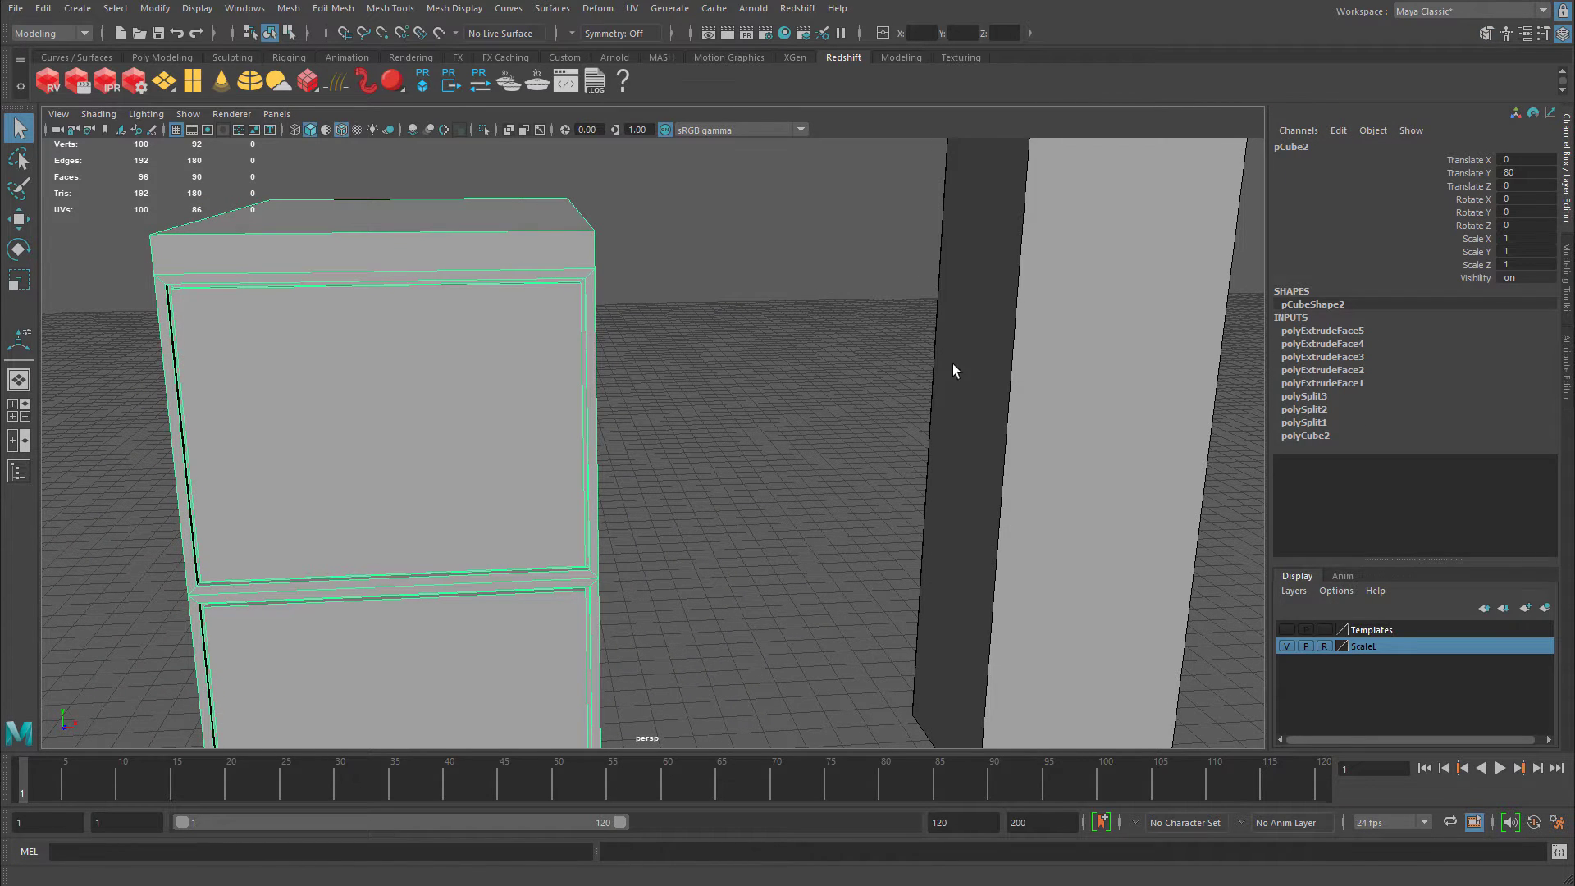
Set the offset of polyExtrudeFace4 to 0.25 to narrow the gaps around the drawers.
right_click_drag(952, 363, 558, 345, "alt")
middle_click_drag(344, 332, 443, 370, "alt")
right_click_drag(443, 369, 585, 359, "alt")
middle_click_drag(500, 329, 558, 356, "alt")
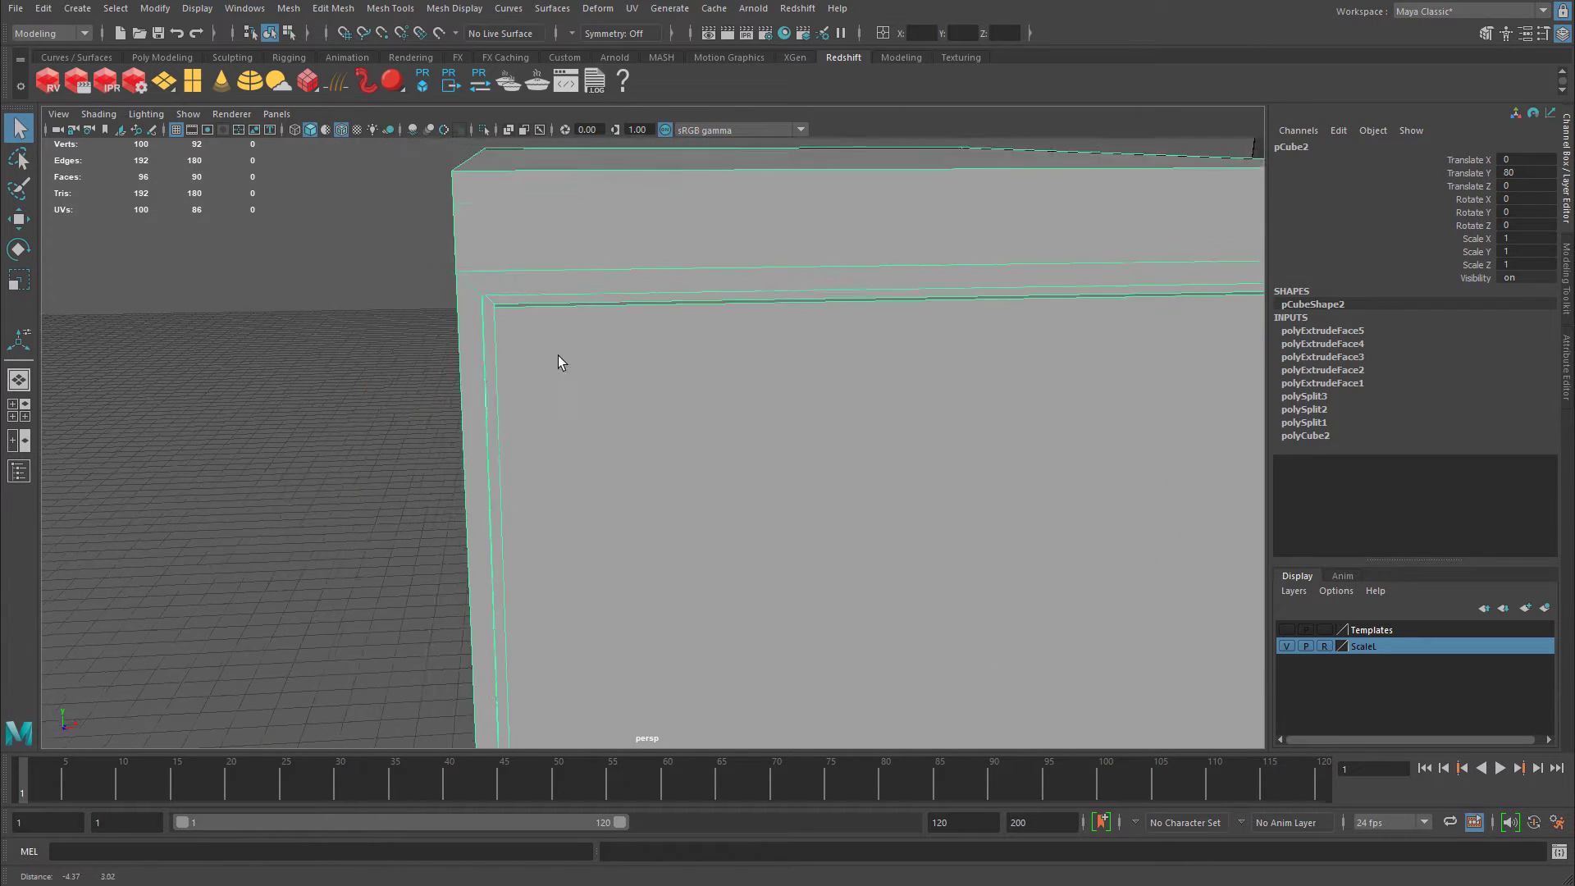
right_click_drag(558, 356, 603, 358, "alt")
middle_click_drag(534, 340, 579, 355, "alt")
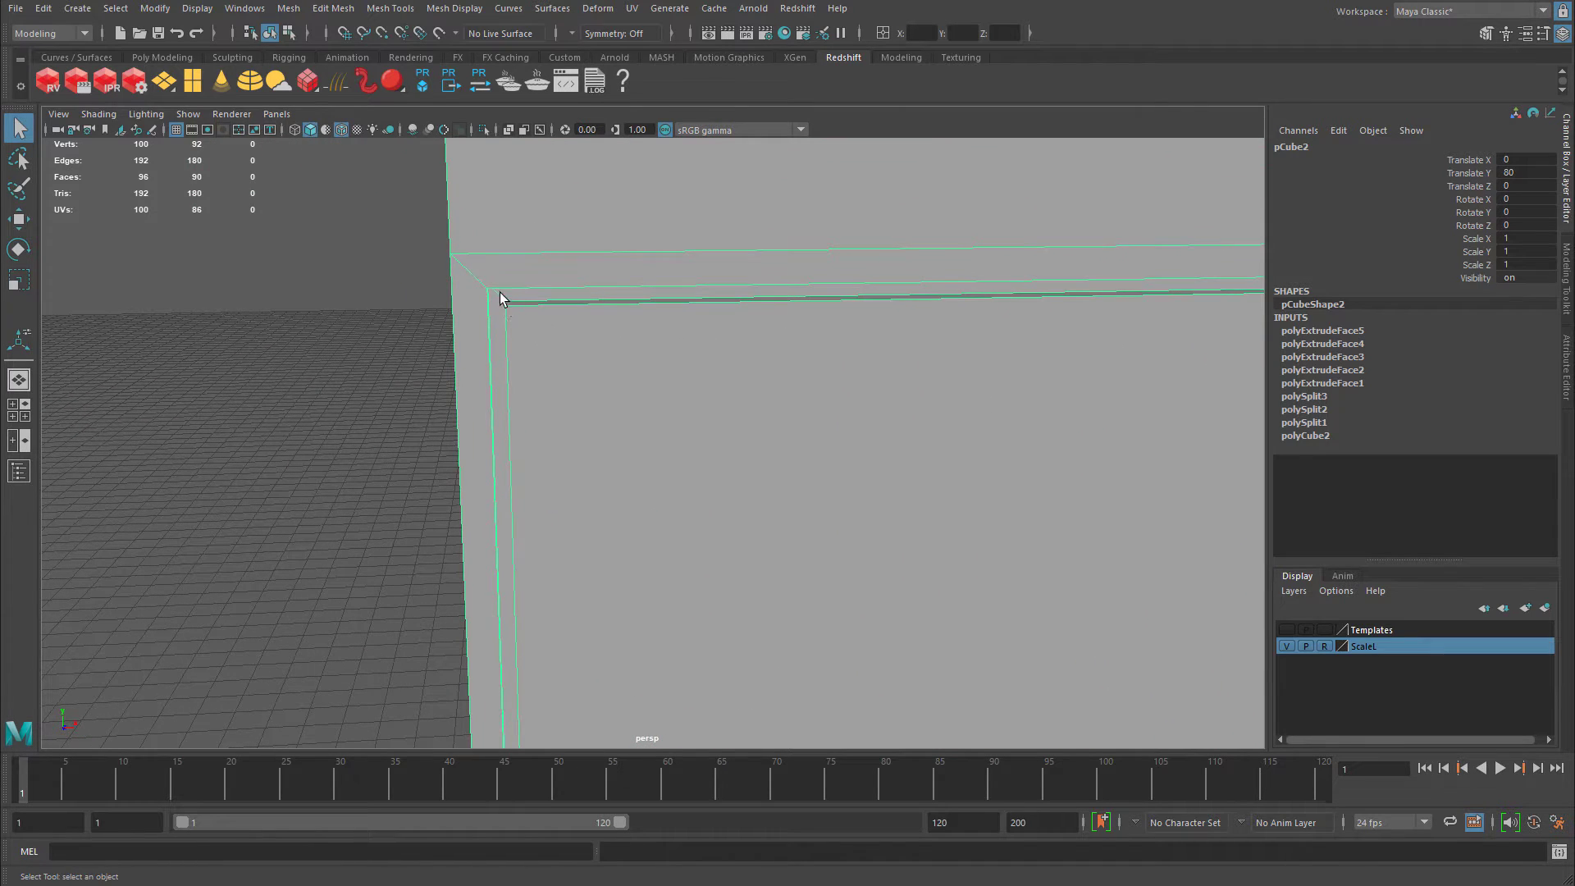
left_click(1350, 344)
scroll(1492, 457, "down", 3)
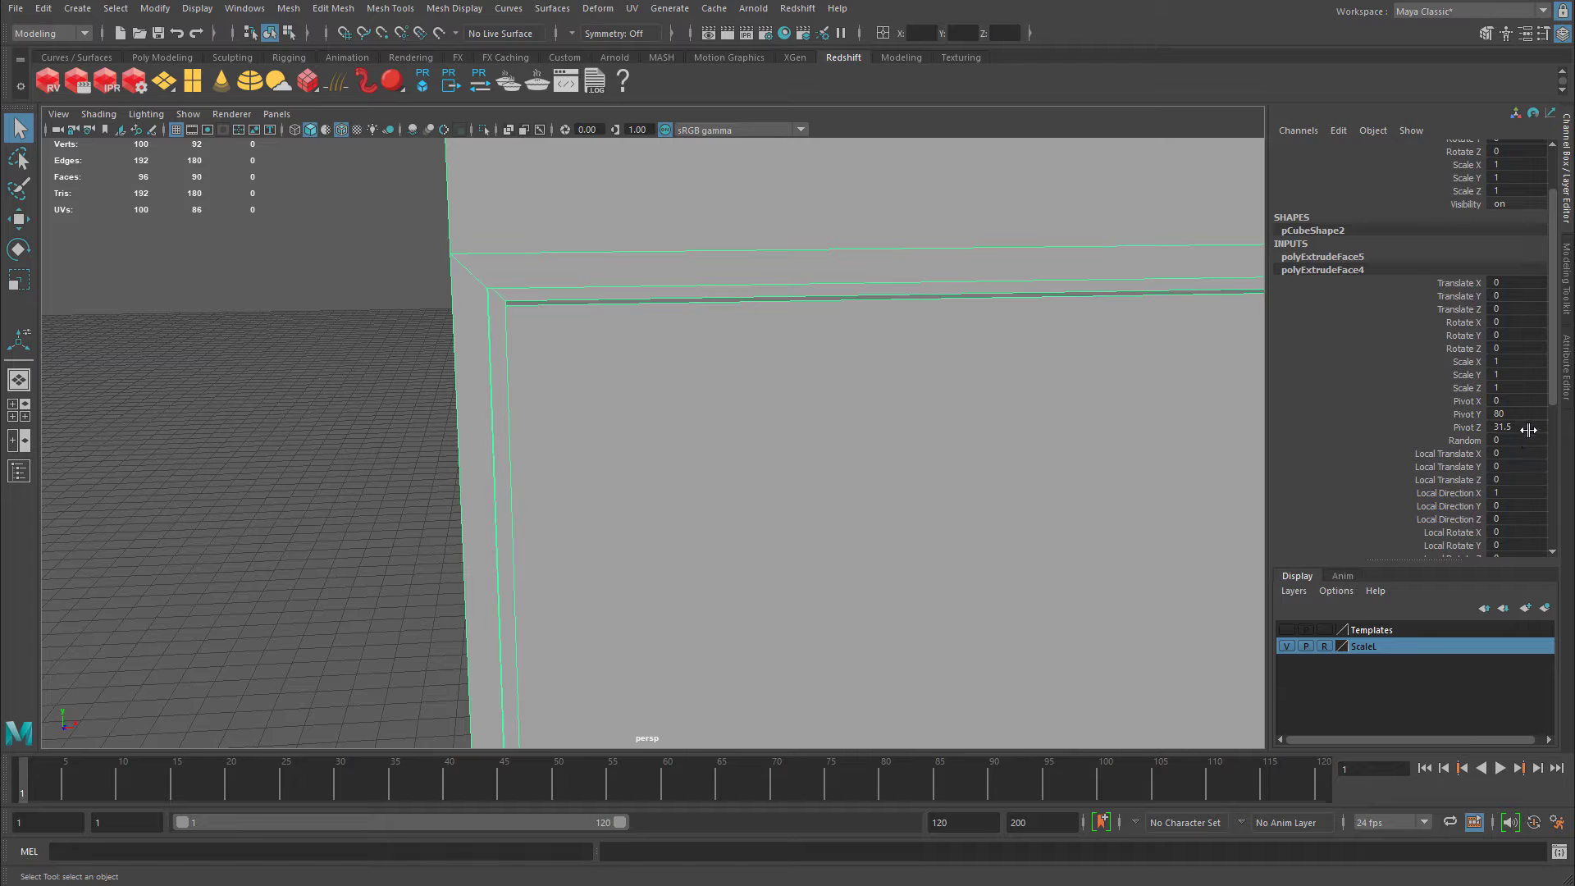
scroll(1527, 430, "down", 8)
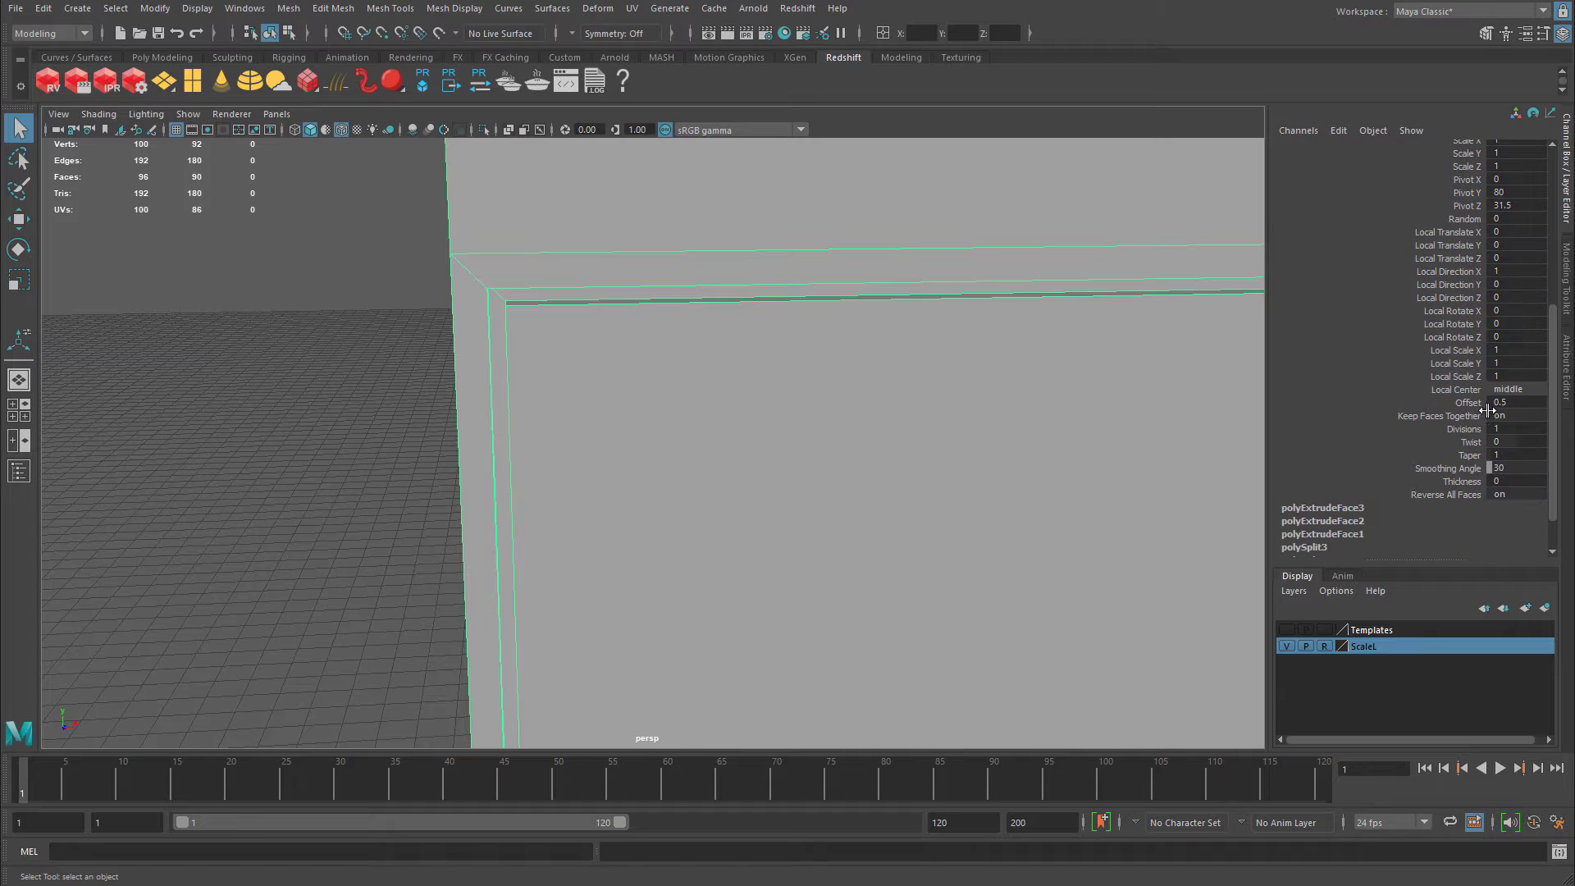
double_click(1532, 402)
type(".25")
key("Return")
Render the cabinet's top drawer in Redshift again to check the narrower gap, and close the render window.
left_click_drag(774, 380, 465, 390, "alt")
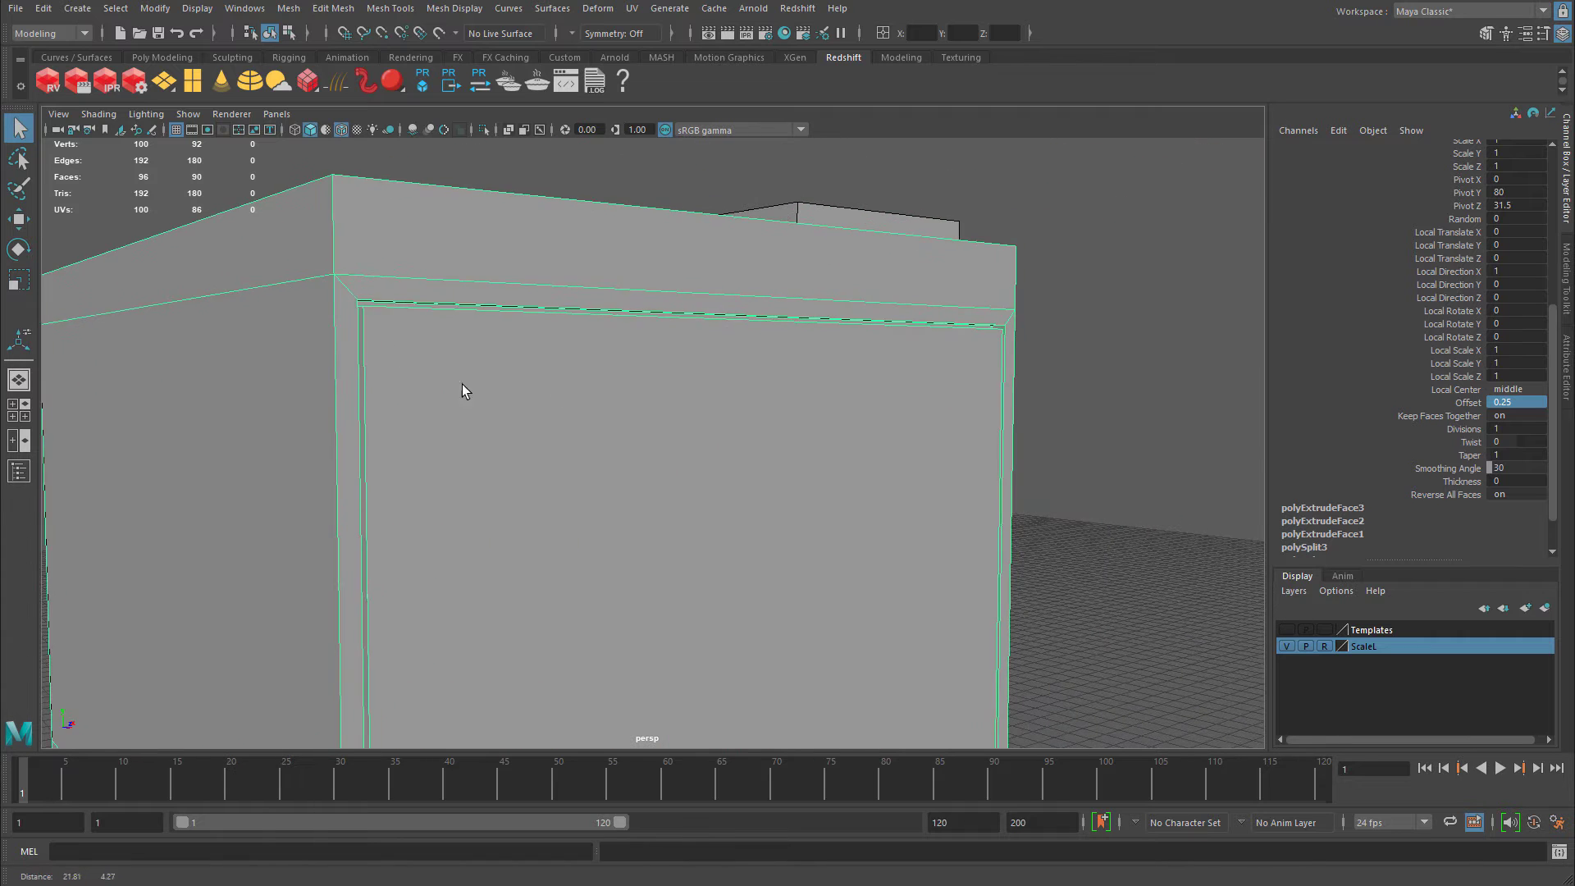
scroll(467, 387, "down", 2)
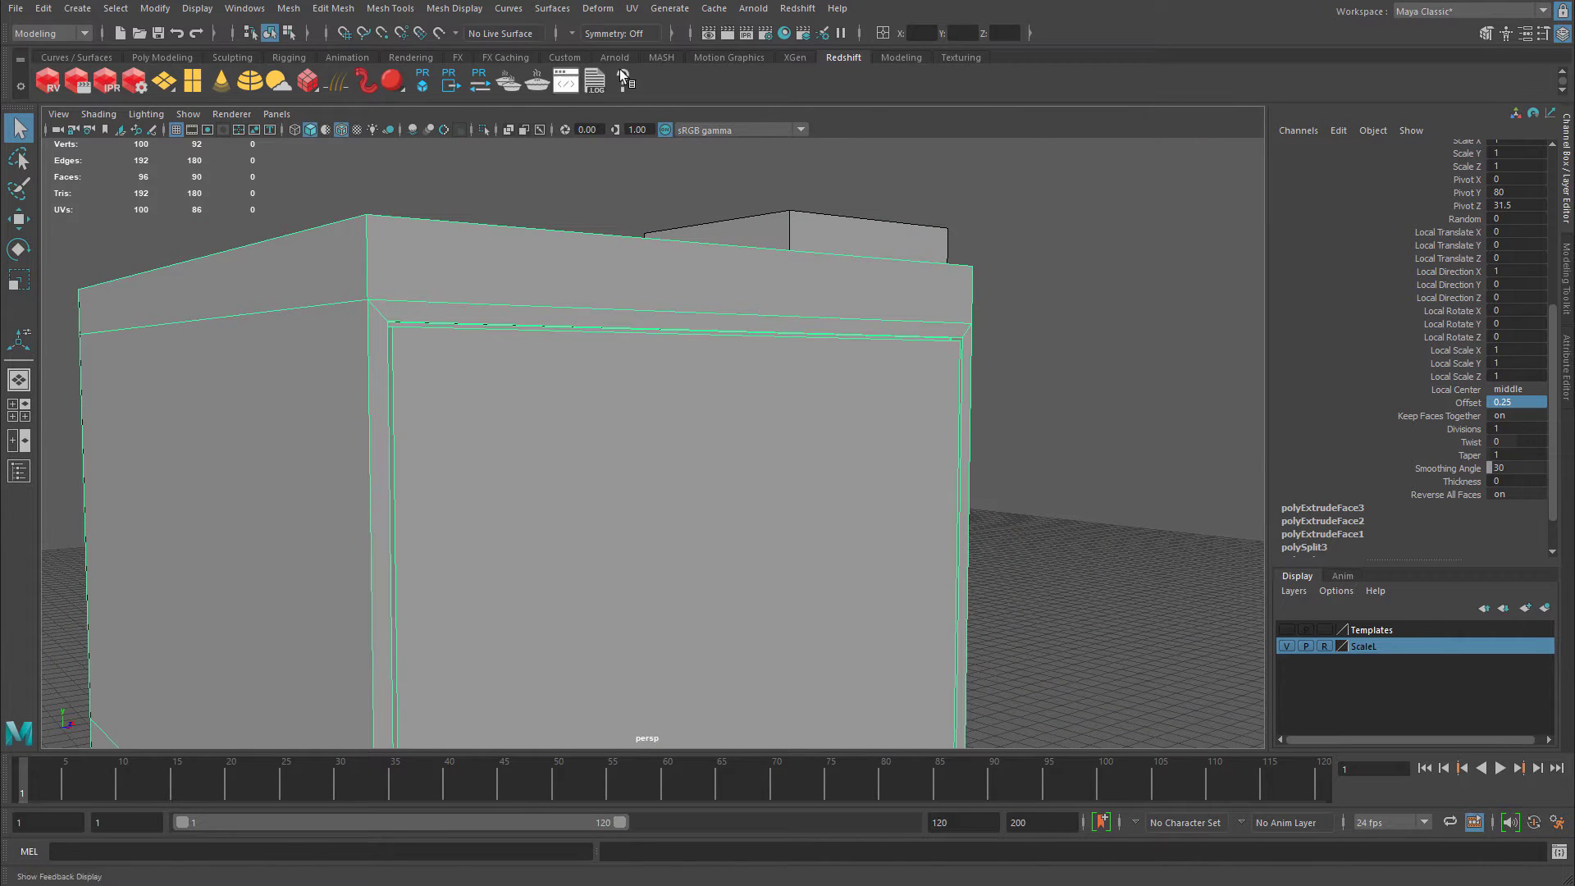
left_click(47, 80)
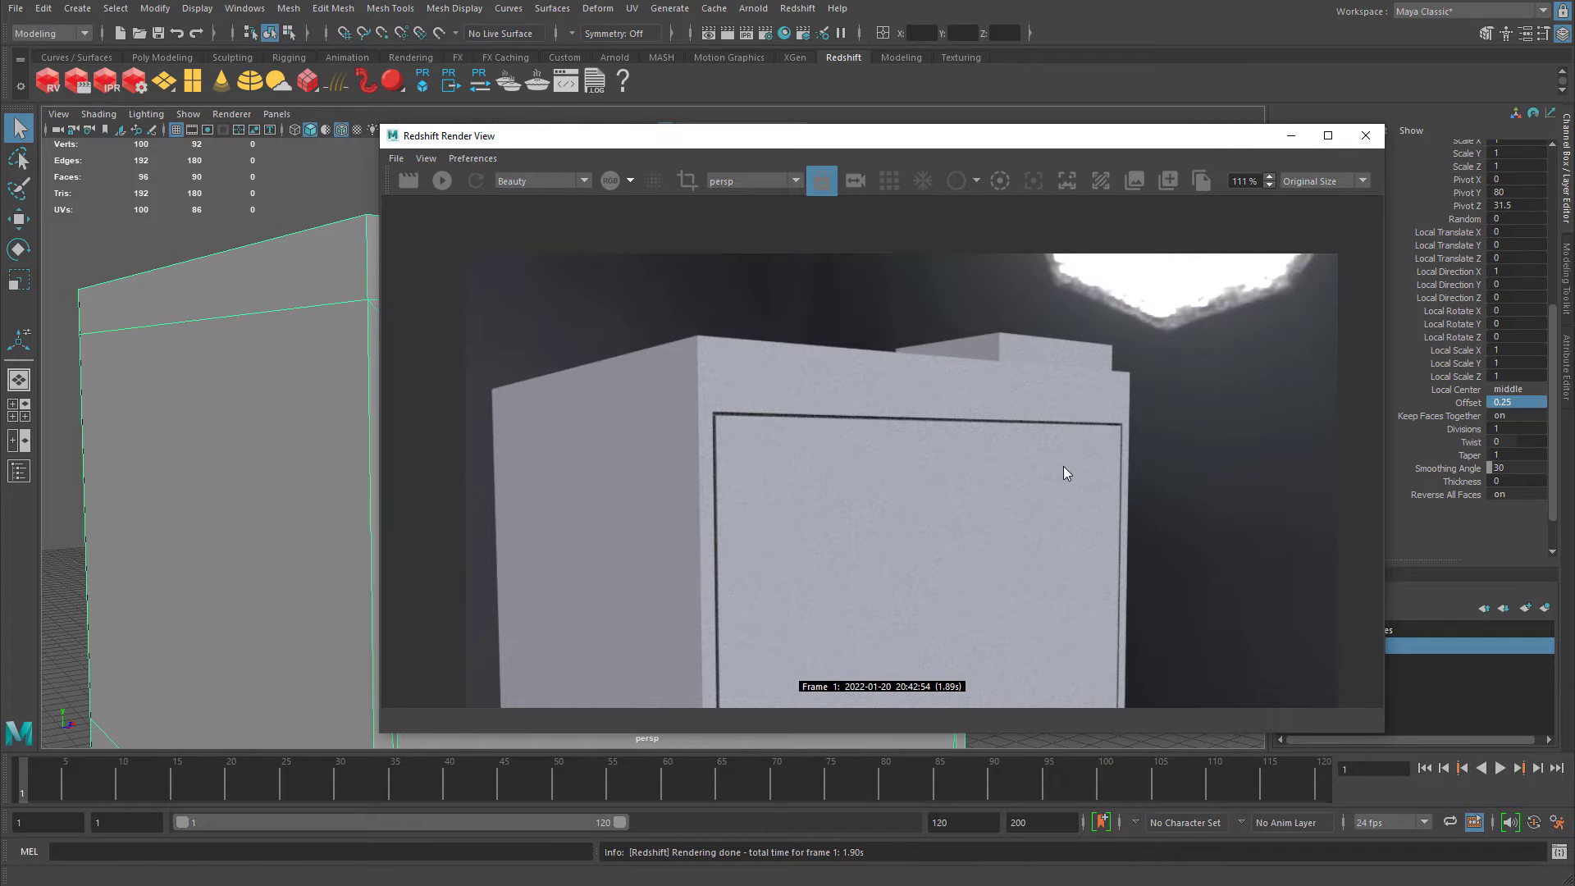
scroll(1064, 473, "down", 2)
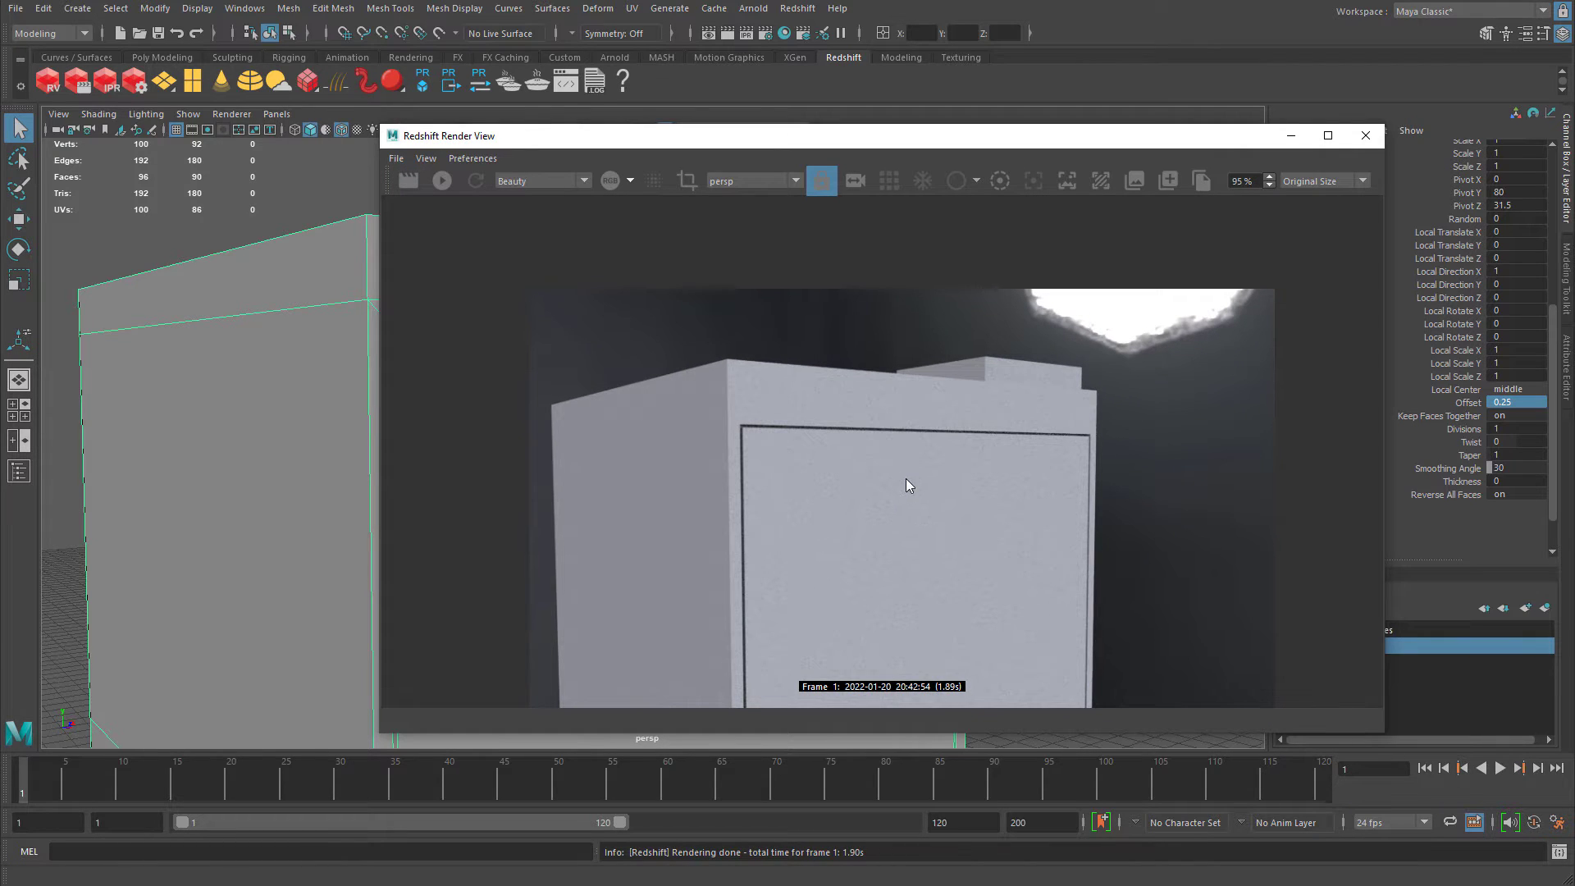
left_click(1366, 135)
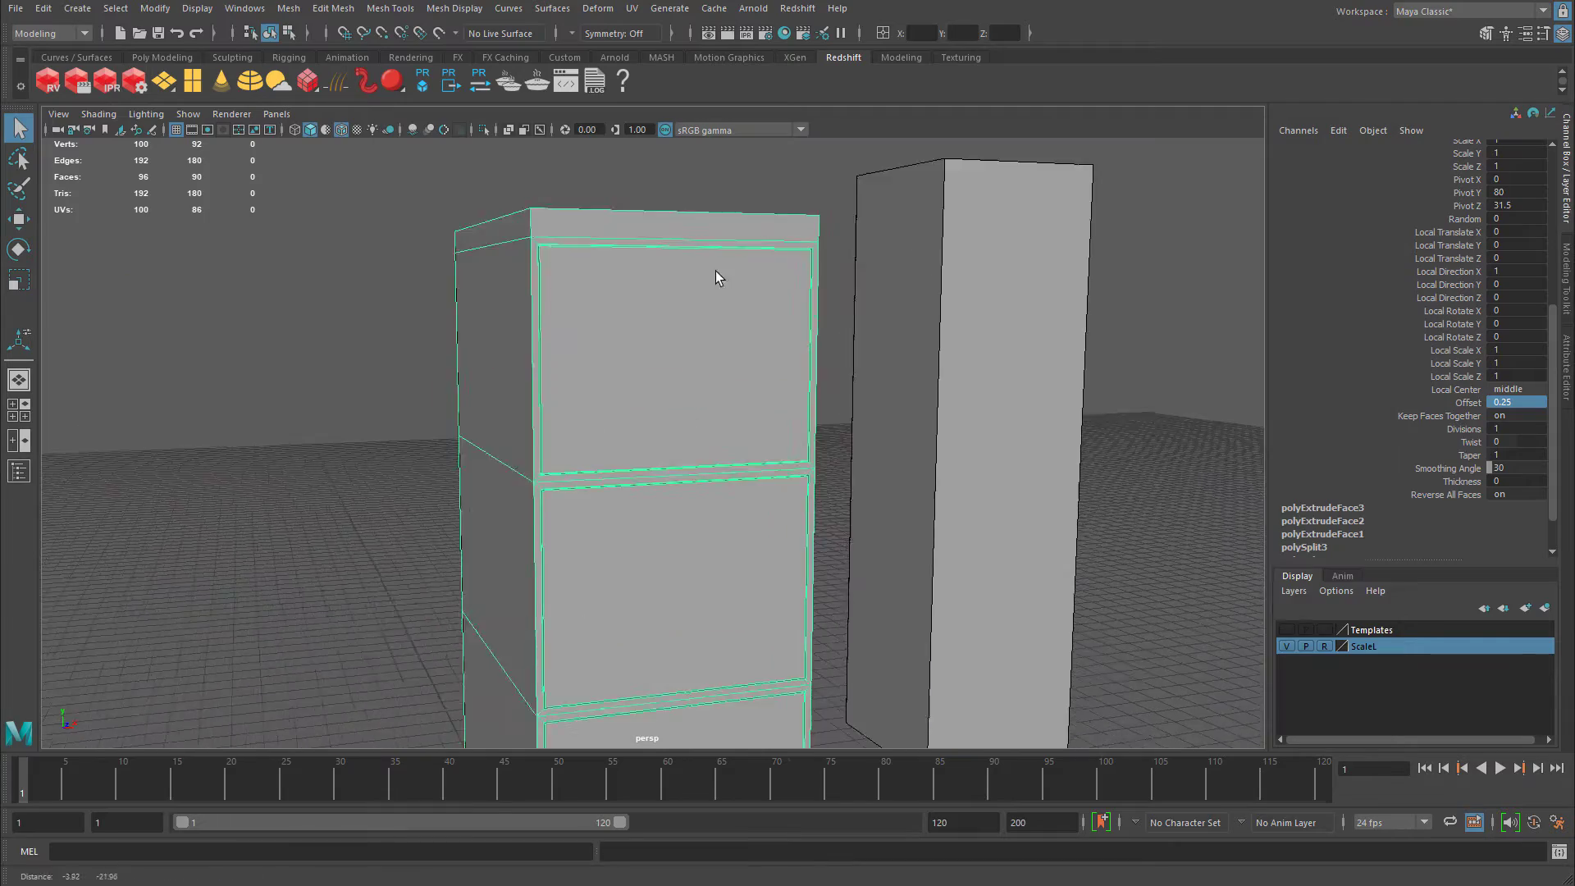
Deselect the cabinet, then examine the outer edges and top corner in the reference photo IMG_2288-scaled.jpg in Photos and return to Maya.
left_click_drag(715, 271, 680, 408, "alt")
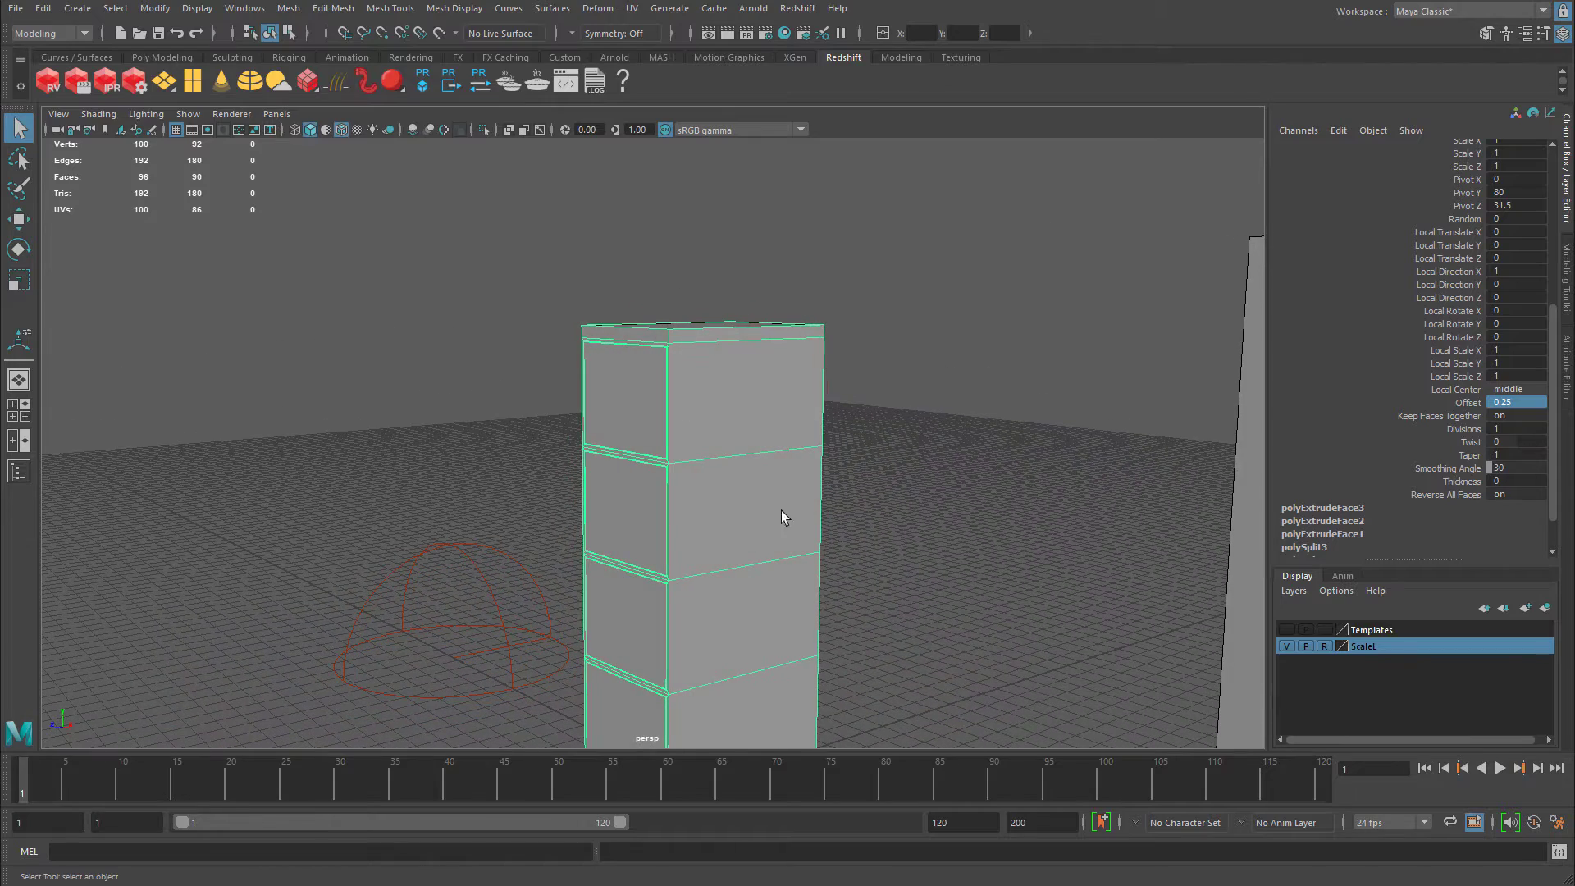
left_click_drag(689, 520, 784, 421, "alt")
left_click(805, 436)
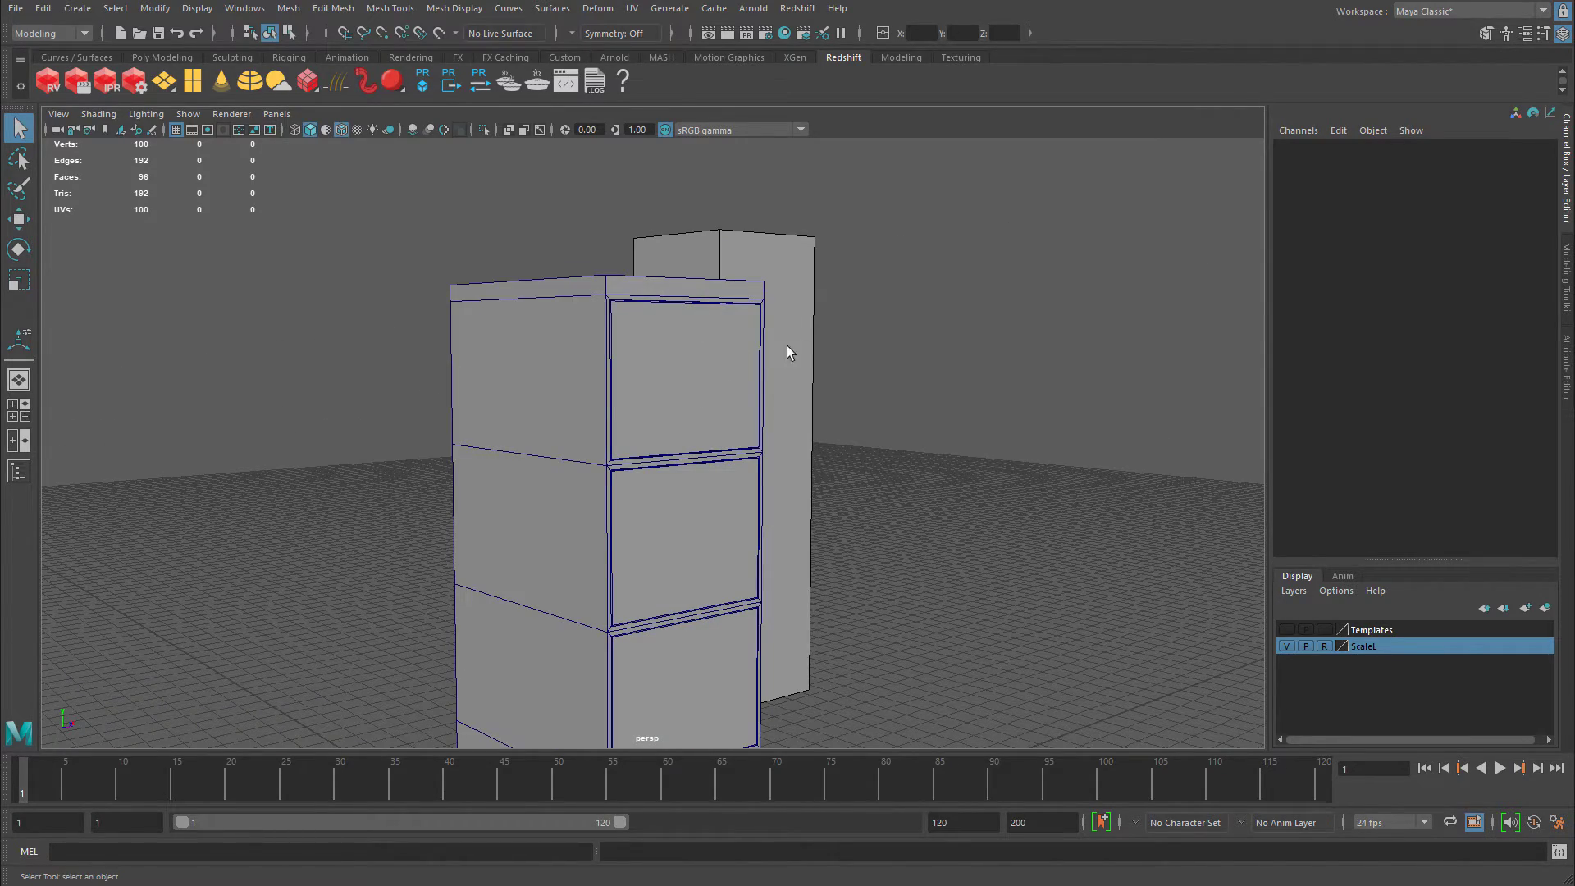
key("alt+Tab")
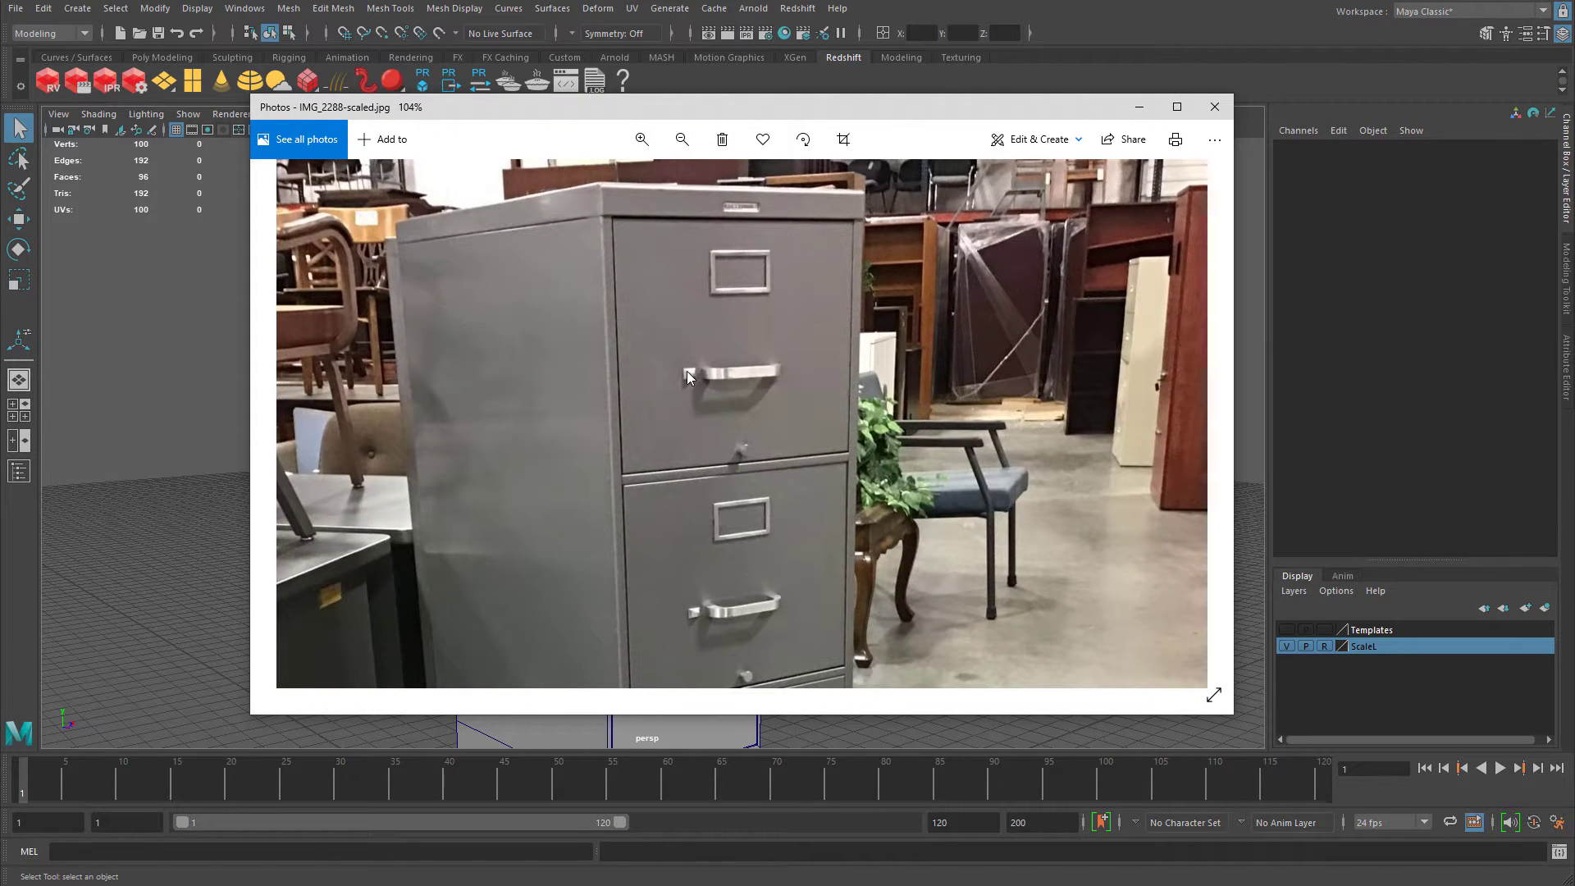
scroll(735, 373, "up", 2)
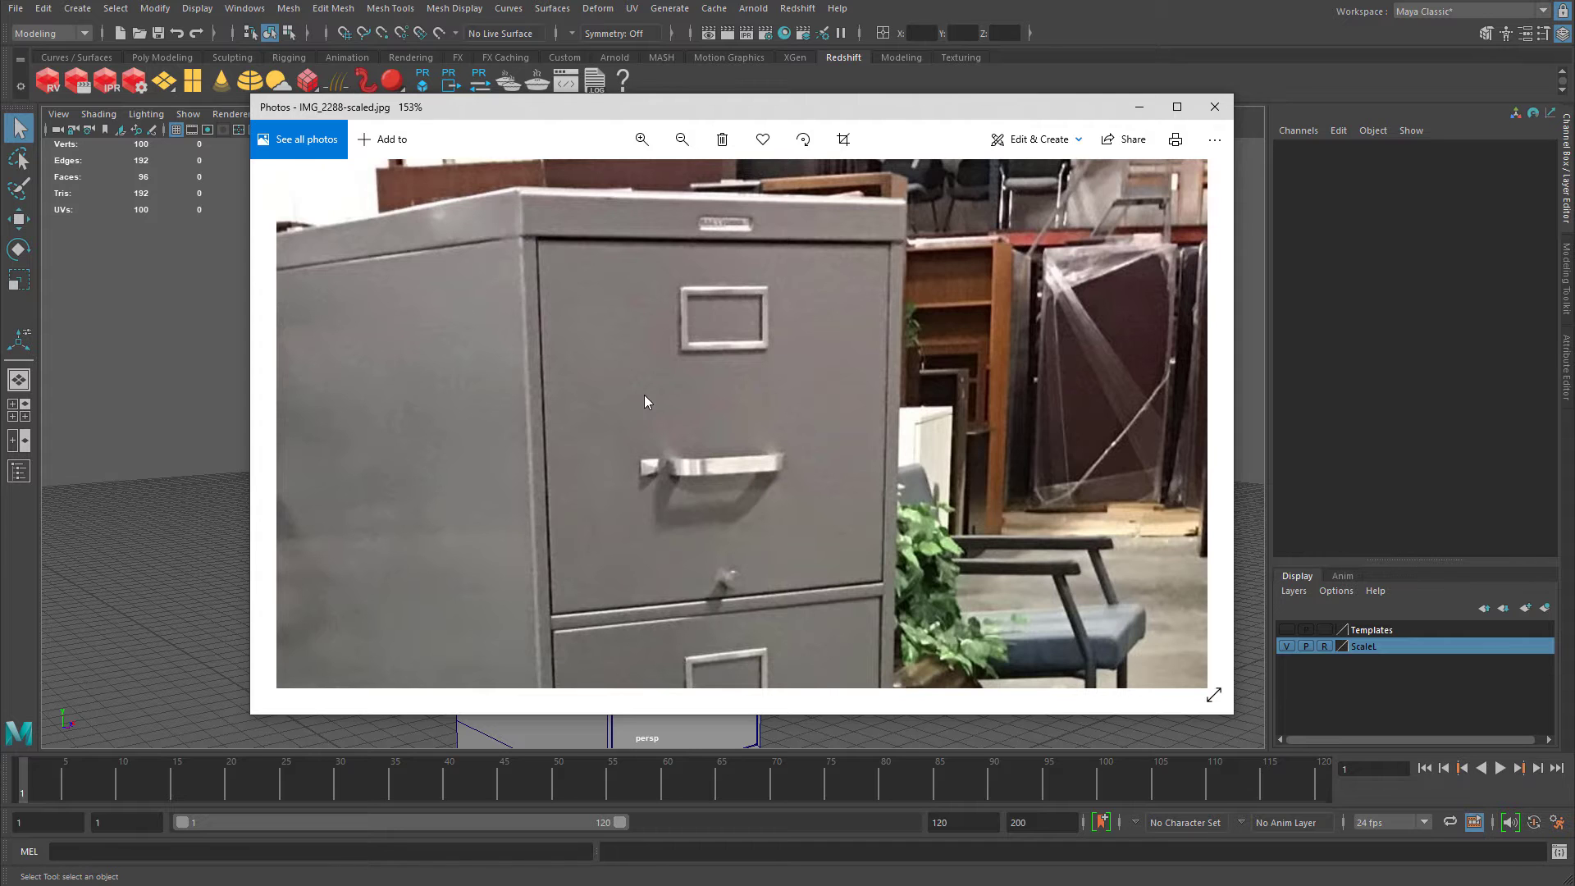
scroll(645, 401, "up", 4)
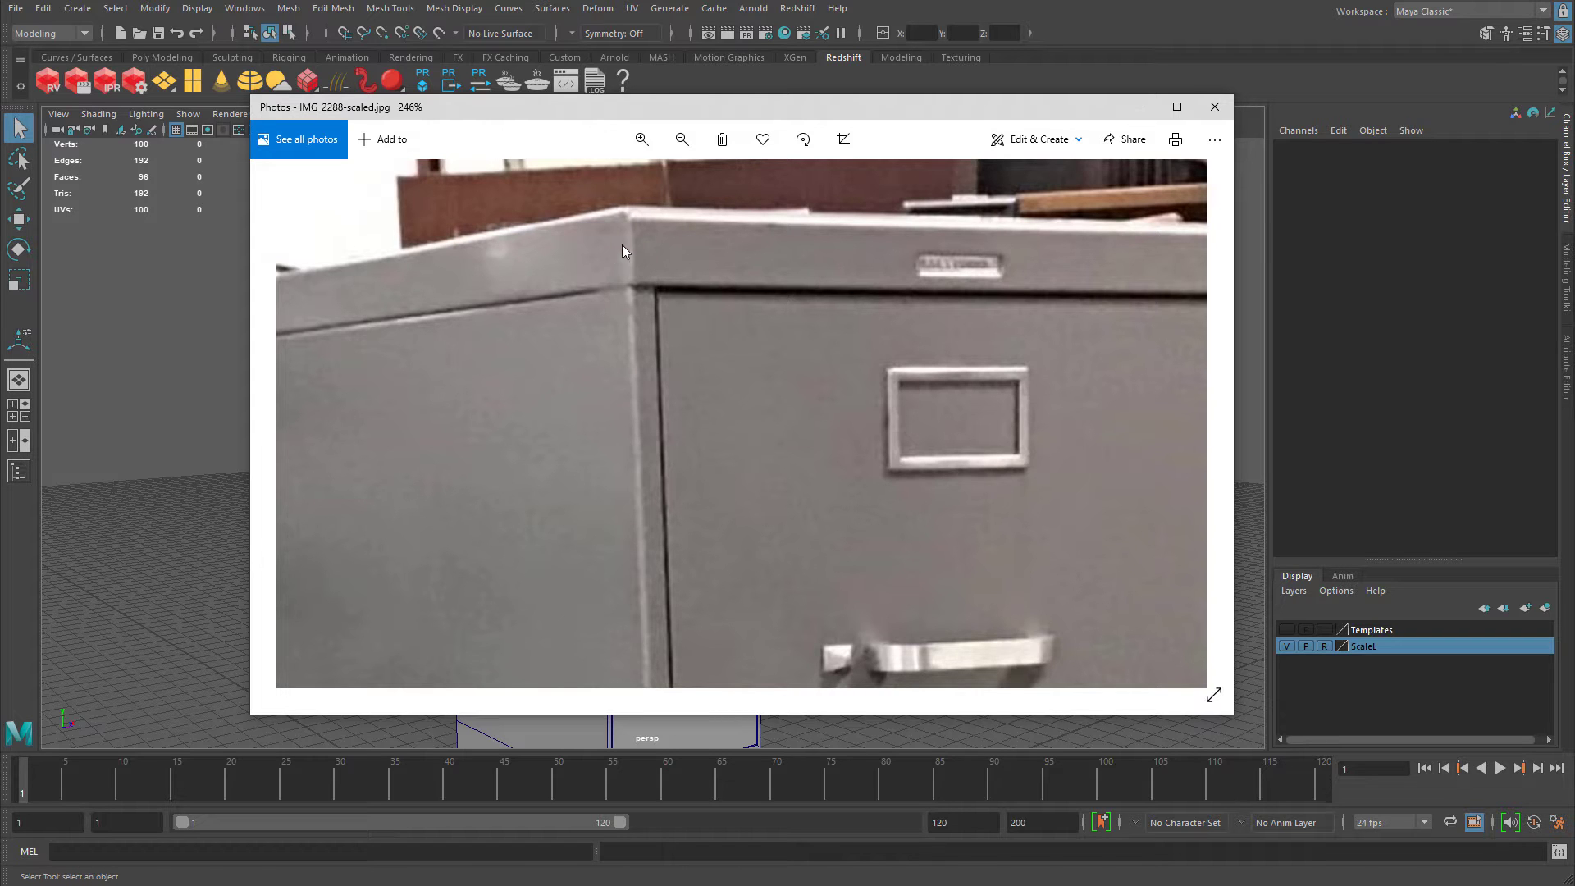
key("alt+Tab")
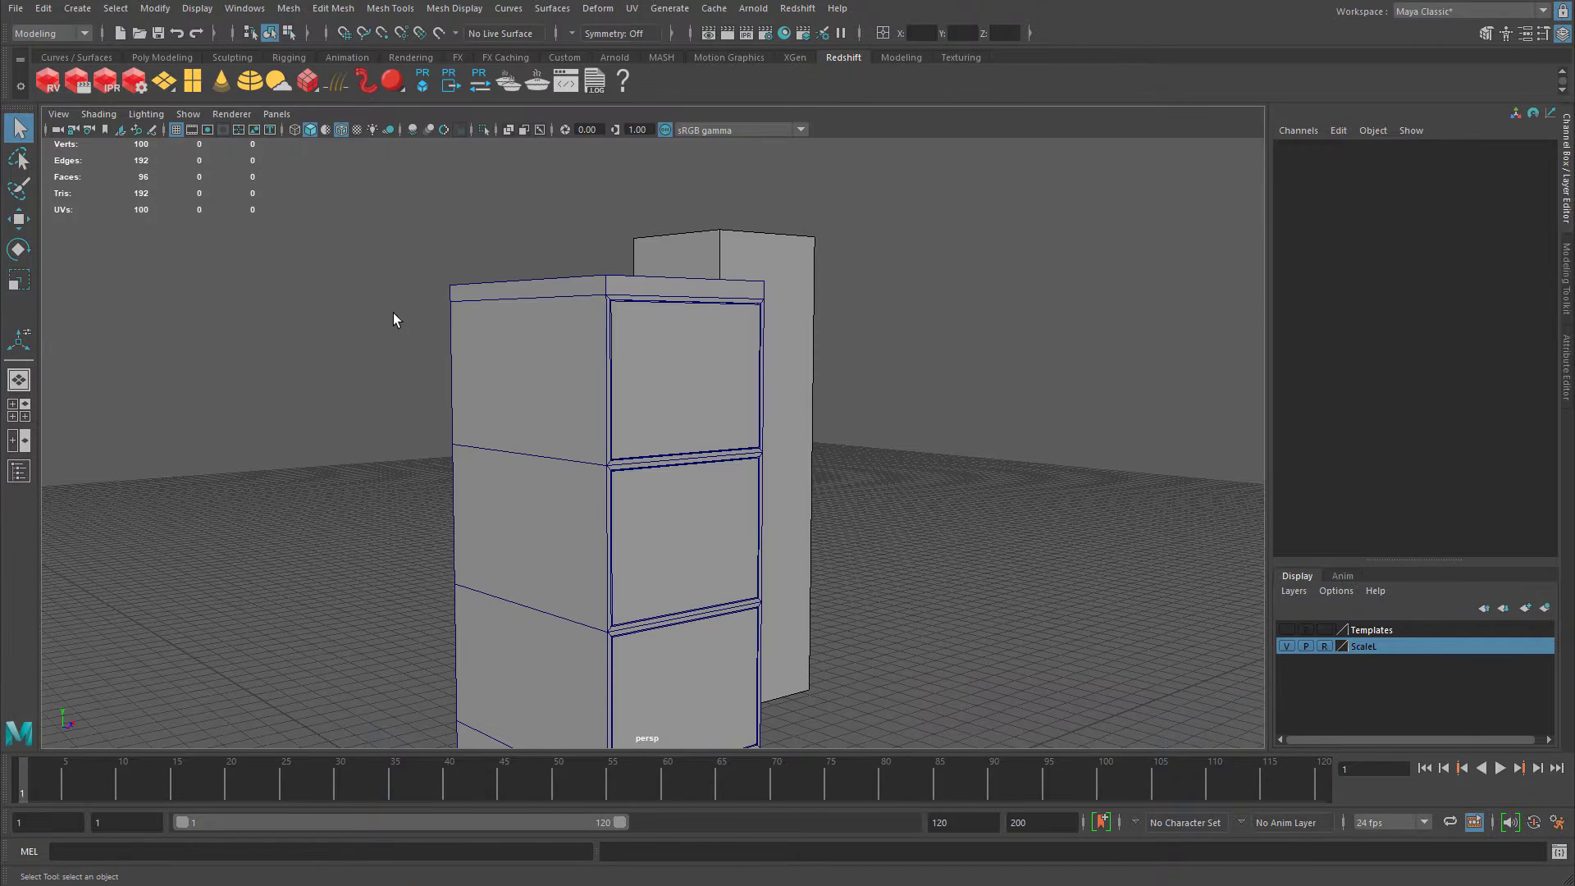
Select the four outer edges around the top face of the cabinet.
left_click_drag(392, 313, 555, 313, "alt")
right_click_drag(555, 313, 558, 279)
left_click(551, 302)
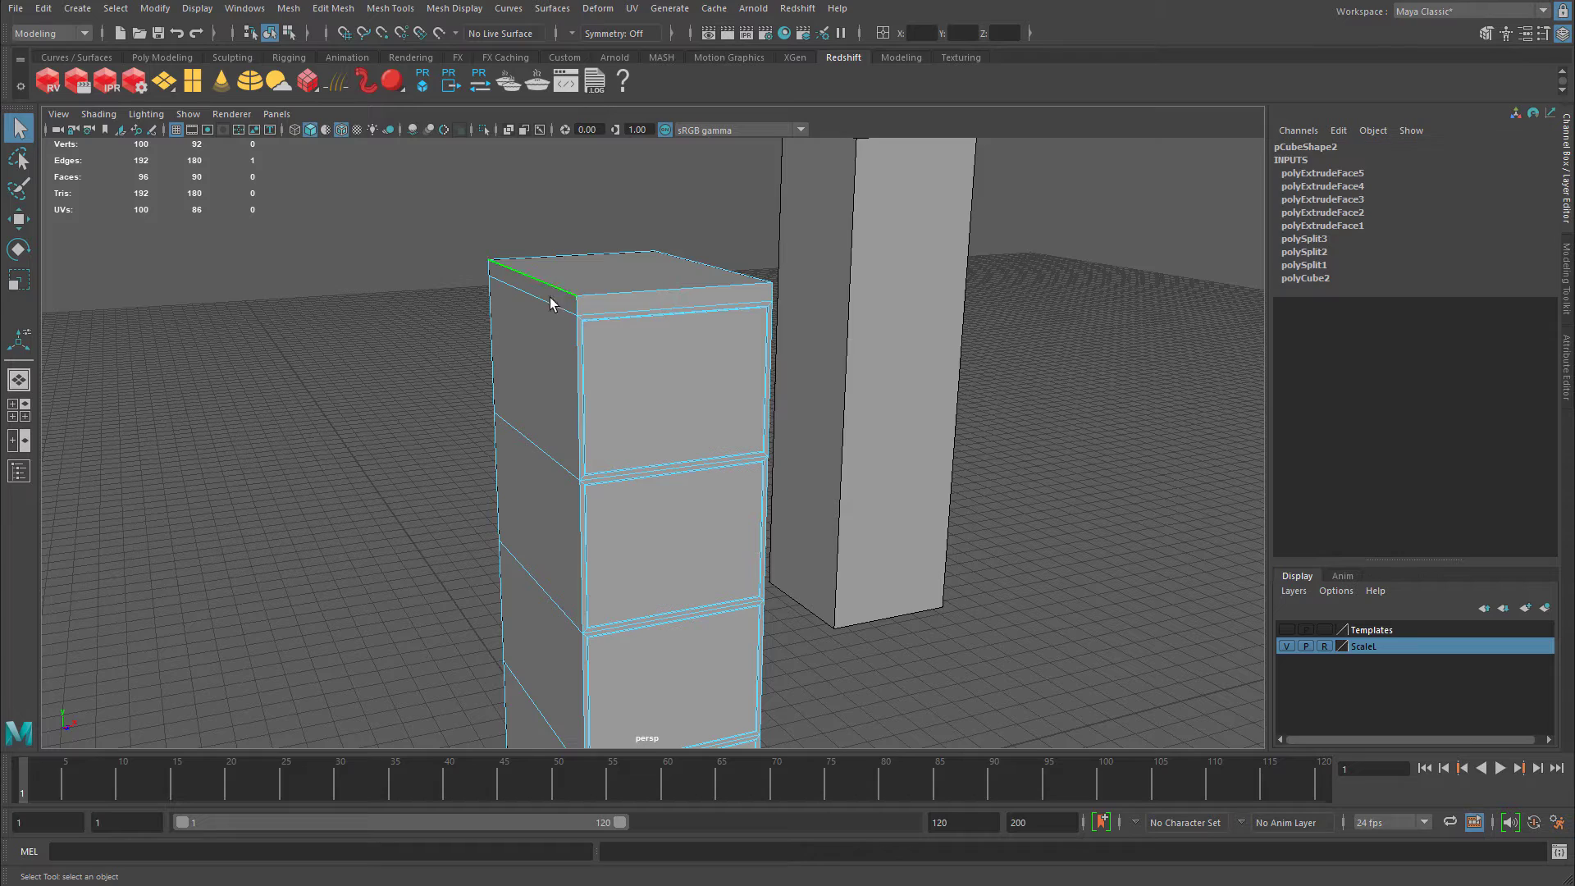
key("w")
left_click_drag(607, 305, 548, 305, "alt")
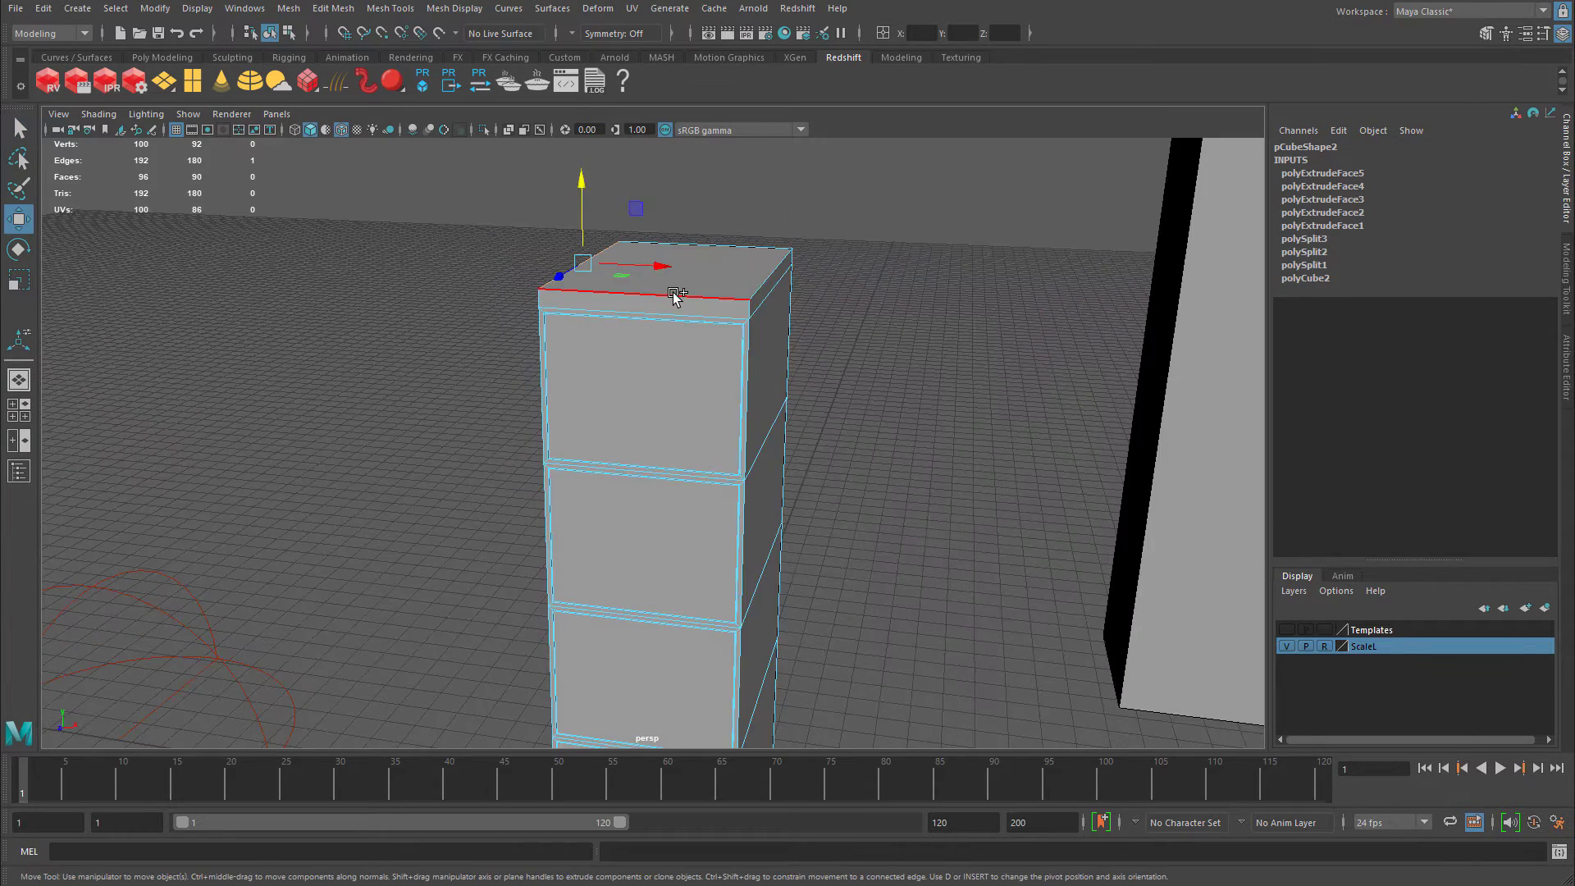
left_click_drag(721, 292, 794, 289, "alt")
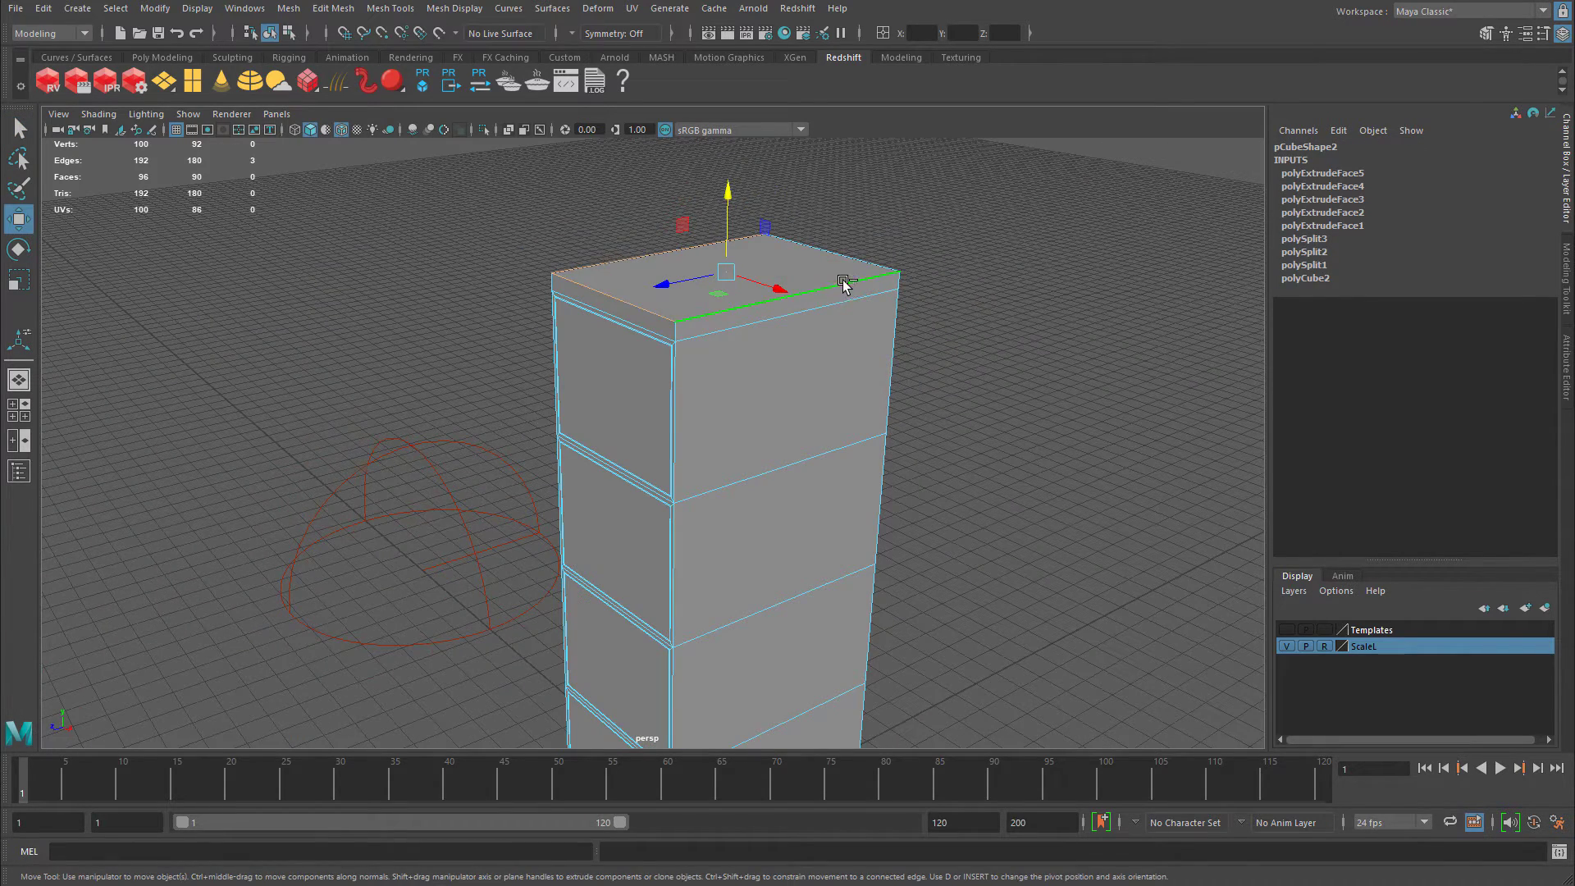
Add the vertical edges at all four outer corners of the cabinet to the edge selection.
double_click(894, 378)
key("f")
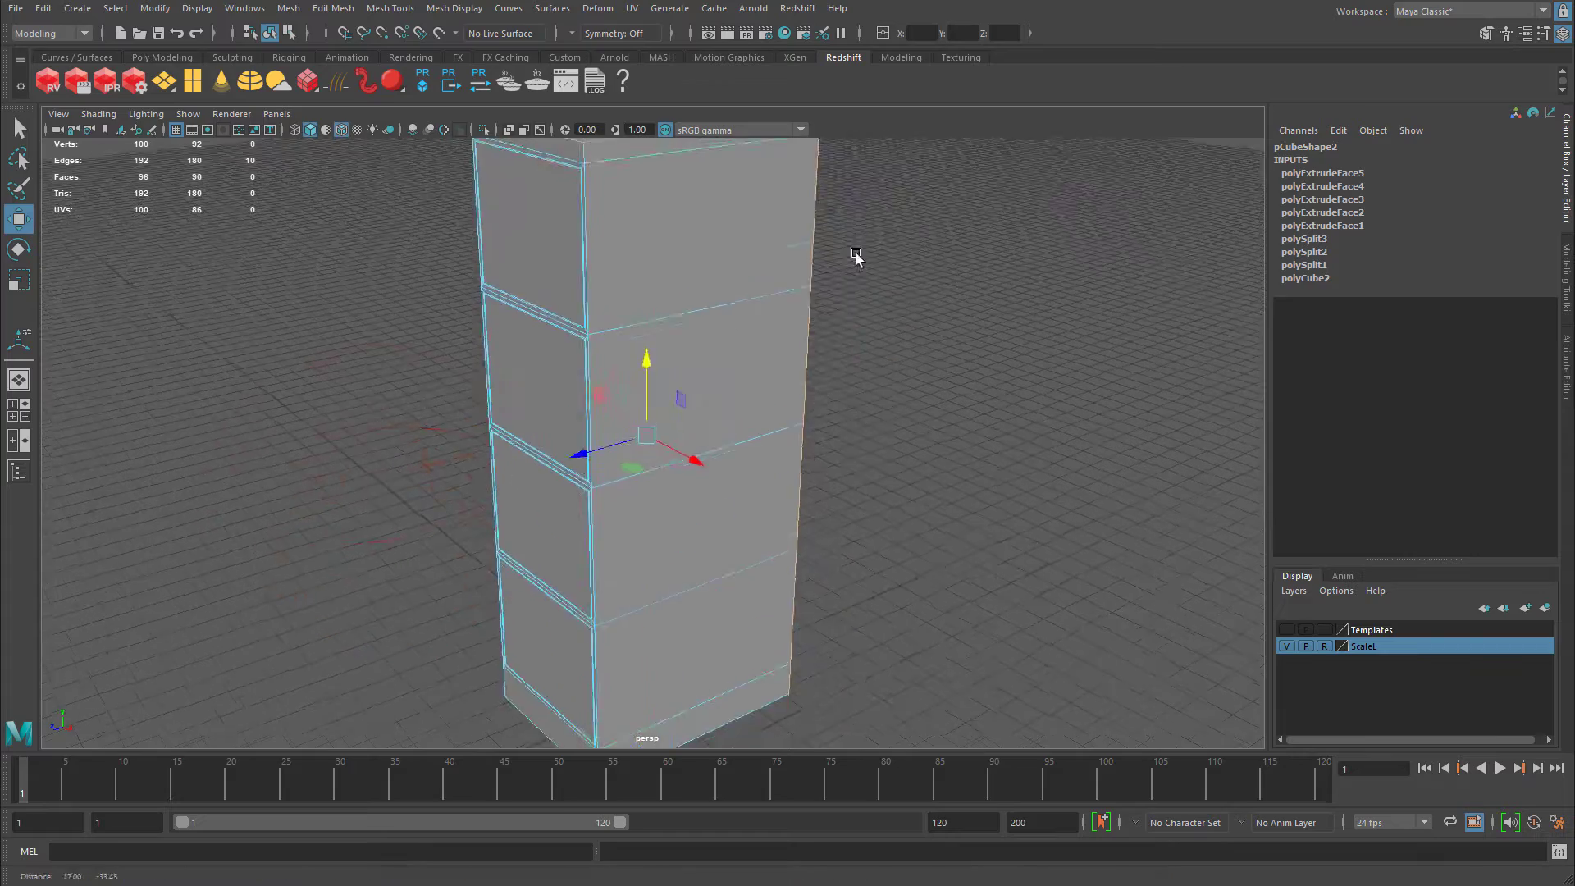
left_click_drag(895, 377, 659, 621, "alt")
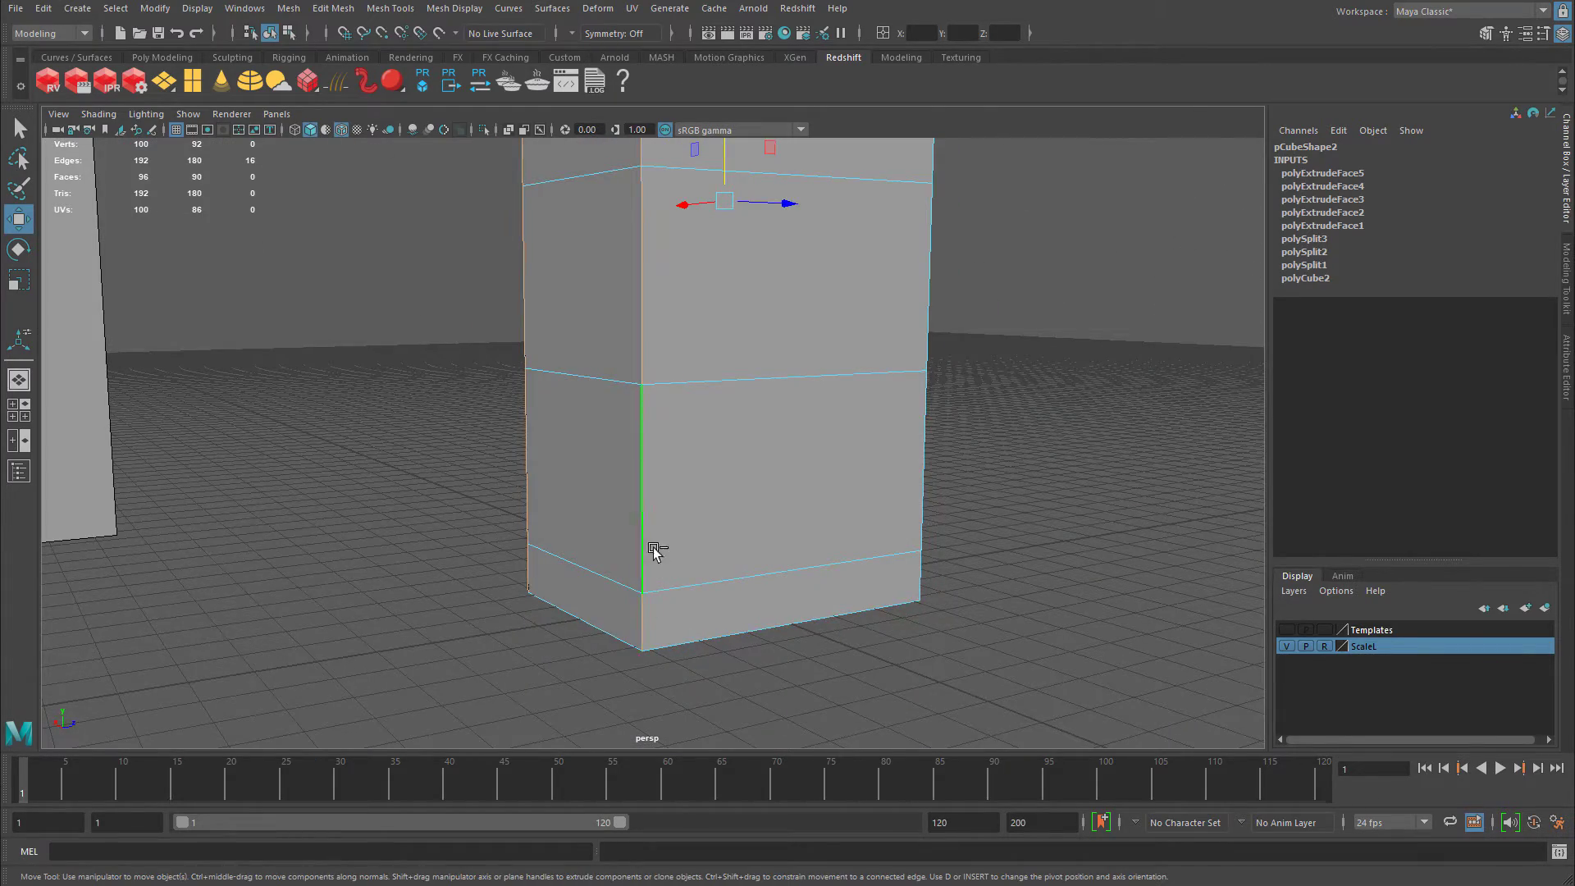
left_click_drag(656, 552, 713, 483, "alt")
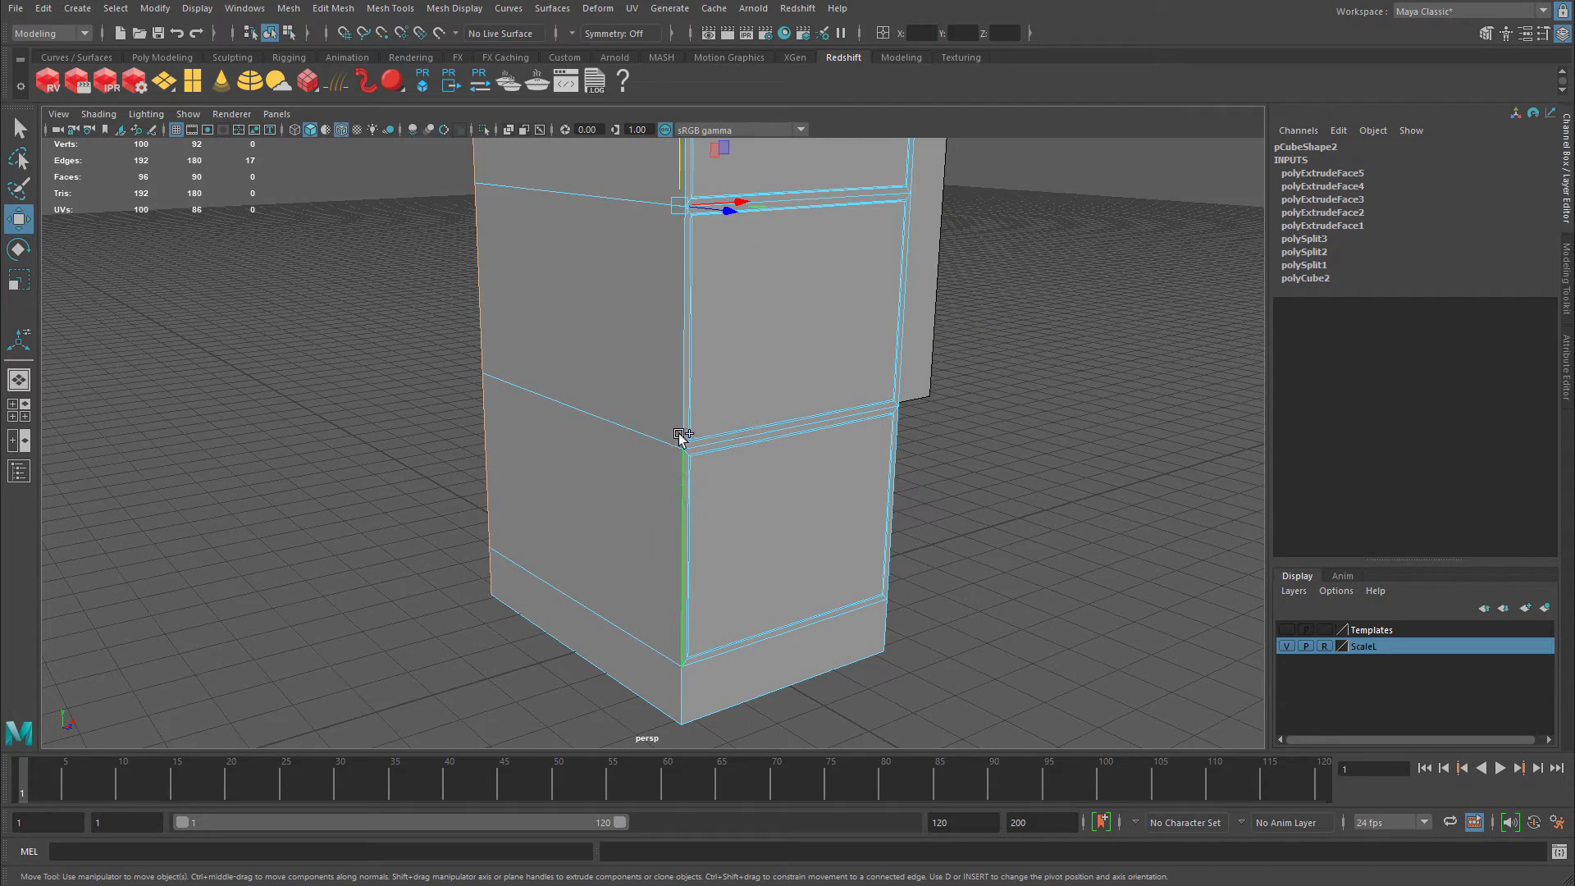
left_click_drag(716, 408, 653, 398, "alt")
left_click(663, 515, "shift")
left_click_drag(662, 515, 699, 374, "alt")
left_click_drag(882, 398, 737, 404, "alt")
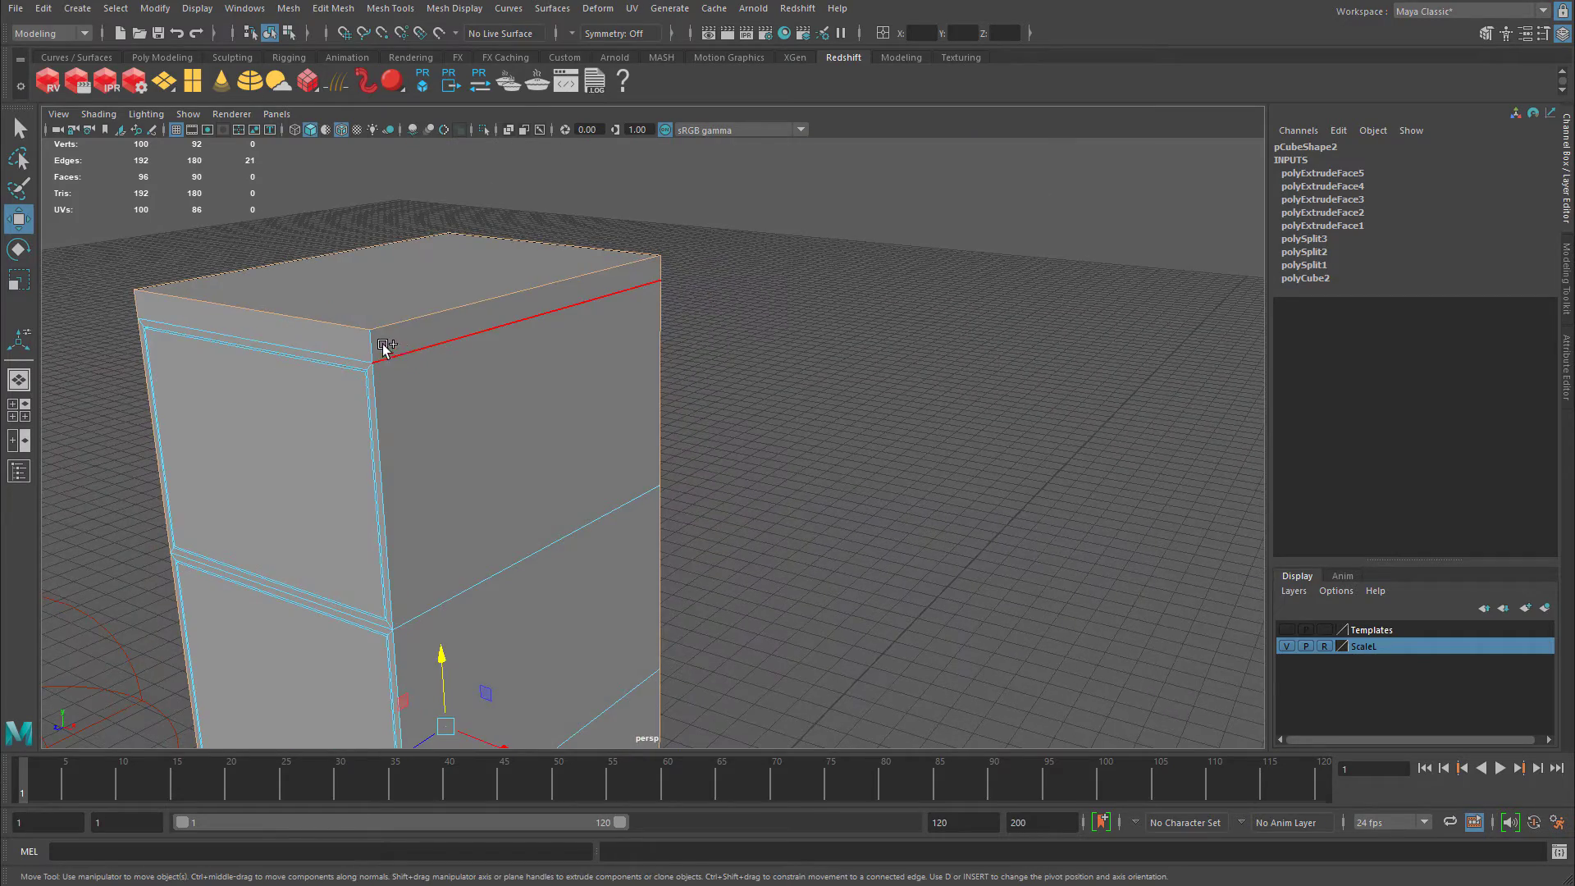
middle_click_drag(427, 681, 525, 348, "alt")
left_click(523, 348, "shift")
left_click(630, 574, "shift")
Add the four edges around the cabinet's underside to the selection.
left_click_drag(541, 648, 706, 504, "alt")
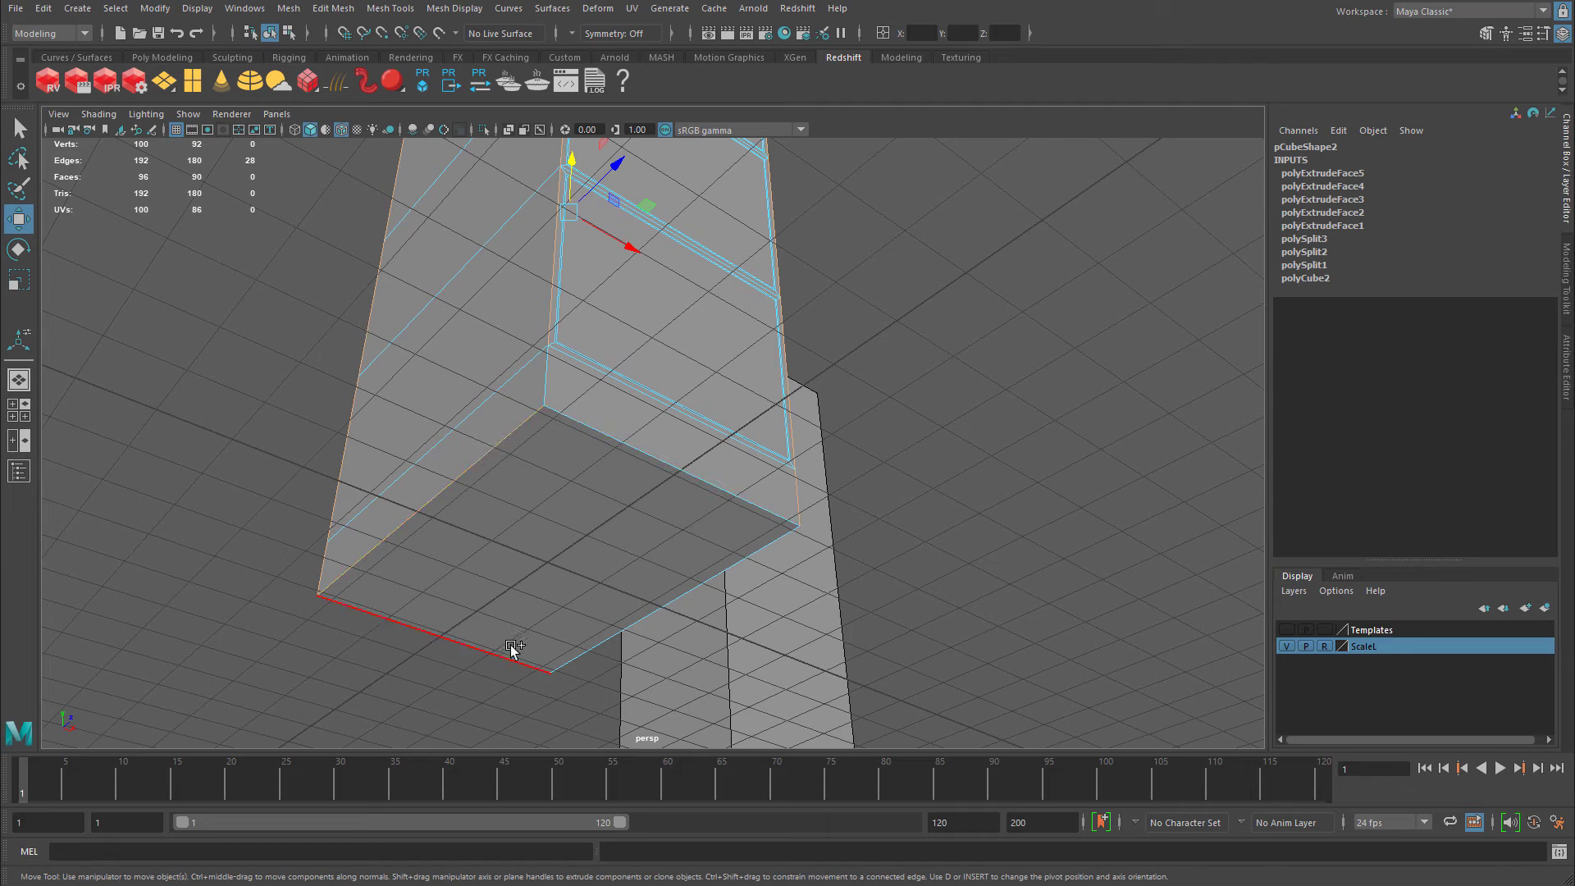
left_click_drag(746, 499, 469, 584, "alt")
left_click_drag(671, 580, 623, 489, "alt")
right_click_drag(623, 489, 733, 566, "alt")
left_click_drag(732, 566, 547, 277, "alt")
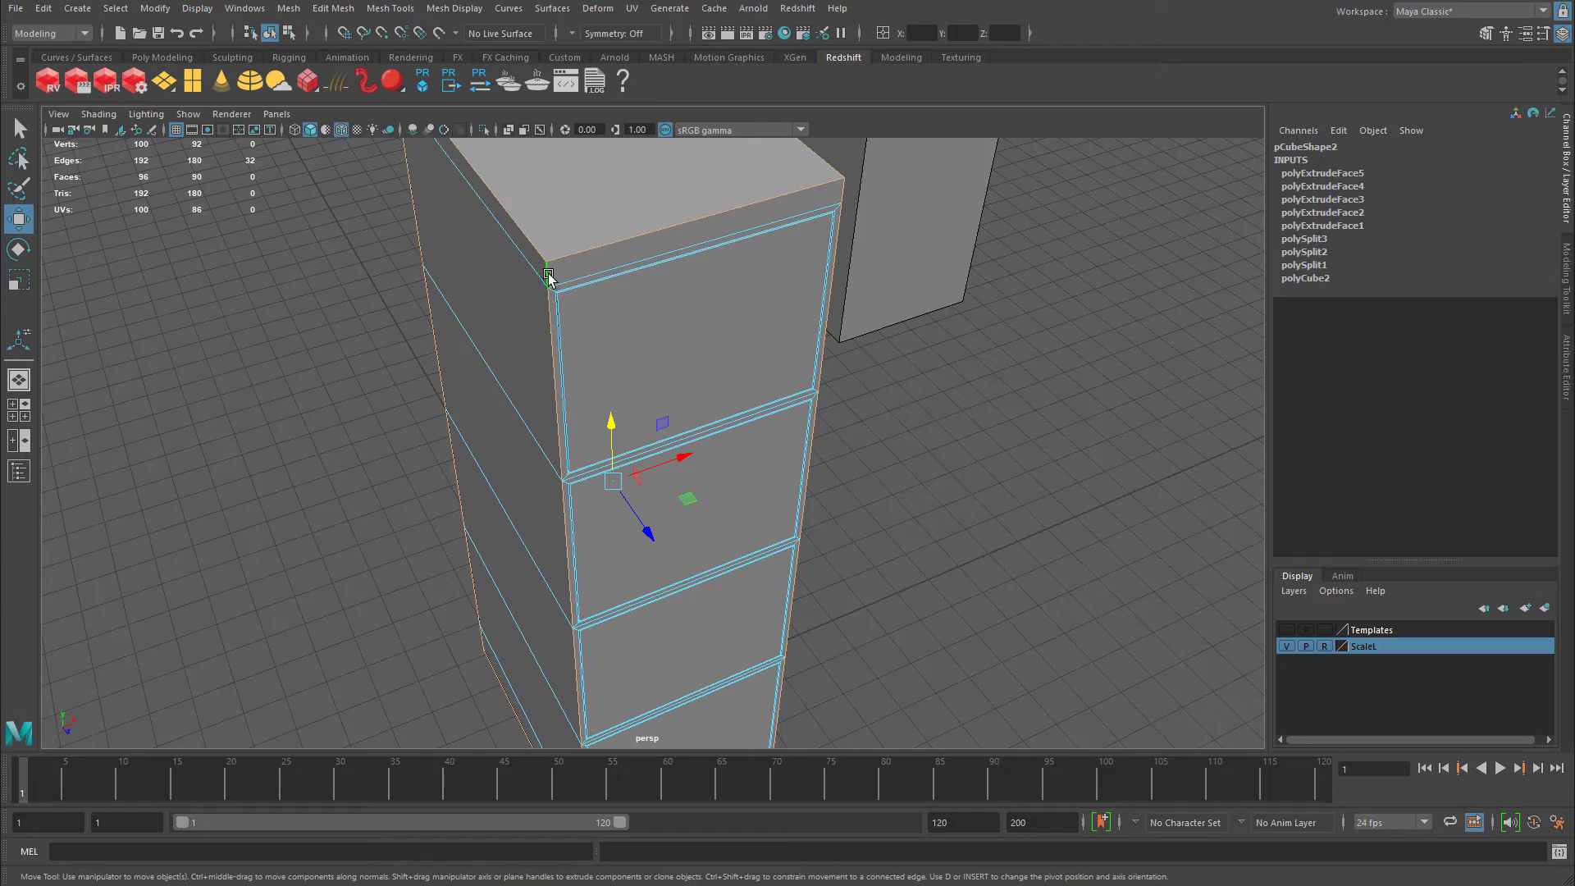
Bevel the selected outer edges of the cabinet with a fraction of 0.25.
left_click_drag(584, 379, 492, 376, "alt")
right_click_drag(492, 377, 537, 439, "alt")
middle_click_drag(538, 439, 566, 315, "alt")
left_click_drag(566, 316, 701, 470, "alt")
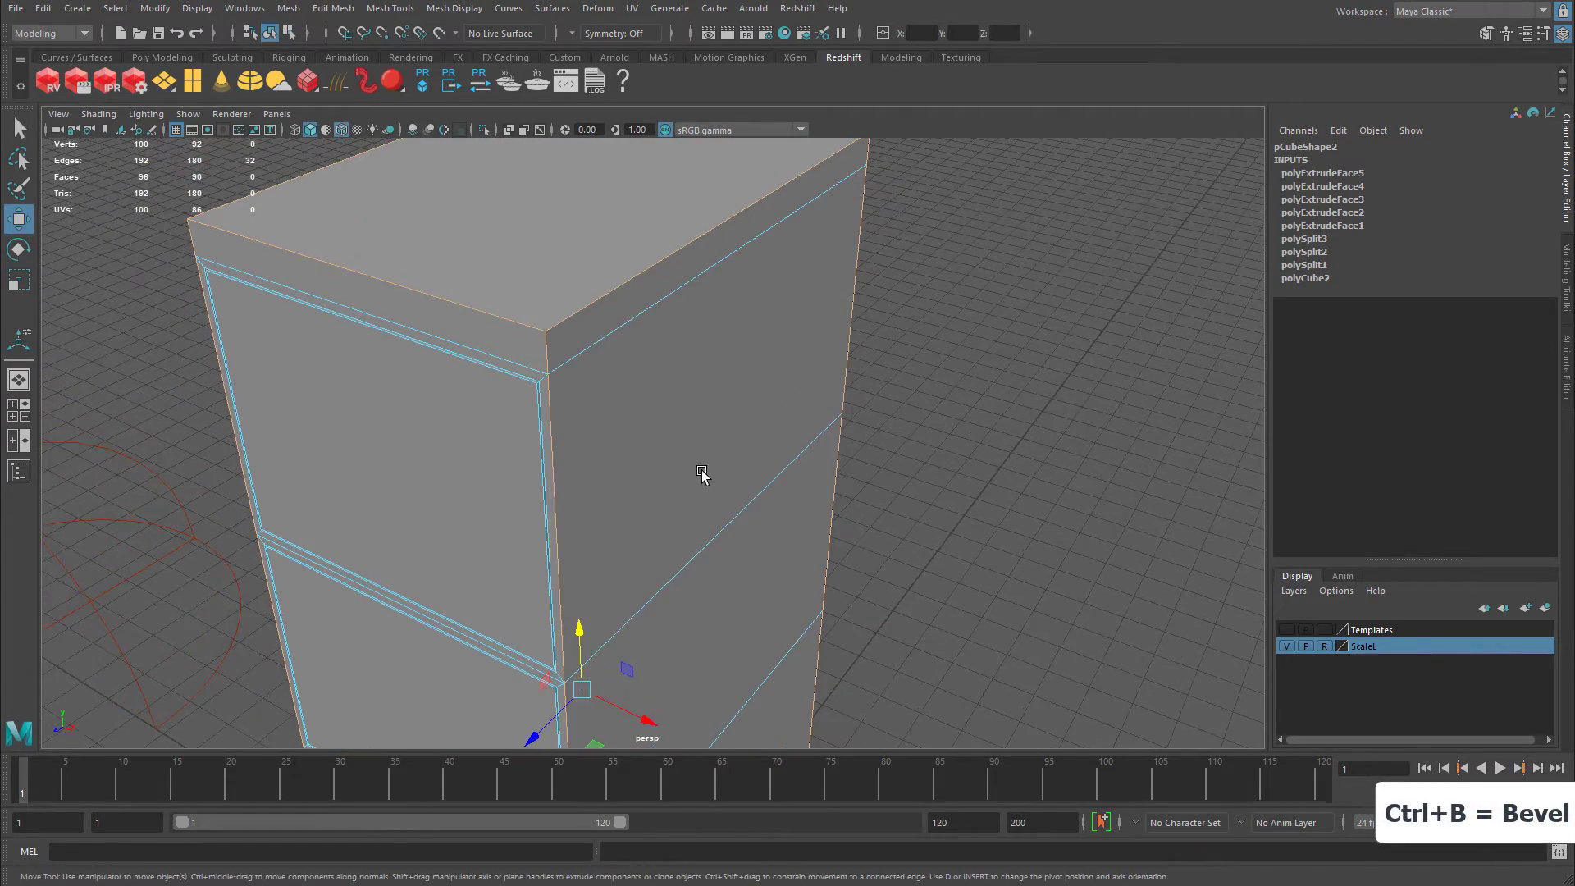
key("ctrl+b")
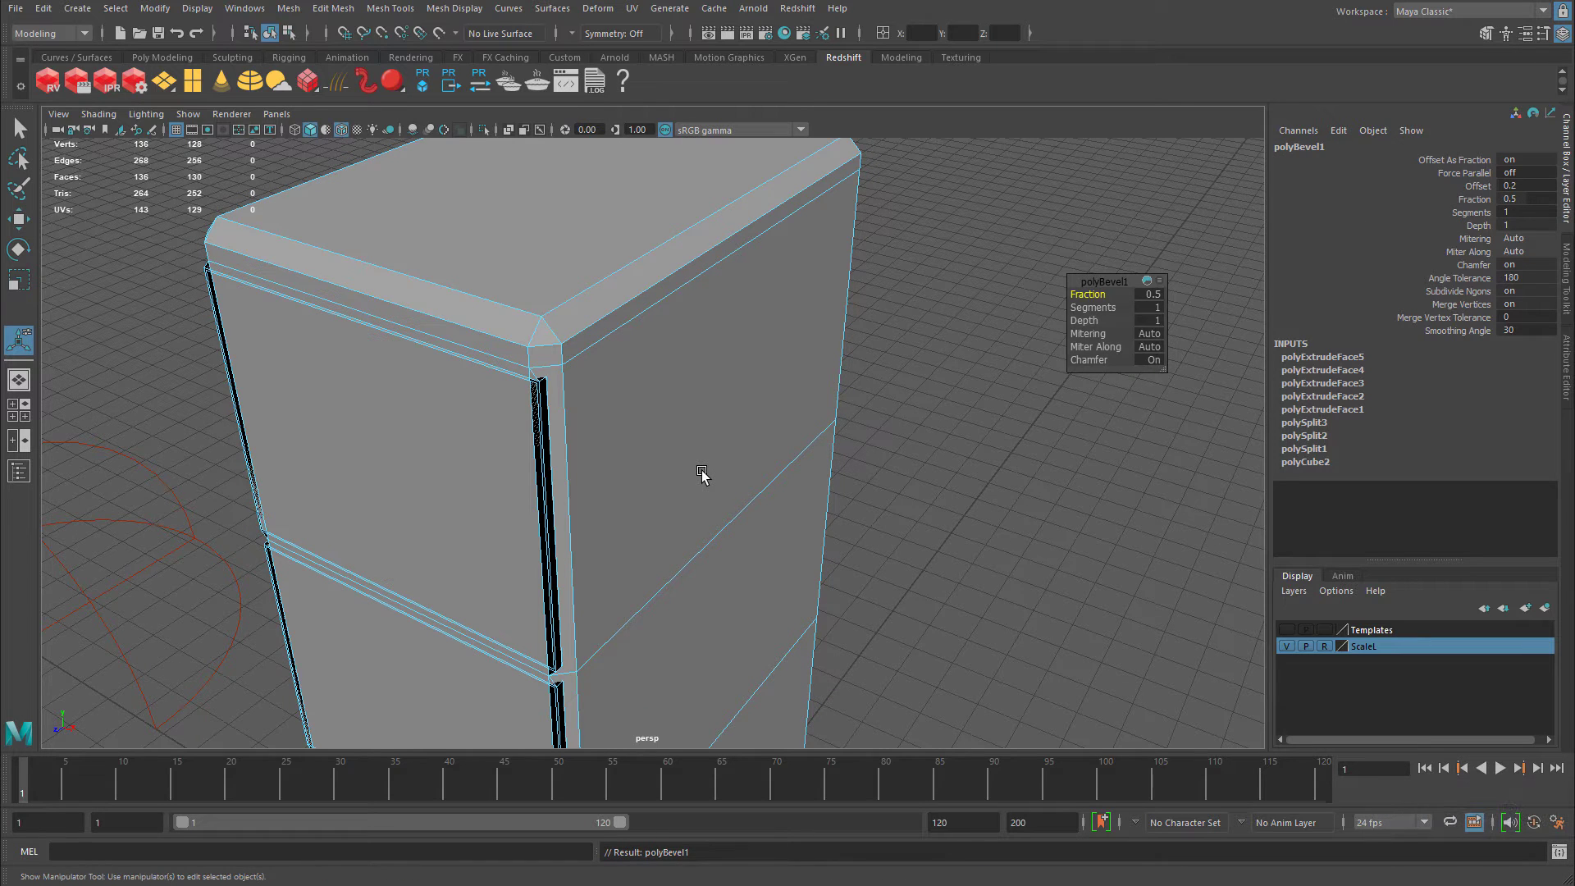
left_click_drag(701, 470, 992, 332, "alt")
left_click(1155, 294)
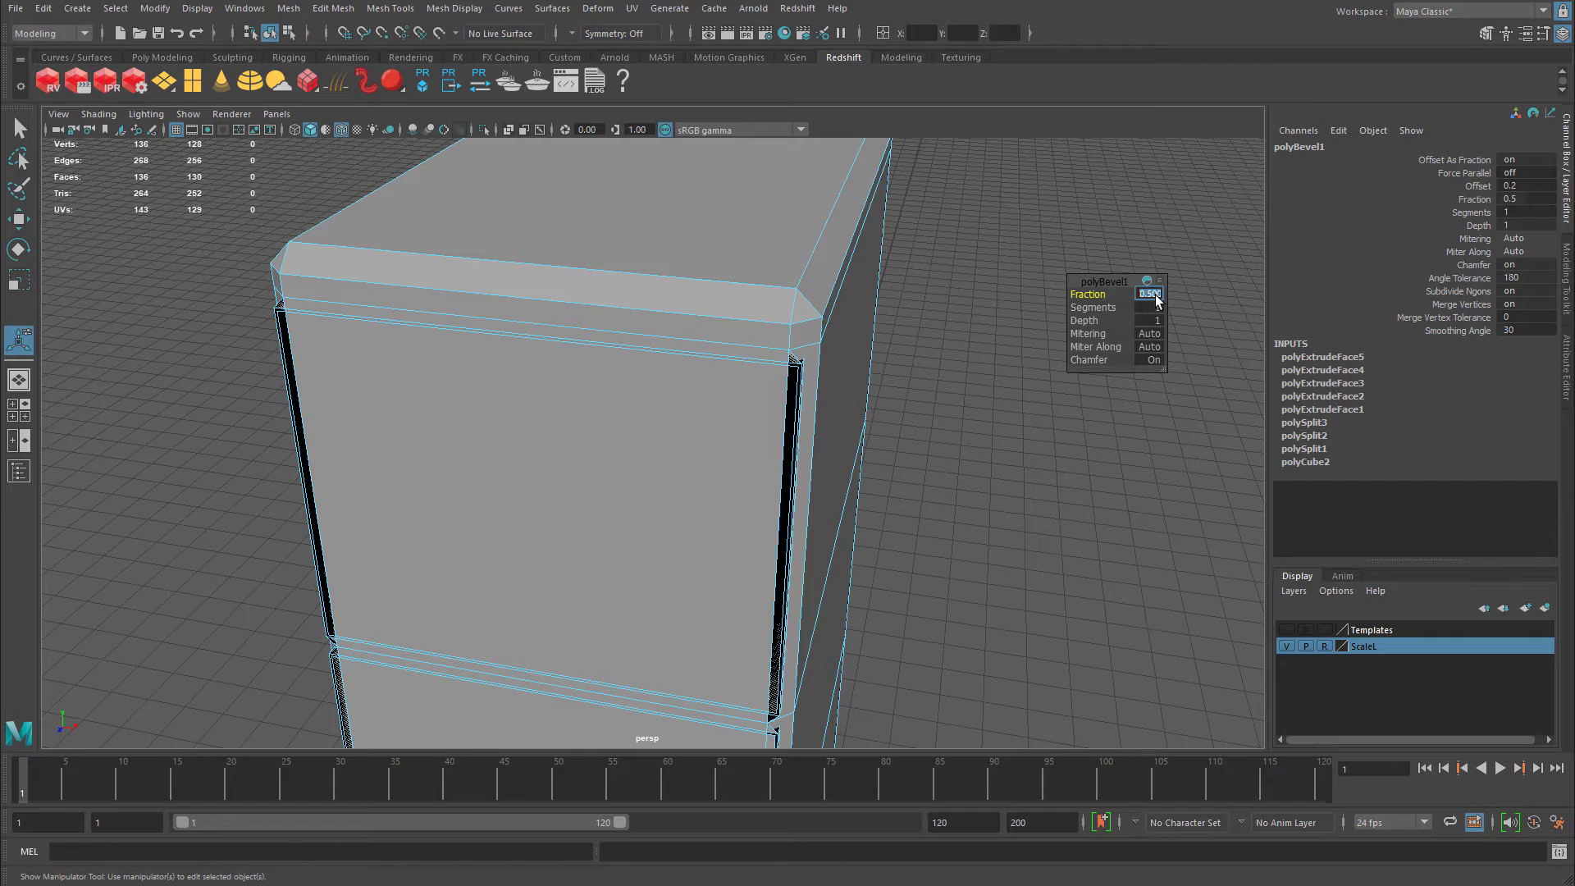
key("Return")
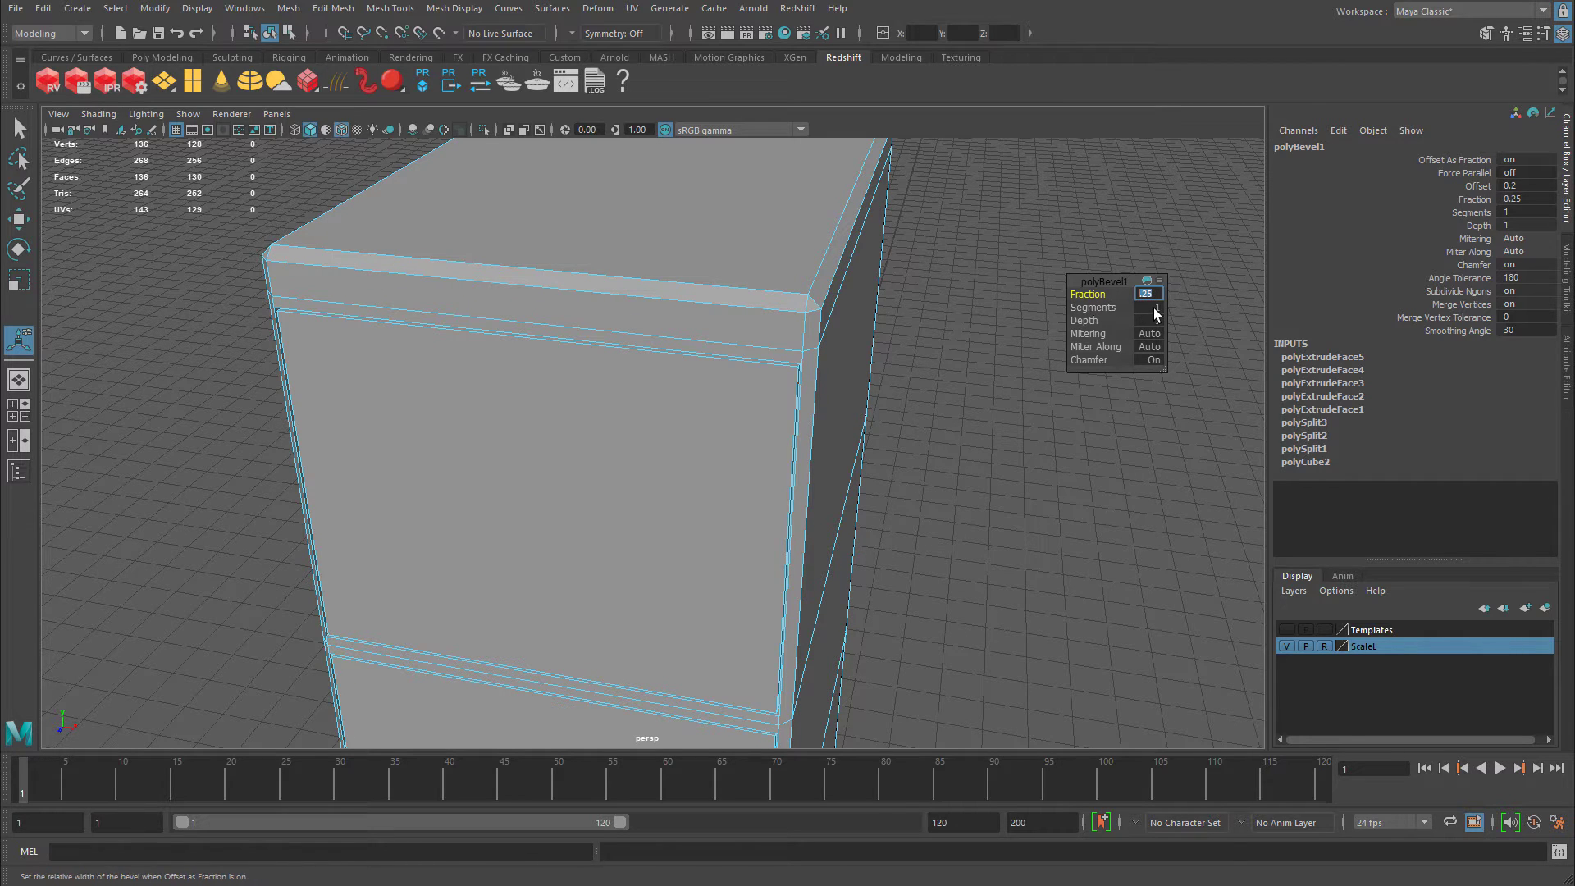
Set the outer edge bevel to 2 segments and reduce its fraction to 0.2.
left_click(1154, 308)
type("2")
key("Return")
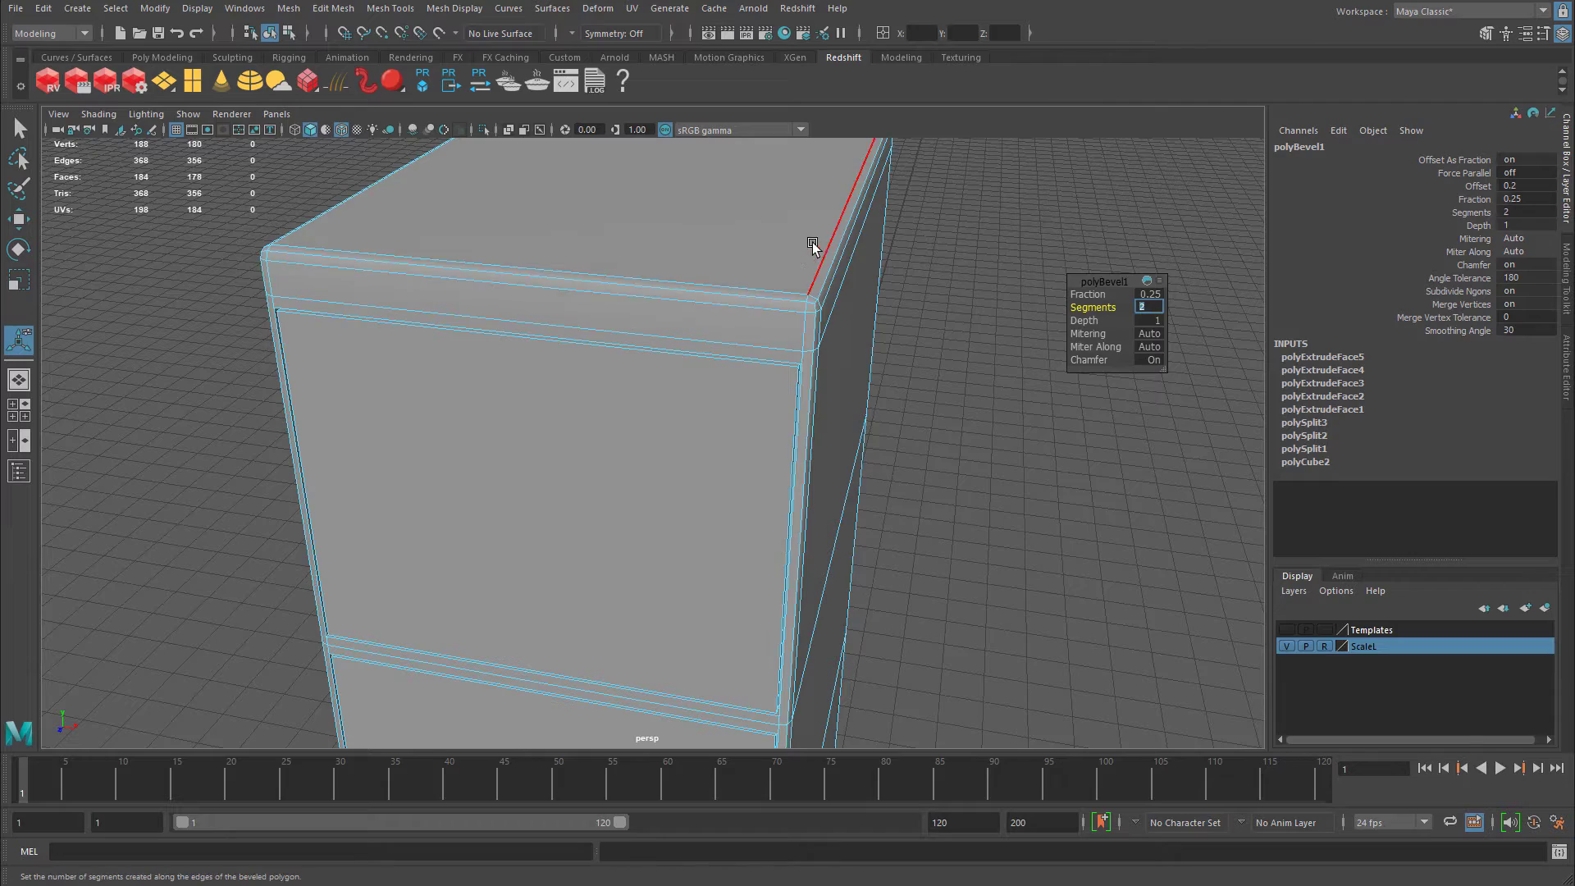
left_click_drag(812, 245, 646, 325, "alt")
left_click(1150, 296)
type(".2")
key("Return")
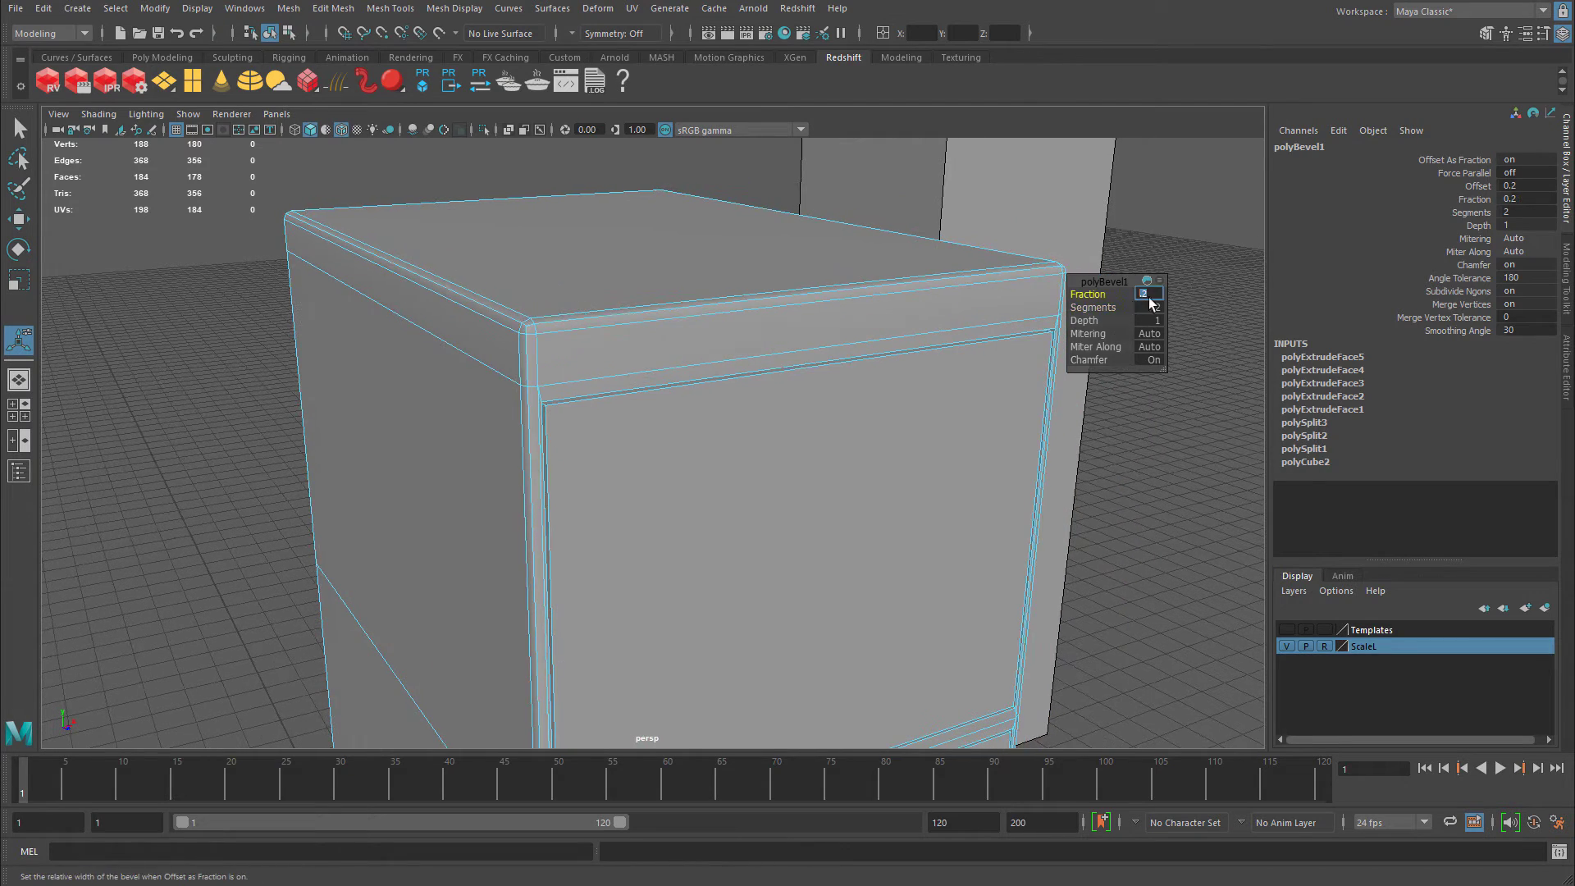
Render the top of the cabinet in the Redshift Render View to check the beveled outer edges.
right_click_drag(617, 378, 524, 336, "alt")
left_click_drag(523, 335, 605, 283, "alt")
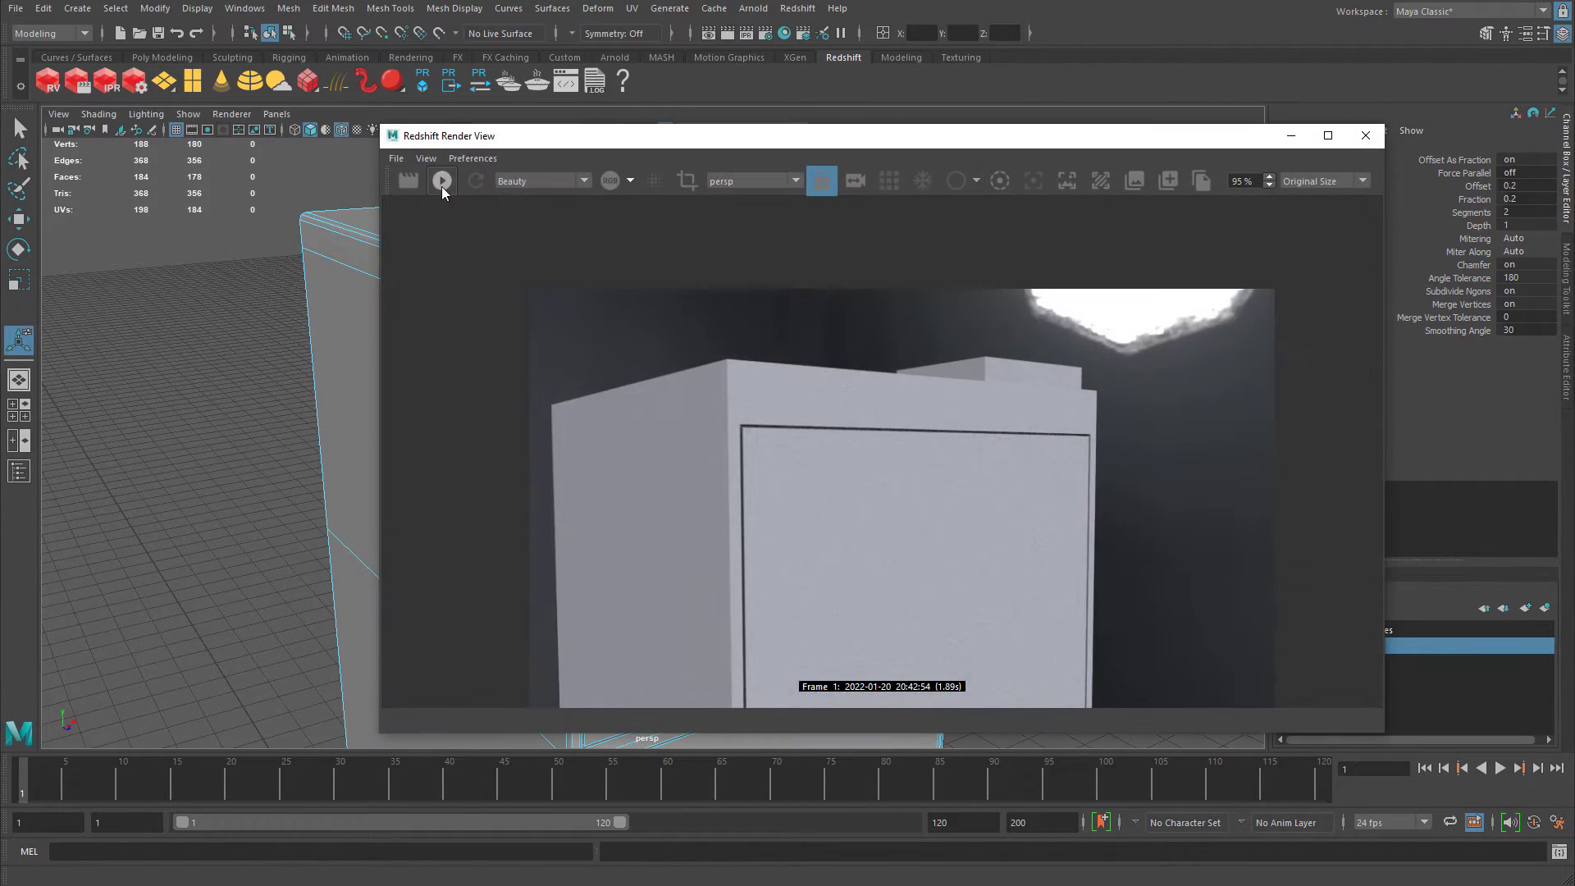
left_click(409, 182)
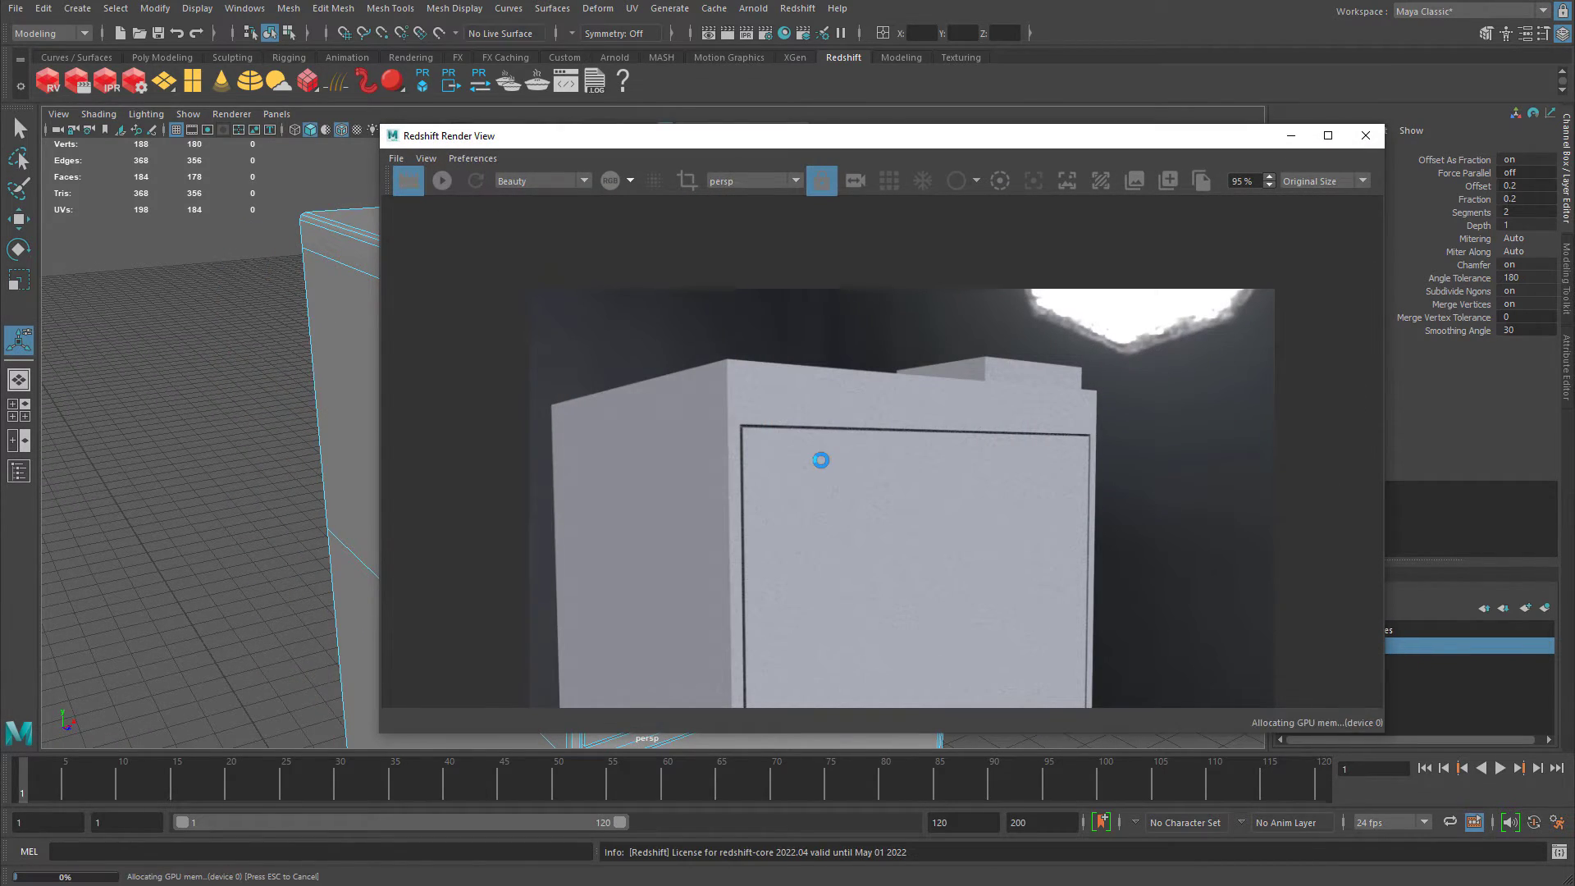
left_click_drag(344, 361, 144, 342, "alt")
middle_click_drag(144, 341, 267, 366, "alt")
right_click_drag(266, 366, 287, 455, "alt")
left_click(407, 181)
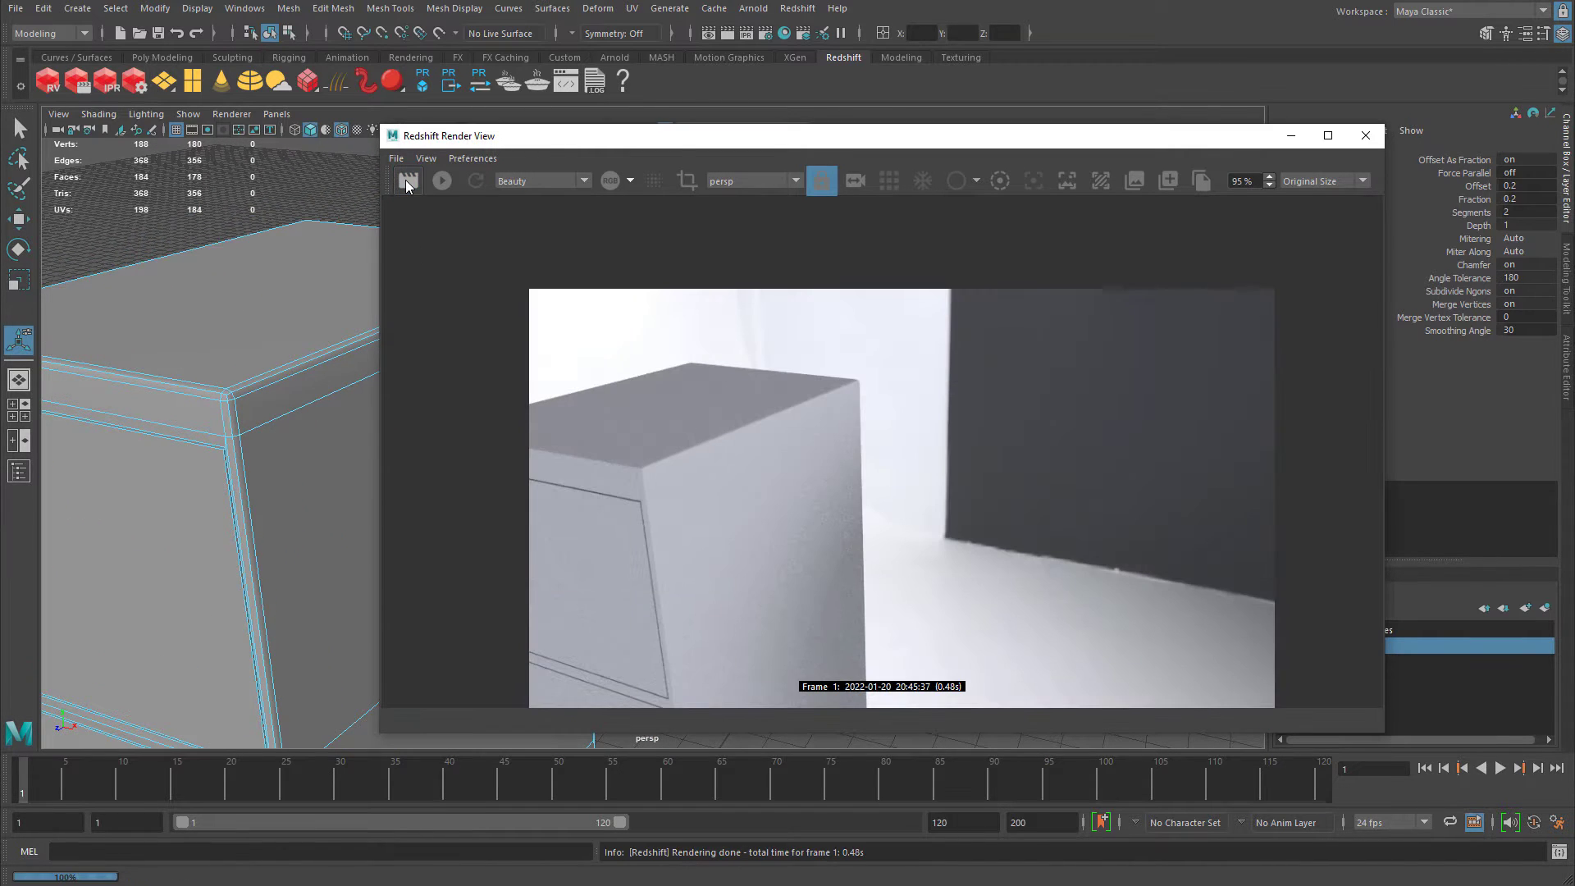
Re-render the cabinet's top corners from several other angles to judge the bevel, and close the render window.
left_click_drag(279, 303, 411, 232, "alt")
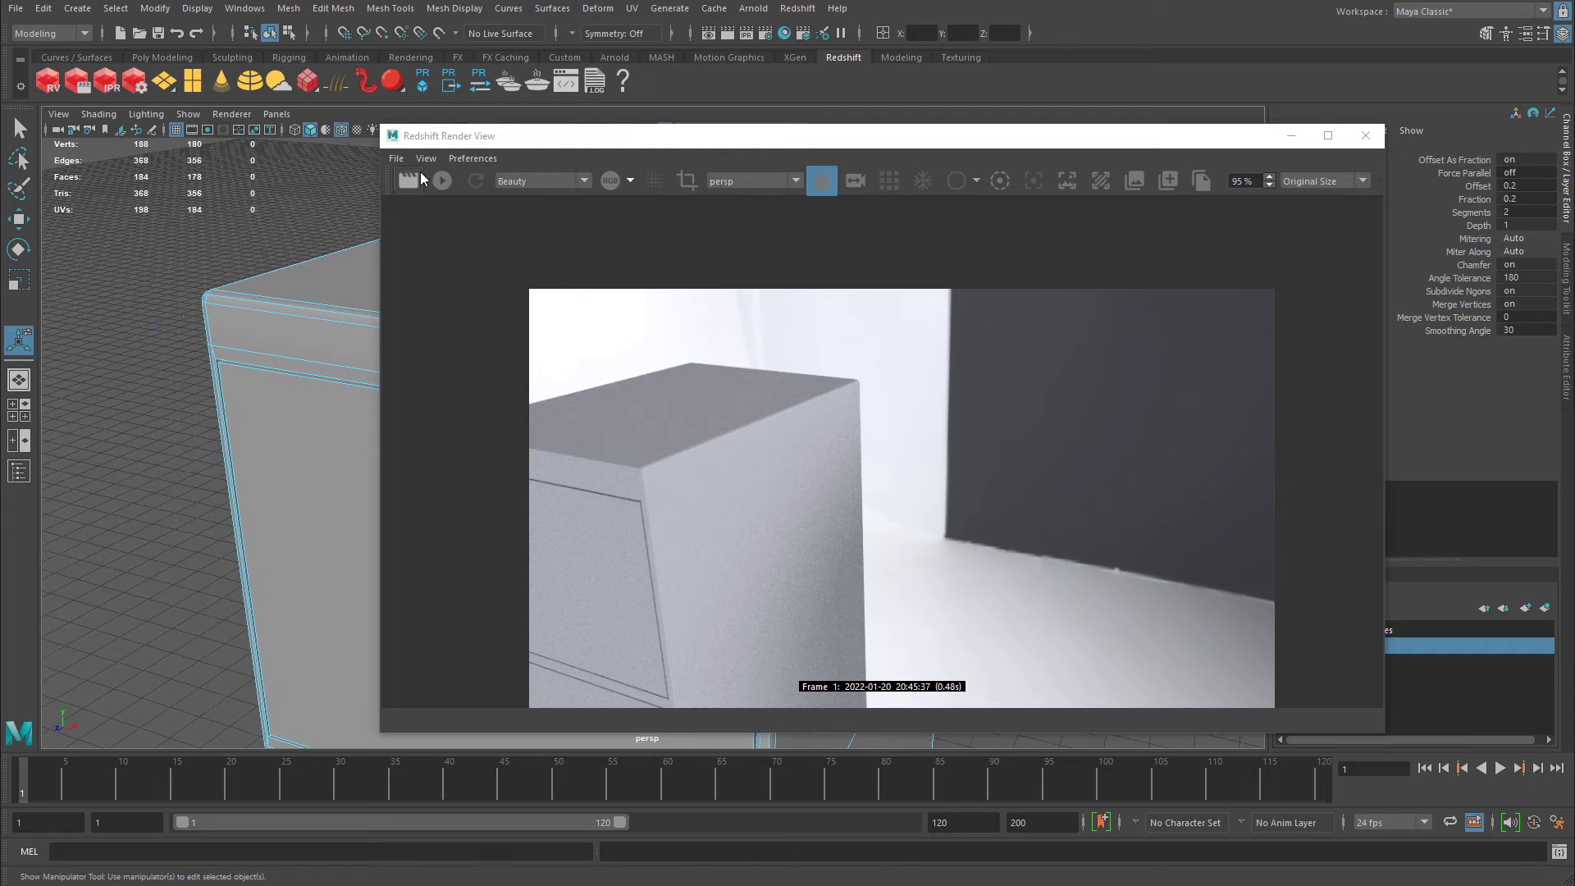
left_click(408, 180)
left_click_drag(355, 345, 385, 271, "alt")
left_click(407, 181)
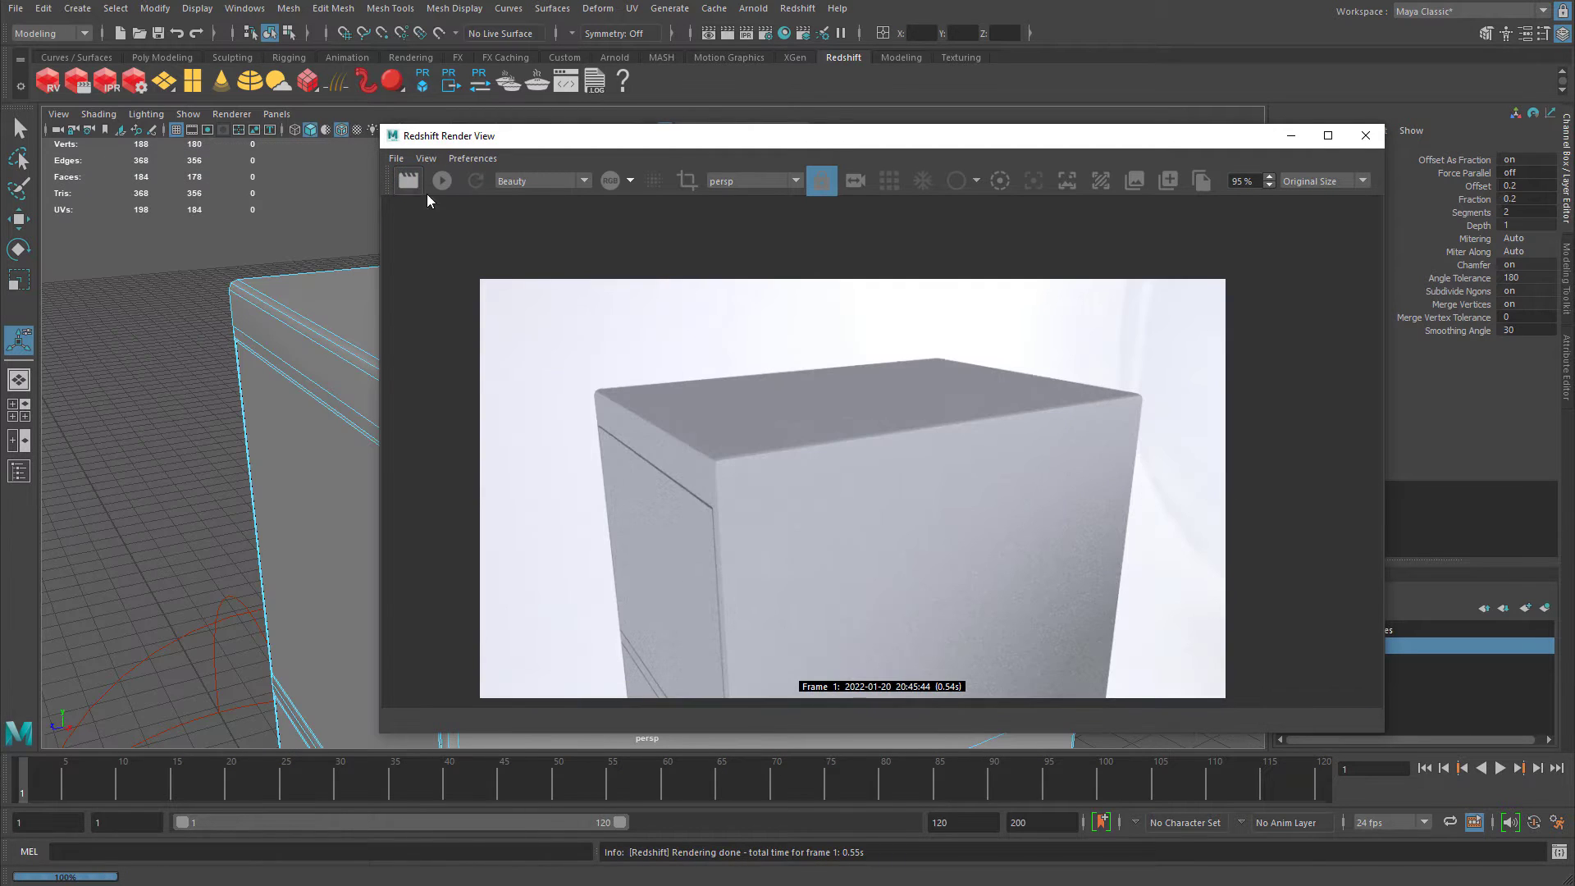
scroll(312, 397, "up", 6)
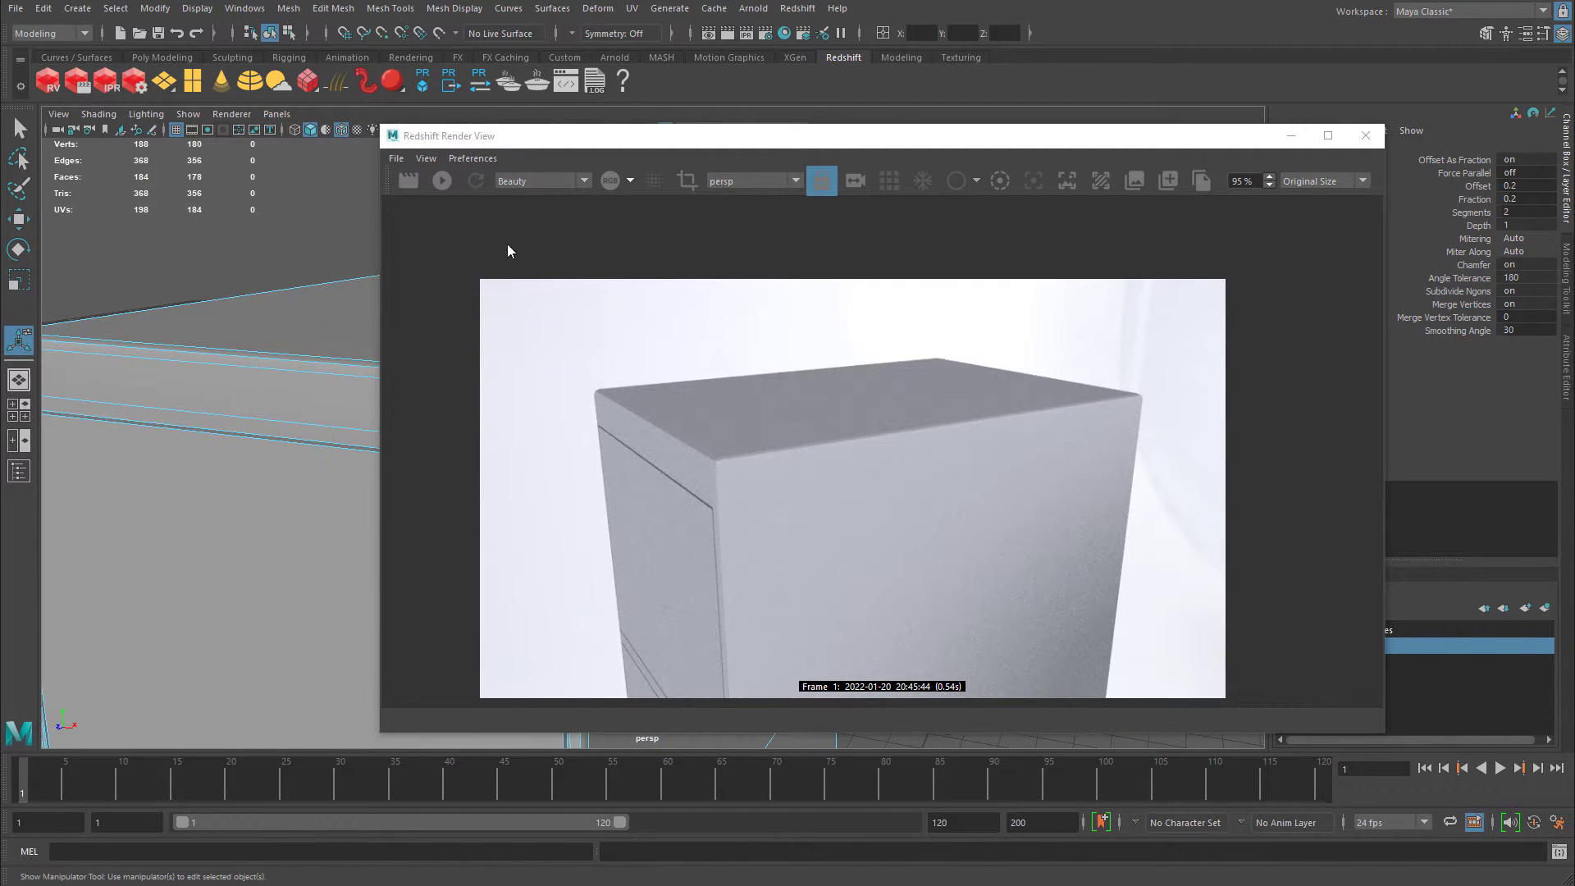
left_click(412, 183)
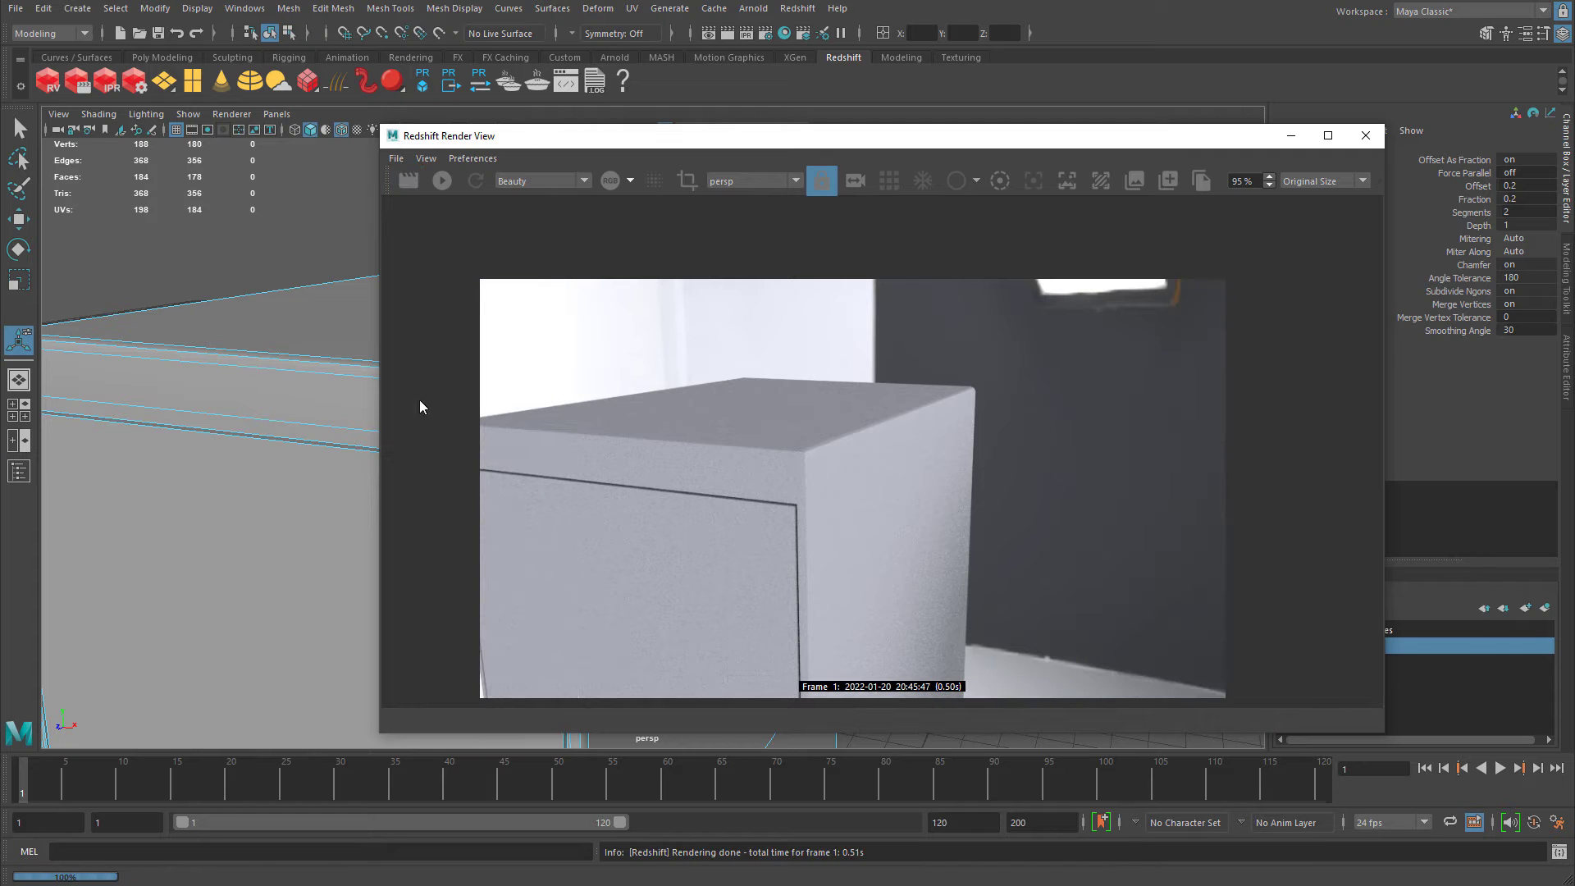
left_click_drag(263, 400, 394, 253, "alt")
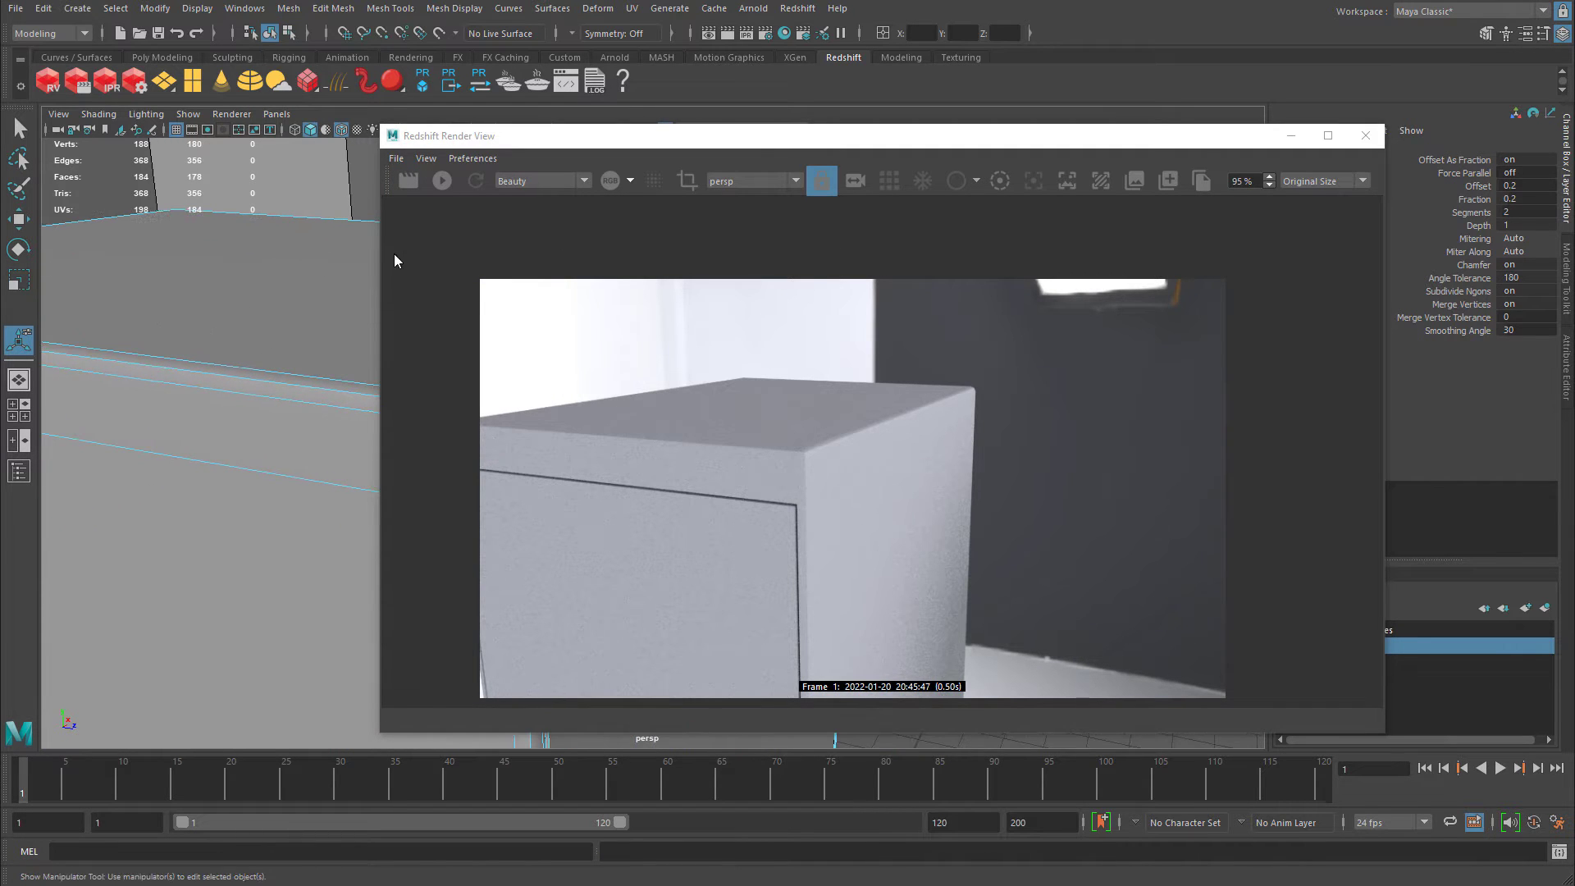
left_click(406, 182)
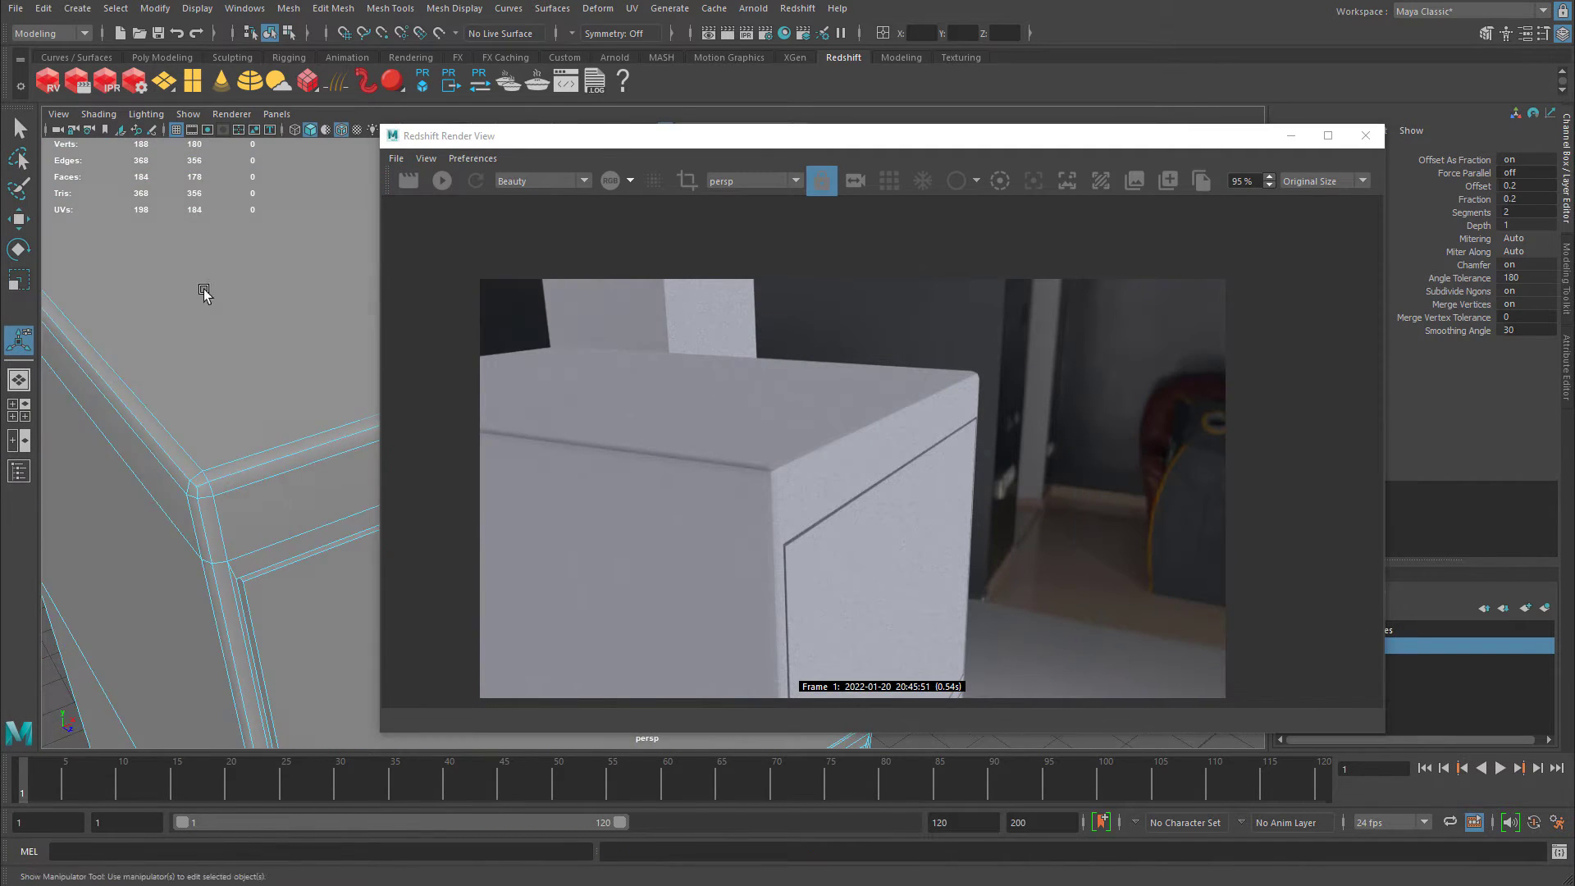
left_click(412, 182)
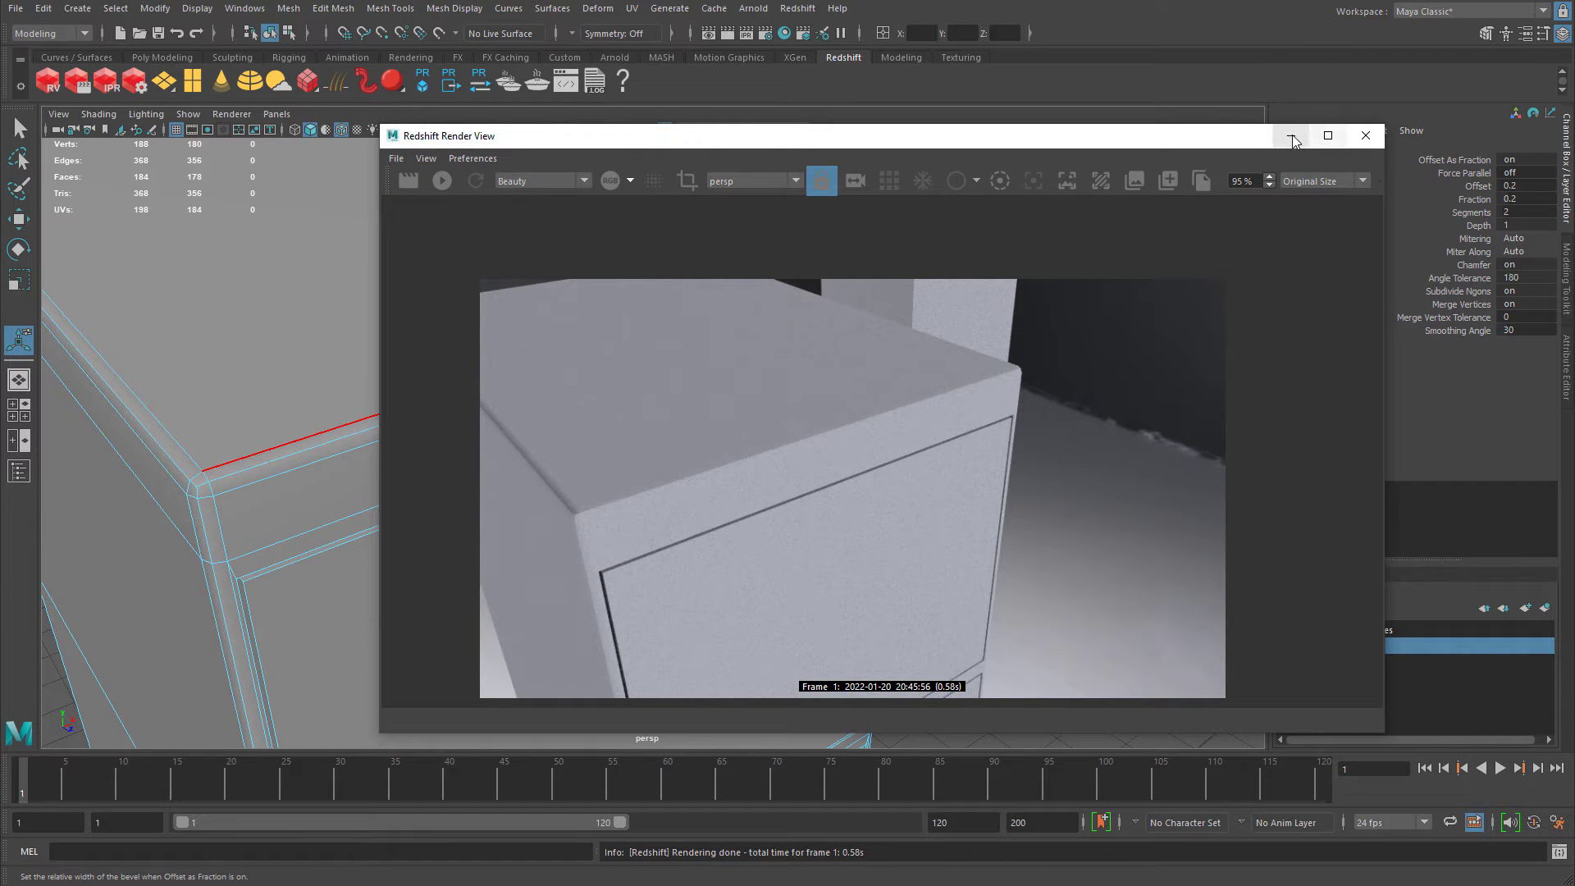
left_click(1367, 136)
Switch to edge selection and select the four front edges of the top drawer's panel.
left_click_drag(731, 433, 348, 402, "alt")
middle_click_drag(690, 656, 673, 288, "alt")
left_click_drag(669, 484, 542, 353, "alt")
middle_click_drag(654, 418, 652, 205, "alt")
left_click_drag(647, 429, 984, 426, "alt")
left_click_drag(596, 383, 570, 341, "alt")
right_click_drag(568, 338, 573, 312)
right_click_drag(575, 320, 641, 341, "alt")
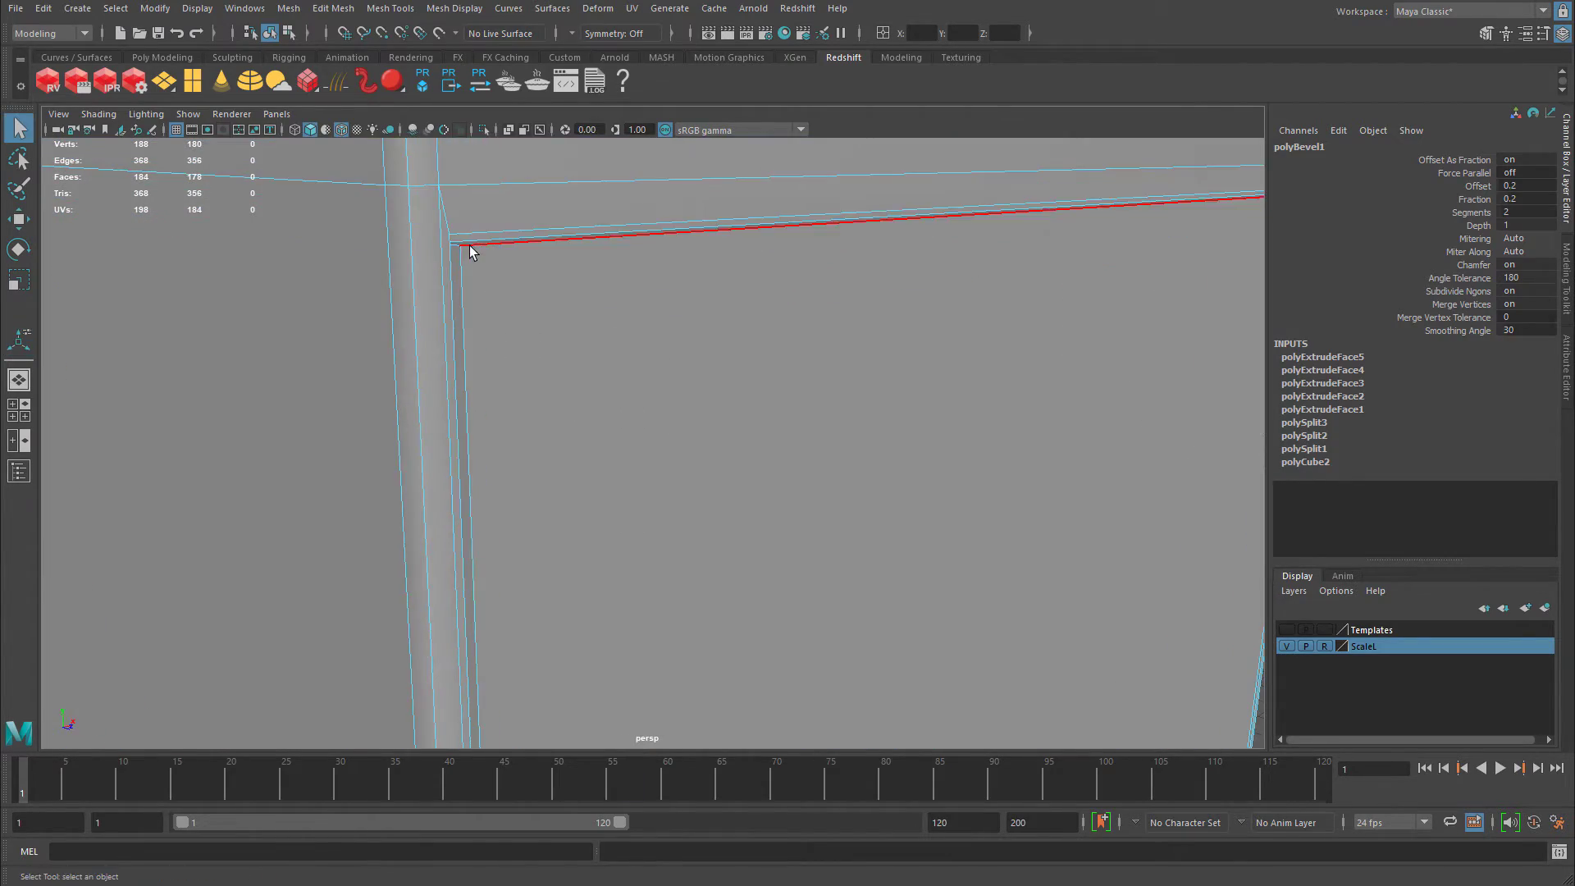
left_click_drag(460, 256, 246, 331, "alt")
left_click(239, 332)
left_click(184, 357, "shift")
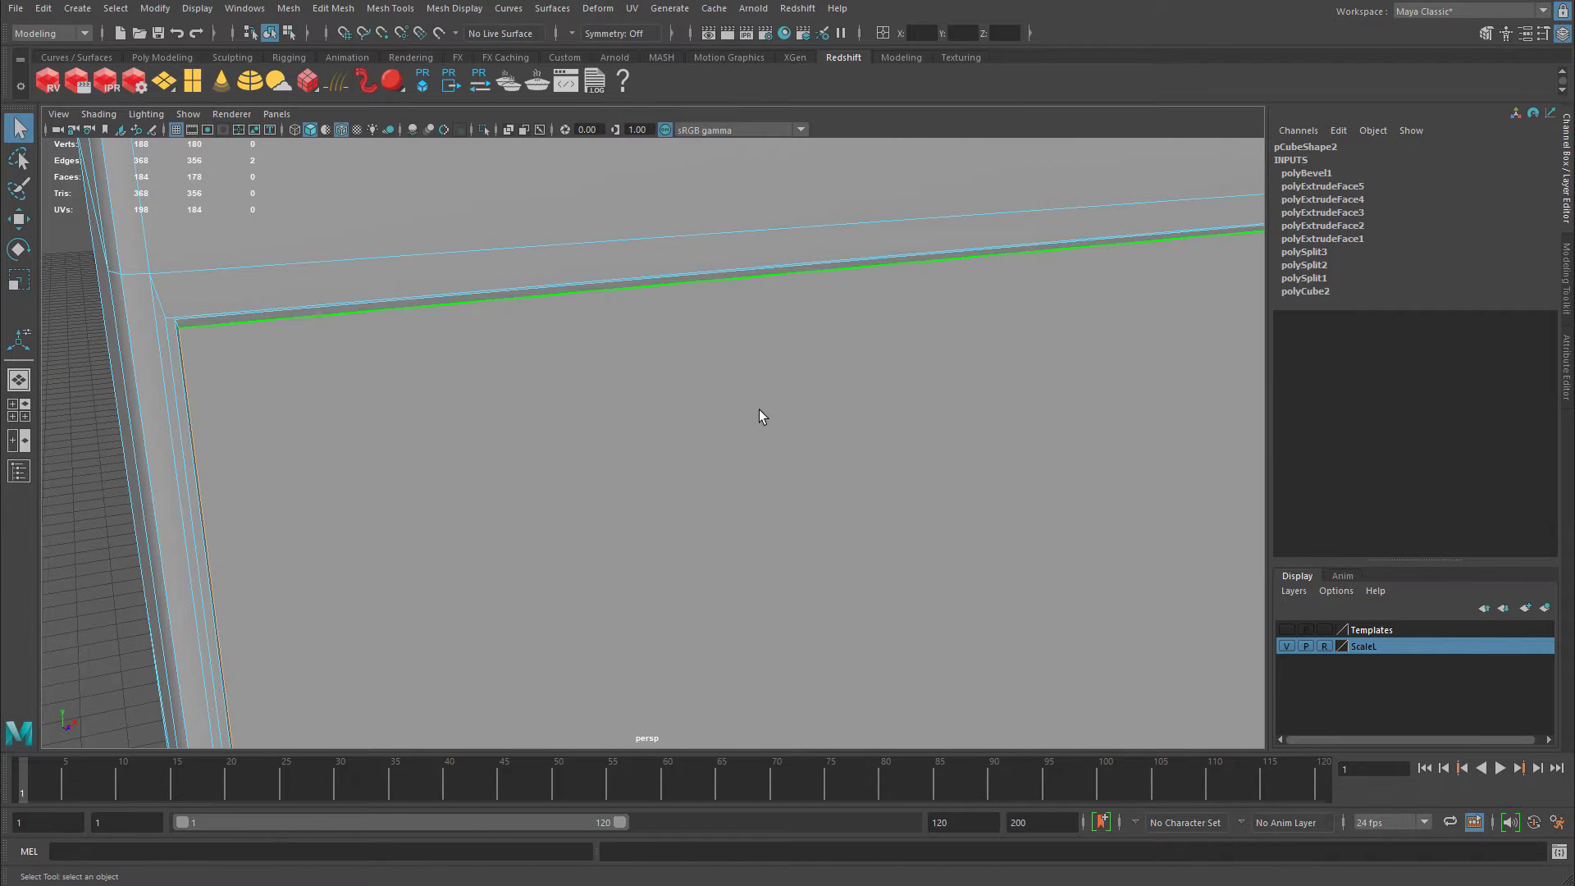
left_click_drag(759, 412, 881, 376, "alt")
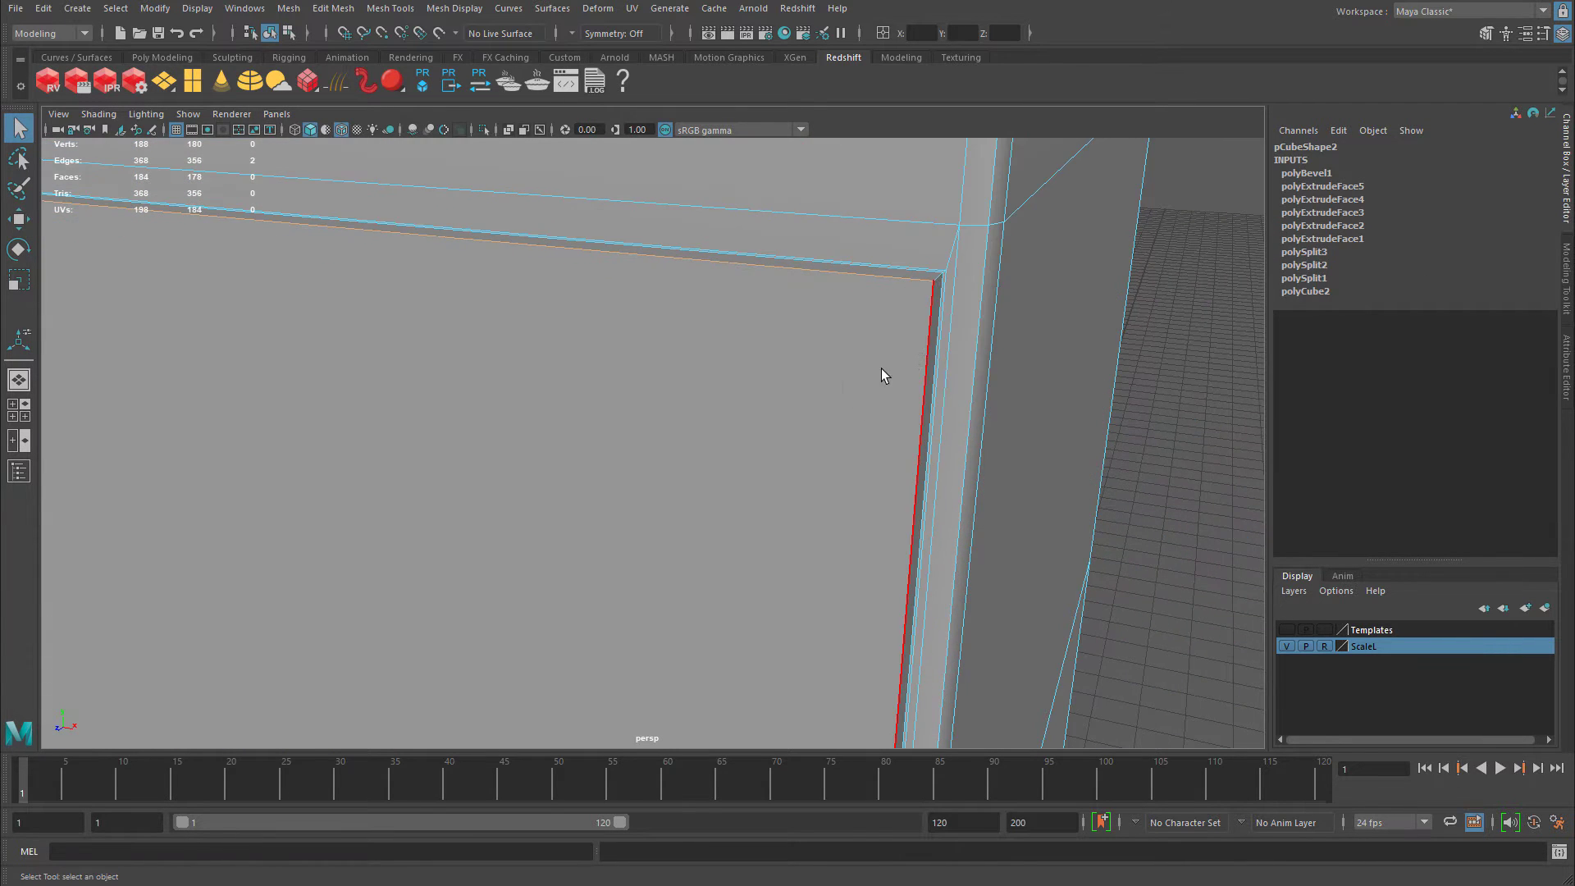
left_click(950, 521, "shift")
left_click_drag(950, 521, 752, 363, "alt")
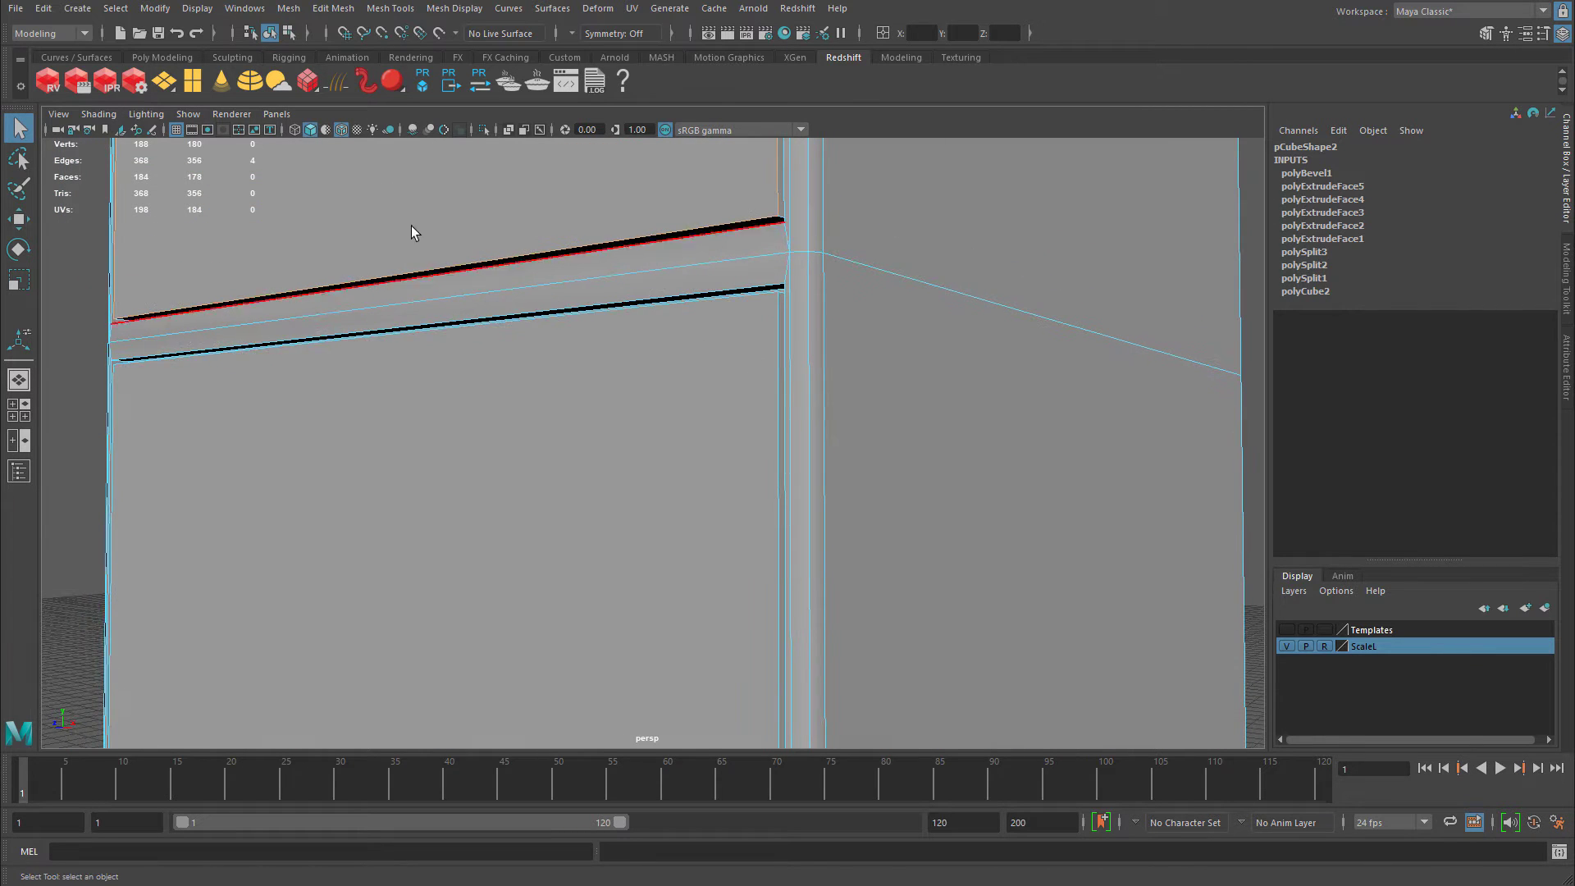
Add the four front edges of the second drawer's panel to the selection.
left_click_drag(411, 225, 499, 336, "alt")
left_click_drag(689, 248, 838, 331, "alt")
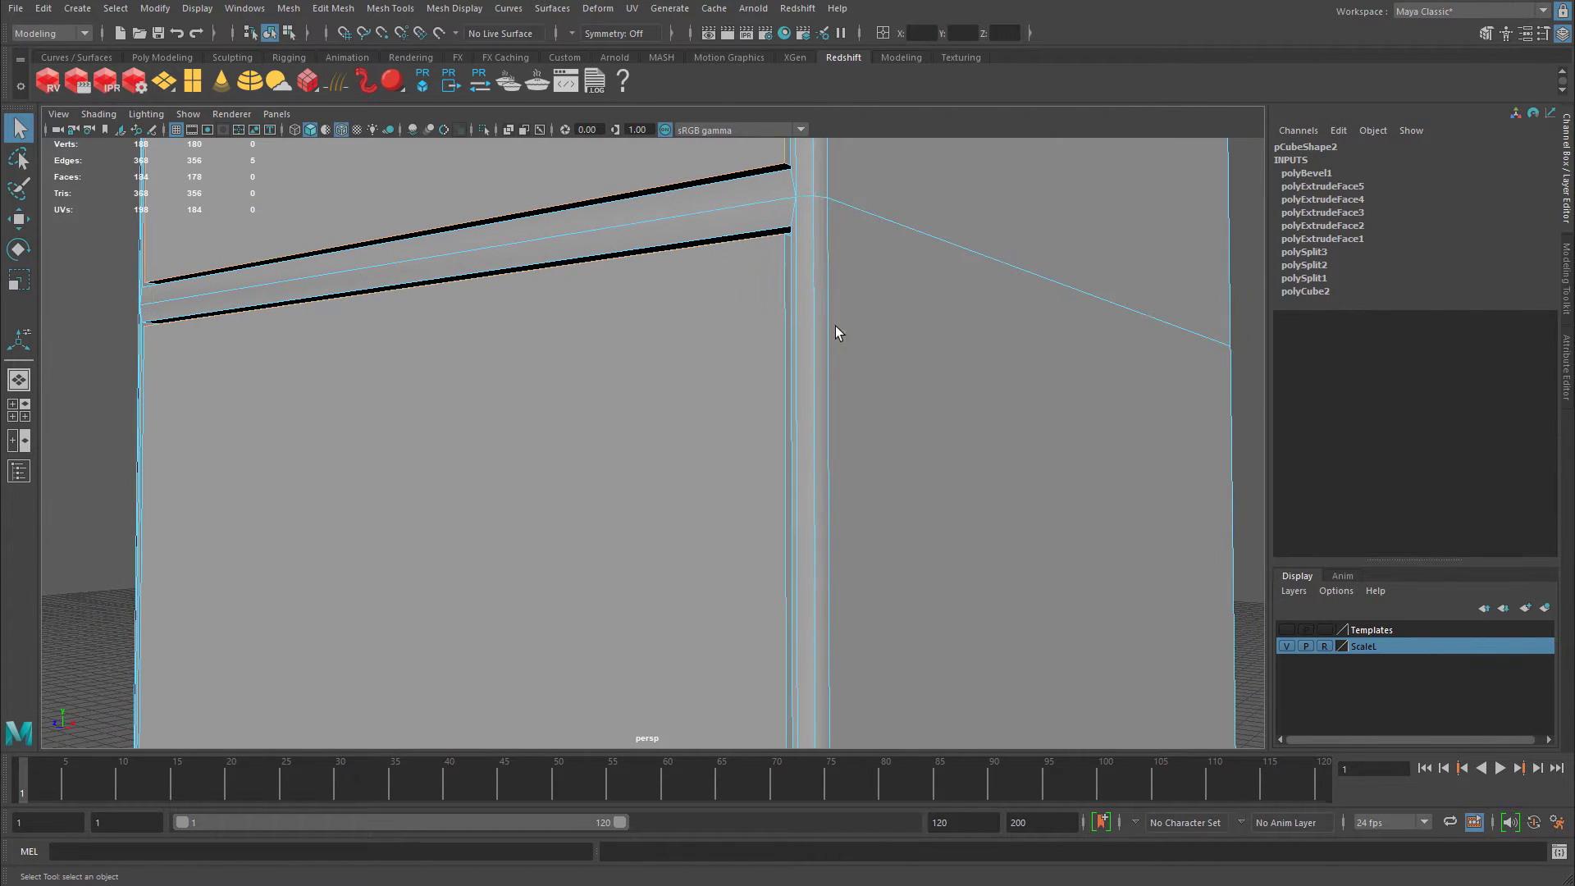
left_click(786, 303, "shift")
left_click_drag(893, 422, 854, 468, "alt")
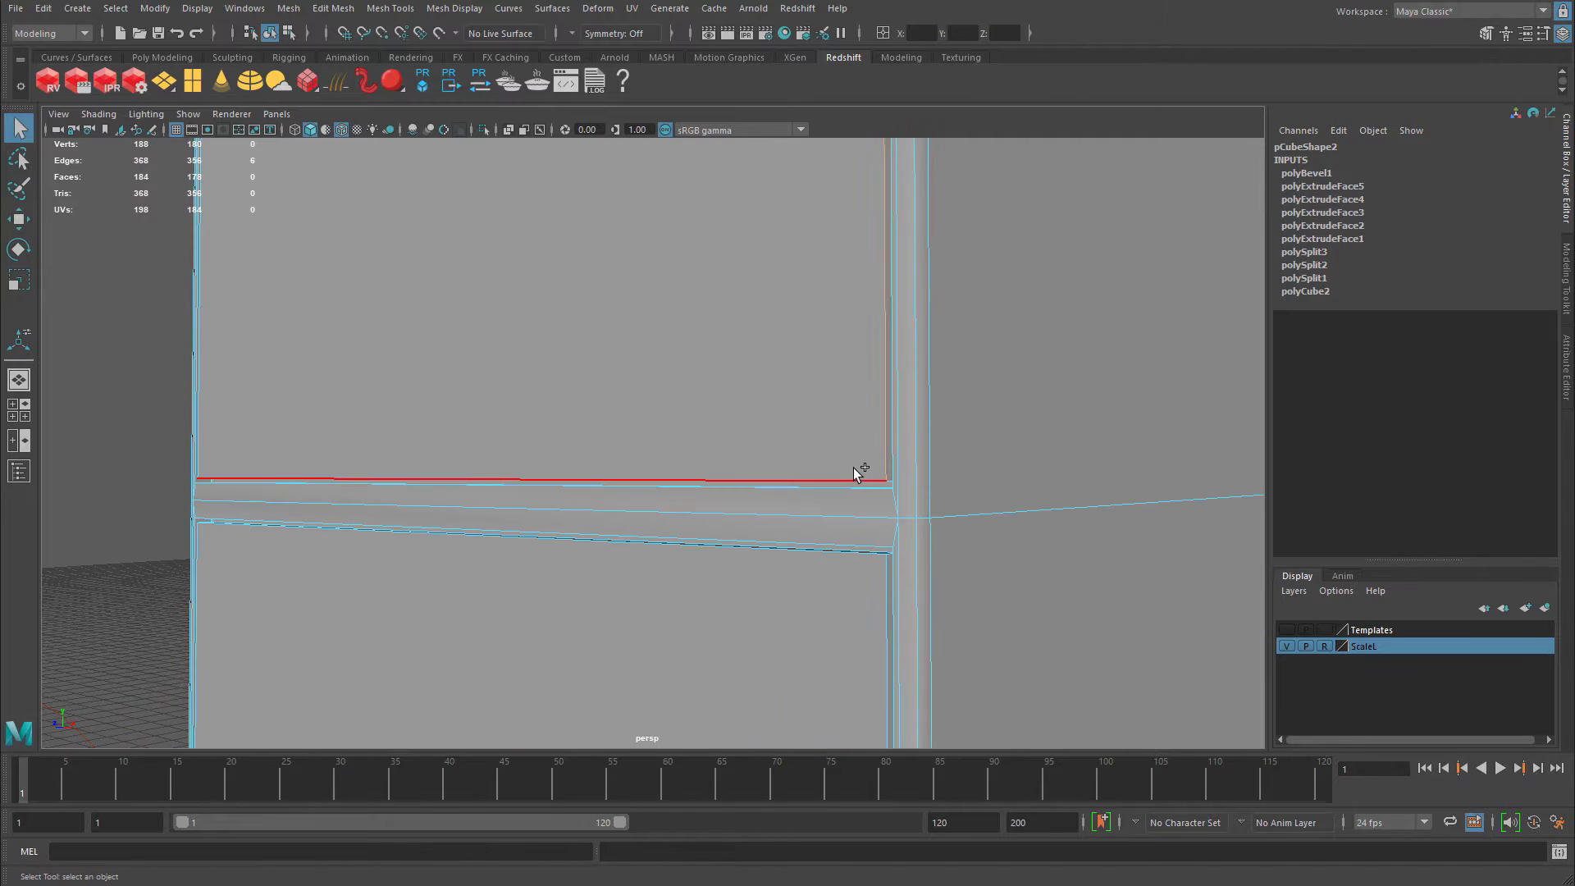
left_click(854, 469, "shift")
left_click_drag(682, 436, 346, 179, "alt")
left_click(323, 419, "shift")
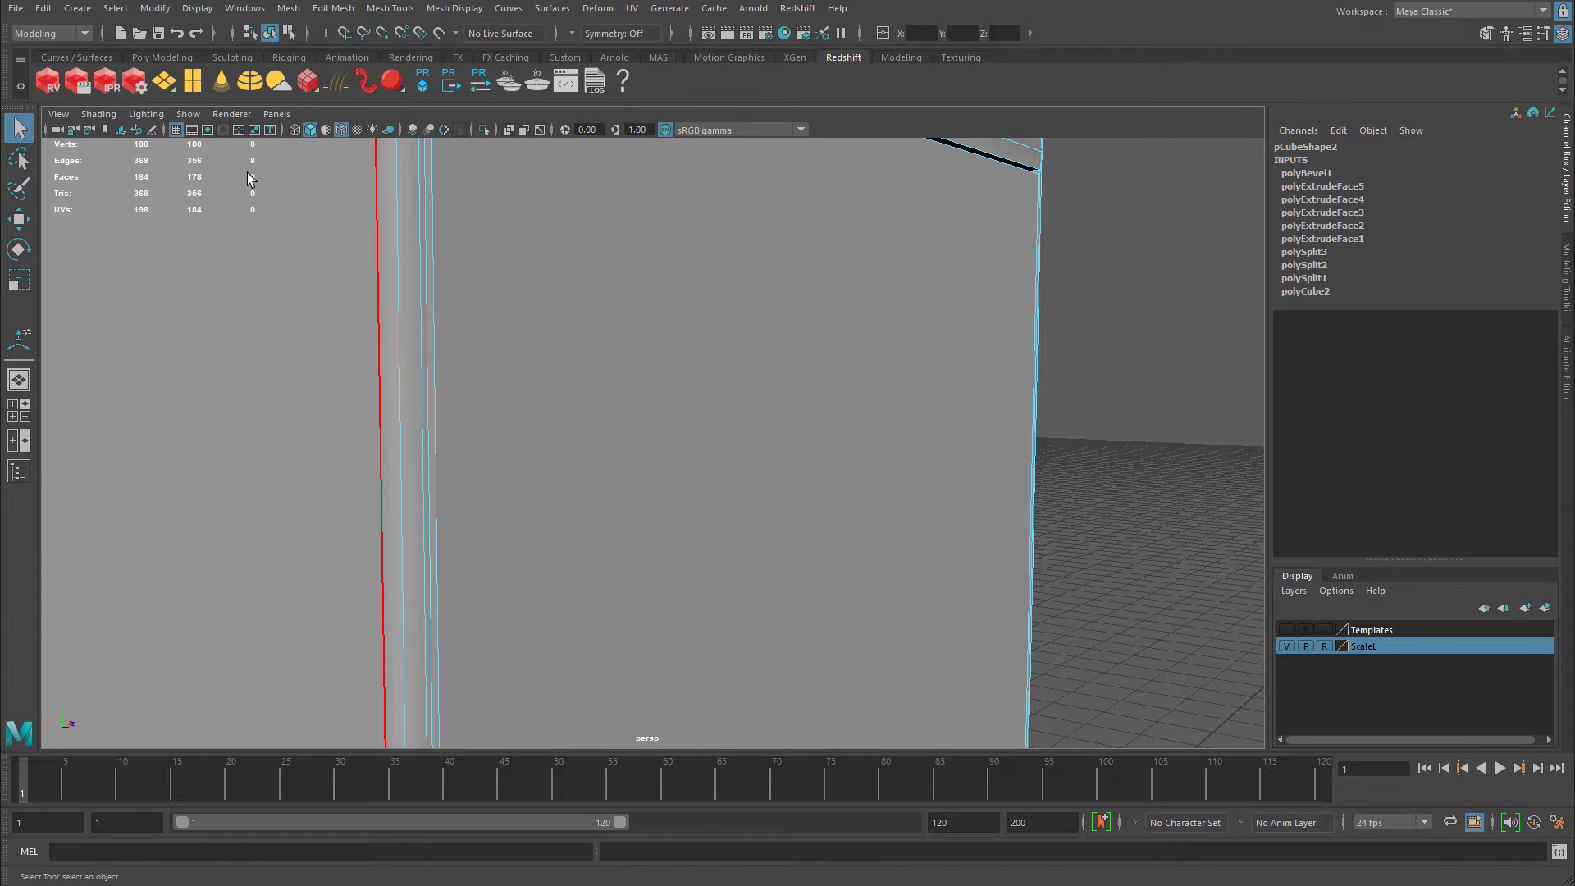
Add the front edges of the third and fourth drawer panels to the selection.
left_click_drag(247, 172, 608, 370, "alt")
left_click(579, 377, "shift")
left_click(629, 386, "shift")
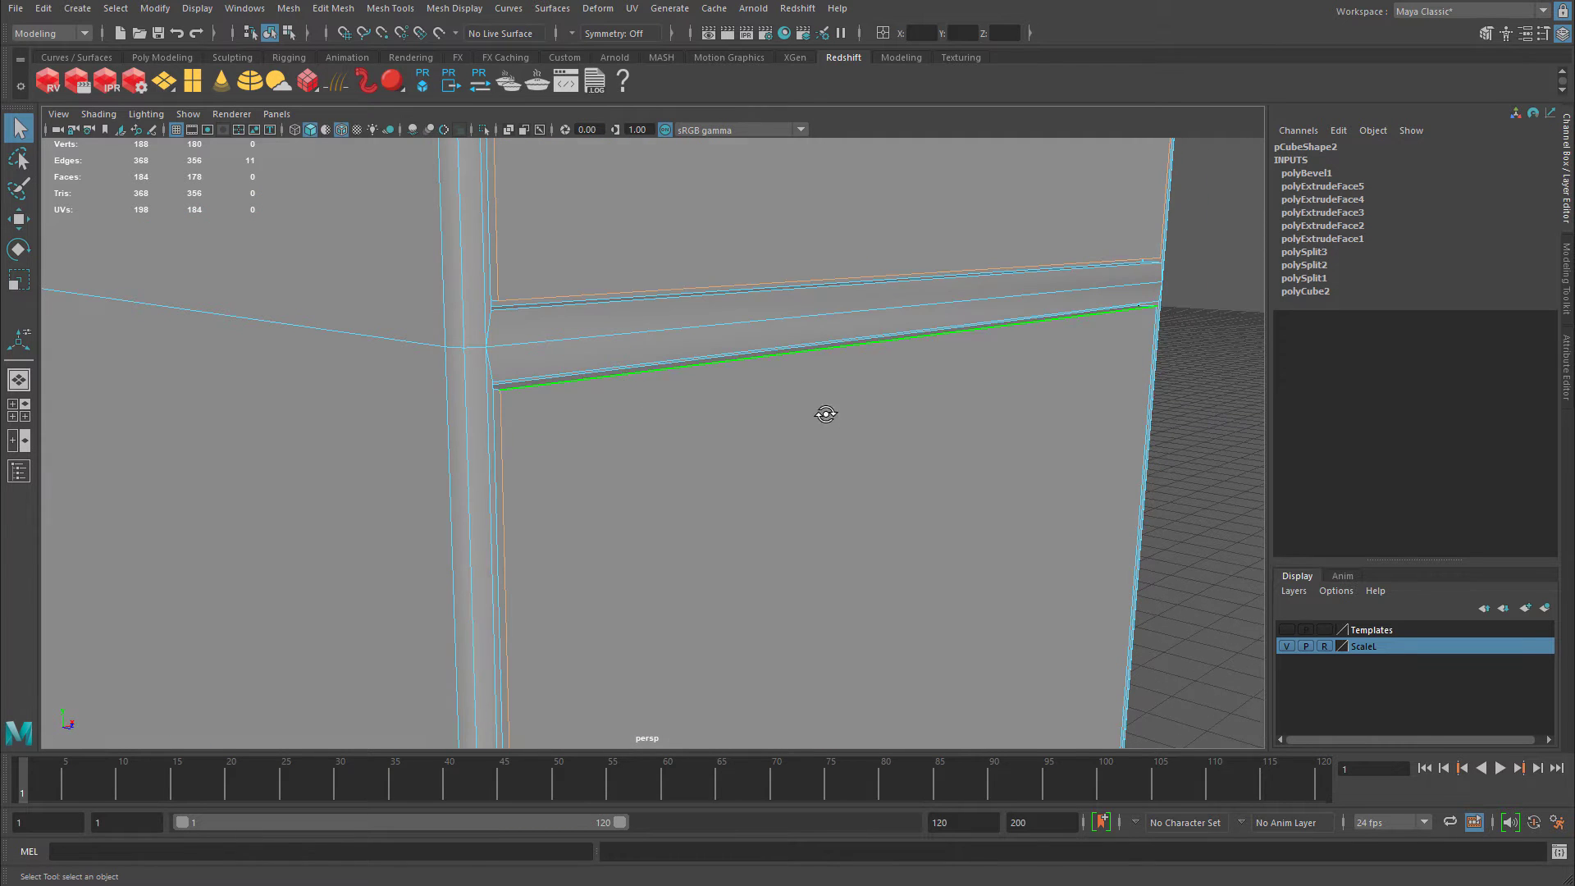
left_click_drag(826, 411, 773, 386, "alt")
left_click(985, 371, "shift")
scroll(696, 451, "down", 5)
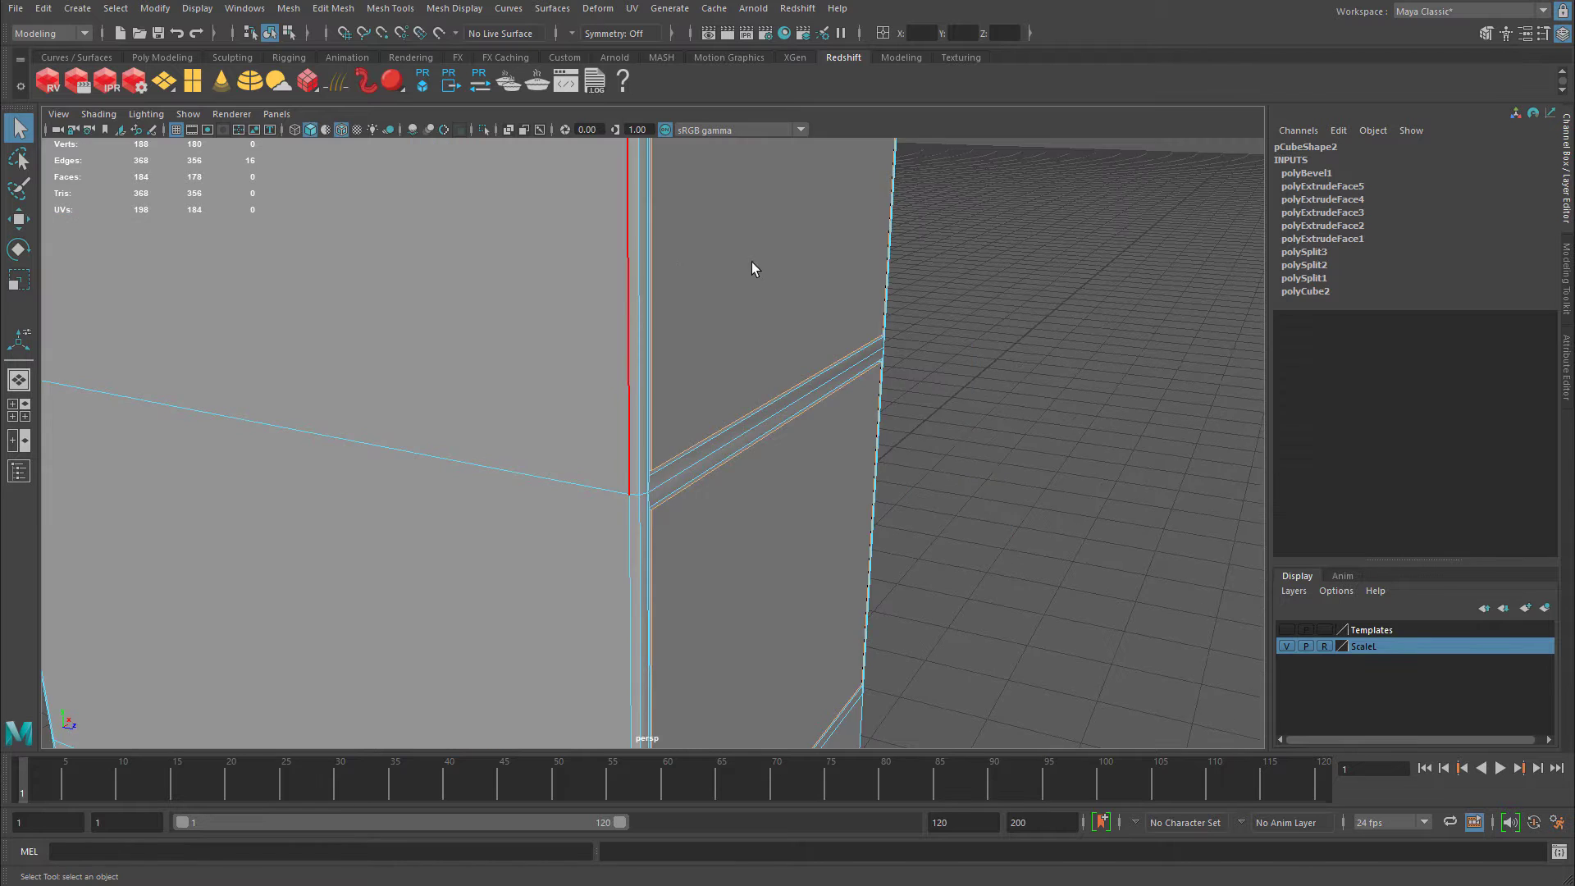
left_click(751, 262, "shift")
left_click_drag(752, 262, 629, 402, "alt")
scroll(671, 426, "up", 5)
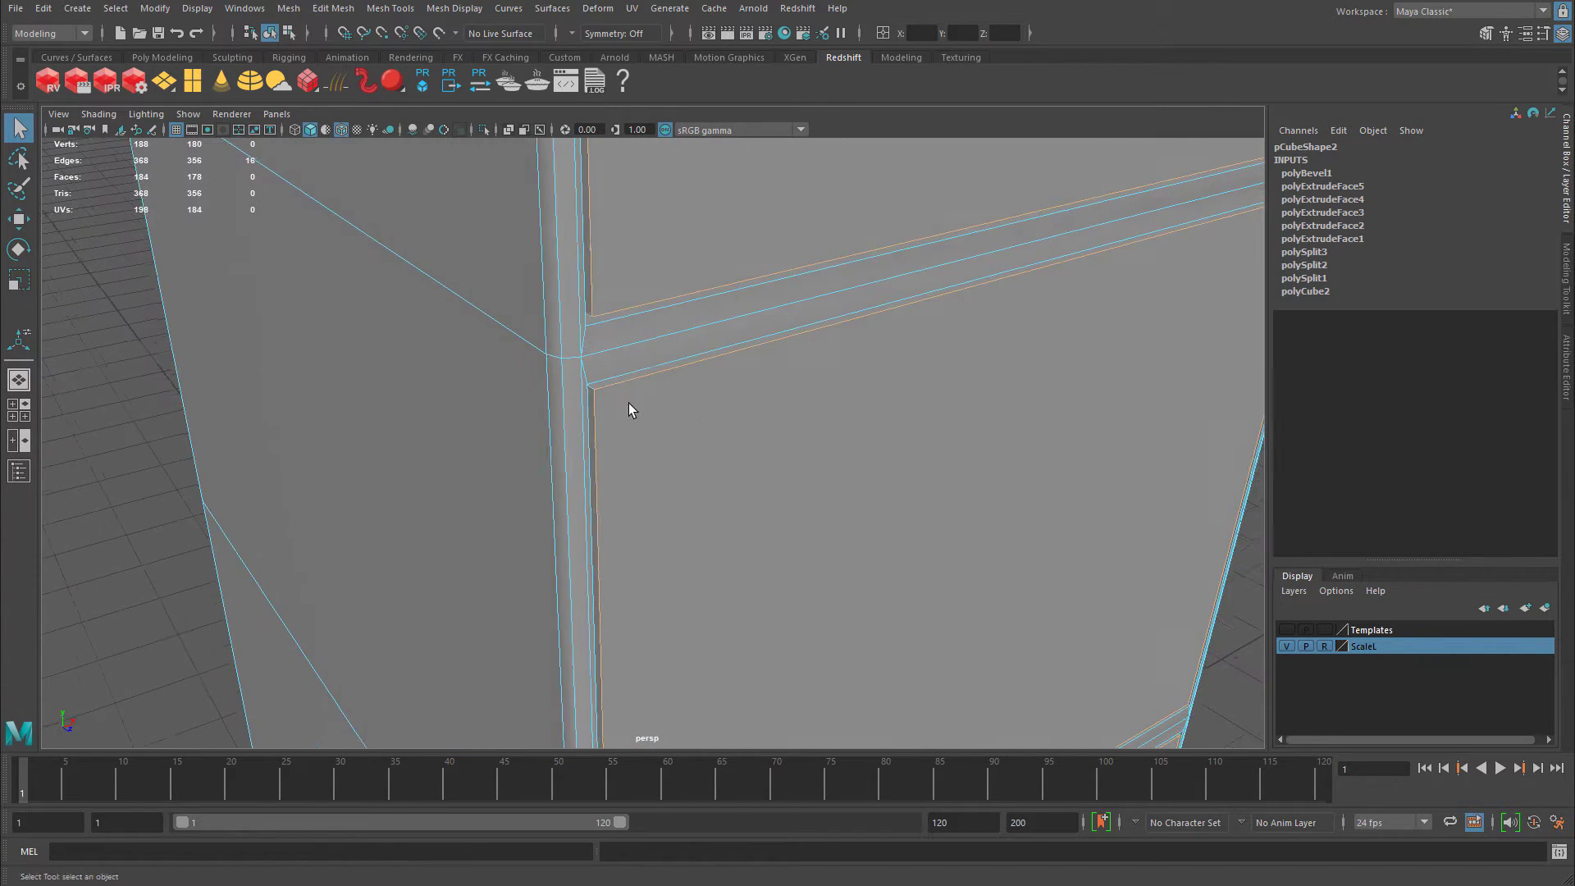
Bevel the selected front edges of the four drawer panels with a fraction of 0.1 and two segments.
scroll(684, 404, "up", 5)
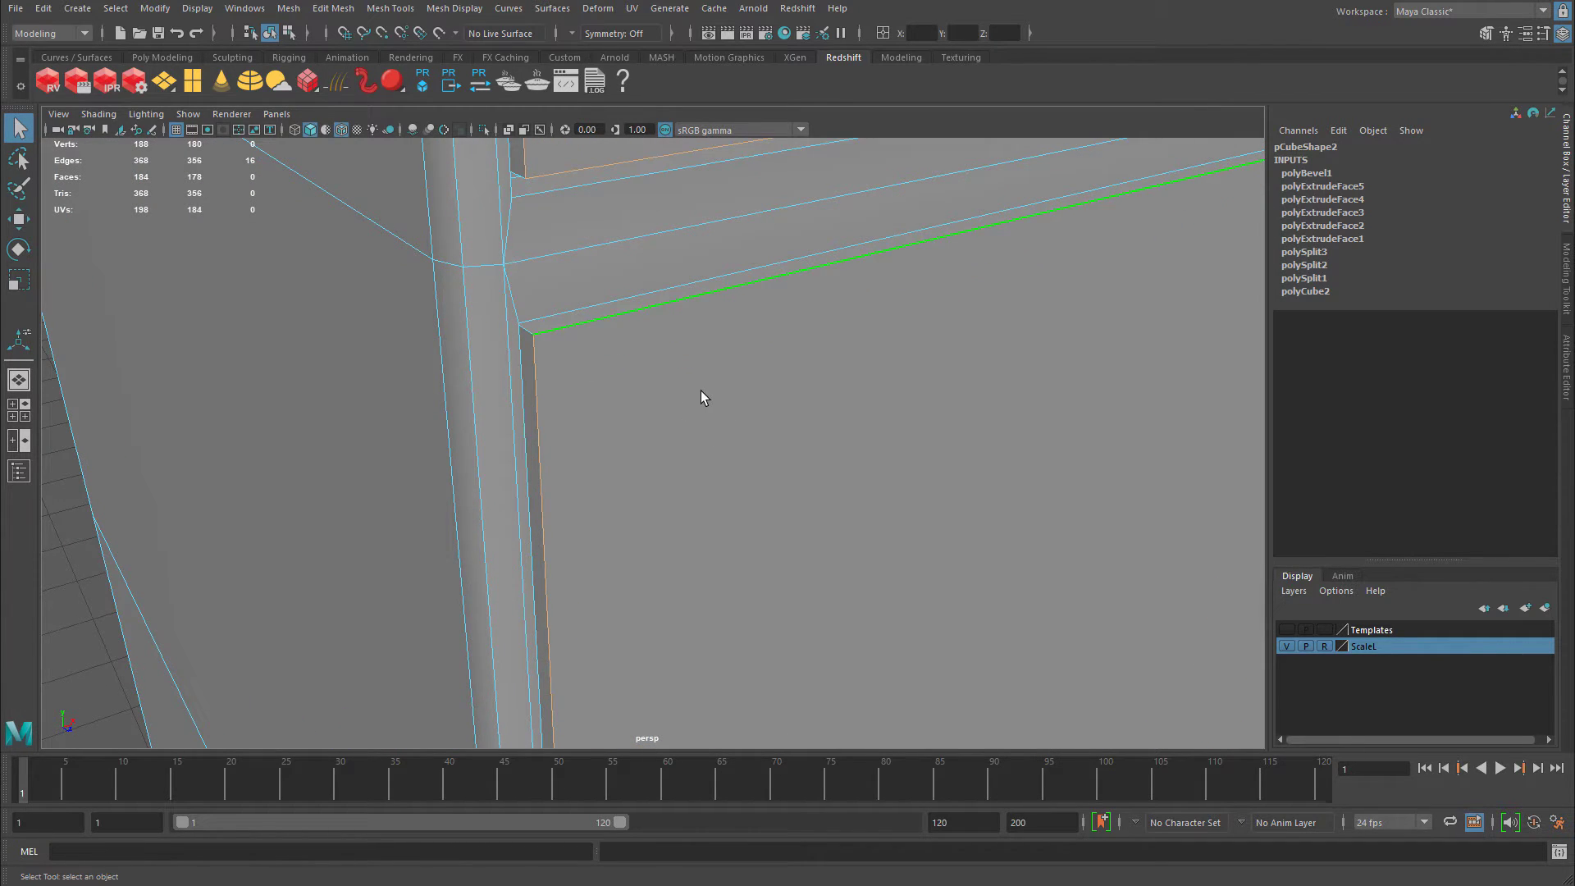
key("ctrl+b")
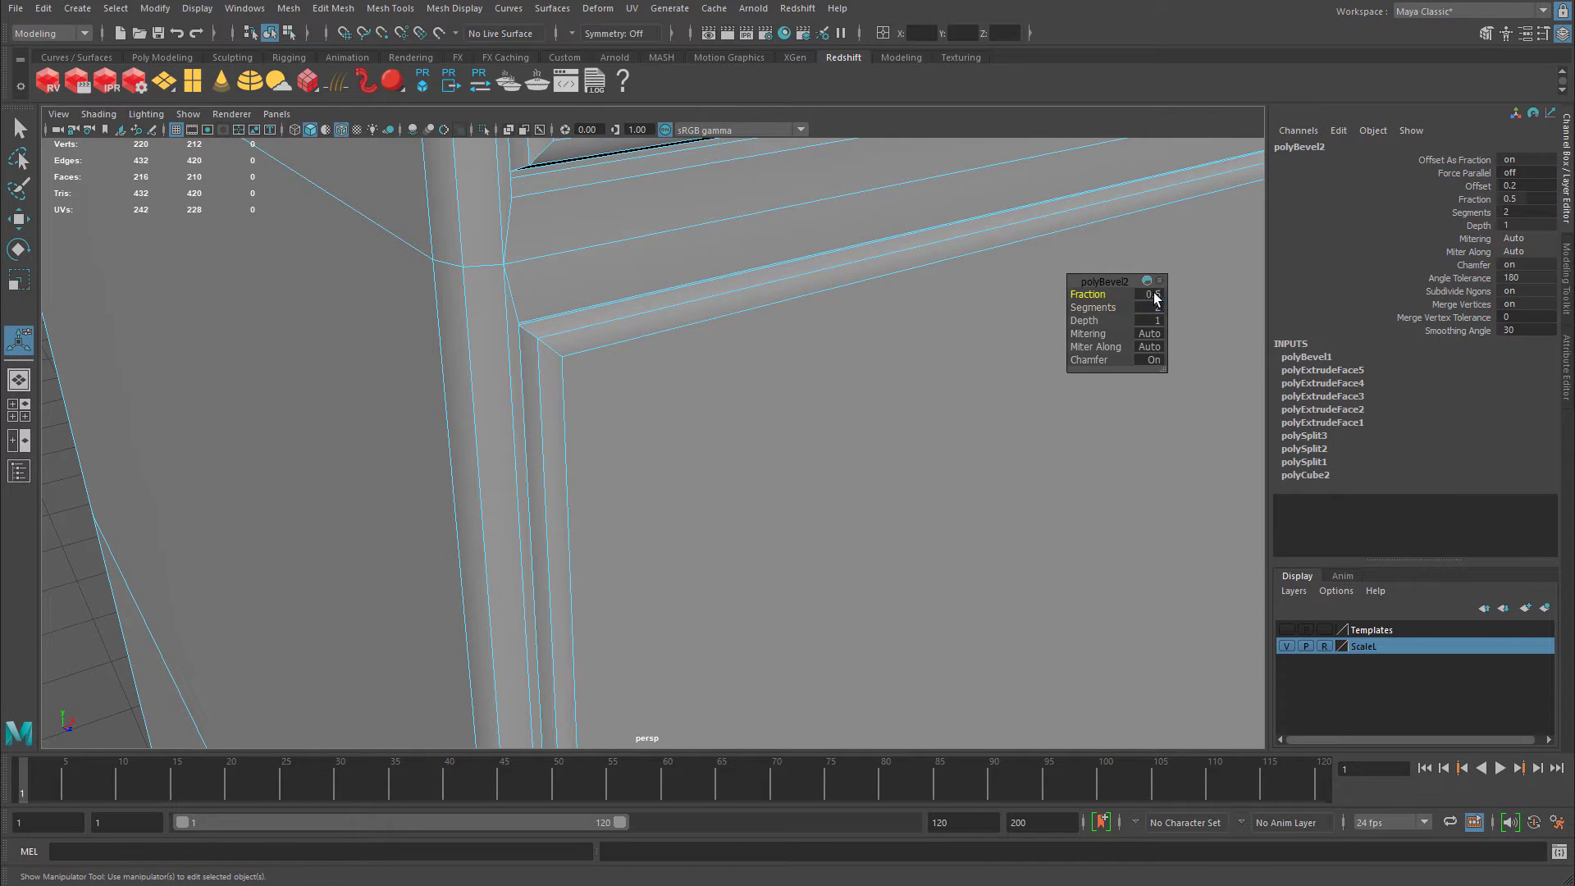
type(".1")
key("Return")
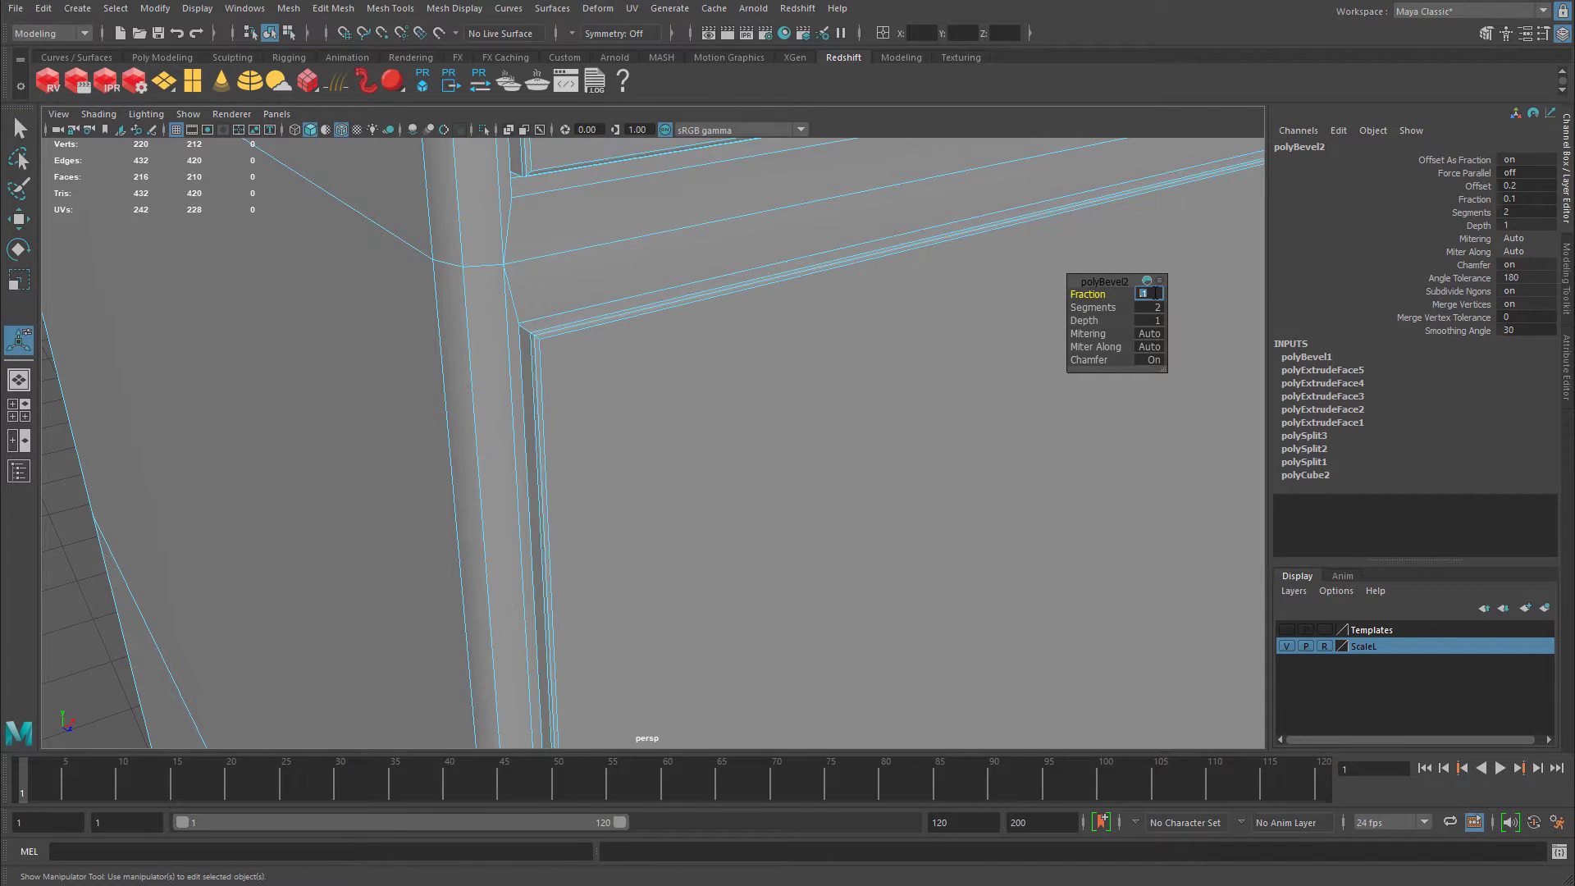
Inspect the beveled drawer edges up close and render the cabinet's top front corner to judge them.
mouse_move(580, 351)
right_mouse_down("alt")
mouse_move(632, 345)
mouse_move(537, 351)
mouse_move(554, 402)
mouse_move(569, 362)
right_mouse_up("alt")
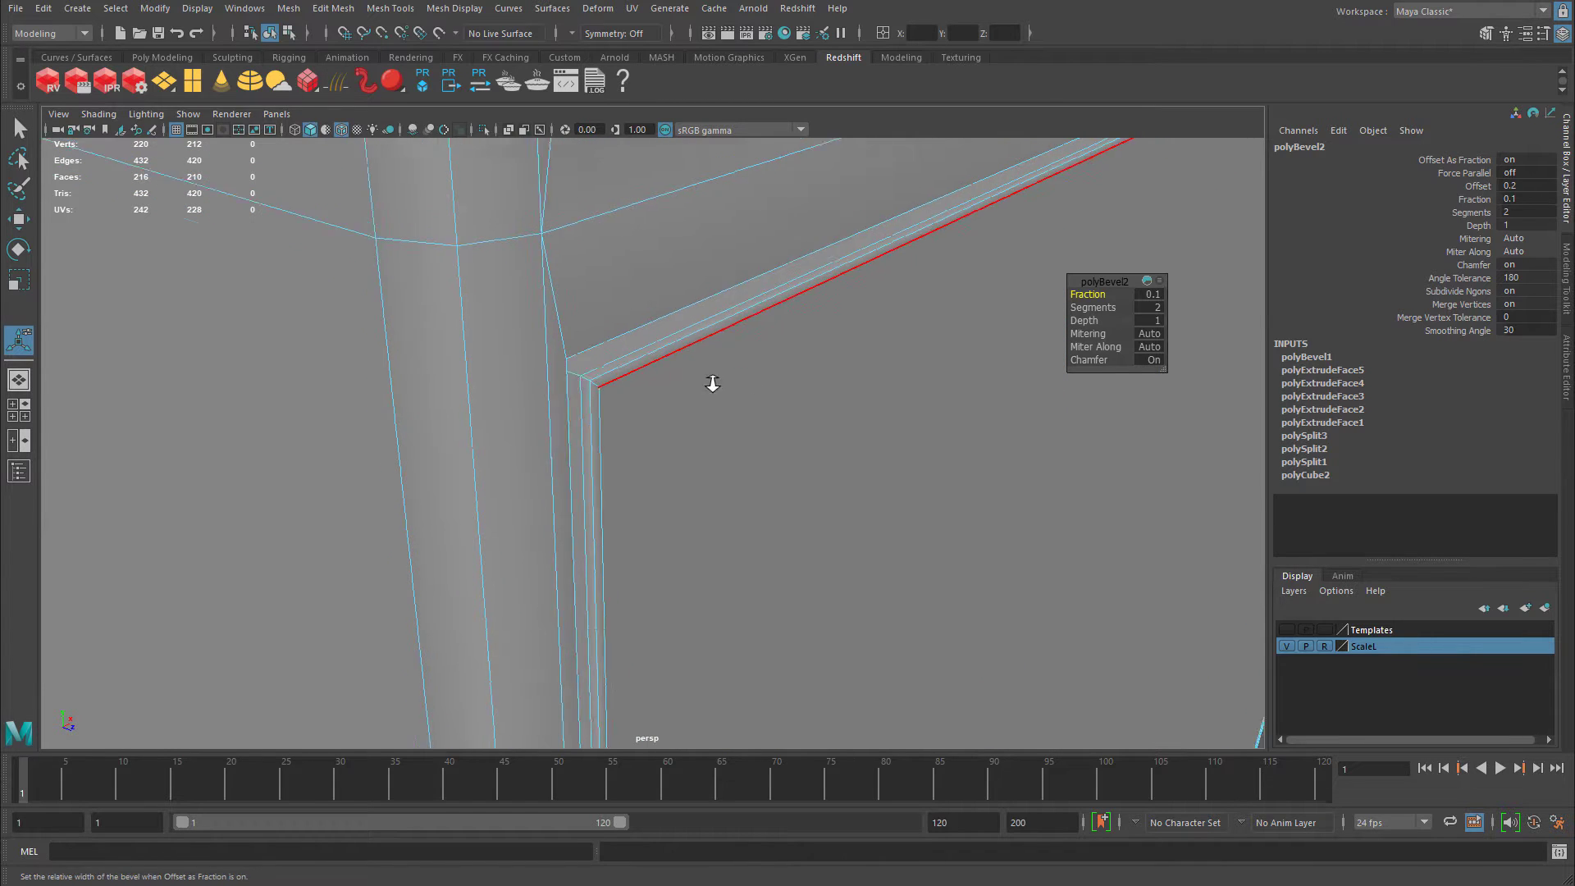
right_click_drag(714, 376, 632, 391, "alt")
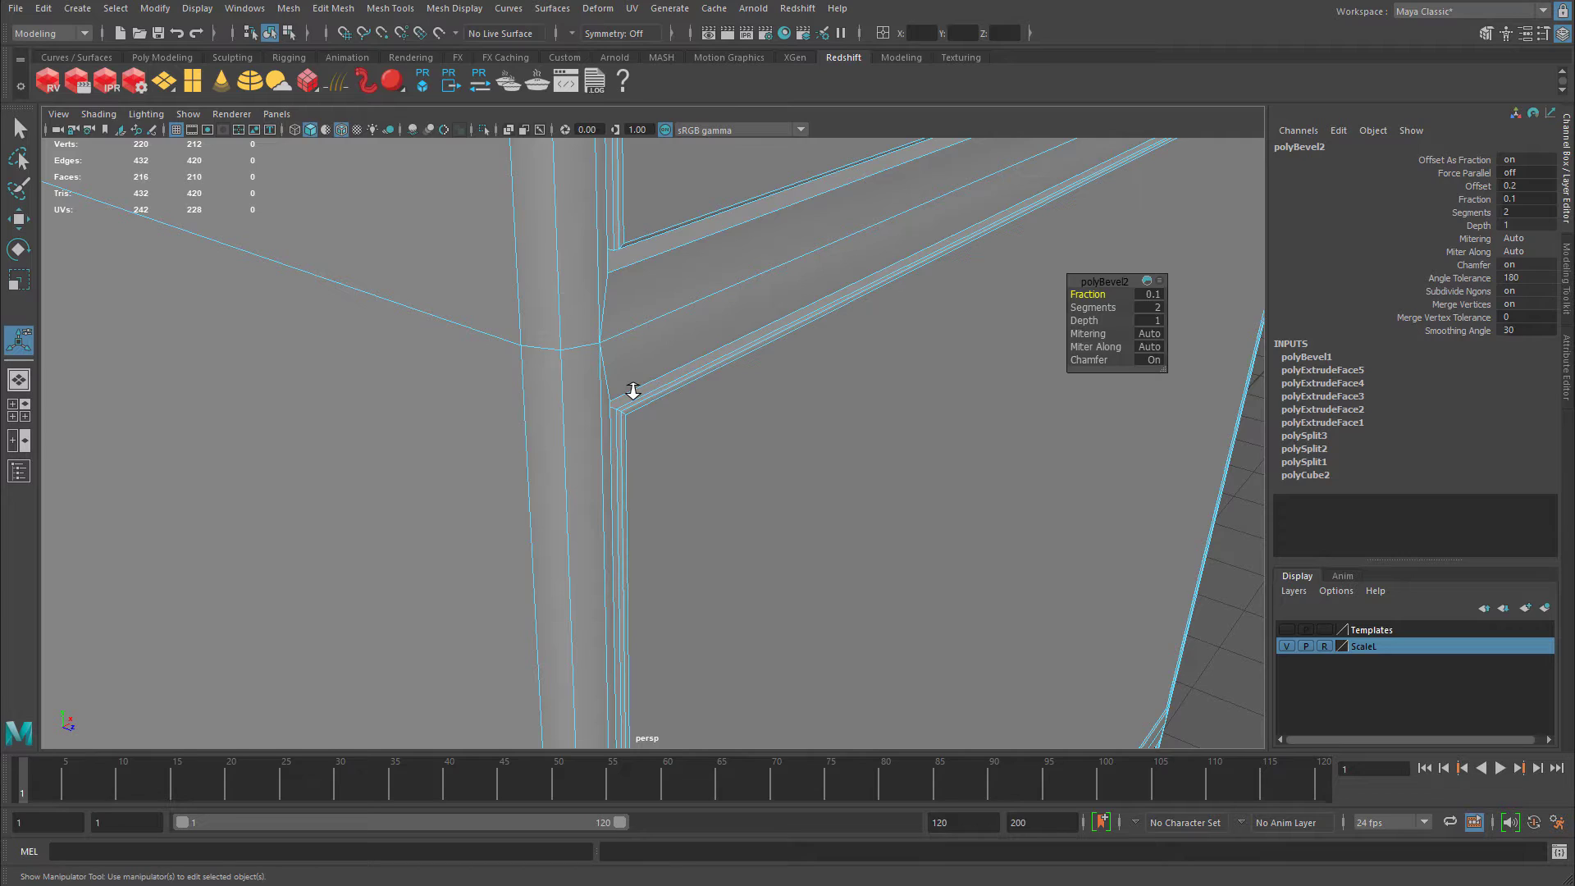
right_click_drag(632, 392, 648, 498, "alt")
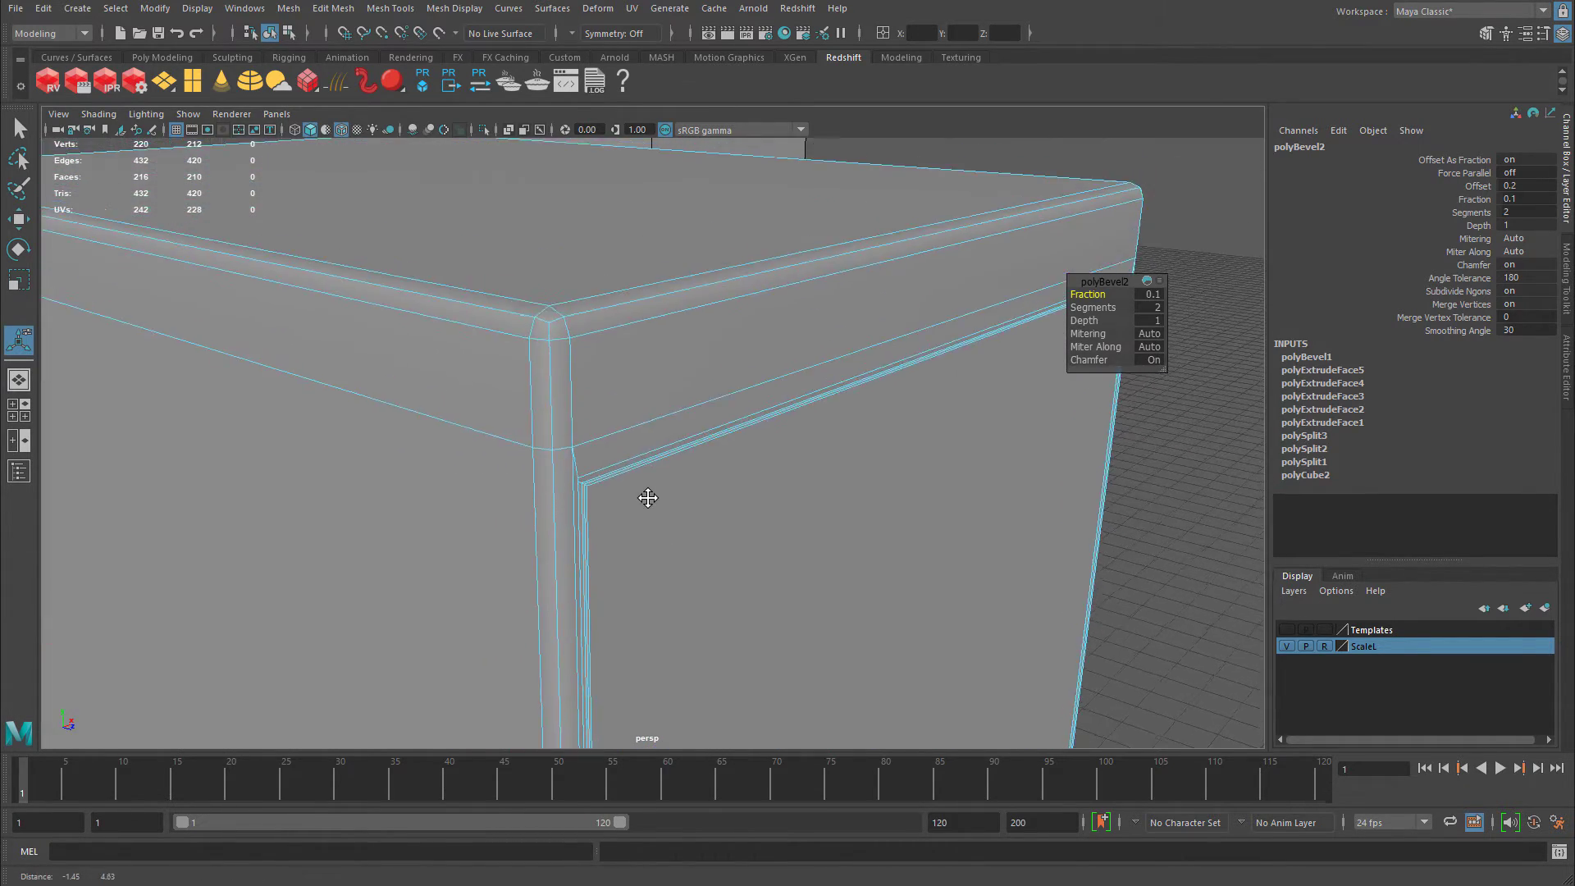
middle_click_drag(648, 498, 648, 502, "alt")
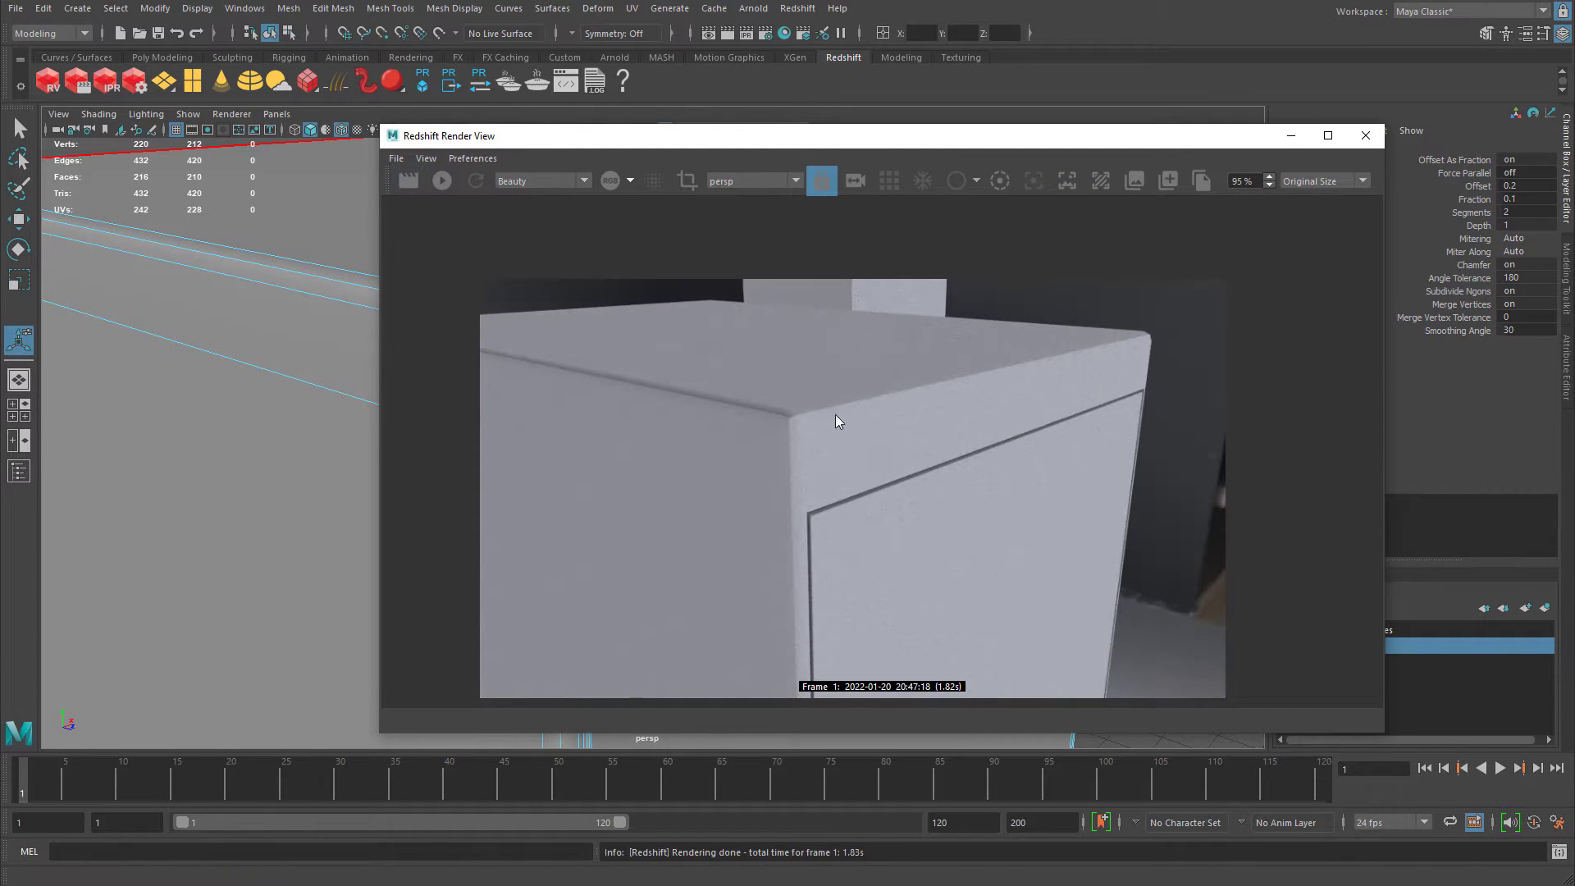
left_click_drag(258, 391, 293, 386, "alt")
left_click(414, 177)
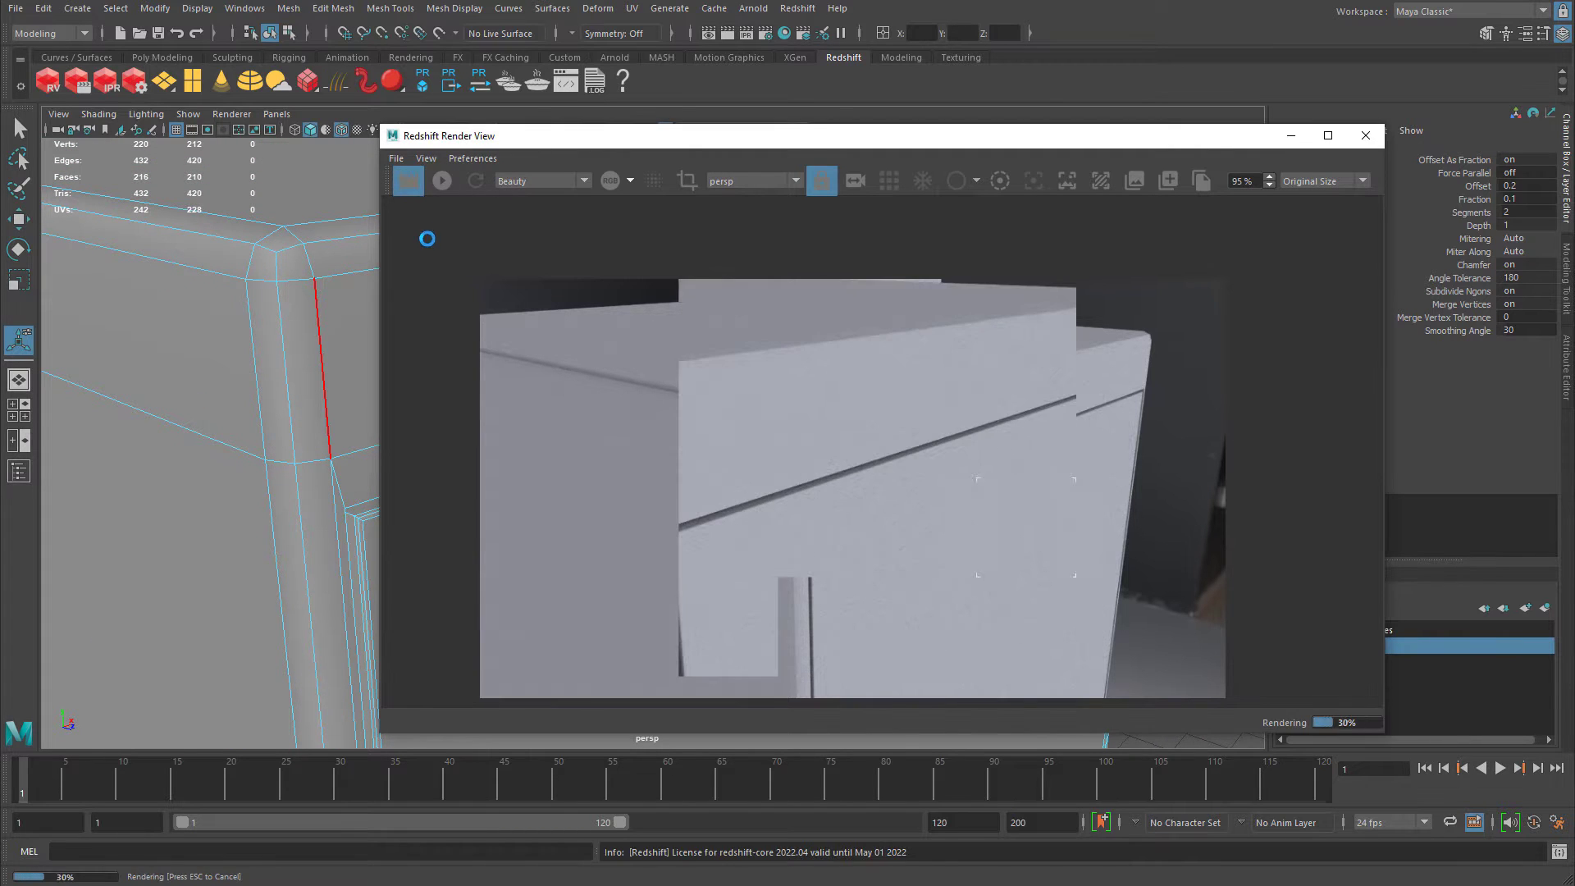
left_click(428, 182)
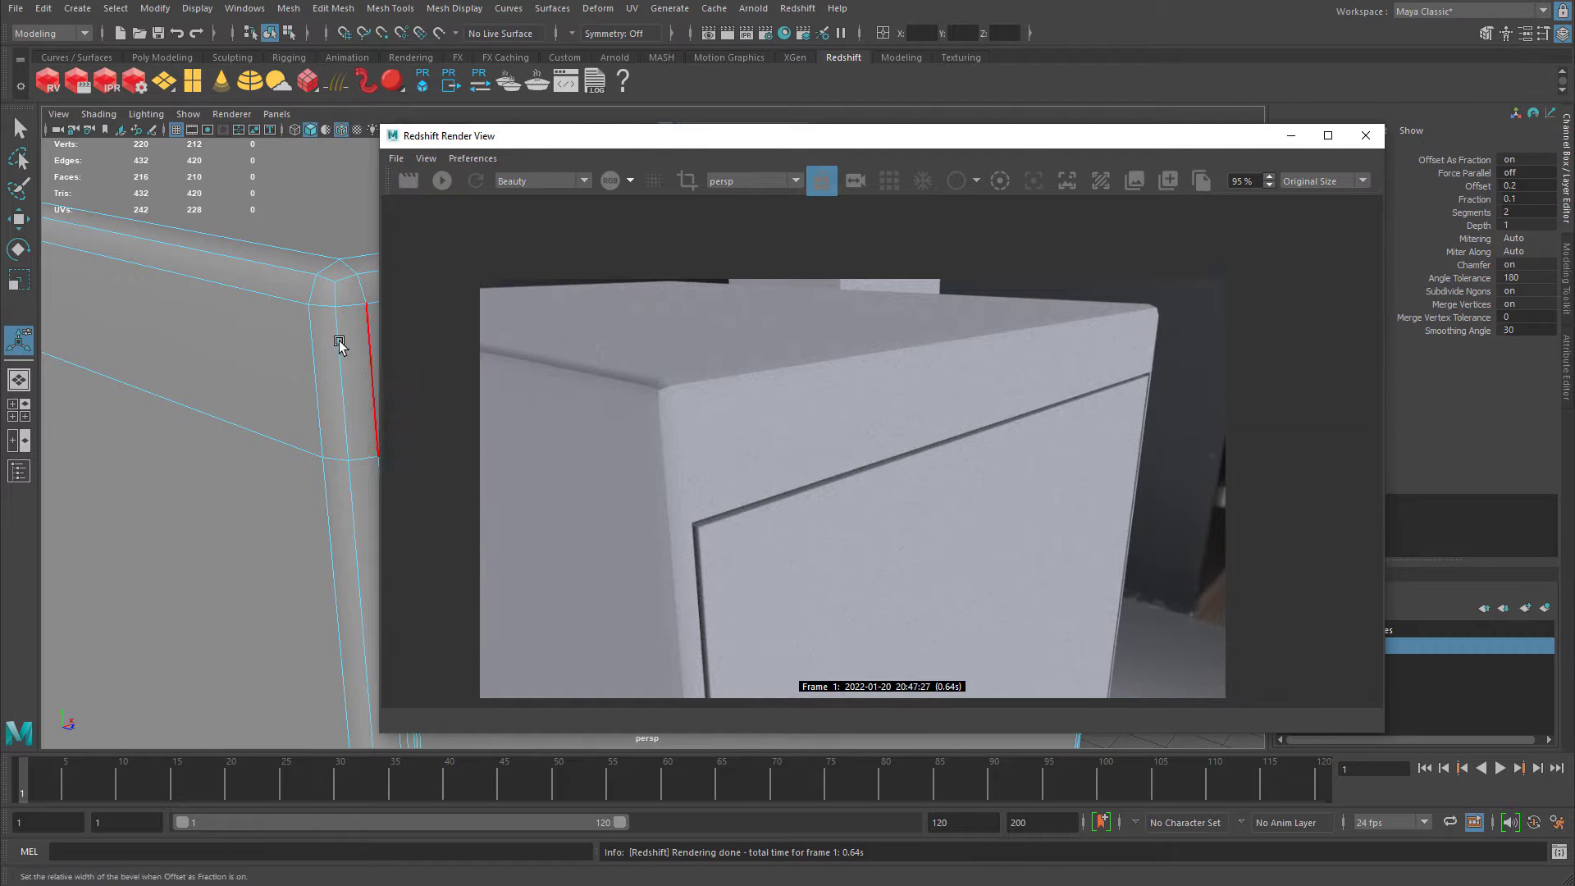
Render the cabinet's opposite top front corner to check the drawer bevel, and close the render window.
left_click_drag(339, 344, 328, 377, "alt")
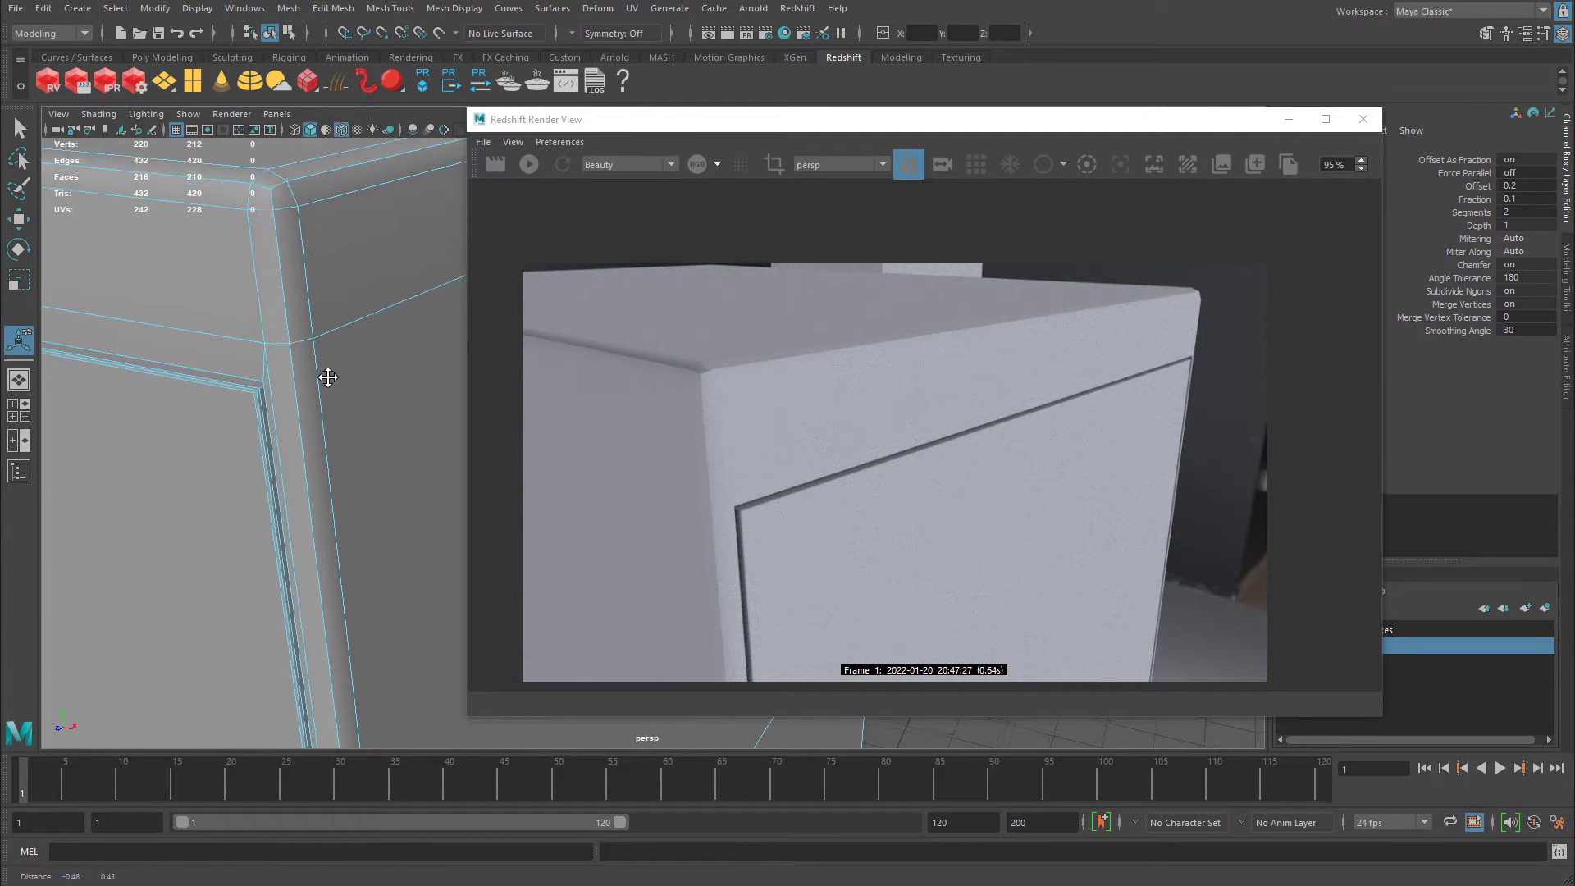
middle_click_drag(328, 378, 374, 392, "alt")
left_click(500, 164)
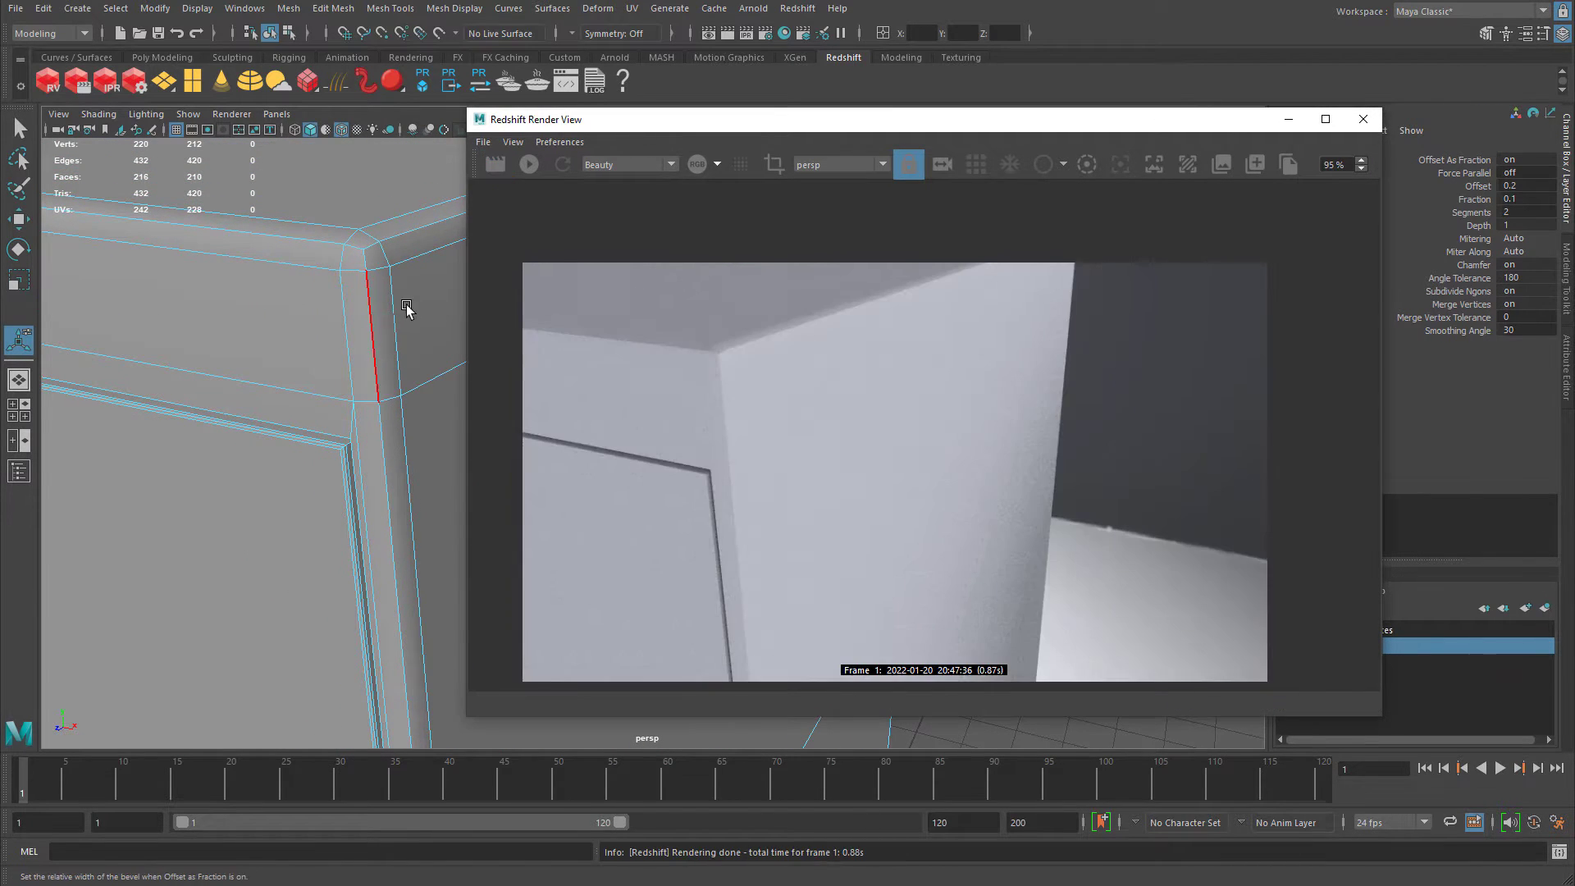
left_click_drag(405, 323, 787, 211, "alt")
left_click(1366, 123)
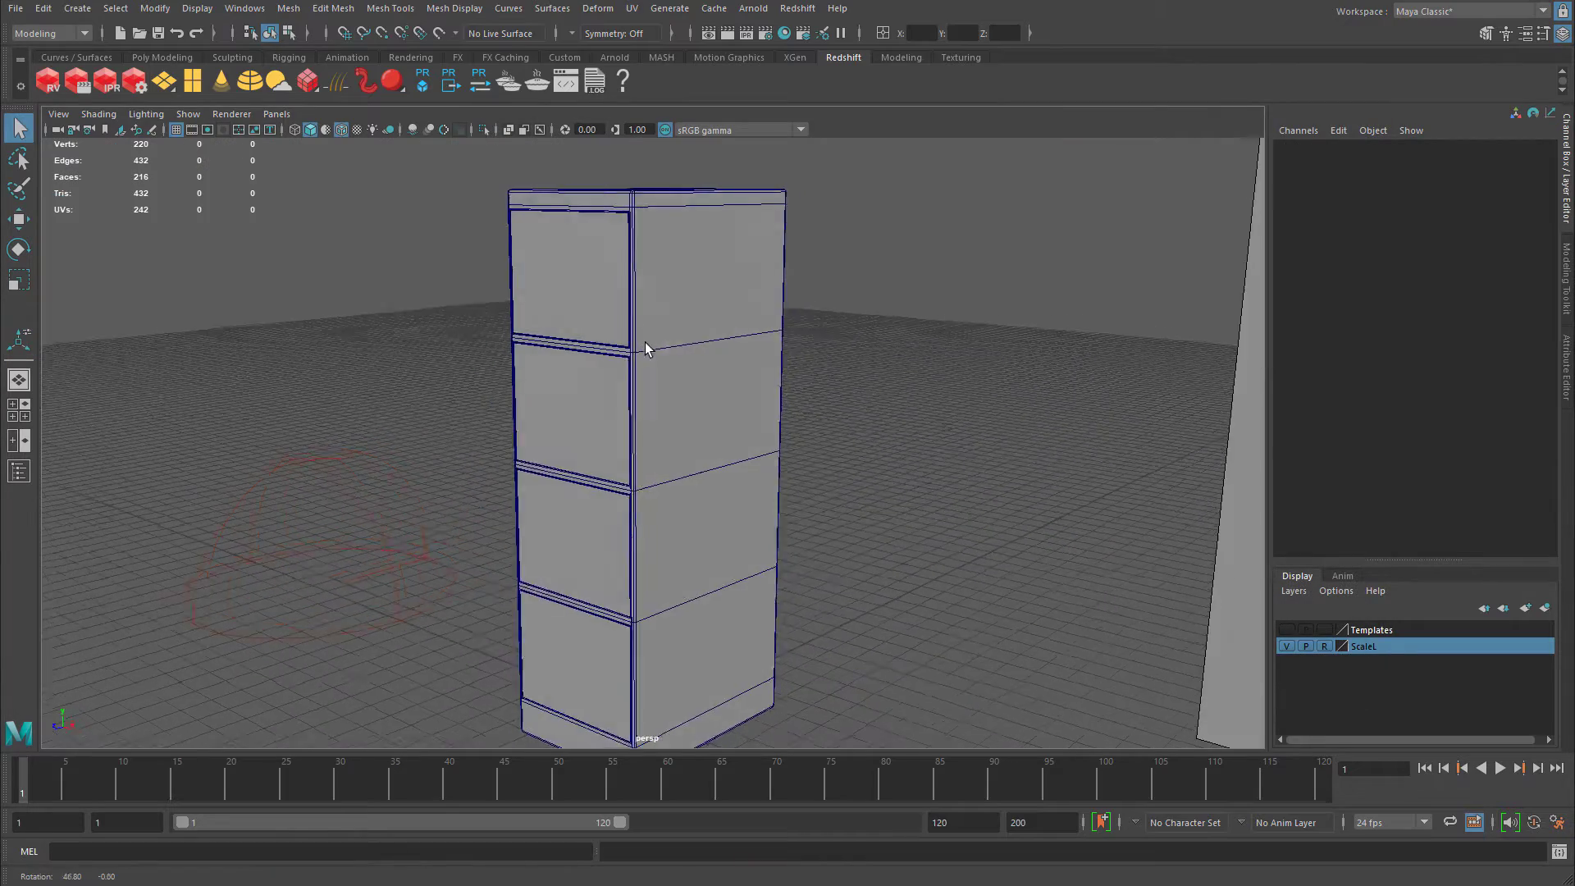
Switch the cabinet to face selection, select the top drawer's front face and frame it.
left_click(645, 342)
left_click_drag(692, 355, 807, 372, "alt")
right_click_drag(663, 313, 659, 352)
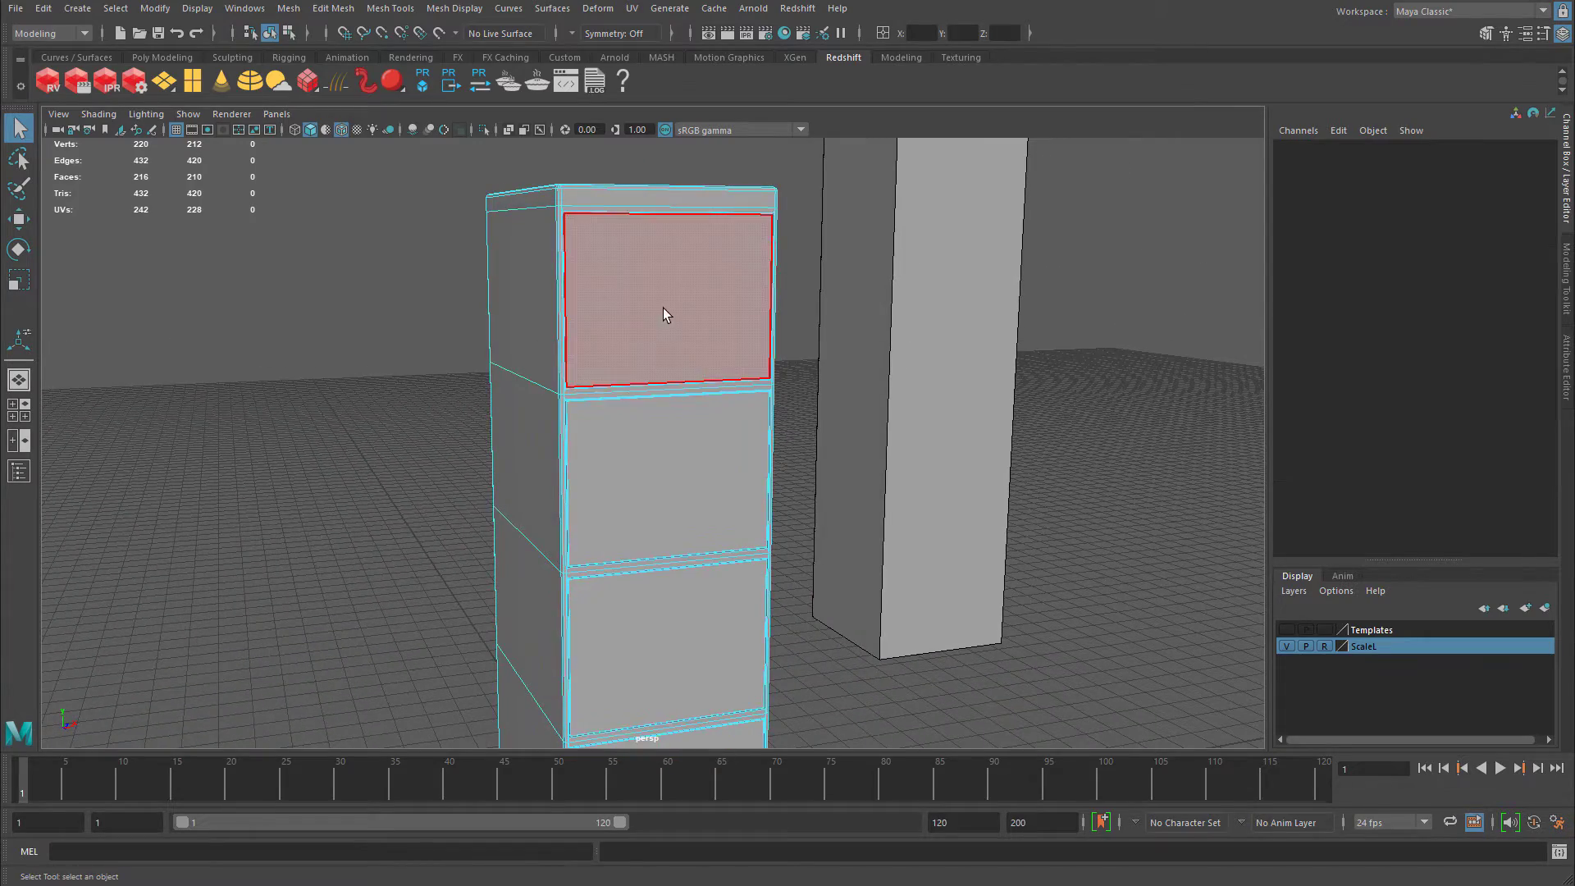
left_click(663, 310)
left_click_drag(741, 330, 678, 386, "alt")
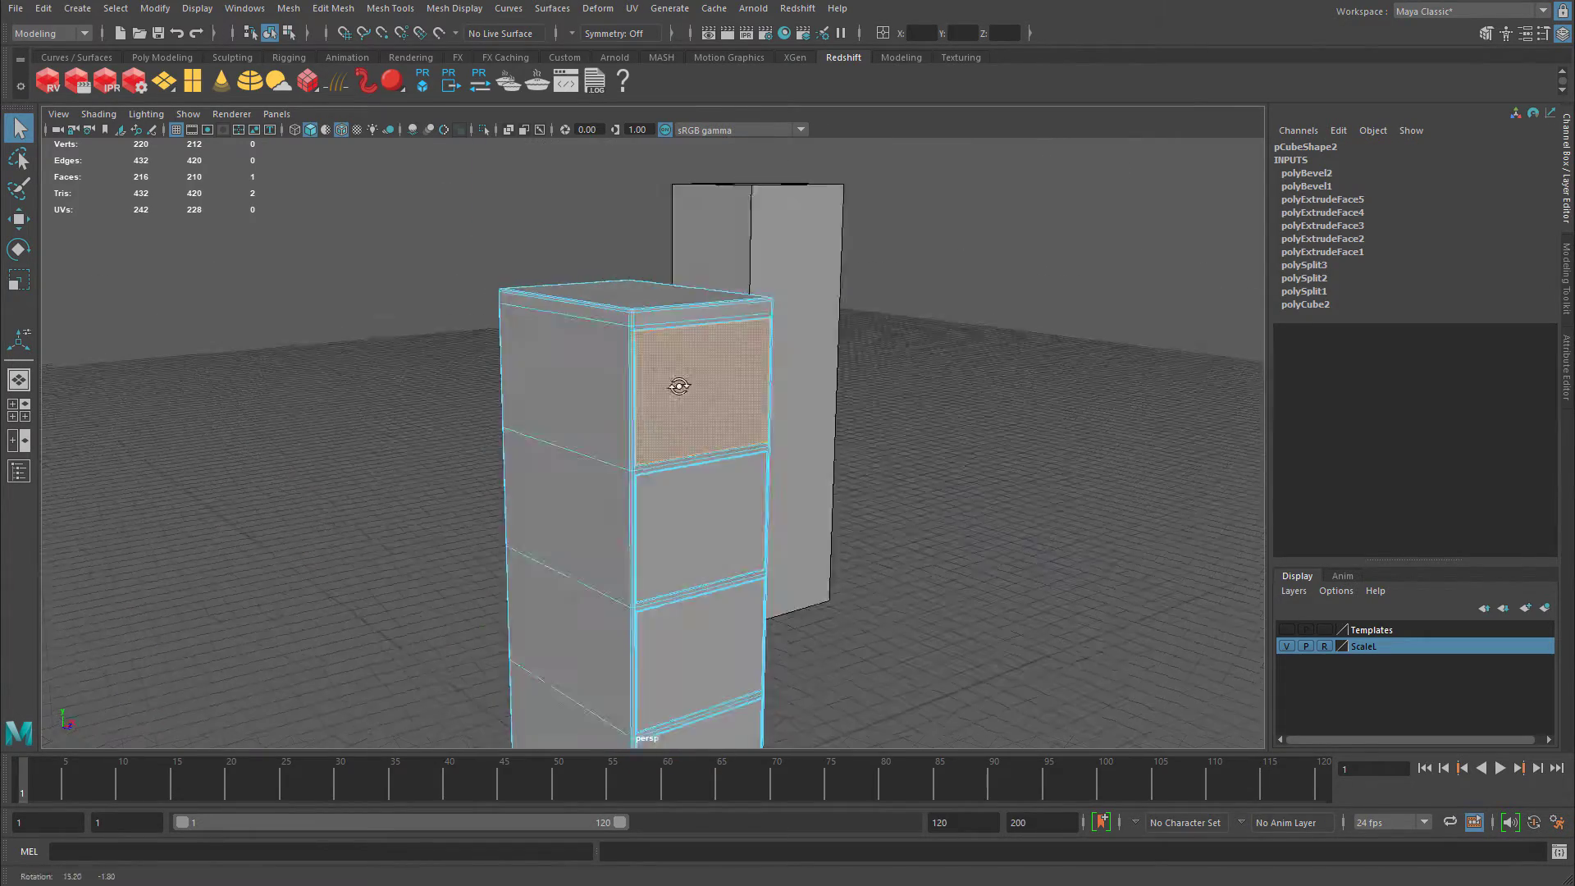
scroll(713, 397, "up", 5)
key("f")
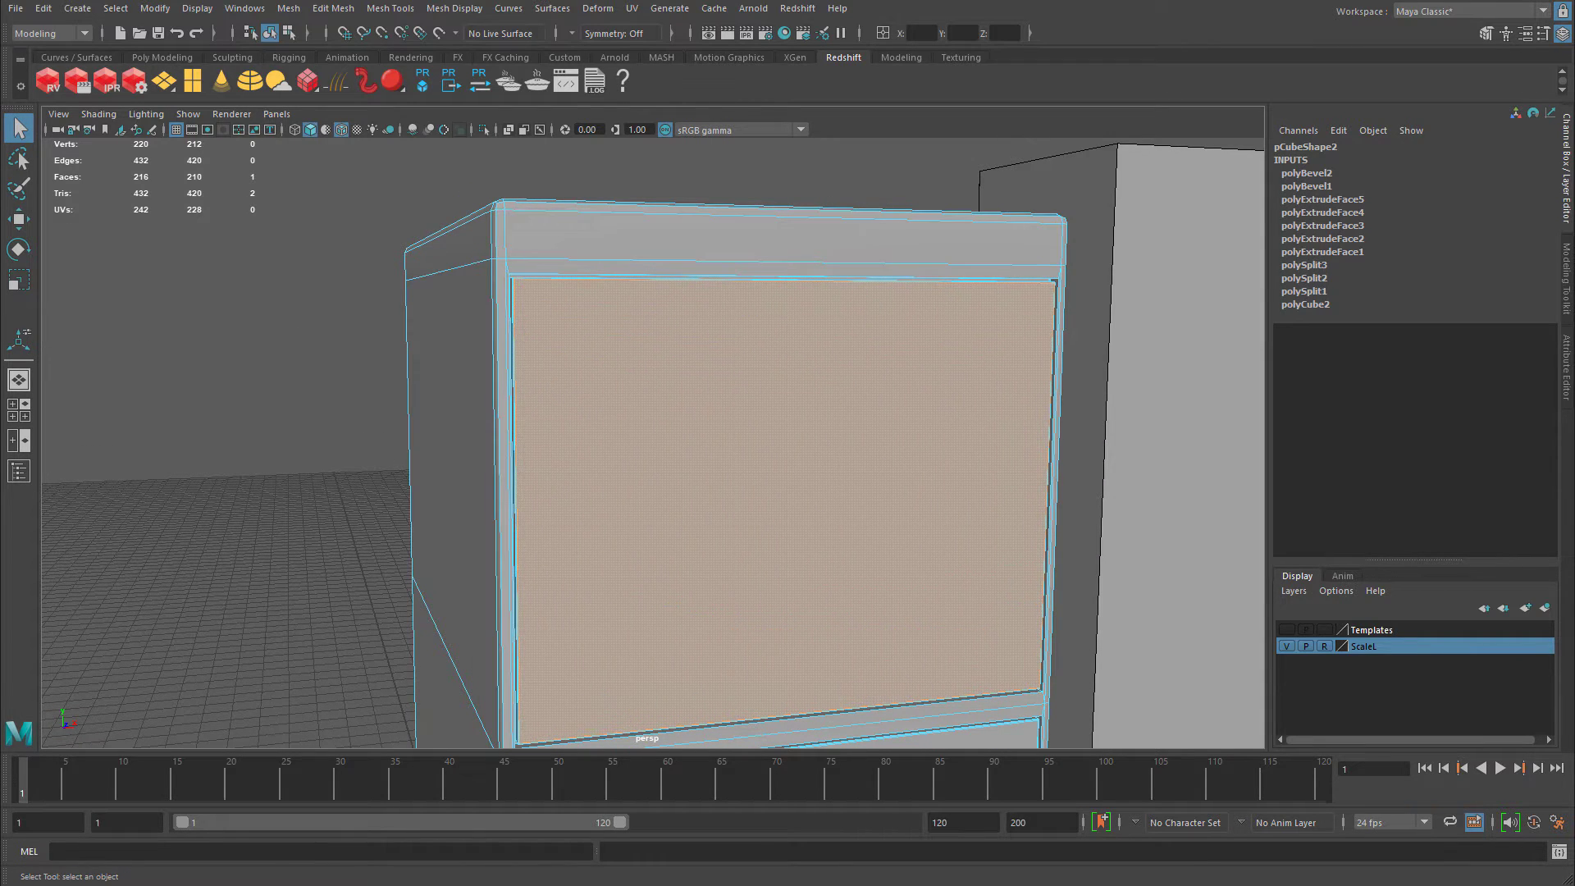
Switch to the reference photo in Photos, examine the seam below the cabinet's top trim, and move the photo out of the way.
key("alt+Tab")
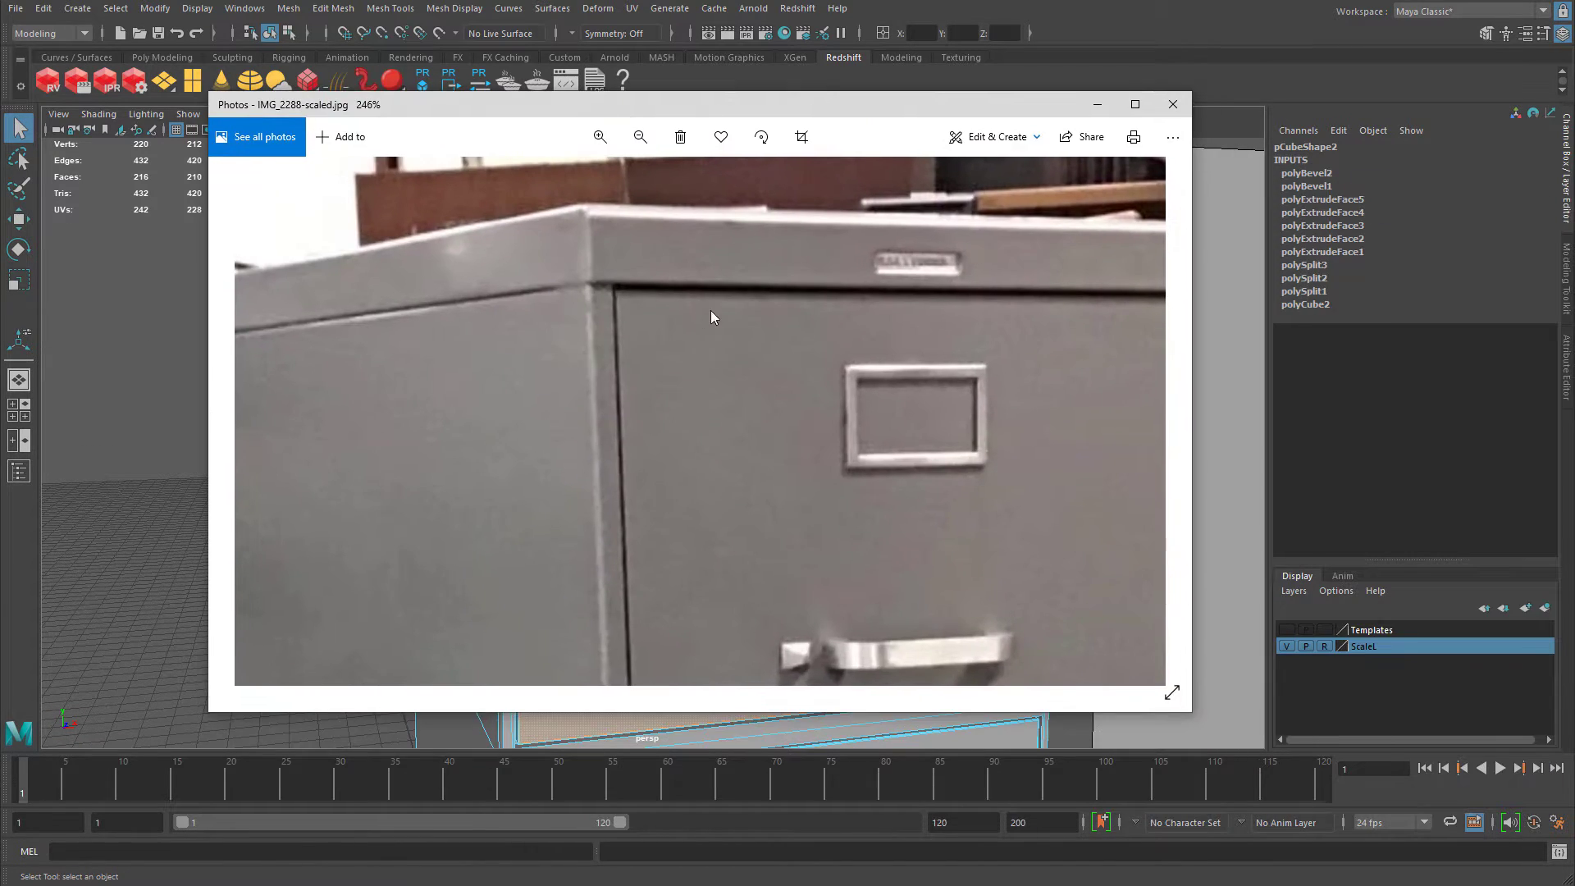
scroll(463, 304, "down", 2)
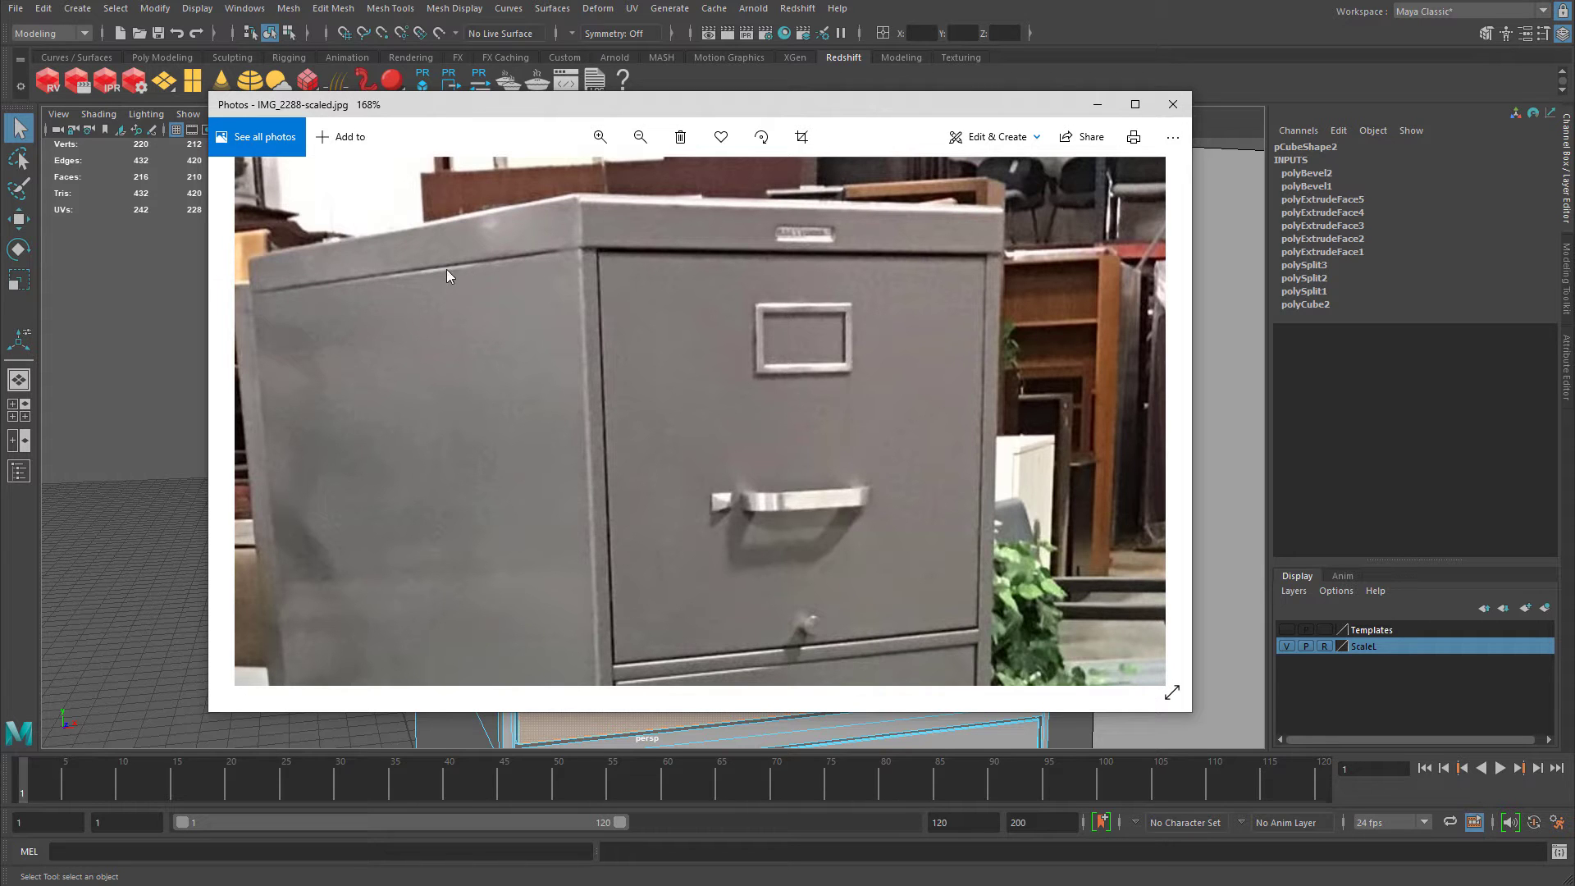
left_click_drag(603, 101, 1574, 76)
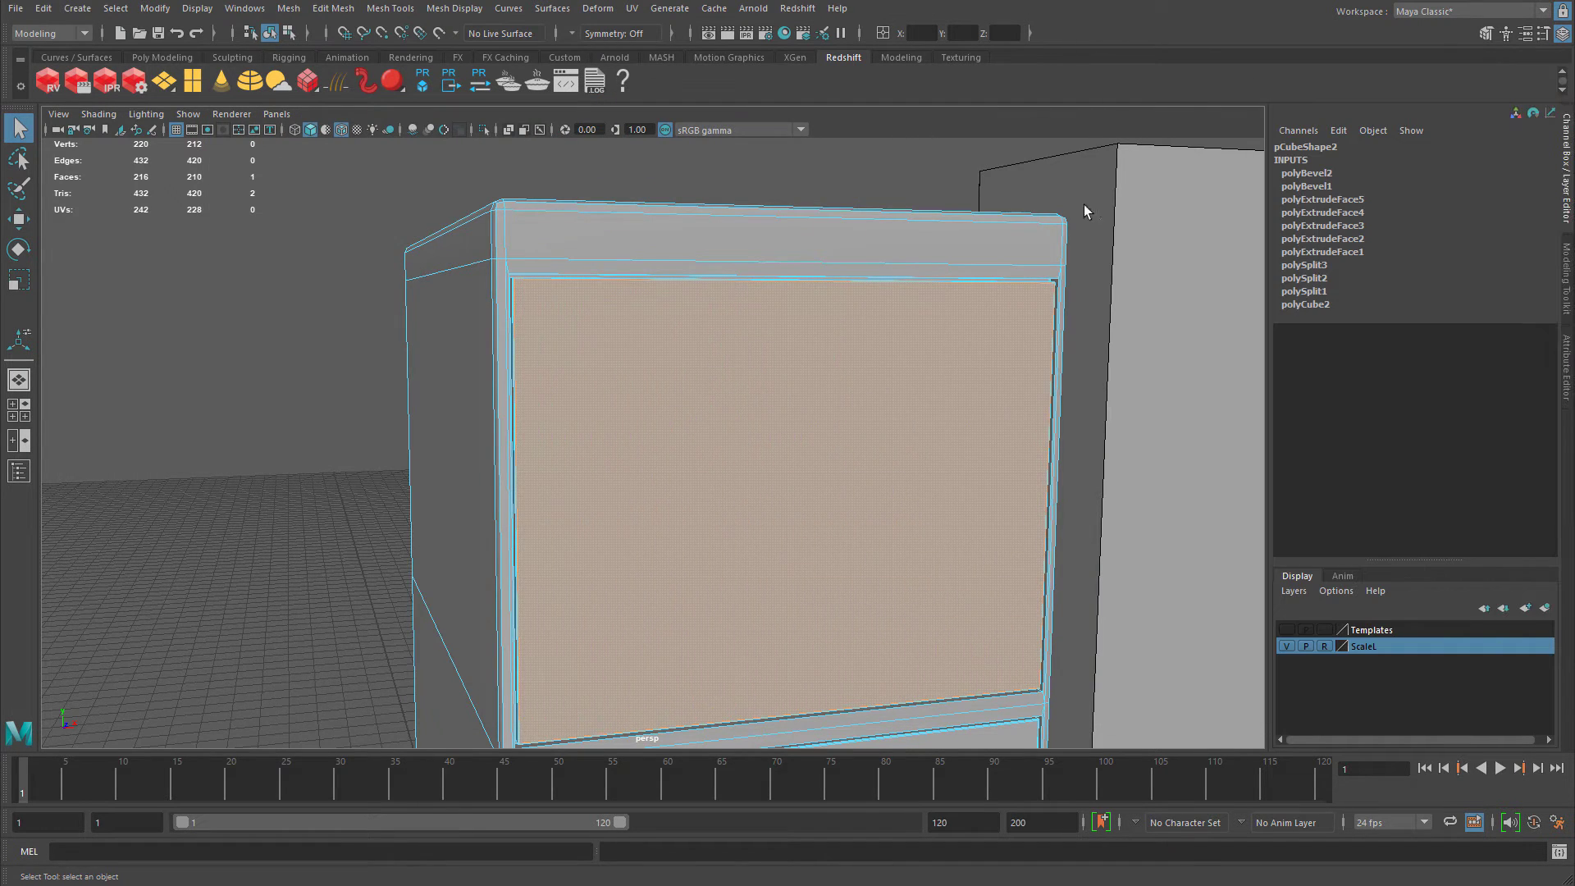
Switch to edge selection and select the horizontal edge loop around the cabinet just below the top trim.
scroll(1085, 212, "up", 3)
left_click_drag(1097, 246, 662, 275, "alt")
right_click(663, 266)
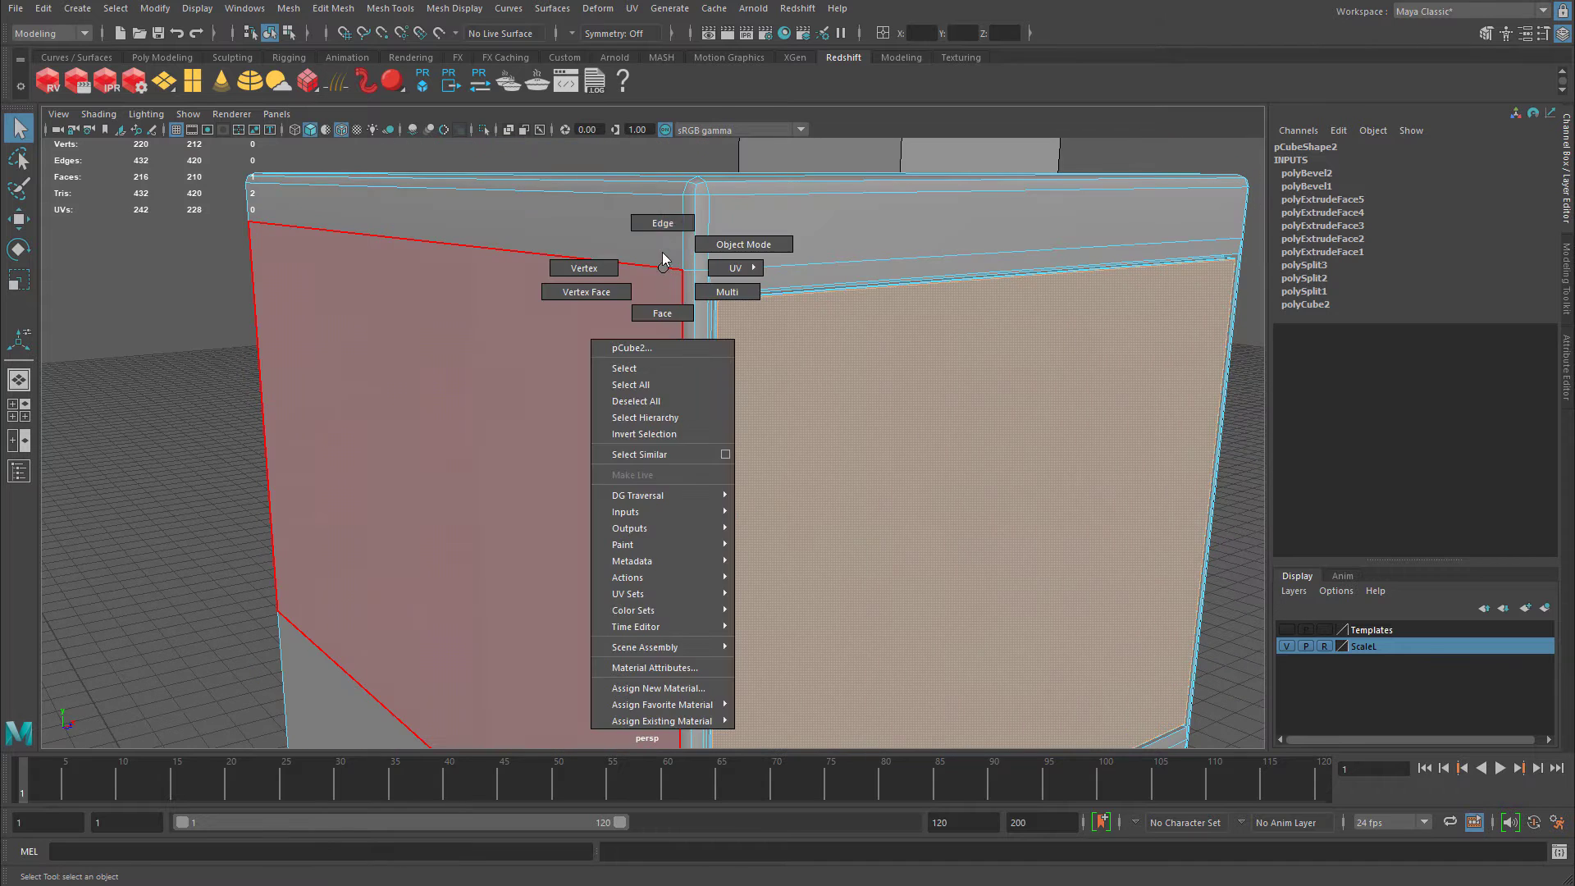
left_click(662, 223)
double_click(658, 263)
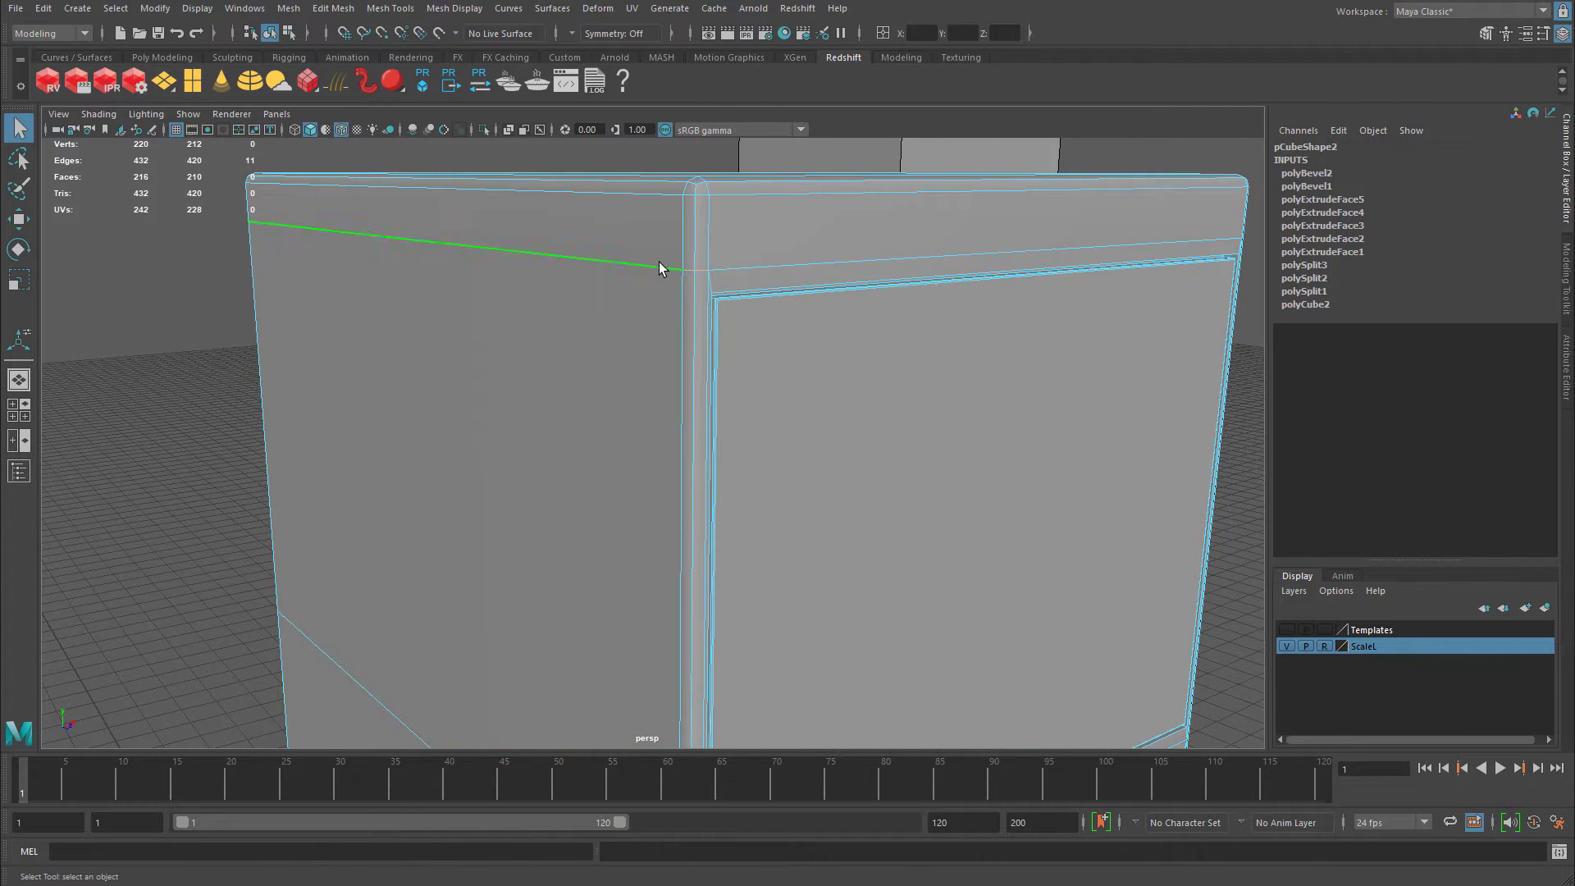
left_click(802, 268, "shift")
left_click_drag(966, 263, 878, 312, "alt")
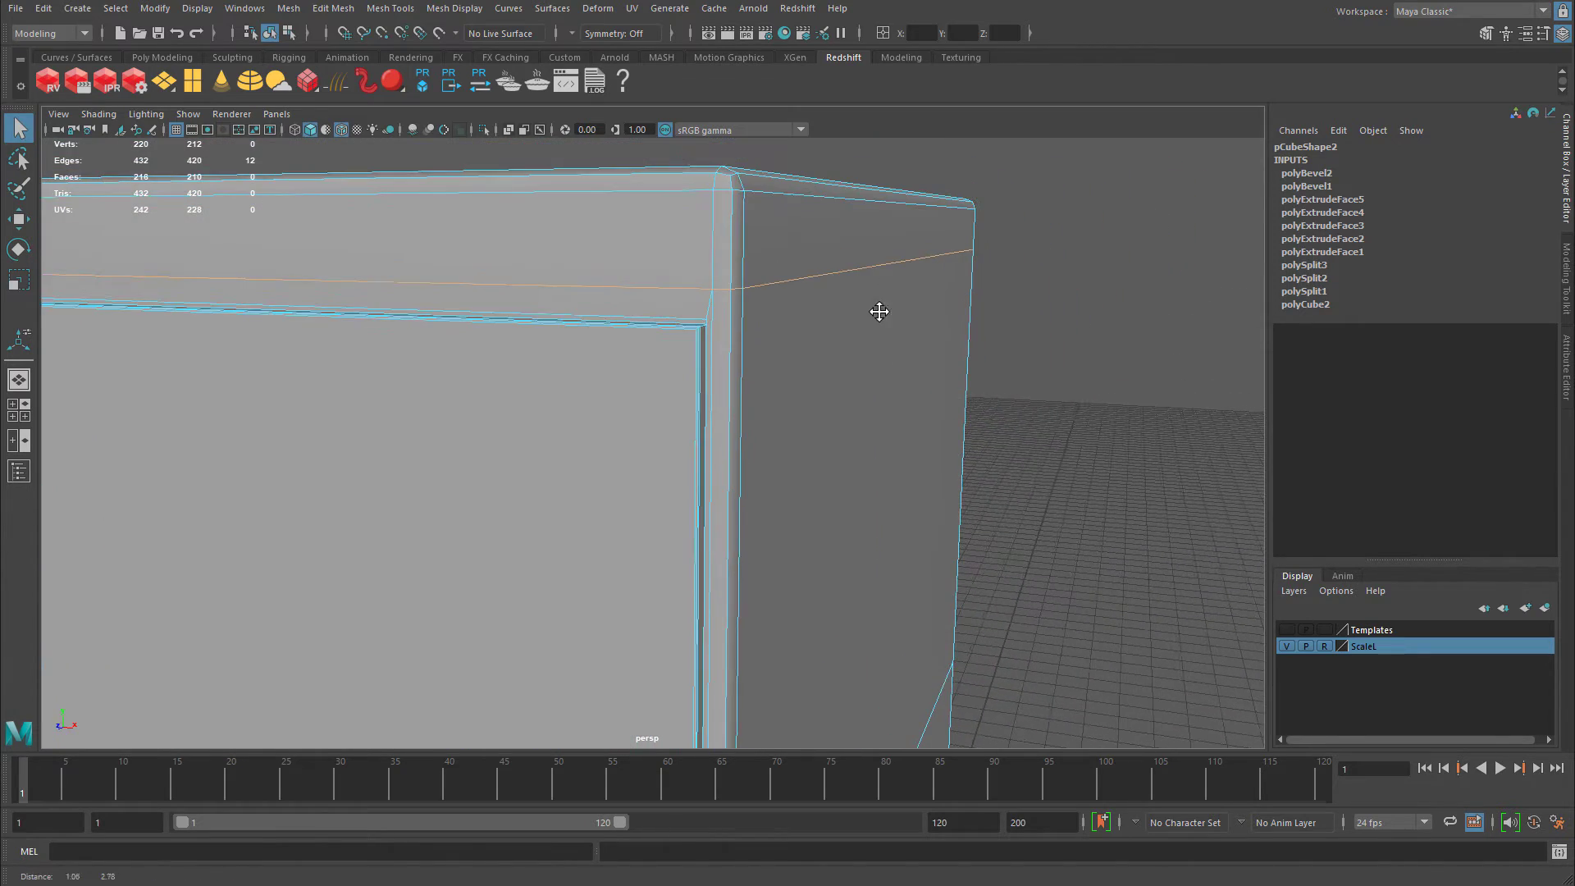
Bevel the selected edge loop below the top trim with a fraction of 0.05.
key("ctrl+b")
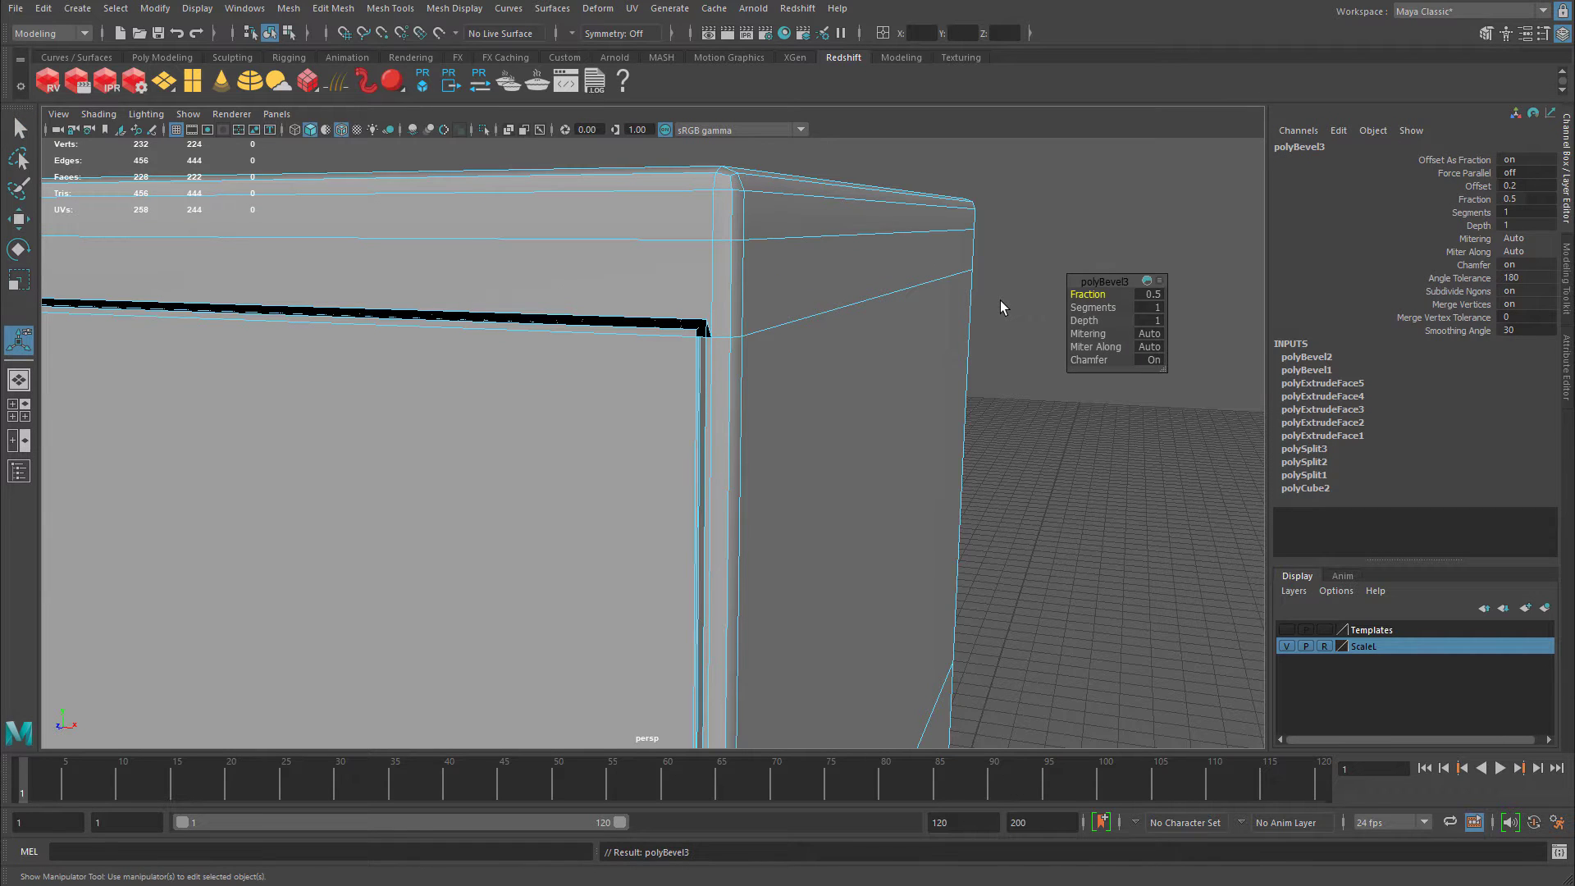
left_click(1150, 294)
type("0.1")
key("Return")
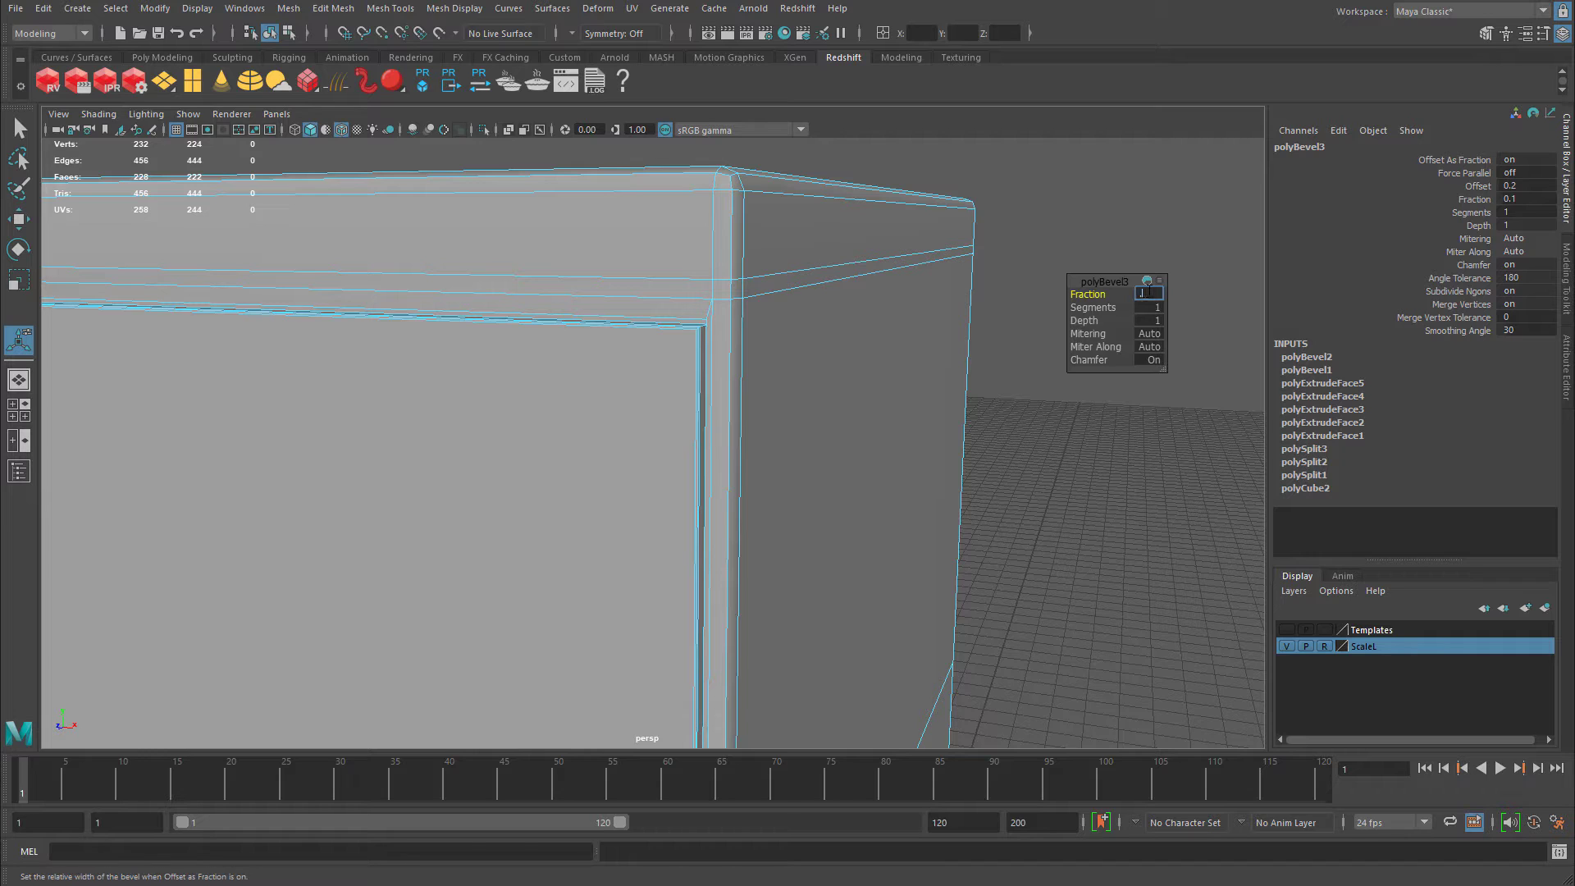
type(".05")
key("Return")
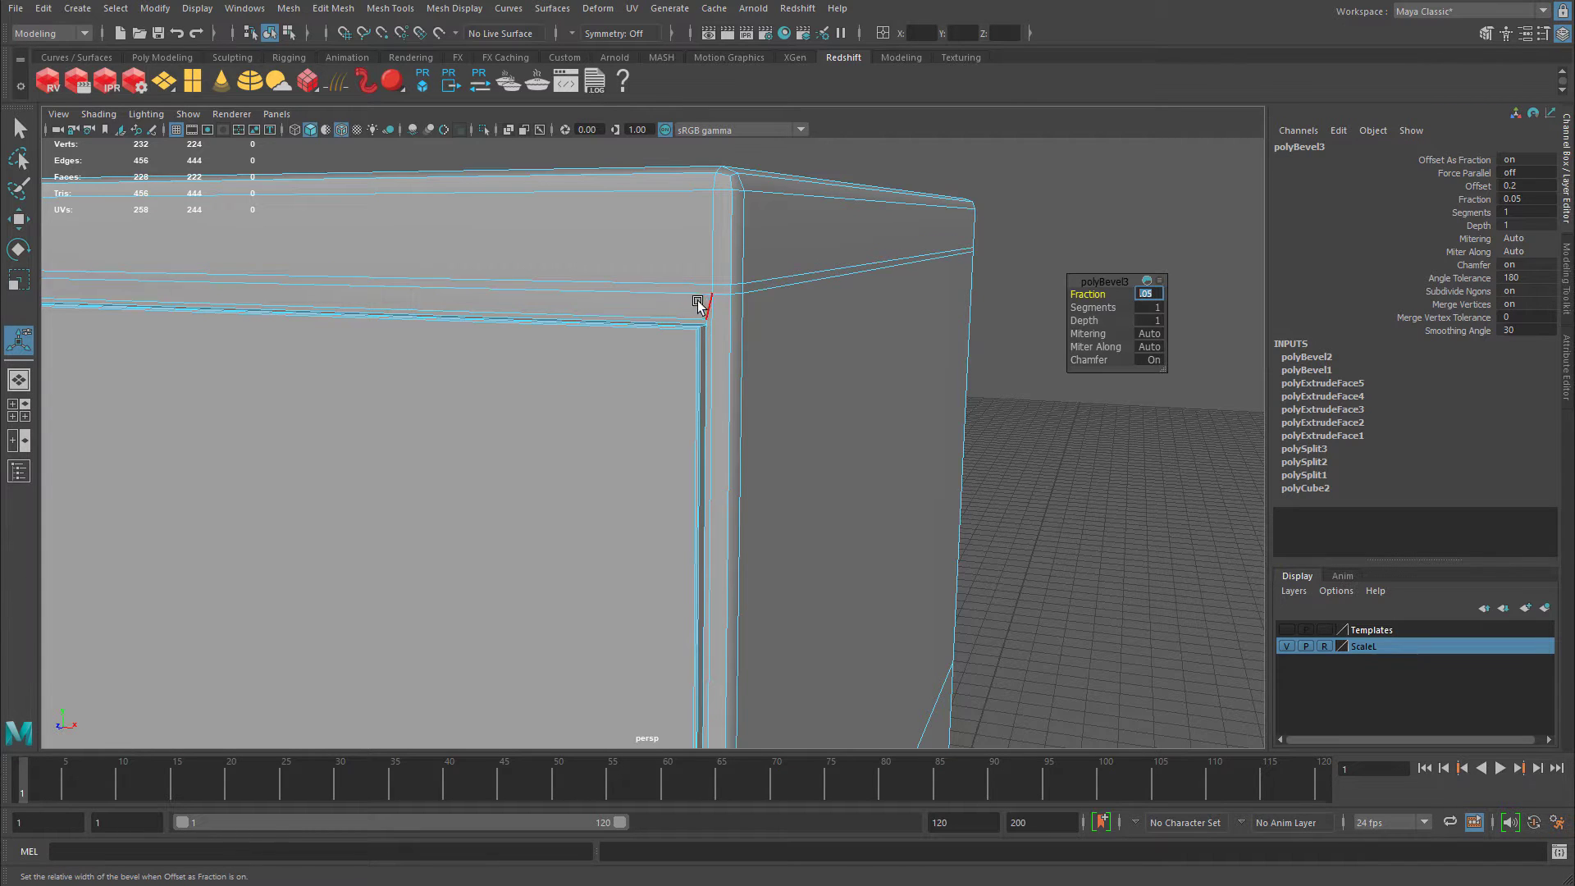
Switch to face selection and select the loop of thin beveled faces running around the cabinet below the top trim.
right_click(735, 316)
key("q")
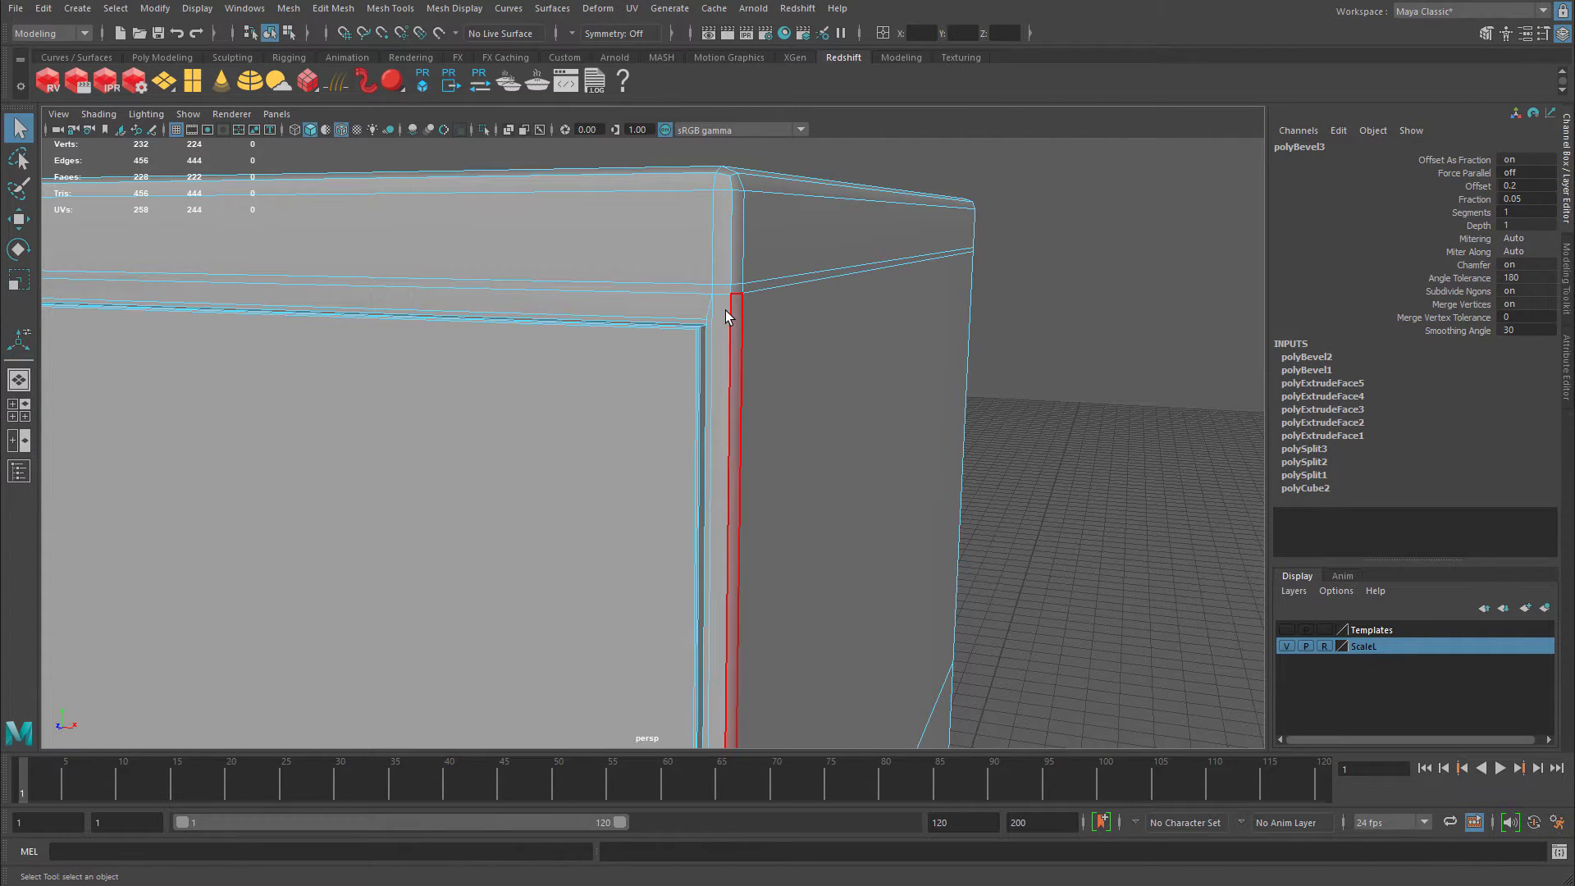
left_click_drag(727, 317, 790, 304, "alt")
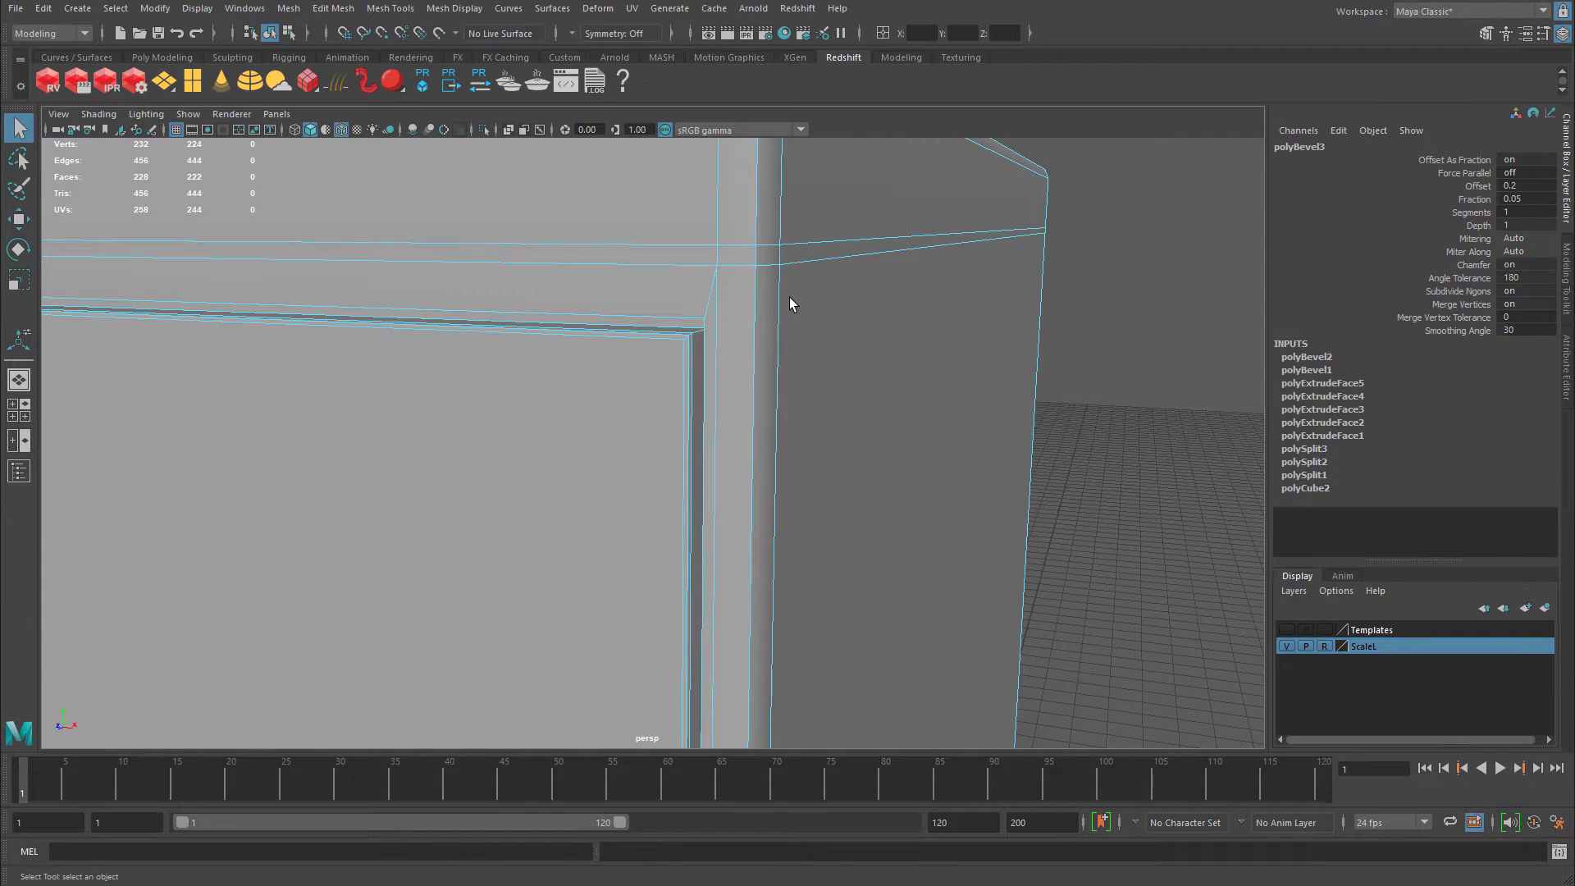
left_click(772, 258)
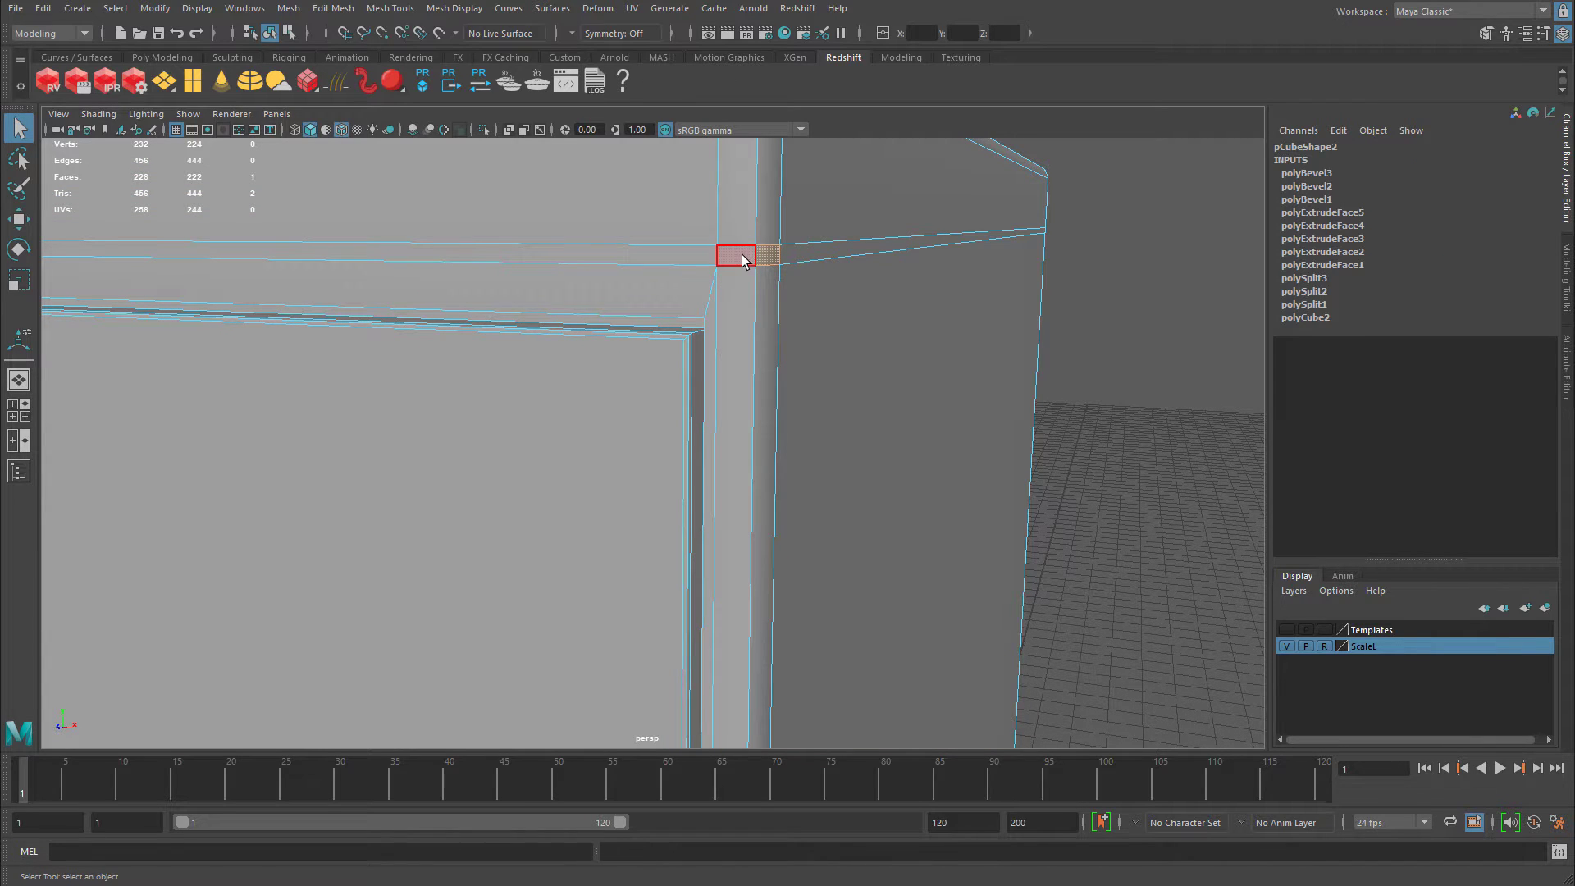
double_click(742, 254)
left_click_drag(1117, 213, 841, 360, "alt")
Extrude the selected thin face loop inward with a thickness of -0.18 to cut a seam below the top trim.
key("ctrl+e")
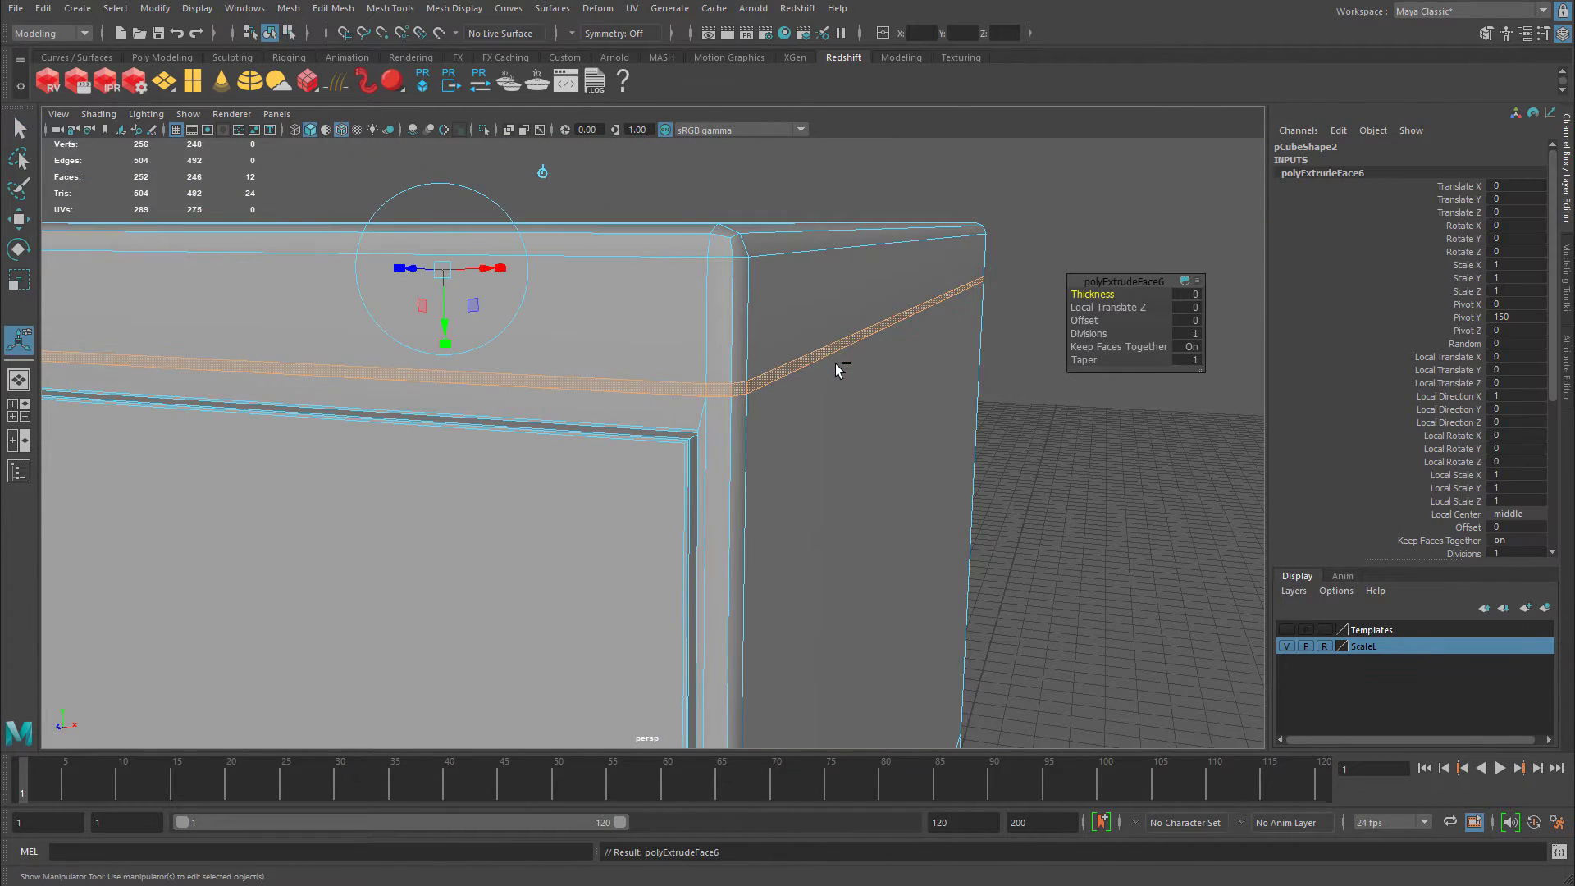
left_click_drag(1096, 293, 1103, 294)
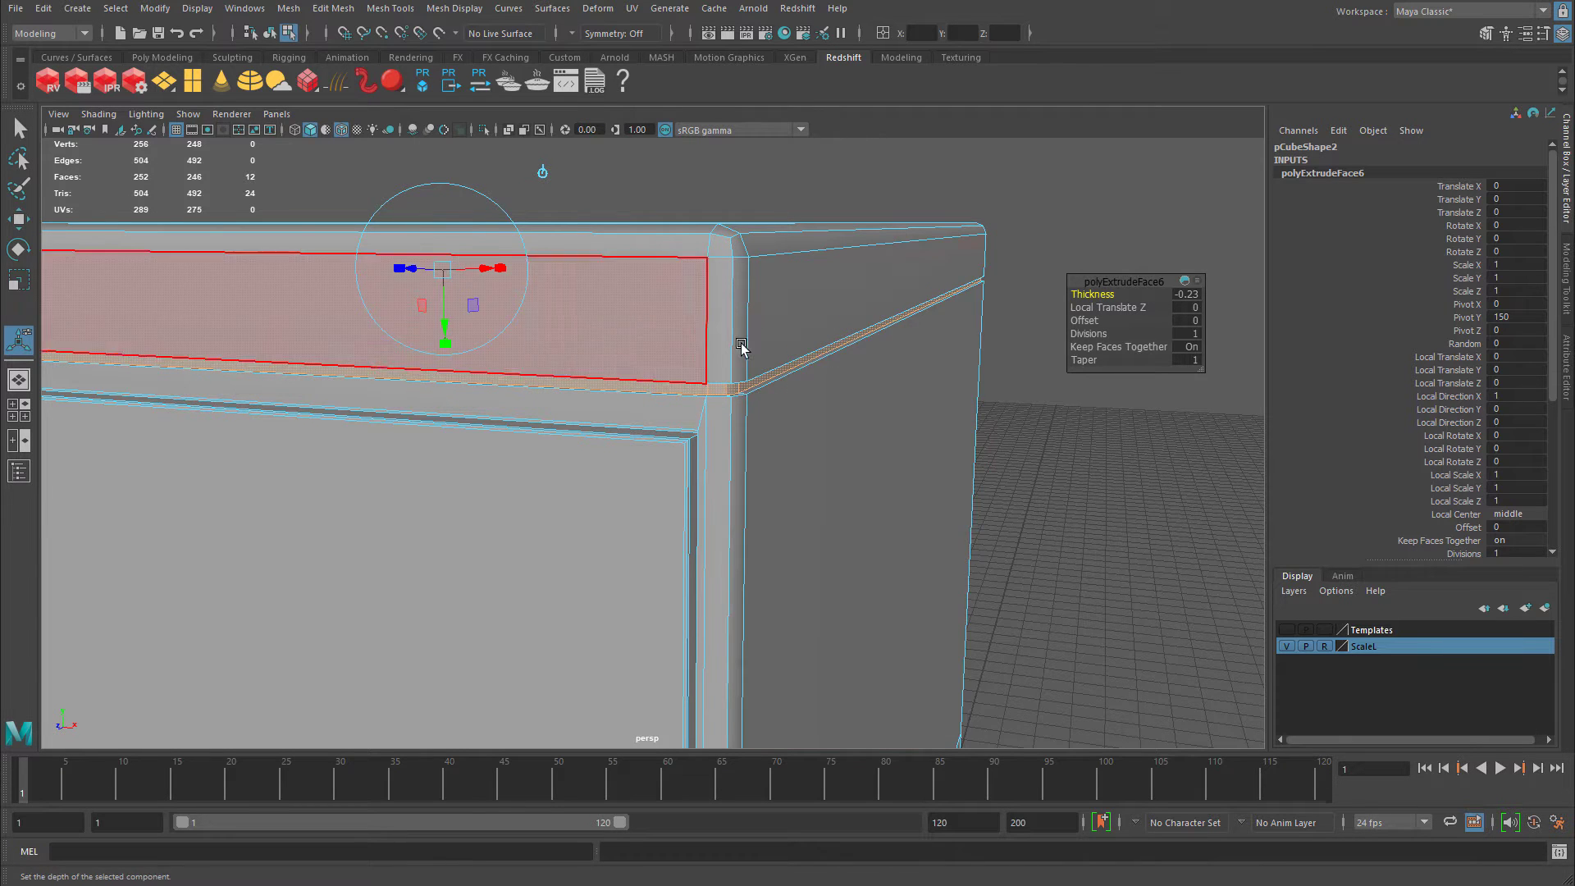
right_click_drag(742, 341, 846, 378, "alt")
middle_click_drag(846, 378, 721, 369, "alt")
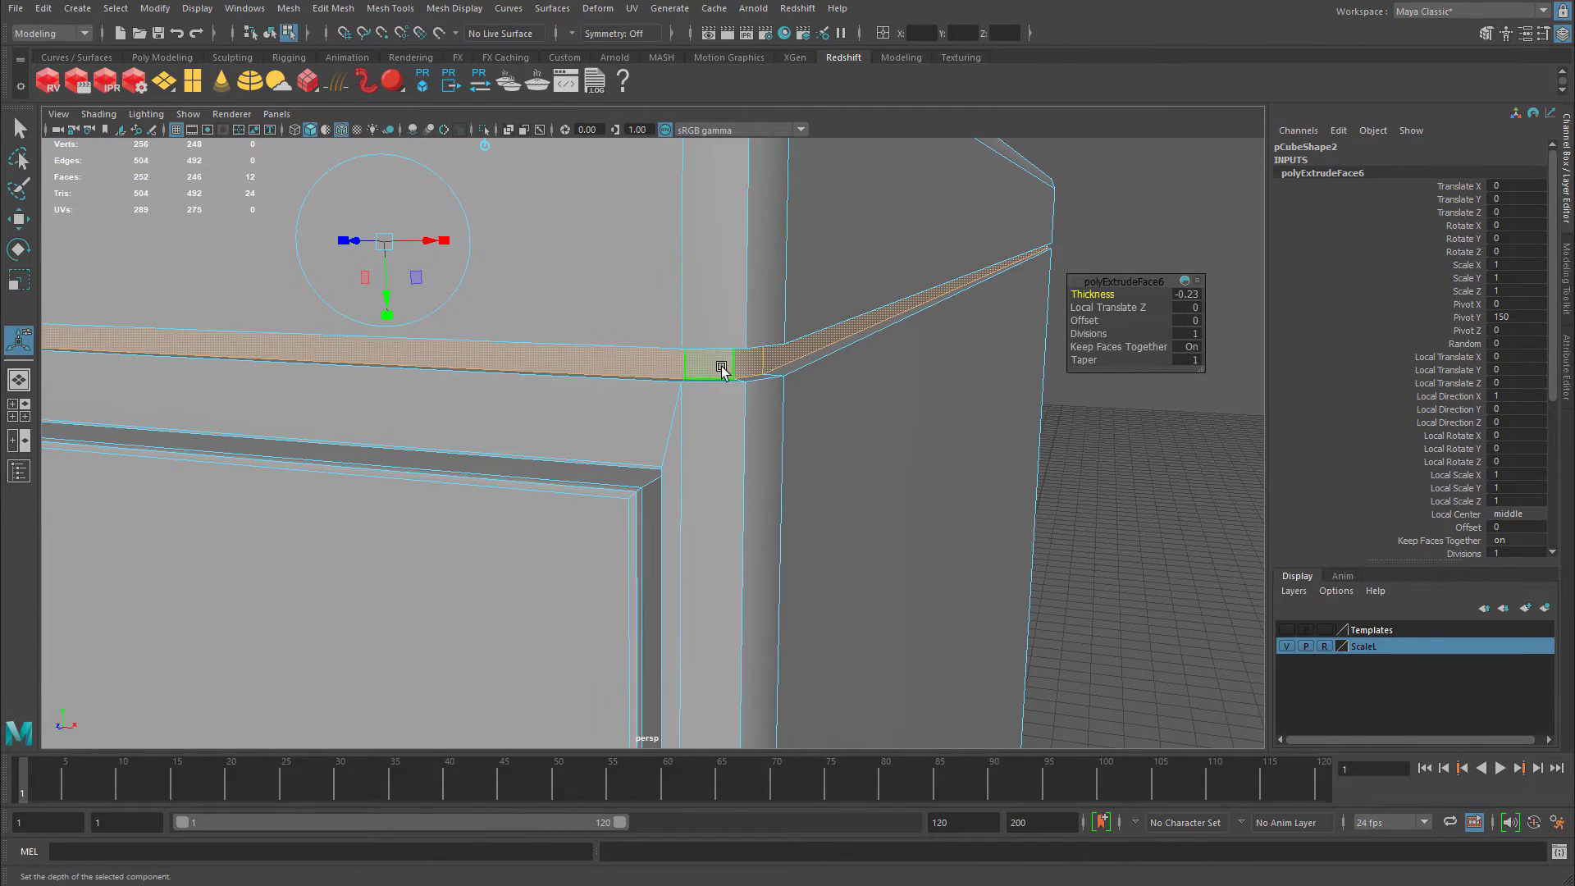
left_click_drag(1100, 294, 1087, 296)
right_click_drag(791, 386, 574, 361, "alt")
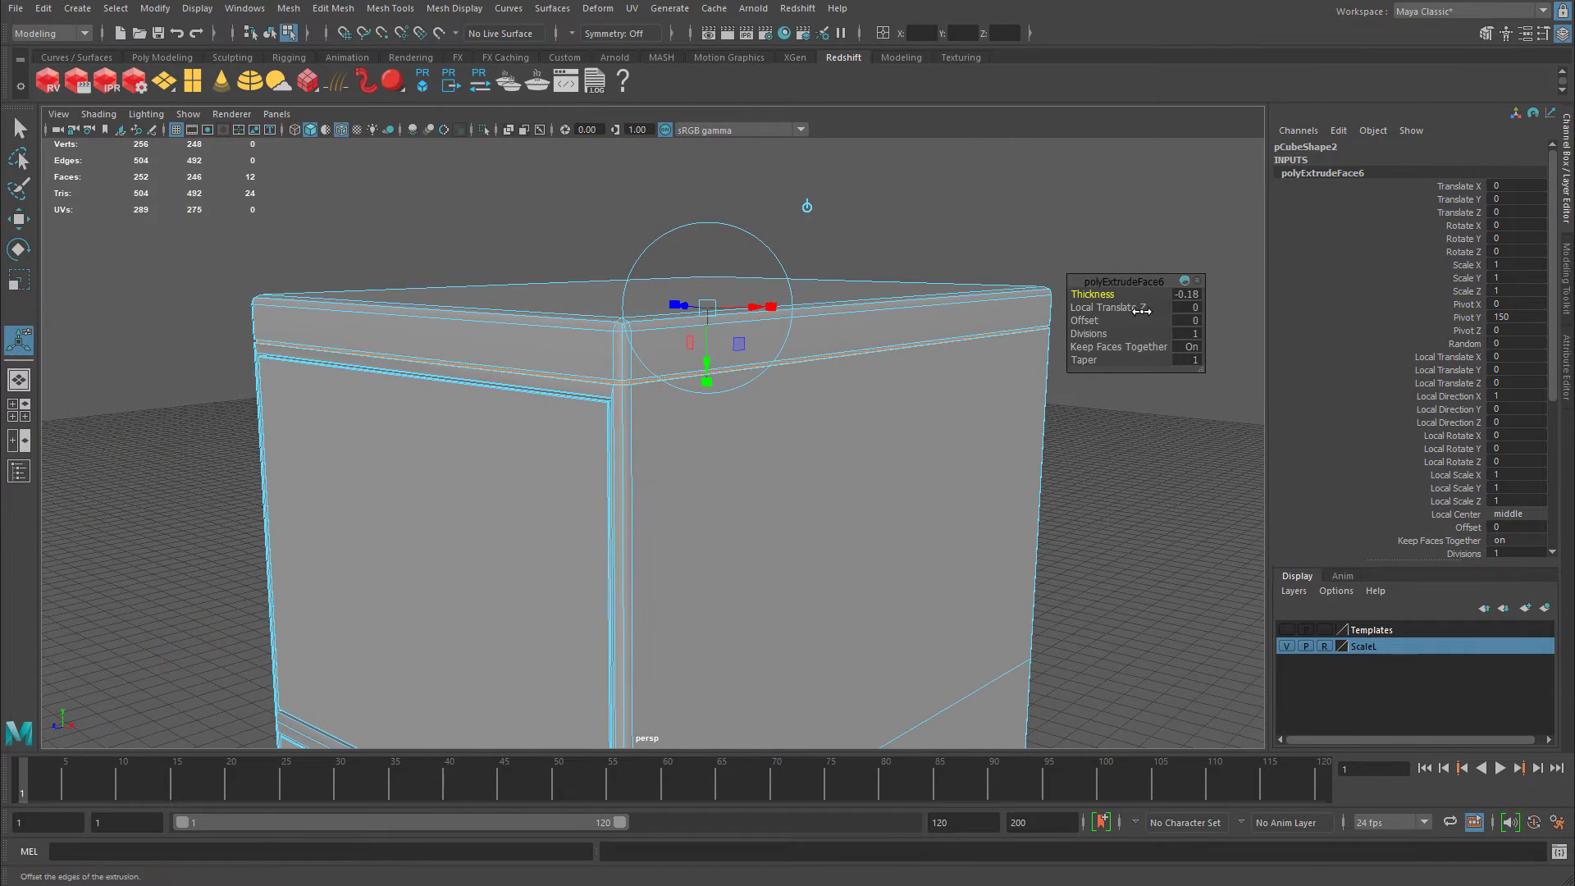
double_click(1194, 294)
key("Return")
Render the top of the cabinet to check the recessed seam, and close the render window.
left_click(47, 80)
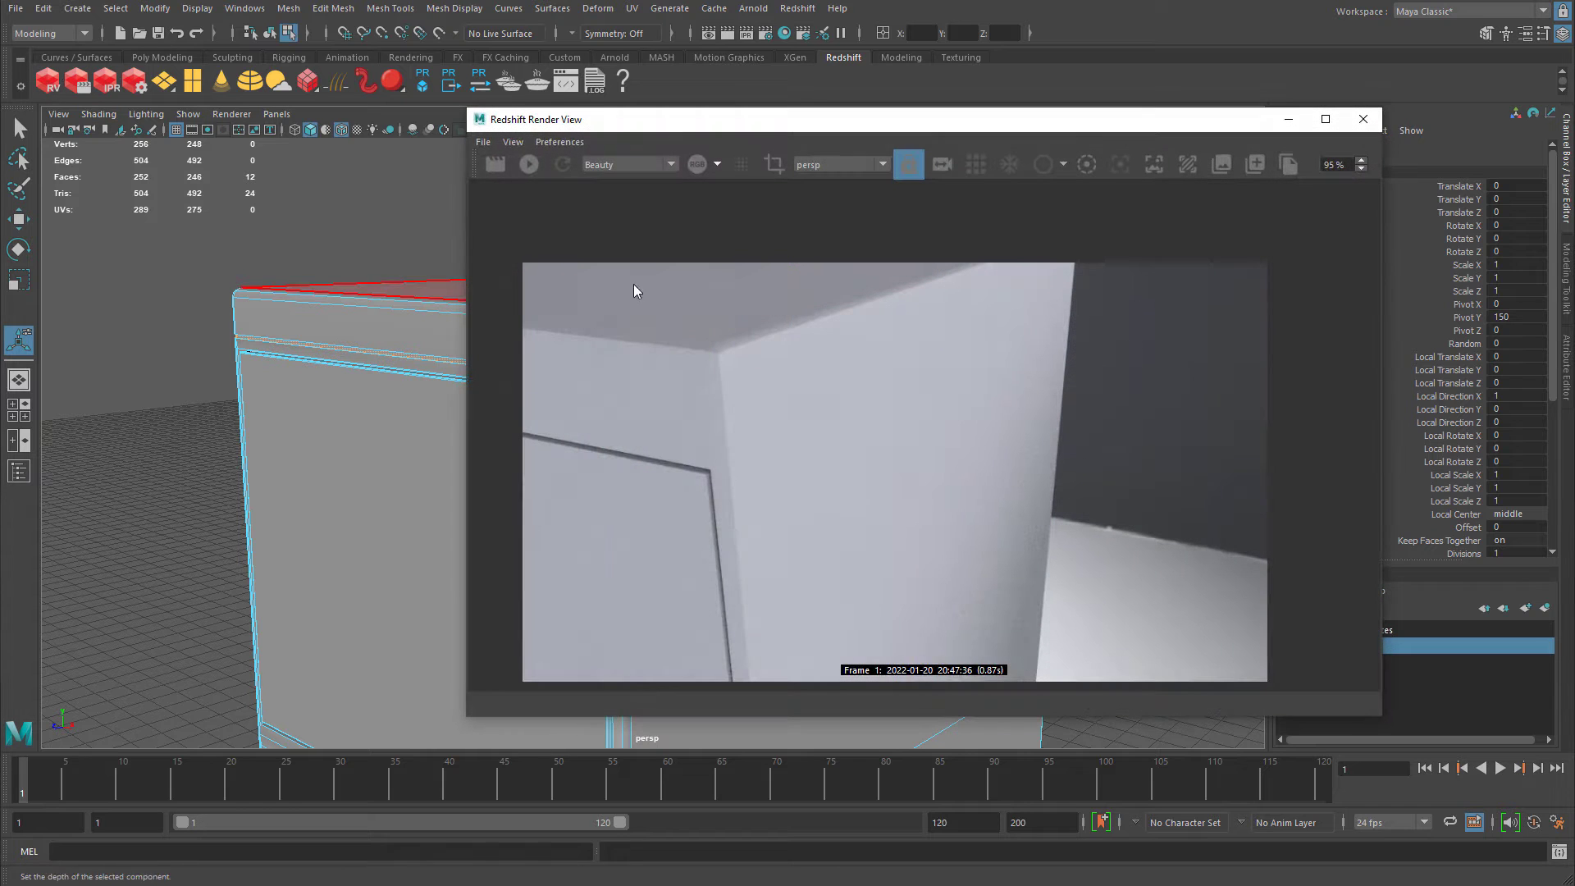
left_click(496, 164)
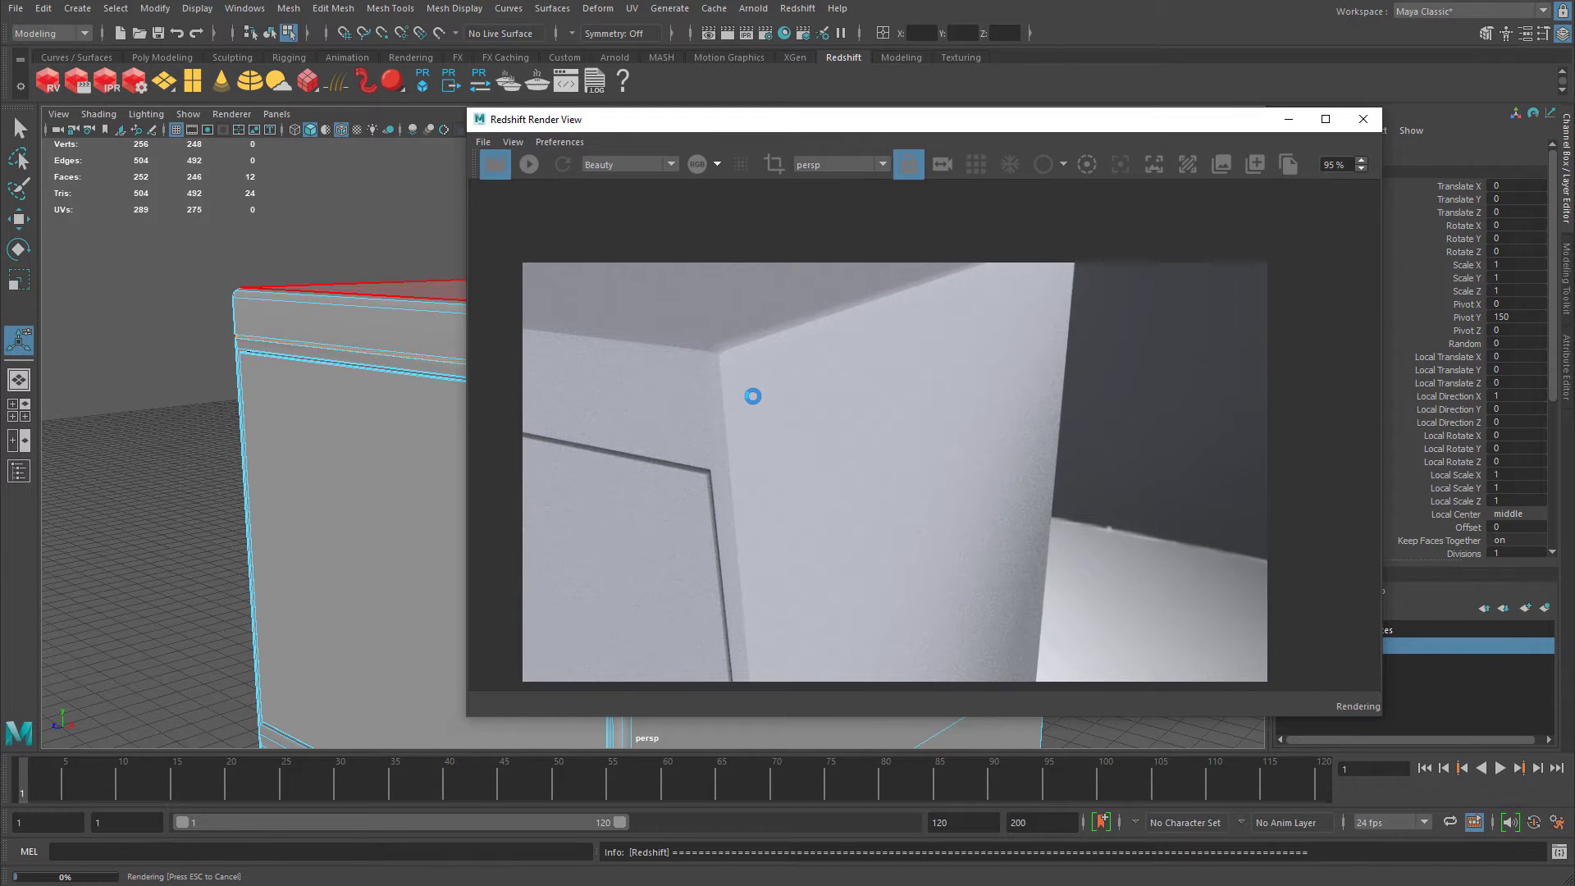
left_click_drag(395, 403, 266, 393, "alt")
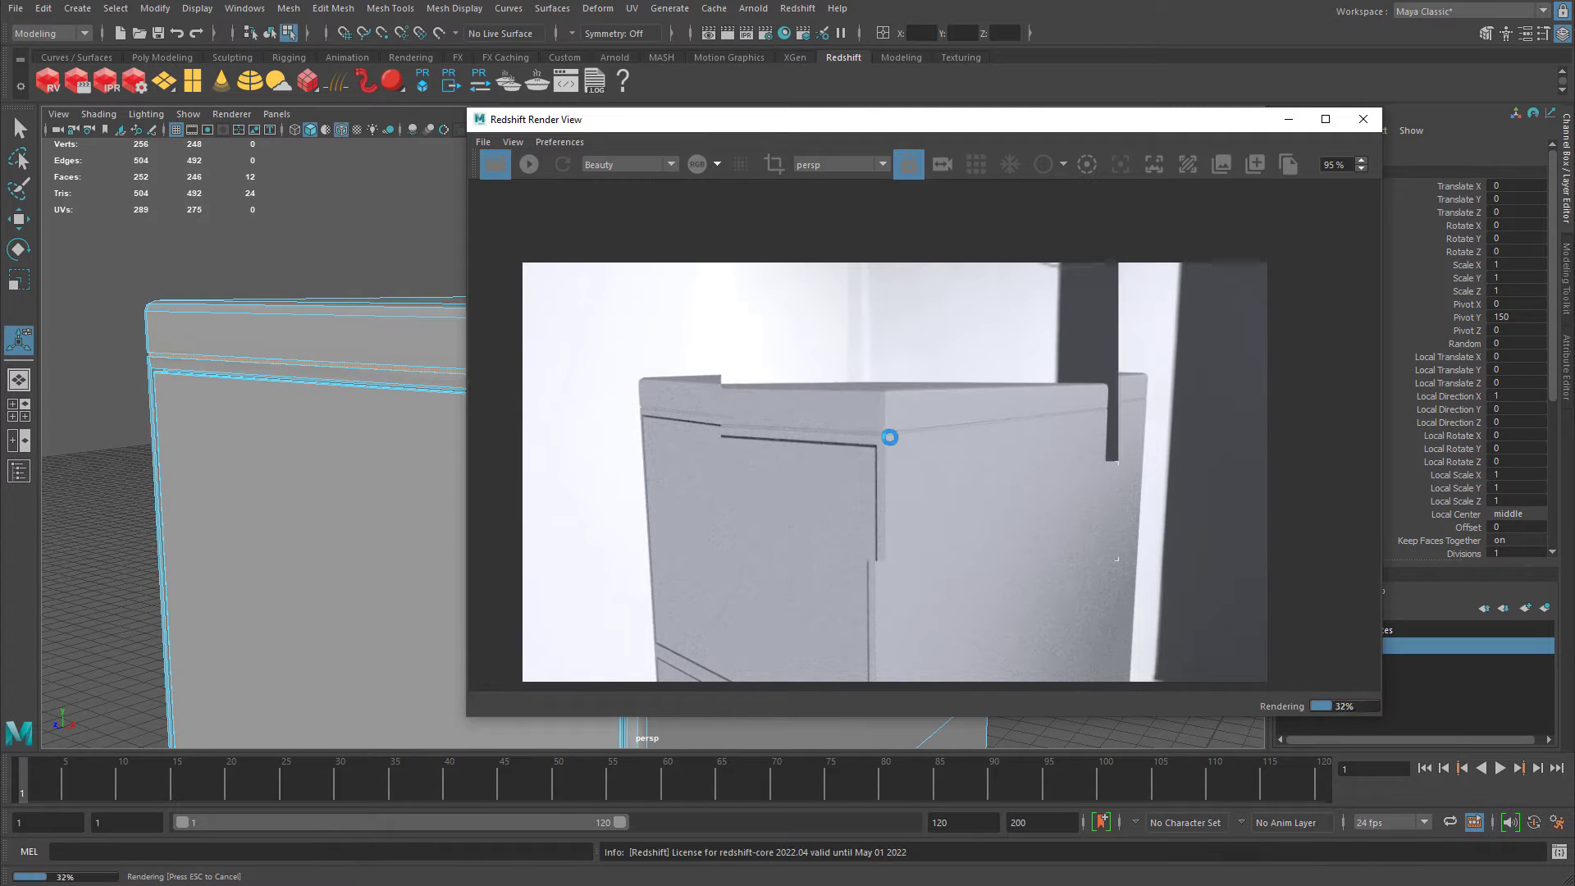
left_click(1362, 119)
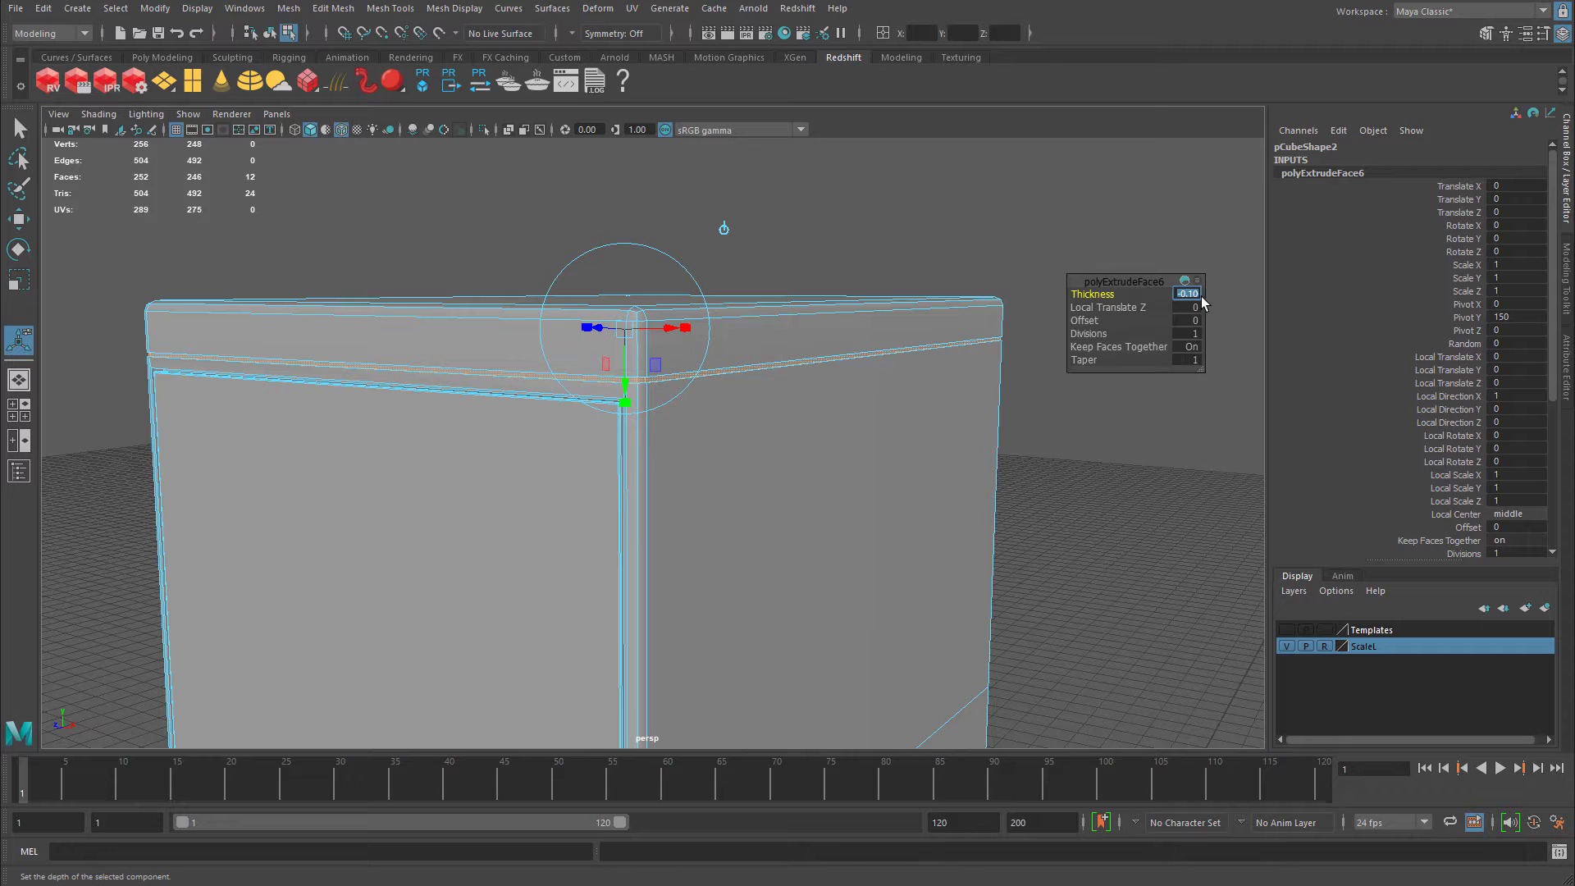
Set the seam extrusion's thickness to -0.25 and render the top of the cabinet.
key("Return")
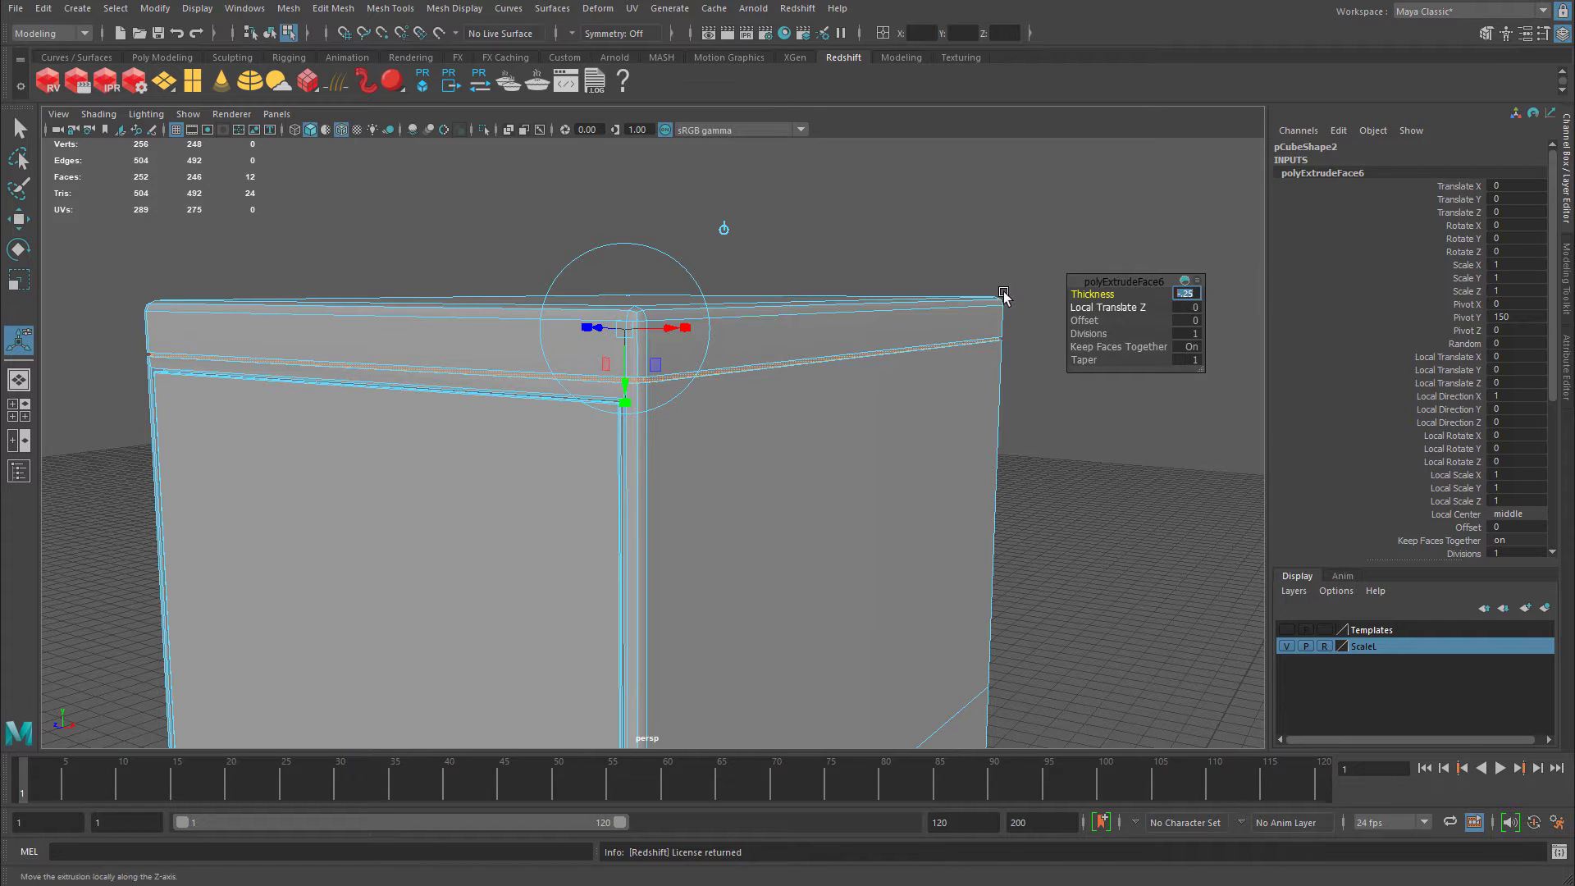
left_click(47, 80)
left_click(494, 163)
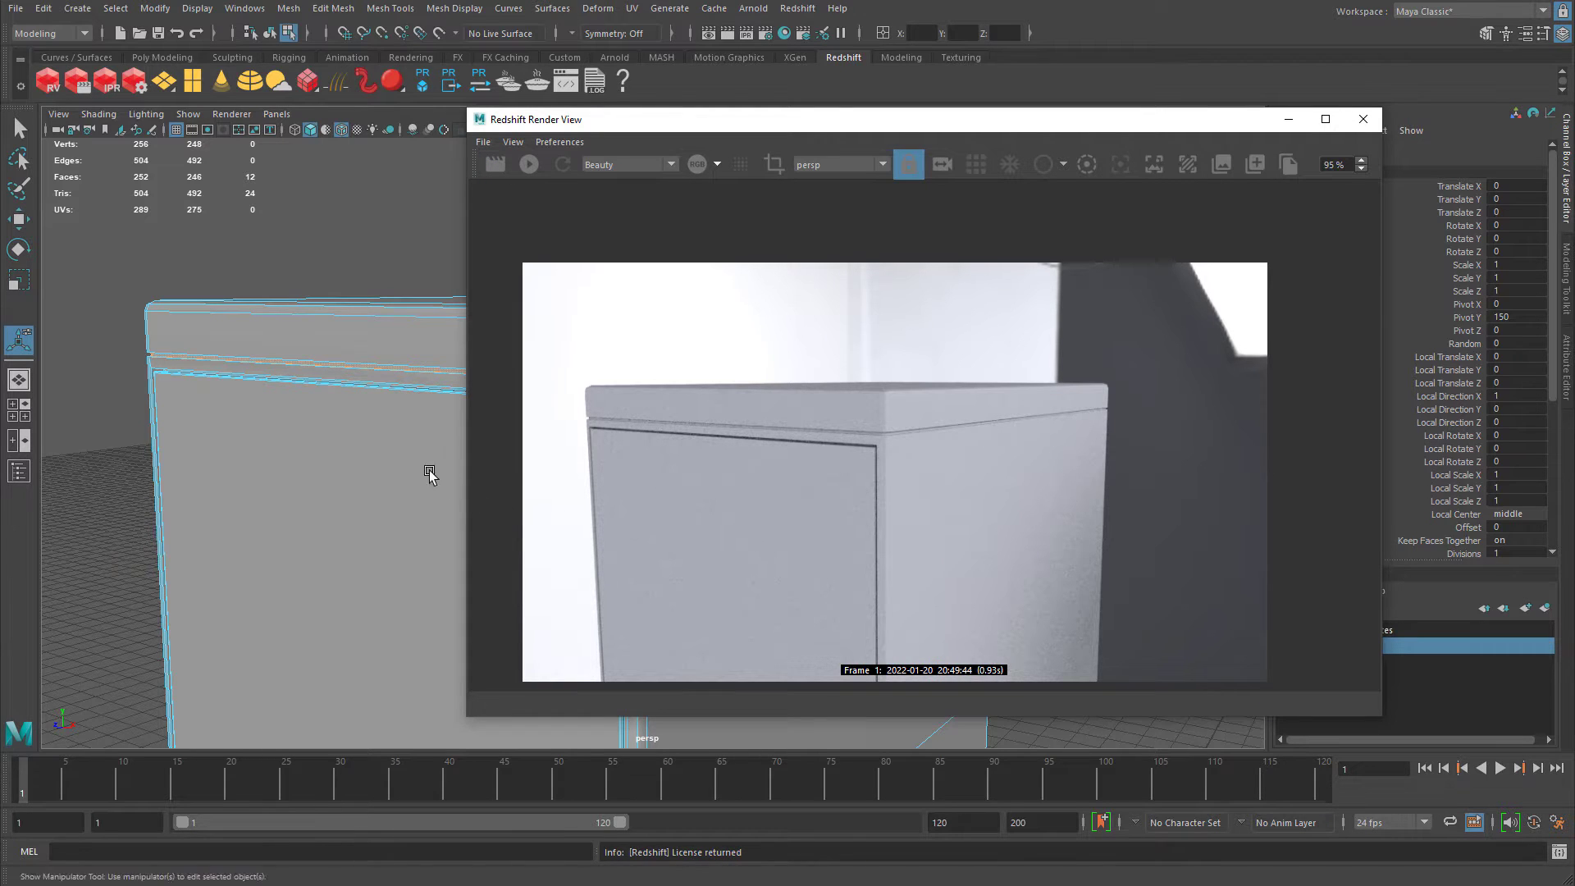
Return to object mode, examine the cabinet's seam and drawer edges in the live render from farther away, and close the render window.
key("f")
left_click_drag(351, 386, 293, 339, "alt")
right_click_drag(292, 339, 367, 317)
key("q")
left_click_drag(189, 337, 310, 337, "alt")
right_click_drag(310, 337, 274, 344, "alt")
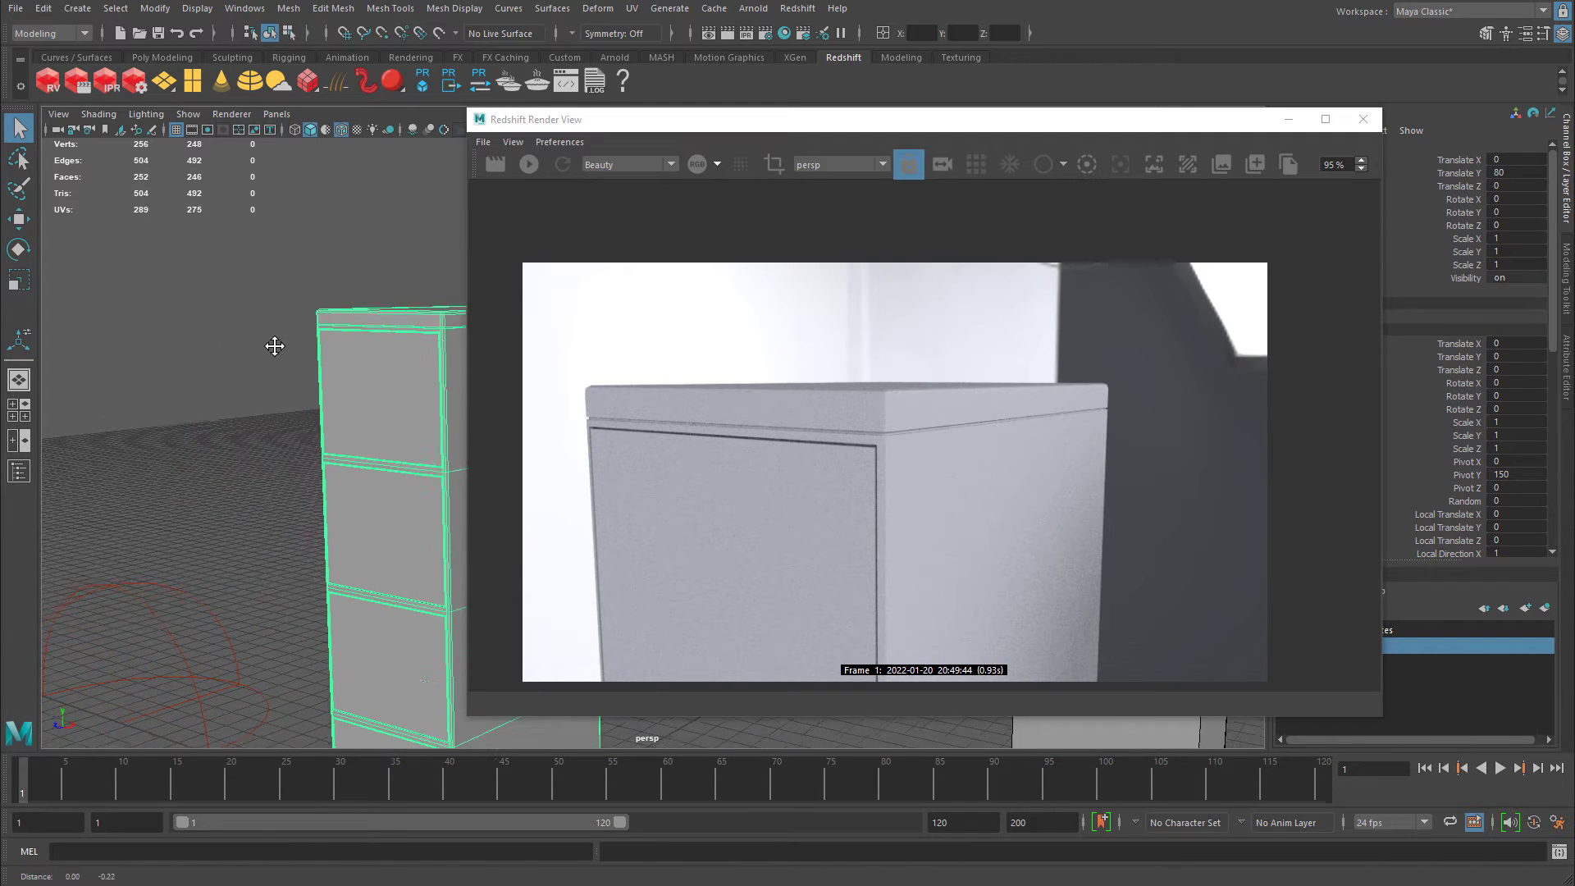
middle_click_drag(274, 344, 223, 248, "alt")
right_click_drag(317, 265, 266, 265, "alt")
left_click_drag(266, 264, 285, 293, "alt")
right_click_drag(464, 270, 1114, 354, "alt")
right_click_drag(391, 346, 432, 380, "alt")
left_click_drag(433, 380, 531, 210, "alt")
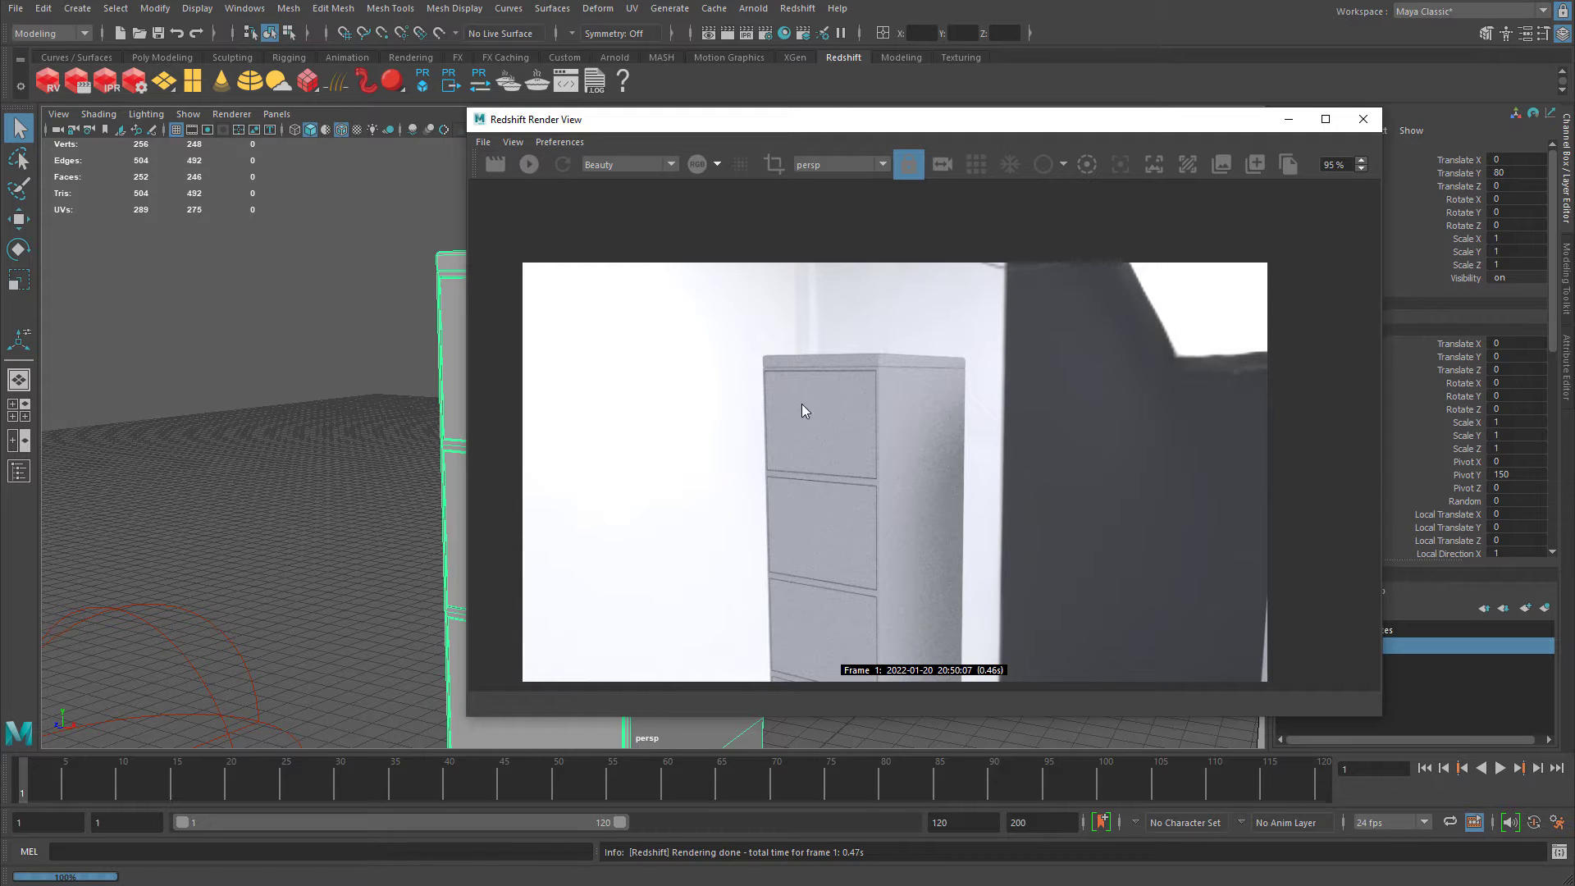
left_click(1371, 123)
left_click(868, 374)
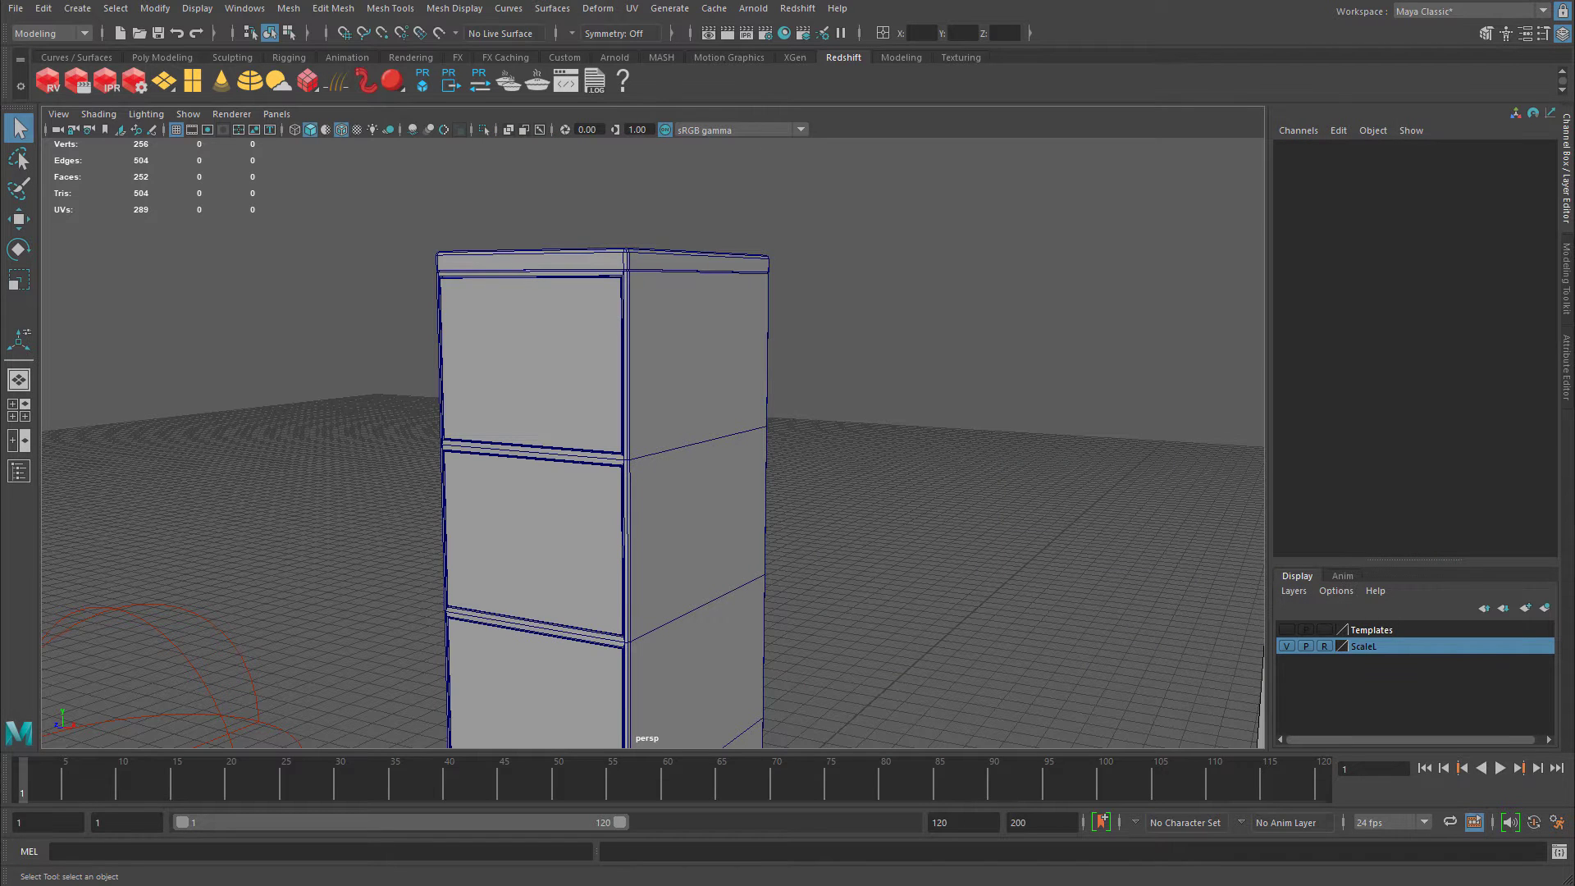
Examine the label holder frame and the drawer handle in the RoneoSteve1.jpg reference photo, and close it.
scroll(957, 308, "up", 4)
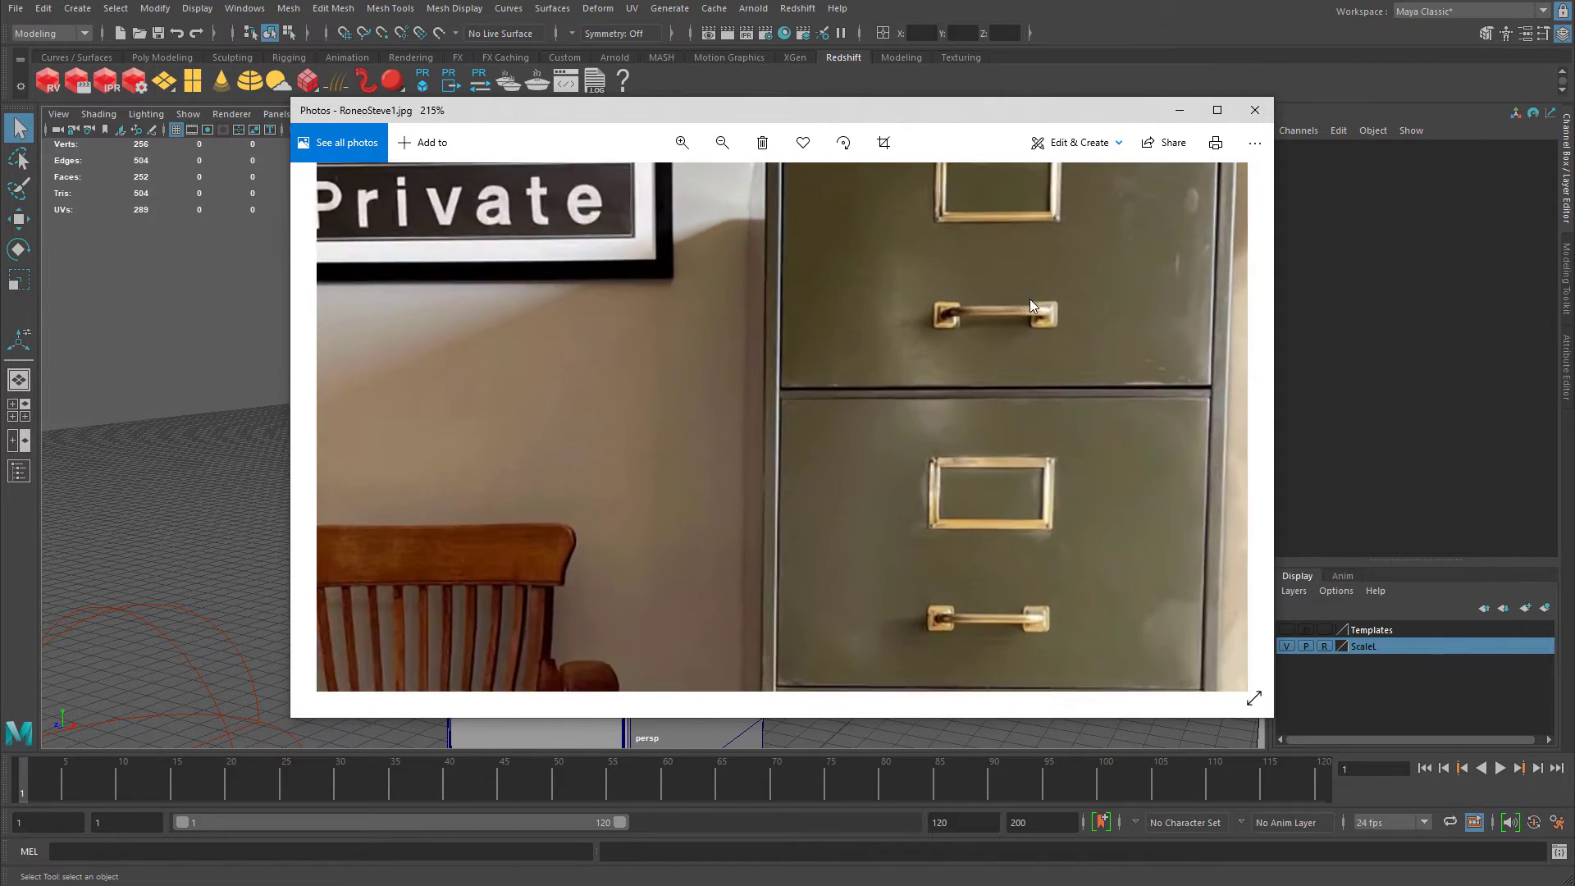
scroll(943, 373, "up", 3)
scroll(742, 365, "up", 2)
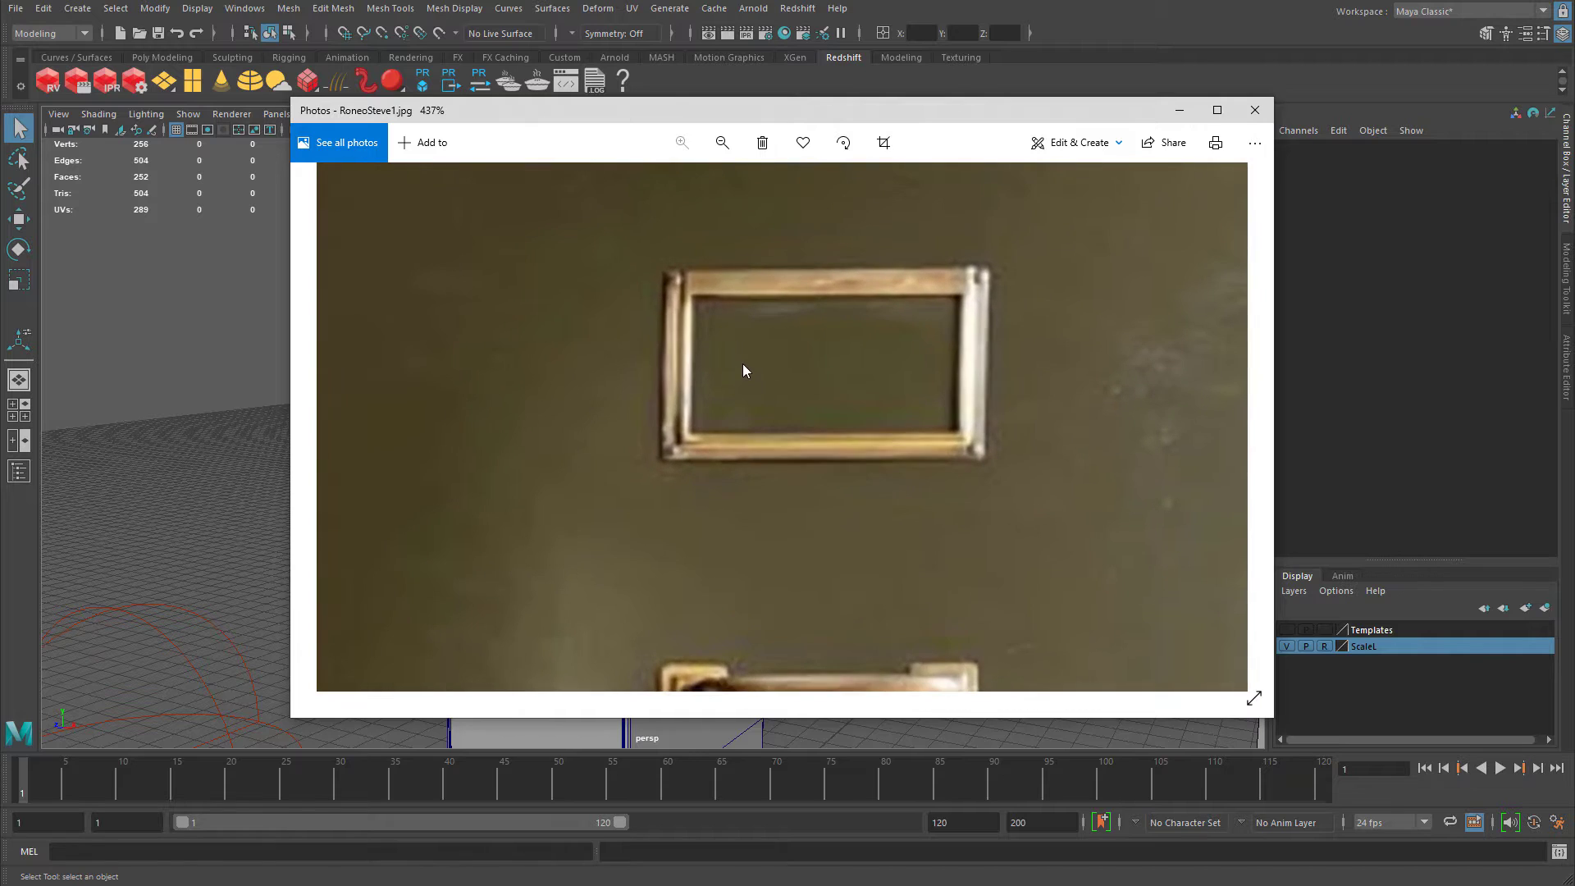
scroll(806, 430, "down", 3)
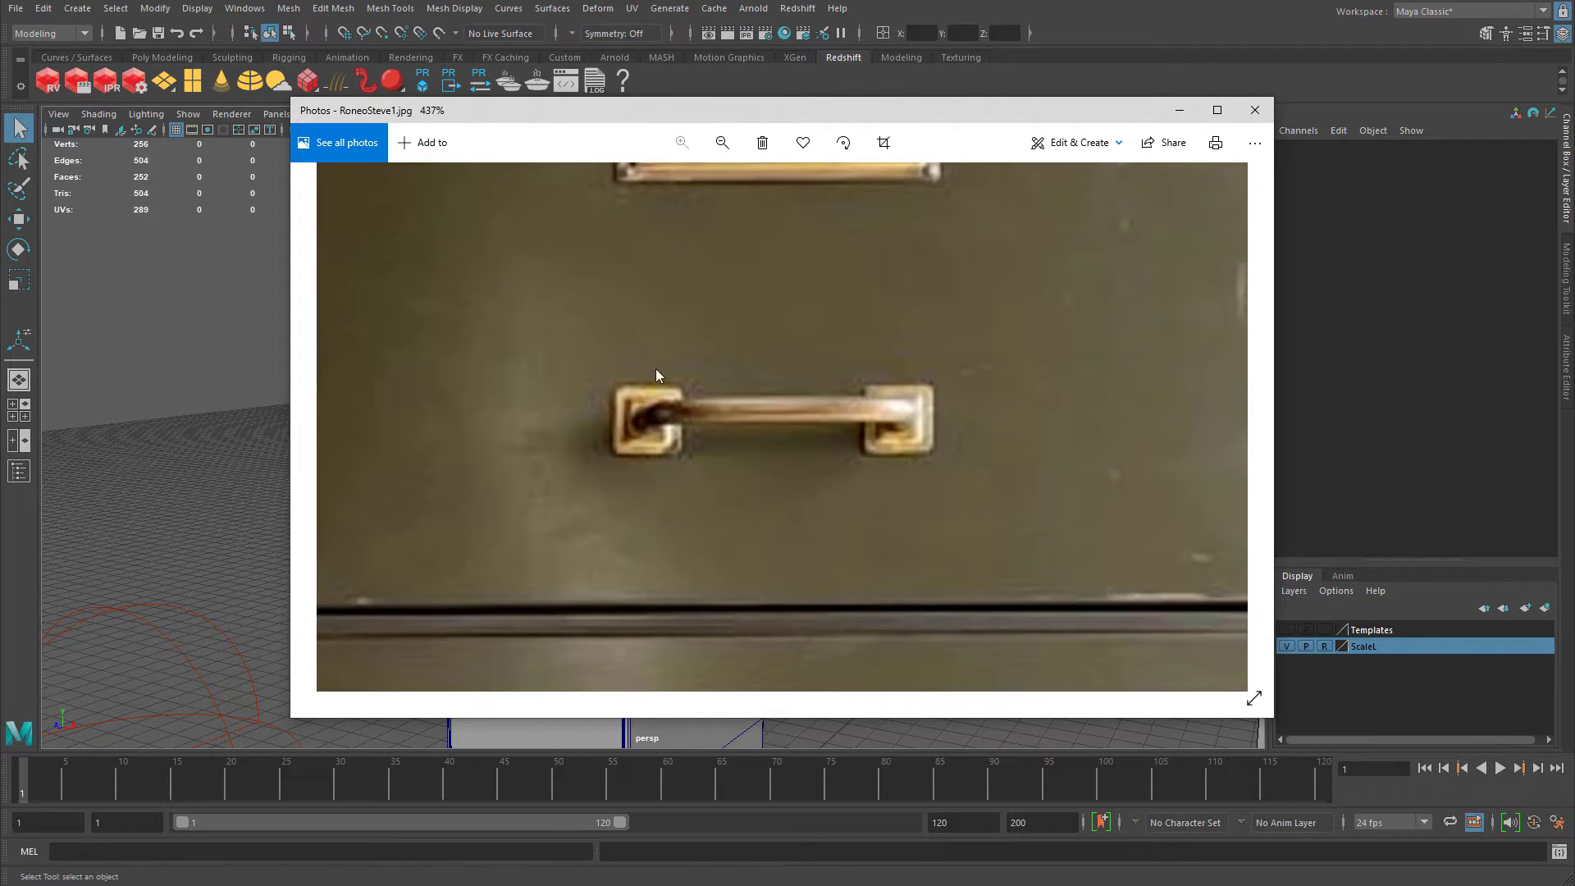
left_click_drag(875, 355, 874, 531)
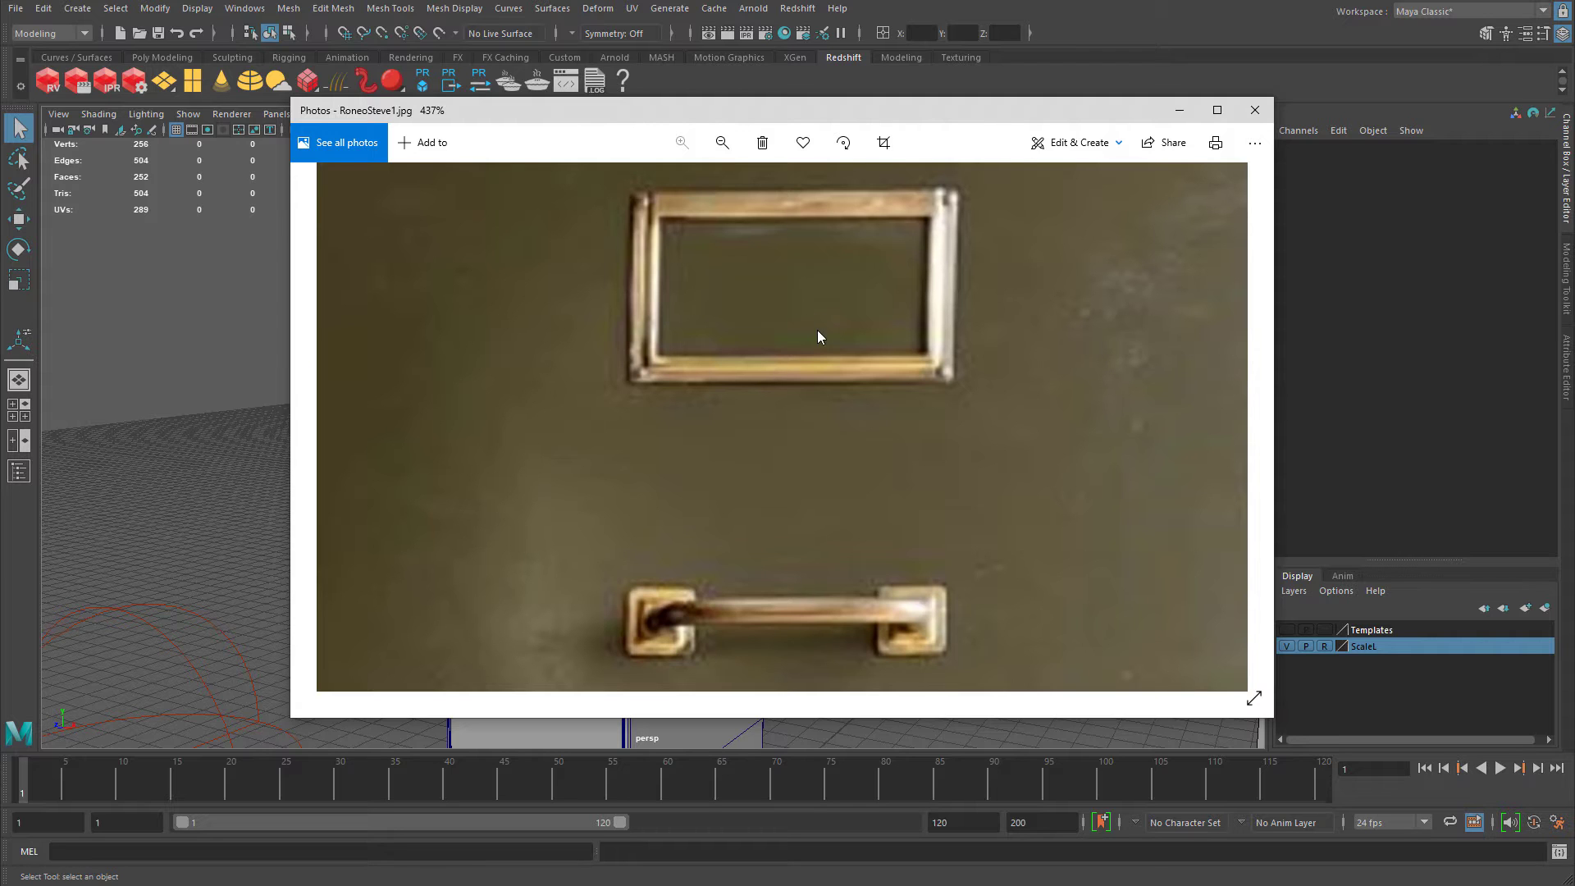
scroll(903, 377, "down", 5, "ctrl")
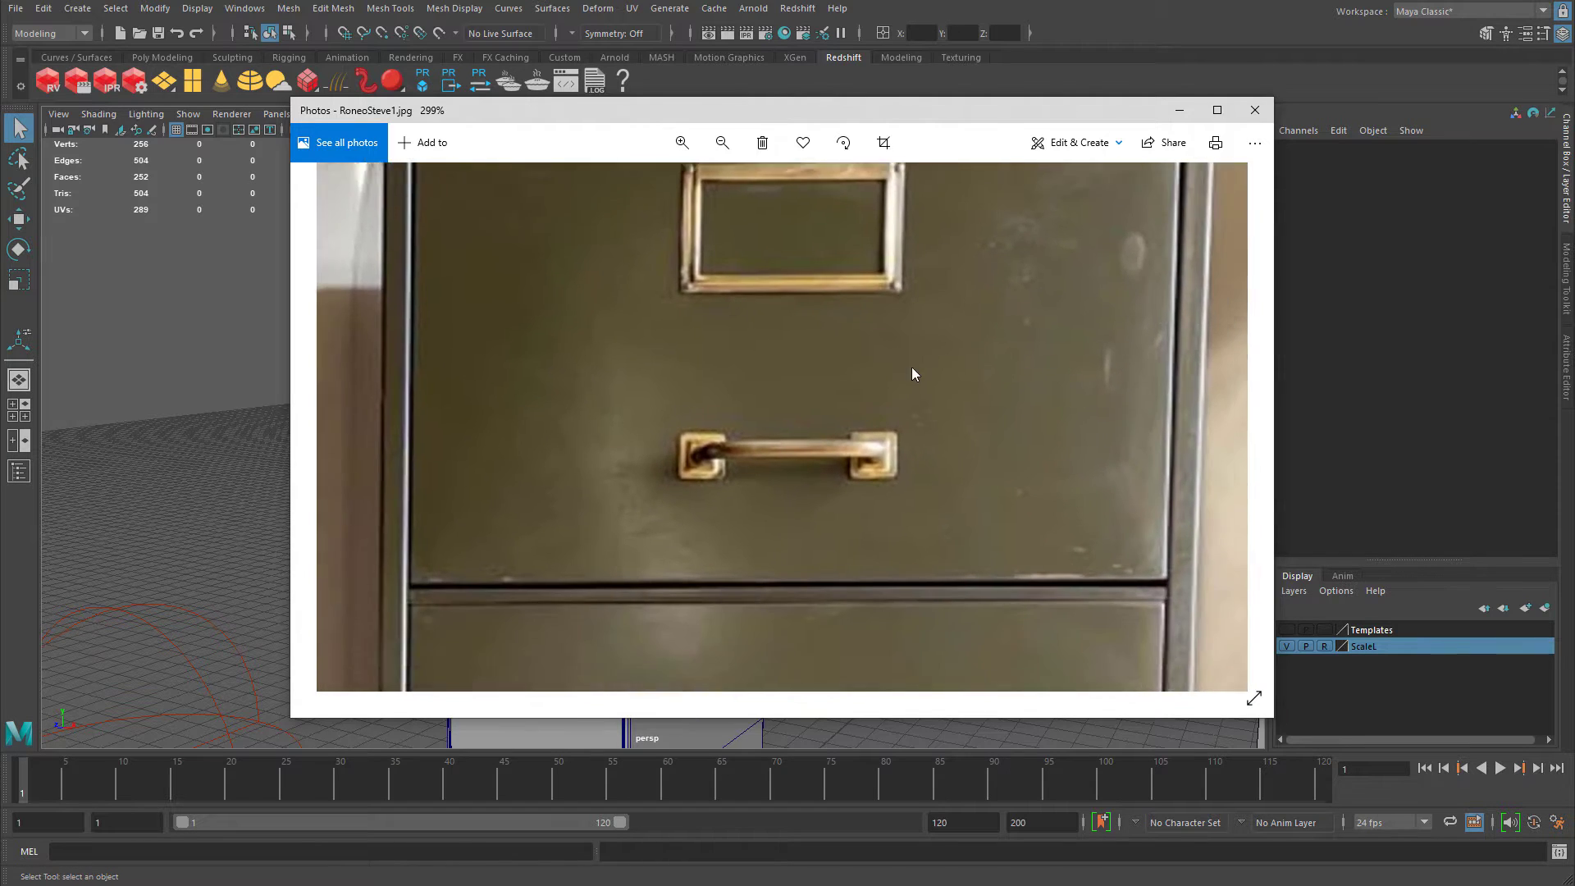
scroll(949, 593, "down", 3)
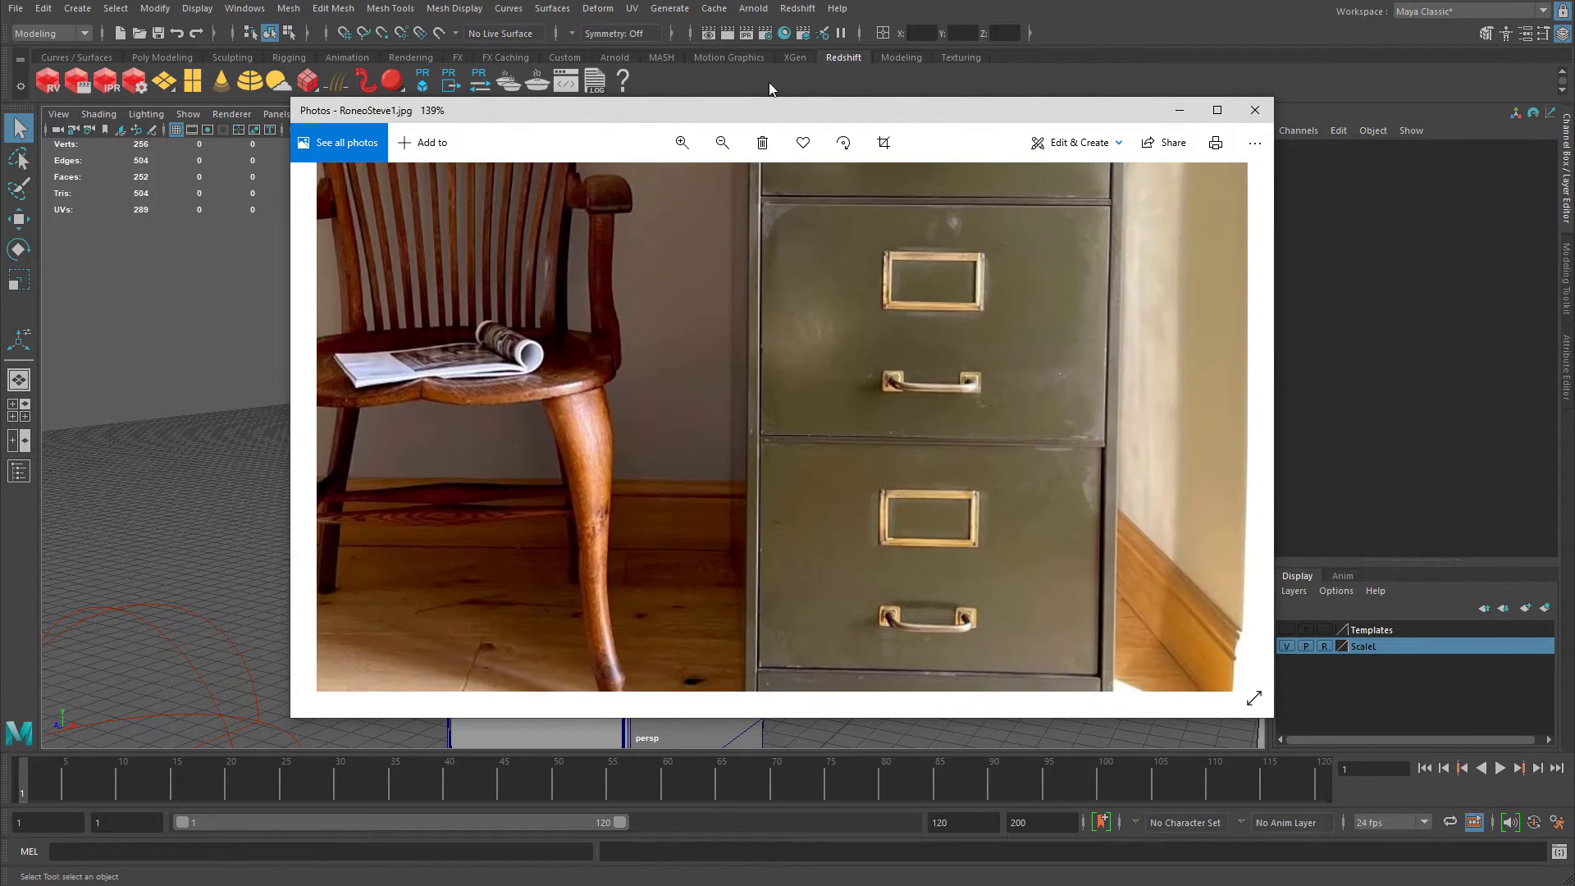
scroll(810, 496, "up", 4)
scroll(892, 445, "up", 5, "ctrl")
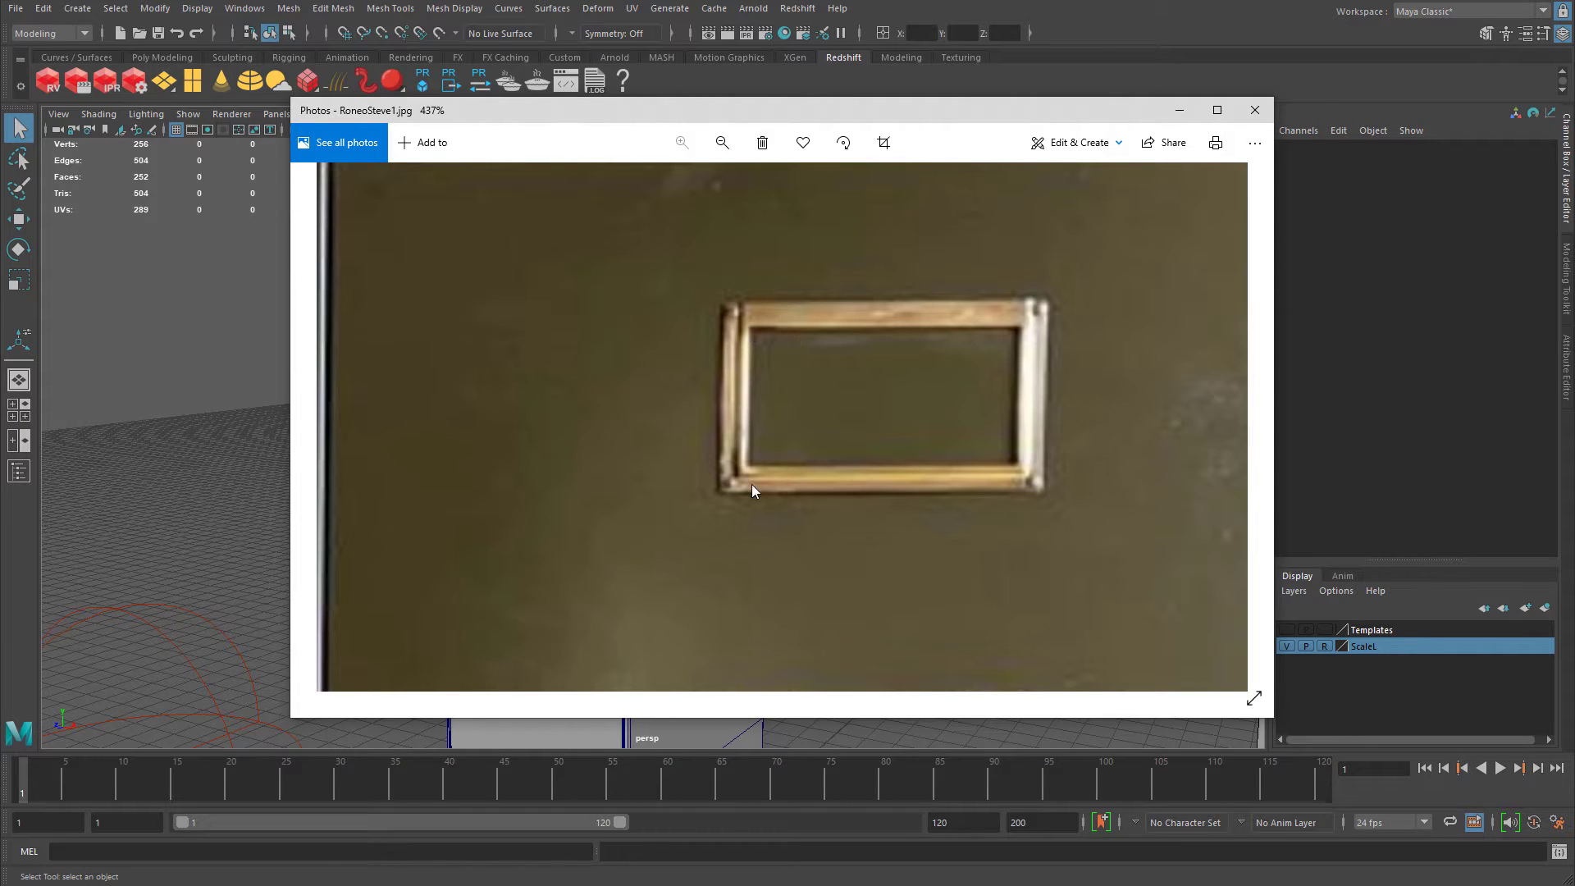
key("alt+F4")
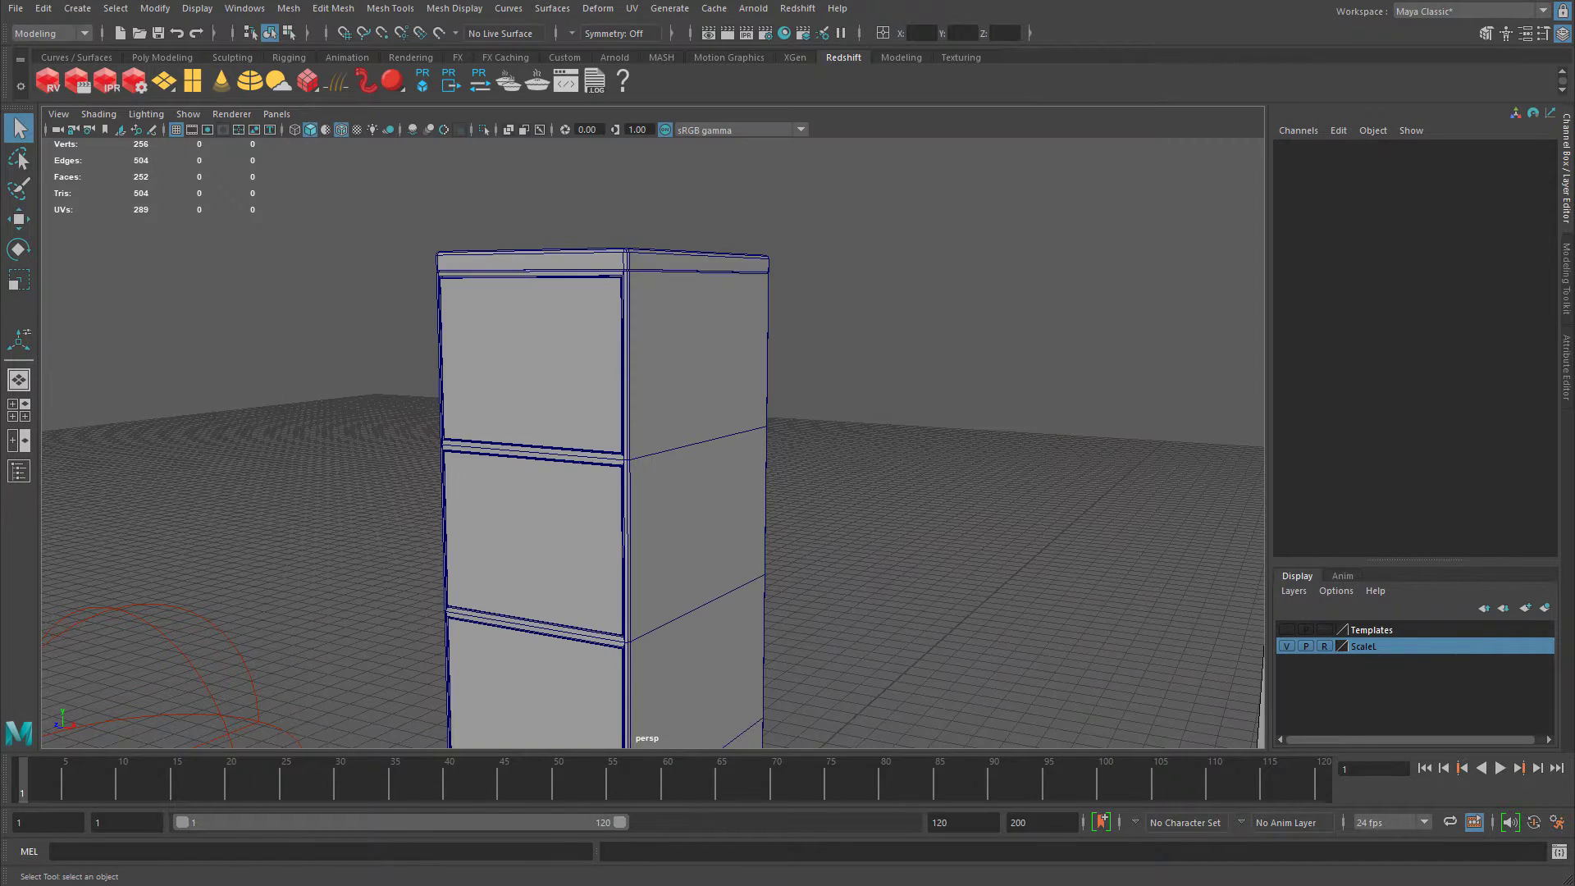
Create a polygon cube, move it in front of the cabinet and scale it to a slab about 36 wide and high and 5 deep.
left_click_drag(535, 467, 793, 96, "alt")
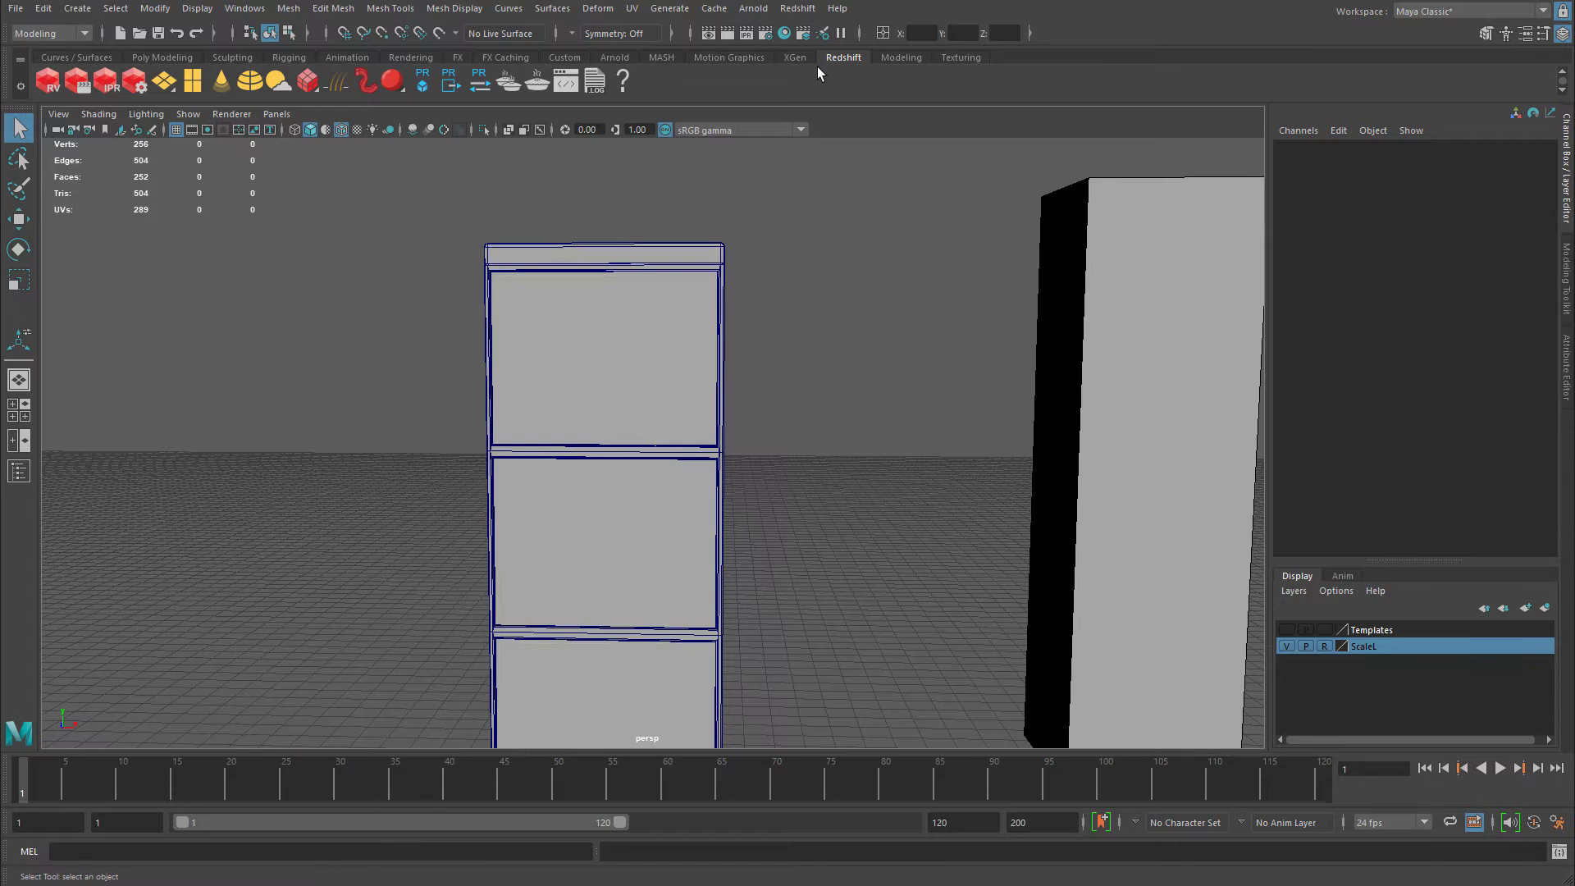
left_click(899, 57)
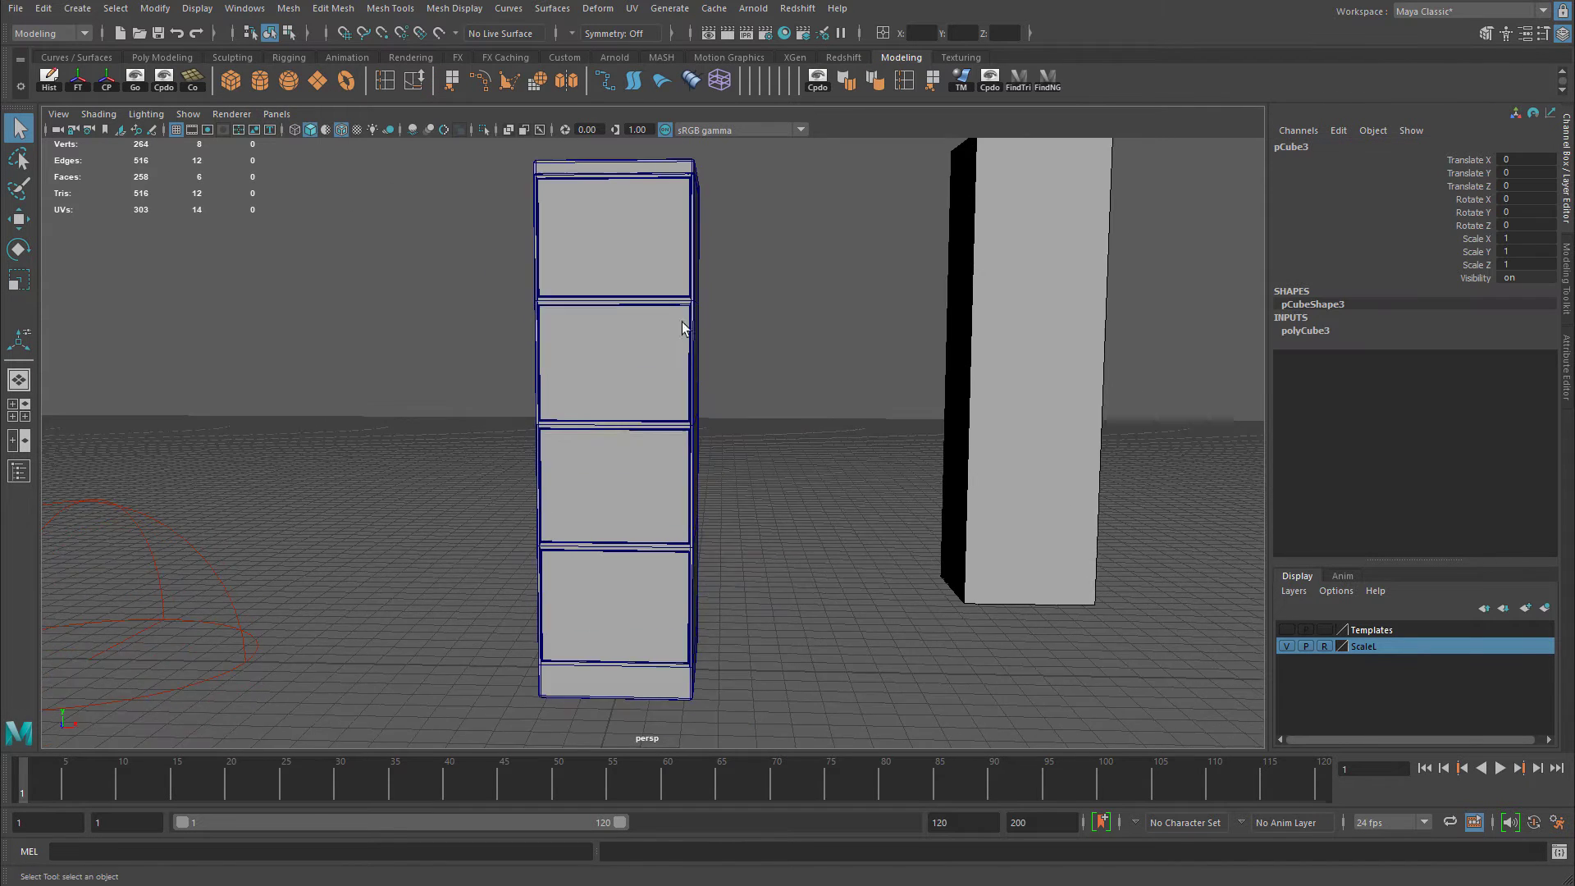
left_click_drag(684, 326, 707, 544, "alt")
key("r")
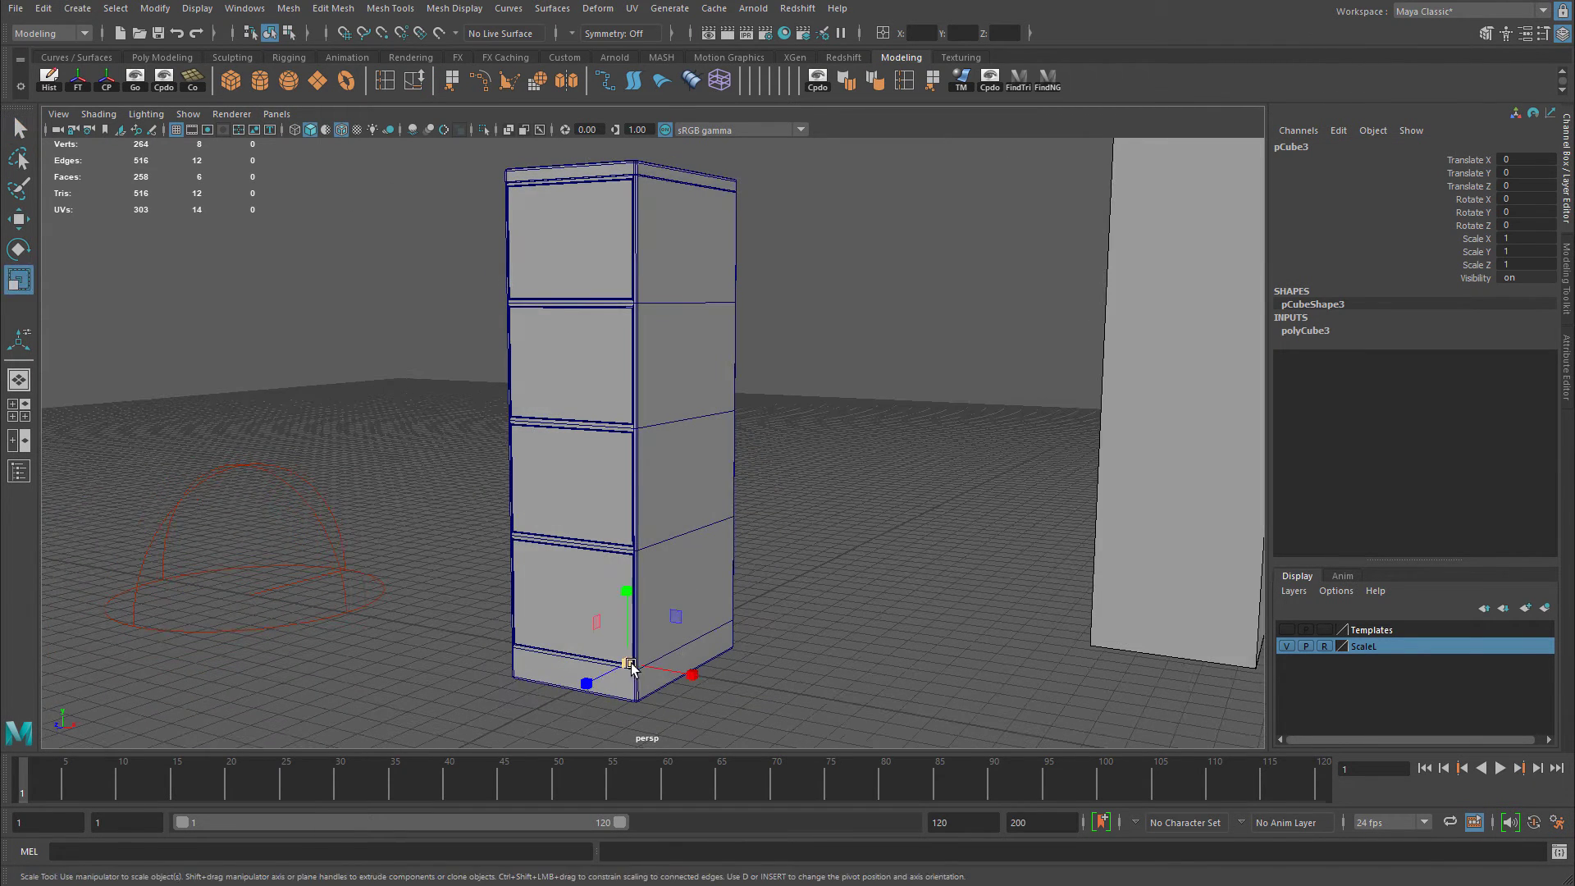
left_click_drag(591, 682, 572, 578)
key("w")
key("r")
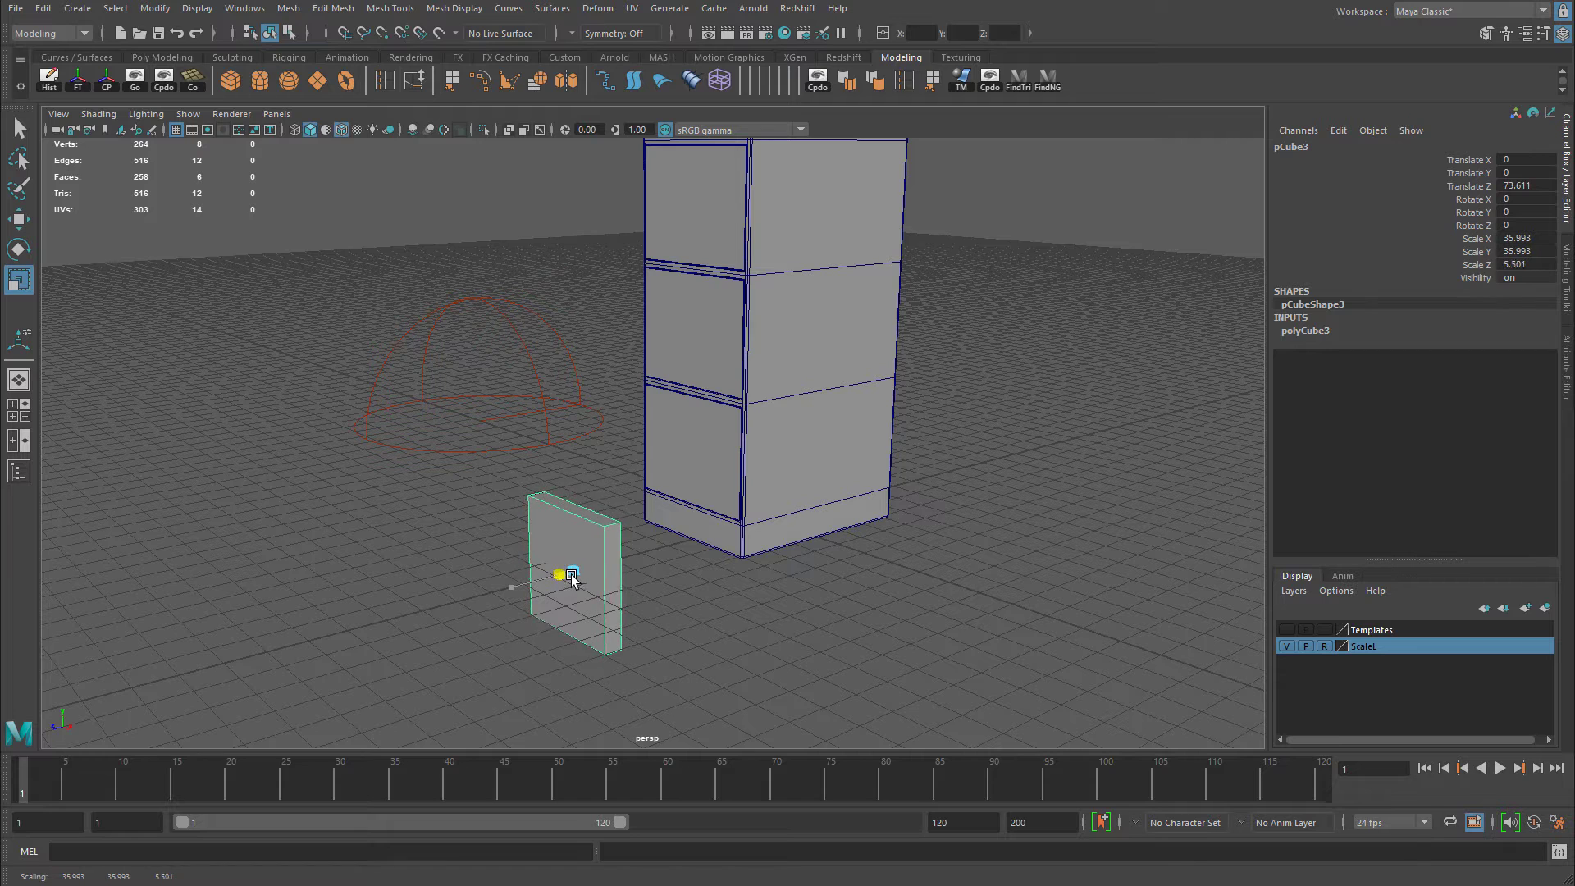
Raise the slab to the top drawer in the front view, at about 120 in Y.
key("space")
key("space")
scroll(788, 467, "down", 5)
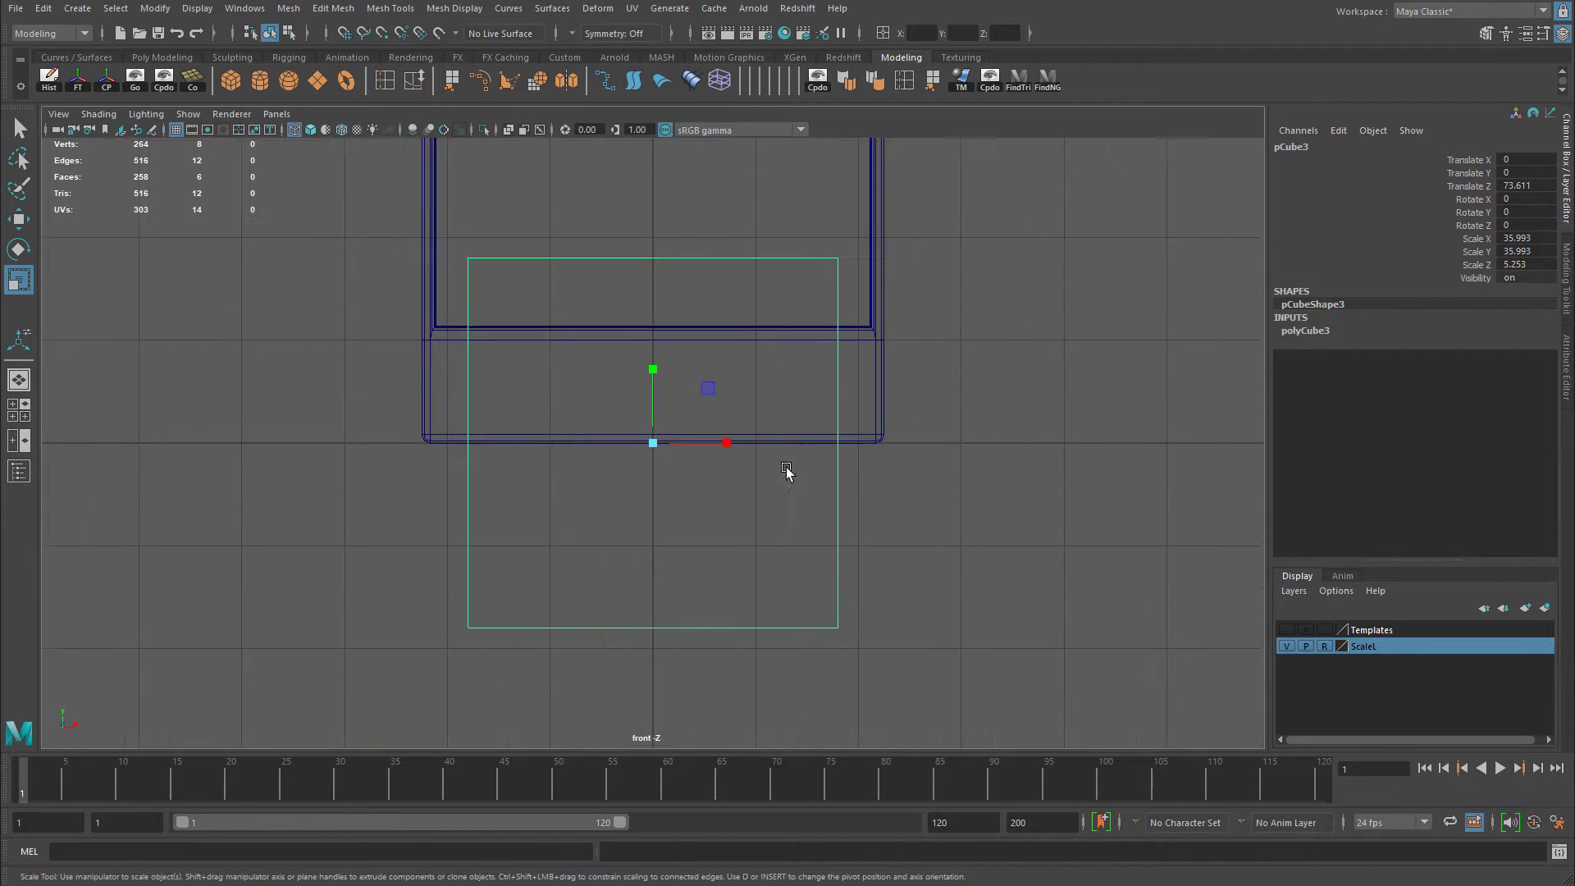
key("w")
left_click_drag(652, 410, 654, 341)
middle_click_drag(654, 341, 676, 627, "alt")
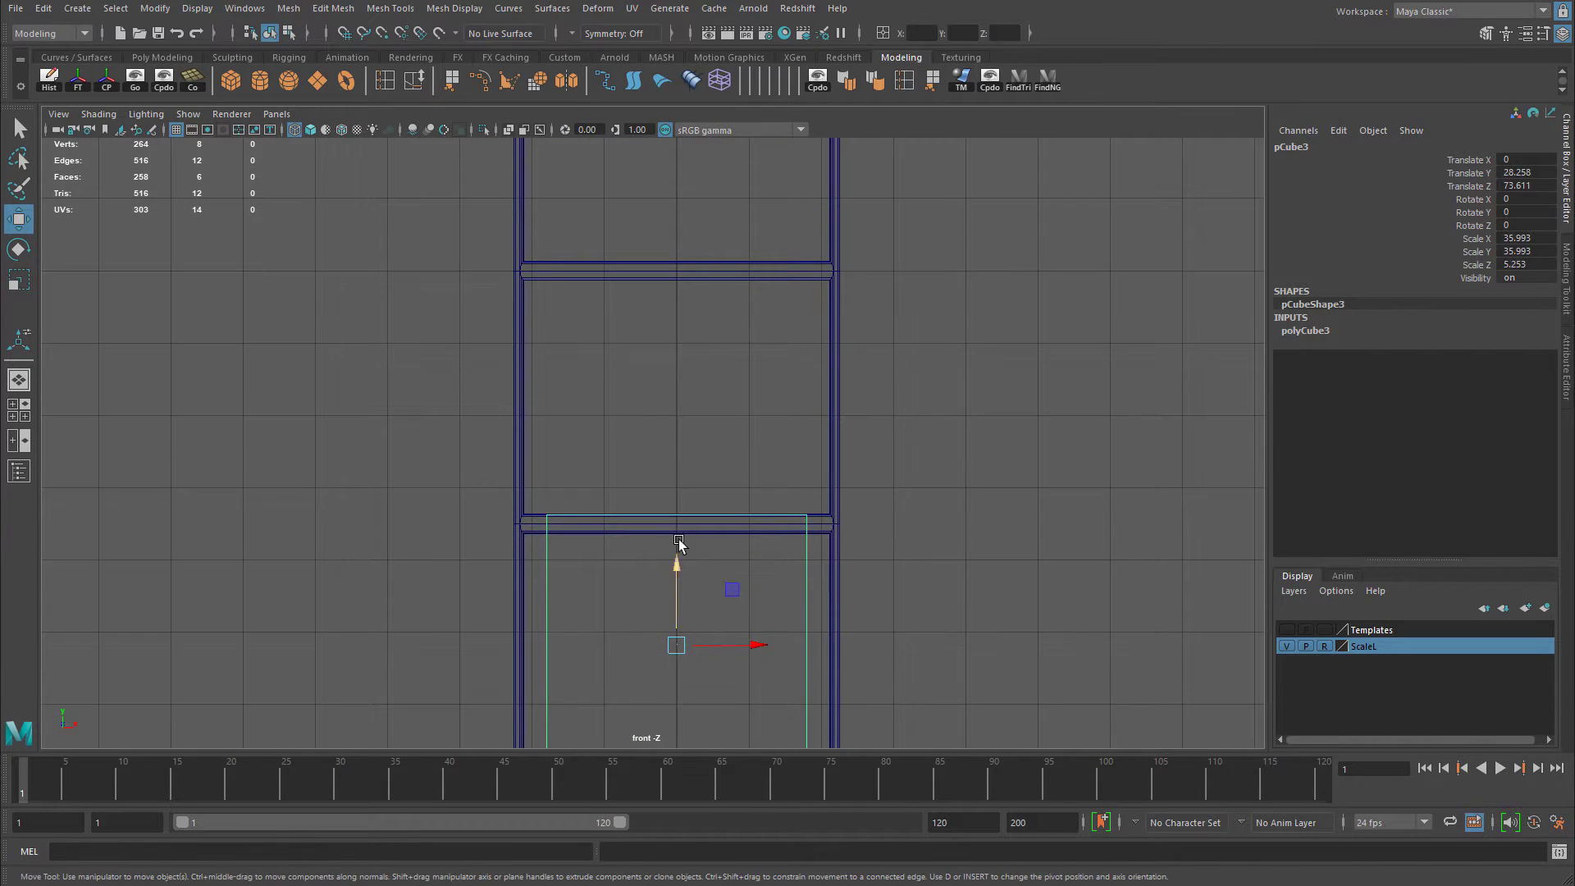
left_click_drag(680, 602, 681, 220)
middle_click_drag(680, 219, 685, 487, "alt")
left_click_drag(685, 487, 685, 156)
middle_click_drag(685, 156, 693, 552, "alt")
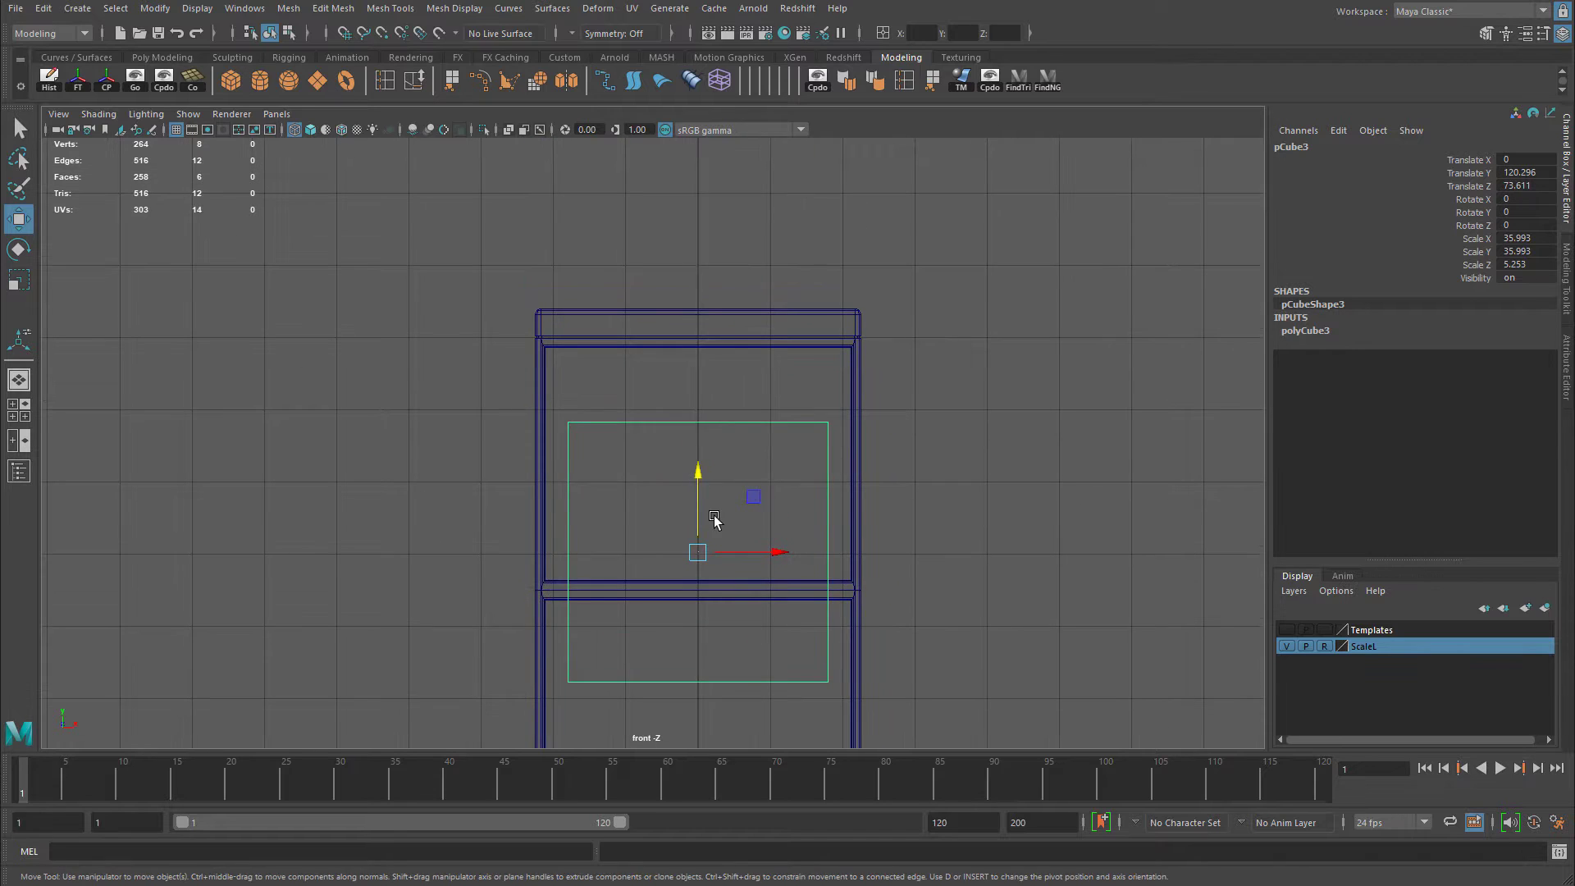
Scale the slab to a label plate about 12.4 wide and 7.2 high, and raise it to about 139.6 in Y.
key("r")
left_click_drag(697, 552, 591, 574)
left_click_drag(699, 479, 708, 365)
key("w")
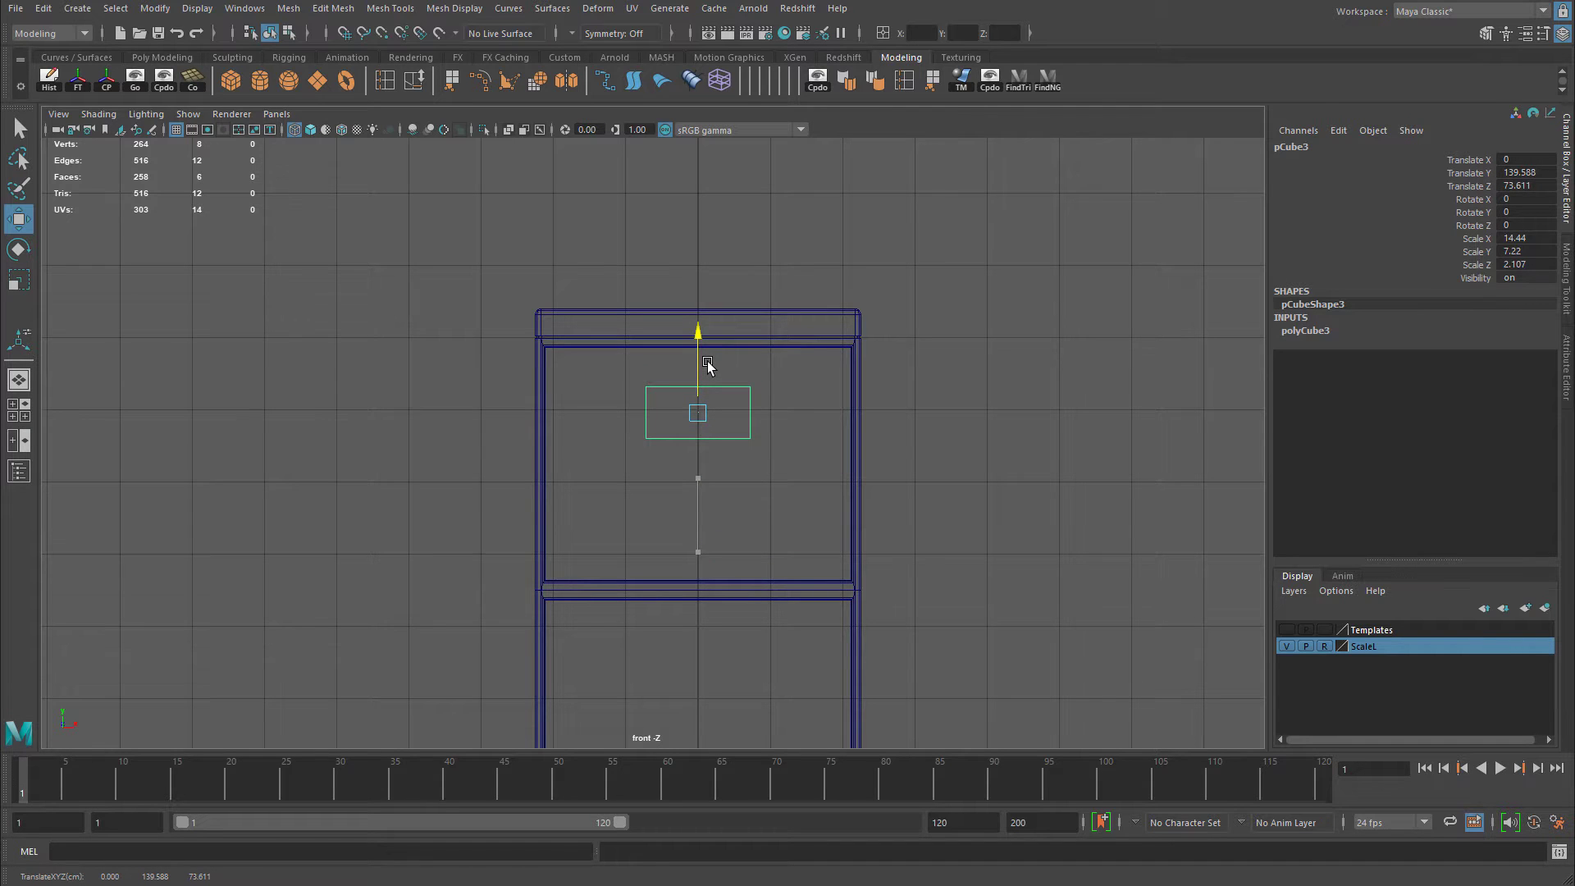
key("r")
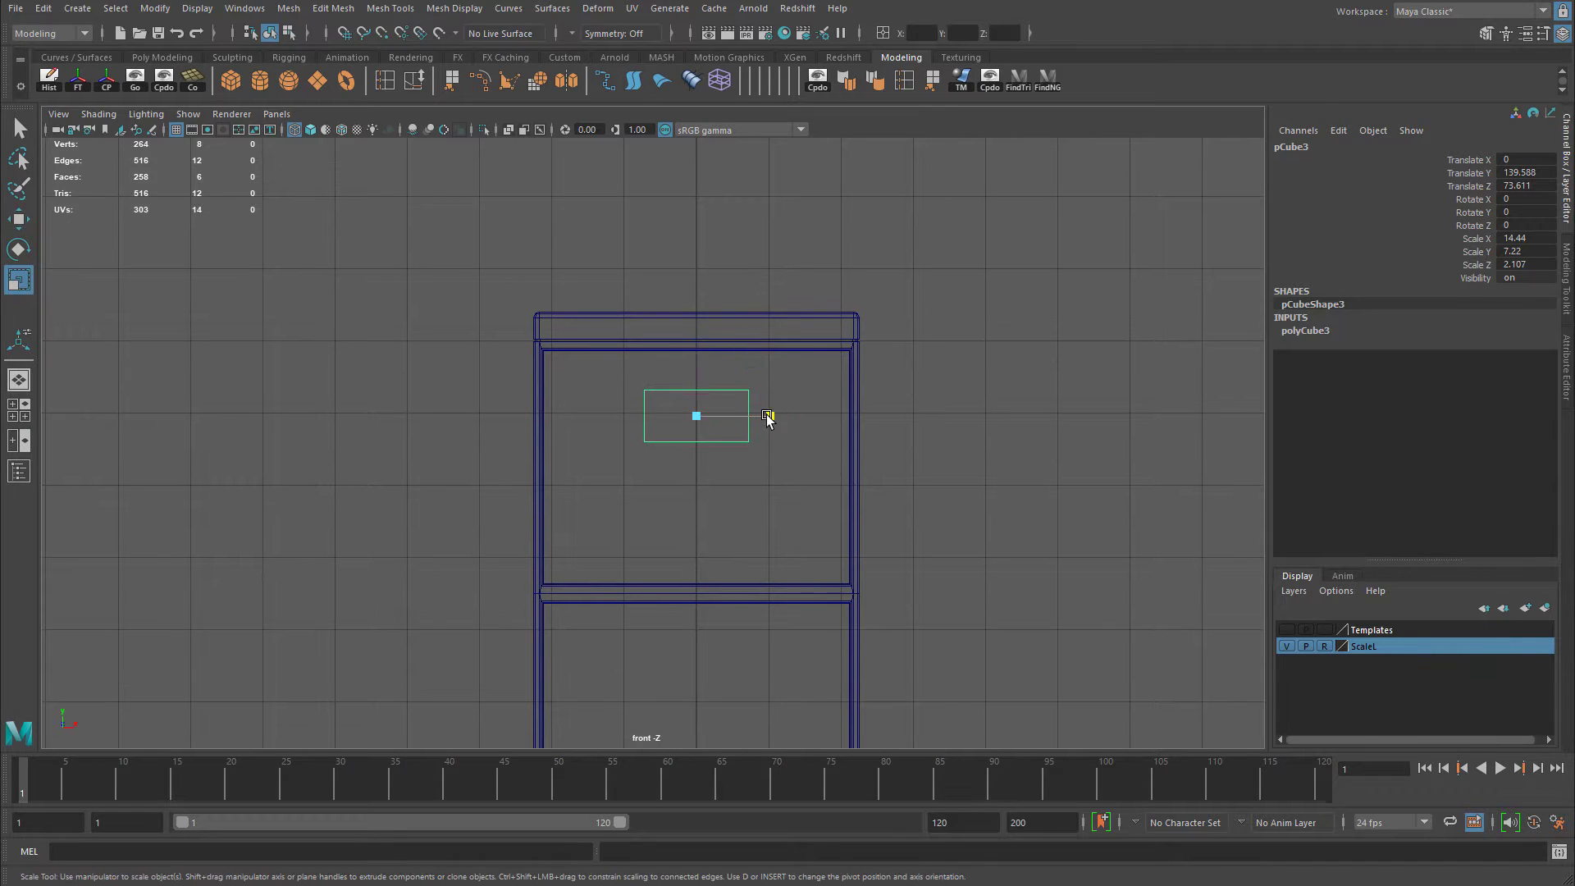
left_click_drag(768, 415, 756, 420)
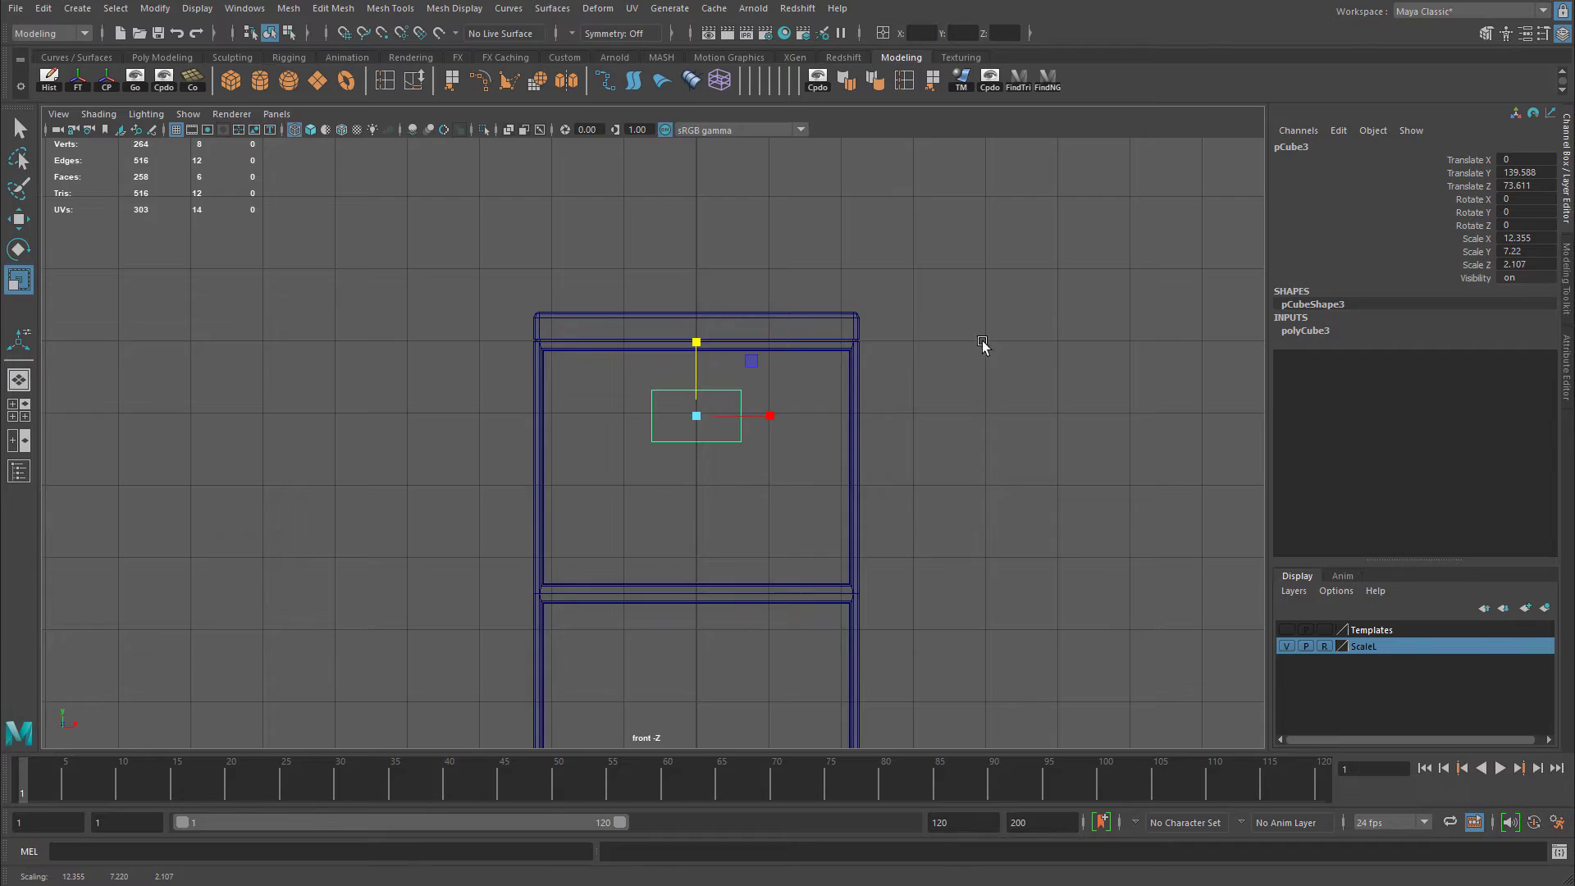
Thin the label plate to a depth of about 0.37 and move it against the drawer front, at about 32.2 in Z.
key("space")
key("space")
key("f")
left_click_drag(890, 393, 1063, 426, "alt")
right_click_drag(1063, 426, 619, 500, "alt")
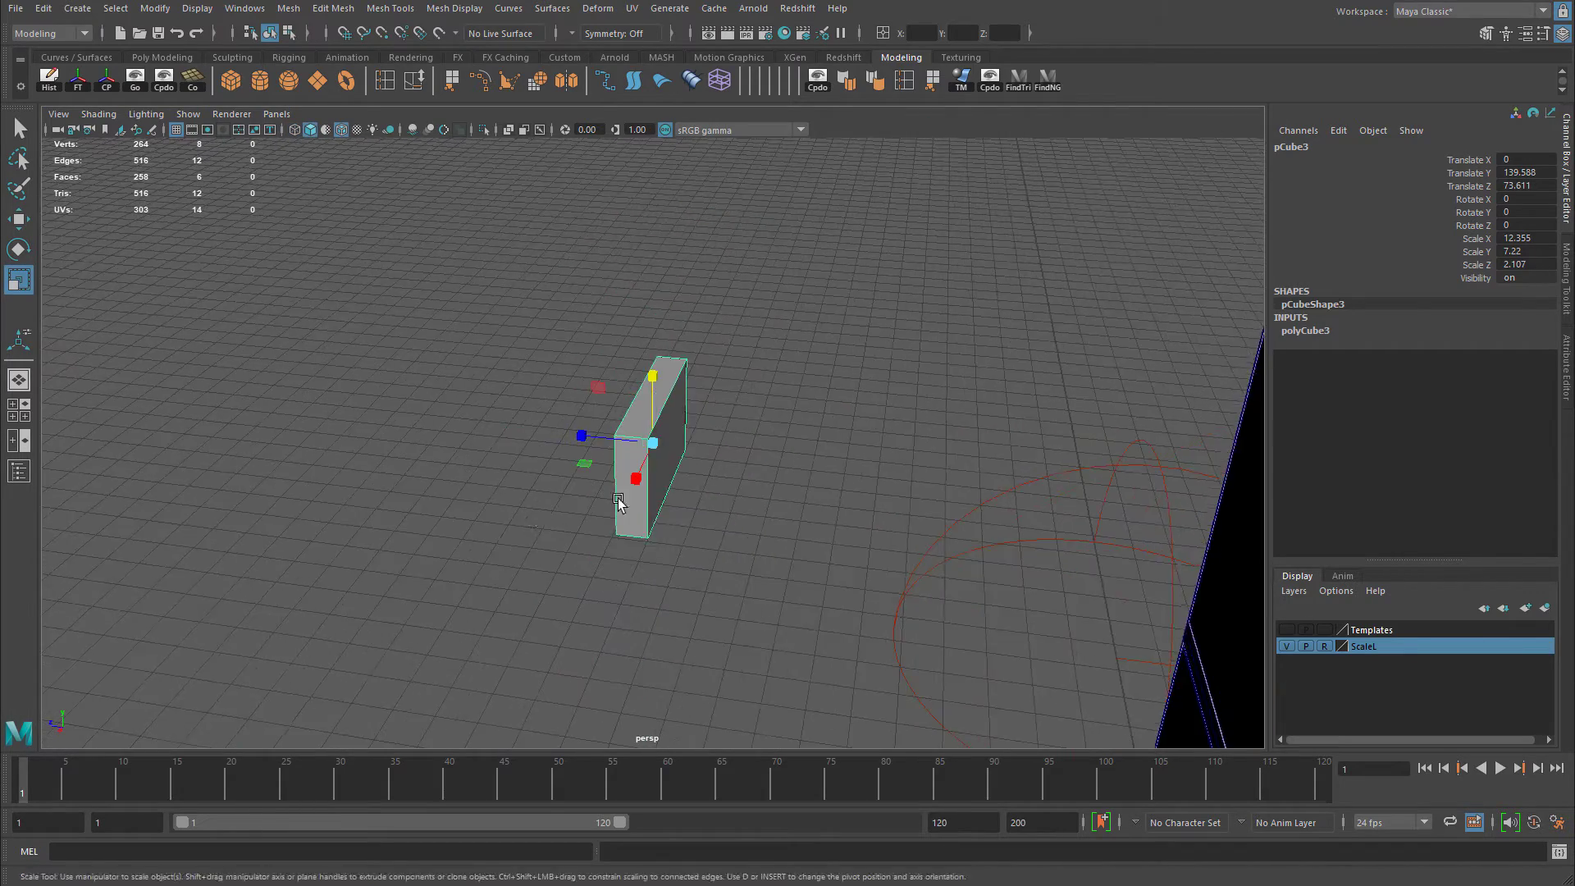
left_click_drag(618, 502, 742, 457, "alt")
key("w")
key("f")
key("r")
mouse_move(579, 447)
left_mouse_down()
mouse_move(597, 448)
mouse_move(520, 451)
mouse_move(580, 447)
left_mouse_up()
key("w")
key("r")
key("w")
Select the front face of the label plate and extrude it with an offset of 0.5.
key("space")
key("space")
scroll(551, 432, "up", 5)
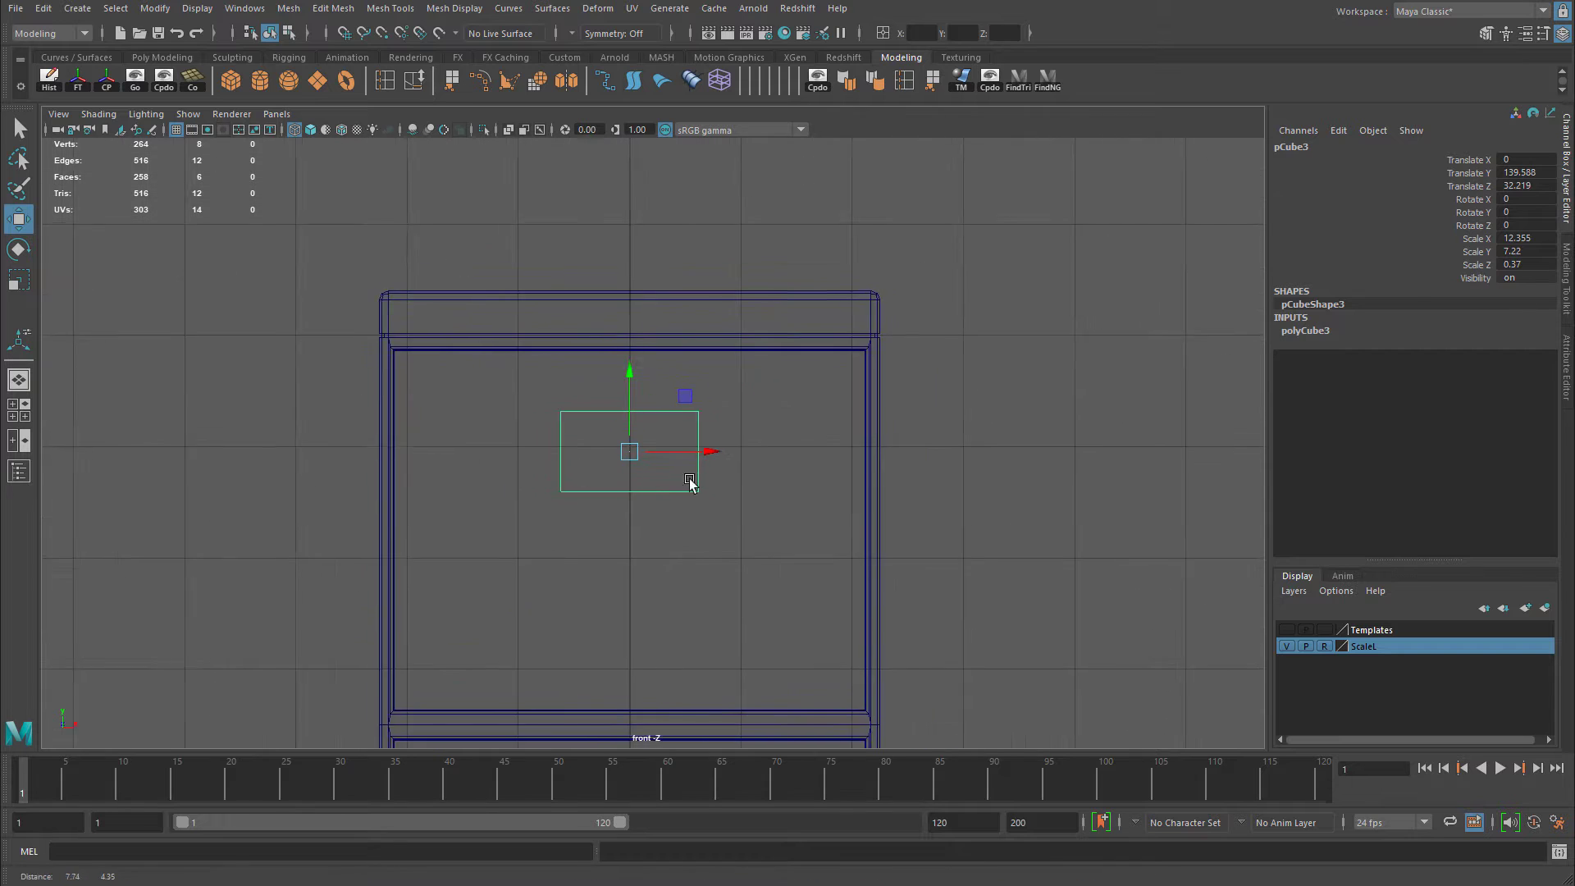
right_click_drag(664, 485, 661, 520)
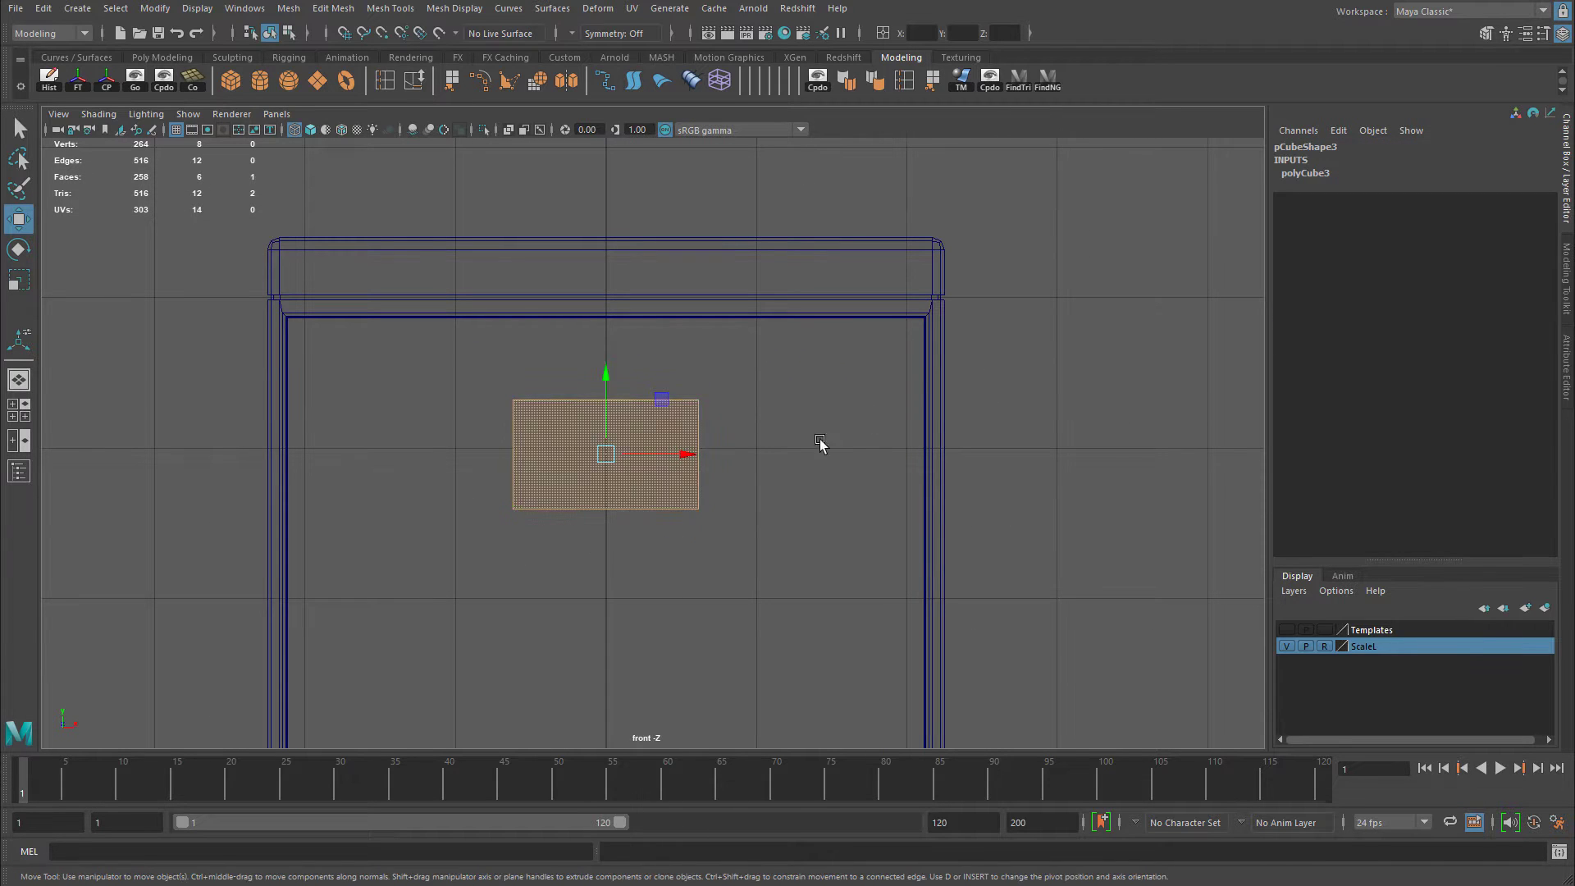
key("space")
key("space")
right_click_drag(938, 425, 489, 443, "alt")
left_click_drag(584, 439, 631, 453, "alt")
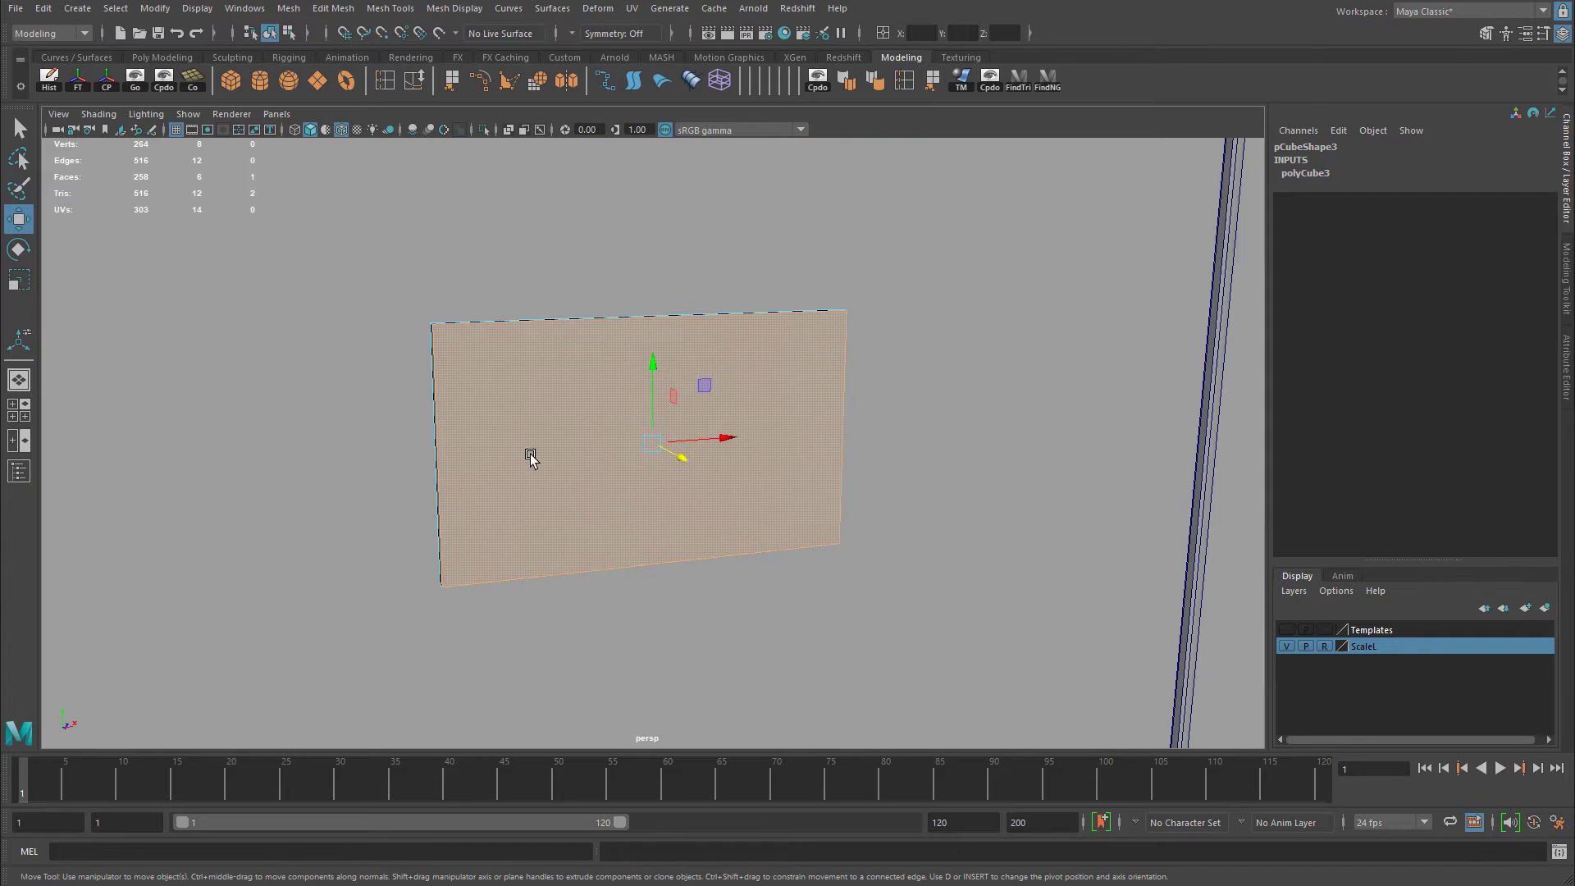
right_click_drag(529, 455, 738, 459, "alt")
left_click_drag(738, 460, 670, 447, "alt")
key("ctrl+e")
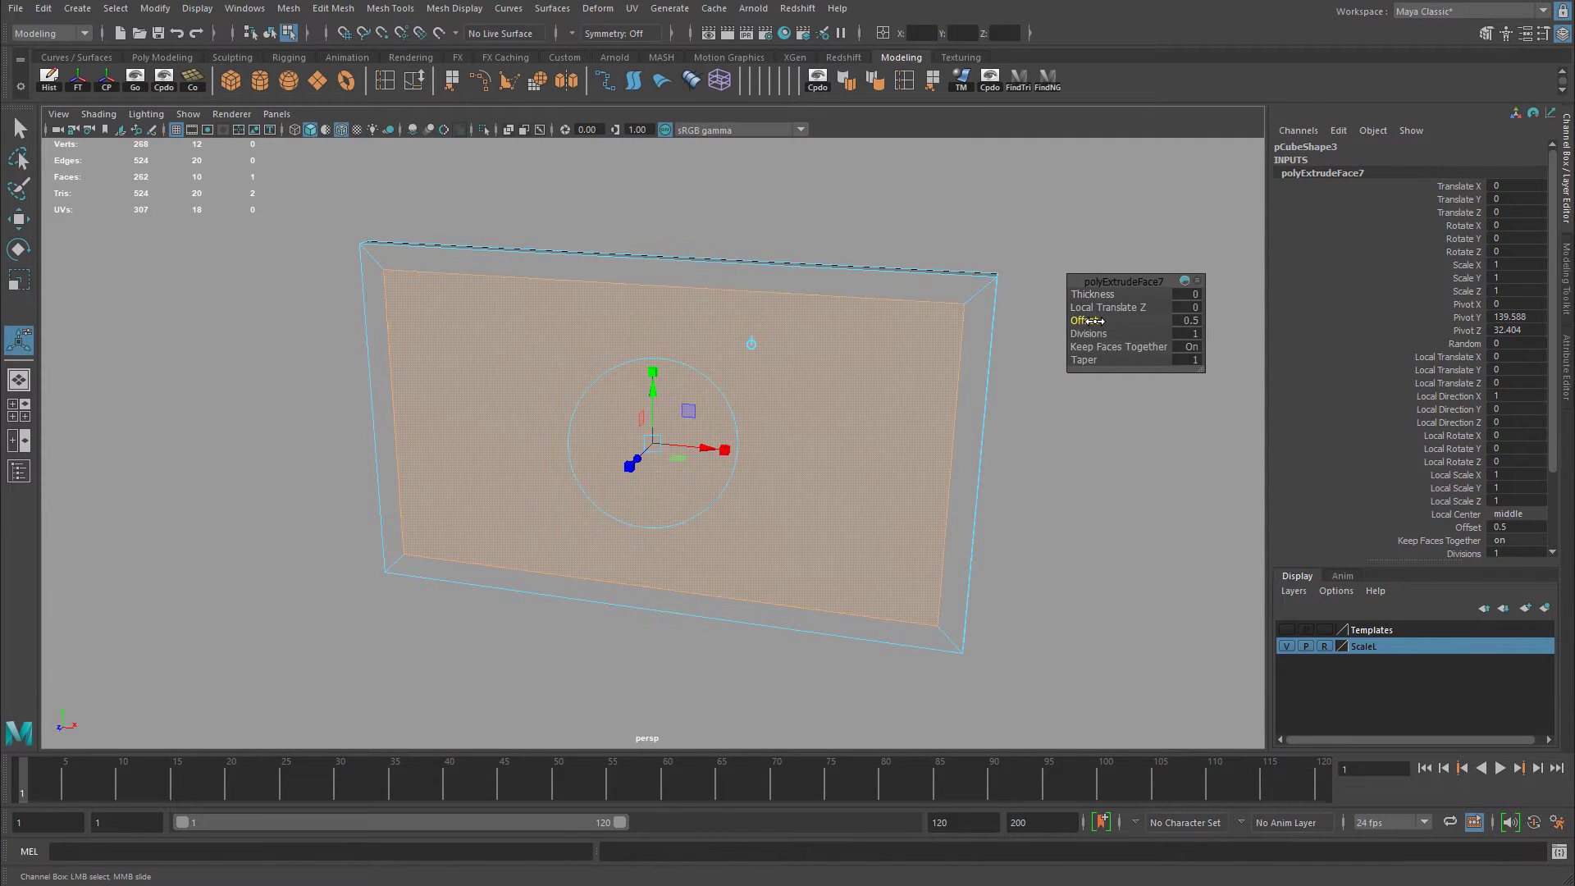
Examine the label plate's inset border against the top drawer in the front and perspective views.
left_click_drag(835, 352, 968, 331, "alt")
right_click_drag(967, 330, 697, 410, "alt")
key("space")
key("space")
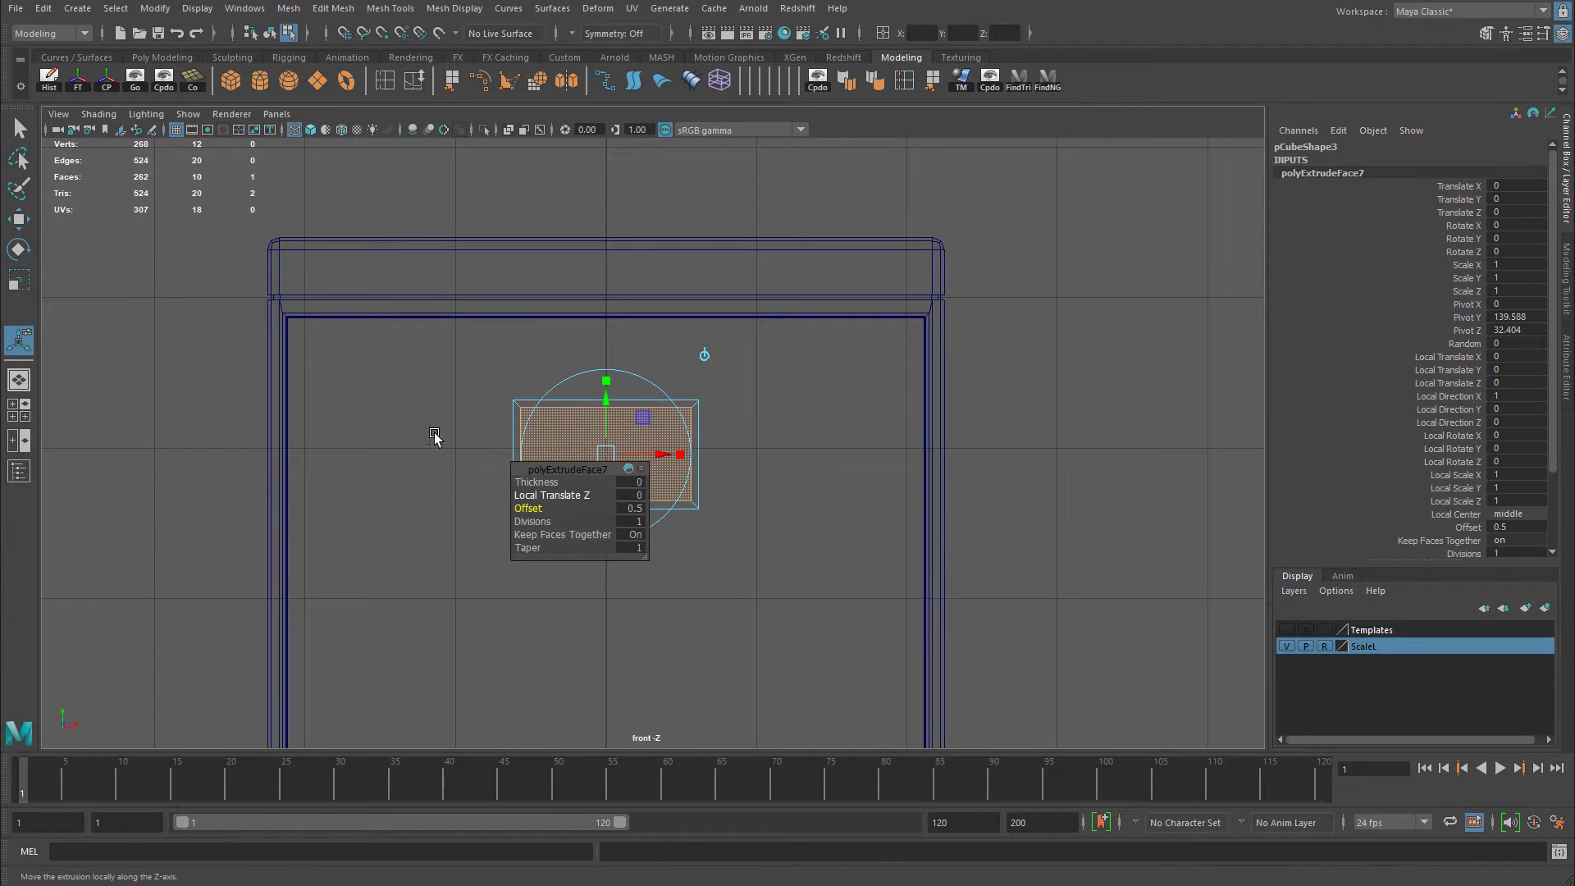
scroll(791, 418, "up", 3)
middle_click_drag(733, 388, 735, 373, "alt")
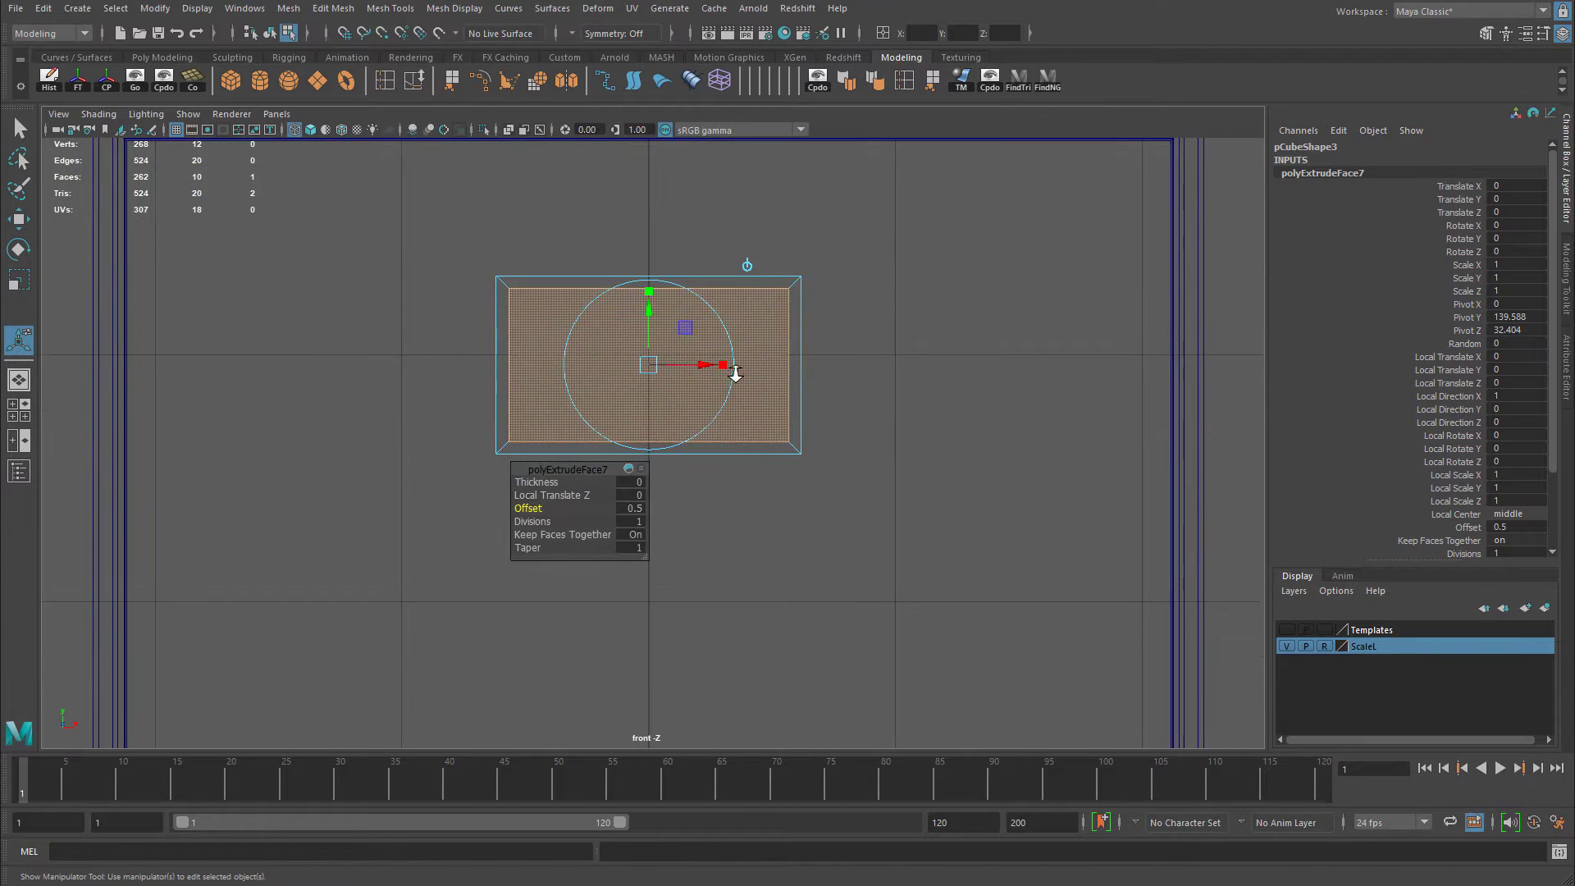
key("space")
key("space")
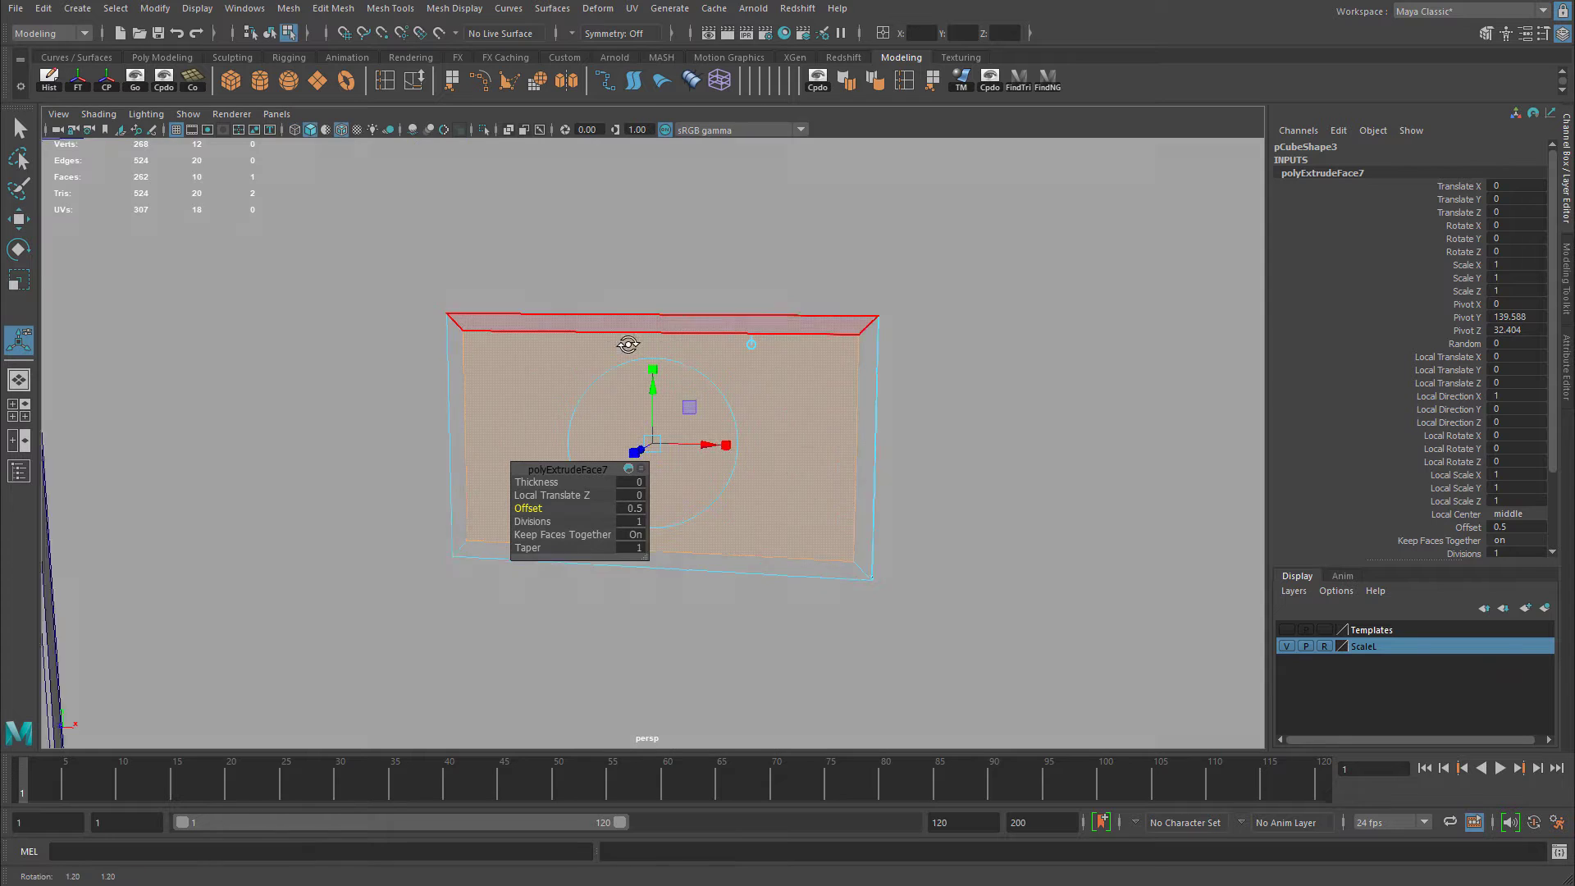
left_click_drag(829, 327, 622, 341, "alt")
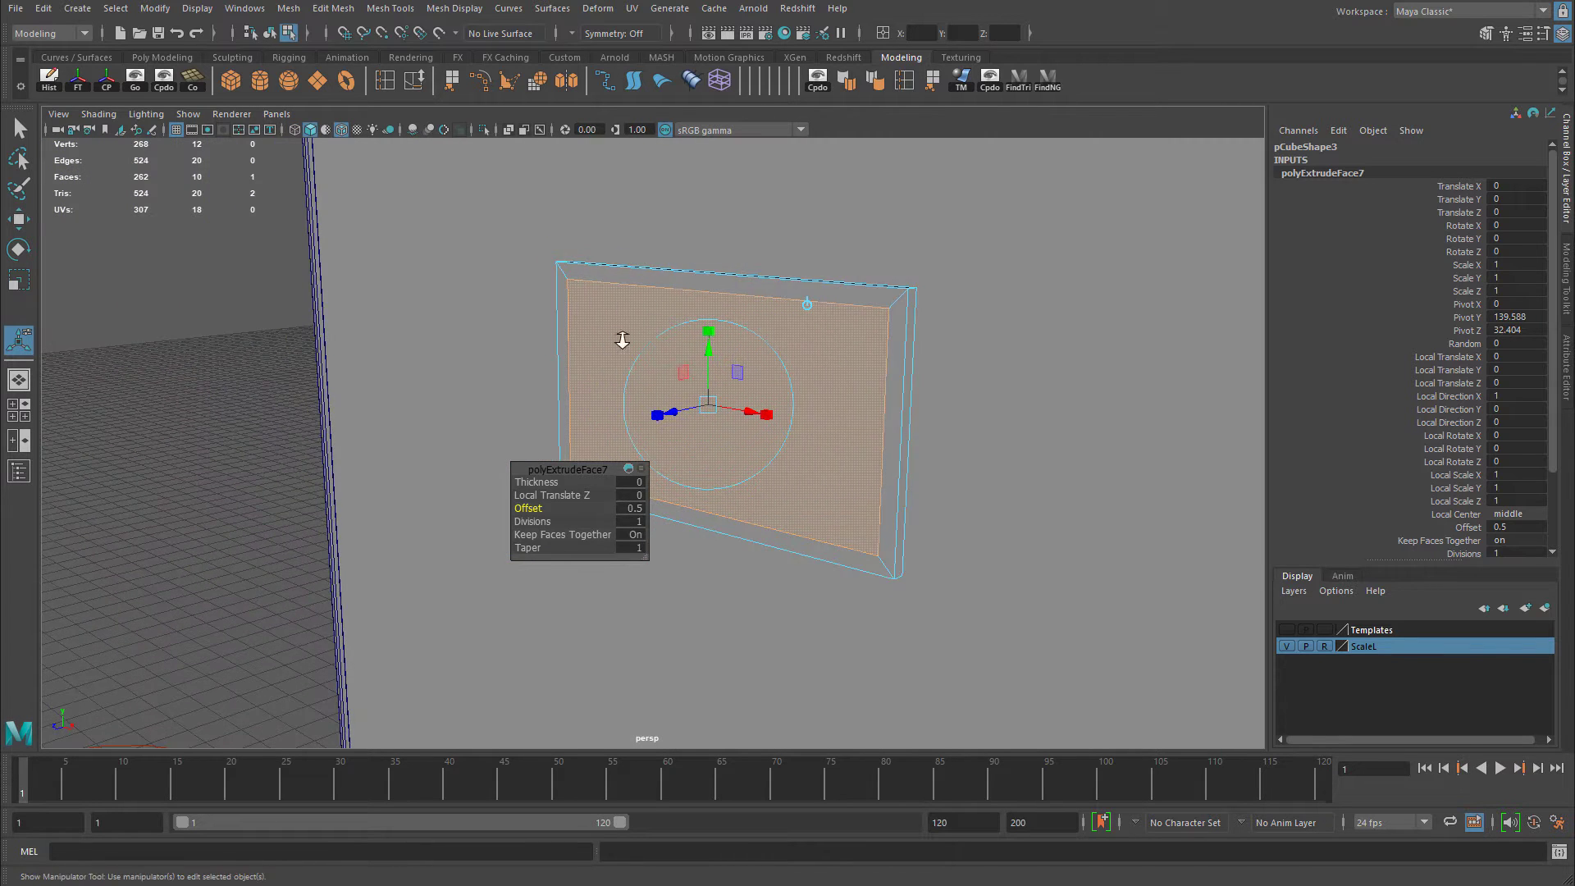
Extrude the inset face of the label plate outward with a thickness of about 0.5.
key("ctrl+e")
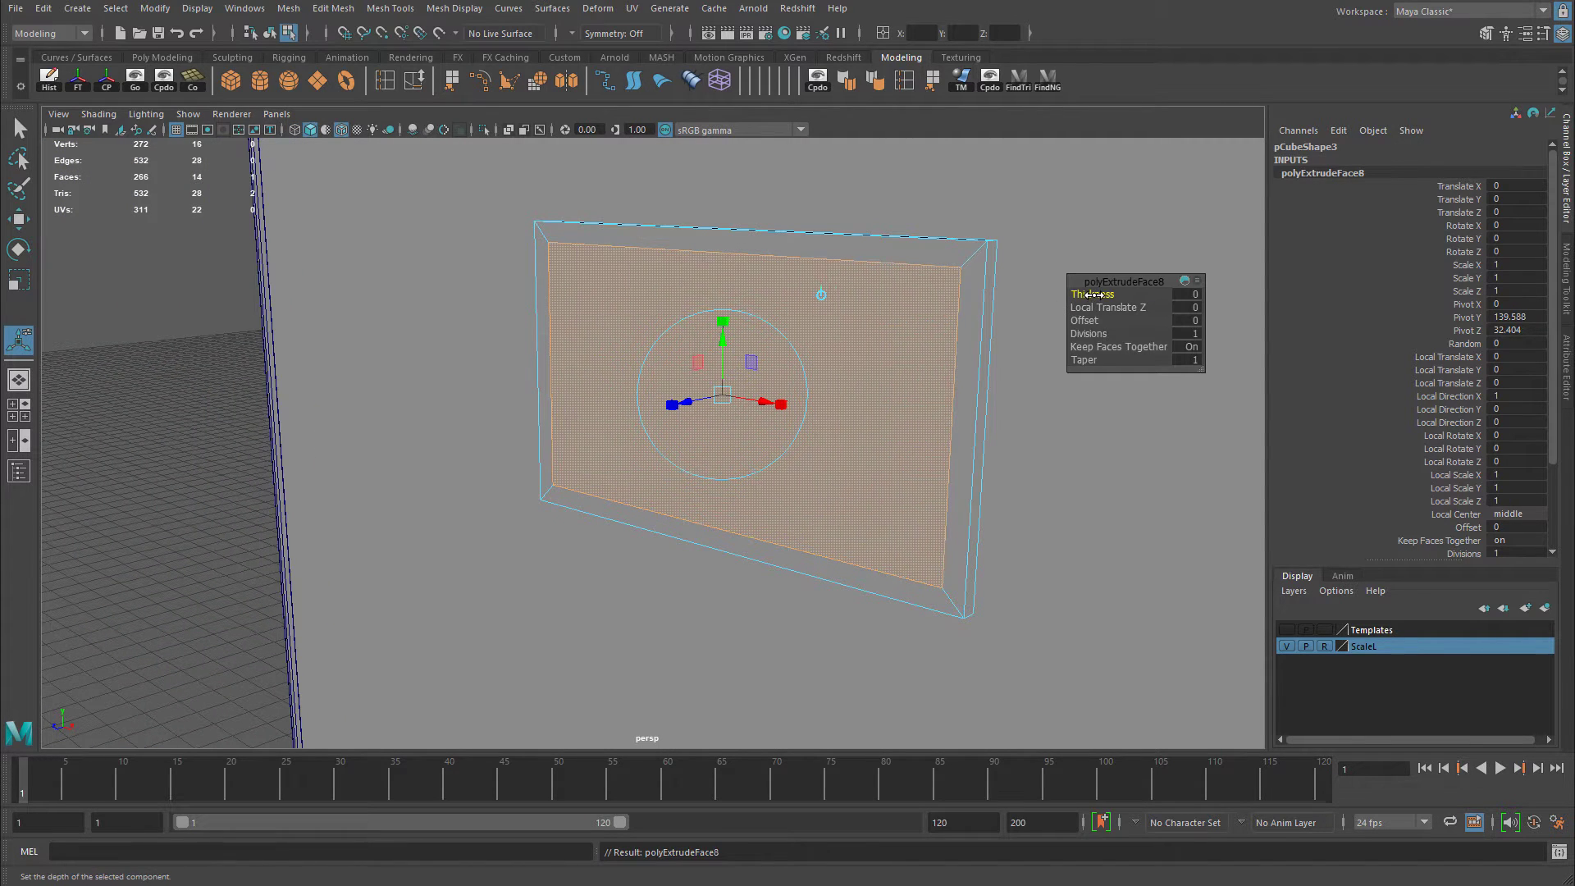
left_click_drag(1093, 295, 1120, 296)
left_click_drag(918, 311, 959, 313, "alt")
Extrude the raised front face of the label plate again with an offset of 0.5.
key("ctrl+e")
left_click_drag(1085, 320, 1097, 319)
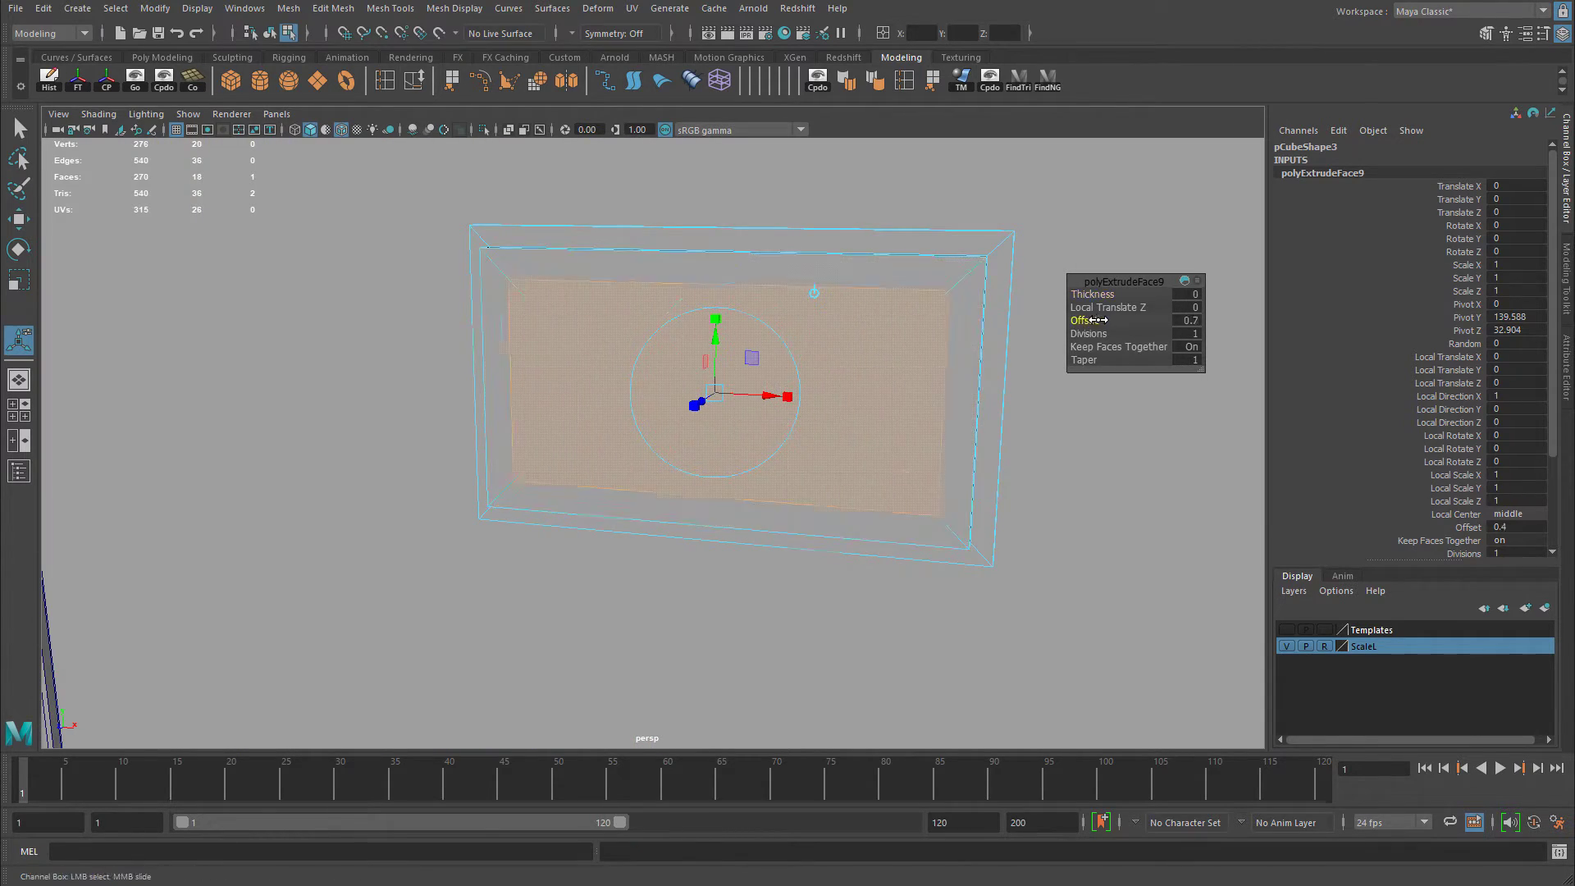
left_click(1190, 322)
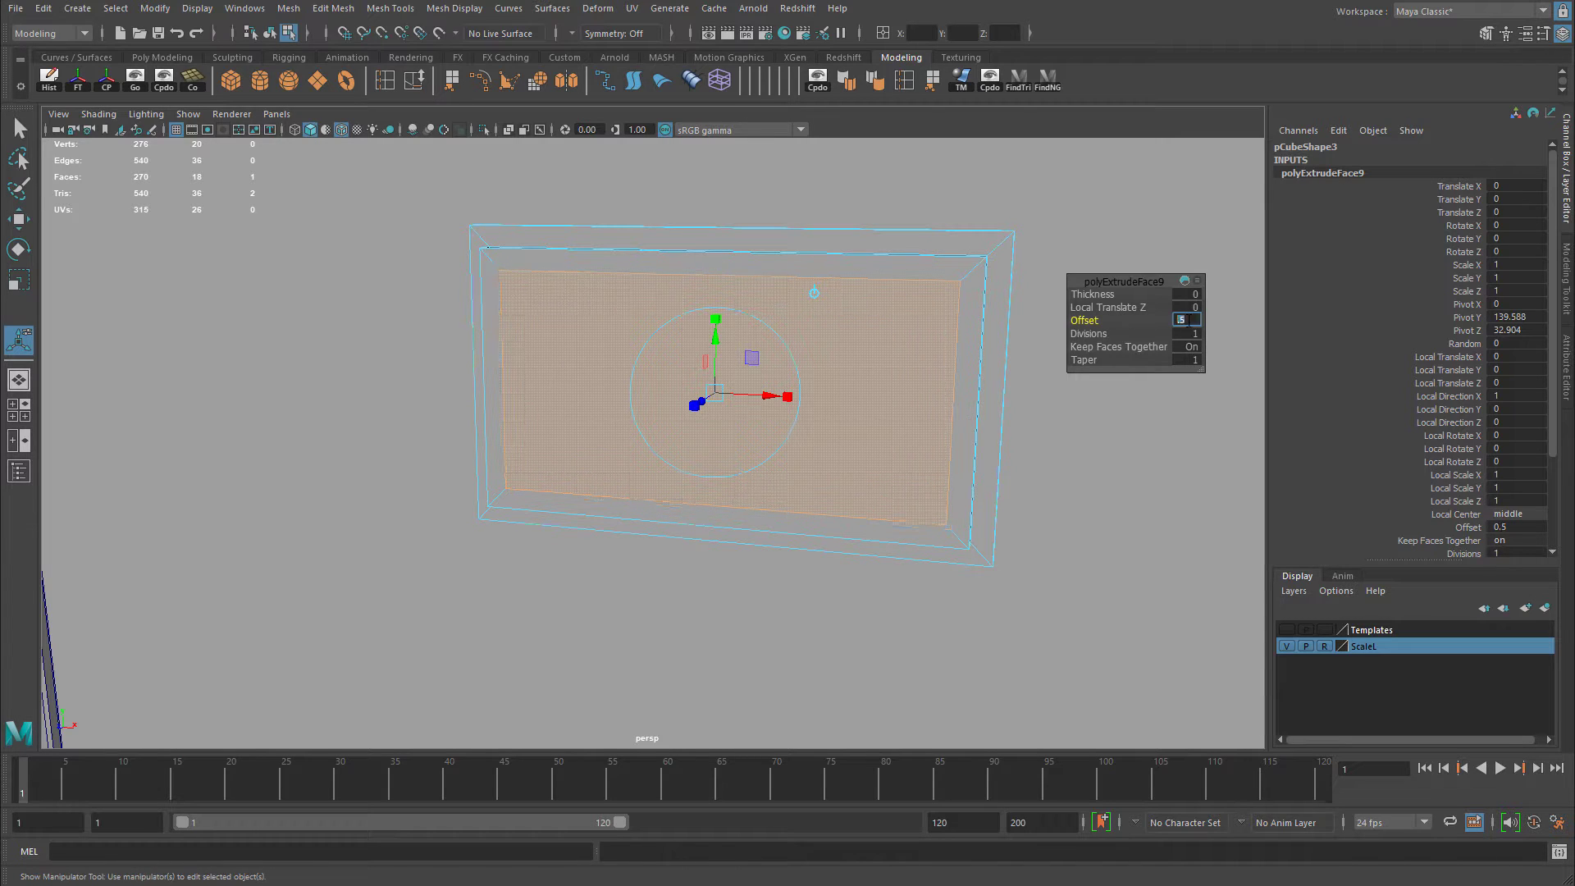
Confirm an offset of 0.5 for the extrusion on the label plate's raised front face.
type(".5")
key("Return")
left_click_drag(904, 314, 853, 320, "alt")
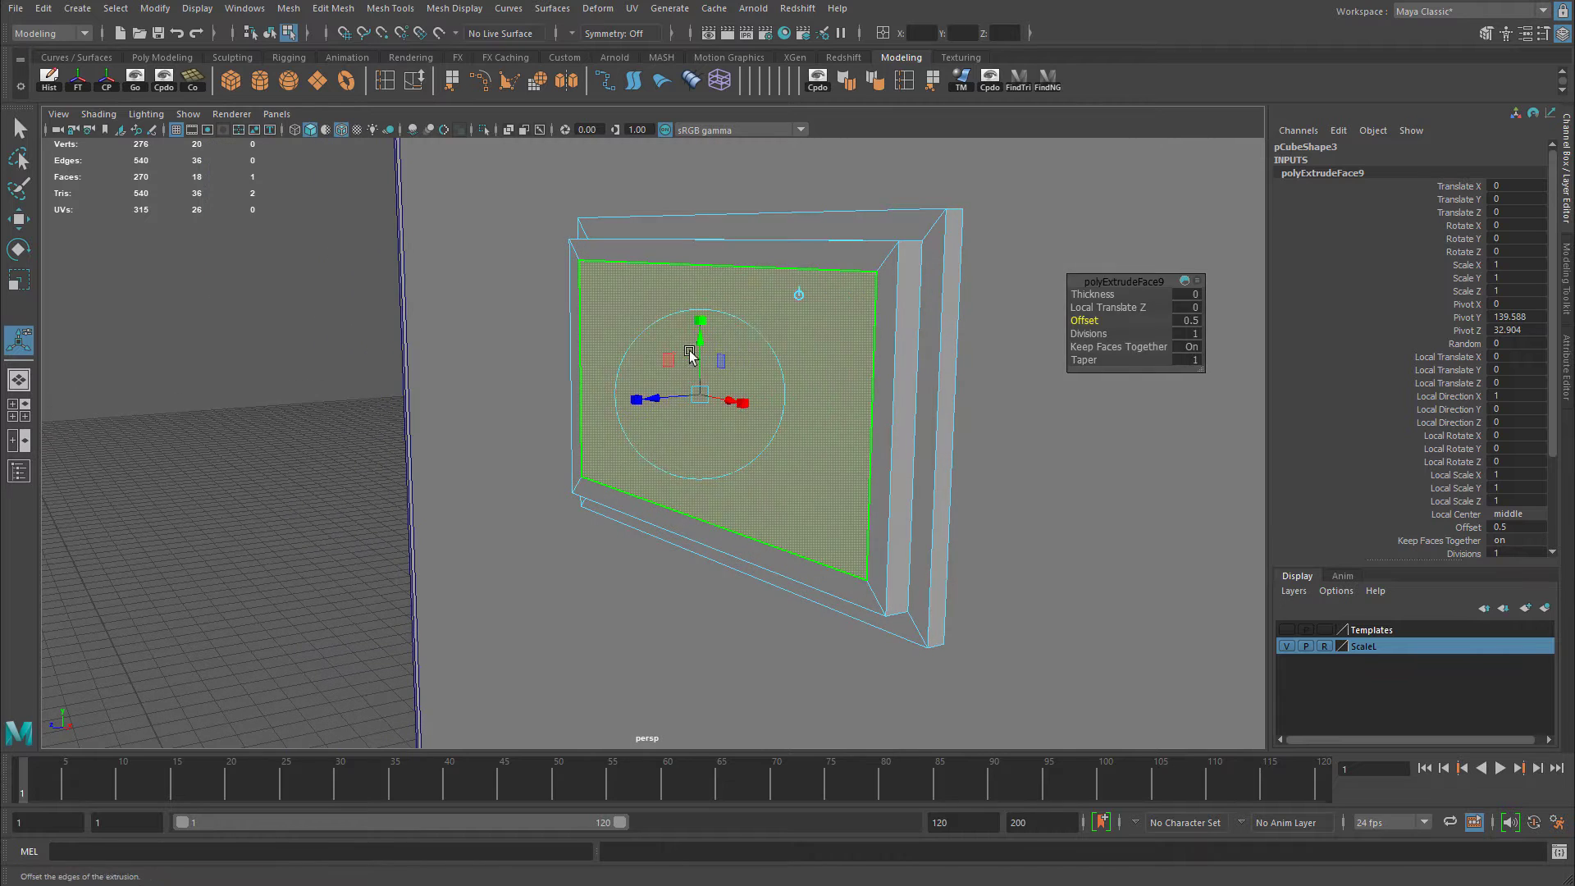
key("w")
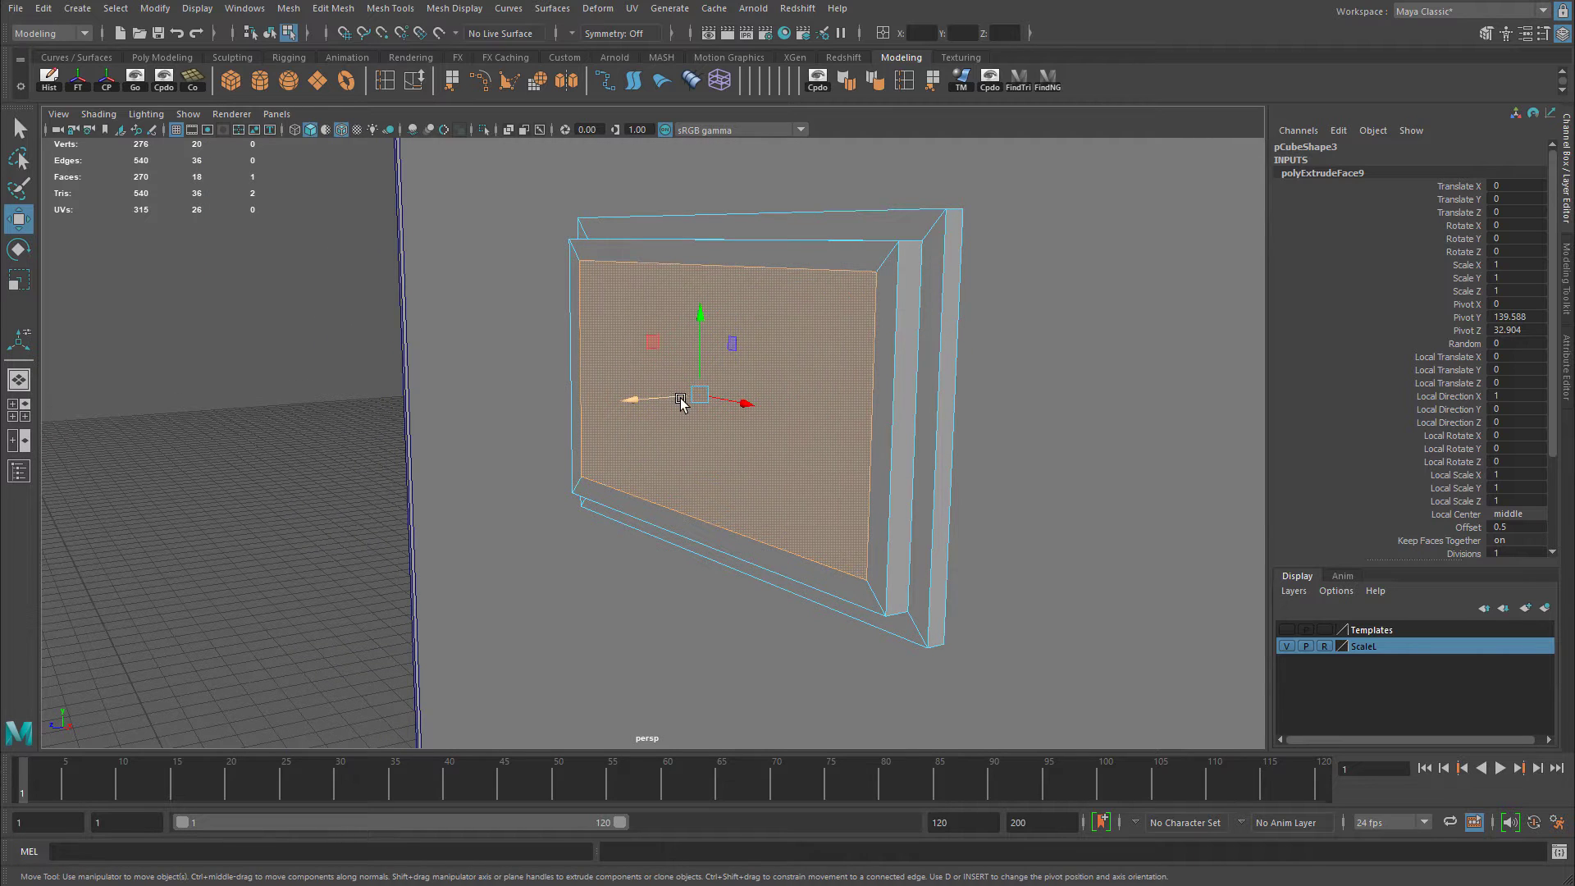
Extrude the inset front face of the label plate inward with a thickness of -0.5.
key("ctrl+e")
left_click_drag(1093, 294, 1089, 297)
key("space")
key("space")
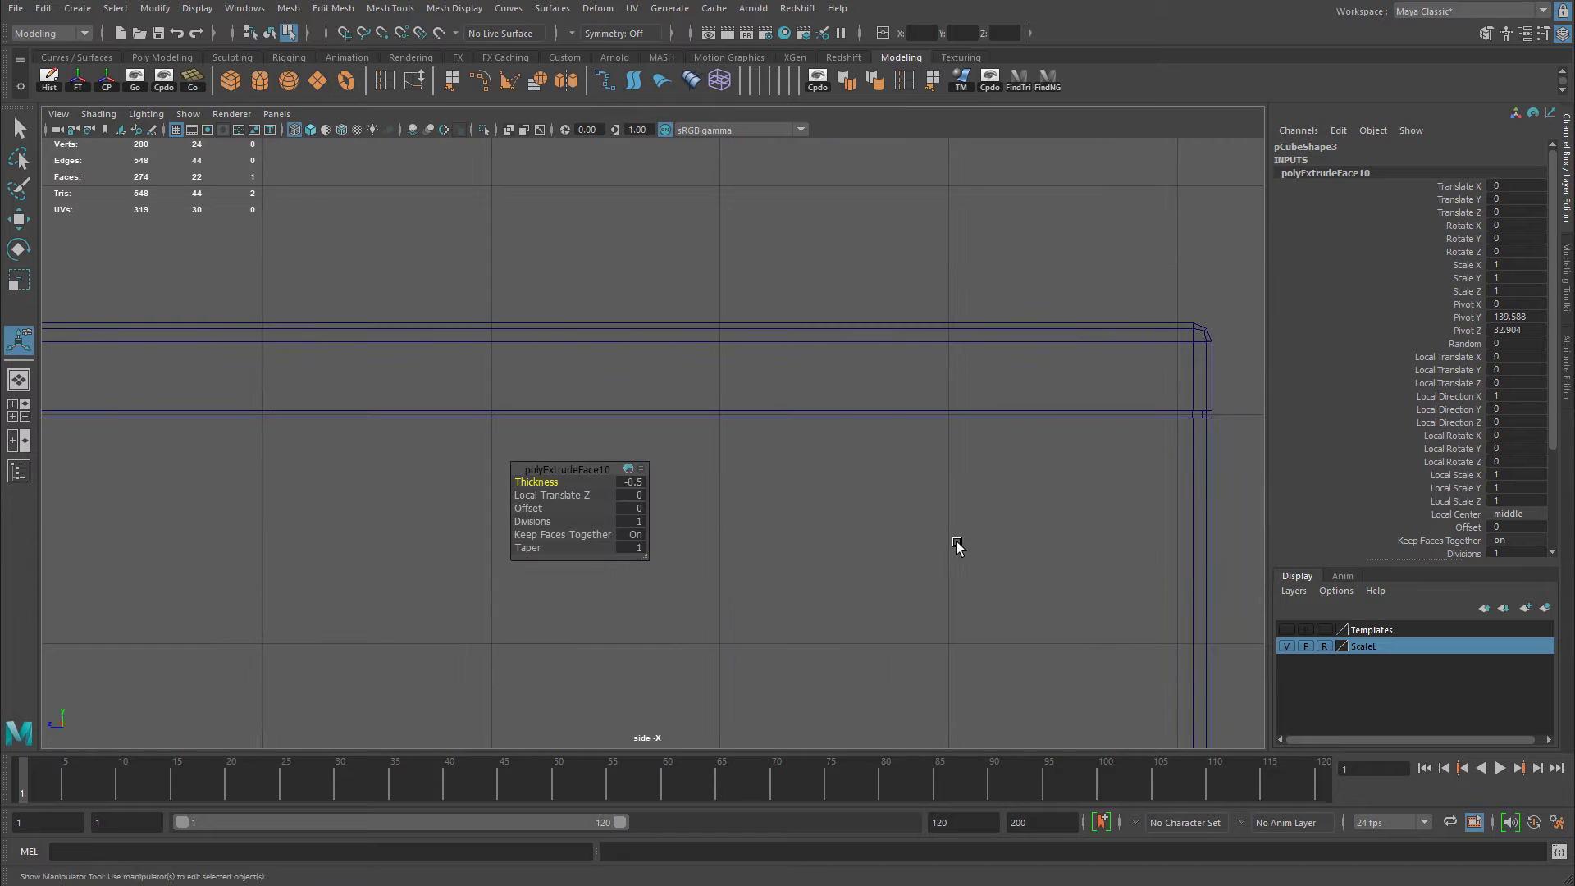
In the side view, move the recessed face along its depth to sit just behind the base plate's front plane.
middle_click_drag(690, 435, 850, 465)
left_click_drag(578, 465, 495, 444)
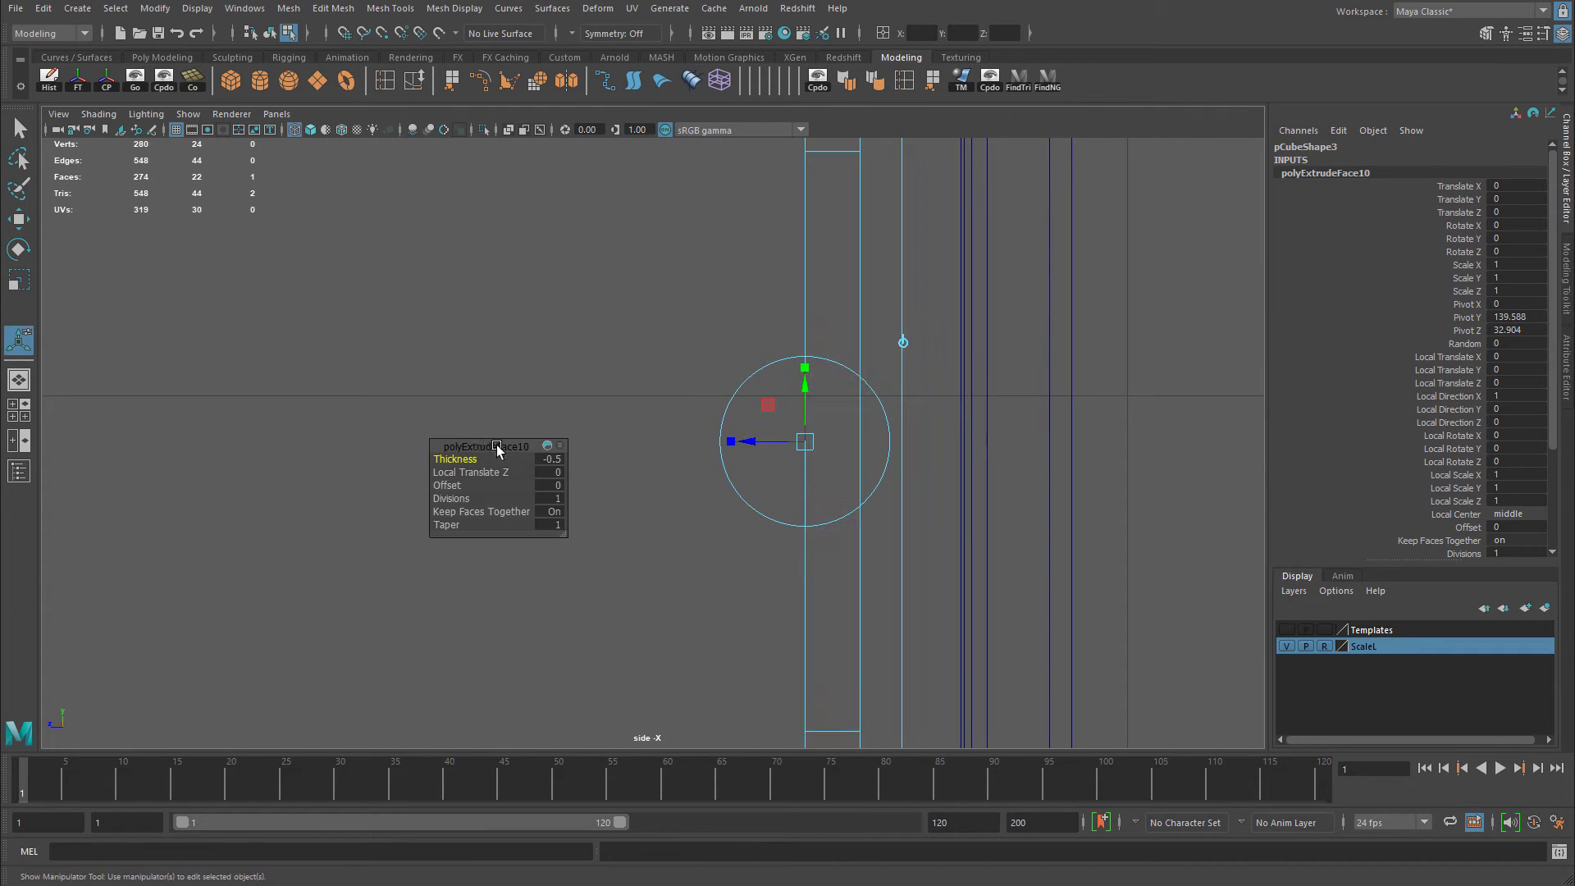
middle_click_drag(965, 453, 917, 476, "alt")
key("w")
left_click_drag(805, 474, 796, 474)
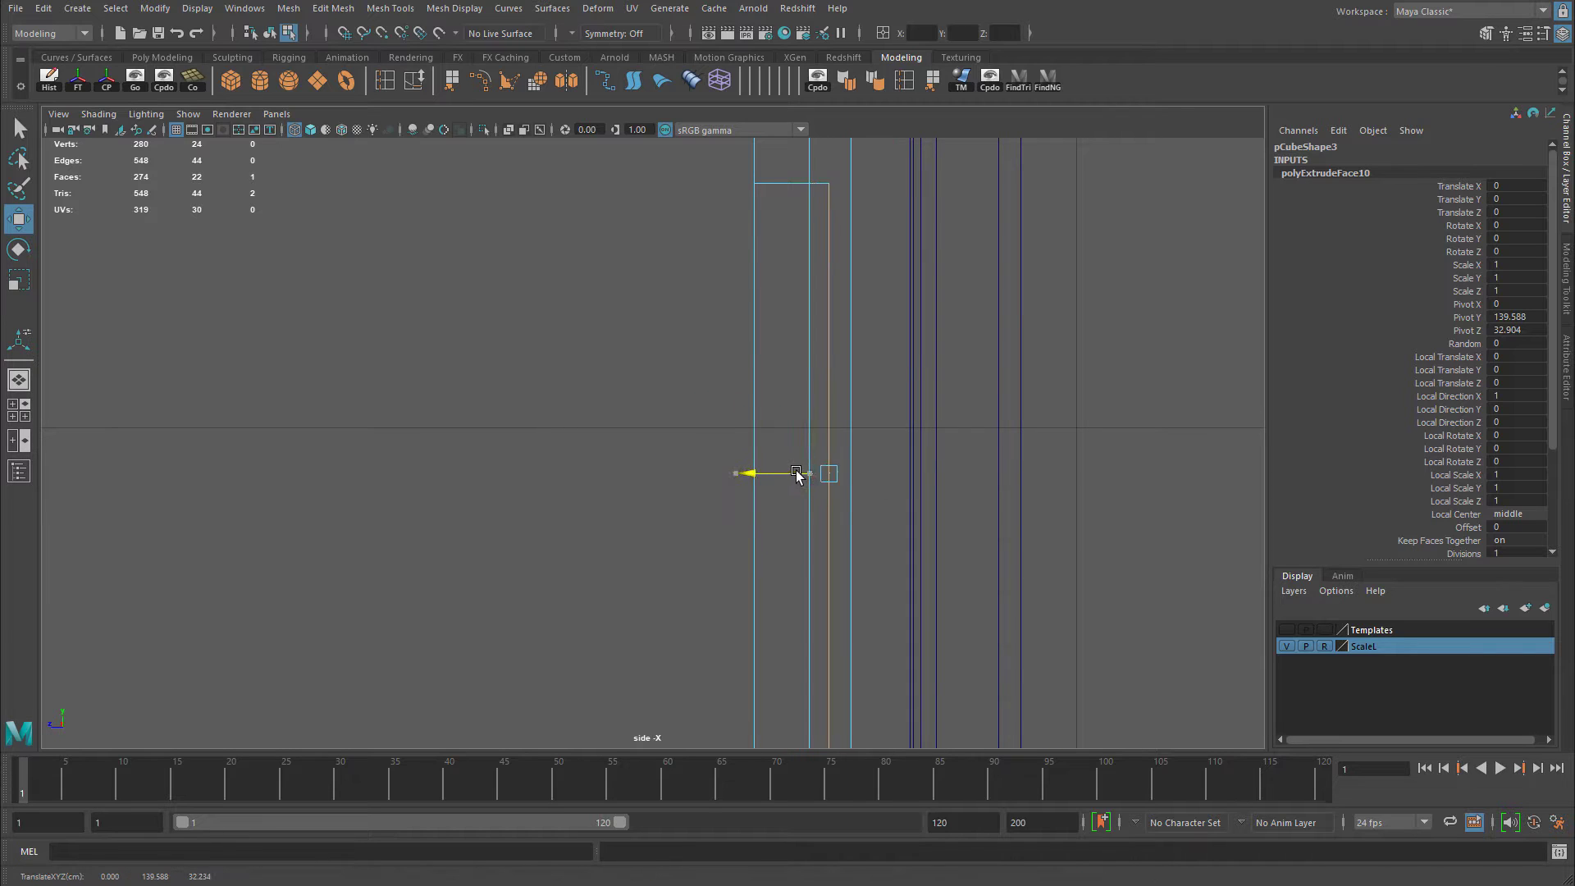
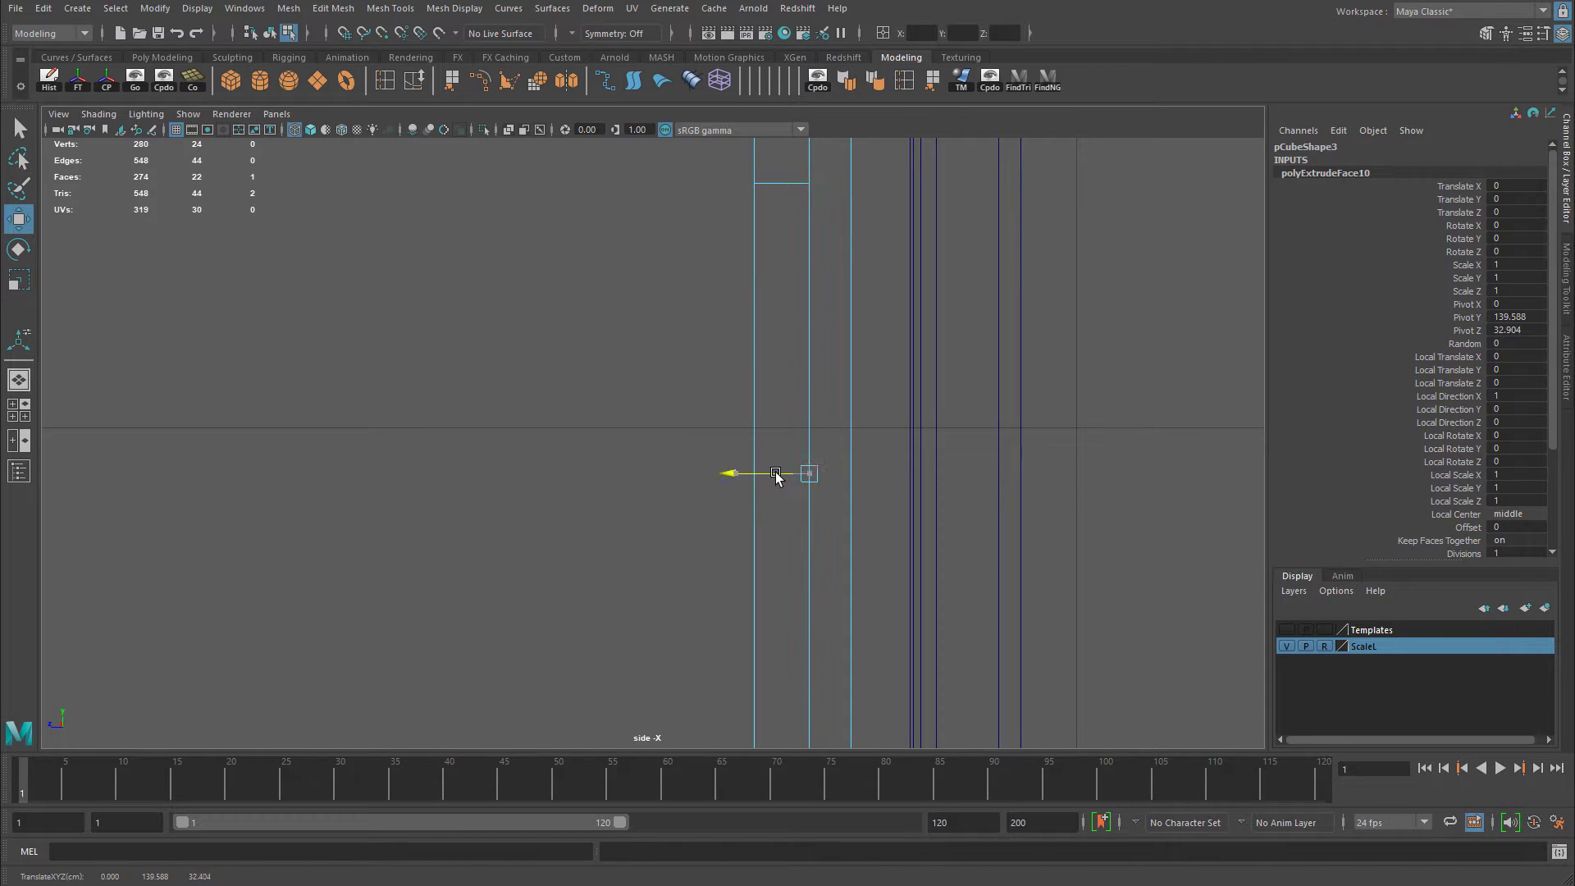
scroll(873, 420, "down", 3)
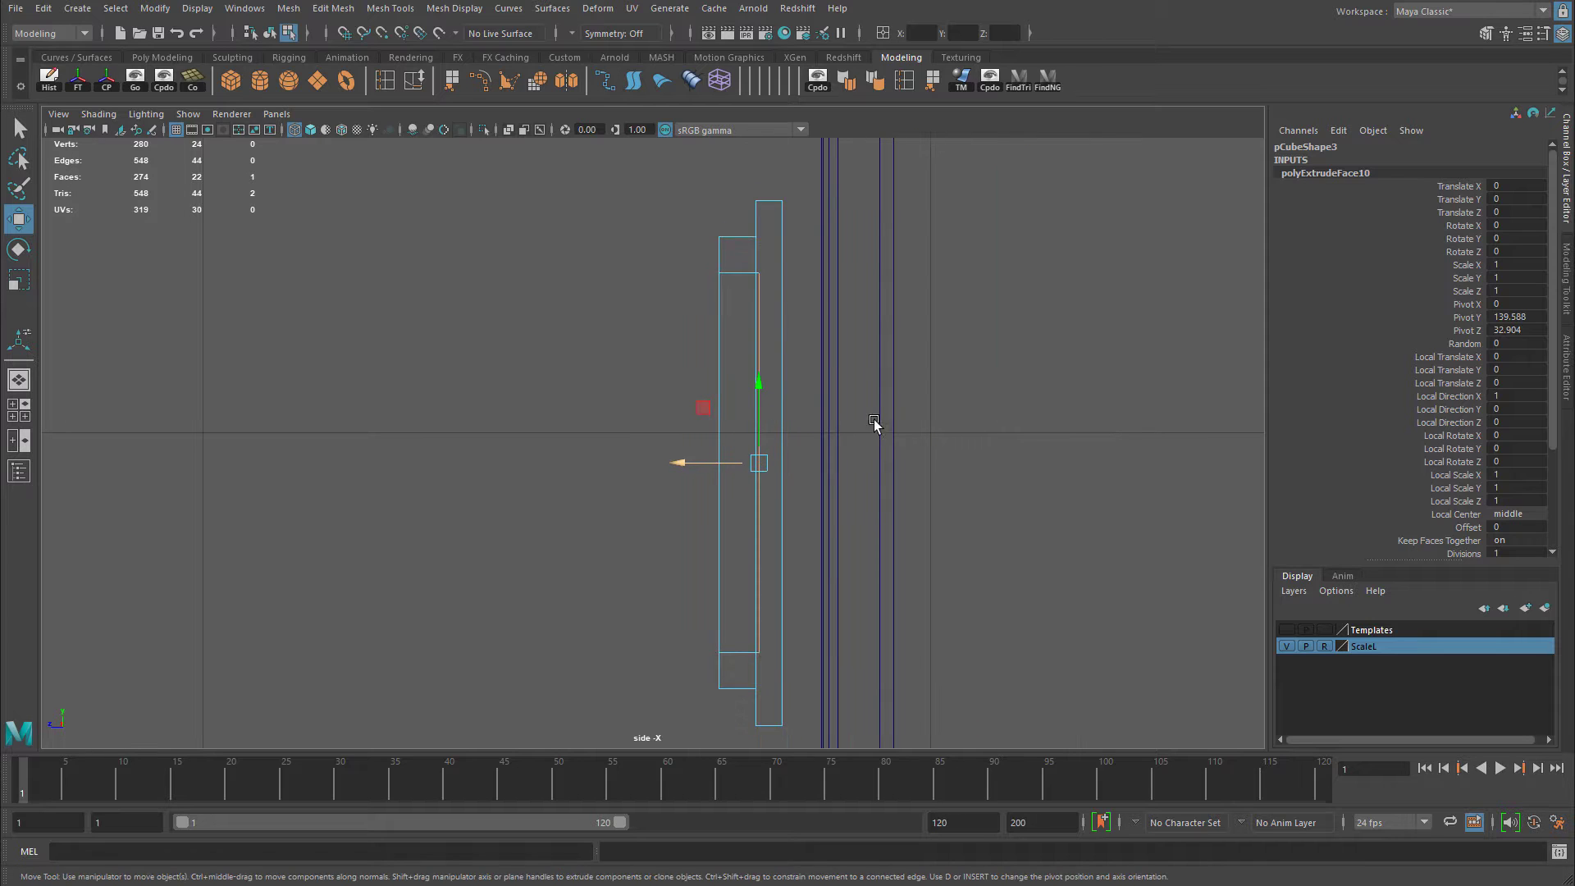
scroll(779, 328, "up", 2)
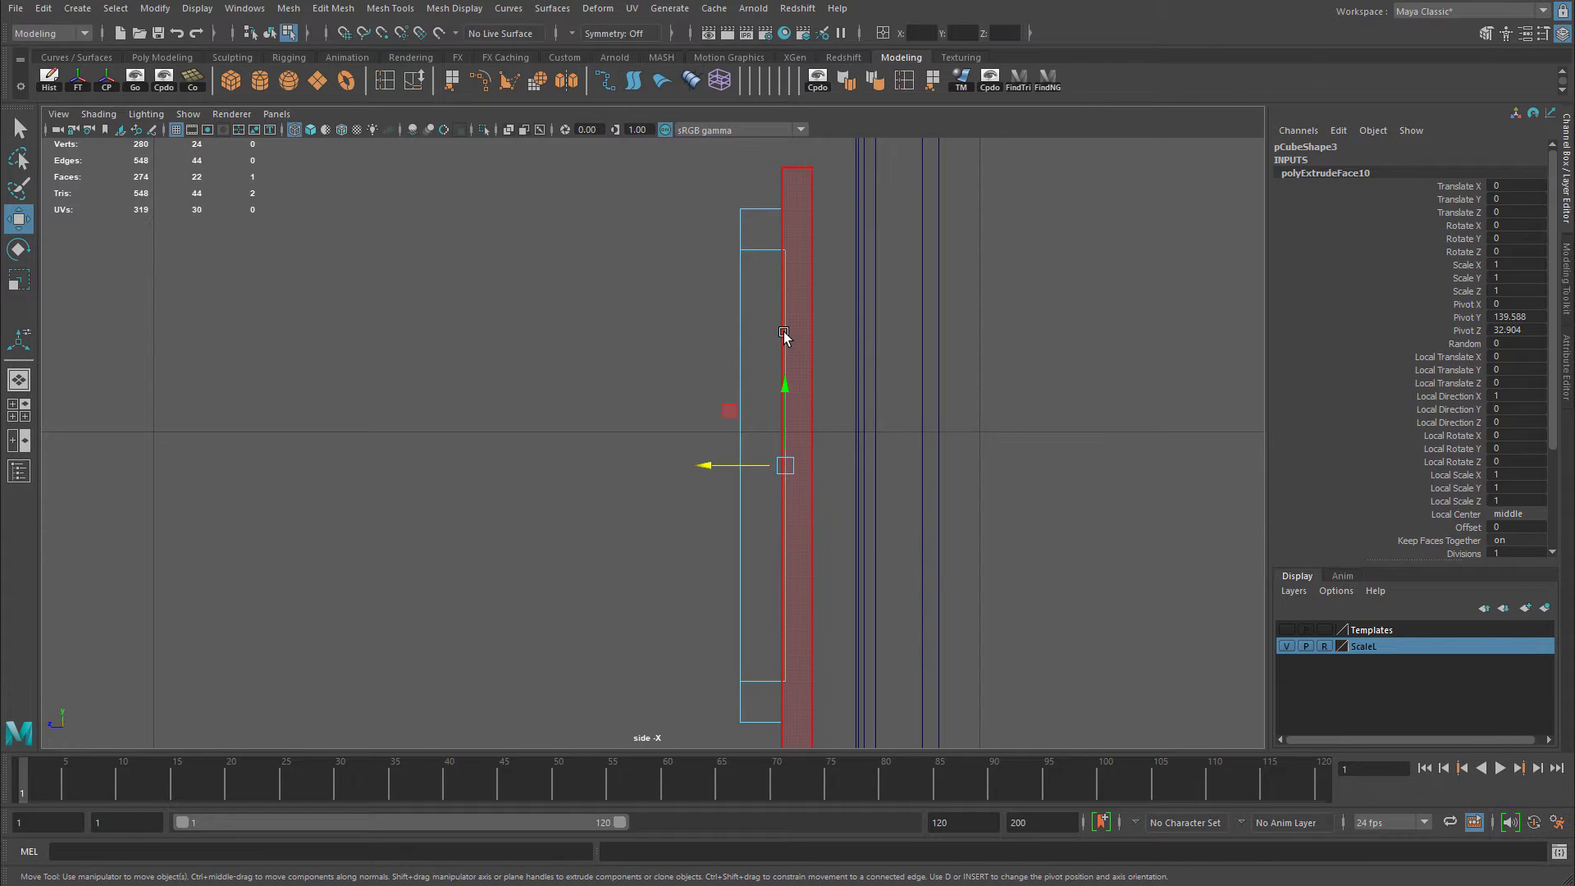
Select all label plate vertices except the rearmost ones and move them slightly outward to thicken the base plate.
right_click_drag(784, 333, 721, 332)
scroll(744, 314, "down", 3)
left_click_drag(615, 215, 708, 555)
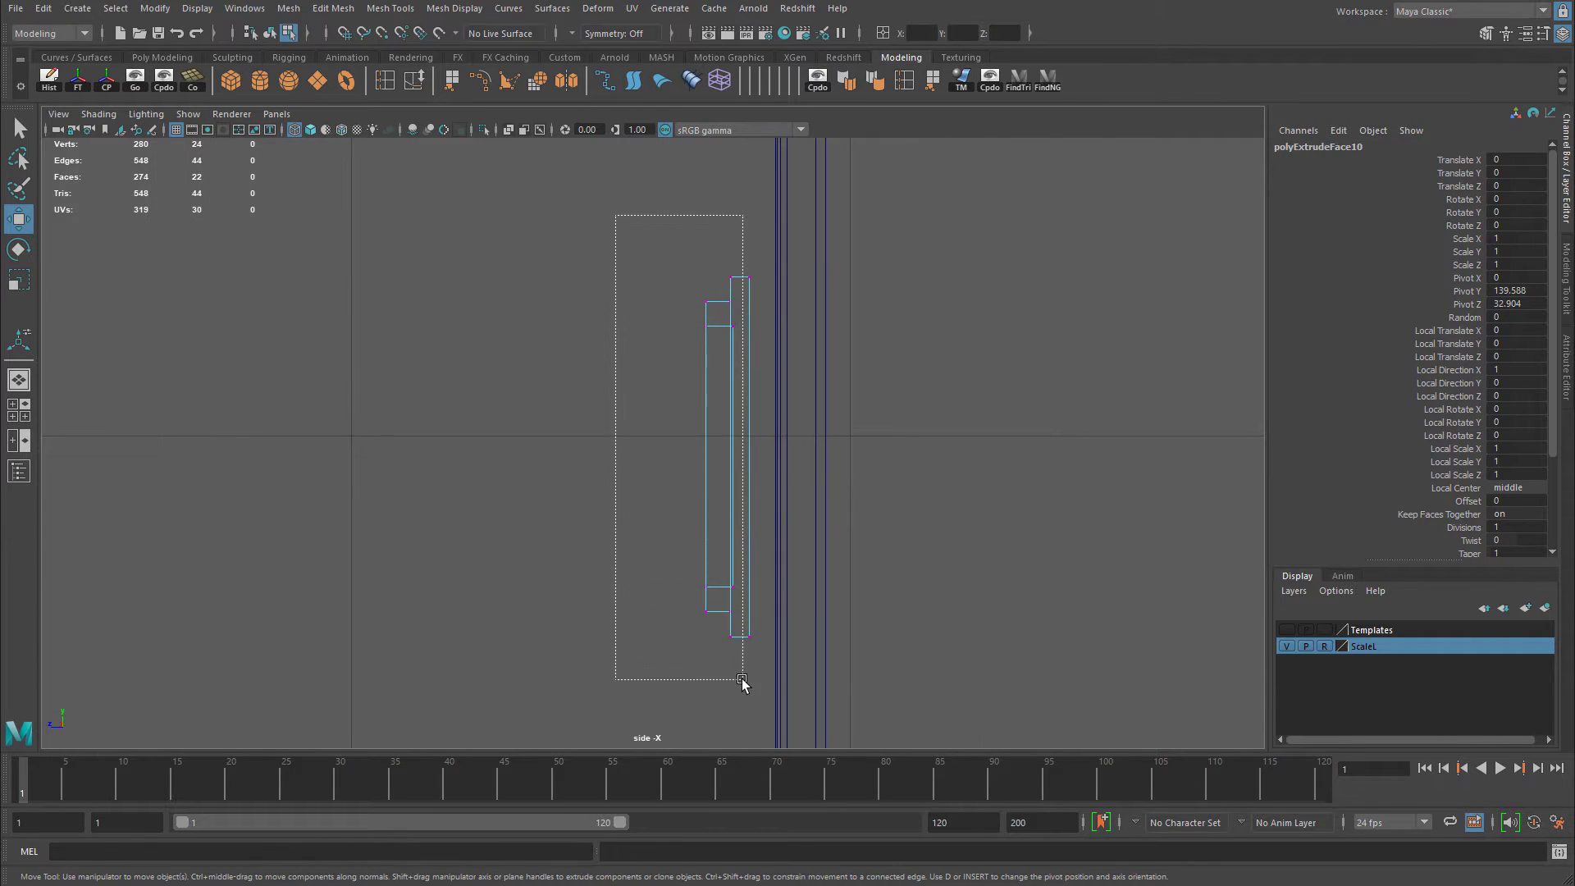
left_click_drag(743, 680, 742, 682)
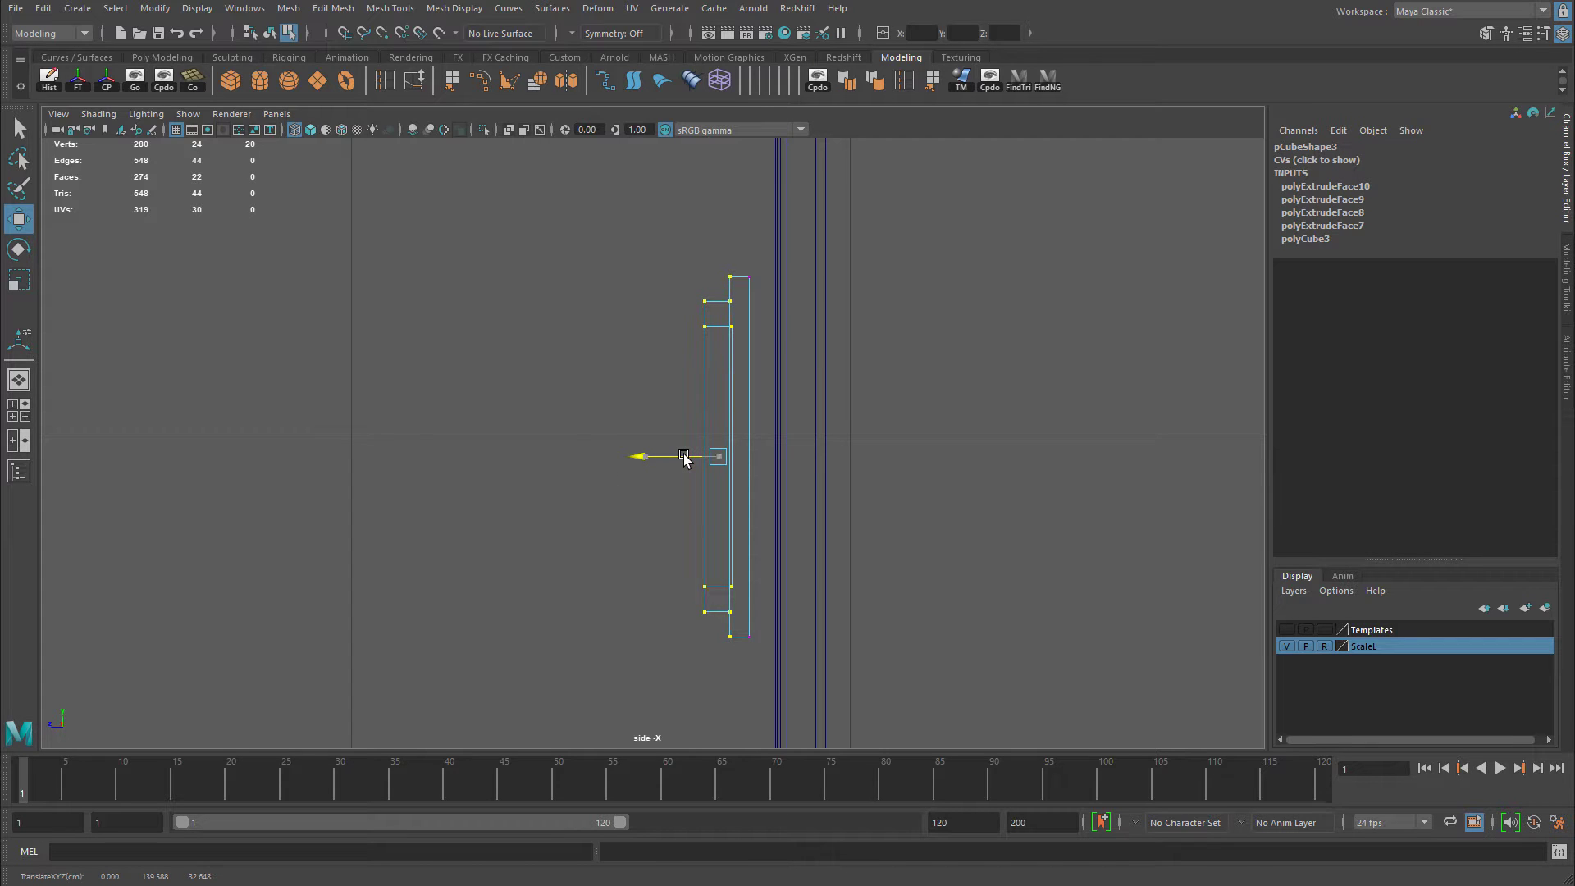
left_click_drag(684, 458, 682, 459)
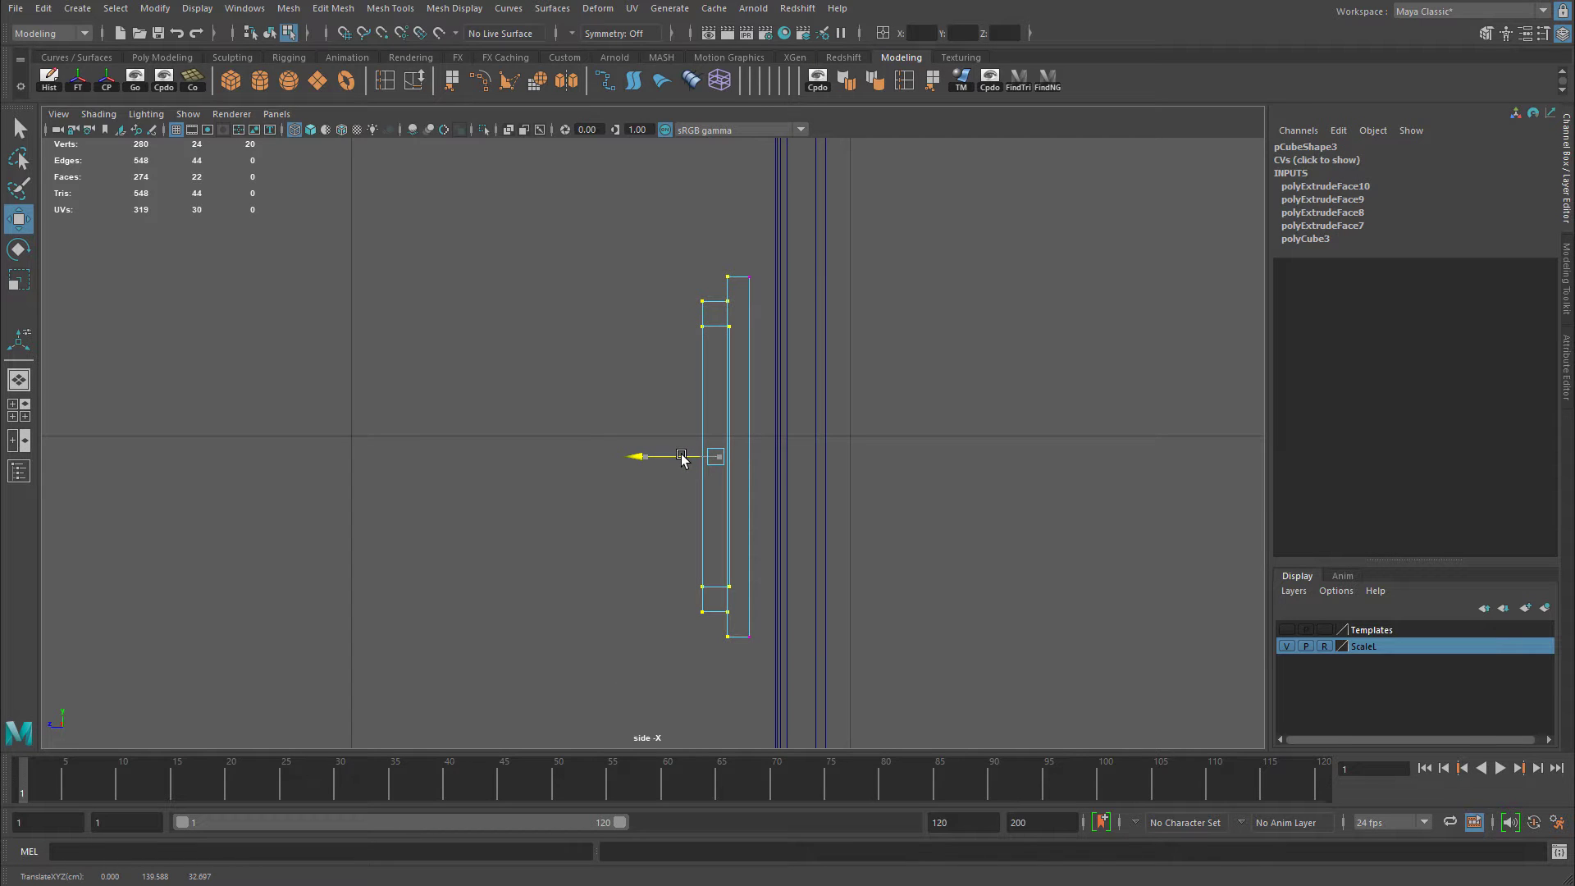
Delete the recessed center face and the back face of the label plate to open up the frame.
right_click_drag(721, 353, 693, 366)
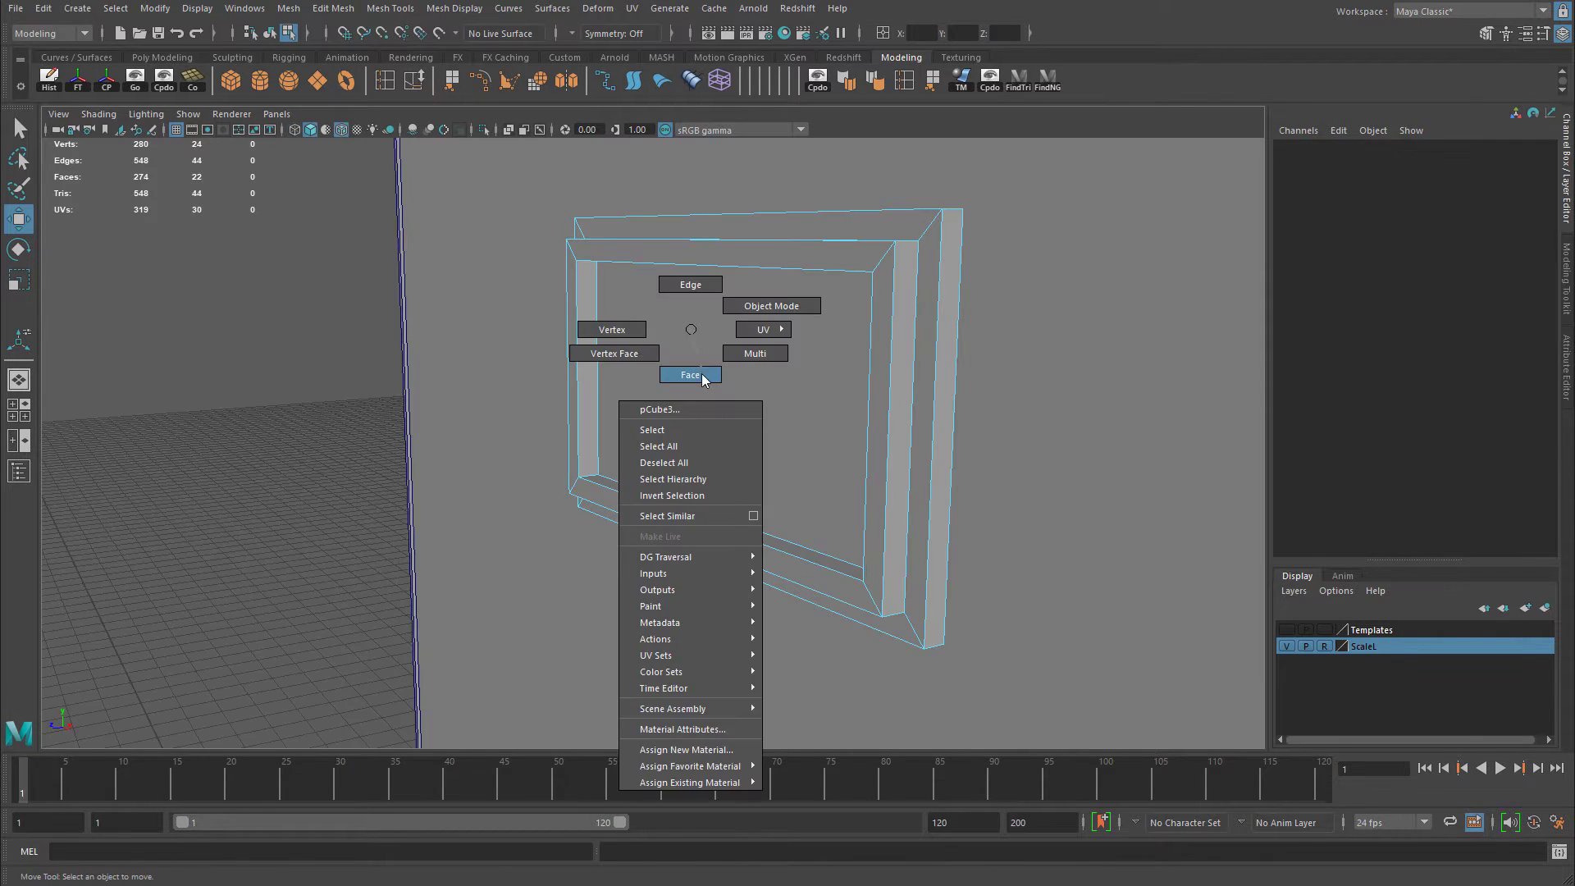
left_click(830, 412)
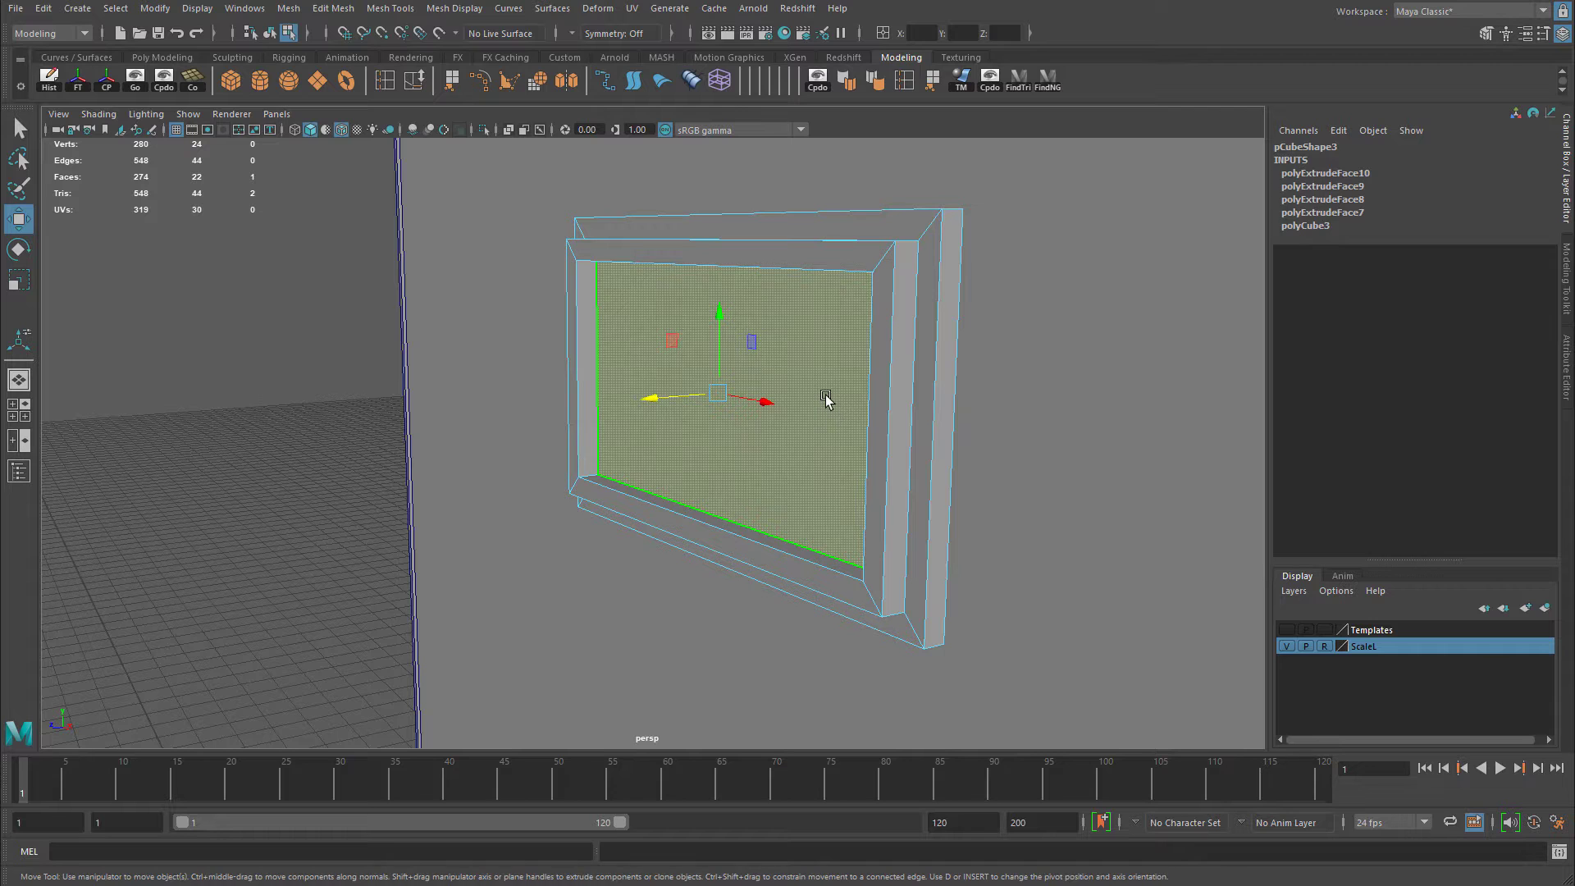
key("Delete")
left_click_drag(693, 362, 730, 354, "alt")
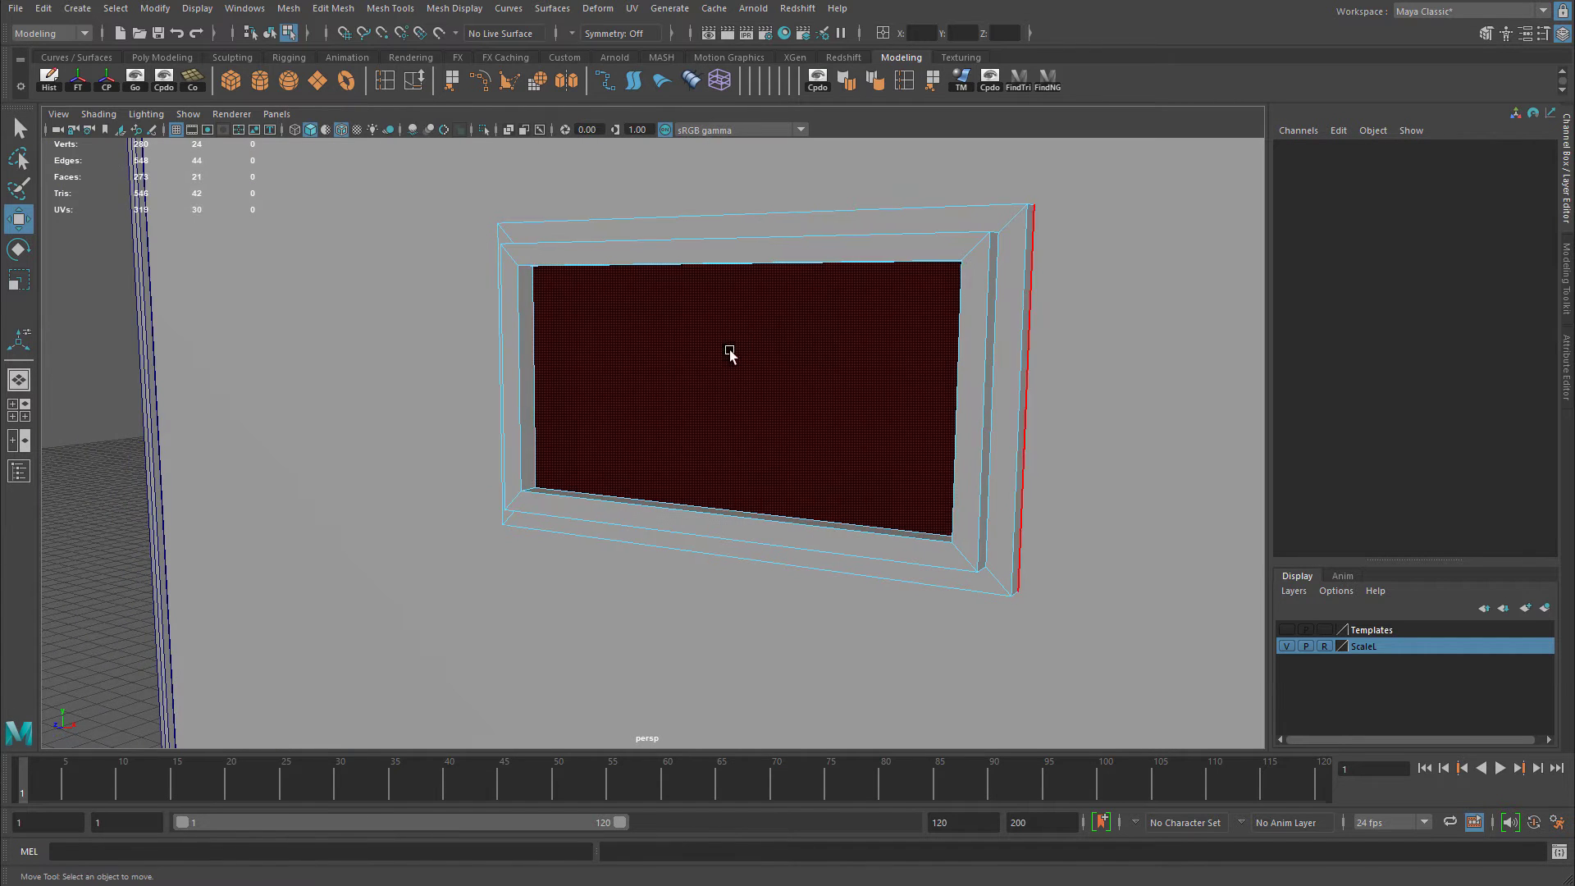
left_click(845, 395)
key("Delete")
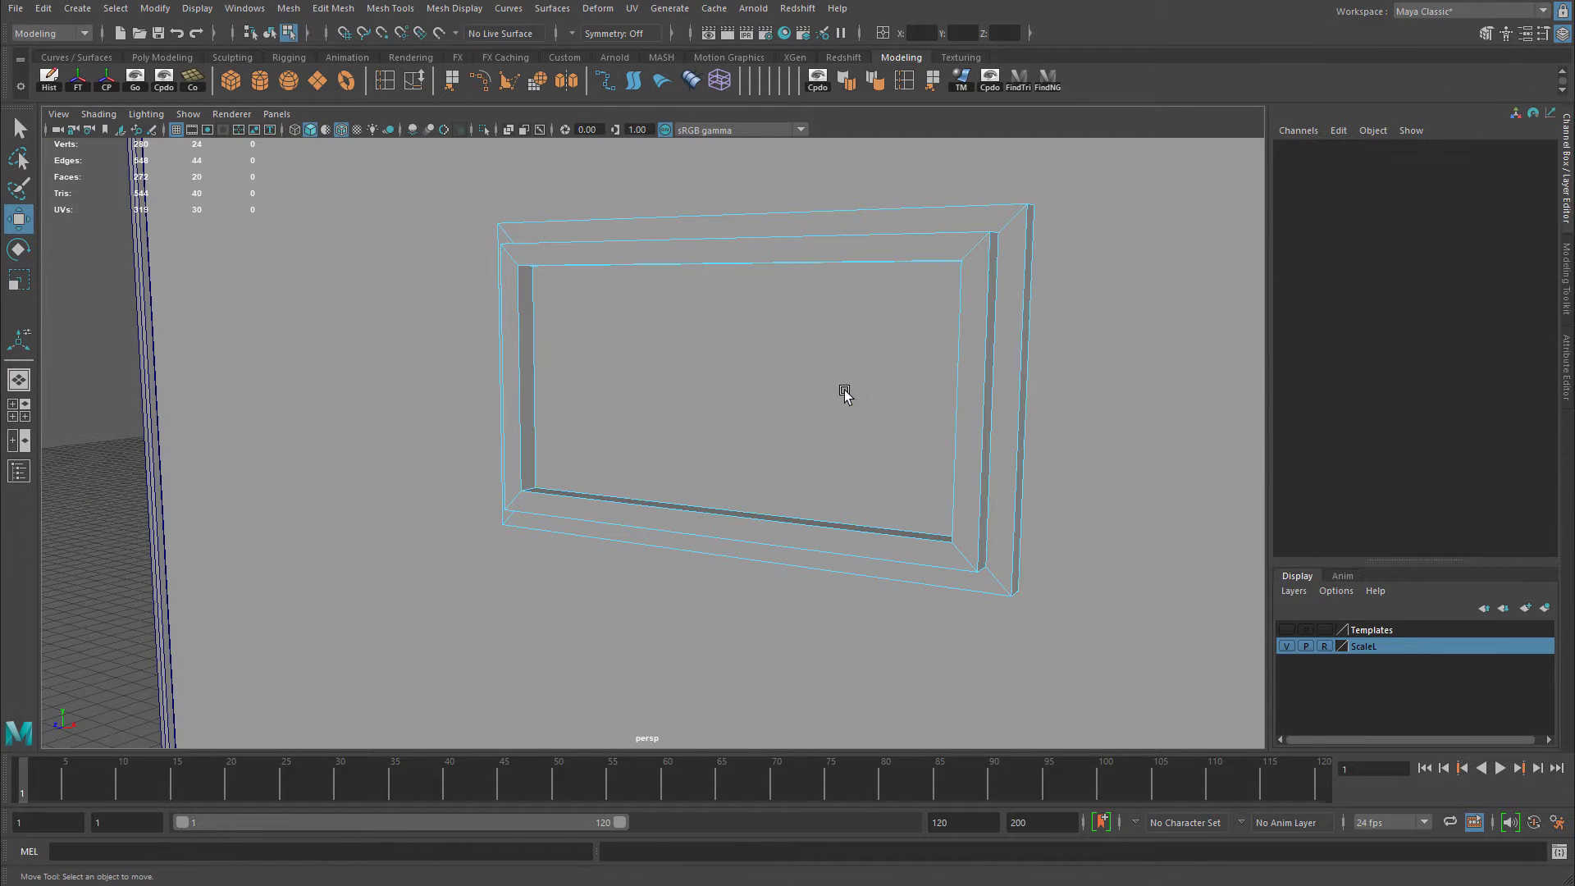
scroll(633, 380, "down", 3)
left_click_drag(632, 380, 648, 380, "alt")
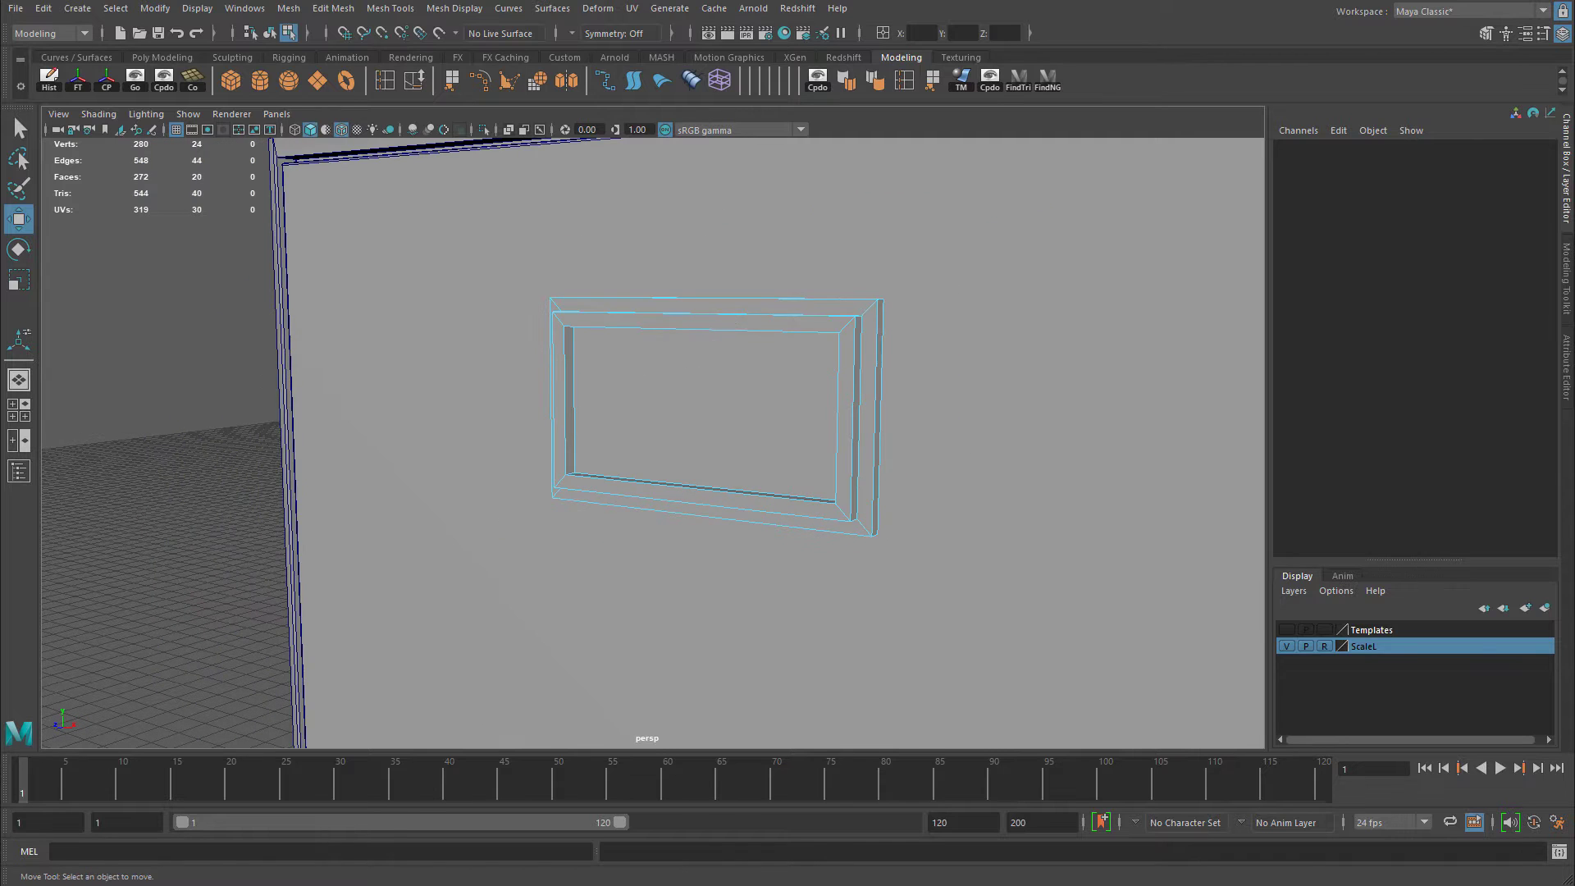
Switch to Photos, examine the label holder and handle in RoneoSteve1.jpg, and return to Maya.
key("alt+Tab")
scroll(623, 405, "down", 2)
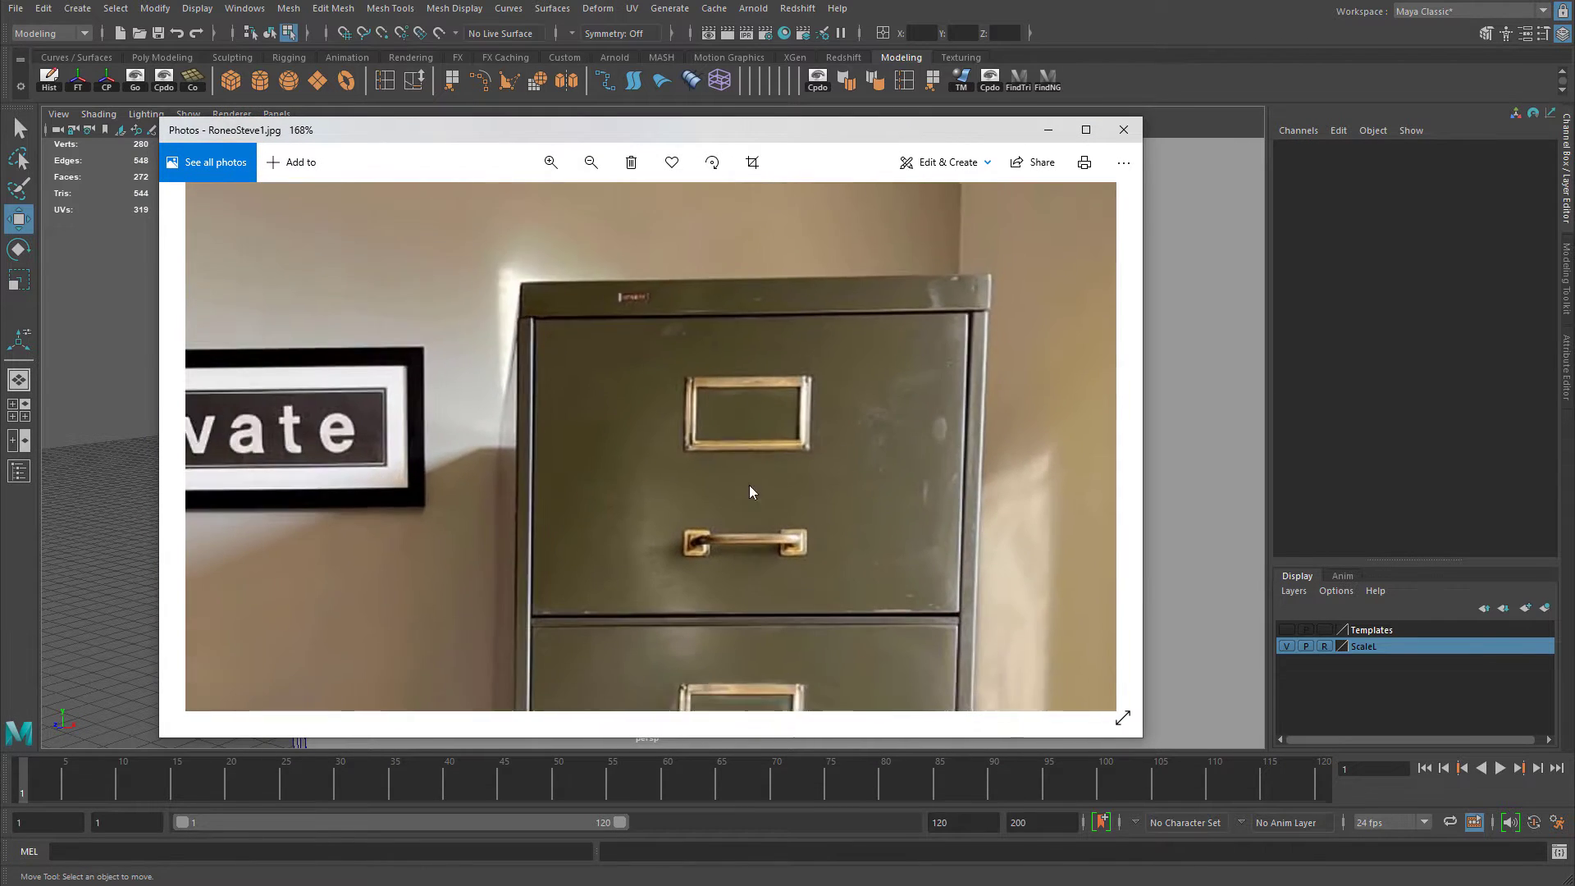
left_click_drag(750, 485, 711, 366)
left_click_drag(783, 447, 840, 353)
left_click_drag(800, 189, 763, 330)
scroll(806, 489, "up", 3)
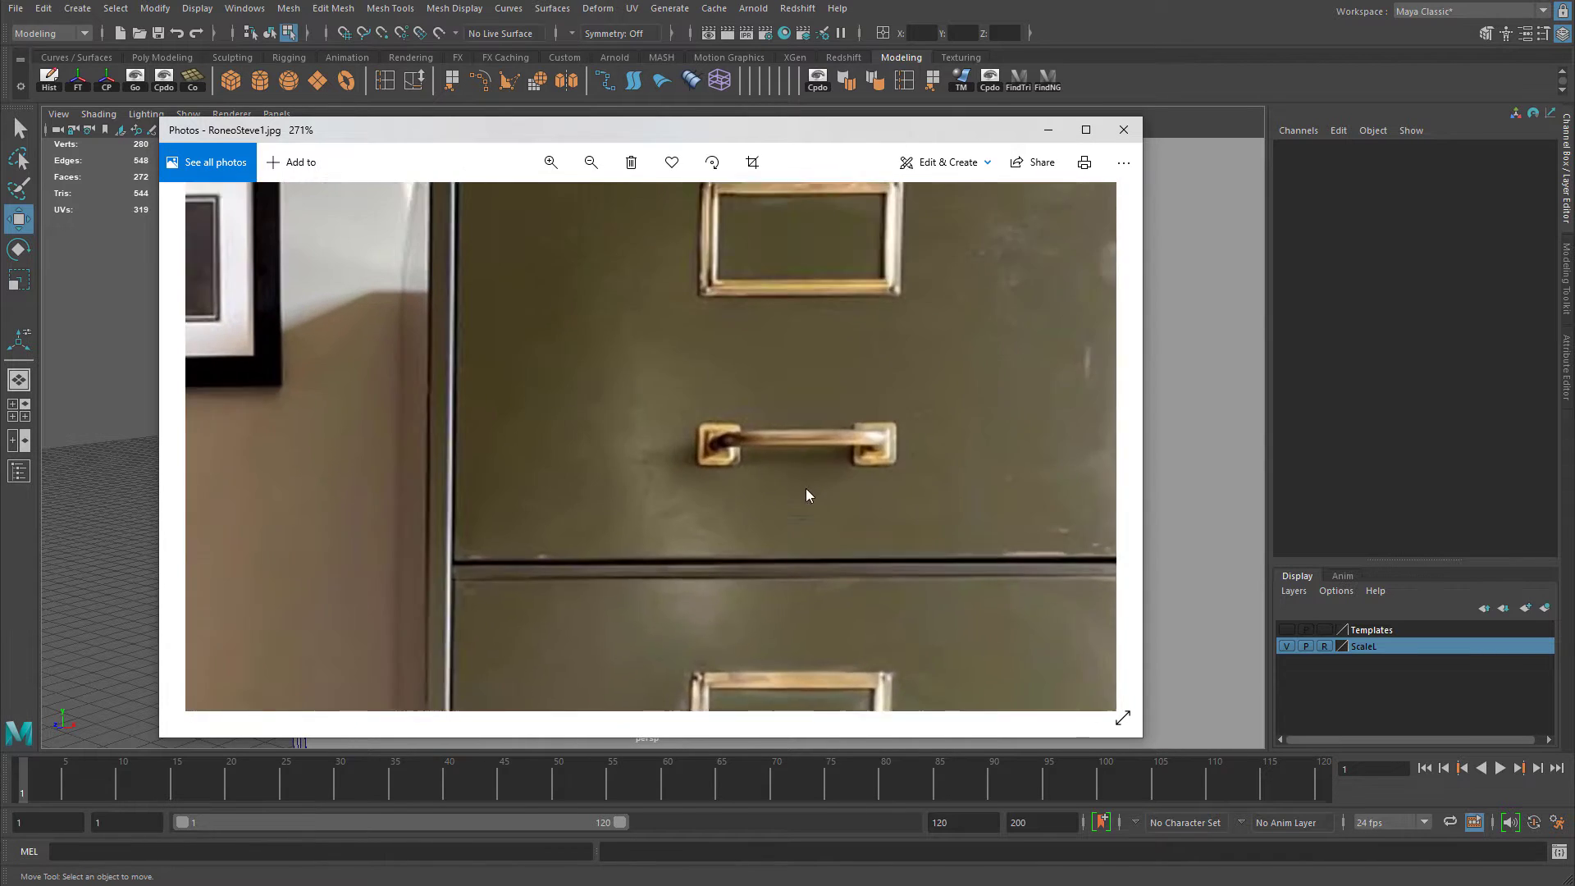
key("alt+Tab")
Select the rear edge loop of the label frame's opening and undo its trial move.
right_click_drag(594, 328, 601, 295)
left_click(601, 297)
left_click_drag(597, 308, 636, 331, "alt")
double_click(755, 348)
key("f")
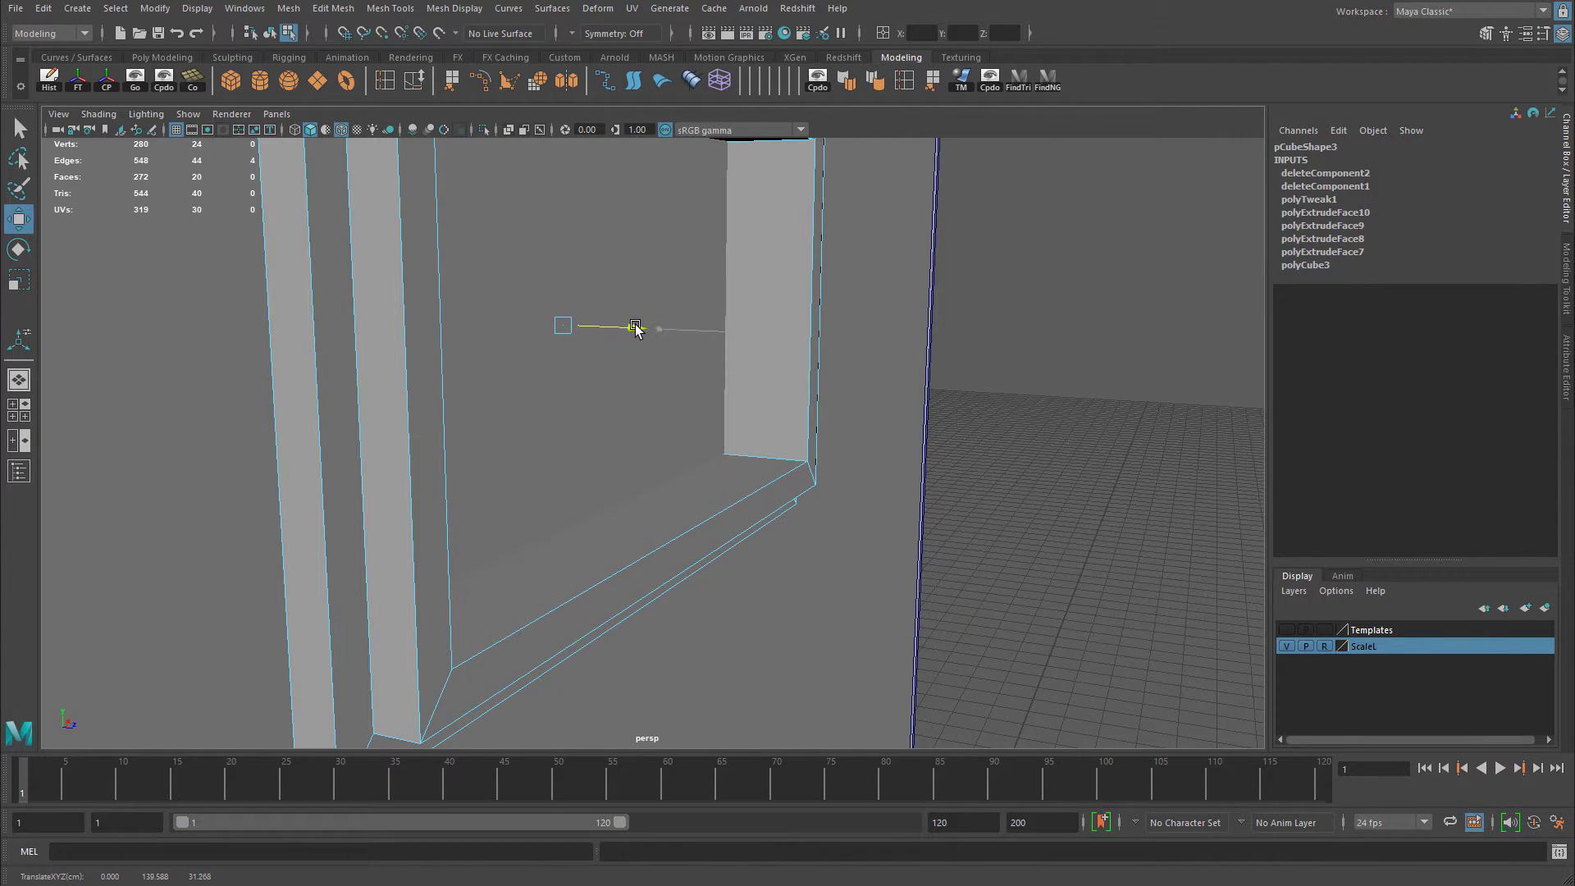
middle_click_drag(860, 281, 838, 405, "alt")
left_click_drag(839, 405, 609, 403, "alt")
key("ctrl+z")
In the side view, move the opening's edge loop back until it sits just inside the base plate's thickness.
key("space")
key("space")
middle_click_drag(652, 435, 713, 420, "alt")
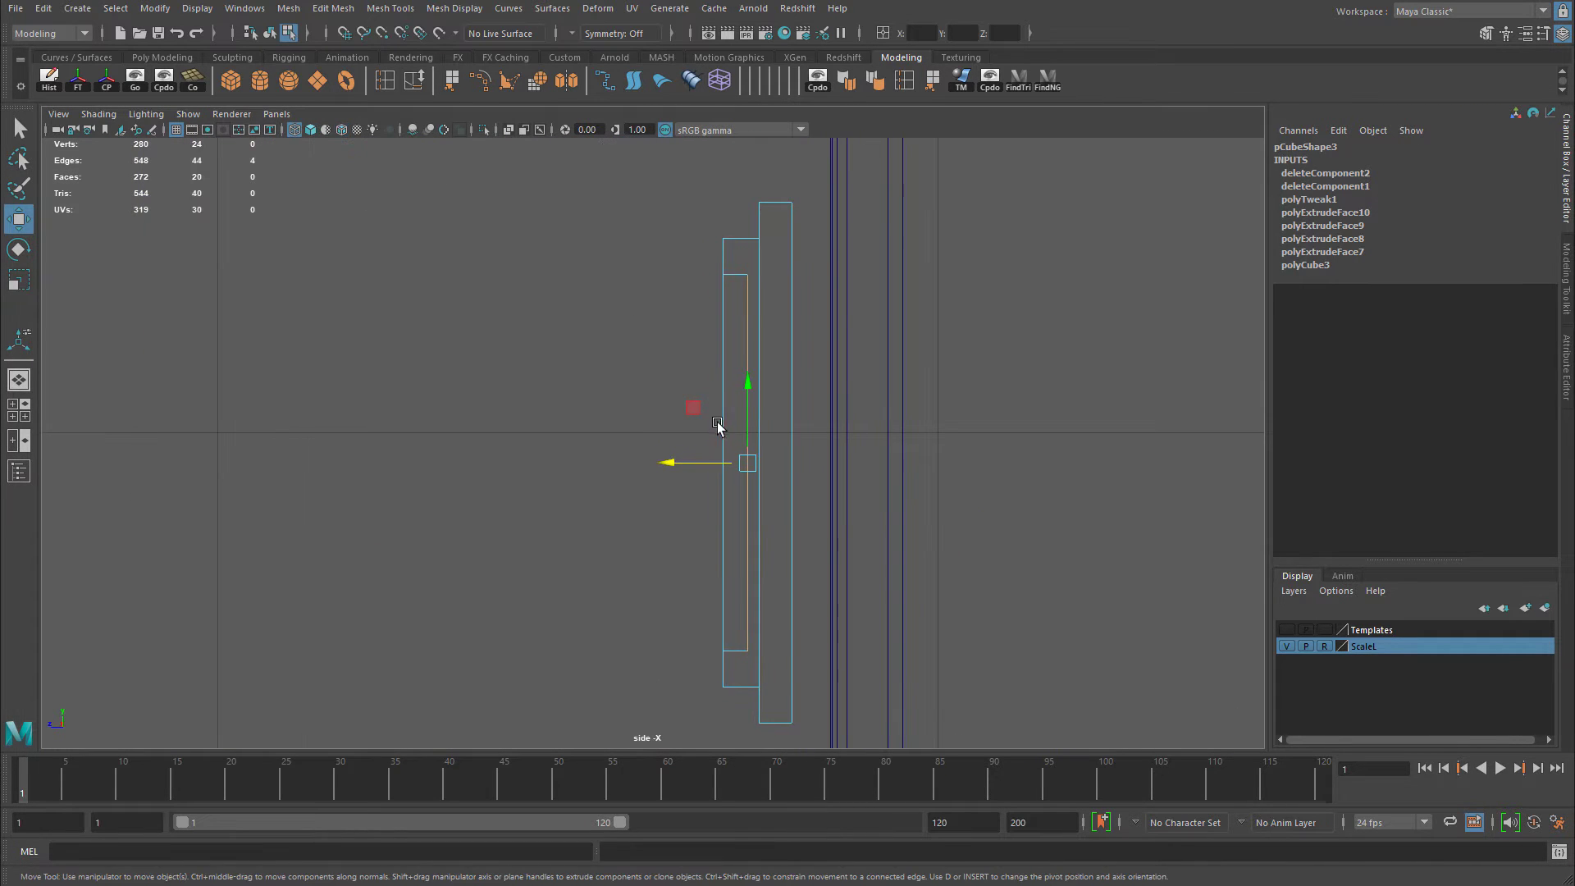
left_click_drag(703, 457, 707, 458)
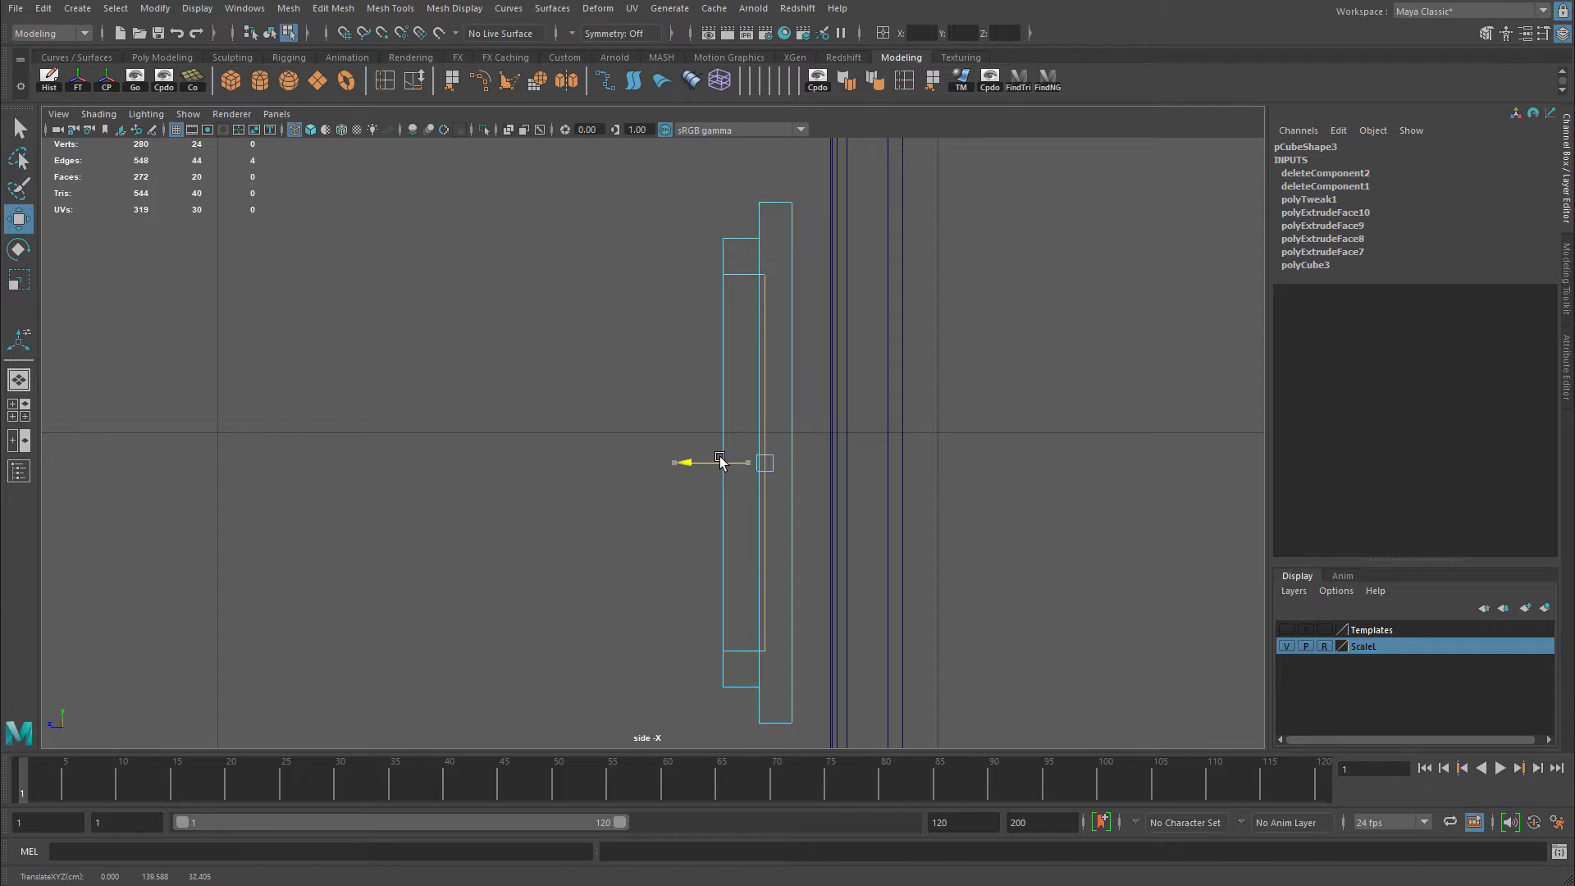
right_click_drag(729, 448, 870, 454, "alt")
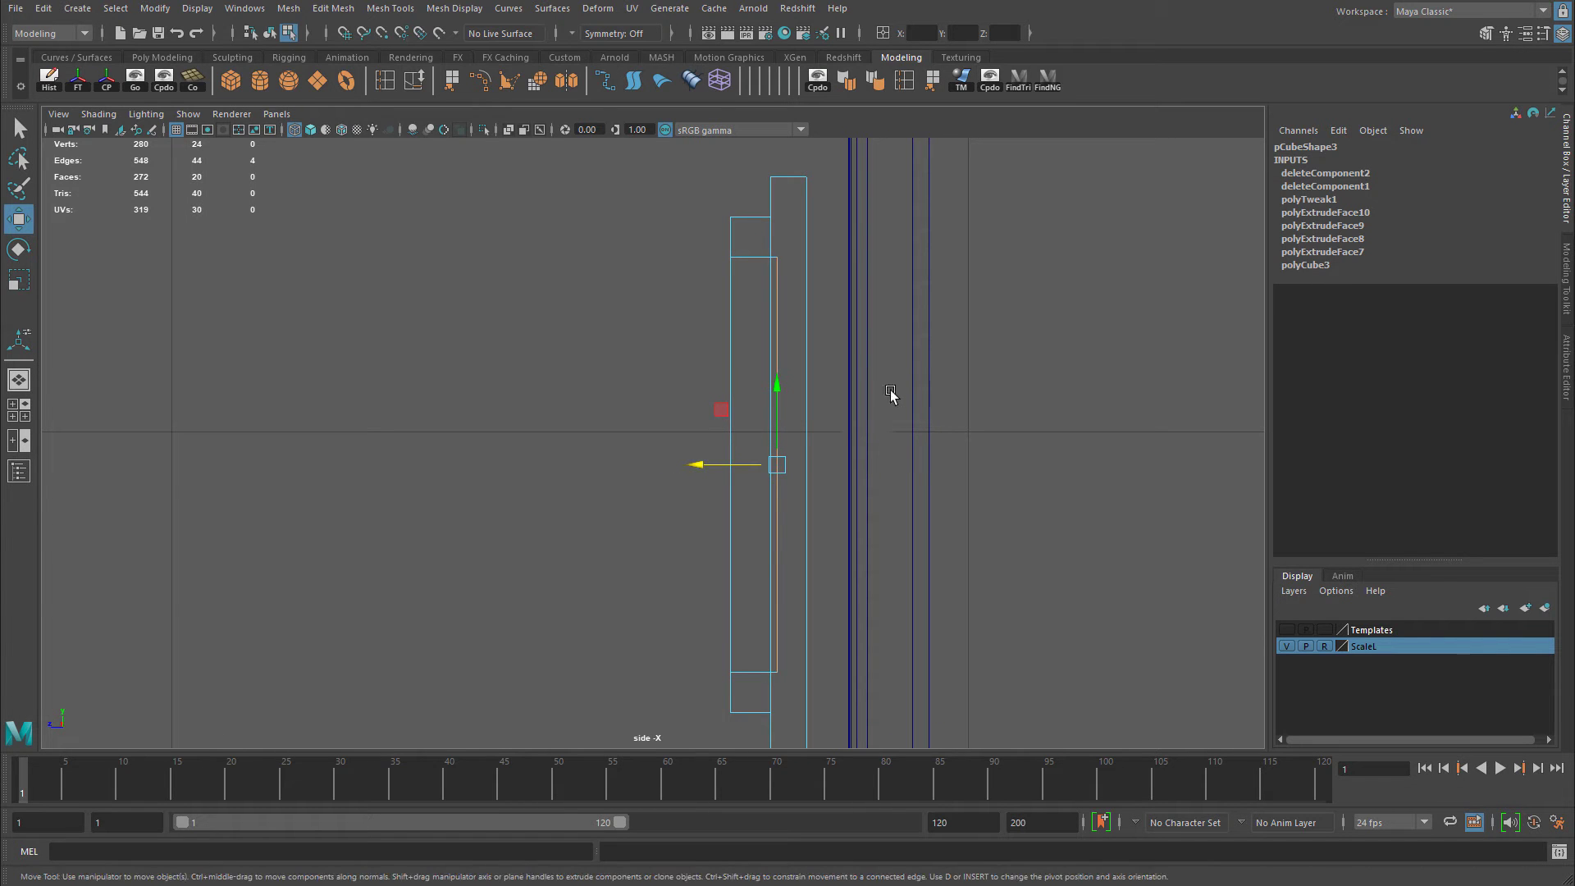
Extrude the opening's rear edge loop outward behind the frame with a thickness of -0.6.
key("ctrl+e")
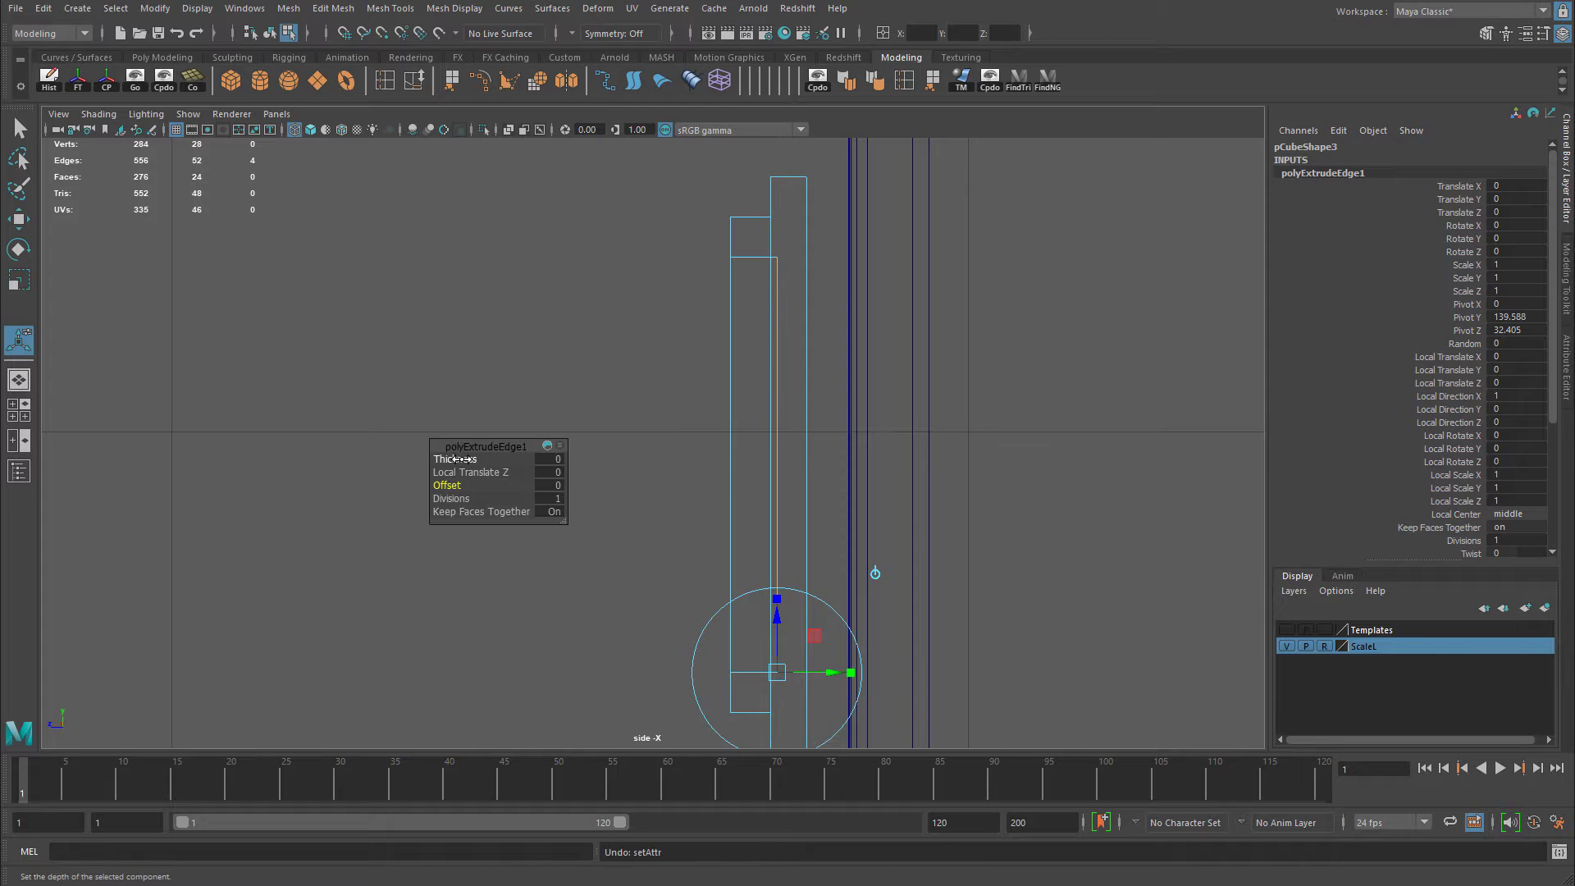
key("space")
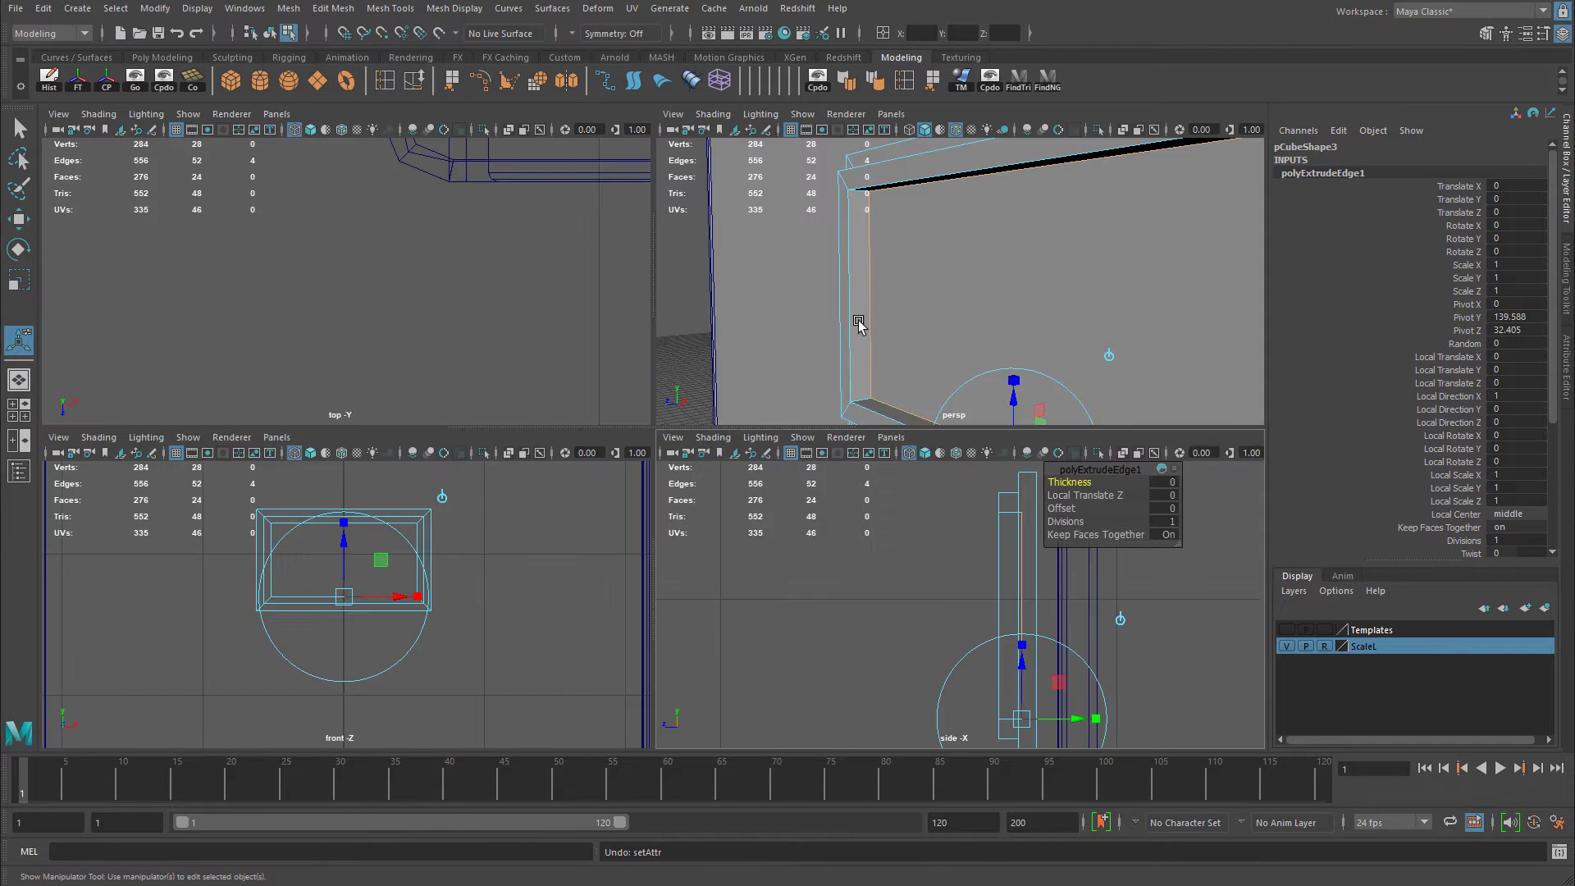
key("space")
left_click_drag(721, 352, 661, 465, "alt")
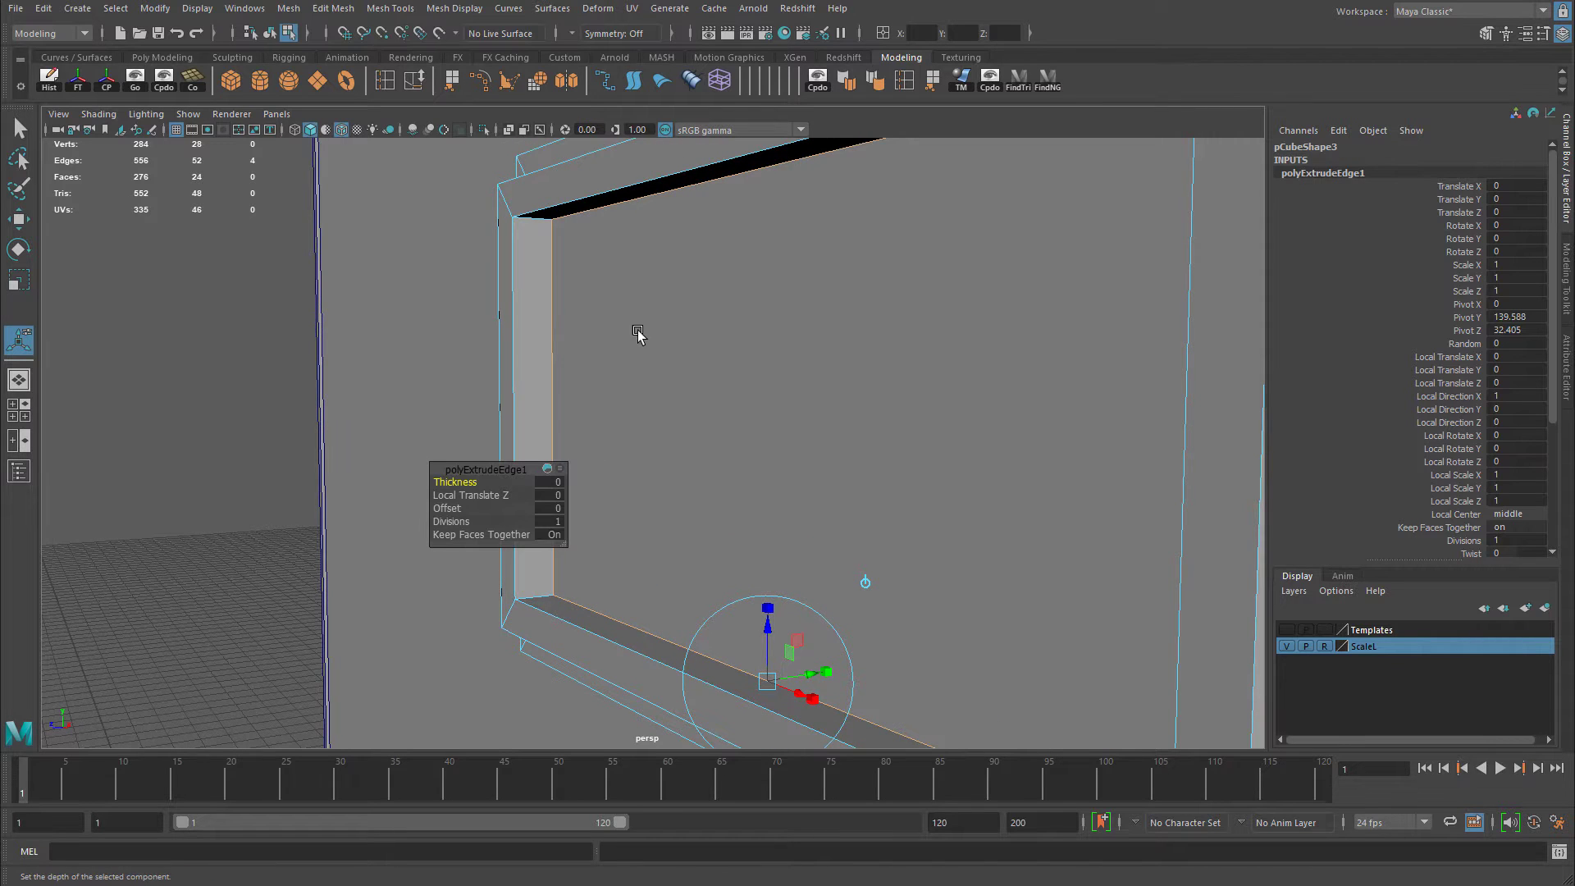
left_click_drag(638, 334, 536, 448, "alt")
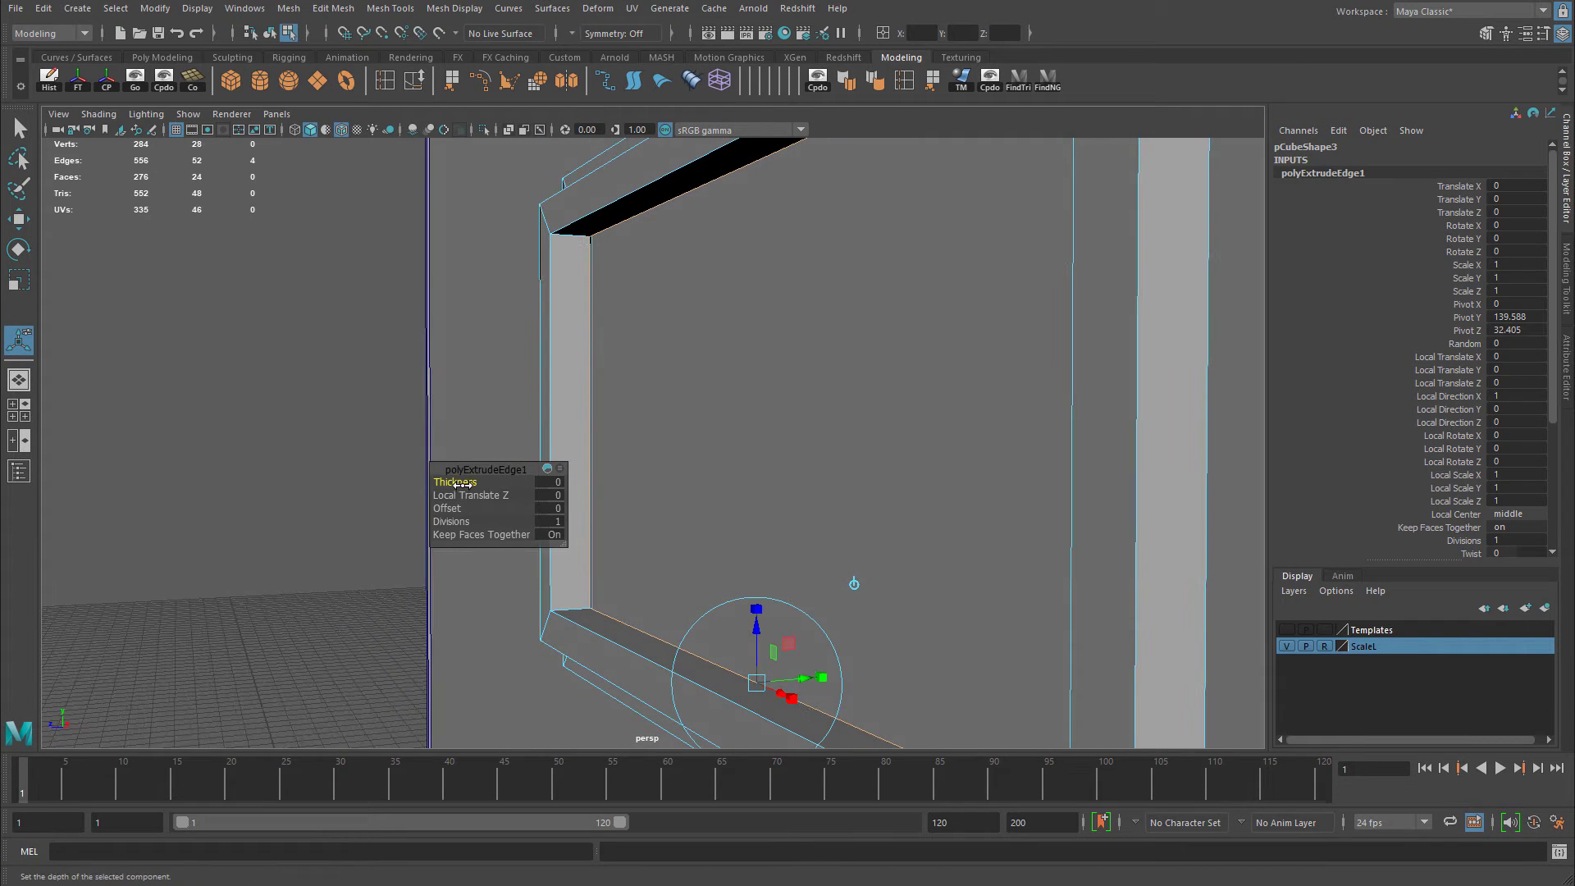
key("space")
left_click_drag(263, 633, 265, 685)
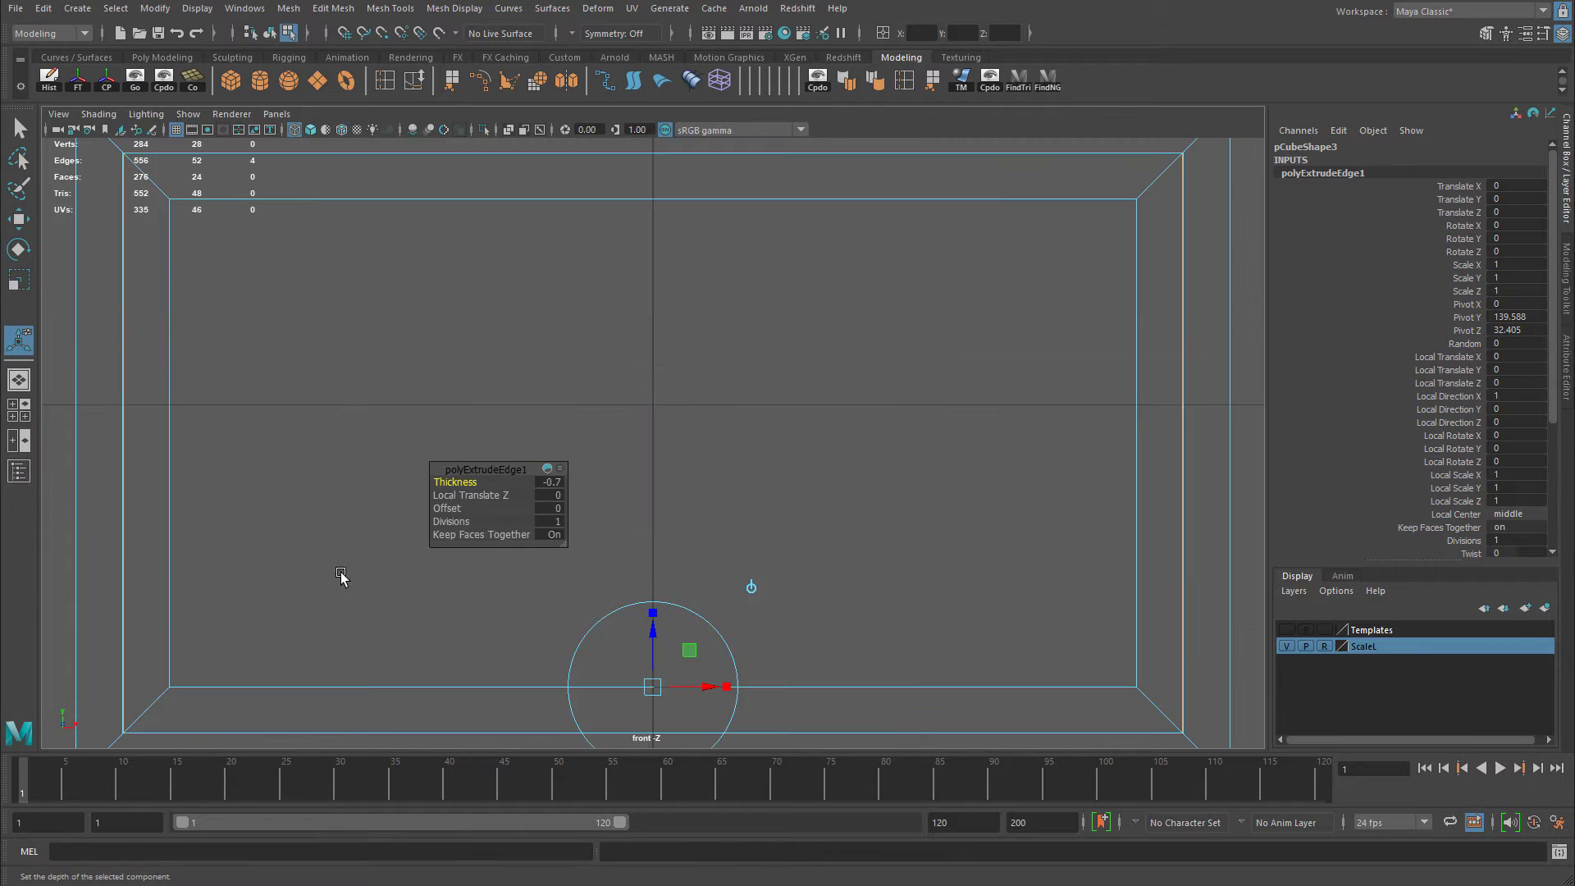
middle_click_drag(608, 422, 668, 377, "alt")
right_click_drag(668, 376, 617, 491, "alt")
middle_click_drag(617, 491, 632, 533, "alt")
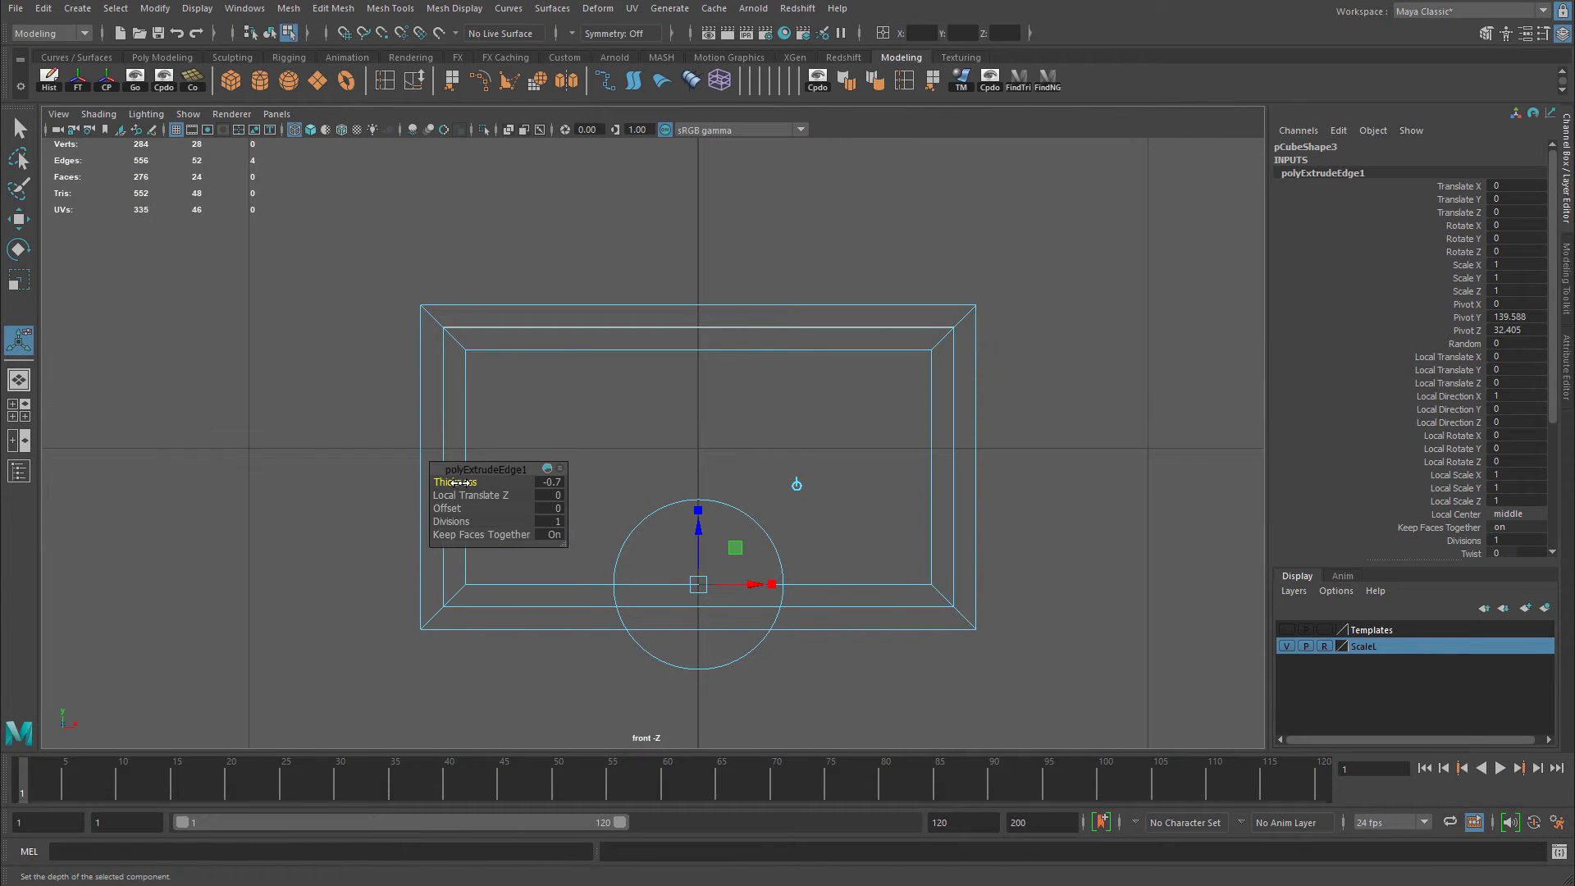
left_click_drag(457, 482, 456, 482)
key("space")
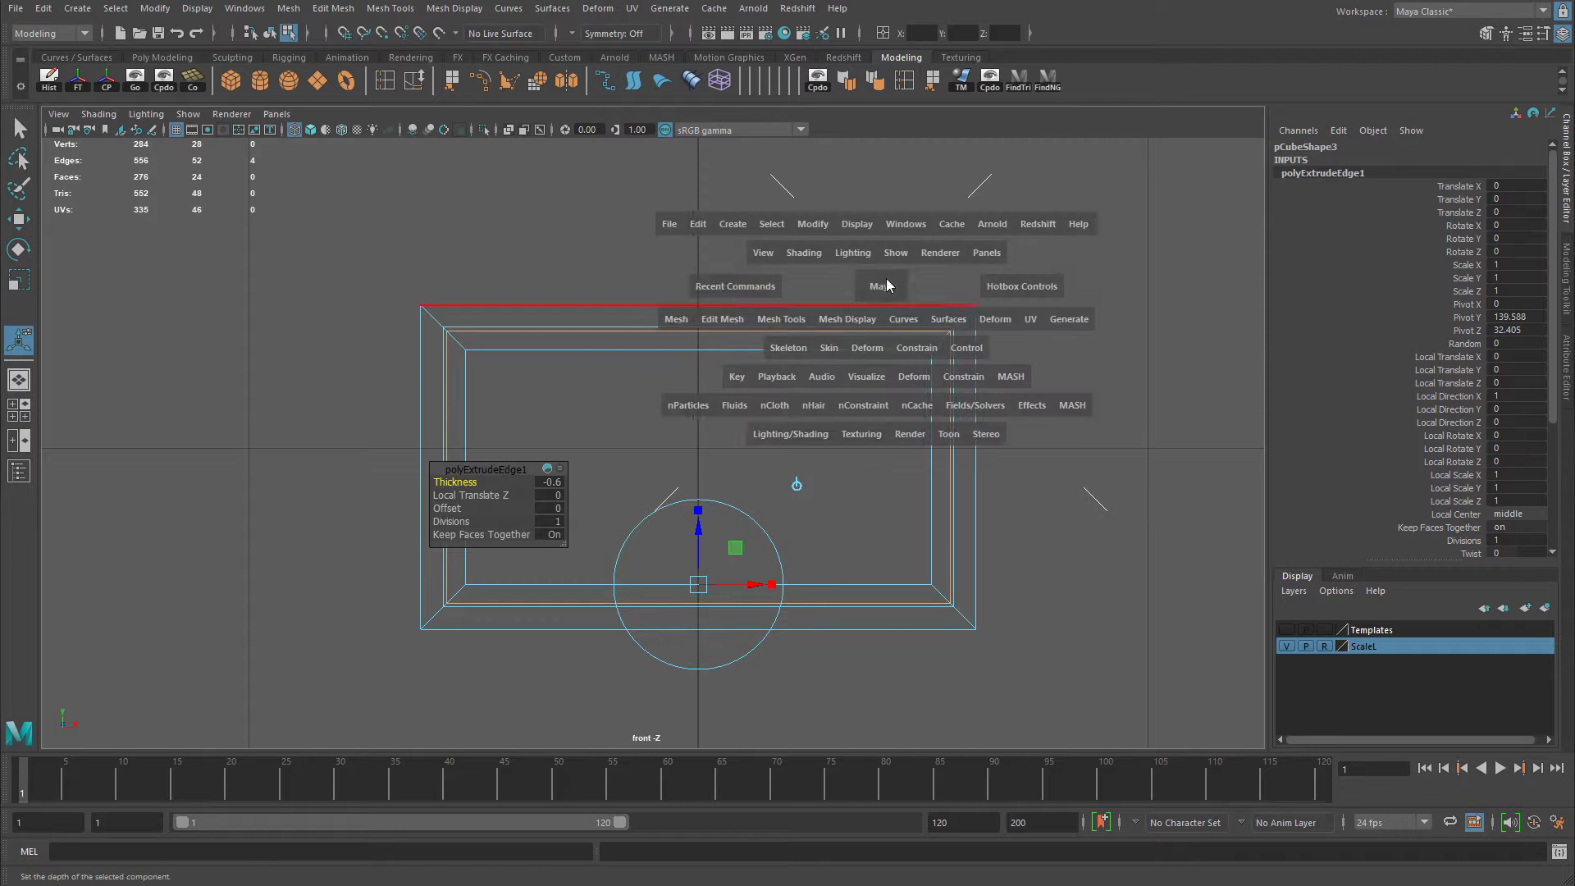
left_click(878, 281)
Extrude the edge loop again with a thickness of 0.2 and move it back flush with the base plate's rear.
mouse_move(805, 323)
left_mouse_down("alt")
mouse_move(618, 282)
mouse_move(805, 390)
mouse_move(755, 352)
mouse_move(833, 301)
left_mouse_up("alt")
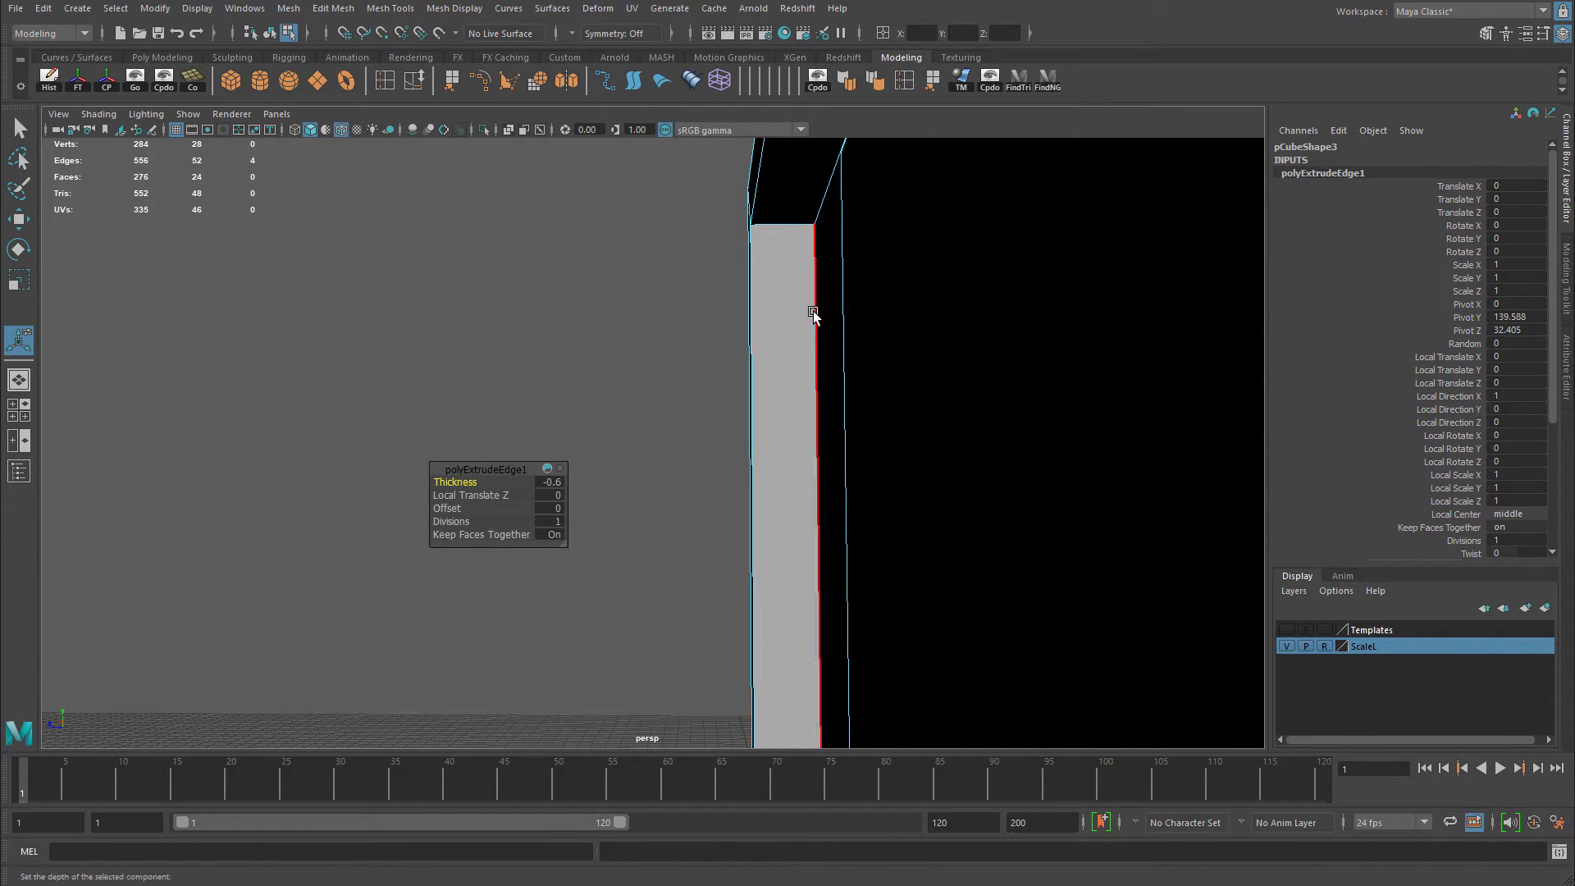
right_click_drag(936, 326, 771, 352, "alt")
middle_click_drag(693, 441, 736, 427, "alt")
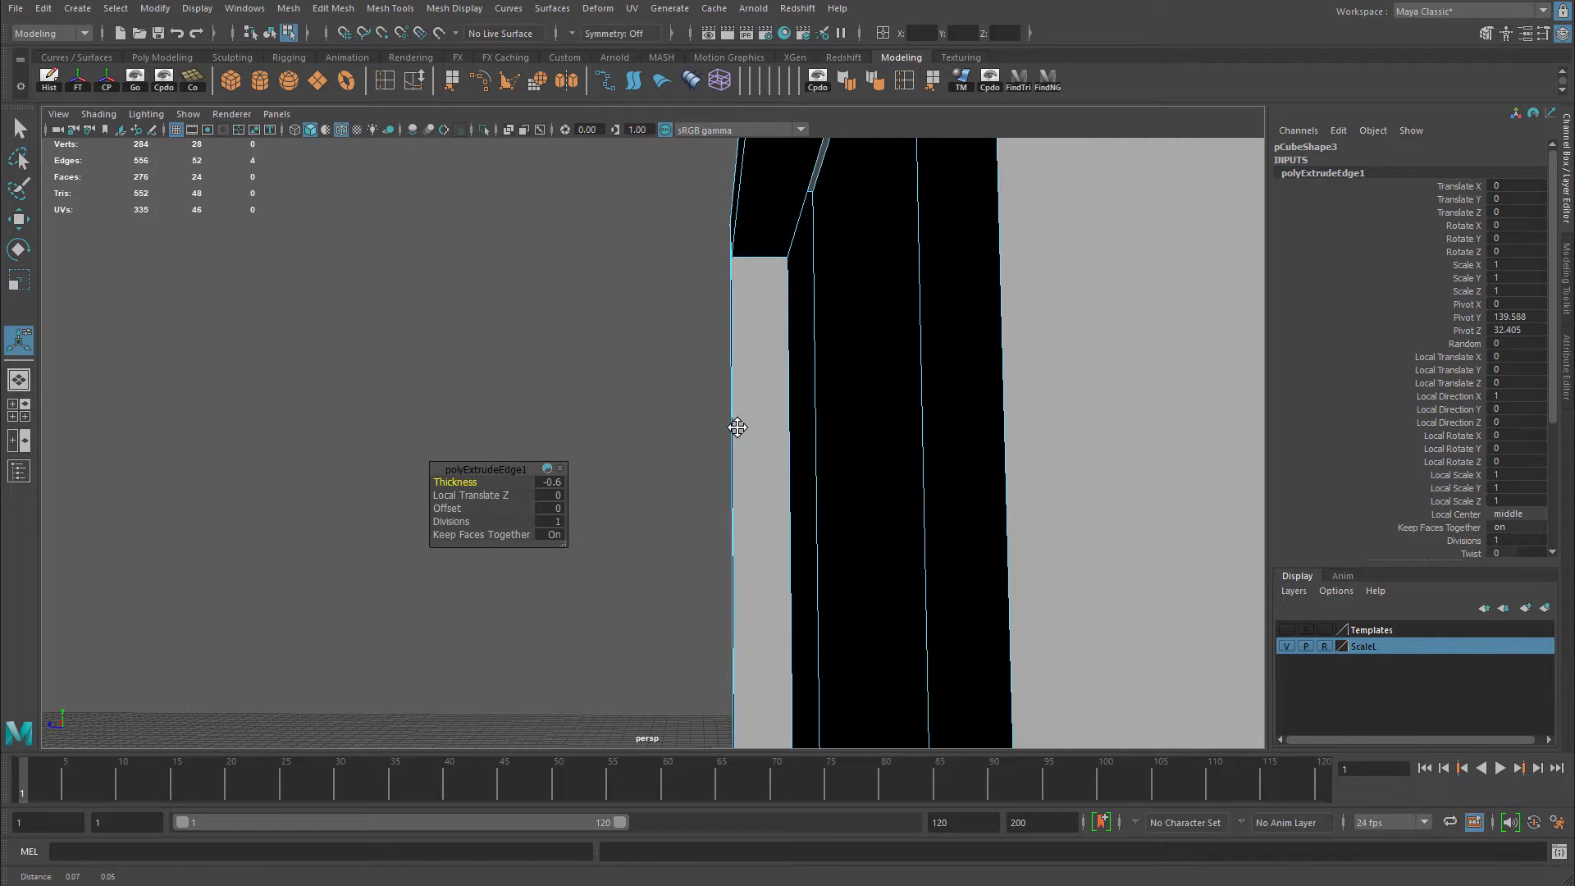
key("ctrl+e")
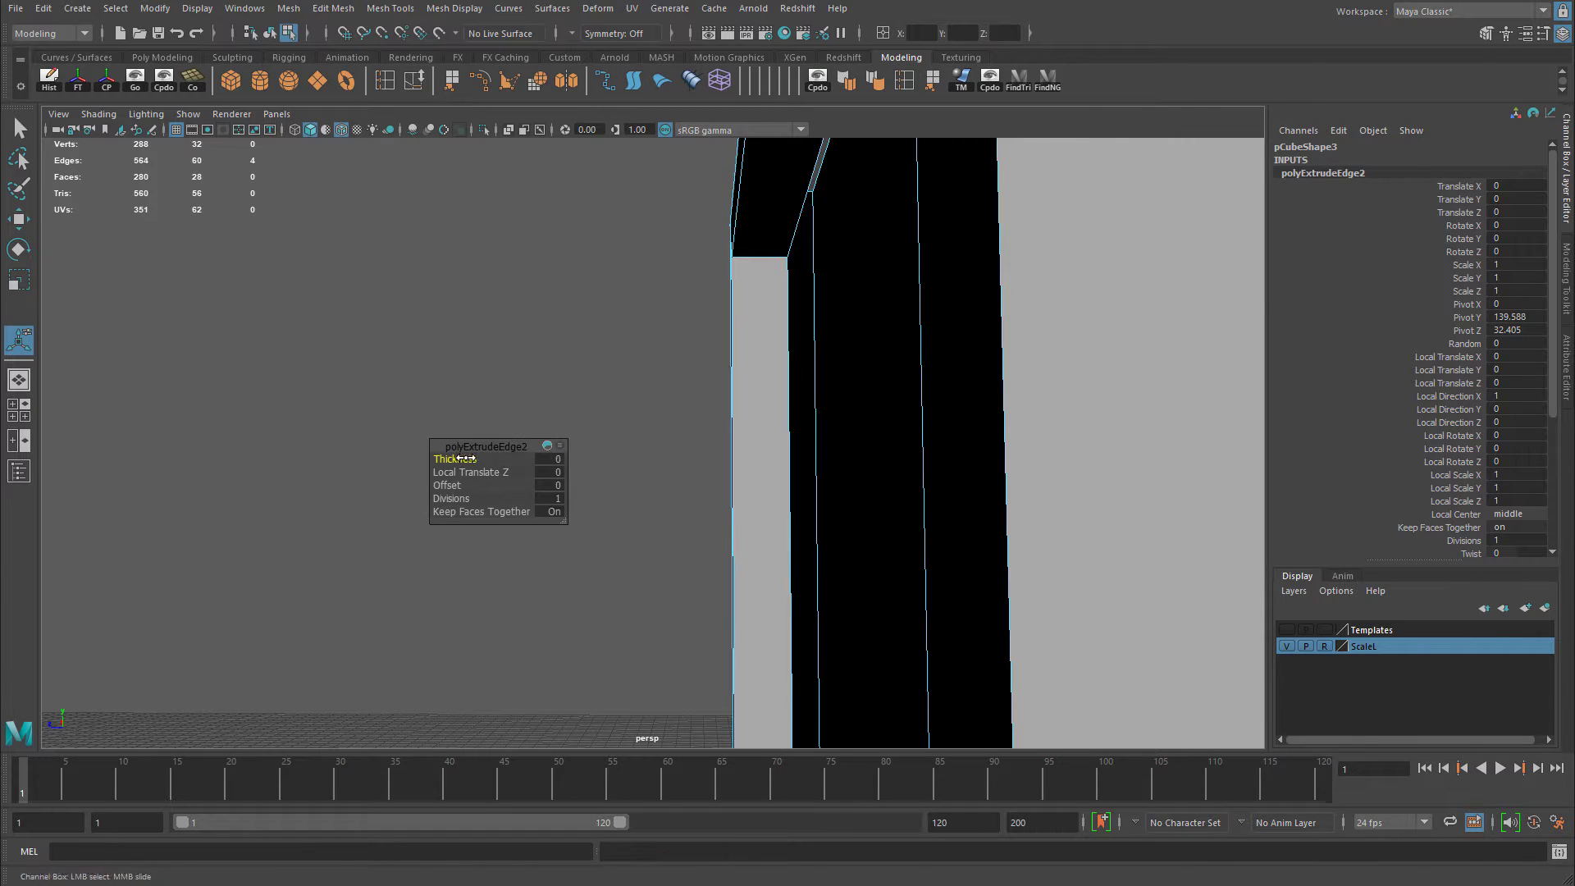
middle_click_drag(466, 458, 460, 457)
key("space")
key("space")
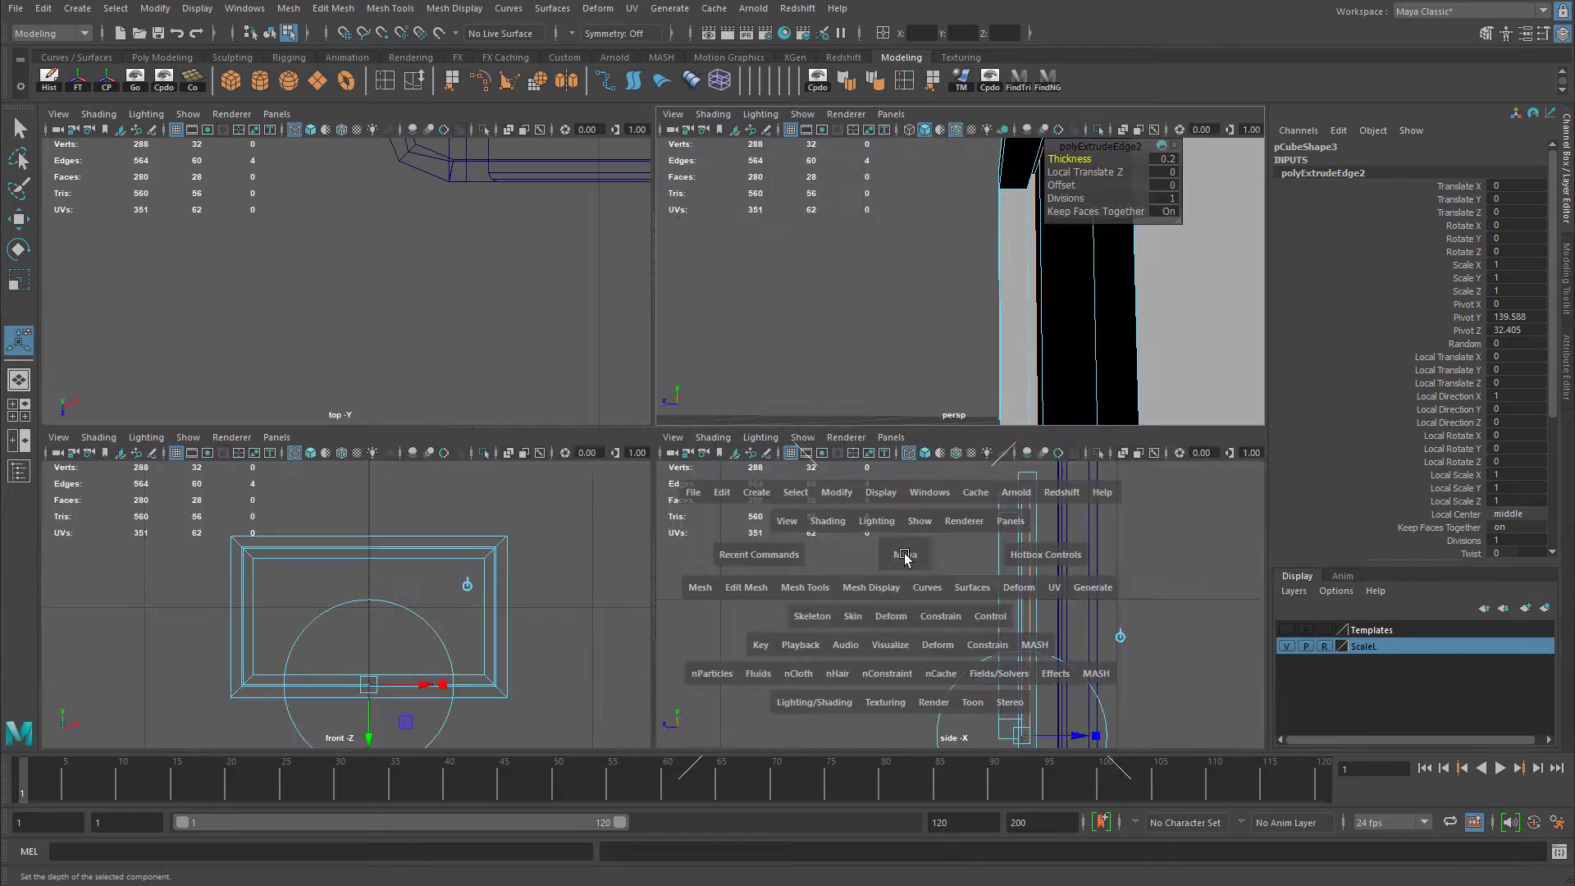
key("space")
key("w")
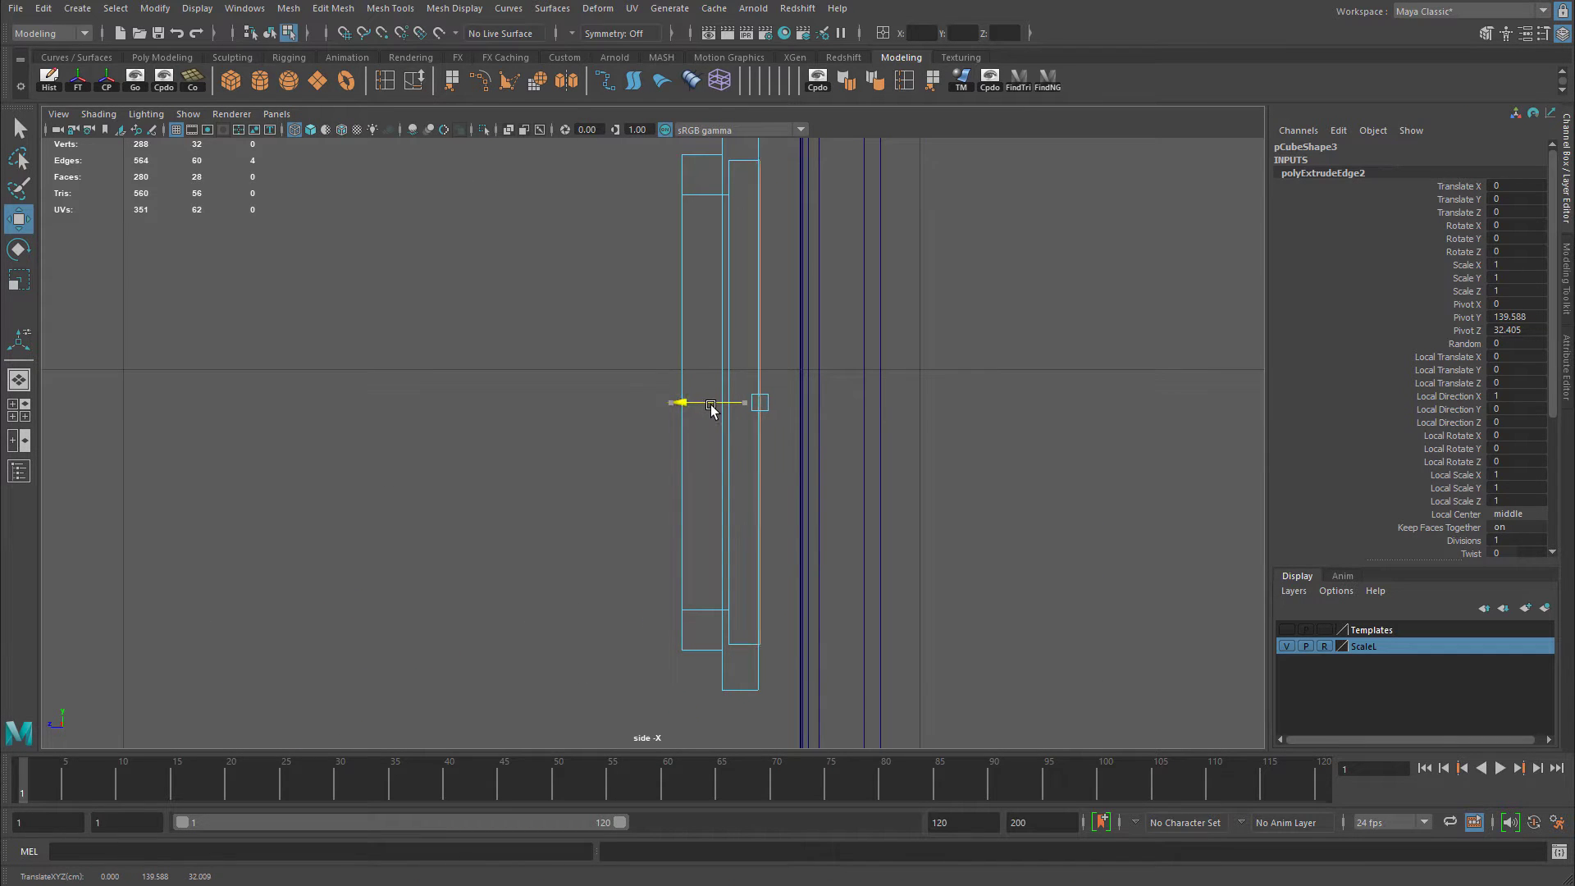
Delete two of the hidden faces at the rear of the label holder.
left_click_drag(939, 281, 732, 373, "alt")
right_click_drag(733, 373, 717, 417)
left_click(714, 386)
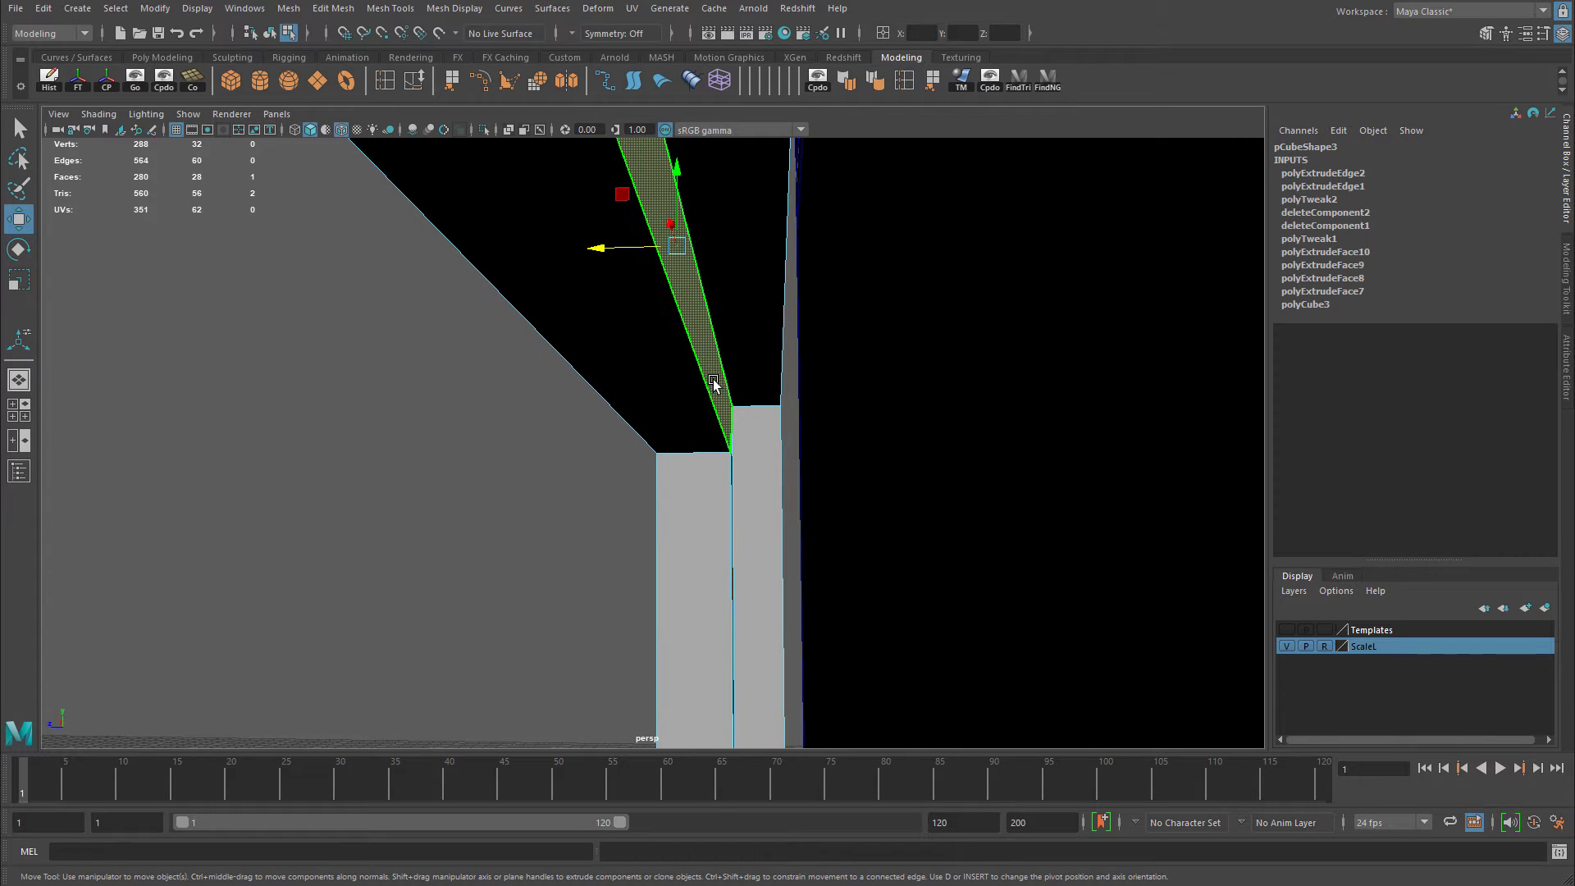
left_click_drag(714, 386, 713, 395, "alt")
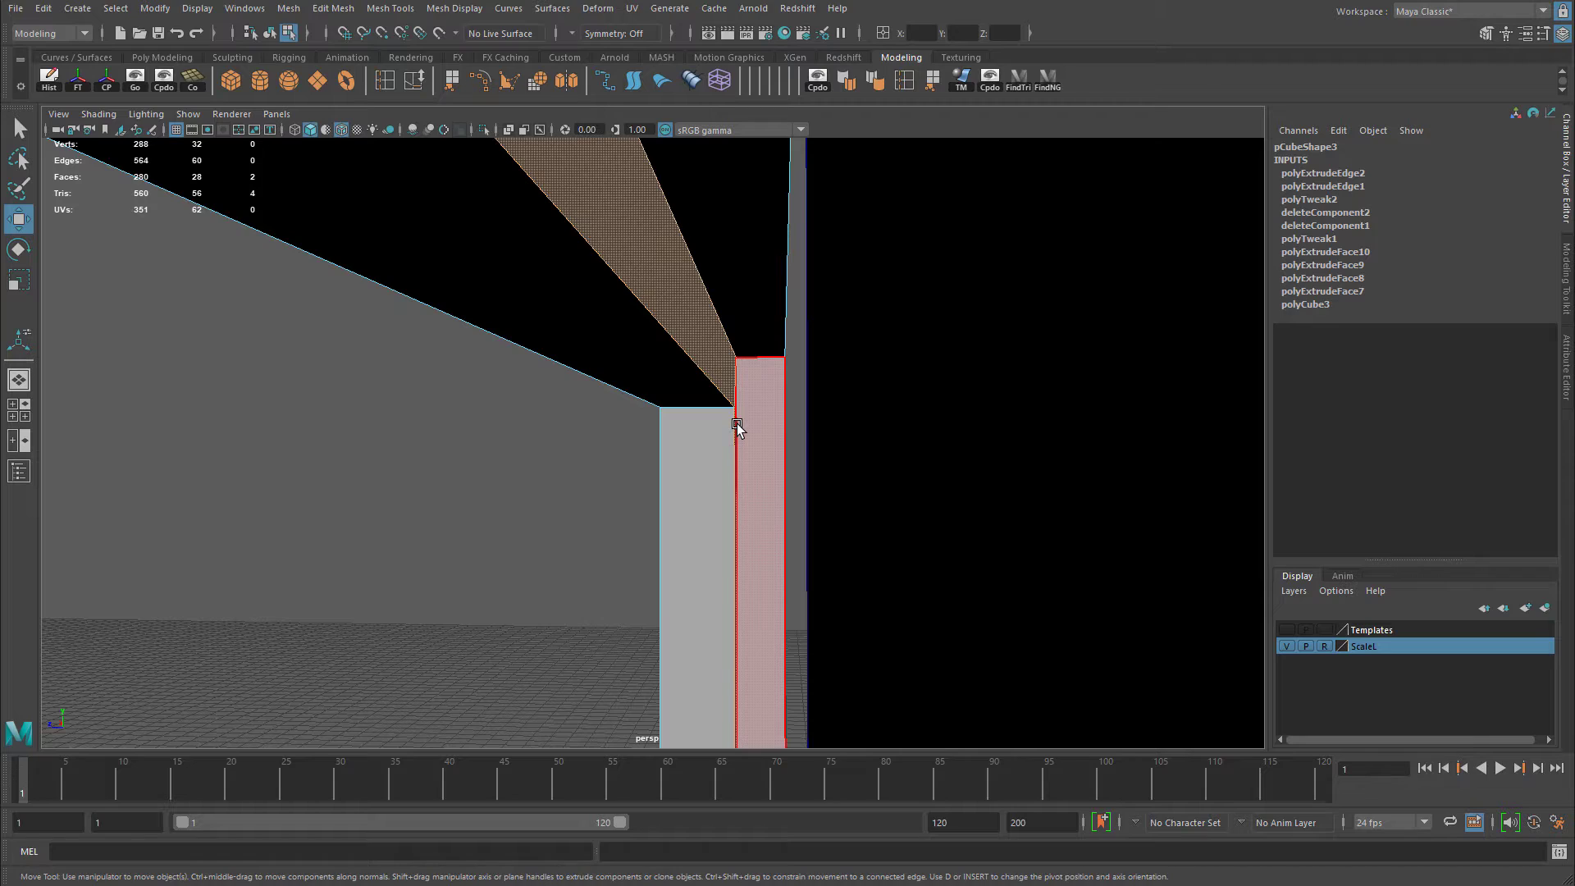
key("Delete")
left_click_drag(689, 415, 697, 310, "alt")
left_click(696, 310)
mouse_move(721, 376)
left_mouse_down("alt")
mouse_move(742, 397)
mouse_move(746, 380)
mouse_move(728, 375)
left_mouse_up("alt")
left_click_drag(608, 239, 672, 327)
key("ctrl+z")
left_click(596, 495)
Check the label holder's rear in wireframe, return to shaded display, and delete the third hidden rear face.
left_click_drag(595, 495, 640, 286, "alt")
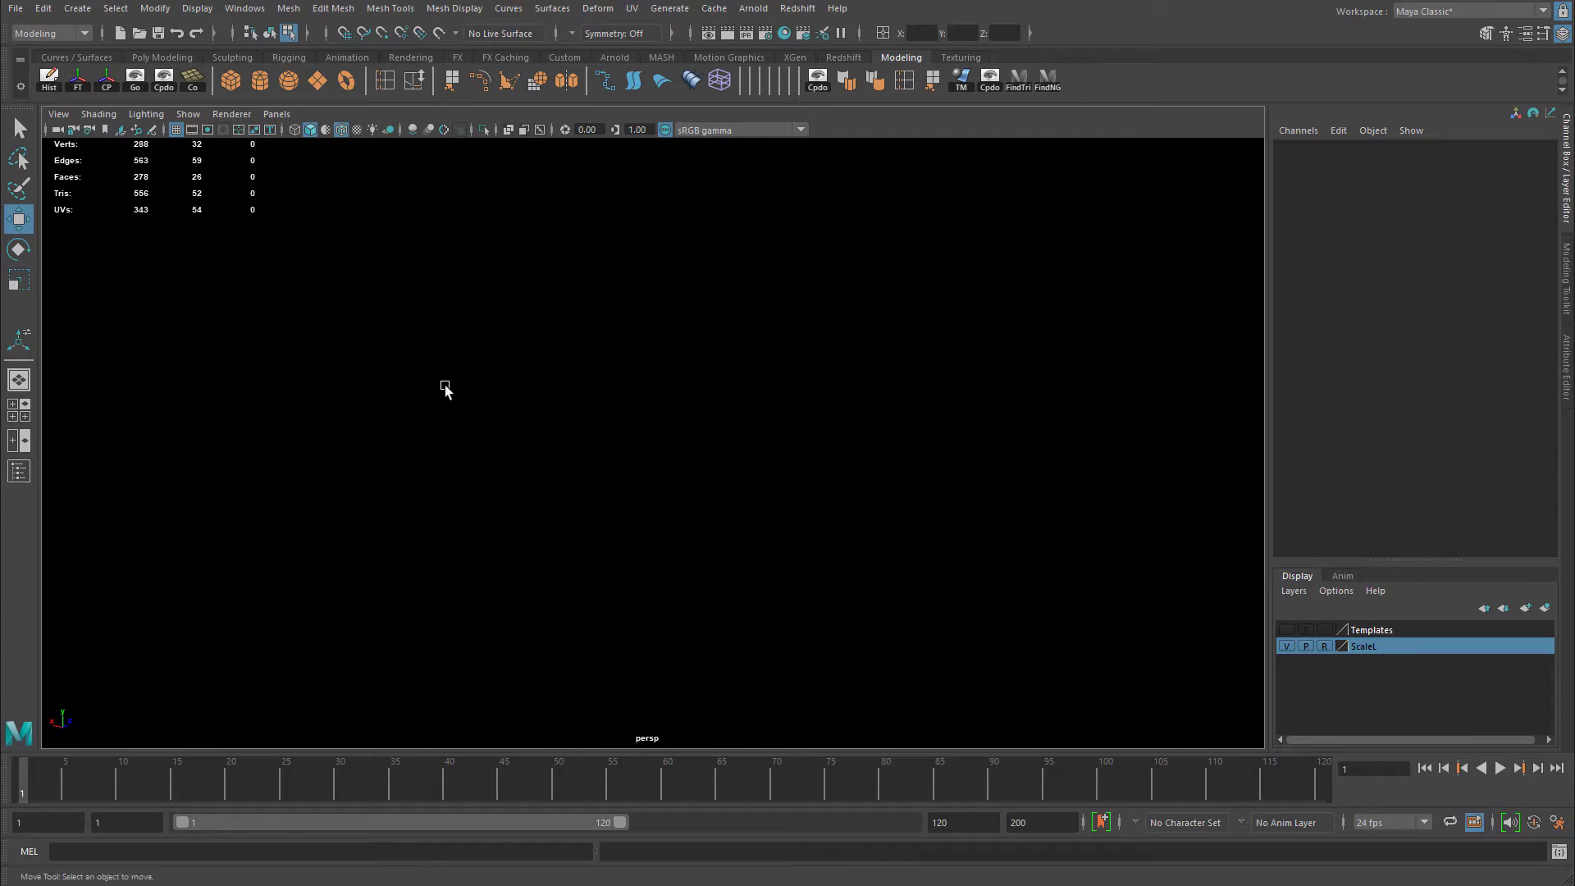
key("4")
mouse_move(689, 376)
left_mouse_down("alt")
mouse_move(710, 344)
mouse_move(457, 334)
mouse_move(513, 422)
mouse_move(766, 383)
left_mouse_up("alt")
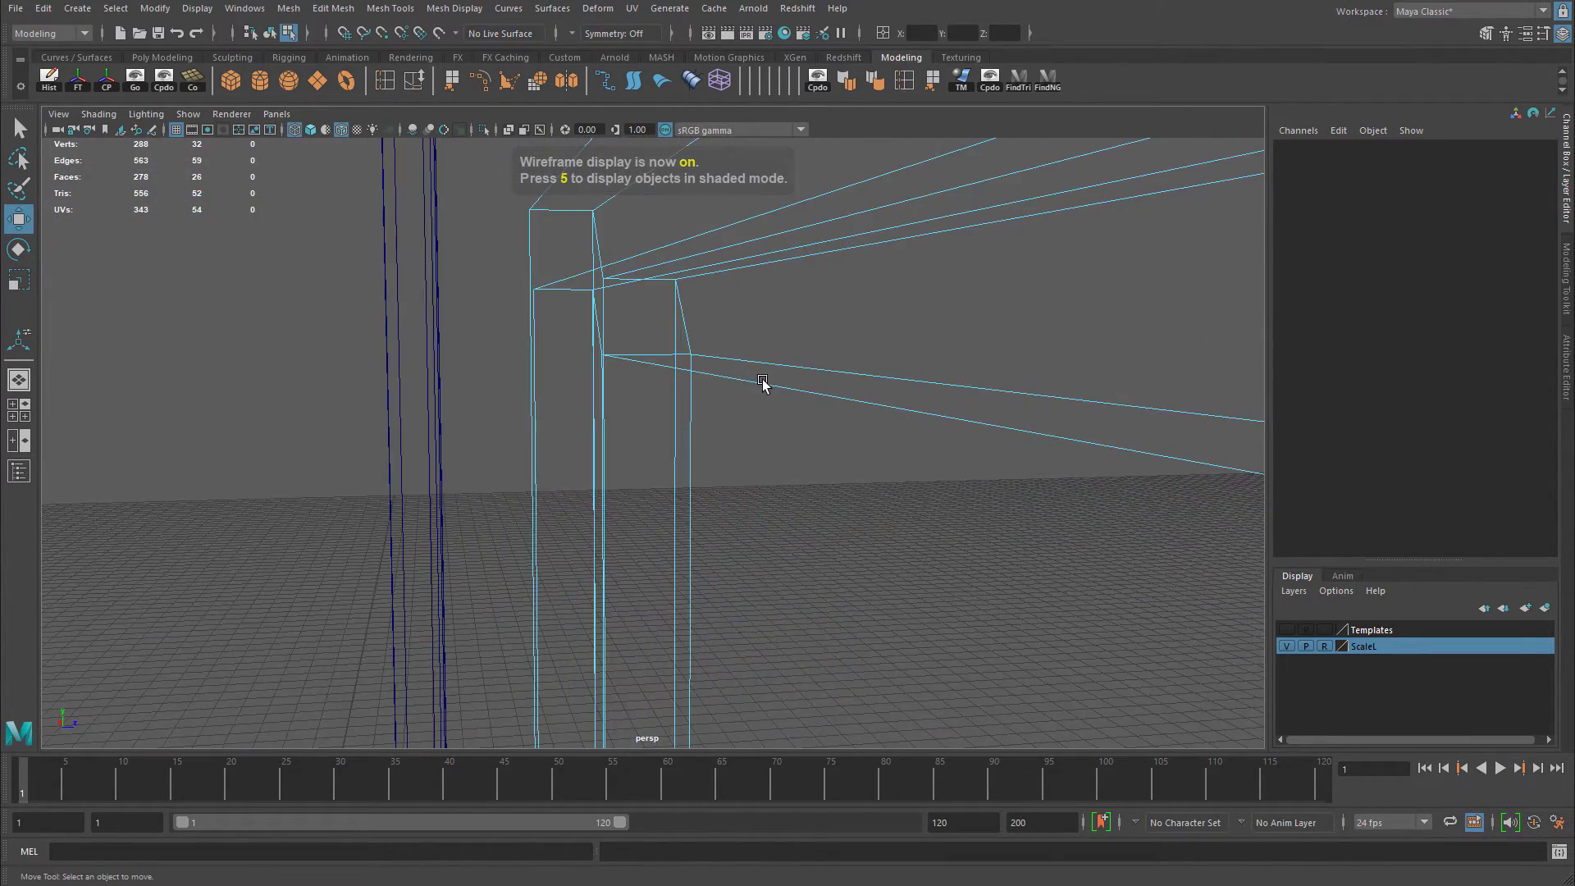
key("5")
mouse_move(542, 351)
right_mouse_down("alt")
mouse_move(749, 369)
mouse_move(565, 394)
right_mouse_up("alt")
right_click_drag(599, 328, 661, 323, "shift")
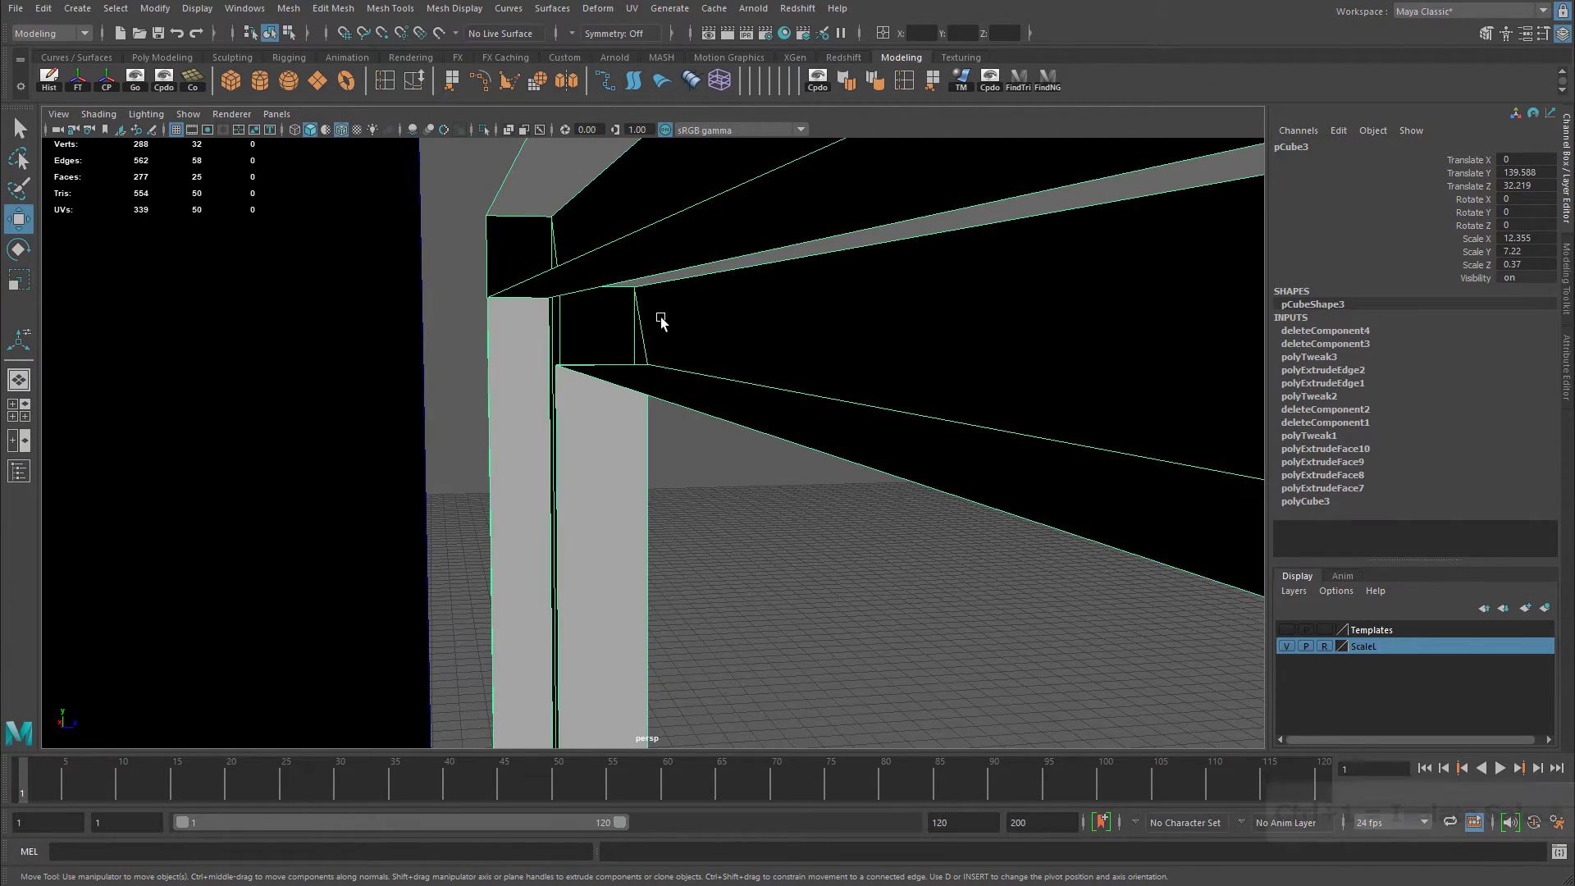
Isolate the label holder, delete its last hidden rear face, and return to object mode with everything shown.
key("ctrl+1")
right_click_drag(827, 362, 338, 454, "alt")
left_click_drag(337, 453, 756, 382, "alt")
left_click(871, 522)
key("Delete")
key("ctrl+1")
right_click_drag(757, 381, 801, 356)
Examine the cleaned-up label holder on the cabinet front from several angles.
scroll(344, 351, "down", 5)
left_click(320, 320)
scroll(457, 372, "down", 2)
scroll(610, 382, "up", 2)
left_click_drag(609, 384, 731, 380, "alt")
right_click_drag(731, 379, 552, 390, "alt")
left_click_drag(552, 390, 689, 408, "alt")
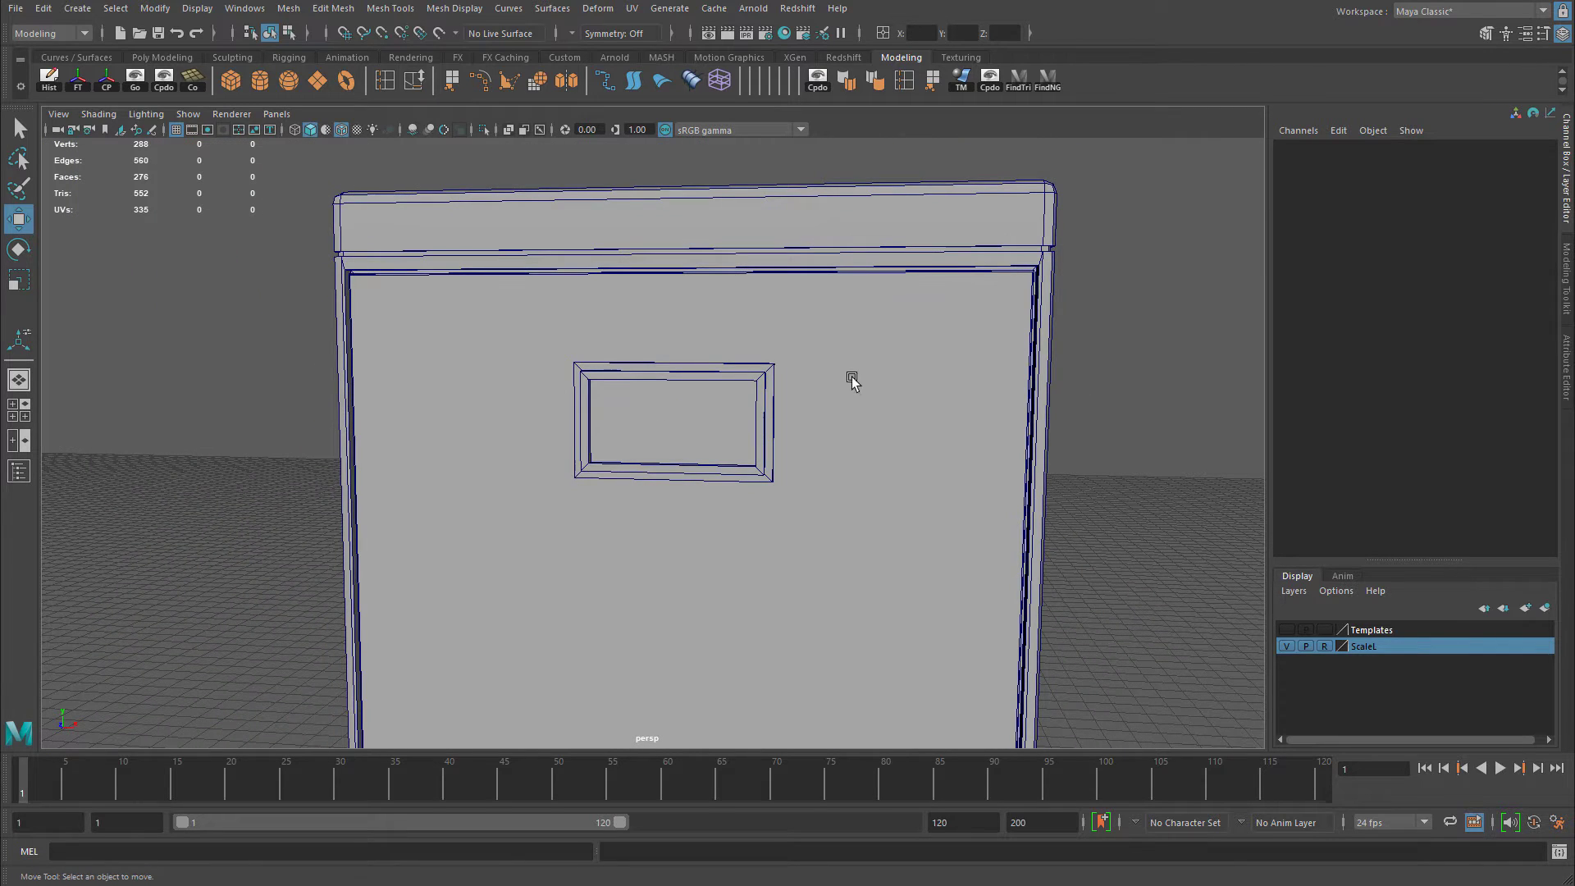
right_click_drag(753, 372, 798, 393, "alt")
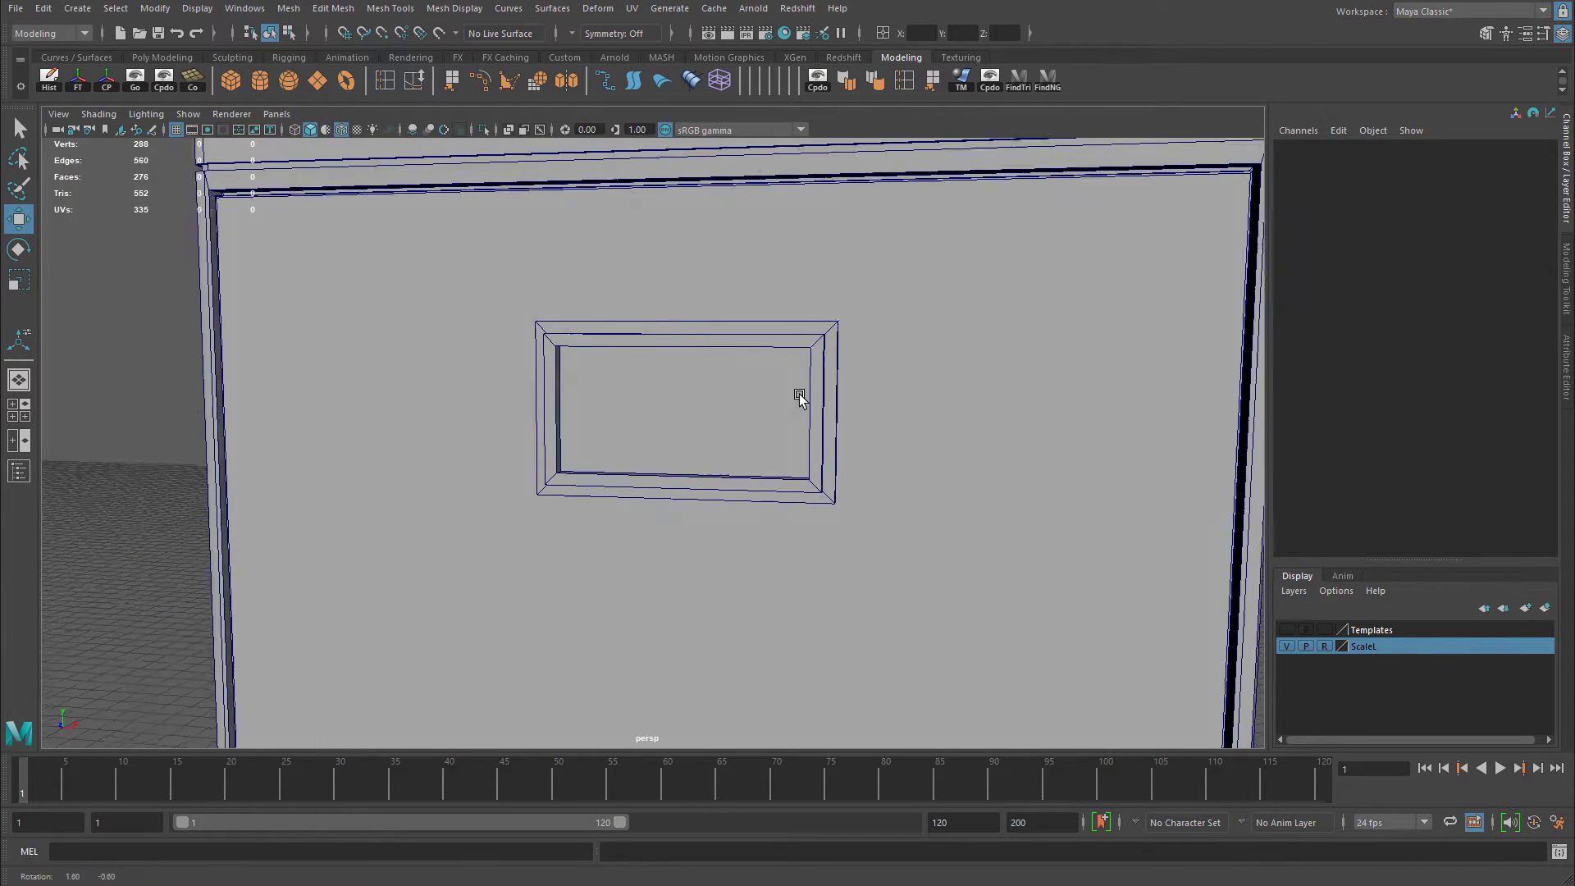
left_click_drag(798, 394, 620, 420, "alt")
left_click(823, 355)
left_click(816, 390)
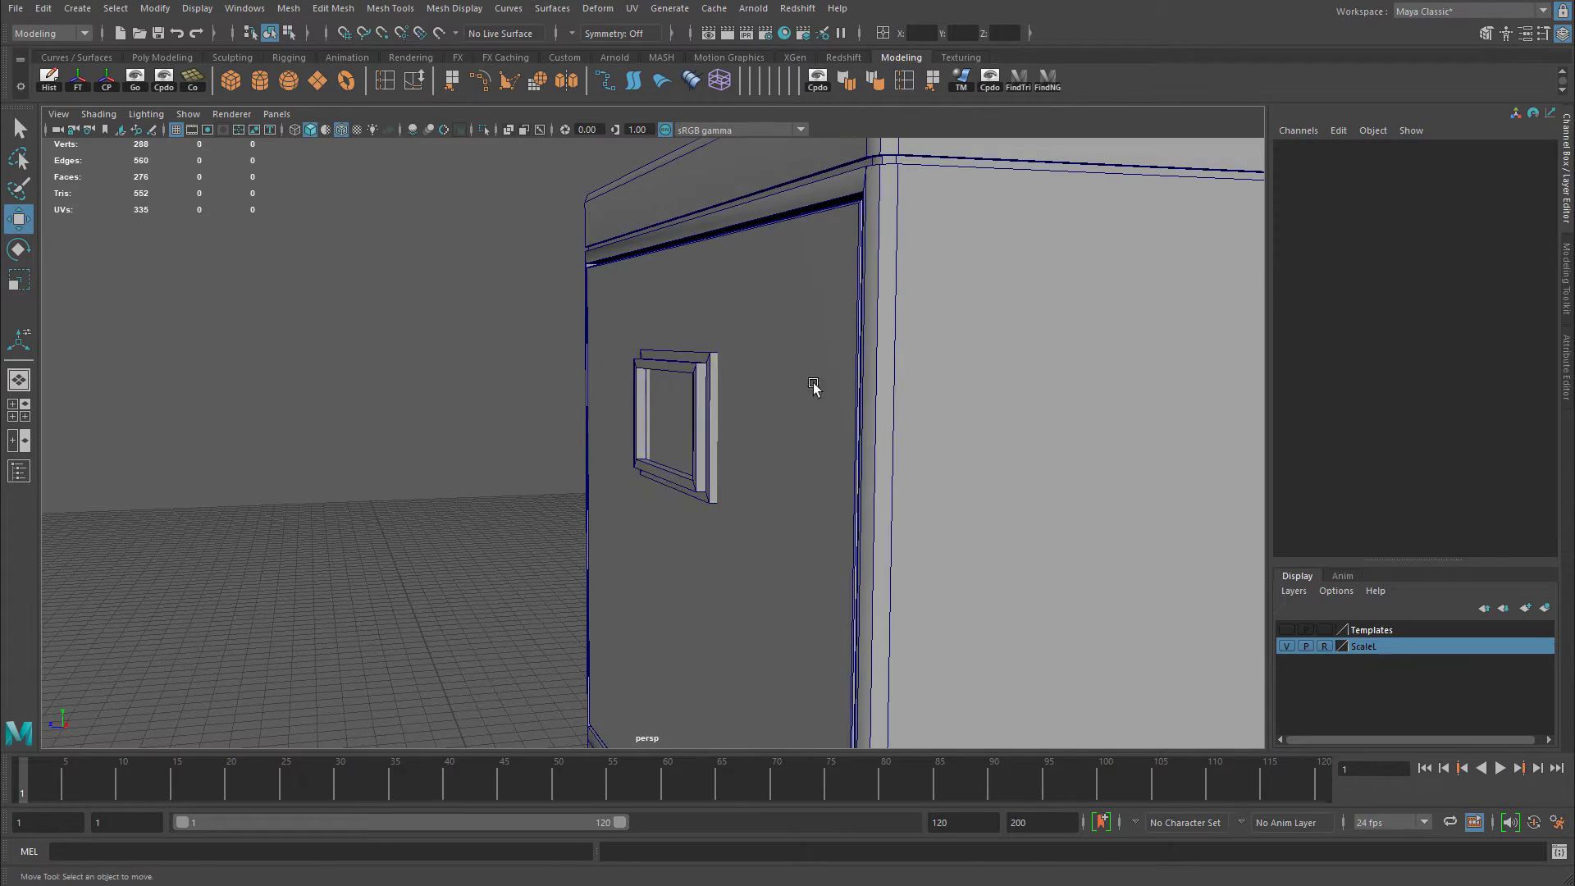
left_click_drag(815, 390, 658, 386, "alt")
right_click_drag(658, 386, 733, 430, "alt")
mouse_move(733, 433)
left_mouse_down("alt")
mouse_move(830, 435)
mouse_move(755, 415)
left_mouse_up("alt")
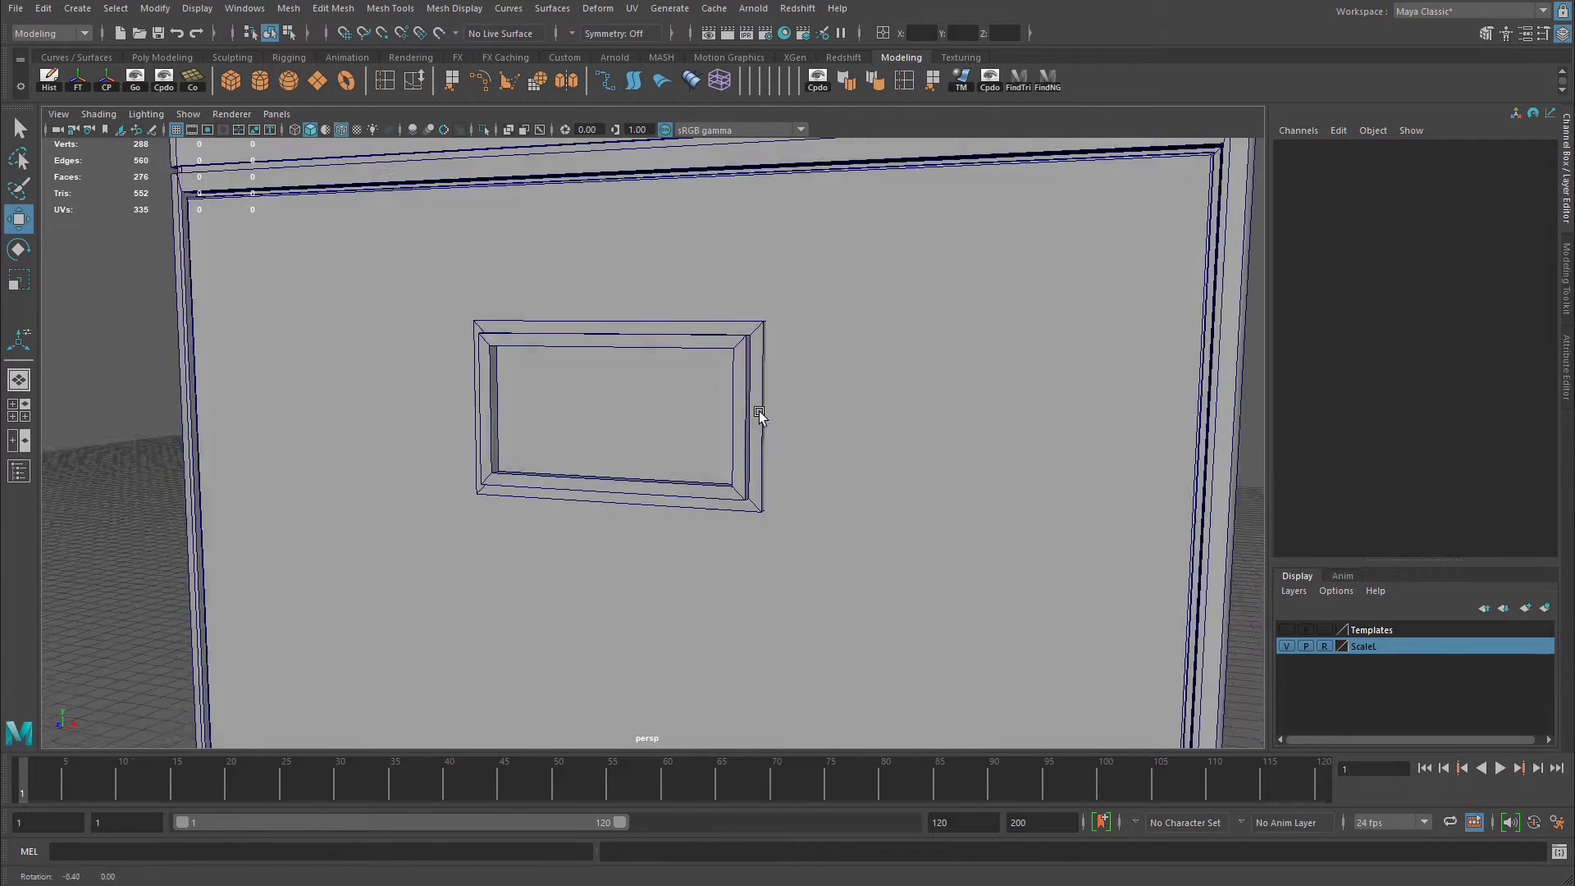
Duplicate the label holder and move the copy sideways off the cabinet to Translate X about -38.91.
left_click(755, 415)
right_click_drag(903, 460, 660, 456, "alt")
left_click_drag(660, 456, 117, 393, "alt")
key("ctrl+d")
middle_click_drag(380, 451, 417, 486, "alt")
left_click_drag(417, 486, 645, 361, "alt")
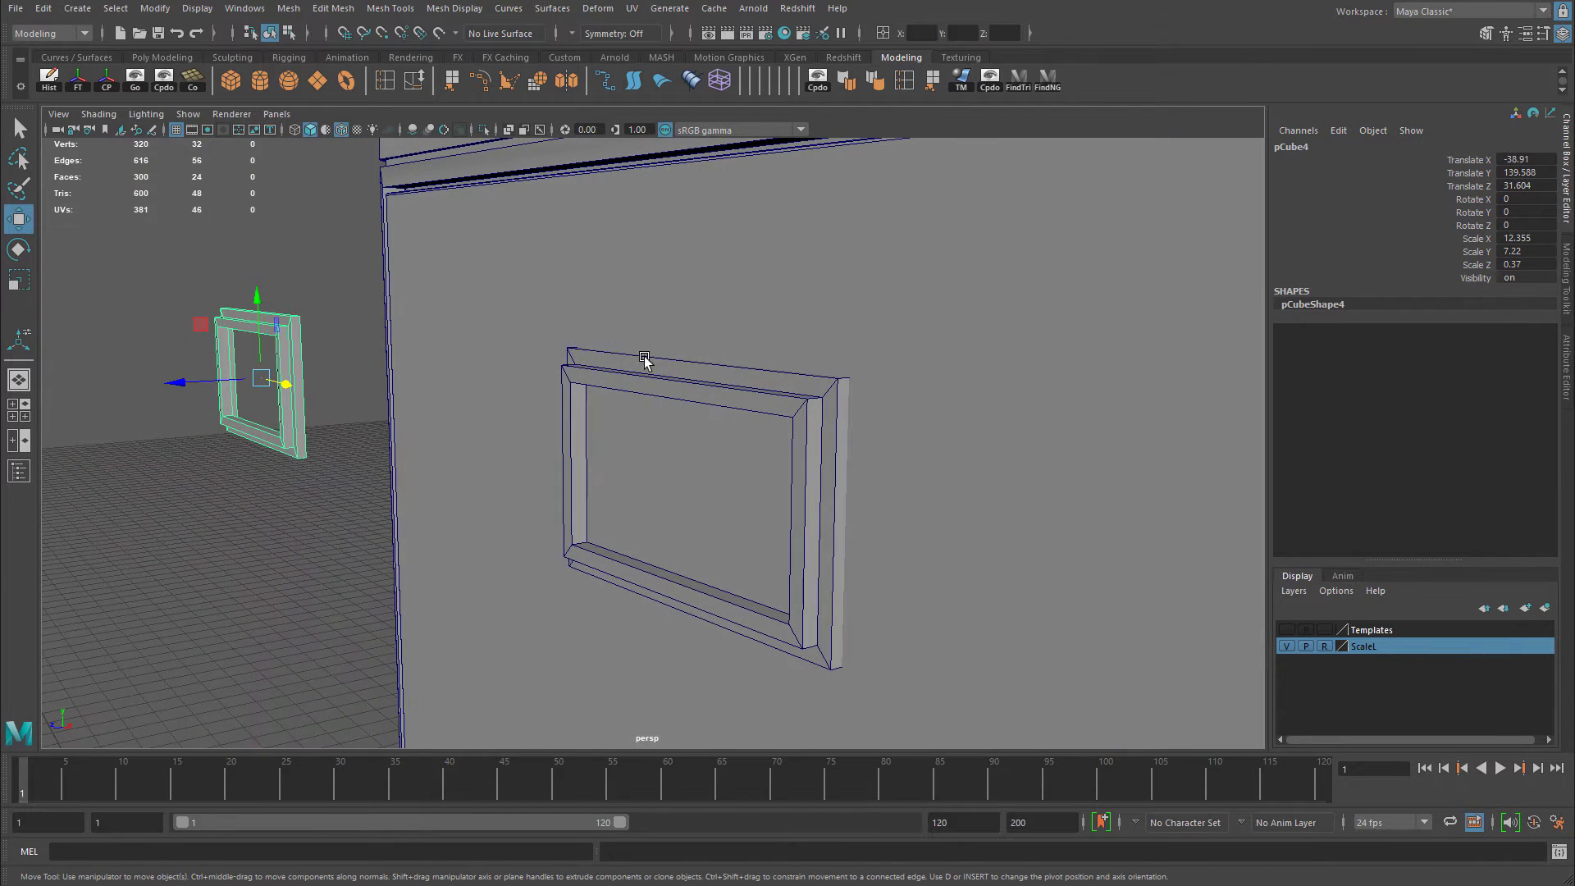
Bevel the outer front edge loops of the original holder's frame and base plate with 2 segments and a 0.25 fraction.
right_click_drag(908, 479, 826, 338, "alt")
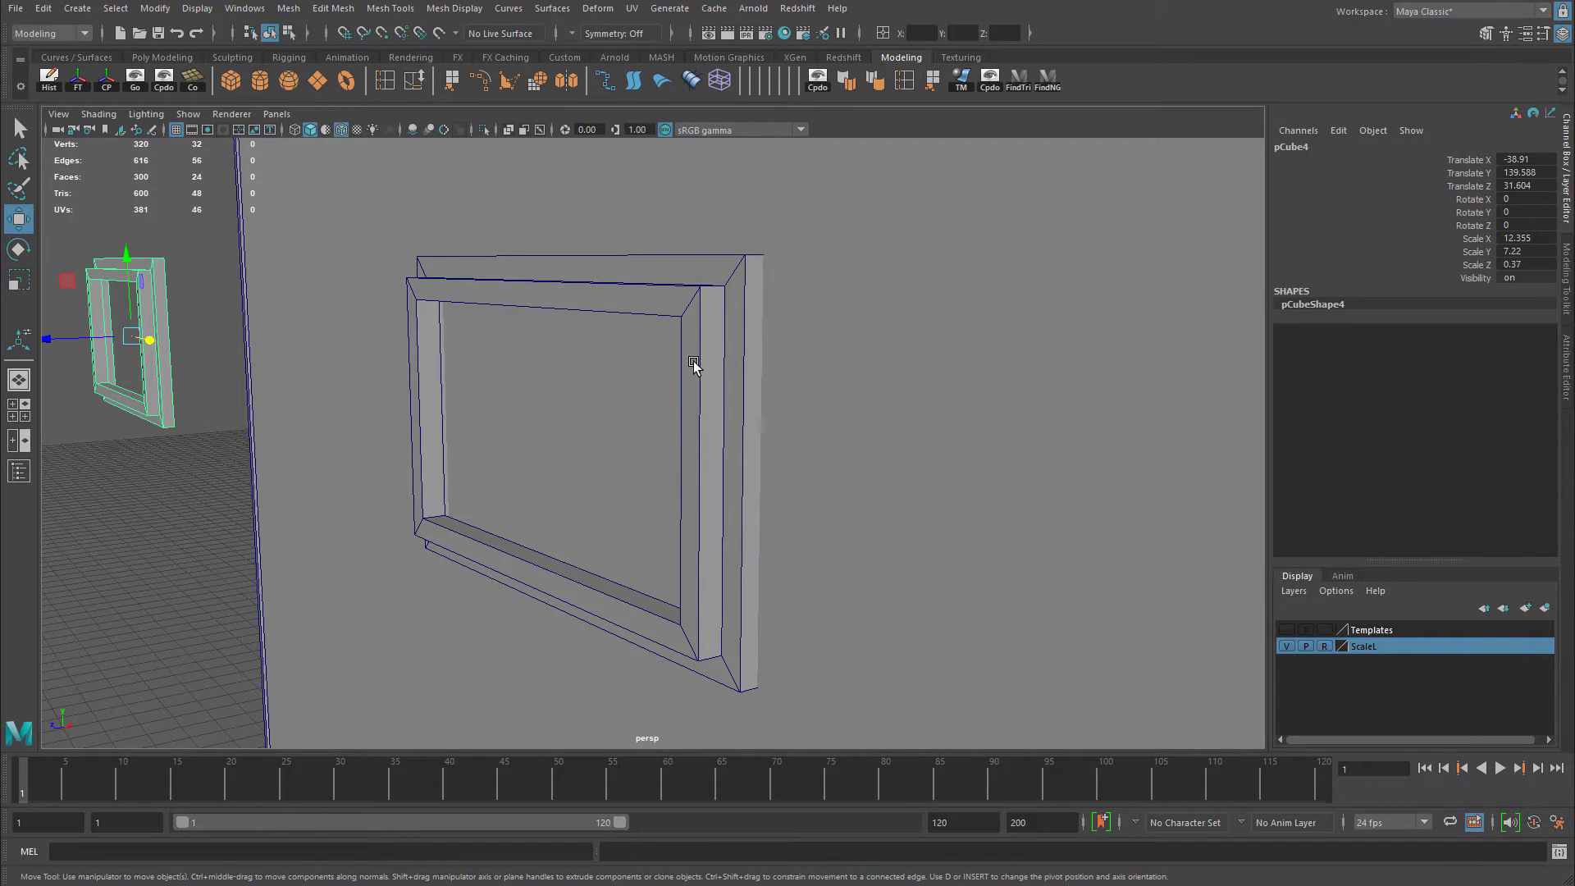
right_click_drag(694, 365, 654, 289, "alt")
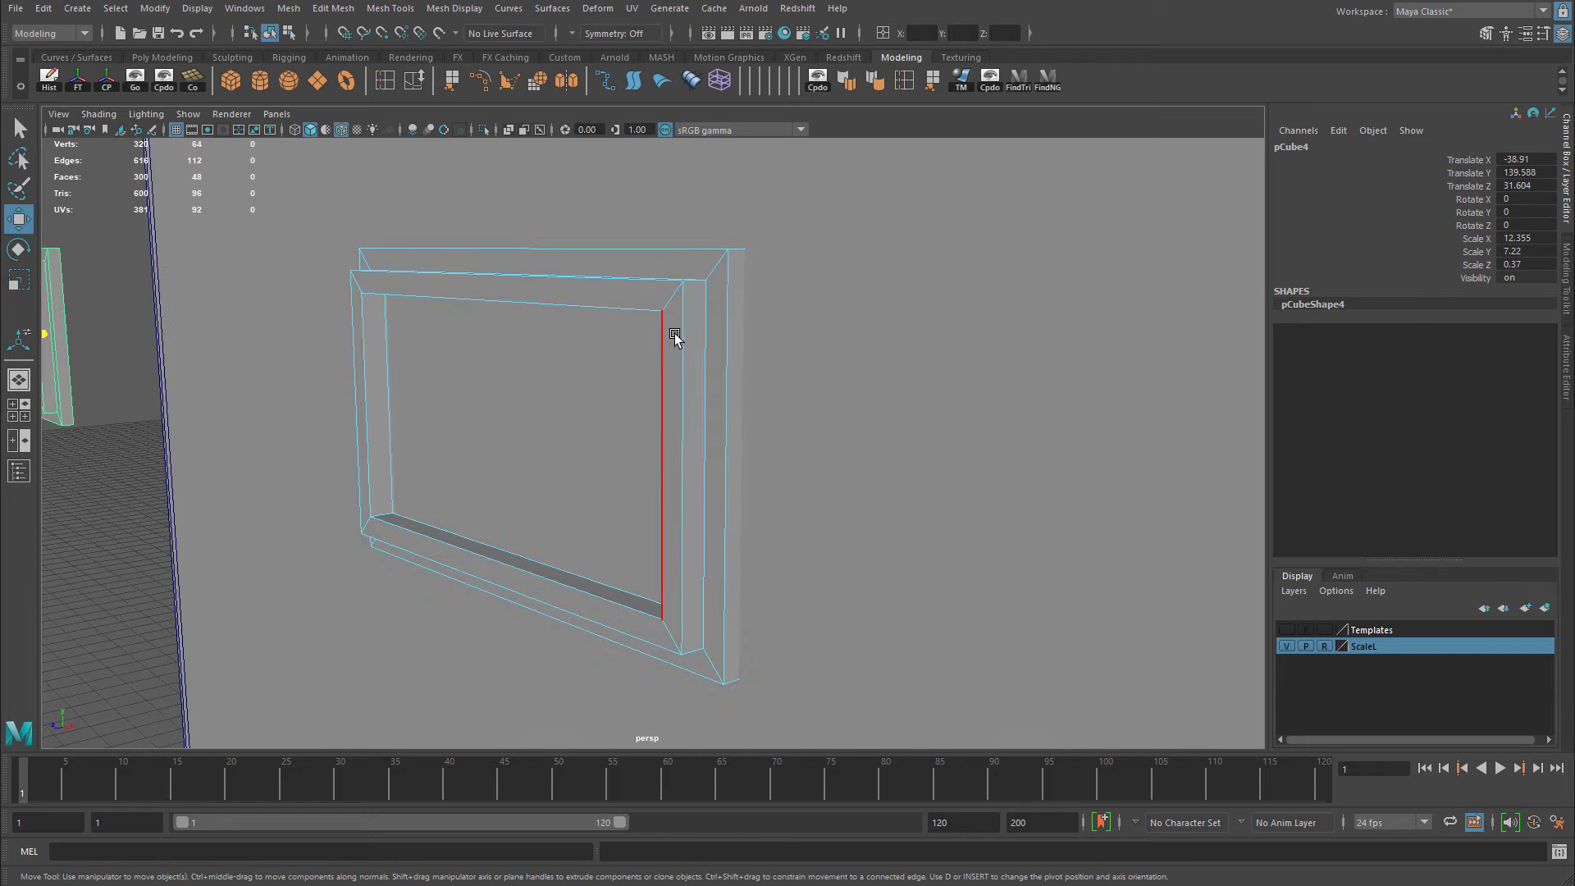
double_click(678, 334)
left_click_drag(730, 310, 640, 370, "alt")
key("ctrl+b")
right_click_drag(641, 370, 658, 389, "alt")
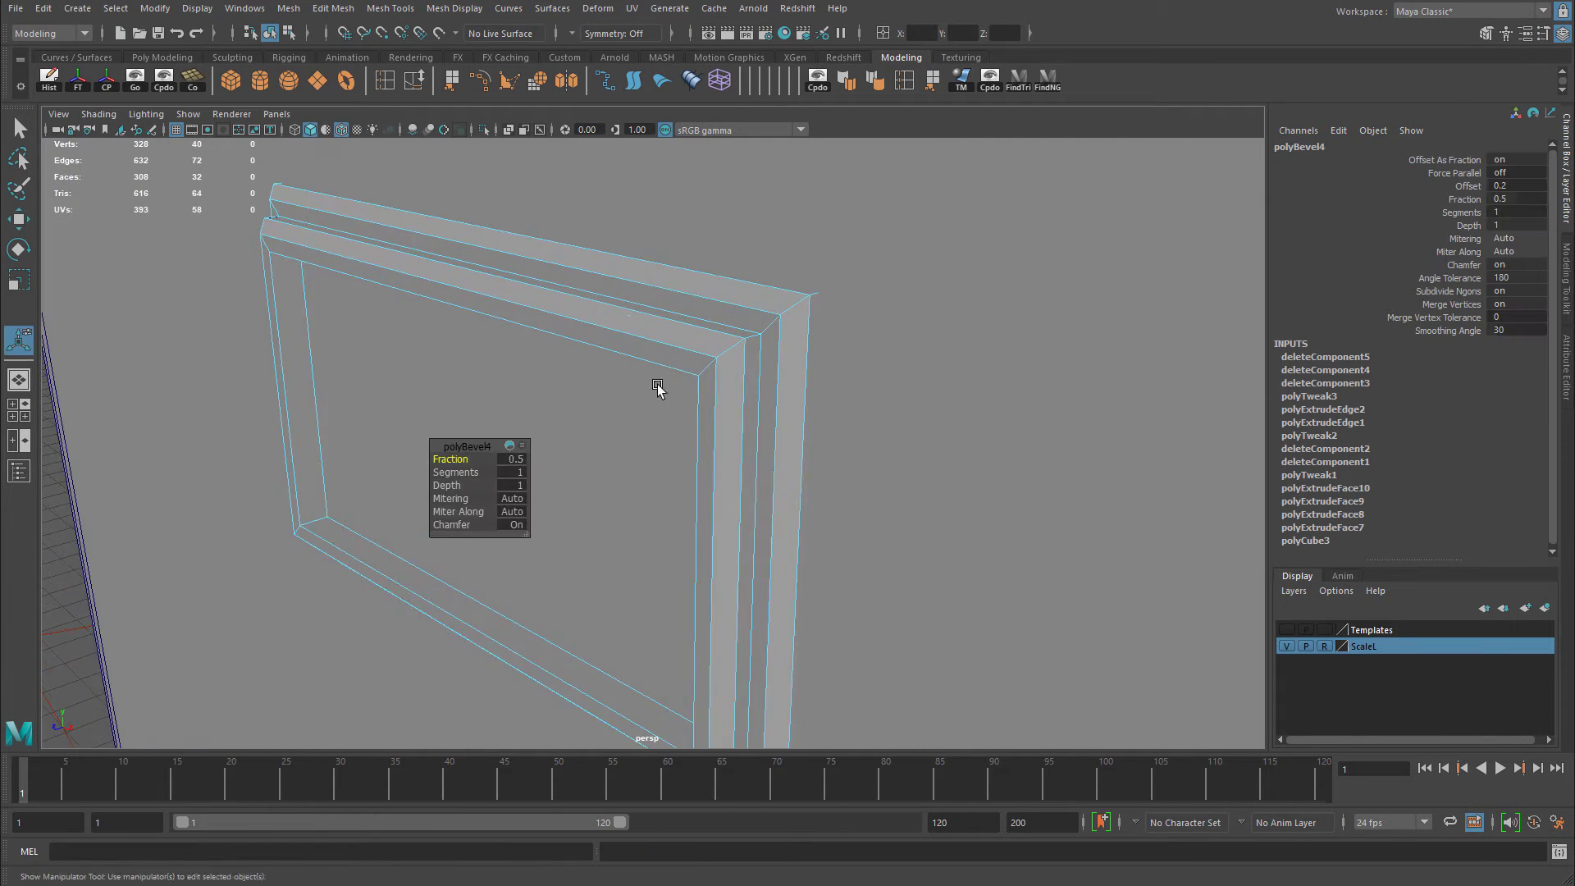
type("2")
key("Return")
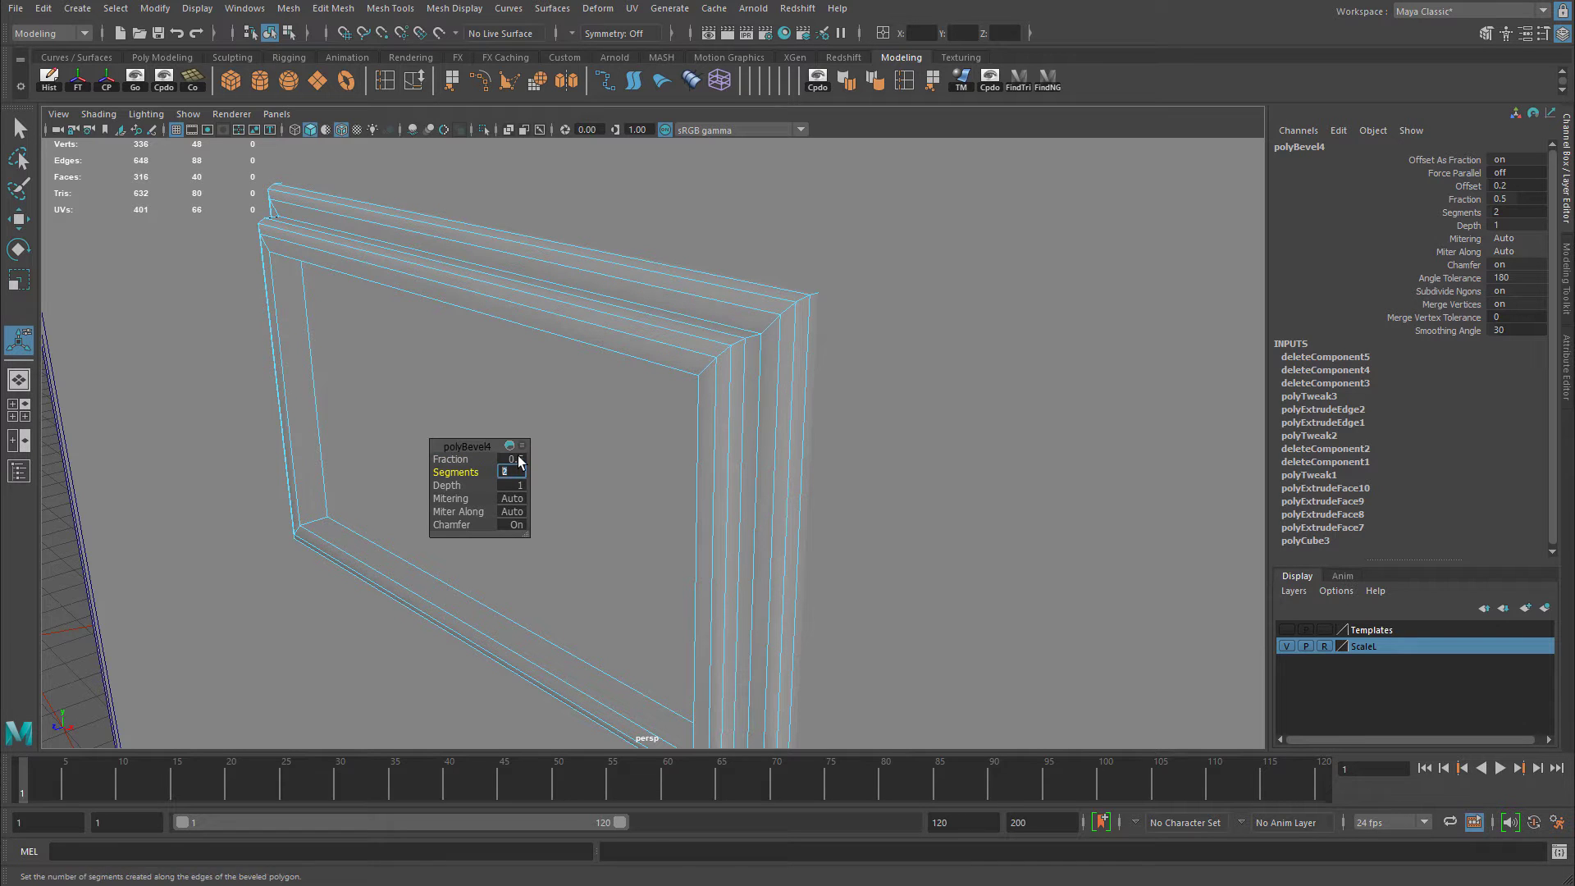
key("Return")
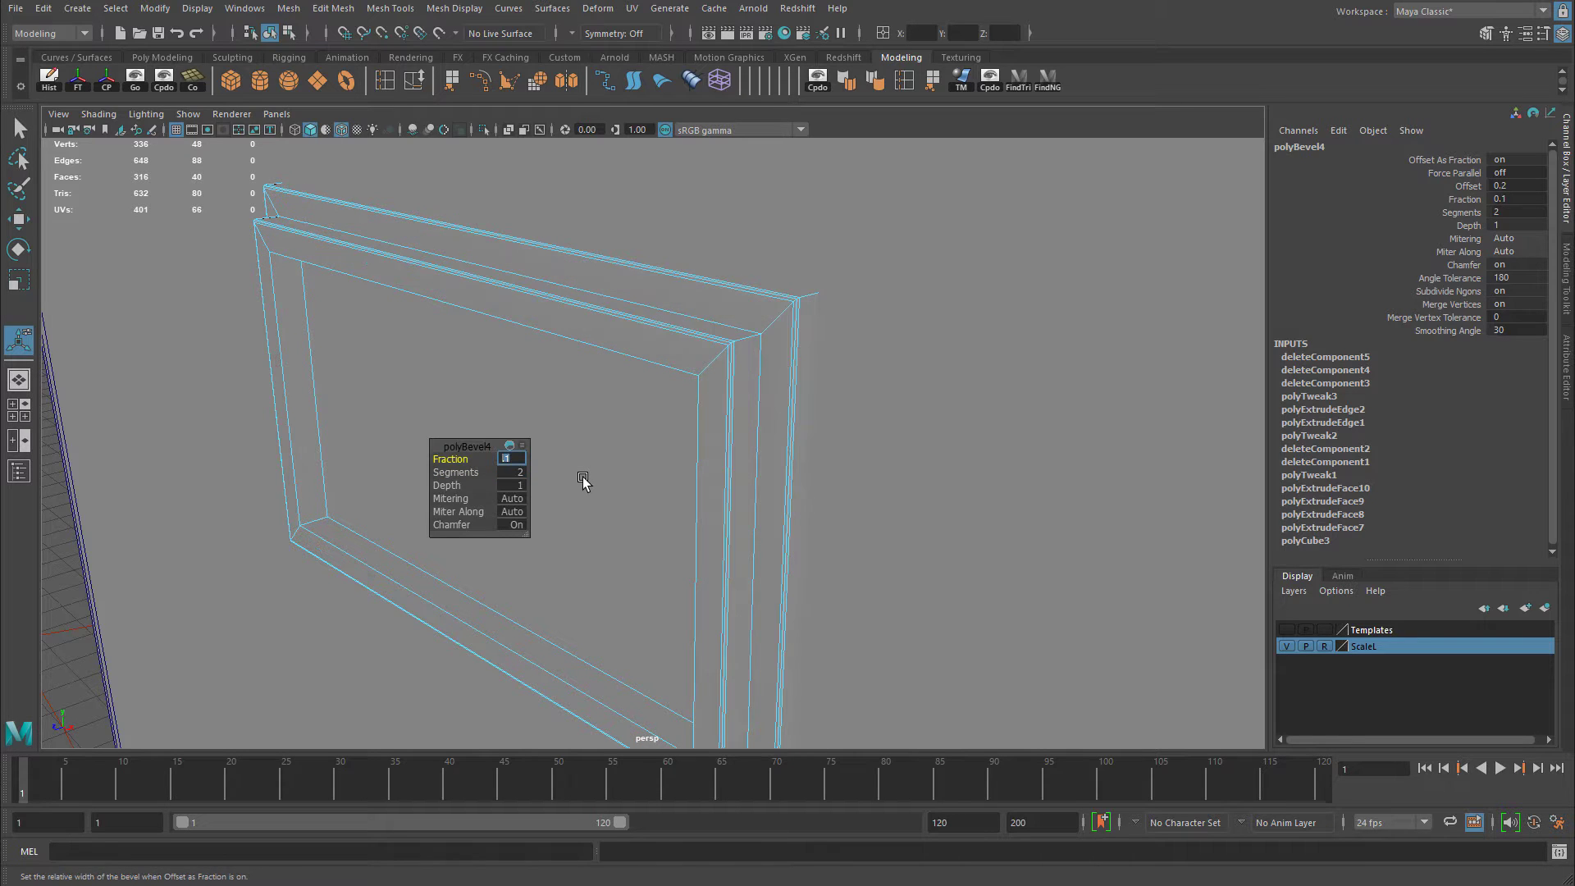
type(".25")
key("Return")
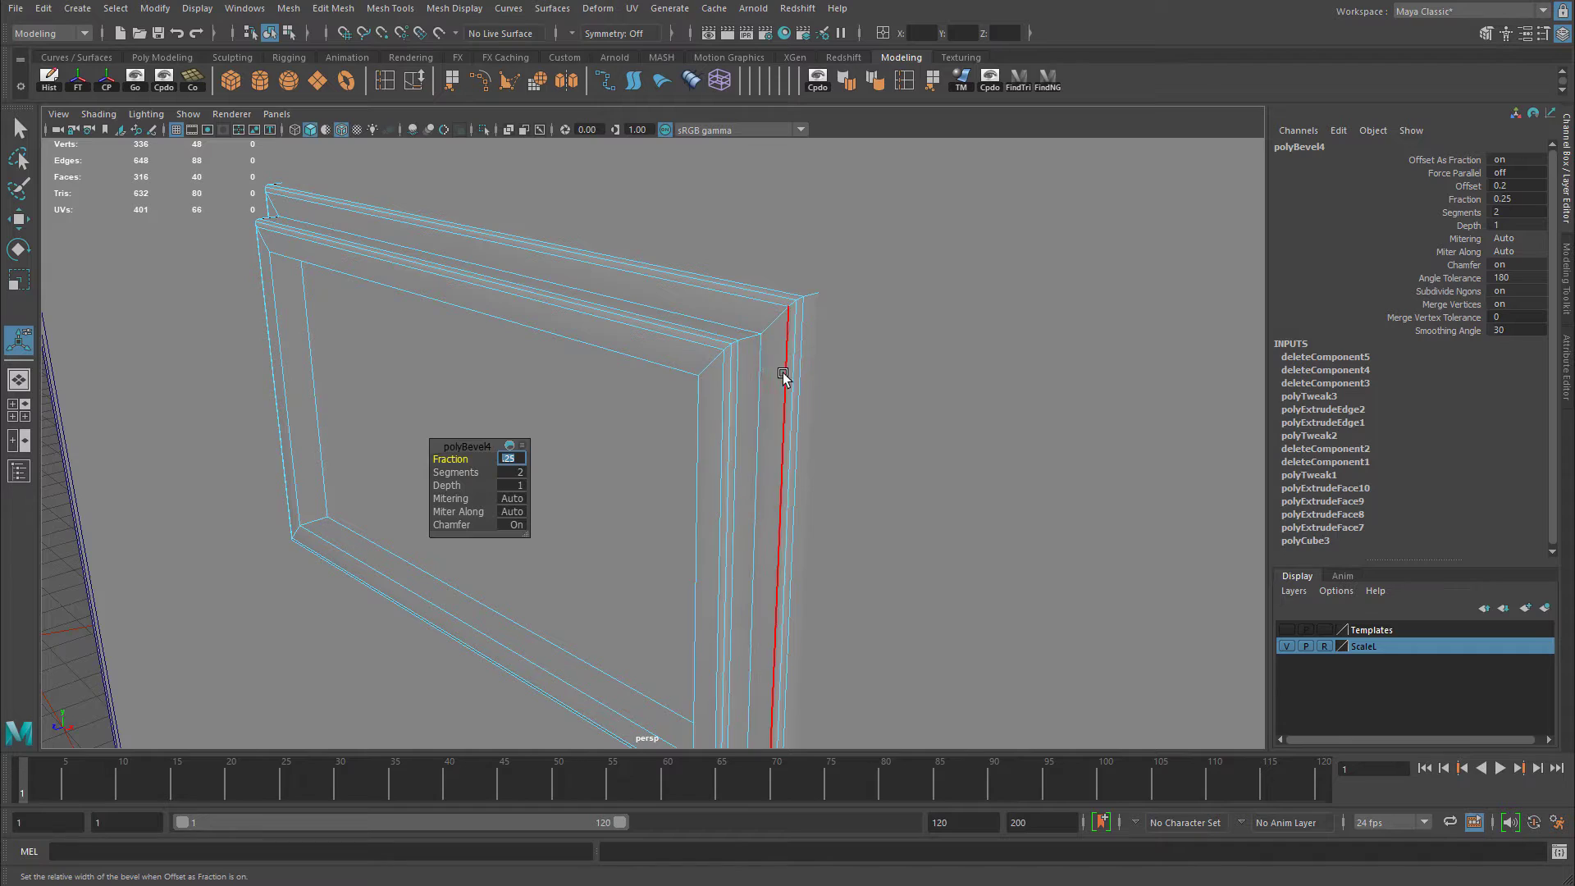
Bevel the front edge loop of the frame's inner opening with 2 segments and a 0.25 fraction.
left_click_drag(784, 376, 495, 320, "alt")
right_click_drag(496, 320, 655, 338, "alt")
left_click_drag(655, 338, 414, 285, "alt")
left_click(454, 298)
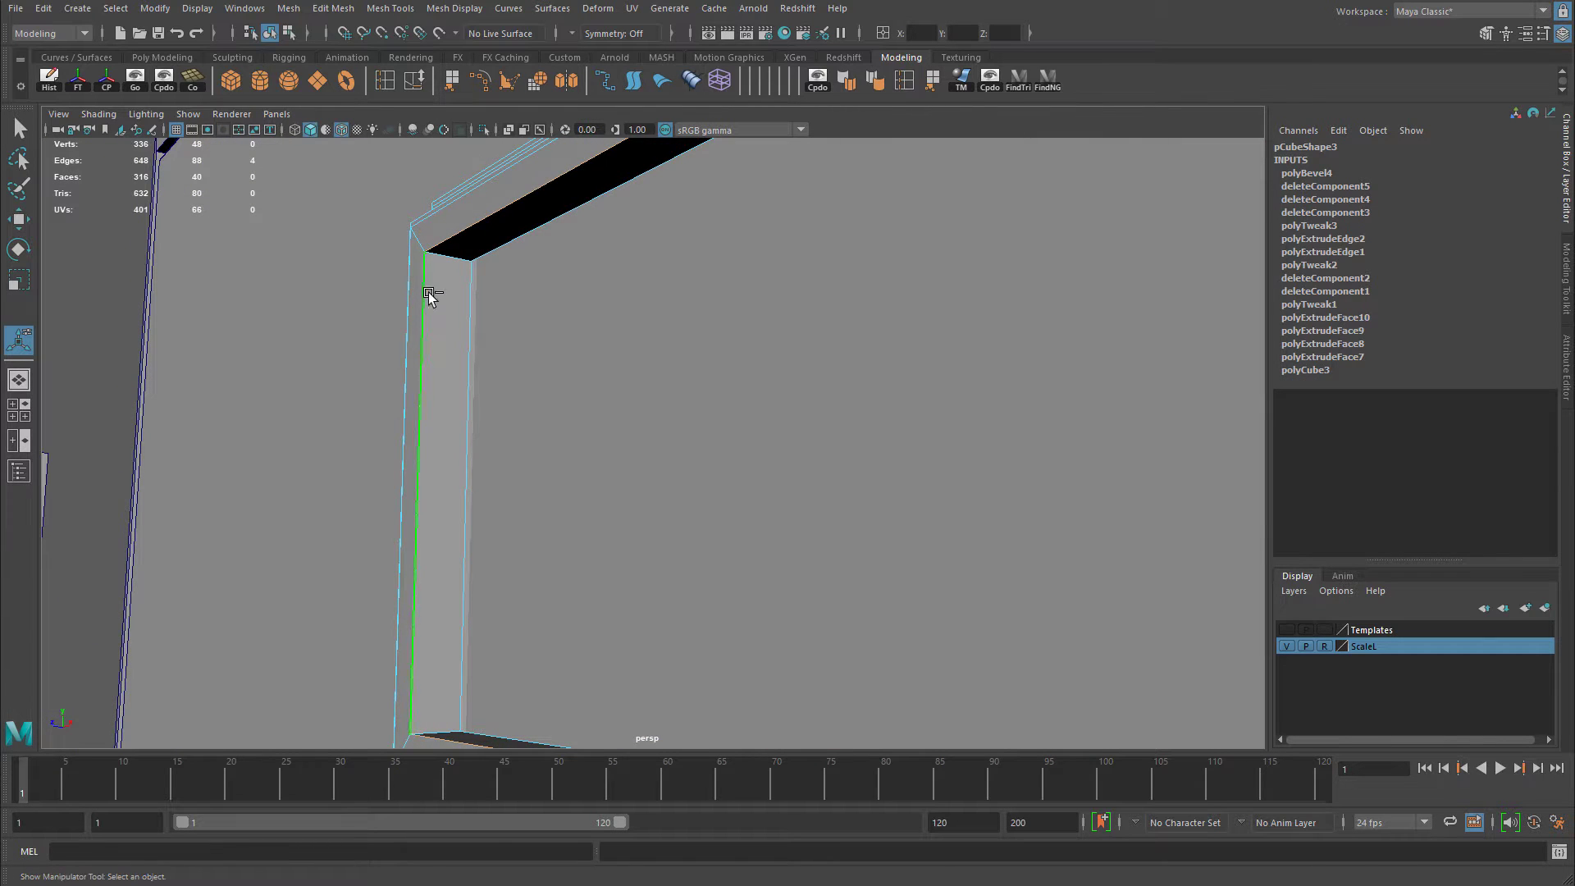
key("ctrl+b")
left_click(520, 471)
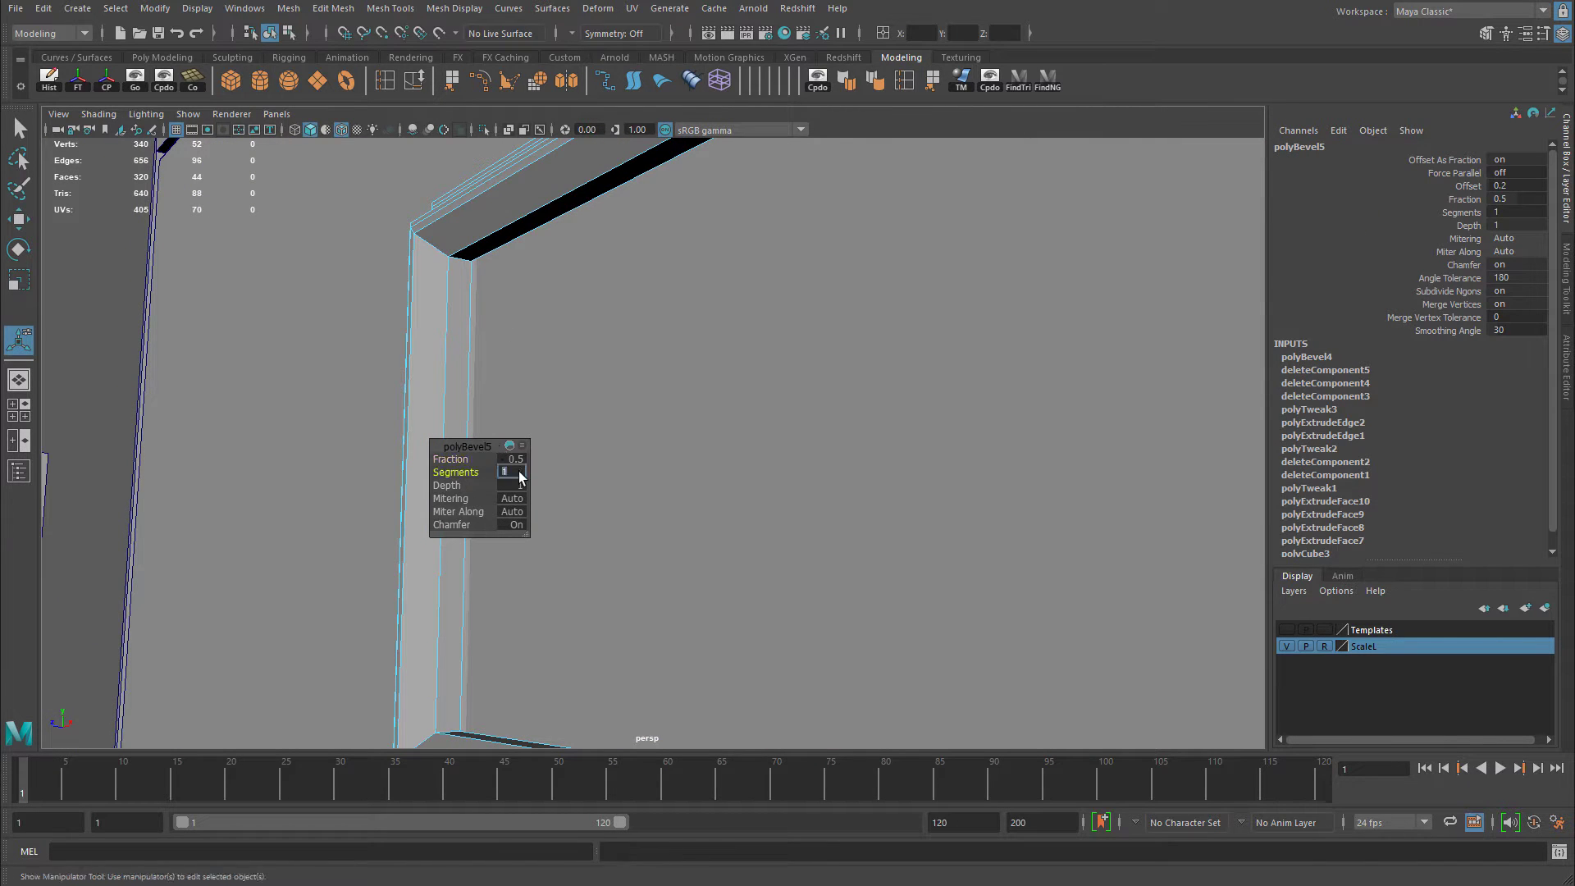
type("2")
key("Return")
left_click(515, 460)
type(".25")
key("Return")
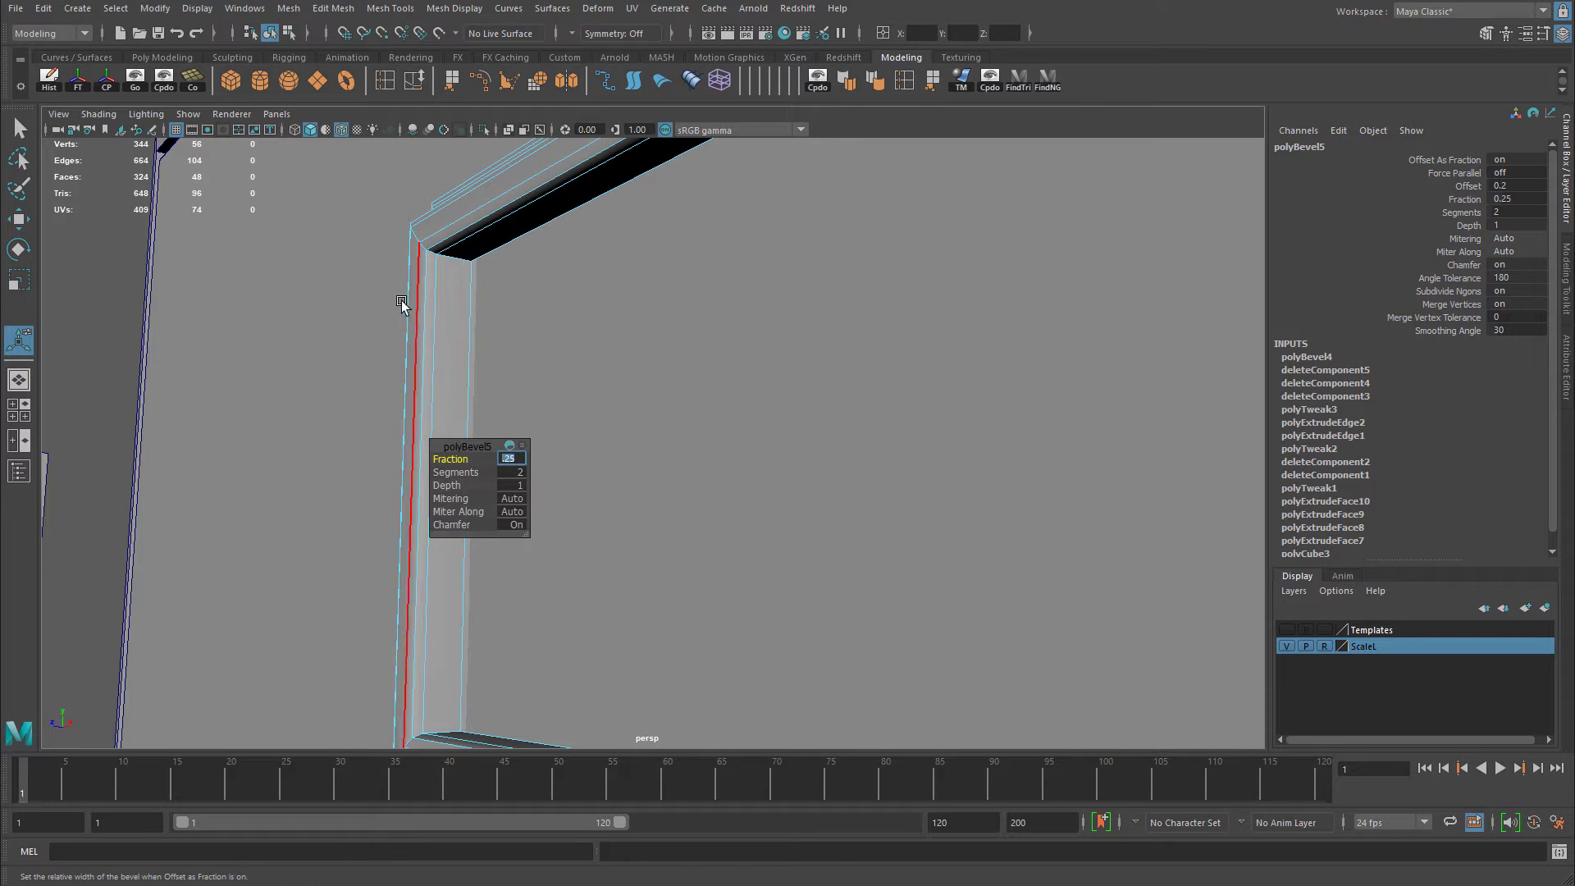
Select the diagonal edge loops running through all four corners of the original label holder.
left_click_drag(404, 299, 541, 402, "alt")
double_click(629, 292)
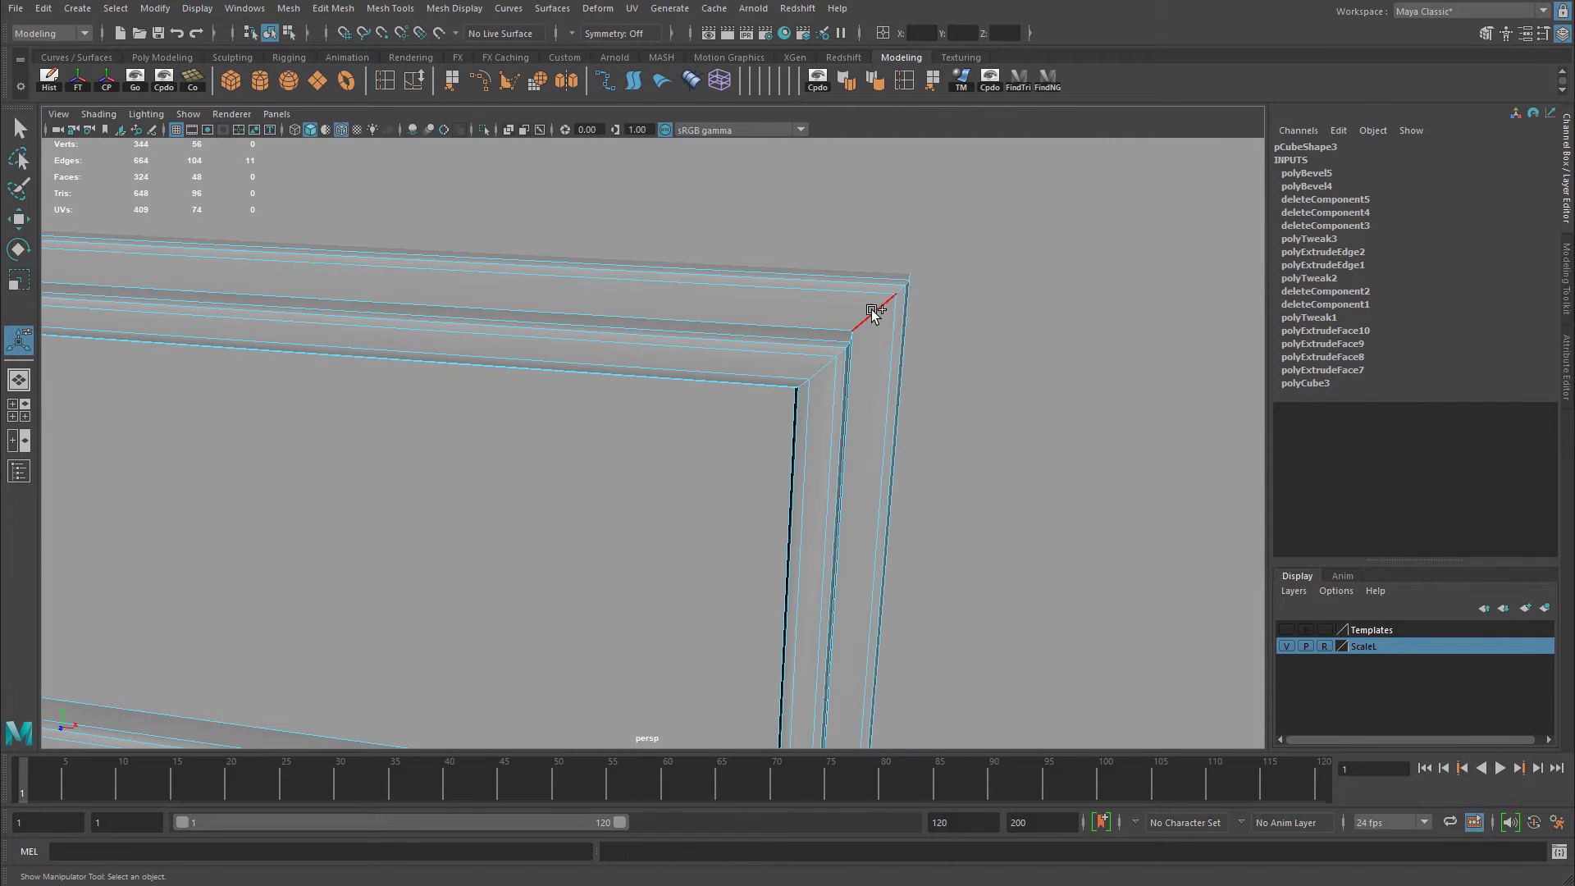
double_click(889, 405, "shift")
left_click_drag(890, 404, 854, 394, "alt")
middle_click_drag(845, 626, 945, 502, "alt")
left_click_drag(945, 502, 435, 464, "alt")
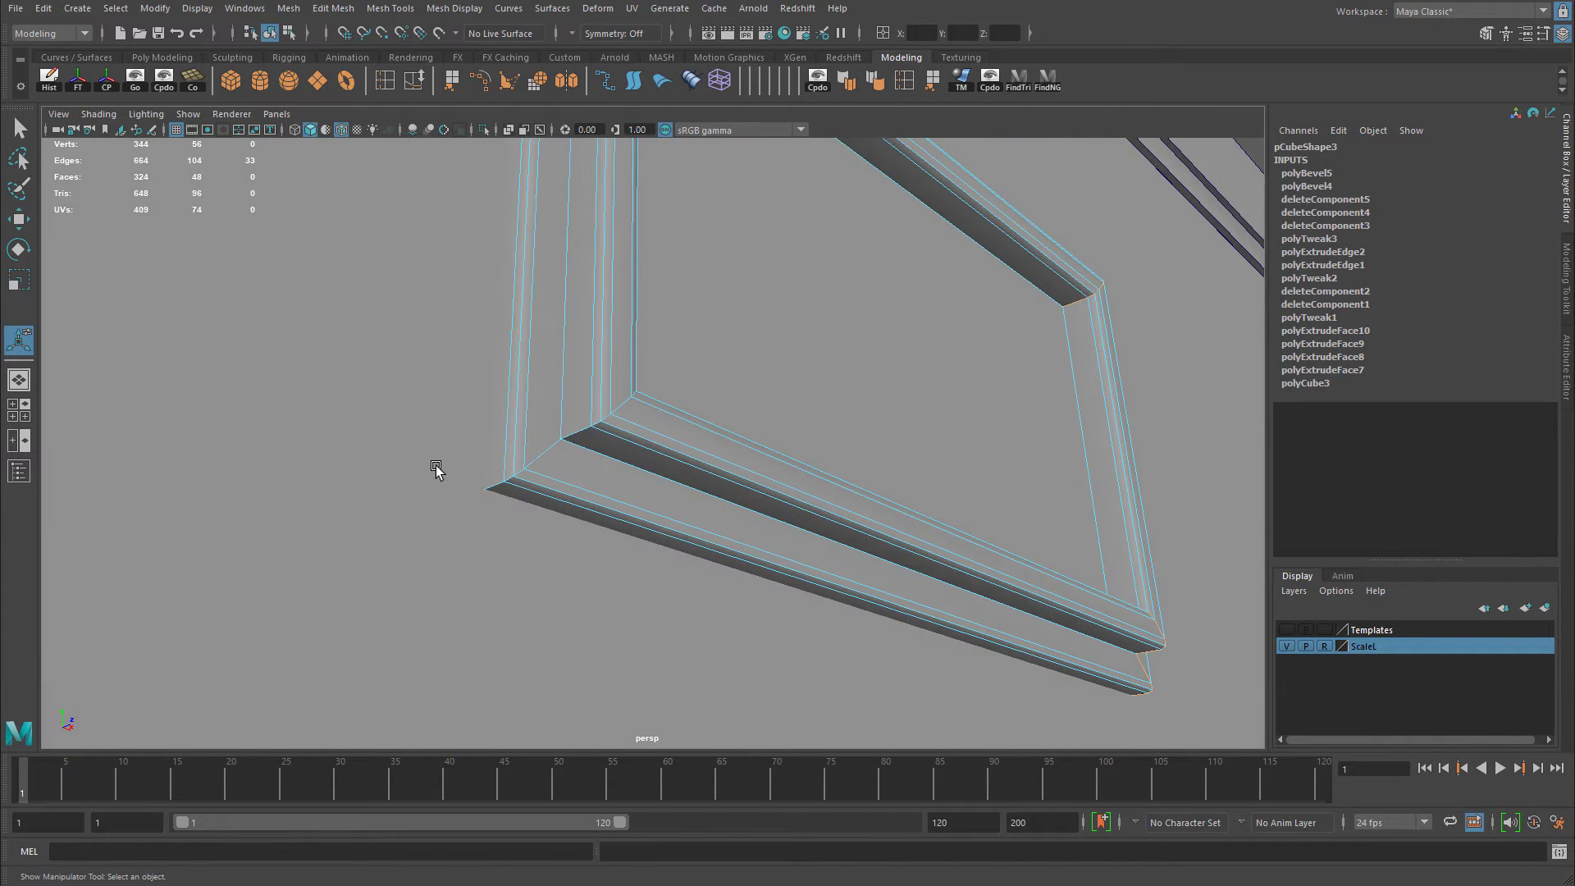
double_click(548, 450, "shift")
left_click_drag(555, 443, 909, 309, "alt")
right_click_drag(908, 309, 872, 397, "alt")
left_click_drag(872, 397, 565, 462, "alt")
Bevel the label holder's corner edges with 2 segments and a 0.05 fraction.
key("ctrl+b")
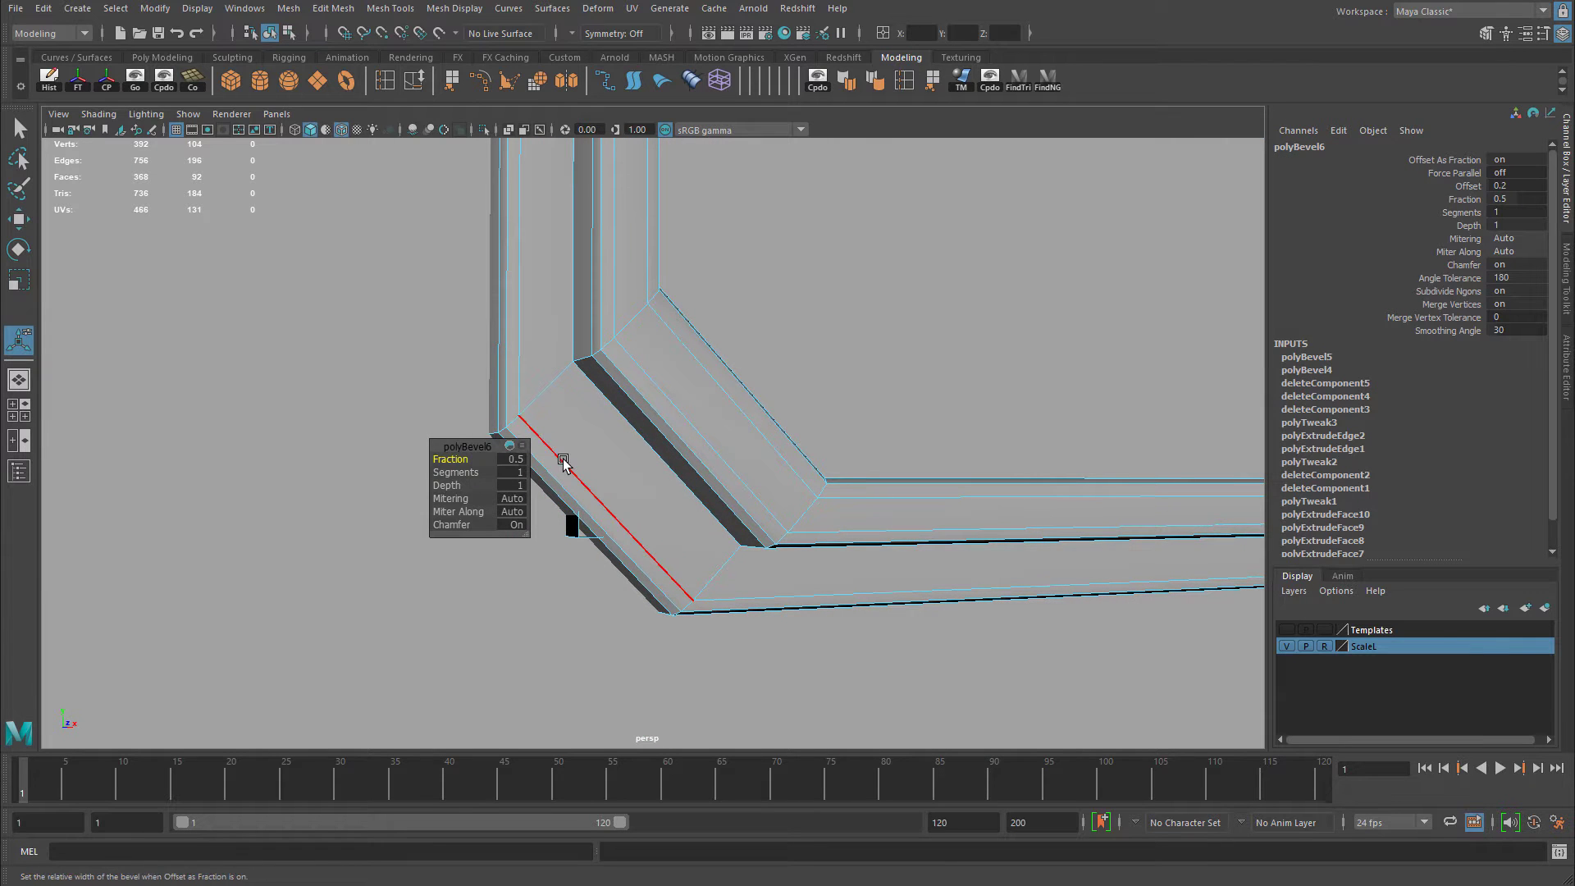
left_click(514, 461)
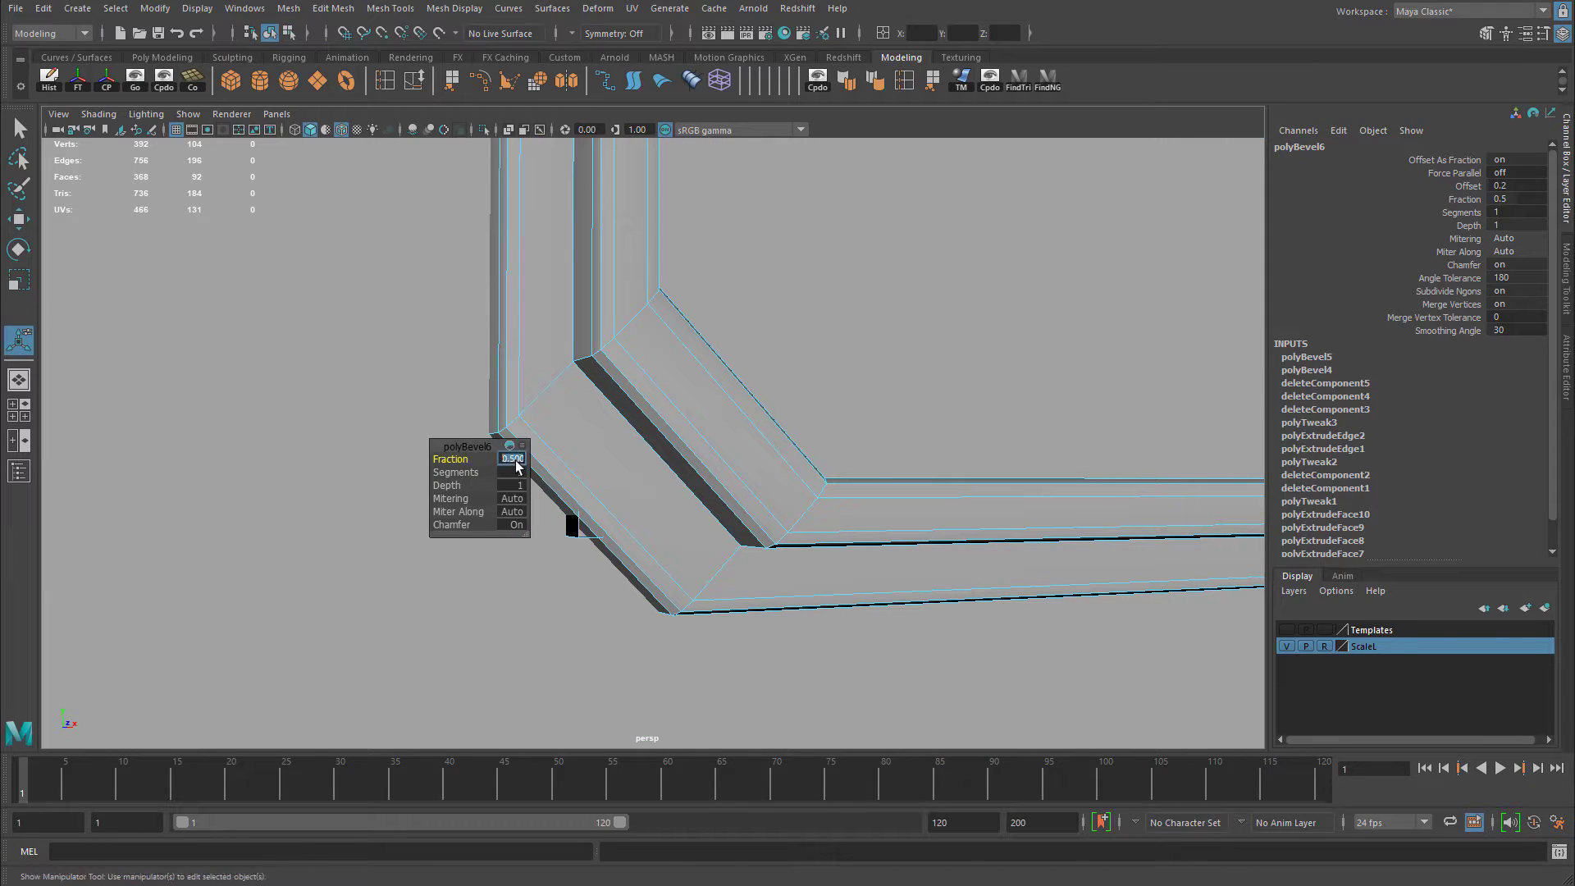
key("Return")
type(".1")
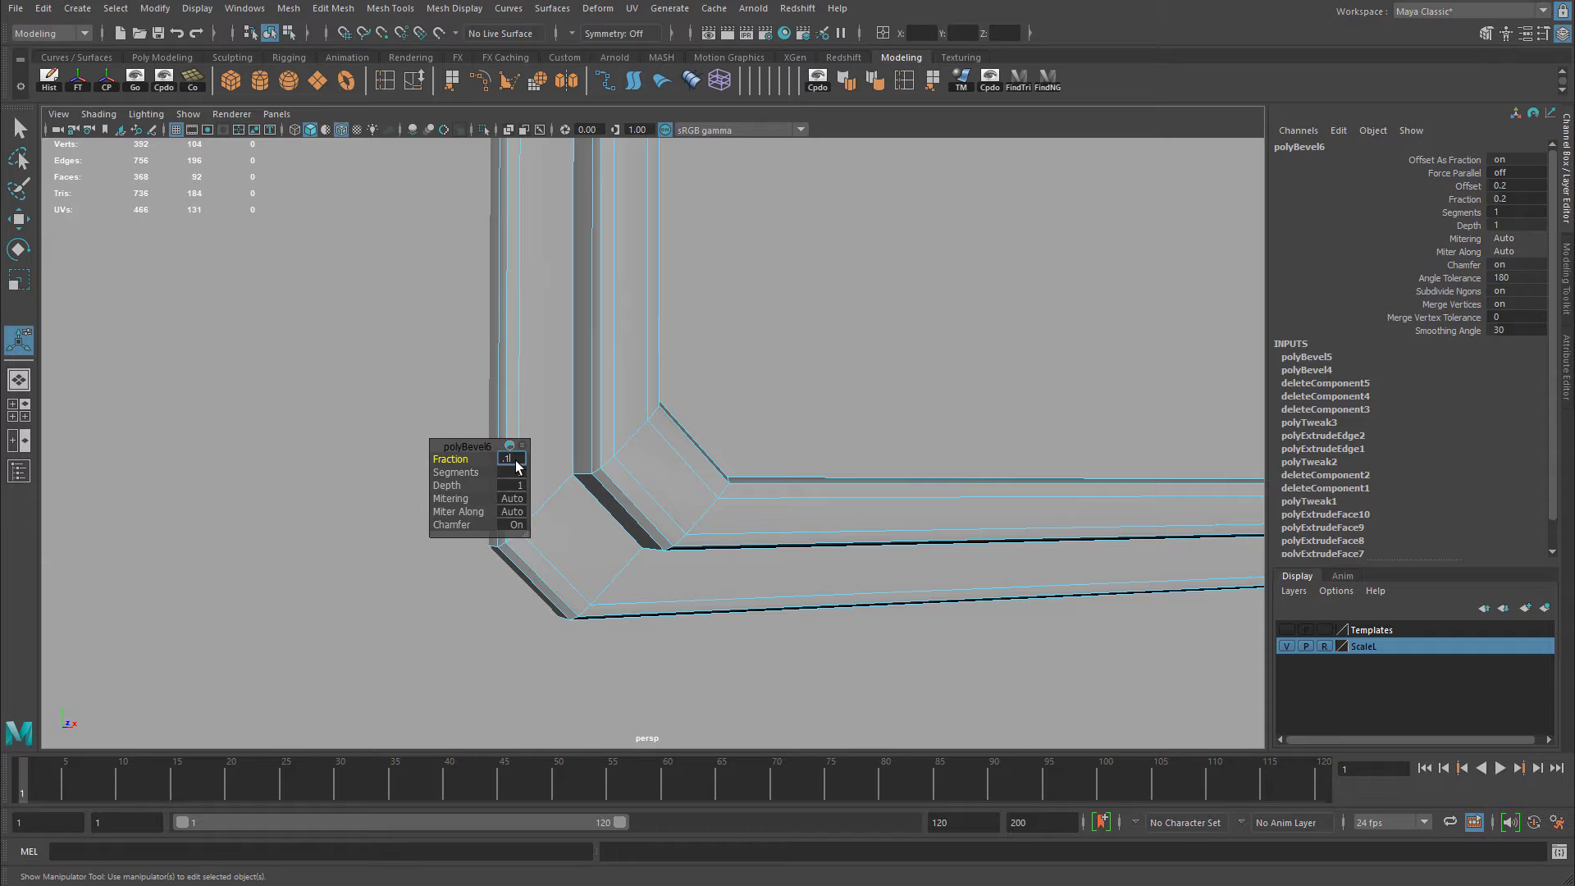
key("Return")
left_click(508, 473)
type("2")
key("Return")
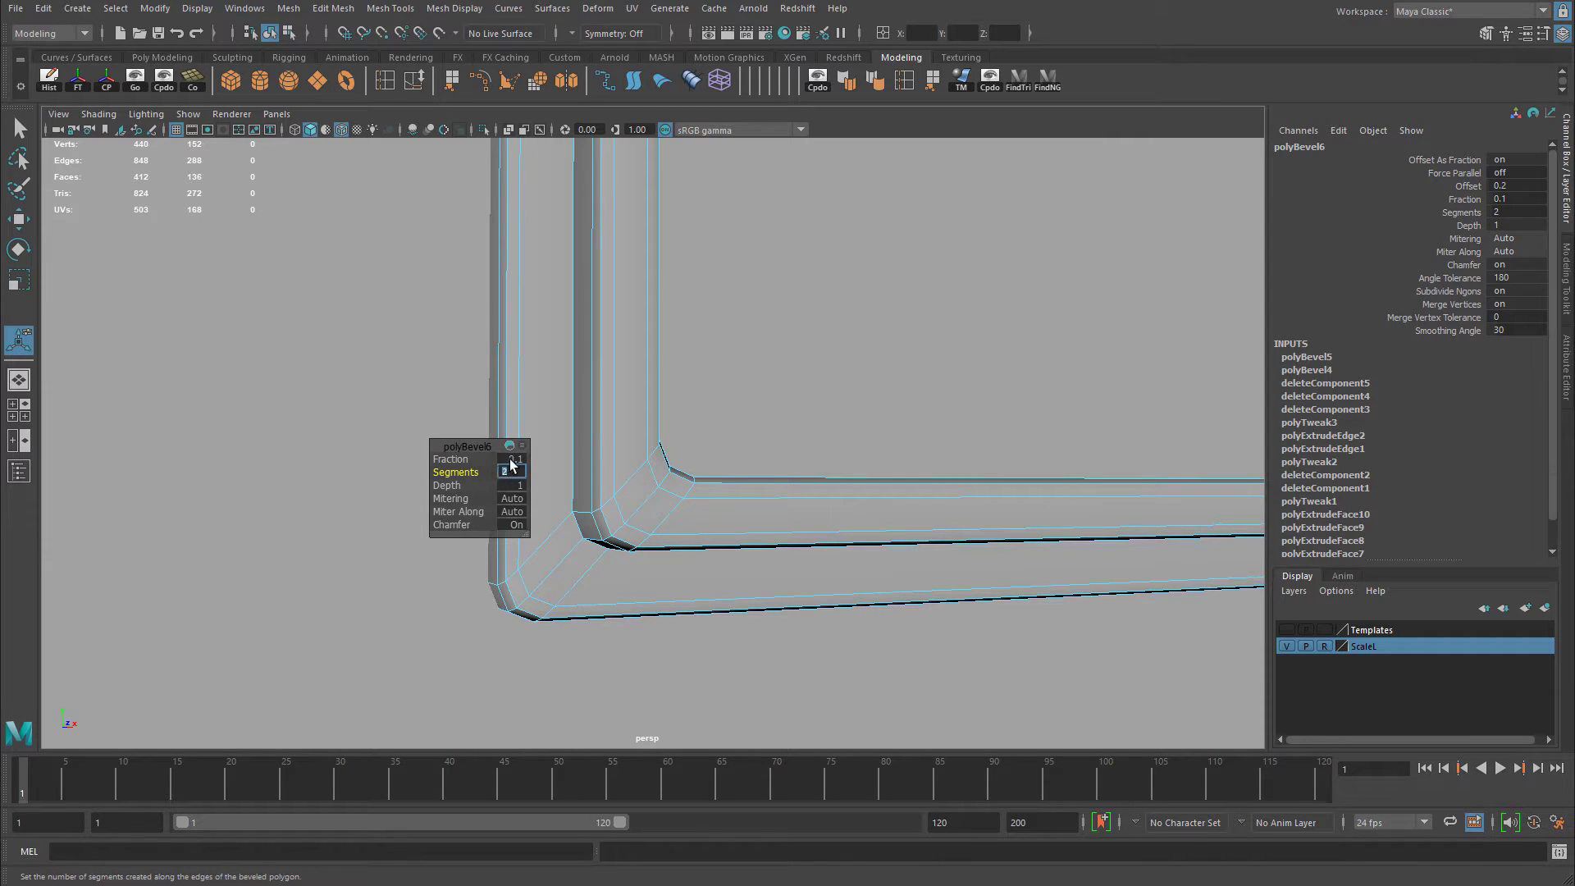
left_click(510, 460)
type(".05")
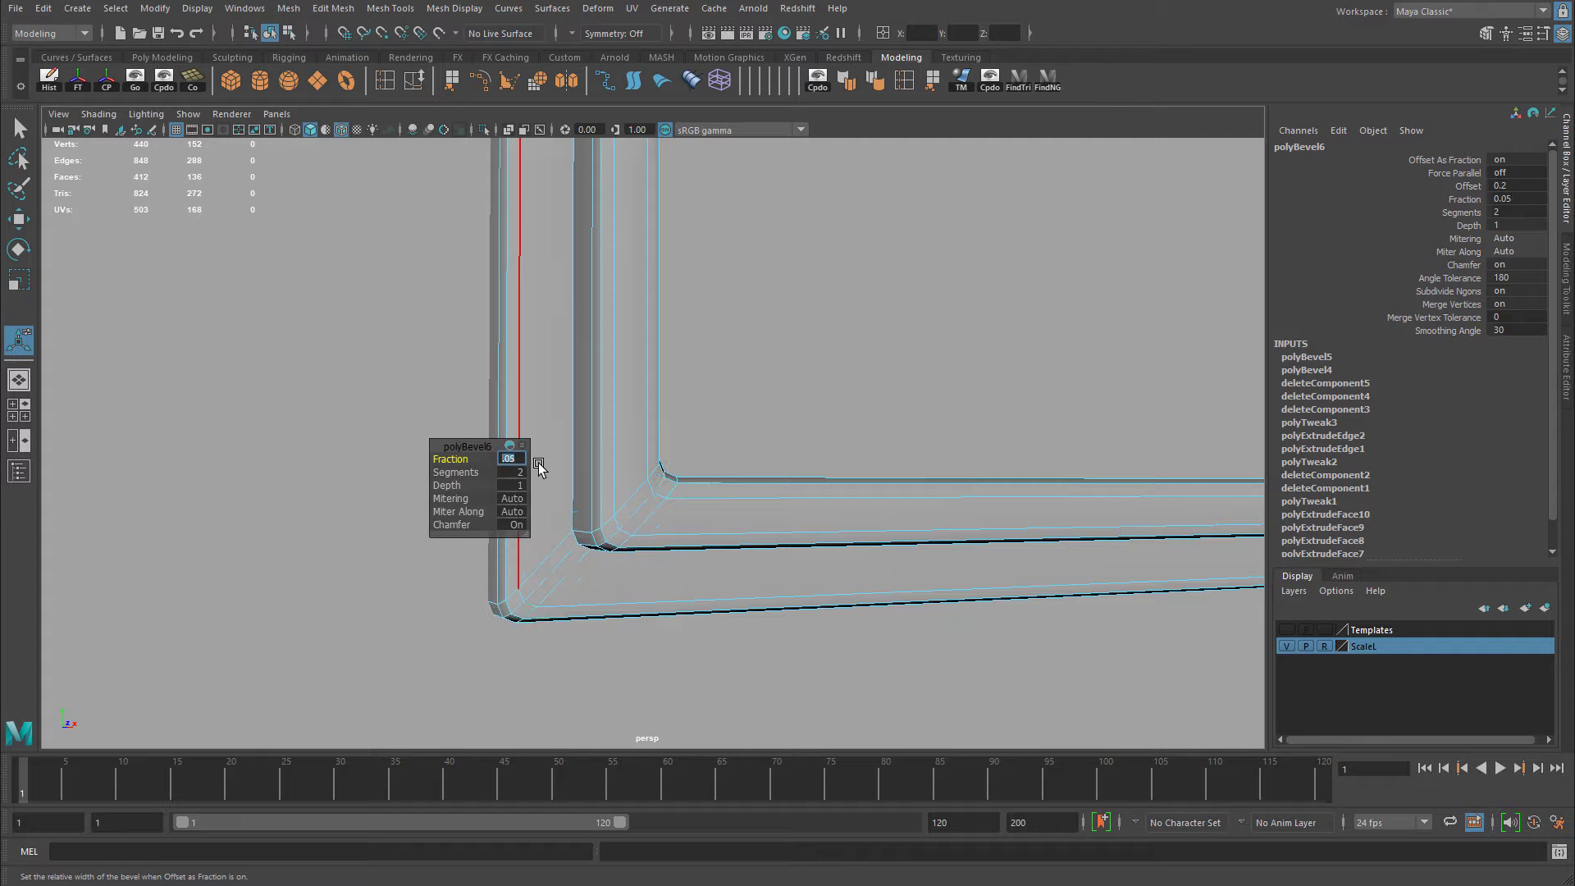
key("Return")
right_click_drag(798, 452, 726, 402, "alt")
middle_click_drag(726, 402, 721, 555, "alt")
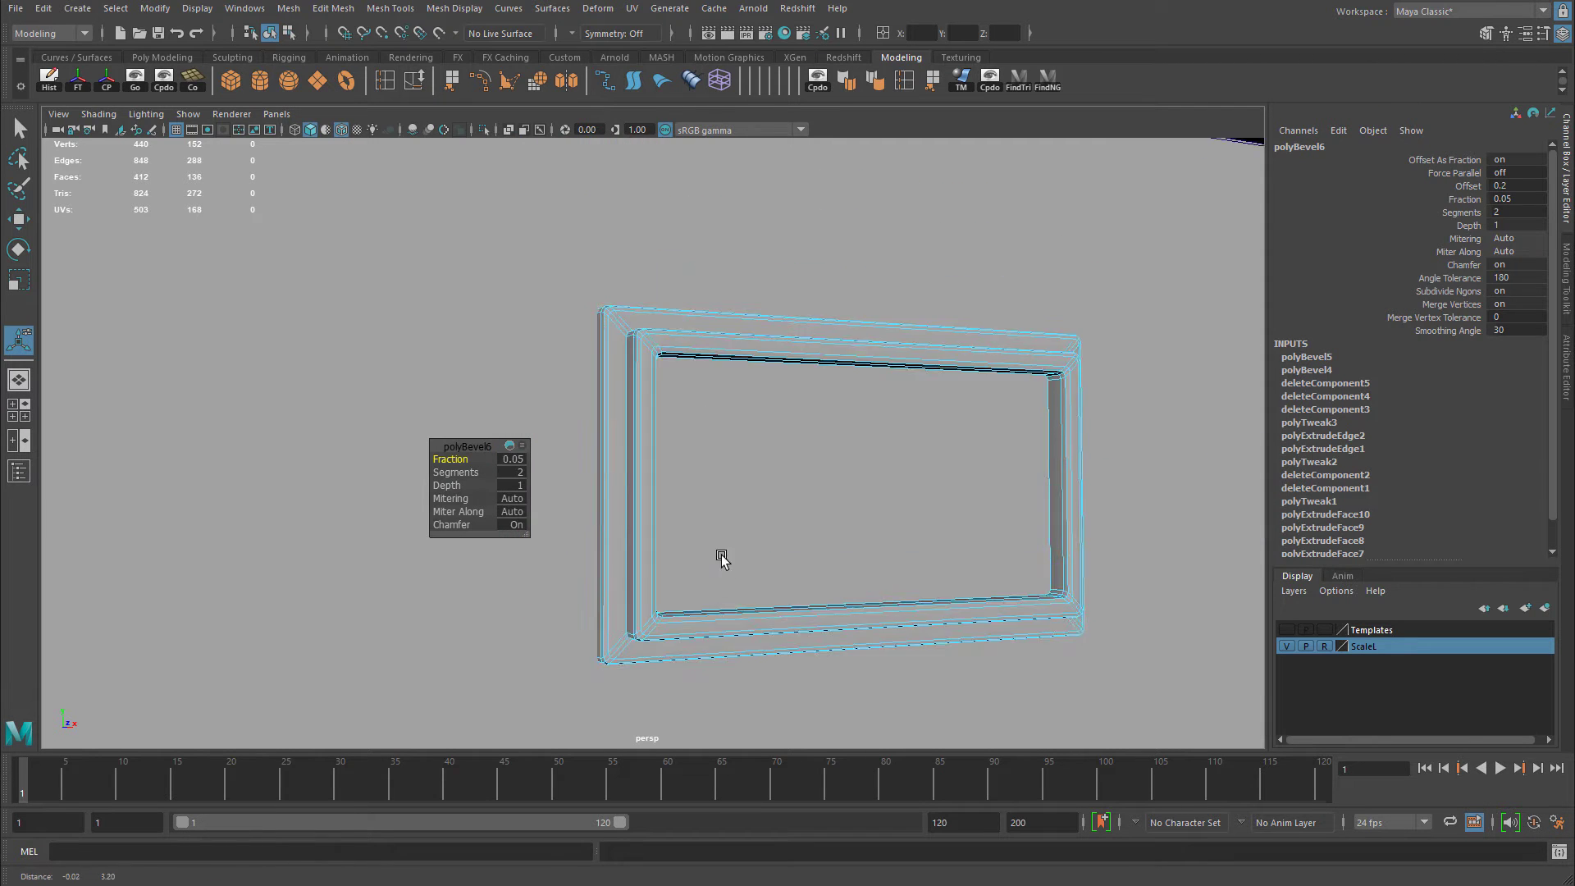
key("q")
left_click(721, 555)
Move the unbeveled copy next to the beveled label holder on the cabinet front, at Translate X about -13.122.
left_click_drag(718, 525, 612, 397, "alt")
right_click_drag(612, 397, 751, 395, "alt")
left_click_drag(750, 395, 472, 449, "alt")
right_click_drag(470, 446, 446, 480, "alt")
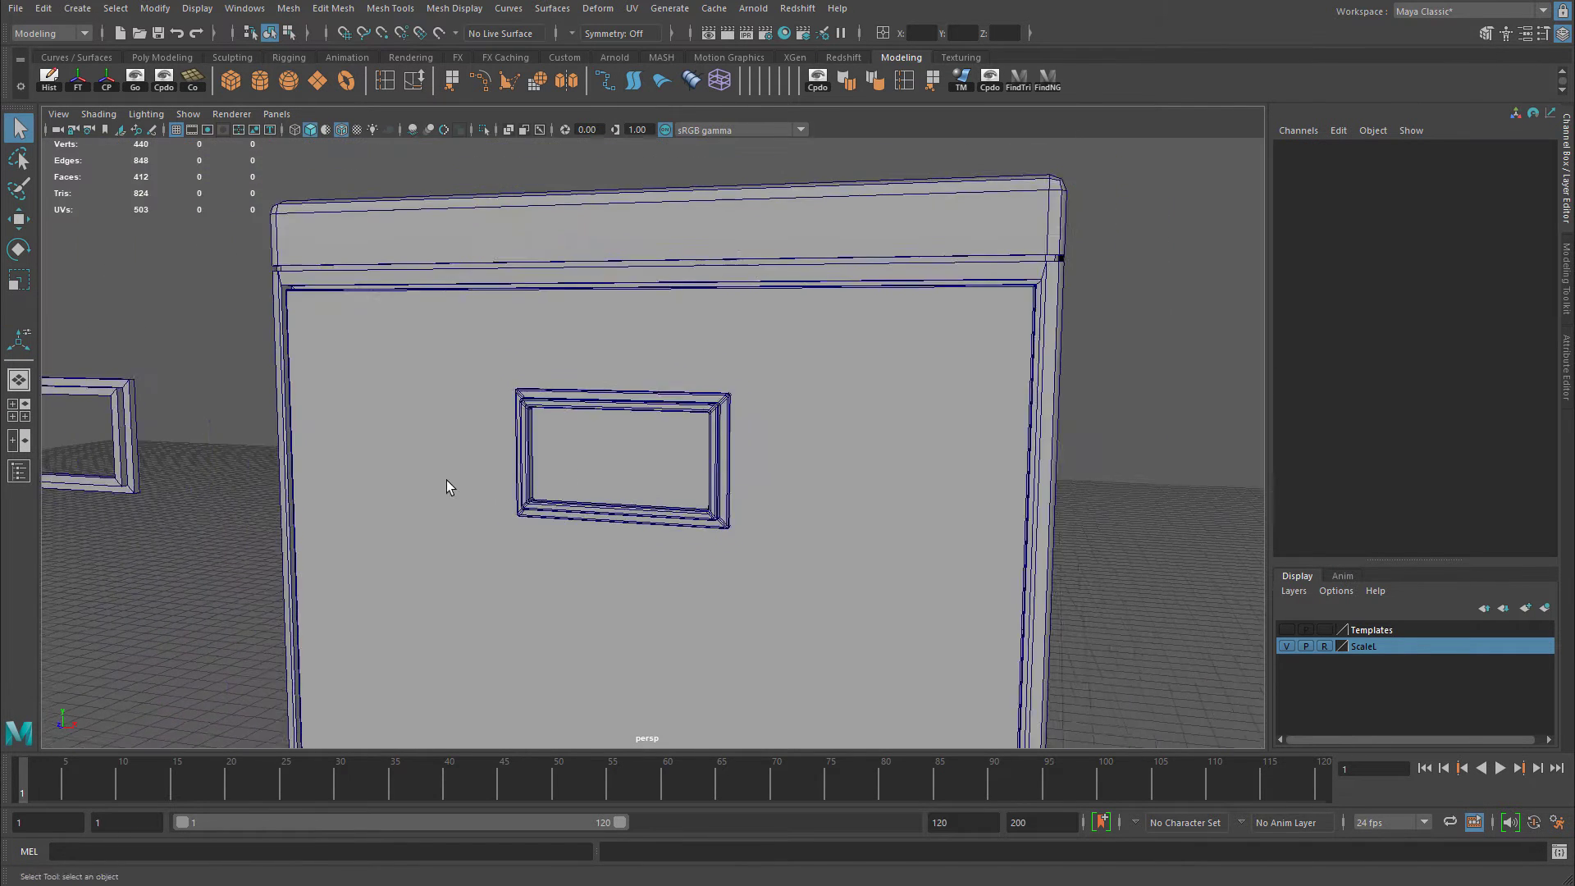
left_click_drag(446, 480, 753, 486, "alt")
left_click(359, 416)
key("w")
middle_click_drag(704, 482, 495, 484, "alt")
right_click_drag(496, 484, 714, 465, "alt")
middle_click_drag(713, 465, 849, 459, "alt")
mouse_move(689, 460)
left_mouse_down("alt")
mouse_move(724, 456)
mouse_move(696, 457)
left_mouse_up("alt")
middle_click_drag(626, 437, 657, 426, "alt")
right_click_drag(657, 426, 785, 400, "alt")
middle_click_drag(785, 400, 802, 462, "alt")
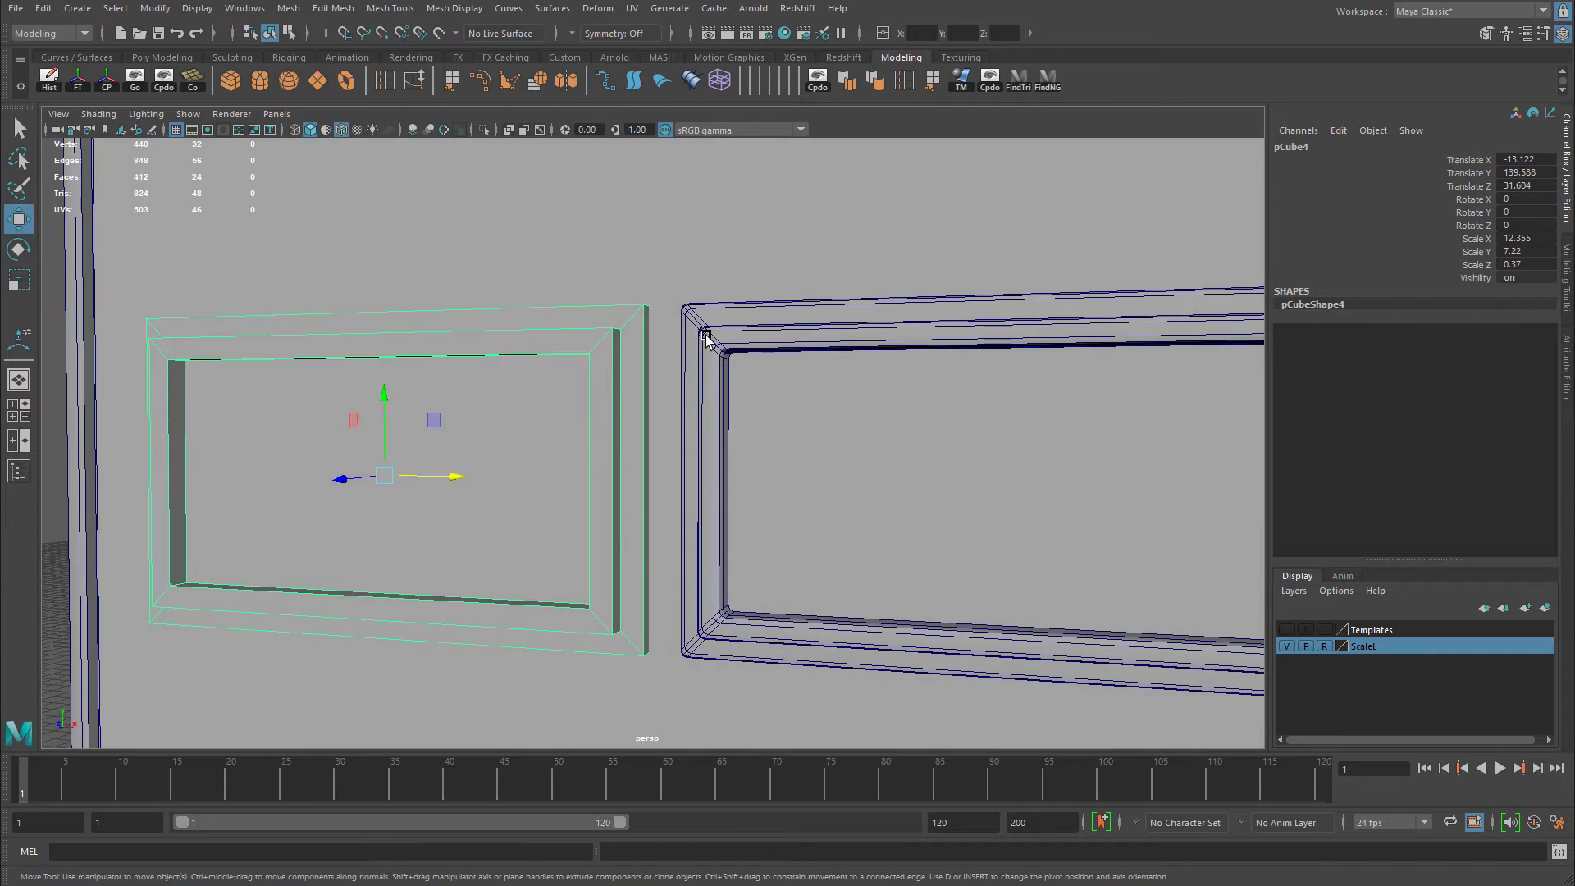
Compare the unbeveled copy with the beveled label holder, examining their edges, corners and polygon counts.
left_click(725, 459)
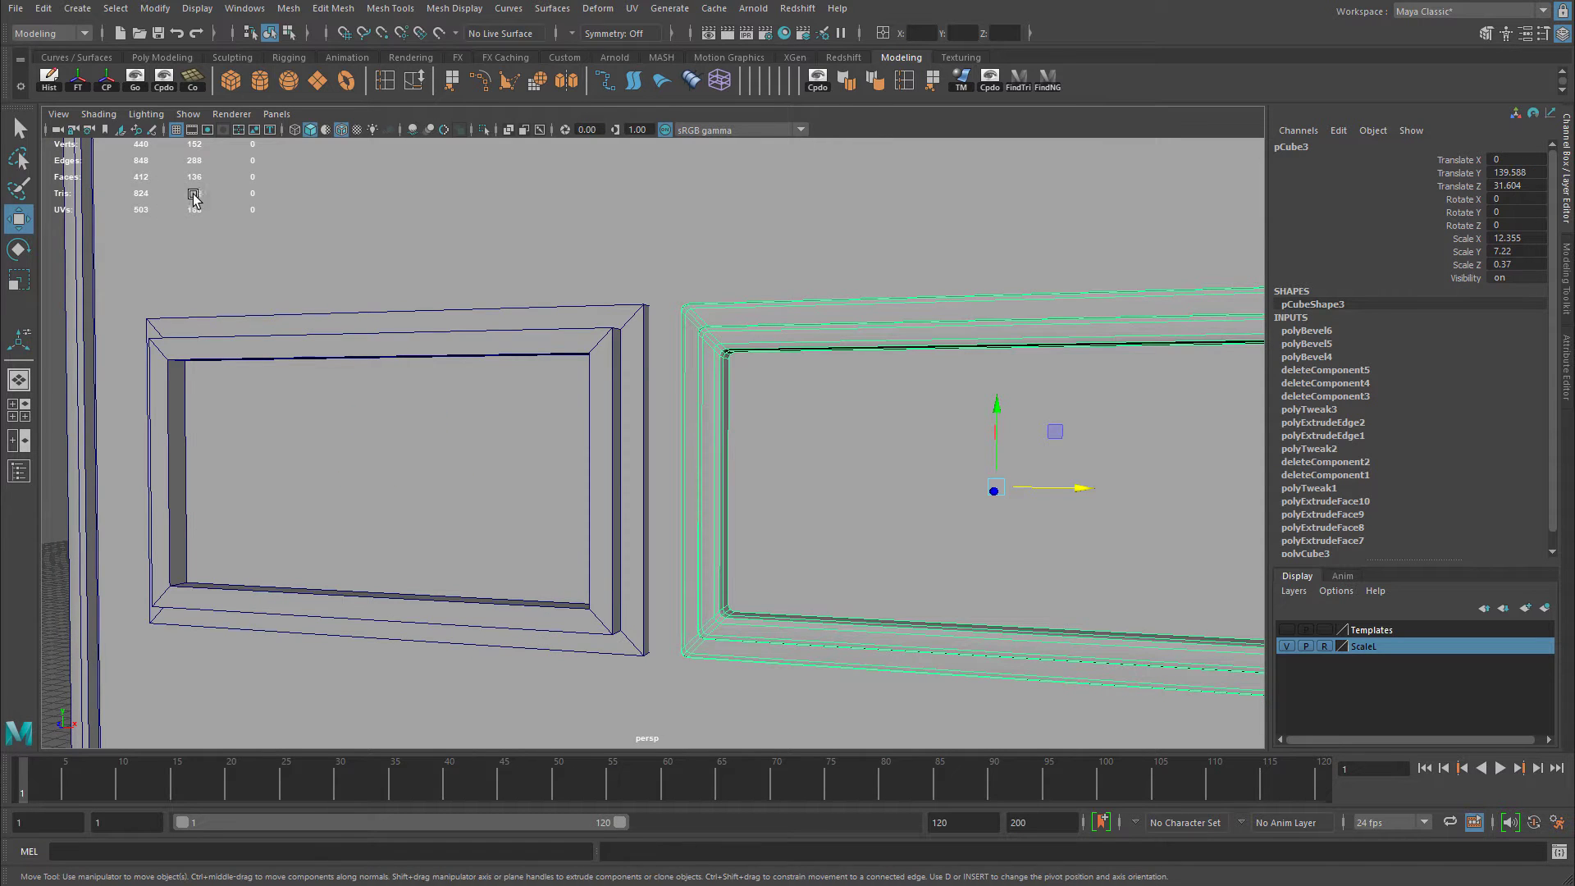
left_click(418, 330)
right_click_drag(551, 338, 123, 323, "alt")
left_click(123, 322)
right_click_drag(422, 356, 607, 377, "alt")
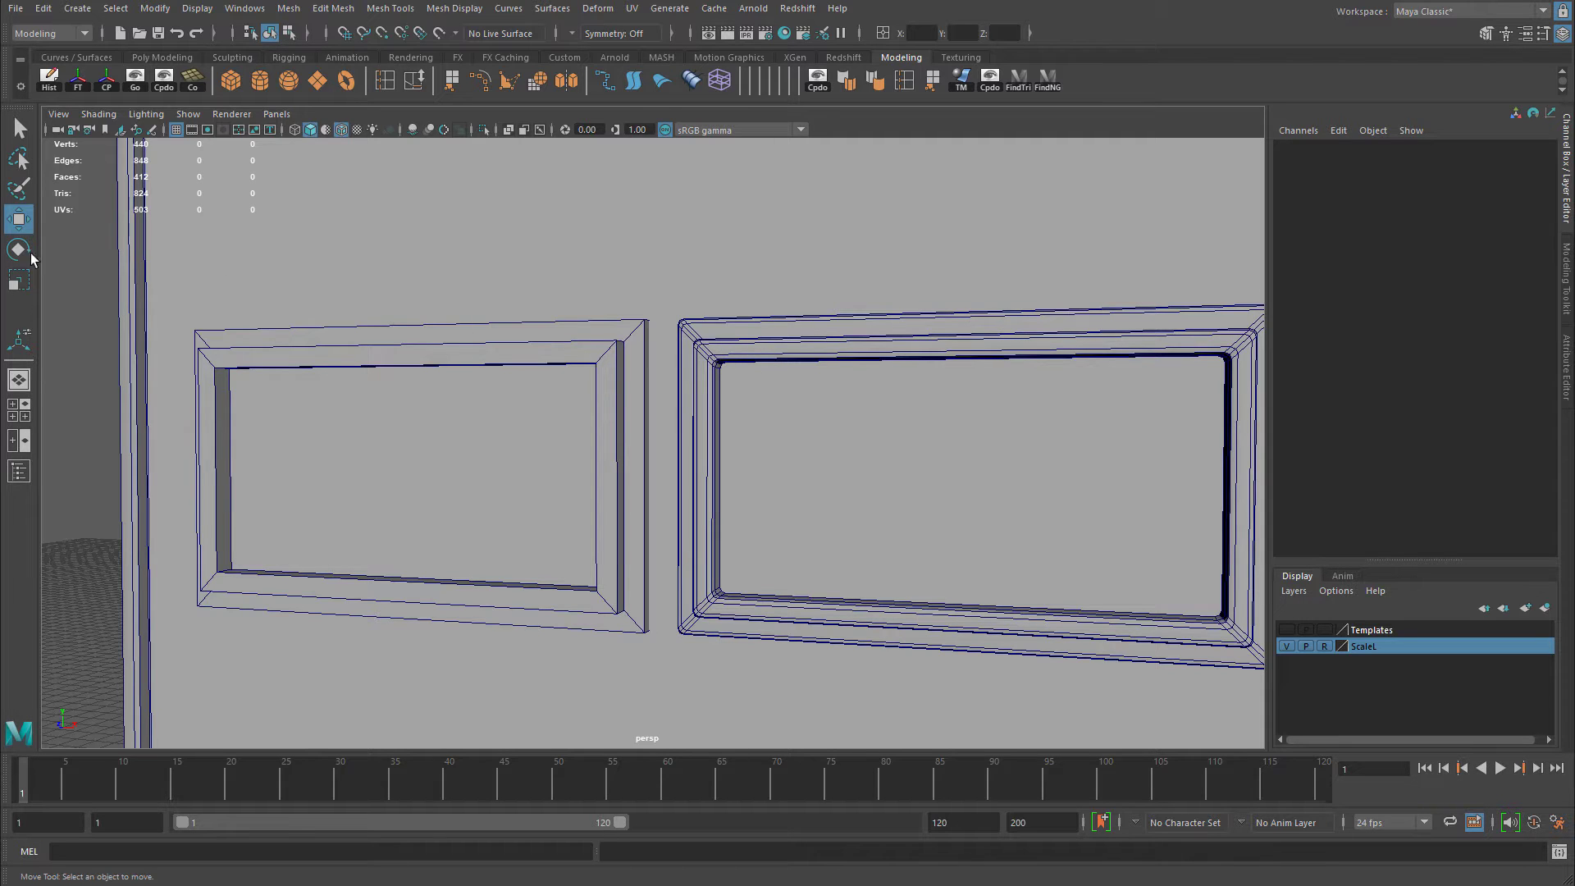
middle_click_drag(726, 390, 676, 381, "alt")
left_click(638, 371)
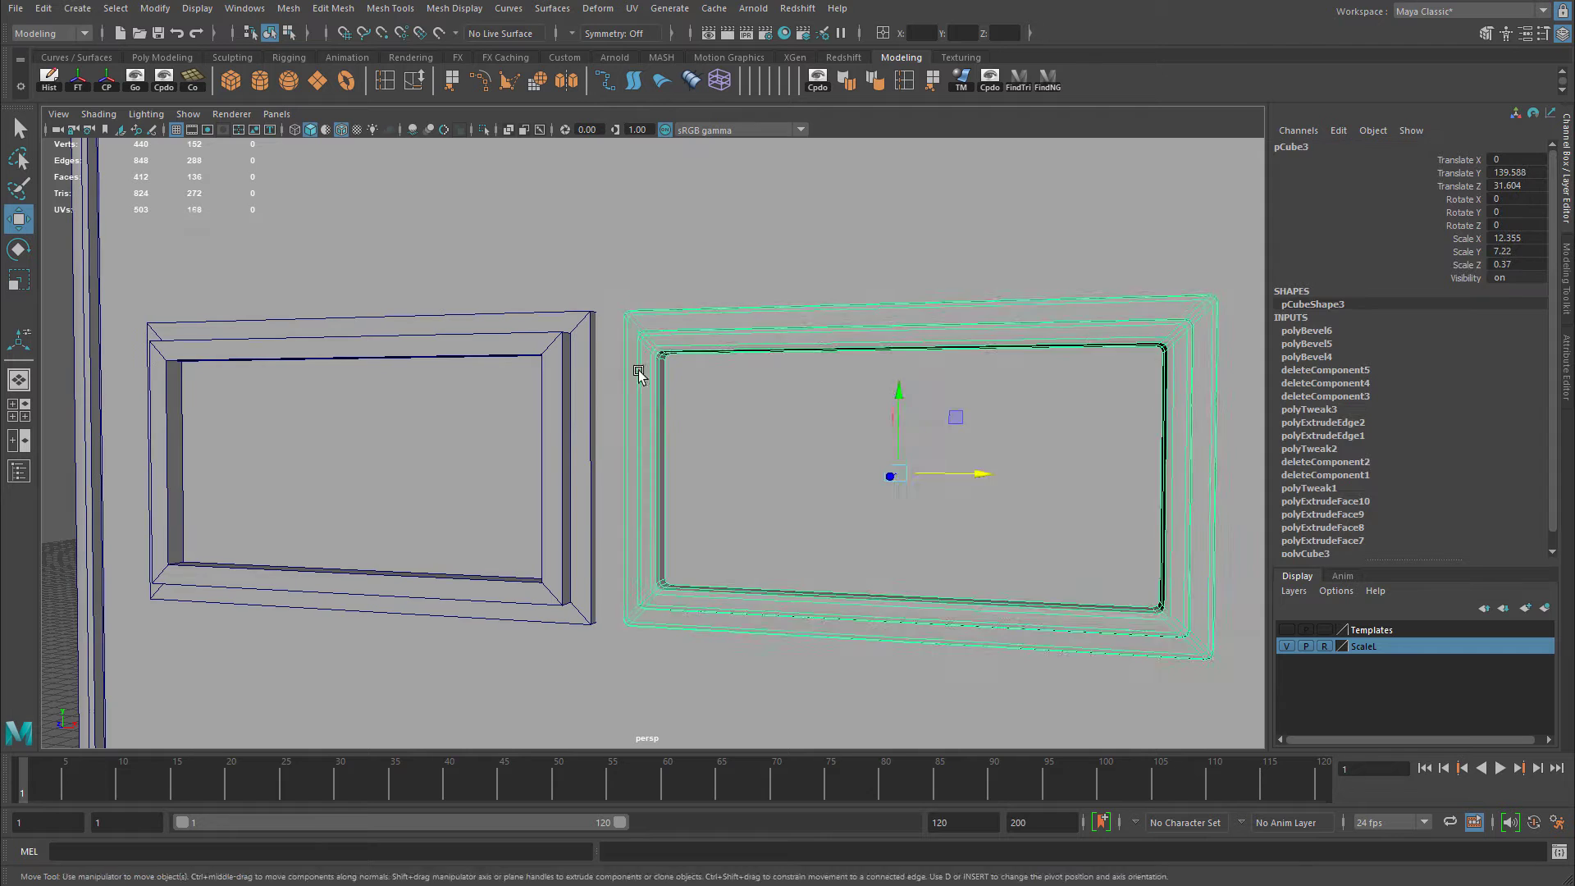
mouse_move(638, 370)
left_mouse_down("alt")
mouse_move(675, 383)
mouse_move(655, 378)
left_mouse_up("alt")
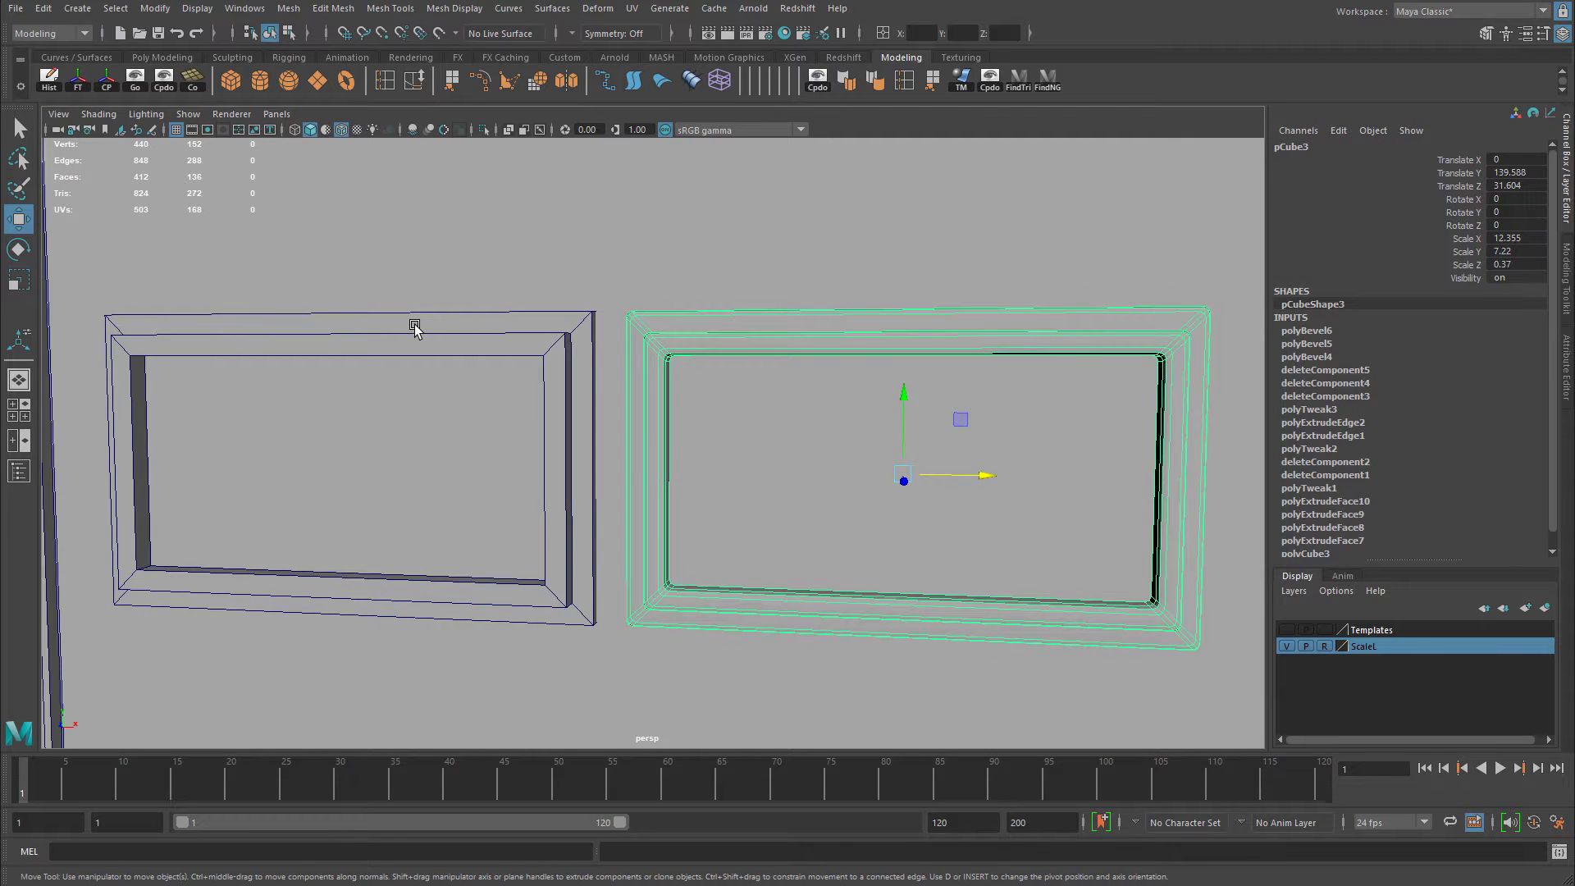
left_click_drag(568, 349, 537, 353, "alt")
left_click(538, 353)
middle_click_drag(612, 394, 771, 415, "alt")
right_click_drag(772, 414, 663, 406, "alt")
middle_click_drag(684, 399, 634, 408, "alt")
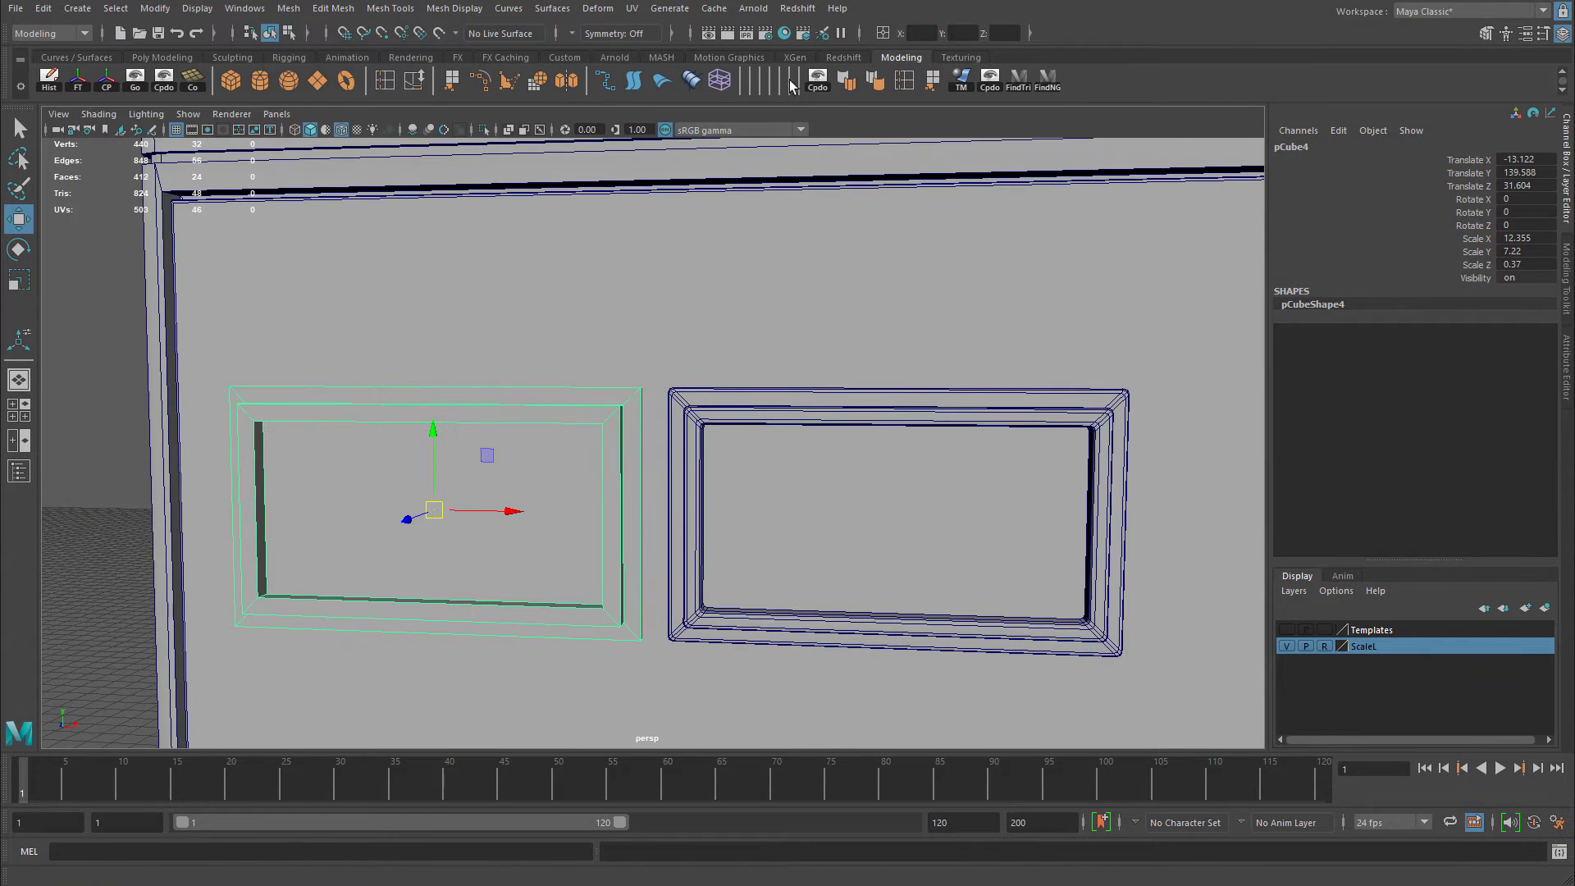
Render the beveled and unbeveled label holders in the Redshift Render View from two angles to compare their edges.
left_click(843, 57)
left_click(47, 80)
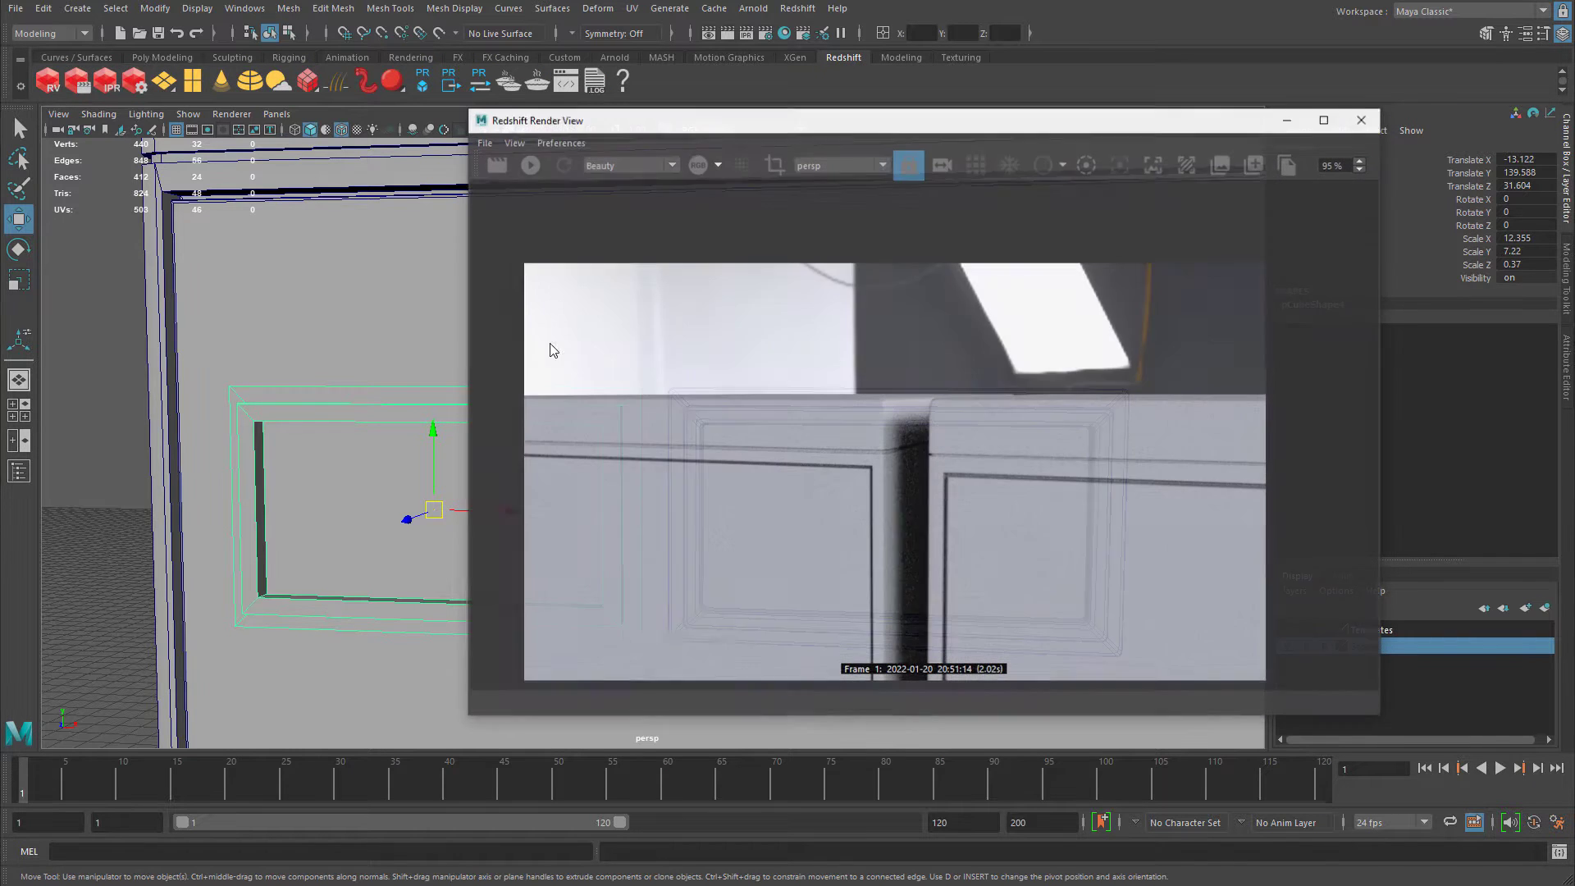
left_click(494, 165)
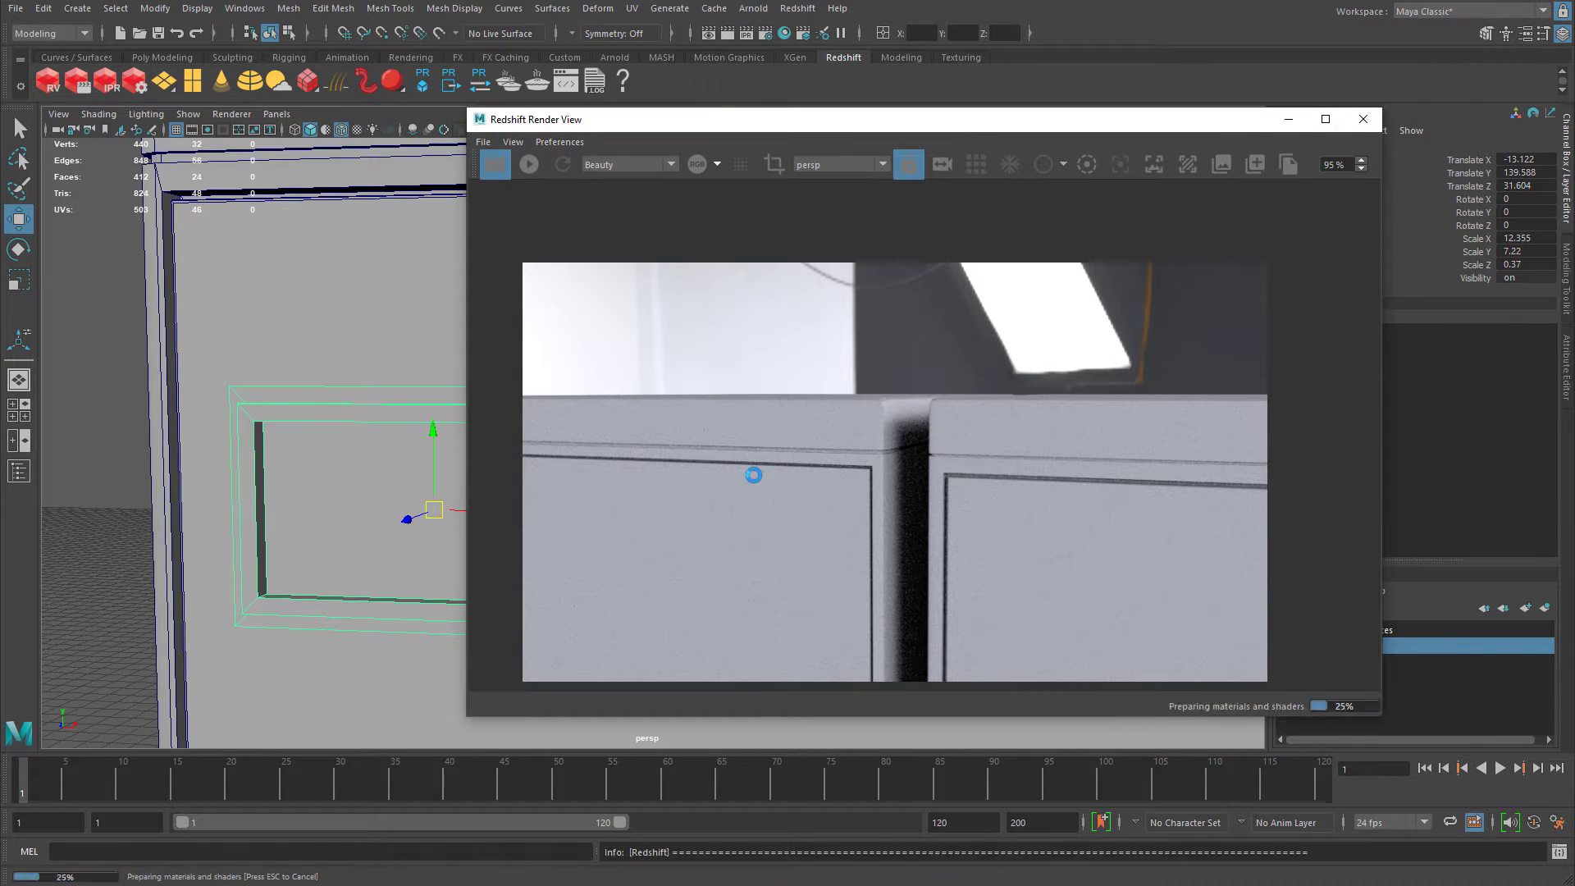
left_click_drag(258, 417, 511, 411, "alt")
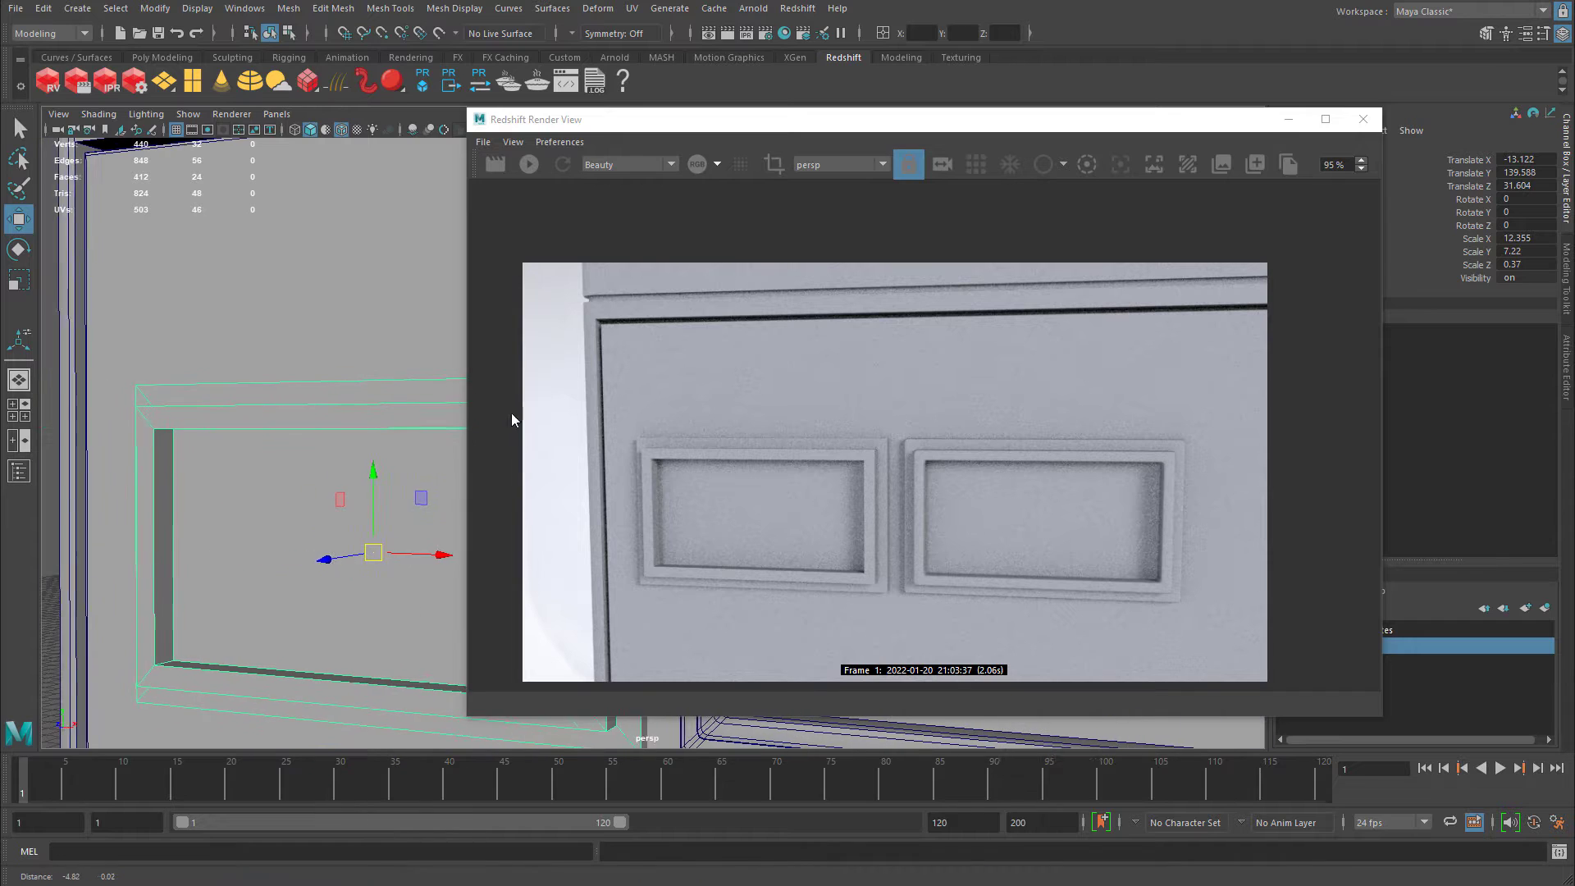
left_click(495, 166)
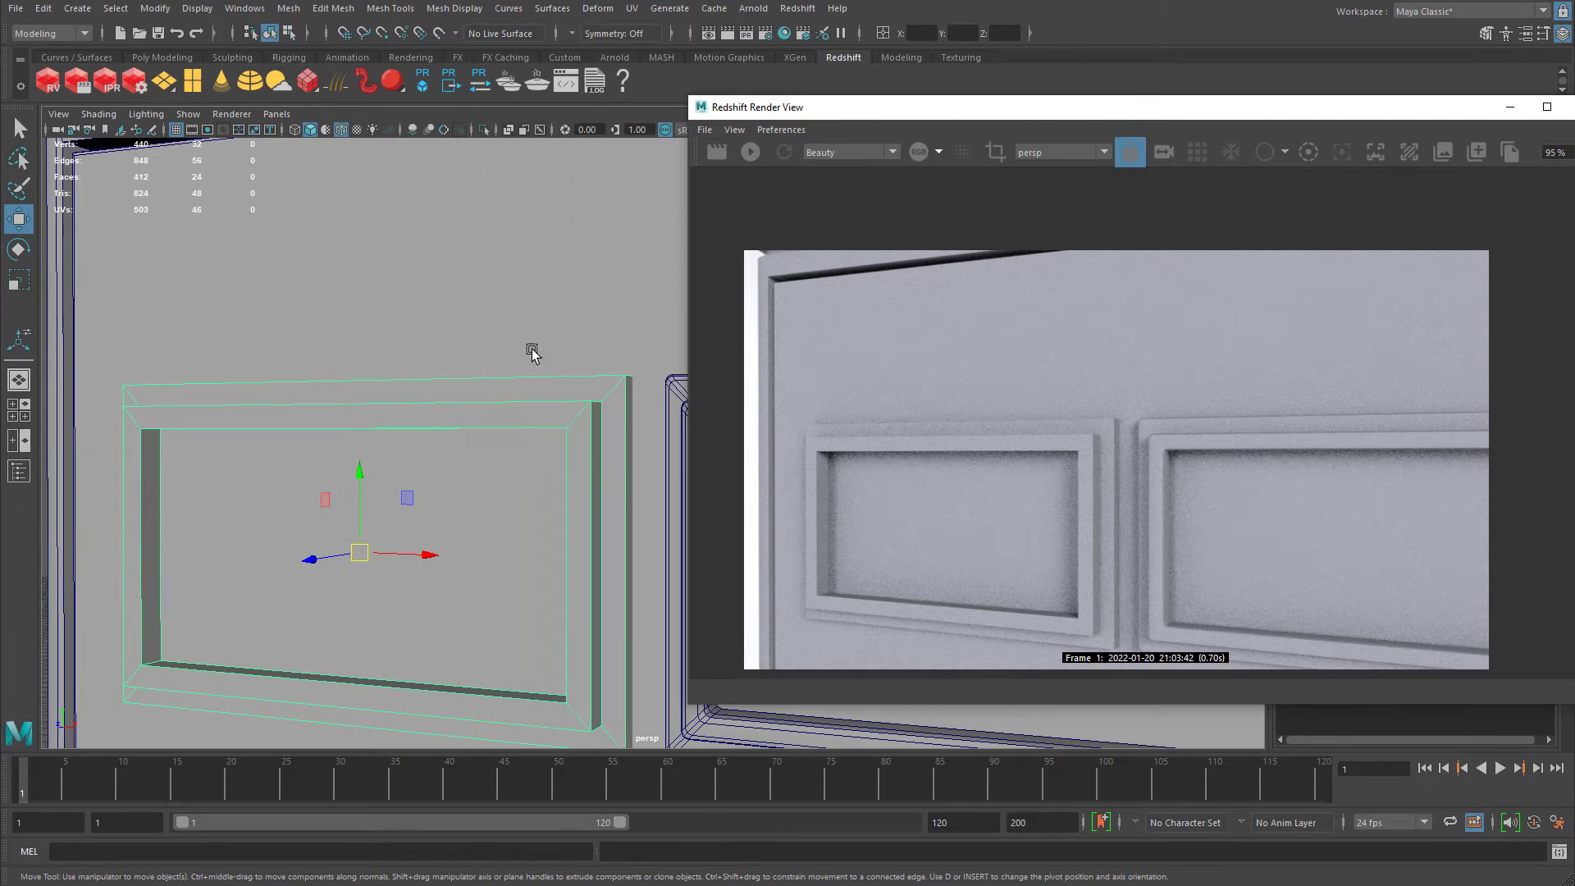
Move the unbeveled copy sideways clear of the cabinet and select the beveled label holder.
right_click_drag(530, 352, 387, 365, "alt")
middle_click_drag(387, 365, 158, 350, "alt")
right_click_drag(460, 544, 424, 533, "alt")
left_click_drag(456, 475, 20, 469)
left_click(580, 412)
left_click_drag(1365, 117, 1574, 115)
Try to make the beveled label holder thinner by scaling its depth along Z, undoing each attempt.
left_click_drag(916, 368, 794, 385, "alt")
right_click_drag(586, 482, 648, 495, "alt")
middle_click_drag(648, 495, 689, 495, "alt")
key("r")
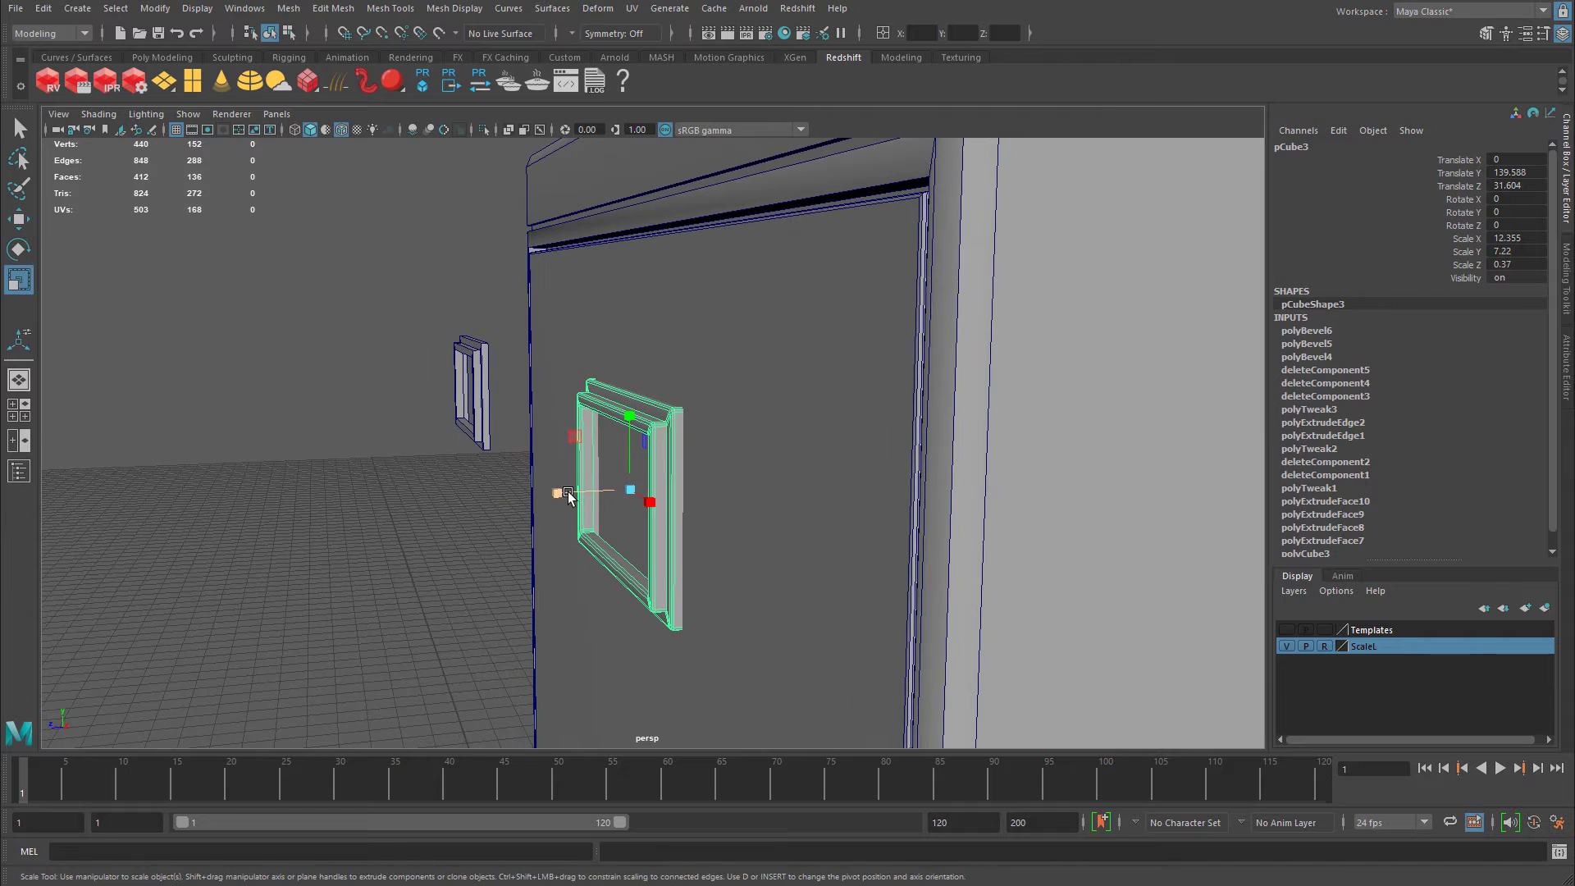
left_click_drag(557, 493, 596, 499)
key("ctrl+z")
right_click_drag(509, 485, 697, 477, "alt")
middle_click_drag(697, 477, 701, 402, "alt")
left_click_drag(701, 401, 627, 437, "alt")
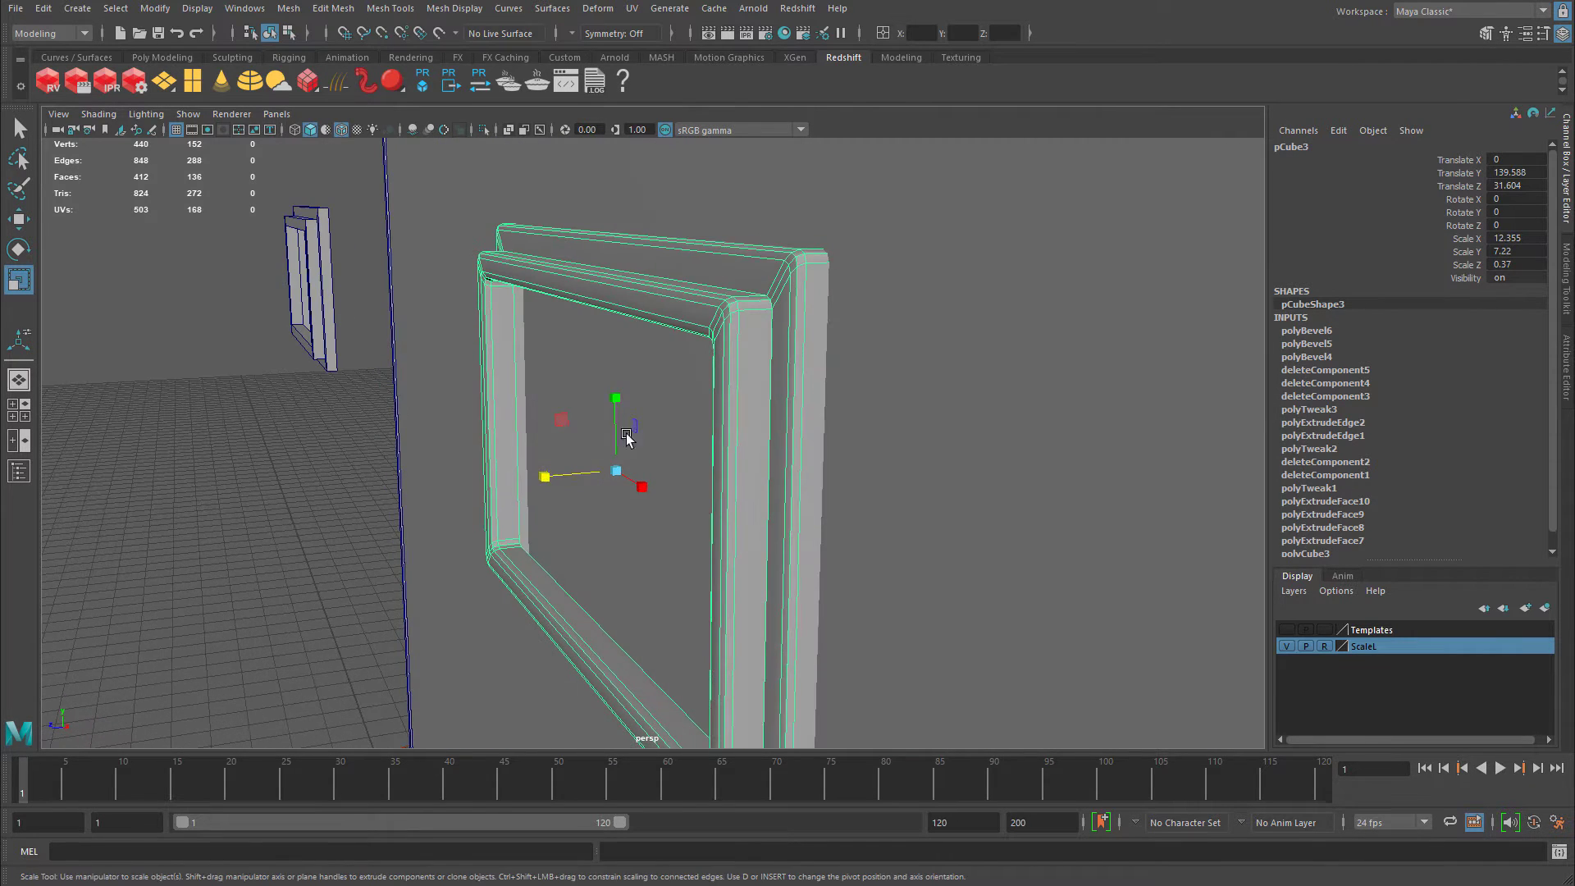
left_click_drag(547, 476, 572, 476)
key("ctrl+z")
middle_click_drag(784, 402, 696, 479, "alt")
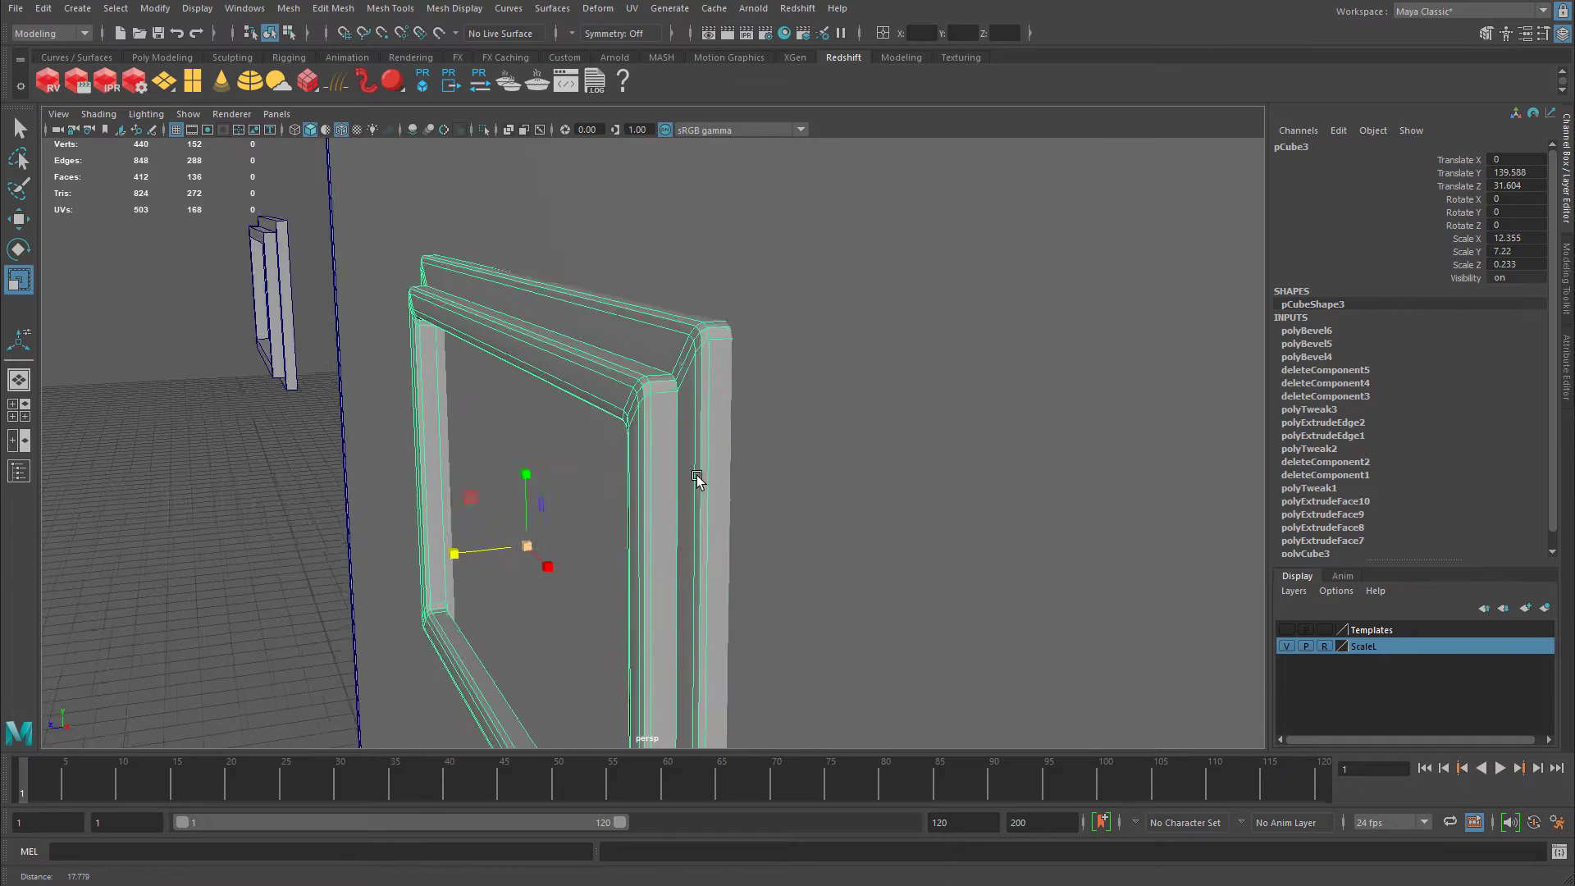
right_click_drag(696, 479, 724, 304, "alt")
left_click_drag(408, 592, 441, 592)
key("ctrl+z")
In the side view, move all label holder vertices except the rearmost ones slightly toward the cabinet to thin its base.
key("space")
key("space")
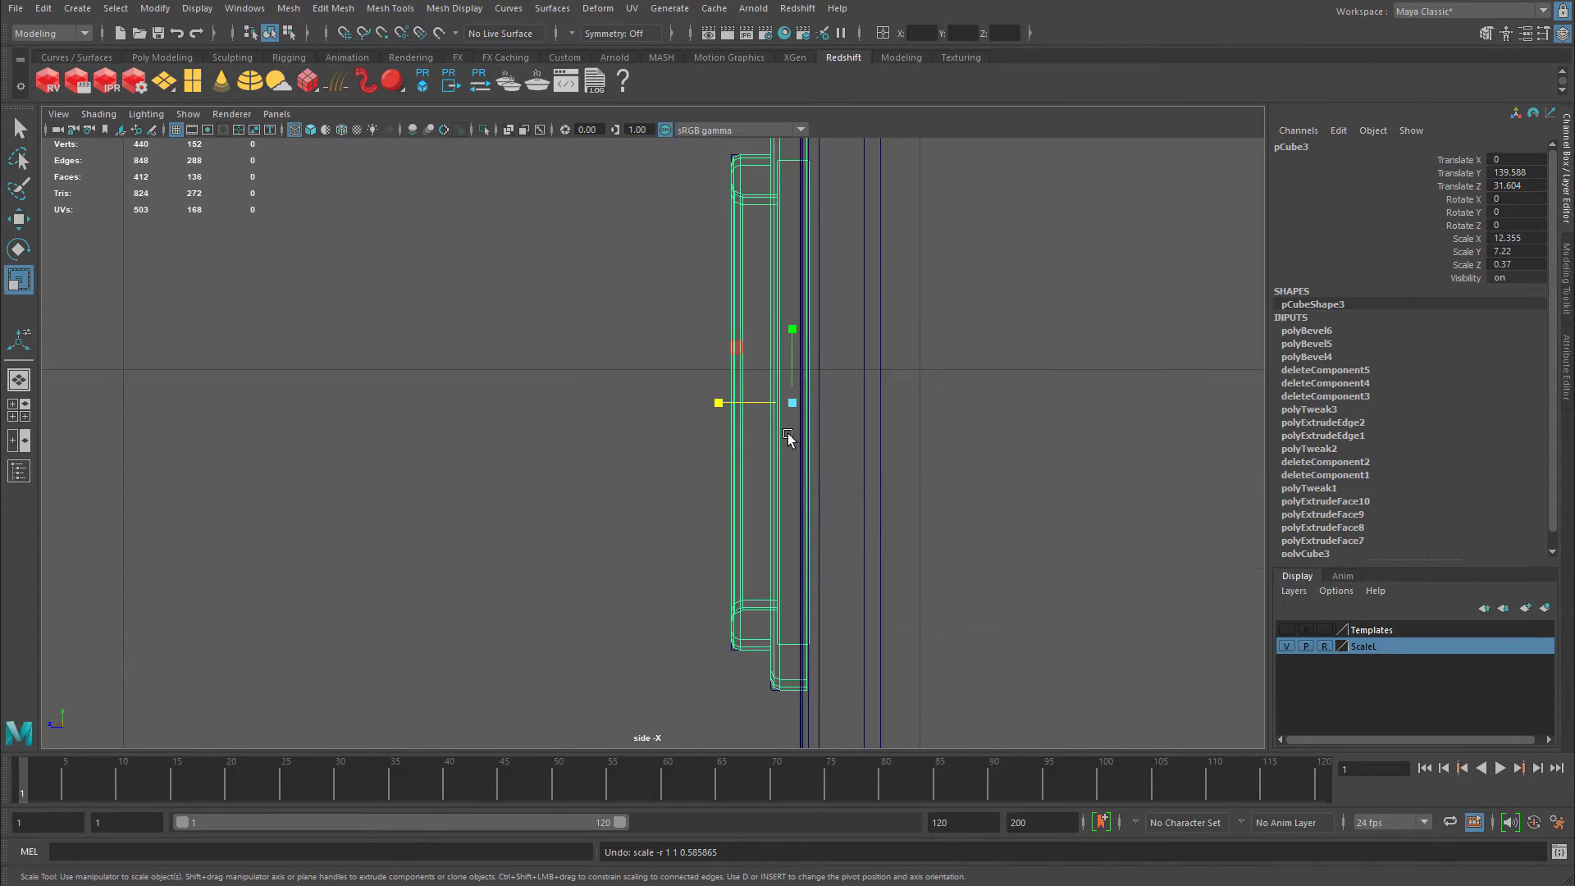
right_click_drag(586, 336, 513, 338)
left_click_drag(568, 160, 783, 820)
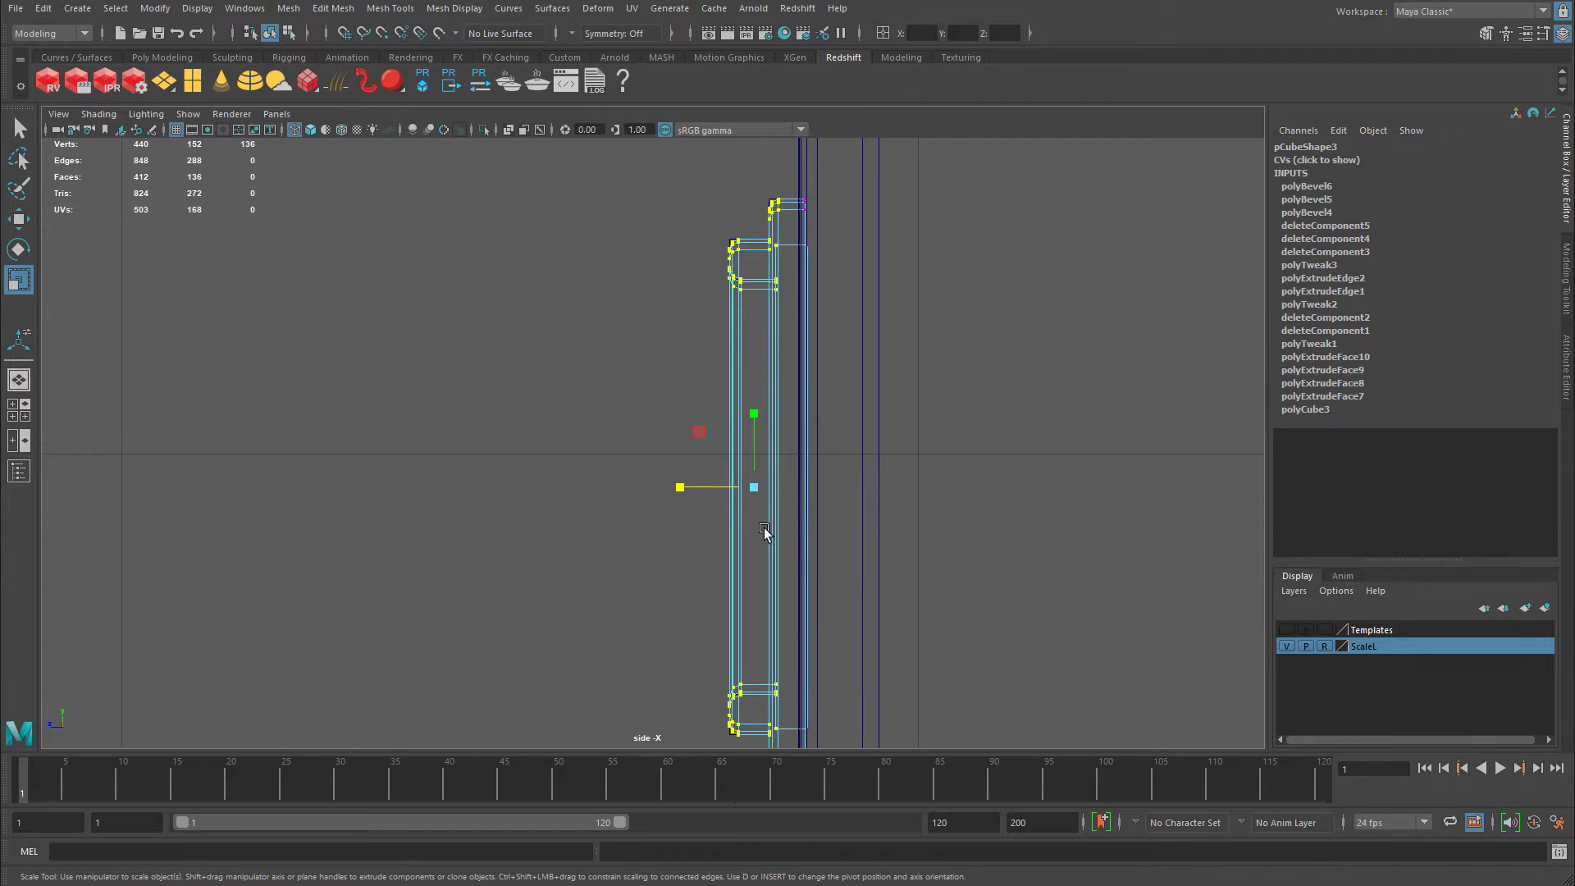
key("w")
left_click_drag(709, 492, 715, 493)
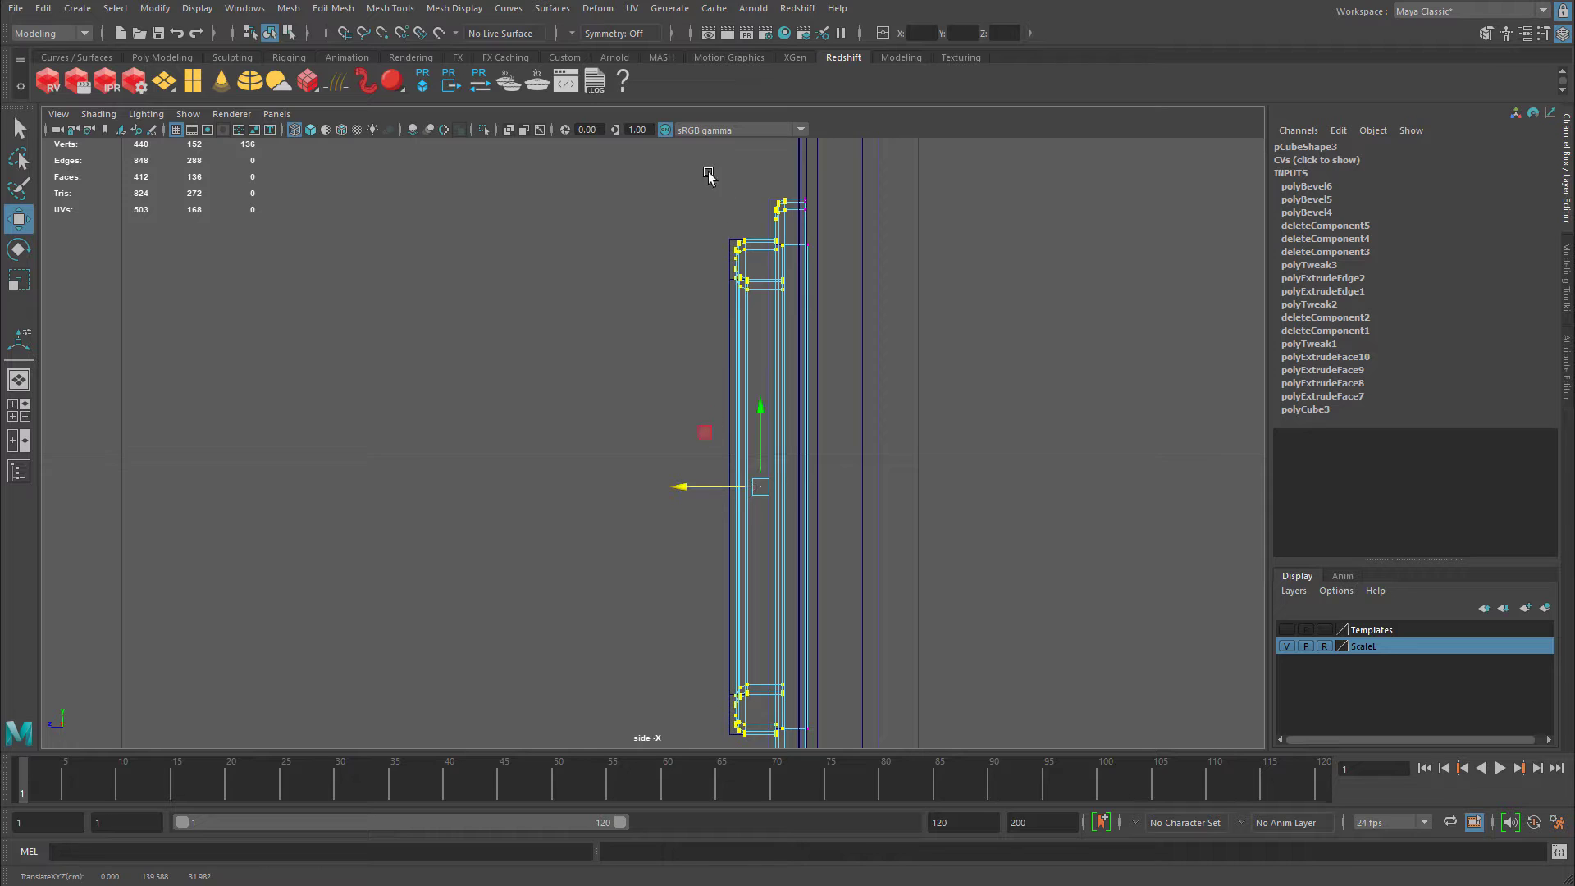
Move only the raised front frame's vertices closer to the cabinet to reduce its depth, returning to object mode in perspective.
left_click_drag(667, 151, 758, 780)
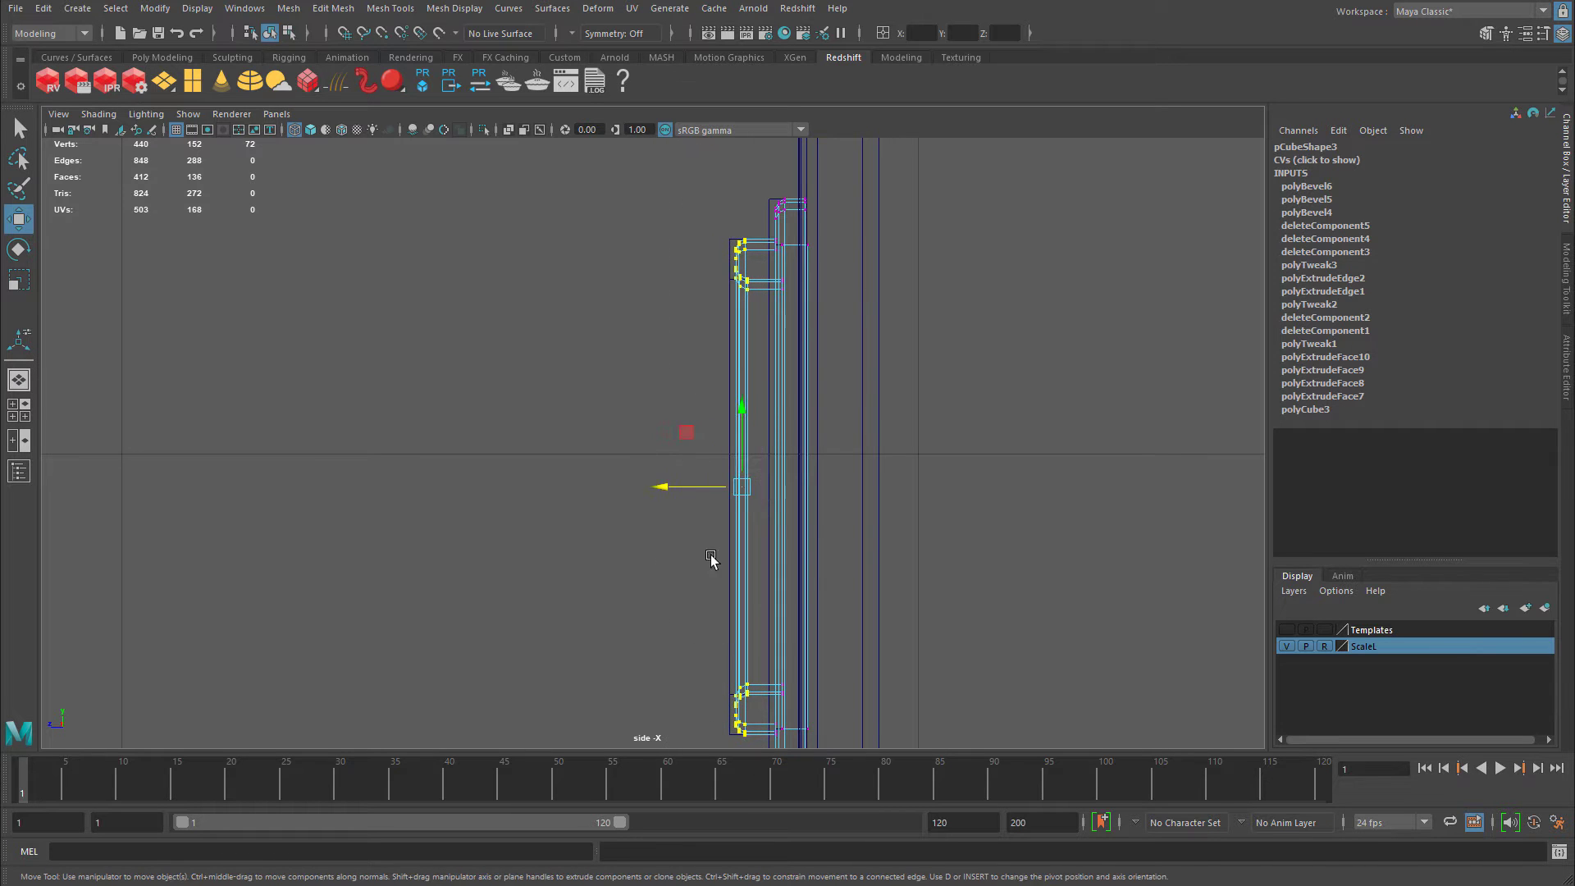
left_click_drag(692, 490, 700, 494)
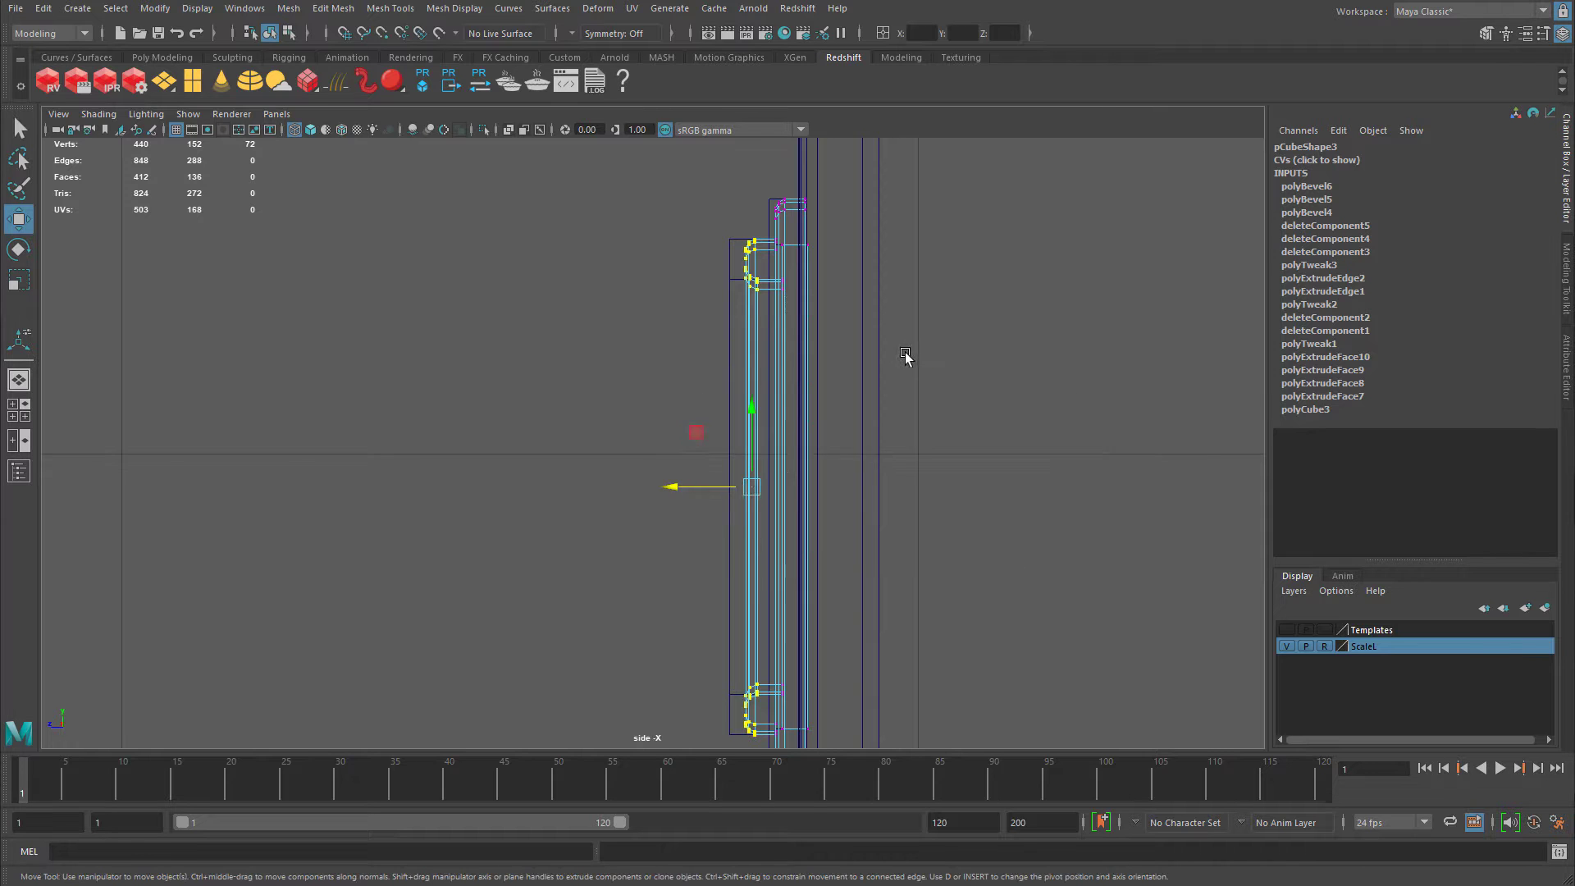
key("space")
key("space")
left_click_drag(644, 373, 738, 340, "alt")
key("F8")
Render the thinned label holder in Redshift from several angles to check its depth and edges, and close the render view.
left_click_drag(923, 345, 486, 403, "alt")
left_click(48, 79)
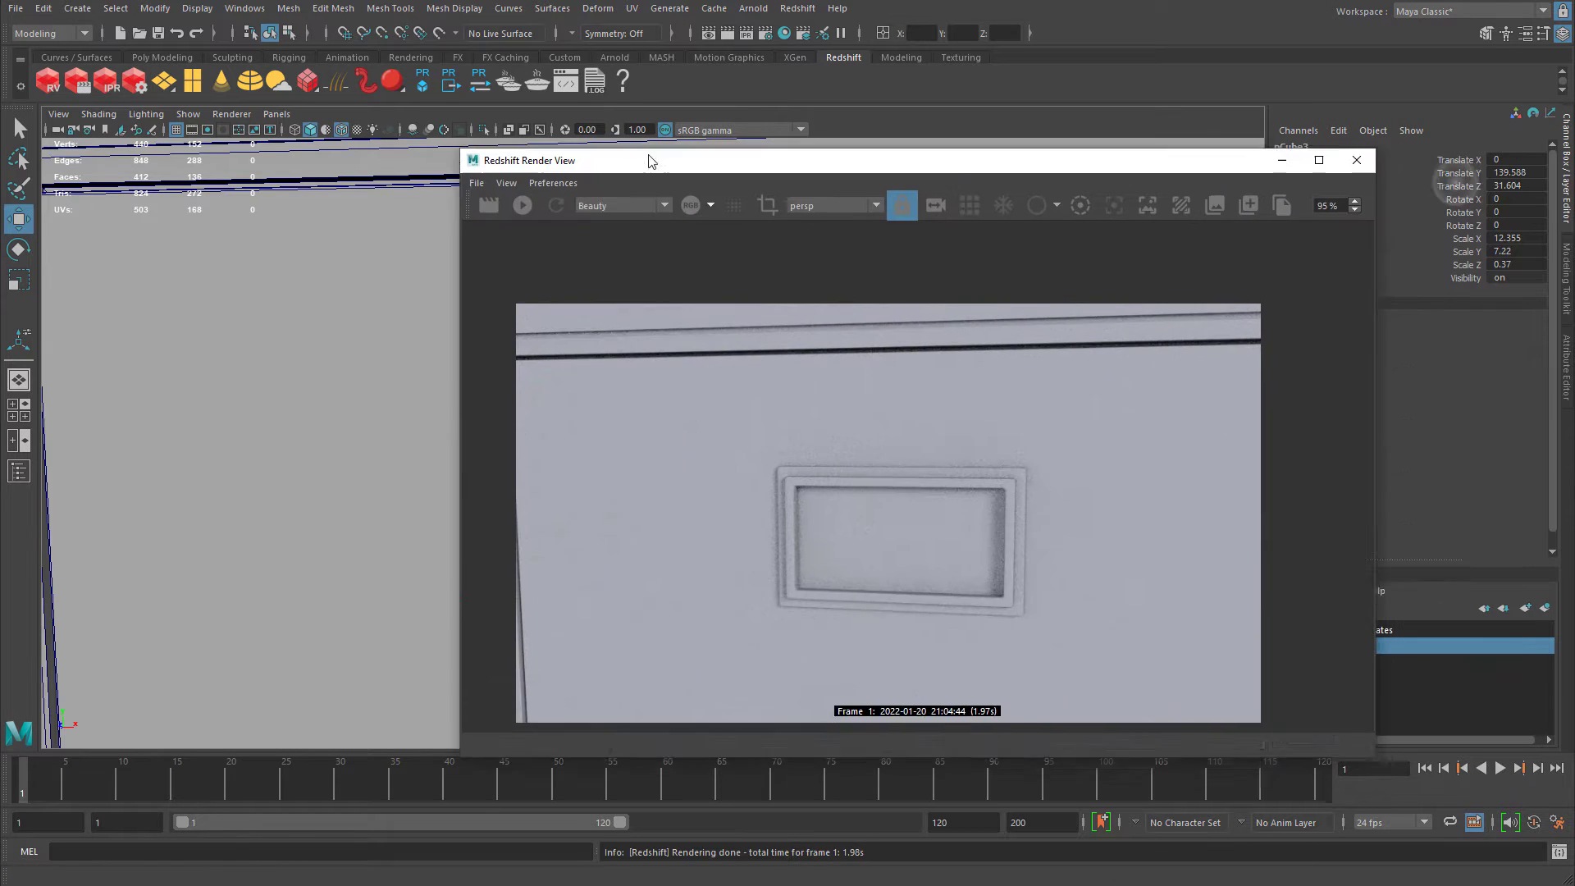
left_click(459, 190)
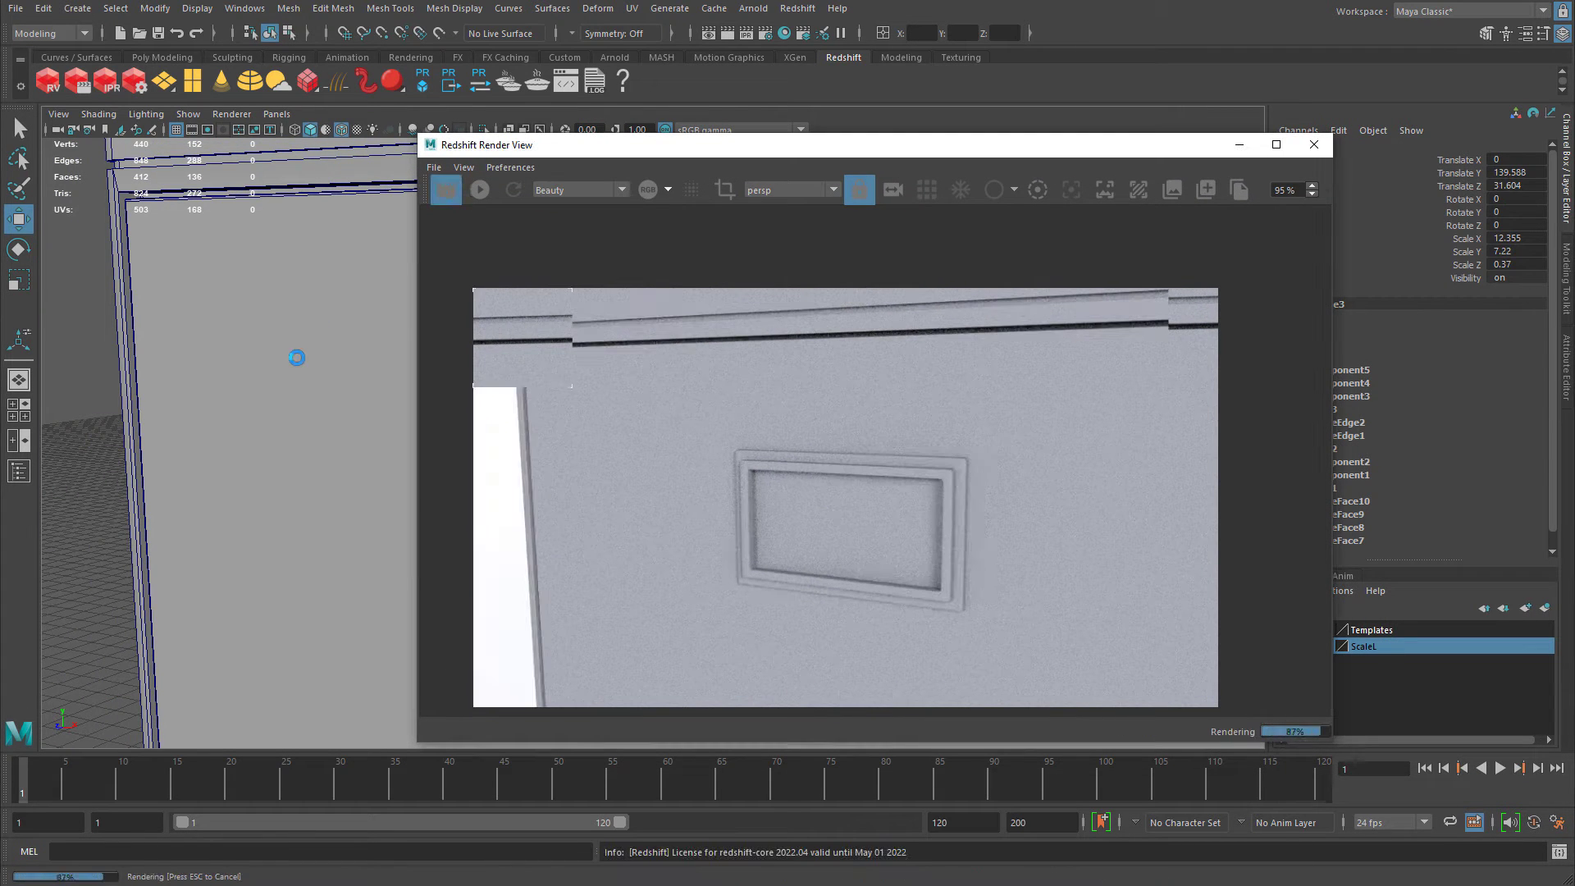
left_click_drag(238, 352, 176, 348, "alt")
right_click_drag(175, 348, 245, 366, "alt")
left_click_drag(245, 371, 425, 215, "alt")
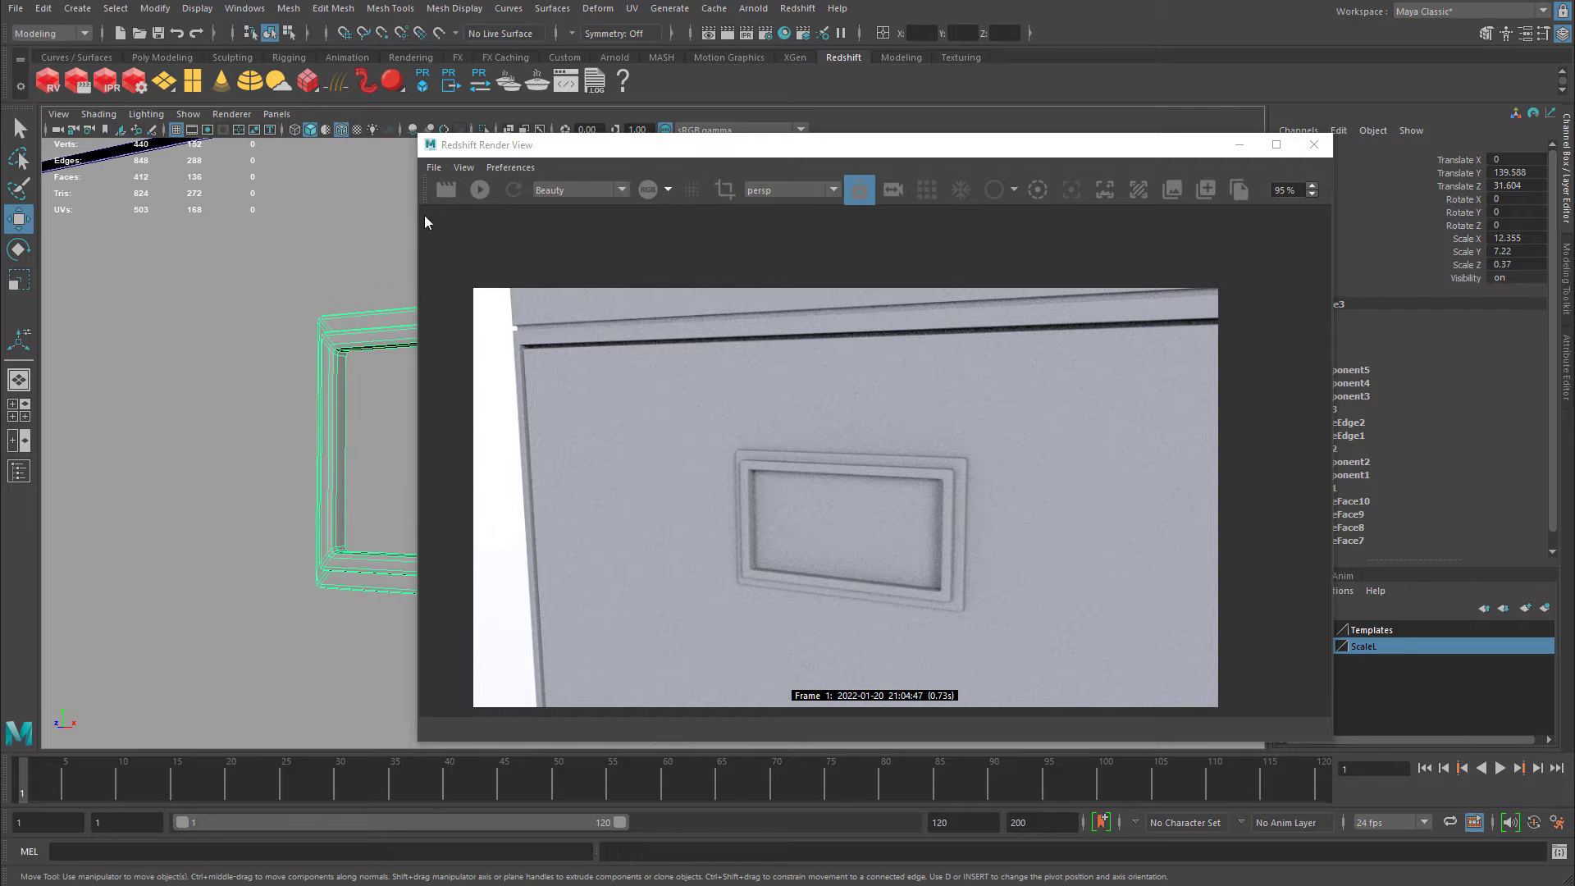
left_click(445, 190)
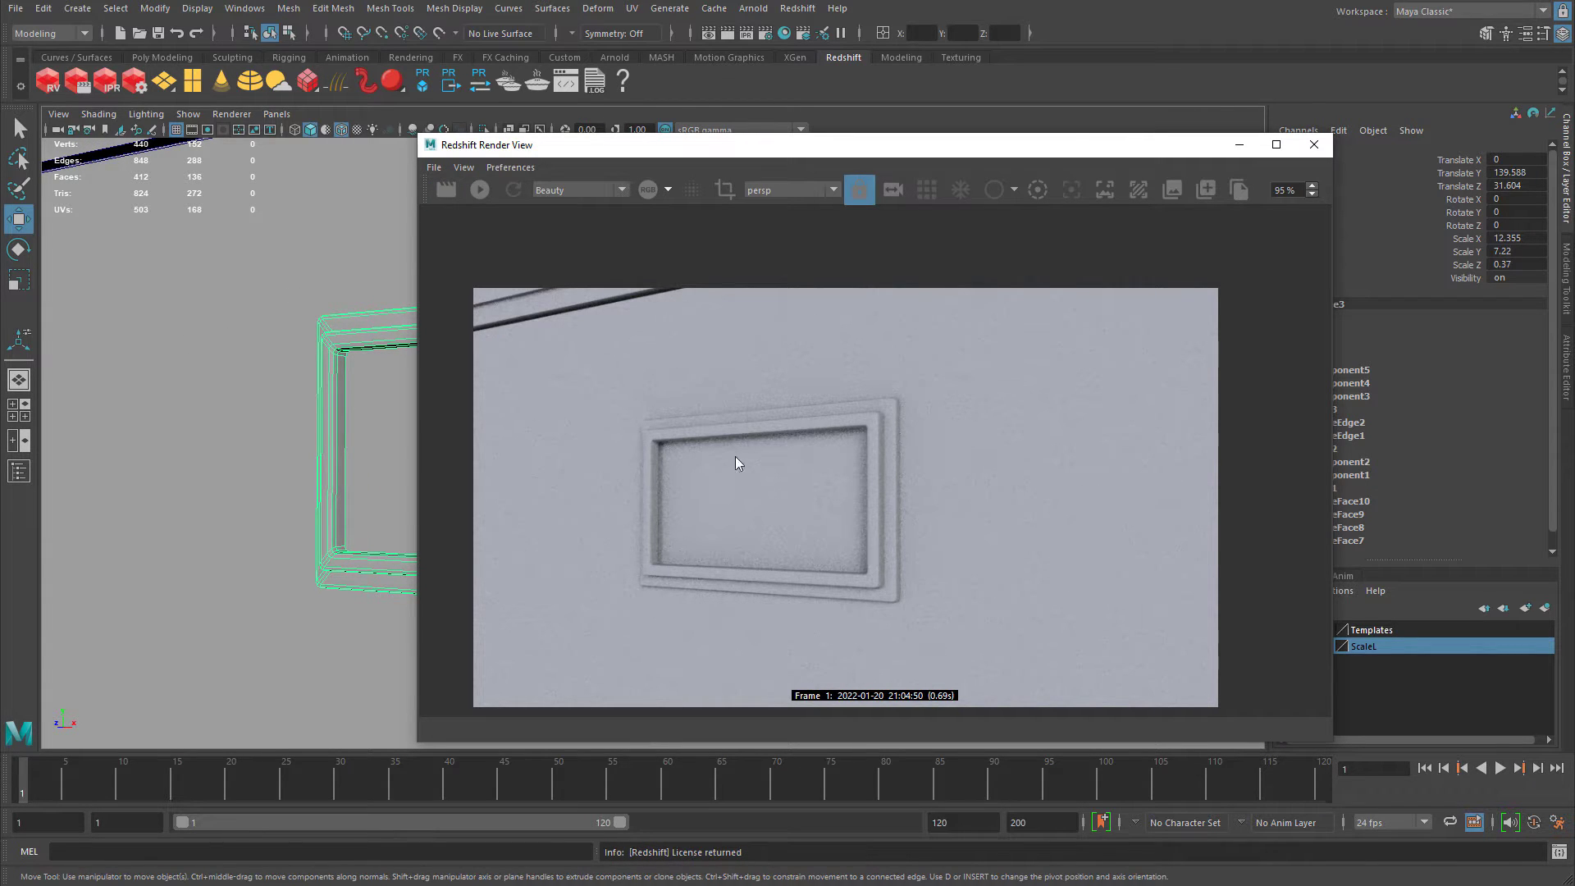
left_click_drag(343, 489, 456, 361, "alt")
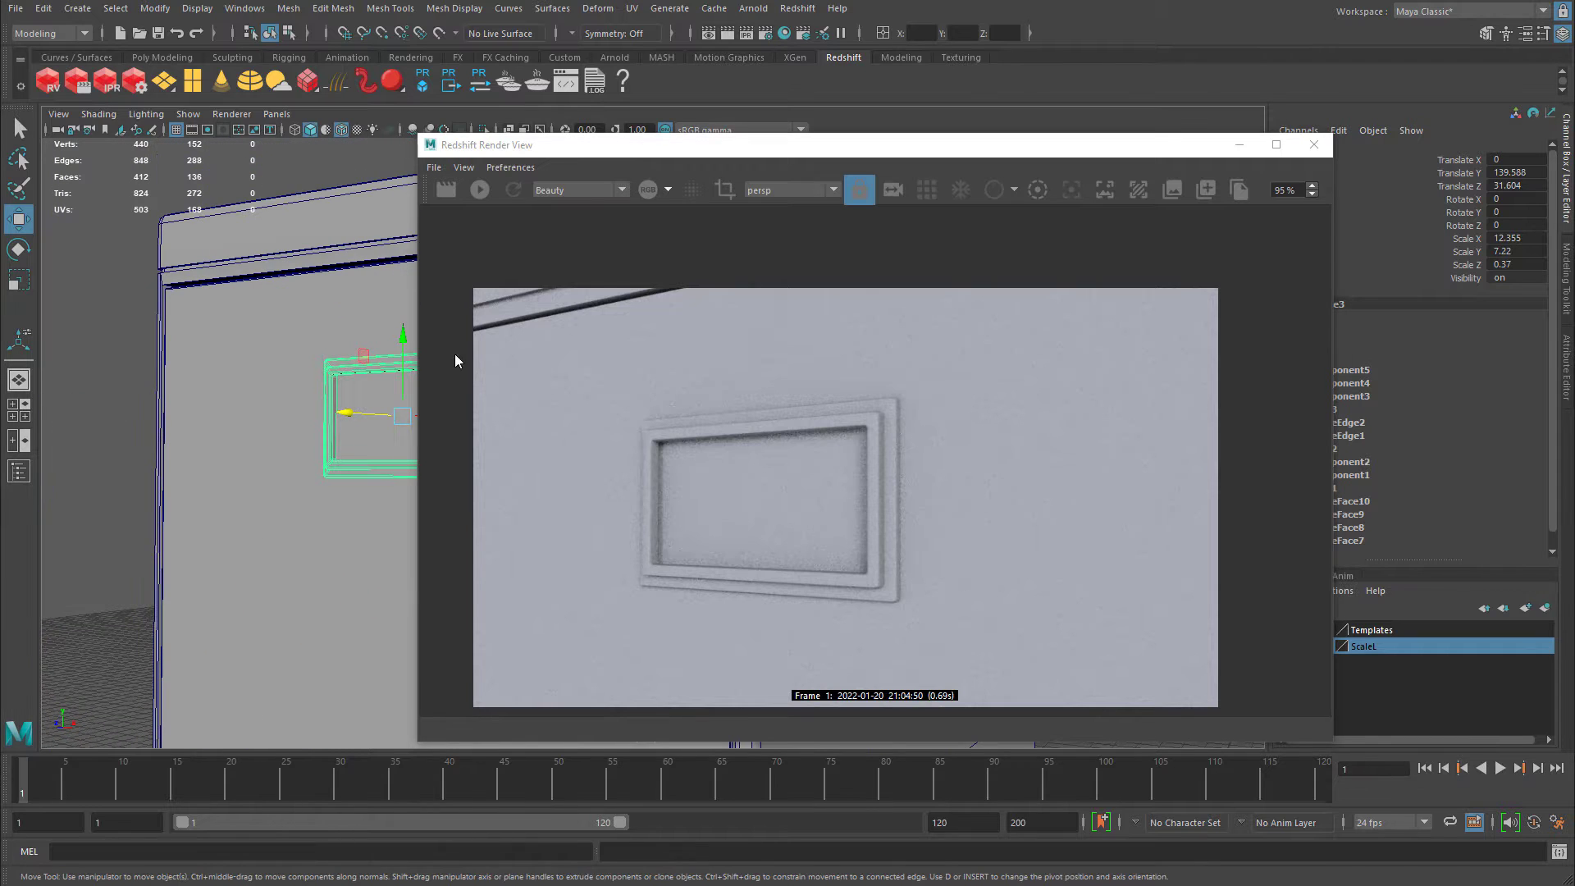
left_click(1316, 146)
Deselect the label holder and examine the drawer handle's shape and mounting plates in the reference photo RoneoSteve1.jpg against the cabinet front.
right_click_drag(697, 506, 512, 525, "alt")
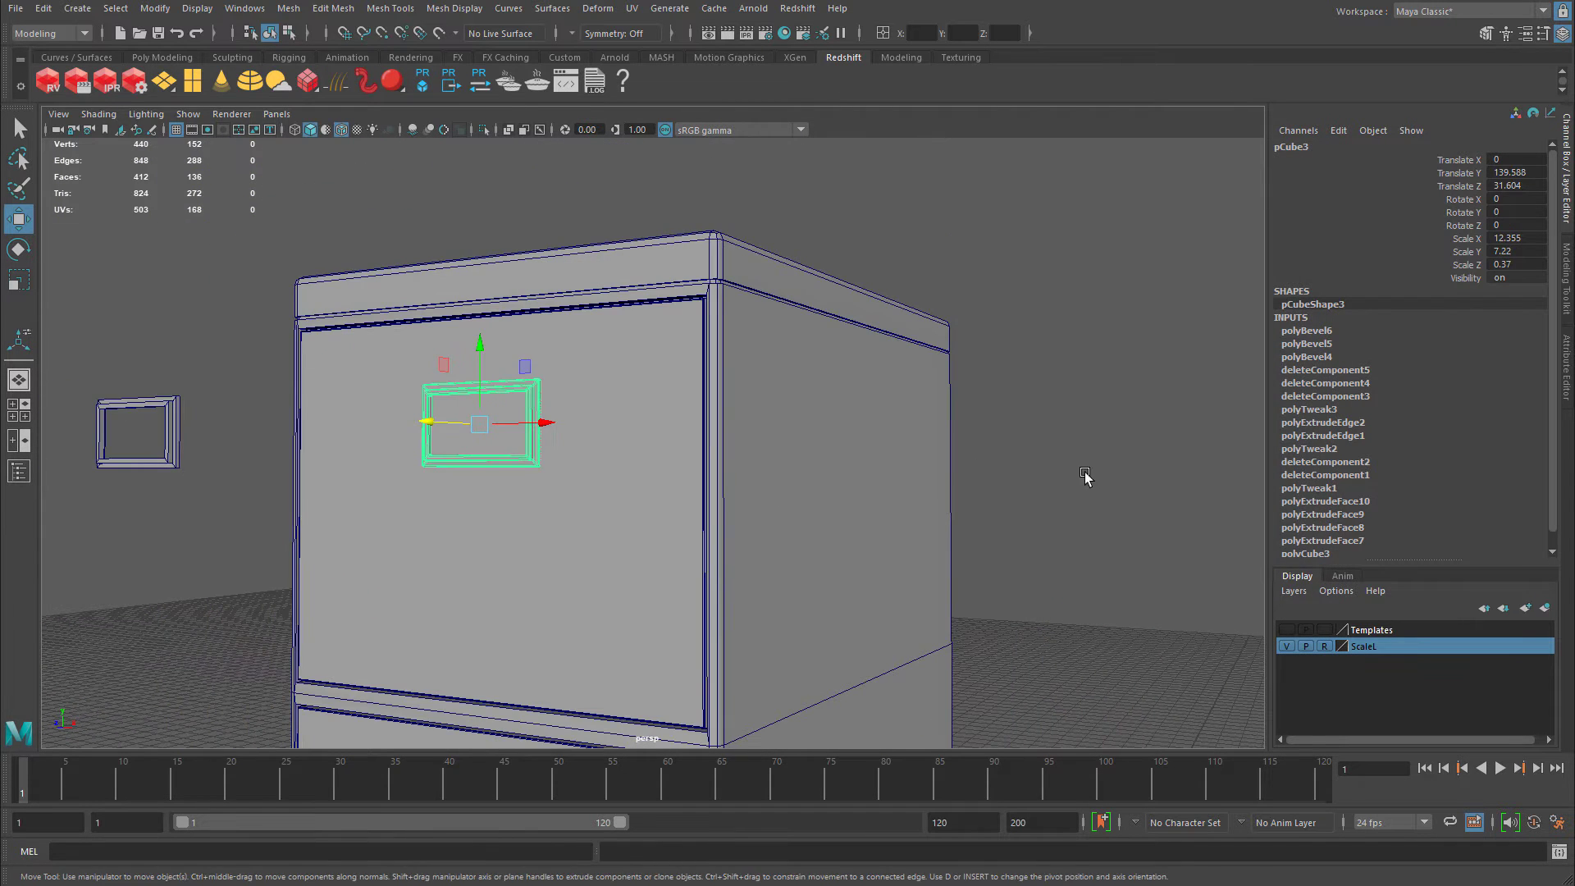
left_click(1085, 476)
right_click_drag(911, 496, 823, 503, "alt")
left_click_drag(823, 503, 842, 464, "alt")
left_click_drag(644, 401, 731, 384, "alt")
right_click_drag(604, 418, 647, 509, "alt")
left_click_drag(646, 506, 629, 489, "alt")
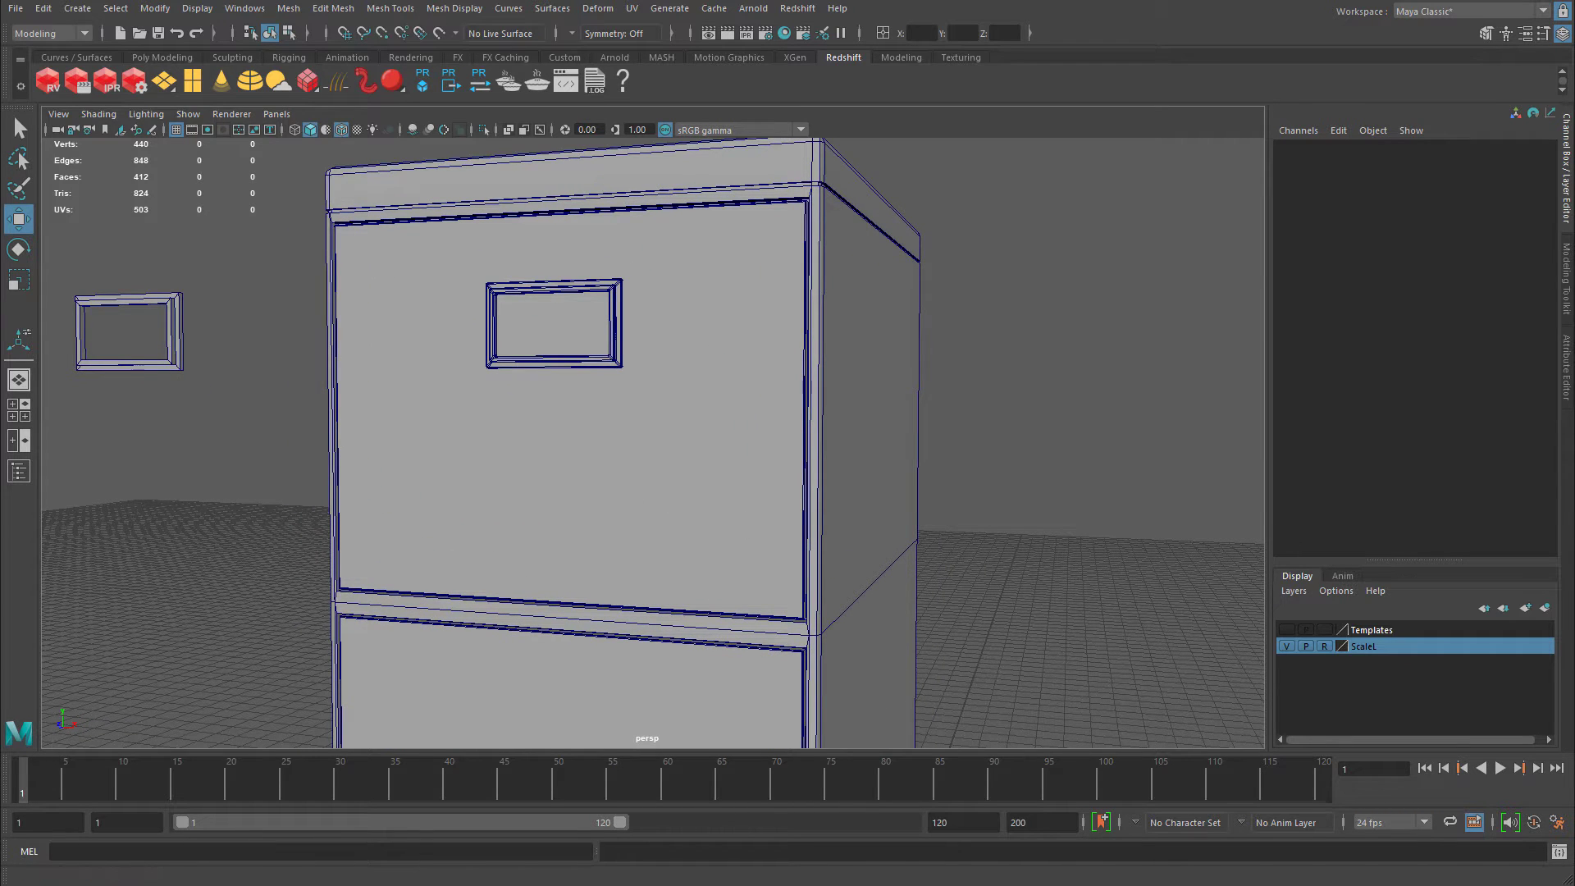
key("alt+Tab")
scroll(888, 404, "up", 5, "ctrl")
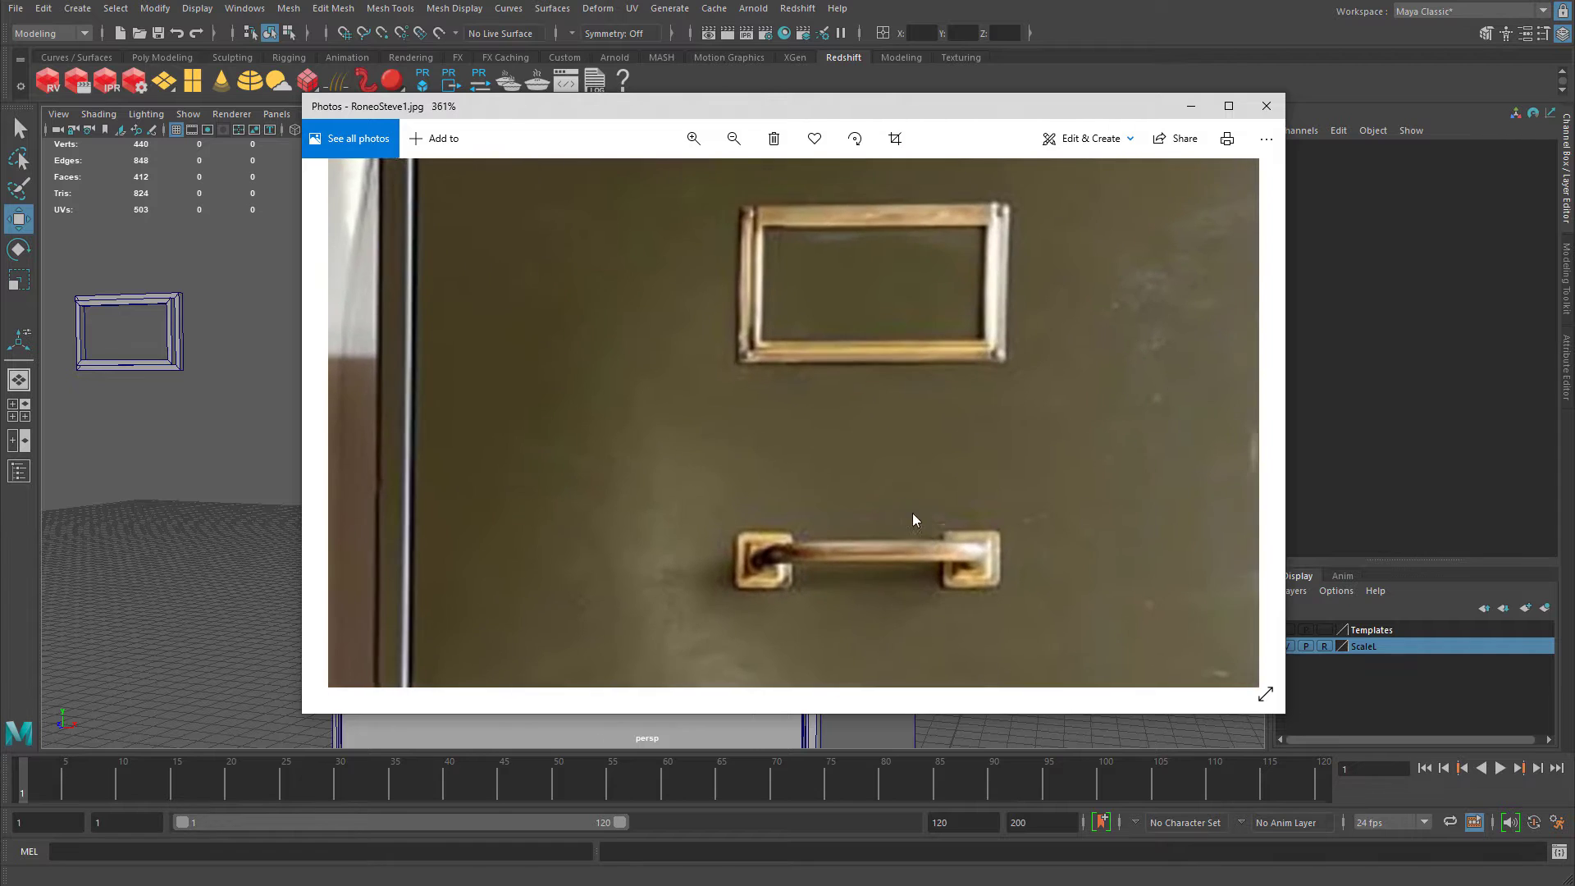
scroll(689, 427, "up", 1, "ctrl")
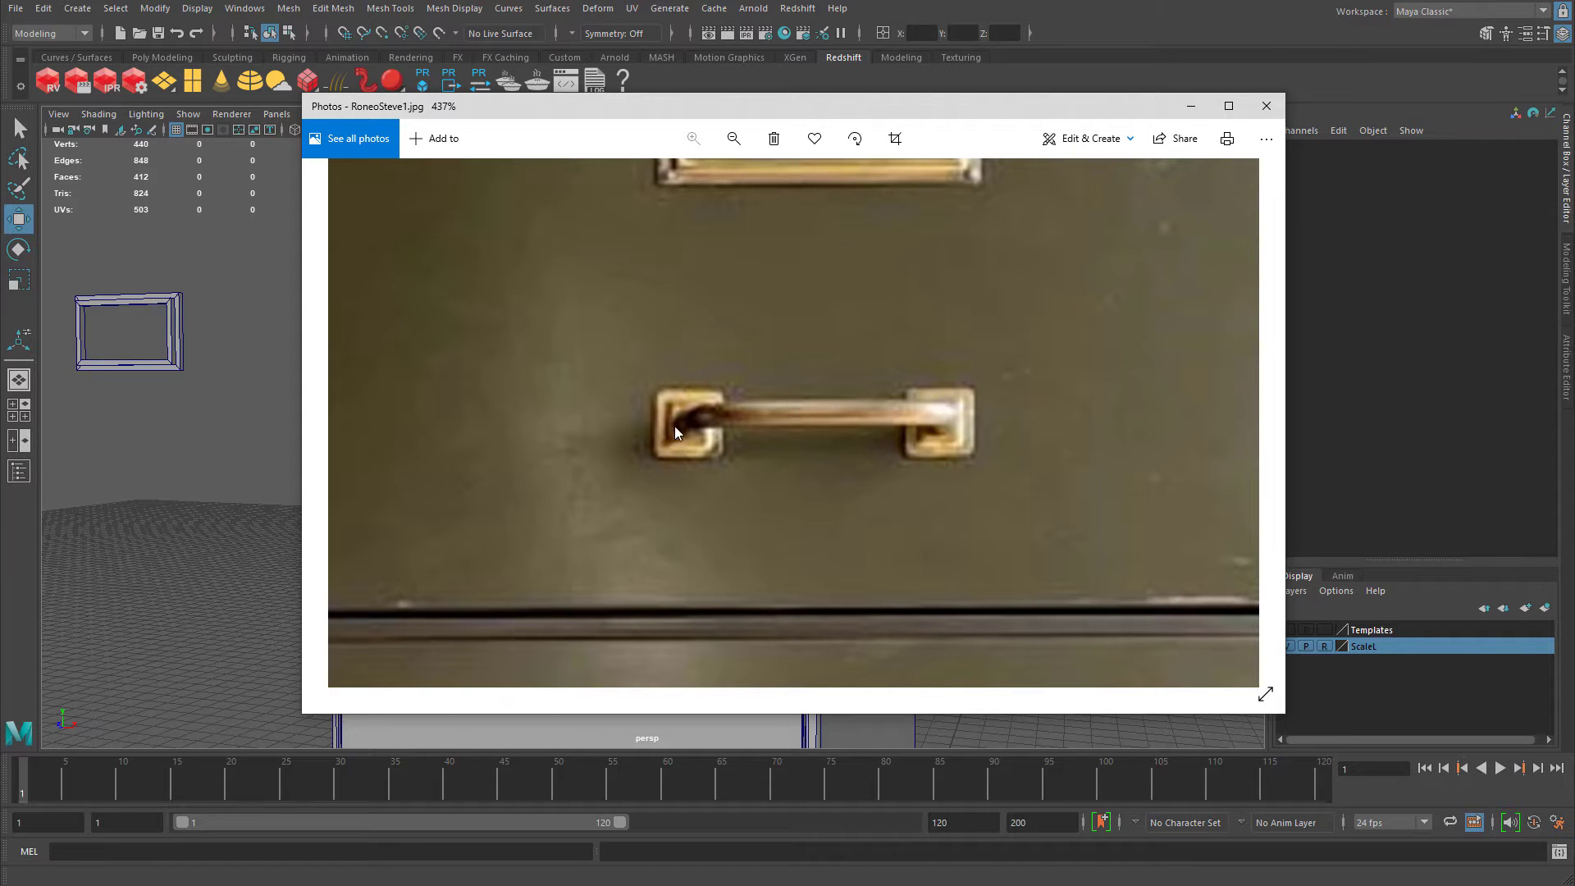
scroll(709, 432, "up", 1)
scroll(738, 271, "down", 1)
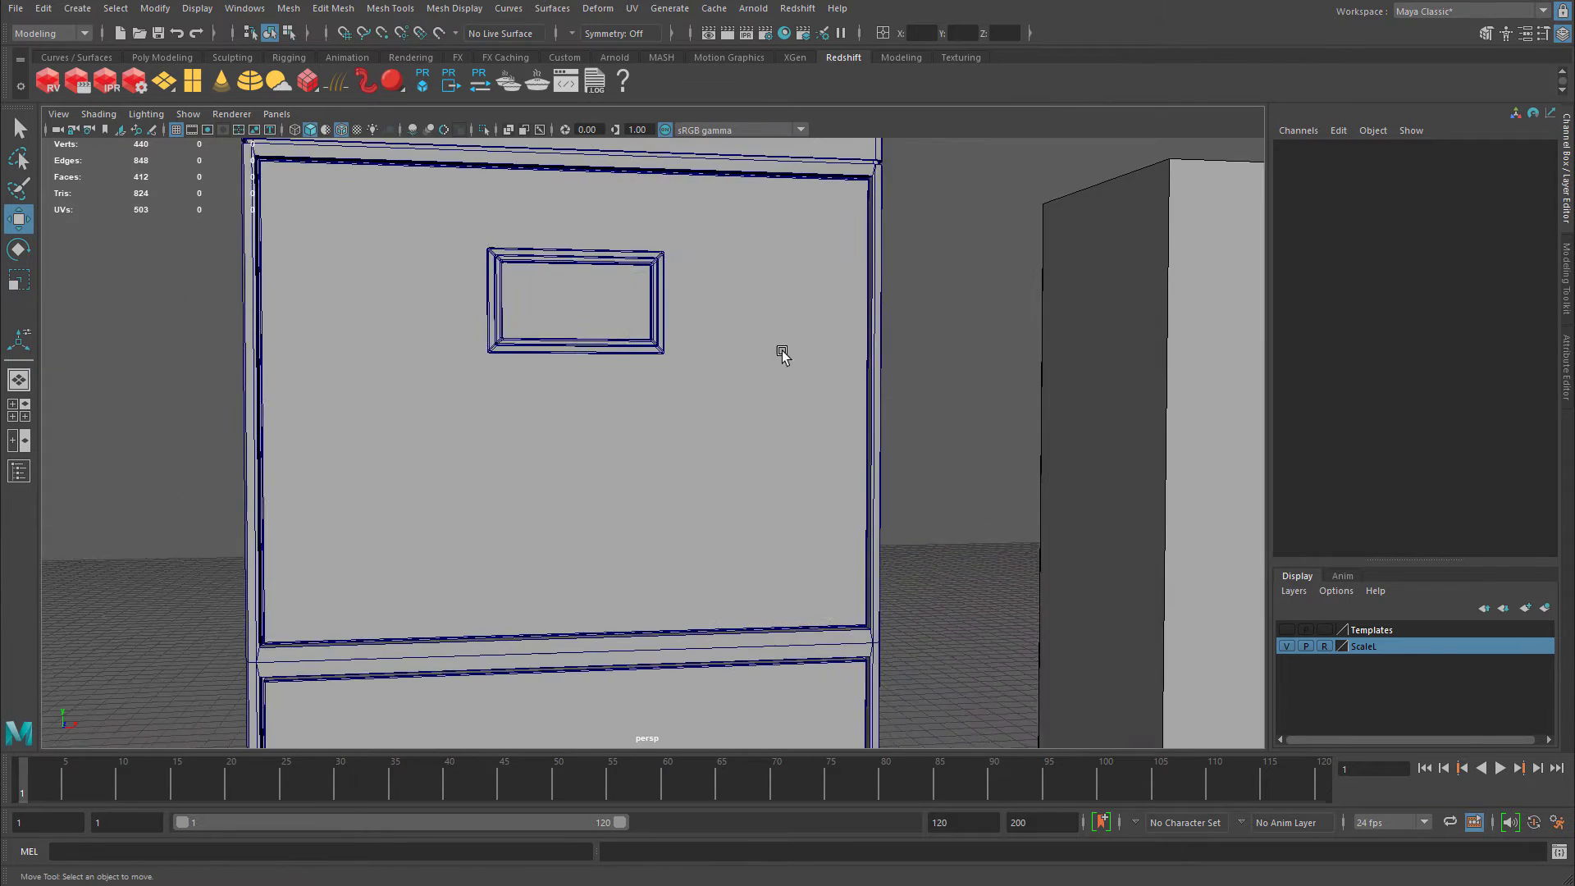
scroll(781, 351, "down", 2)
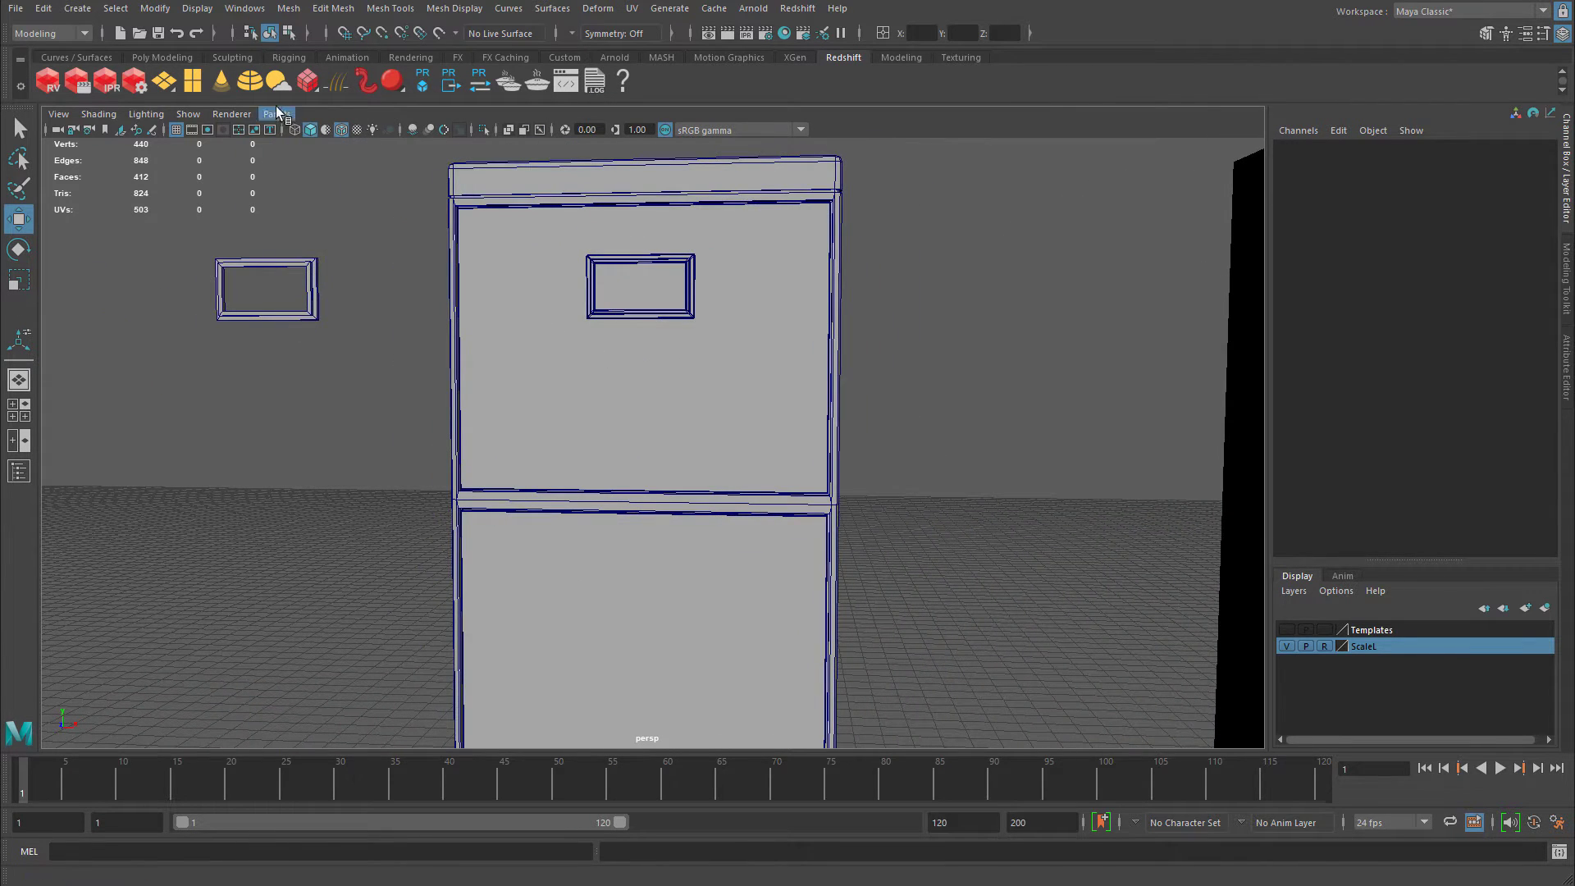
Create a default polygon cube at the origin.
left_click(896, 54)
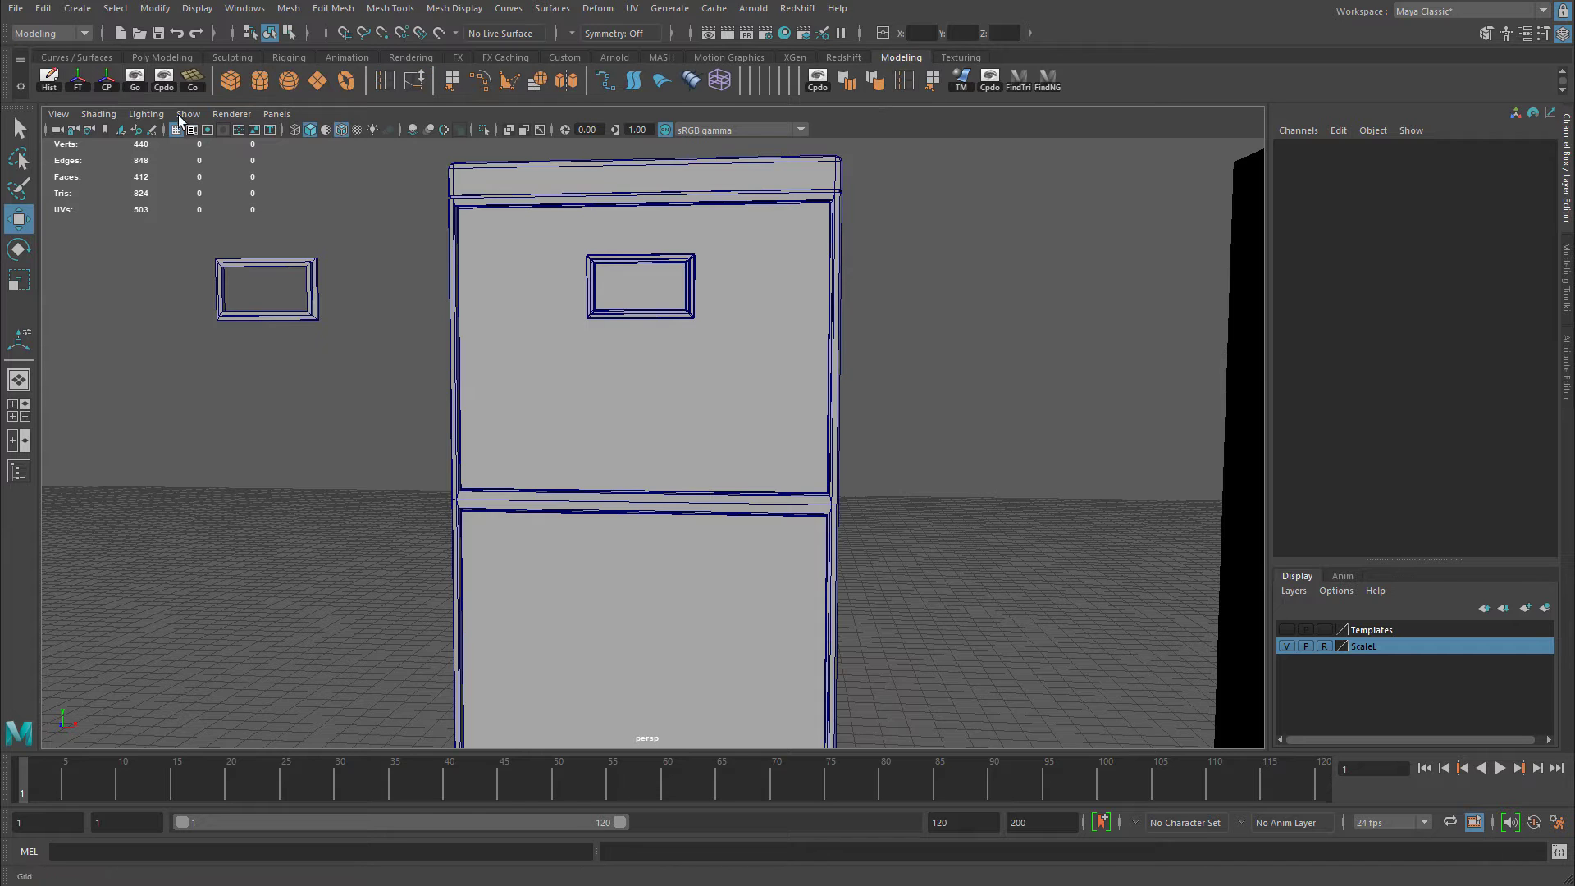
left_click(231, 82)
scroll(484, 461, "down", 3)
middle_click_drag(485, 465, 435, 291, "alt")
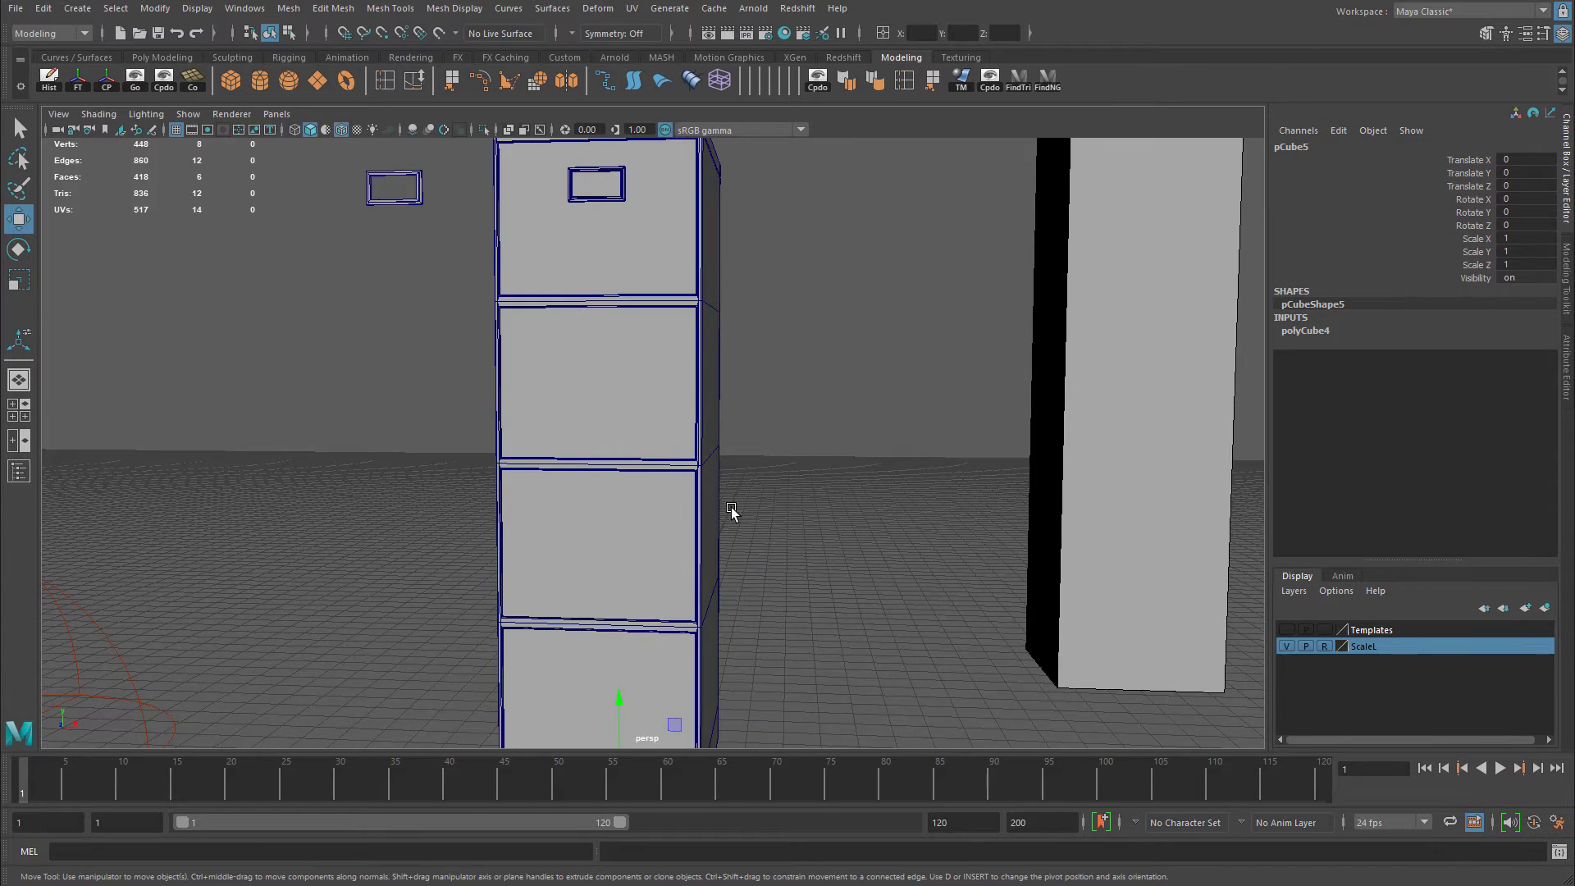
In the front view, move the cube up onto the top drawer below the label frame, to about X -5.494, Y 126.16.
key("space")
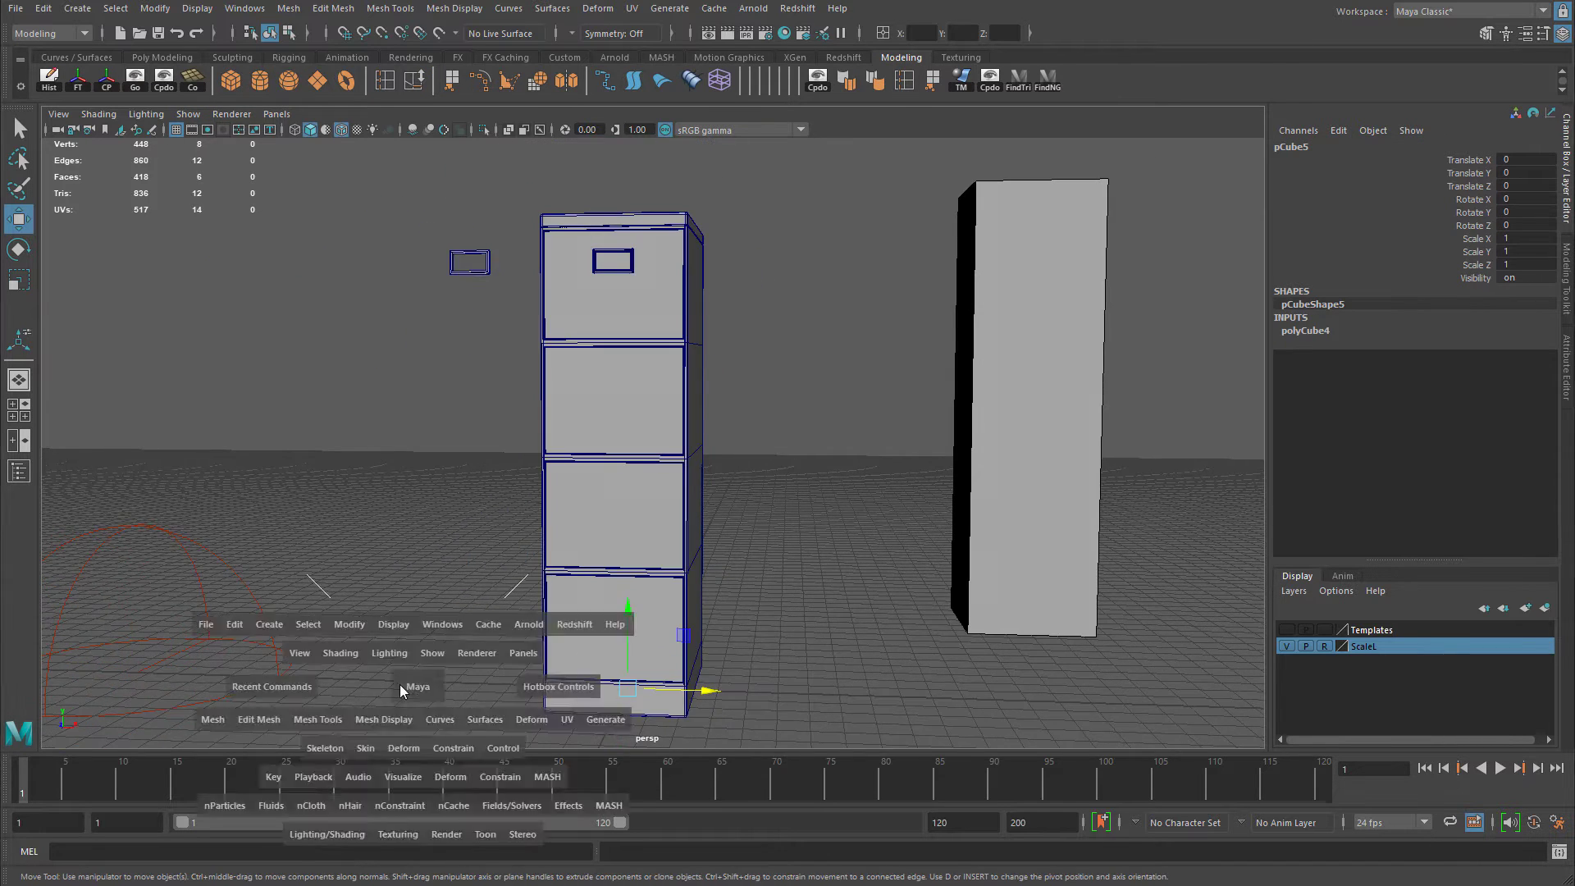
key("space")
scroll(833, 488, "down", 3)
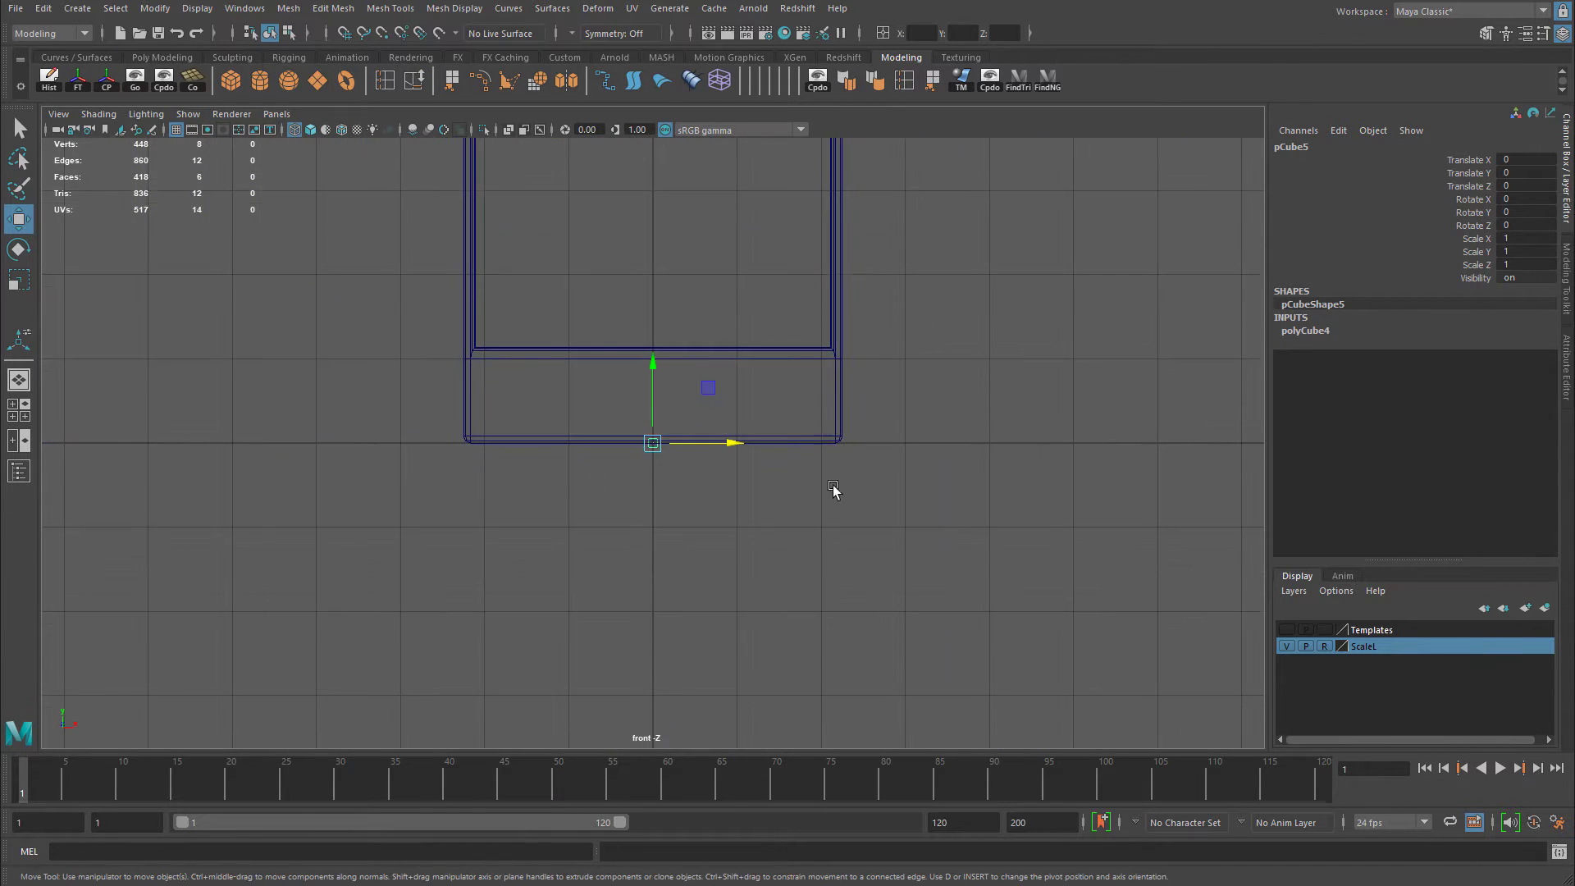
middle_click_drag(663, 464, 686, 566, "alt")
left_click_drag(685, 566, 669, 229)
middle_click_drag(689, 291, 703, 550, "alt")
left_click_drag(703, 548, 700, 281)
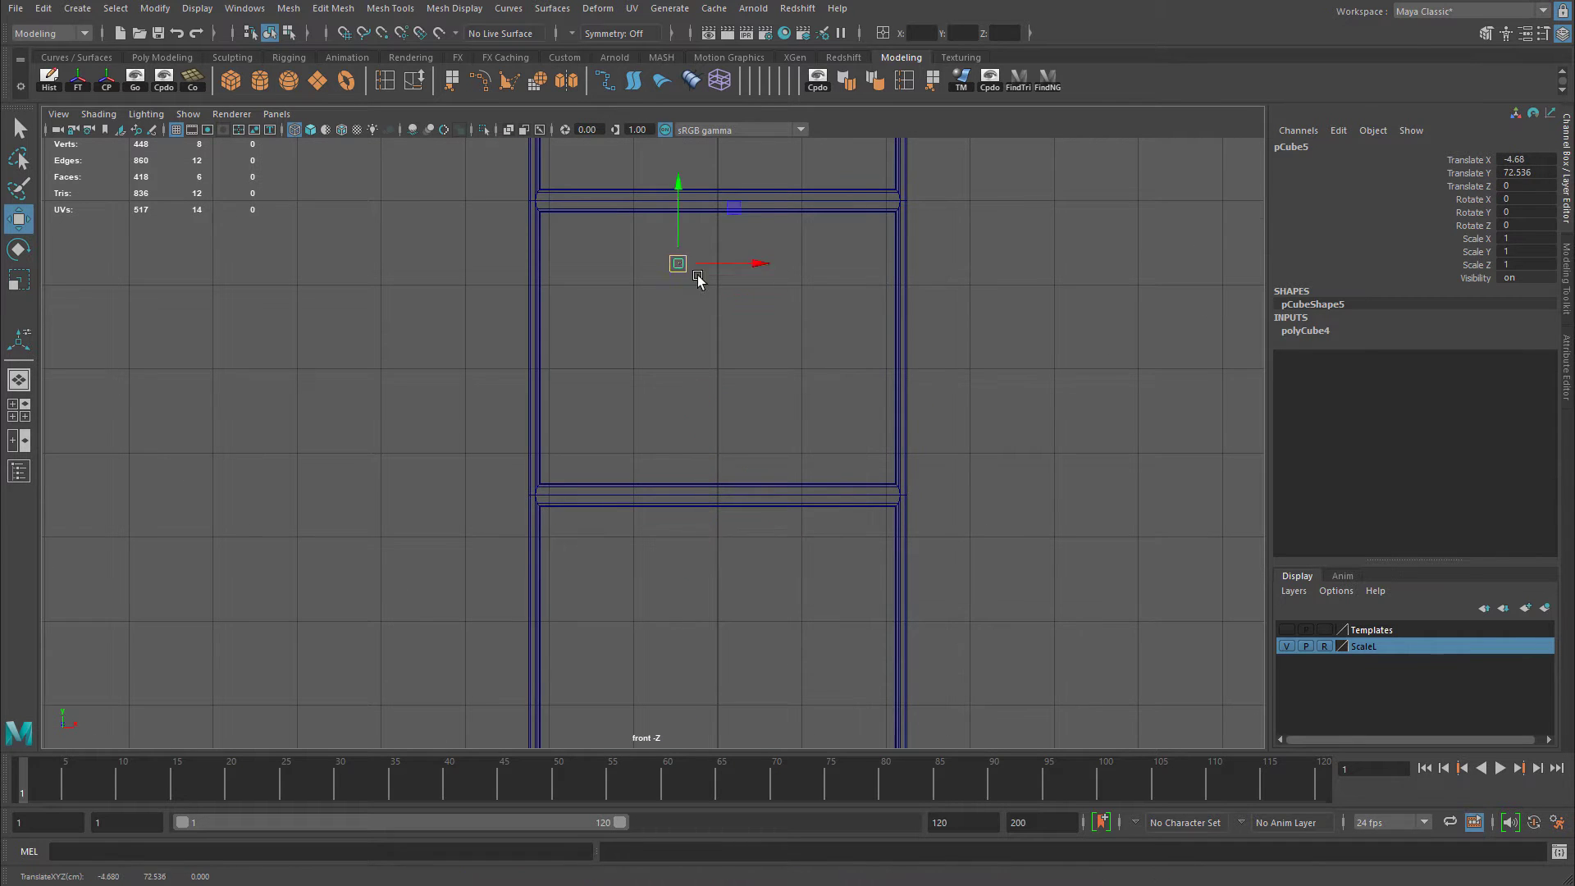
middle_click_drag(700, 281, 717, 552, "alt")
left_click_drag(717, 552, 717, 274)
middle_click_drag(716, 274, 720, 489, "alt")
left_click_drag(718, 485, 712, 333)
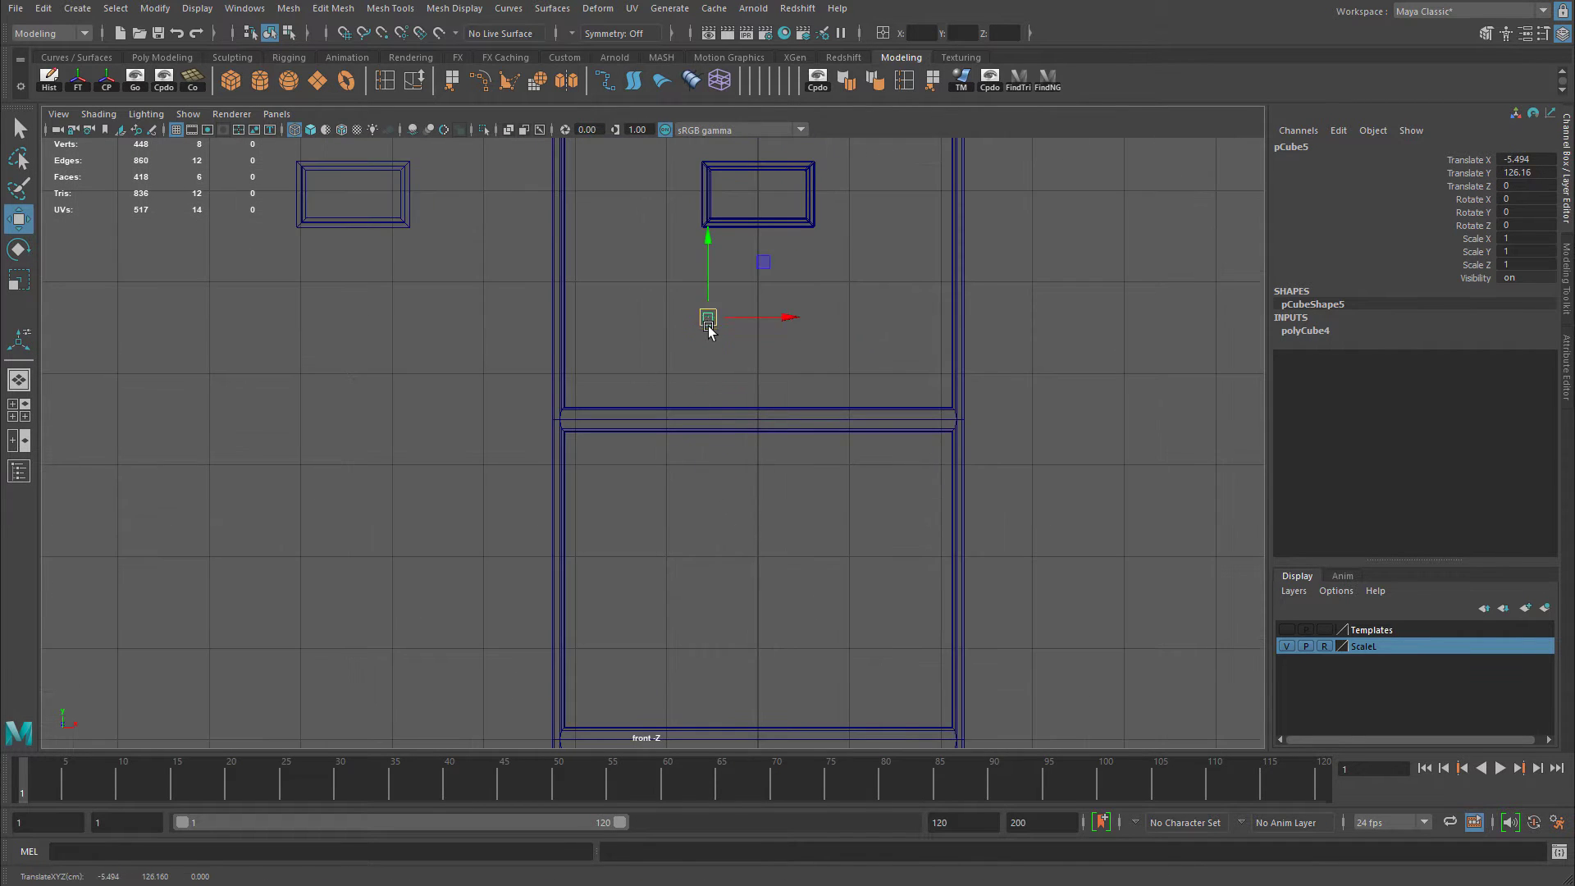
middle_click_drag(711, 333, 711, 434, "alt")
right_click_drag(710, 434, 1034, 493, "alt")
Scale the cube uniformly to about 2.826 and position it at about X -6.029, Y 126.452 beneath the label frame's left end.
key("r")
left_click_drag(745, 421, 740, 421)
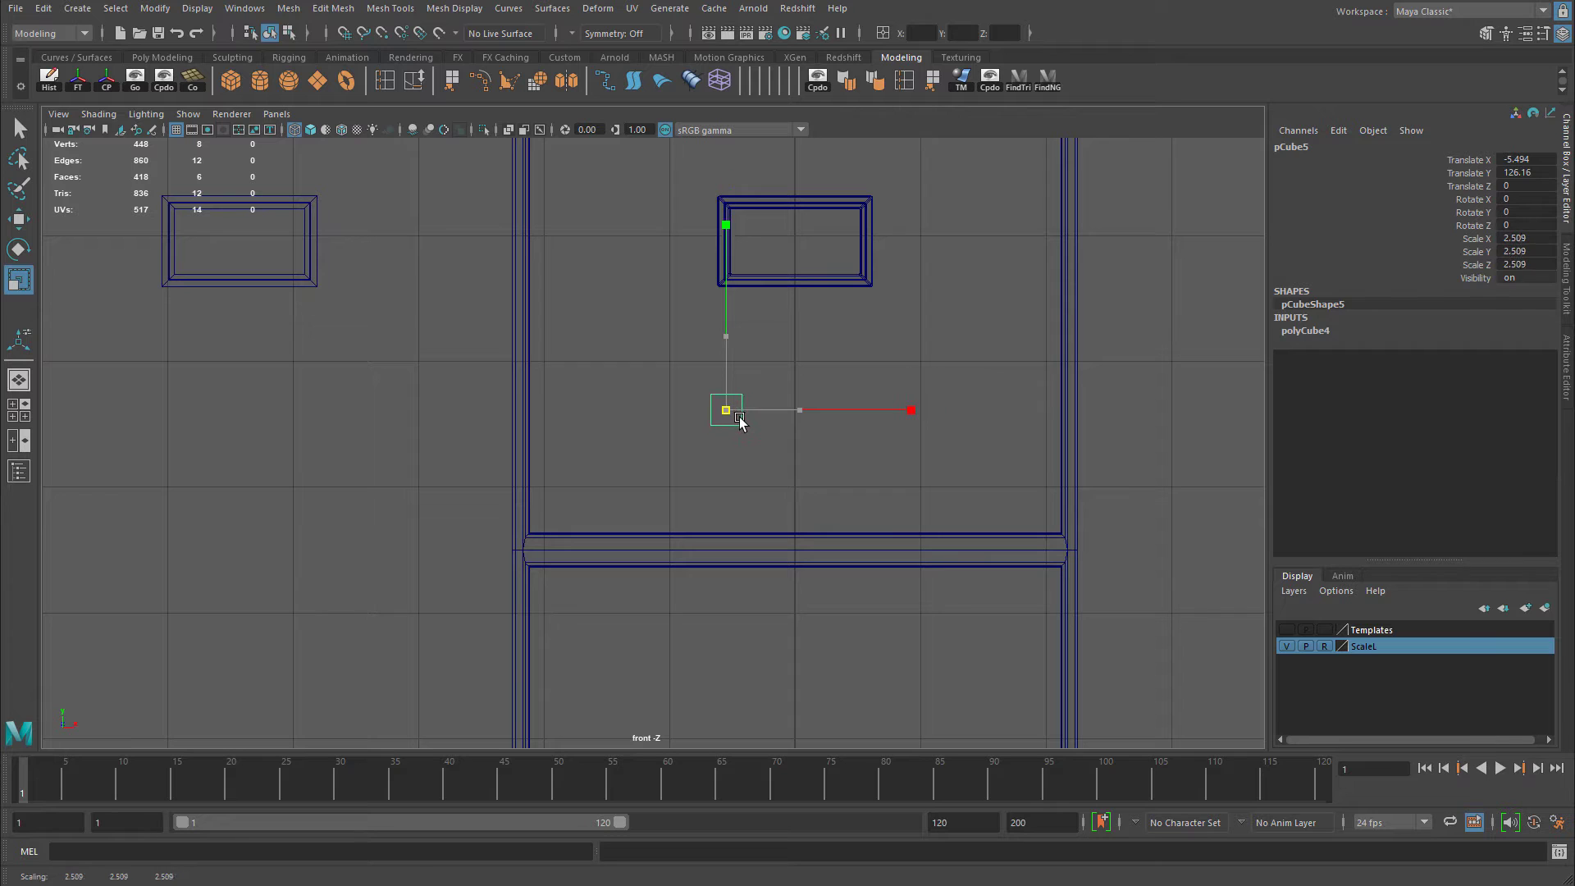
right_click_drag(740, 419, 1009, 456, "alt")
middle_click_drag(1008, 456, 927, 520, "alt")
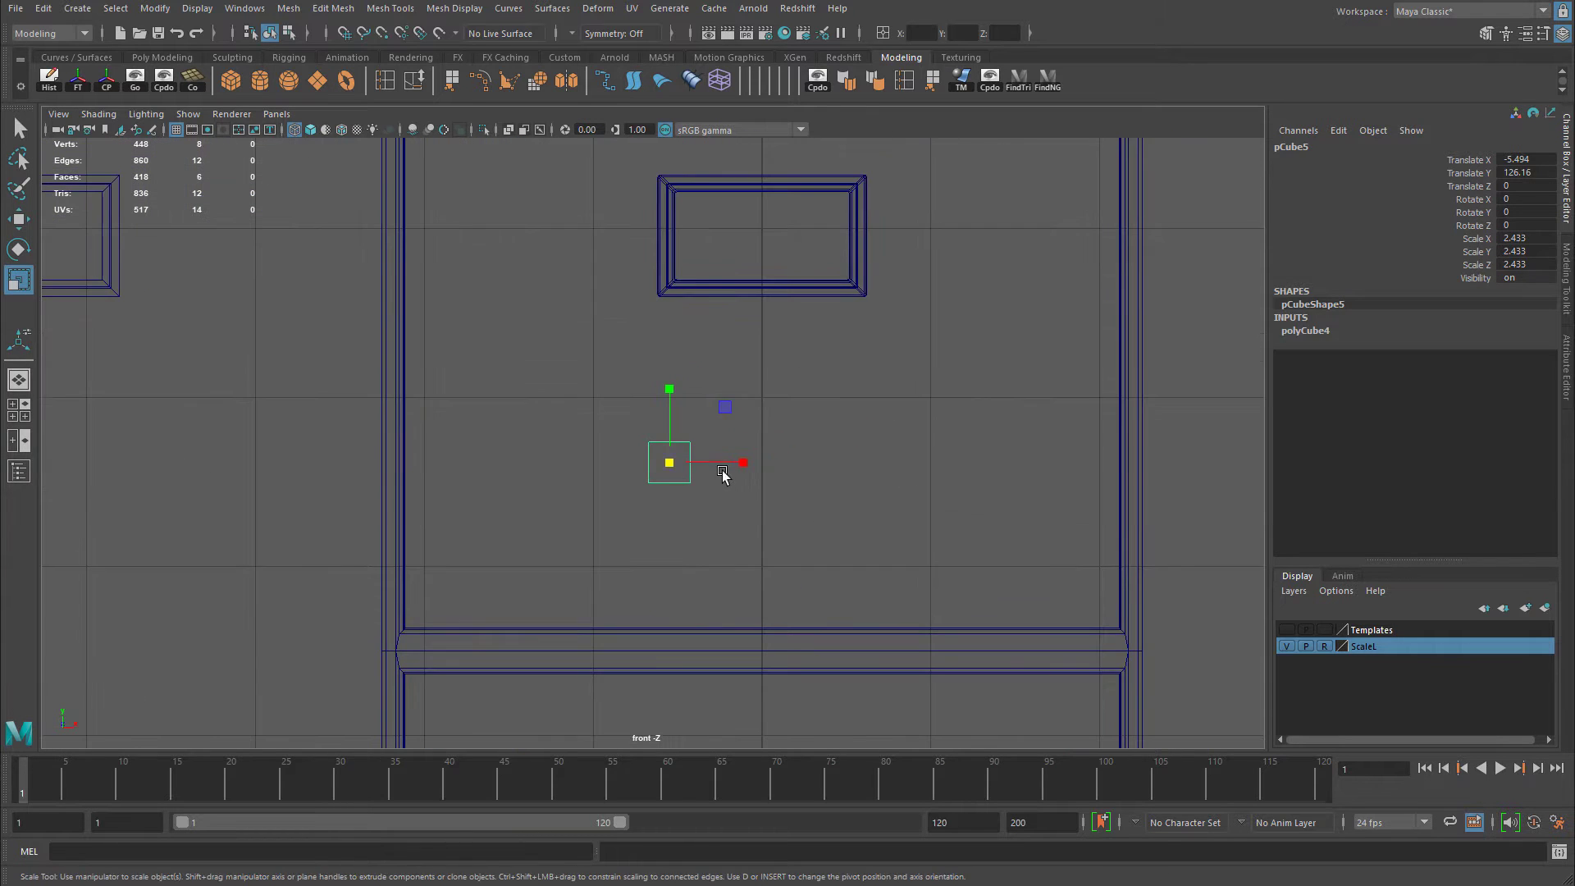
key("w")
left_click_drag(672, 459, 667, 454)
key("r")
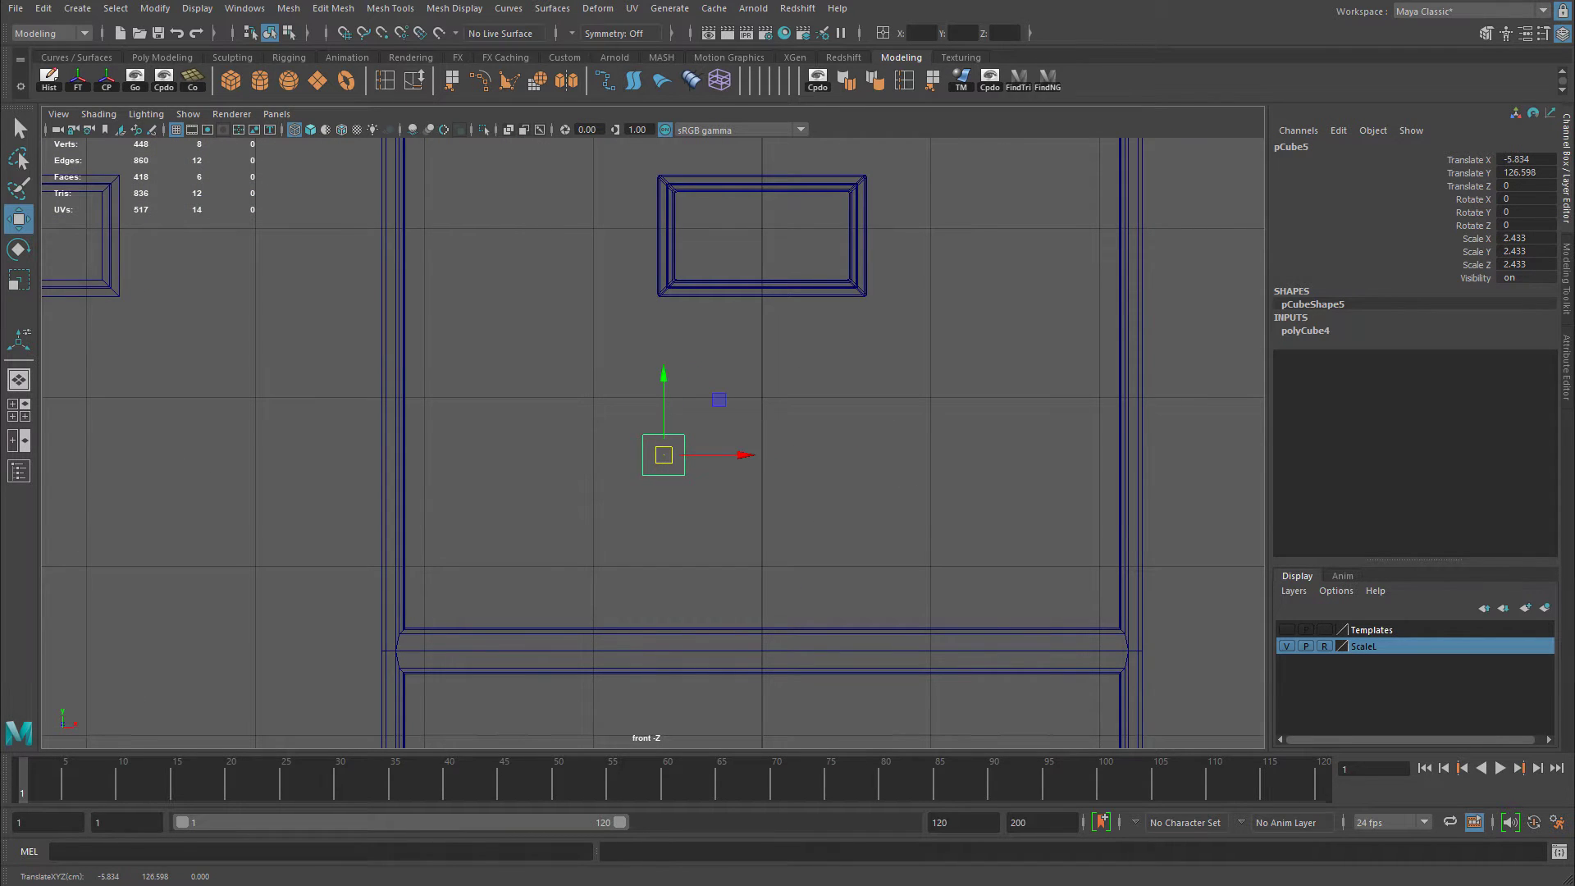
middle_click_drag(665, 453, 658, 457, "alt")
left_click_drag(657, 457, 659, 461)
key("w")
key("space")
key("space")
In the perspective view, move the cube forward out of the cabinet to about Z 31.455 so it protrudes from the drawer front.
left_click_drag(678, 353, 603, 378, "alt")
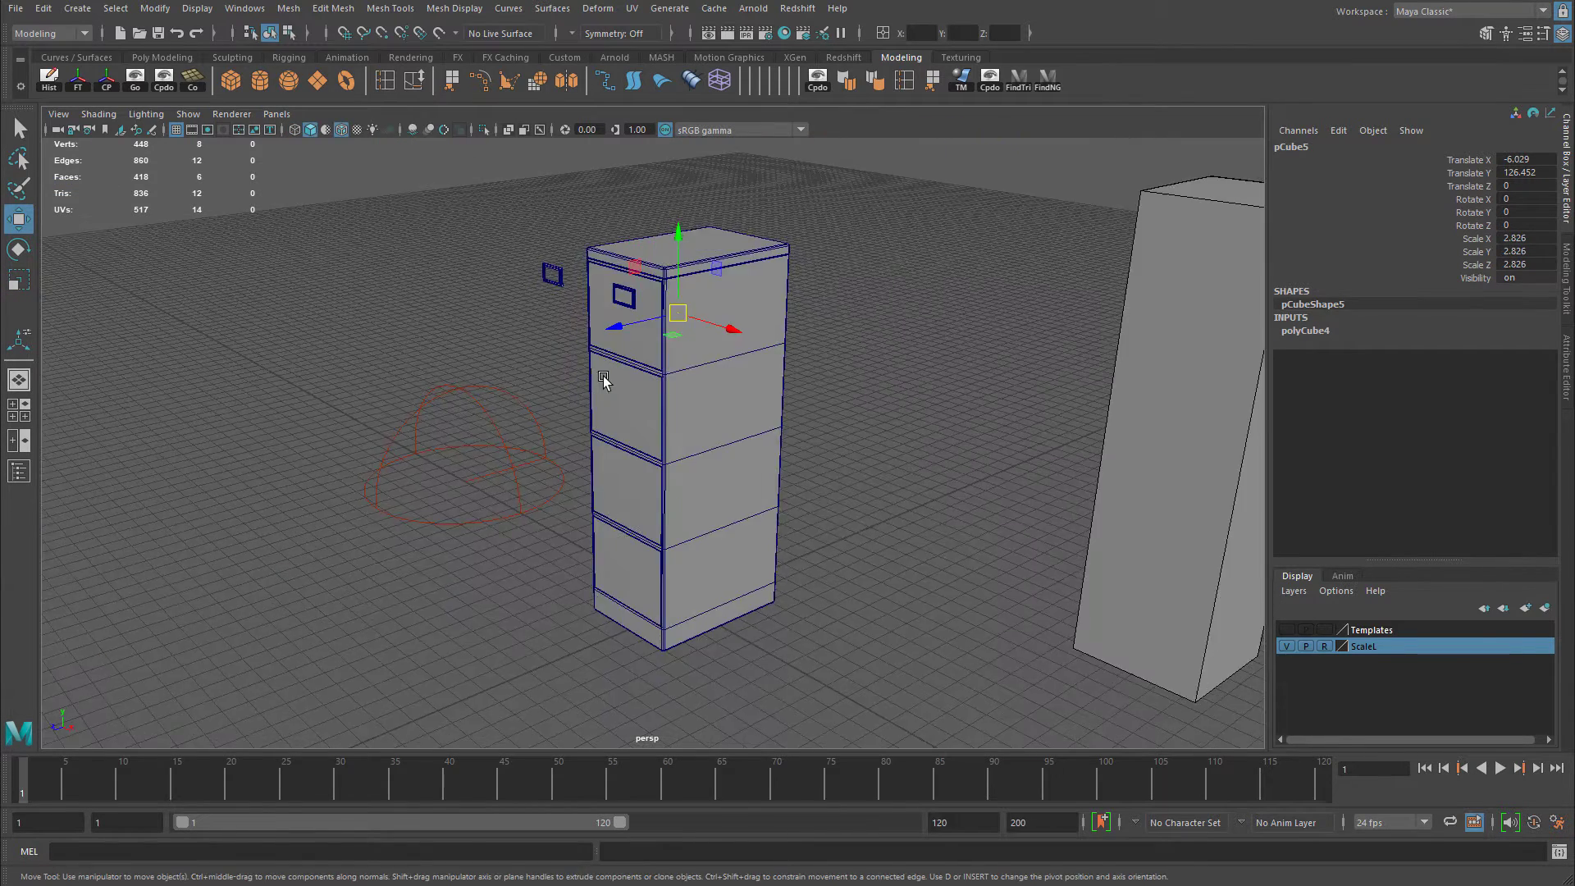
key("f")
right_click_drag(411, 386, 237, 392, "alt")
right_click_drag(944, 388, 542, 405, "alt")
left_click_drag(611, 466, 404, 493)
key("f")
scroll(588, 506, "down", 3)
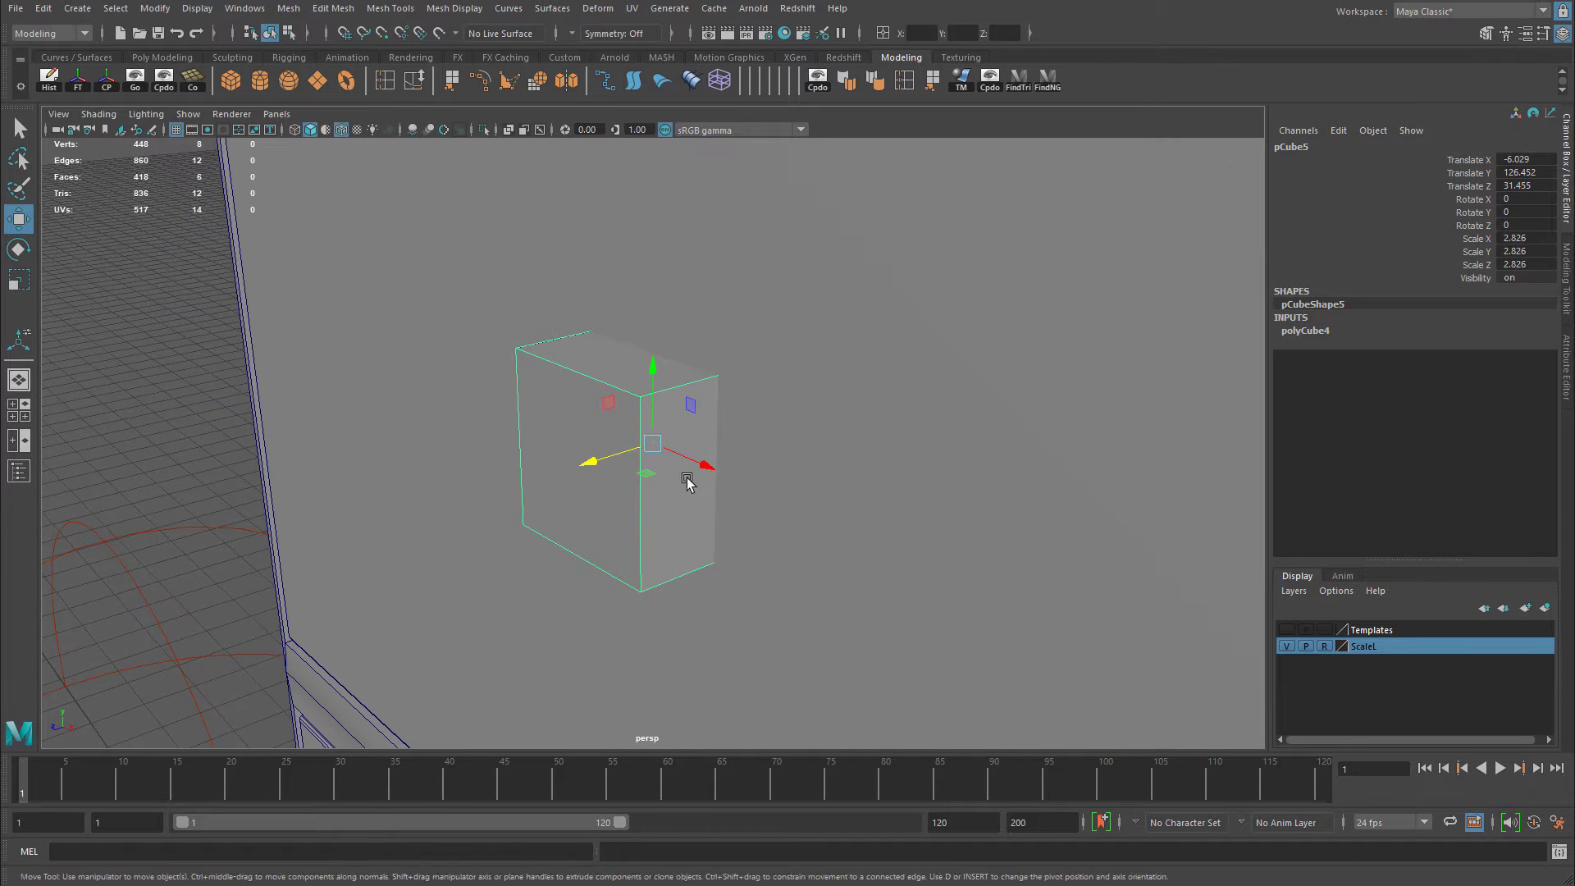
Flatten the cube into a thin plate with a Z scale of about 0.251 and seat it on the drawer front at about Z 31.567.
key("r")
left_click_drag(598, 450, 746, 432)
key("w")
key("r")
key("w")
left_click(1079, 382)
left_click_drag(1079, 381, 643, 401, "alt")
In the front view, shift the plate right to about X -4.461 and scale it uniformly to about 2.552 in width and height.
left_click(666, 443)
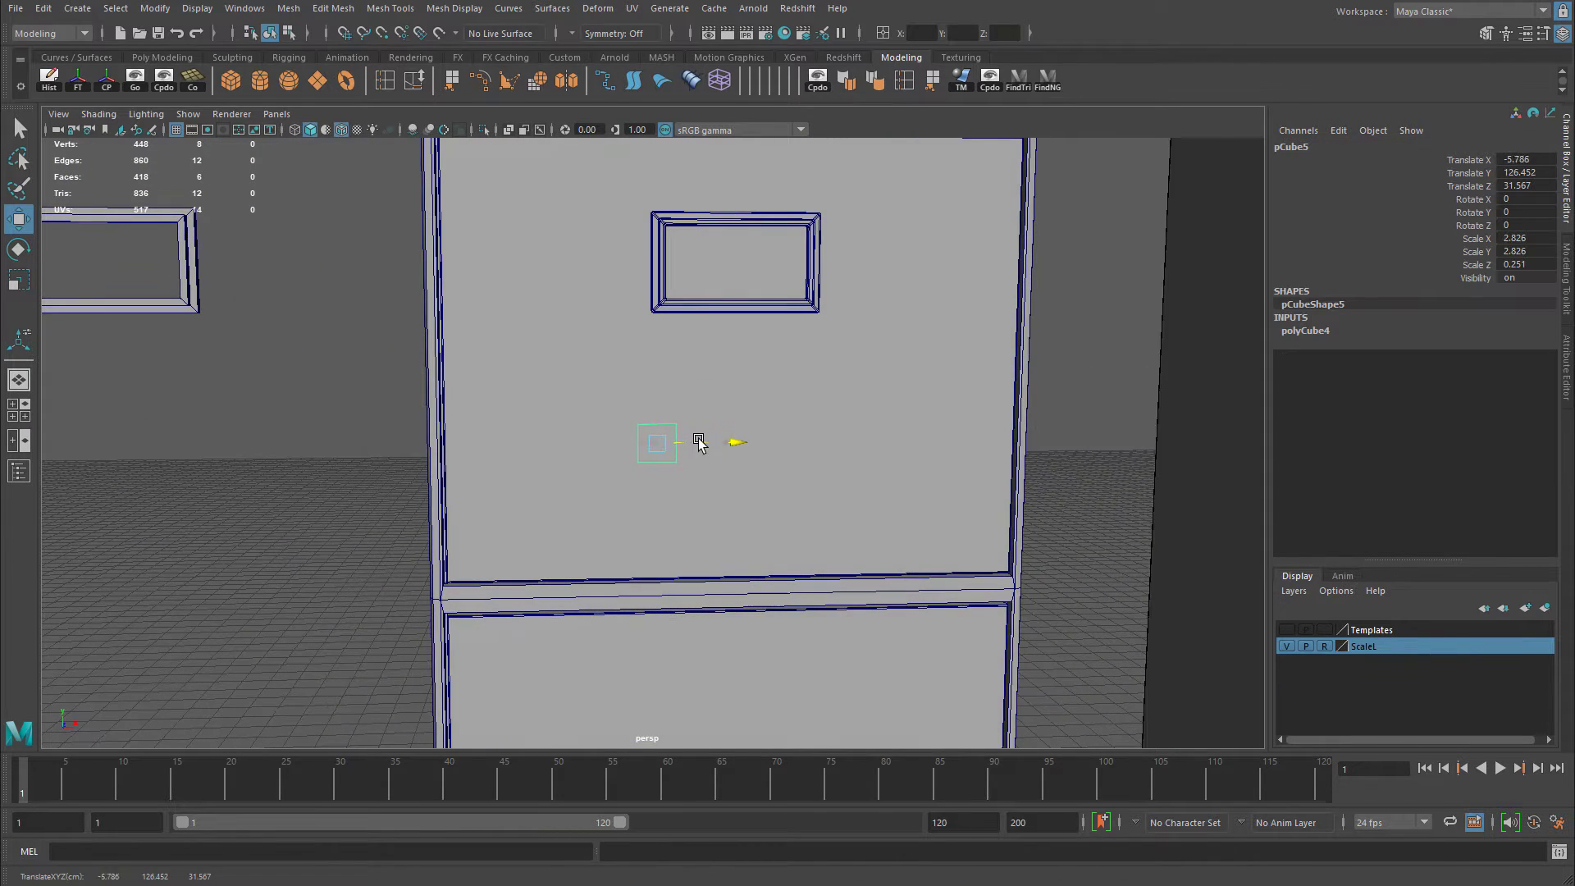
key("space")
key("space")
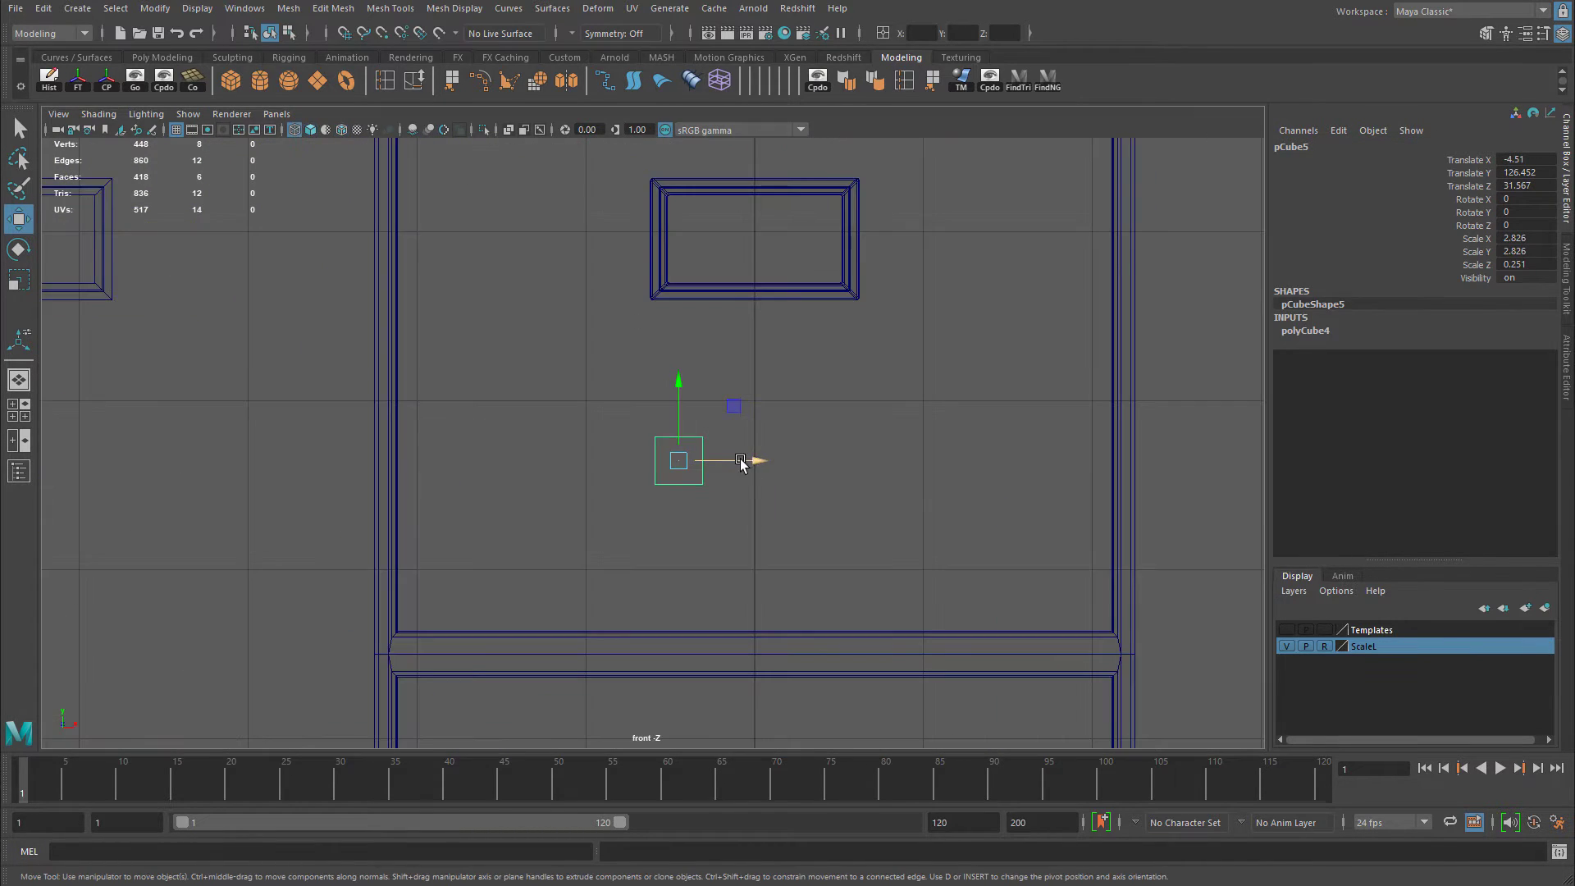
key("r")
left_click_drag(678, 459, 860, 475)
key("w")
Duplicate the plate to the right beneath the label frame as a spacing check, and delete the copy.
scroll(681, 468, "up", 1)
key("ctrl+d")
left_click(1164, 439)
right_click_drag(1164, 439, 981, 451, "alt")
middle_click_drag(981, 450, 910, 414, "alt")
right_click_drag(911, 413, 883, 429, "alt")
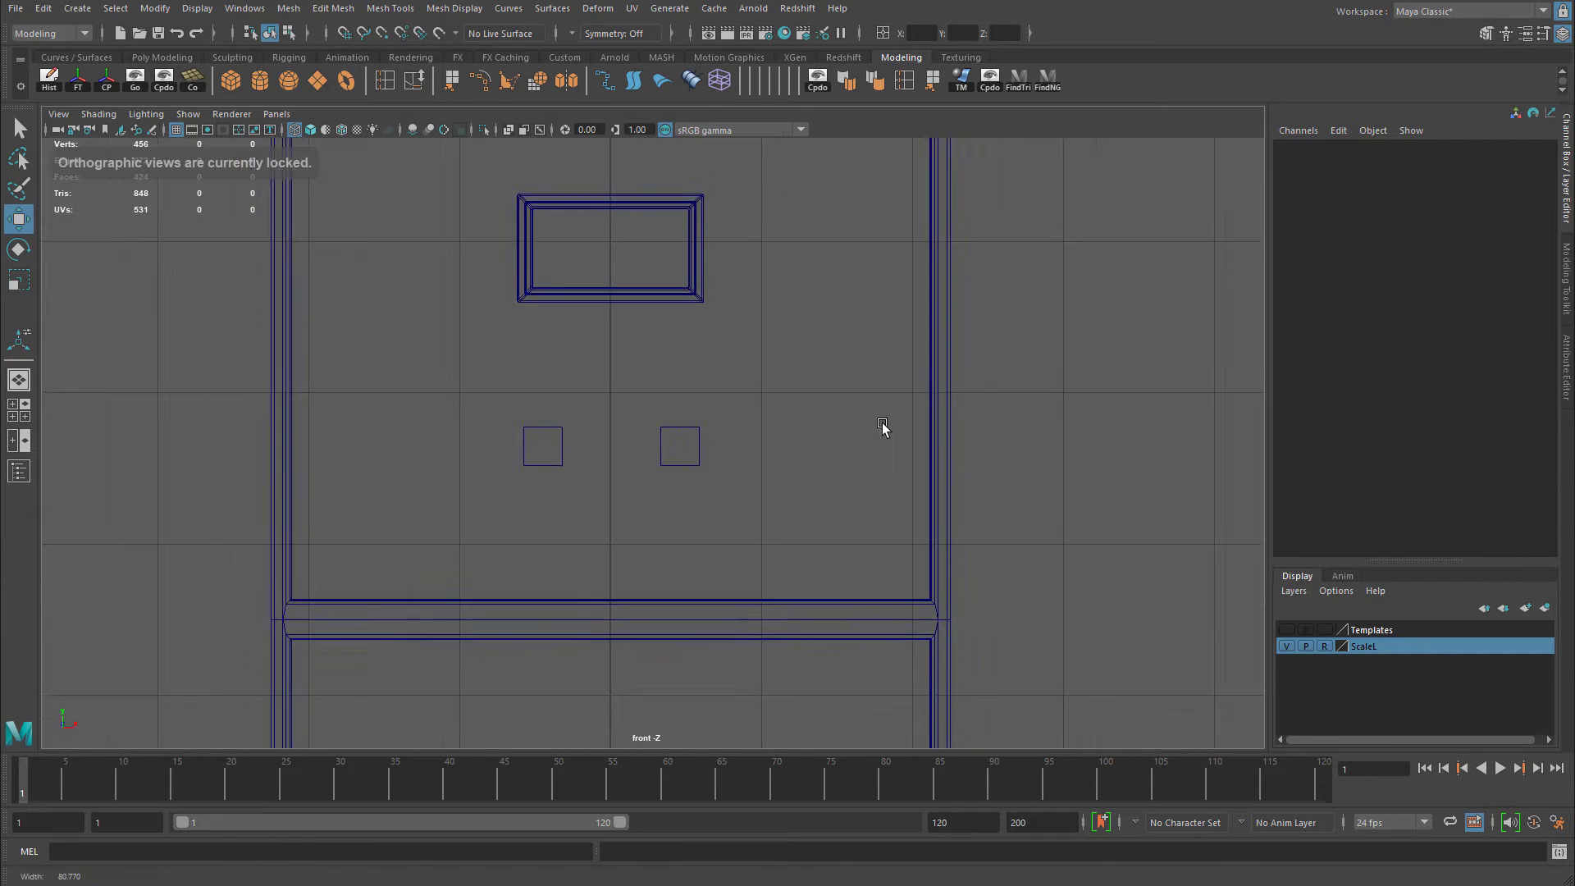
left_click(694, 433)
key("Delete")
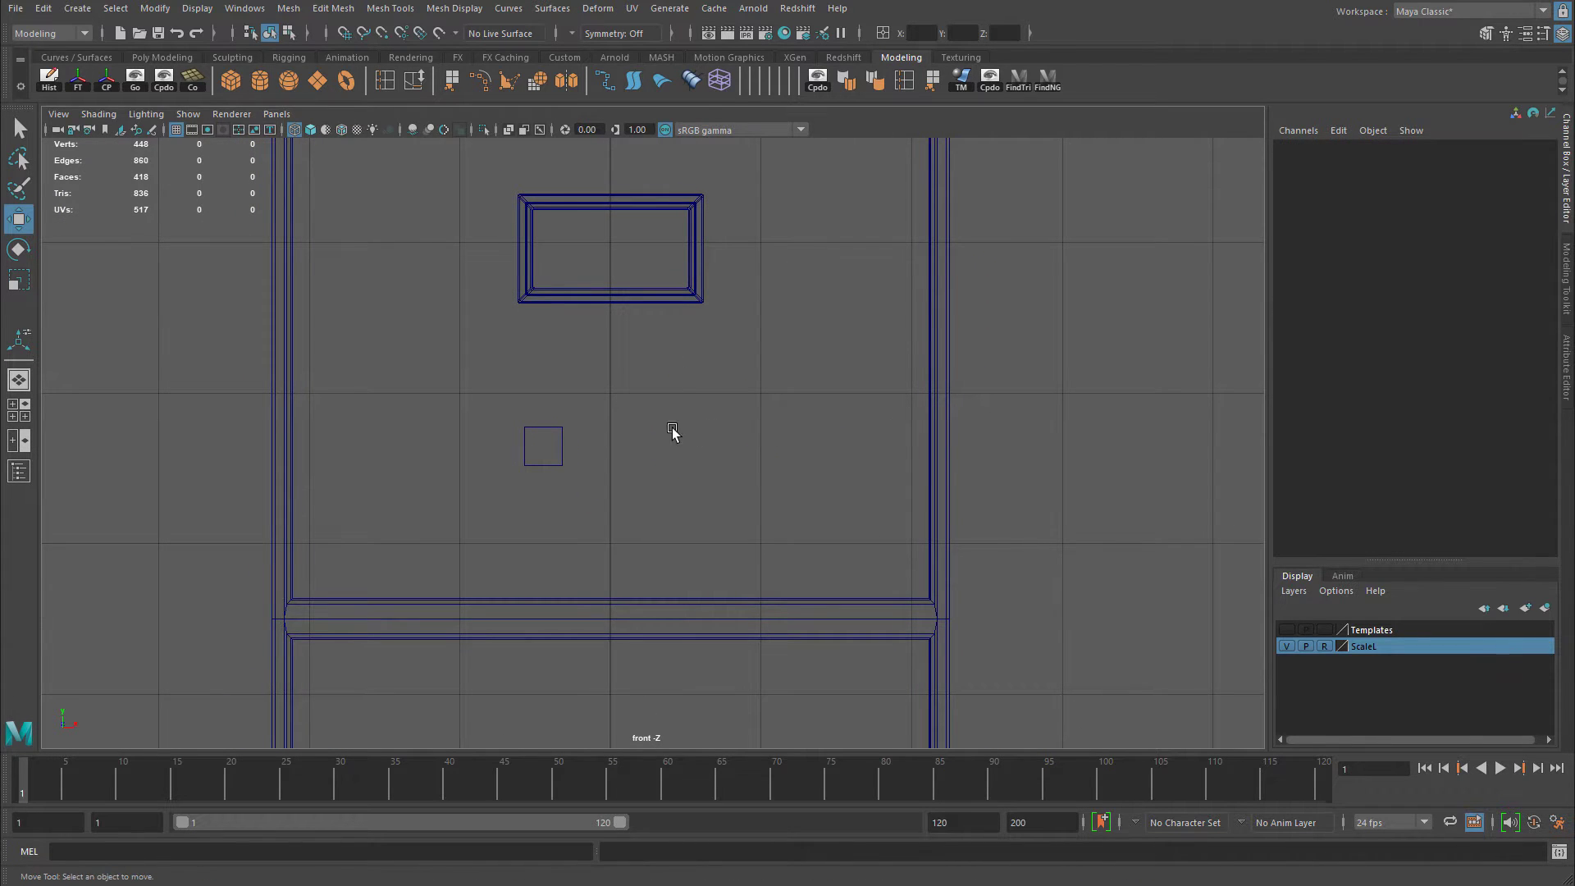
Isolate the remaining plate, delete its hidden back face, and bring the rest of the scene back into view.
left_click(562, 427)
key("space")
key("space")
left_click_drag(756, 425, 873, 447, "alt")
right_click_drag(657, 444, 694, 451, "alt")
left_click_drag(694, 451, 833, 444, "alt")
key("ctrl+1")
left_click(618, 464)
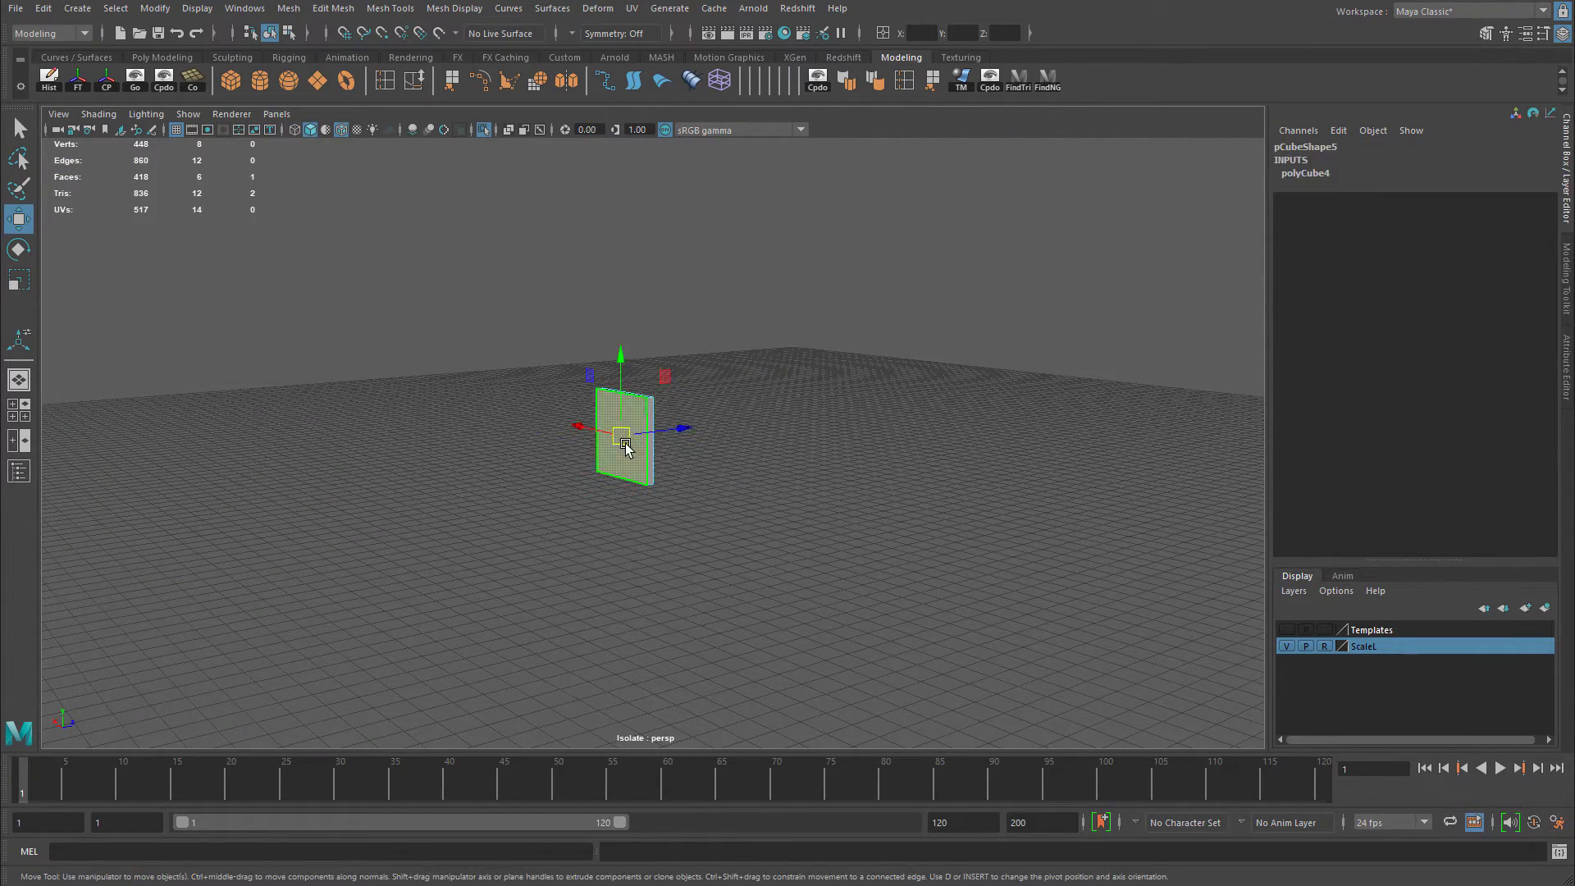
key("Delete")
key("ctrl+1")
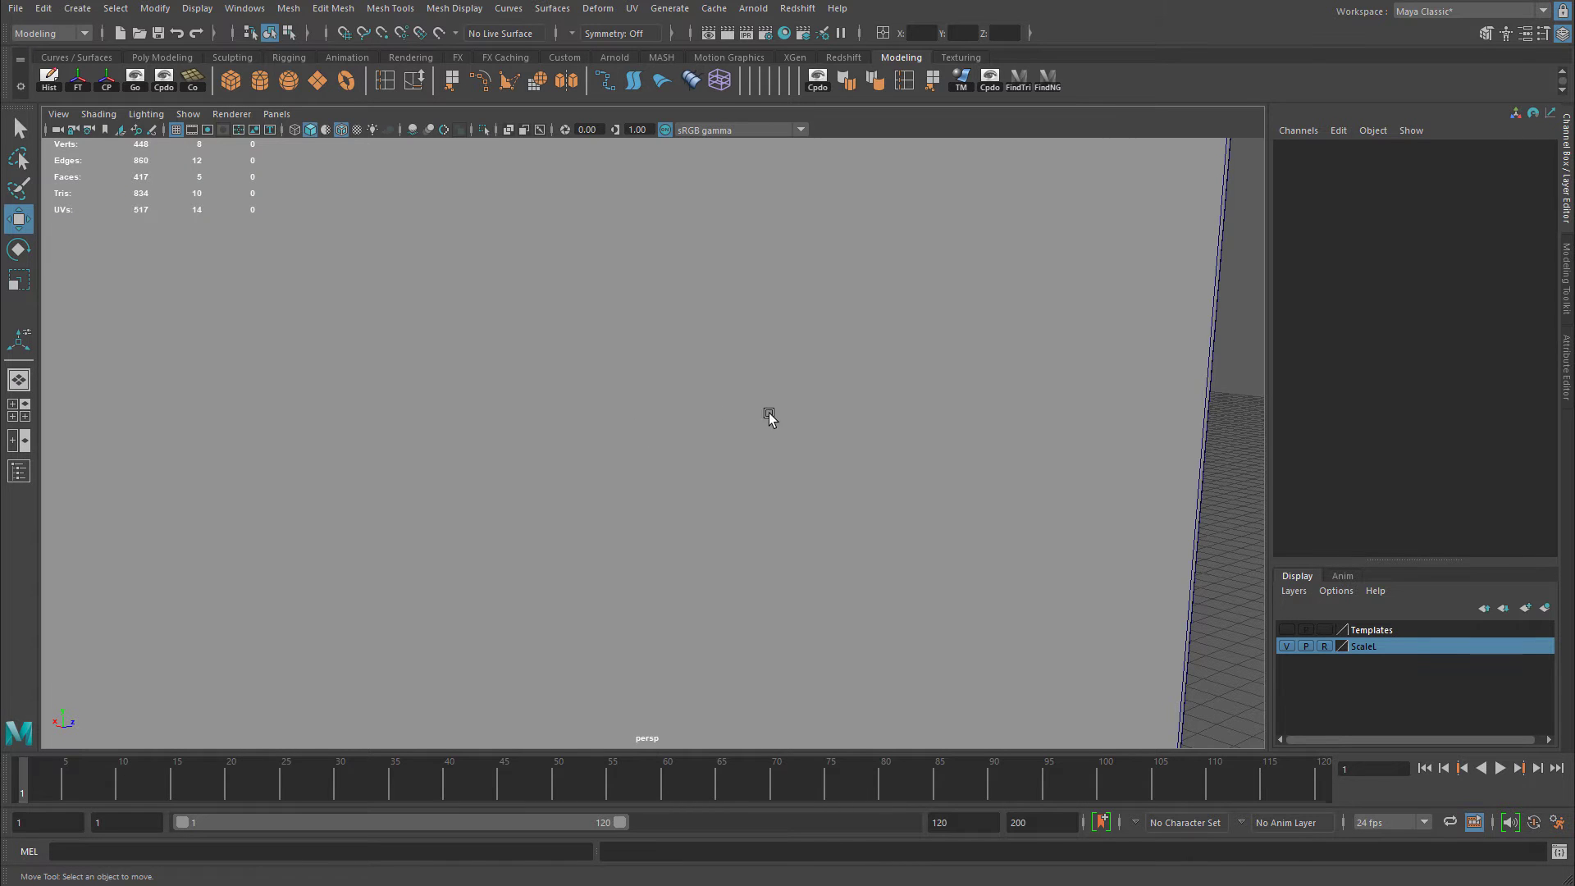
Extrude the plate's front face inward with an offset of 0.3.
left_click_drag(767, 414, 590, 426, "alt")
right_click_drag(591, 426, 727, 426, "alt")
left_click(726, 427)
mouse_move(721, 429)
left_mouse_down("alt")
mouse_move(696, 443)
mouse_move(798, 450)
mouse_move(756, 421)
mouse_move(847, 397)
mouse_move(602, 426)
mouse_move(703, 427)
left_mouse_up("alt")
right_click_drag(703, 428, 687, 451)
left_click_drag(687, 451, 742, 443, "alt")
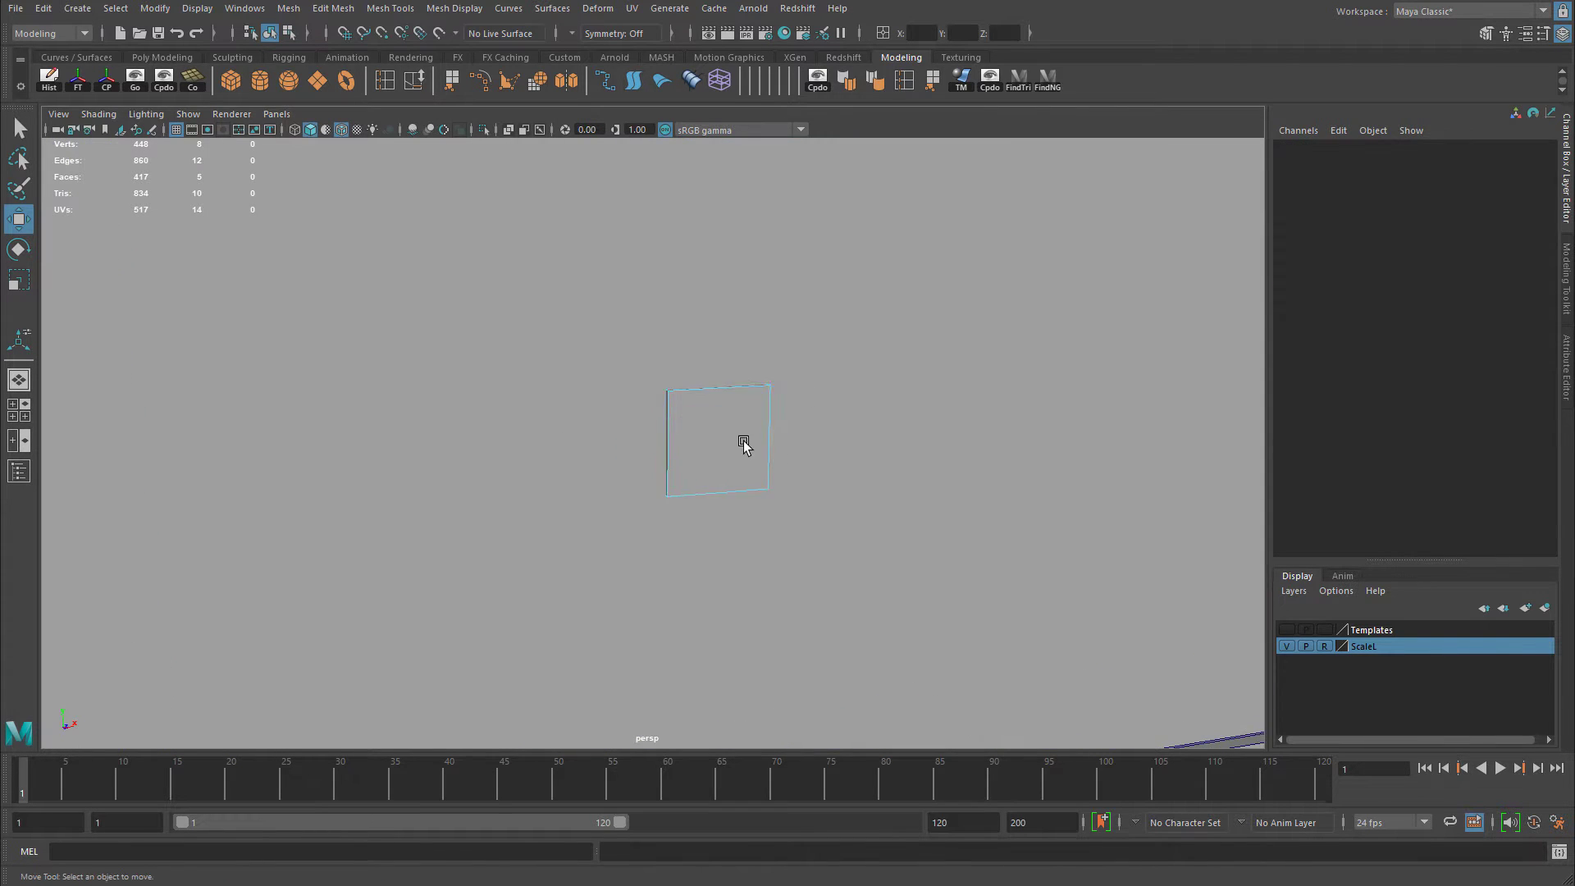
left_click(734, 442)
key("ctrl+e")
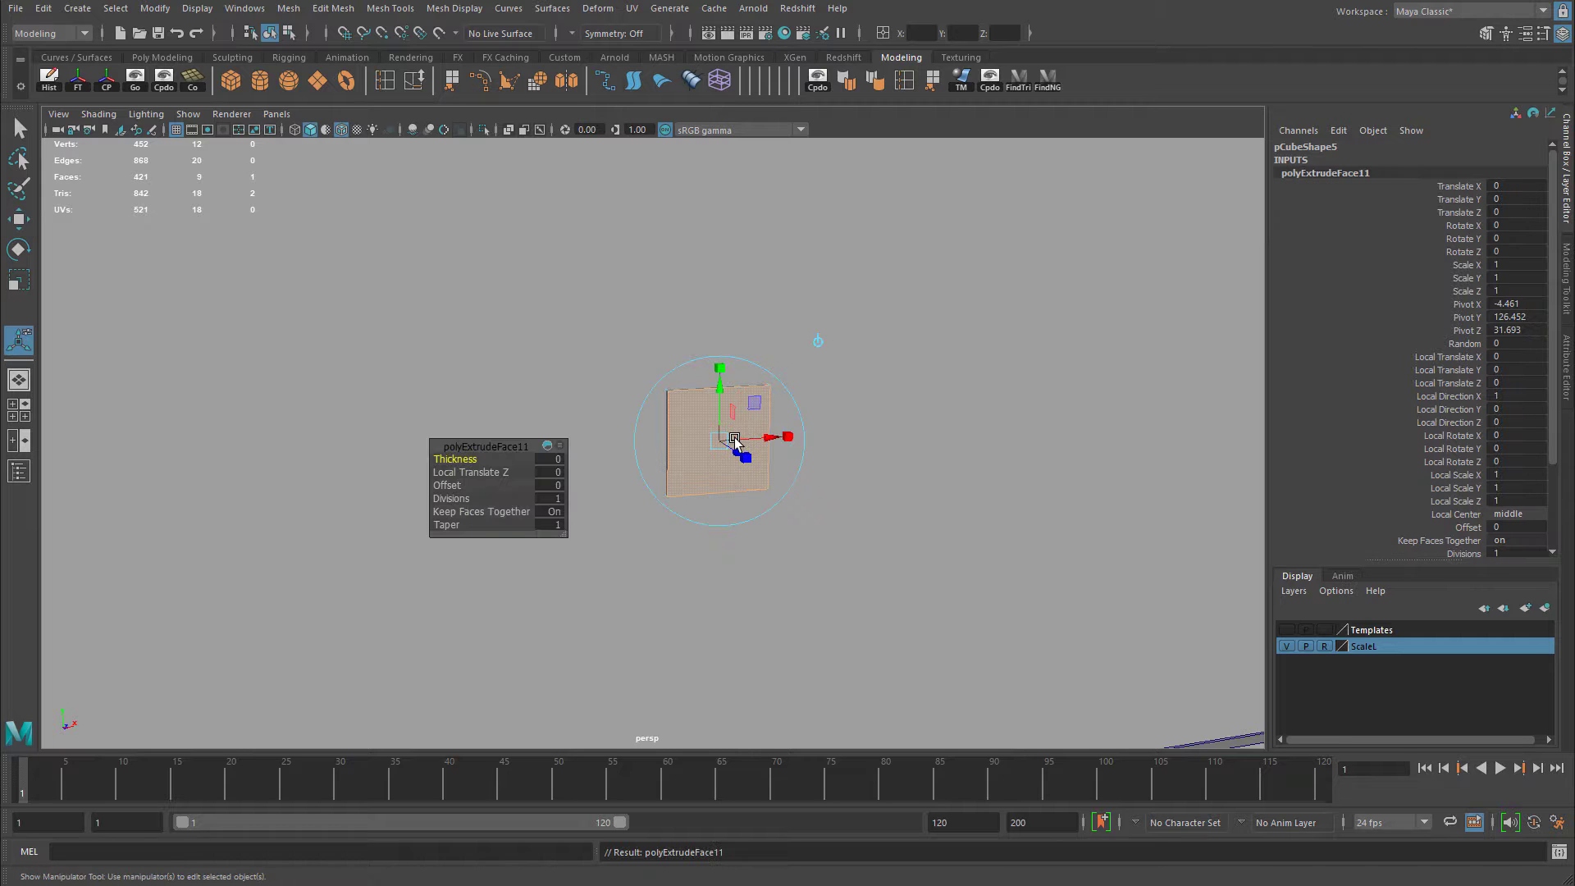
left_click_drag(816, 426, 632, 440, "alt")
left_click_drag(448, 485, 451, 487)
Compare the inset in the front view and set the extrusion's offset to 0.48.
key("space")
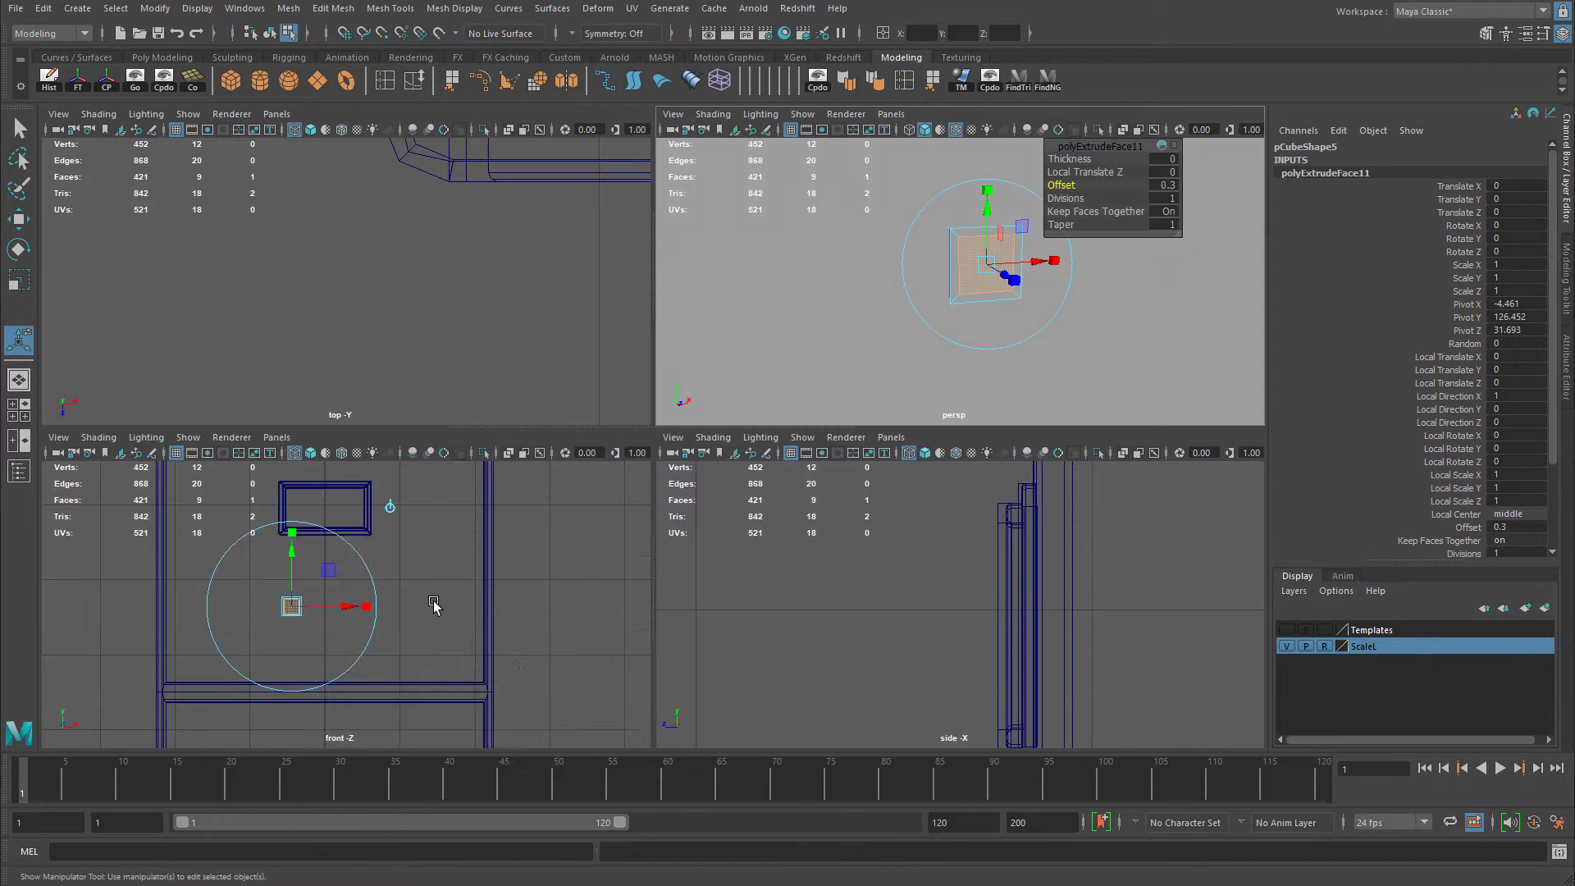
key("space")
right_click_drag(434, 605, 562, 485, "alt")
middle_click_drag(563, 485, 798, 445, "alt")
right_click_drag(798, 445, 1017, 369, "alt")
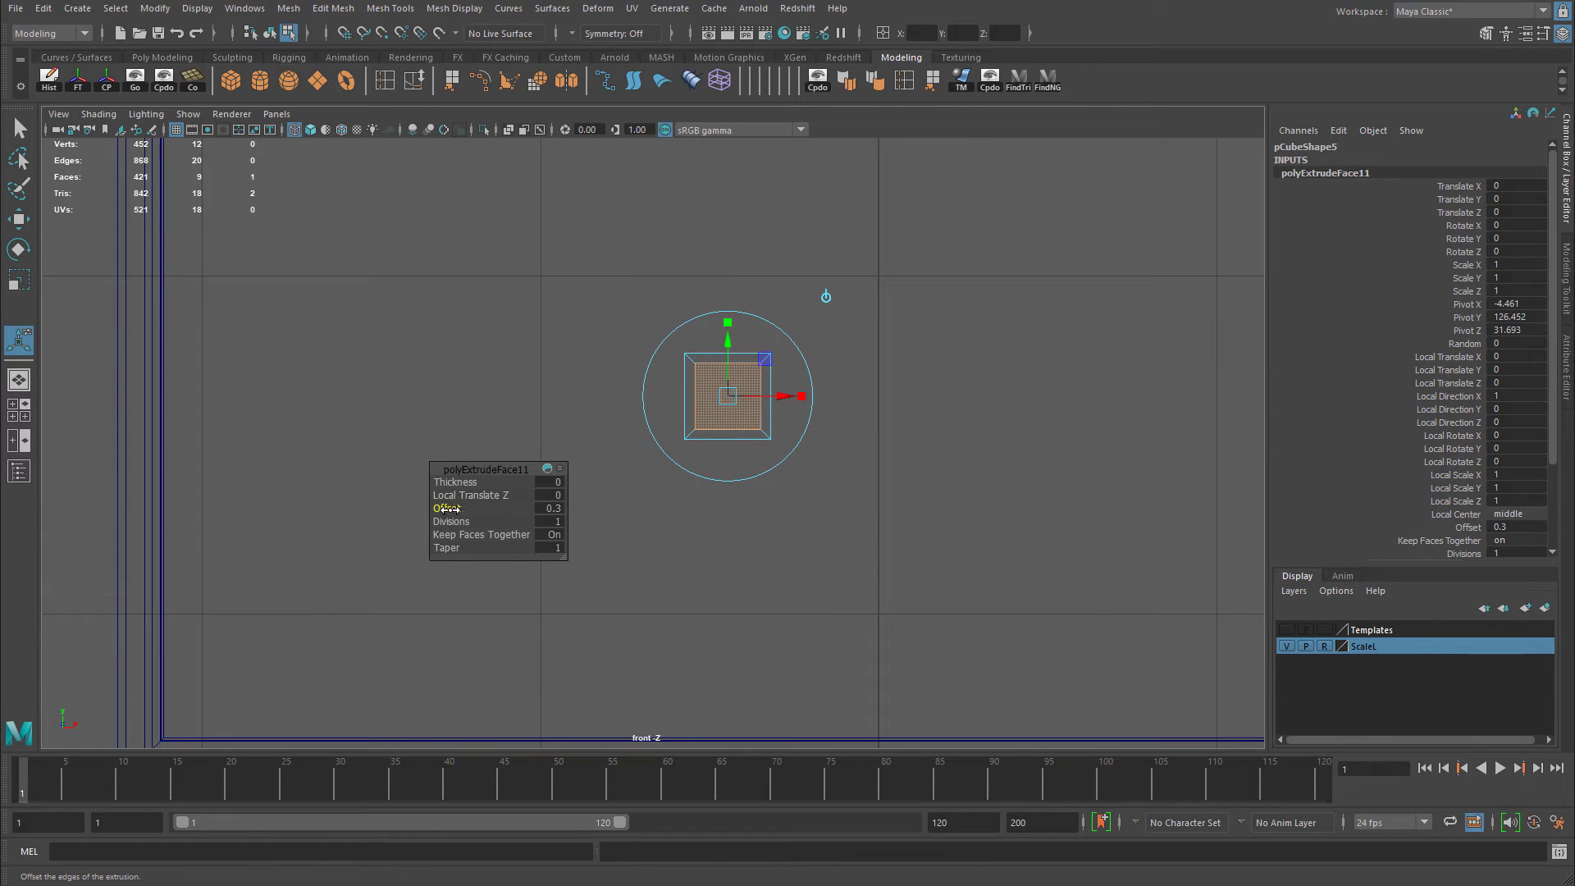
left_click_drag(447, 508, 453, 509)
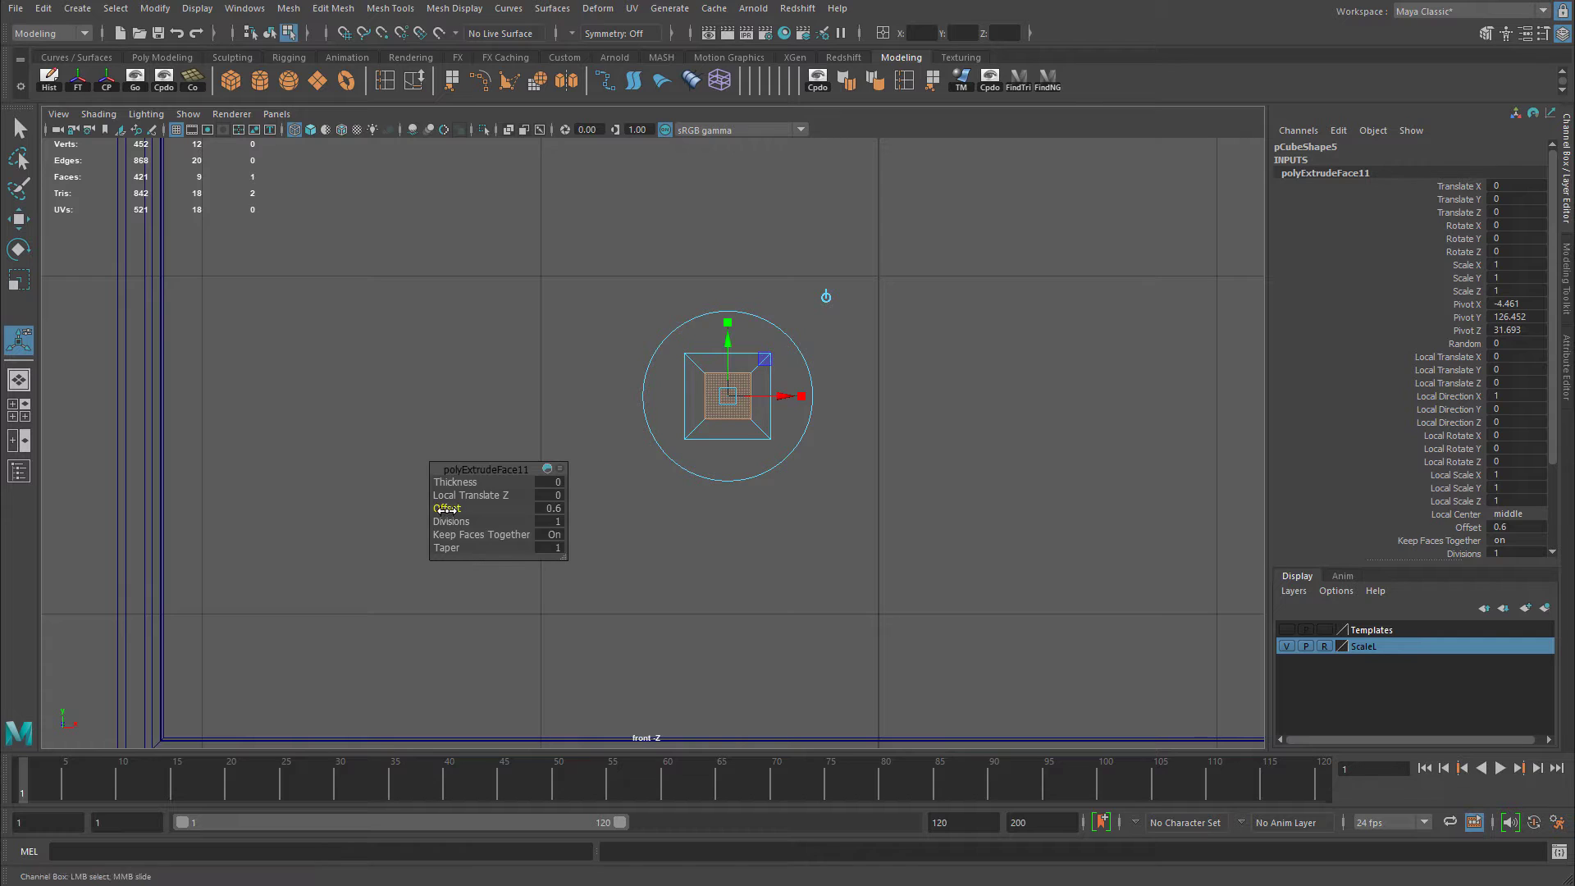
left_click_drag(451, 508, 441, 508)
left_click_drag(441, 509, 439, 509)
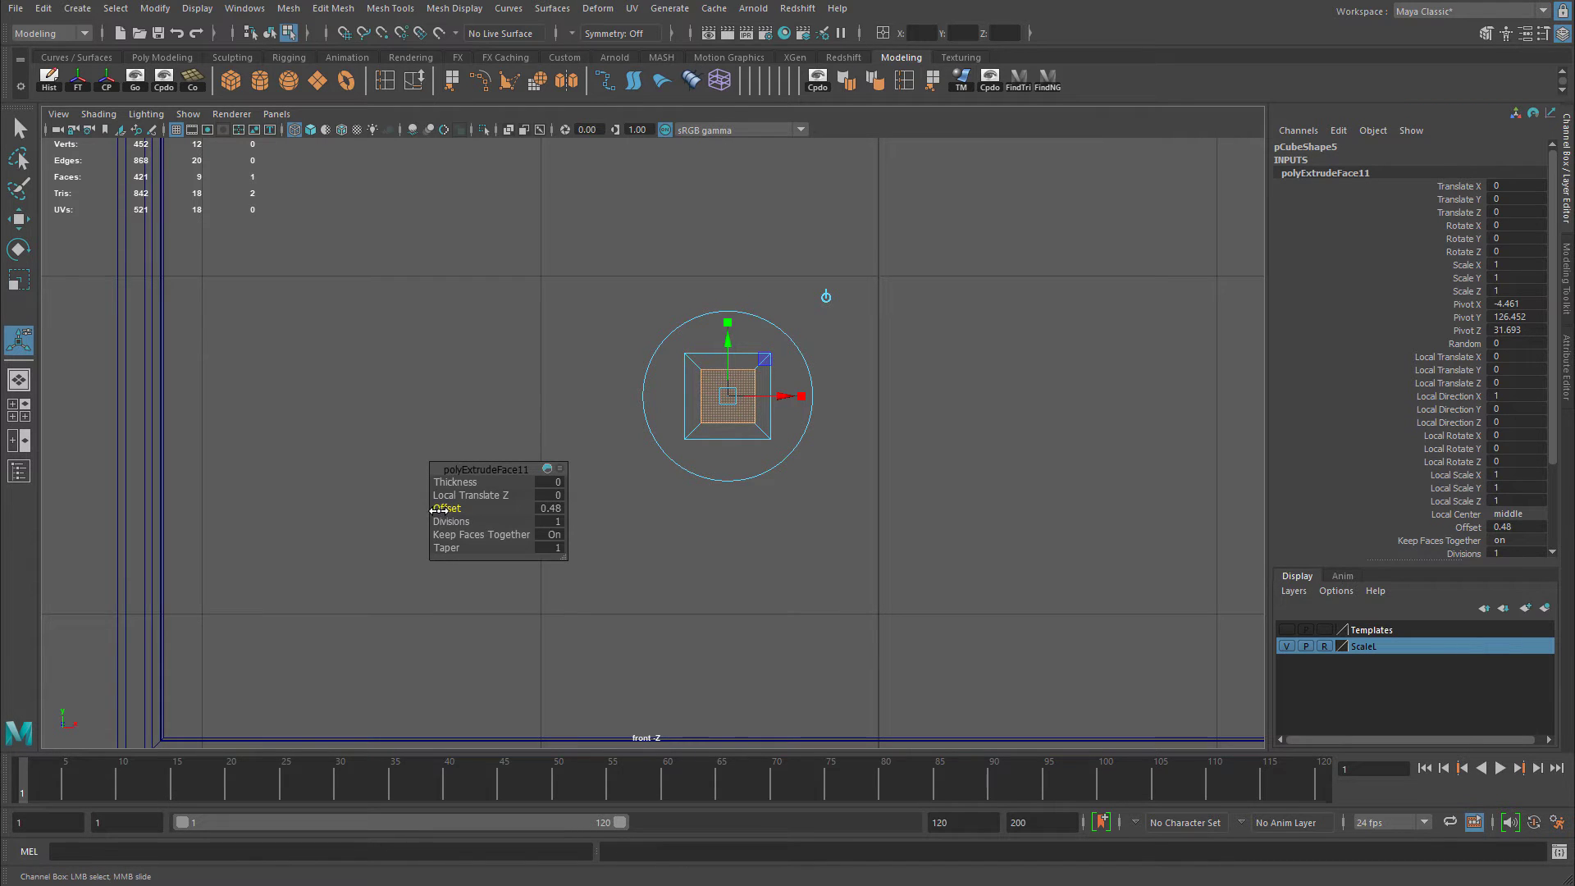
middle_click_drag(724, 484, 661, 485, "alt")
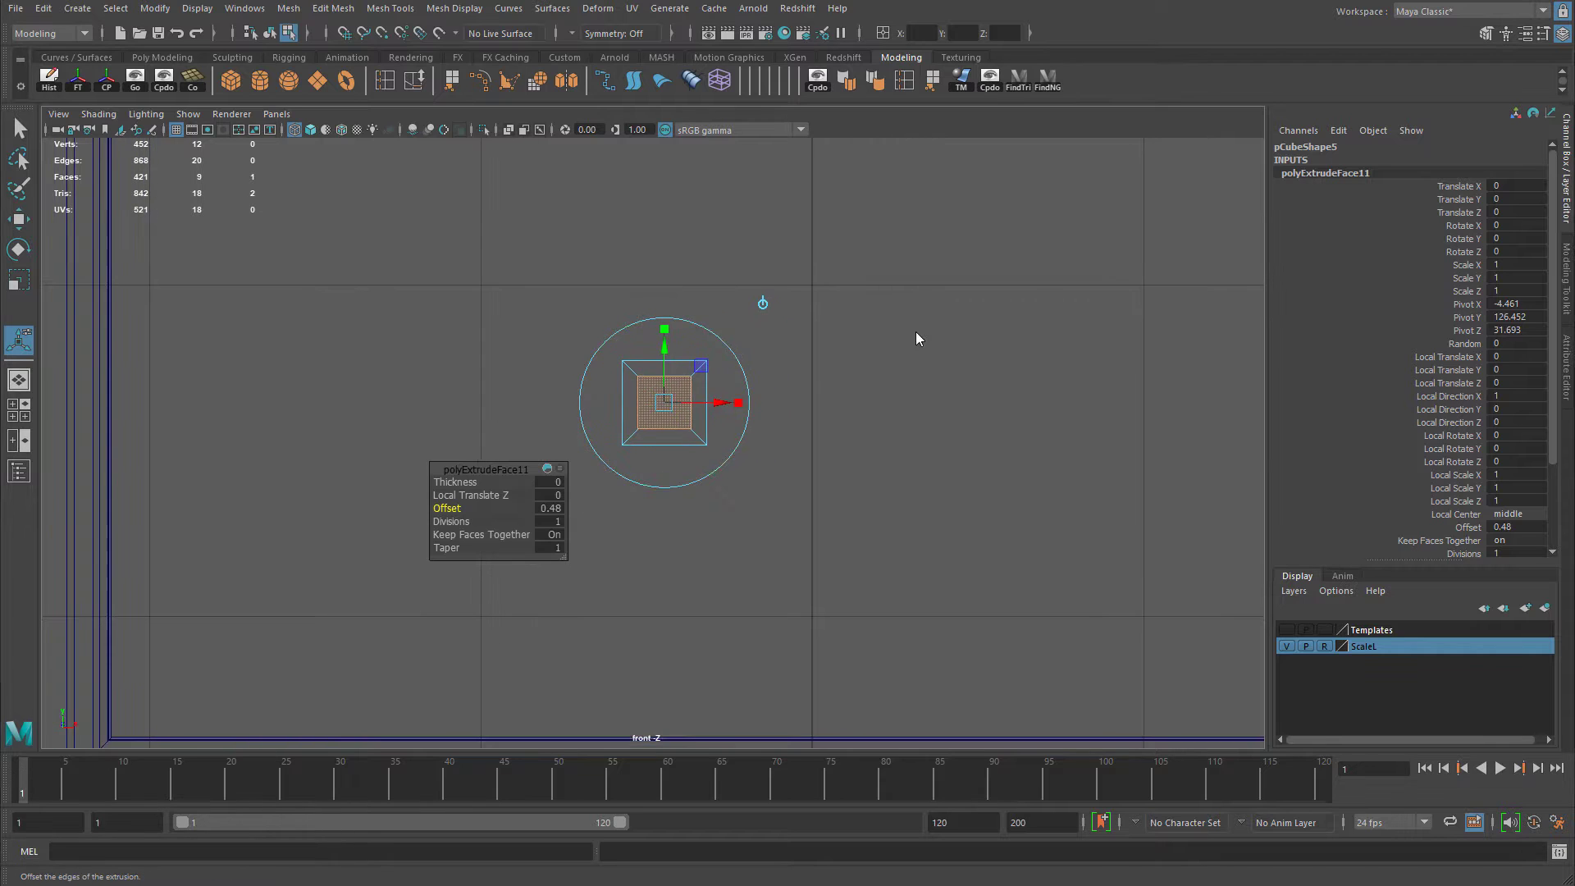
Extrude the inner square face outward with a local Z translation of about 0.234 and return to object mode.
left_click_drag(918, 337, 857, 374, "alt")
key("ctrl+e")
key("f")
key("space")
key("space")
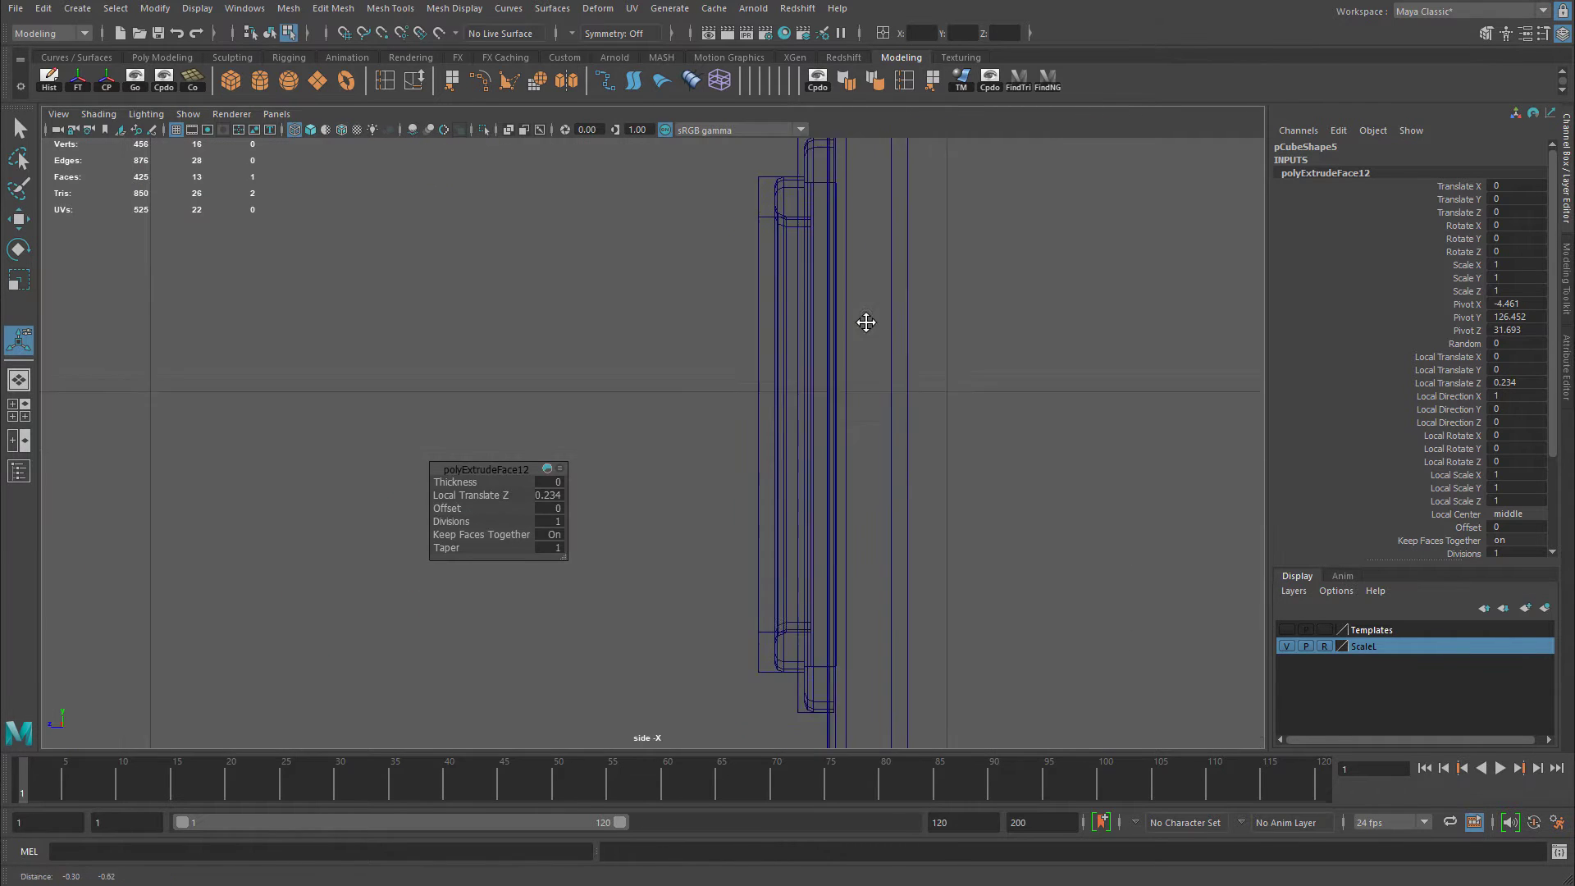
middle_click_drag(867, 322, 875, 336, "alt")
key("f")
middle_click_drag(794, 437, 848, 482, "alt")
right_click_drag(847, 481, 774, 451, "alt")
middle_click_drag(773, 451, 814, 416, "alt")
right_click_drag(814, 416, 902, 402, "alt")
left_click_drag(716, 390, 715, 389)
key("q")
key("F8")
In the perspective view, duplicate the plate off the cabinet's left side to about X -28.115 and reselect the plate on the drawer.
key("space")
key("space")
right_click_drag(789, 394, 645, 395, "alt")
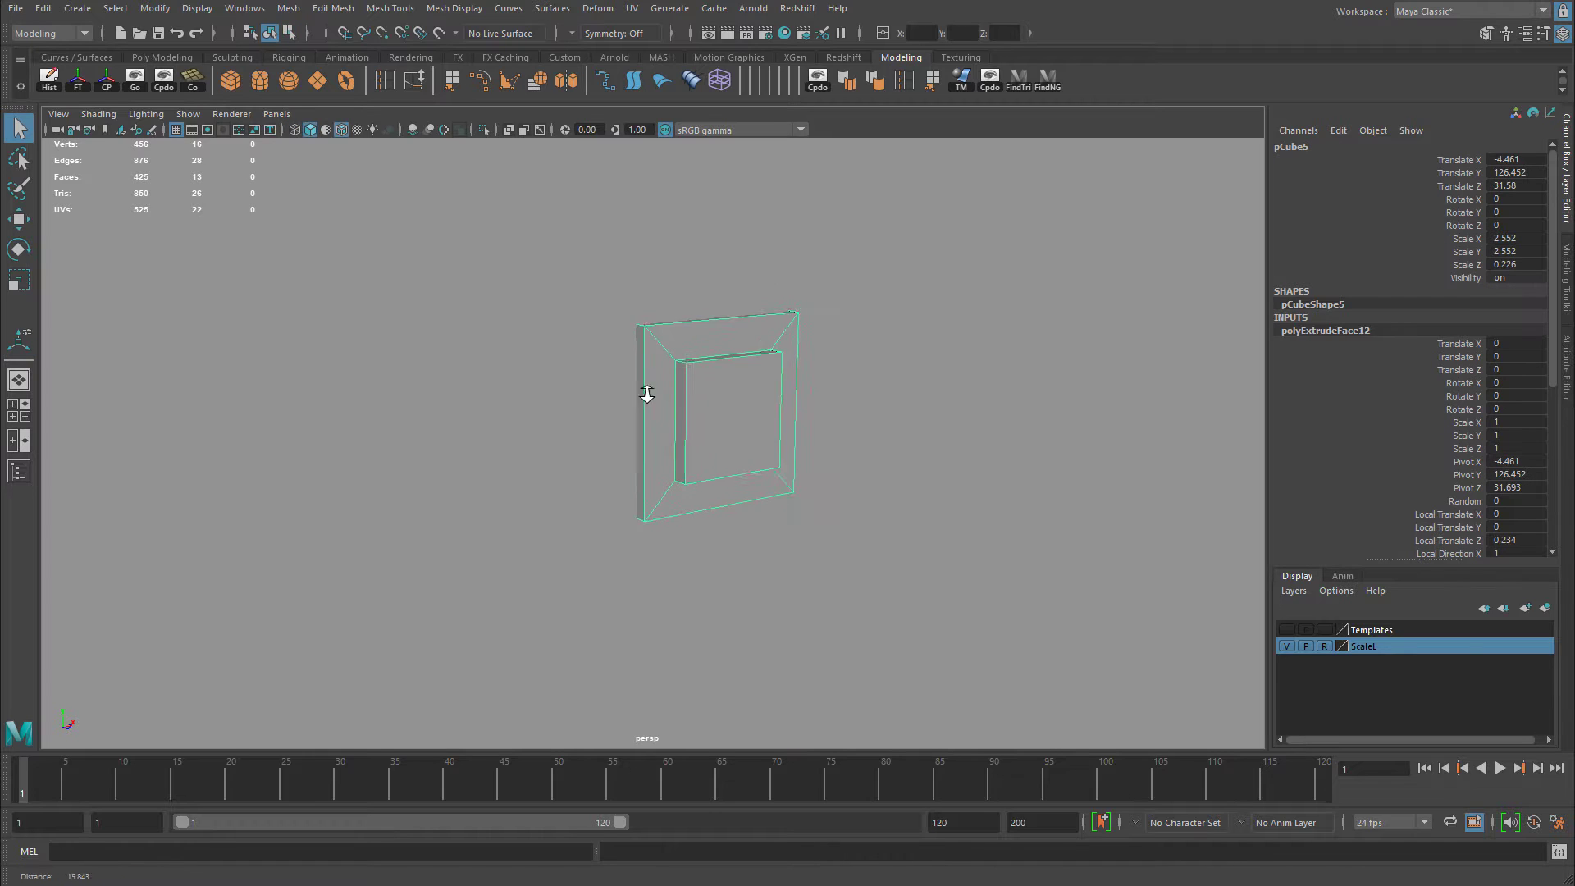
left_click_drag(645, 396, 720, 402, "alt")
key("w")
right_click_drag(732, 419, 644, 432, "alt")
right_click_drag(891, 453, 679, 455, "alt")
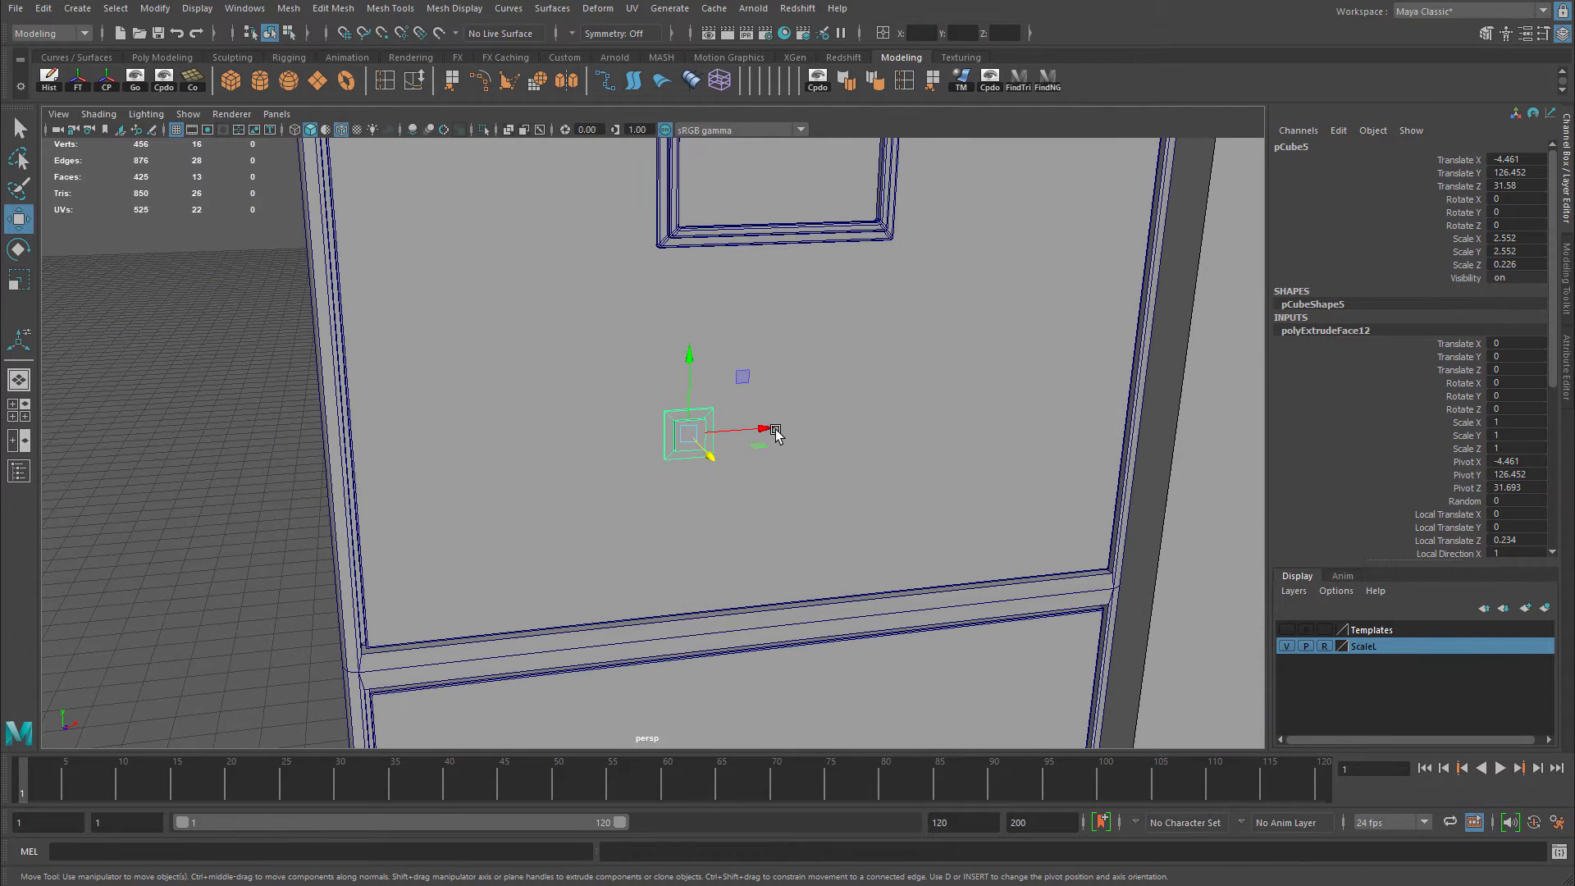
mouse_move(775, 433)
left_mouse_down("shift")
mouse_move(637, 432)
mouse_move(574, 467)
left_mouse_up("shift")
left_click(700, 432)
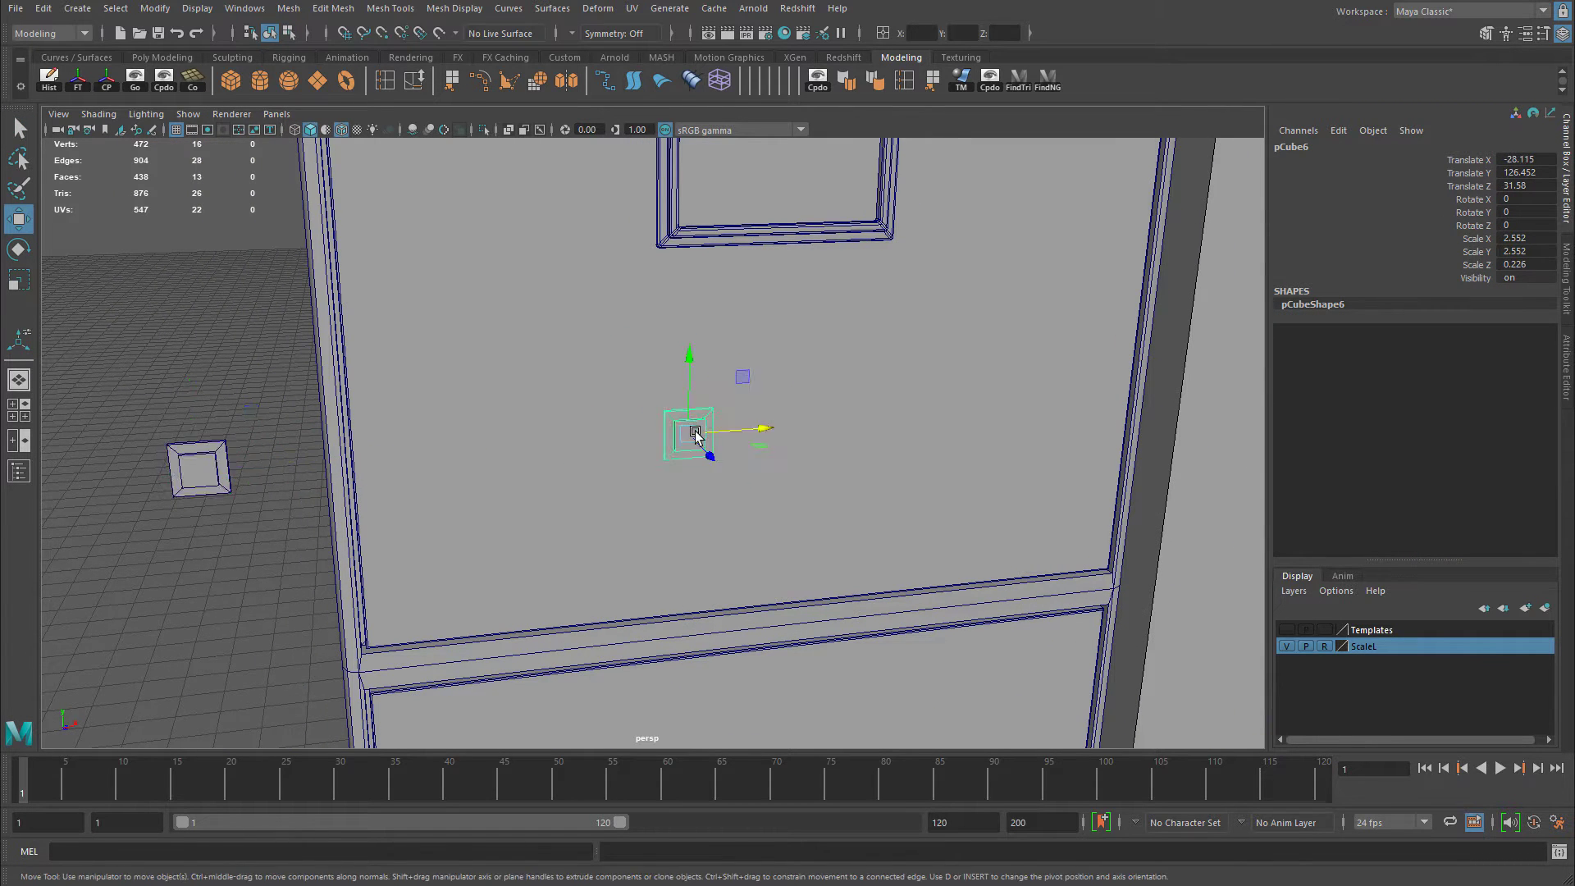
Examine the plate's raised square up close and compare it with the drawer handle in the Photos reference image RoneoSteve1.jpg.
key("f")
right_click_drag(595, 439, 749, 415, "alt")
scroll(749, 412, "down", 3)
left_click_drag(748, 411, 678, 338, "alt")
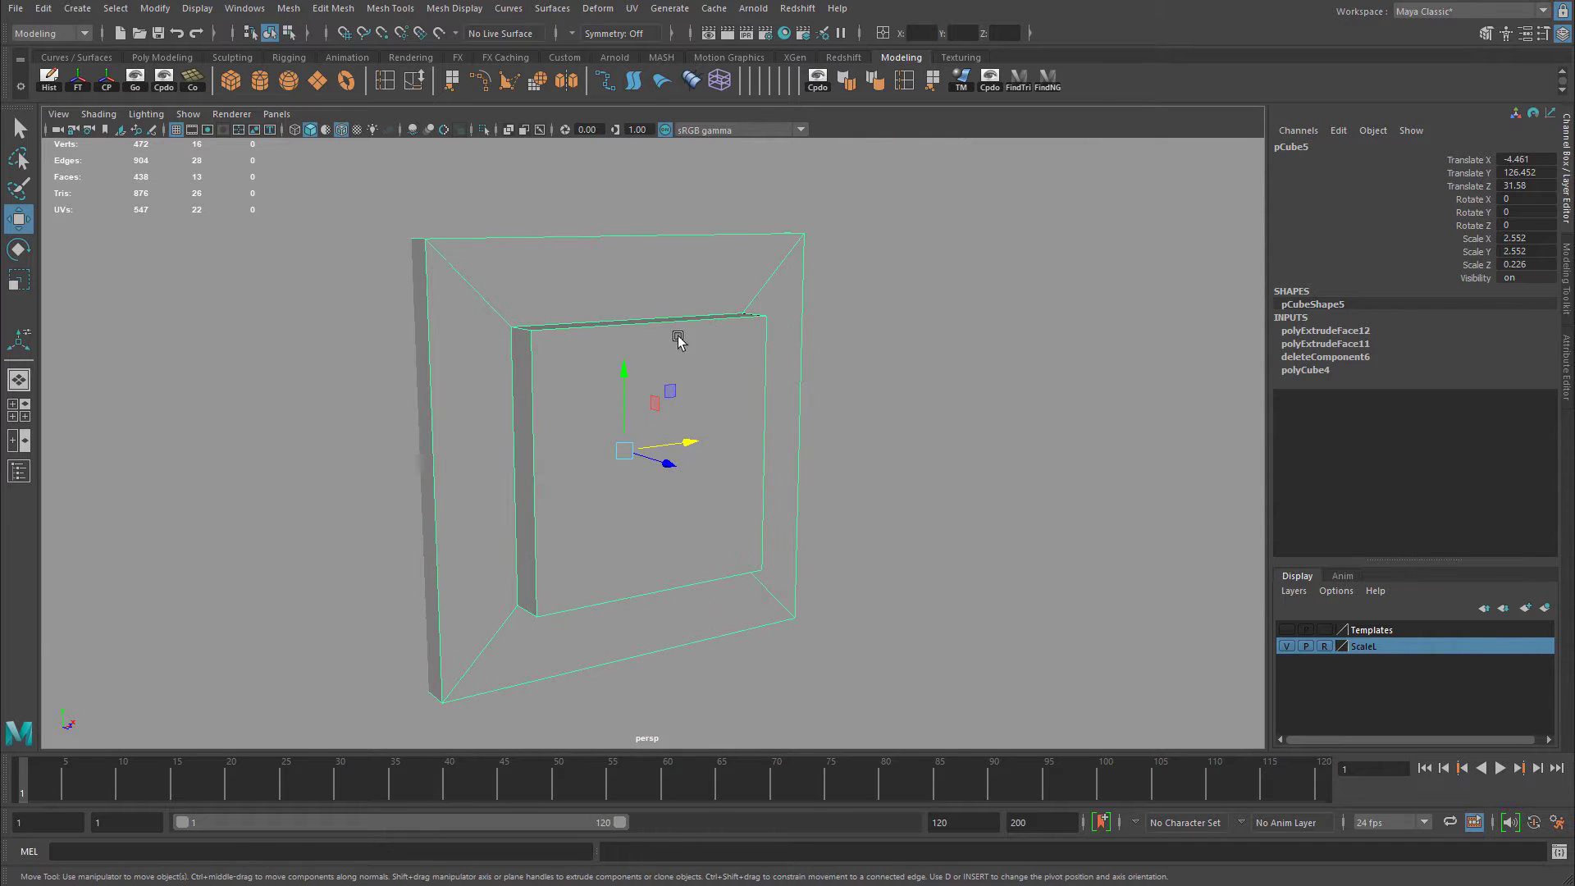
left_click_drag(625, 406, 658, 436, "alt")
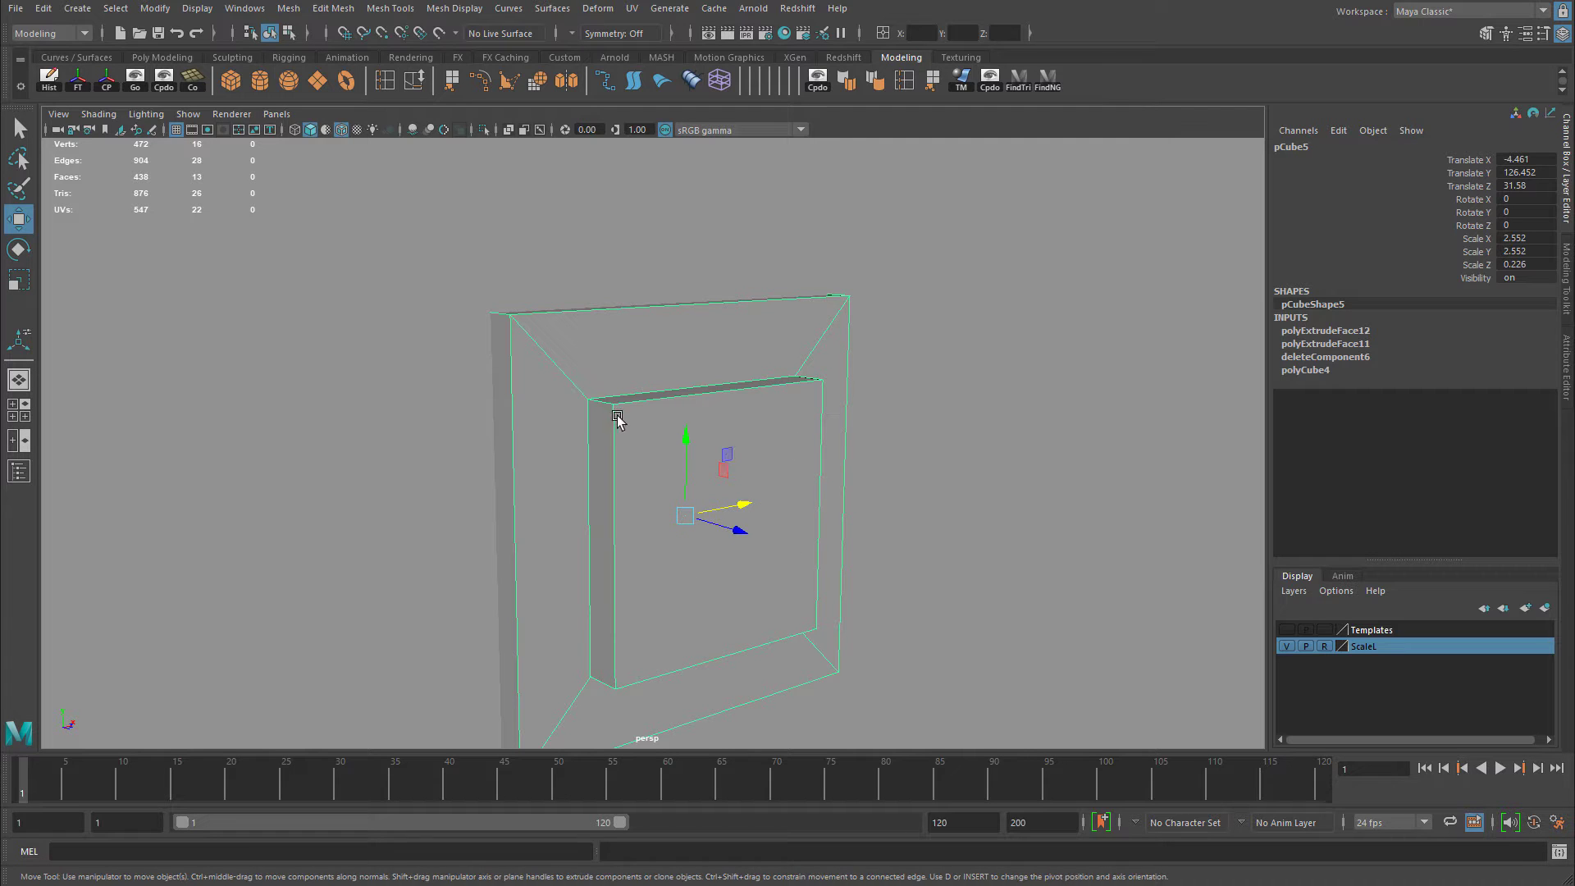
left_click_drag(613, 411, 694, 427, "alt")
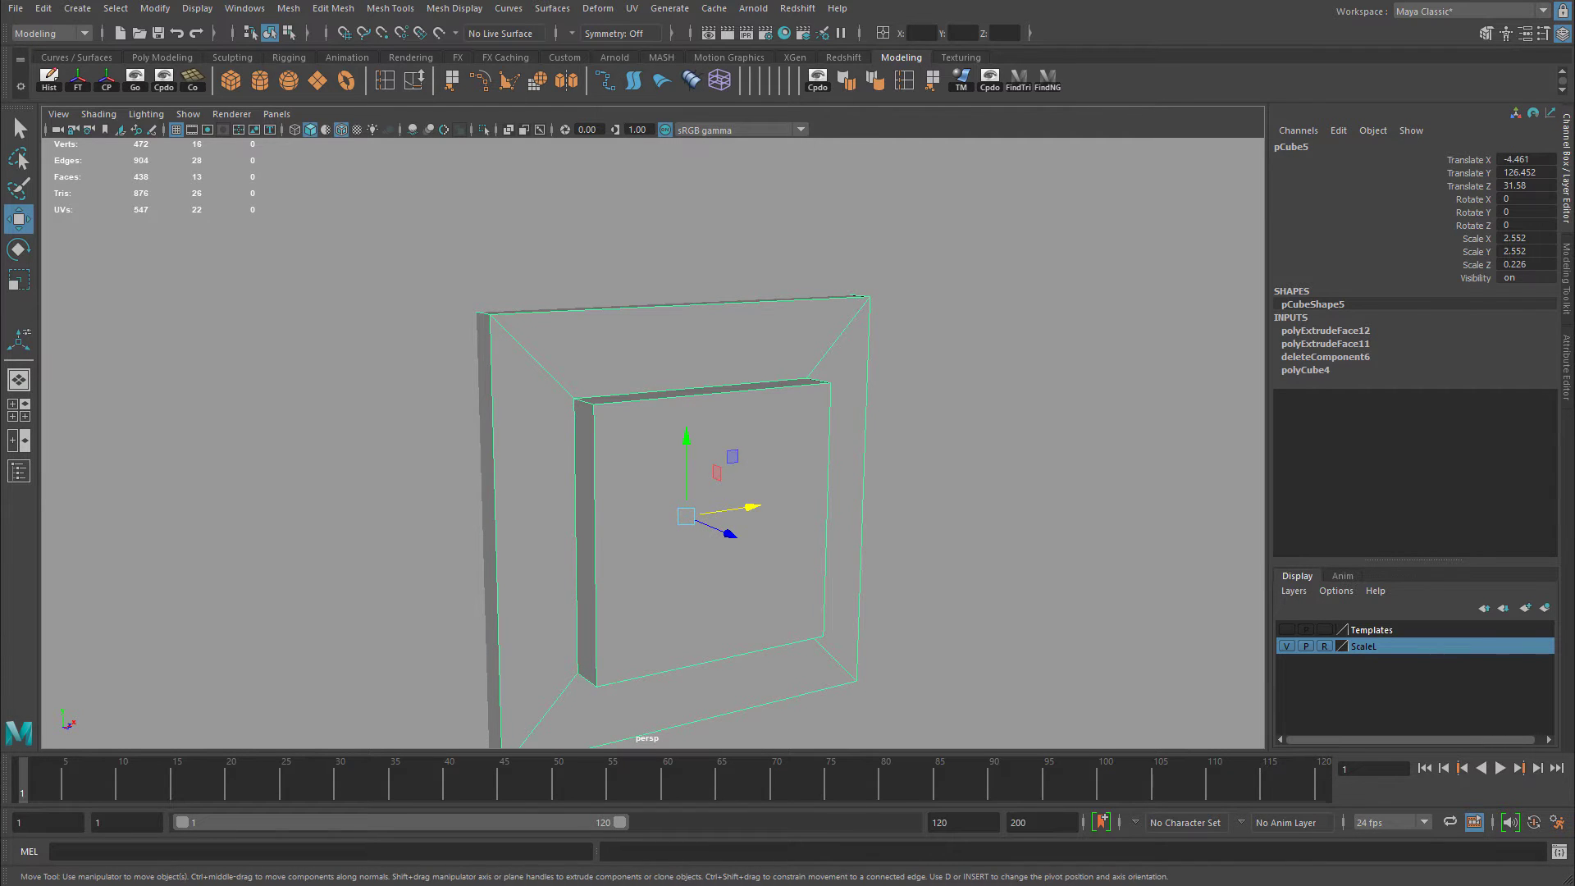
key("alt+Tab")
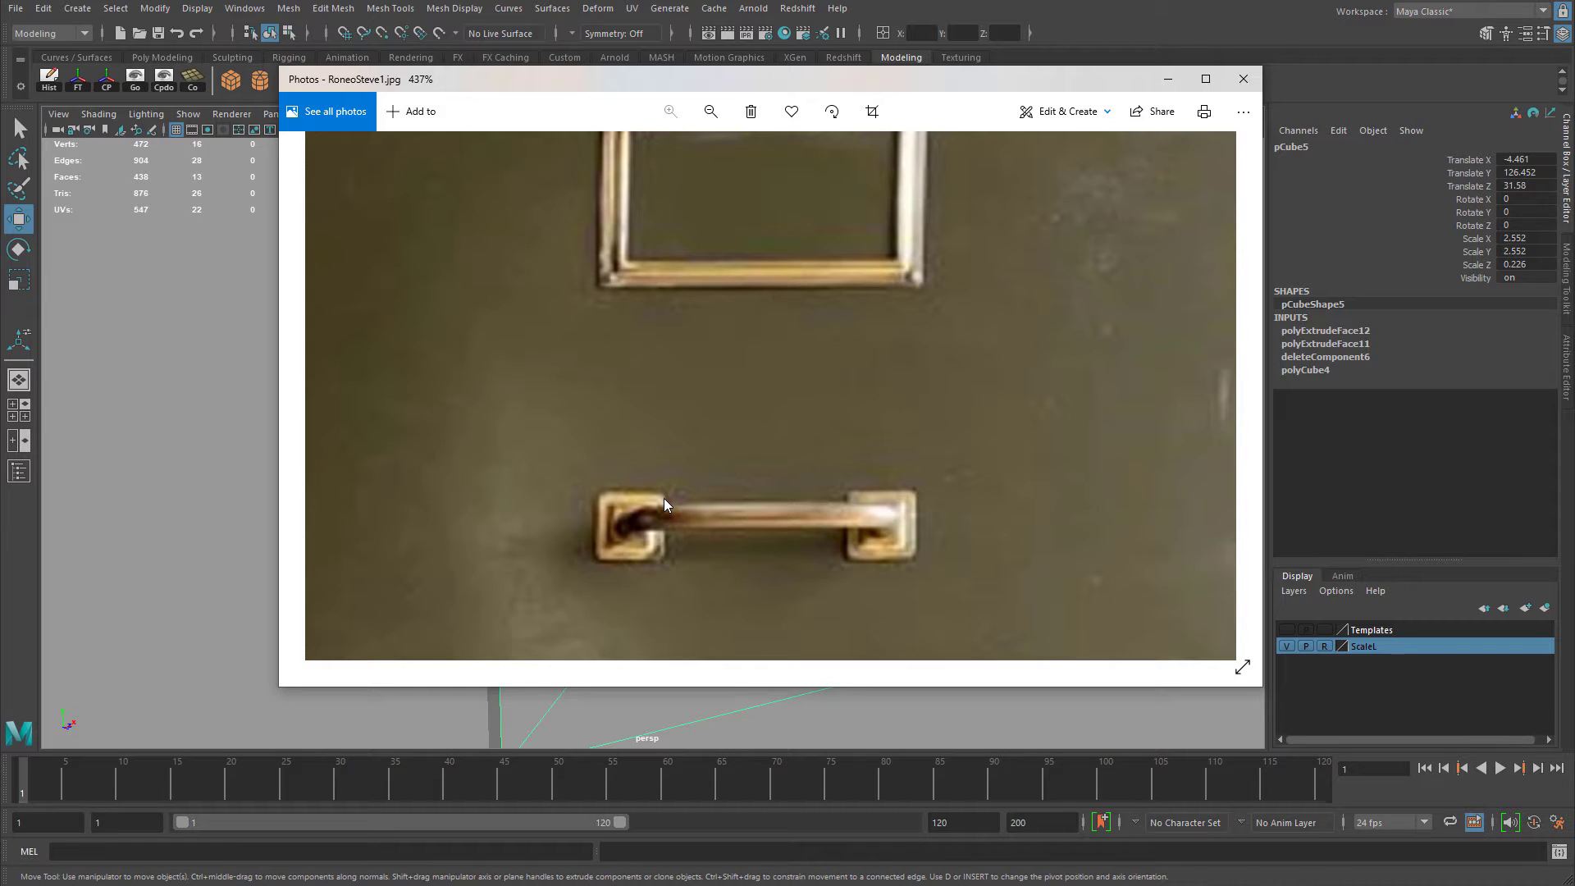
left_click_drag(887, 82, 1574, 77)
Extrude the plate's raised square face in place with an offset of 0.3 to inset a smaller square.
scroll(687, 411, "down", 5)
left_click_drag(691, 407, 633, 429, "alt")
right_click_drag(633, 429, 714, 439, "alt")
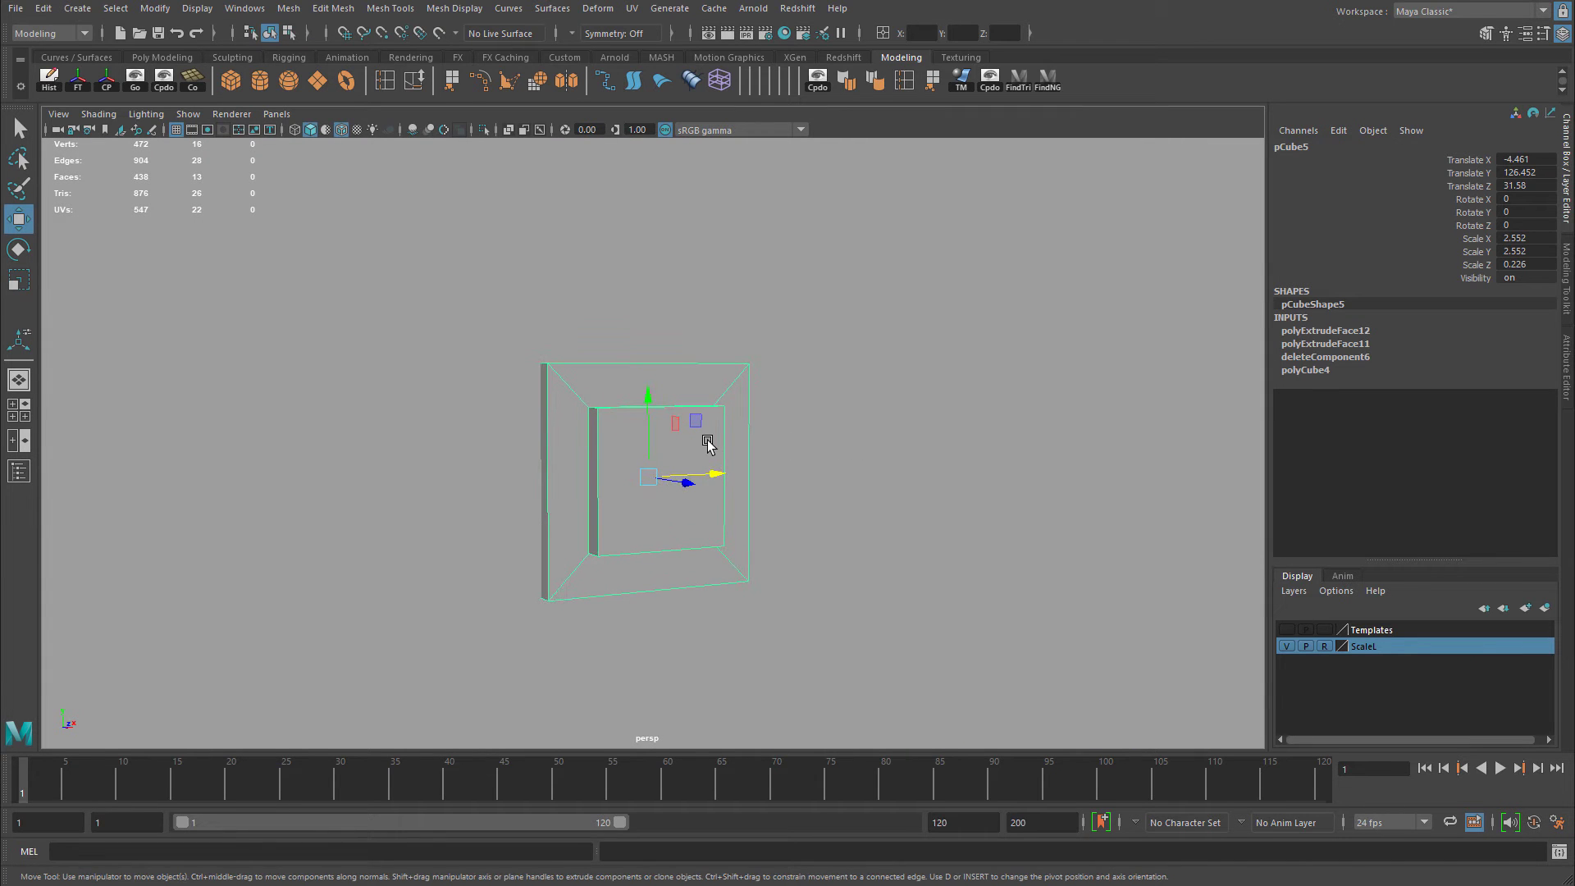
left_click_drag(806, 443, 690, 423, "alt")
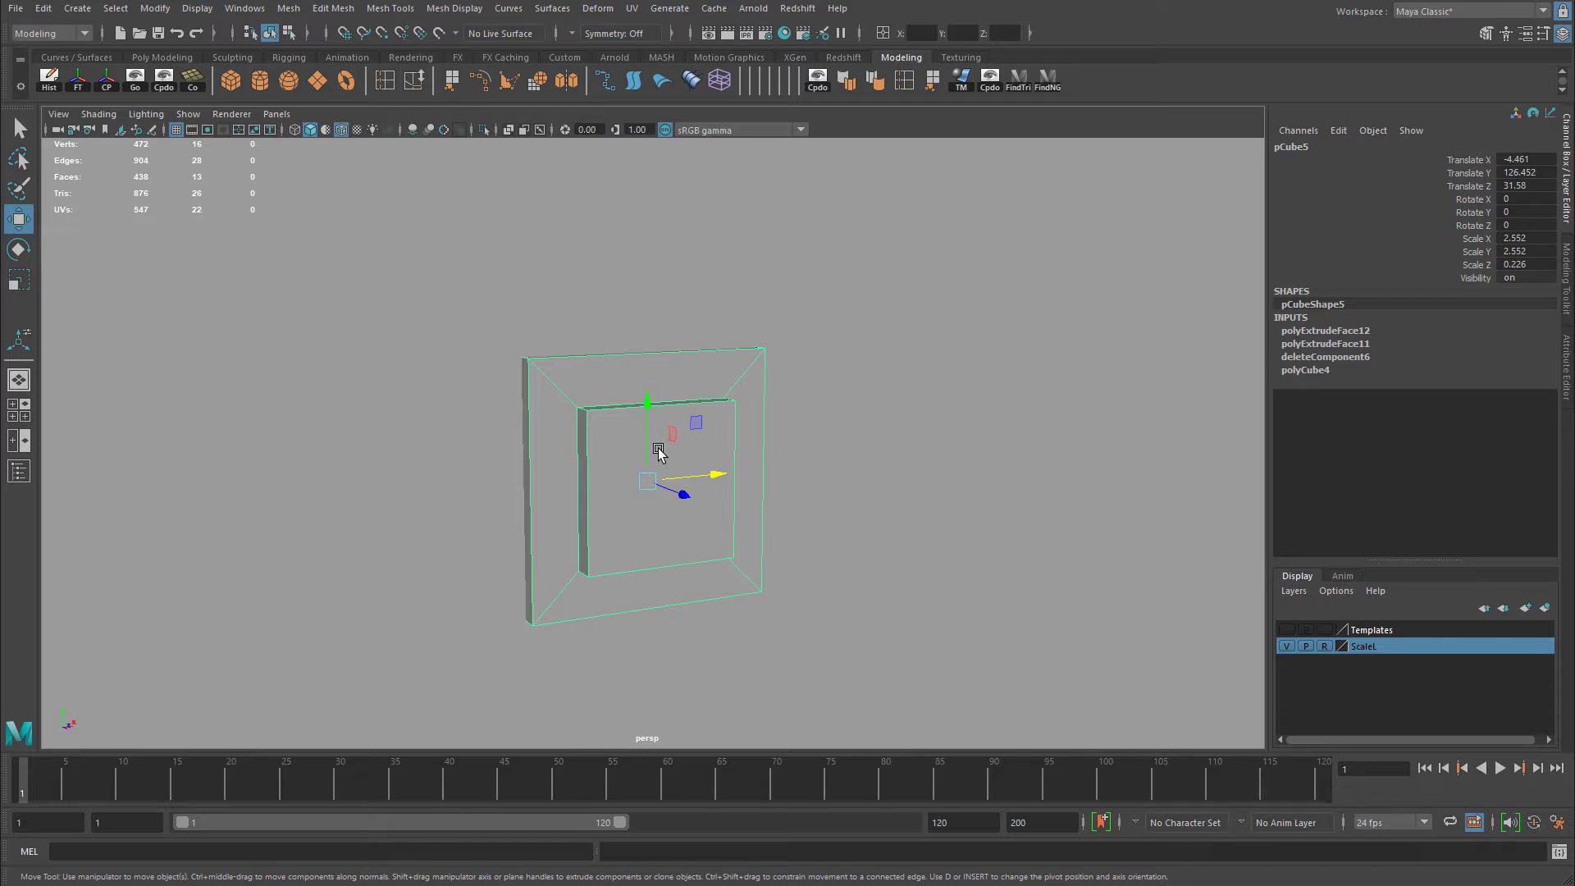
right_click_drag(616, 464, 615, 515)
left_click(636, 475)
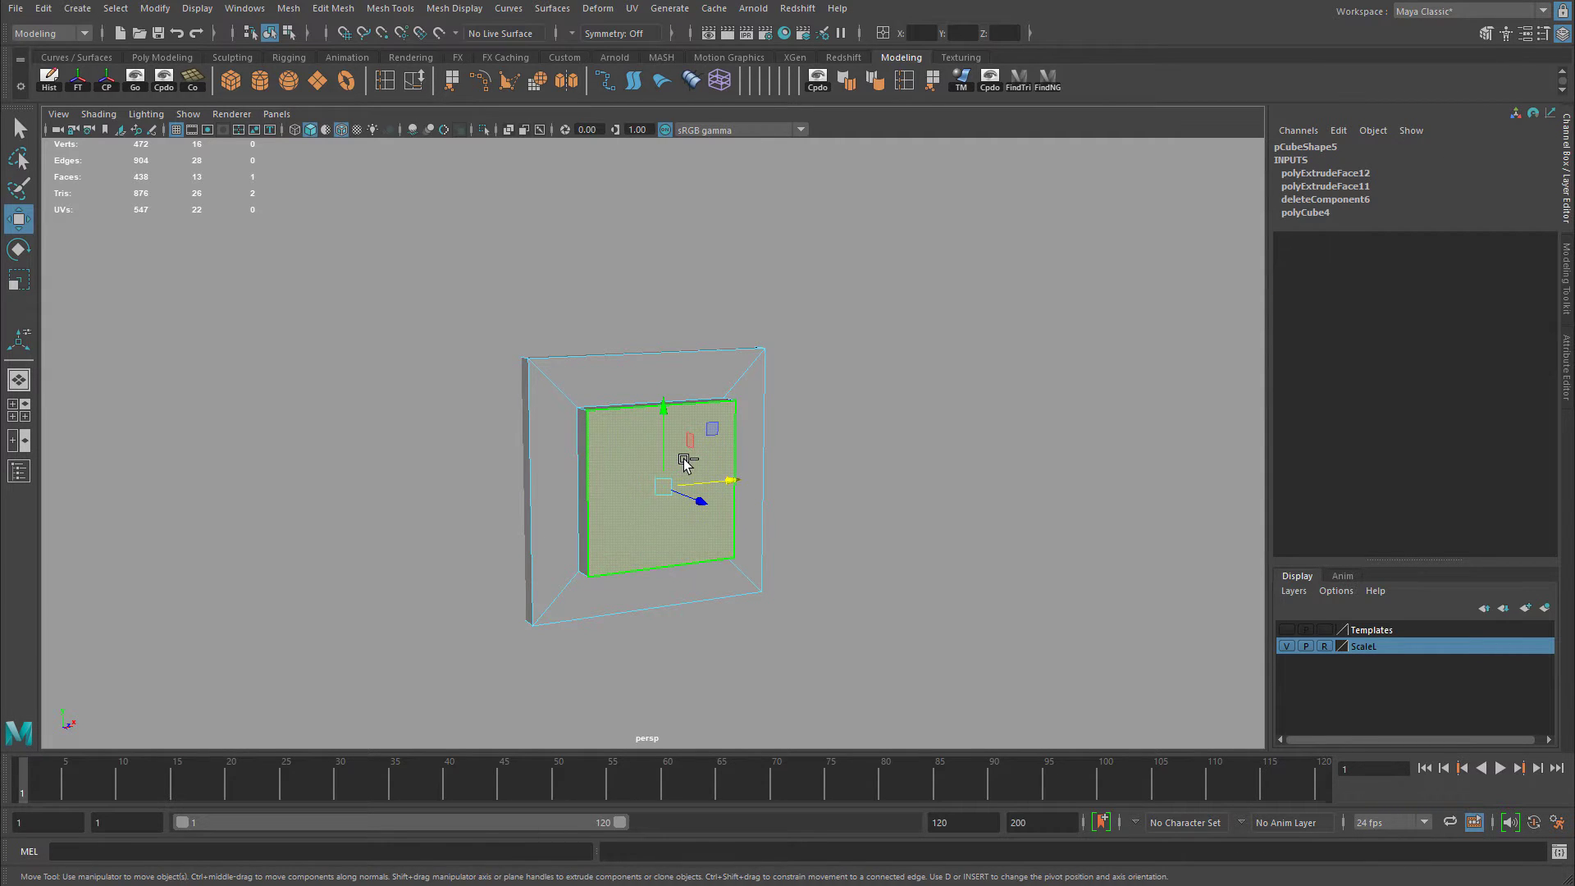
key("ctrl+e")
left_click(447, 486)
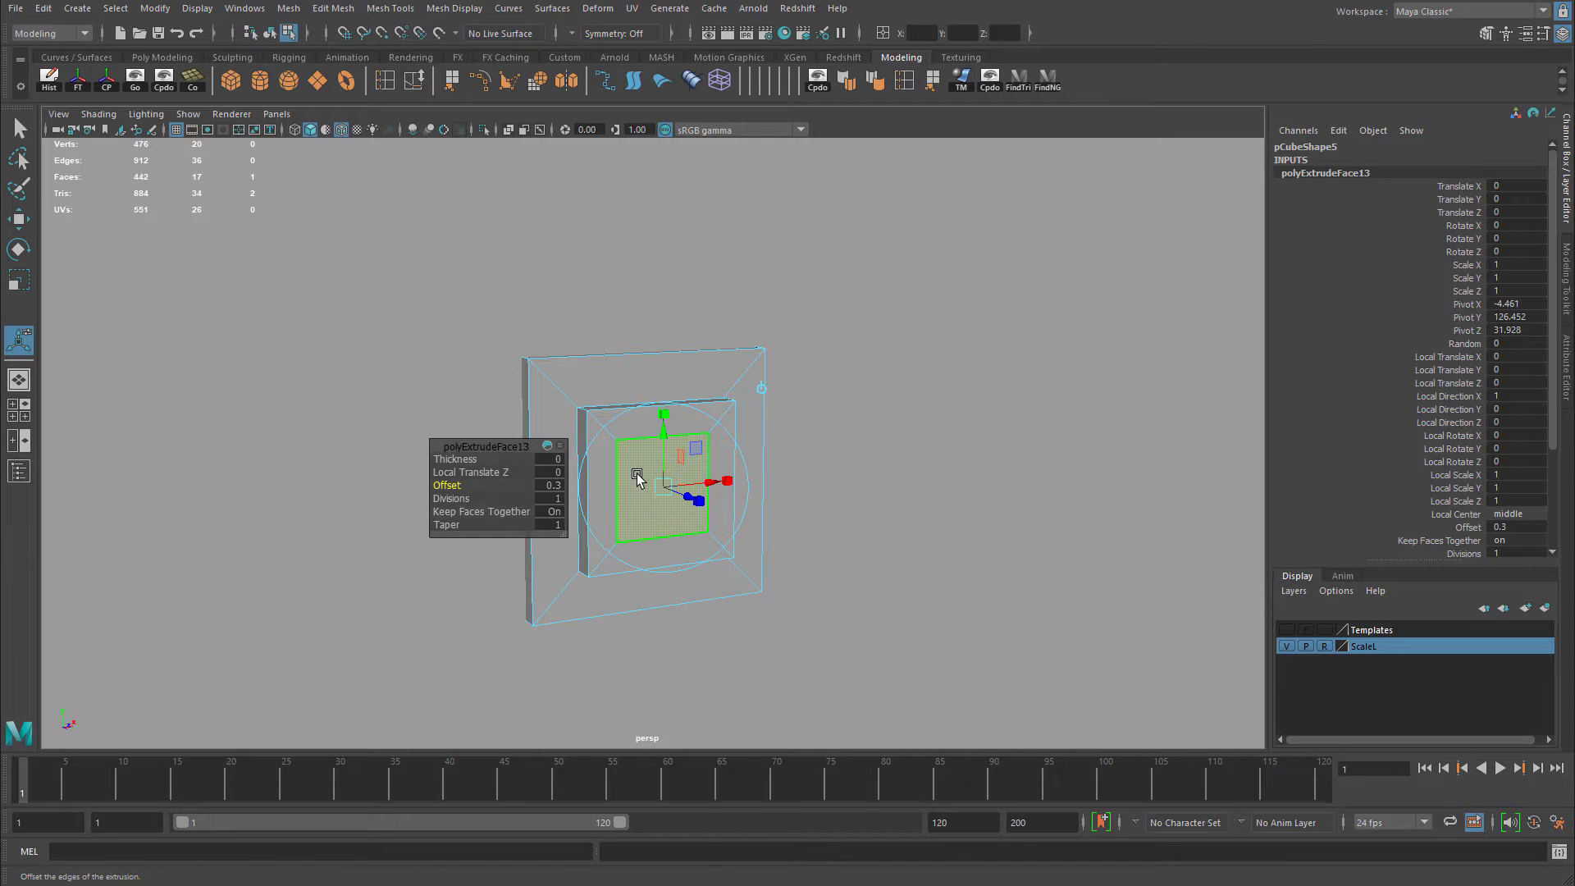
key("q")
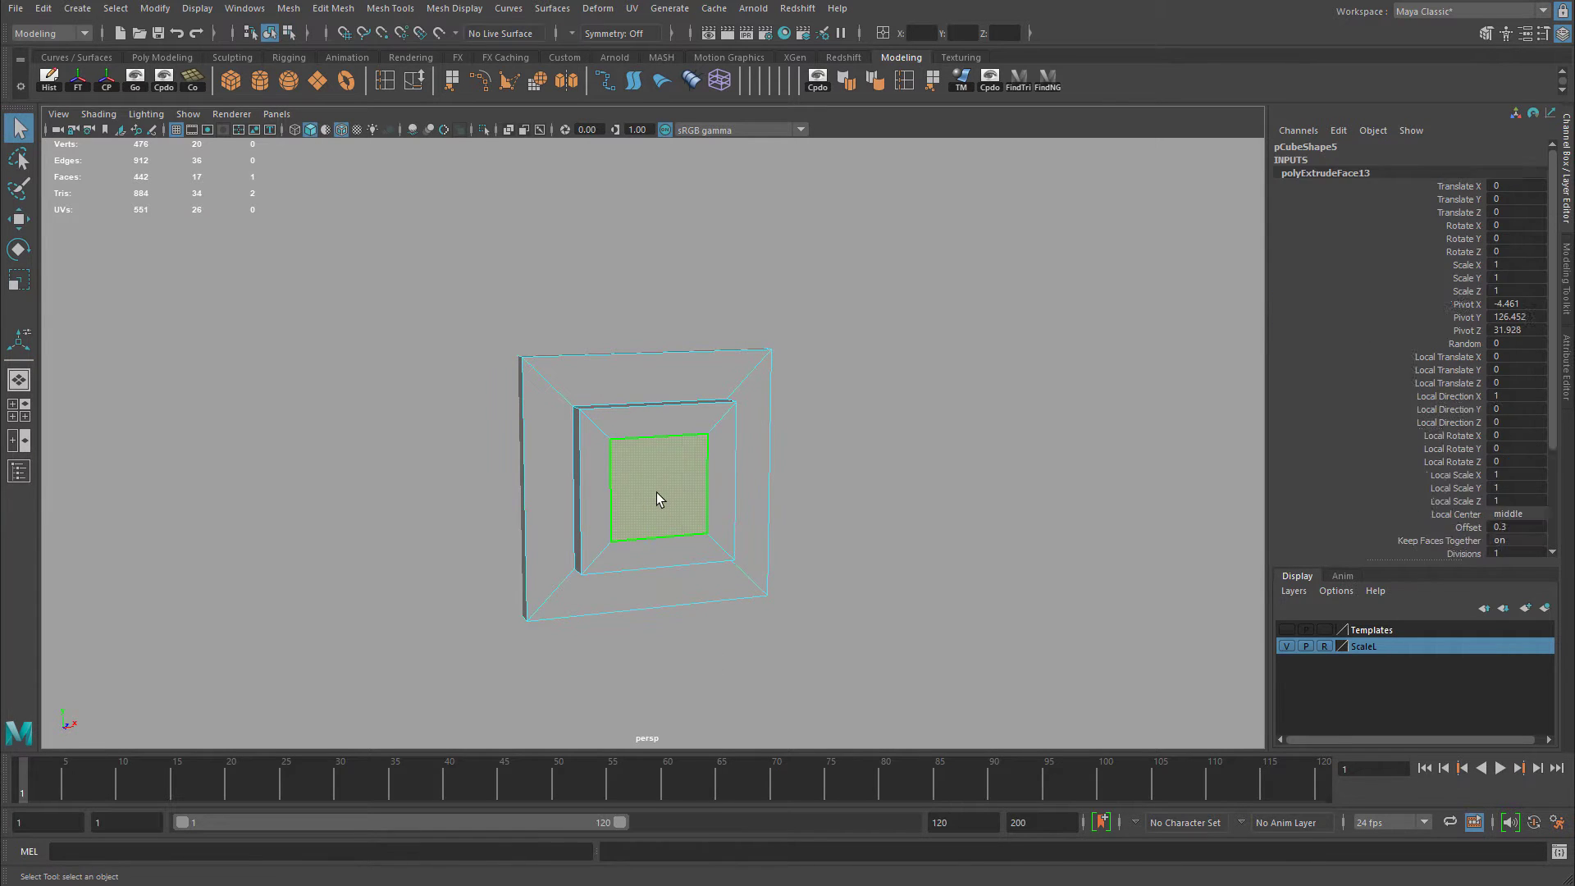
Delete the small inset face to open a square hole, and isolate the plate in shaded display.
left_click(656, 492)
key("Delete")
left_click(656, 465)
left_click_drag(656, 464, 679, 474, "alt")
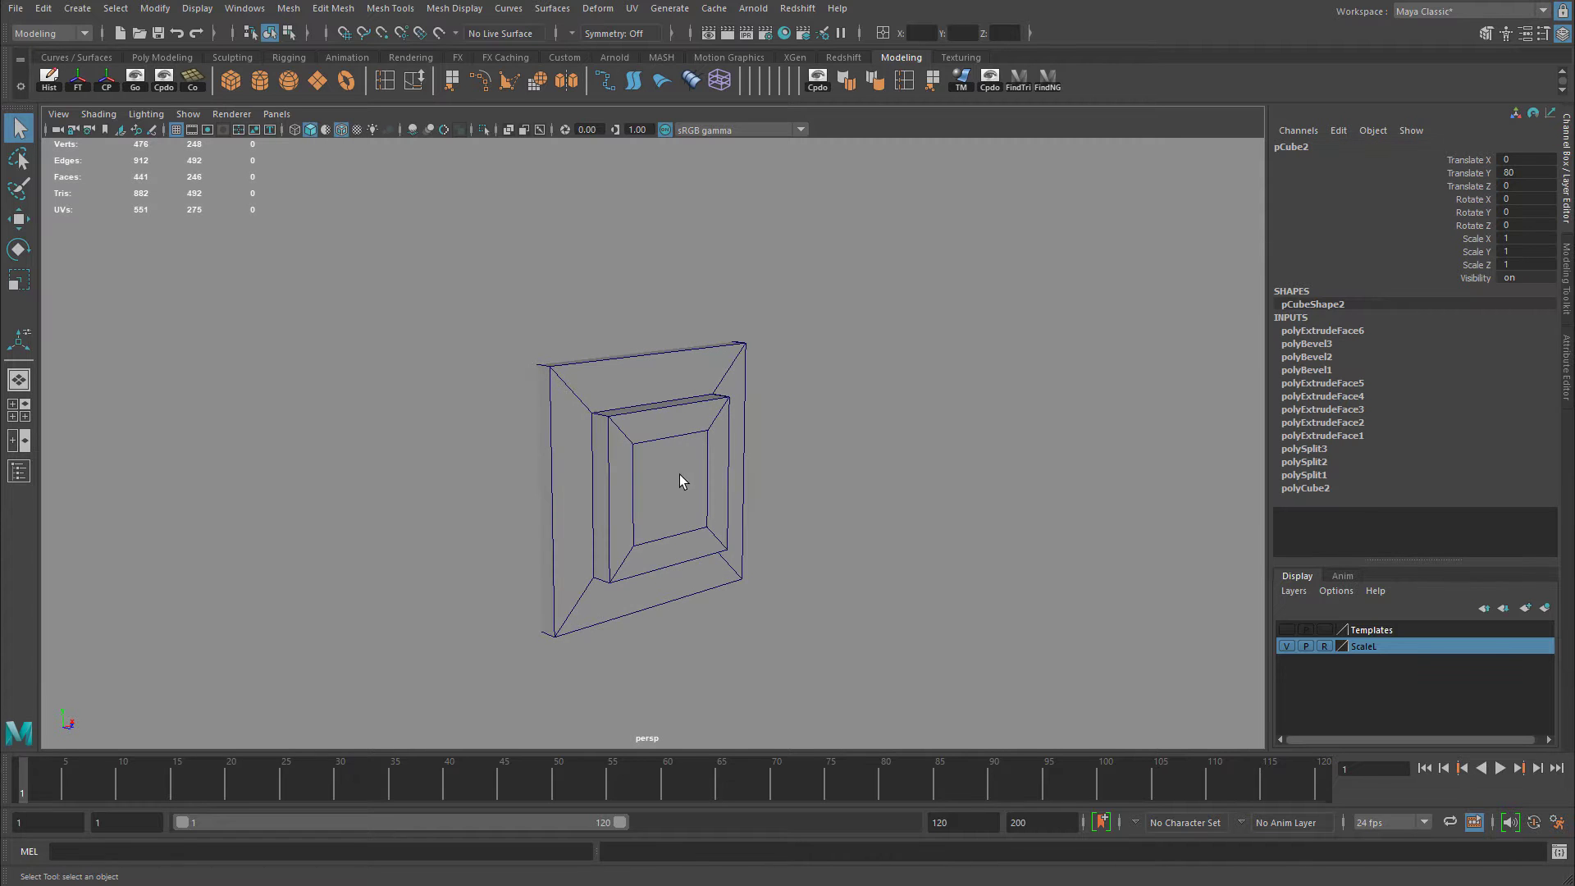
right_click_drag(652, 475, 717, 443)
key("5")
key("ctrl+1")
mouse_move(653, 445)
left_mouse_down("alt")
mouse_move(795, 457)
mouse_move(643, 438)
mouse_move(751, 454)
mouse_move(671, 431)
left_mouse_up("alt")
right_click_drag(679, 430, 730, 409)
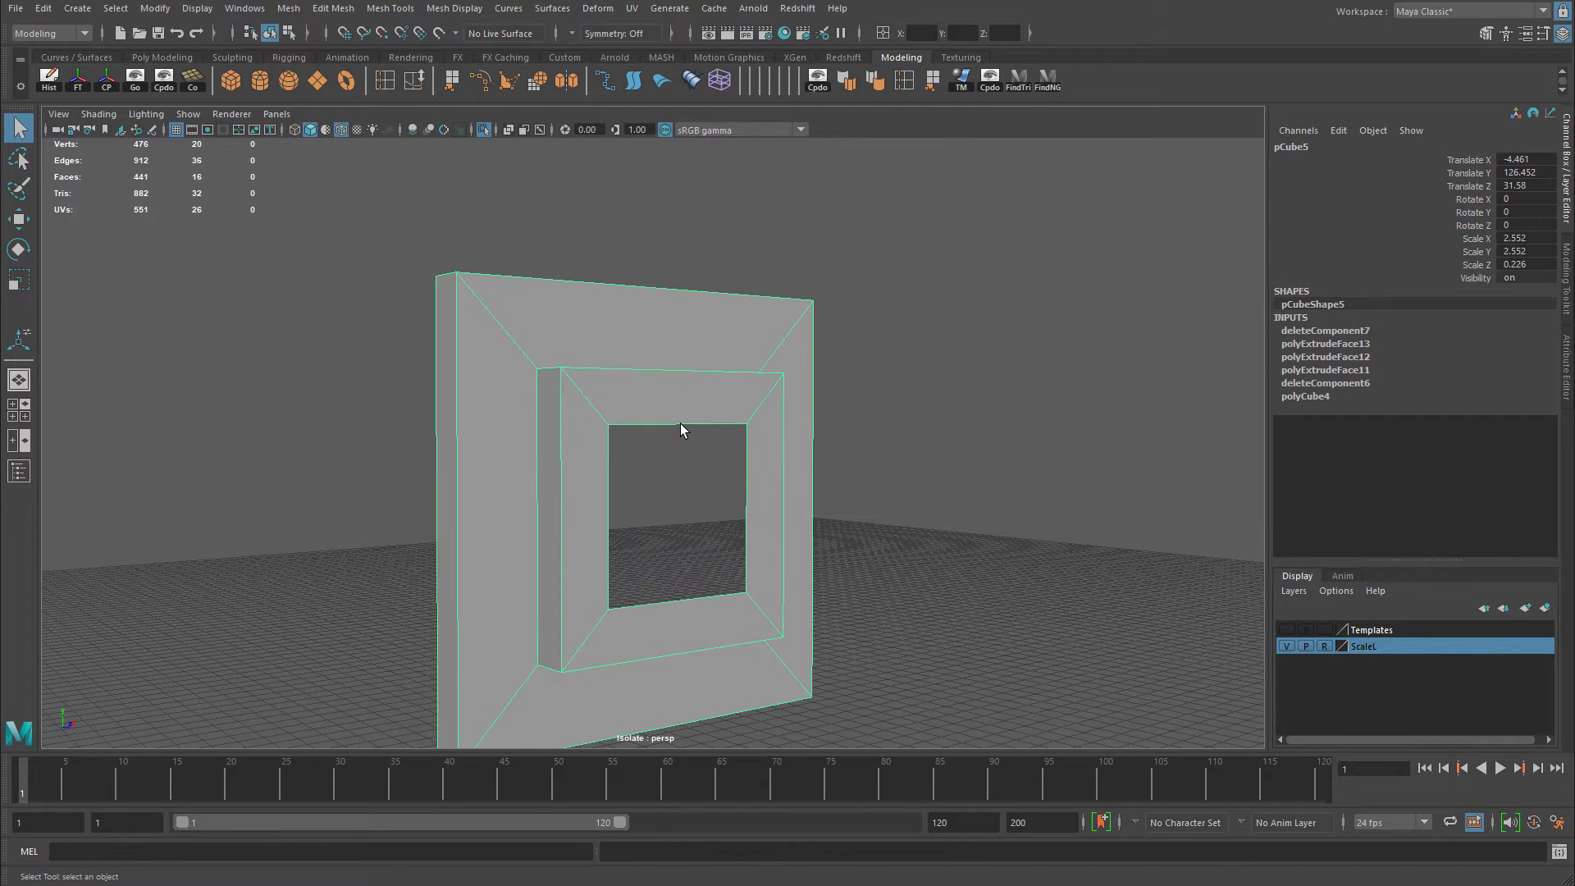
Try to circularize the four corner vertices of the plate's square hole.
left_click_drag(682, 425, 628, 447, "alt")
right_click_drag(628, 446, 623, 412)
left_click_drag(605, 447, 696, 508, "alt")
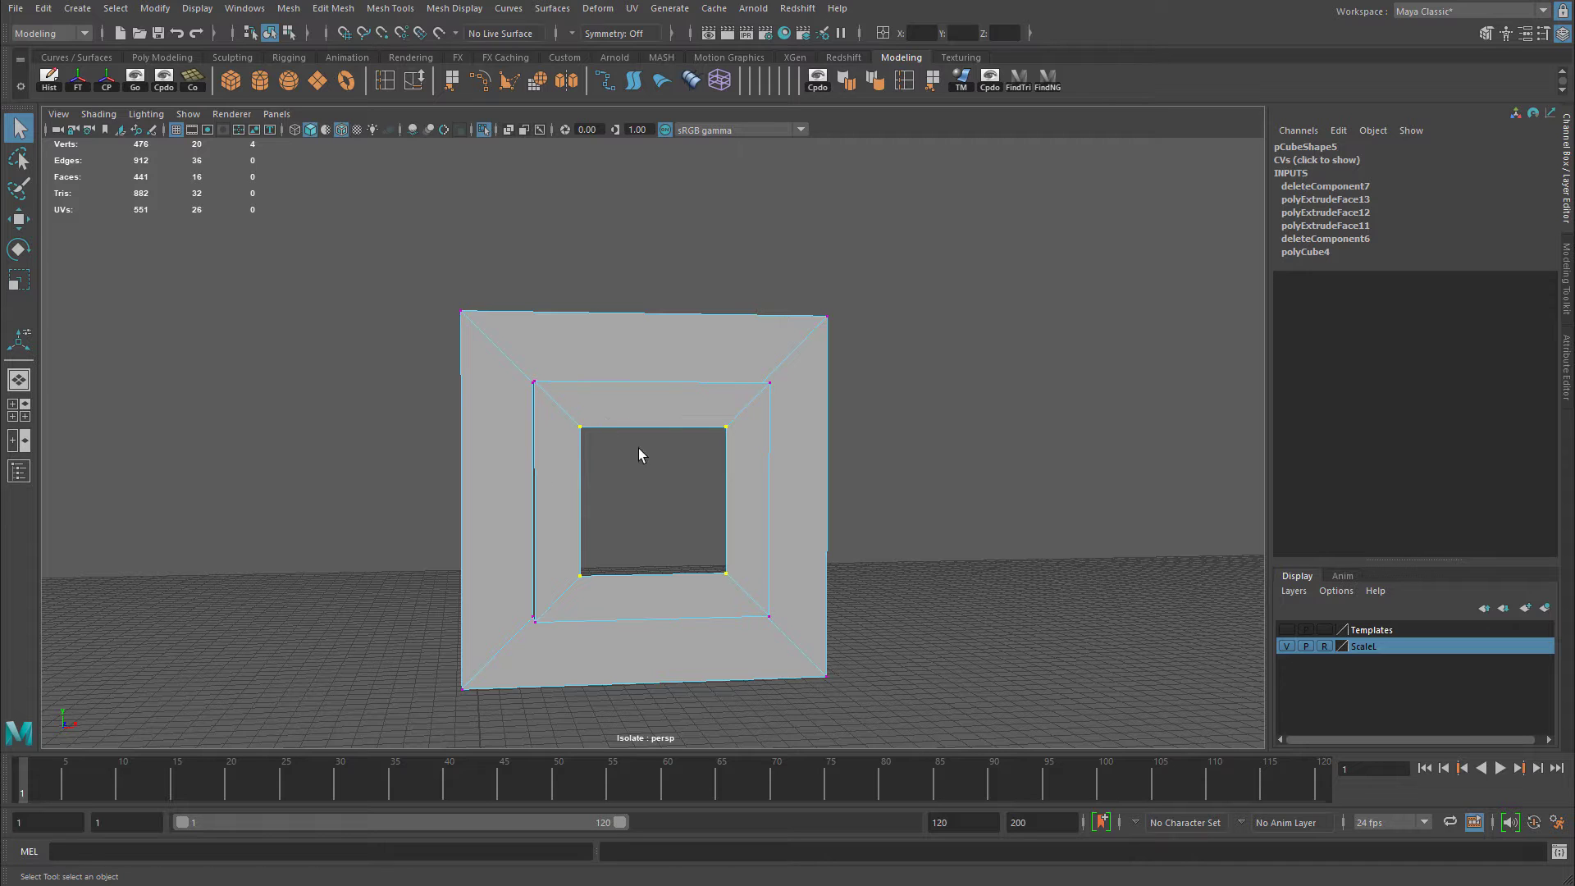
left_click_drag(640, 454, 653, 449, "alt")
left_click(386, 10)
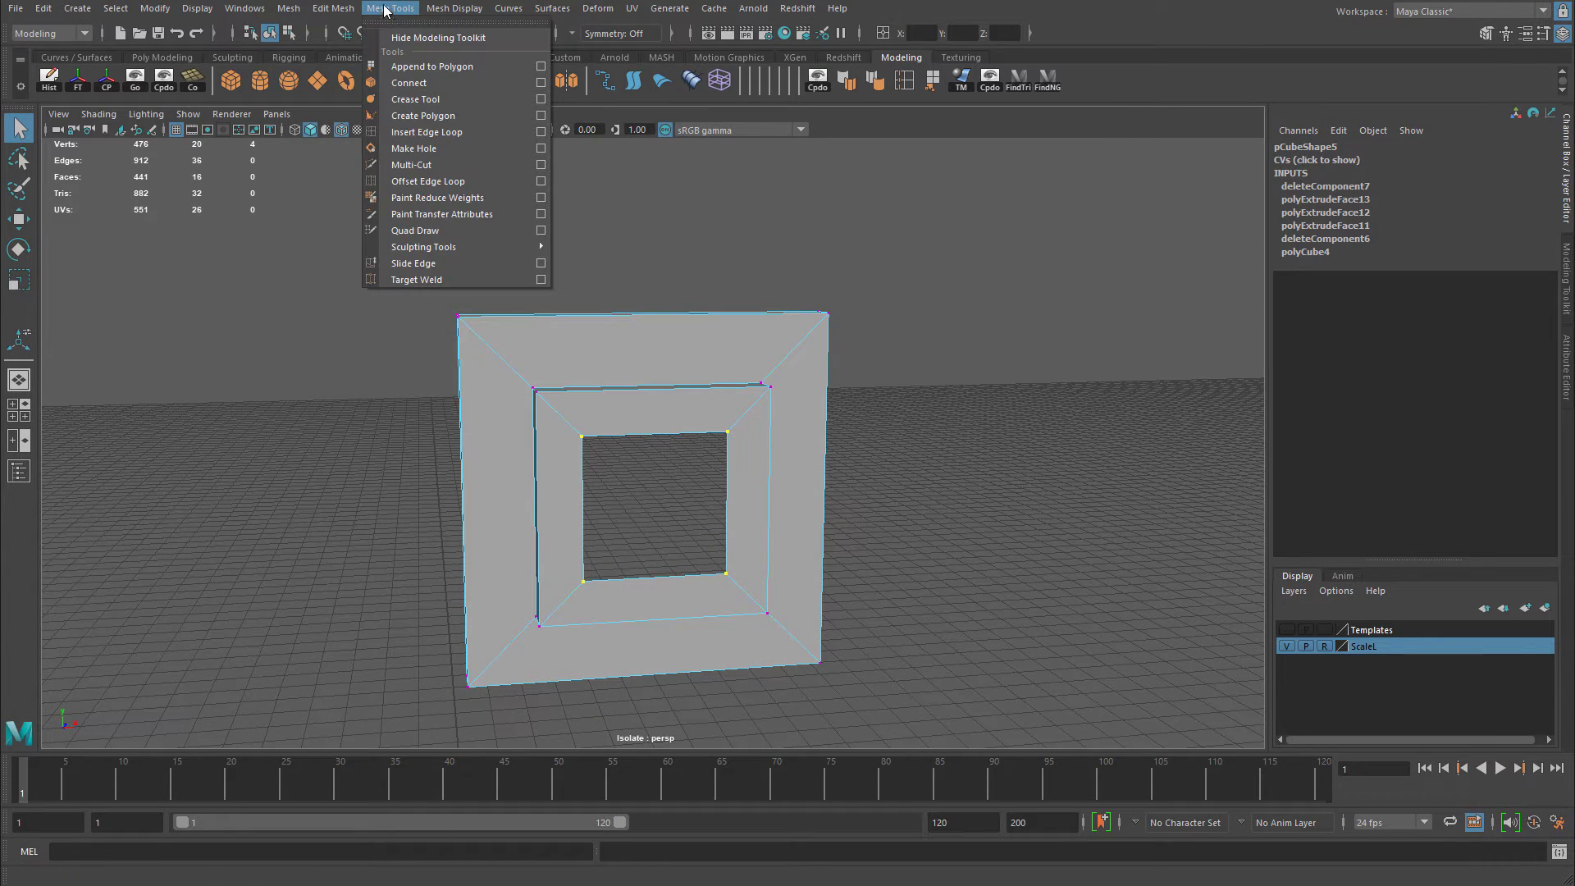
mouse_move(344, 9)
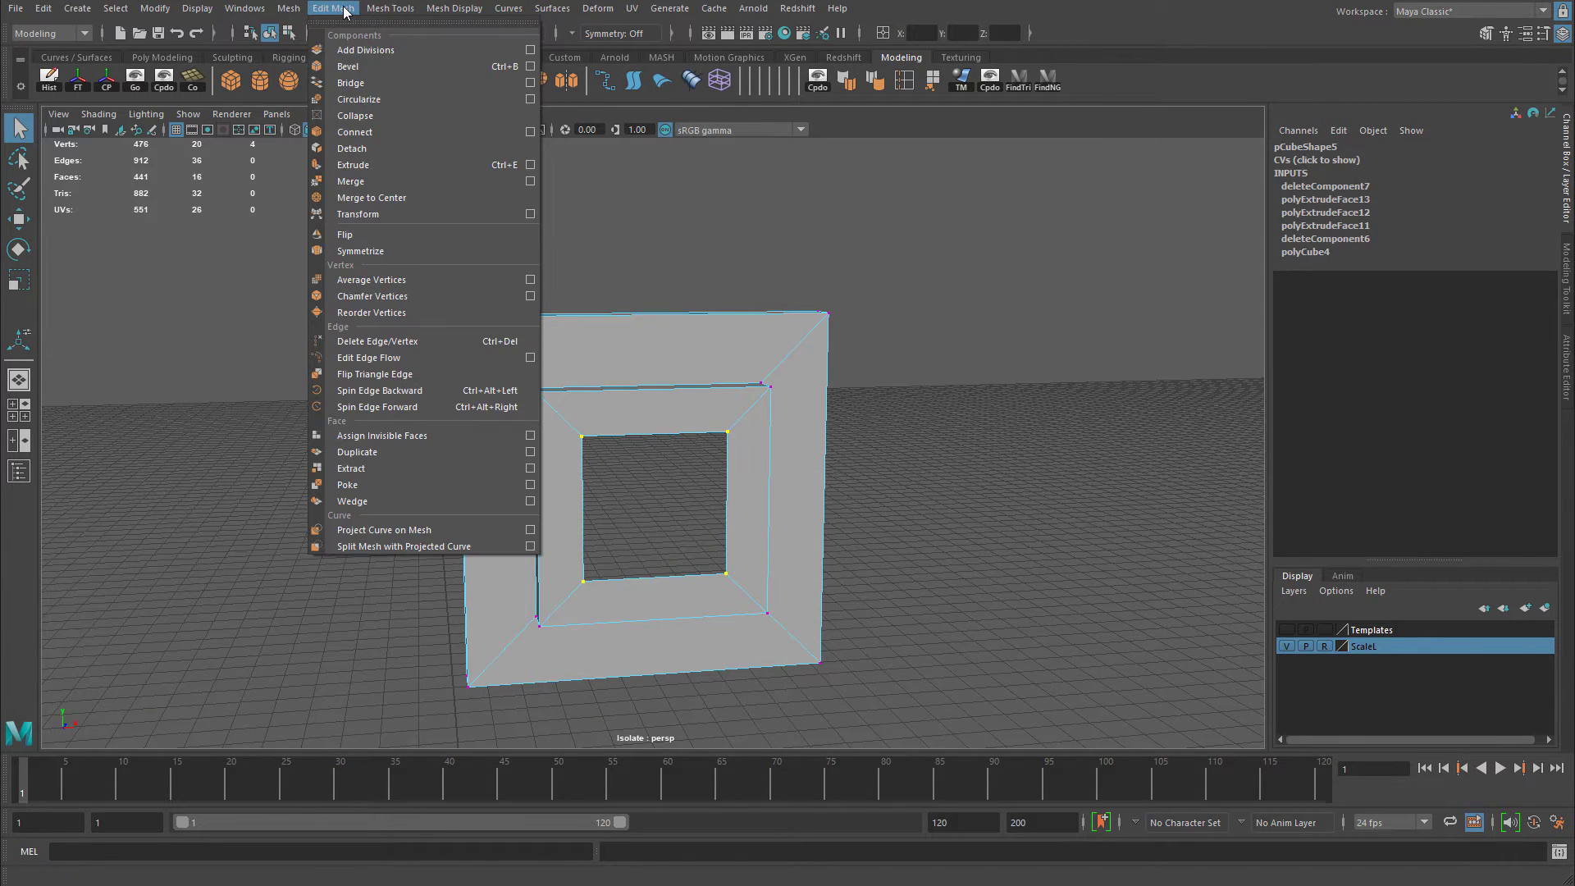
left_click(361, 99)
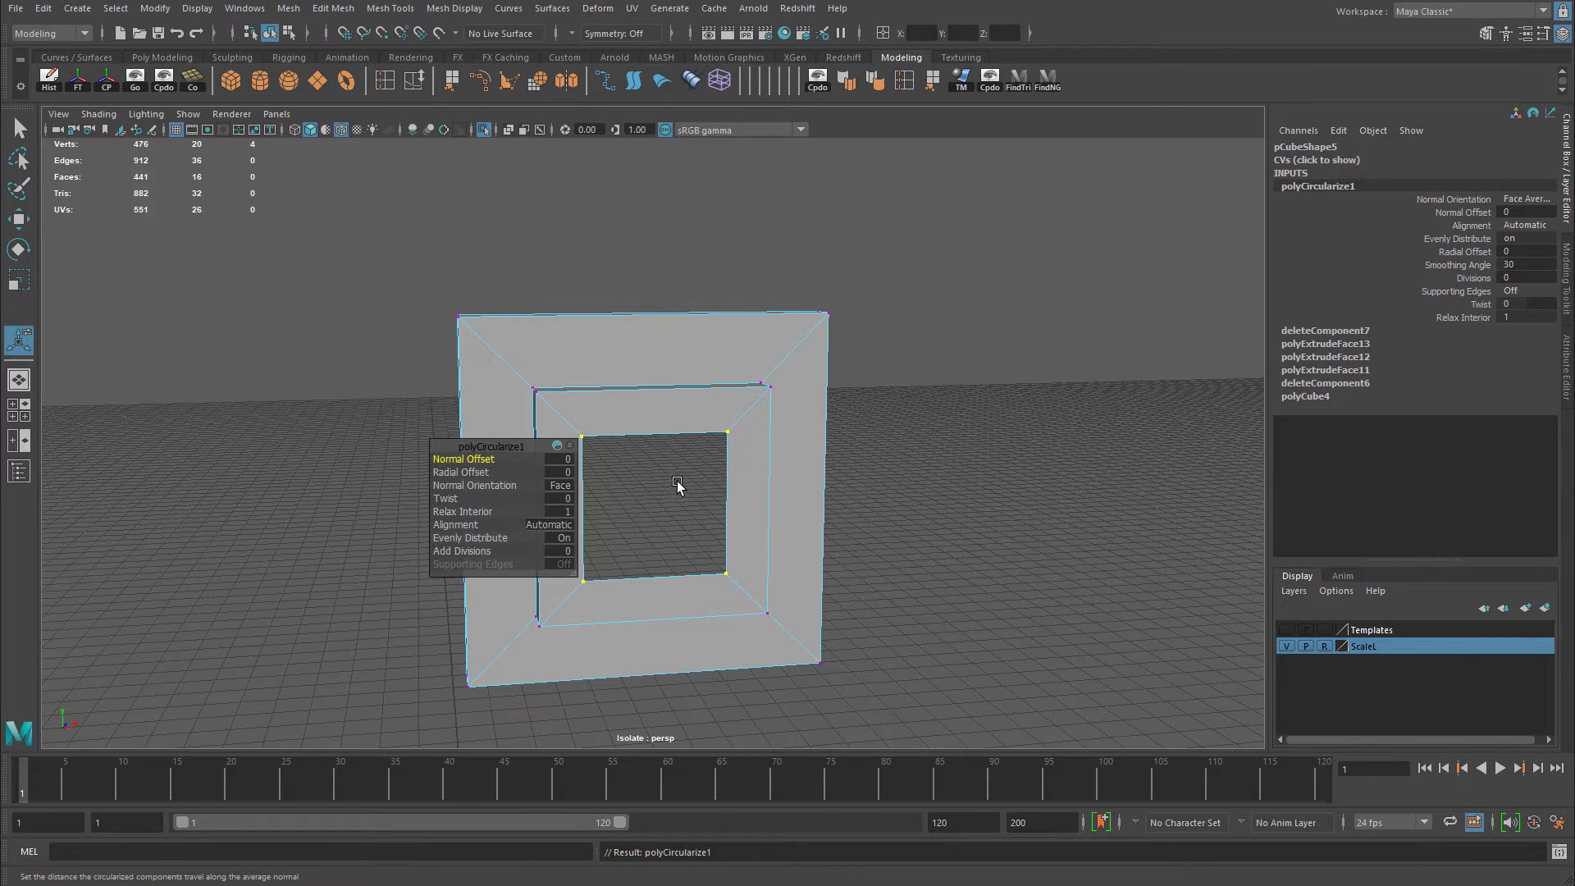
left_click_drag(634, 447, 680, 371, "alt")
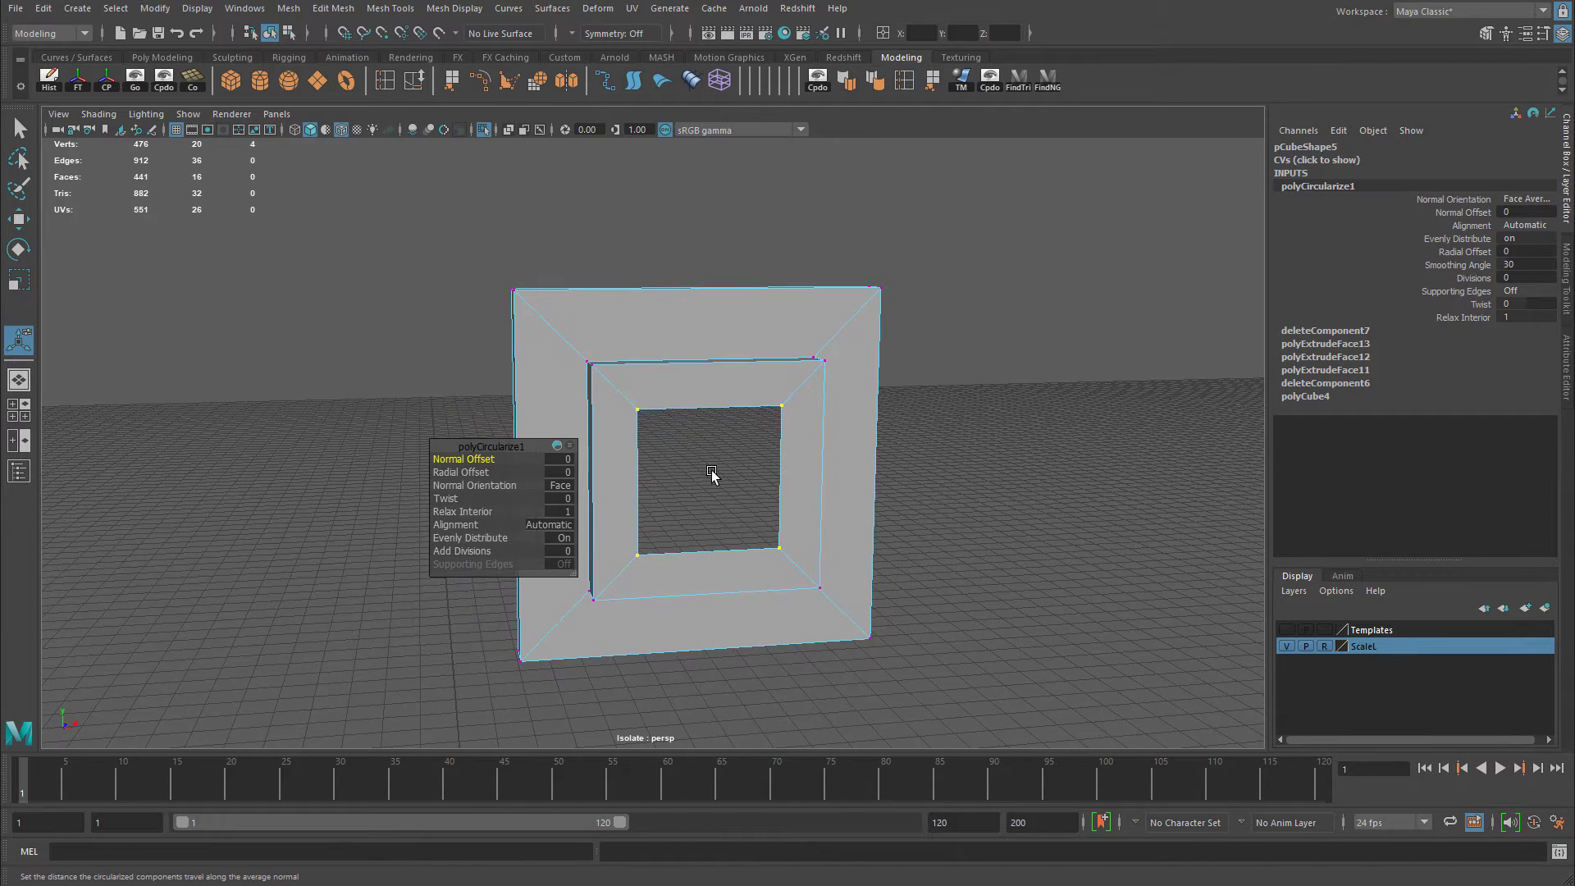
right_click_drag(720, 397, 814, 366)
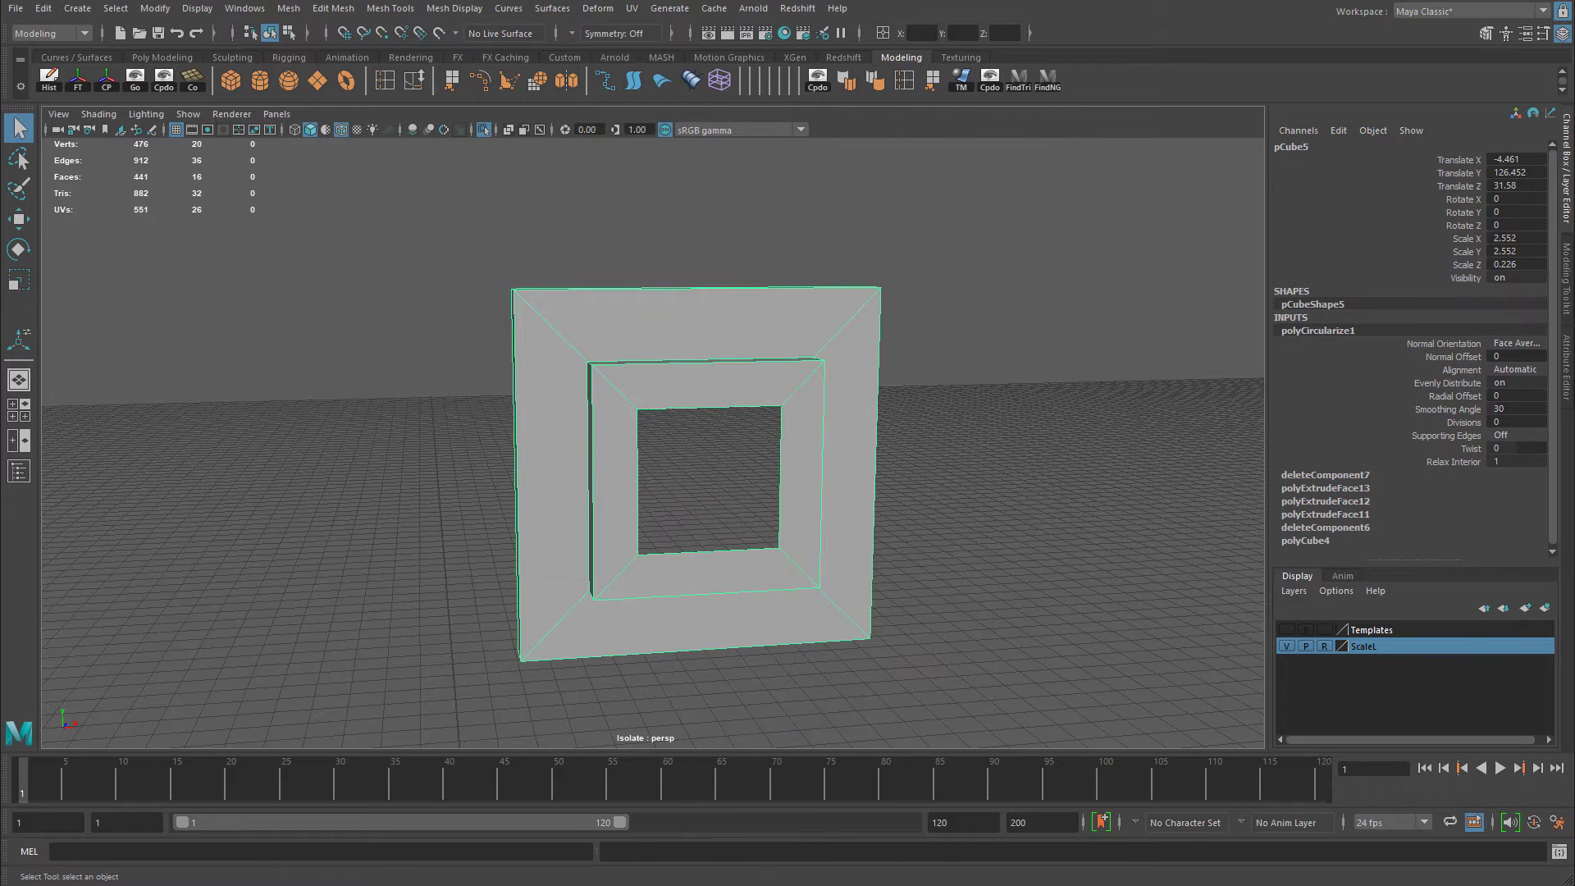
Cut centred vertical and horizontal edge loops through all four sides of the plate with Multi-Cut.
left_click(1567, 287)
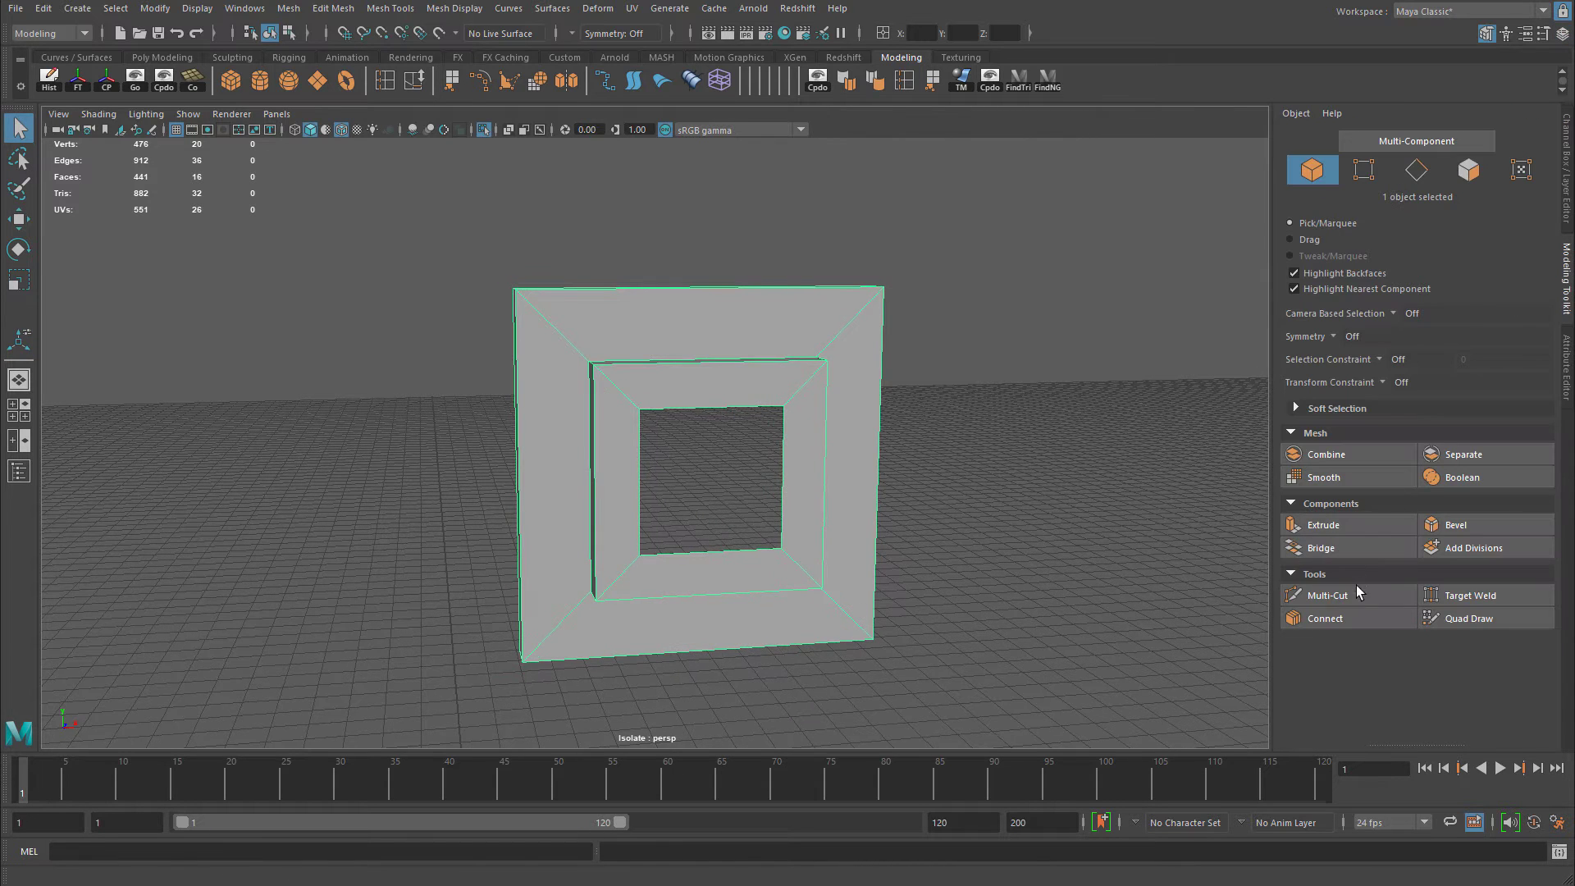
left_click(1313, 594)
key("Escape")
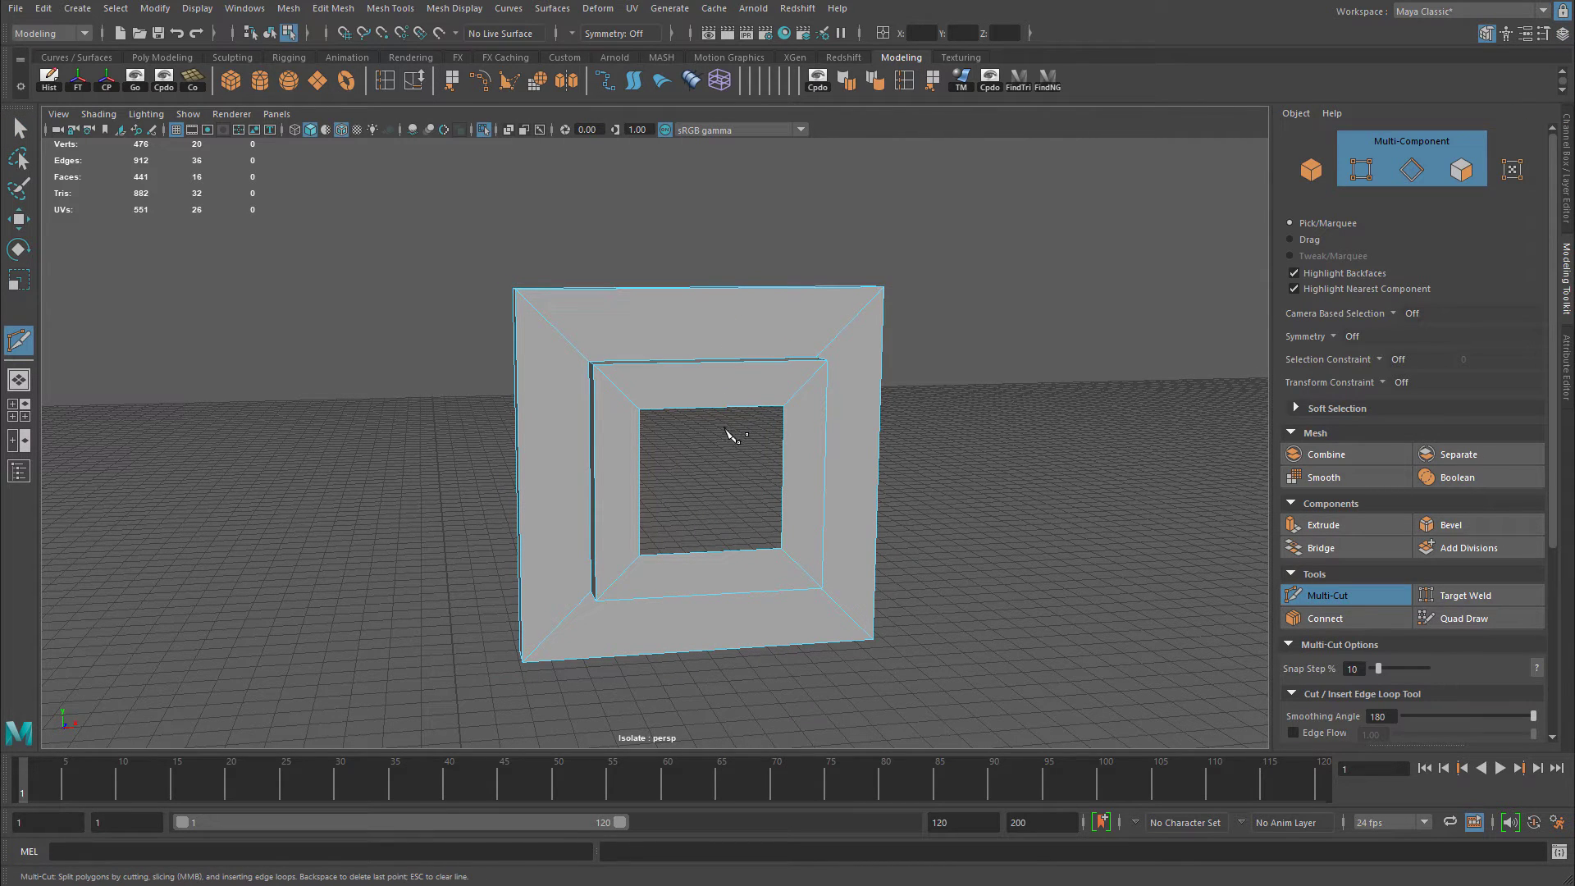
left_click_drag(722, 406, 715, 391, "alt")
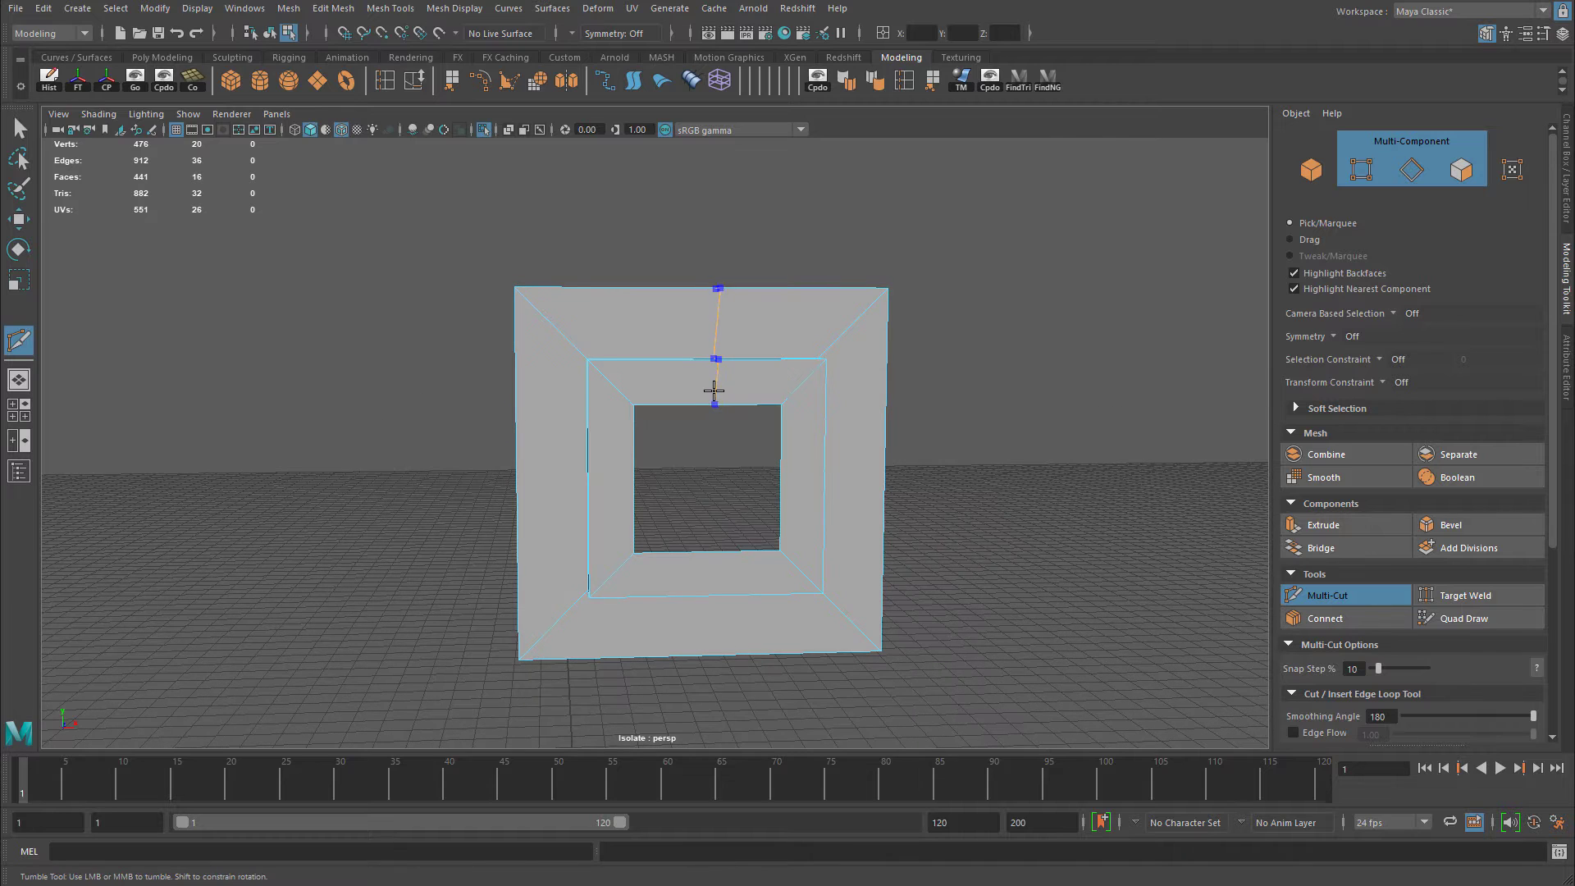
left_click(709, 387, "ctrl")
left_click(829, 469, "ctrl")
left_click(565, 476, "ctrl")
left_click_drag(591, 482, 637, 393, "alt")
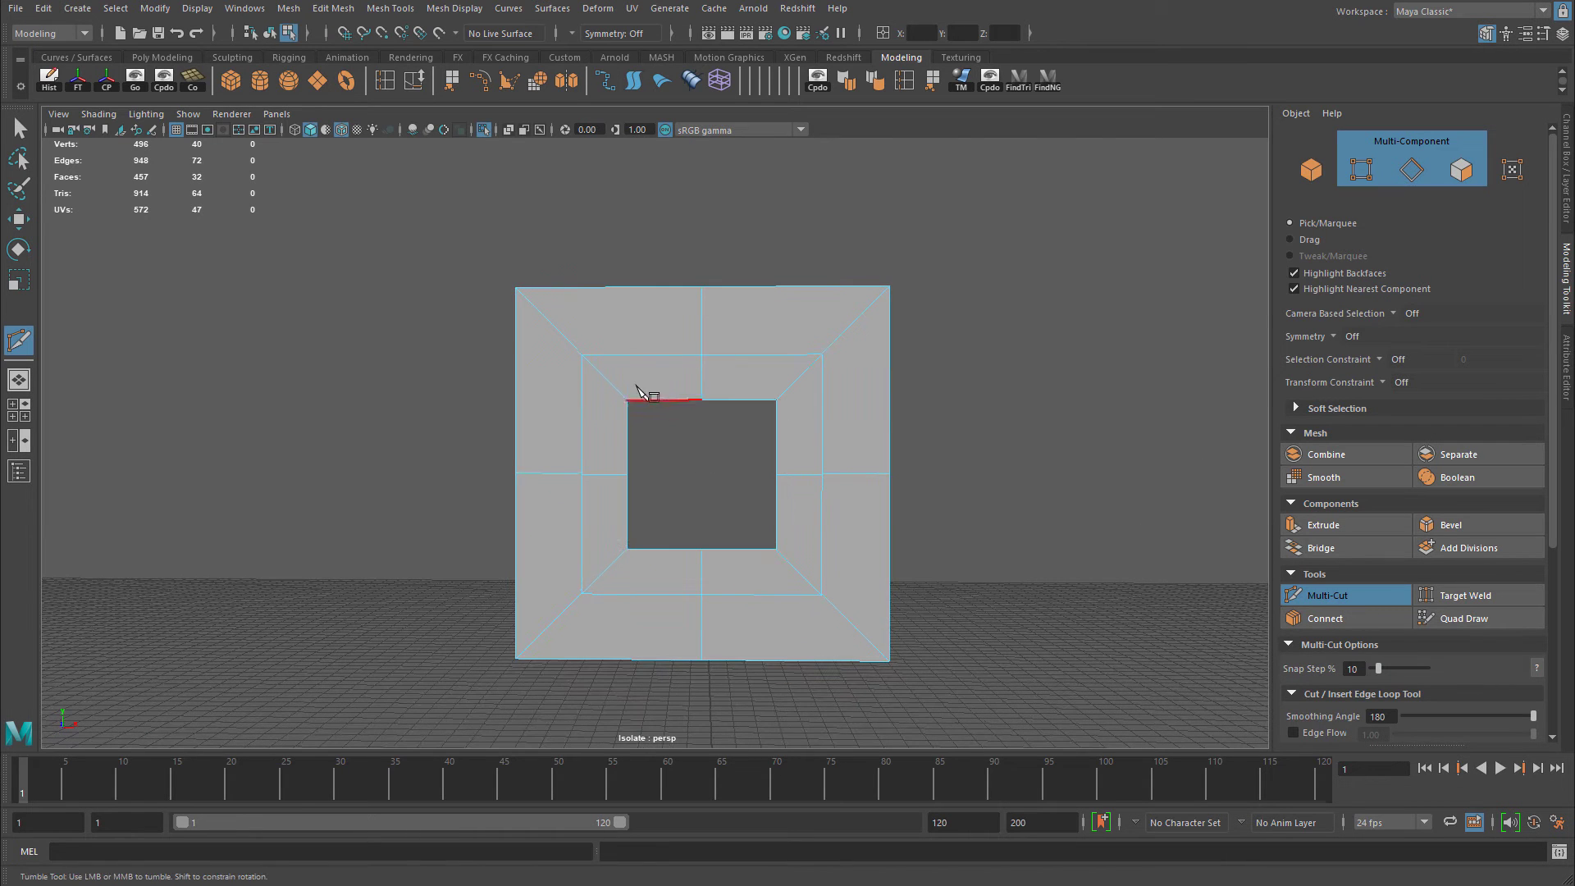
left_click_drag(682, 468, 700, 467, "alt")
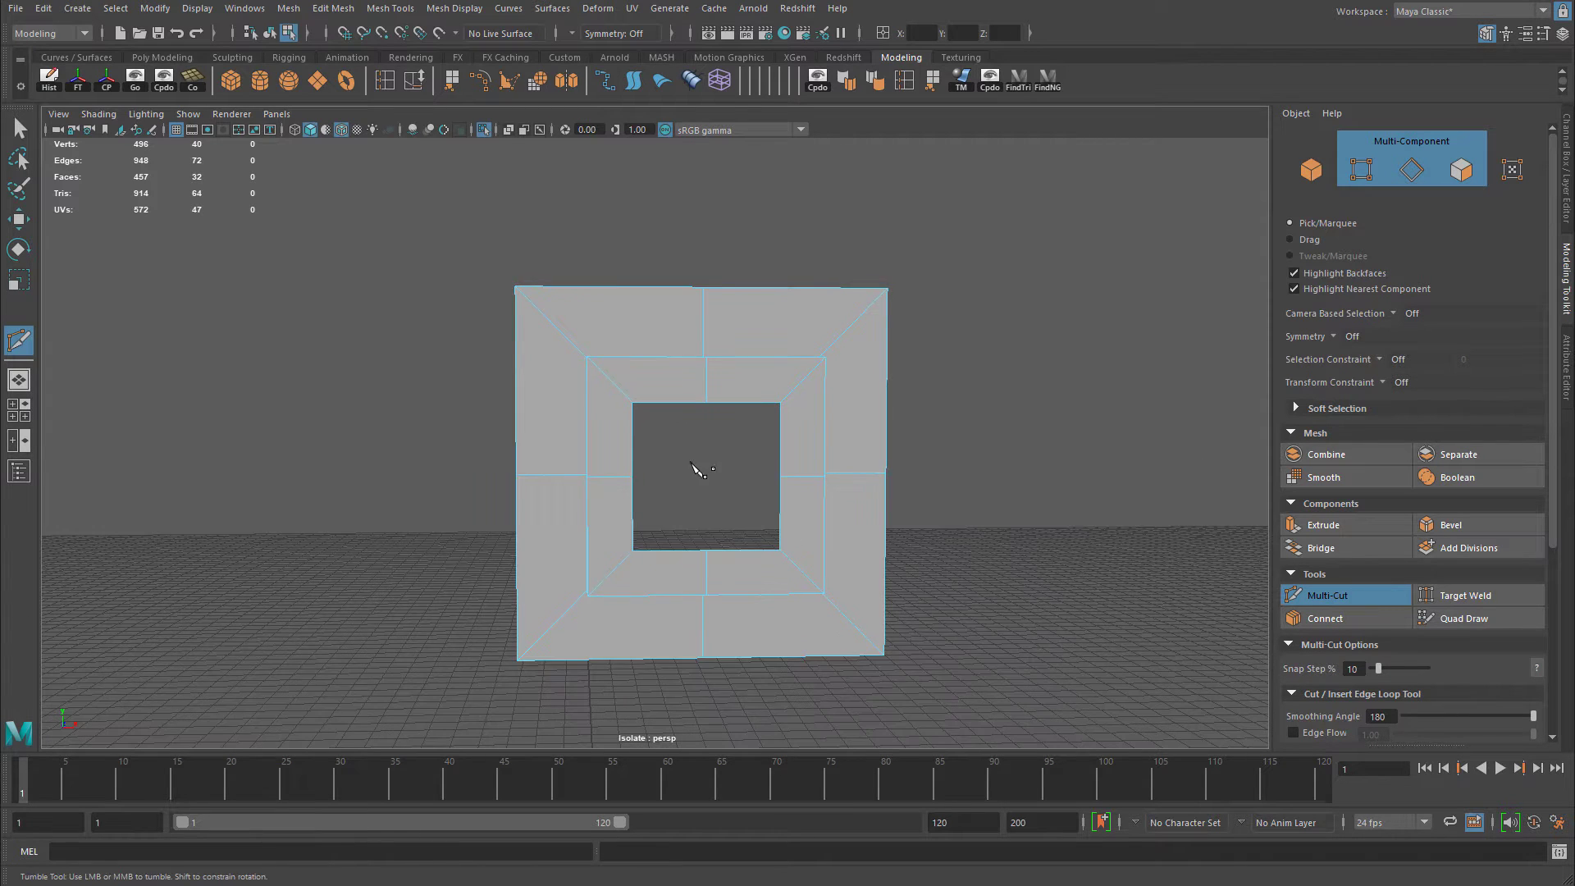
Circularize the eight vertices around the plate's hole into an octagon and return to object mode.
key("w")
key("F9")
left_click_drag(629, 392, 779, 525)
left_click(329, 9)
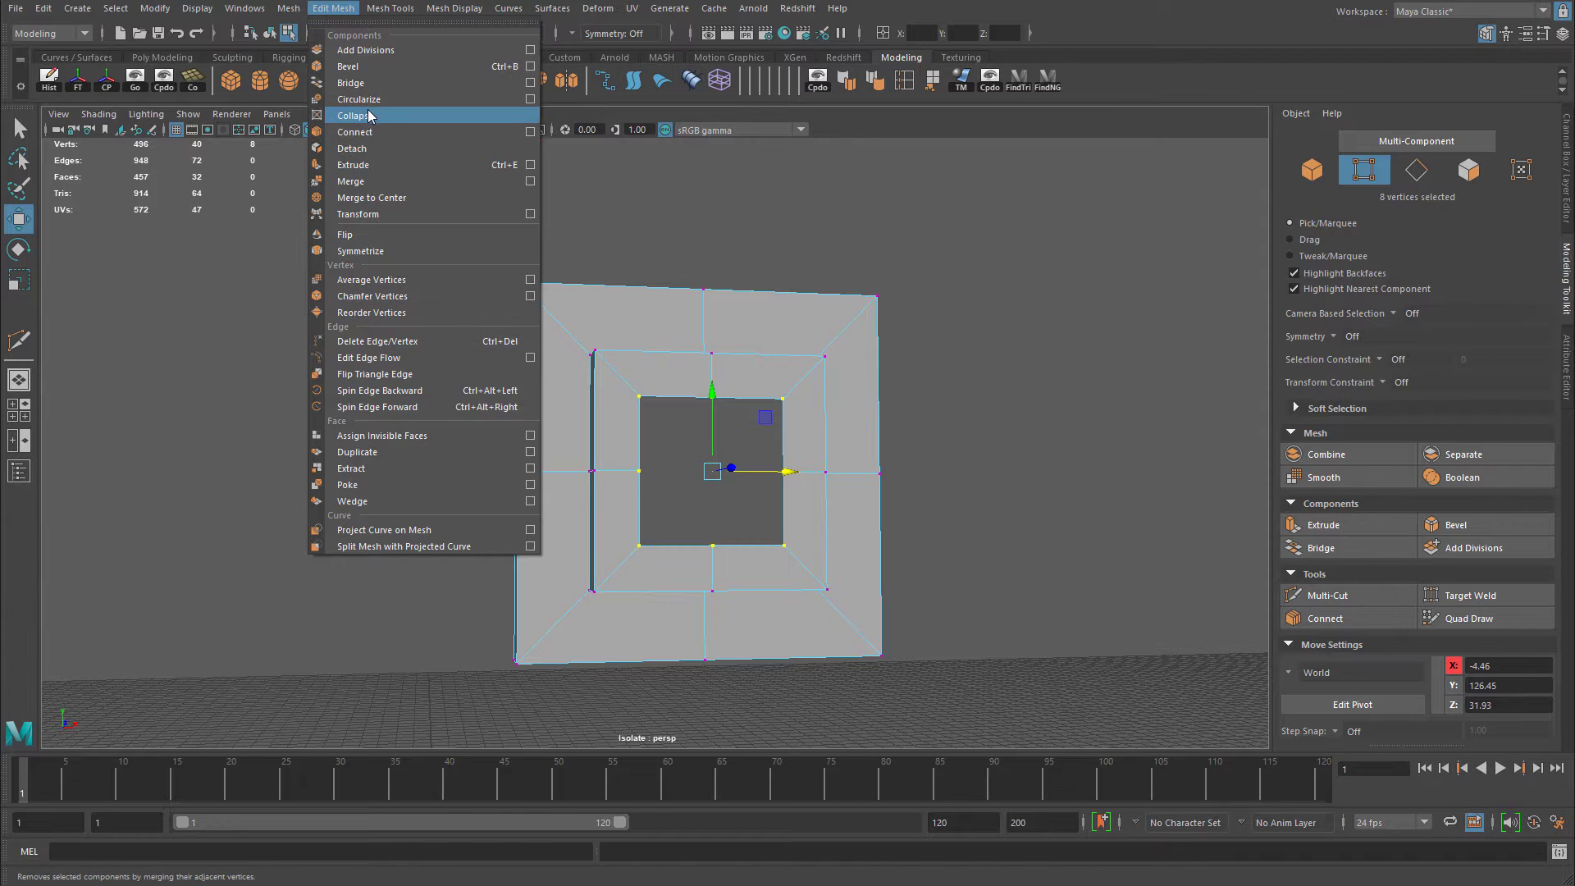
left_click(410, 100)
mouse_move(761, 440)
left_mouse_down("alt")
mouse_move(778, 442)
mouse_move(738, 456)
left_mouse_up("alt")
right_click_drag(740, 397, 775, 371)
key("q")
right_click_drag(738, 410, 594, 470, "alt")
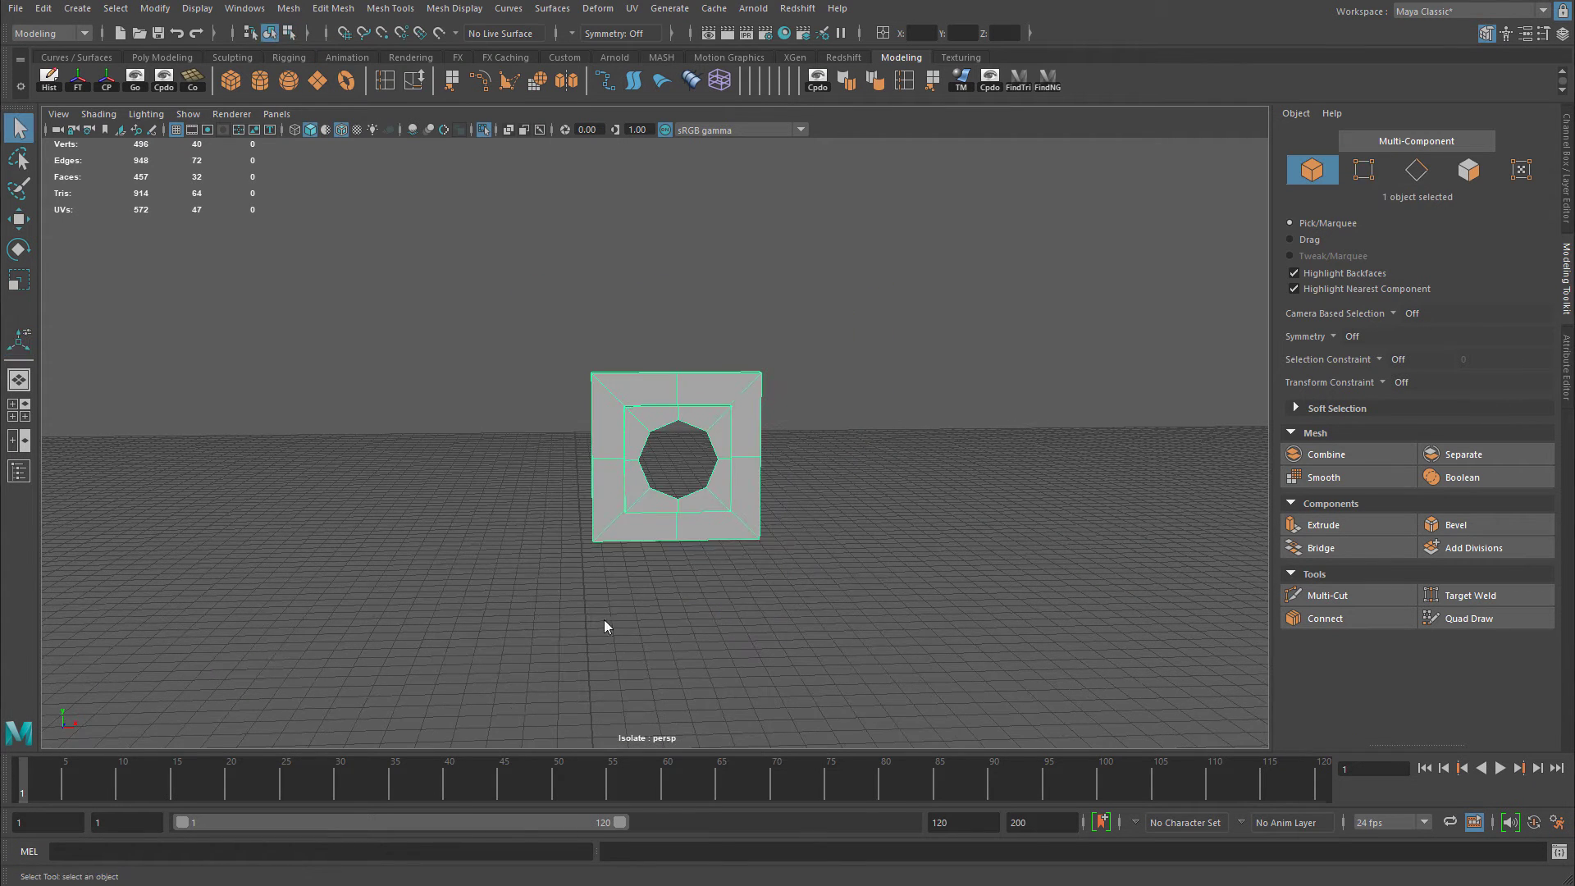
In the front view, duplicate the holed plate along X to about 4.10 and reselect the original.
key("space")
key("space")
right_click_drag(451, 639, 299, 570, "alt")
middle_click_drag(759, 449, 577, 517, "alt")
key("w")
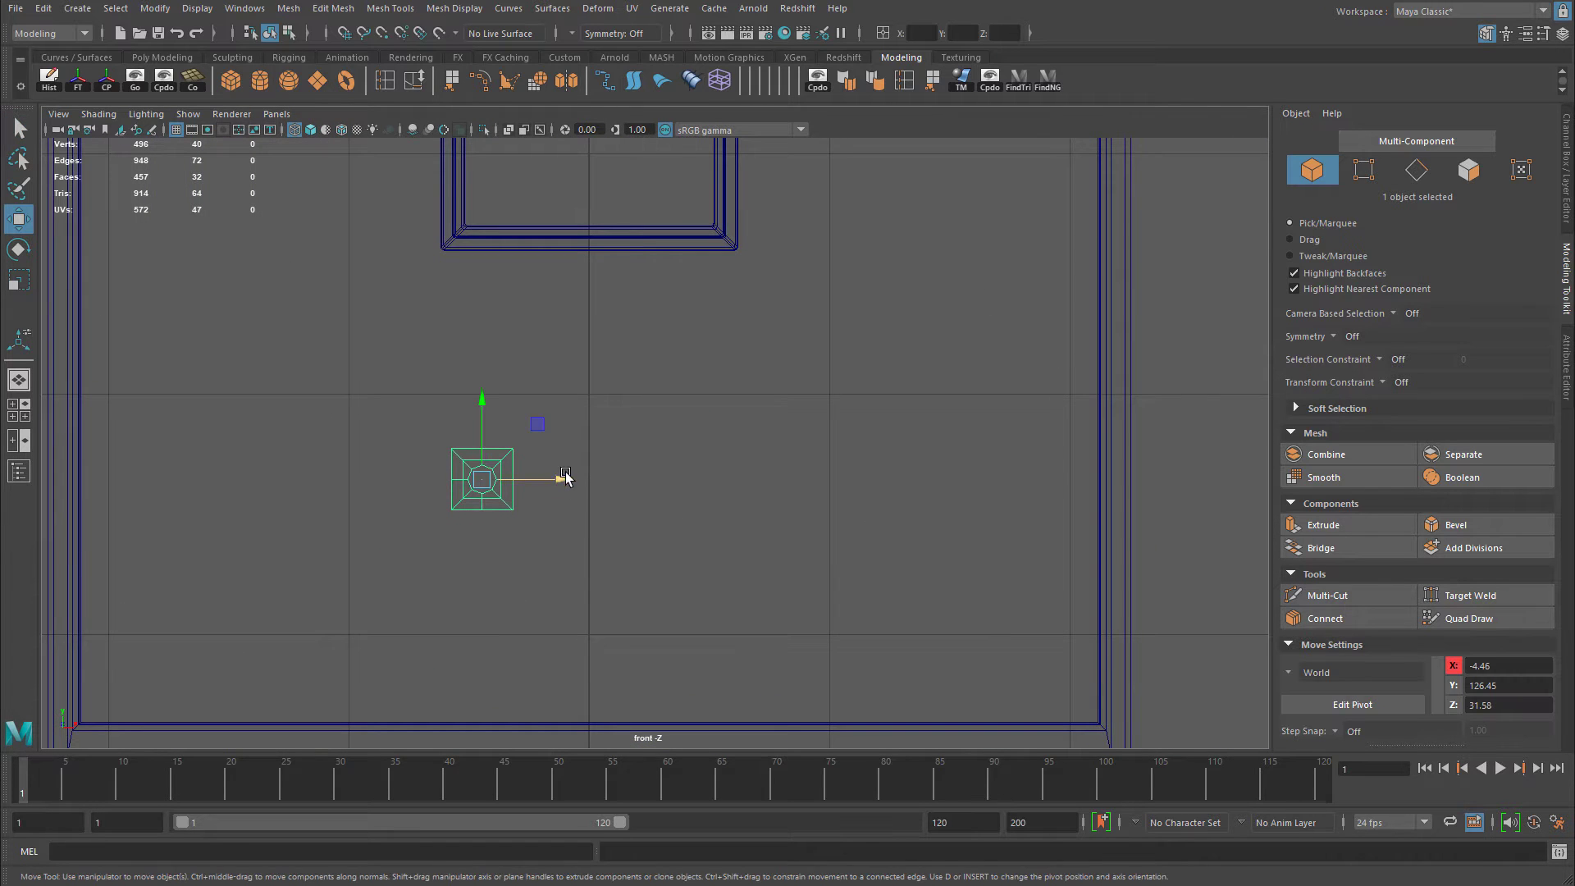
mouse_move(562, 479)
left_mouse_down("shift")
mouse_move(834, 485)
mouse_move(771, 500)
left_mouse_up("shift")
left_click(512, 482)
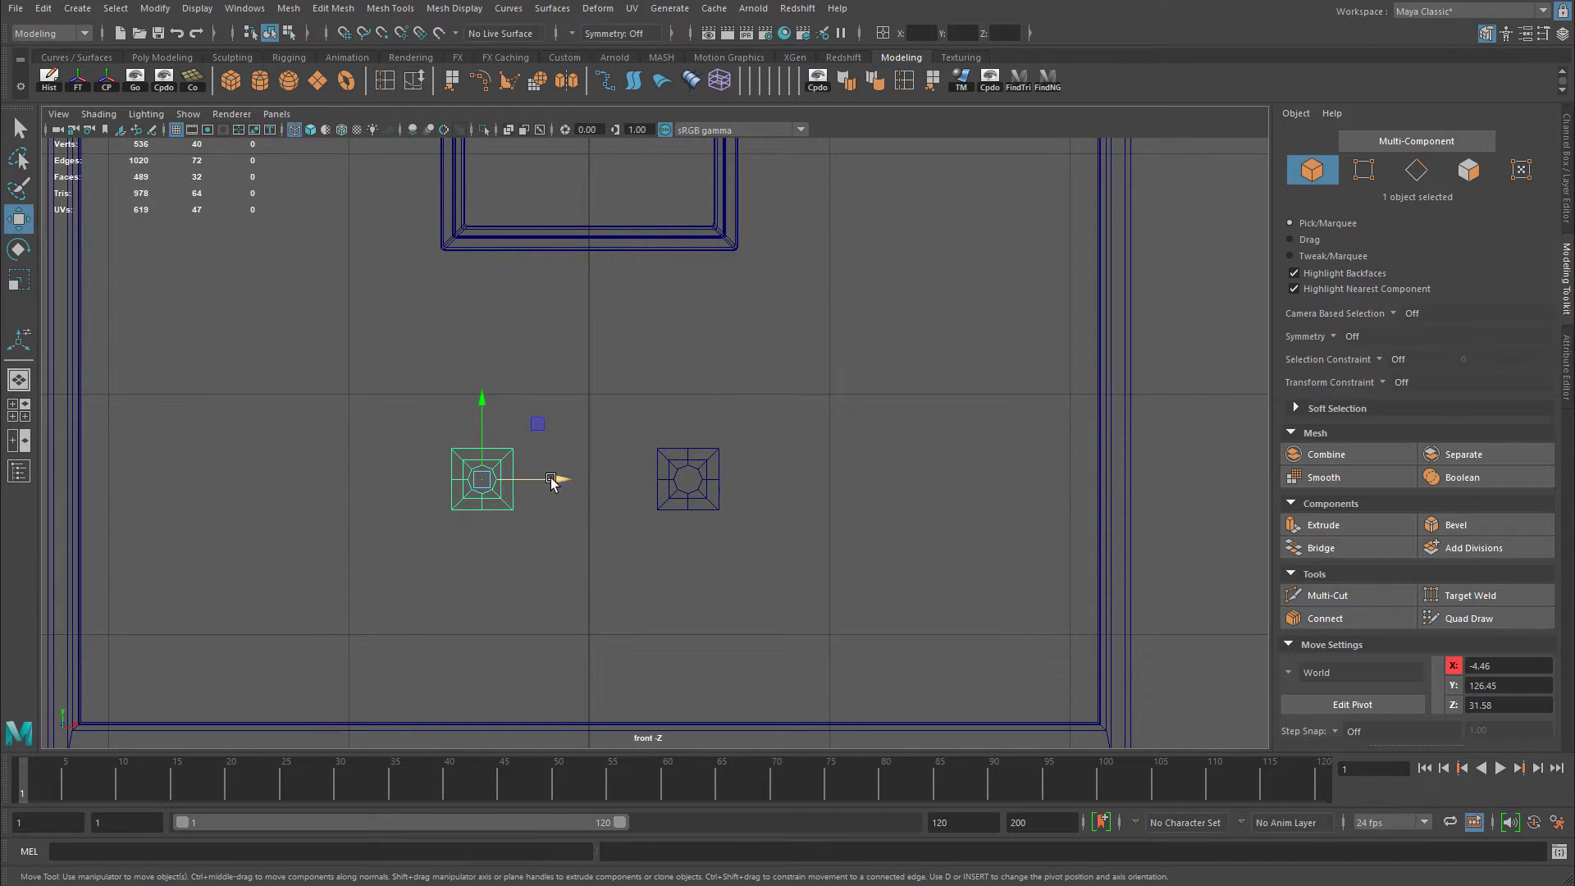
Duplicate the original holed plate and move the spare copy off the cabinet's left side to about X -24.60.
left_click(696, 469, "shift")
left_click(511, 484)
scroll(516, 489, "down", 1)
middle_click_drag(517, 489, 910, 473, "alt")
key("ctrl+d")
left_click_drag(911, 473, 512, 464)
middle_click_drag(707, 513, 580, 514, "alt")
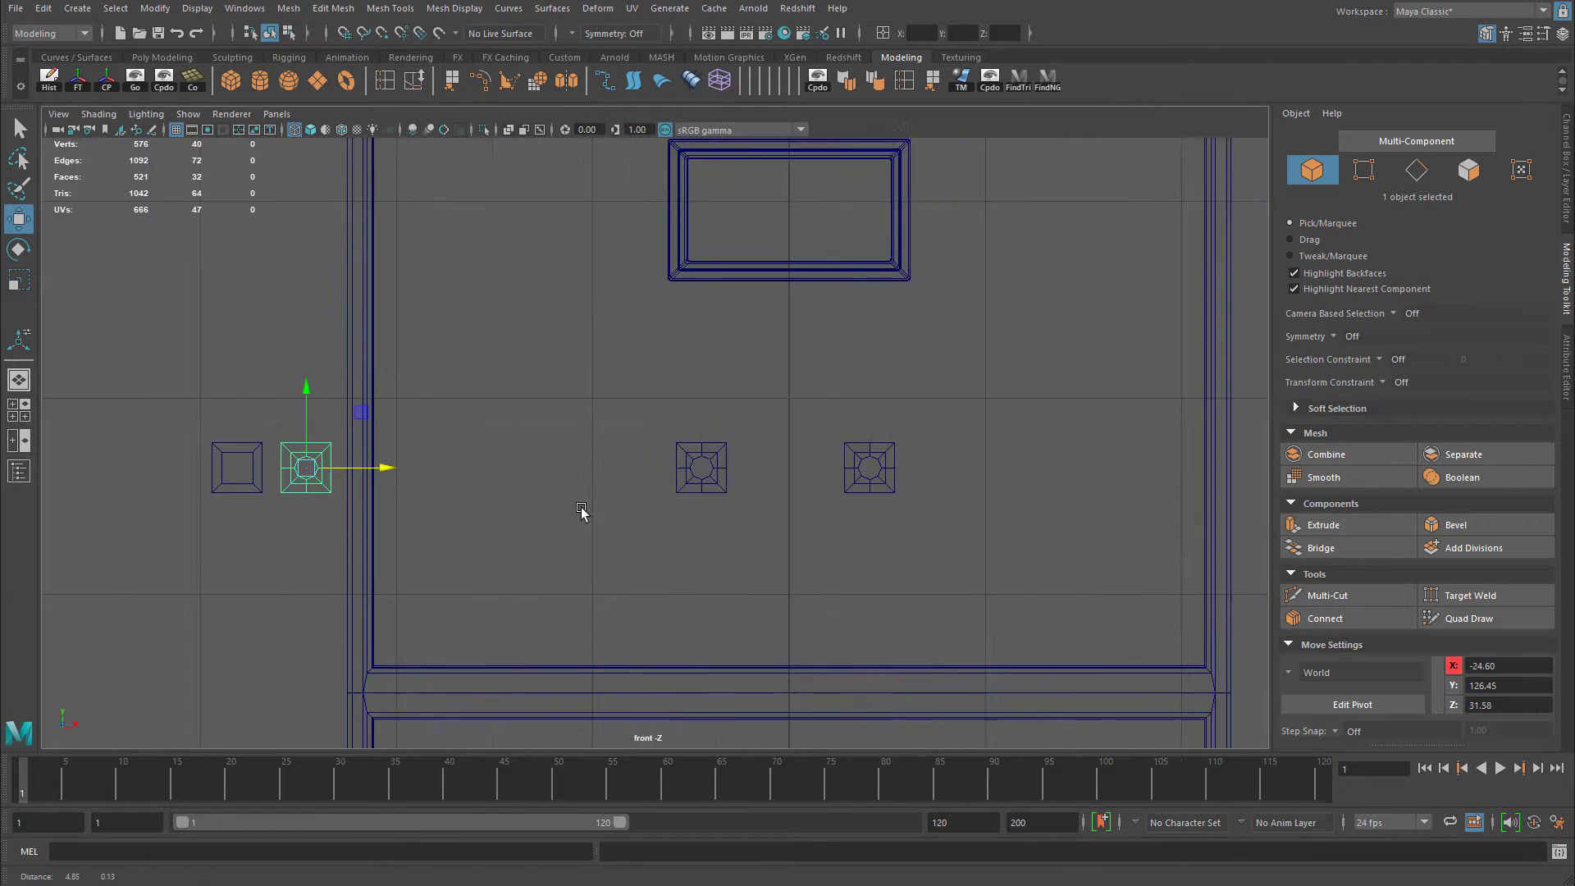
Combine the two holed plates on the drawer into one mesh and view it in perspective.
middle_click_drag(721, 464, 618, 466, "alt")
left_click(617, 467)
left_click(751, 474, "shift")
scroll(853, 508, "up", 3)
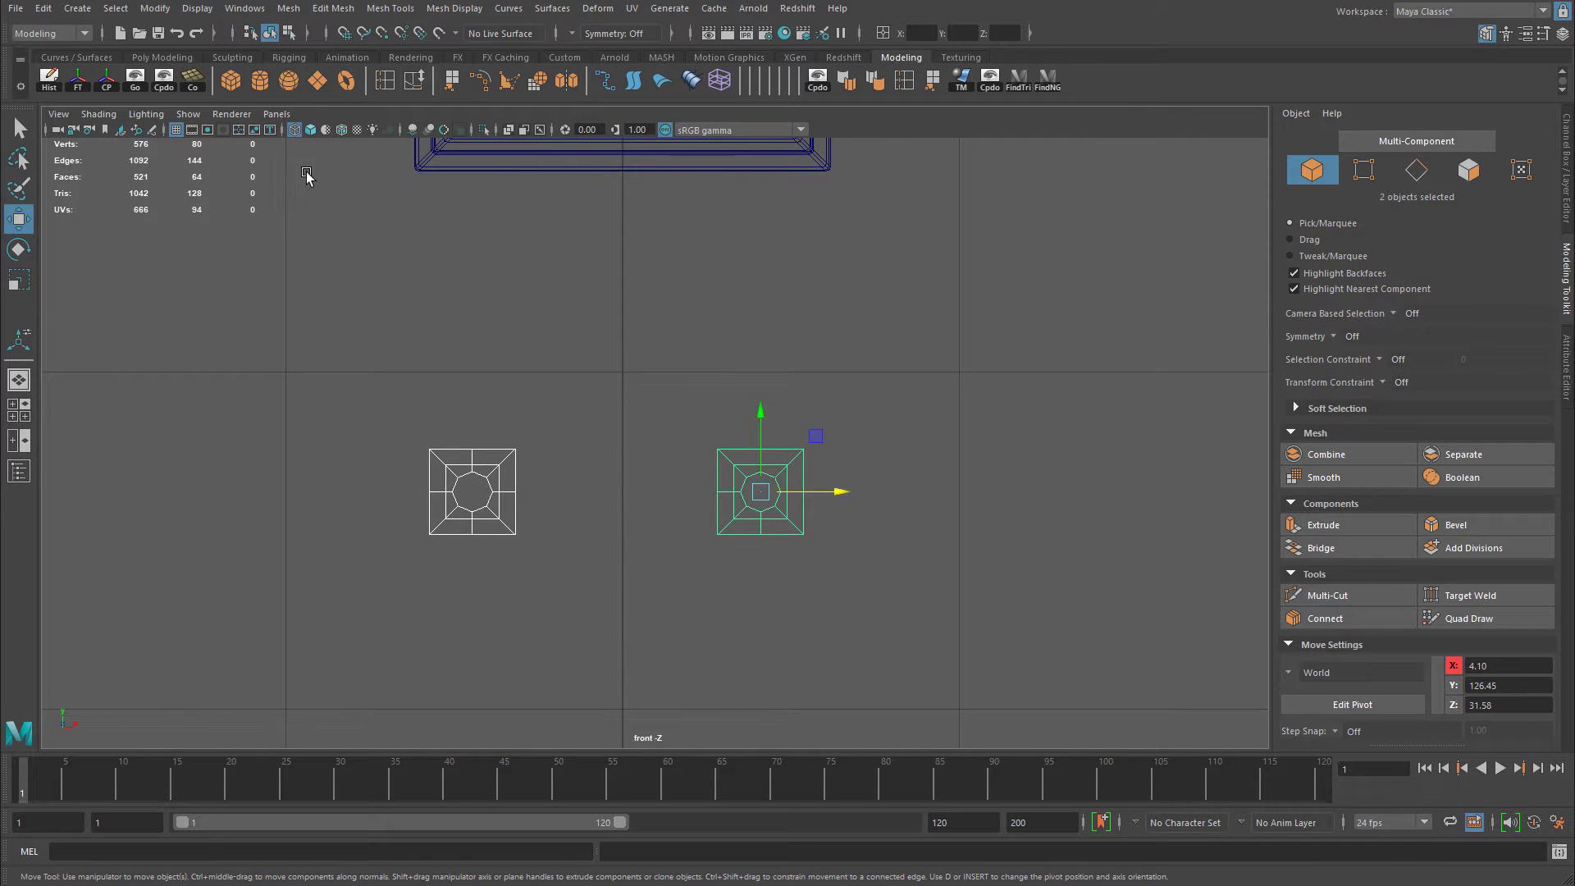
left_click(289, 9)
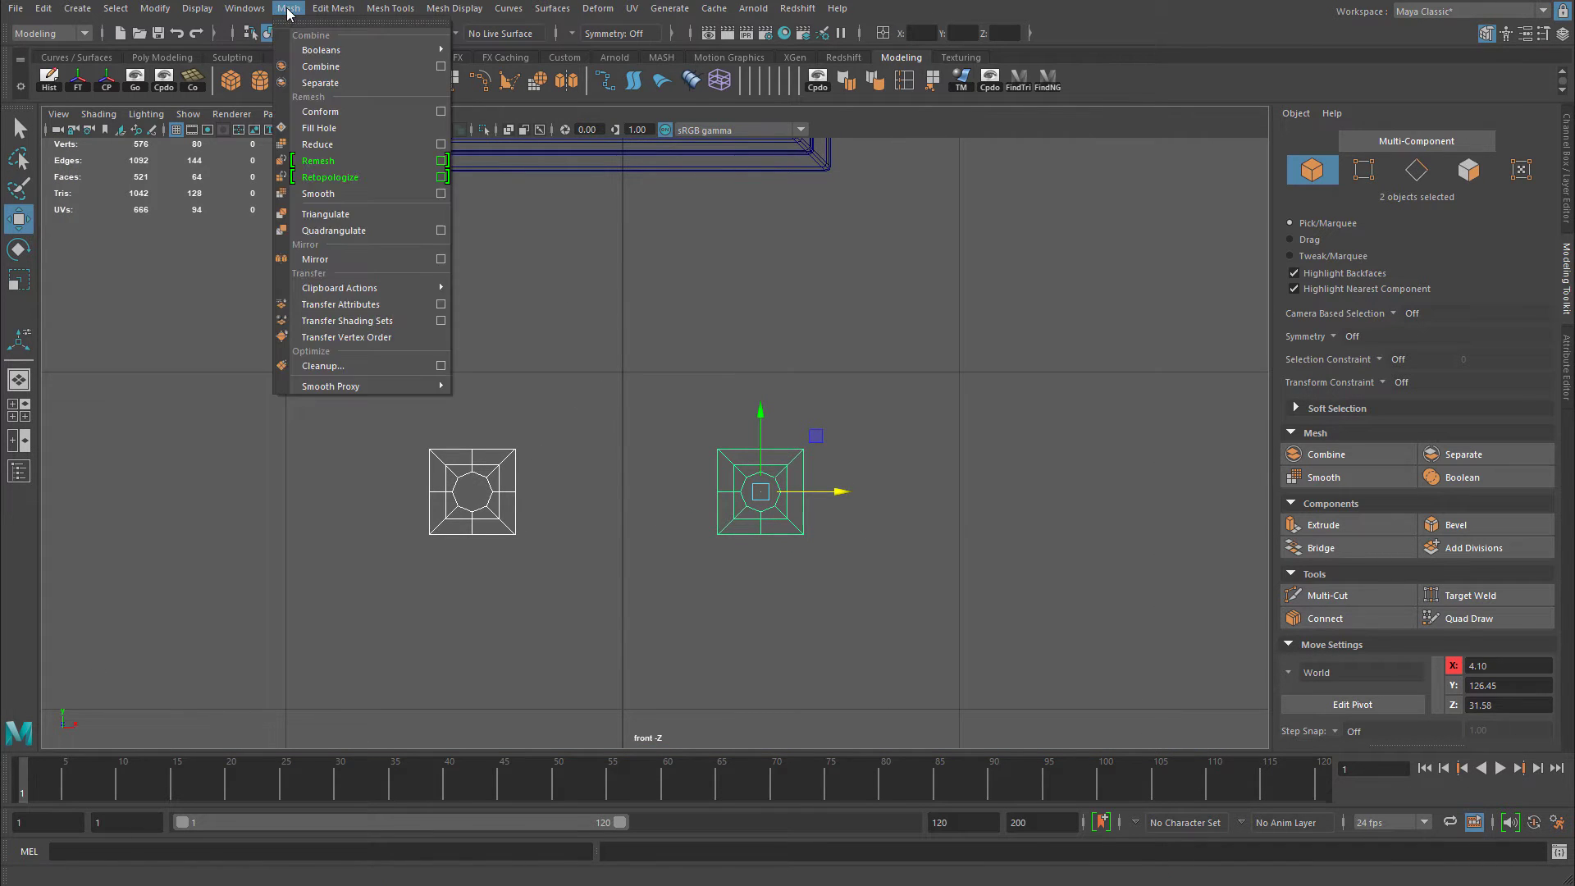
left_click(320, 67)
key("space")
key("space")
left_click_drag(752, 386, 696, 448, "alt")
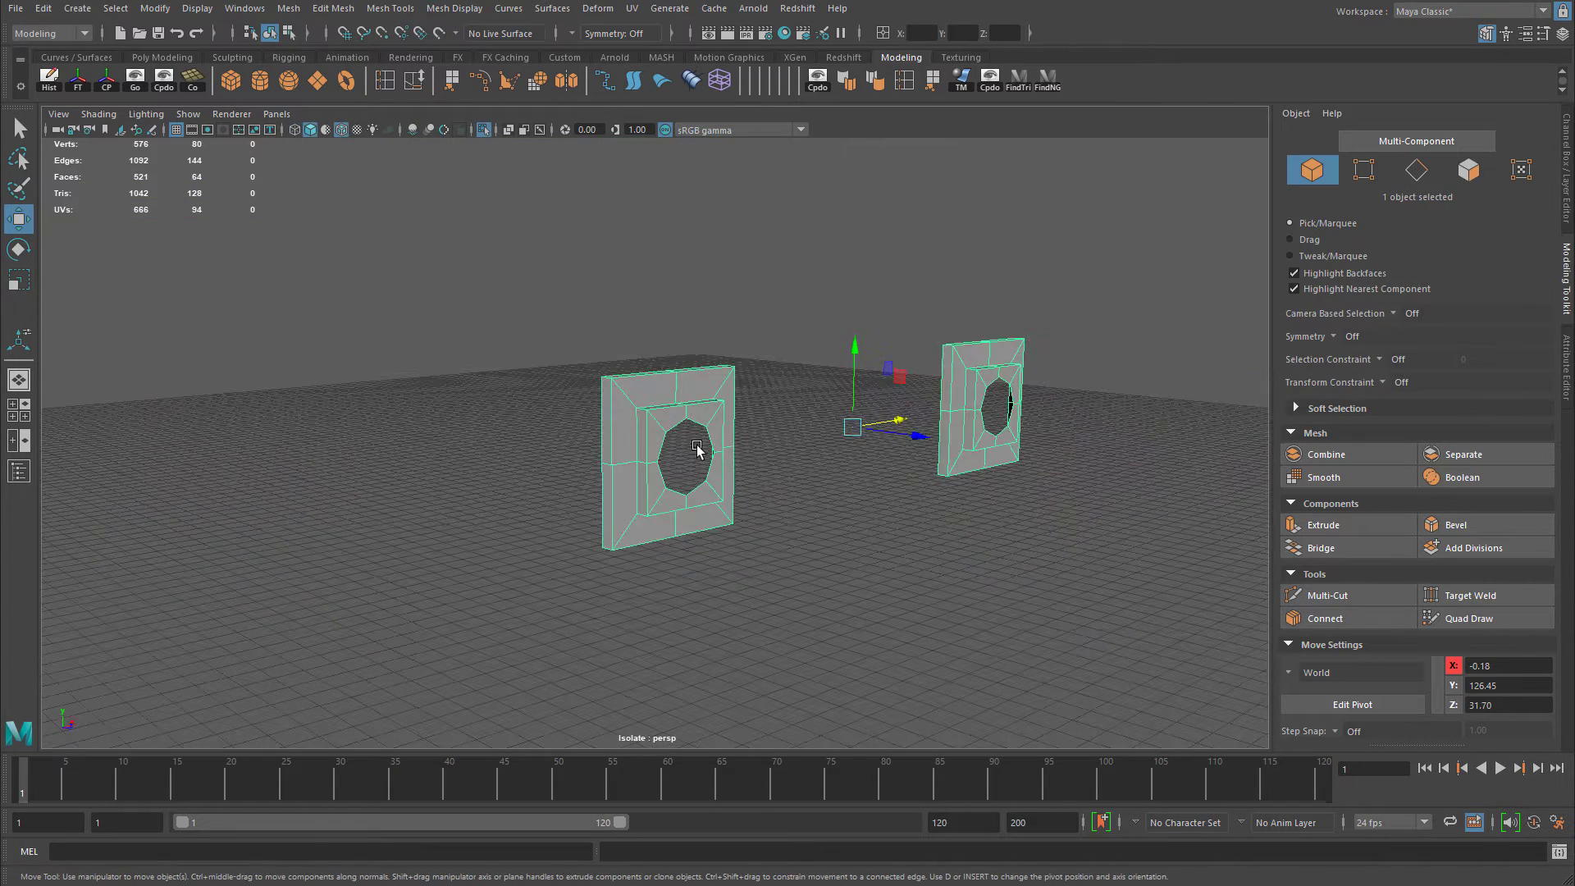
Select the border edge loops of both octagonal holes and bridge them.
right_click_drag(697, 445, 697, 407)
double_click(701, 427)
left_click_drag(702, 427, 718, 499, "alt")
double_click(843, 449, "shift")
left_click(342, 9)
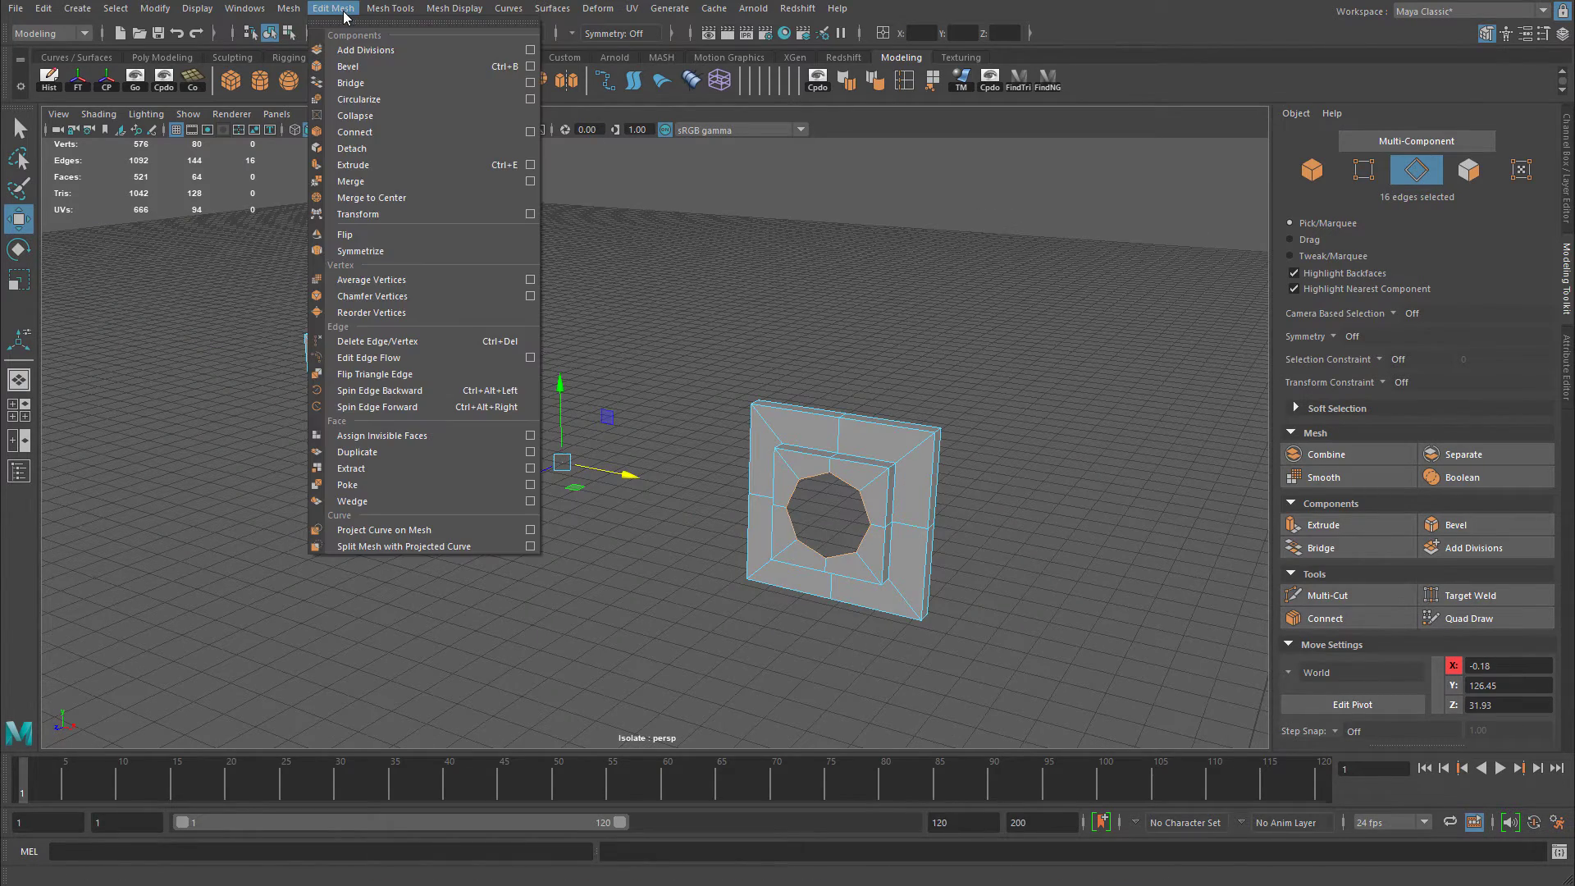
left_click(351, 83)
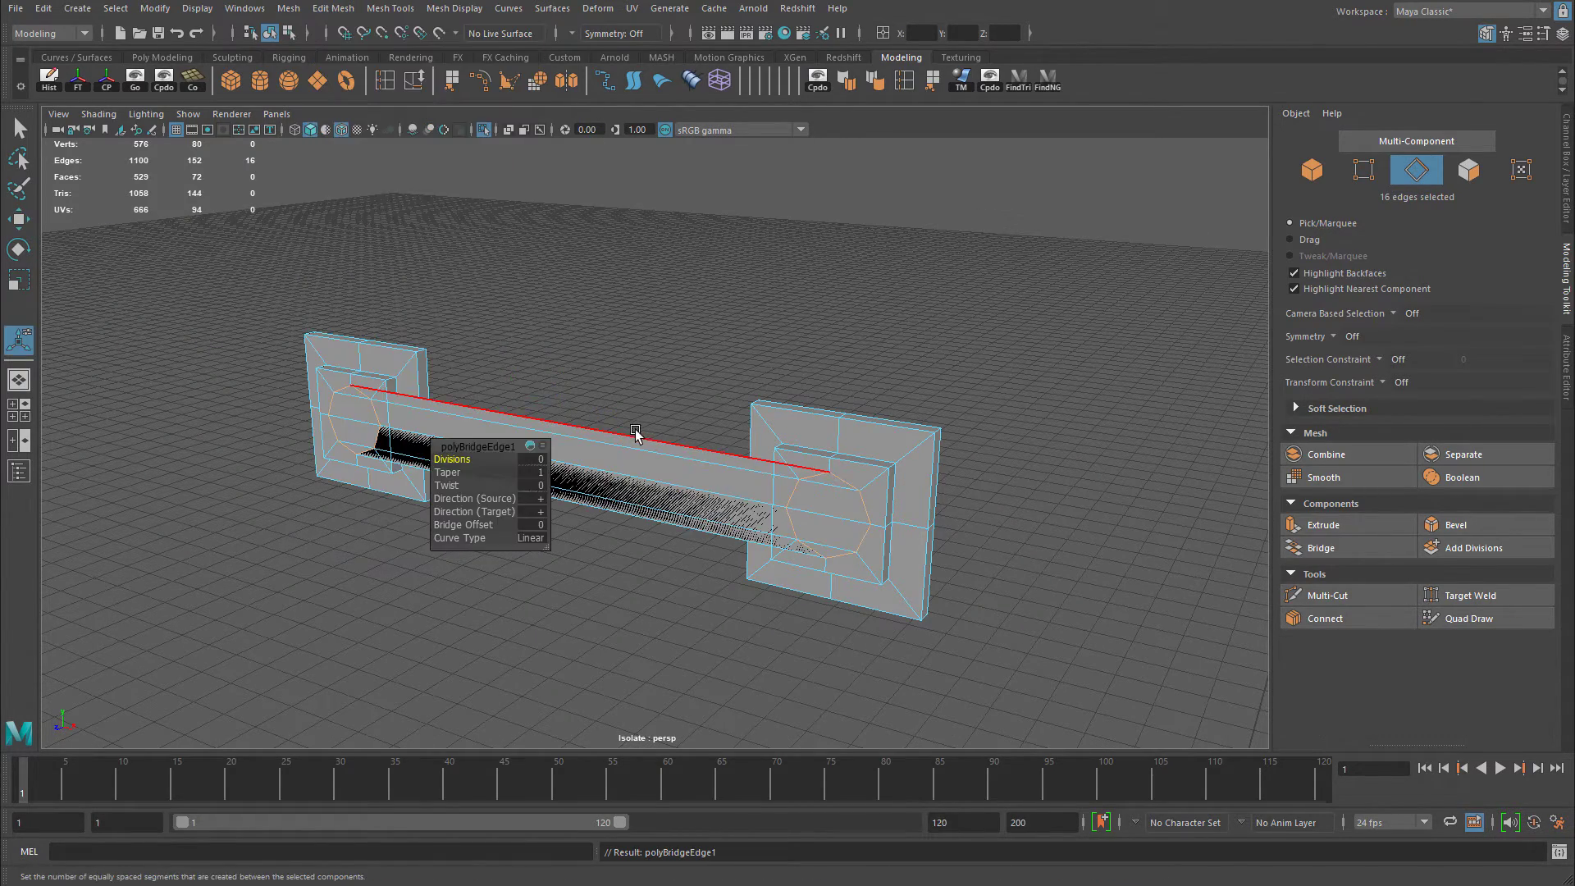
Set the bridge's curve type to Blend and increase its divisions to form a curved handle bar.
left_click_drag(637, 435, 844, 443, "alt")
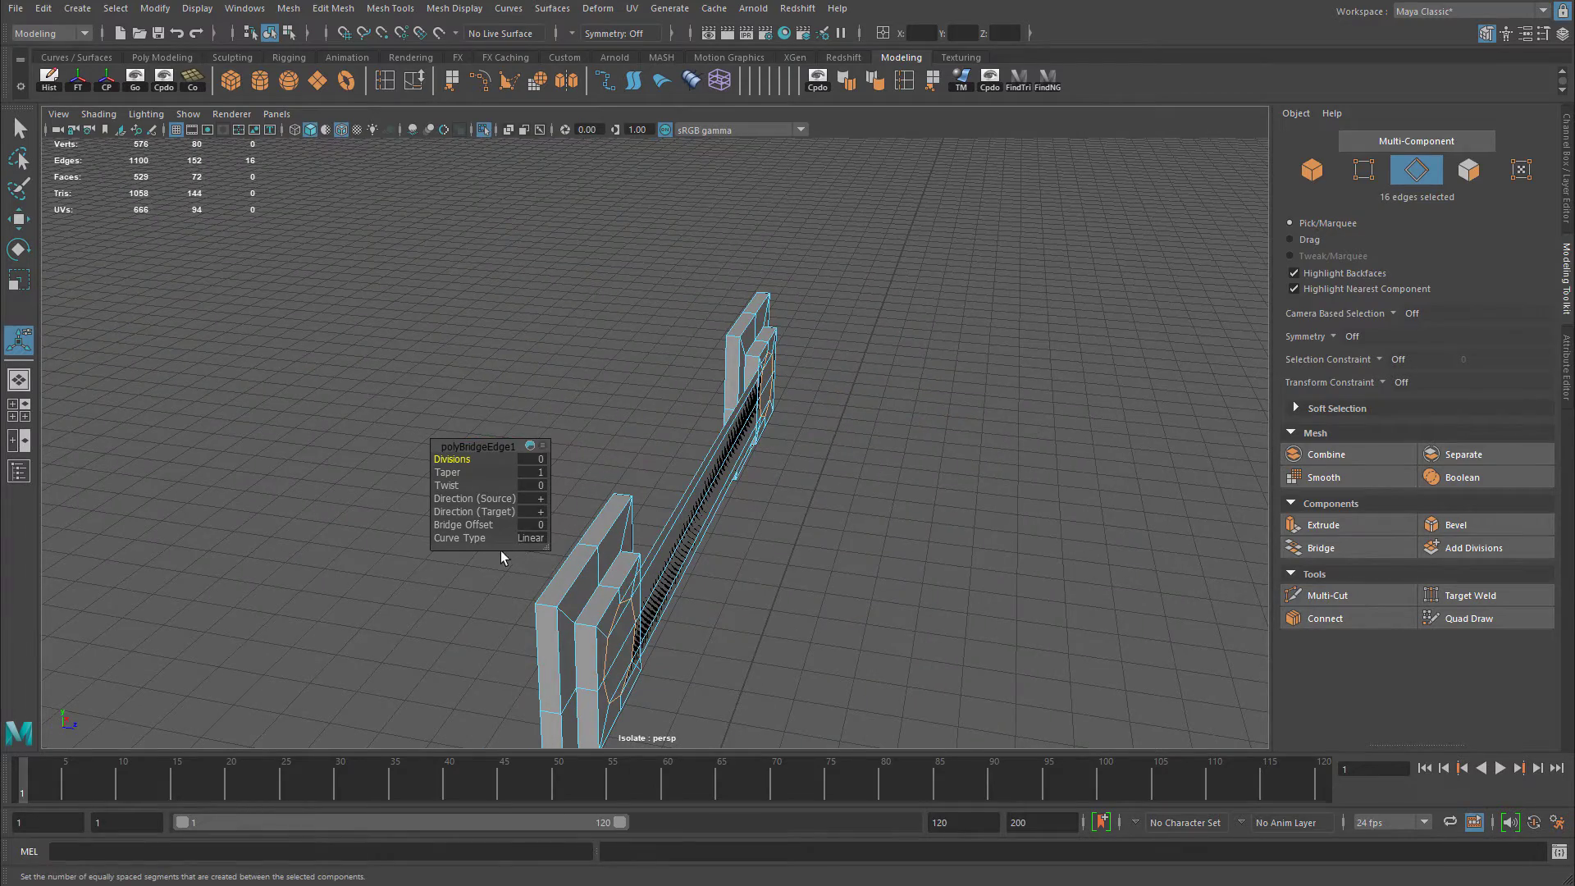
left_click(530, 538)
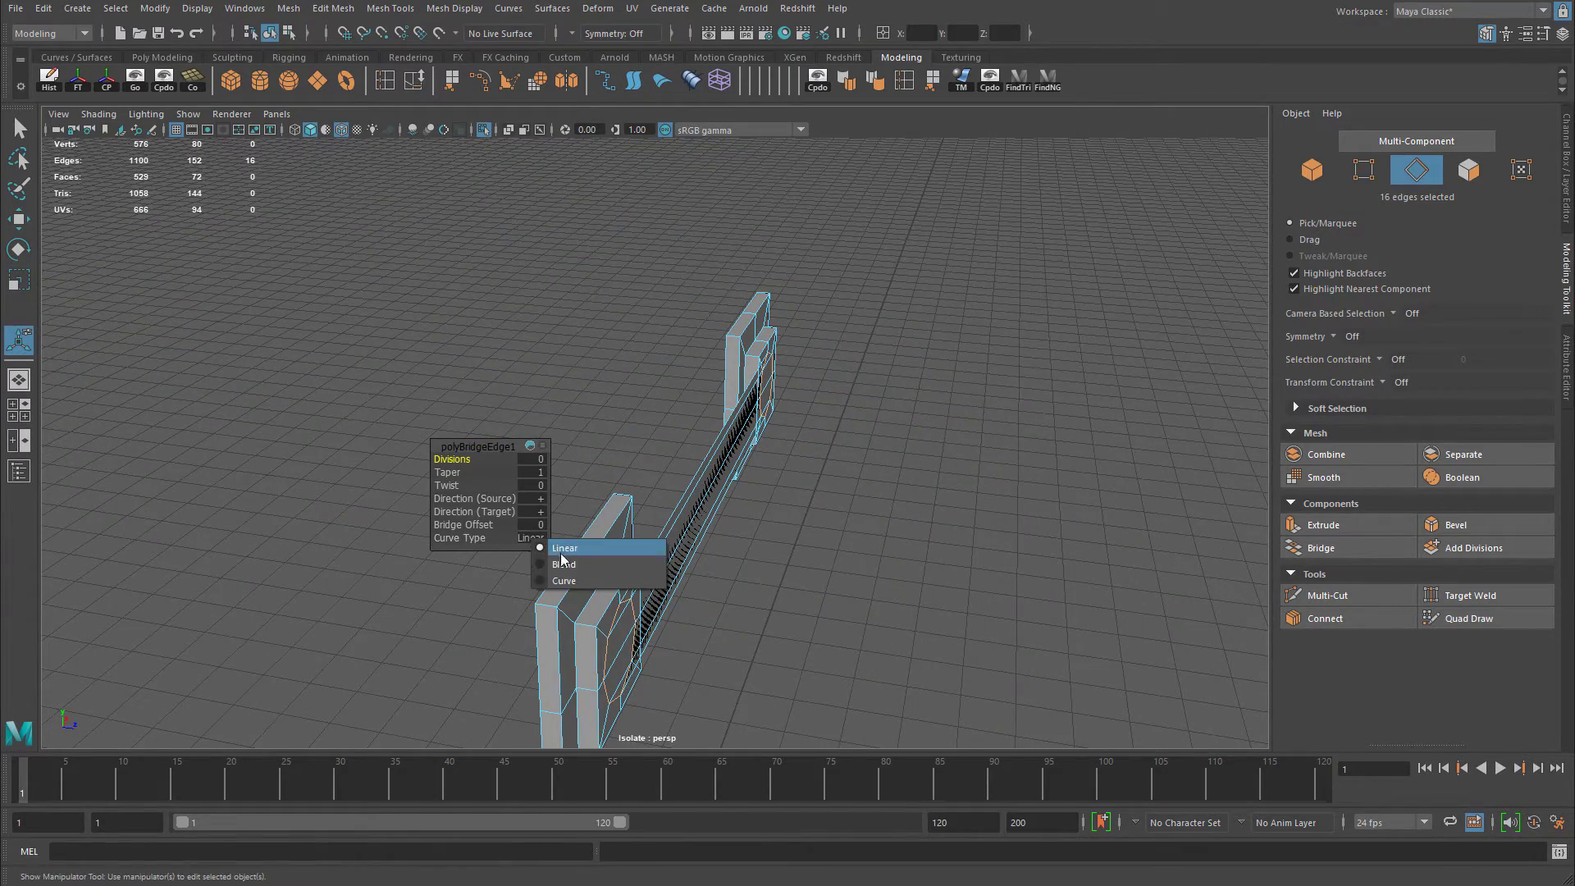
left_click(568, 564)
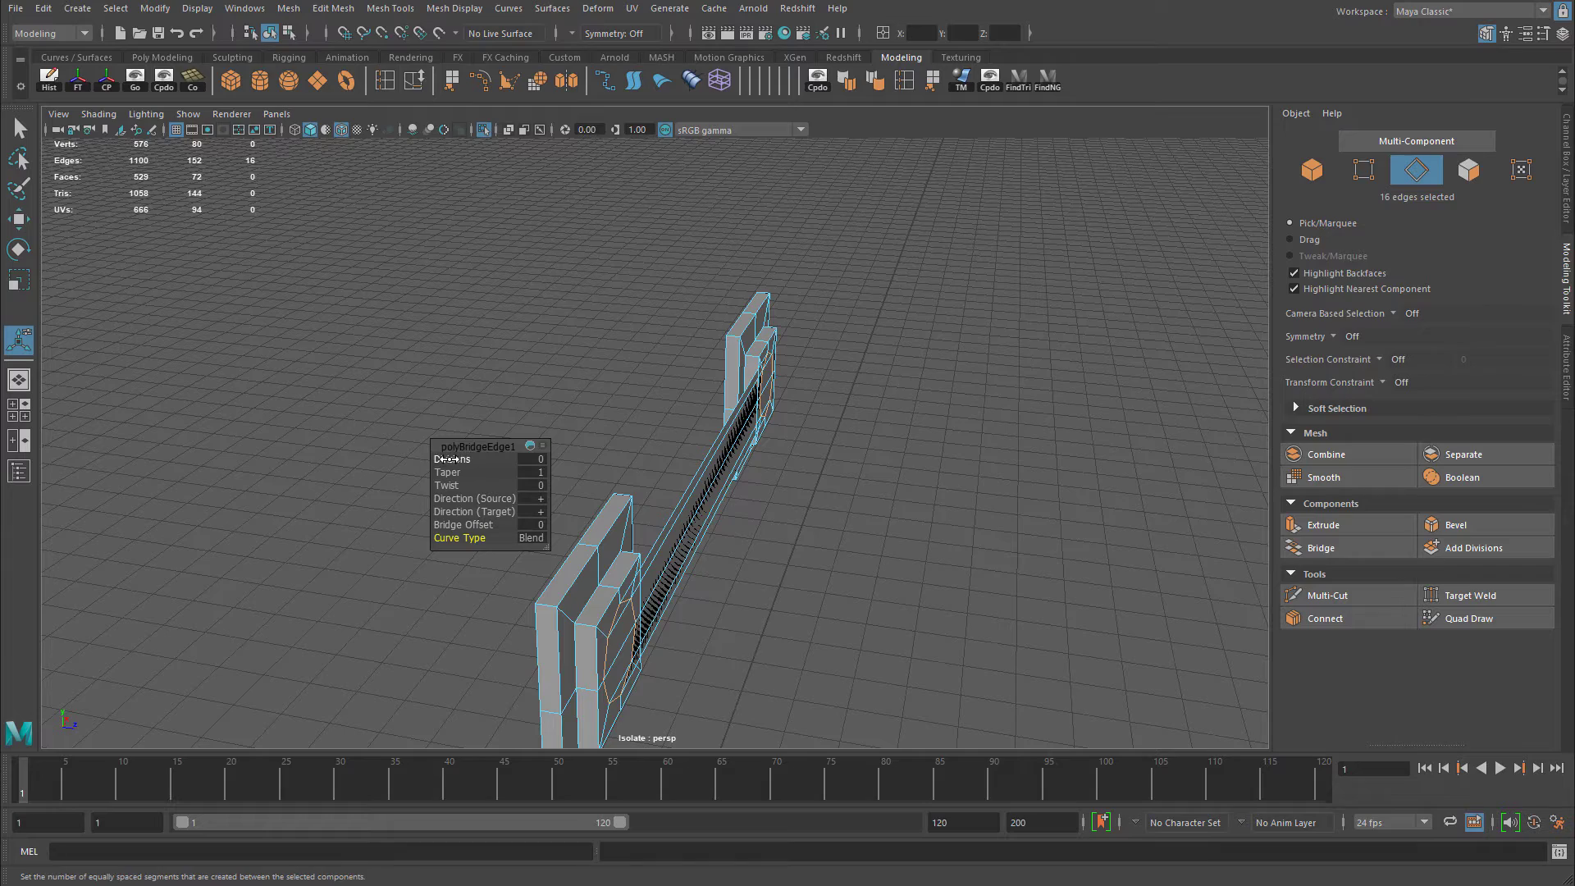
left_click_drag(447, 459, 541, 476)
left_click_drag(705, 480, 848, 423, "alt")
Exit isolation, return to object mode and inspect the curved handle on the drawer front, leaving it selected.
key("ctrl+1")
right_click_drag(923, 426, 786, 428, "alt")
right_click_drag(778, 411, 861, 387)
left_click(1023, 413)
right_click_drag(1021, 417, 708, 441, "alt")
left_click_drag(705, 439, 755, 457, "alt")
scroll(825, 471, "up", 5)
left_click(742, 474)
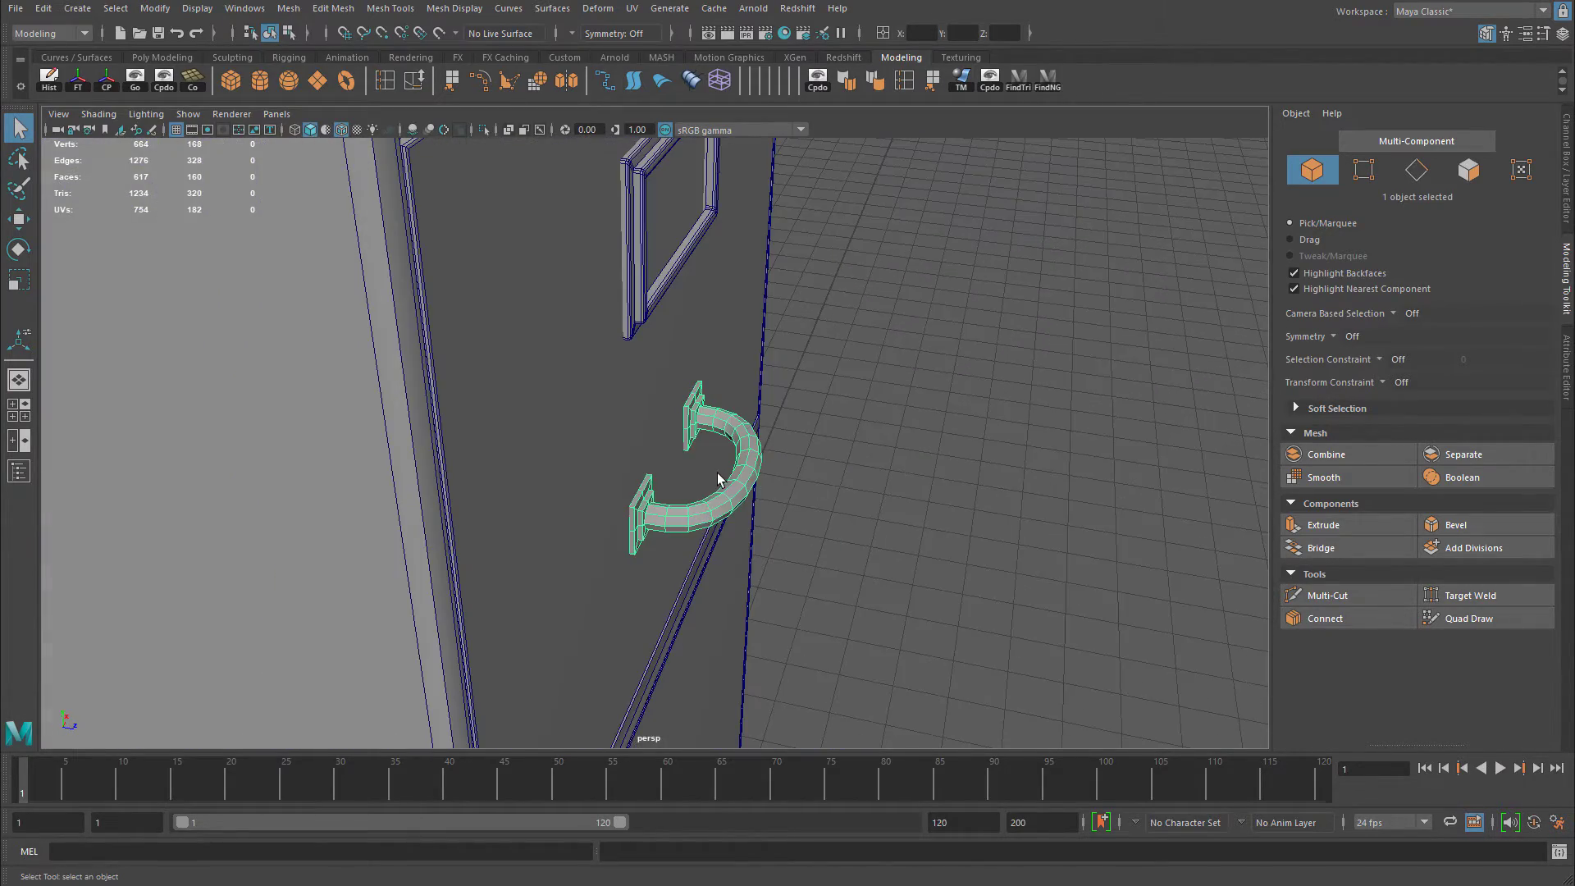
In the top view, move the handle bar's middle vertex ring along Z to about 34.99.
key("space")
key("space")
key("f")
scroll(654, 451, "down", 3)
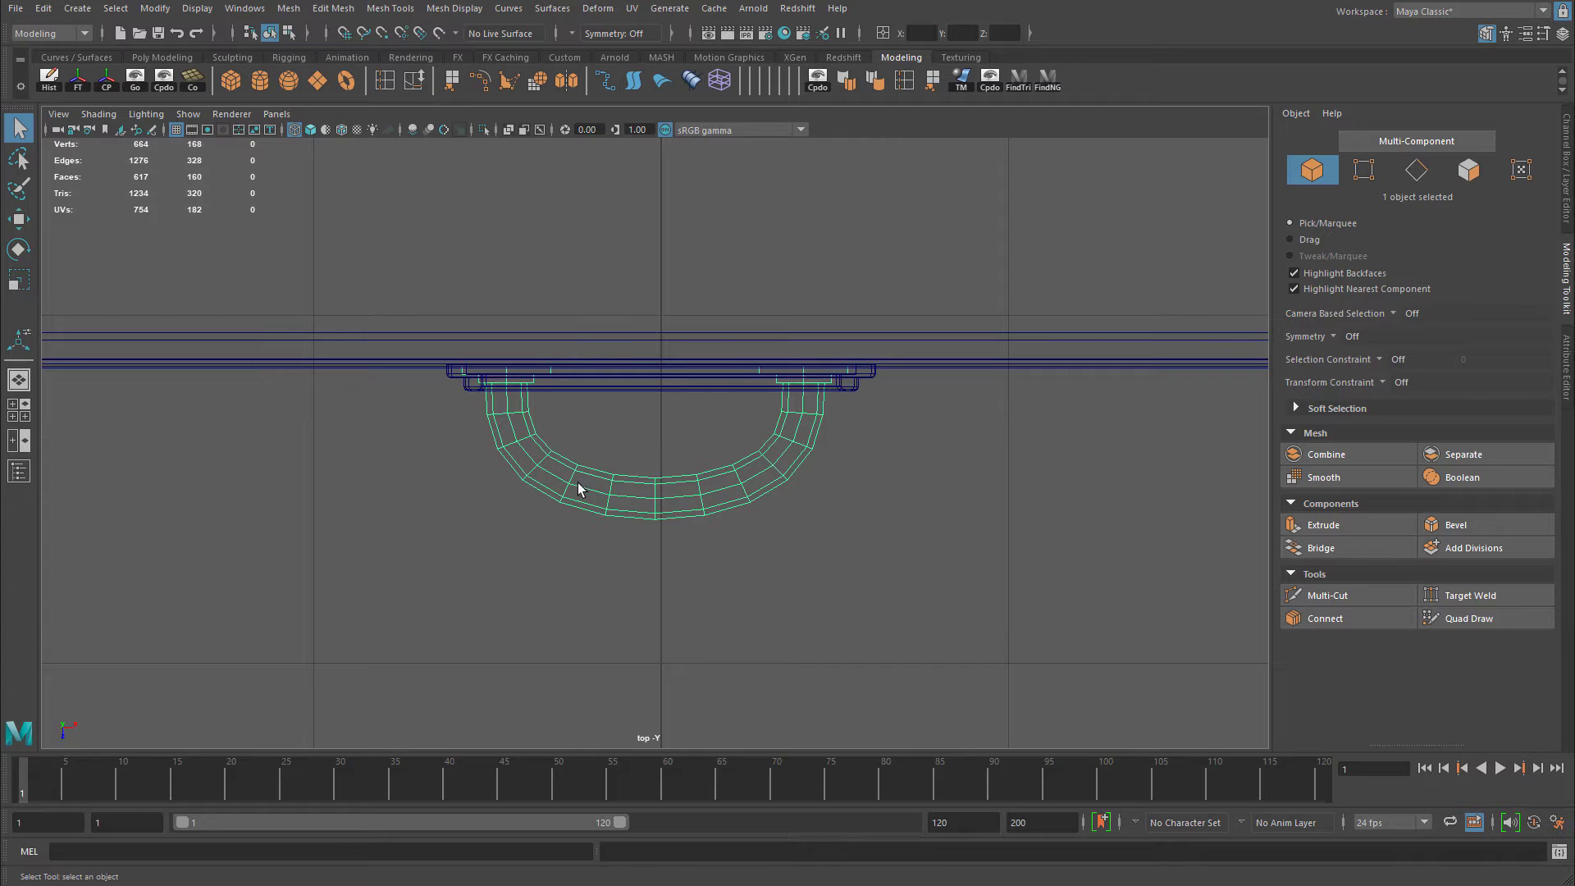
scroll(493, 489, "up", 2)
right_click_drag(521, 485, 448, 487)
left_click_drag(691, 565, 656, 564)
key("w")
left_click_drag(644, 474, 657, 598)
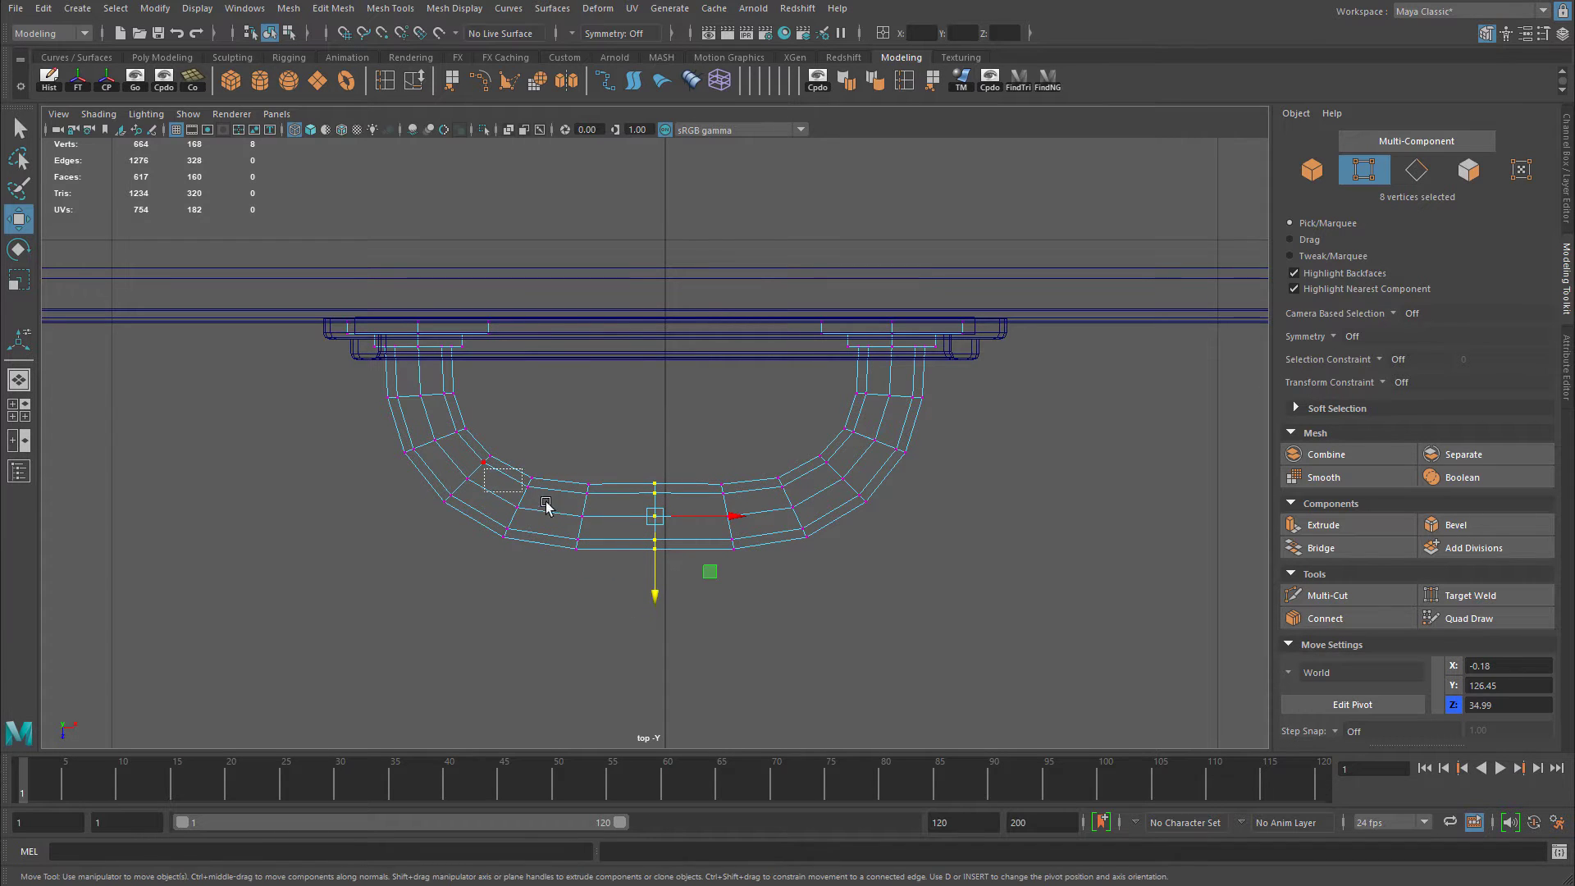
Move the handle bar's middle five vertex rings along Z to about 34.90 and nudge the middle seven slightly toward the drawer.
left_click_drag(484, 473, 818, 629)
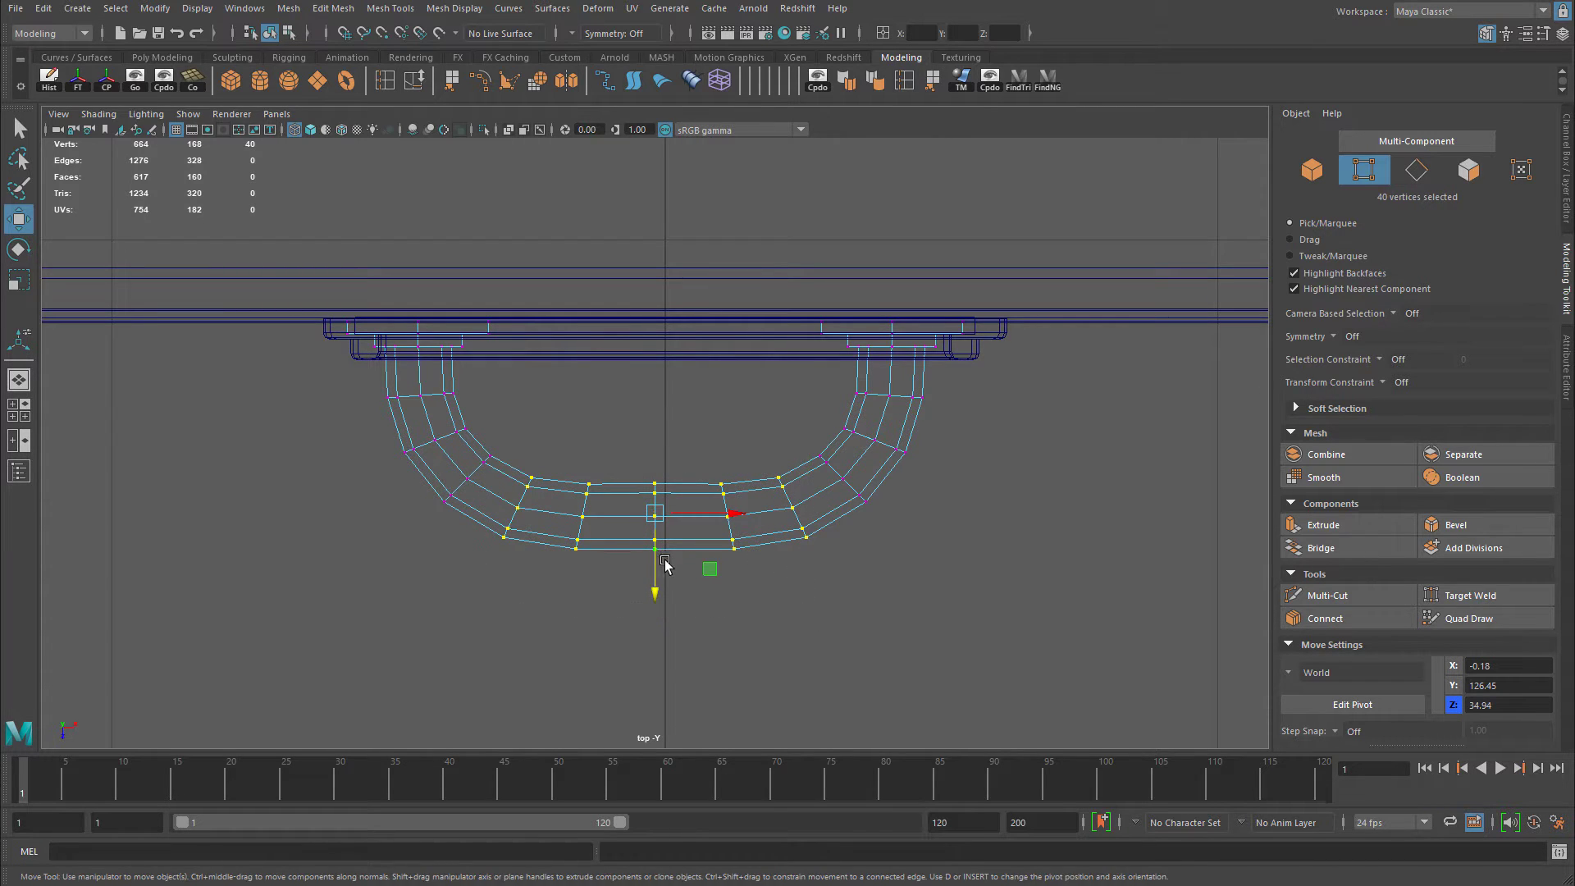
left_click_drag(664, 564, 663, 562)
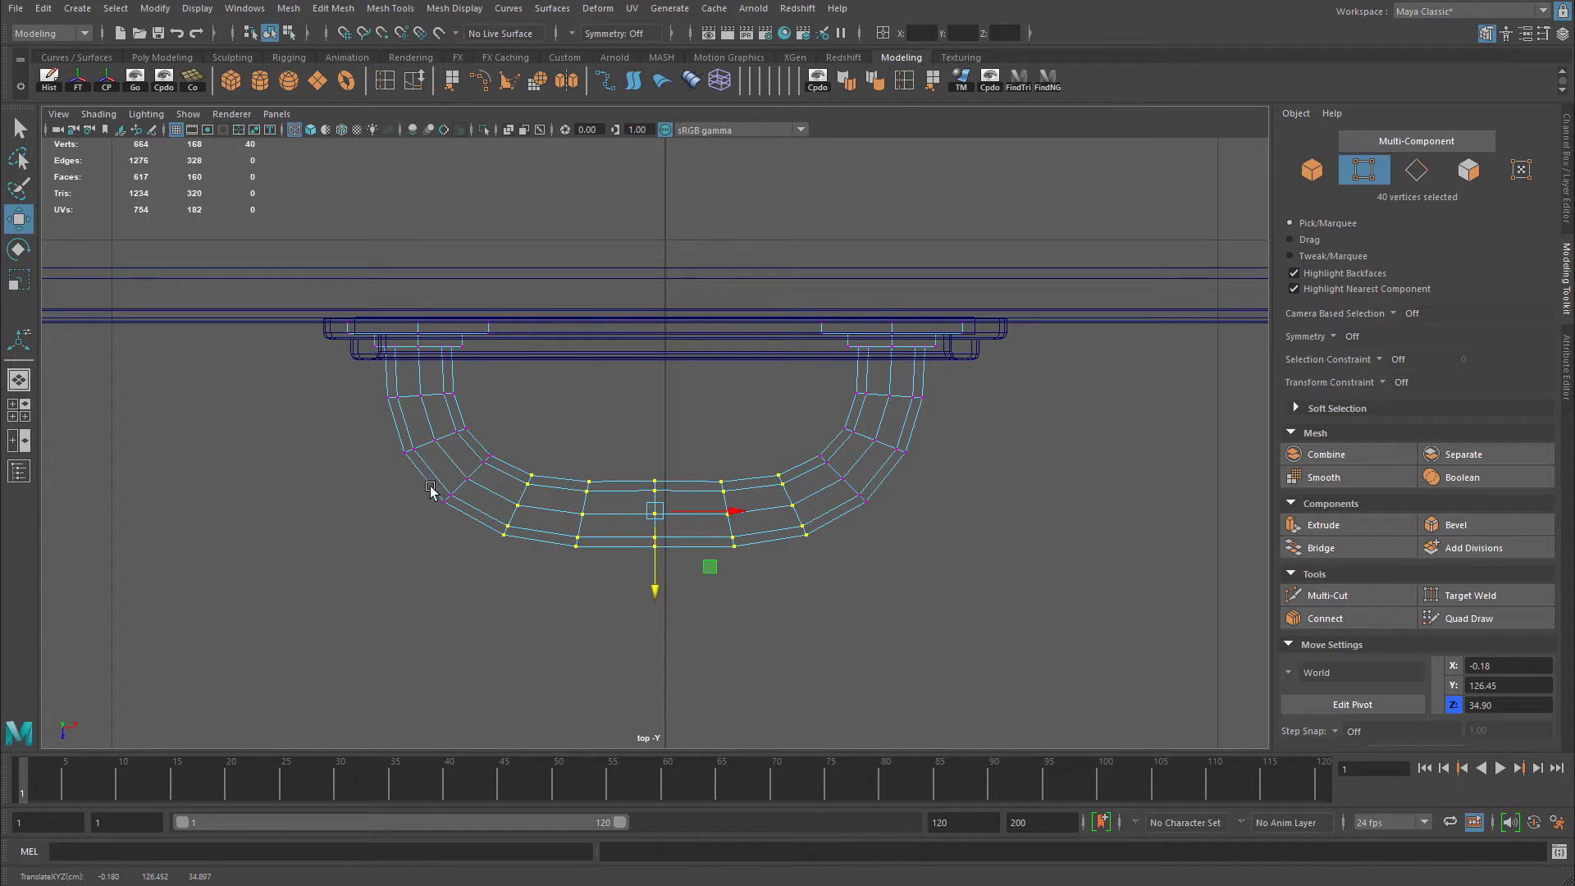
left_click_drag(421, 455, 879, 608)
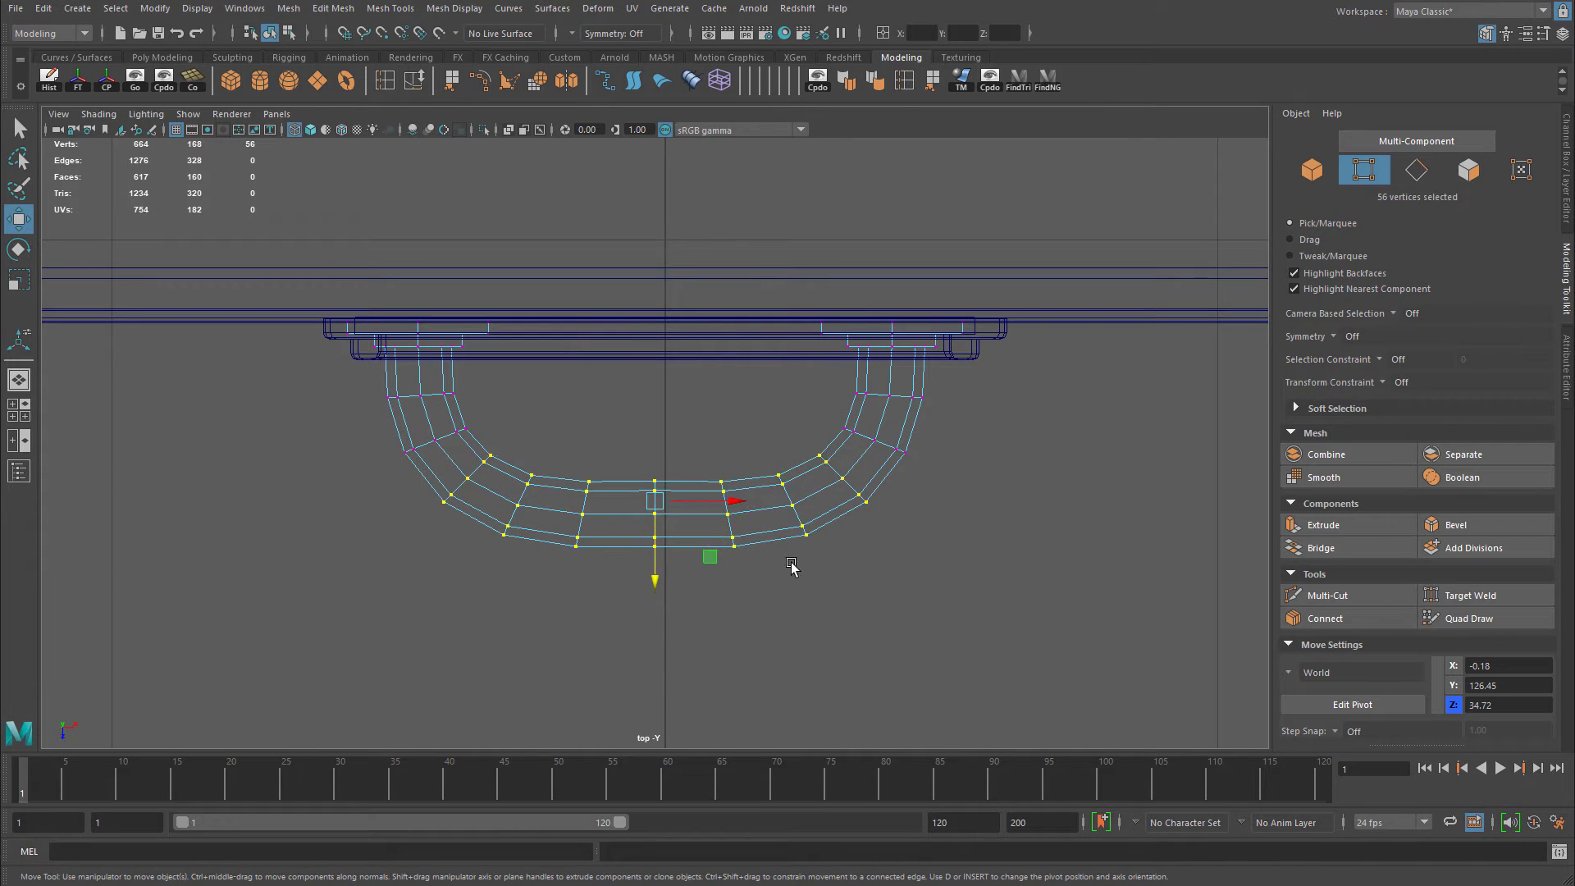
left_click_drag(651, 566, 663, 569)
Narrow the vertex selection to the middle five rings, move them along Z to about 34.76, and nudge the middle three toward the drawer.
left_click_drag(384, 403, 512, 517, "ctrl")
left_click_drag(816, 432, 919, 525, "ctrl")
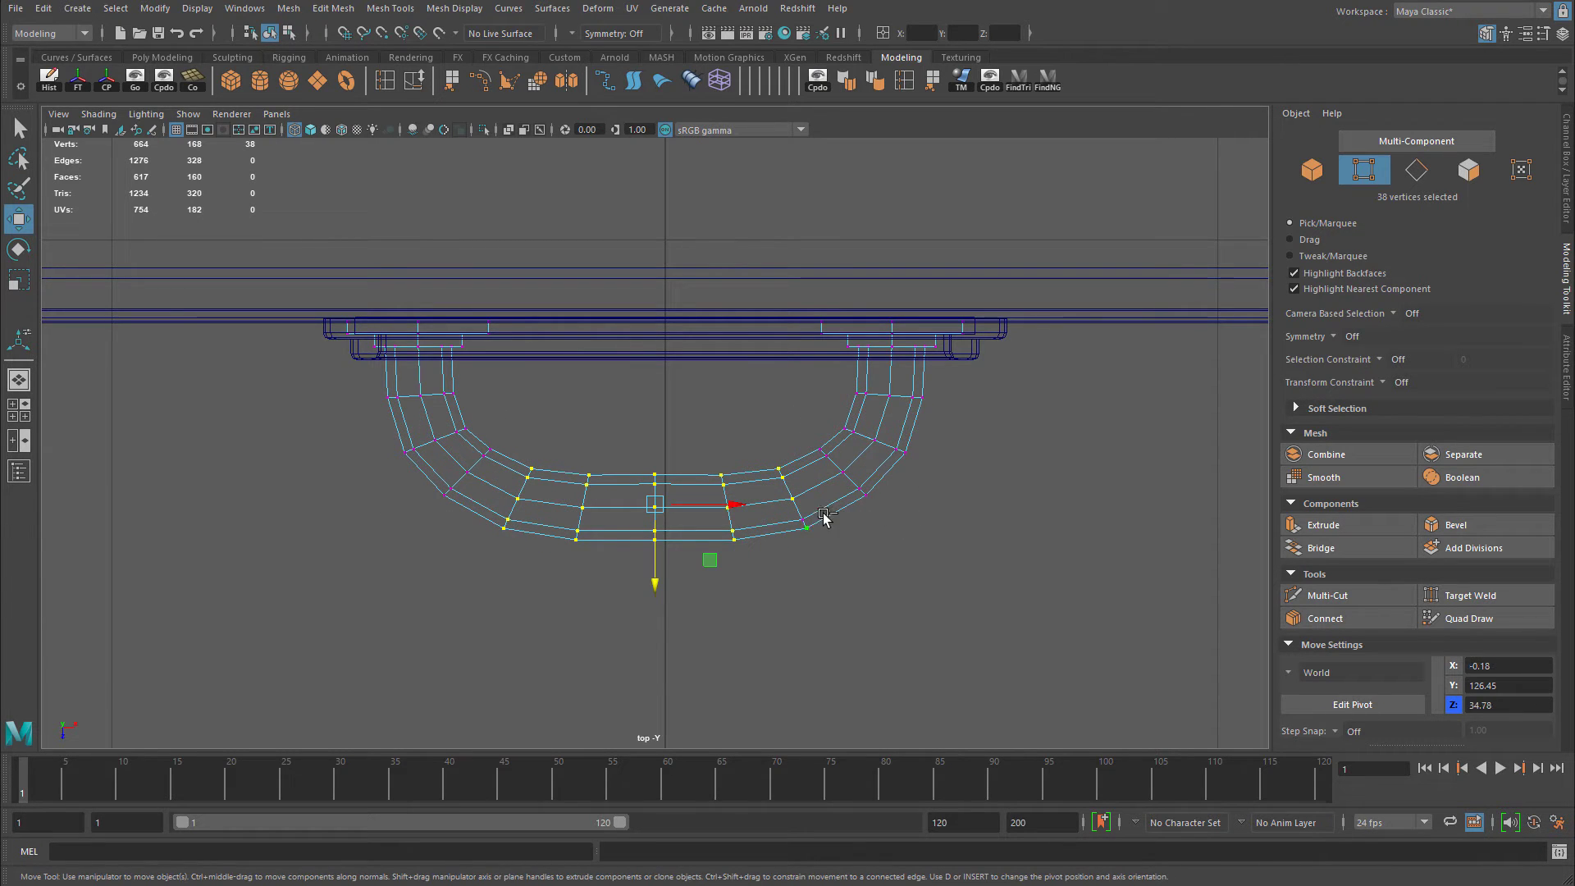
key("ctrl+z")
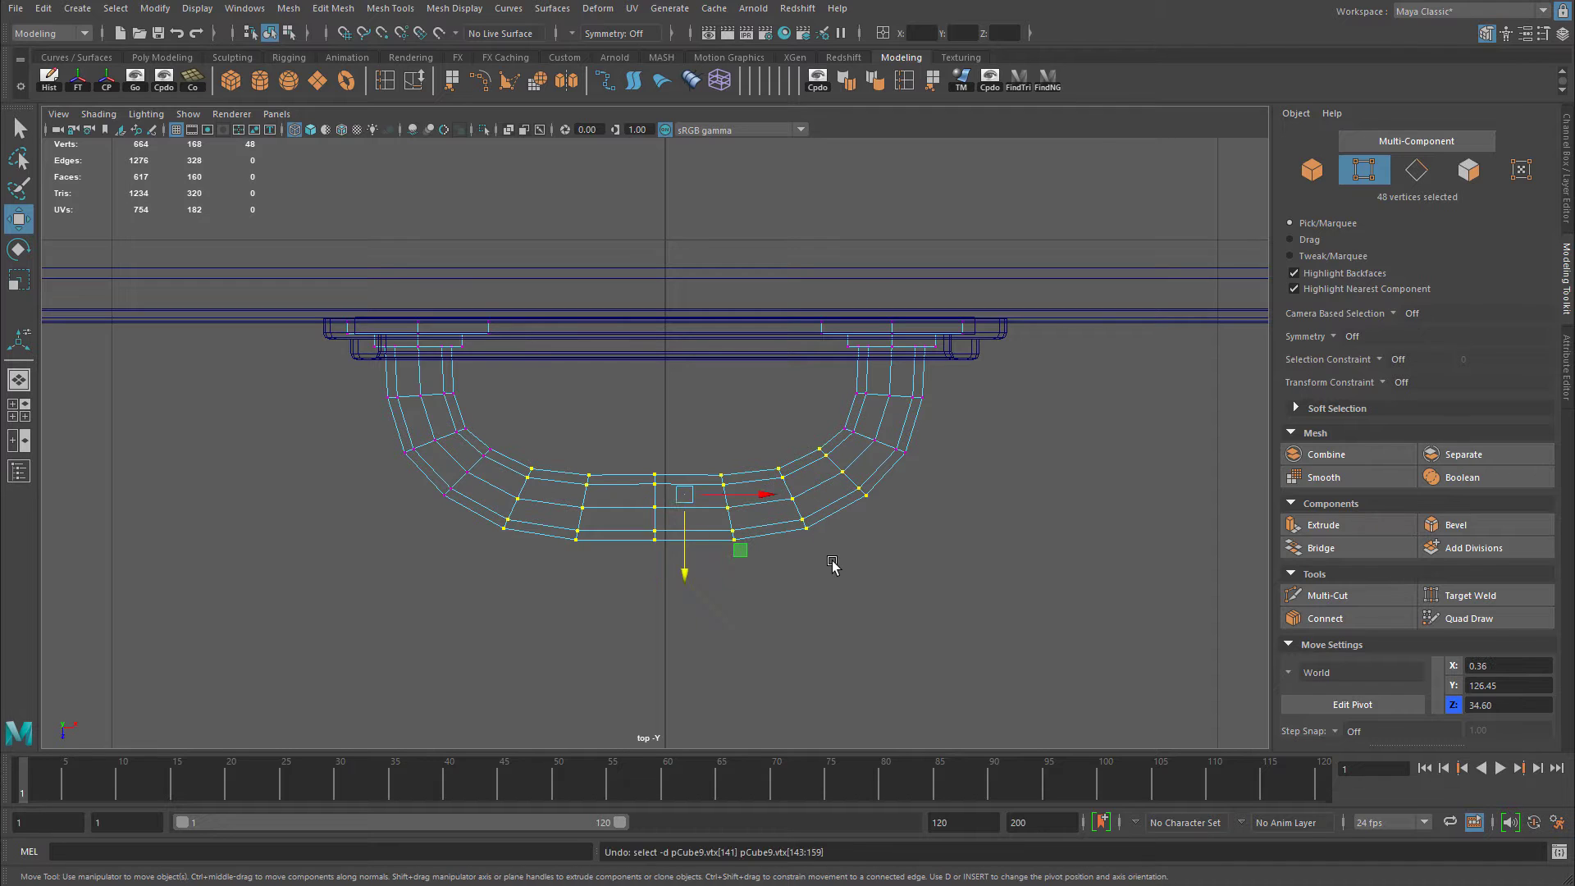
left_click_drag(821, 433, 835, 462, "ctrl")
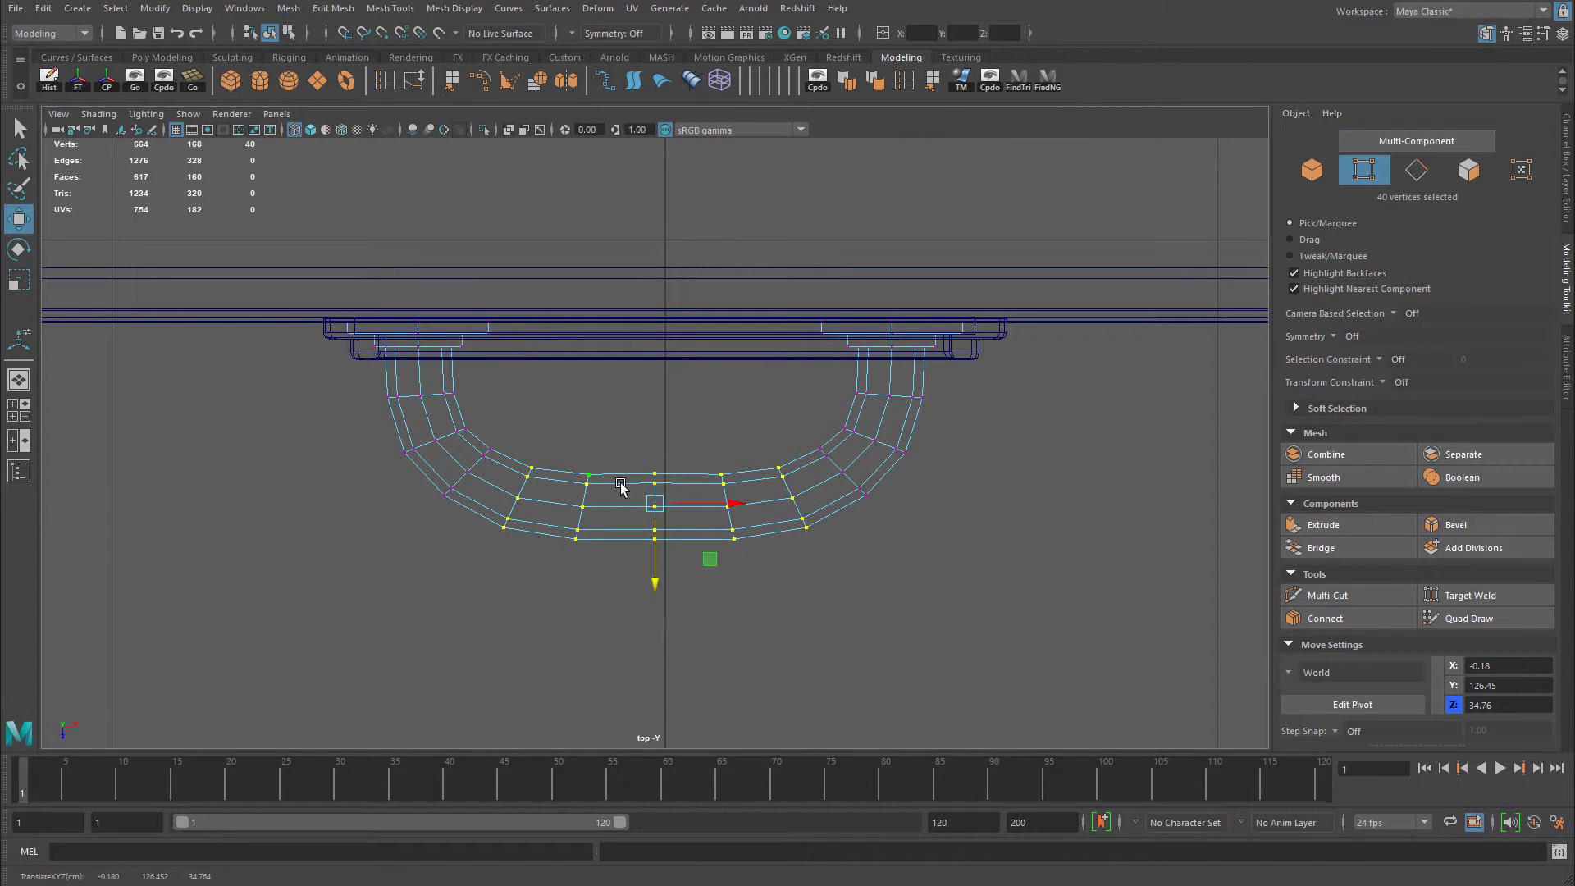
left_click_drag(775, 449, 853, 585, "ctrl")
left_click_drag(651, 574, 662, 464)
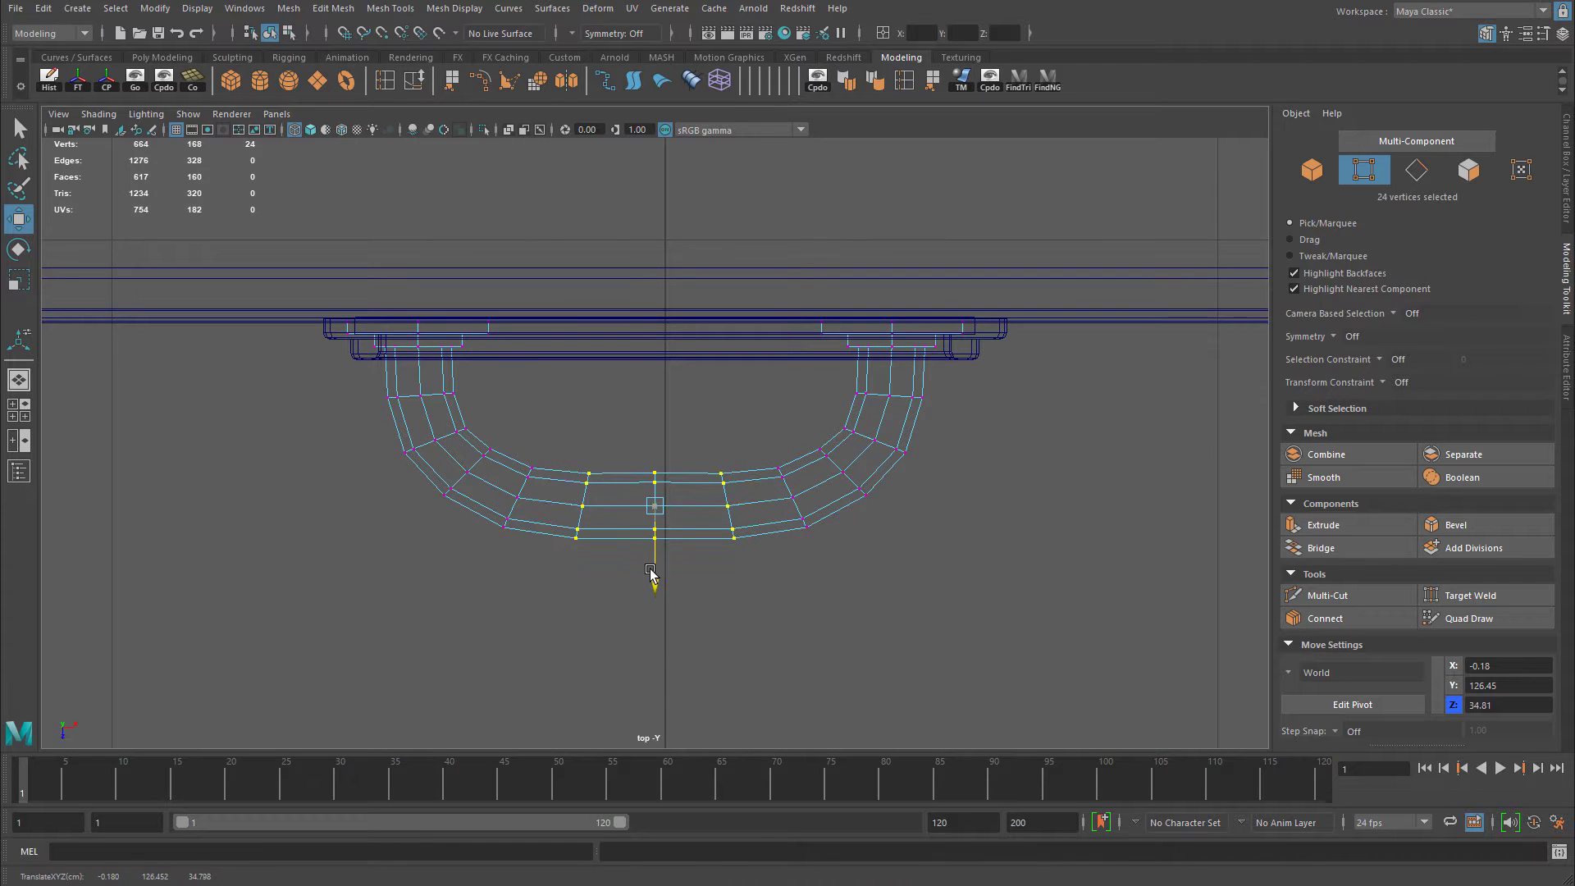
Return to the perspective view in object mode and examine the reshaped handle bar and its mounting plates.
scroll(902, 328, "down", 2)
key("space")
left_click_drag(926, 304, 929, 278)
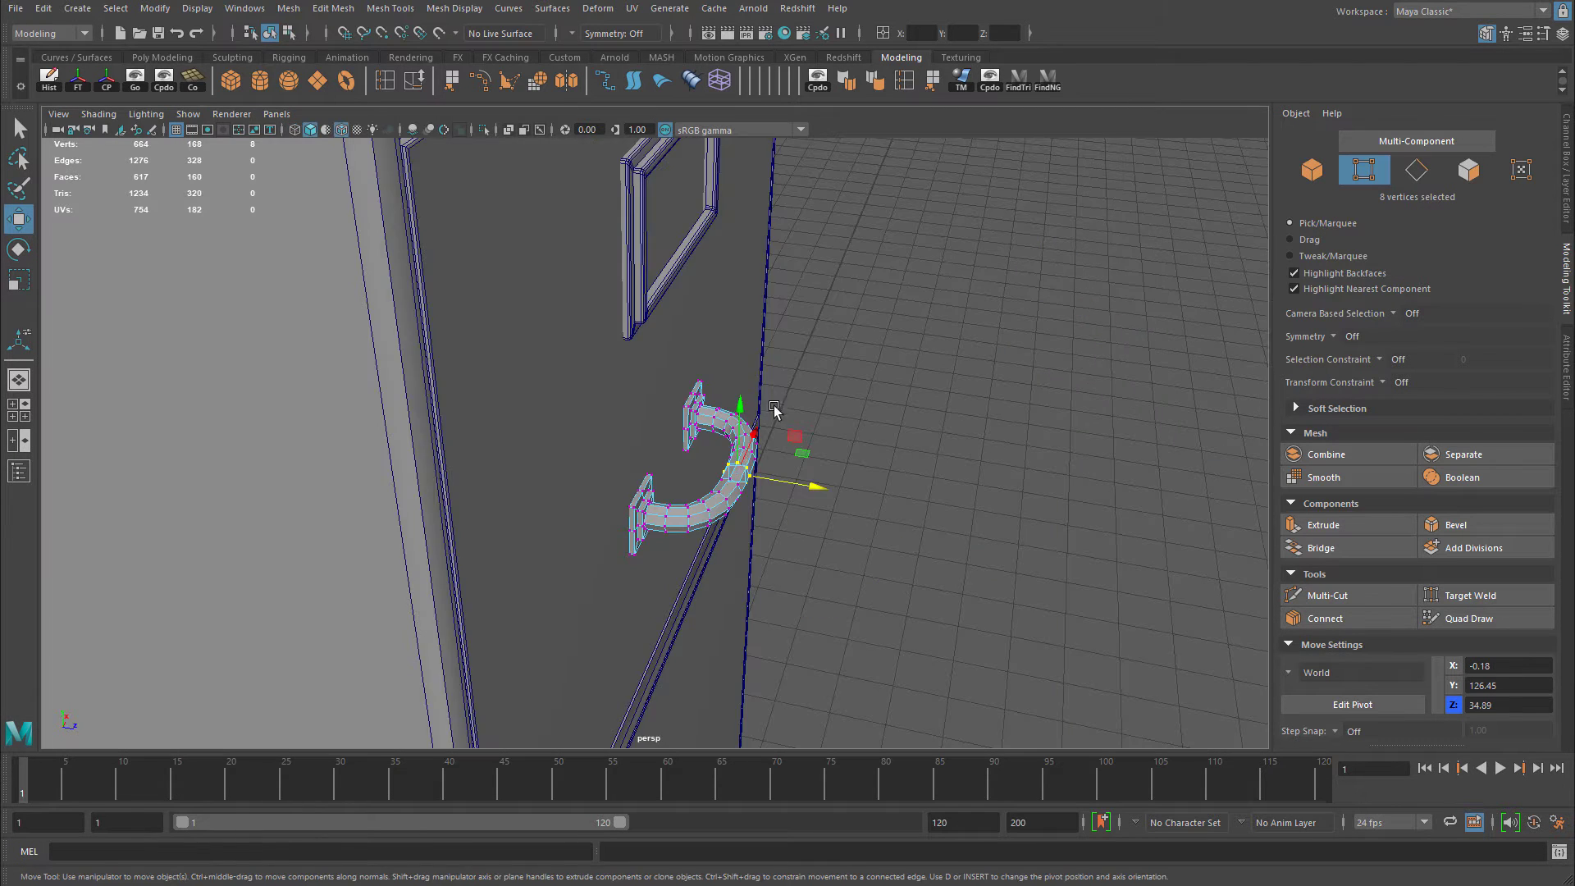
left_click_drag(773, 411, 710, 441, "alt")
right_click_drag(710, 418, 791, 396)
left_click(853, 440)
left_click_drag(853, 440, 697, 443, "alt")
right_click_drag(697, 443, 563, 441, "alt")
left_click_drag(563, 441, 500, 444, "alt")
right_click_drag(500, 445, 800, 446, "alt")
left_click_drag(800, 445, 535, 454, "alt")
scroll(634, 443, "up", 3)
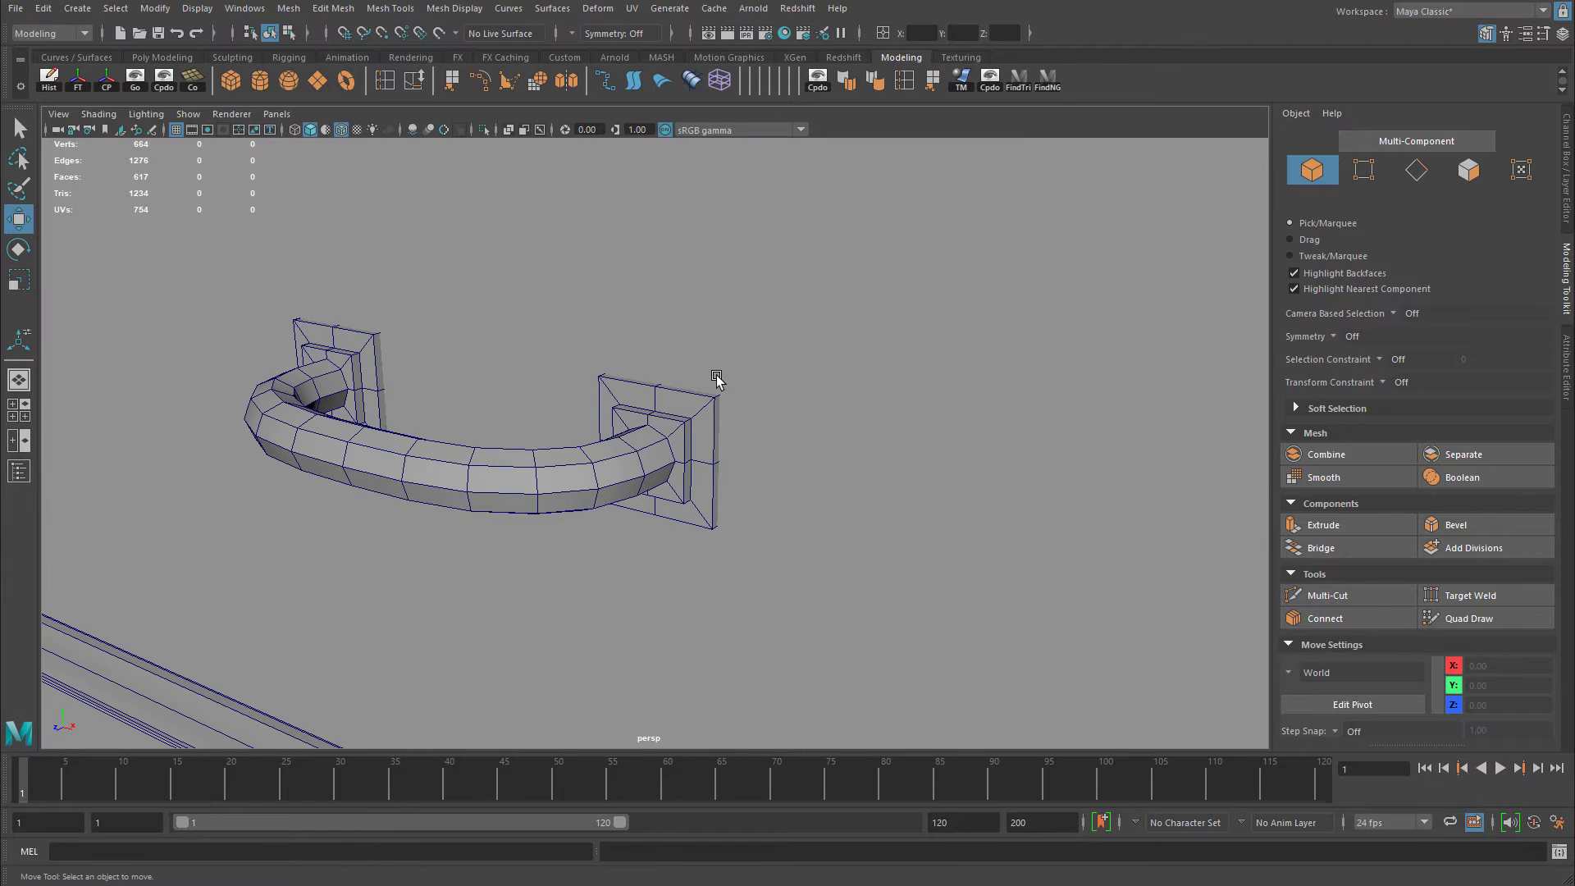
left_click_drag(732, 439, 698, 439, "alt")
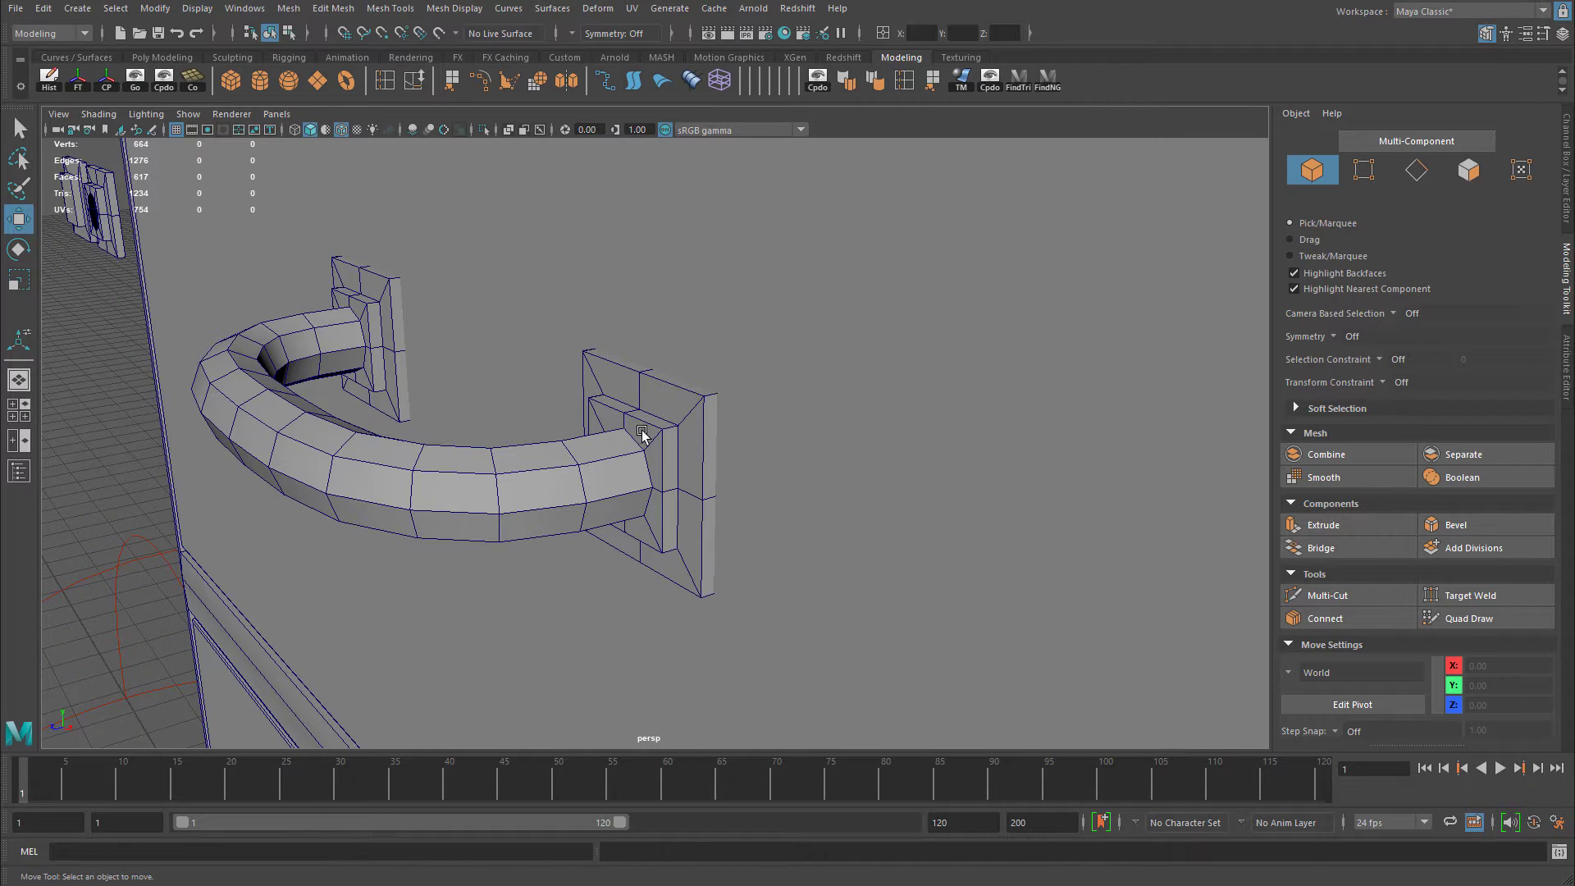
left_click_drag(567, 419, 639, 480, "alt")
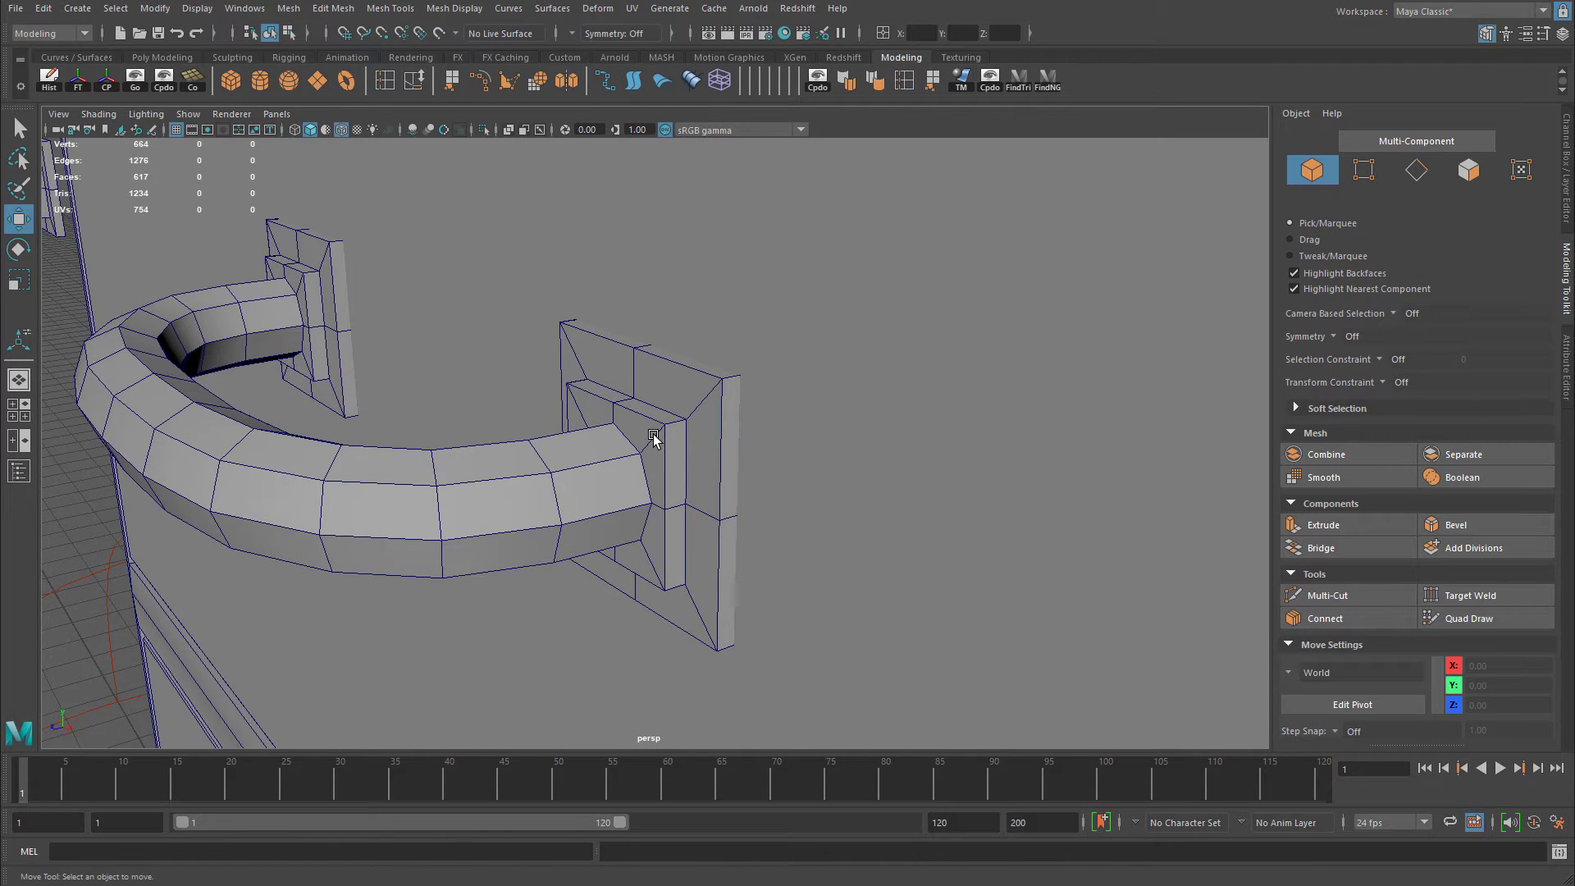
Select the front rim edge loops of the outer and inner square steps on both of the handle's mounting plates.
left_click_drag(585, 425, 714, 352, "alt")
left_click(475, 468)
right_click_drag(707, 351, 706, 311)
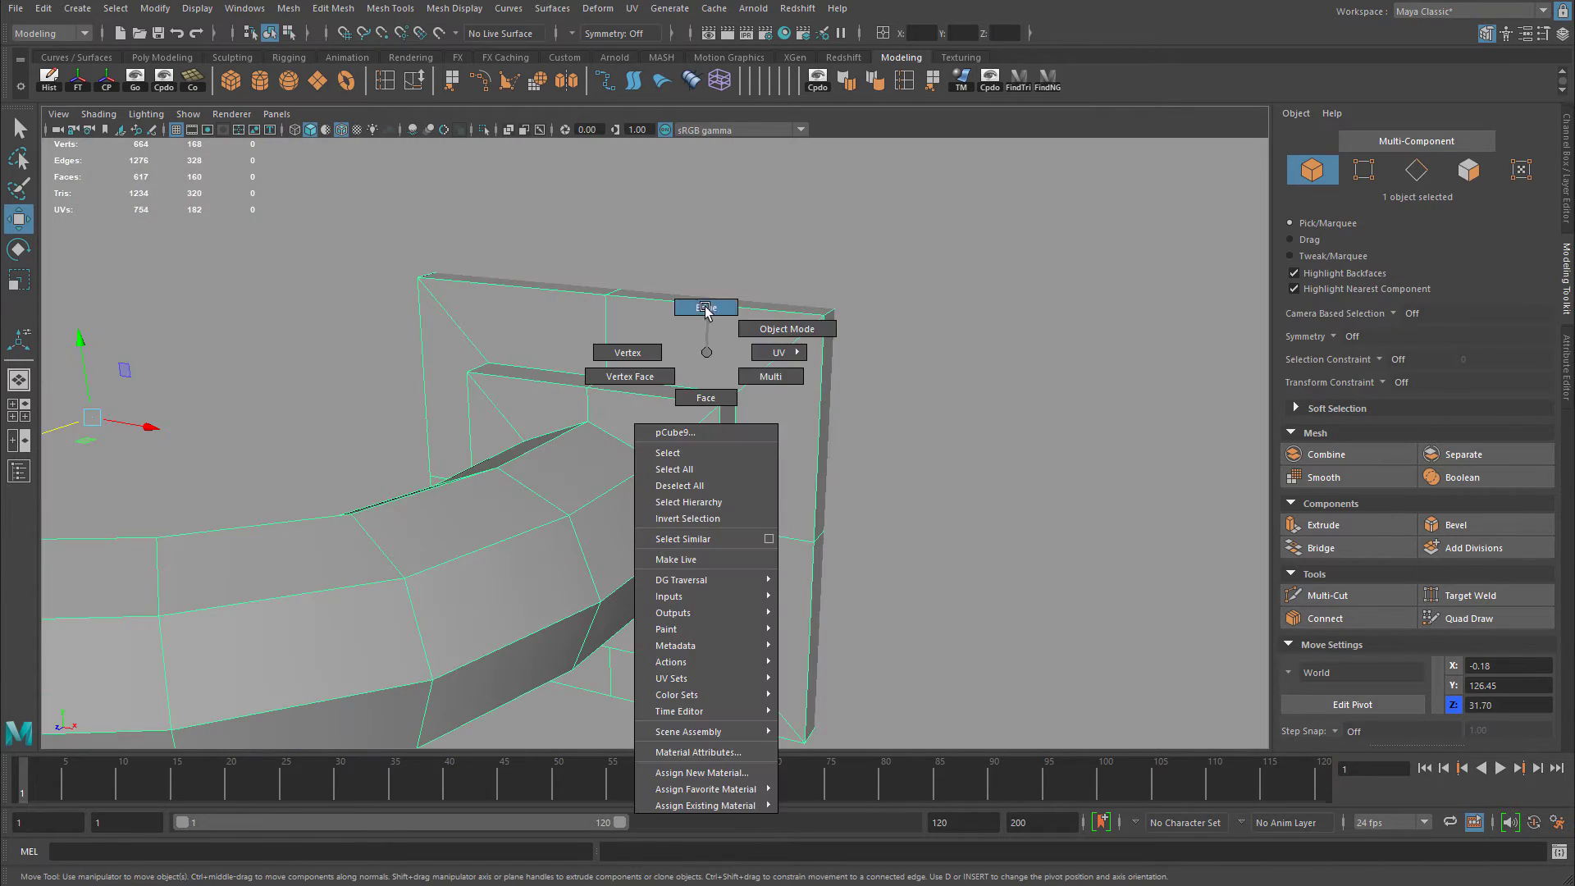
left_click_drag(705, 310, 806, 338, "alt")
left_click(577, 358)
left_click_drag(681, 394, 446, 381, "alt")
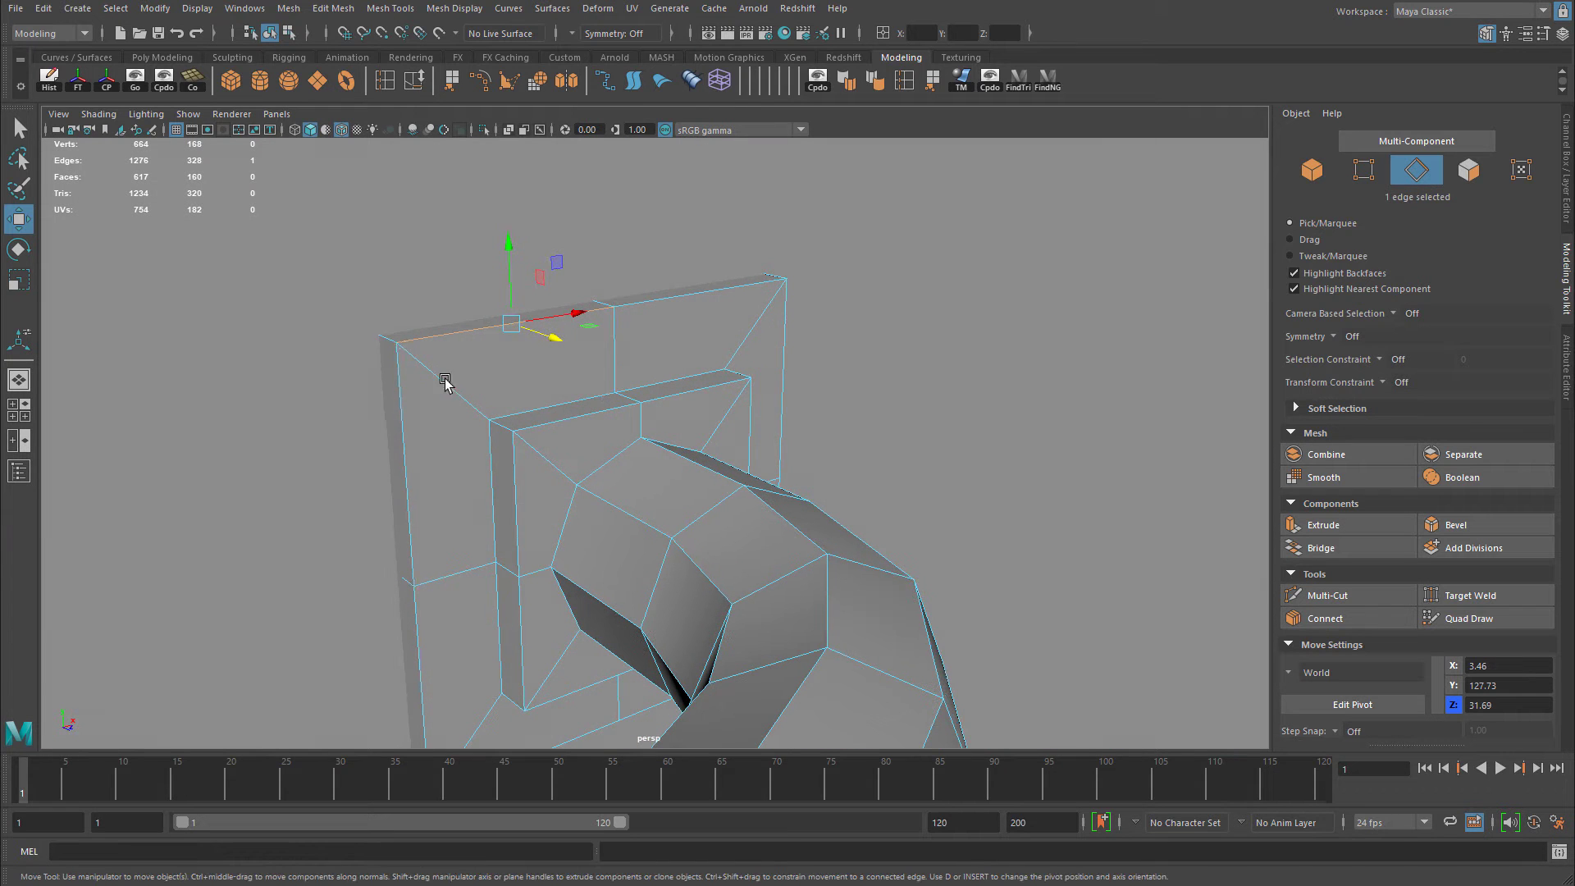
double_click(387, 347)
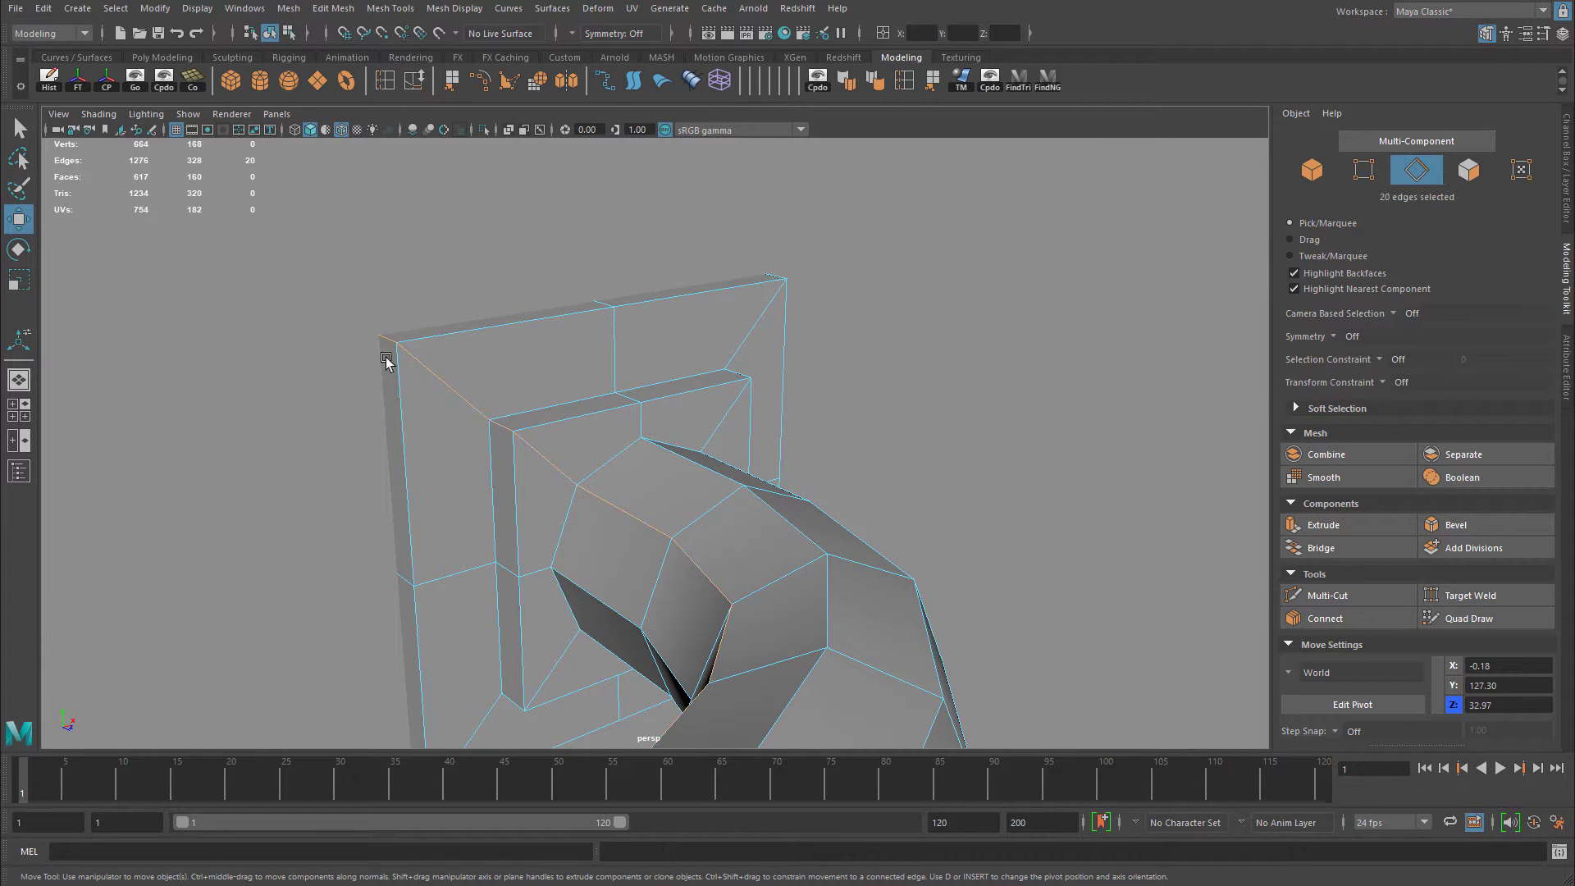
left_click_drag(386, 351, 542, 383, "alt")
double_click(542, 380)
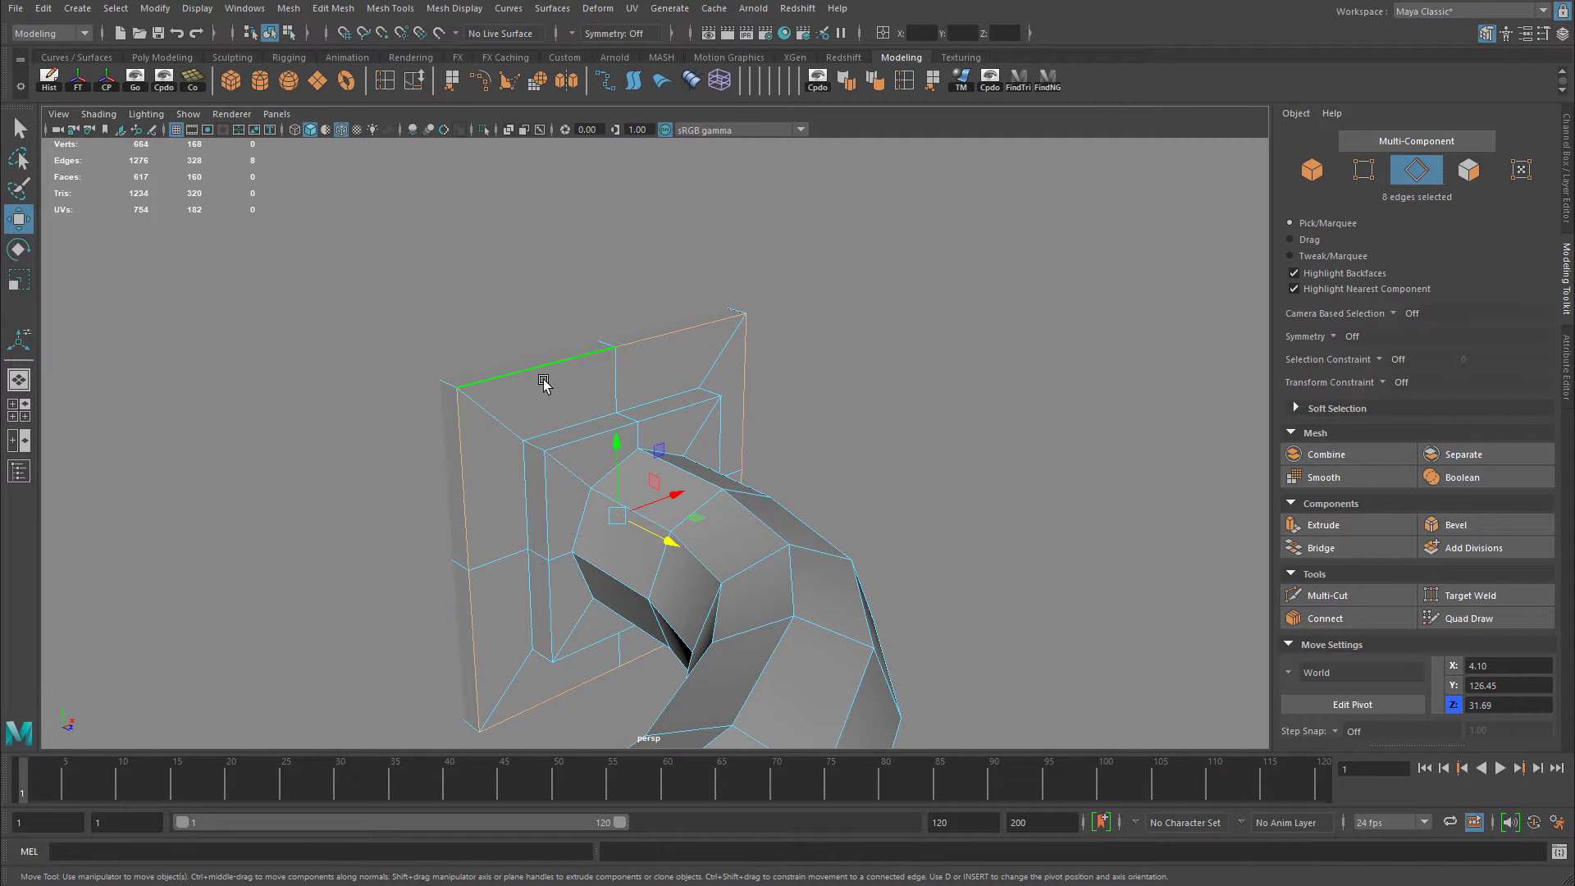
left_click_drag(722, 437, 626, 447, "alt")
double_click(585, 417, "shift")
scroll(518, 525, "up", 5)
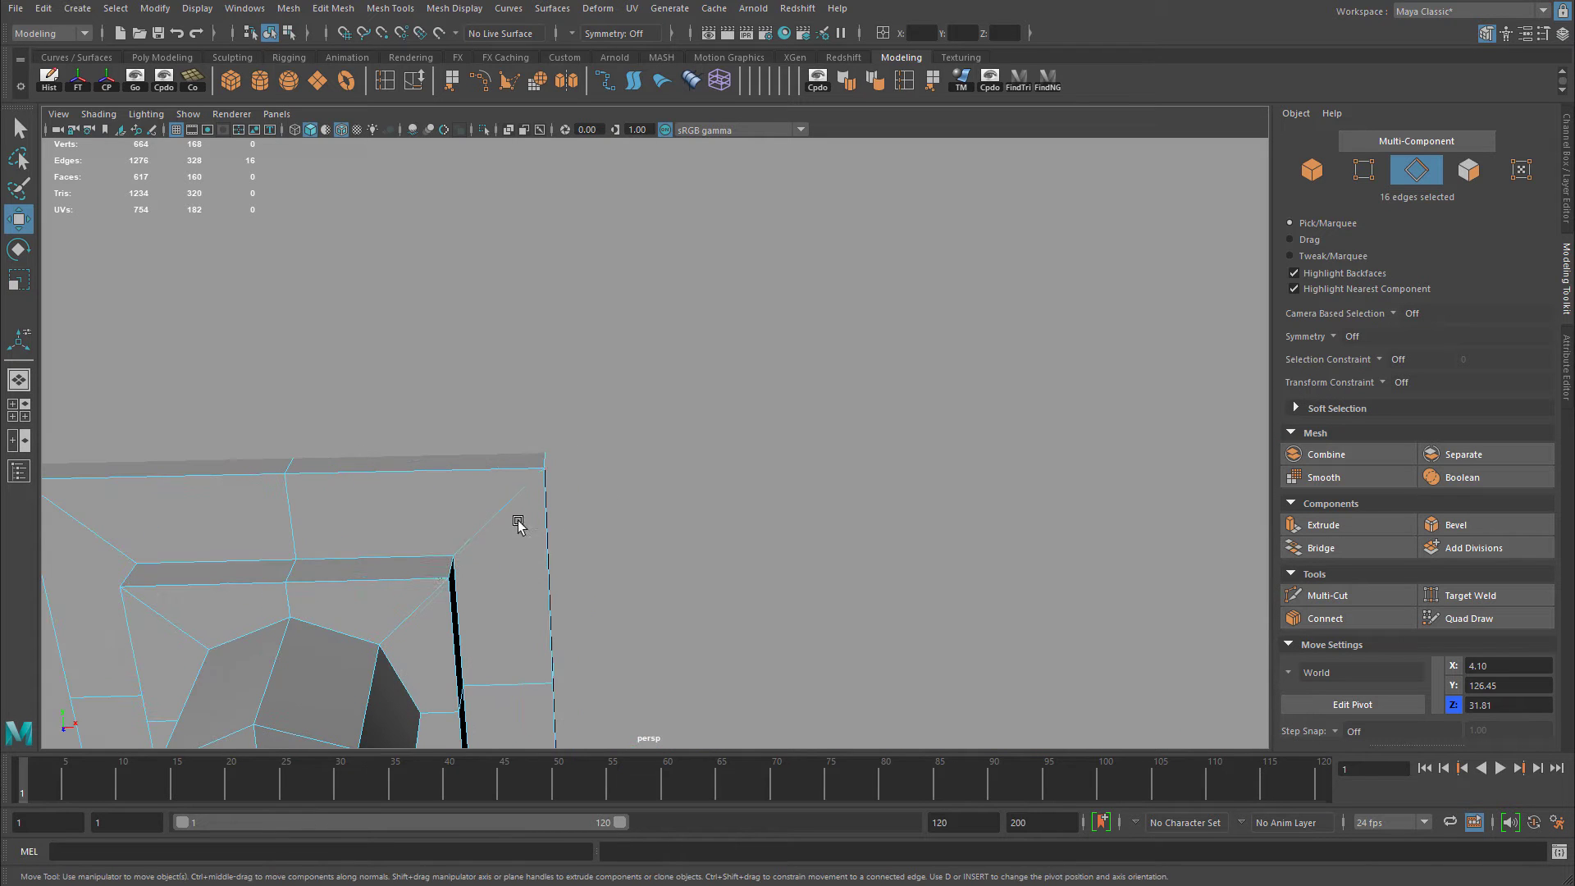
double_click(440, 475, "shift")
scroll(743, 422, "down", 5)
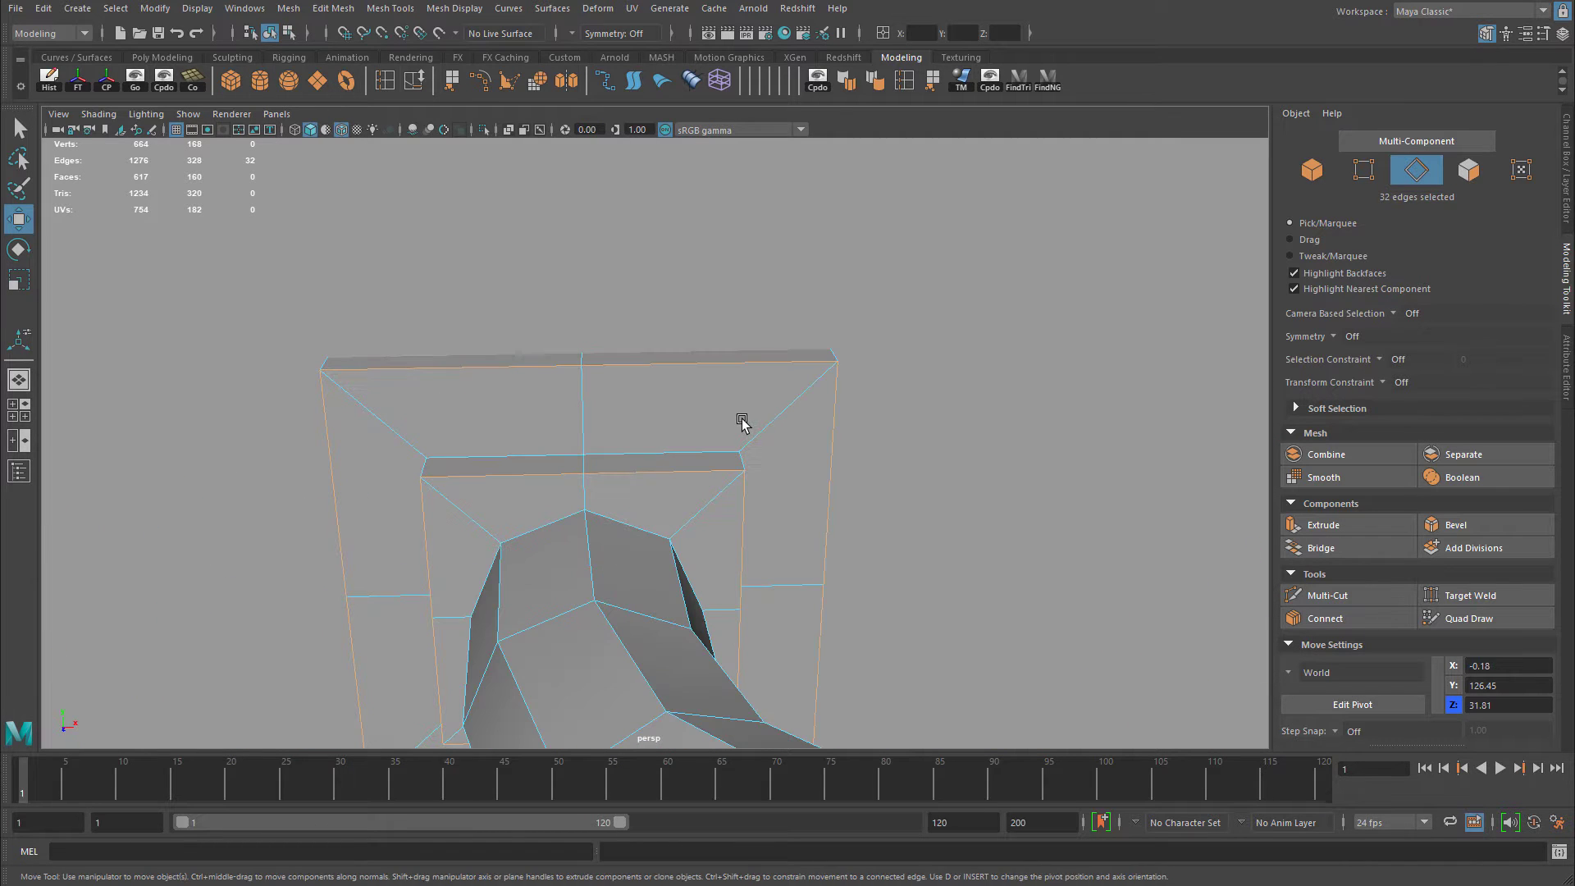
Bevel the selected plate rims with 2 segments and a reduced fraction for narrow rounded edges.
key("ctrl+b")
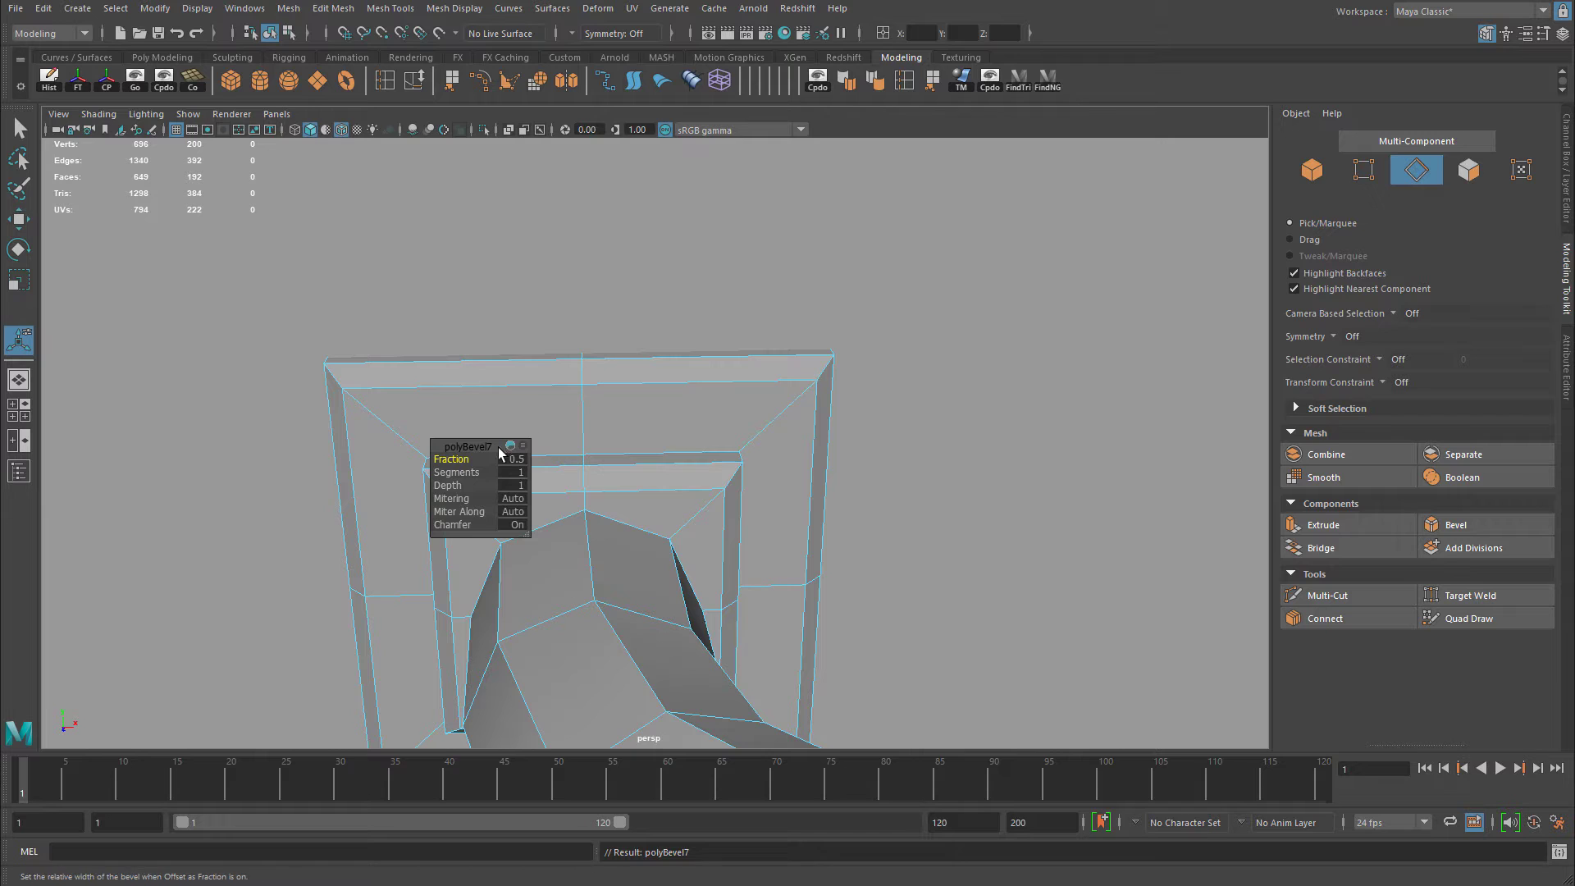
type("2")
key("Return")
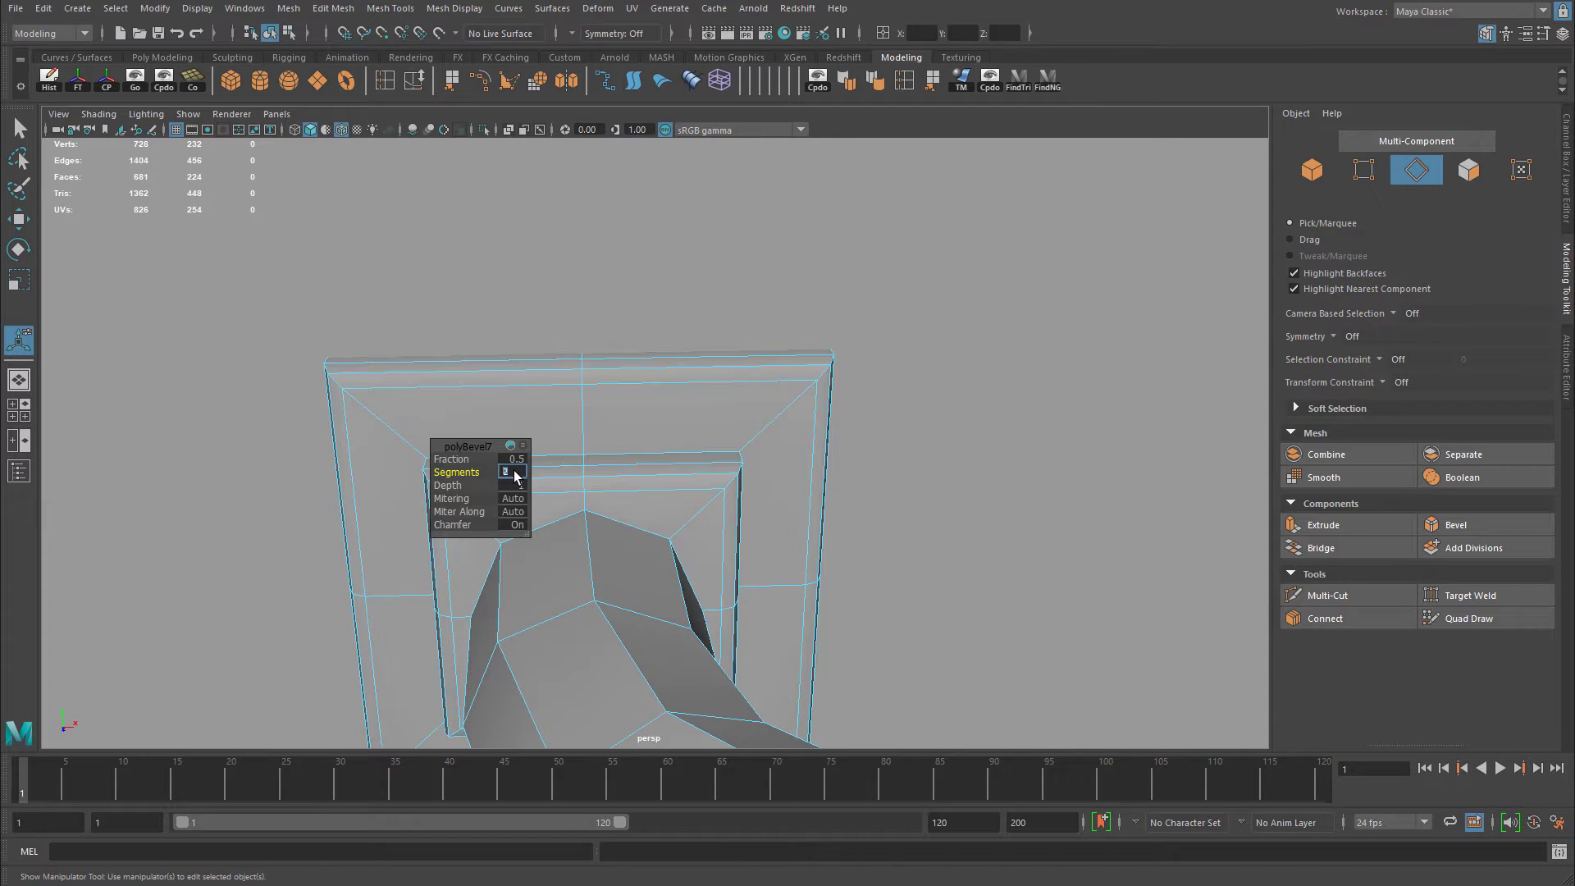
left_click(520, 460)
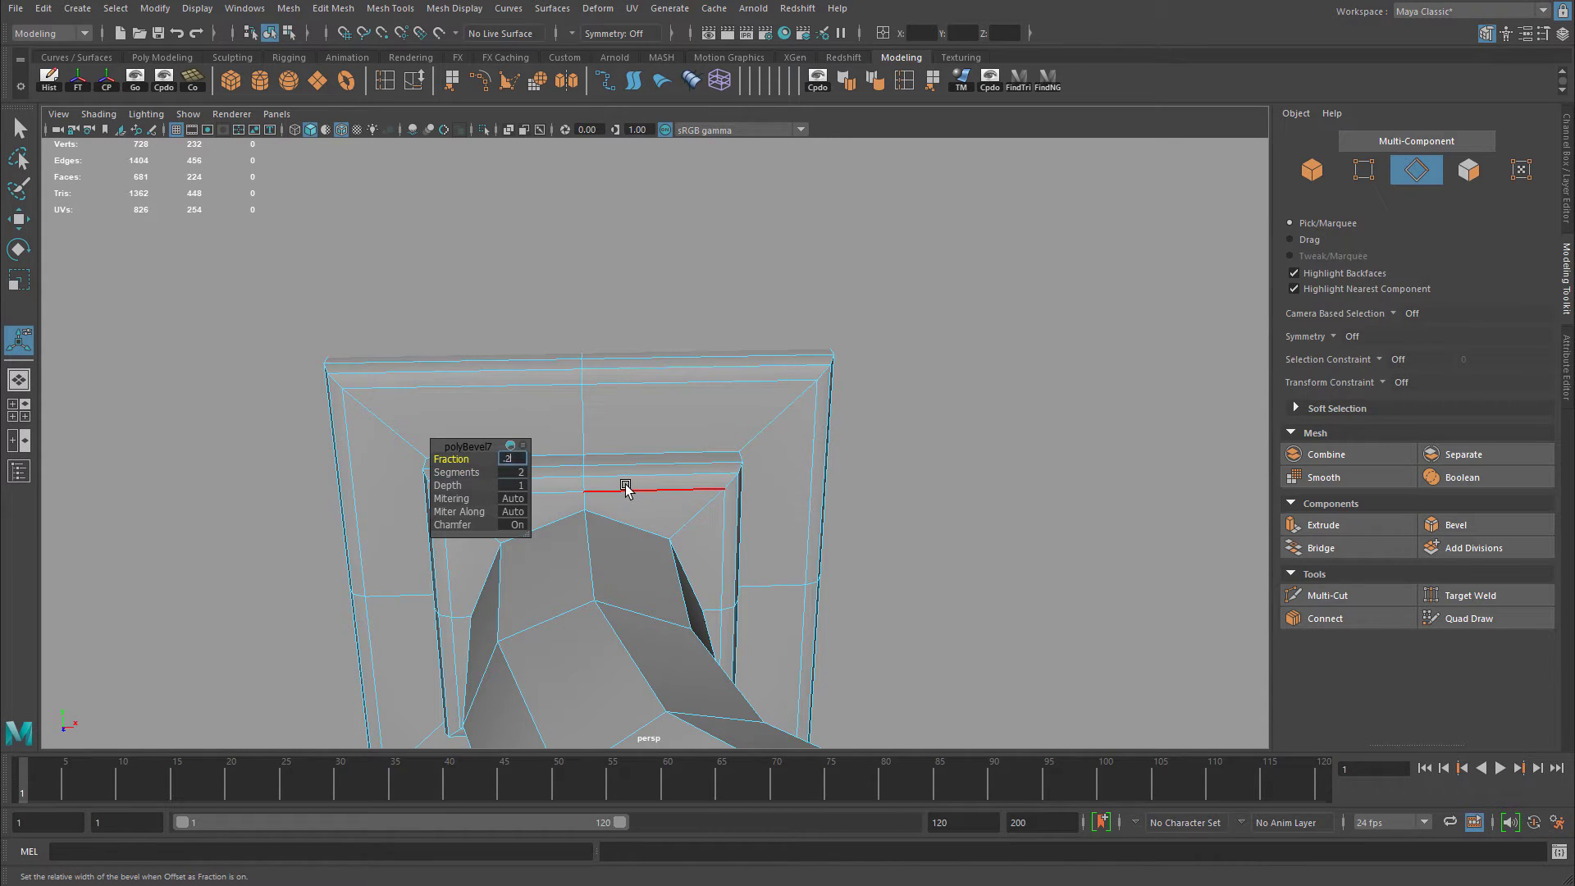
key("Return")
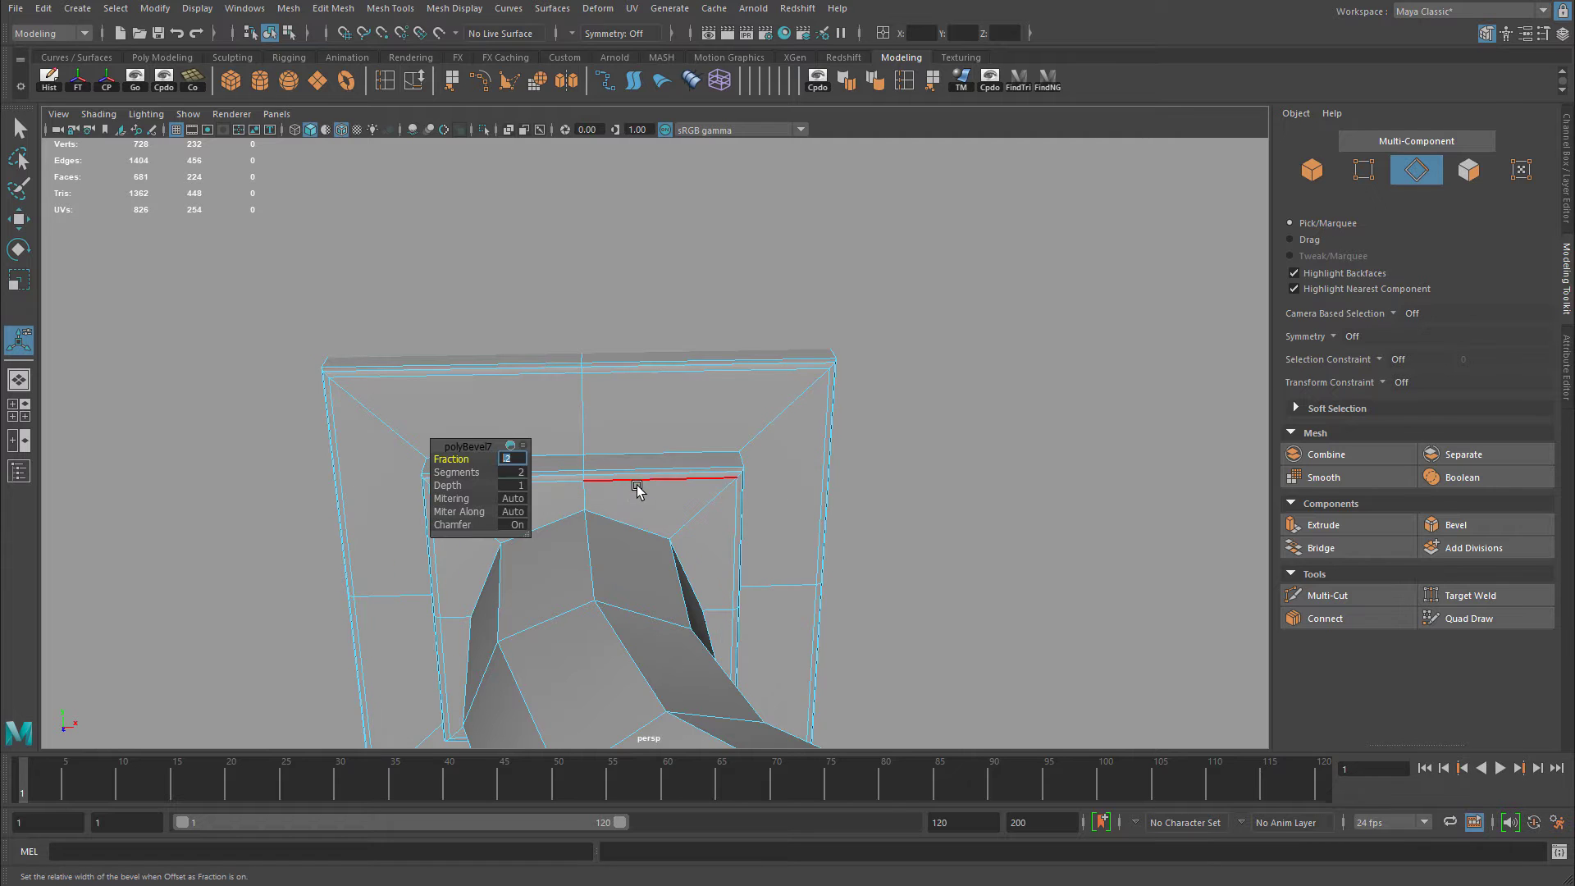
Select the octagonal edge loops where the handle bar meets both mounting plates.
left_click_drag(903, 478, 846, 468, "alt")
double_click(802, 467)
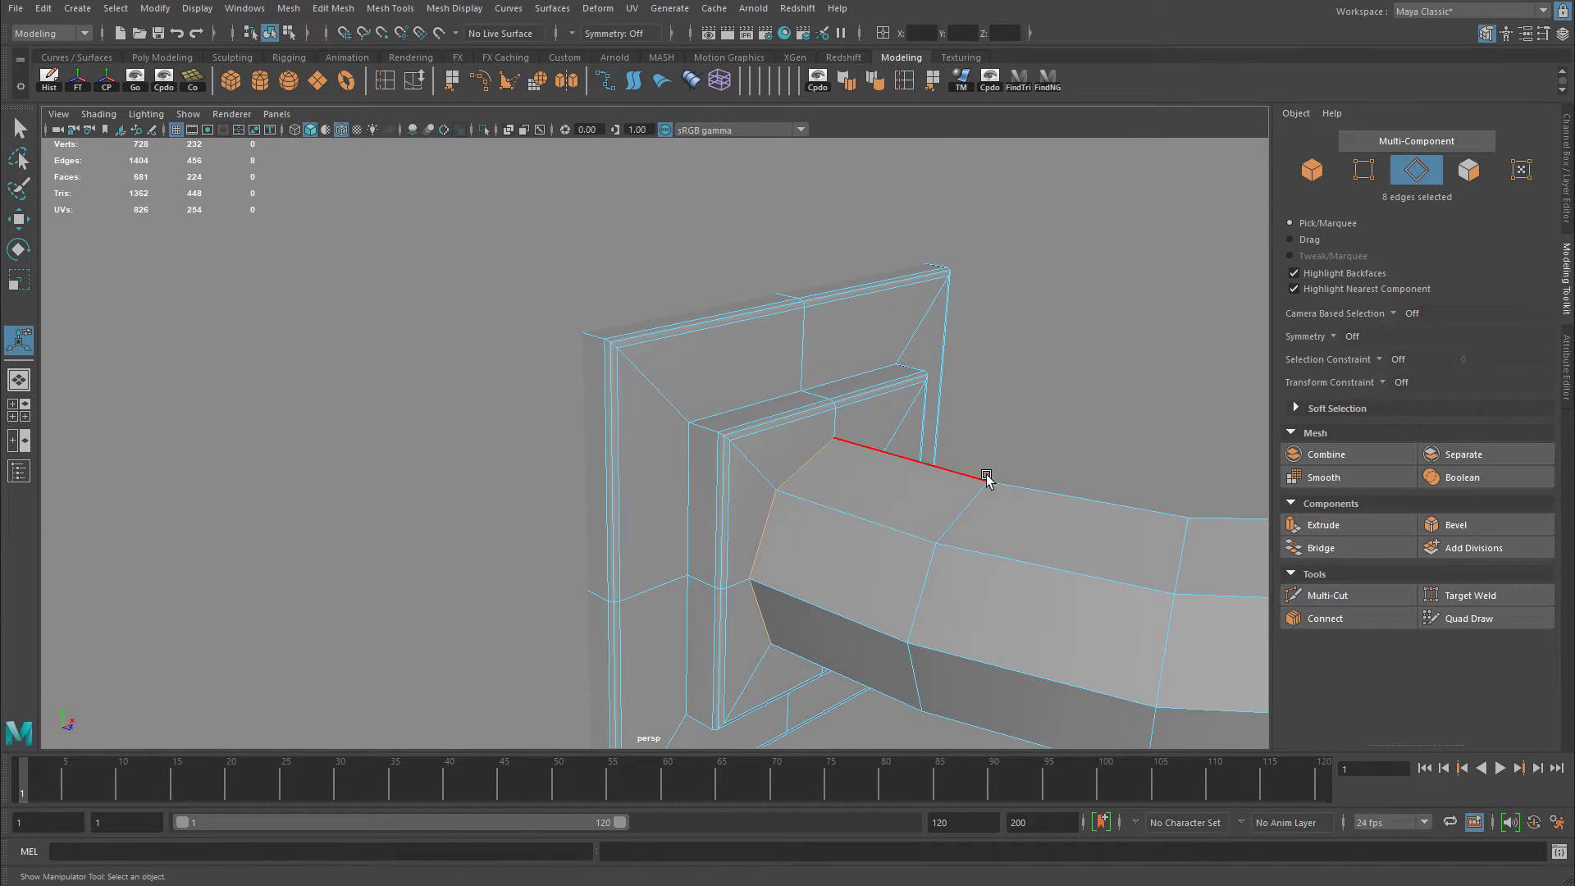
left_click_drag(987, 478, 1042, 446, "alt")
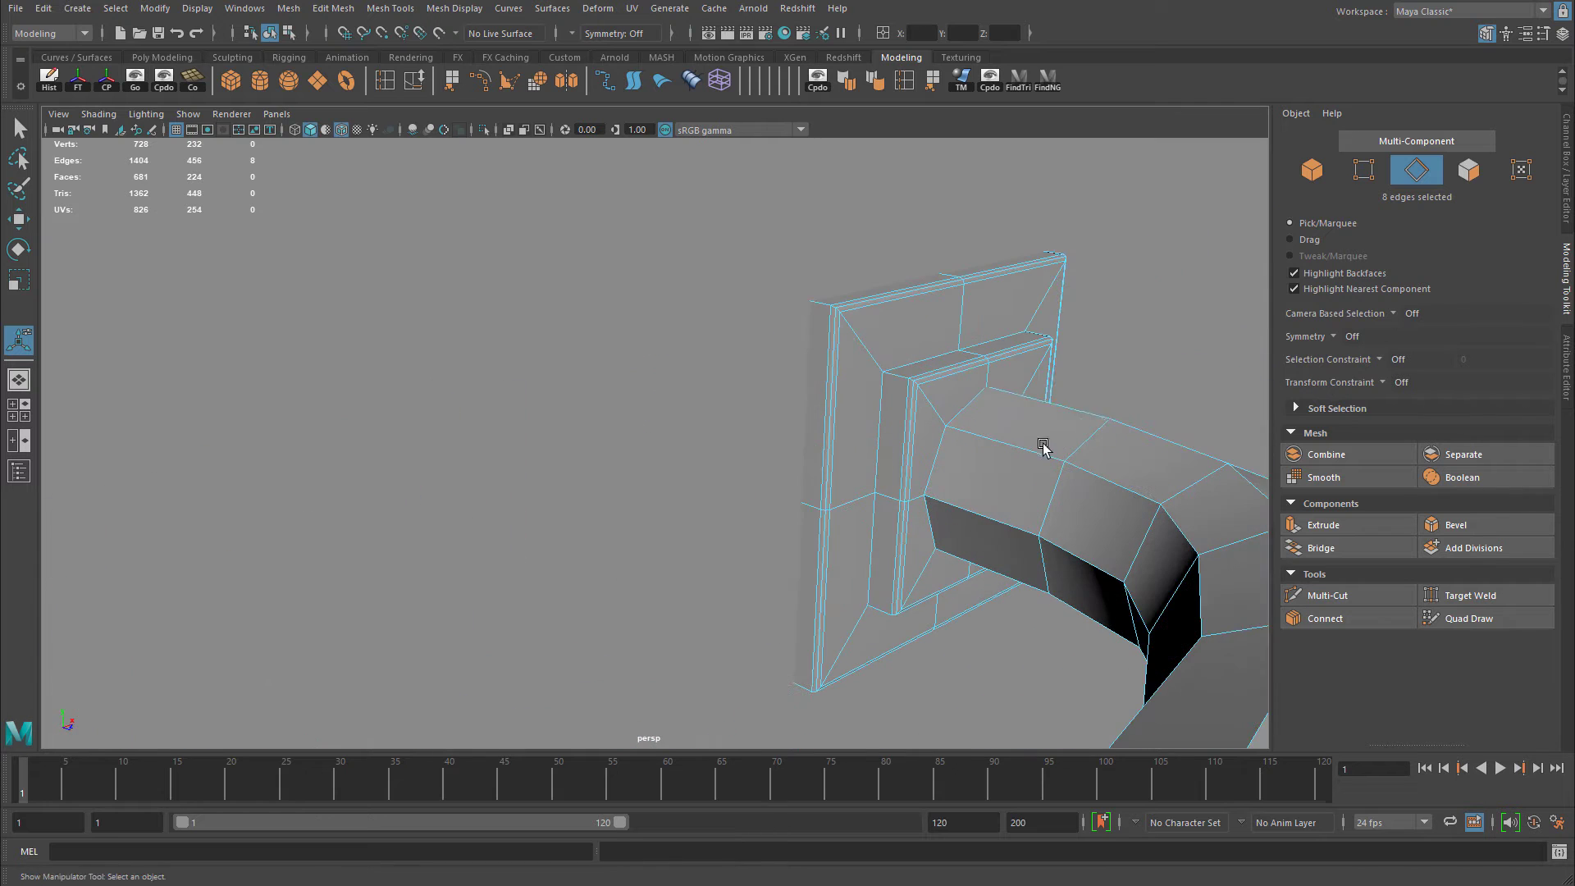
key("ctrl+v")
left_click(982, 423)
right_click_drag(984, 439, 980, 420)
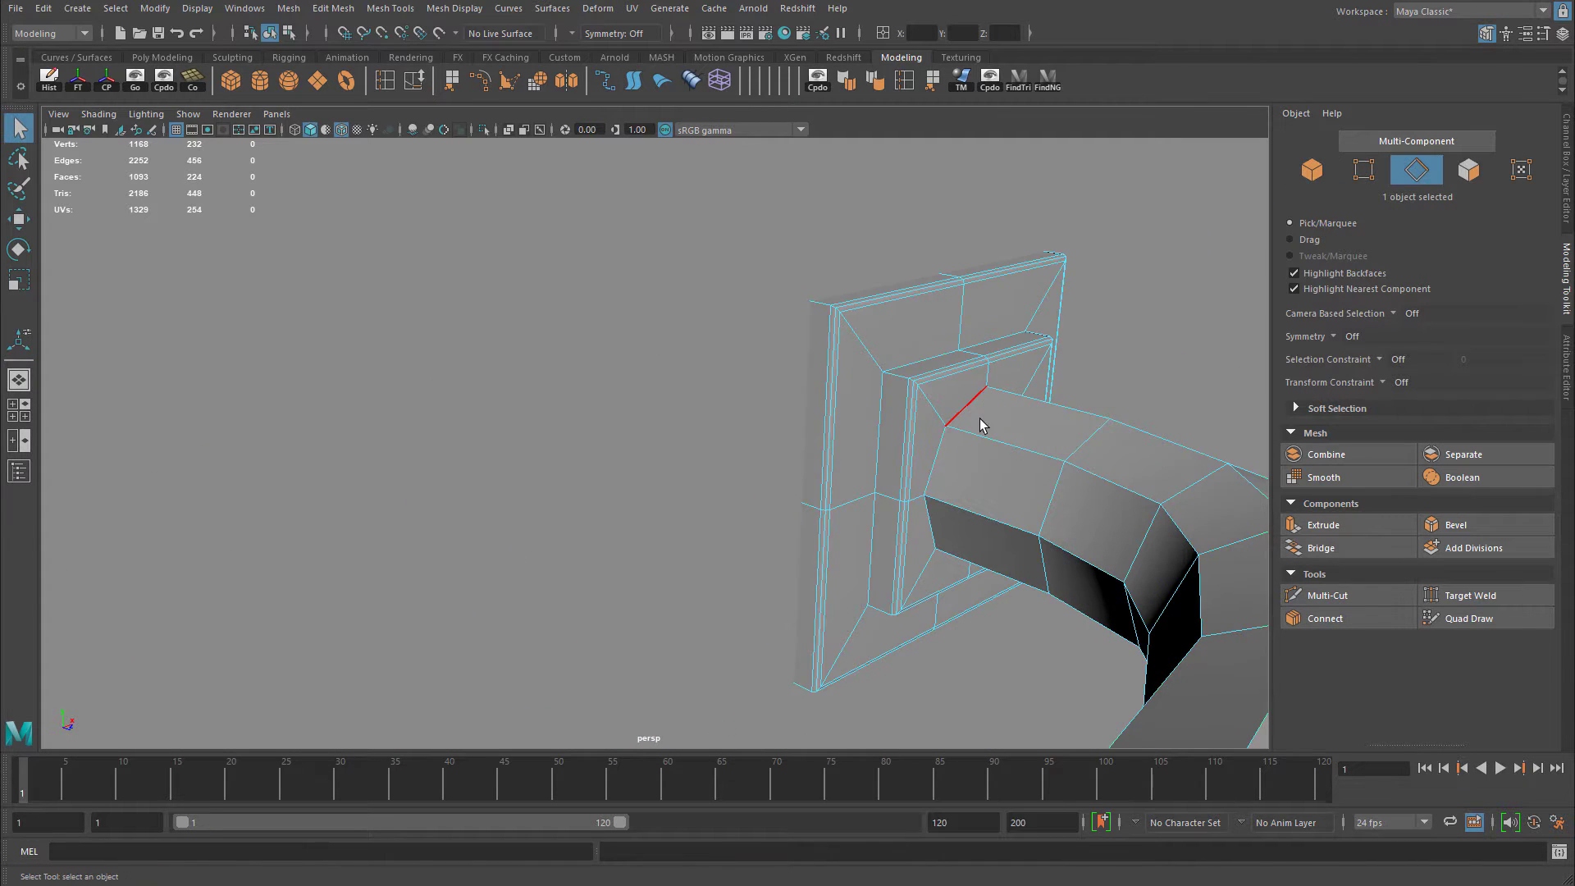
key("w")
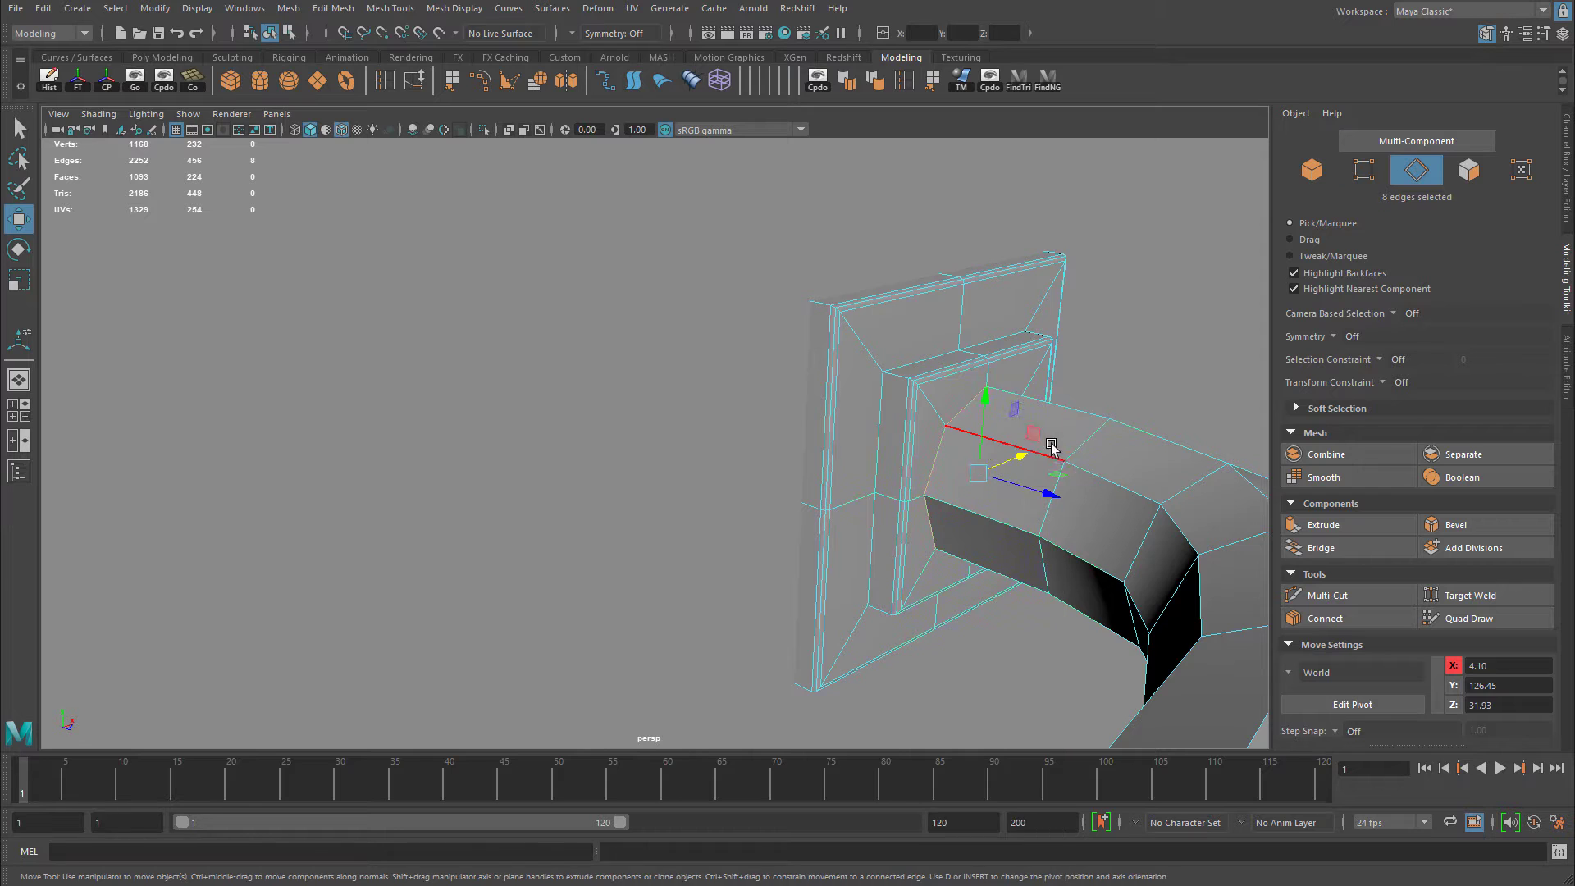
key("F8")
left_click_drag(908, 457, 984, 464, "alt")
right_click_drag(980, 464, 965, 408)
left_click_drag(992, 537, 742, 447, "alt")
double_click(395, 634, "shift")
Bevel the bar's two base loops with 2 segments and a fraction of 0.1.
key("ctrl+b")
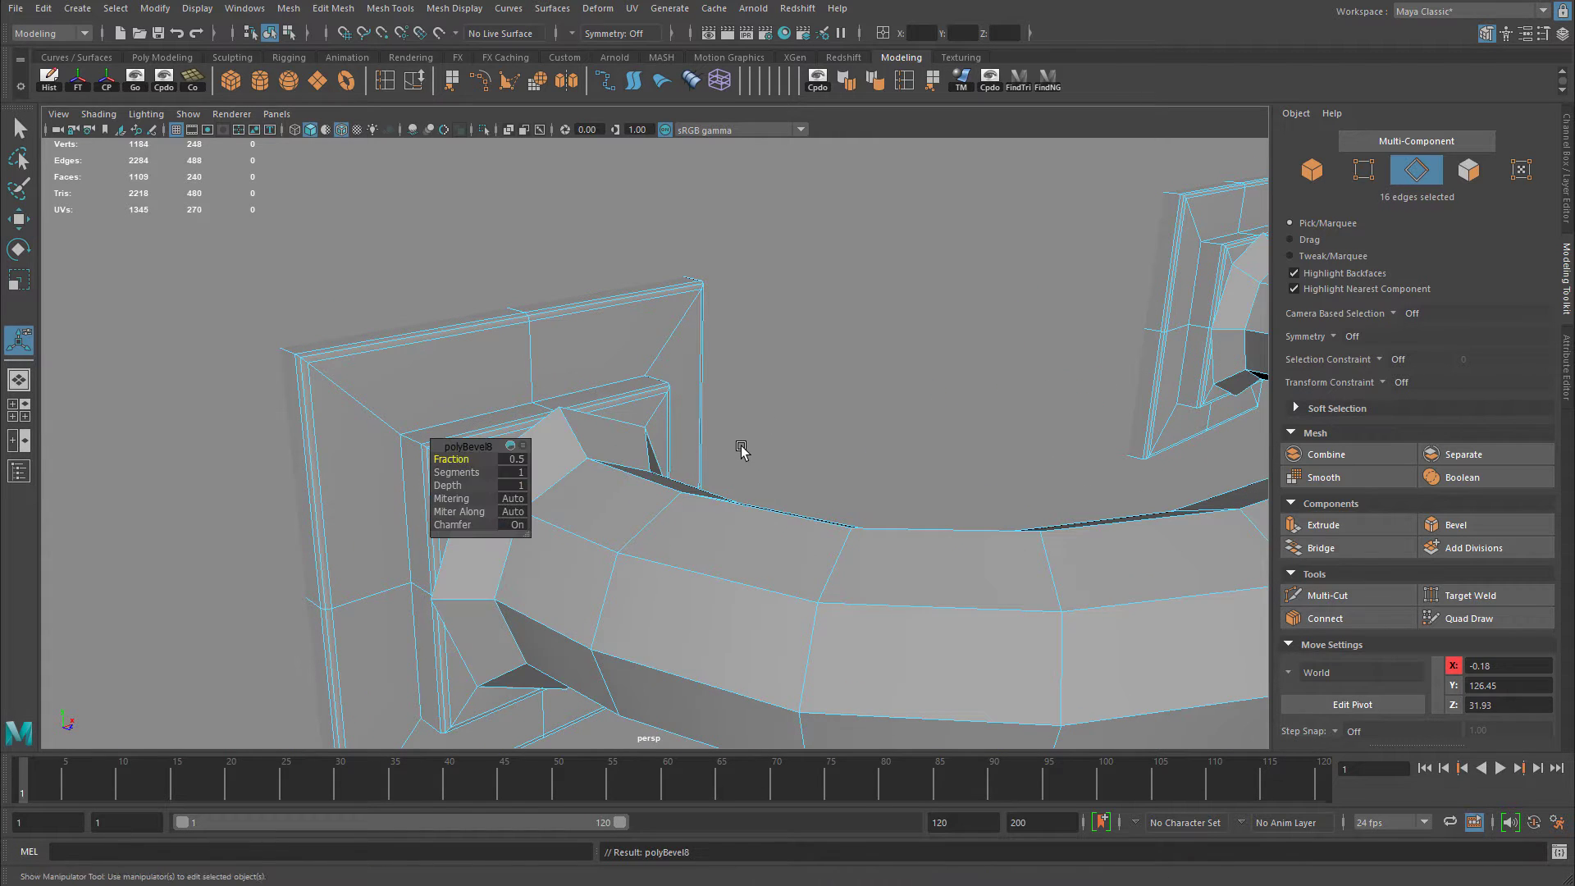
left_click(519, 473)
type("2")
key("Return")
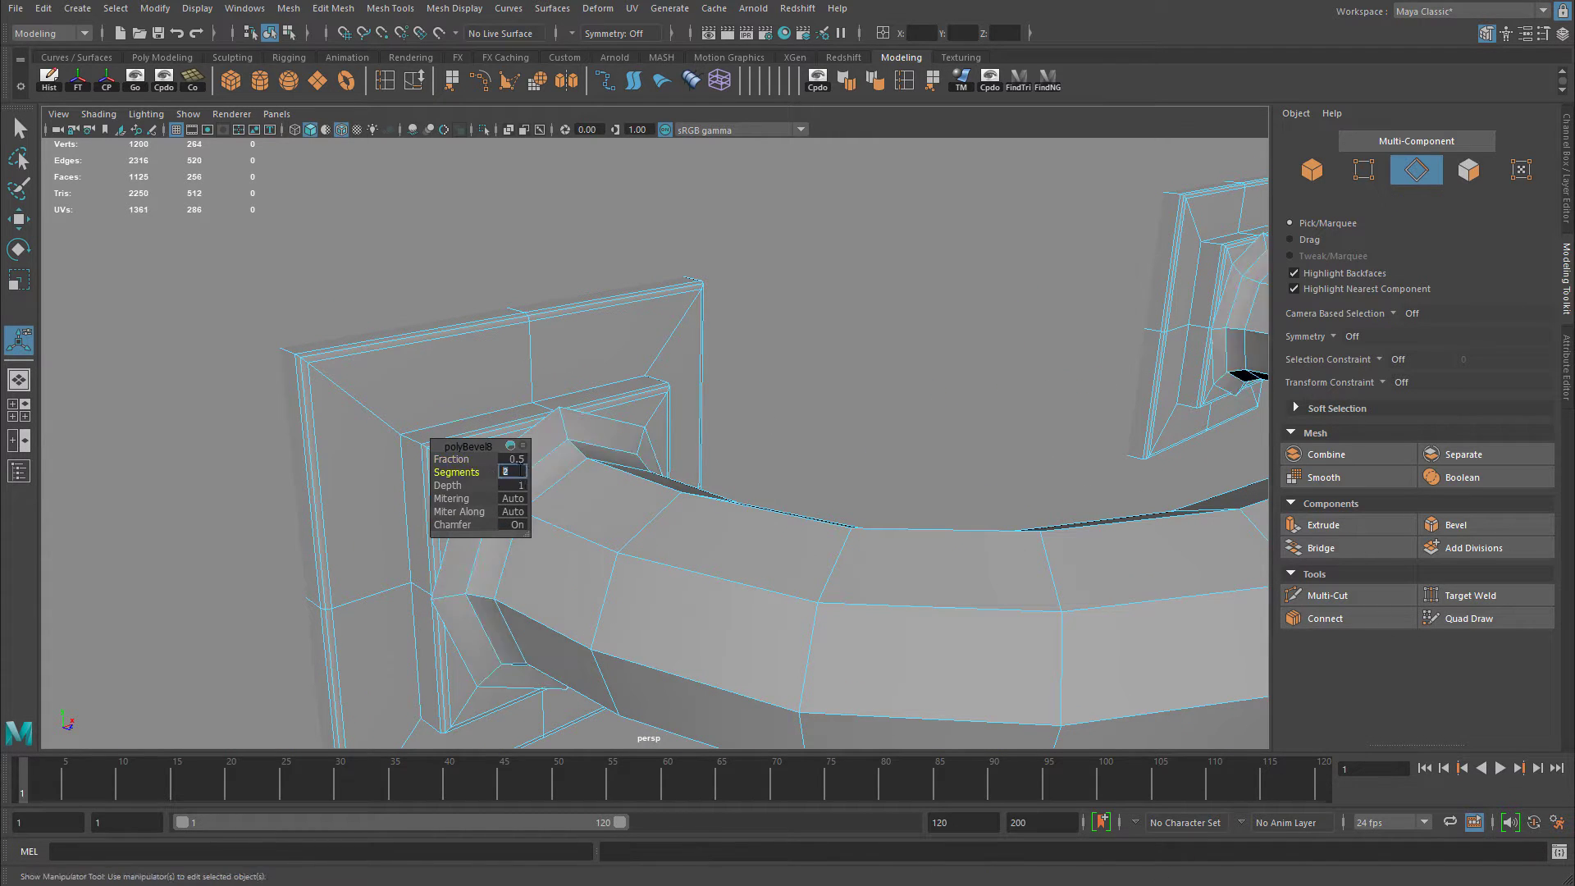
left_click(521, 459)
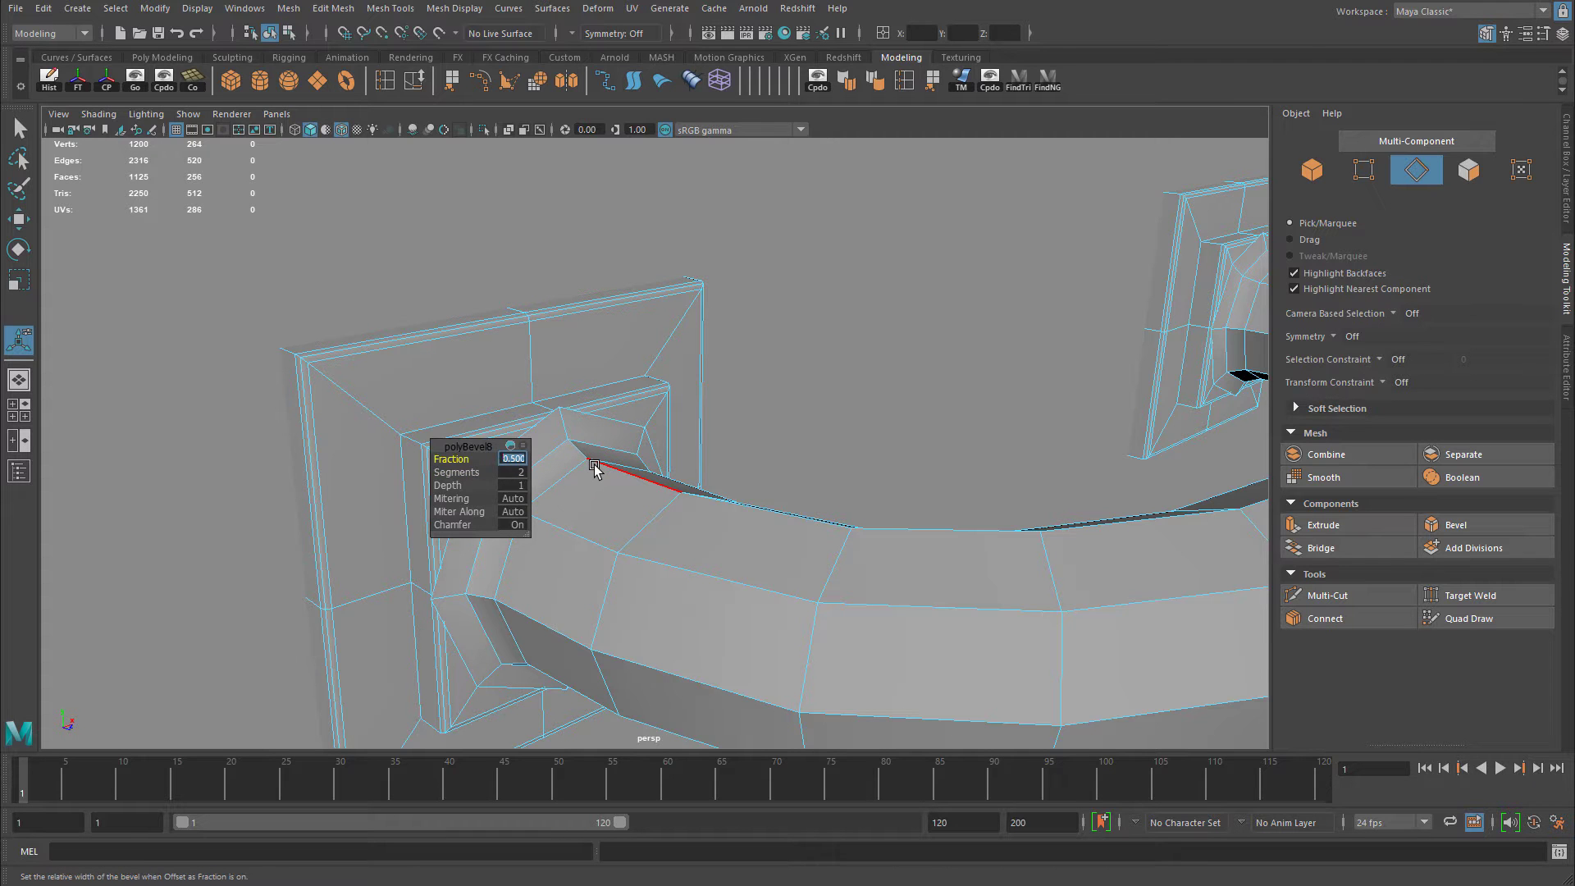
key("Return")
Select the seven edges running through one upper corner of the stepped mounting plate and bevel them.
left_click_drag(629, 468, 705, 469, "alt")
middle_click_drag(706, 469, 895, 458, "alt")
left_click_drag(895, 459, 814, 458, "alt")
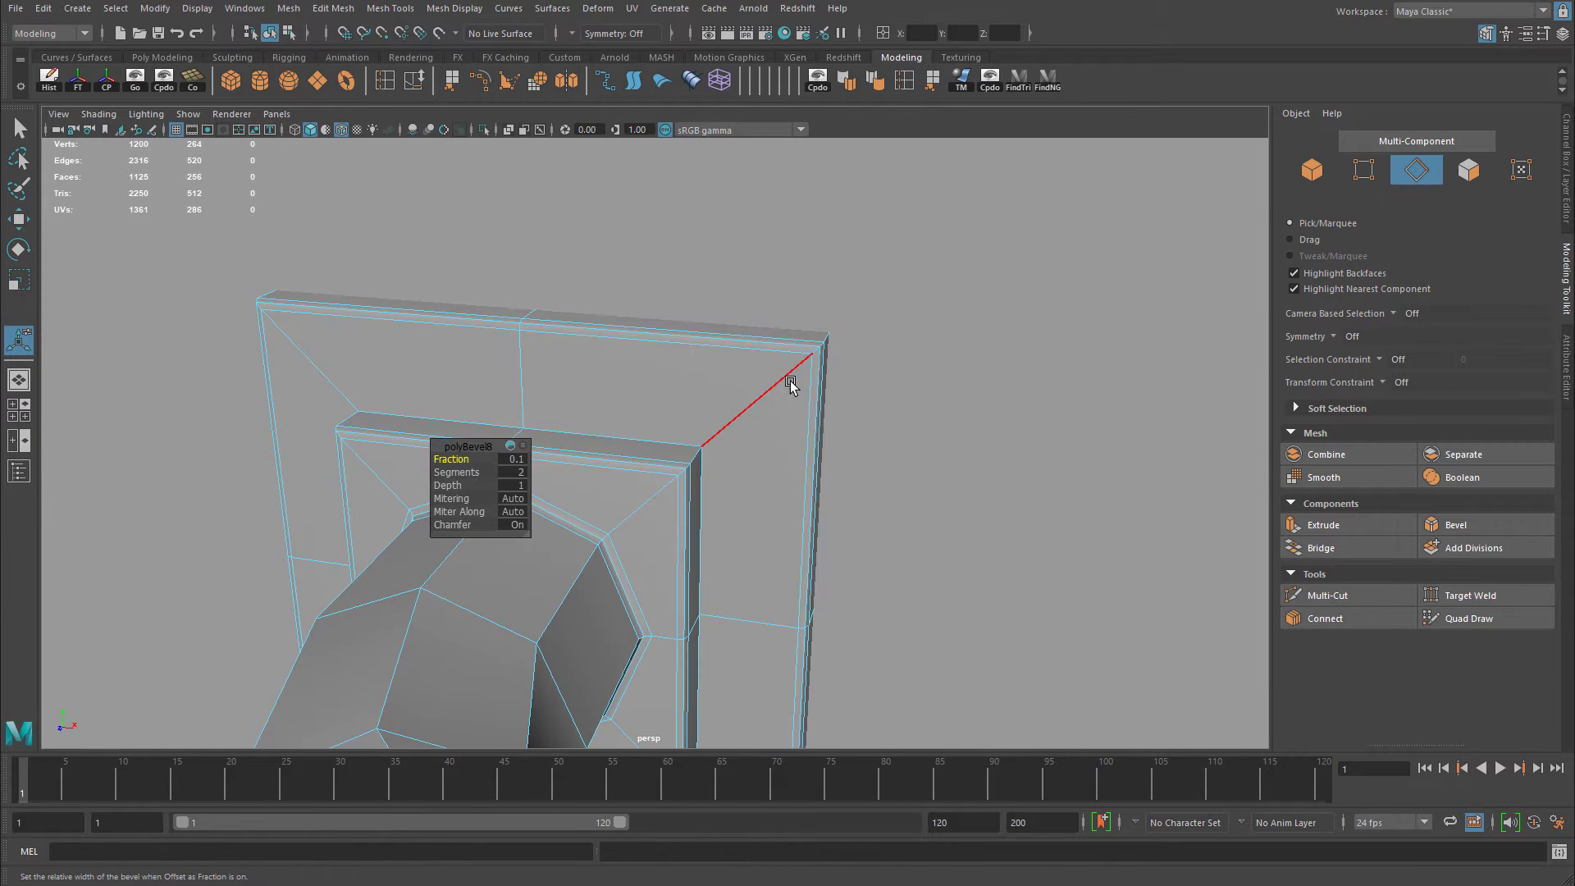
scroll(787, 422, "up", 3)
left_click_drag(503, 460, 552, 443, "alt")
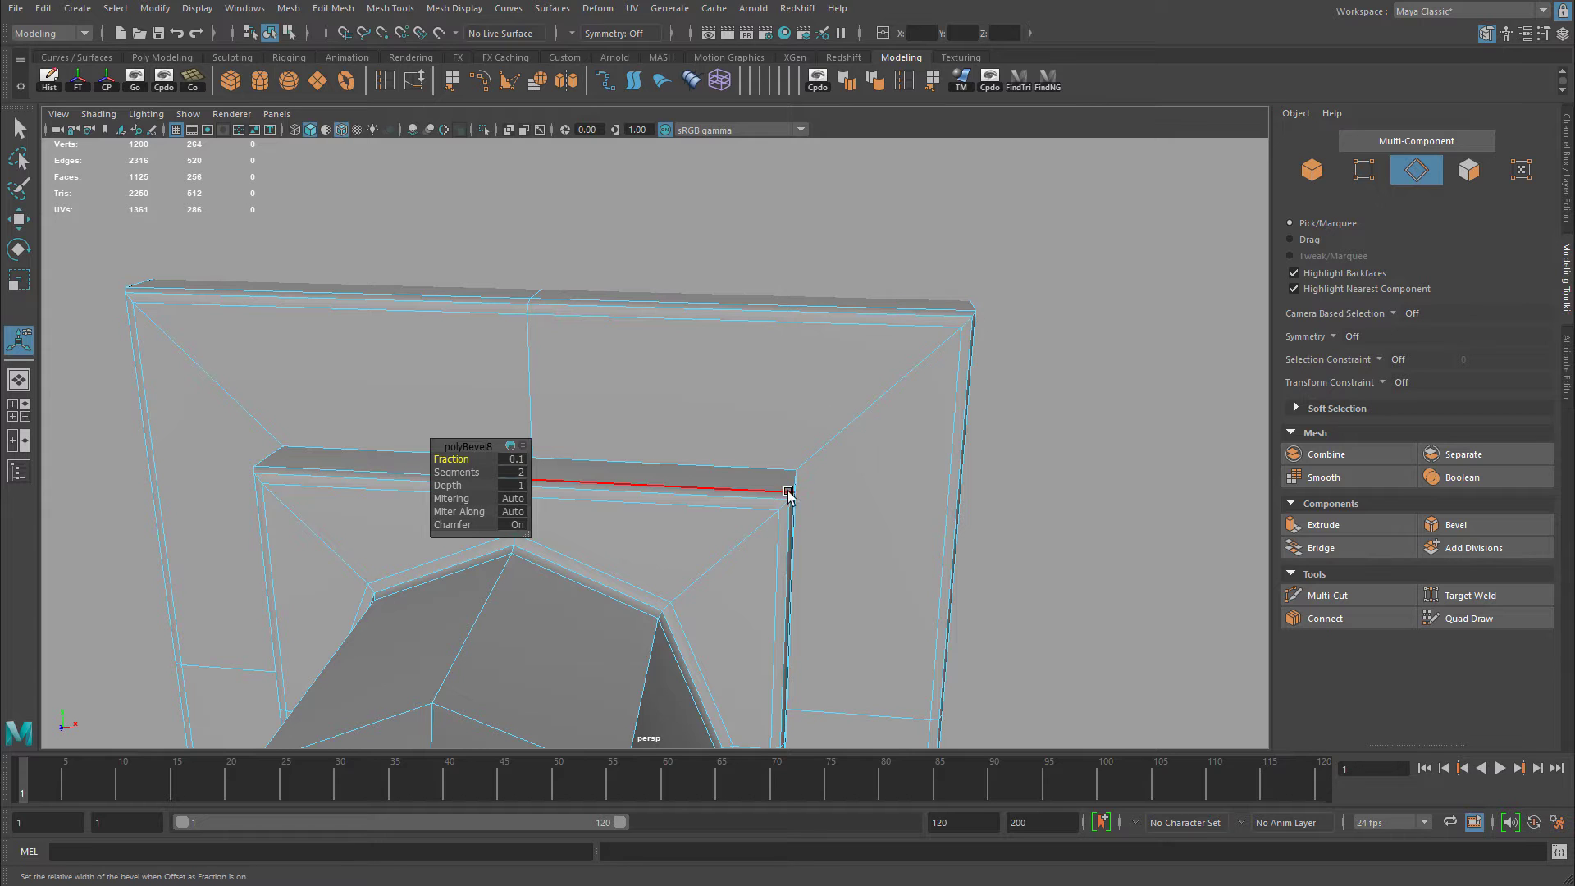
left_click_drag(788, 492, 741, 464, "alt")
double_click(592, 340)
left_click_drag(591, 341, 454, 507, "alt")
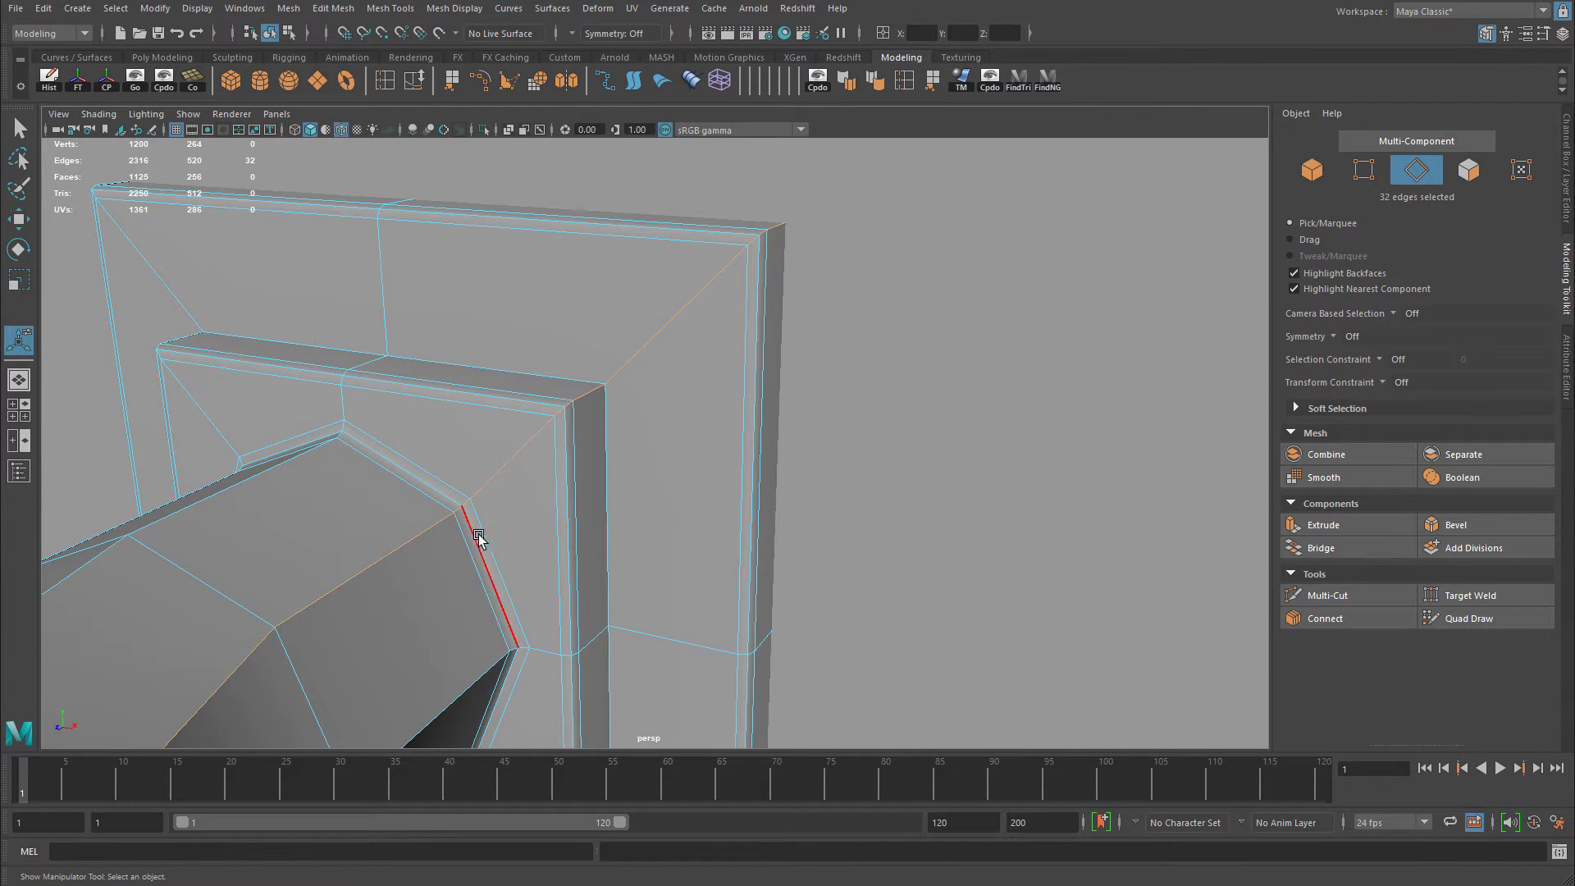
left_click_drag(503, 516, 846, 319, "alt")
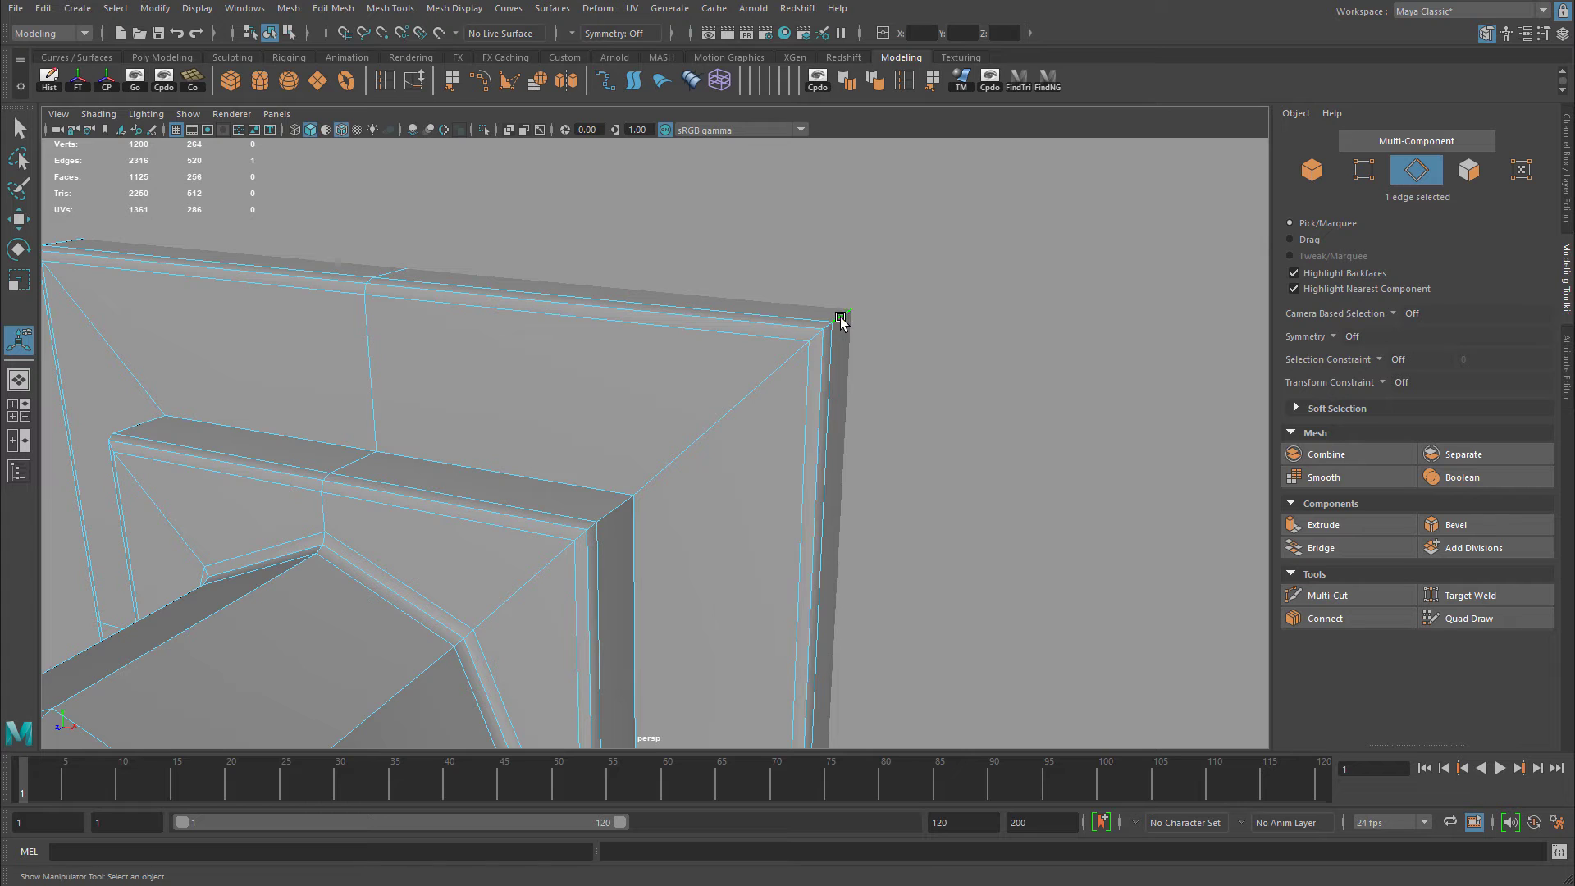
left_click_drag(844, 323, 829, 348, "alt")
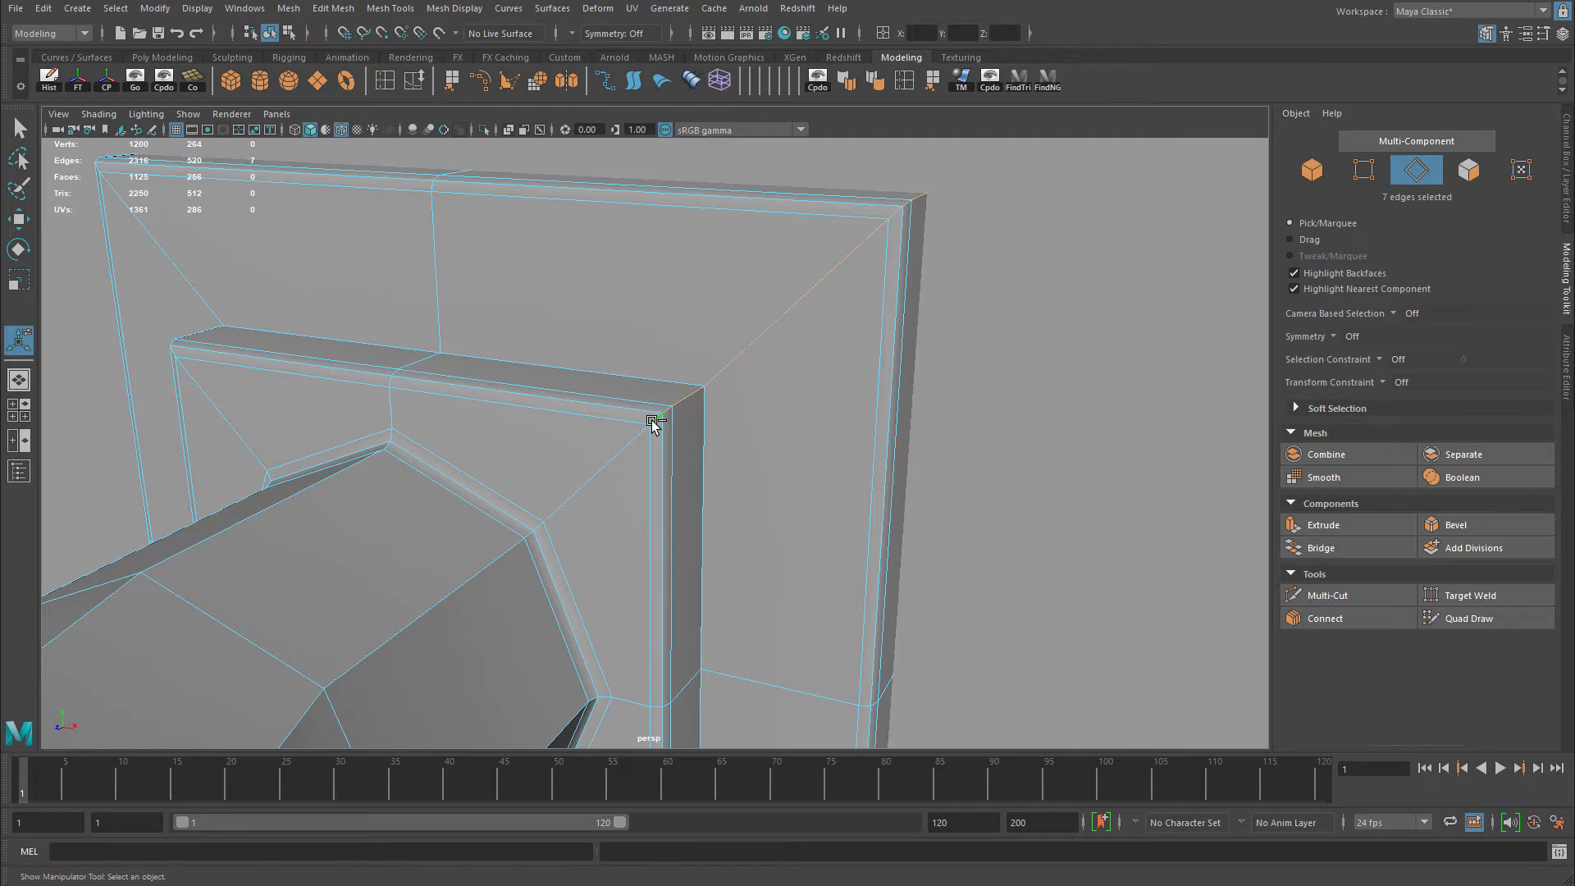
middle_click_drag(748, 453, 801, 407, "alt")
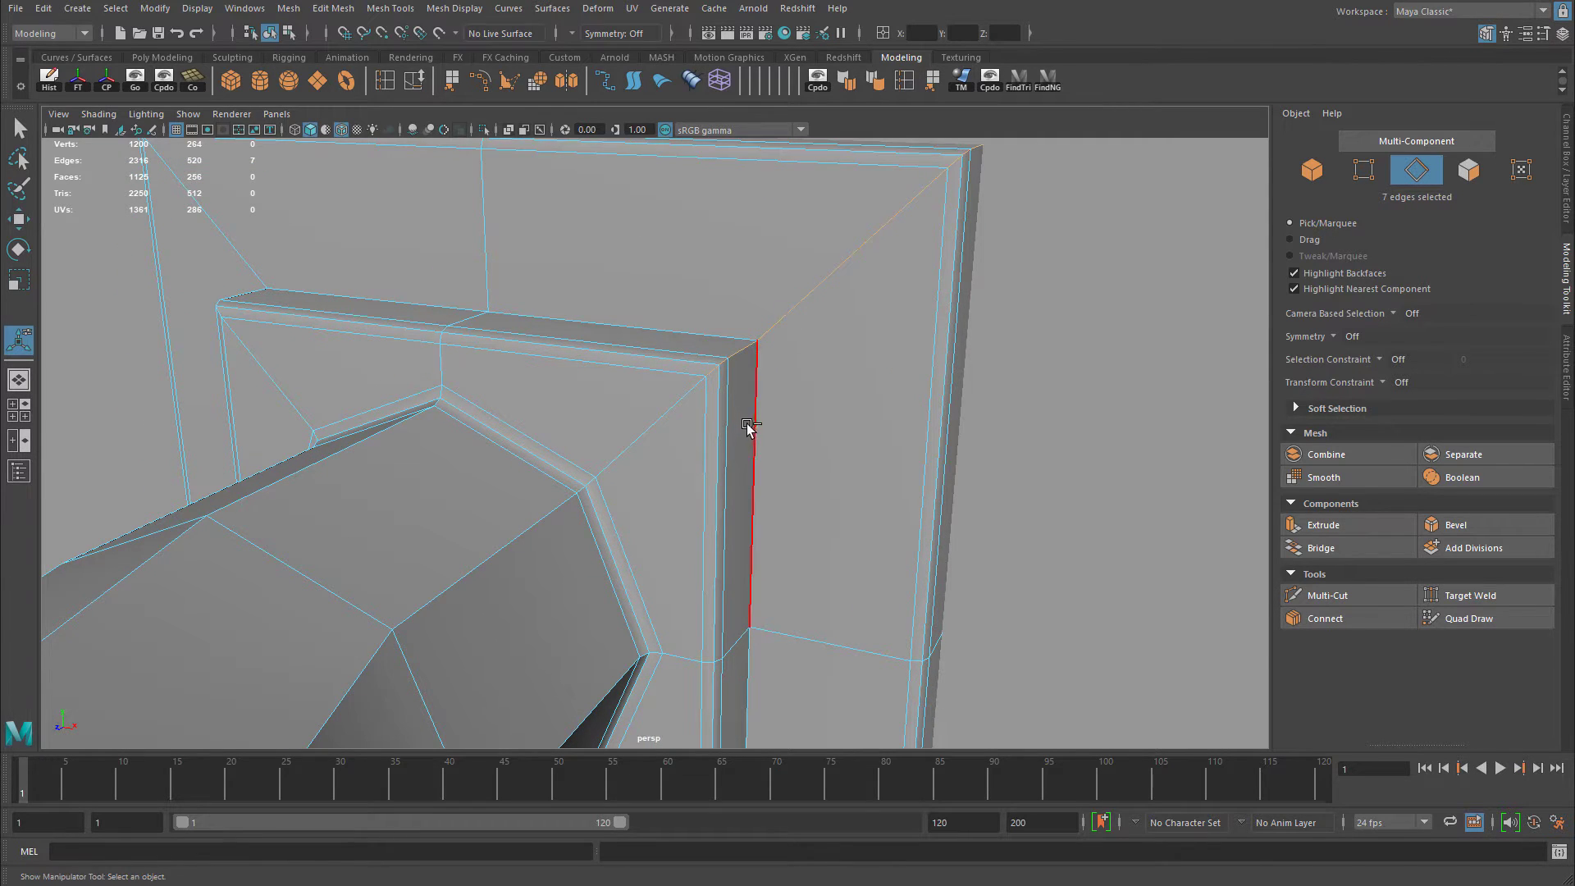
key("ctrl+b")
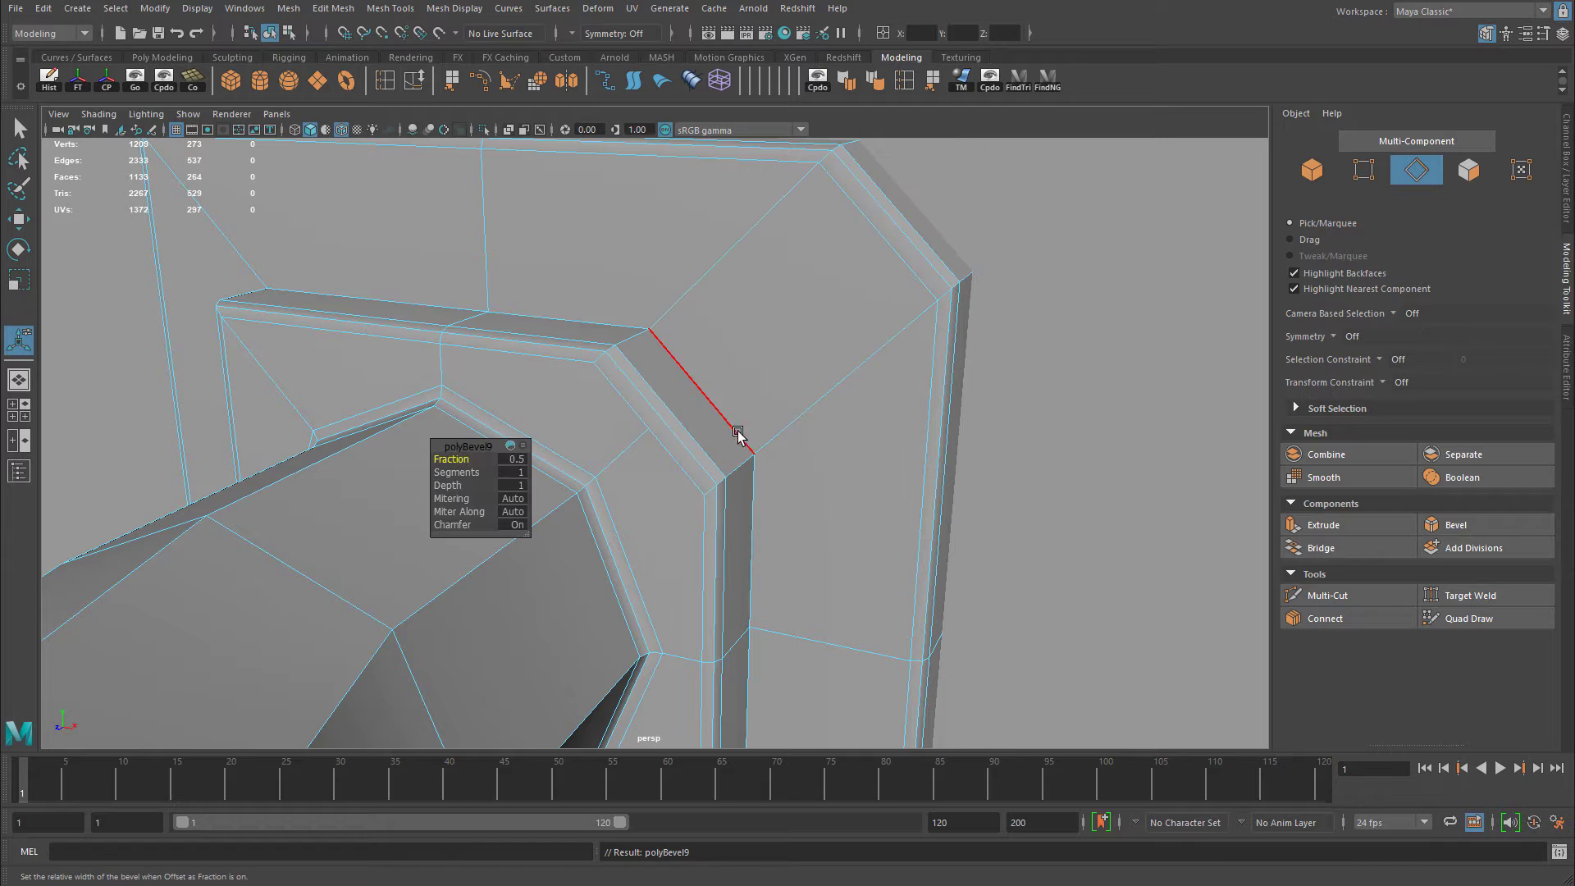
Set the plate corner bevel to 2 segments with a fraction of 0.1.
left_click(515, 471)
type("2")
key("Return")
left_click(520, 459)
type(".1")
key("Return")
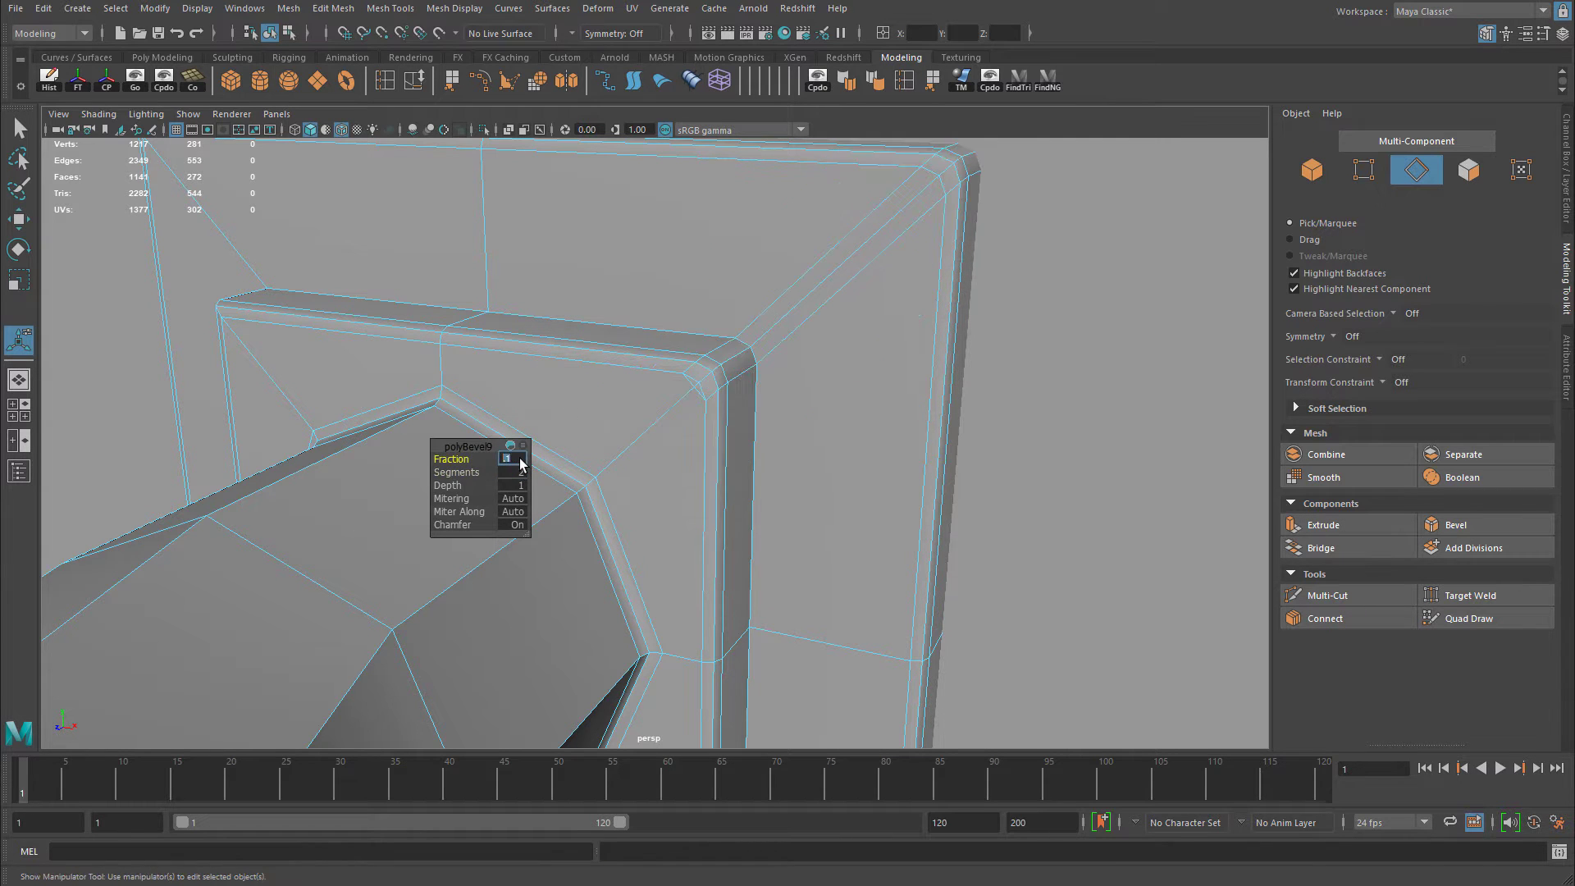
left_click_drag(614, 466, 844, 277, "alt")
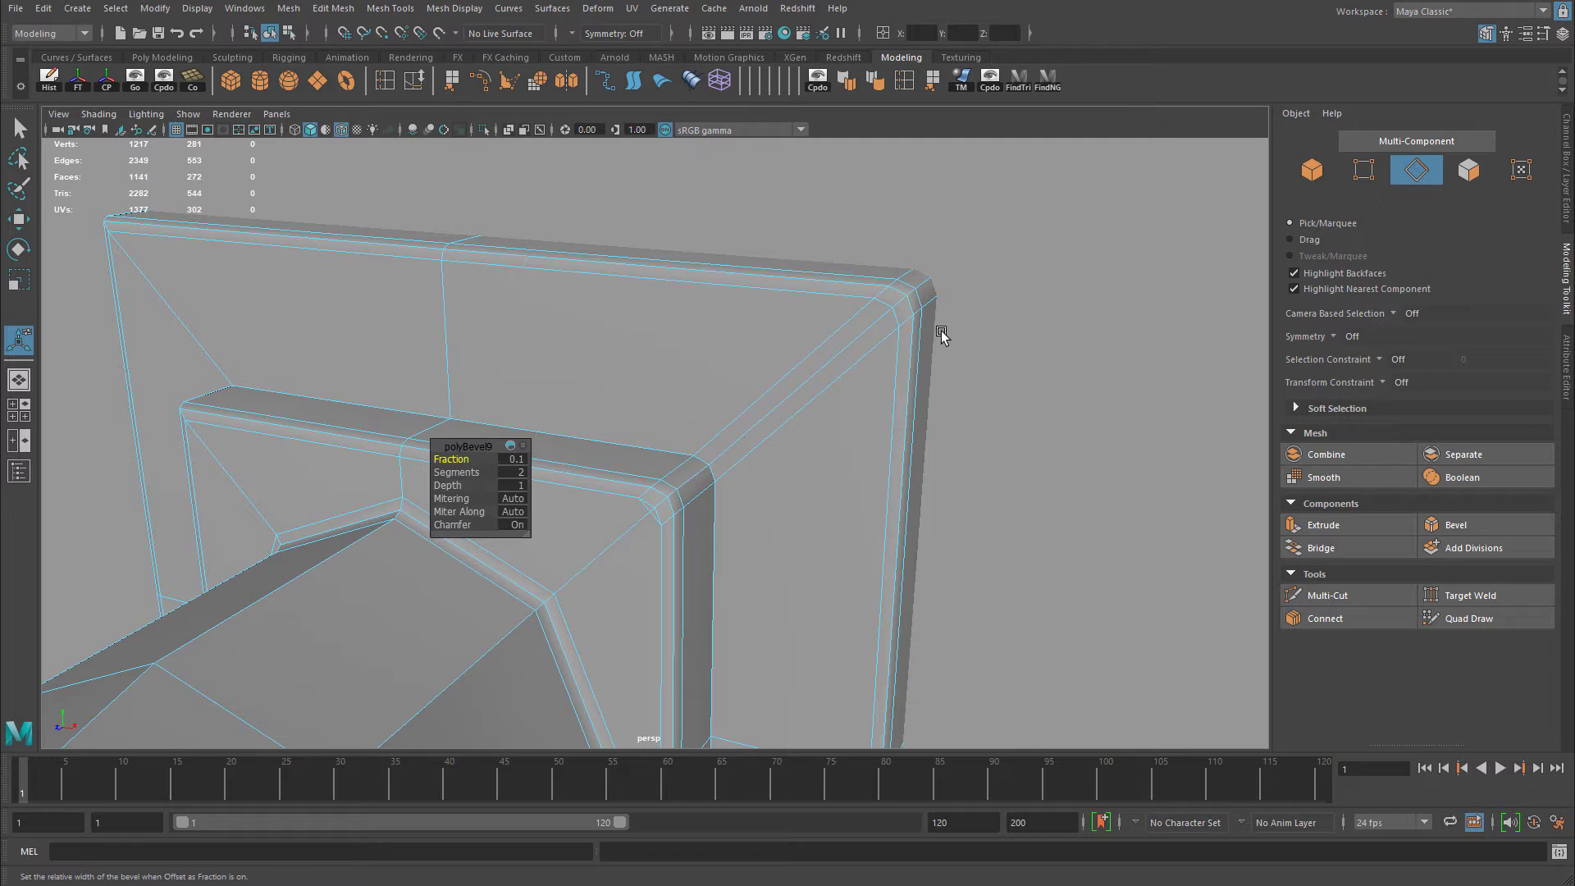
middle_click_drag(798, 439, 893, 344, "alt")
right_click_drag(893, 344, 837, 426, "alt")
middle_click_drag(837, 426, 890, 309, "alt")
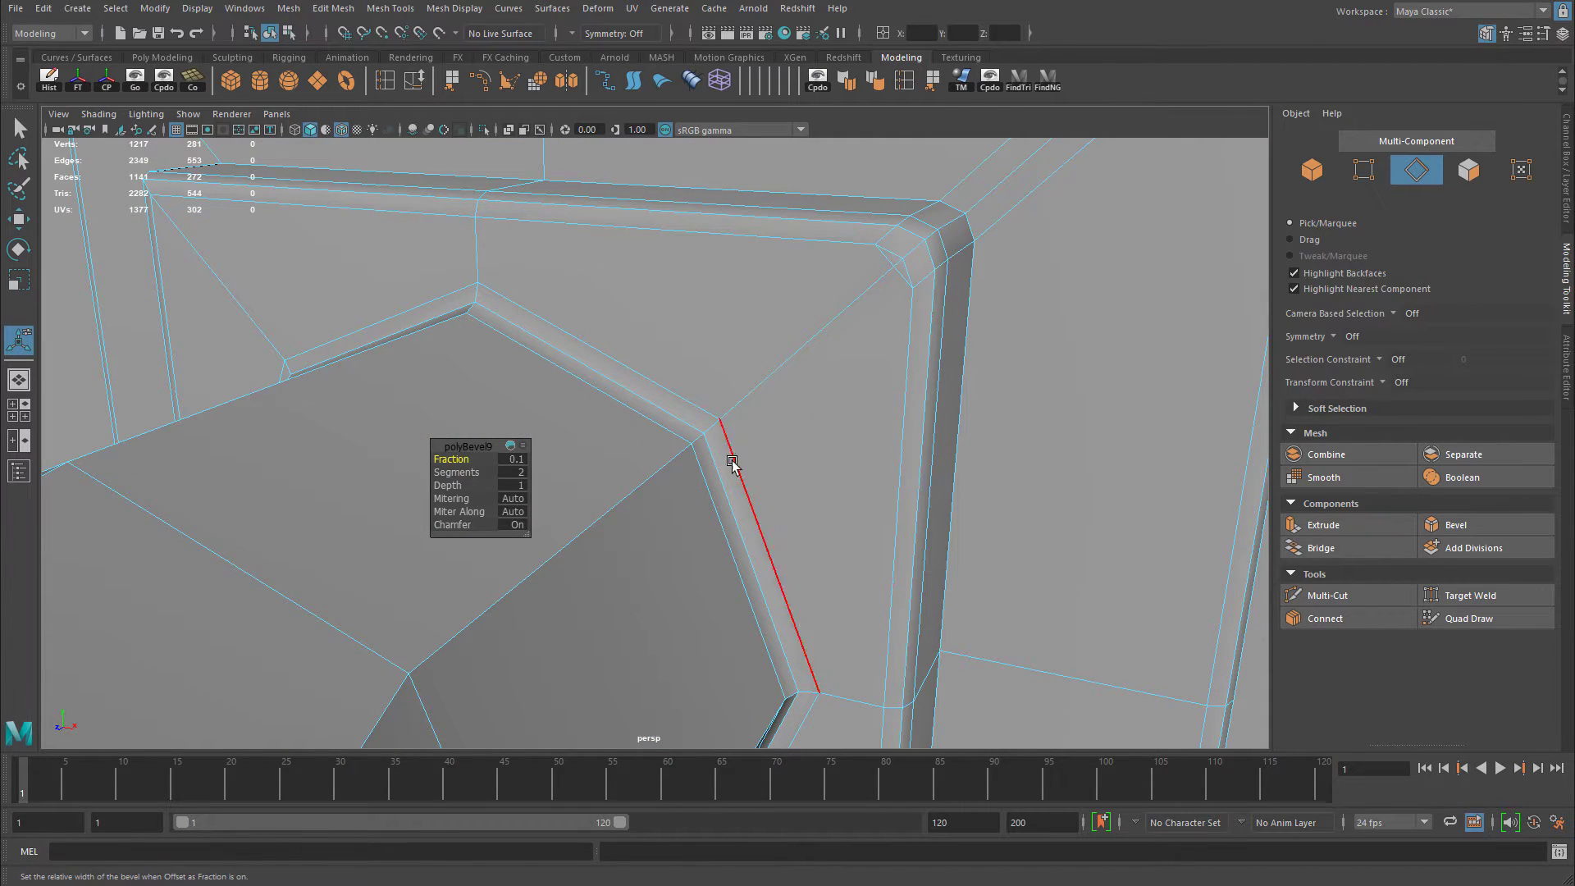
right_click_drag(974, 328, 802, 352, "alt")
left_click_drag(801, 352, 468, 429, "alt")
right_click_drag(467, 429, 577, 509, "alt")
left_click(1019, 396)
left_click_drag(577, 509, 821, 459, "alt")
right_click_drag(820, 459, 783, 486, "alt")
left_click(695, 465)
mouse_move(695, 465)
left_mouse_down("alt")
mouse_move(780, 446)
mouse_move(742, 408)
mouse_move(688, 480)
left_mouse_up("alt")
right_click_drag(687, 480, 799, 493, "alt")
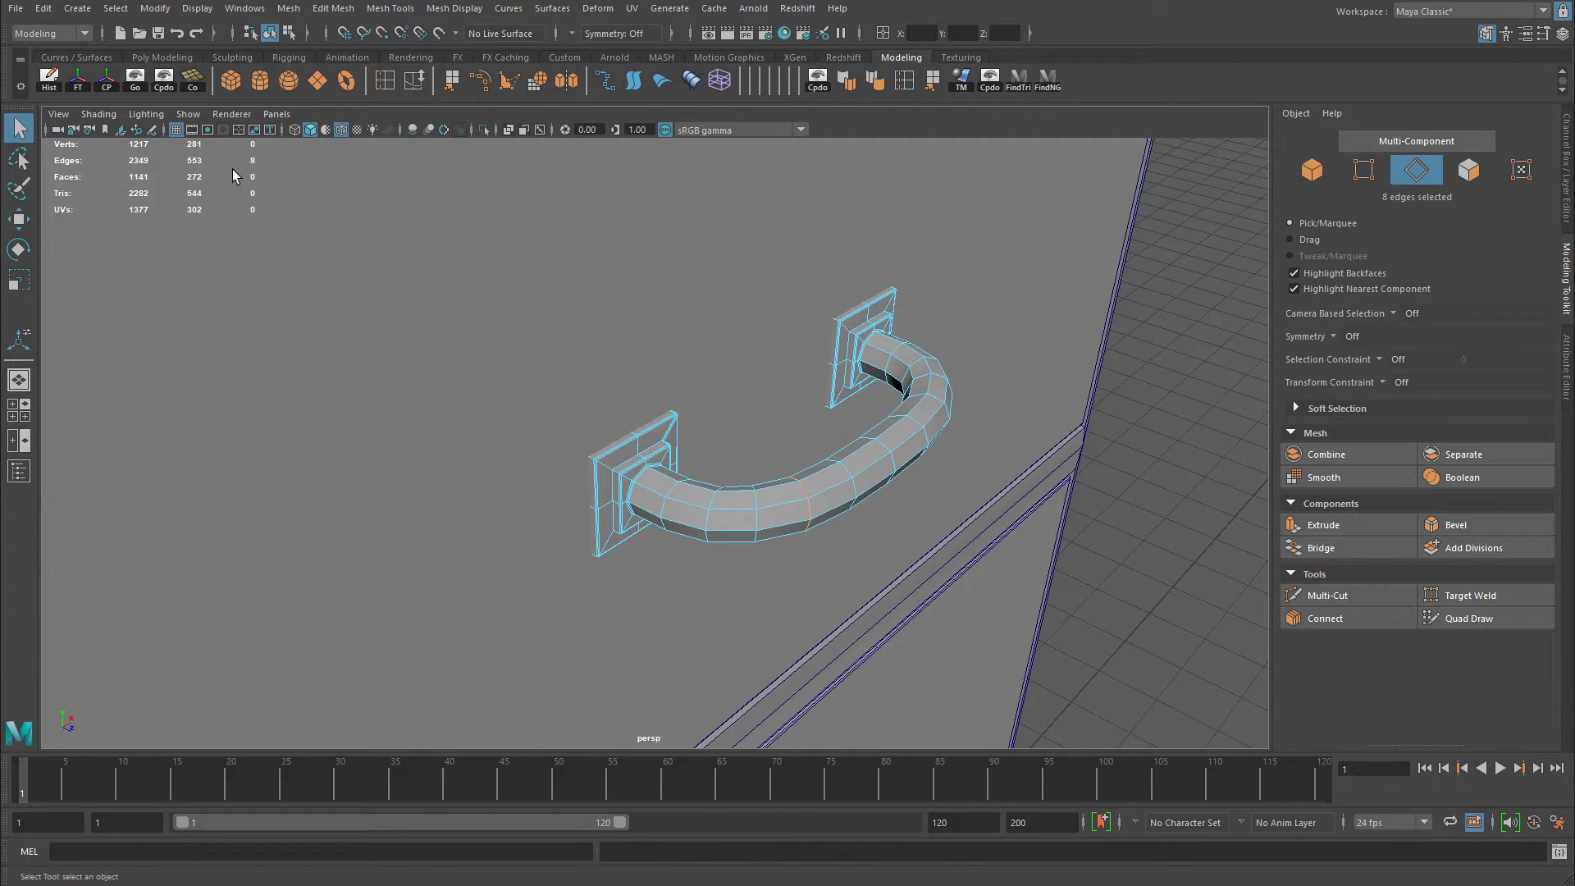
left_click_drag(610, 364, 596, 348, "alt")
left_click_drag(494, 351, 623, 361, "alt")
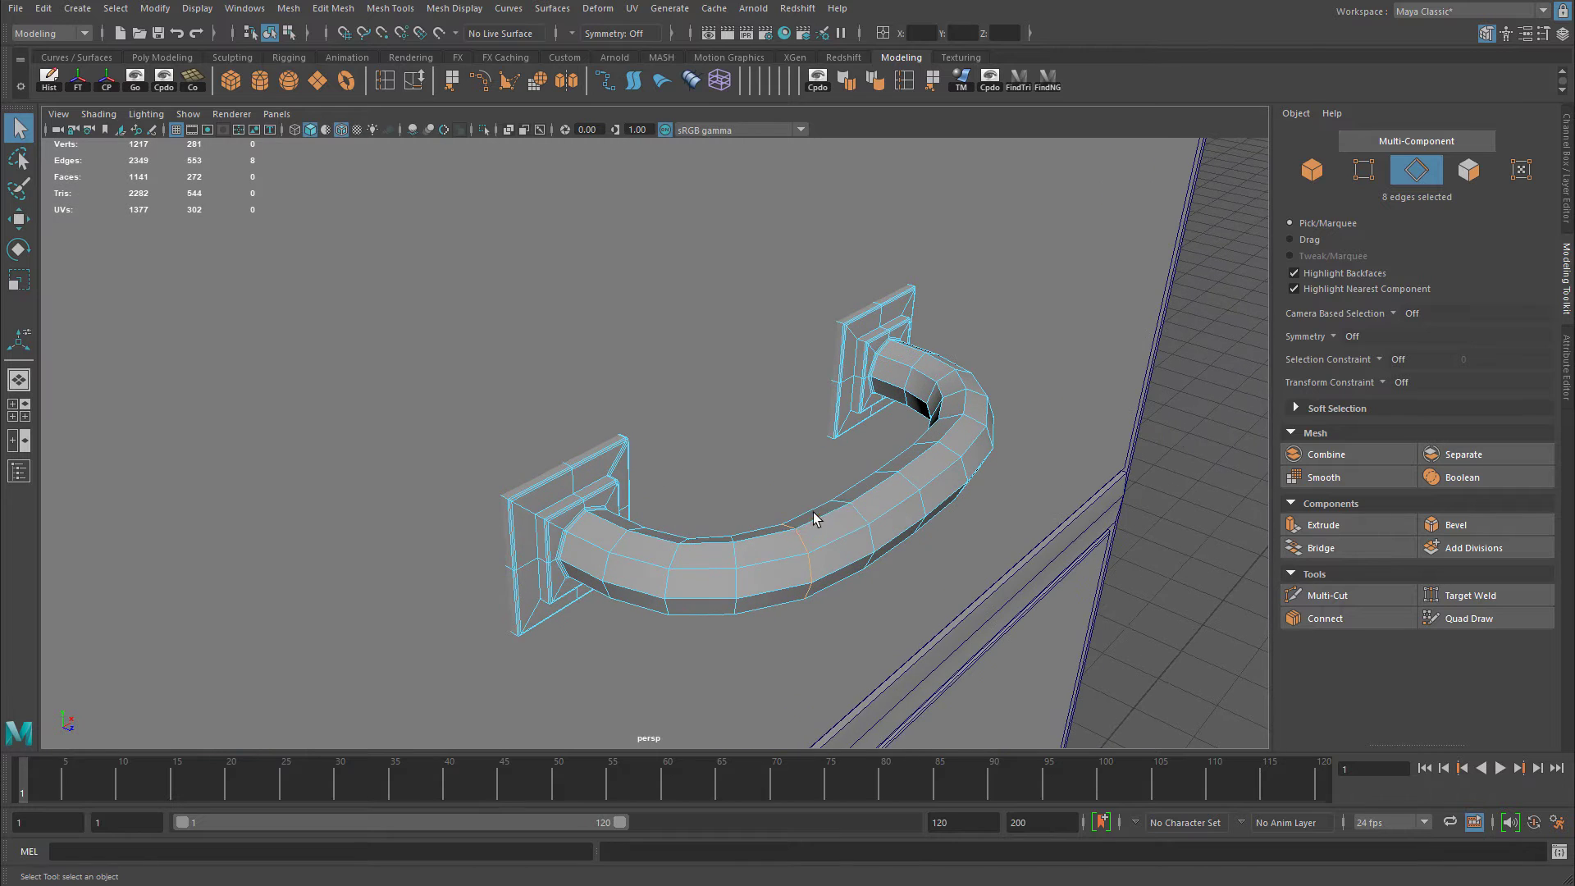
Return to object mode and render a preview of the handle on the drawer front.
right_click_drag(829, 528, 905, 474)
left_click(1163, 434)
right_click_drag(1058, 456, 938, 474, "alt")
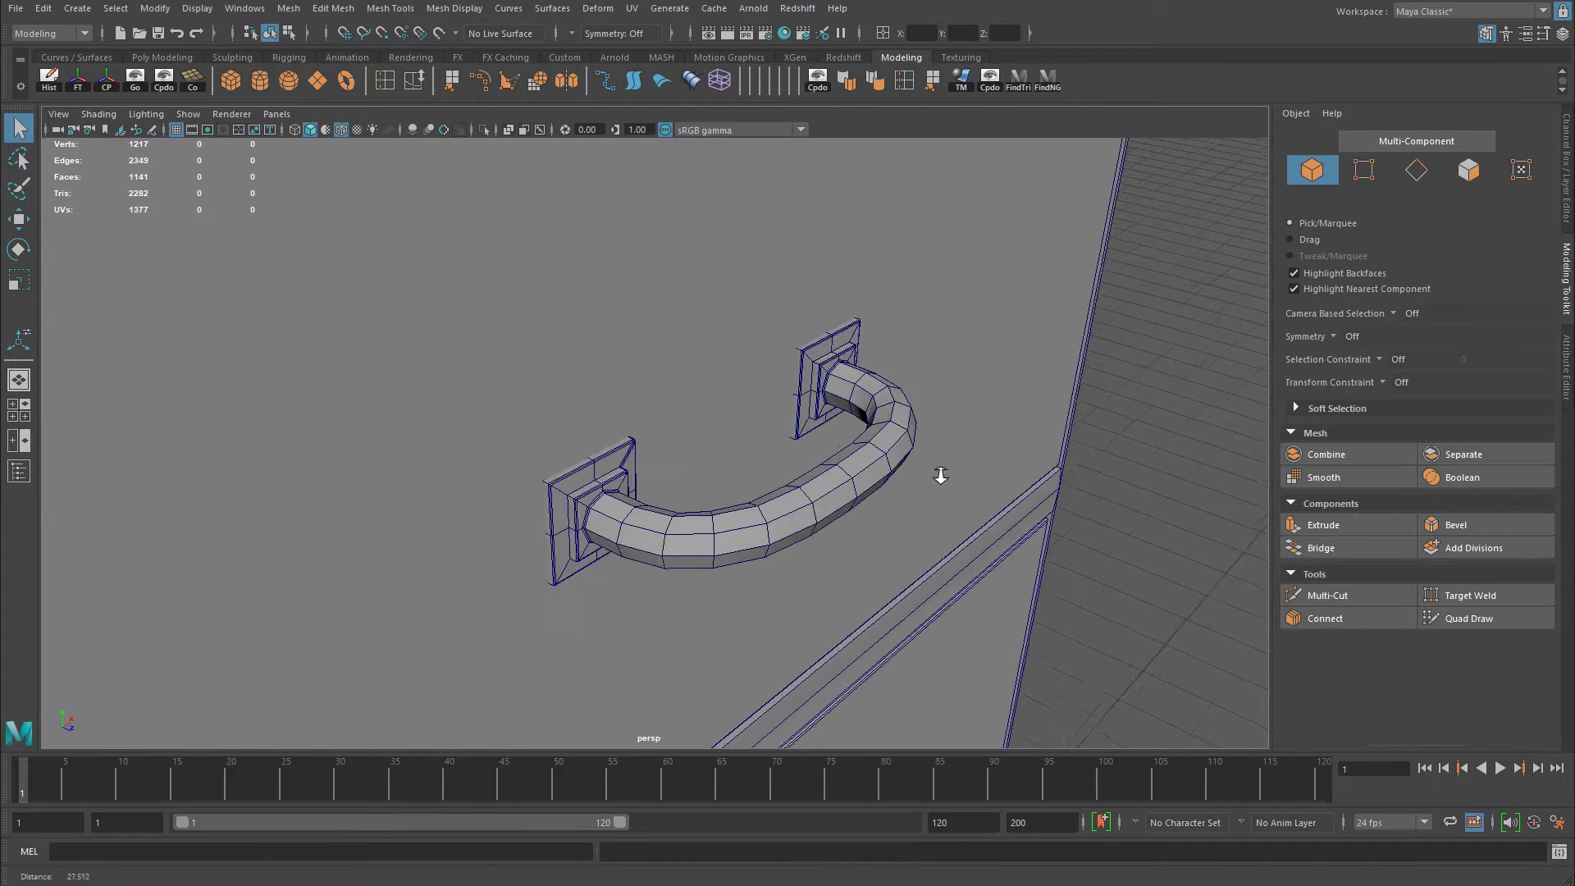
left_click_drag(939, 474, 875, 447, "alt")
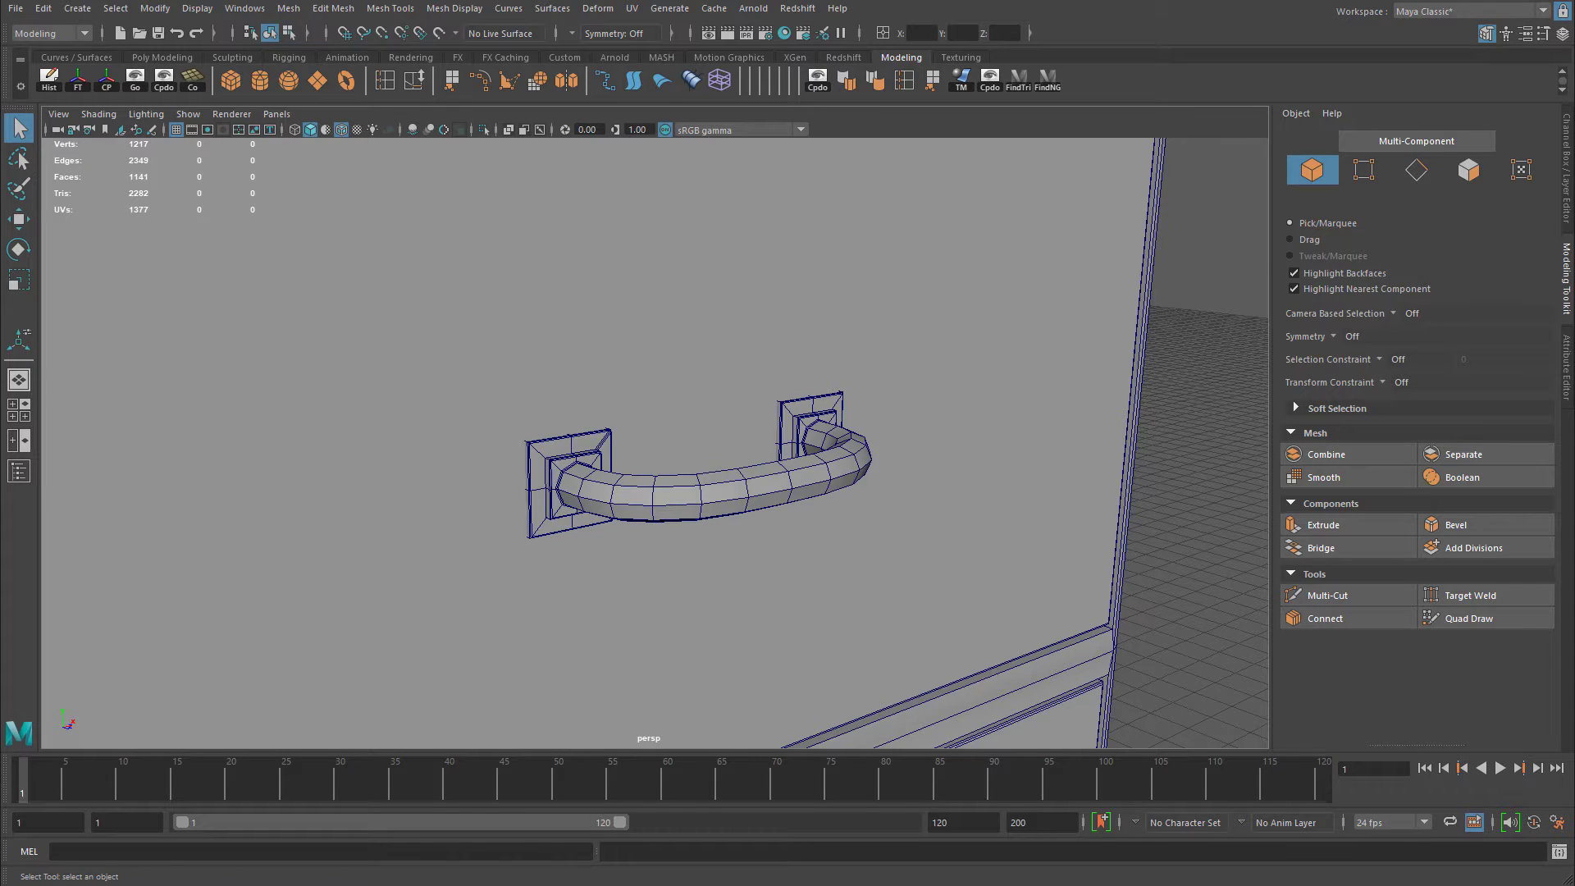
left_click(843, 57)
left_click(73, 82)
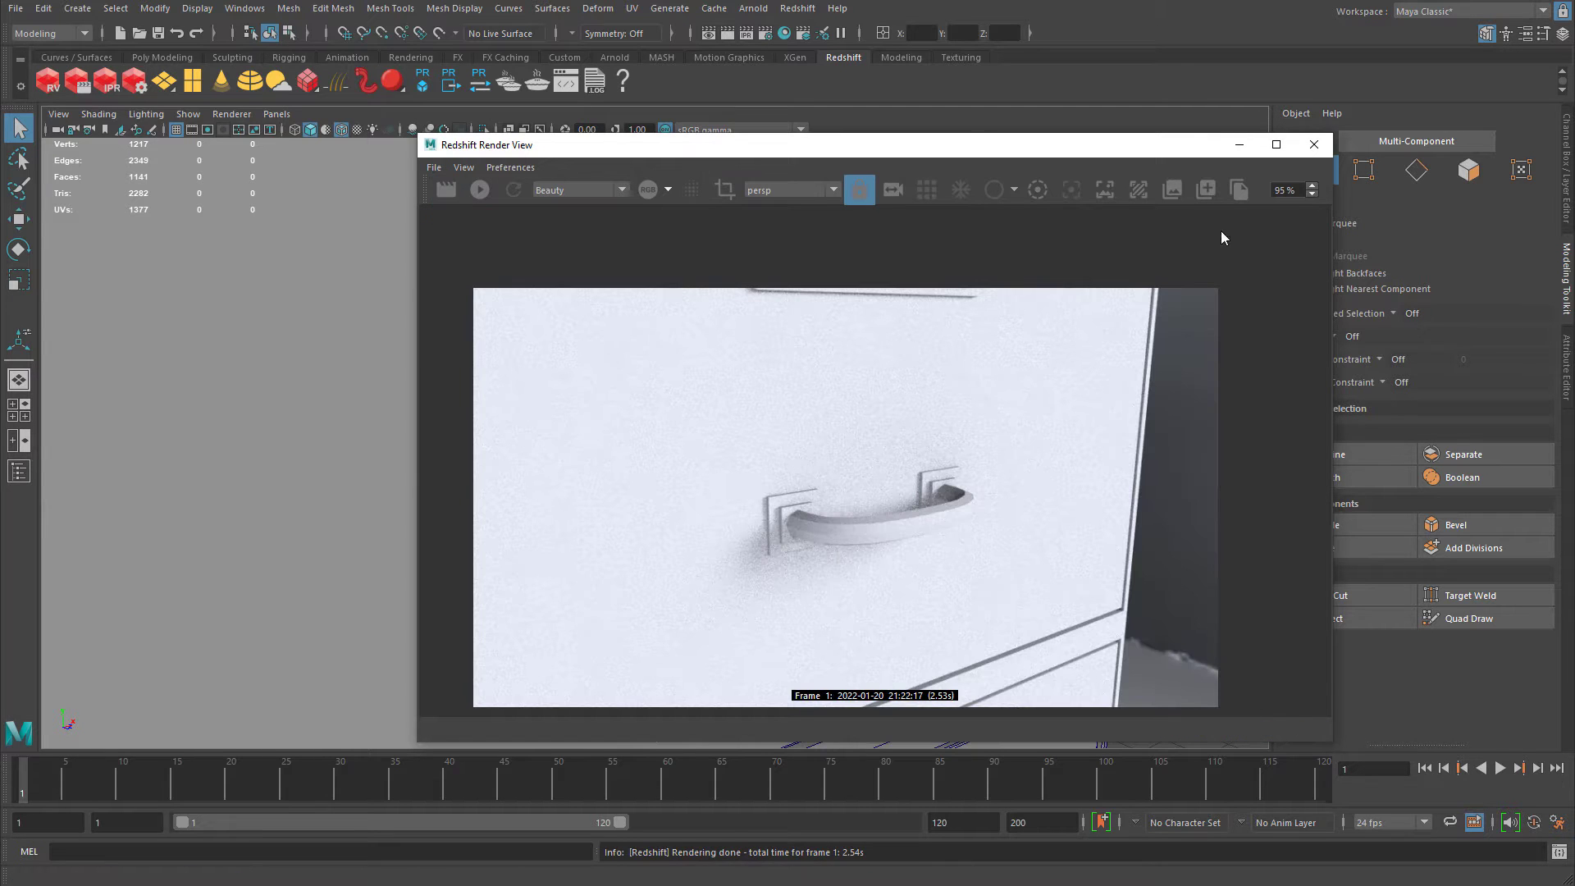
left_click(1316, 144)
Undo the bevel on the mounting plate's upper corner.
left_click(771, 435)
key("f")
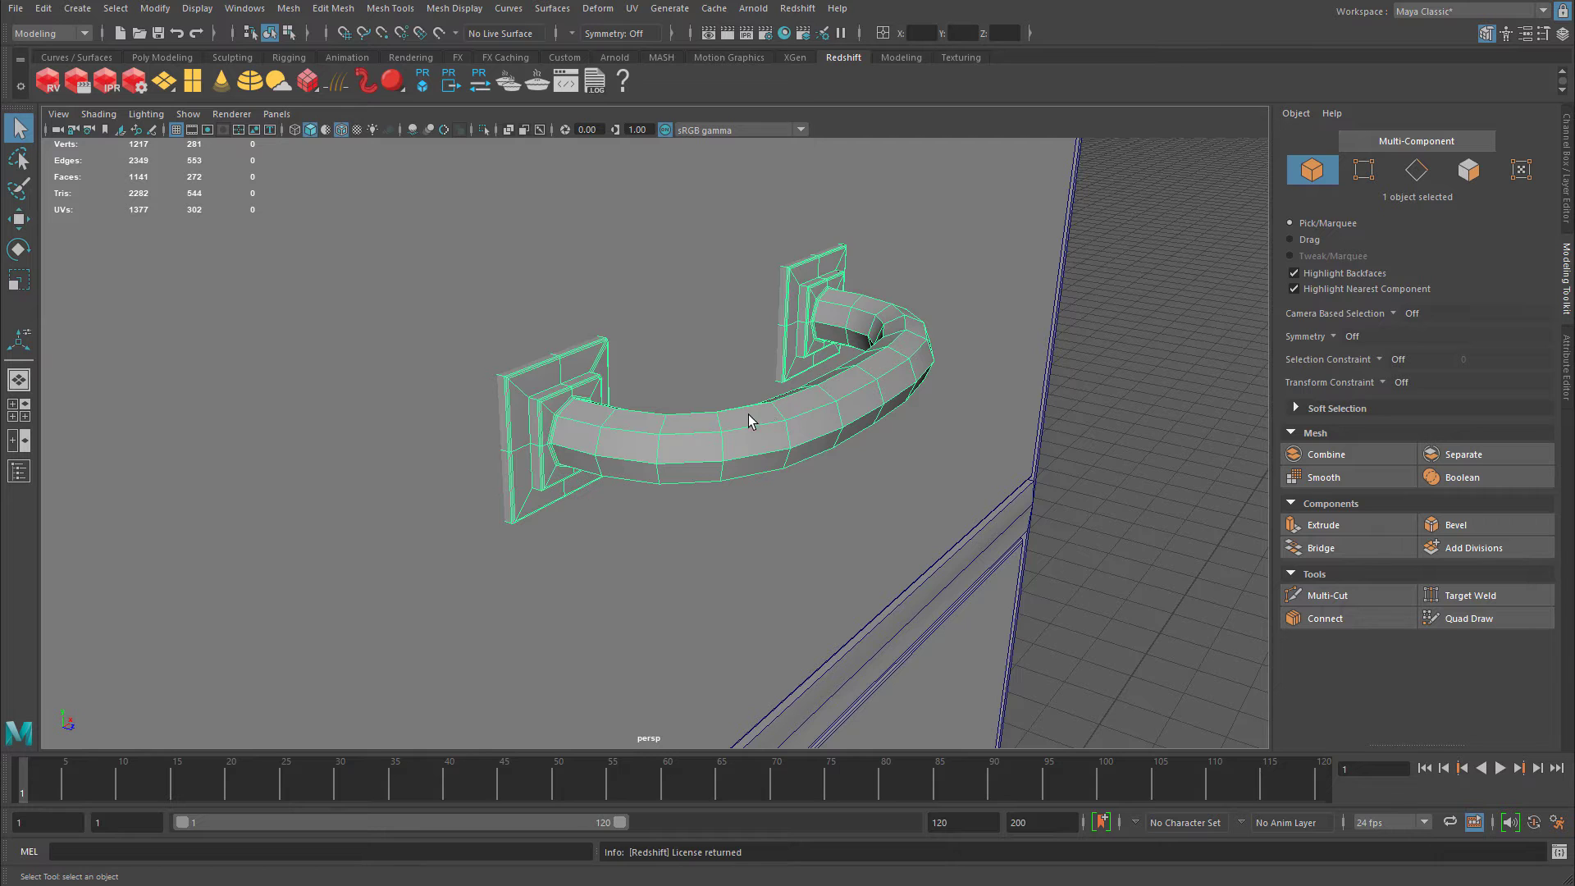
left_click_drag(774, 420, 505, 377, "alt")
key("ctrl+z")
key("ctrl+z")
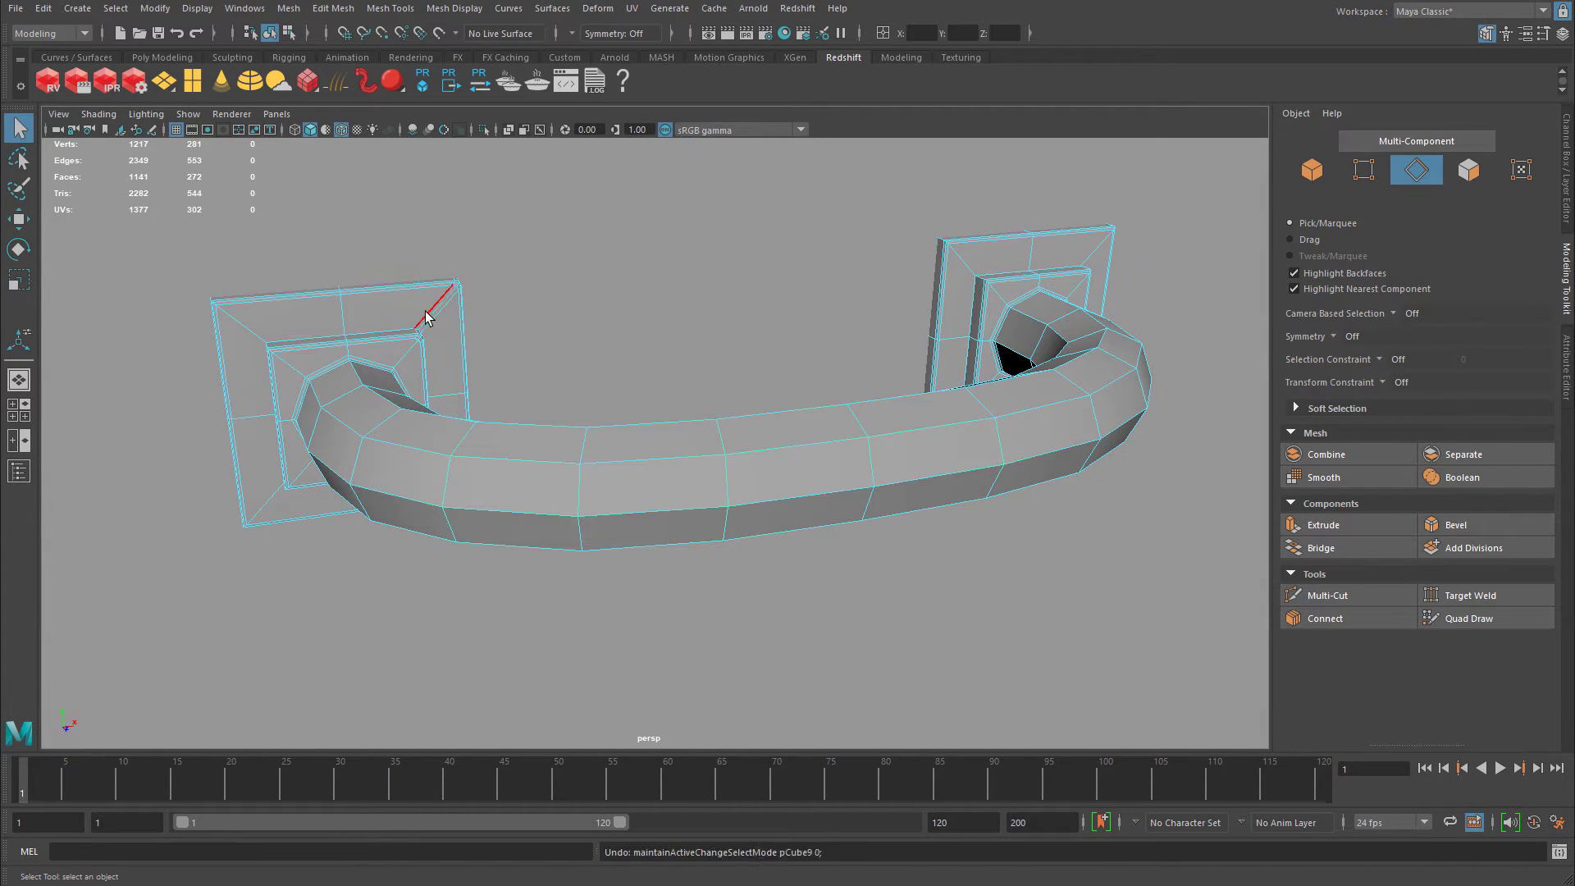
Examine the handle bar's faceted surface and profile from several angles.
left_click(429, 320)
left_click_drag(465, 400, 810, 438, "alt")
right_click_drag(810, 438, 883, 387)
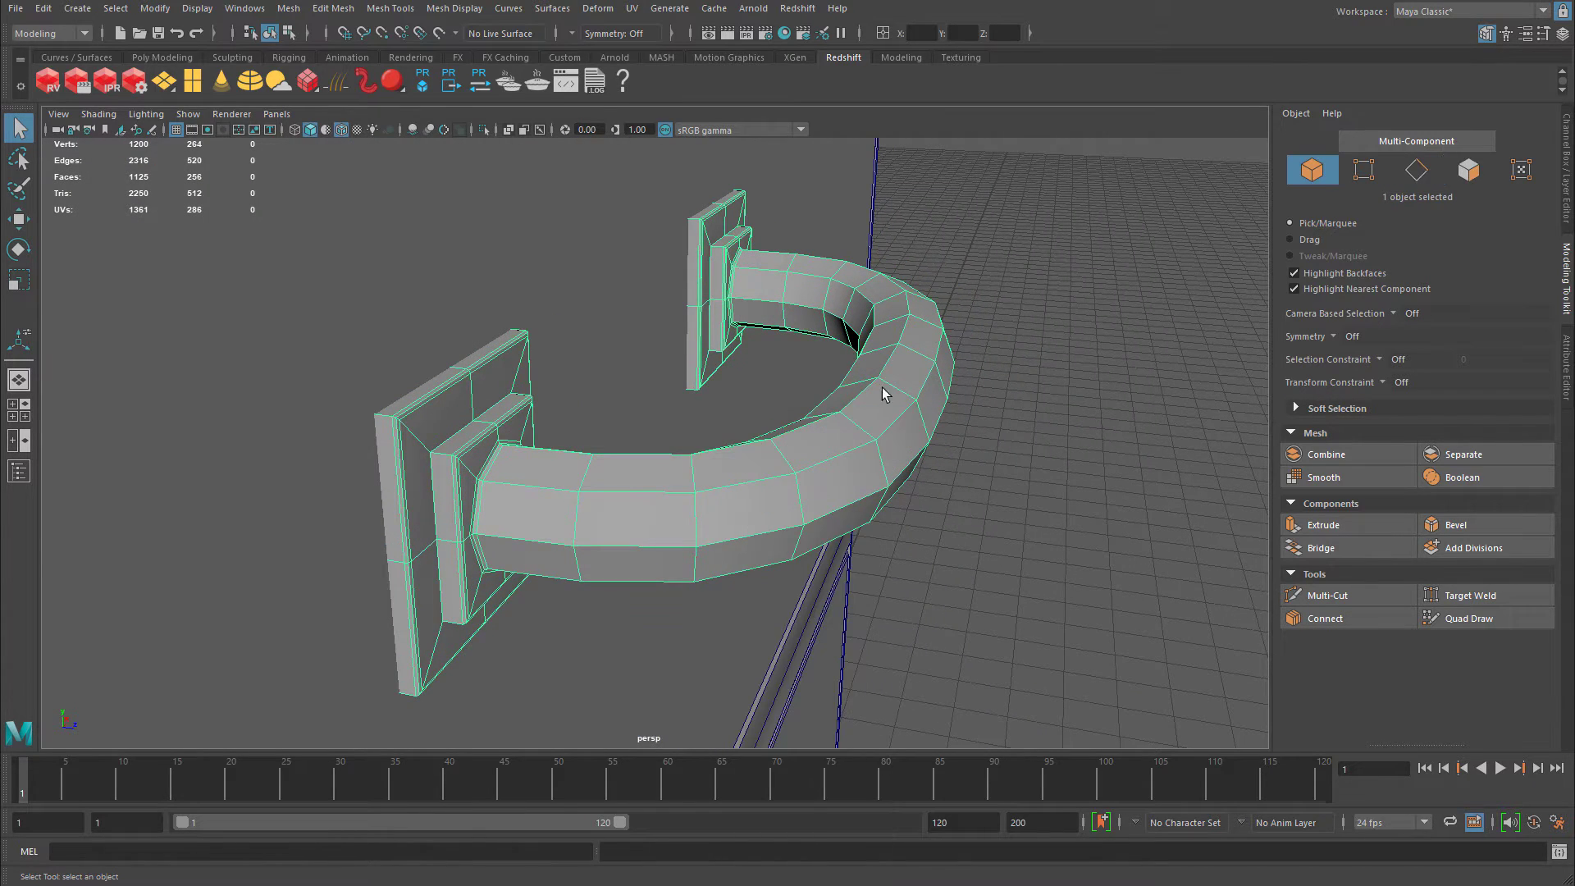
left_click_drag(883, 387, 845, 283, "alt")
left_click_drag(895, 444, 858, 422, "alt")
mouse_move(858, 422)
right_mouse_down()
mouse_move(853, 457)
mouse_move(866, 392)
right_mouse_up()
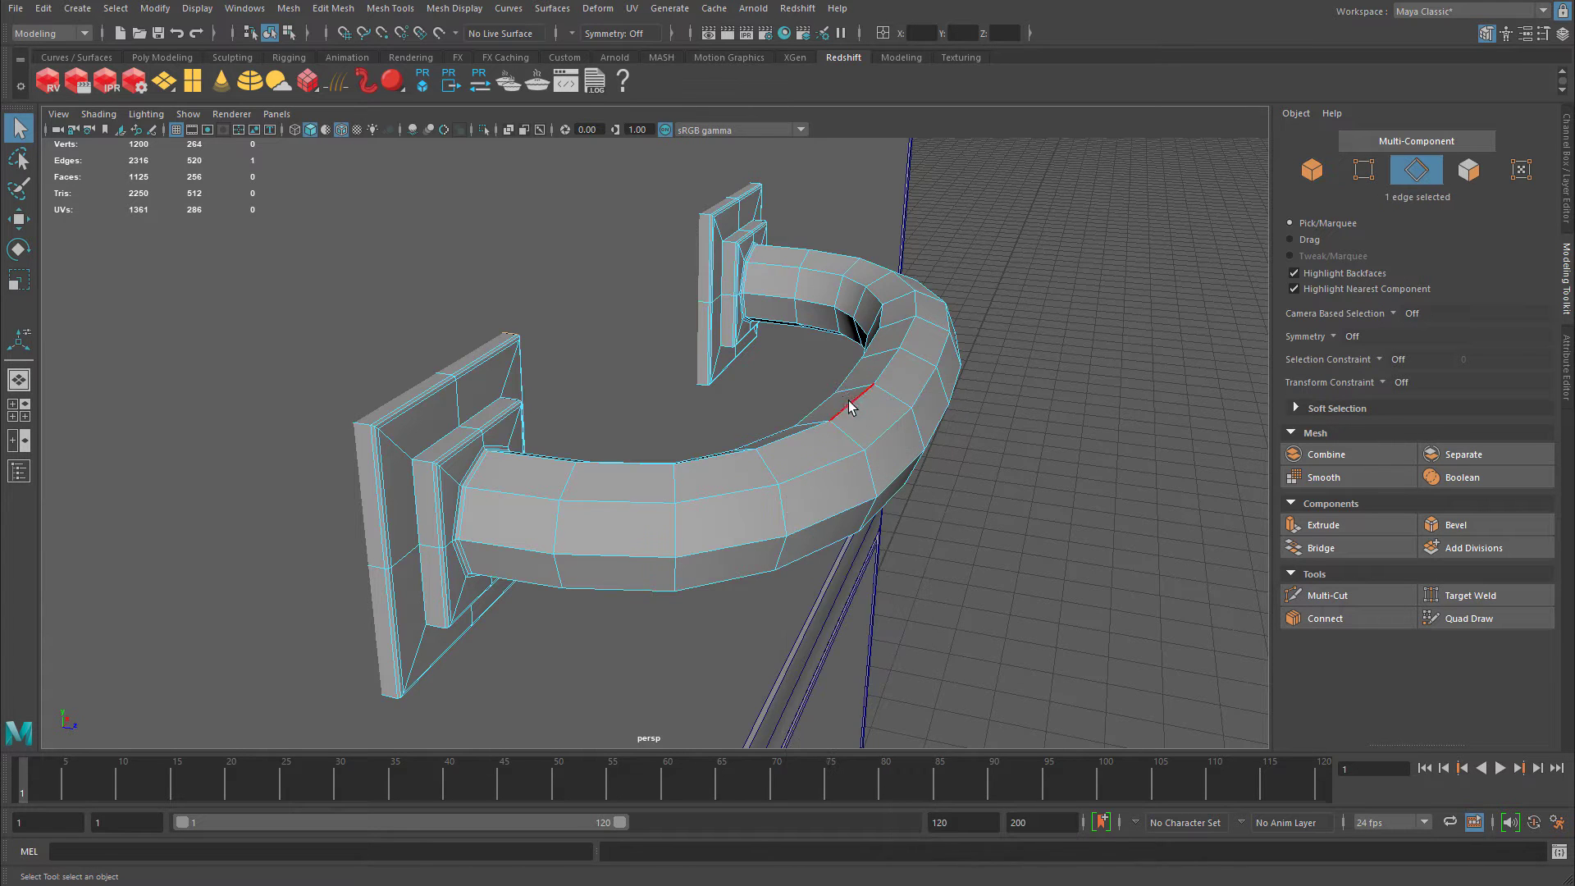
left_click(850, 408)
left_click_drag(849, 408, 841, 382, "alt")
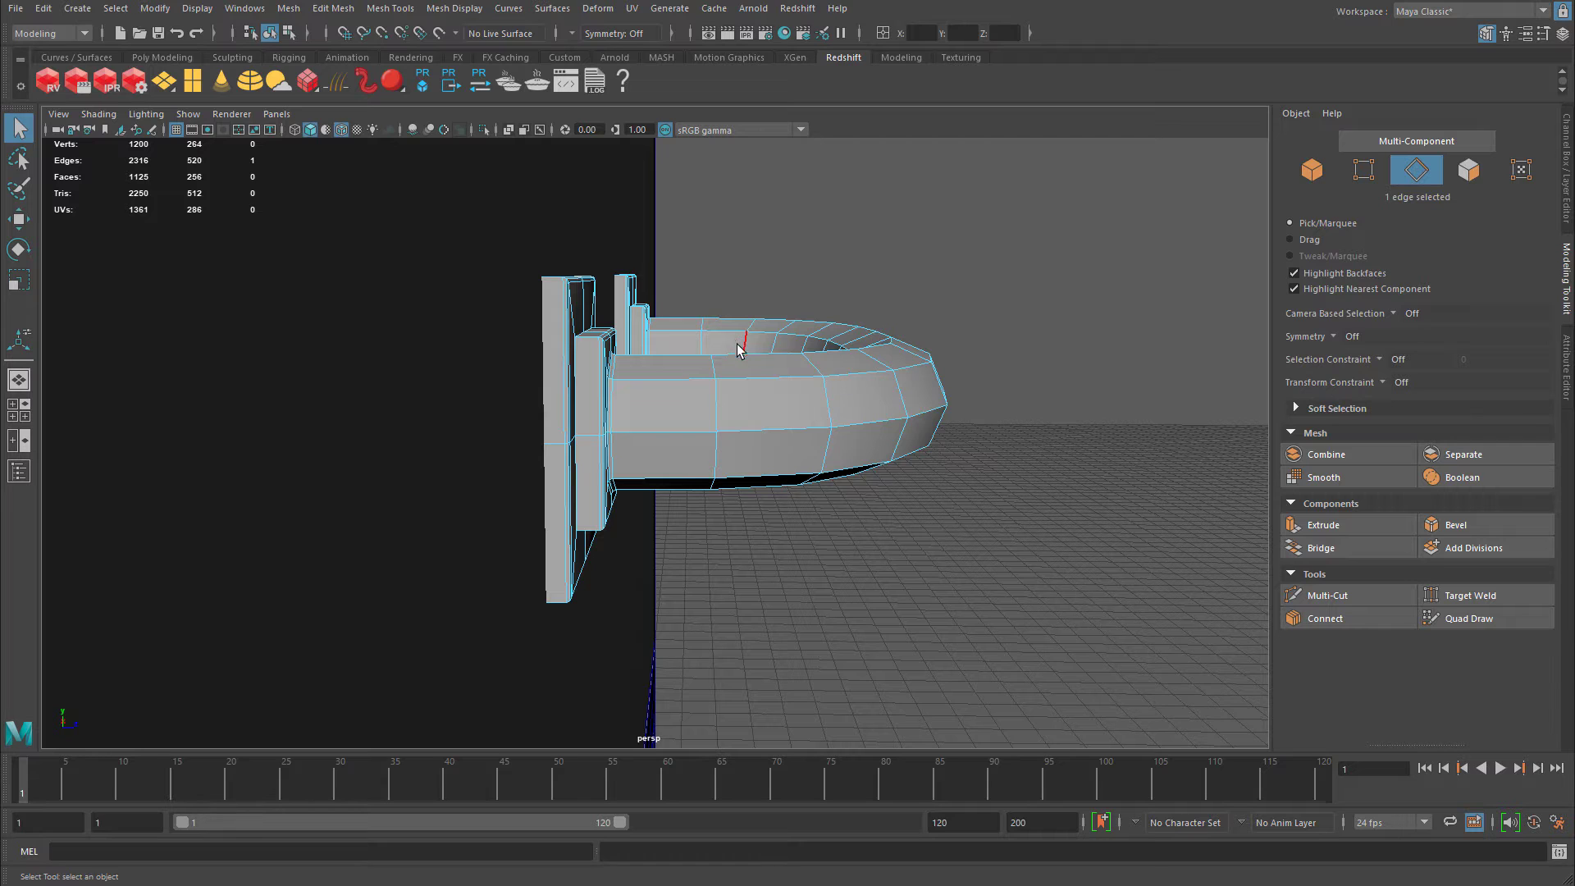
right_click_drag(786, 371, 841, 430)
left_click_drag(847, 440, 848, 457, "alt")
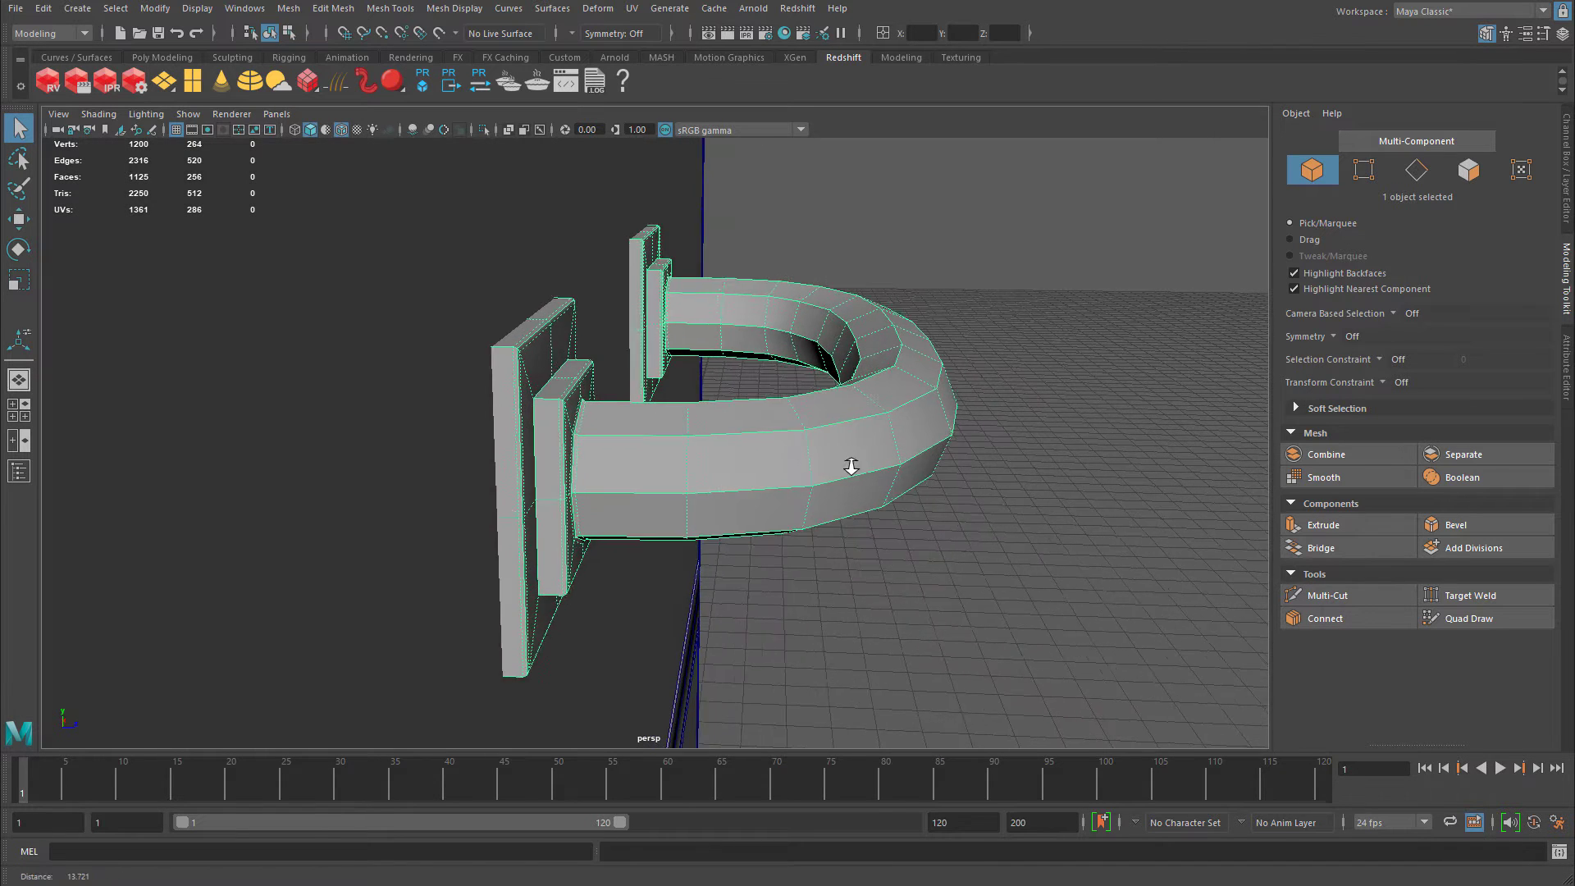
Soften all edges of the curved handle bar, leaving the mounting plates out, and return to object mode.
scroll(857, 459, "up", 3)
left_click_drag(696, 408, 749, 404, "alt")
right_click_drag(775, 396, 775, 351)
left_click(952, 353)
left_click_drag(952, 352, 784, 364, "alt")
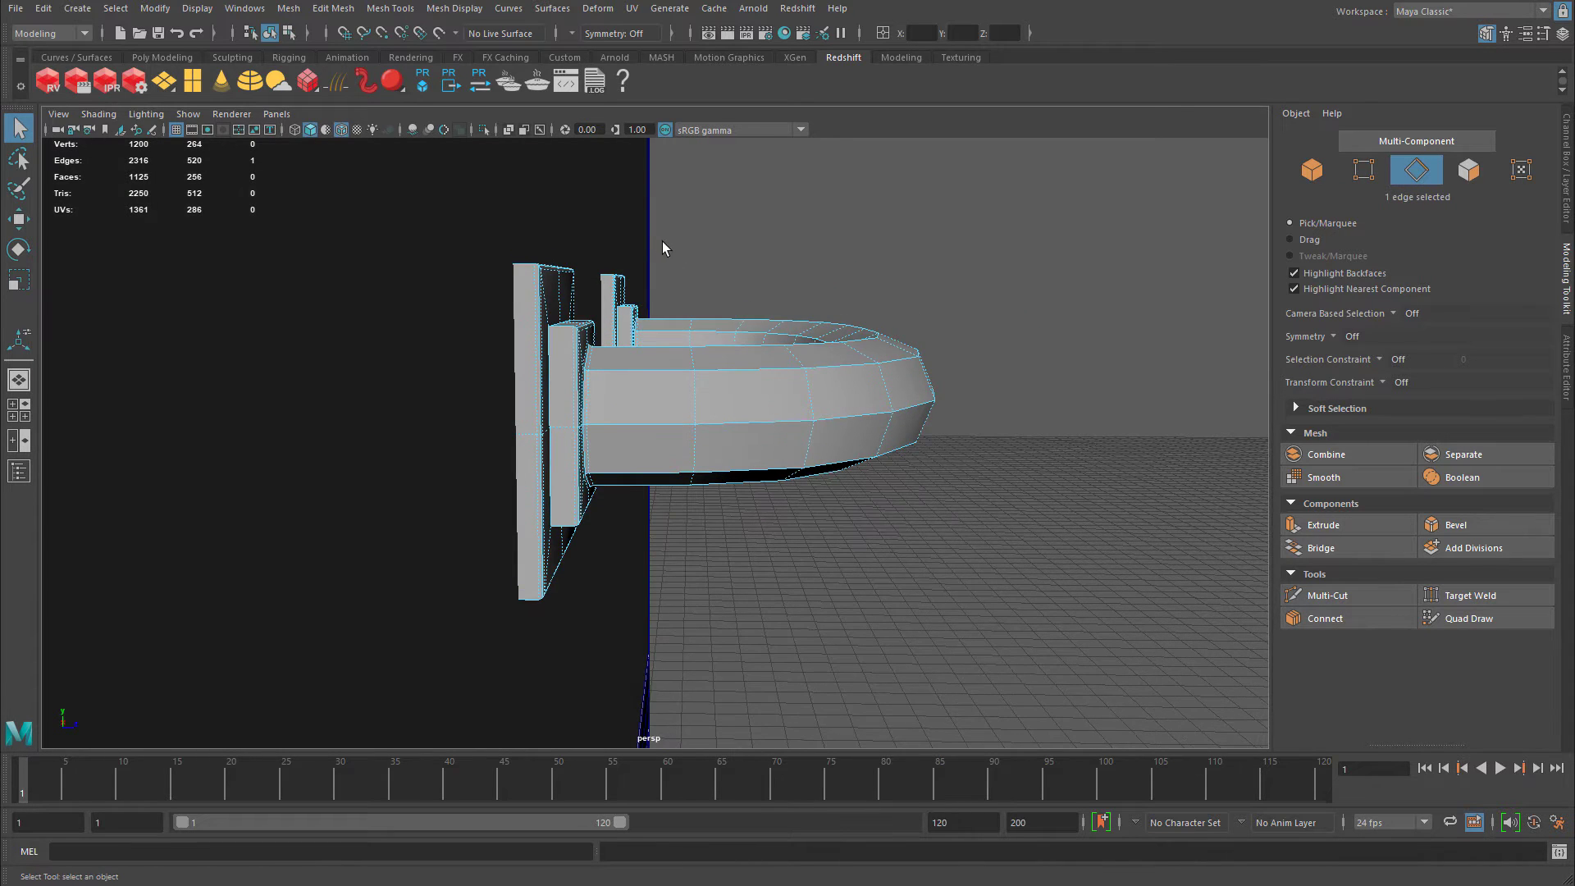
left_click_drag(663, 247, 1062, 545)
left_click_drag(926, 475, 588, 195, "alt")
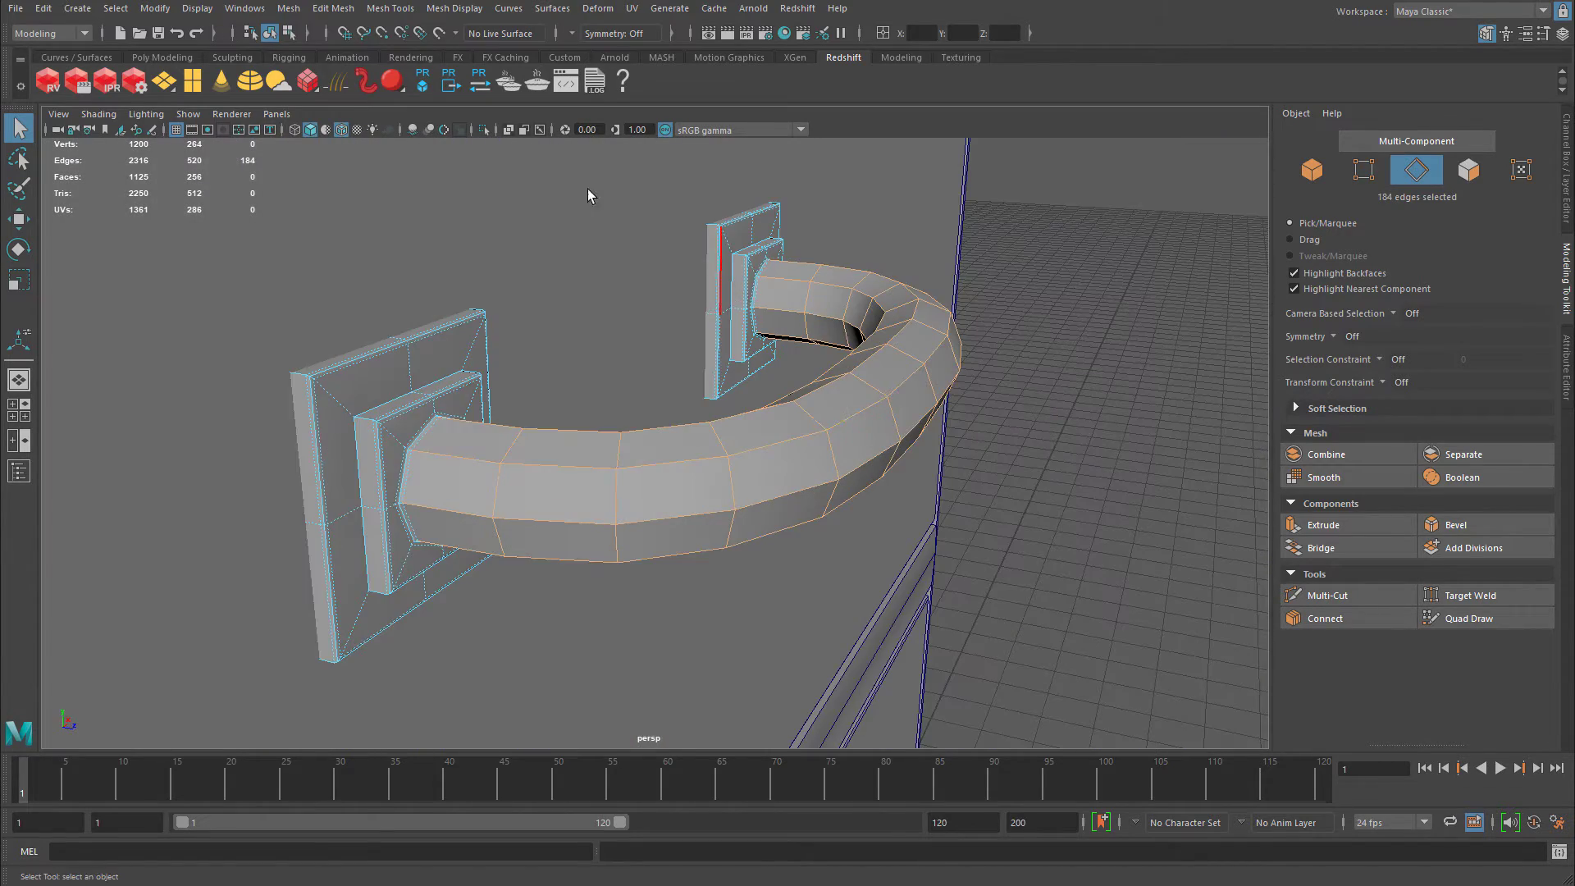
left_click(464, 11)
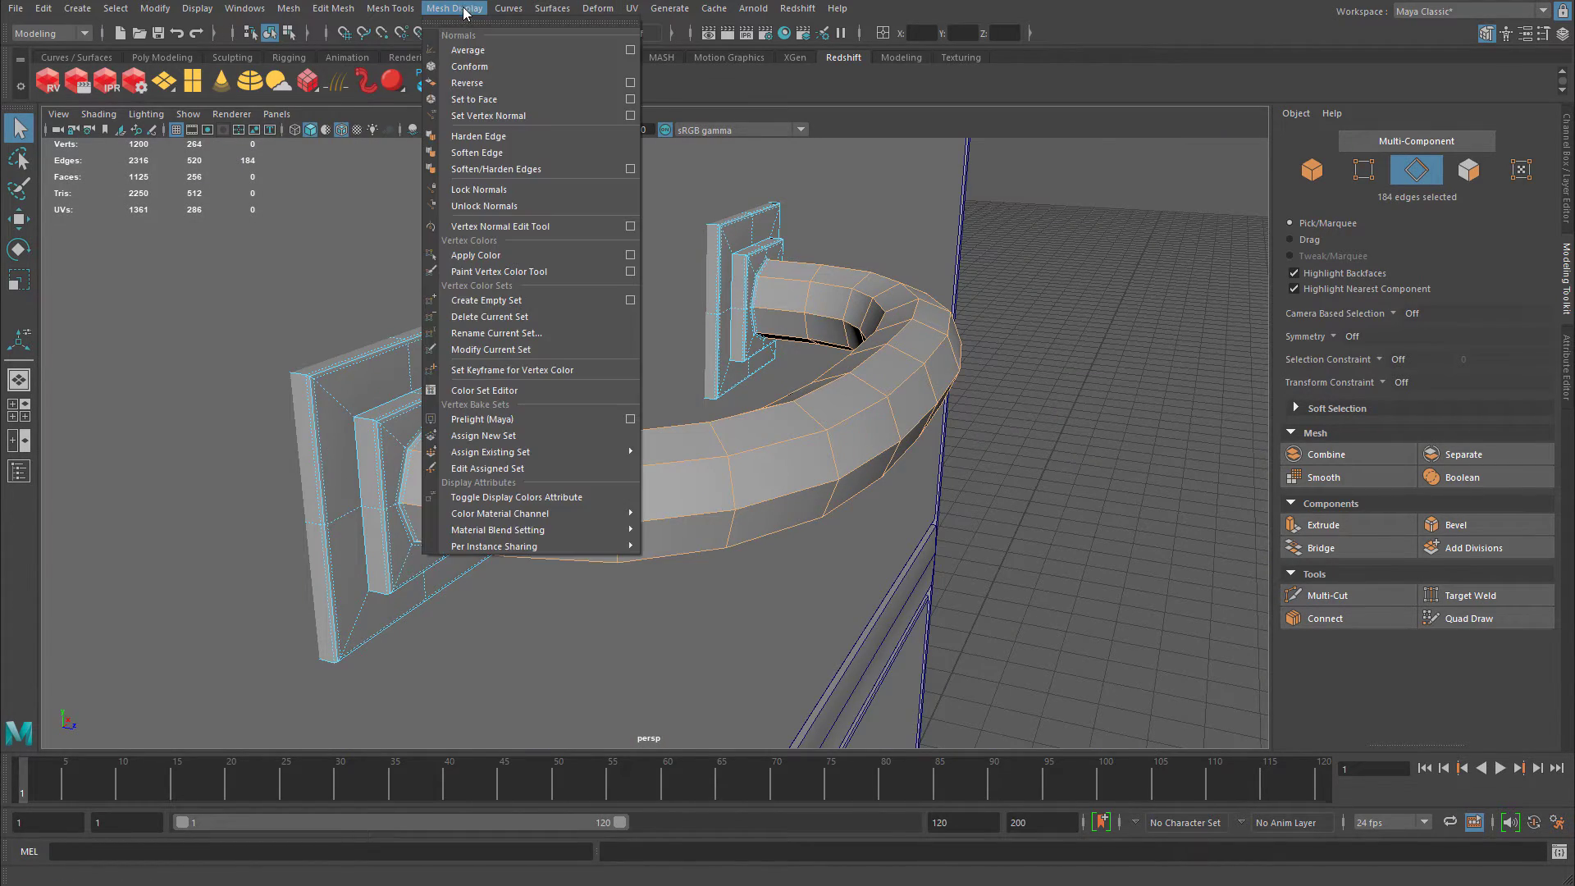
left_click(488, 154)
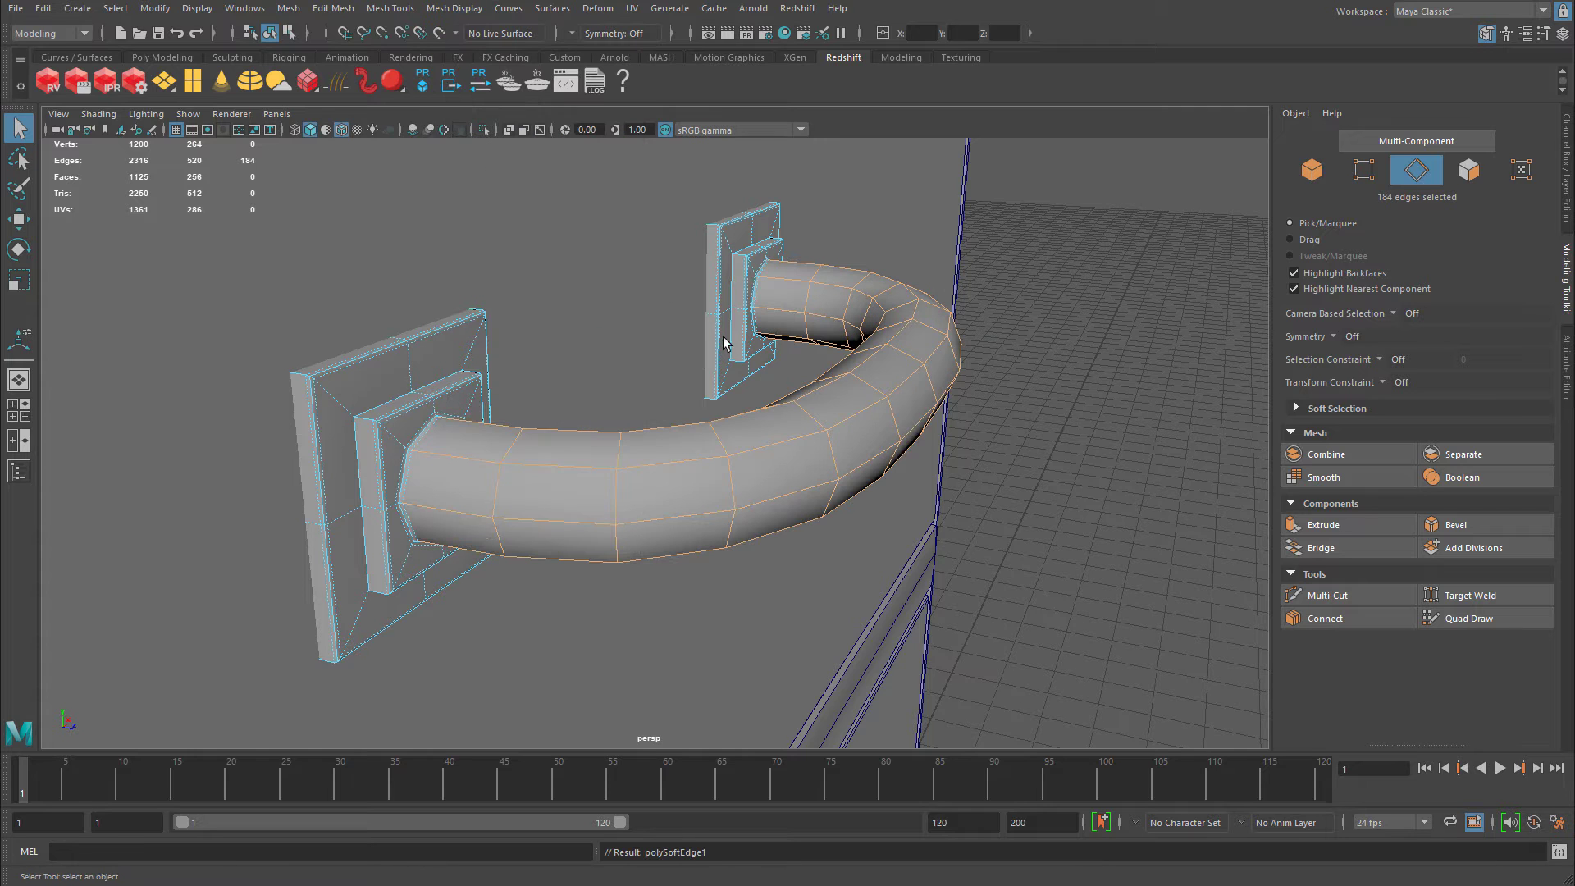
right_click_drag(867, 385, 946, 356)
left_click(1013, 365)
left_click_drag(1022, 371, 919, 386, "alt")
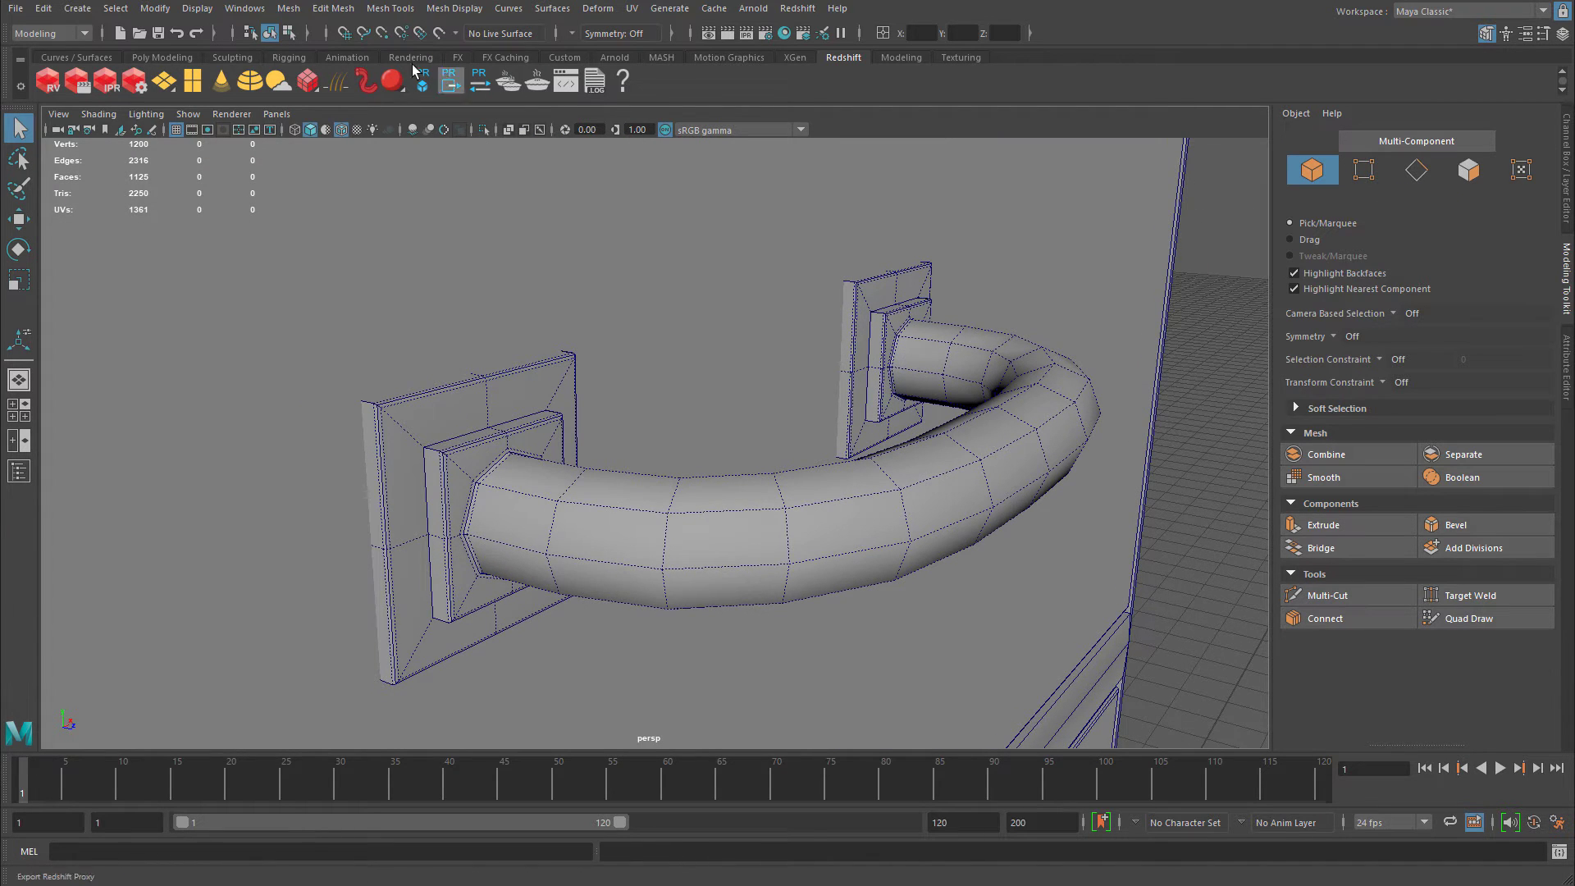
Render a close-up of the handle to check its softened bar.
left_click(48, 82)
left_click(445, 189)
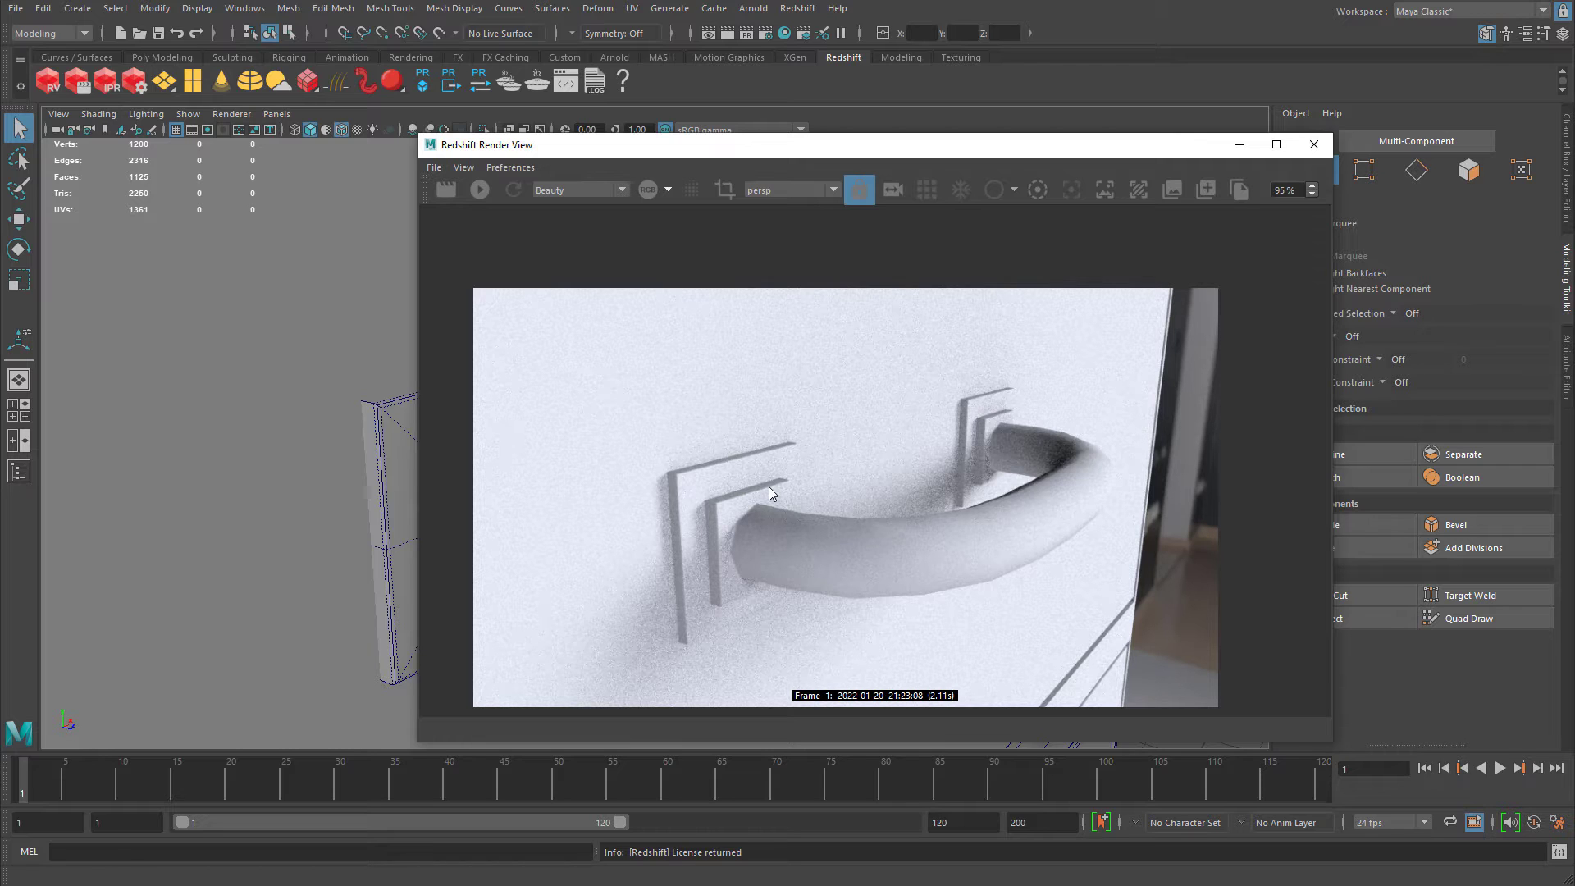
left_click(305, 461)
Render a view of the whole filing cabinet and close the render window.
left_click_drag(660, 152, 885, 114)
scroll(362, 397, "down", 6)
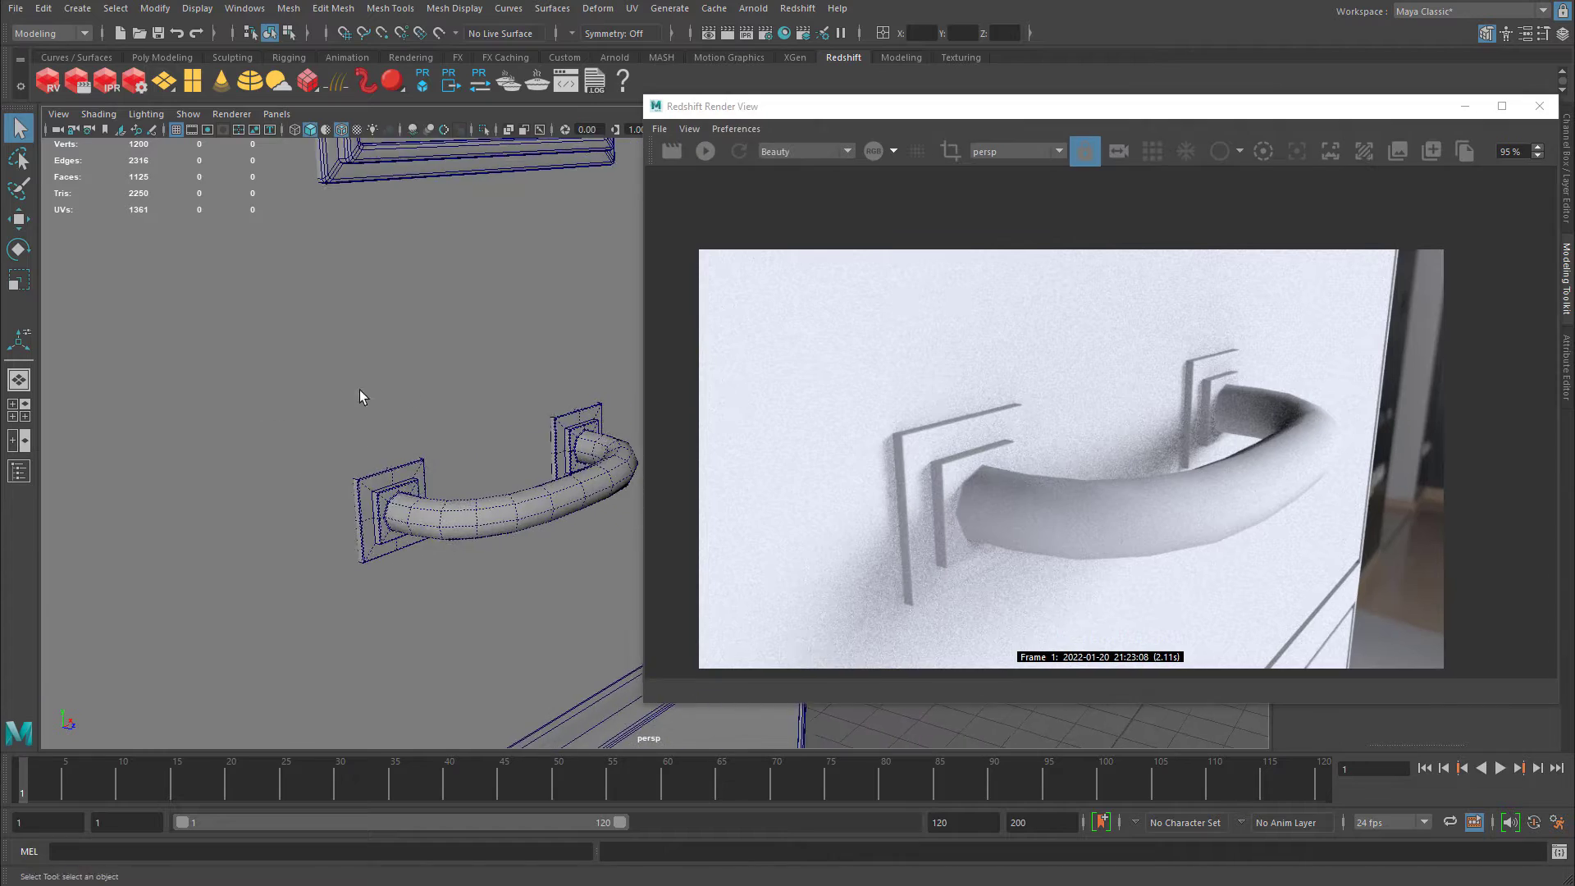
left_click_drag(310, 418, 422, 366, "alt")
middle_click_drag(421, 366, 417, 326, "alt")
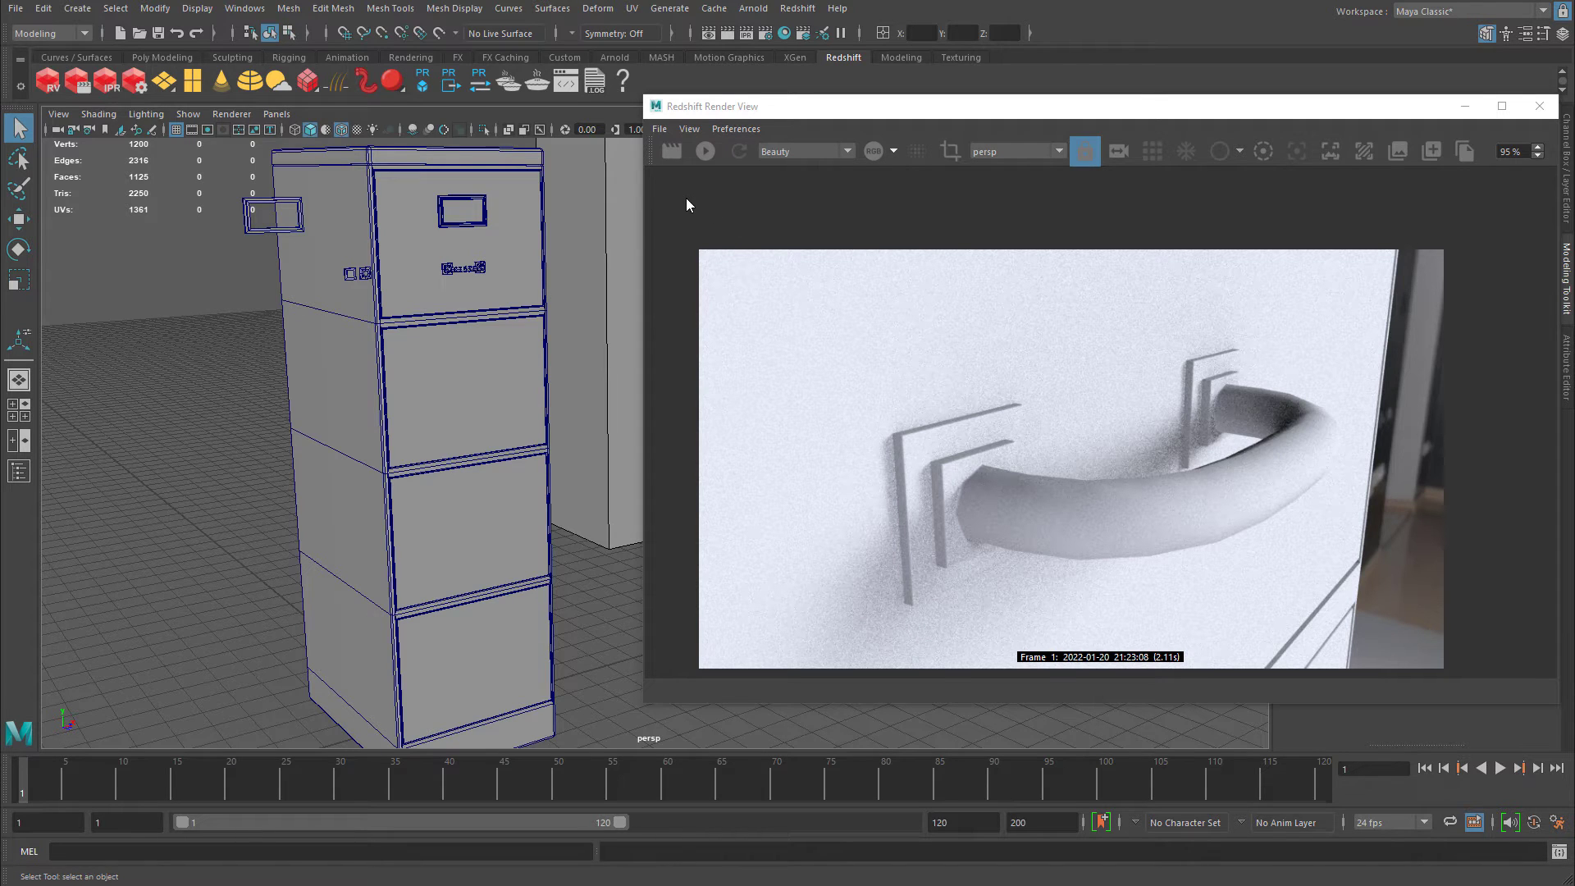
left_click(672, 152)
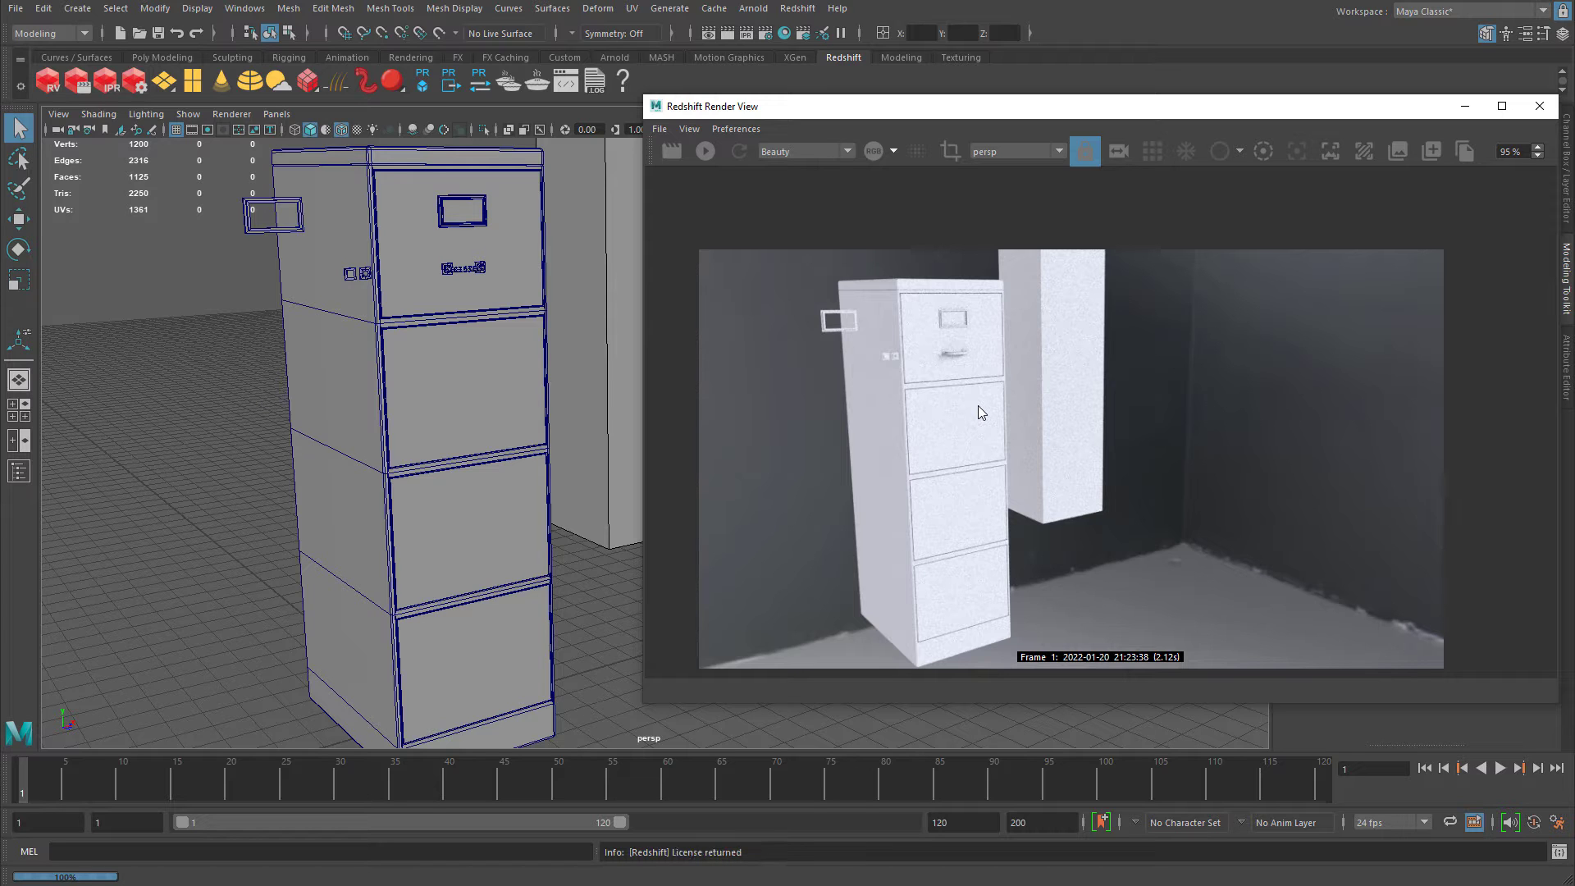
left_click(1538, 106)
Select the seven edges running through the upper inner corner of the handle's left mounting plate.
left_click_drag(459, 361, 485, 341, "alt")
scroll(654, 356, "up", 4)
left_click(589, 295)
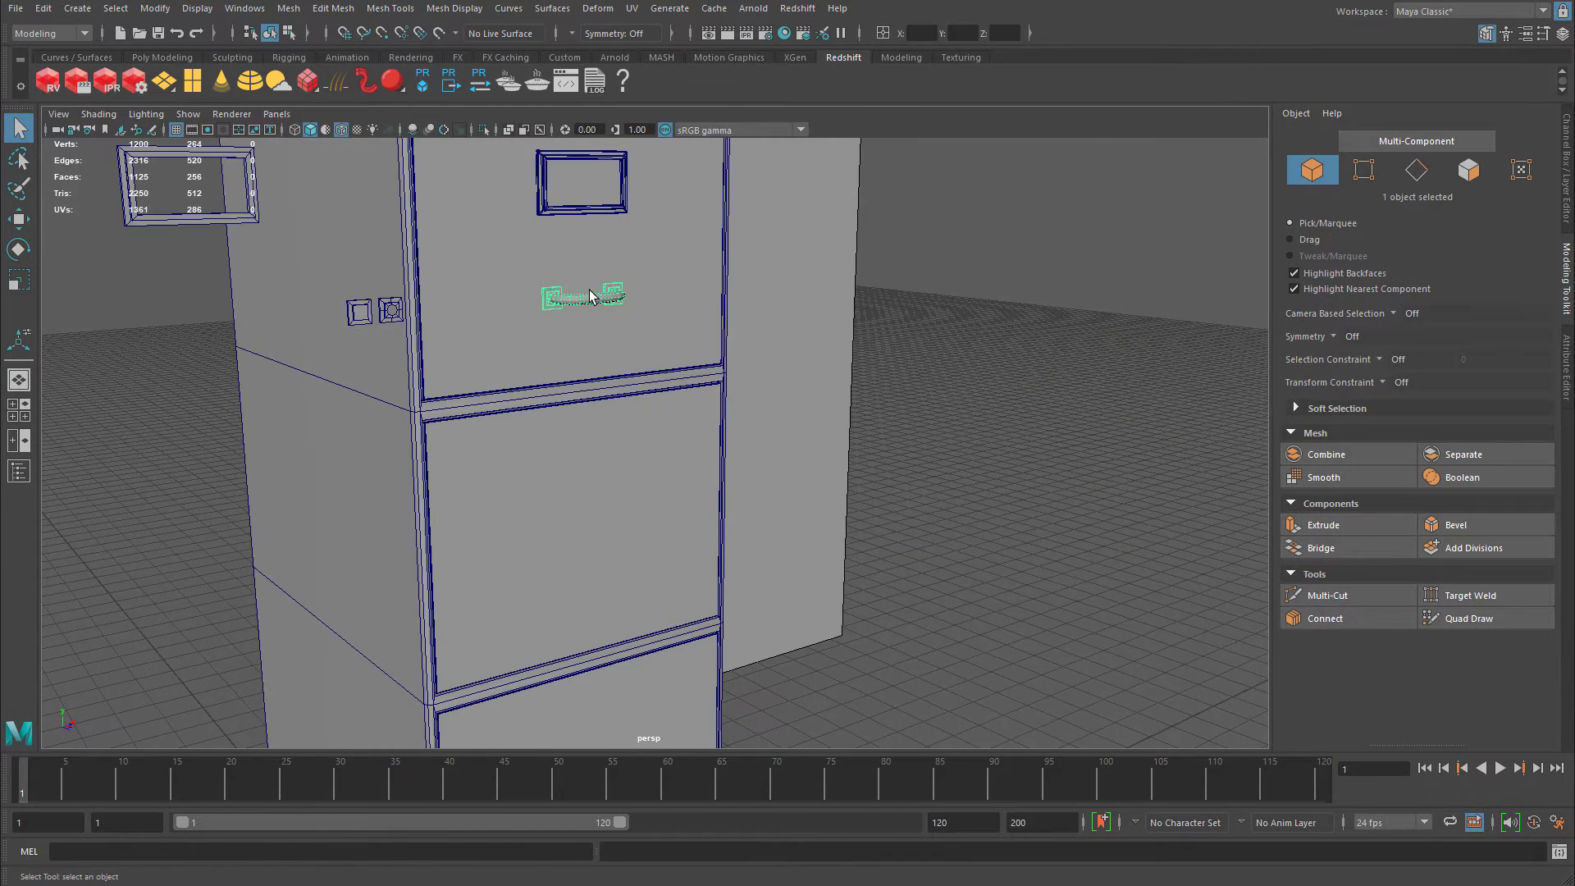
key("f")
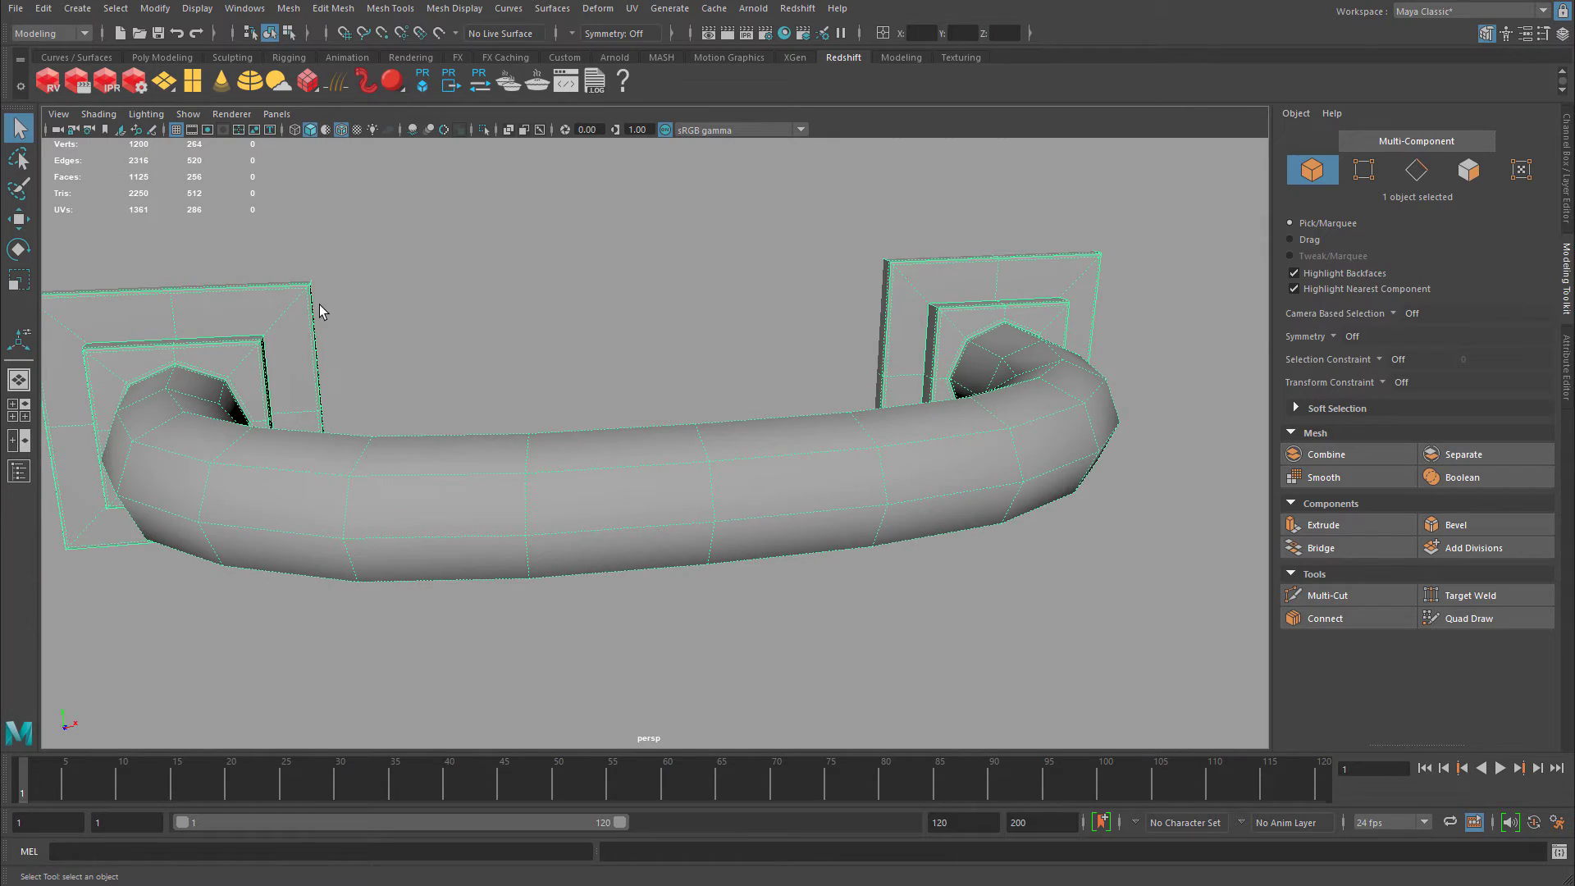
left_click_drag(320, 310, 702, 411, "alt")
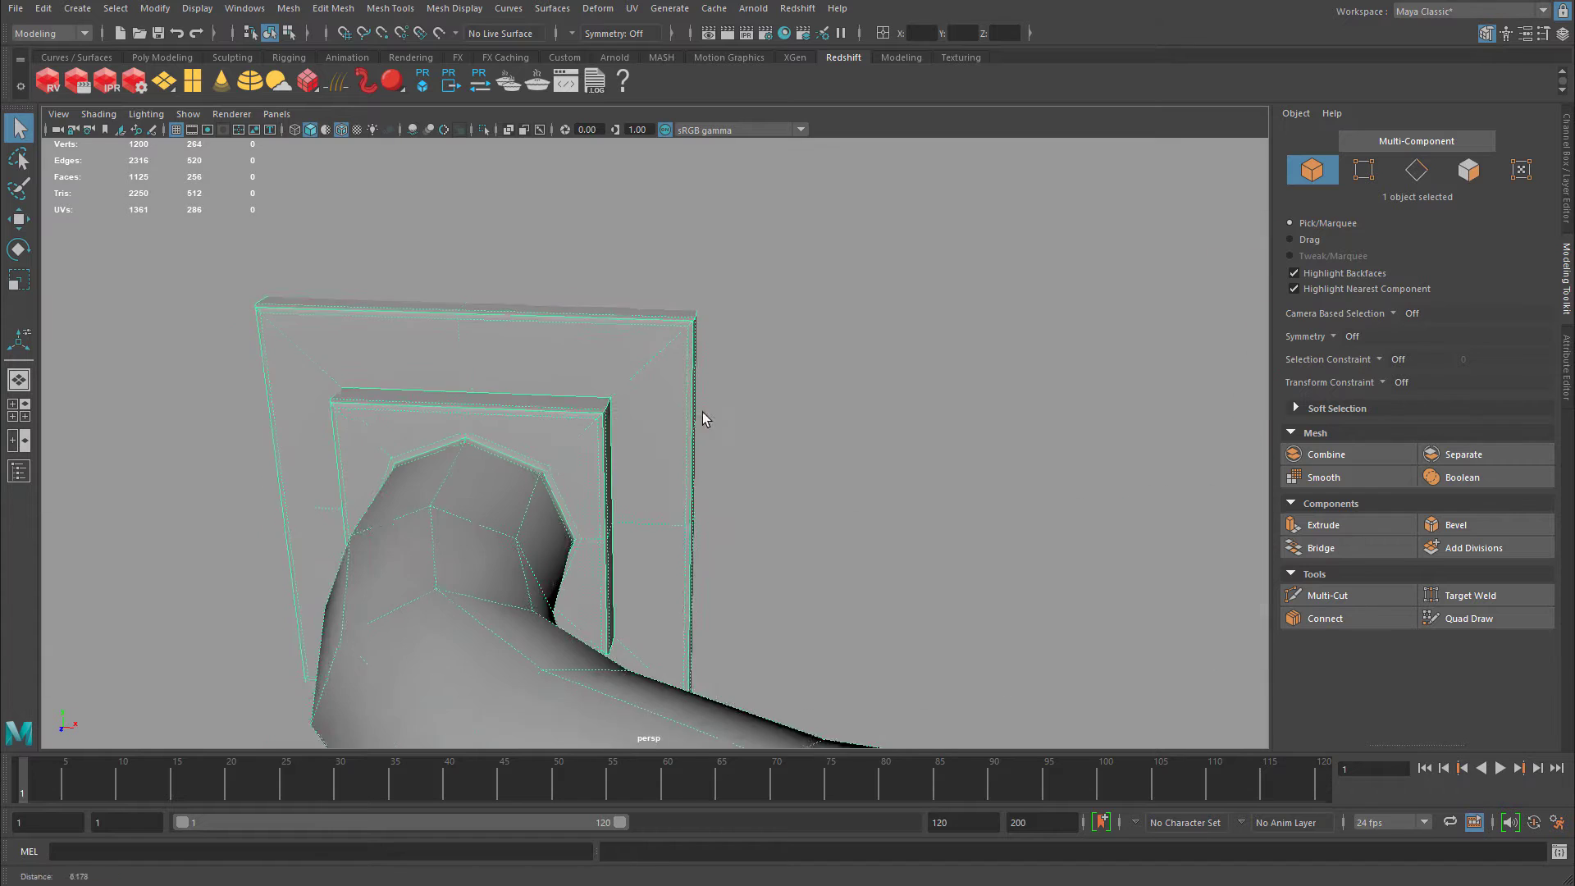
right_click_drag(598, 361, 558, 346)
left_click_drag(558, 347, 919, 447, "alt")
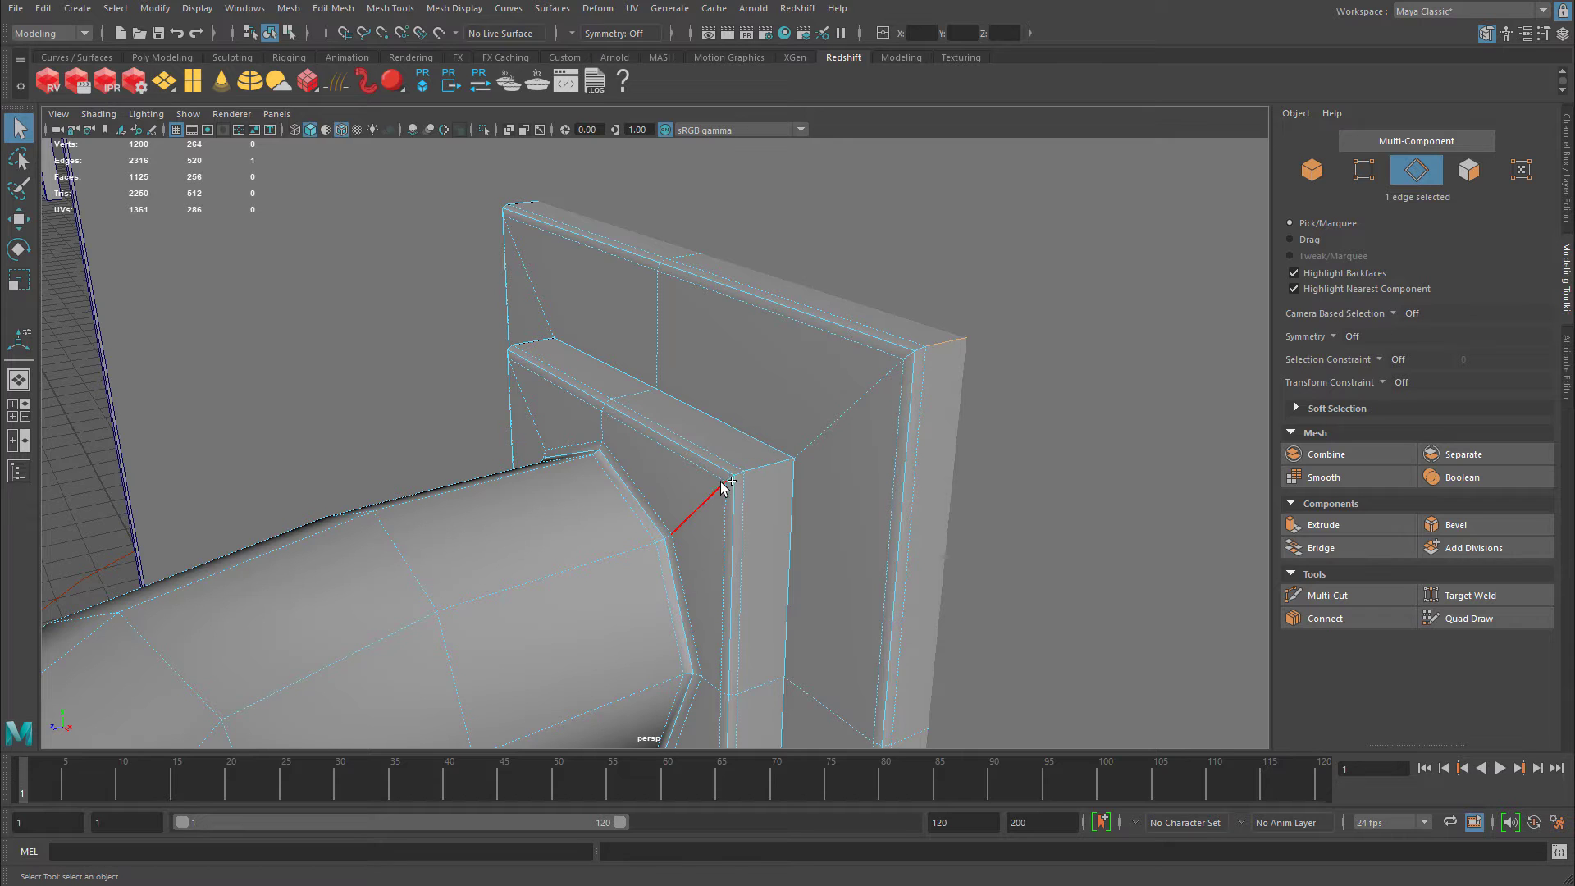
right_click_drag(945, 351, 1007, 365, "alt")
left_click_drag(1067, 310, 625, 494, "alt")
double_click(848, 454, "shift")
Add the edges through the same plate's upper outer corner to the selection.
middle_click_drag(625, 494, 788, 491, "alt")
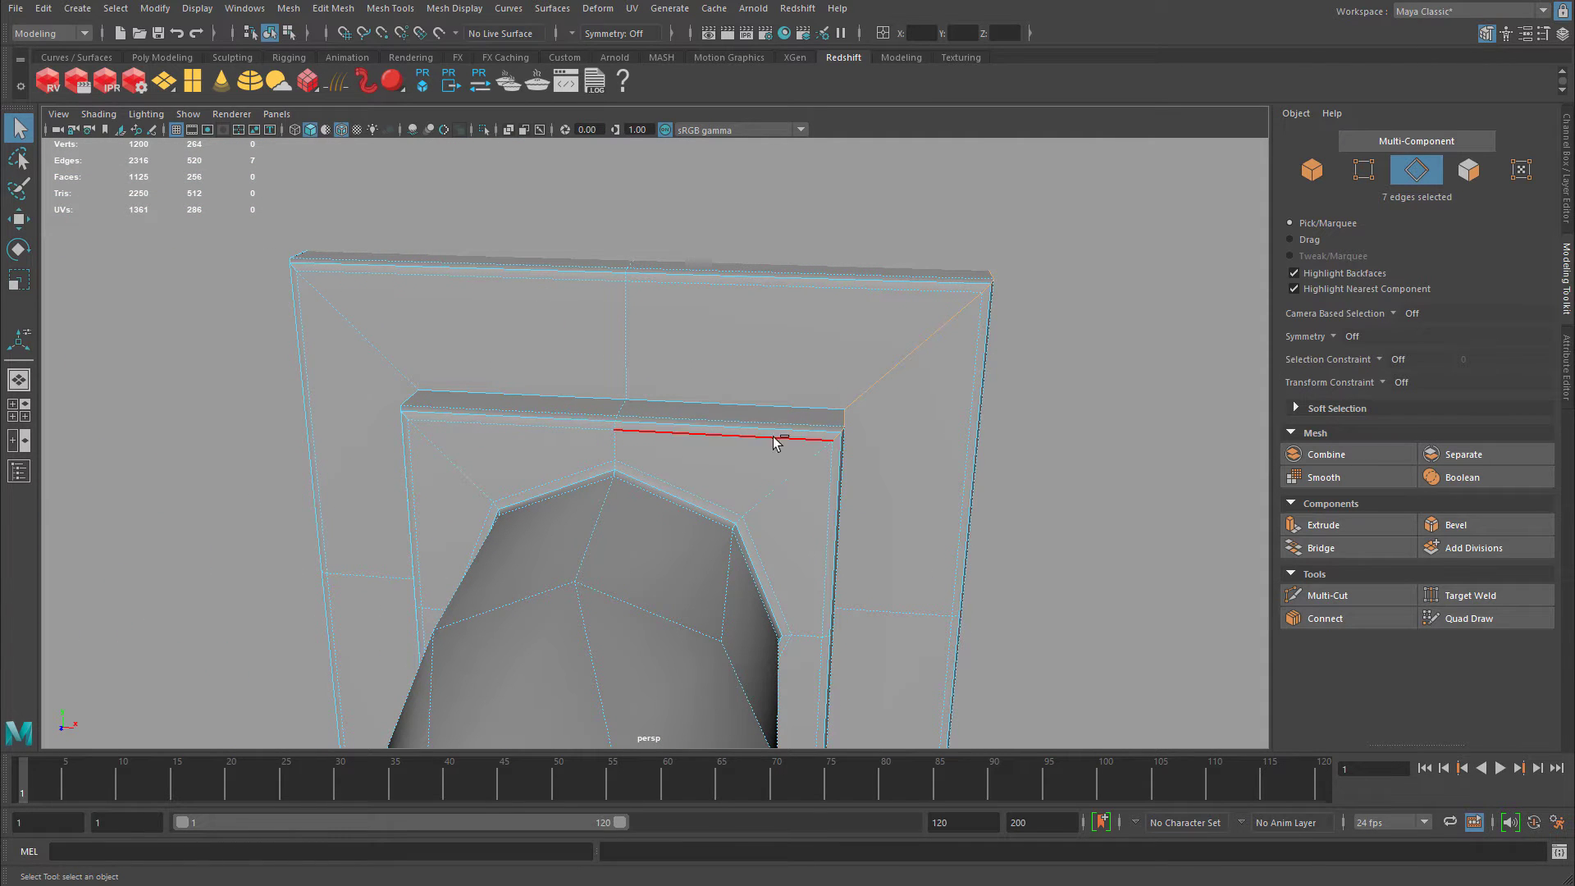
left_click_drag(589, 386, 465, 382, "alt")
left_click(477, 349, "shift")
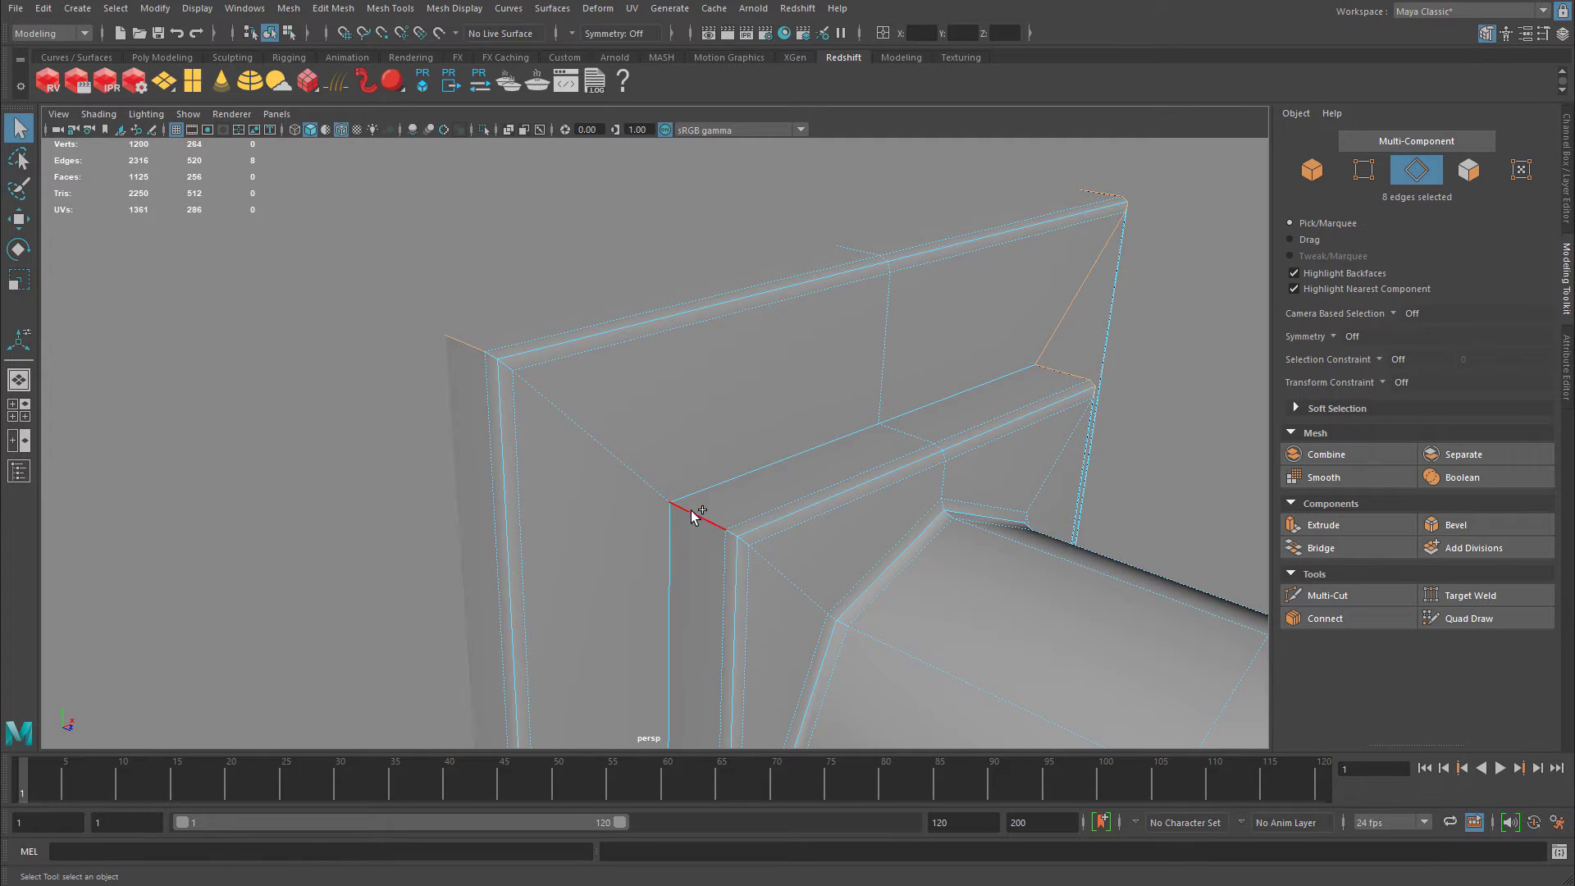
double_click(744, 543, "shift")
left_click_drag(744, 543, 573, 485, "alt")
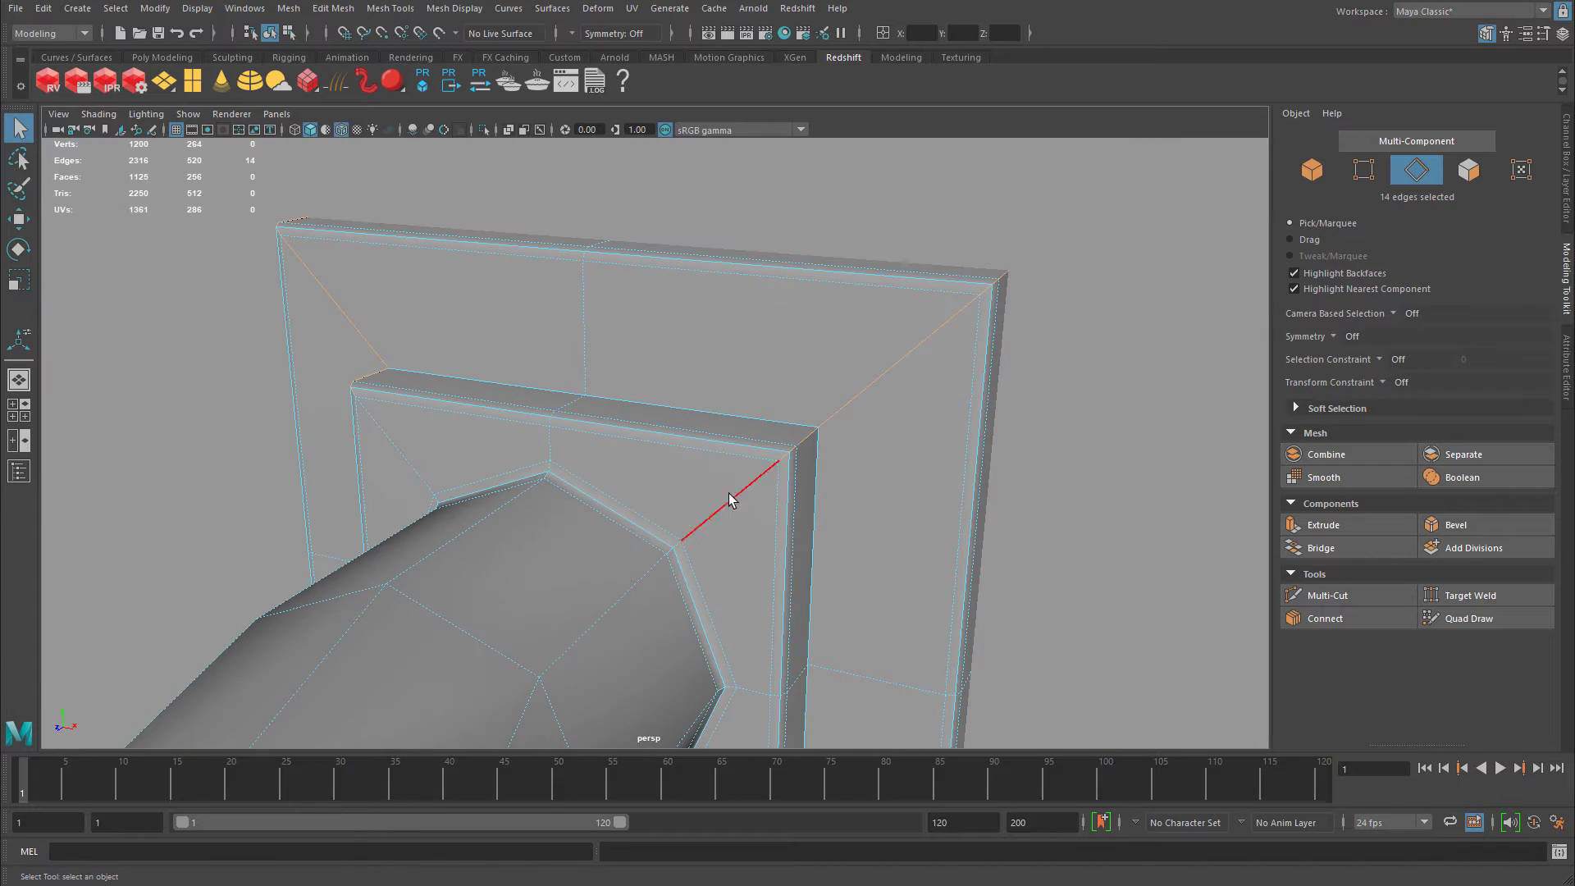
Add the edges through the left mounting plate's two lower corners to the selection.
left_click_drag(776, 530, 638, 388, "alt")
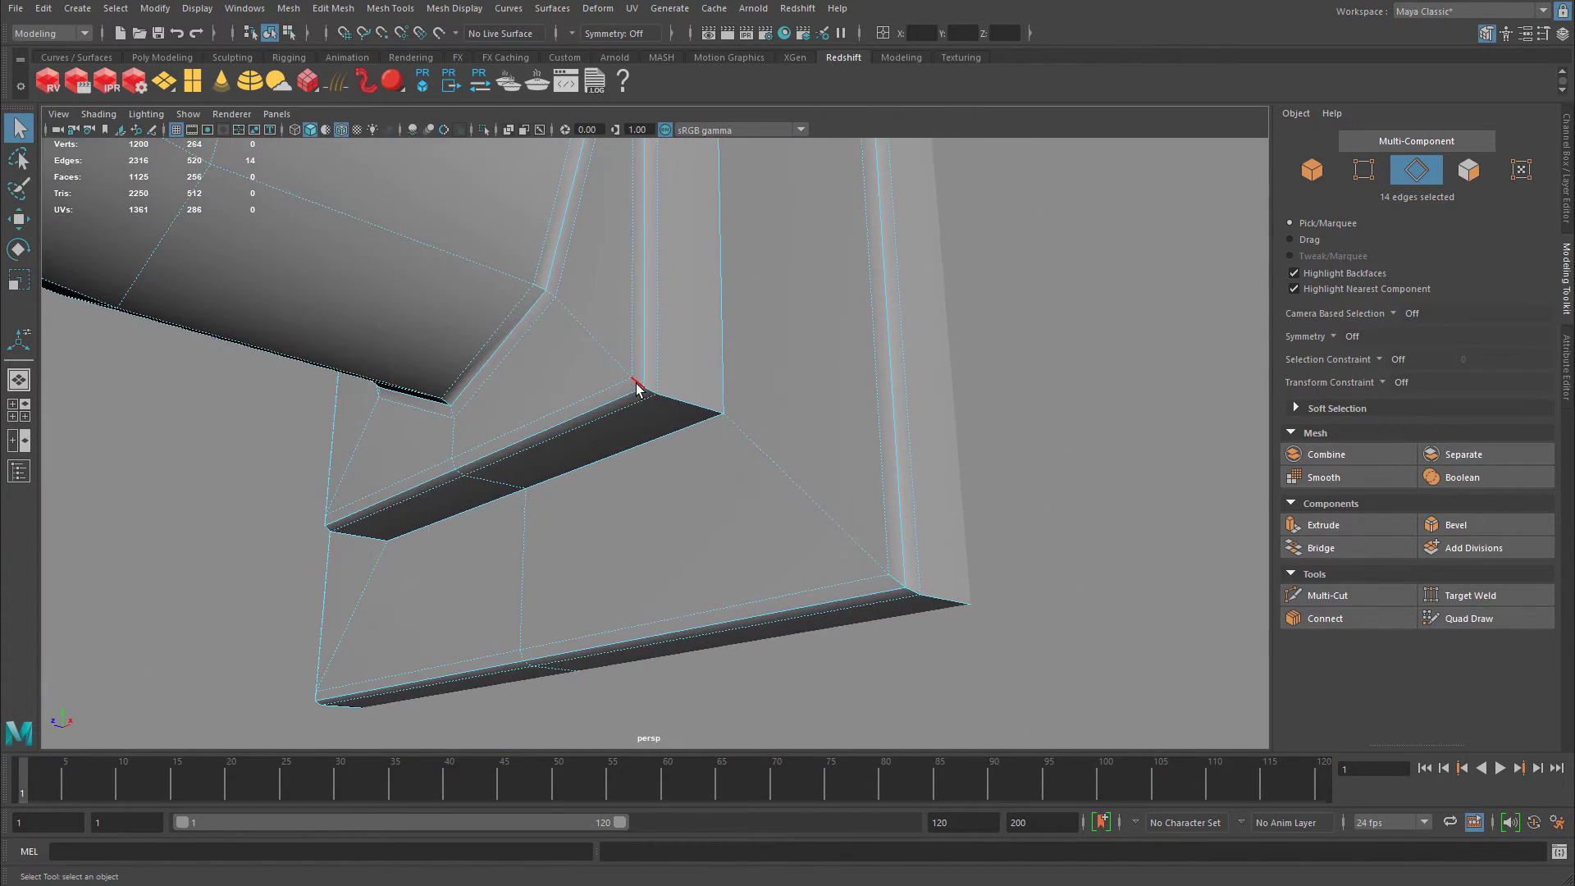
left_click_drag(944, 605, 602, 520, "alt")
middle_click_drag(601, 520, 853, 574, "alt")
double_click(661, 696, "shift")
right_click_drag(948, 433, 410, 450, "alt")
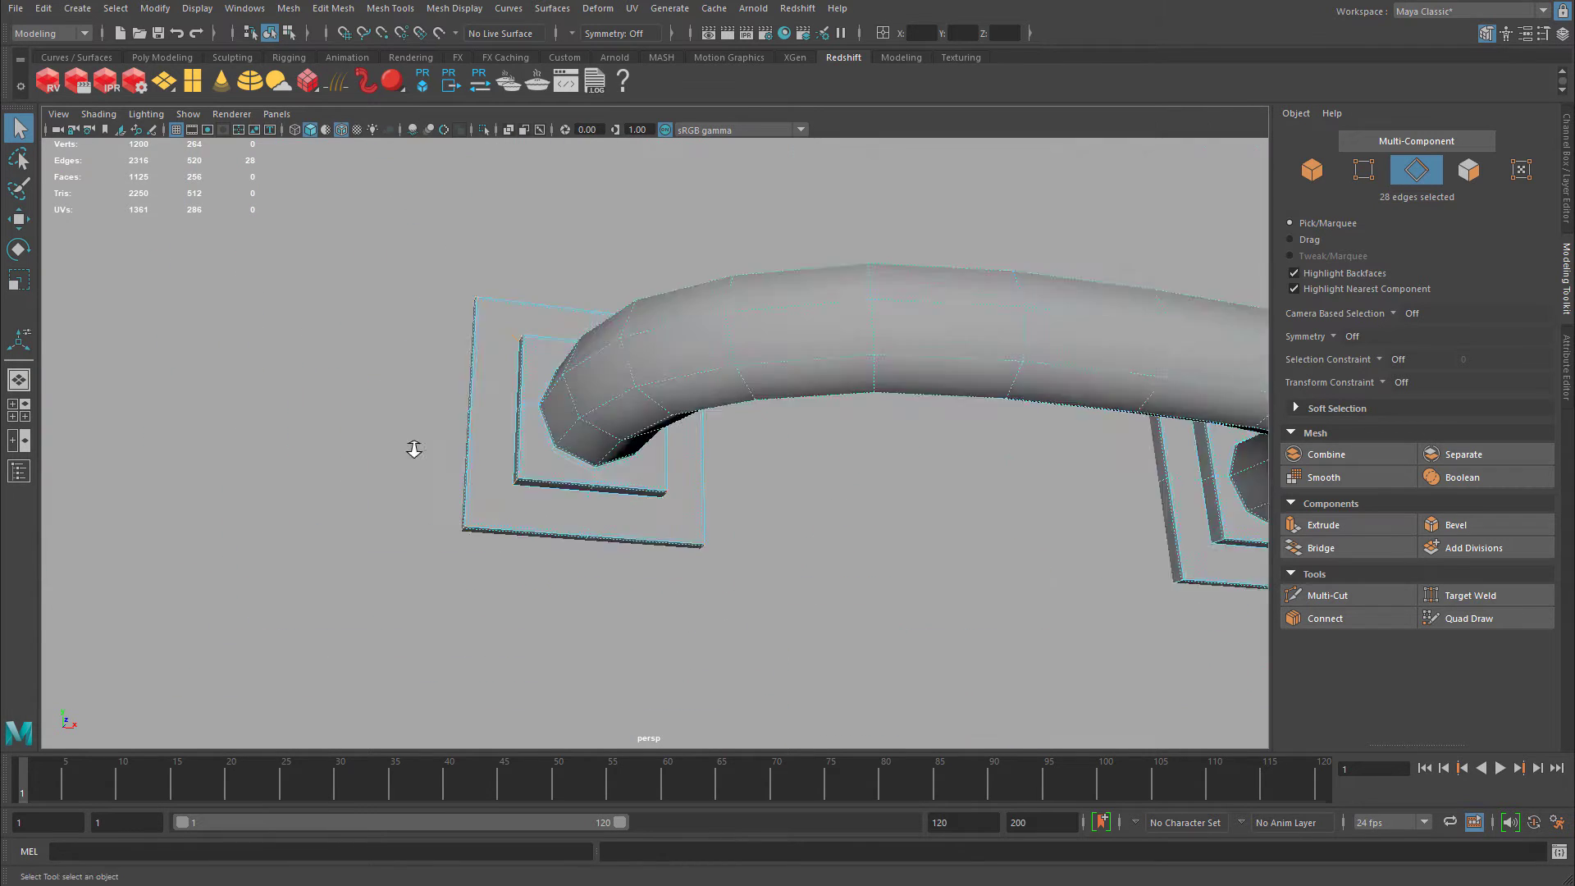
Add the edges through all four corners of the handle's other mounting plate to the selection.
middle_click_drag(697, 426, 782, 476, "alt")
right_click_drag(312, 299, 444, 292, "alt")
middle_click_drag(681, 205, 650, 453, "alt")
left_click_drag(651, 454, 607, 541, "alt")
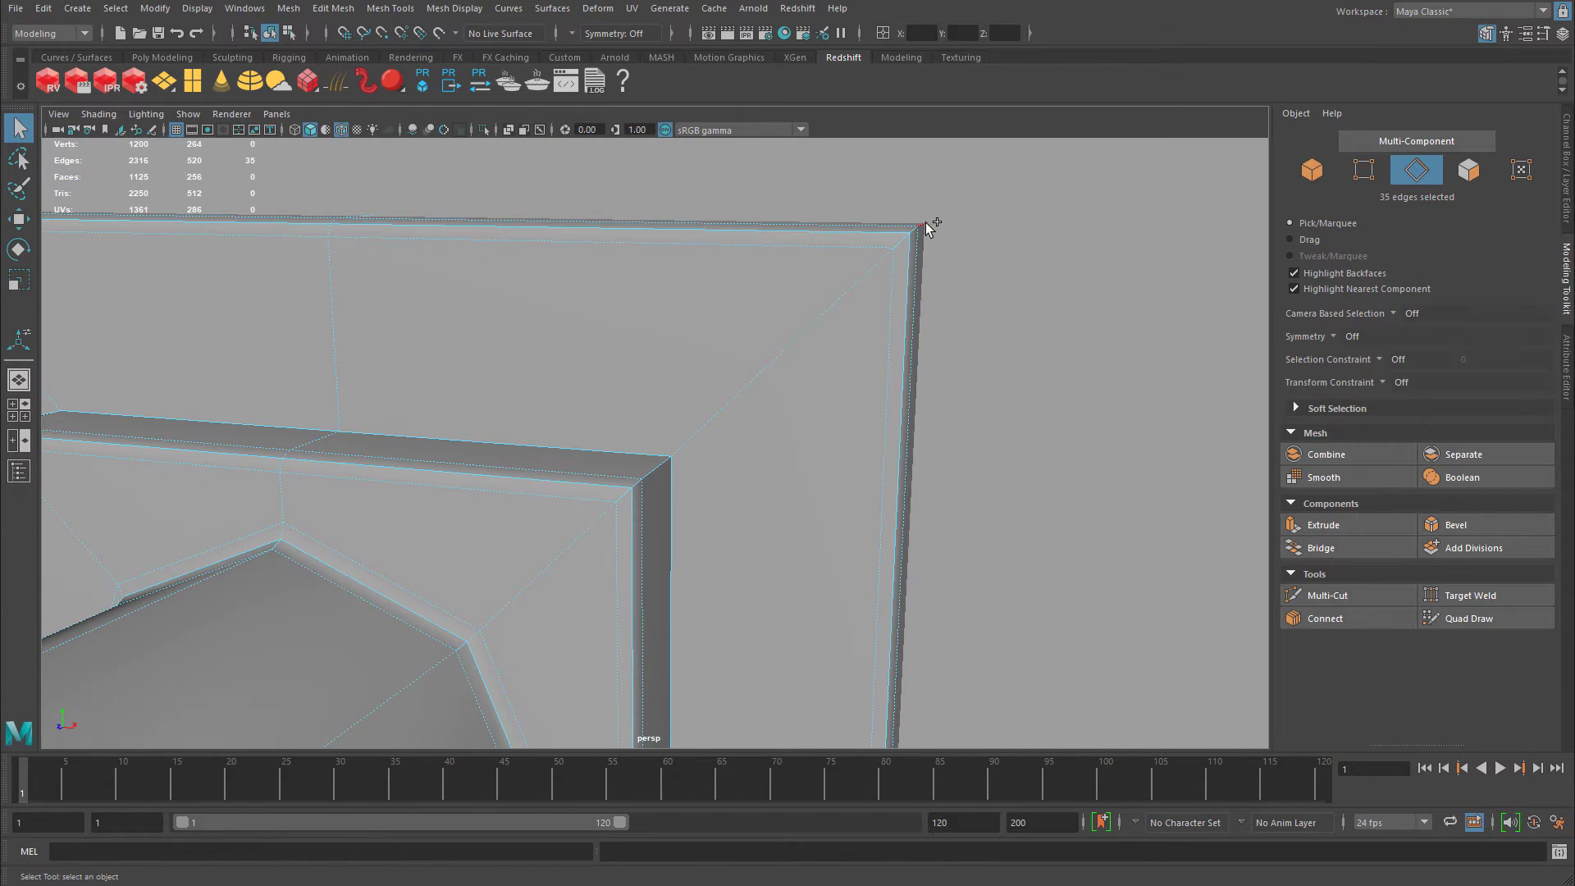
double_click(925, 223, "shift")
middle_click_drag(574, 579, 515, 579, "alt")
left_click_drag(515, 579, 953, 476, "alt")
double_click(710, 545, "shift")
left_click_drag(711, 545, 541, 296, "alt")
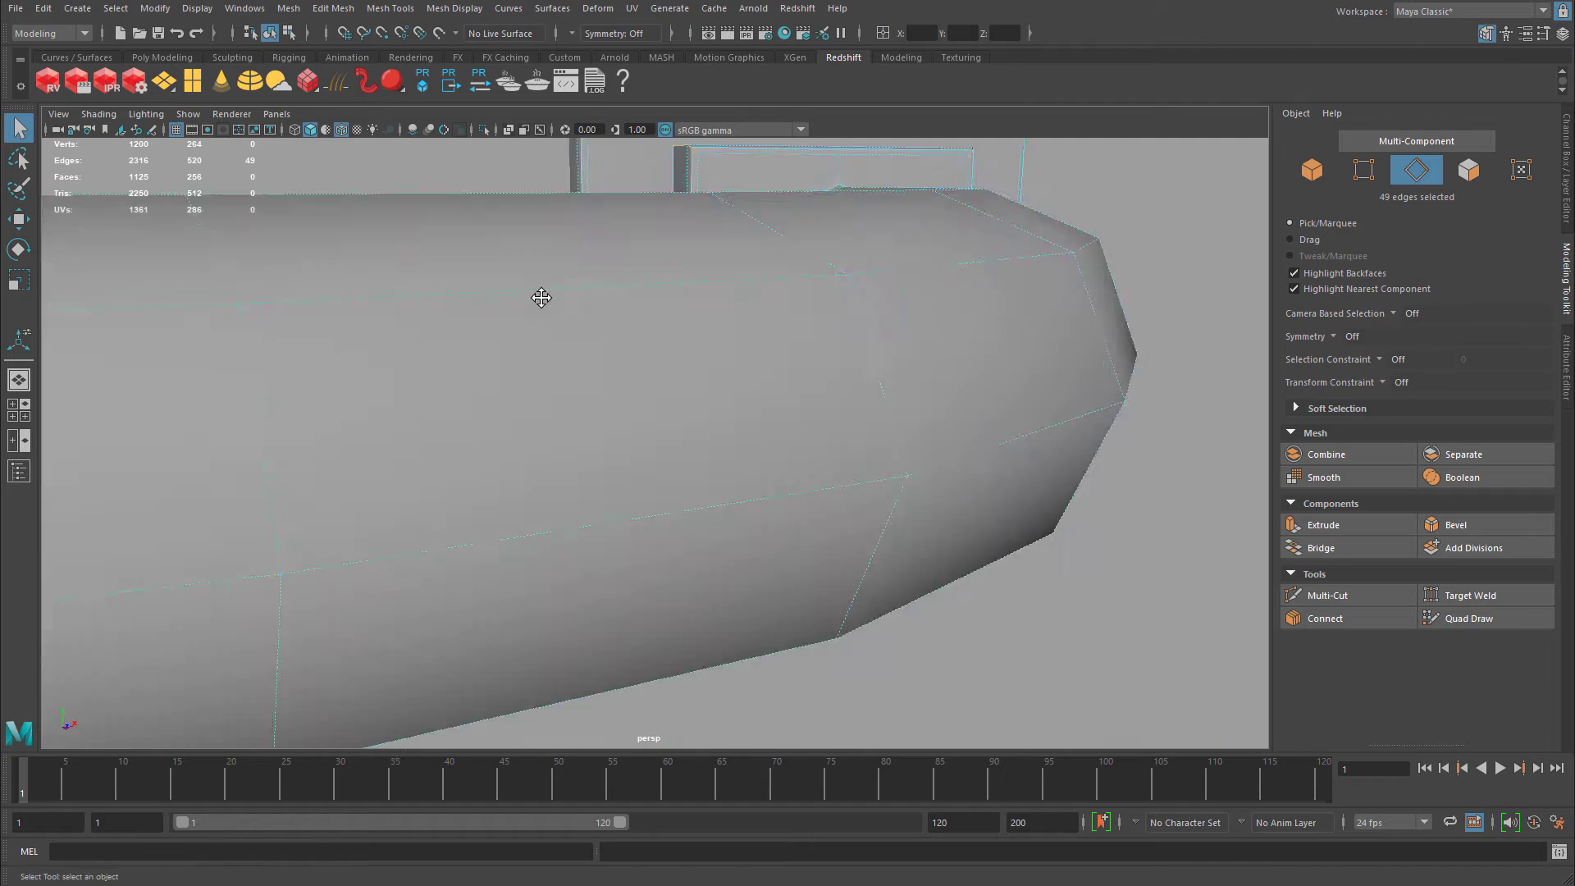
middle_click_drag(541, 296, 701, 279, "alt")
right_click_drag(907, 402, 756, 398, "alt")
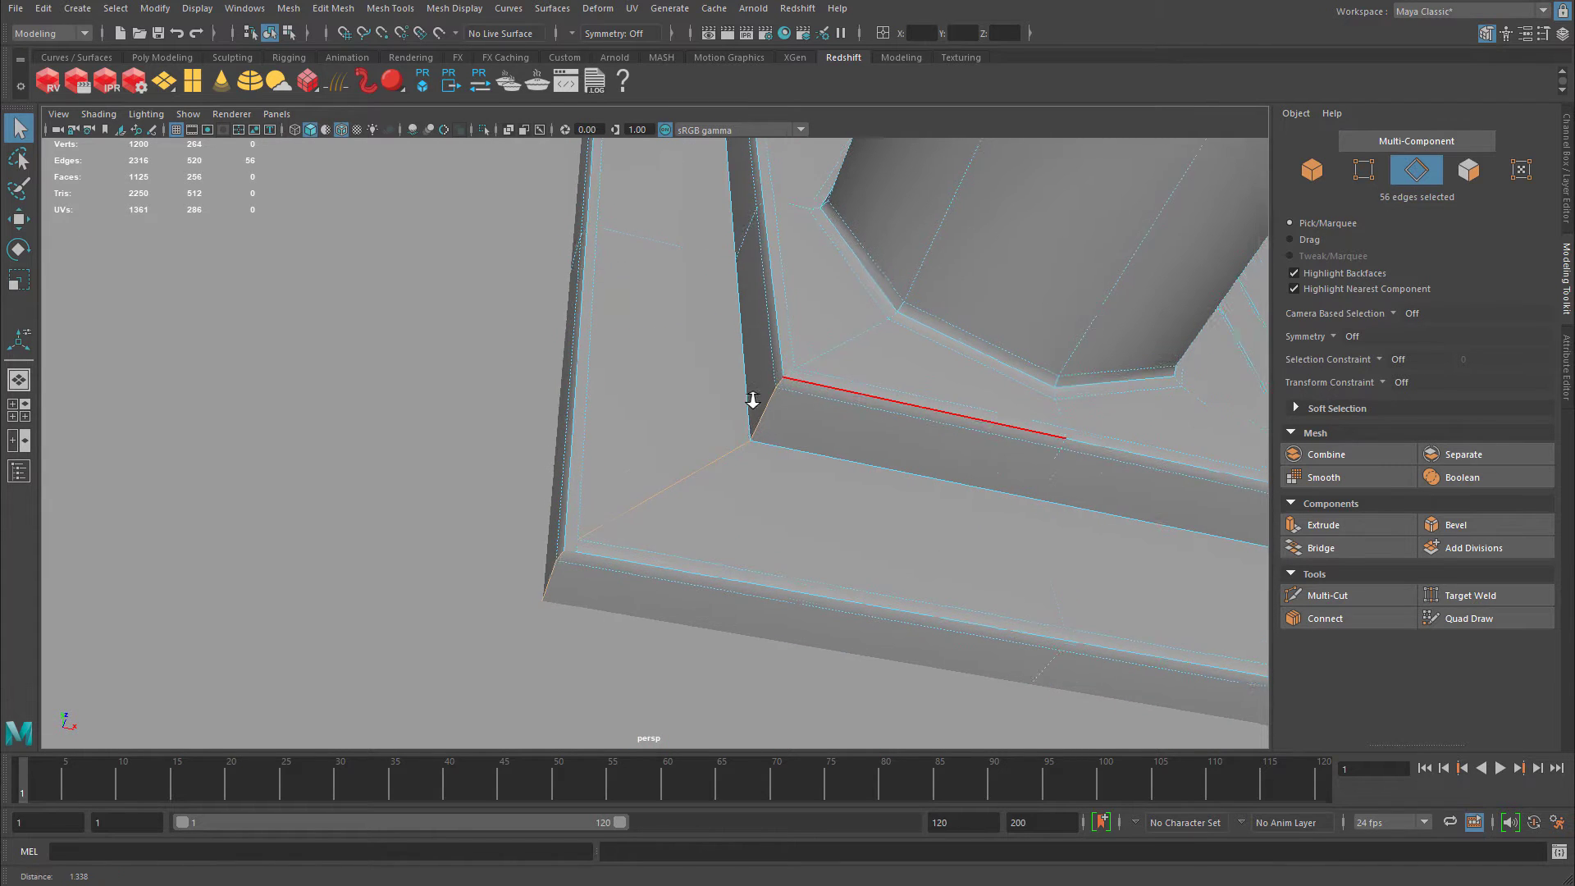
Bevel the selected corner edges of both handle mounting plates with 2 segments.
left_click_drag(755, 398, 1006, 407, "alt")
right_click_drag(1006, 407, 689, 439, "alt")
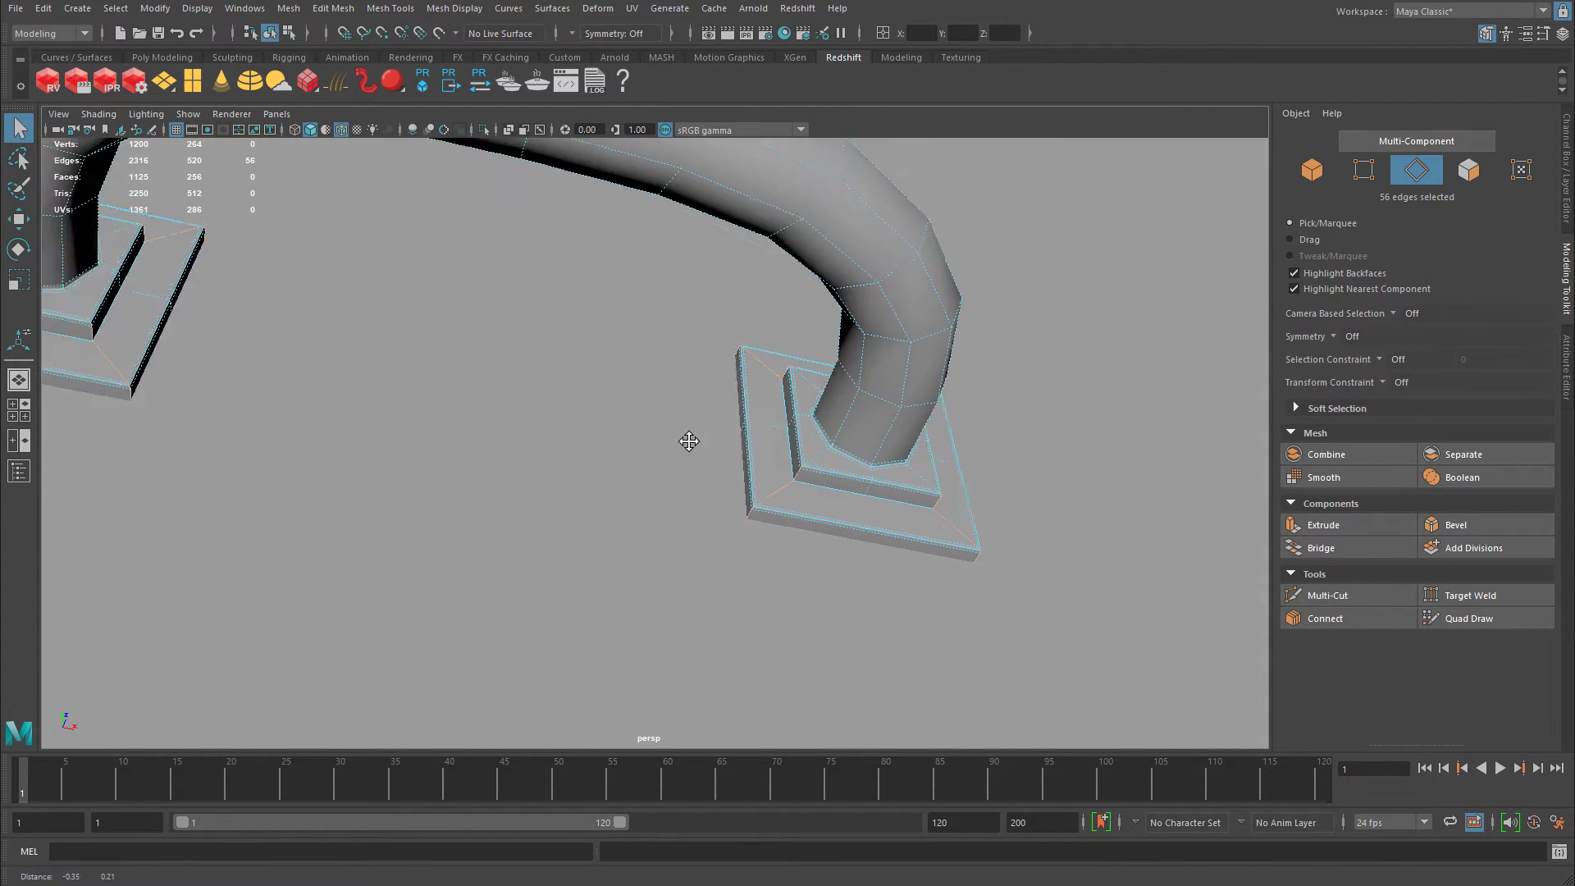
left_click_drag(689, 440, 787, 457, "alt")
right_click_drag(787, 457, 893, 446, "alt")
middle_click_drag(893, 447, 727, 536, "alt")
right_click_drag(728, 536, 853, 540, "alt")
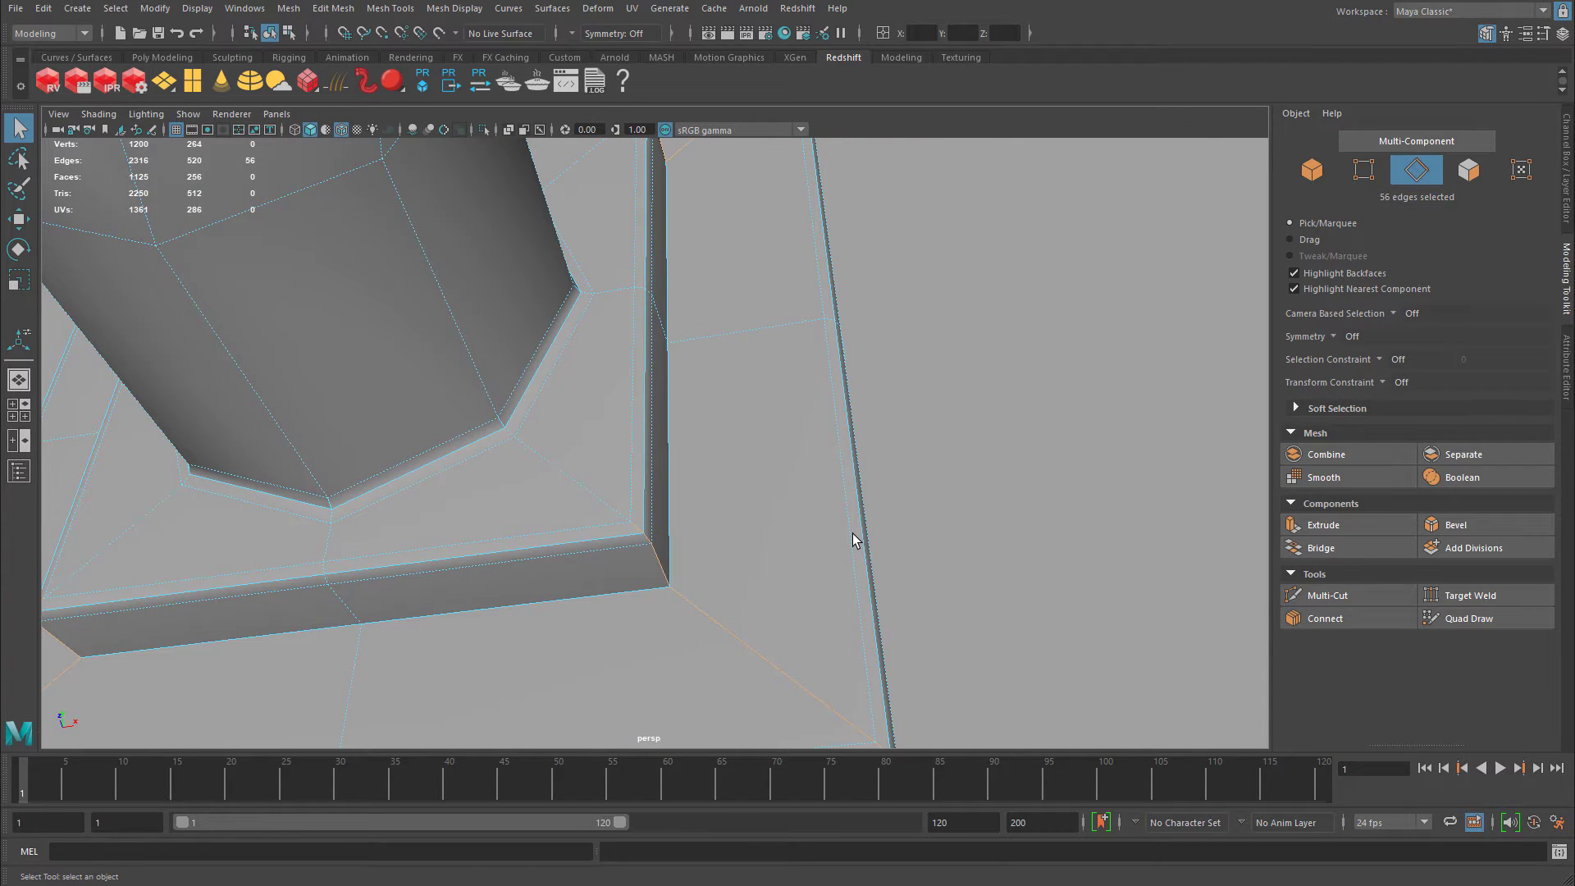
key("ctrl+b")
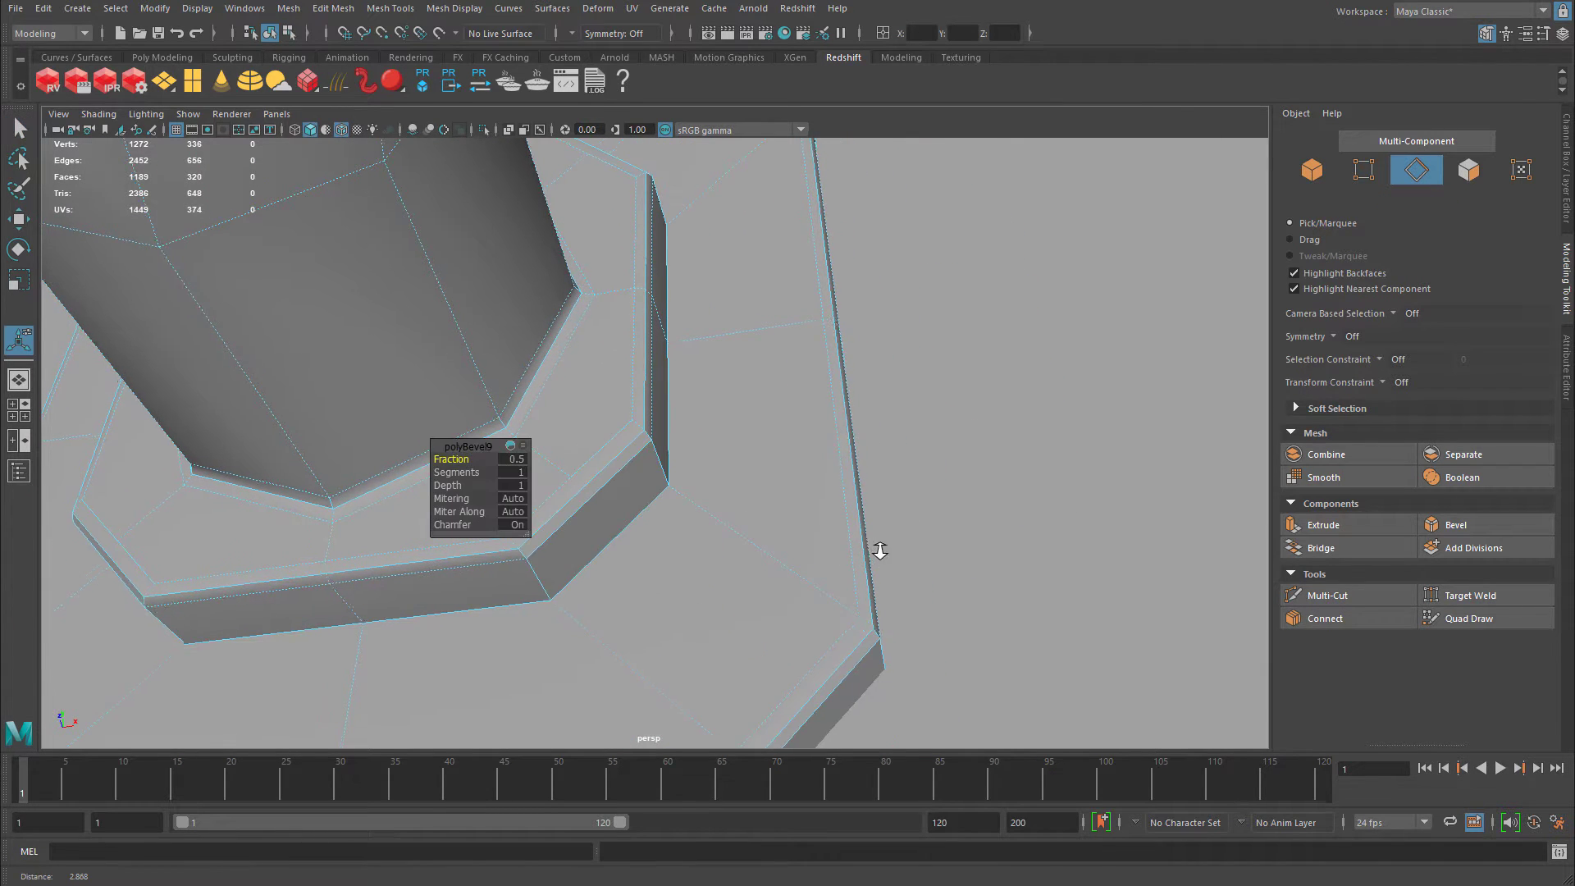
right_click_drag(878, 548, 804, 535, "alt")
left_click(514, 475)
type("2")
key("Return")
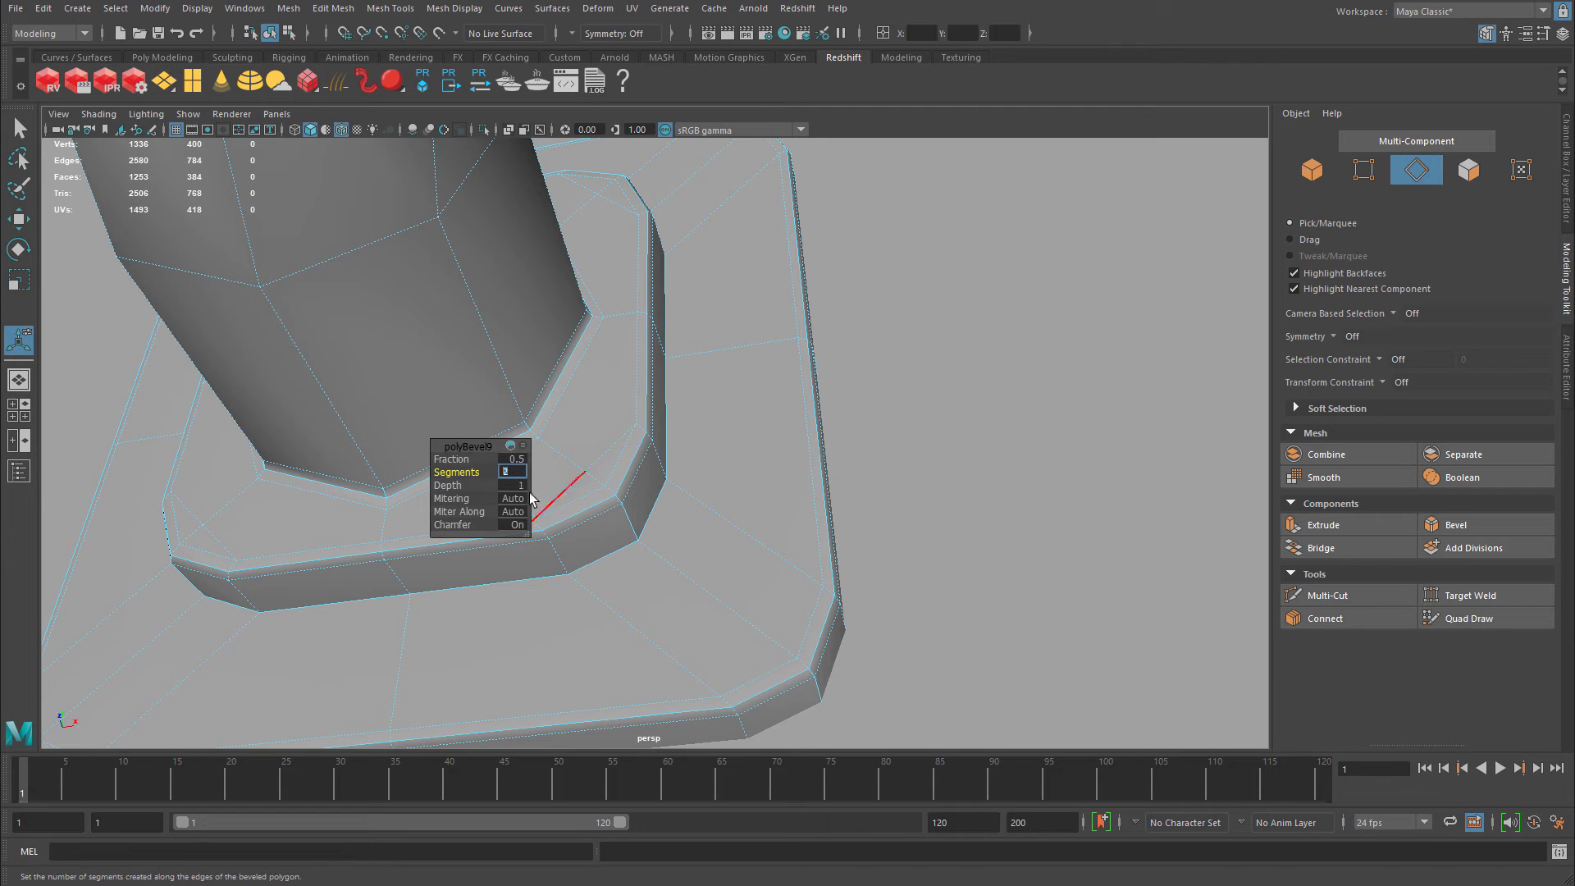
Tighten the corner bevel by reducing its fraction to 0.2, and return to object mode.
left_click(518, 460)
type(".")
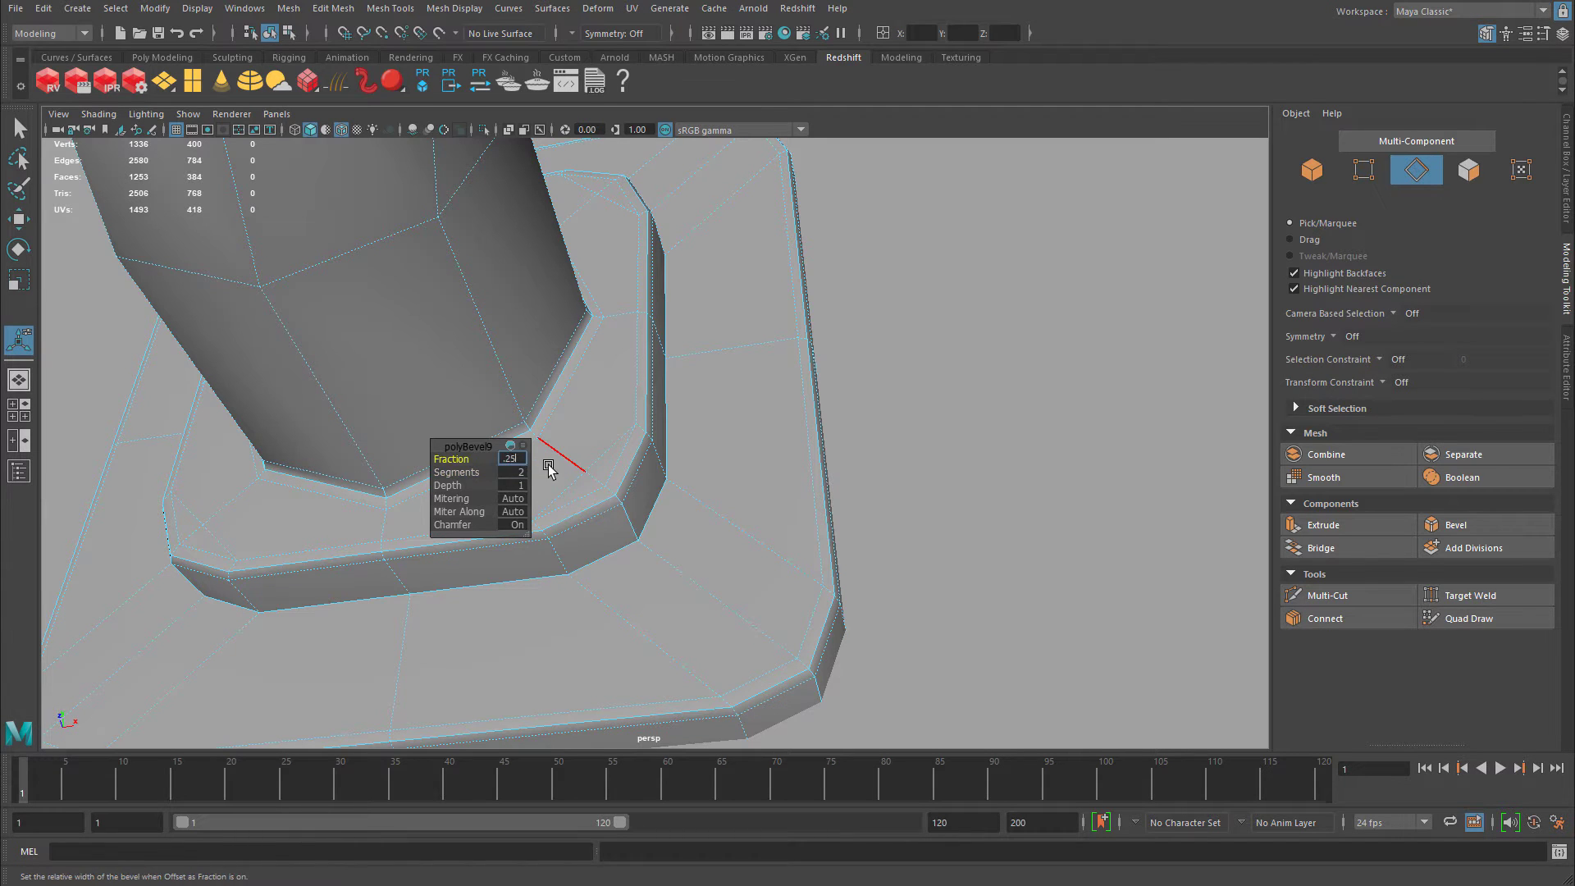
type("25")
key("Return")
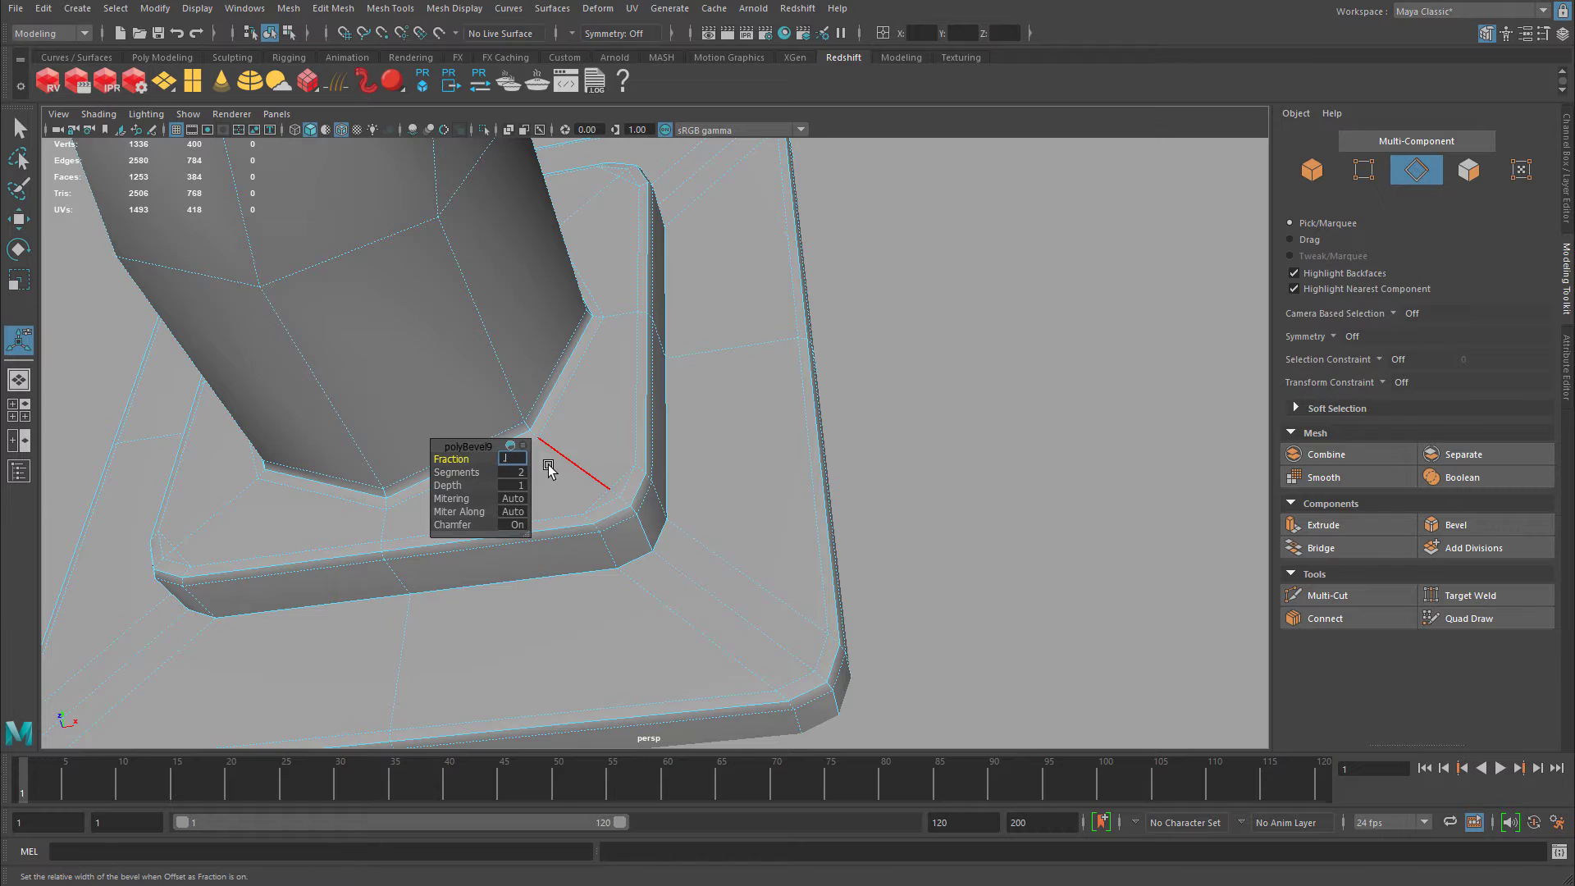
middle_click_drag(548, 467, 816, 520)
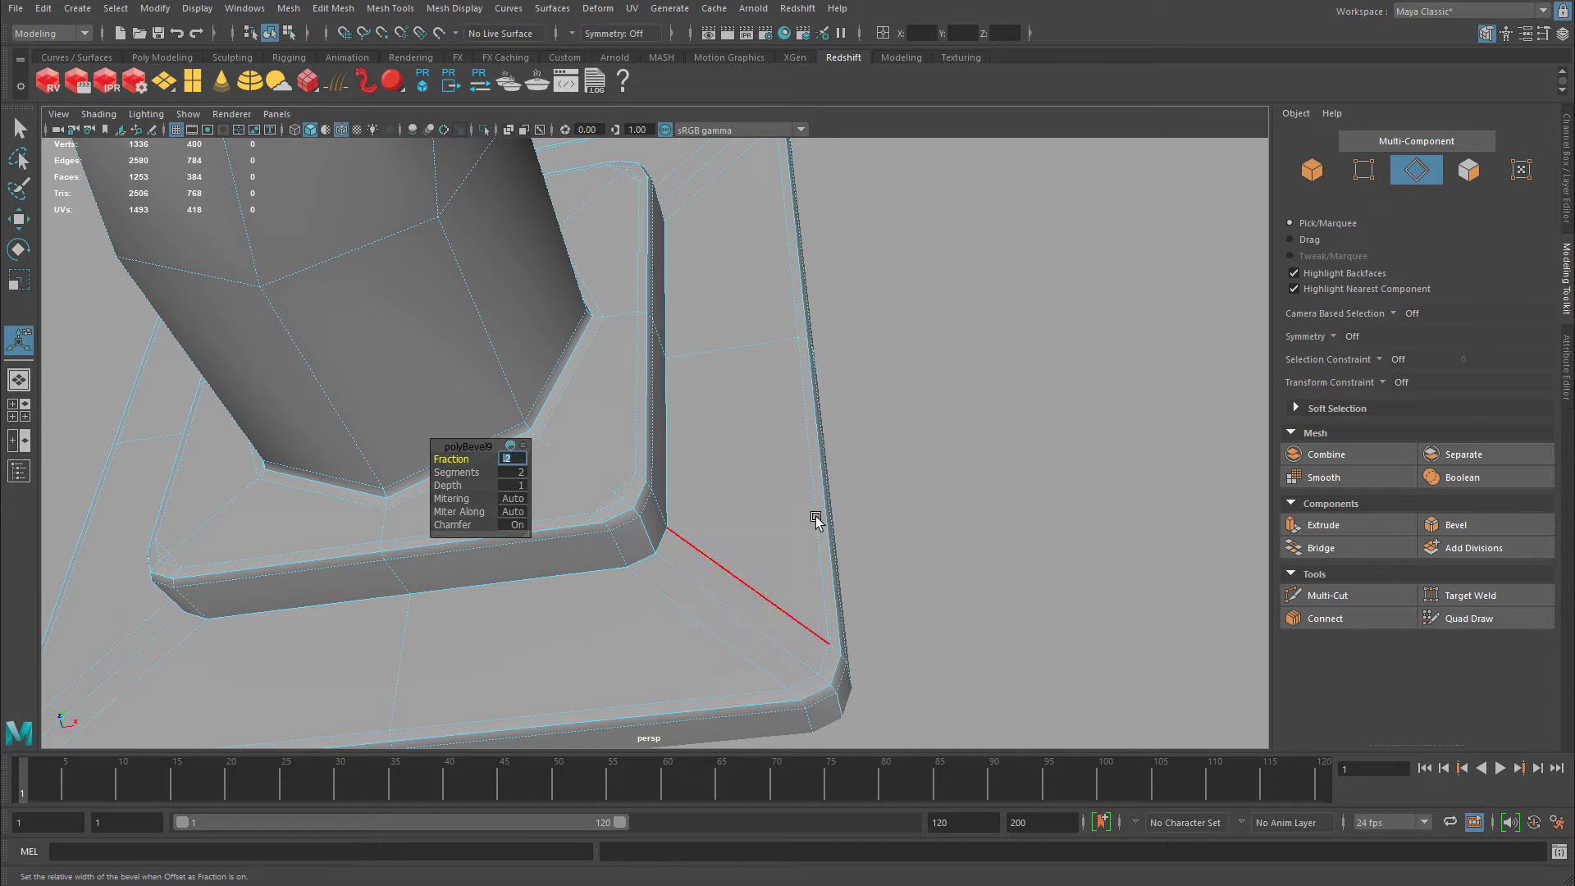
left_click_drag(815, 520, 746, 450, "alt")
right_click_drag(745, 450, 804, 479, "alt")
left_click_drag(803, 478, 869, 446, "alt")
right_click_drag(868, 446, 872, 320, "alt")
key("q")
key("F8")
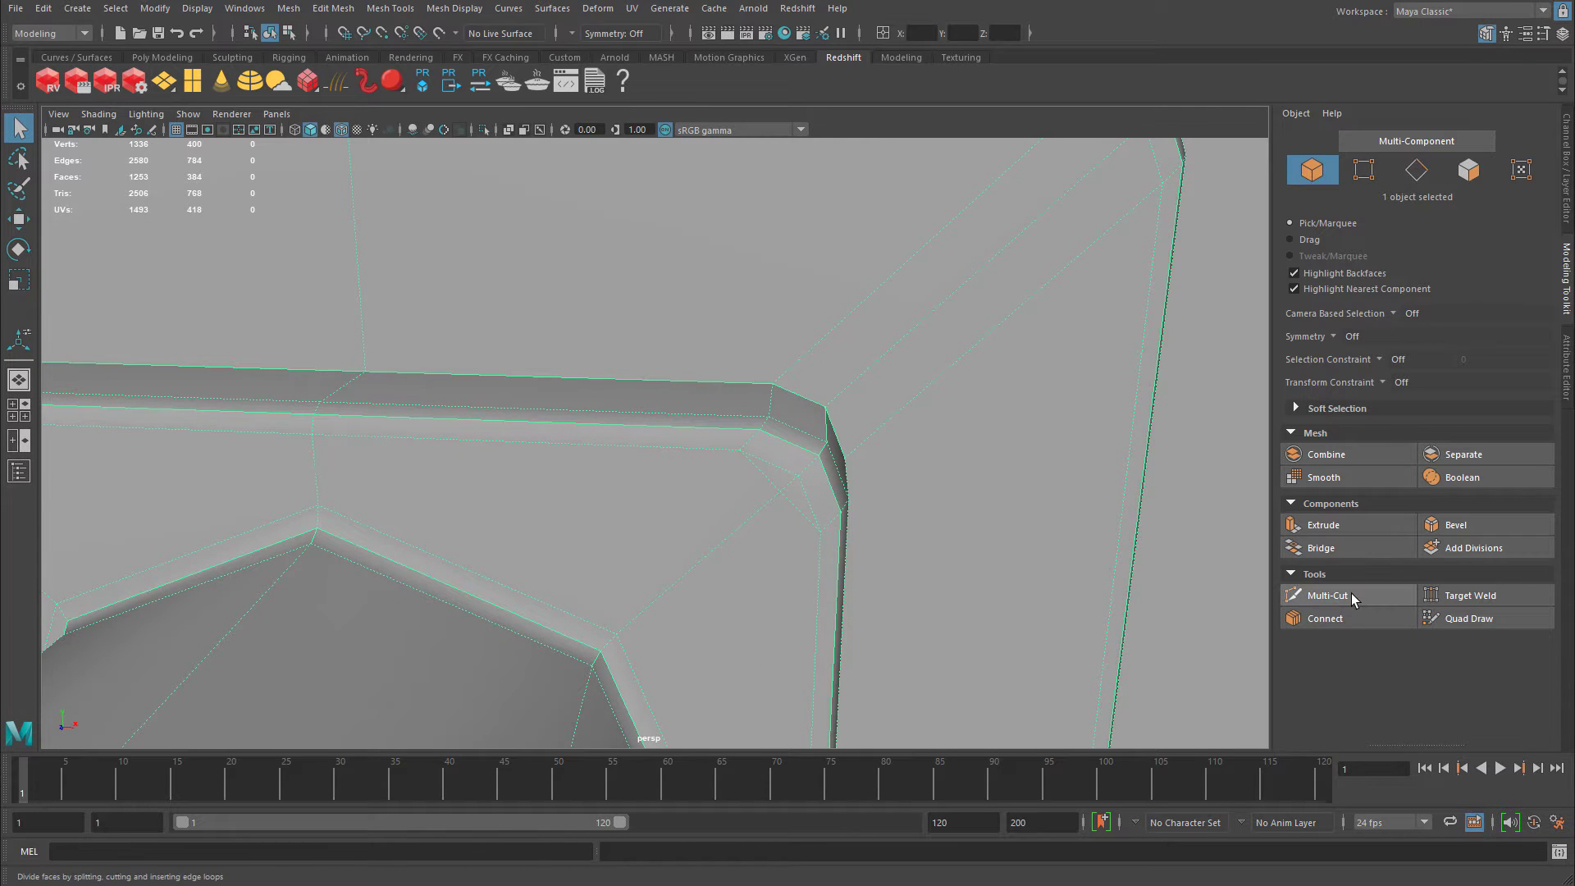
left_click(1351, 593)
right_click_drag(861, 534, 810, 268, "alt")
left_click(849, 410)
left_click_drag(869, 417, 767, 420, "alt")
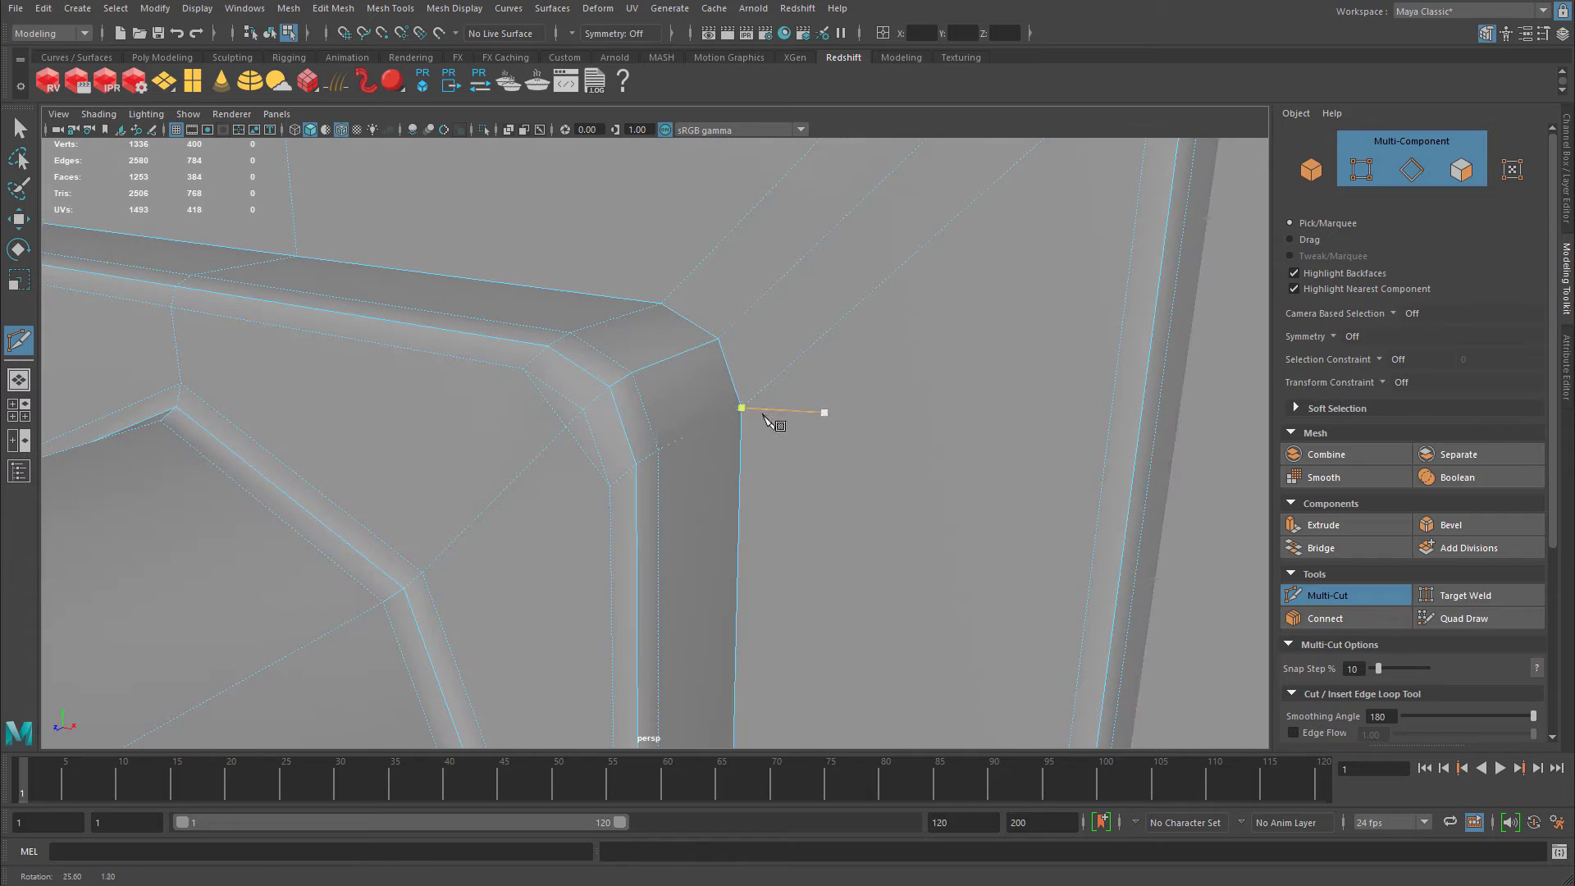
key("Escape")
left_click(677, 441)
left_click_drag(868, 467, 587, 492, "alt")
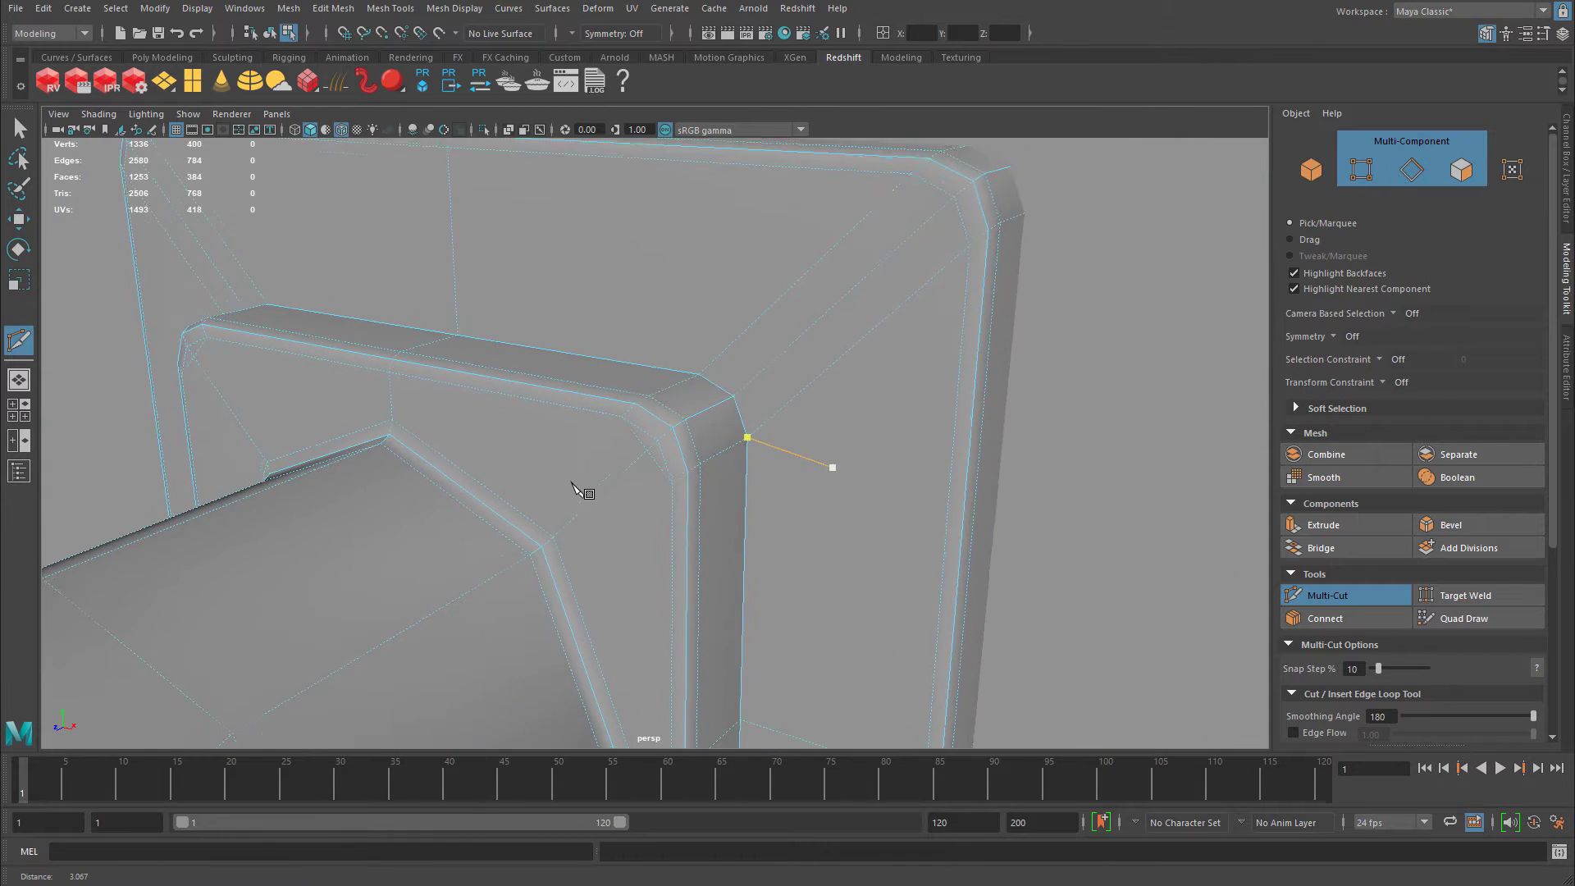
right_click_drag(693, 478, 603, 484, "alt")
left_click_drag(603, 484, 696, 411, "alt")
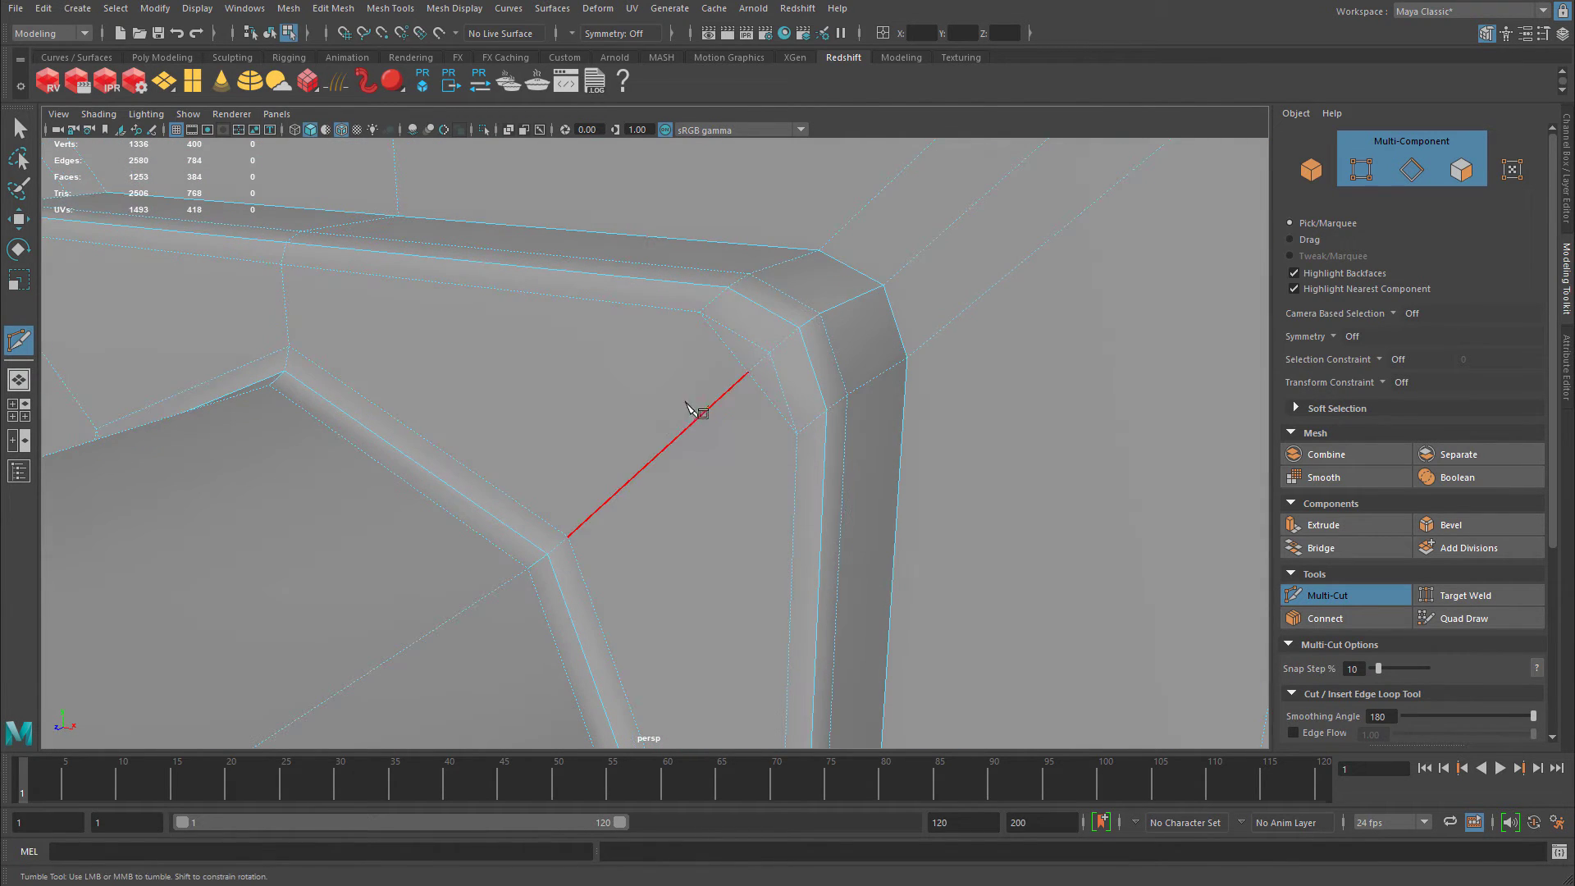
middle_click_drag(795, 430, 785, 380, "alt")
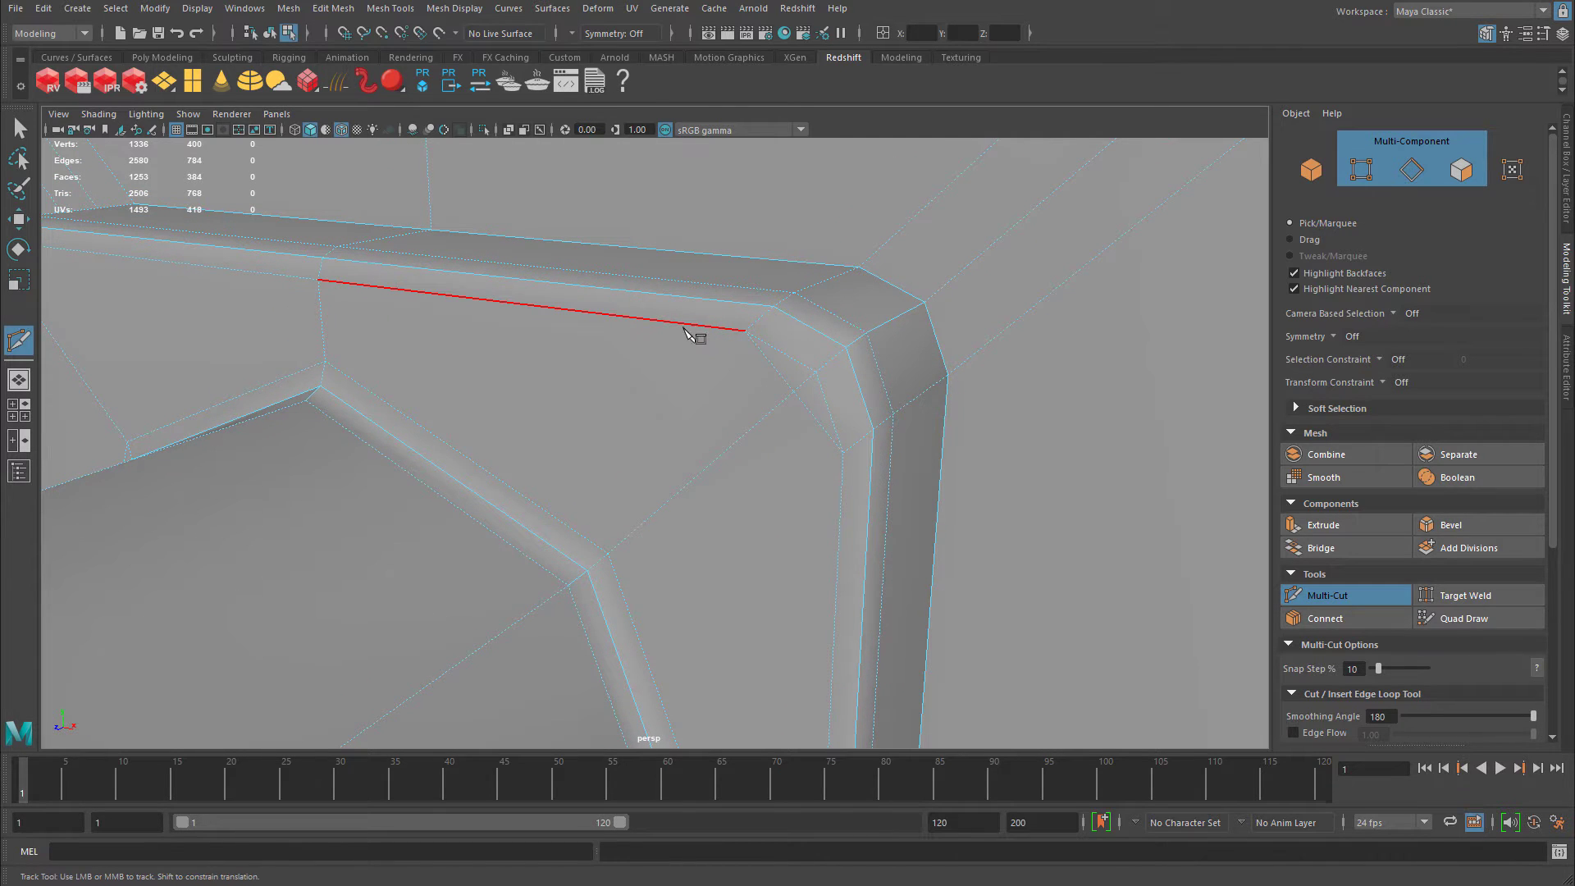
left_click(661, 475)
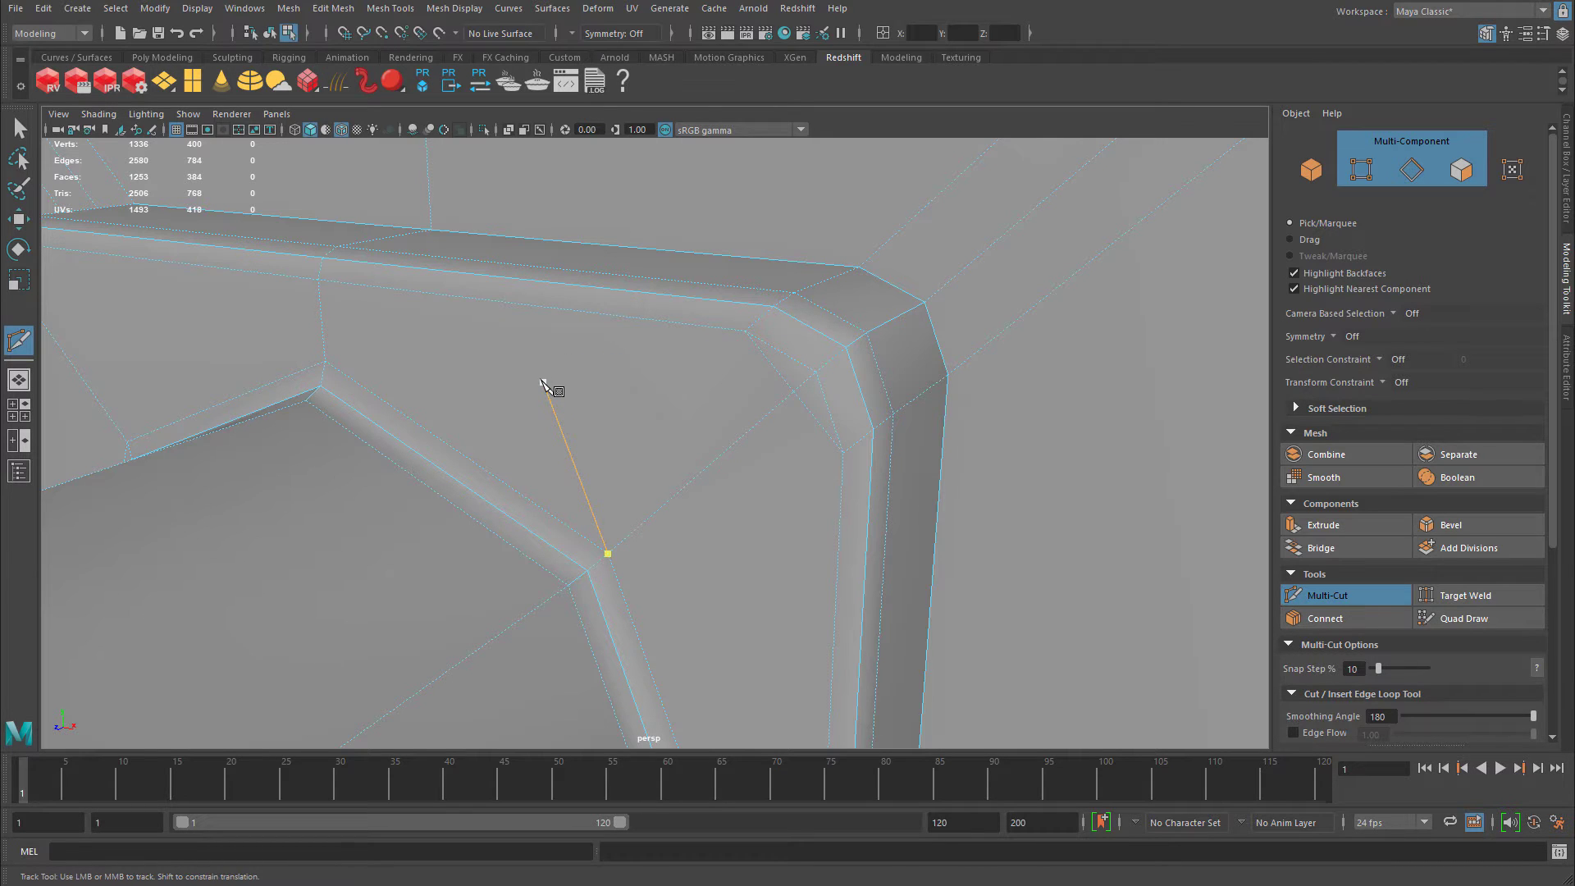
left_click(493, 380)
left_click(744, 331)
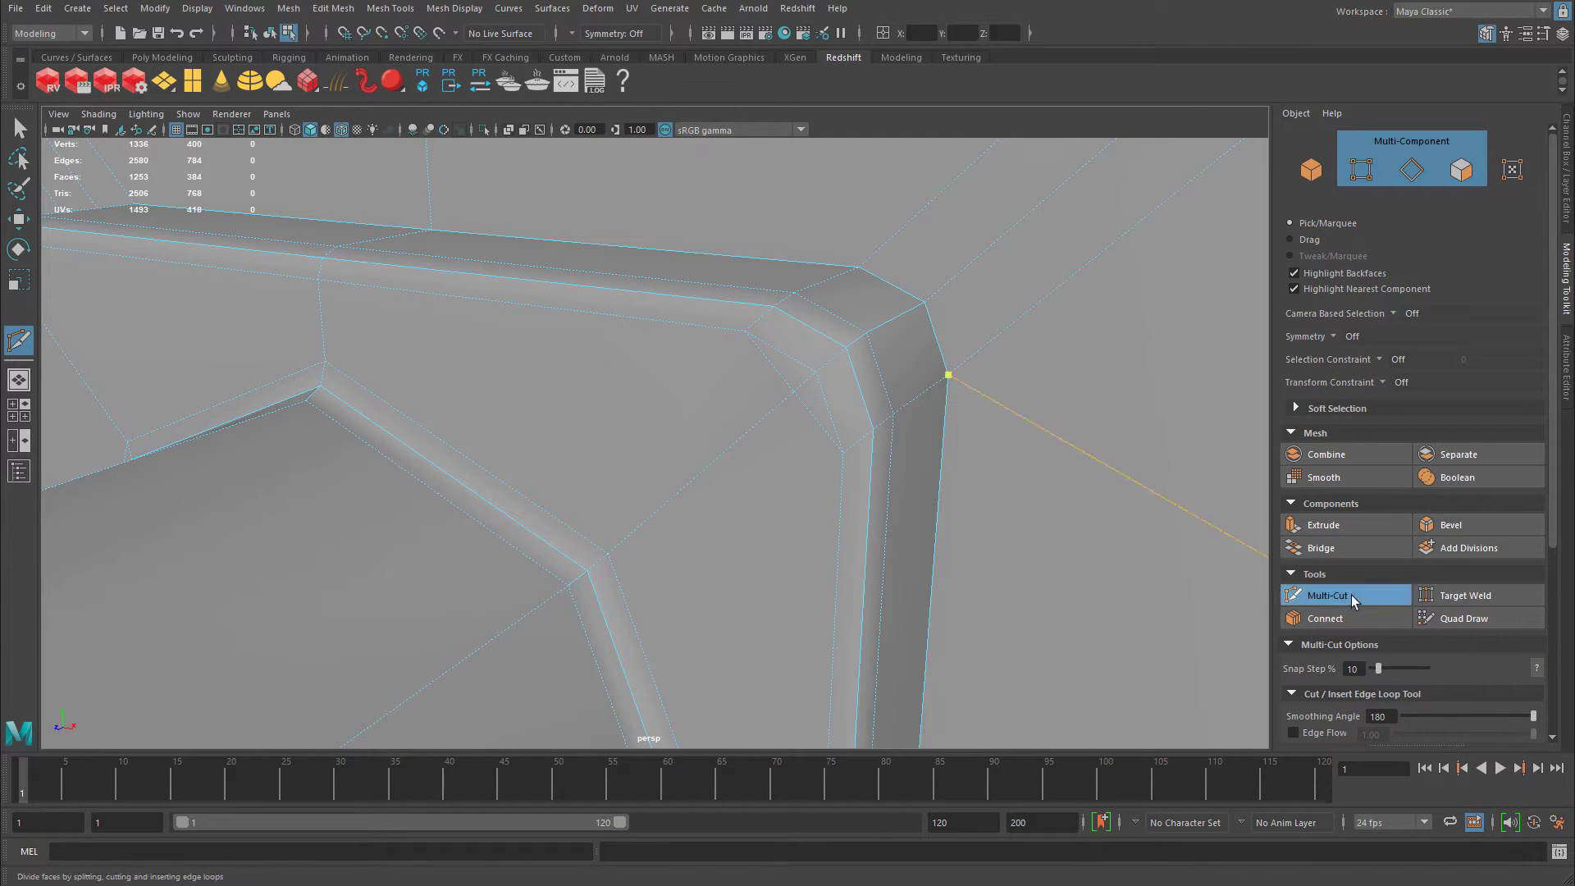
left_click(1326, 595)
left_click(948, 375)
left_click(1098, 530)
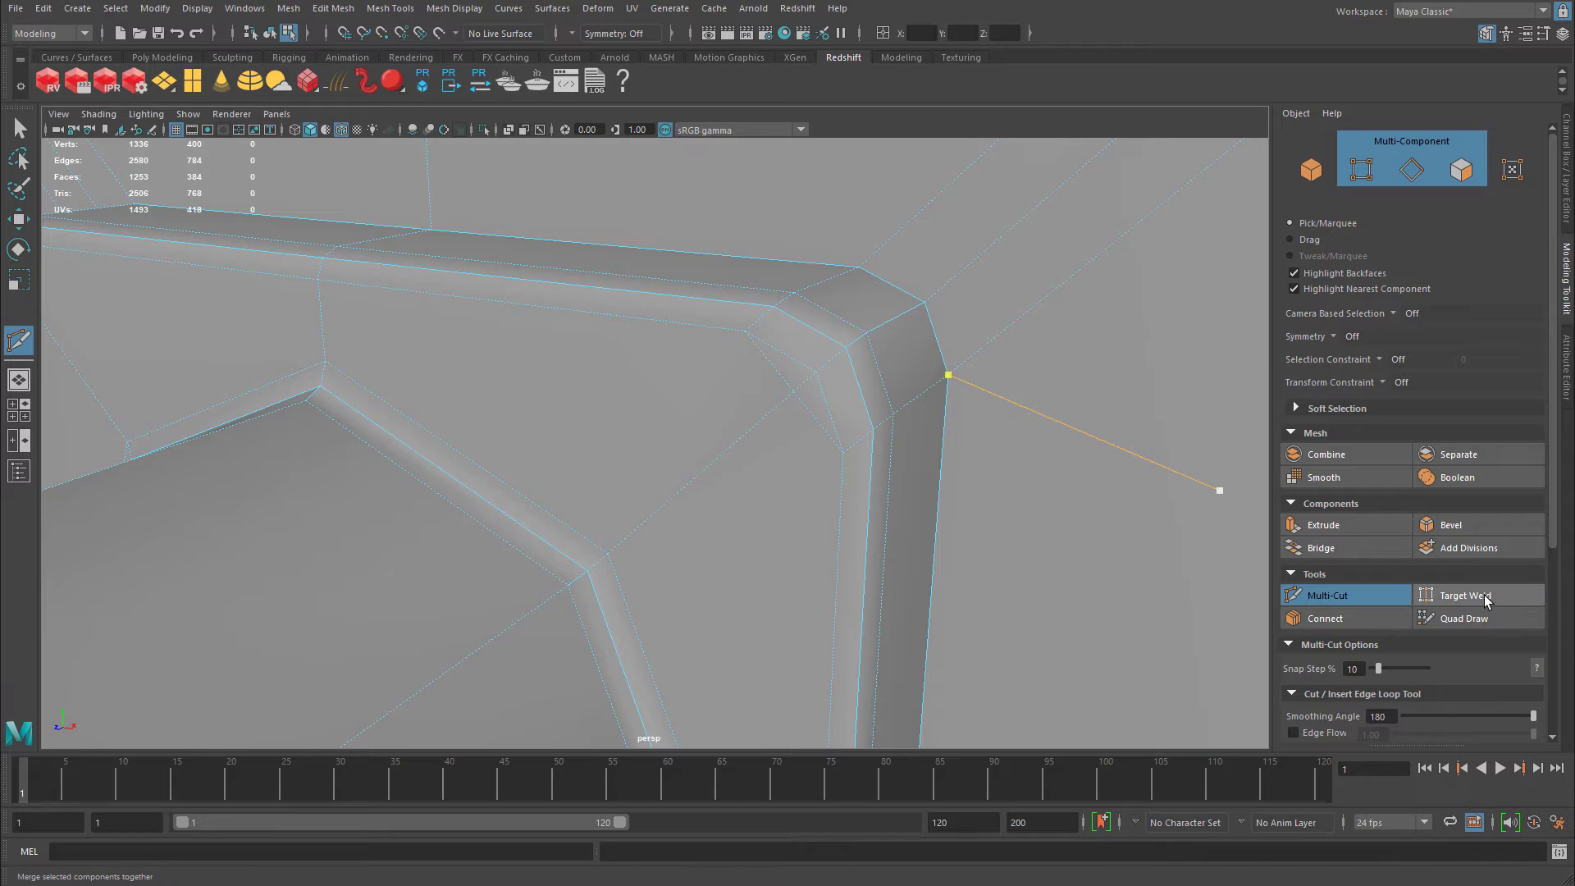
key("Escape")
Target-weld the stray inner vertex at each corner of one mounting plate's raised section onto the neighbouring bevel vertex.
right_click_drag(820, 427, 767, 437)
key("w")
left_click(1473, 596)
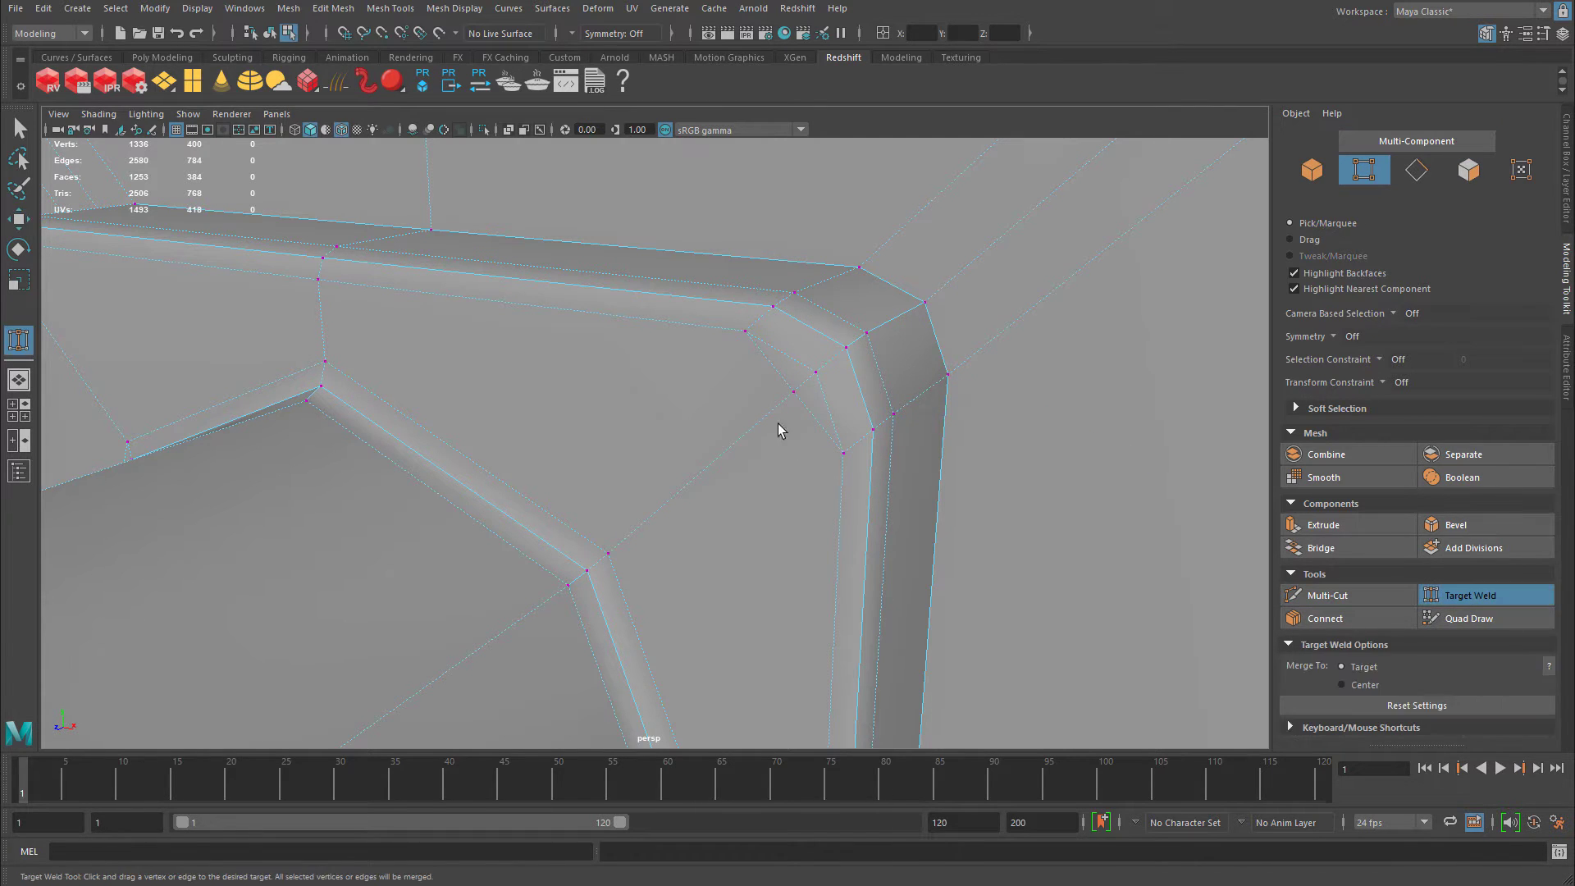
left_click_drag(652, 536, 615, 562)
left_click_drag(824, 490, 743, 463, "alt")
middle_click_drag(743, 463, 837, 462, "alt")
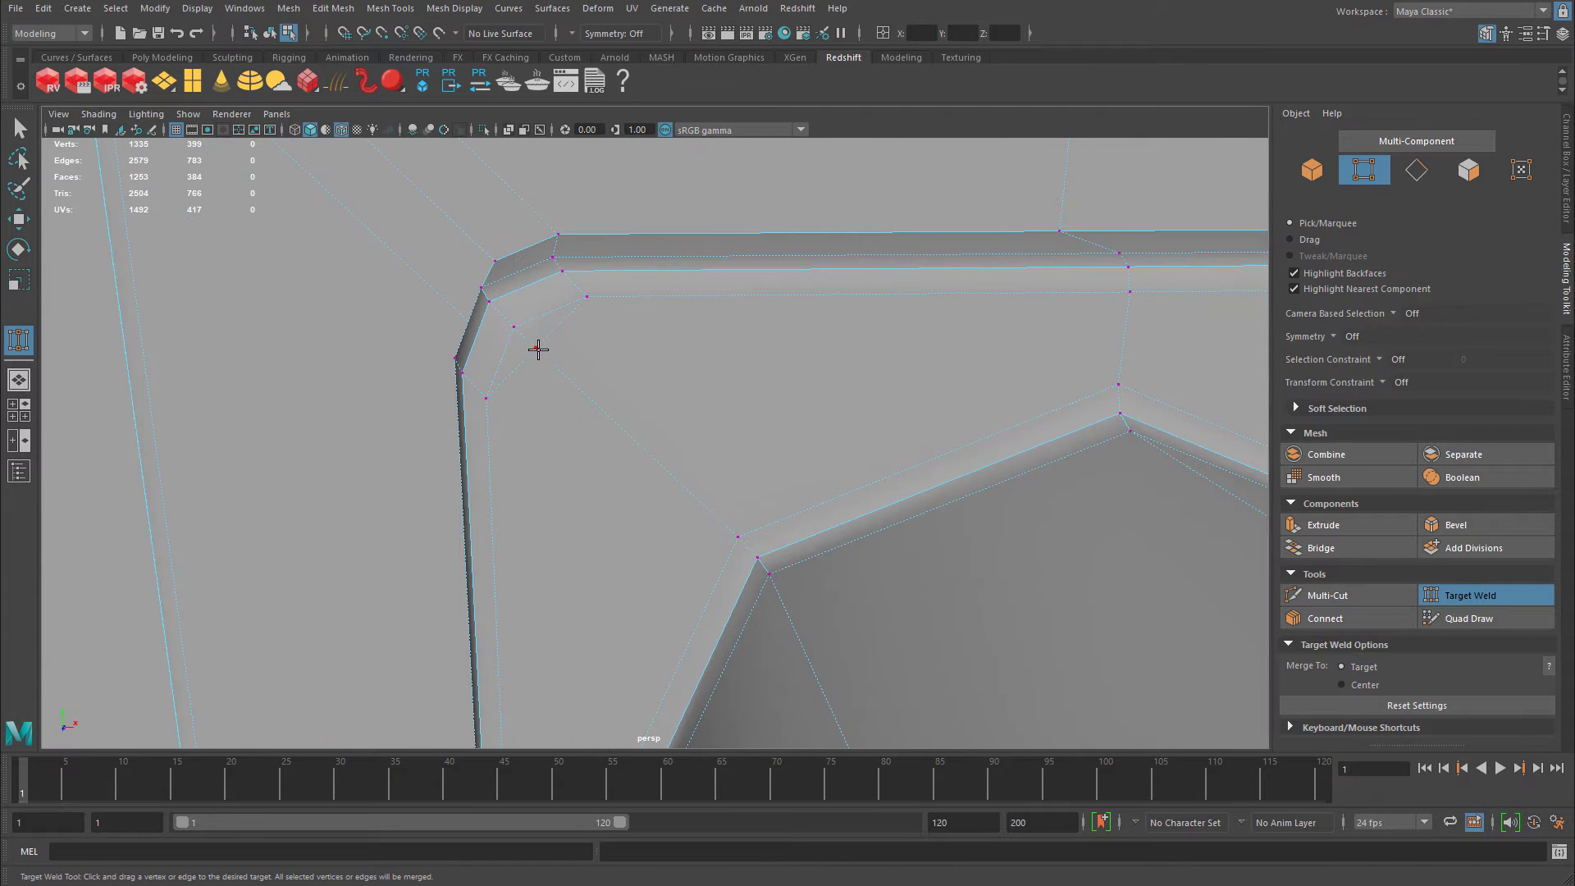
left_click(738, 534)
middle_click_drag(739, 535, 790, 364, "alt")
left_click_drag(790, 365, 663, 592, "alt")
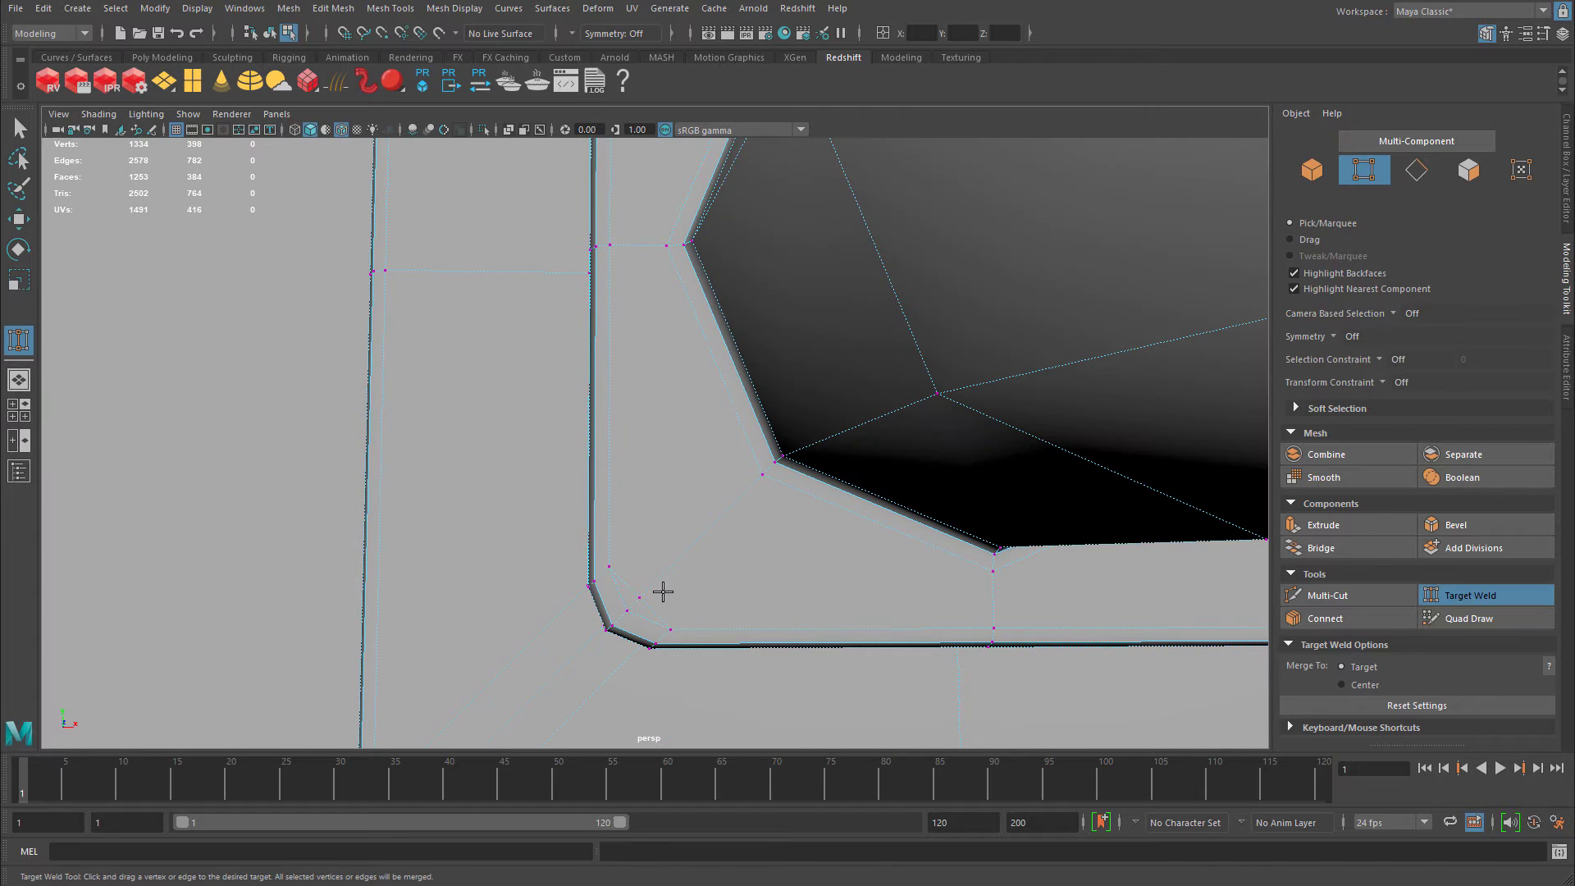
left_click_drag(997, 522, 638, 476, "alt")
Target-weld the stray inner corner vertices on the other mounting plate's raised section, and leave vertex mode with nothing selected.
left_click_drag(638, 475, 963, 490, "alt")
scroll(963, 491, "down", 3)
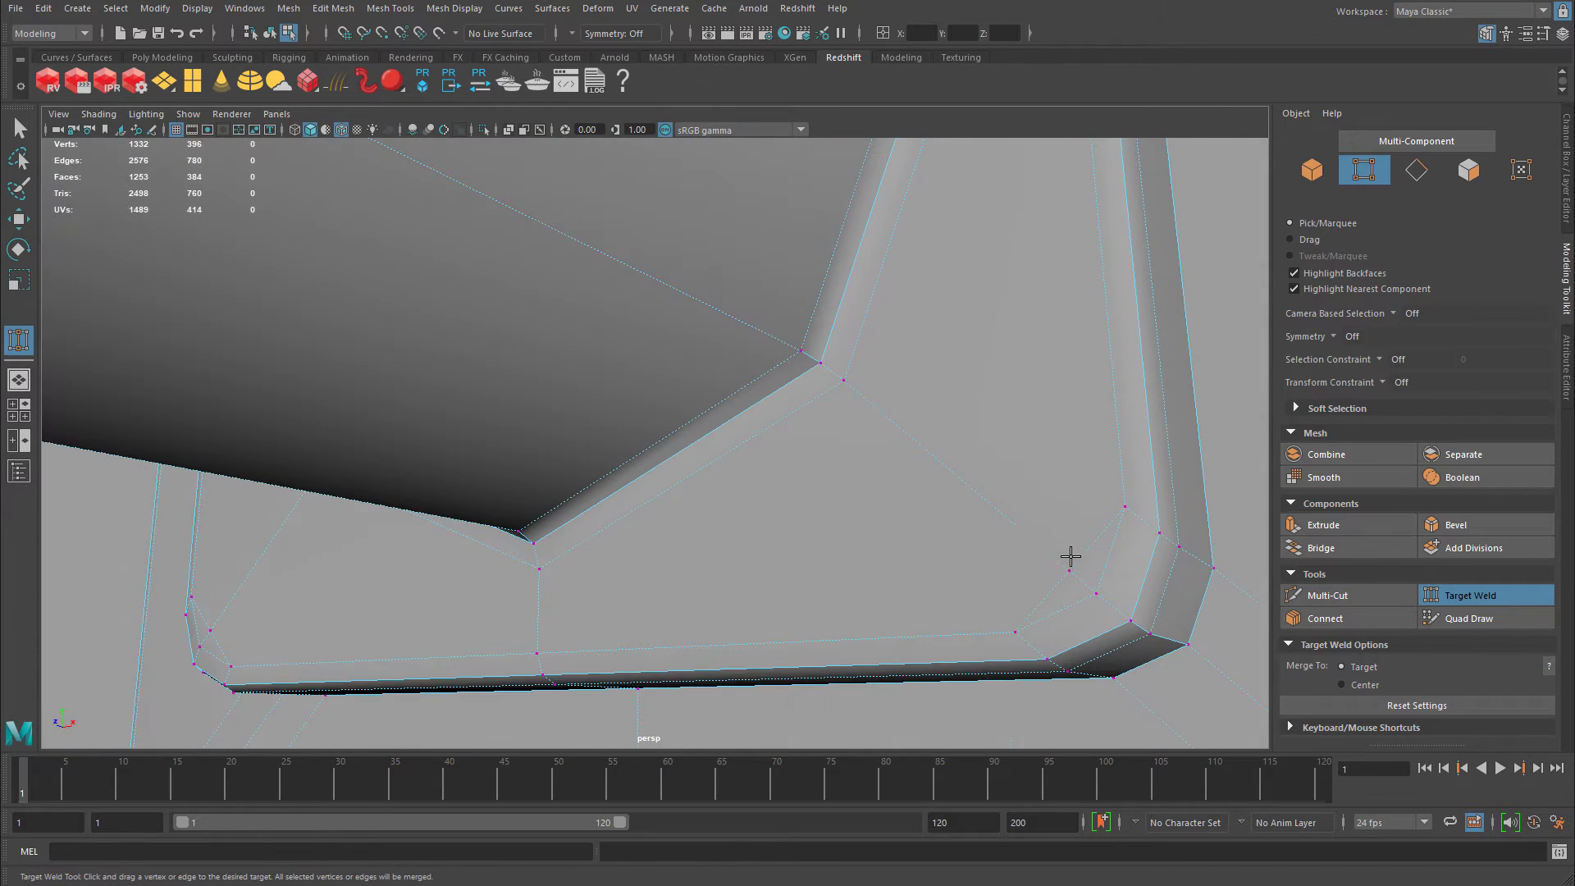
left_click_drag(924, 425, 820, 408)
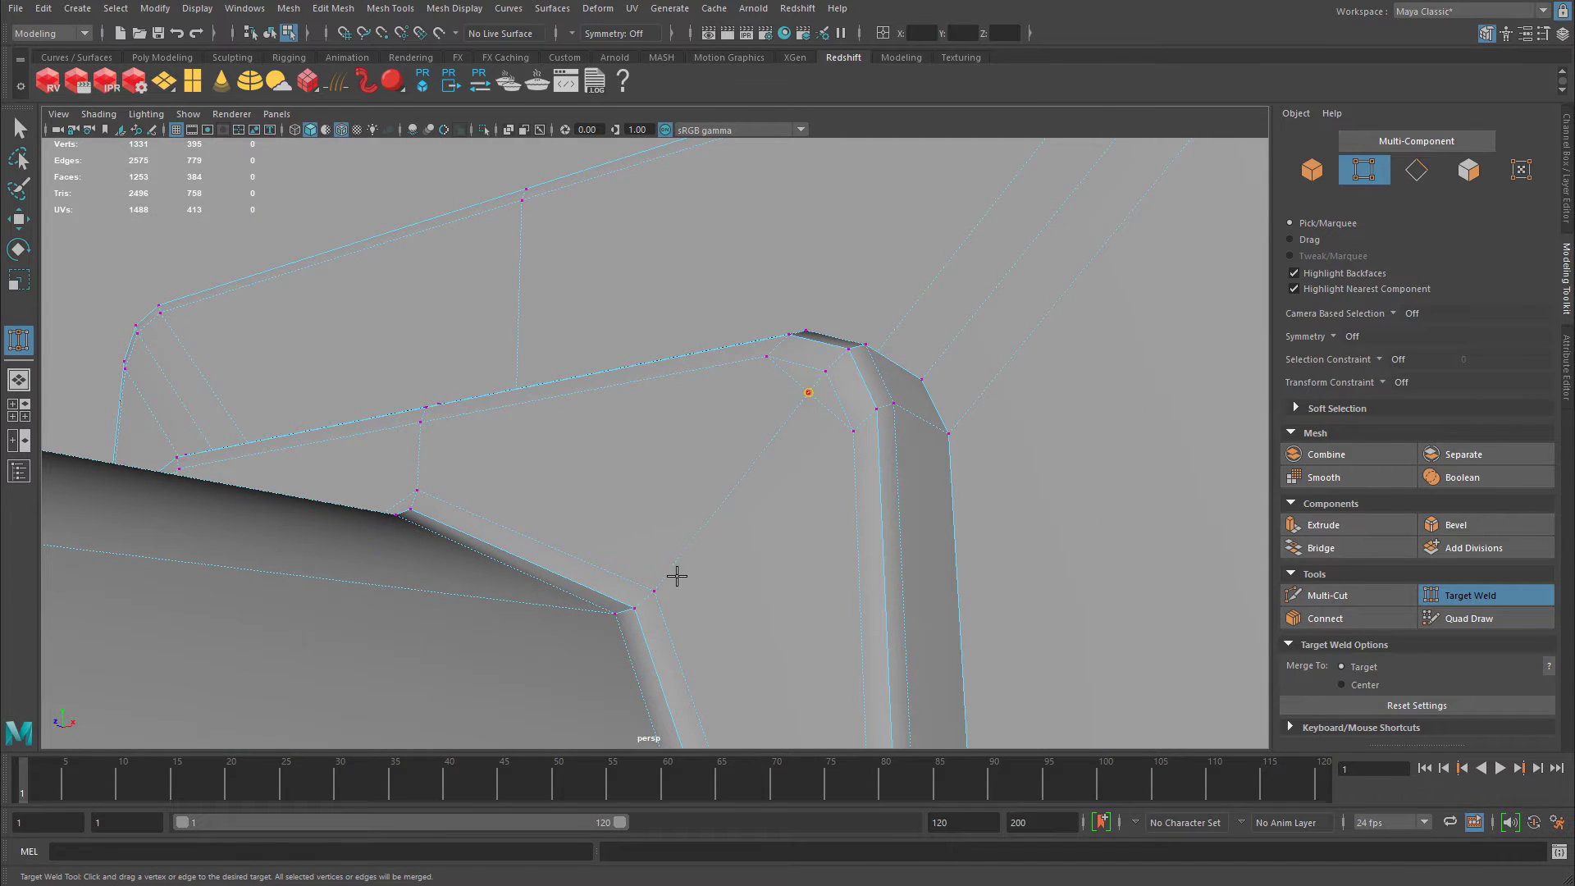
left_click_drag(677, 577, 665, 584)
right_click_drag(820, 573, 773, 534, "alt")
left_click_drag(774, 534, 992, 496, "alt")
right_click_drag(991, 506, 939, 513, "alt")
left_click_drag(938, 513, 900, 564, "alt")
left_click_drag(900, 564, 782, 379, "alt")
mouse_move(780, 316)
left_mouse_down()
mouse_move(813, 306)
mouse_move(799, 293)
left_mouse_up()
left_click_drag(800, 292, 786, 345, "alt")
key("w")
right_click_drag(786, 345, 830, 332)
right_click_drag(862, 394, 714, 443, "alt")
left_click(1035, 358)
Examine the finished handle on the cabinet with the wireframe overlay on the shaded view switched off.
right_click_drag(985, 378, 705, 403, "alt")
left_click_drag(706, 404, 697, 451, "alt")
right_click_drag(697, 451, 780, 457, "alt")
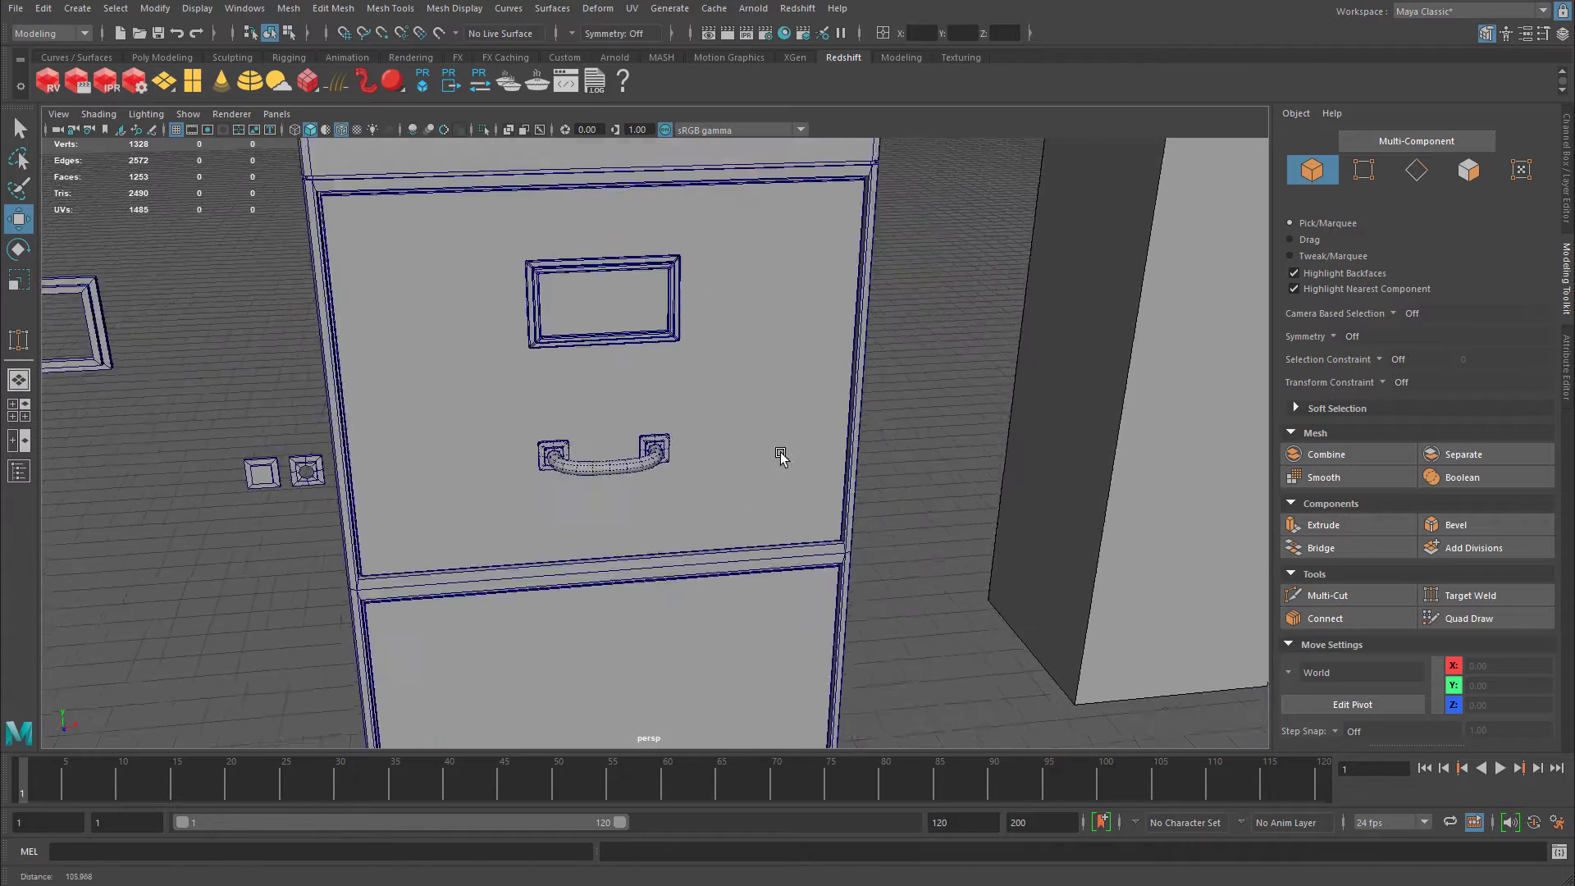
left_click_drag(780, 457, 624, 457, "alt")
left_click(612, 458)
left_click(394, 483)
left_click_drag(394, 482, 545, 485, "alt")
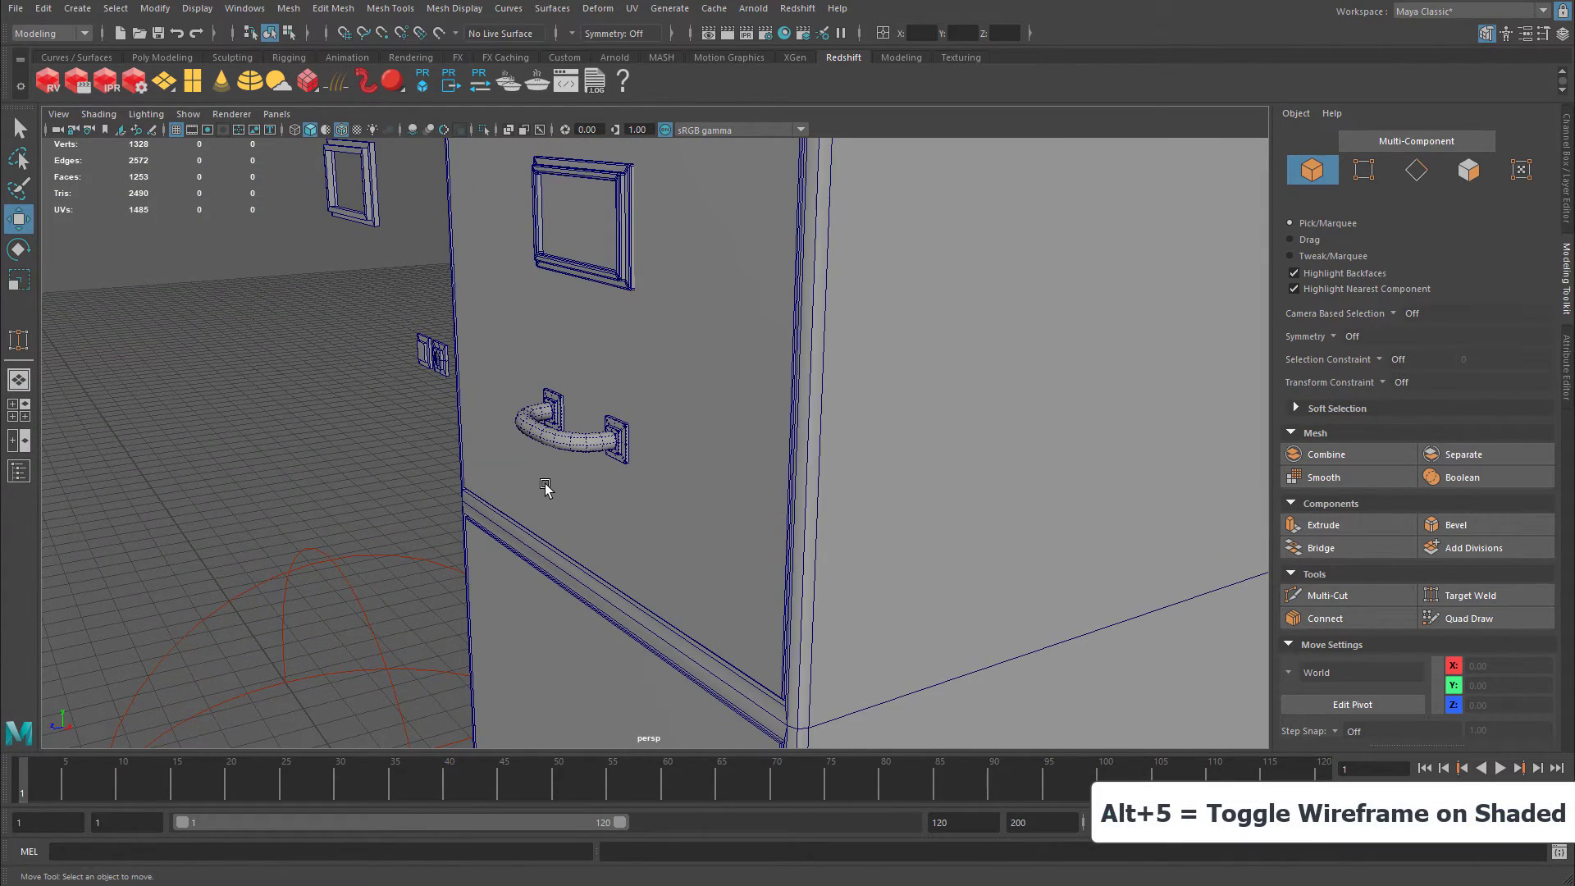
left_click(341, 131)
left_click_drag(382, 484, 525, 508, "alt")
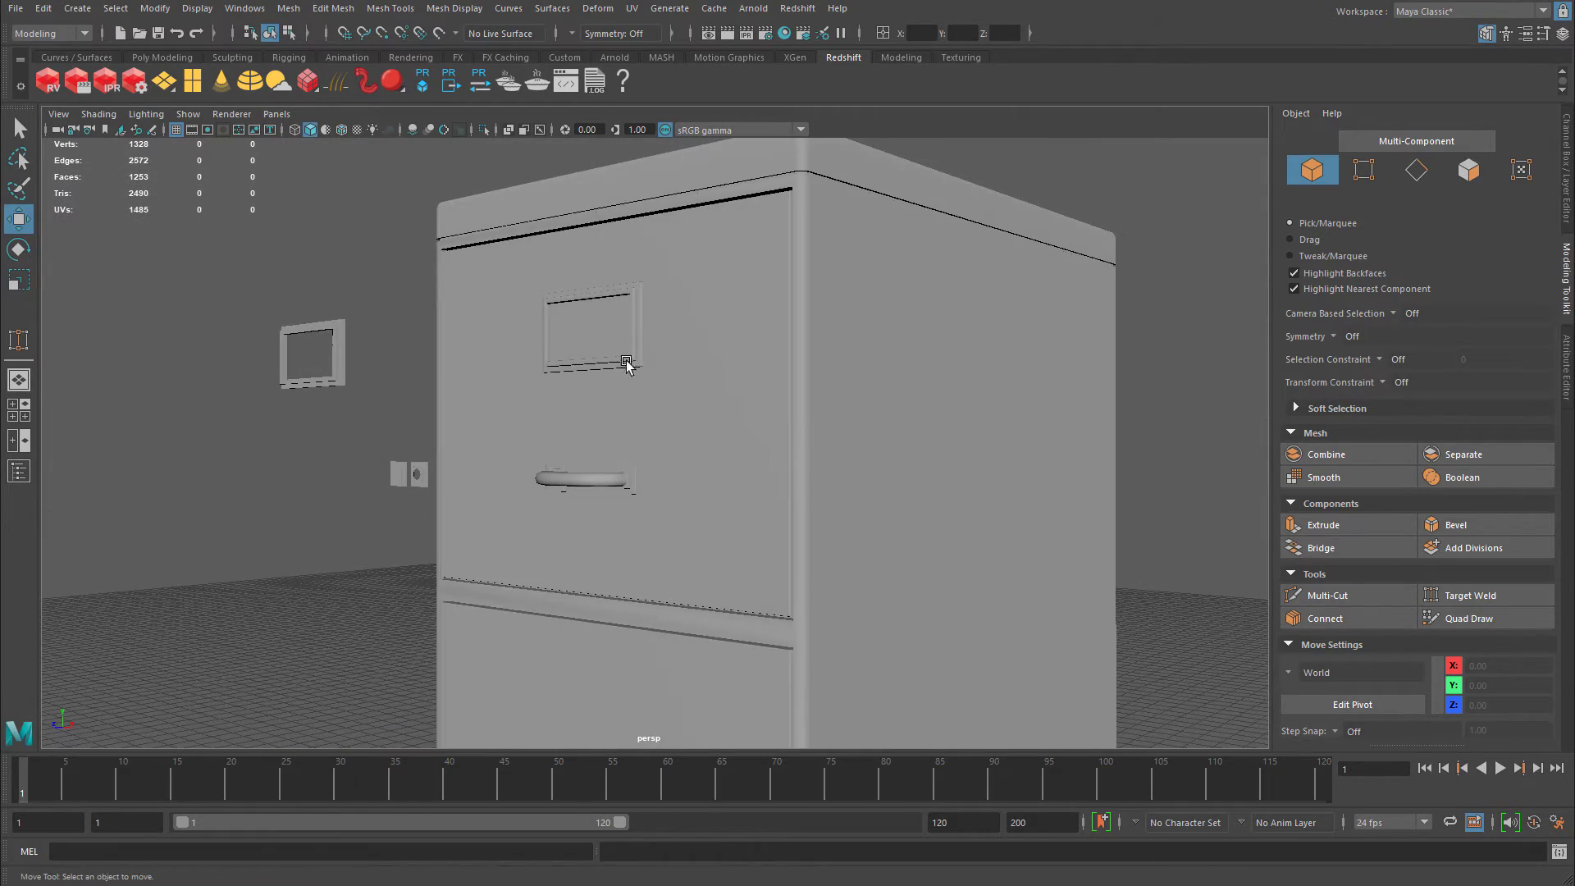
left_click(626, 362)
left_click(949, 348)
scroll(942, 420, "down", 3)
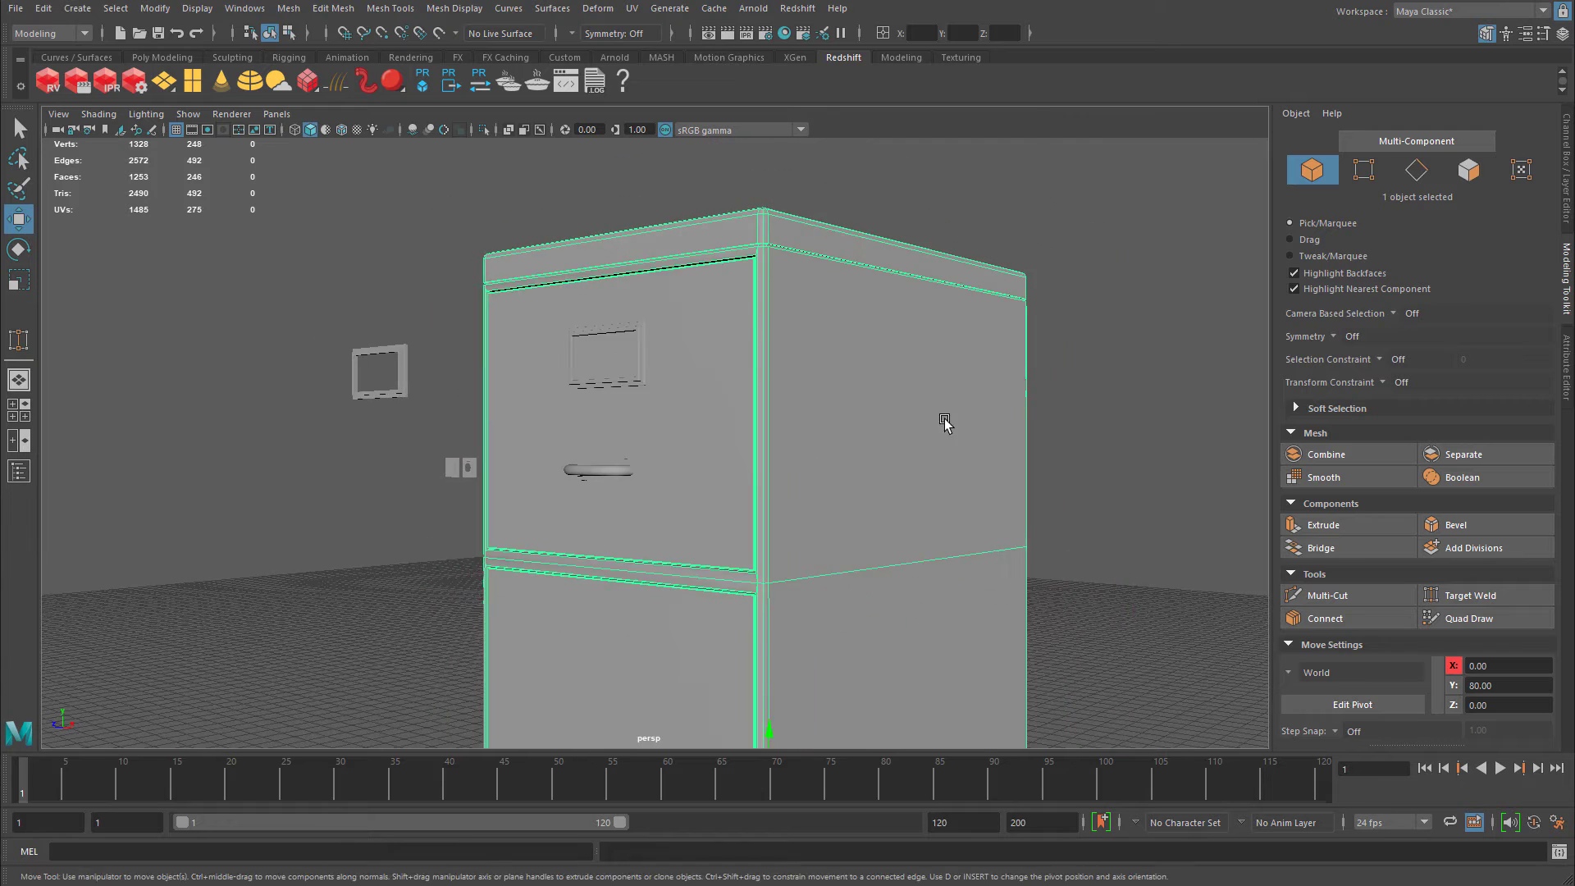
left_click_drag(940, 420, 951, 420, "alt")
left_click(1047, 424)
left_click_drag(624, 449, 781, 481, "alt")
left_click(703, 473)
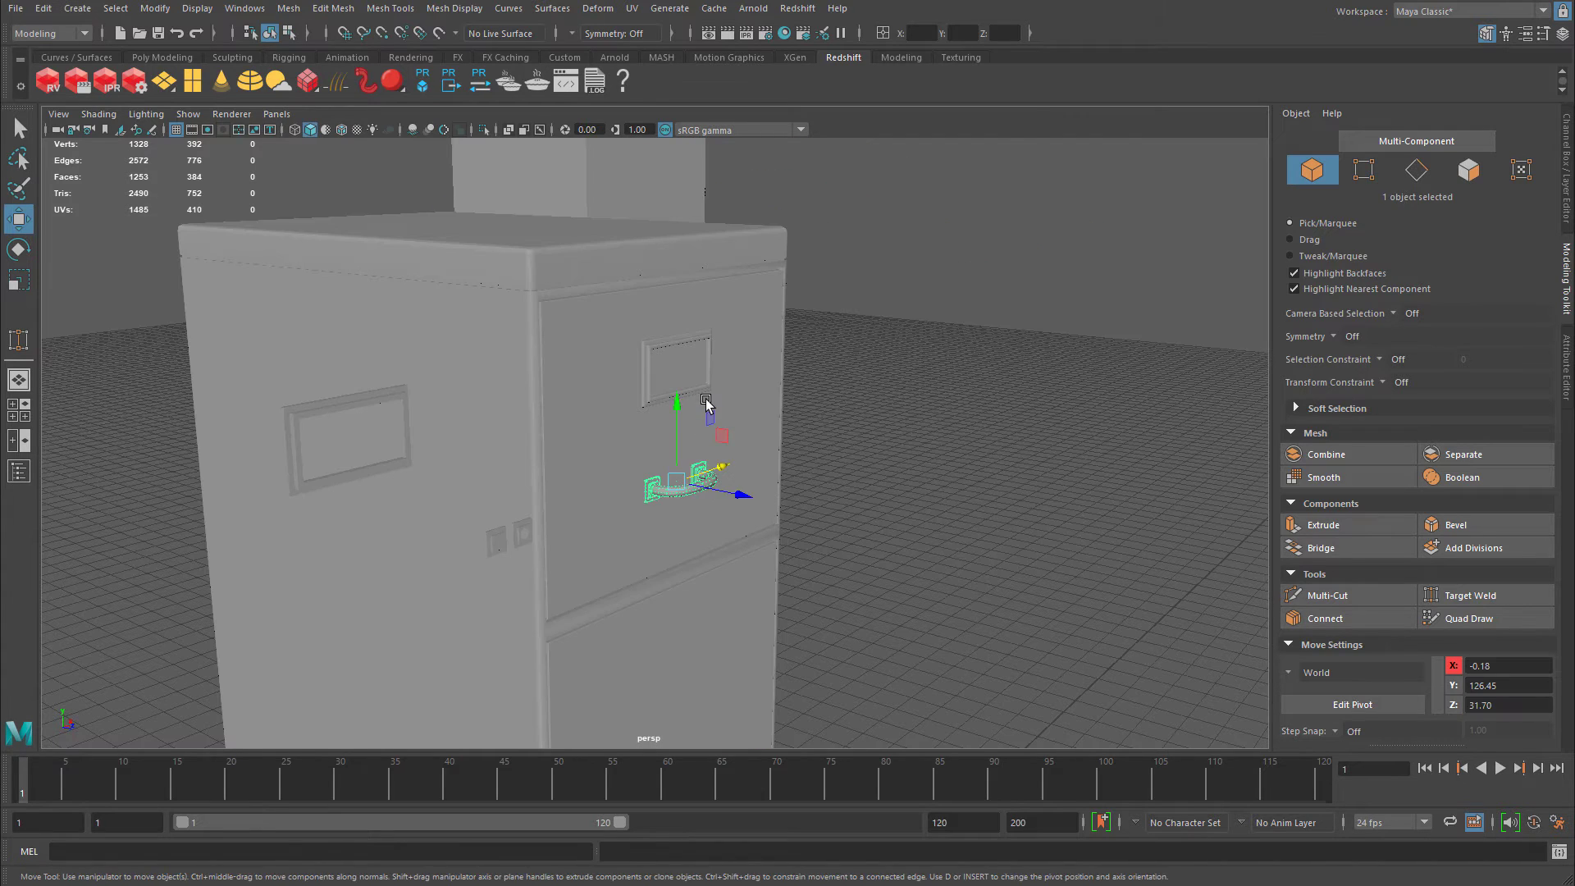
left_click_drag(708, 397, 703, 362, "alt")
left_click(699, 360, "shift")
left_click_drag(905, 424, 804, 309, "alt")
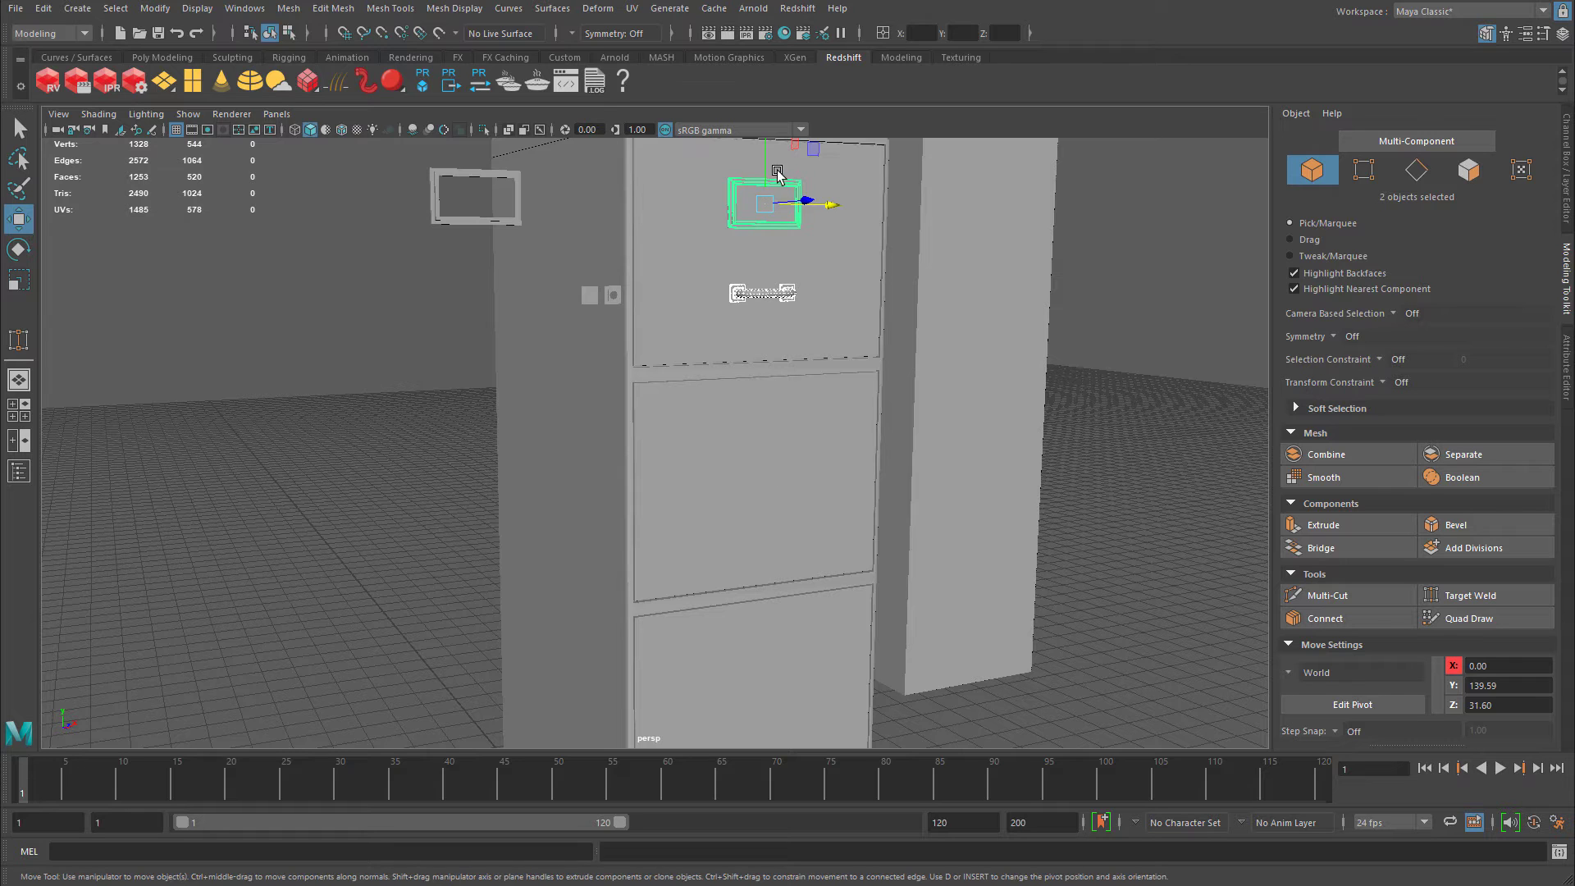
left_click_drag(903, 684, 1040, 575, "alt")
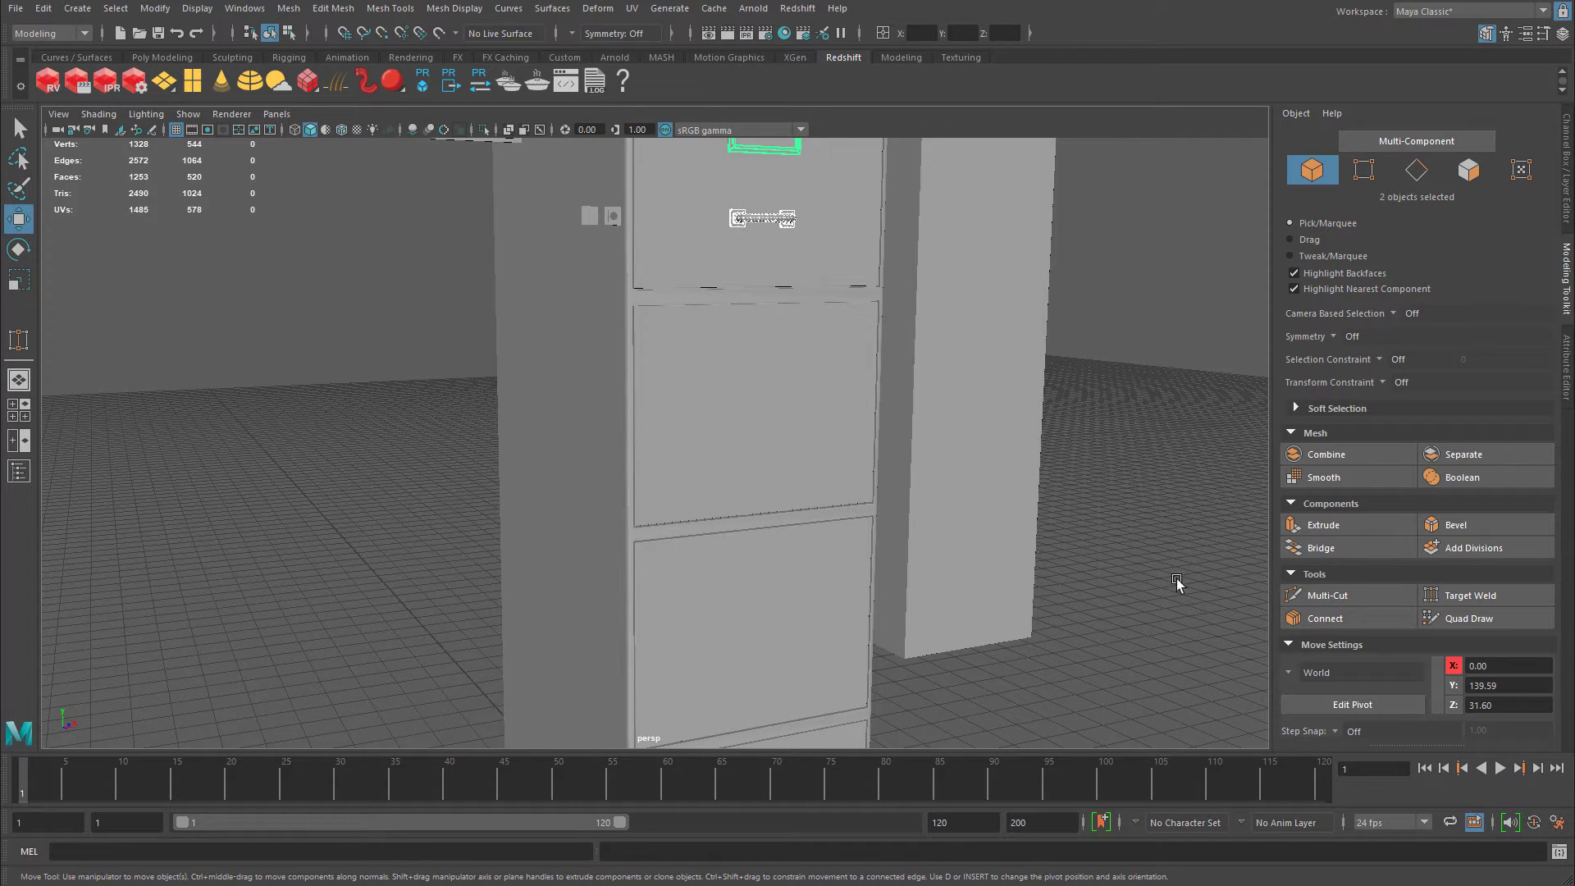
Lower the handle on the top drawer in the front view to about Y 123.1.
left_click(770, 216)
left_click(761, 219)
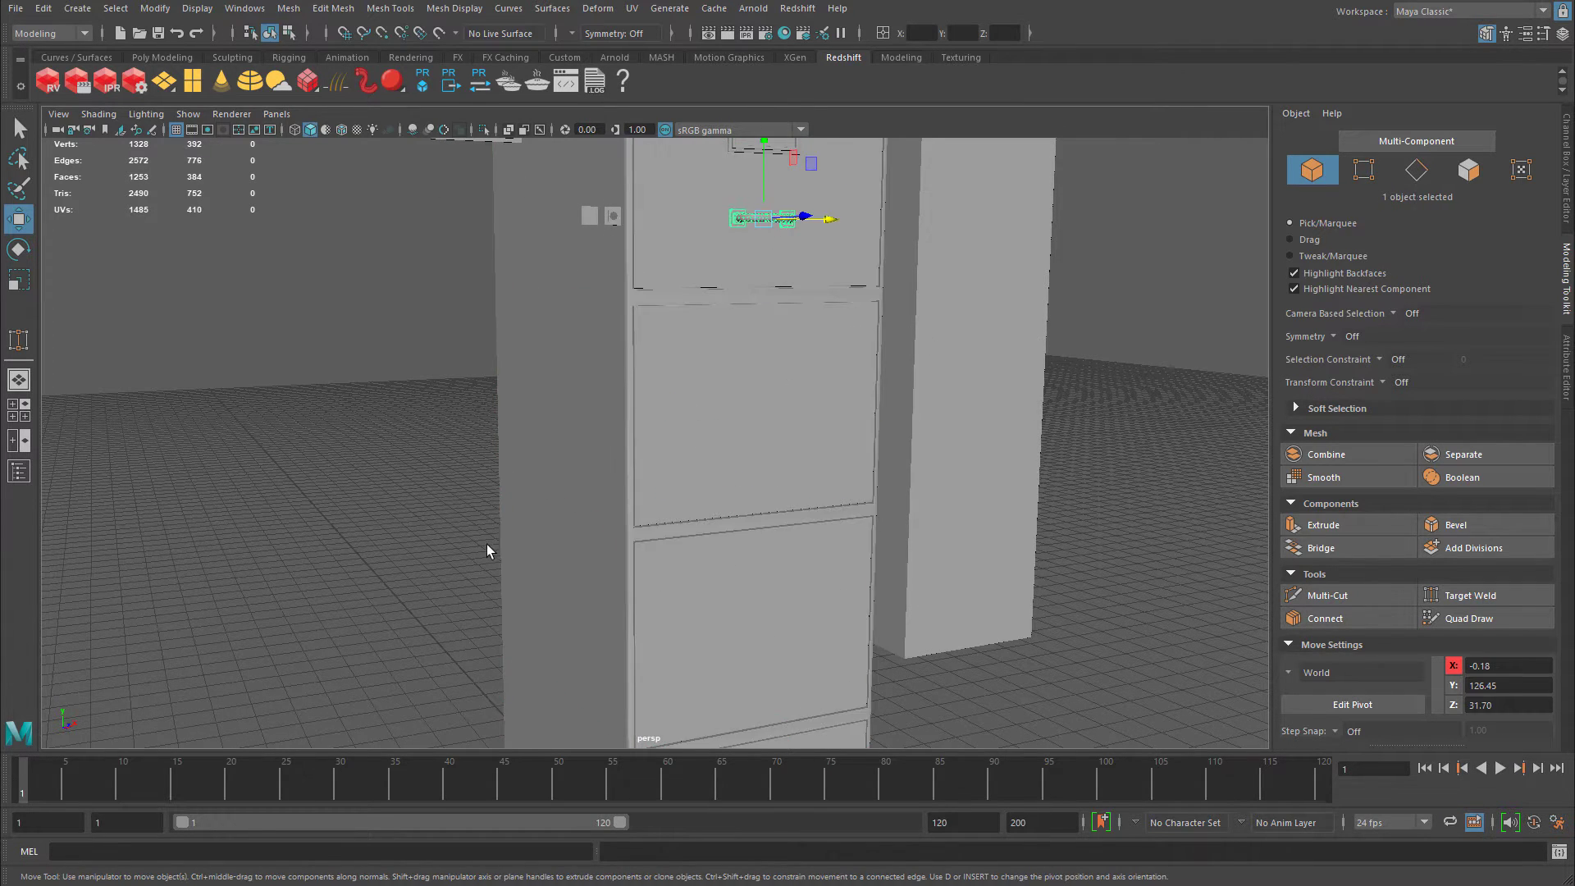
key("space")
key("space")
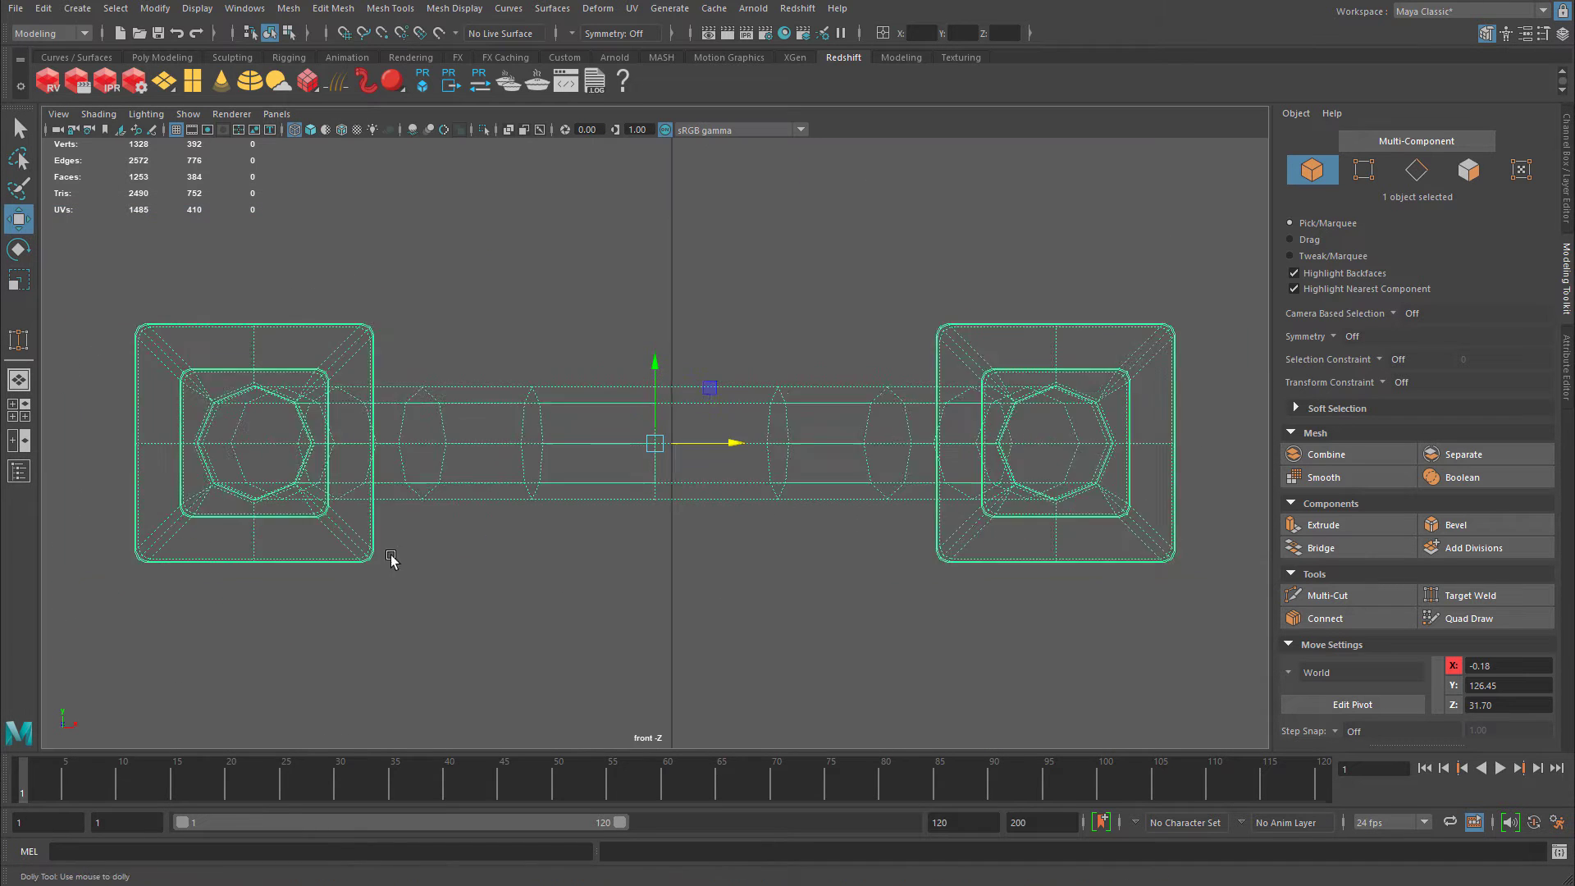
scroll(605, 546, "down", 8)
left_click_drag(661, 359, 655, 417)
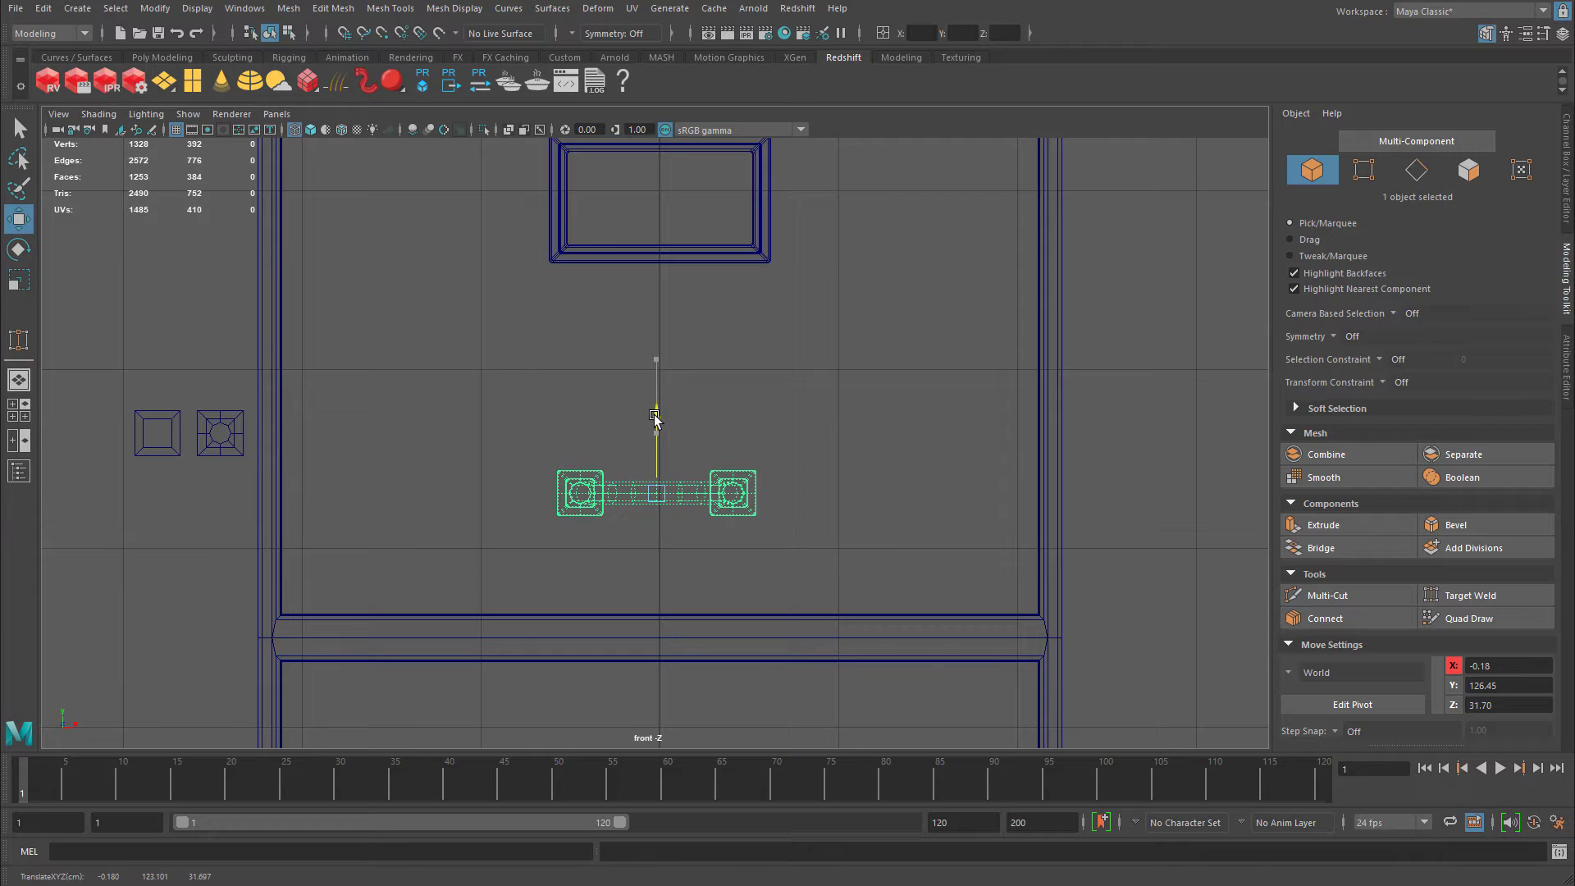
scroll(657, 418, "down", 5)
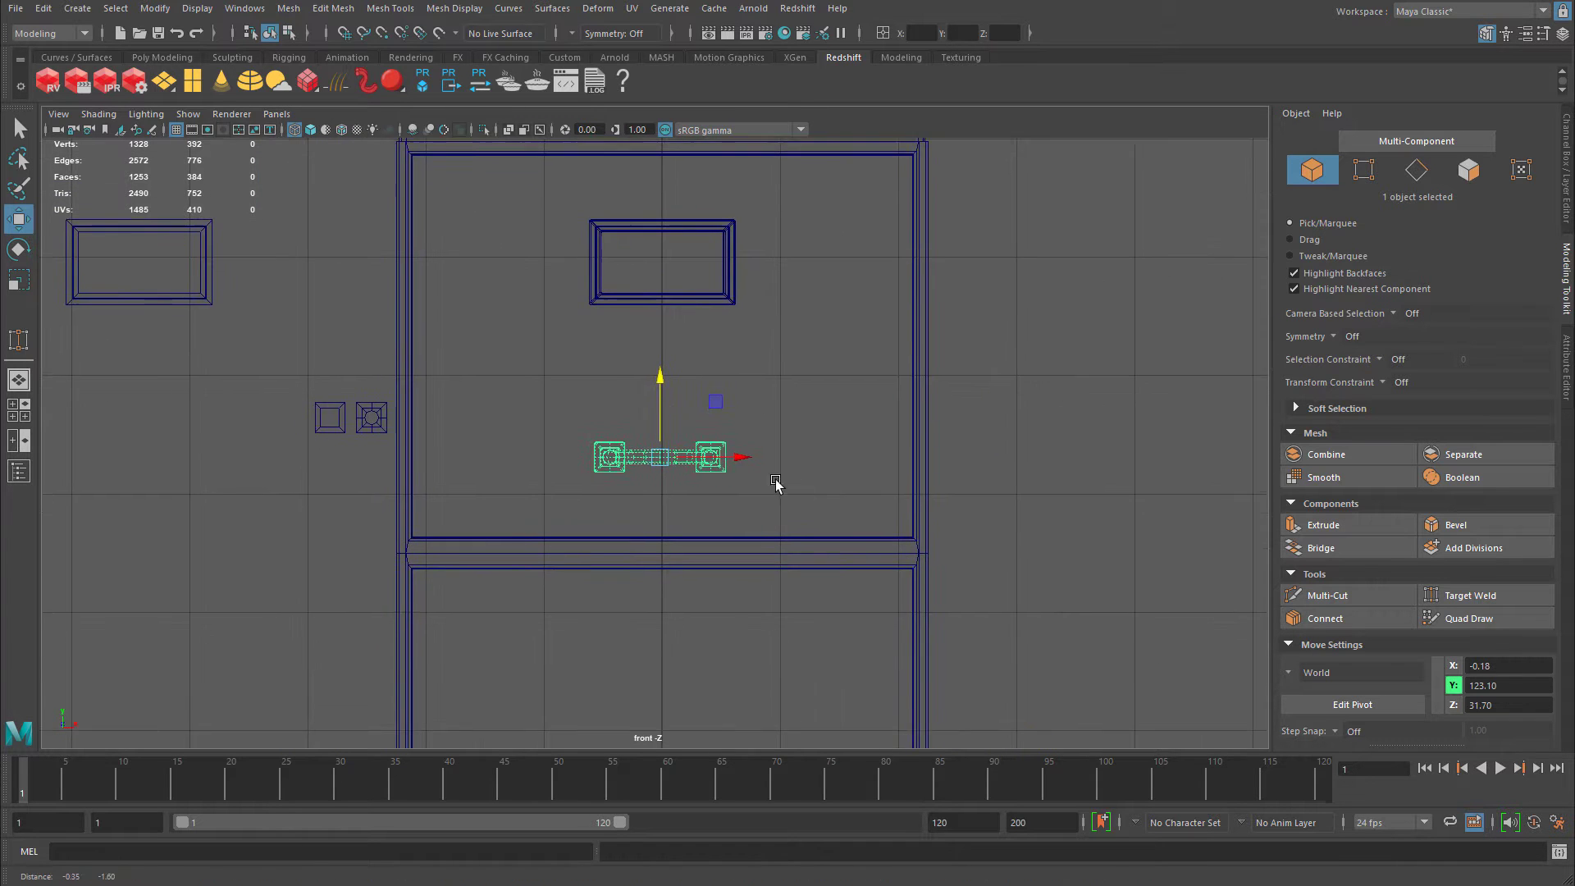
Duplicate the top drawer's handle and label frame together and move the copies straight down onto the second drawer, frame at about Y 105.7.
key("space")
key("space")
scroll(857, 369, "down", 4)
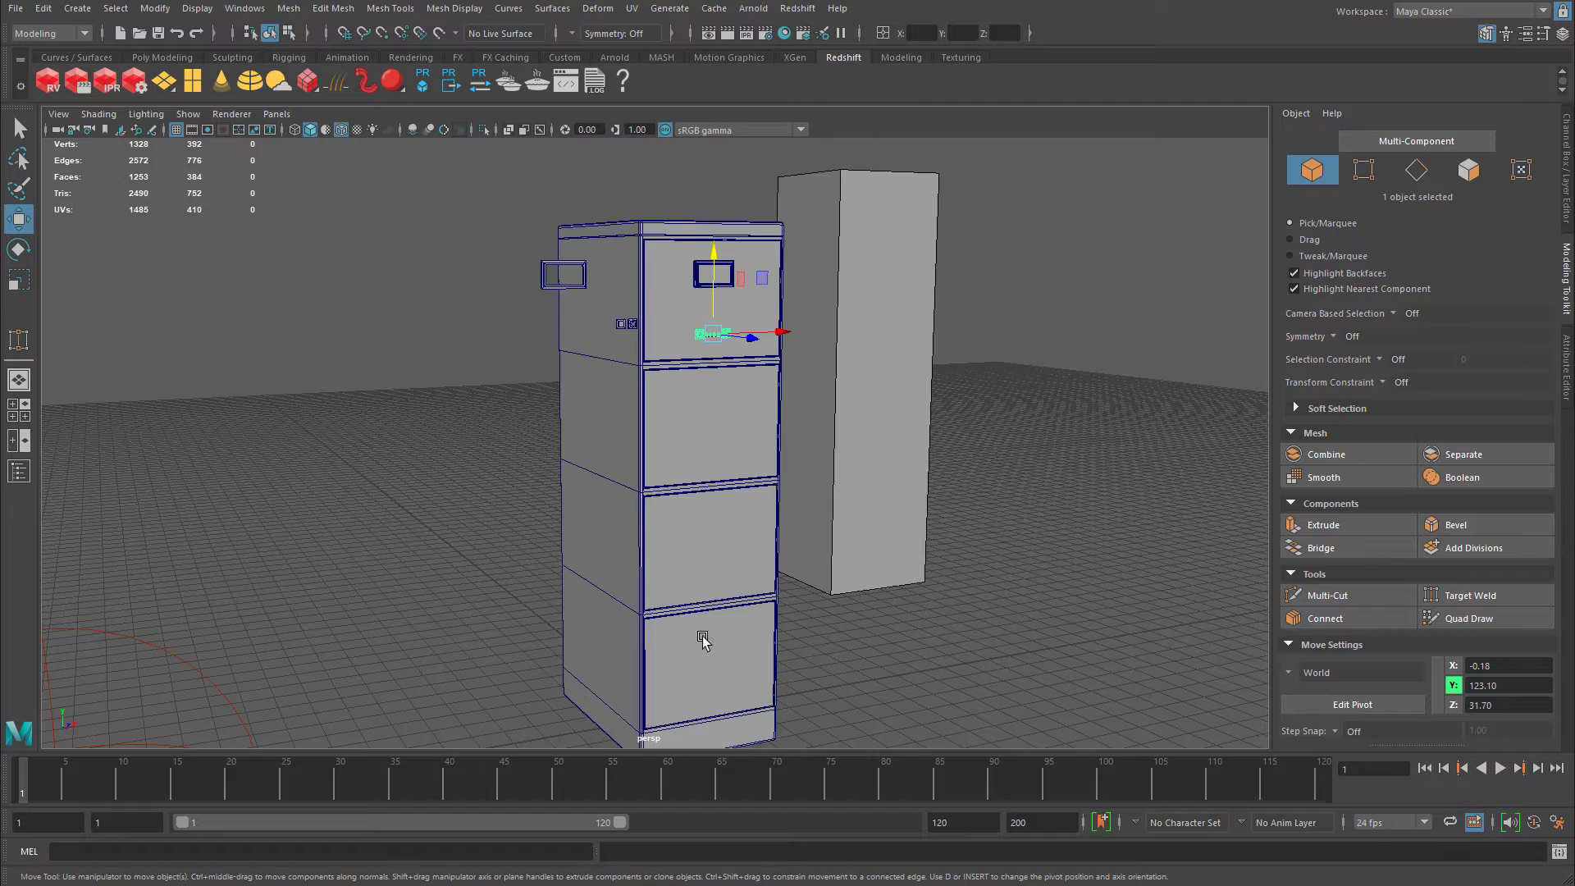
middle_click_drag(752, 520, 811, 528, "alt")
mouse_move(810, 526)
left_mouse_down("alt")
mouse_move(765, 523)
mouse_move(820, 523)
left_mouse_up("alt")
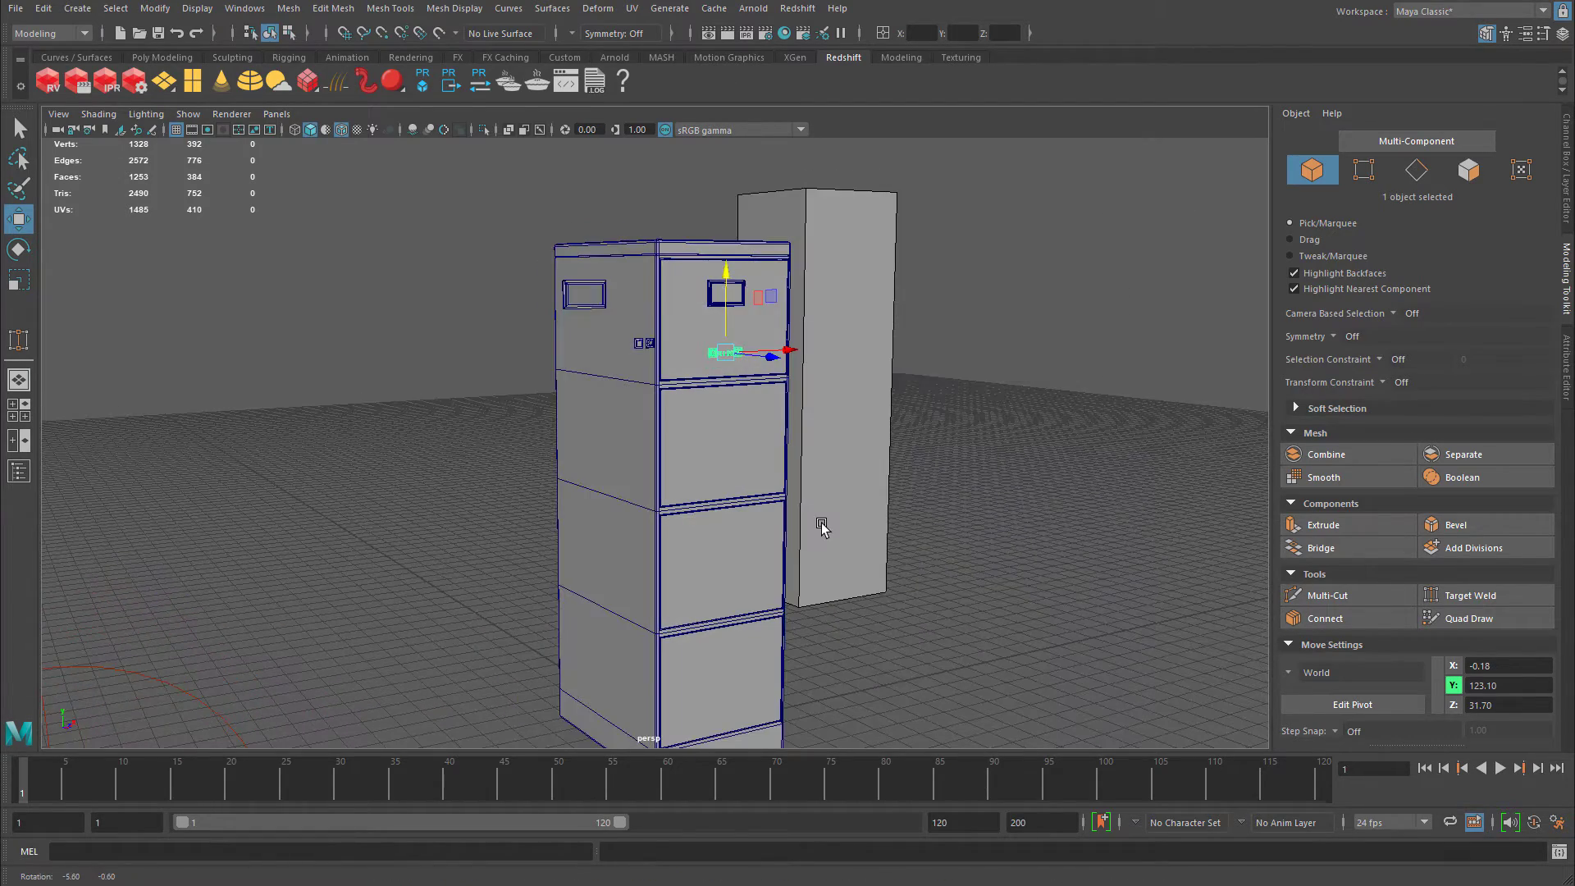
left_click(711, 300, "shift")
left_click_drag(809, 405, 874, 385, "alt")
key("ctrl+d")
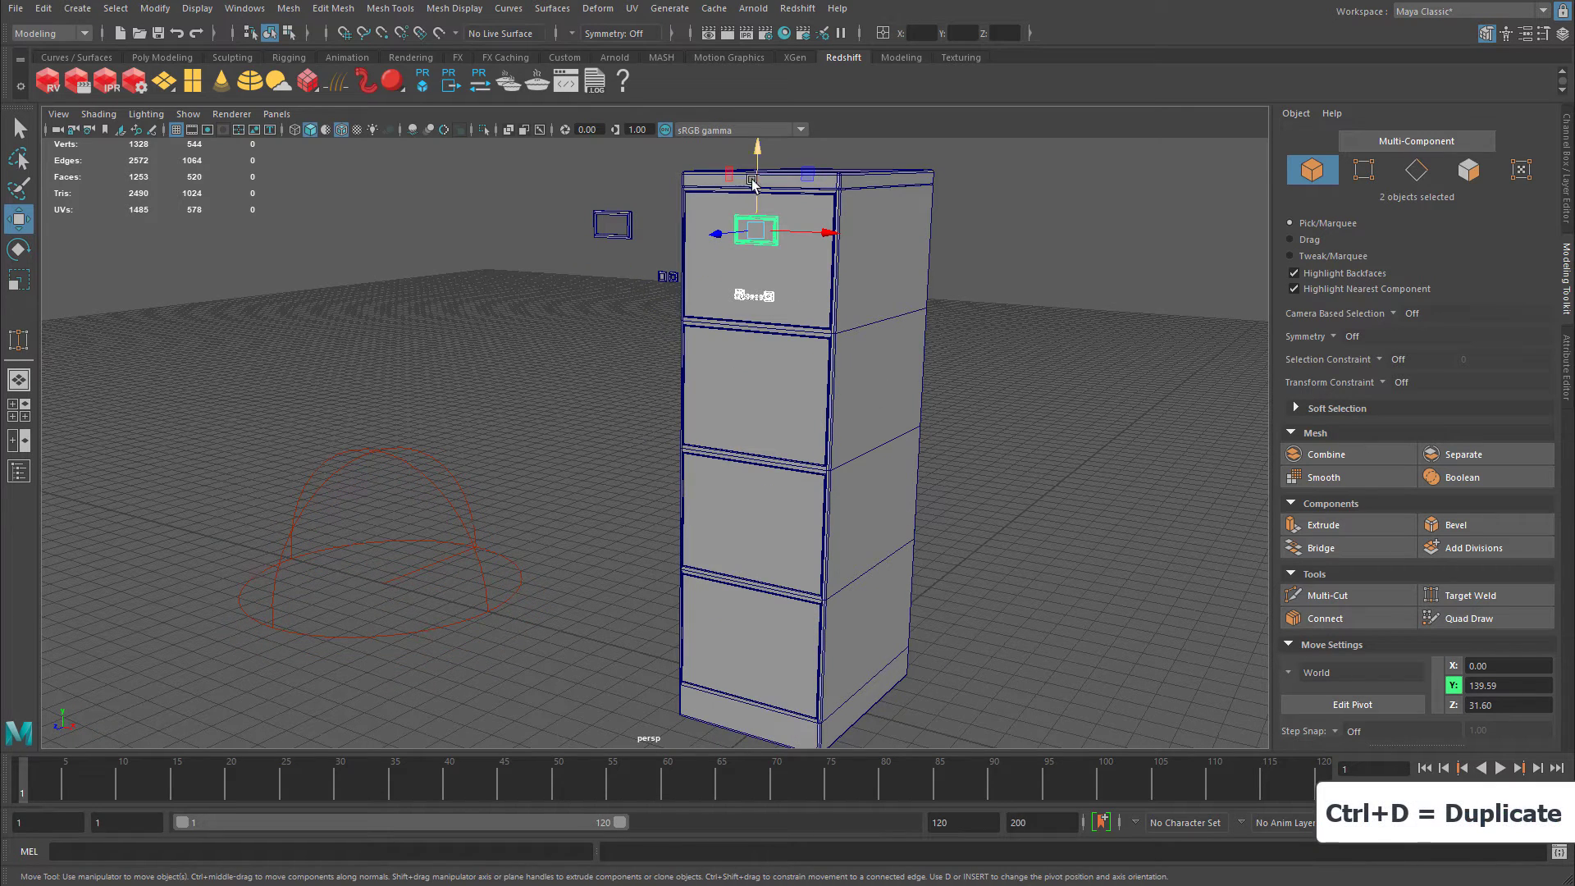
left_click_drag(756, 152, 761, 294)
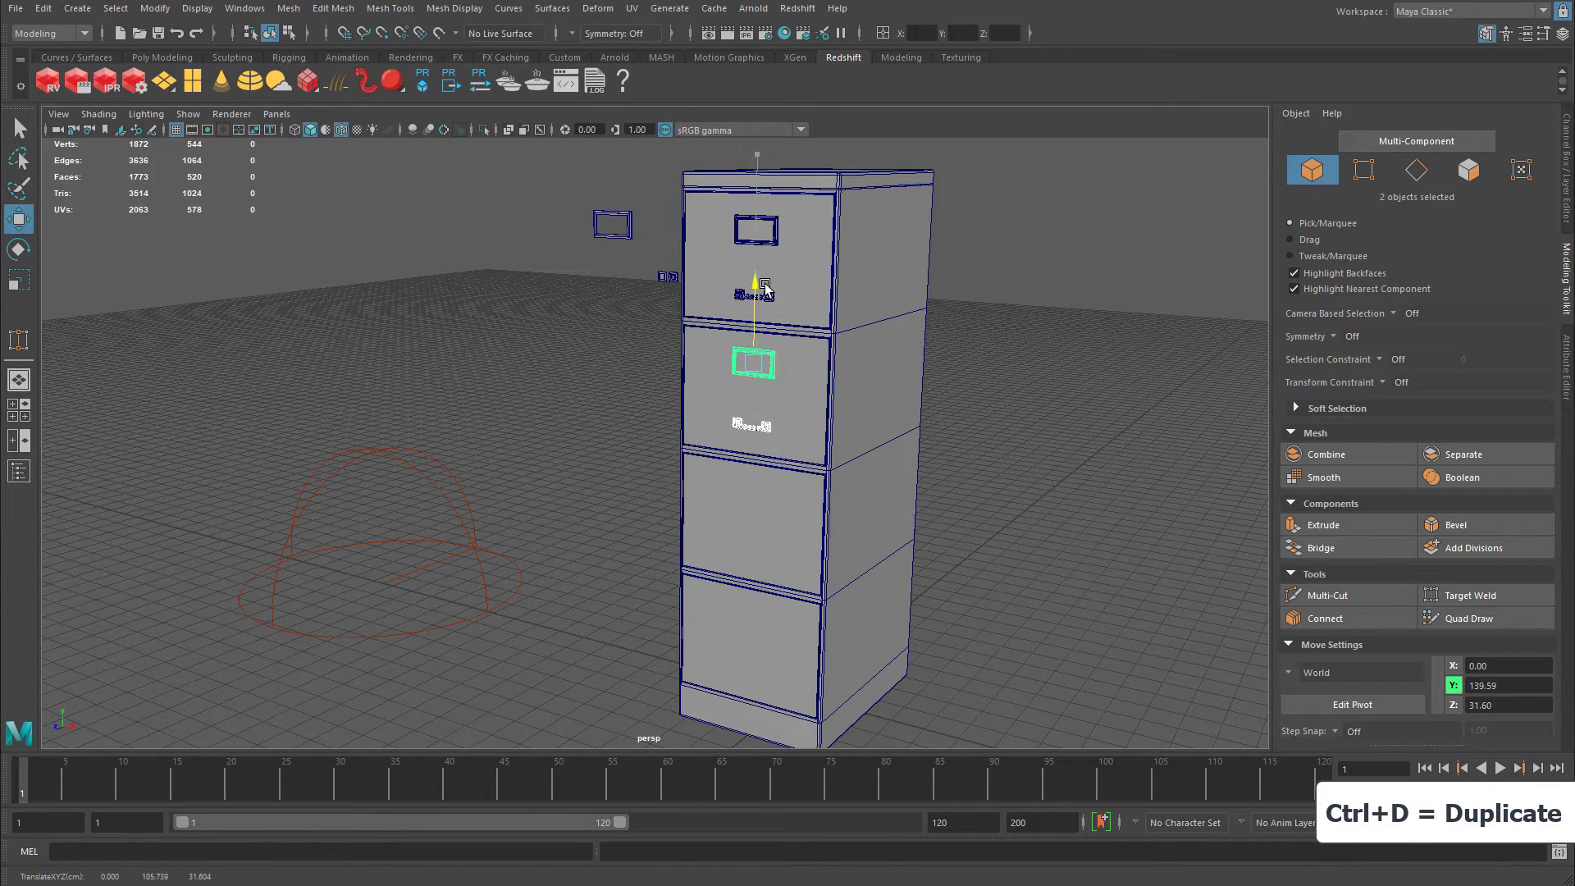
Repeat the duplicate with its downward offset twice, putting a label frame and handle on the third and fourth drawers, and clear the selection.
key("shift+d")
key("shift+d")
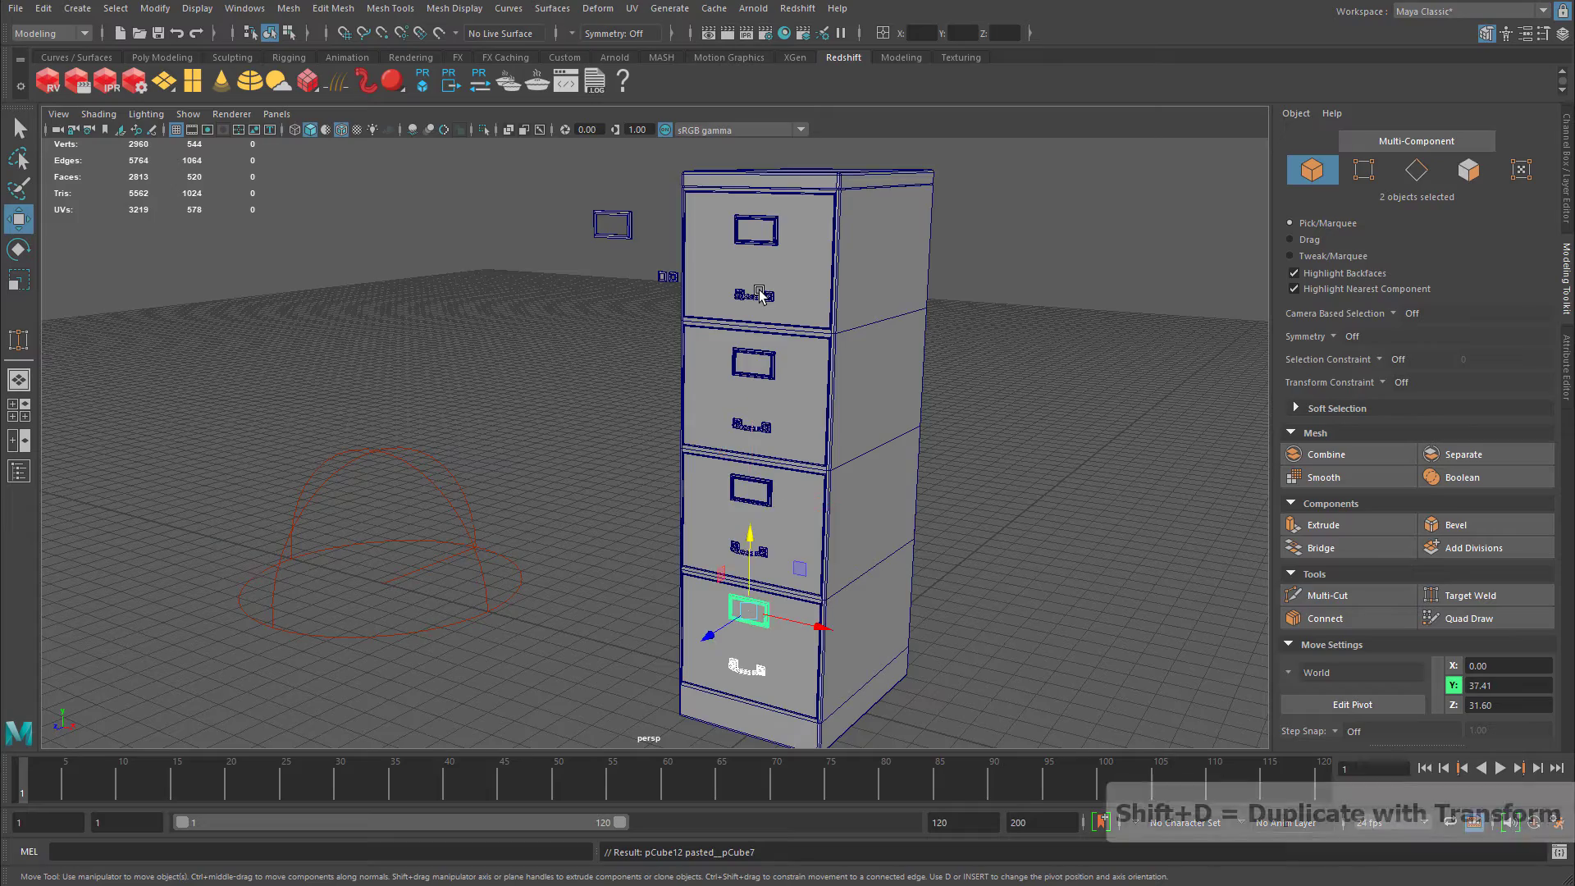
left_click_drag(852, 450, 763, 443, "alt")
left_click(868, 429)
Move the four leftover frame and handle pieces beside the cabinet farther away along X, to about X -228.46.
middle_click_drag(763, 443, 672, 548, "alt")
right_click_drag(673, 548, 819, 558, "alt")
middle_click_drag(819, 558, 831, 599, "alt")
scroll(831, 601, "down", 3)
left_click_drag(366, 253, 596, 447)
Render the cabinet's upper drawers in the Redshift Render View from a near-frontal angle.
mouse_move(596, 448)
left_mouse_down("alt")
mouse_move(422, 534)
mouse_move(892, 421)
mouse_move(241, 423)
mouse_move(574, 435)
left_mouse_up("alt")
scroll(758, 452, "up", 5)
scroll(758, 452, "down", 3)
left_click_drag(703, 418, 689, 435, "alt")
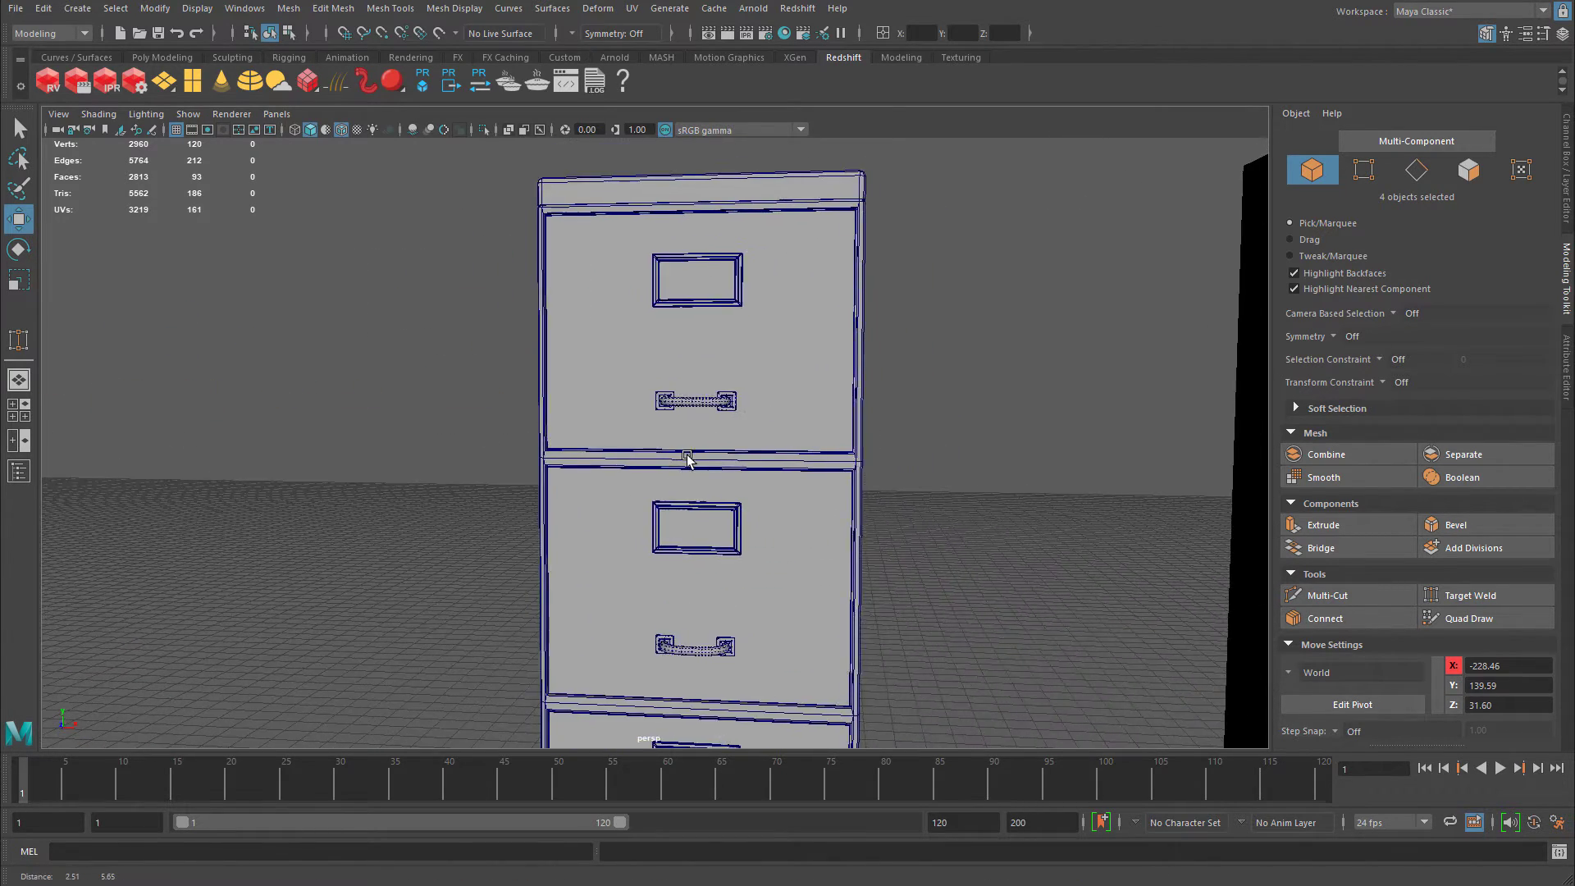
scroll(676, 437, "up", 3)
middle_click_drag(704, 433, 717, 429, "alt")
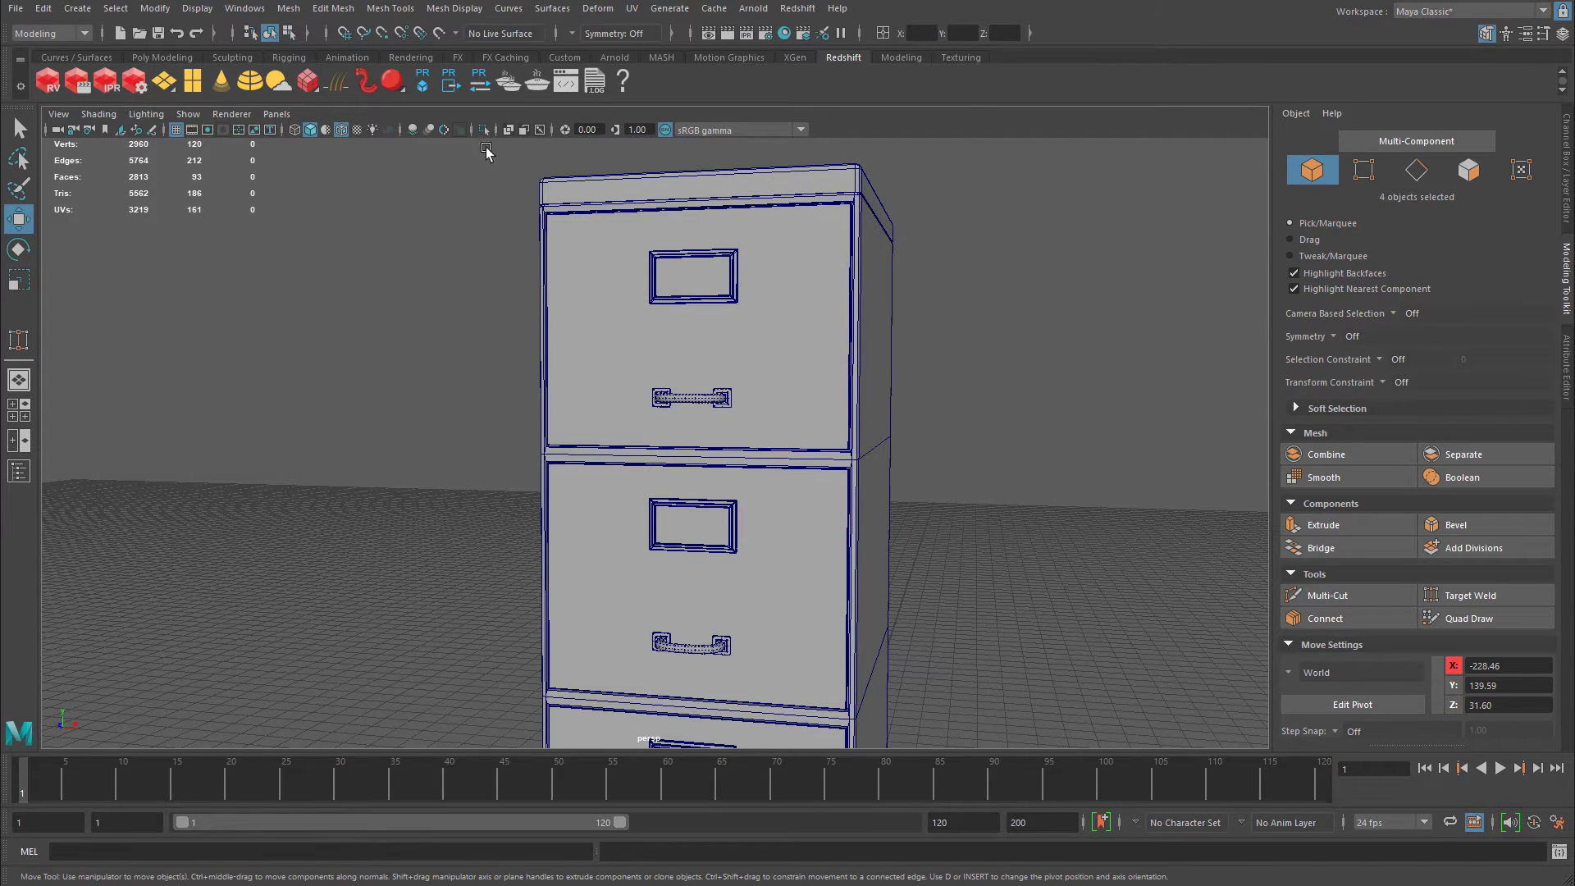
left_click(48, 81)
left_click(672, 152)
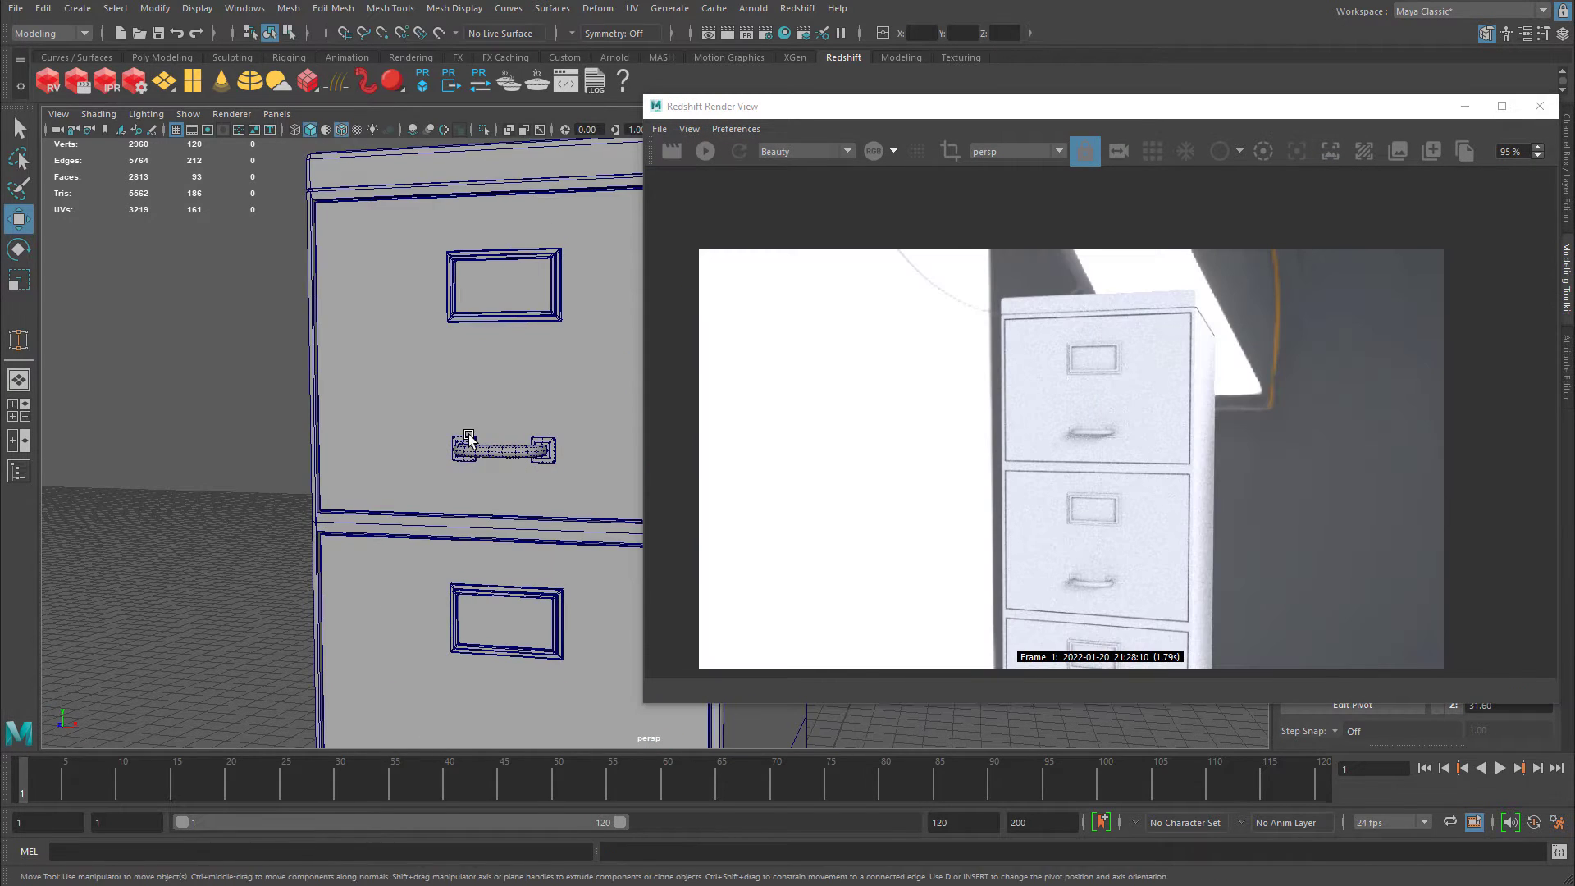
Render the top drawer close up and the whole cabinet, and close the Redshift Render View.
middle_click_drag(471, 428, 476, 464, "alt")
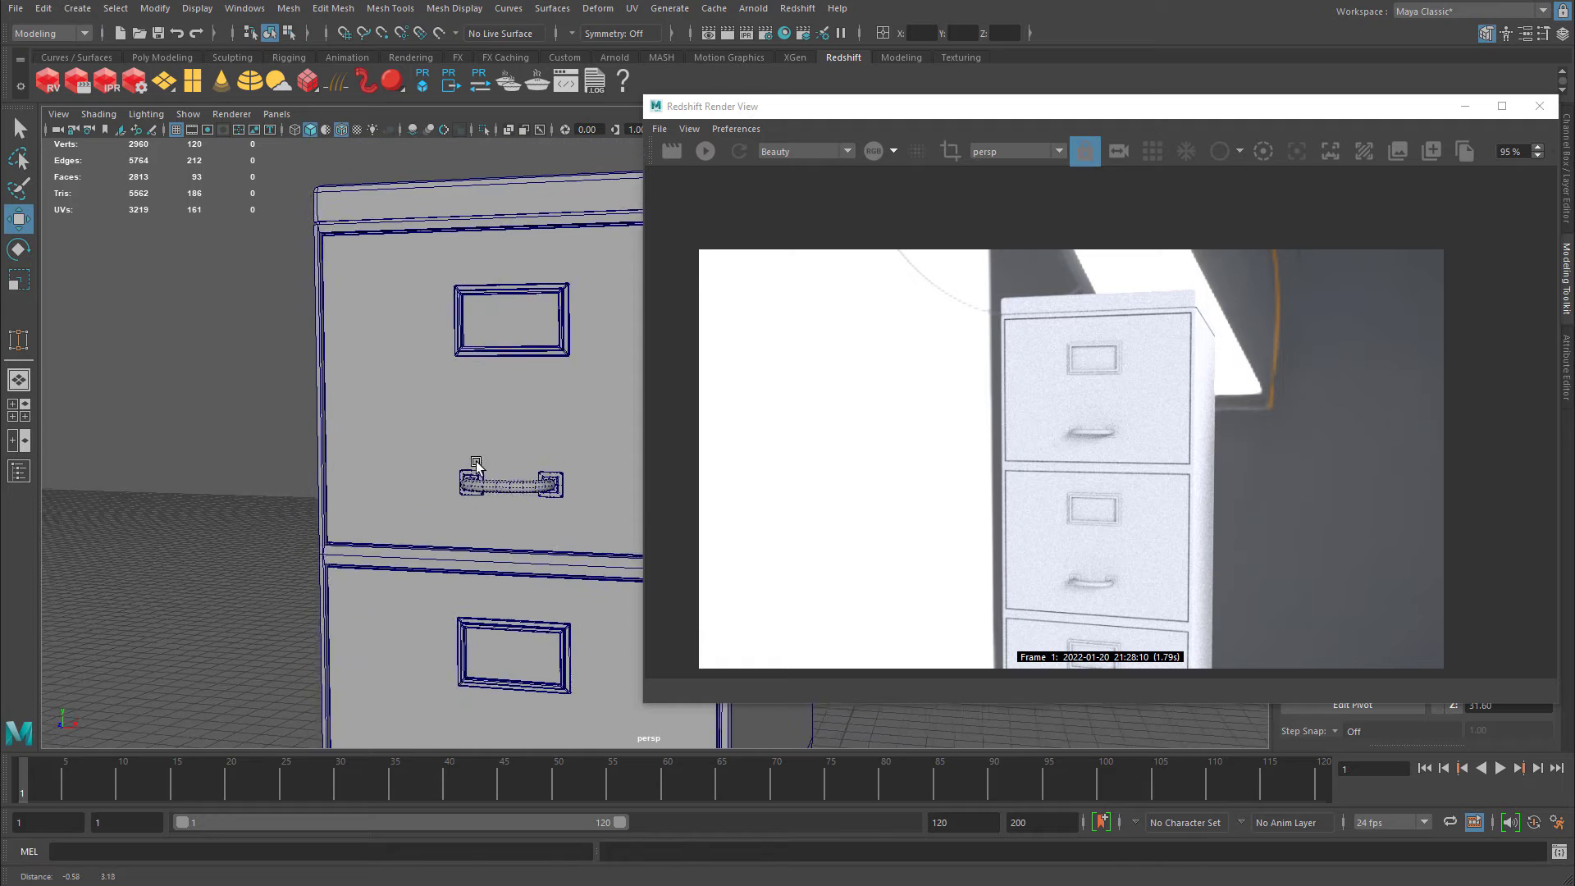
right_click_drag(476, 463, 723, 284, "alt")
left_click(671, 152)
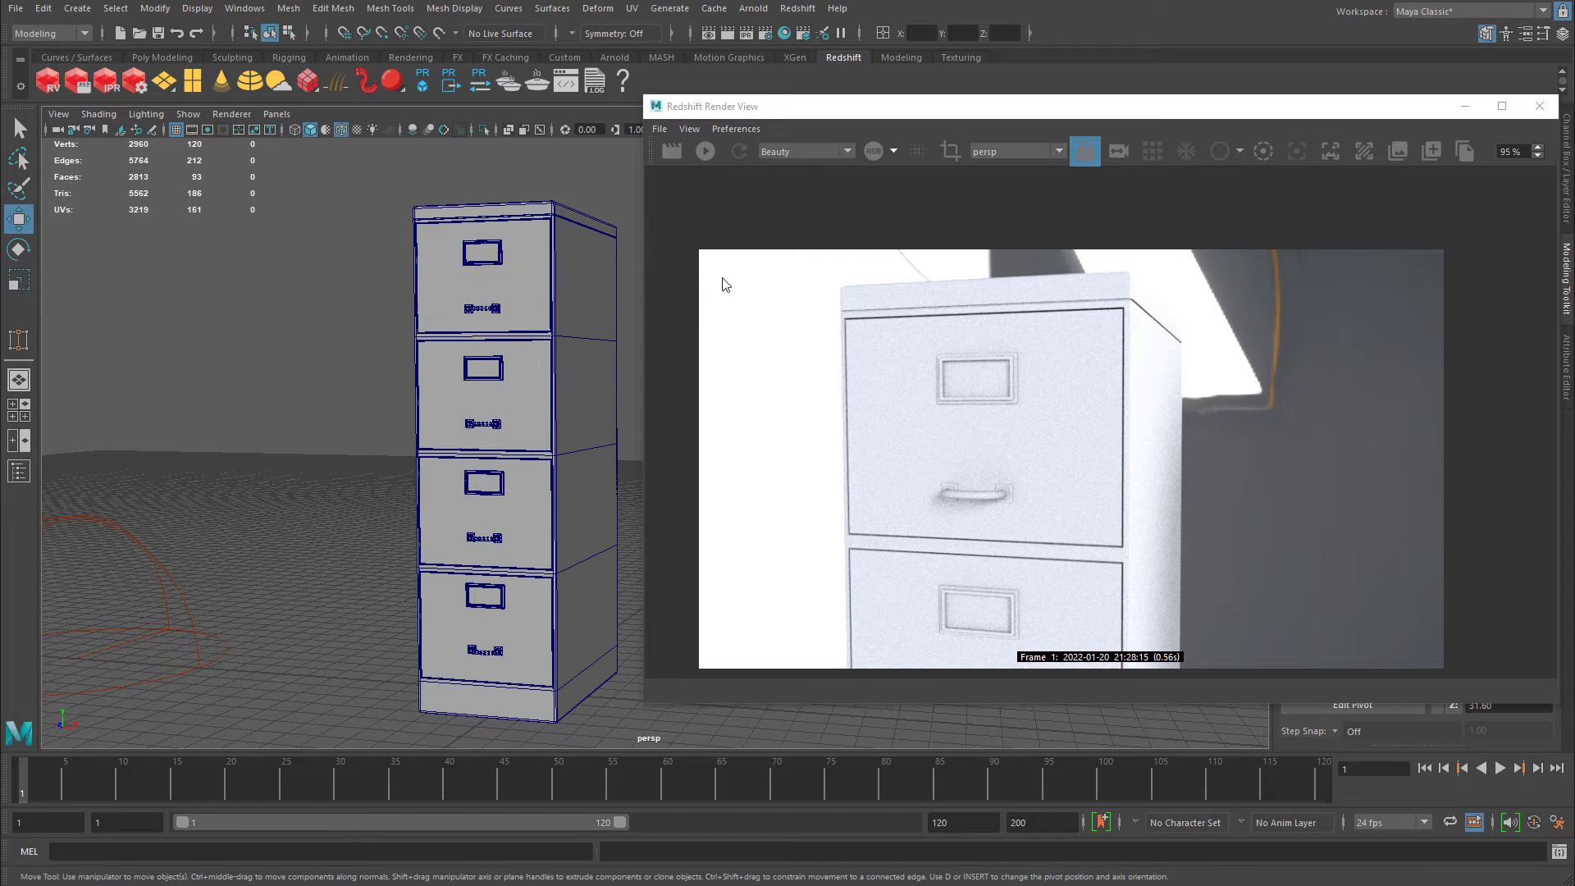
left_click(673, 152)
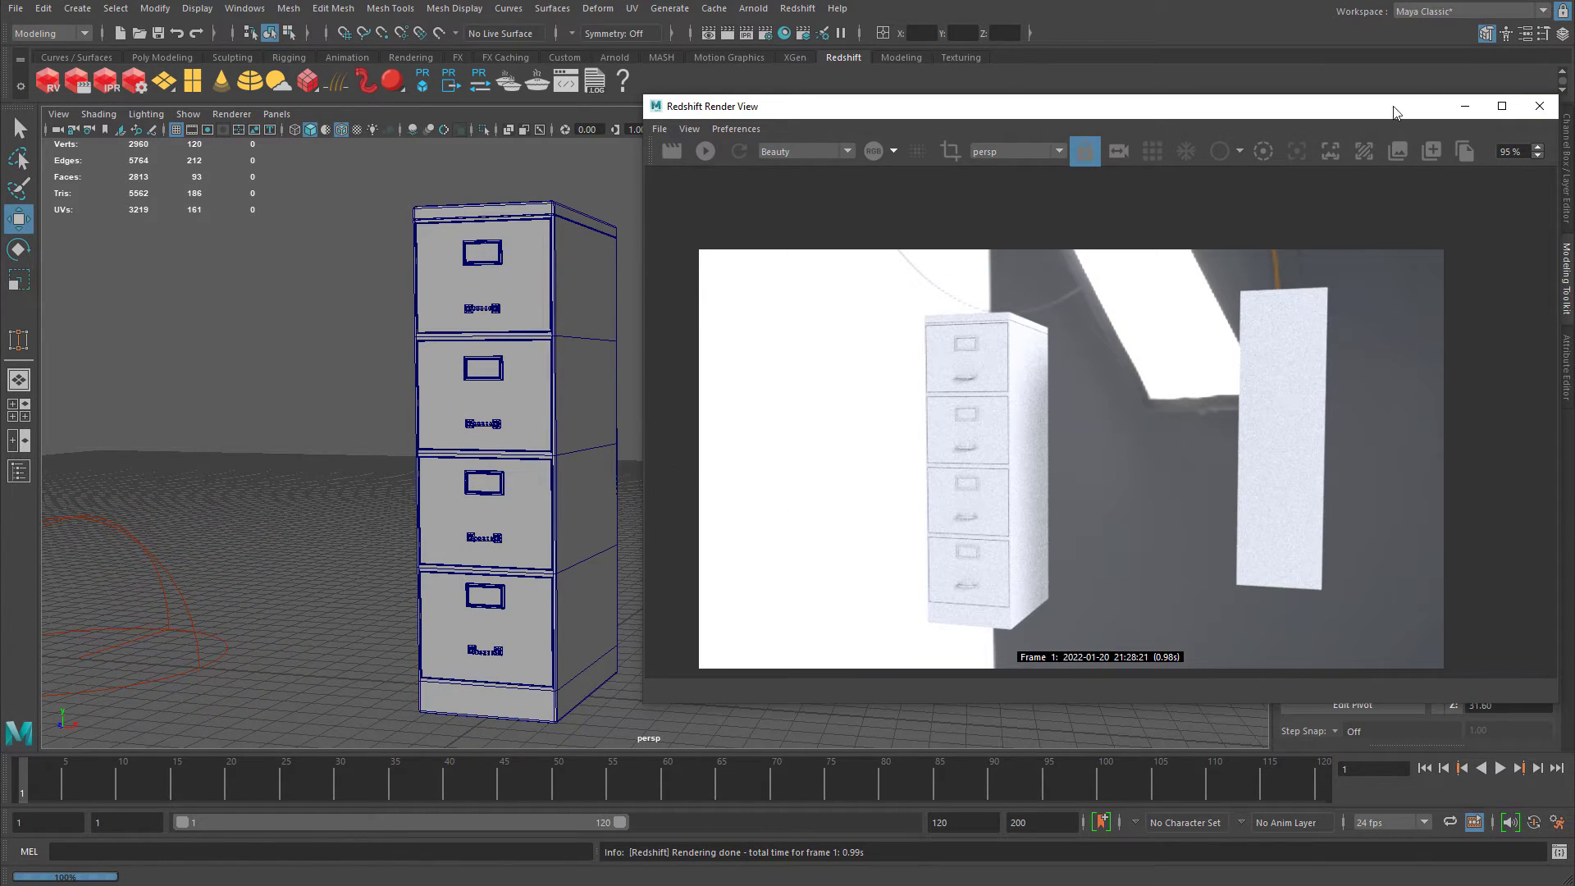
left_click_drag(1397, 112, 1364, 124)
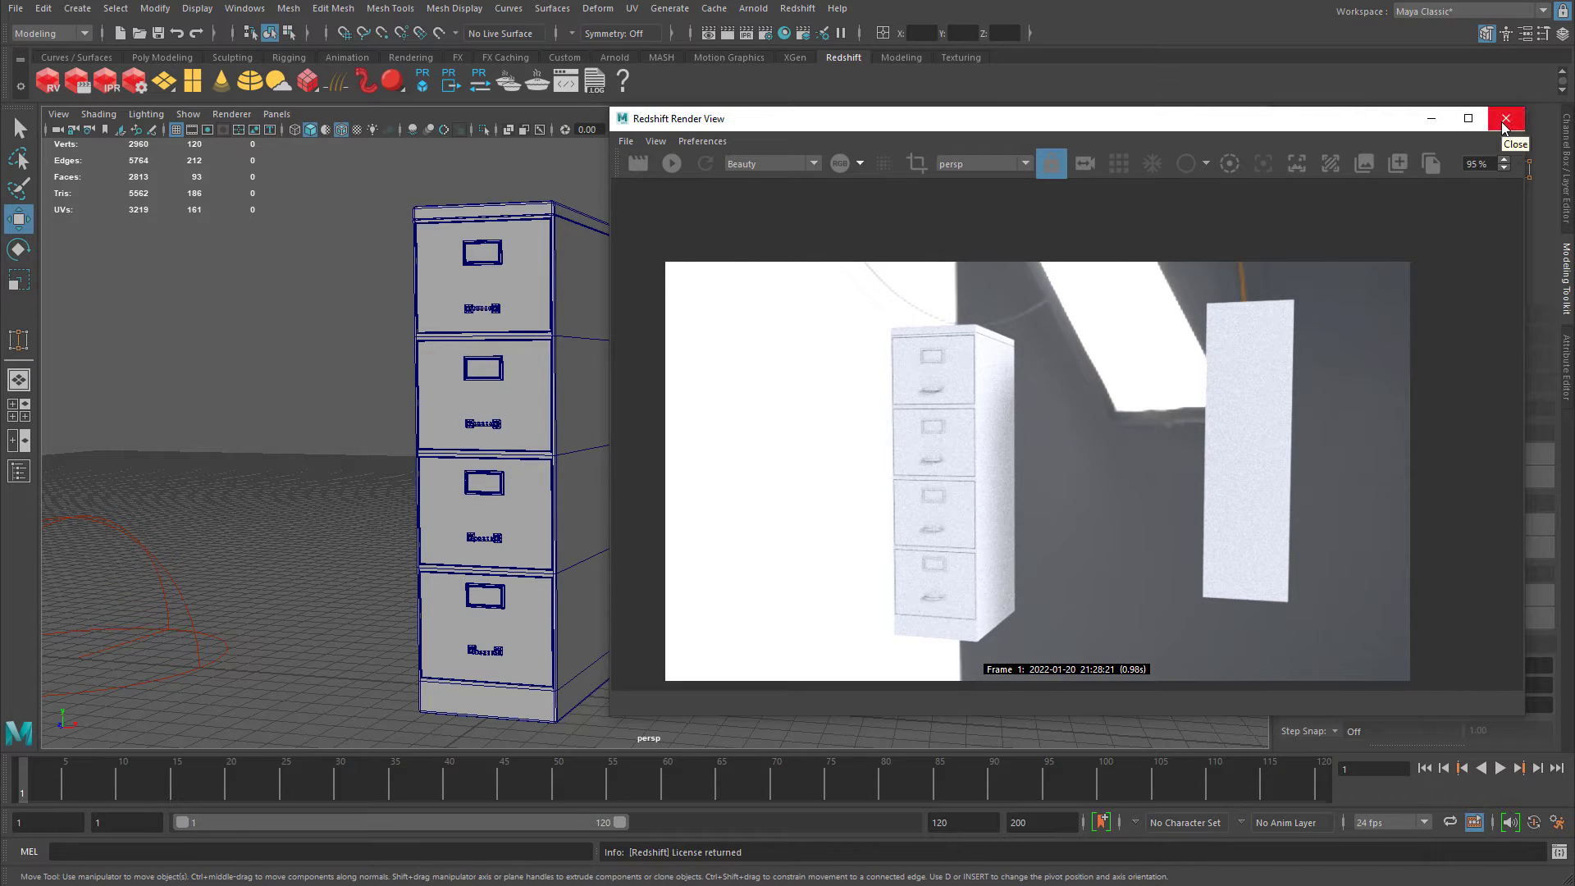
left_click(1505, 119)
Check all the cabinet parts for faces with more than 4 sides using Cleanup set to select matching polygons.
left_click_drag(524, 352, 698, 345, "alt")
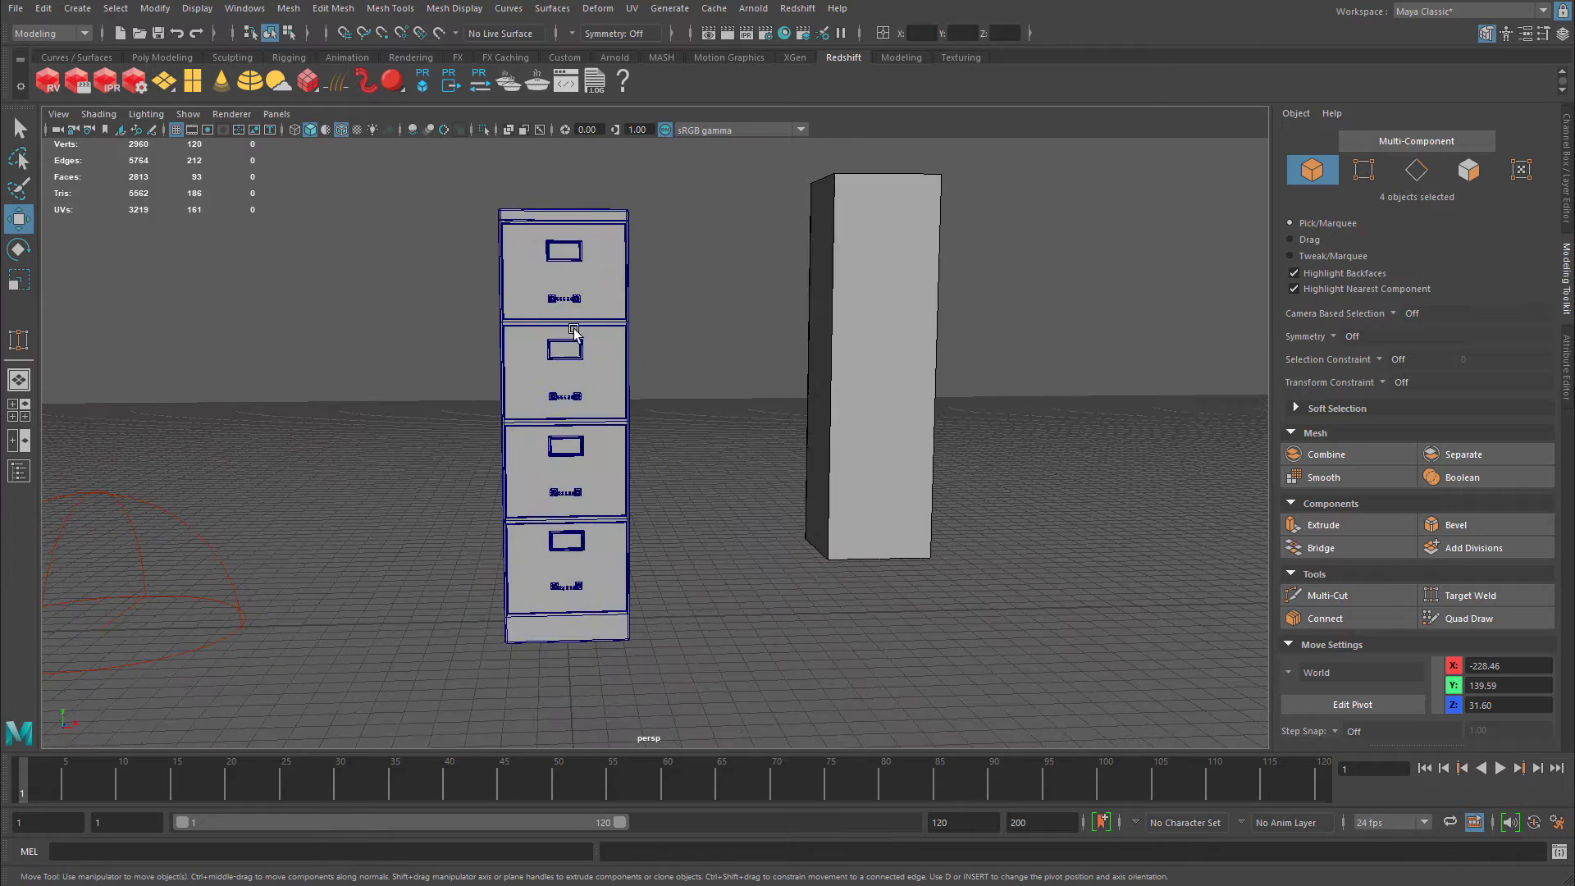
left_click_drag(428, 215, 667, 578)
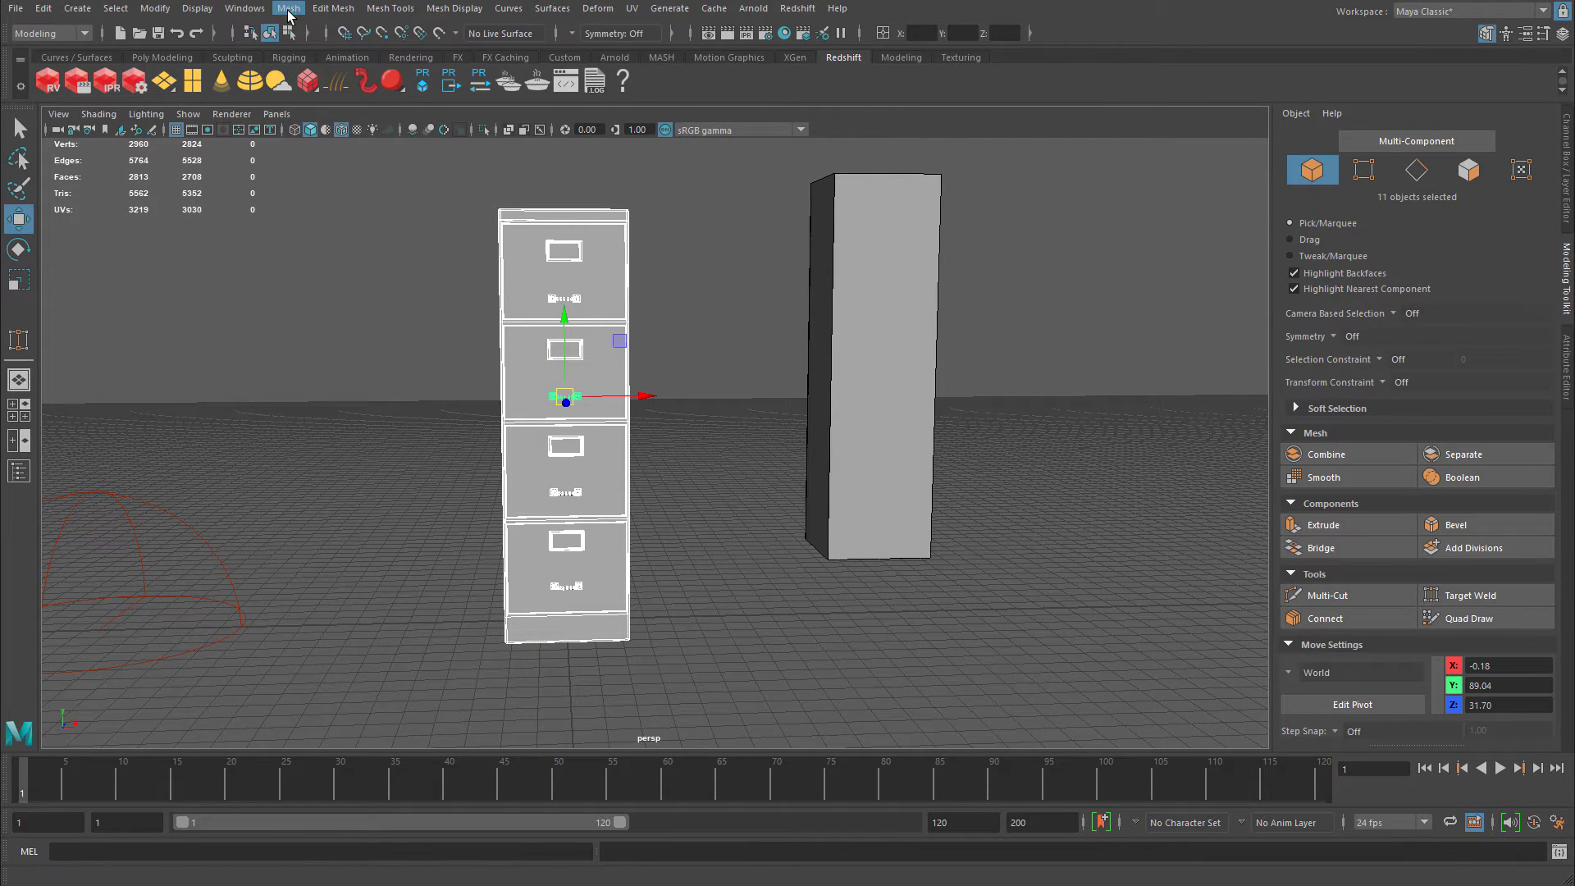
left_click(289, 10)
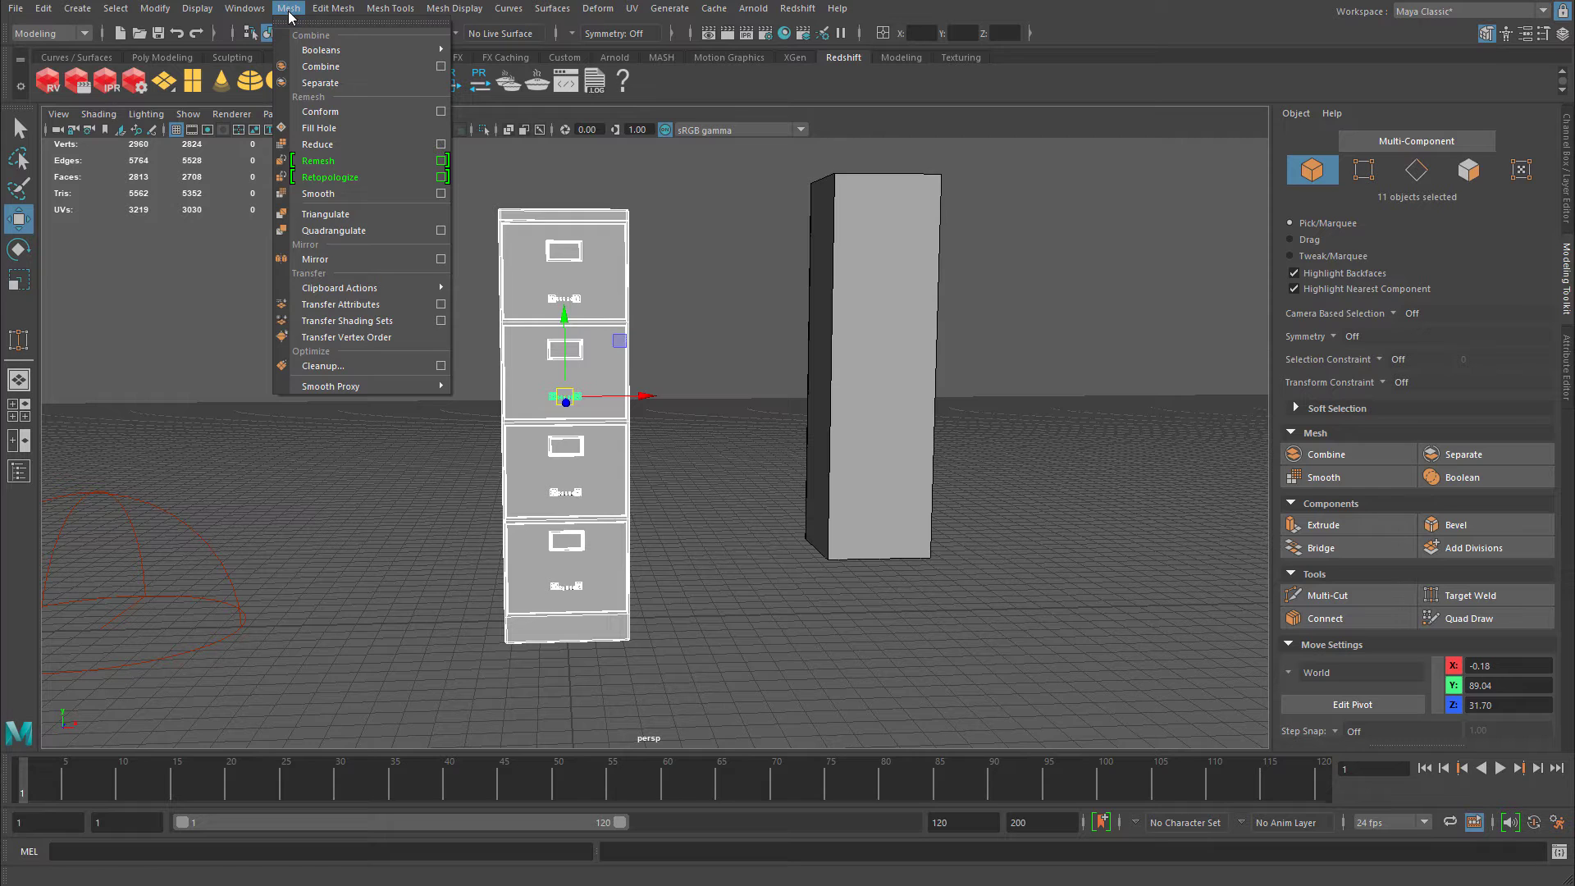
left_click(444, 366)
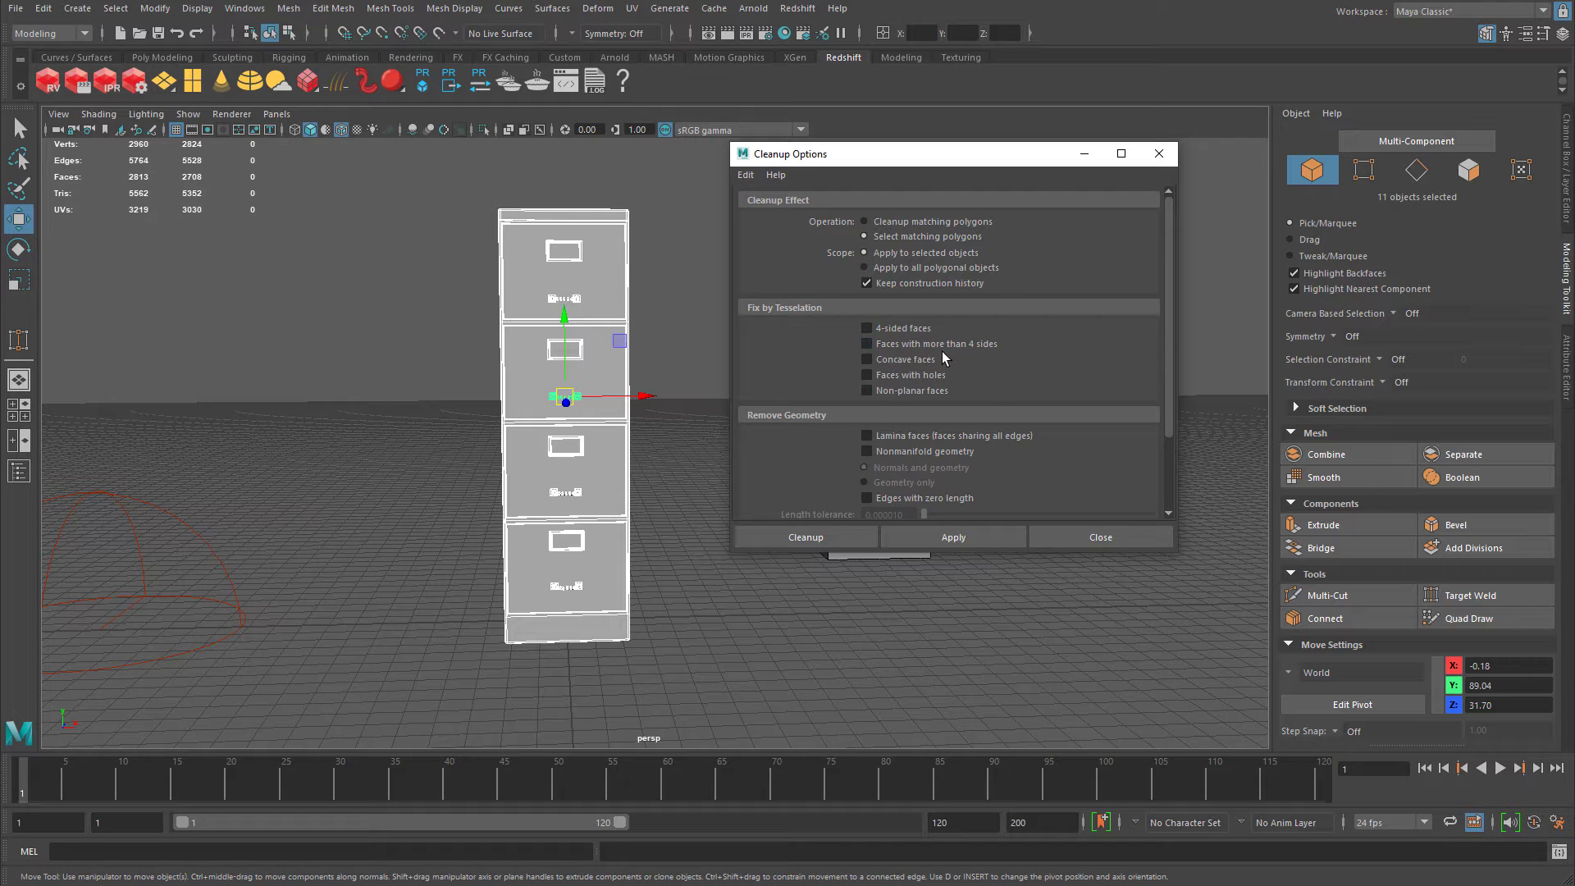
left_click(943, 347)
left_click(952, 540)
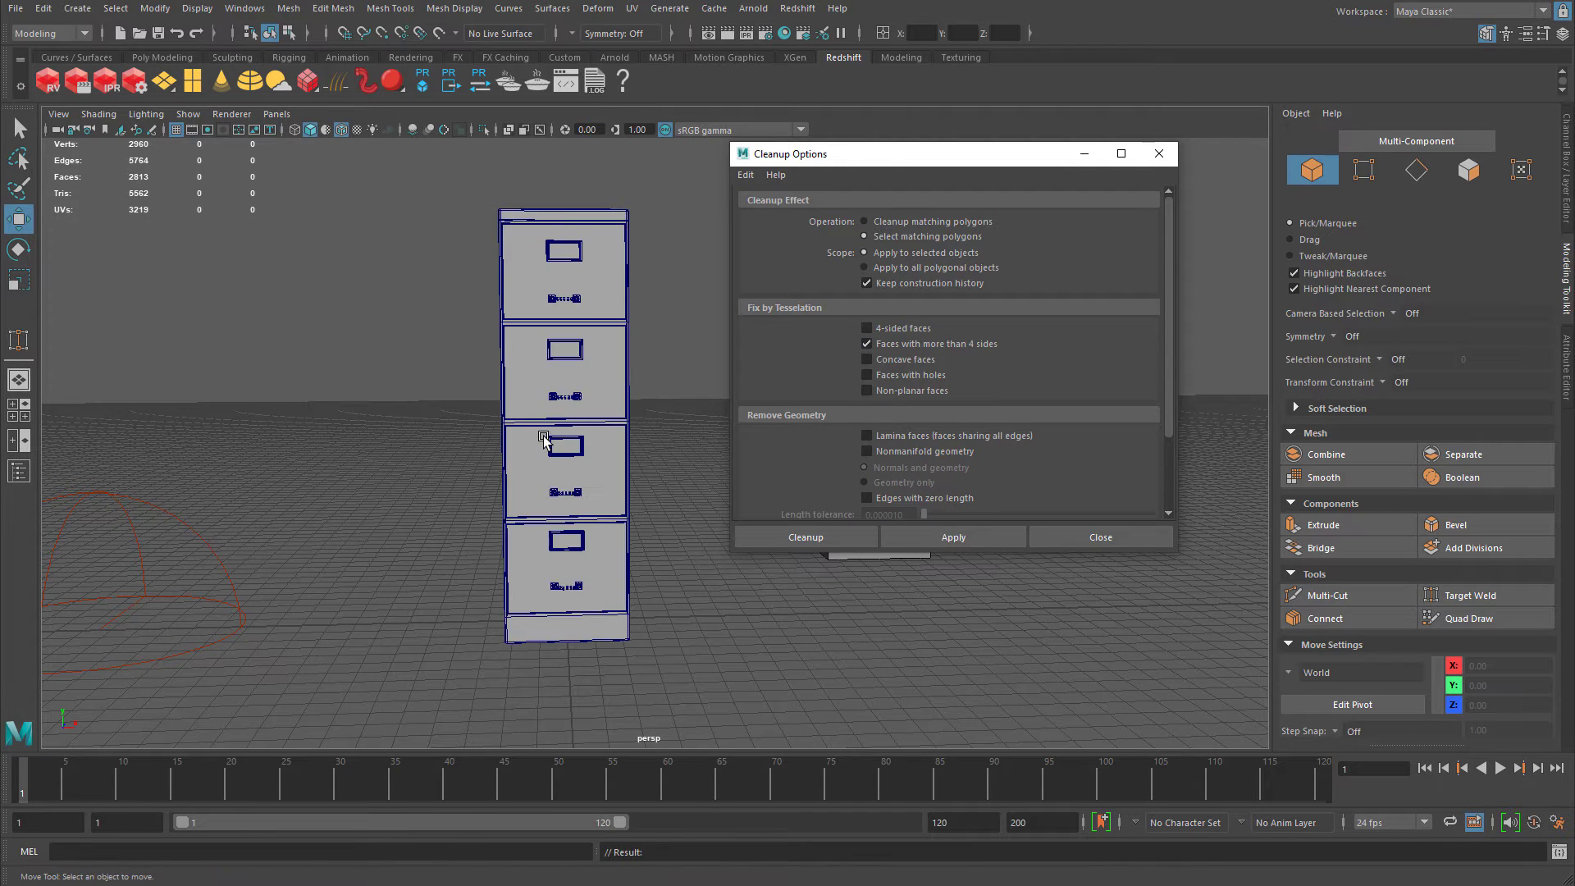
left_click_drag(543, 439, 478, 343, "alt")
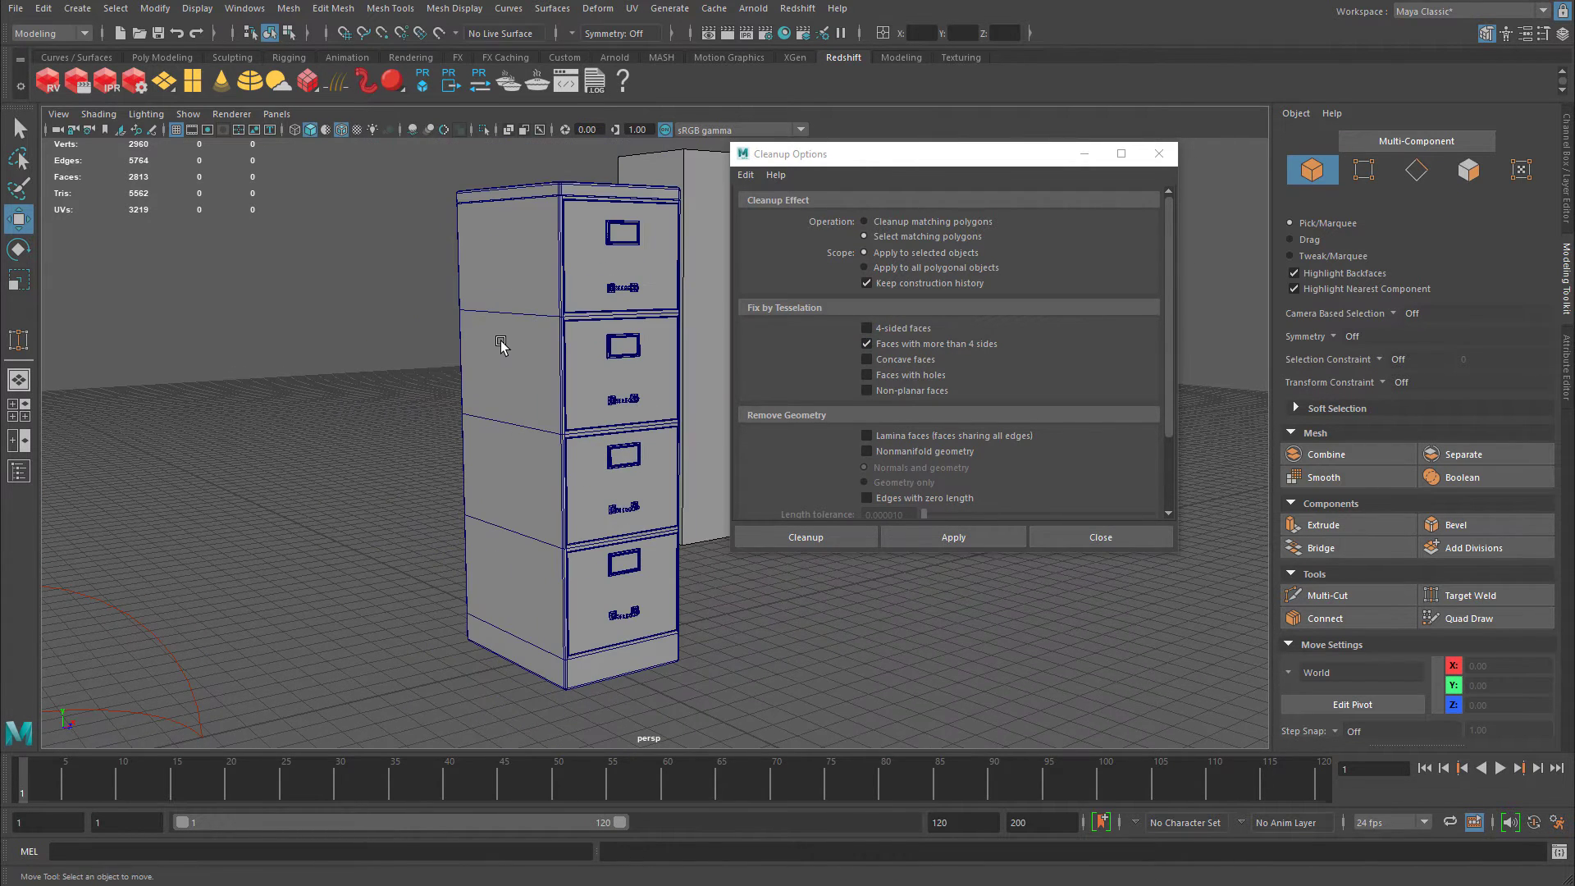
left_click(1159, 155)
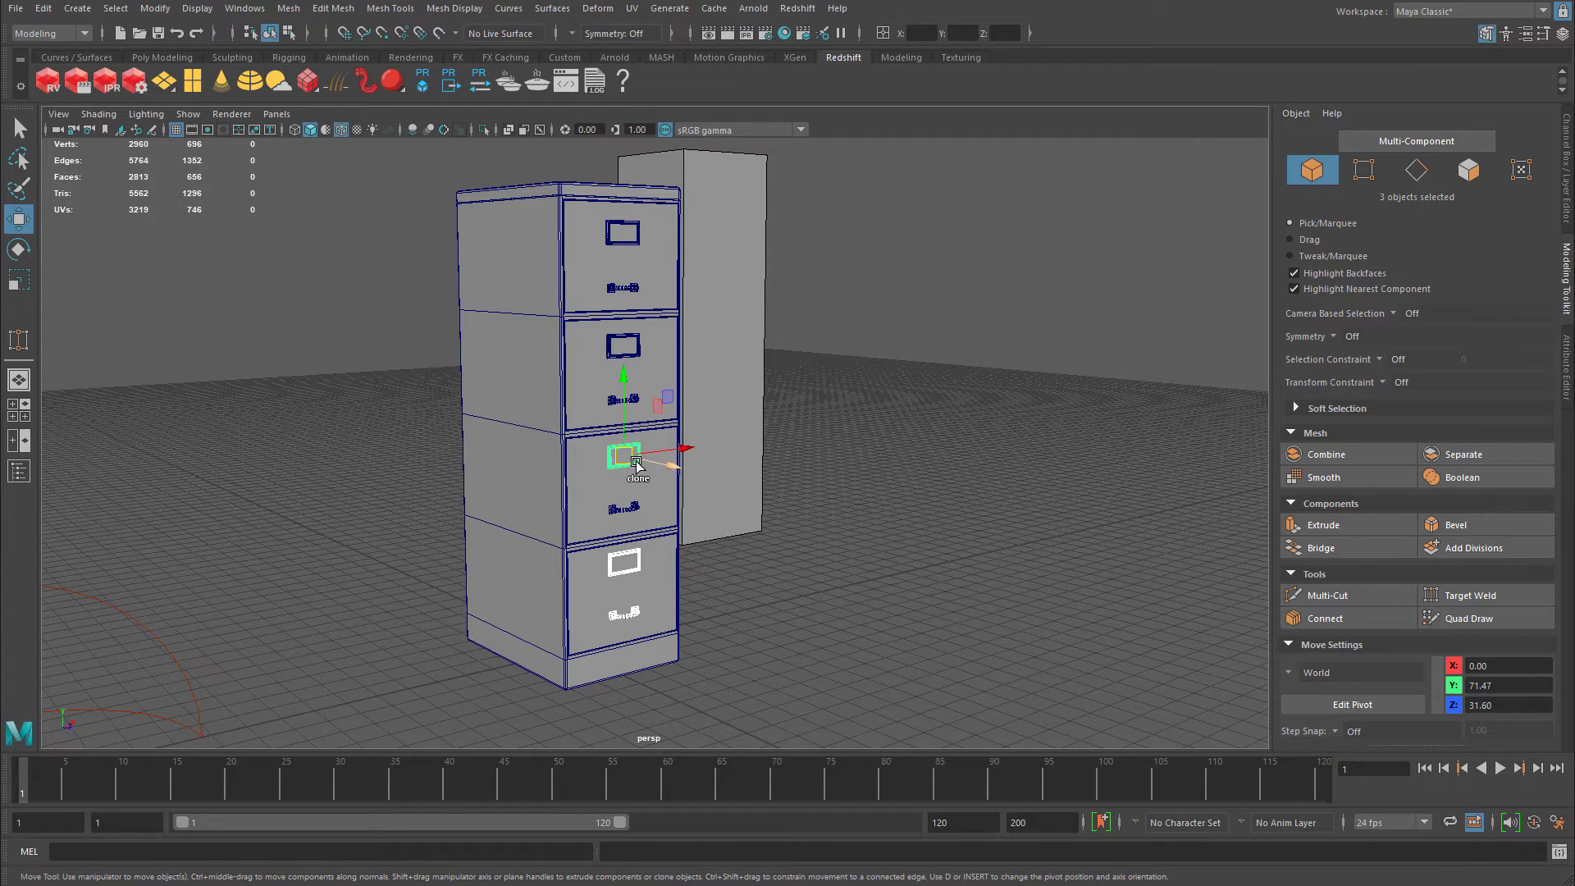
Delete the label frames and handles from the second, third and fourth drawers, keeping only the top drawer's set.
key("Delete")
left_click(644, 402)
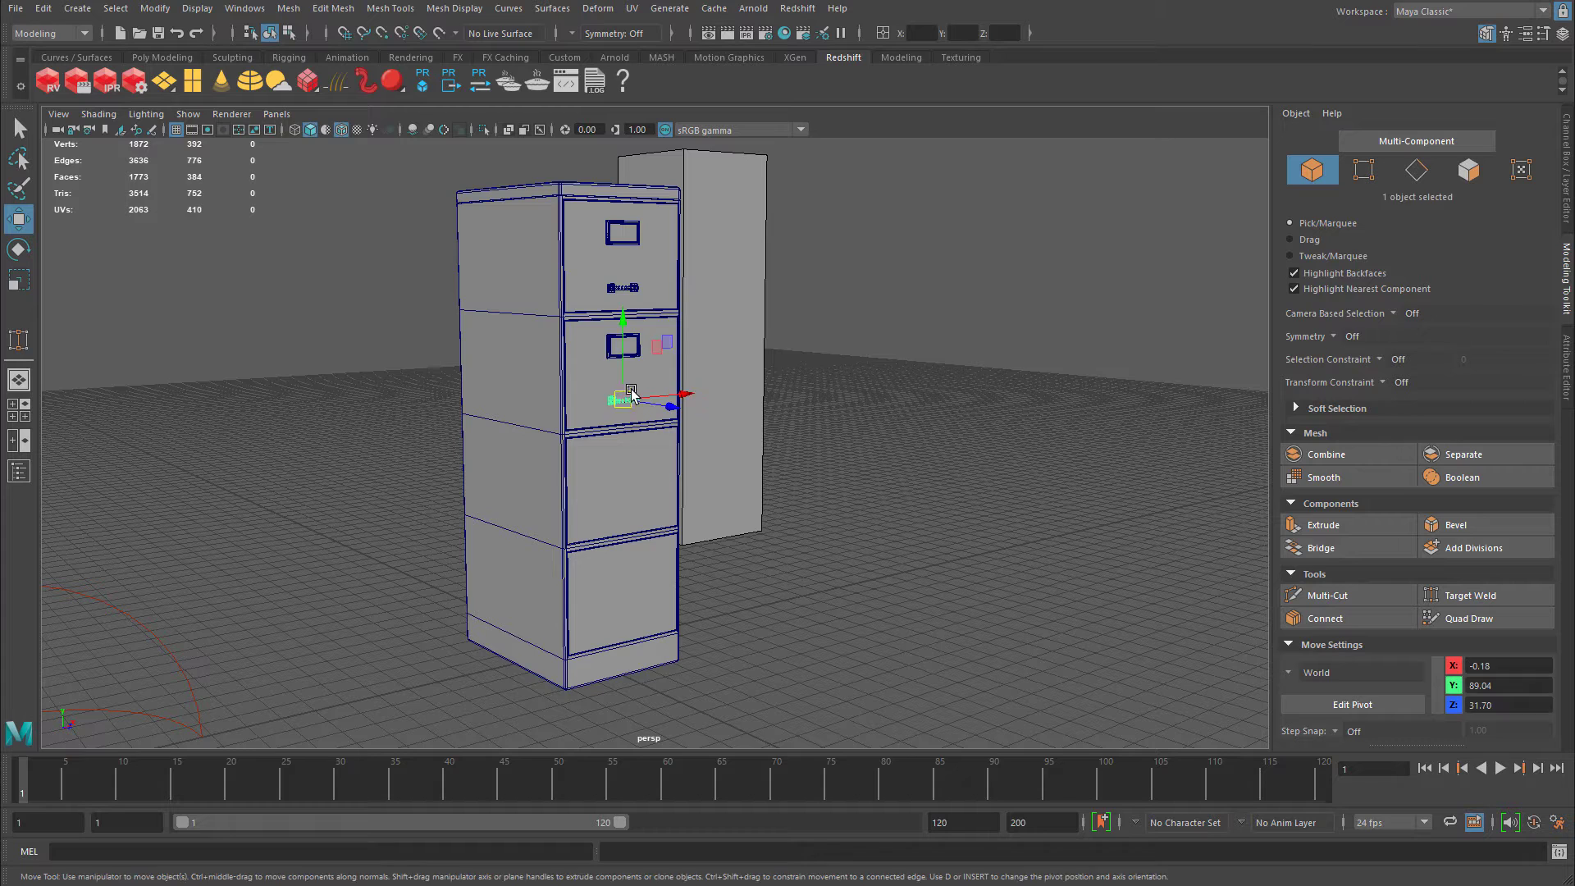
key("Delete")
left_click(641, 348)
key("Delete")
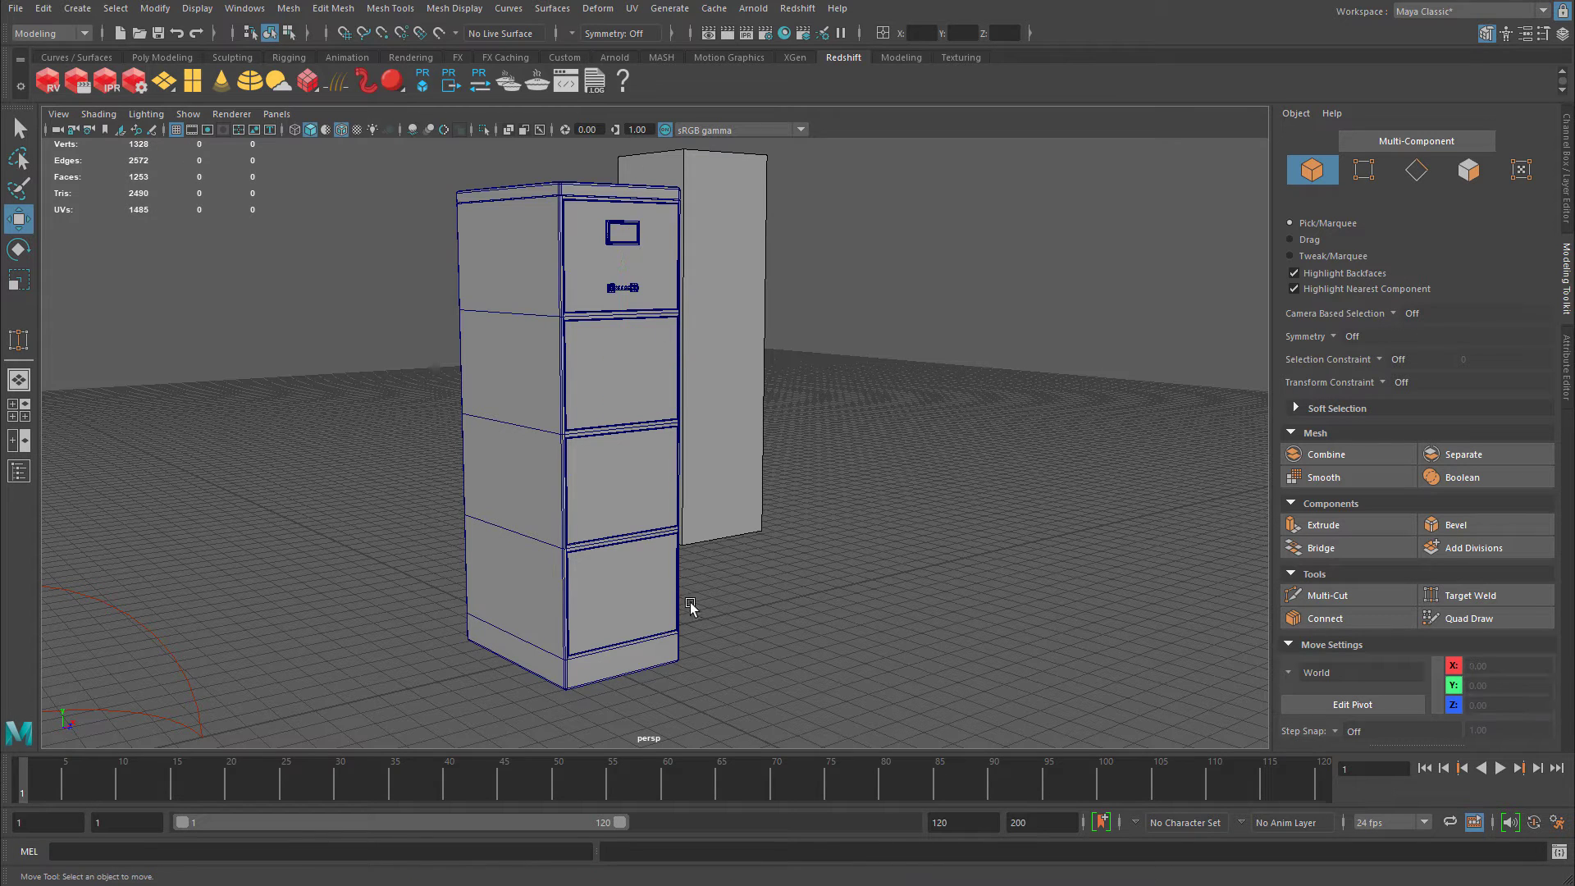
Examine the cabinet's drawers, label frame and handle in the reference photo RoneoSteve1.jpg, and return to Maya.
left_click_drag(650, 552, 591, 507, "alt")
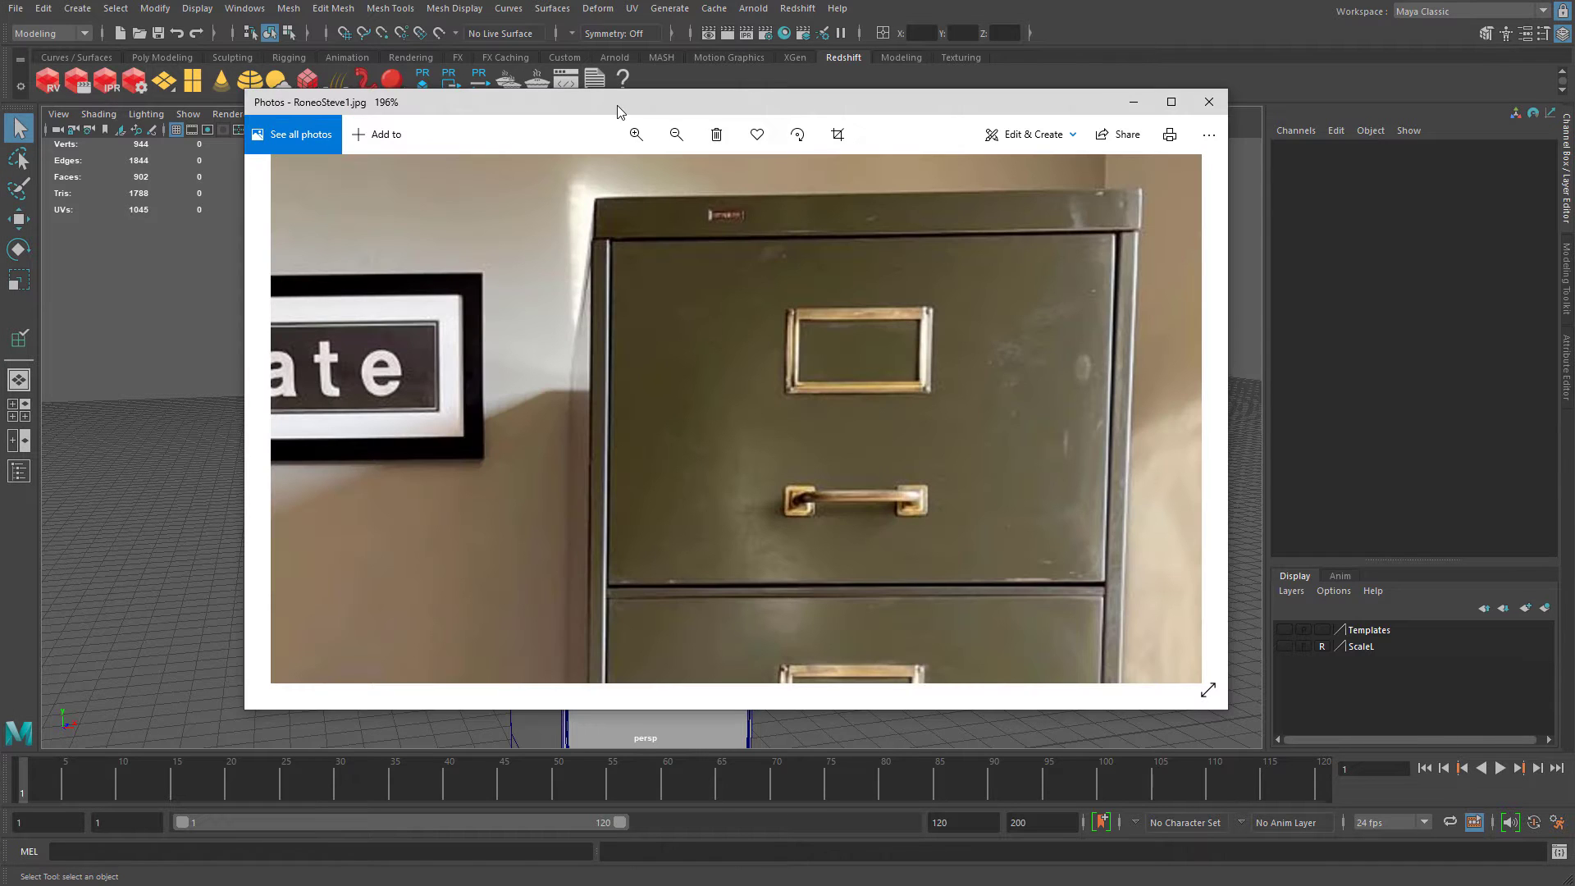
scroll(859, 296, "down", 5)
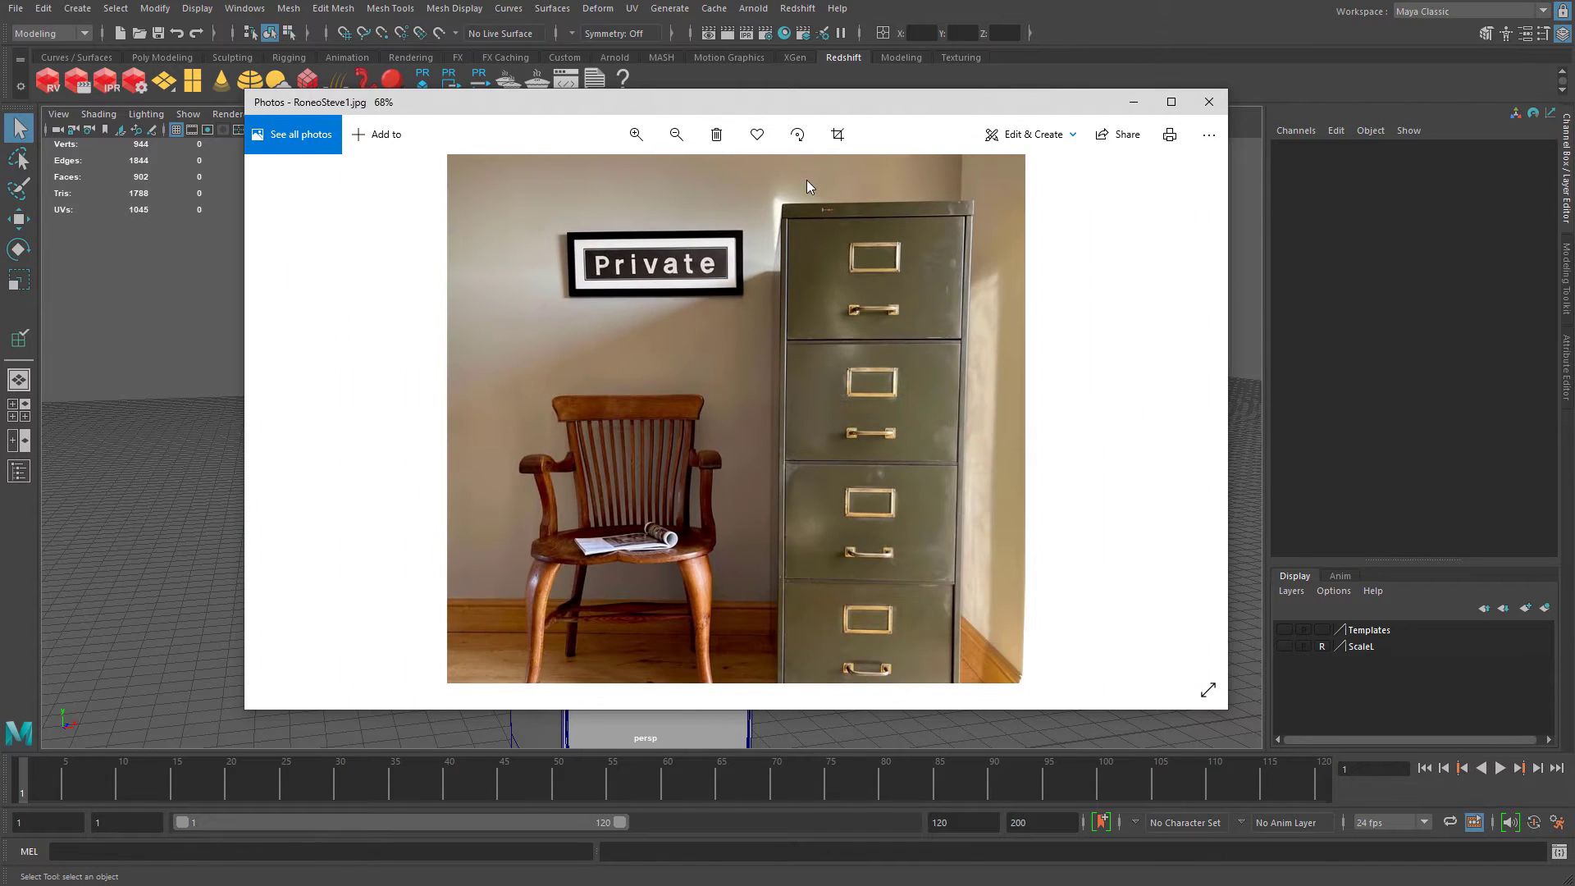
scroll(936, 338, "up", 4)
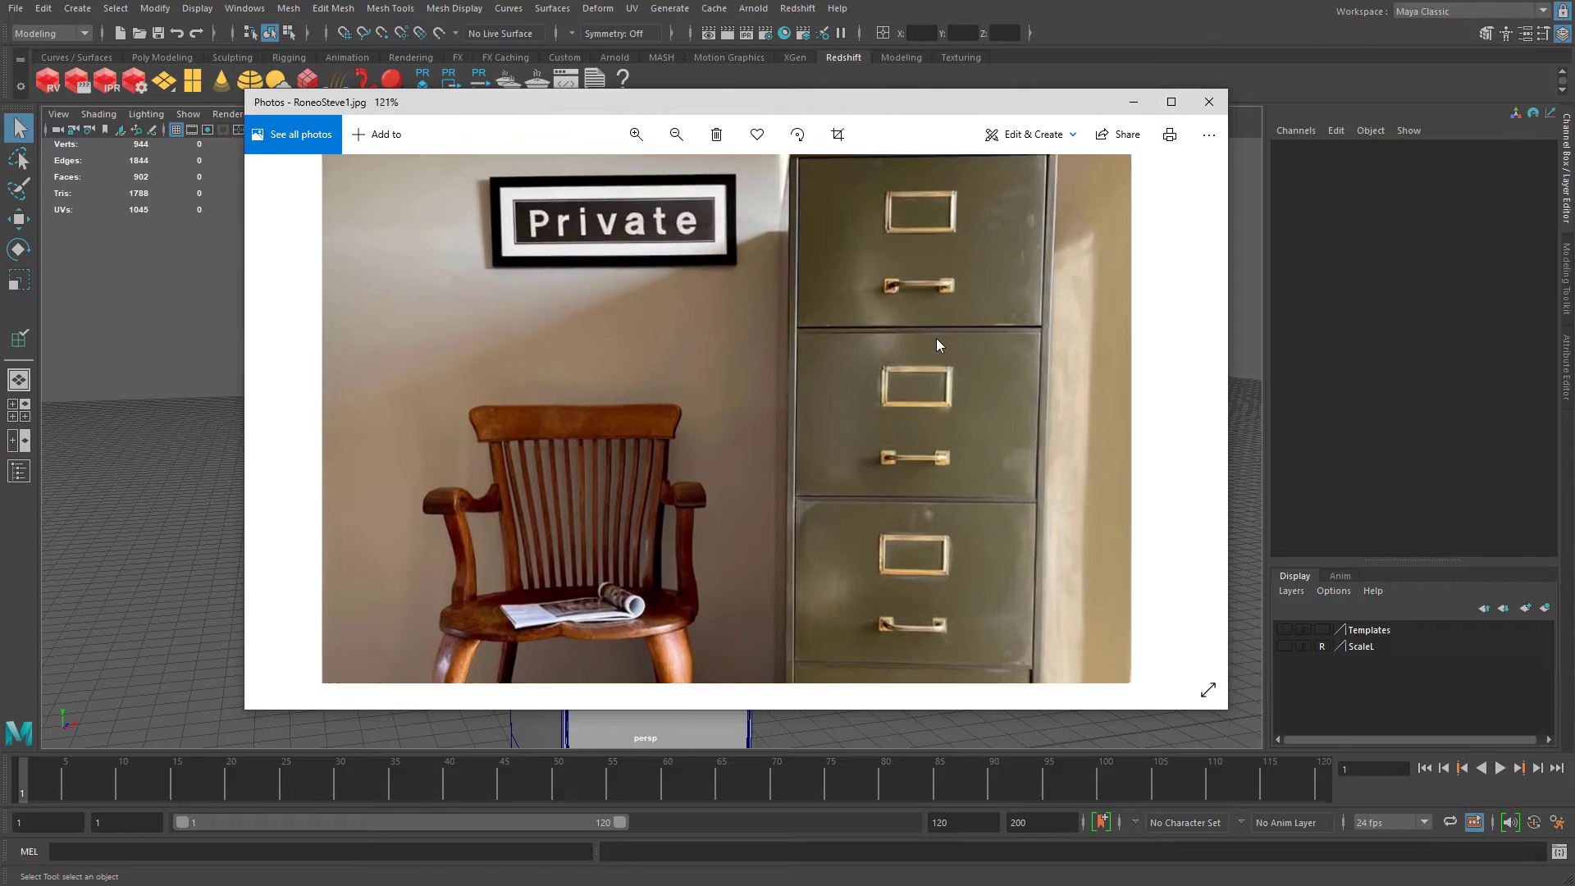
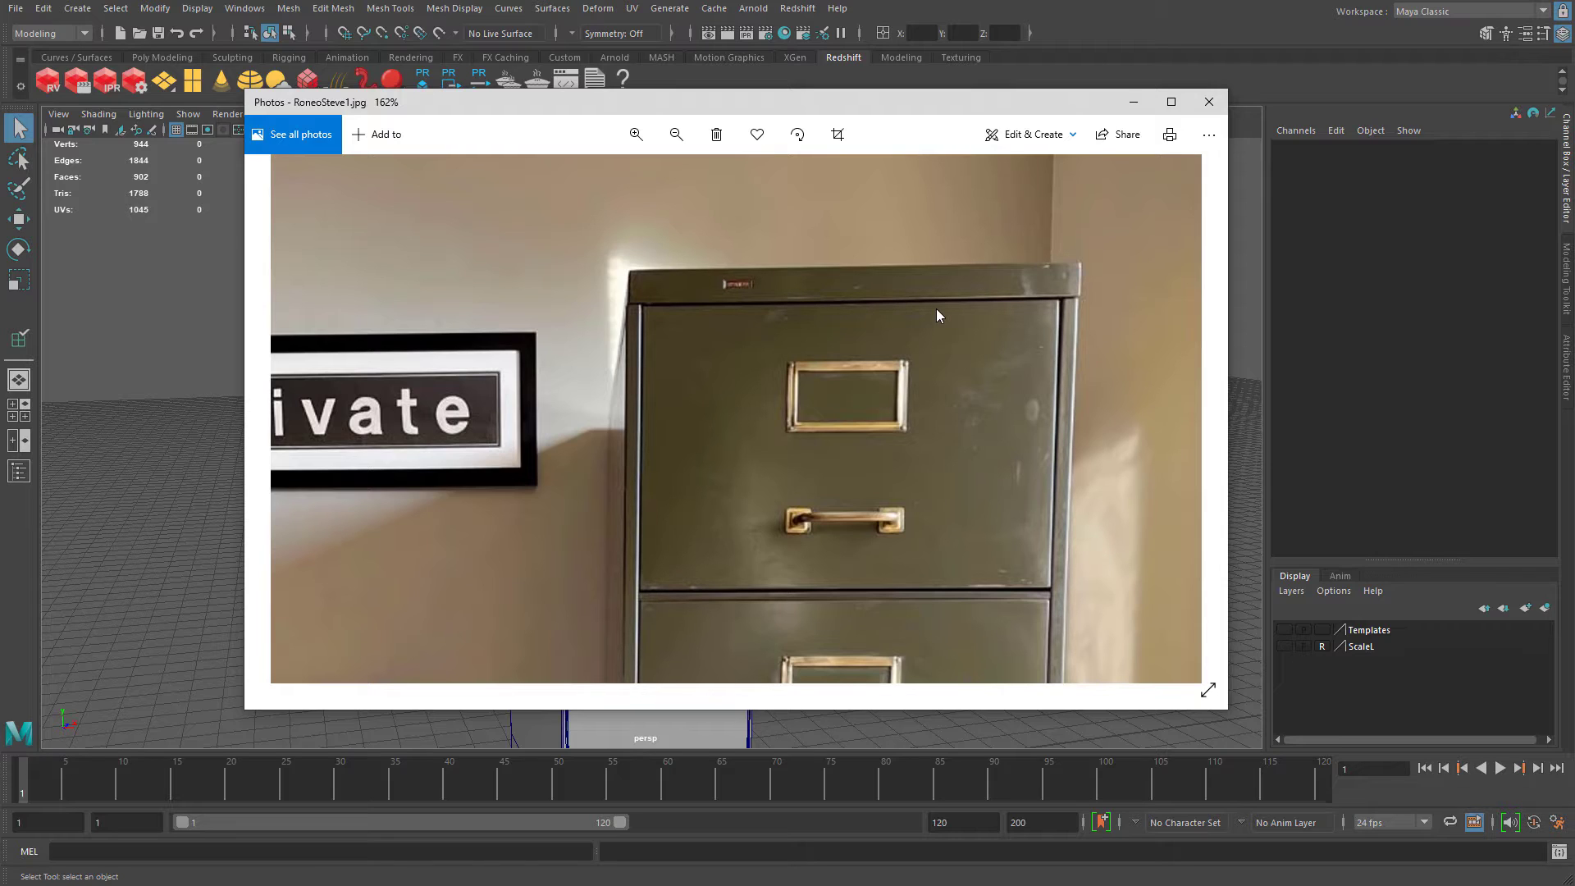
scroll(892, 533, "down", 3)
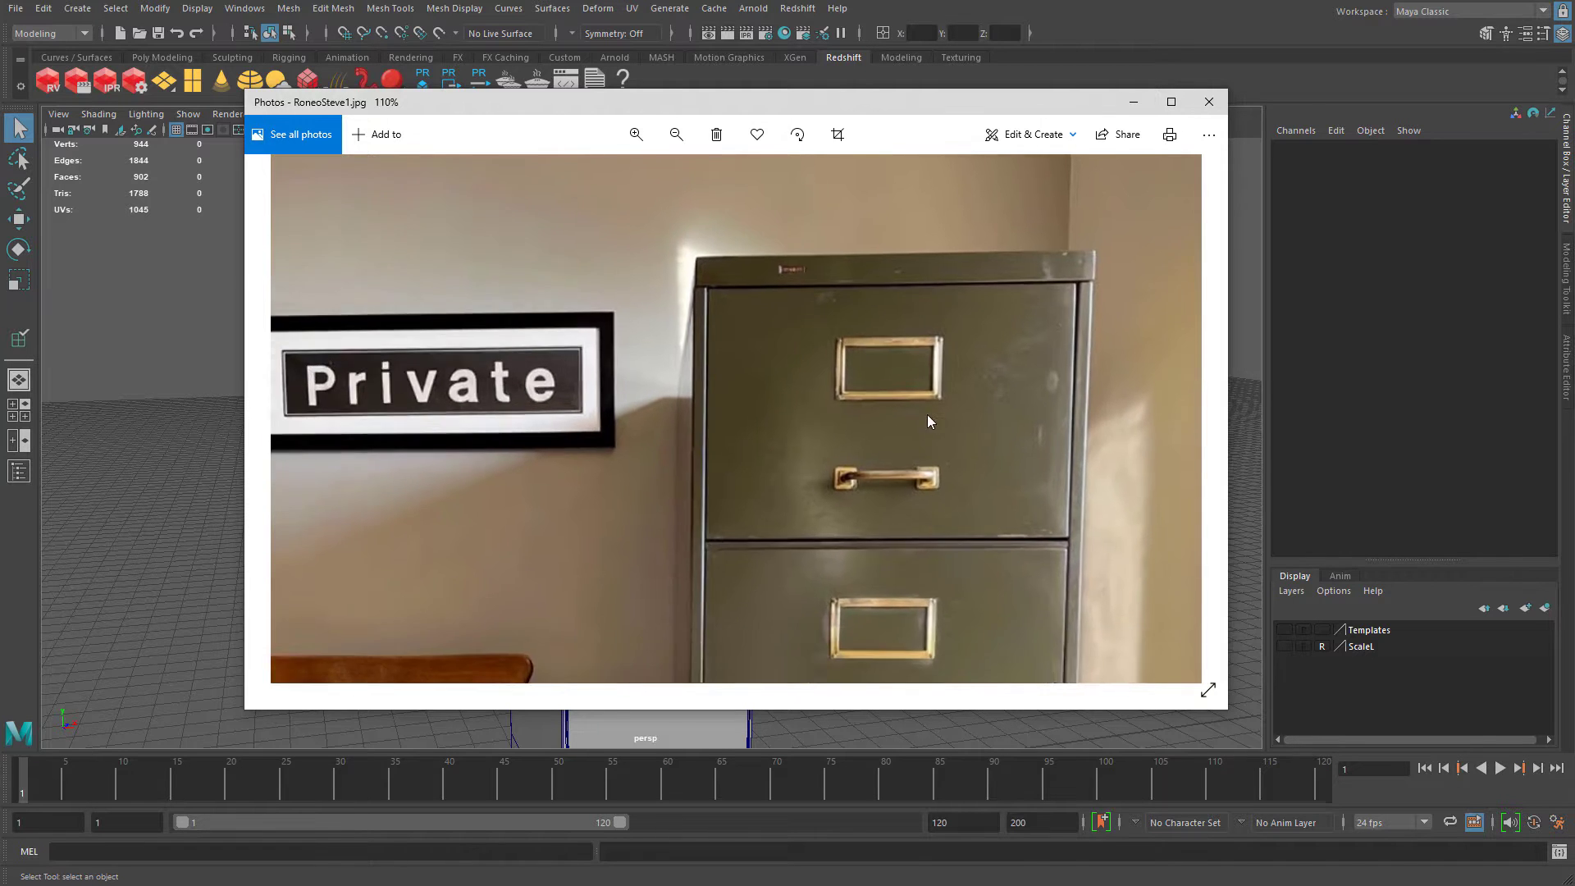
scroll(830, 331, "up", 6)
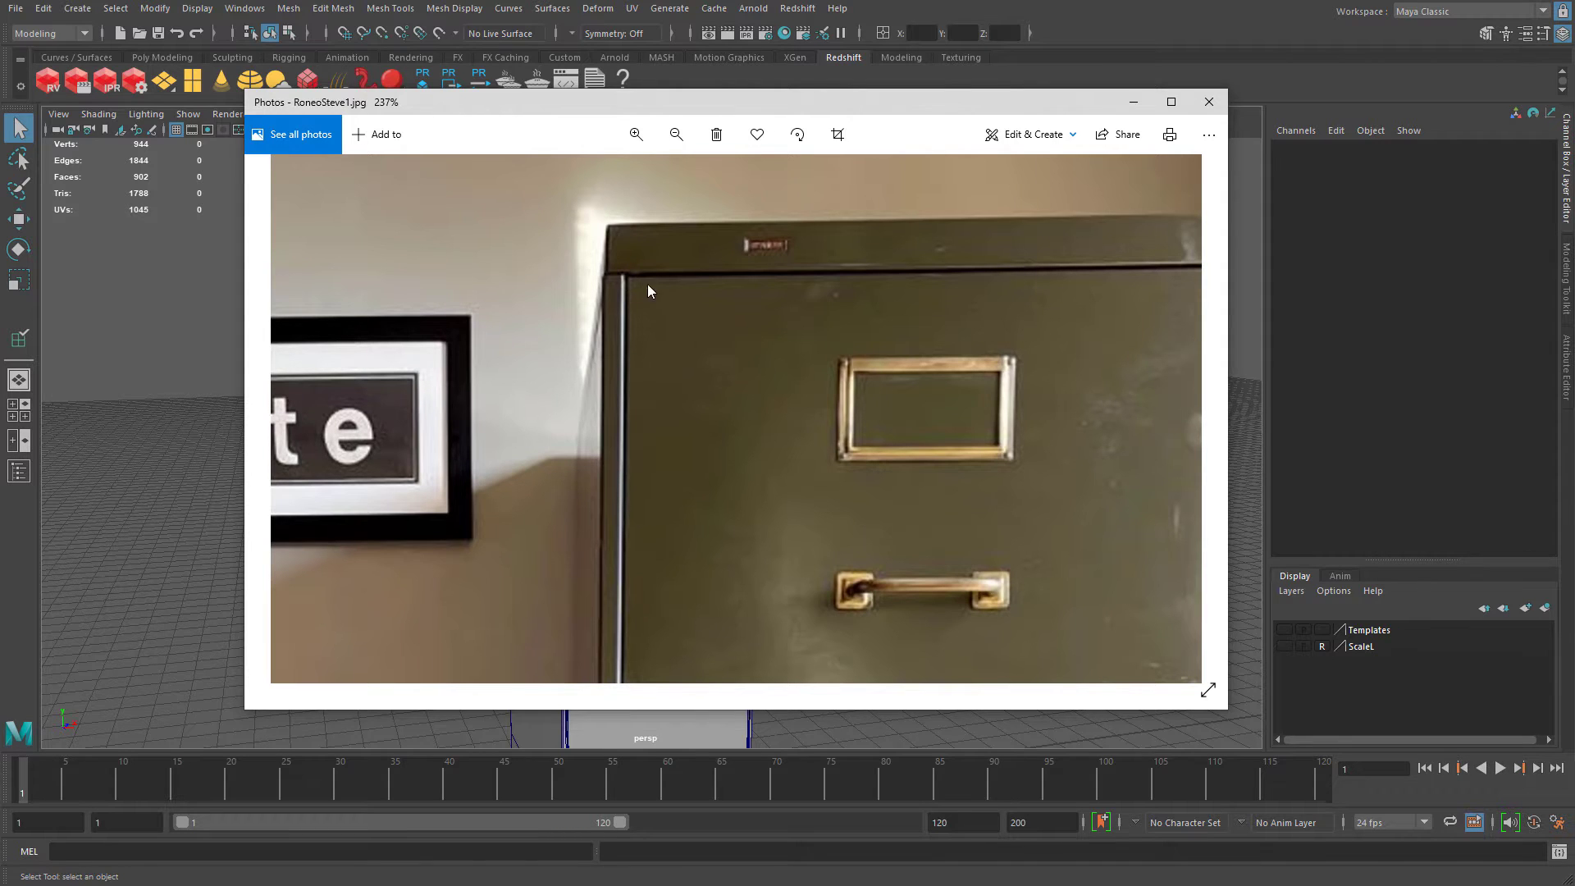
scroll(637, 292, "down", 2)
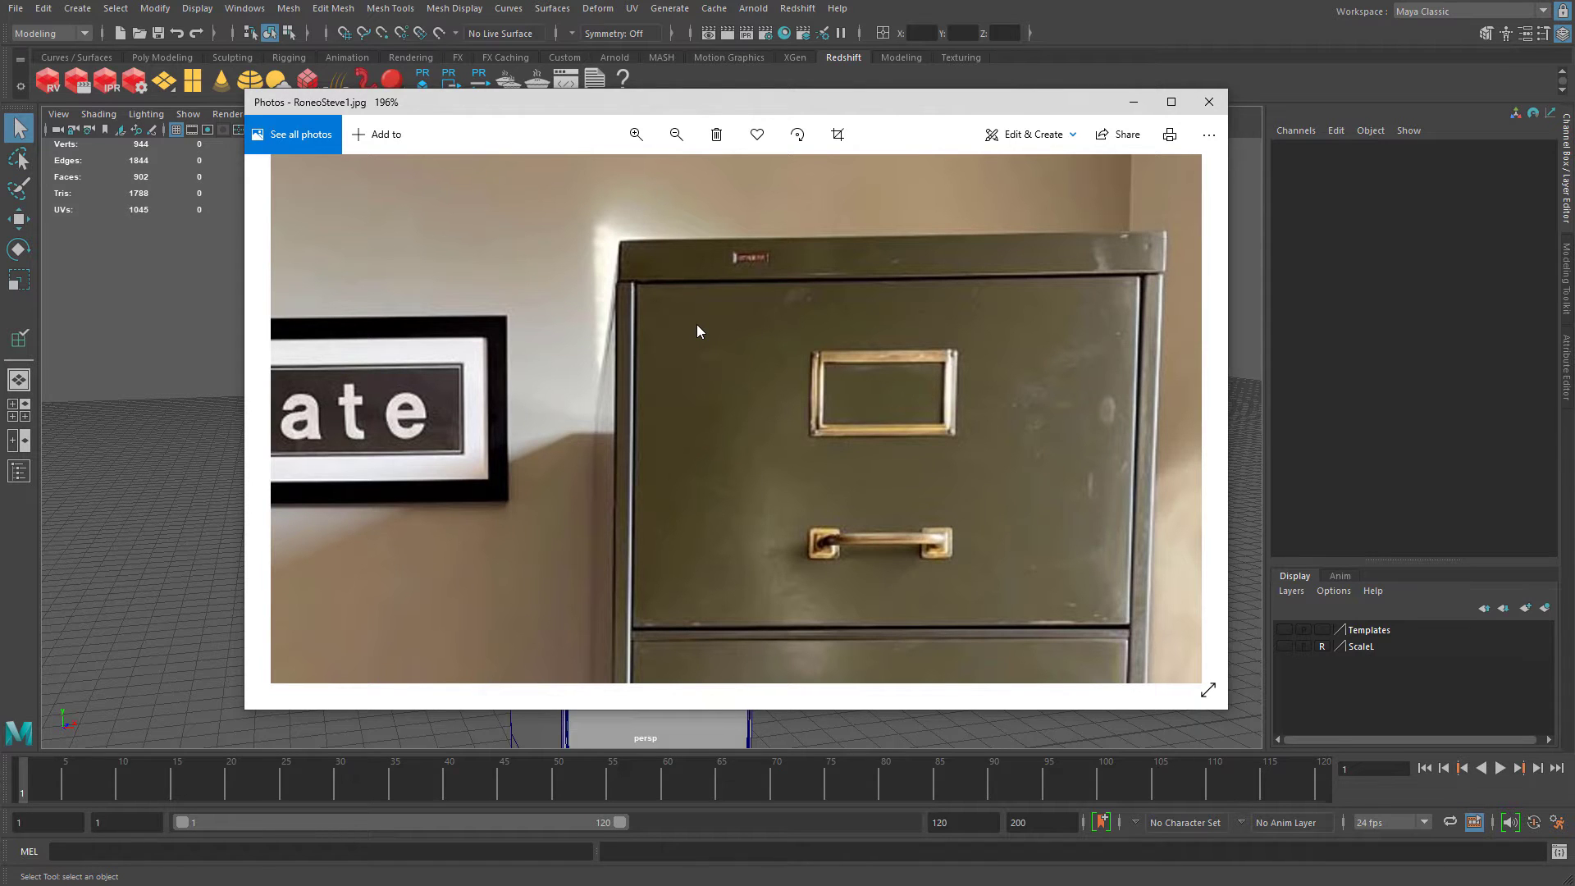
key("alt+Tab")
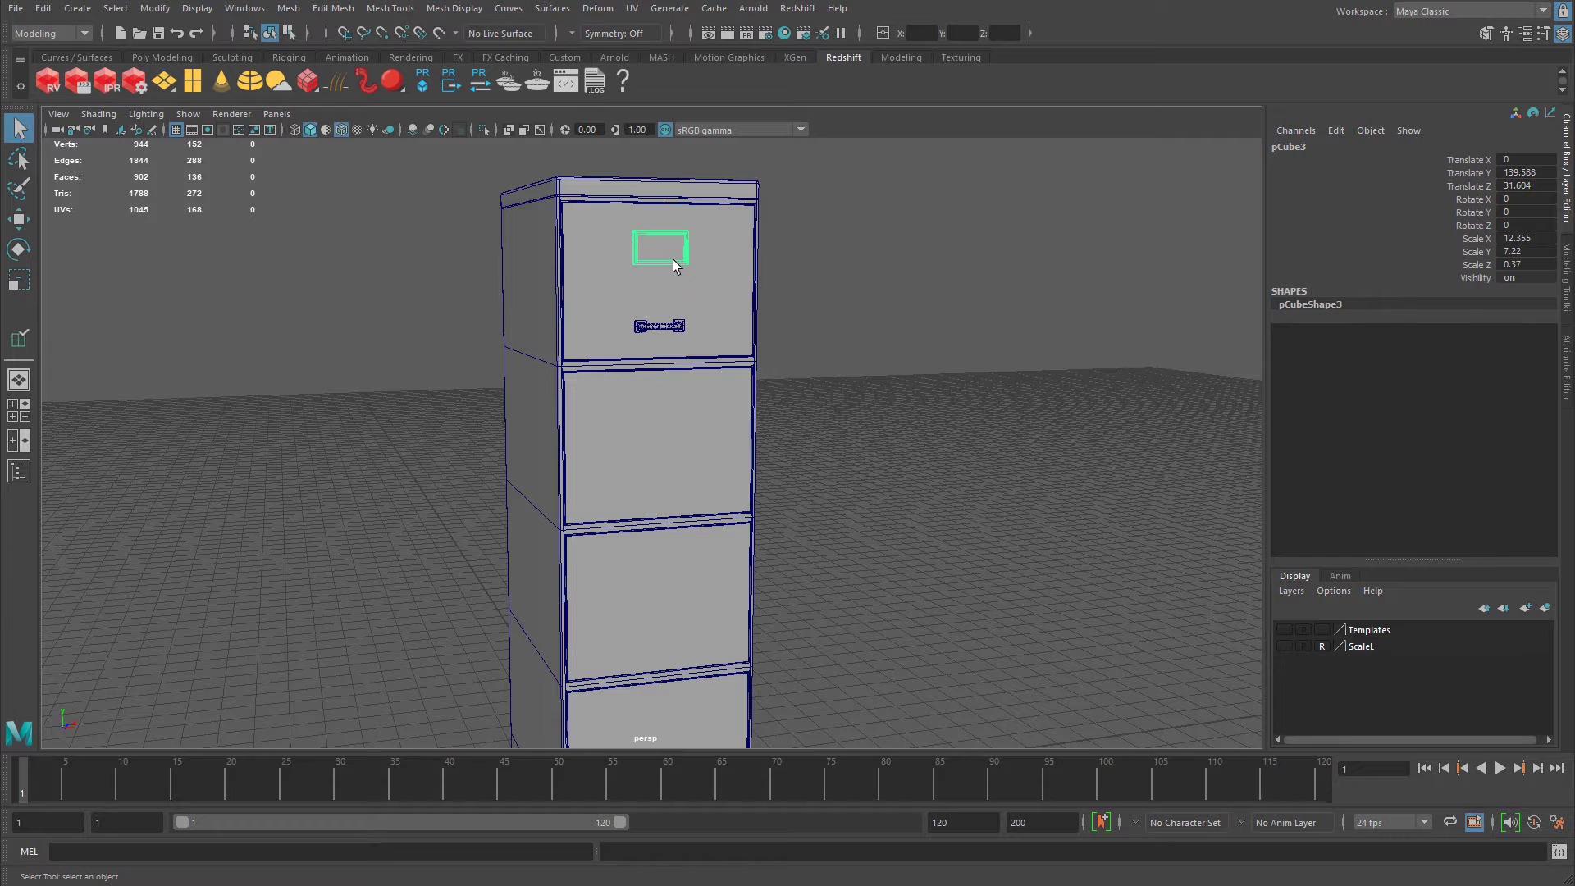
Select the top drawer's label frame and bring it up close in the perspective view.
left_click(679, 328)
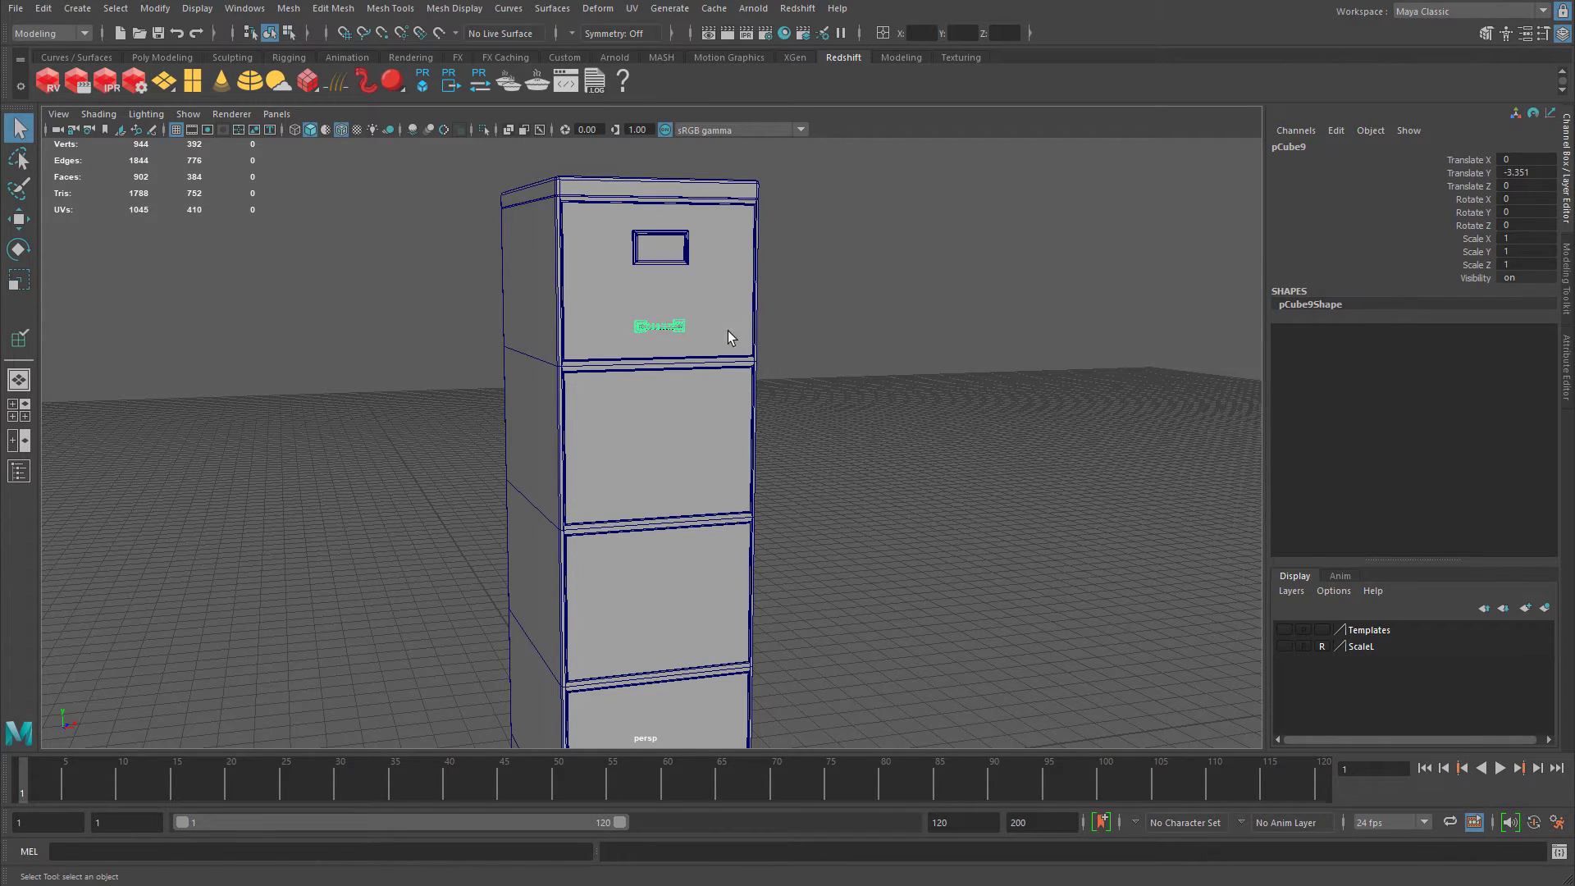
left_click(660, 234)
key("f")
right_click_drag(966, 333, 180, 335, "alt")
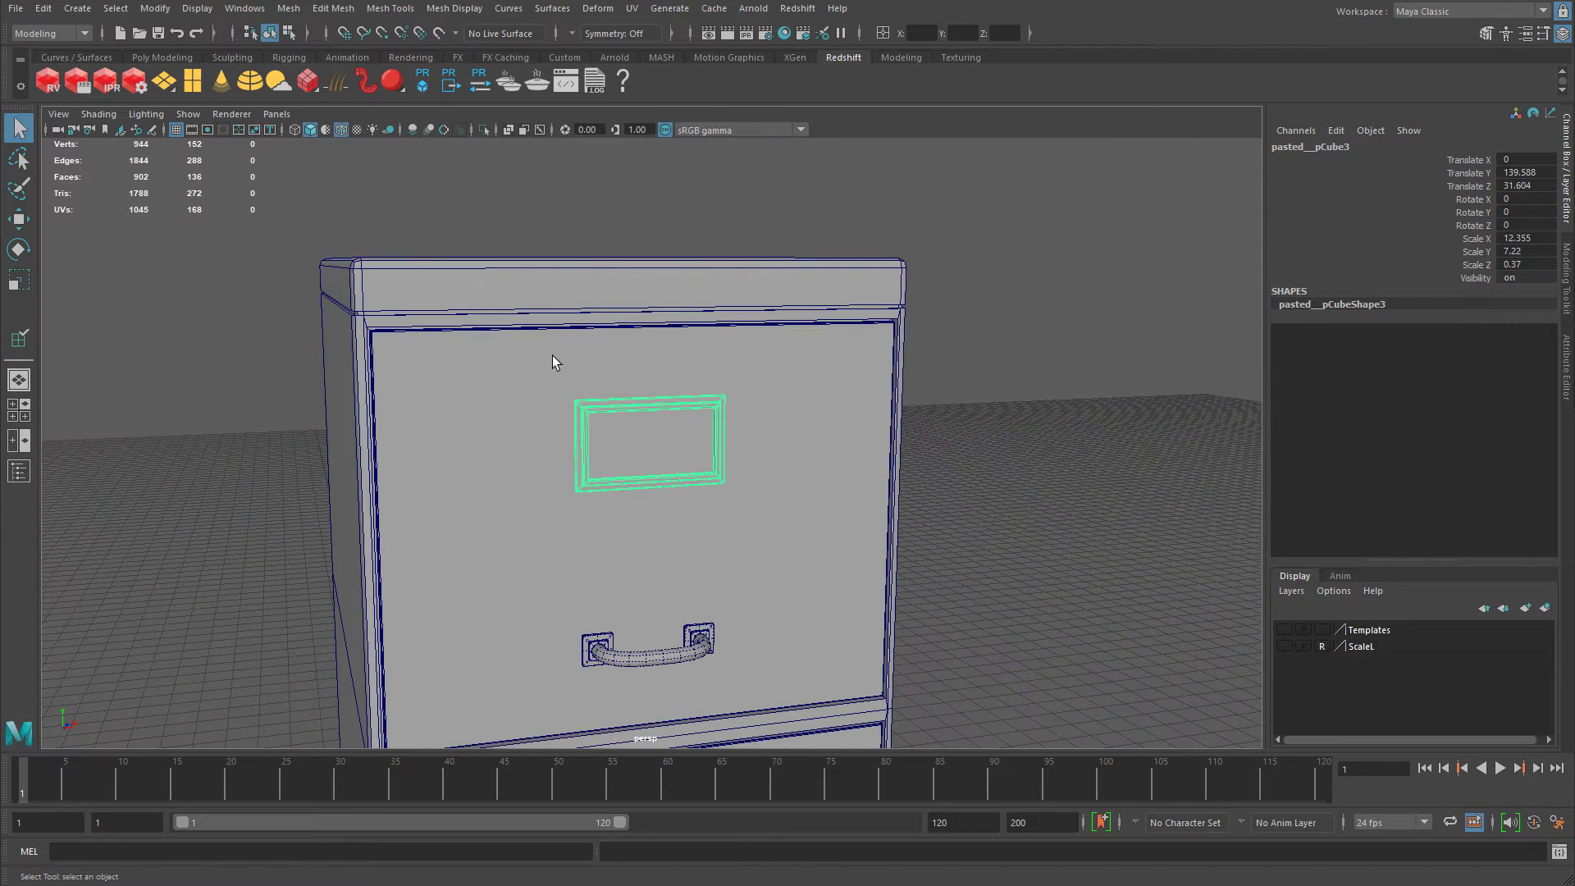
right_click_drag(551, 355, 751, 358, "alt")
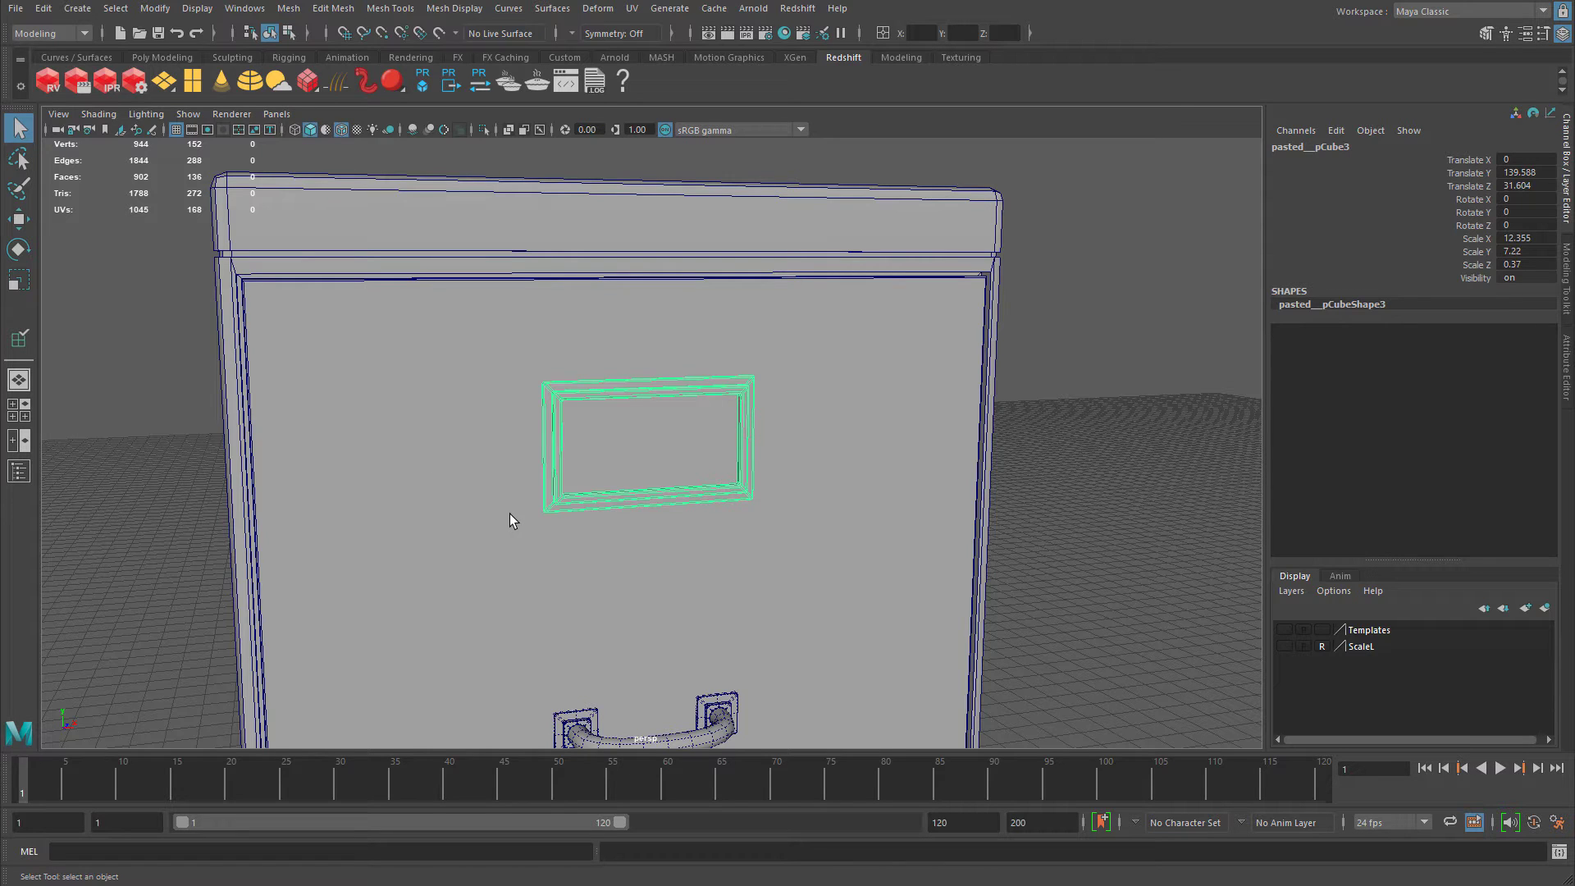
left_click(633, 10)
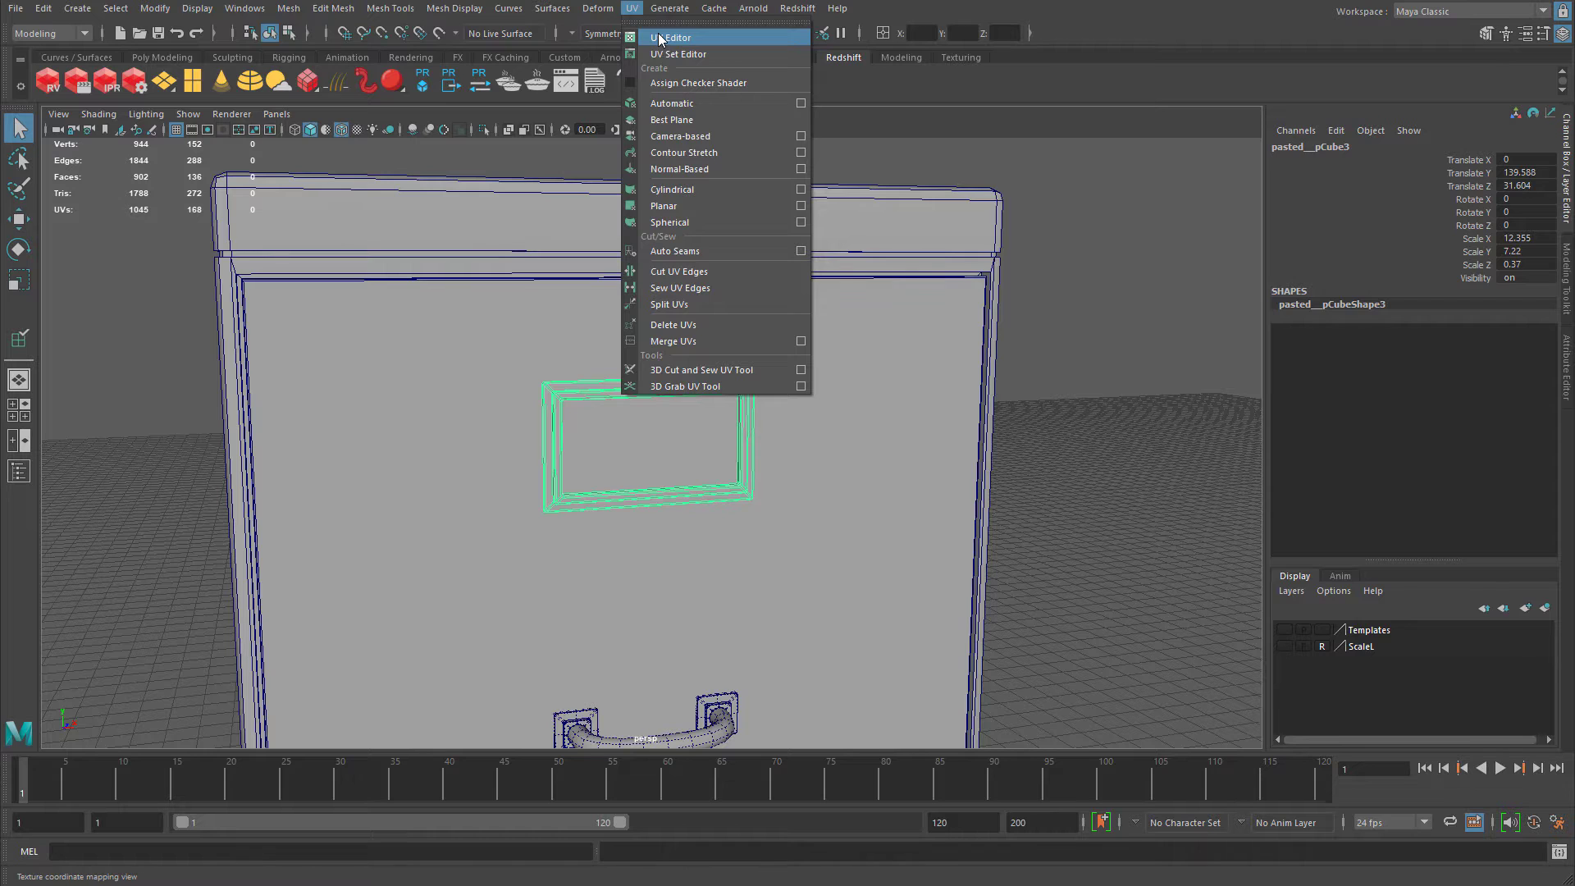
left_click(659, 37)
mouse_move(799, 134)
left_mouse_down()
mouse_move(835, 92)
mouse_move(827, 136)
left_mouse_up()
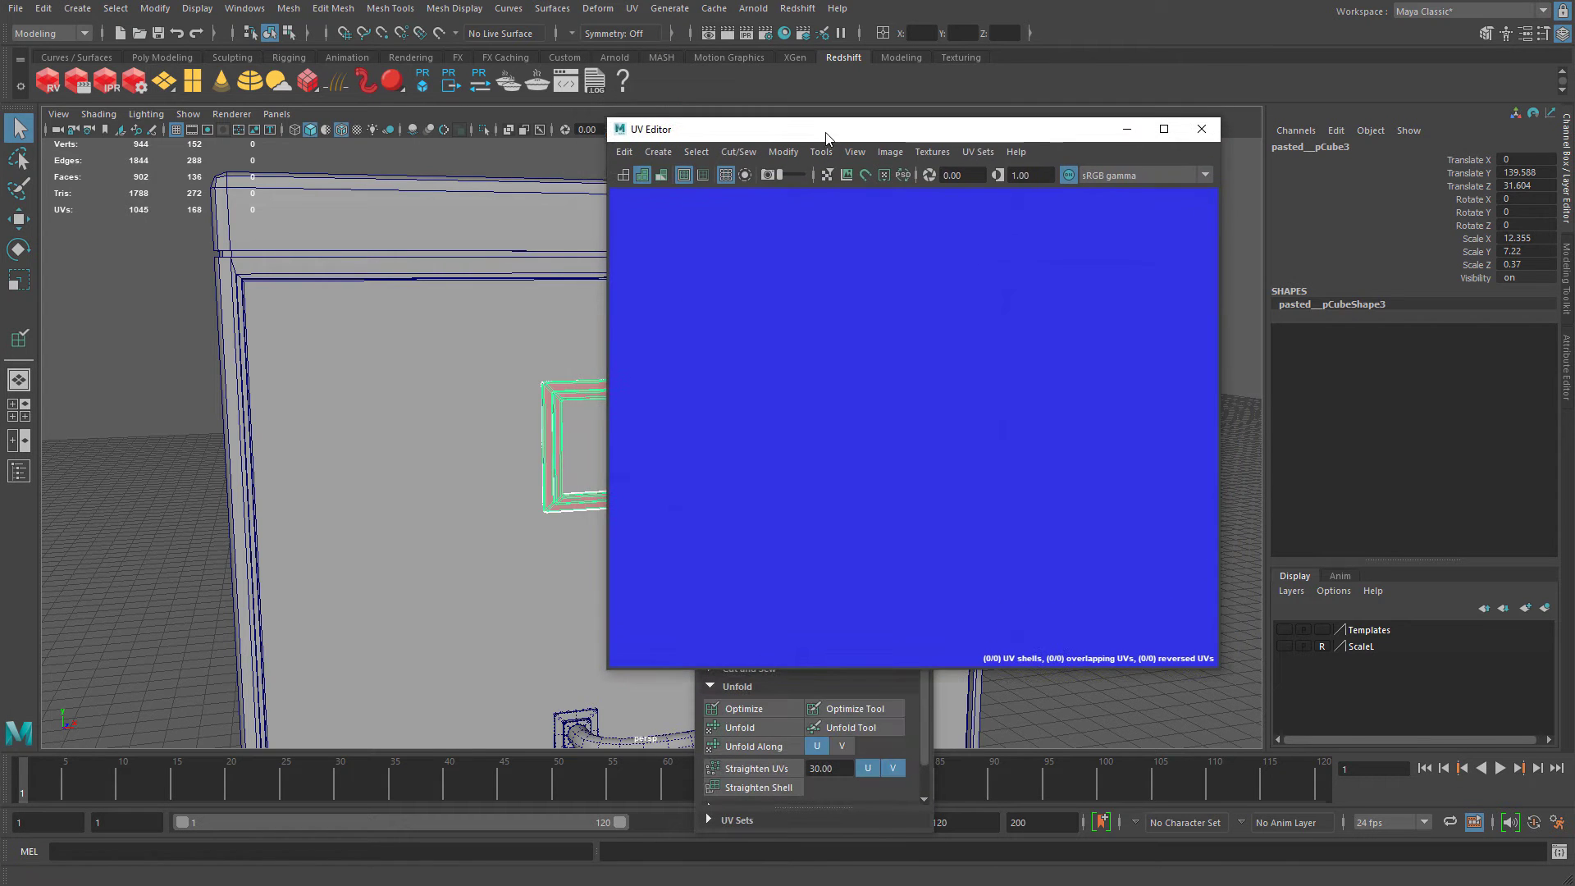
left_click(1201, 129)
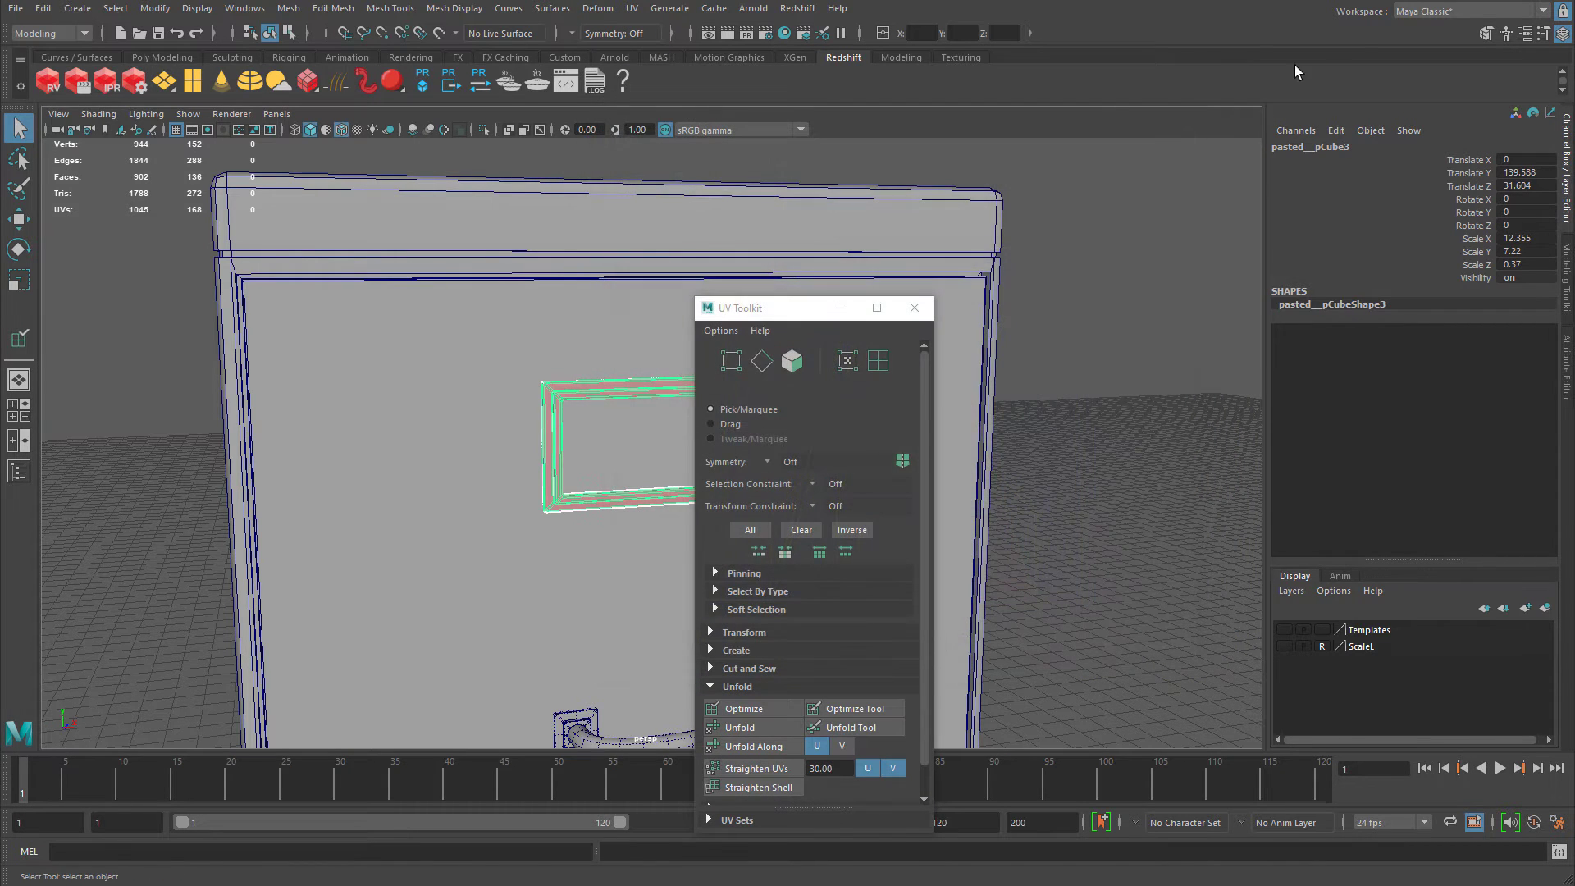
Switch to the UV Editing workspace and inspect the UV layouts of the cabinet body and the label frame.
left_click(1449, 15)
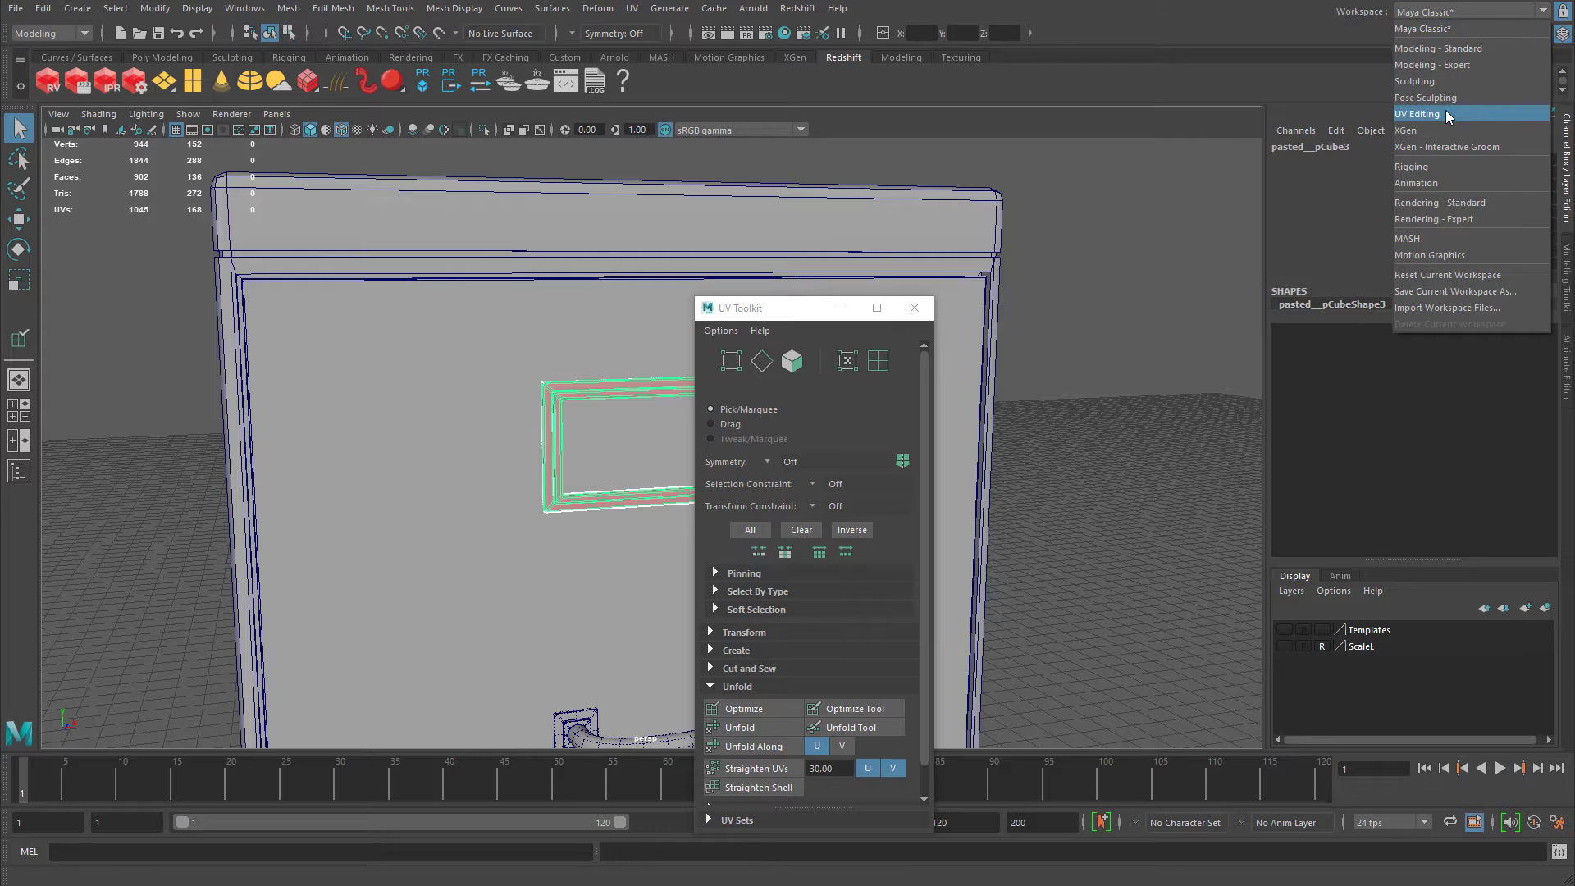
left_click(1417, 114)
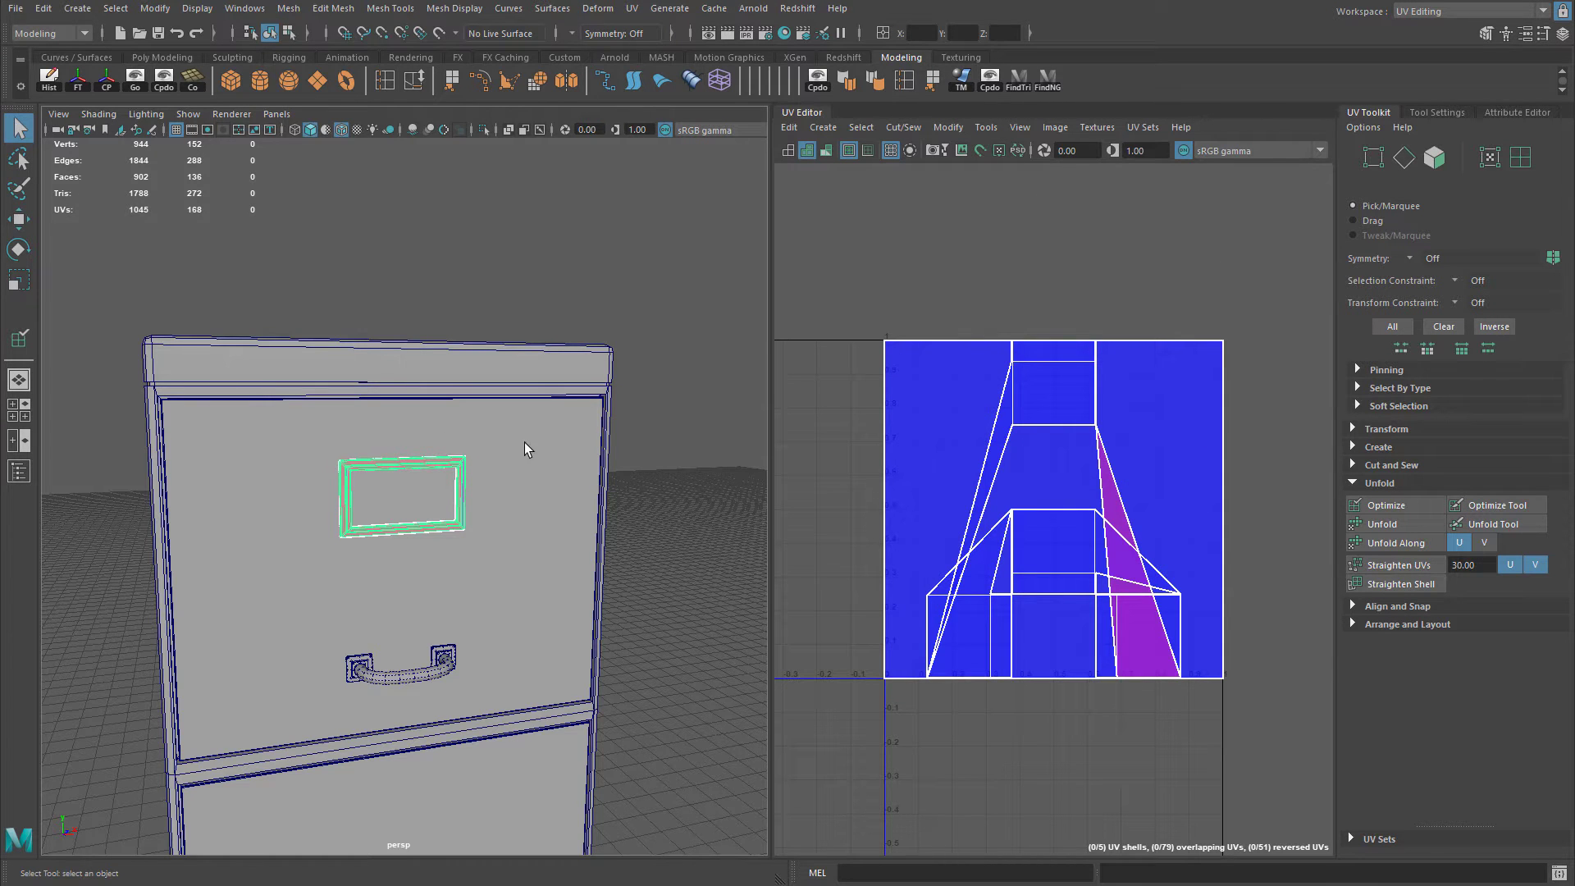
left_click(301, 351)
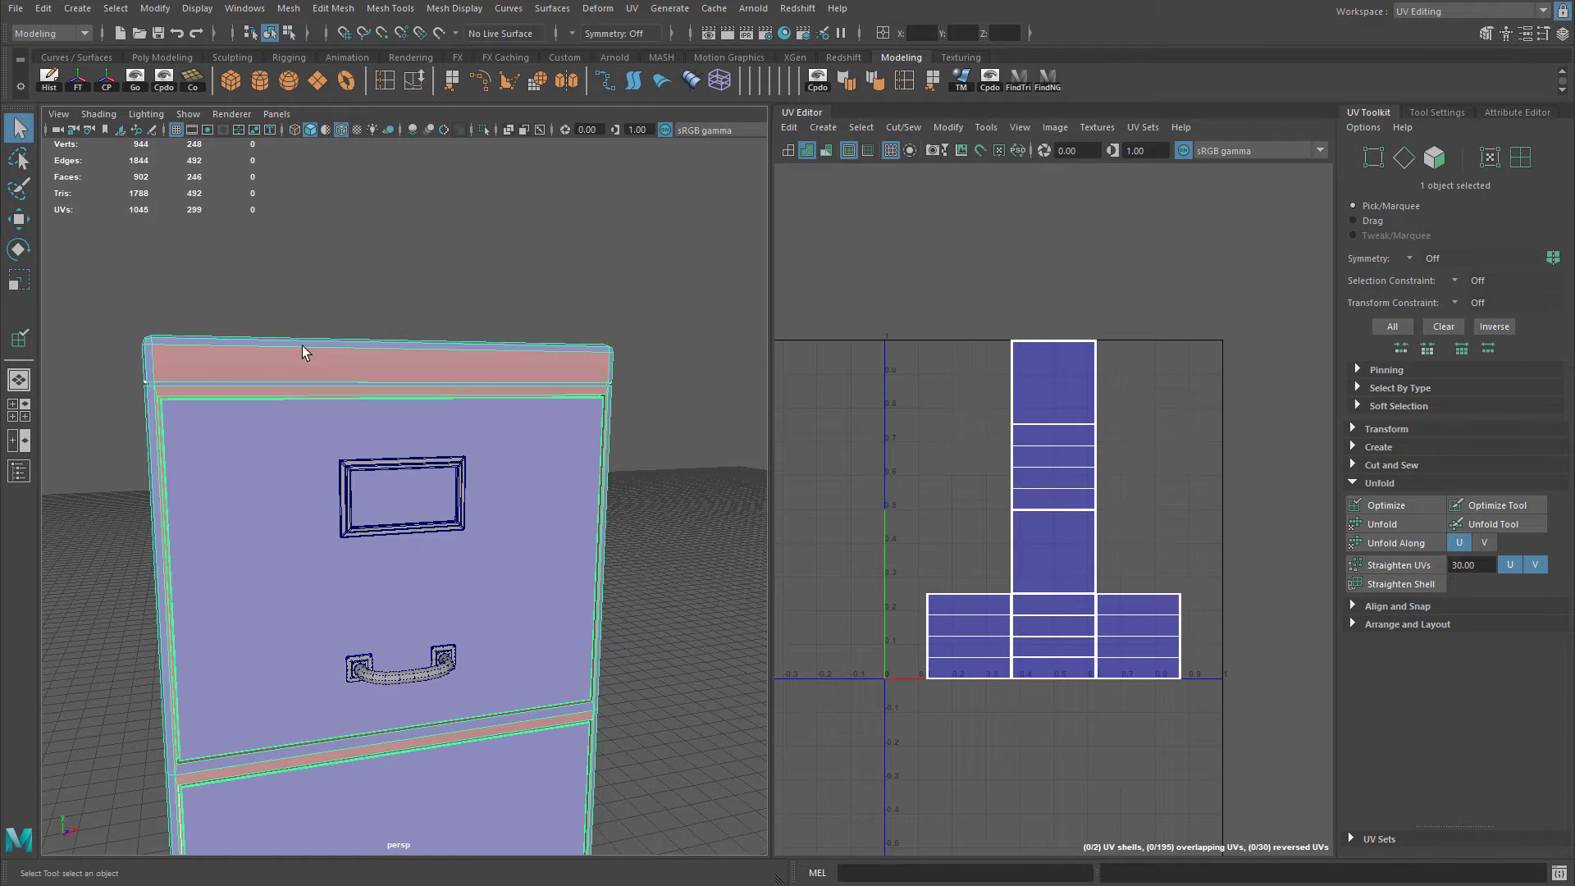
left_click(404, 462)
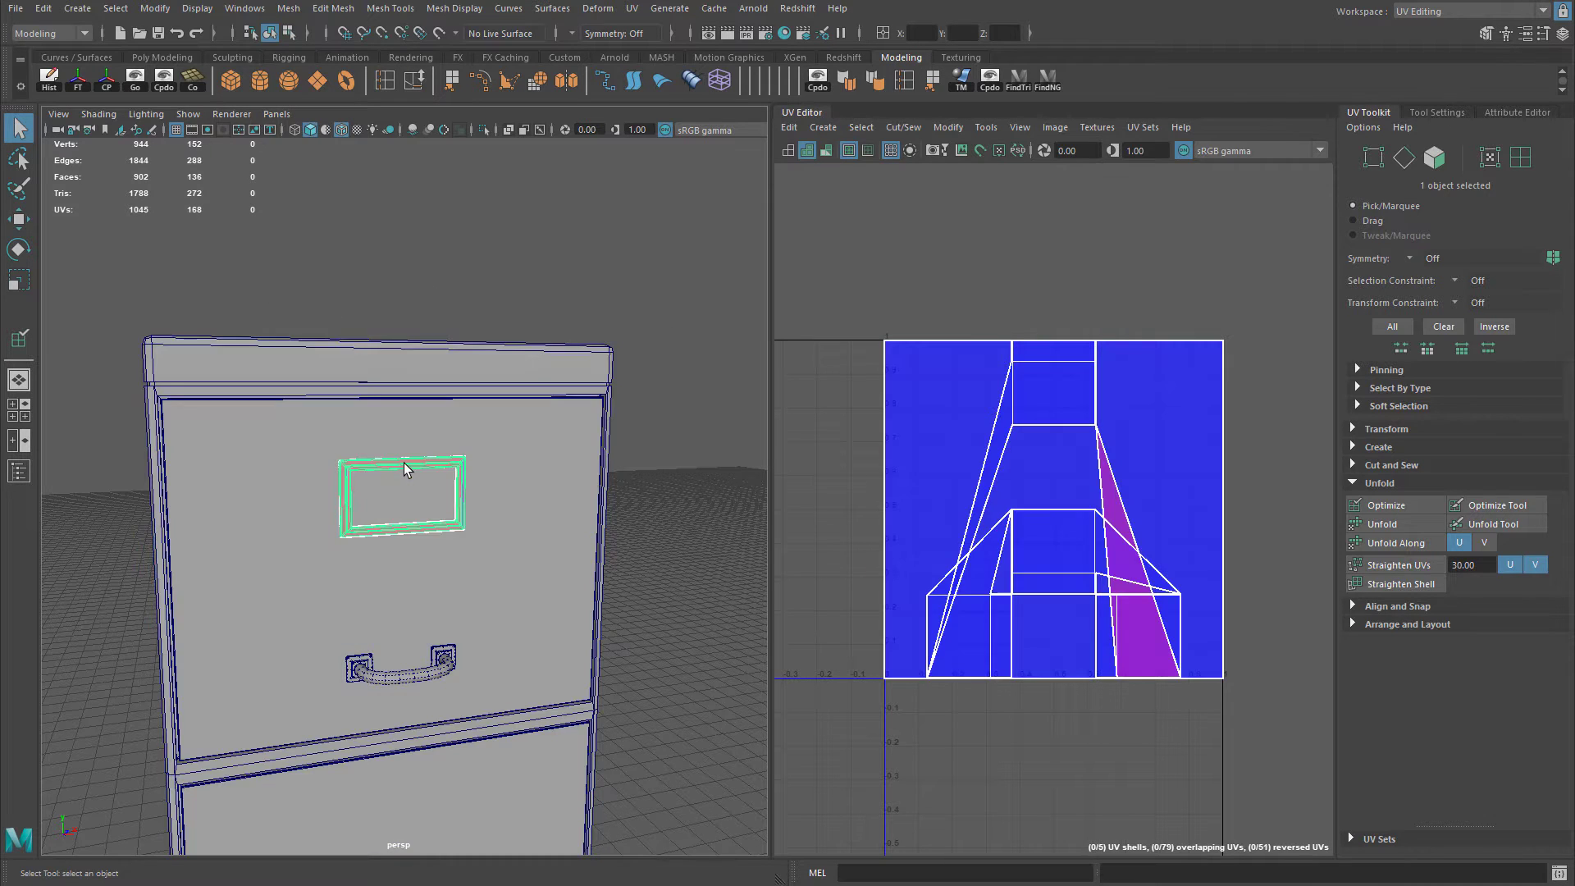
Inspect the UV layouts of the handle, of all cabinet parts together, and of the label frame.
left_click(447, 671)
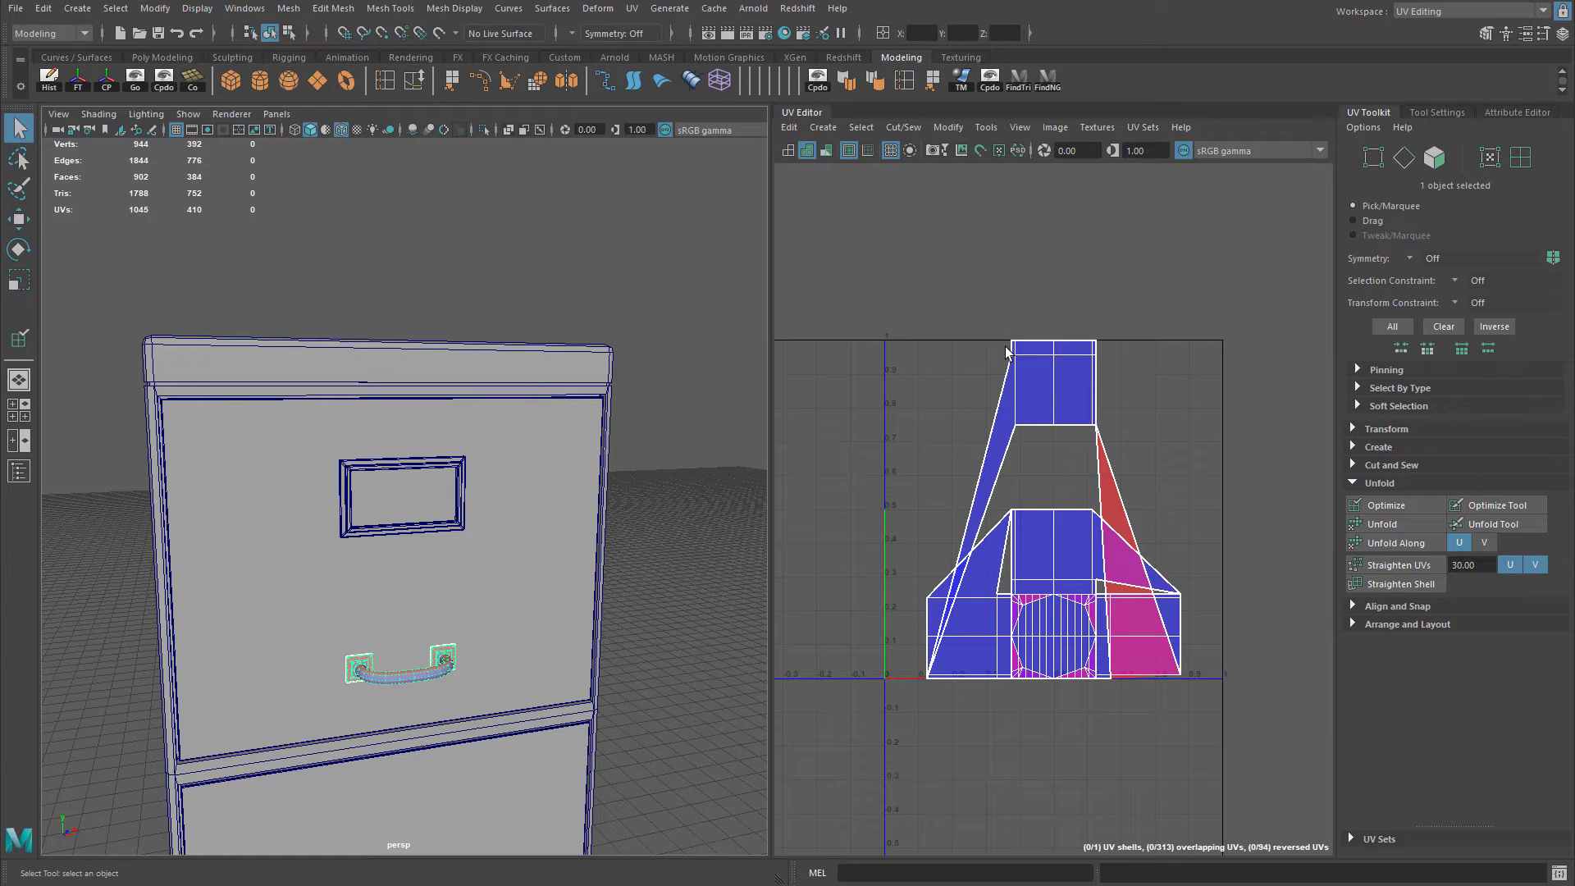
left_click_drag(360, 243, 474, 713)
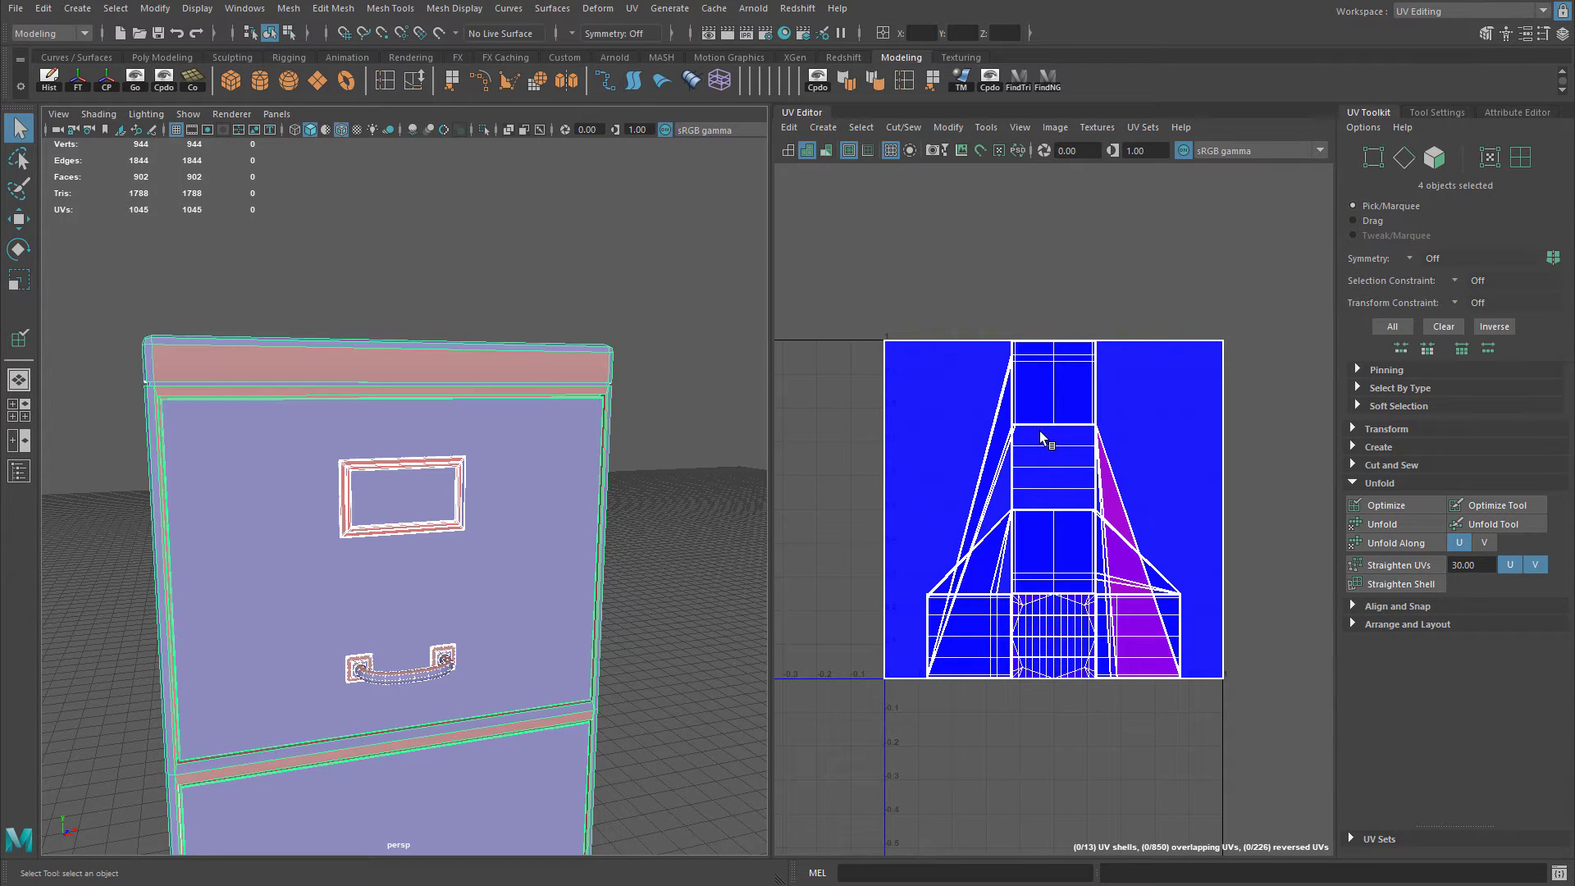
left_click(463, 491)
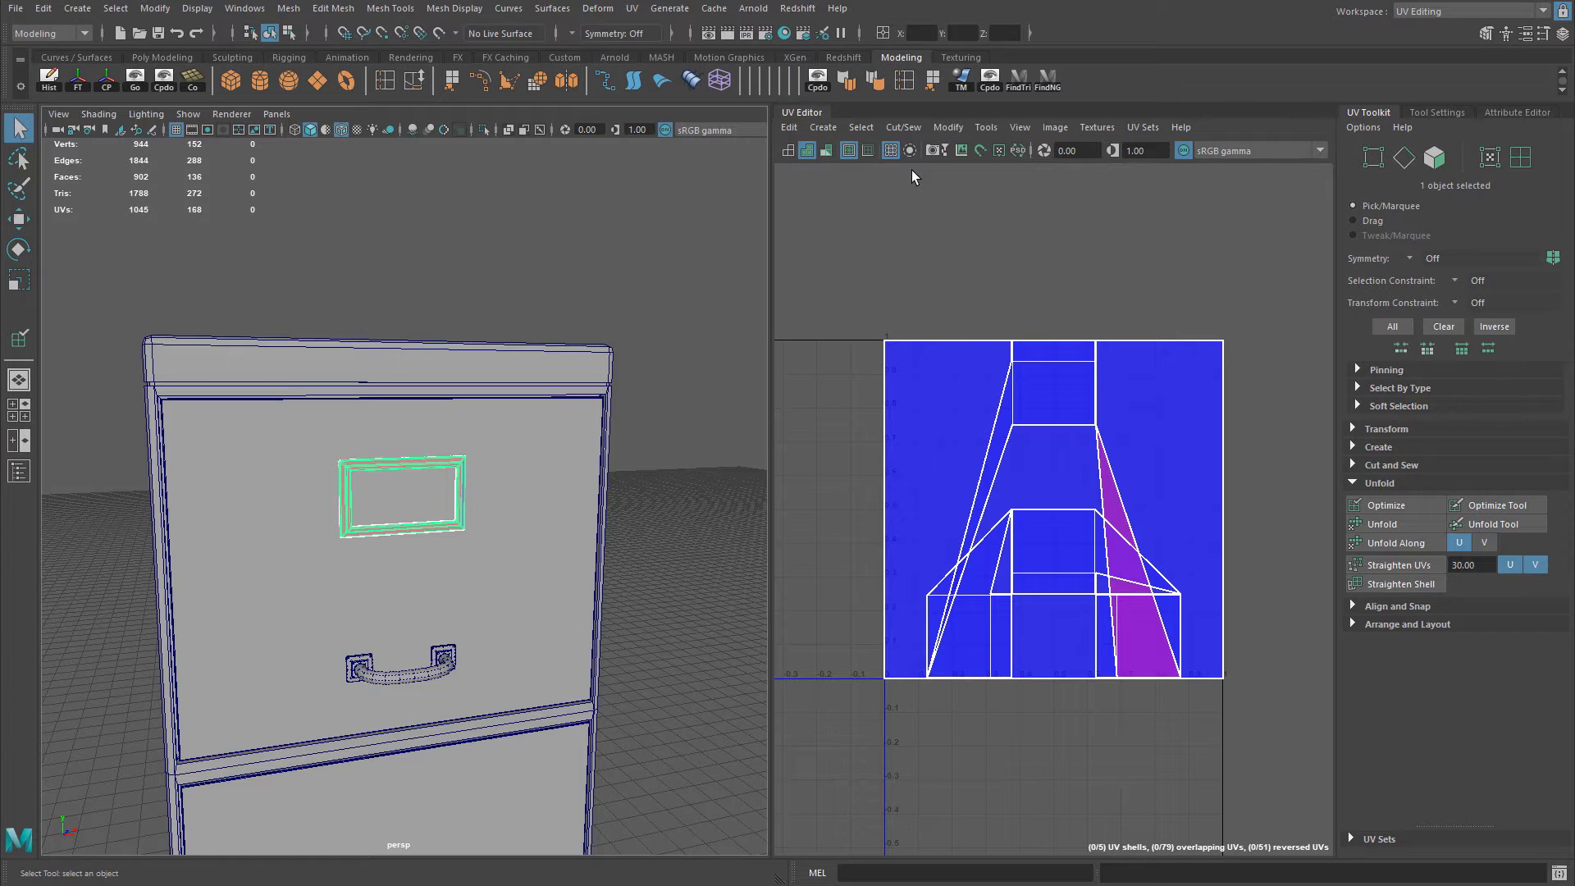
middle_click_drag(571, 400, 575, 356, "alt")
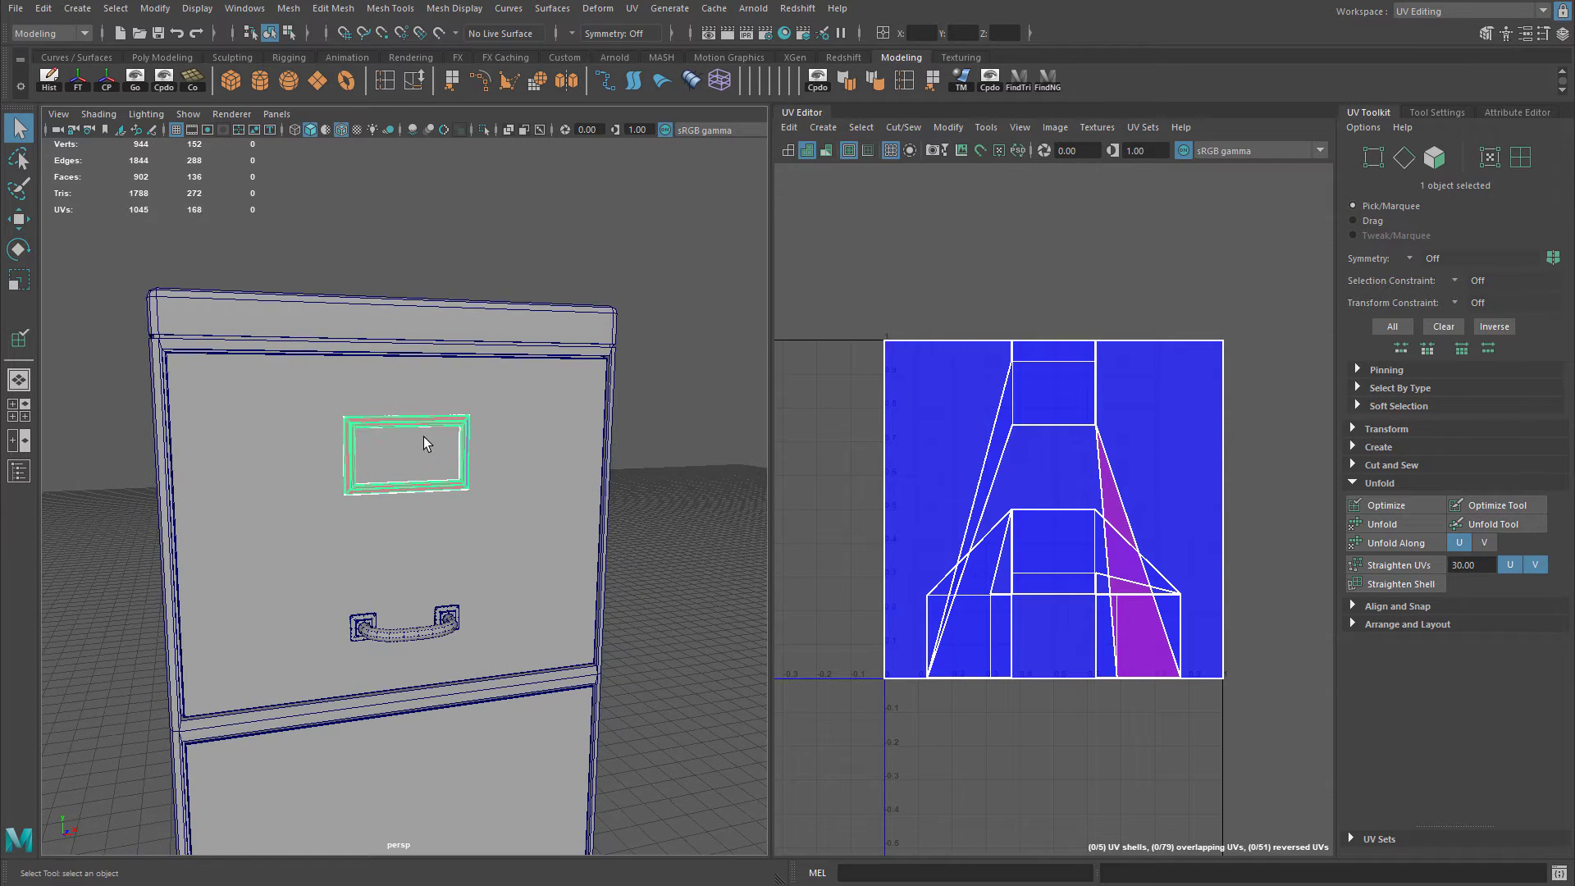
left_click_drag(363, 387, 394, 387, "alt")
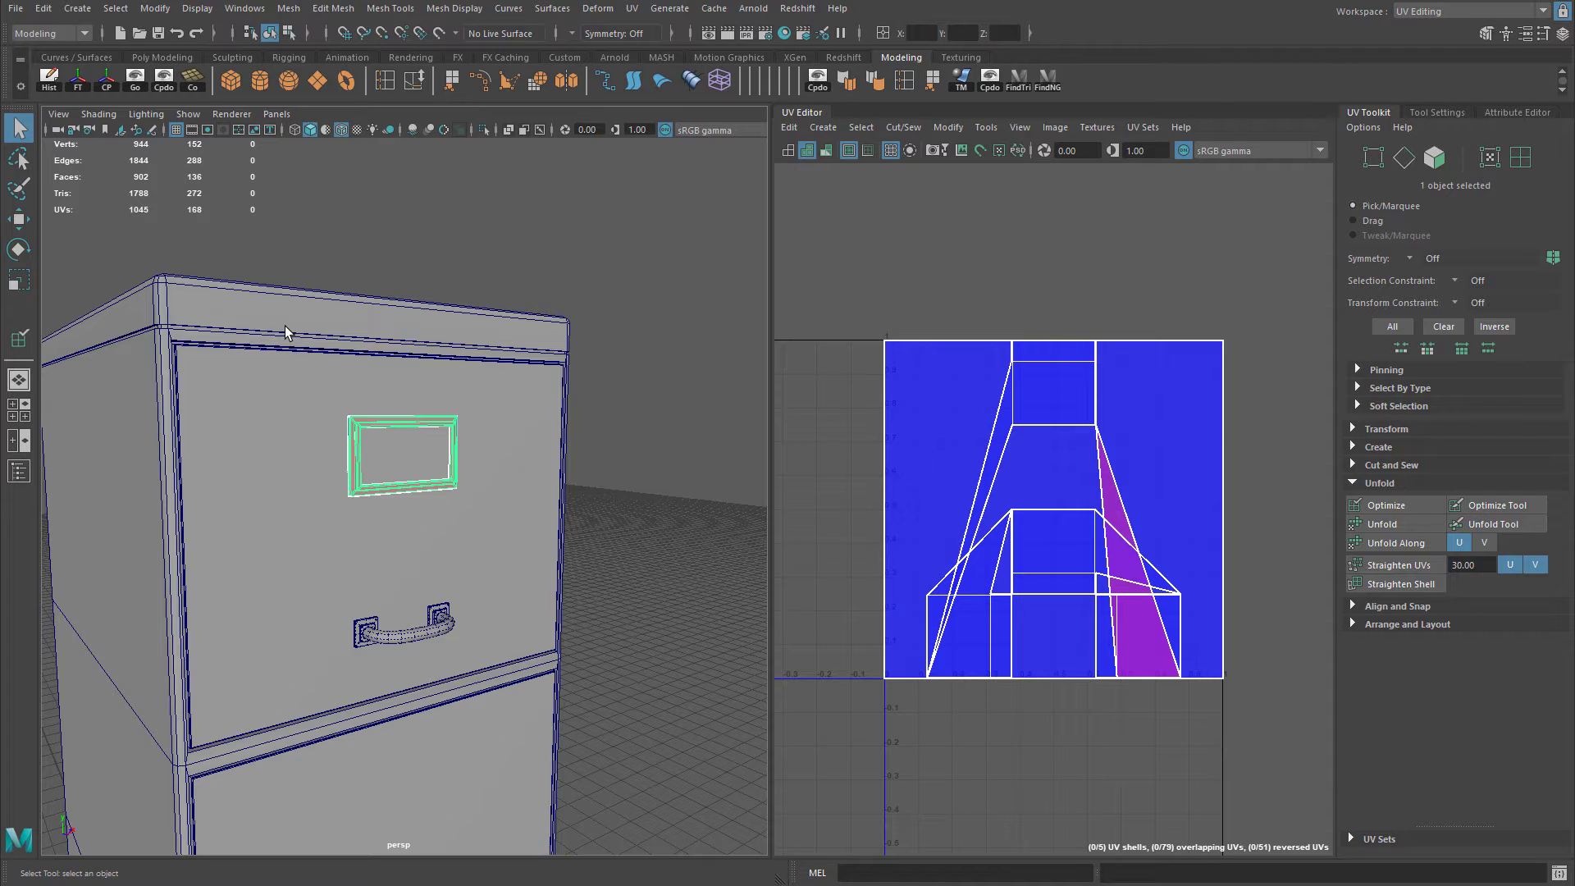
left_click_drag(287, 327, 398, 301, "alt")
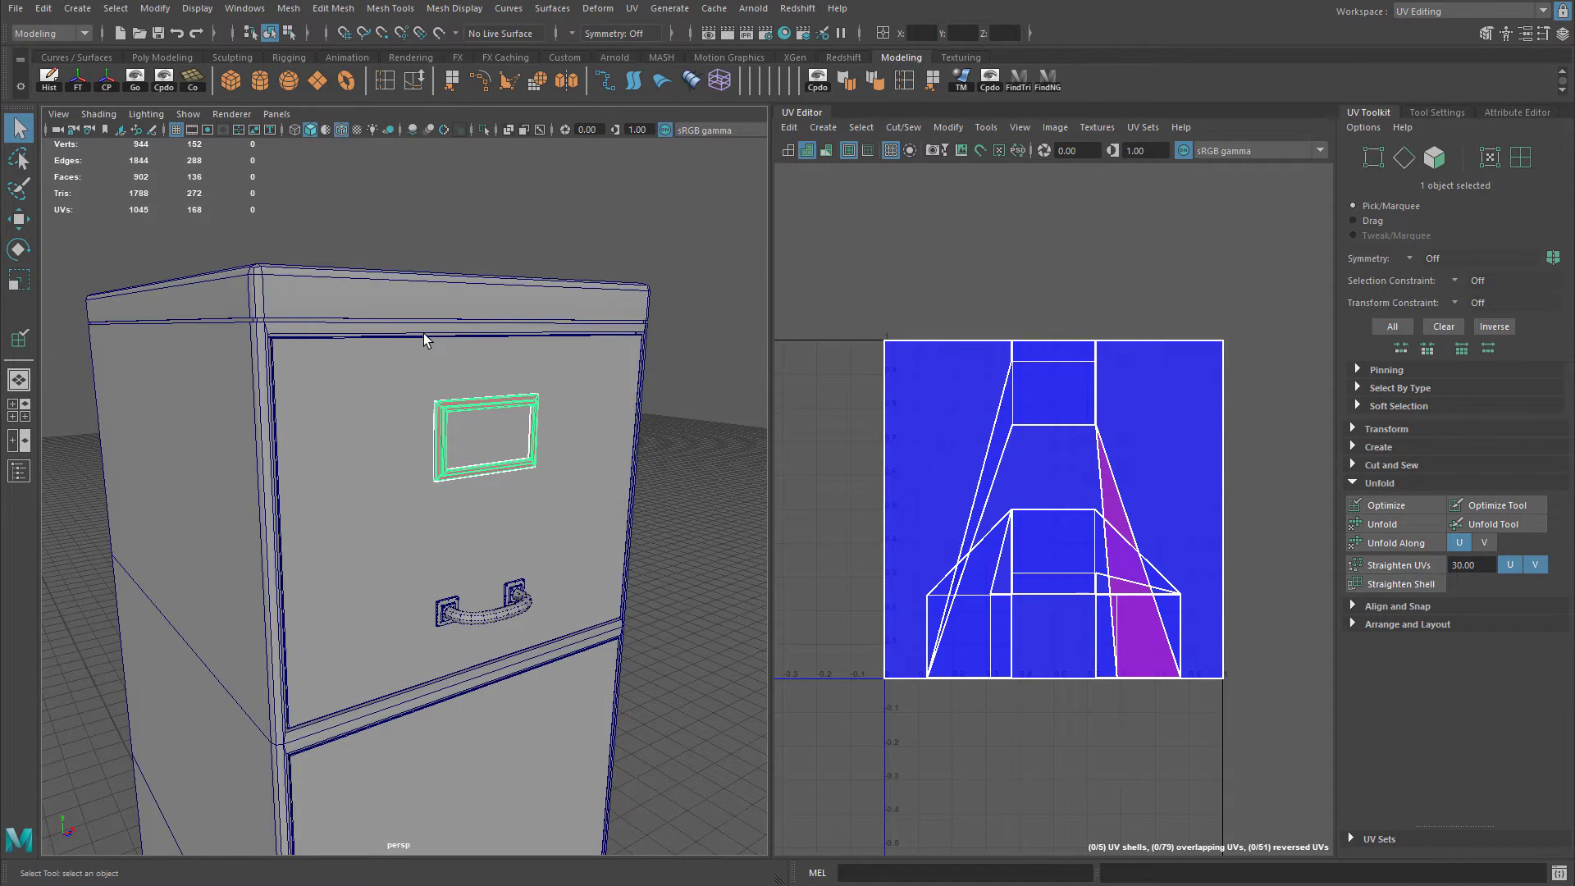
Preview the cabinet body with the checker map and turn the map off again.
left_click(1055, 129)
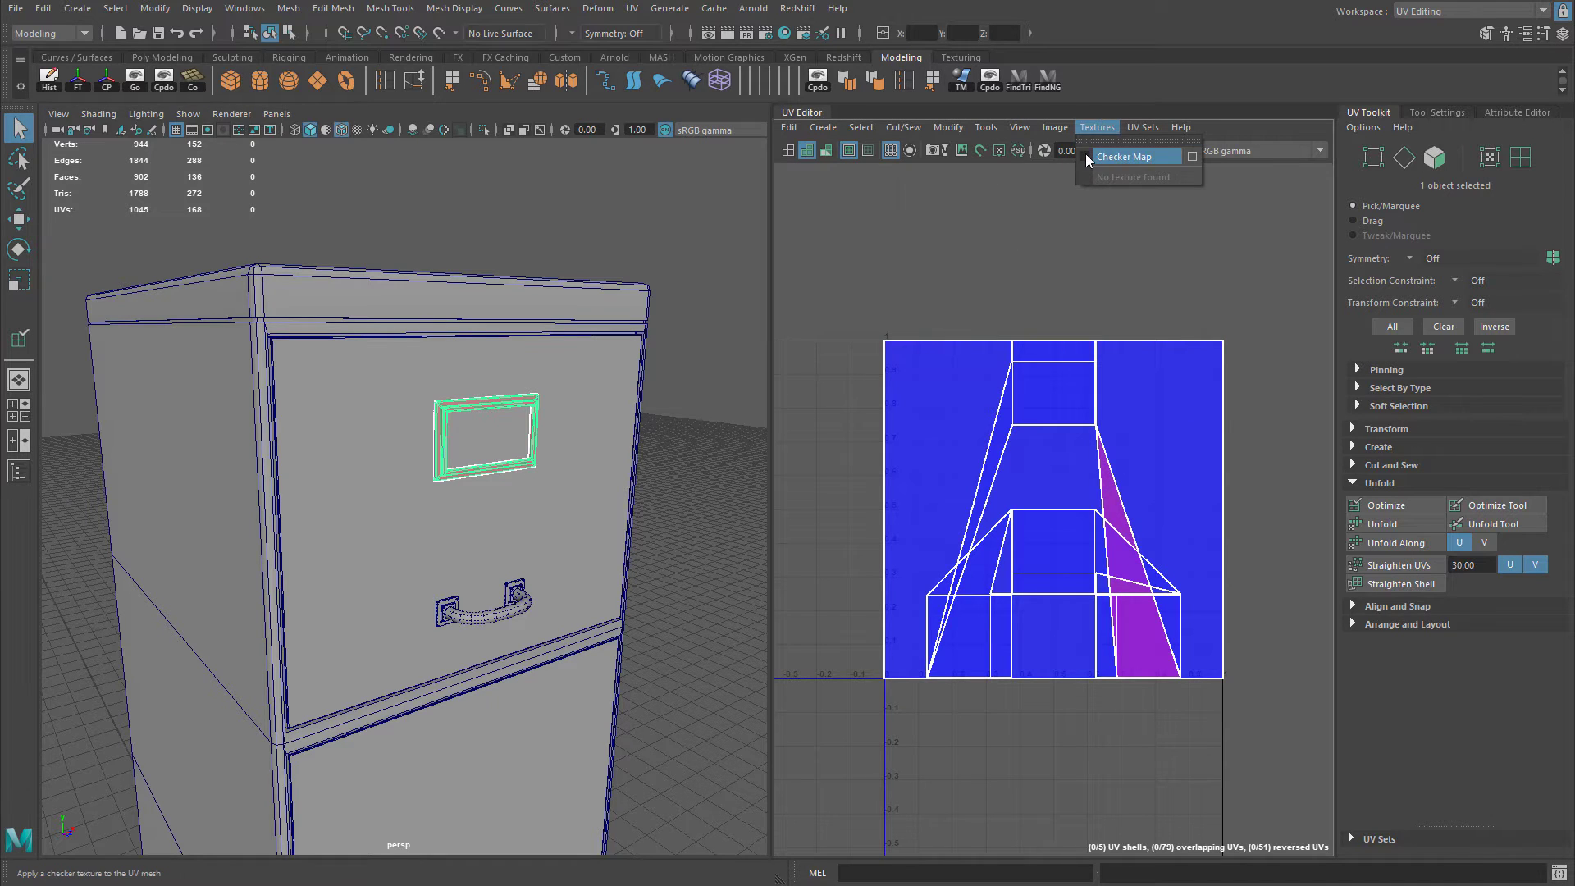
left_click(1089, 160)
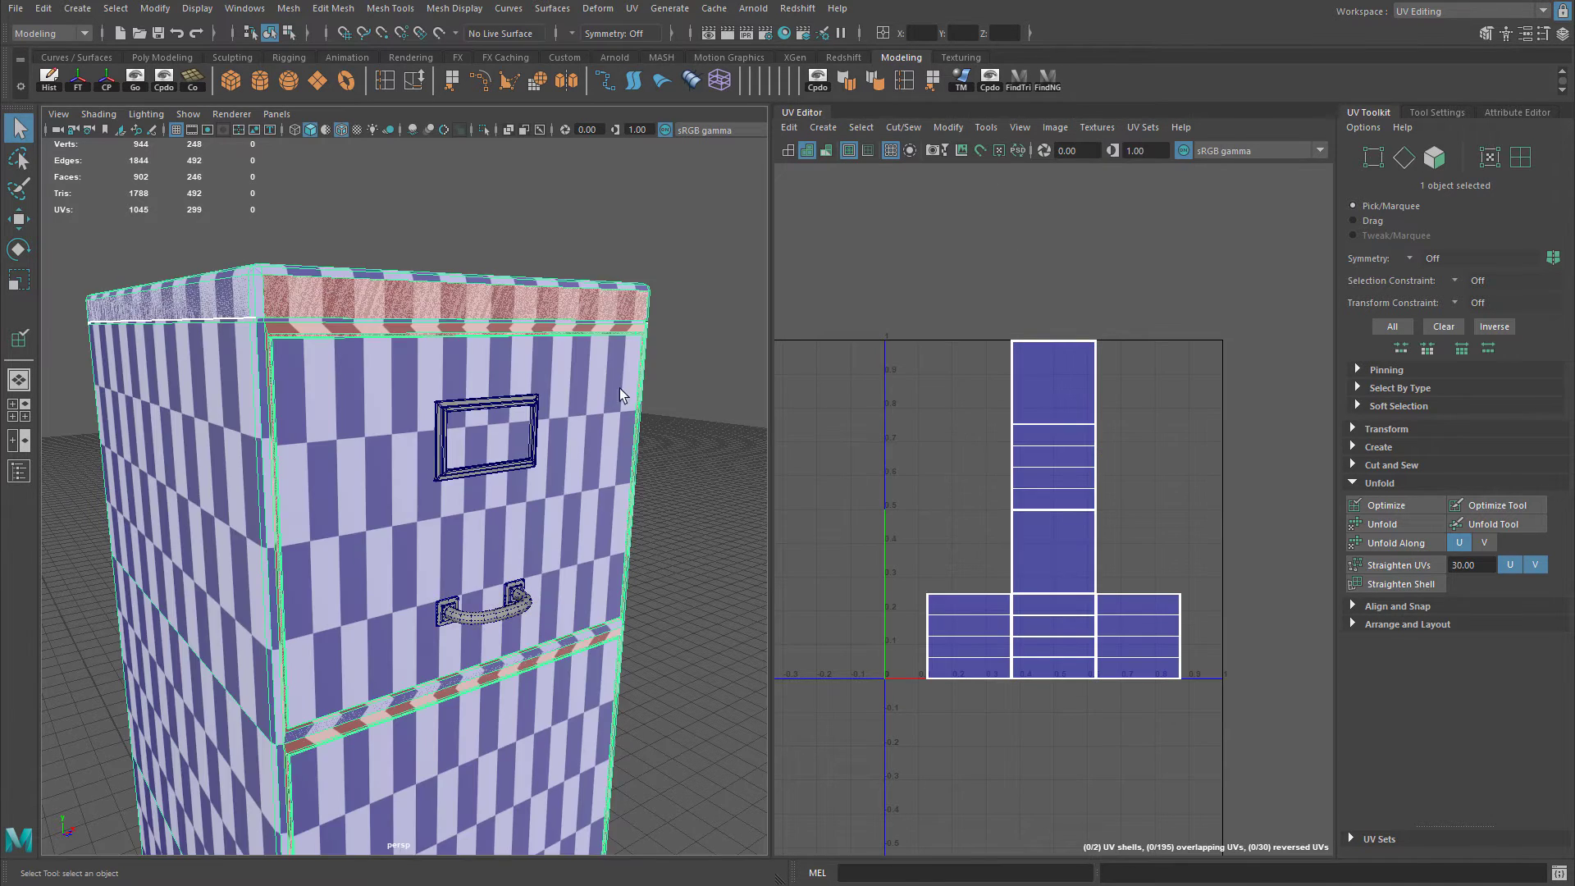
mouse_move(624, 396)
left_mouse_down("alt")
mouse_move(574, 393)
mouse_move(651, 388)
mouse_move(617, 396)
left_mouse_up("alt")
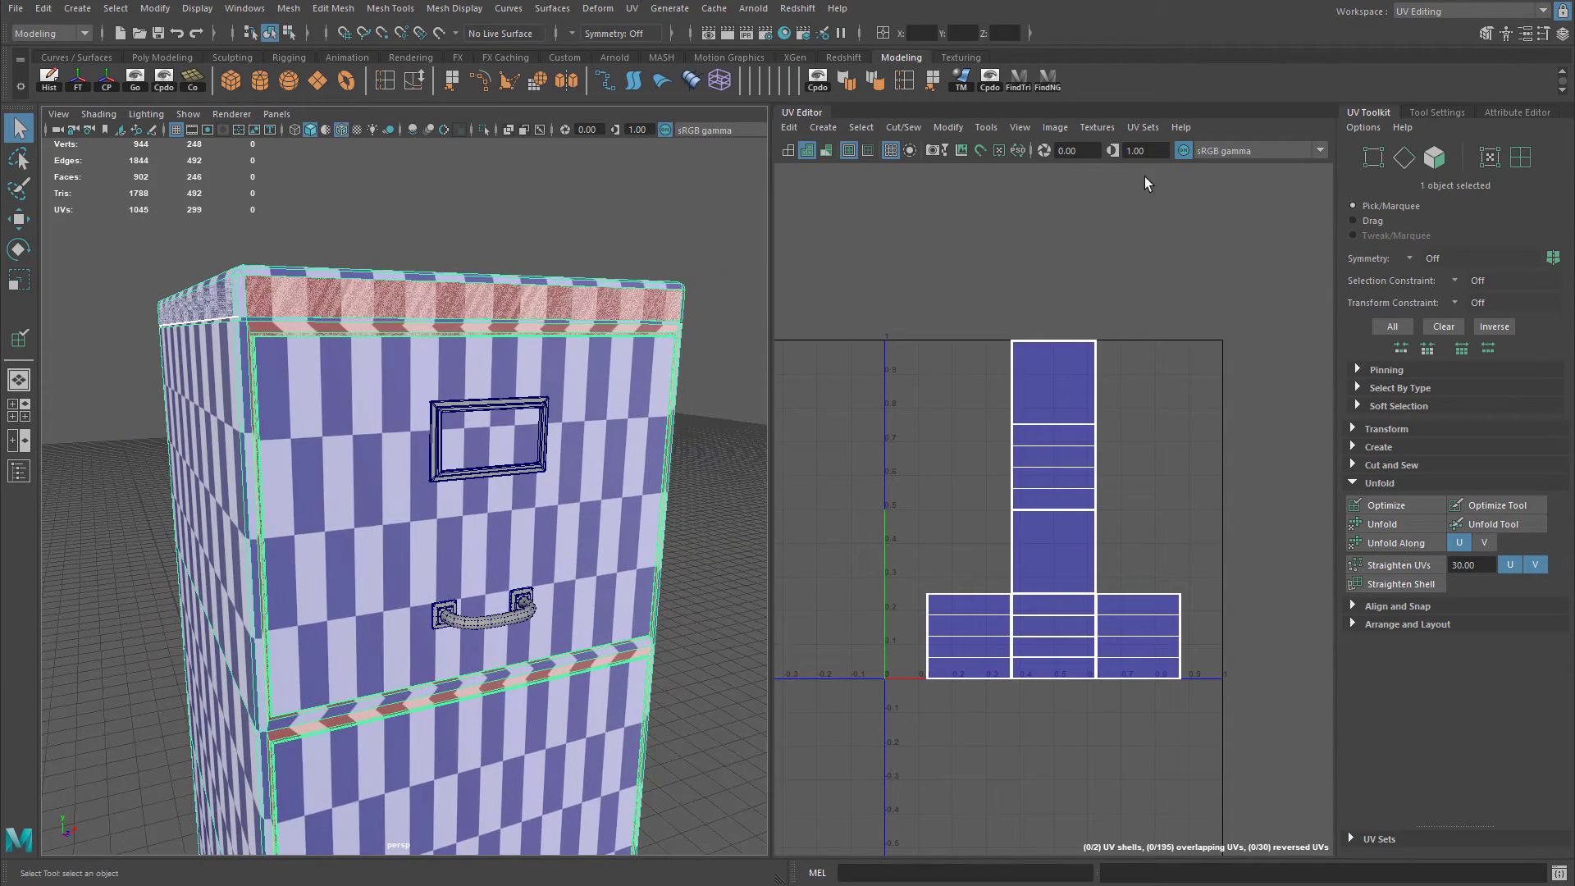
left_click(1097, 128)
left_click(1085, 158)
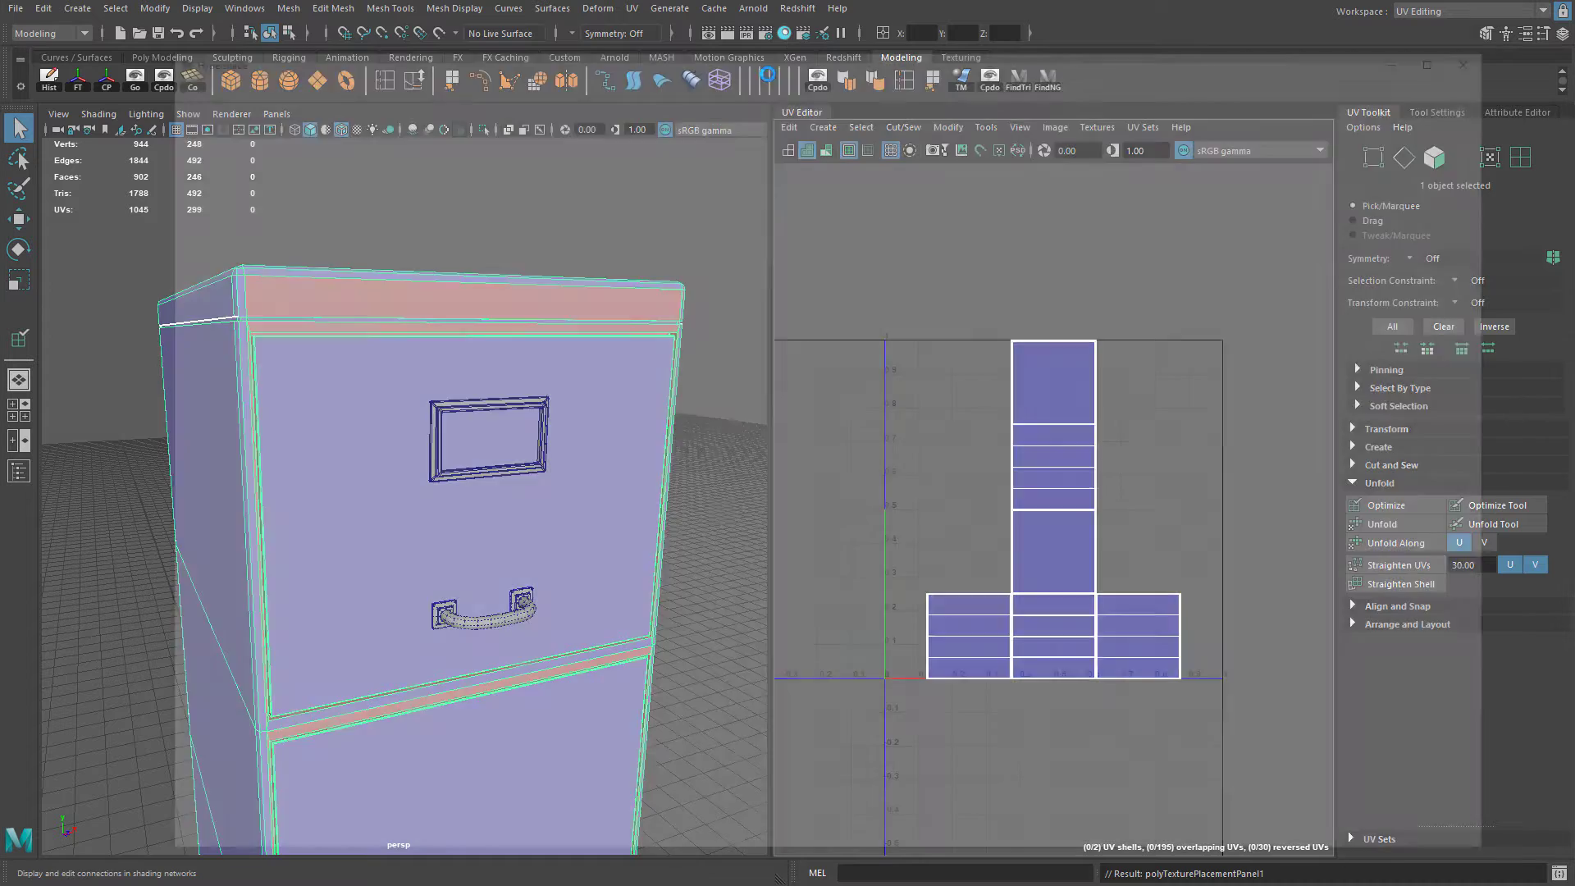
Create a Lambert material in the Hypershade and name it UVGrid.
left_click(784, 33)
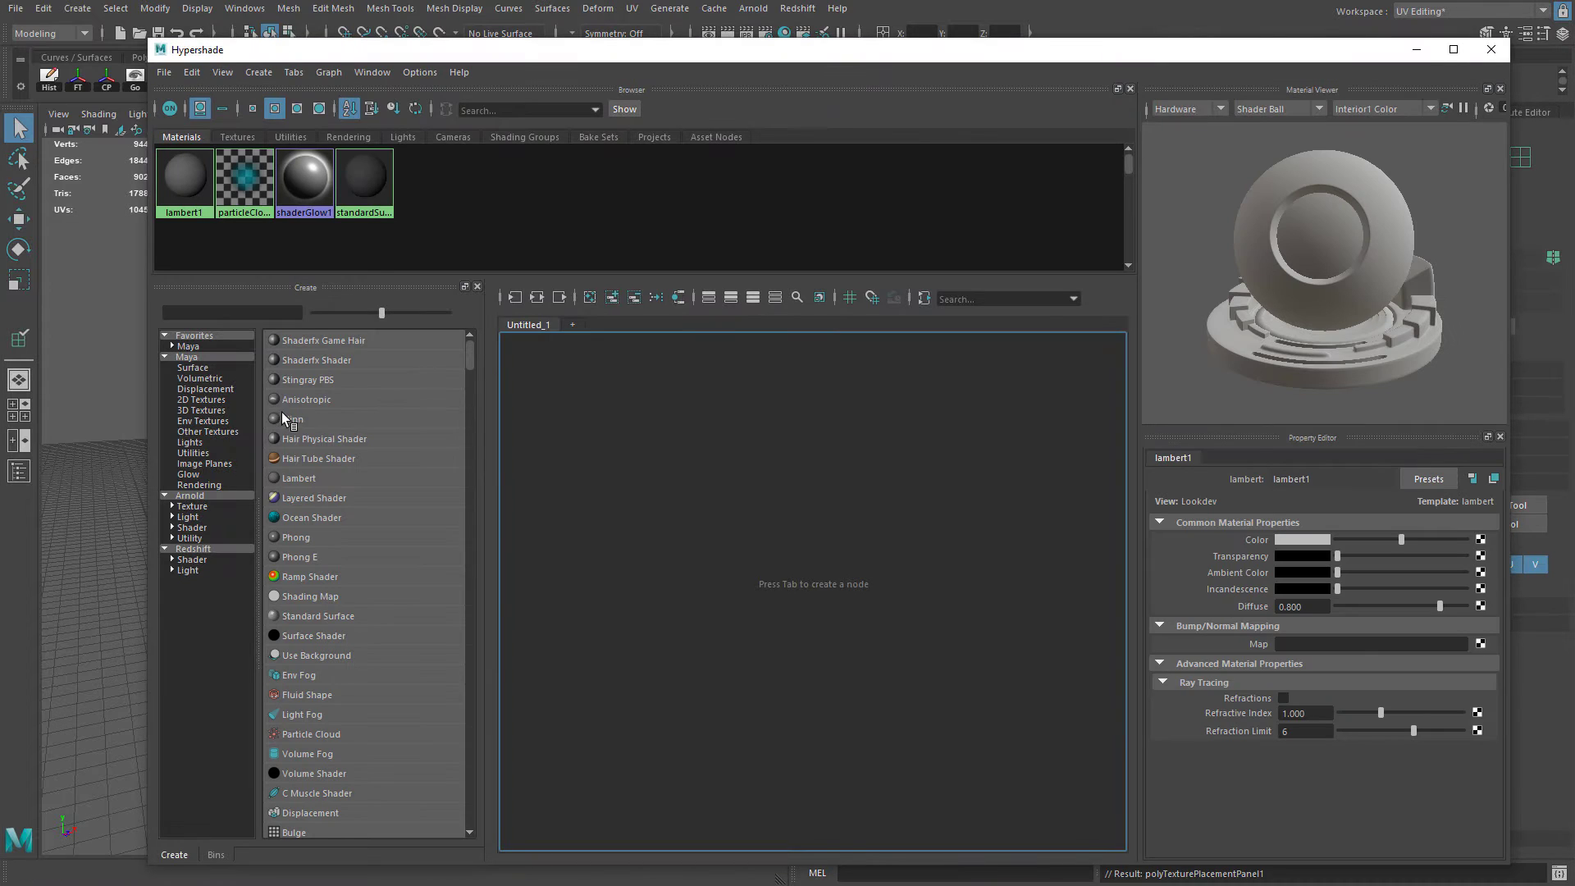
left_click(196, 359)
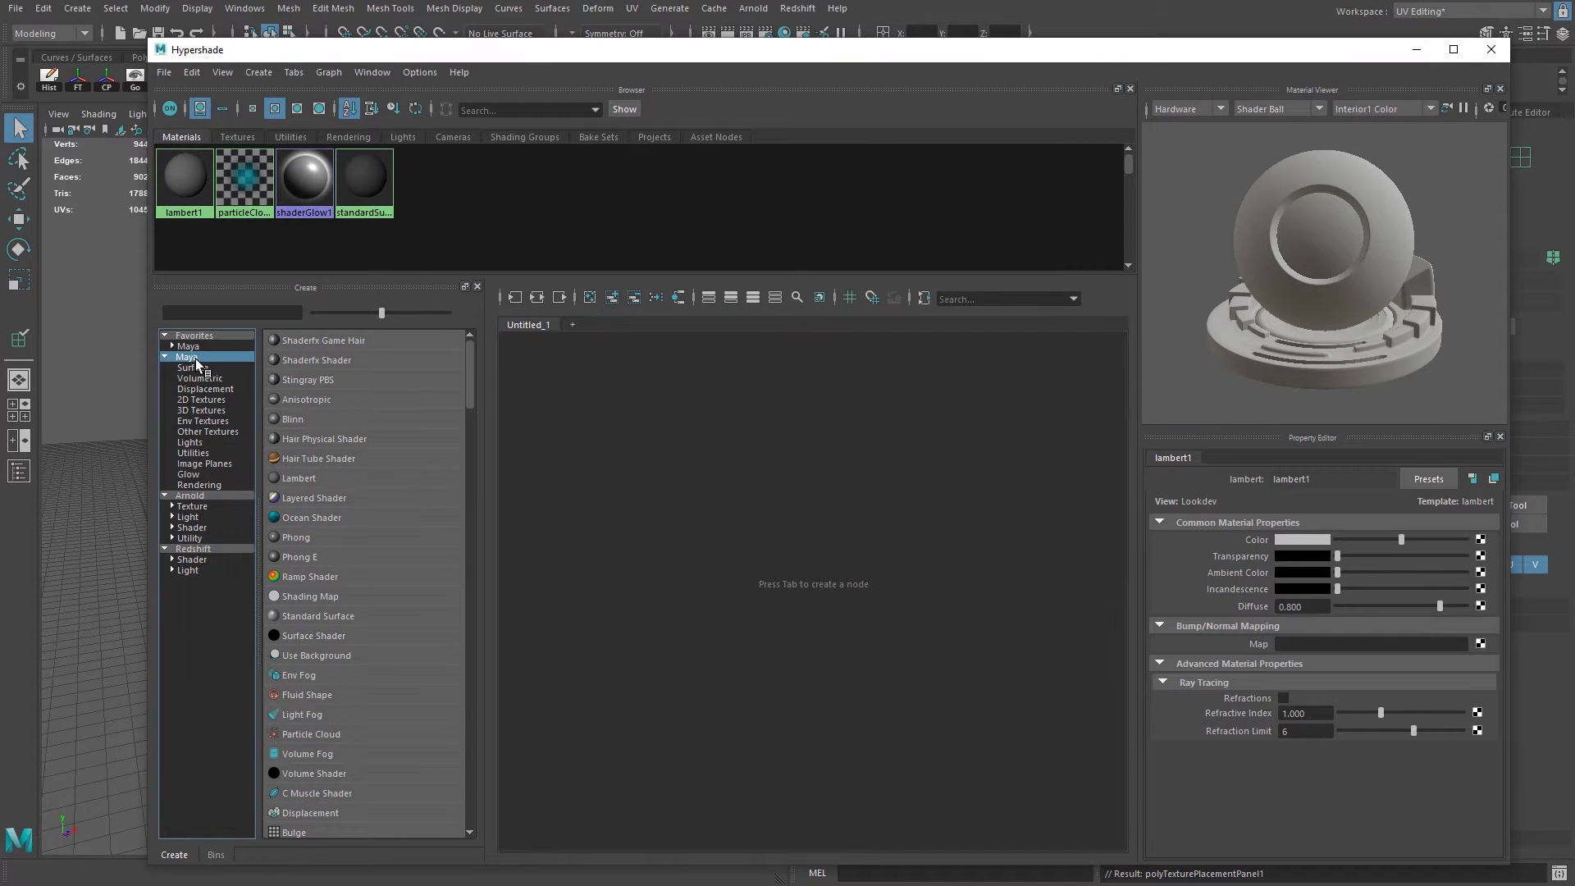
left_click(302, 479)
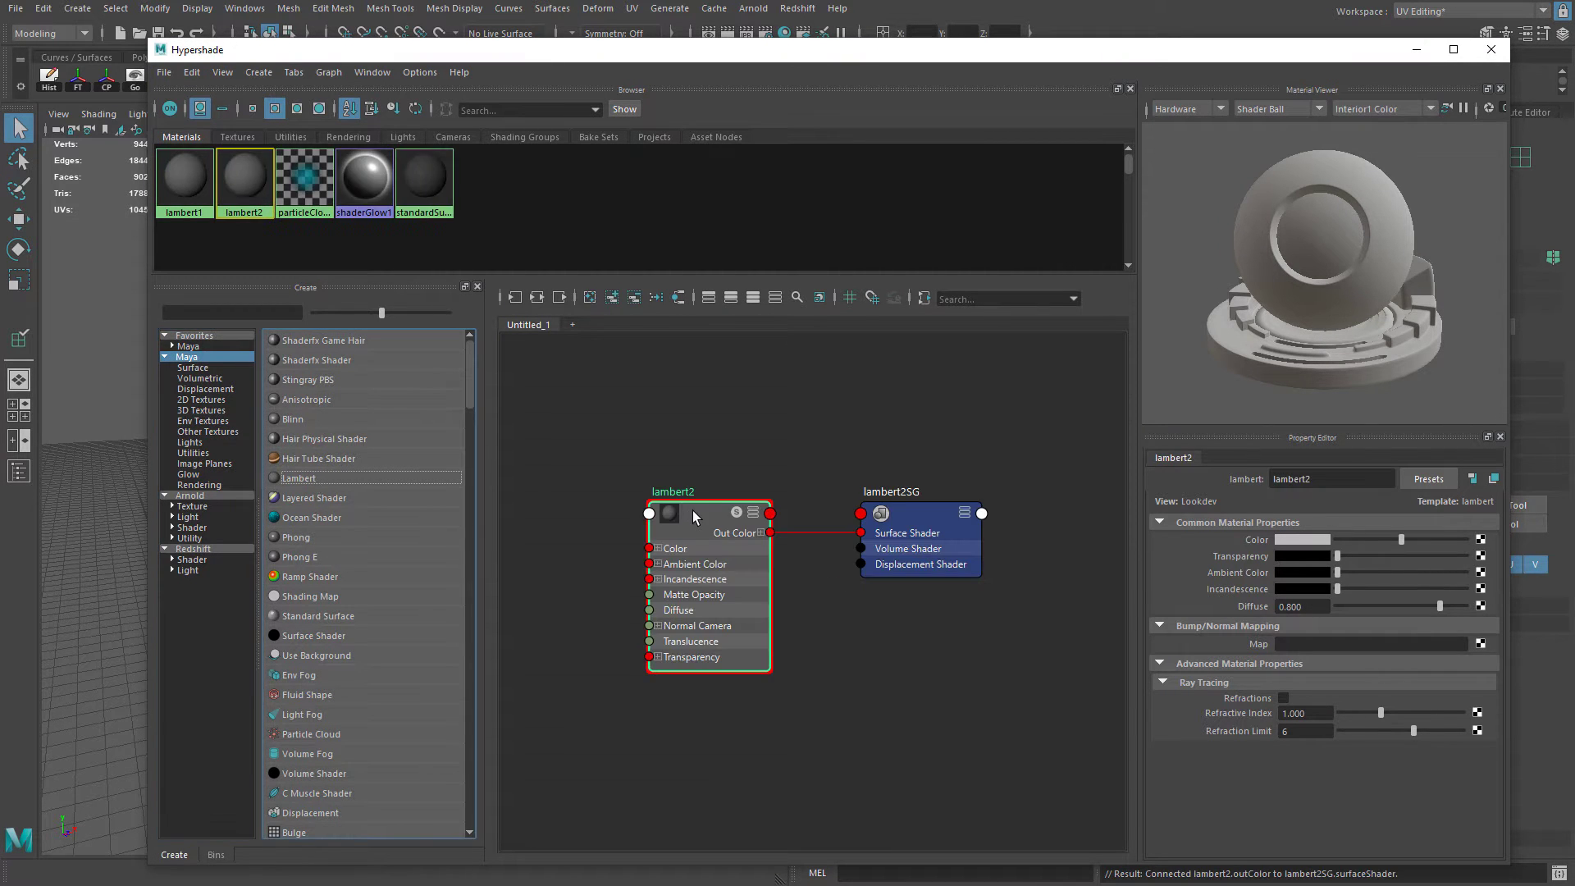
double_click(1284, 478)
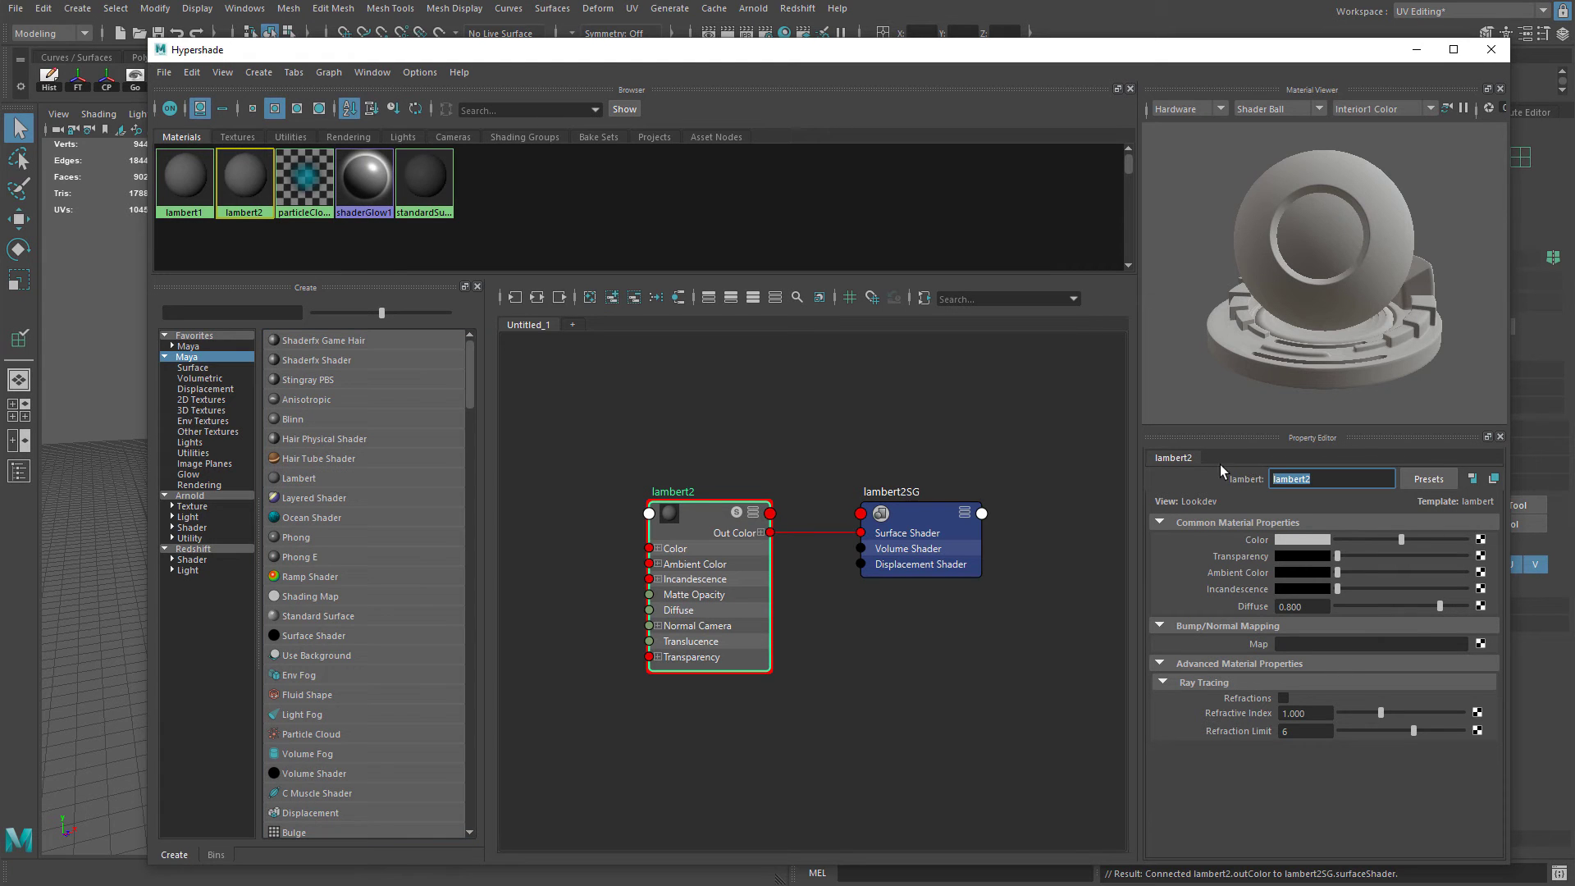
type("UVGrid")
key("Return")
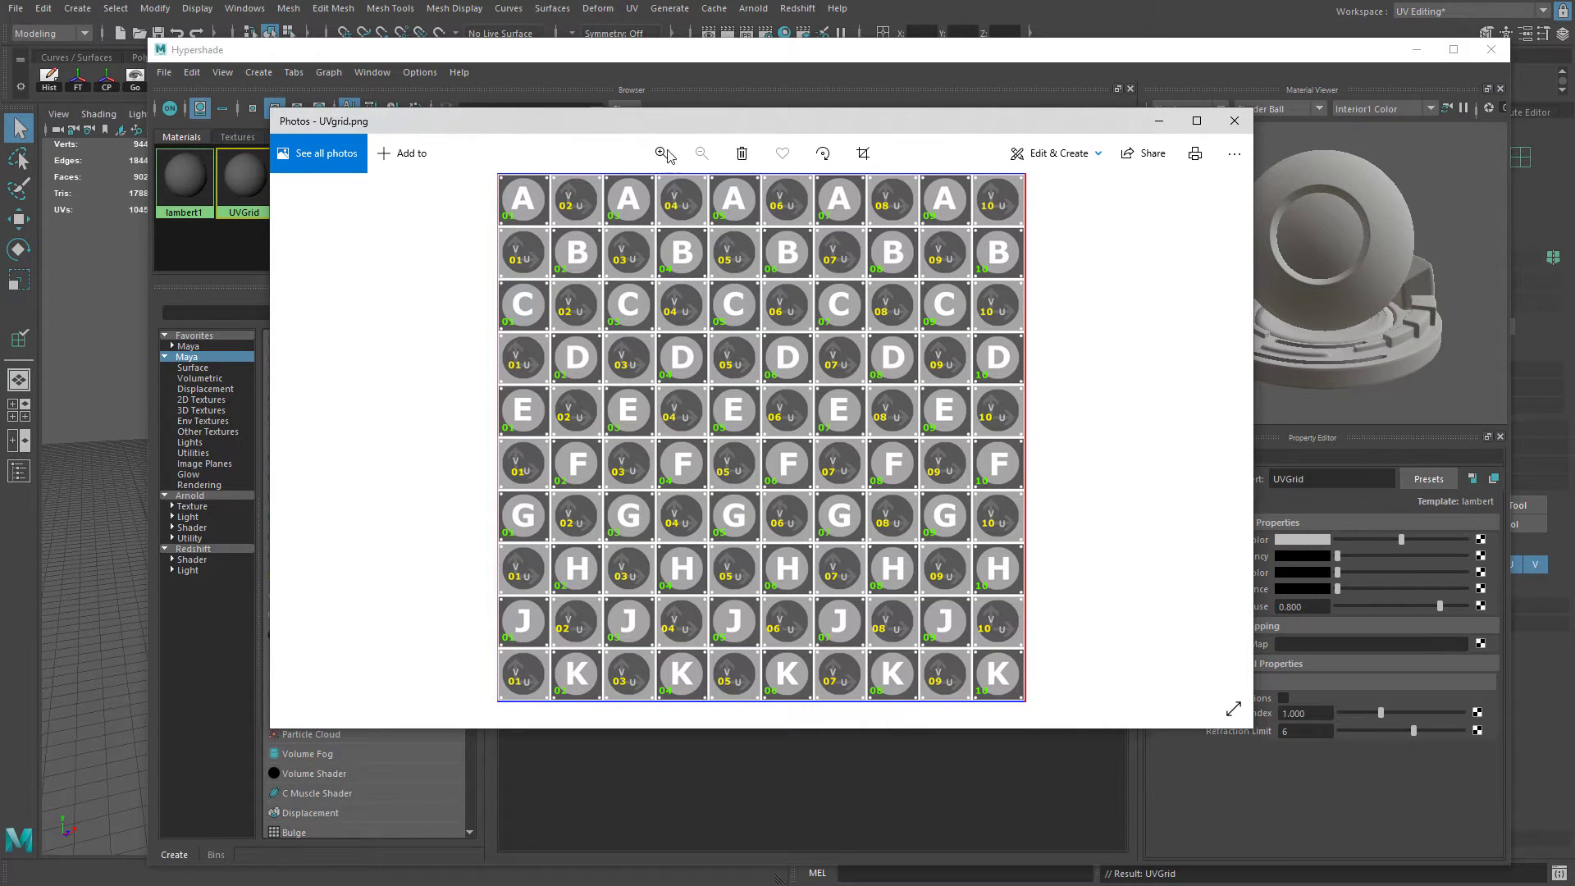
Connect a file texture with the image UVgrid.png to the UVGrid material's color and close the Hypershade.
left_click_drag(674, 120, 704, 123)
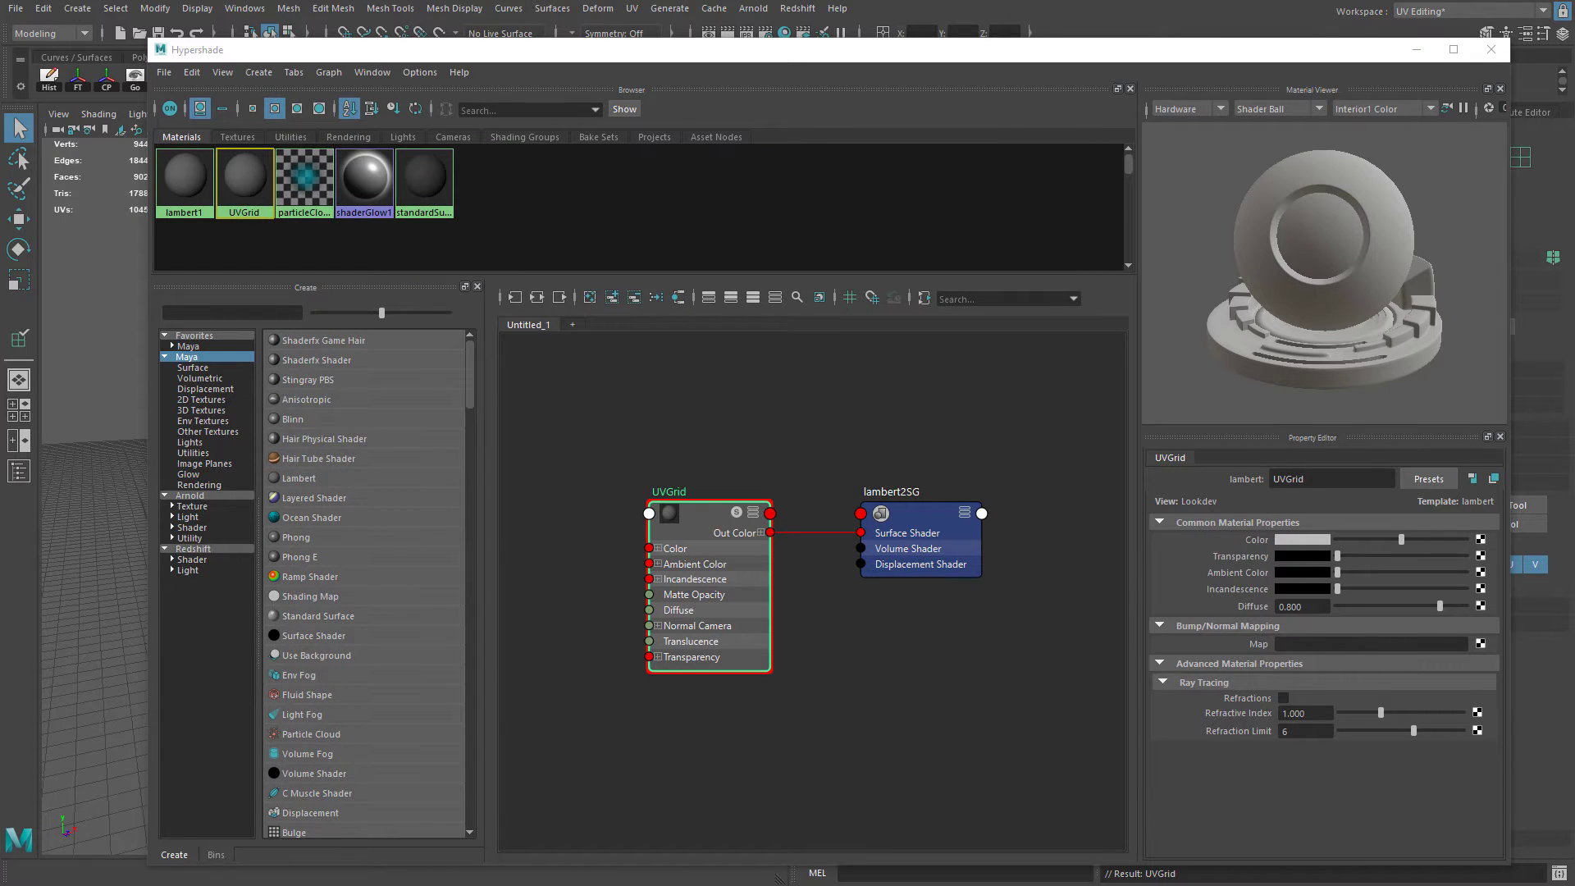
left_click(1480, 540)
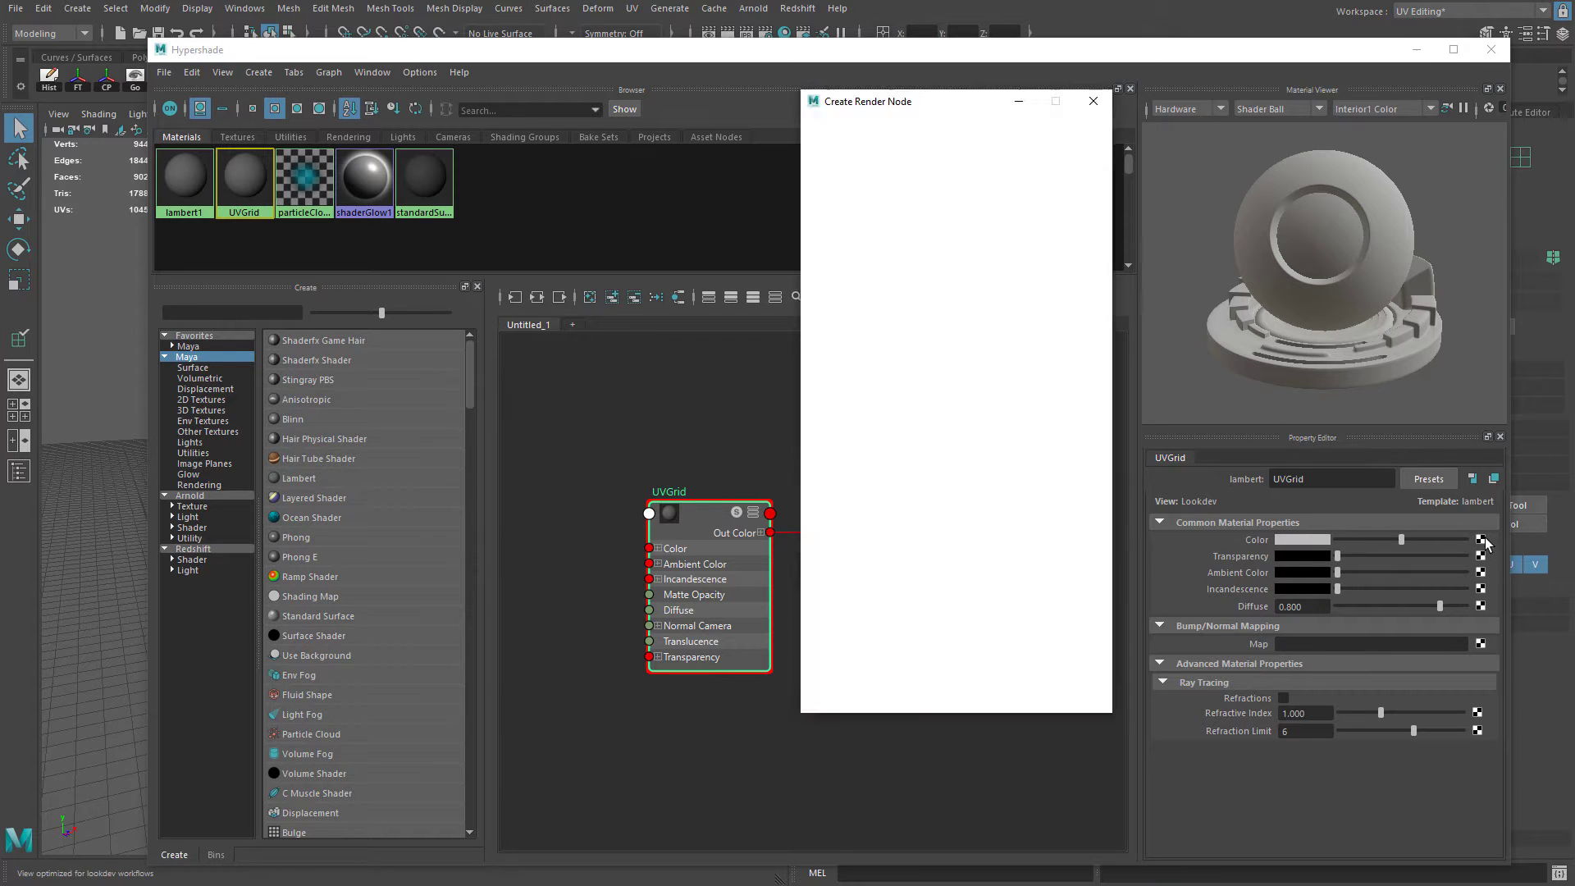
left_click(952, 242)
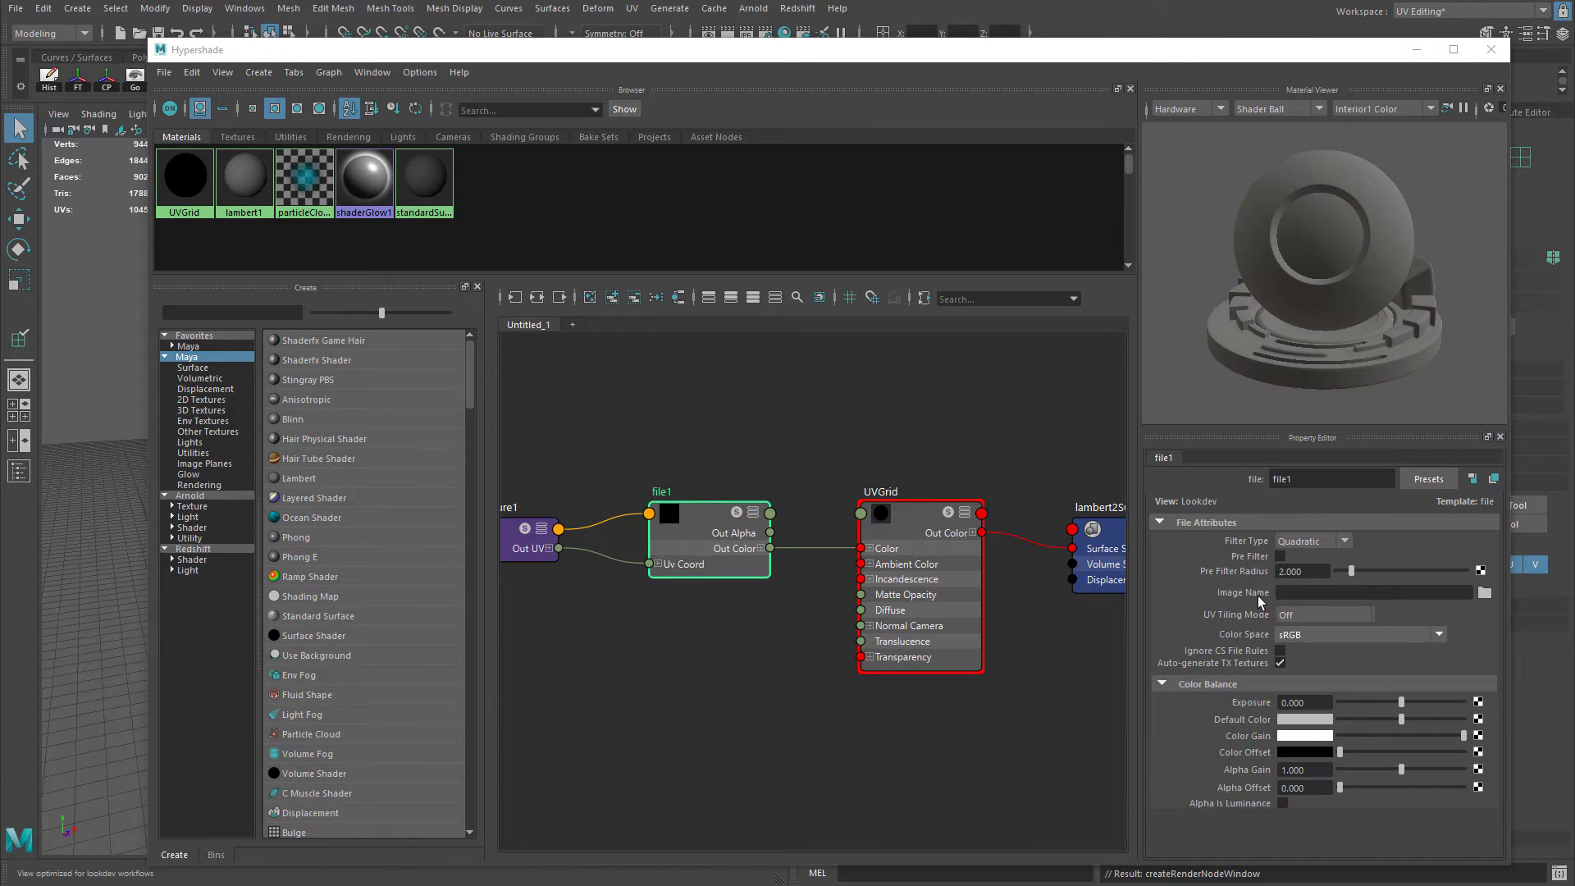
left_click(1485, 592)
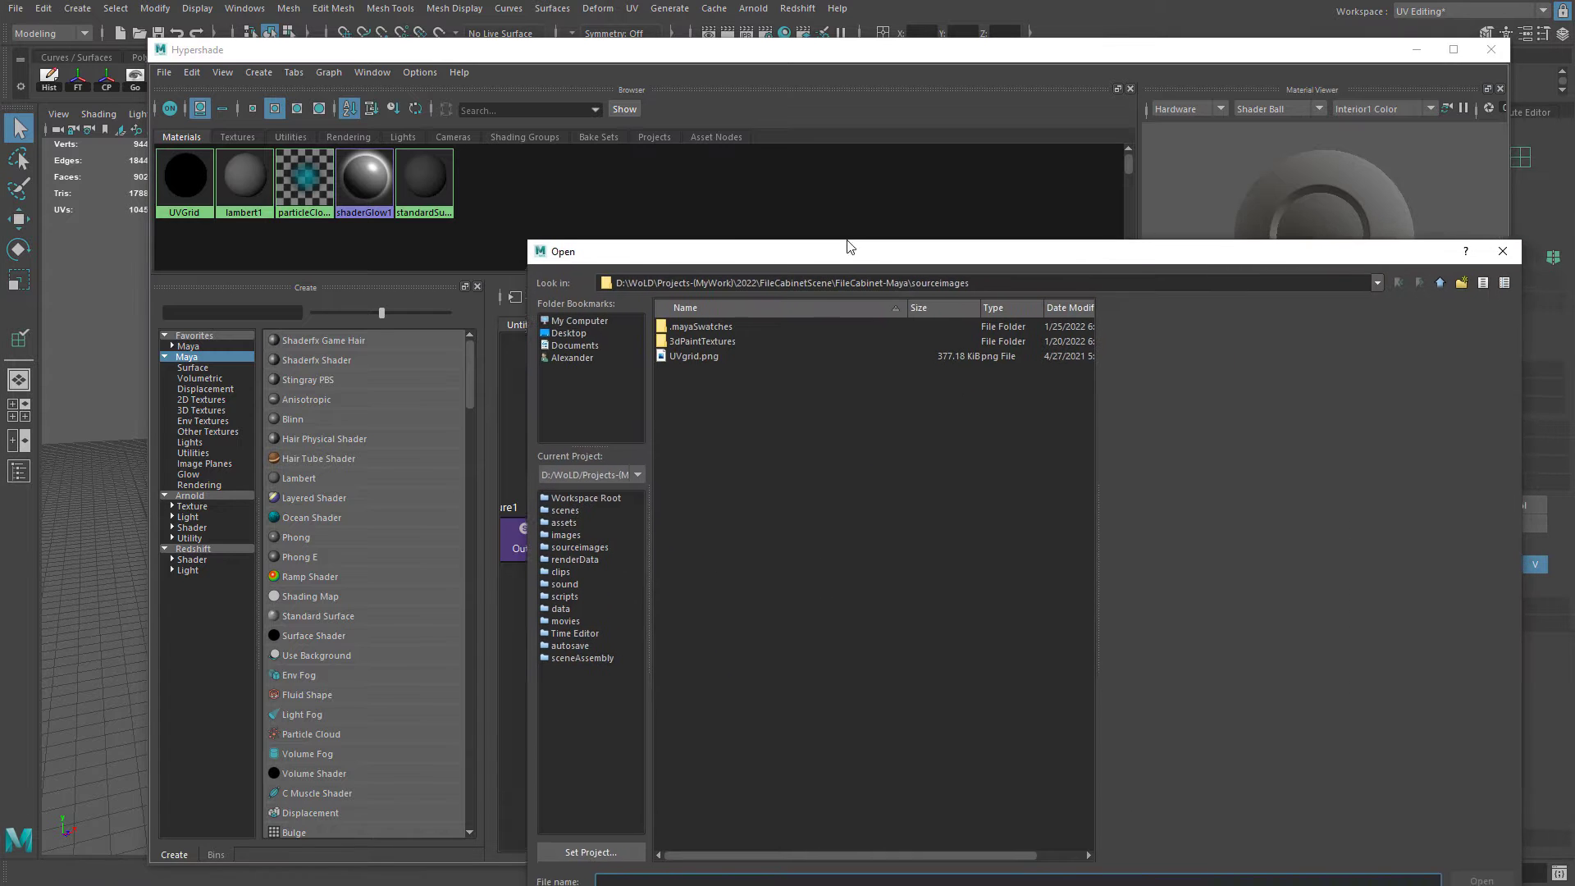
left_click(625, 308)
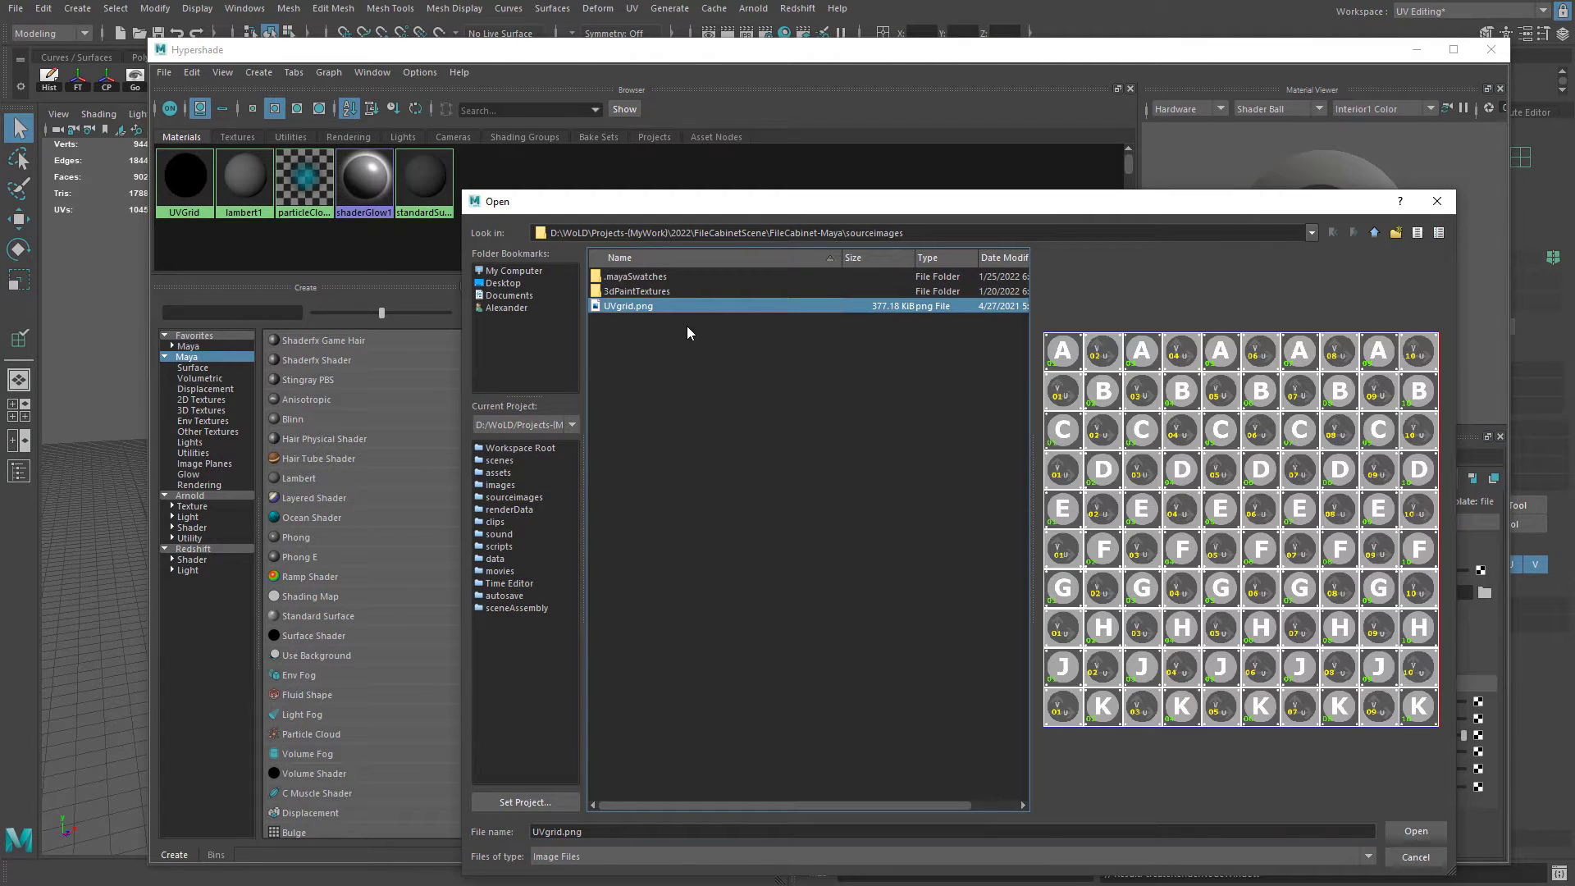
left_click_drag(718, 204, 644, 42)
left_click(1339, 668)
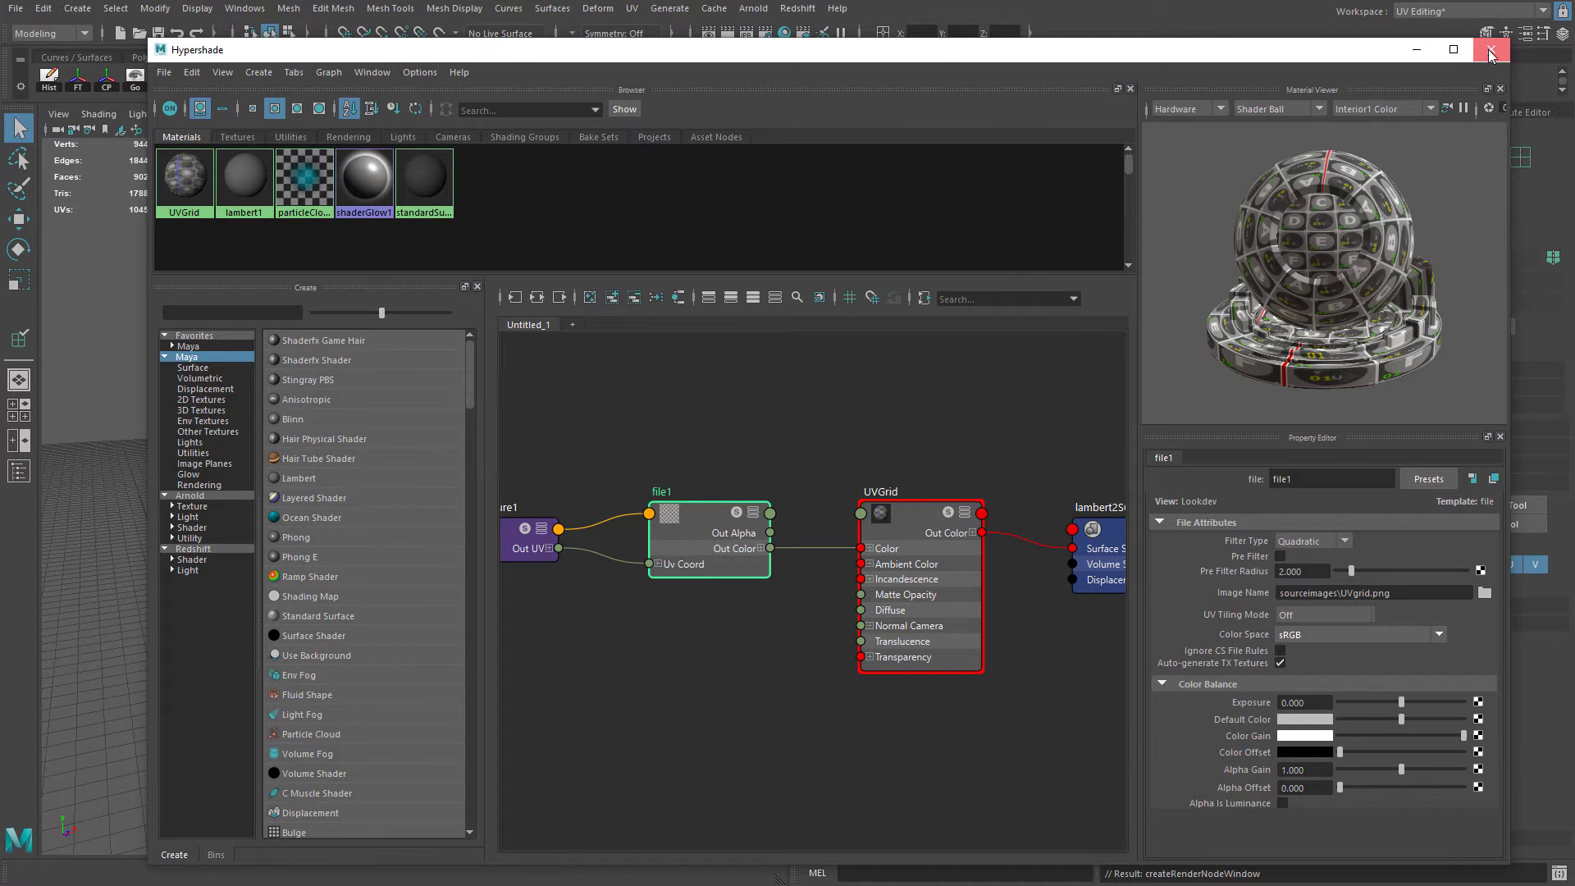
left_click(1491, 53)
Assign the UVGrid material to all four cabinet objects and turn on textured display in the perspective view.
left_click_drag(292, 194, 590, 766)
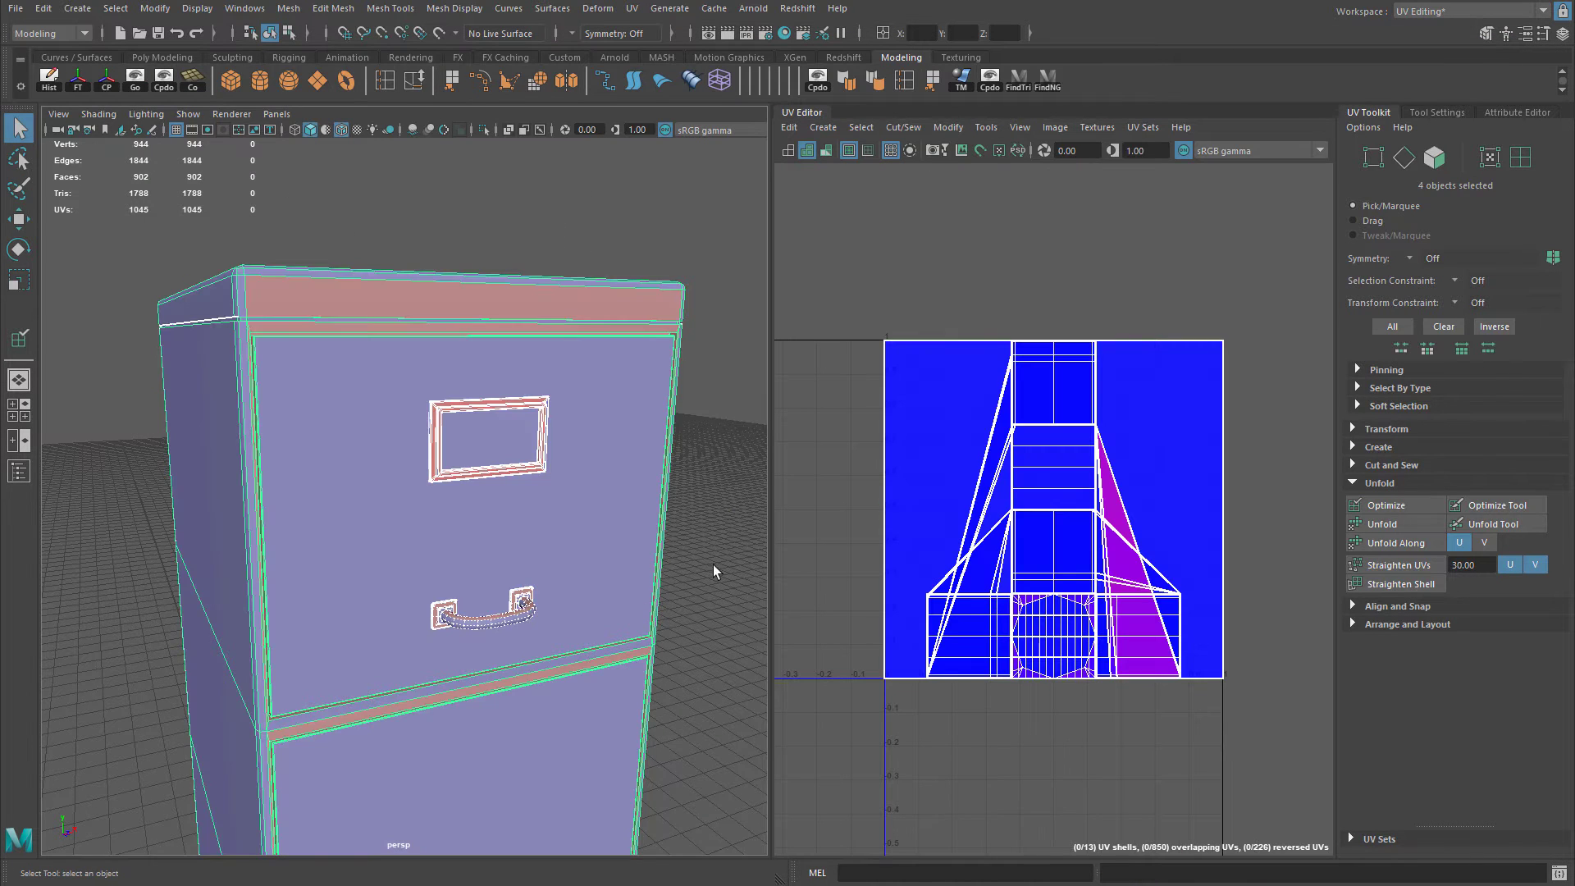
right_click_drag(678, 513, 475, 534, "alt")
middle_click_drag(476, 443, 491, 266, "alt")
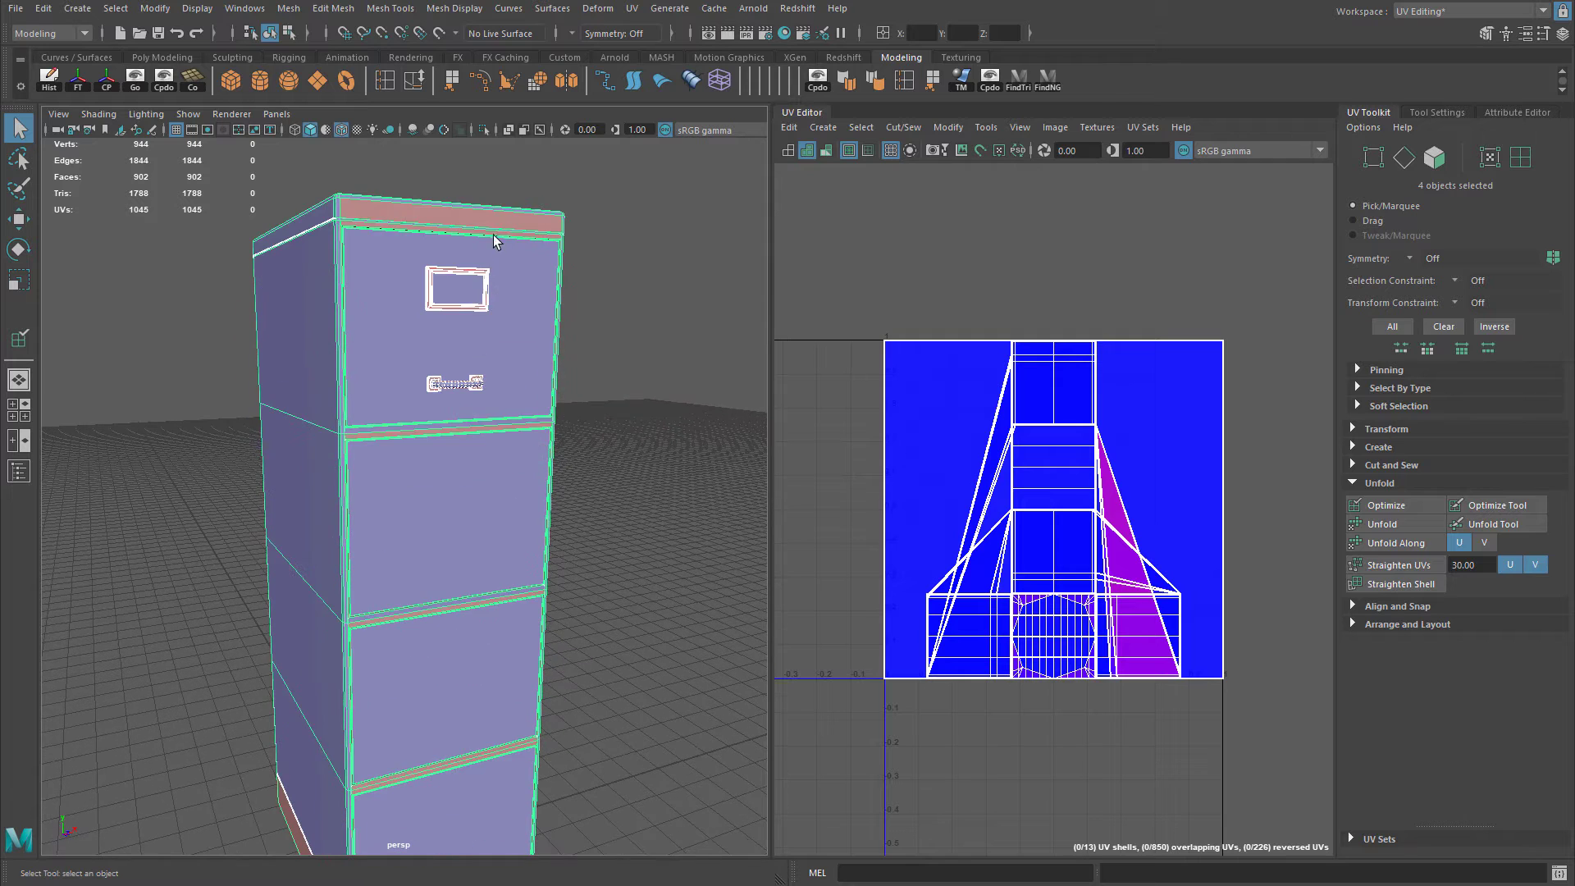
right_click(493, 221)
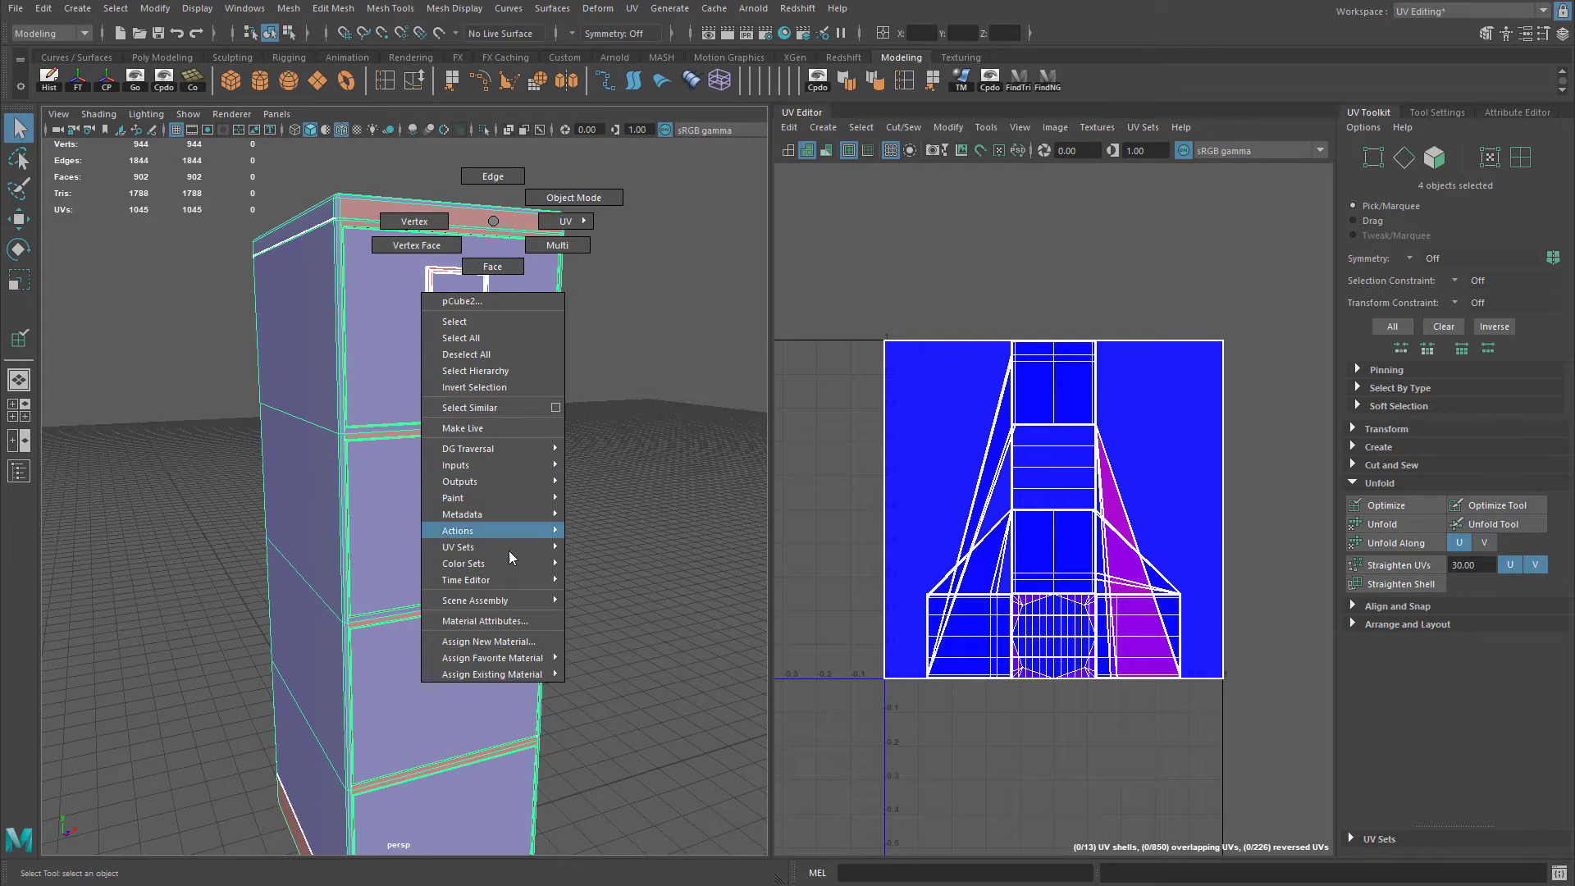
mouse_move(499, 679)
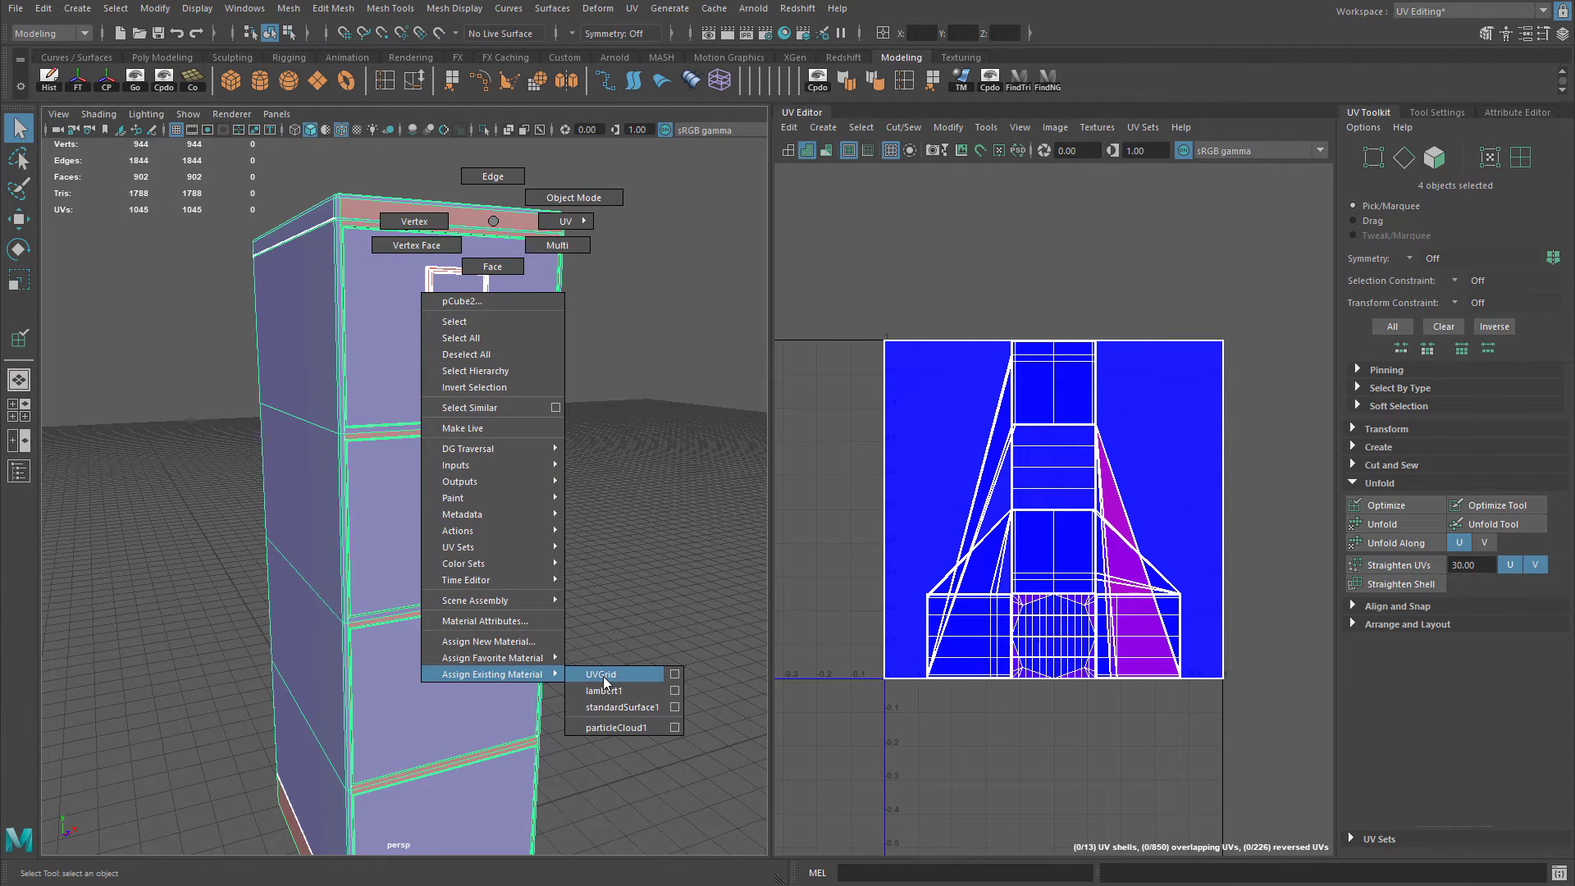
left_click(603, 676)
scroll(606, 422, "up", 5)
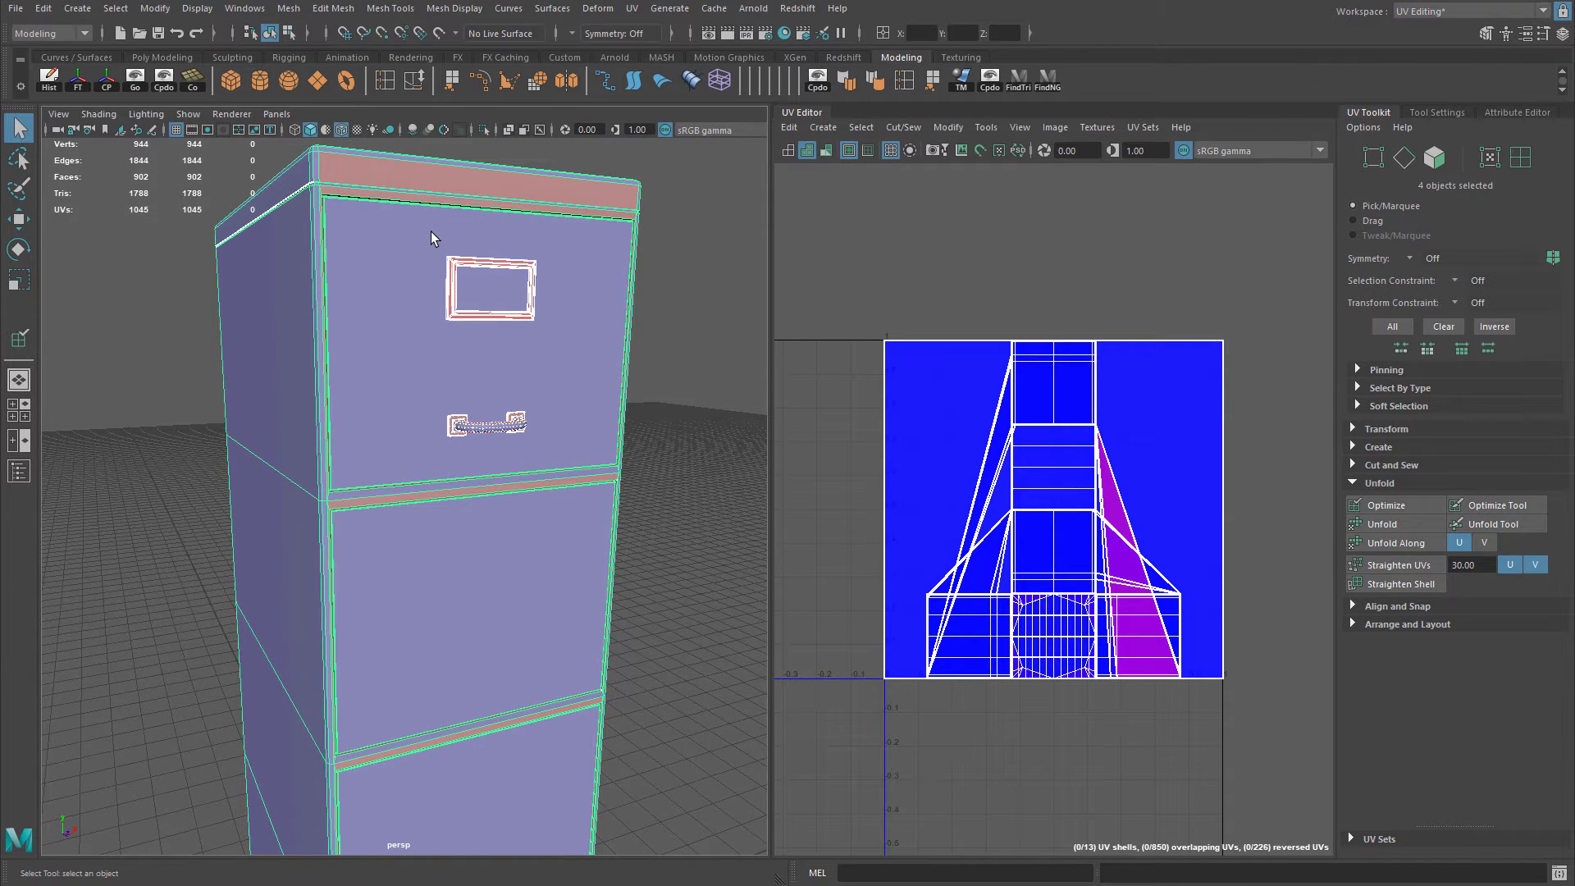
key("6")
scroll(553, 279, "up", 2)
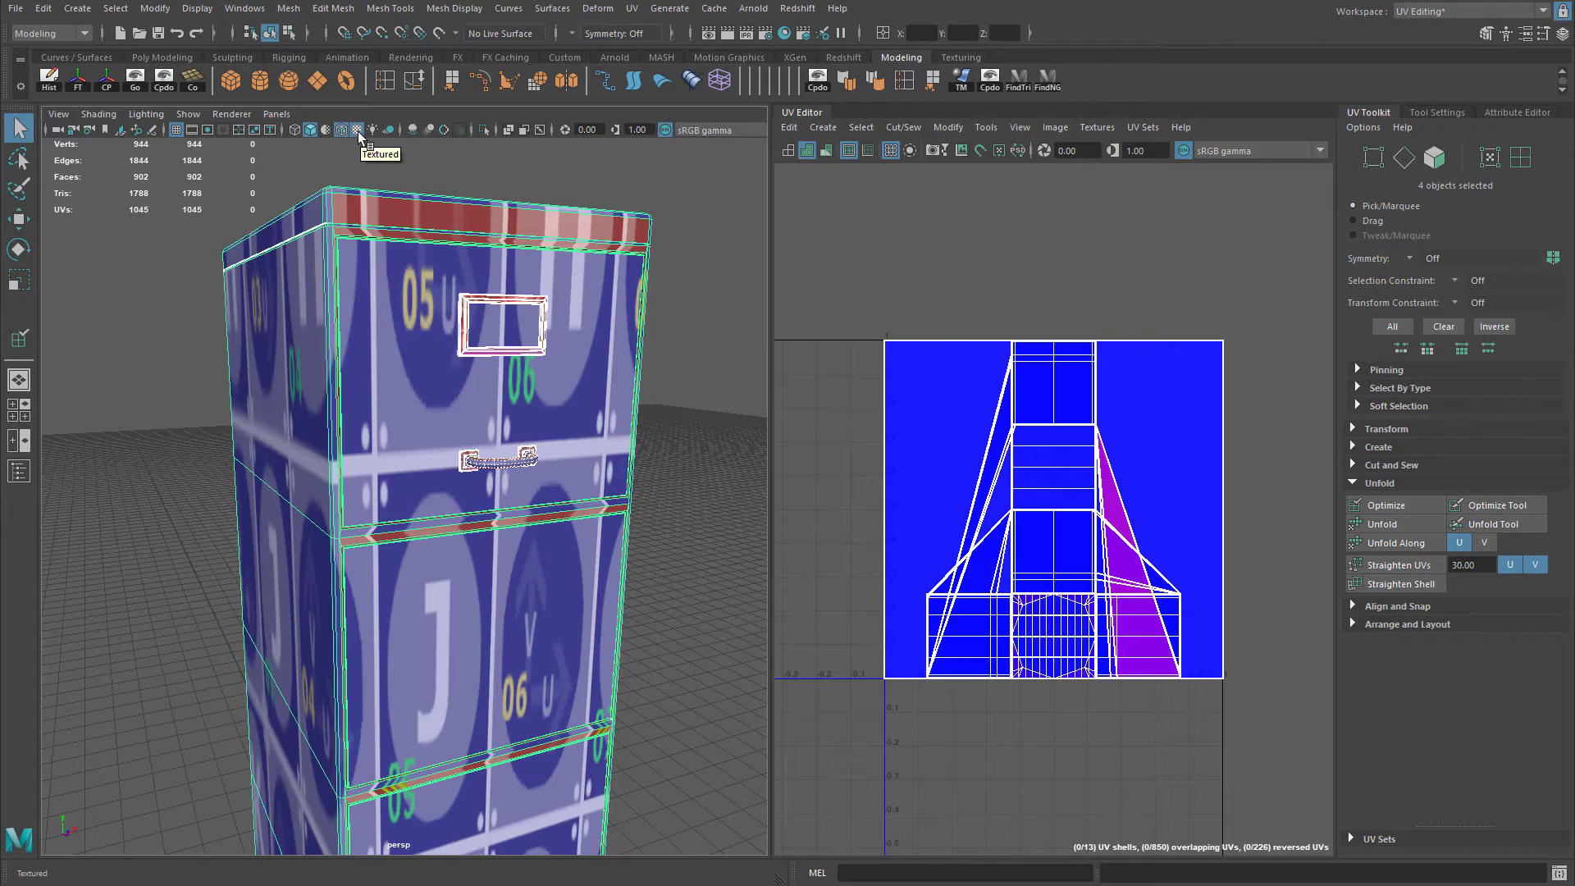
Examine how the grid texture lies on the label frame, the handle and the cabinet body.
left_click_drag(361, 344, 419, 394, "alt")
middle_click_drag(536, 486, 525, 506, "alt")
scroll(526, 506, "up", 5)
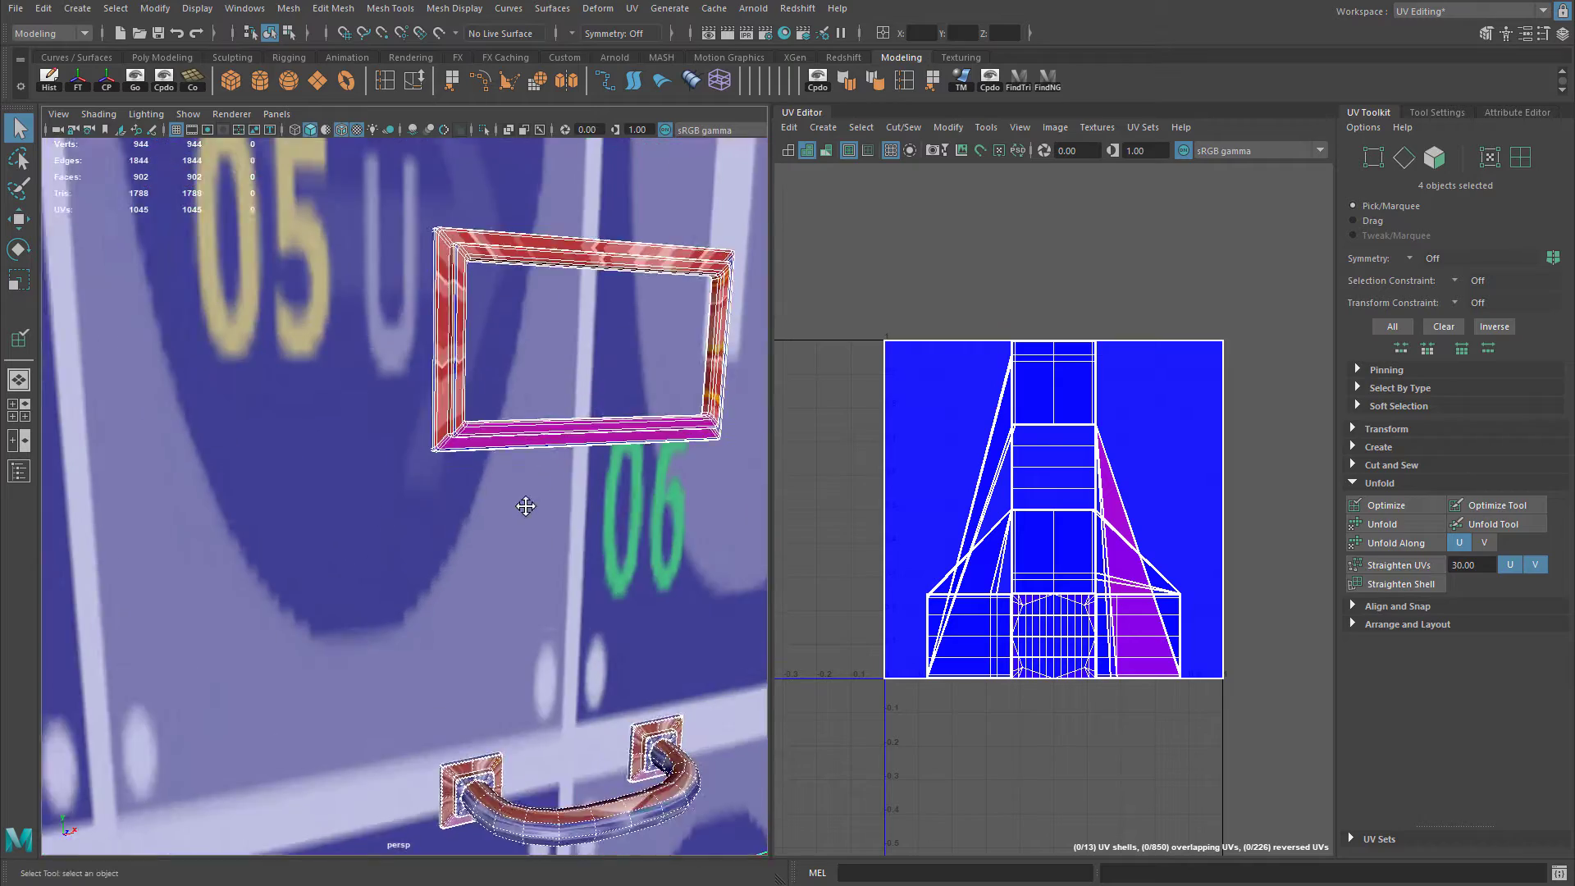
scroll(526, 506, "up", 6)
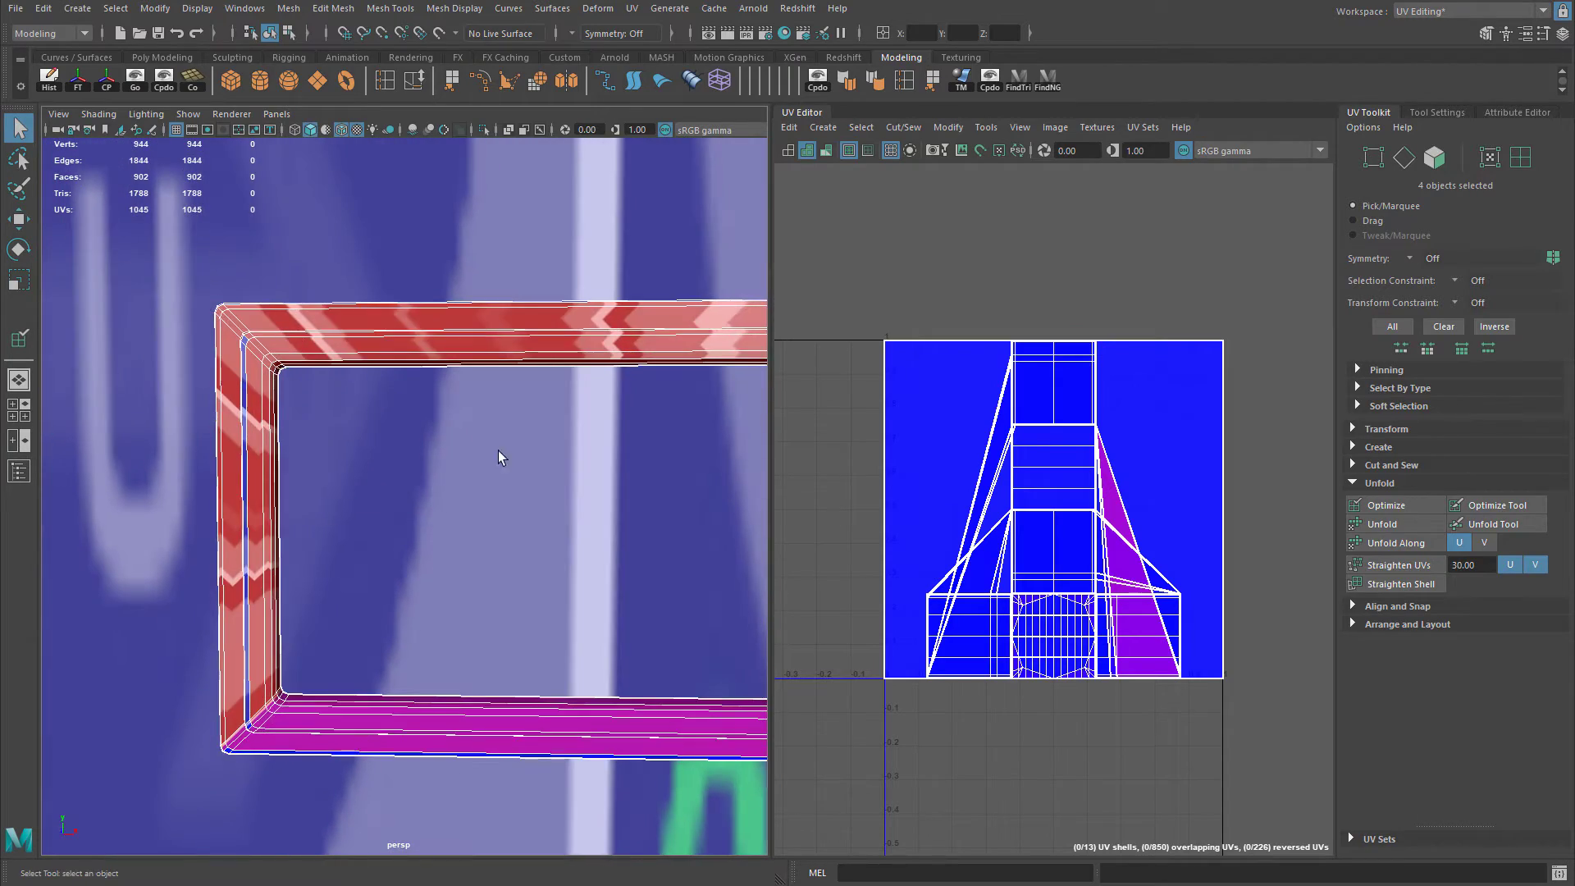
scroll(499, 457, "down", 5)
left_click_drag(498, 457, 512, 357, "alt")
middle_click_drag(512, 358, 548, 446, "alt")
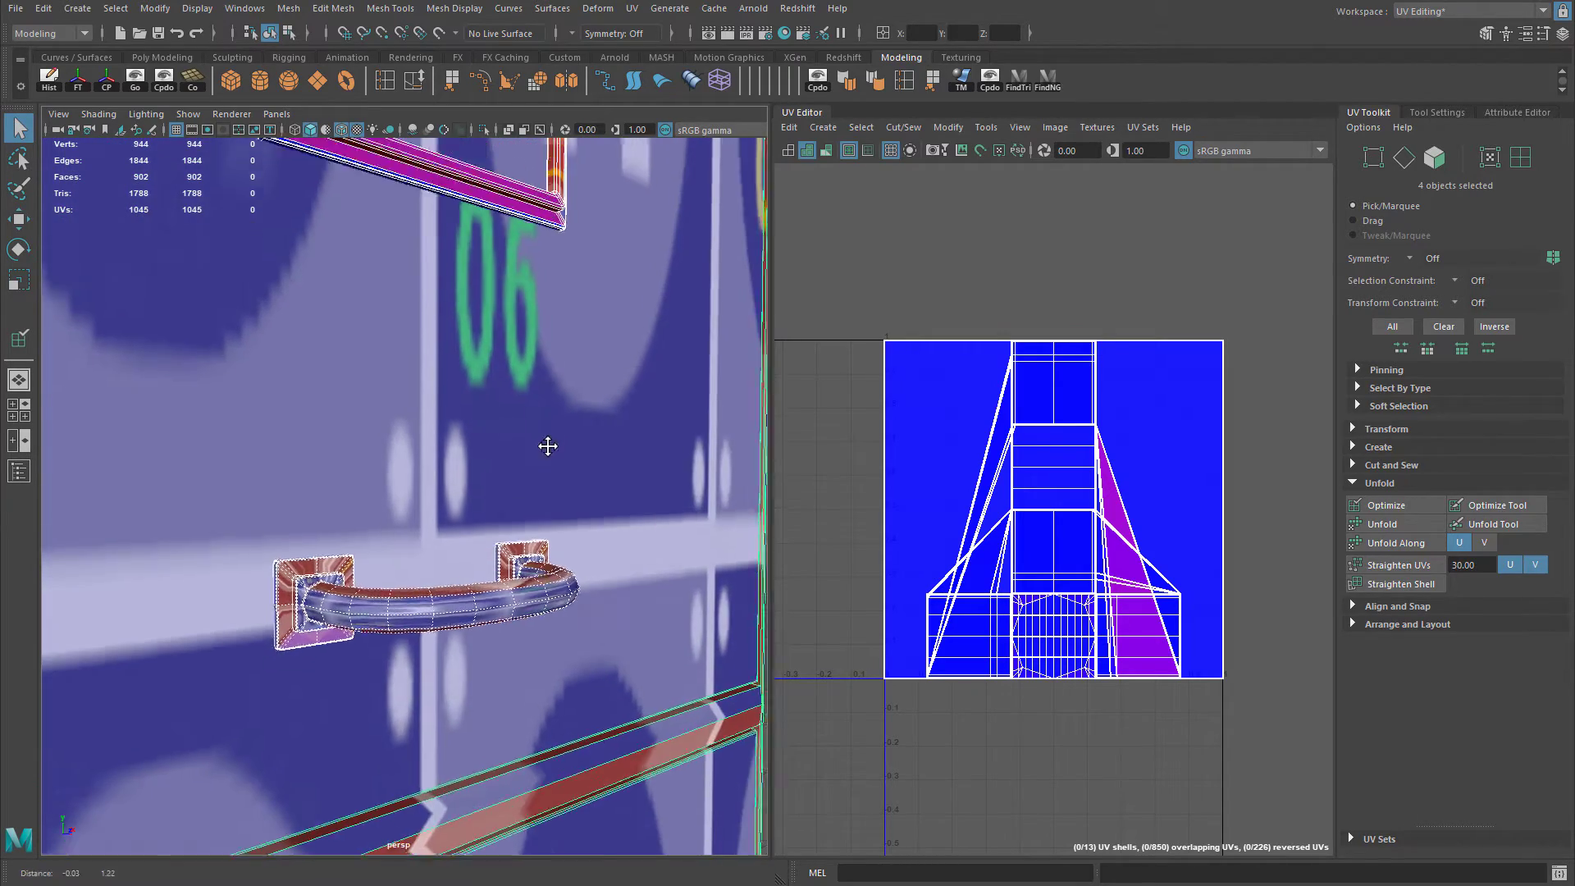
scroll(435, 447, "down", 6)
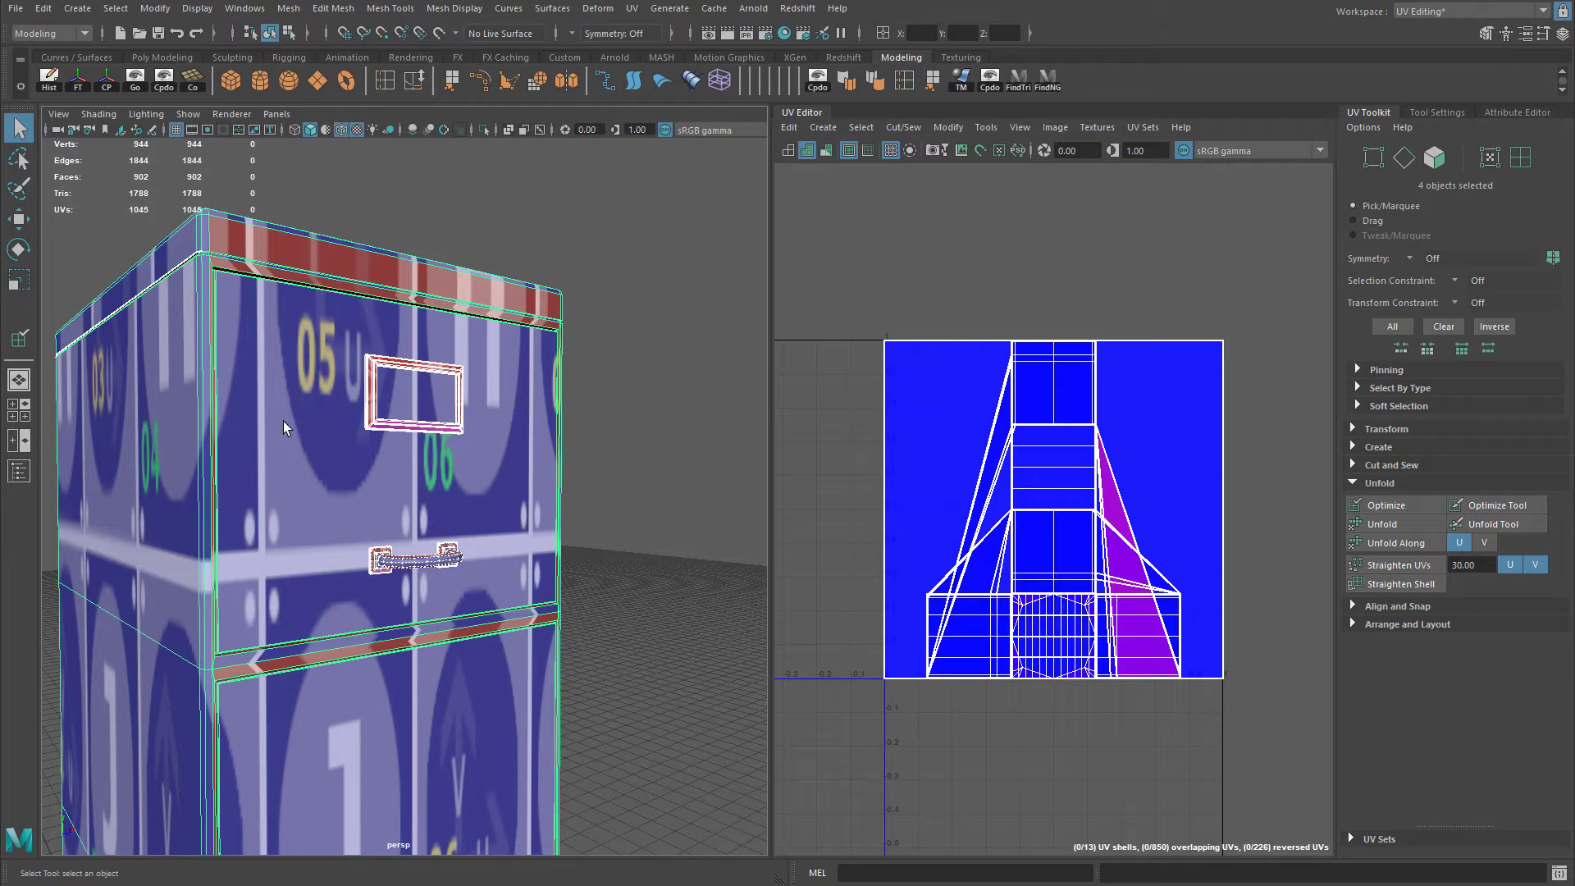
scroll(505, 469, "down", 5)
scroll(505, 469, "up", 4)
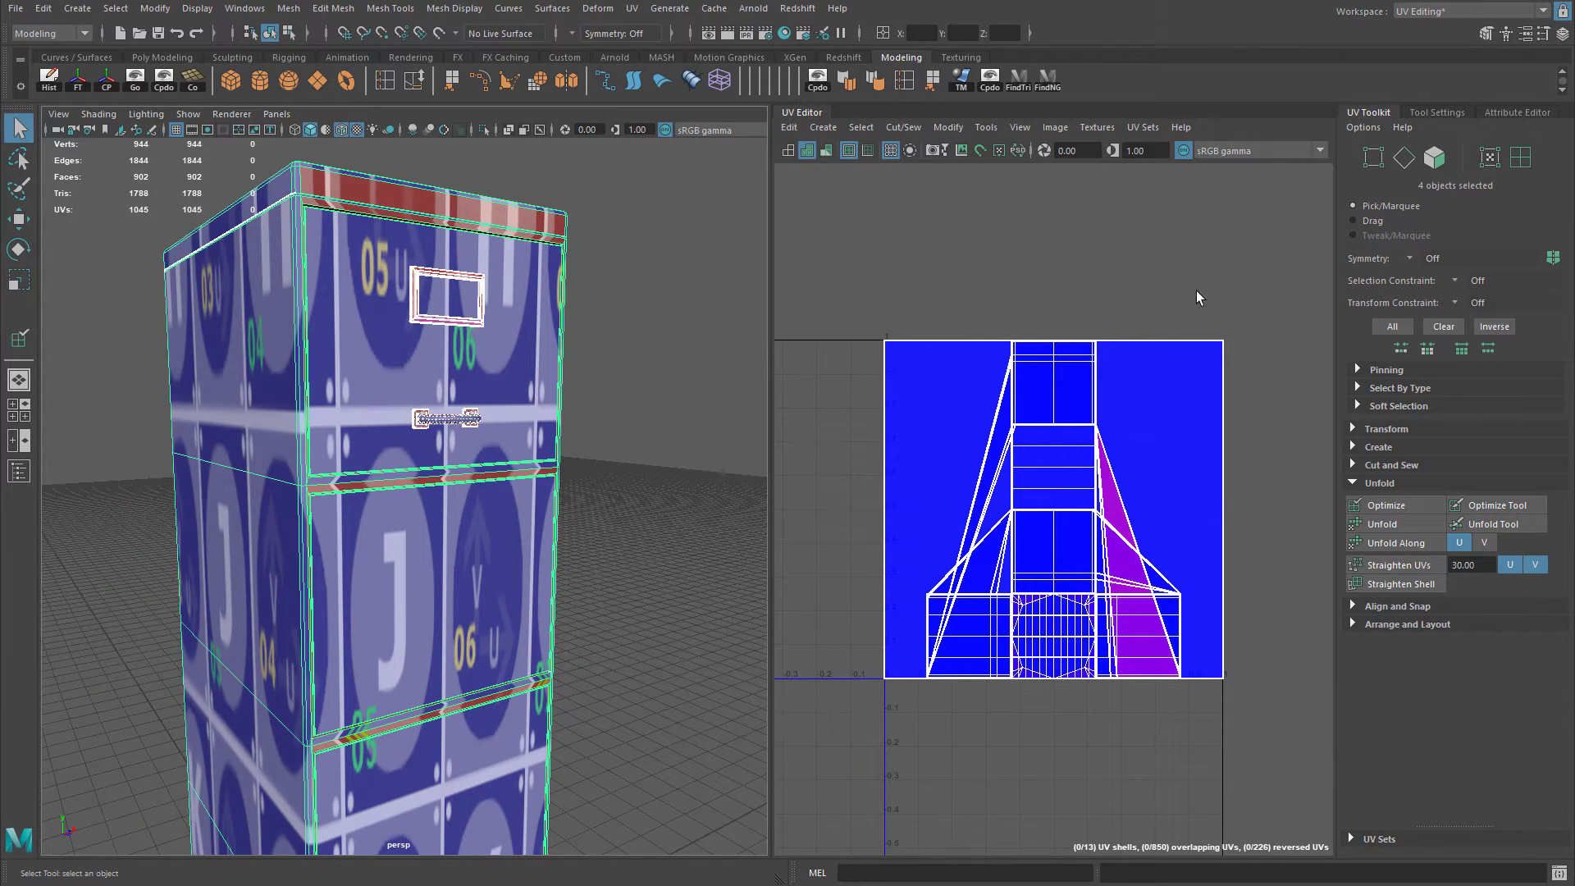
left_click_drag(465, 370, 432, 361, "alt")
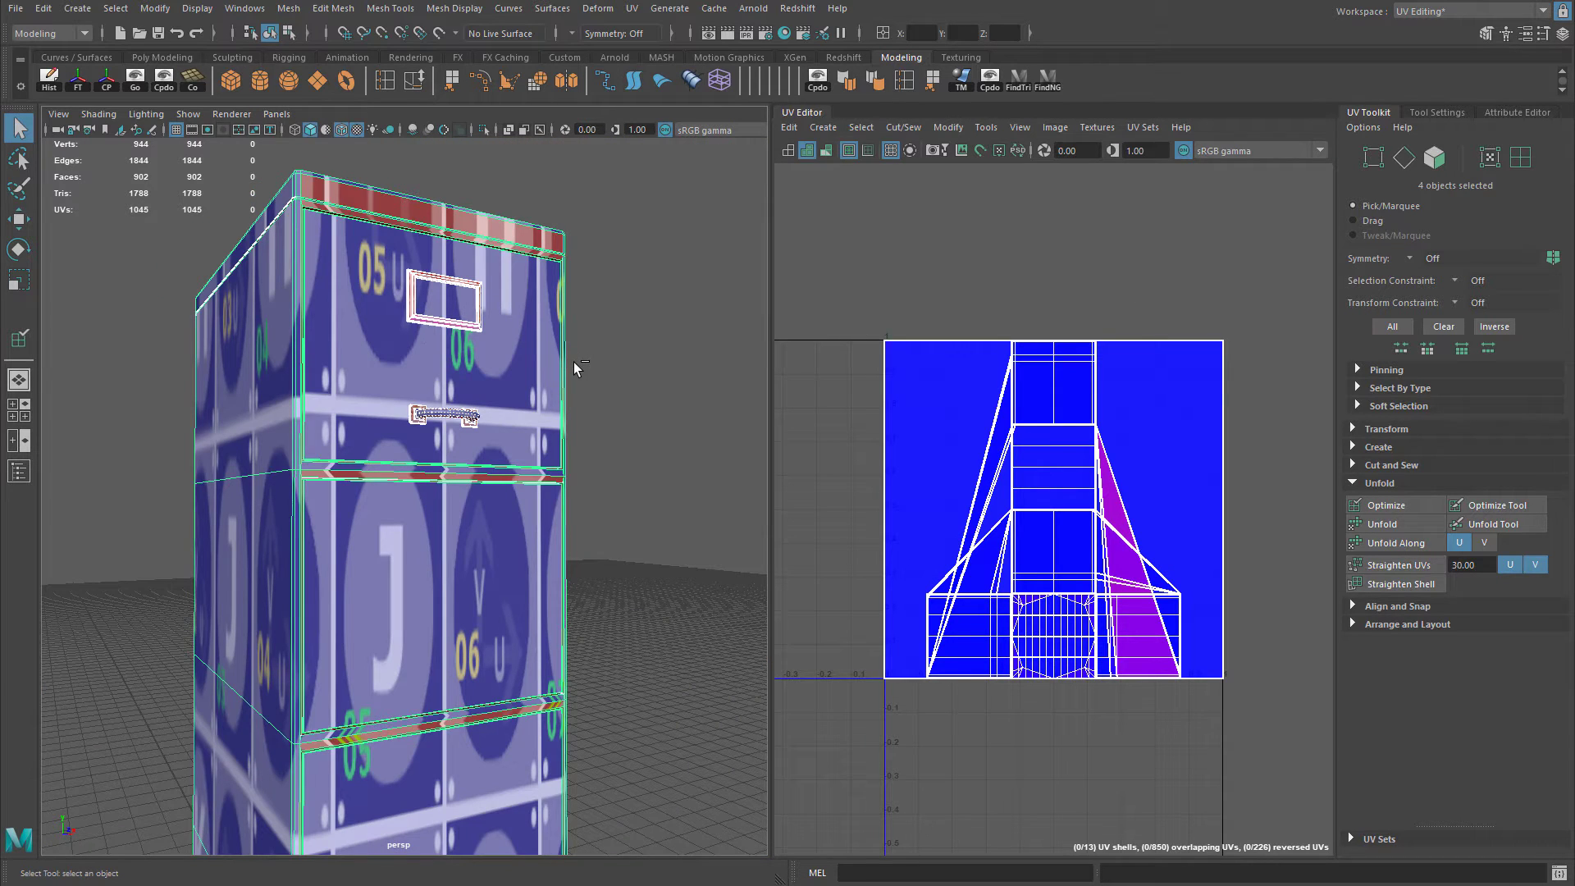
Set the Repeat UV of the UVGrid material's color file texture to 2 by 2.
key("ctrl+a")
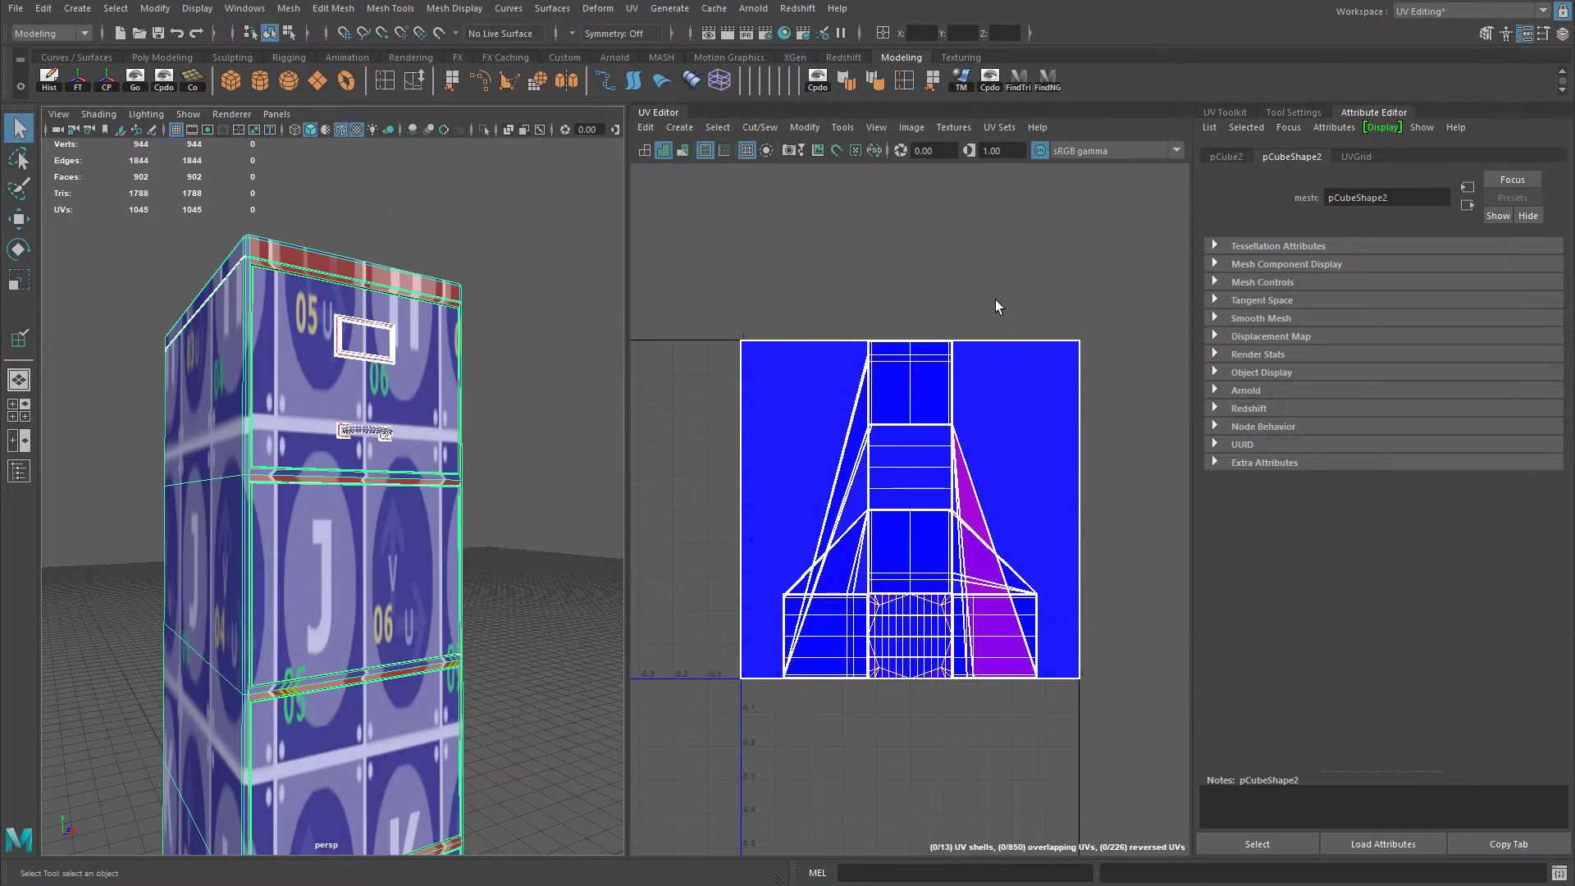
left_click(1358, 157)
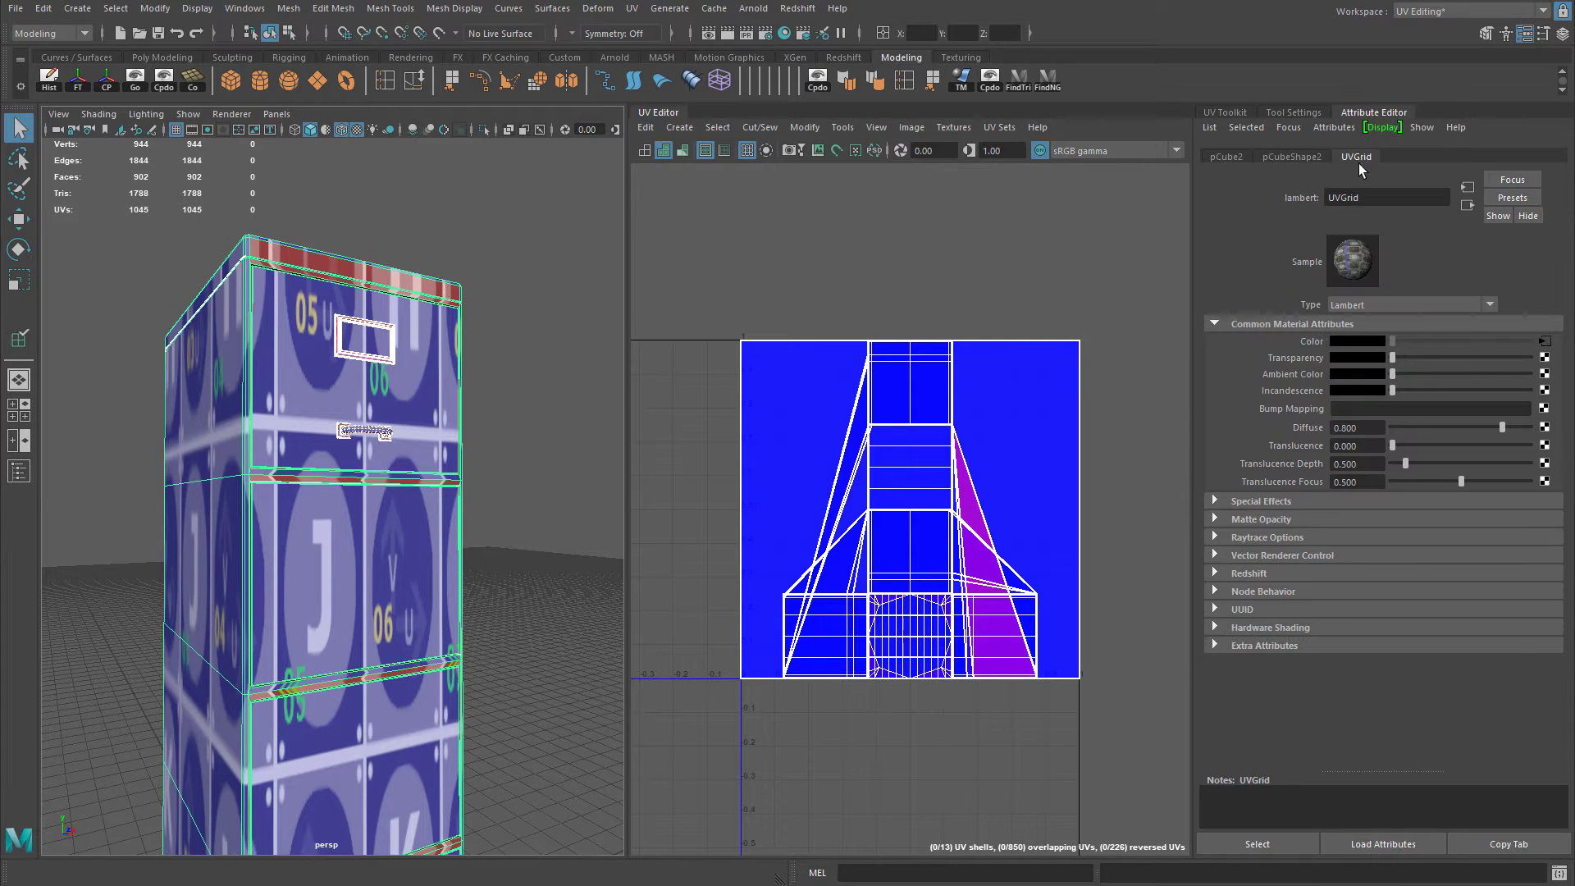
left_click(1545, 343)
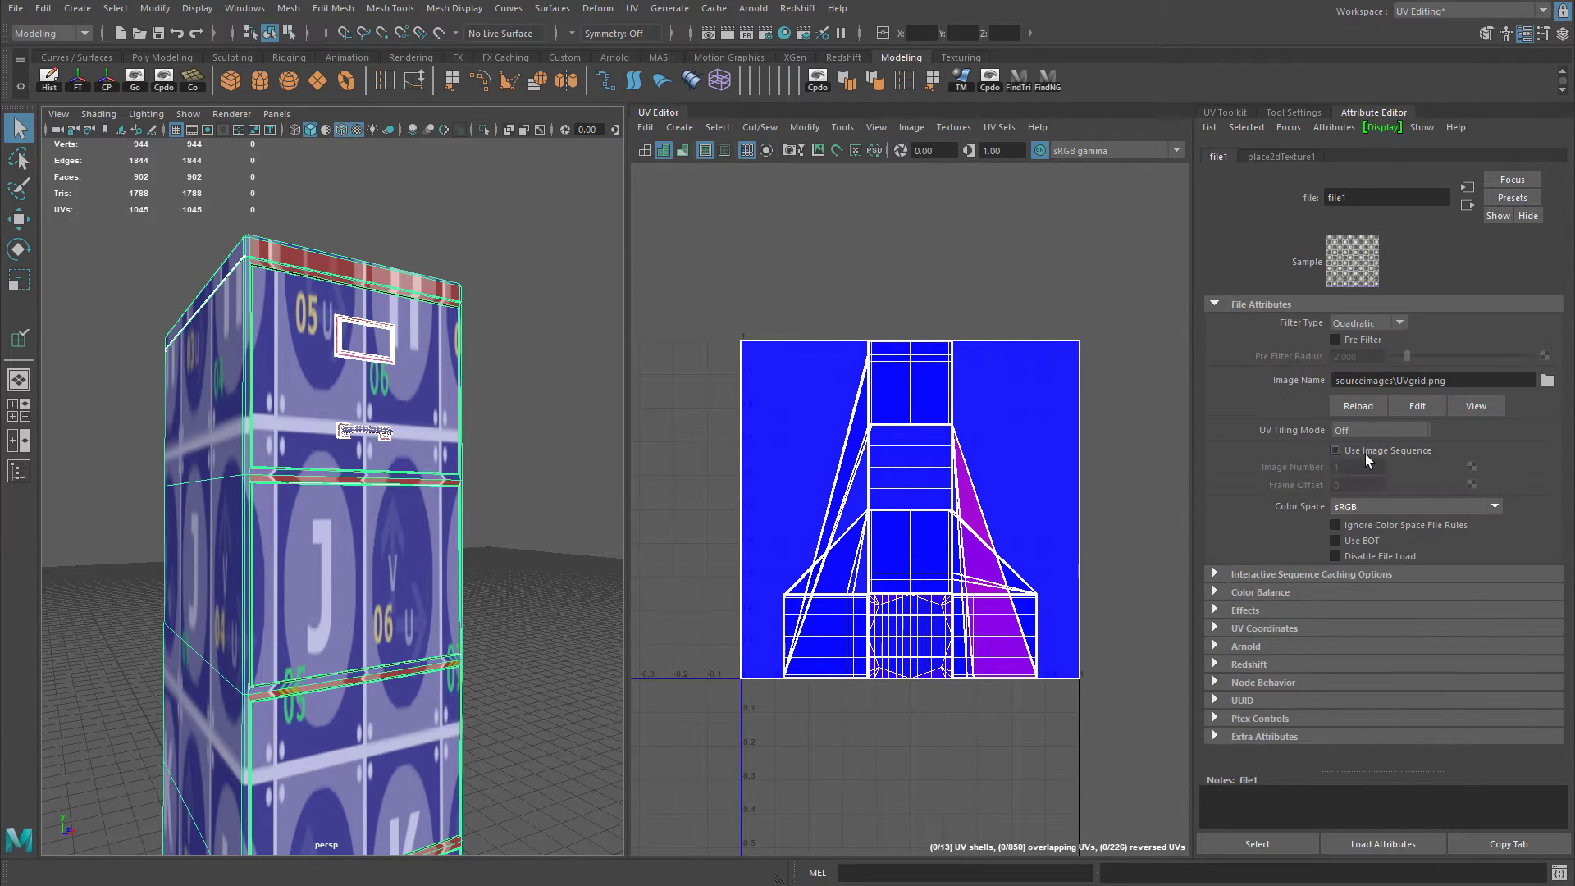
left_click(1262, 629)
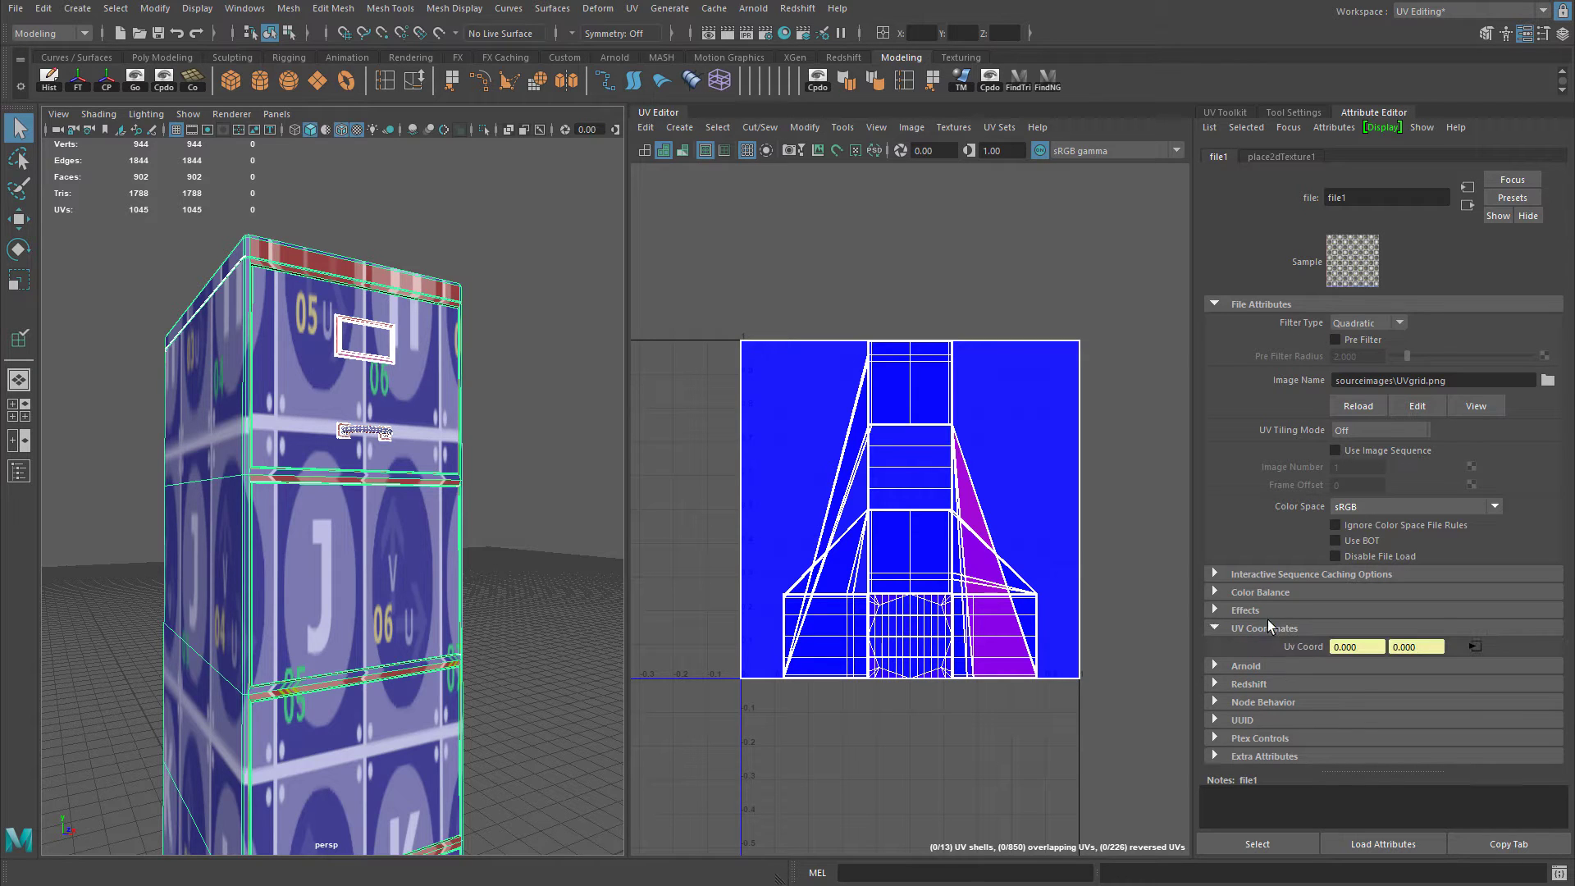
left_click(1474, 647)
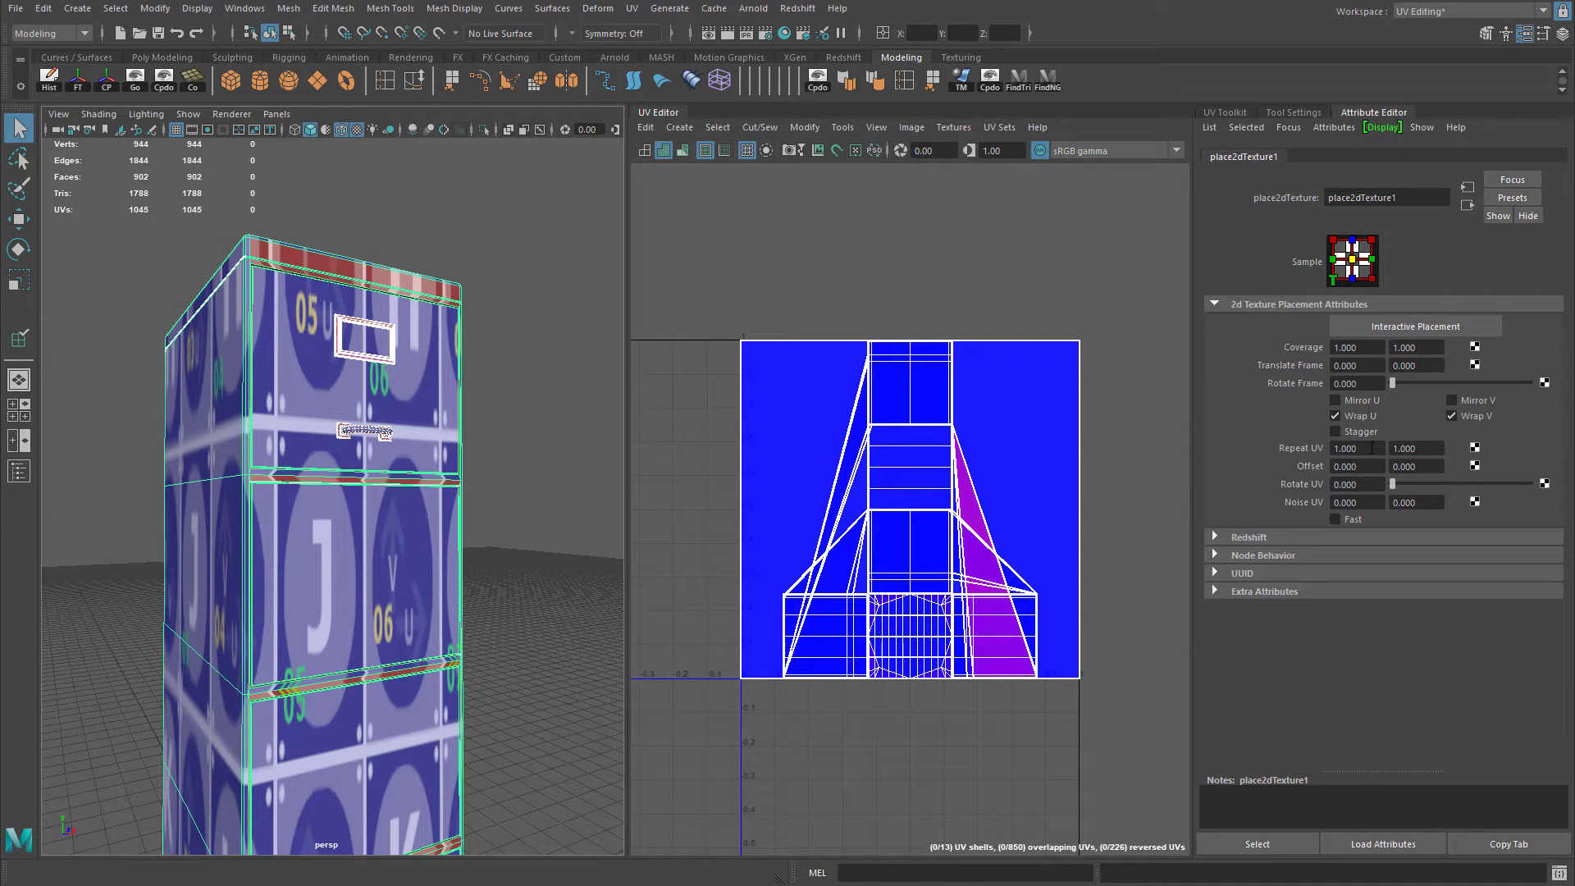
left_click_drag(1372, 448, 1328, 451)
type("2")
key("Tab")
type("2")
key("Return")
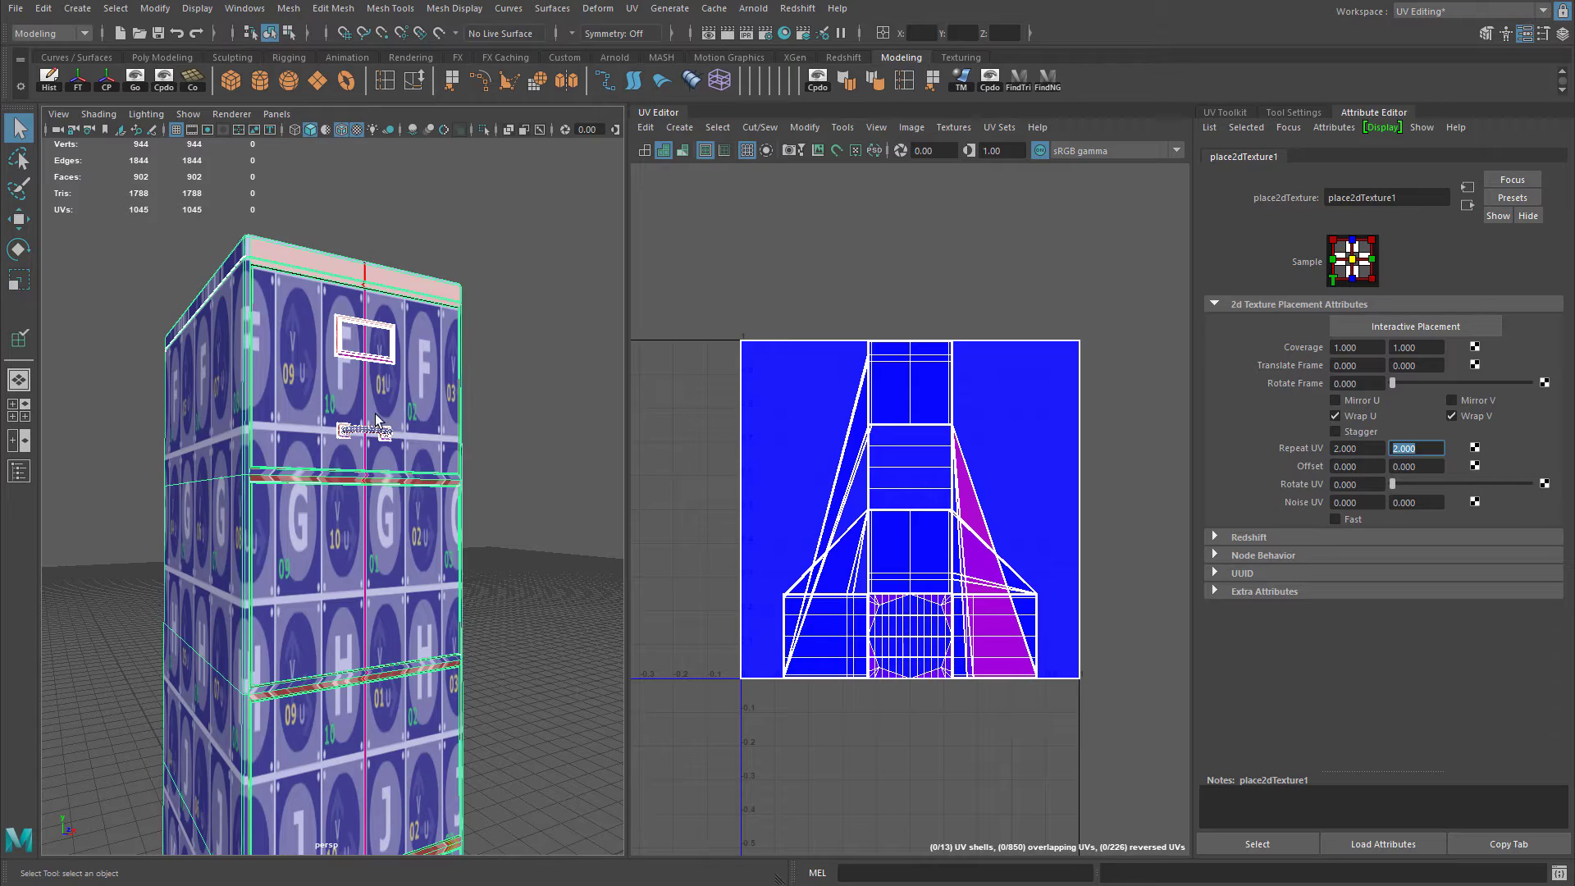
mouse_move(386, 418)
left_mouse_down("alt")
mouse_move(433, 410)
mouse_move(366, 431)
mouse_move(391, 417)
left_mouse_up("alt")
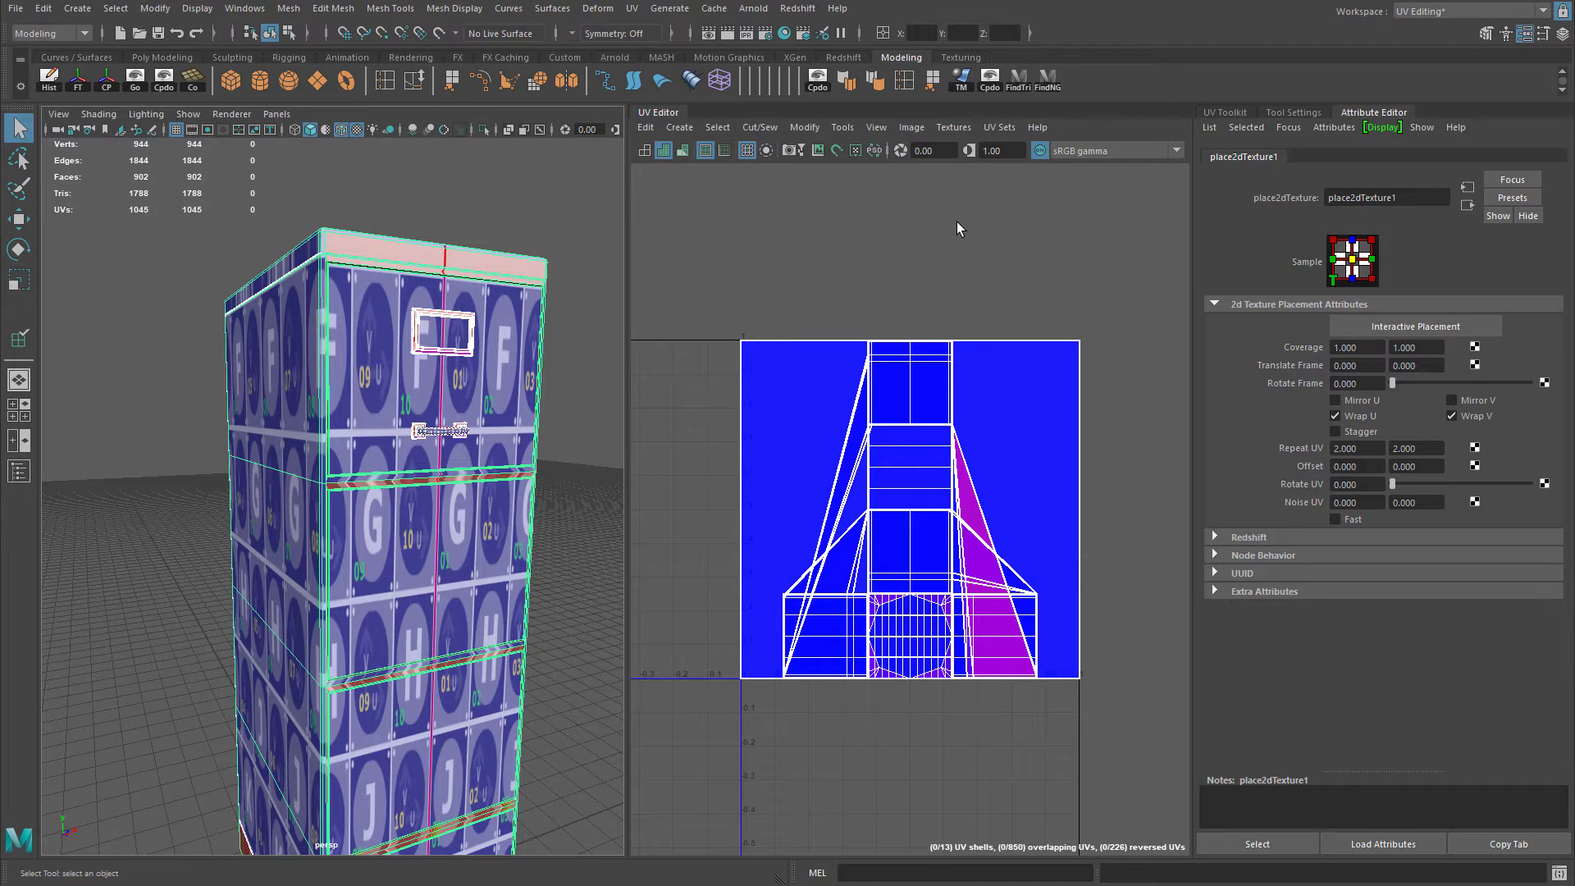
Select the label frame on the top drawer and isolate it in the perspective view.
left_click(1225, 112)
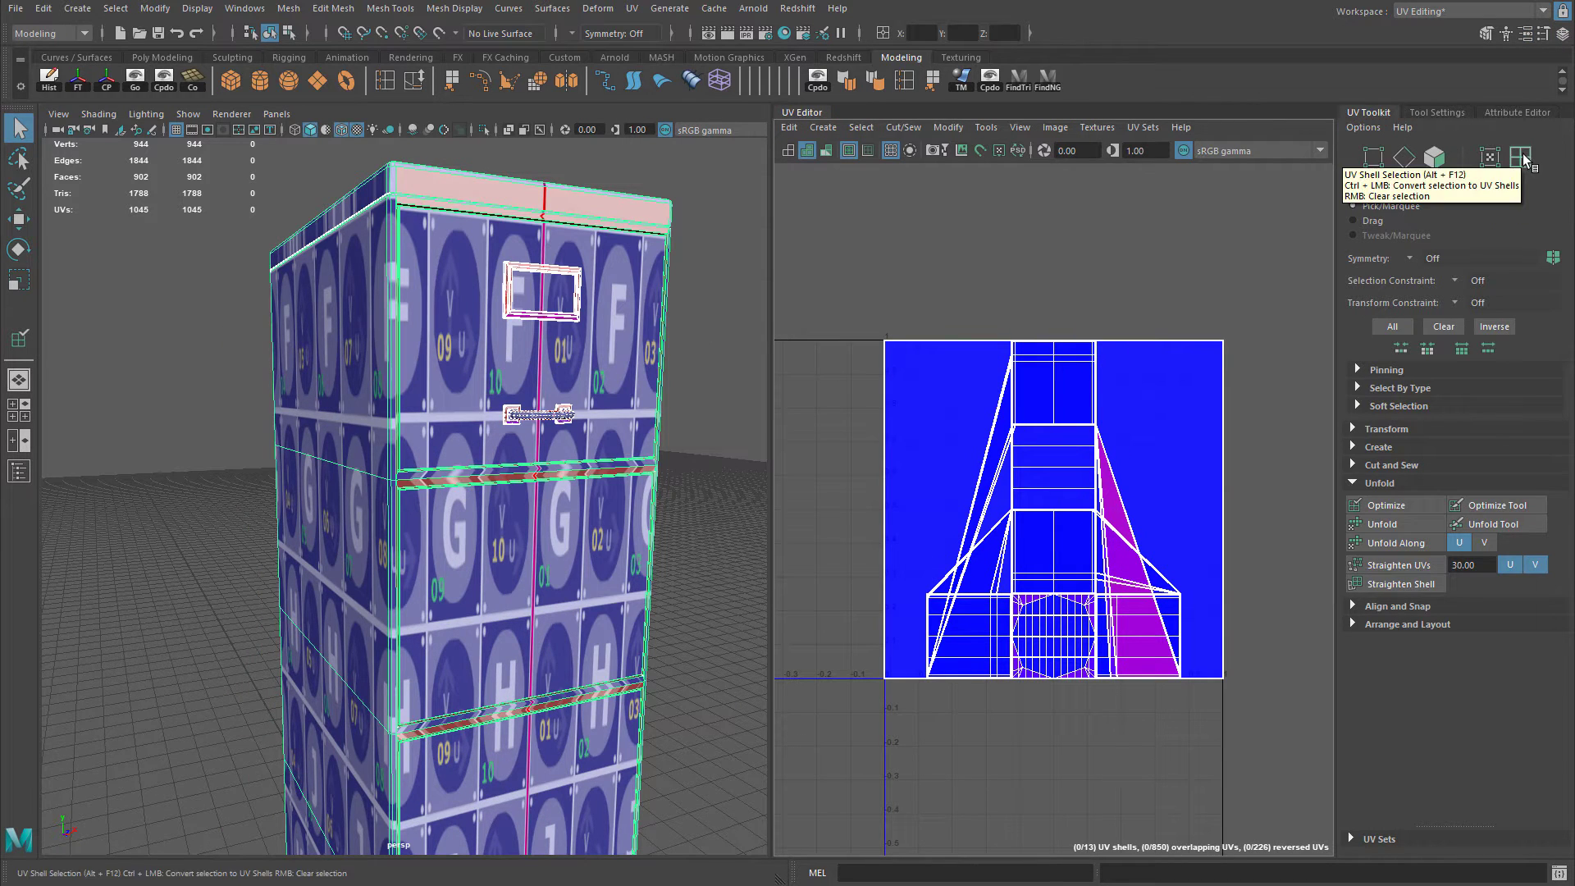
left_click(575, 320)
key("w")
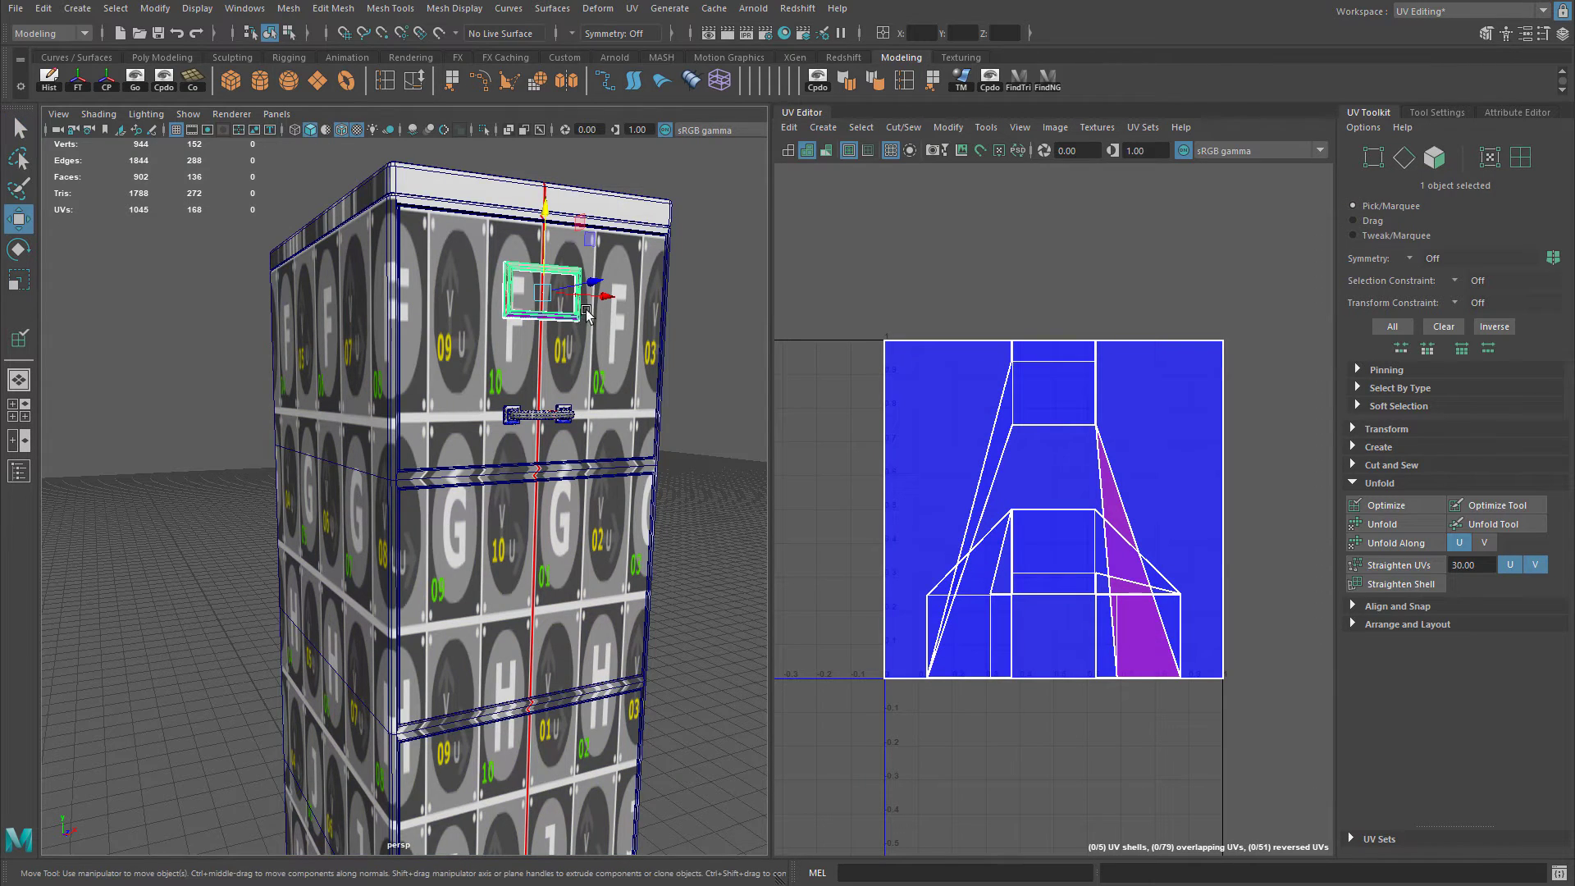
right_click_drag(544, 328, 546, 428, "alt")
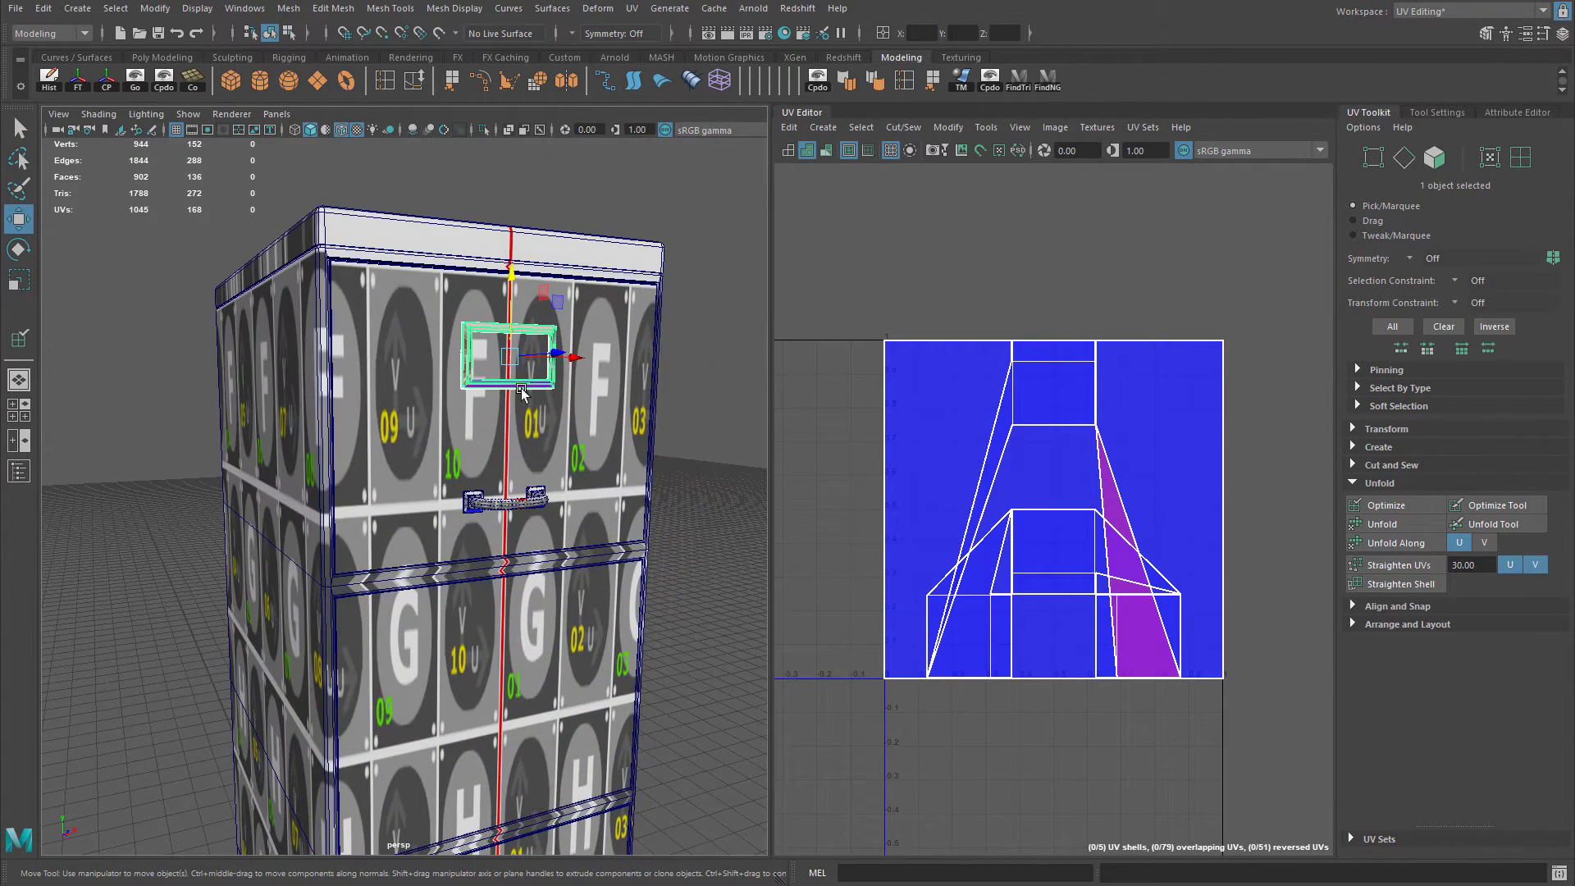
left_click_drag(534, 406, 575, 404, "alt")
right_click_drag(575, 403, 443, 556, "alt")
key("ctrl+1")
Examine from several angles how the grid texture lies on the isolated label frame.
left_click_drag(443, 558, 347, 391, "alt")
left_click_drag(337, 502, 297, 461, "alt")
right_click_drag(297, 461, 387, 523, "alt")
left_click_drag(386, 523, 323, 492, "alt")
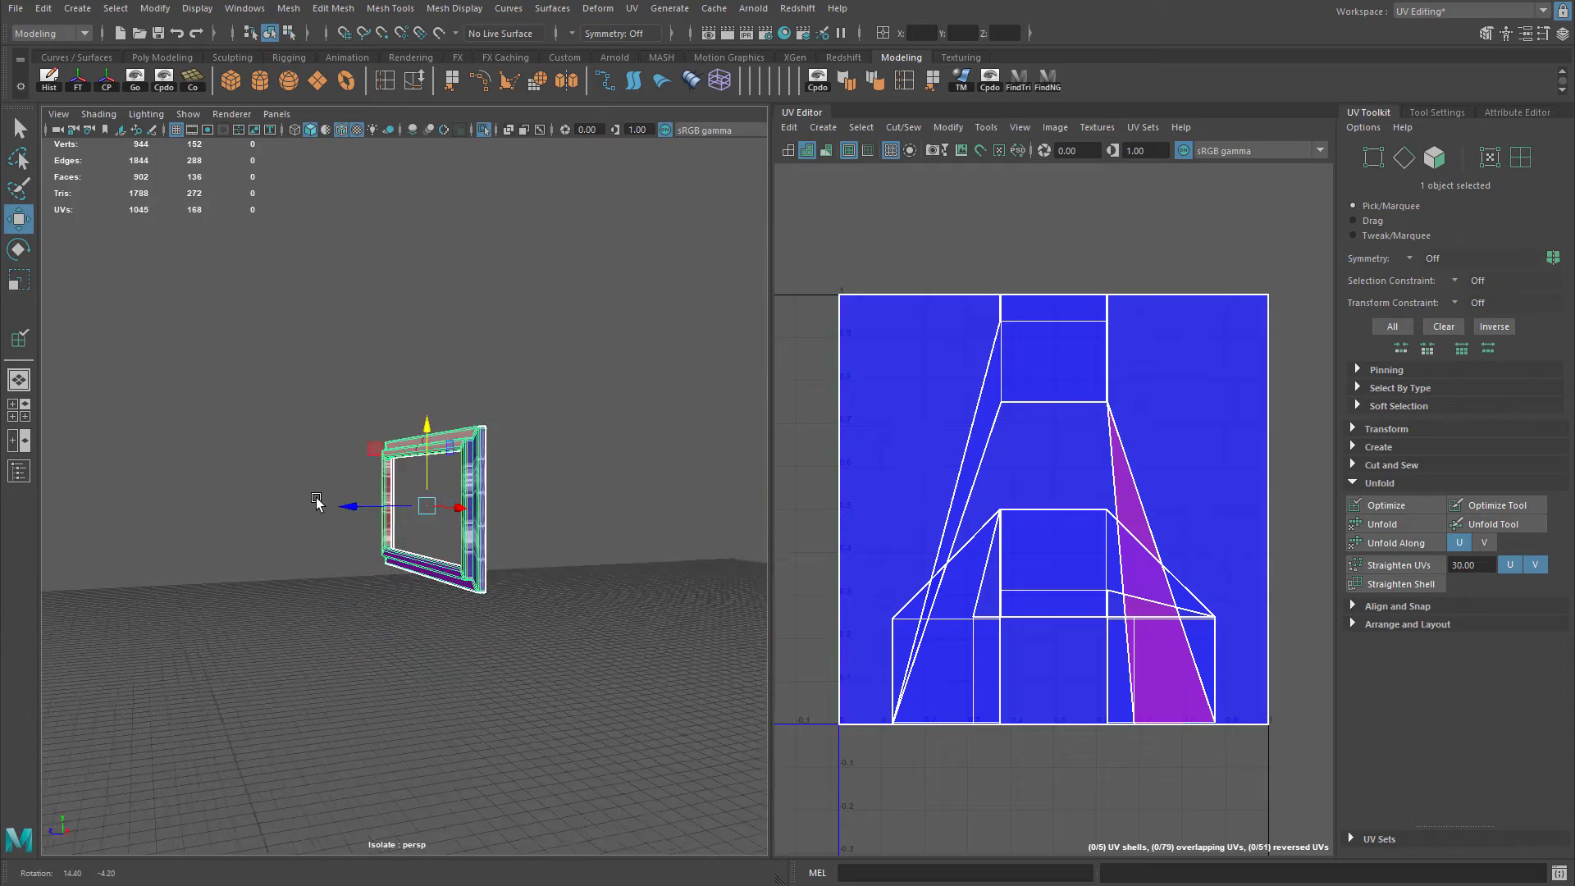
right_click_drag(323, 493, 340, 508, "alt")
right_click_drag(595, 439, 447, 447, "alt")
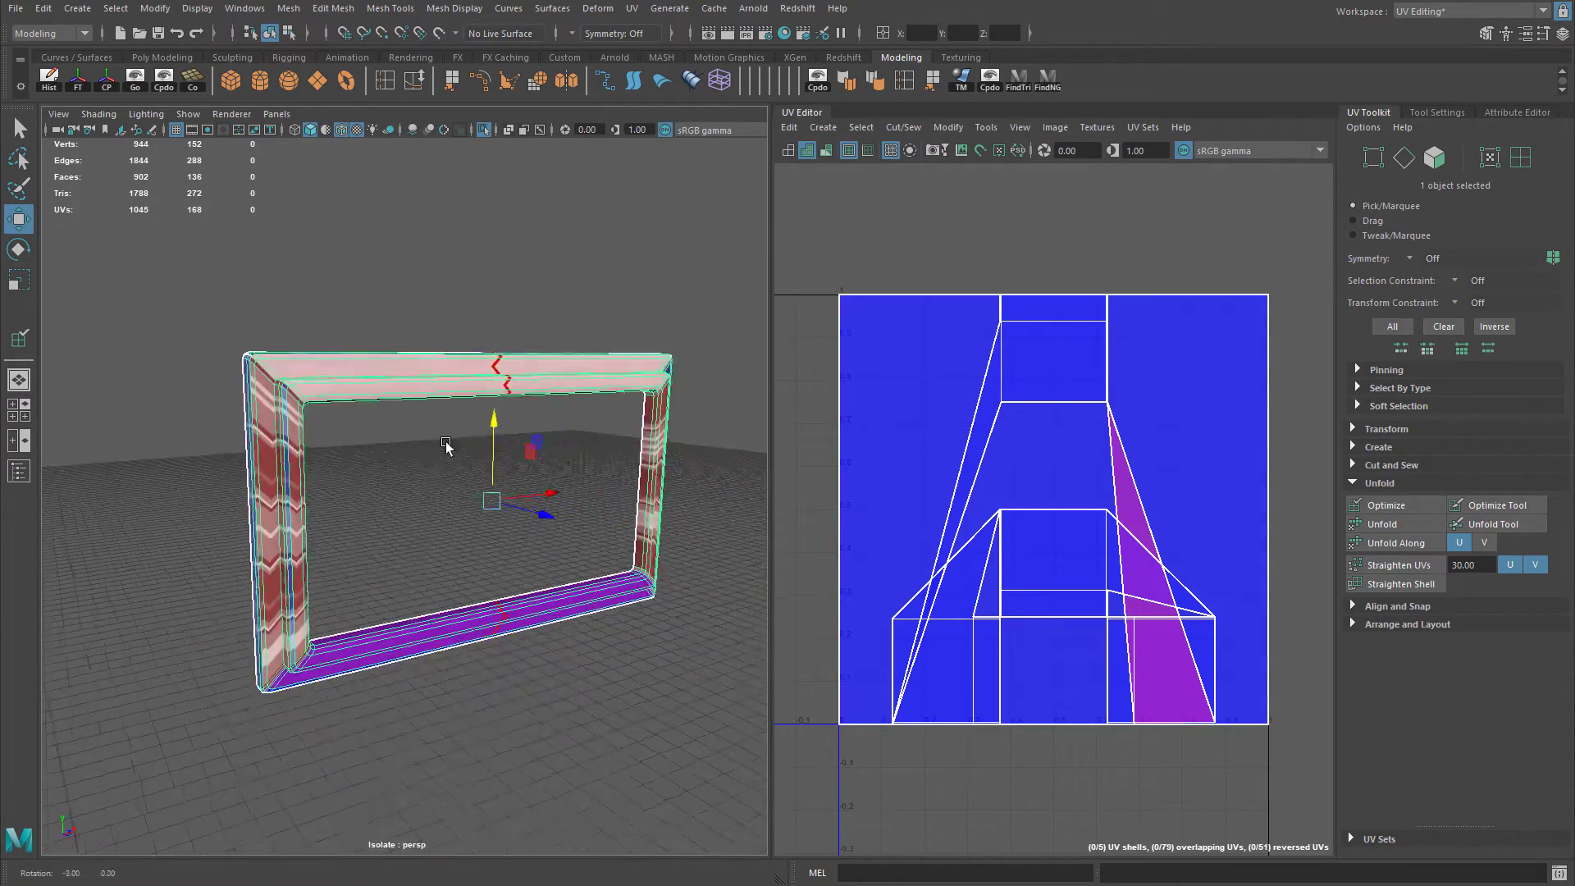
left_click_drag(447, 447, 395, 441, "alt")
right_click_drag(435, 390, 468, 374)
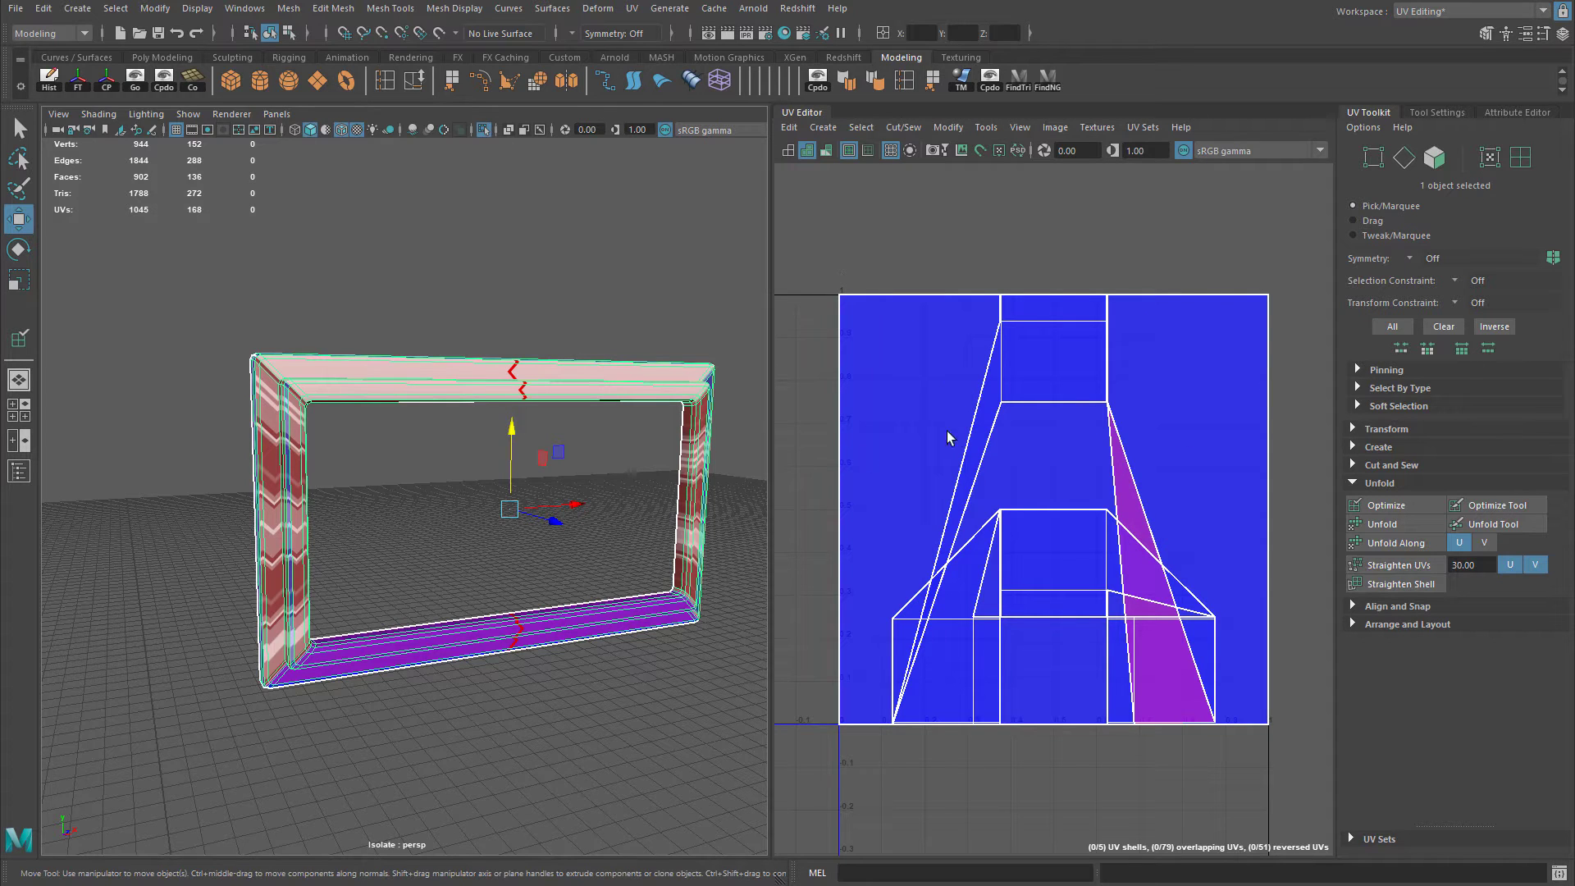
left_click_drag(361, 422, 492, 422, "alt")
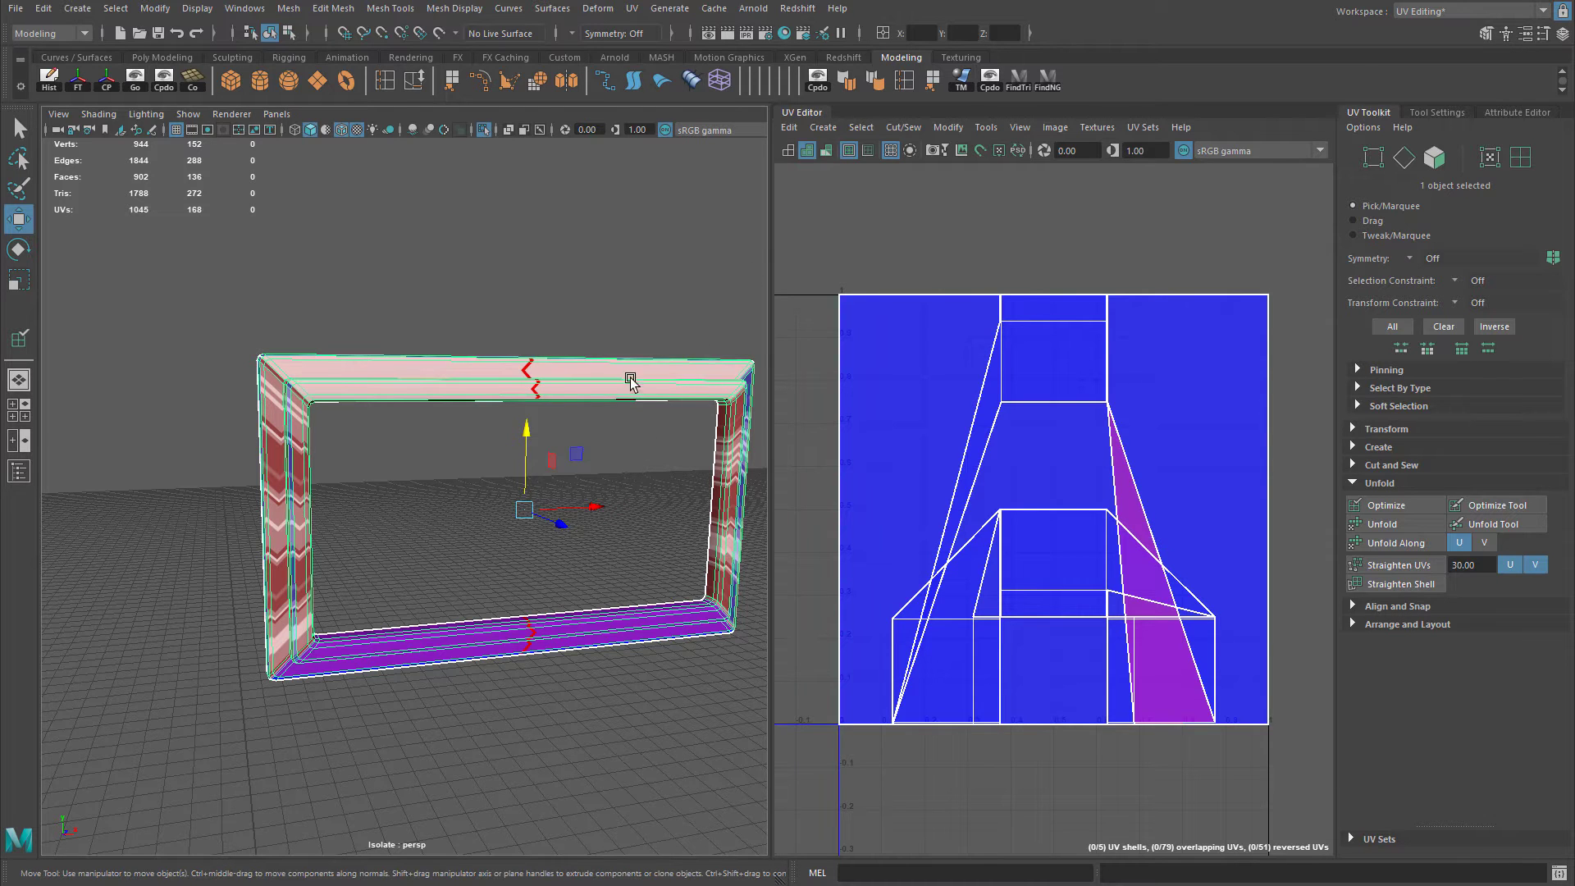
left_click_drag(631, 381, 547, 328, "alt")
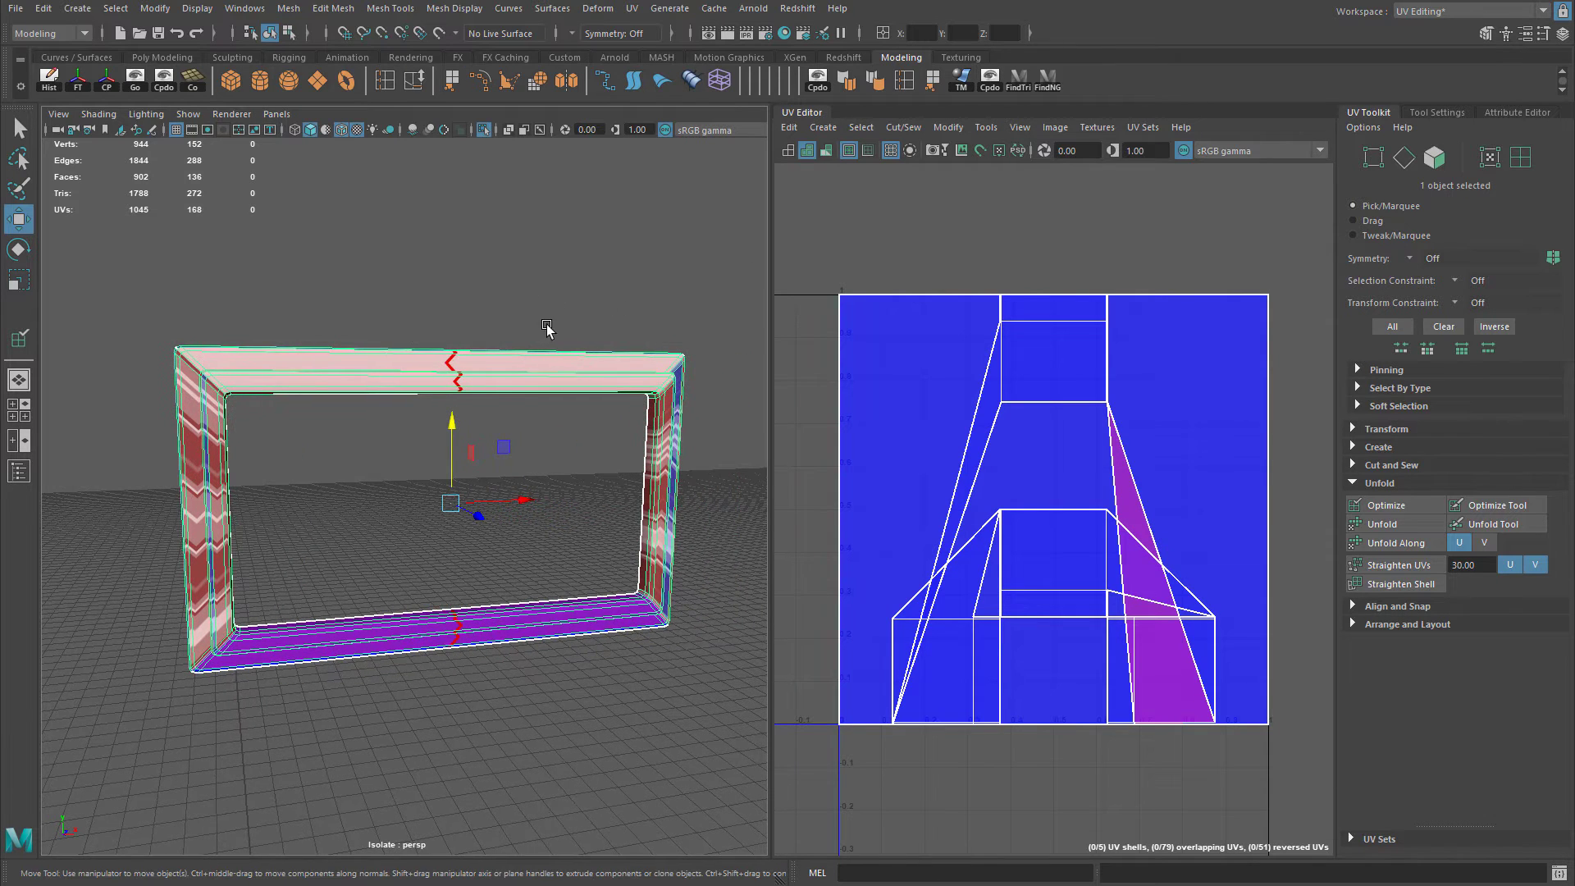
Apply a planar UV projection from the Z axis to the label frame, fitted to its bounding box with the image ratio kept, and inspect a corner.
left_click(827, 128)
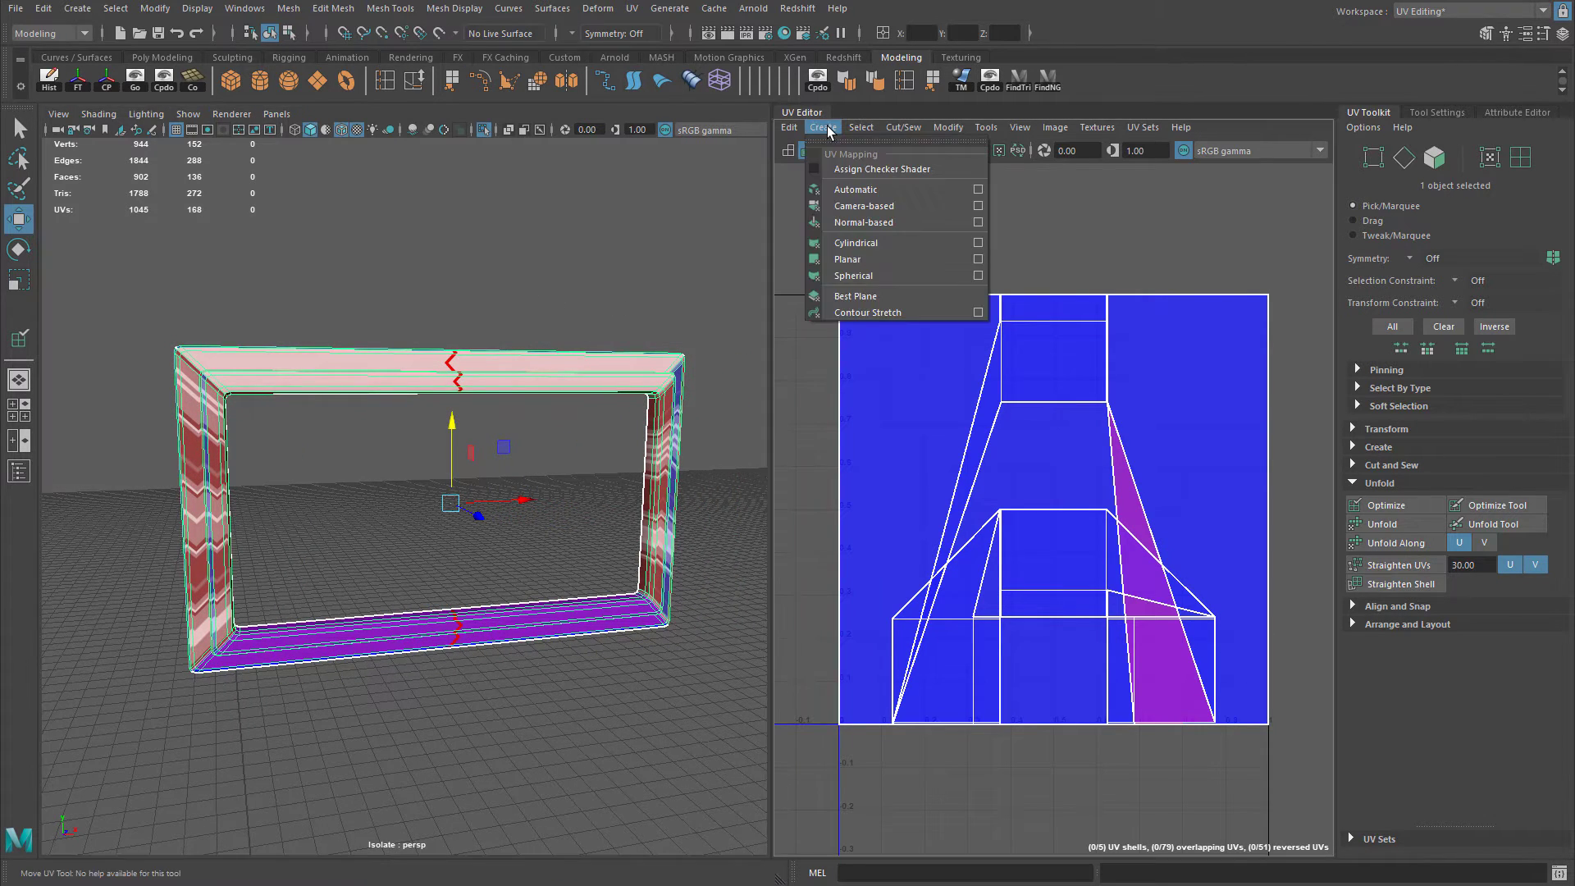
left_click(978, 260)
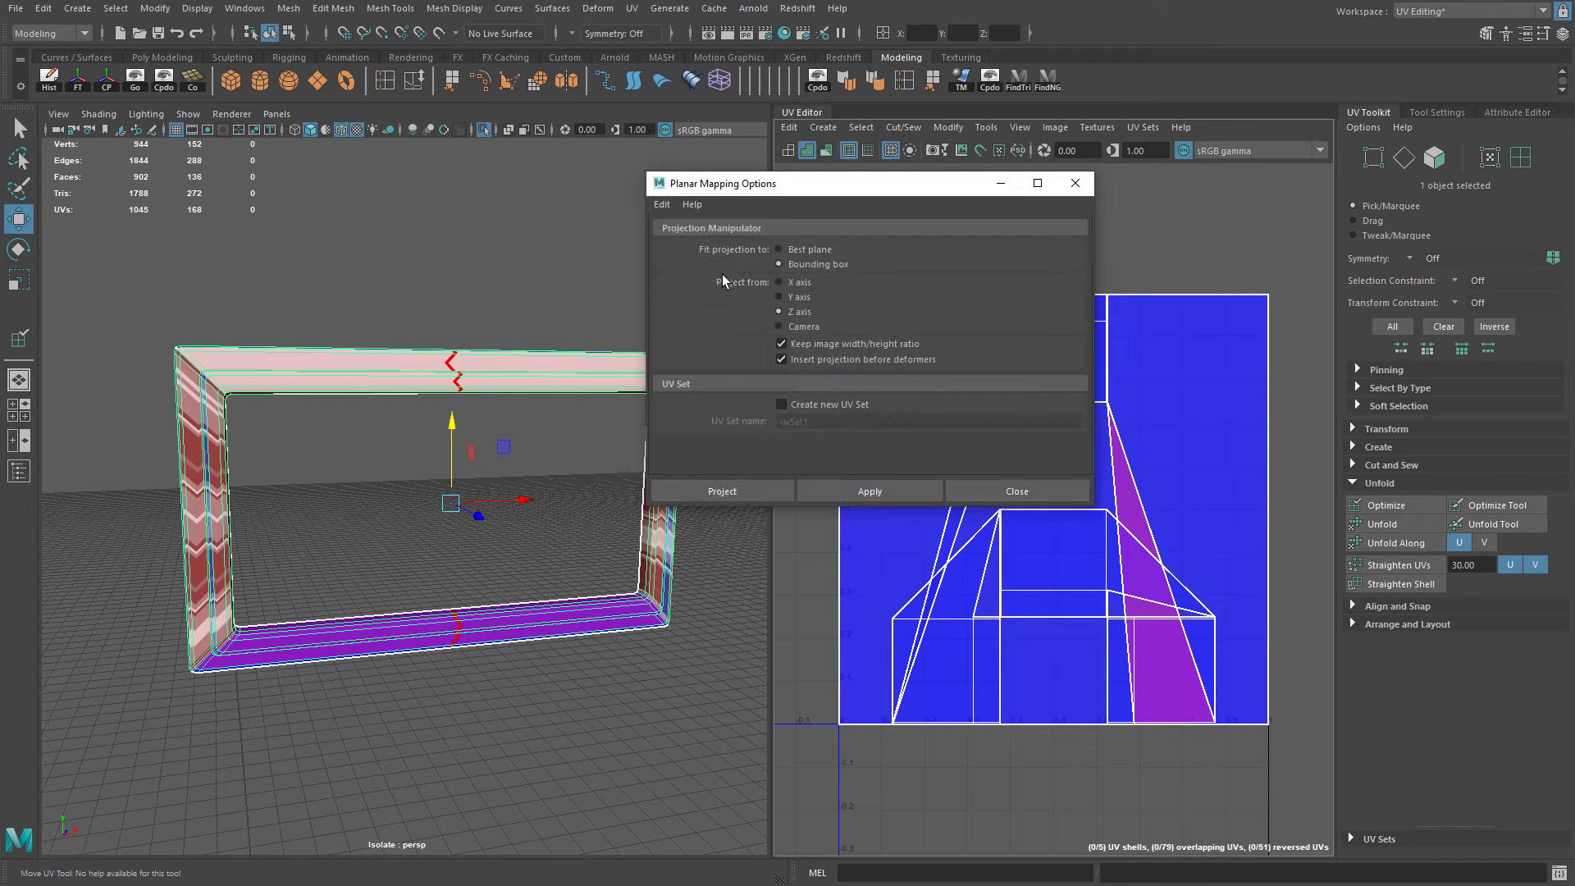
left_click(869, 491)
left_click(1075, 183)
scroll(1139, 408, "up", 2)
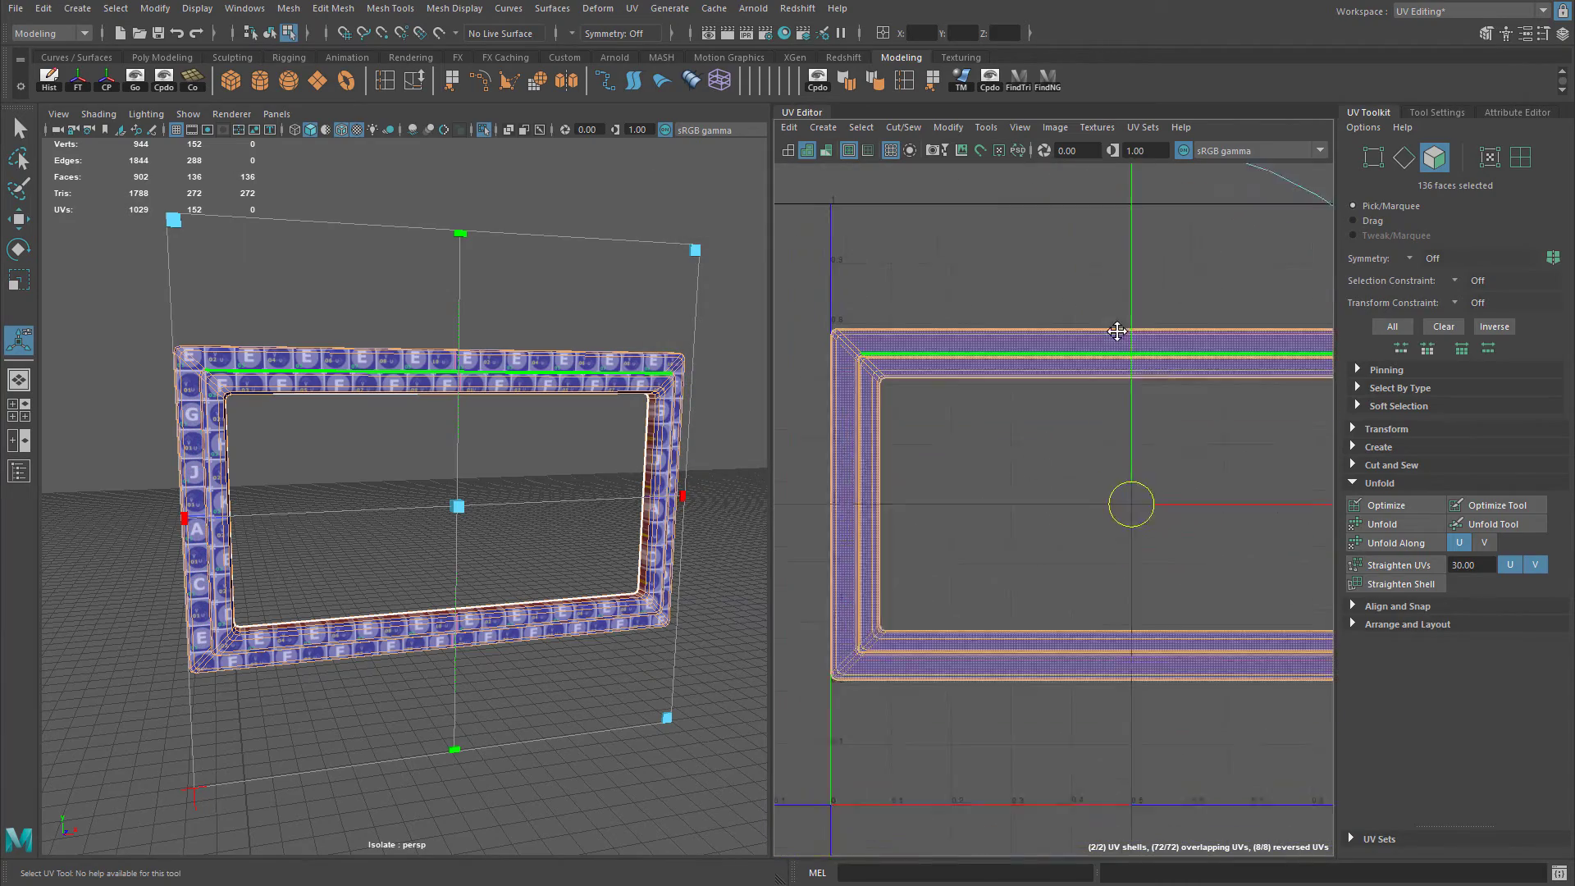
left_click_drag(510, 361, 267, 366, "alt")
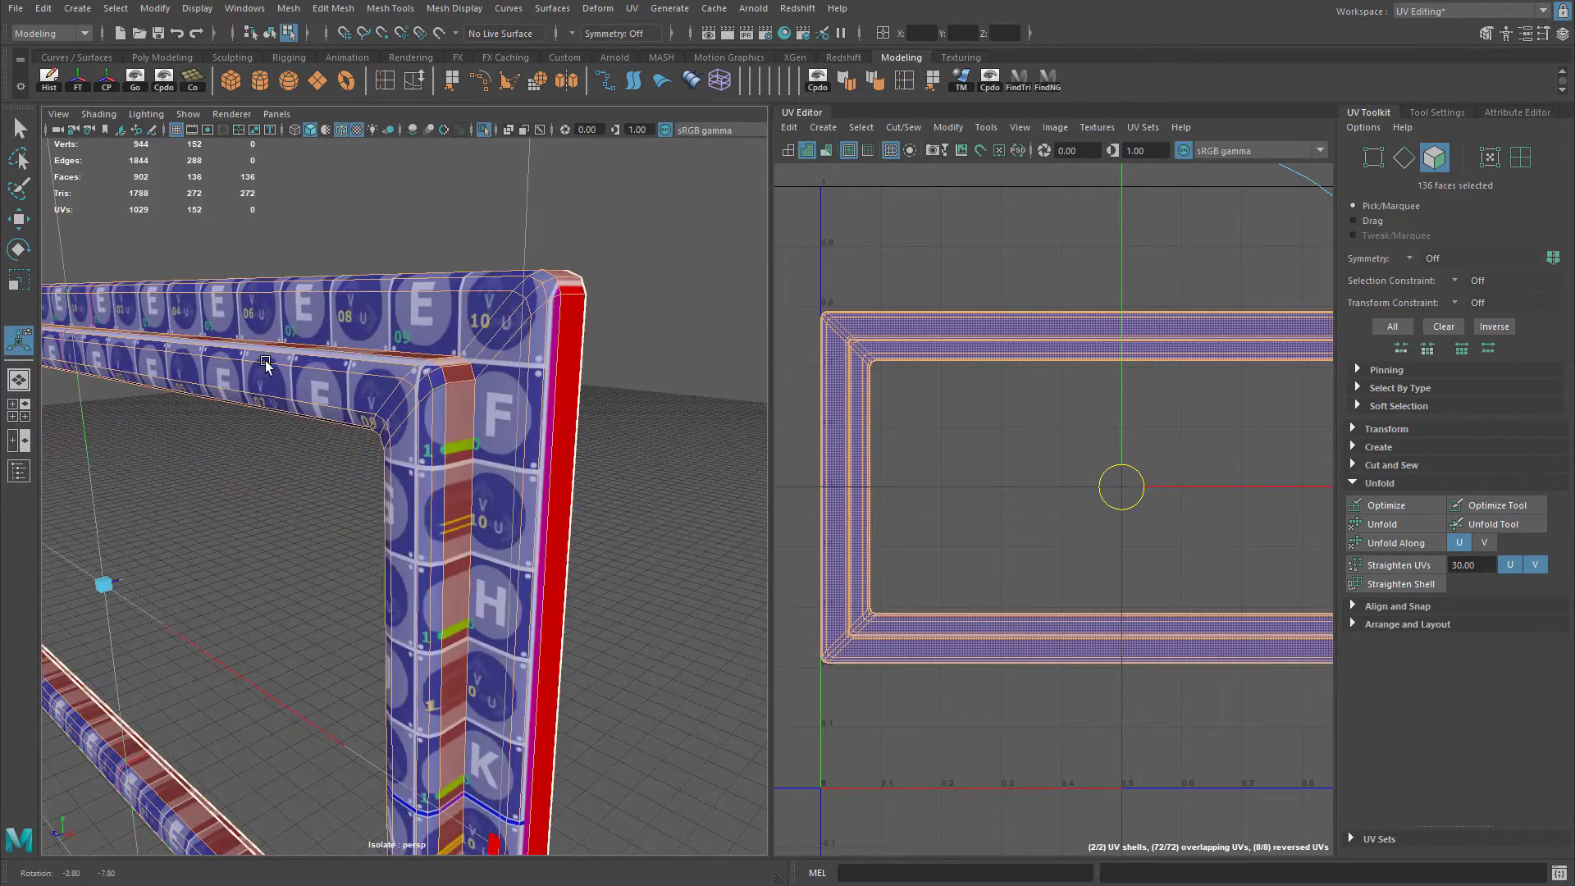
scroll(447, 390, "up", 5)
middle_click_drag(456, 394, 506, 425, "alt")
scroll(502, 418, "down", 4)
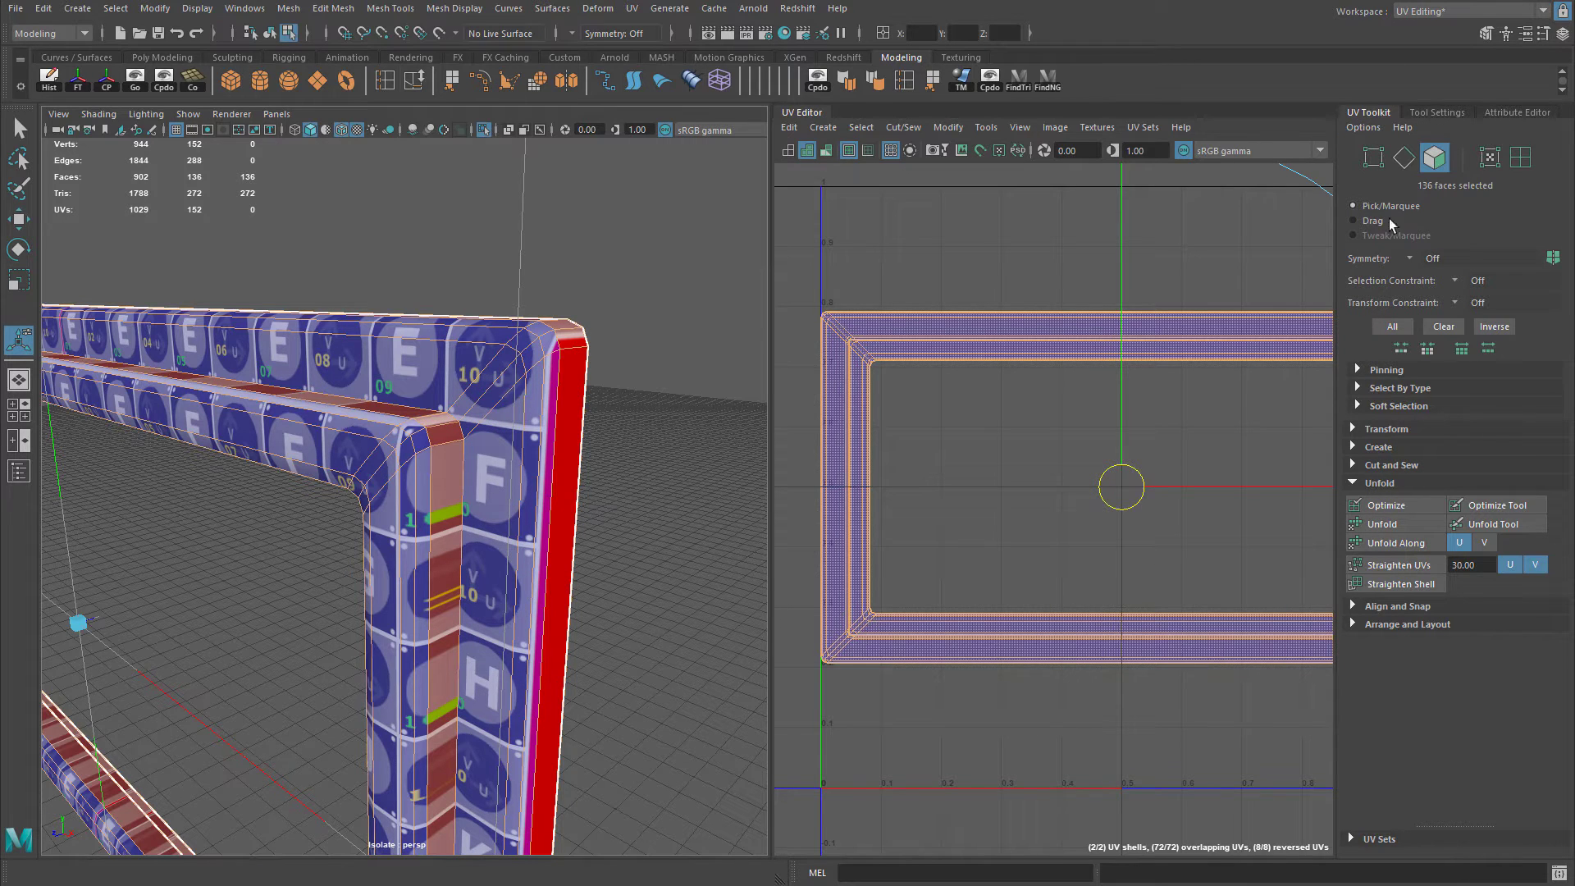
Set the Unfold UVs options to use the Unfold3D method.
left_click(1379, 484)
left_click(1378, 483)
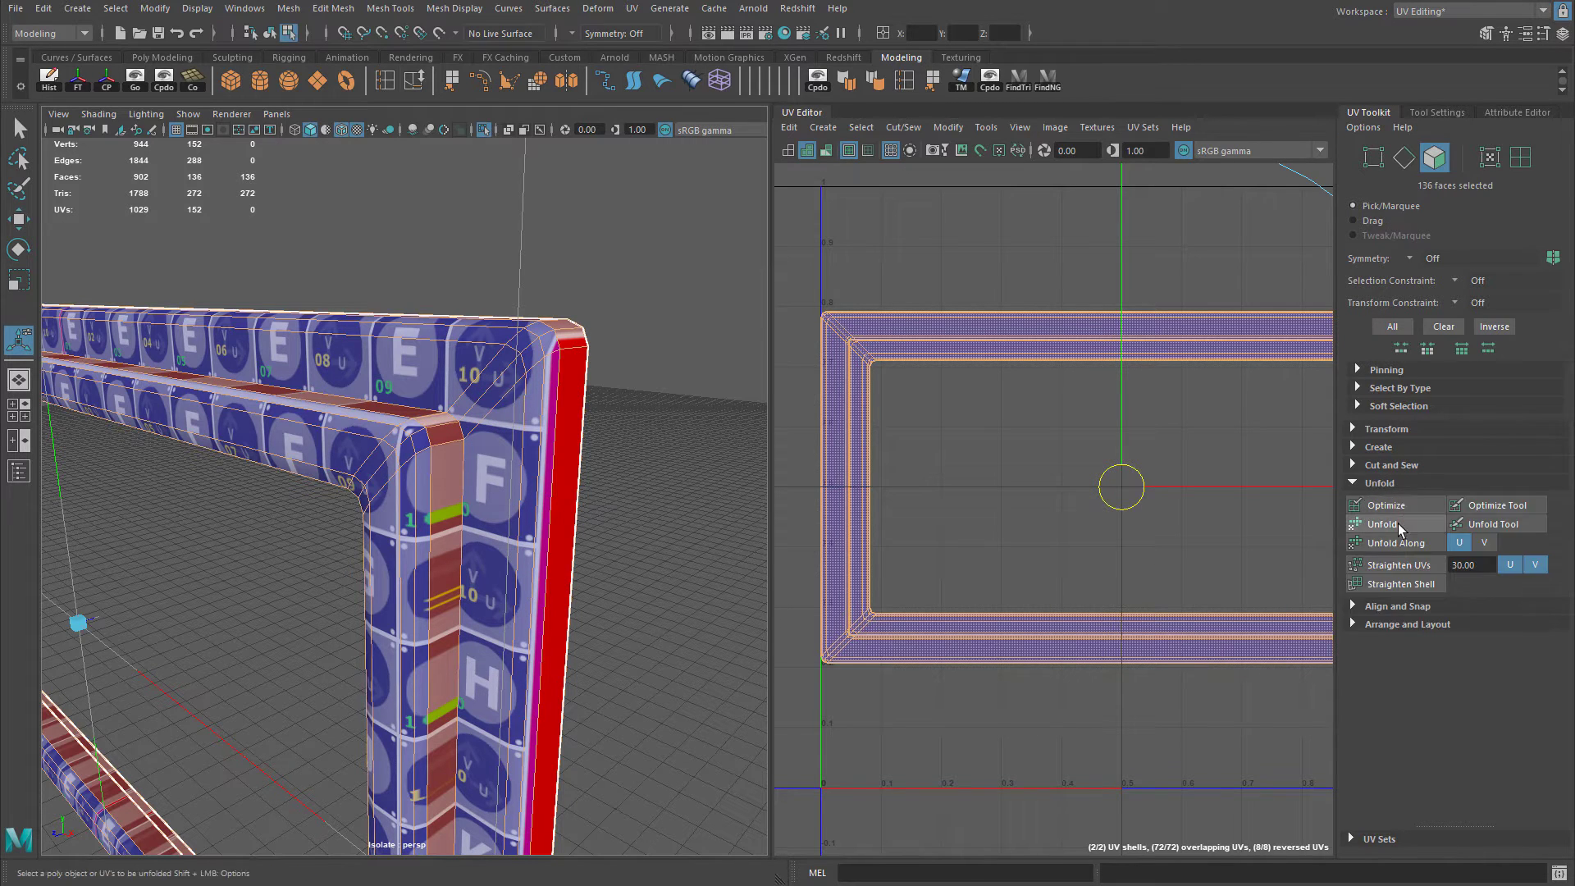
left_click(950, 128)
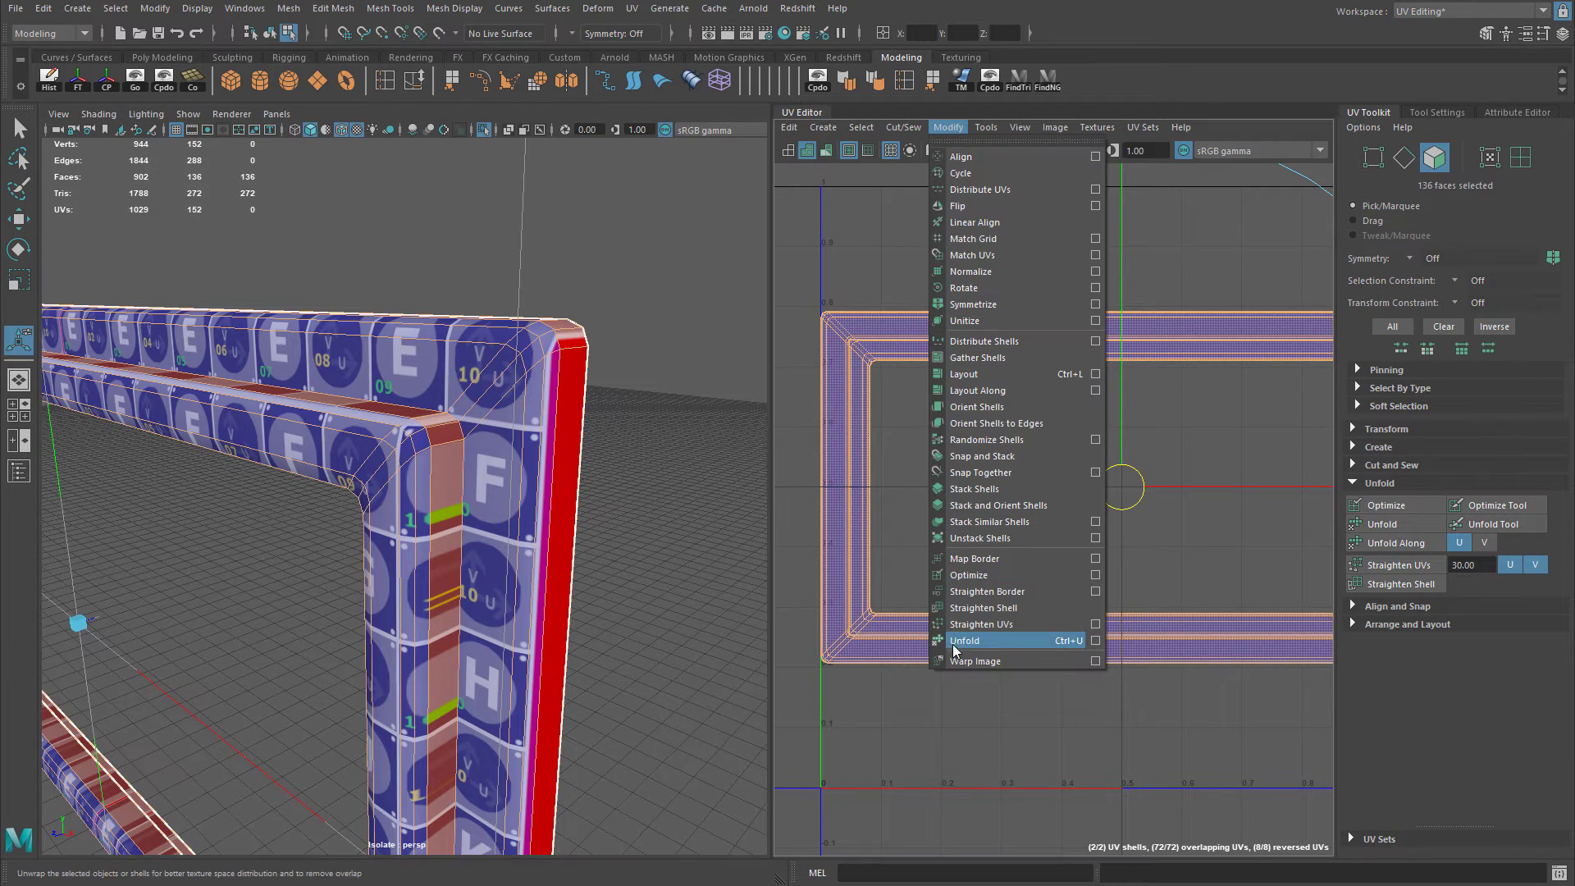
left_click(1096, 641)
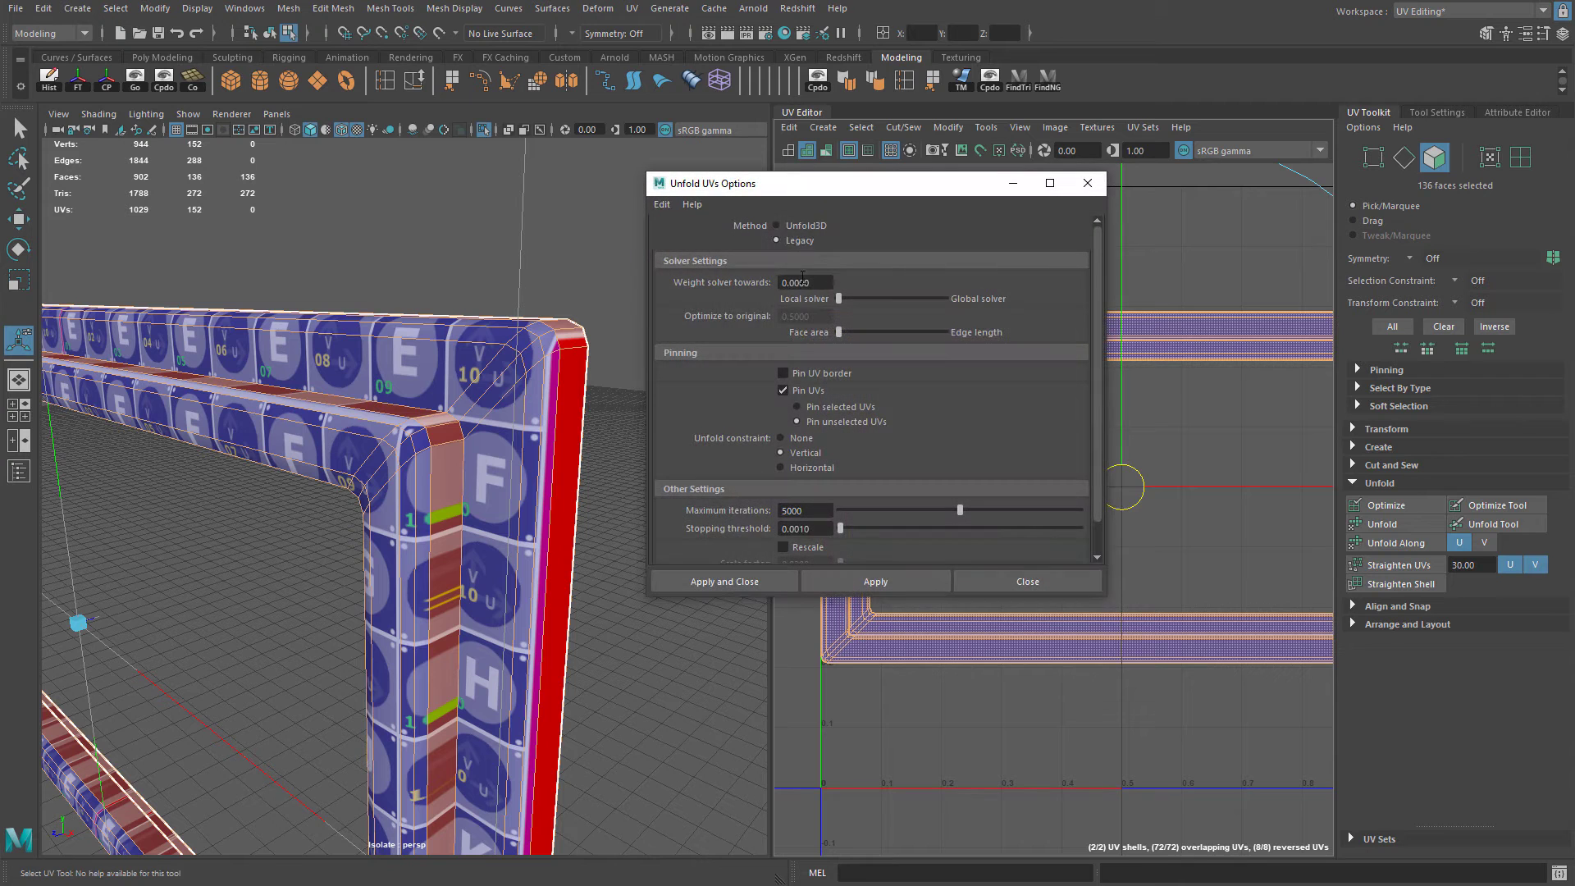
left_click(806, 230)
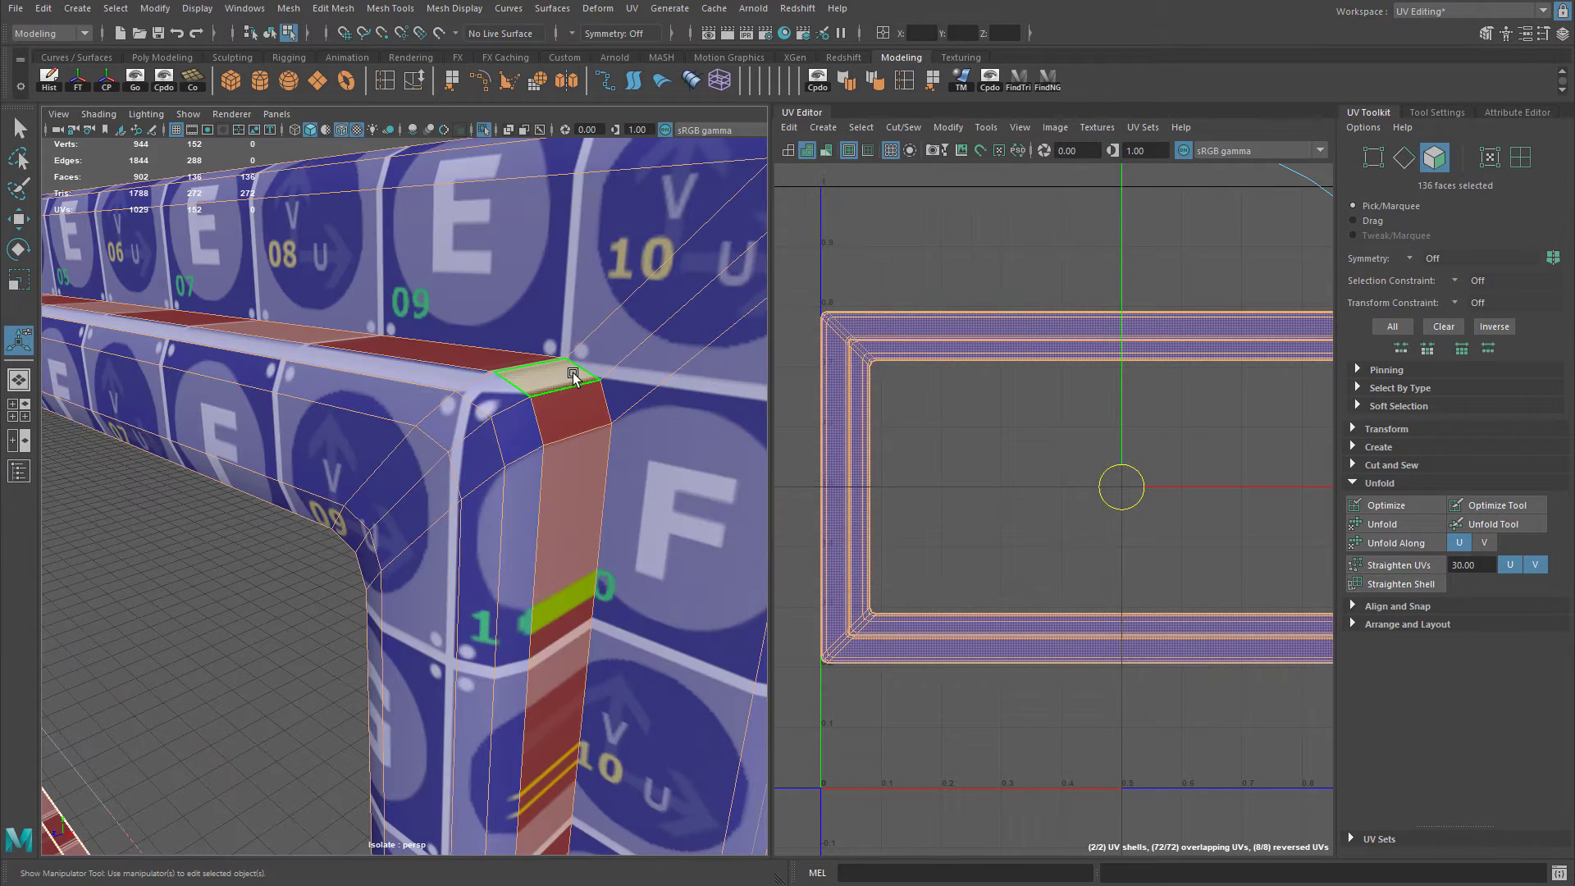
Turn off textured display and cut the UVs along the edge loop where the inner rim's side wall meets the frame's flat face.
right_click_drag(573, 373, 570, 331)
middle_click_drag(527, 356, 513, 371, "alt")
key("5")
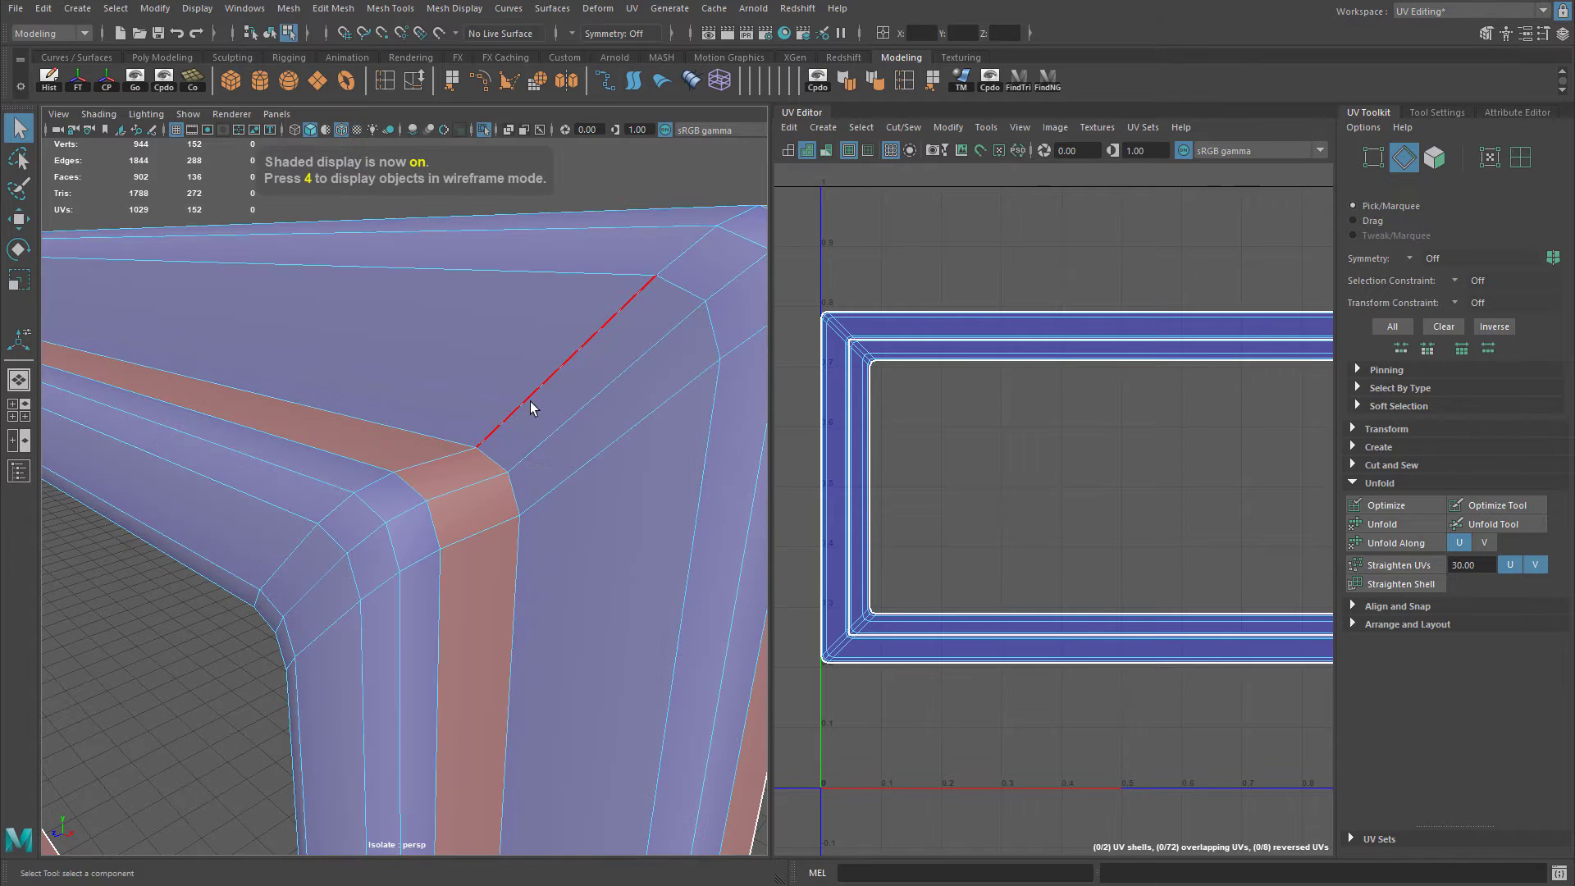
mouse_move(528, 410)
right_mouse_down("alt")
mouse_move(478, 443)
mouse_move(422, 450)
right_mouse_up("alt")
double_click(421, 450)
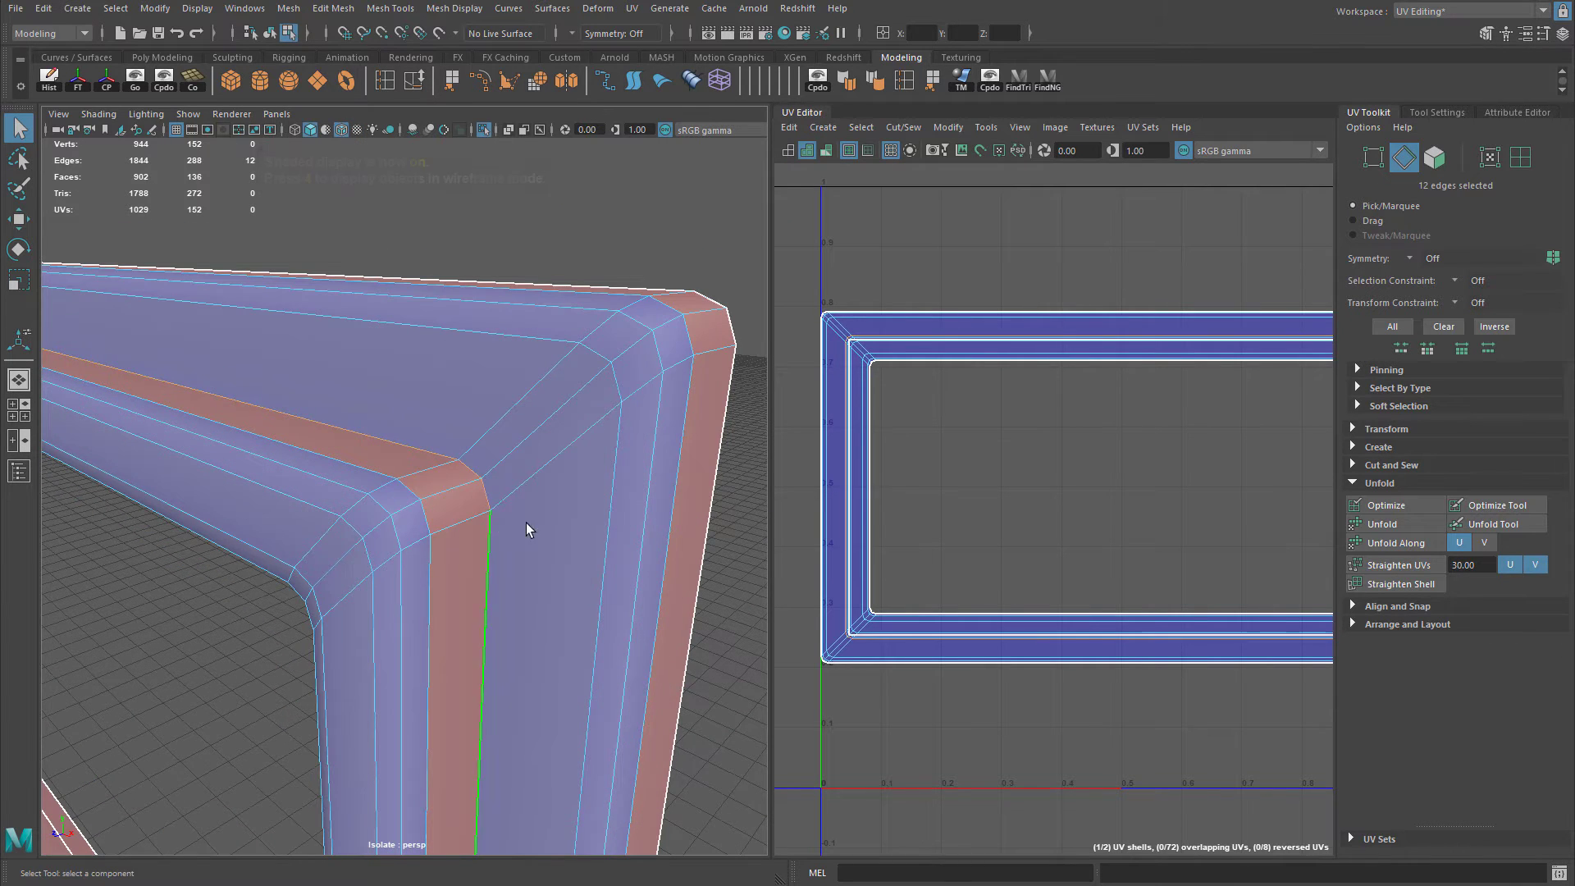
left_click_drag(527, 531, 505, 344, "alt")
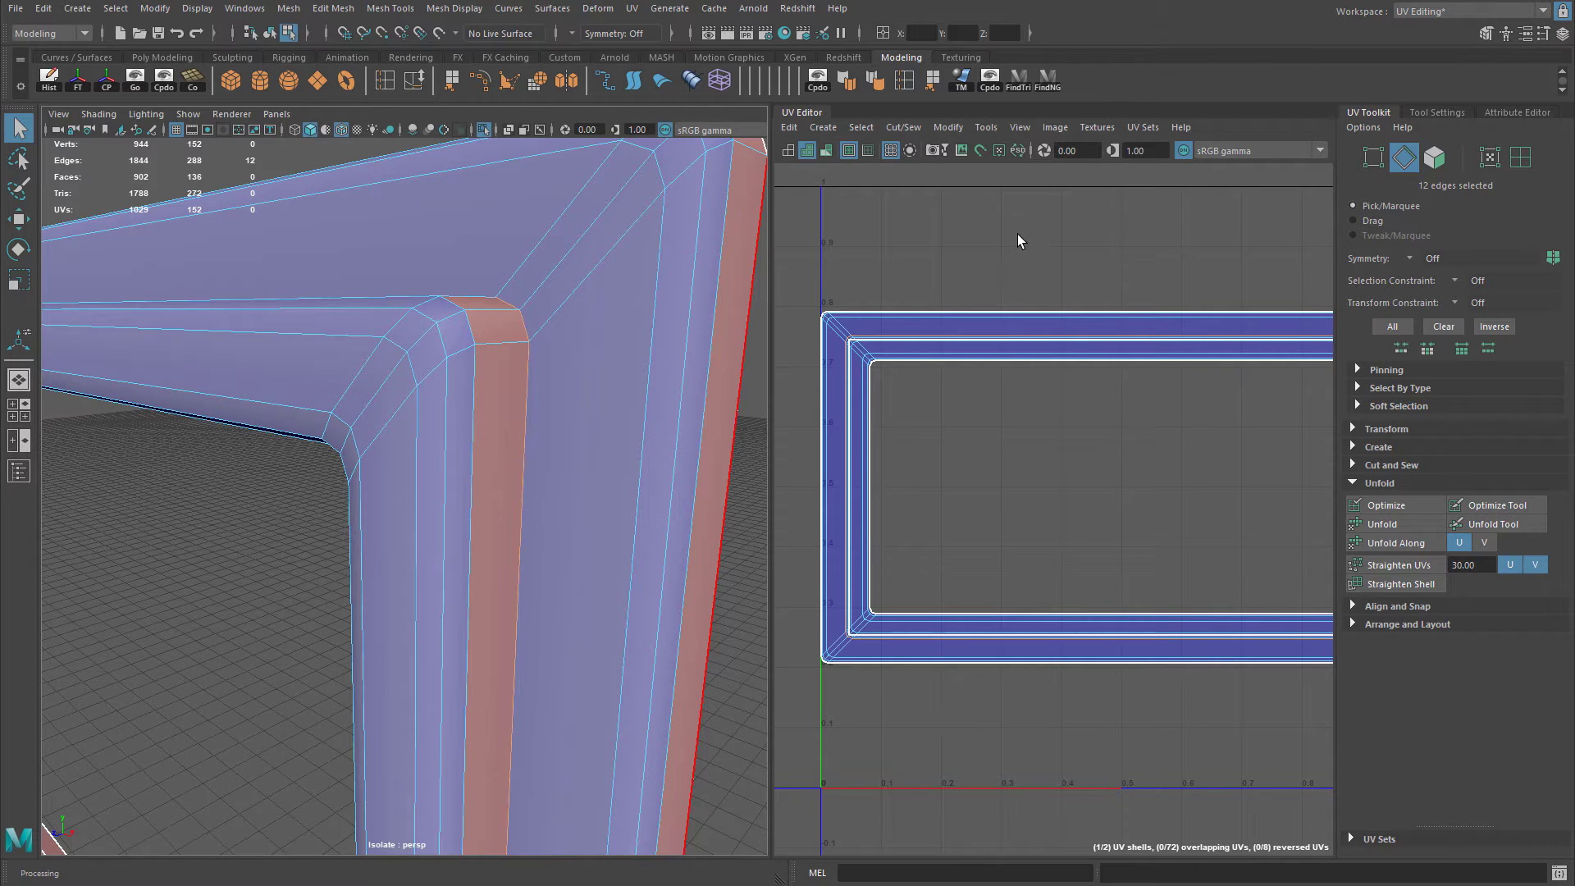
right_click_drag(1017, 234, 970, 264, "shift")
middle_click_drag(973, 376, 970, 415, "alt")
scroll(988, 288, "down", 2)
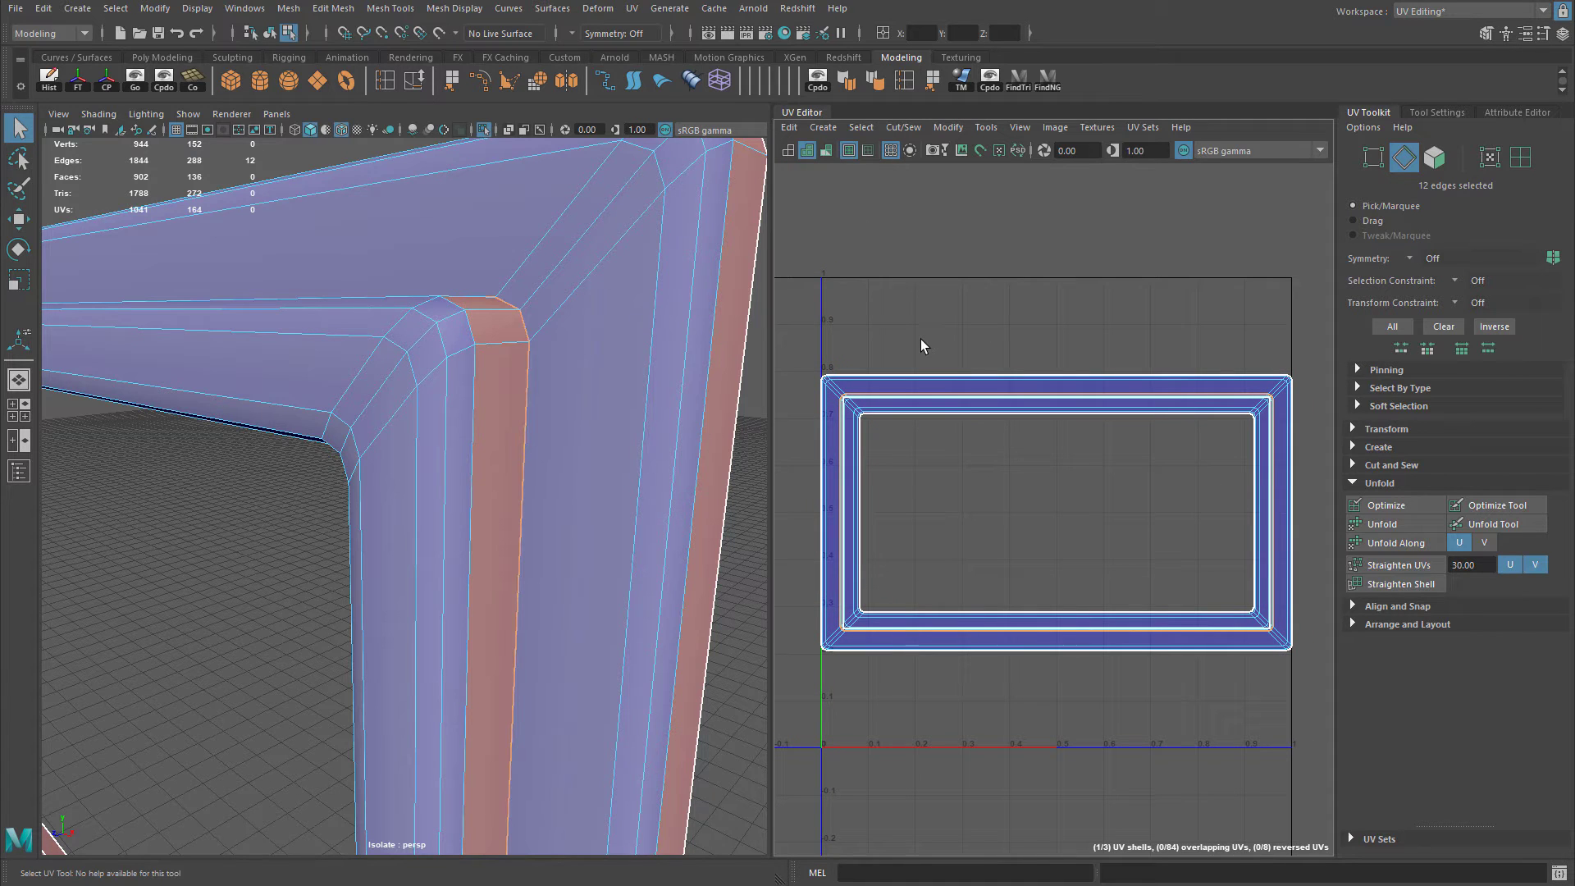
Show the grid texture image behind the frame's UVs in the UV Editor and hide it again.
left_click(1055, 128)
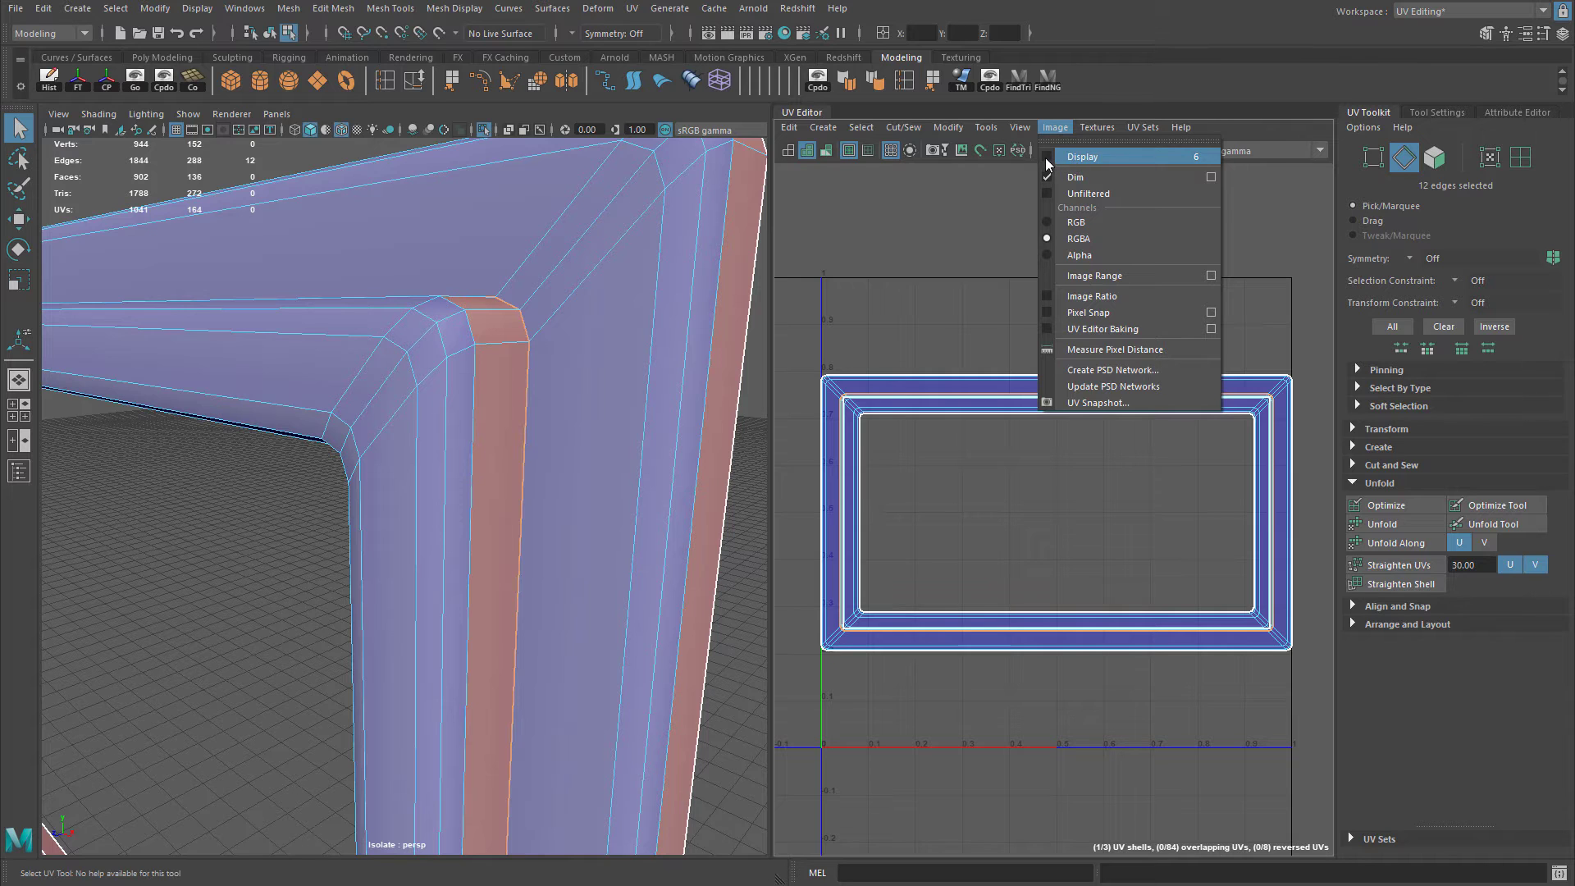
left_click(1046, 157)
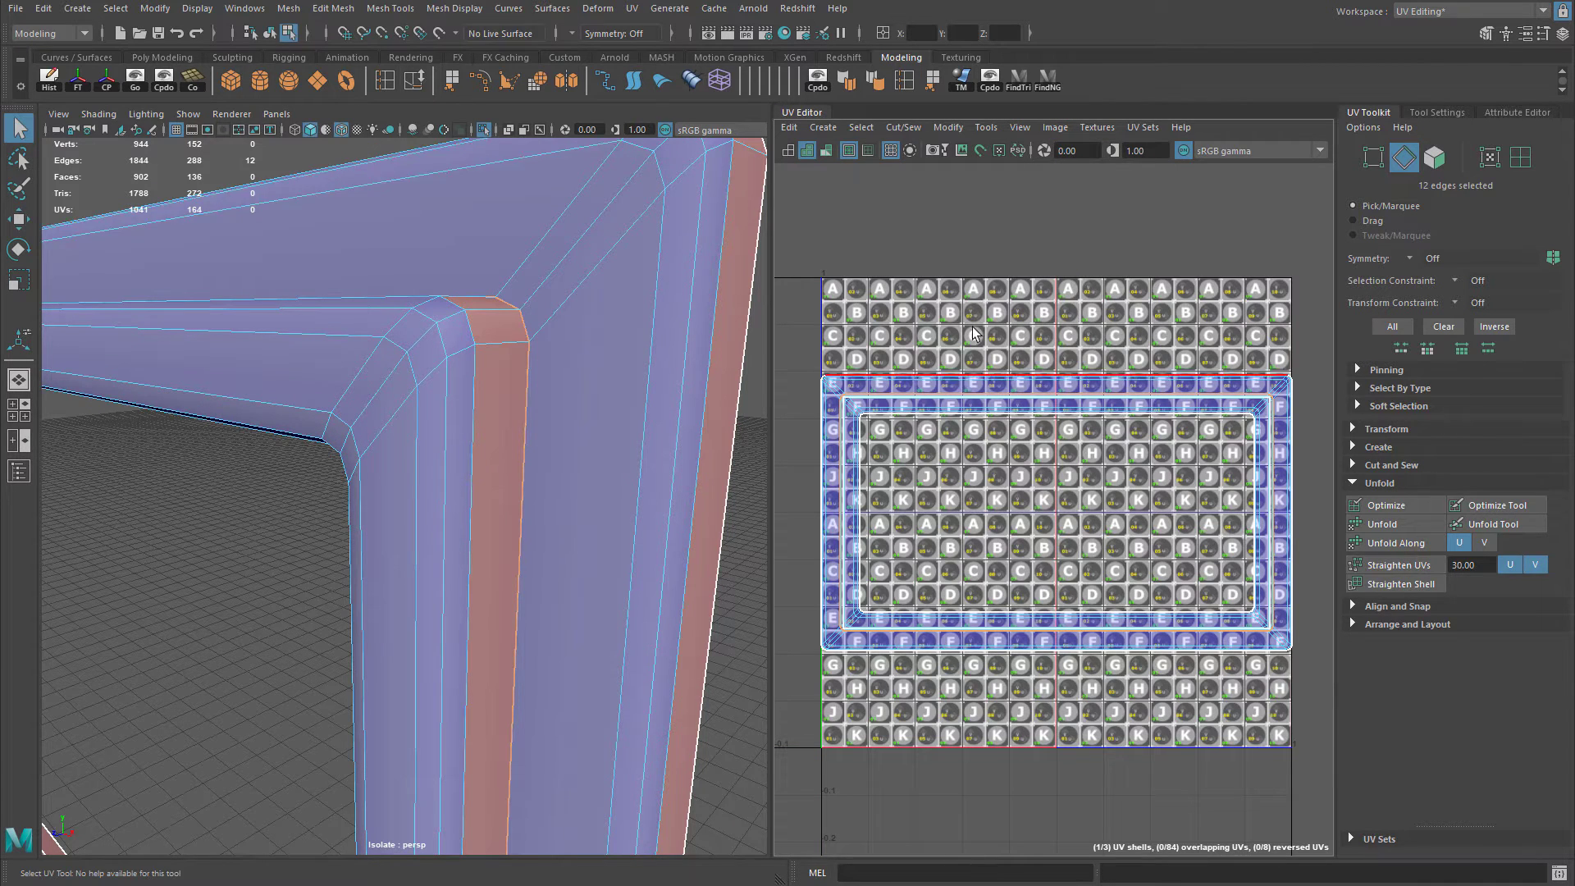
left_click(1018, 127)
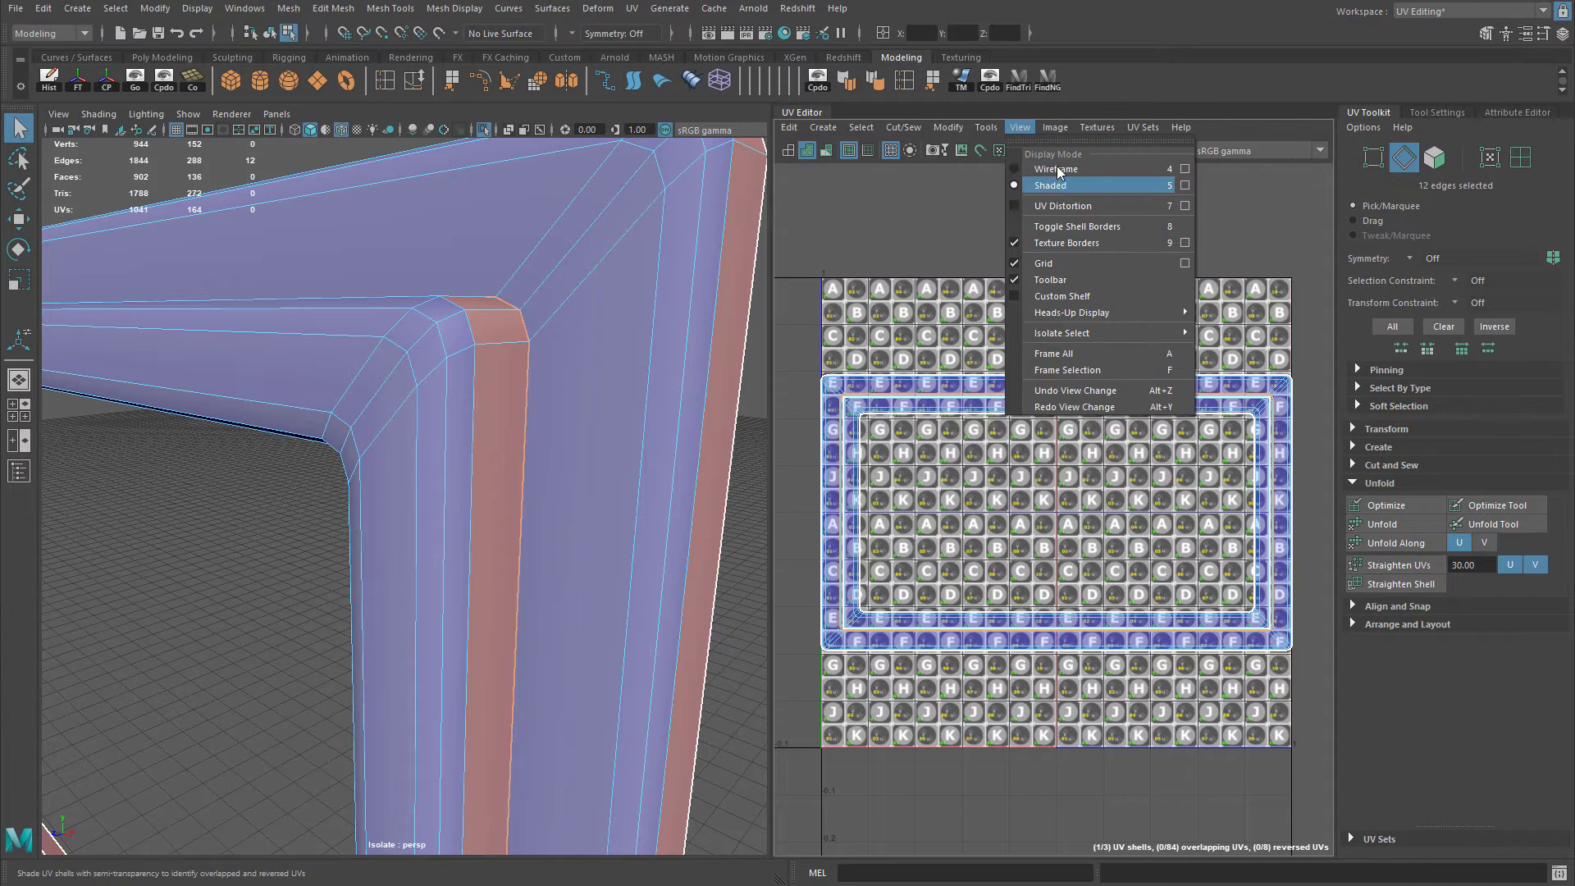
mouse_move(1069, 130)
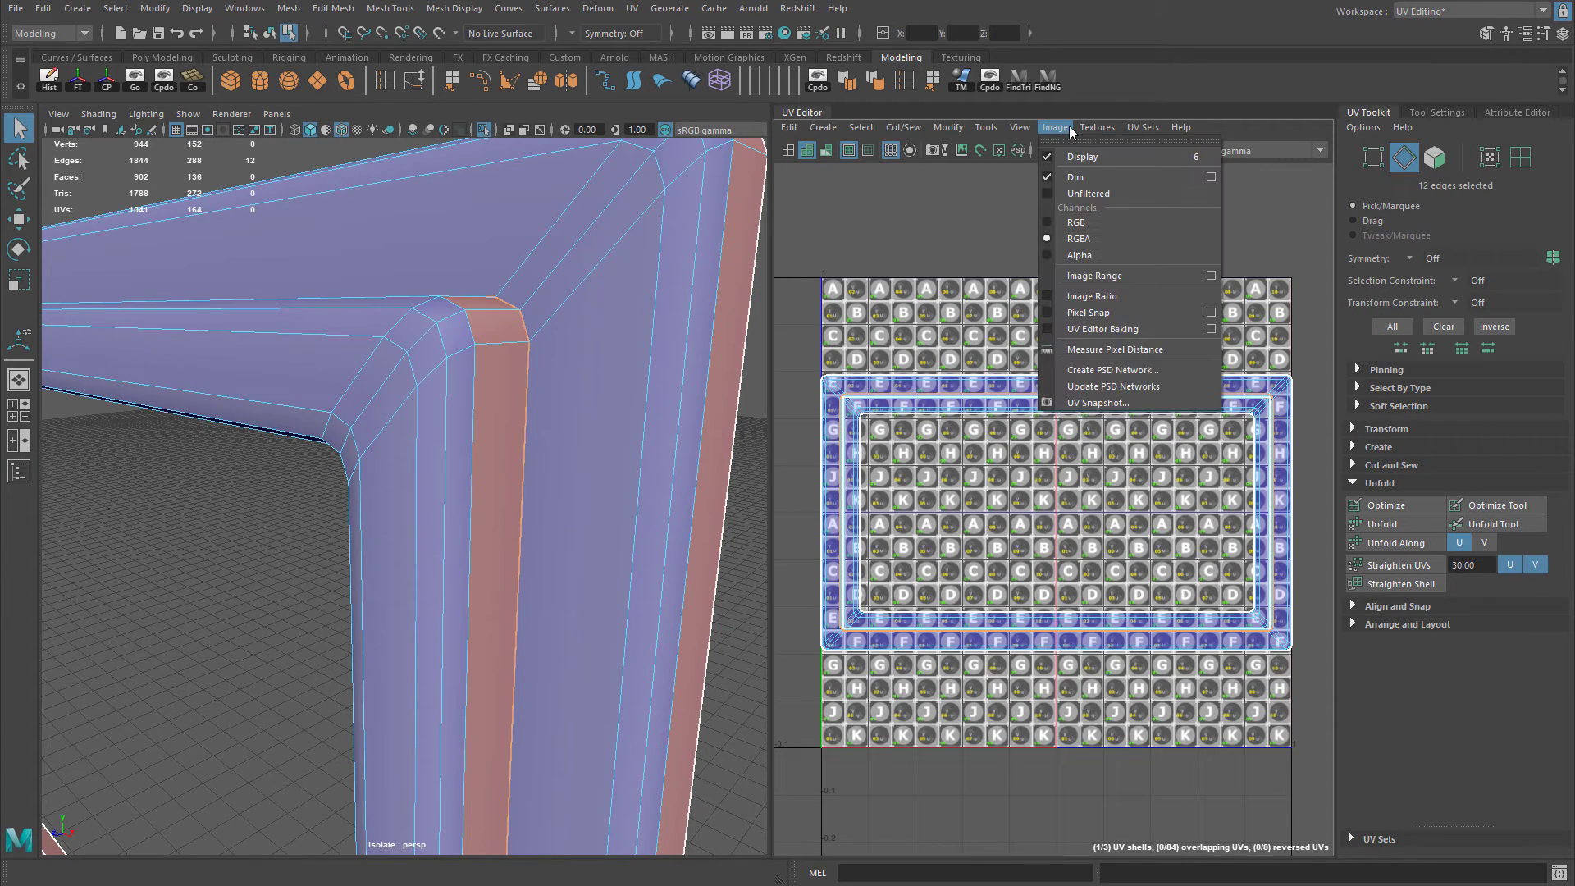
left_click(1047, 155)
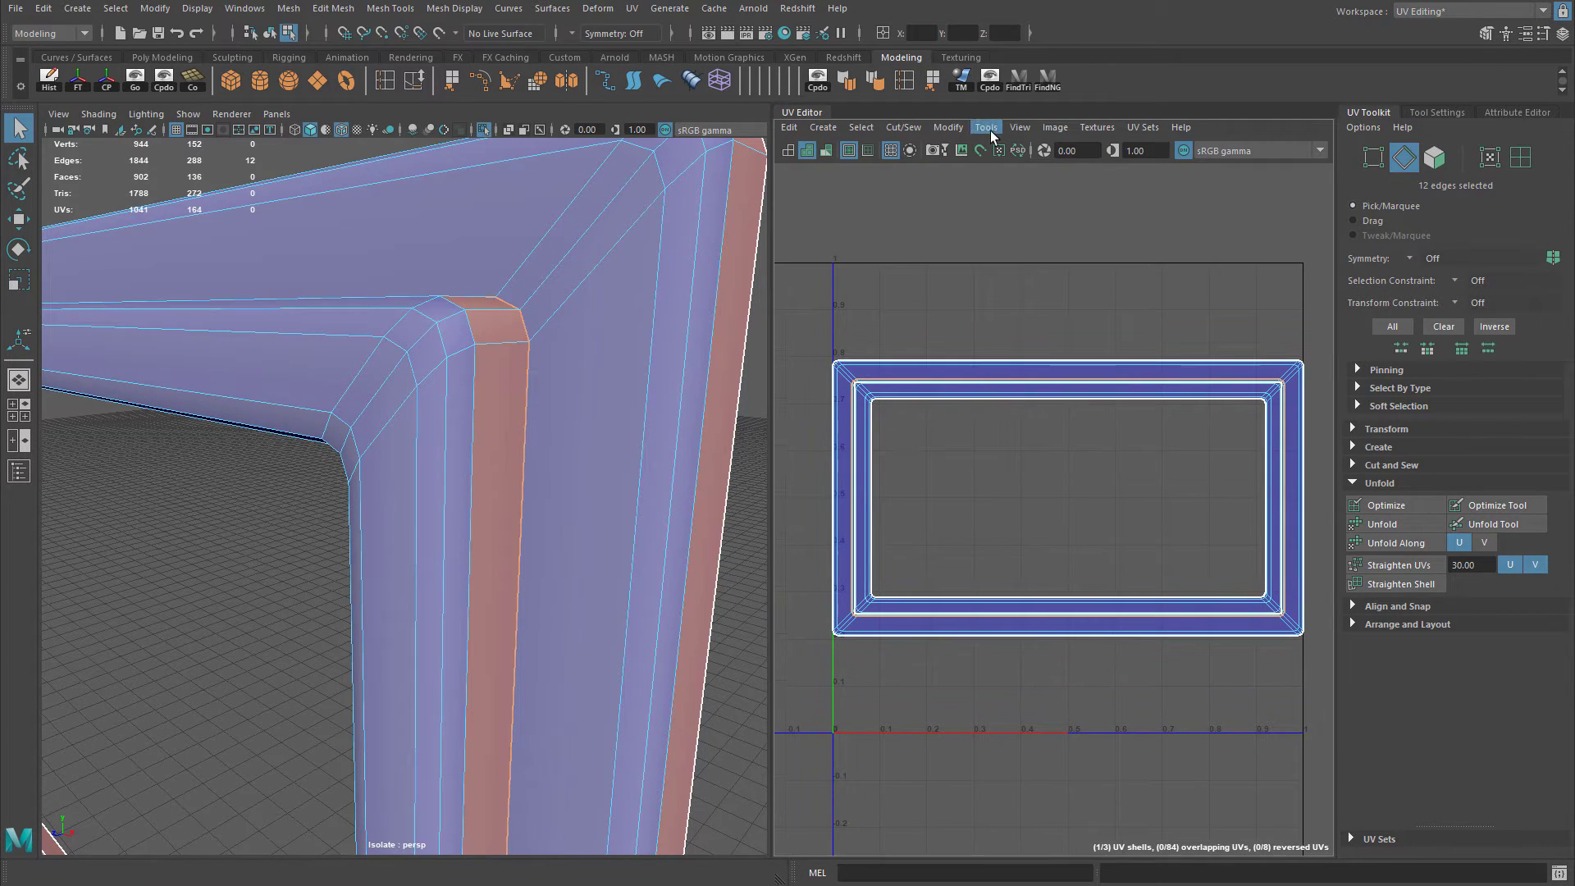
Switch the UV Editor display to wireframe and back to shaded.
left_click(1020, 128)
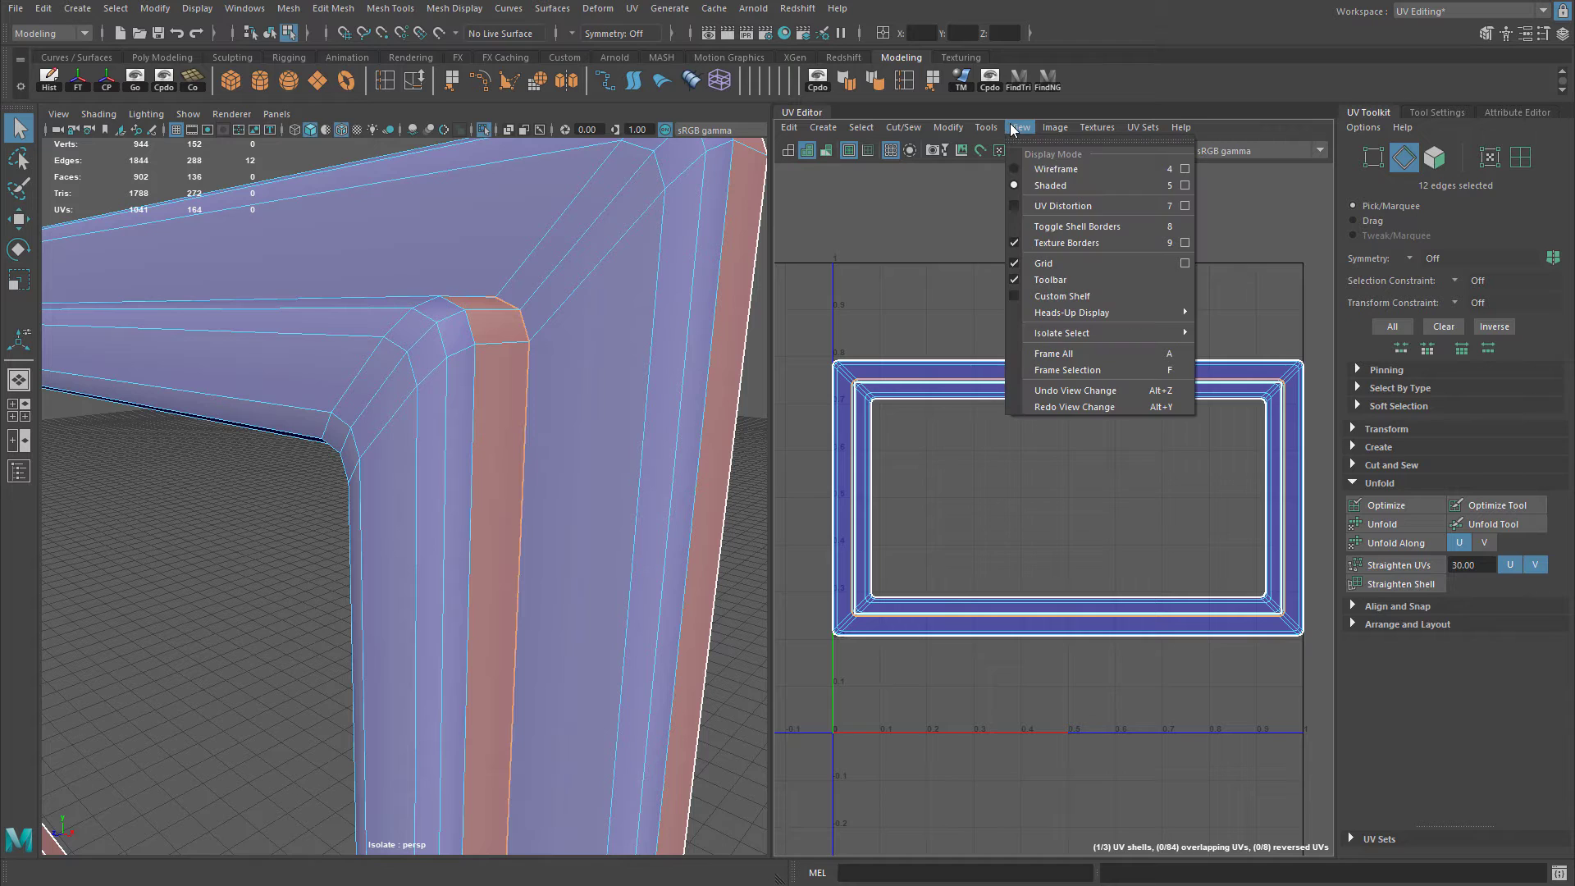
left_click(1047, 170)
left_click(1015, 130)
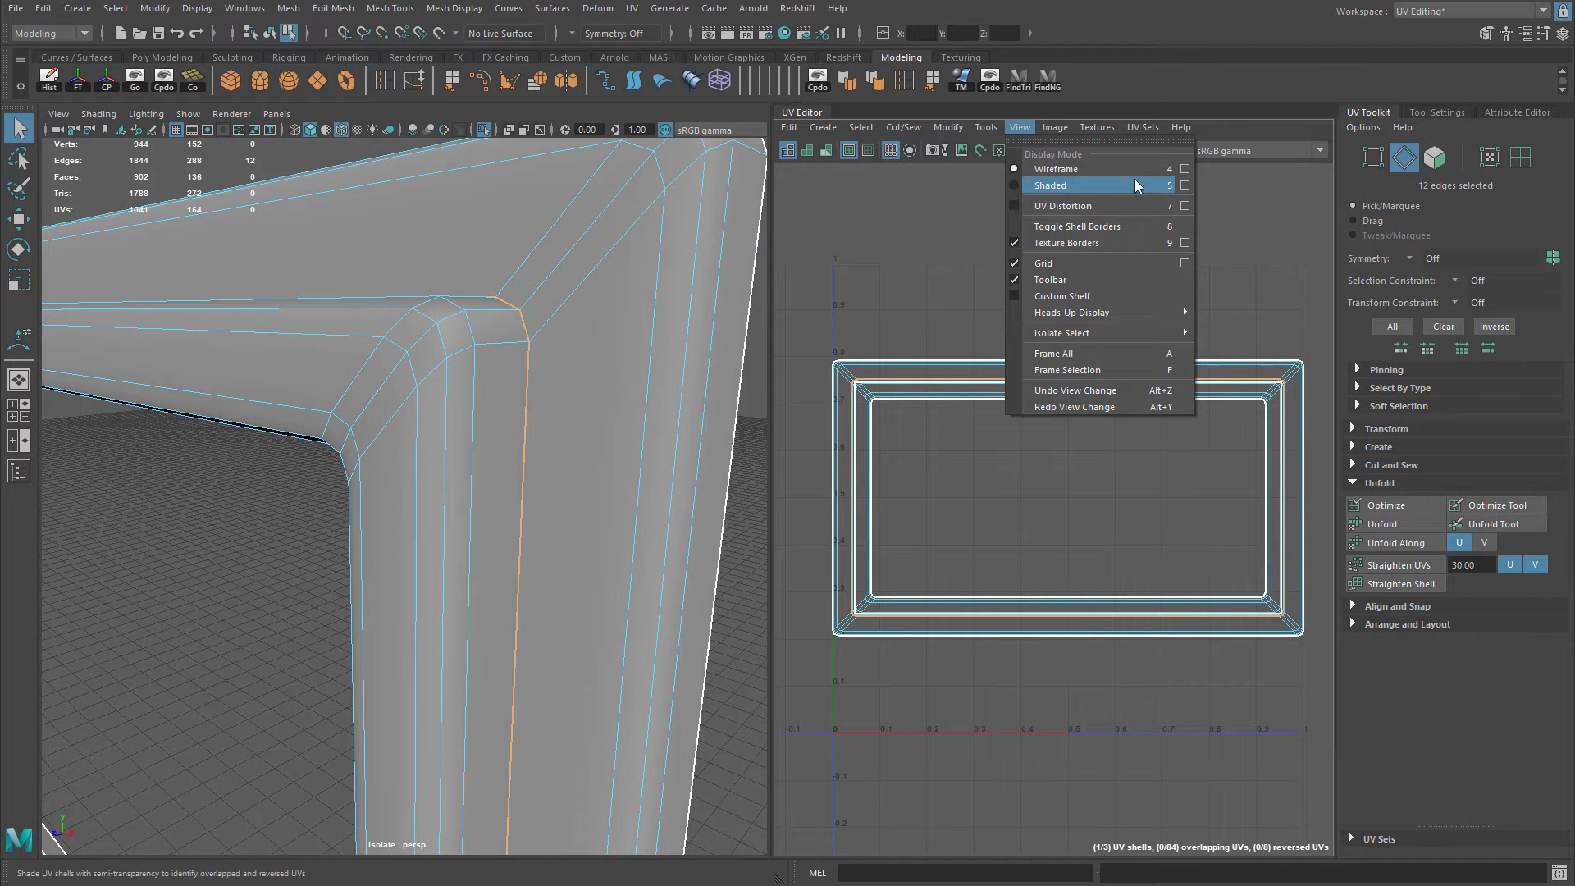
left_click(1083, 185)
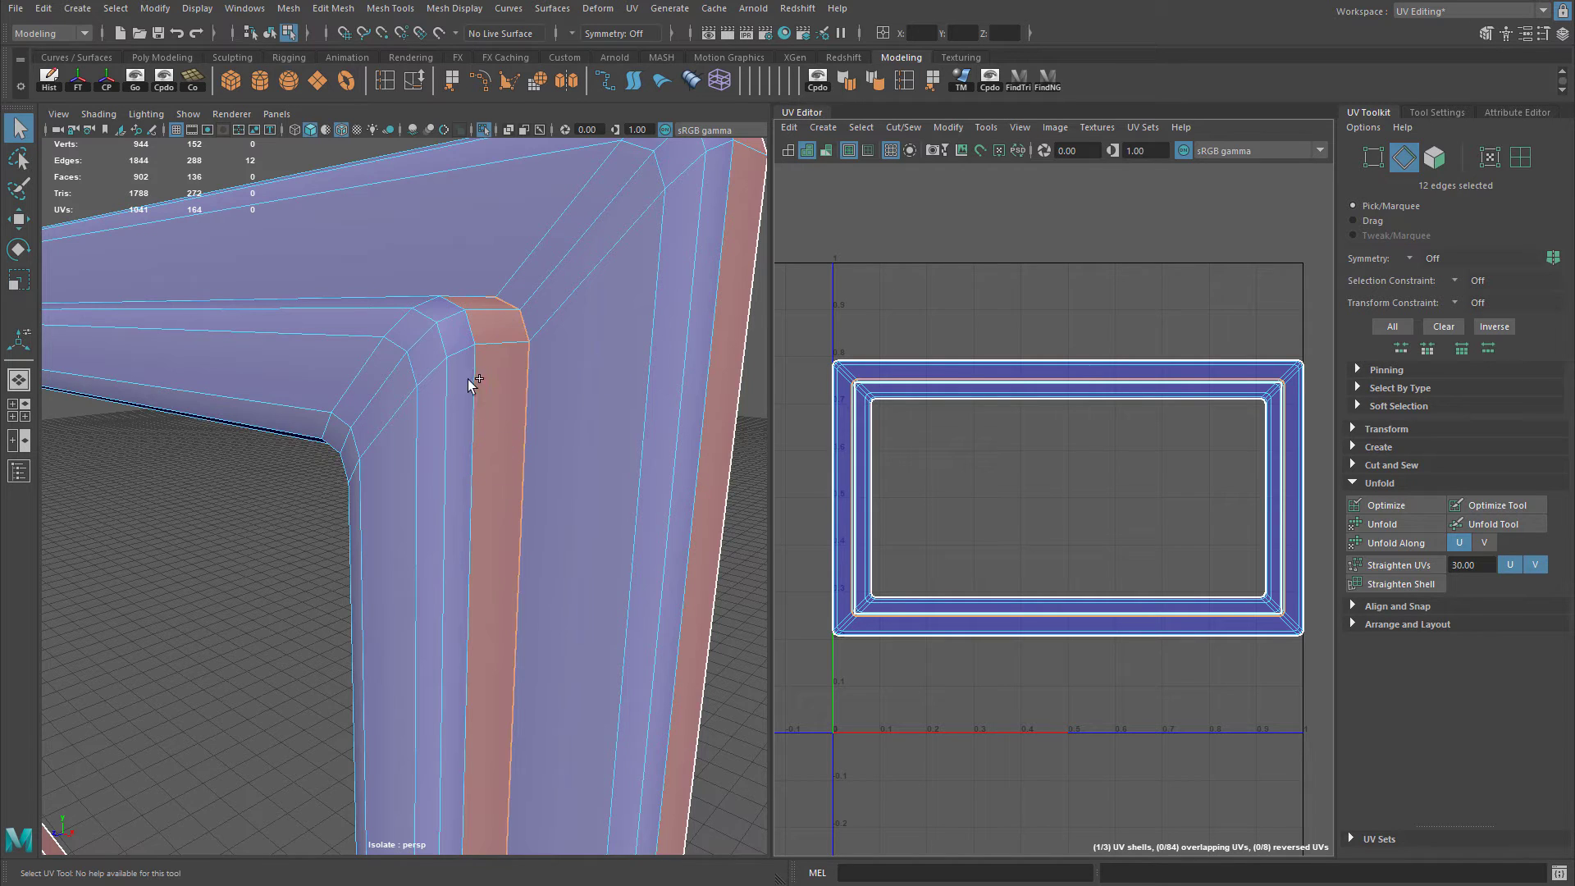
Examine the front- and back-facing UV shading along the frame's inner rim and side walls from several angles.
left_click_drag(472, 382, 685, 414, "alt")
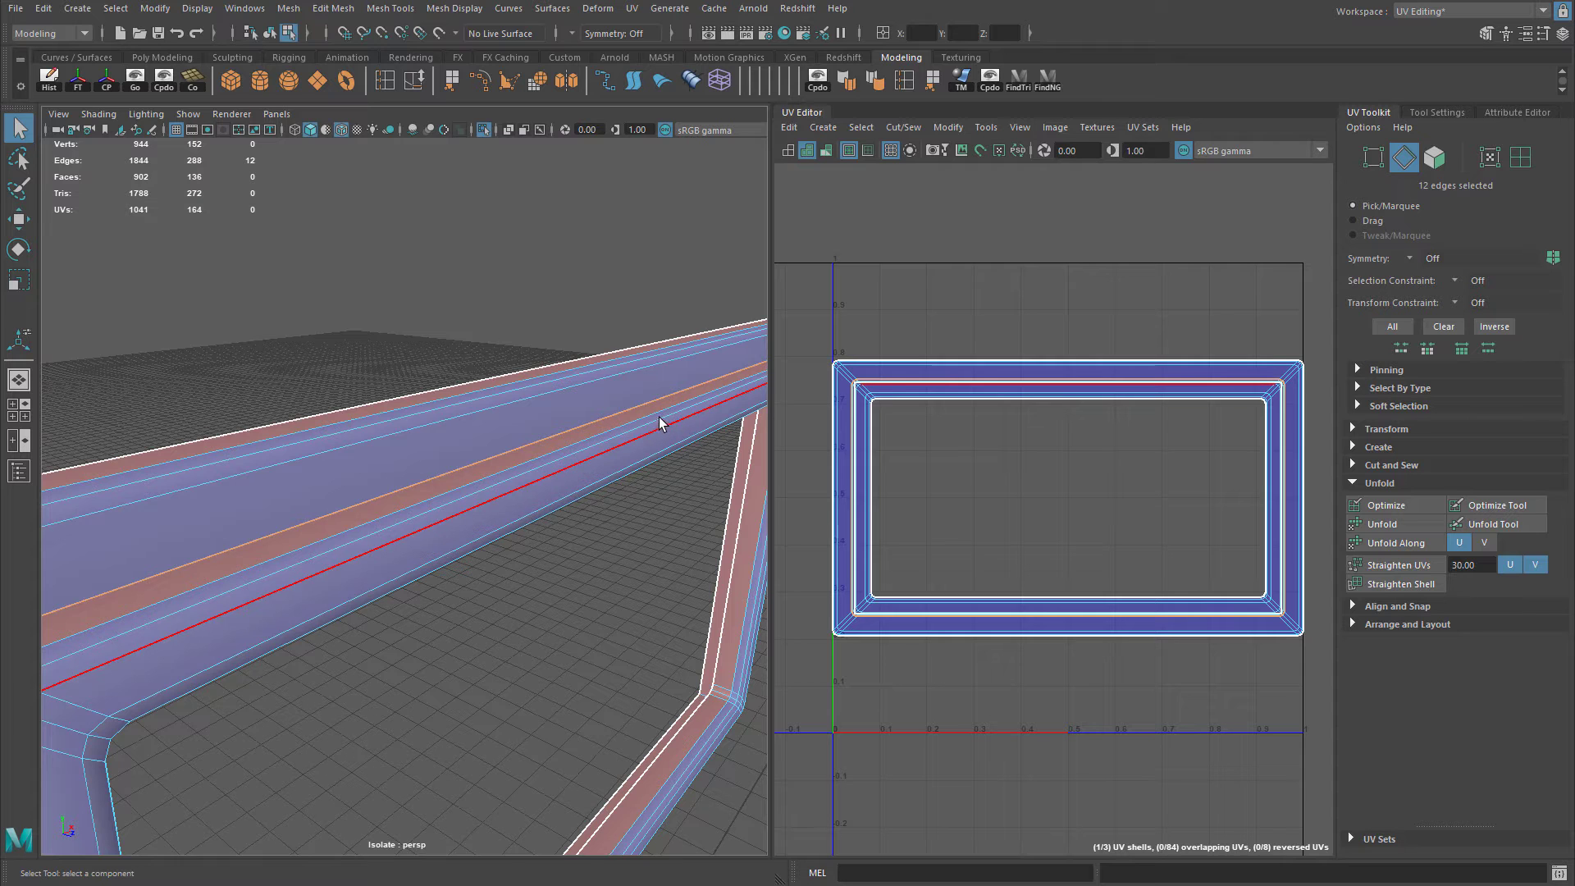
middle_click_drag(978, 387, 1022, 359, "alt")
left_click_drag(734, 376, 574, 383, "alt")
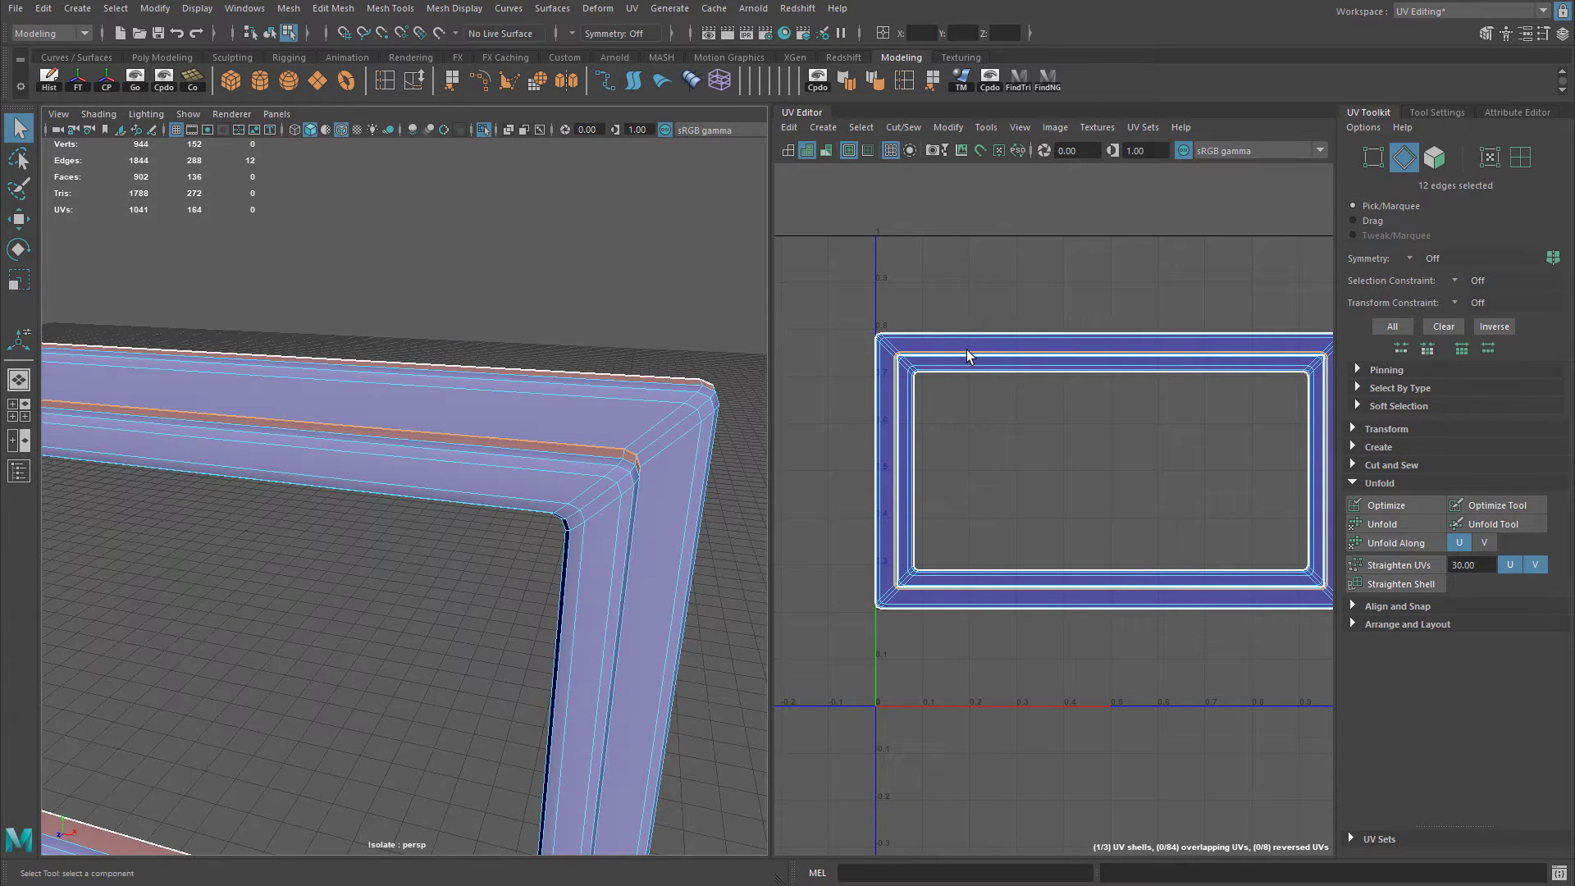
key("q")
key("q")
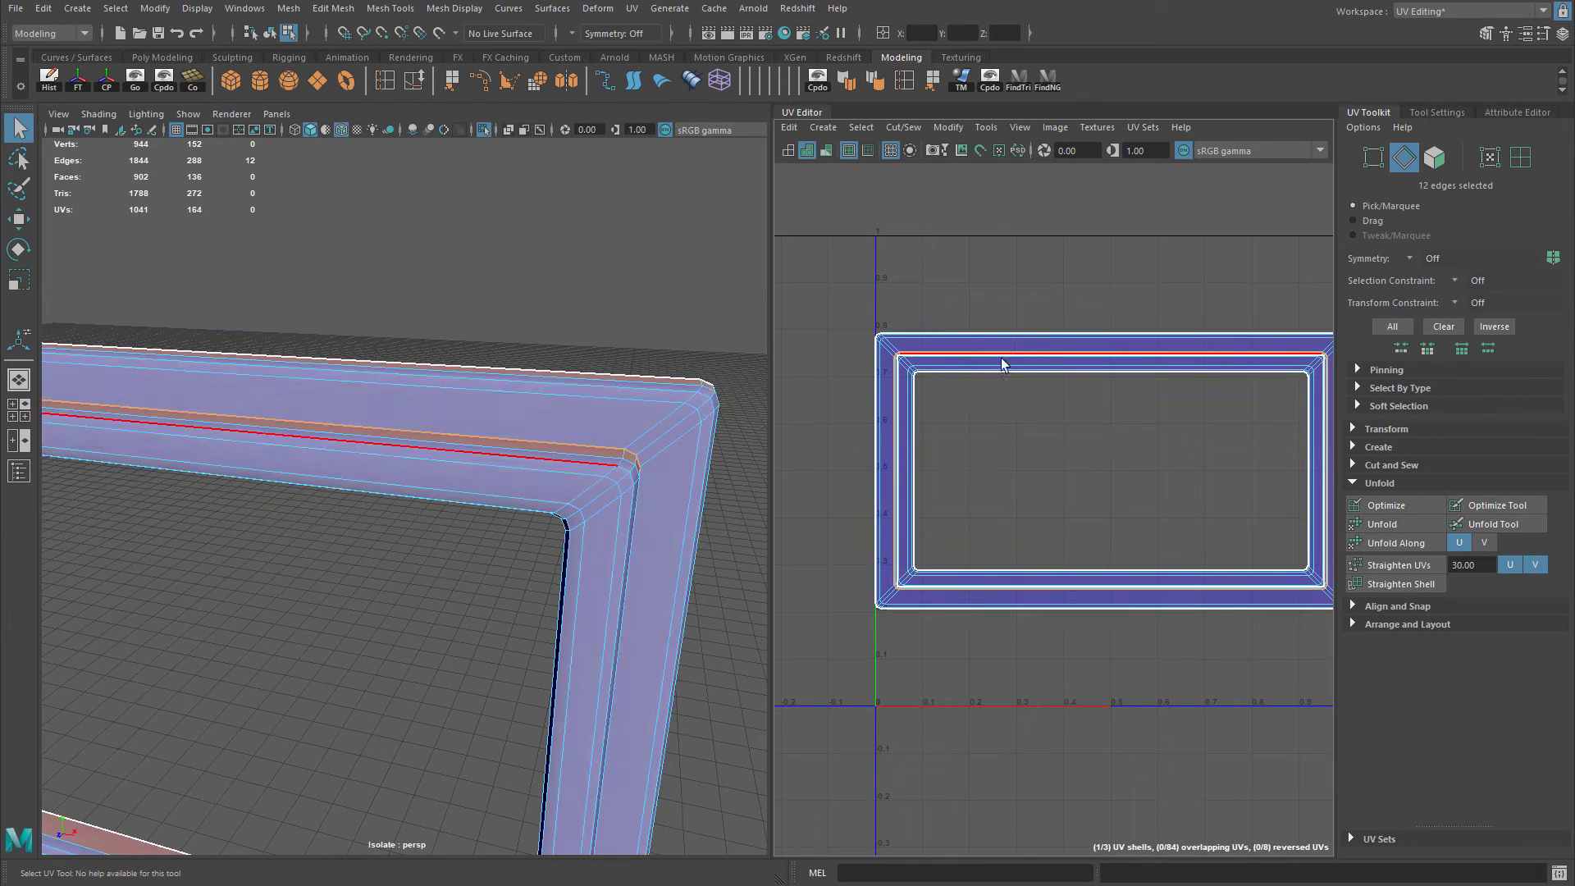
left_click_drag(520, 408, 431, 234, "alt")
middle_click_drag(939, 405, 965, 389, "alt")
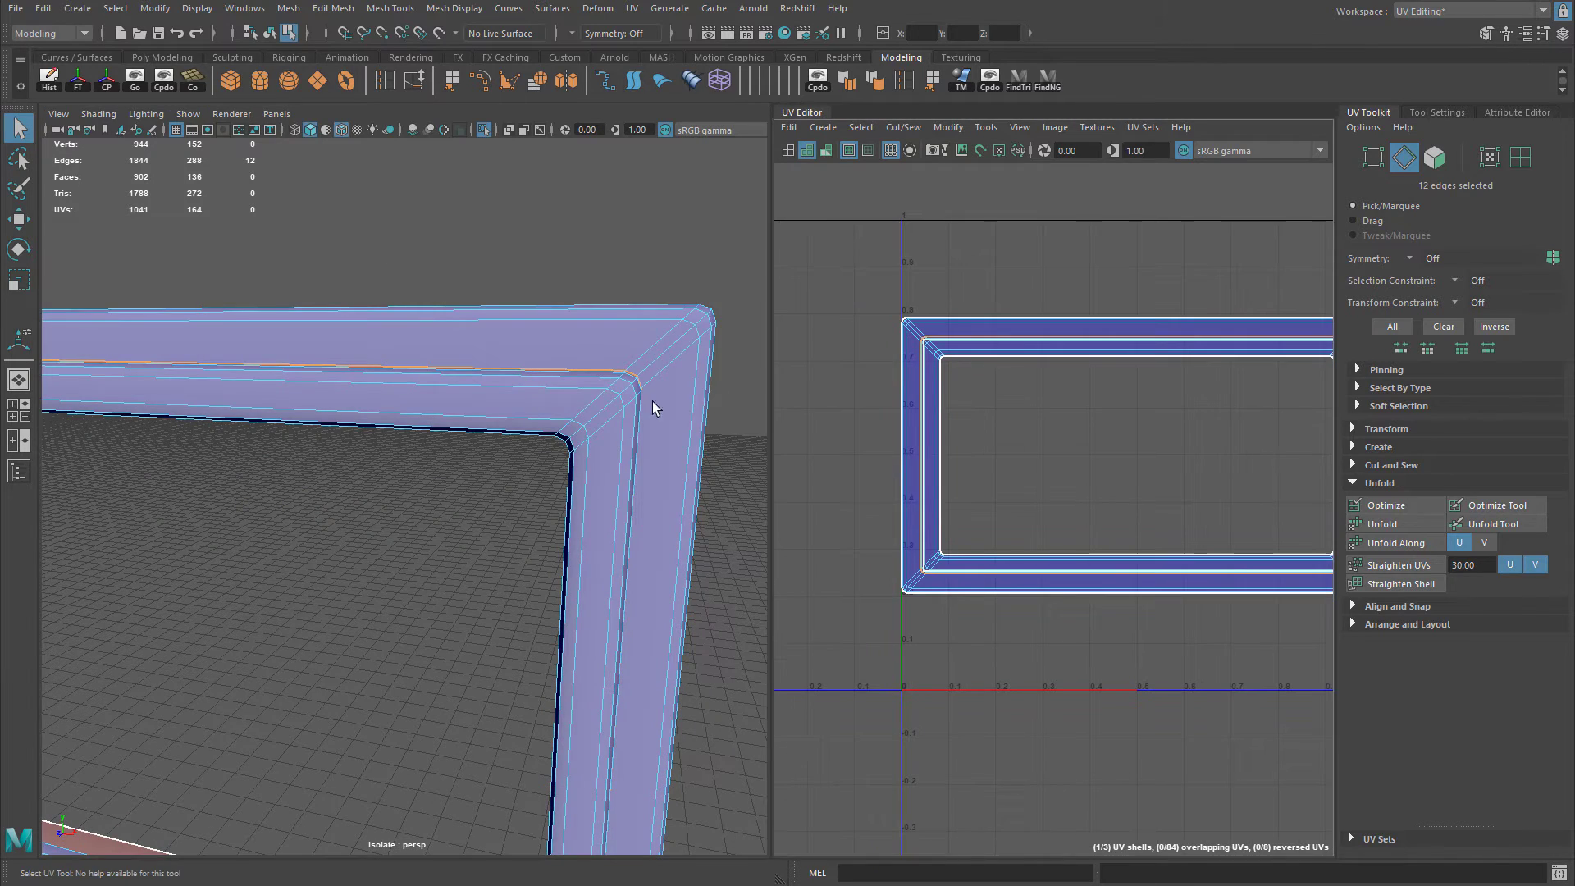
left_click_drag(653, 402, 501, 398, "alt")
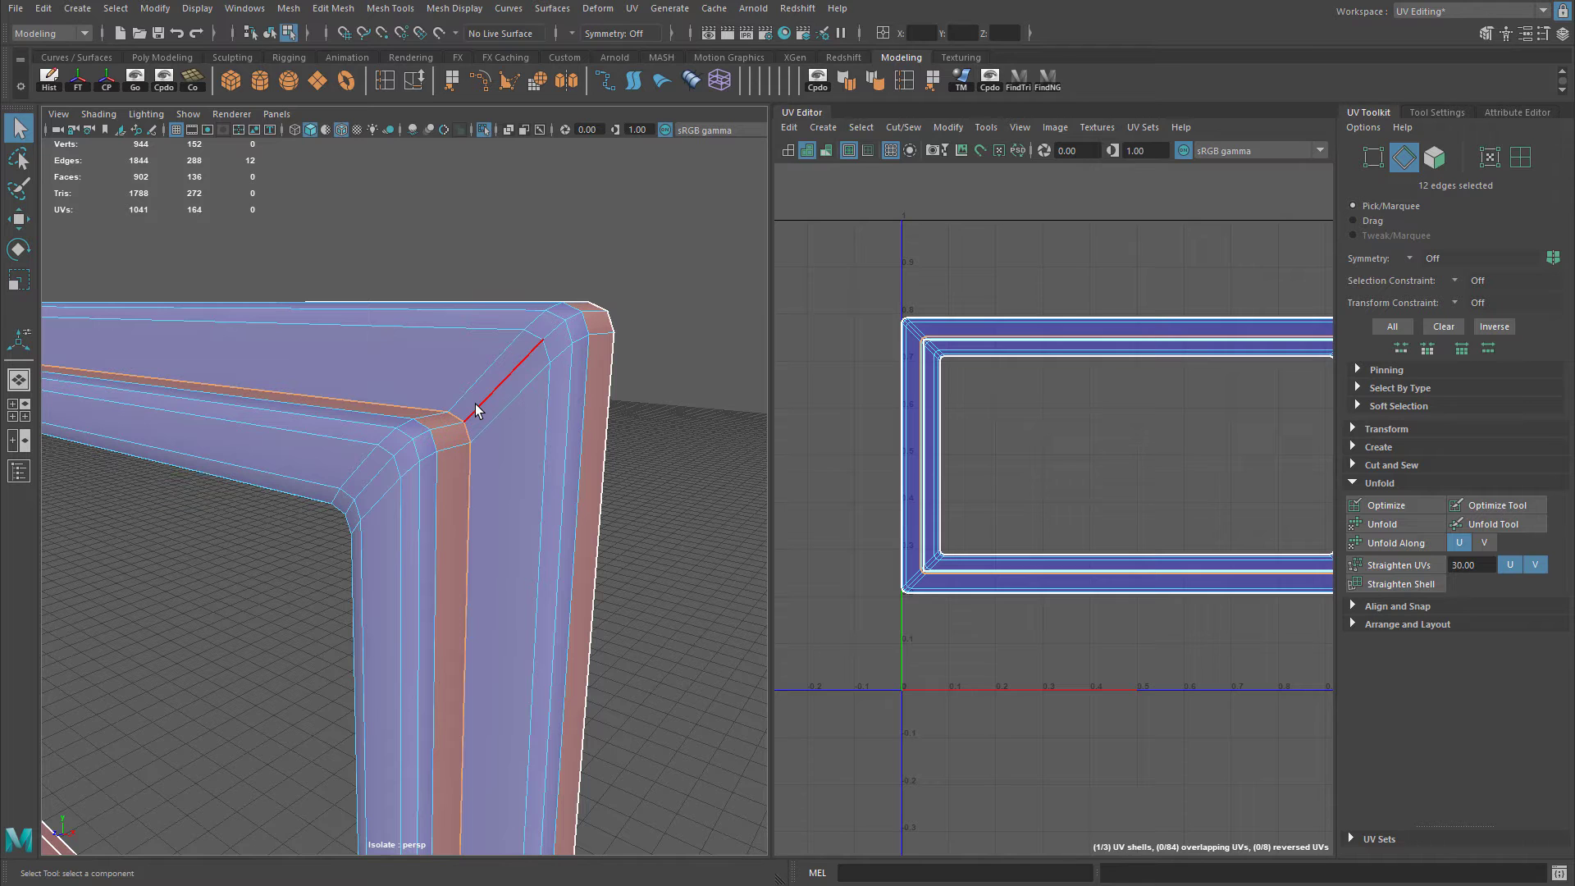
left_click_drag(511, 426, 552, 320, "alt")
Select the inner rim's UV shell and move it below the outer frame's shell.
right_click_drag(957, 307, 1030, 325)
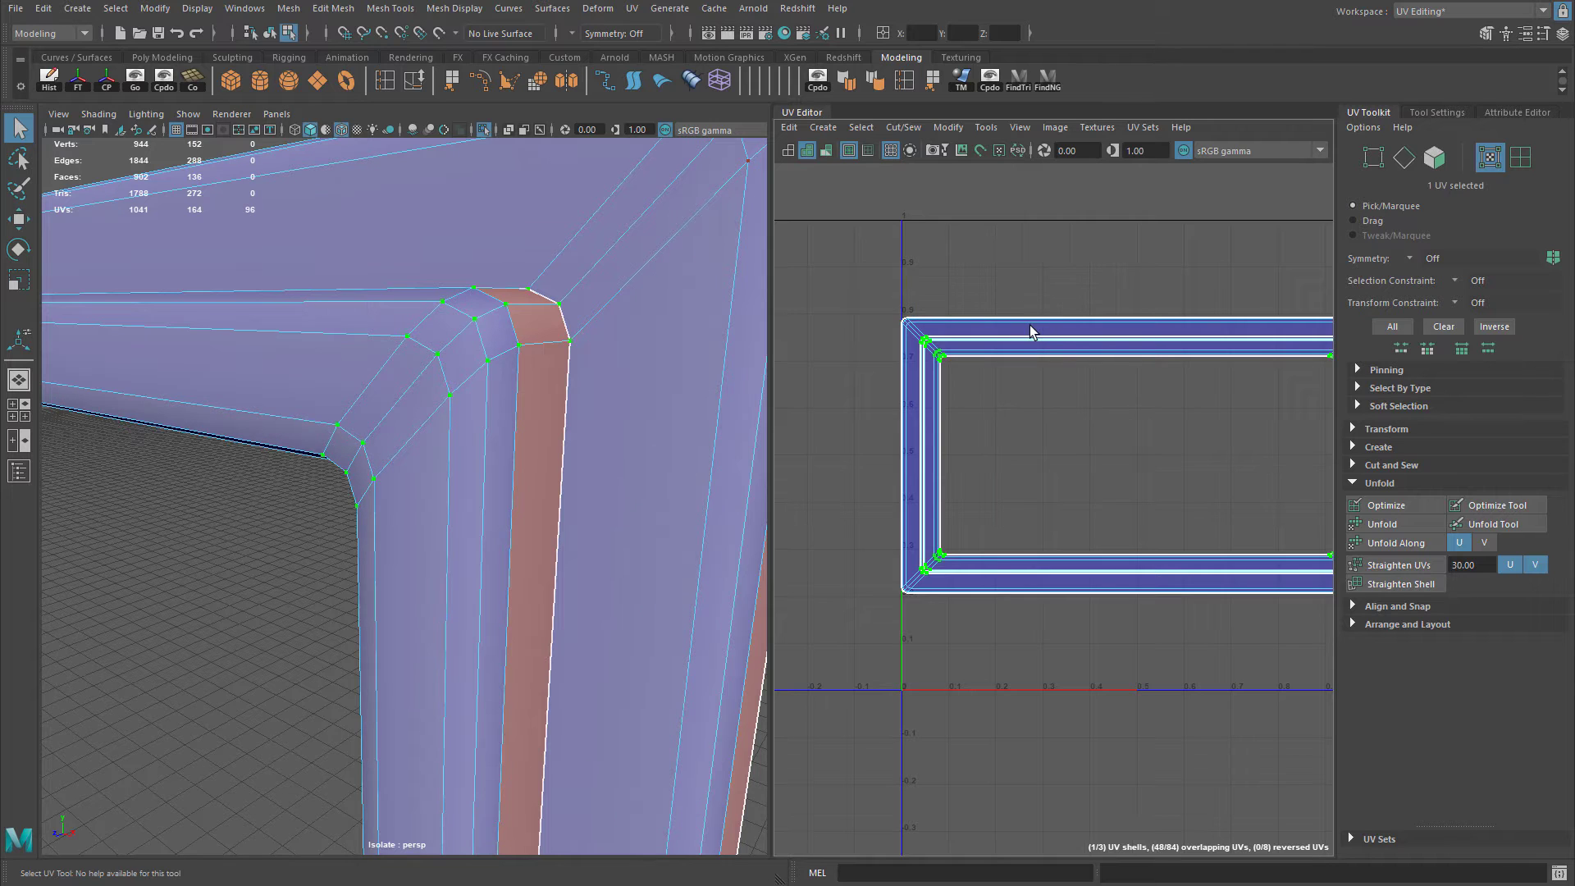
key("f")
key("w")
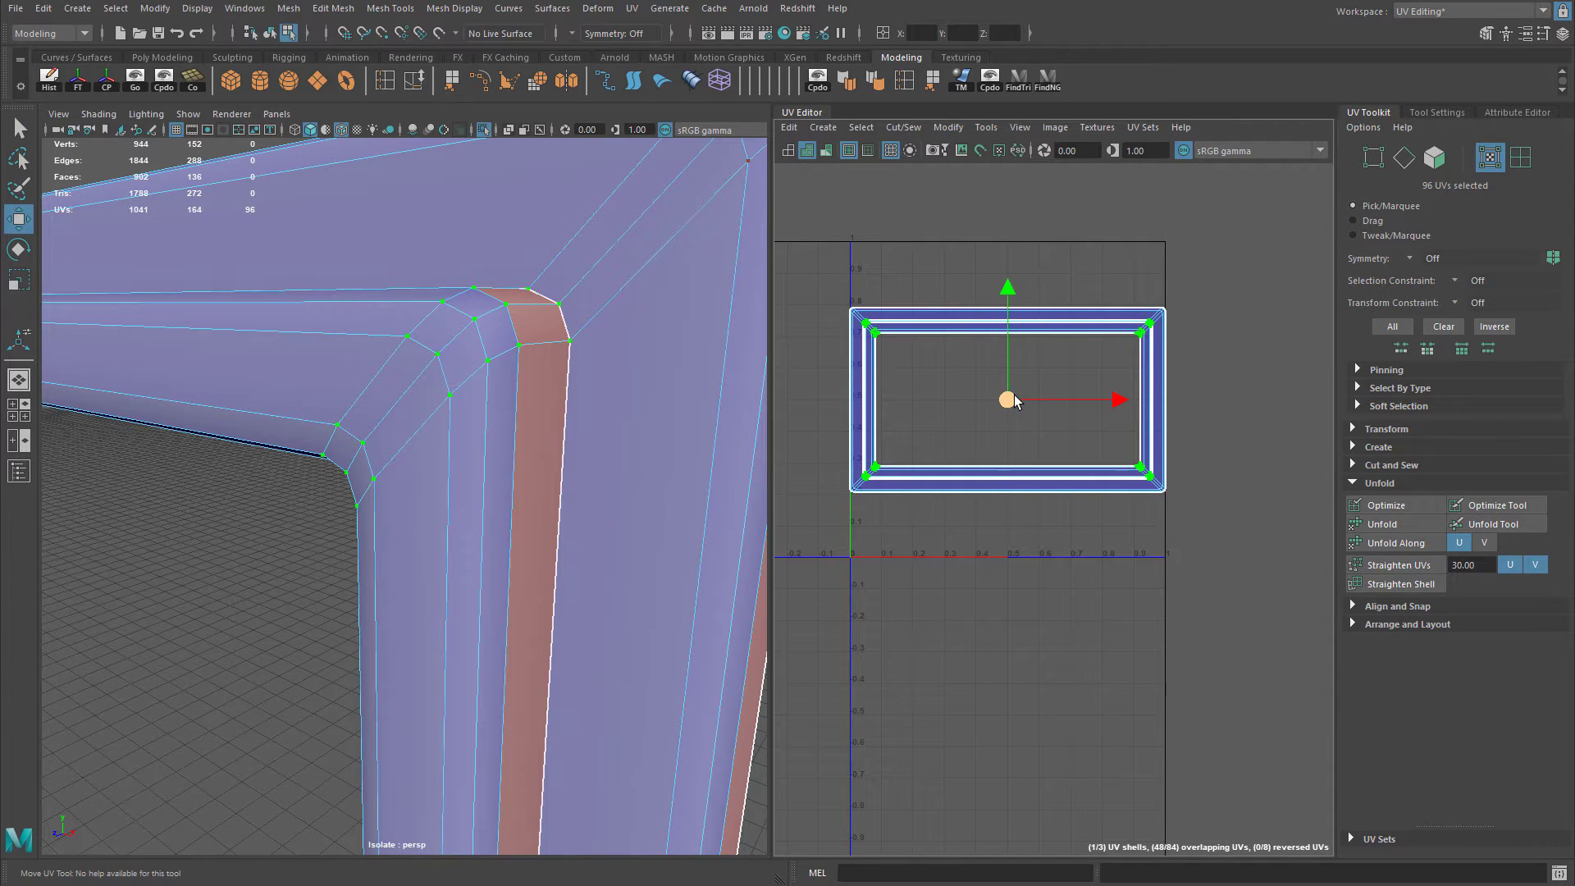
left_click_drag(1014, 400, 1024, 600)
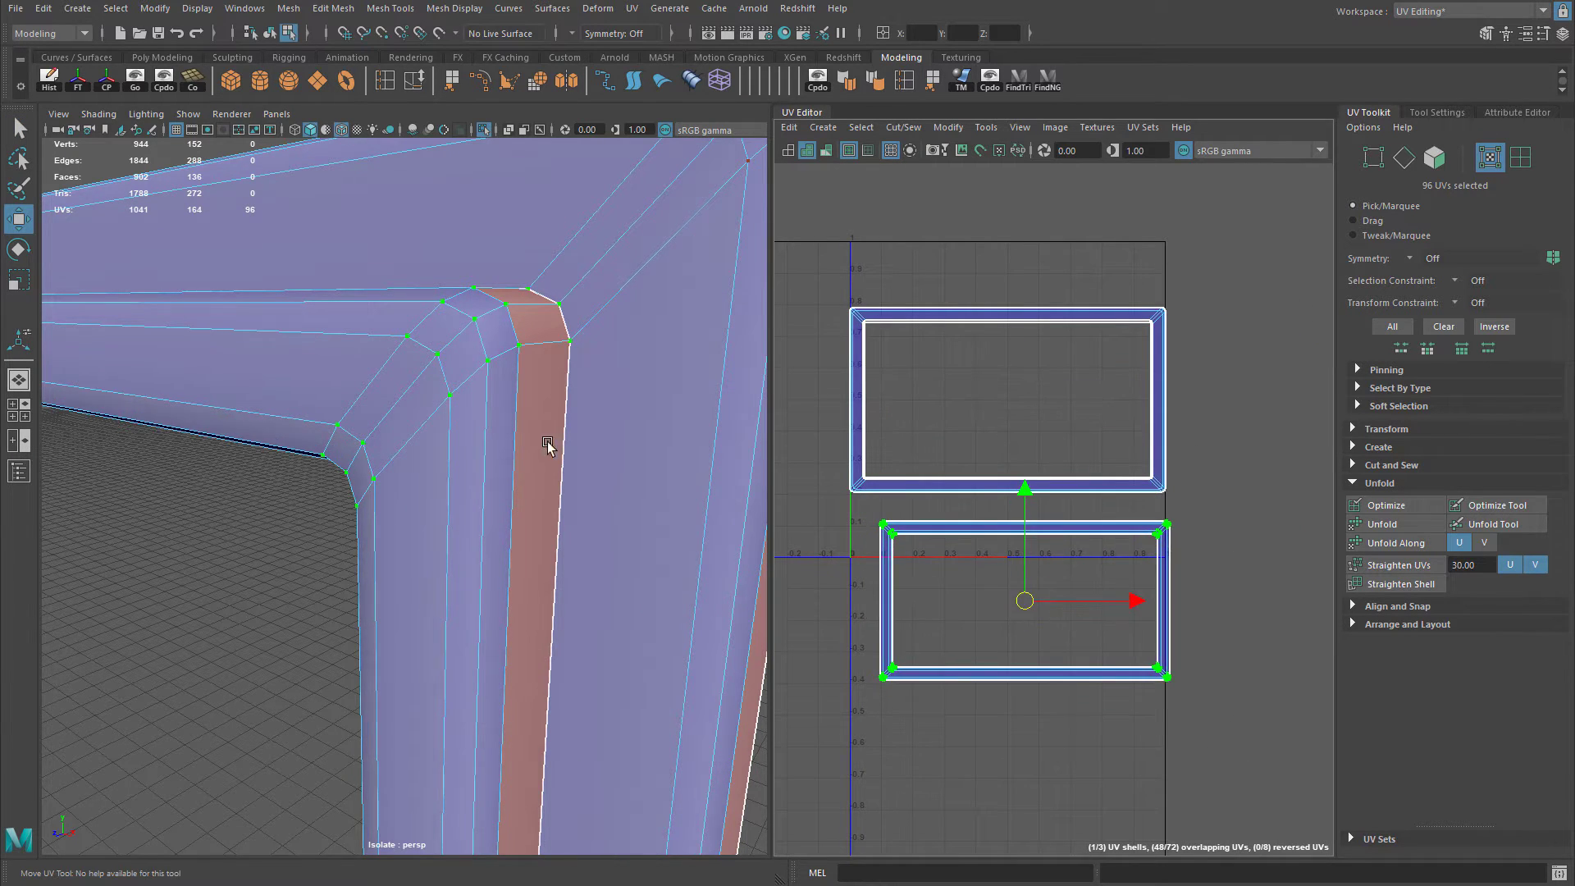
left_click_drag(552, 446, 503, 435, "alt")
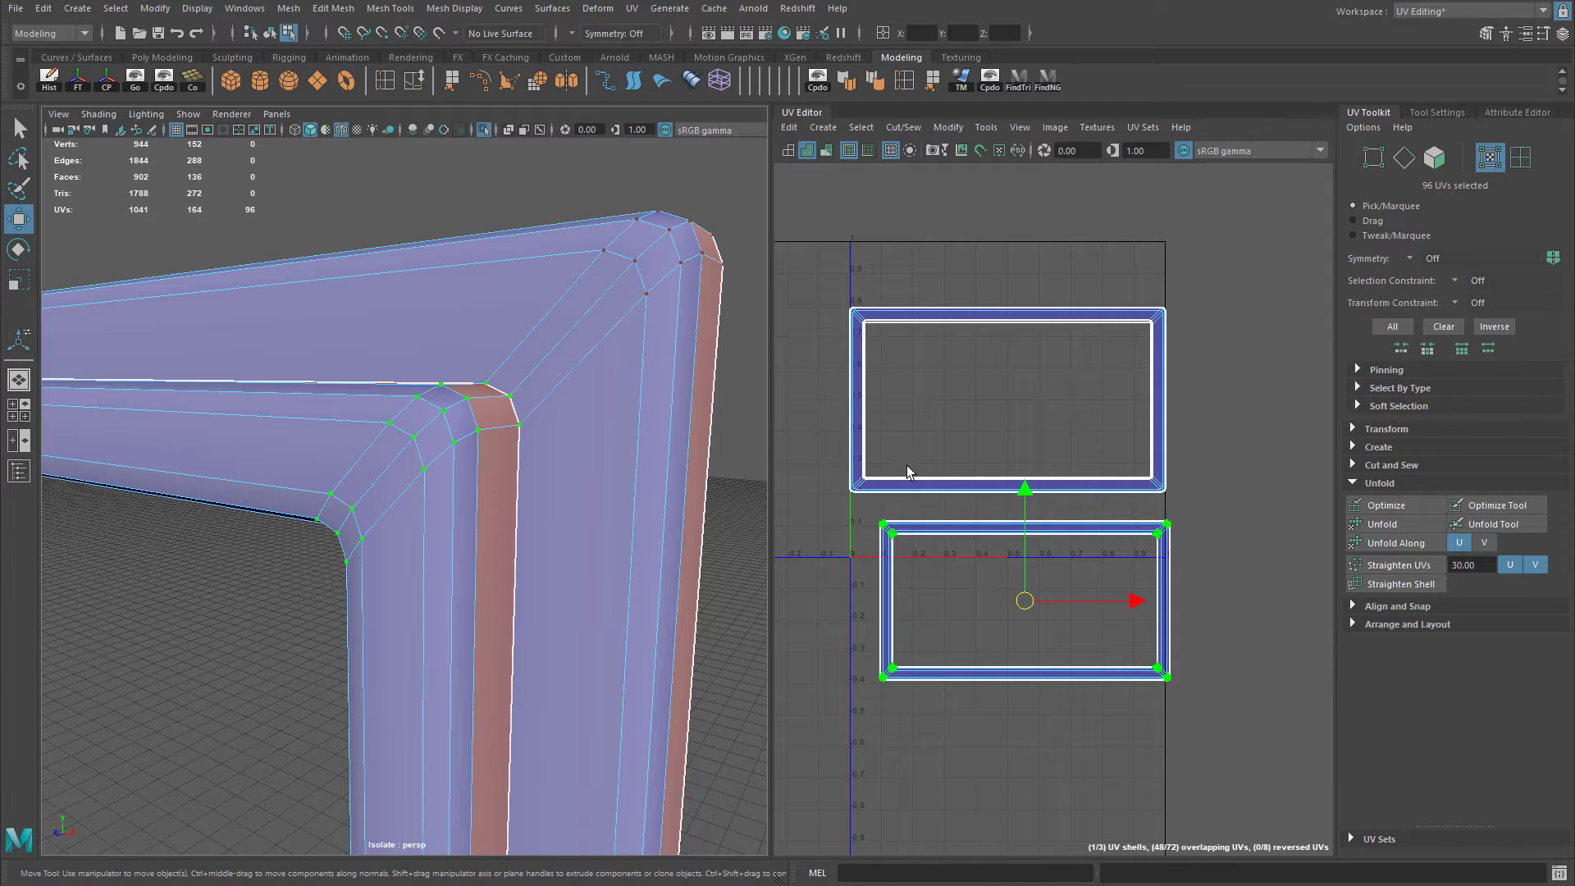
Widen the UV Editor and inspect the corners of the inner rim's UV shell.
scroll(905, 547, "up", 5)
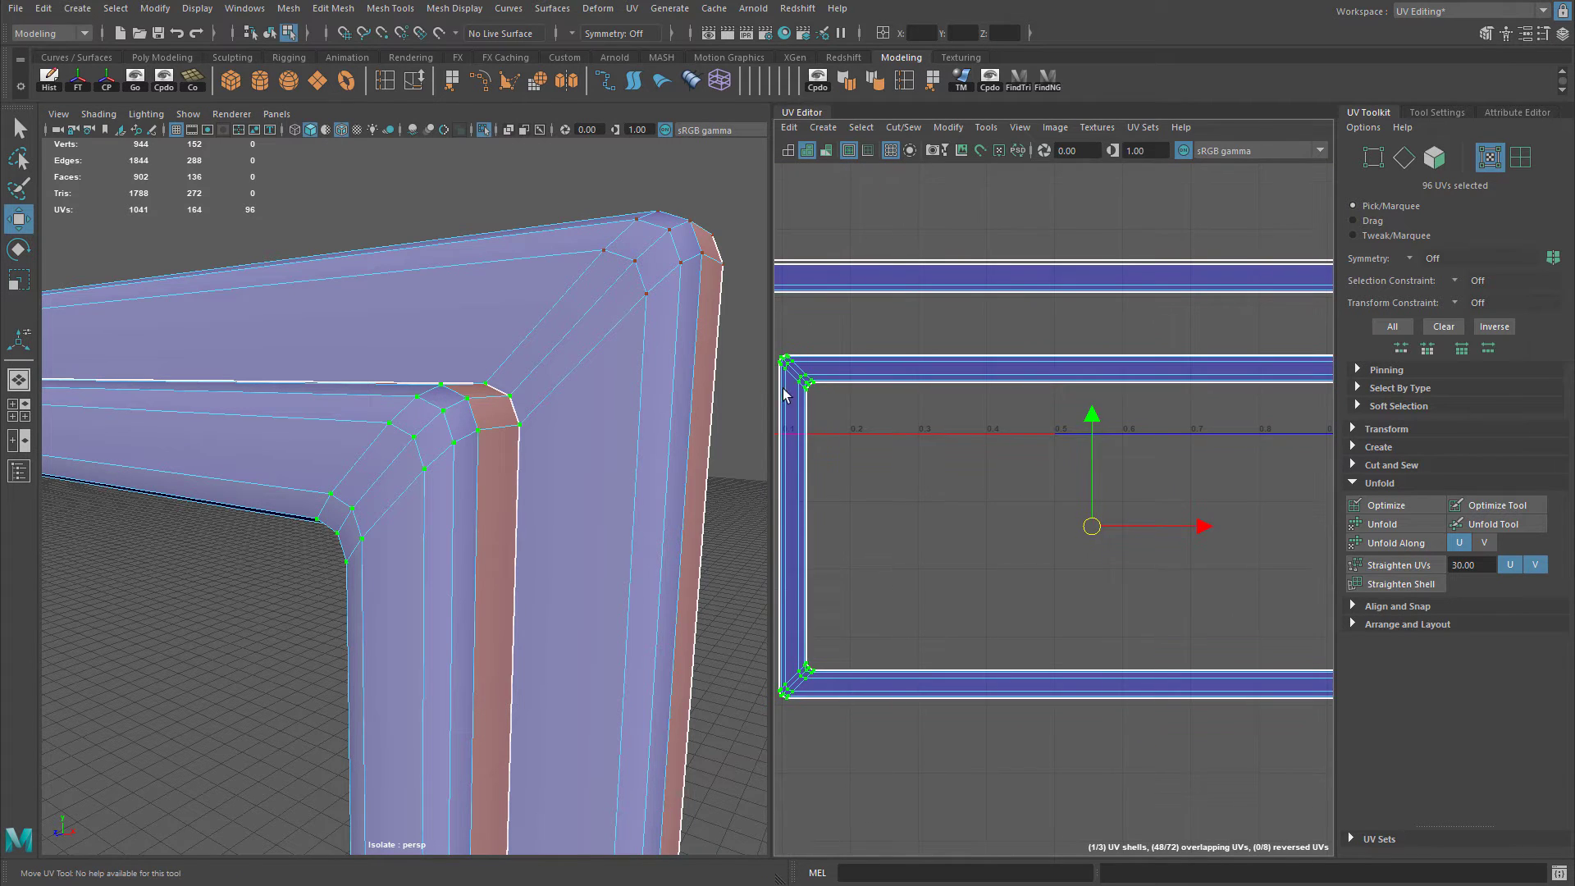
left_click_drag(772, 392, 635, 392)
middle_click_drag(925, 450, 1028, 462, "alt")
right_click_drag(786, 342, 787, 344)
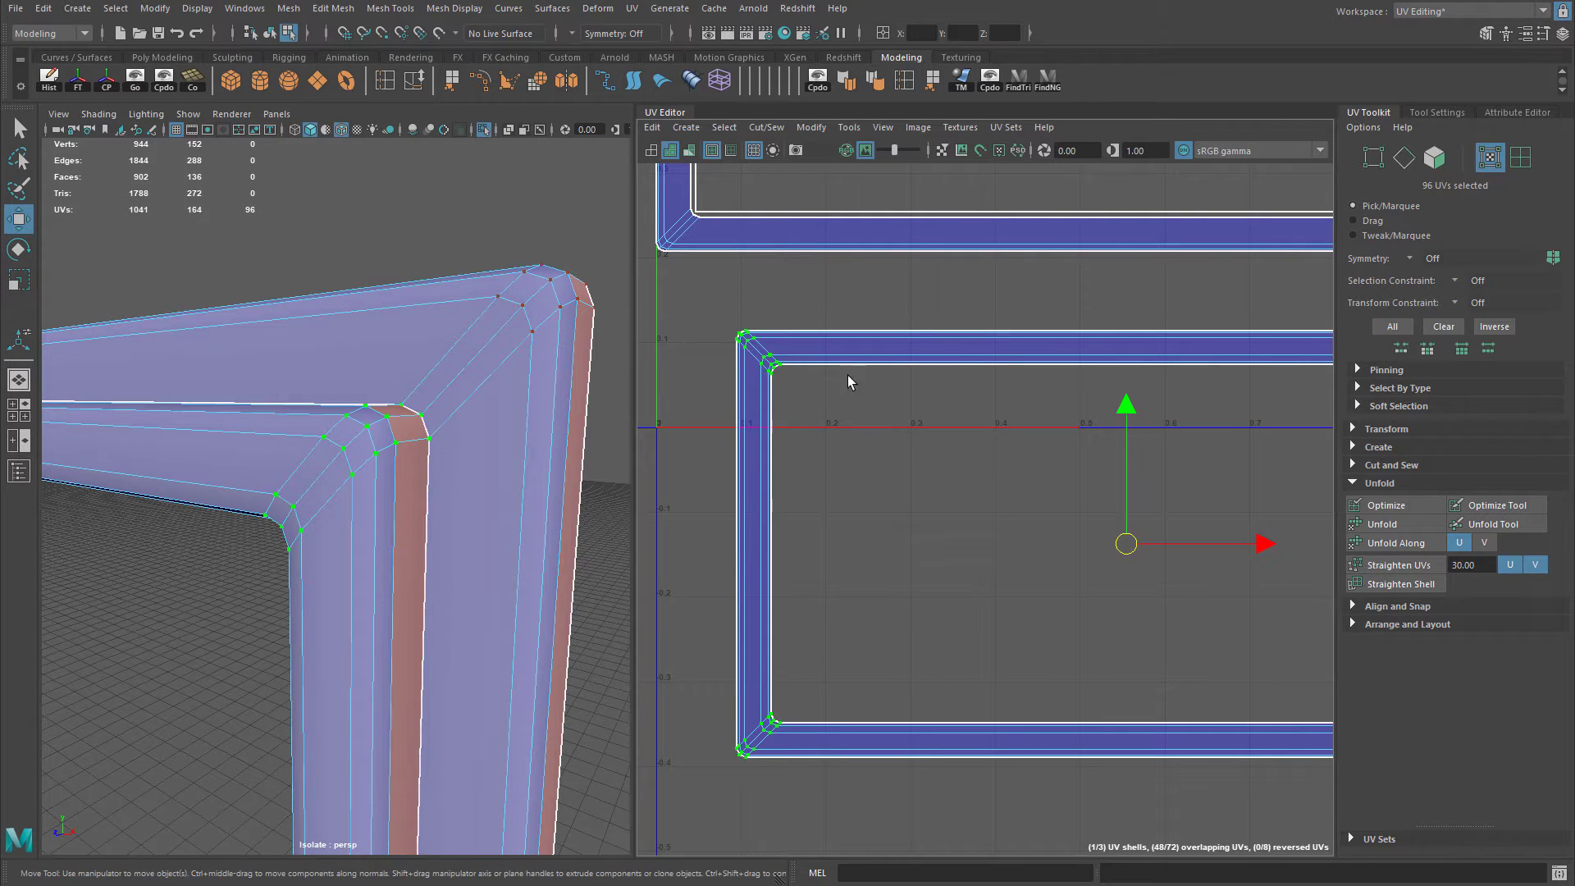
middle_click_drag(1061, 430, 775, 431, "alt")
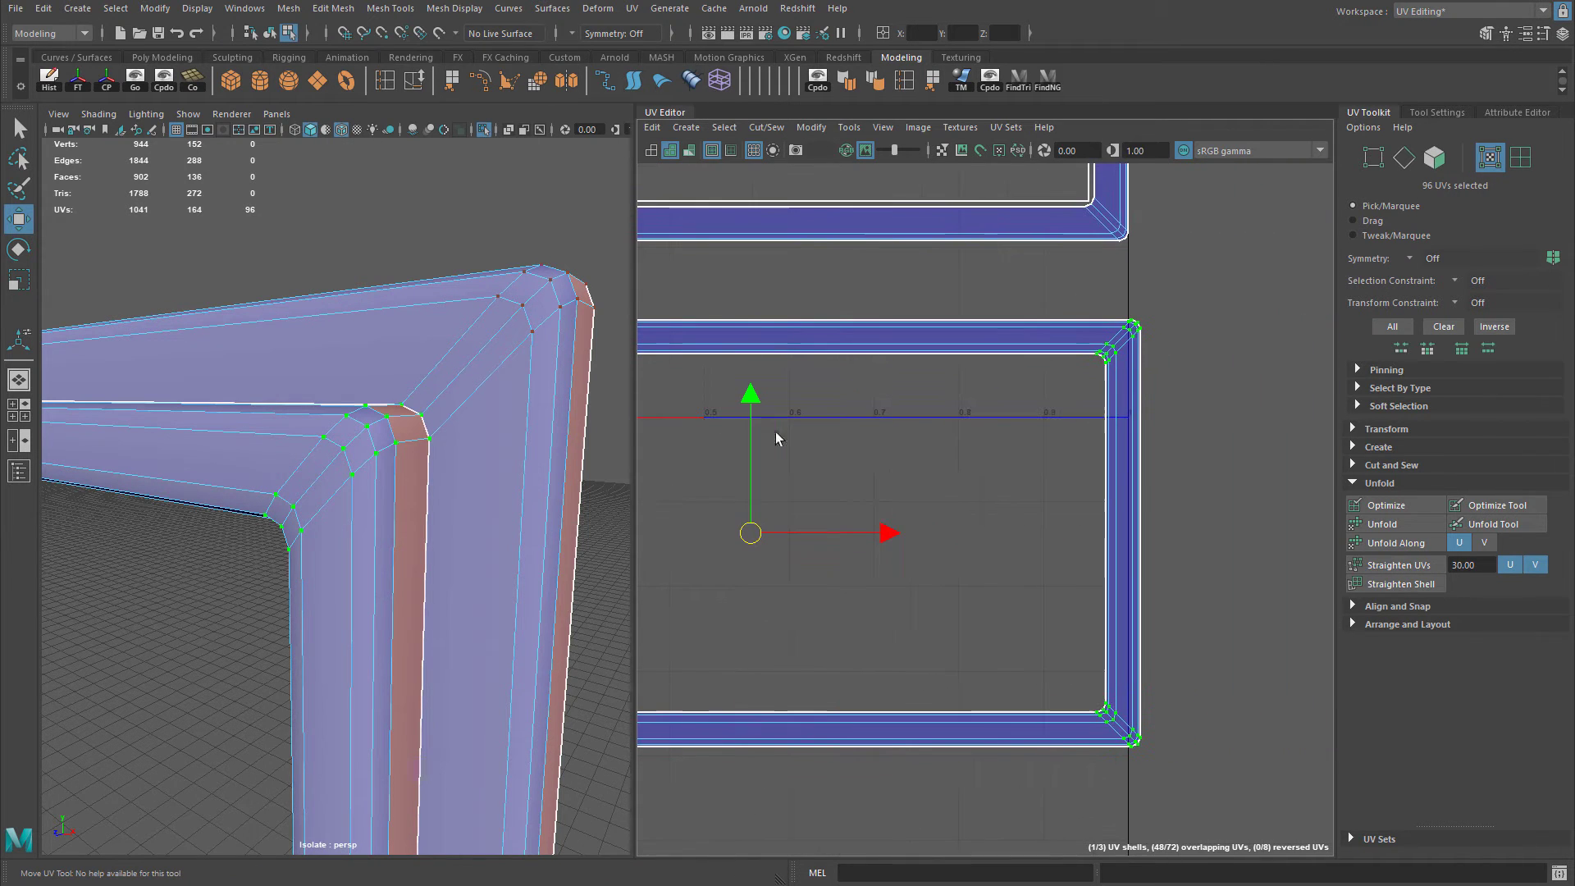
Try to unfold the inner rim's UV shell and inspect how its corners spread out.
left_click(1385, 480)
left_click(1382, 483)
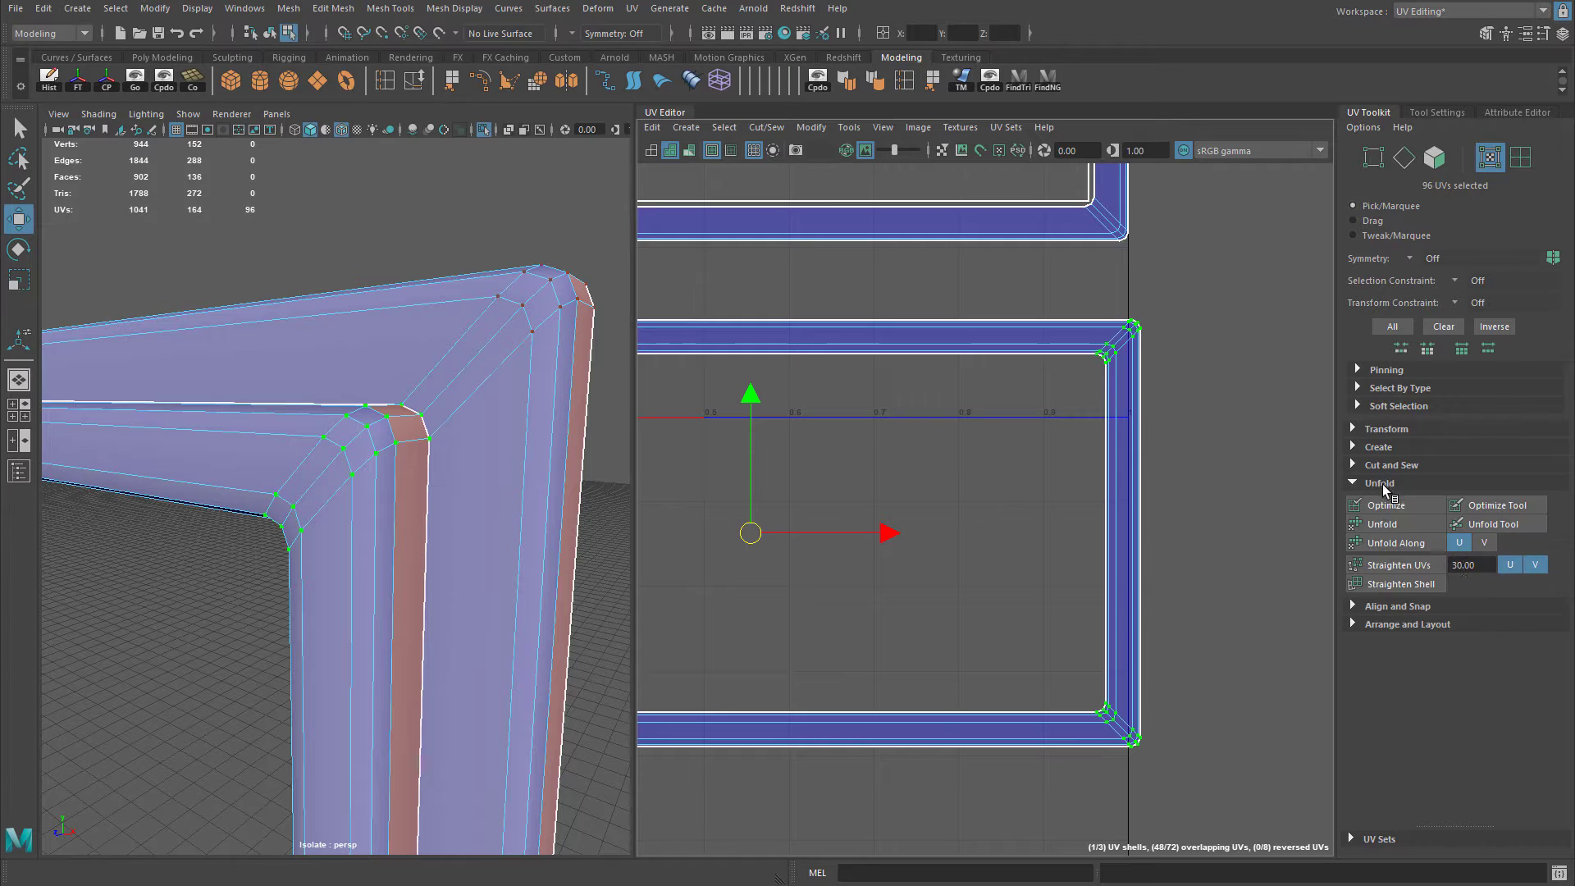
left_click(1400, 529)
scroll(1165, 455, "up", 5)
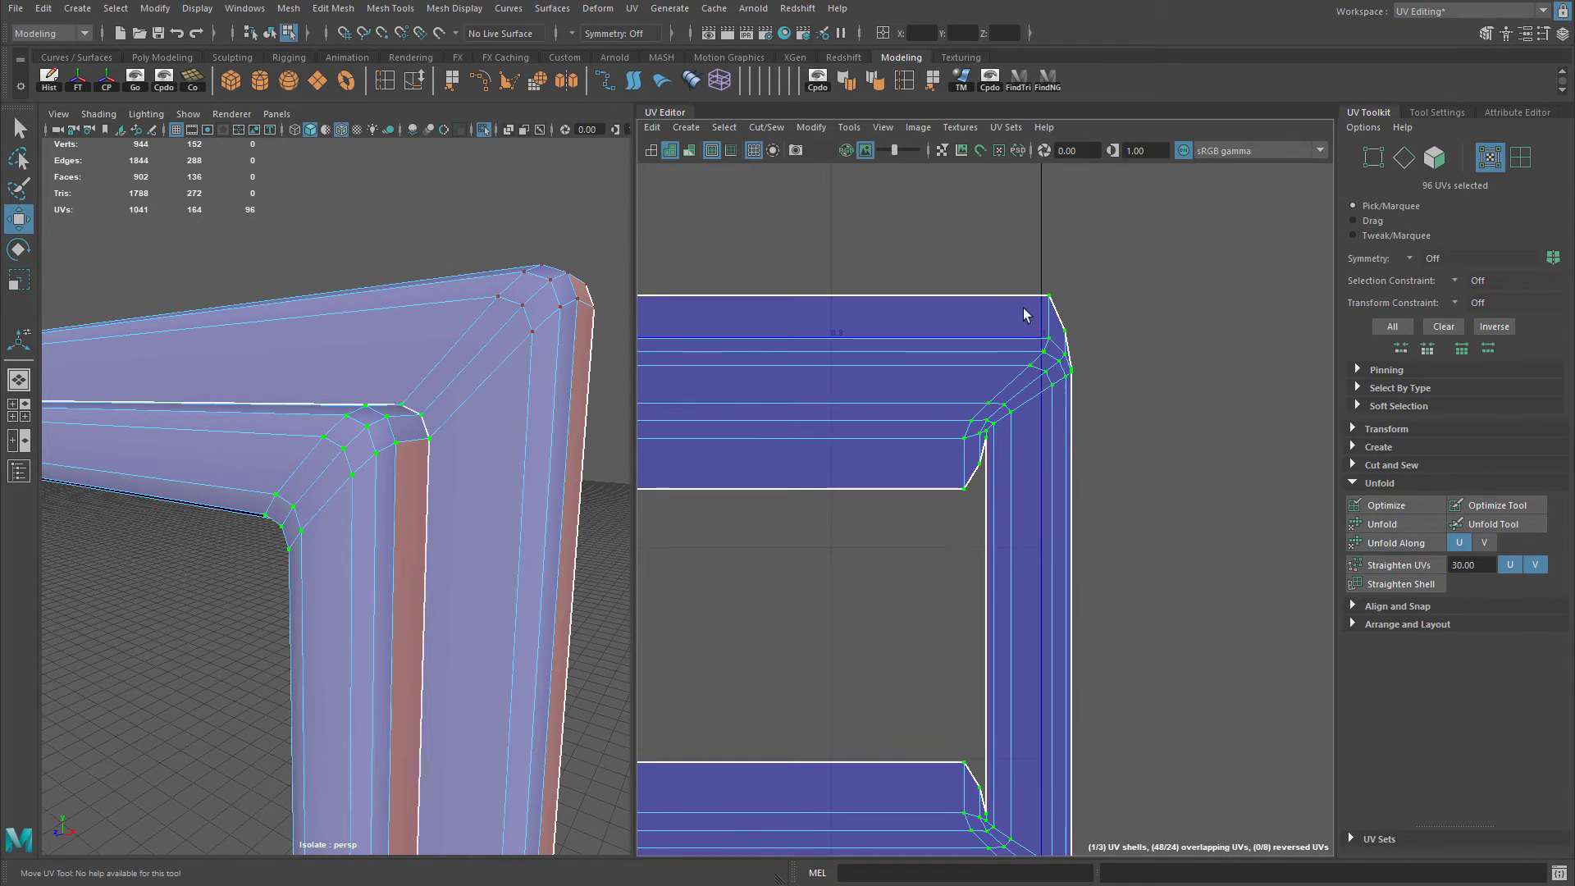
middle_click_drag(1047, 395, 1040, 410, "alt")
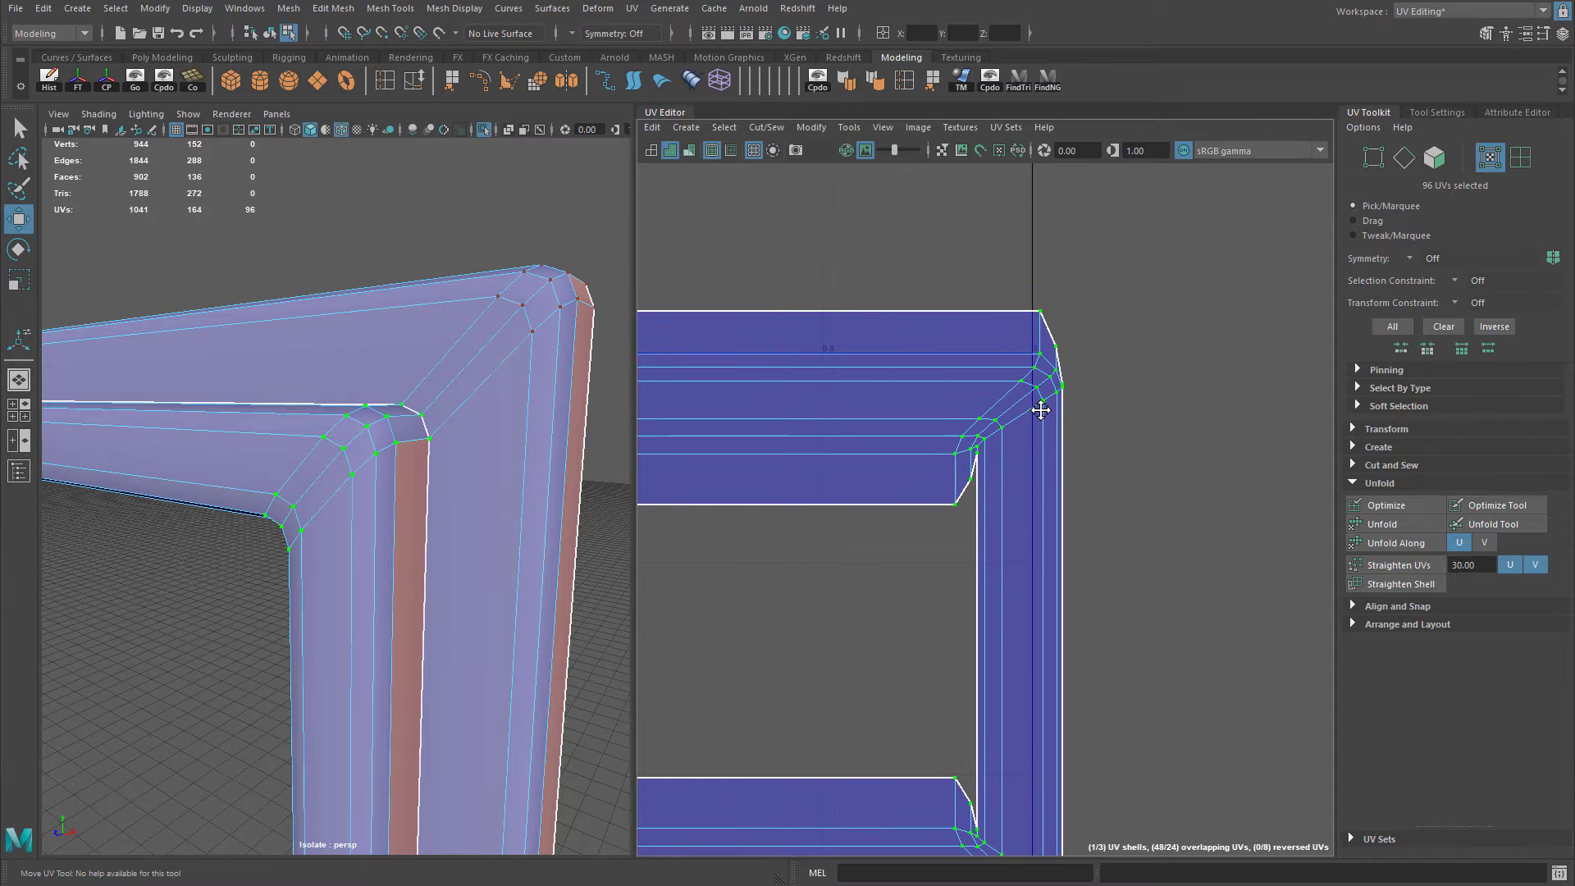
middle_click_drag(982, 471, 988, 410, "alt")
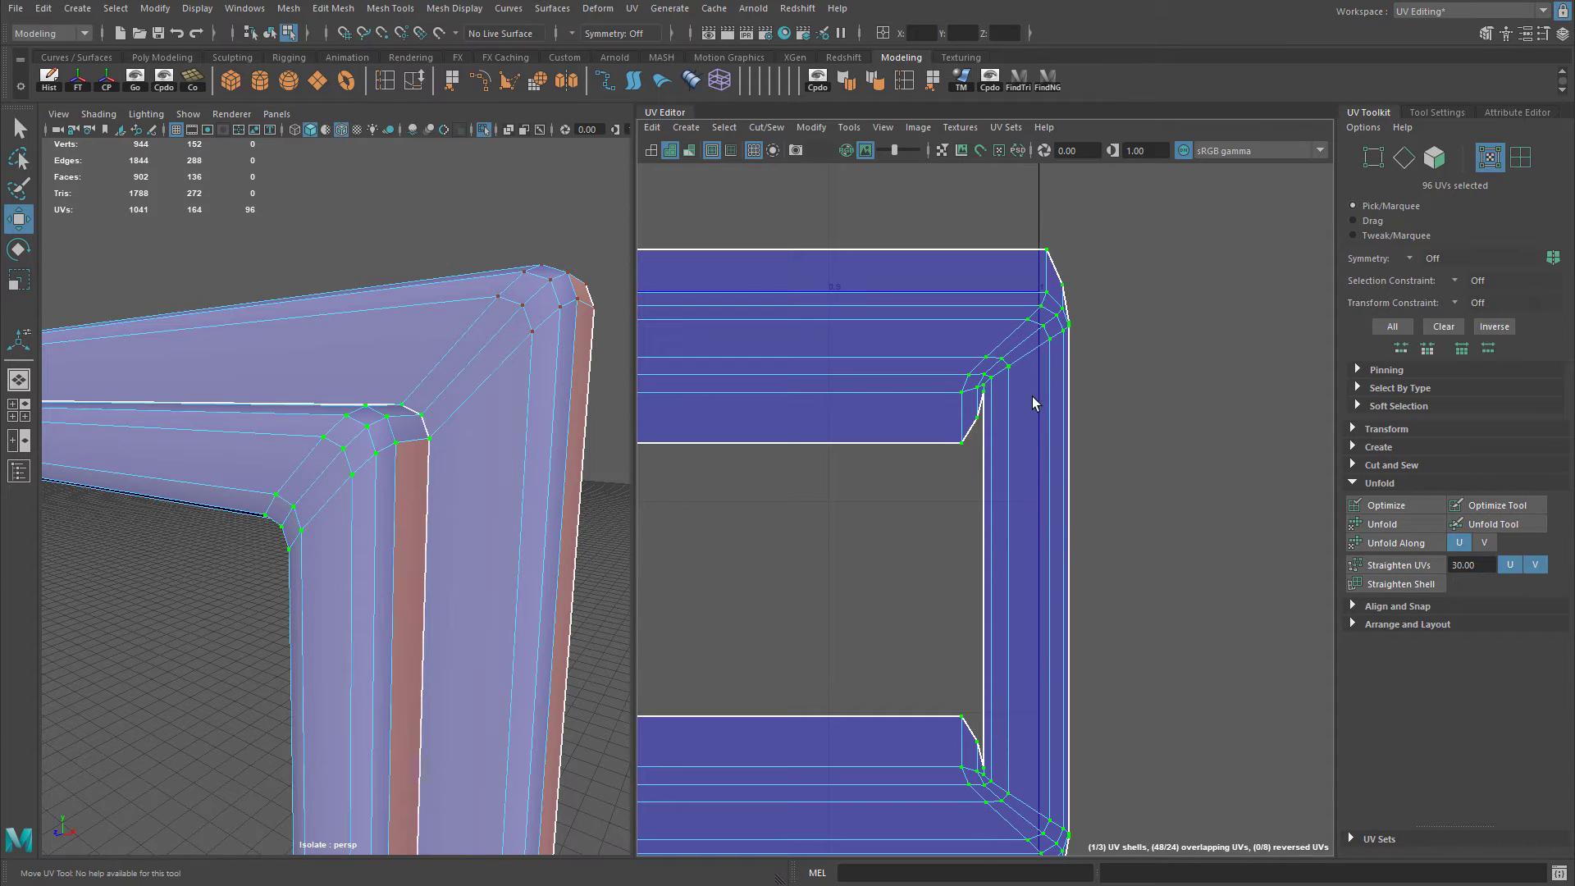
Unfold the inner rim's UV shell along U and along V.
left_click(1403, 543)
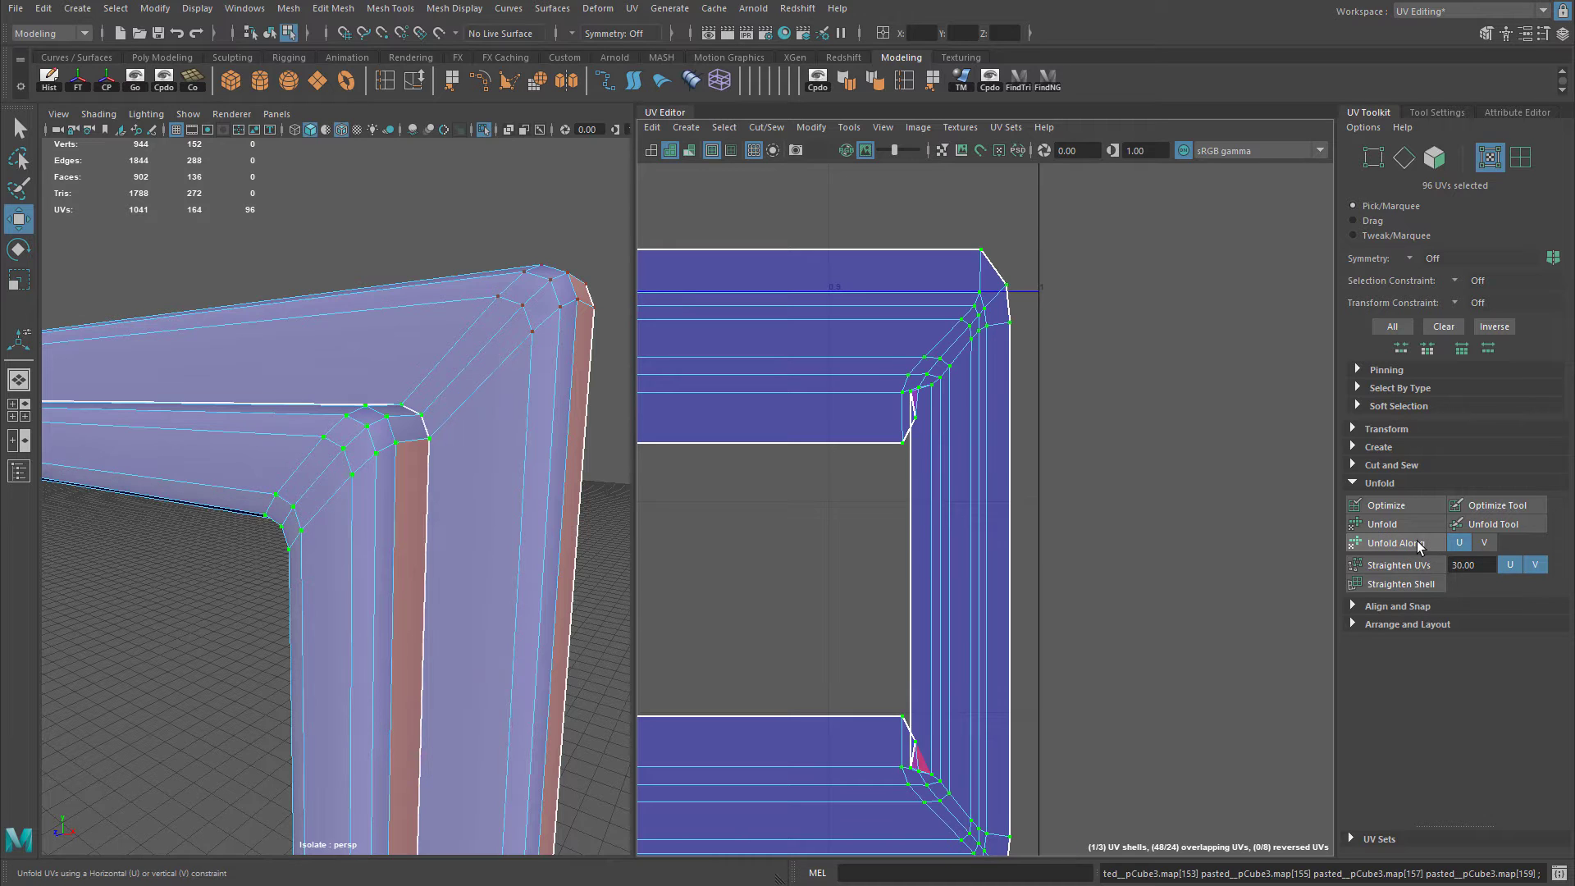
left_click(1486, 544)
left_click(1406, 543)
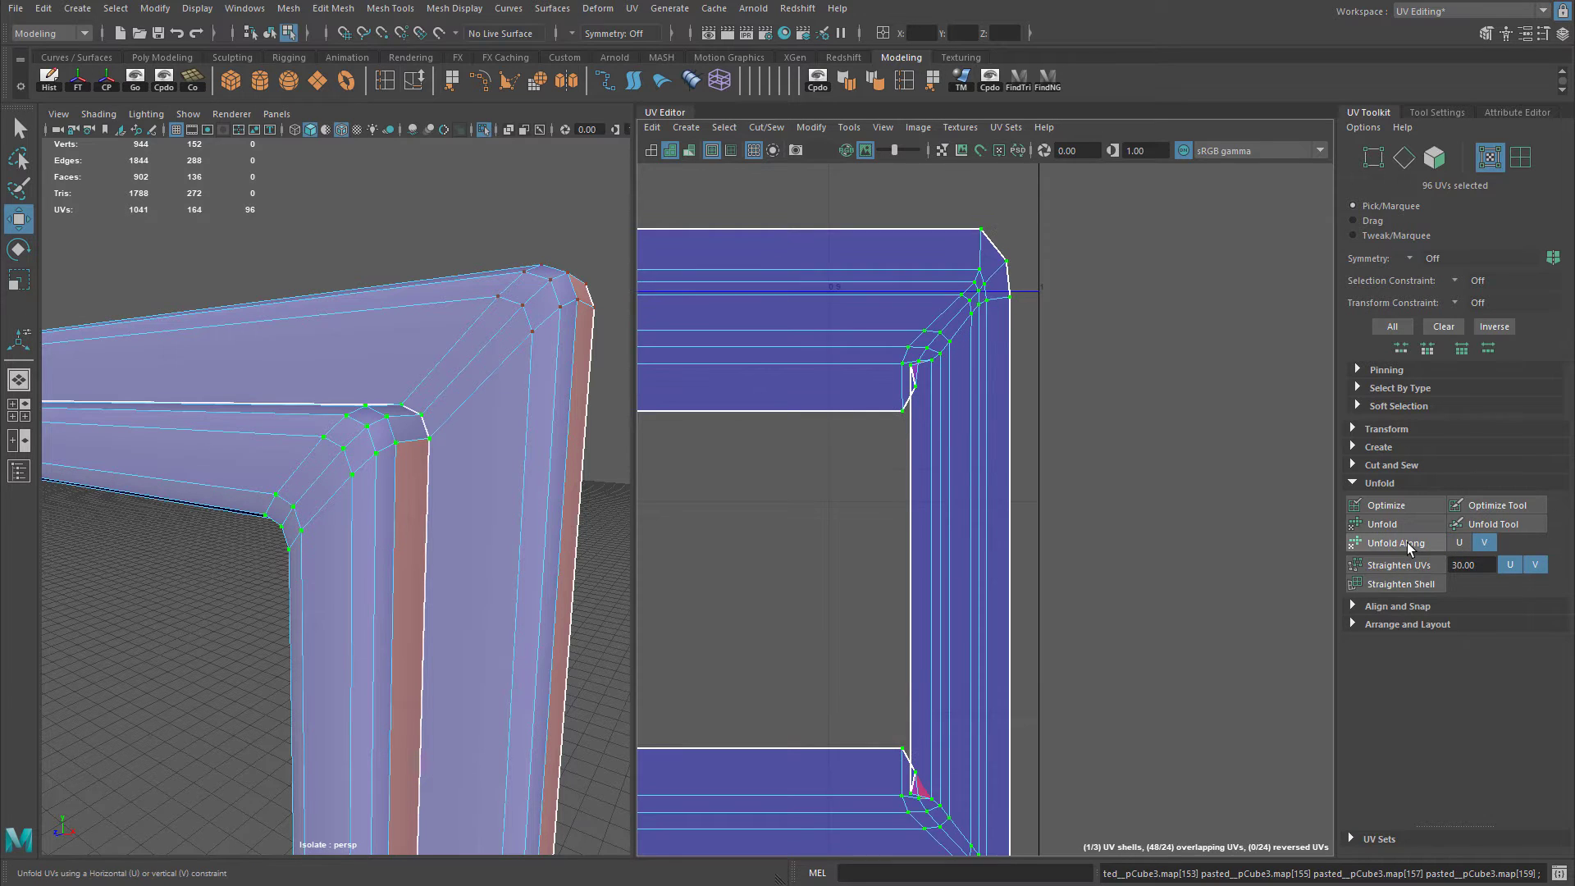
scroll(950, 372, "up", 3)
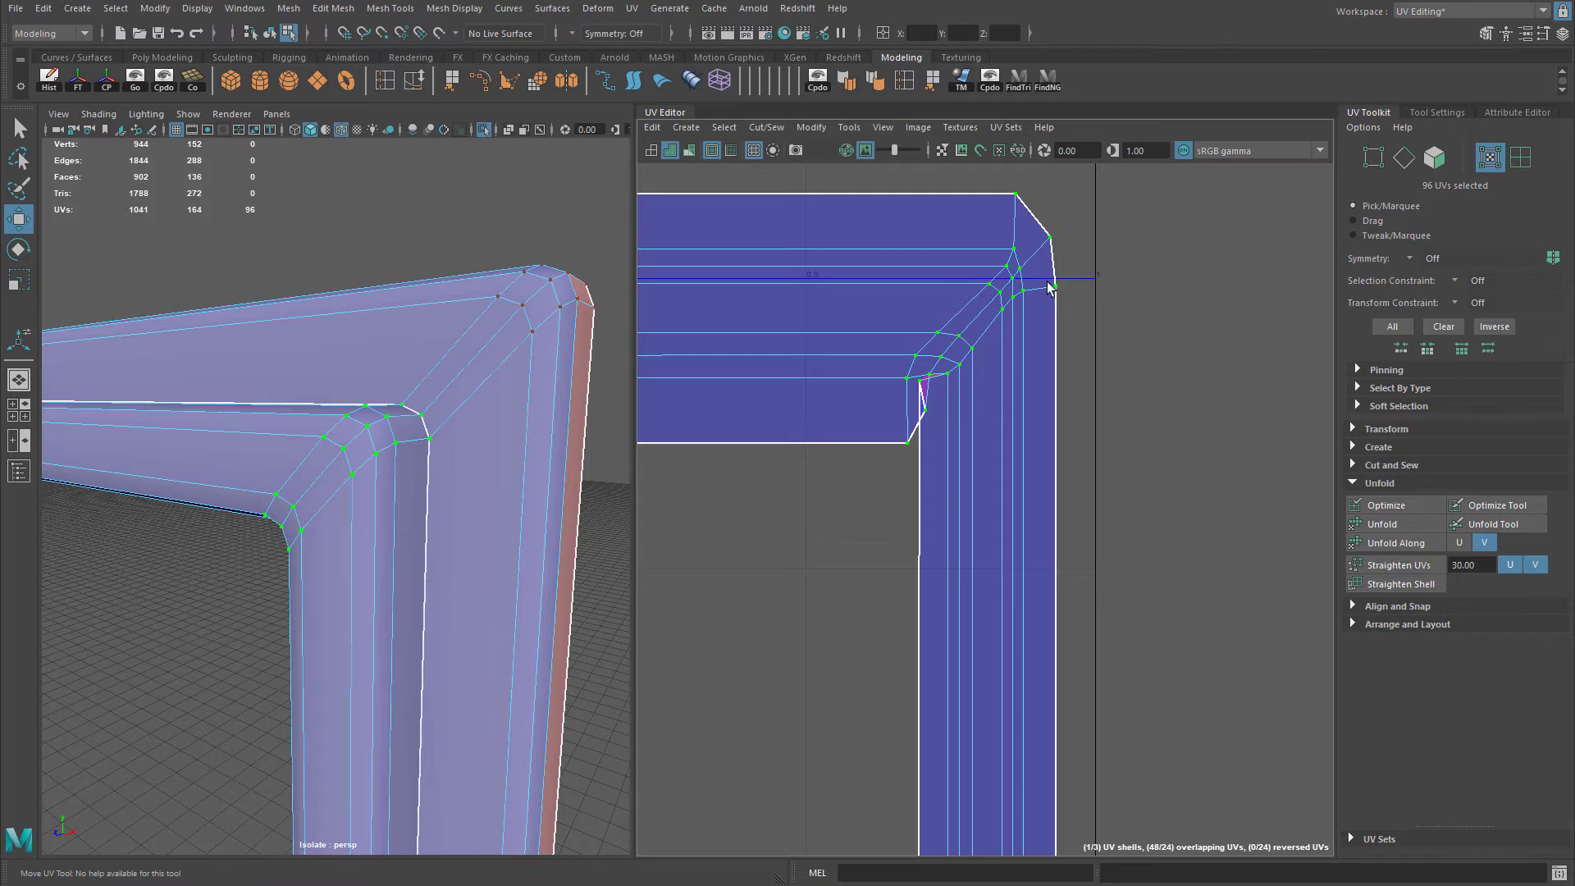
Turn on textured display and examine the grid texture around the inner rim's corners for distortion.
left_click_drag(552, 384, 414, 404, "alt")
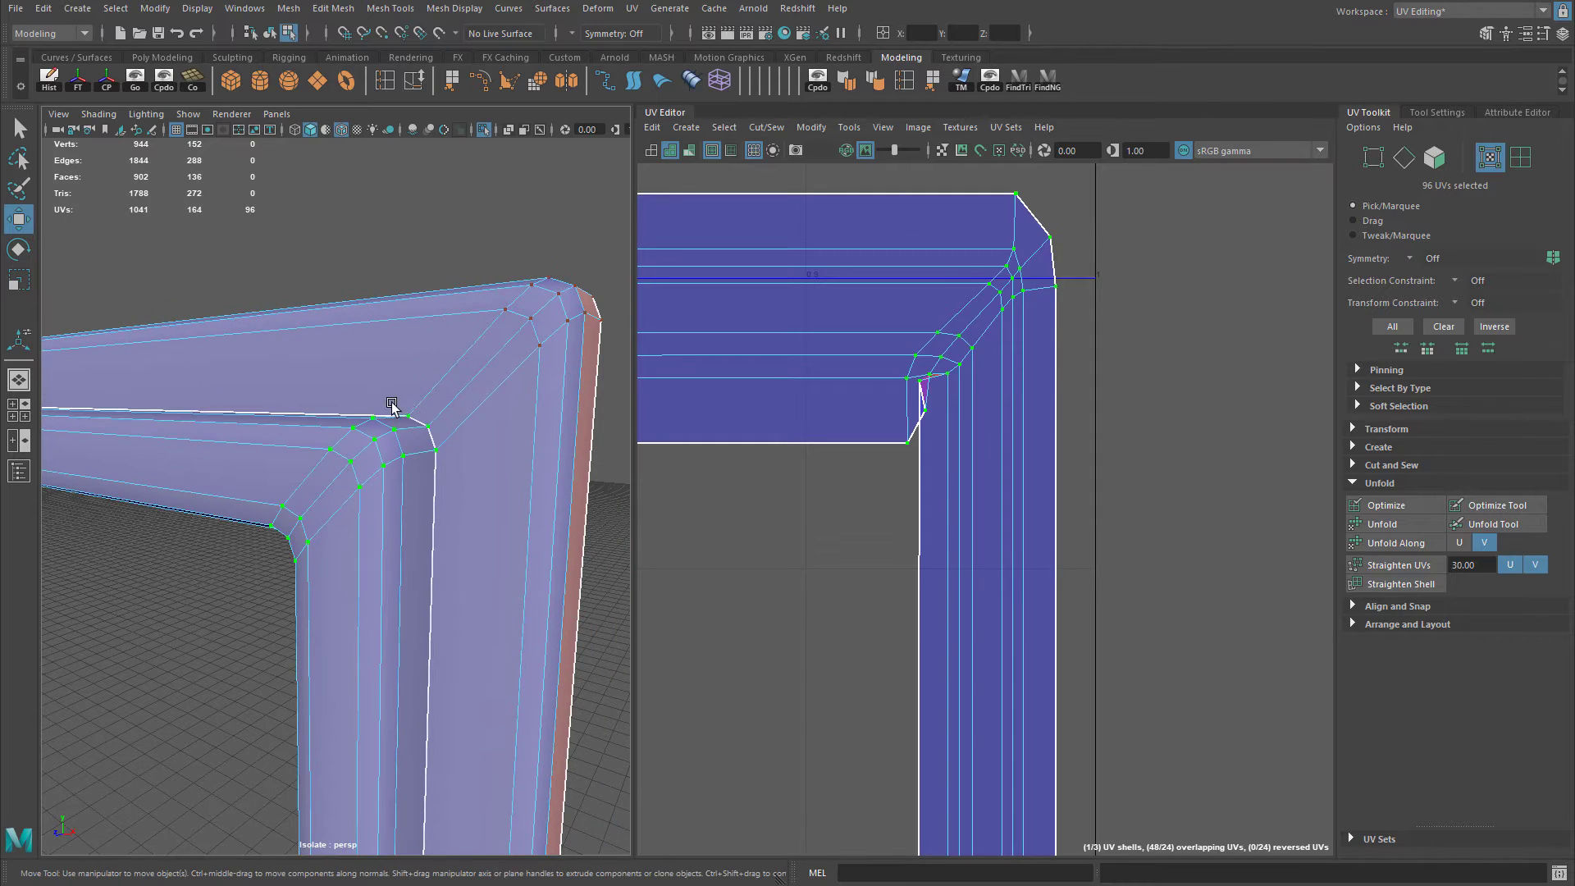
key("6")
mouse_move(400, 461)
right_mouse_down("alt")
mouse_move(385, 460)
mouse_move(429, 433)
right_mouse_up("alt")
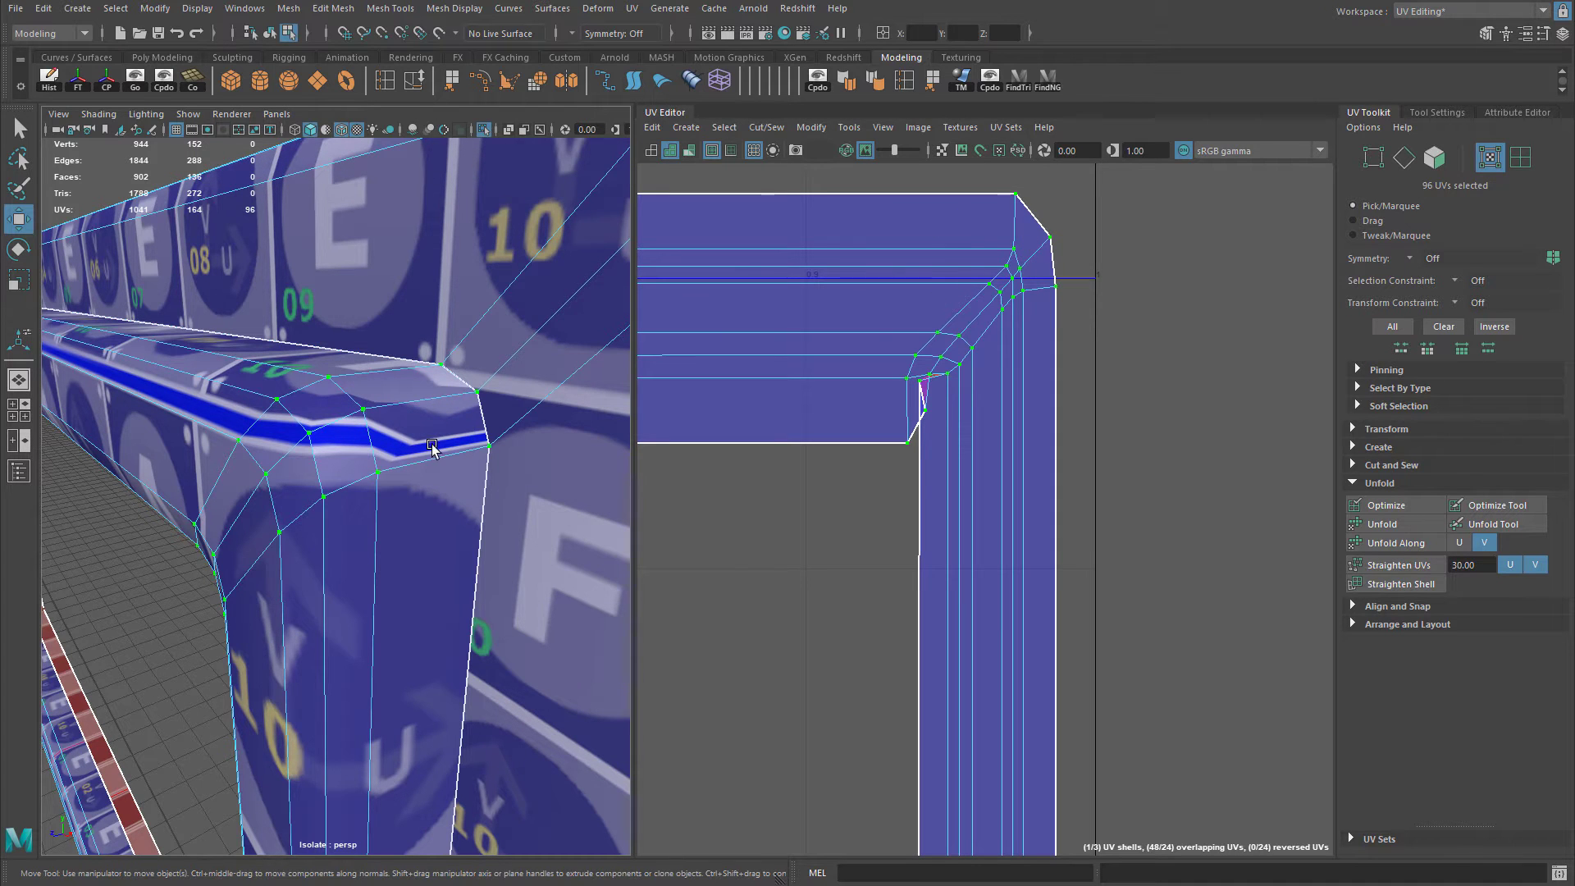
scroll(433, 447, "down", 10)
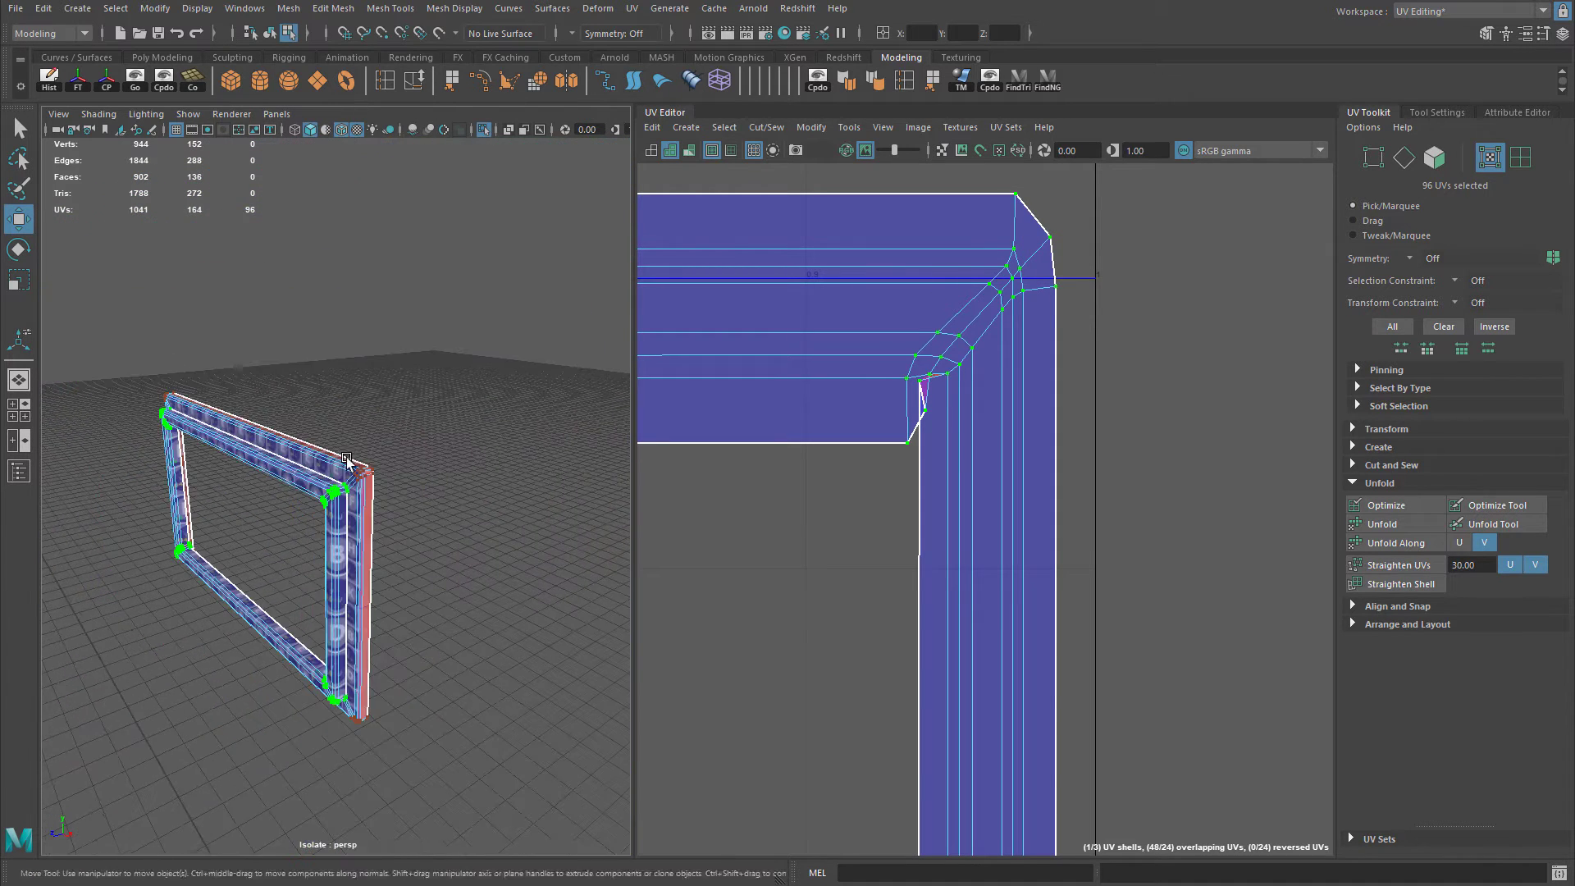
left_click_drag(346, 460, 180, 468, "alt")
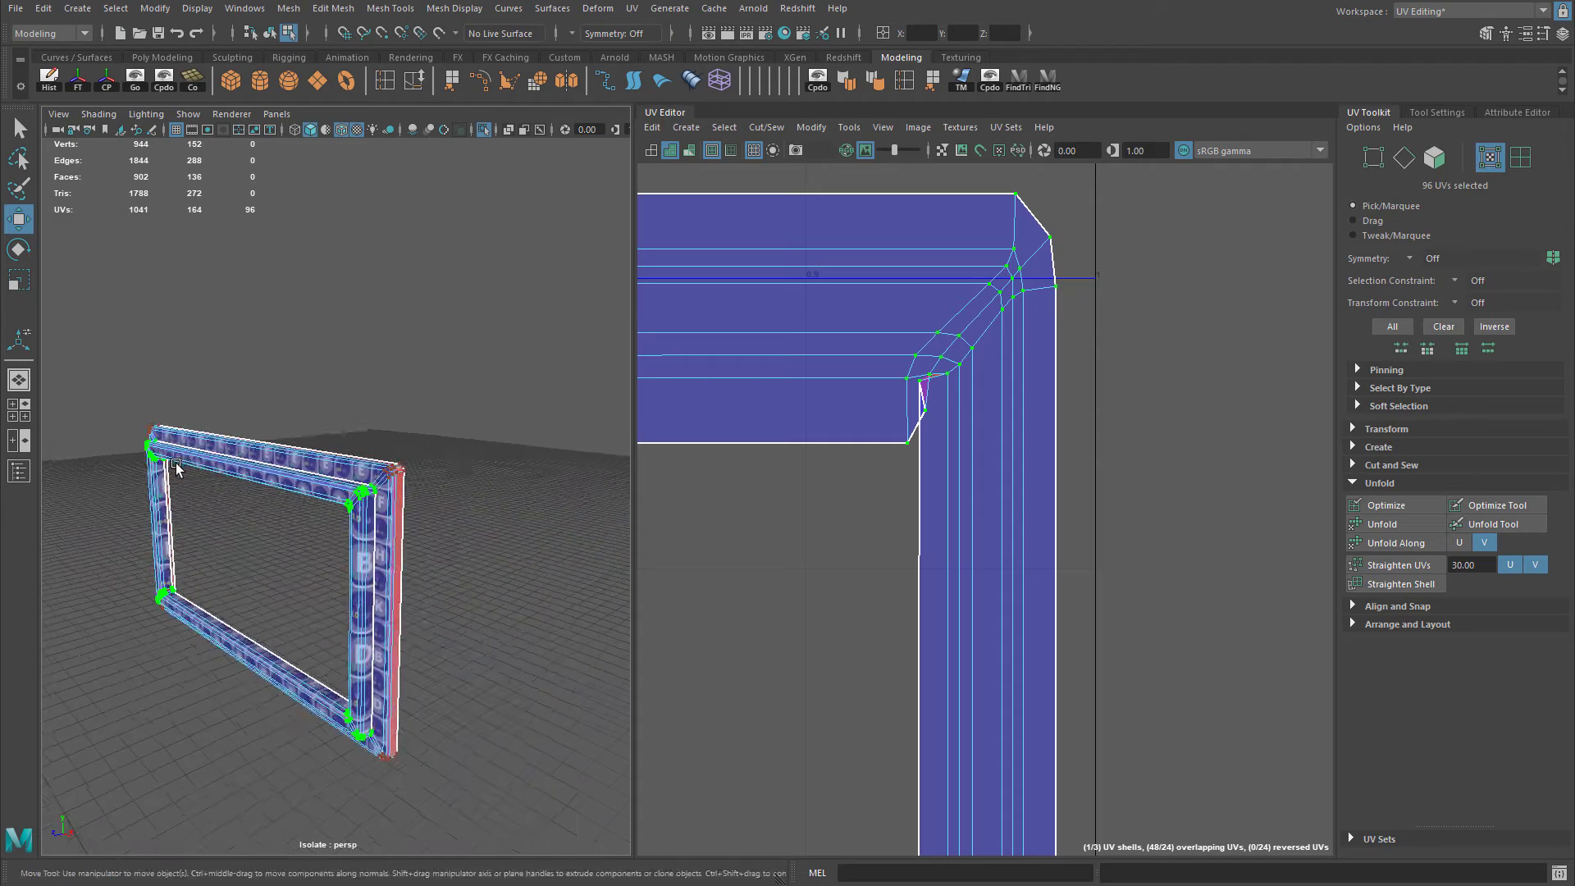
scroll(381, 477, "up", 10)
middle_click_drag(384, 476, 409, 476, "alt")
middle_click_drag(918, 426, 957, 412, "alt")
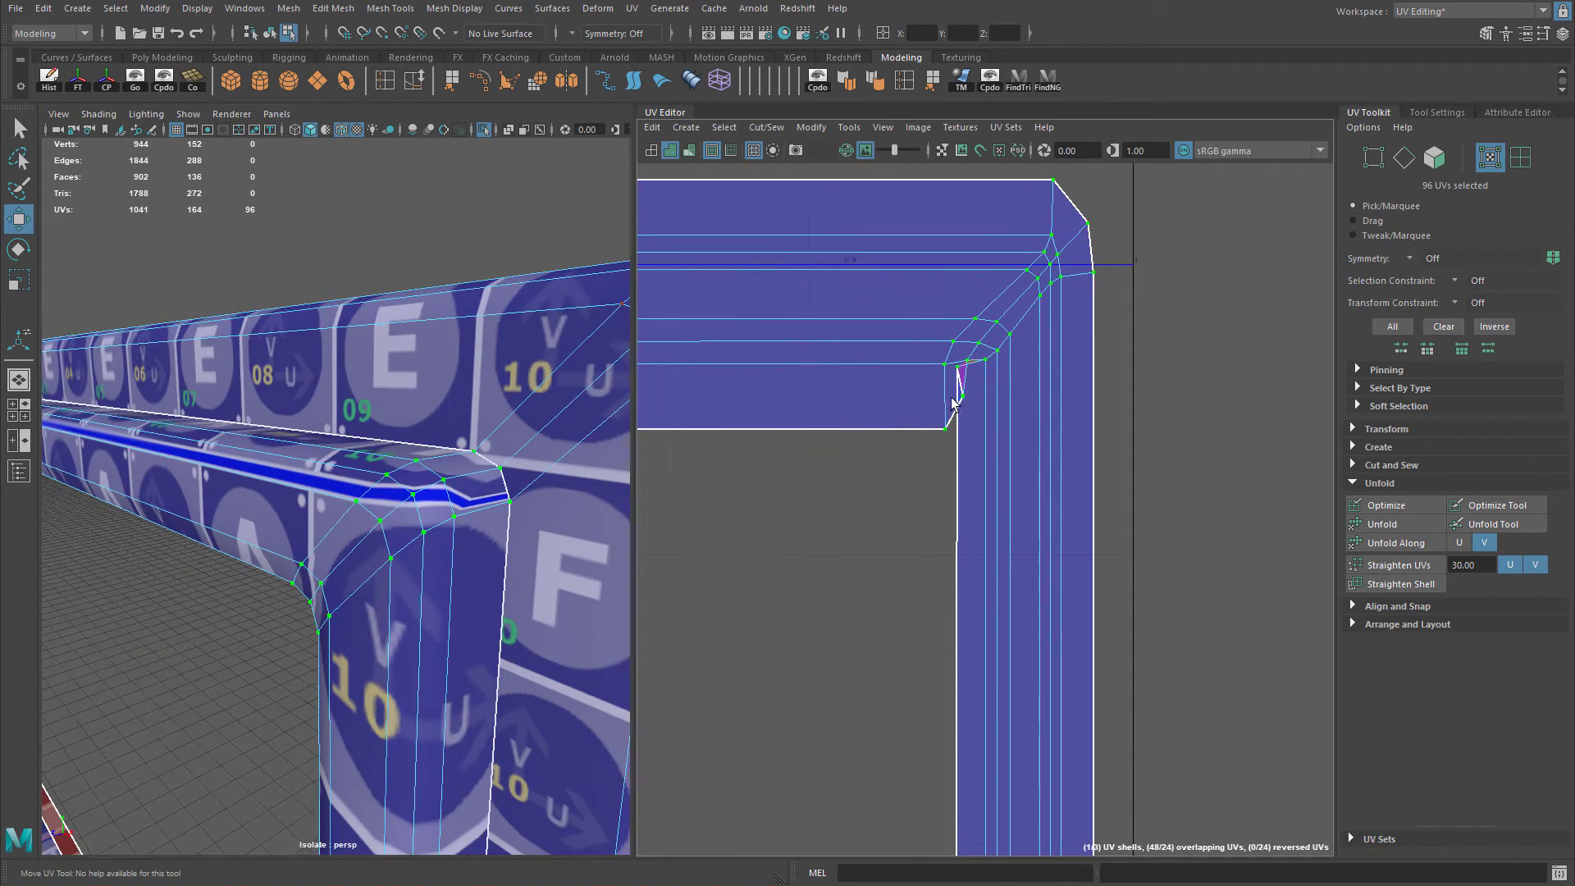
Undo the unfold operations on the inner rim's UV shell.
key("ctrl+z")
key("ctrl+z")
key("ctrl+z")
key("ctrl+z")
Cut the UVs along the middle bevel edge across the inner rim's side wall at the frame's upper-right corner.
middle_click_drag(1175, 168, 1110, 492, "alt")
left_click_drag(513, 496, 435, 484, "alt")
scroll(431, 480, "up", 4)
right_click_drag(427, 476, 424, 426)
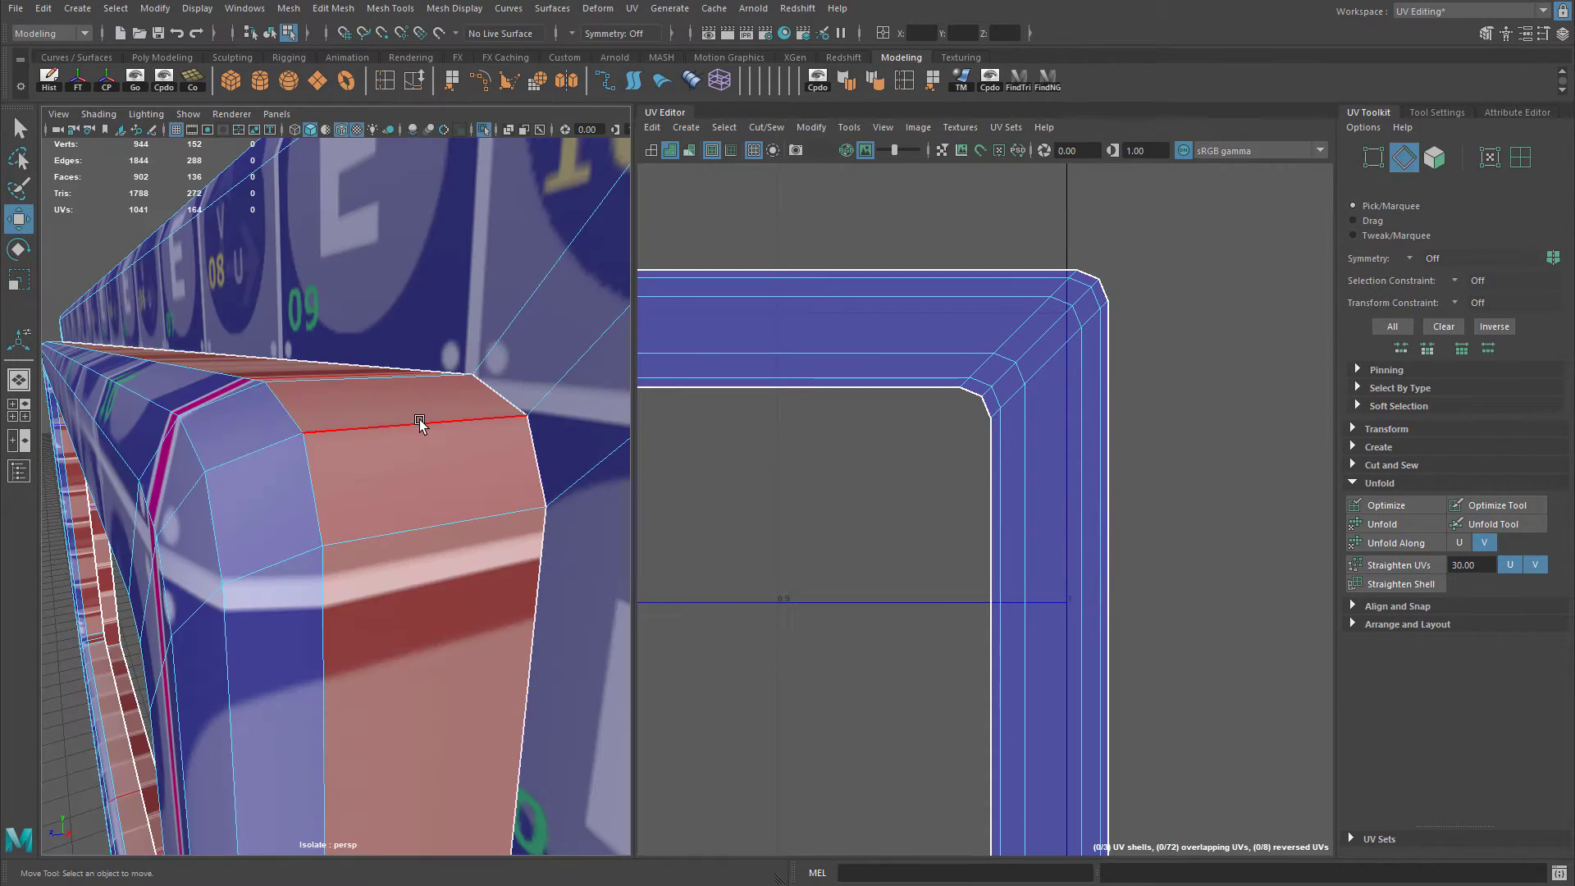
left_click(422, 425)
scroll(492, 498, "down", 4)
right_click_drag(477, 499, 416, 502, "alt")
right_click_drag(855, 376, 808, 419, "shift")
Cut the UVs along the matching side-wall edges at the inner rim's other three corners.
left_click_drag(491, 513, 447, 463, "alt")
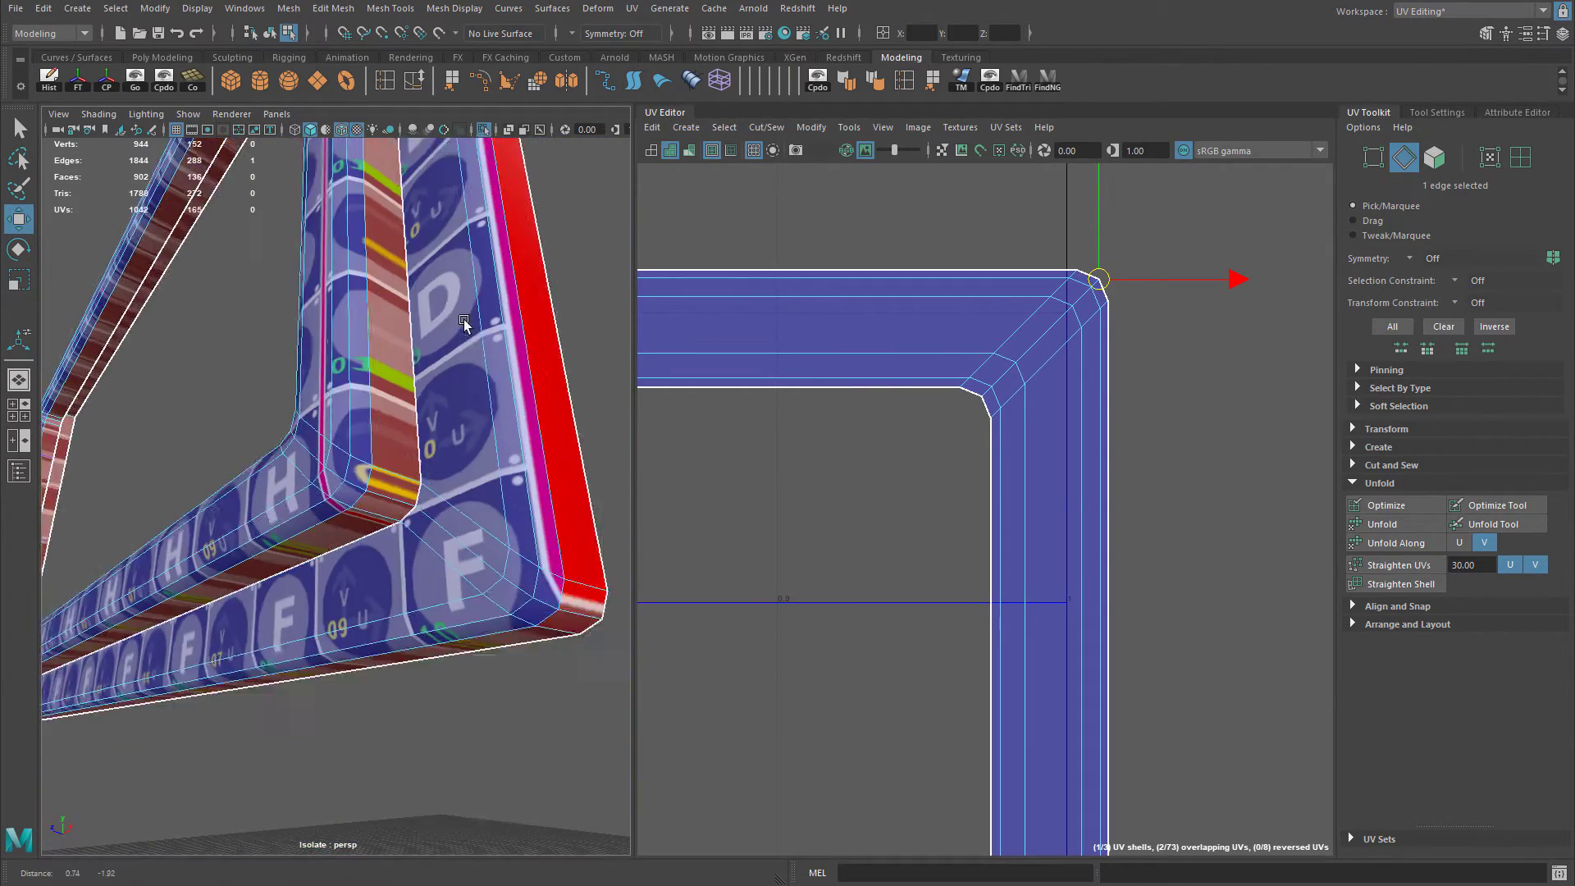
scroll(444, 462, "up", 5)
left_click(444, 462)
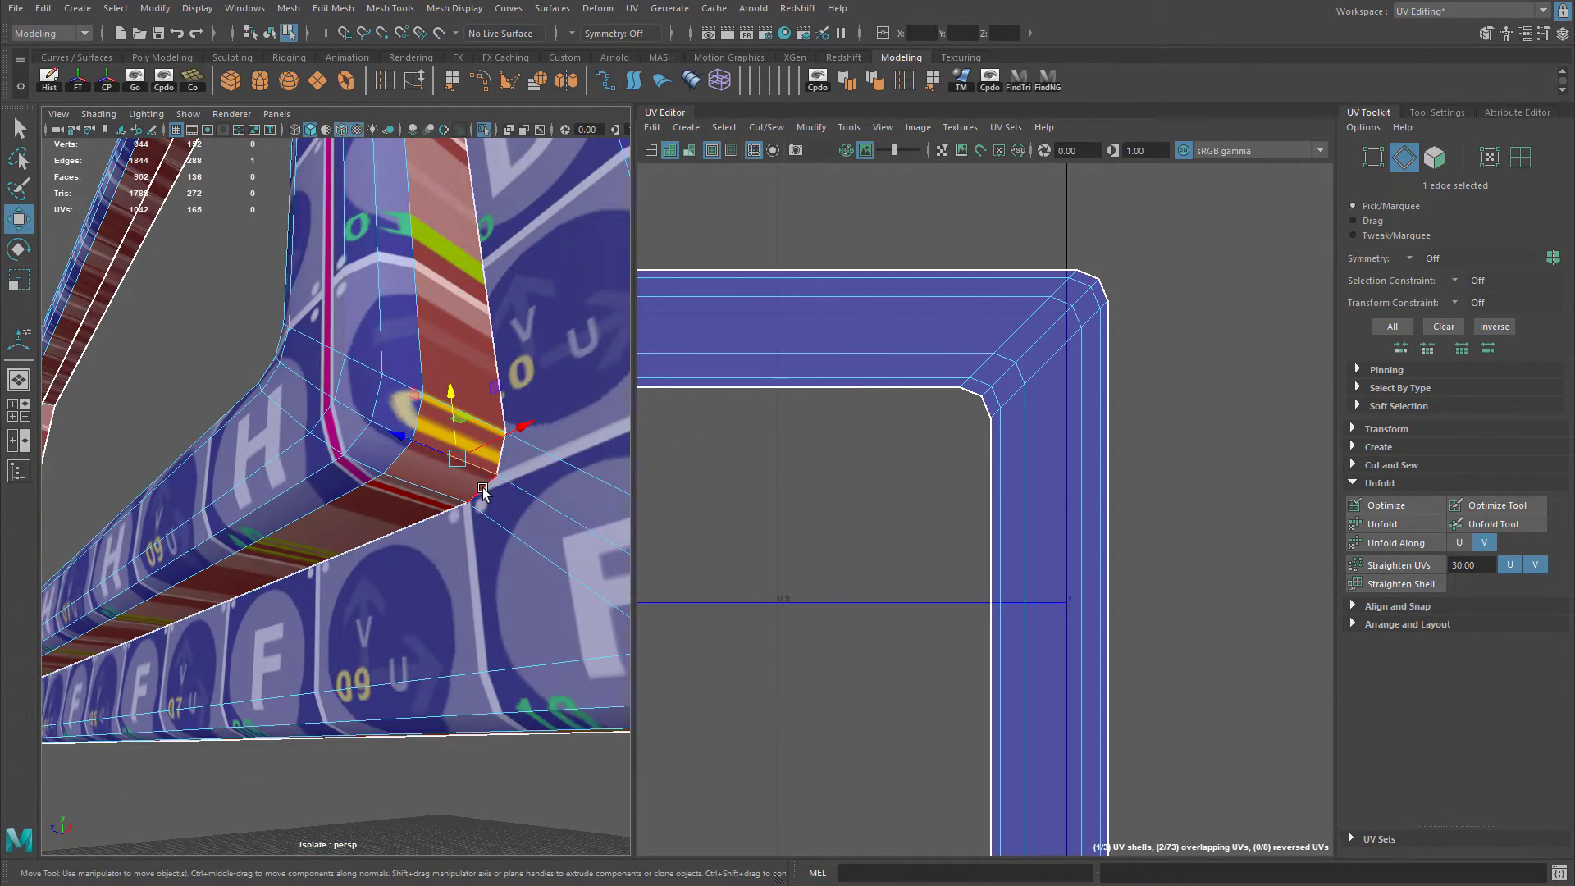
key("g")
scroll(507, 488, "down", 5)
left_click_drag(507, 488, 320, 492, "alt")
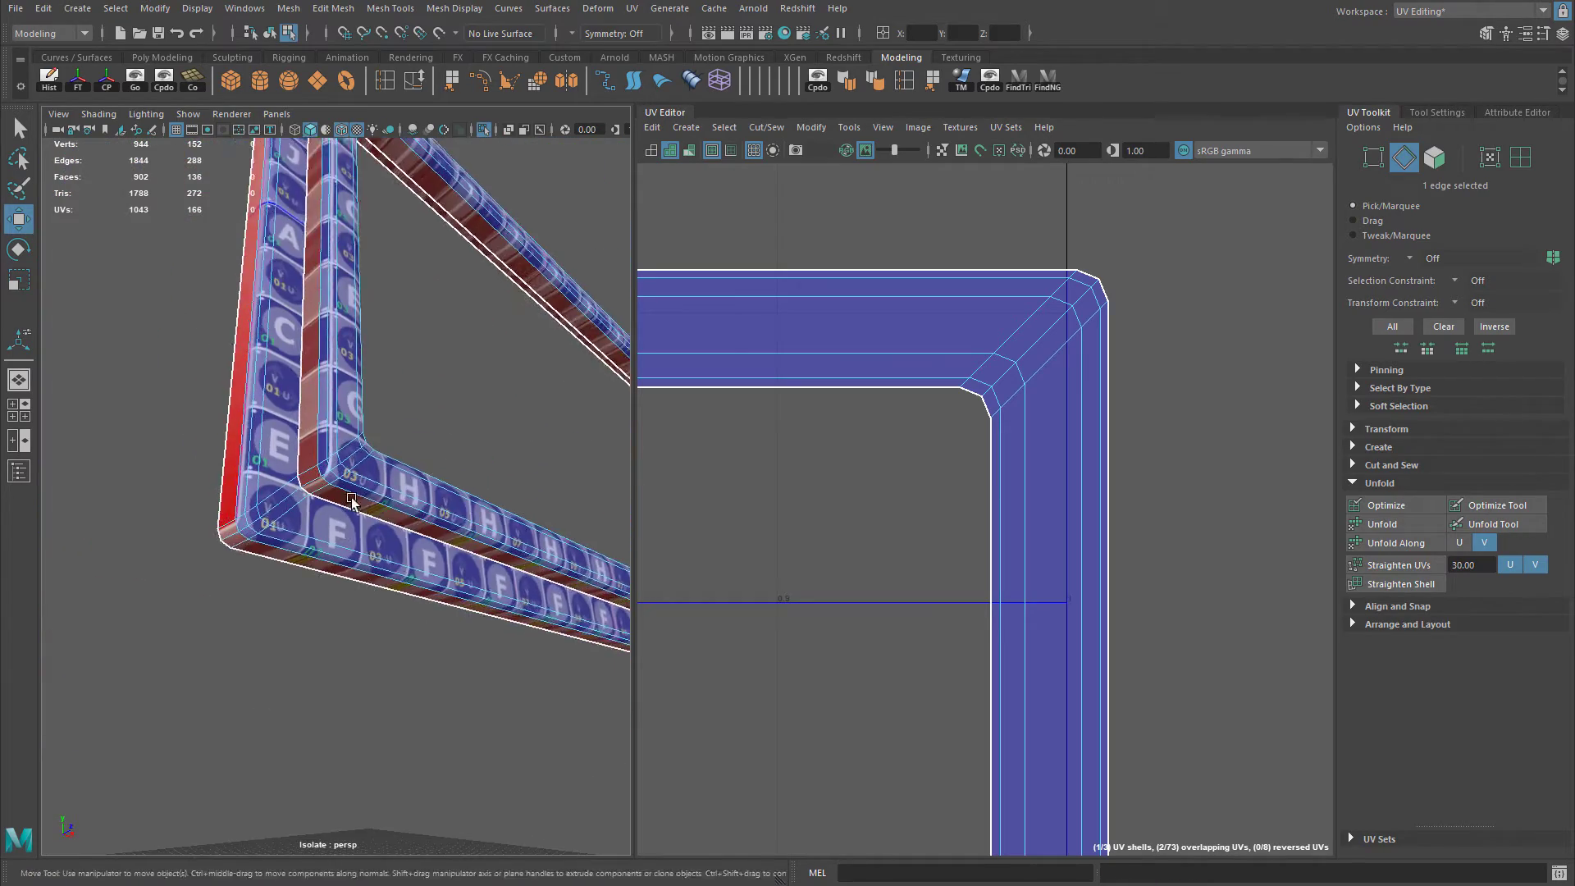
scroll(314, 484, "up", 5)
left_click(293, 466)
key("g")
left_click_drag(351, 341, 392, 527, "alt")
left_click(308, 416)
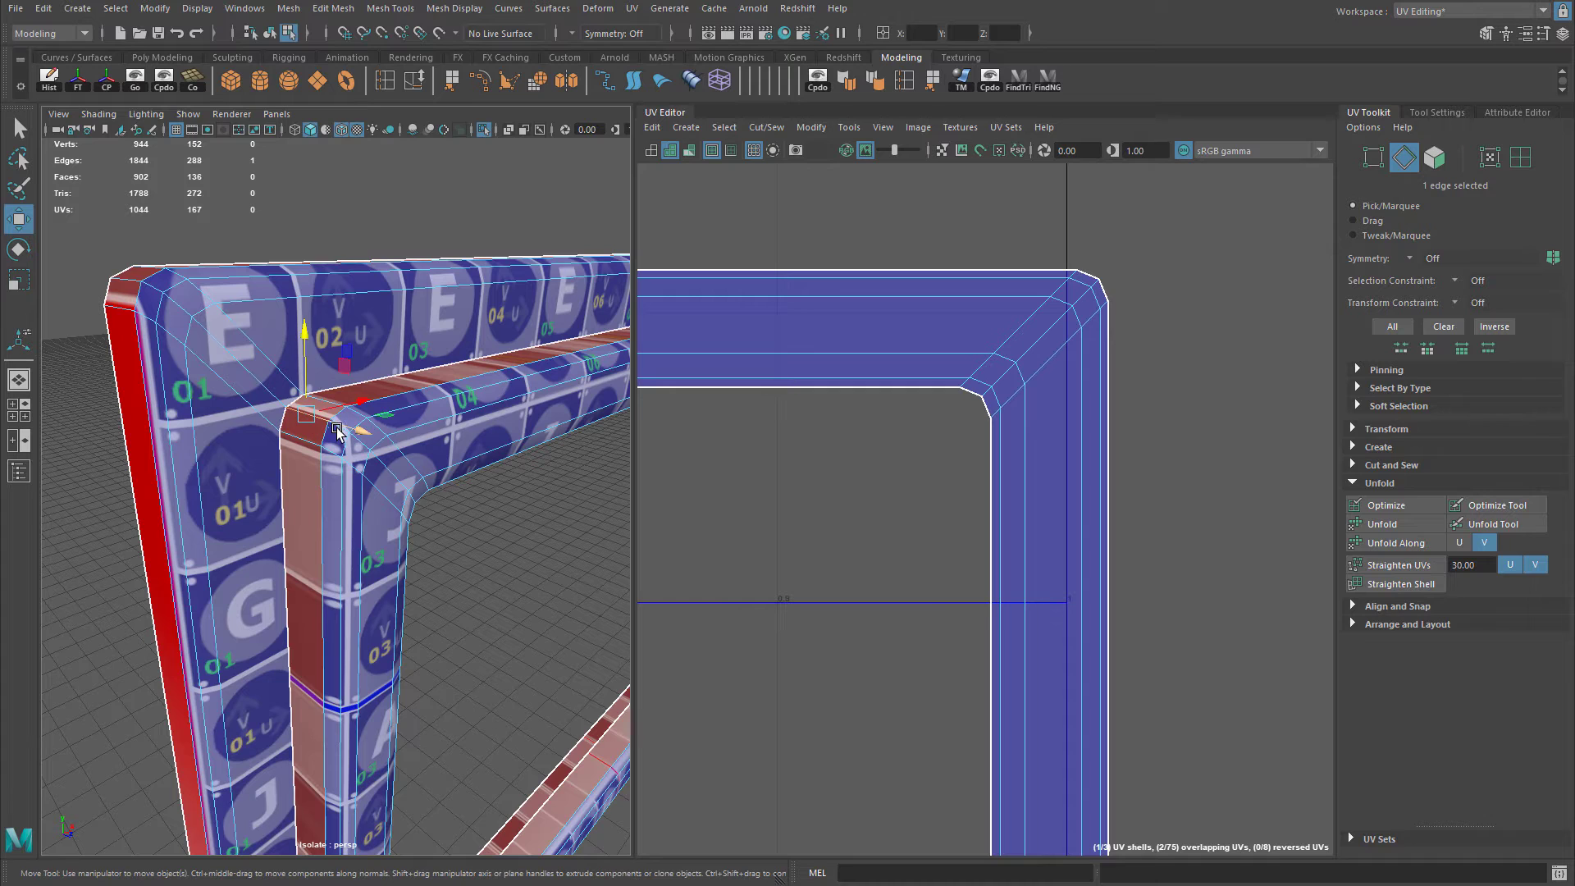
key("g")
Select all UVs of the inner rim's shell, try unfolding them and undo the unfold.
right_click_drag(963, 342, 1025, 343)
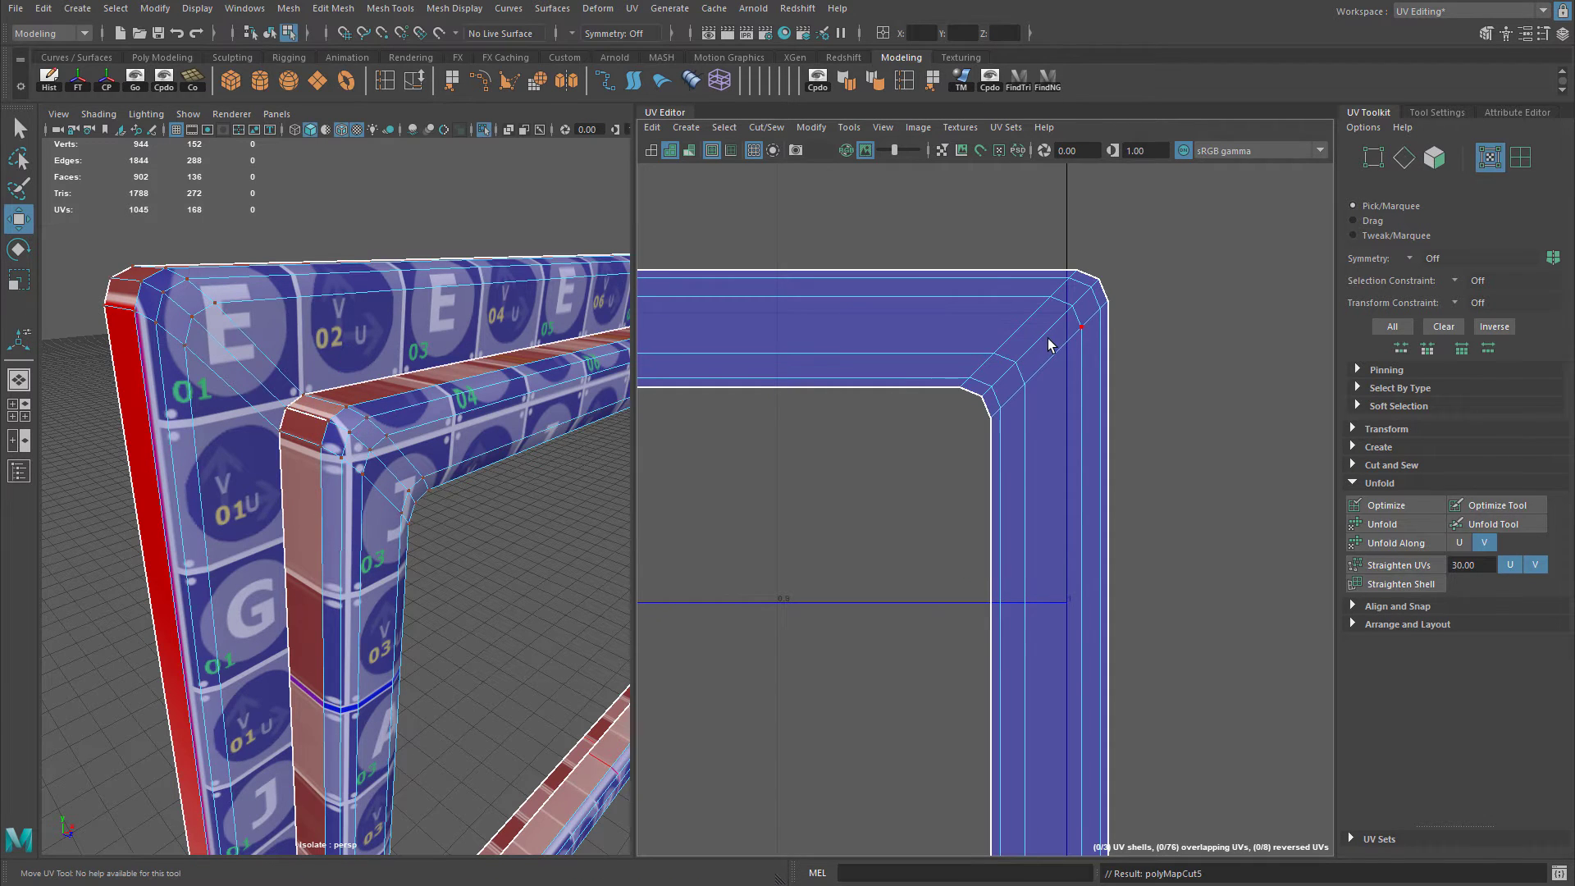
left_click(1404, 524)
middle_click_drag(1033, 460, 1020, 229, "alt")
key("ctrl+z")
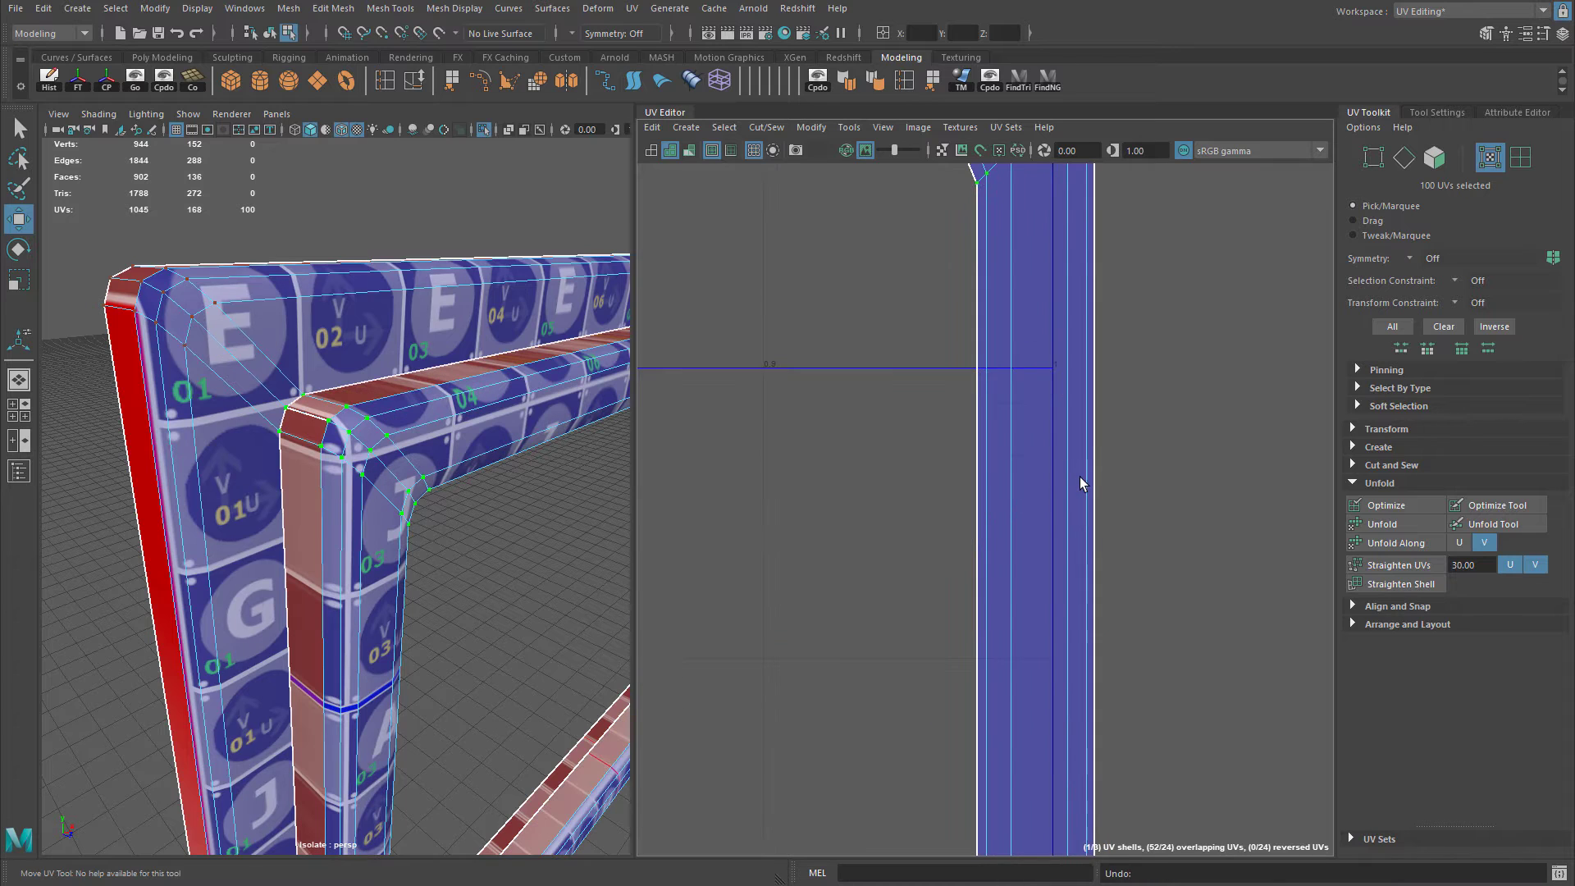
middle_click_drag(1054, 448, 1062, 642, "alt")
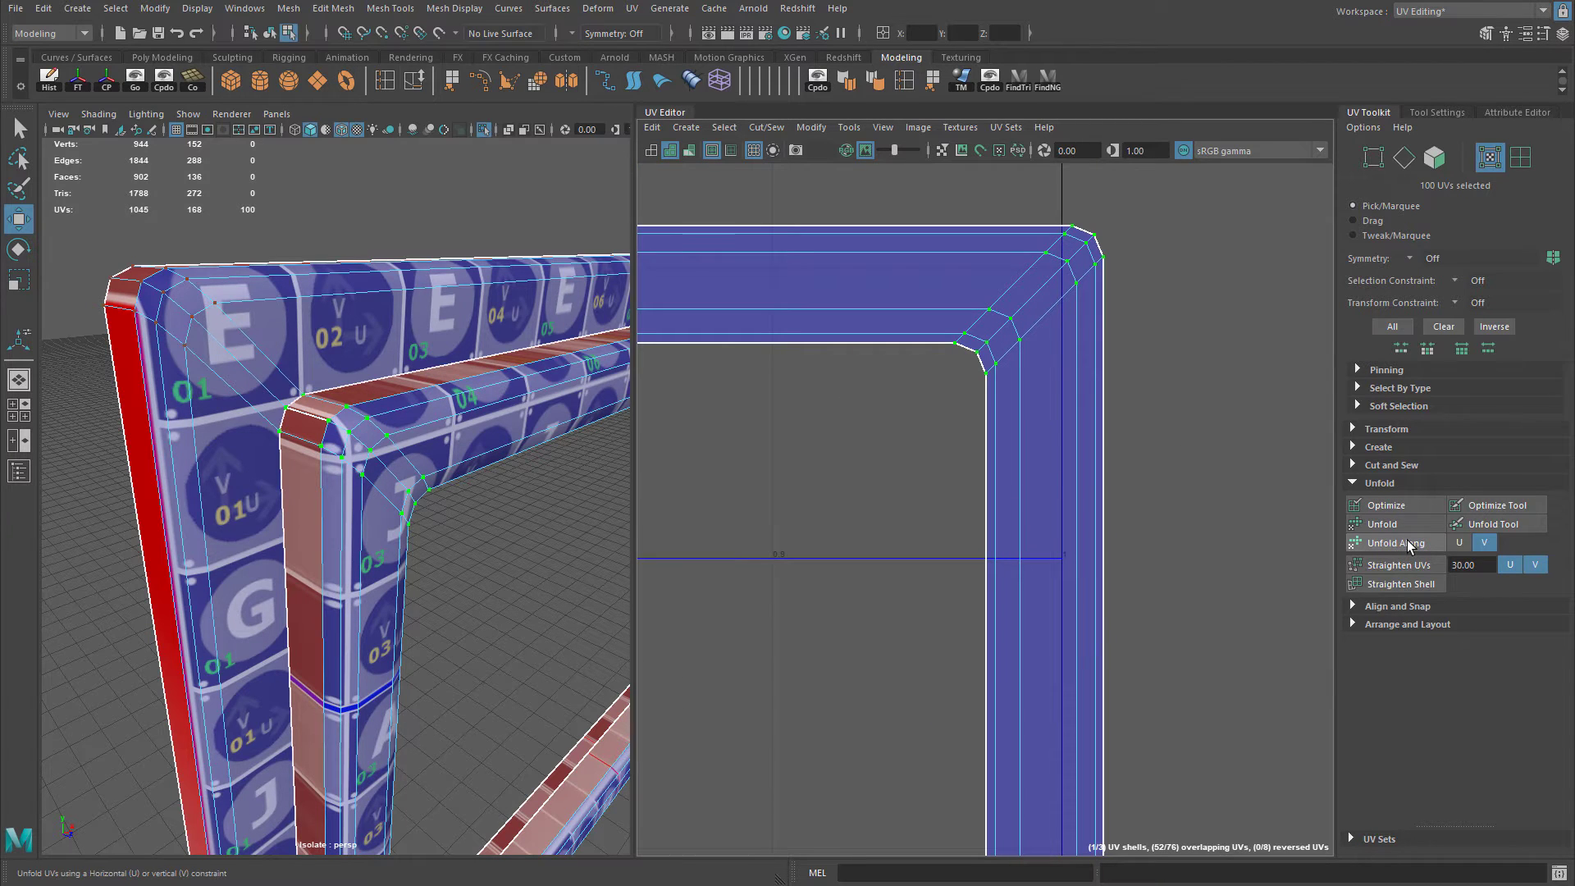
Try unfolding the inner rim's UV shell along V and along U, and check its upper-right corner.
left_click(1406, 542)
left_click(1460, 542)
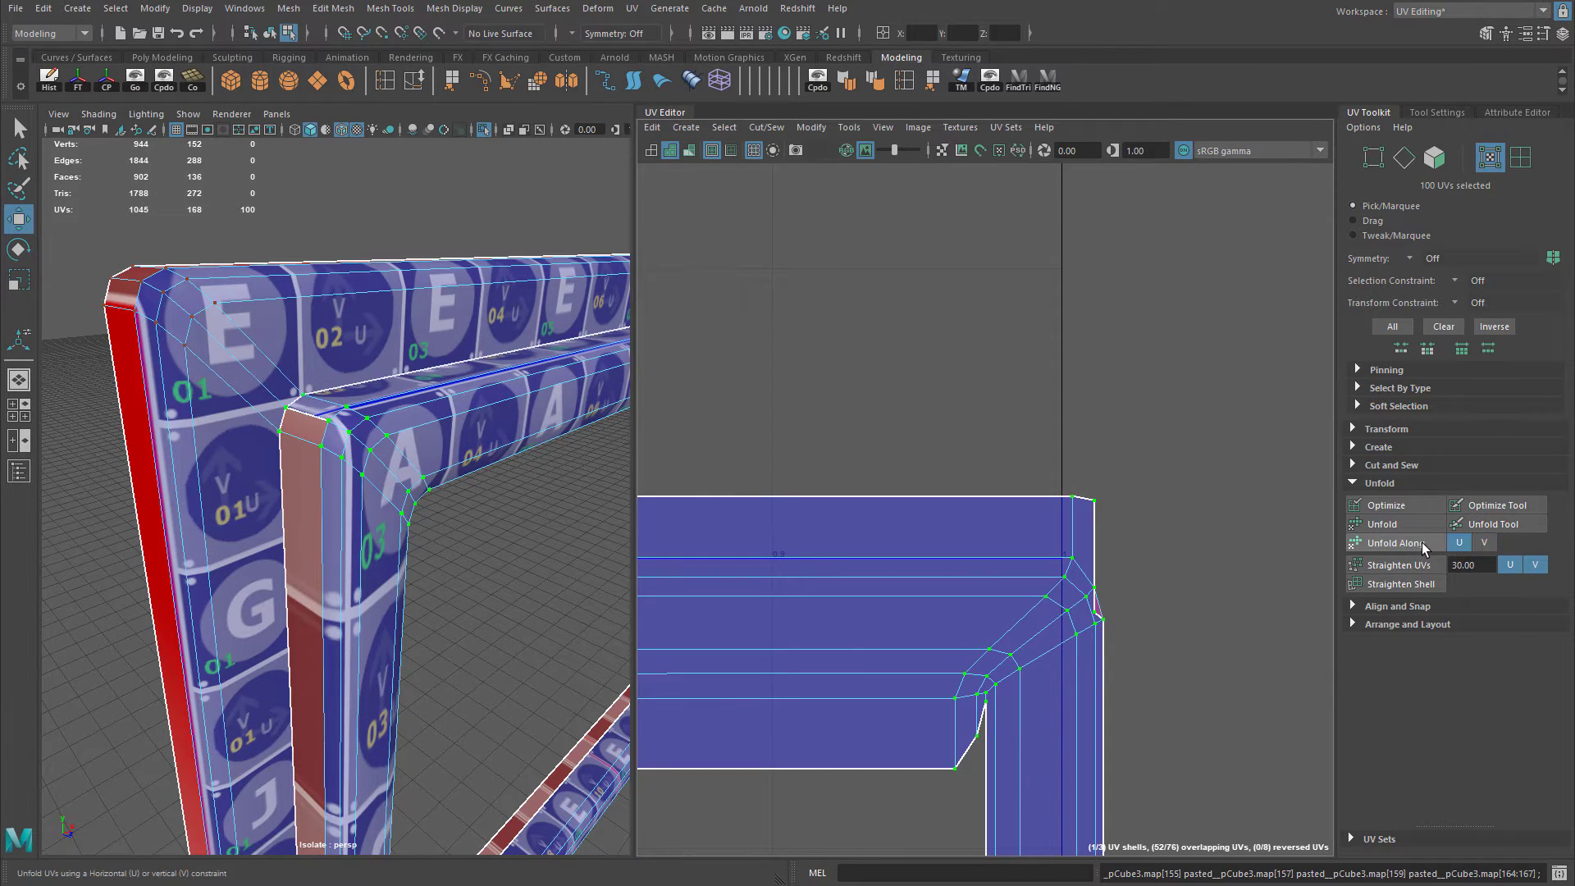
left_click(1421, 545)
middle_click_drag(1103, 543, 1113, 348, "alt")
right_click_drag(1113, 347, 1144, 407, "alt")
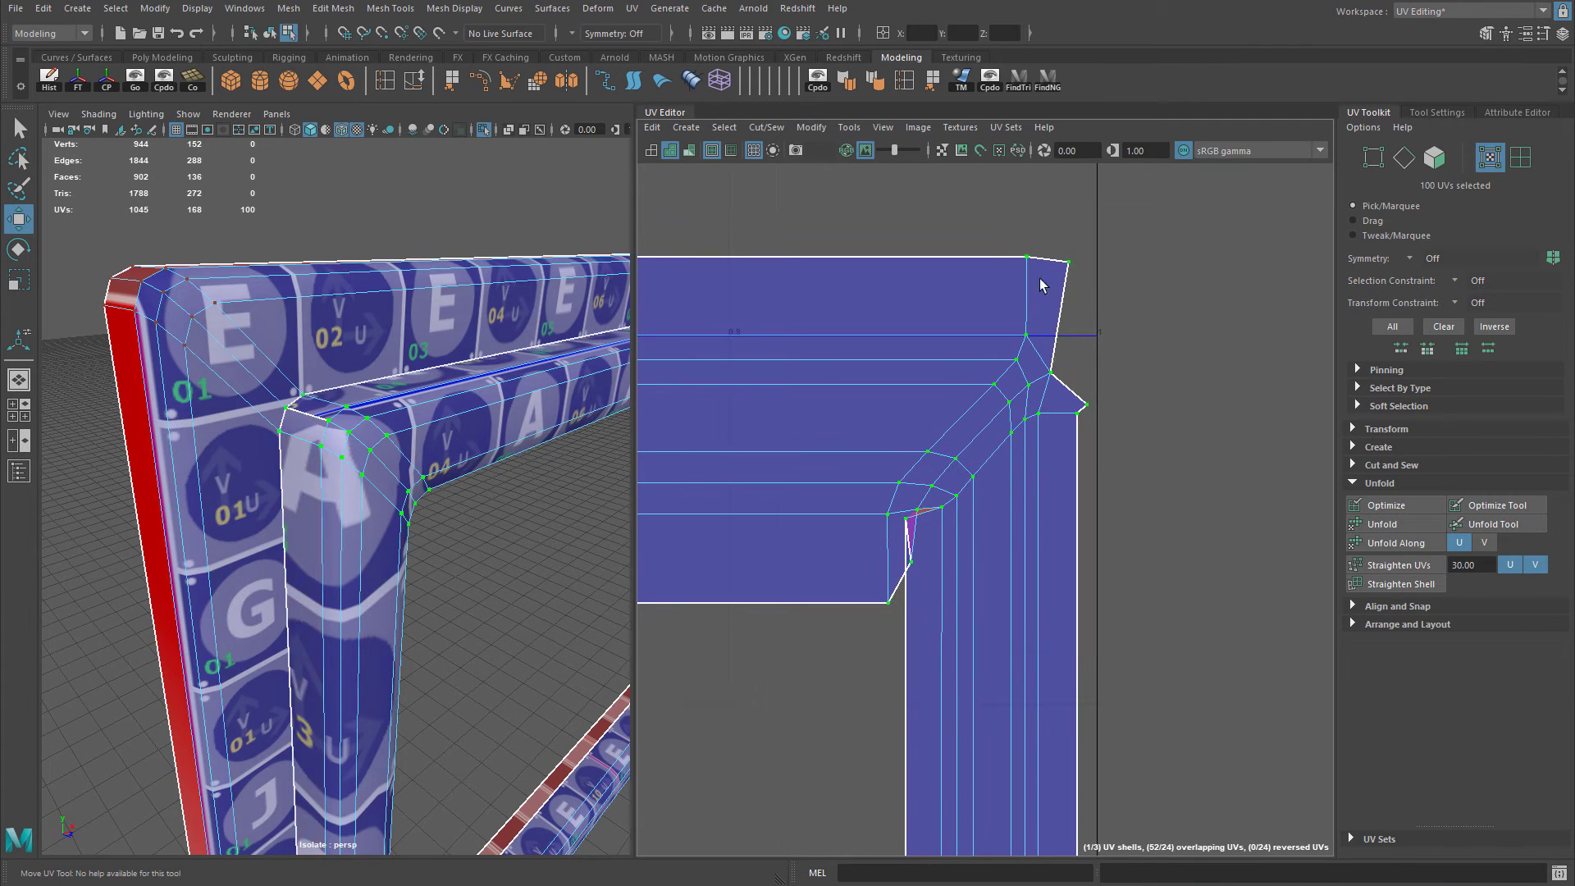
middle_click_drag(984, 539, 933, 433, "alt")
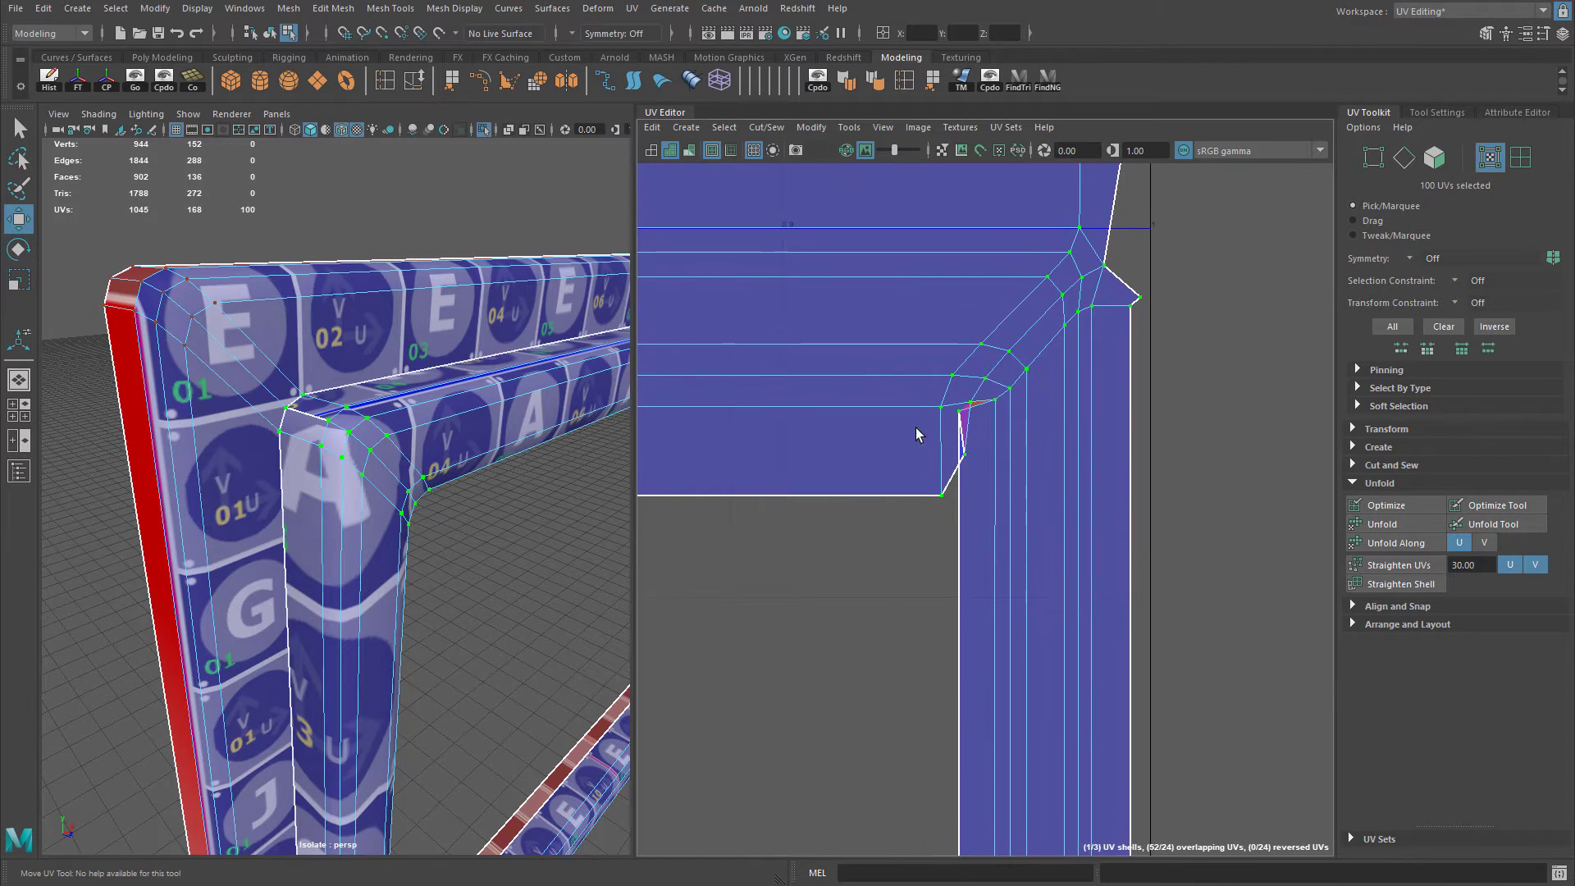
right_click_drag(933, 434, 965, 450, "alt")
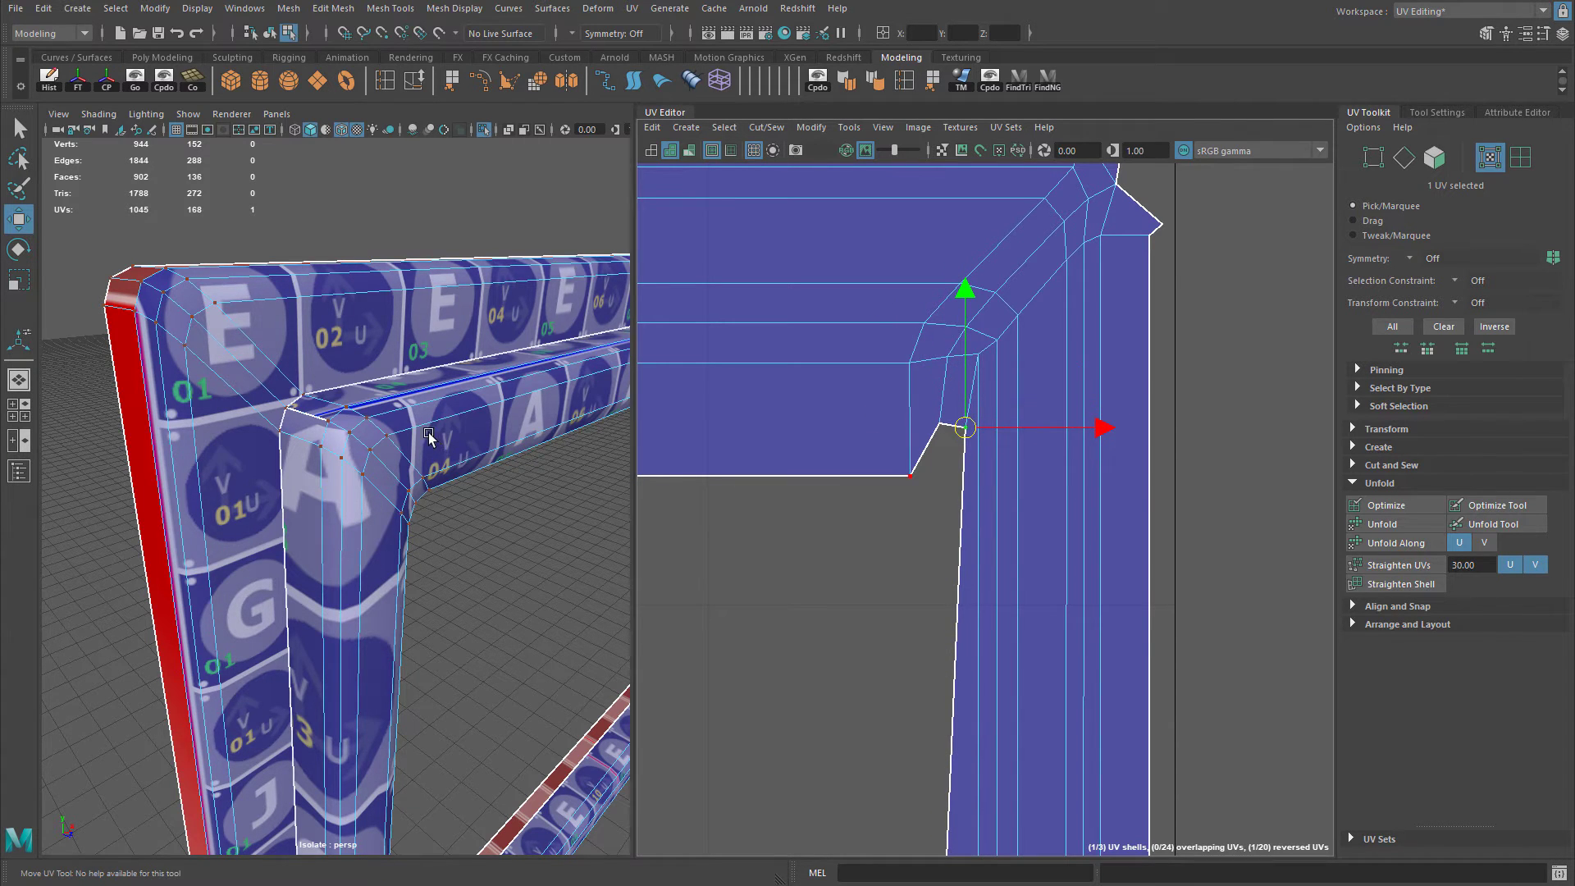
Undo the directional unfolds on the inner rim's shell.
left_click_drag(428, 437, 364, 450, "alt")
key("ctrl+z")
key("shift+z")
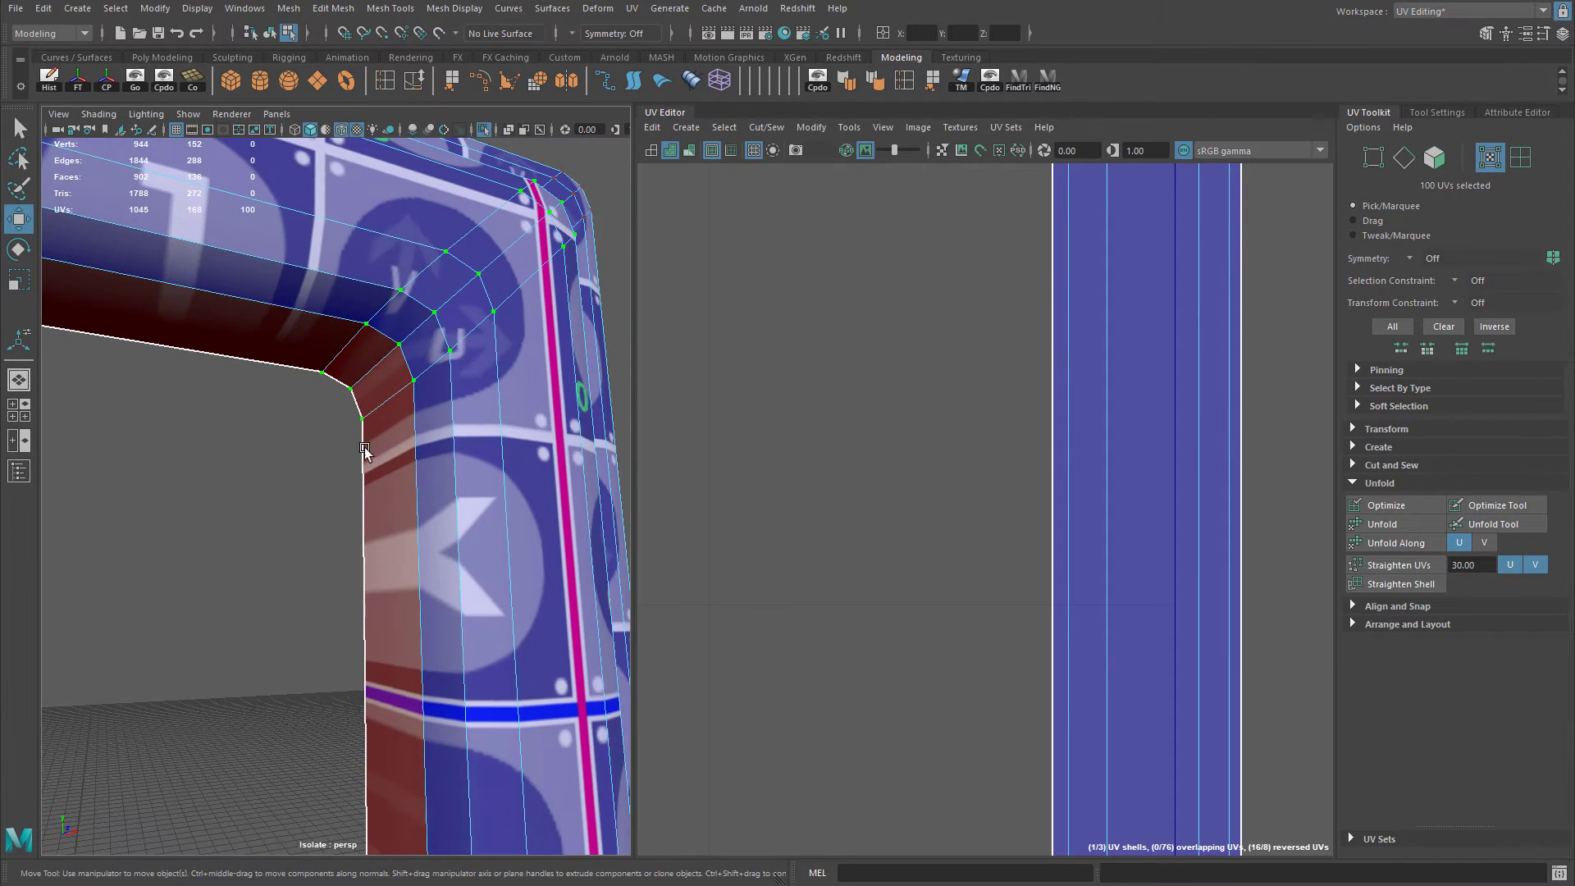
Cut the UVs along the middle bevel edge across the rim's inward-facing wall at the upper-right corner of the opening.
middle_click_drag(823, 328, 1083, 397, "alt")
right_click_drag(379, 360, 378, 325)
middle_click_drag(1028, 401, 1041, 389, "alt")
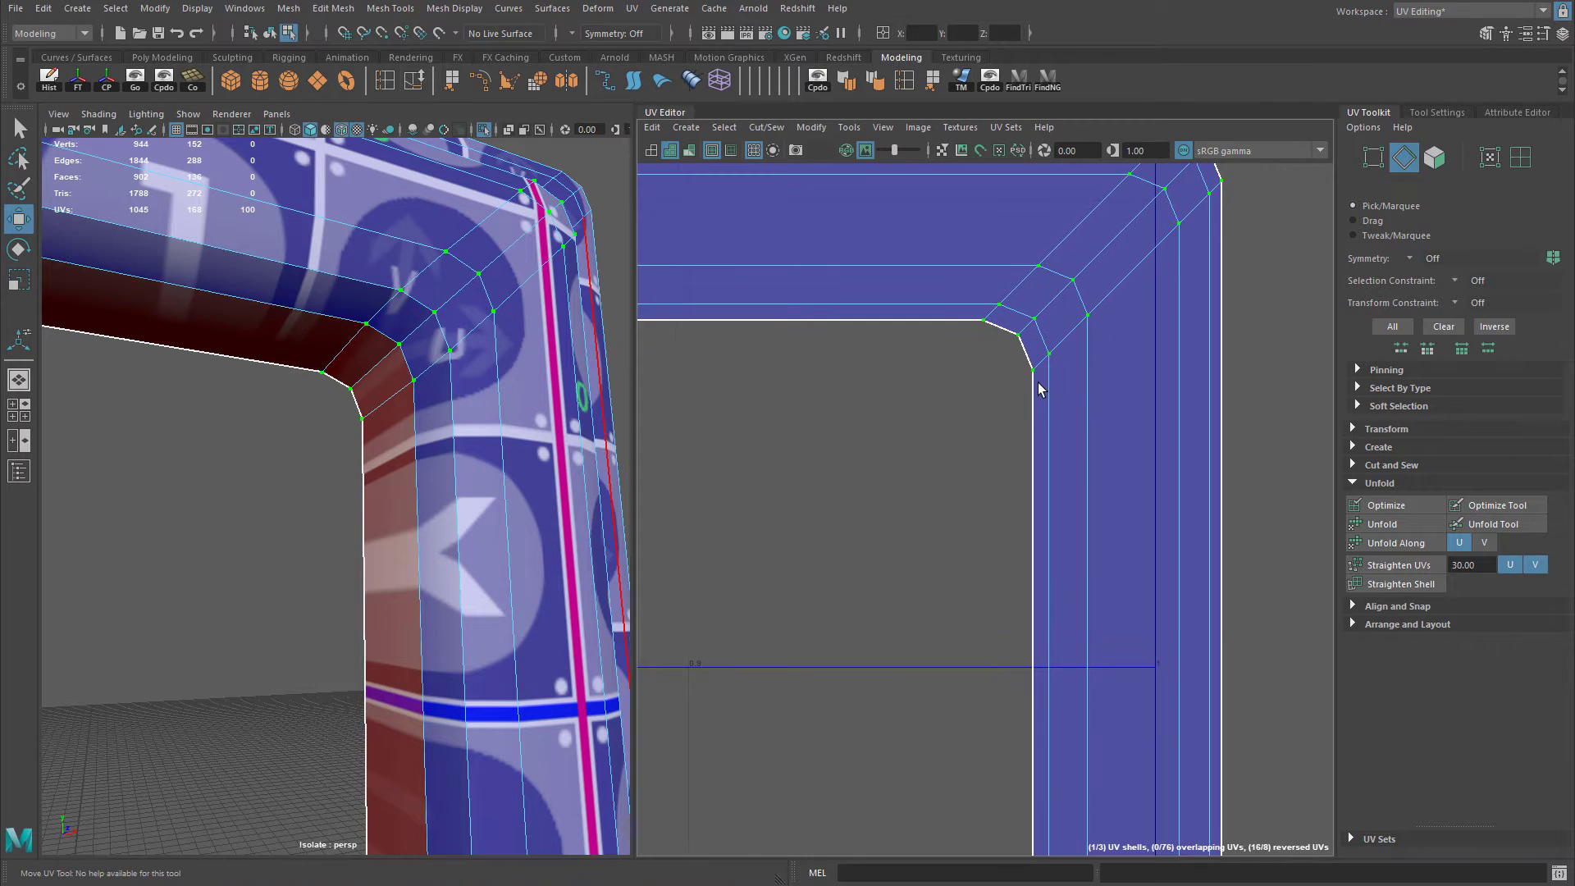
left_click_drag(465, 380, 457, 374, "alt")
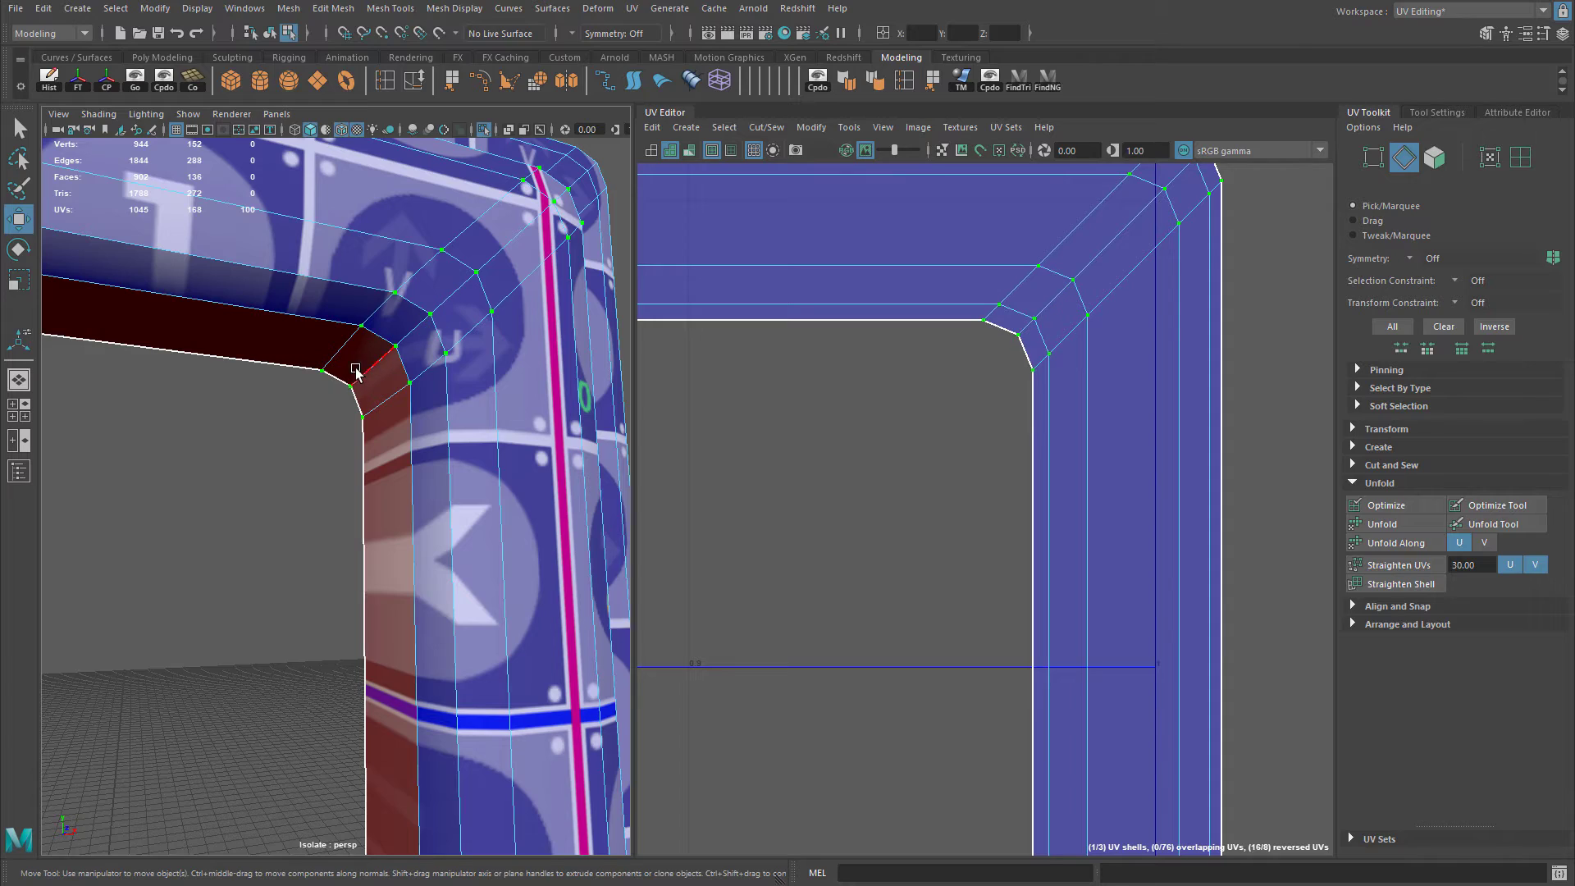
left_click_drag(439, 333, 338, 389, "alt")
middle_click_drag(470, 304, 461, 374, "alt")
left_click_drag(462, 376, 579, 319, "alt")
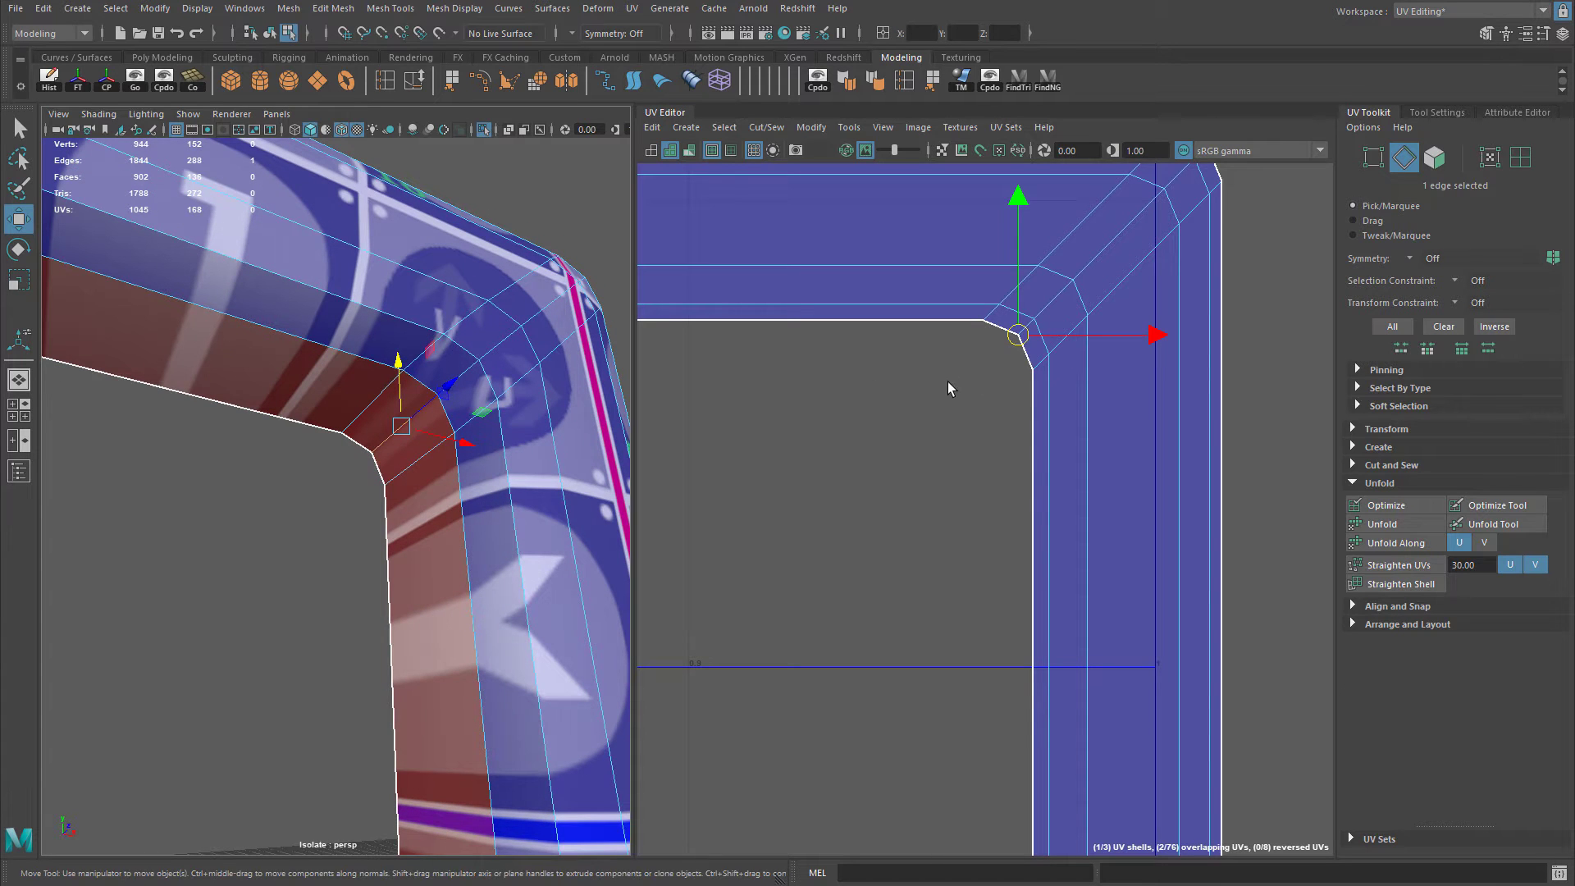
right_click_drag(787, 398, 715, 425, "shift")
left_click_drag(517, 392, 512, 400, "alt")
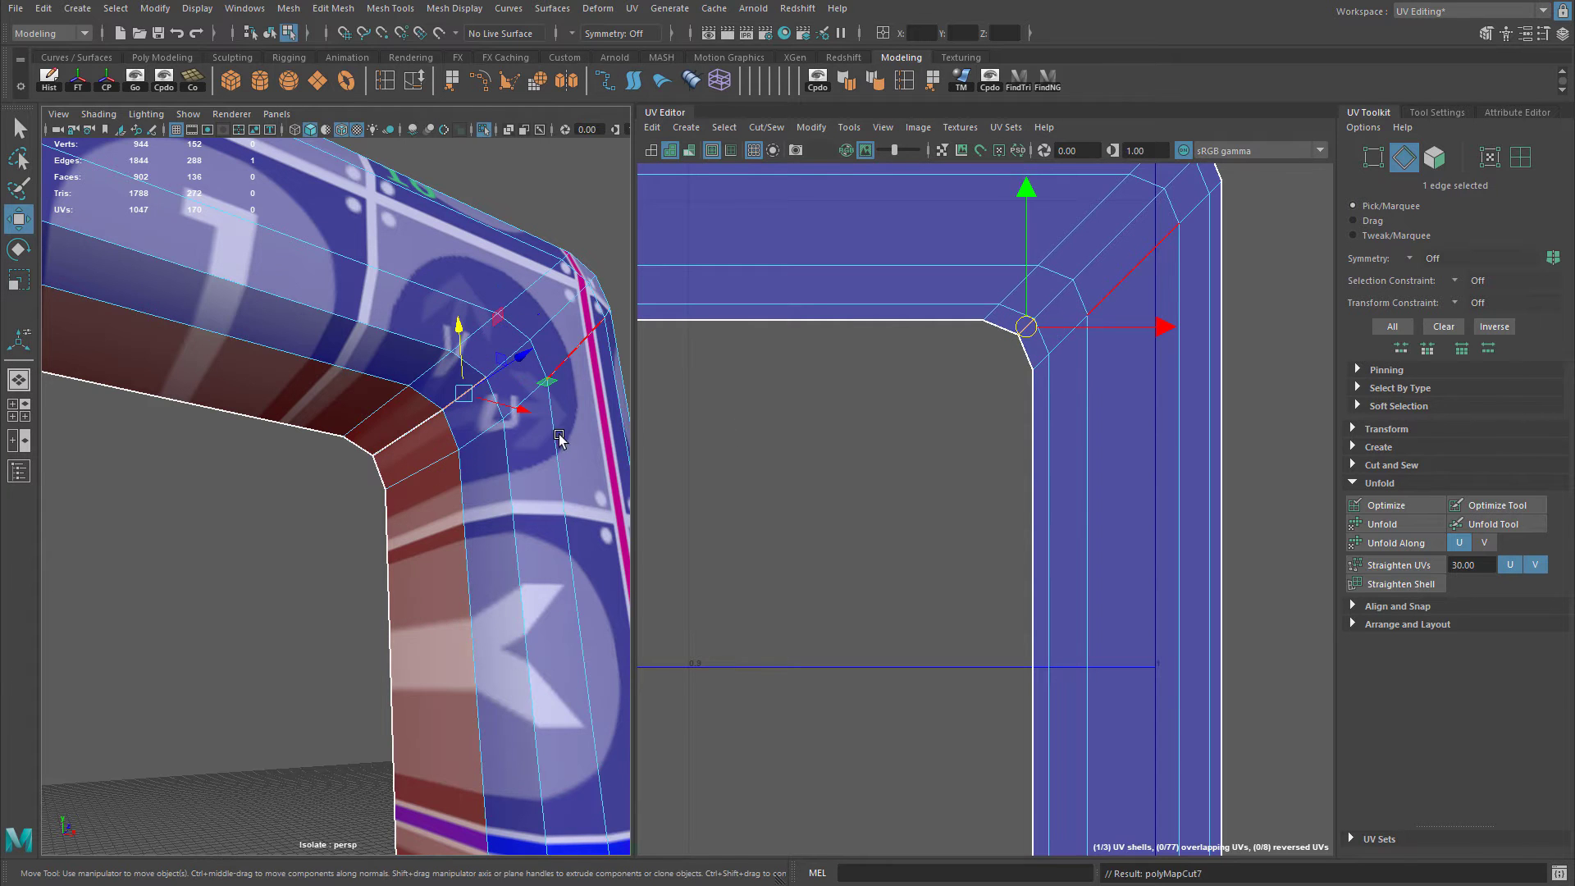
Cut the matching middle bevel edges on the inward-facing wall at the opening's other three corners.
left_click_drag(560, 439, 397, 484, "alt")
right_click_drag(397, 484, 426, 525, "alt")
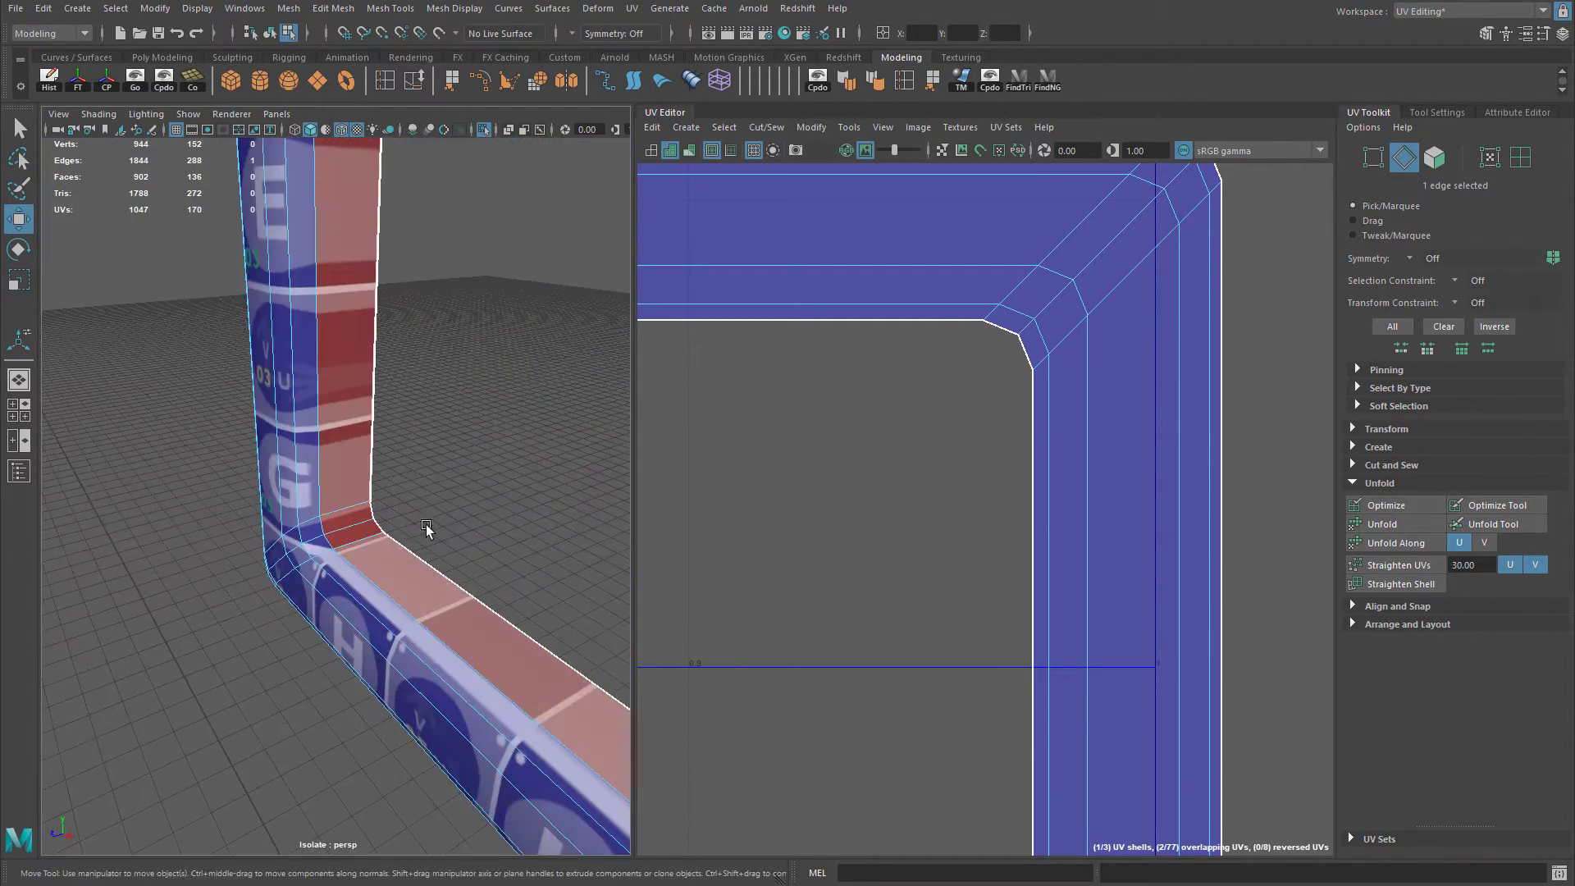
left_click_drag(401, 466, 290, 596, "alt")
right_click_drag(290, 597, 415, 436, "alt")
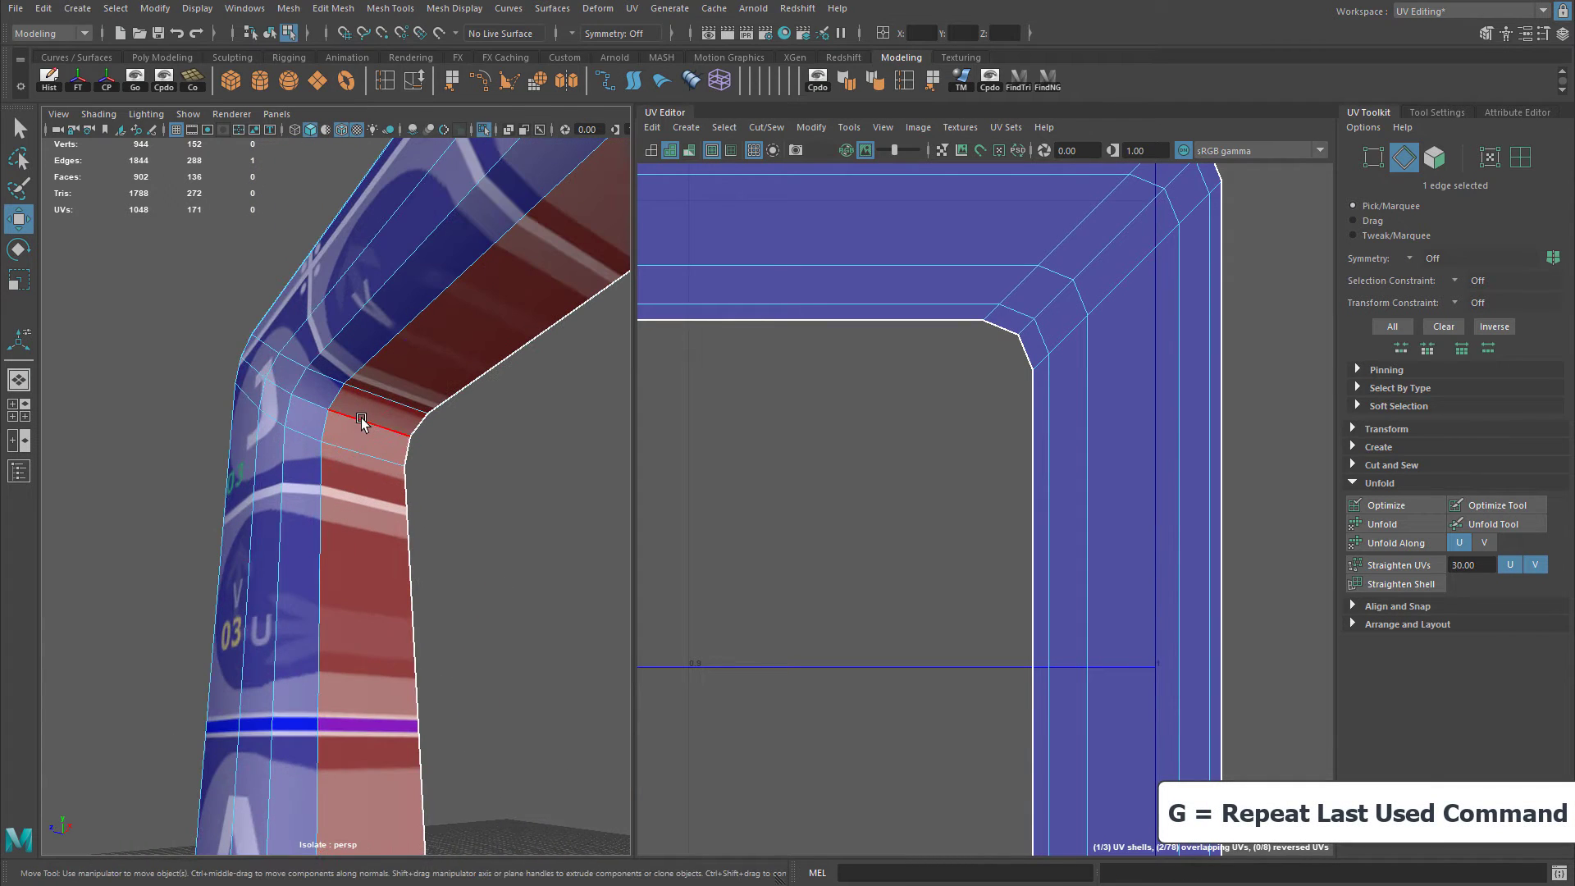
key("g")
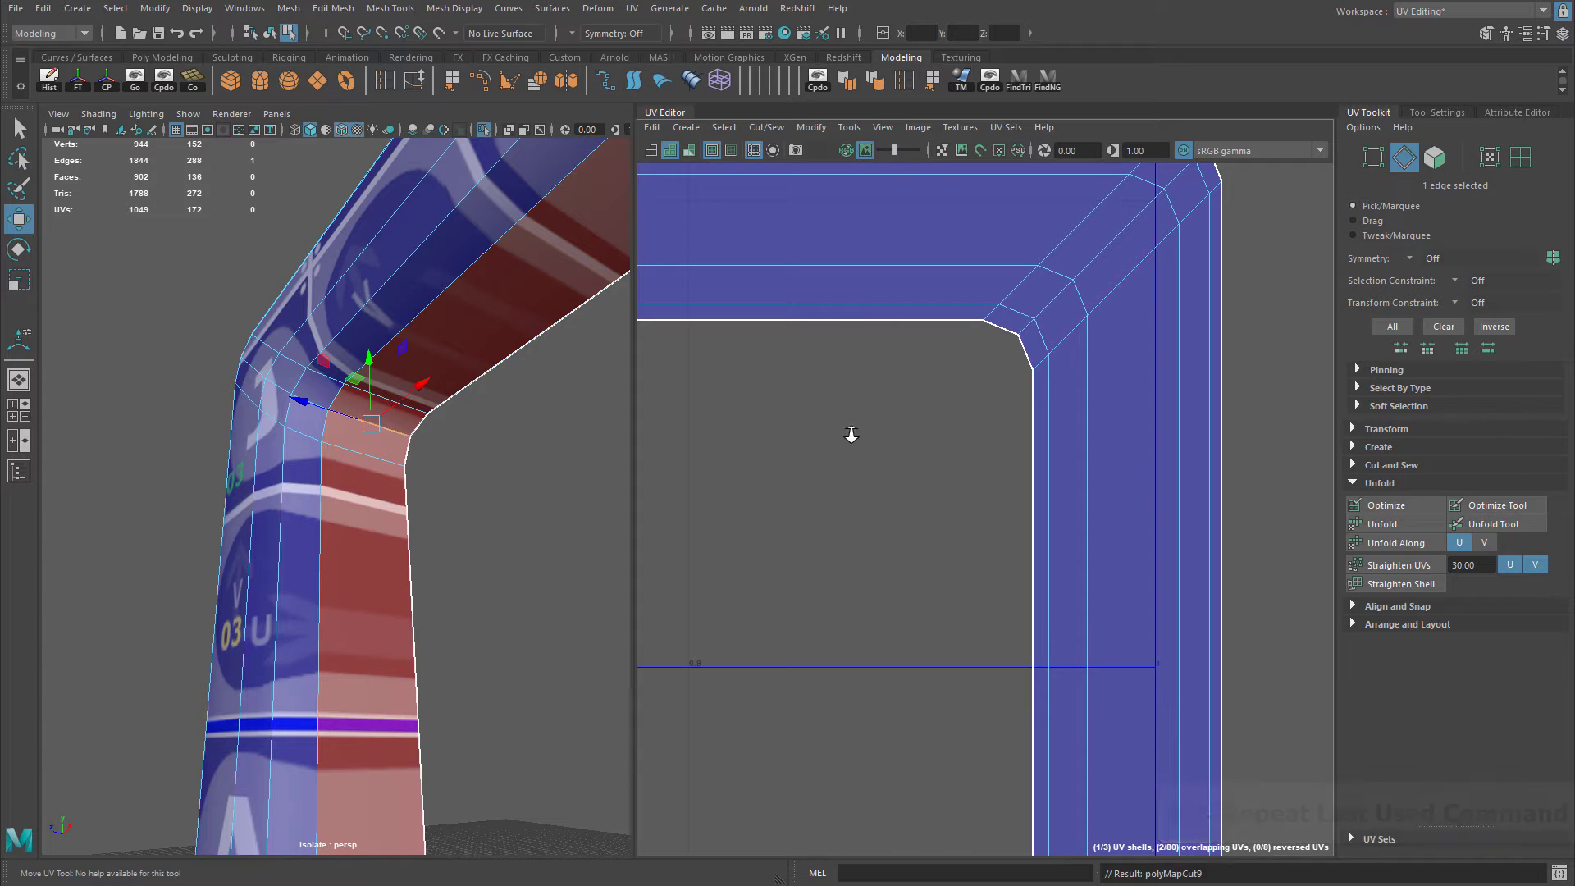
Unfold all UVs of the inner rim's shell, and unfold them along U and along V.
left_click(1386, 524)
left_click(1388, 525)
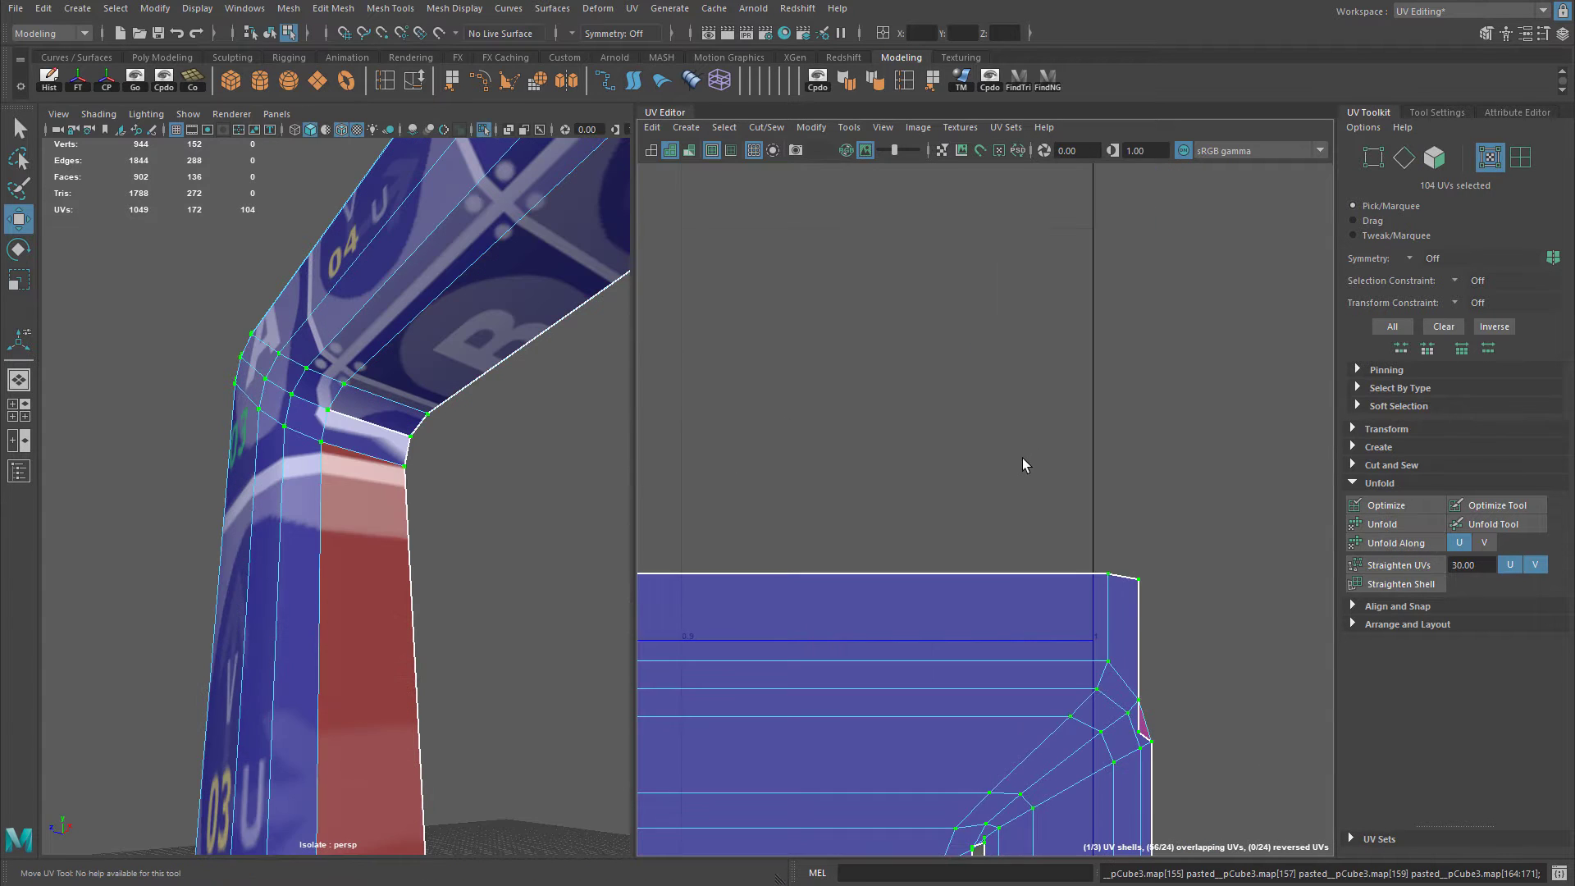
middle_click_drag(1022, 458, 1035, 161, "alt")
left_click(1410, 543)
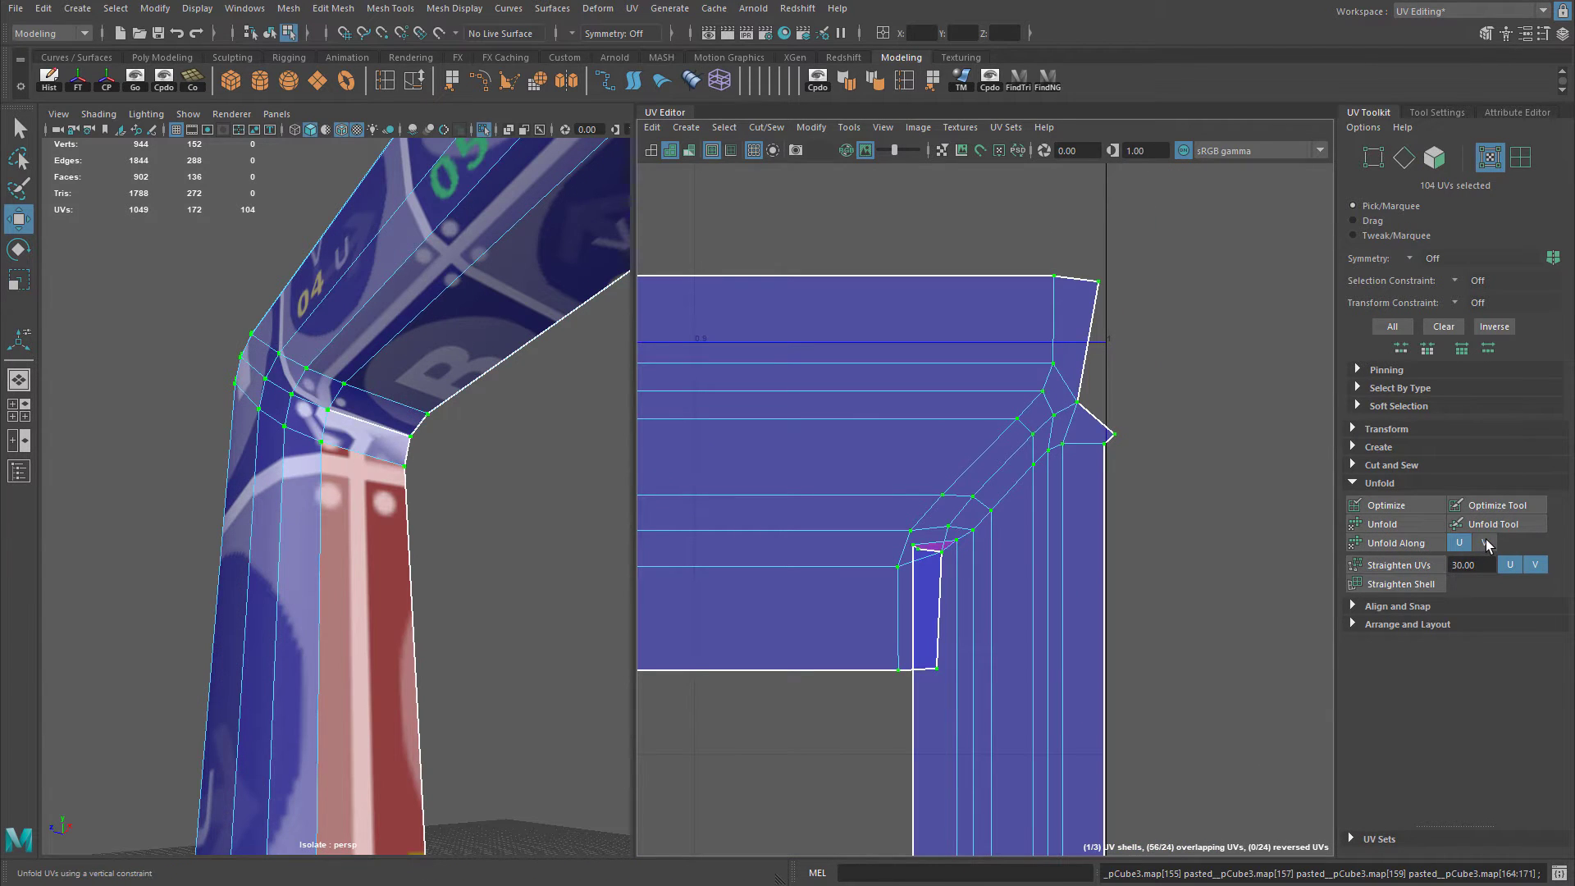
left_click(1421, 548)
middle_click_drag(965, 524, 1035, 418, "alt")
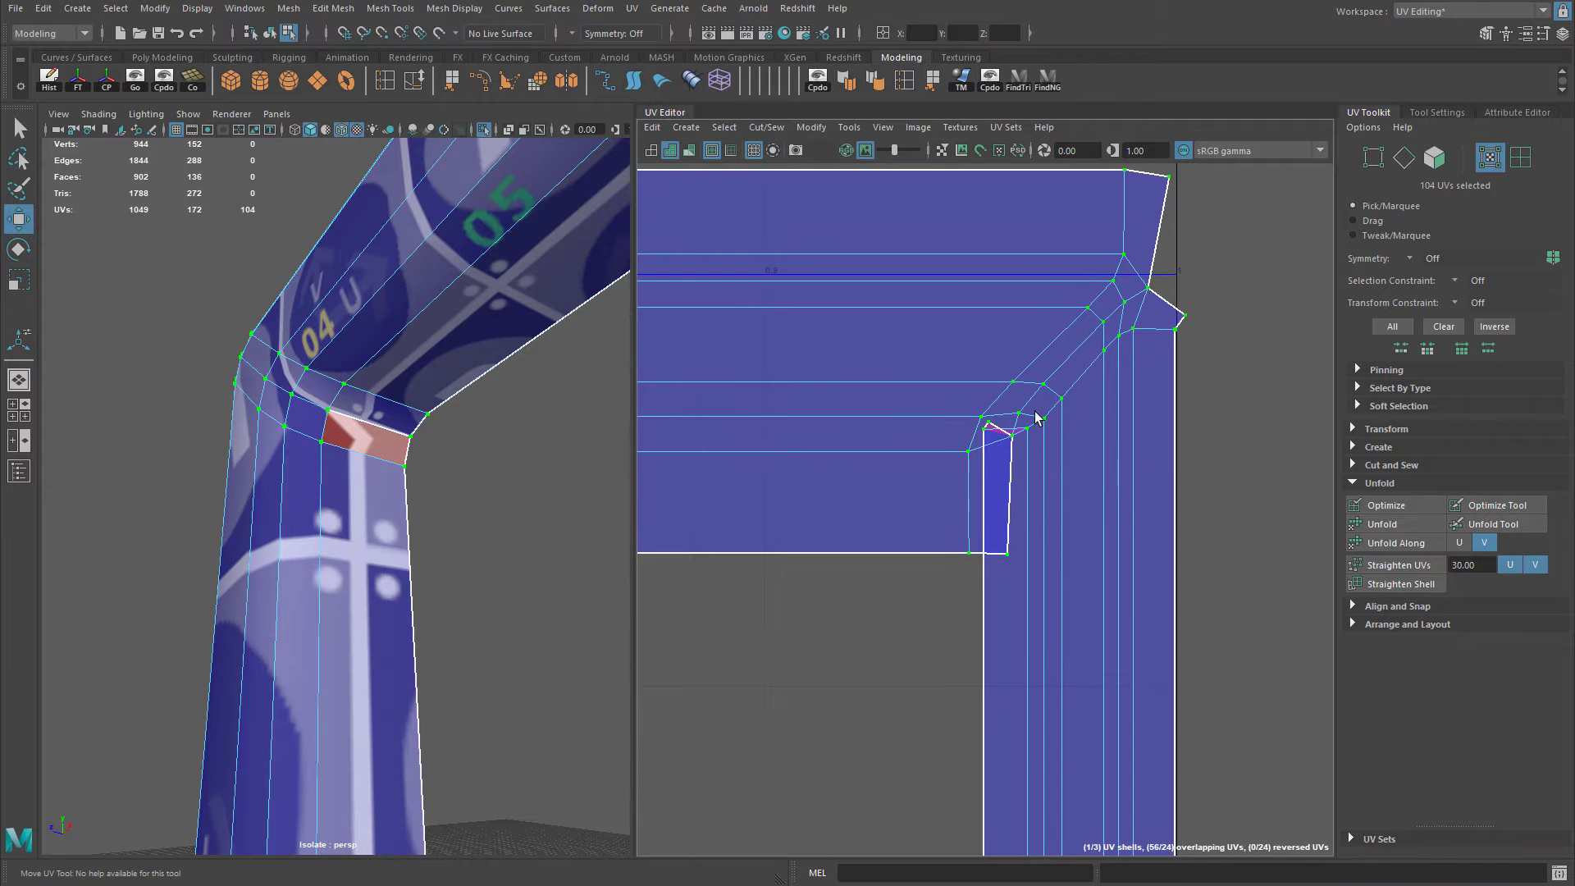
Examine the unfolded rim shell's corners in the UV layout for overlaps and distortion.
right_click_drag(1149, 492, 812, 509, "alt")
middle_click_drag(857, 551, 1066, 475, "alt")
right_click_drag(1083, 472, 788, 492, "alt")
middle_click_drag(697, 509, 1124, 500, "alt")
middle_click_drag(734, 492, 1140, 499, "alt")
middle_click_drag(714, 484, 1079, 484, "alt")
mouse_move(381, 431)
left_mouse_down("alt")
mouse_move(397, 418)
mouse_move(354, 442)
left_mouse_up("alt")
right_click_drag(944, 450, 1075, 447, "alt")
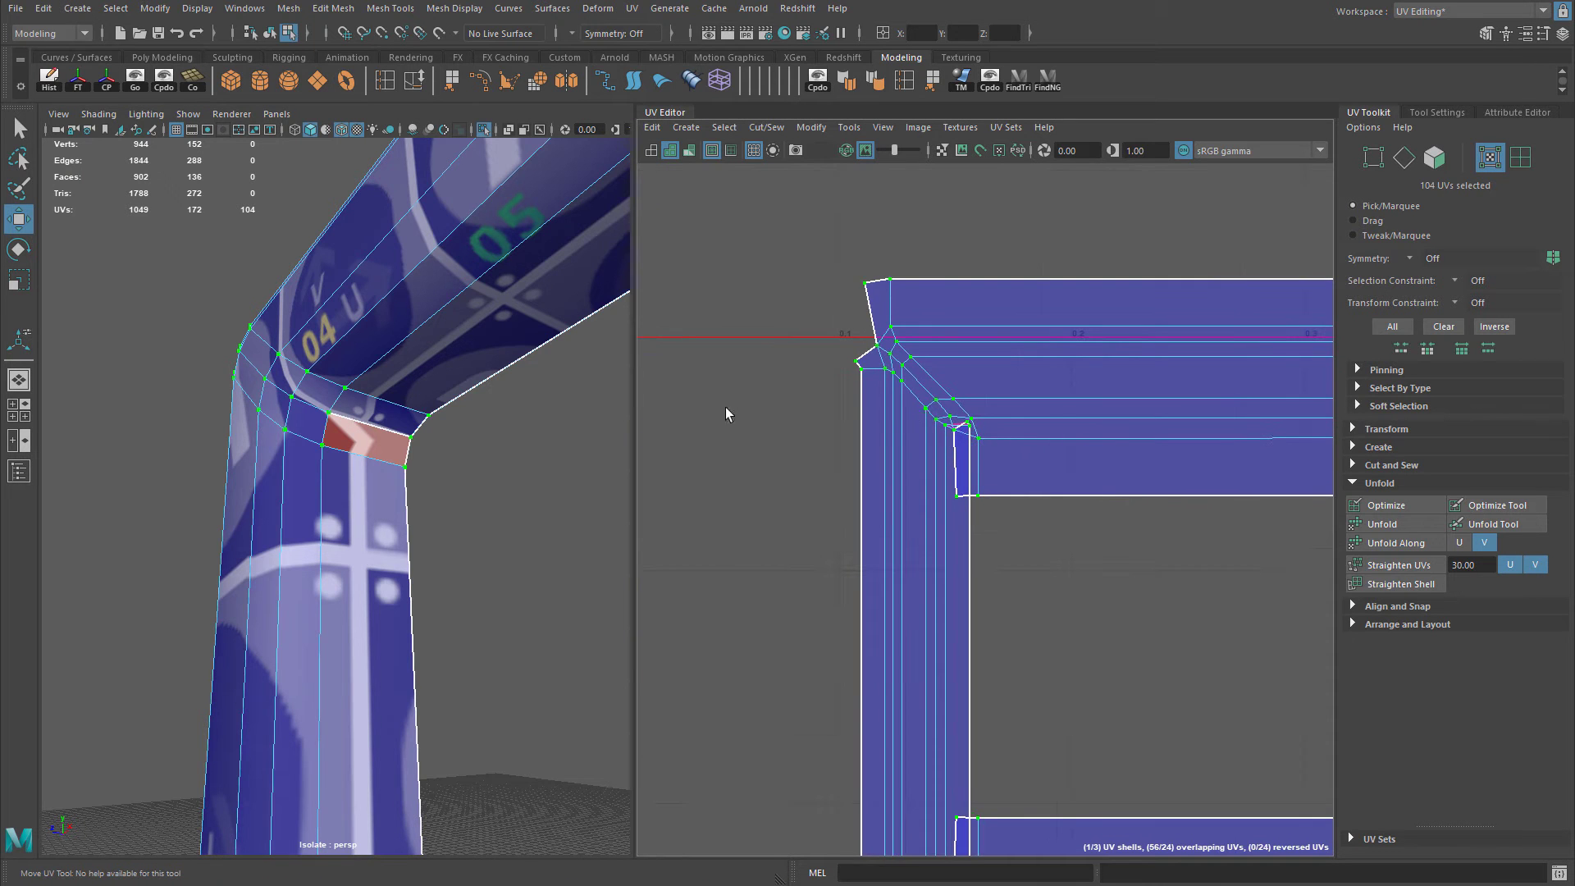
Examine how the UVGrid pattern lies on the label frame's inner rim, along its sides and corners.
left_click_drag(355, 333, 408, 340, "alt")
right_click_drag(400, 436, 328, 427, "alt")
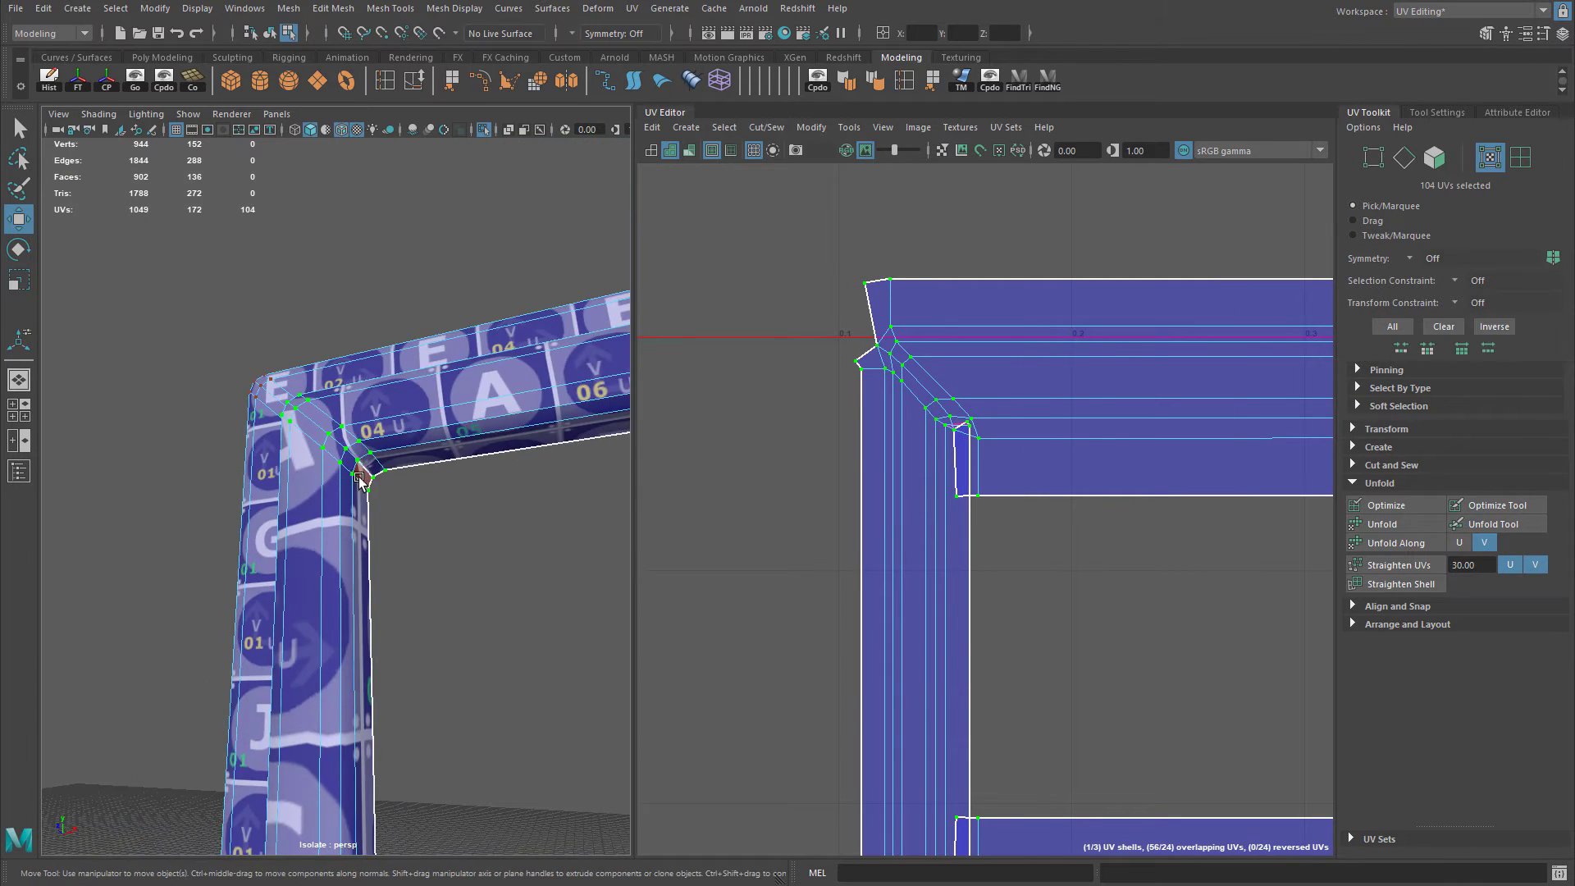
middle_click_drag(369, 459, 406, 279, "alt")
right_click_drag(406, 281, 326, 504, "alt")
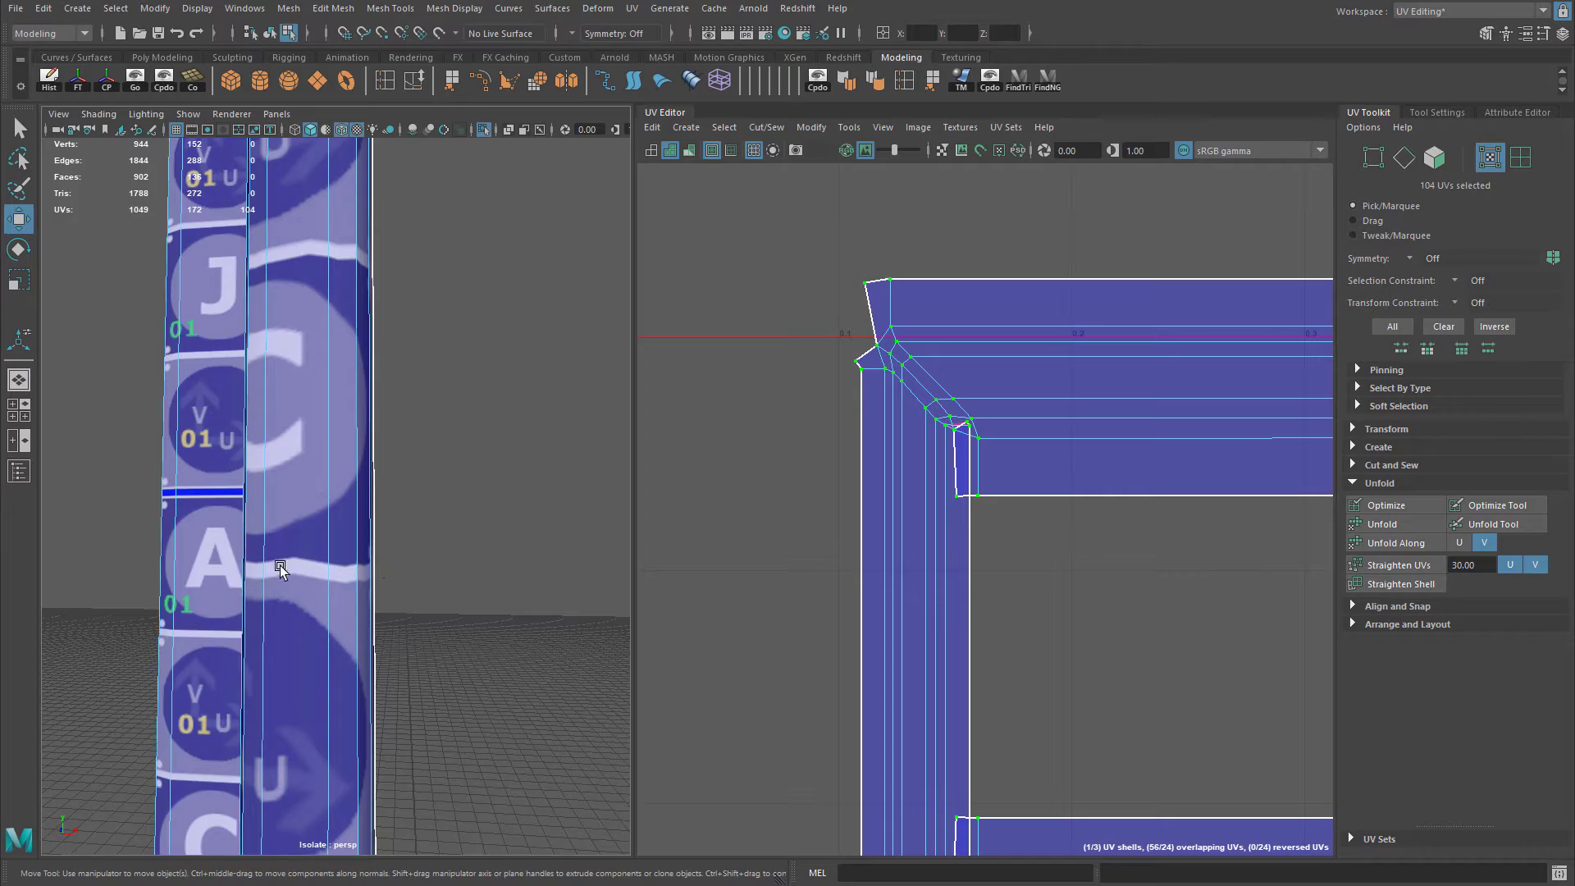
left_click_drag(281, 568, 429, 546, "alt")
middle_click_drag(428, 431, 443, 640, "alt")
middle_click_drag(418, 341, 407, 457, "alt")
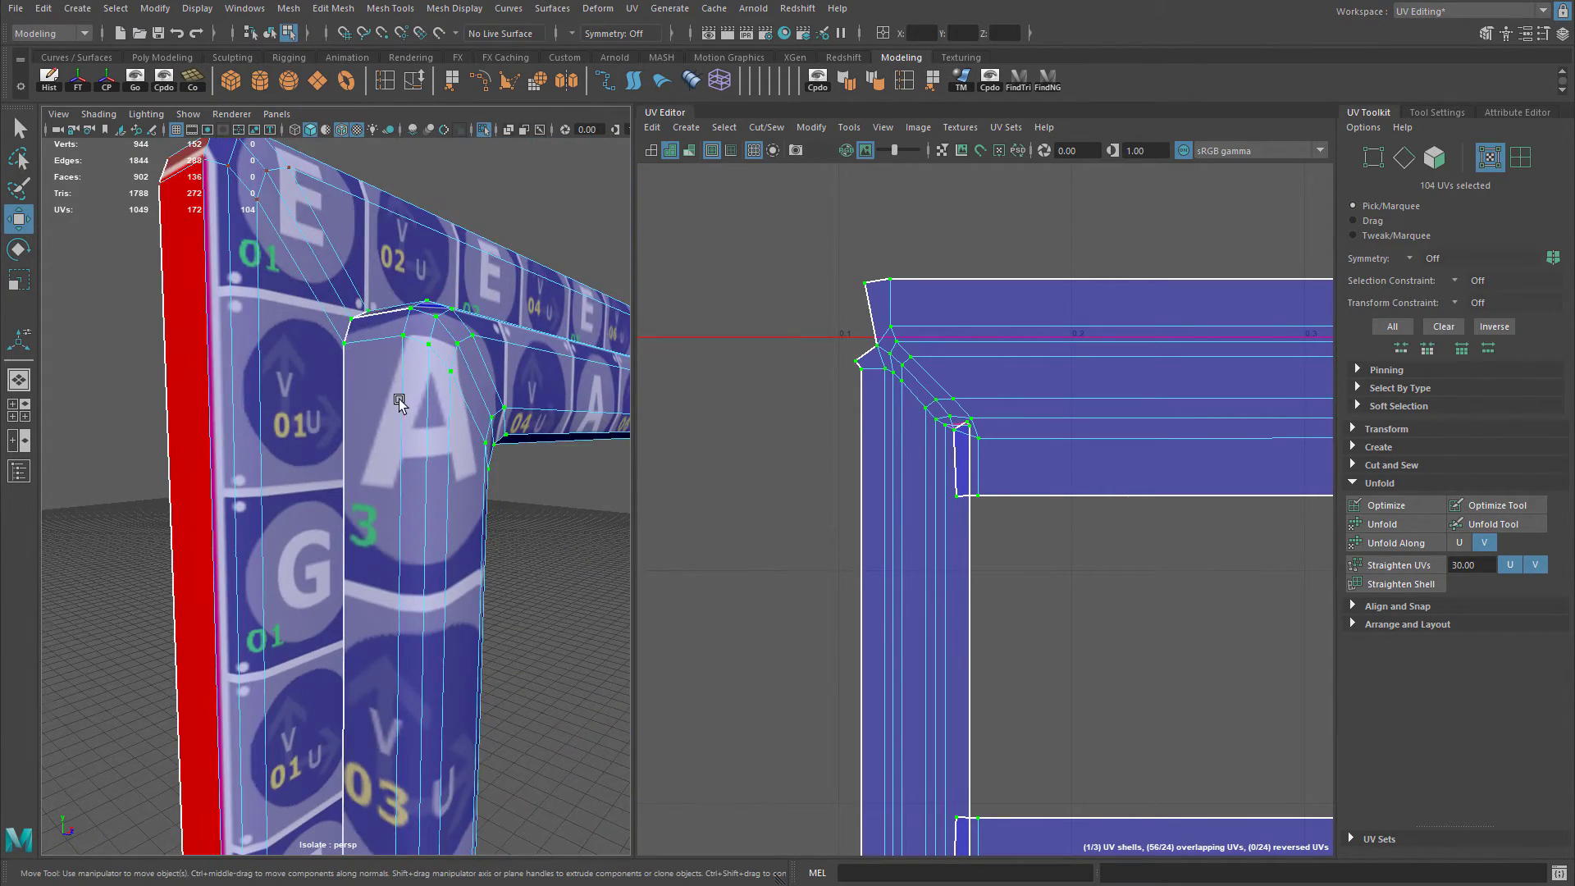
left_click_drag(398, 401, 415, 440, "alt")
Select the overlapping UVs at the inner side of the rim shell's upper-left corner and activate the Optimize tool.
scroll(408, 410, "up", 5)
middle_click_drag(819, 383, 757, 345, "alt")
right_click_drag(757, 344, 969, 359, "alt")
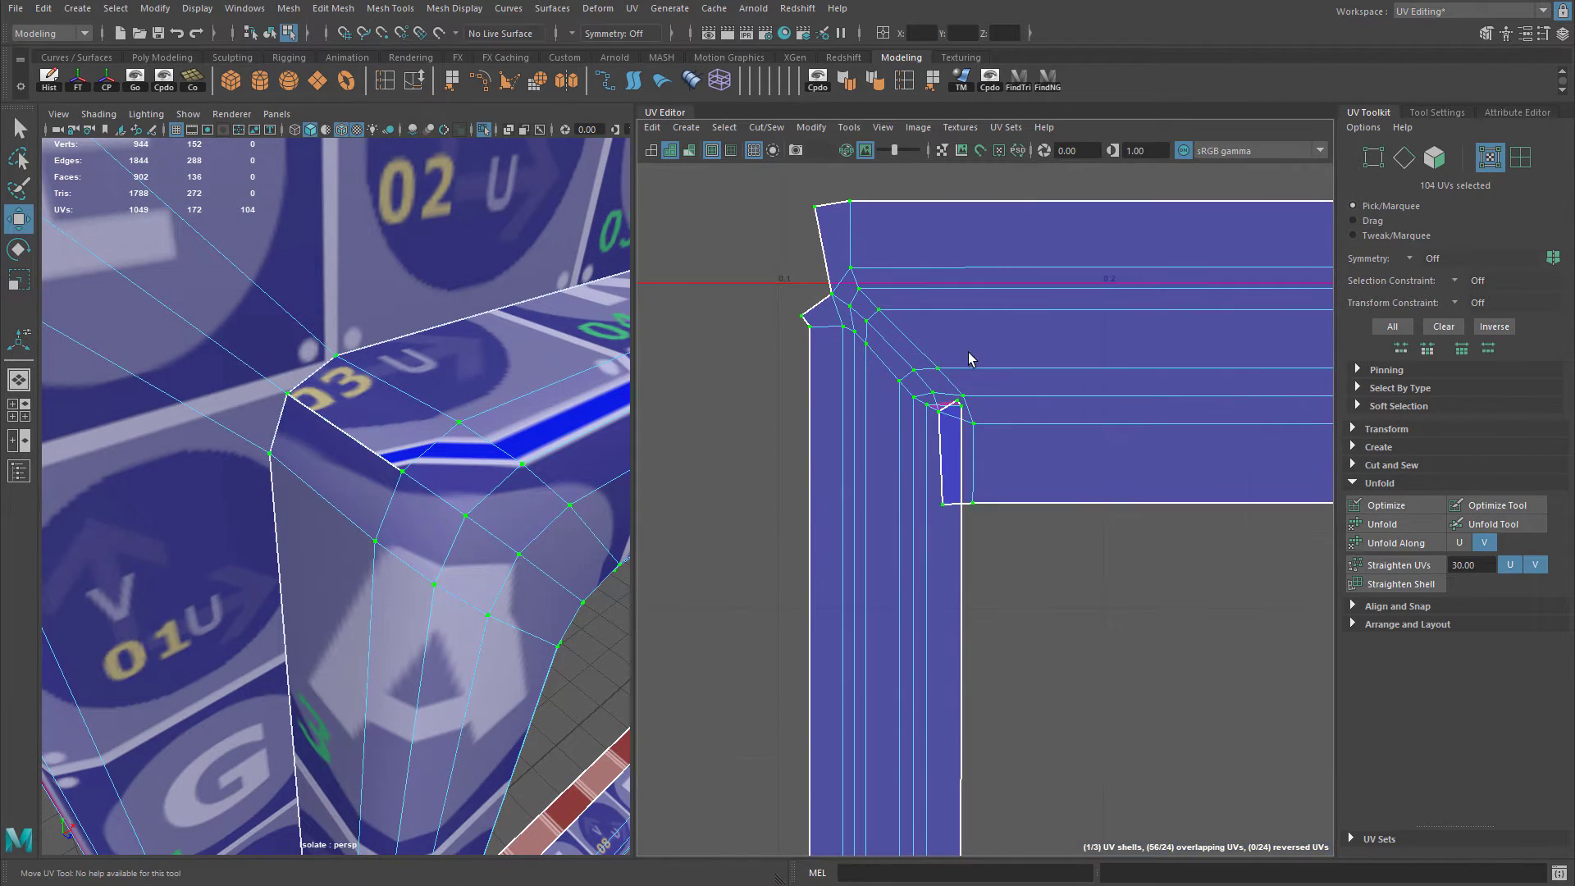
middle_click_drag(953, 394, 879, 409, "alt")
right_click_drag(880, 409, 910, 433, "alt")
middle_click_drag(910, 432, 969, 357, "alt")
right_click_drag(875, 358, 1001, 446, "alt")
middle_click_drag(1001, 446, 997, 410, "alt")
right_click_drag(844, 369, 895, 380, "alt")
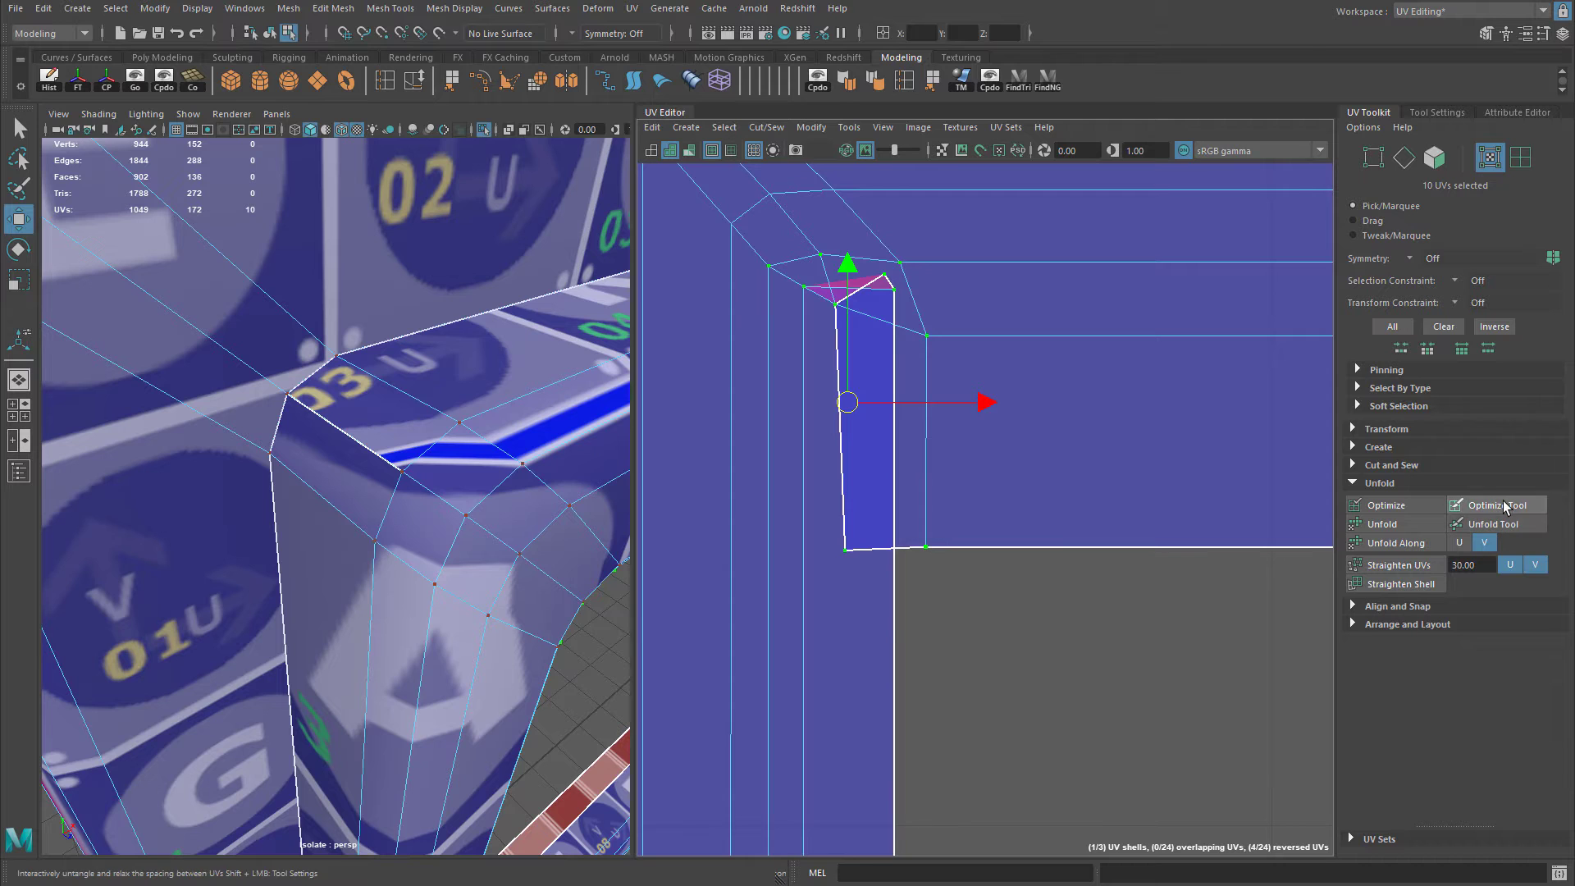
right_click_drag(918, 398, 834, 440, "alt")
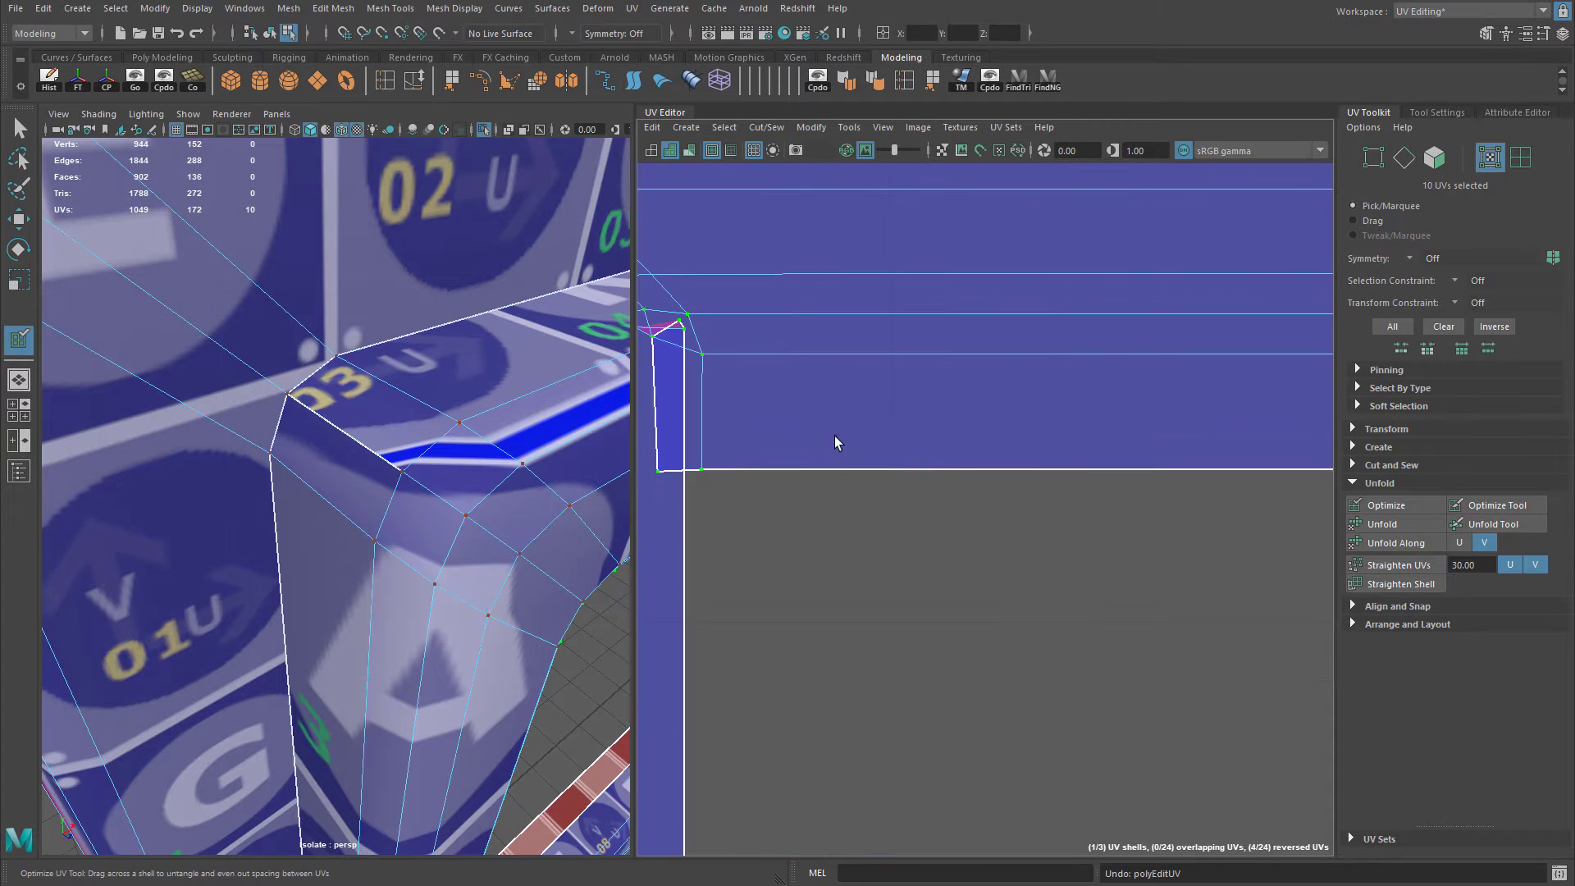
Try to untangle the overlapping UVs at the frame shell's upper-left inner corner with the Unfold Tool brush.
middle_click_drag(833, 439, 1032, 438, "alt")
right_click_drag(1032, 438, 1059, 443, "alt")
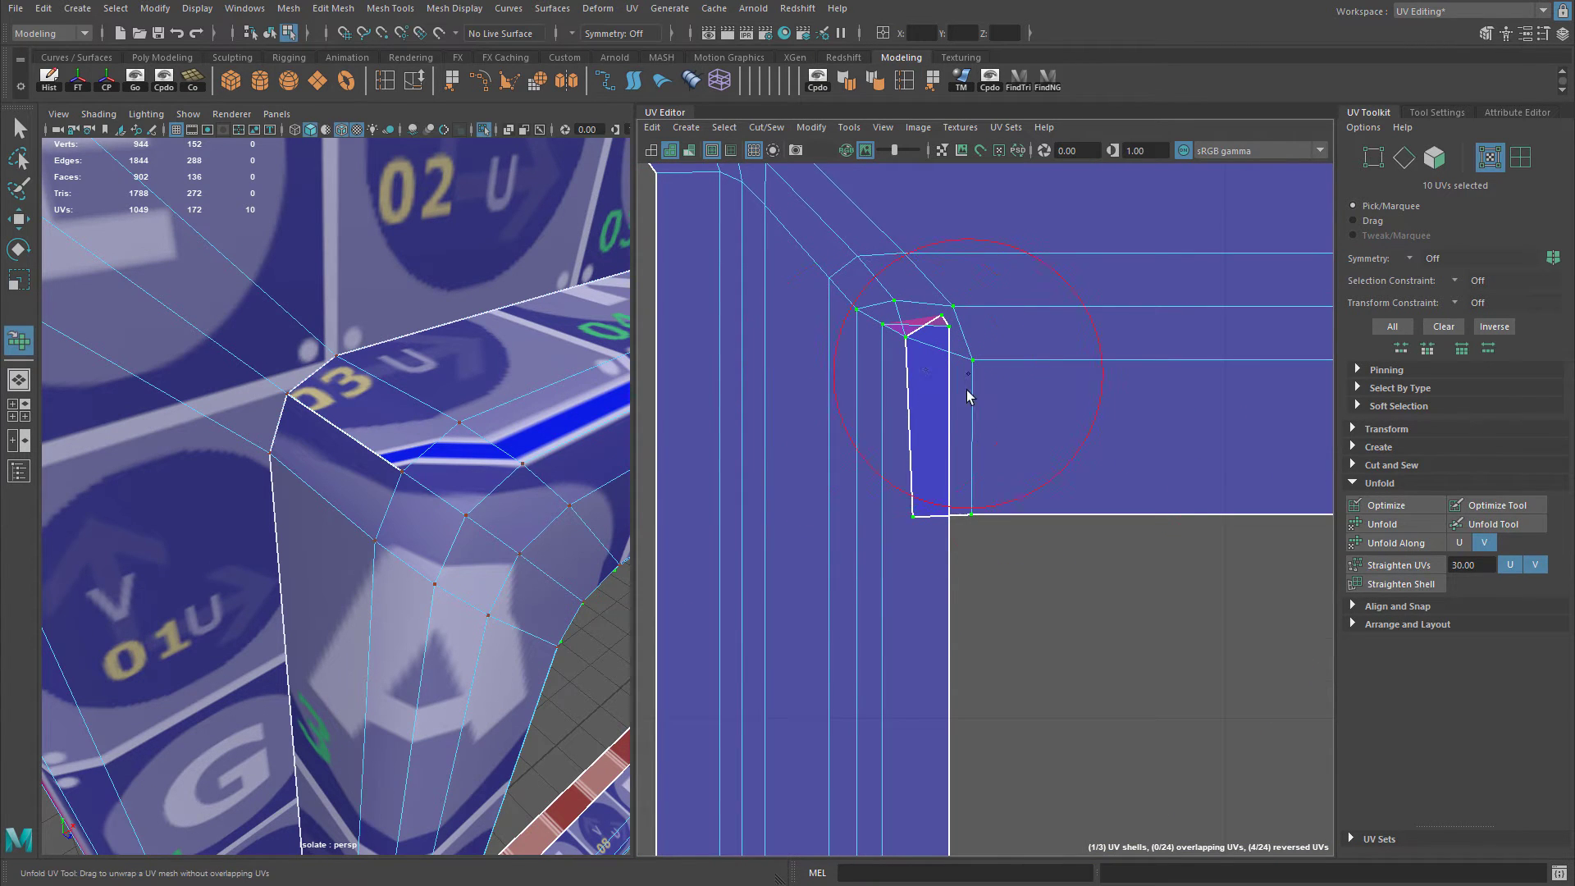
mouse_move(968, 396)
left_mouse_down()
mouse_move(1075, 492)
mouse_move(1075, 626)
left_mouse_up()
right_click_drag(1164, 515, 968, 507, "alt")
middle_click_drag(968, 507, 738, 465, "alt")
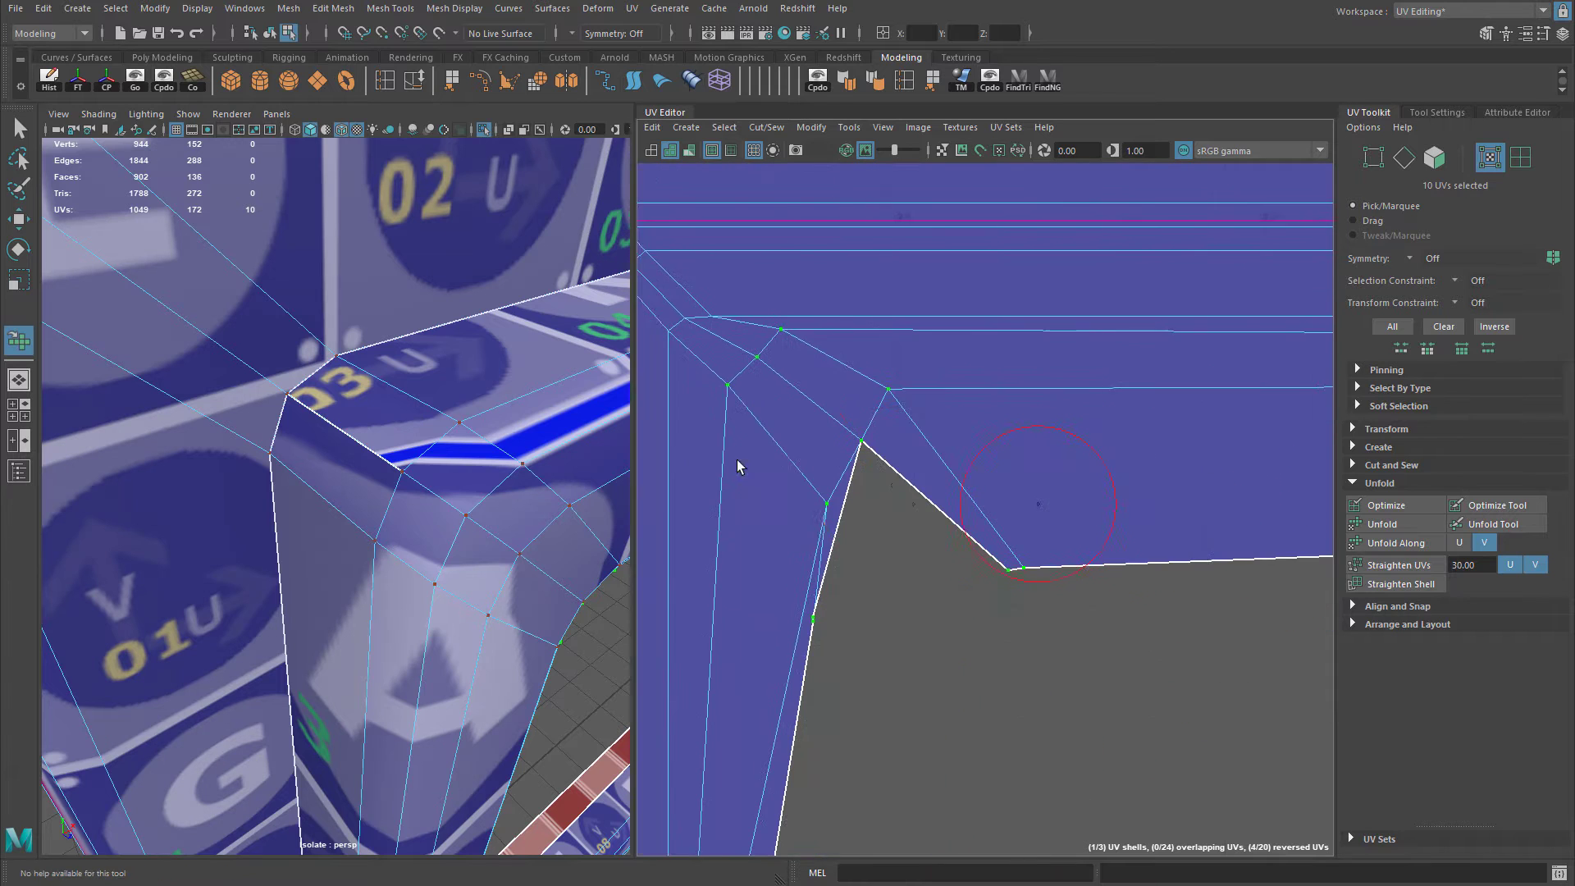
key("ctrl+z")
key("ctrl+z")
Try shifting the two overlapping UVs at the upper-left inner corner to the right with the Move tool.
mouse_move(766, 397)
middle_mouse_down("alt")
mouse_move(904, 411)
mouse_move(960, 484)
middle_mouse_up("alt")
mouse_move(959, 484)
right_mouse_down("alt")
mouse_move(877, 466)
mouse_move(981, 422)
right_mouse_up("alt")
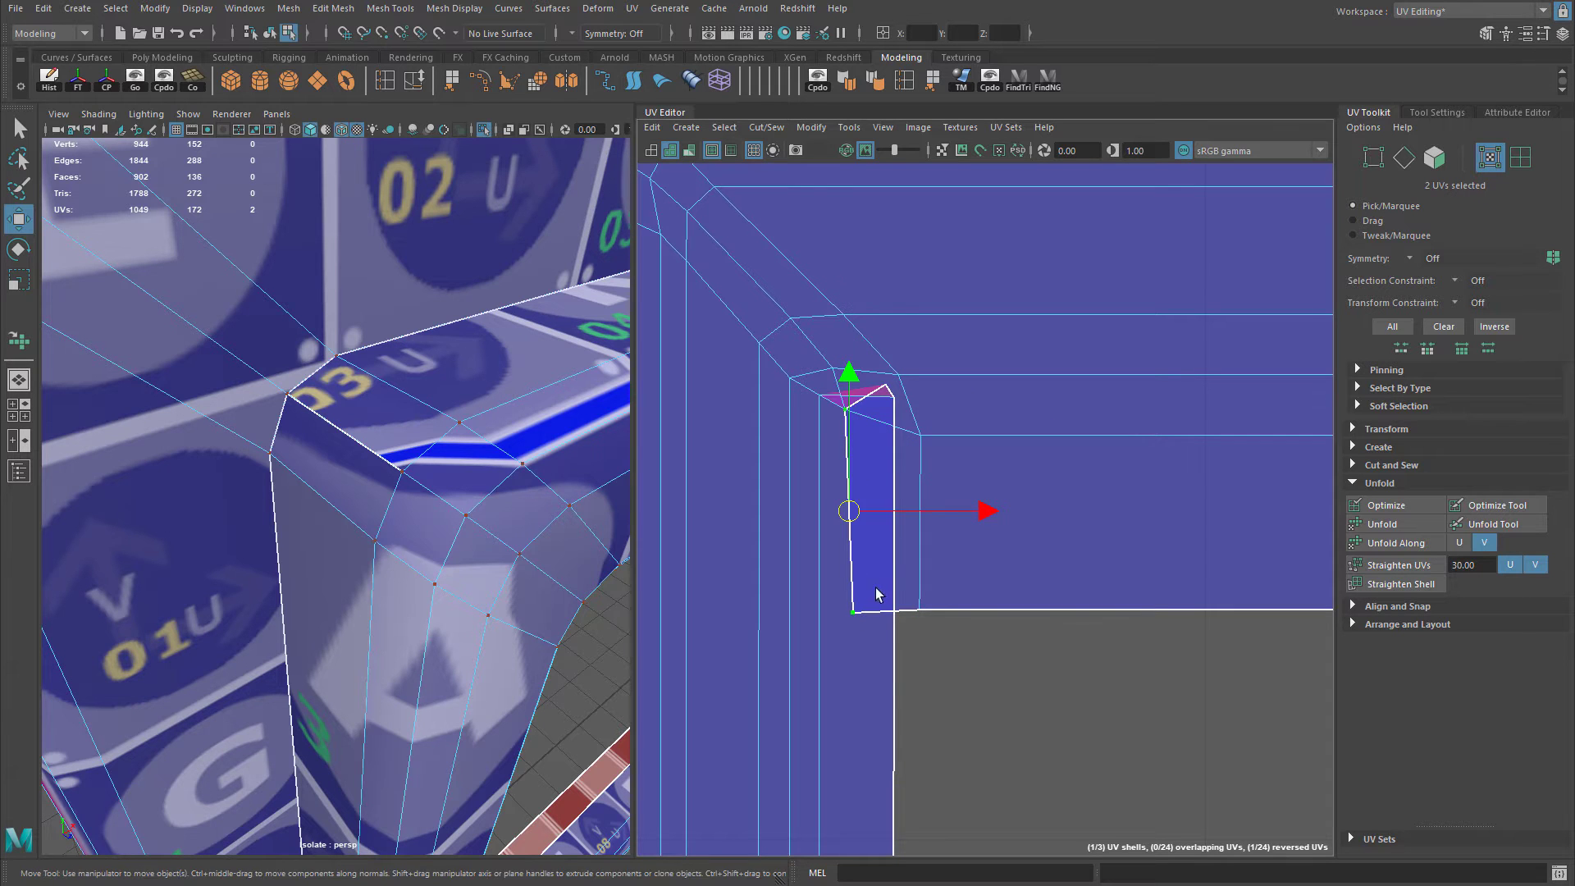
left_click_drag(906, 511, 933, 511)
left_click_drag(472, 496, 205, 457, "alt")
scroll(205, 457, "up", 5)
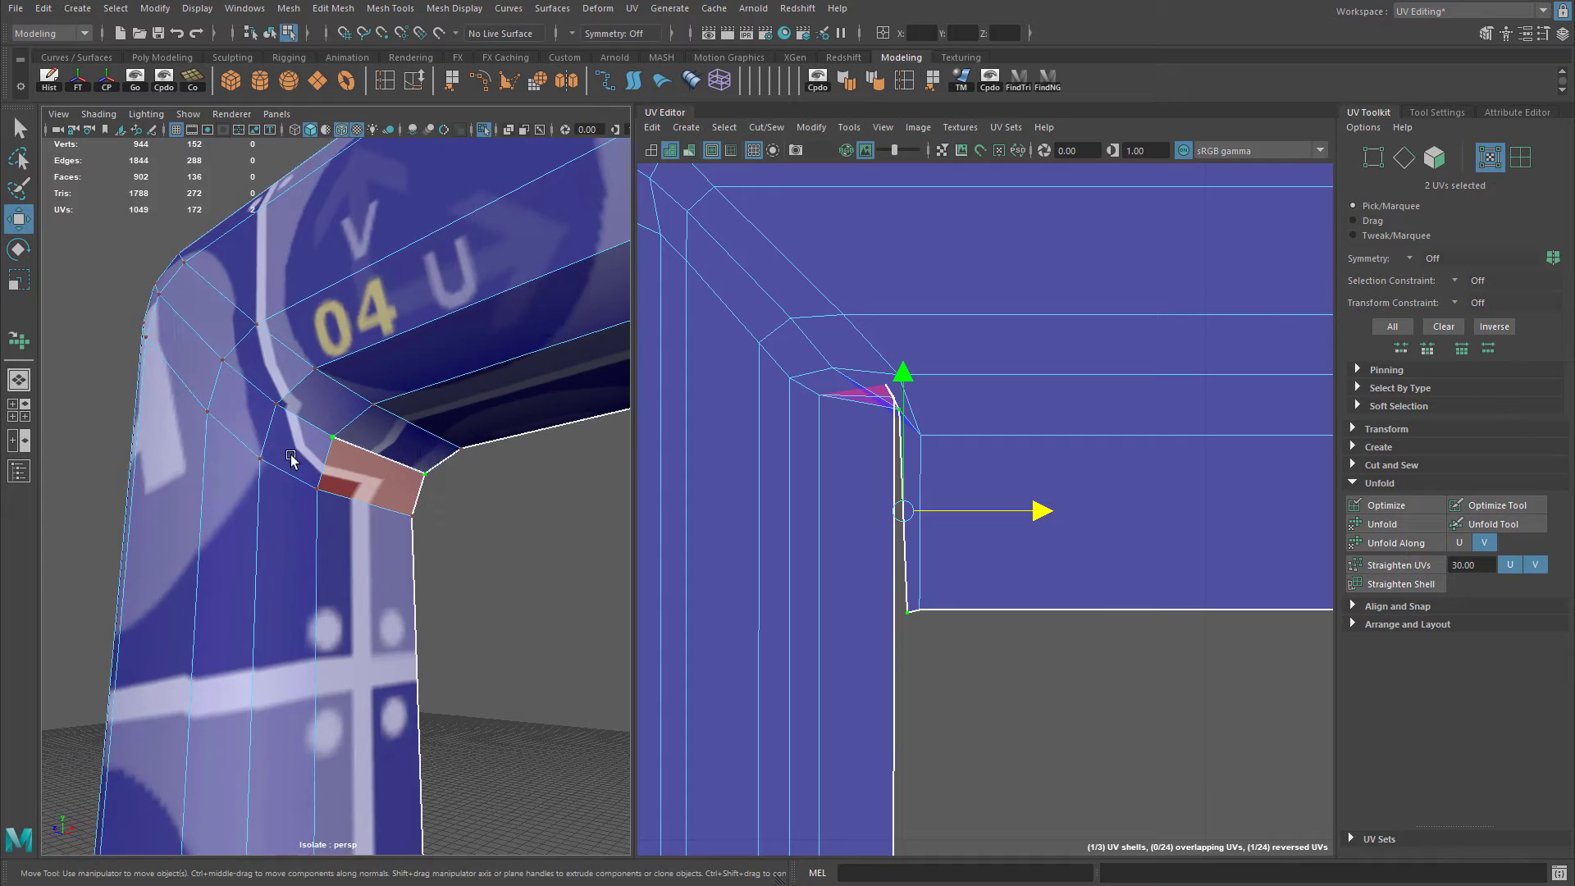
key("ctrl+z")
Separate the overlapping border UVs at the upper-left inner corner by nudging two right and pulling their neighbour down and left.
mouse_move(879, 510)
left_mouse_down()
mouse_move(939, 516)
mouse_move(897, 510)
left_mouse_up()
middle_click_drag(901, 432, 919, 420, "alt")
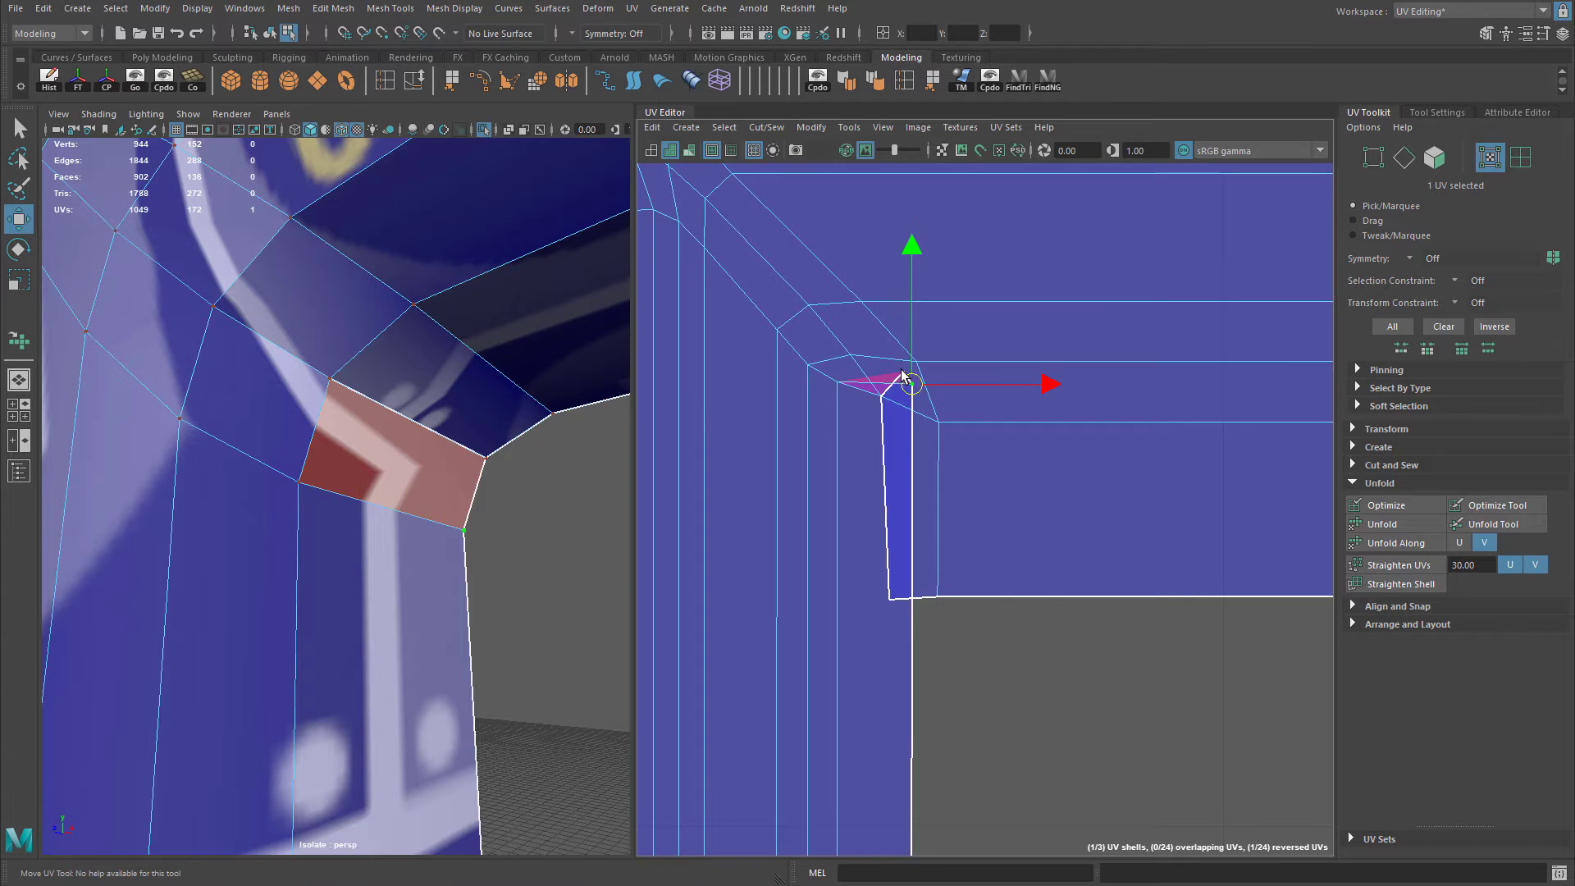
left_click_drag(908, 378, 868, 418)
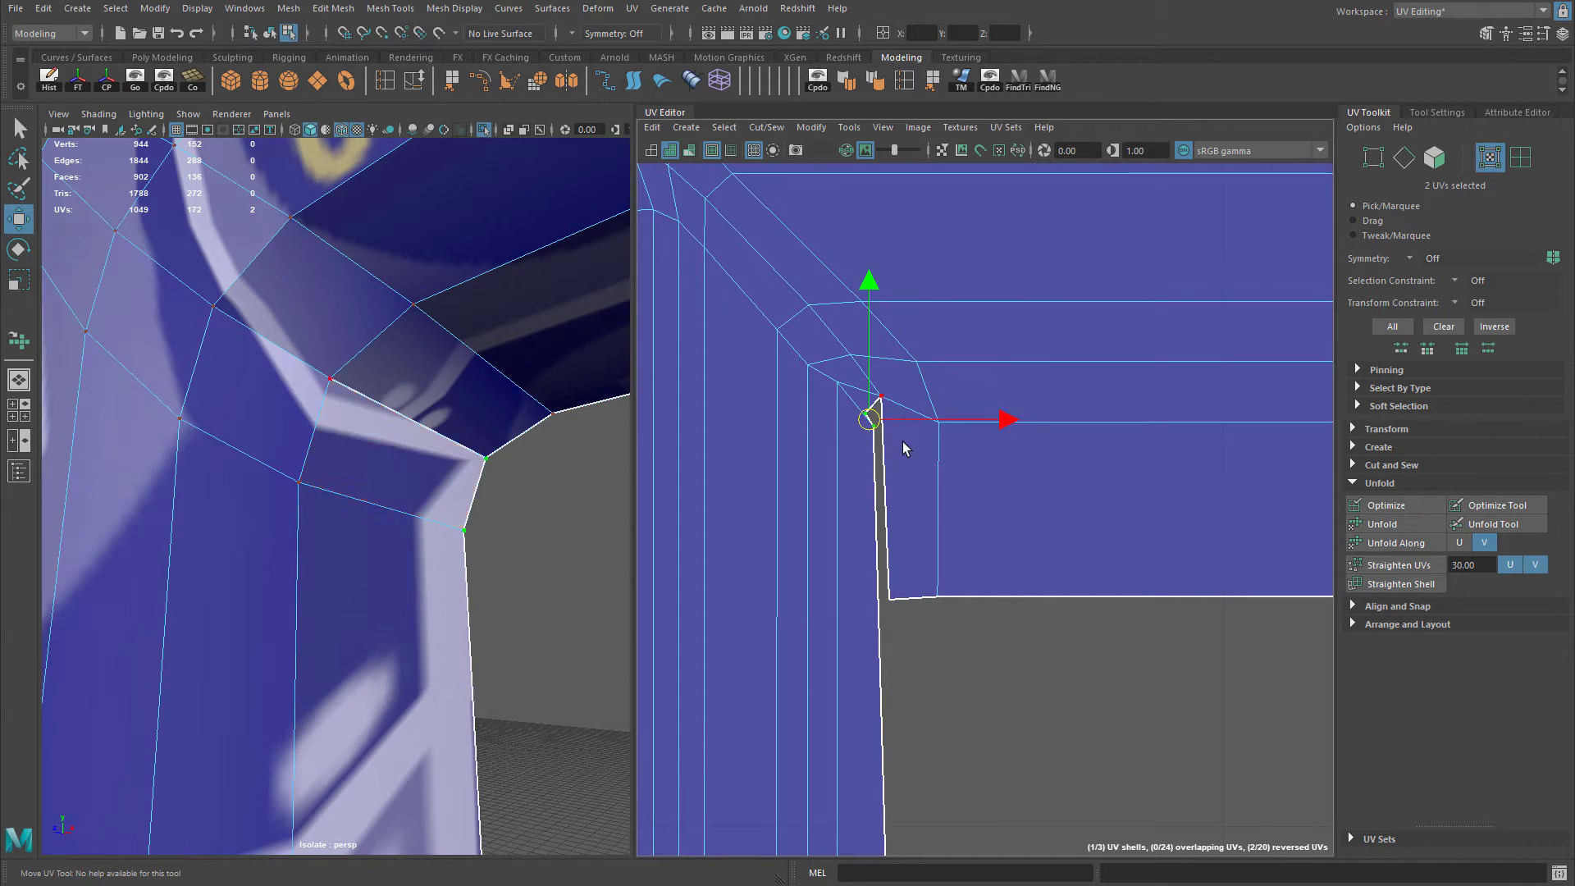
right_click_drag(475, 456, 376, 450, "alt")
left_click_drag(376, 451, 294, 434, "alt")
mouse_move(388, 501)
left_mouse_down("alt")
mouse_move(193, 552)
mouse_move(352, 527)
mouse_move(362, 566)
left_mouse_up("alt")
Move the border UVs at the shell's lower-left inner corner apart to remove their overlap.
middle_click_drag(854, 659, 799, 197, "alt")
middle_click_drag(951, 698, 911, 208, "alt")
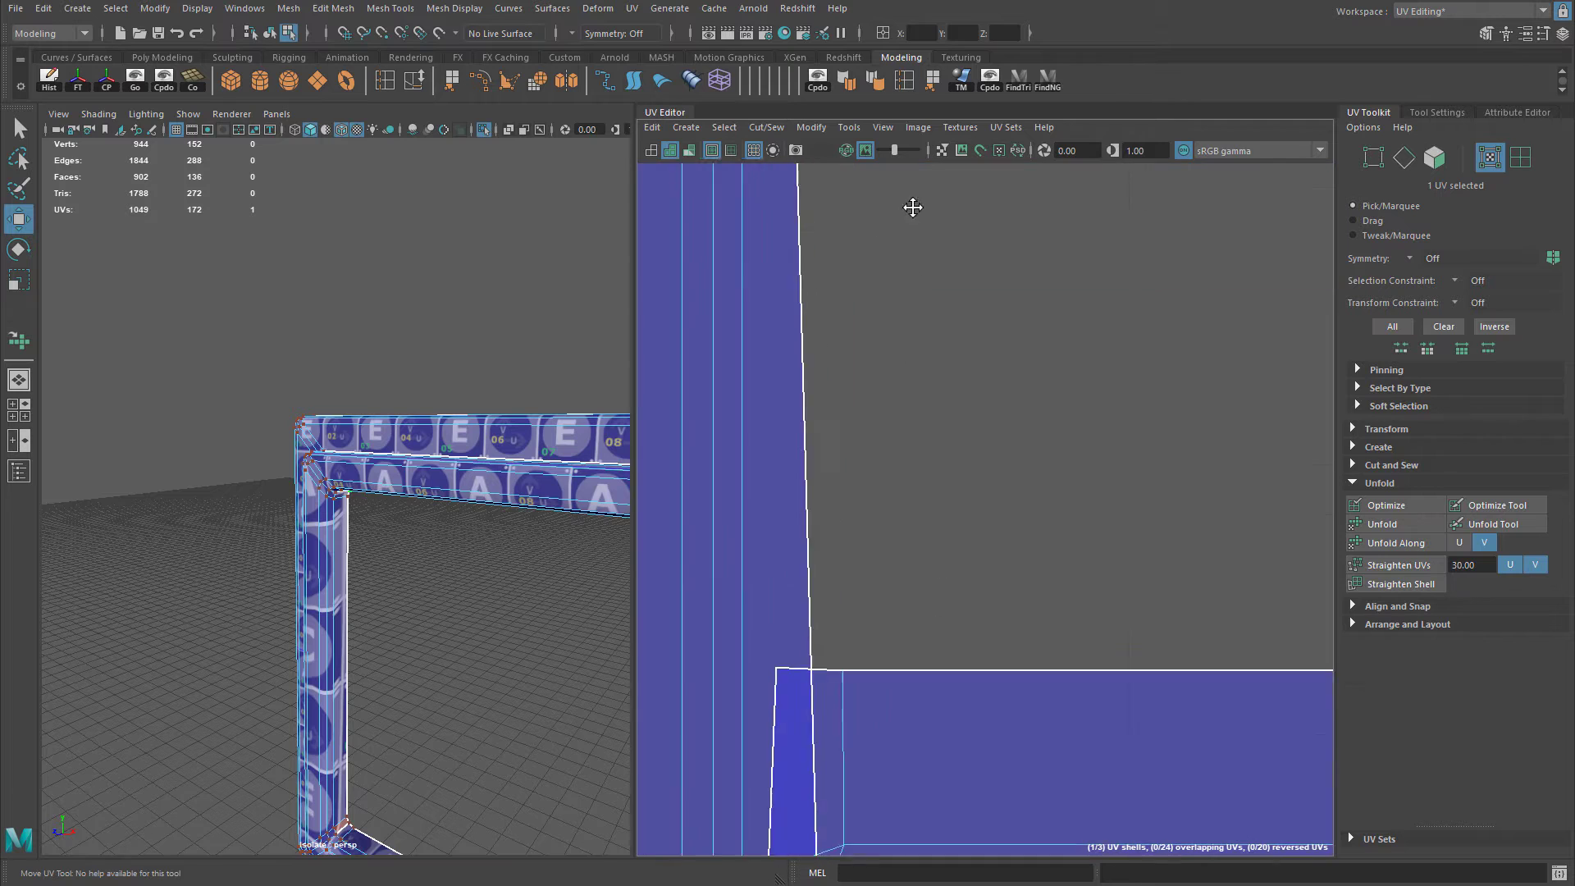
mouse_move(821, 799)
middle_mouse_down("alt")
mouse_move(815, 377)
mouse_move(834, 400)
middle_mouse_up("alt")
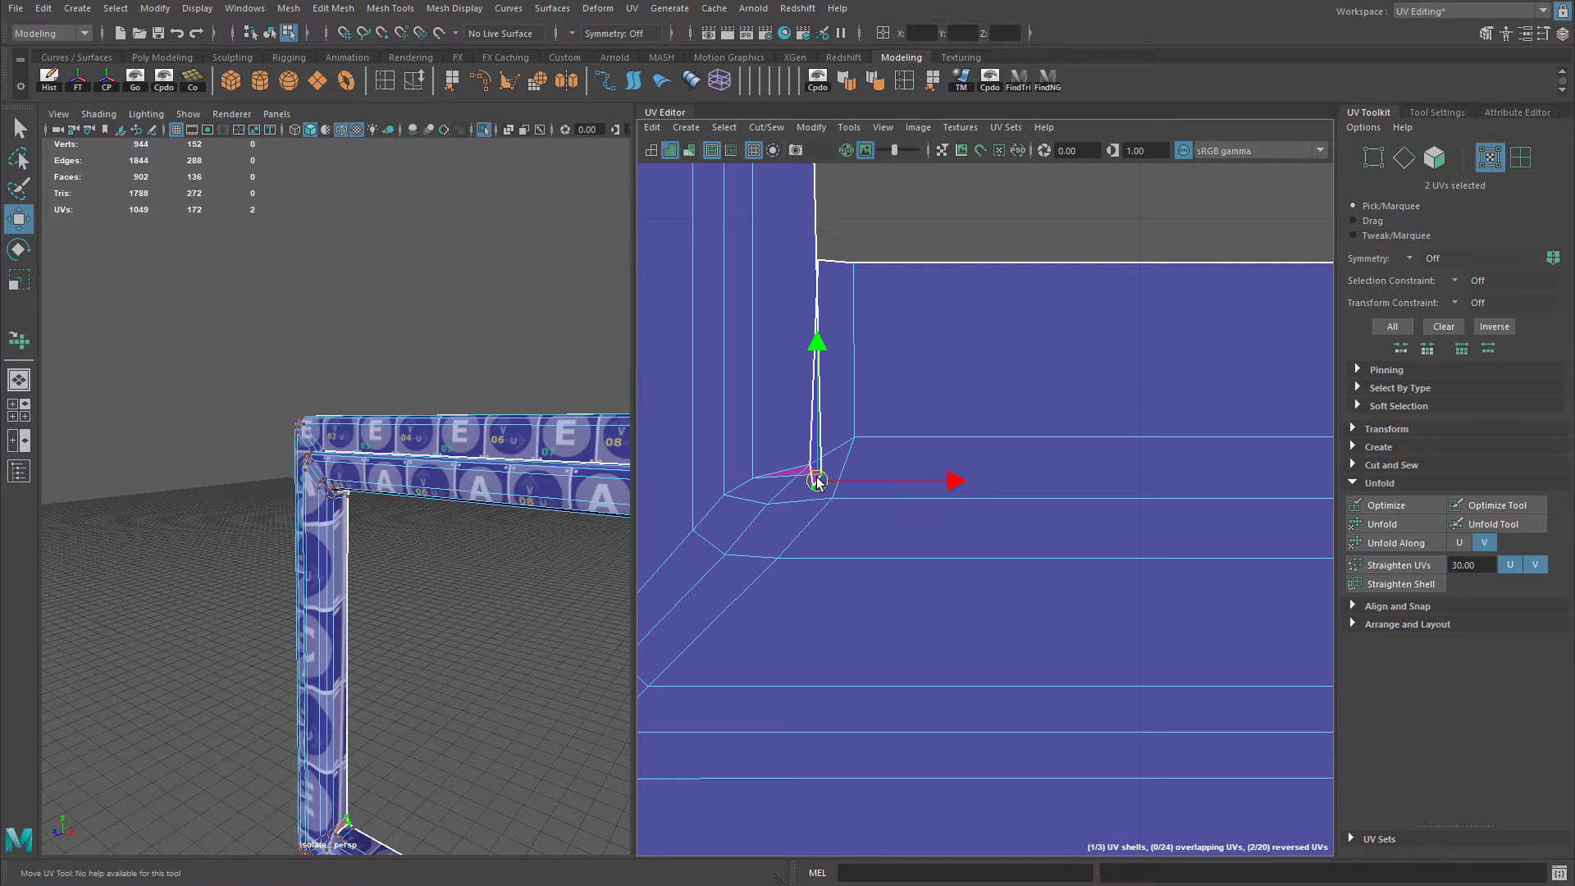
left_click(797, 456)
scroll(798, 453, "up", 2)
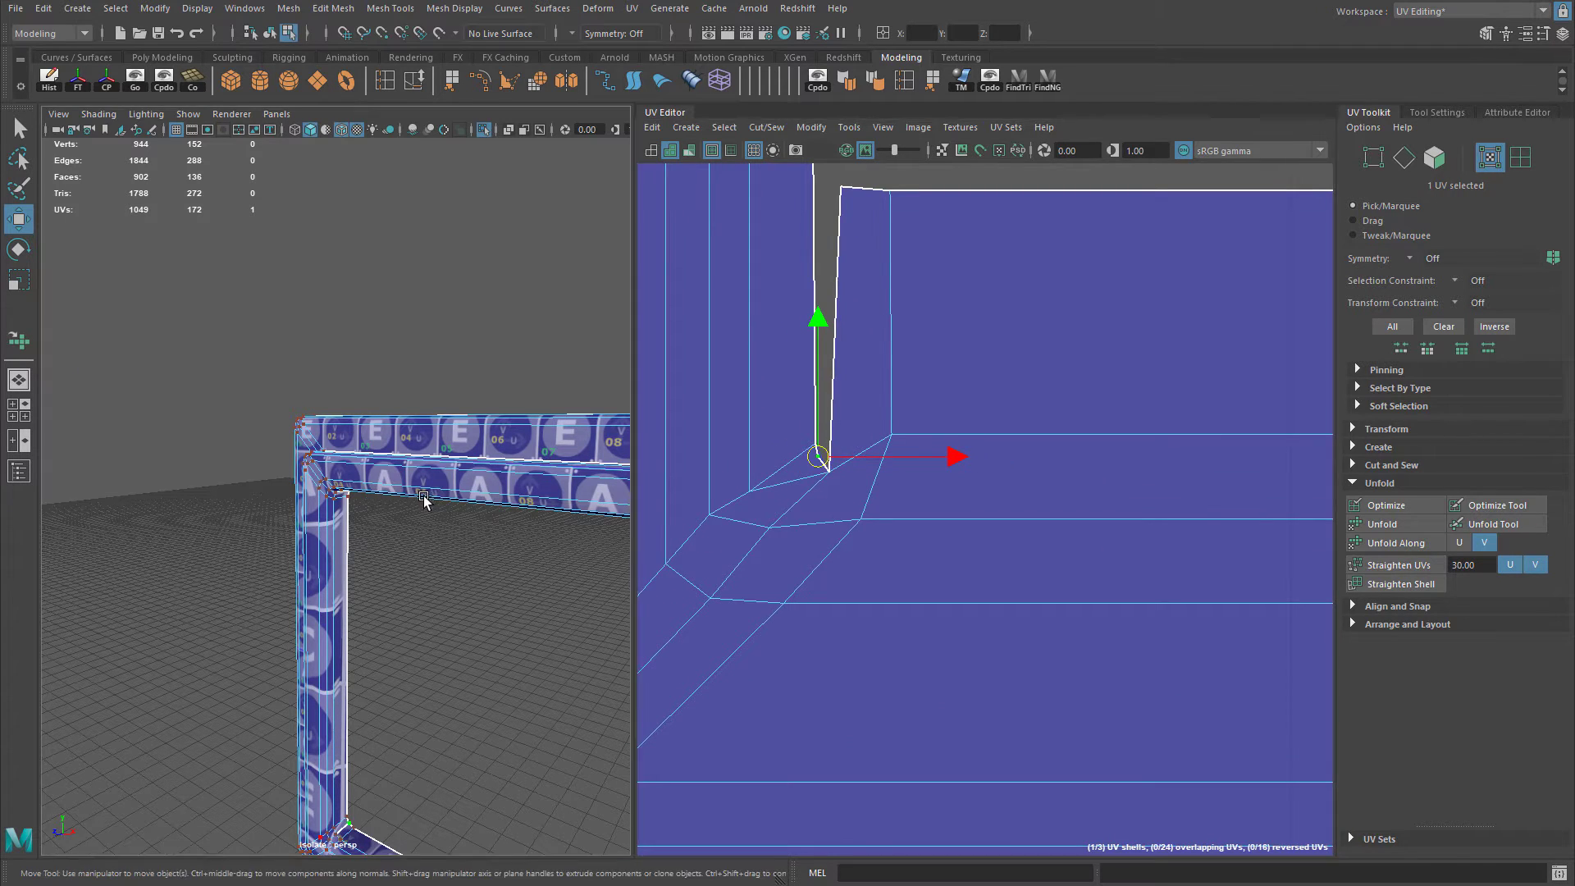
key("f")
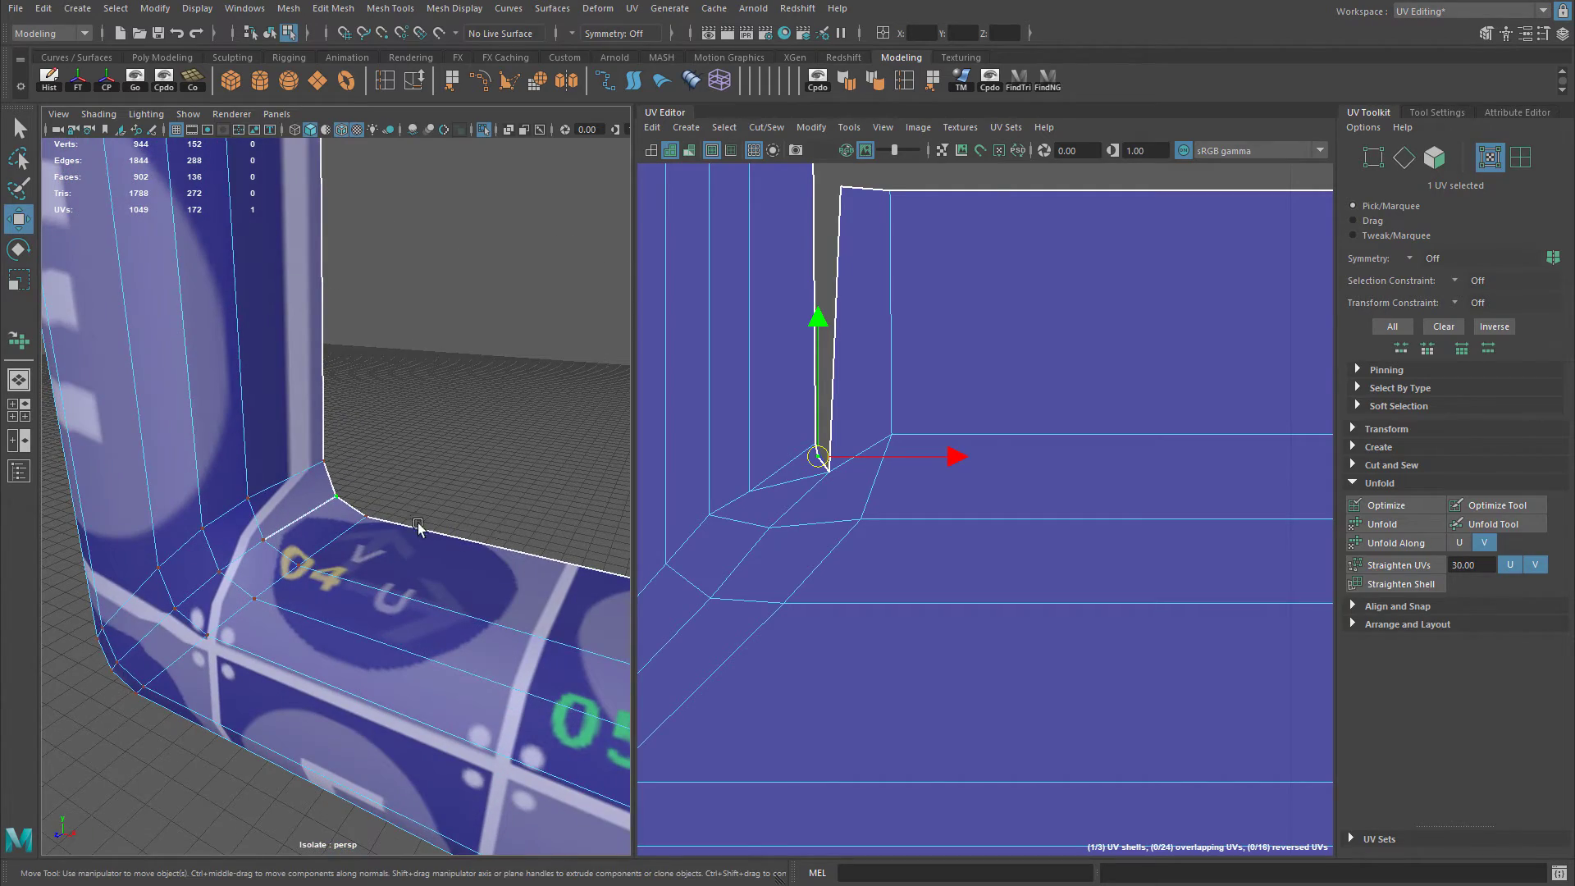
left_click_drag(417, 526, 584, 466, "alt")
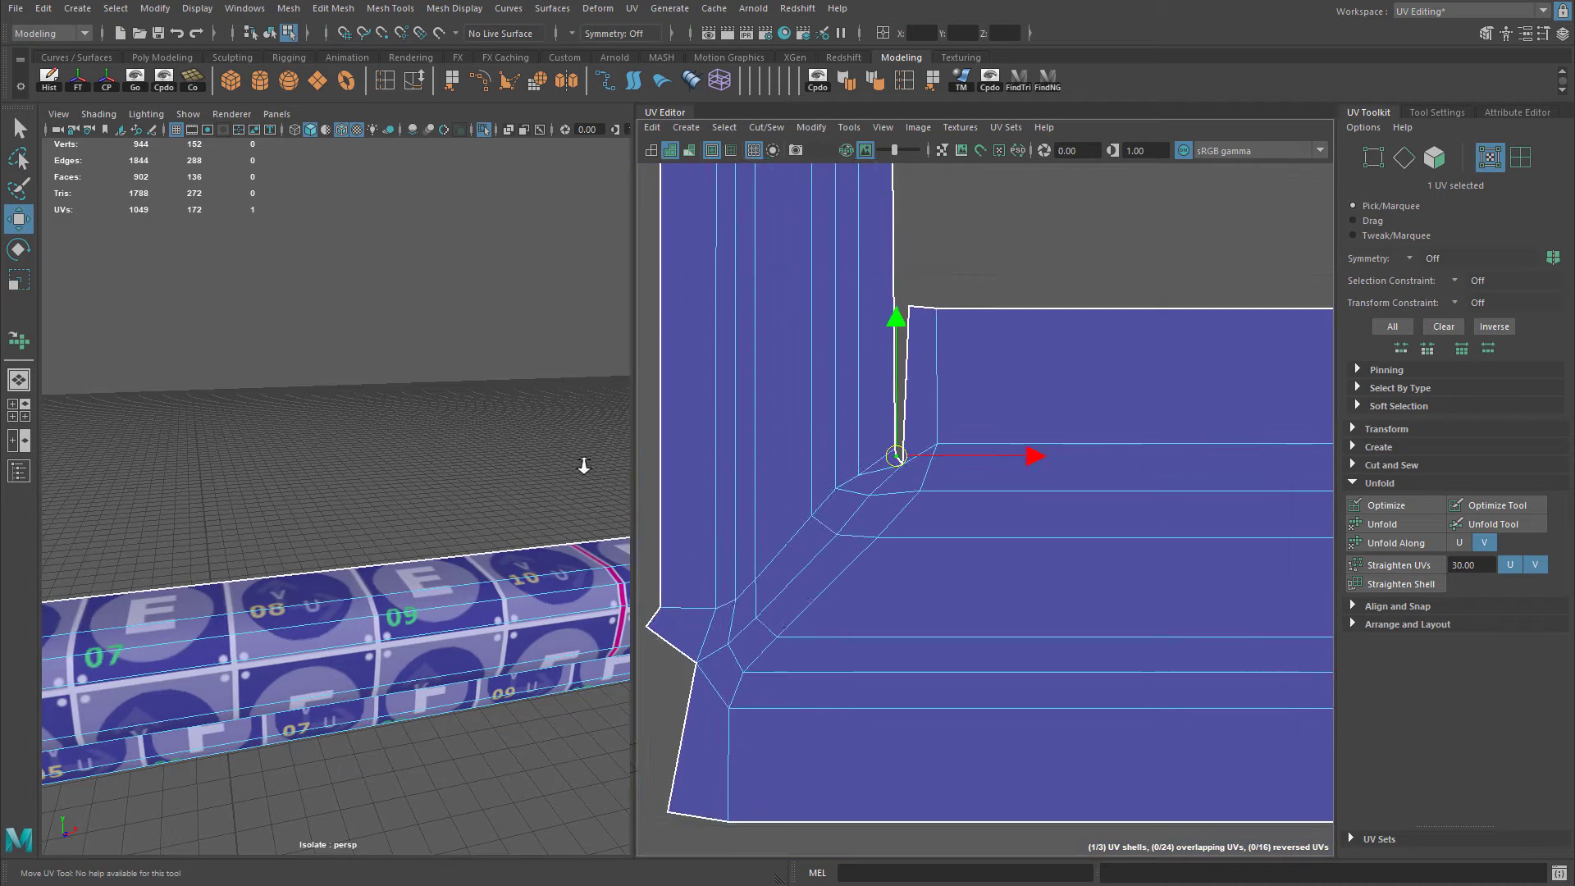
scroll(1055, 450, "up", 1)
scroll(1171, 457, "up", 1)
scroll(886, 443, "up", 1)
scroll(1092, 454, "up", 2)
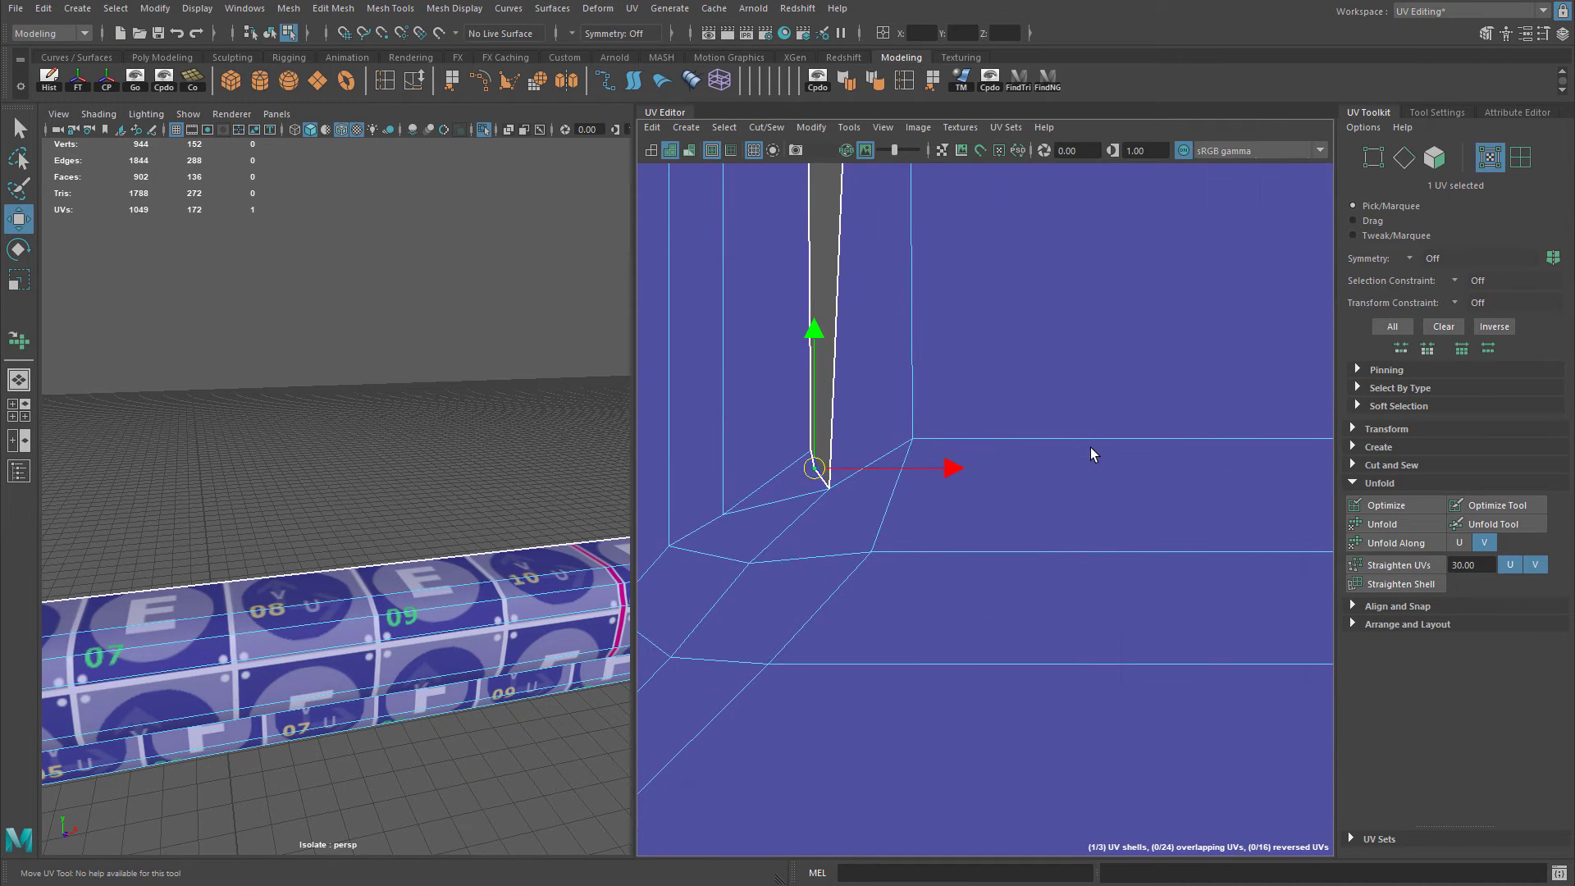
Move the border UVs at the shell's lower-right inner corner apart to remove their overlap.
right_click_drag(1092, 454, 882, 443, "alt")
middle_click_drag(1009, 447, 707, 470, "alt")
middle_click_drag(1173, 460, 685, 486, "alt")
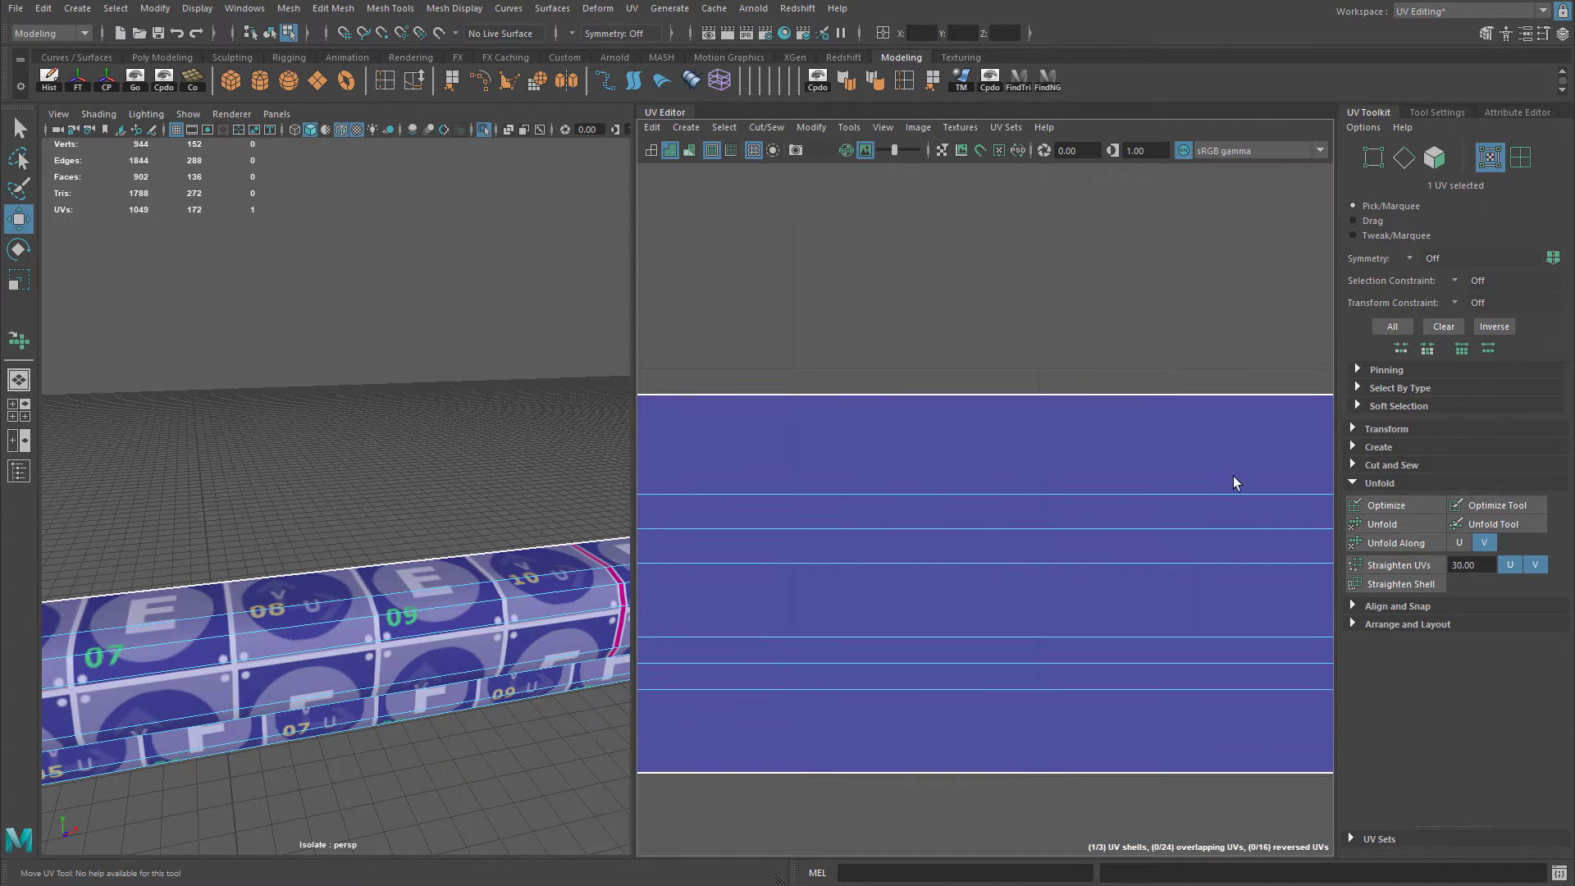
middle_click_drag(1237, 483, 720, 486, "alt")
middle_click_drag(1214, 459, 611, 502, "alt")
left_click(1010, 444)
right_click_drag(946, 485, 1103, 492, "alt")
left_click_drag(991, 417, 1040, 419)
right_click_drag(1040, 418, 1066, 410, "alt")
left_click_drag(974, 358, 889, 371)
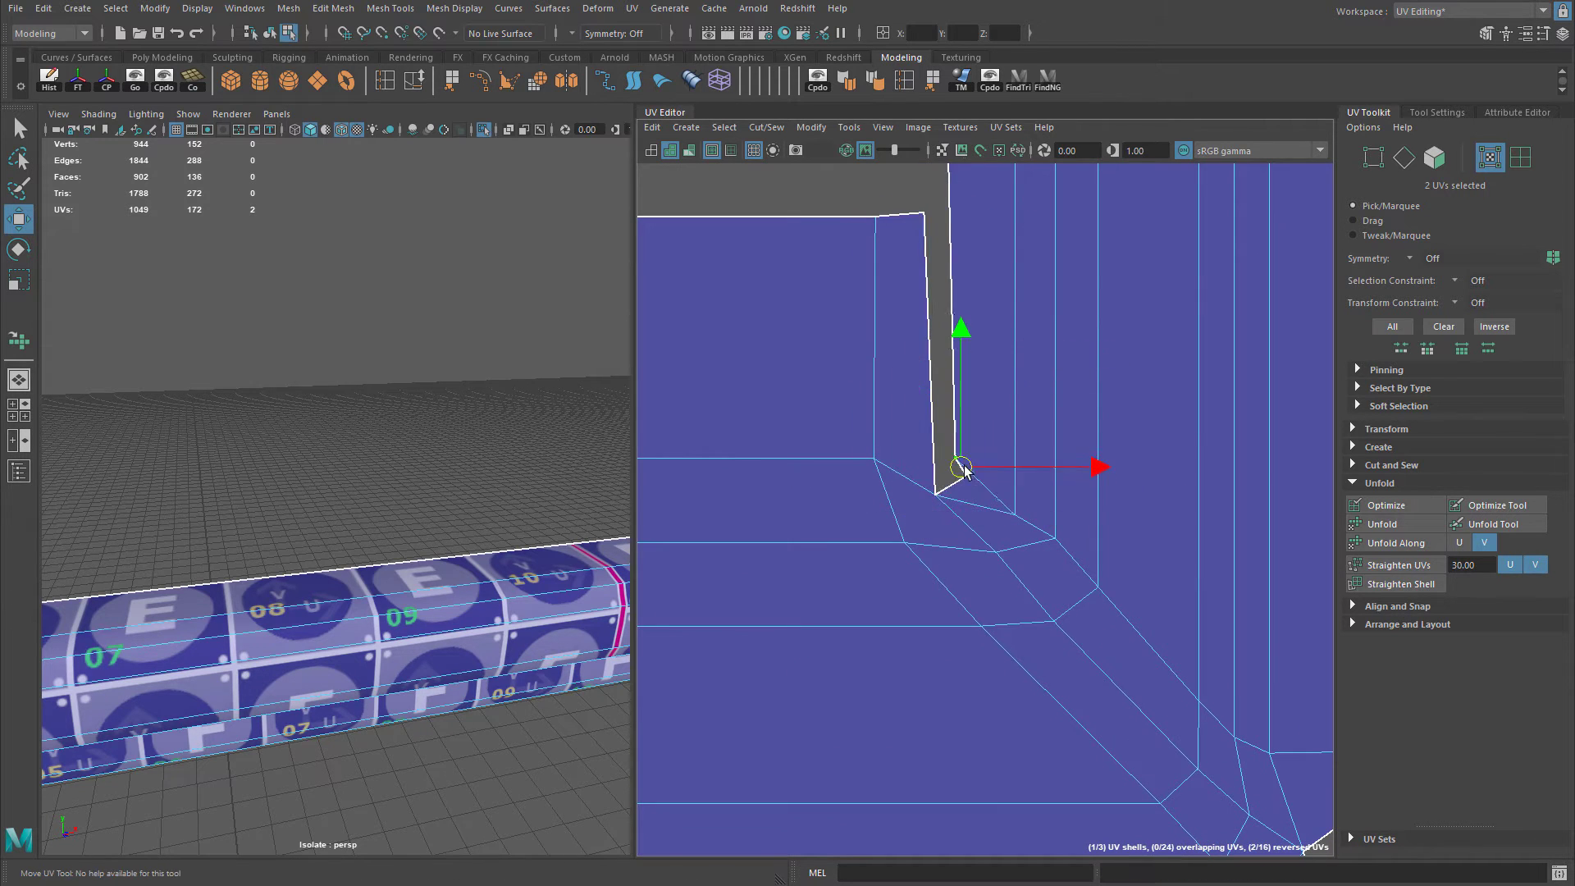
Reposition the border UVs at the shell's upper-right inner corner so the overlapping faces separate.
middle_click_drag(963, 469, 985, 273, "alt")
left_click(984, 273)
right_click_drag(987, 278, 1026, 267, "alt")
left_click_drag(904, 219, 932, 264)
left_click_drag(919, 240, 958, 293)
key("f")
left_click_drag(450, 509, 527, 436, "alt")
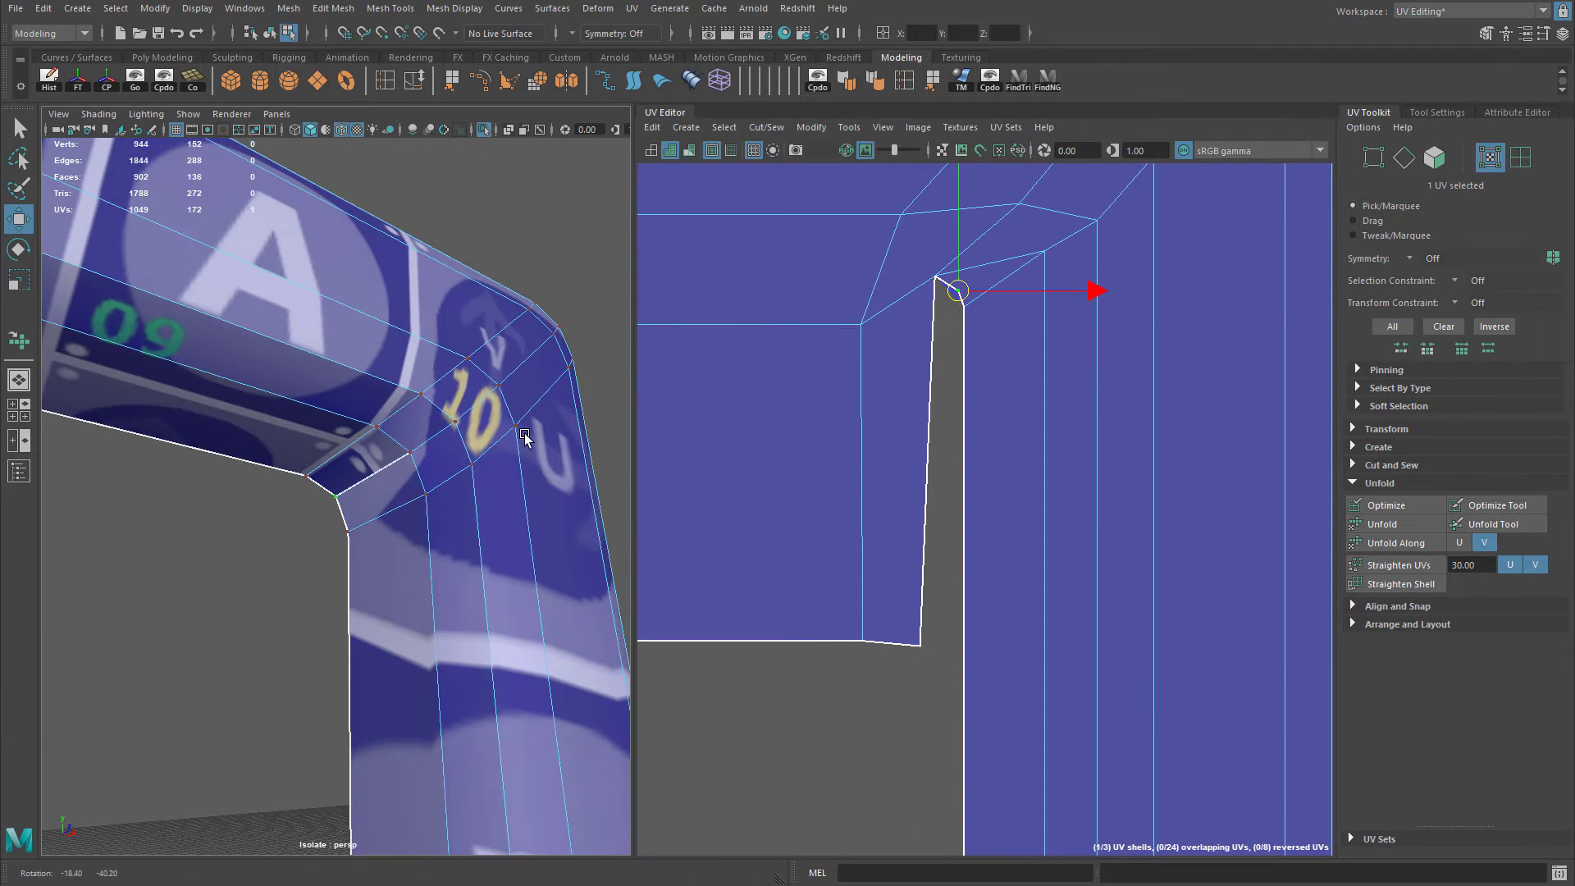
Examine the UV layout and the checker texture along the frame's top and side bars for stretching.
right_click_drag(1028, 419, 1025, 494, "alt")
right_click_drag(1239, 443, 500, 525, "alt")
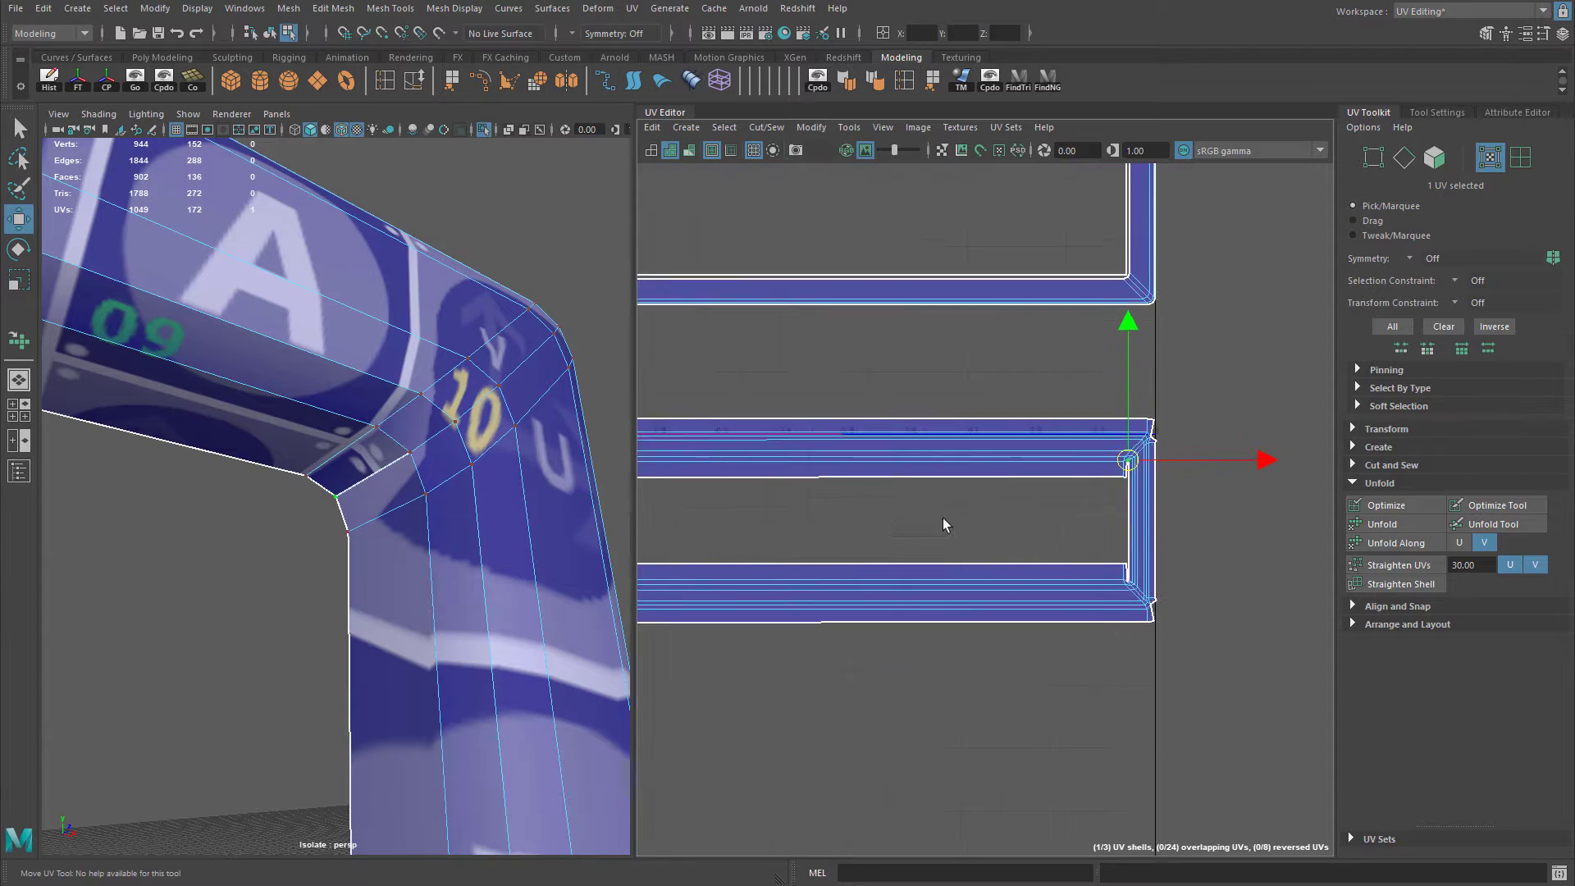
middle_click_drag(944, 522, 1231, 498, "alt")
right_click_drag(1242, 494, 1146, 495, "alt")
middle_click_drag(1146, 495, 1129, 491, "alt")
right_click_drag(296, 414, 82, 459, "alt")
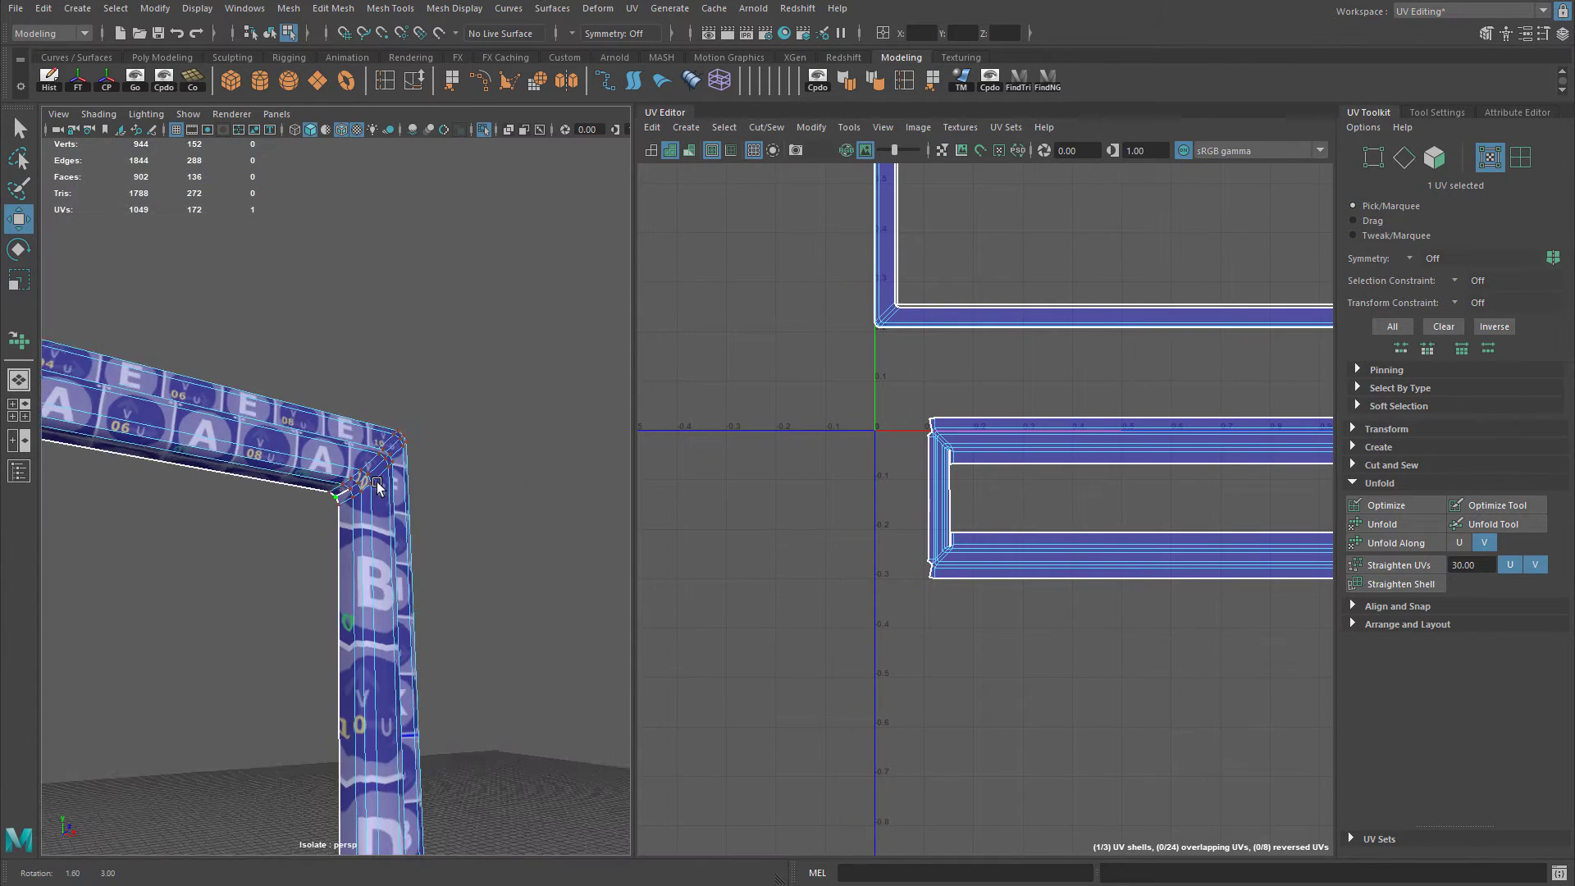
left_click_drag(480, 427, 389, 497, "alt")
middle_click_drag(390, 497, 463, 402, "alt")
left_click_drag(463, 402, 486, 447, "alt")
left_click_drag(394, 475, 540, 462, "alt")
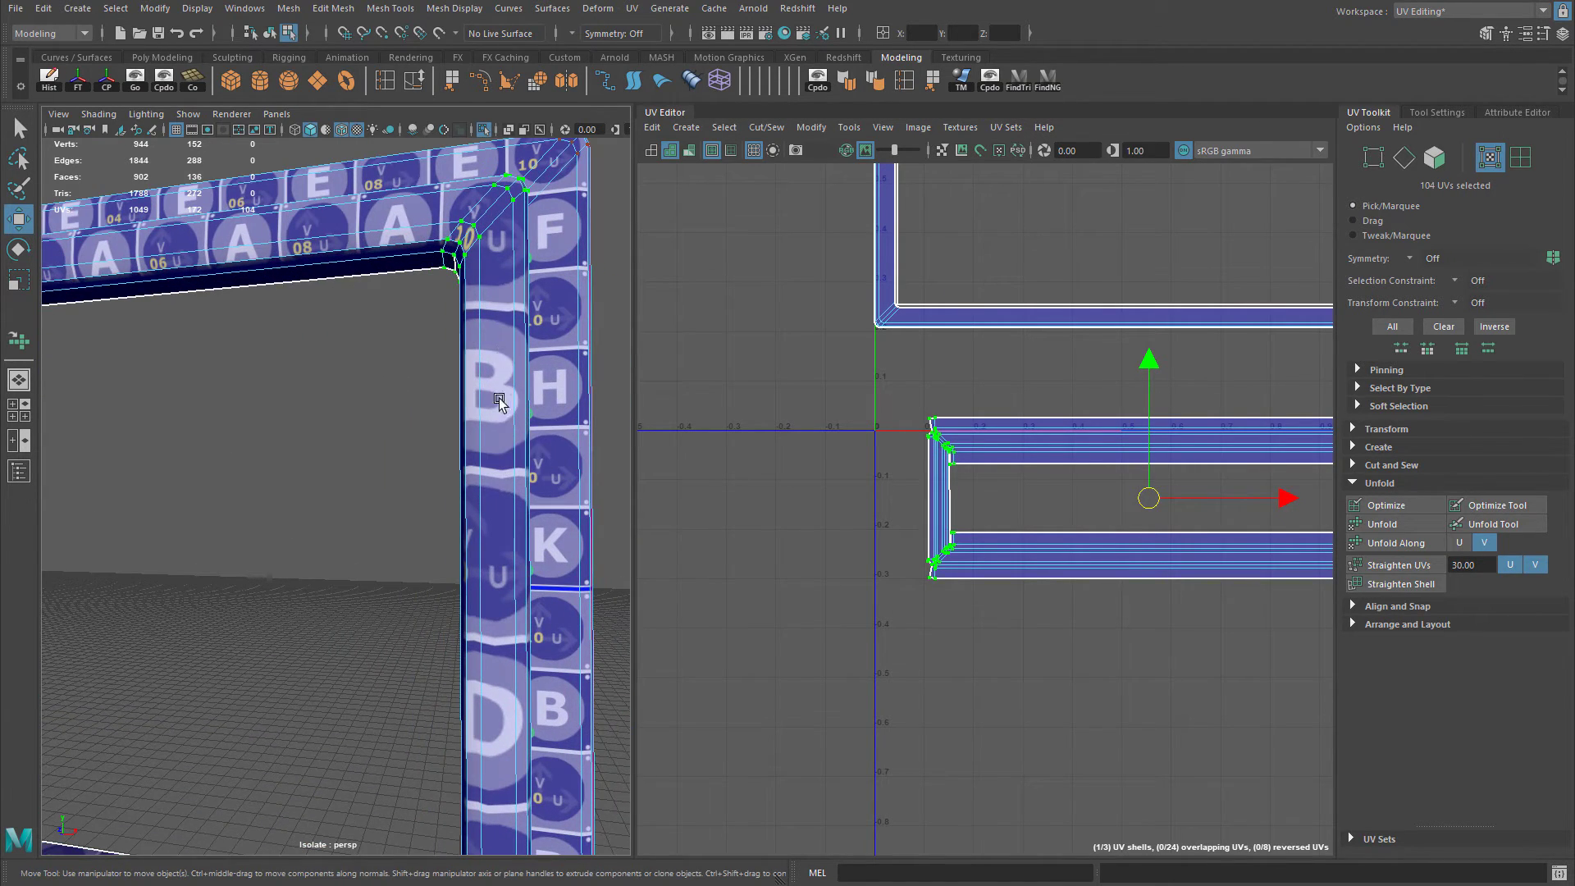
Stretch the smaller frame shell vertically by moving its lower corner UVs down until the checker pattern looks proportional.
key("f")
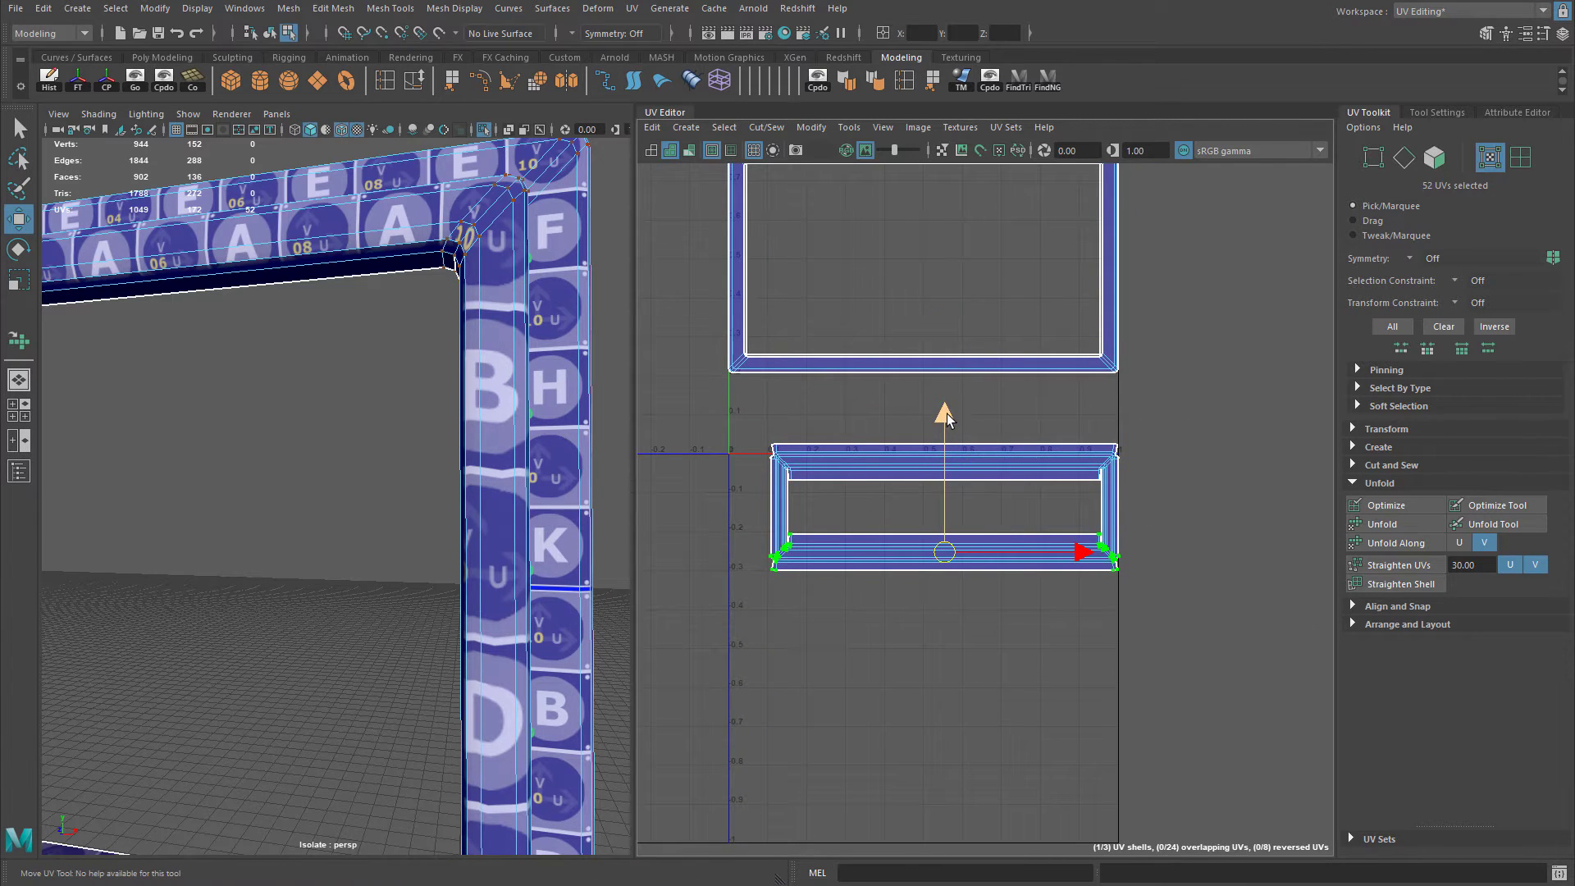
left_click_drag(946, 418, 951, 432)
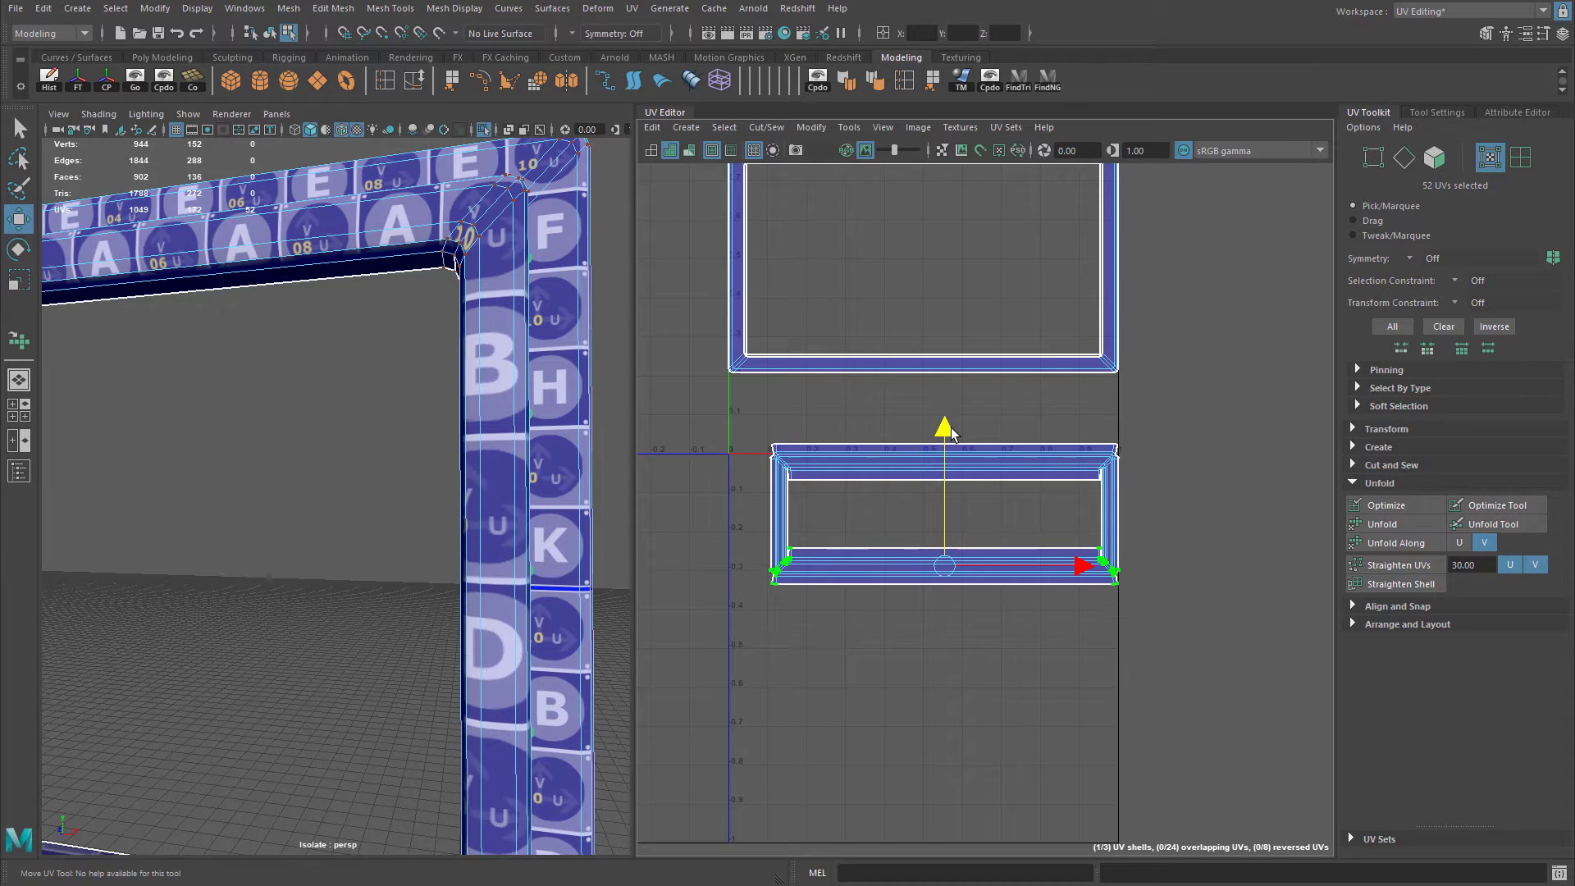
left_click_drag(460, 509, 386, 513, "alt")
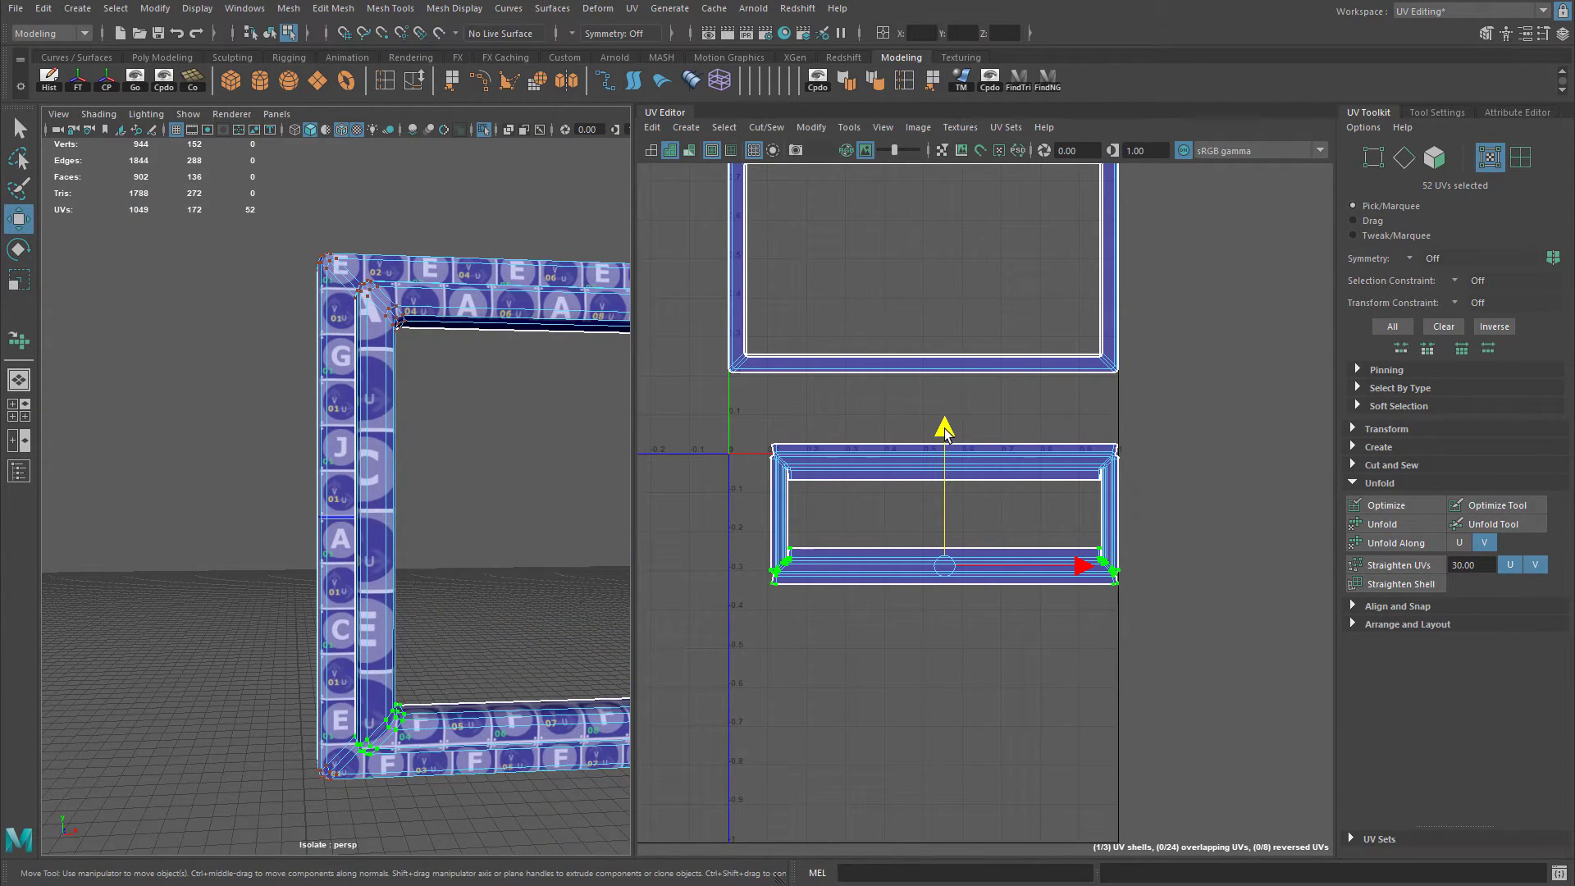
left_click_drag(945, 433, 479, 468)
scroll(479, 466, "up", 5)
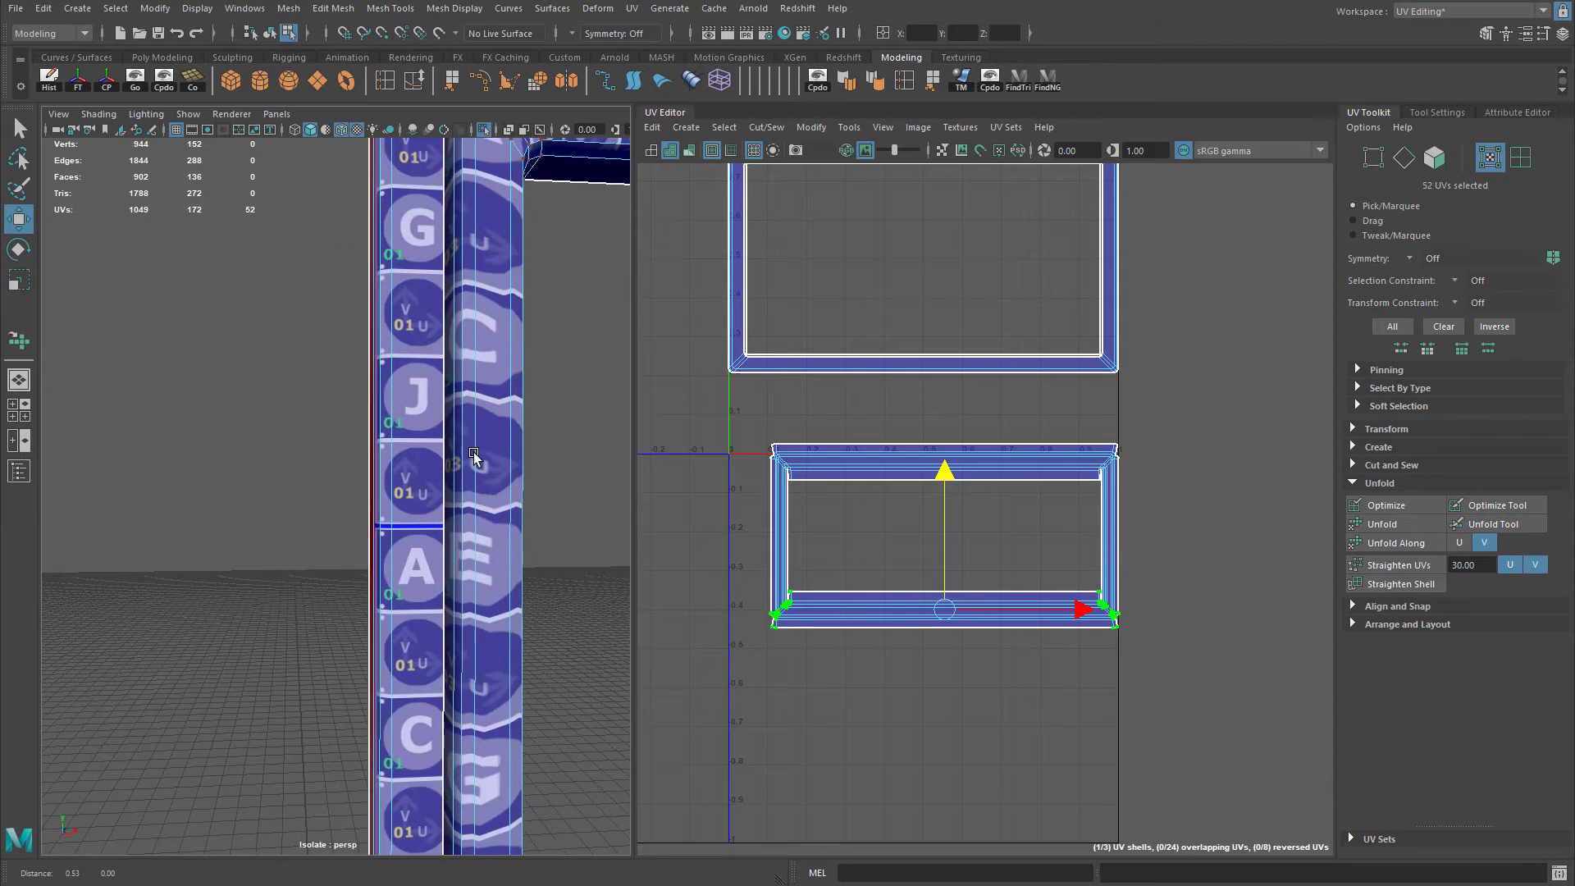
left_click_drag(944, 469, 951, 433)
Shorten the smaller frame shell slightly by moving the corner UVs of its right end inward.
right_click_drag(470, 440, 380, 481, "alt")
middle_click_drag(380, 480, 347, 420, "alt")
left_click_drag(348, 420, 432, 440, "alt")
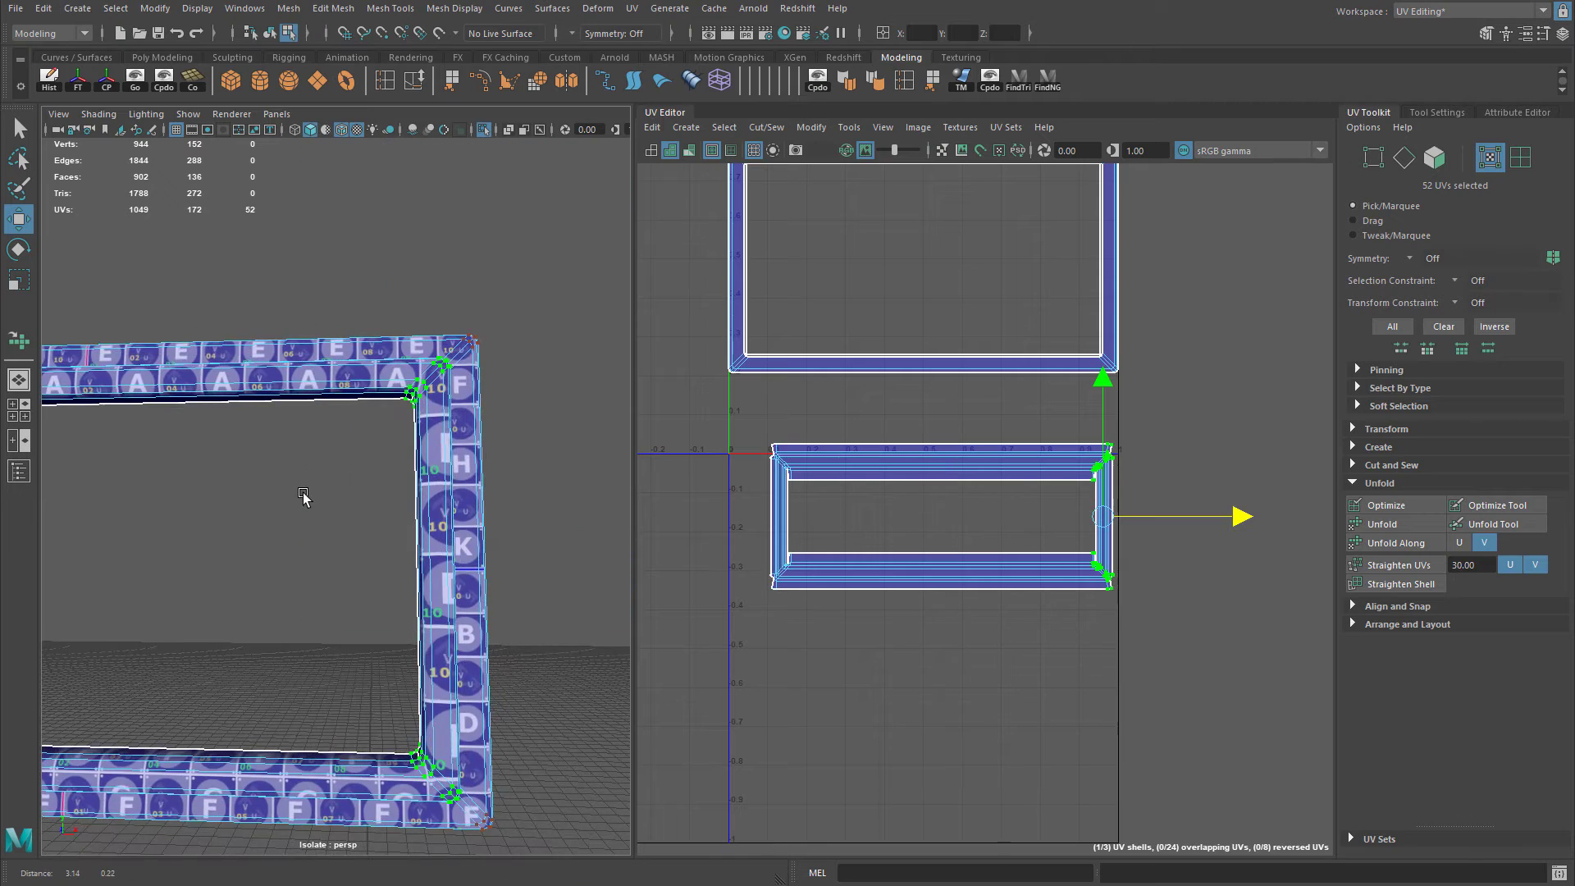
left_click_drag(303, 496, 273, 473, "alt")
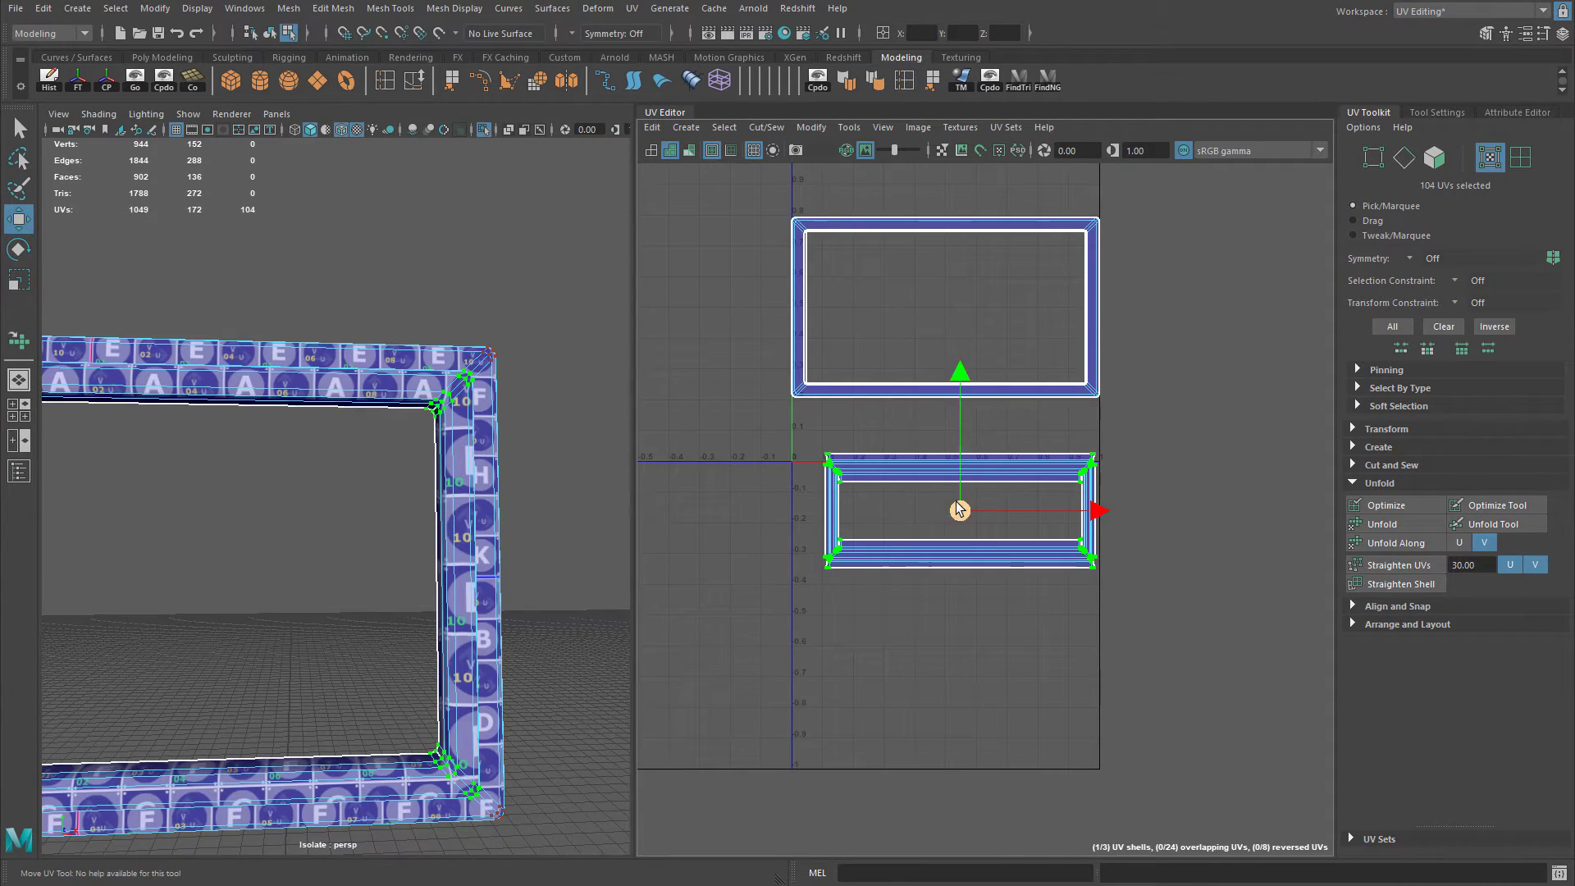
Move the smaller frame shell outside the UV tile to its right side and scale it down uniformly.
left_click_drag(960, 511, 1149, 429)
middle_click_drag(1149, 429, 1047, 467, "alt")
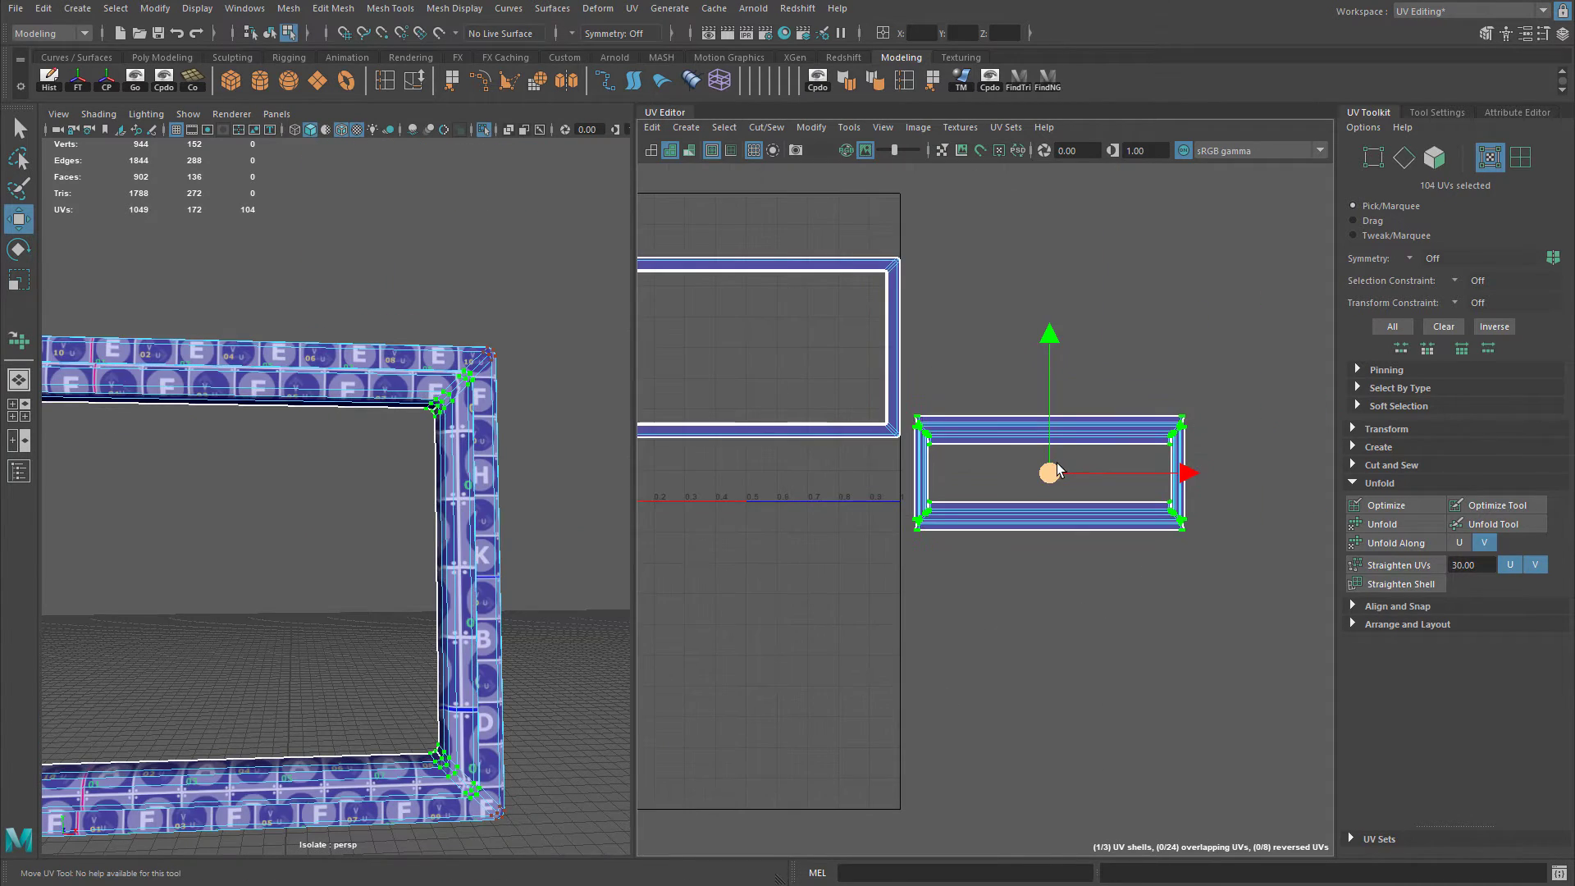
left_click_drag(1047, 467, 1081, 404)
middle_click_drag(961, 327, 1071, 338, "alt")
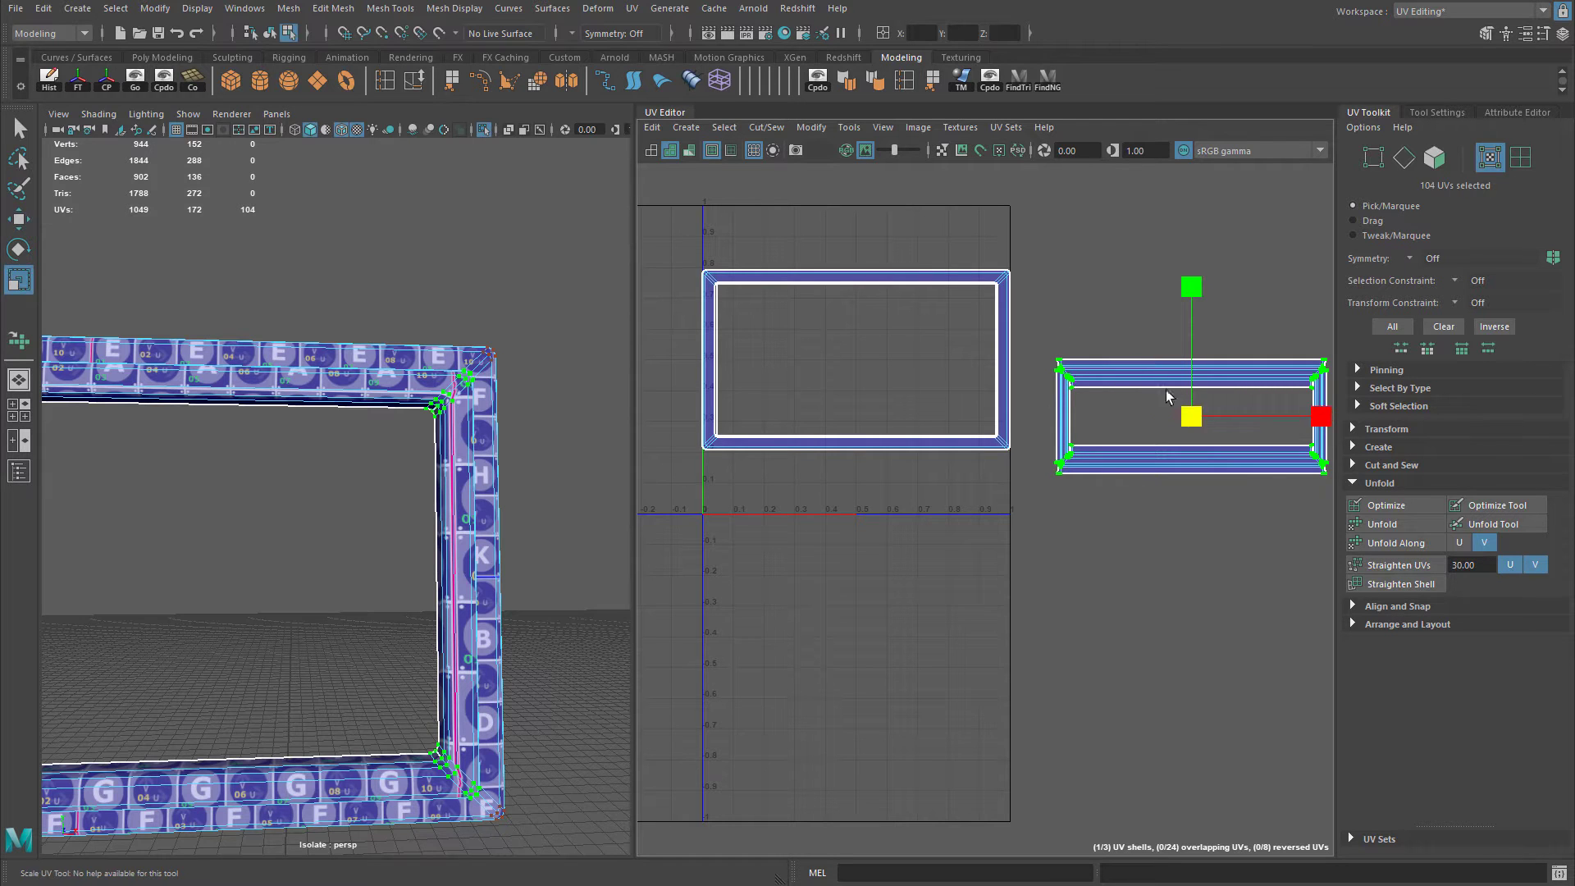
middle_click_drag(1169, 397, 1114, 425)
key("w")
left_click_drag(1191, 416, 1102, 478)
mouse_move(366, 573)
left_mouse_down("alt")
mouse_move(433, 517)
mouse_move(394, 582)
left_mouse_up("alt")
Move the large frame shell to the right, away from the rectangular shell overlapping its inner border.
middle_click_drag(774, 429, 897, 543, "alt")
right_click_drag(896, 543, 829, 369, "alt")
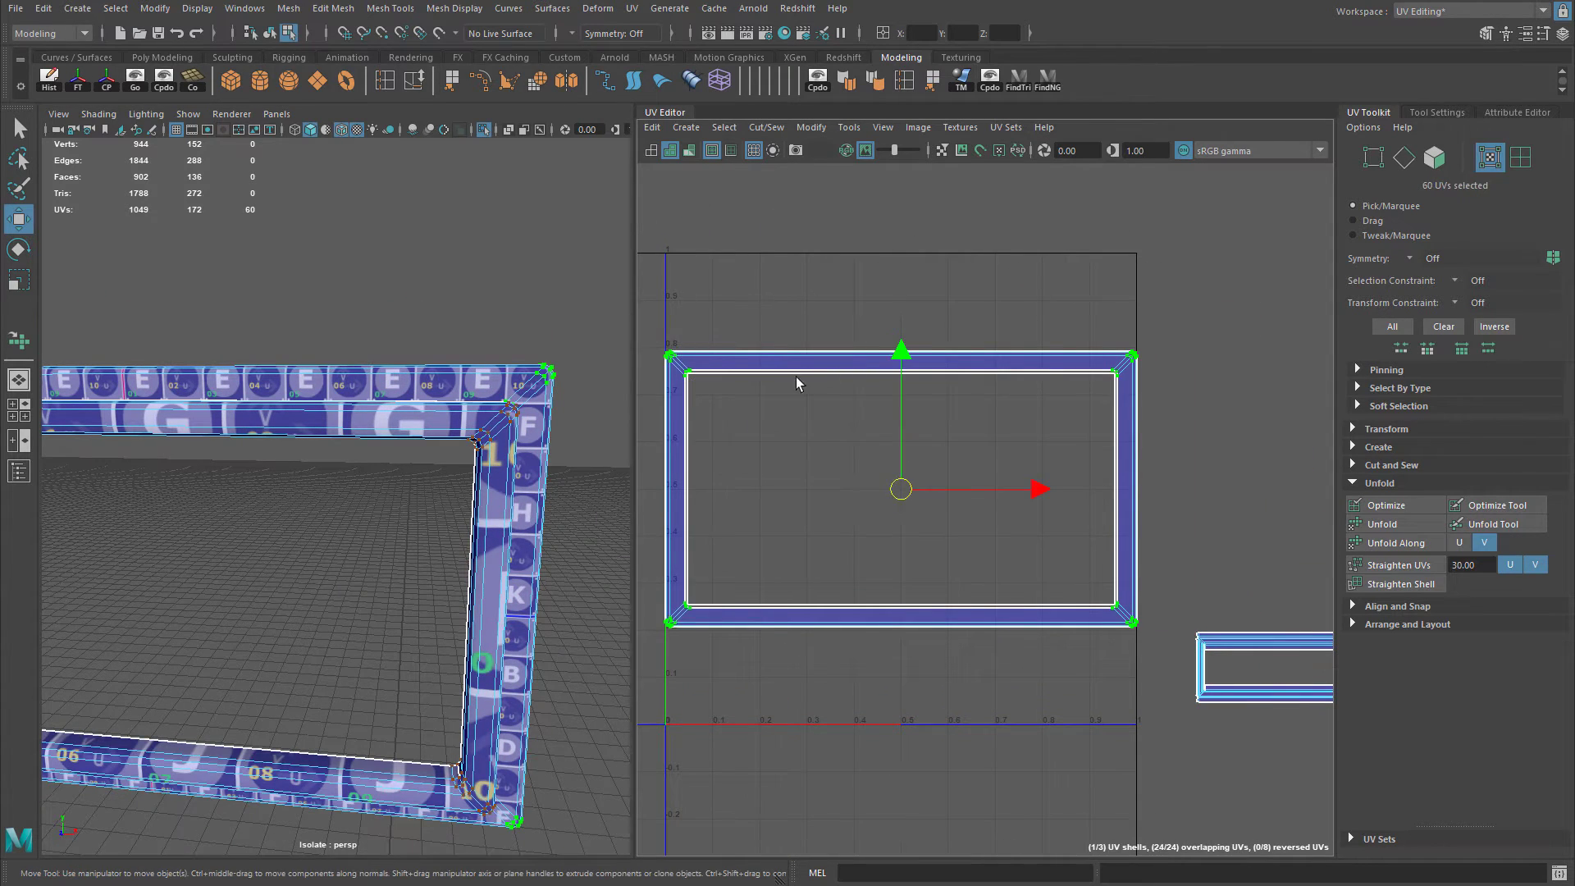
left_click_drag(900, 493, 1179, 434)
mouse_move(345, 459)
left_mouse_down("alt")
mouse_move(278, 425)
mouse_move(350, 443)
left_mouse_up("alt")
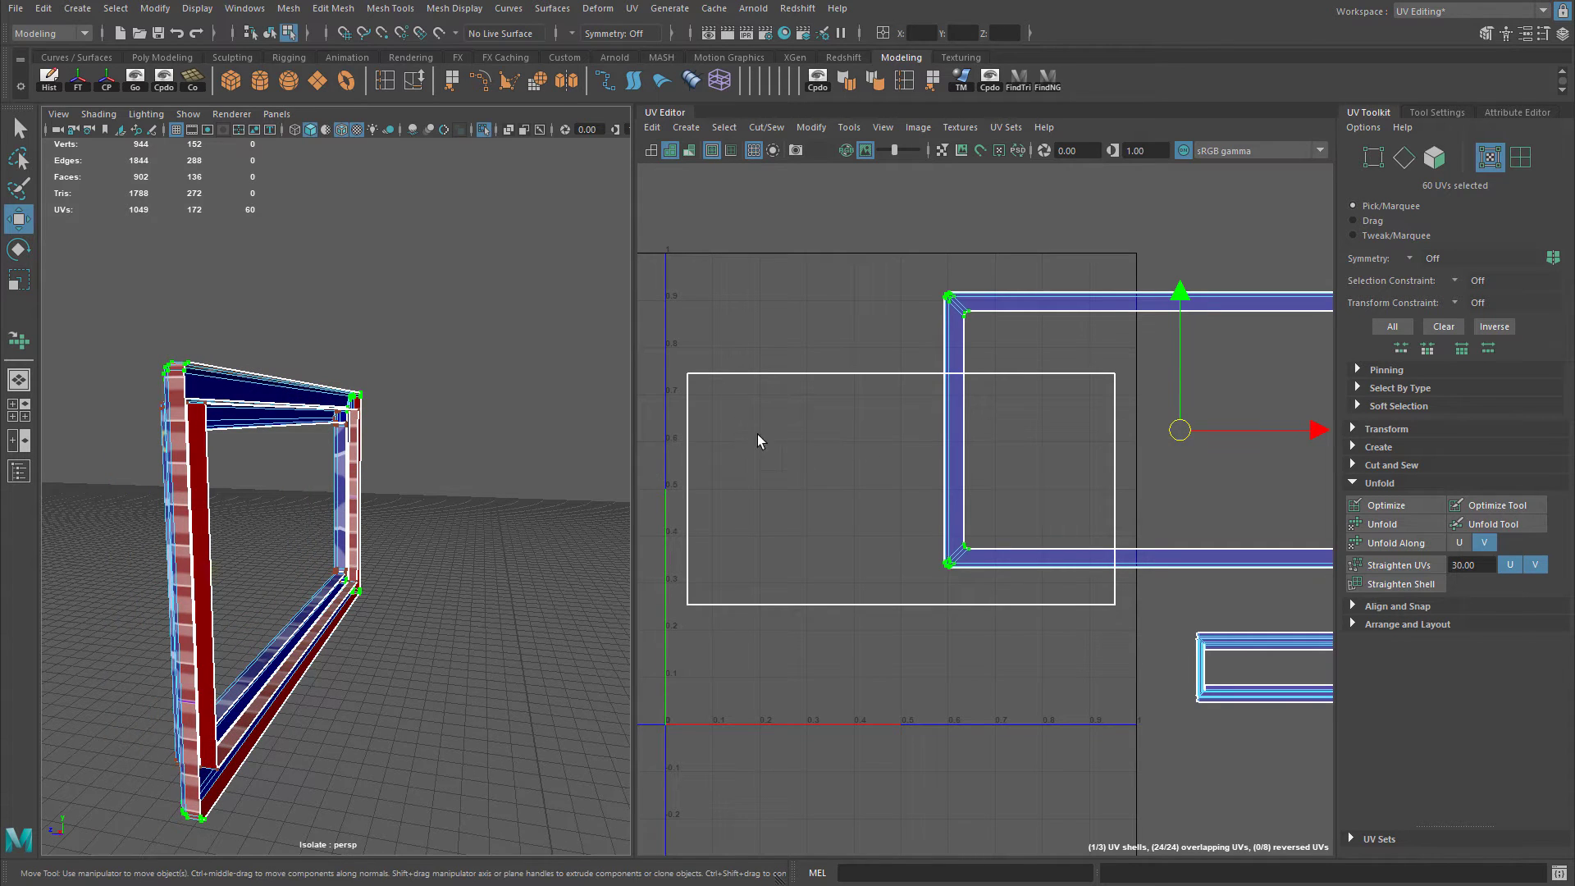
Select the eight-UV rectangular shell and move it up above the UV tile.
double_click(689, 376)
left_click_drag(898, 480, 898, 212)
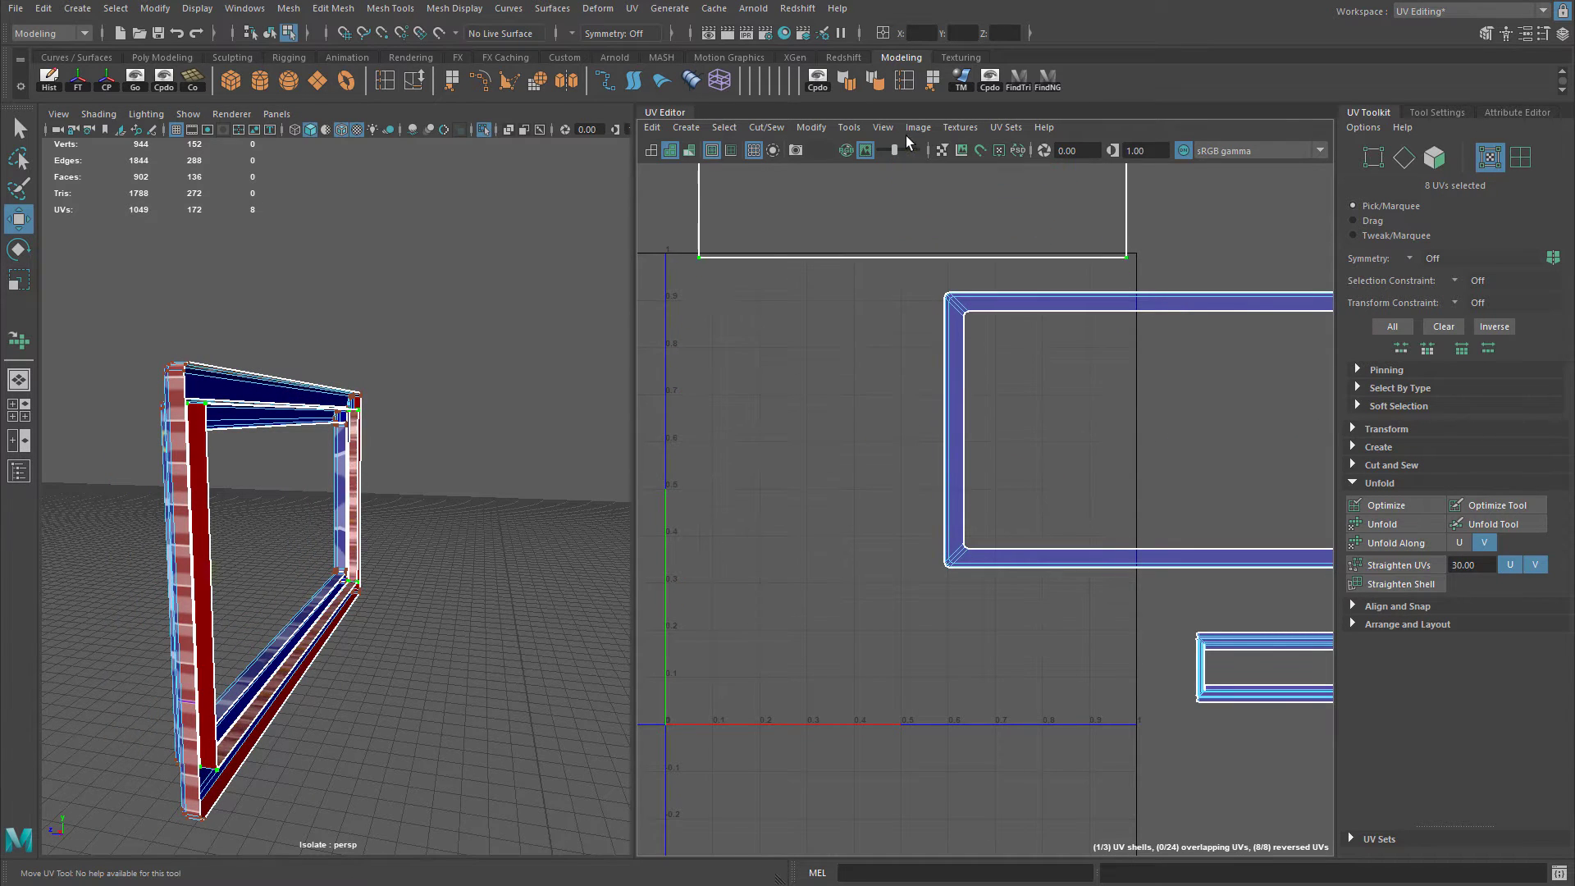
middle_click_drag(881, 210, 917, 371, "alt")
left_click_drag(427, 328, 575, 344, "alt")
Shift the large frame shell farther right and inspect the reversed faces at the frame's outer corner.
middle_click_drag(886, 332, 801, 374, "alt")
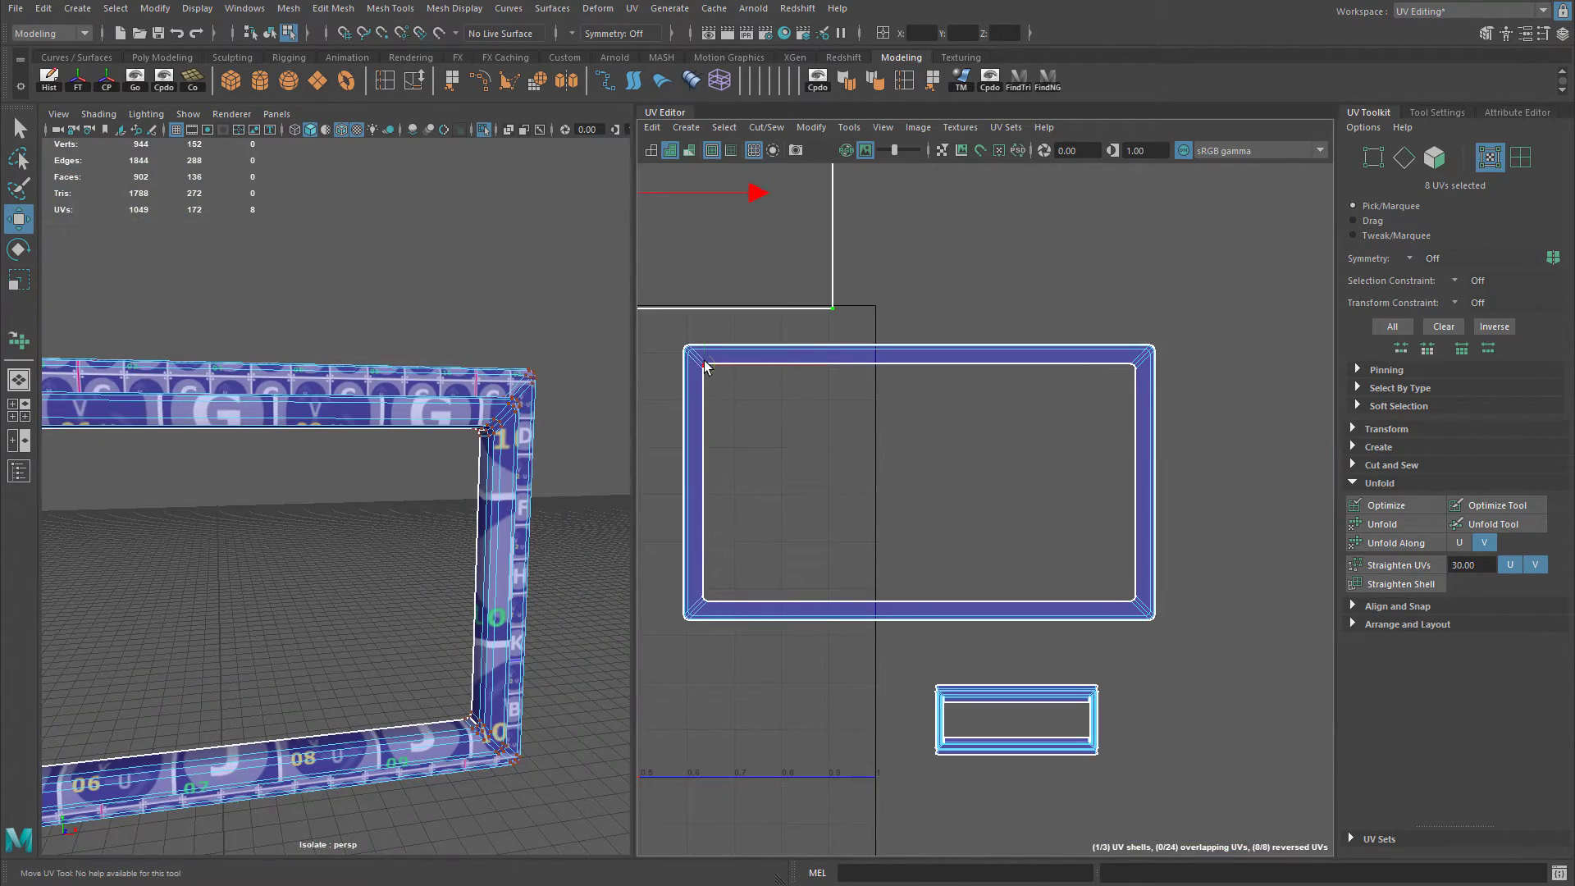
middle_click_drag(949, 462, 1029, 459)
left_click_drag(481, 423, 442, 379, "alt")
scroll(443, 378, "up", 5)
middle_click_drag(443, 381, 352, 535, "alt")
left_click_drag(377, 492, 404, 541, "alt")
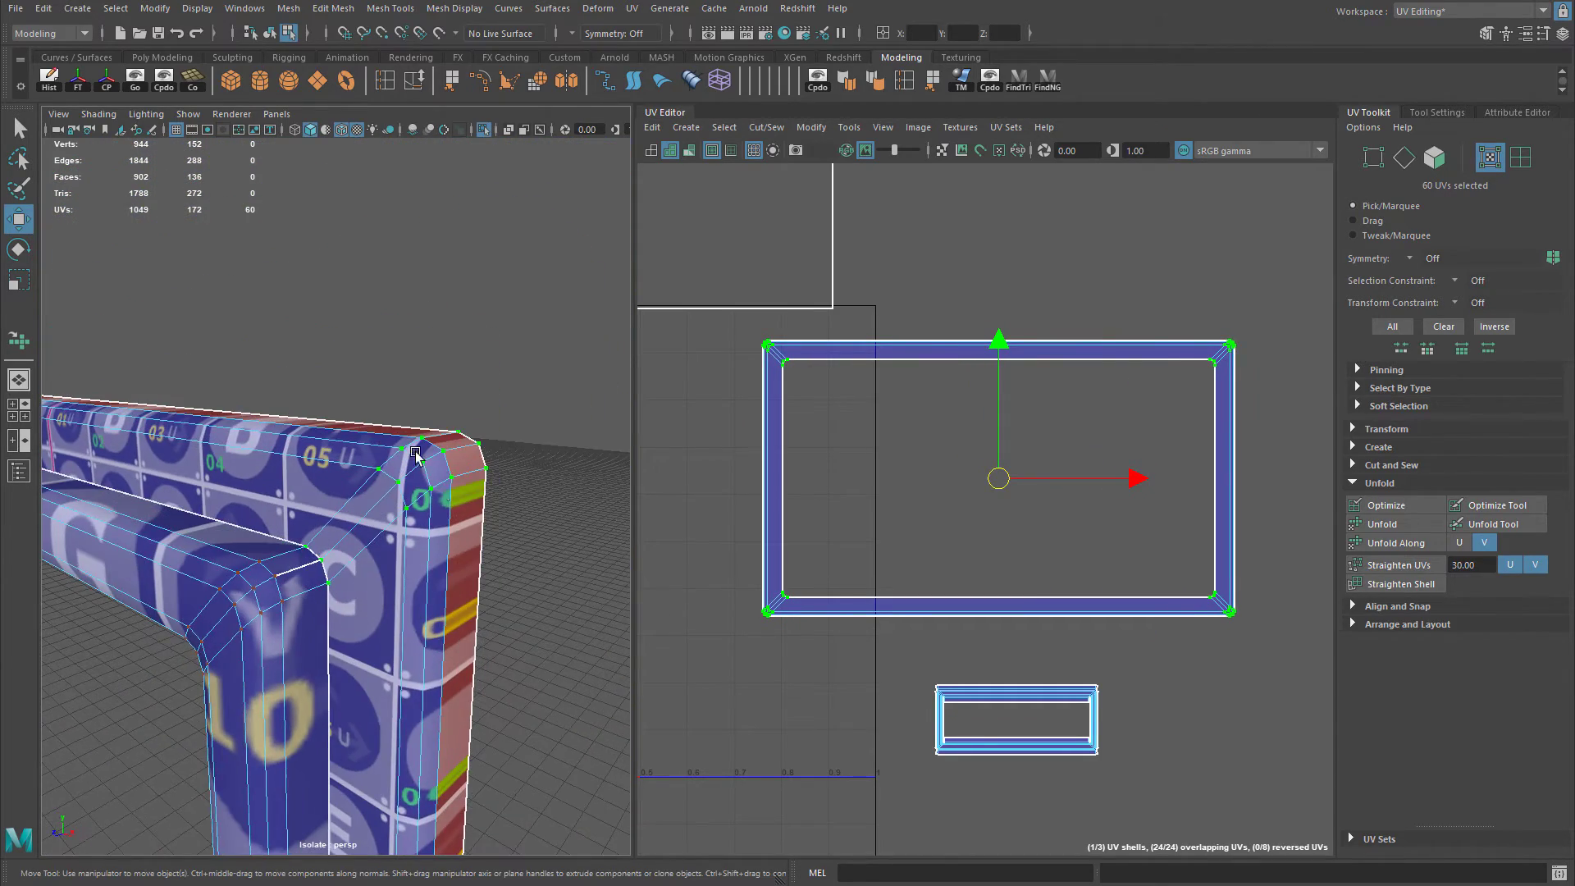
middle_click_drag(403, 541, 428, 574, "alt")
left_click_drag(428, 574, 443, 534, "alt")
right_click_drag(443, 533, 574, 479, "alt")
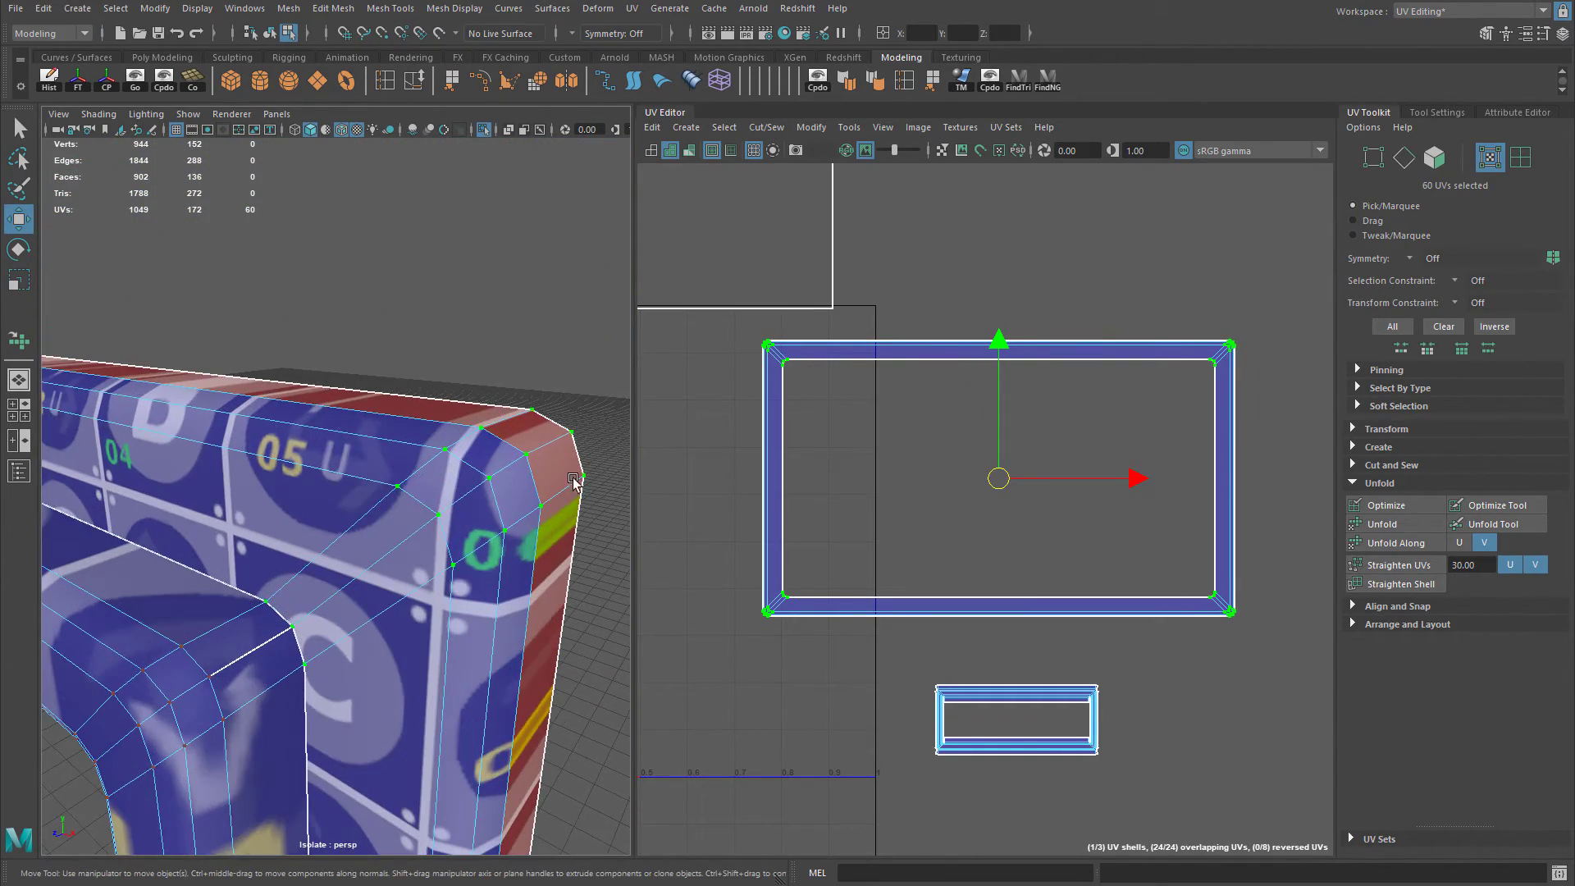
Cut the UV edge across the bevel at the large frame's outer corner.
right_click(853, 365)
right_click_drag(807, 388, 802, 351)
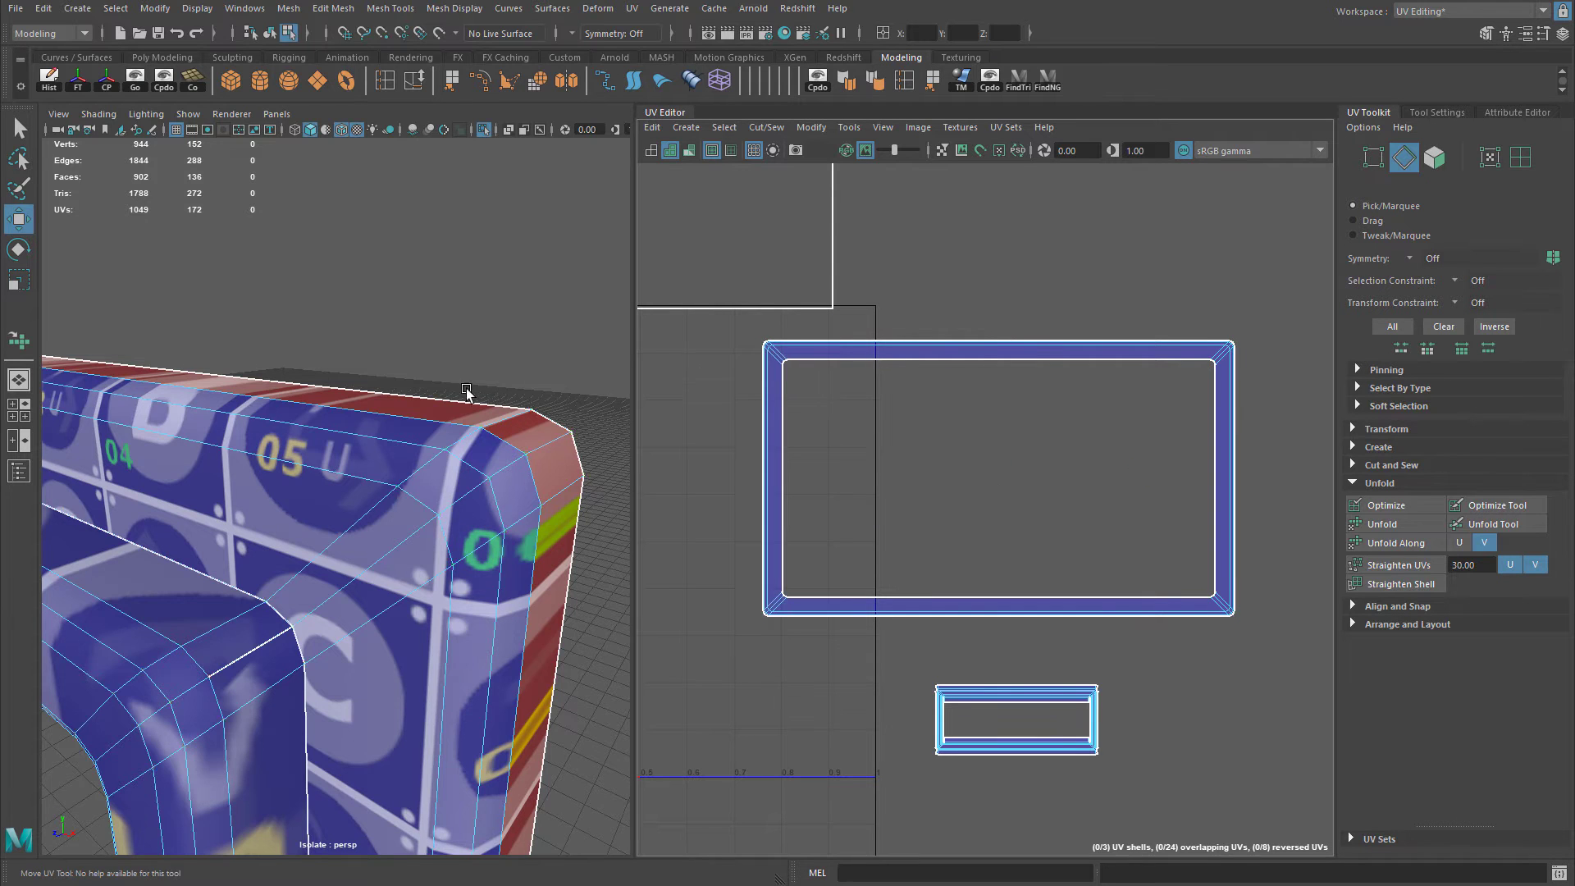
right_click_drag(469, 394, 580, 408, "alt")
middle_click_drag(580, 407, 546, 410, "alt")
right_click_drag(546, 411, 453, 432, "alt")
left_click(452, 442)
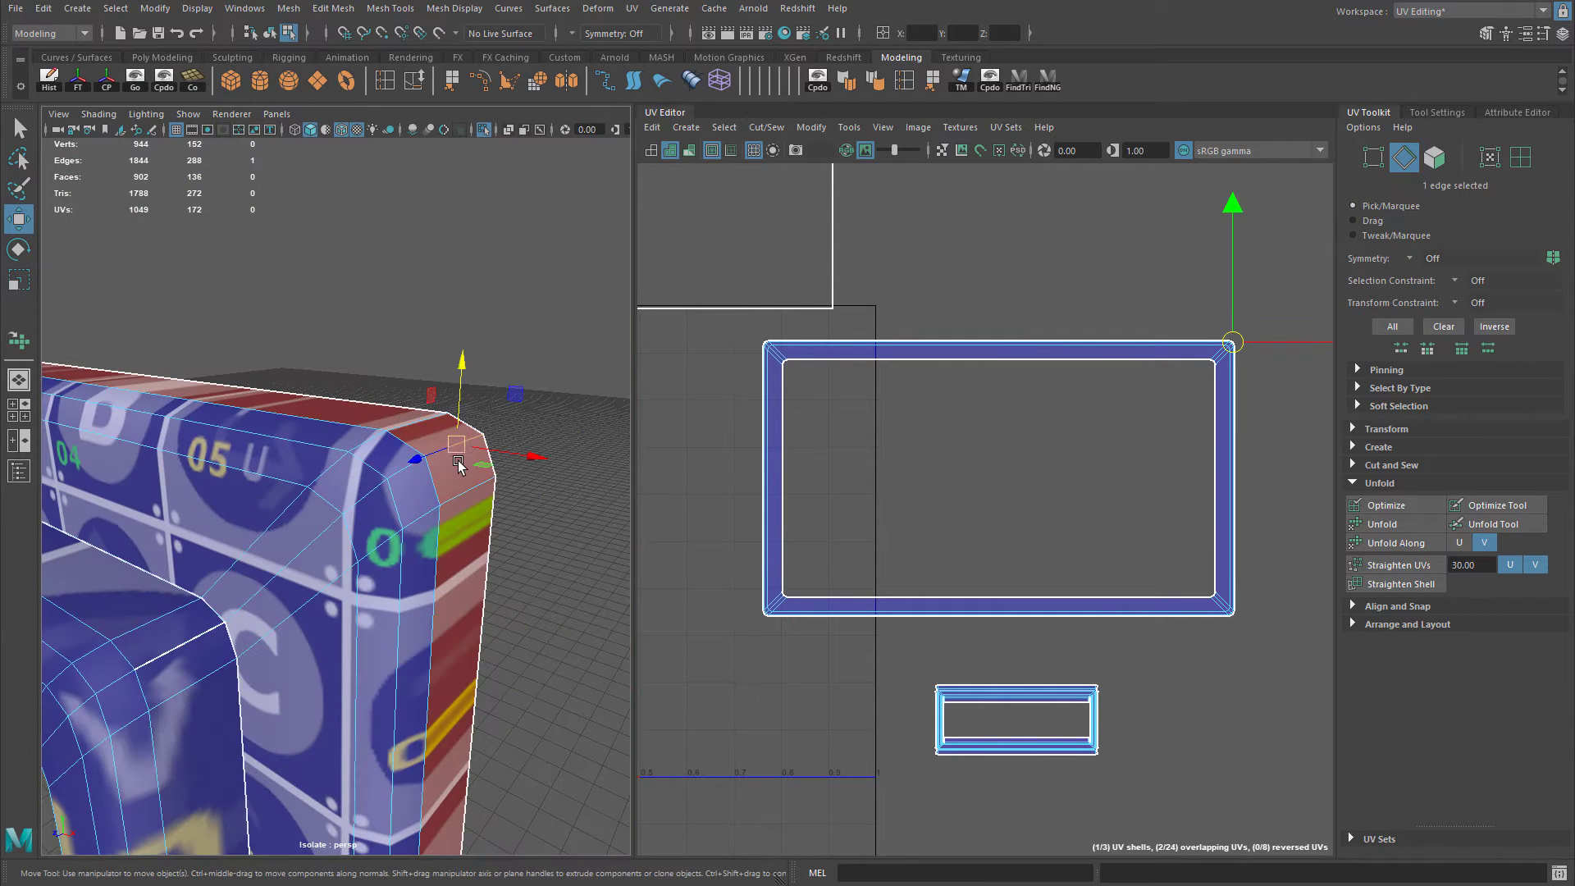
right_click(718, 419, "shift")
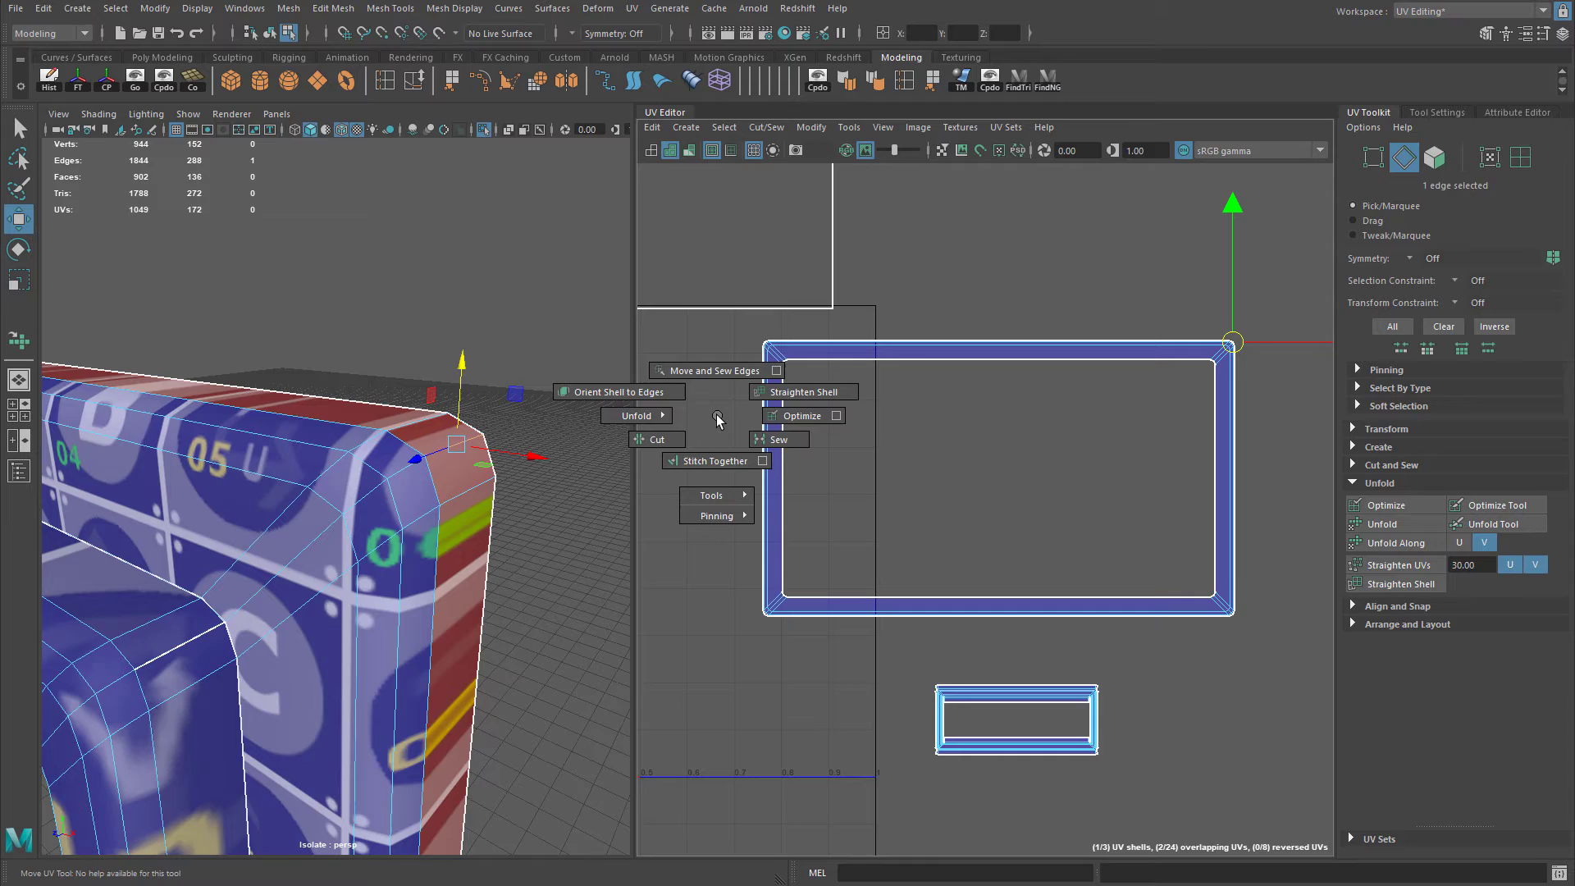
left_click(673, 442)
Cut the matching outer bevel edges at the large frame's remaining corners.
left_click_drag(394, 447, 331, 447, "alt")
left_click(401, 493)
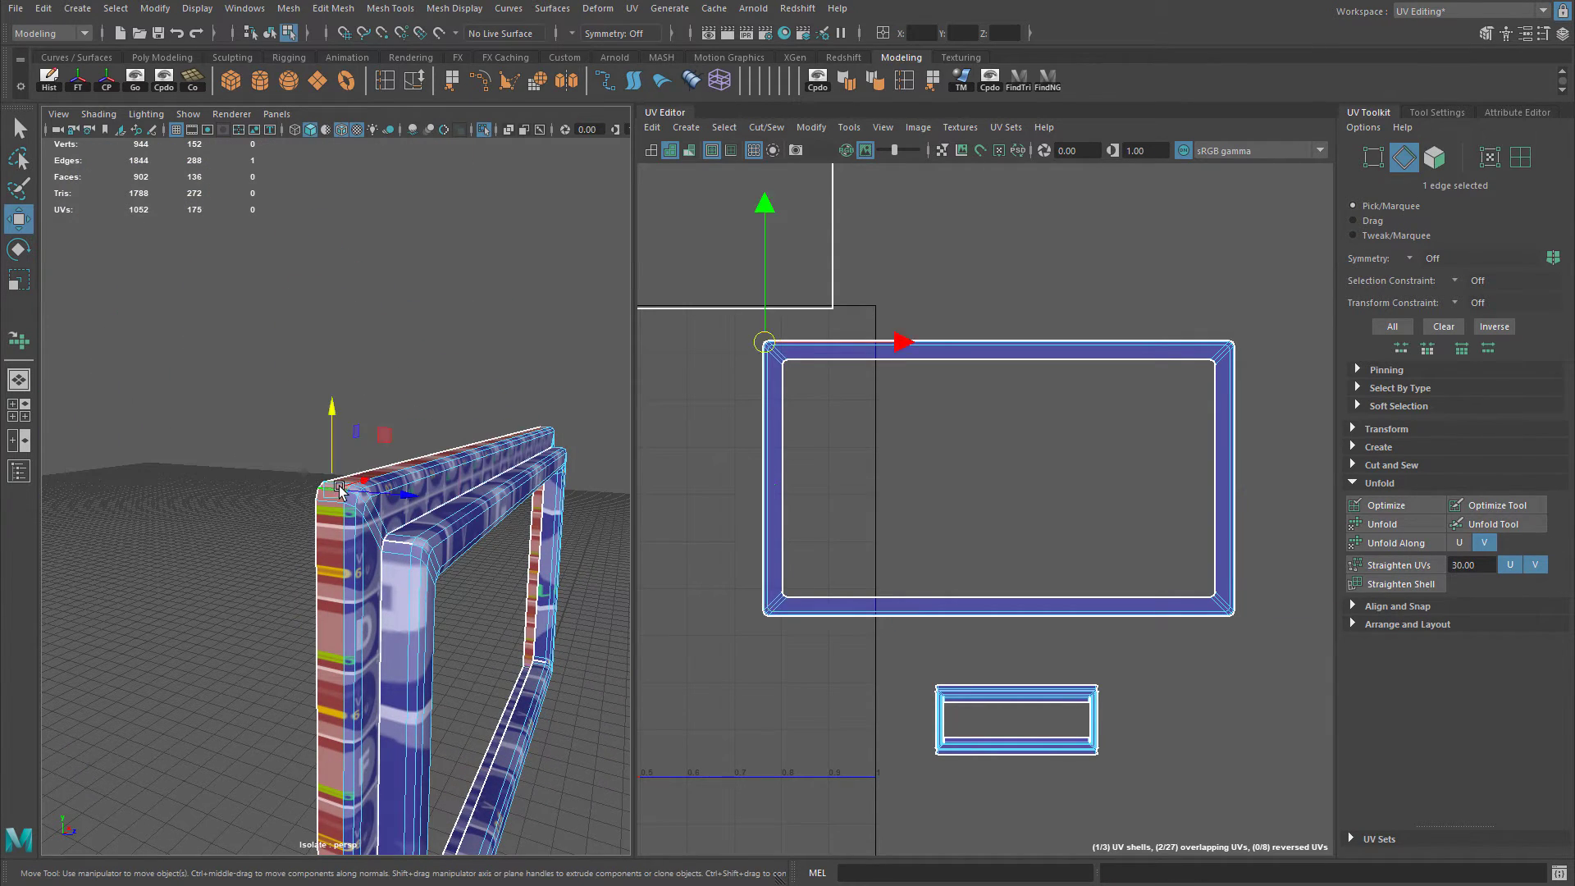
middle_click_drag(884, 456, 851, 445, "alt")
Select all UVs of the large frame shell and open the Unfold UVs options.
right_click_drag(904, 417, 967, 411)
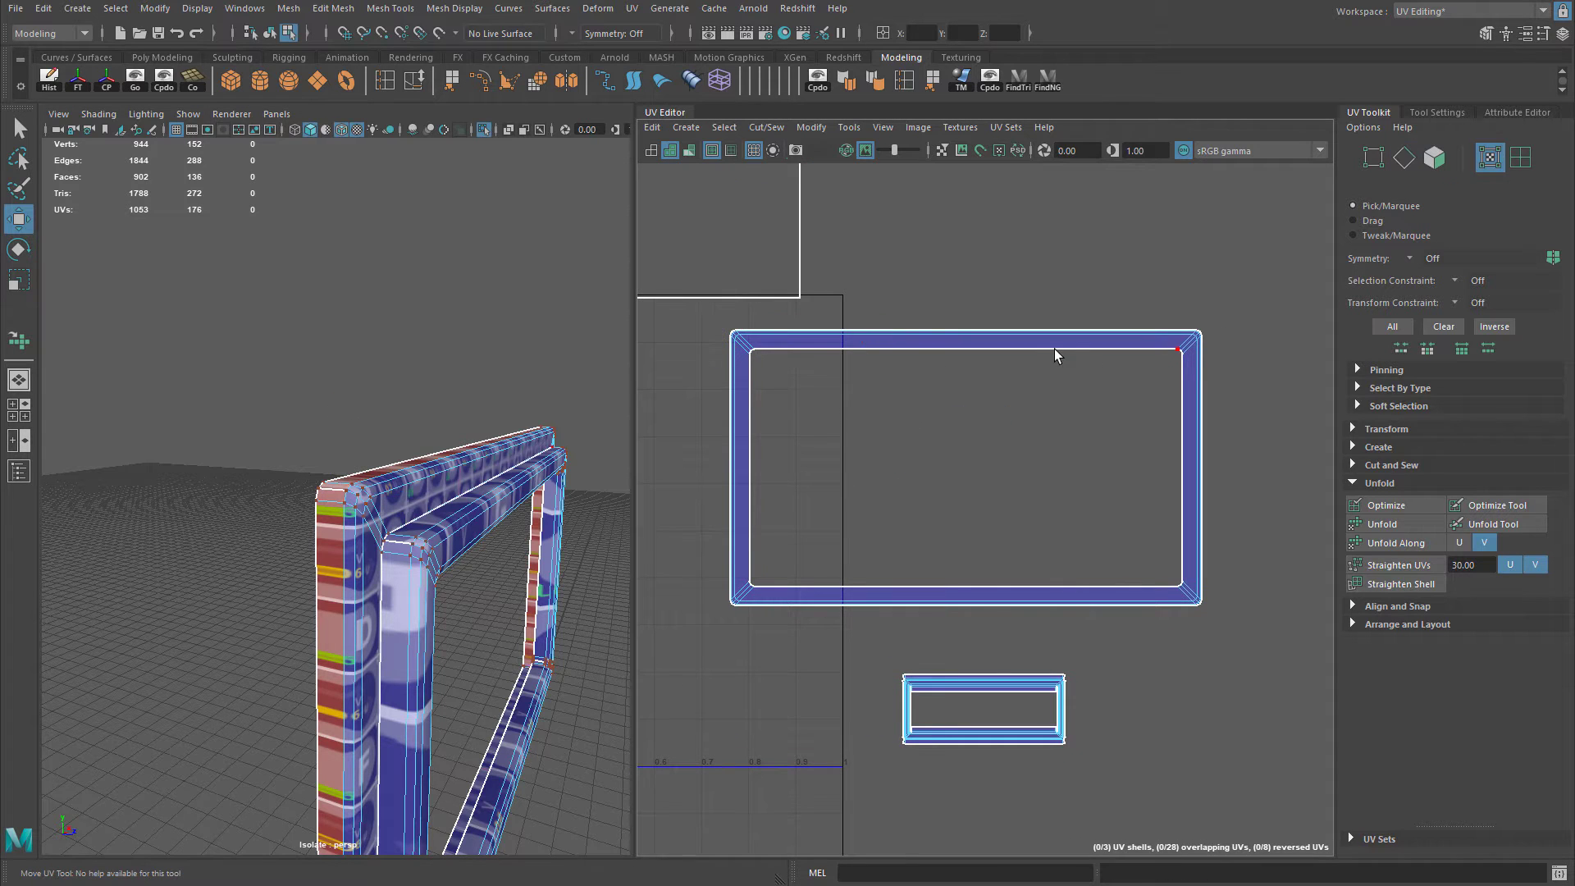
double_click(1055, 348)
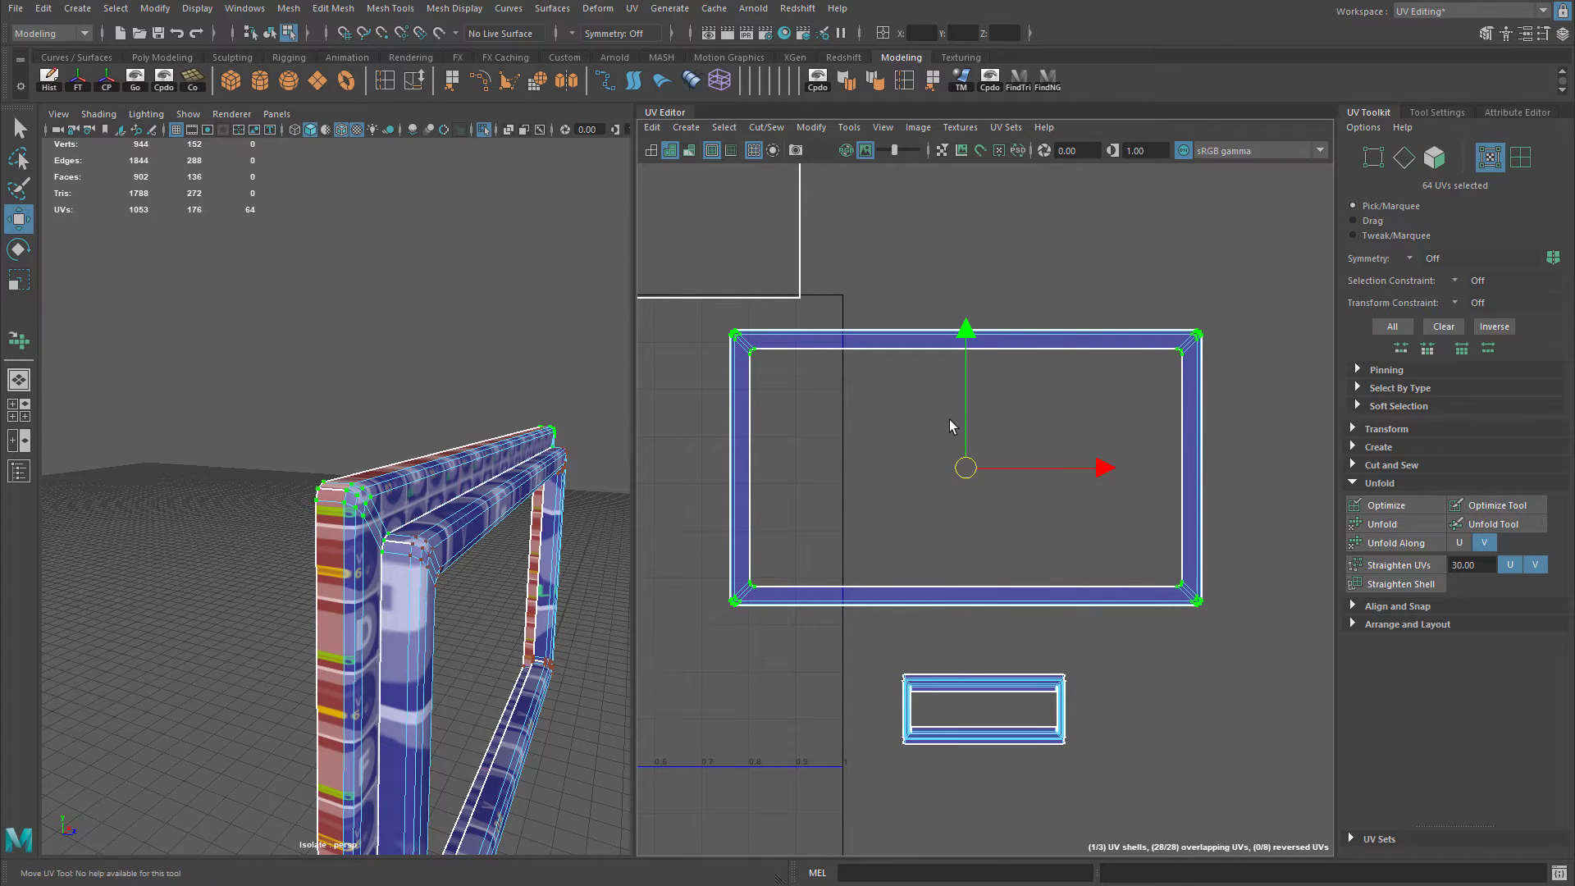
middle_click_drag(949, 420, 965, 411, "alt")
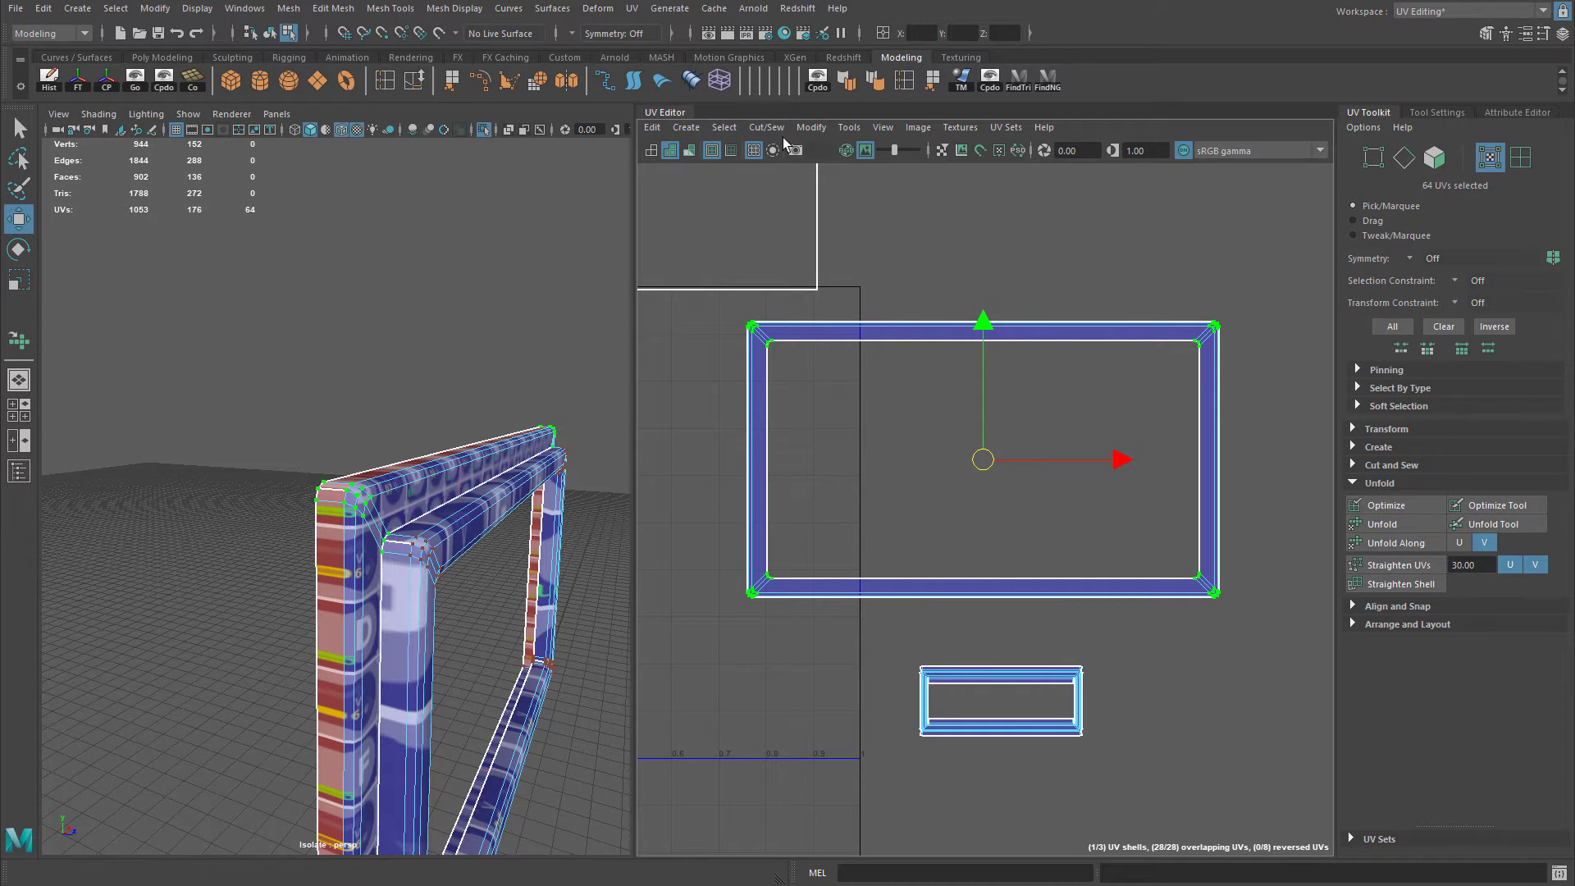
left_click(811, 127)
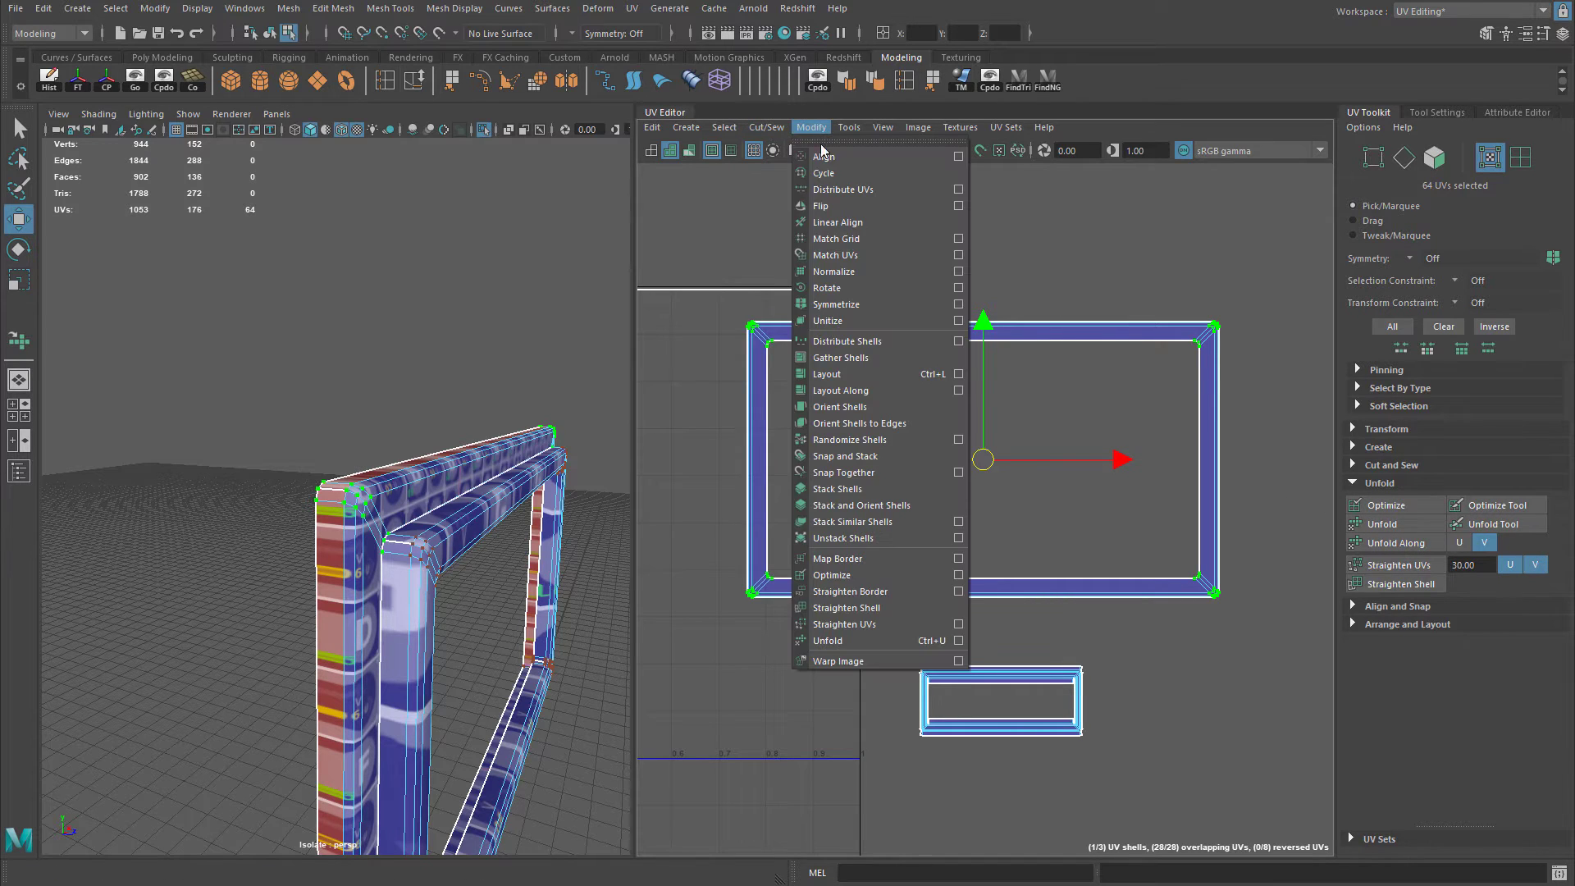
left_click(958, 641)
left_click_drag(894, 203, 330, 206)
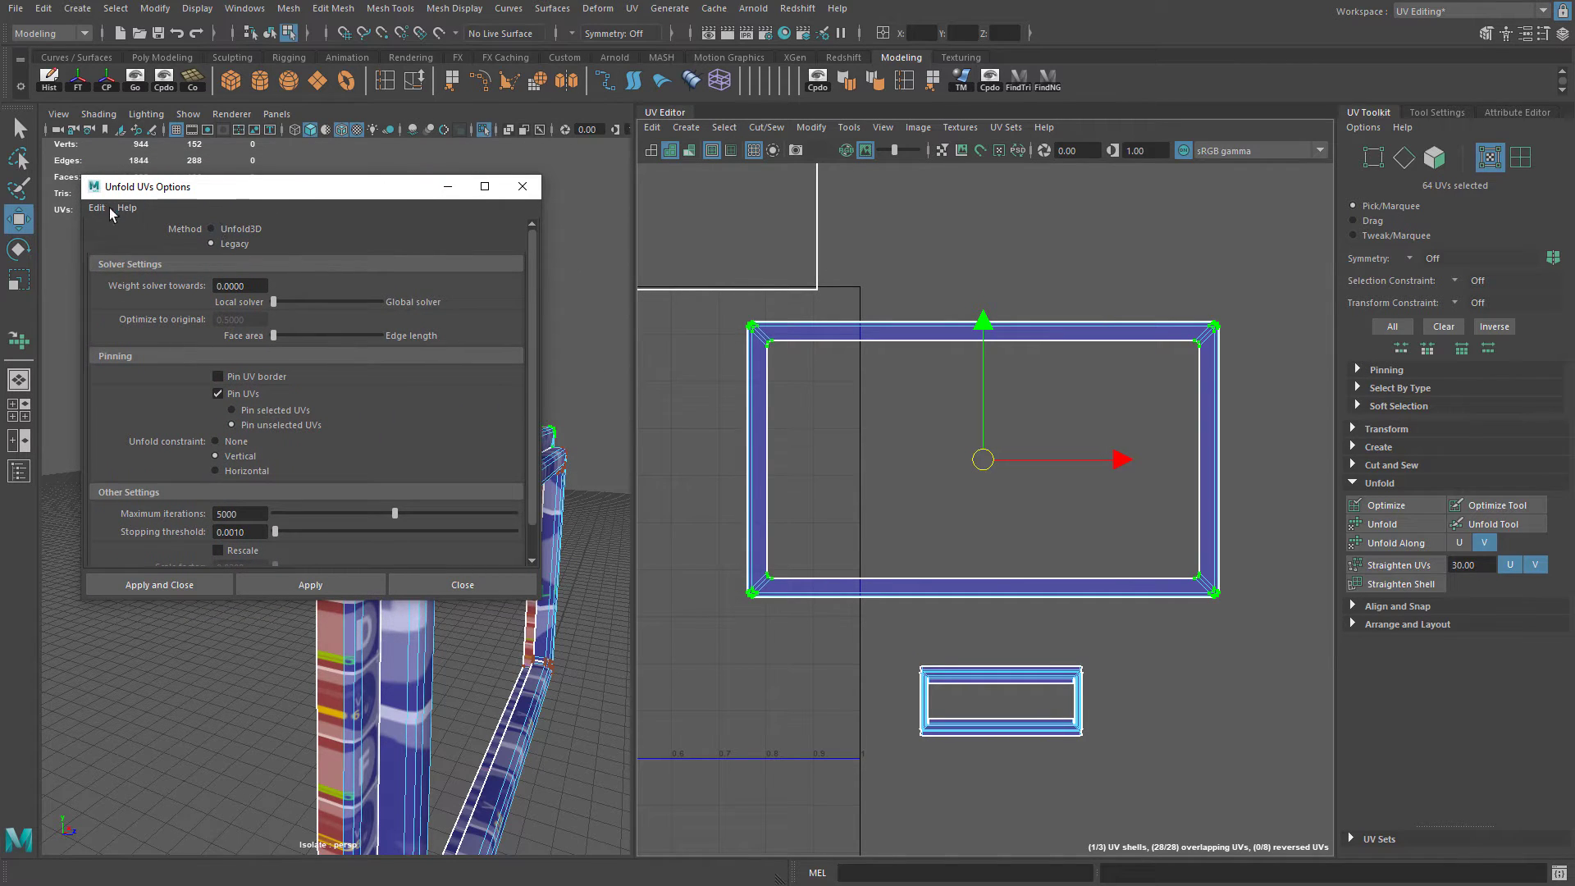
Try unfolding the large frame shell with the Unfold3D method, and undo the unfold.
left_click(213, 229)
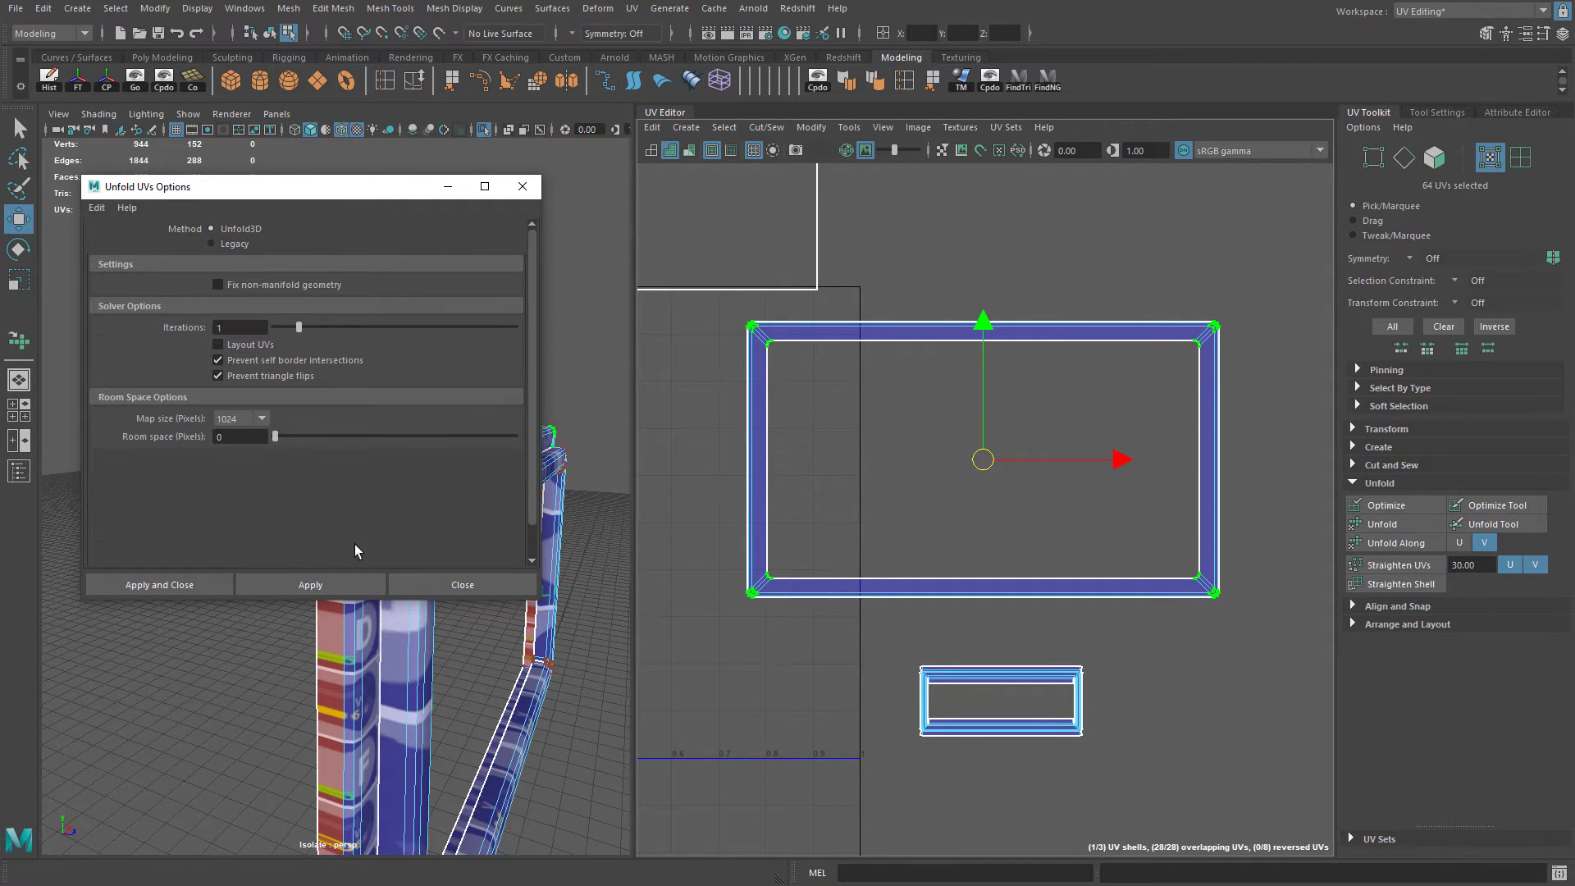
left_click(331, 584)
middle_click_drag(1024, 514, 1041, 490, "alt")
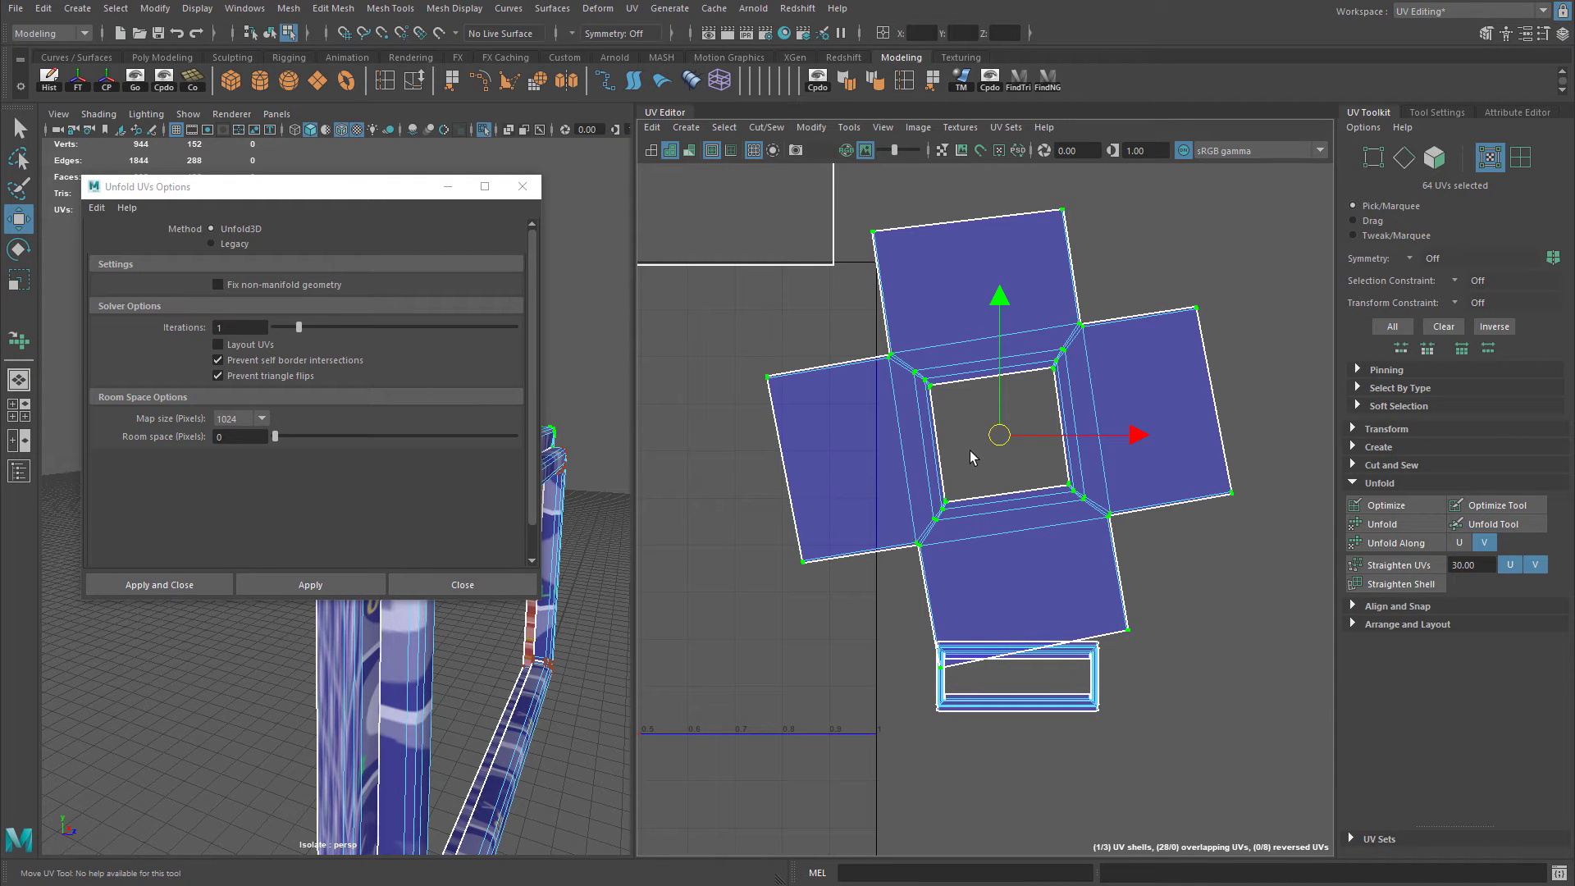
middle_click_drag(958, 459, 971, 467, "alt")
key("ctrl+z")
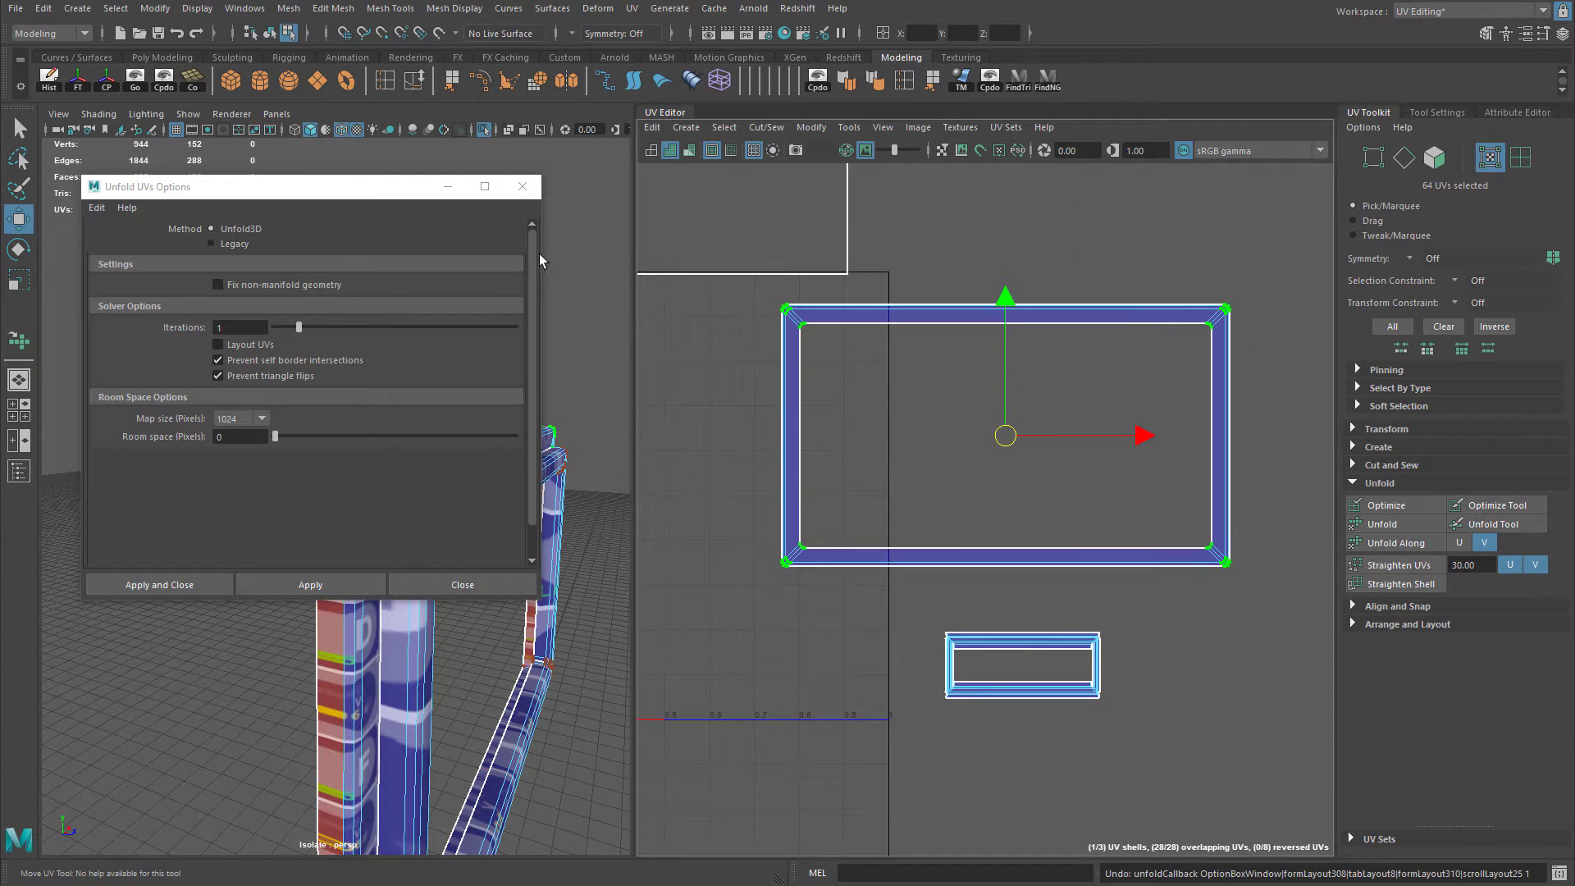
Unfold the large frame shell using the Legacy method with the Vertical constraint.
left_click_drag(328, 191, 1001, 213)
left_click(884, 266)
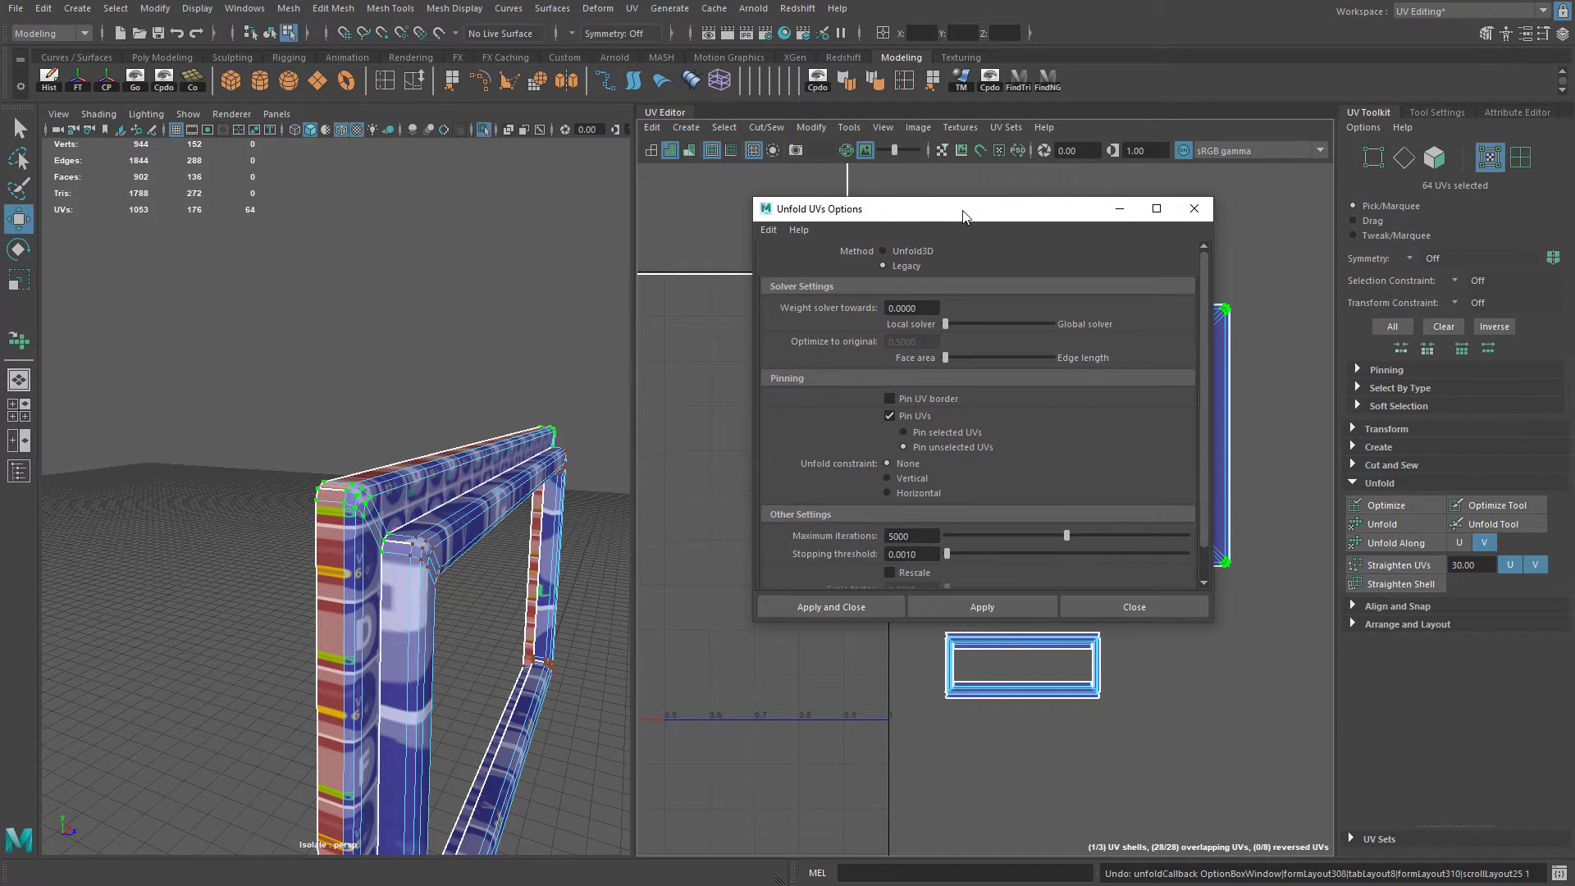
left_click_drag(964, 215, 275, 124)
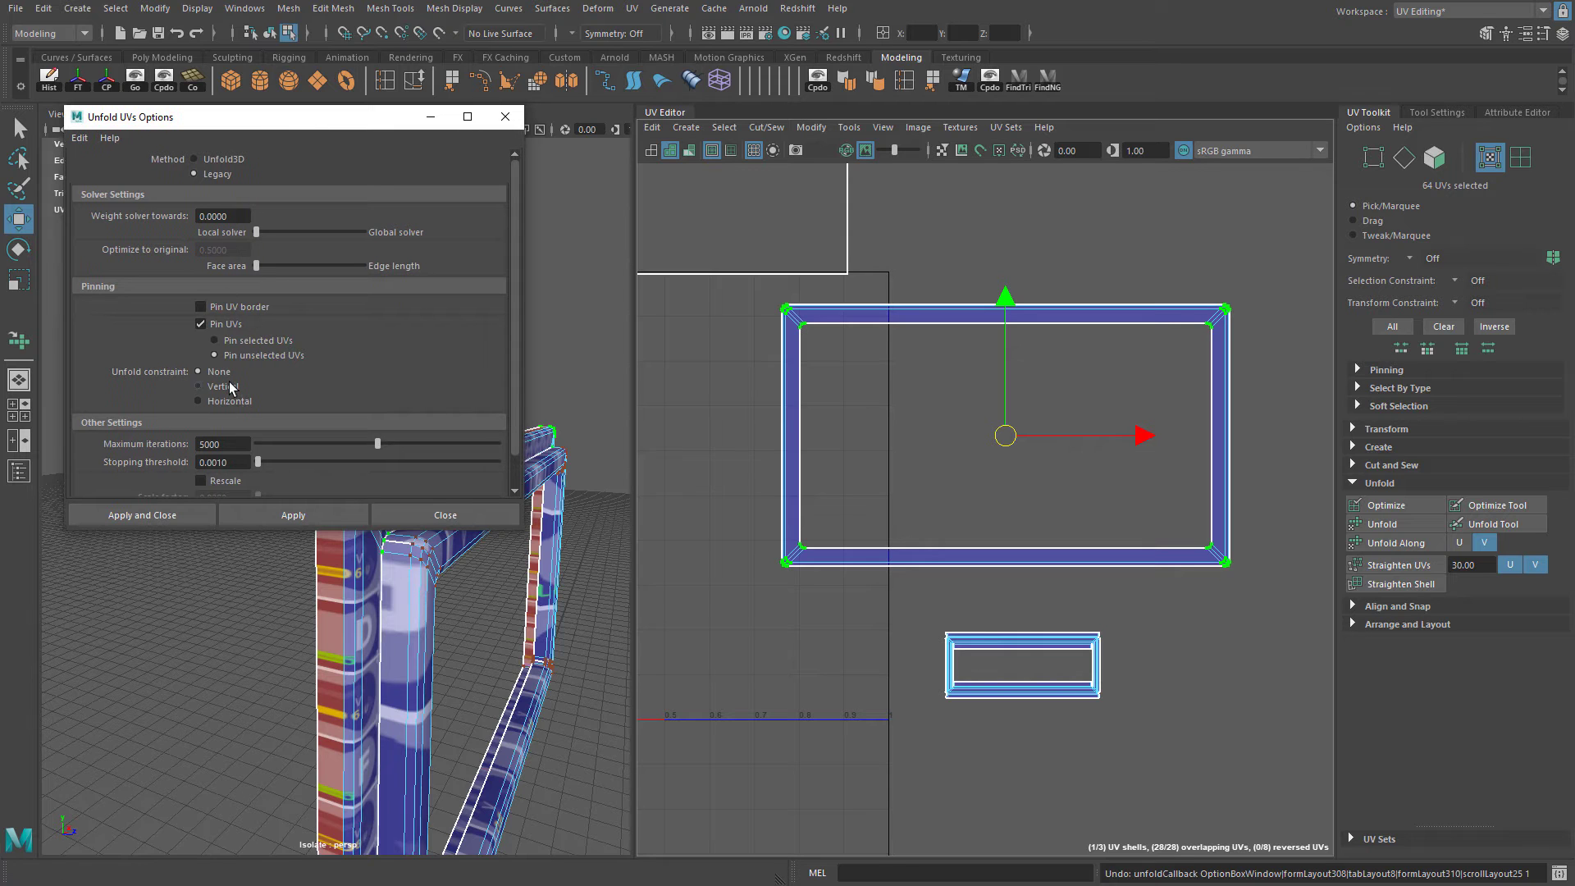
left_click(320, 515)
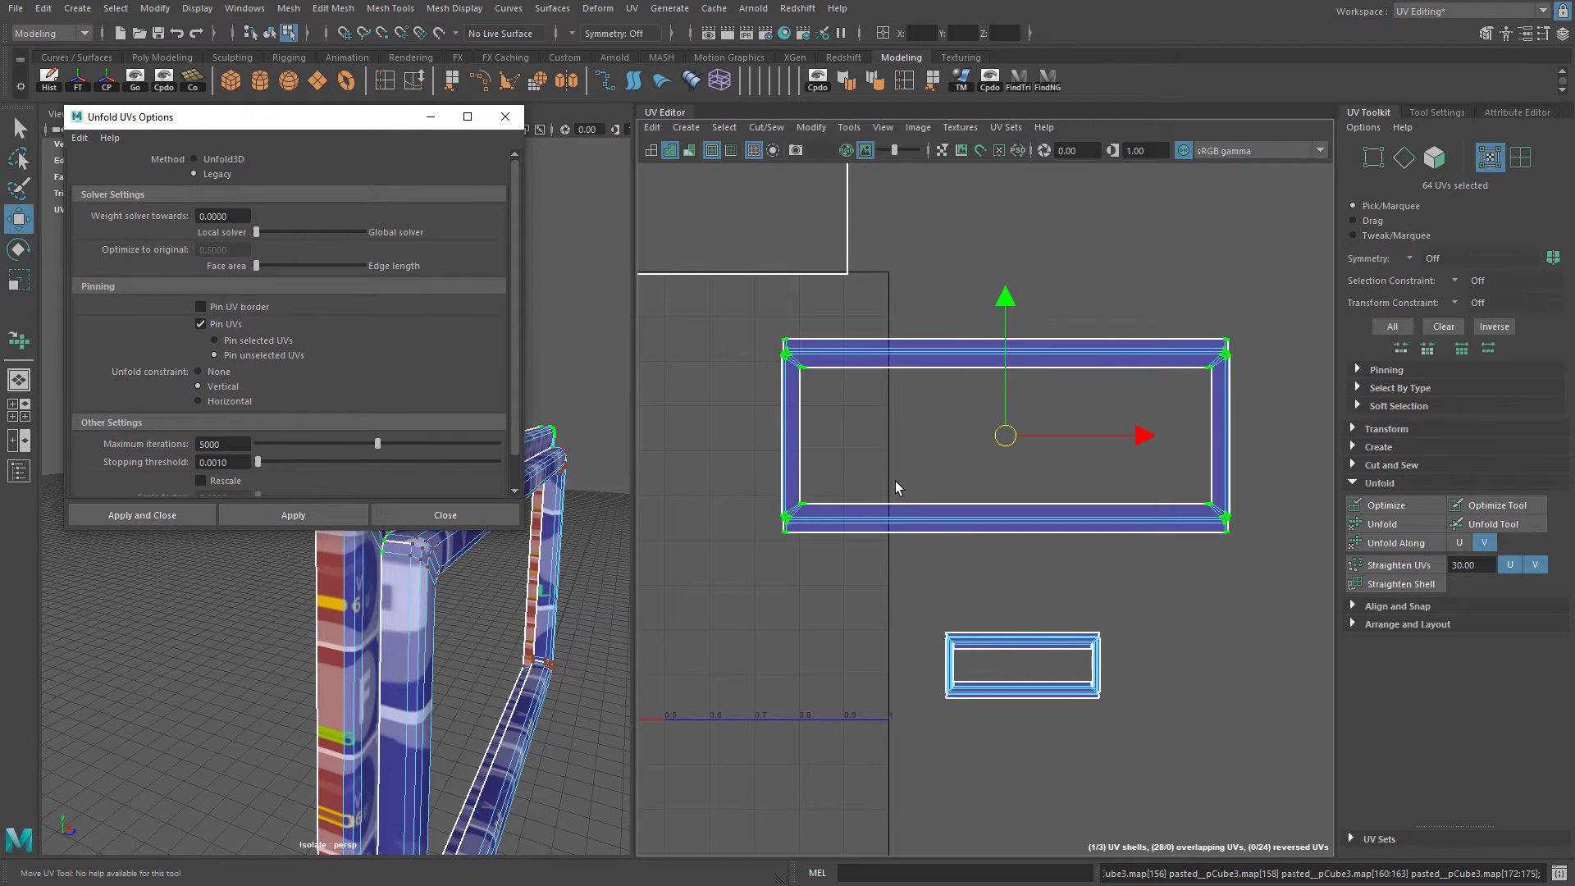
middle_click_drag(897, 485, 944, 454, "alt")
left_click_drag(515, 588, 387, 556, "alt")
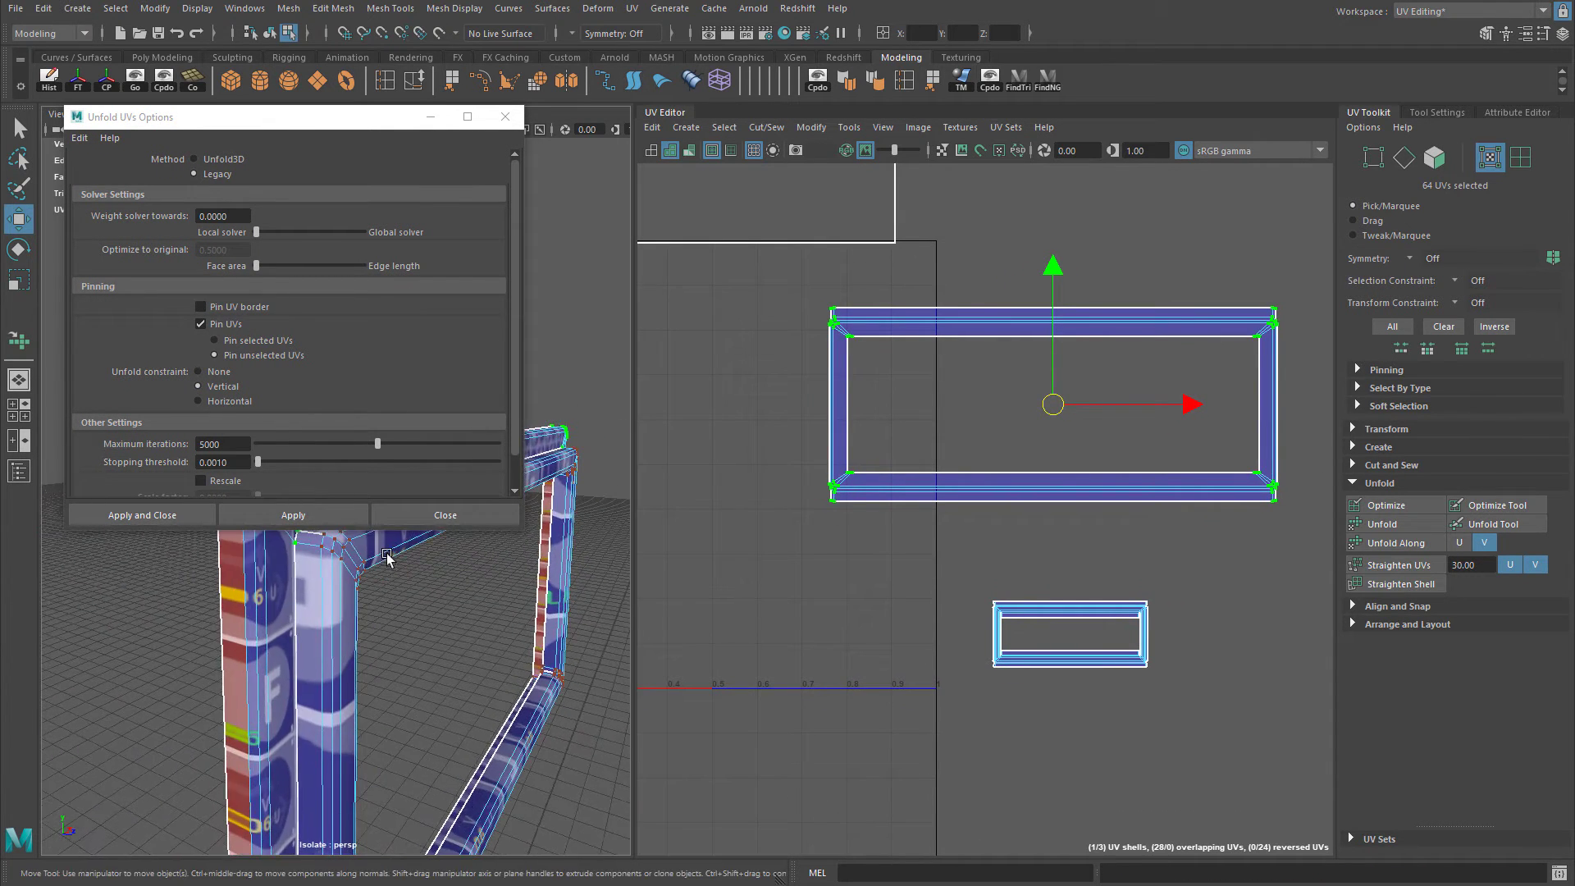
Unfold the large frame shell with the Horizontal constraint, check its corners, and close the unfold options.
left_click(229, 401)
left_click(319, 515)
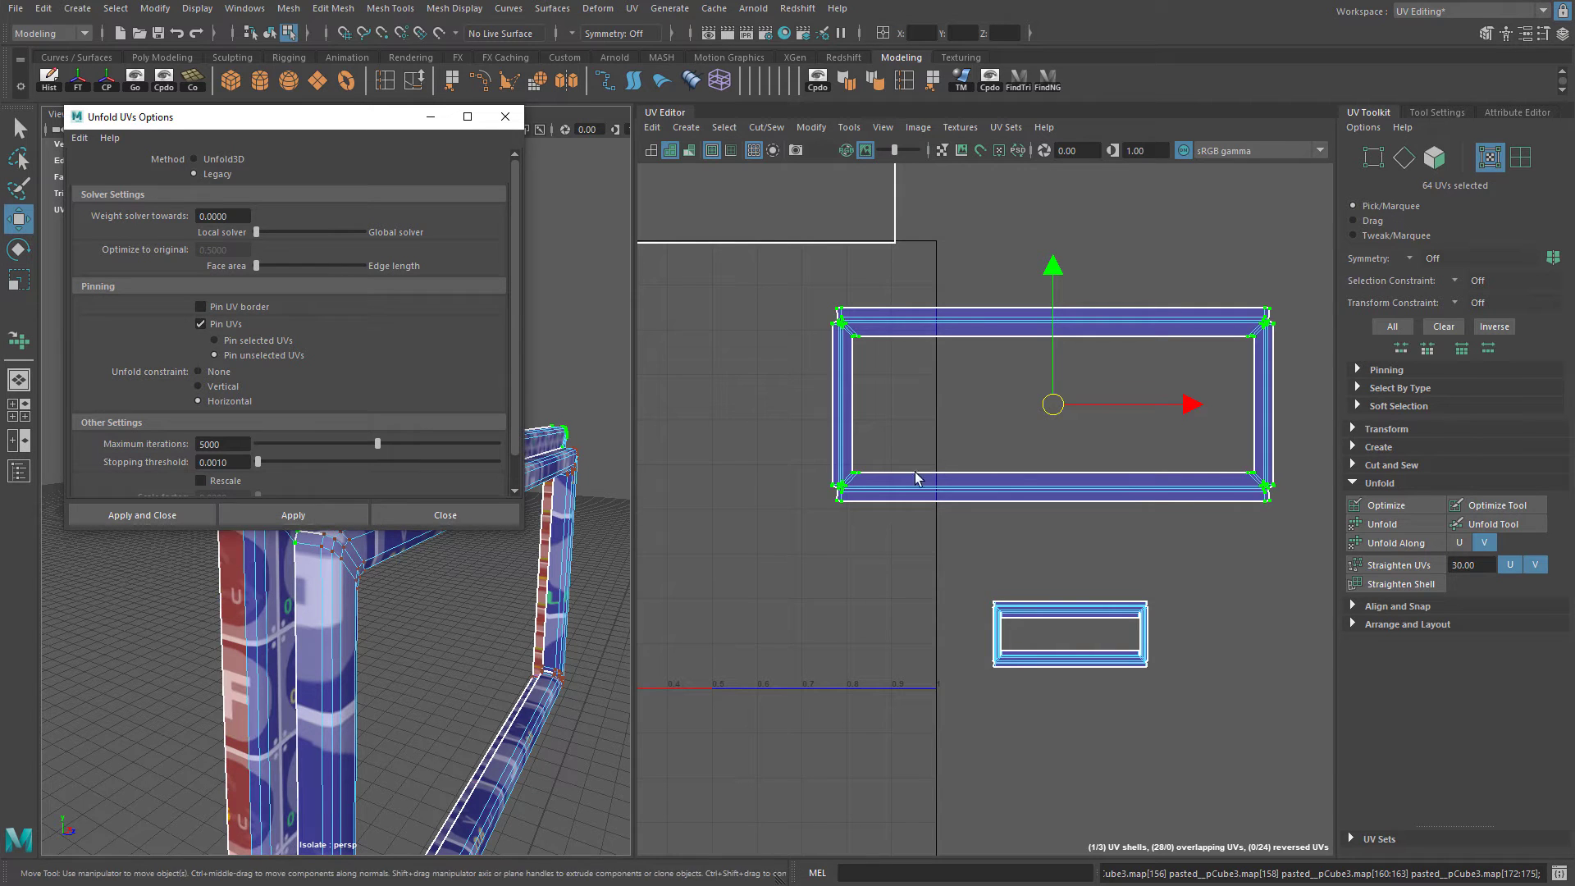
middle_click_drag(784, 407, 753, 466, "alt")
right_click_drag(753, 466, 827, 352, "alt")
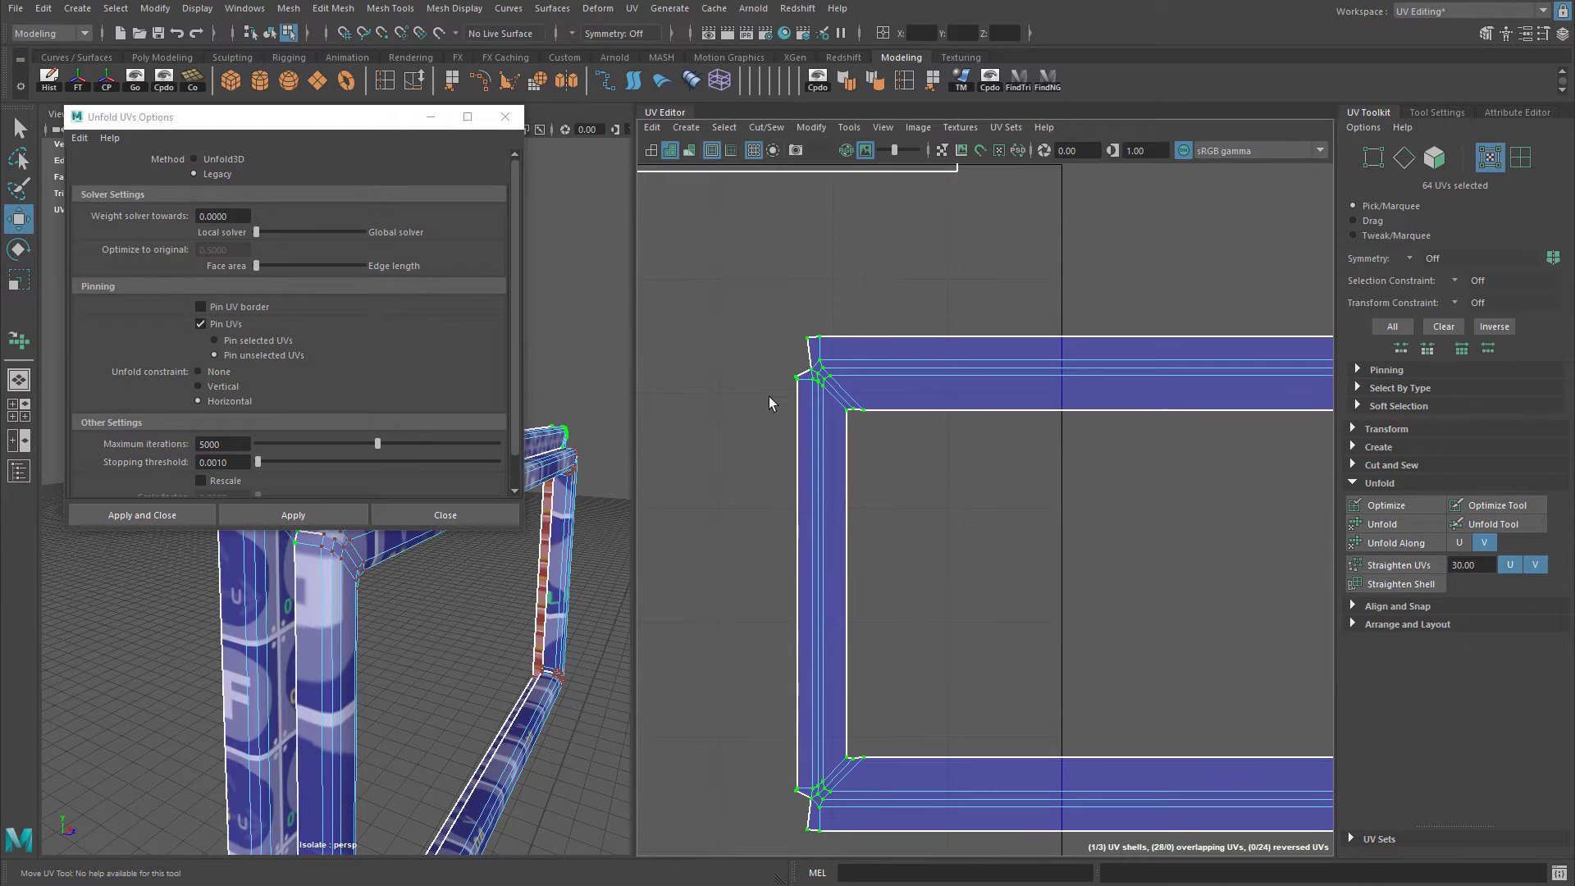
left_click_drag(520, 546, 530, 531, "alt")
right_click_drag(780, 414, 954, 447, "alt")
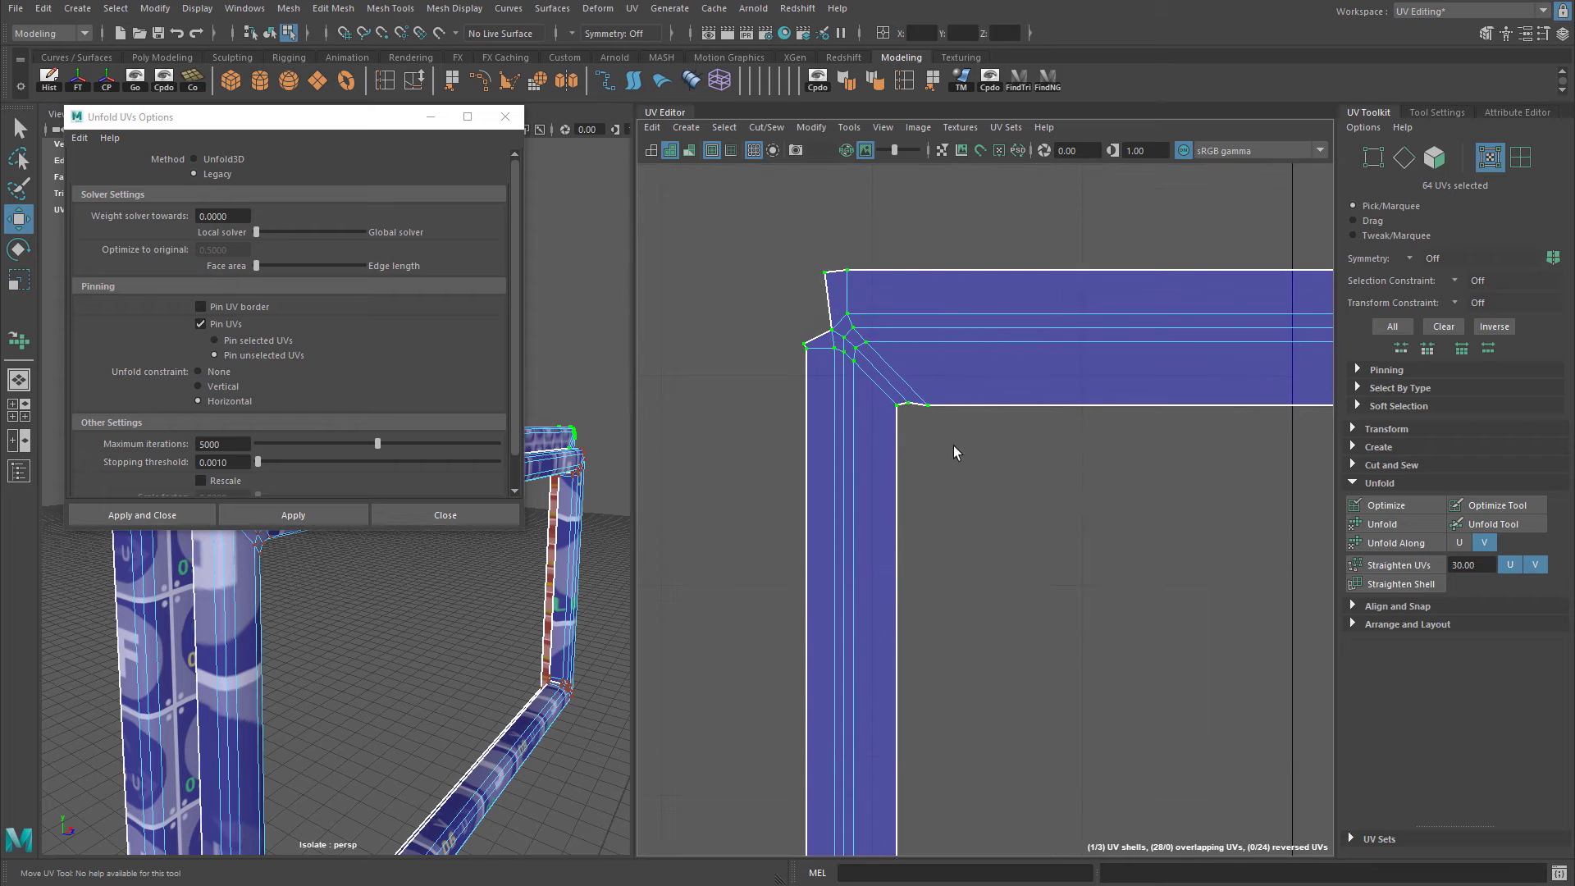
left_click(505, 116)
Unfold the large frame shell again along V and along U.
right_click_drag(525, 385, 462, 361, "alt")
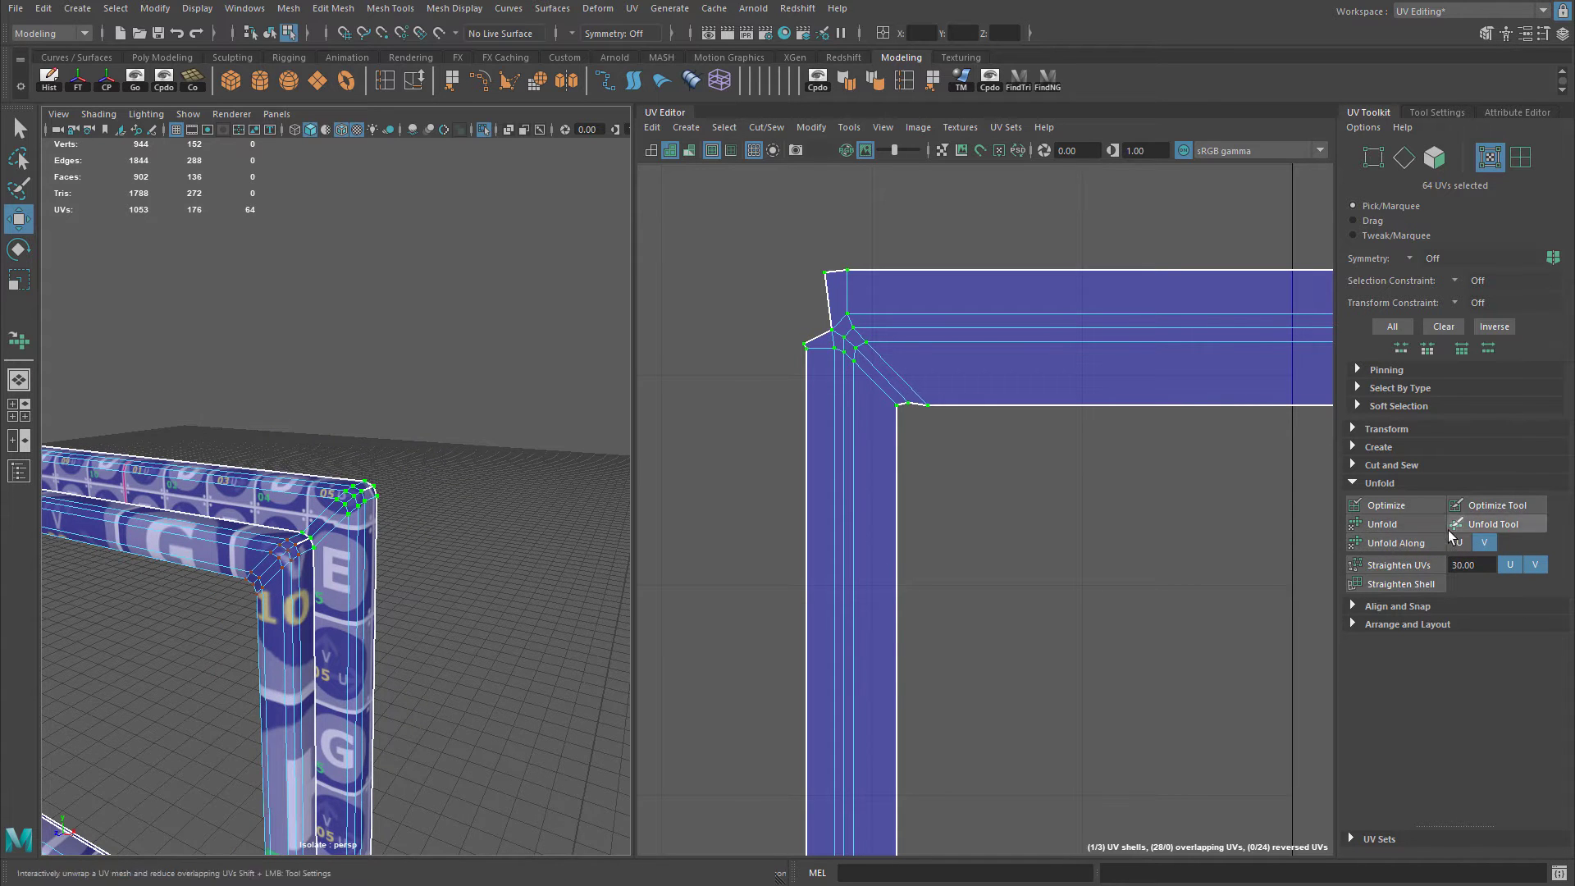
left_click_drag(345, 493, 952, 422, "alt")
scroll(953, 421, "up", 1)
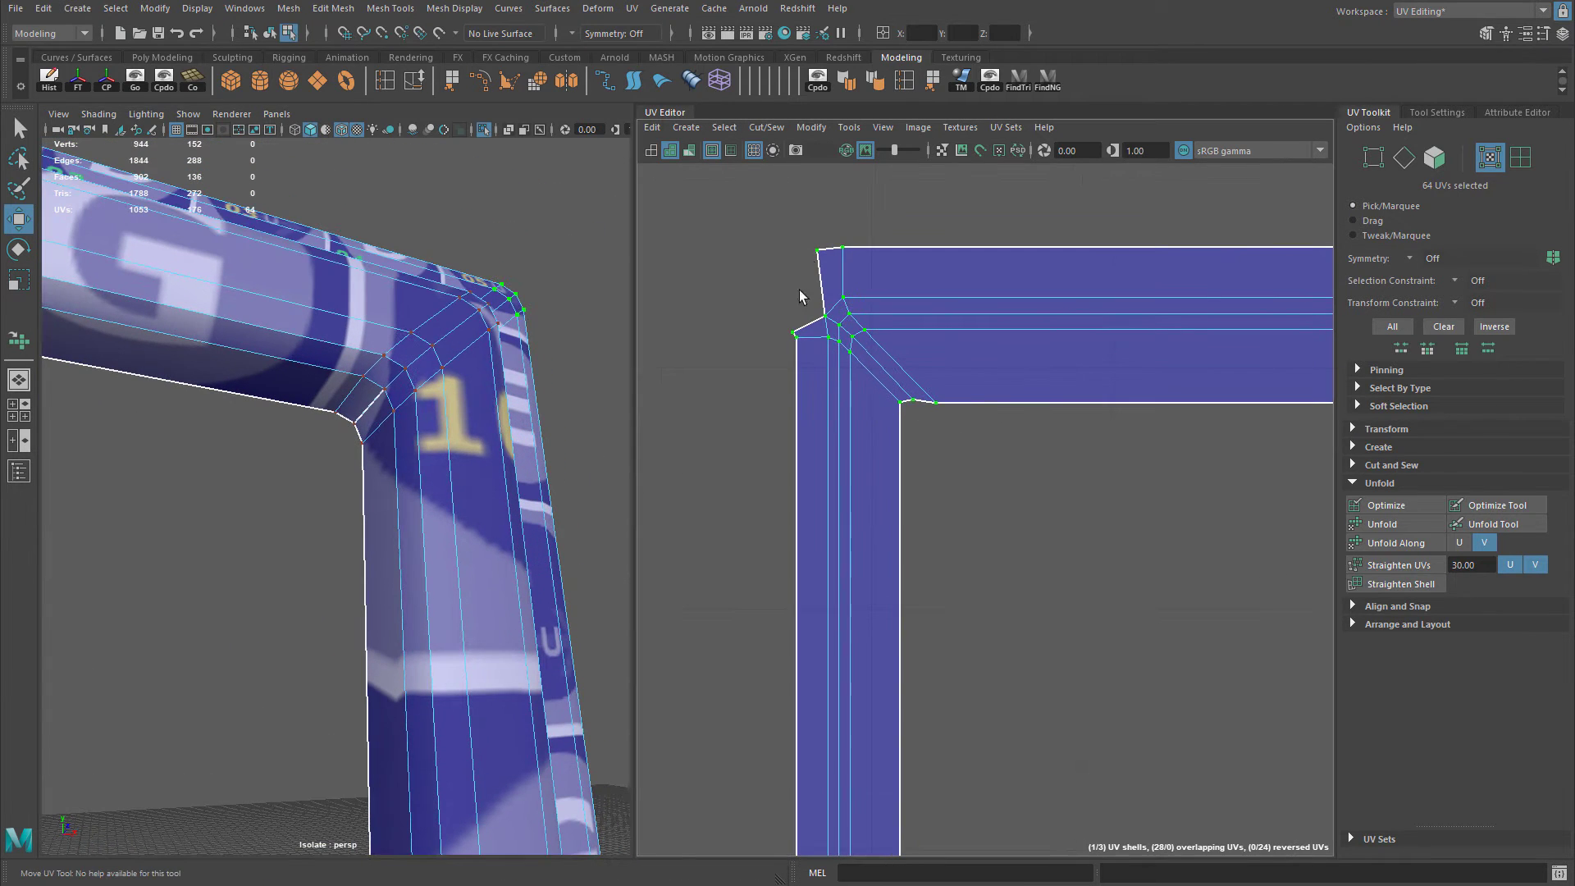
left_click(1406, 543)
left_click(1460, 542)
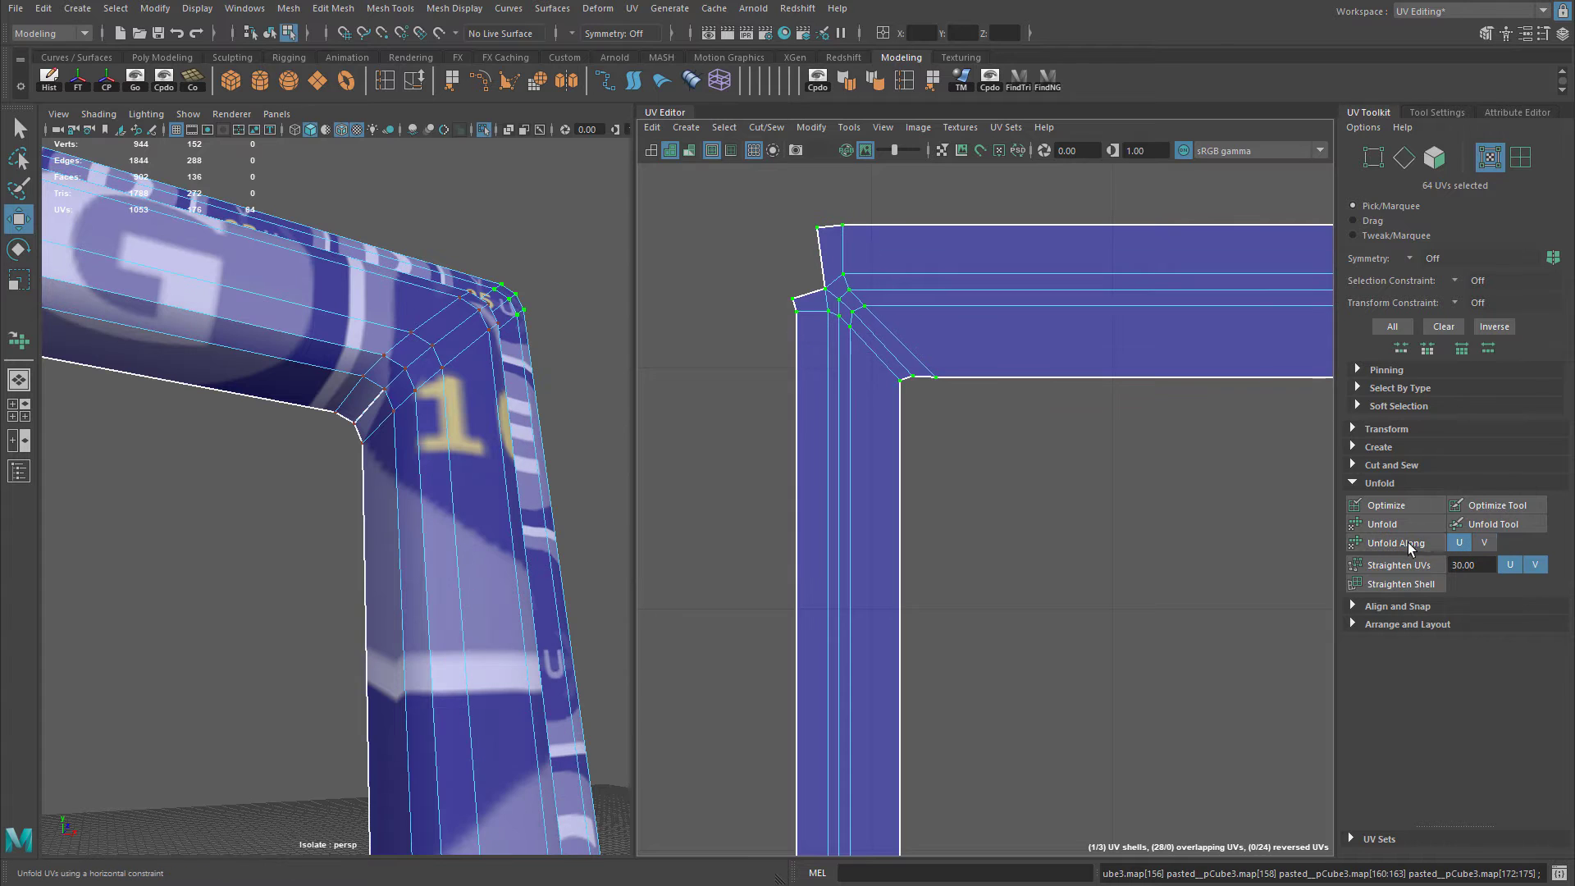
left_click(1406, 543)
Examine the unfolded frame corners in the UV layout and the checker pattern on the model for stretching.
right_click_drag(624, 439, 574, 440, "alt")
middle_click_drag(1132, 506, 1065, 362, "alt")
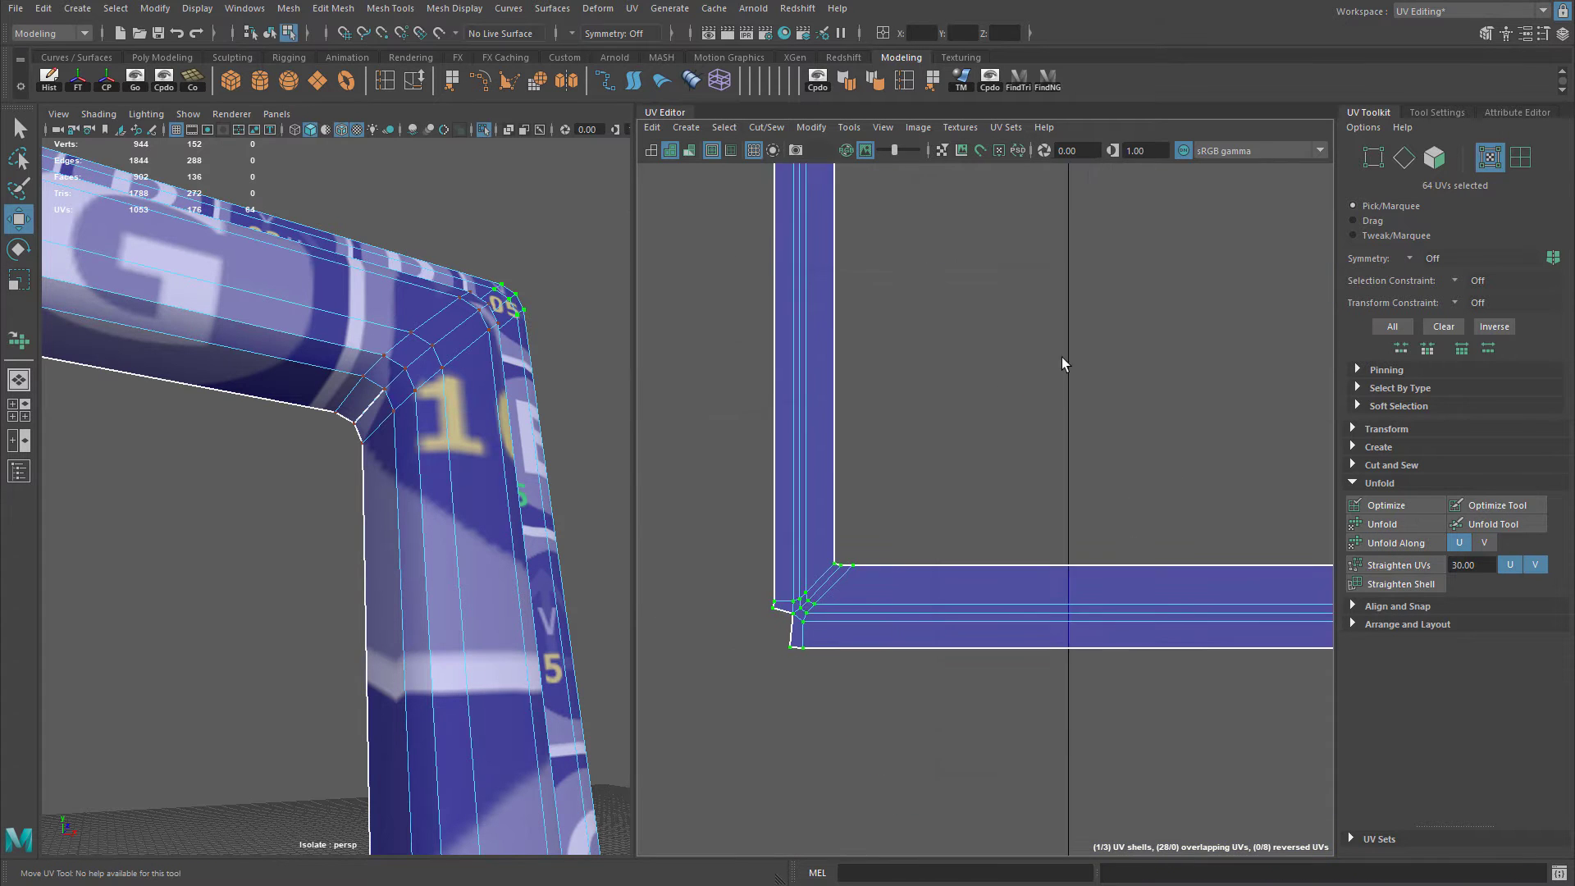
right_click_drag(1065, 361, 911, 384, "alt")
middle_click_drag(944, 433, 1234, 468, "alt")
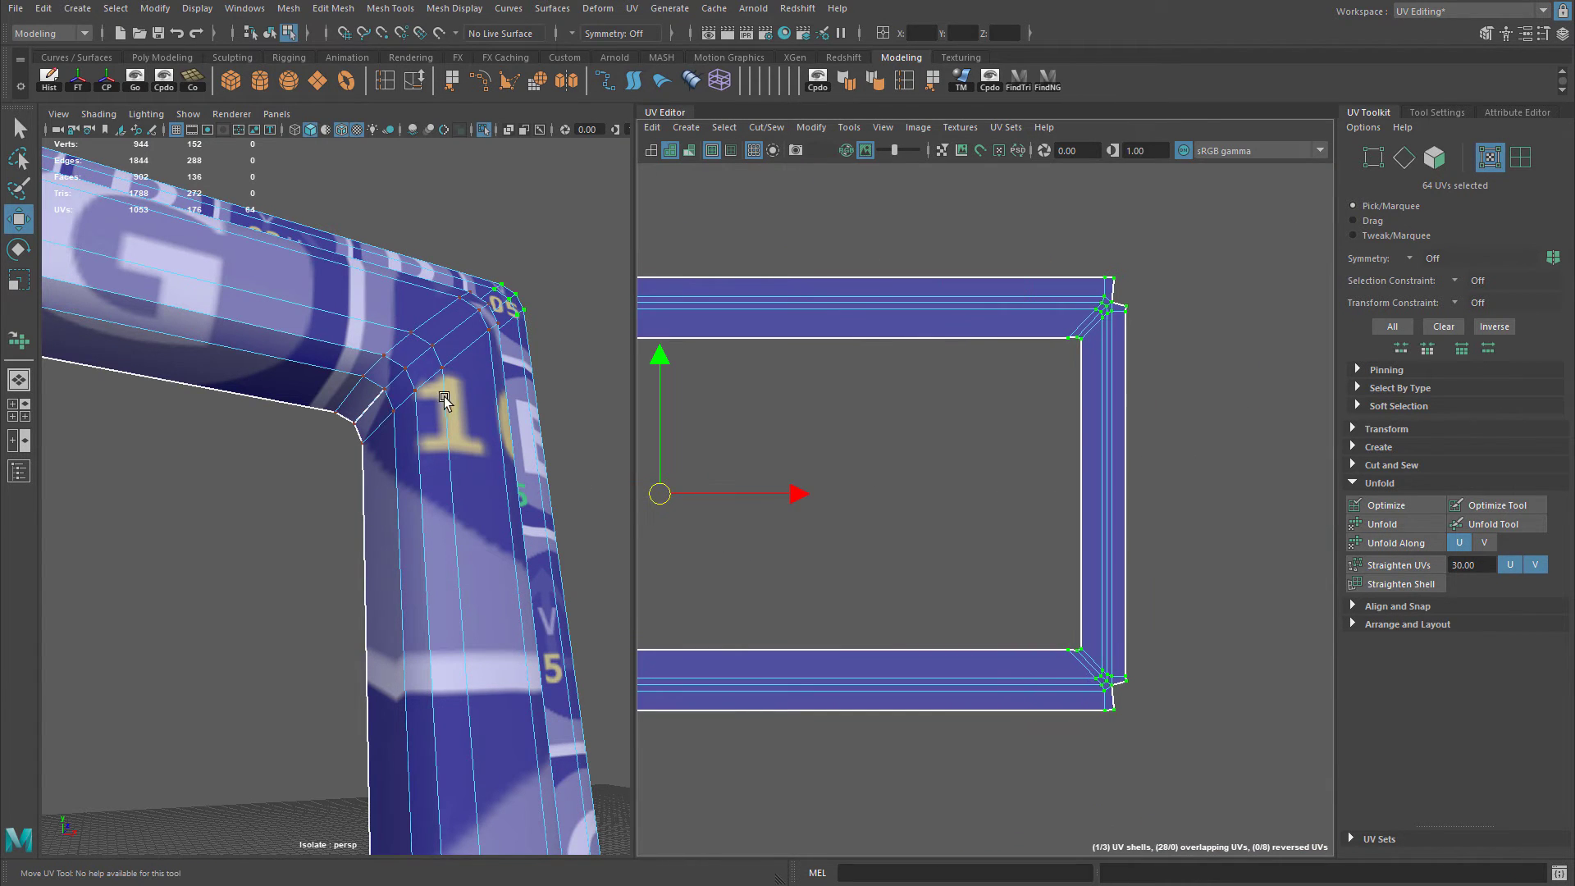
left_click_drag(446, 404, 478, 401, "alt")
middle_click_drag(479, 401, 624, 353, "alt")
right_click_drag(493, 410, 383, 430, "alt")
left_click_drag(383, 430, 337, 397, "alt")
middle_click_drag(337, 397, 225, 401, "alt")
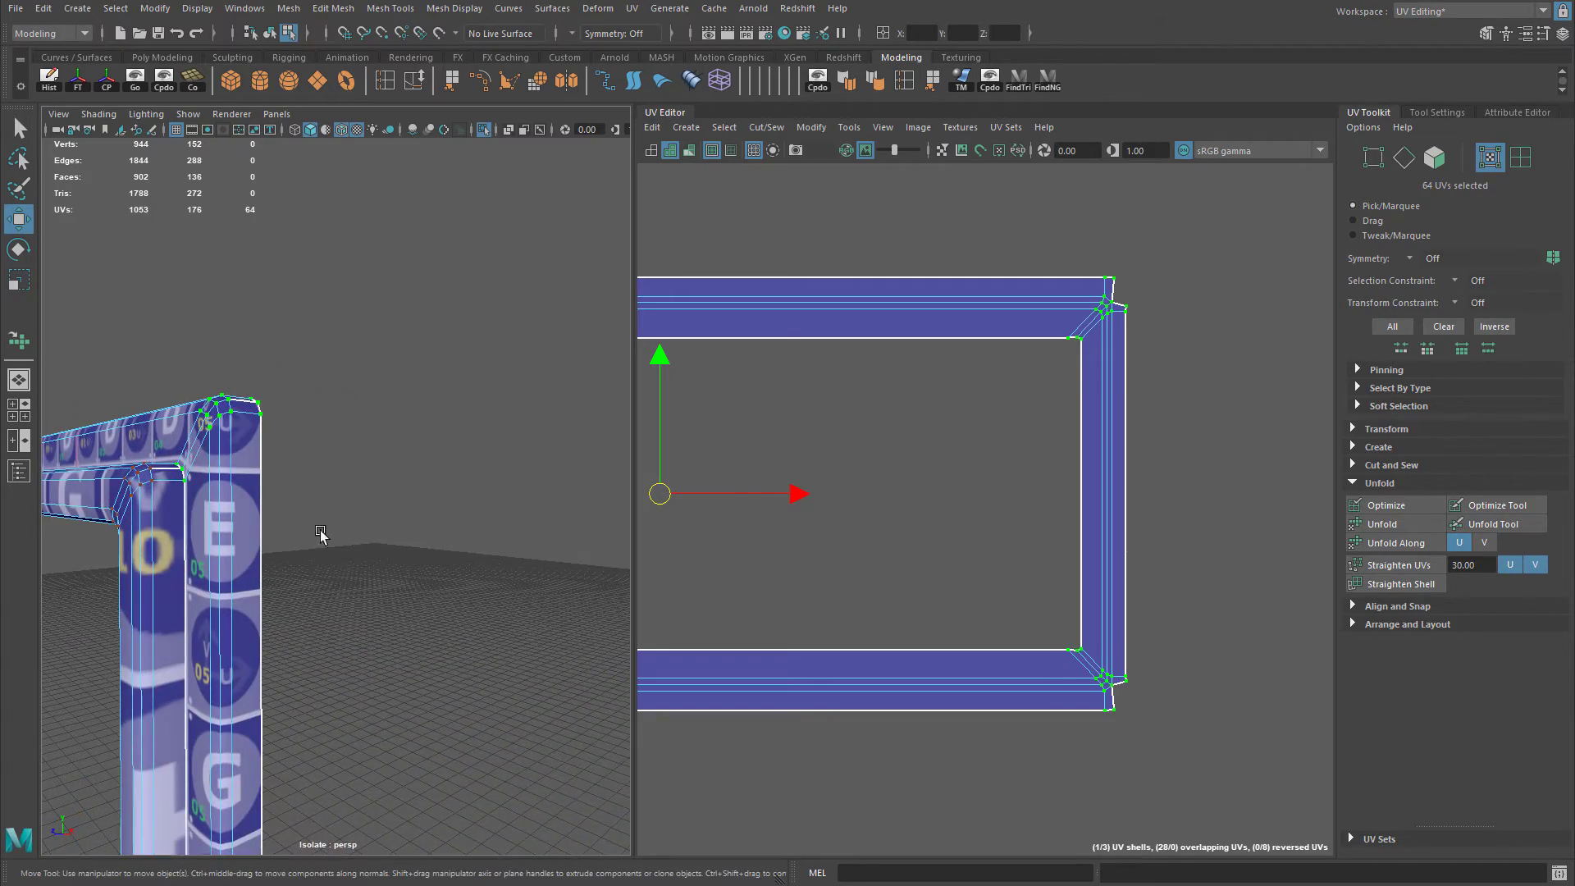
left_click_drag(320, 534, 412, 308, "alt")
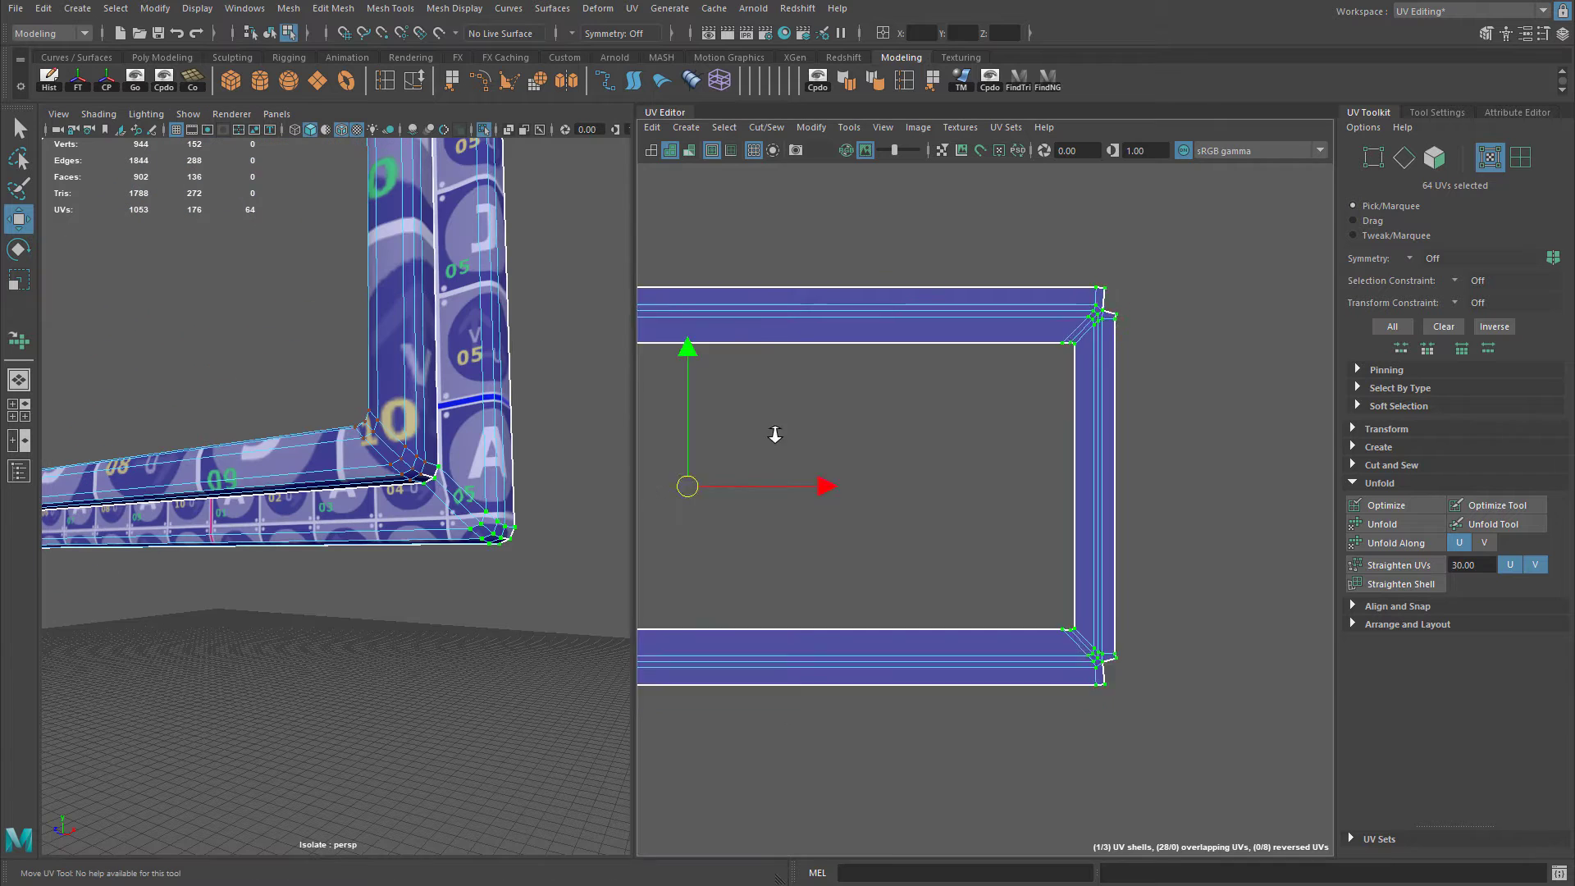
scroll(921, 440, "down", 3)
middle_click_drag(921, 439, 958, 425, "alt")
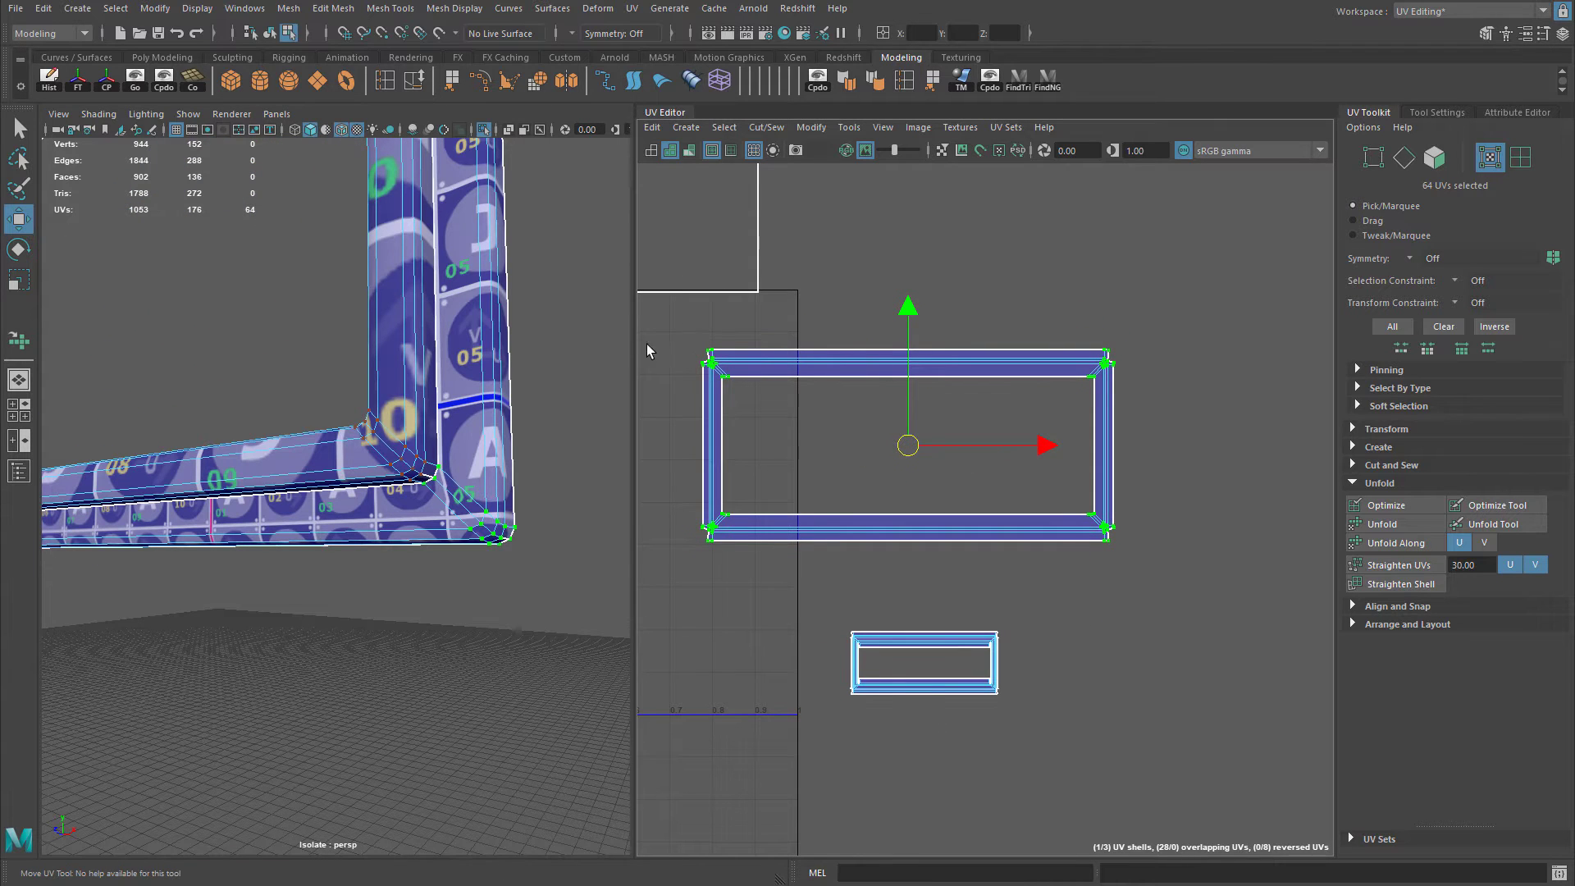
Scale down the large frame shell uniformly and place it close above the smaller frame shell, outside the UV tile.
key("r")
left_click_drag(920, 447, 948, 542)
key("w")
left_click(917, 641)
mouse_move(924, 661)
left_mouse_down()
mouse_move(1058, 538)
mouse_move(963, 545)
mouse_move(933, 631)
left_mouse_up()
Locate the rectangular shell above the UV tile and select its two vertical inner side faces.
left_click_drag(548, 363, 459, 345, "alt")
right_click_drag(809, 279, 730, 287)
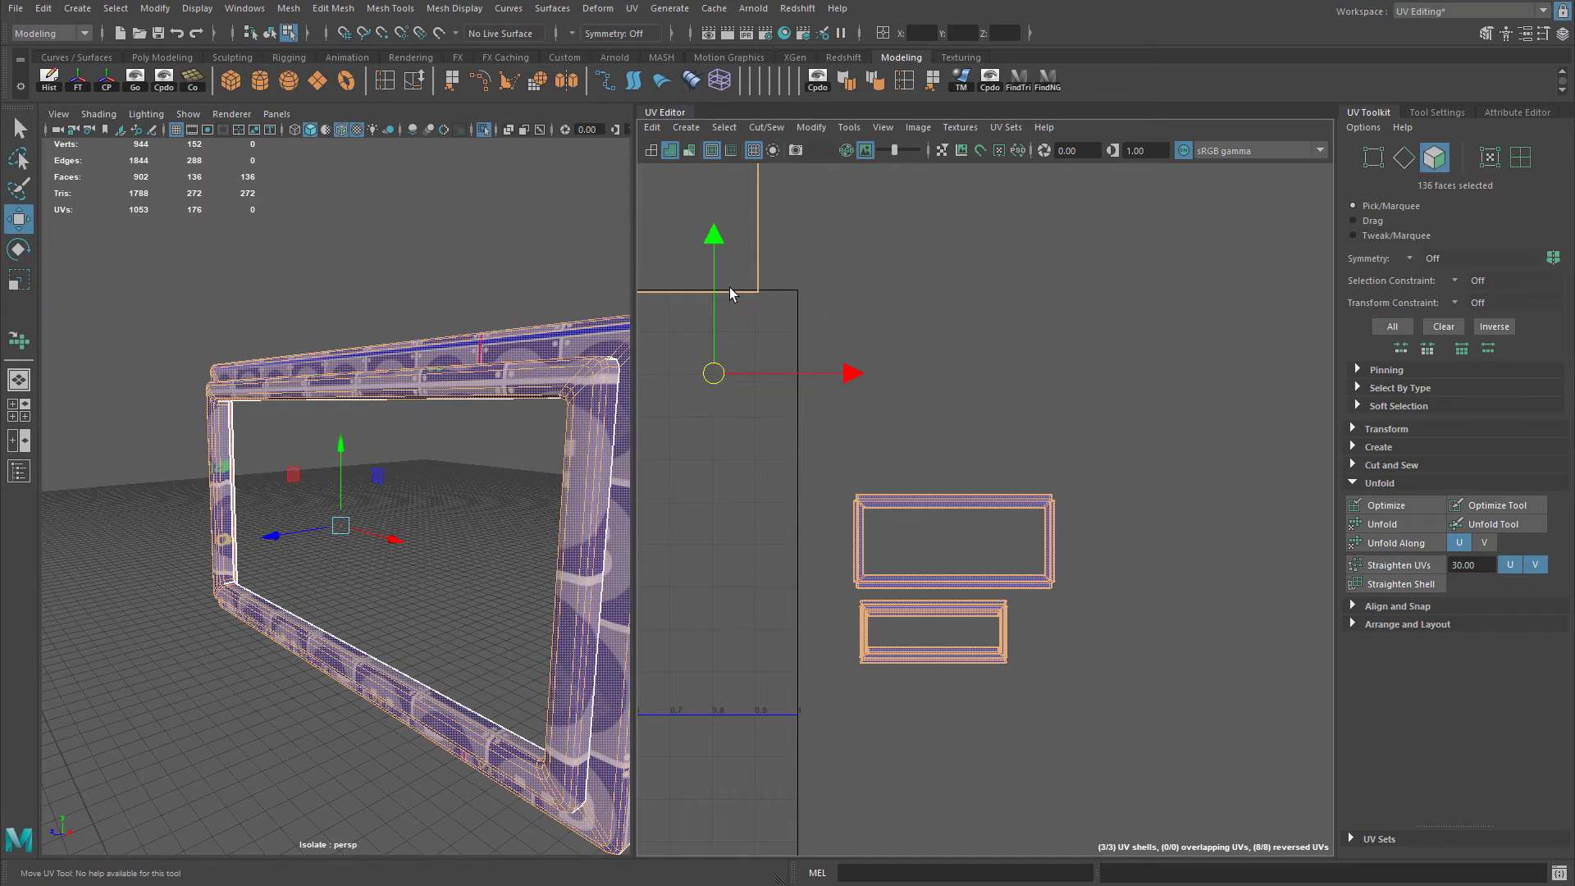
left_click(751, 291)
left_click(760, 288)
key("f")
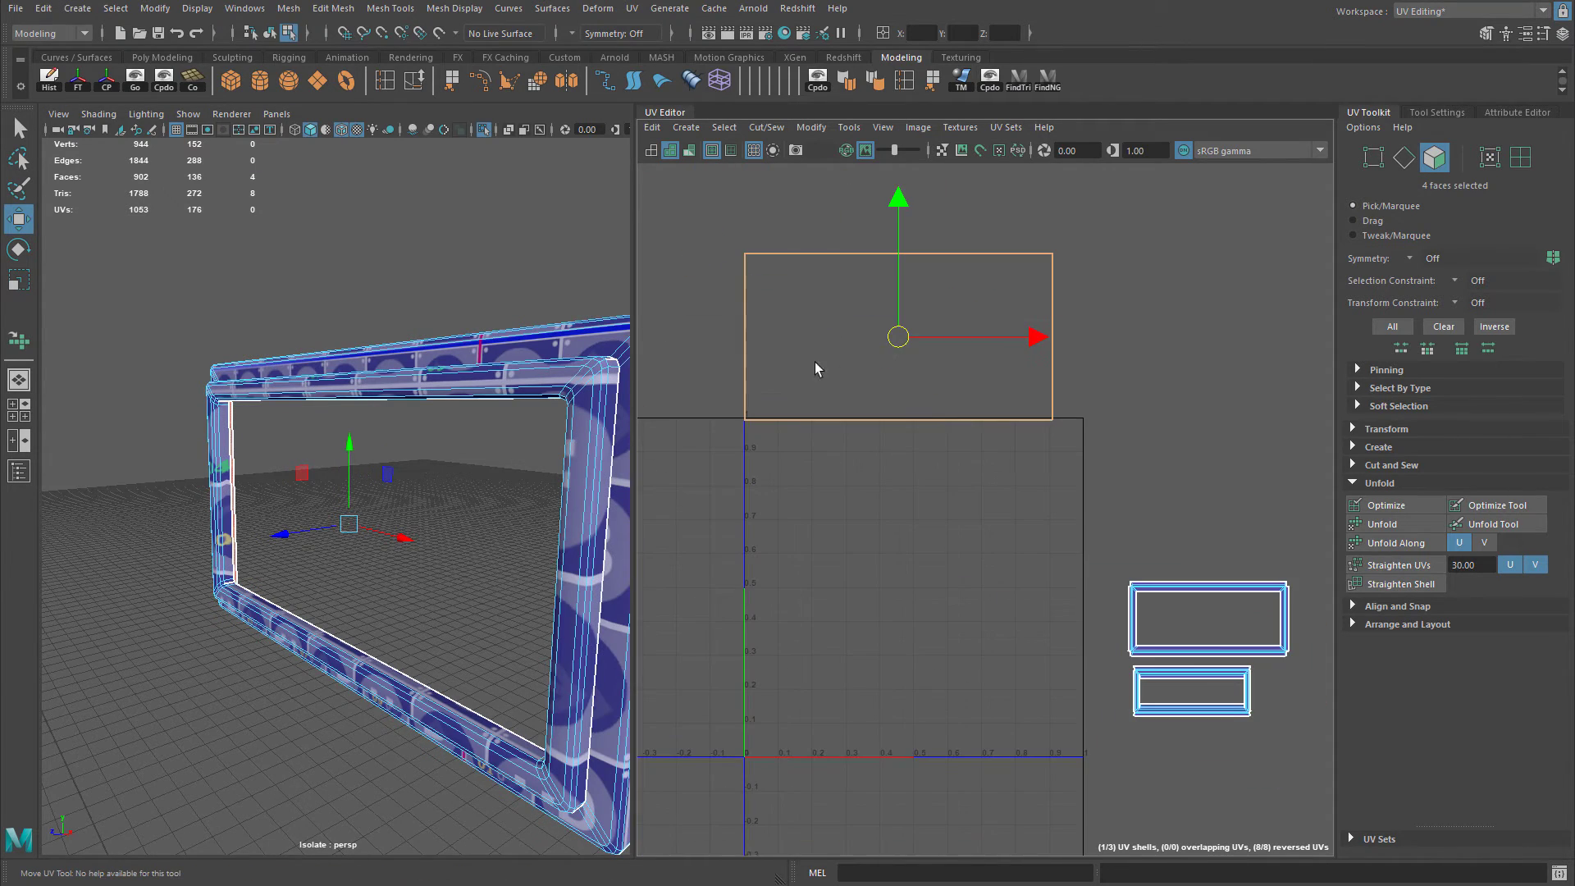
left_click_drag(426, 369, 543, 371, "alt")
left_click(300, 313)
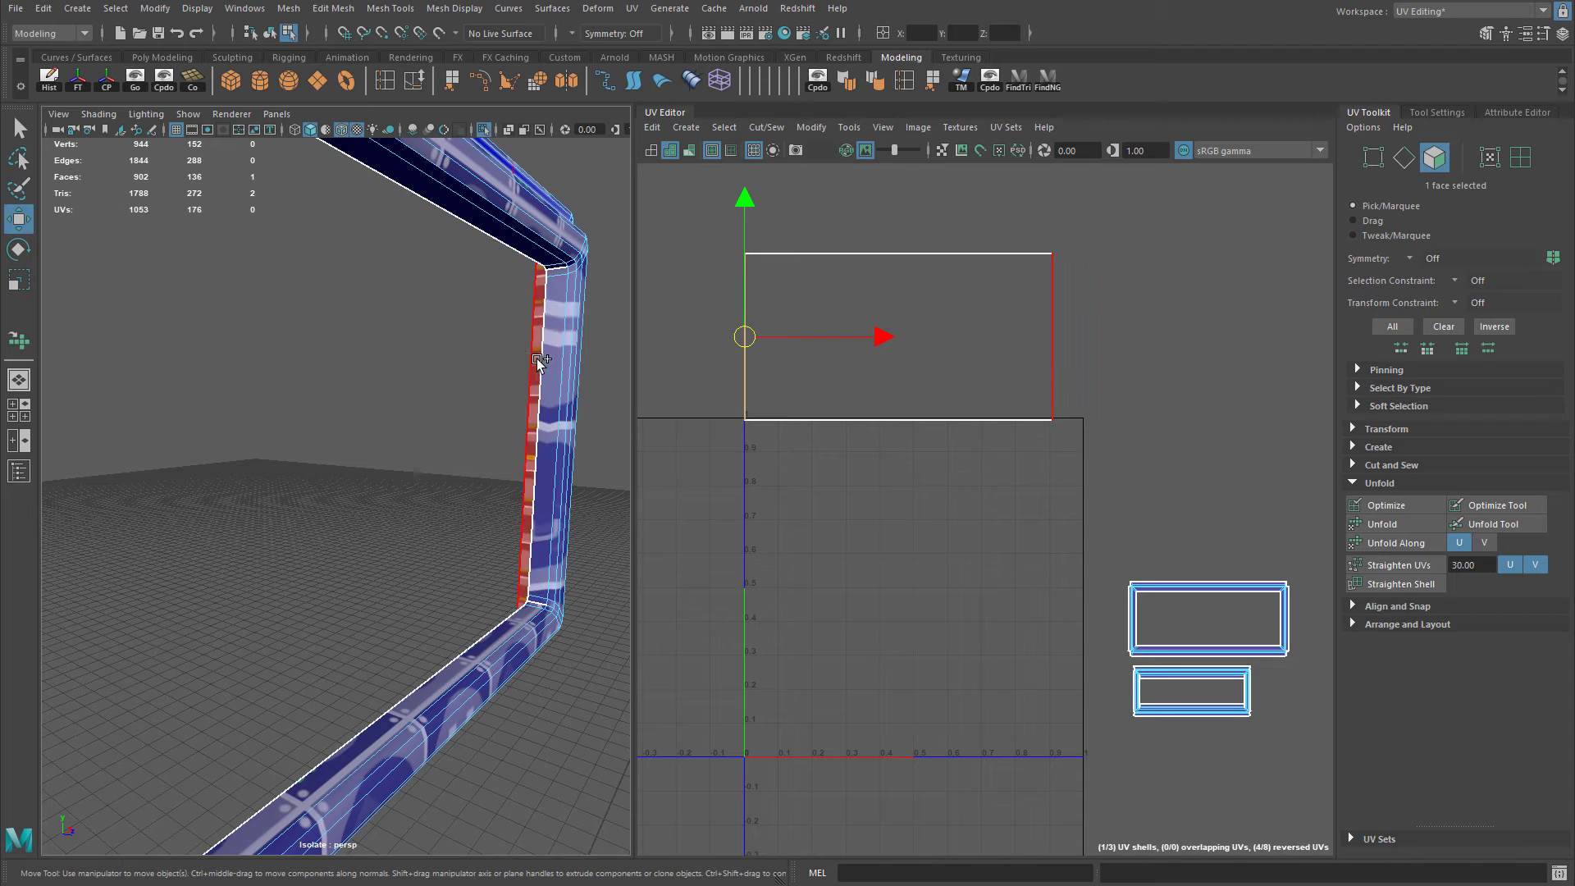
left_click(542, 364, "shift")
Planar-map the two selected faces from the X axis and move the resulting strip left of the UV tile.
left_click(685, 128)
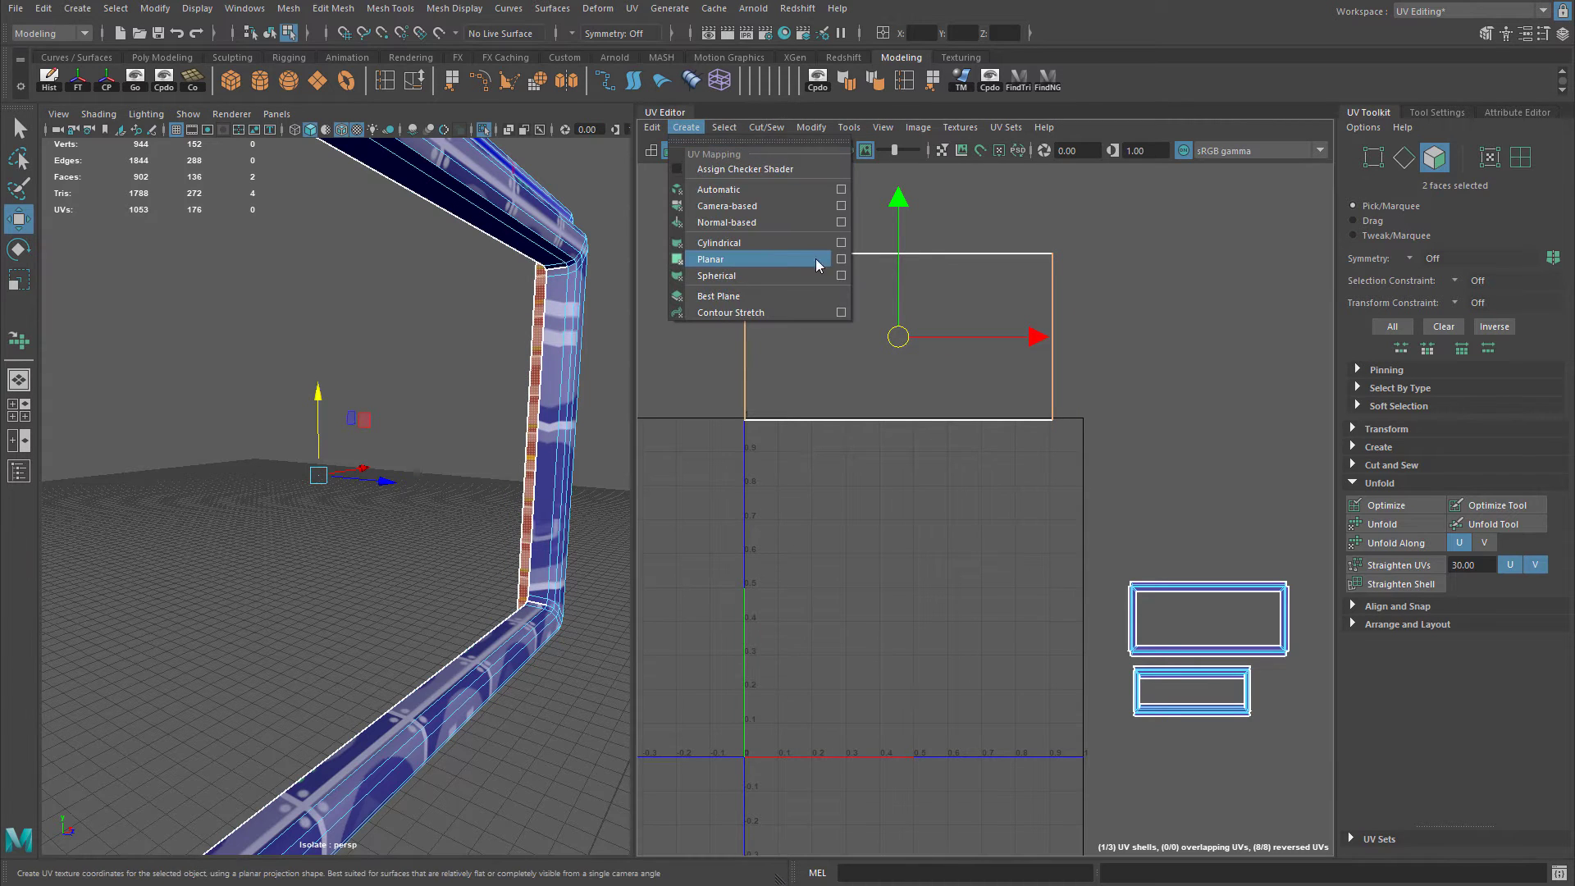
left_click(842, 259)
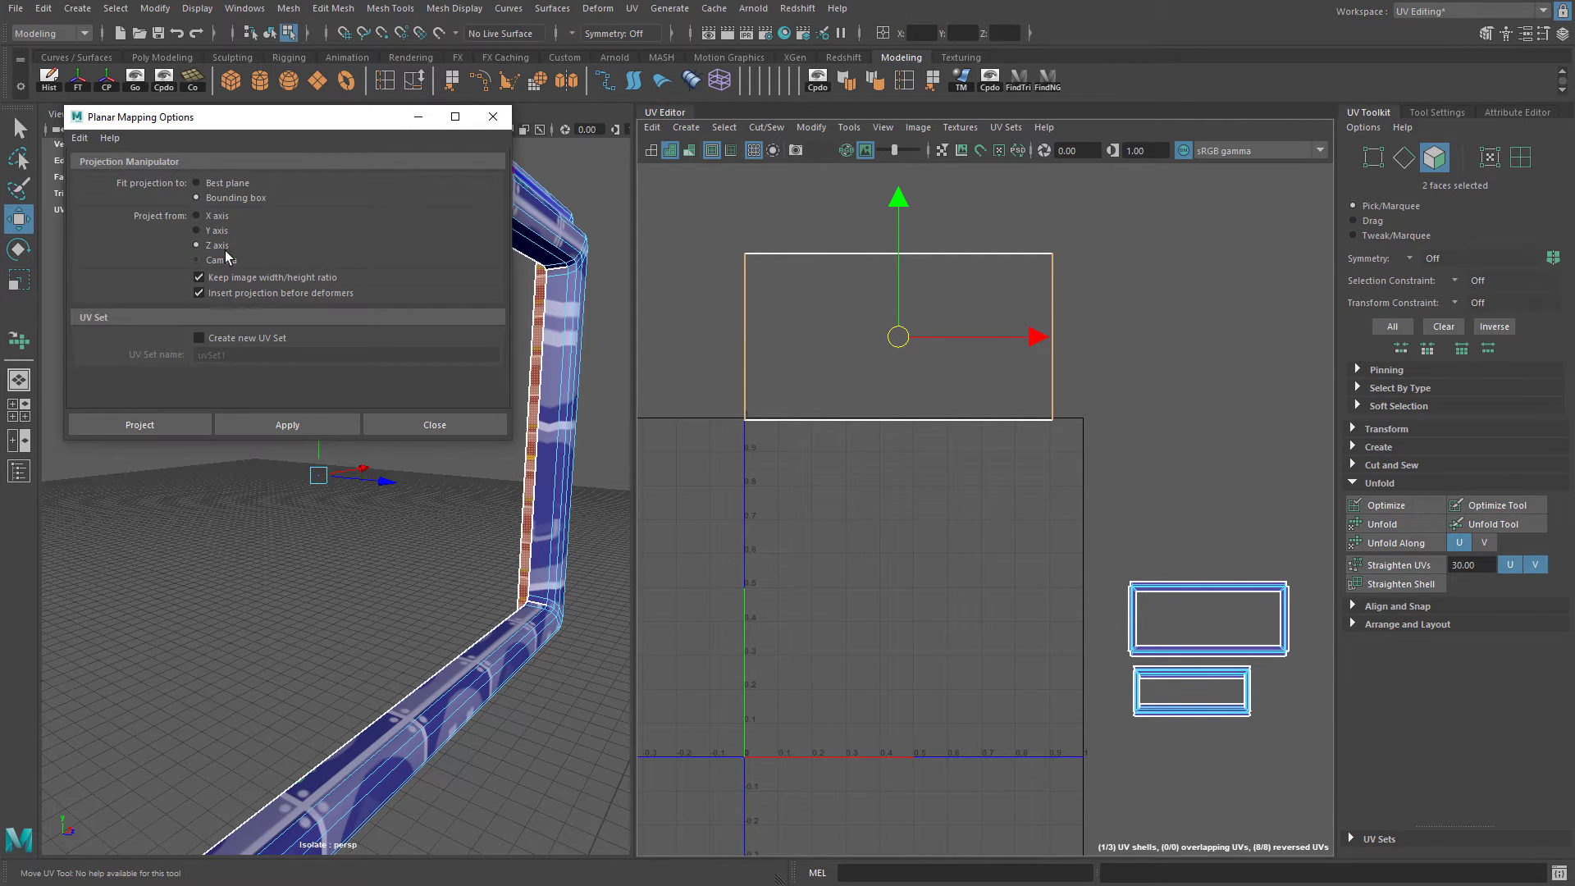
left_click(323, 421)
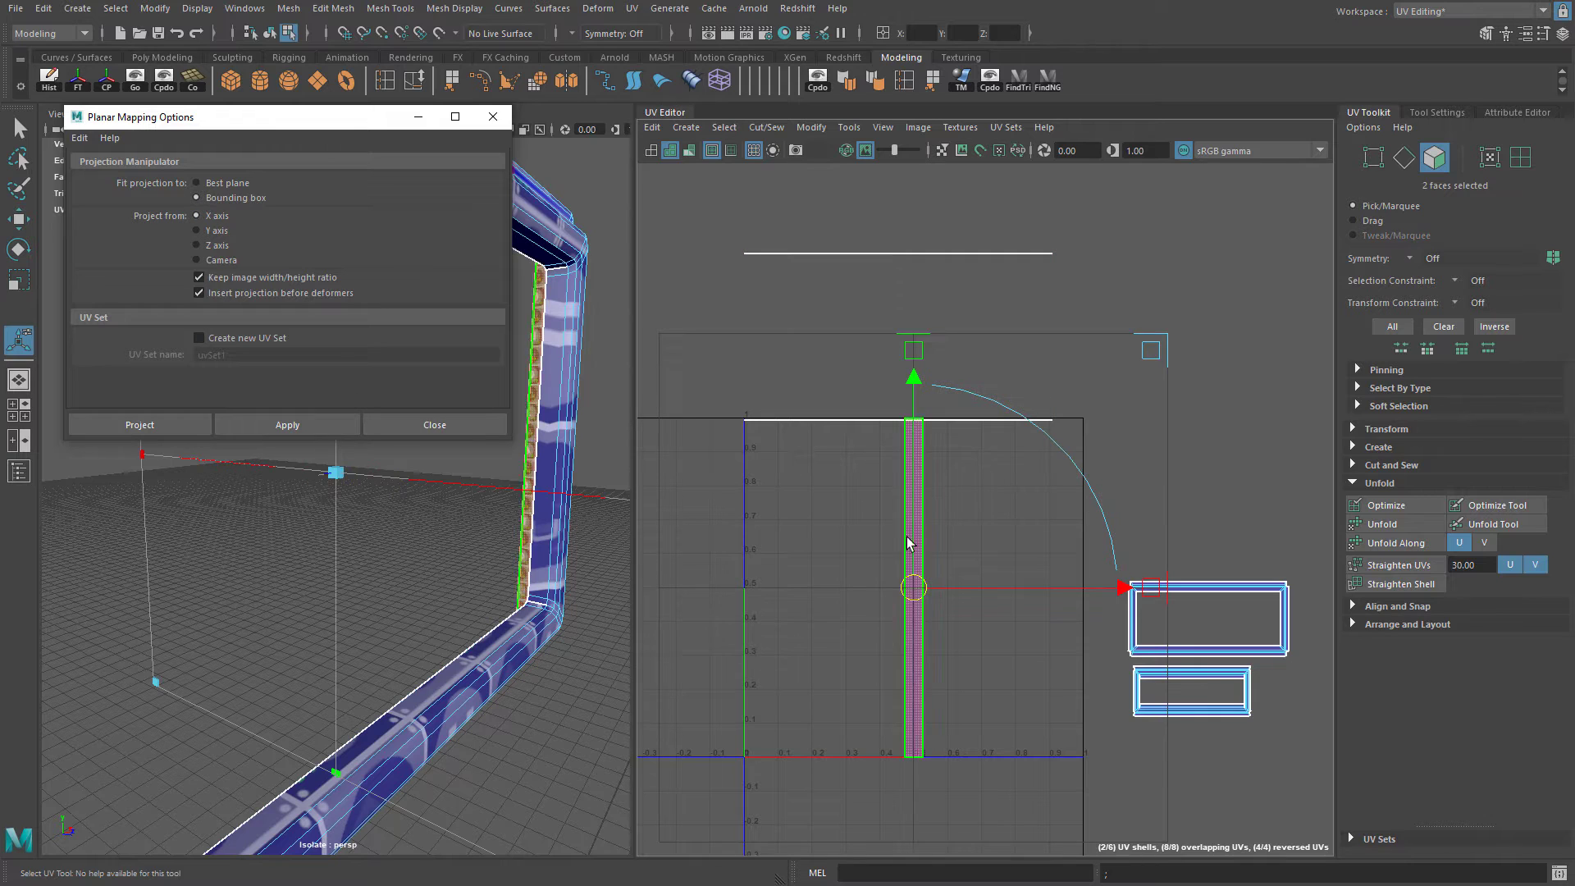
left_click_drag(873, 586, 650, 583)
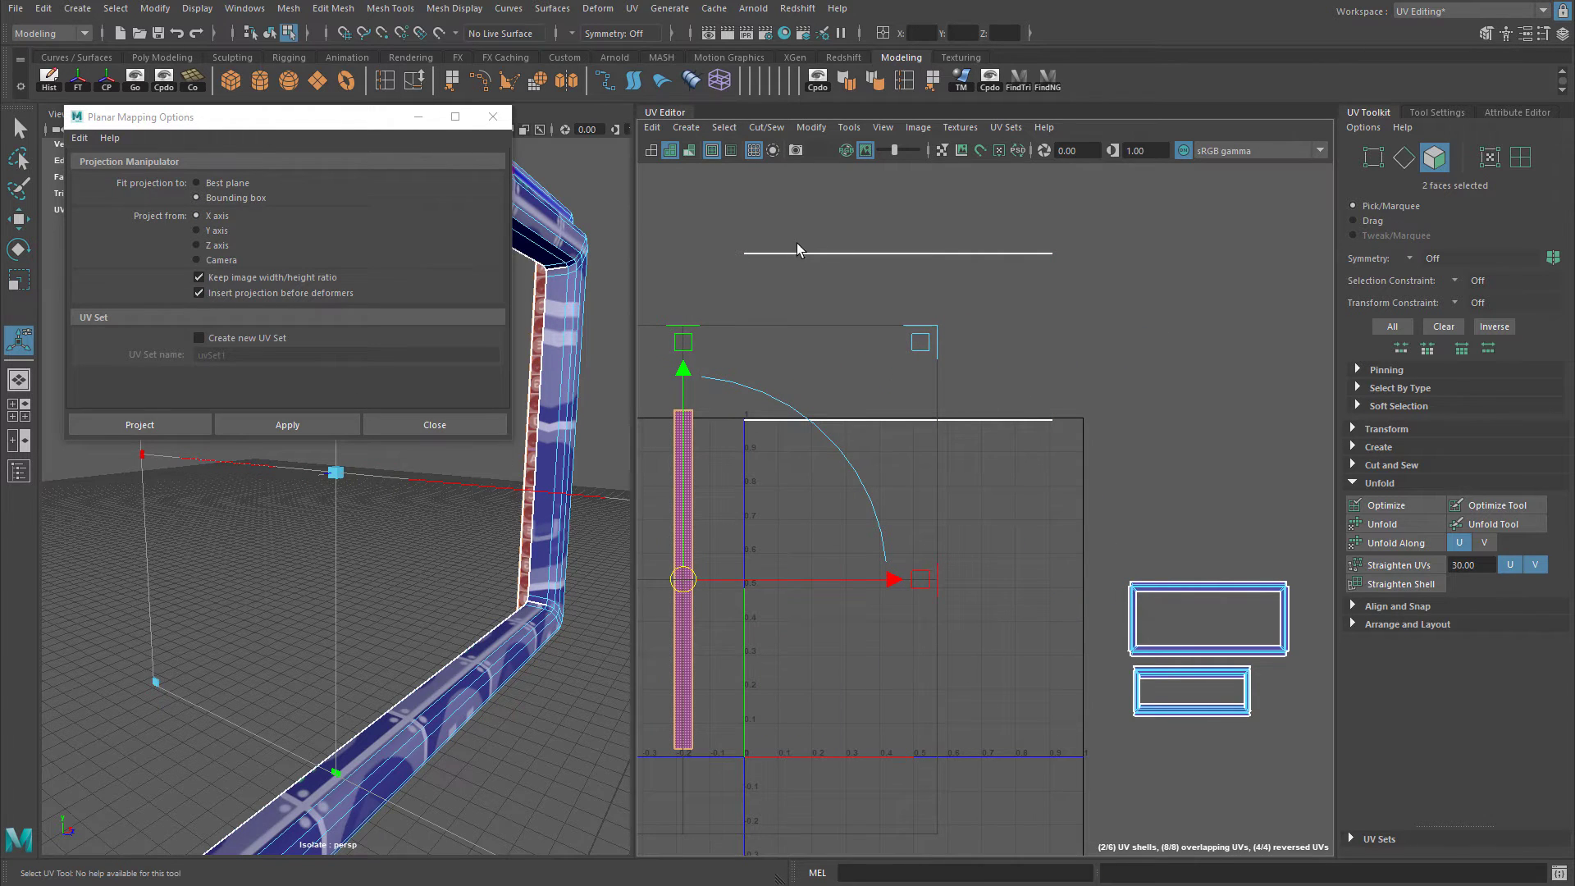
Planar-map the two remaining horizontal inner faces of the frame from the Y axis and close the mapping options.
right_click_drag(795, 246, 724, 211)
left_click_drag(1130, 447, 1129, 447)
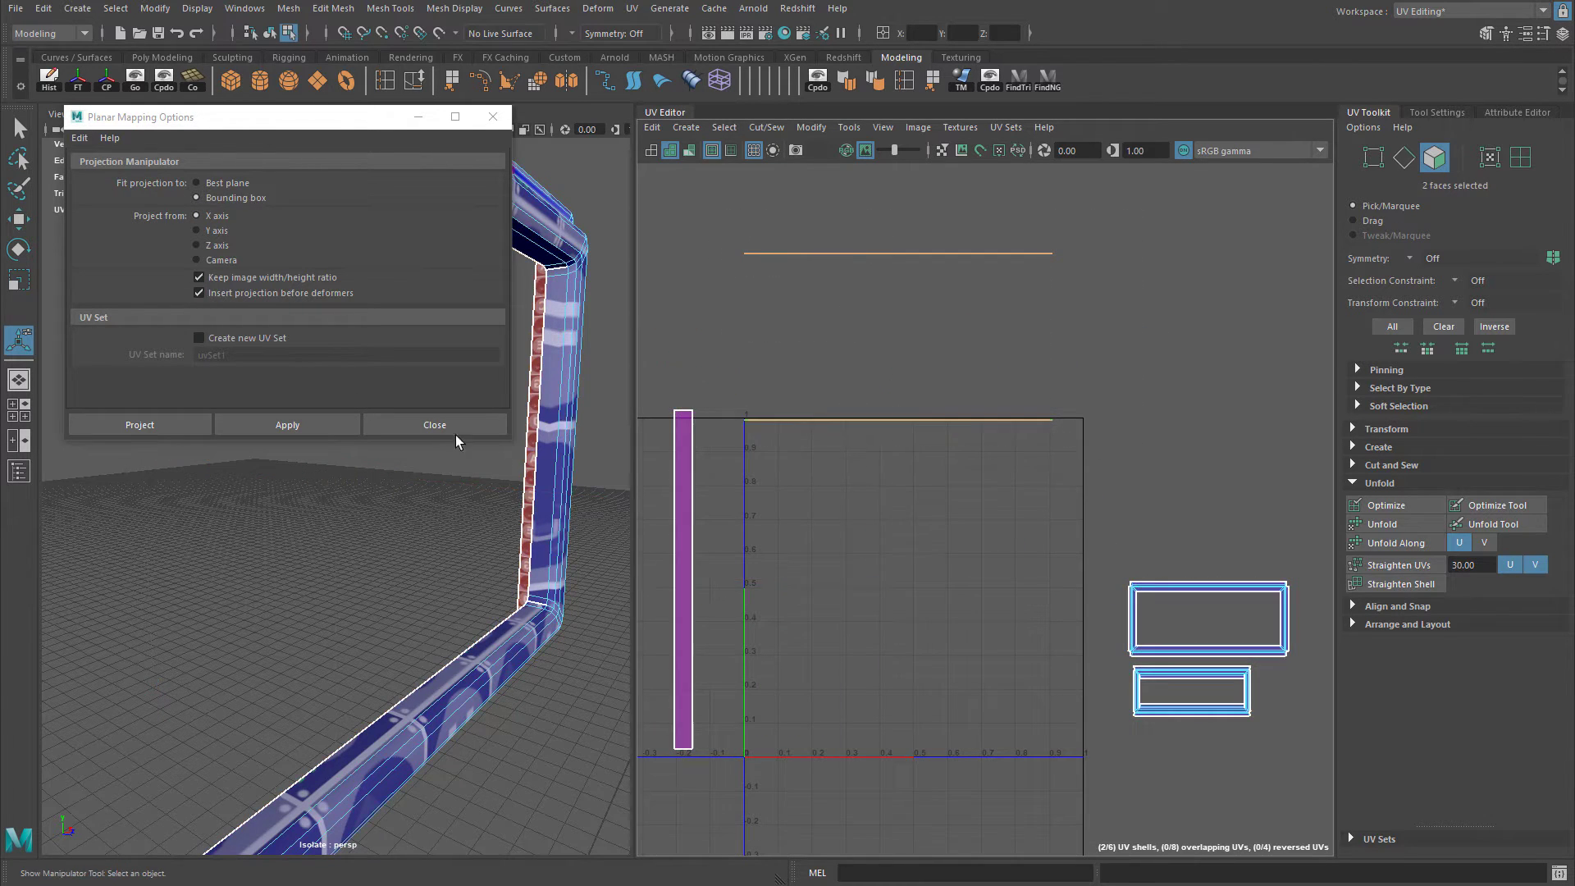
key("f")
left_click(217, 237)
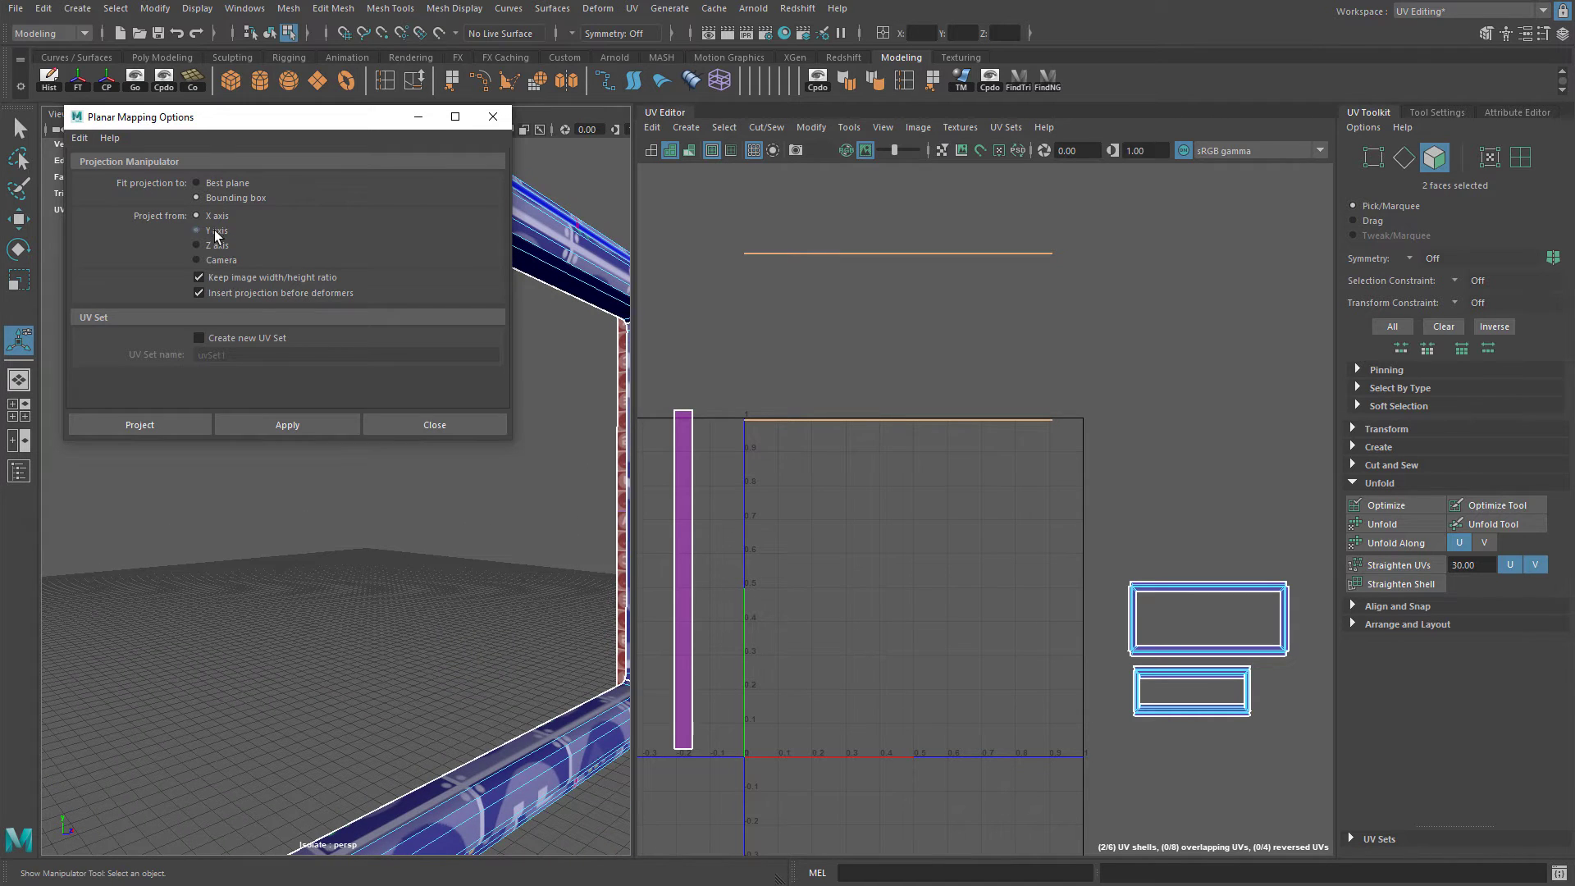
left_click(287, 425)
left_click(435, 424)
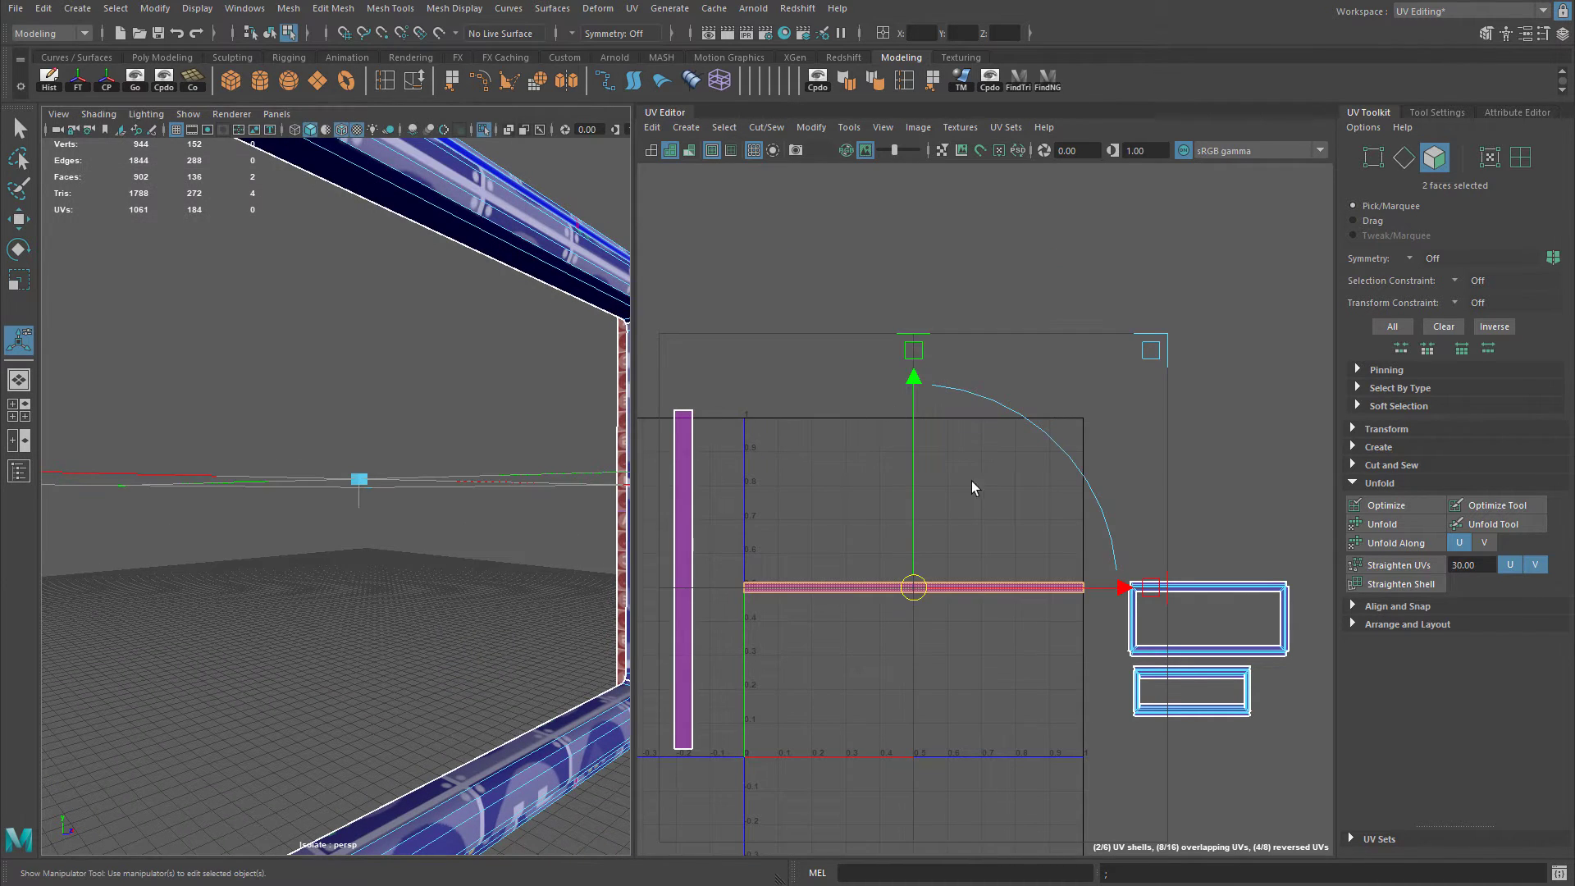
Separate the two overlapping horizontal strip shells by moving one of them upward inside the UV tile.
right_click_drag(860, 392, 908, 388)
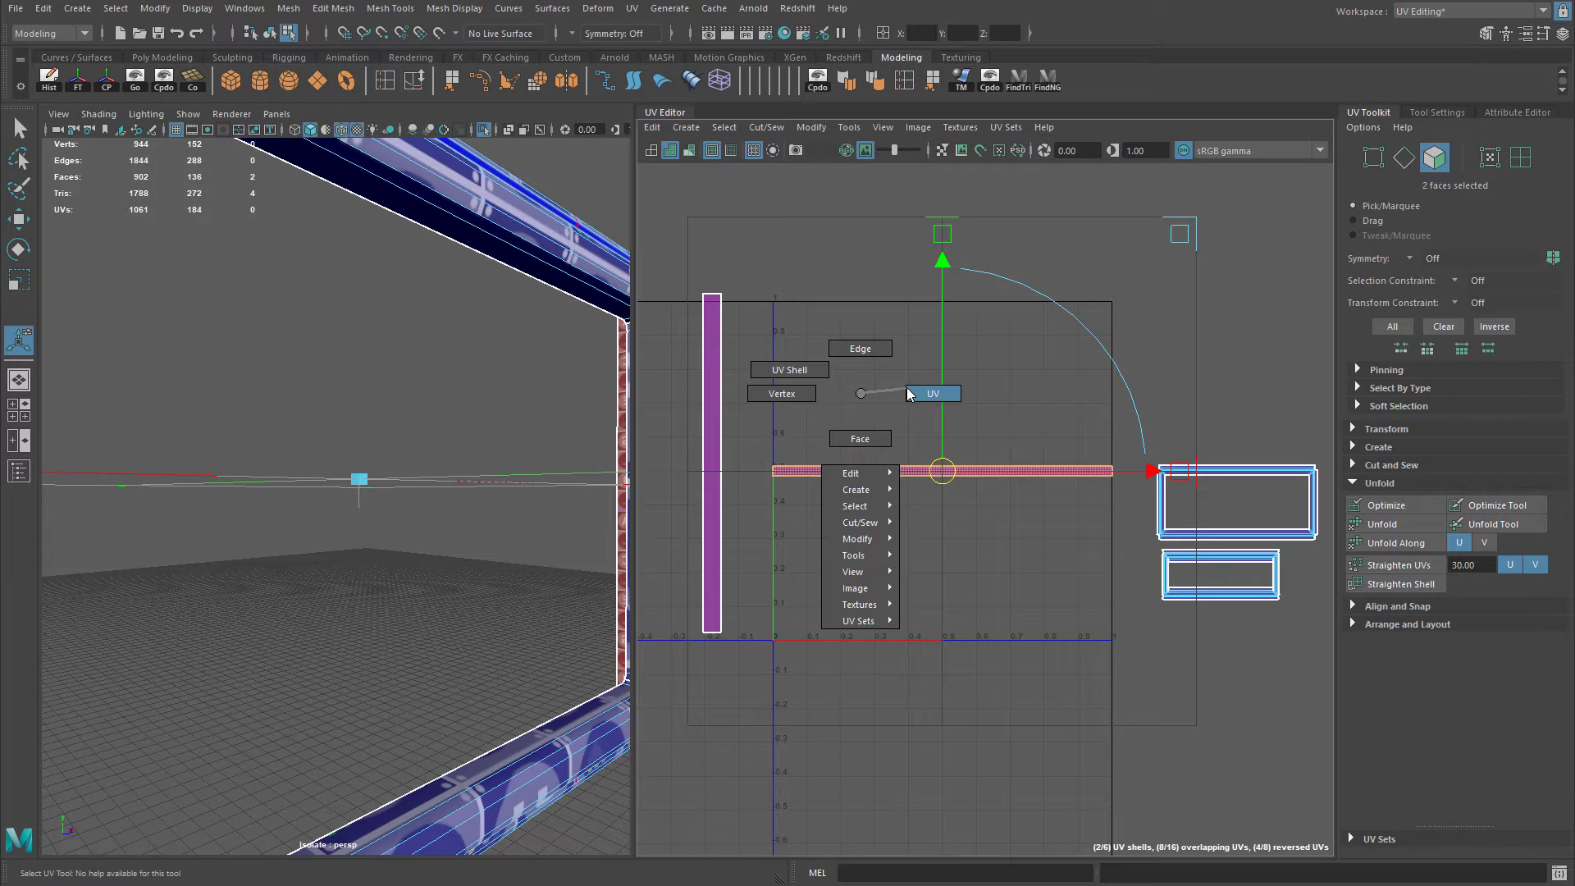
right_click_drag(804, 392, 789, 370)
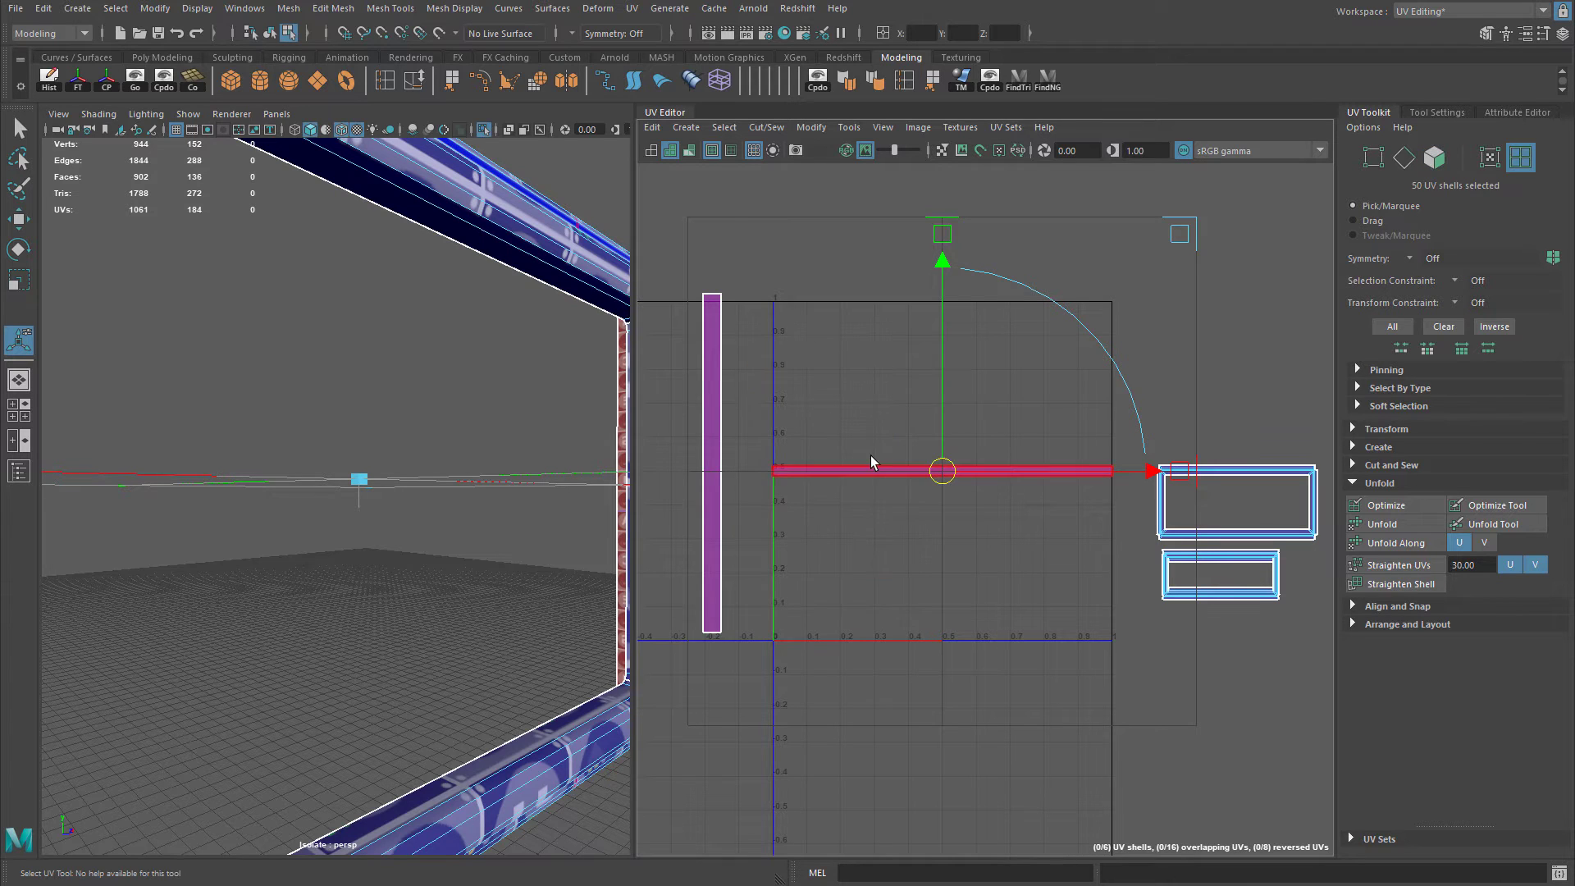
left_click(932, 471)
key("w")
left_click_drag(933, 471, 939, 380)
Flip the lower horizontal strip shell to correct its reversed UVs.
left_click(1006, 472)
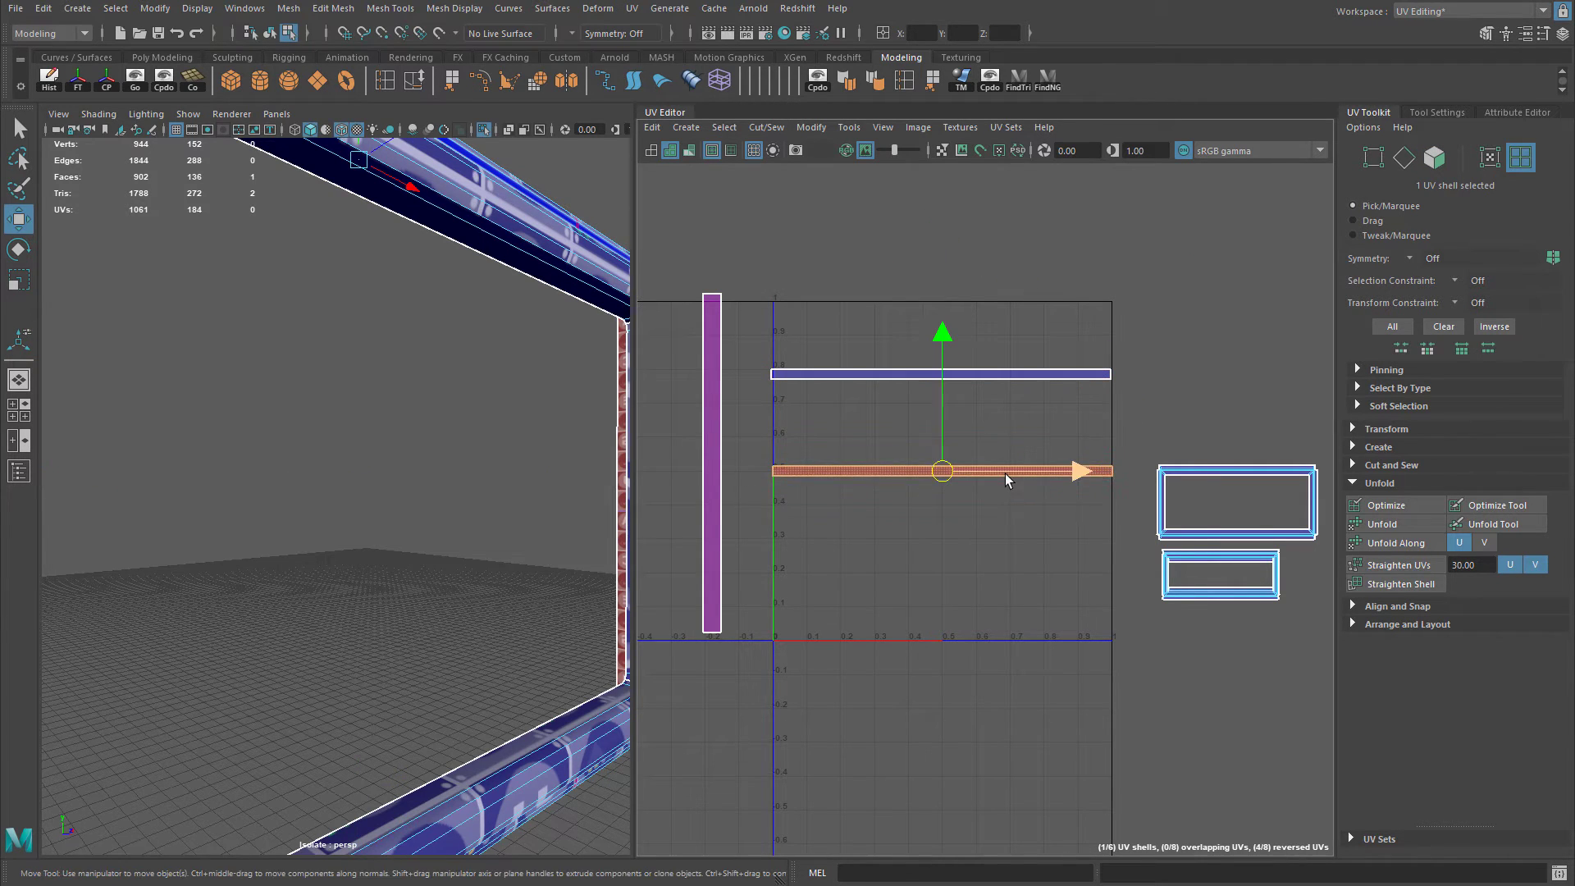
left_click(812, 128)
left_click(825, 191)
left_click(780, 445)
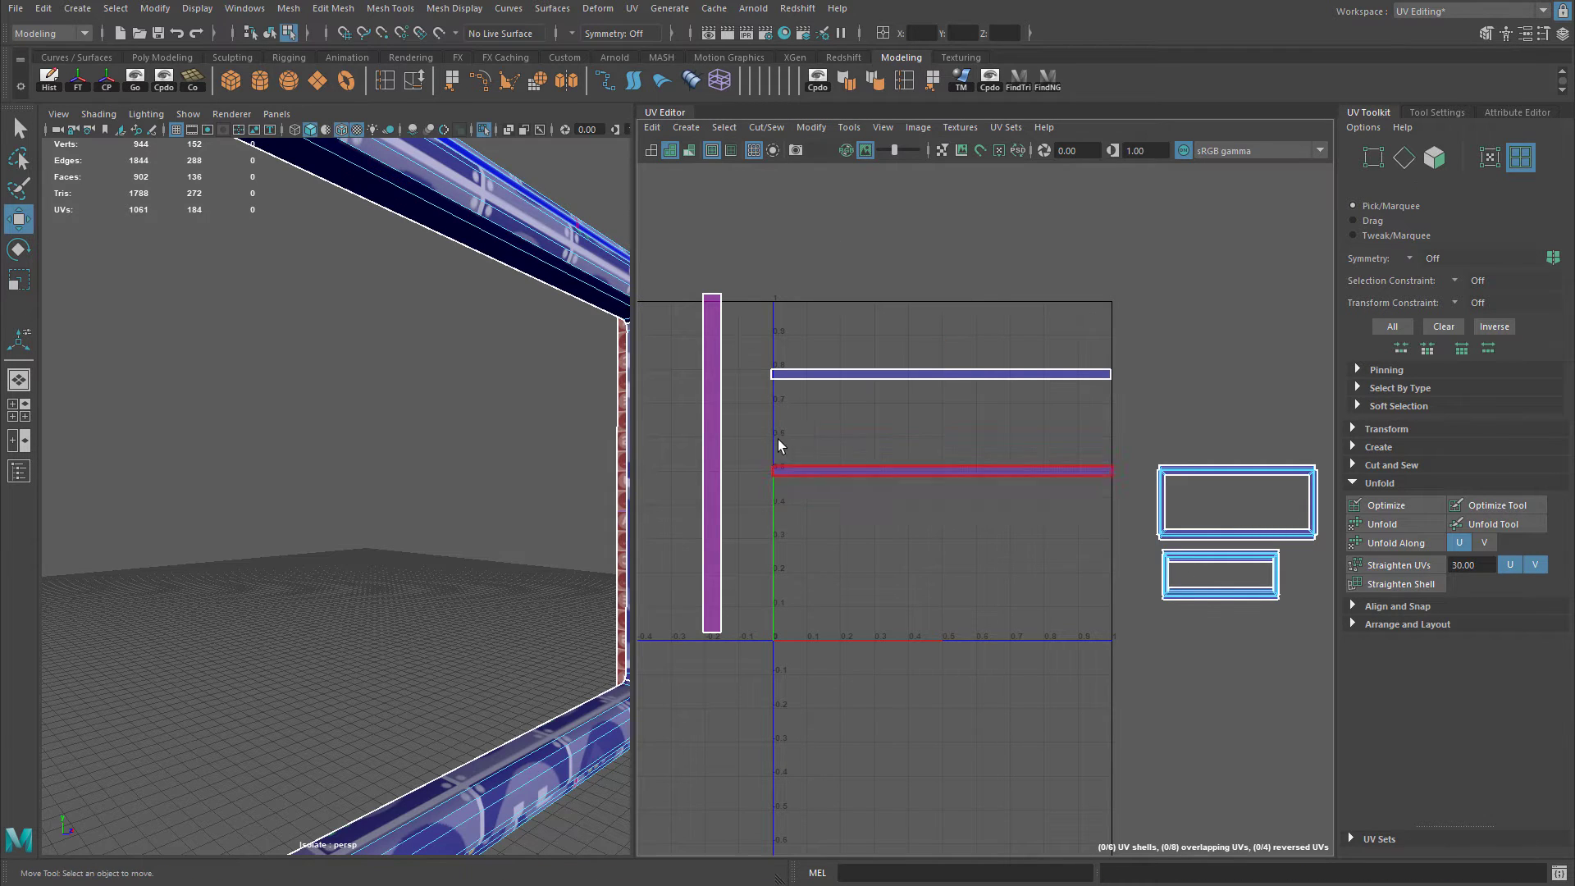
Move one of the two overlapping vertical strip shells to the left of the other and flip its reversed UVs.
left_click(711, 389)
left_click_drag(755, 457, 731, 458)
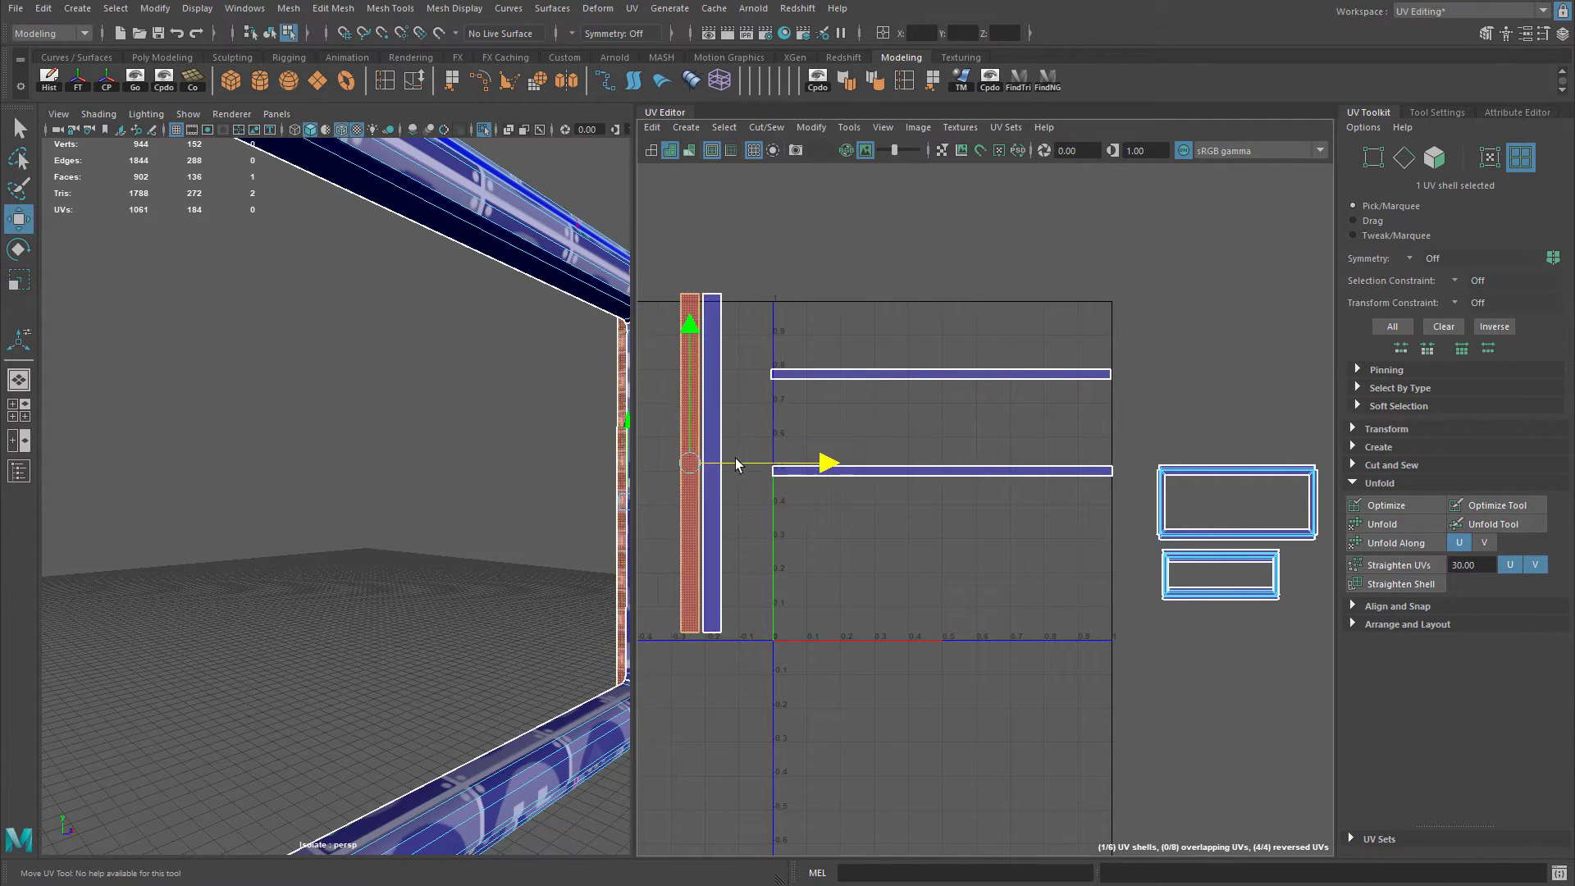
middle_click_drag(650, 442, 775, 422, "alt")
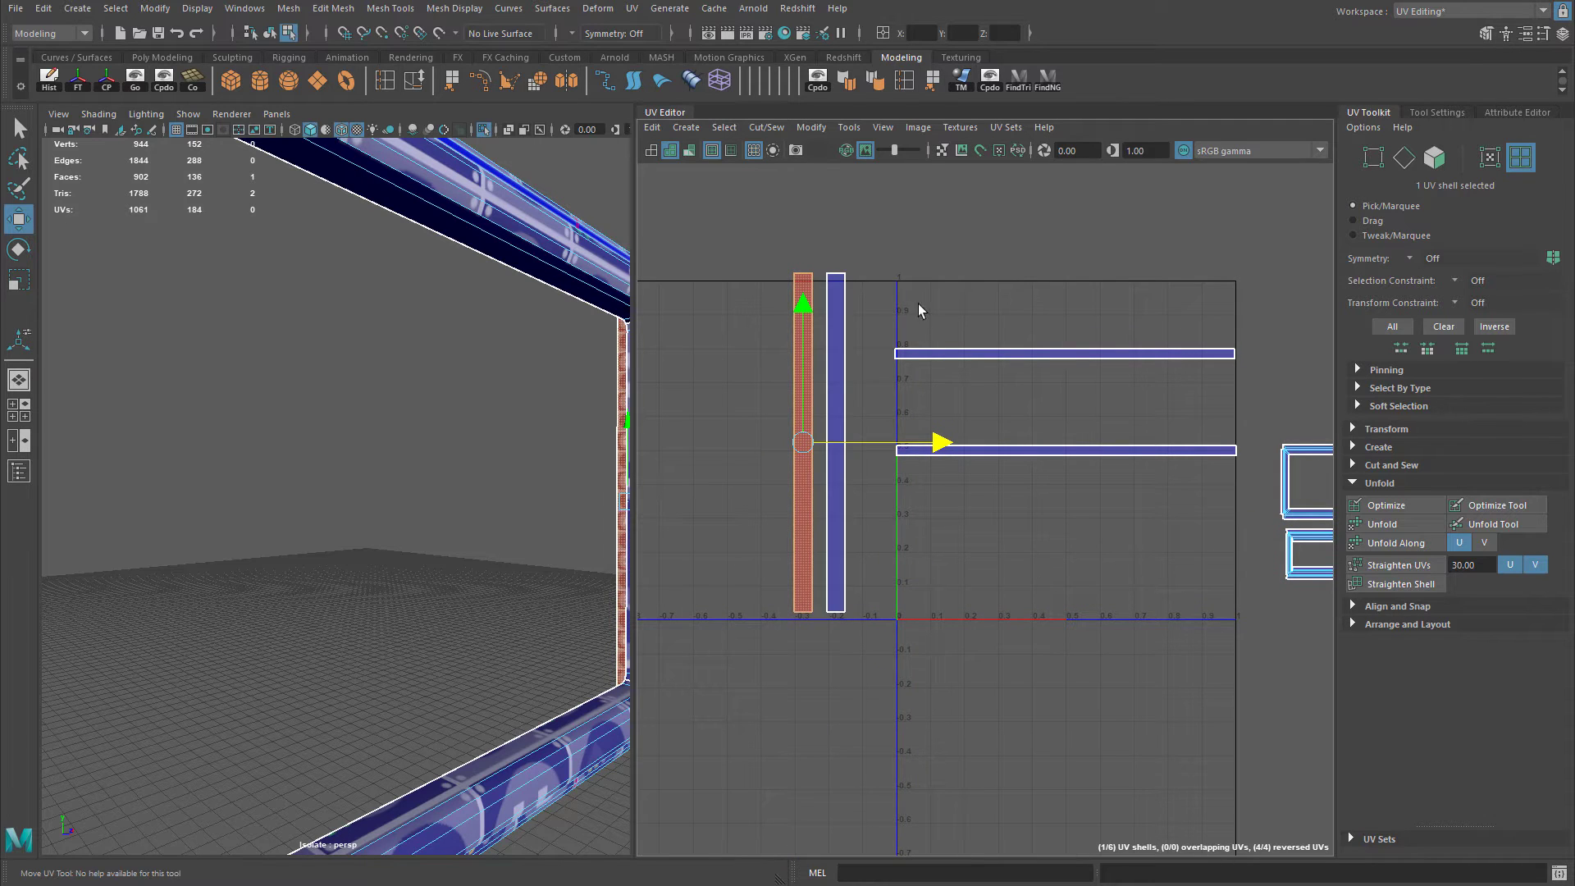
left_click(810, 387)
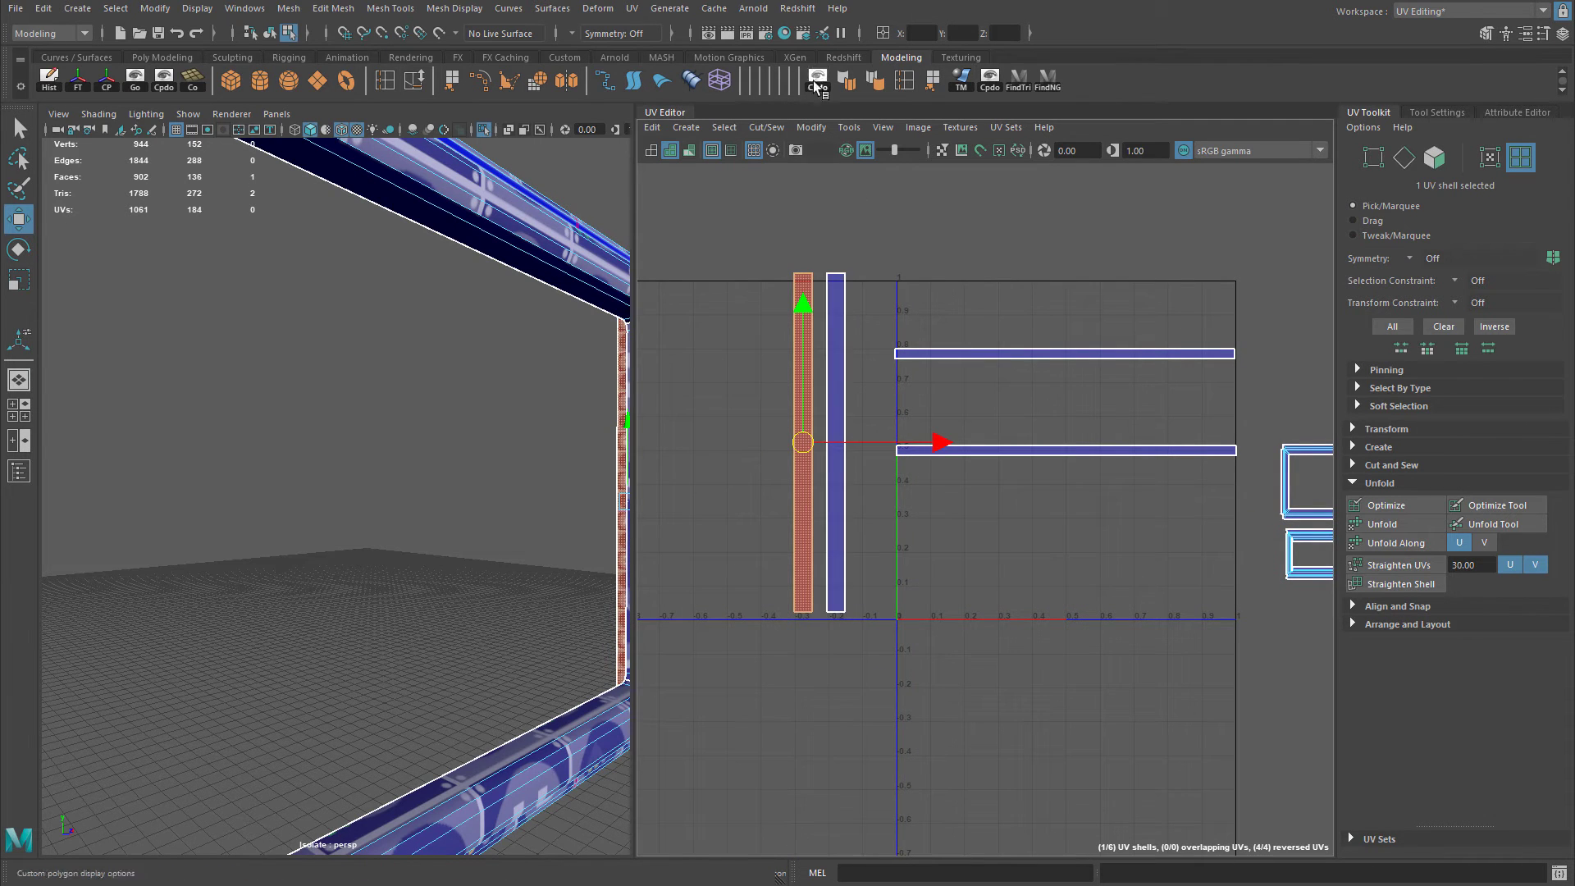
left_click(809, 129)
left_click(827, 210)
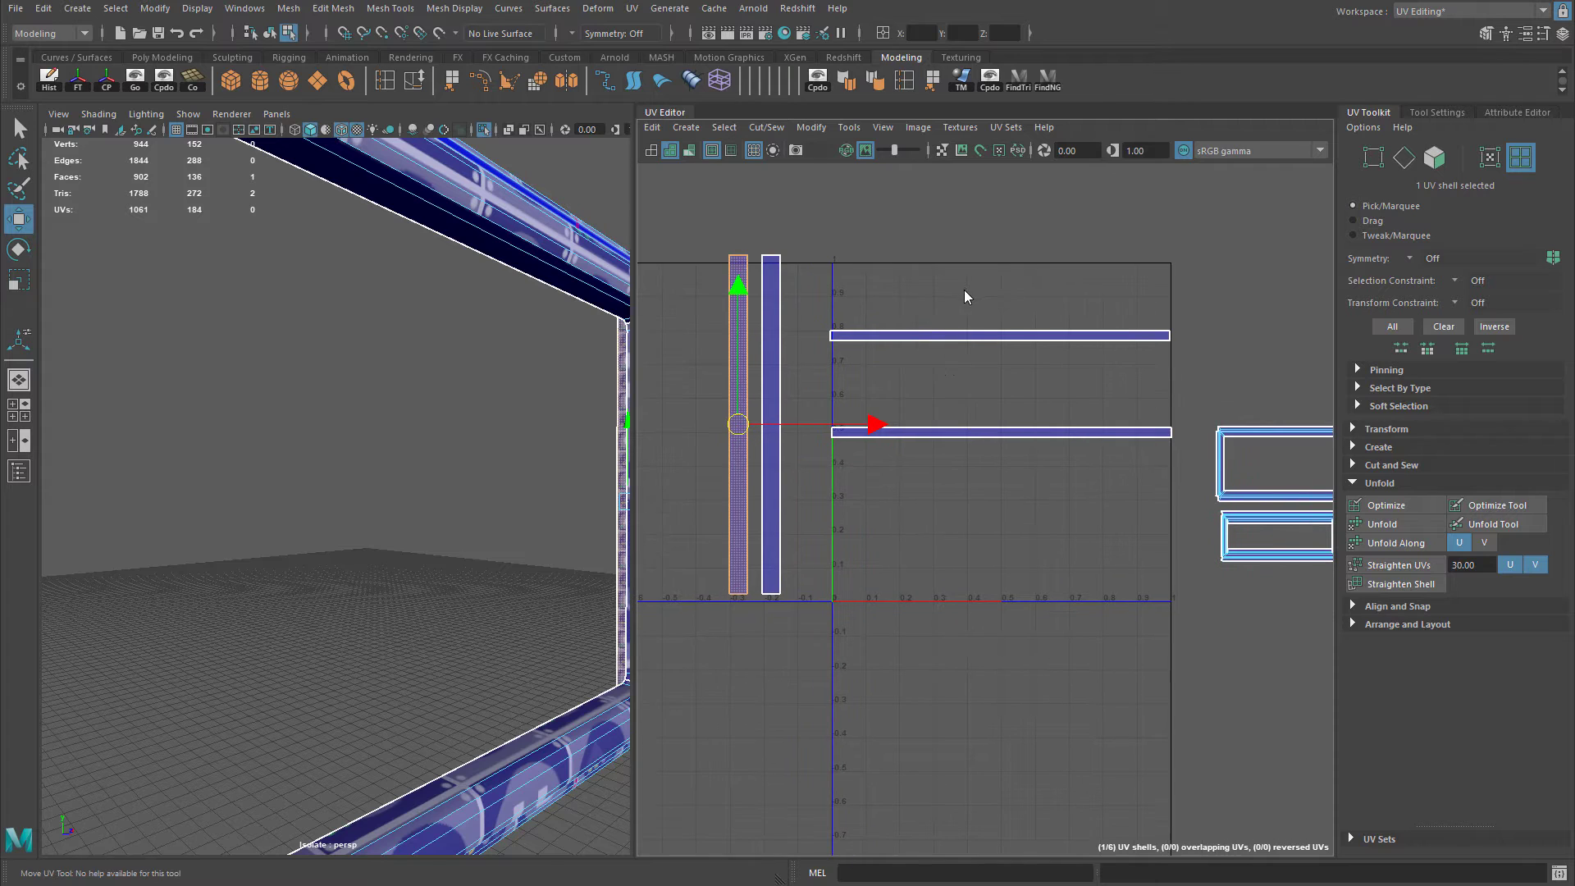
Scale down the UVs of all four strip shells together and place them to the right of the two frame shells.
right_click_drag(965, 289, 1014, 288)
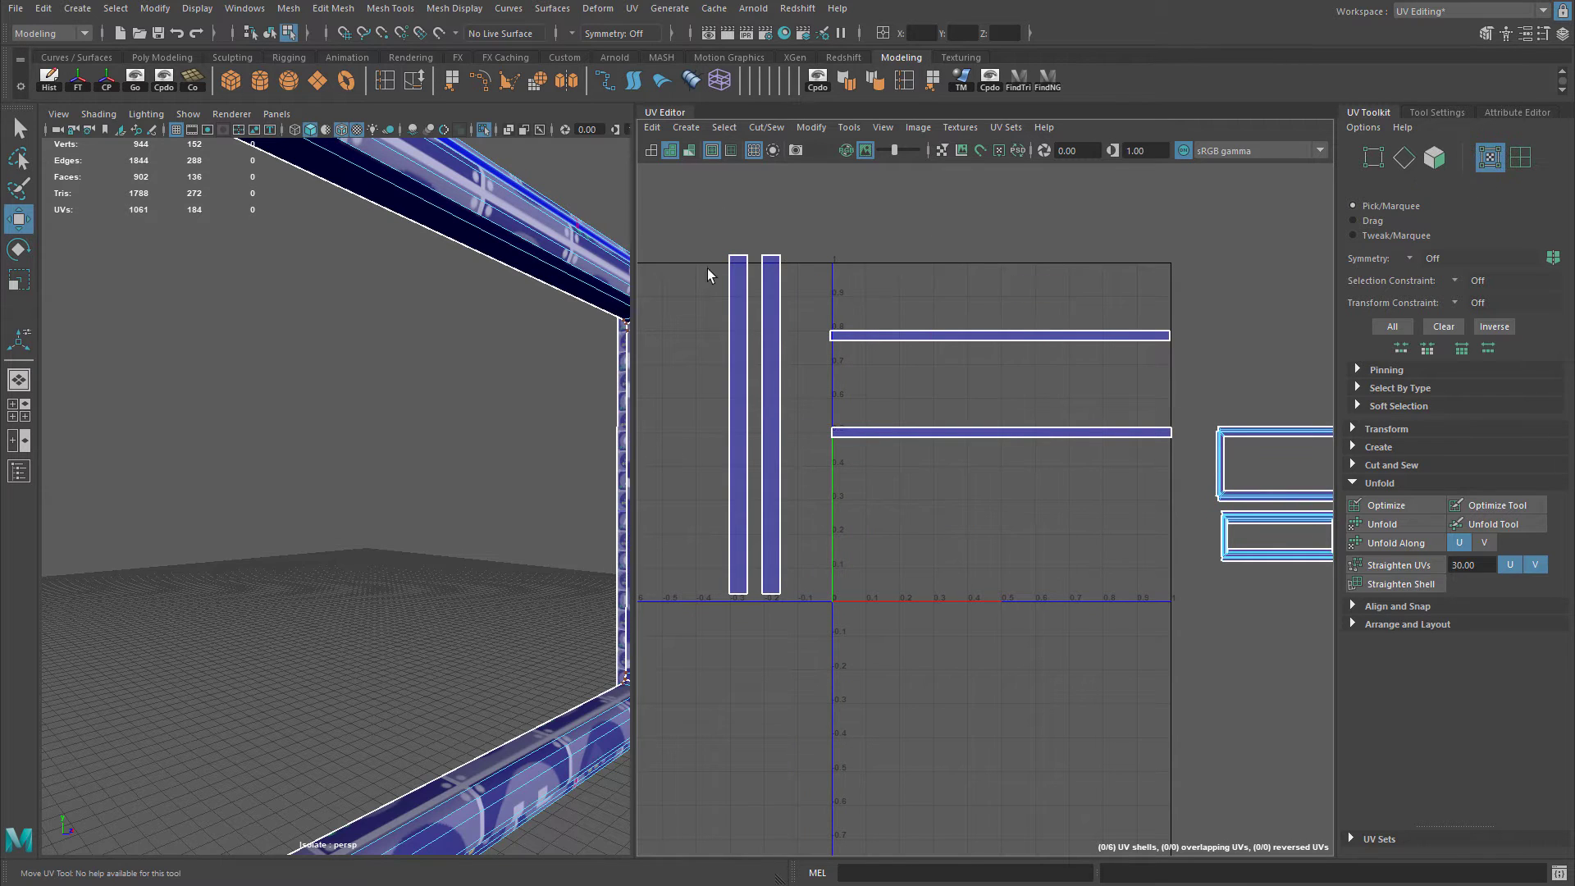
right_click_drag(728, 312, 778, 316)
left_click_drag(685, 239, 1176, 671)
key("r")
left_click_drag(968, 433, 865, 439)
key("w")
left_click_drag(955, 422, 1309, 446)
middle_click_drag(1309, 446, 1072, 383, "alt")
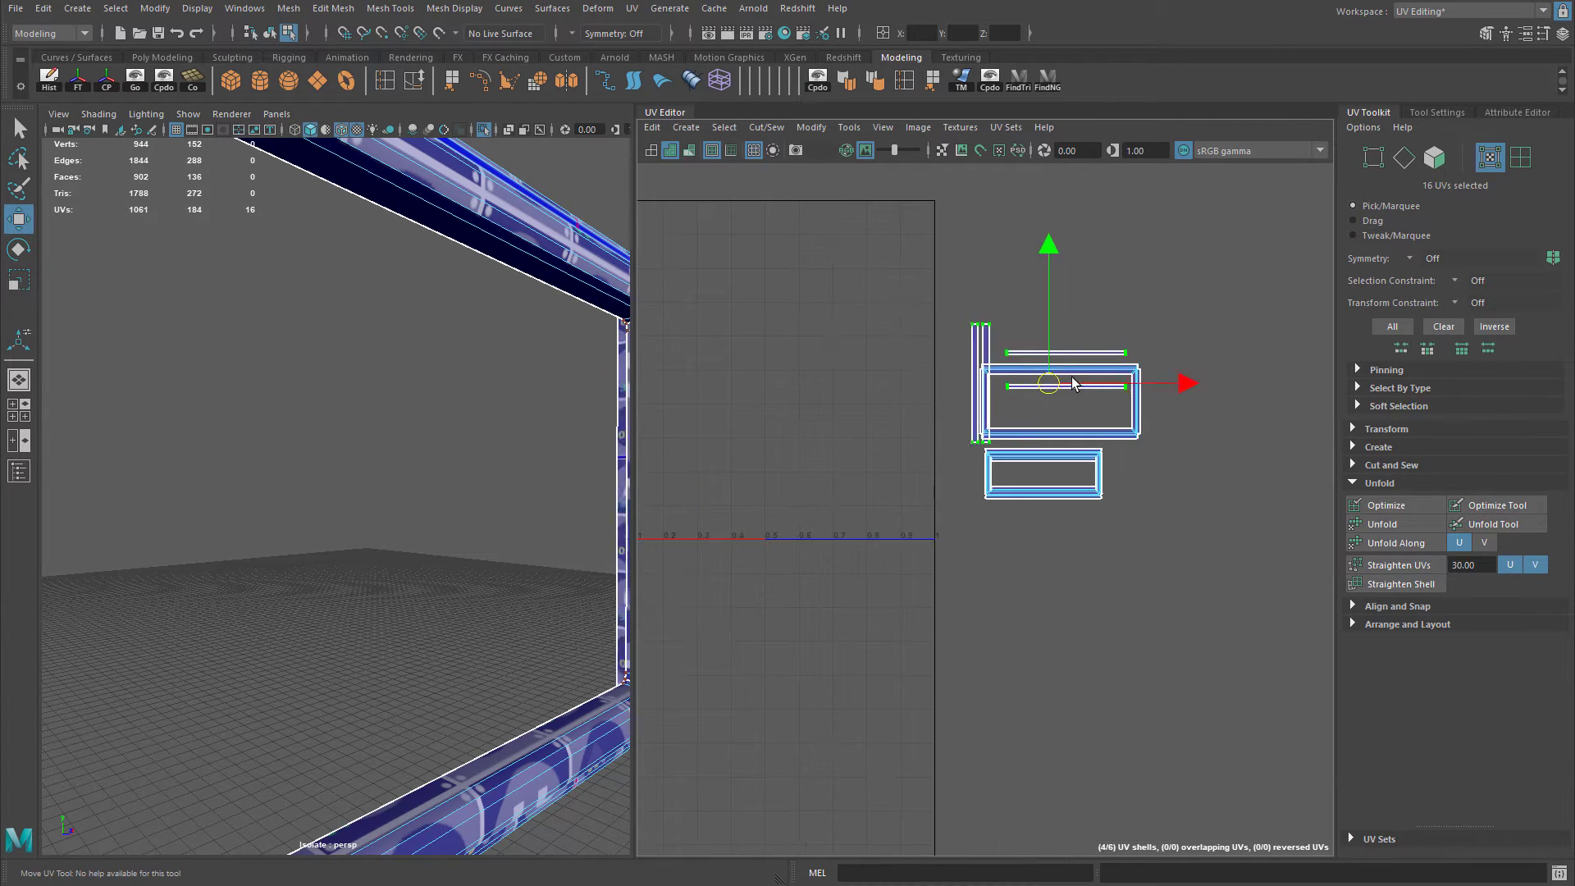
left_click_drag(1072, 383, 1235, 429)
middle_click_drag(1235, 429, 901, 409, "alt")
scroll(903, 361, "up", 2)
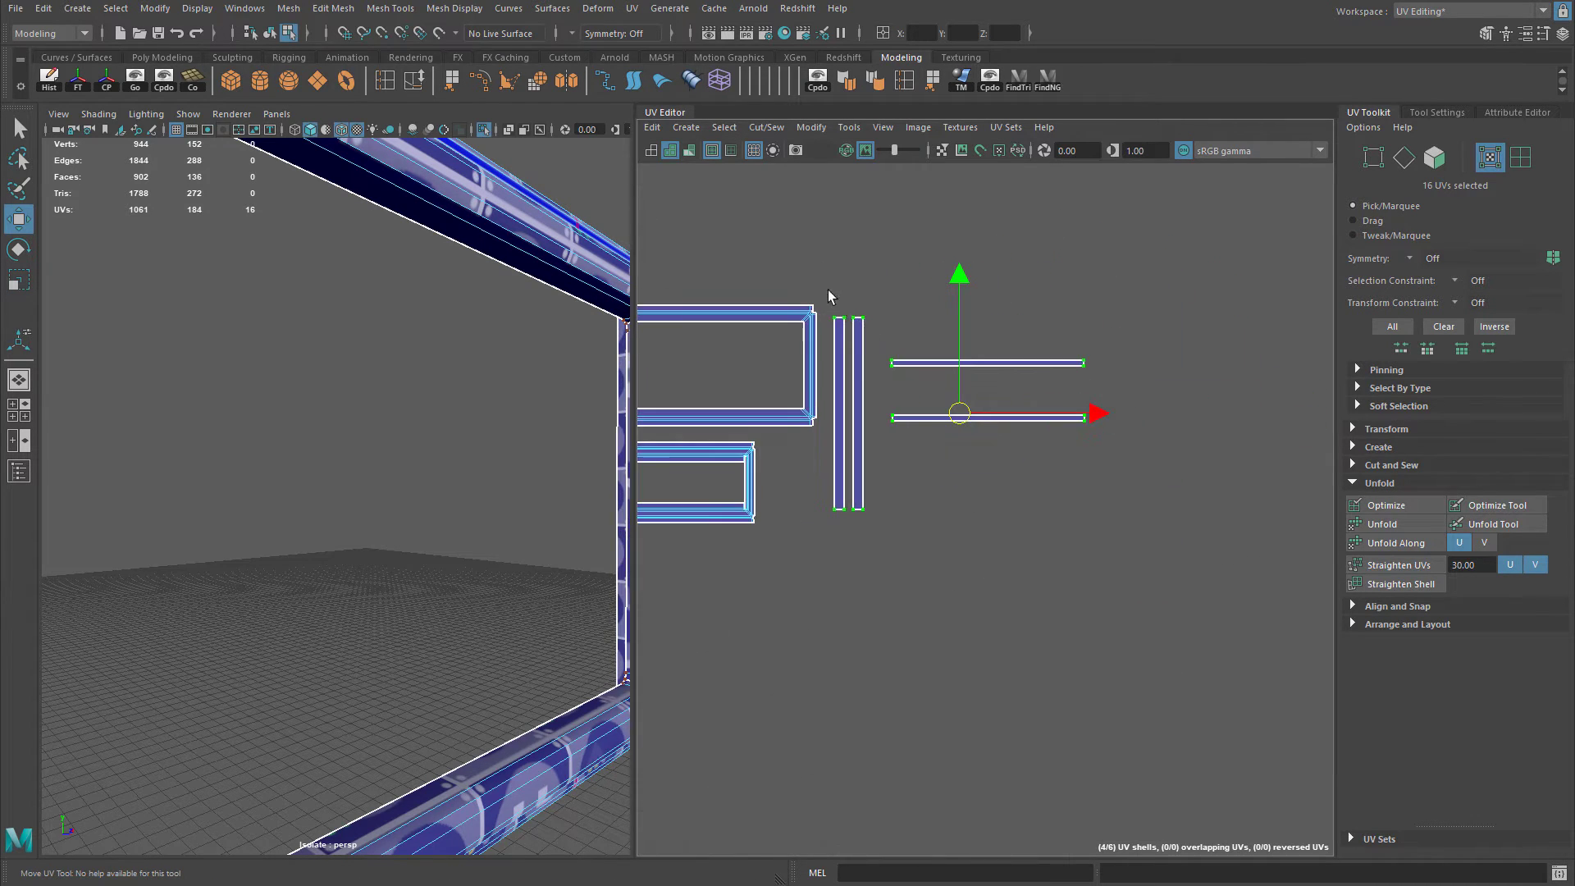
Scale down the two vertical strips and place them close beside the large frame shell's right edge.
left_click_drag(884, 573, 820, 302)
key("r")
left_click_drag(850, 414, 838, 374)
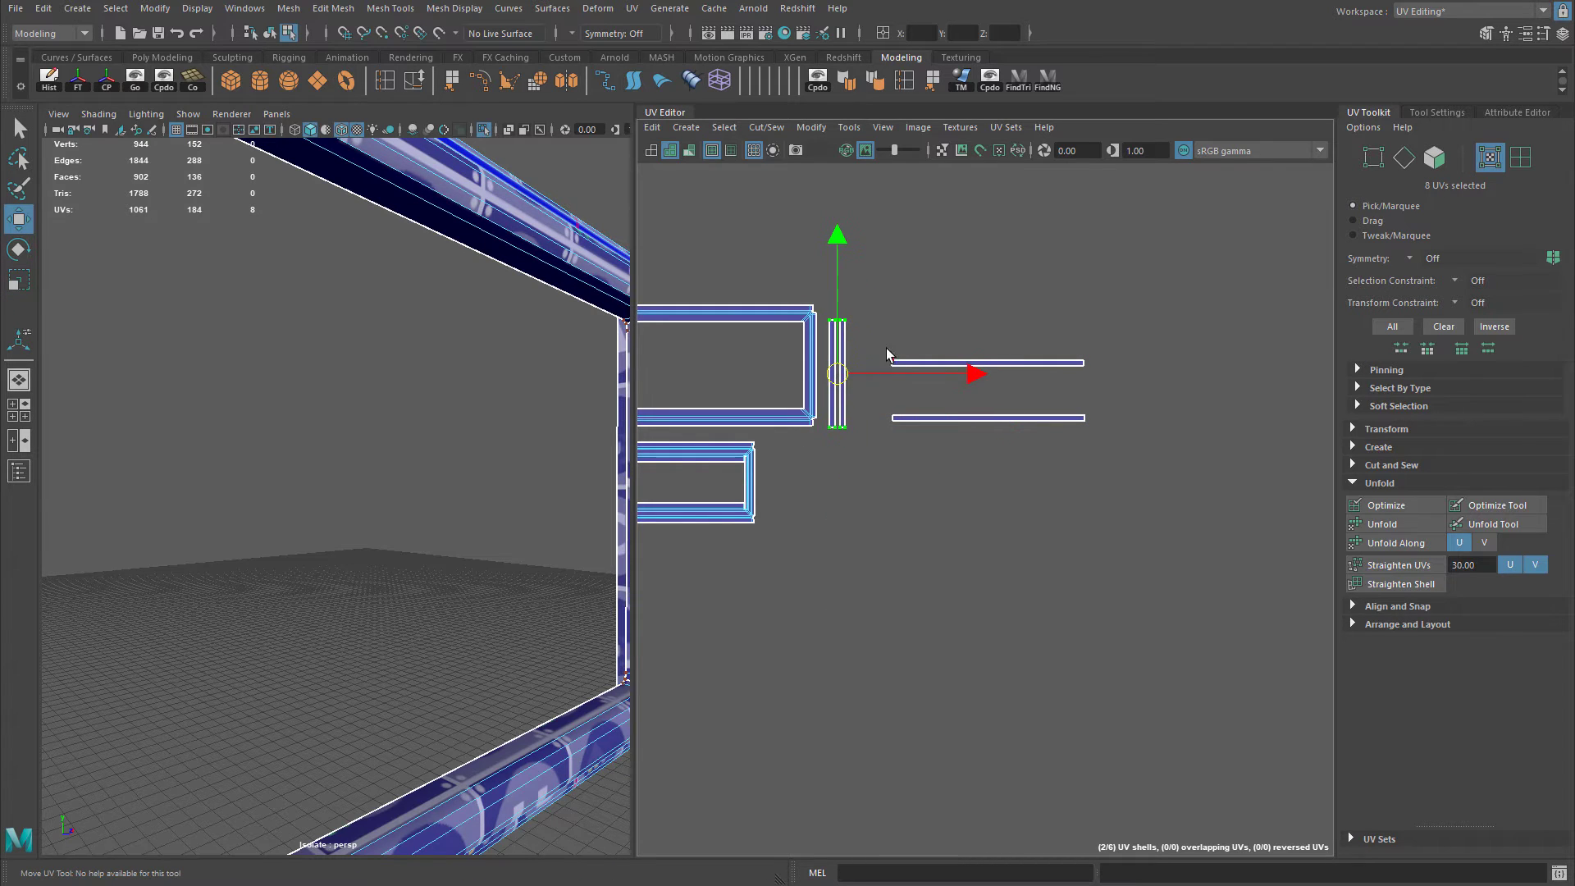
Scale down the two horizontal strips and place them inside the opening of the large frame shell.
left_click_drag(1156, 447, 1156, 447)
left_click_drag(986, 388, 707, 357)
middle_click_drag(820, 358, 939, 361, "alt")
scroll(701, 310, "down", 3)
middle_click_drag(701, 310, 766, 311, "alt")
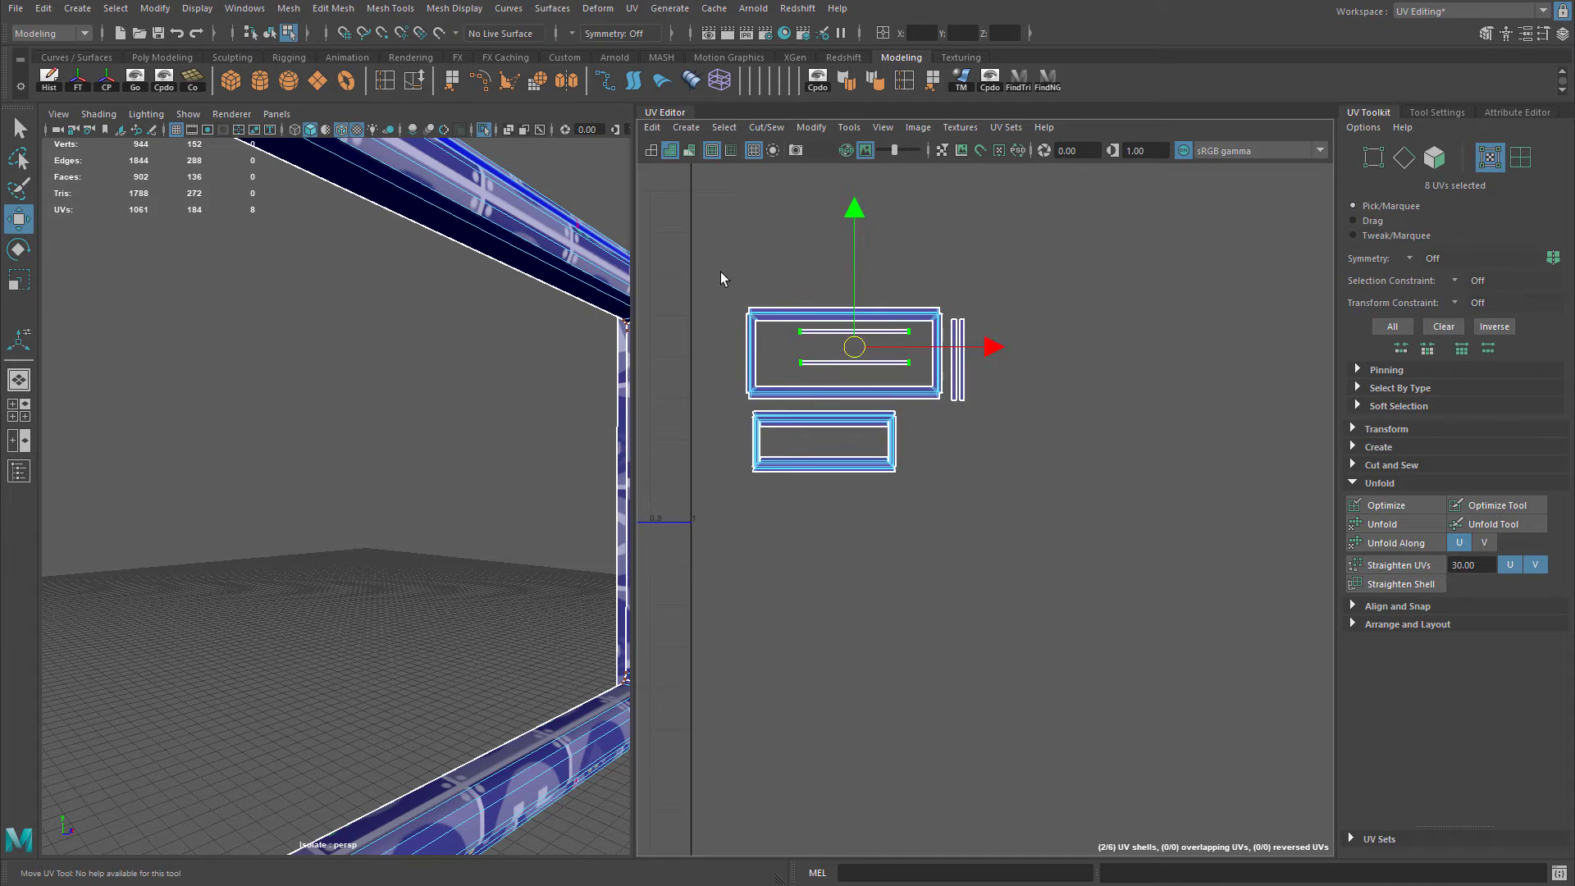
Move all the frame's UV shells together into the upper left corner of the tile left of the 0–1 tile.
left_click_drag(720, 272, 1160, 512)
scroll(1159, 512, "down", 5)
middle_click_drag(820, 495, 1102, 480, "alt")
left_click_drag(1264, 432, 781, 335)
middle_click_drag(993, 416, 883, 424, "alt")
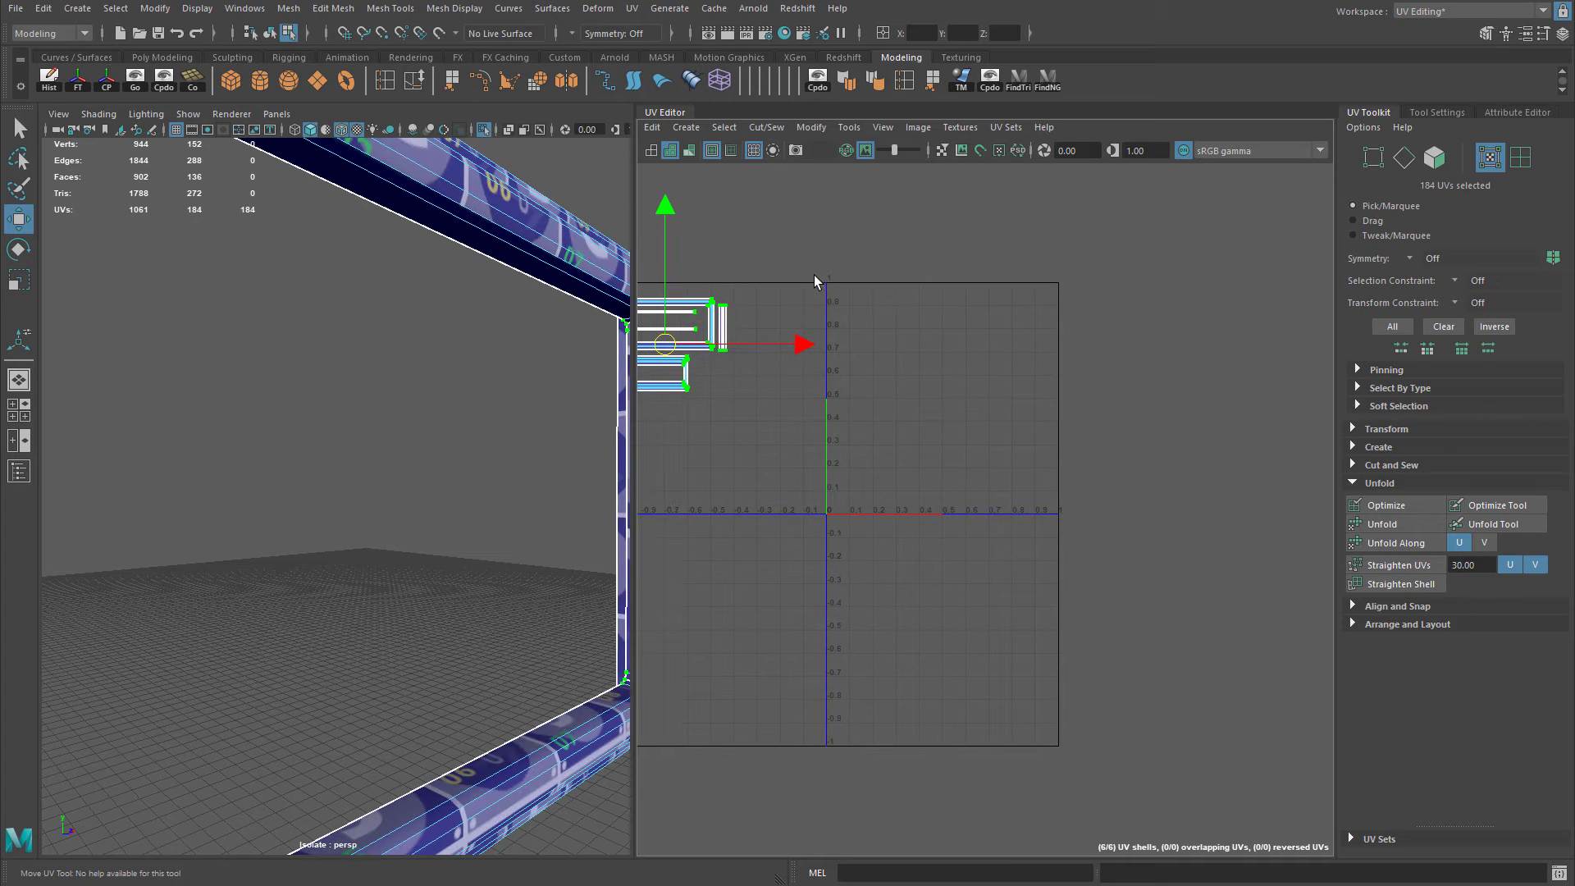
right_click_drag(810, 333, 924, 333, "alt")
middle_click_drag(924, 333, 860, 322, "alt")
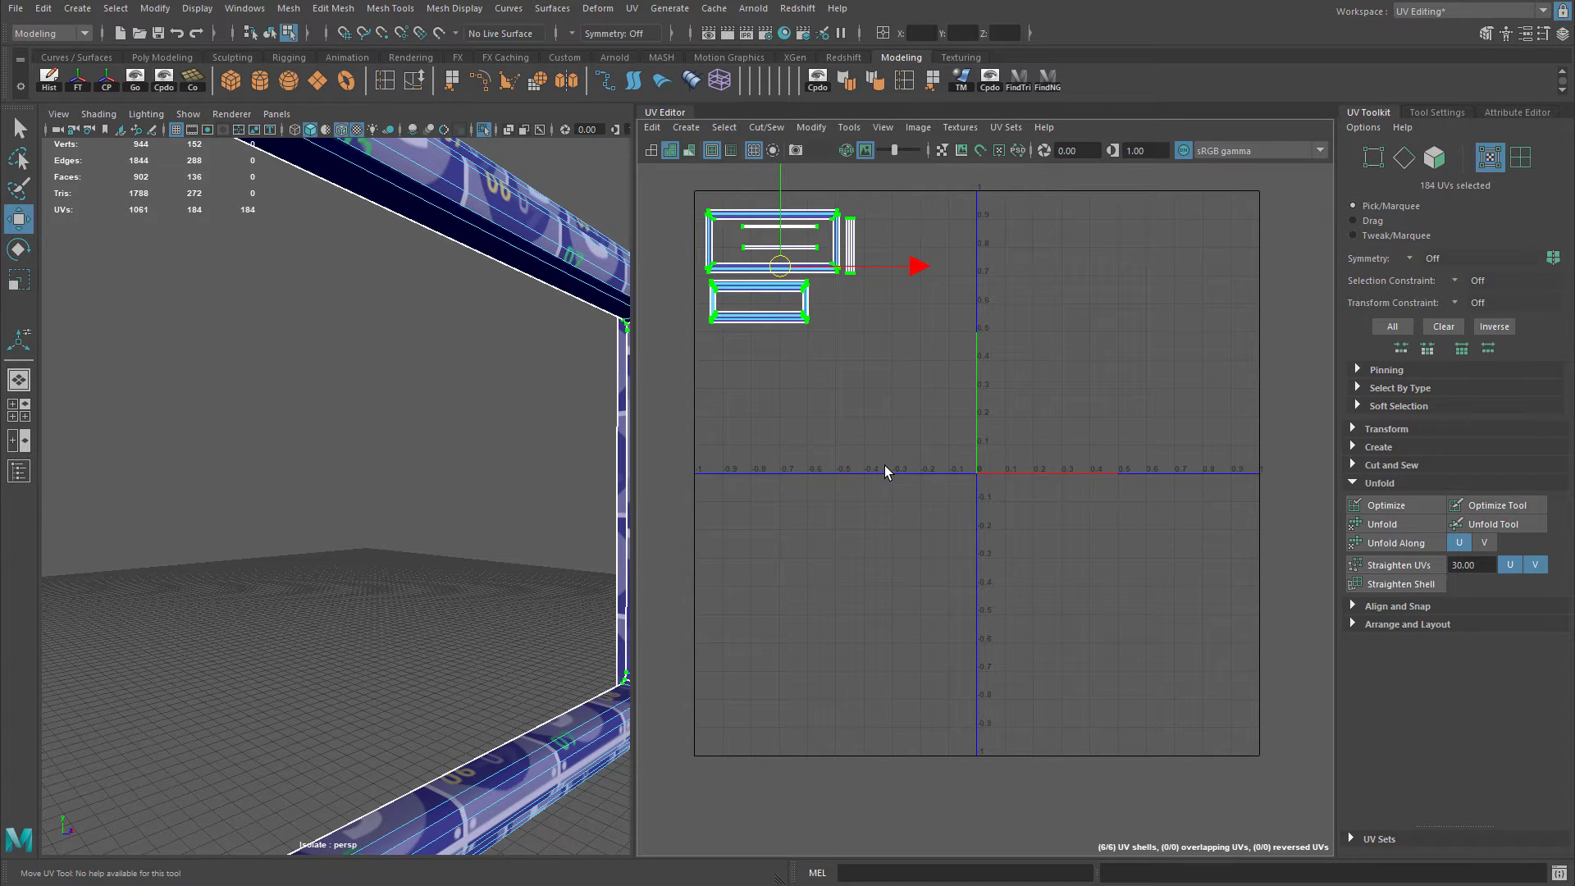
left_click_drag(782, 270, 778, 275)
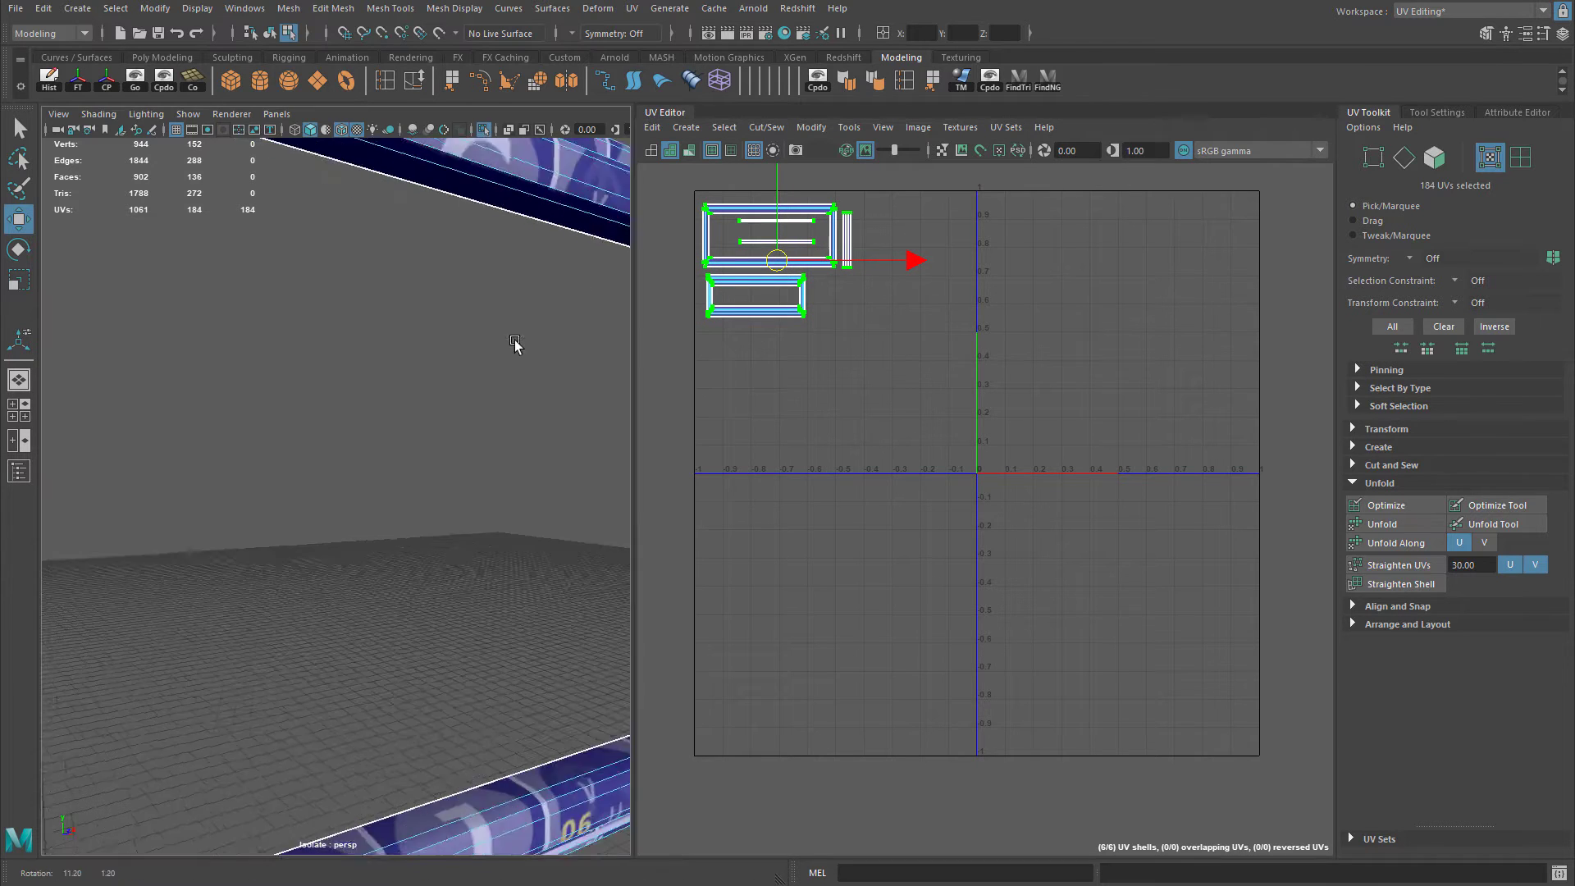
Return the frame to object selection mode and save the scene.
key("f")
key("F8")
key("ctrl+s")
Switch to the Maya Classic workspace and close the floating window that covers the viewport.
left_click(1431, 13)
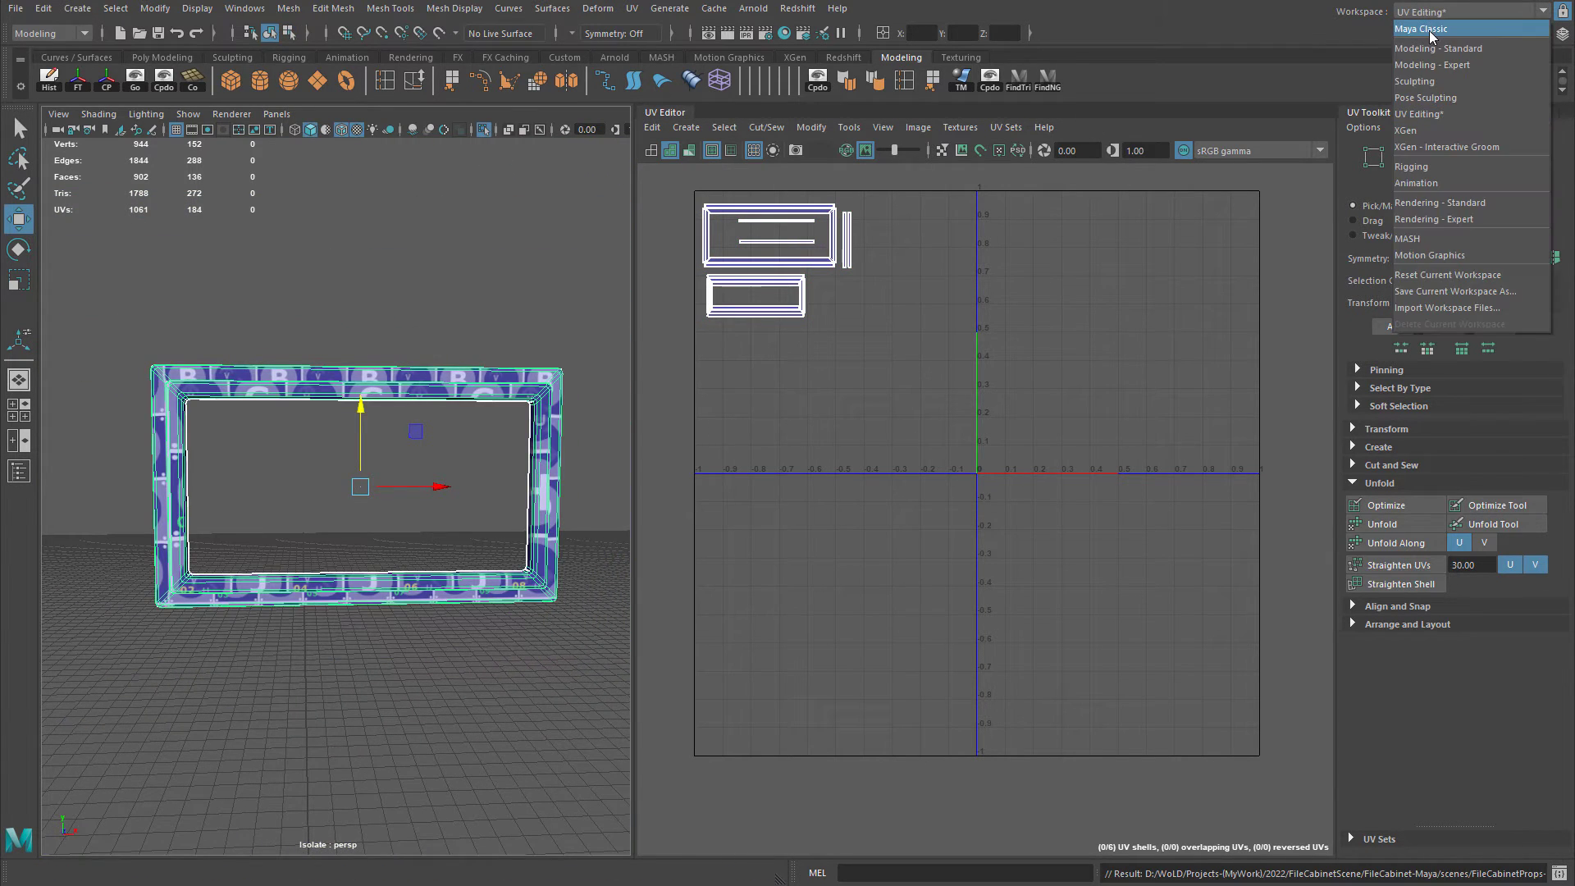
left_click(1434, 36)
left_click(914, 308)
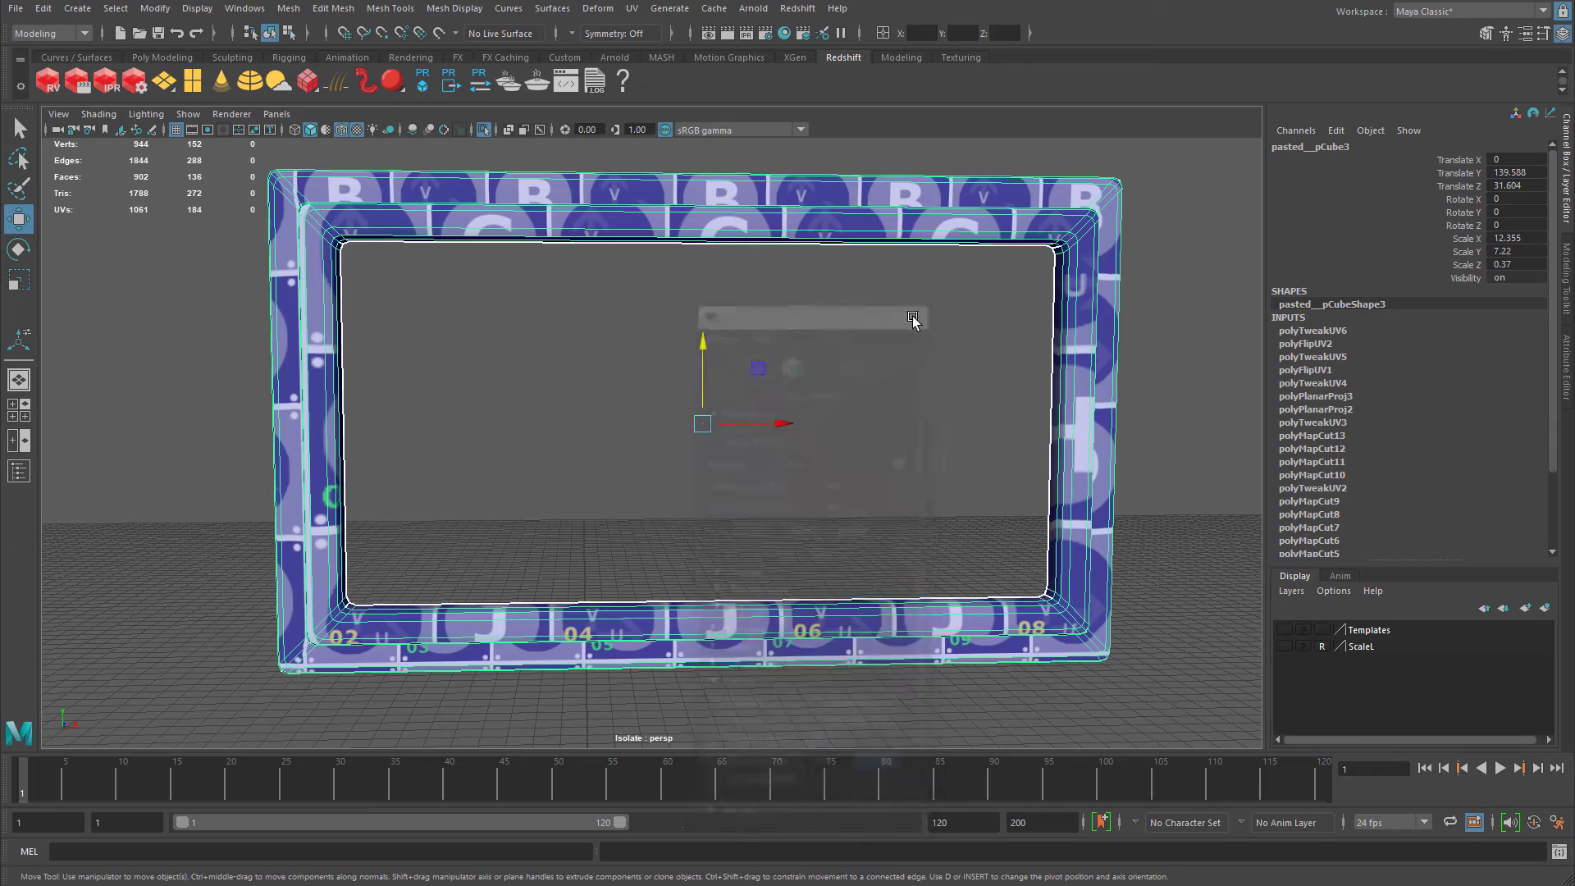
Delete the construction history of the frame object.
scroll(727, 376, "down", 3)
left_click_drag(728, 376, 539, 397, "alt")
scroll(800, 354, "up", 2)
middle_click_drag(804, 353, 714, 423, "alt")
left_click_drag(714, 423, 883, 424, "alt")
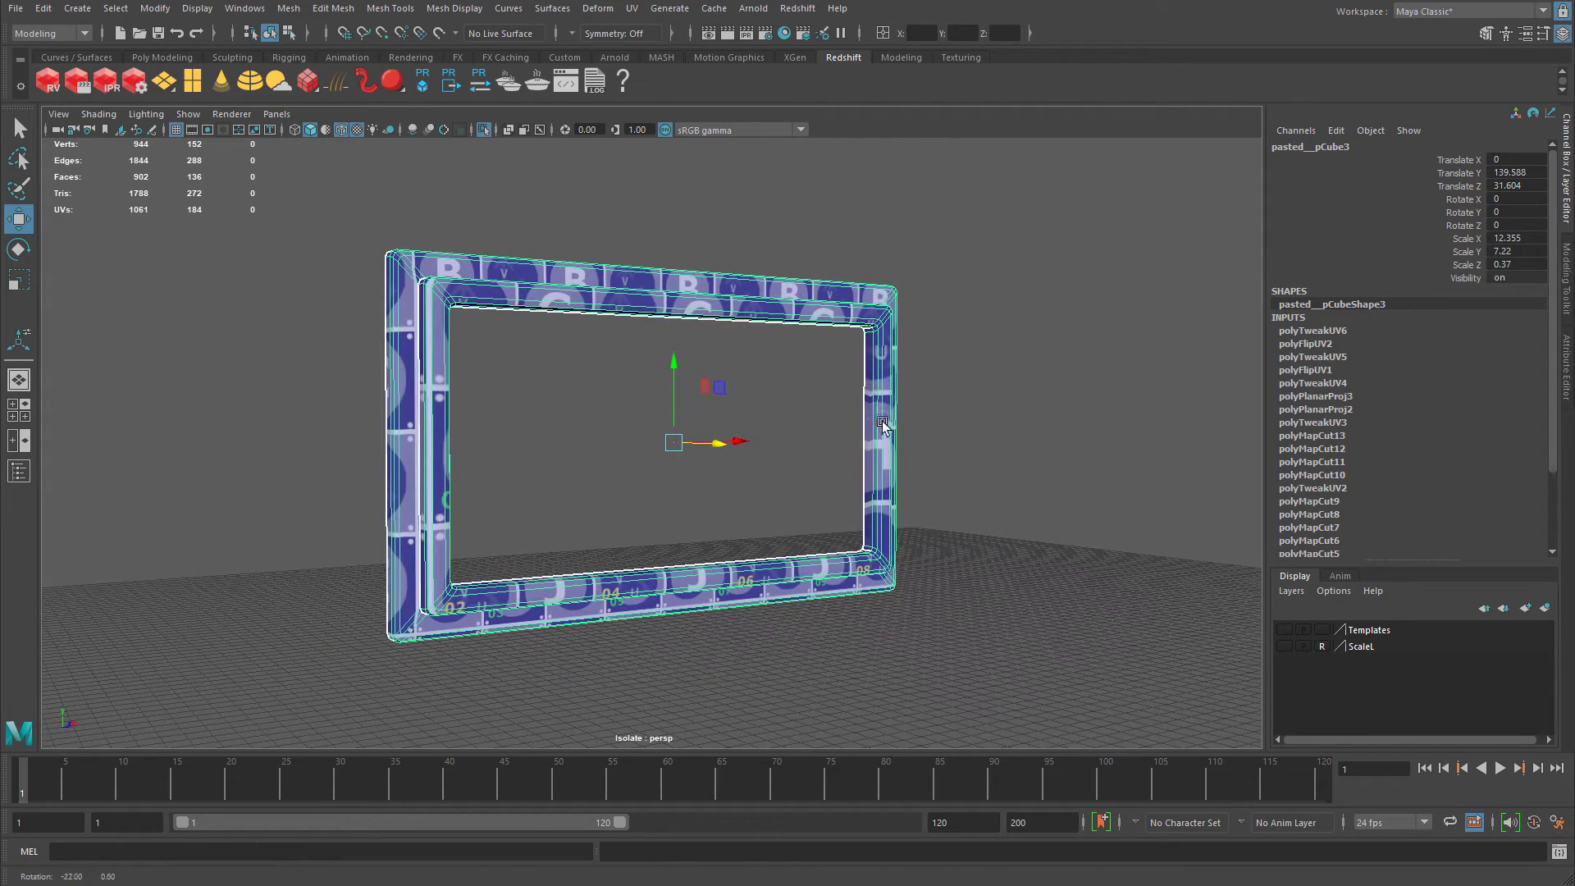
left_click(900, 57)
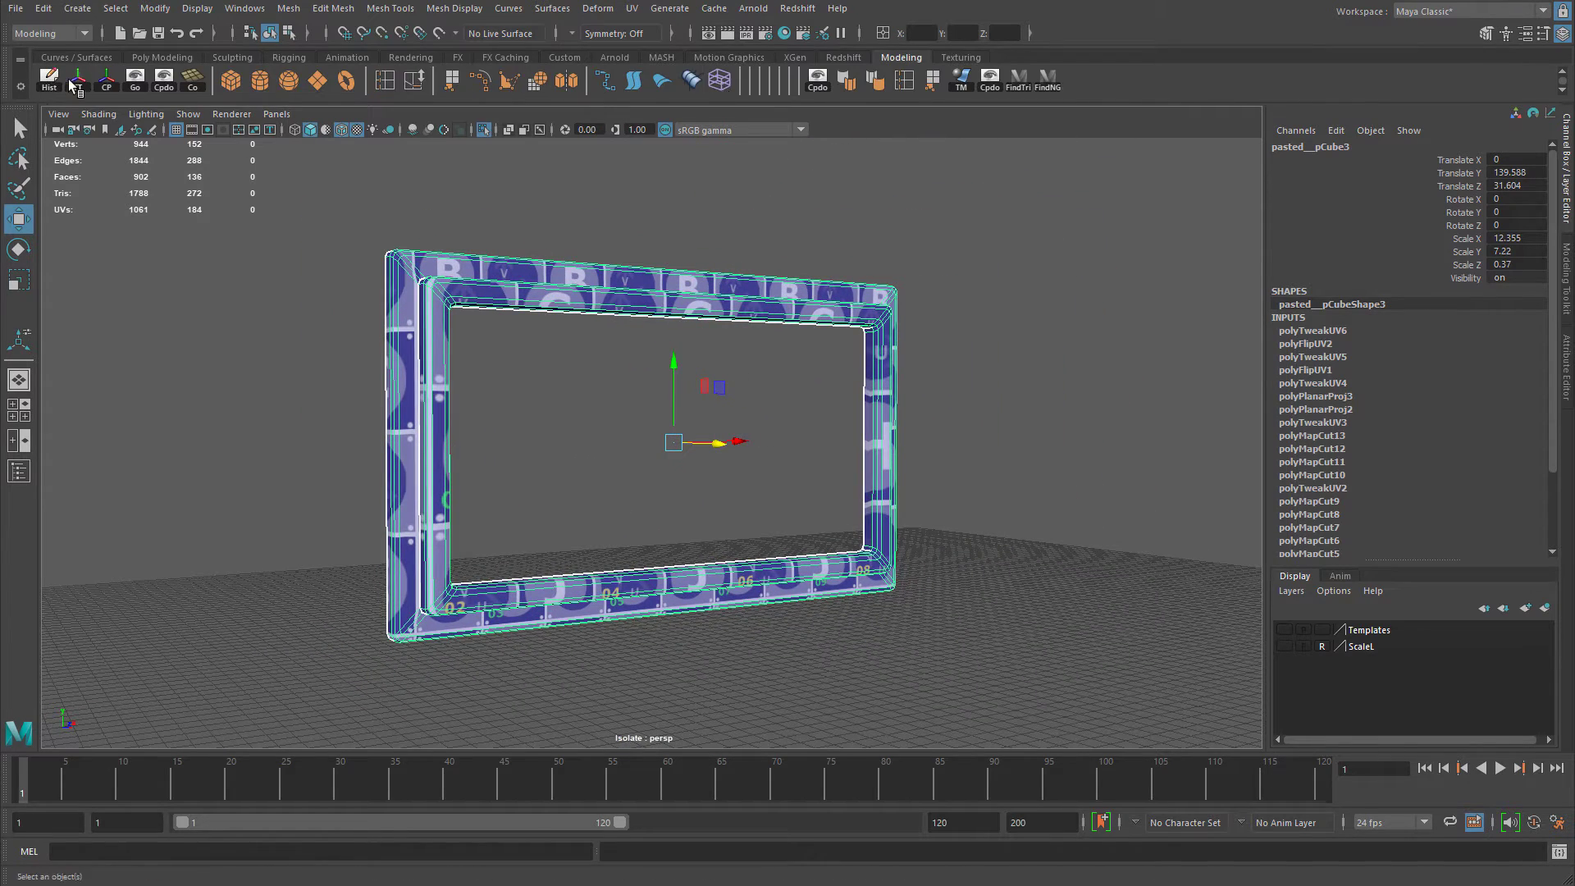
left_click(44, 85)
Turn off isolation so the frame is shown on the front of the whole file cabinet.
left_click_drag(654, 269, 482, 294, "alt")
left_click_drag(623, 328, 707, 339, "alt")
key("ctrl+1")
right_click_drag(891, 418, 605, 427, "alt")
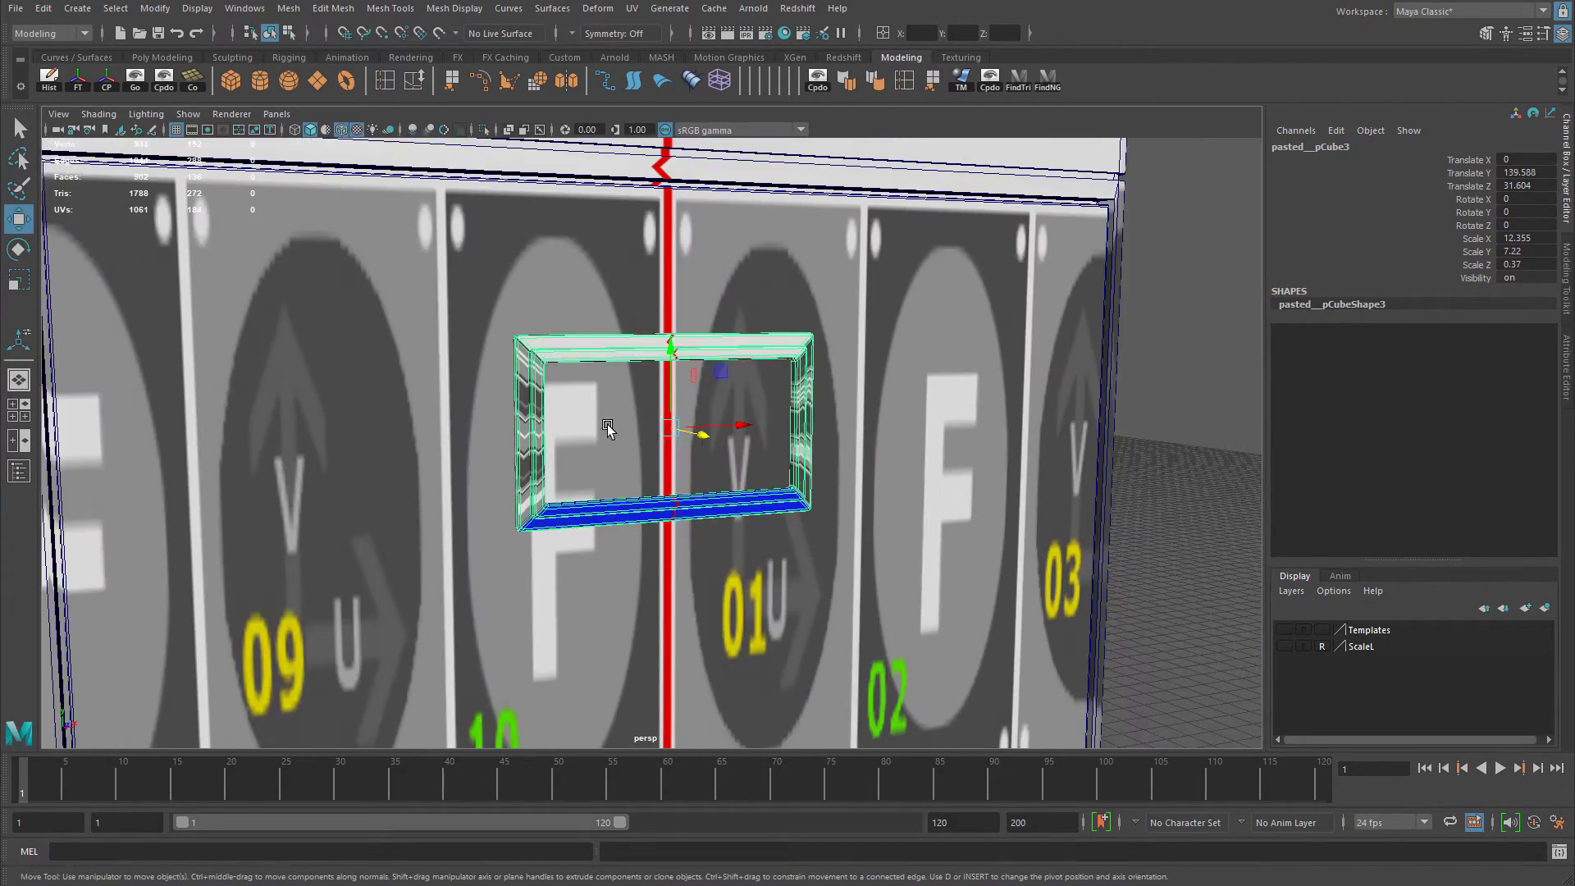
left_click_drag(604, 428, 672, 412, "alt")
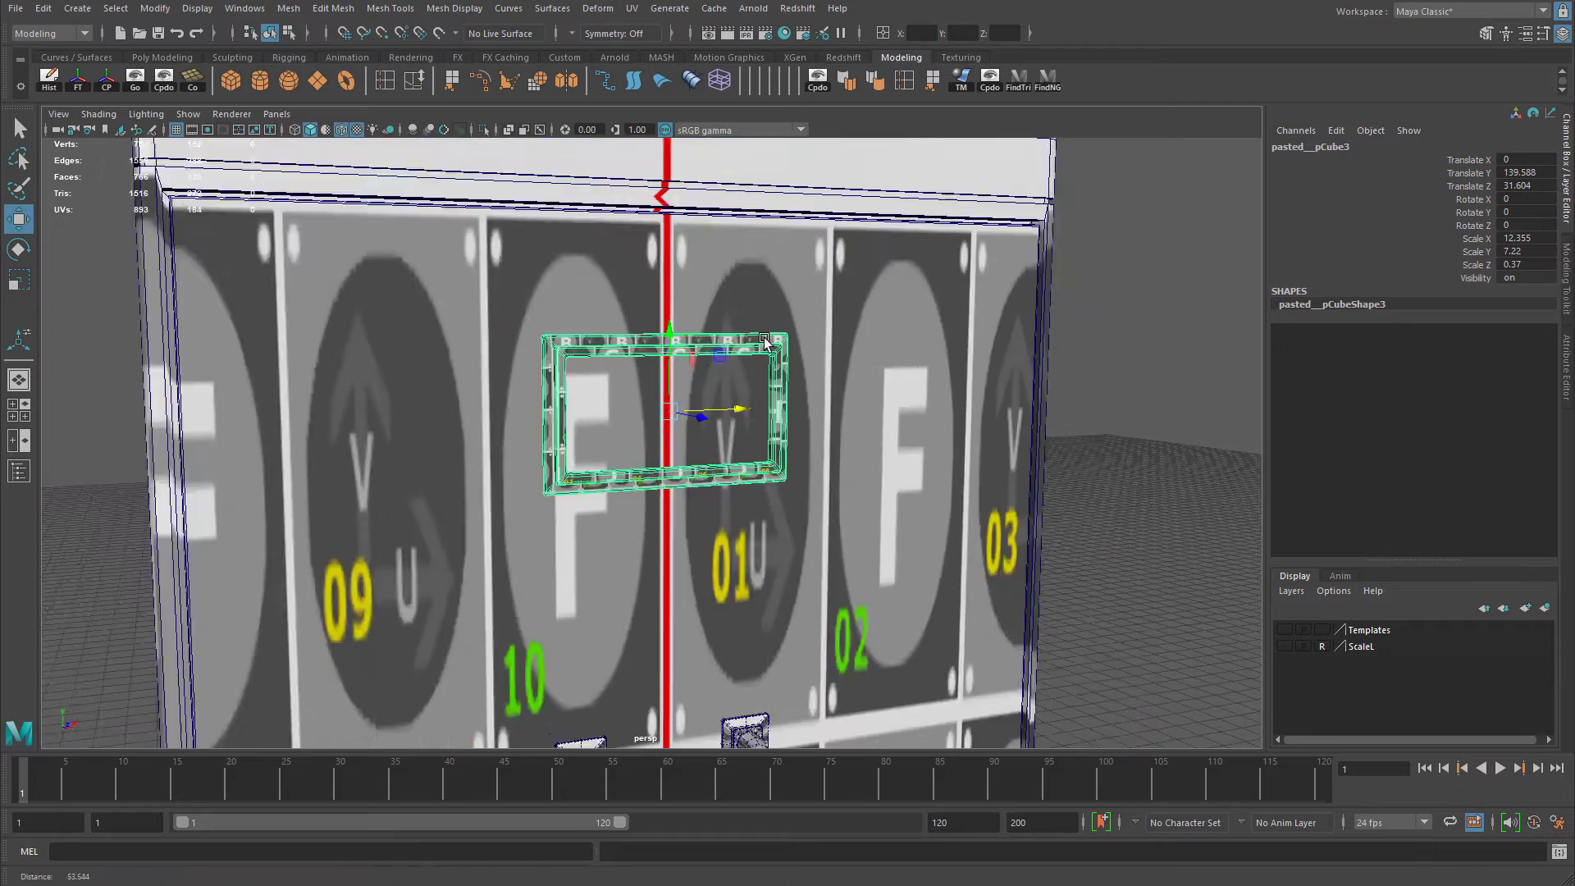
scroll(886, 326, "down", 5)
left_click_drag(886, 327, 684, 513, "alt")
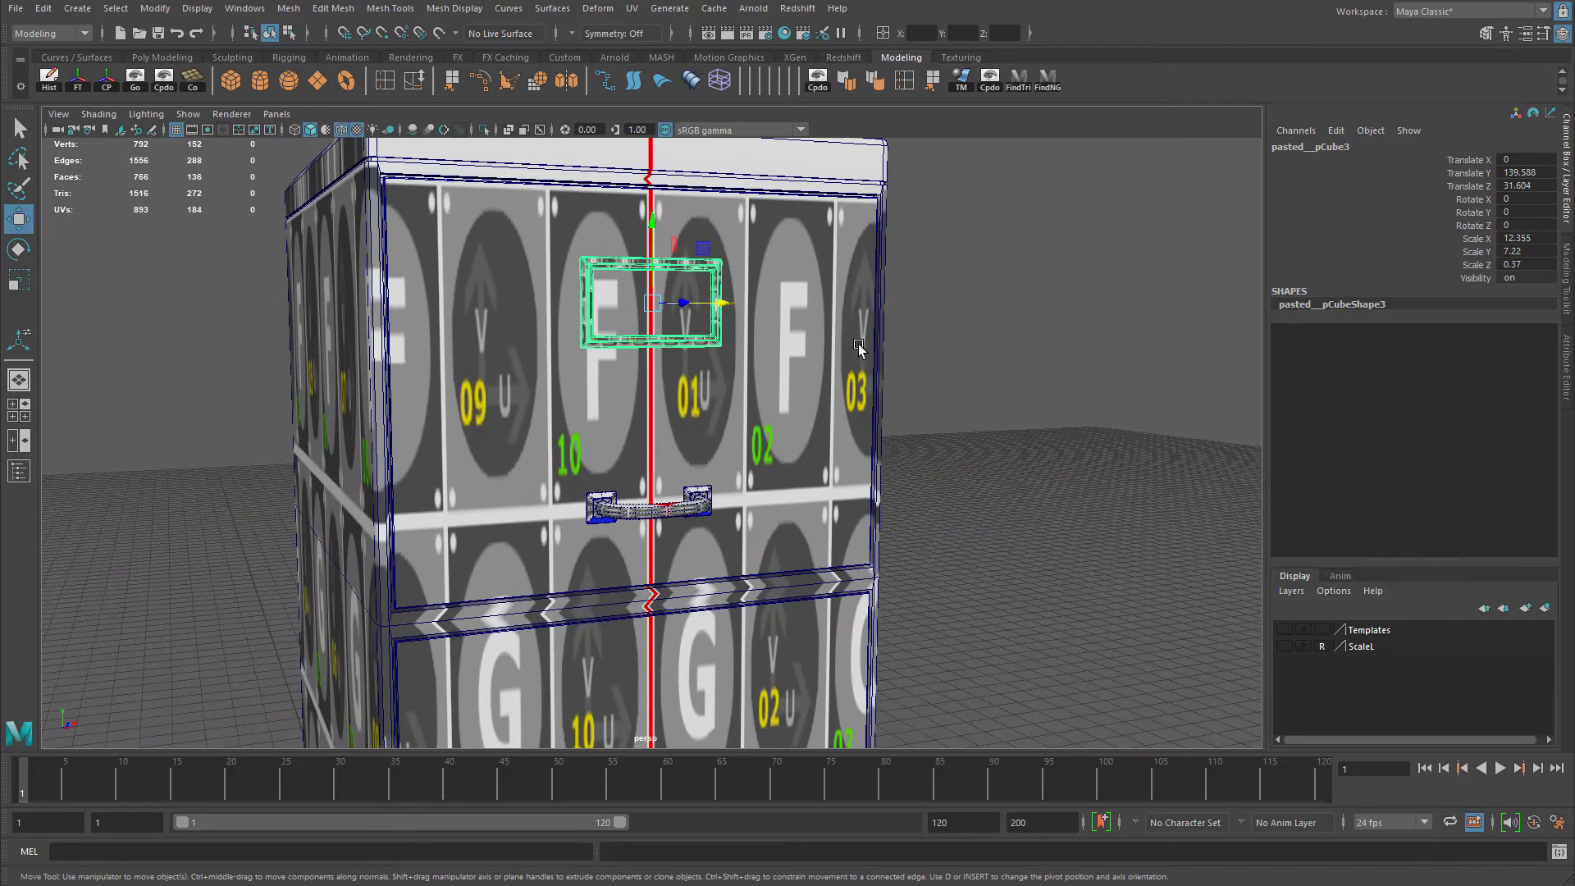
Isolate the curved drawer handle below the frame and switch to the UV Editing workspace.
left_click(684, 513)
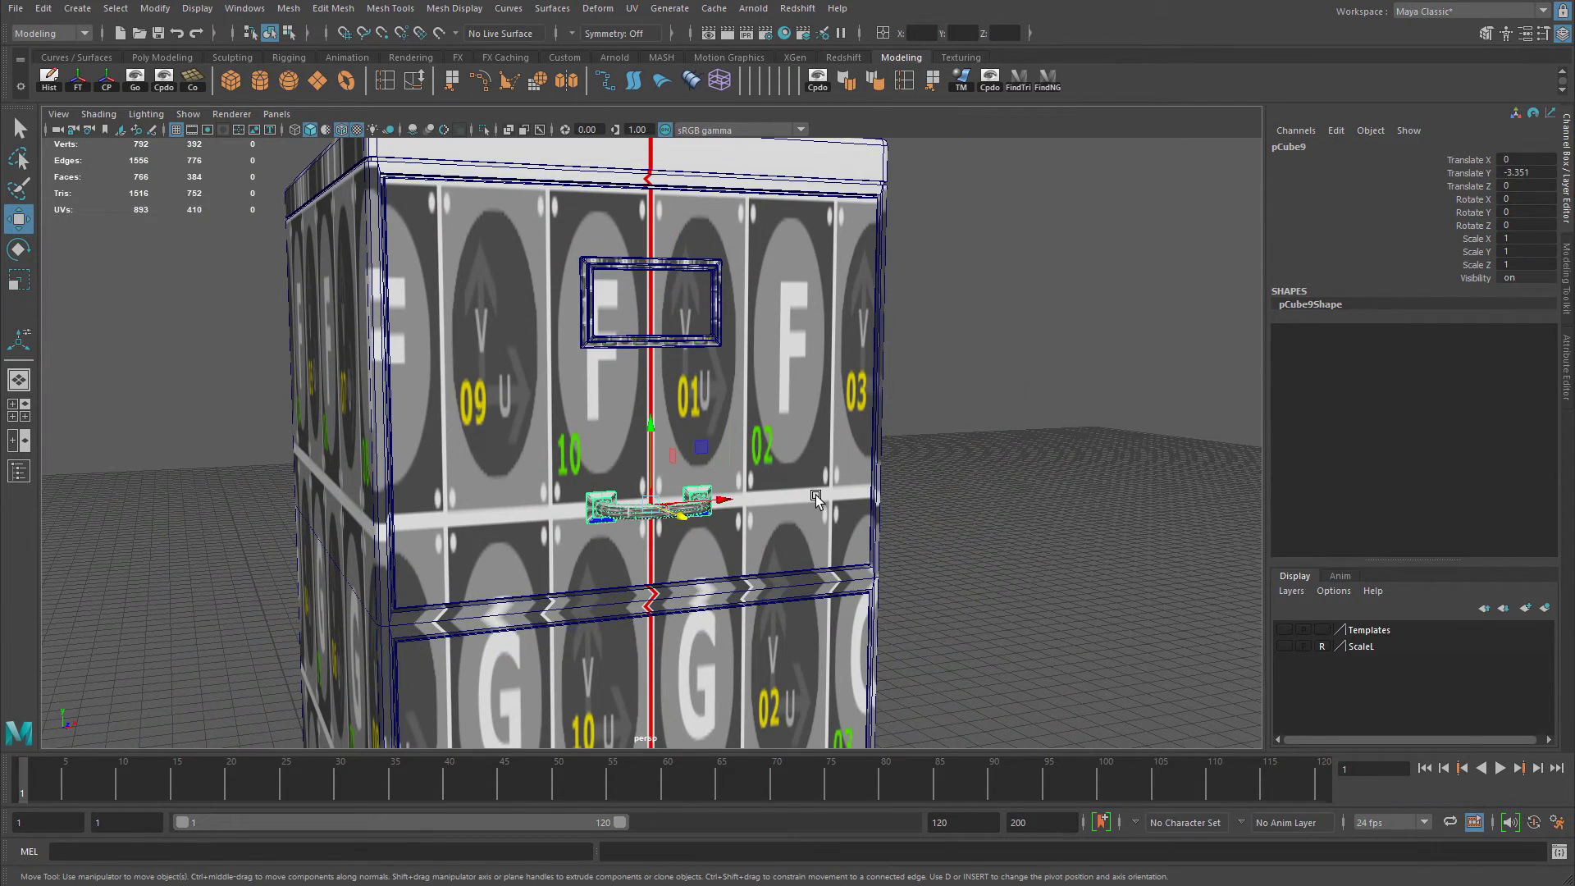
key("ctrl+1")
right_click_drag(710, 527, 798, 552, "alt")
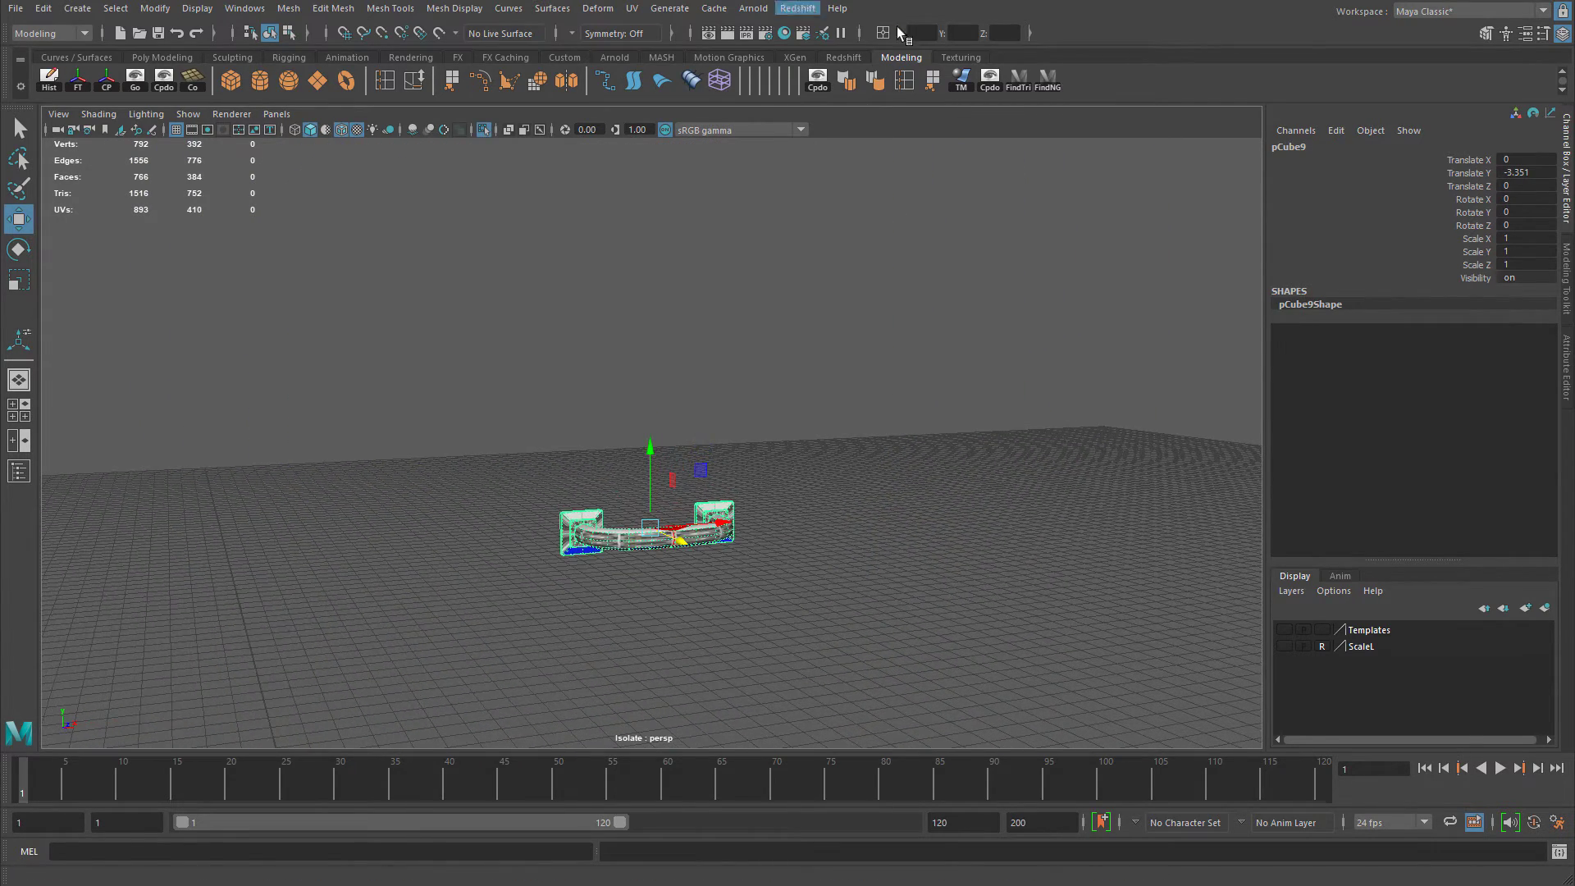
left_click(1444, 10)
left_click(1425, 115)
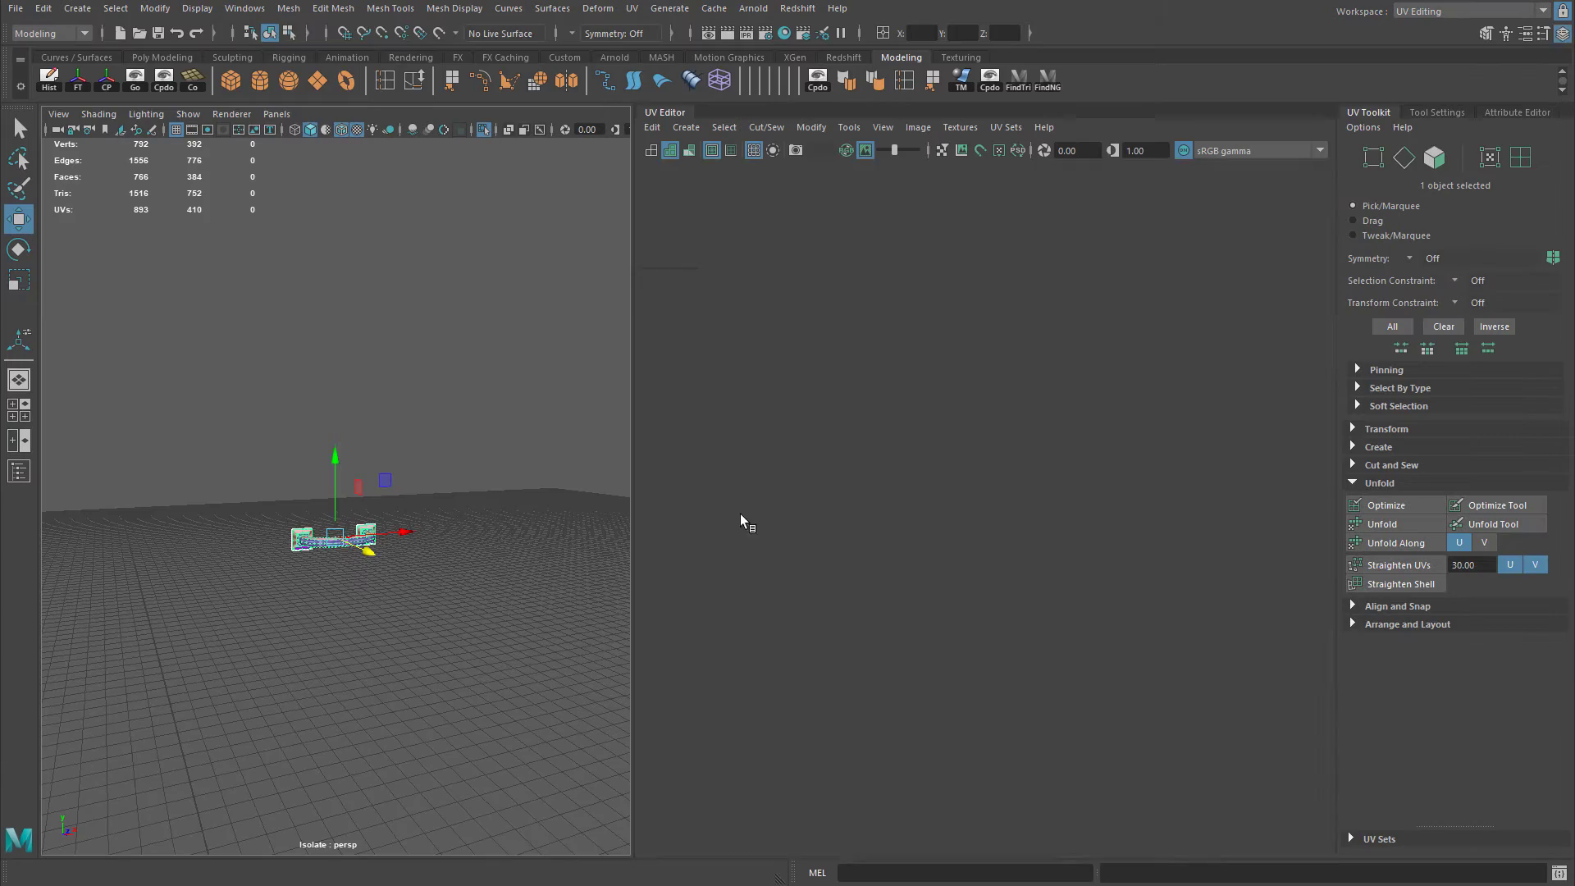
Examine the handle's end plates and curved grip for stretched textures, reversed faces and existing UV seams.
scroll(283, 490, "up", 5)
mouse_move(283, 491)
left_mouse_down("alt")
mouse_move(299, 468)
mouse_move(415, 493)
mouse_move(303, 490)
left_mouse_up("alt")
left_click_drag(462, 476, 301, 514, "alt")
scroll(353, 486, "up", 5)
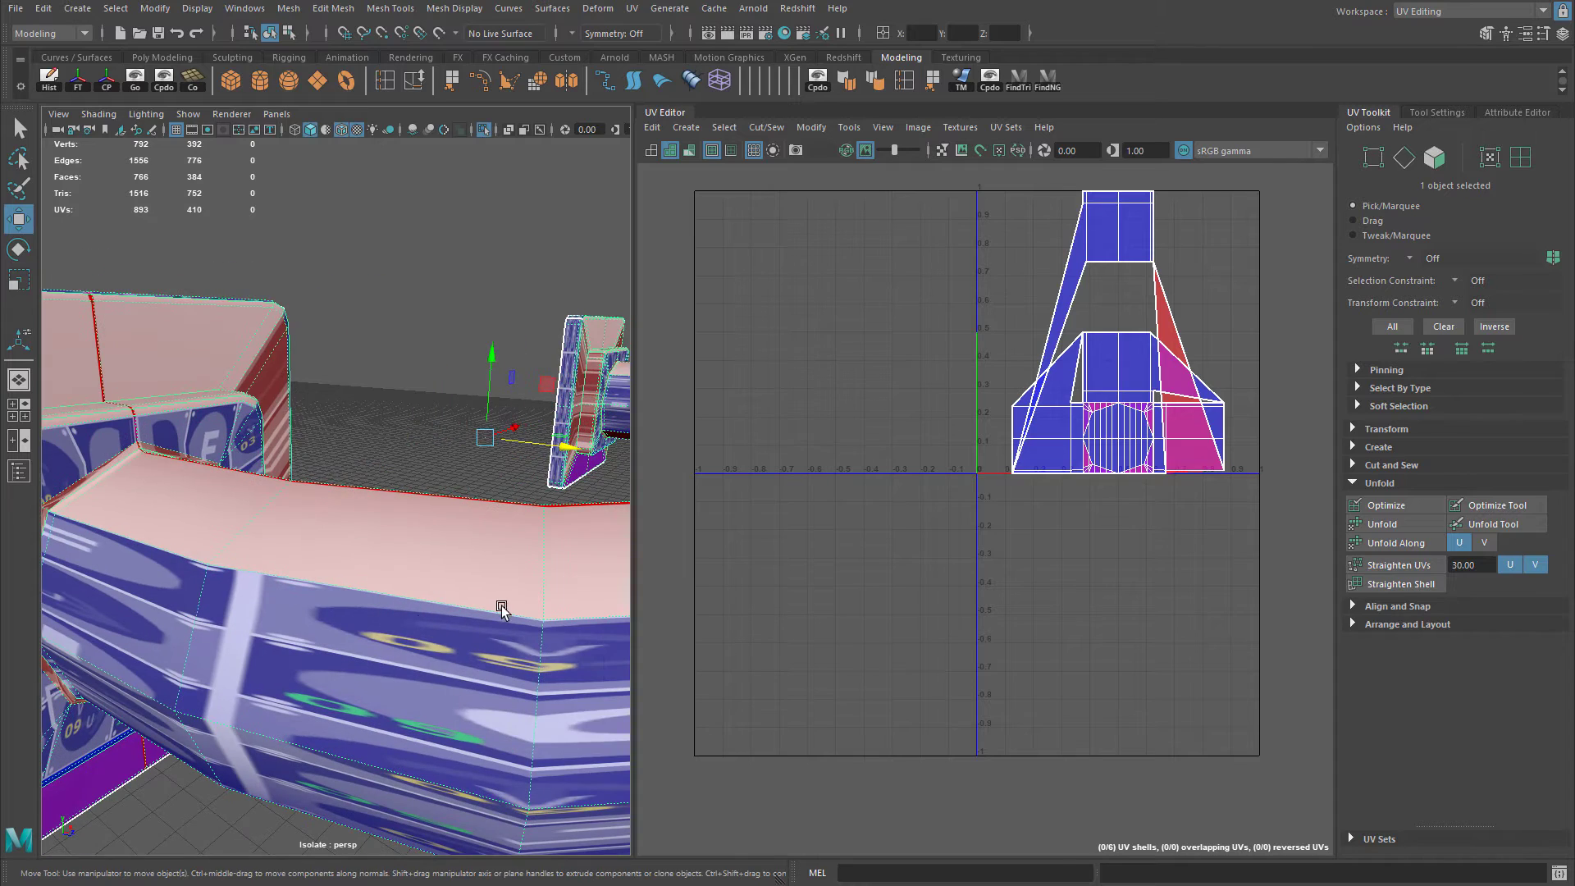
left_click_drag(325, 592, 345, 532, "alt")
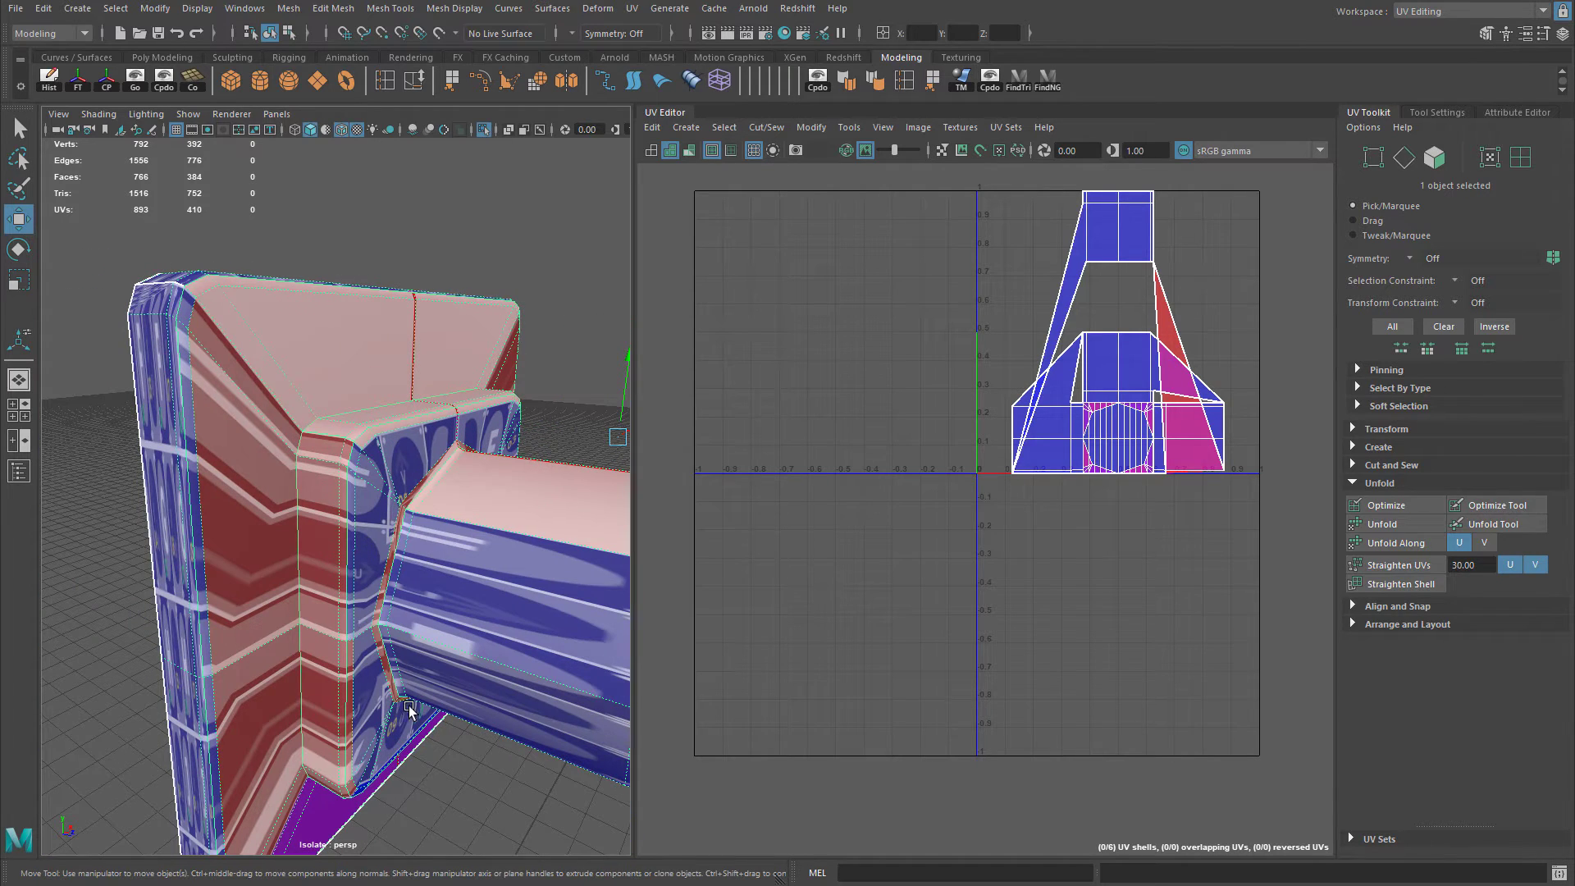
left_click_drag(451, 564, 289, 480, "alt")
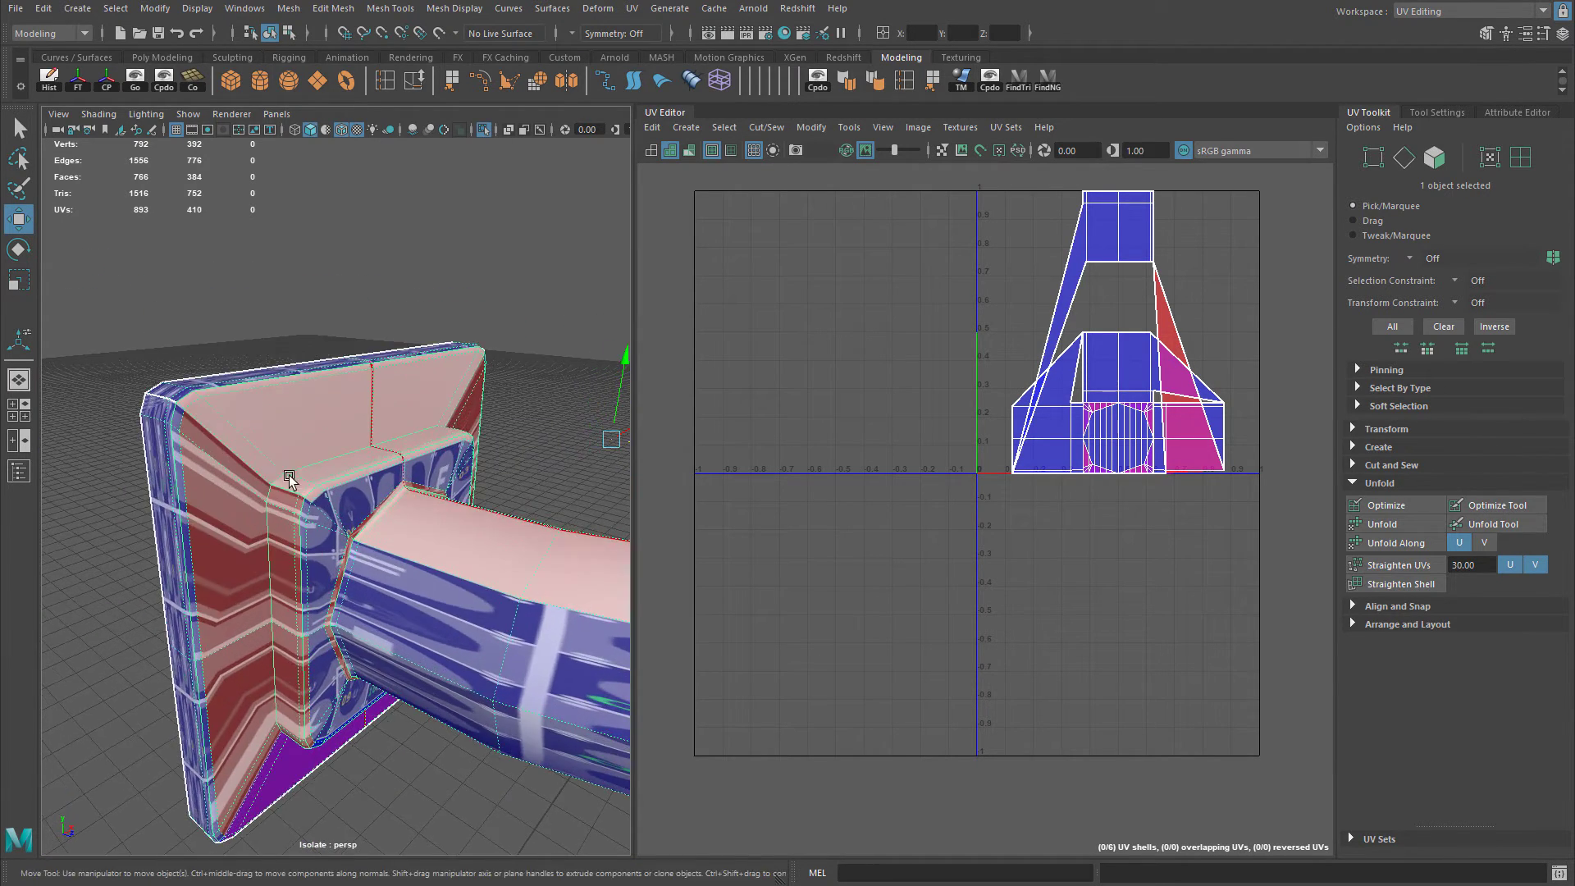
left_click_drag(398, 457, 289, 428, "alt")
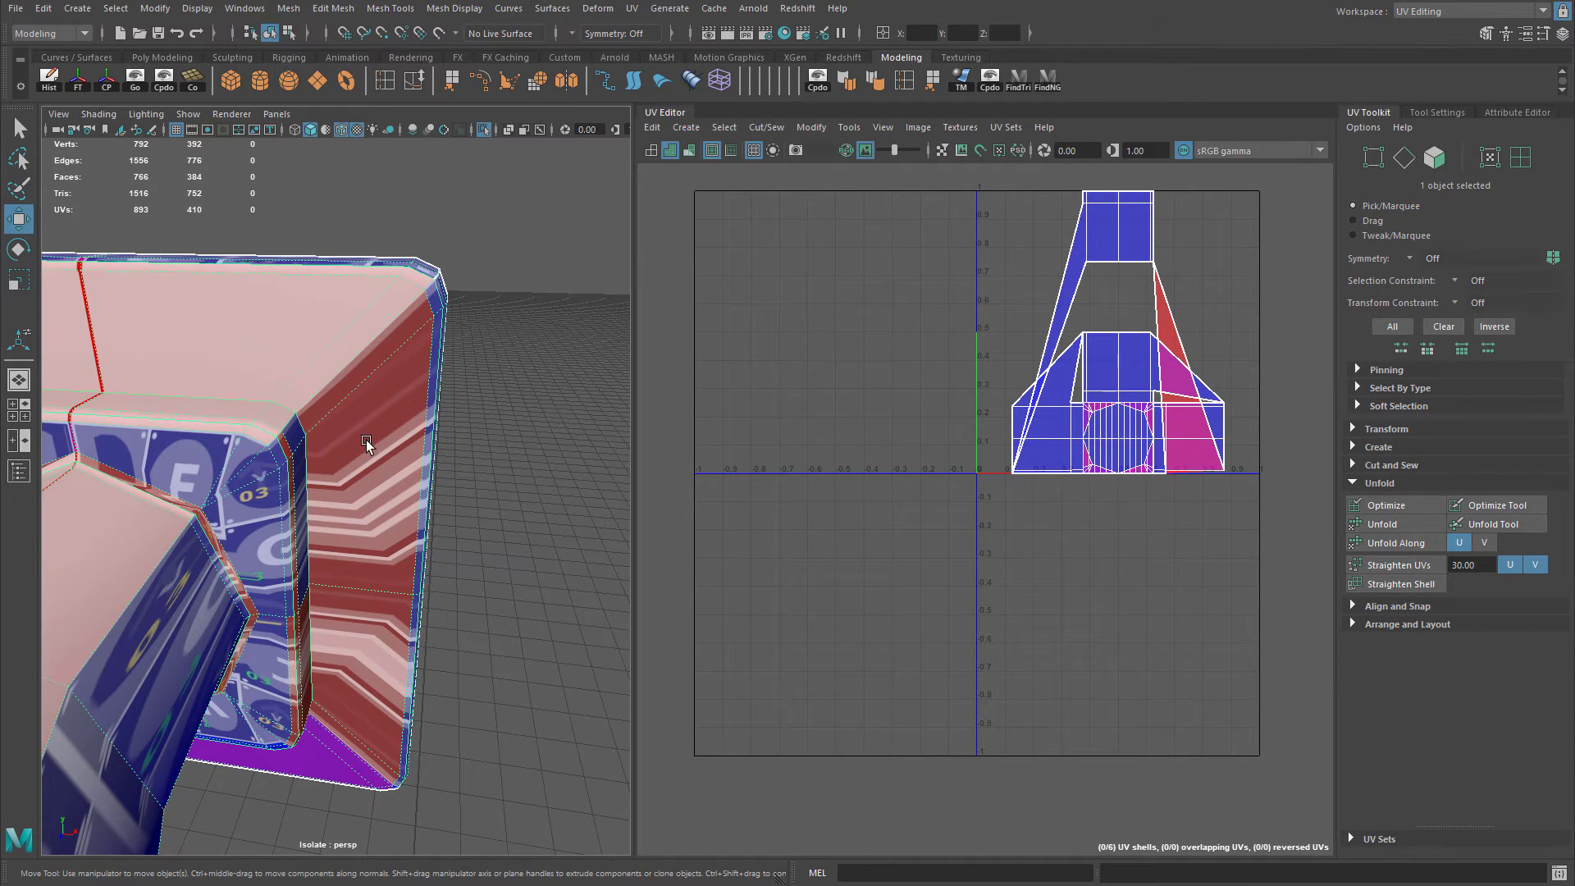
right_click_drag(366, 440, 74, 432, "alt")
left_click_drag(74, 432, 361, 478, "alt")
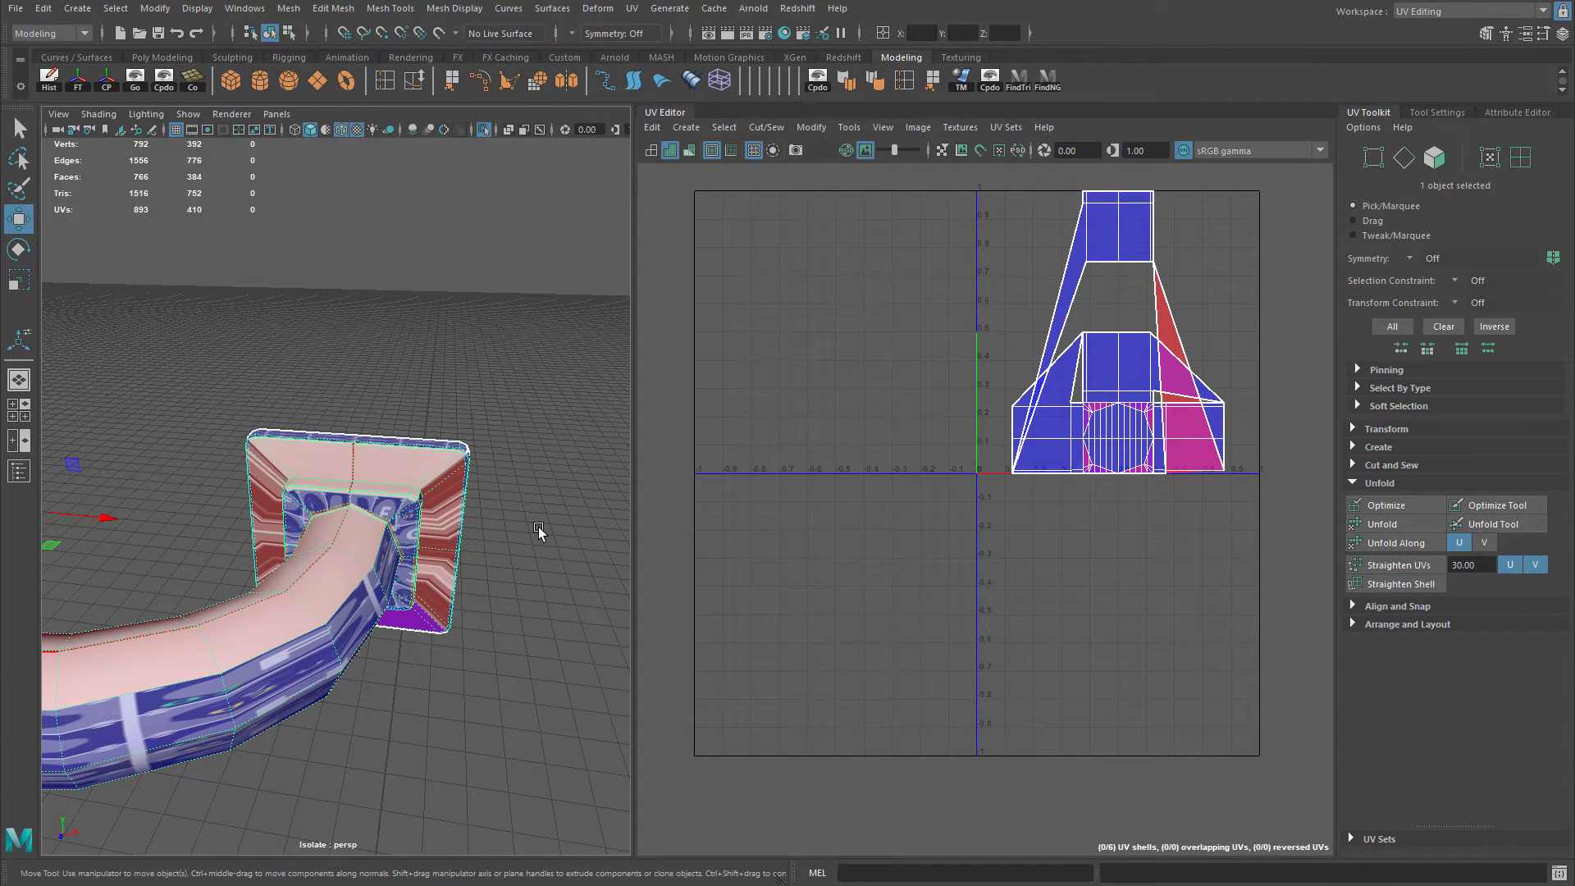
mouse_move(400, 518)
right_mouse_down("alt")
mouse_move(460, 533)
mouse_move(400, 526)
right_mouse_up("alt")
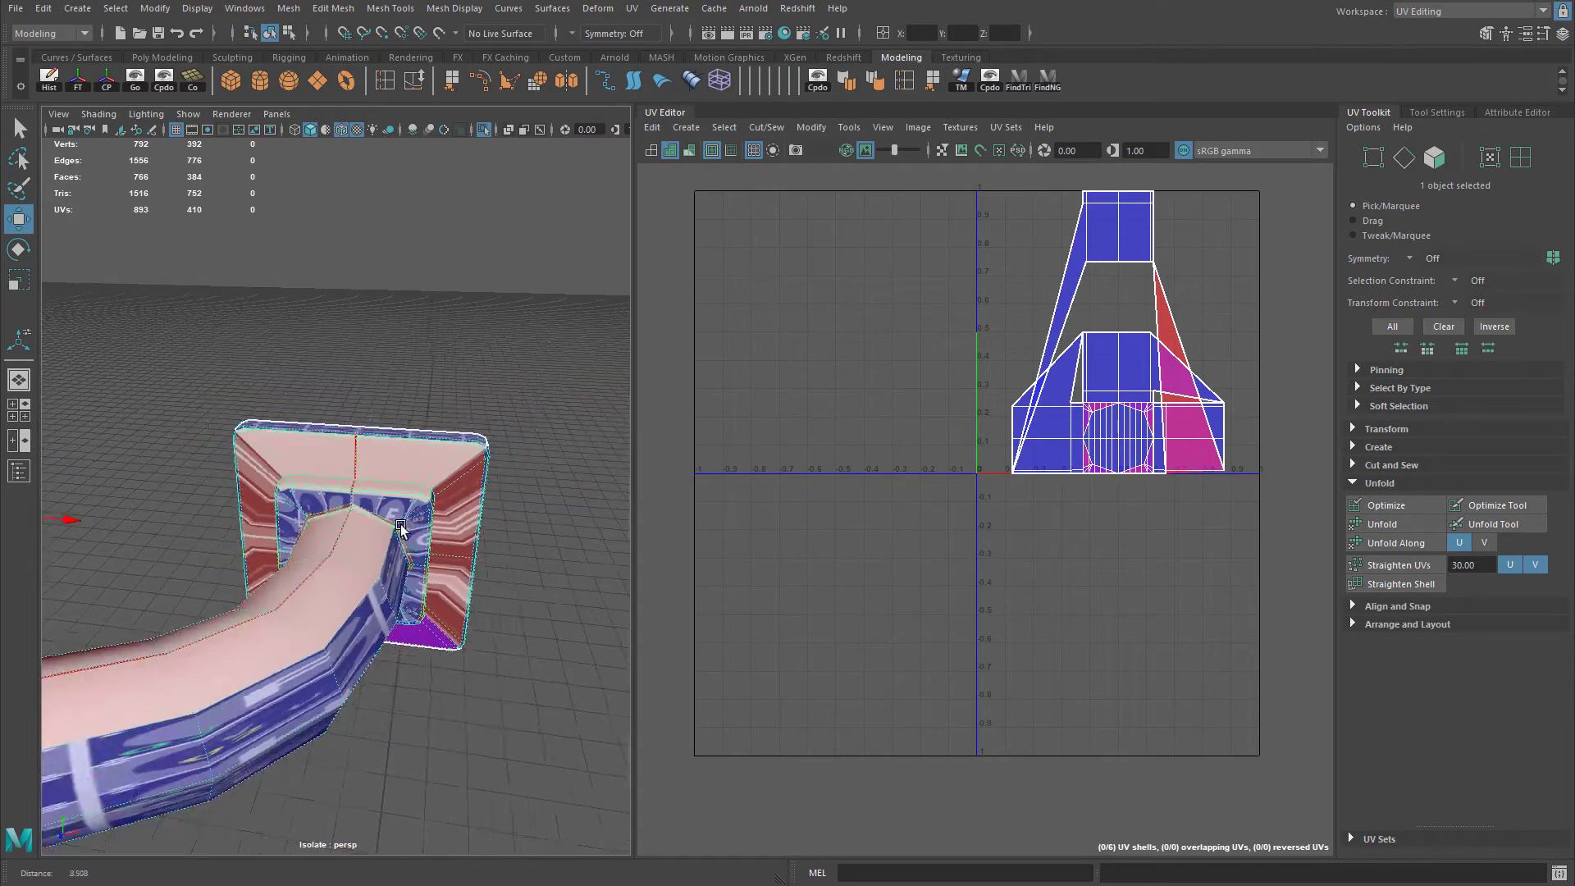
Apply a planar UV projection to the whole handle from the Y axis, fitted to the bounding box with the image width/height ratio kept.
left_click_drag(400, 527, 385, 489, "alt")
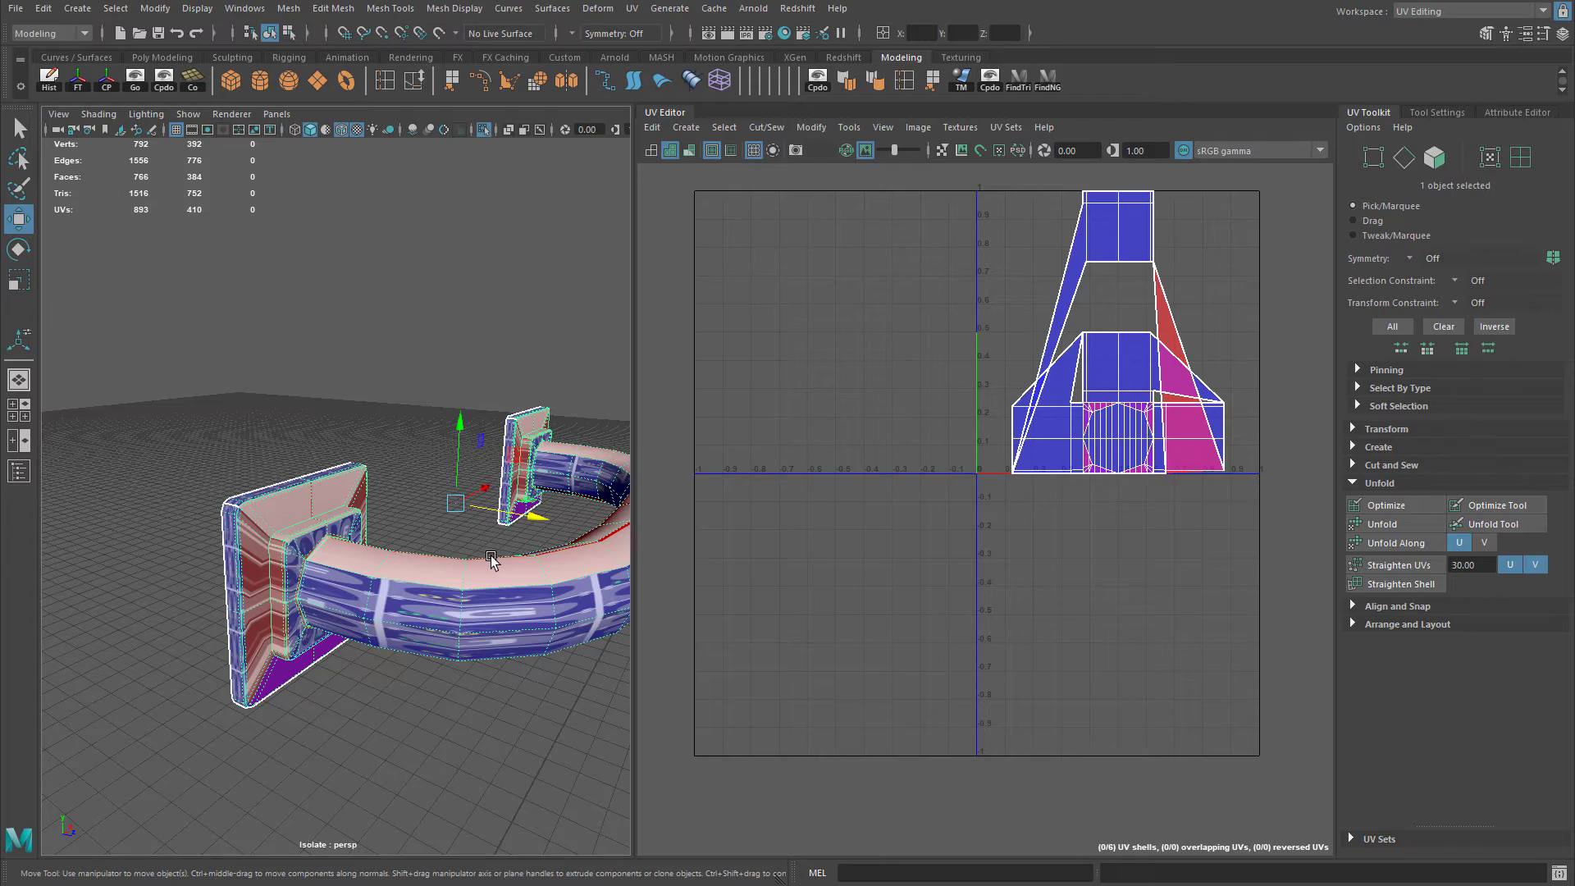
middle_click_drag(490, 561, 401, 545, "alt")
left_click_drag(416, 436, 373, 443, "alt")
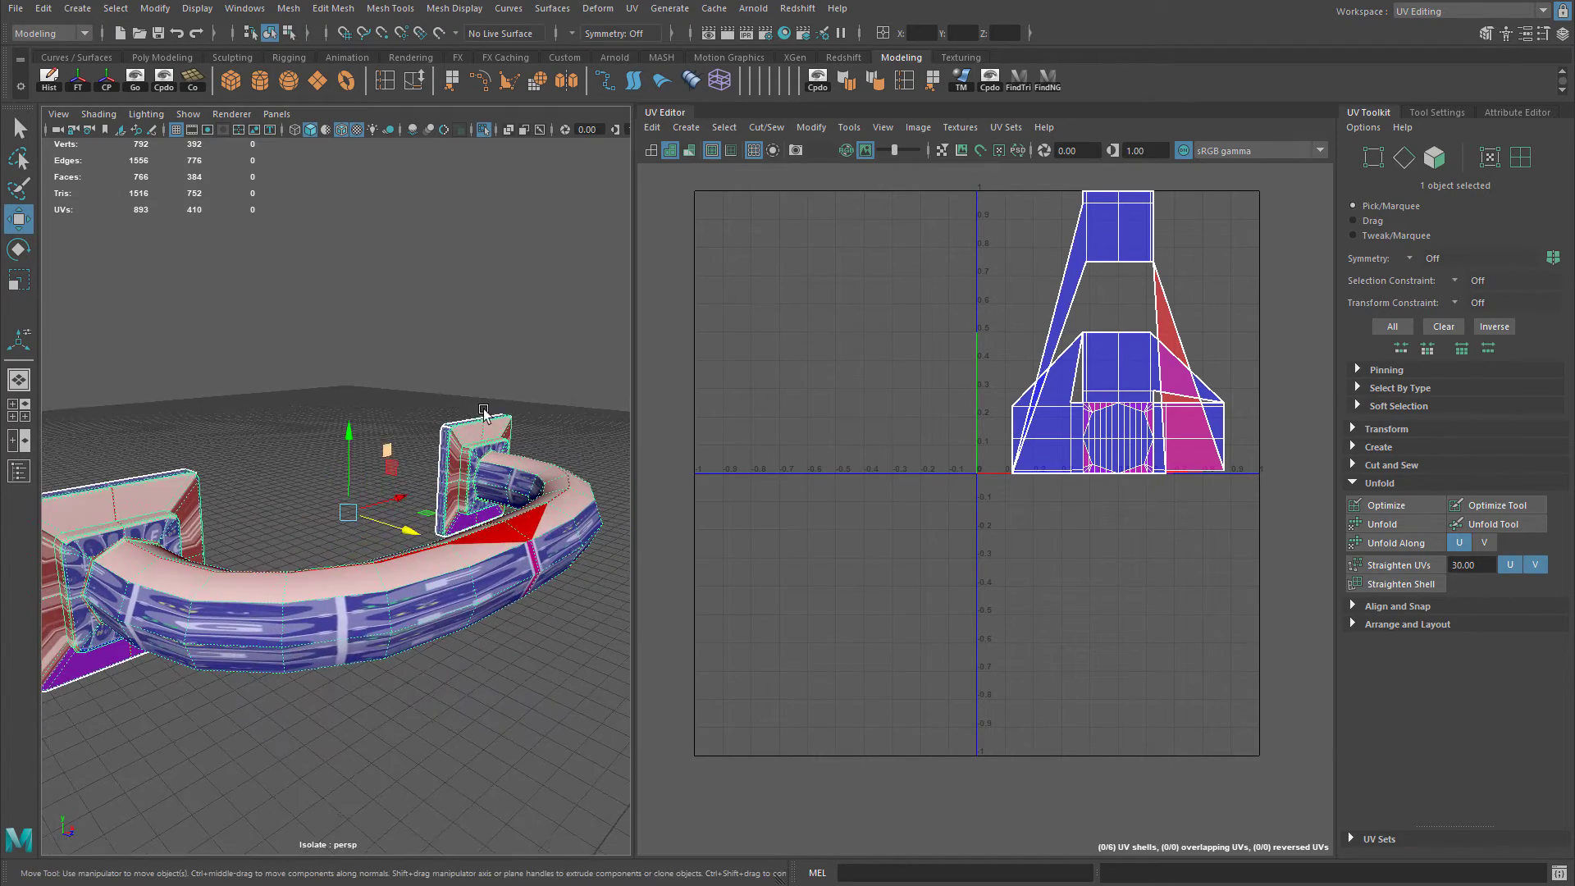
left_click_drag(484, 413, 397, 429, "alt")
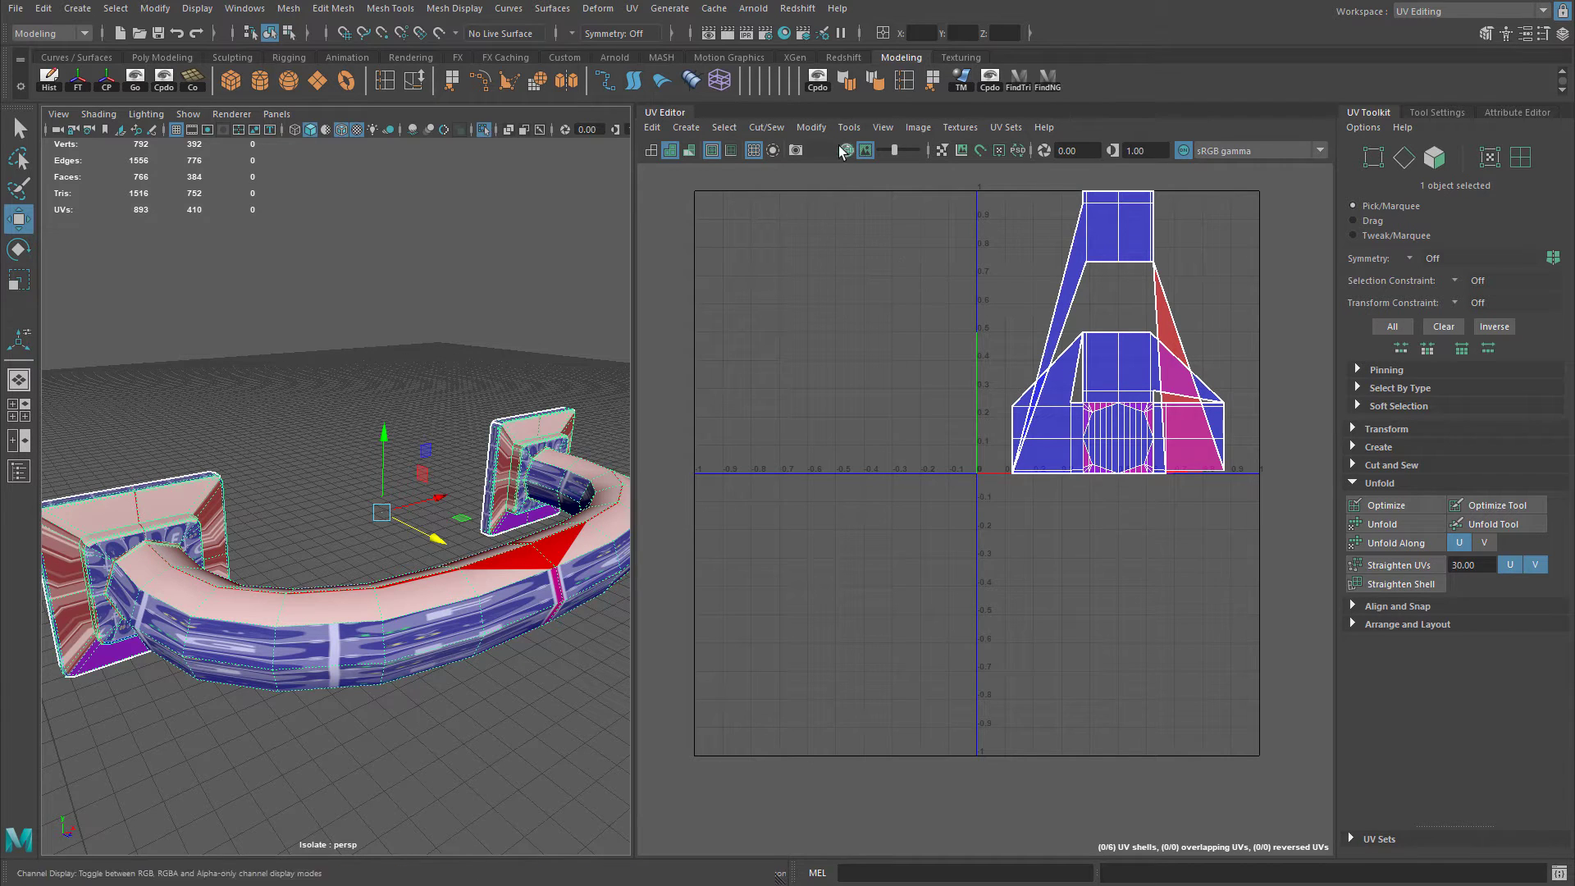
left_click(688, 134)
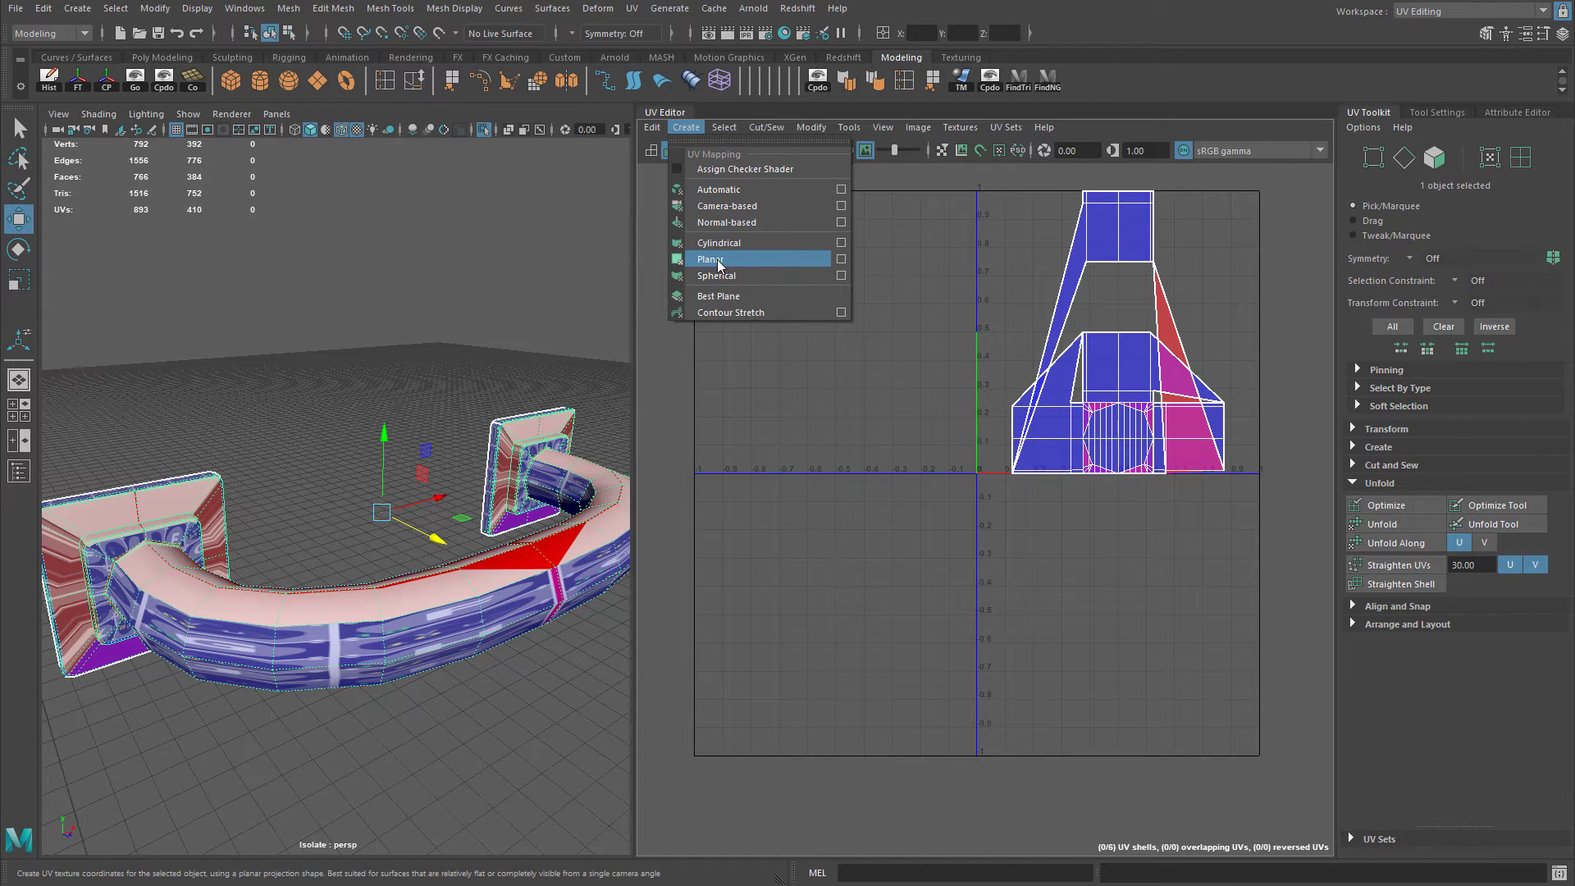
left_click(845, 261)
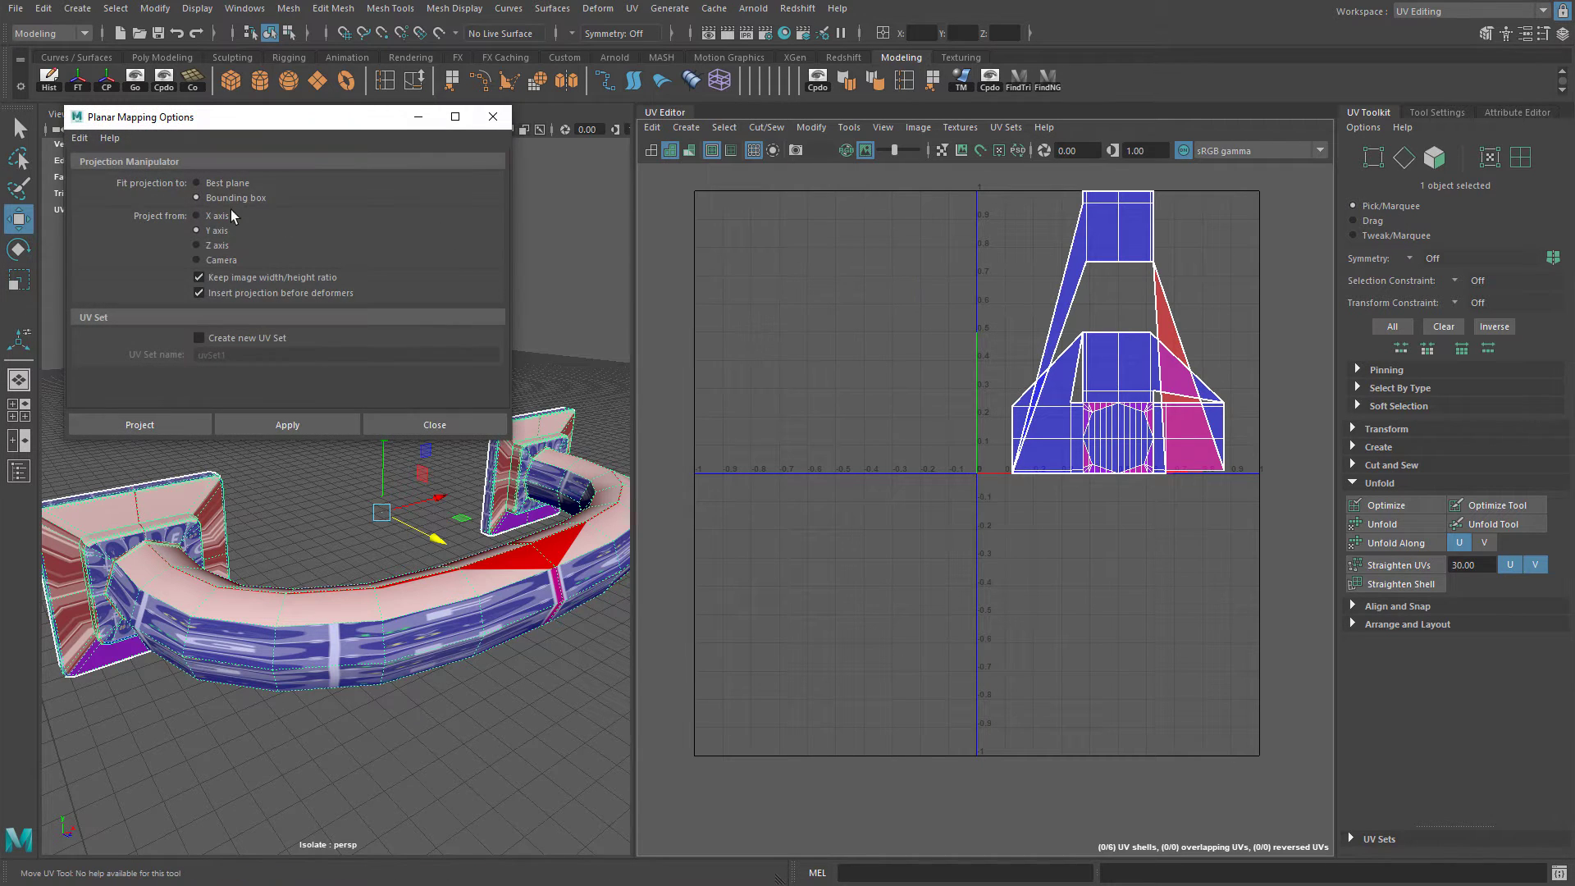
left_click(162, 425)
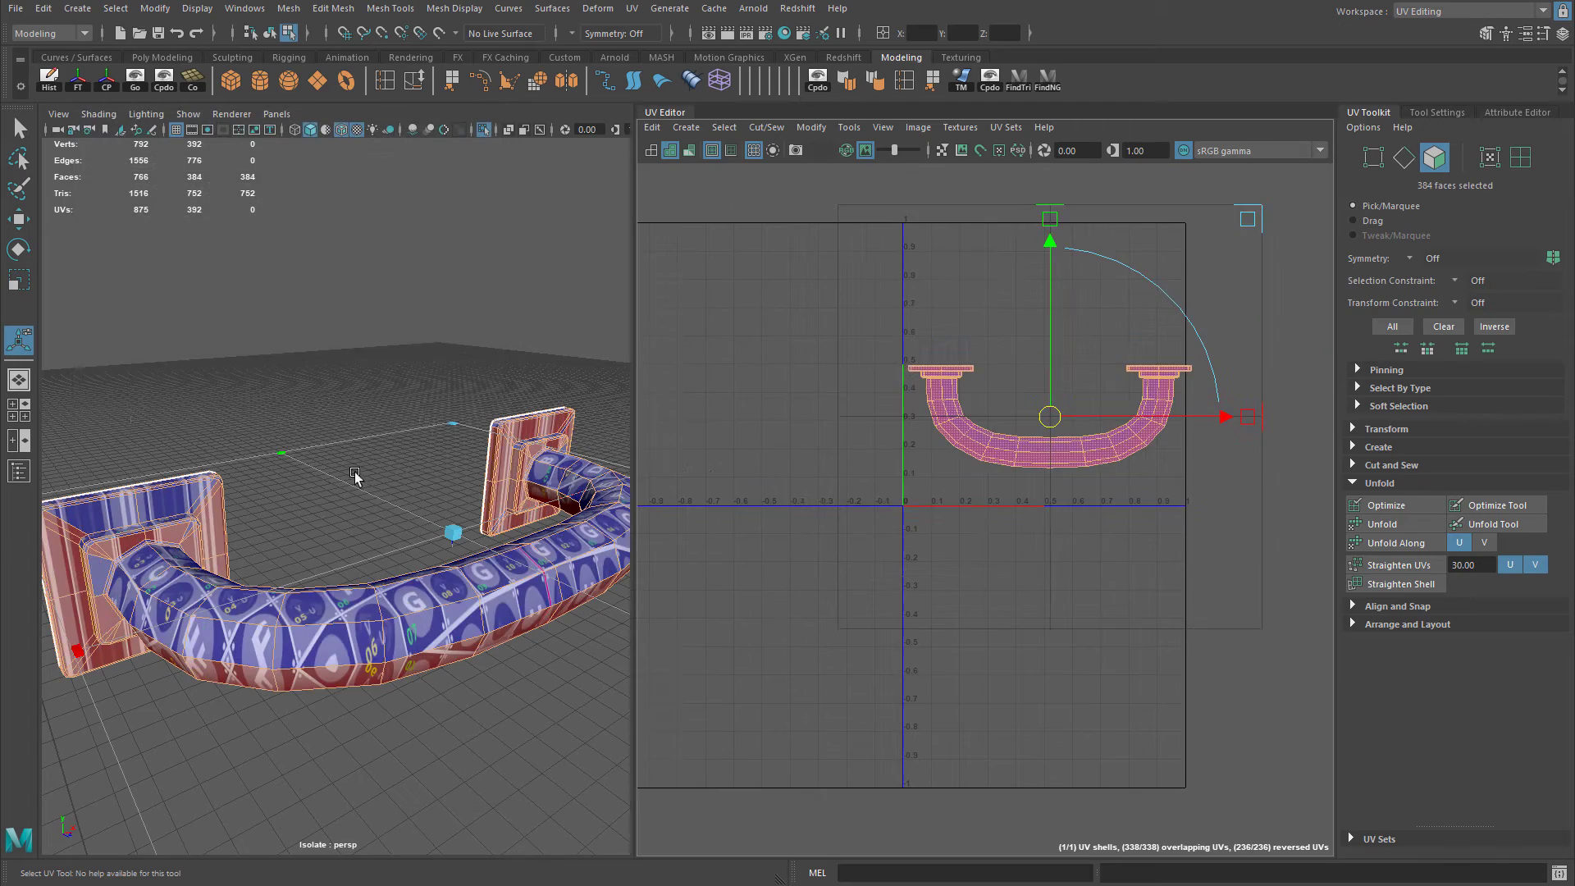
Cut the UVs along the edge loop where one end of the curved grip meets its end plate.
left_click_drag(313, 464, 309, 429, "alt")
scroll(323, 425, "up", 5)
right_click_drag(309, 429, 299, 394)
key("q")
left_click(467, 525)
left_click_drag(410, 509, 223, 468, "alt")
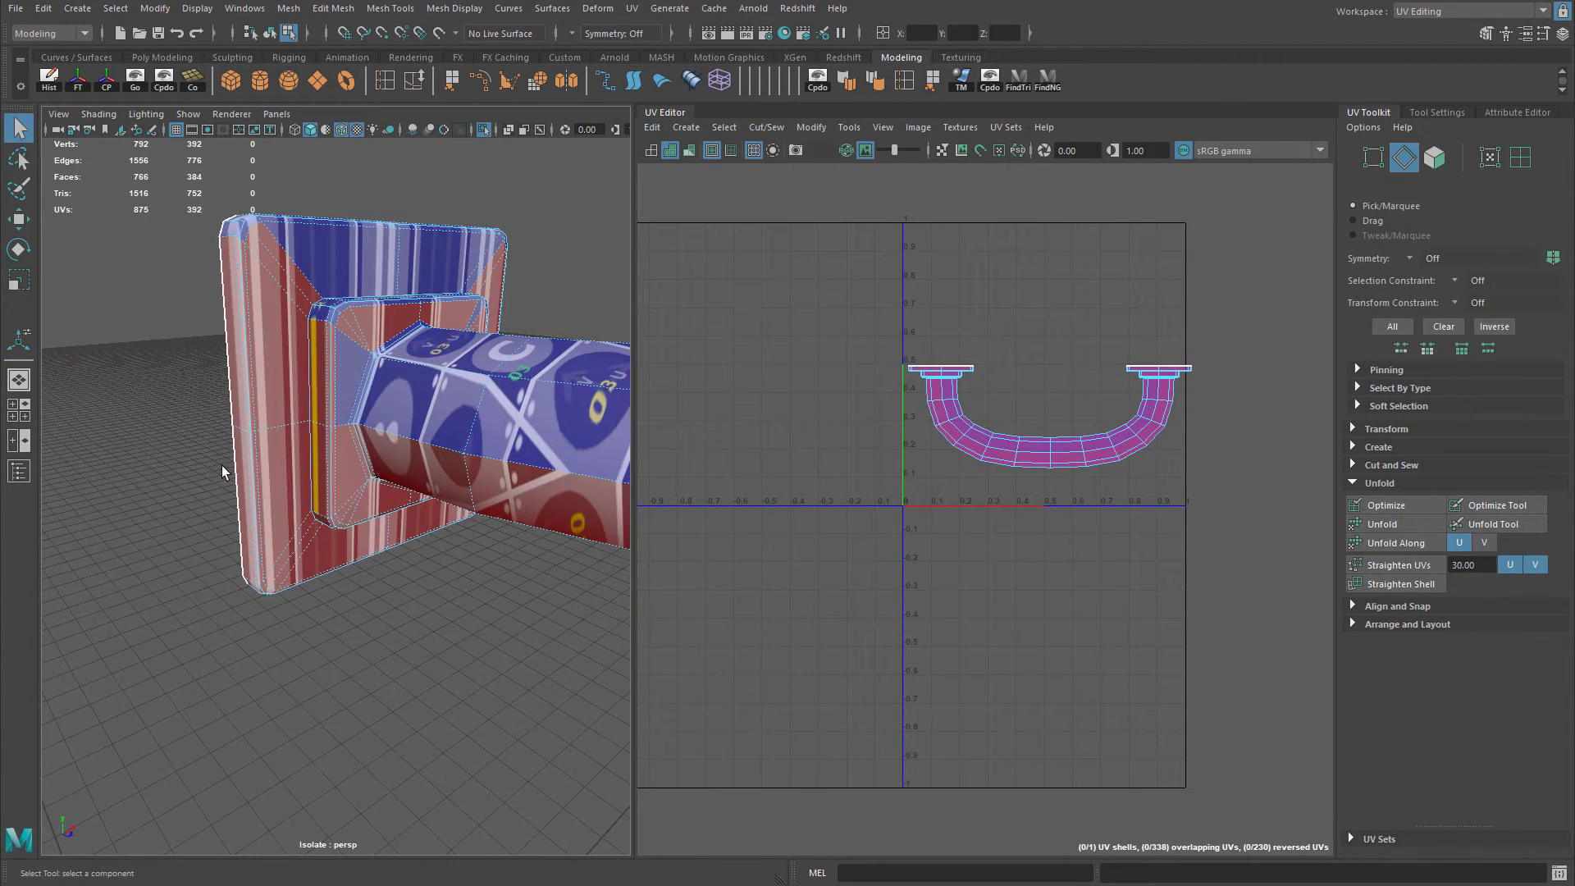
middle_click_drag(435, 374, 584, 471, "alt")
scroll(263, 477, "up", 5)
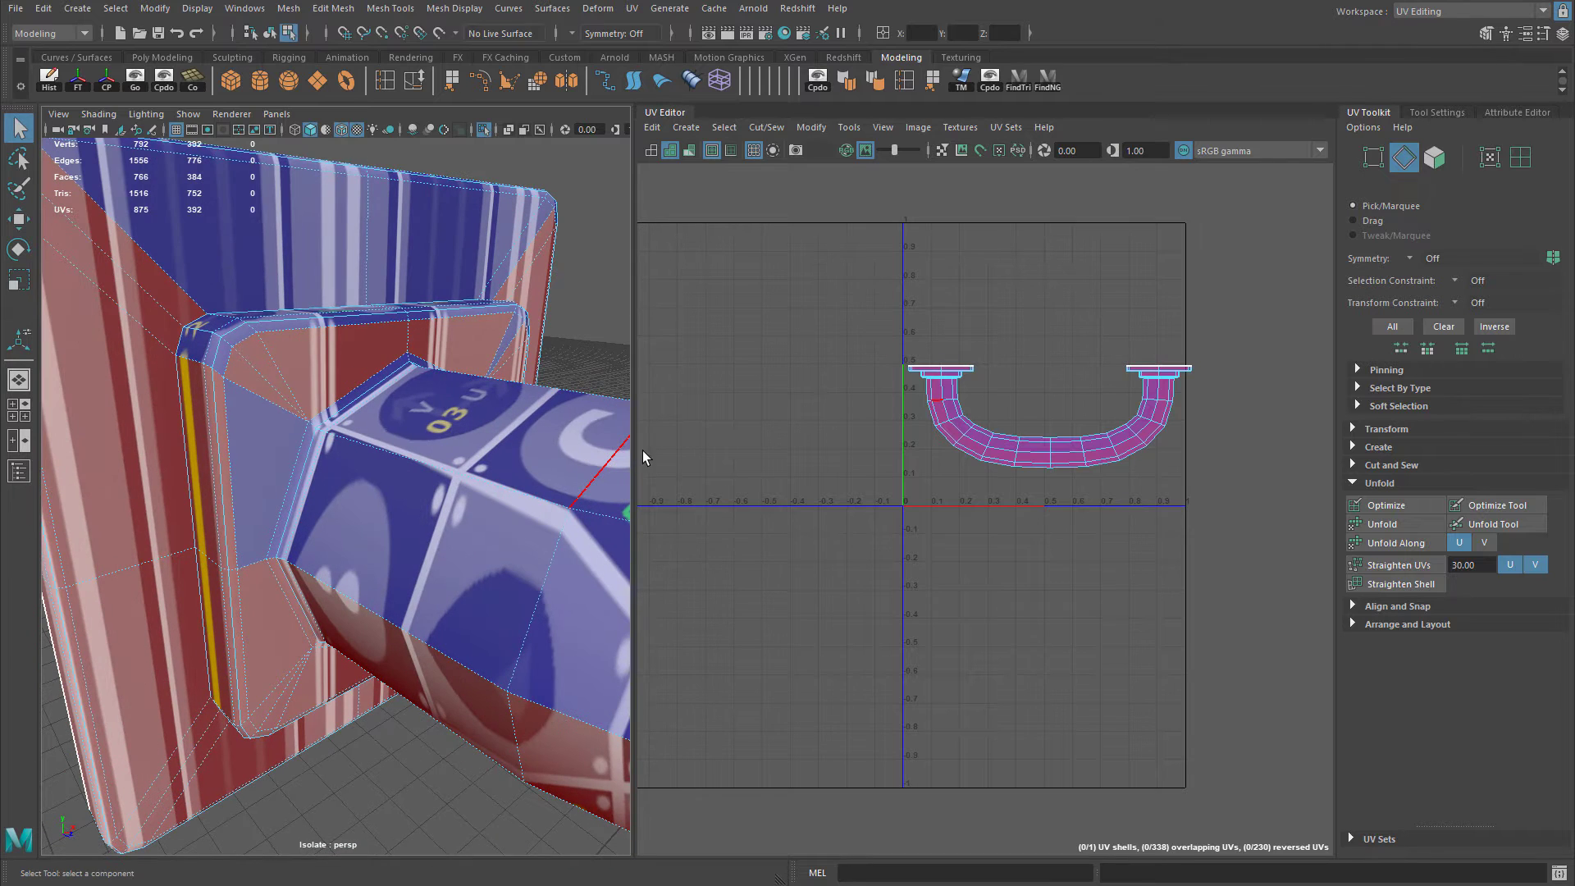
left_click_drag(634, 451, 708, 453)
right_click_drag(348, 434, 345, 439)
double_click(344, 441)
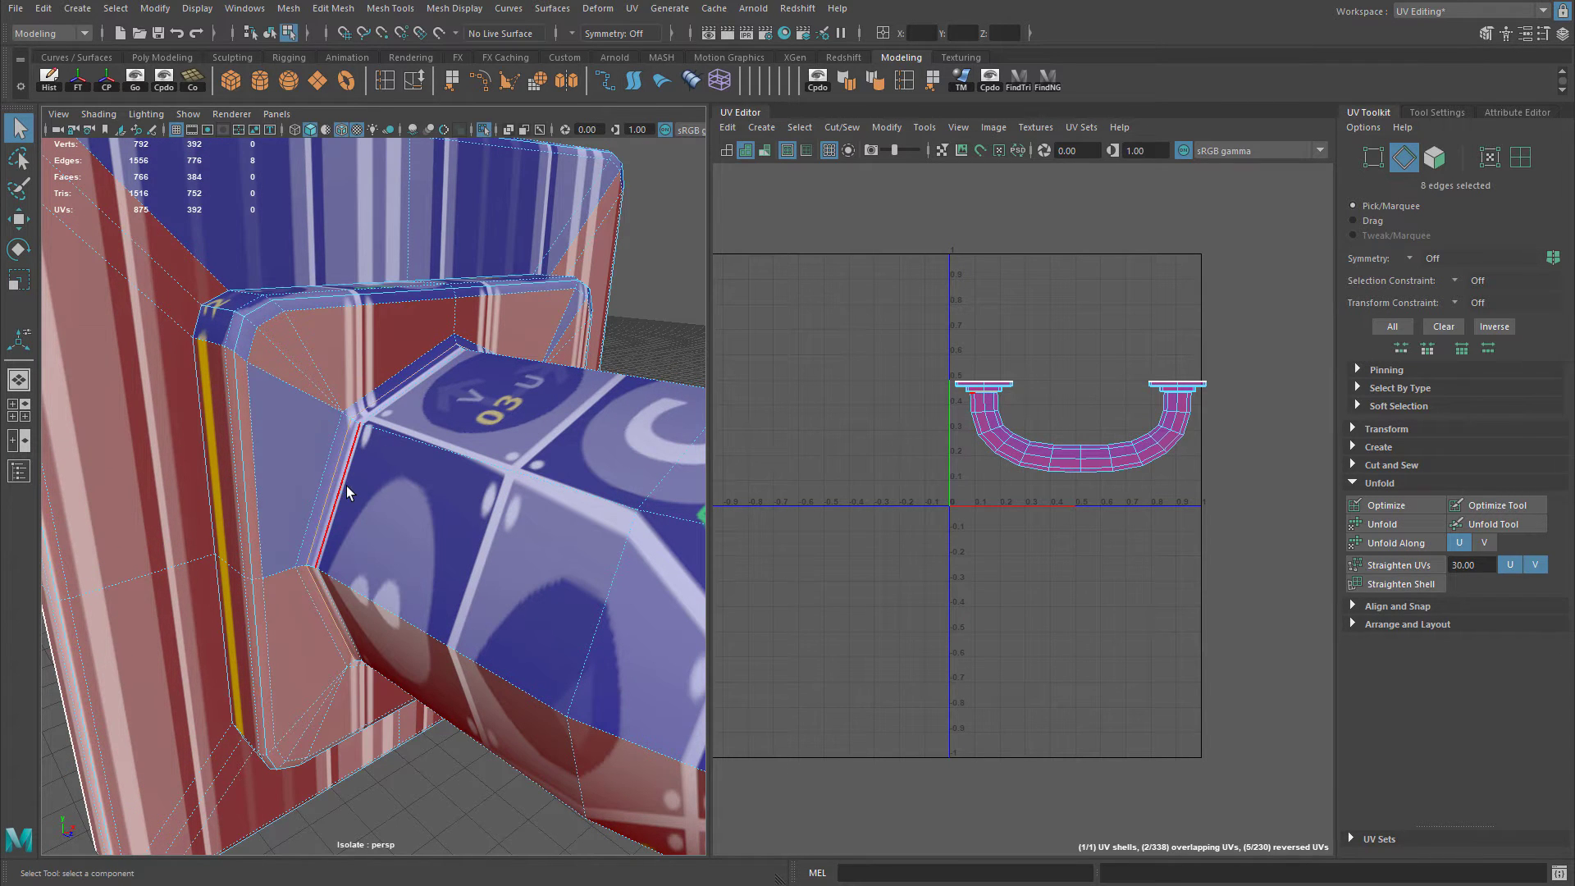
right_click_drag(928, 318, 884, 348, "shift")
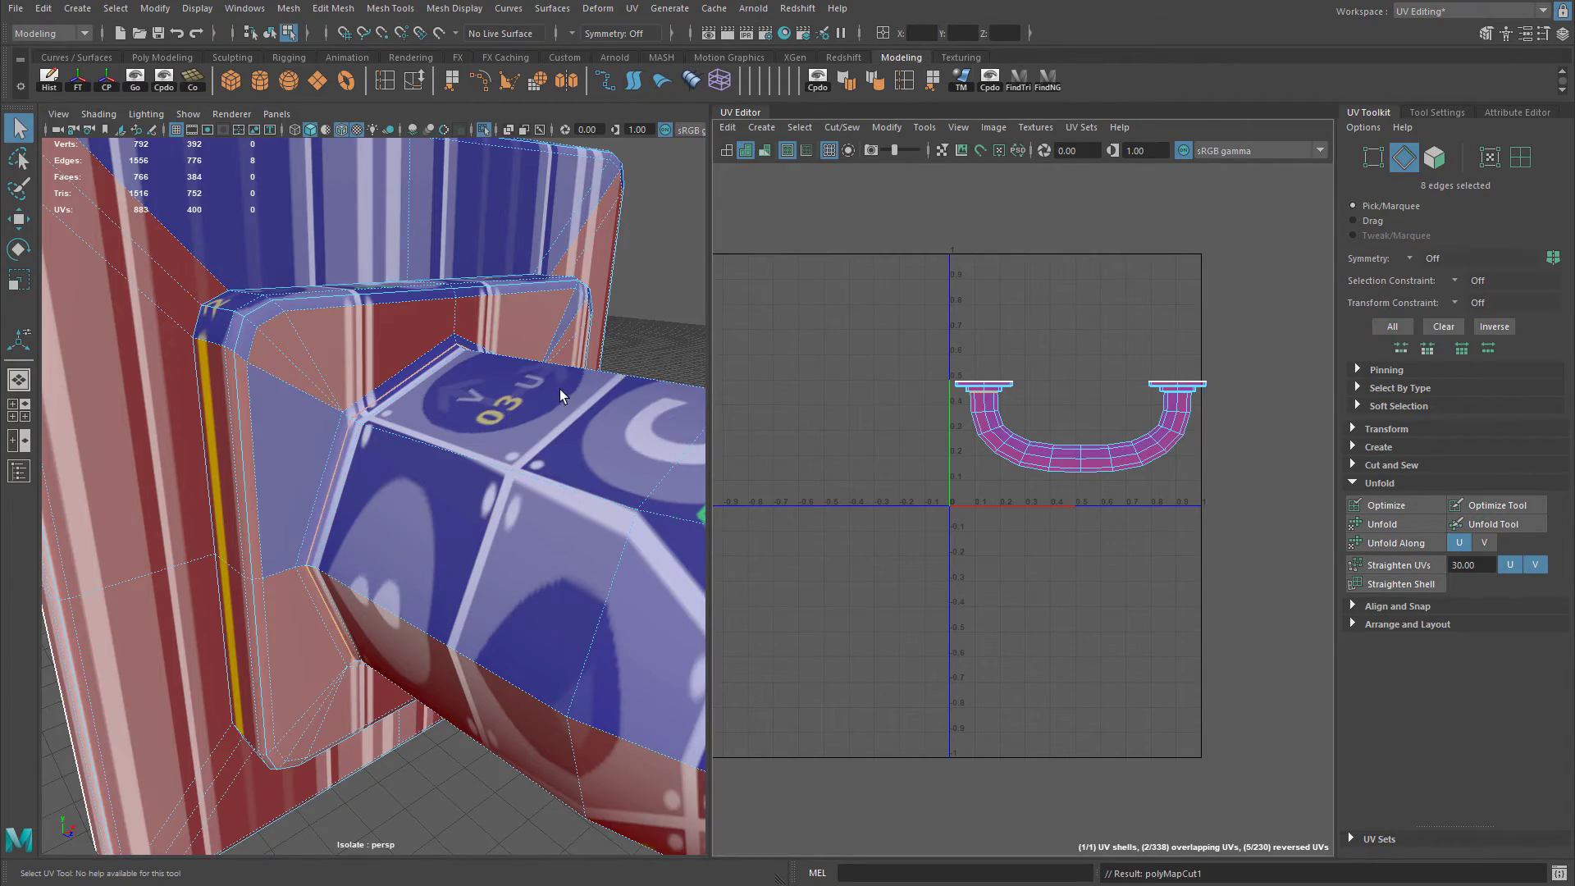
Cut the UVs along the matching edge loop where the grip's other end meets the second end plate.
right_click_drag(560, 389, 460, 411, "alt")
left_click_drag(460, 411, 268, 432, "alt")
middle_click_drag(182, 472, 271, 442, "alt")
right_click_drag(271, 442, 503, 435, "alt")
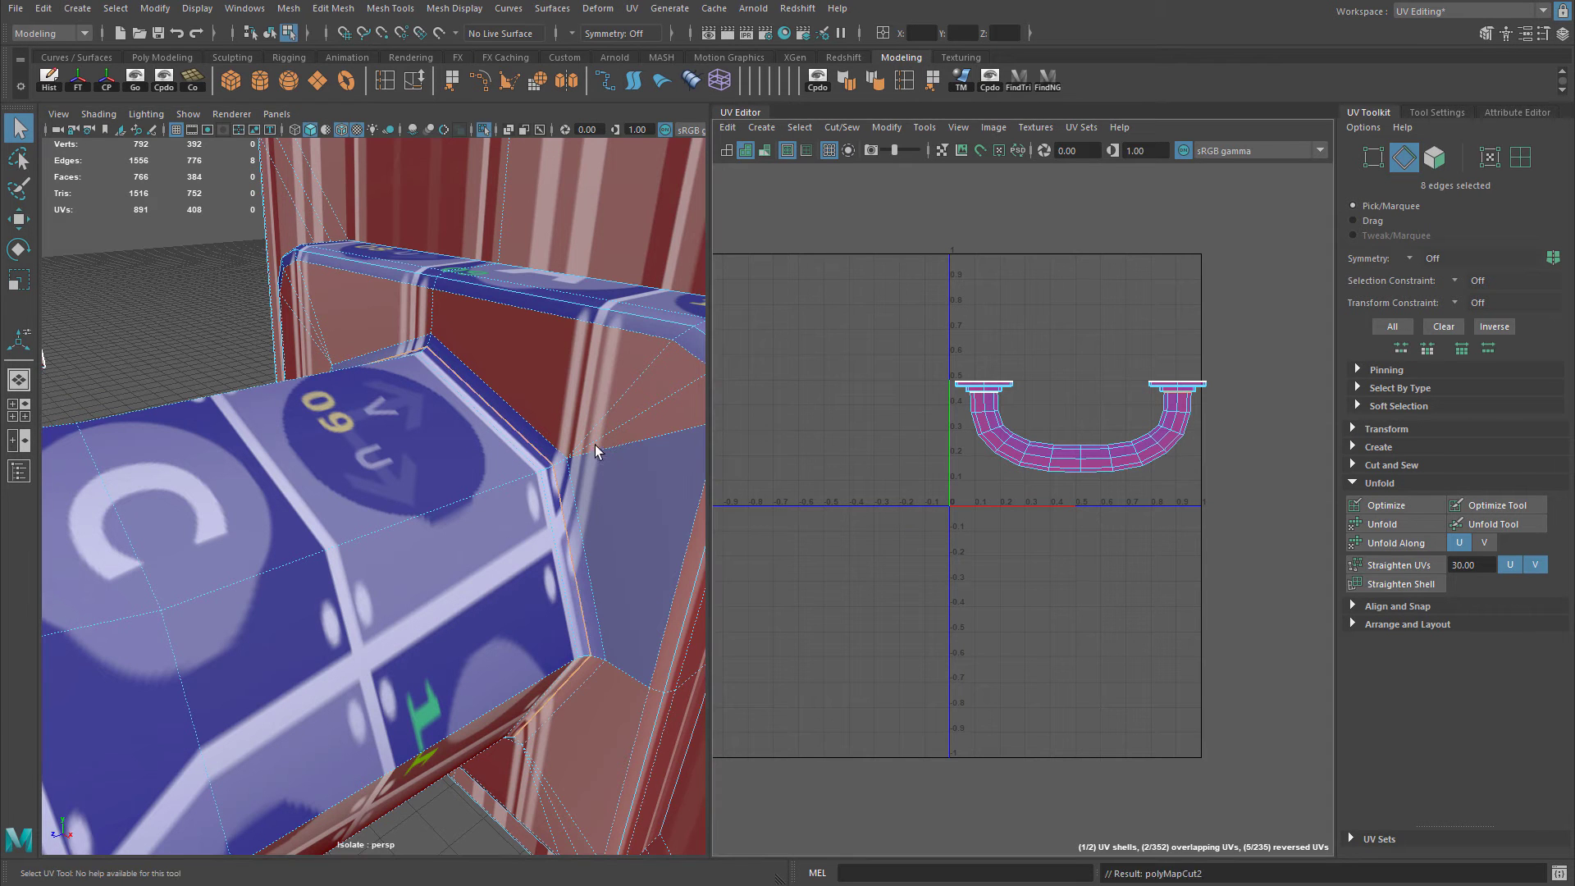
middle_click_drag(566, 517, 609, 434, "alt")
right_click_drag(608, 434, 532, 447, "alt")
Move the separated curved grip's UV shell down, clear of the two end-plate shells.
right_click_drag(879, 367, 927, 369)
left_click(1008, 419)
double_click(1009, 423)
key("w")
left_click_drag(1083, 435, 1065, 495)
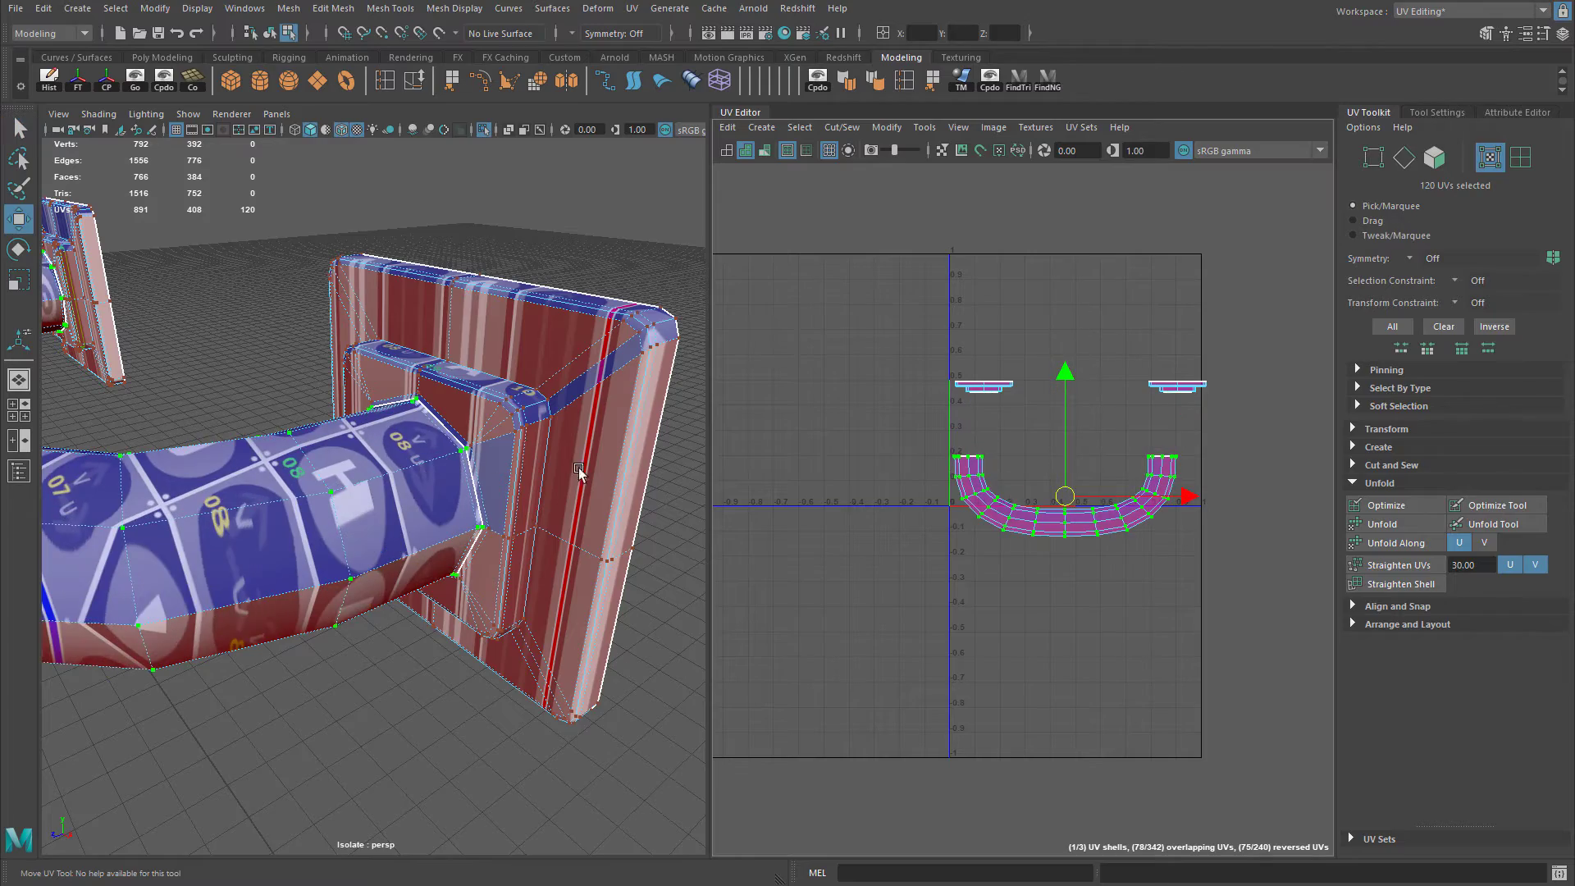
Cut the grip's UVs along the lengthwise edge loop on the inner side of its curve.
middle_click_drag(451, 435, 456, 454, "alt")
left_click_drag(456, 455, 427, 324, "alt")
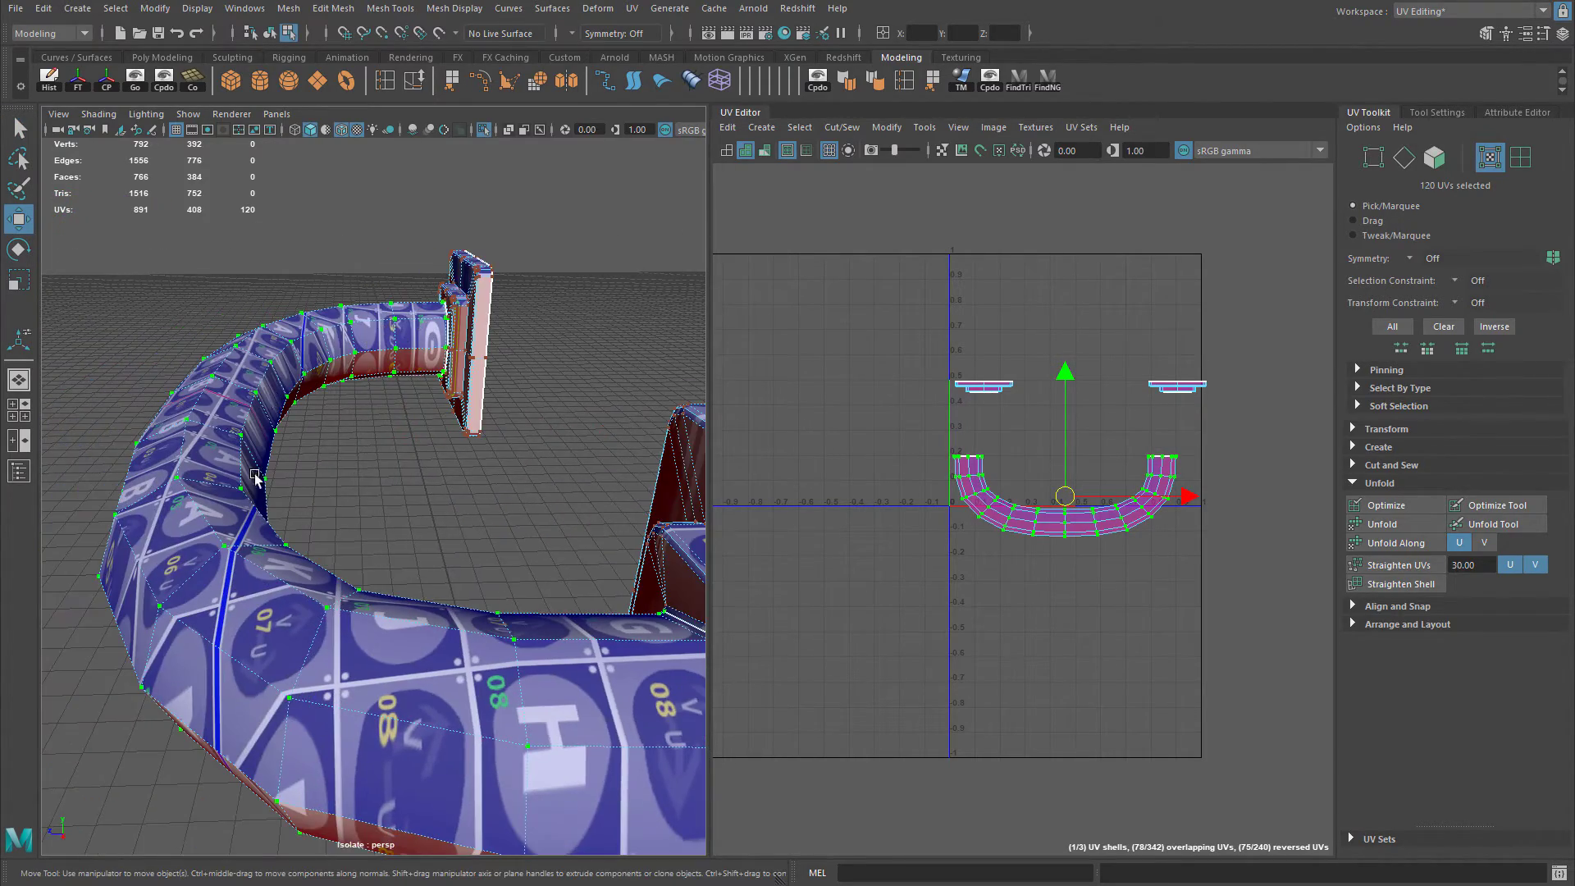
left_click_drag(408, 422, 253, 361, "alt")
key("F10")
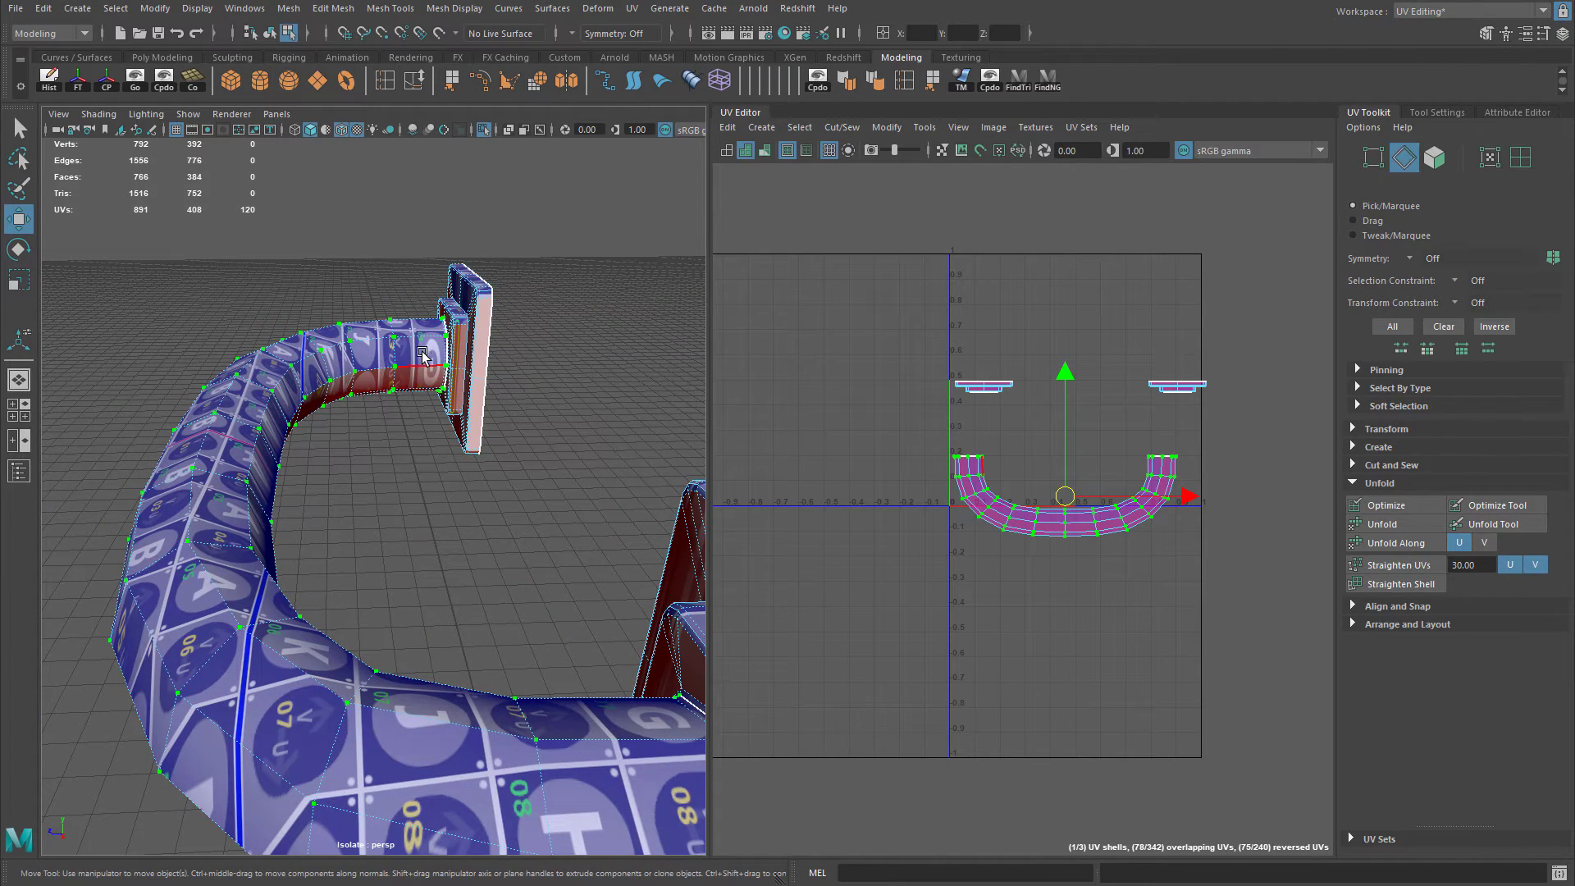
double_click(434, 367)
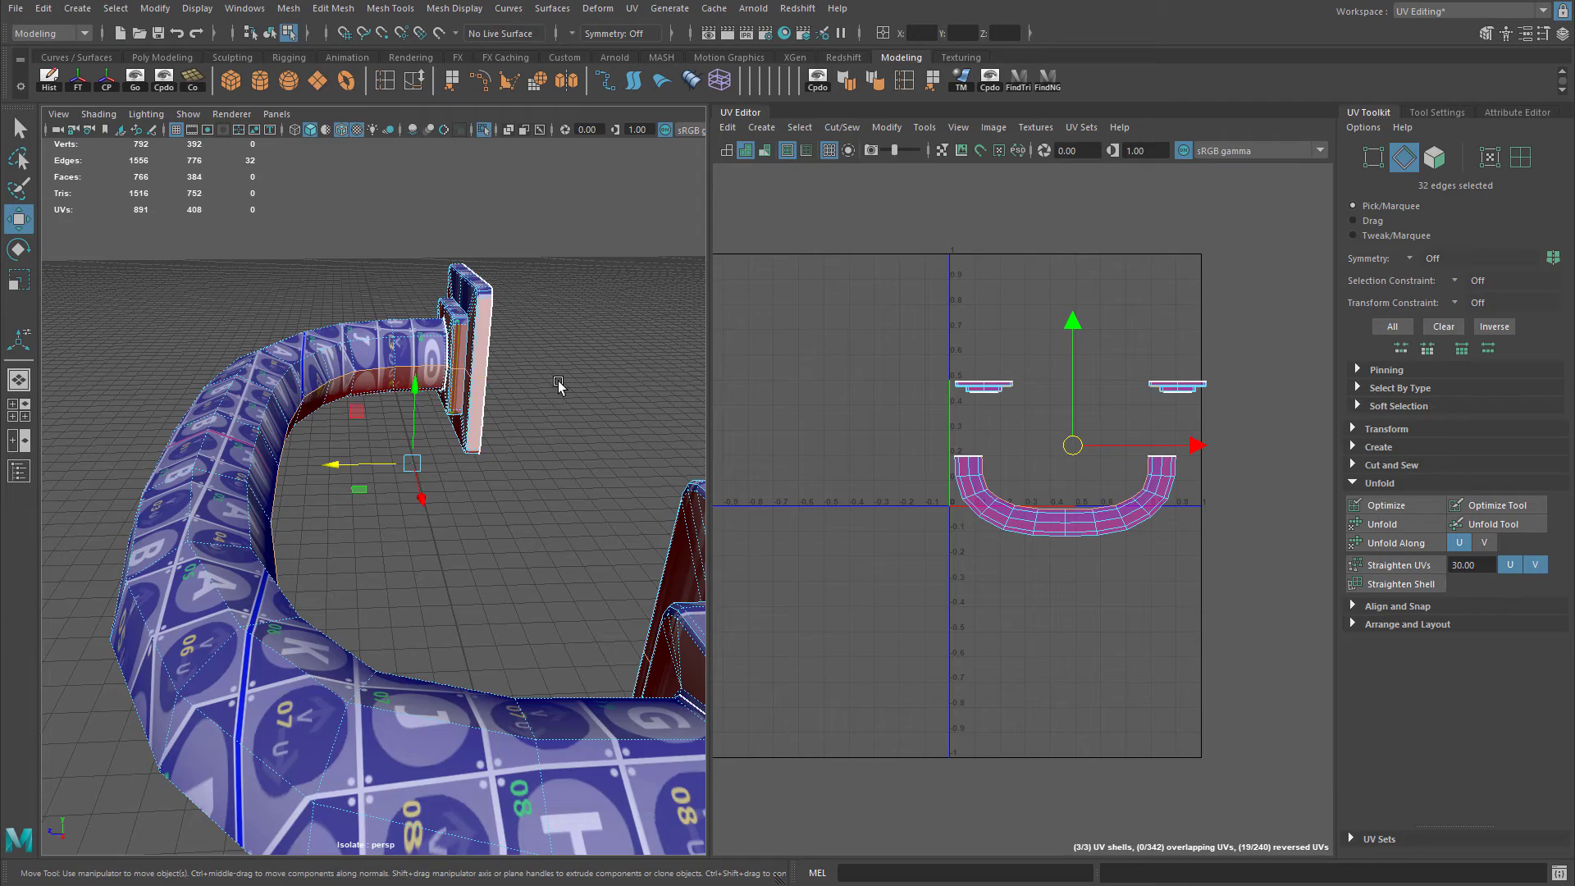
left_click_drag(558, 384, 329, 407, "alt")
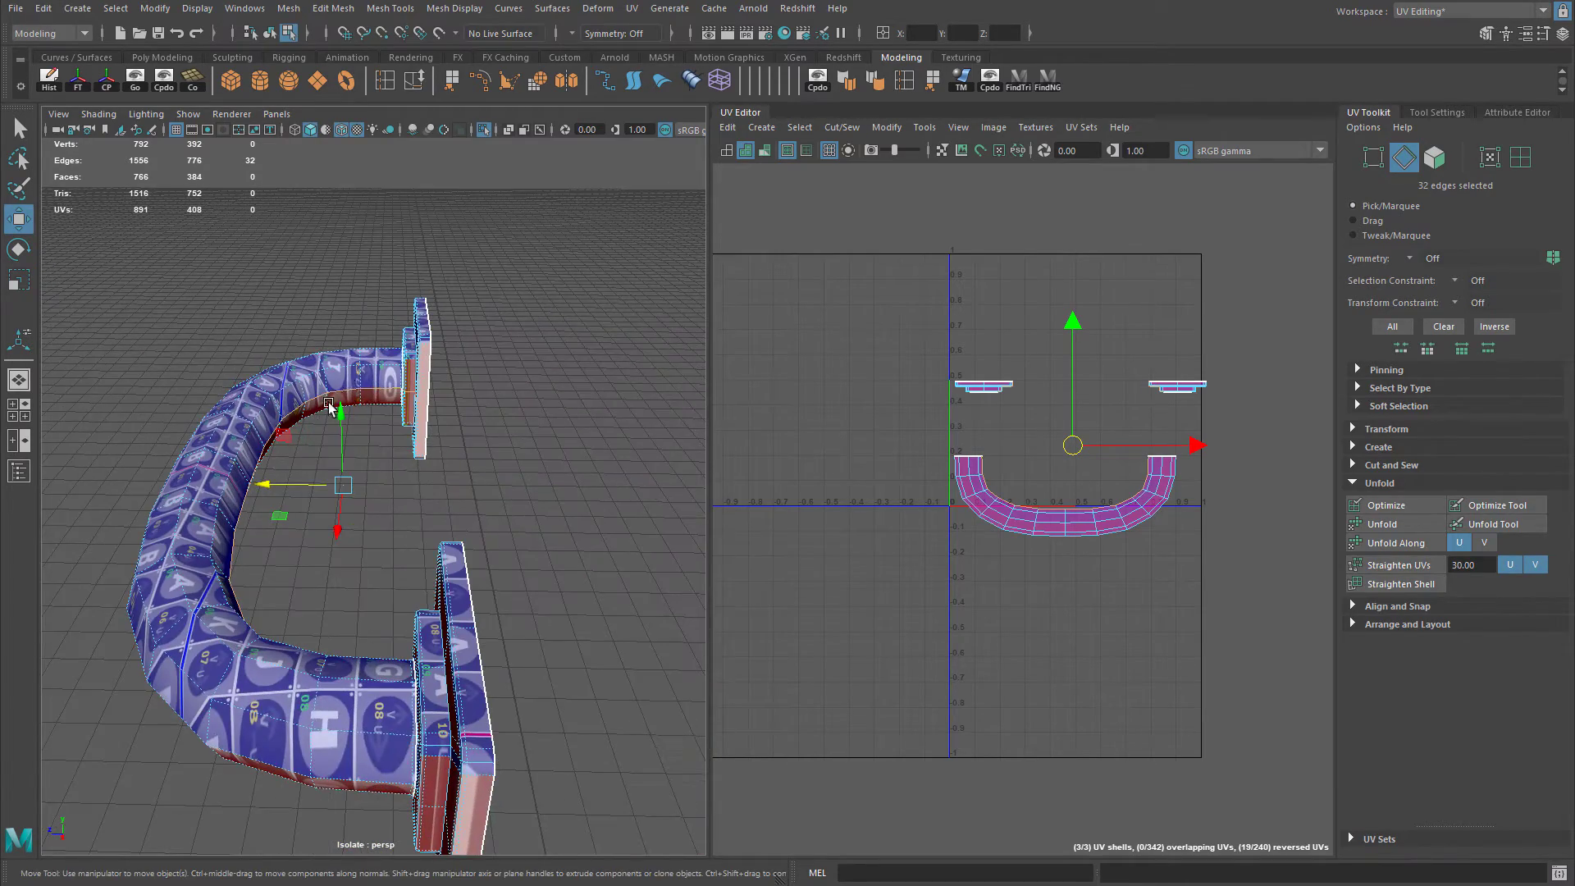
left_click_drag(234, 533, 411, 489, "alt")
right_click_drag(835, 251, 800, 267, "shift")
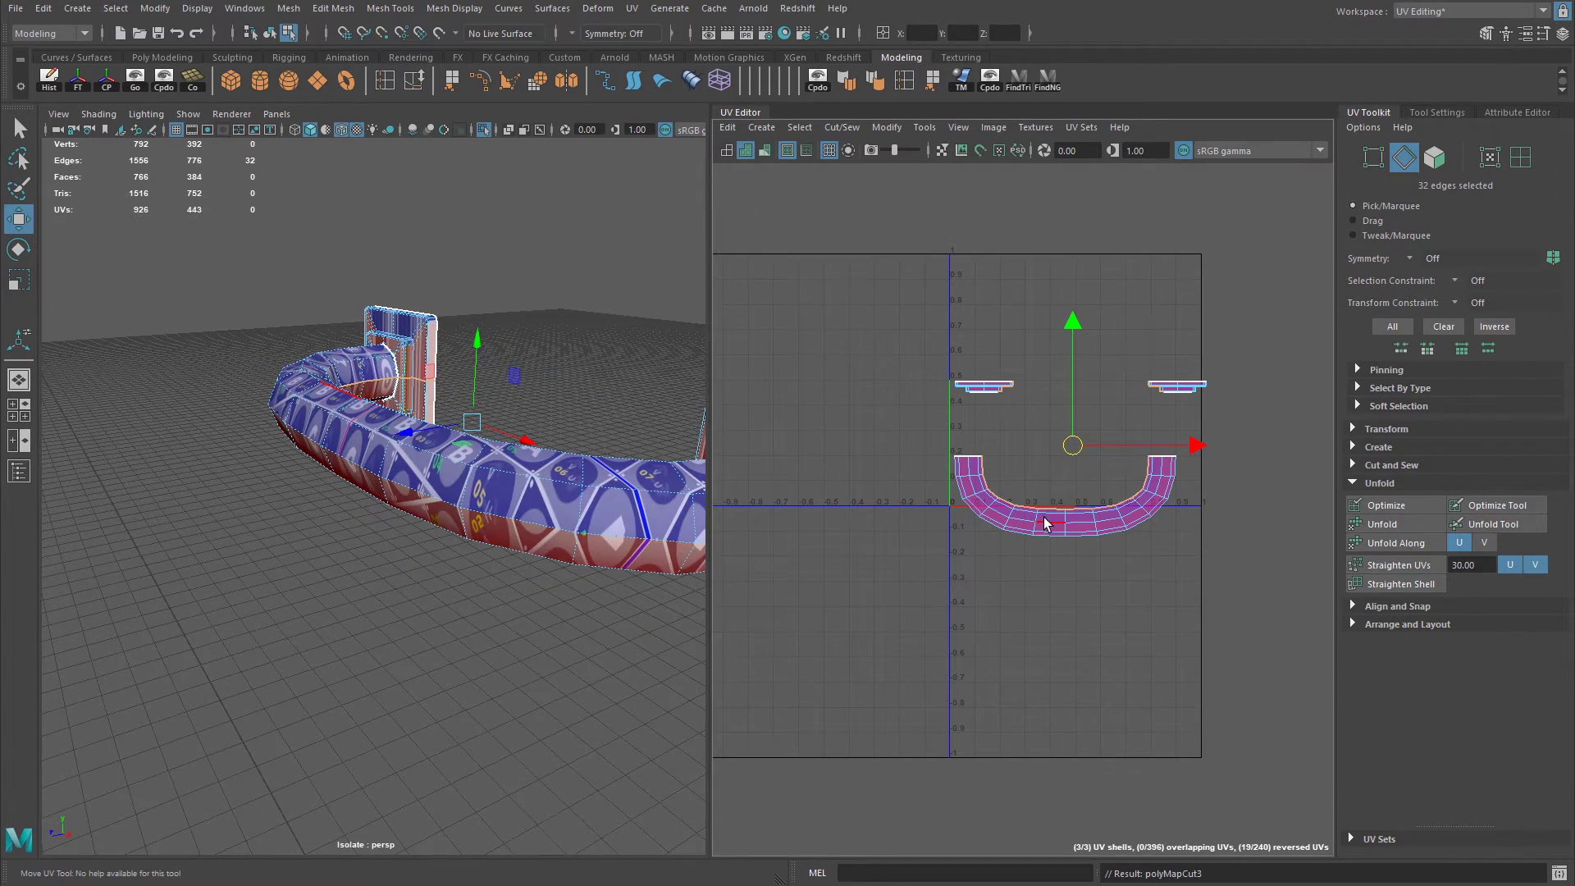
Unfold the curved grip's UV shell with the Unfold3D method.
right_click_drag(1044, 517, 1091, 515)
left_click_drag(566, 424, 172, 428, "alt")
left_click_drag(340, 404, 443, 405, "alt")
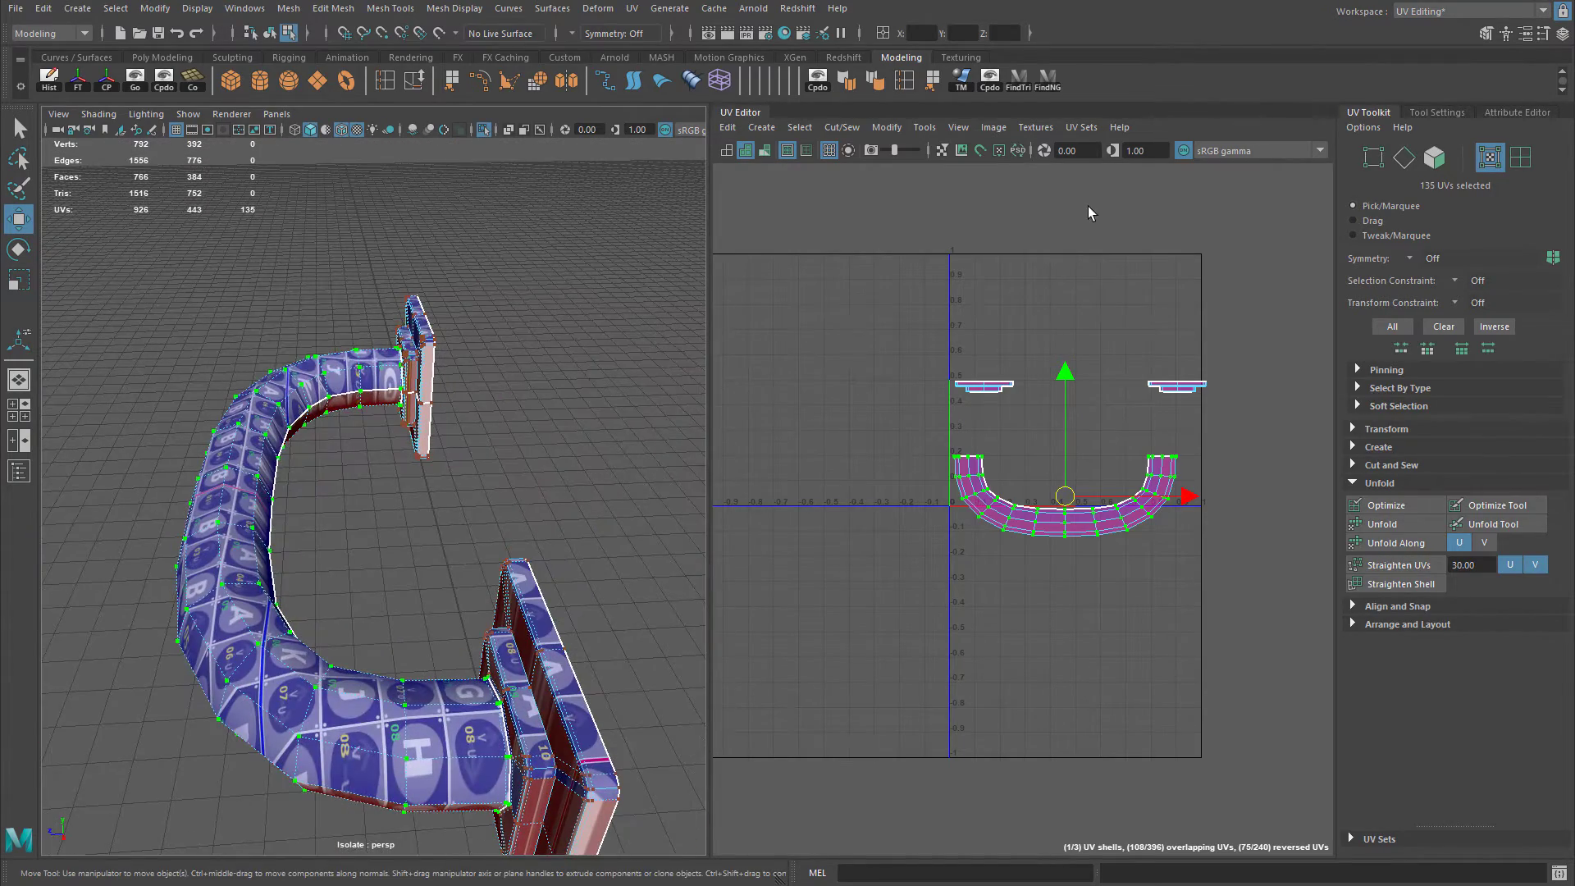
left_click(1036, 128)
mouse_move(989, 133)
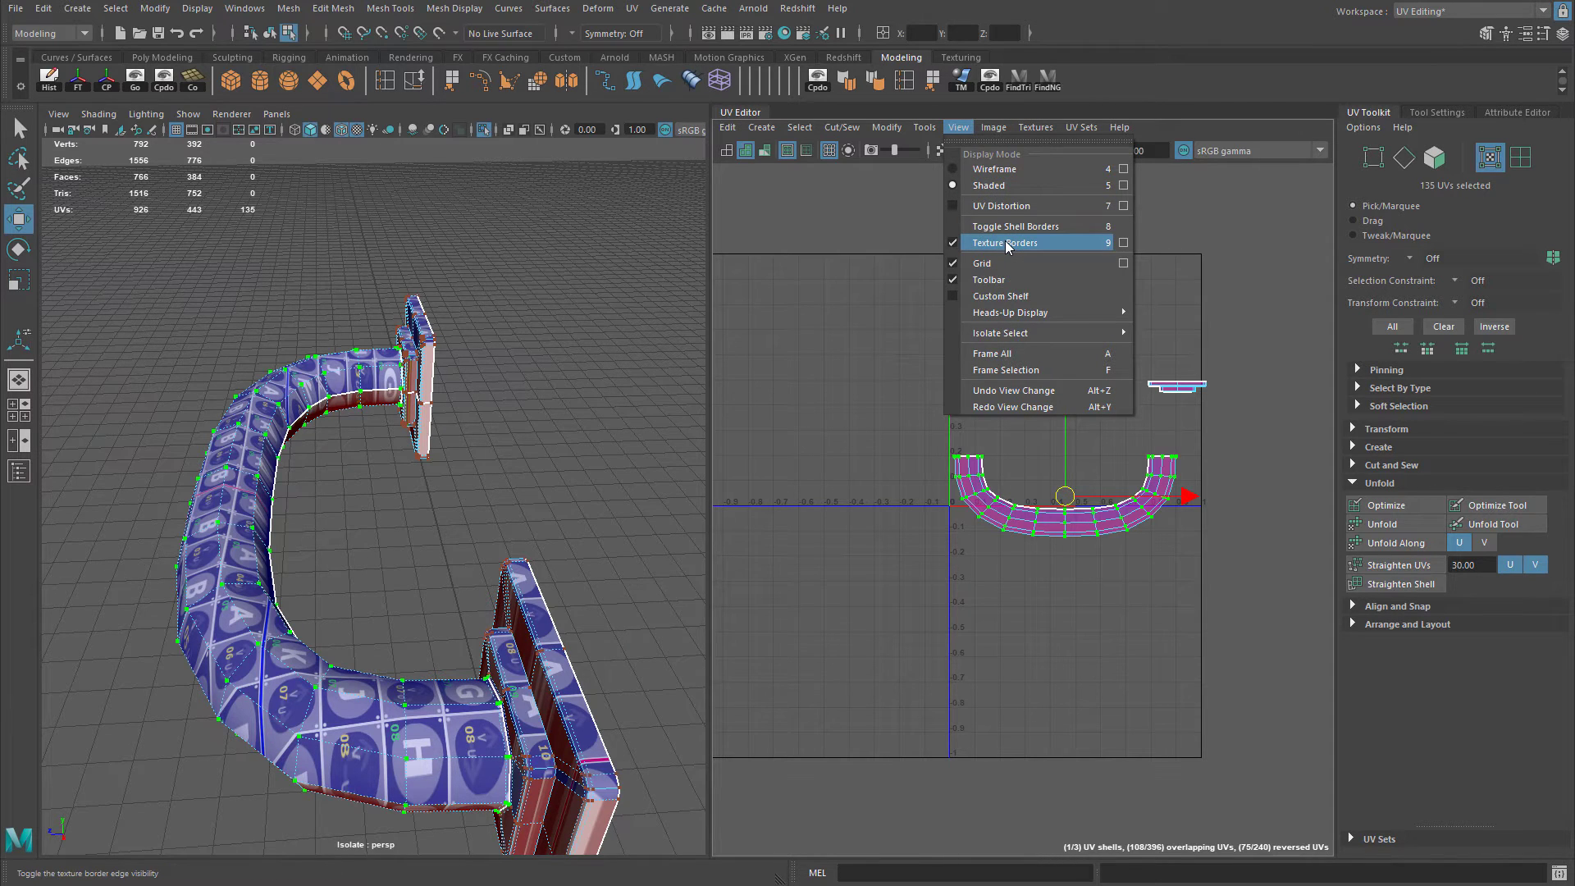
left_click_drag(429, 392, 498, 407, "alt")
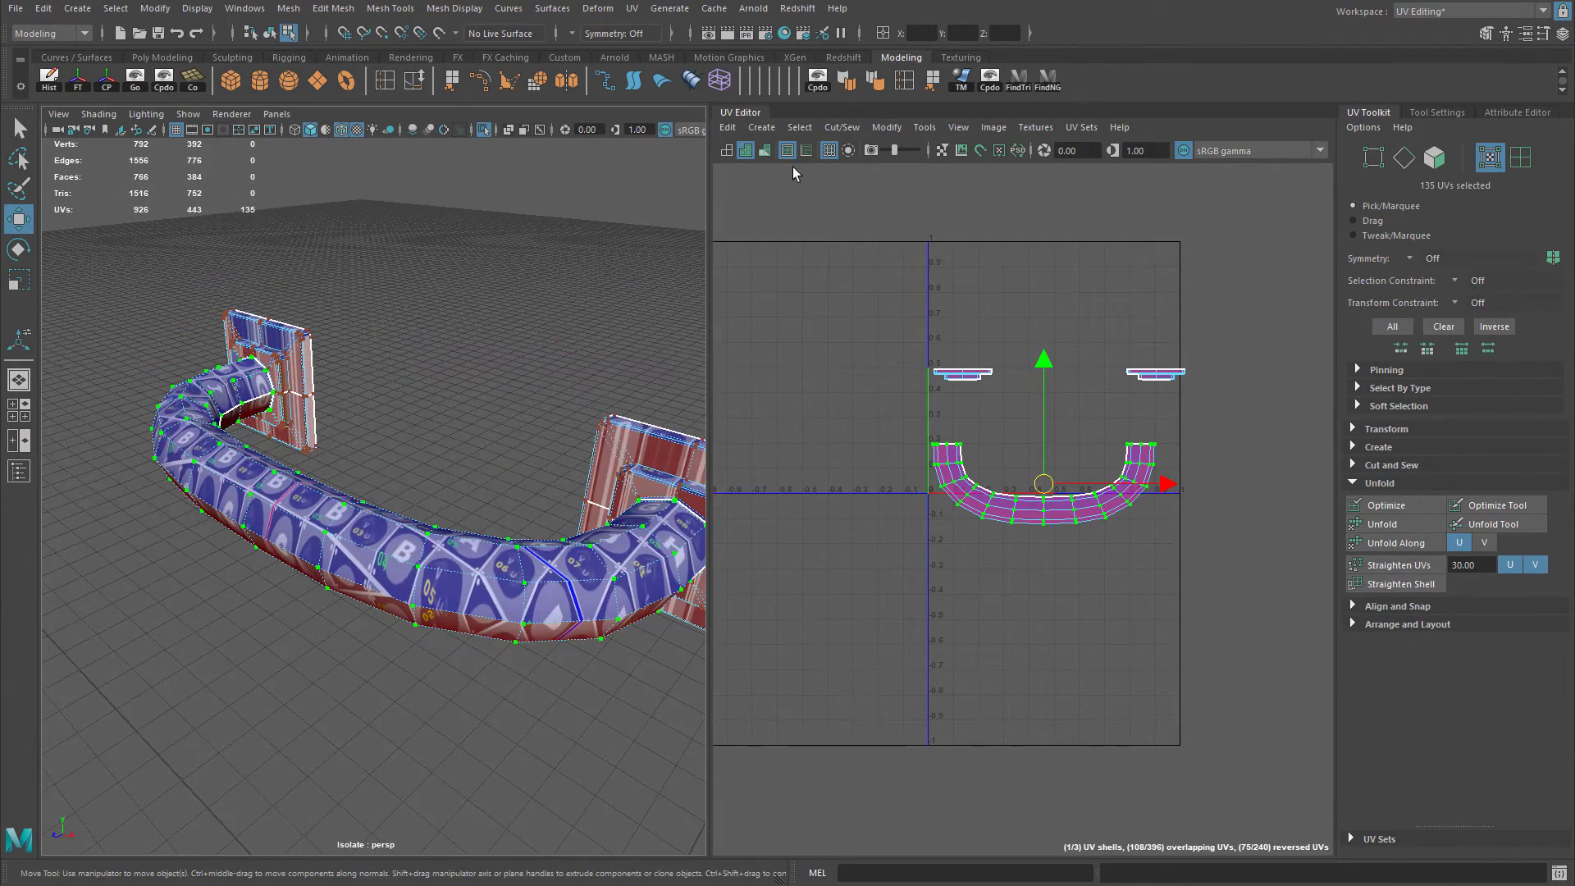
left_click(888, 127)
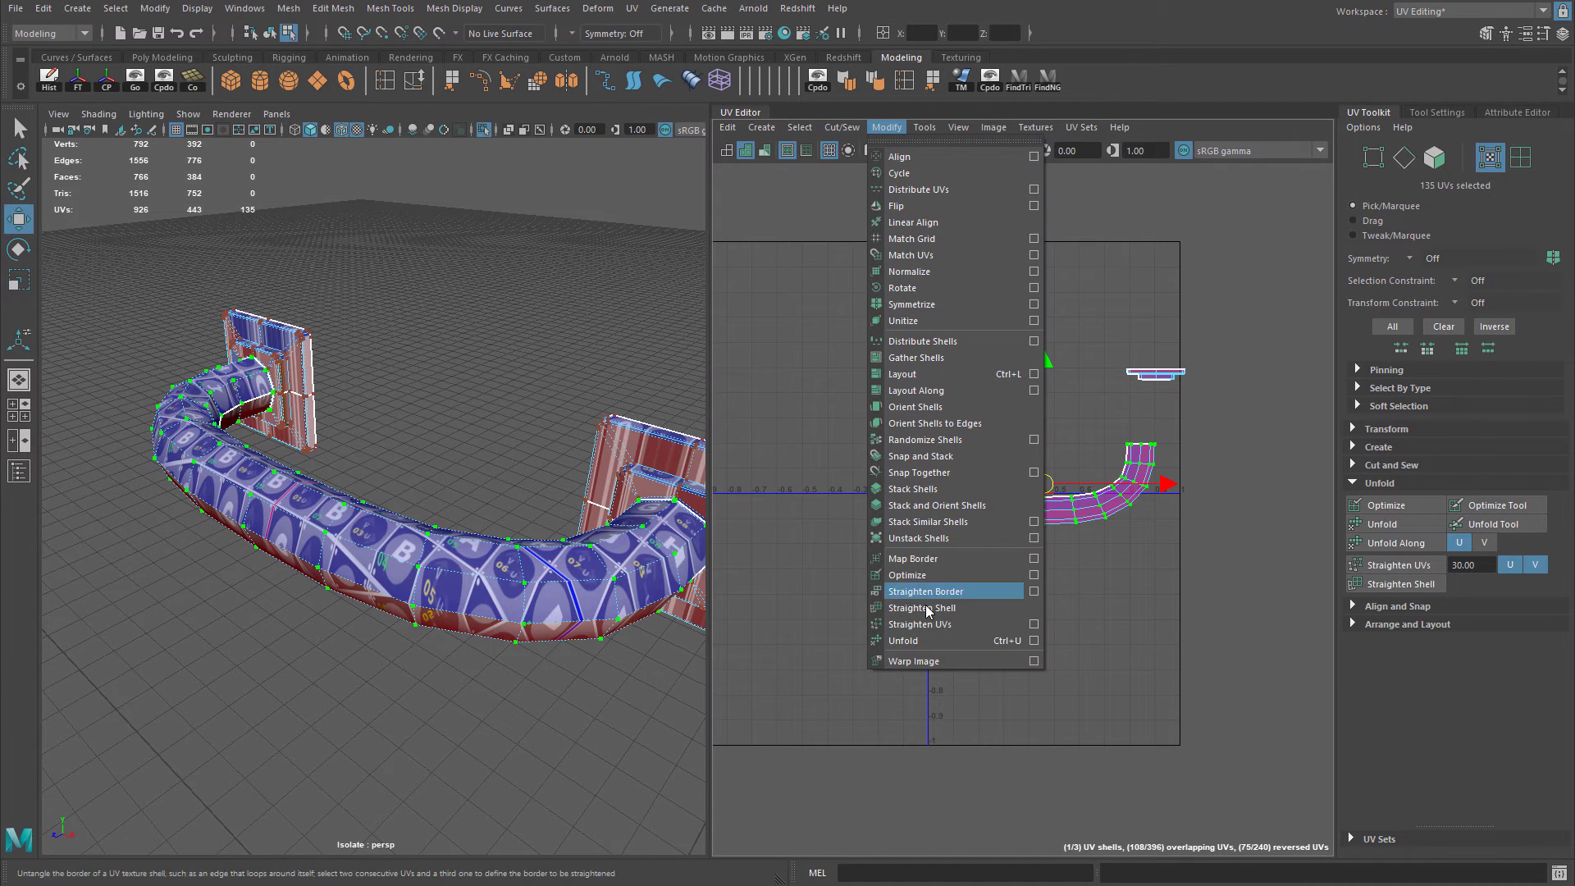
left_click(1033, 641)
left_click(218, 159)
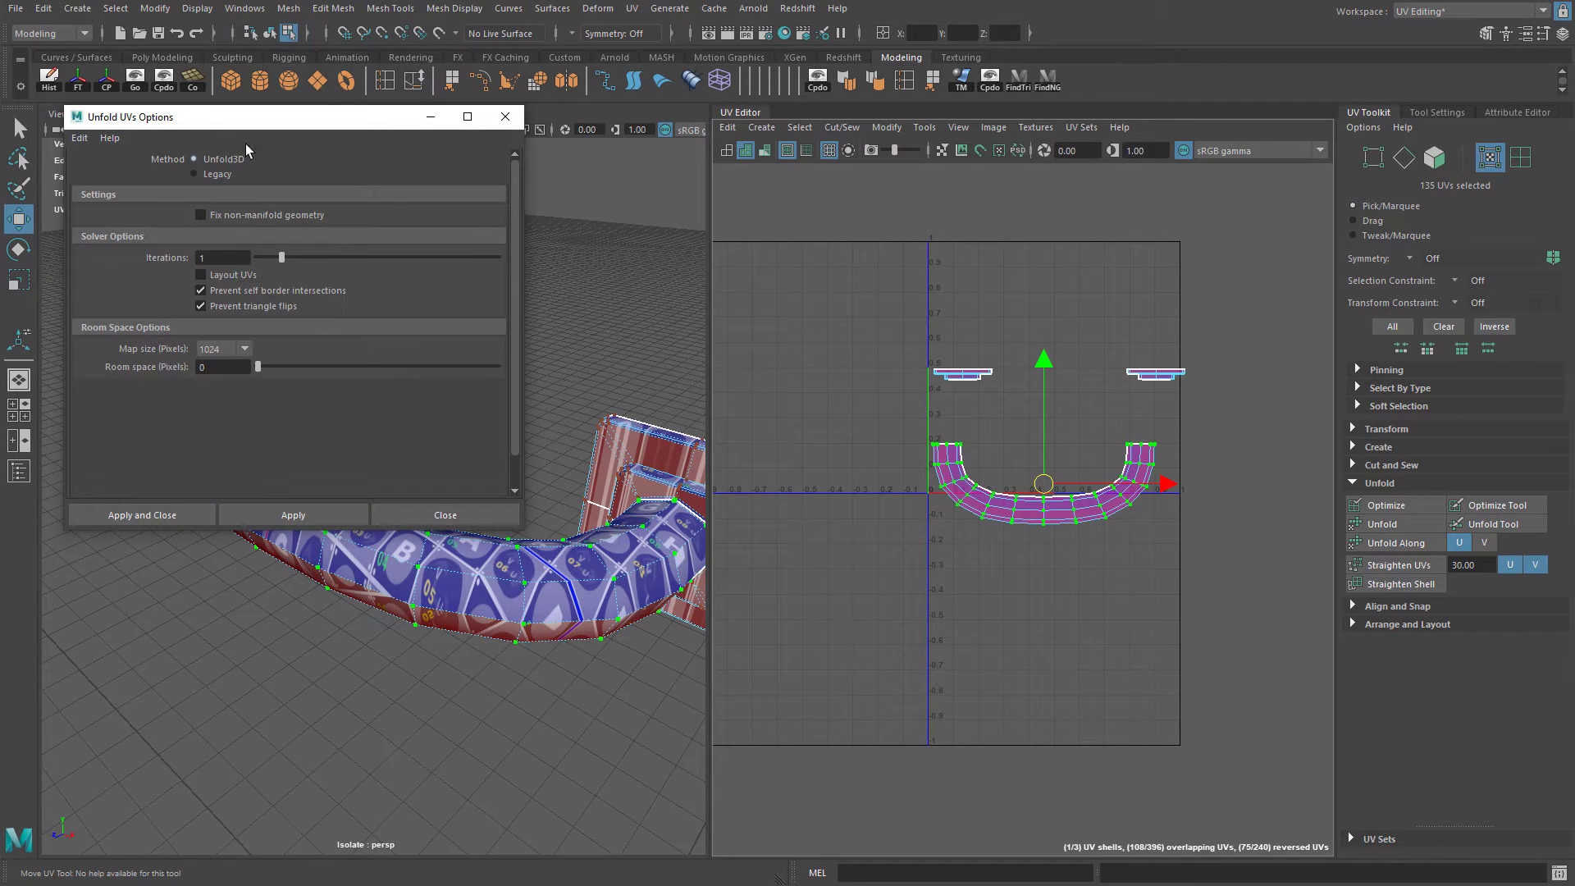
left_click(278, 517)
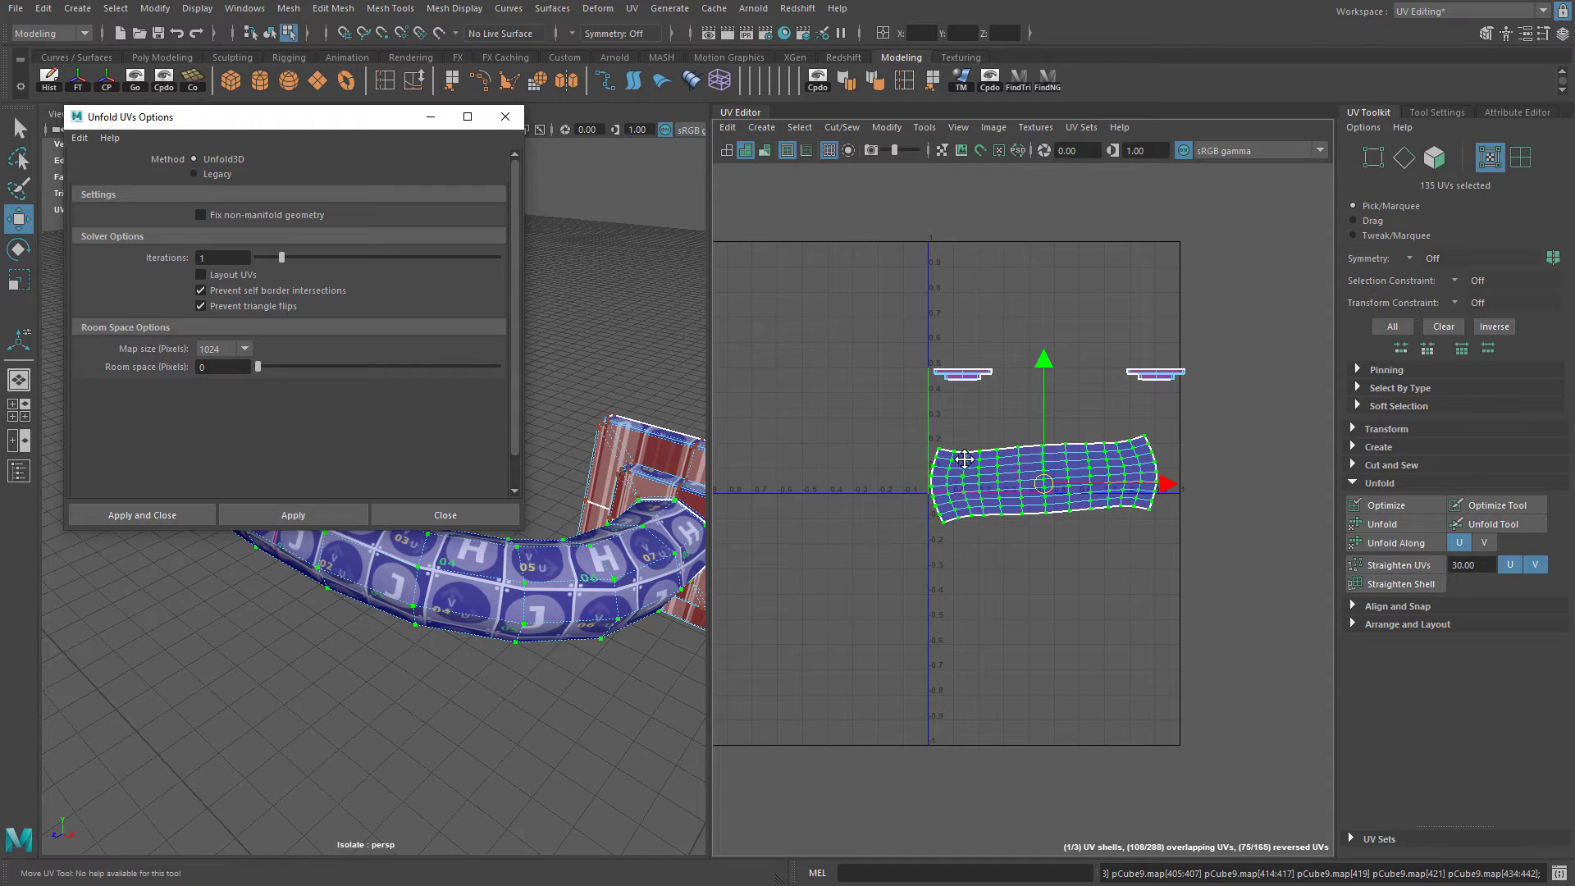
Nudge the unfolded grip shell slightly down and rotate it until it lies roughly horizontal.
scroll(1052, 462, "up", 2)
left_click_drag(1018, 457, 1025, 476)
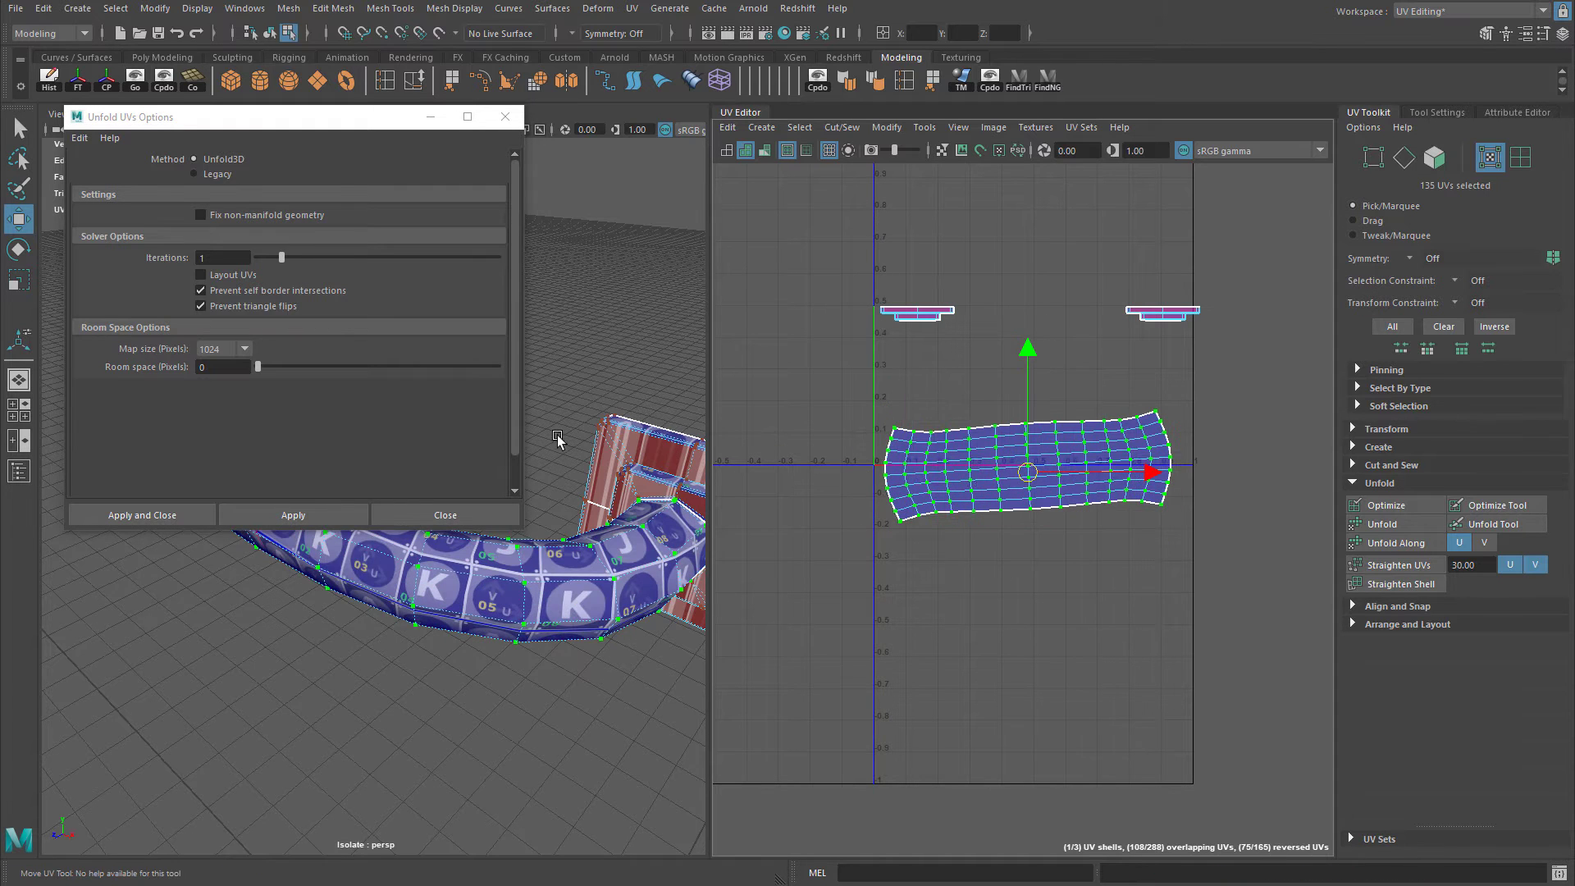
middle_click_drag(1011, 441, 891, 404, "alt")
right_click_drag(891, 405, 1021, 387, "alt")
middle_click_drag(1020, 386, 1157, 432, "alt")
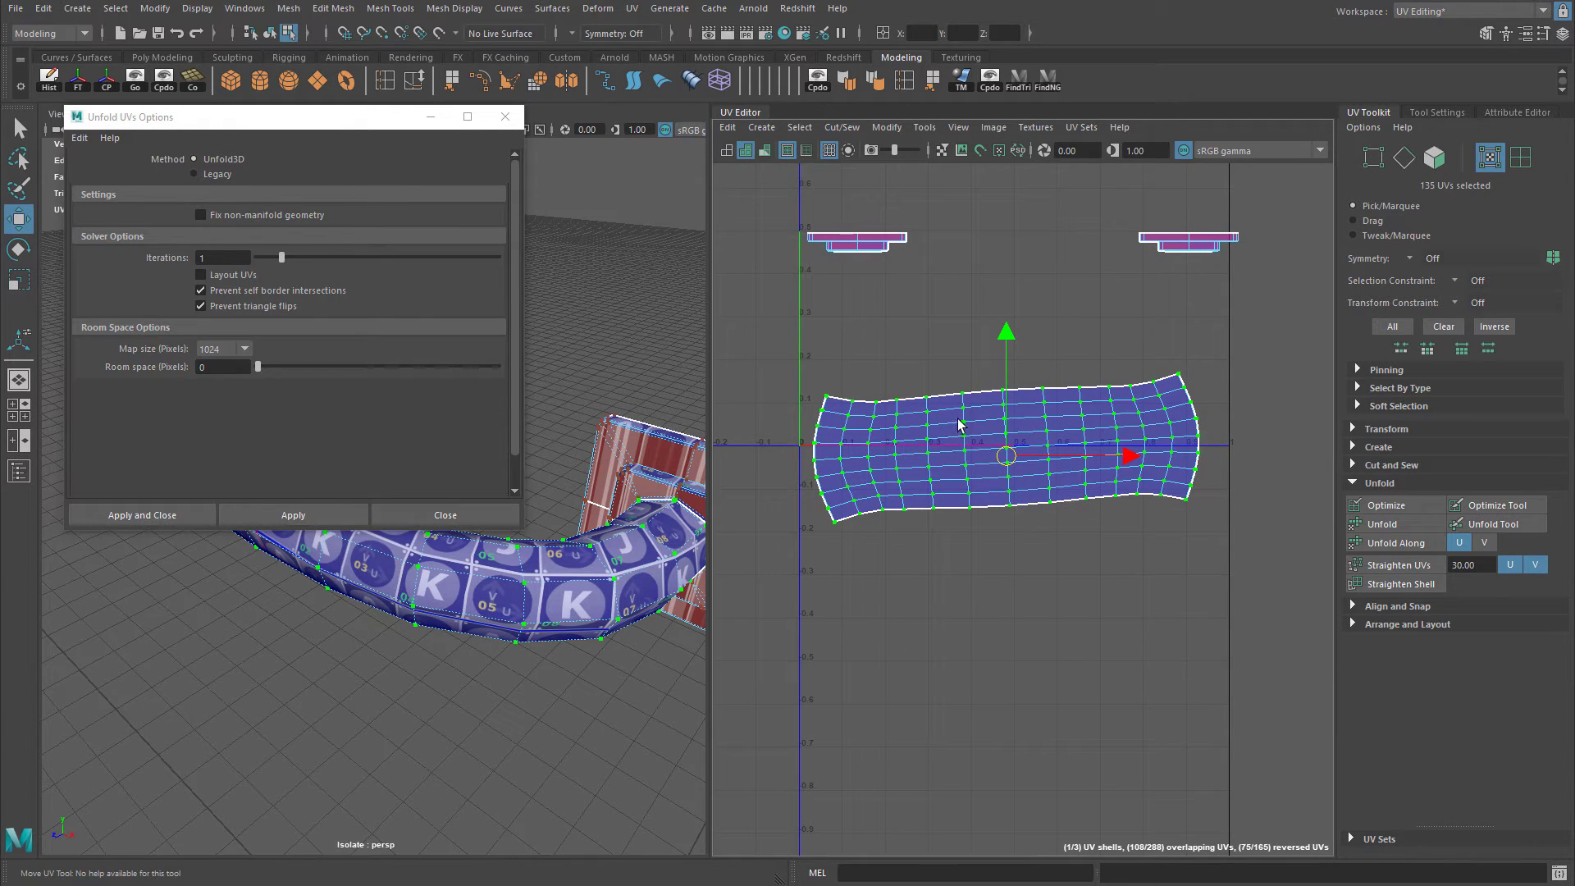
key("e")
left_click_drag(1091, 385, 1096, 382)
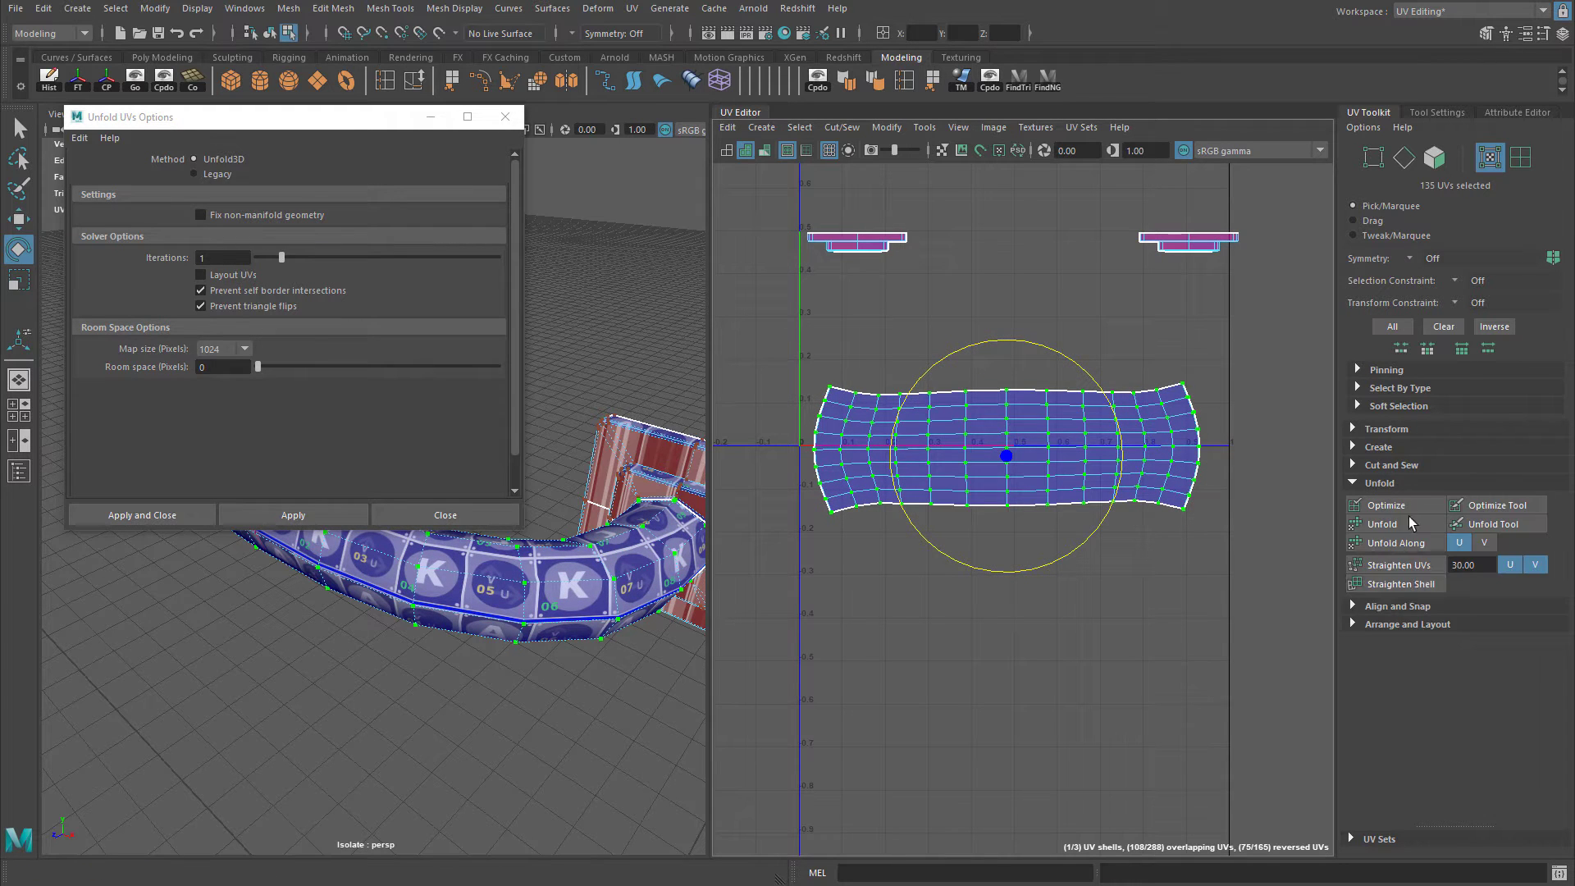
Try Straighten Shell and Straighten UVs with a 30-degree tolerance on the grip shell, undoing each attempt.
left_click(1406, 583)
key("ctrl+z")
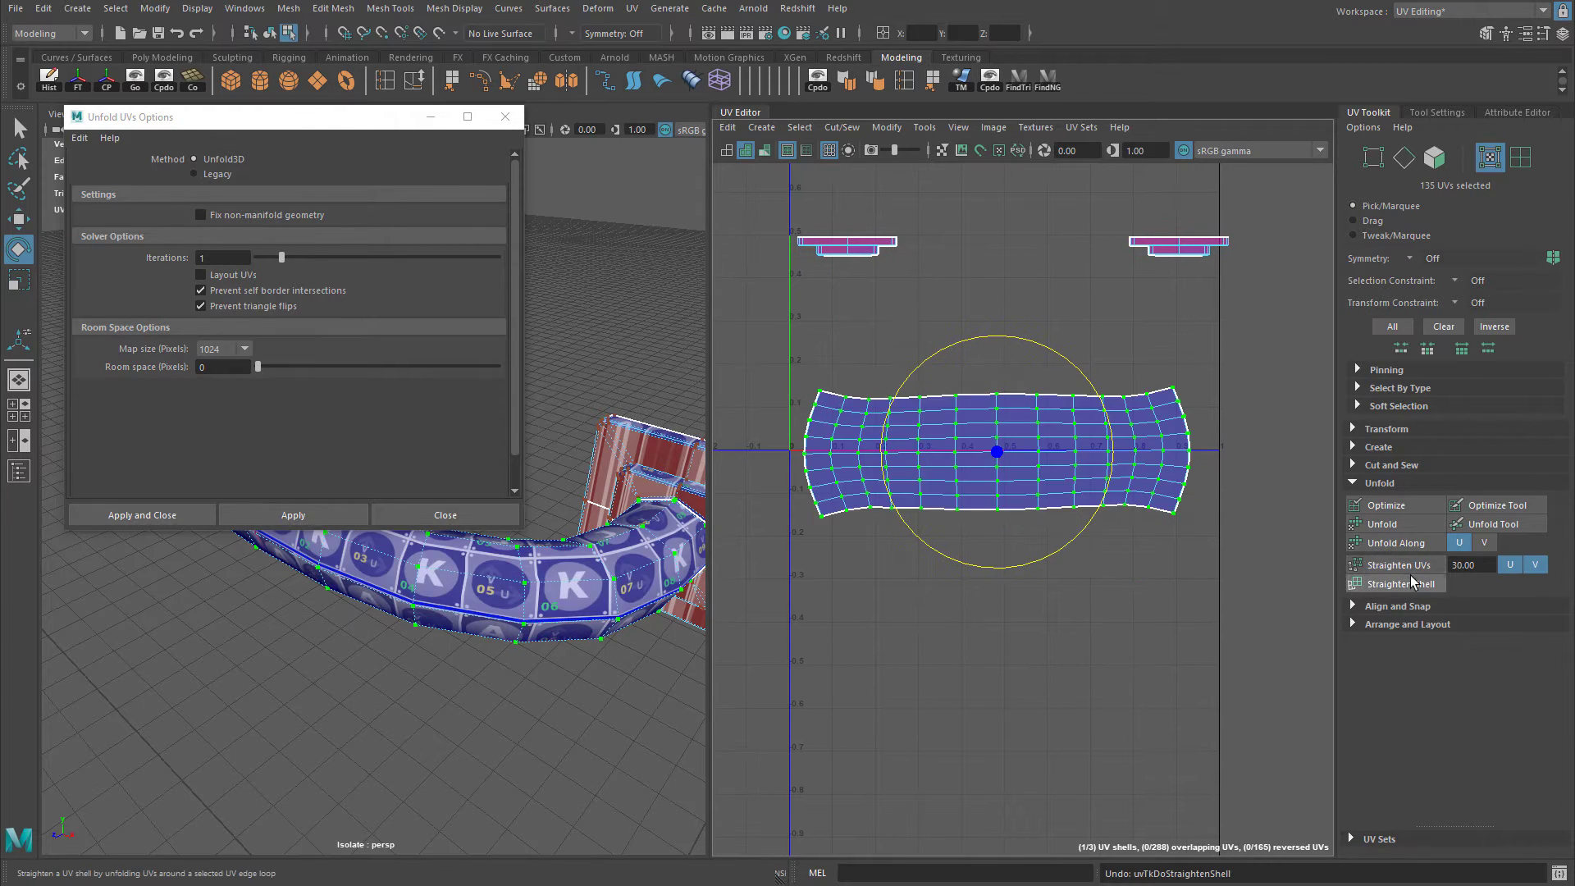
left_click(1407, 563)
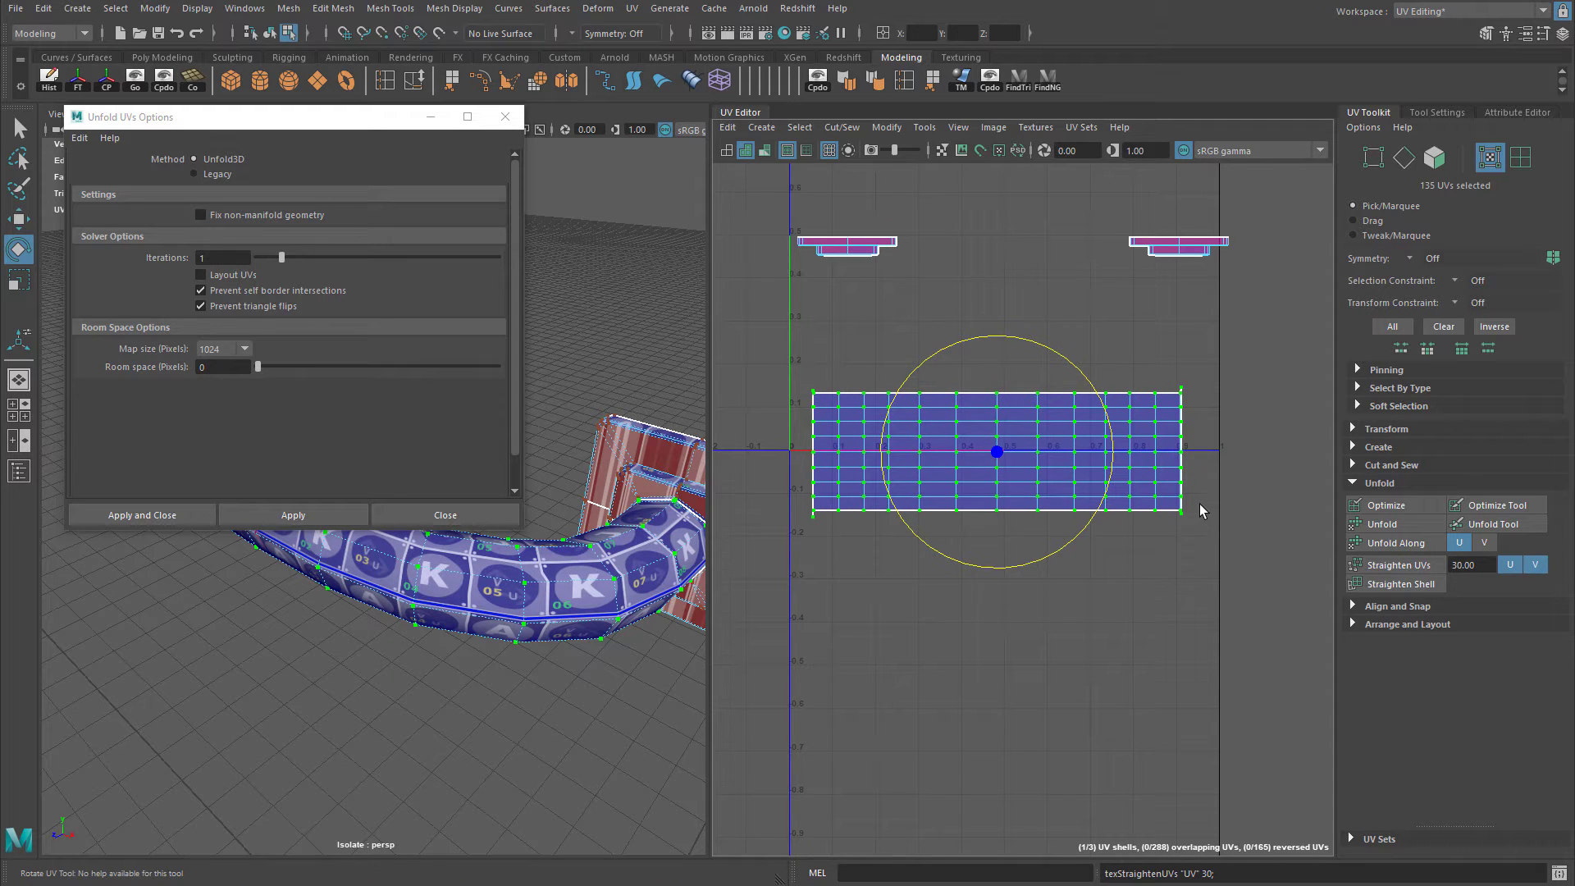
key("ctrl+z")
Orient the grip shell to a single lengthwise edge near its middle using Orient Shells to Edges.
right_click_drag(983, 430, 995, 392)
scroll(927, 407, "up", 2)
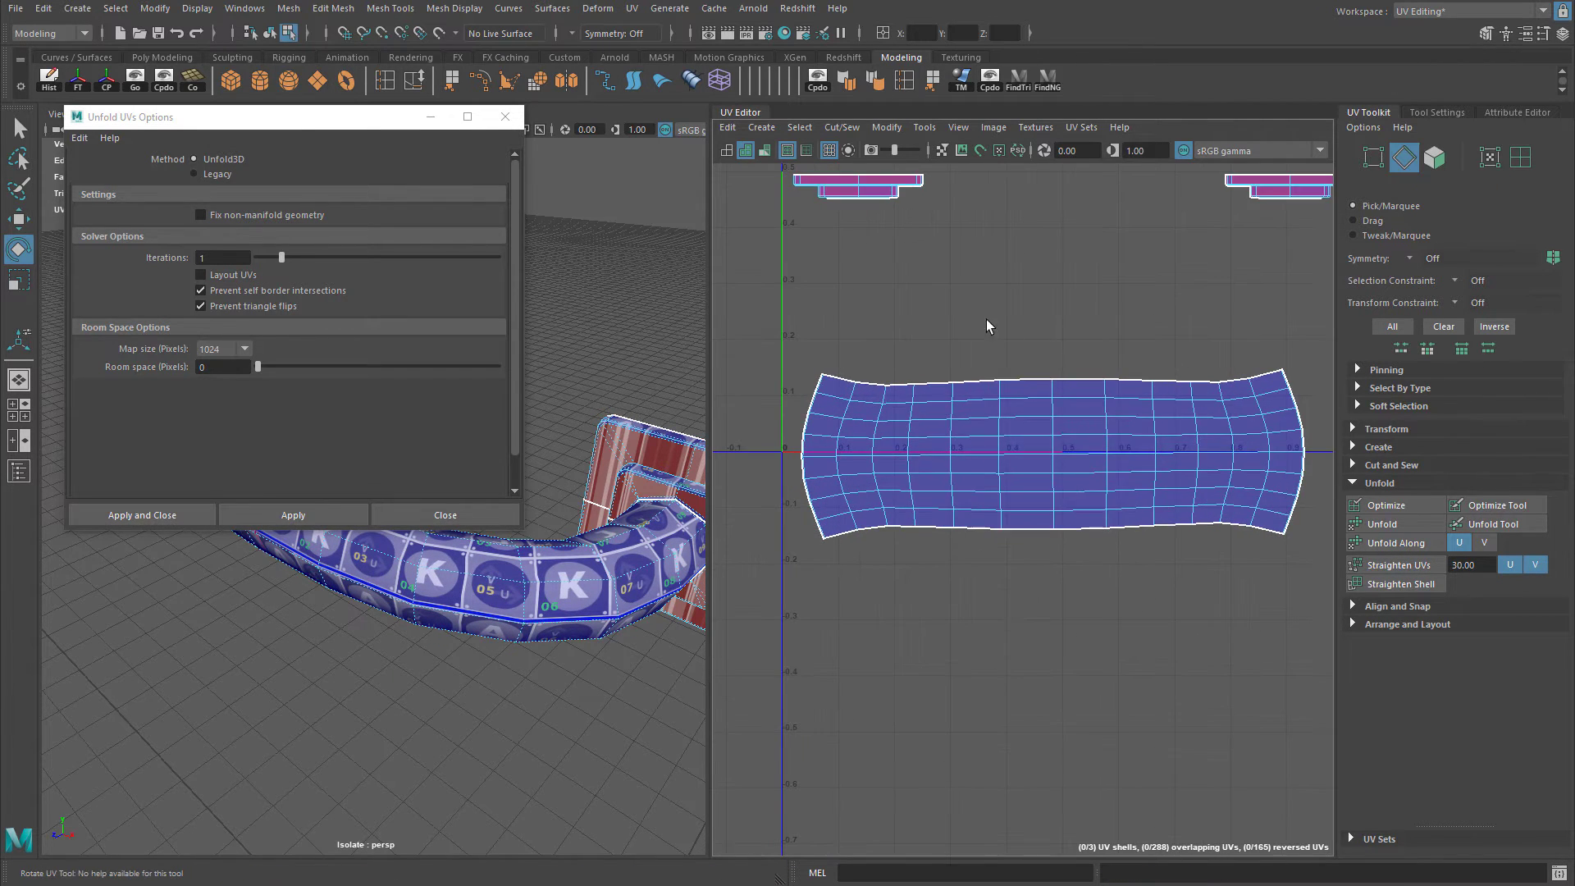
left_click(1028, 478)
left_click(890, 128)
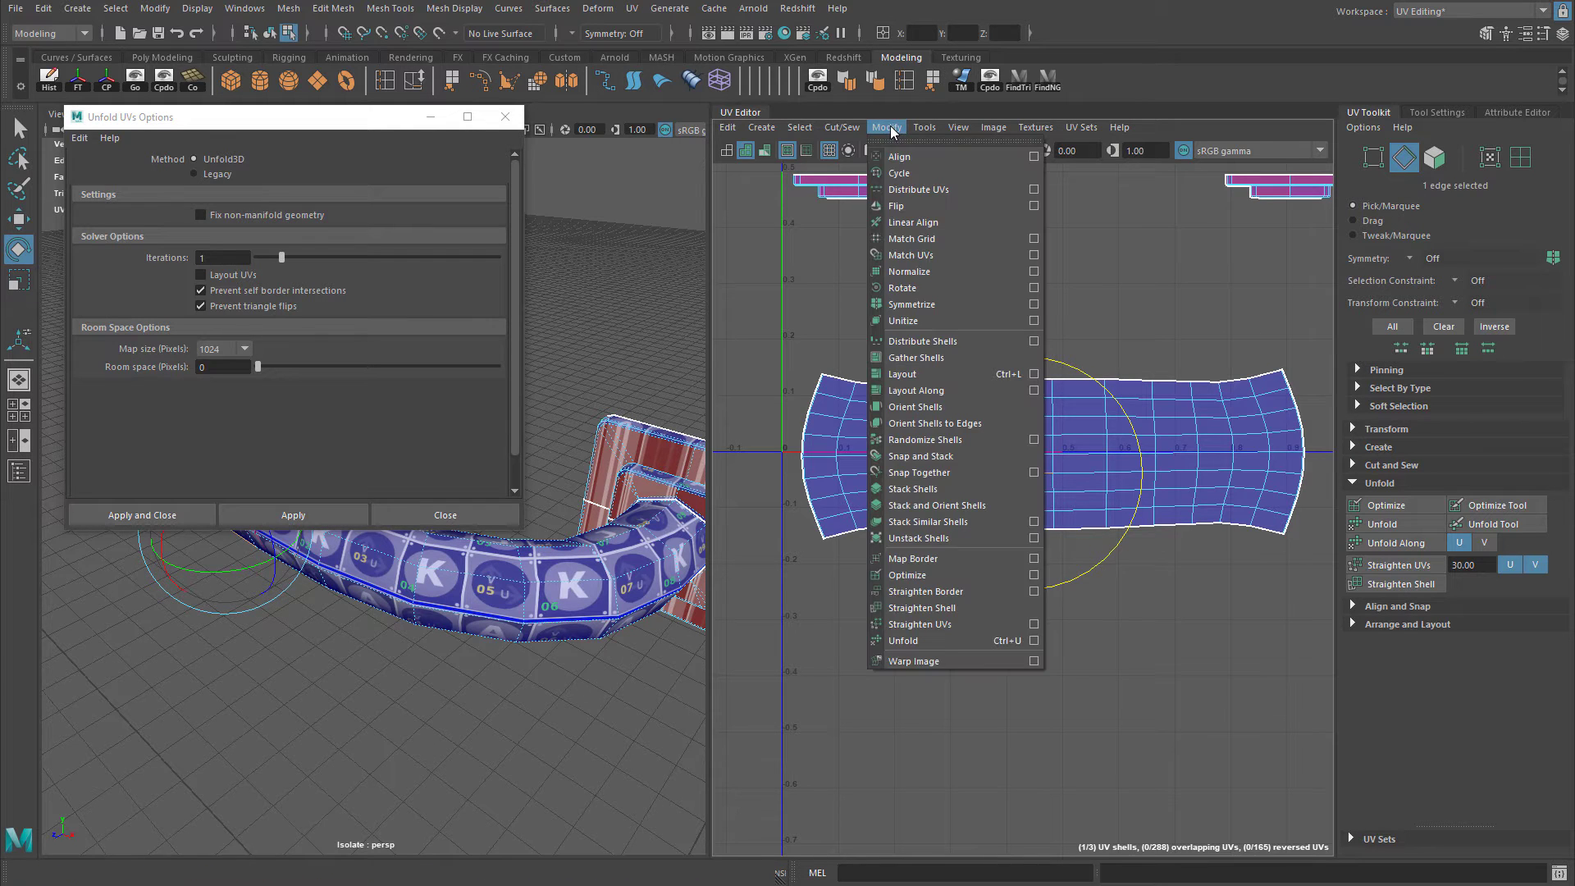
left_click(958, 423)
key("w")
scroll(1130, 461, "down", 3)
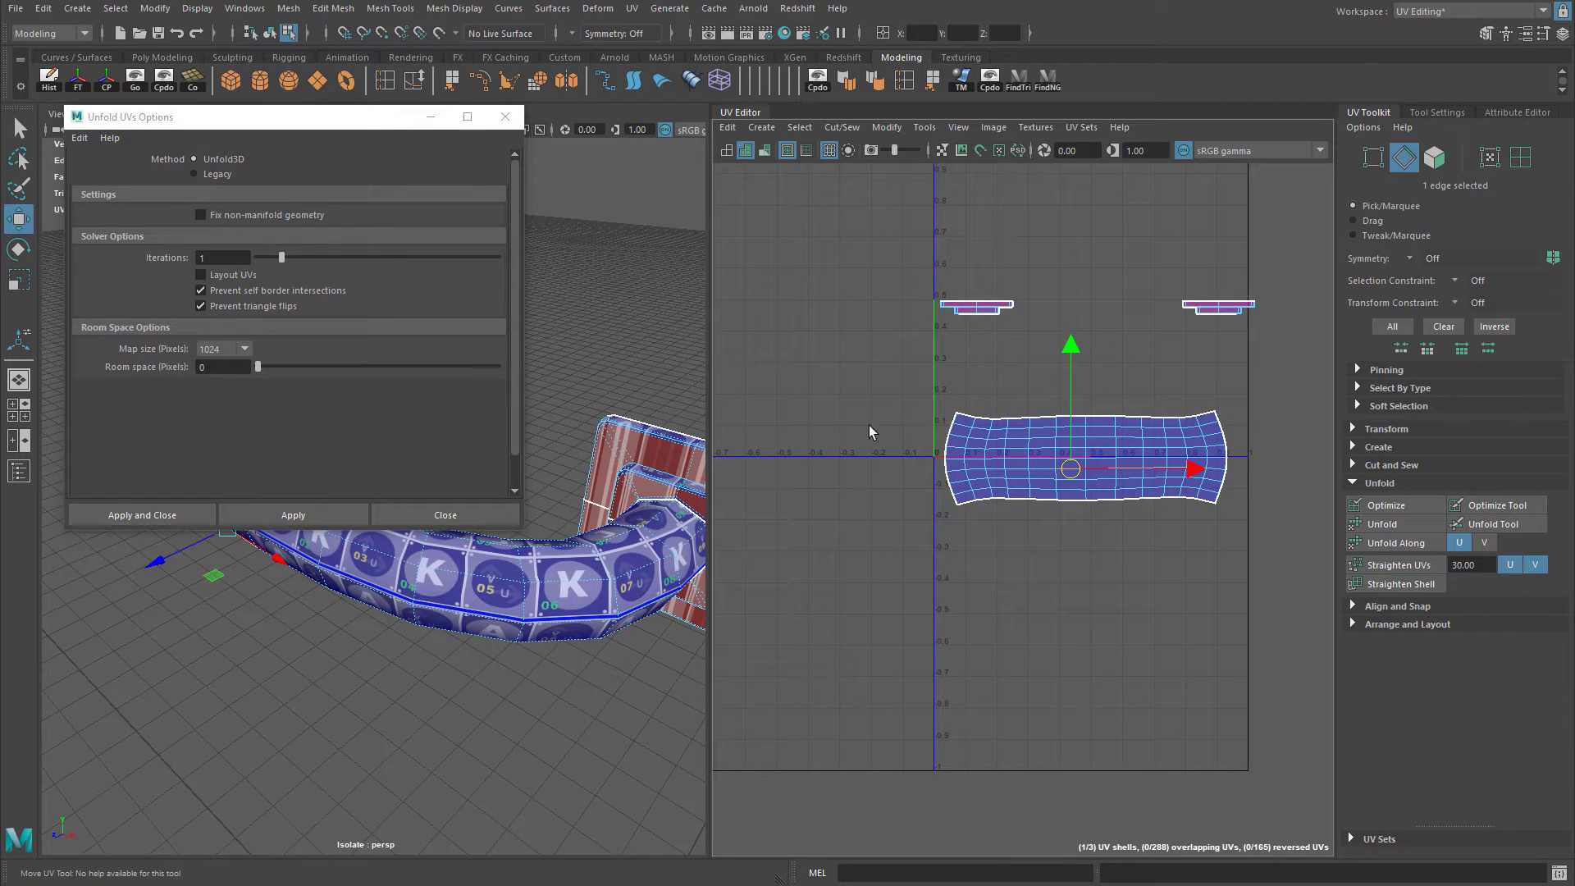
left_click(886, 128)
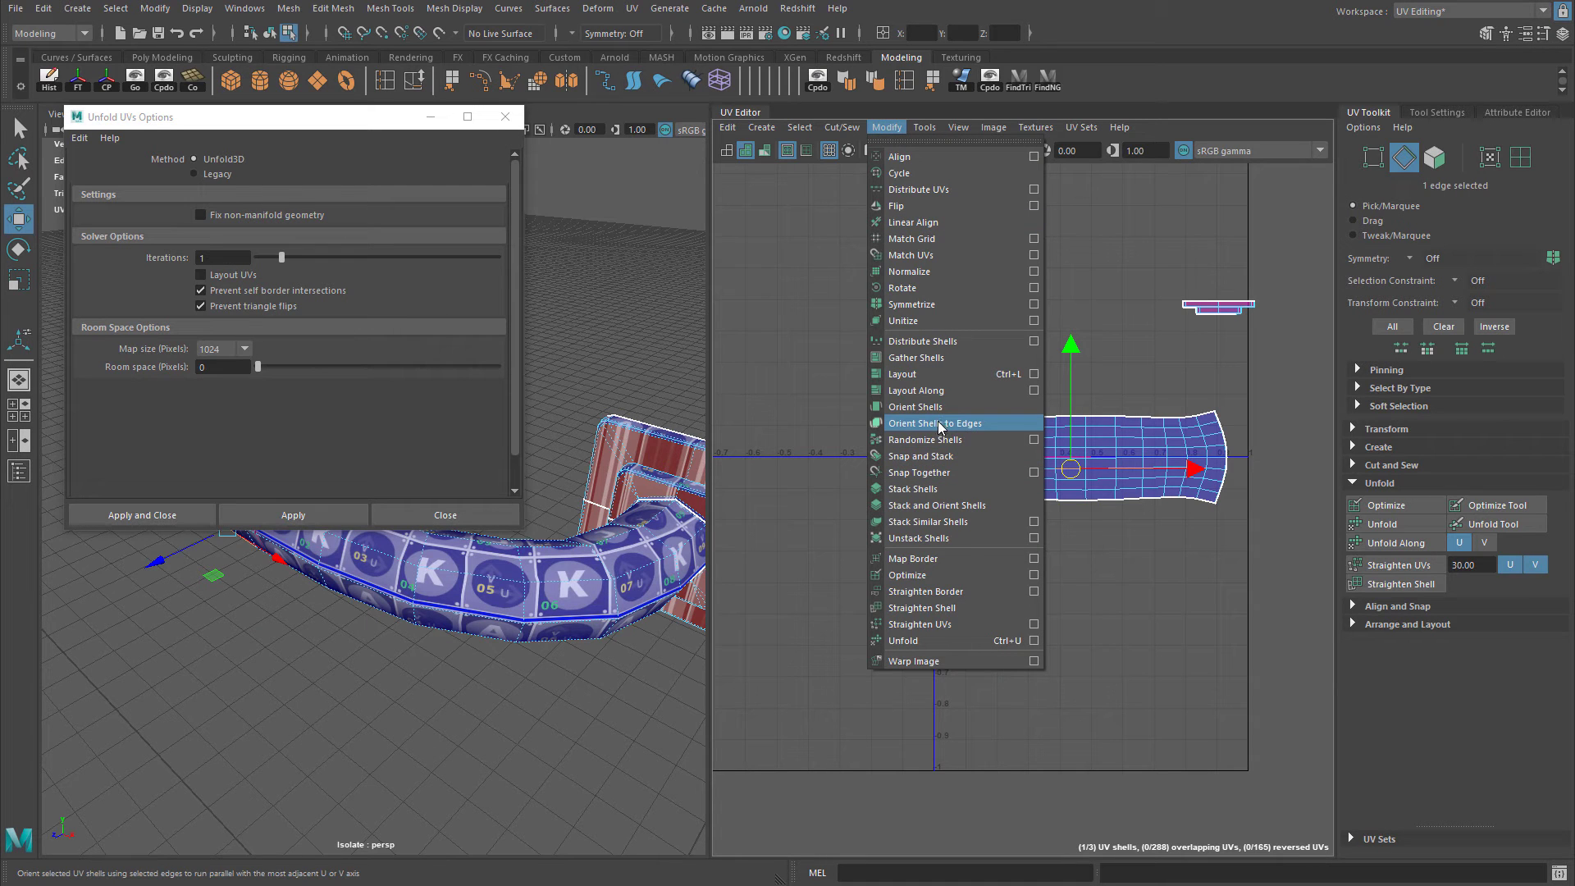
left_click(1224, 583)
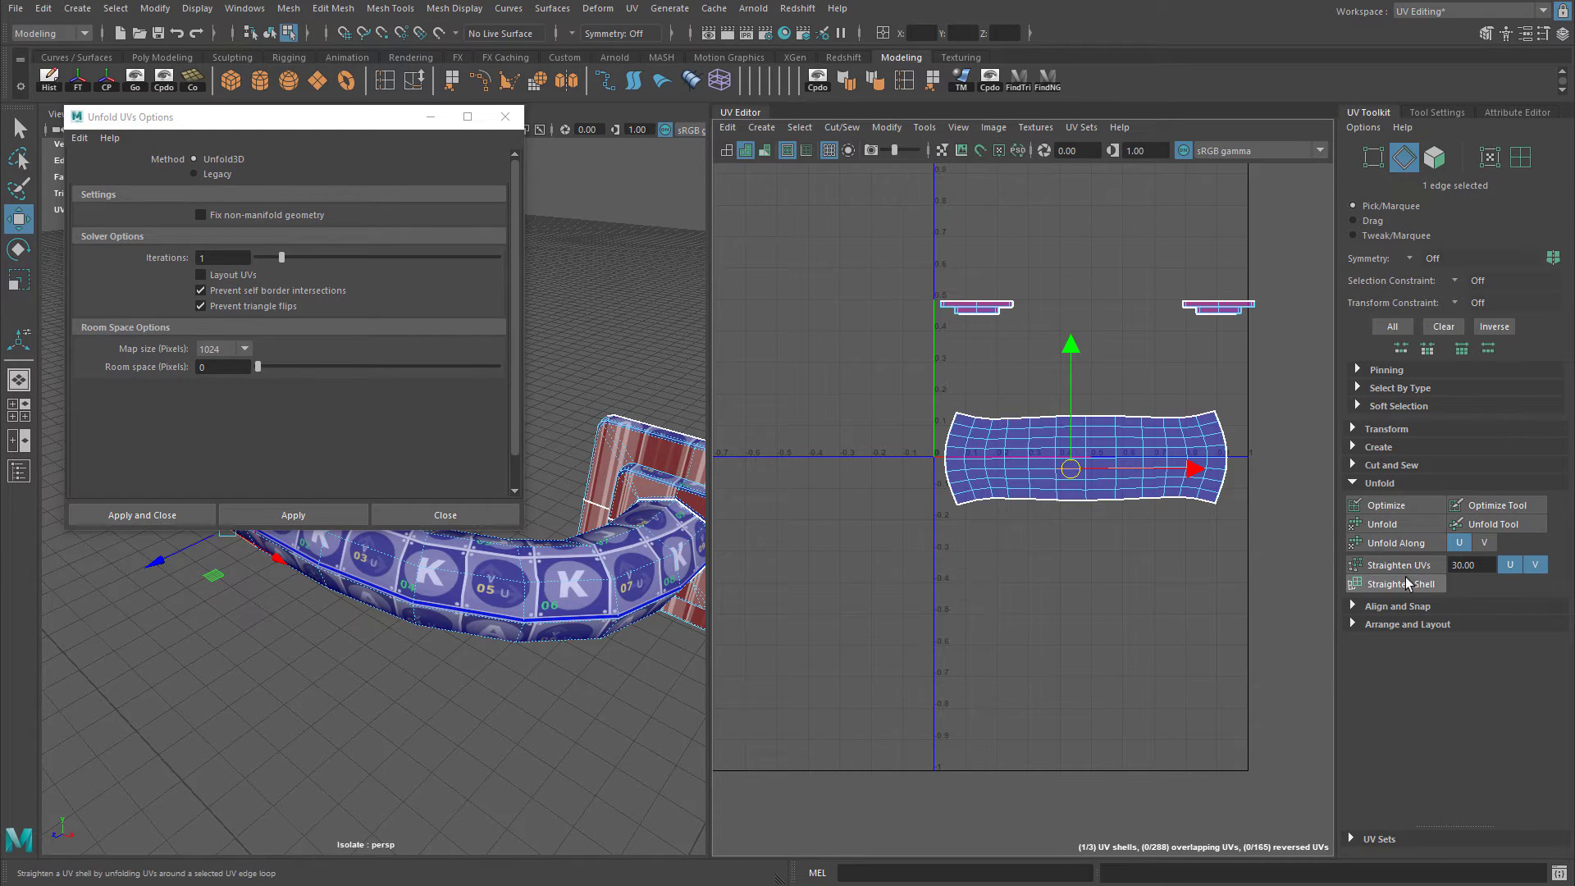
Move the whole grip shell down below the UV tile and close the unfold options.
middle_click_drag(1035, 456, 1024, 460, "alt")
right_click_drag(1005, 449, 1022, 460)
left_click_drag(1074, 462, 1079, 532)
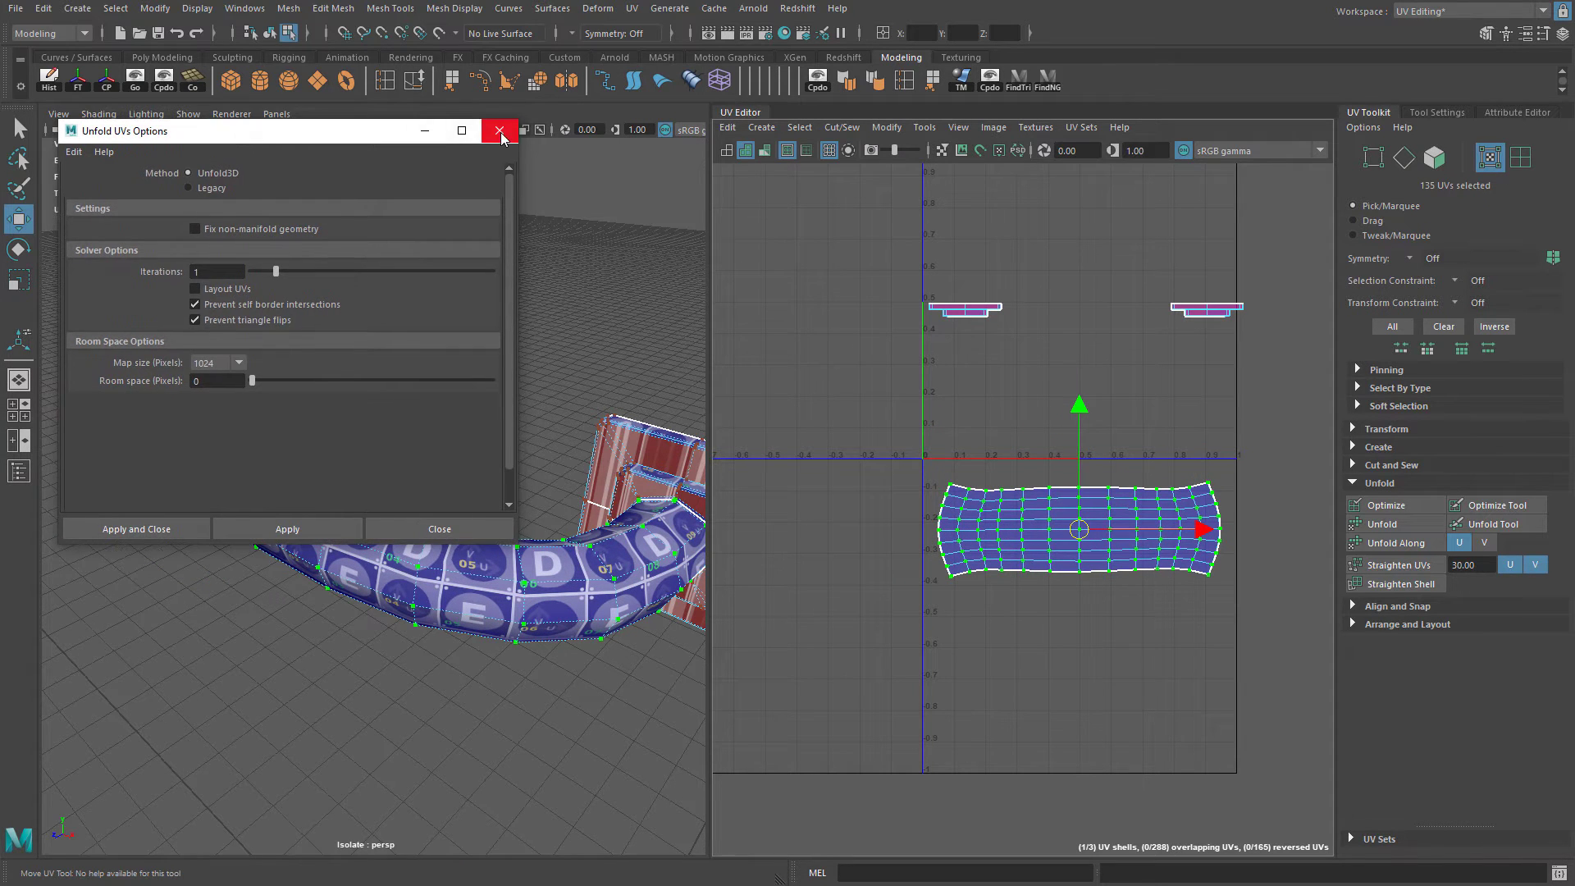
left_click(505, 116)
left_click_drag(443, 345, 549, 356, "alt")
middle_click_drag(295, 361, 541, 381, "alt")
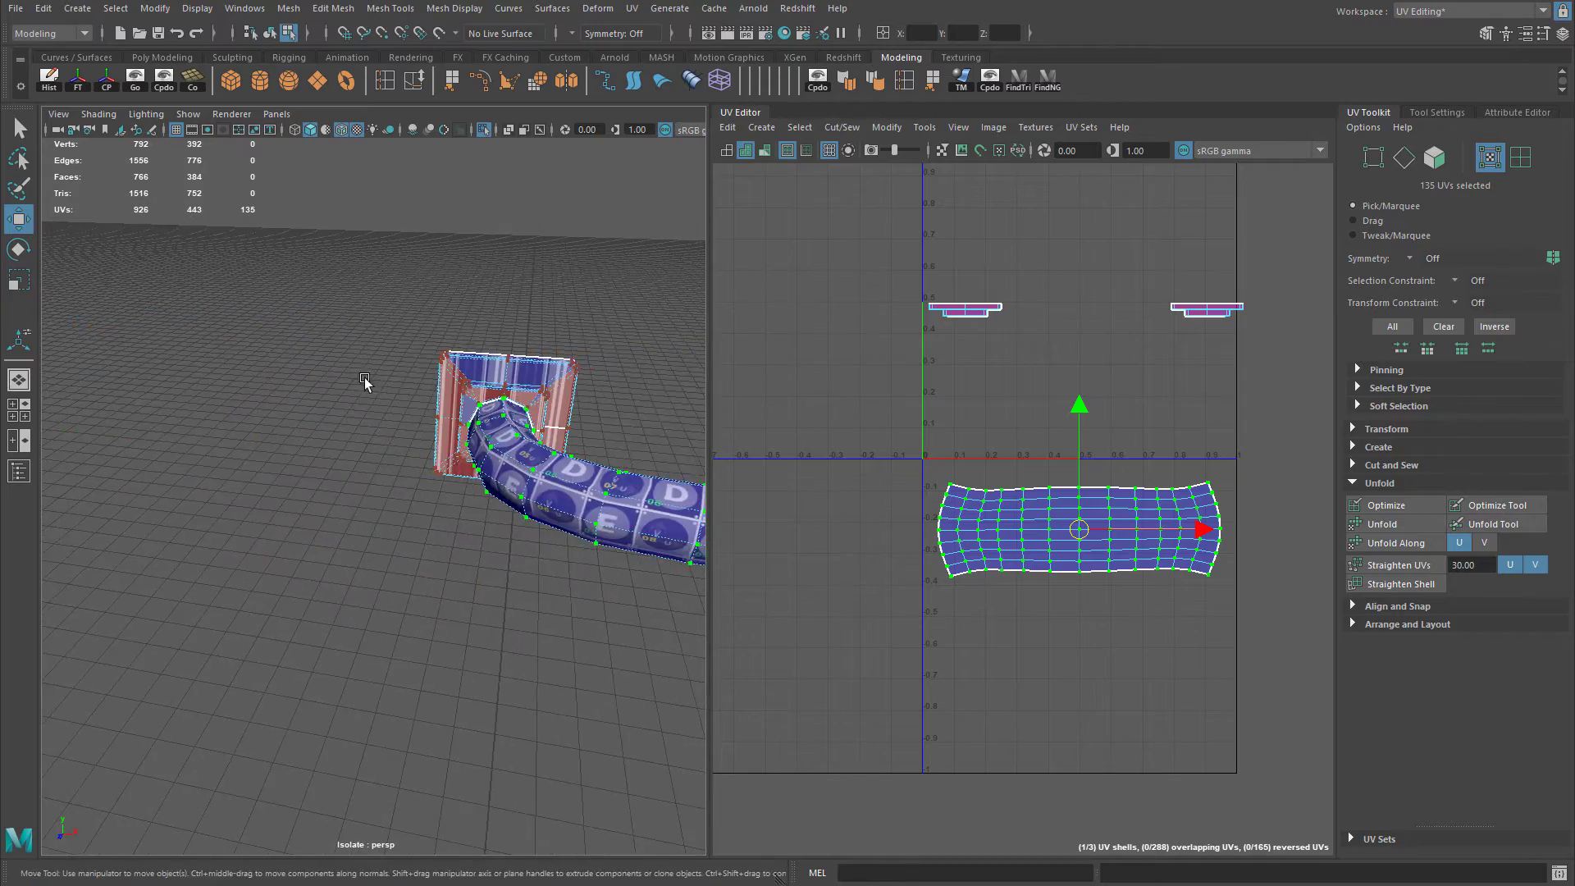
Switch the viewport to untextured shading and cut the UVs along the bevel edges at the first end plate's upper outer corner.
right_click_drag(366, 380, 402, 435, "alt")
mouse_move(328, 381)
left_mouse_down("alt")
mouse_move(439, 383)
mouse_move(306, 371)
left_mouse_up("alt")
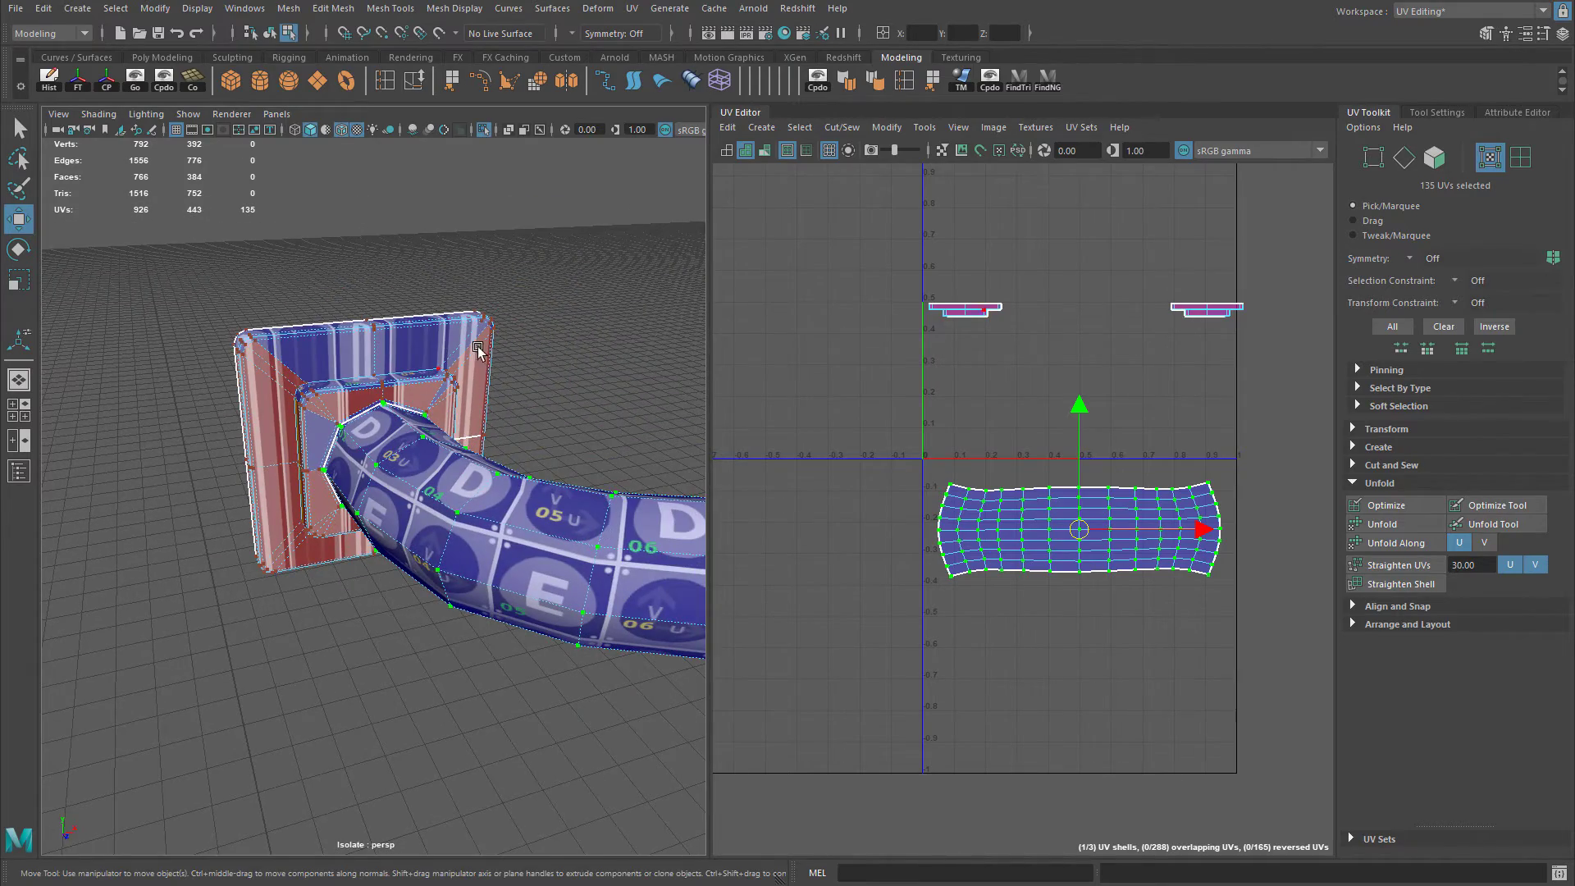
left_click_drag(523, 339, 484, 341, "alt")
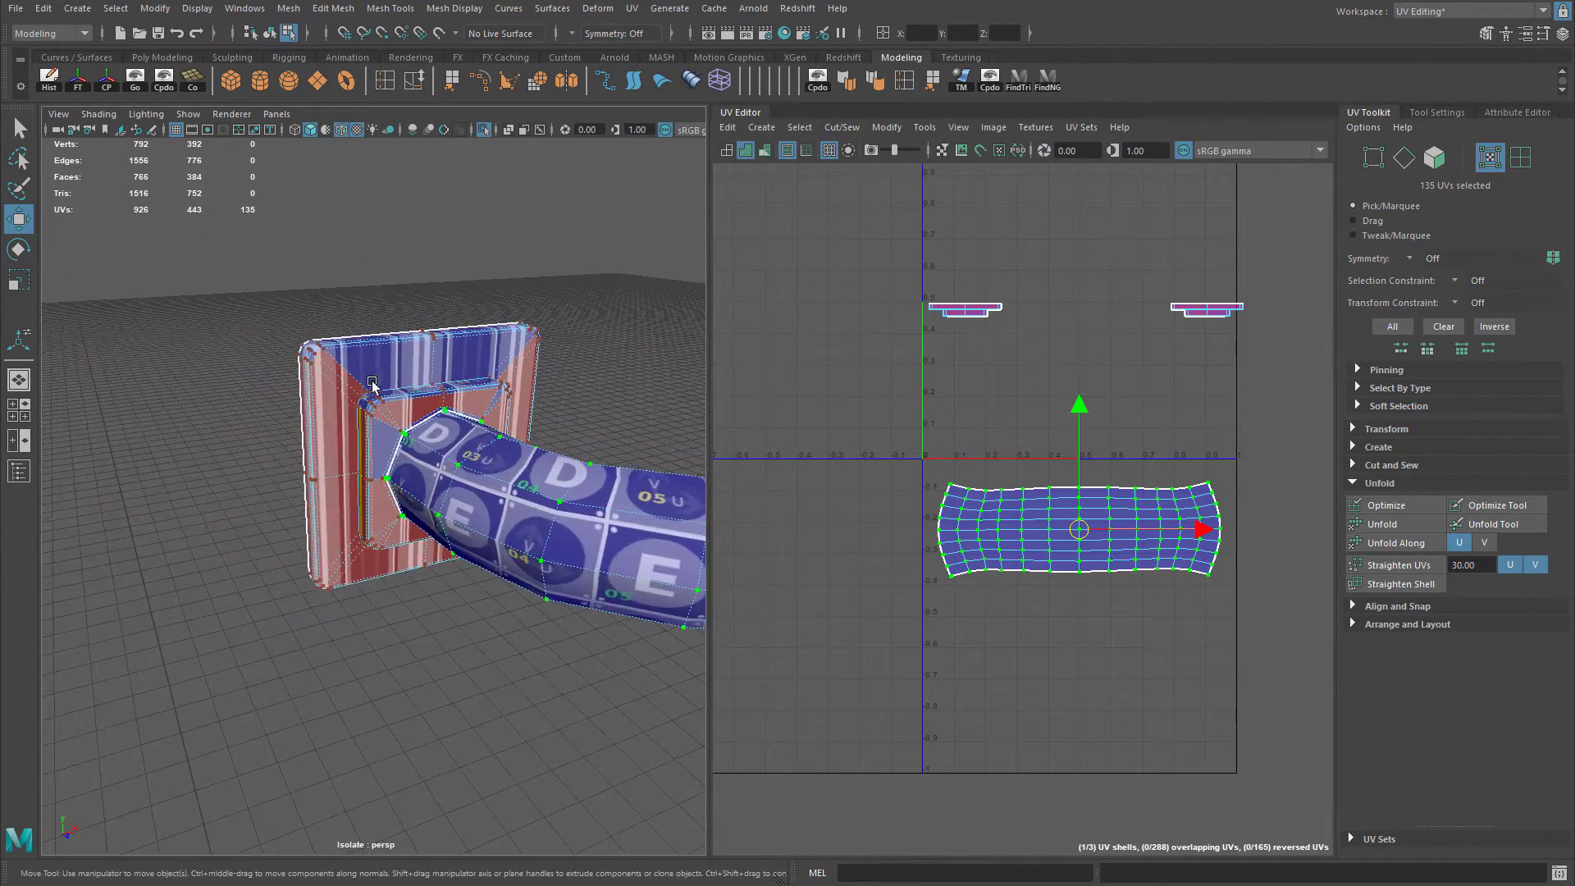
right_click_drag(372, 387, 482, 420, "alt")
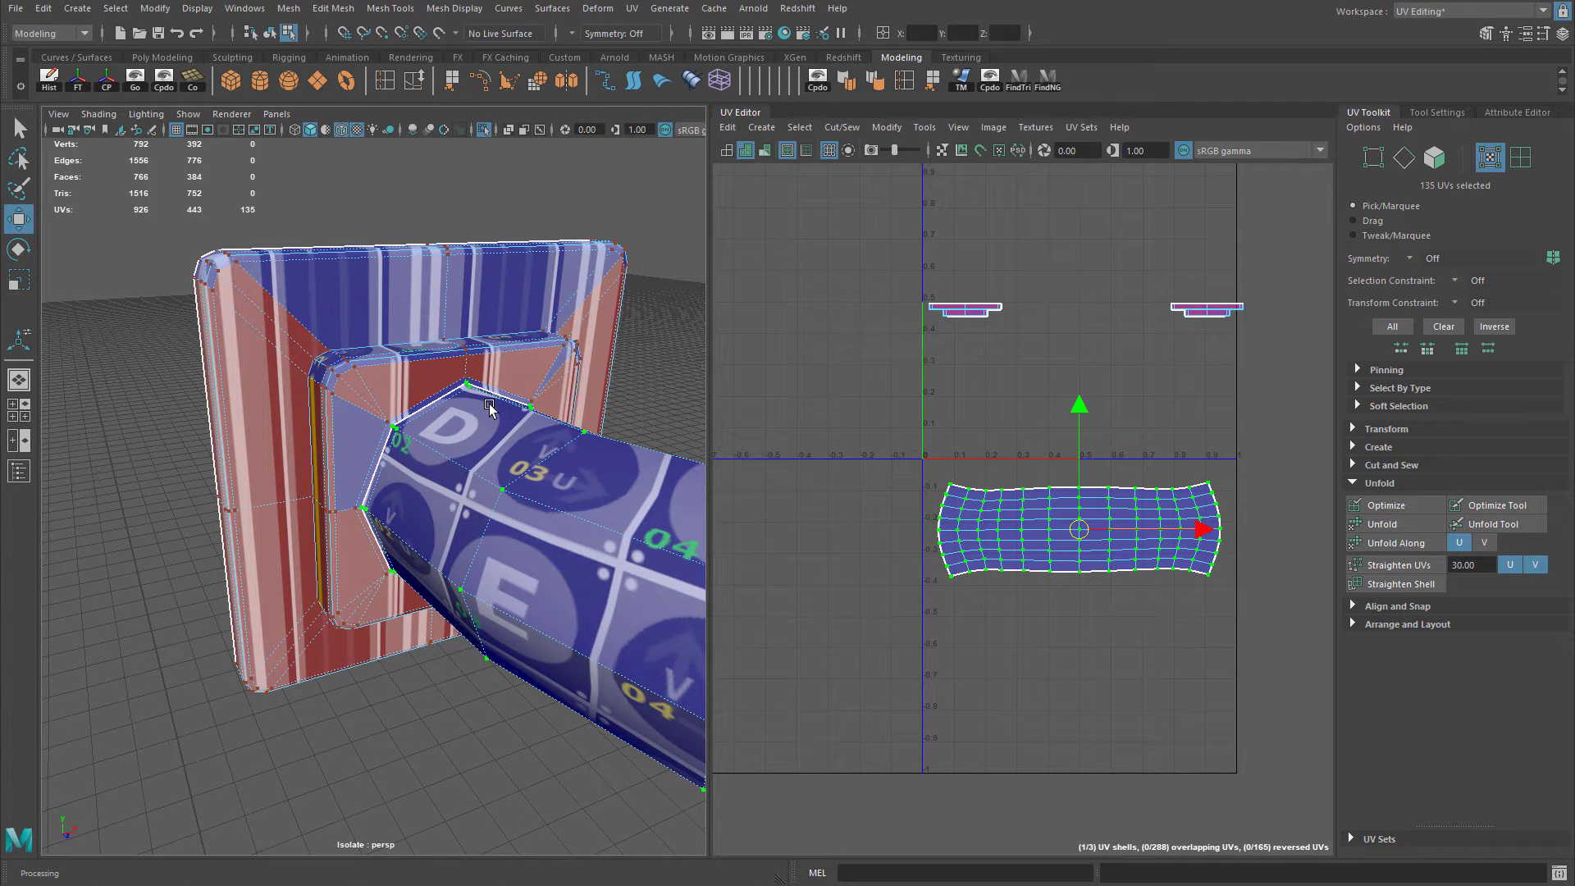
left_click_drag(489, 408, 483, 420, "alt")
right_click_drag(322, 321, 322, 279)
left_click(284, 297)
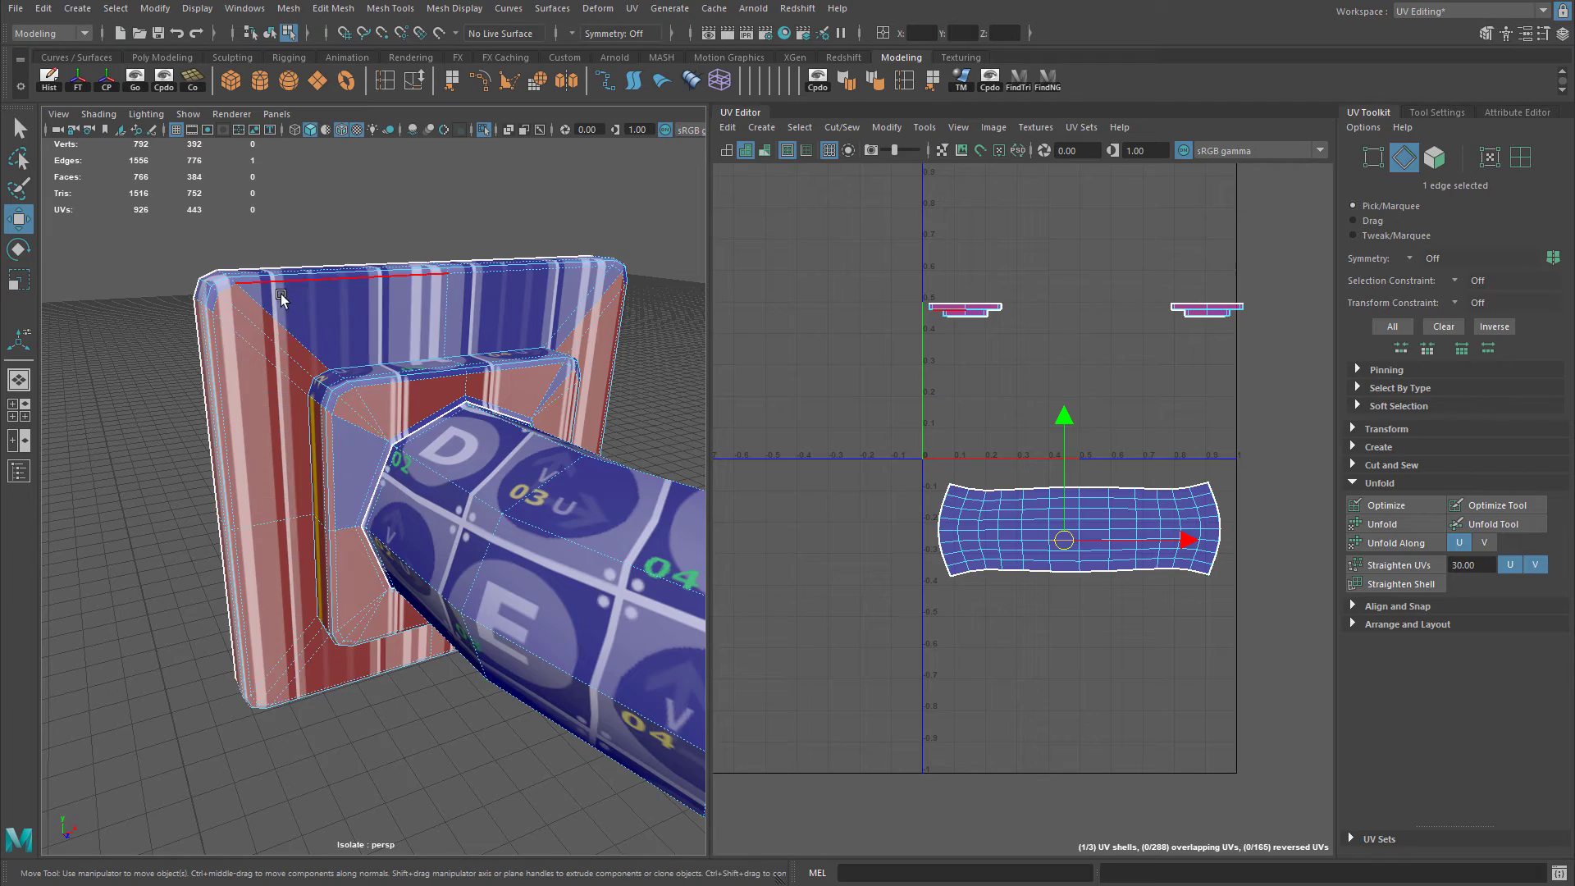
left_click_drag(283, 300, 325, 297, "alt")
scroll(326, 297, "up", 8)
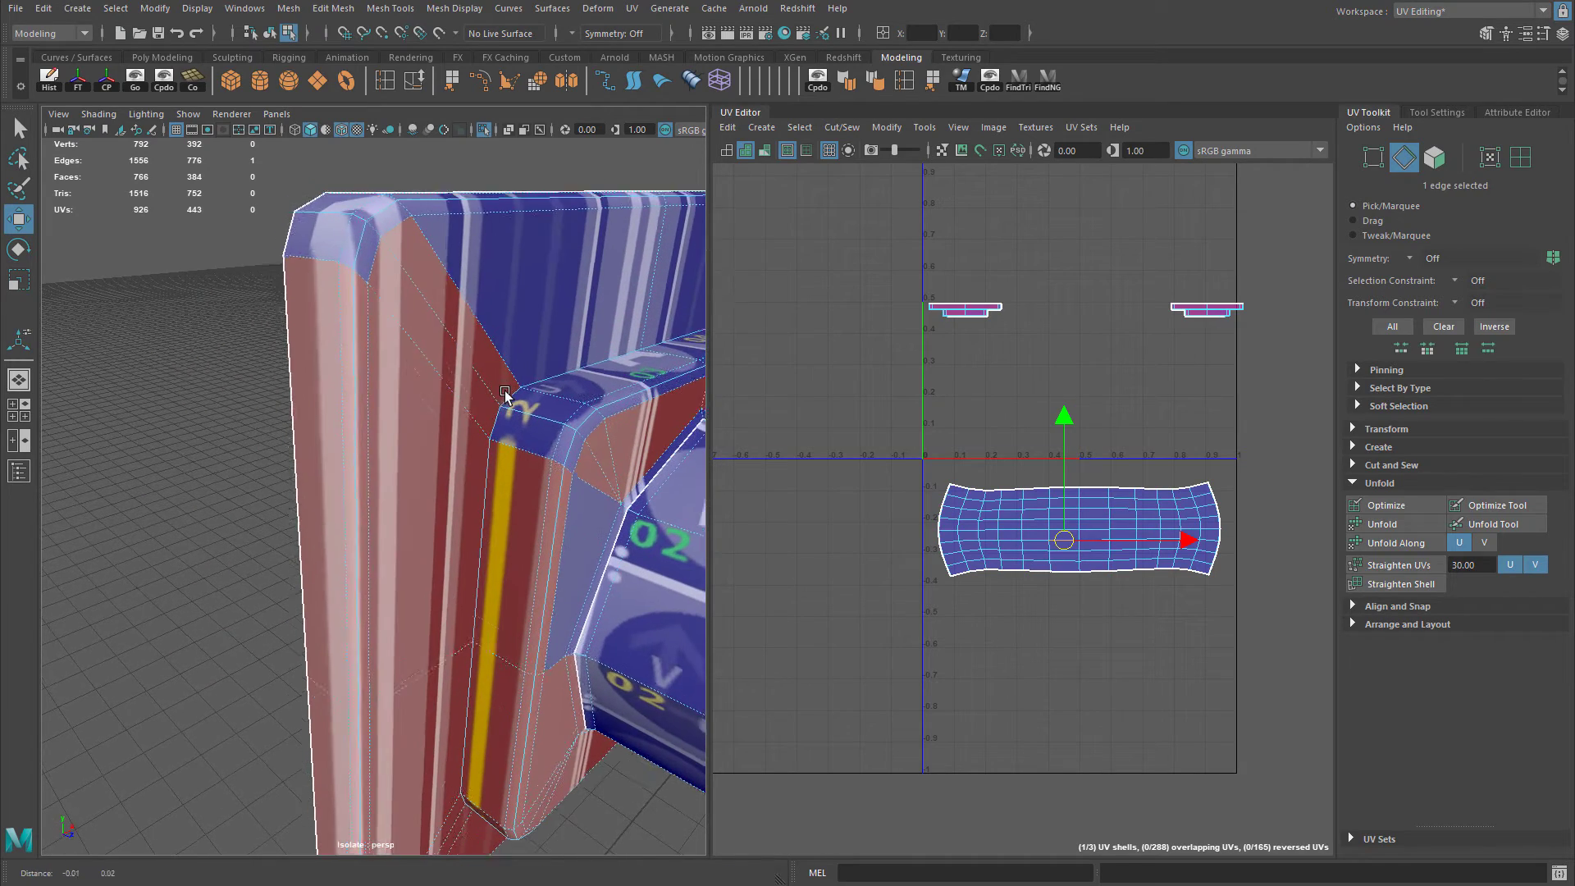
left_click(333, 263)
left_click_drag(386, 284, 406, 345, "alt")
left_click(412, 211)
left_click(342, 332)
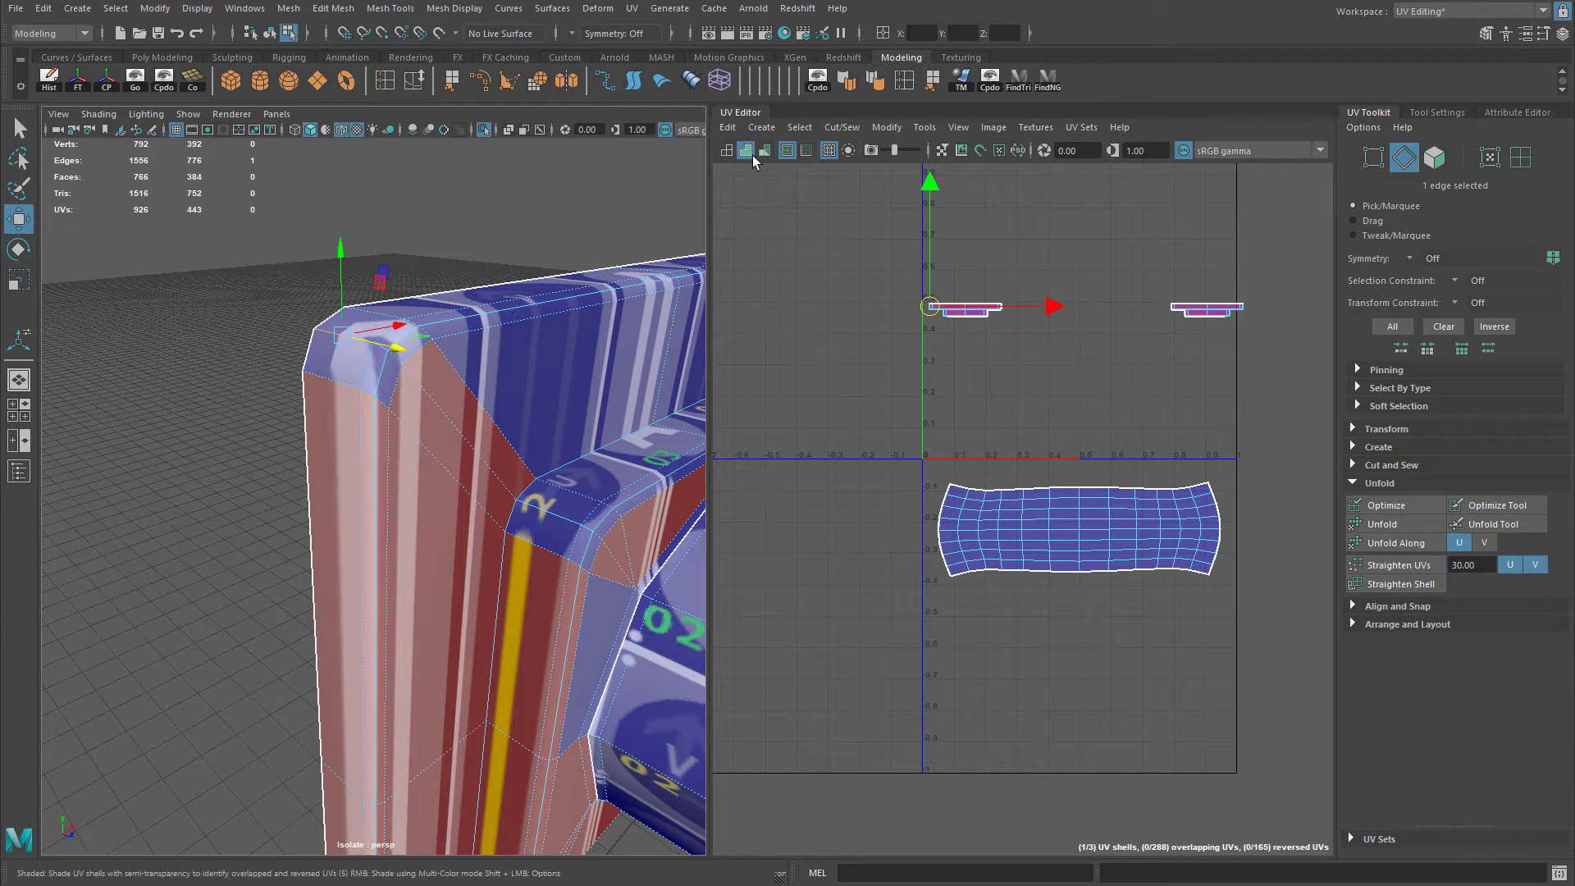
middle_click_drag(874, 281, 870, 282, "alt")
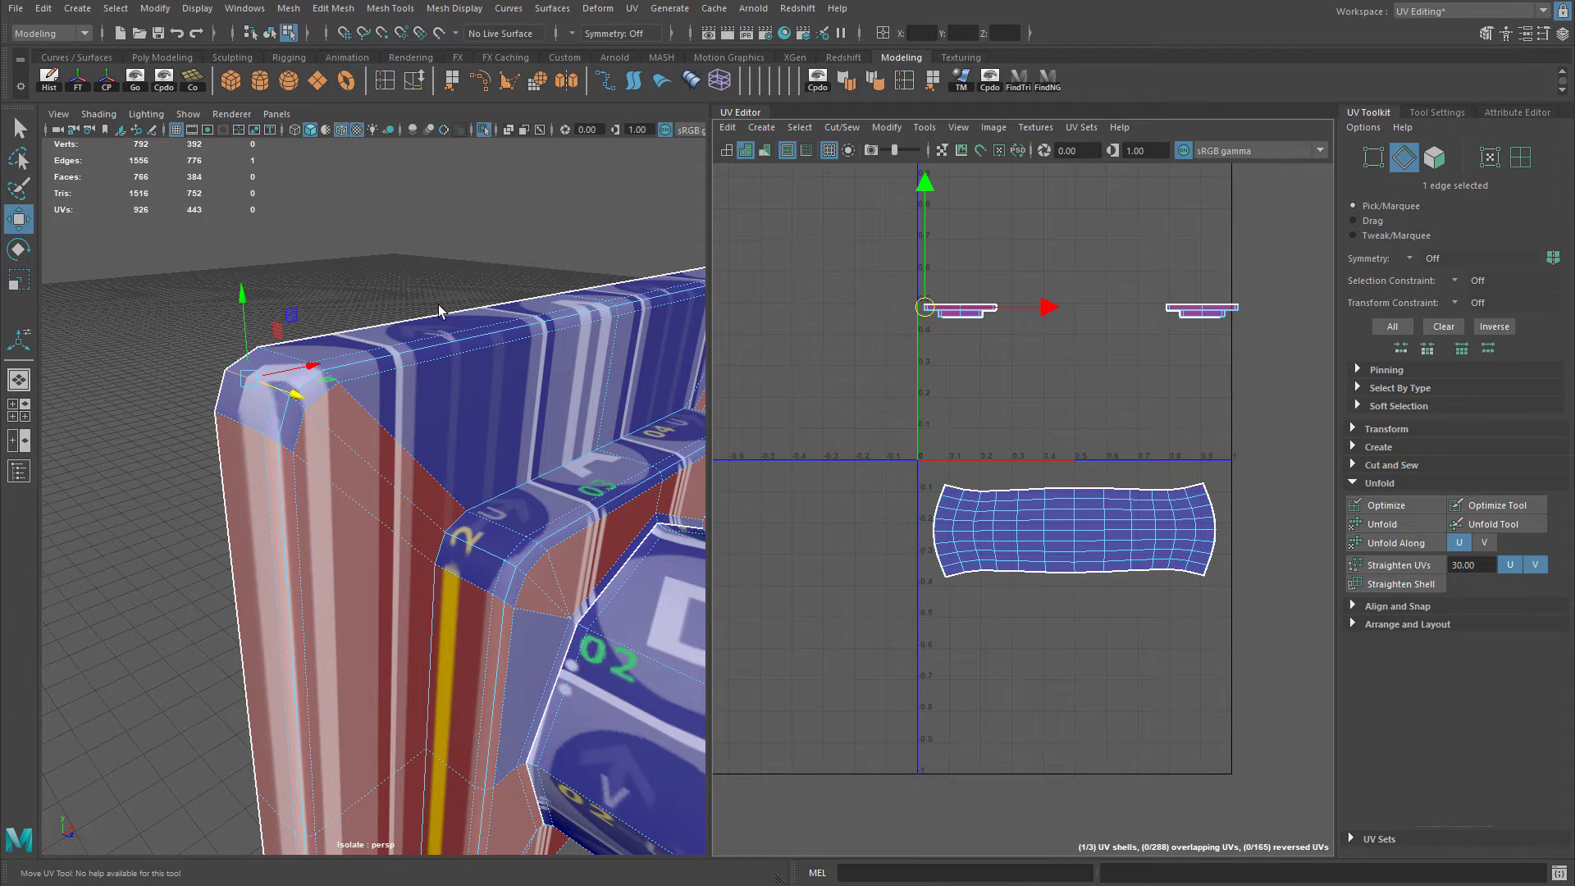
mouse_move(439, 312)
left_mouse_down("alt")
mouse_move(390, 295)
mouse_move(435, 311)
left_mouse_up("alt")
key("5")
right_click_drag(844, 297, 783, 321, "shift")
left_click(377, 361)
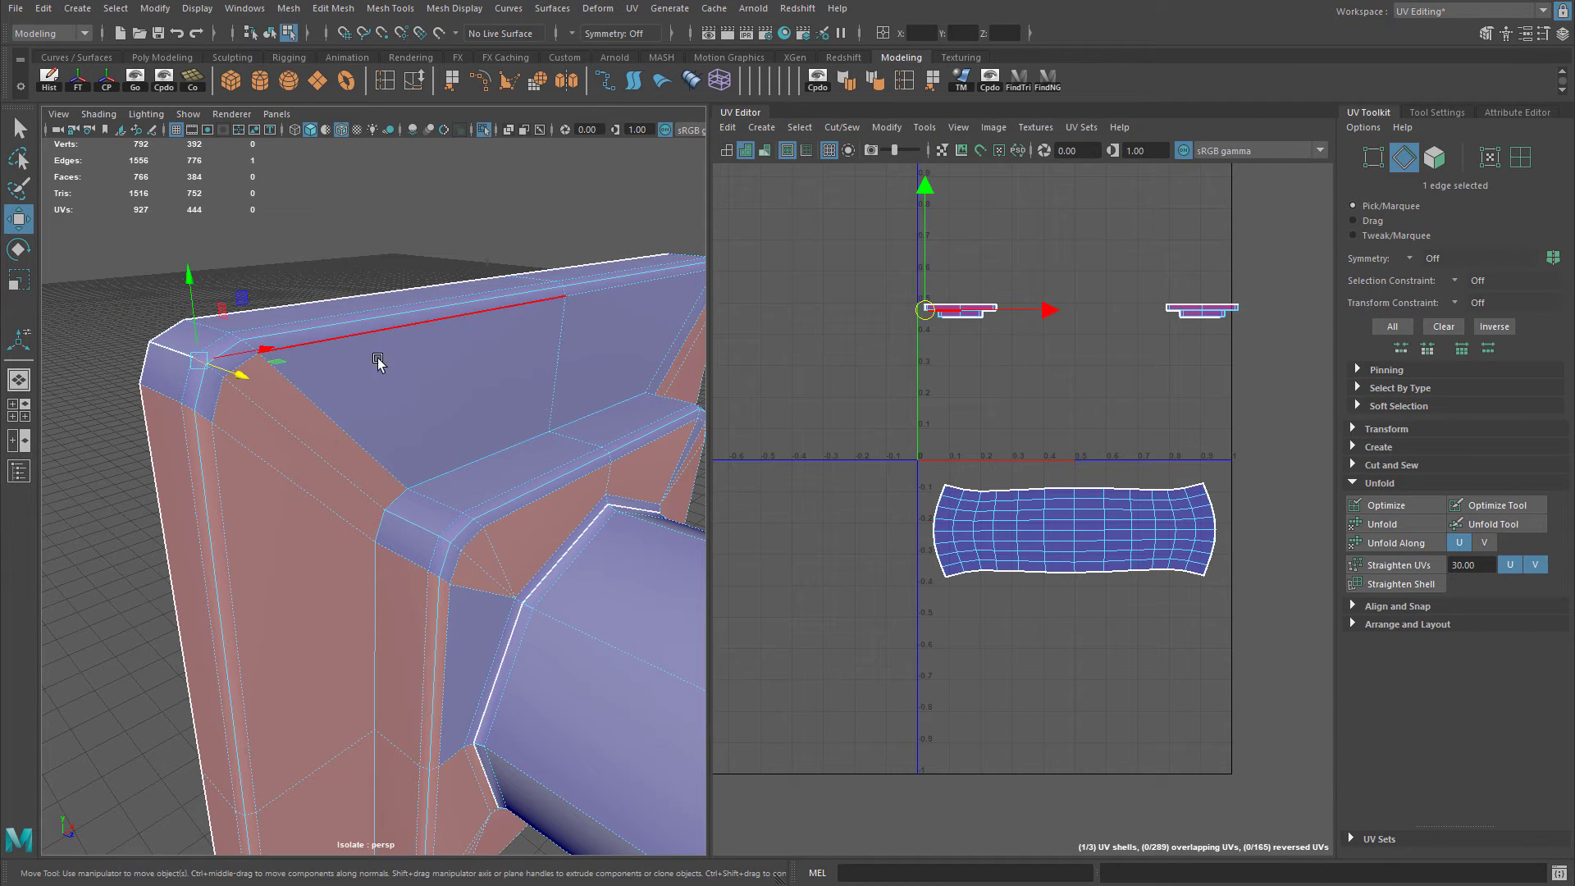
left_click(486, 361)
Cut the UVs along the two short bevel edges at the same end plate's opposite upper corner.
left_click_drag(485, 361, 404, 344, "alt")
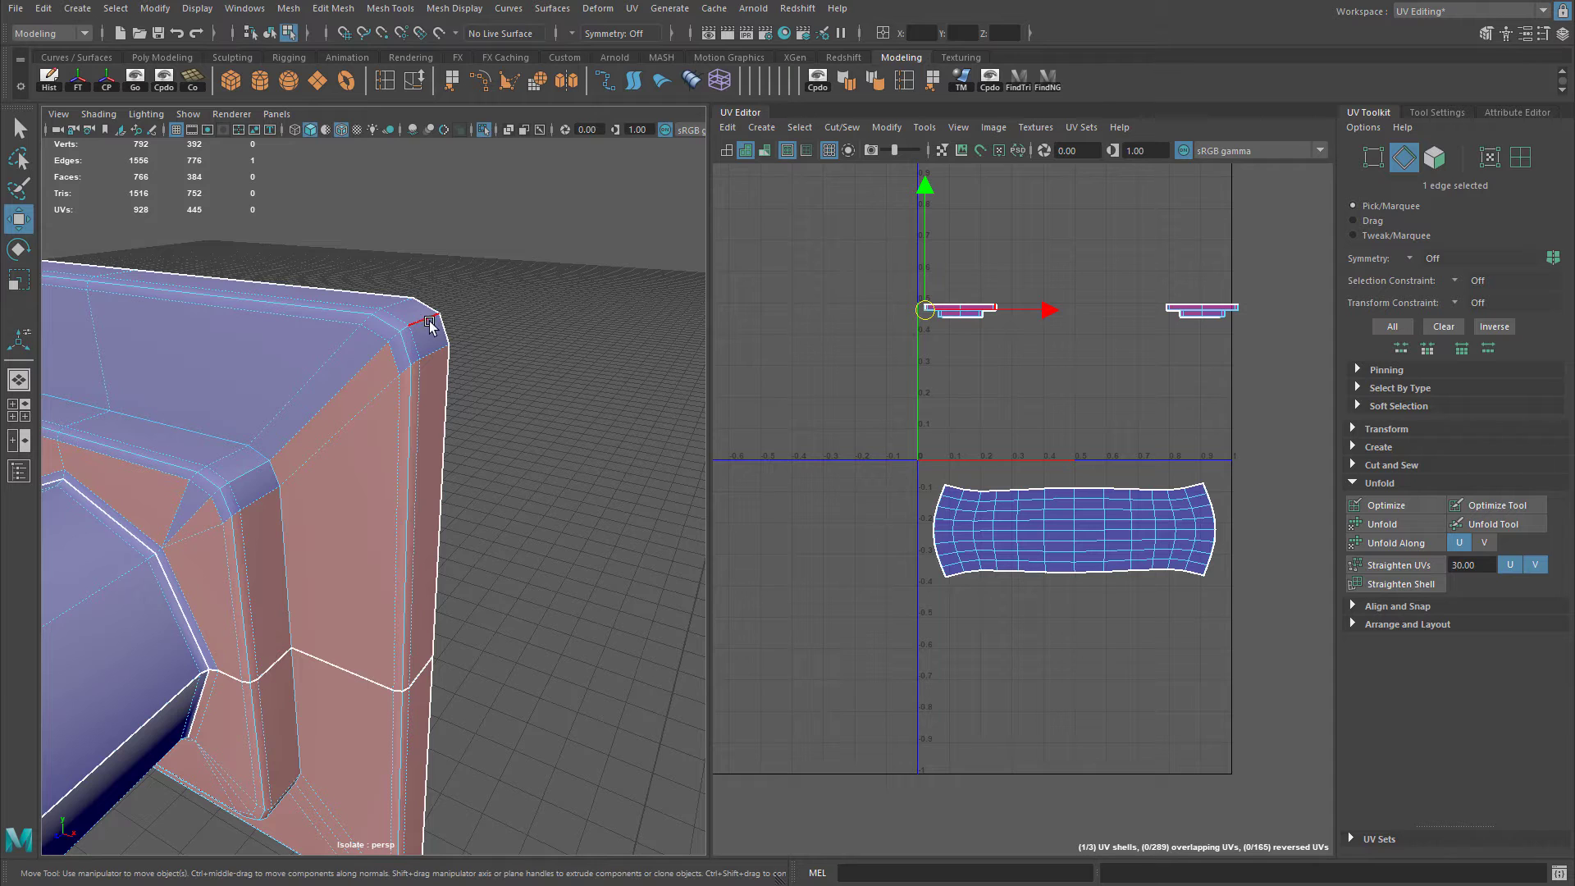
scroll(428, 325, "up", 3)
left_click(447, 237)
key("g")
left_click(419, 246)
key("g")
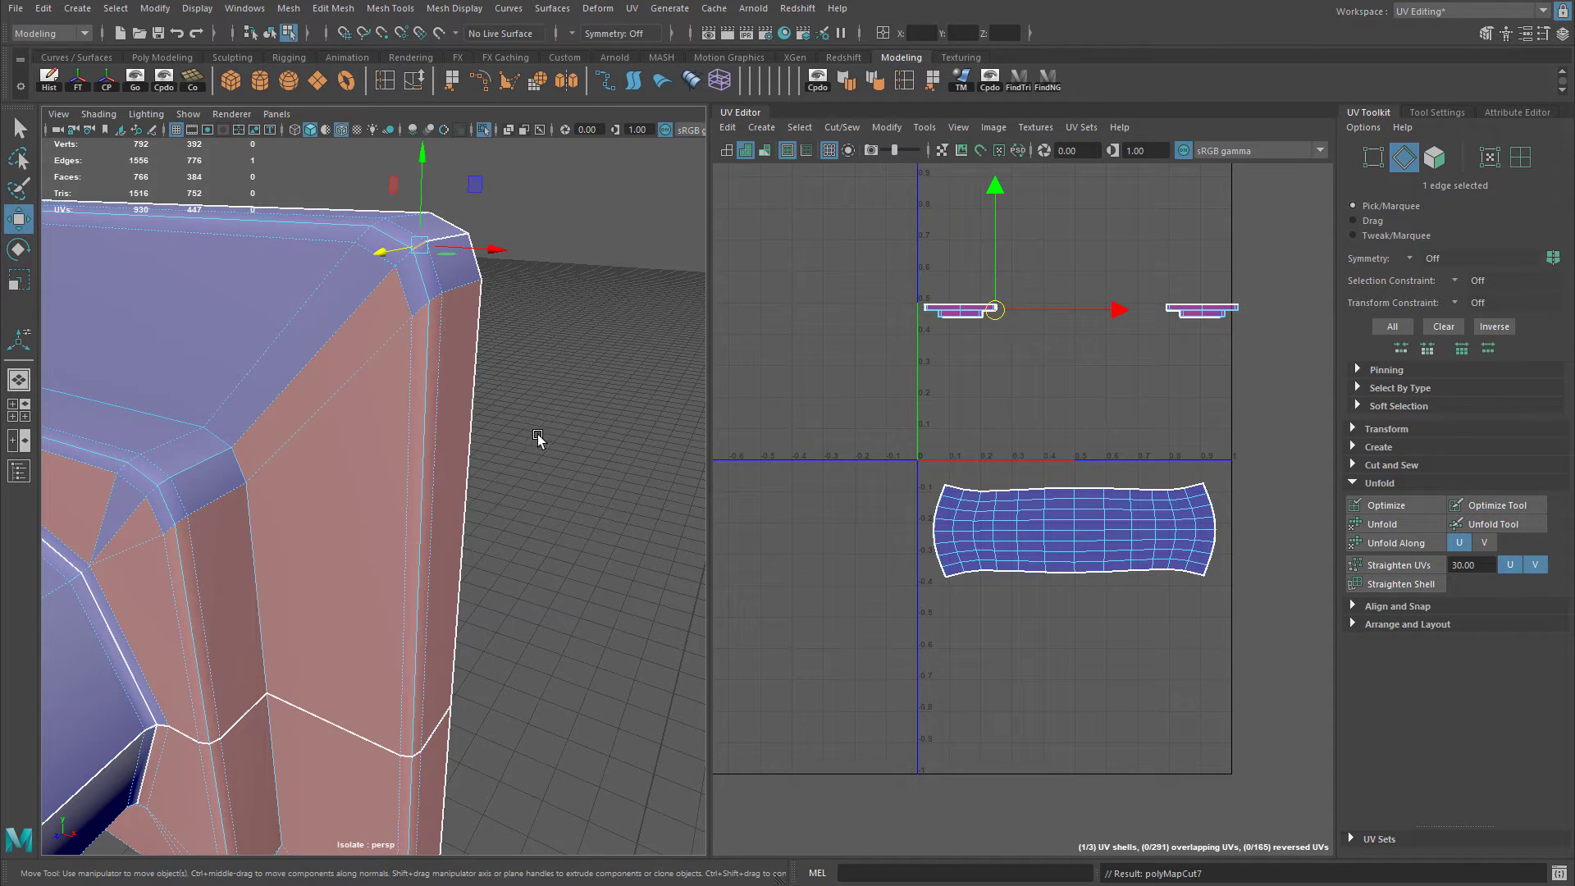
Cut the UVs along the short bevel edges at both lower corners of the end plate.
left_click_drag(538, 439, 455, 451, "alt")
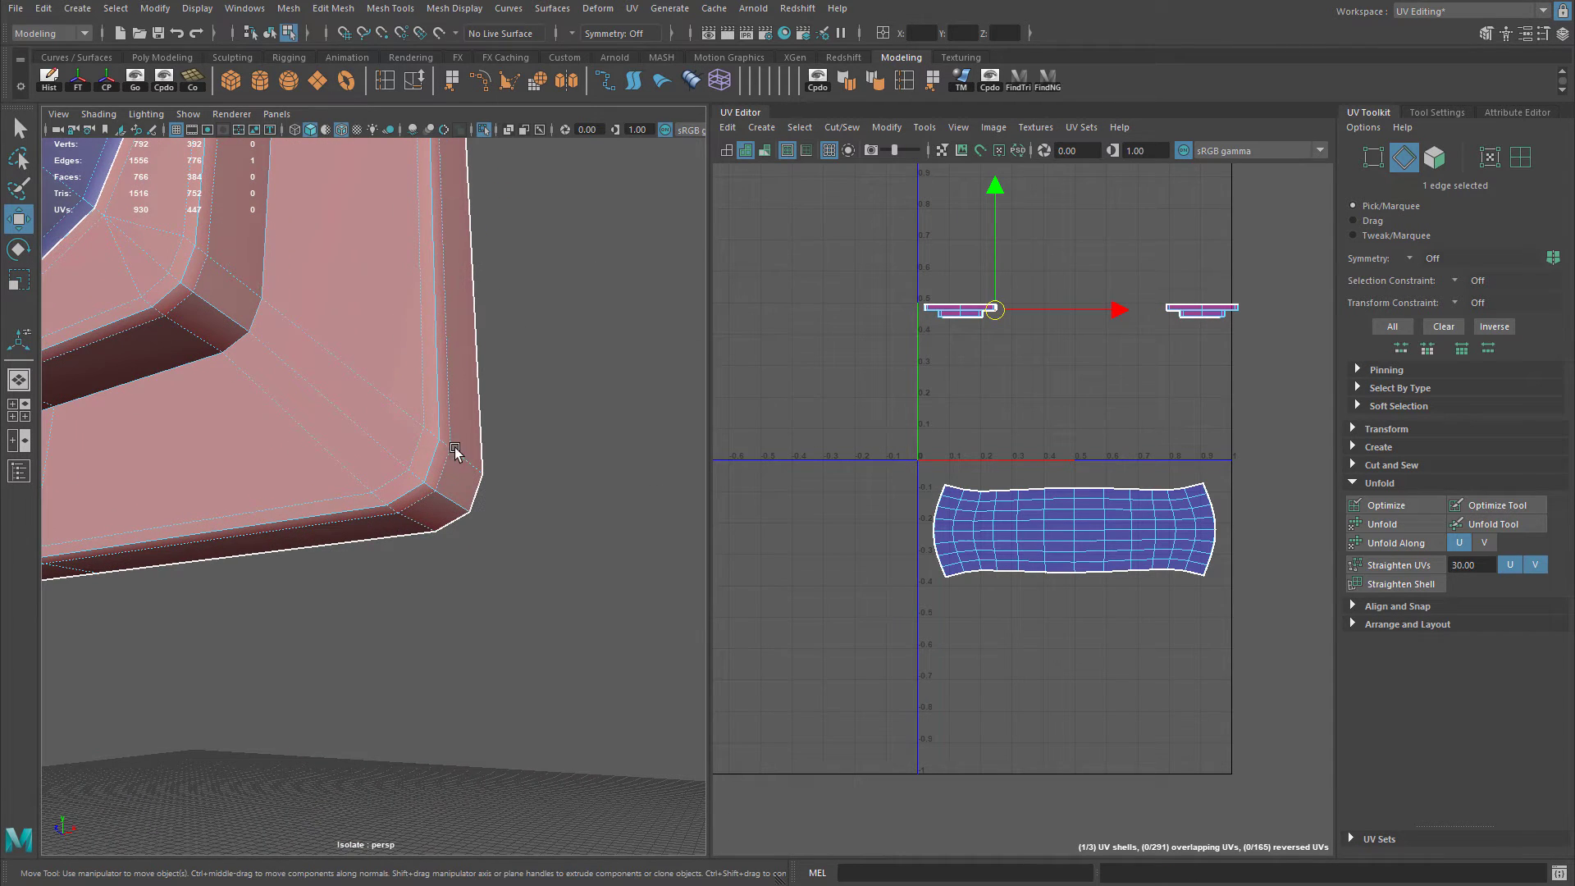
left_click(432, 489)
left_click(466, 506, "shift")
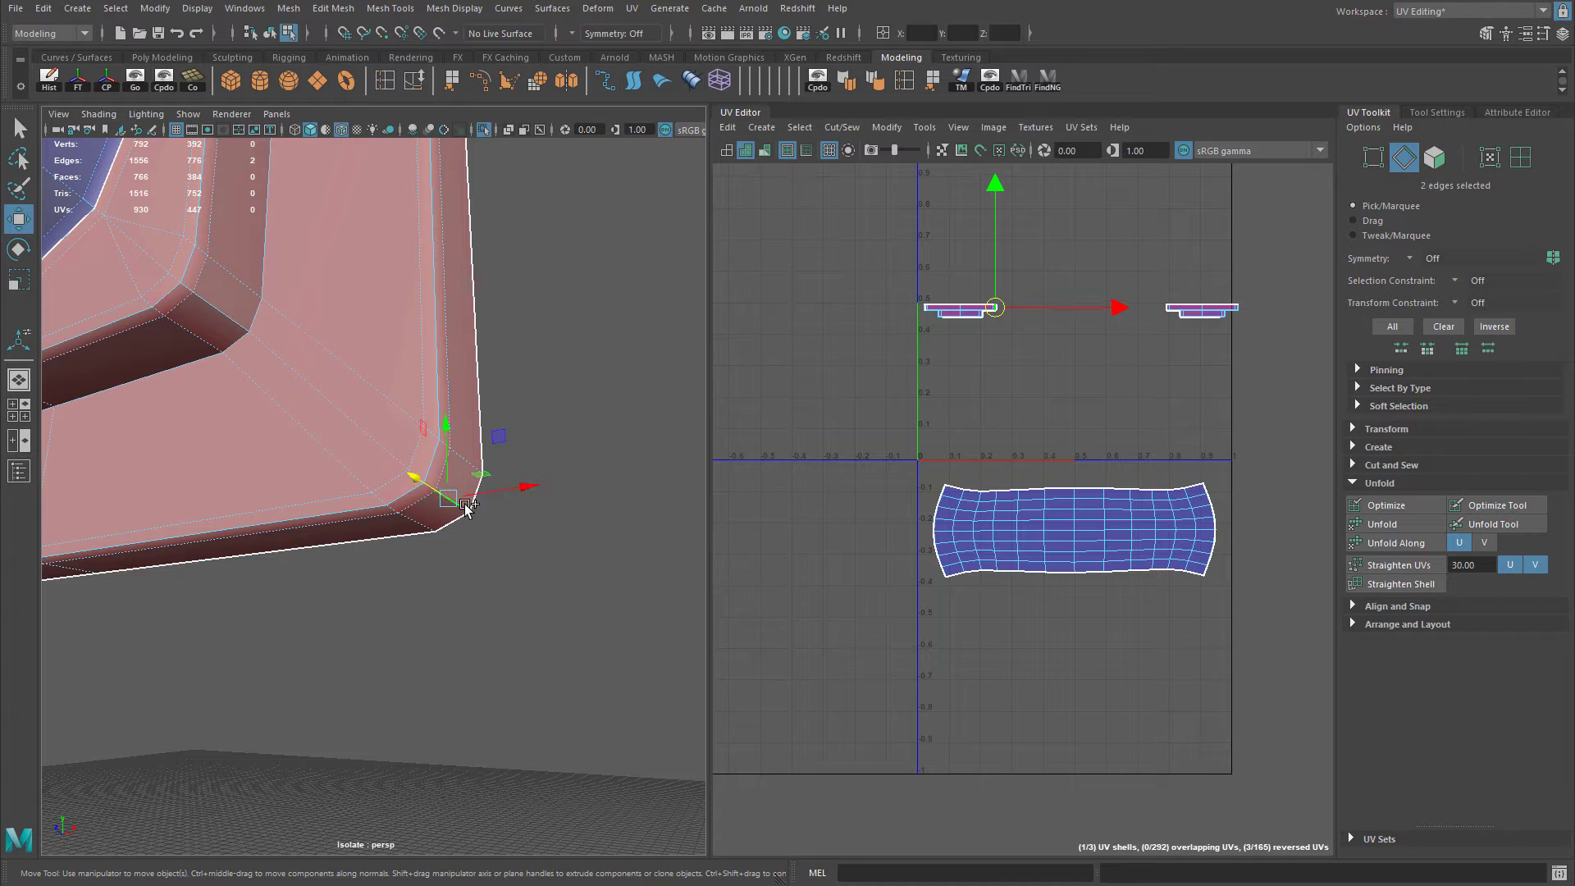
key("g")
mouse_move(492, 511)
left_mouse_down("alt")
mouse_move(377, 482)
mouse_move(487, 484)
left_mouse_up("alt")
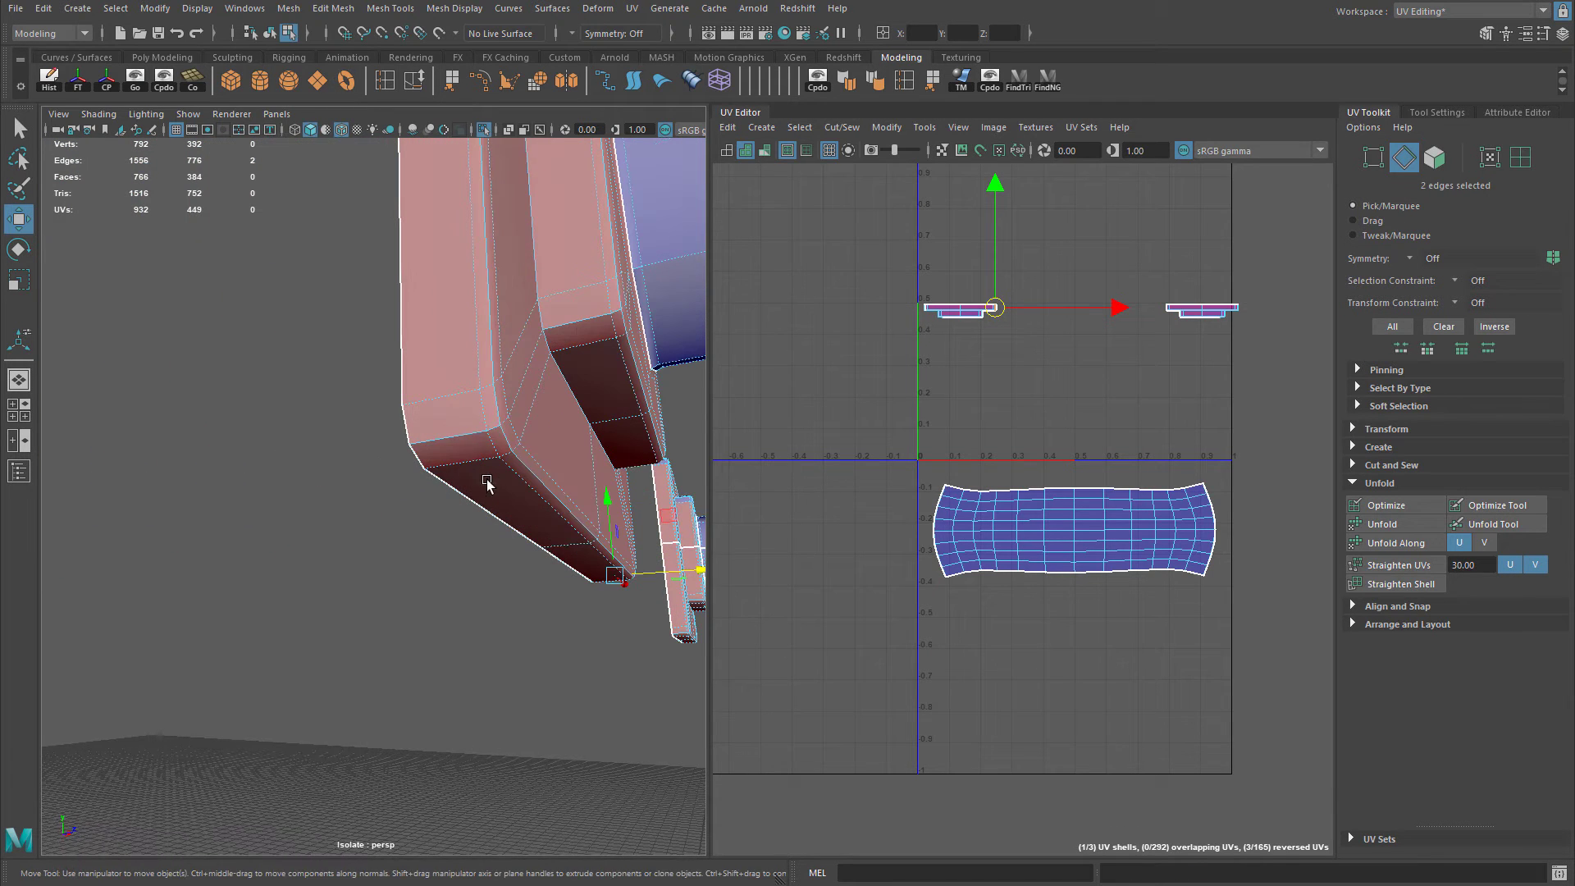
left_click(490, 430)
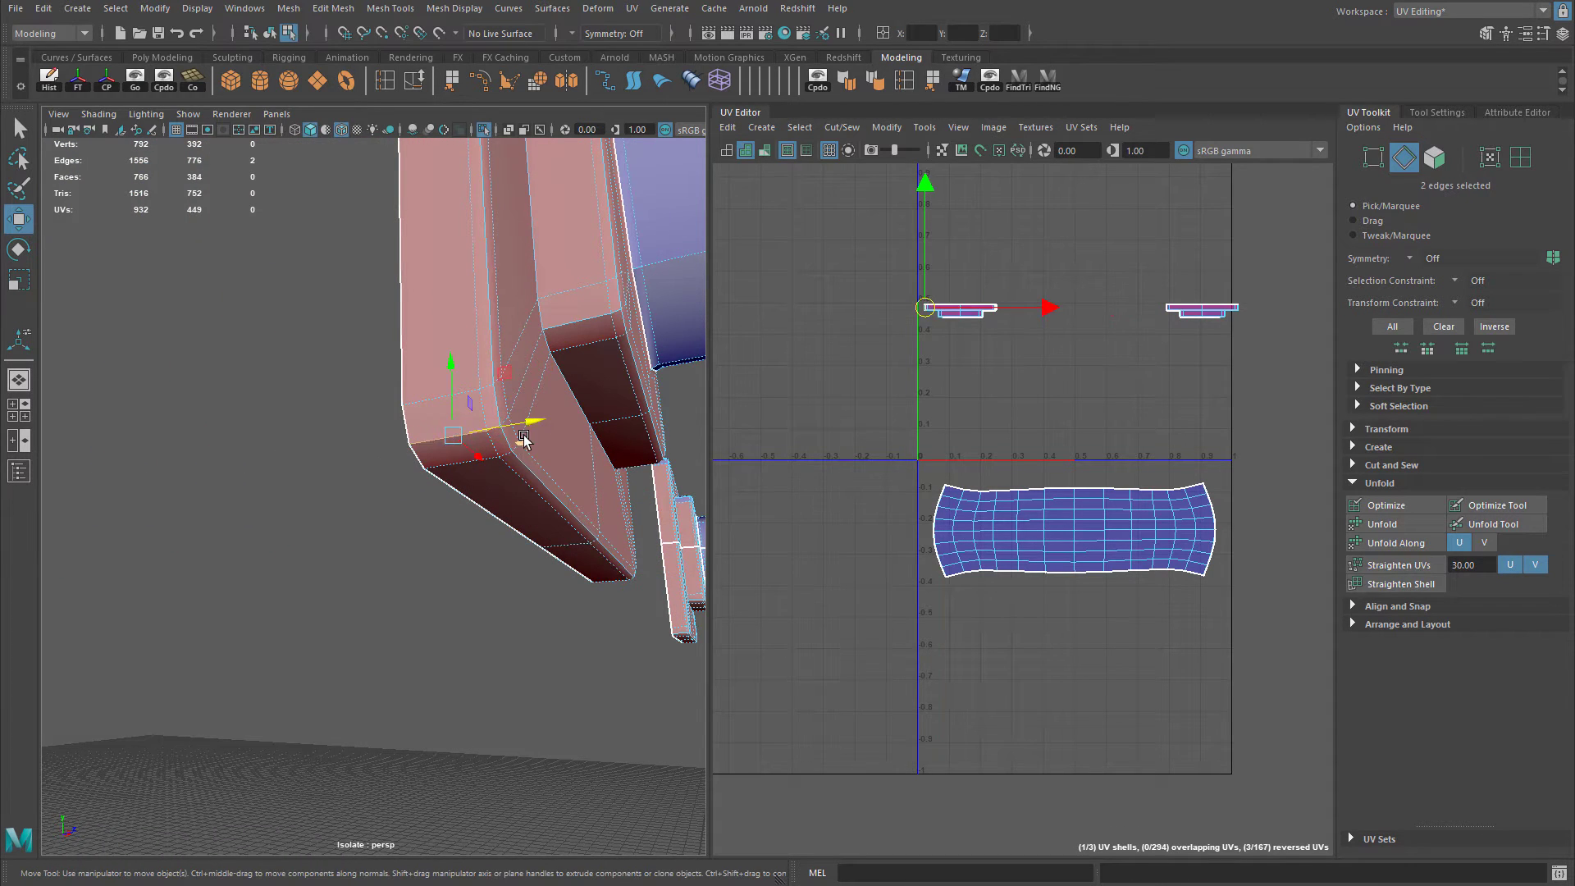
key("g")
left_click_drag(524, 441, 341, 422, "alt")
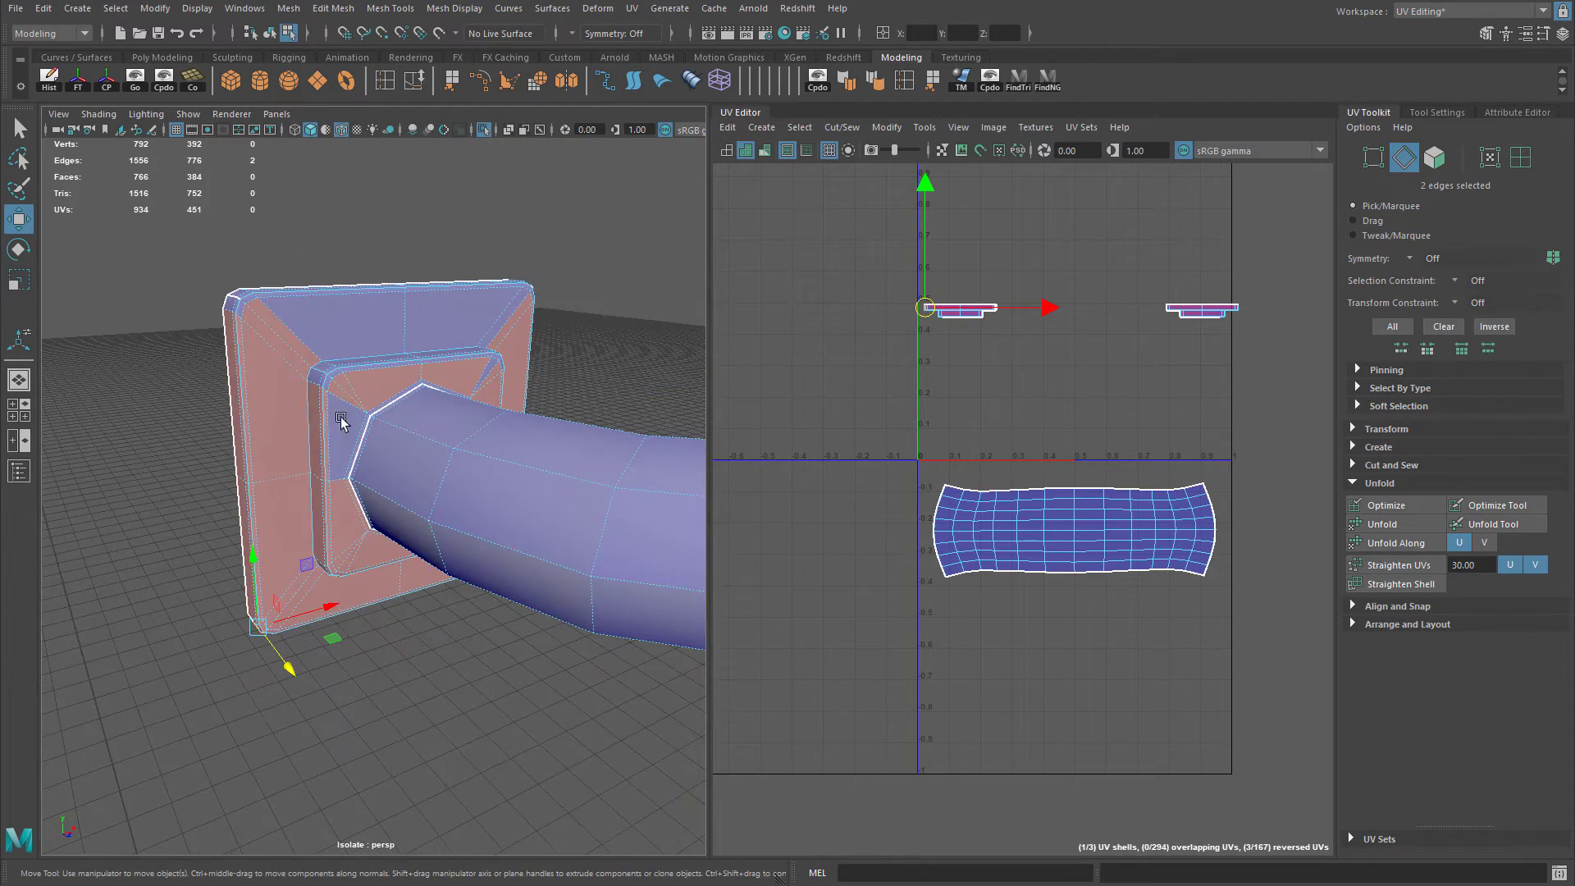
Try unfolding the whole UV shell of the cut end plate with the Unfold3D method, undo it and close the unfold options.
left_click_drag(395, 331, 348, 339, "alt")
scroll(295, 410, "up", 3)
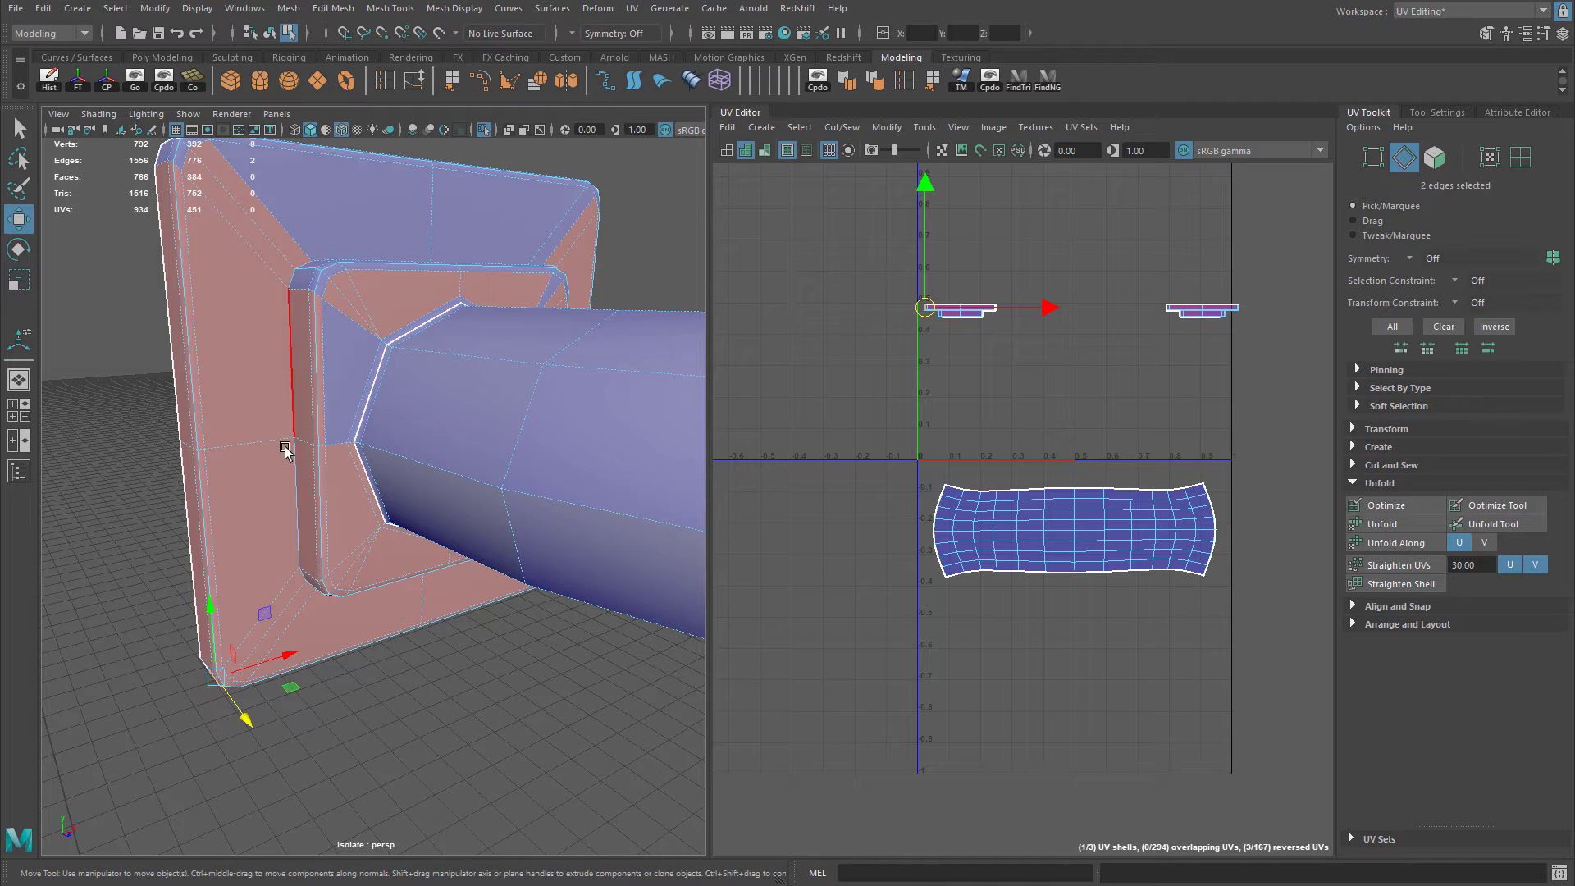
left_click_drag(294, 385, 338, 408, "alt")
middle_click_drag(922, 422, 907, 430, "alt")
right_click_drag(949, 366, 993, 364)
scroll(553, 318, "down", 3)
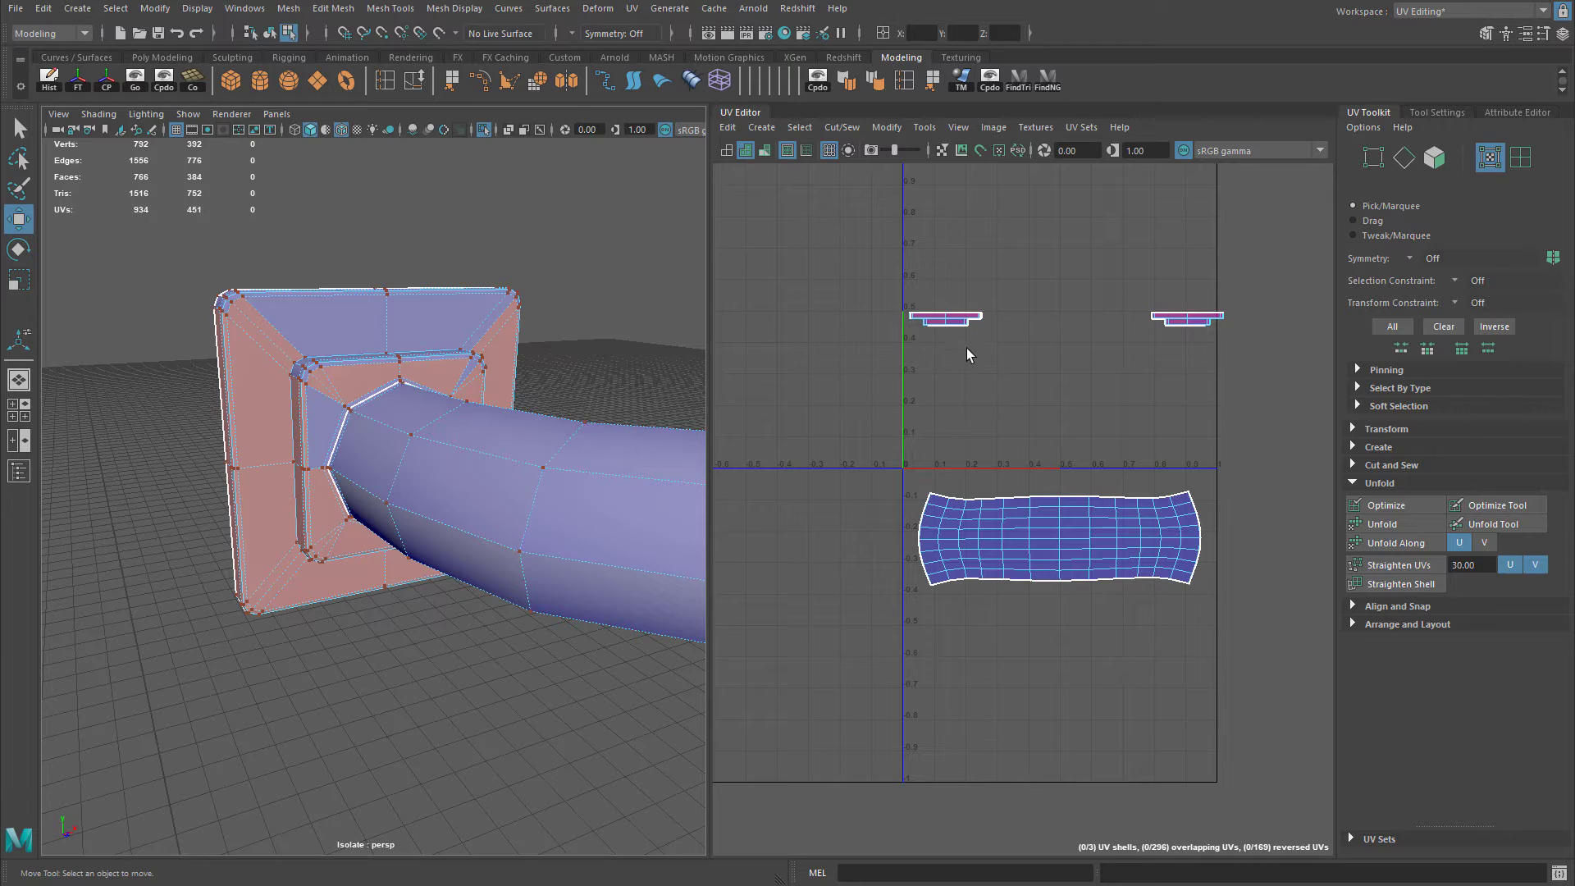
right_click_drag(968, 354, 917, 52)
left_click(884, 128)
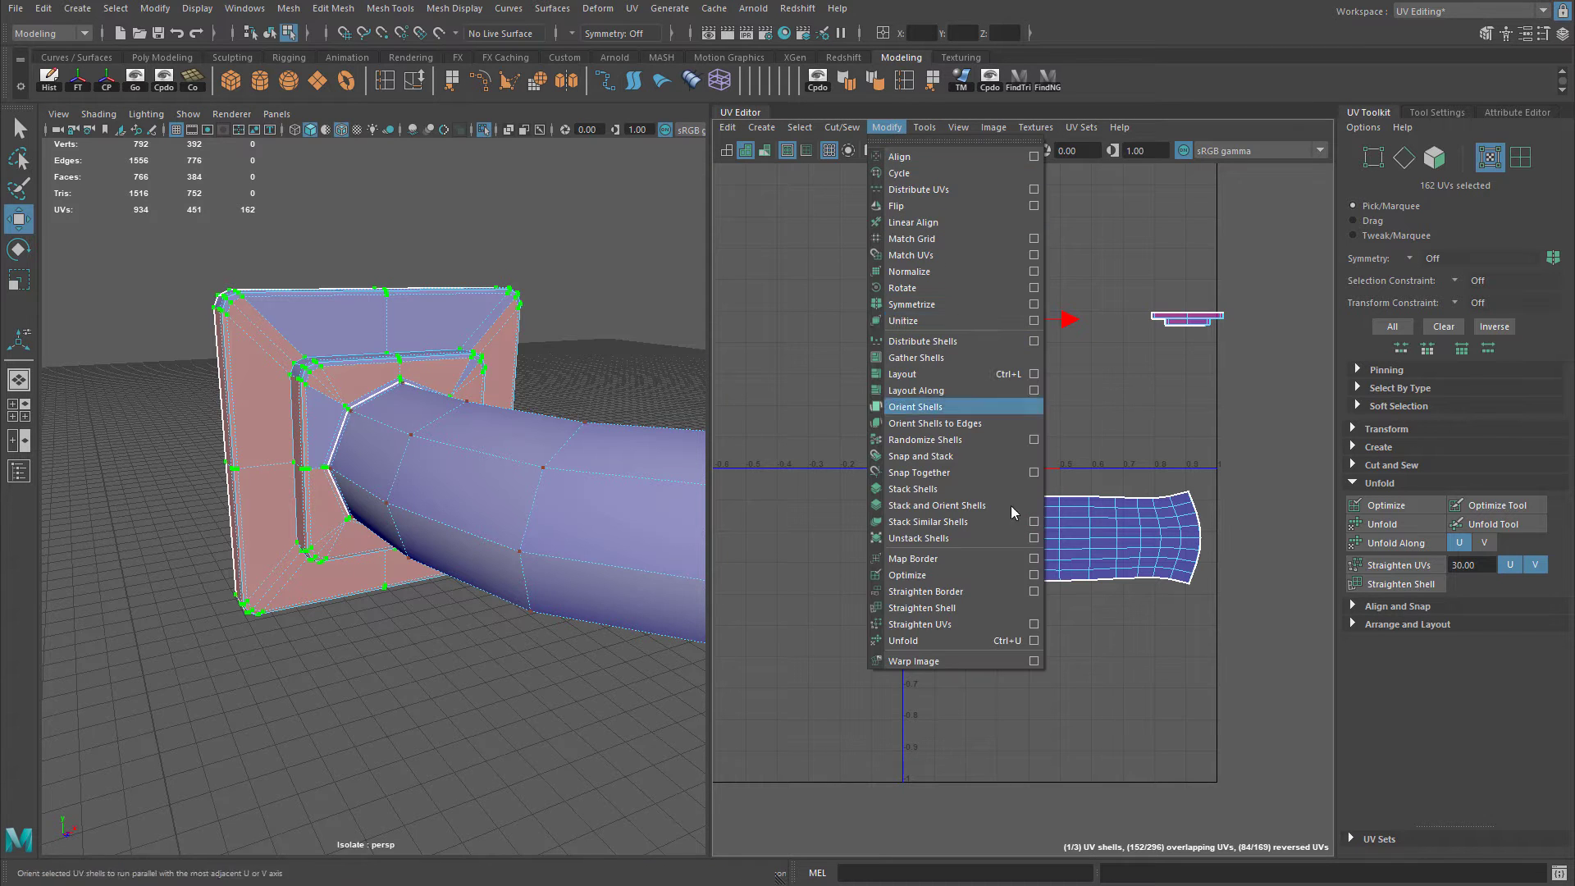
left_click(1033, 640)
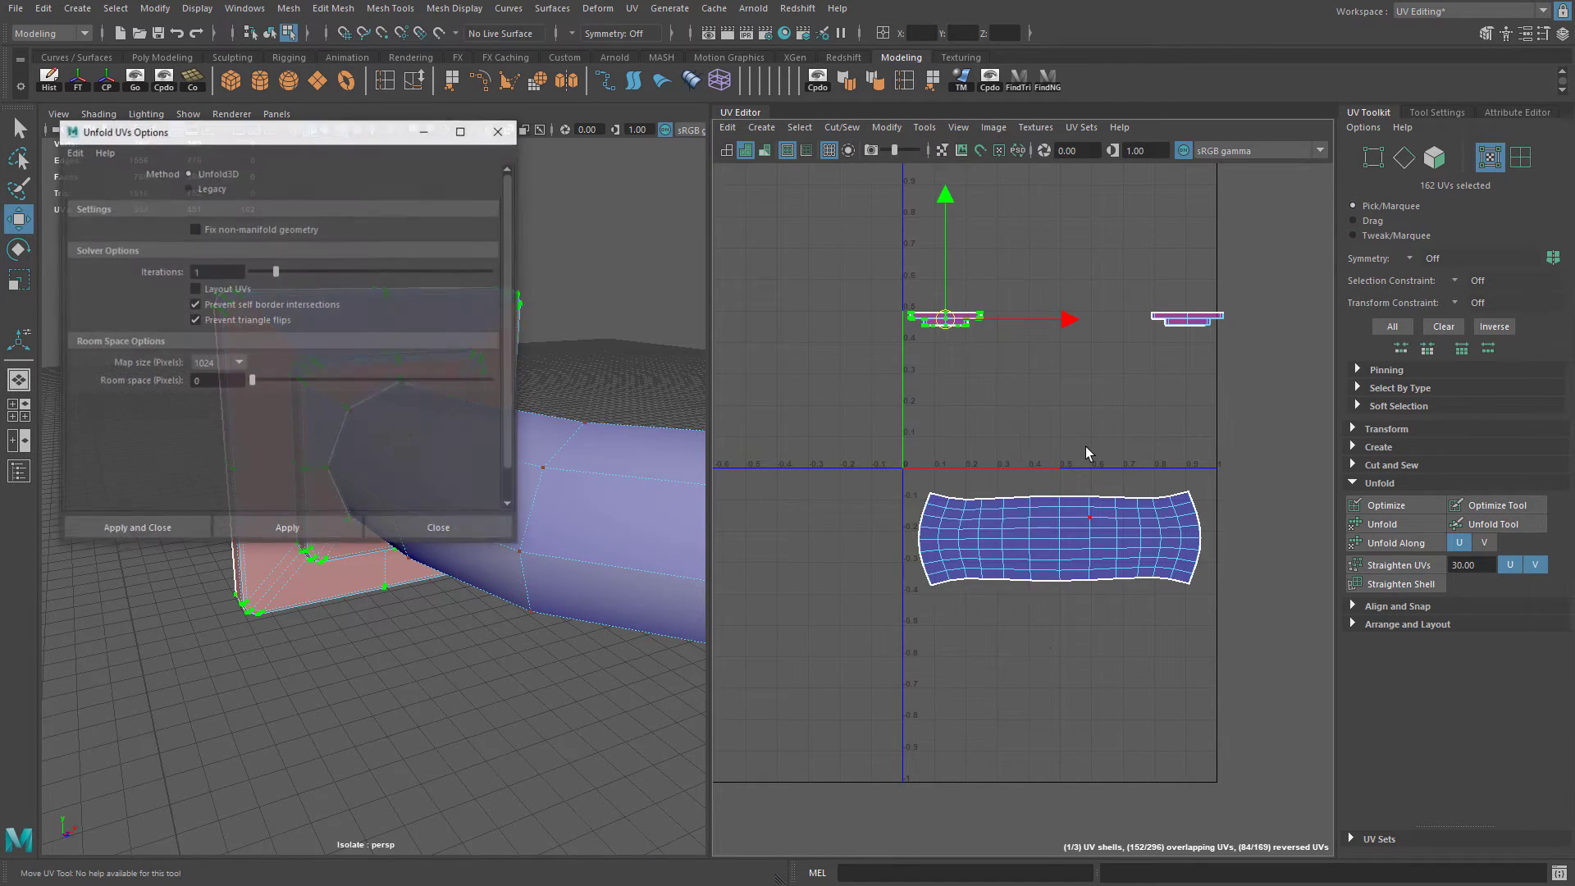
left_click(287, 528)
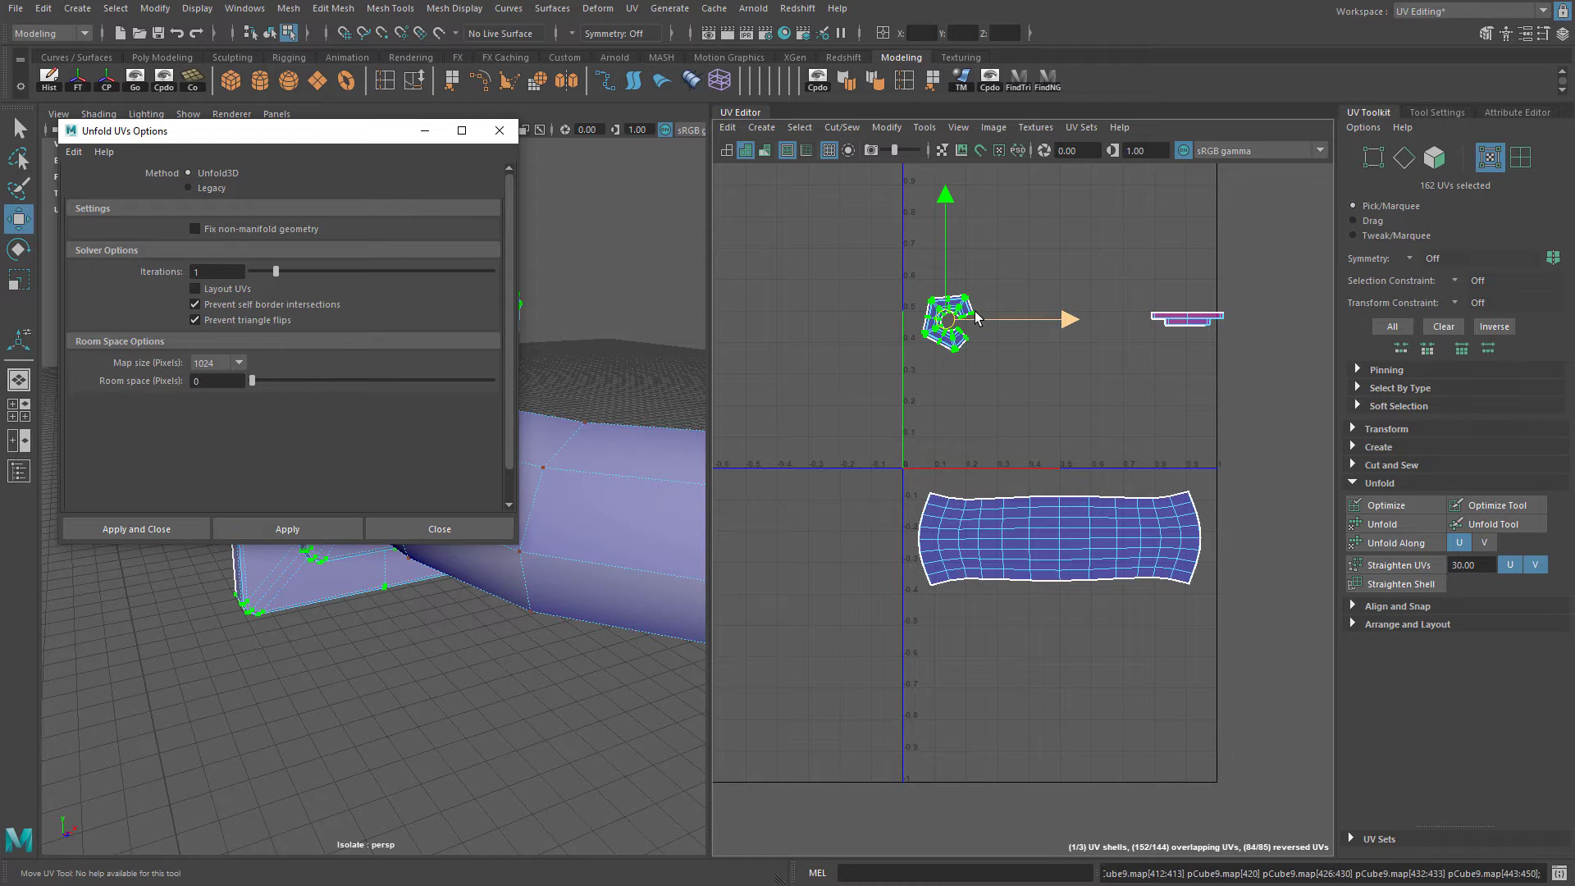
scroll(952, 345, "up", 4)
scroll(952, 345, "up", 2)
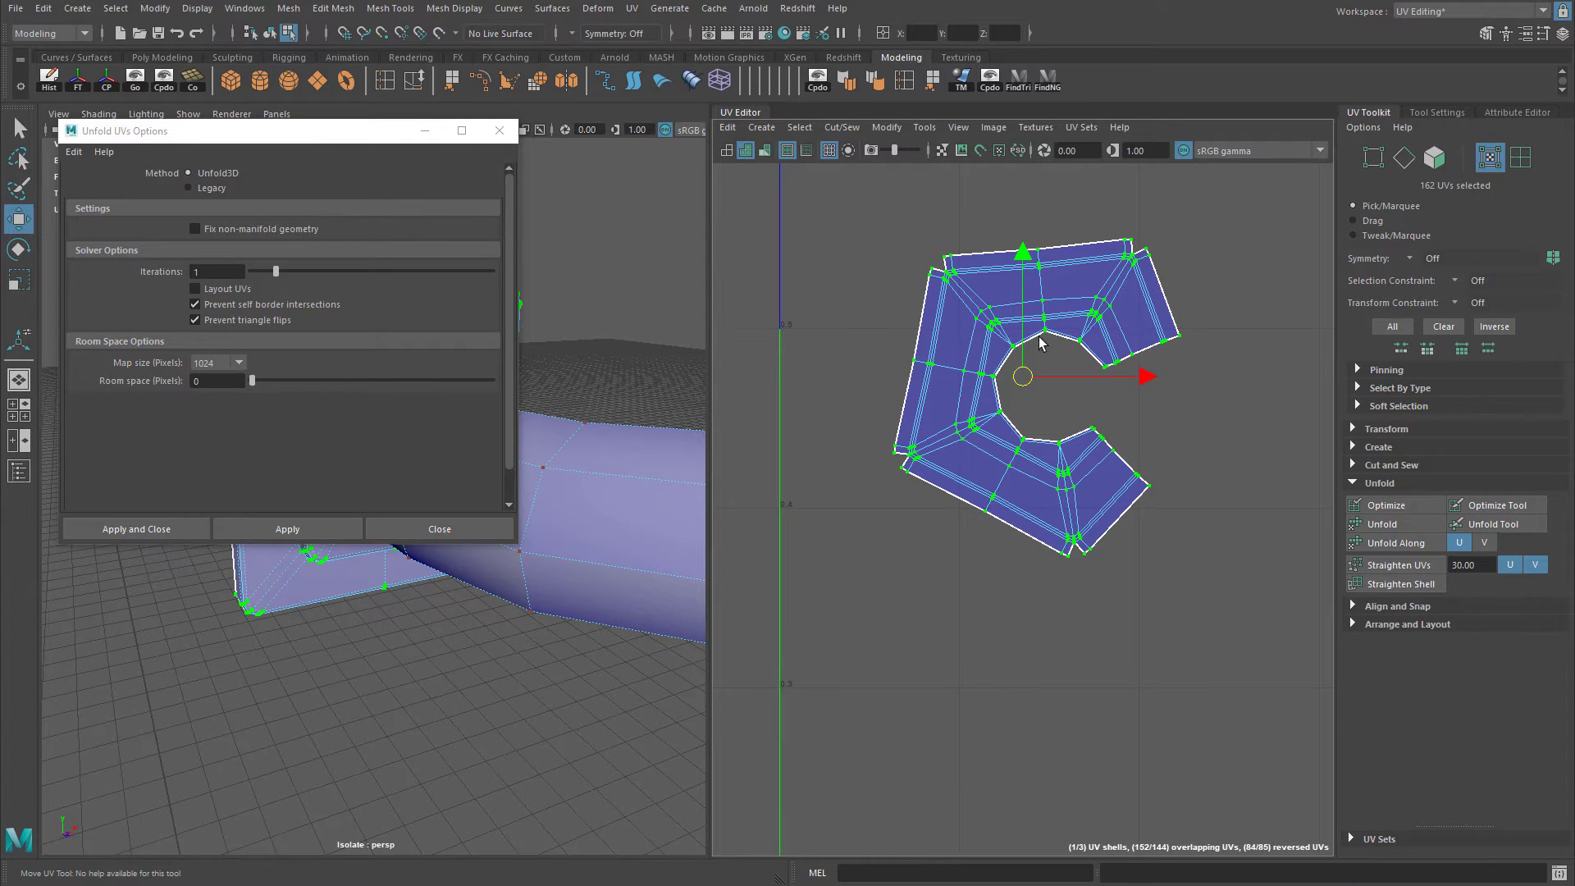
key("ctrl+z")
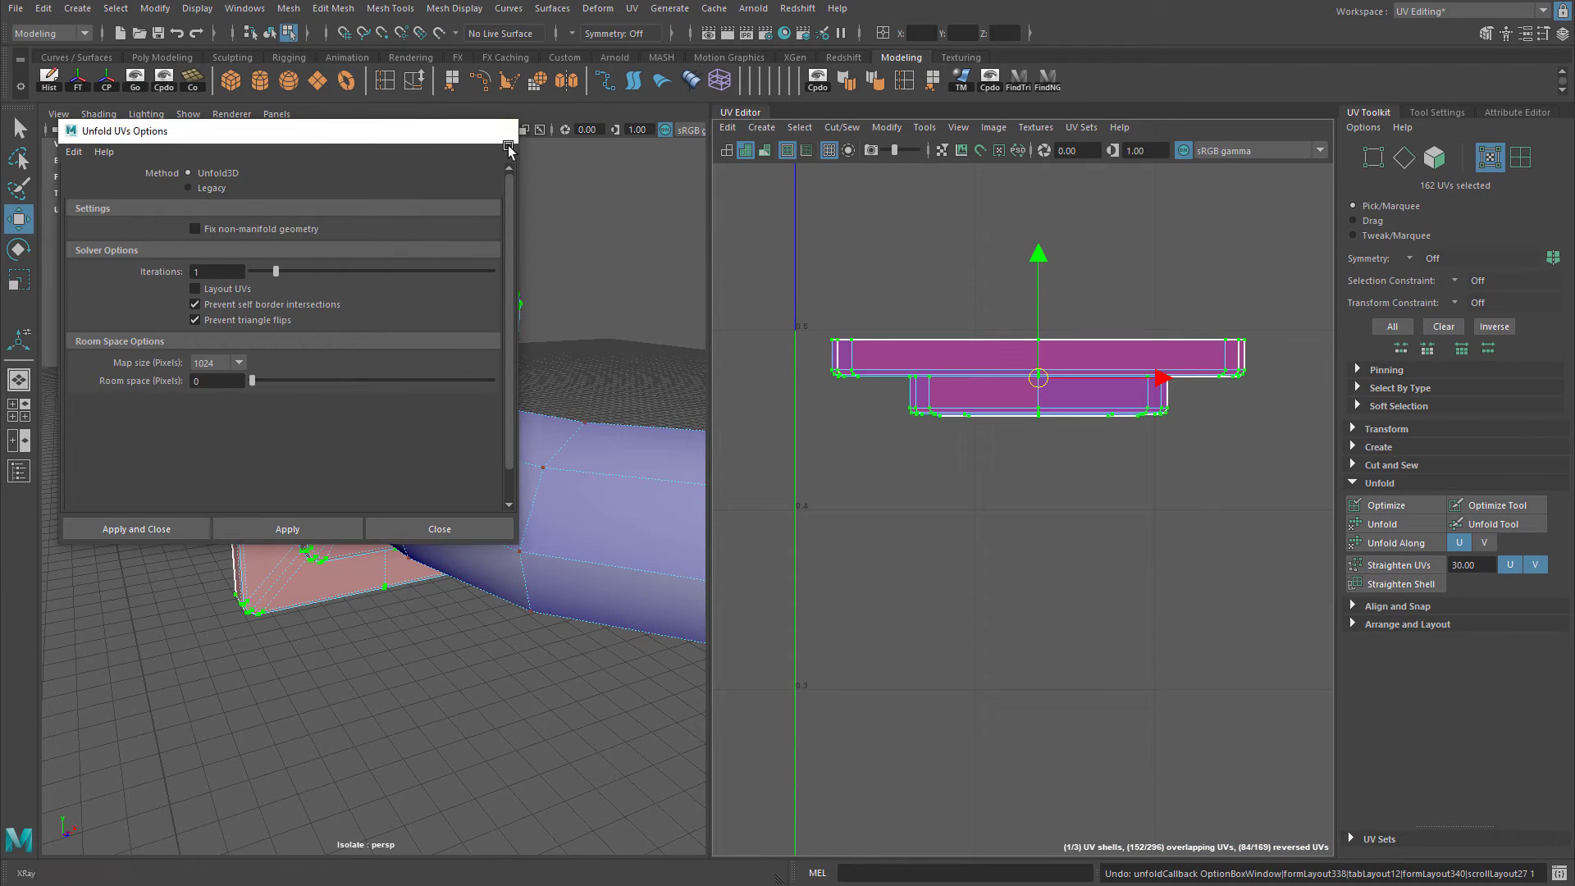
left_click(498, 130)
Planar-map the faces of both end plates from the Z axis, fitted to the bounding box with the image width/height ratio kept.
left_click_drag(380, 356, 313, 327, "alt")
scroll(313, 326, "up", 5)
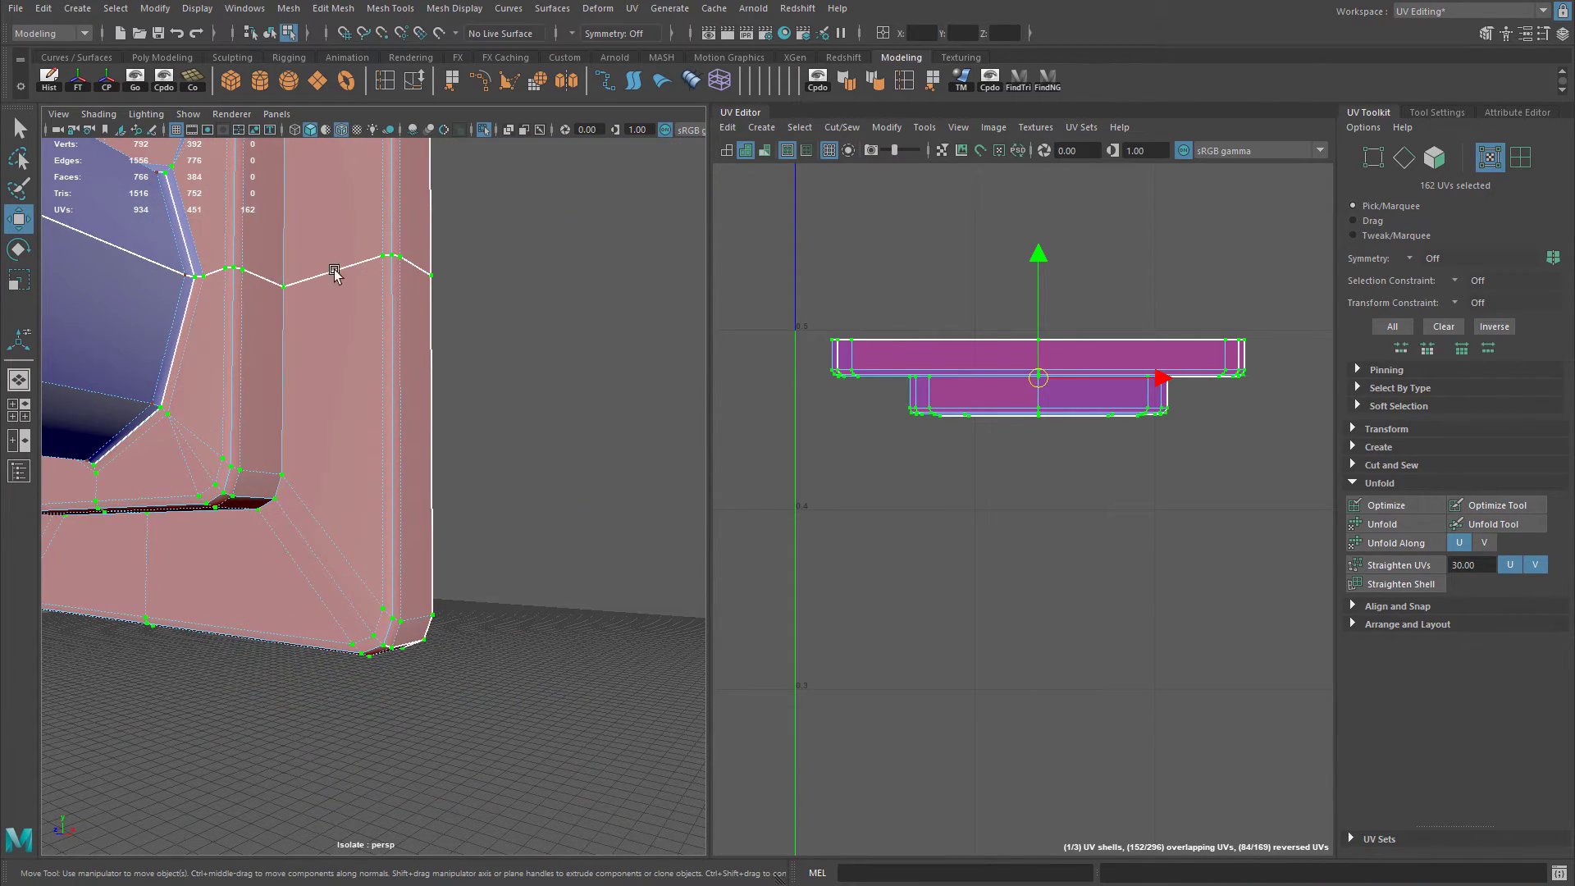
scroll(77, 352, "down", 5)
left_click_drag(77, 352, 353, 220, "alt")
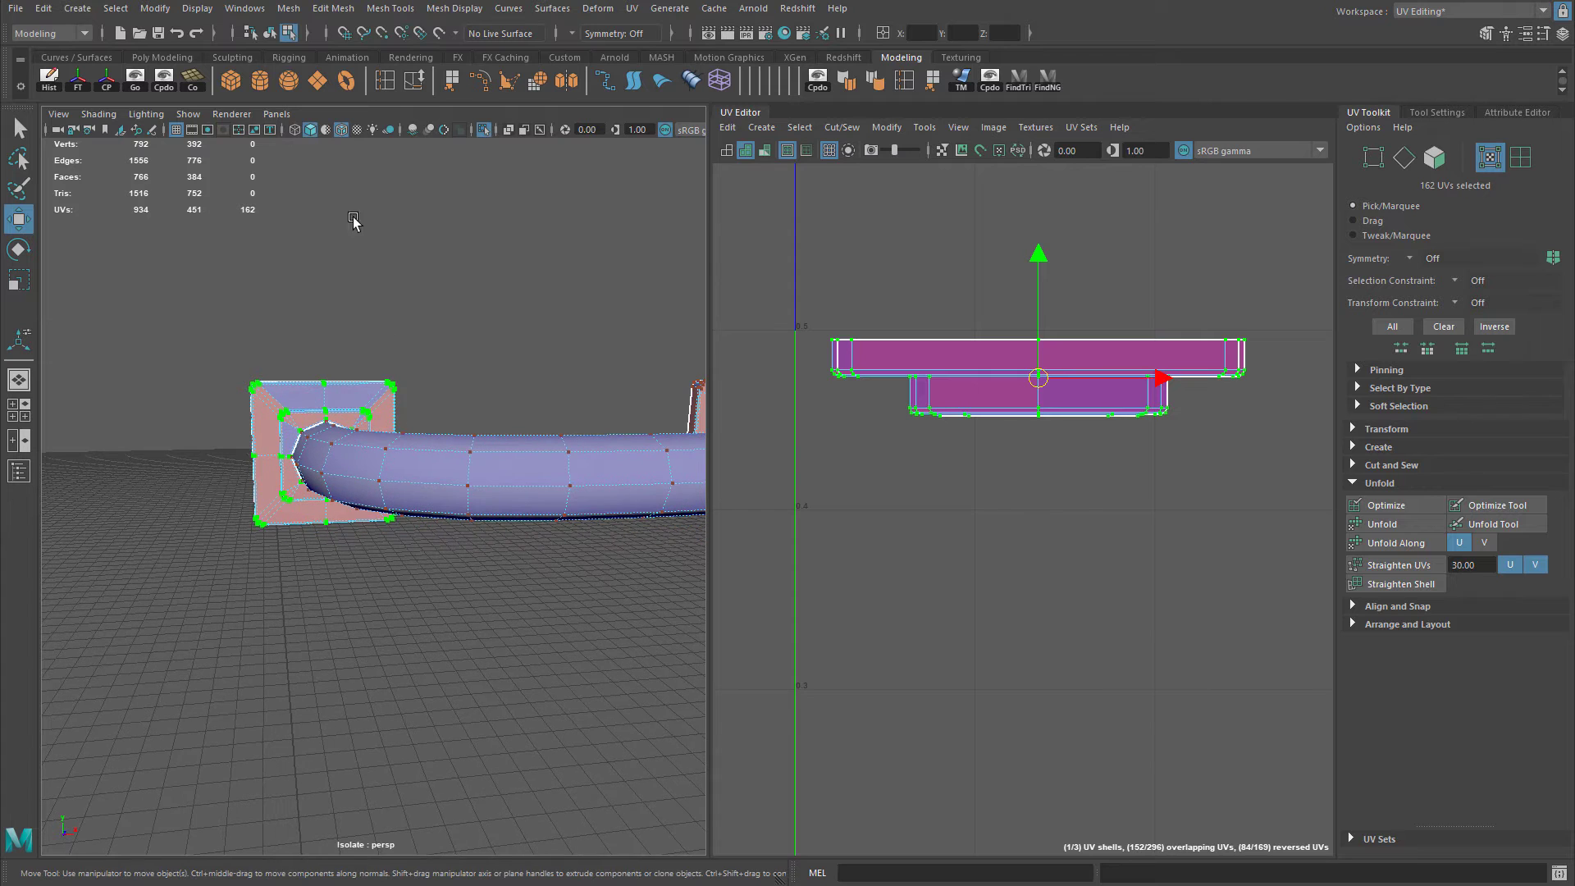
scroll(977, 402, "down", 2)
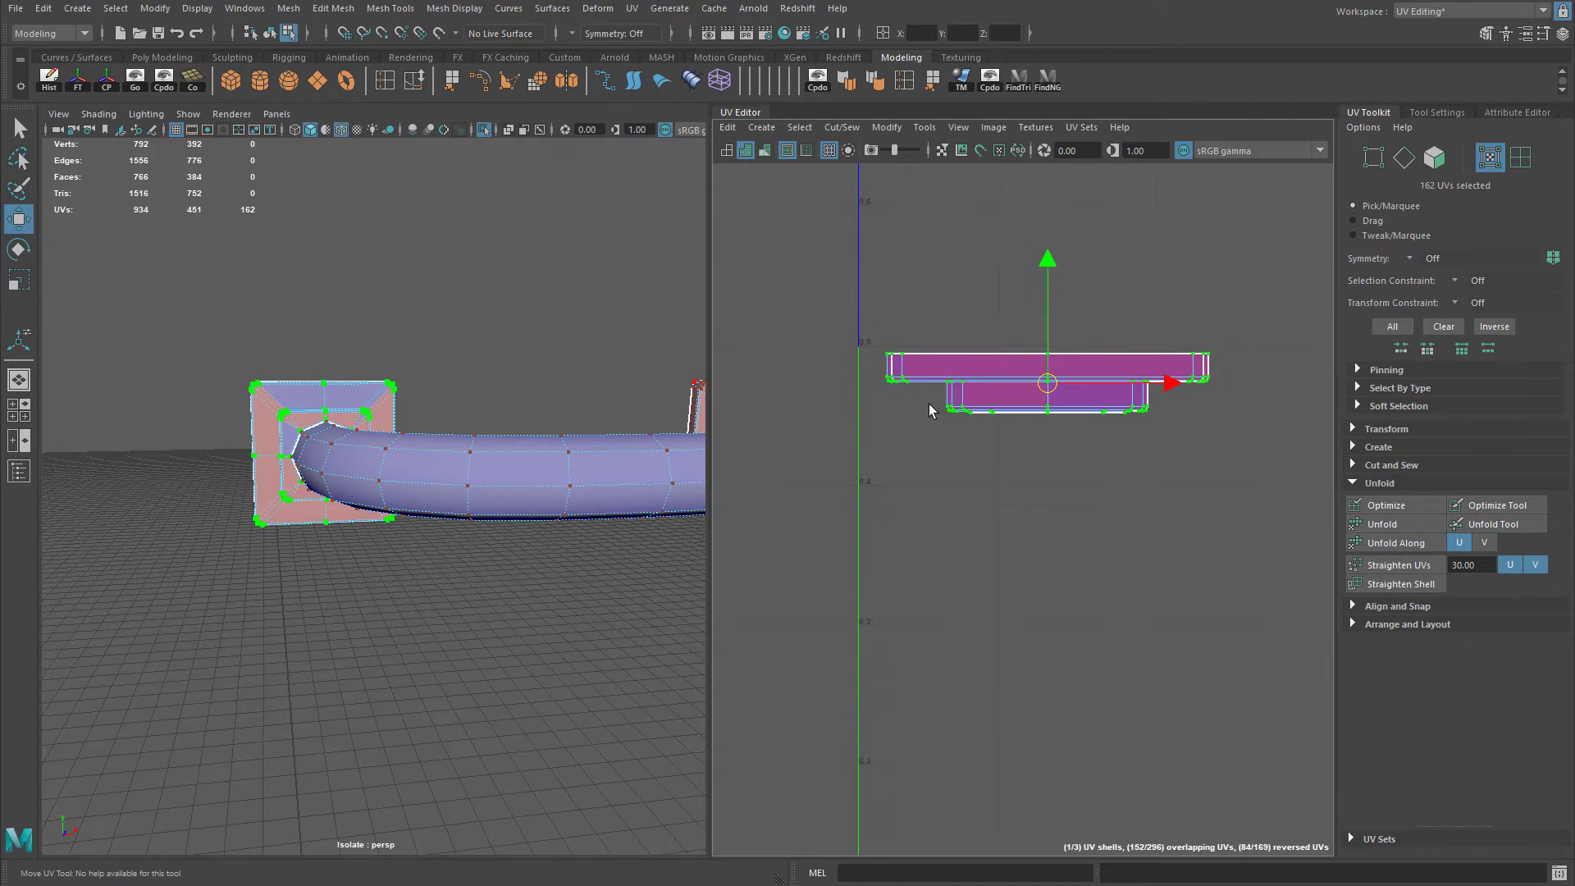
left_click_drag(342, 468, 410, 463, "alt")
right_click_drag(980, 376, 1022, 379)
scroll(960, 517, "down", 5)
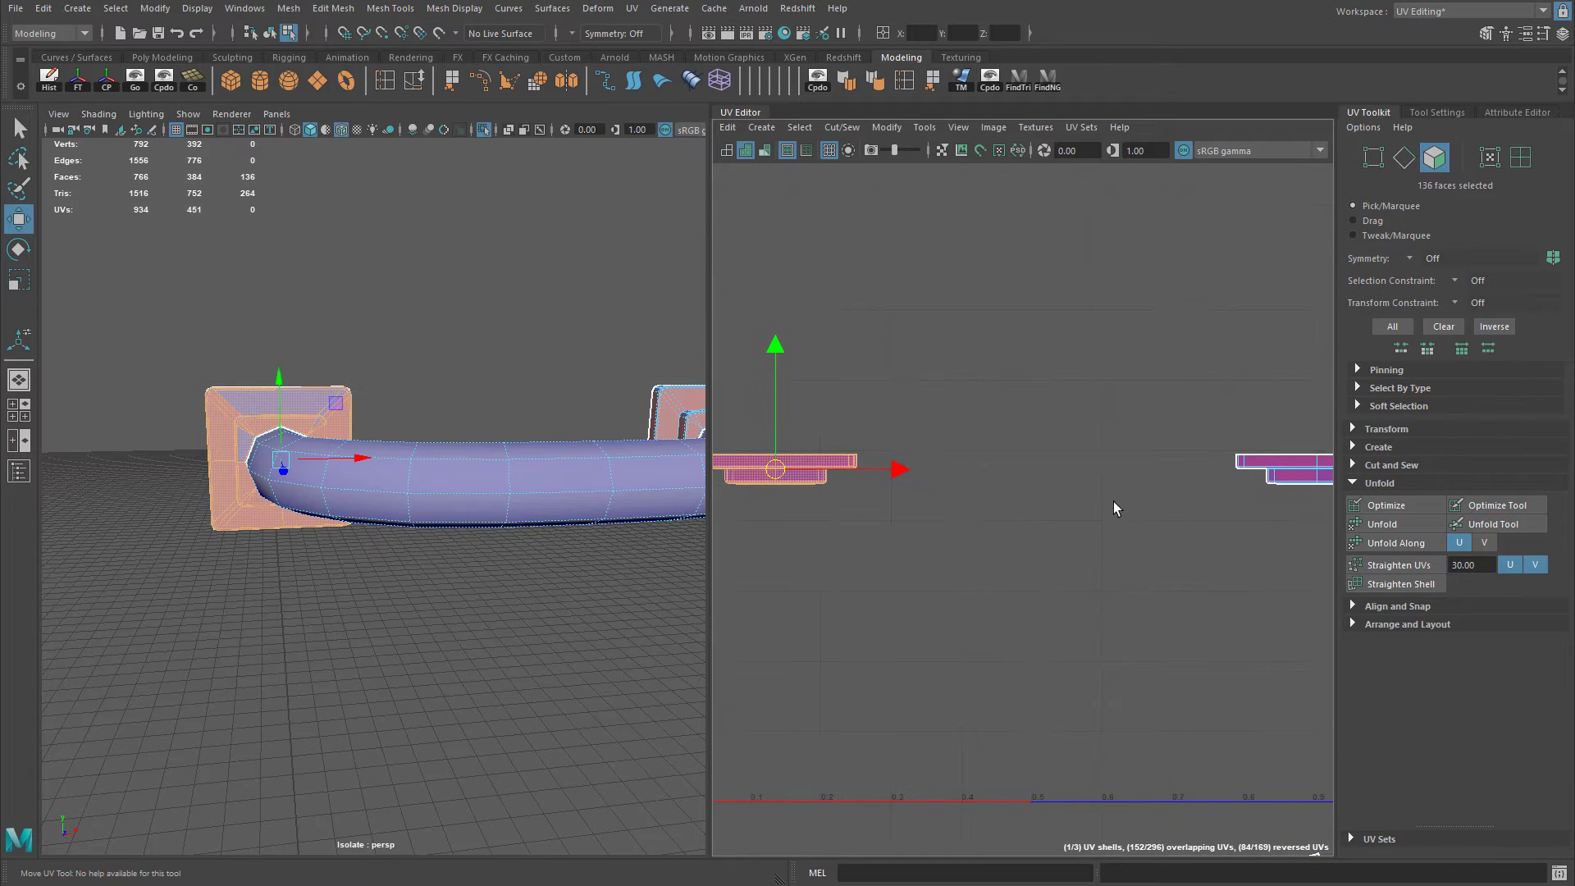
left_click_drag(843, 384, 1337, 550)
middle_click_drag(1118, 528, 1054, 536, "alt")
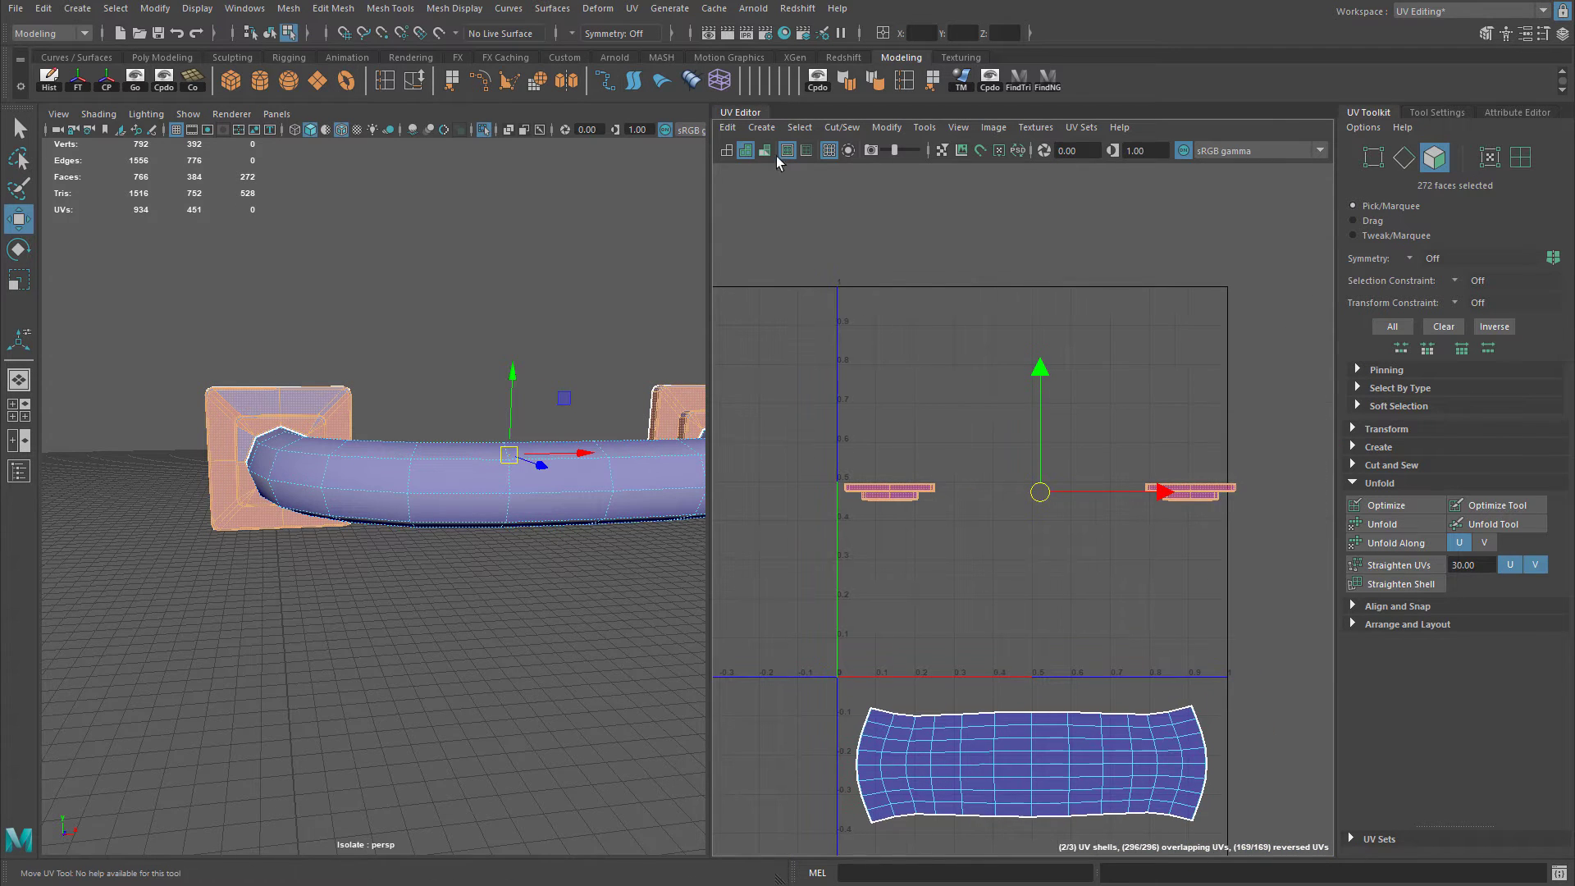
left_click(761, 127)
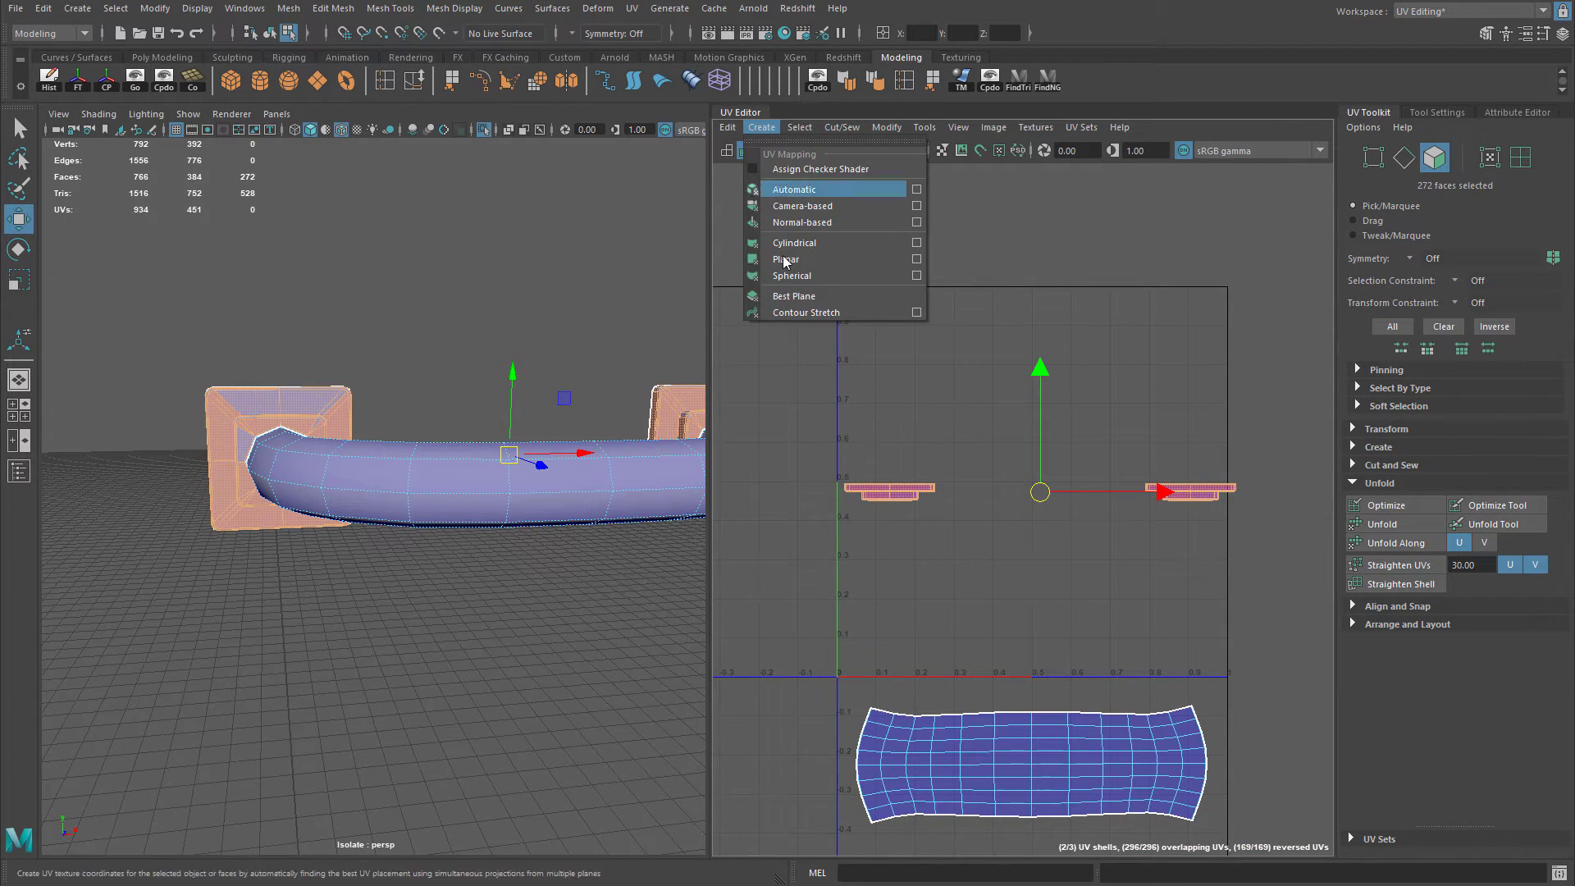
left_click(917, 259)
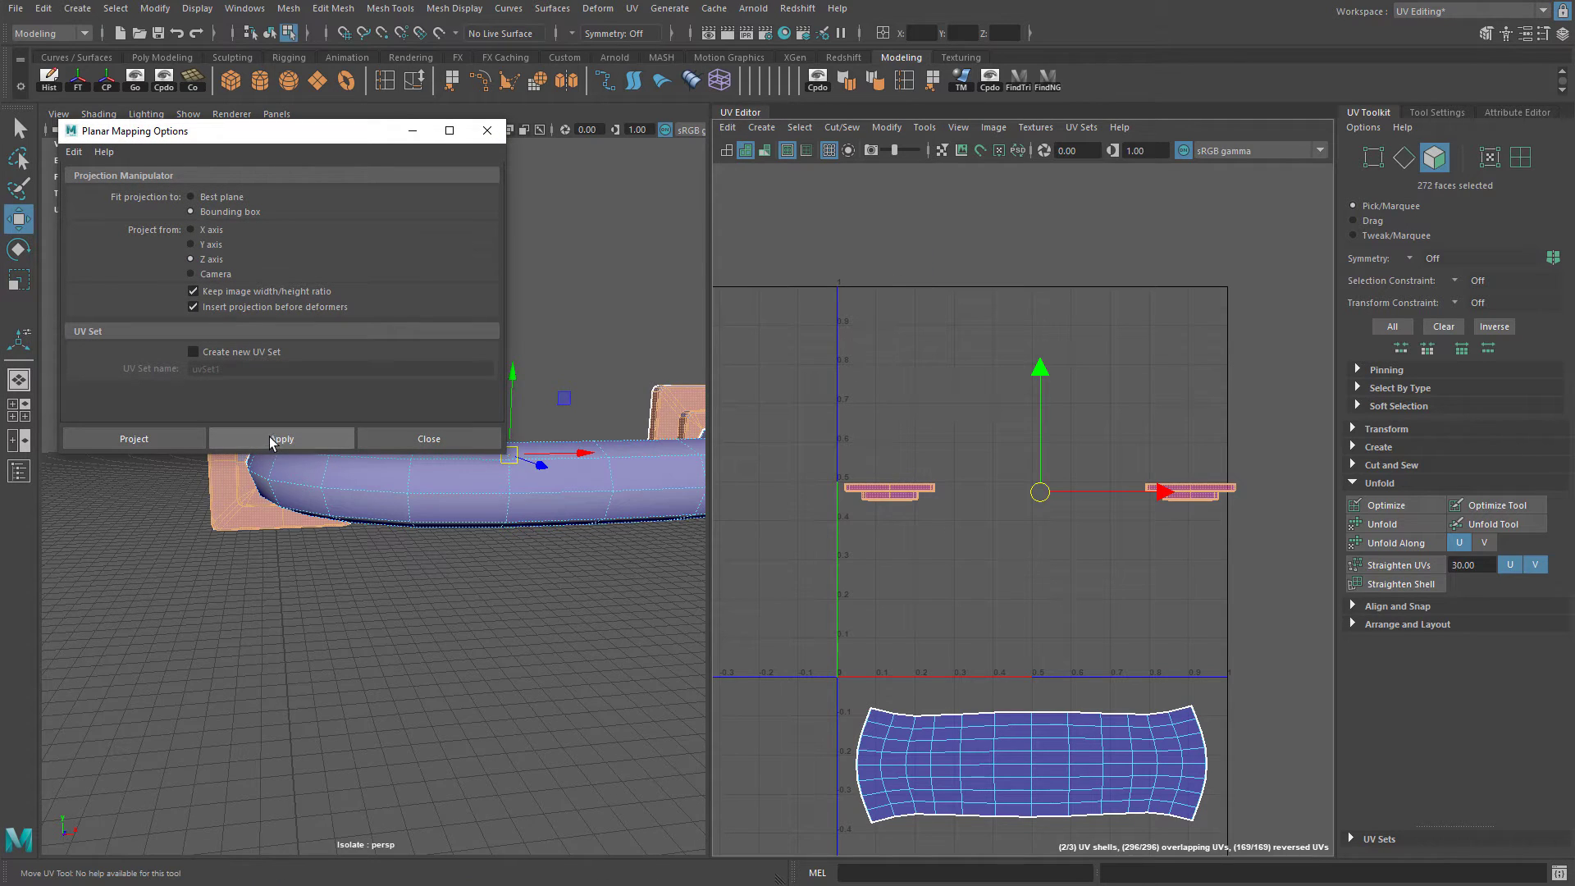
left_click(269, 436)
left_click(487, 130)
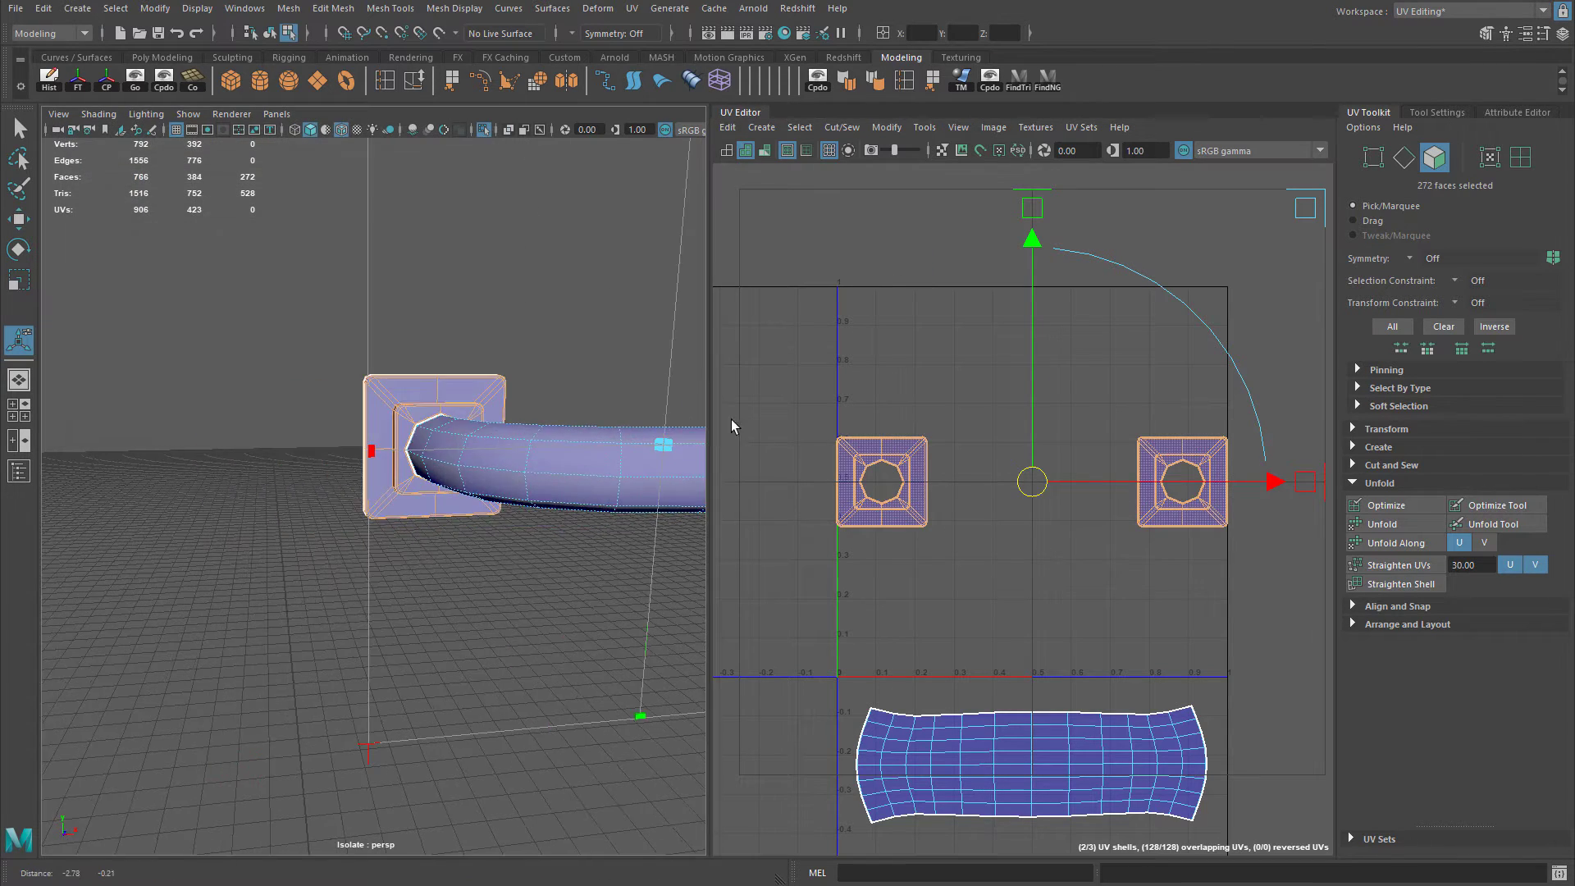
Select the whole grip UV shell and frame it in the 3D view.
left_click_drag(612, 423, 426, 426, "alt")
right_click_drag(426, 426, 585, 528, "alt")
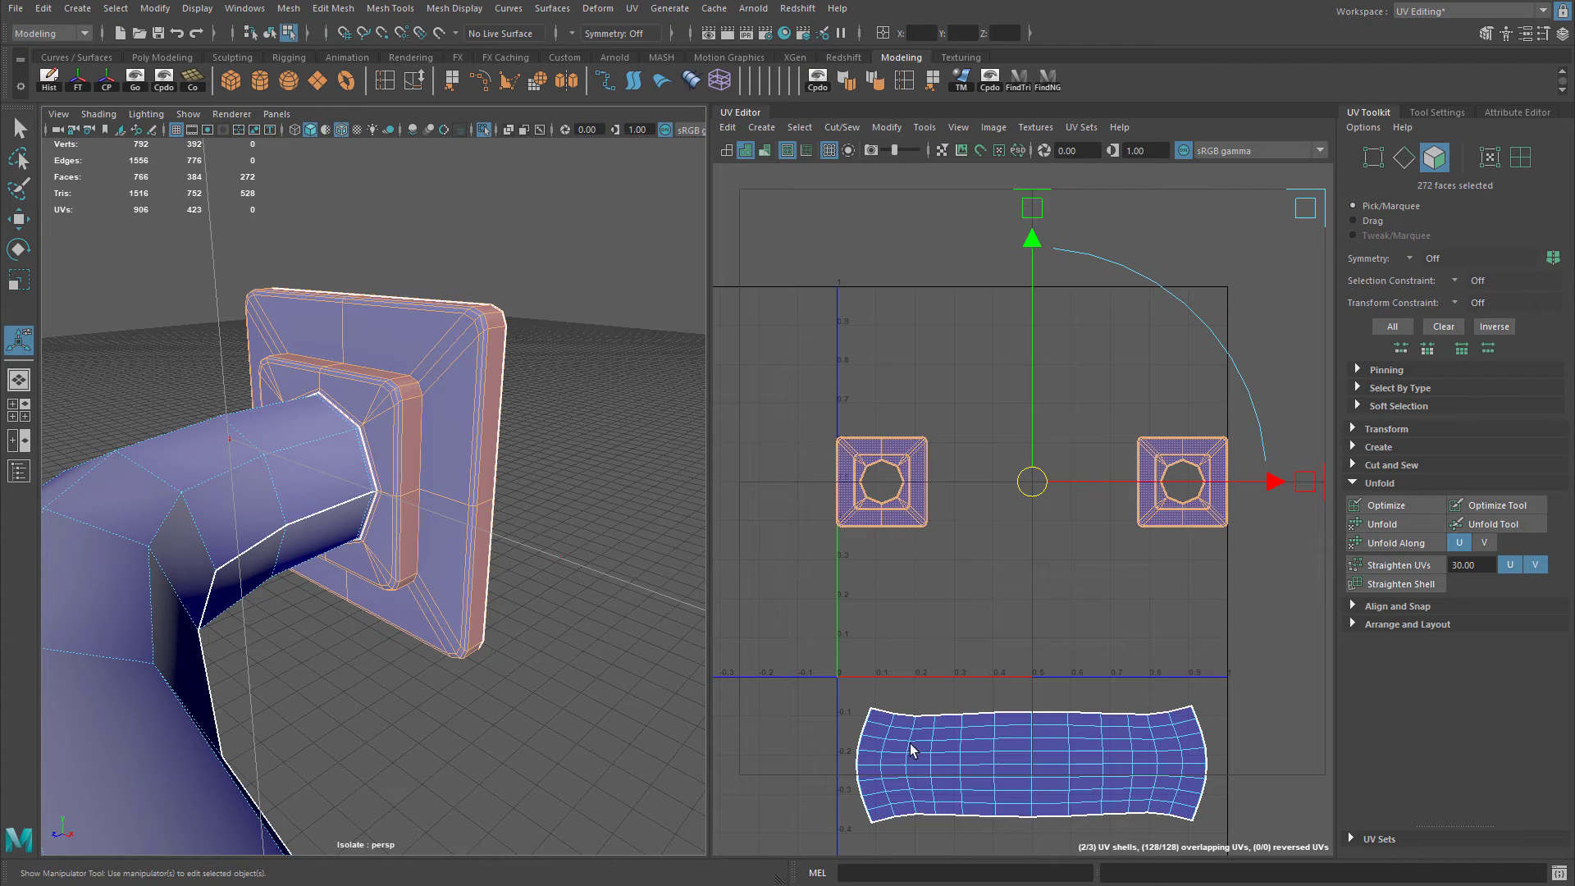
right_click_drag(911, 749, 955, 739)
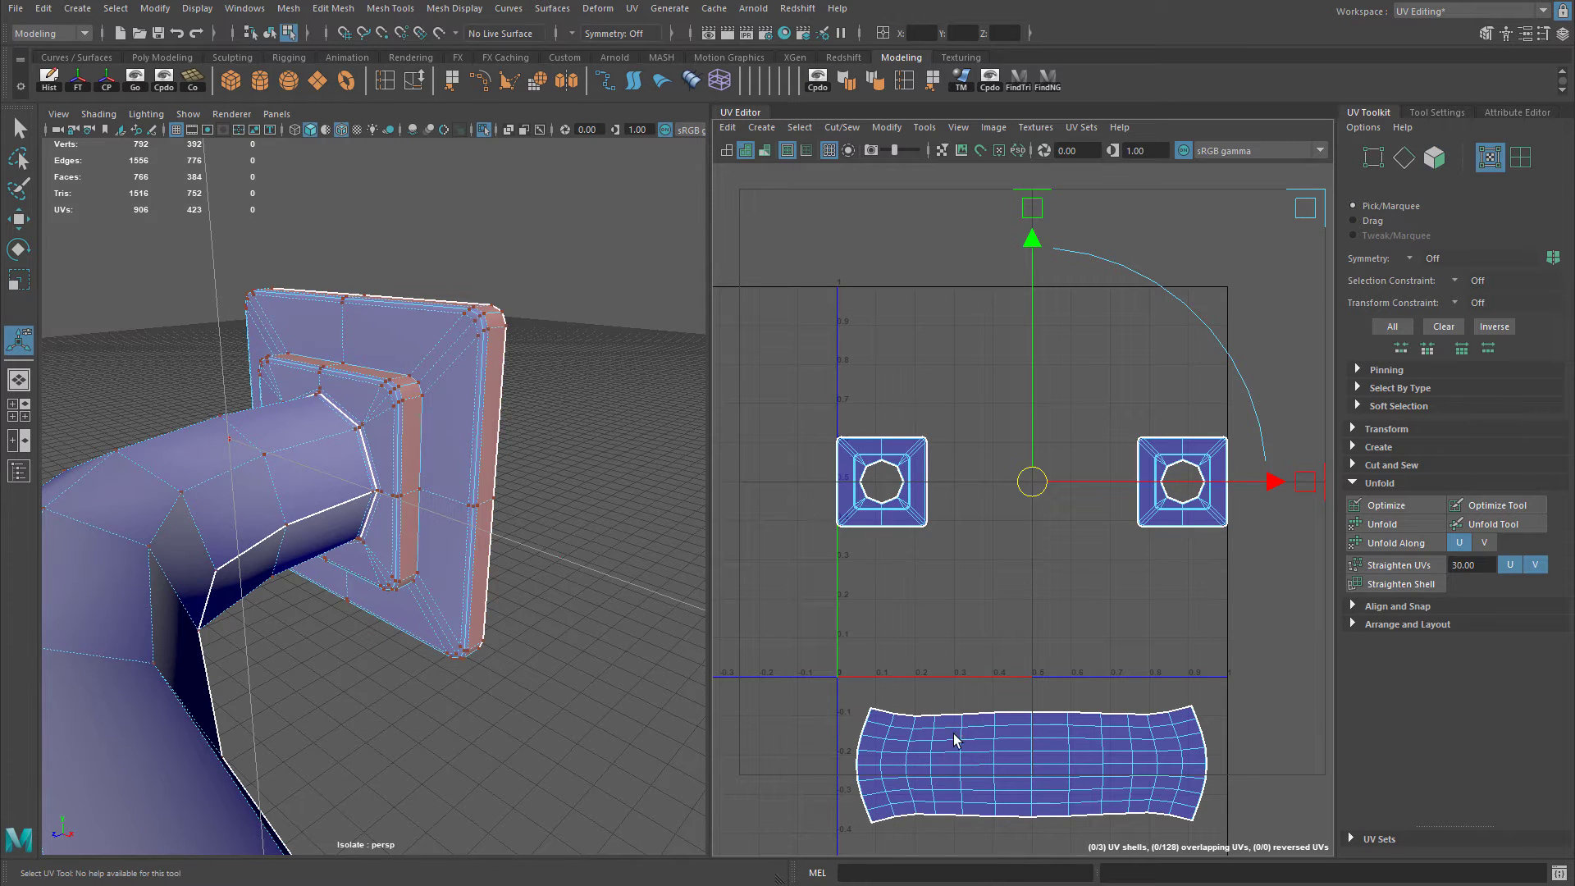
double_click(1009, 767)
key("f")
right_click_drag(954, 320, 986, 324)
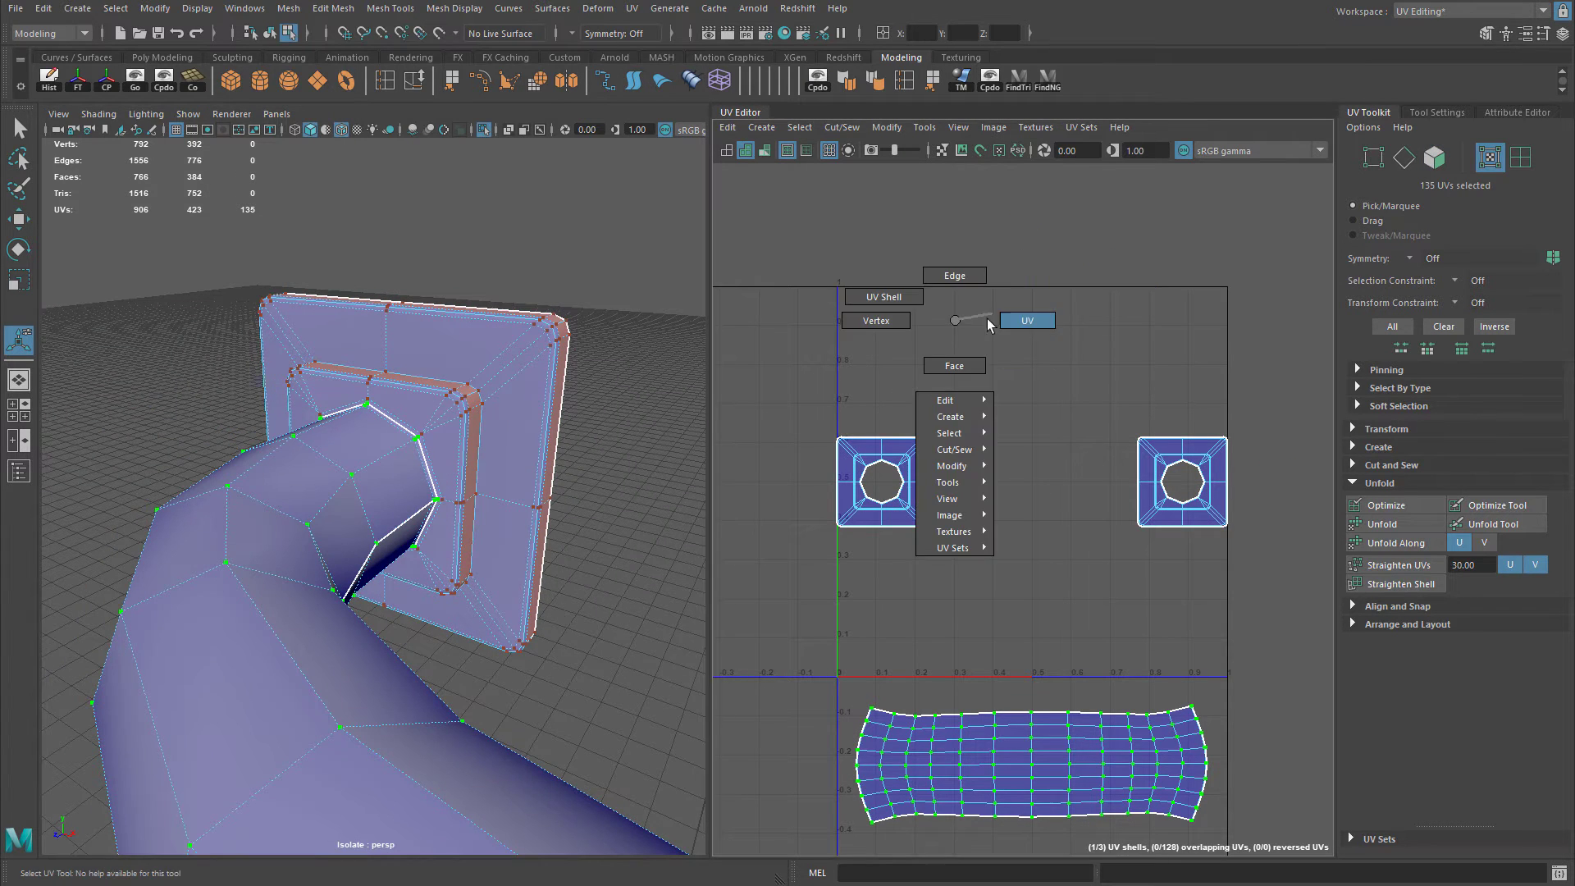
Cut the UVs along the short bevel edges at the upper-right corner of the first end plate.
left_click_drag(528, 354, 533, 364, "alt")
scroll(815, 466, "up", 3)
scroll(534, 337, "up", 5)
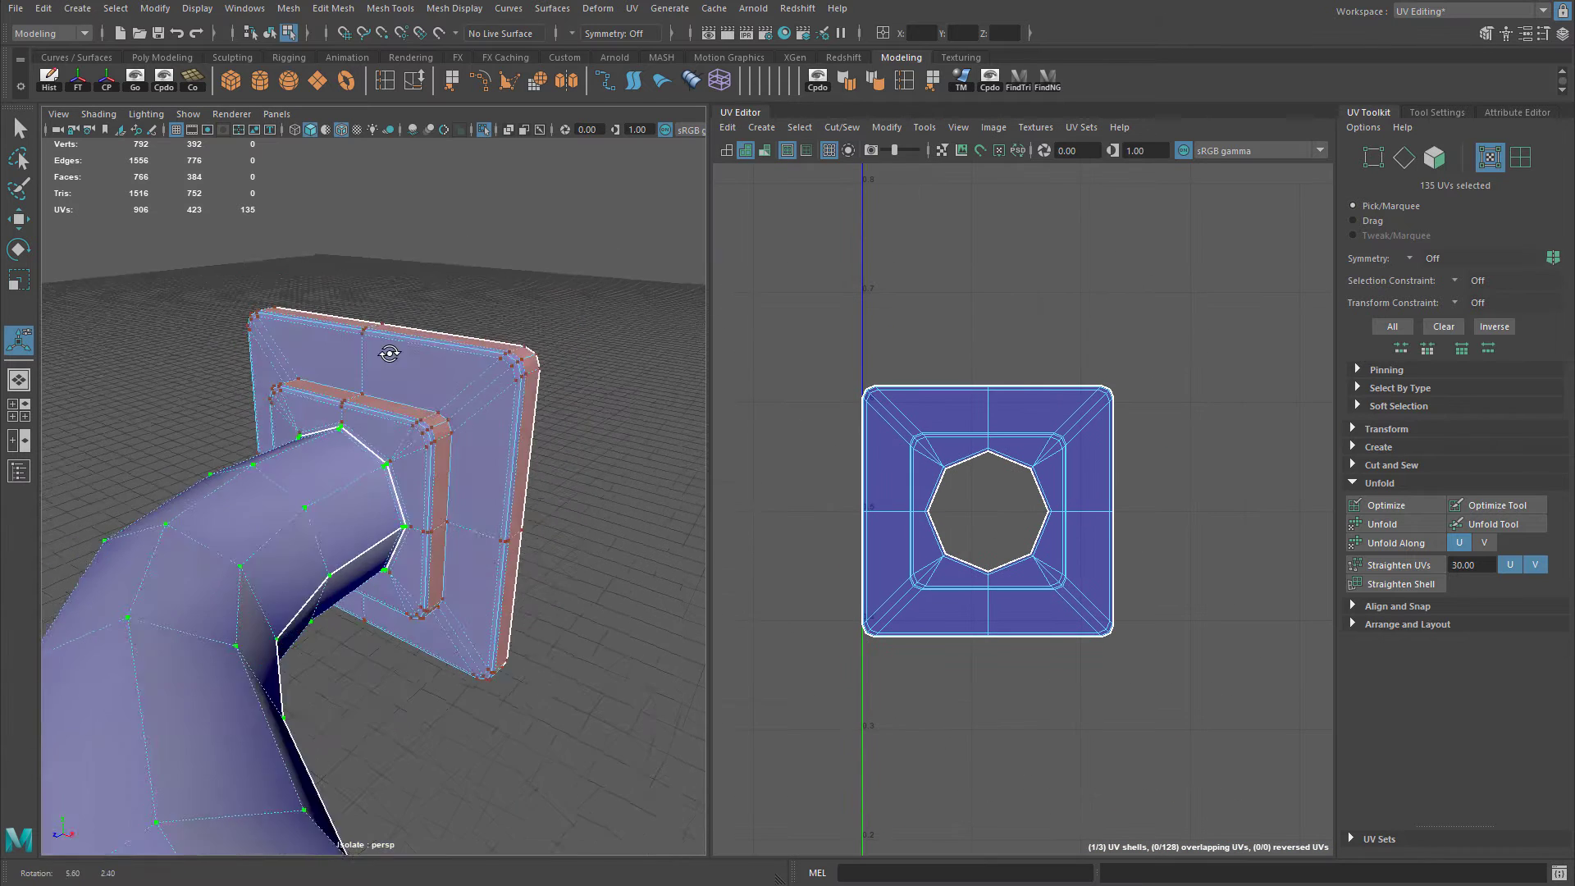
right_click_drag(555, 299, 557, 279)
left_click(591, 267)
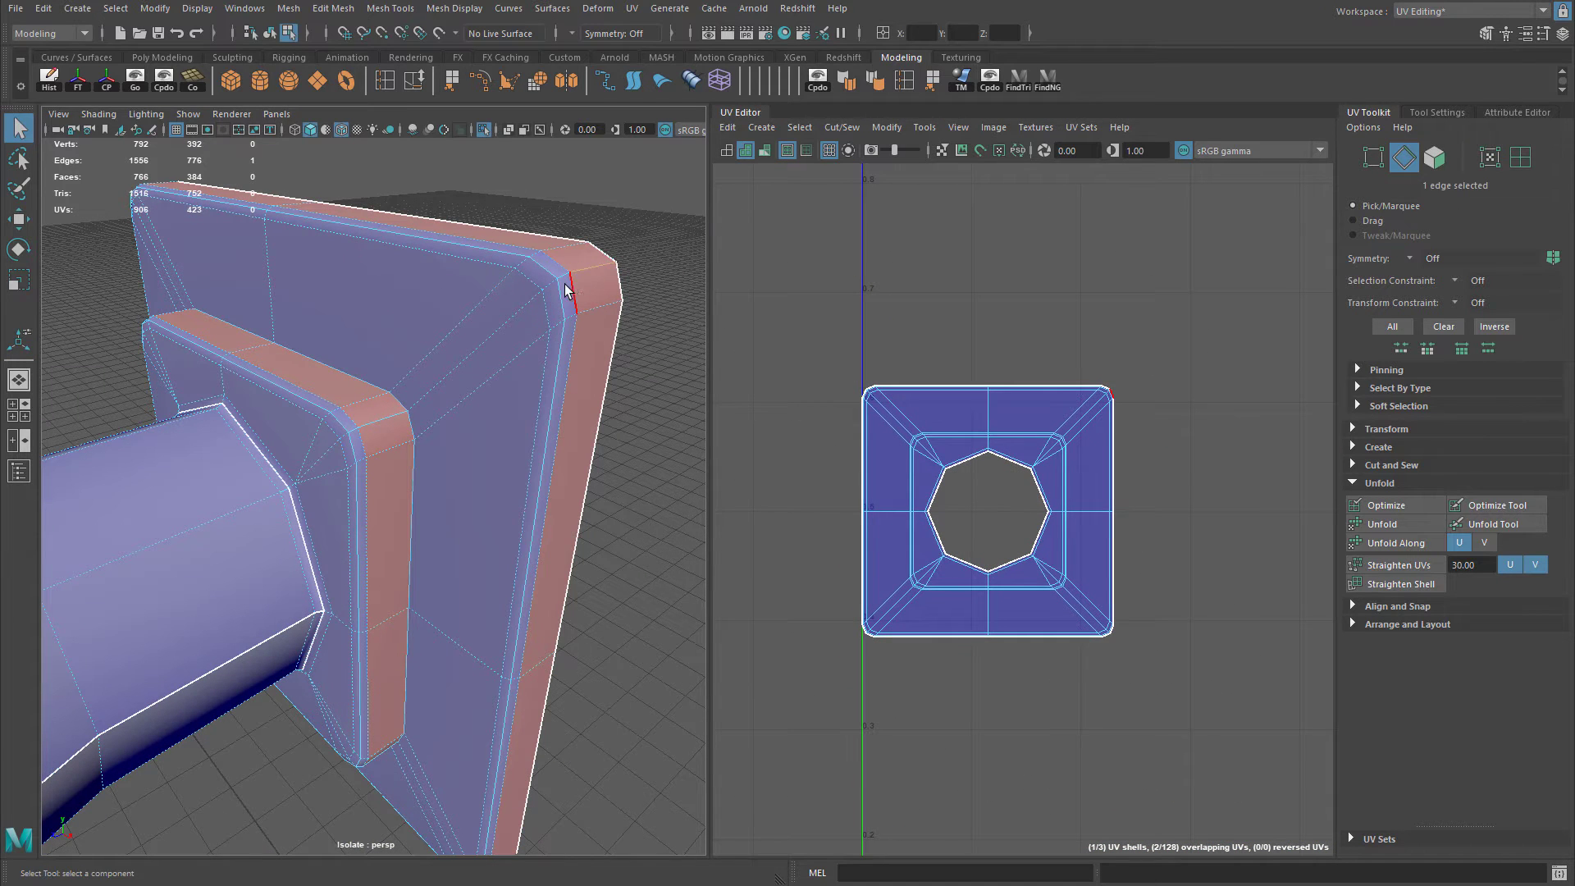
right_click_drag(966, 302, 966, 344, "shift")
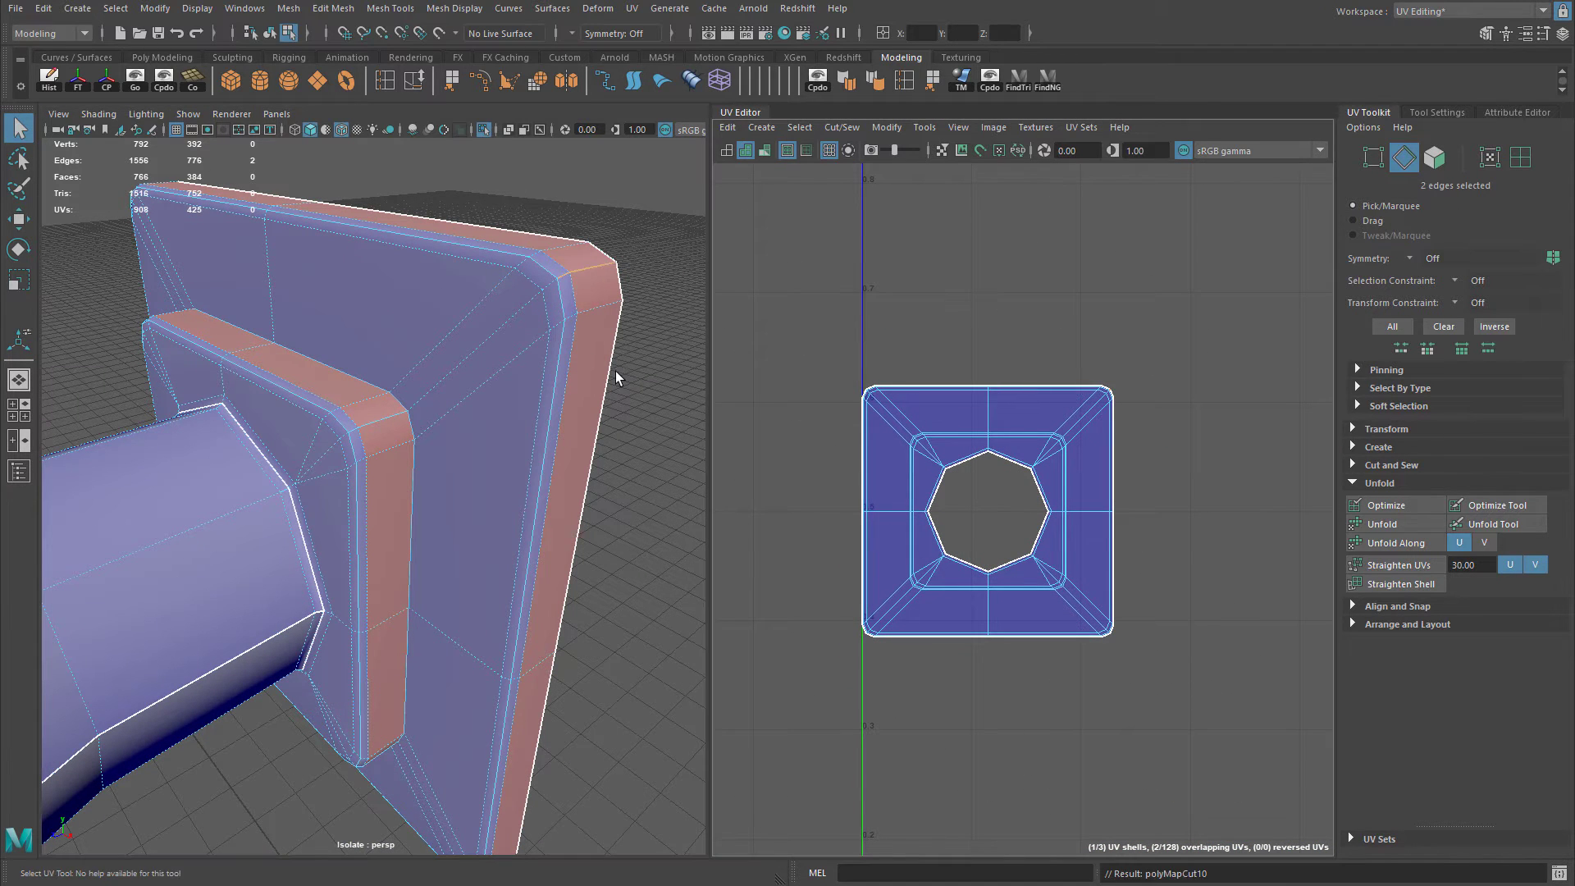
Cut the UVs along the short bevel edges at the lower-right corner of the first end plate.
key("w")
left_click_drag(590, 345, 593, 282, "alt")
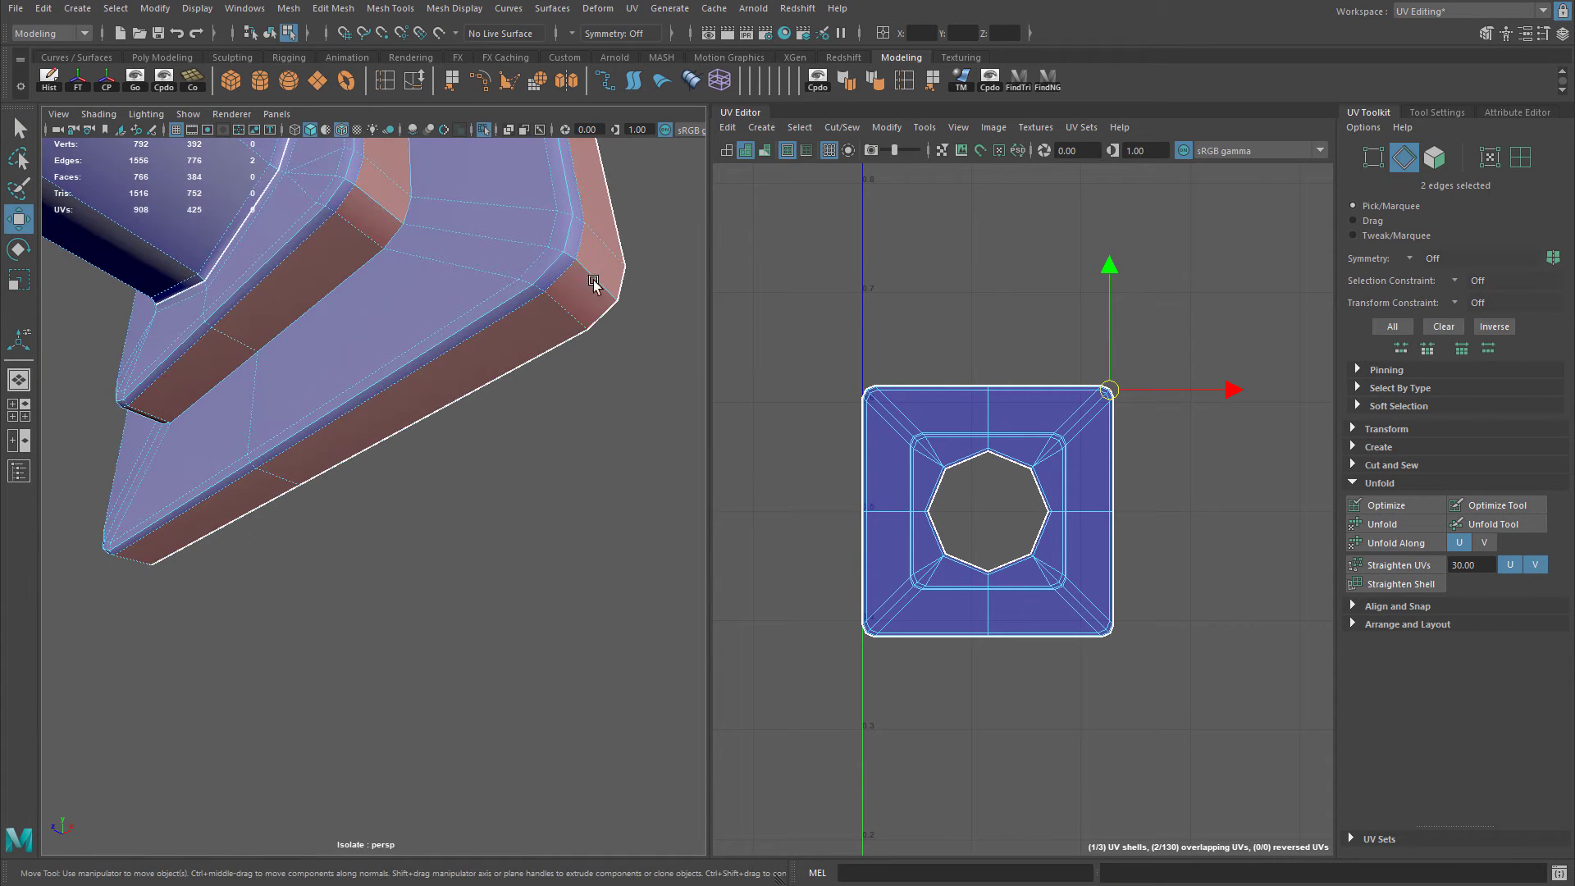
left_click(569, 259)
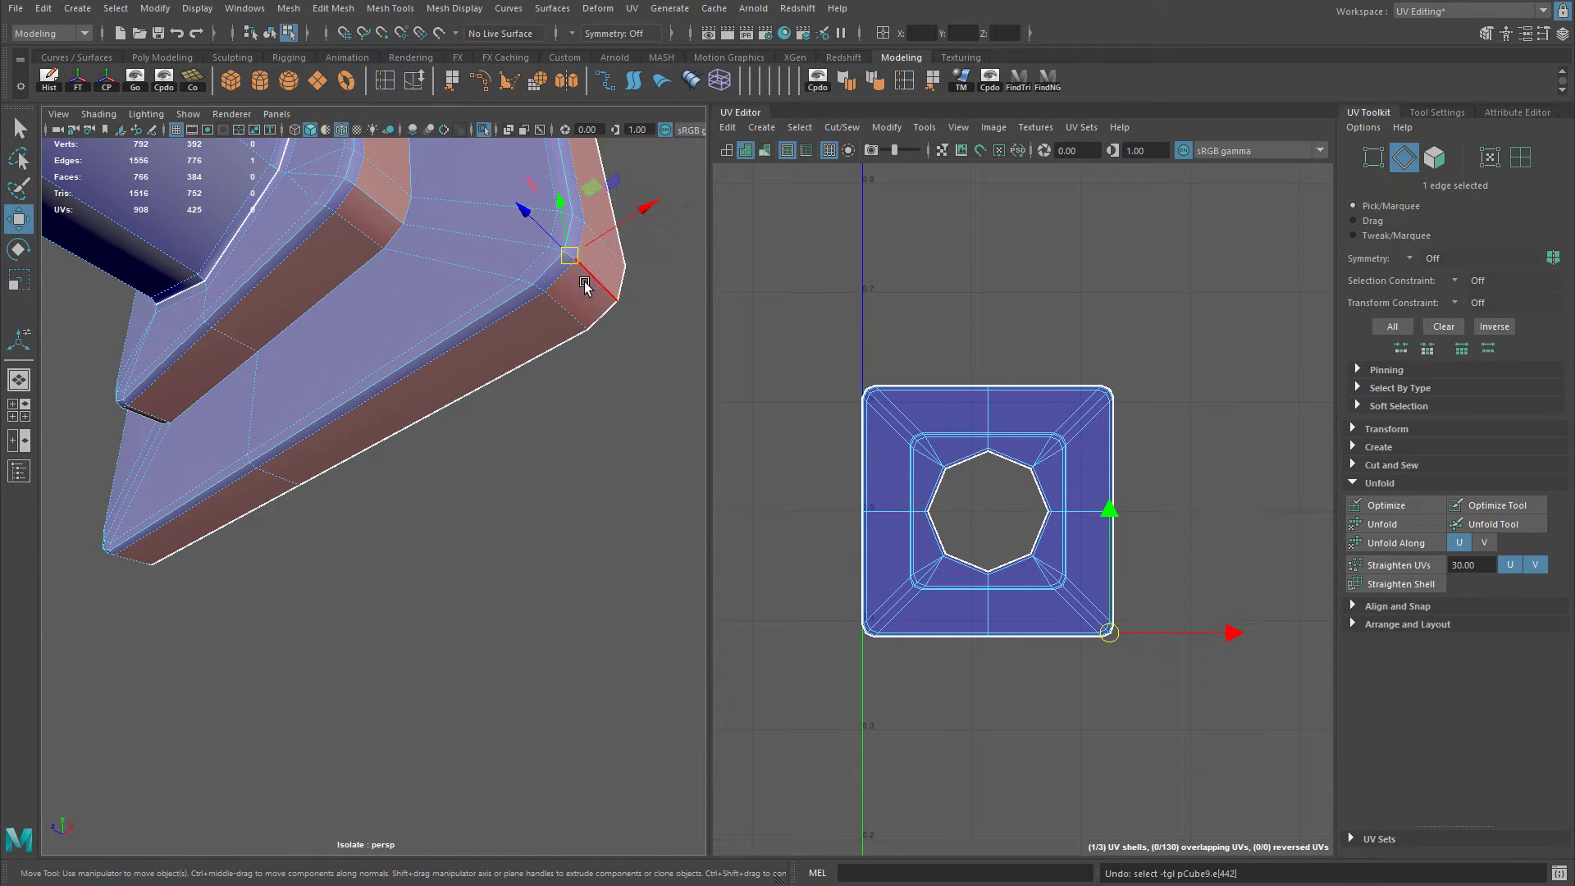
Cut the UVs along the short bevel edges at the lower-left corner of the first end plate.
left_click_drag(492, 320, 332, 447, "alt")
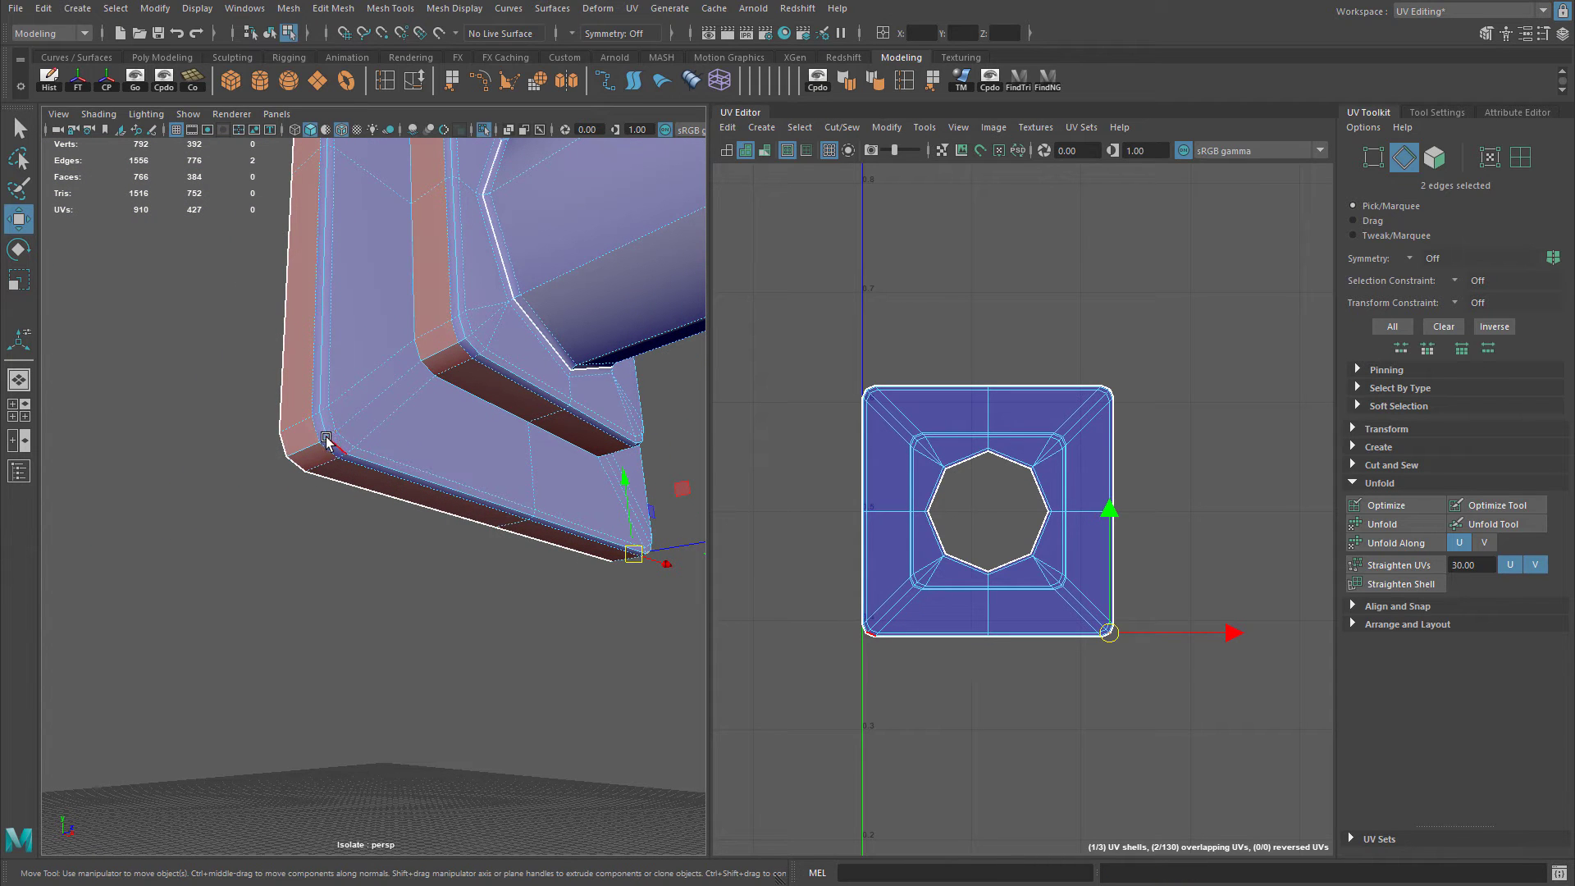
left_click(326, 441)
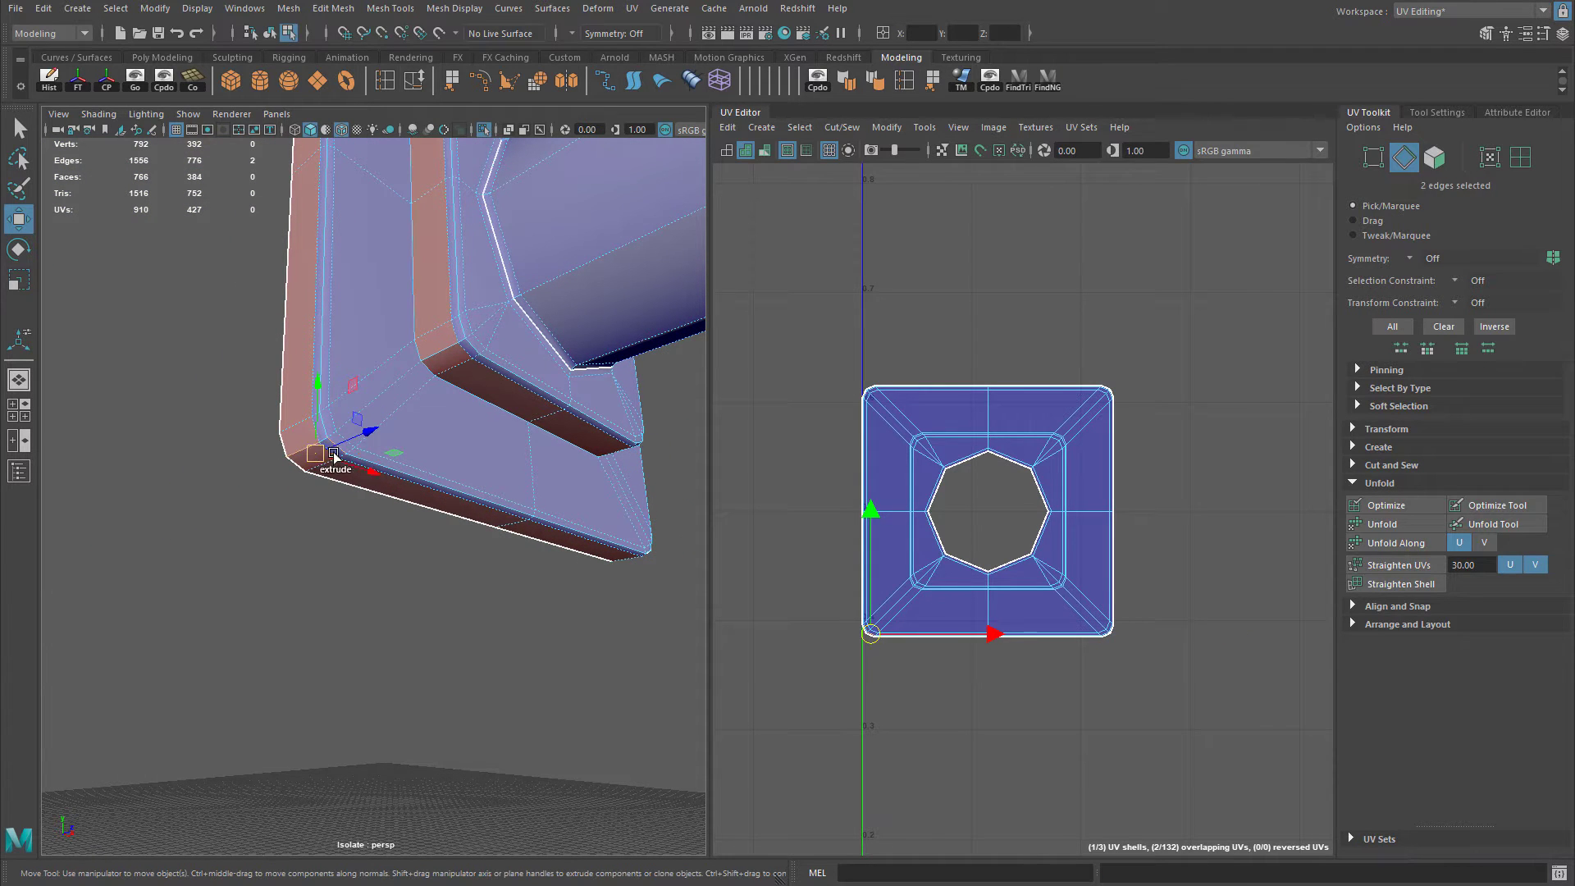
scroll(534, 419, "up", 5)
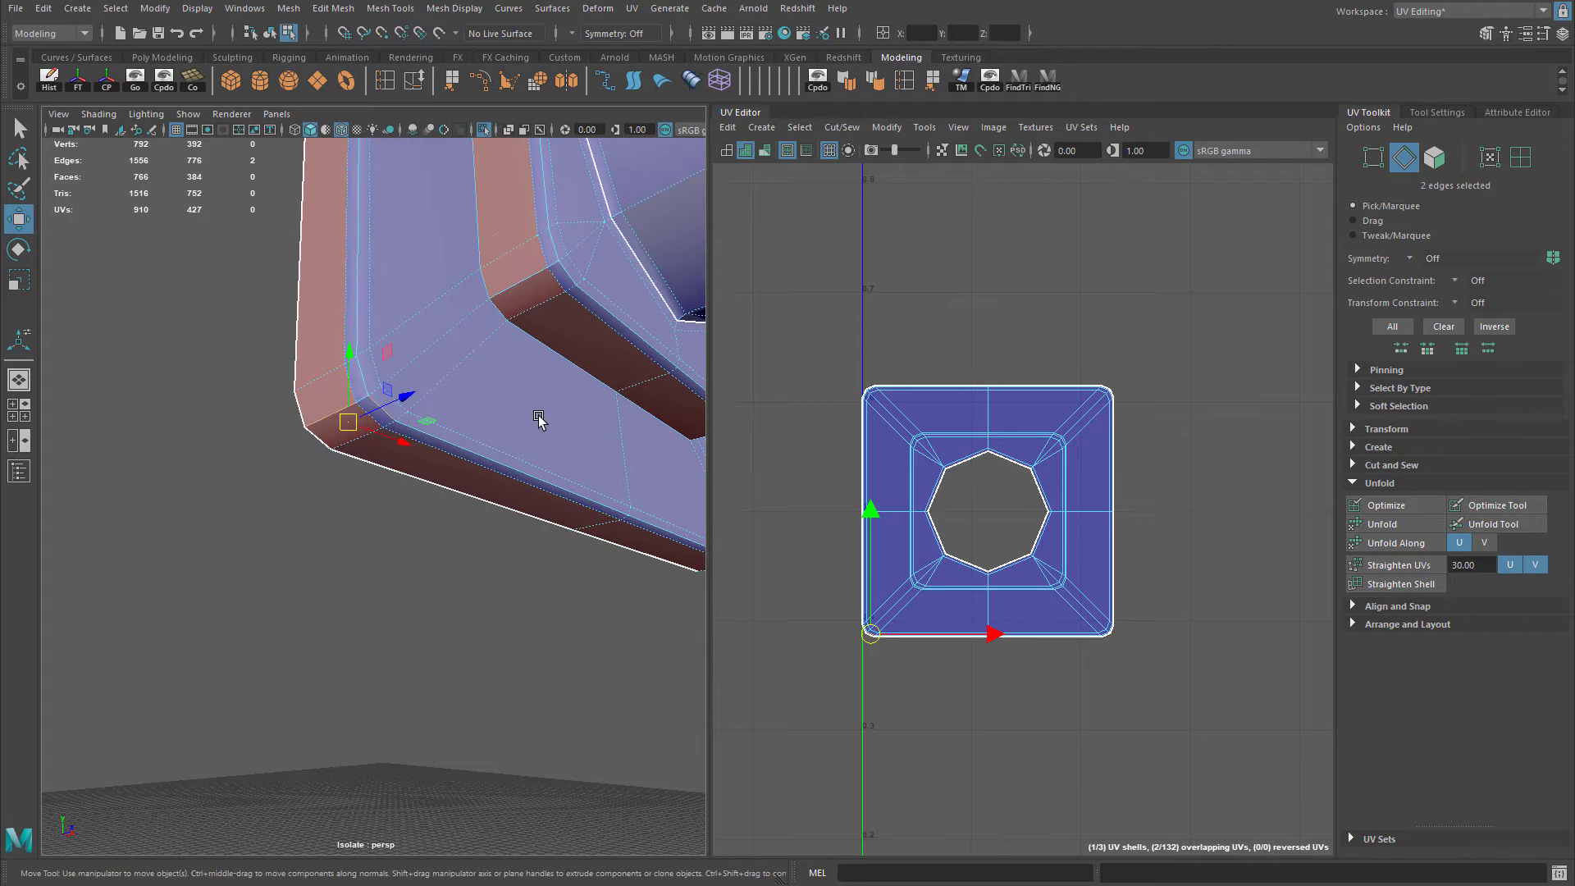
middle_click_drag(519, 482, 493, 530, "alt")
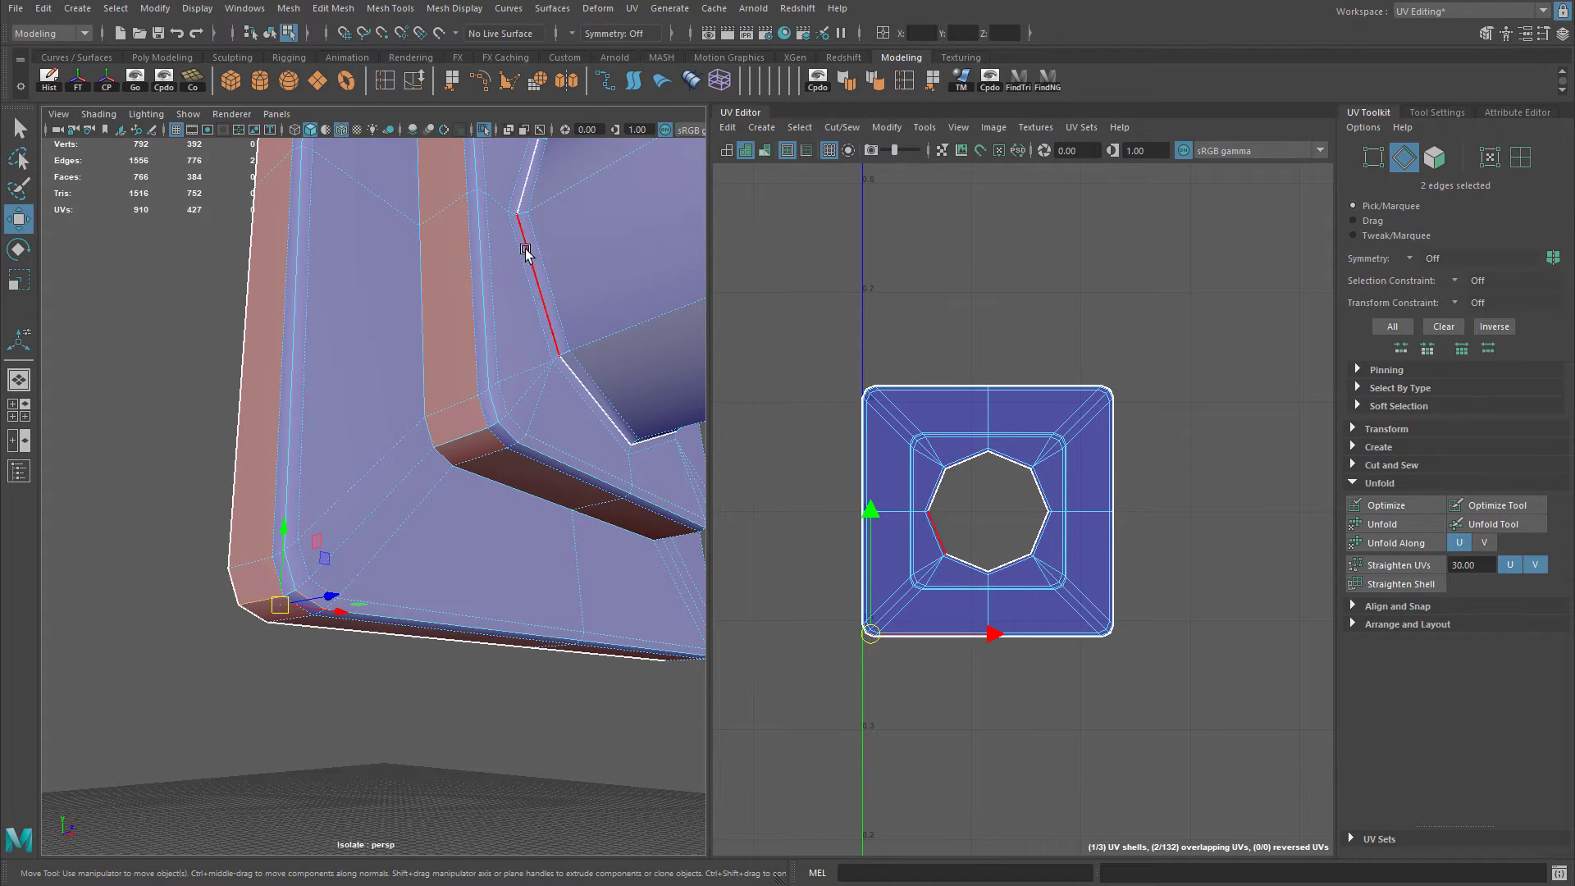
middle_click_drag(300, 496, 338, 430, "alt")
scroll(334, 425, "up", 2)
left_click(324, 518)
left_click(287, 533, "shift")
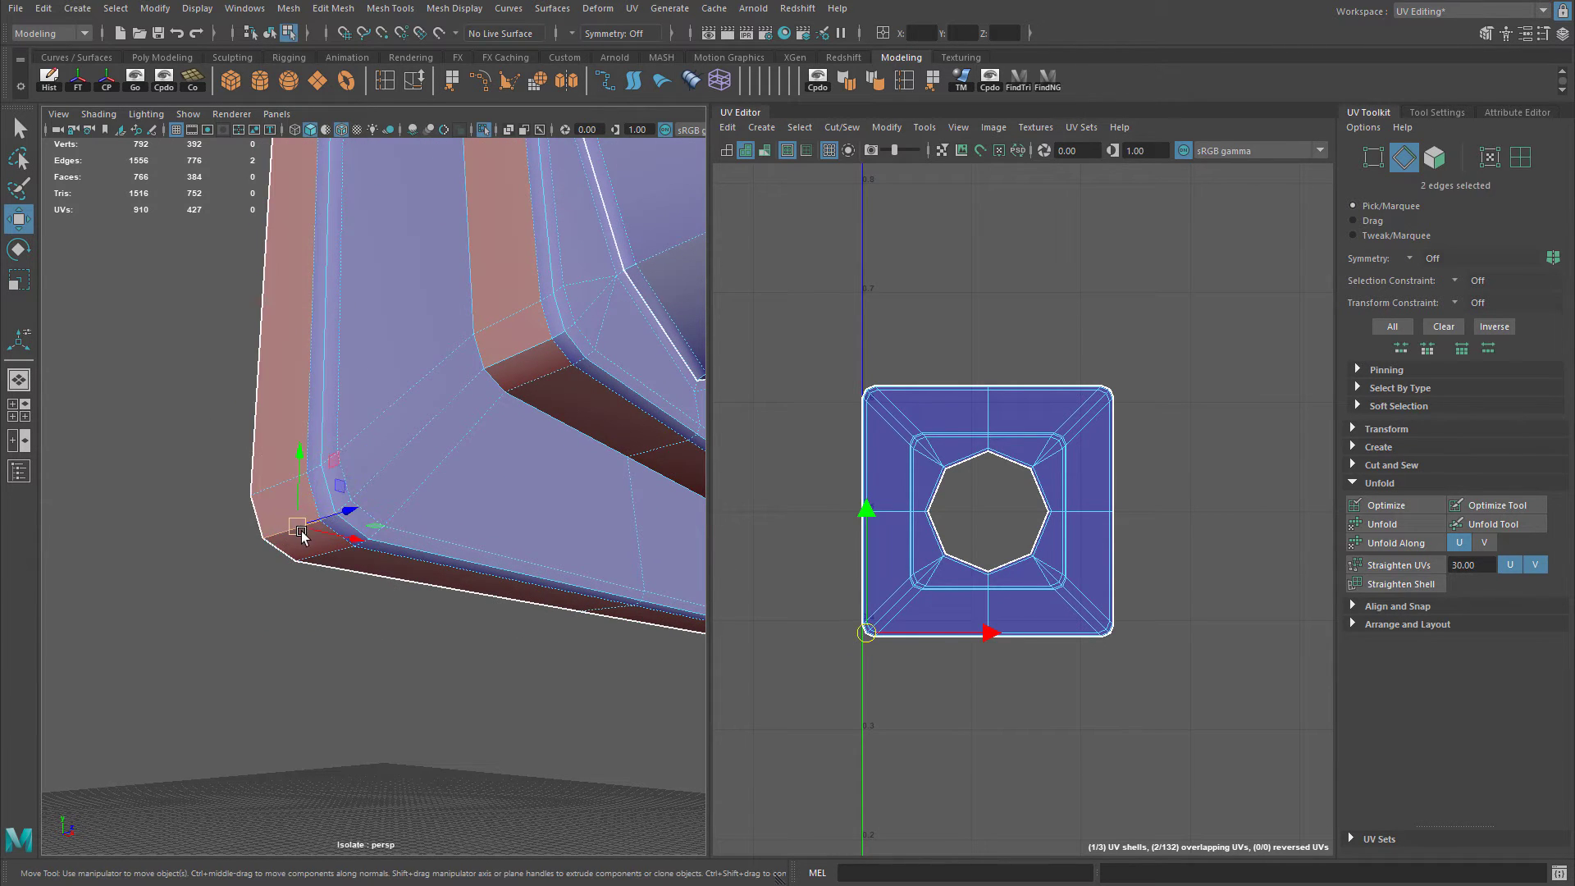
key("shift+x")
Cut the UVs along the short bevel edges at the upper-left corner of the first end plate.
left_click_drag(397, 257, 414, 343, "alt")
left_click(375, 323)
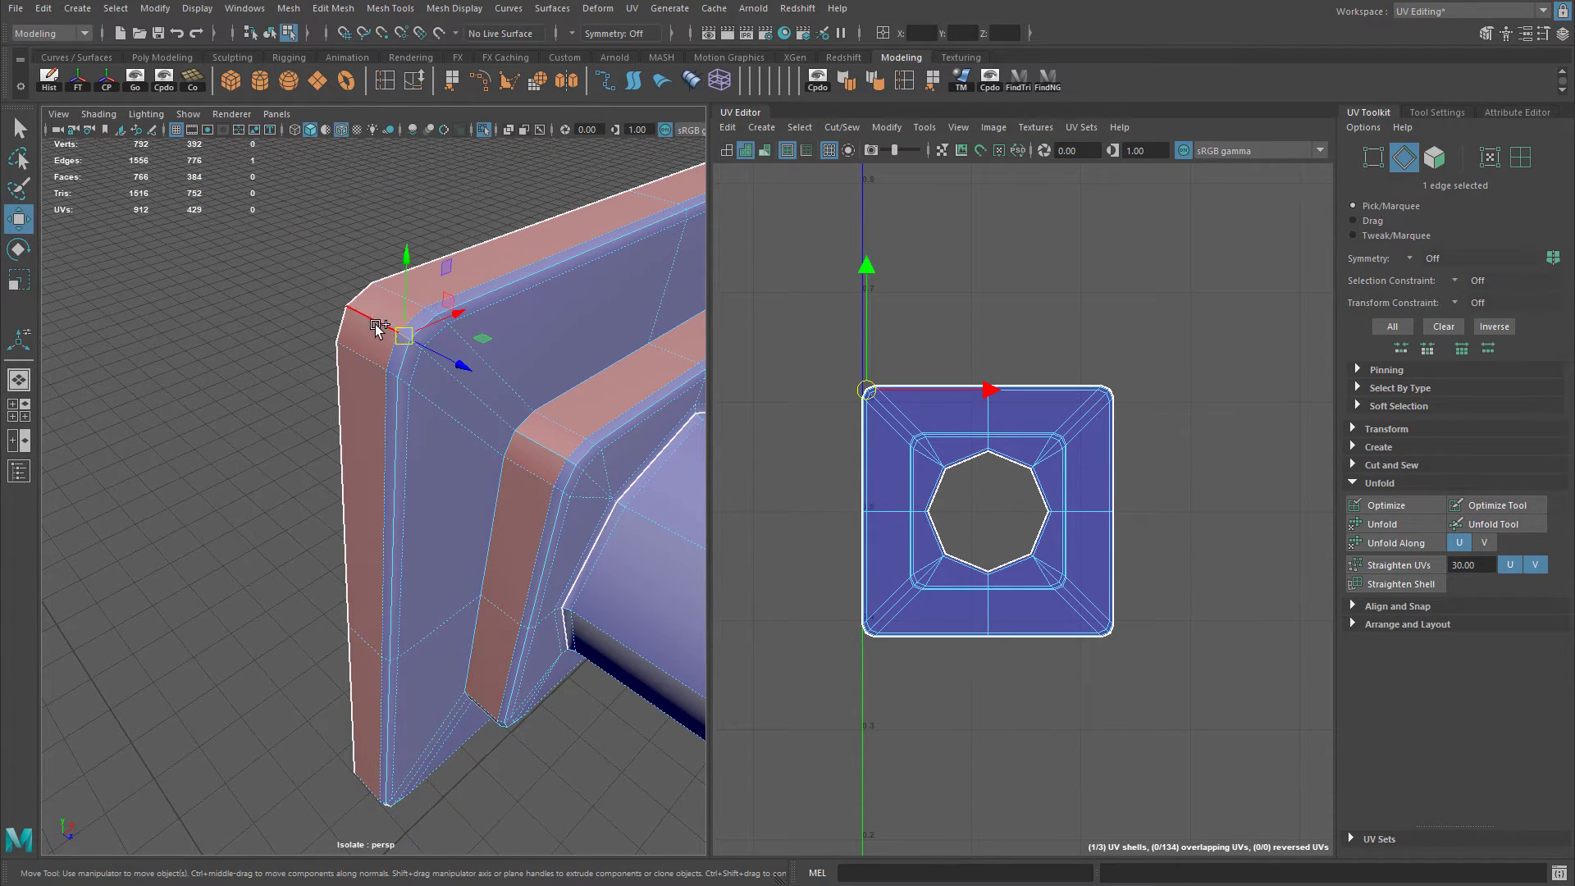
left_click(361, 314, "shift")
Select the first end plate's whole UV shell and unfold it with the Unfold3D method.
right_click(995, 246)
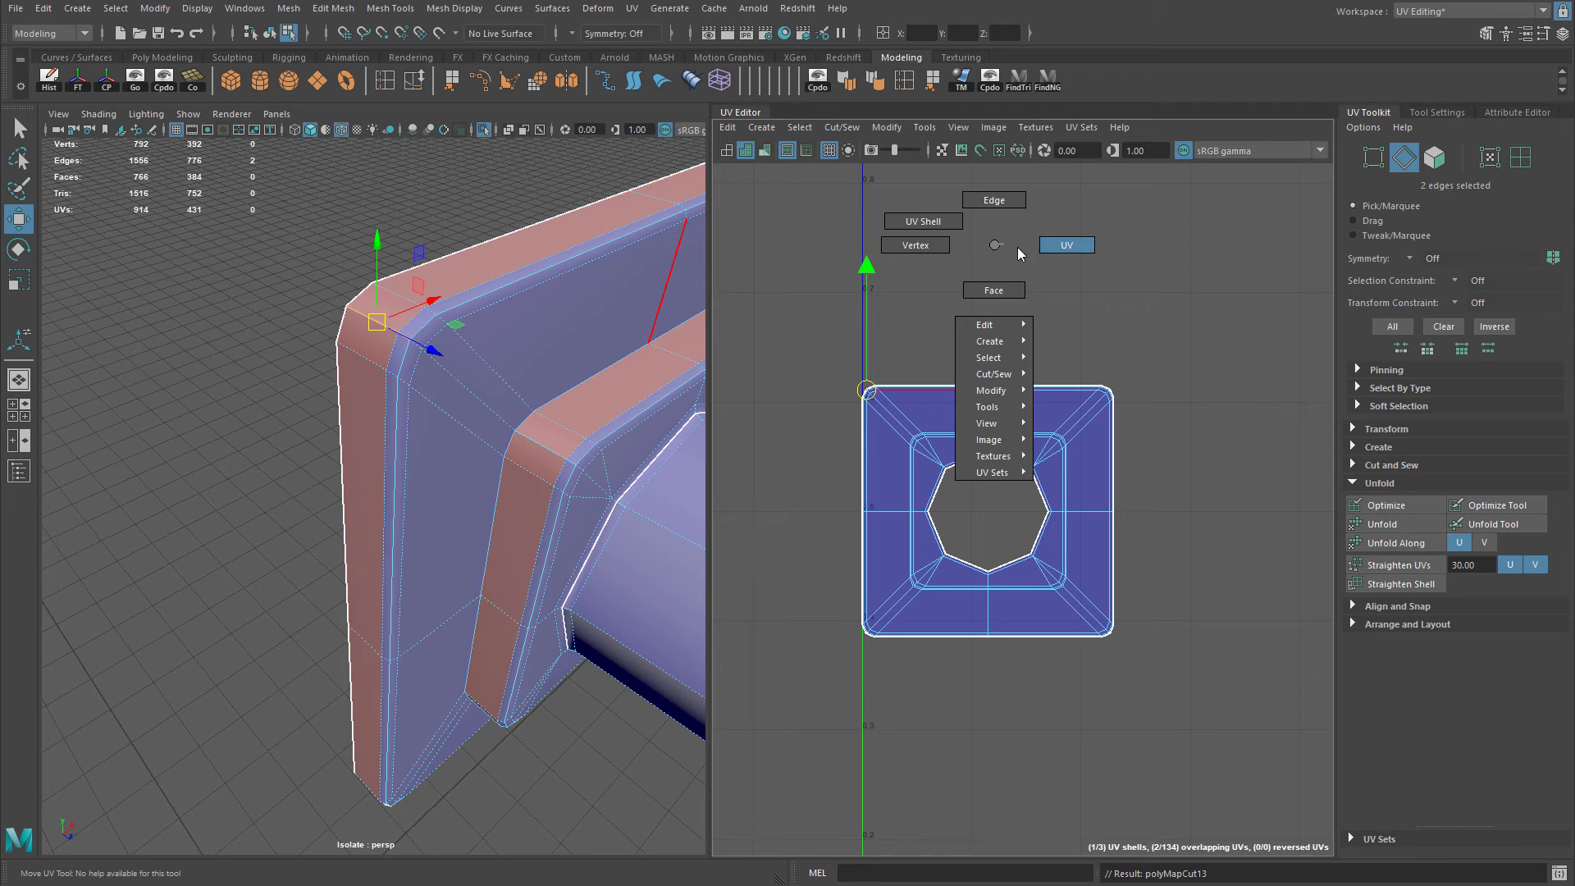
left_click(1017, 247)
double_click(1109, 388)
key("f")
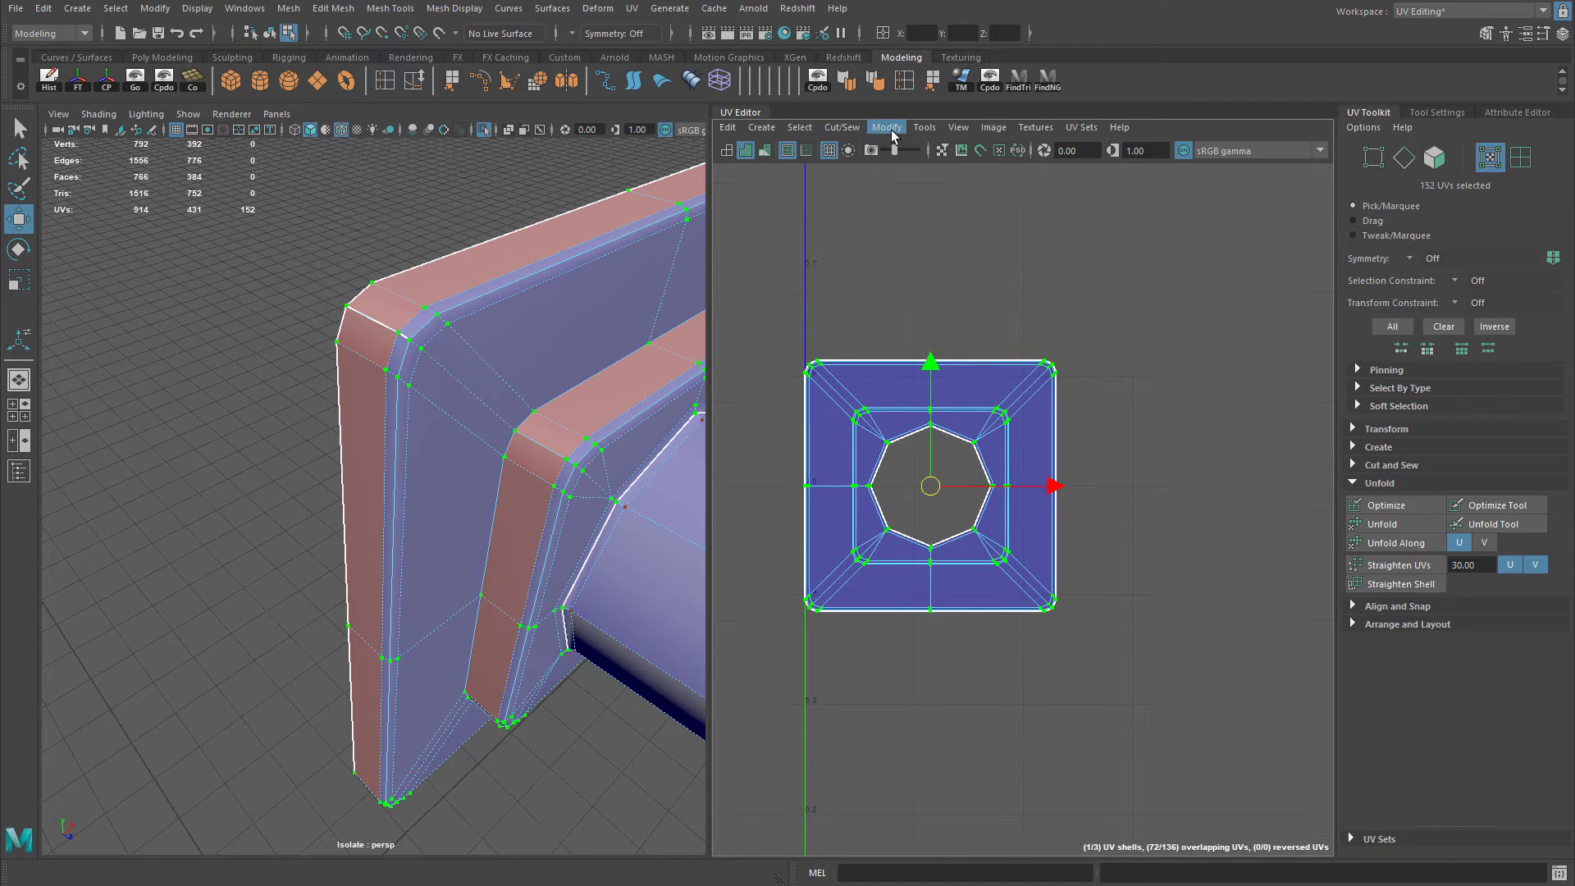
left_click(890, 129)
left_click(1034, 641)
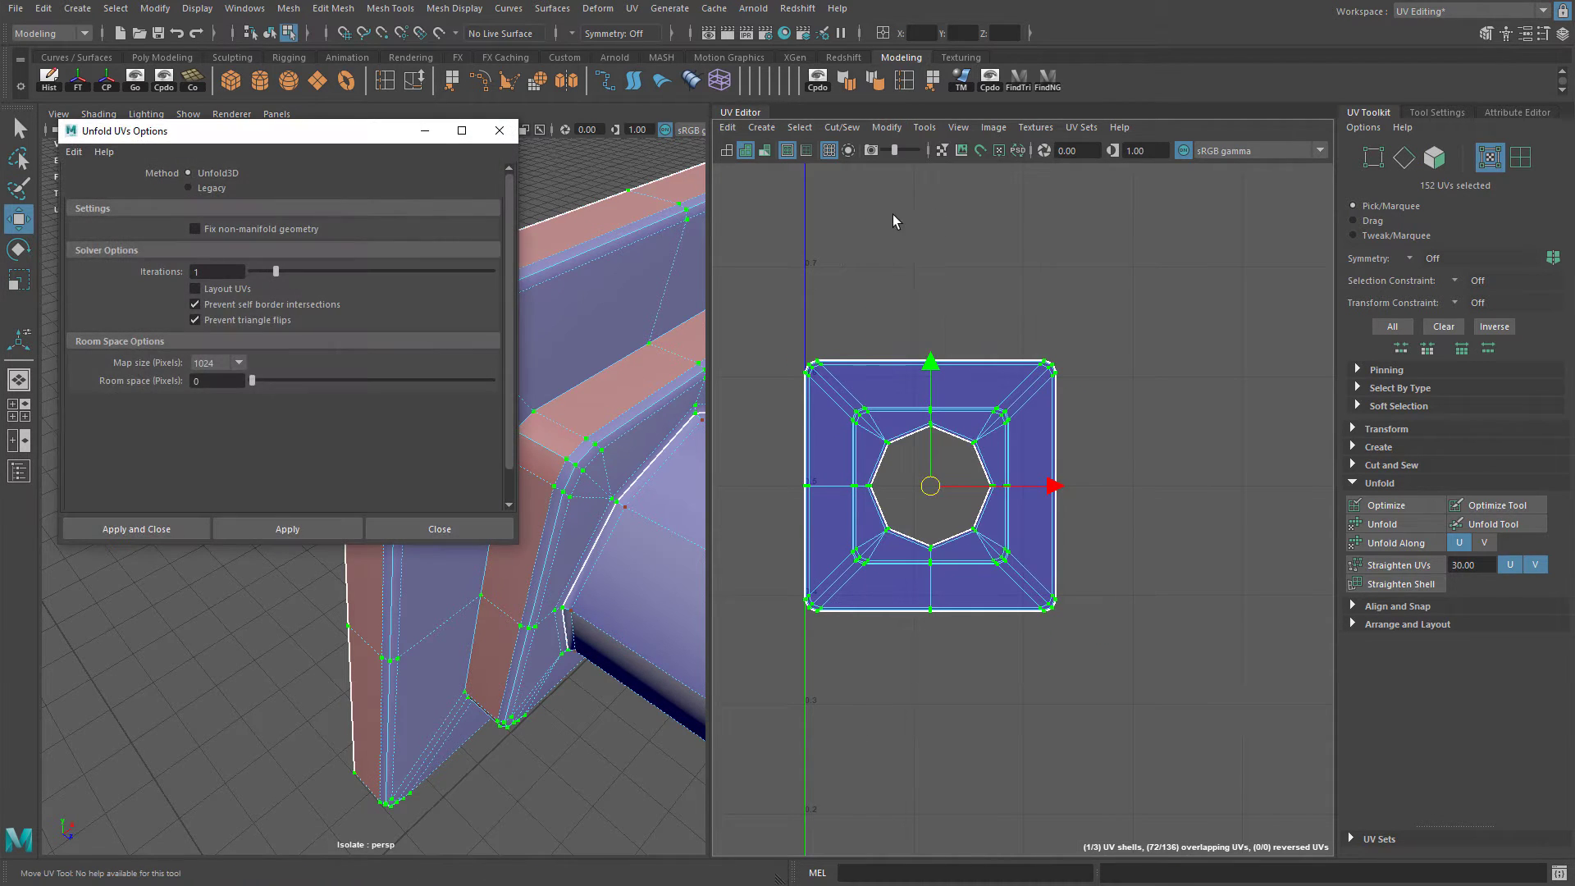
left_click(333, 528)
Display the checker texture on the handle, examine the unfolded end plate for distortion, and close the unfold options.
scroll(942, 476, "up", 5)
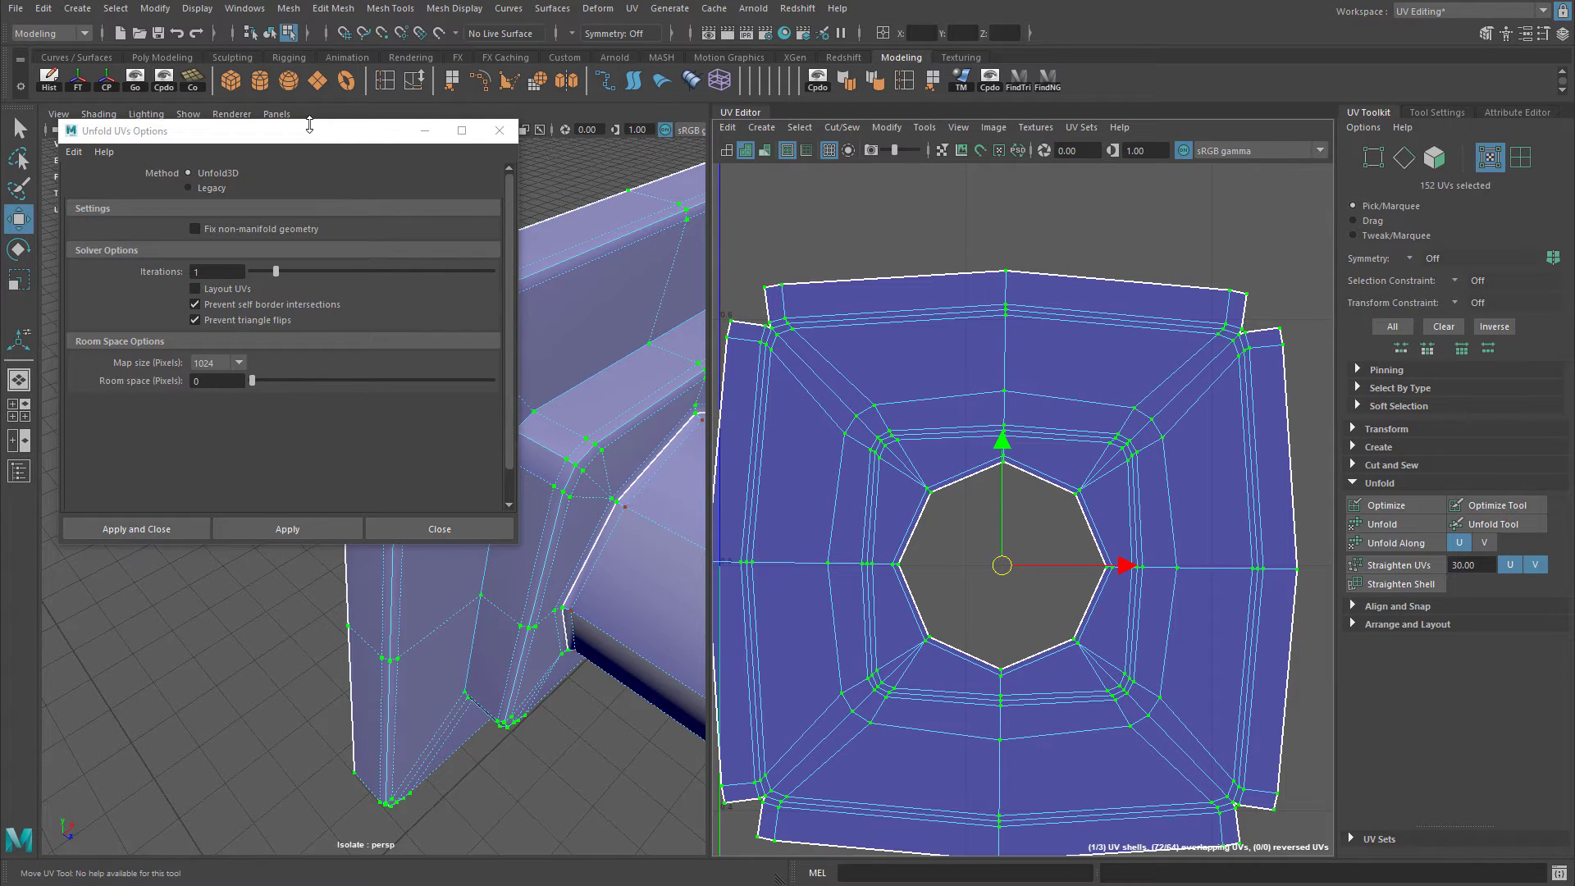
left_click_drag(327, 126, 264, 176)
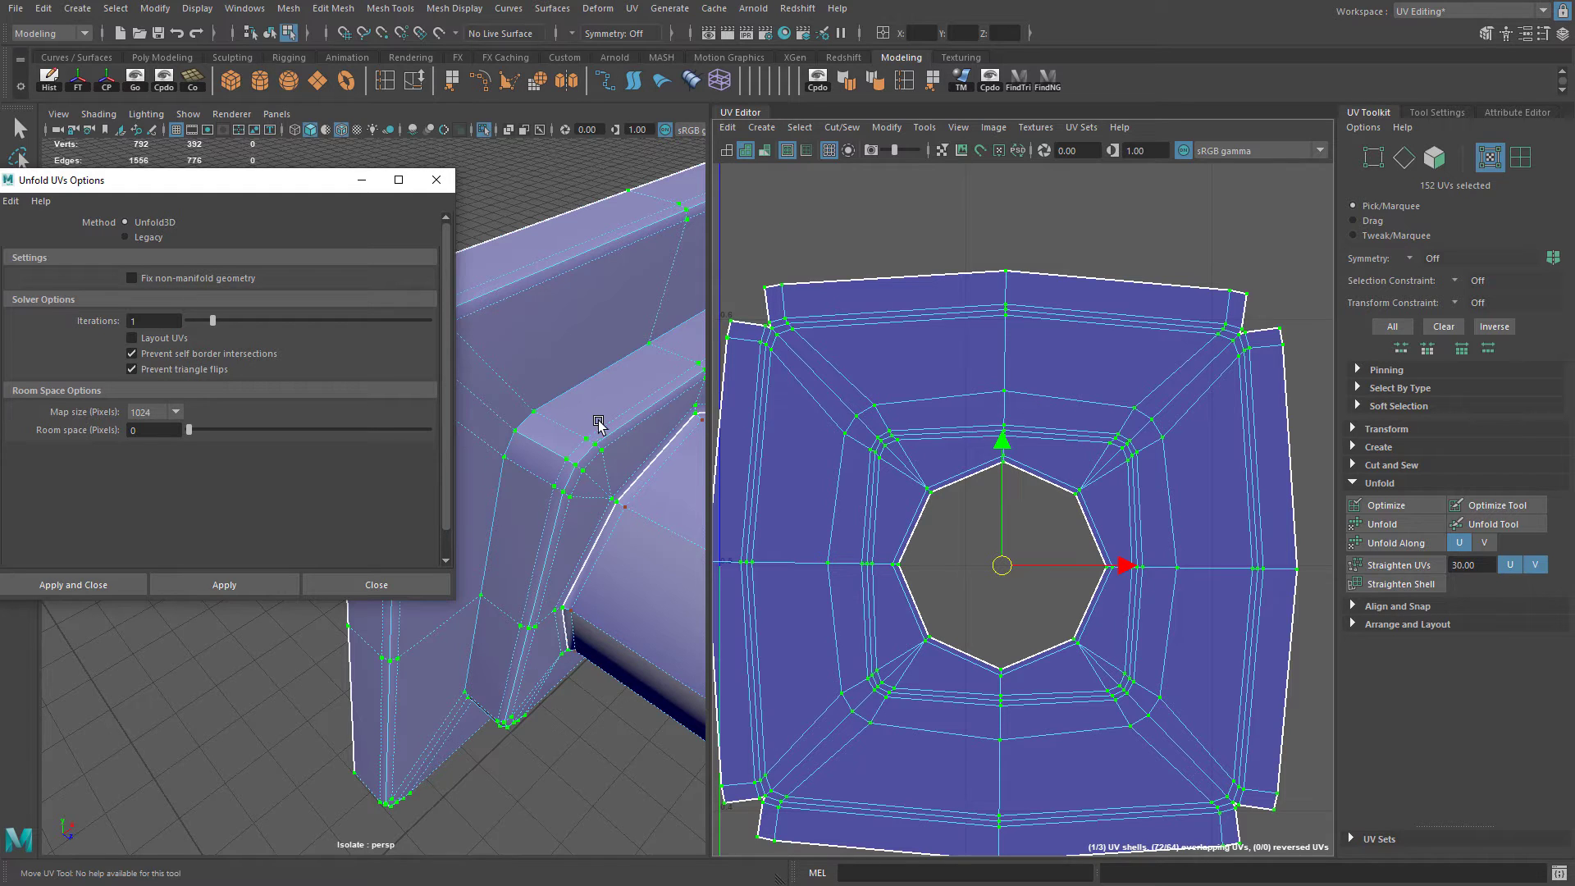
left_click_drag(221, 179, 279, 156)
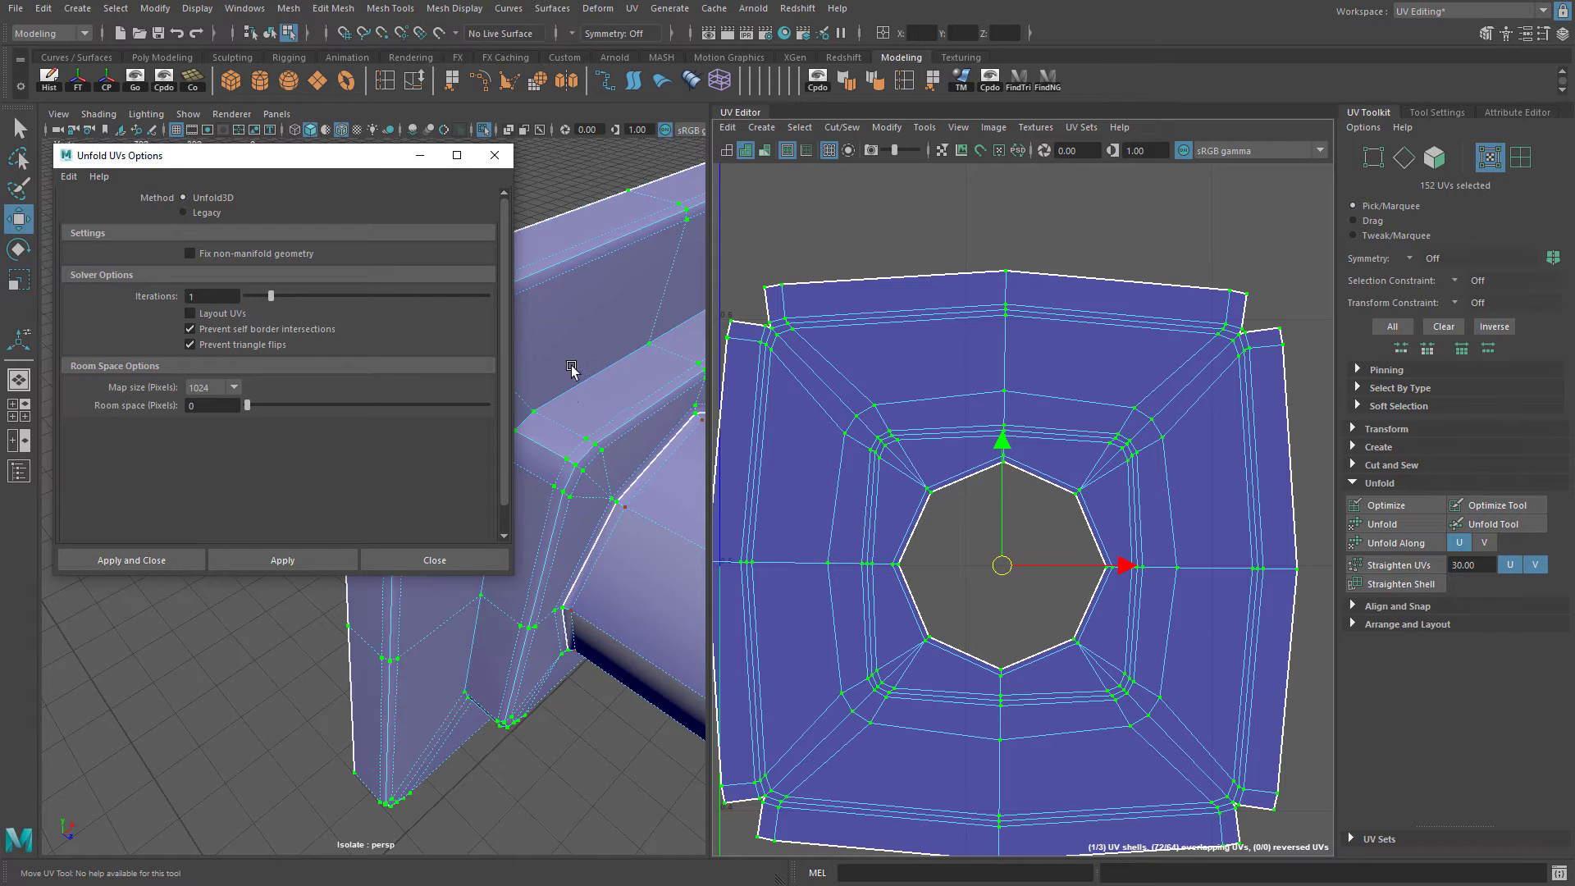
left_click_drag(343, 170, 116, 360)
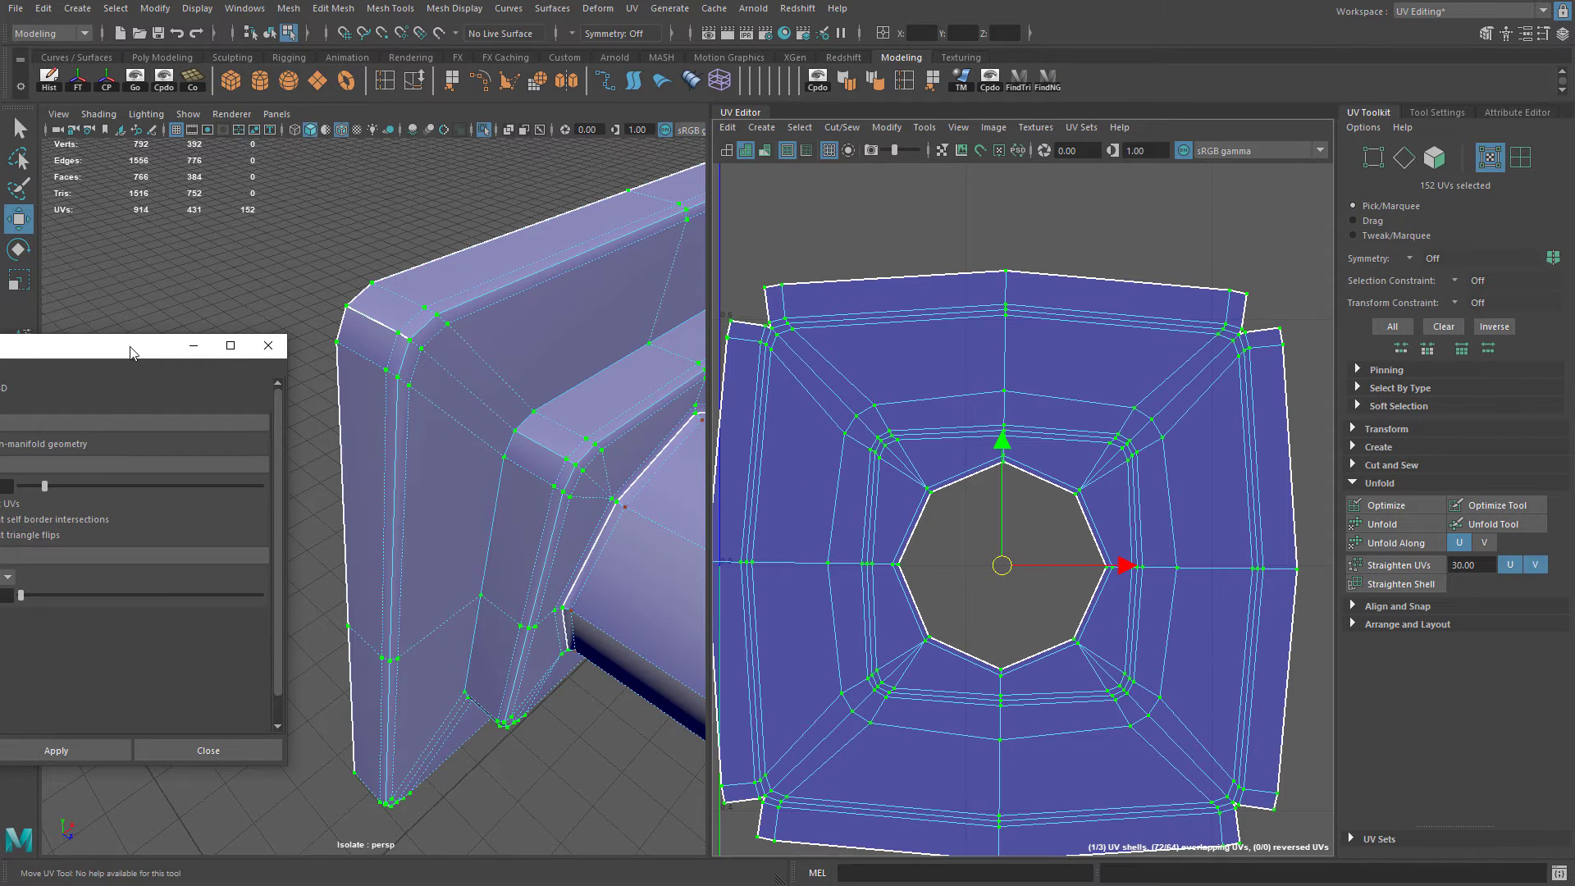
left_click_drag(131, 353, 143, 331)
mouse_move(344, 361)
left_mouse_down("alt")
mouse_move(520, 380)
mouse_move(539, 357)
mouse_move(524, 338)
left_mouse_up("alt")
key("6")
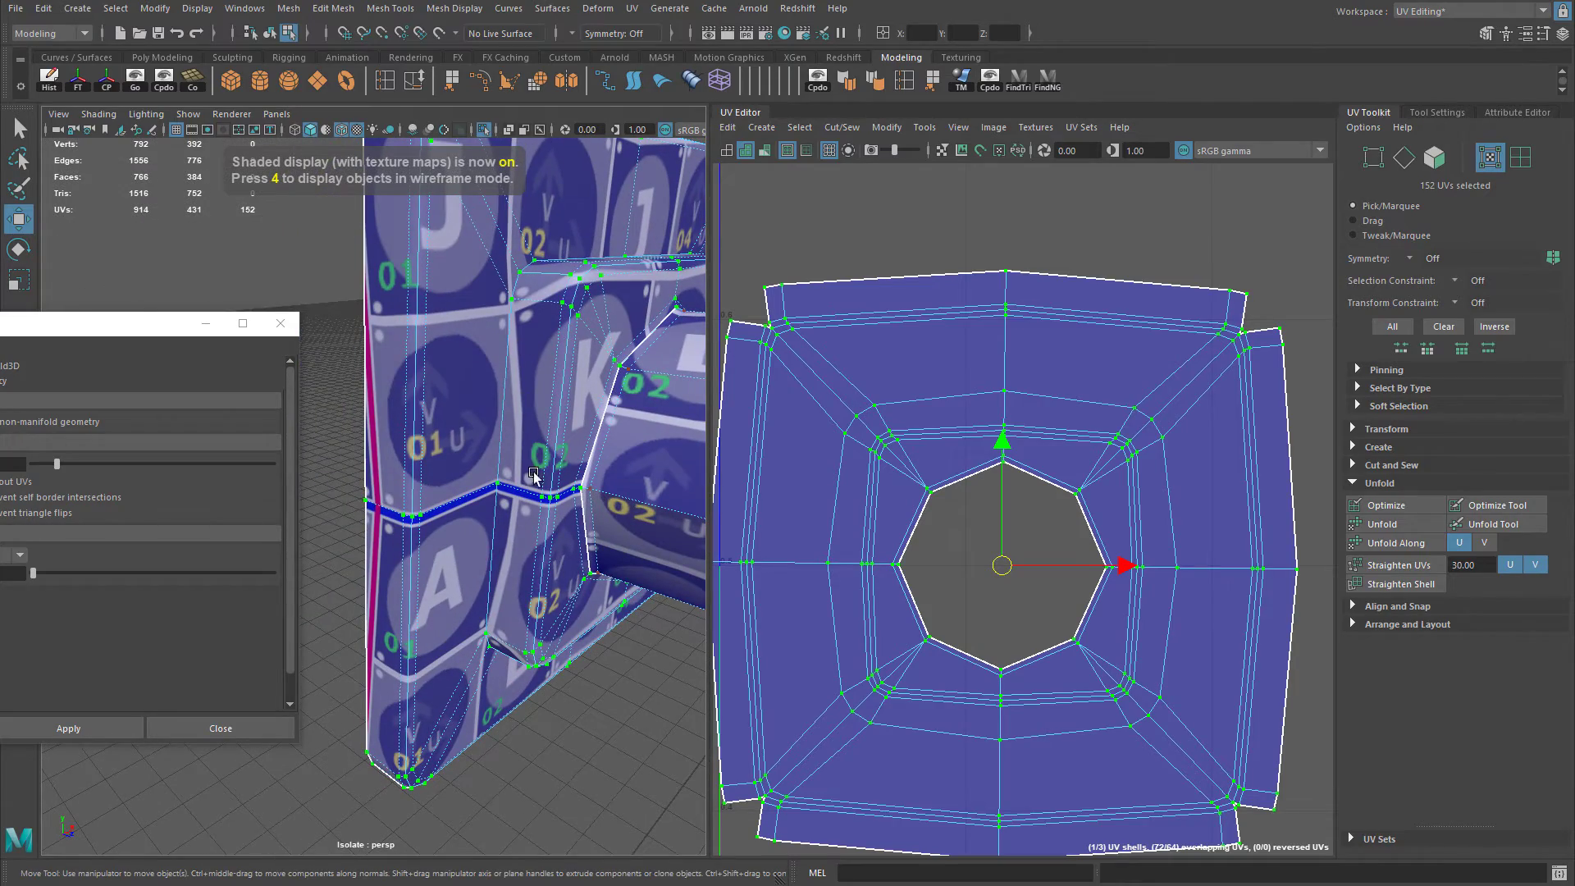
left_click_drag(520, 560, 311, 402, "alt")
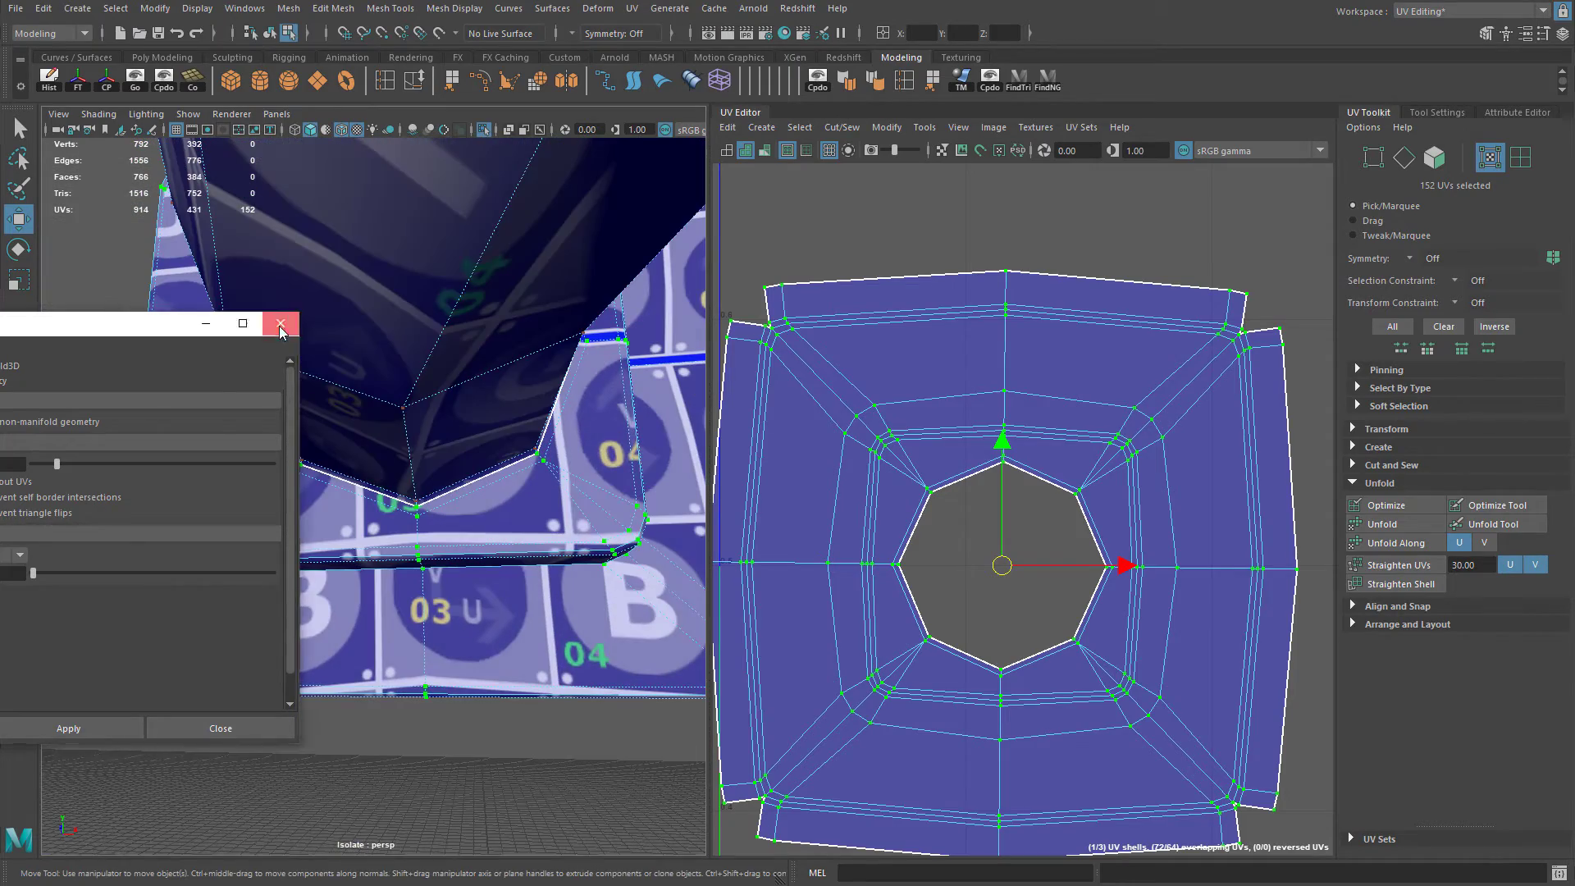
left_click(280, 323)
Move the unfolded end plate's UV shell out of the 0-1 tile to below the grip shell.
scroll(1028, 489, "down", 5)
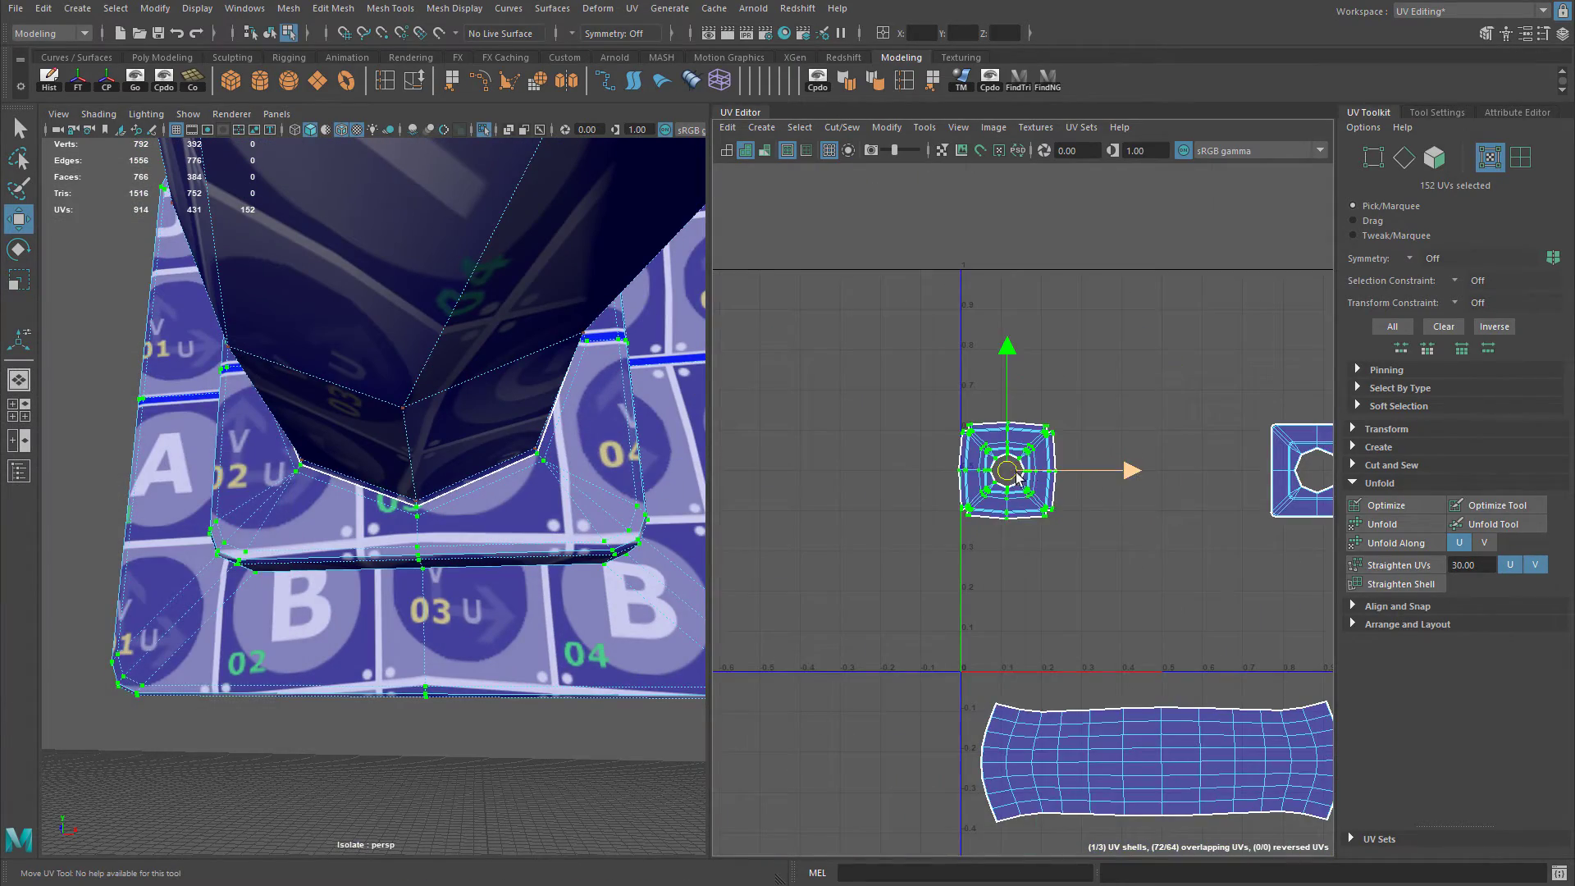
left_click_drag(1011, 469, 1079, 775)
middle_click_drag(1079, 775, 1014, 619, "alt")
left_click_drag(1015, 618, 986, 744)
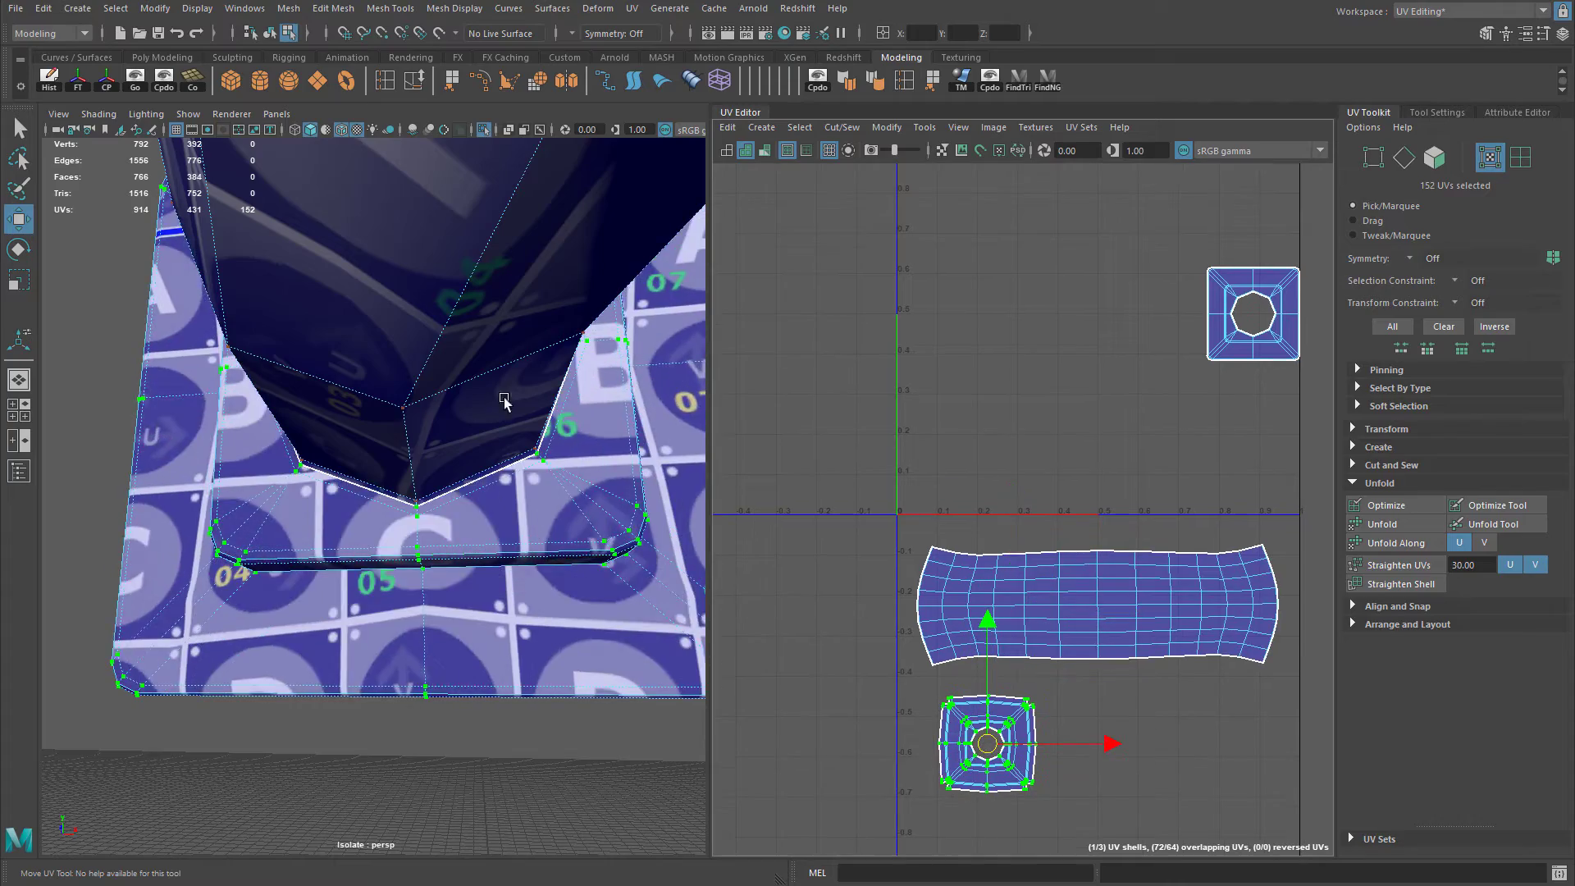
Cut the UVs along the short bevel edges at the upper-right corner of the second end plate.
scroll(522, 402, "down", 5)
left_click_drag(522, 402, 379, 518, "alt")
scroll(555, 439, "up", 5)
left_click_drag(556, 439, 373, 472, "alt")
scroll(412, 490, "up", 3)
right_click_drag(615, 377, 615, 330)
left_click_drag(615, 353, 530, 383, "alt")
middle_click_drag(164, 607, 383, 415, "alt")
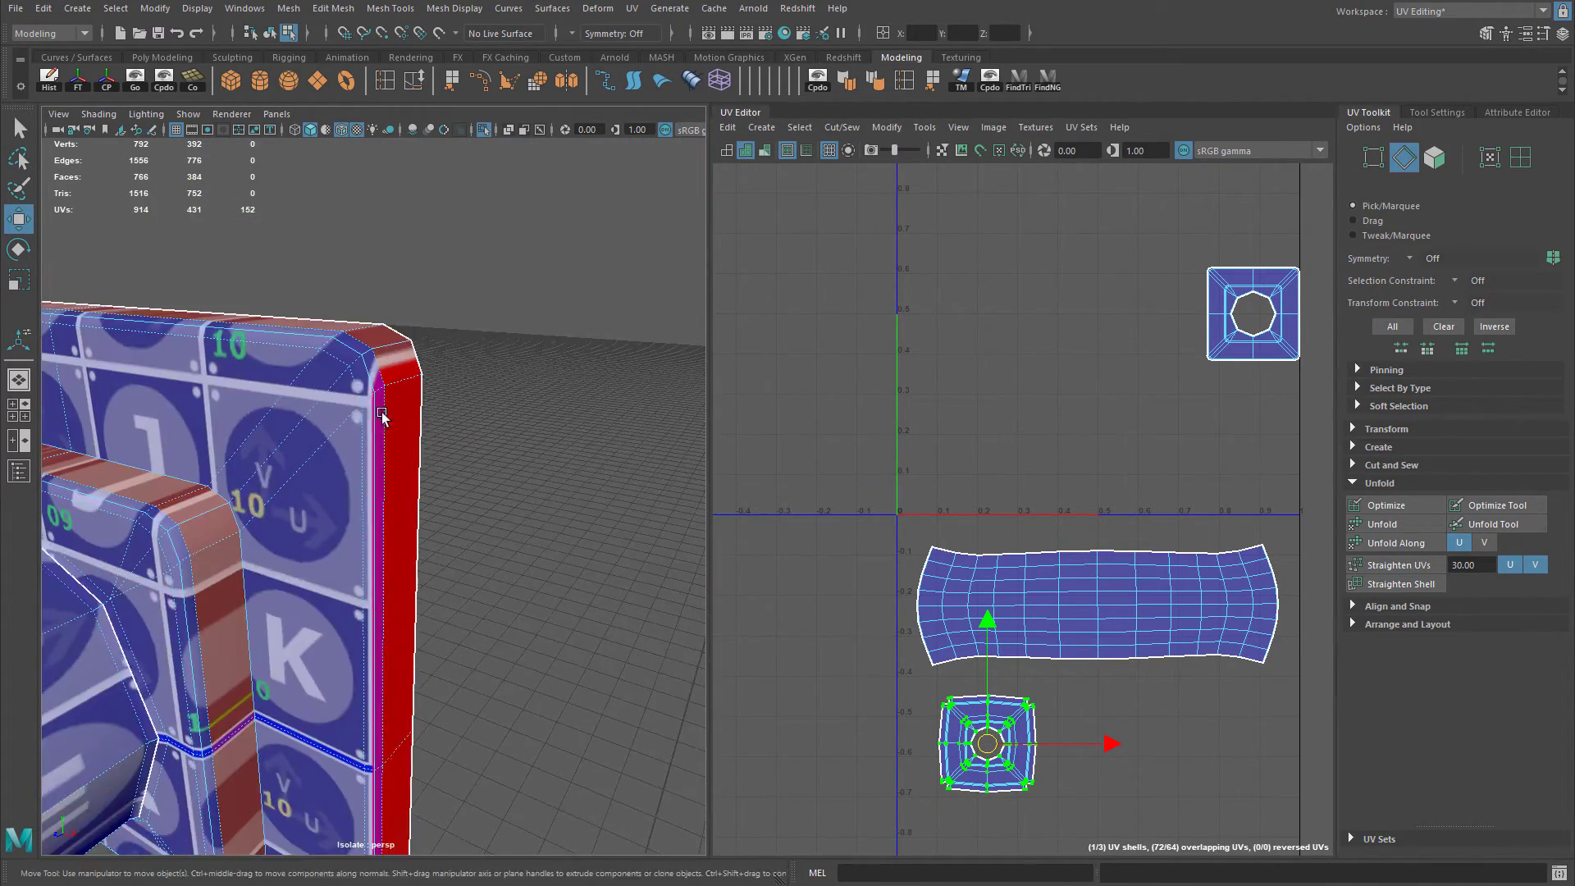
scroll(383, 415, "up", 1)
left_click(385, 327)
scroll(397, 380, "up", 2)
left_click_drag(397, 380, 451, 525, "alt")
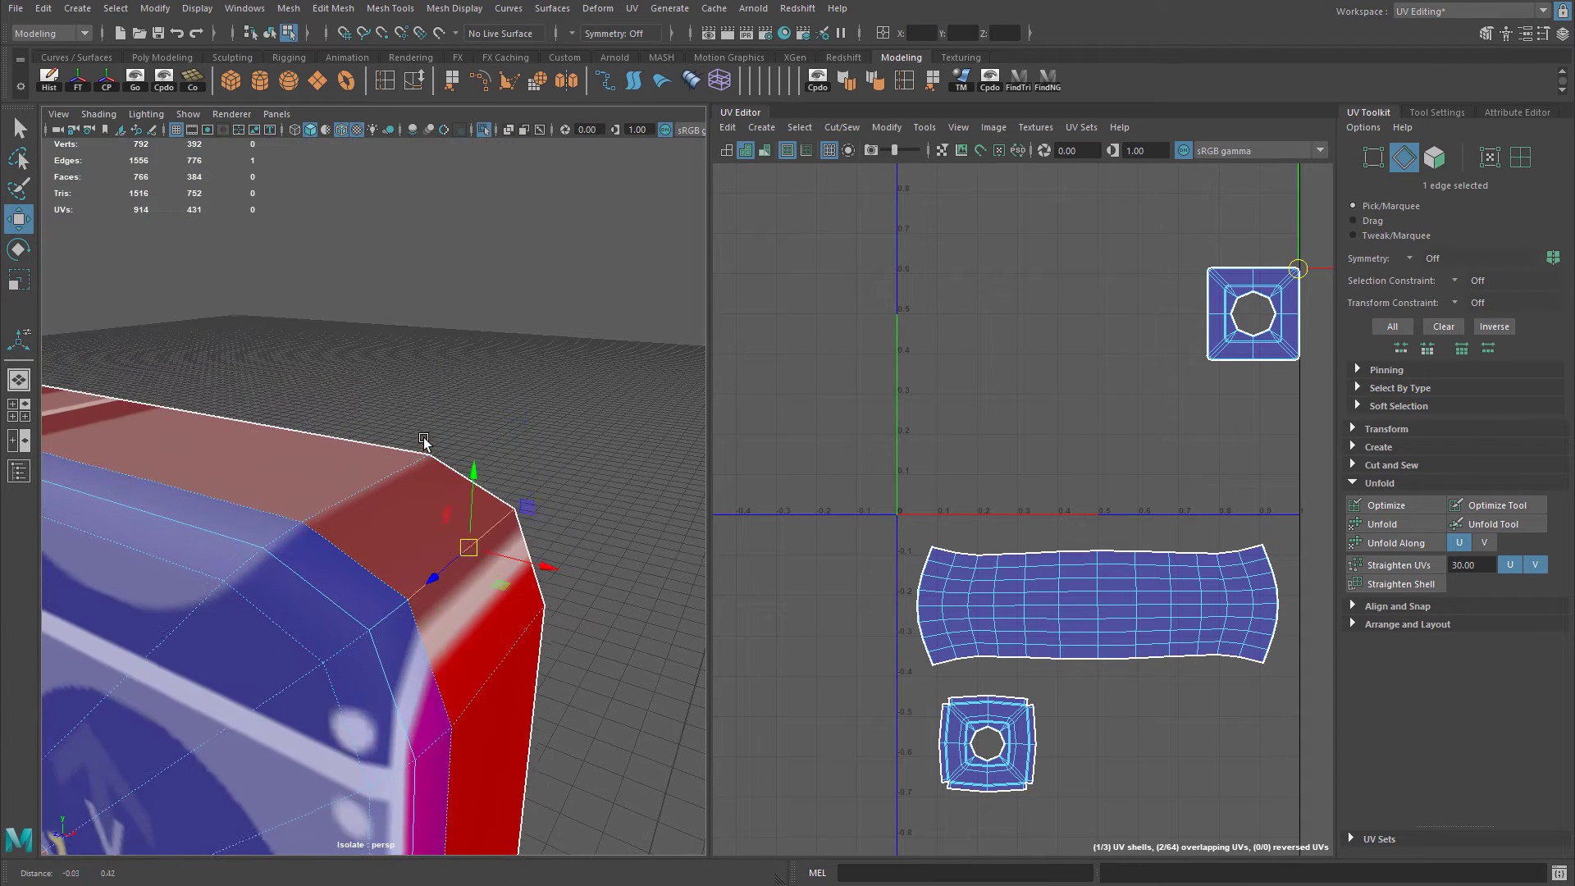
scroll(452, 594, "up", 2)
left_click(396, 681, "shift")
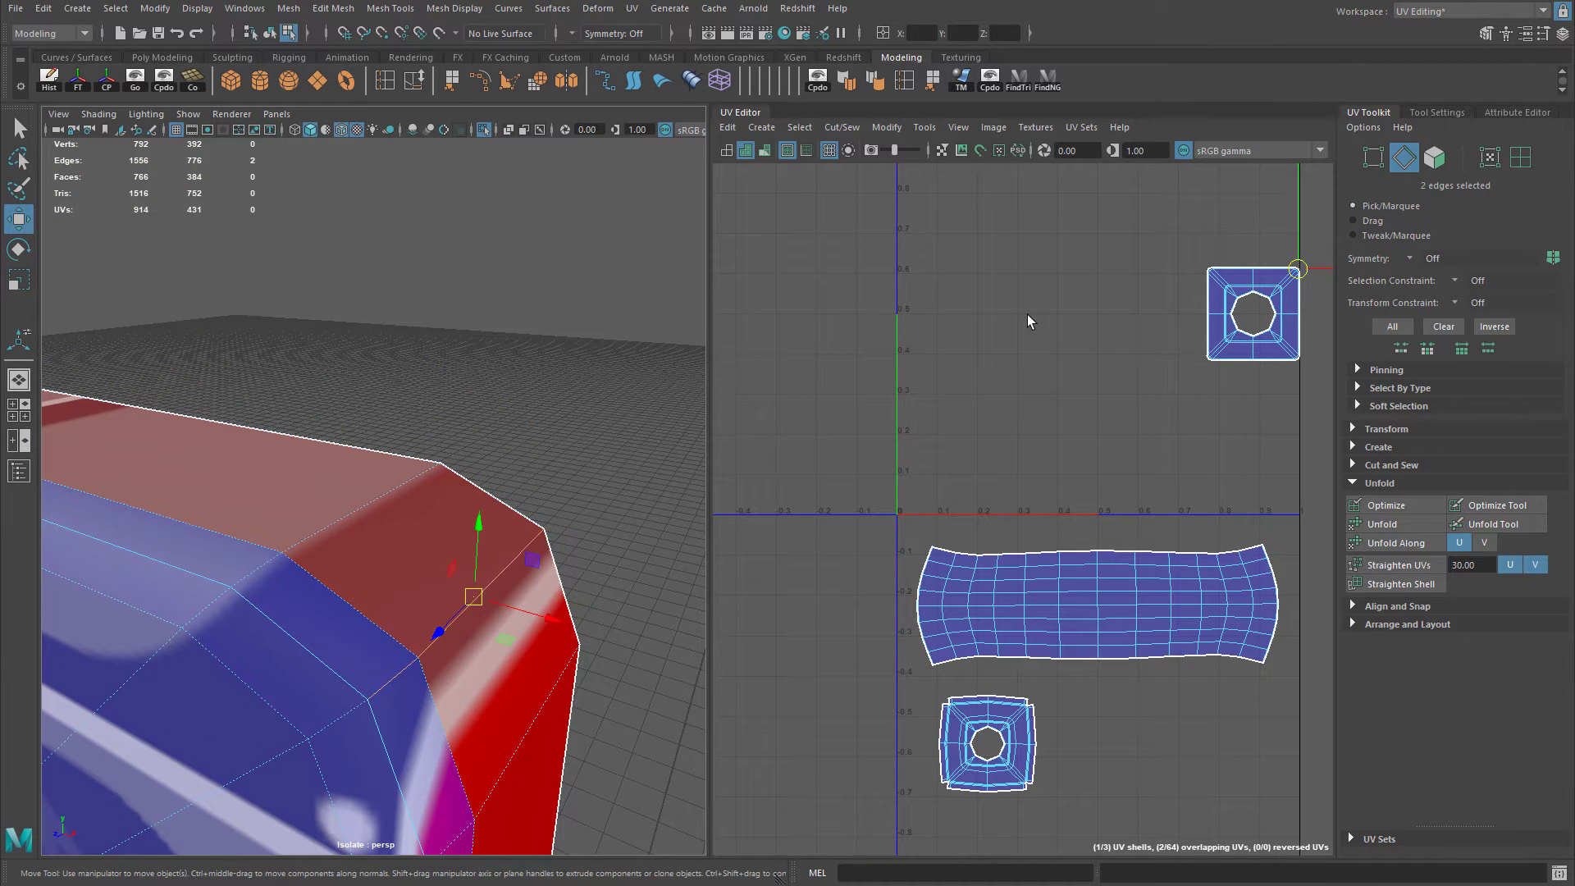
right_click_drag(1028, 315, 993, 343, "shift")
Cut the UVs along the short bevel edges at the lower-right corner of the second end plate.
scroll(425, 517, "down", 3)
left_click_drag(425, 517, 239, 417, "alt")
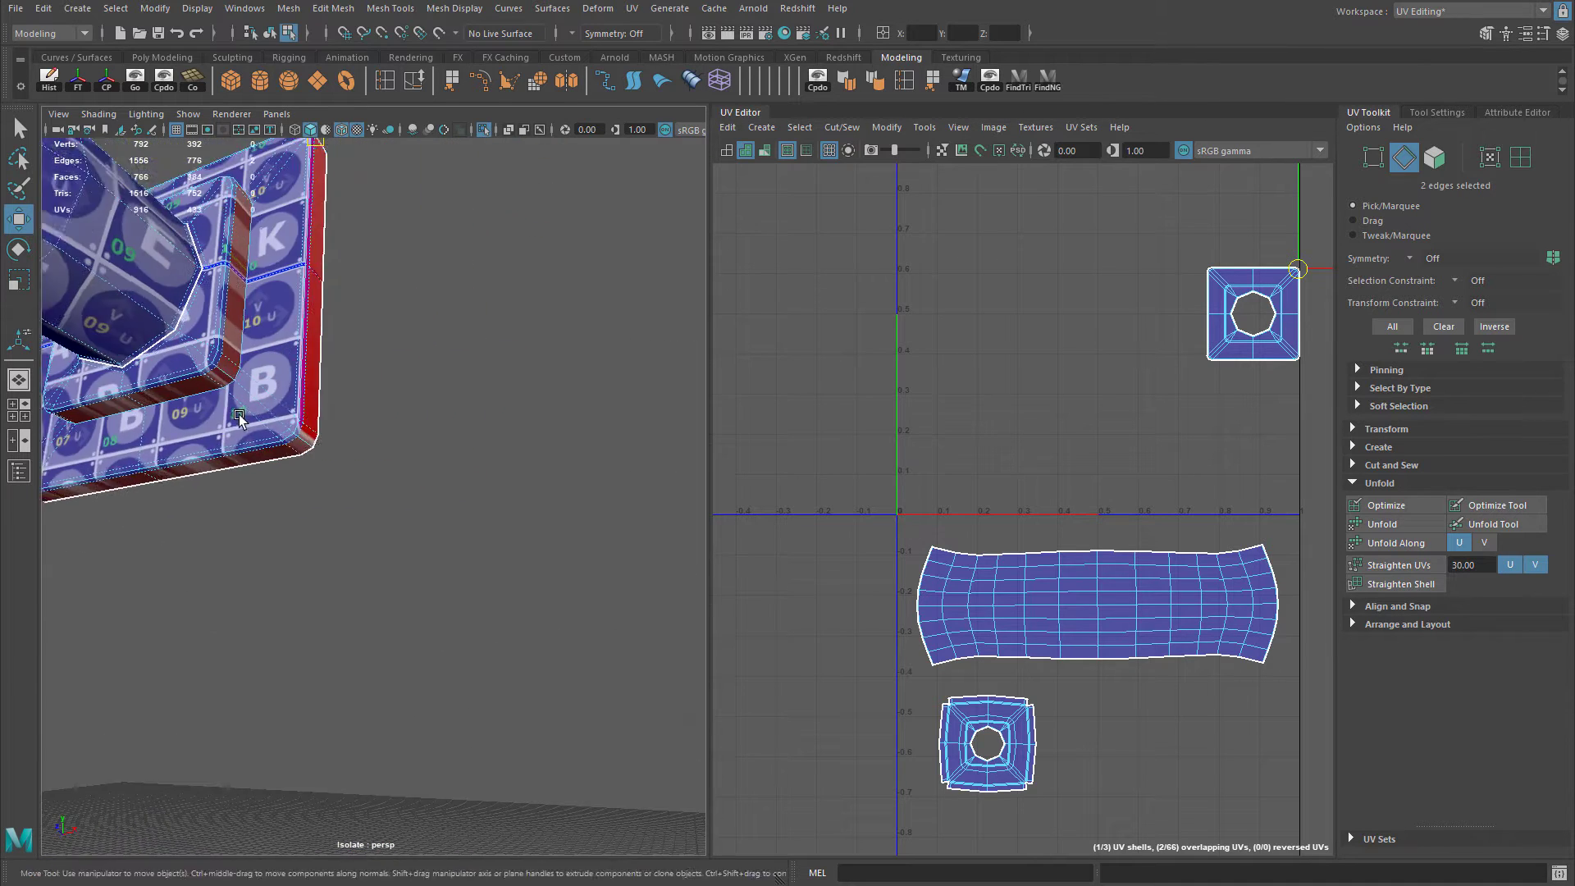
scroll(363, 429, "up", 5)
left_click(363, 400)
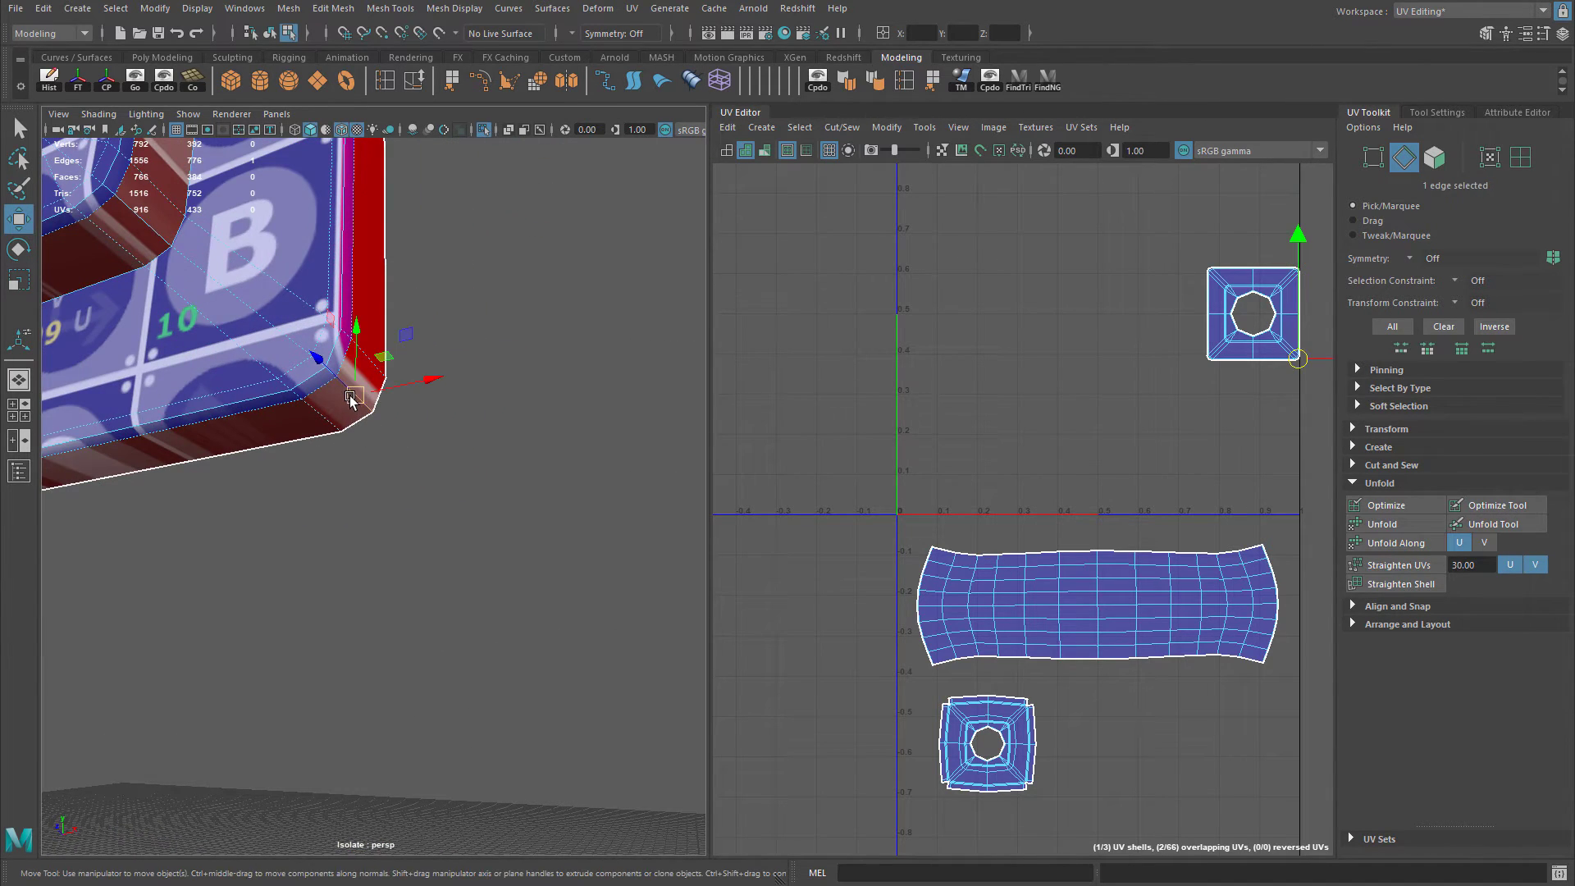
key("g")
scroll(288, 418, "up", 5)
left_click(288, 417)
left_click(274, 197)
key("g")
Cut the UVs along the short bevel edges at the lower-left corner of the second end plate.
scroll(298, 341, "down", 3)
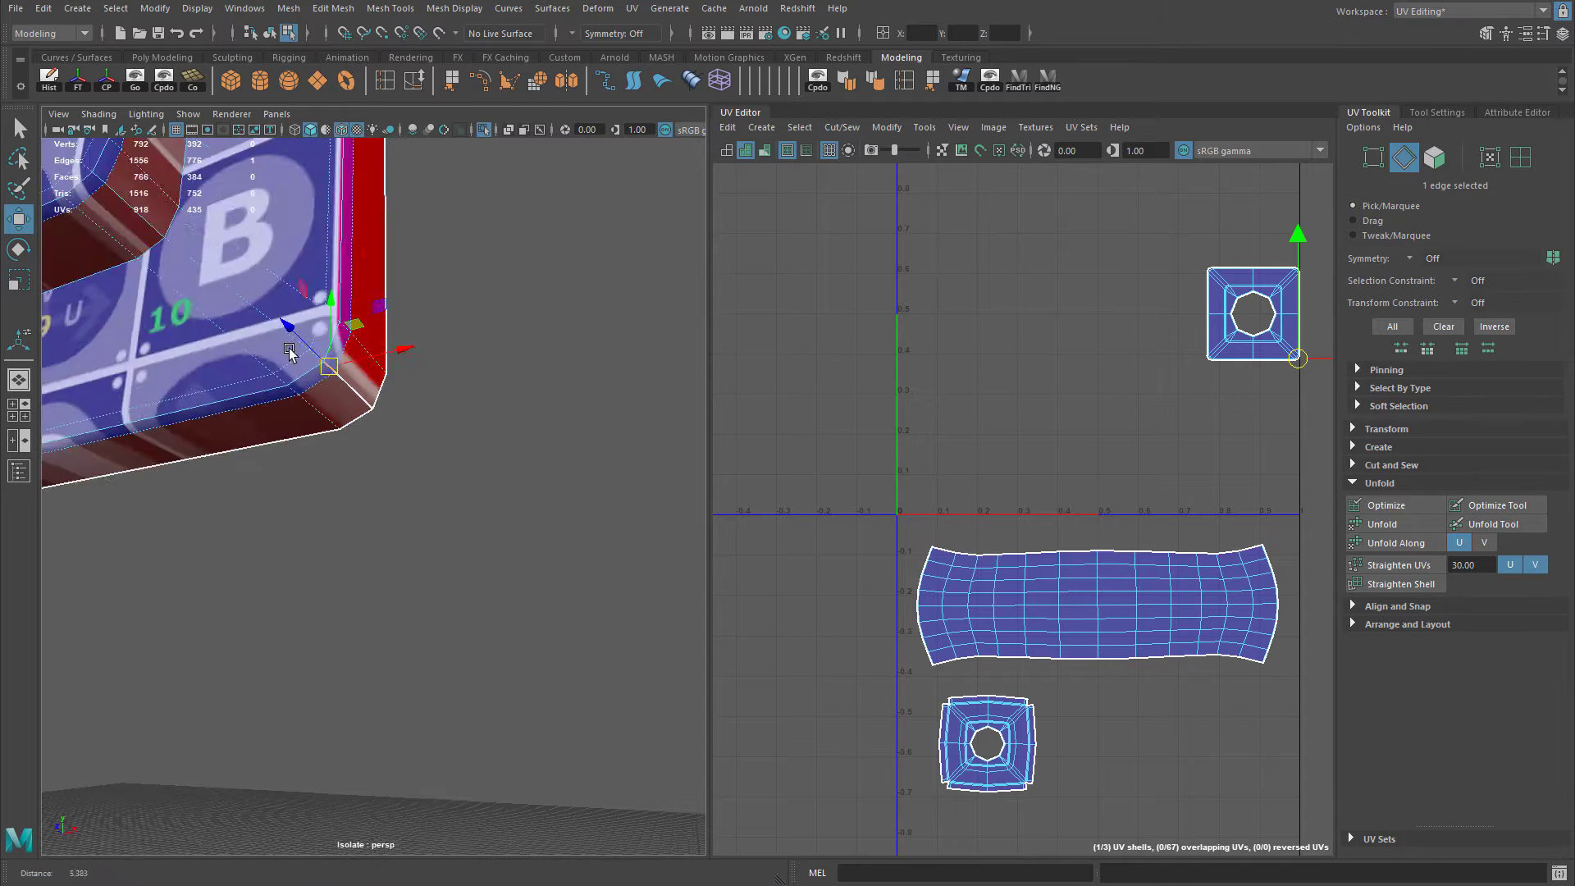
left_click_drag(298, 341, 527, 411, "alt")
scroll(463, 418, "up", 3)
scroll(463, 418, "up", 1)
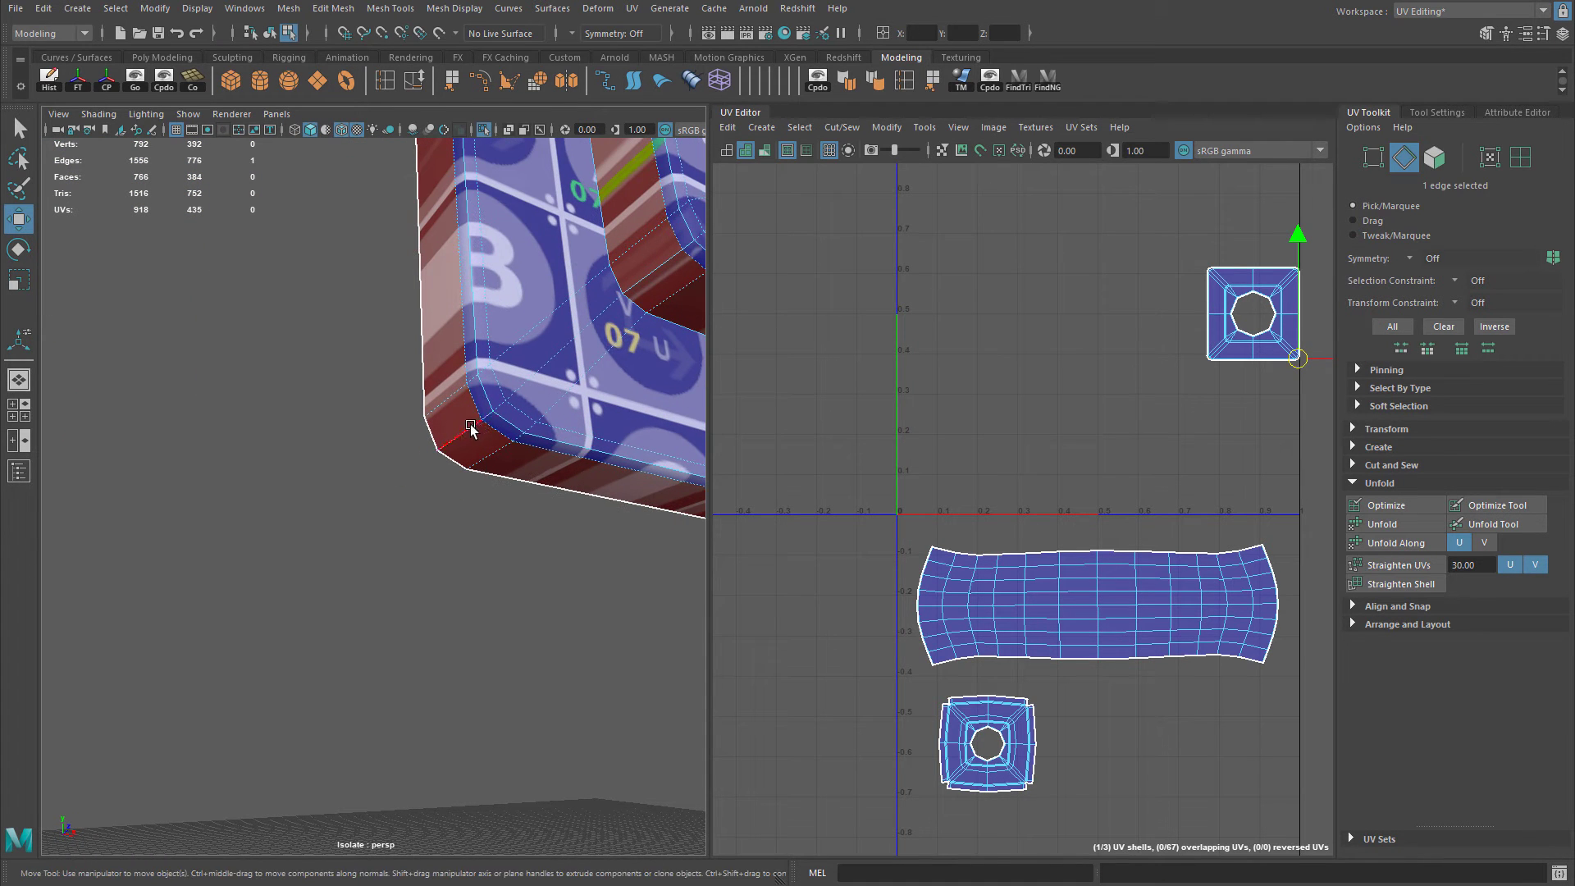
left_click(490, 419, "shift")
key("g")
Cut the UVs along the short bevel edges at the upper-left corner of the second end plate.
left_click_drag(525, 387, 627, 400, "alt")
left_click(560, 402)
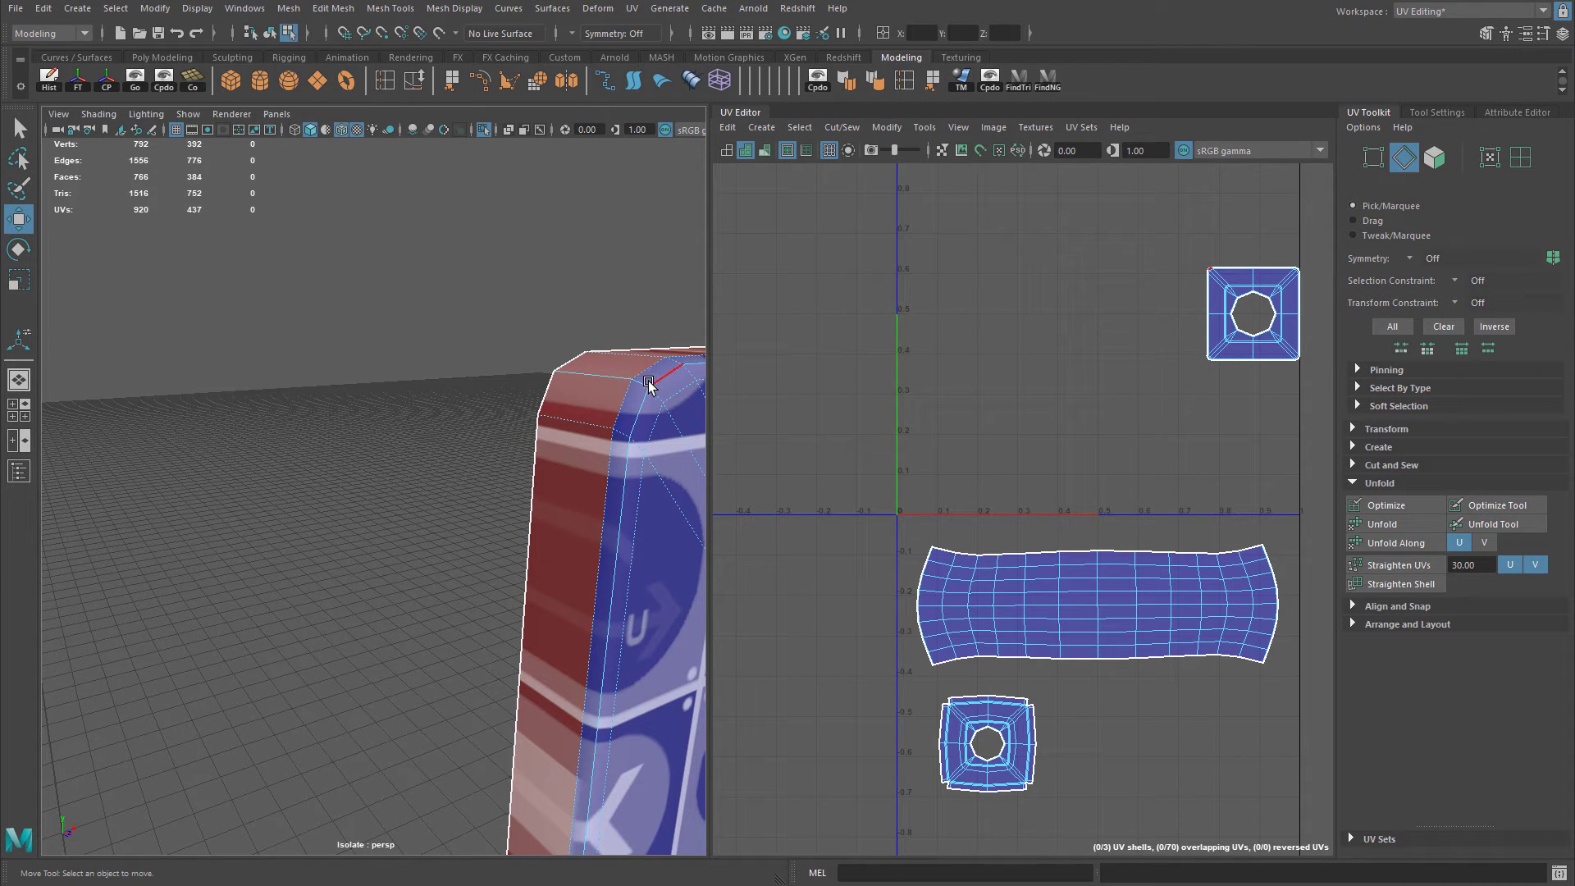
left_click(587, 372, "shift")
key("g")
Unfold the second end plate's whole UV shell and place it beside the first plate's shell below the grip shell.
left_click_drag(588, 372, 933, 409, "alt")
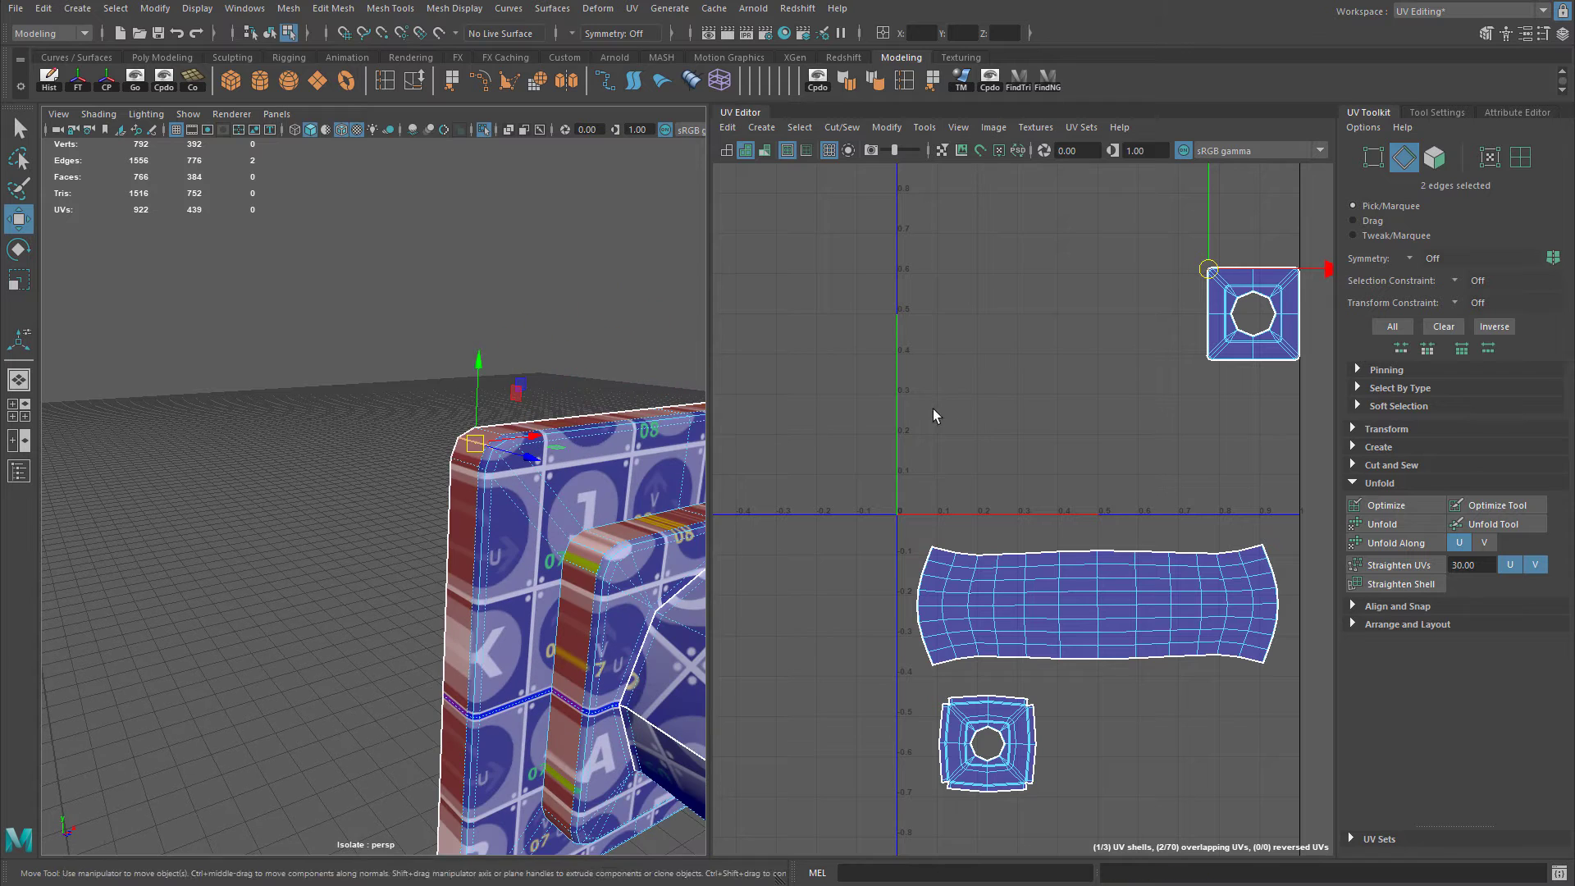
right_click_drag(933, 409, 1019, 408)
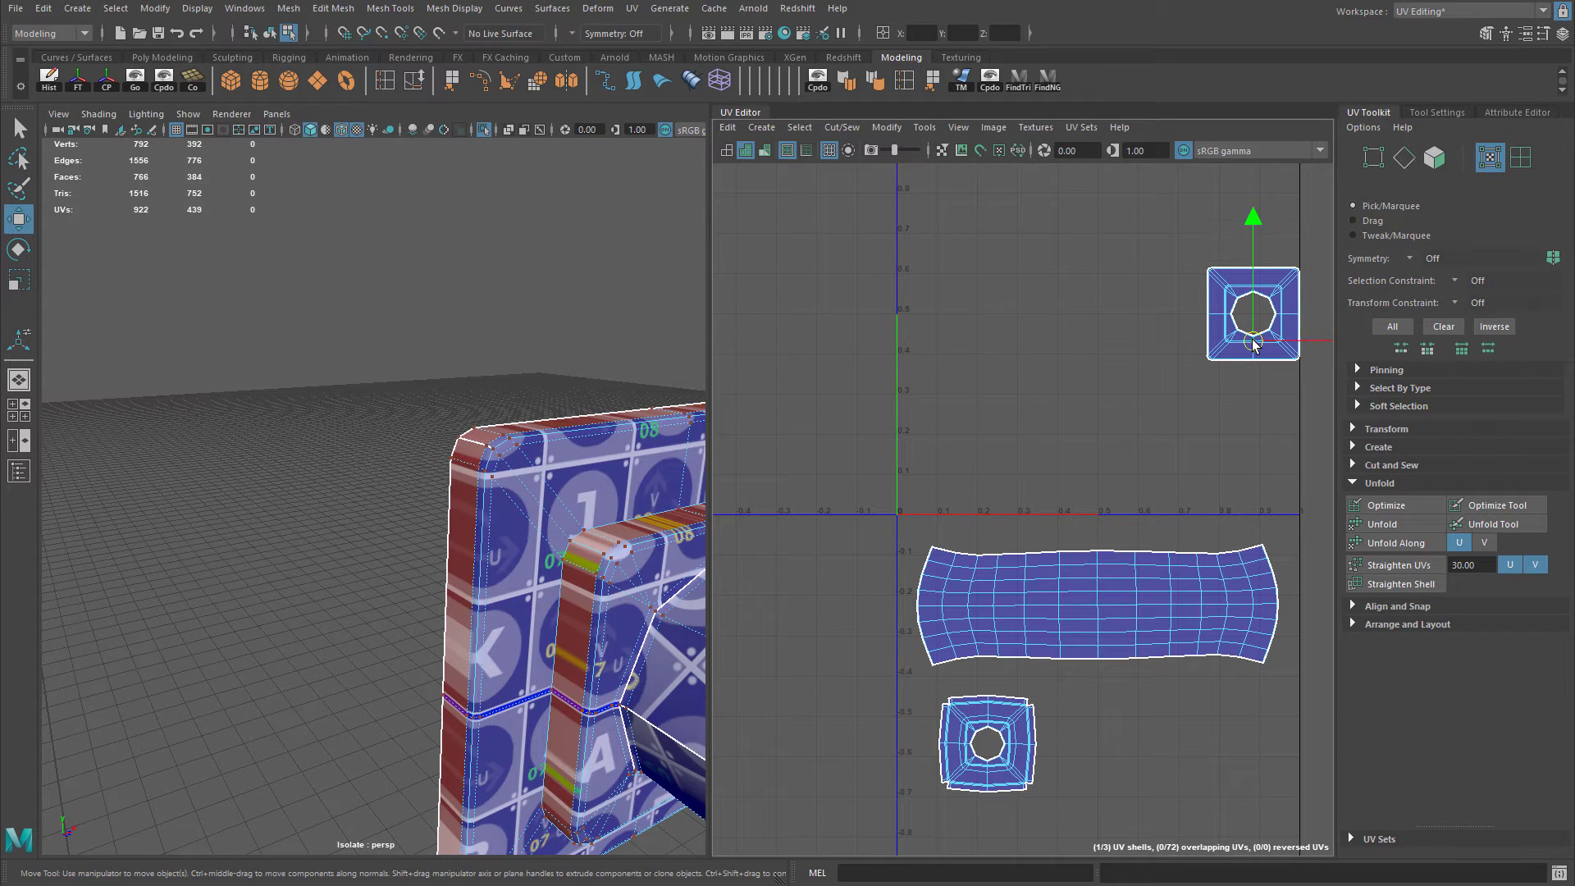
left_click(888, 130)
left_click(1032, 640)
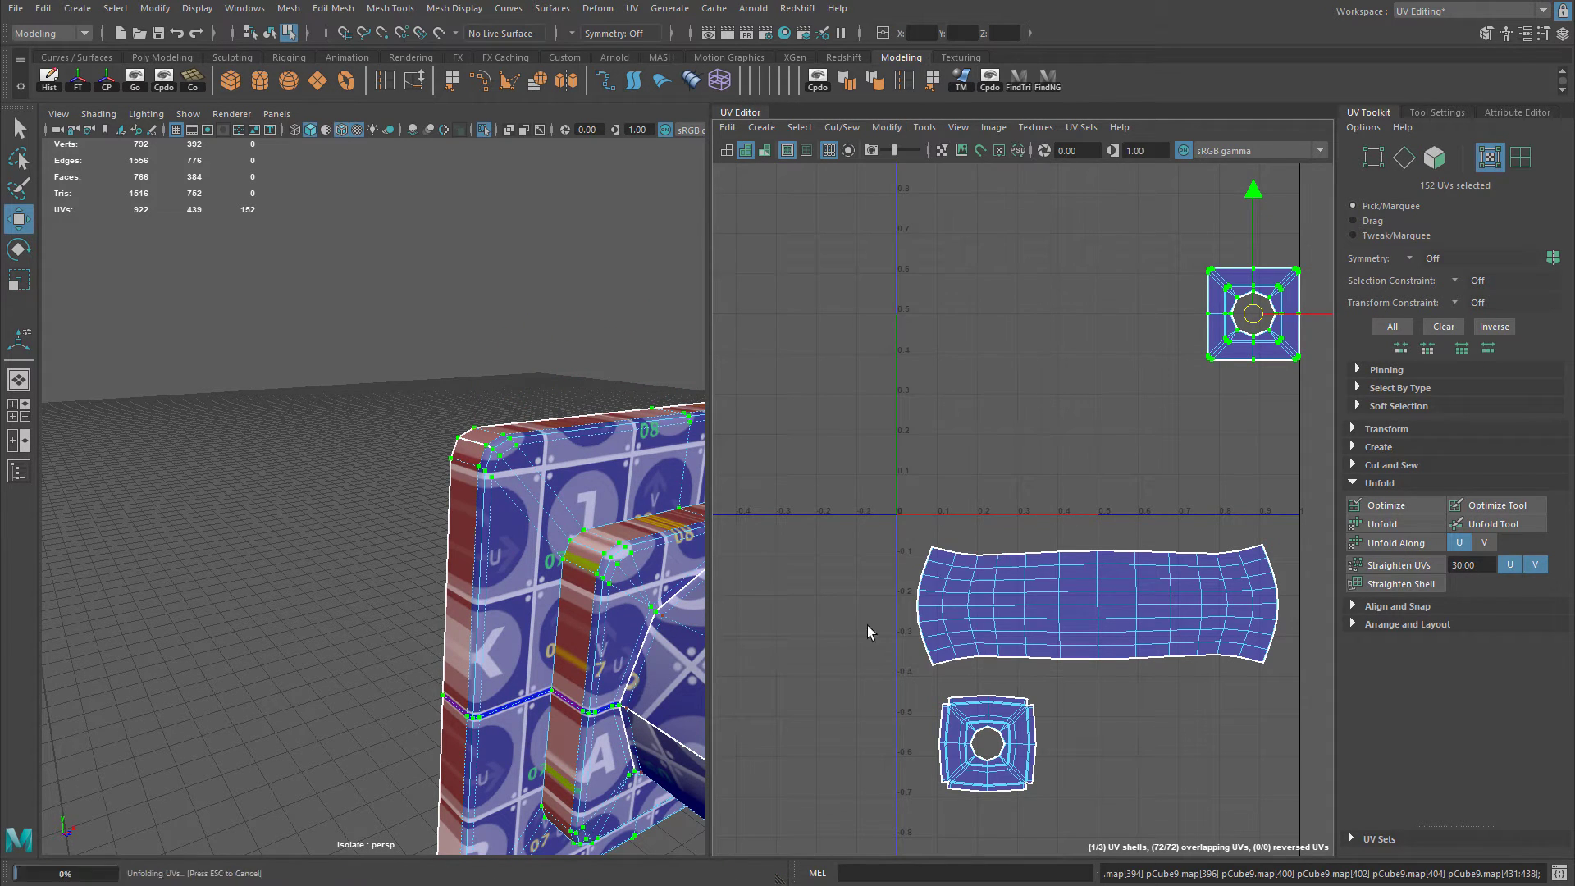
middle_click_drag(1139, 391, 1038, 356, "alt")
left_click_drag(1138, 293, 994, 710)
Return the handle to object selection and save the scene.
left_click_drag(536, 554, 548, 457, "alt")
right_click_drag(548, 457, 324, 459, "alt")
middle_click_drag(324, 460, 566, 446, "alt")
left_click_drag(566, 446, 549, 453, "alt")
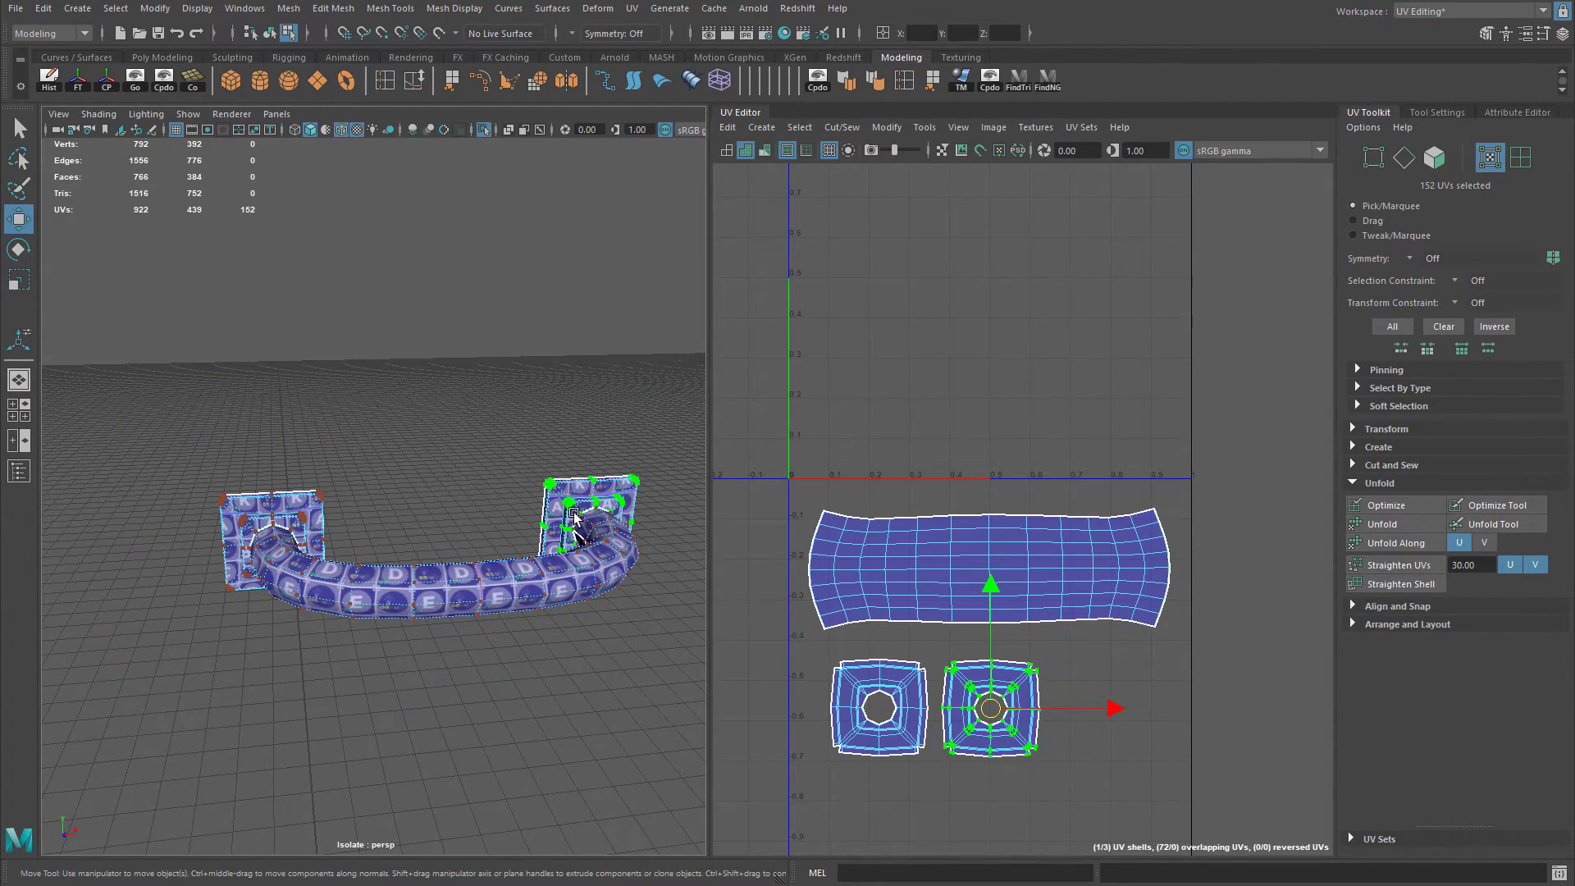
right_click_drag(576, 503, 574, 443)
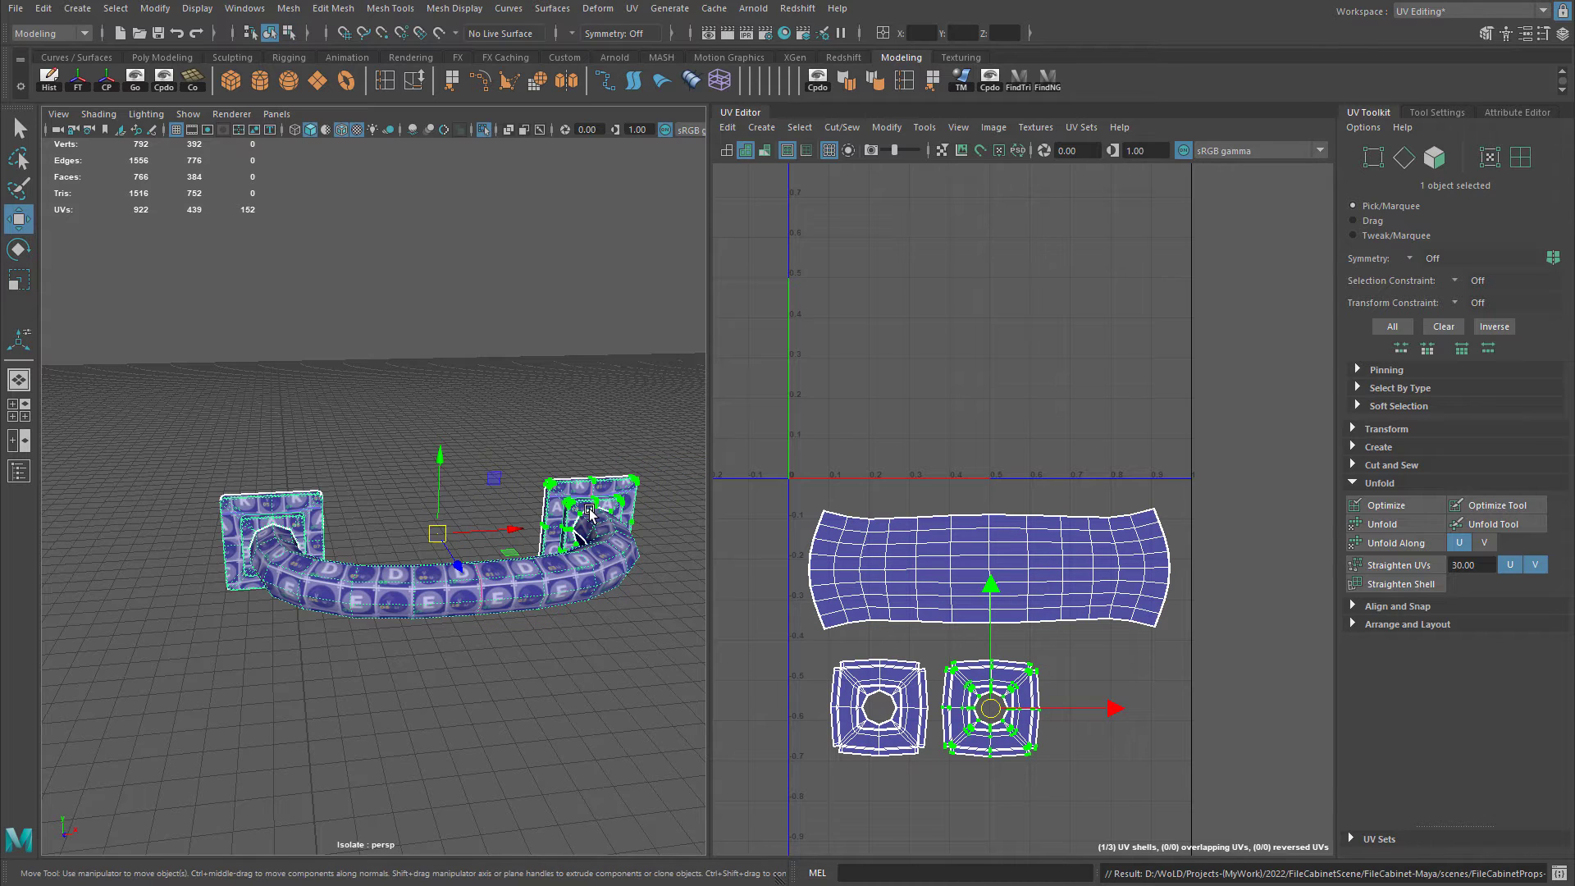
Show the whole cabinet again instead of only the handle and switch to the Maya Classic workspace.
left_click(367, 390)
key("ctrl+1")
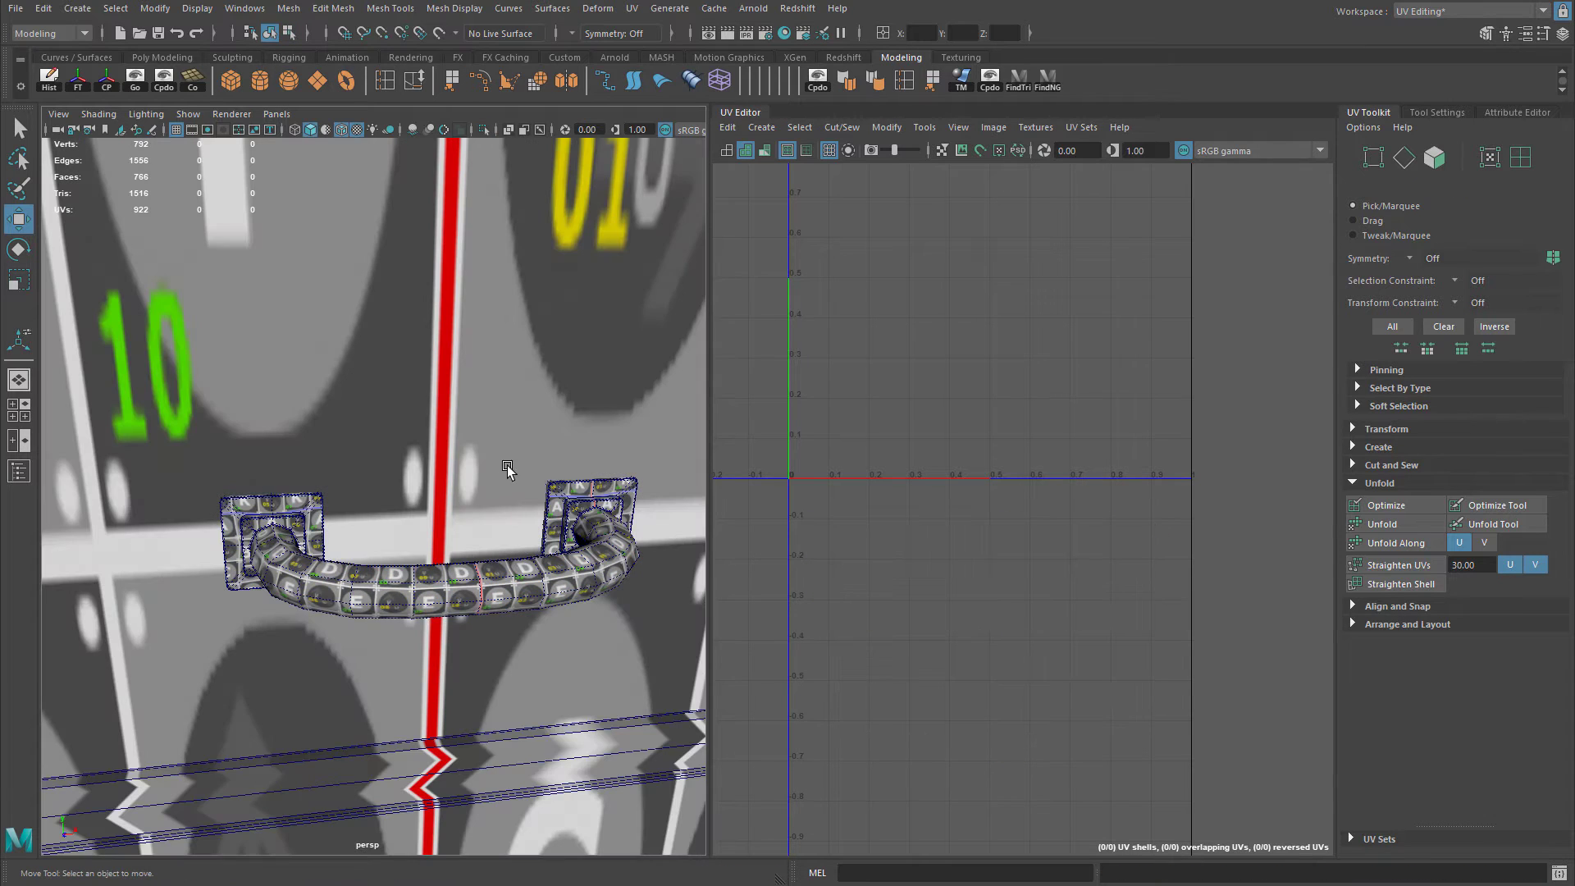
left_click(1461, 10)
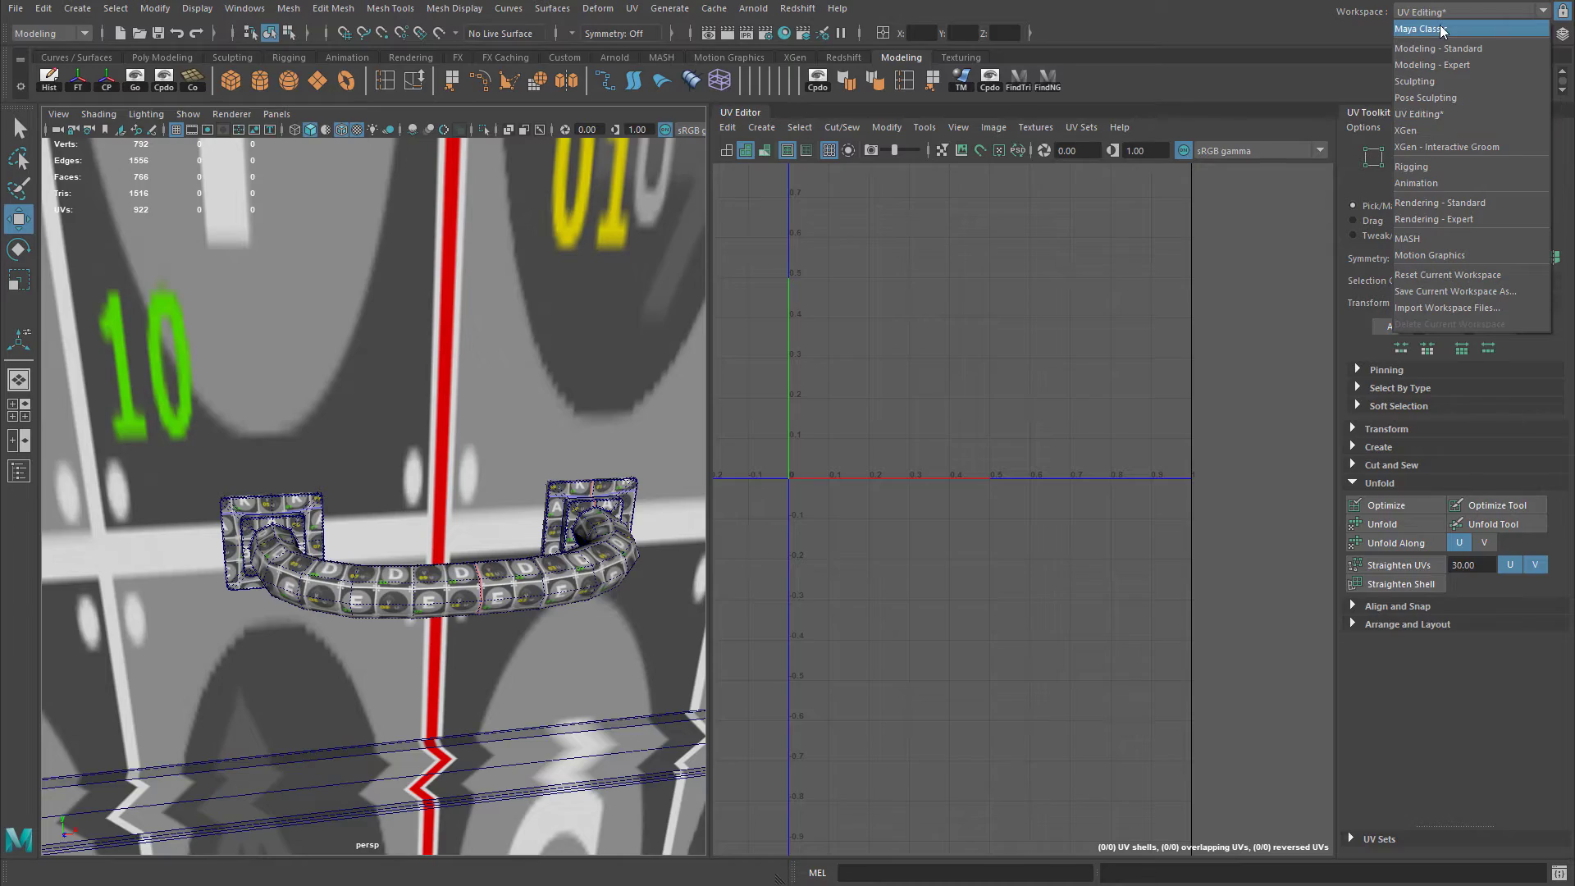
left_click(1442, 31)
Select the label frame and the drawer handle together and delete their construction history.
scroll(908, 411, "down", 5)
left_click_drag(907, 411, 700, 416, "alt")
left_click(741, 326)
left_click(735, 325)
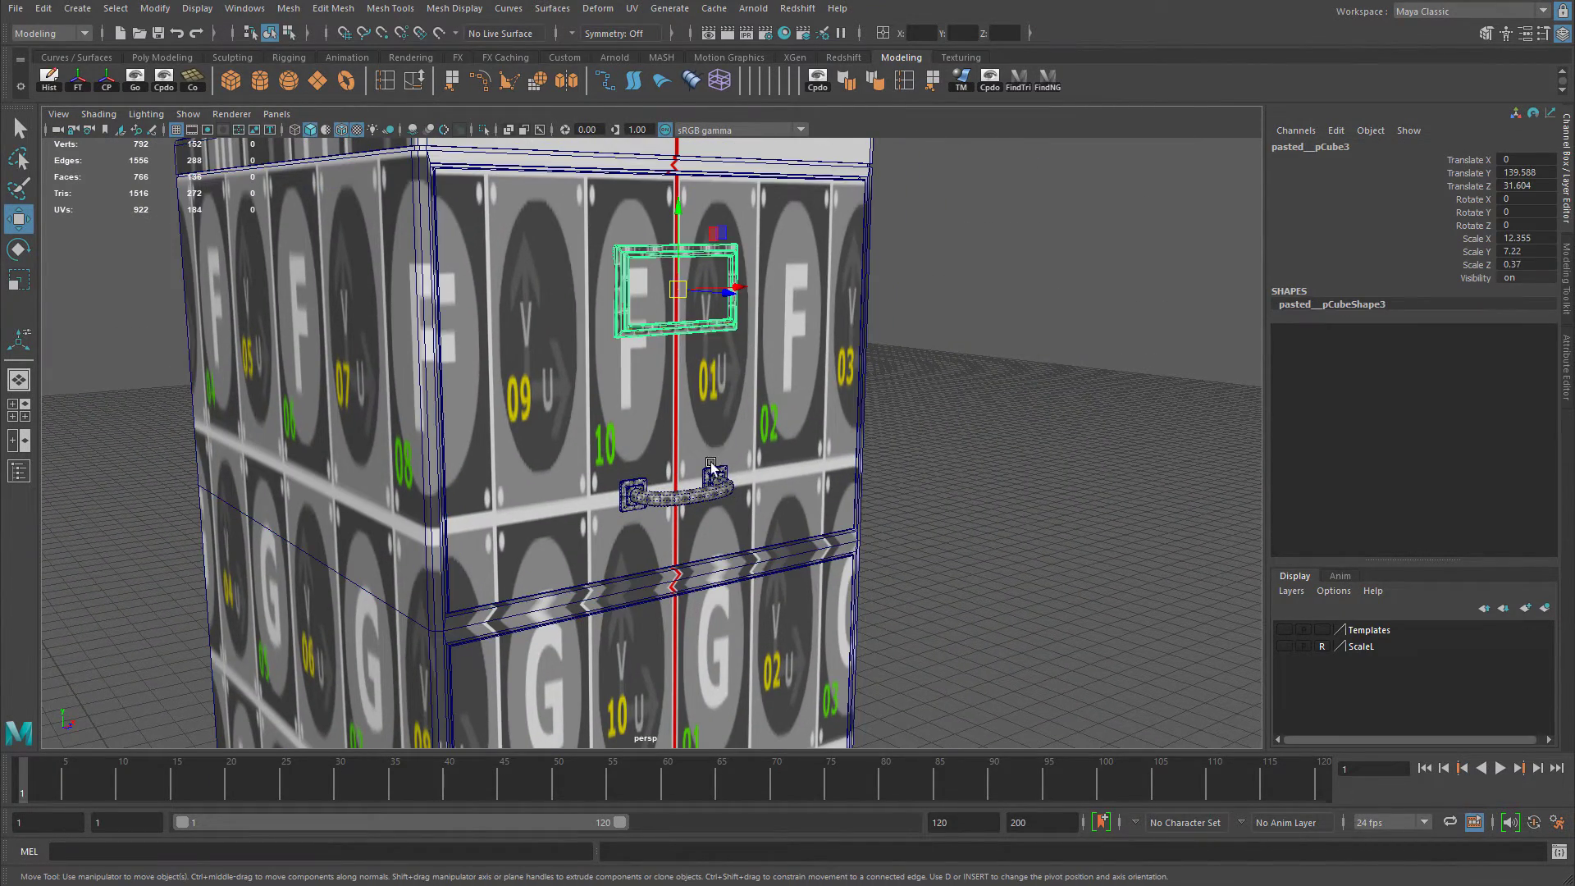
left_click(725, 492, "shift")
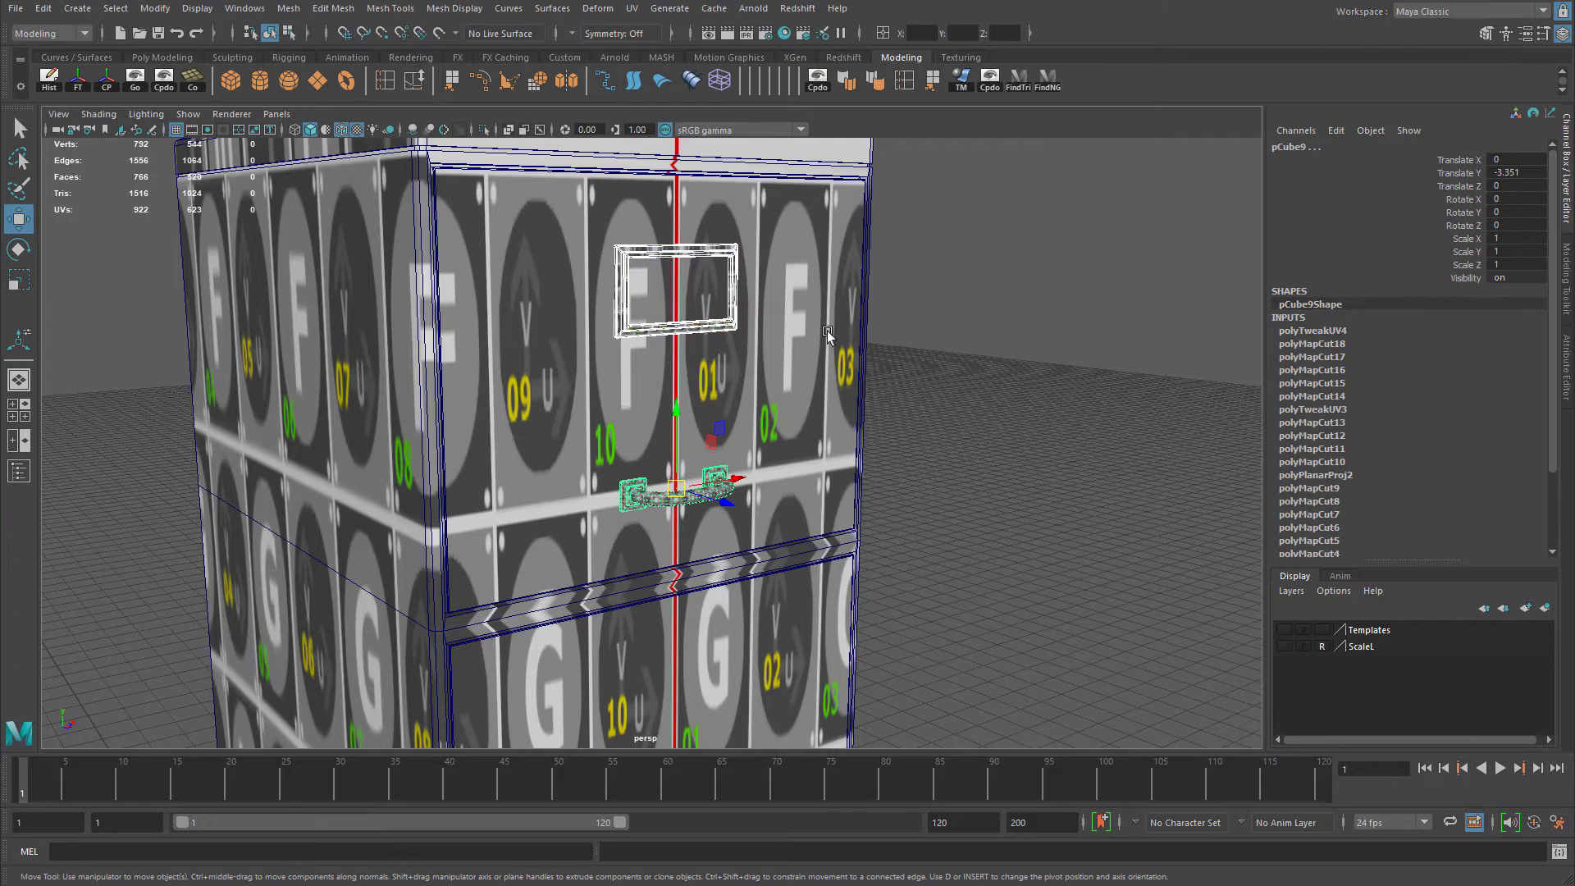
left_click(50, 93)
scroll(942, 499, "up", 6)
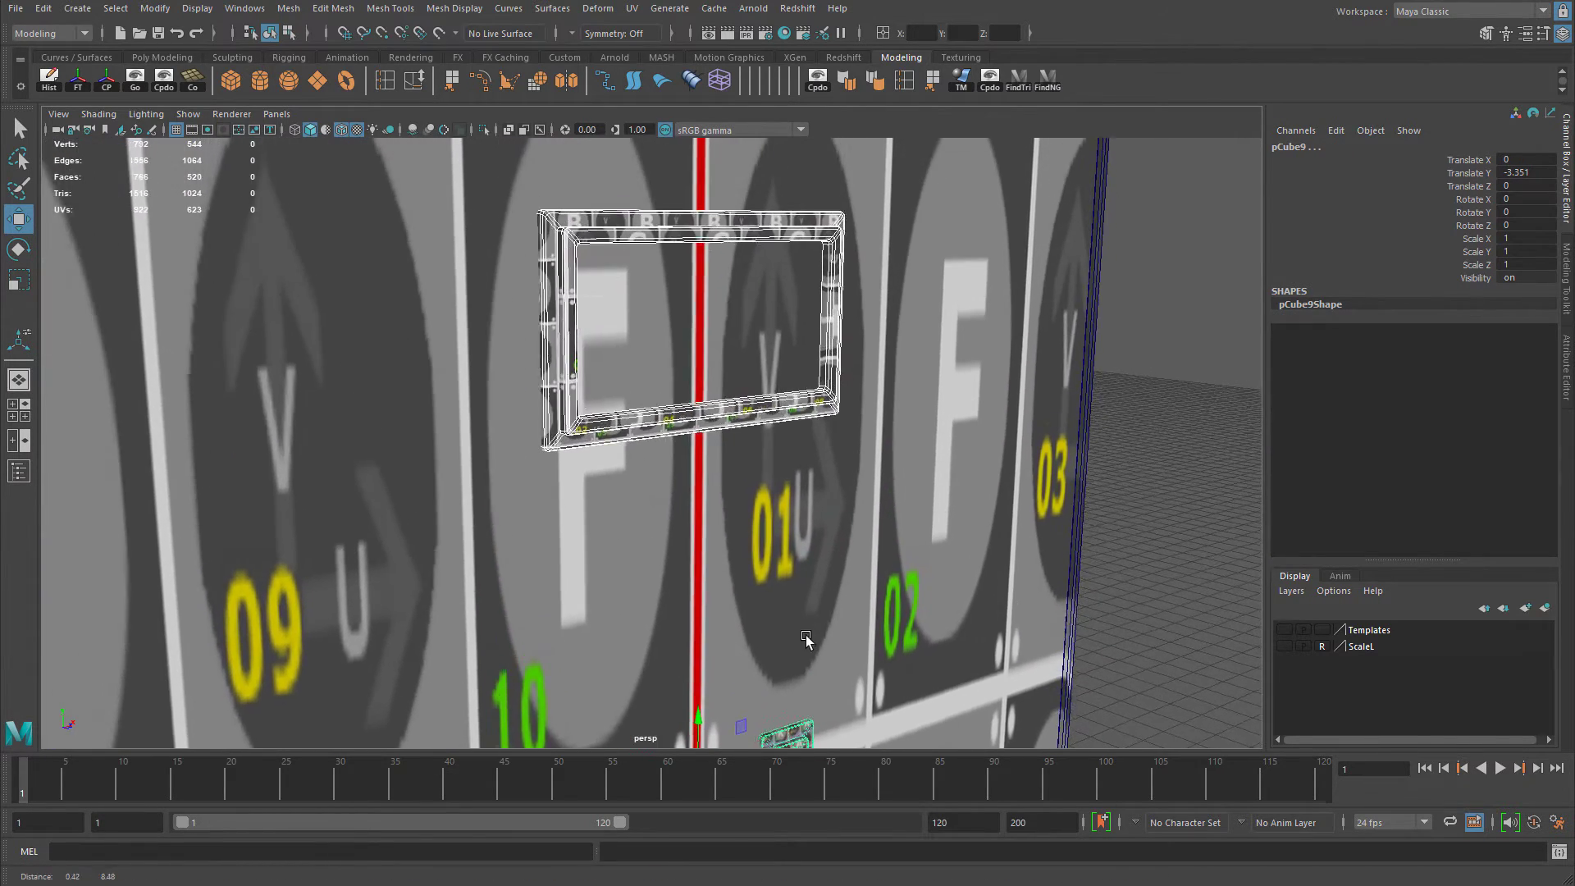
middle_click_drag(806, 639, 799, 599, "alt")
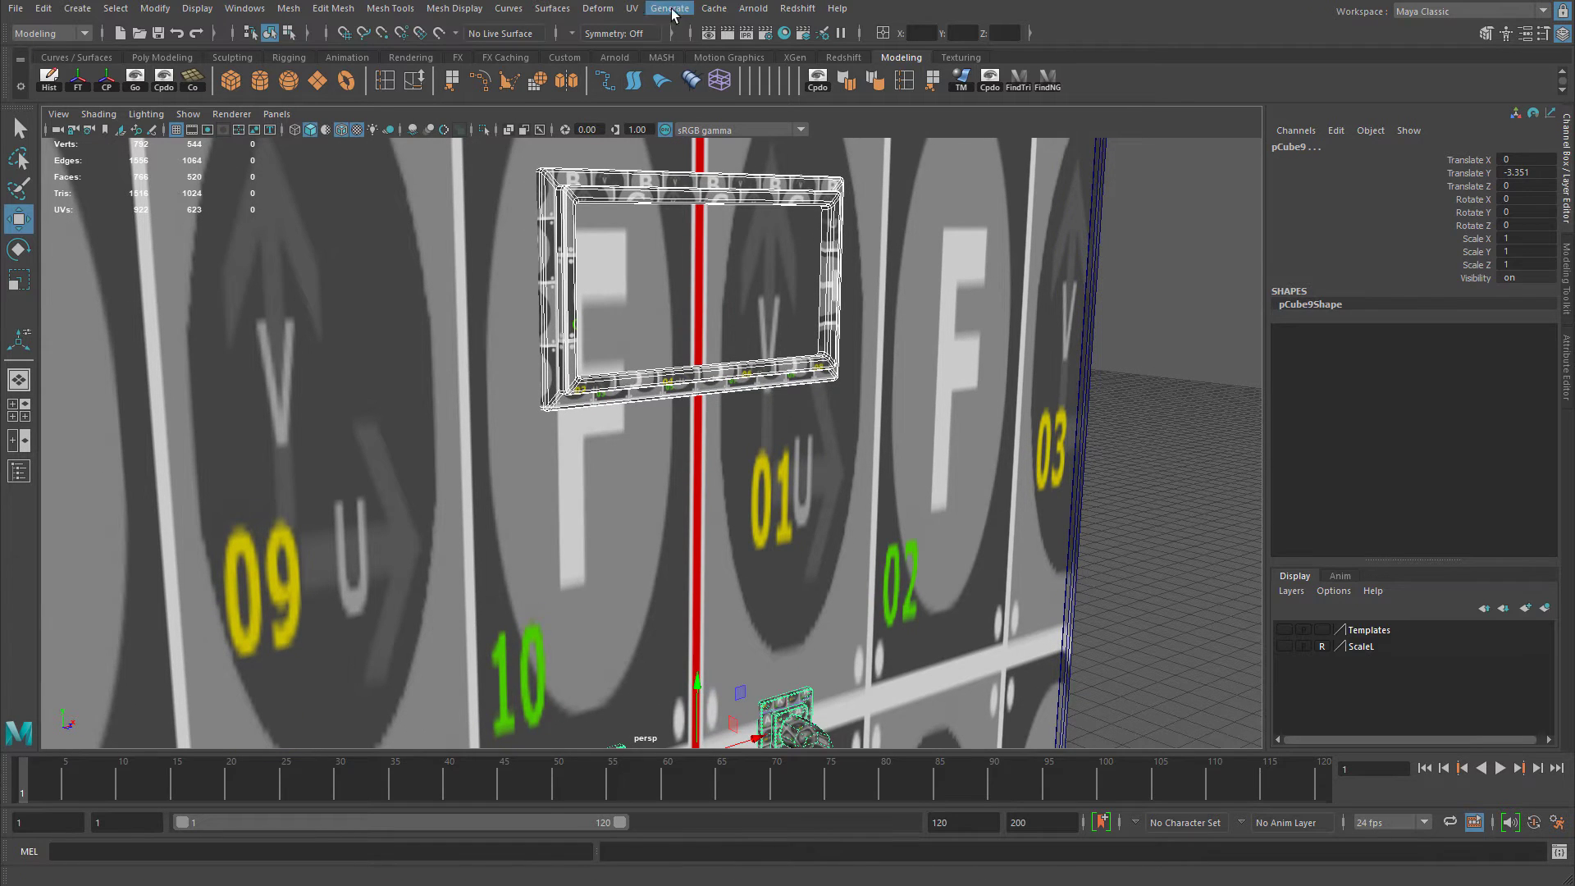
Open the UV Editor for the label frame and handle and select the handle's grip and end plate UV shells.
left_click(631, 8)
left_click(659, 37)
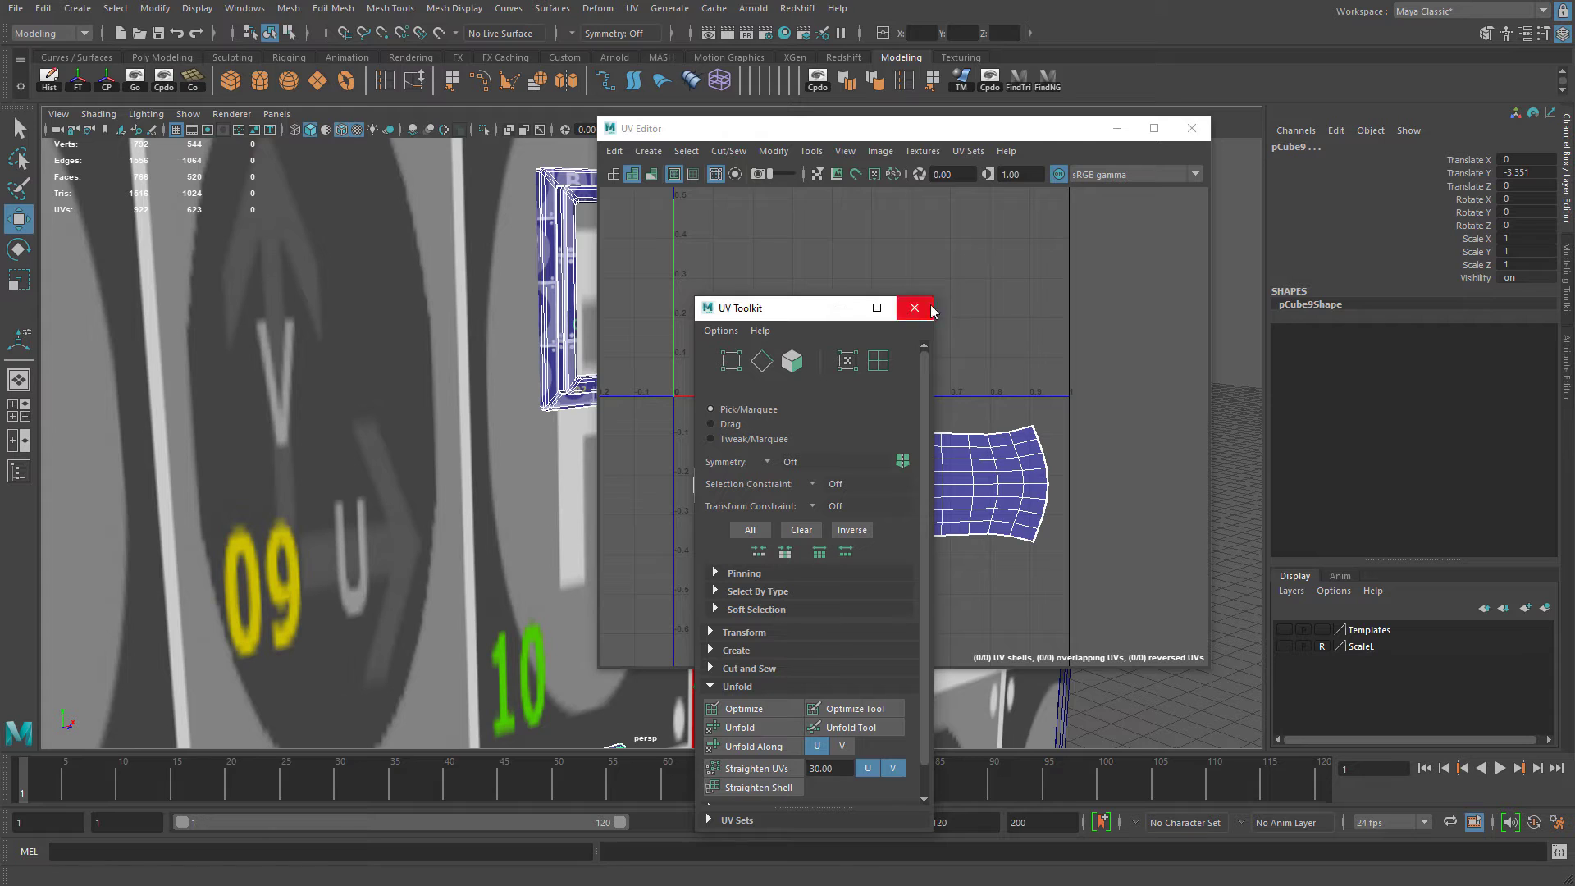
left_click_drag(886, 309, 1479, 148)
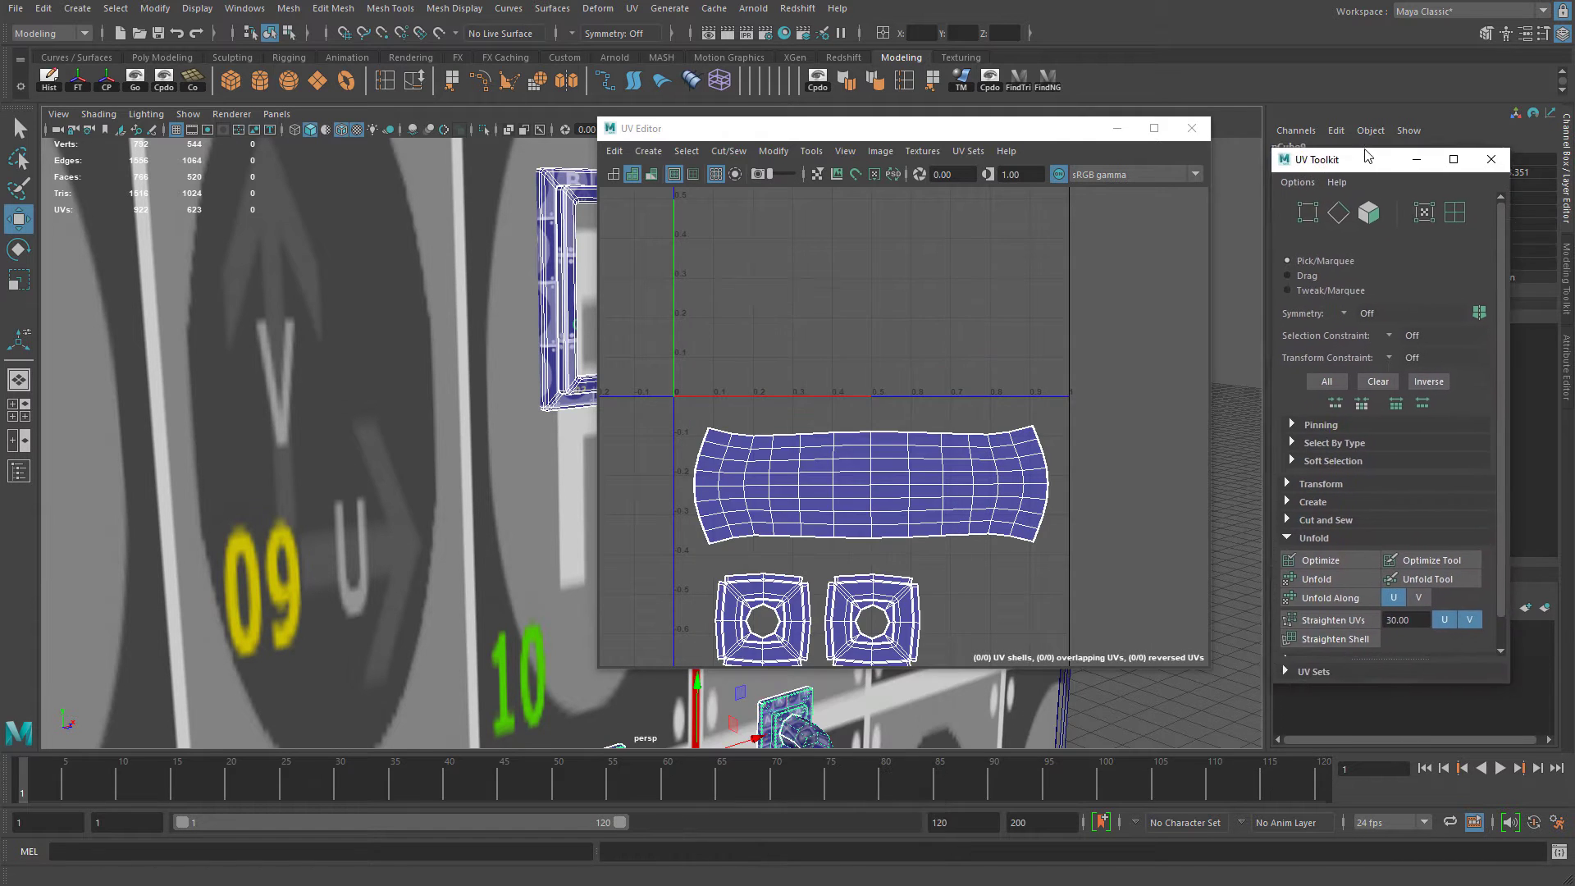
scroll(750, 440, "down", 5)
right_click(950, 484)
right_click_drag(952, 486, 878, 455)
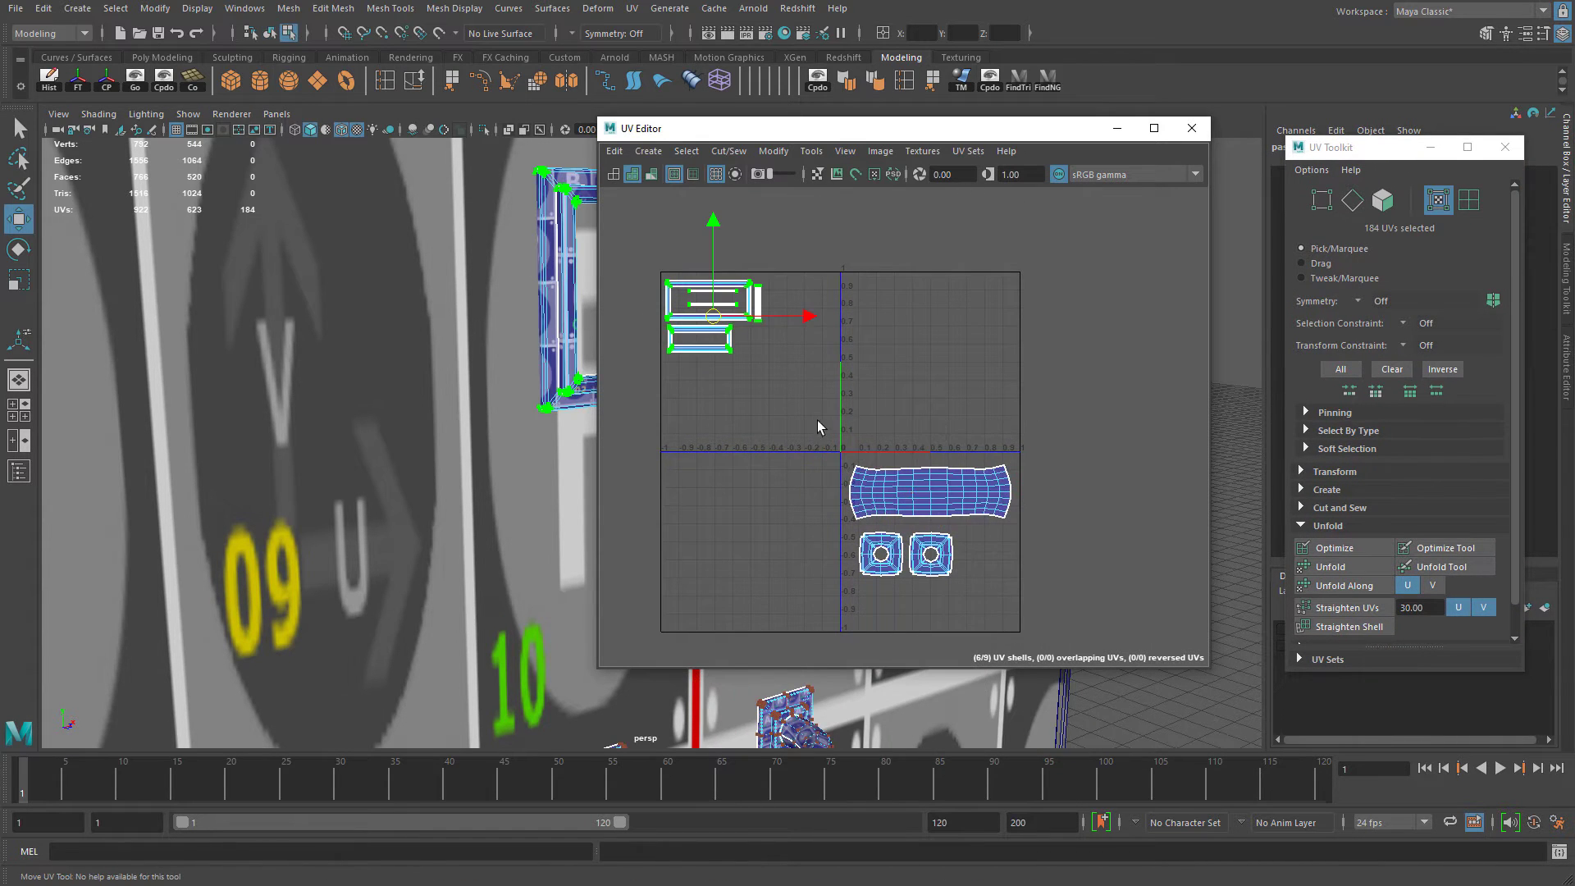
left_click_drag(817, 420, 1054, 627)
left_click_drag(856, 129, 1256, 112)
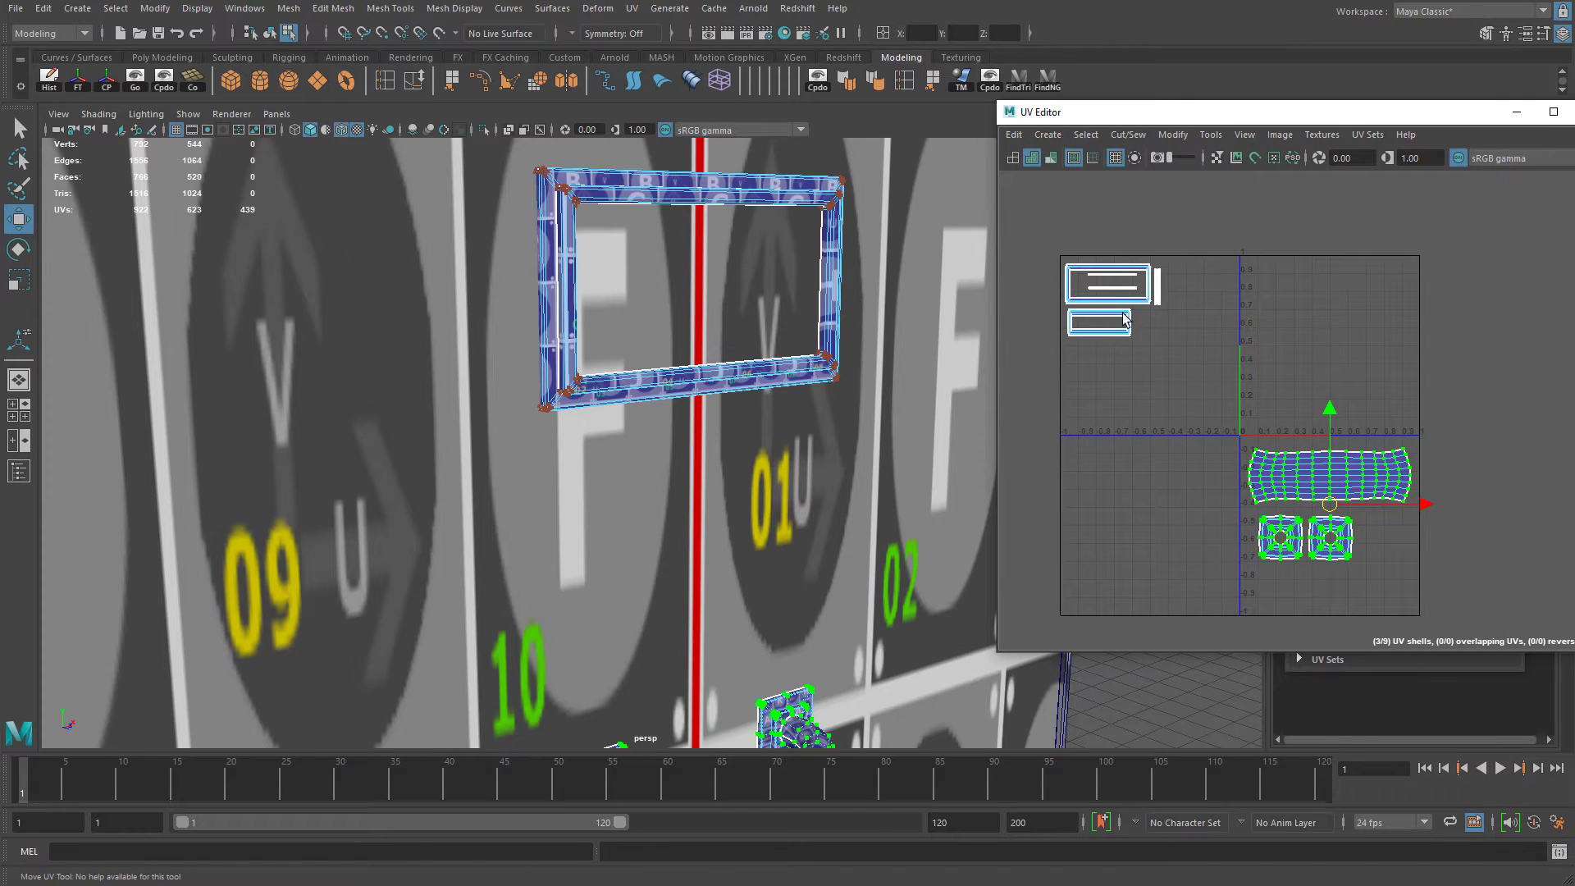
Scale down the selected handle UV shells and place them directly below the label frame's shells.
right_click_drag(837, 371, 654, 356, "alt")
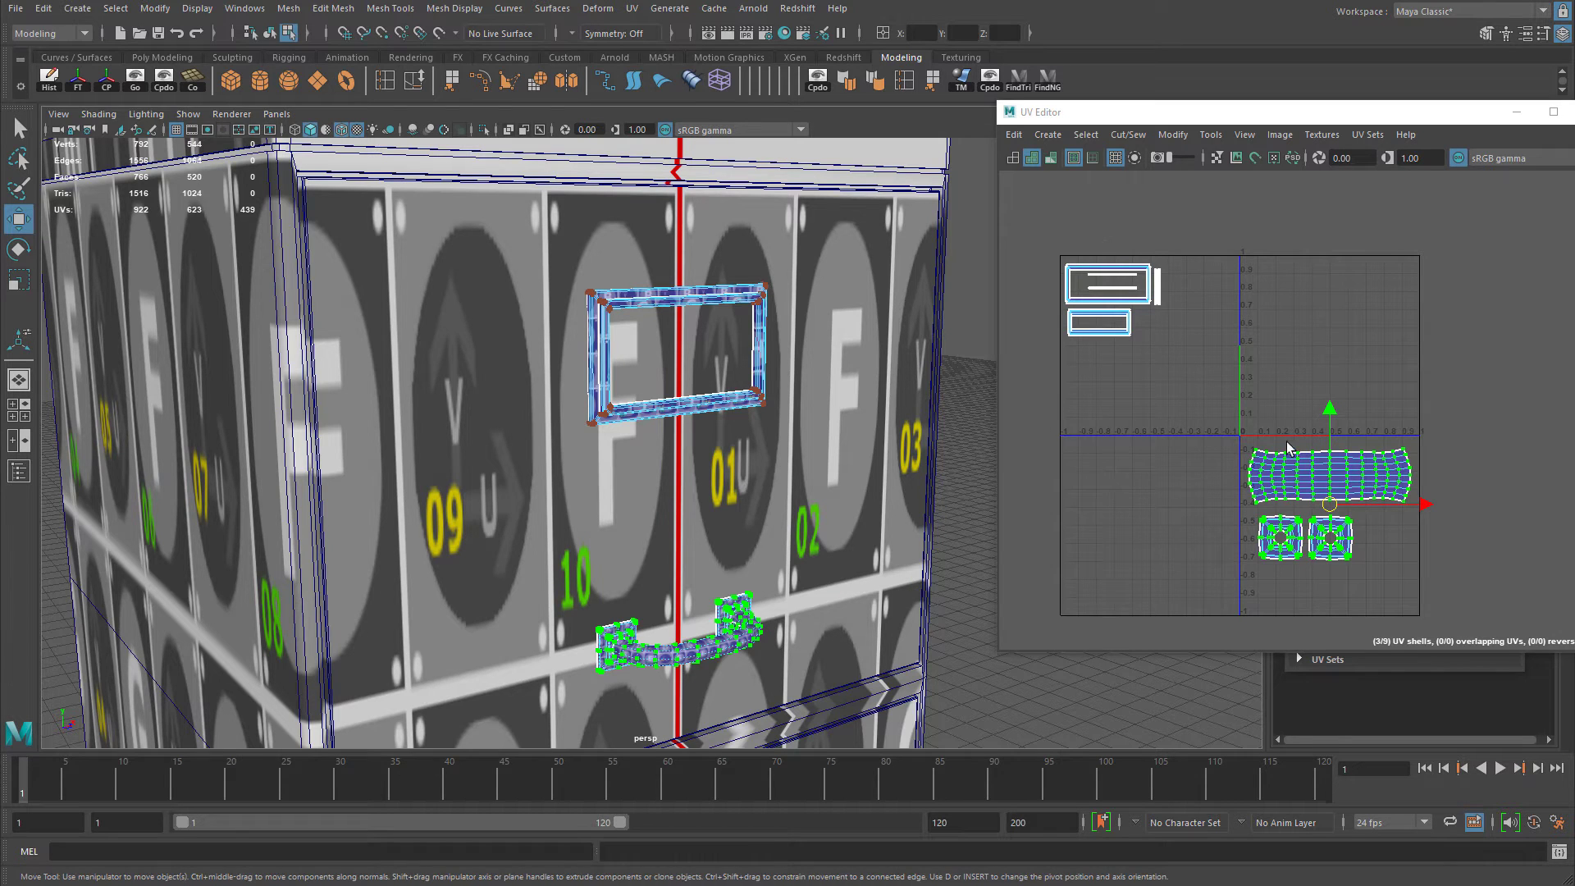
middle_click_drag(1286, 444, 1256, 440, "alt")
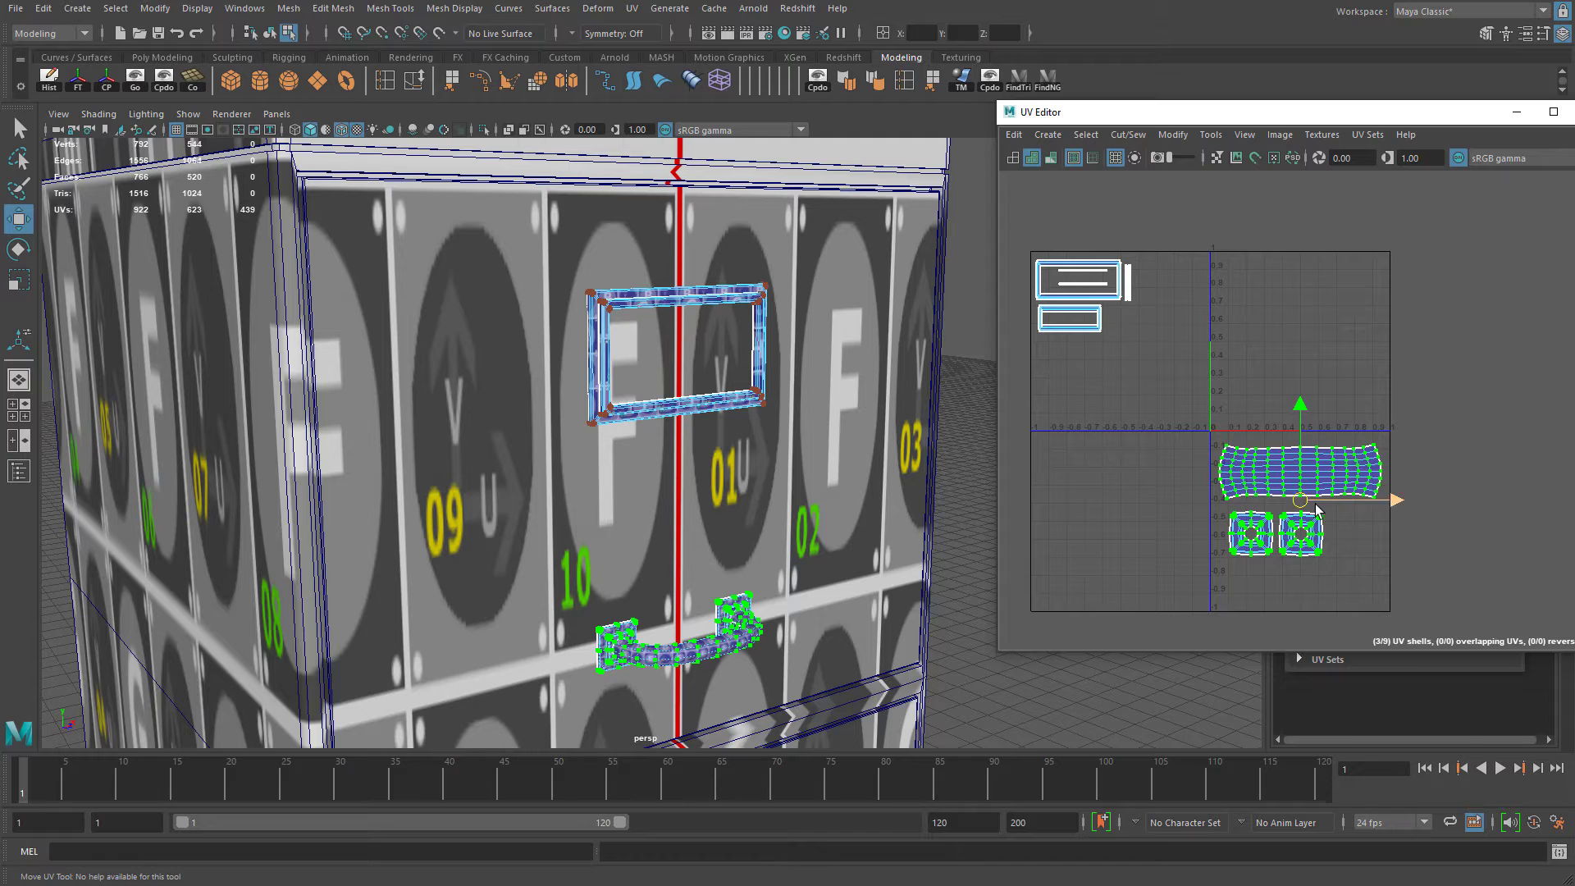
left_click_drag(1316, 510, 1076, 394)
scroll(1056, 339, "up", 2)
key("r")
key("w")
key("r")
key("w")
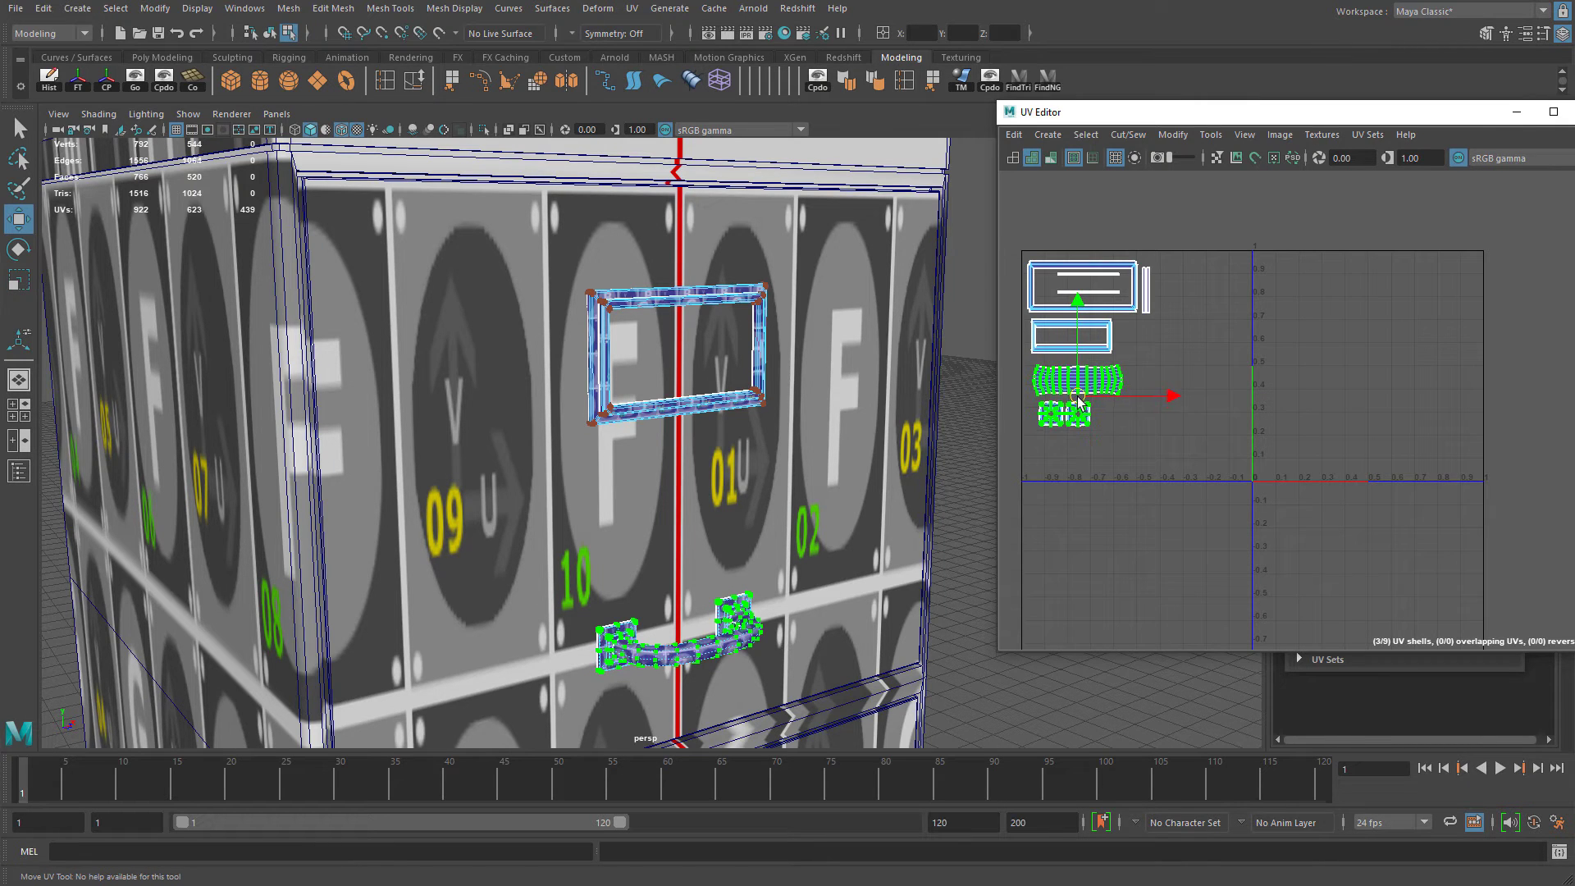
scroll(1223, 413, "up", 3)
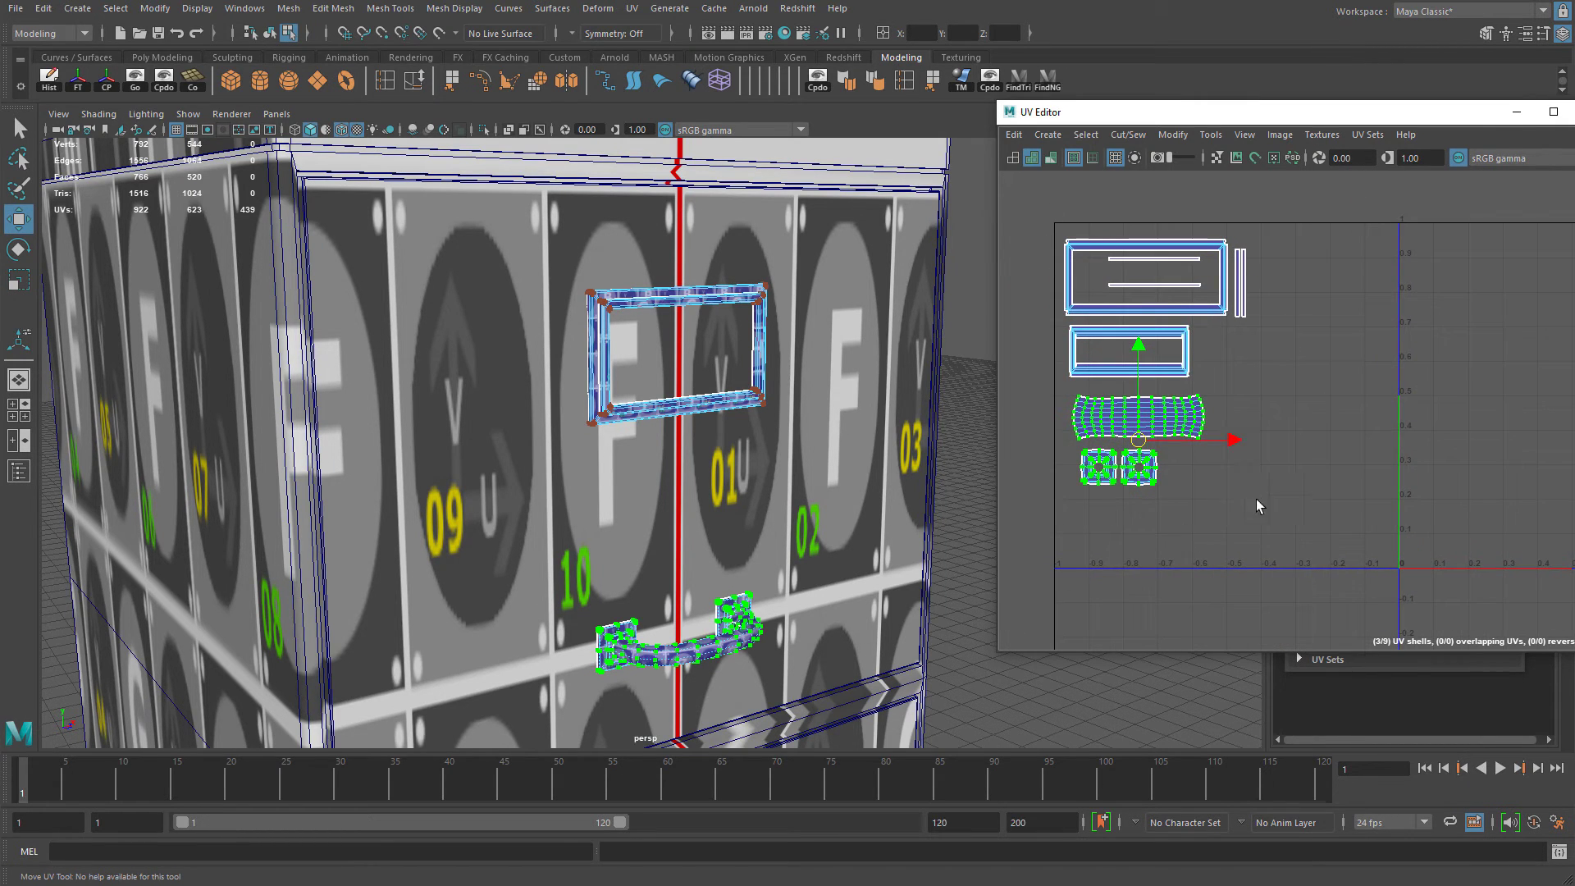
Examine the cabinet body's UV layout and compare its texture checker with the label frame and handle.
scroll(1217, 450, "down", 2)
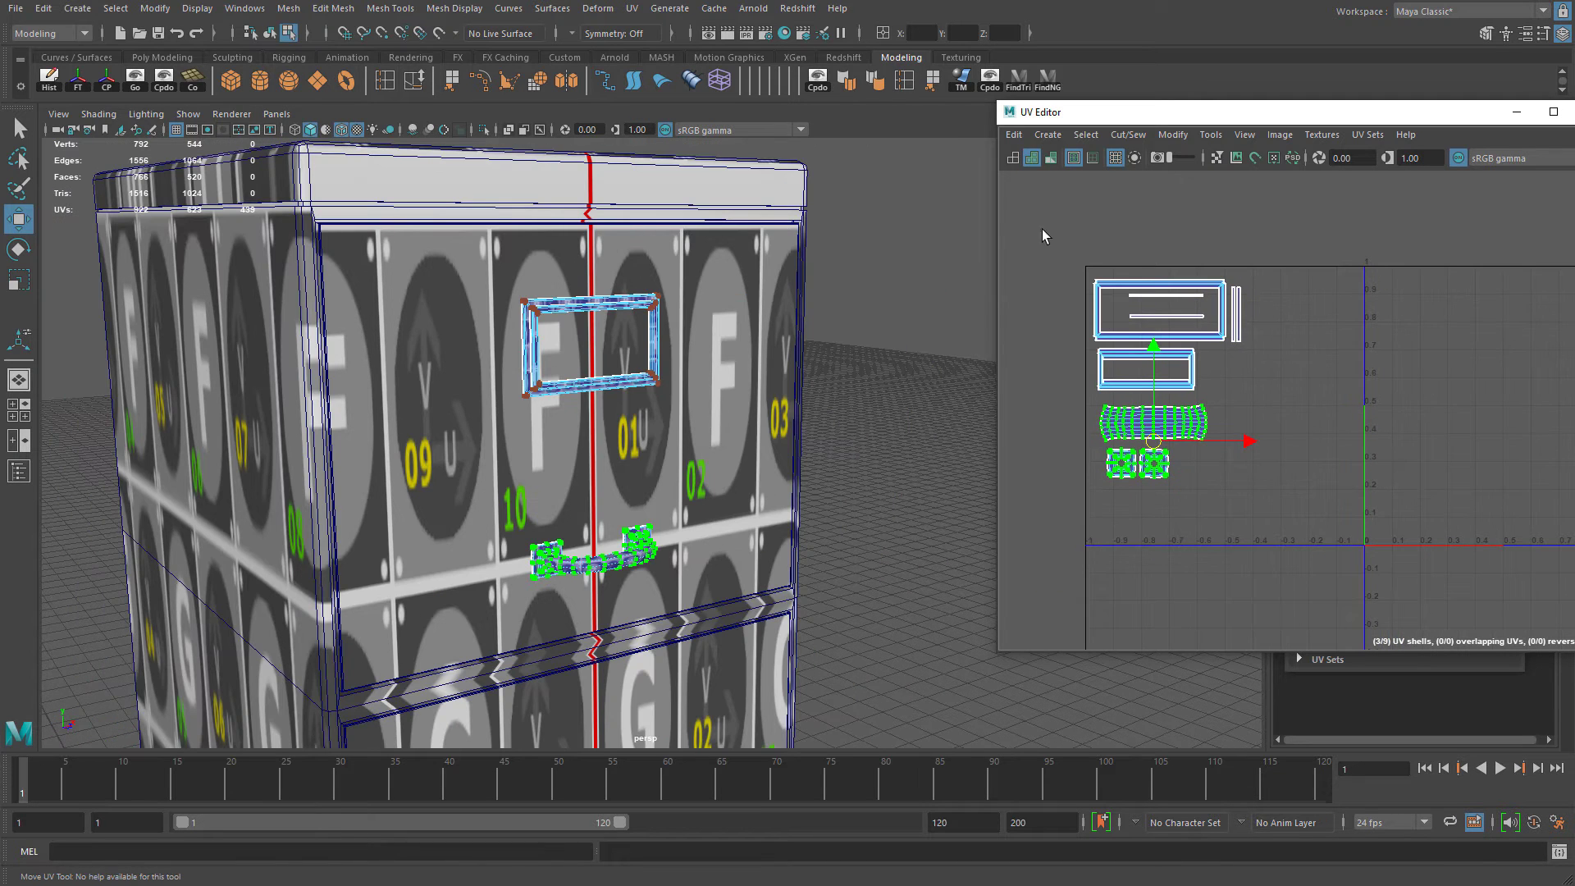
middle_click_drag(1398, 445, 1165, 410, "alt")
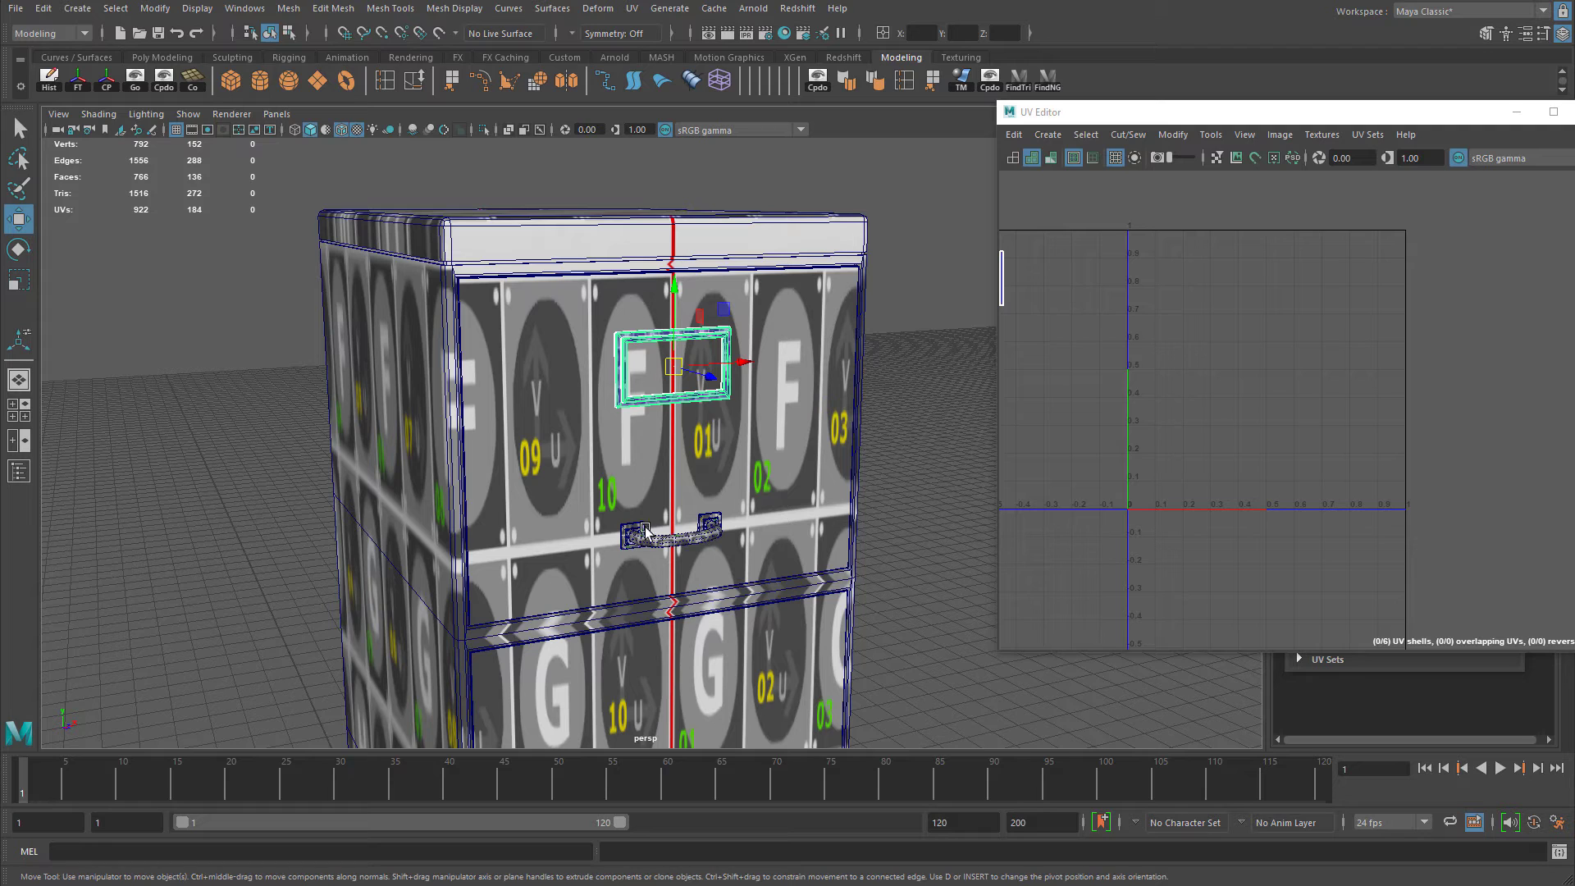
left_click(552, 349)
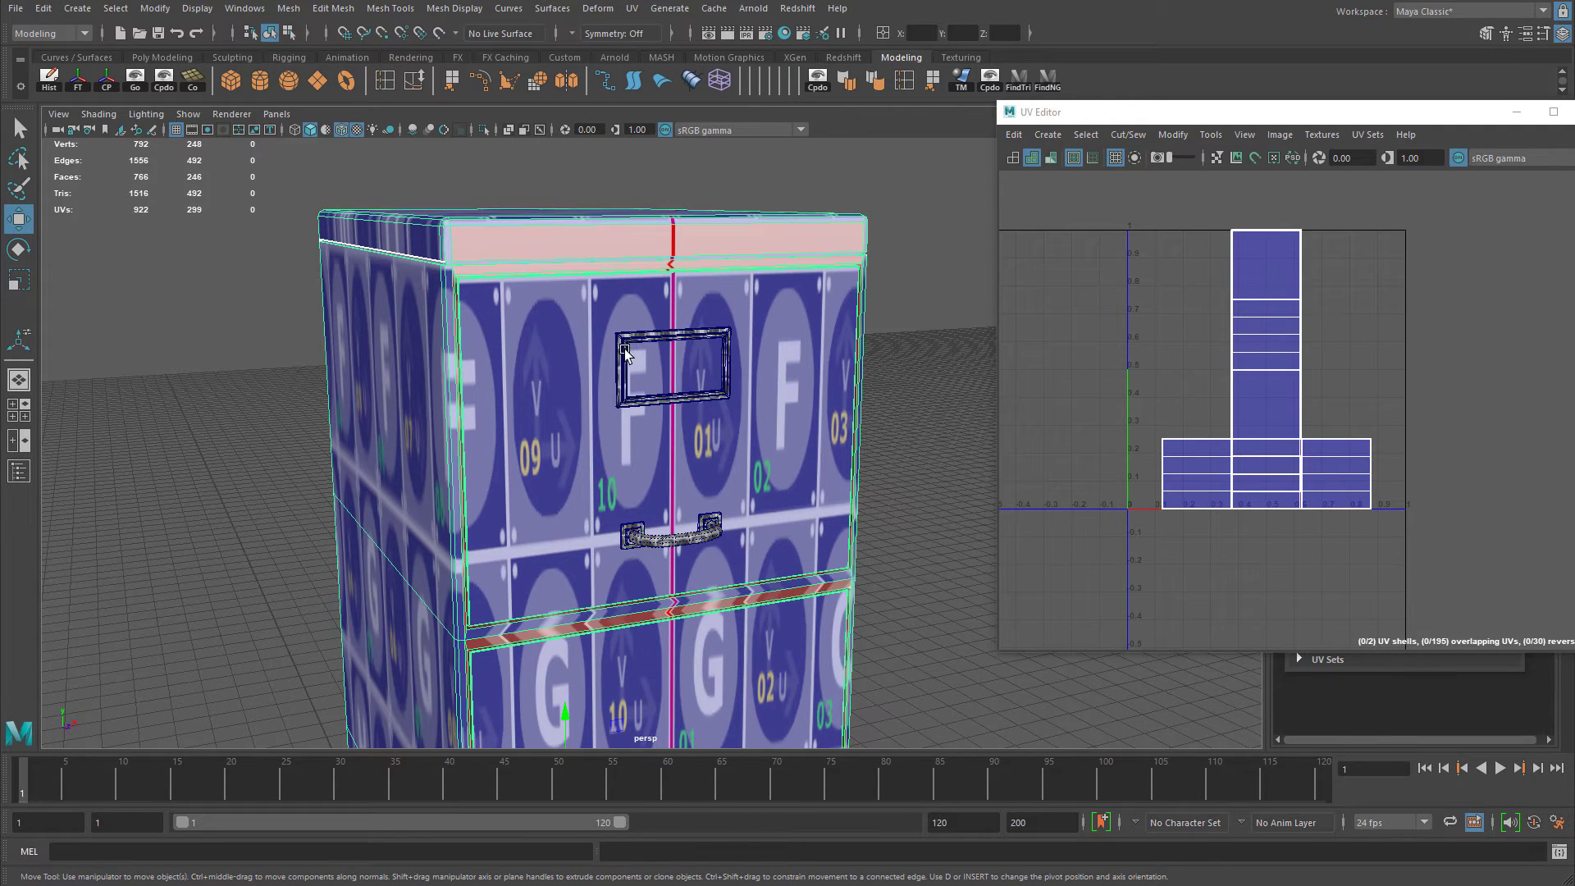
right_click_drag(856, 485, 693, 508, "alt")
middle_click_drag(759, 502, 761, 415, "alt")
right_click_drag(762, 416, 675, 447, "alt")
middle_click_drag(675, 349, 673, 308, "alt")
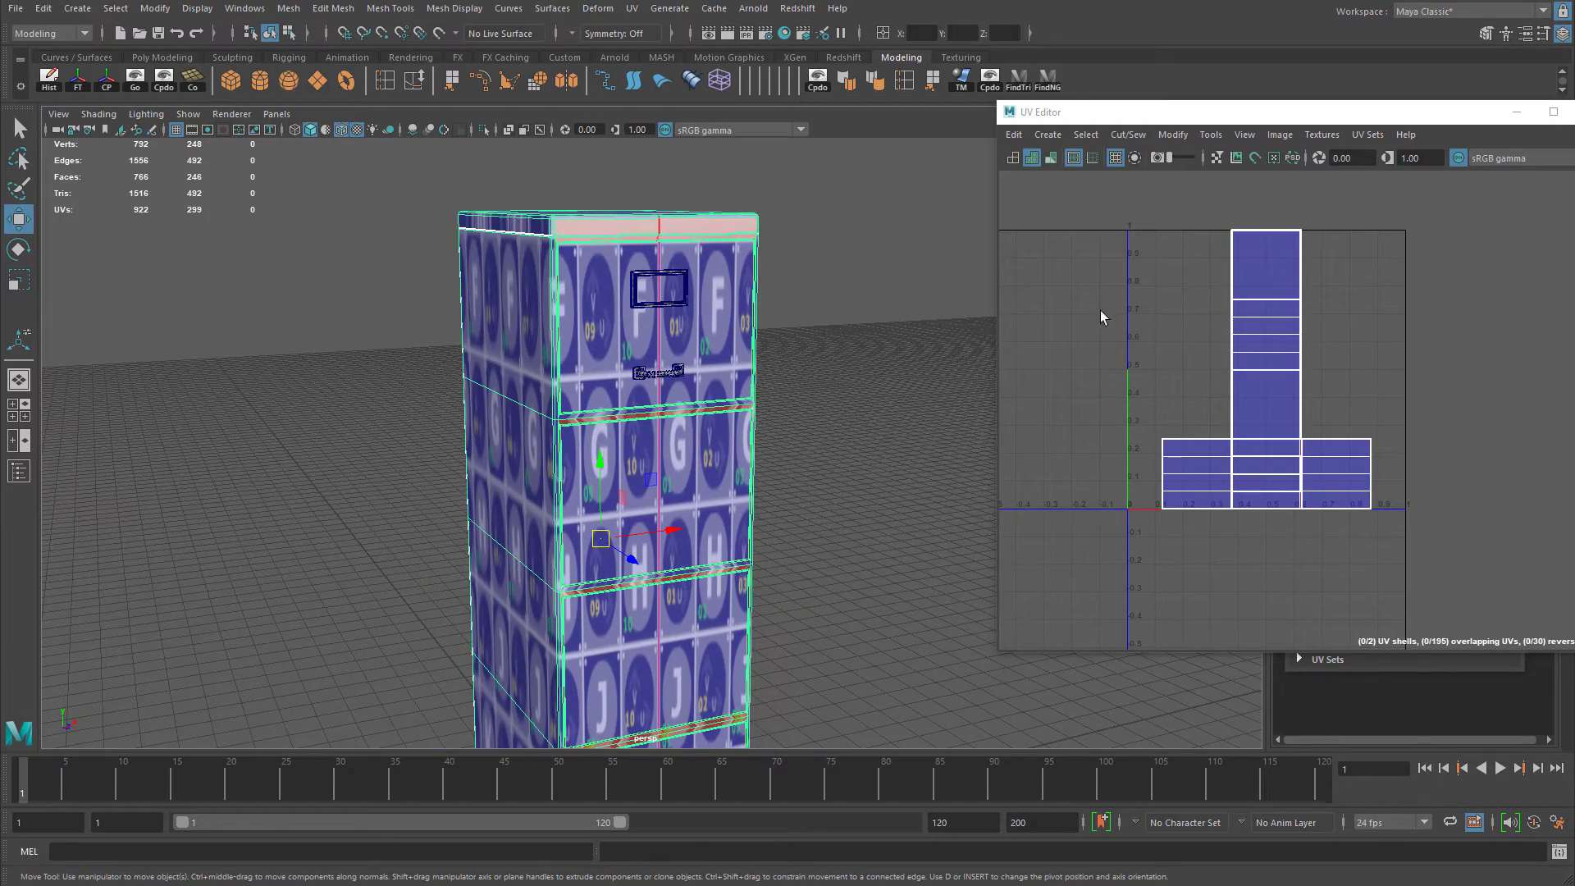
left_click_drag(835, 408, 679, 399, "alt")
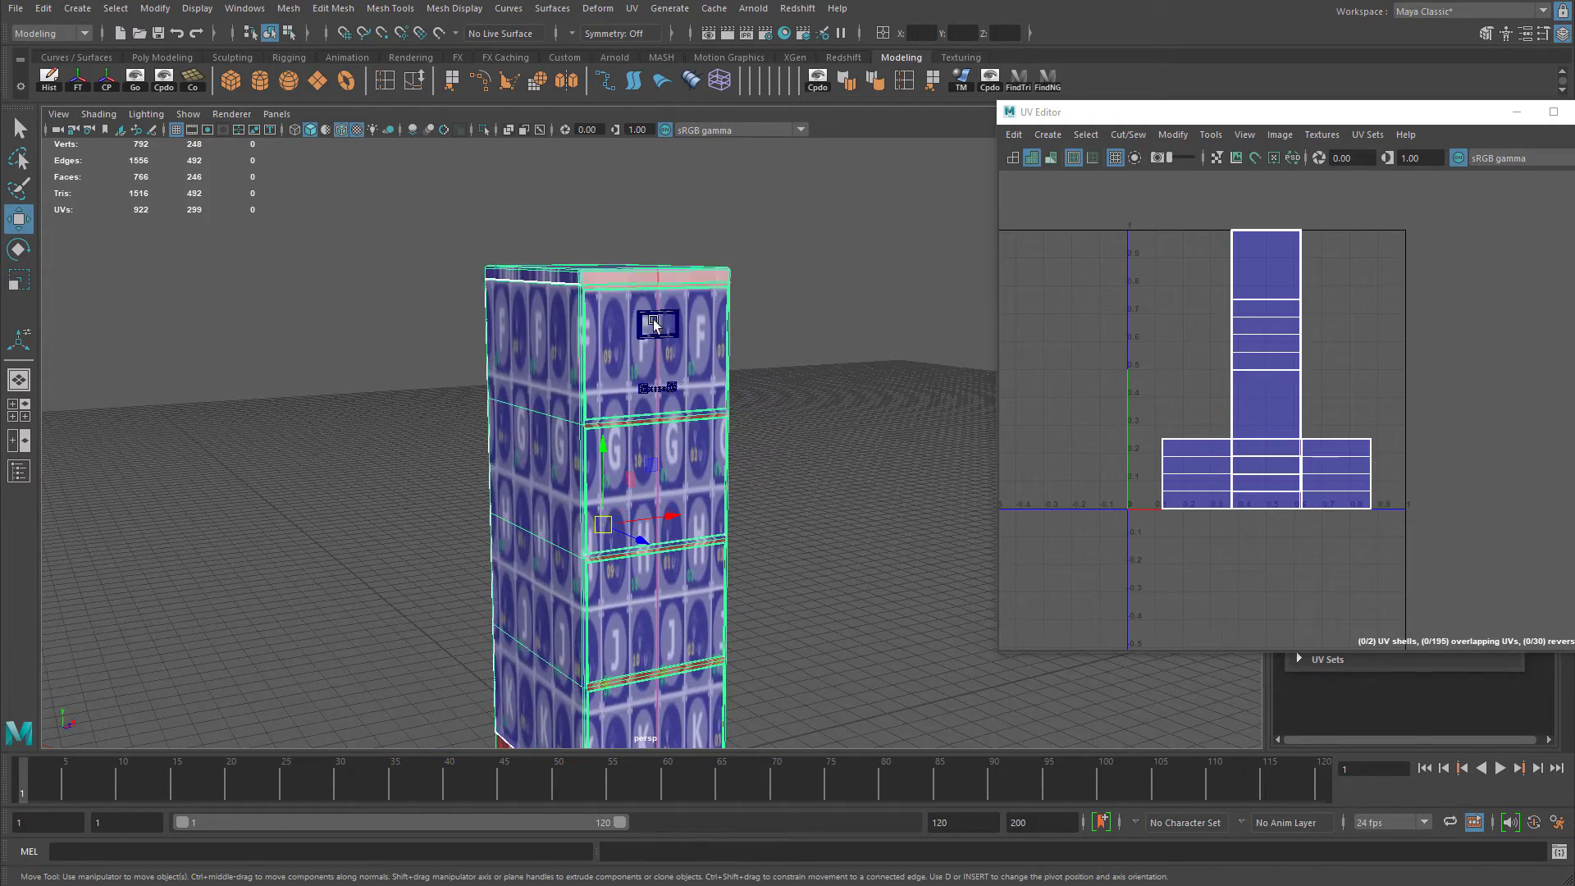
left_click_drag(832, 476, 656, 353, "alt")
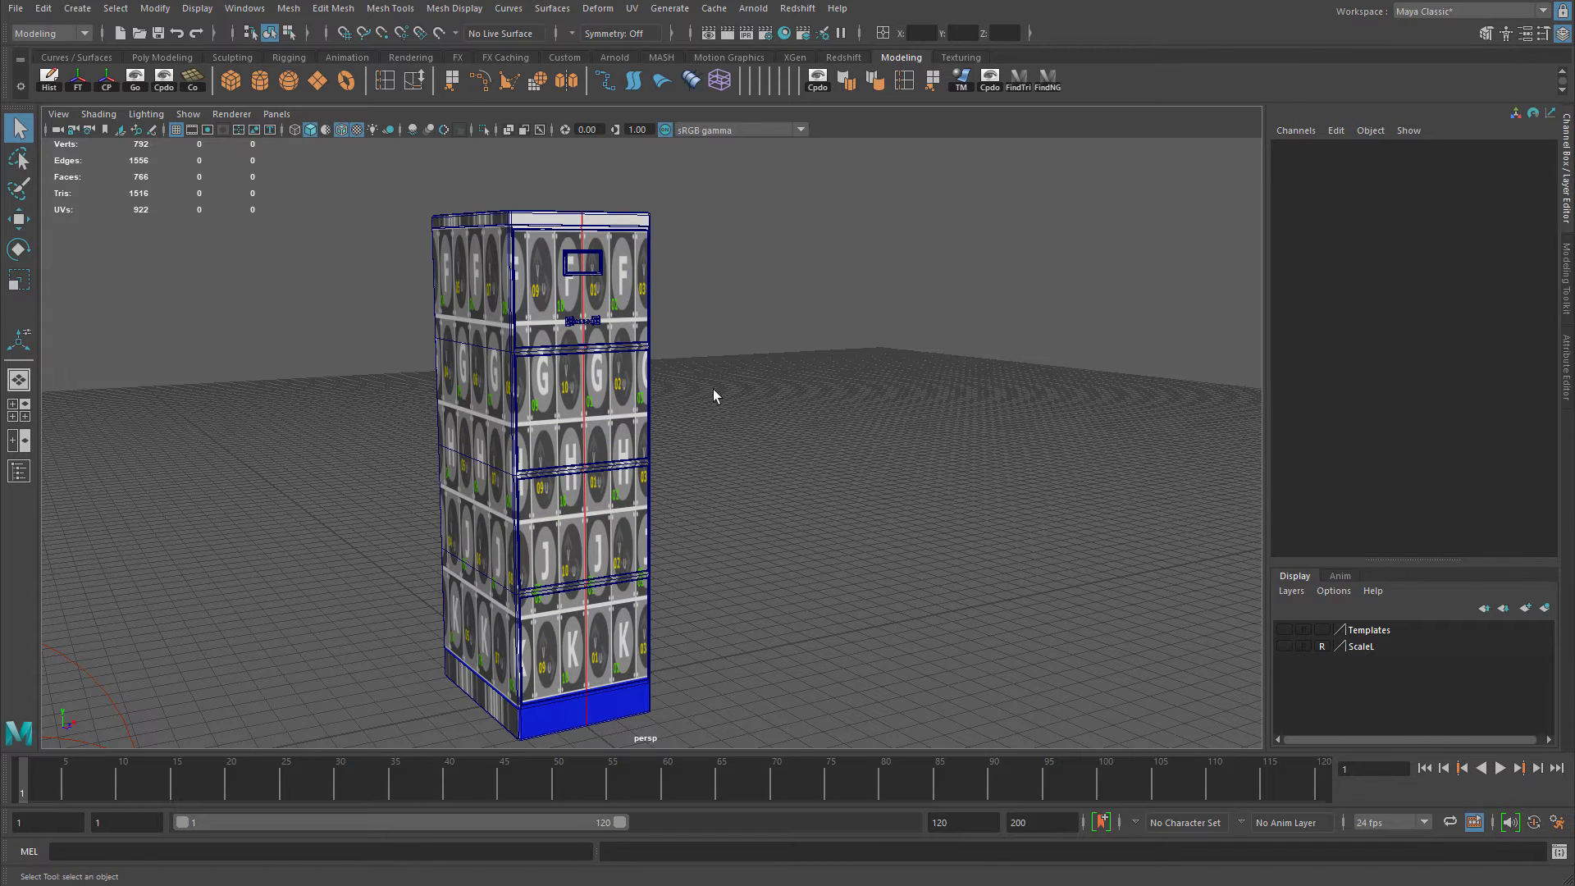
Select the cabinet body and display the model in plain shading without textures.
left_click(603, 303)
left_click_drag(770, 381, 737, 385, "alt")
key("5")
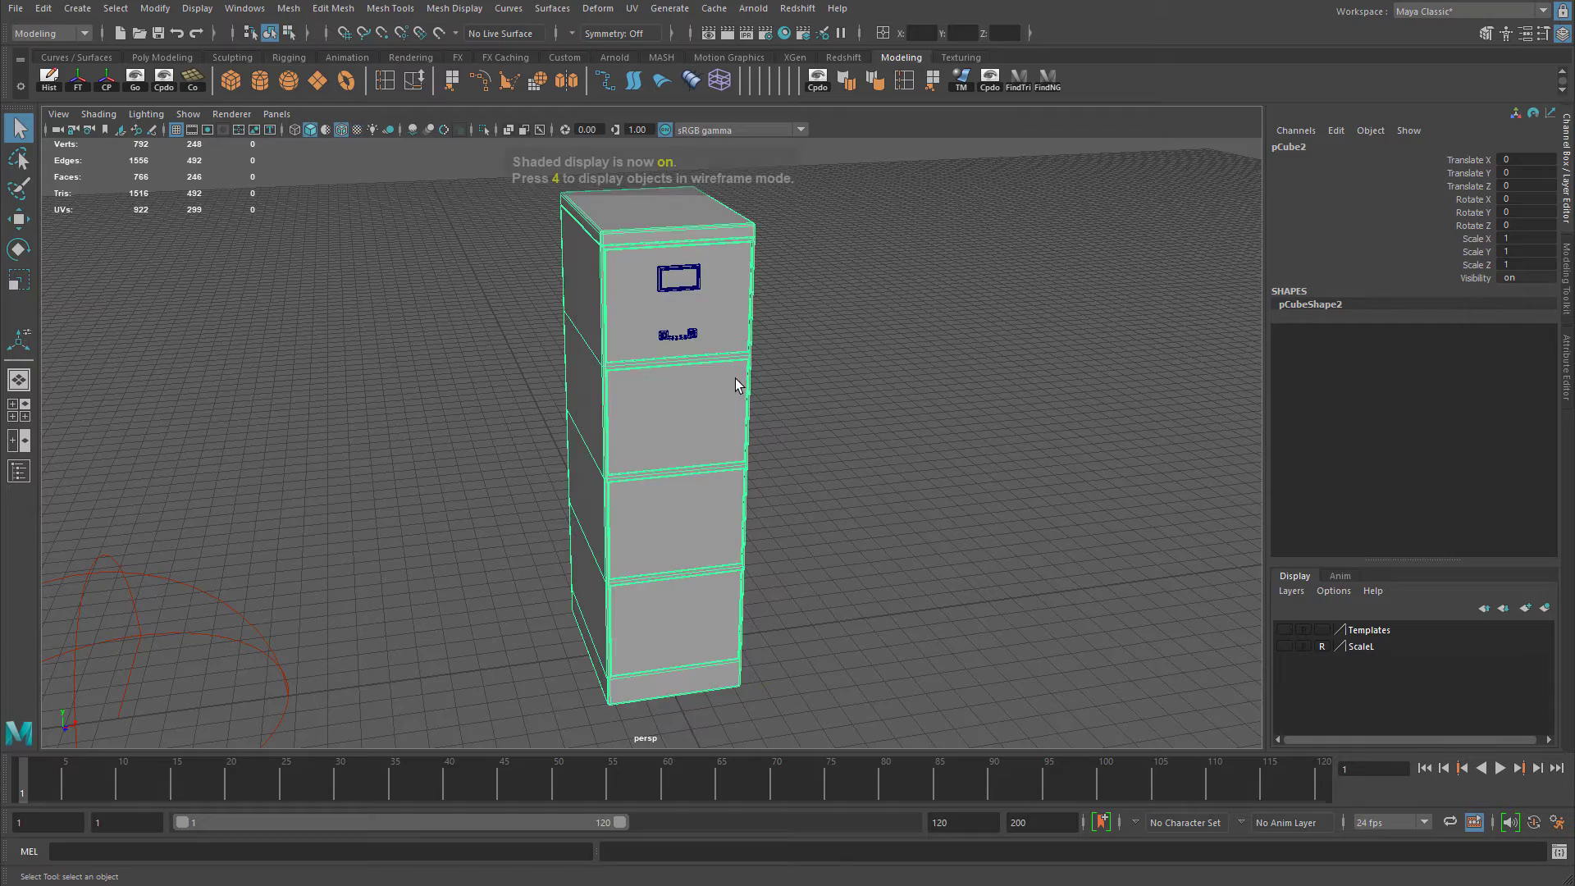
Examine the cabinet body's drawer fronts, sides, top and back from all around.
mouse_move(681, 382)
right_mouse_down("alt")
mouse_move(920, 382)
mouse_move(914, 422)
right_mouse_up("alt")
left_click_drag(914, 422, 858, 364, "alt")
right_click_drag(858, 363, 656, 193, "alt")
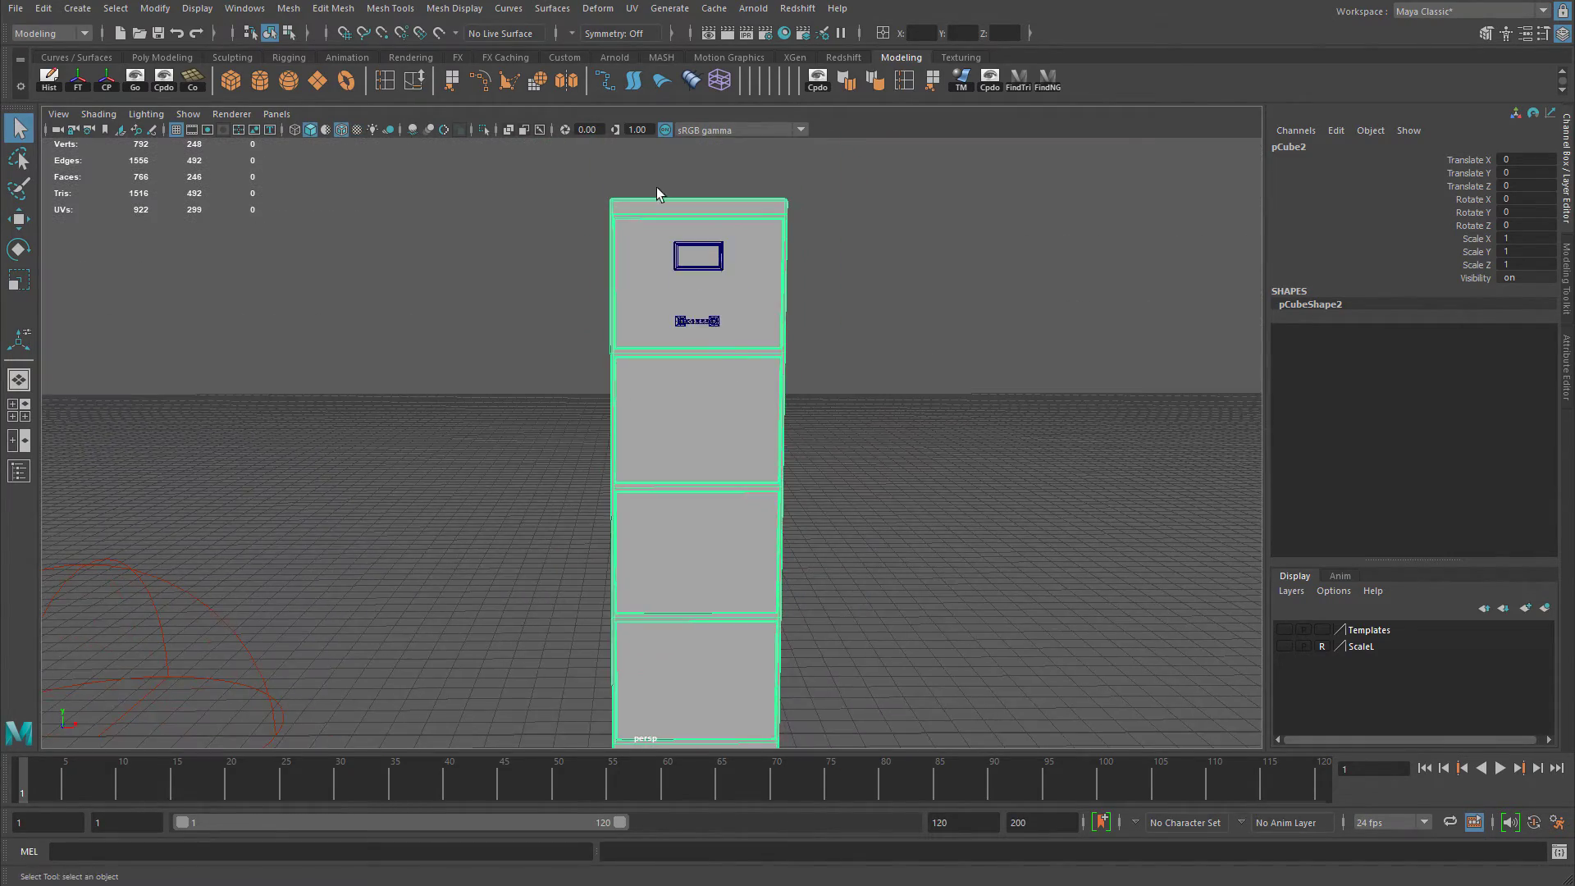
left_click_drag(630, 328, 817, 336, "alt")
left_click_drag(664, 182, 672, 337, "alt")
middle_click_drag(672, 338, 731, 415, "alt")
right_click_drag(732, 415, 813, 410, "alt")
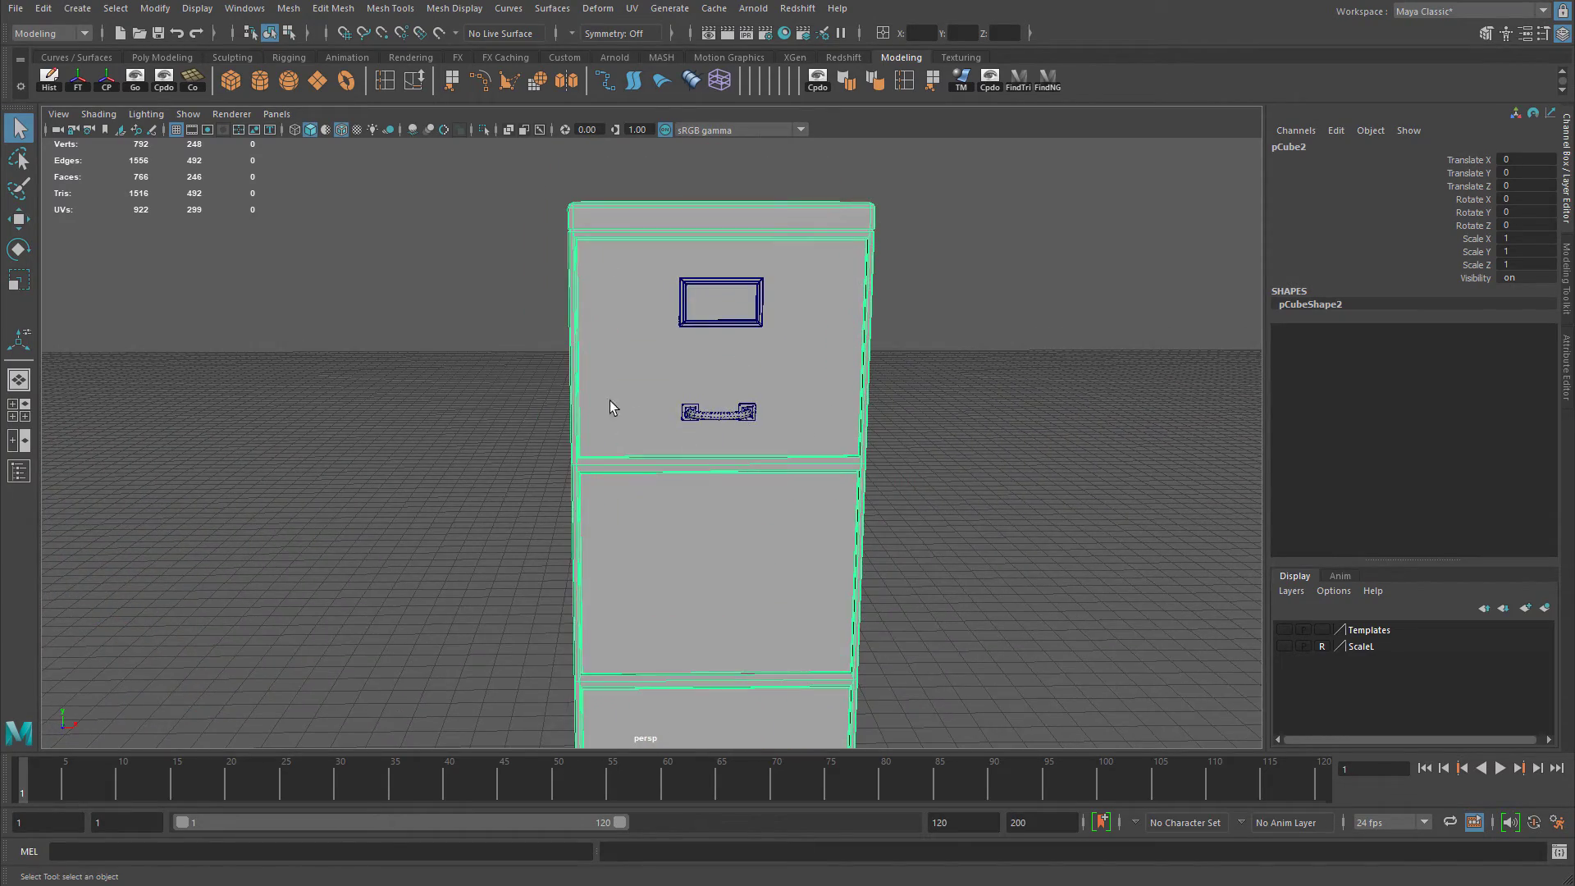
middle_click_drag(663, 304, 628, 238, "alt")
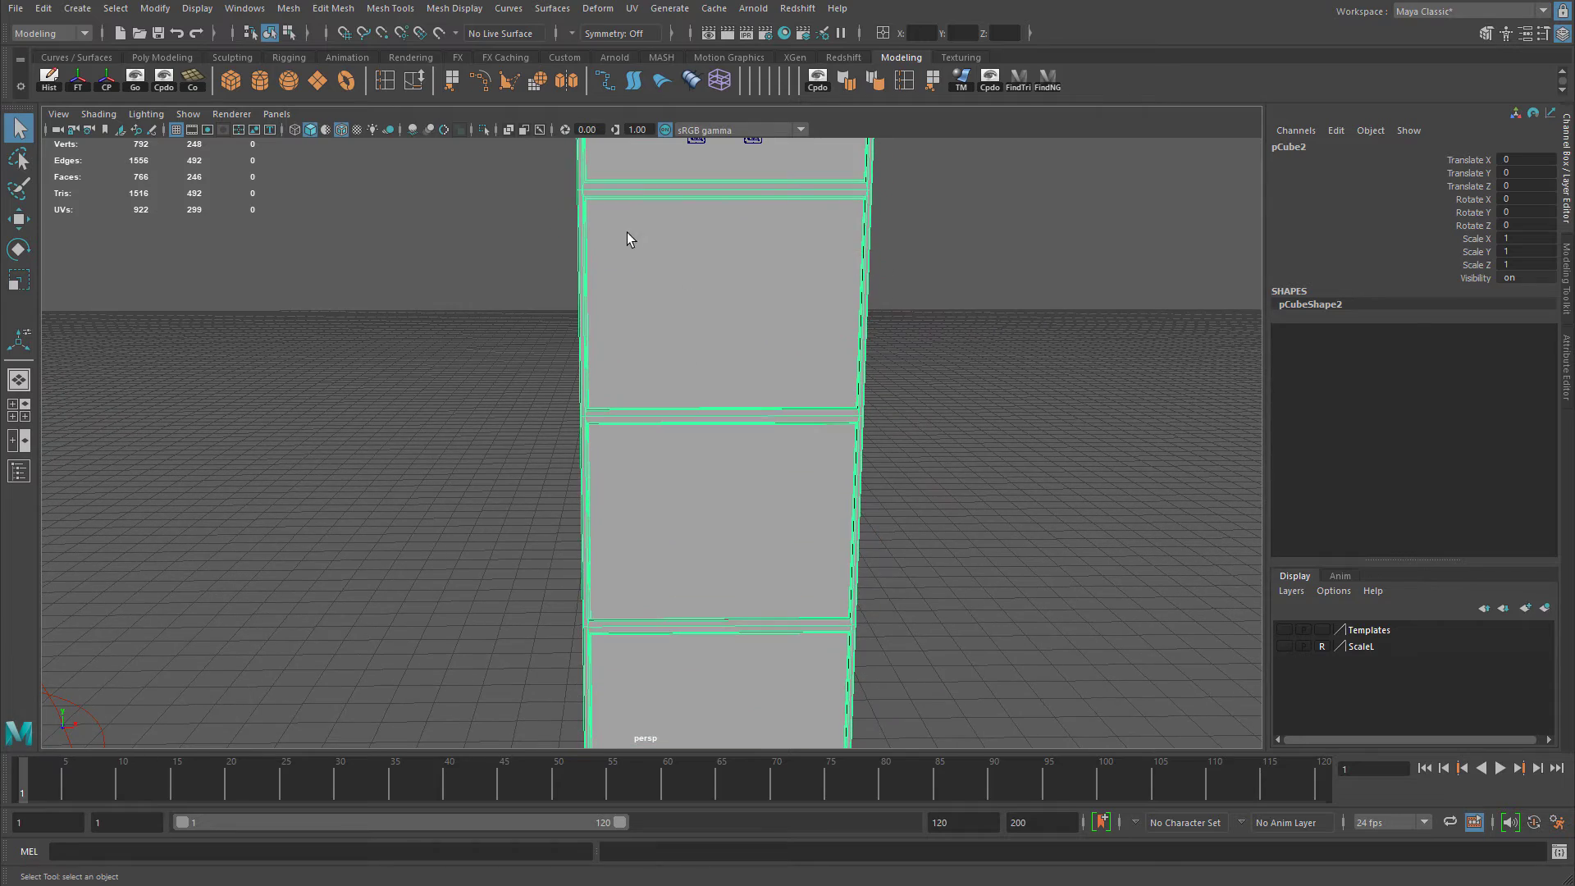
left_click_drag(605, 320, 893, 322, "alt")
right_click_drag(892, 321, 689, 401, "alt")
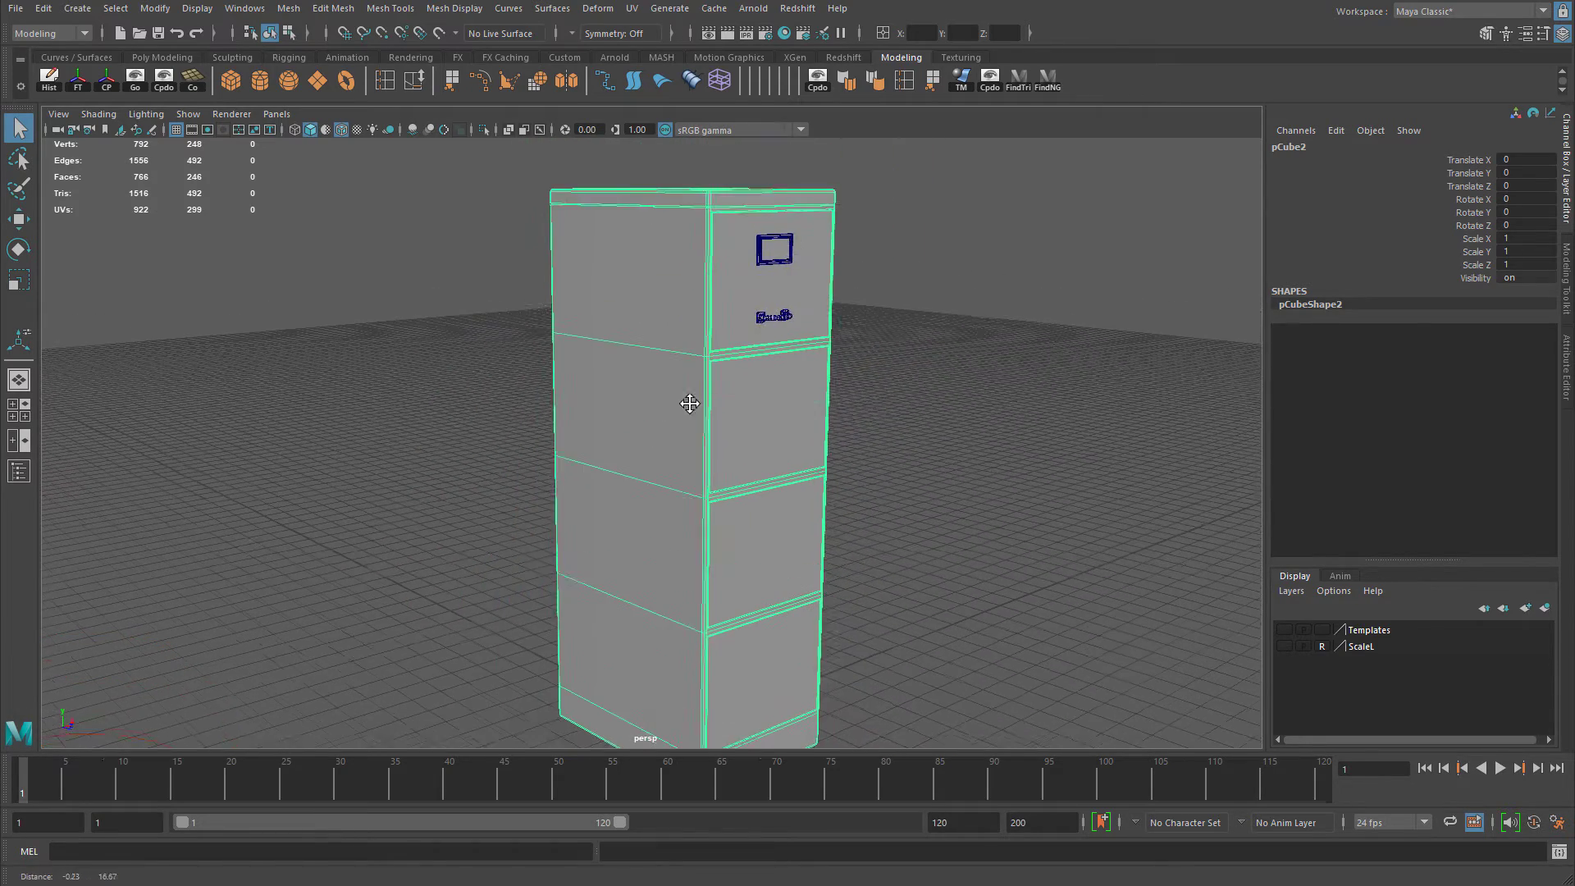
left_click_drag(689, 401, 716, 213, "alt")
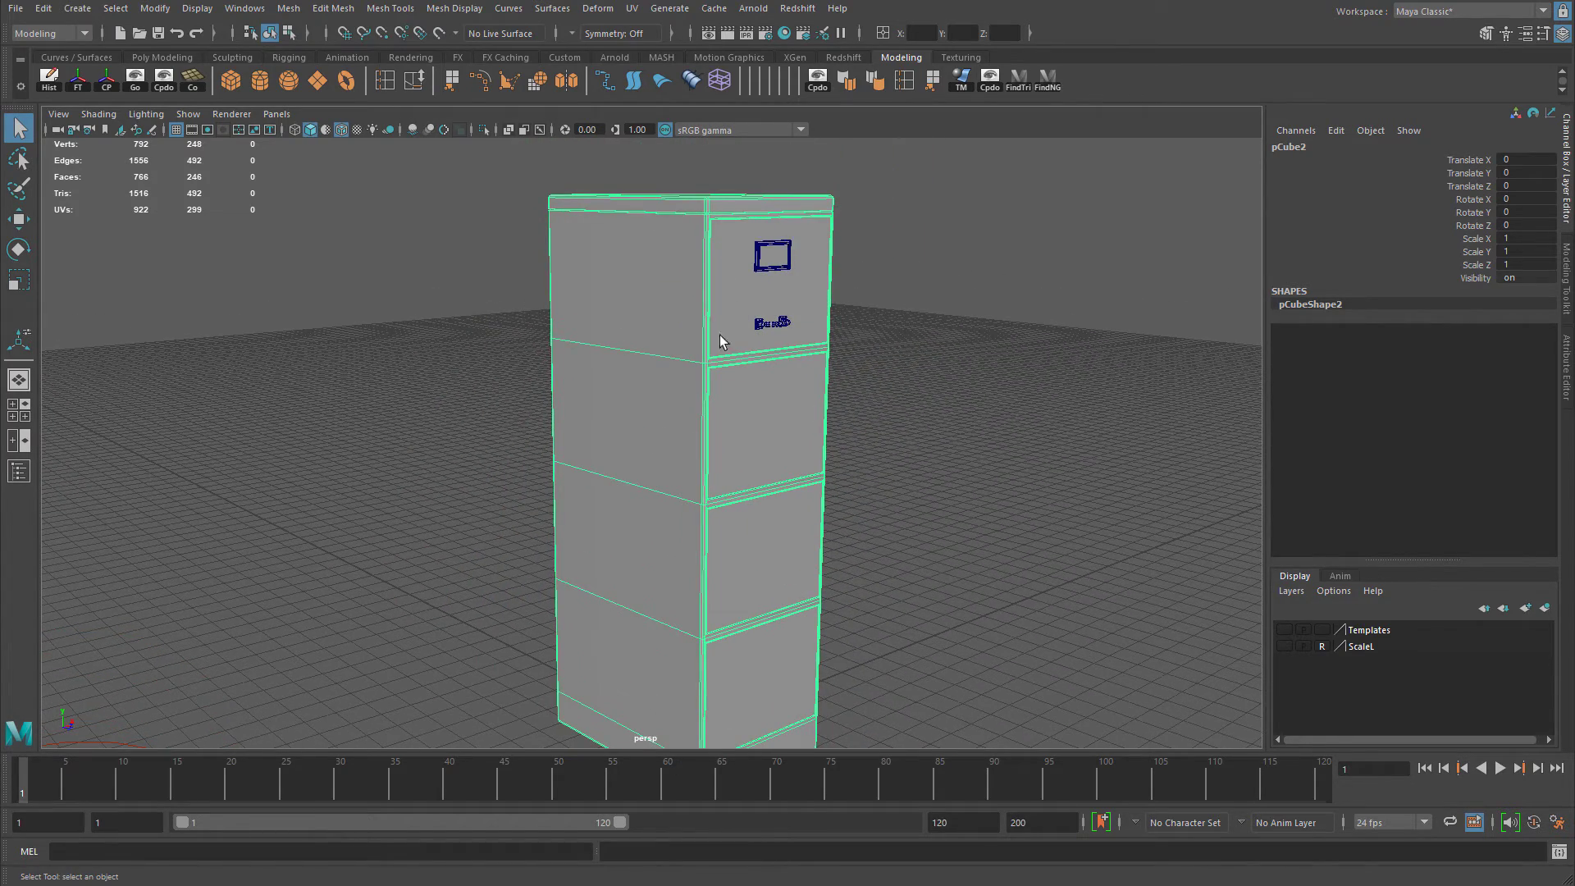
left_click_drag(688, 449, 639, 195, "alt")
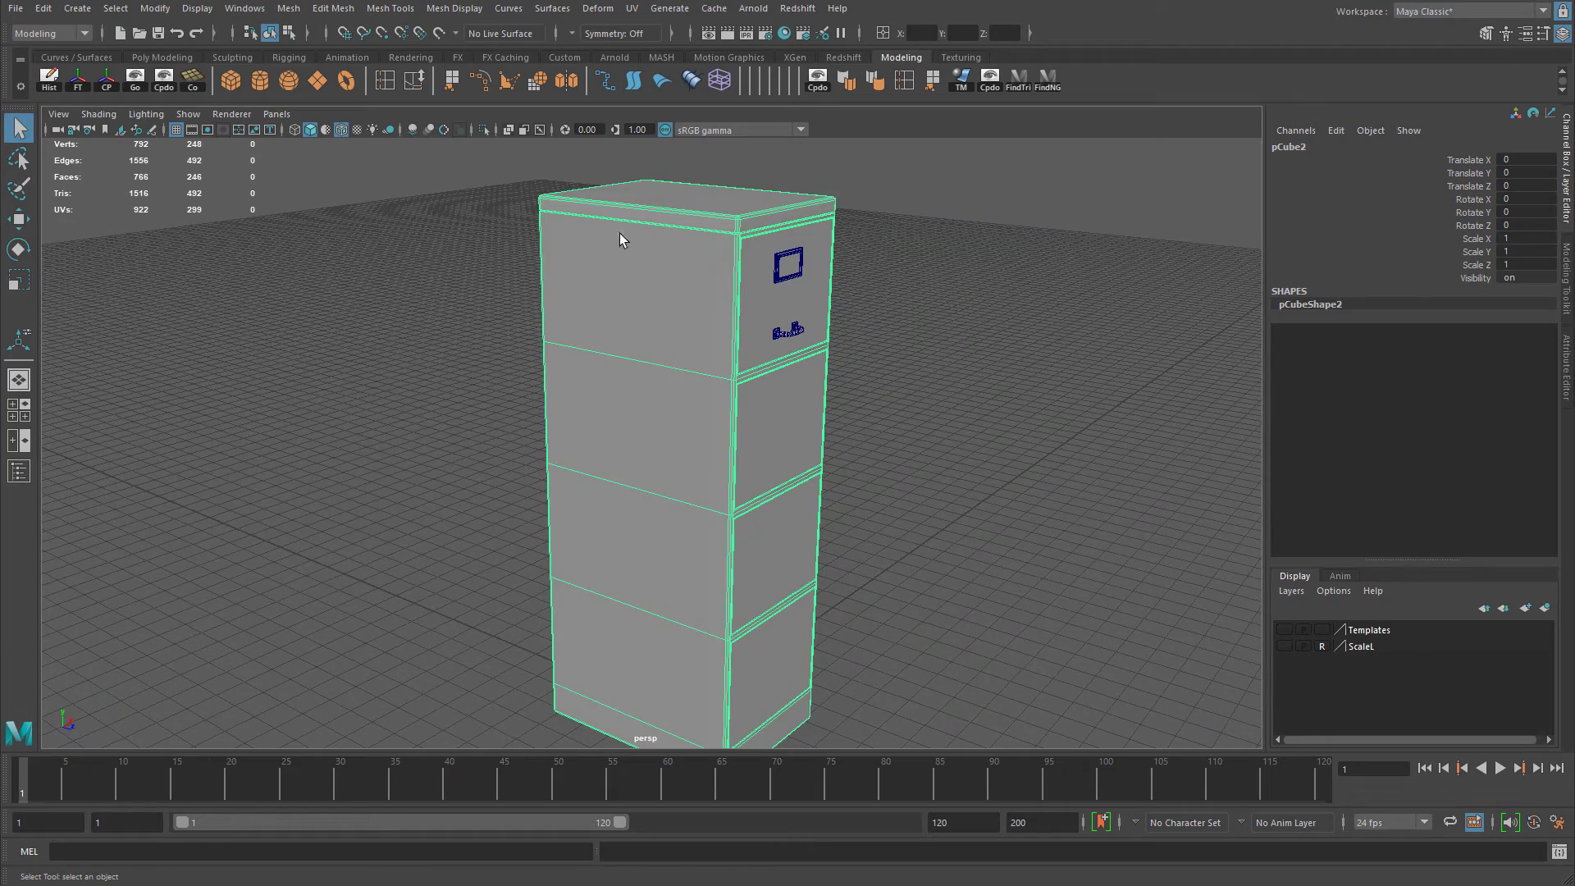
left_click_drag(566, 639, 709, 400, "alt")
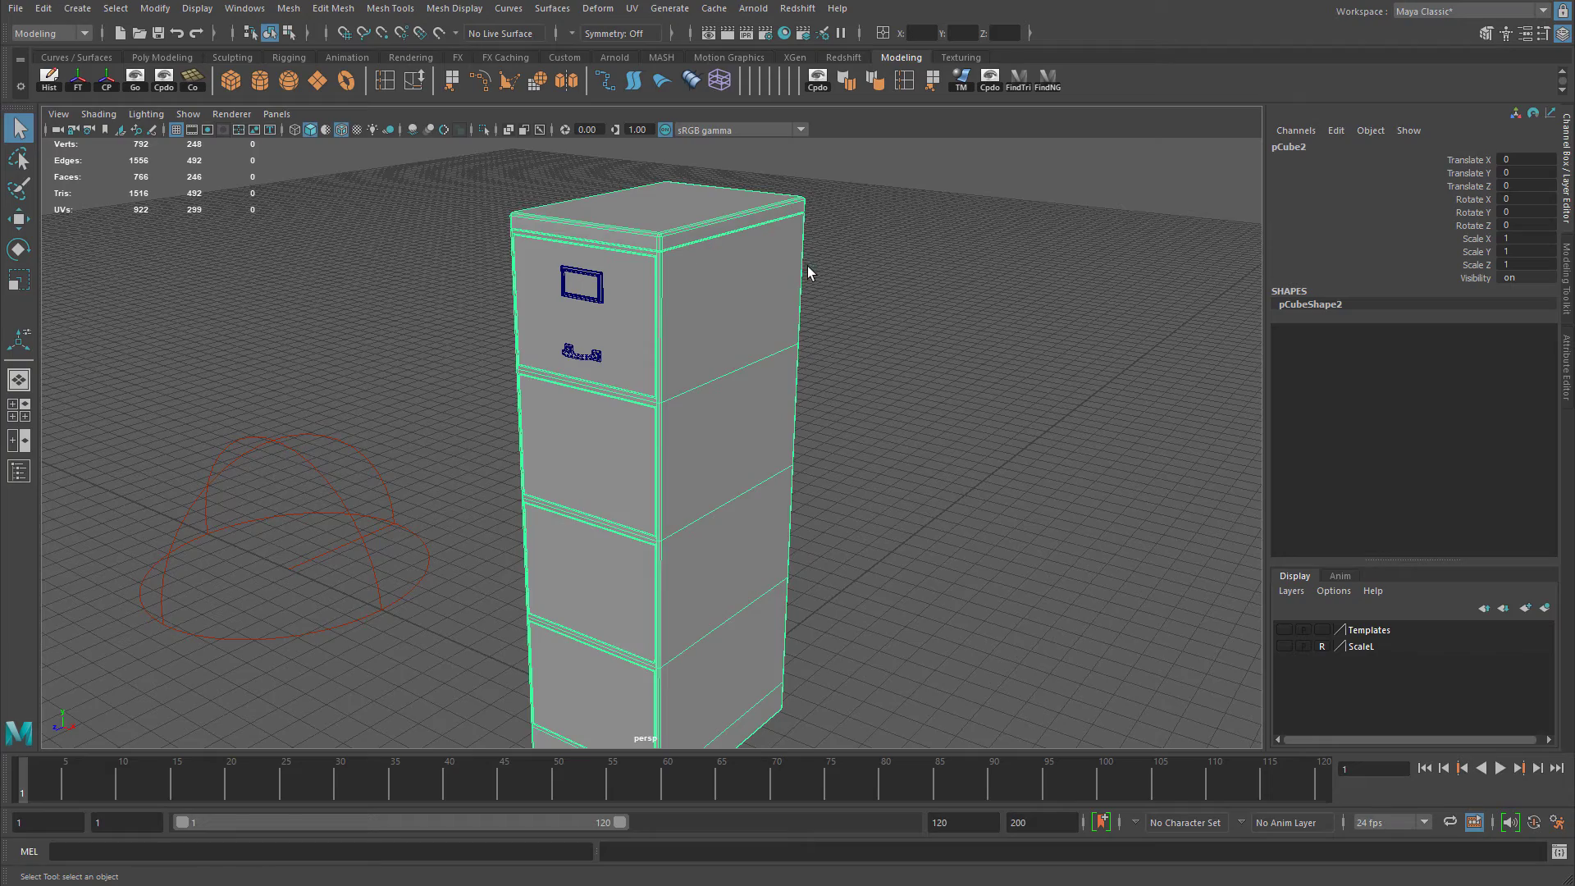
left_click_drag(808, 273, 613, 256, "alt")
left_click_drag(835, 335, 708, 326, "alt")
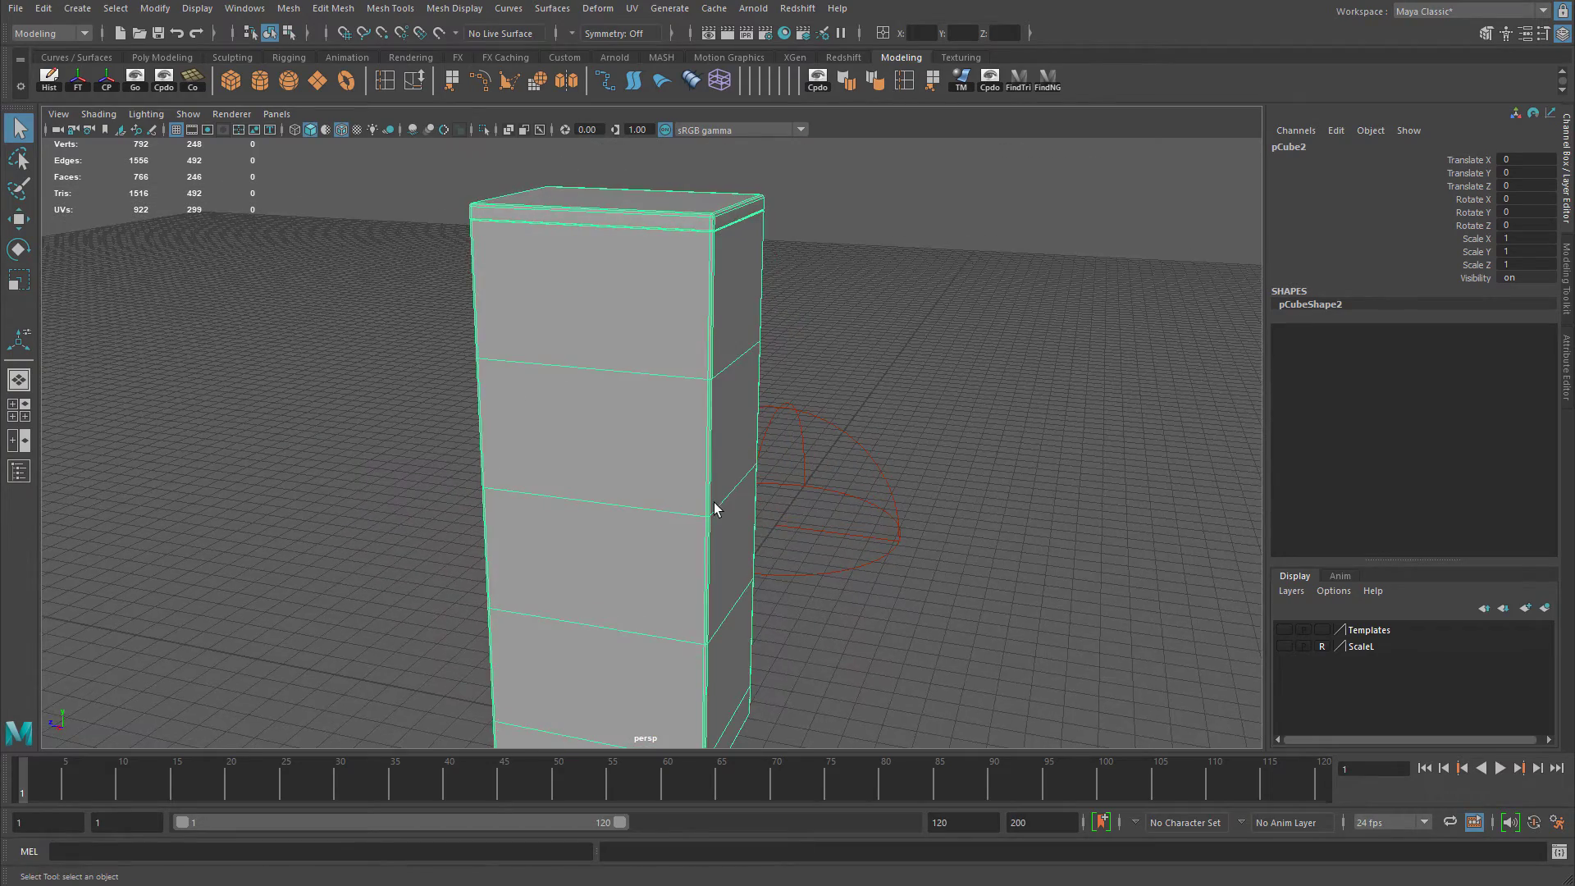
left_click_drag(714, 509, 838, 18, "alt")
Switch to the UV Editing workspace and select the large front face of the top drawer.
left_click(1393, 12)
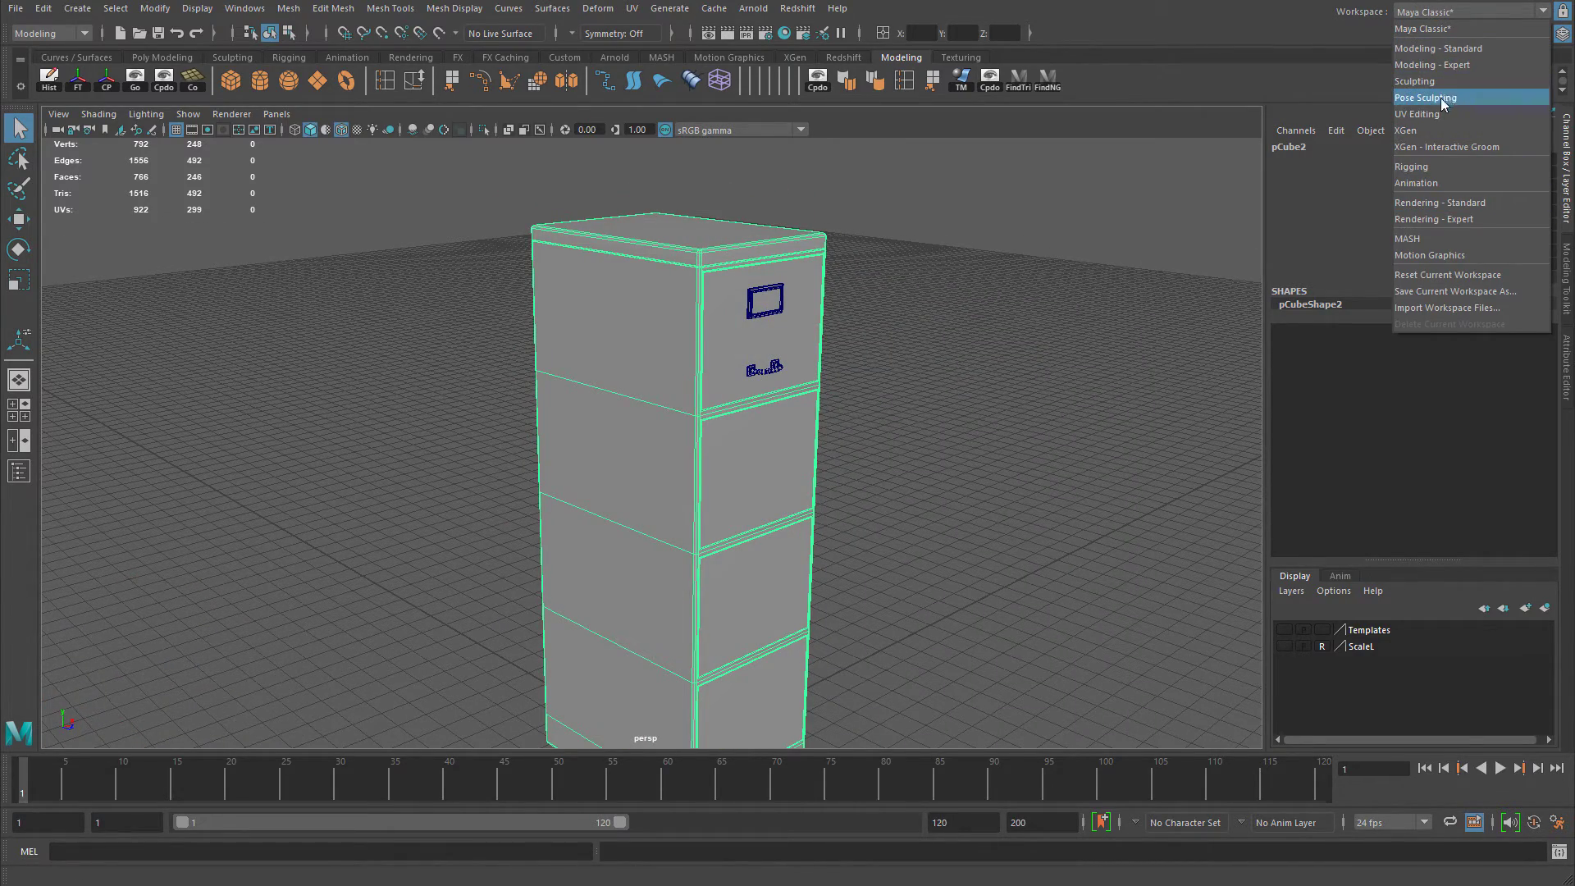
left_click(1416, 114)
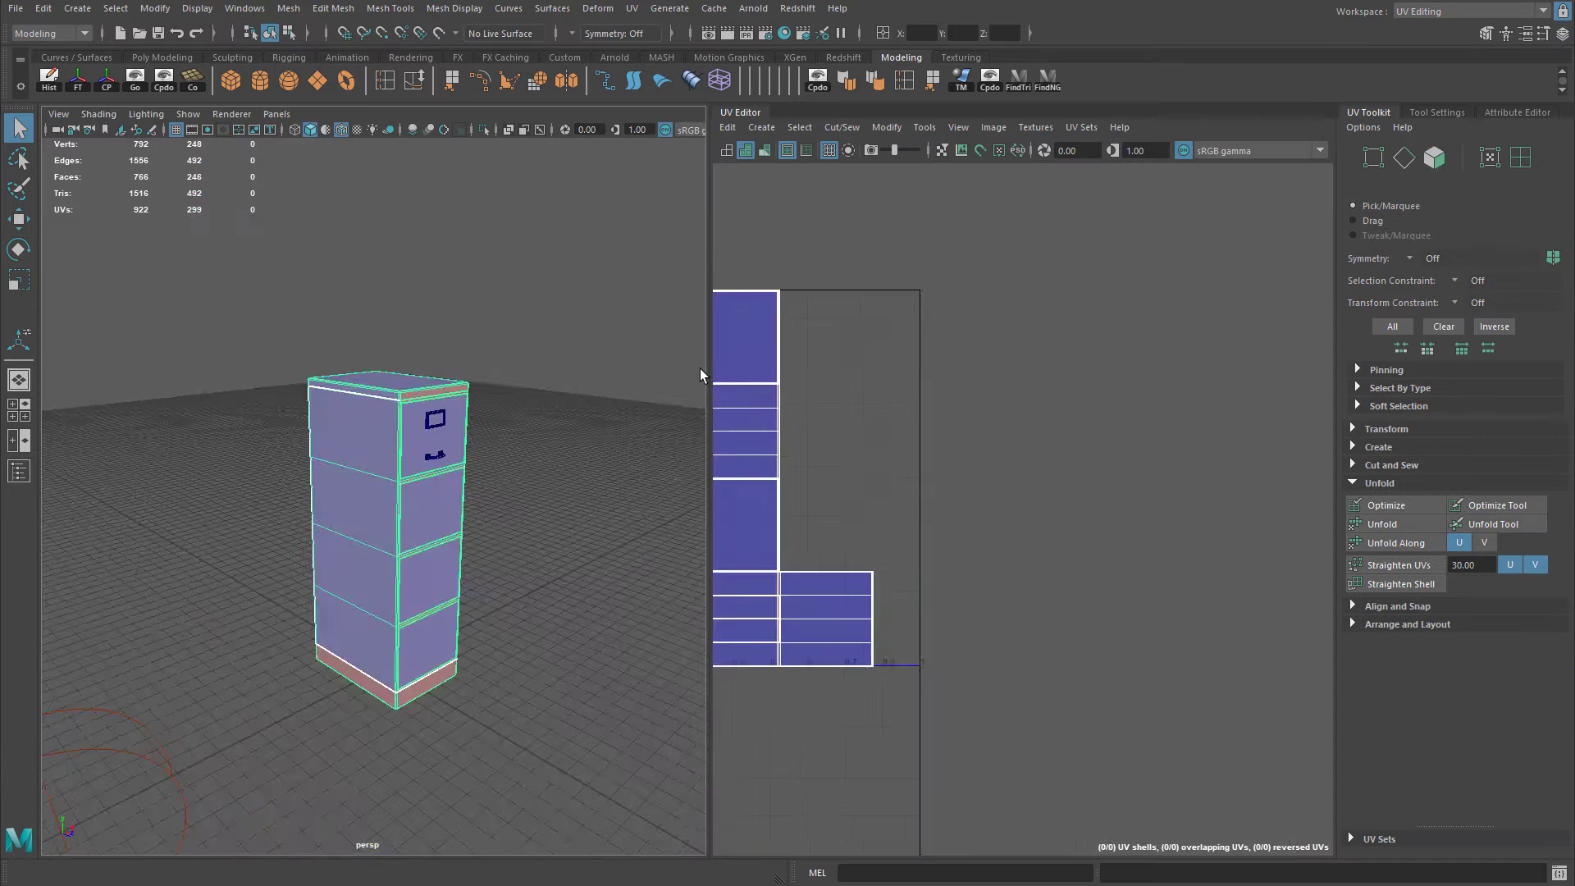
left_click_drag(701, 368, 531, 411, "alt")
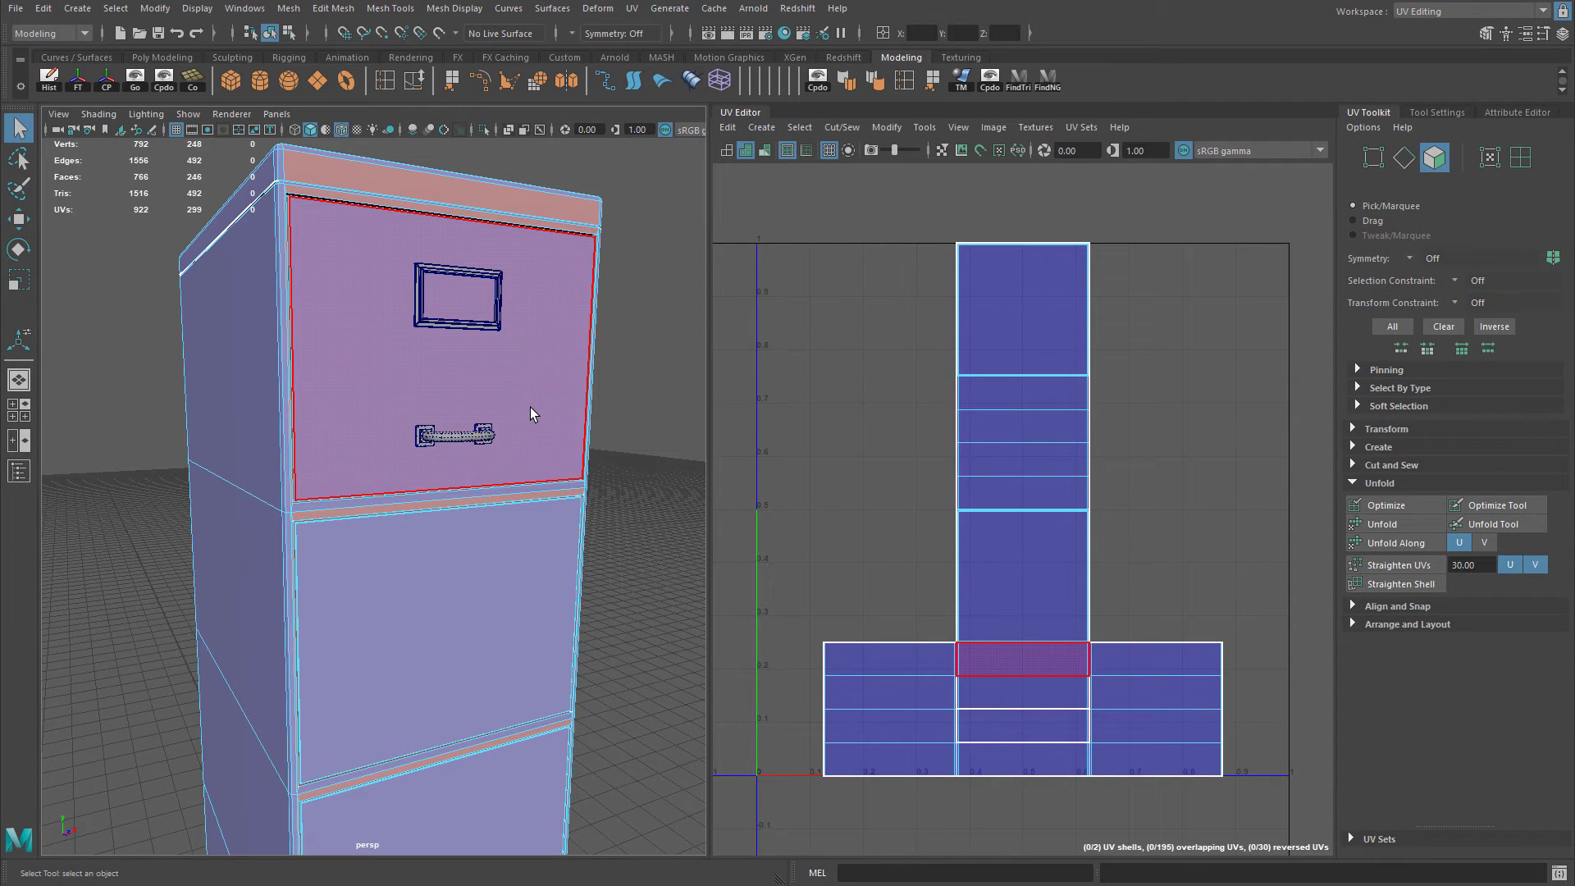
left_click(115, 8)
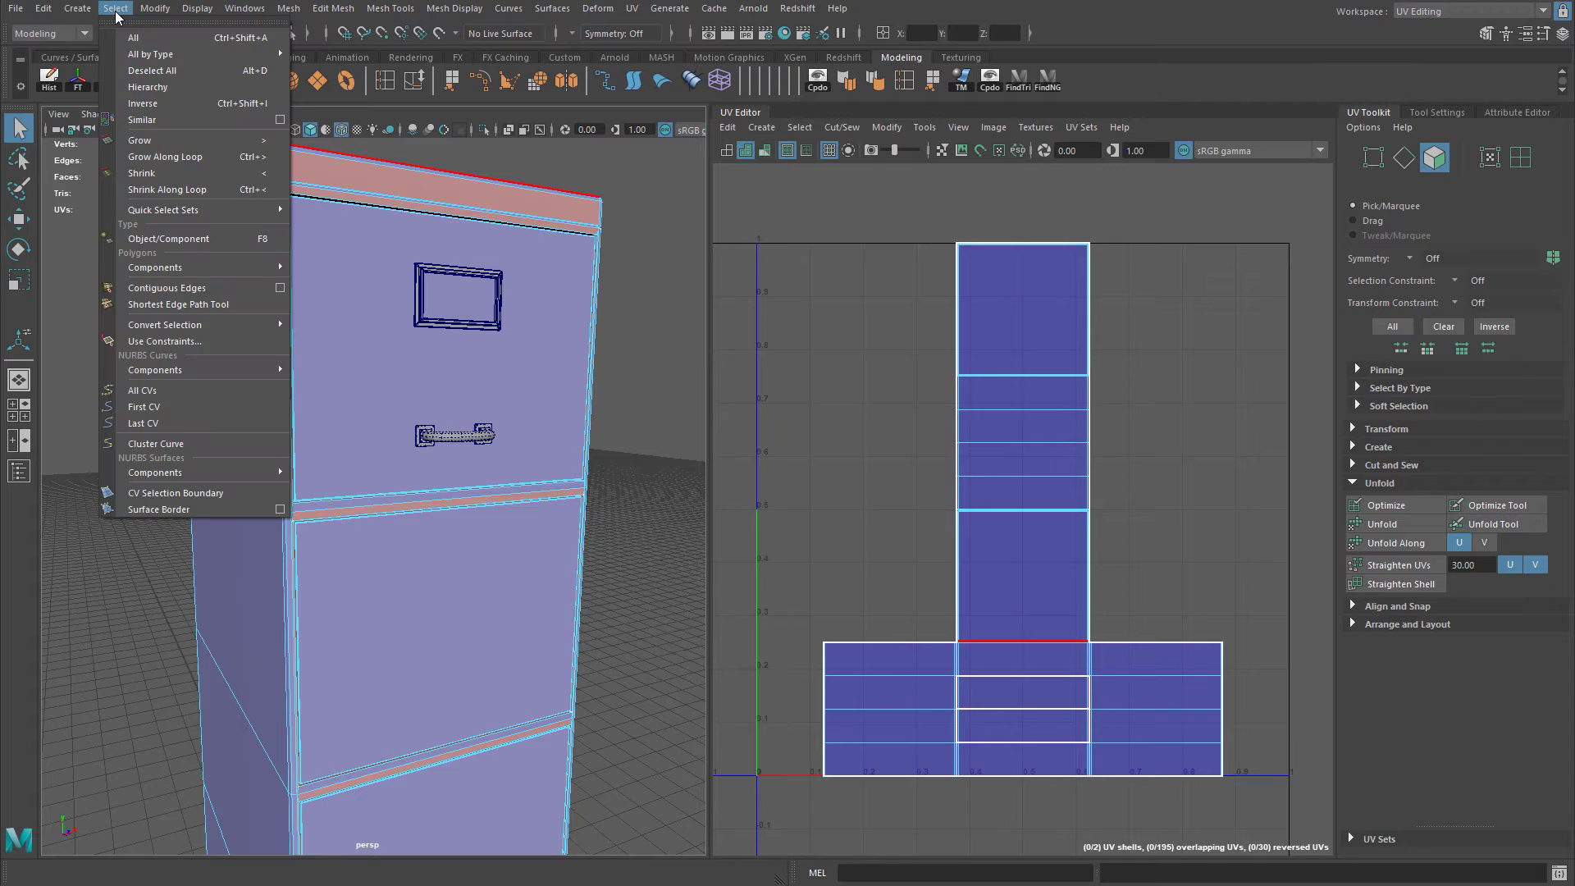
left_click(502, 371)
left_click_drag(502, 371, 470, 396, "alt")
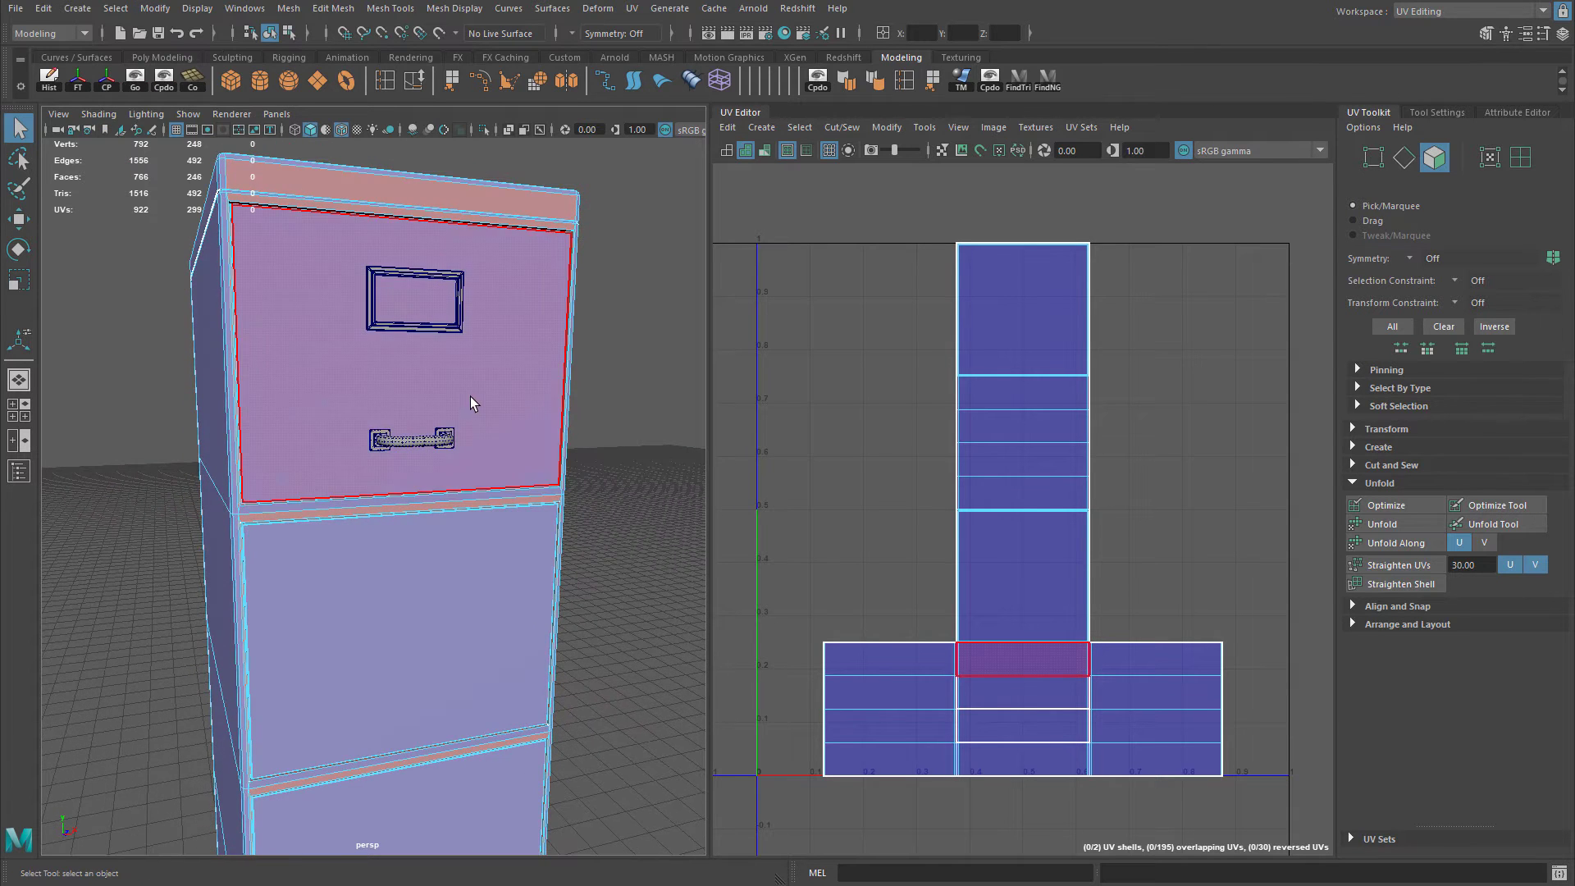
left_click(466, 413)
Examine the bevel and recessed border around the top drawer front up close.
middle_click_drag(313, 331, 414, 443, "alt")
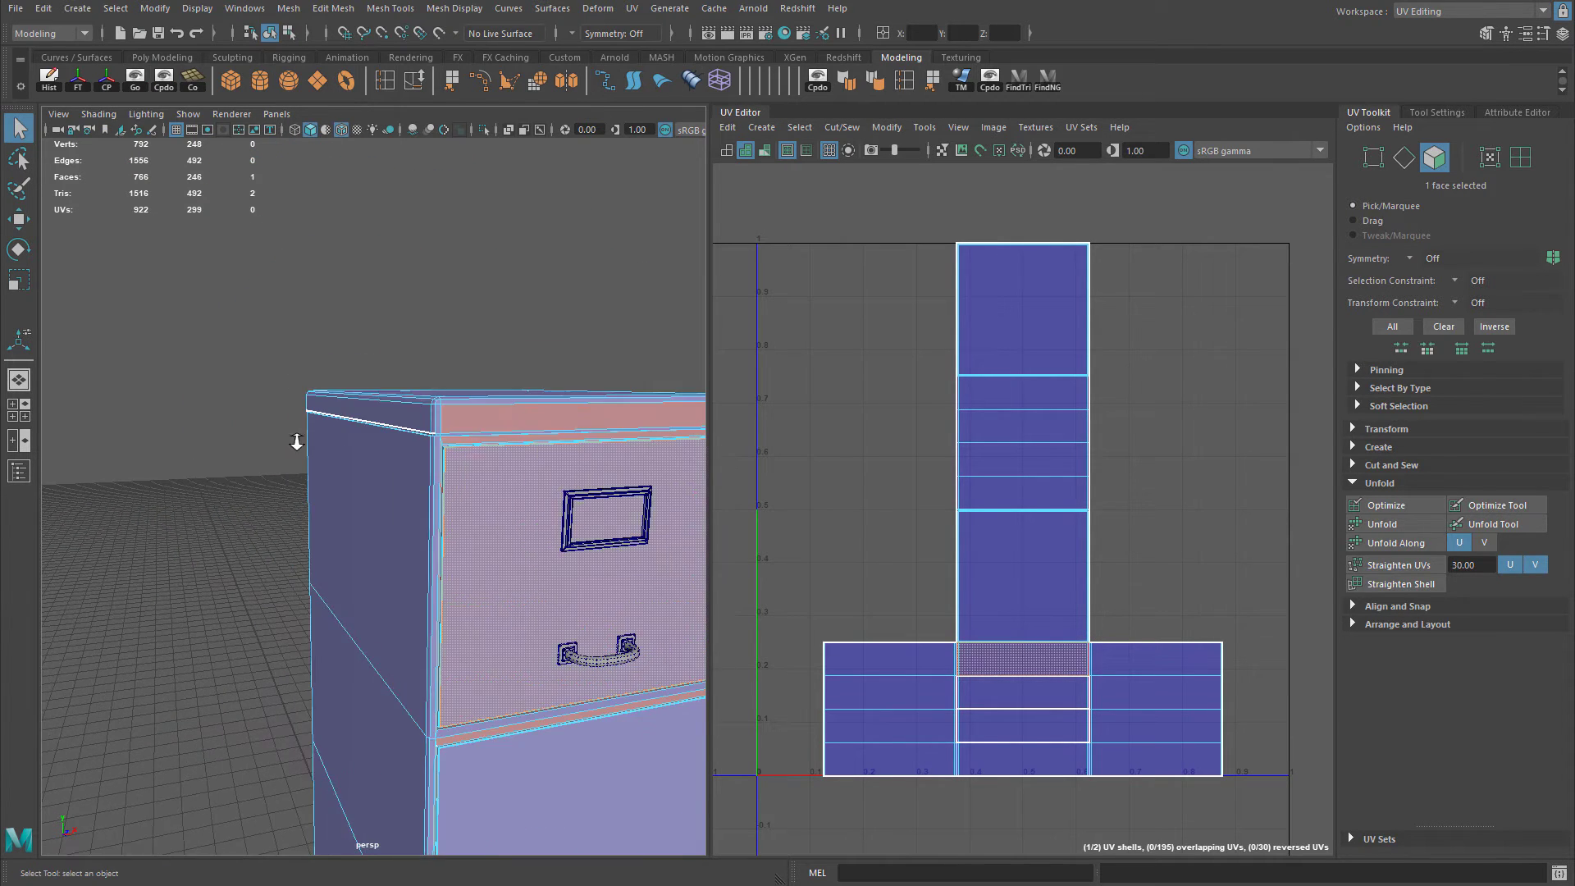
right_click_drag(295, 443, 433, 460, "alt")
left_click_drag(432, 461, 356, 443, "alt")
middle_click_drag(323, 397, 287, 413, "alt")
left_click_drag(287, 414, 373, 440, "alt")
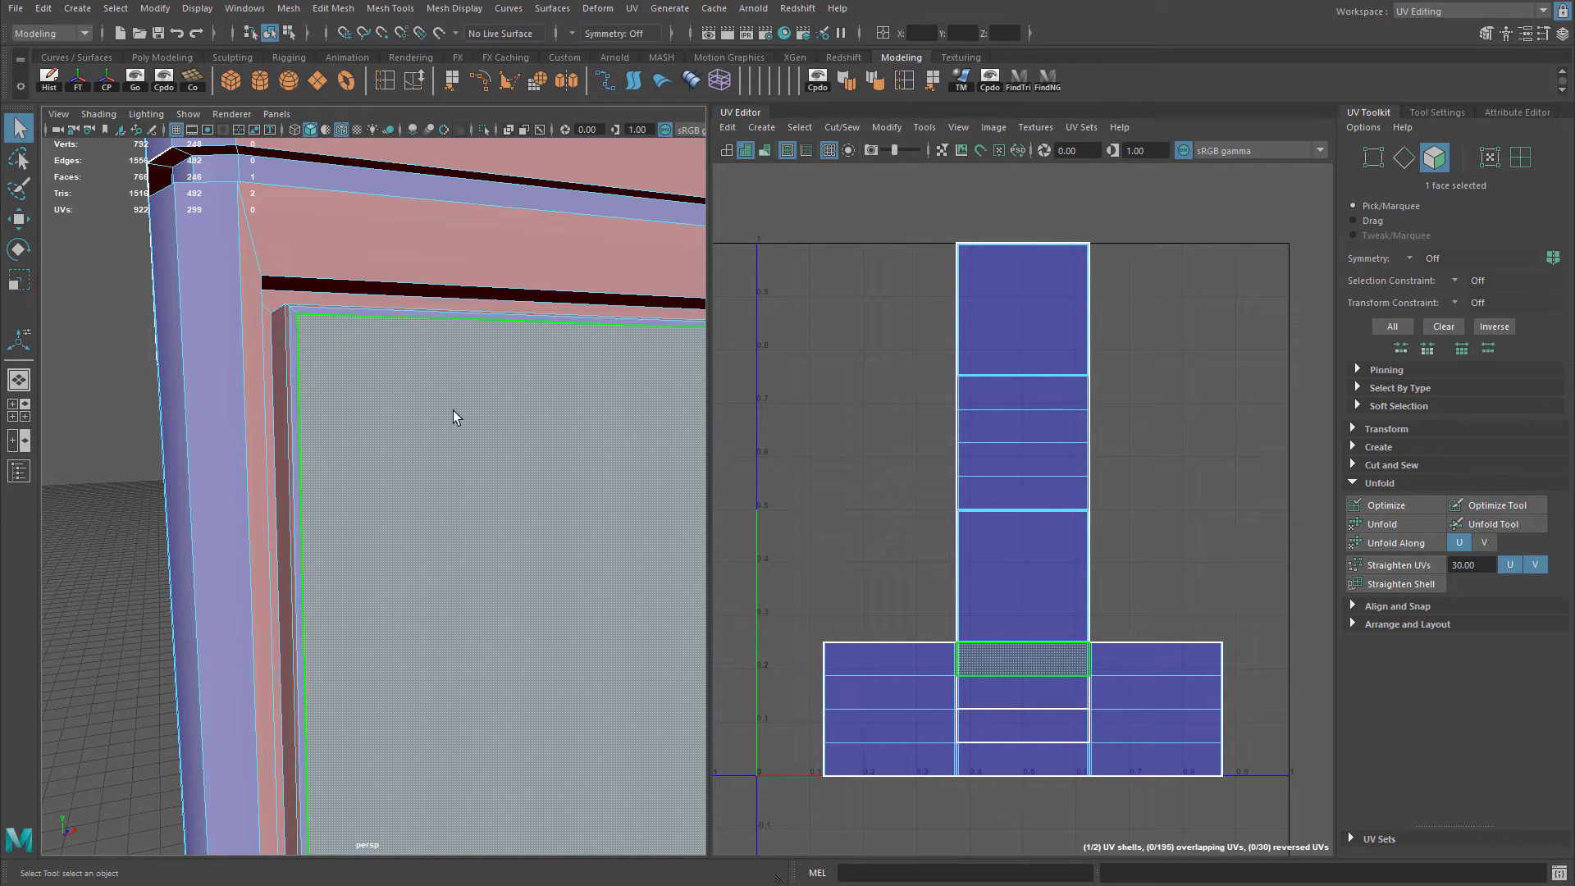
right_click_drag(534, 459, 402, 432, "alt")
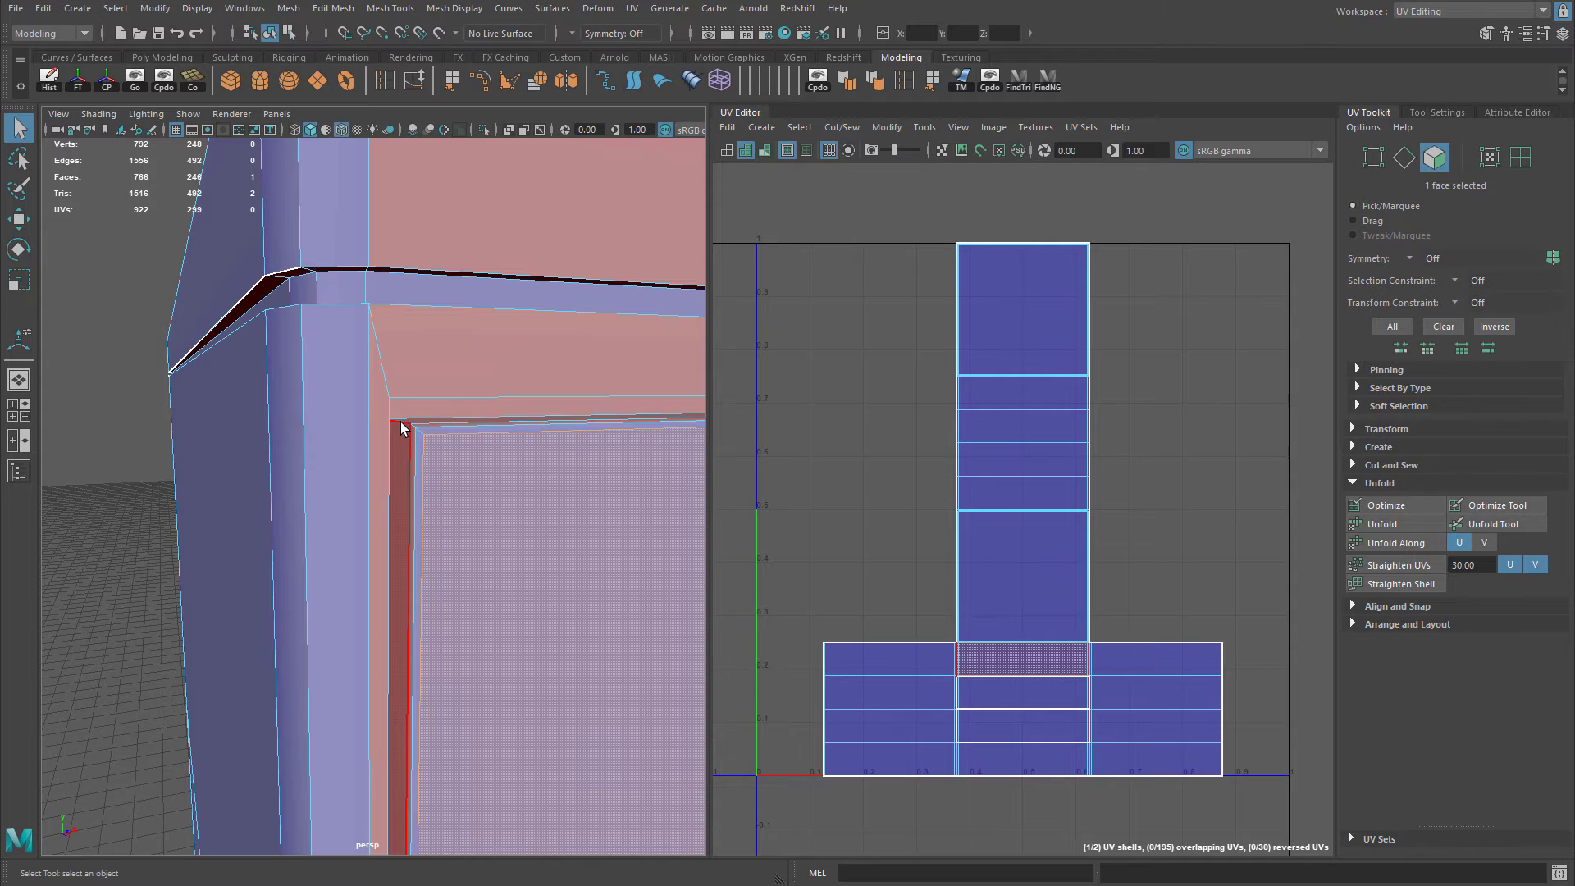
scroll(402, 428, "down", 5)
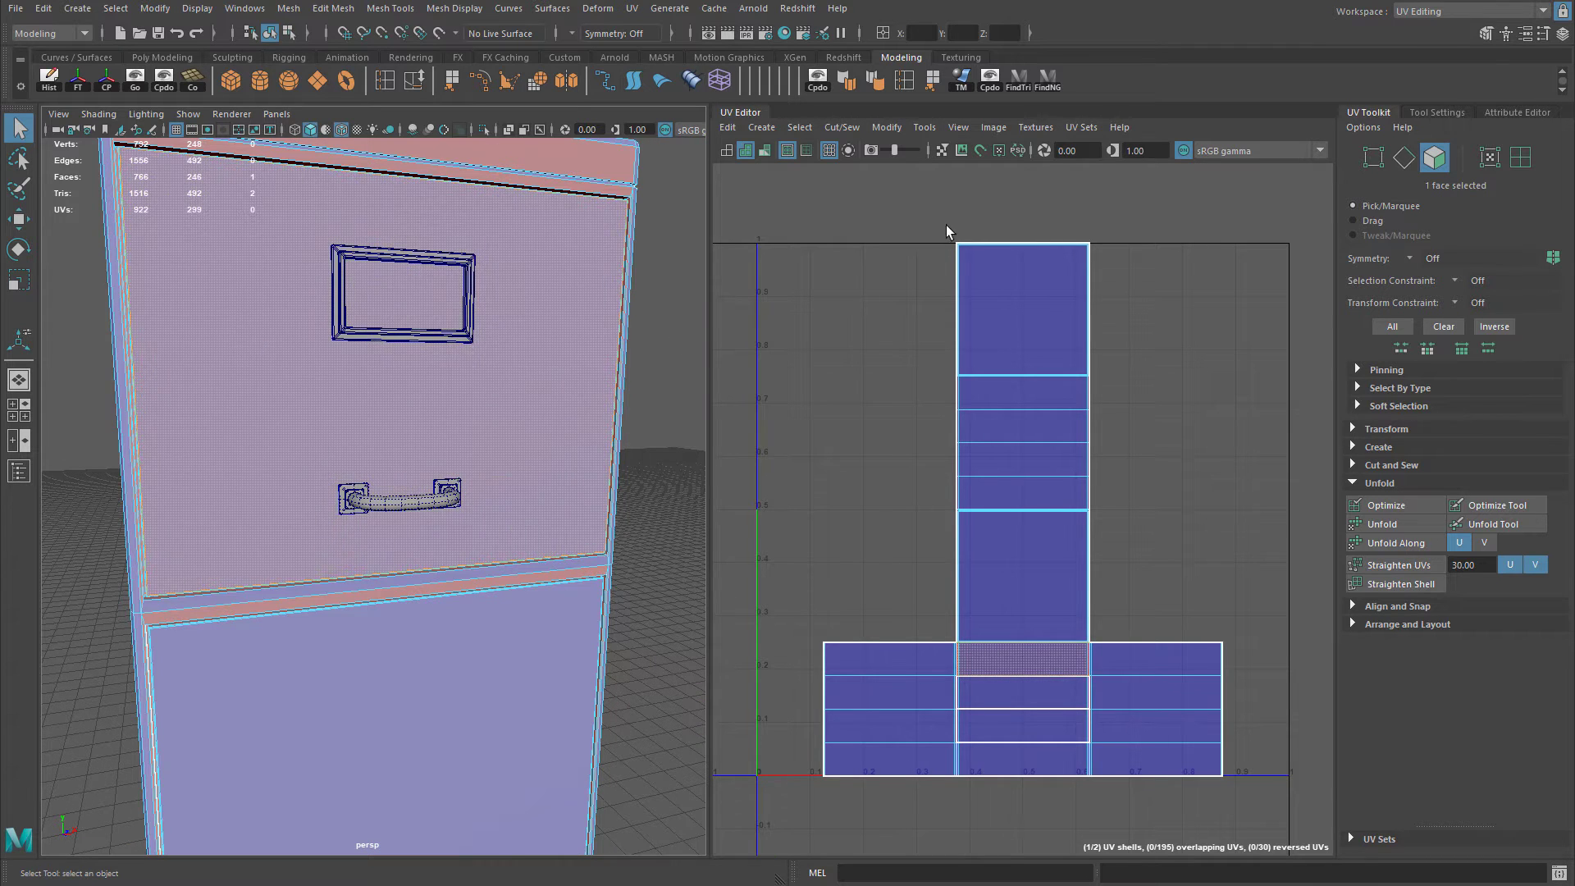
Display the UV shells without shading and add the three lower drawer fronts to the face selection.
middle_click_drag(971, 310, 966, 317, "alt")
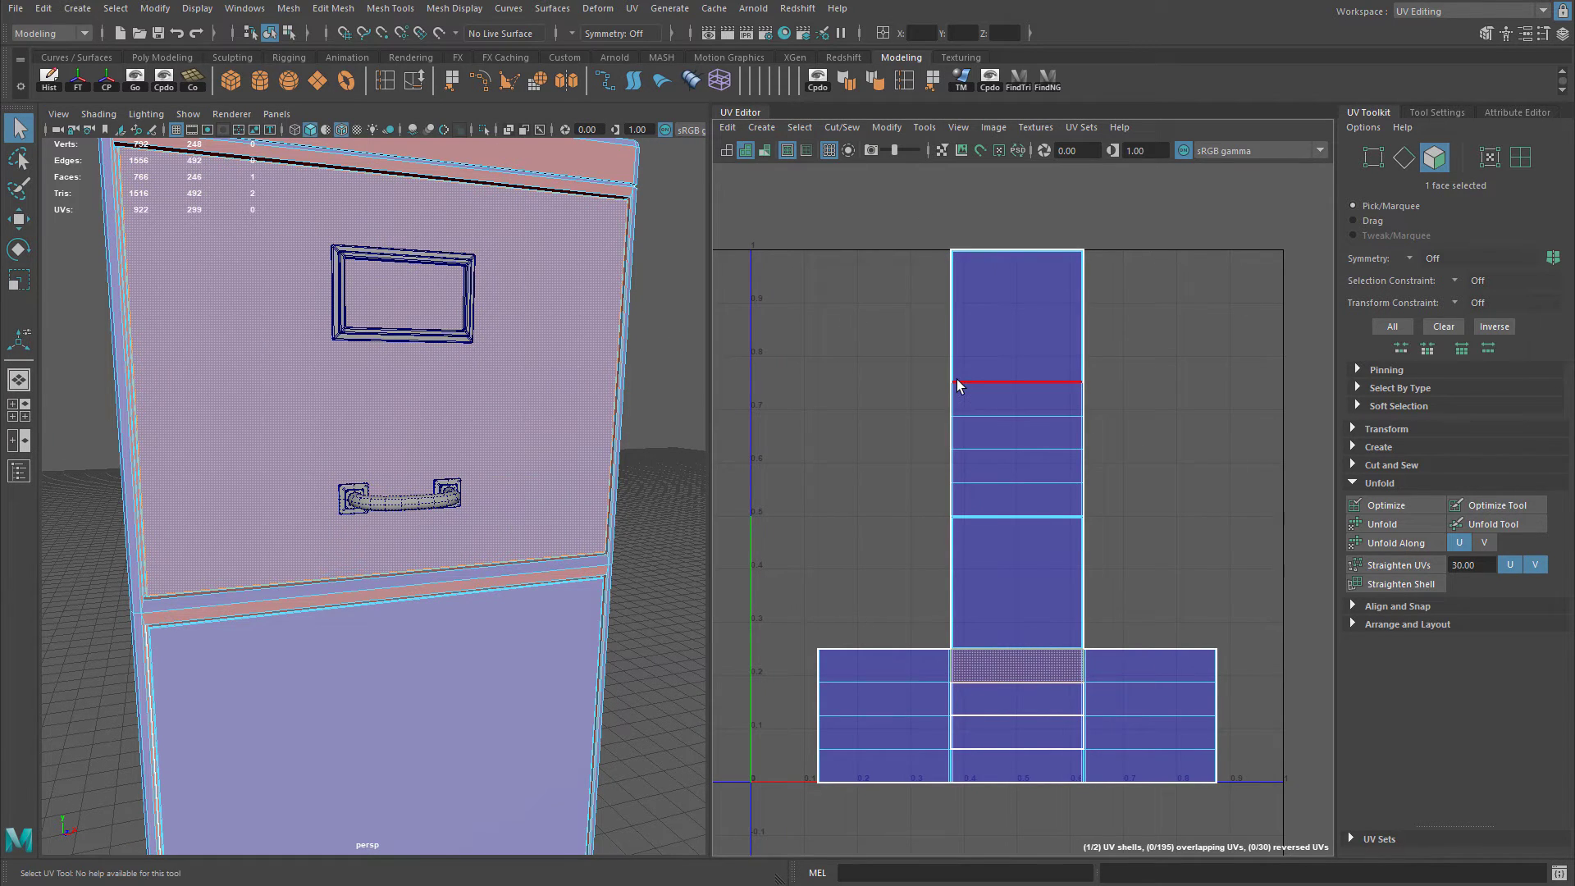
key("4")
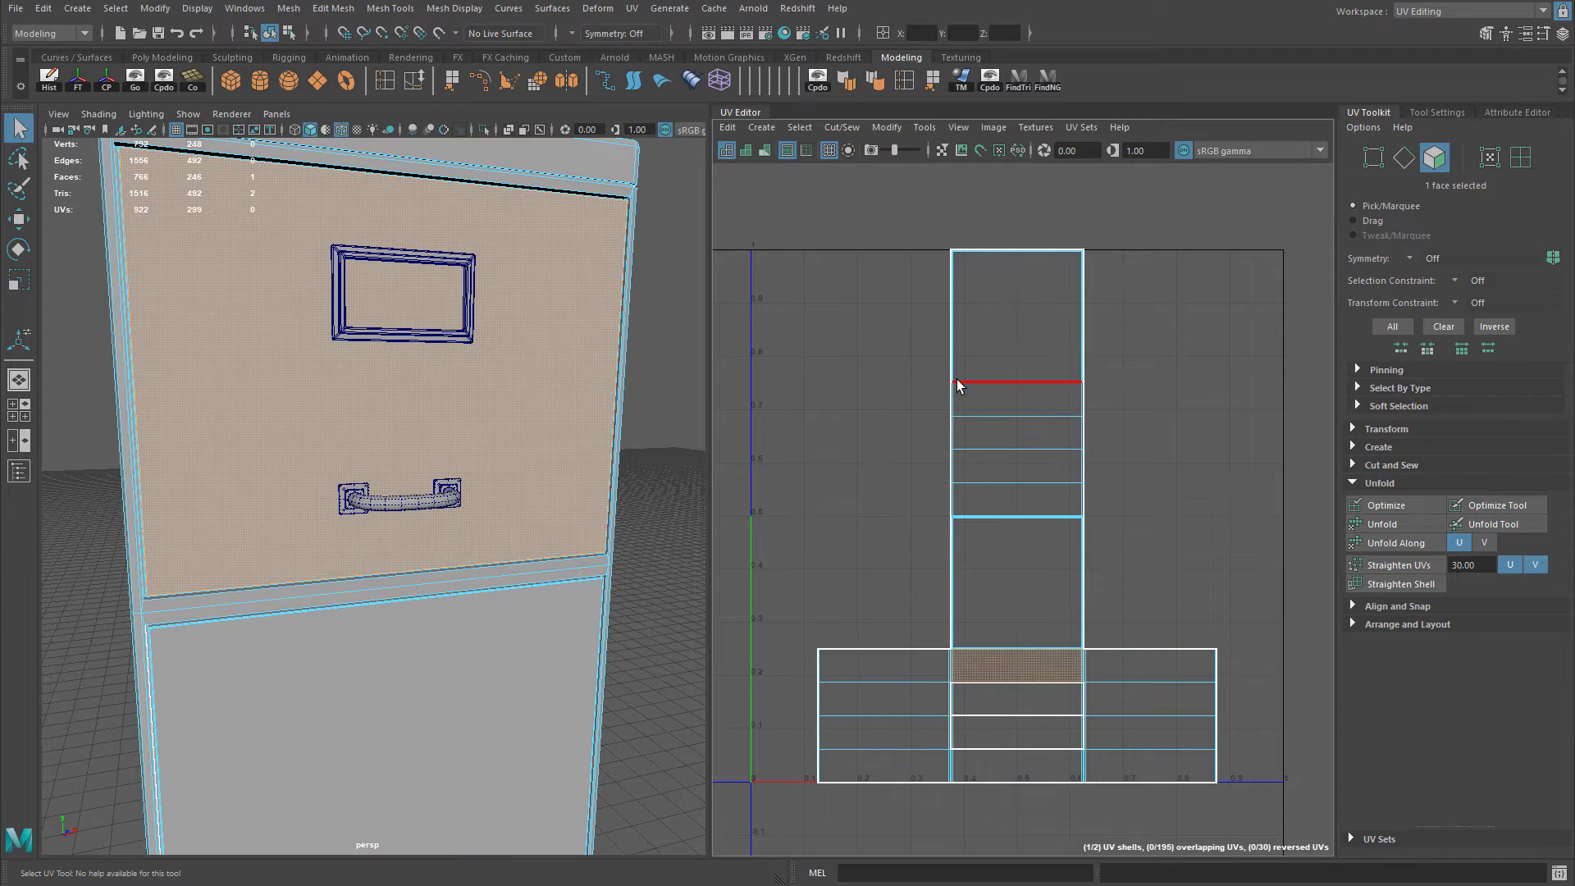
middle_click_drag(431, 347, 467, 366, "alt")
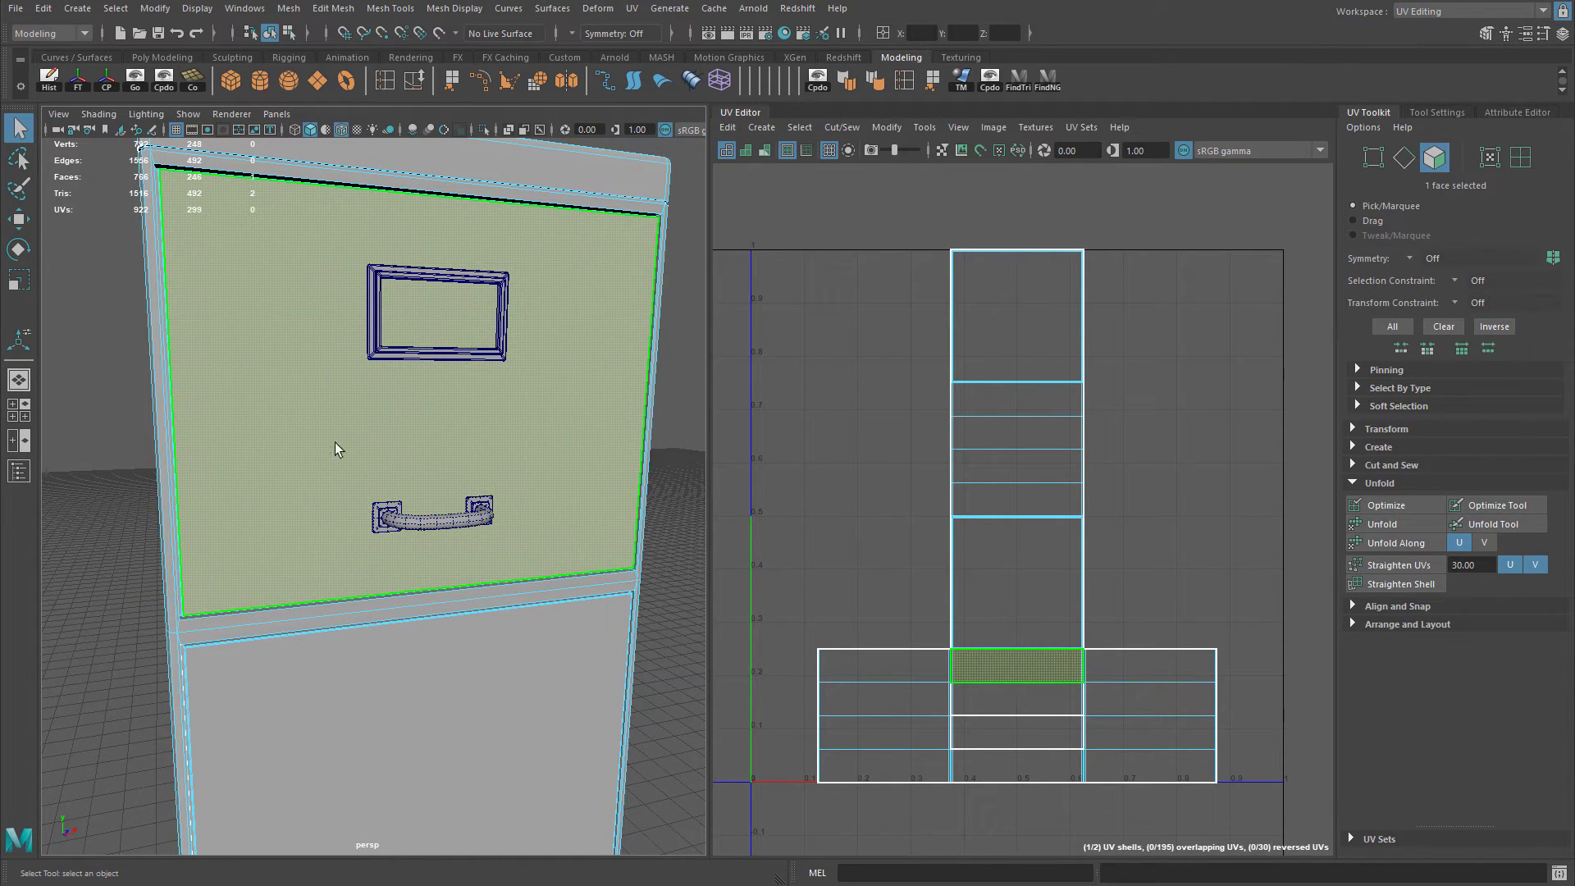
left_click_drag(415, 504, 417, 441, "alt")
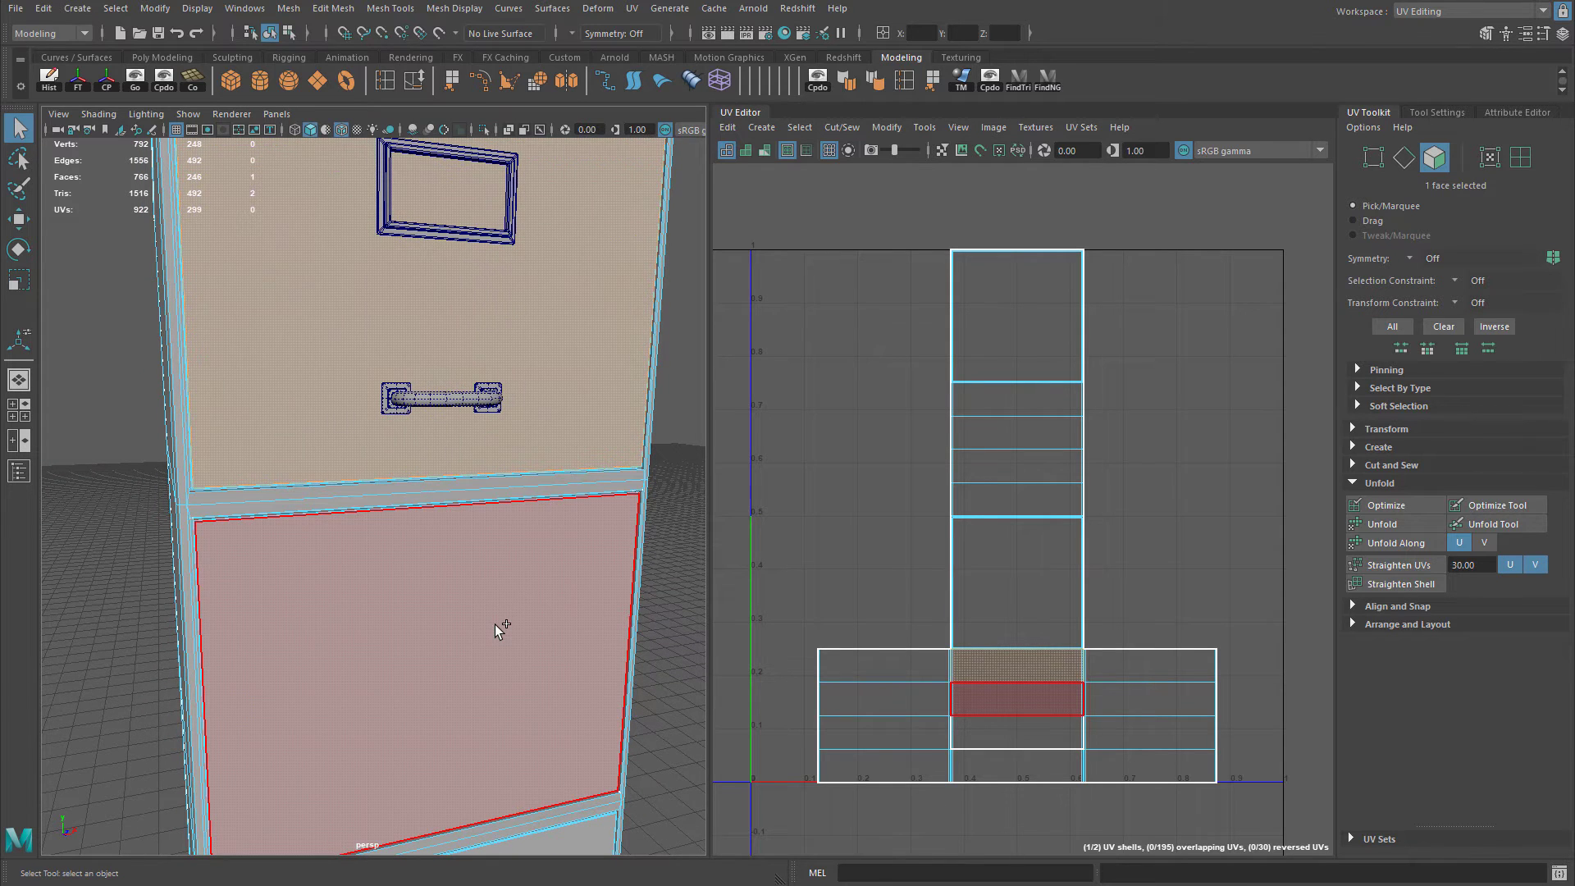
left_click(494, 623, "shift")
middle_click_drag(495, 623, 478, 513, "alt")
left_click(392, 562, "shift")
left_click(394, 738, "shift")
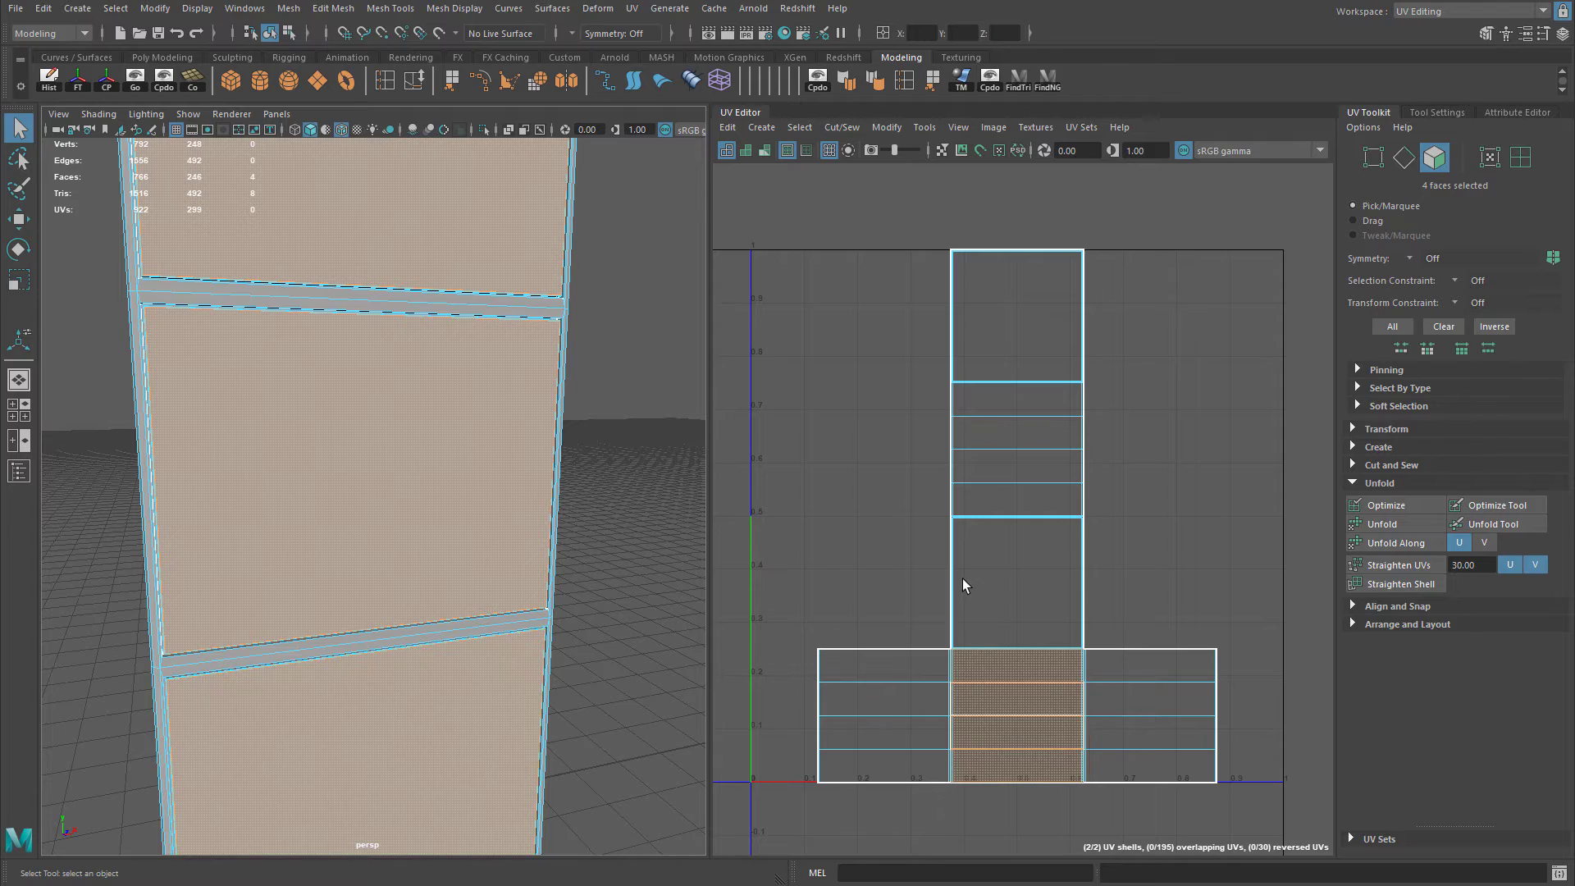
middle_click_drag(420, 402, 505, 516, "alt")
scroll(505, 516, "down", 5)
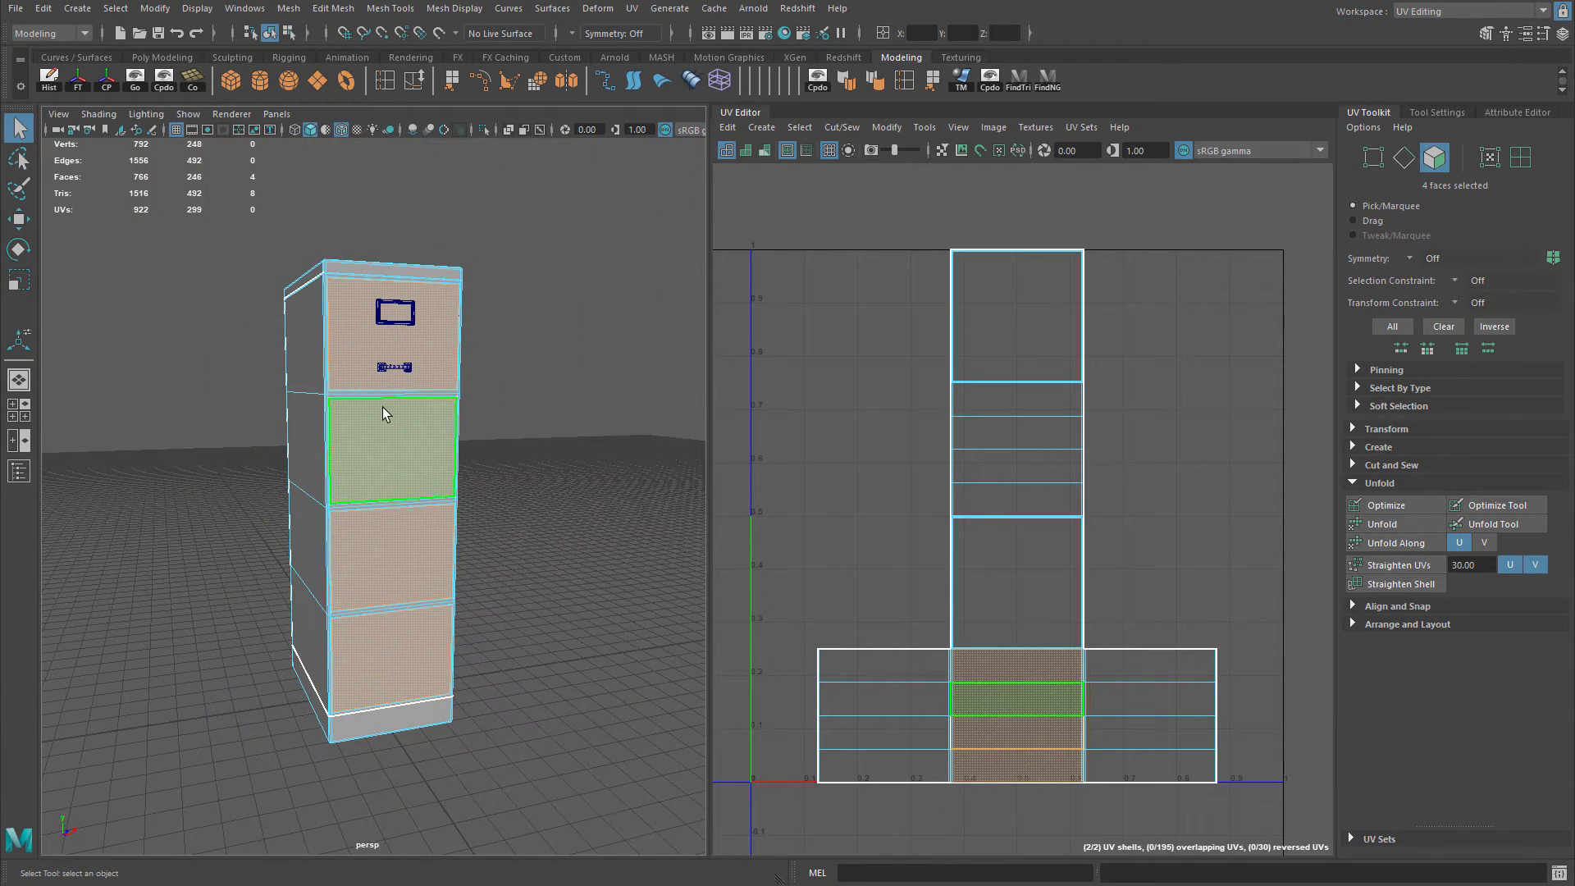
Grow the face selection three times to include the bevels and recess walls around all four drawer fronts.
scroll(427, 459, "up", 8)
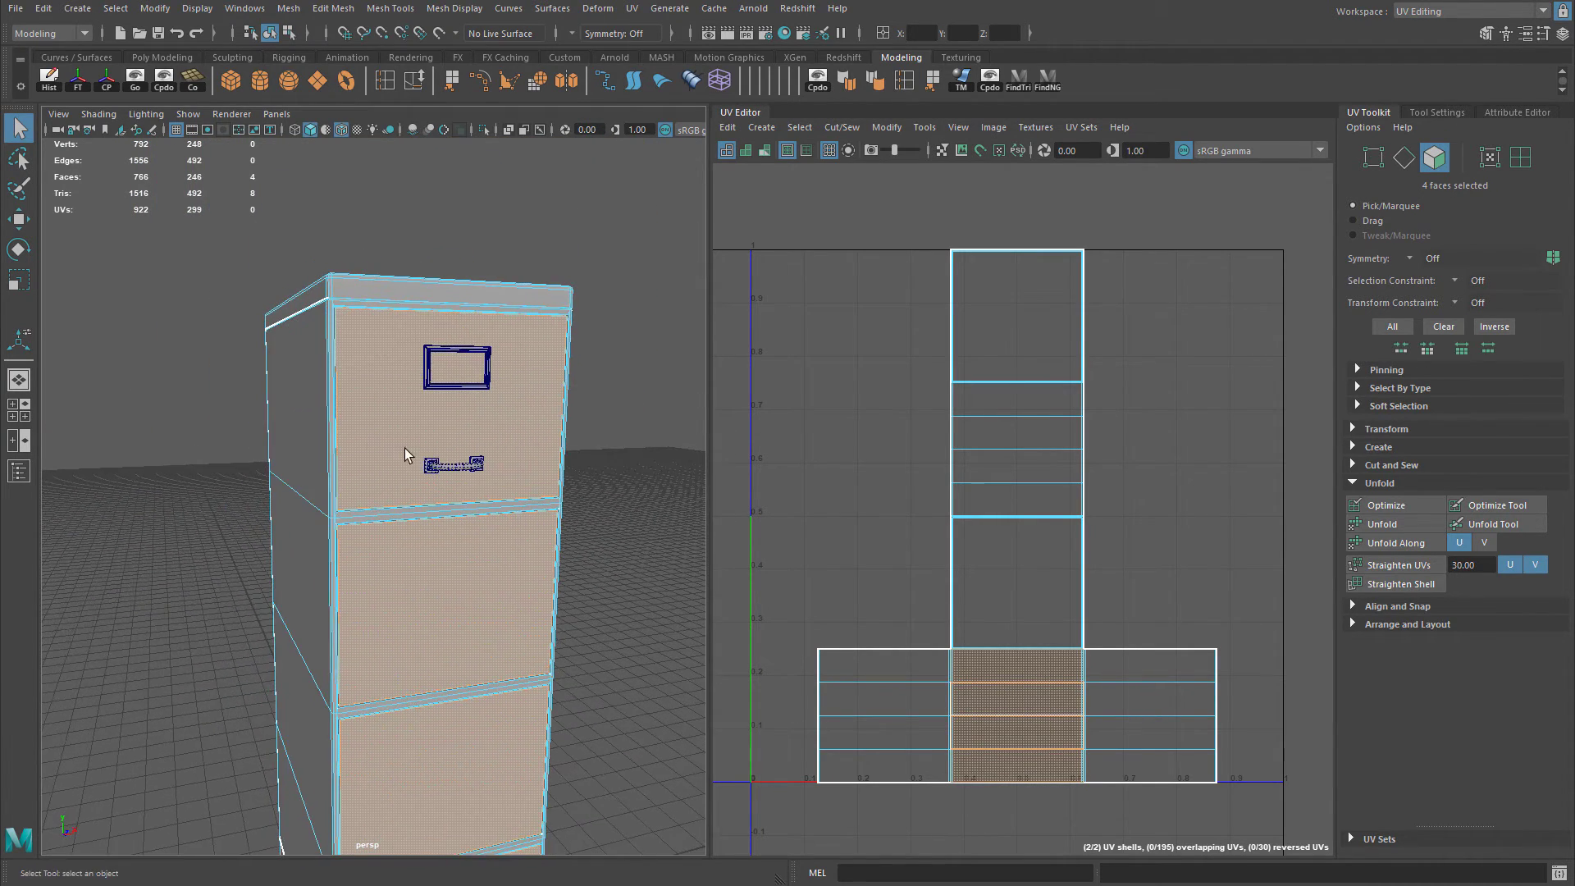
scroll(426, 444, "up", 8)
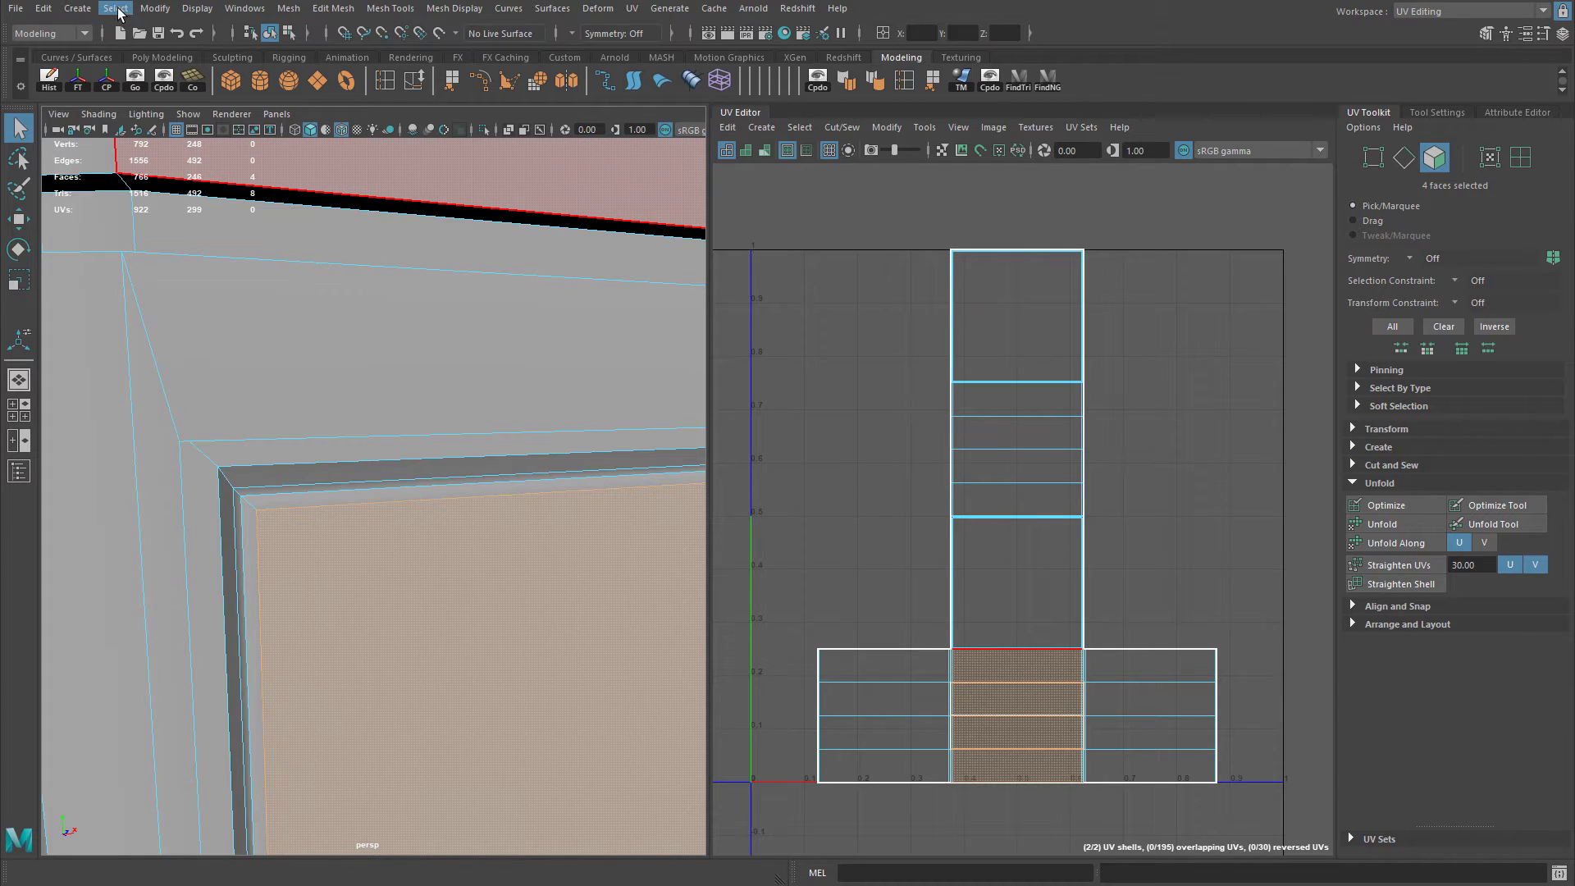
left_click(115, 10)
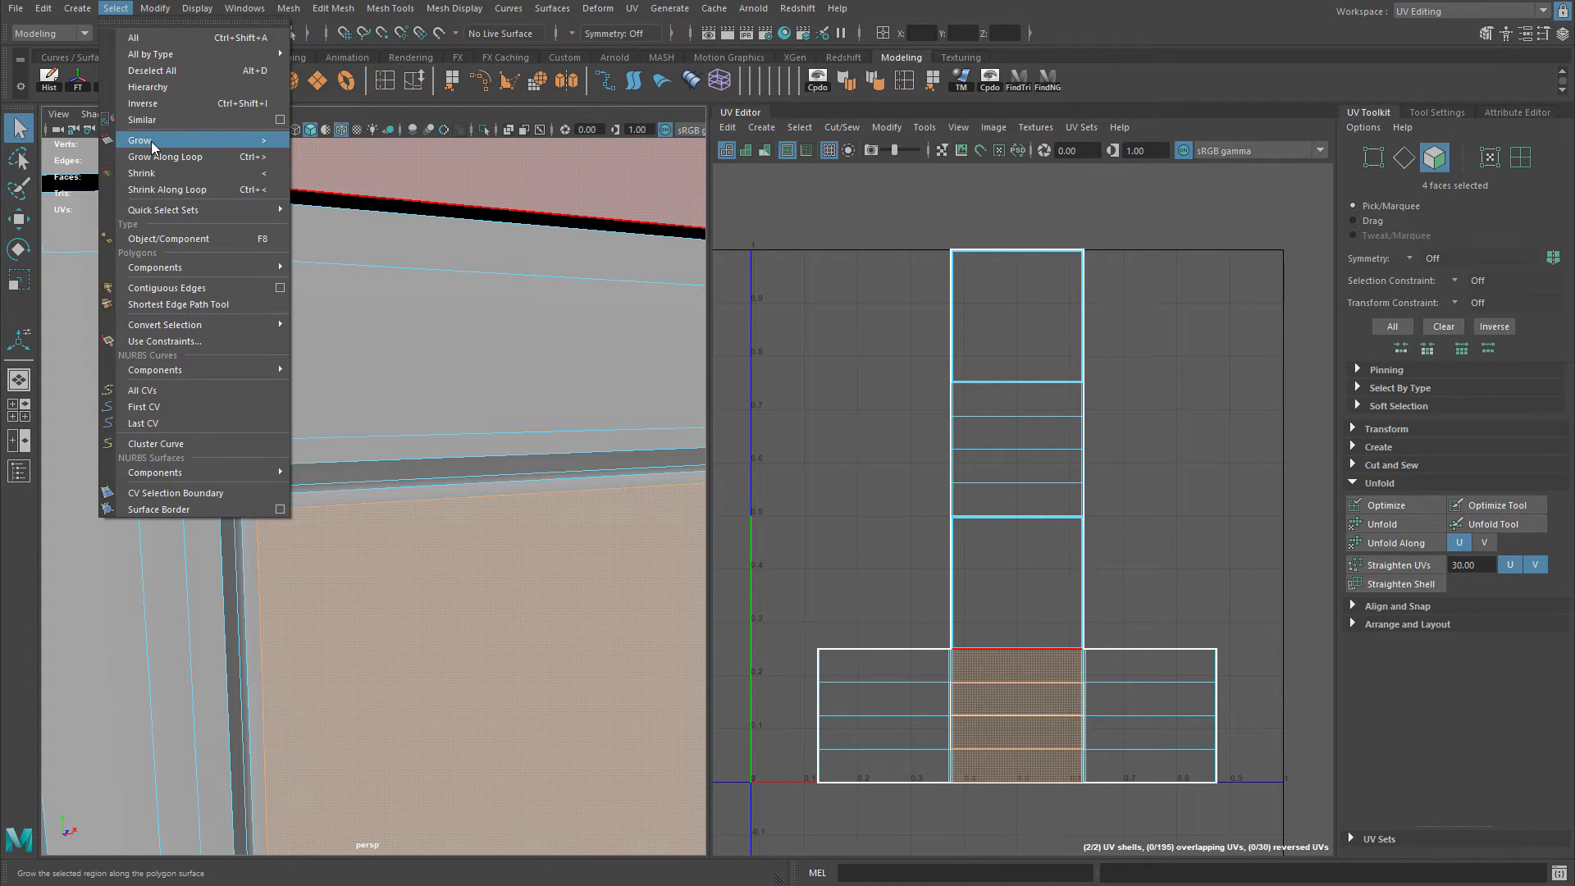
left_click(233, 141)
key("f")
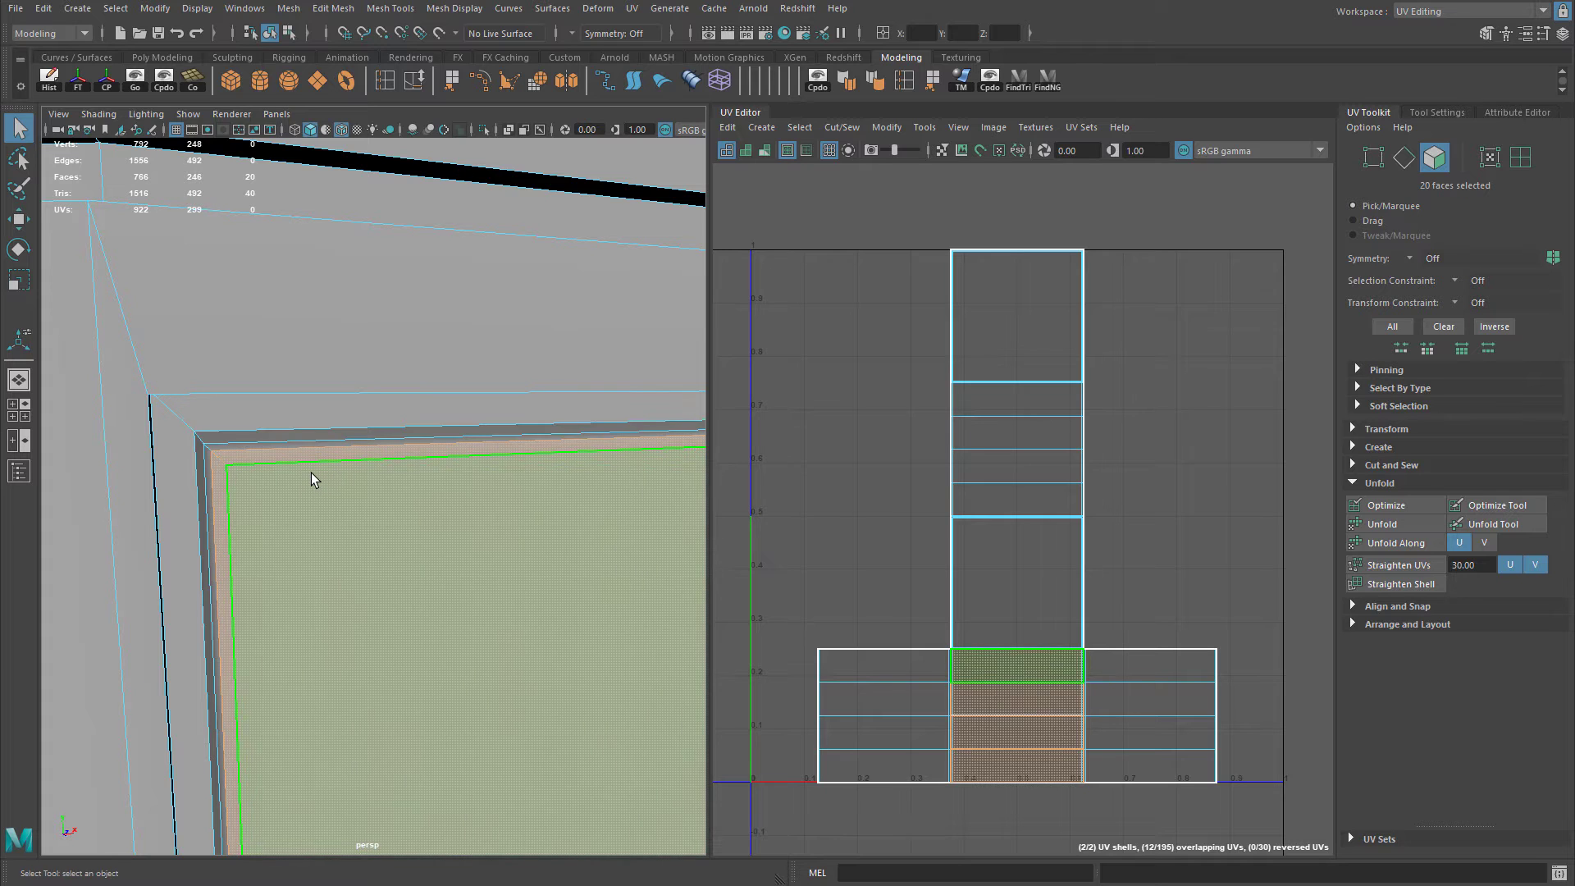
key("shift+period")
key("shift+period")
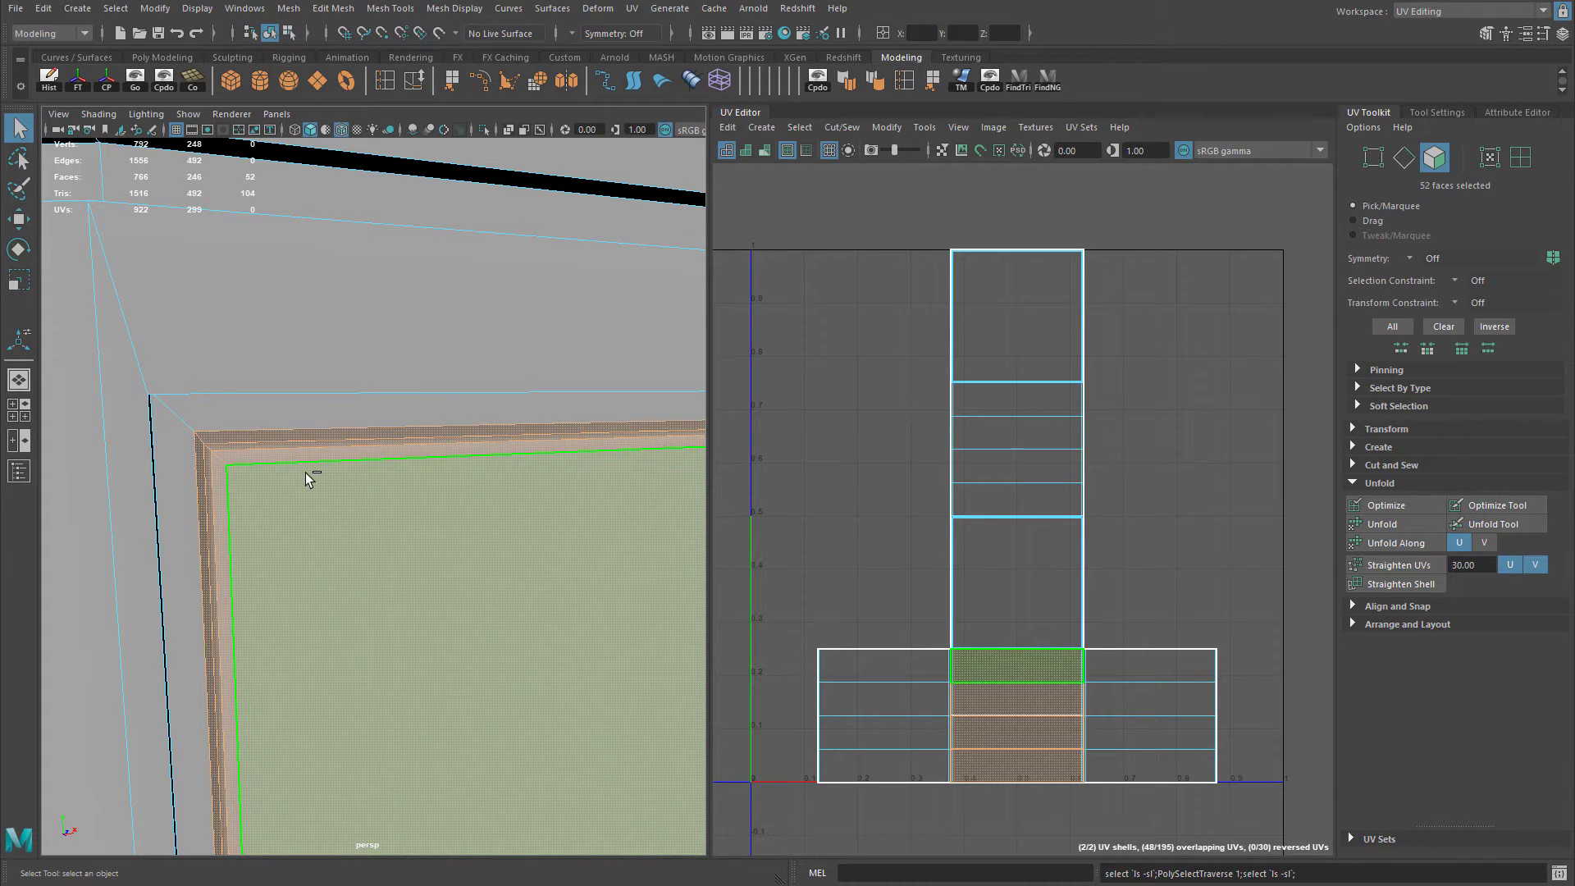
middle_click_drag(305, 473, 333, 189, "alt")
middle_click_drag(348, 366, 341, 200, "alt")
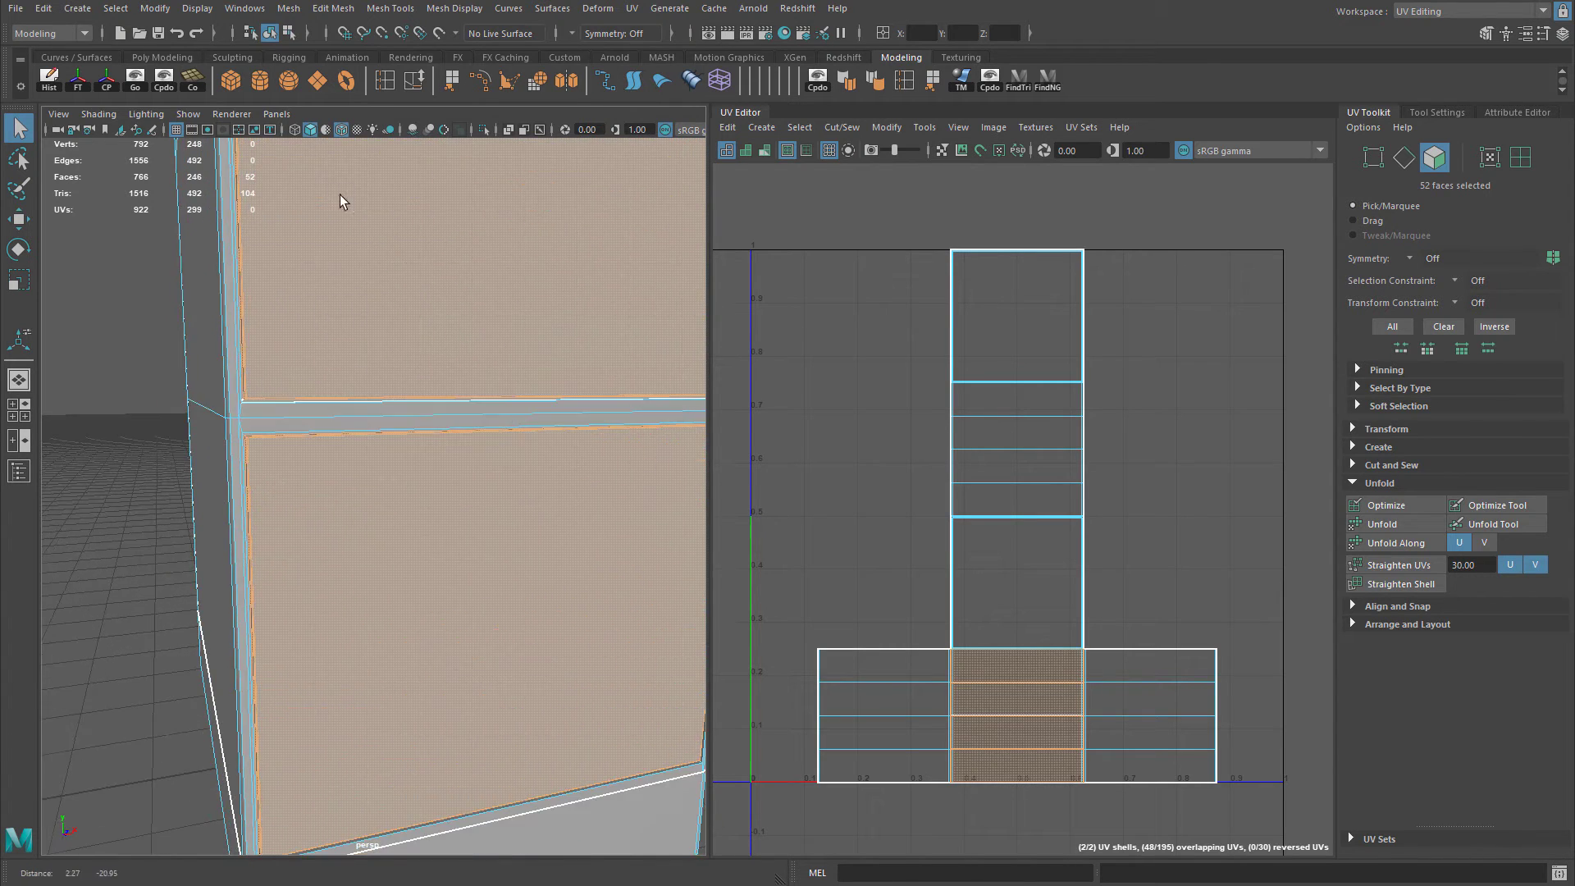
mouse_move(368, 337)
middle_mouse_down("alt")
mouse_move(352, 243)
mouse_move(348, 275)
middle_mouse_up("alt")
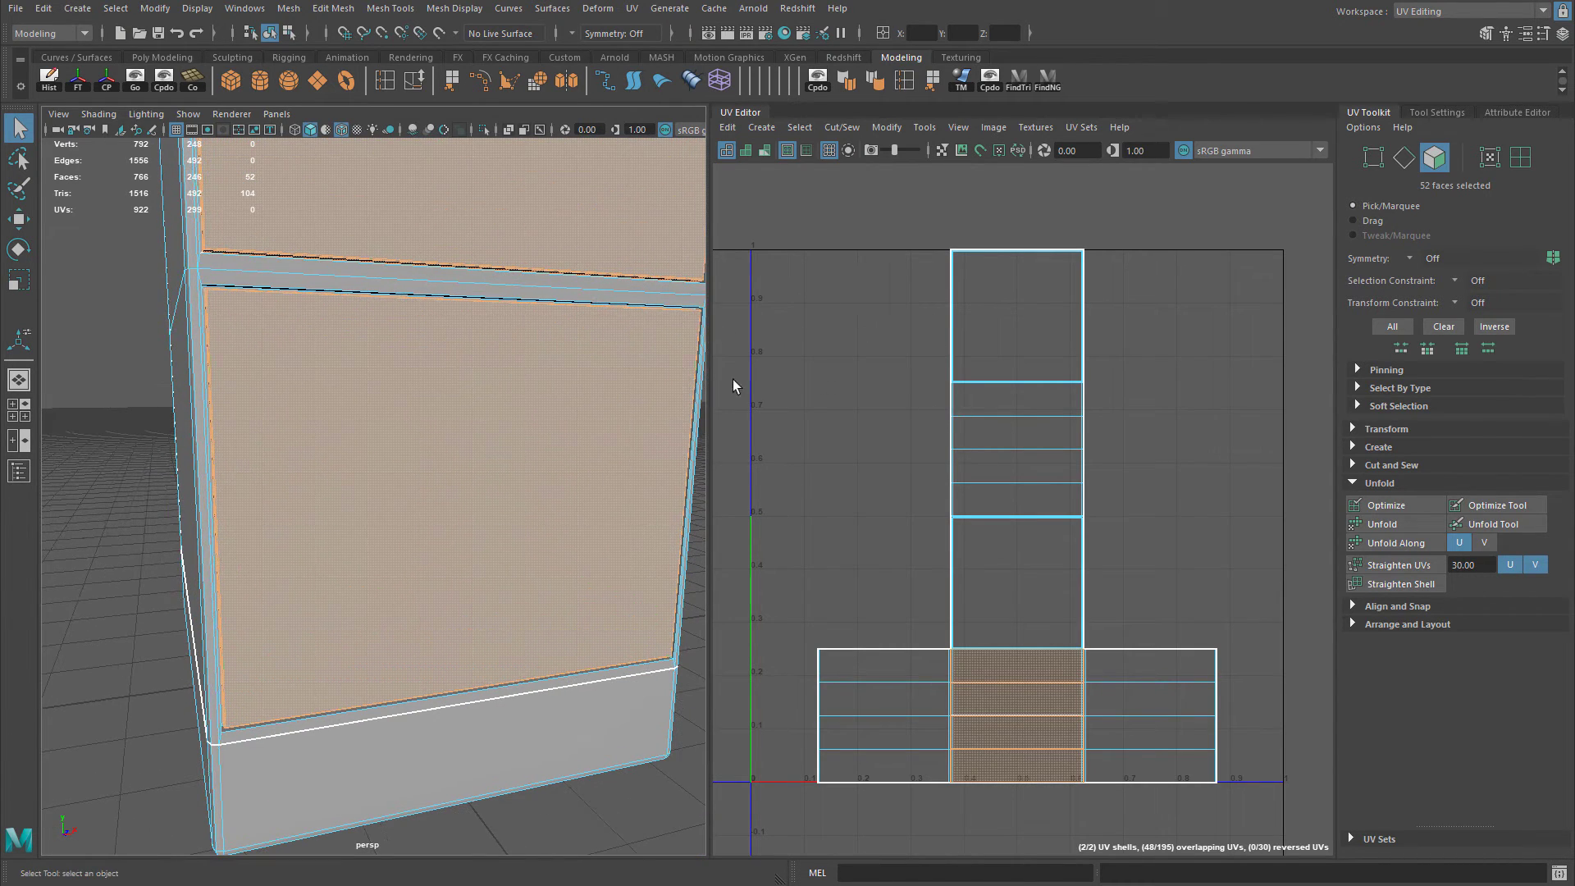
scroll(414, 418, "down", 5)
middle_click_drag(235, 461, 276, 590, "alt")
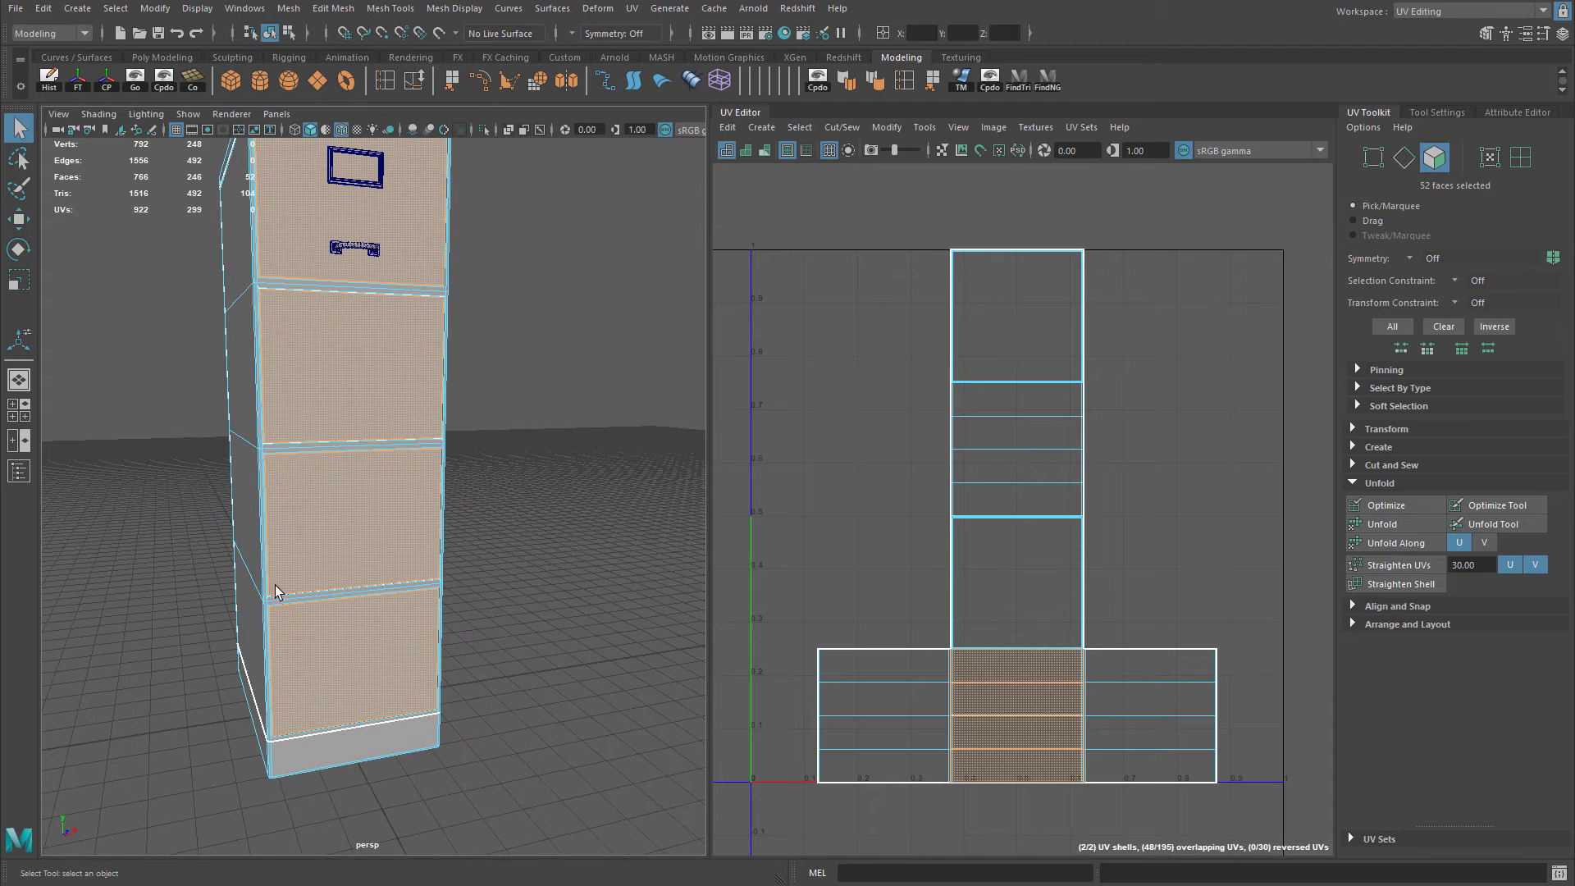
Apply planar mapping to the selected drawer faces and move their new UV shells outside the 0-1 tile, beside the existing layout.
left_click(762, 127)
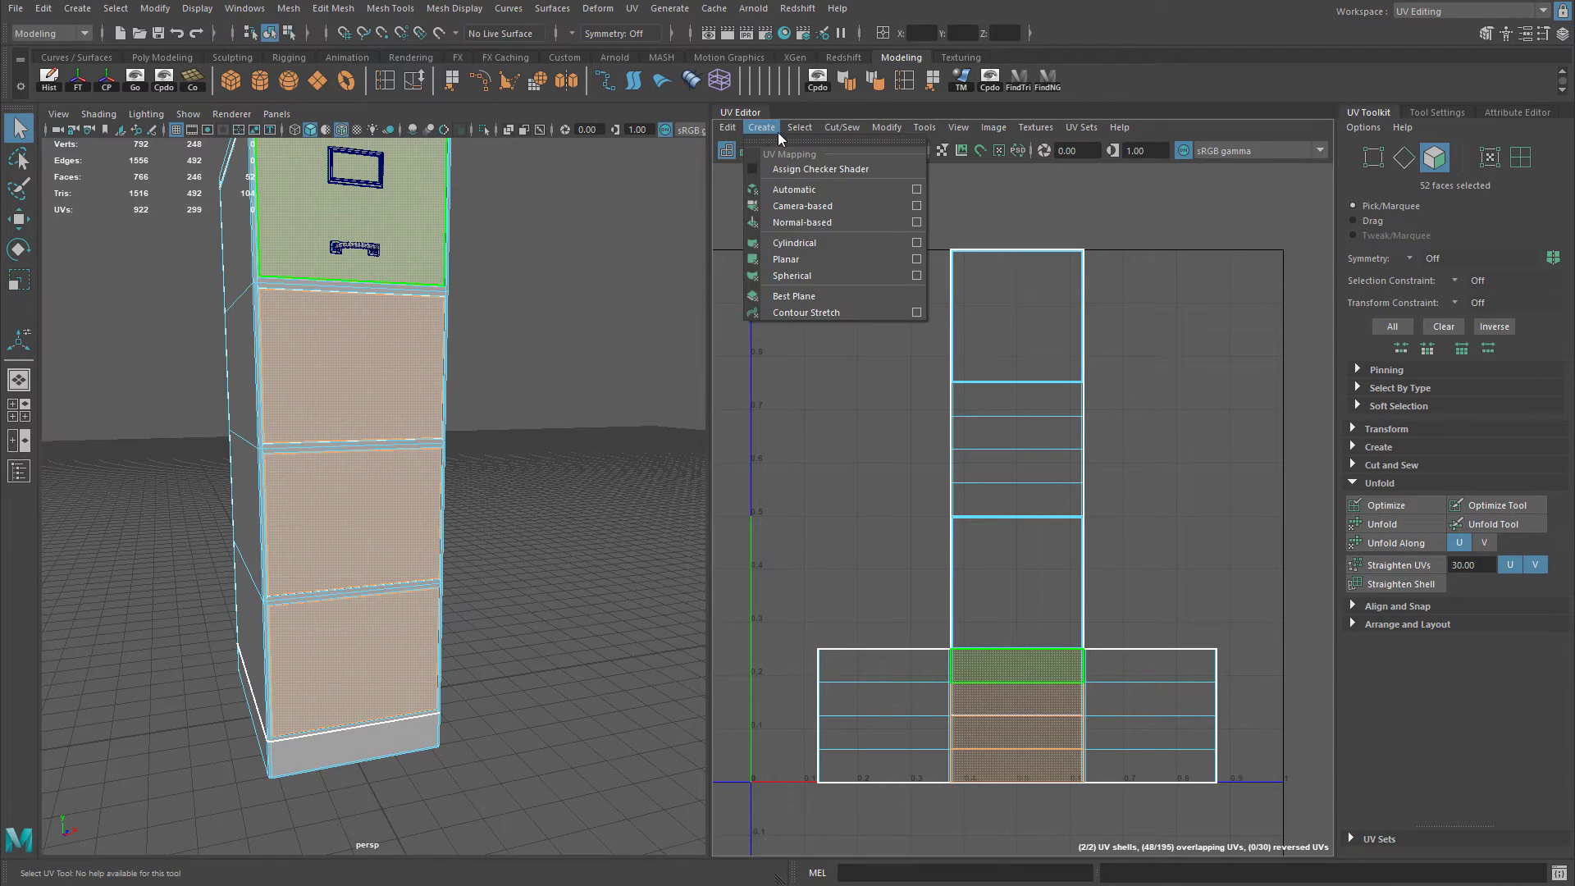
left_click(917, 260)
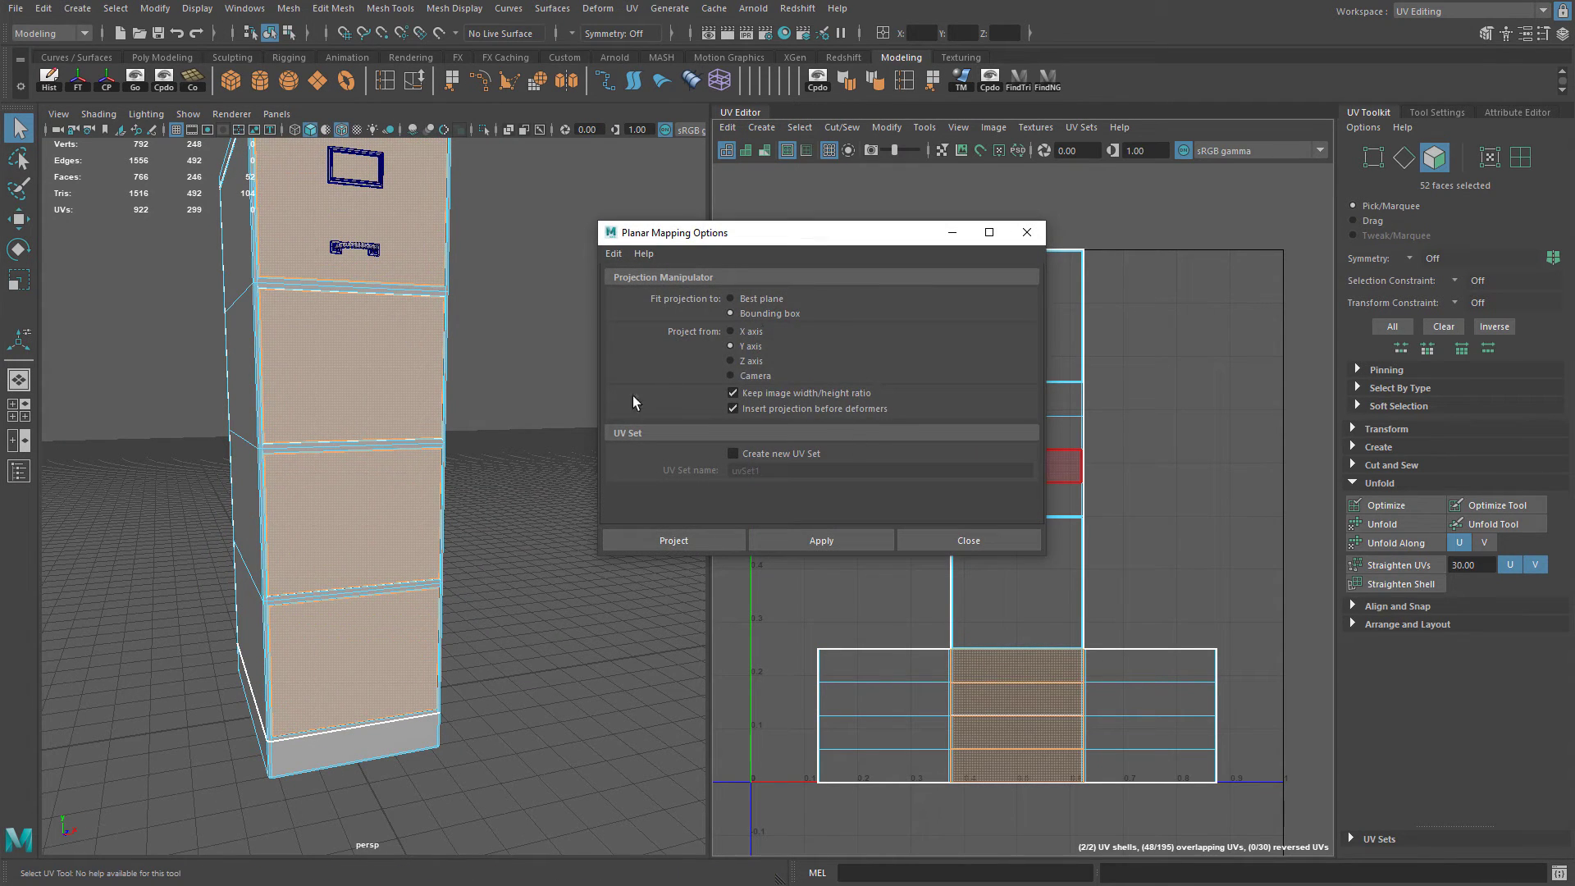
left_click(720, 546)
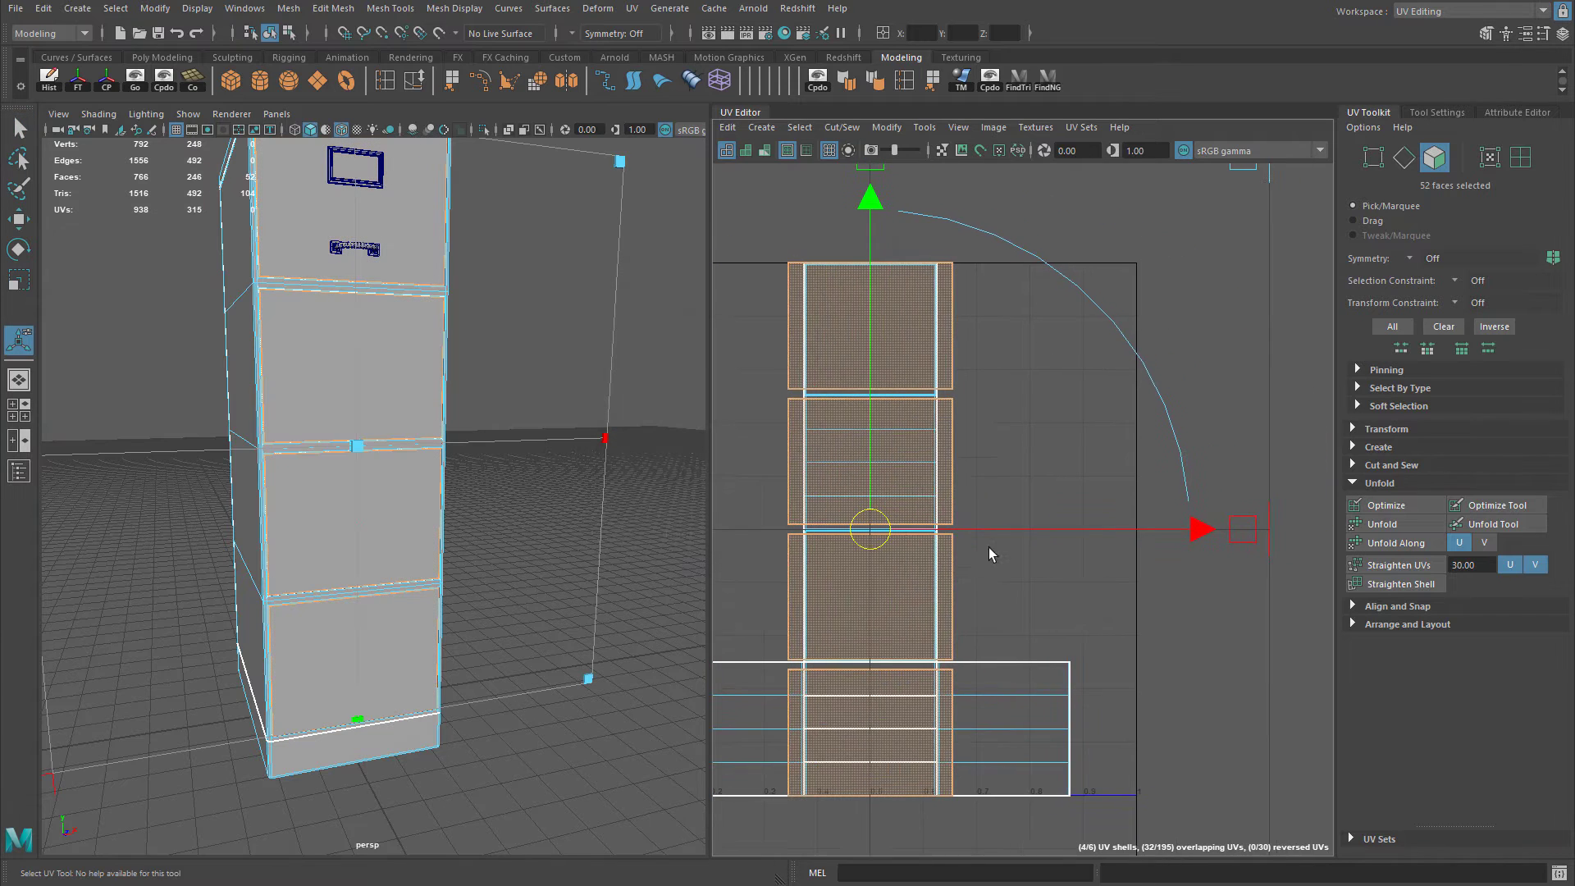
left_click_drag(886, 535, 1237, 527)
middle_click_drag(1237, 528, 1040, 545, "alt")
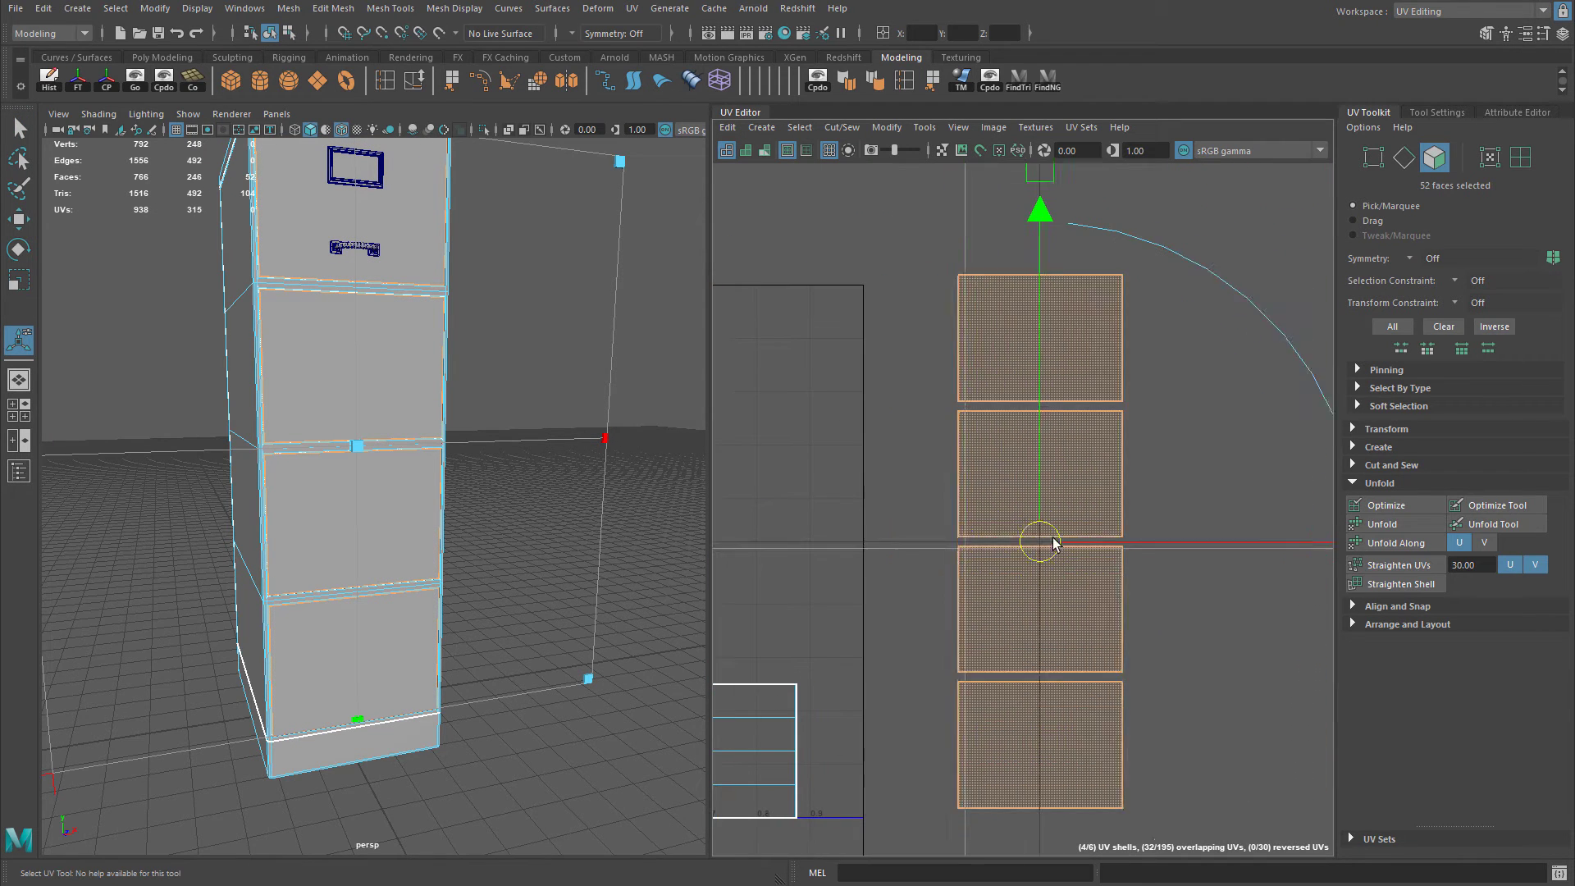
Check the texture stretching on the top drawer's recess walls with textures displayed, and return to plain shading.
mouse_move(315, 321)
right_mouse_down("alt")
mouse_move(397, 372)
mouse_move(397, 510)
mouse_move(365, 525)
right_mouse_up("alt")
key("6")
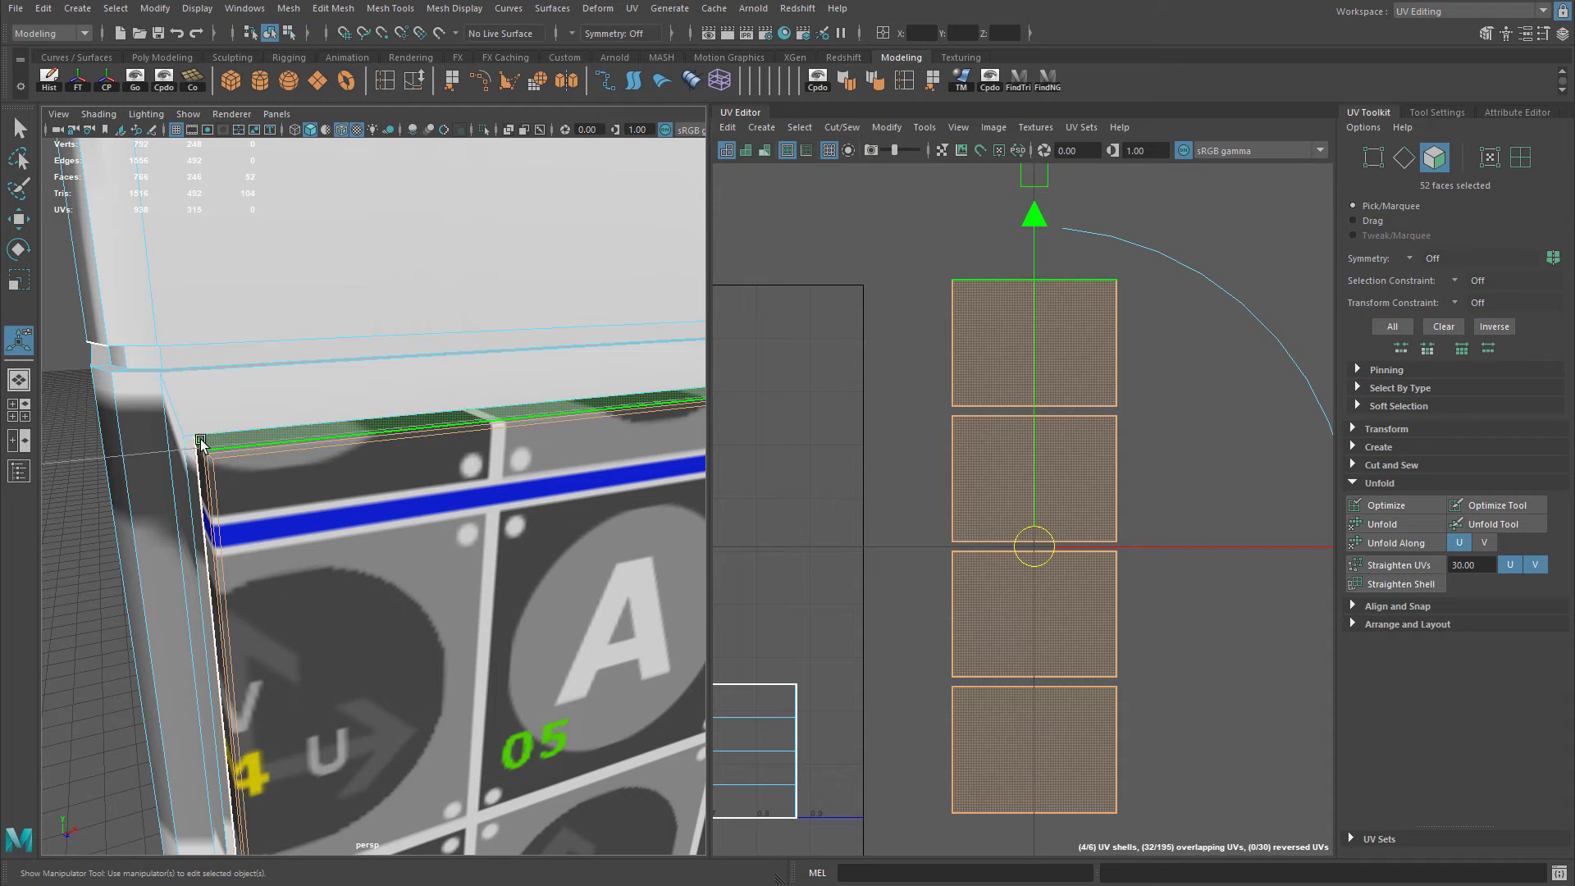
middle_click_drag(1043, 407, 1052, 421, "alt")
left_click_drag(349, 459, 369, 465, "alt")
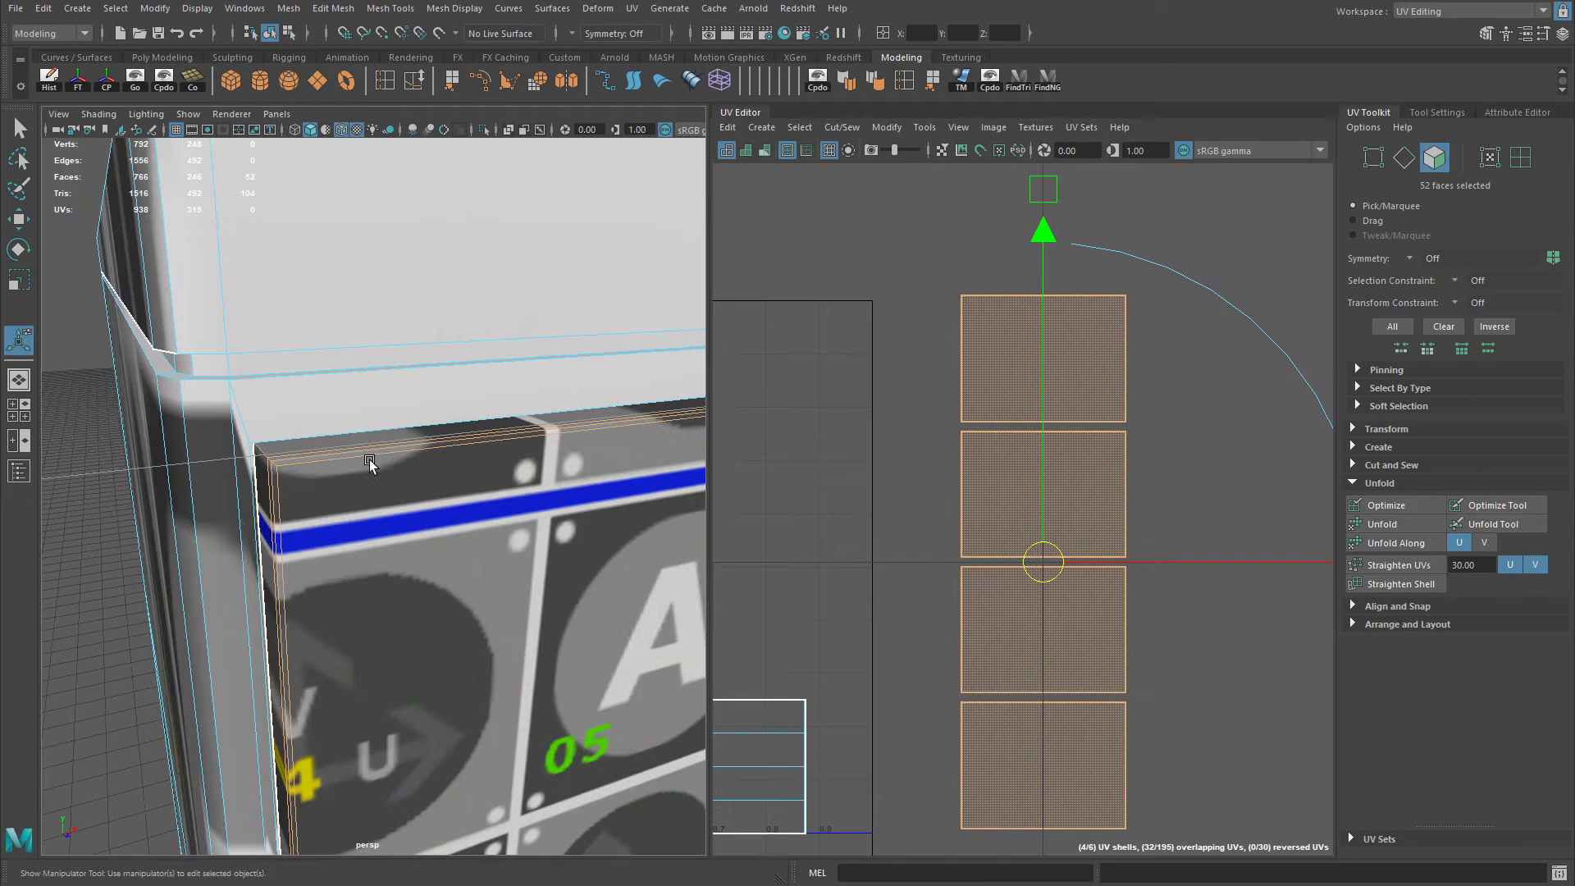
key("5")
Cut the UVs along the two upper corner edges of the top drawer's recess.
right_click_drag(271, 457, 262, 429)
left_click_drag(263, 429, 306, 446, "alt")
right_click_drag(306, 447, 333, 356, "alt")
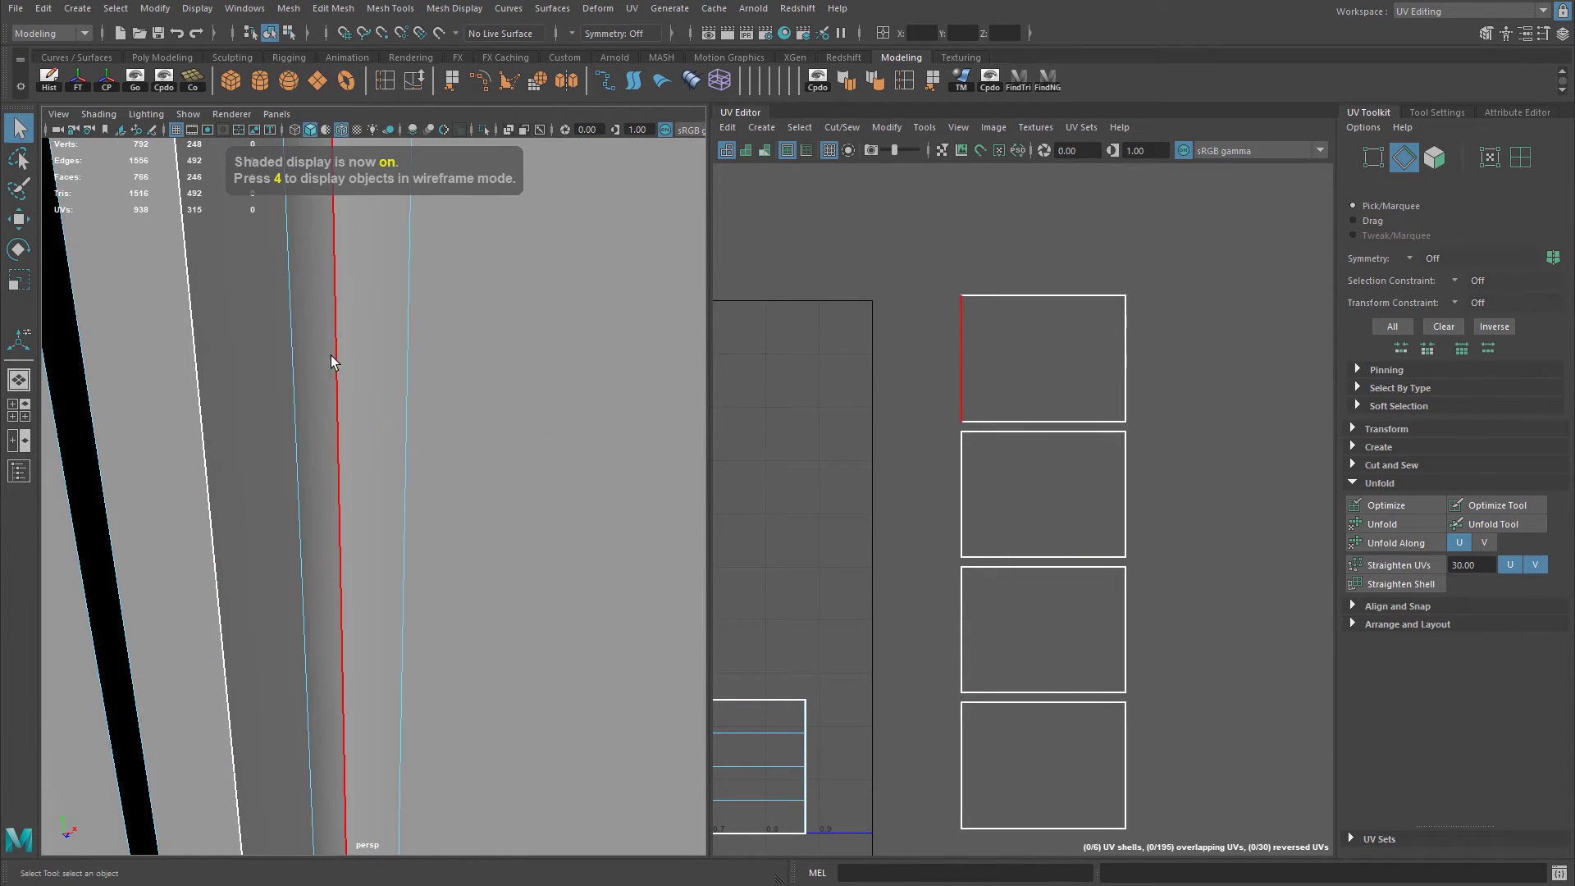
middle_click_drag(337, 340, 336, 355, "alt")
right_click_drag(336, 355, 279, 451, "alt")
left_click(267, 469)
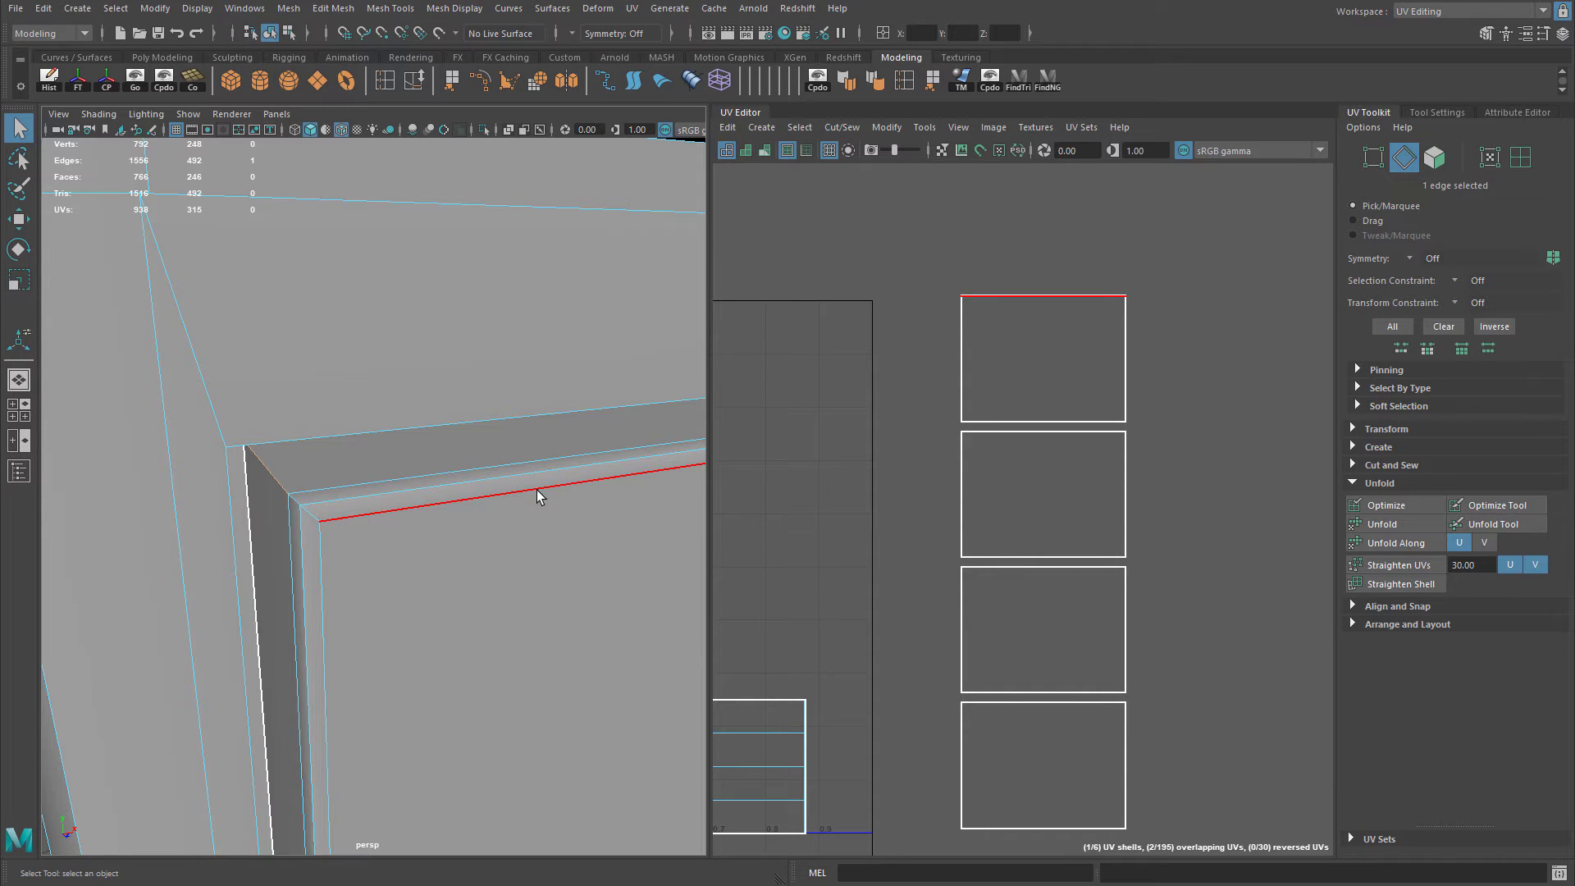
right_click_drag(538, 410, 505, 385, "alt")
left_click_drag(545, 406, 351, 471, "alt")
right_click_drag(351, 471, 456, 555, "alt")
right_click_drag(873, 330, 872, 421, "shift")
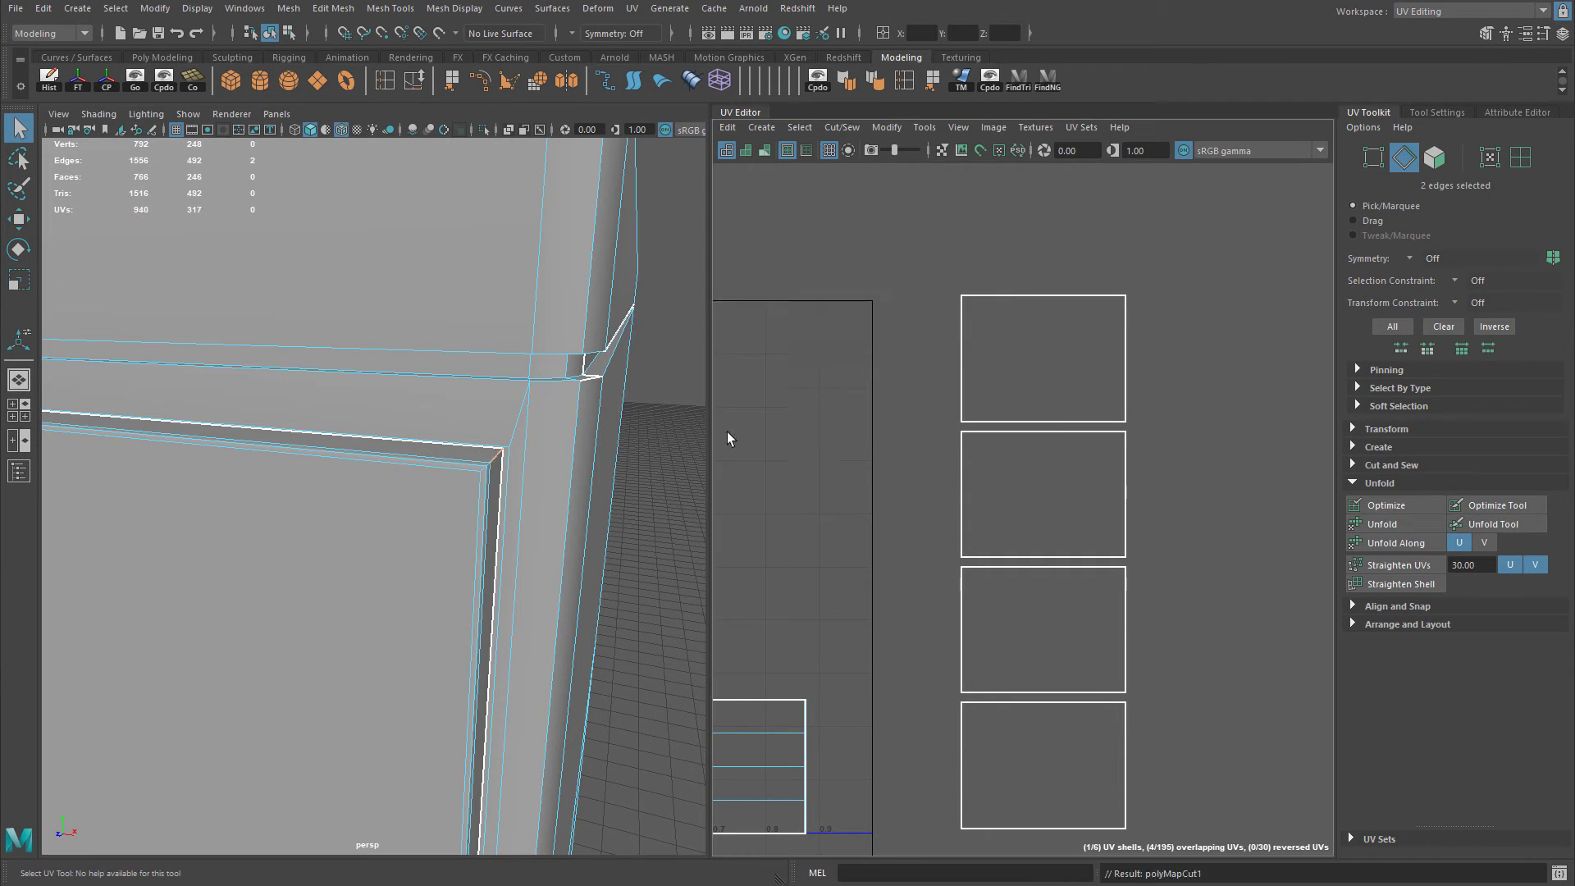
Cut the UVs along the two lower corner edges of the top drawer's recess.
right_click_drag(541, 492, 504, 328, "alt")
middle_click_drag(504, 328, 484, 328, "alt")
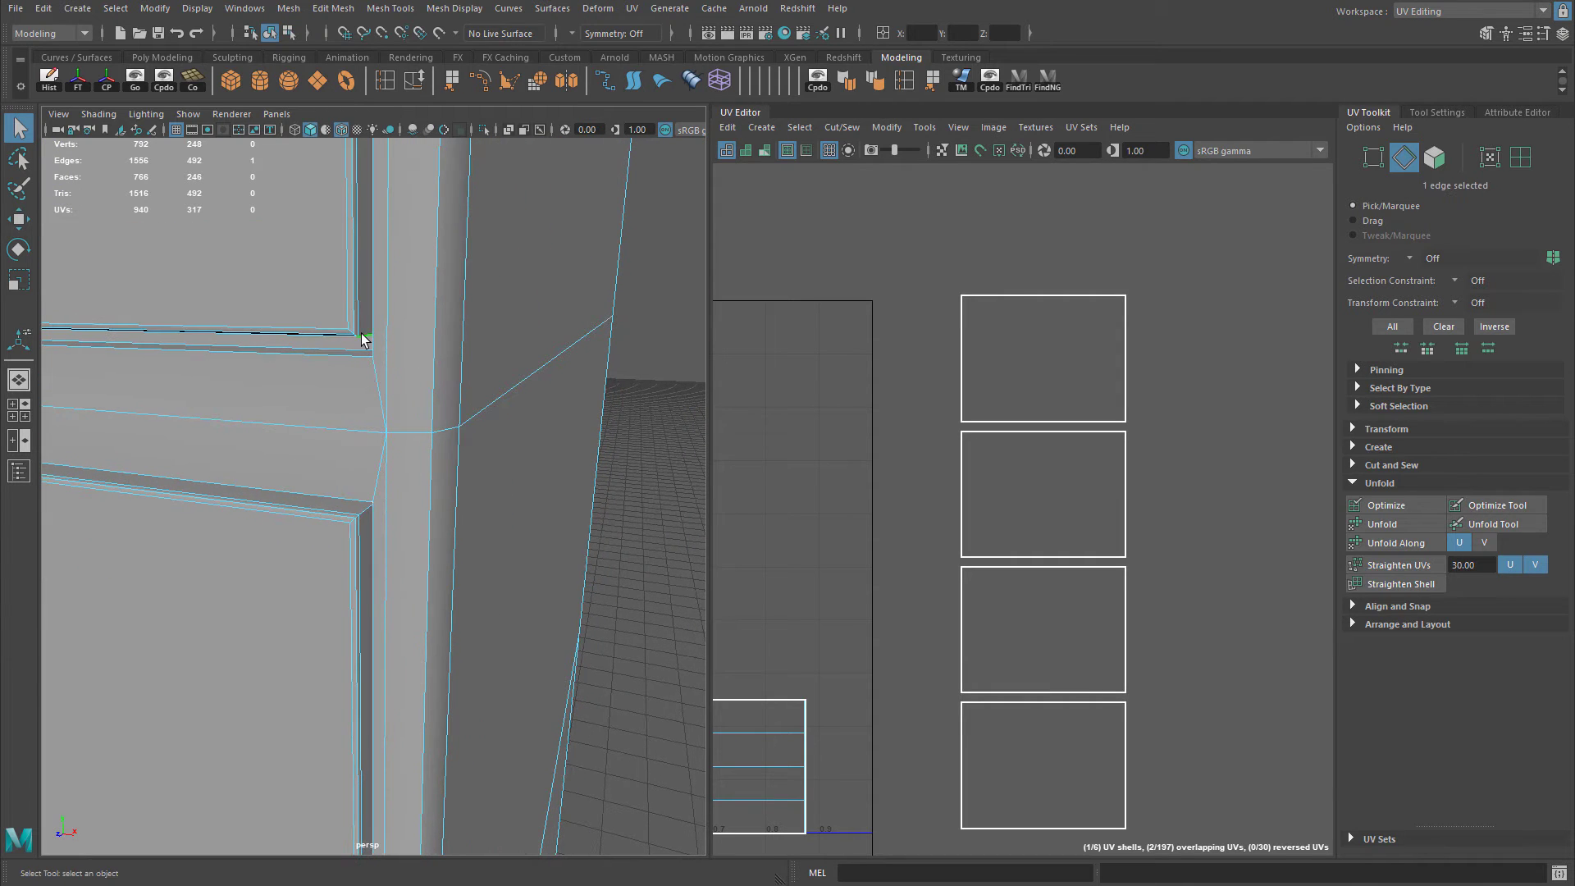
key("f")
key("g")
right_click_drag(323, 394, 466, 407, "alt")
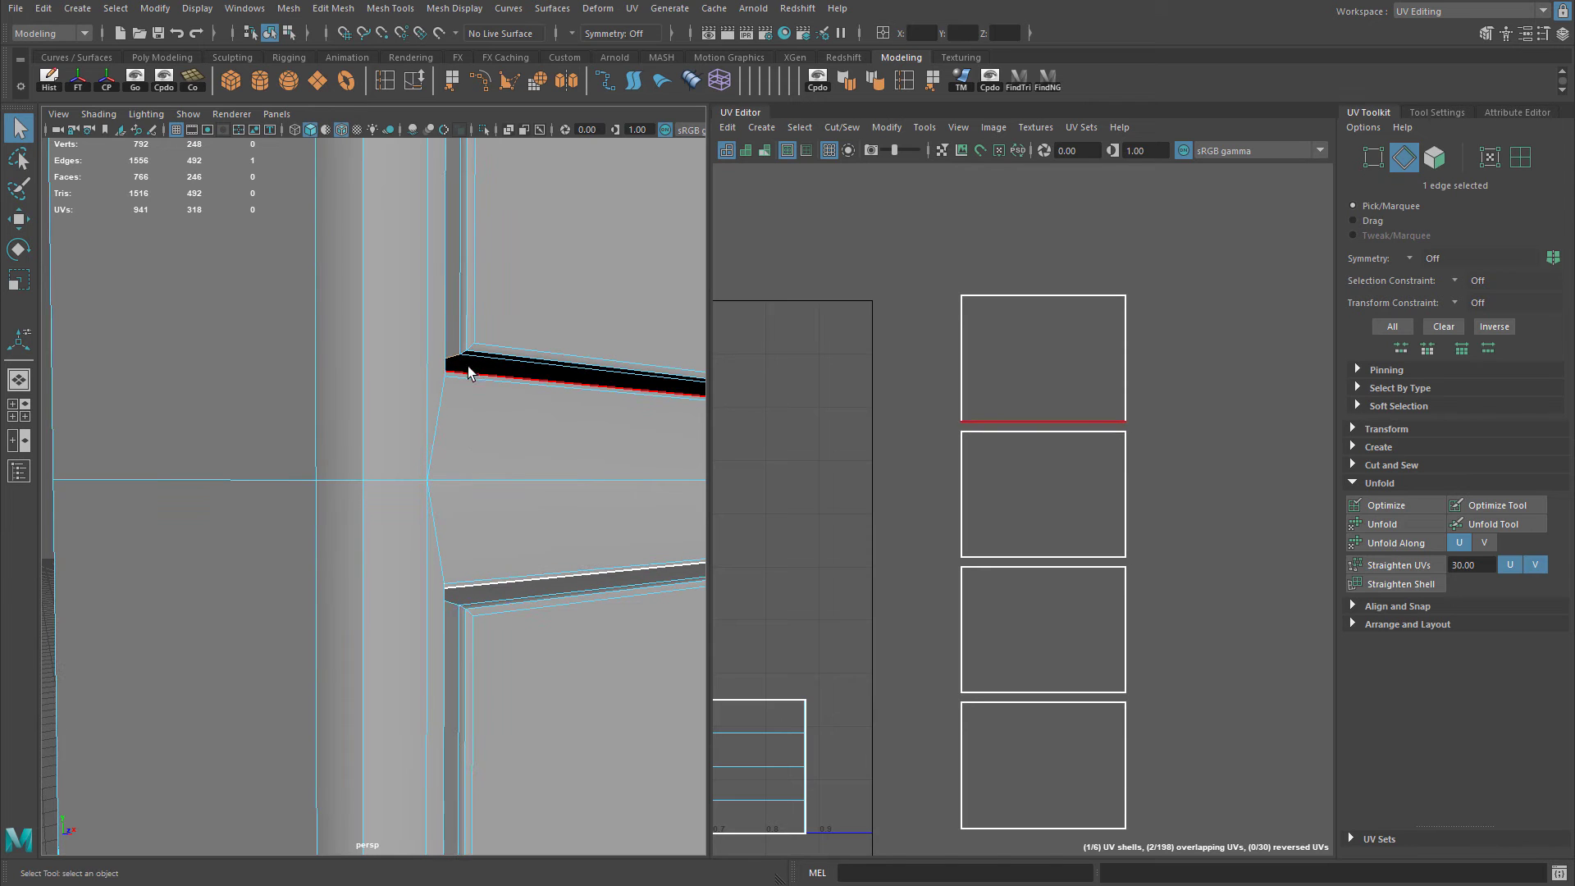
key("g")
right_click_drag(520, 466, 400, 566, "alt")
middle_click_drag(401, 566, 401, 471, "alt")
right_click_drag(402, 471, 480, 461, "alt")
middle_click_drag(479, 461, 305, 481, "alt")
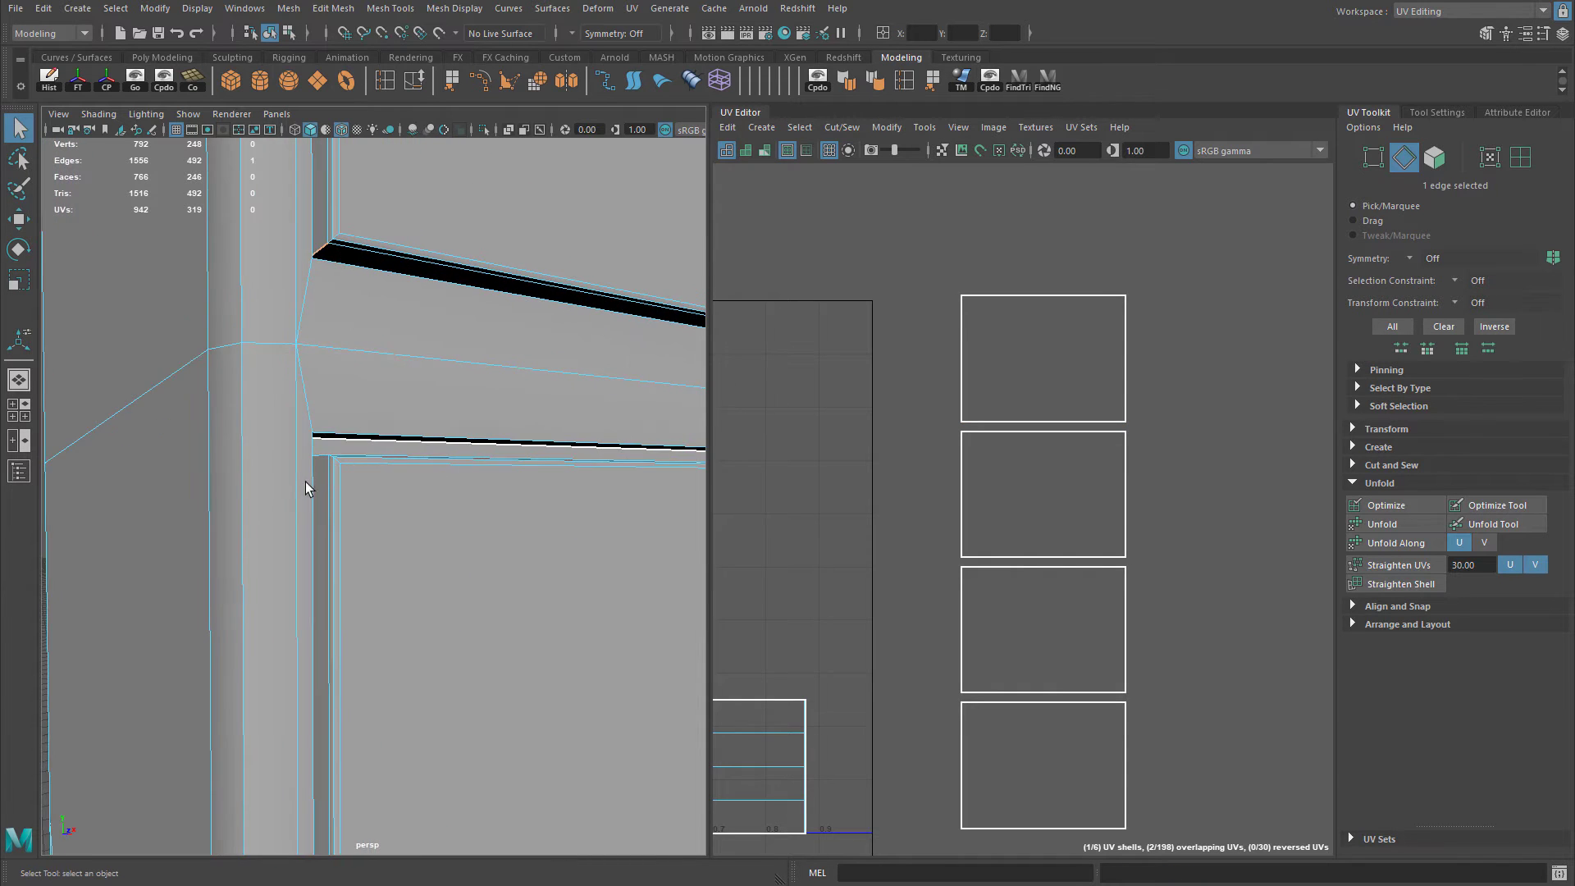
Cut the UVs along the two upper corner edges of the second drawer's recess.
left_click_drag(305, 481, 326, 516, "alt")
middle_click_drag(326, 517, 328, 522, "alt")
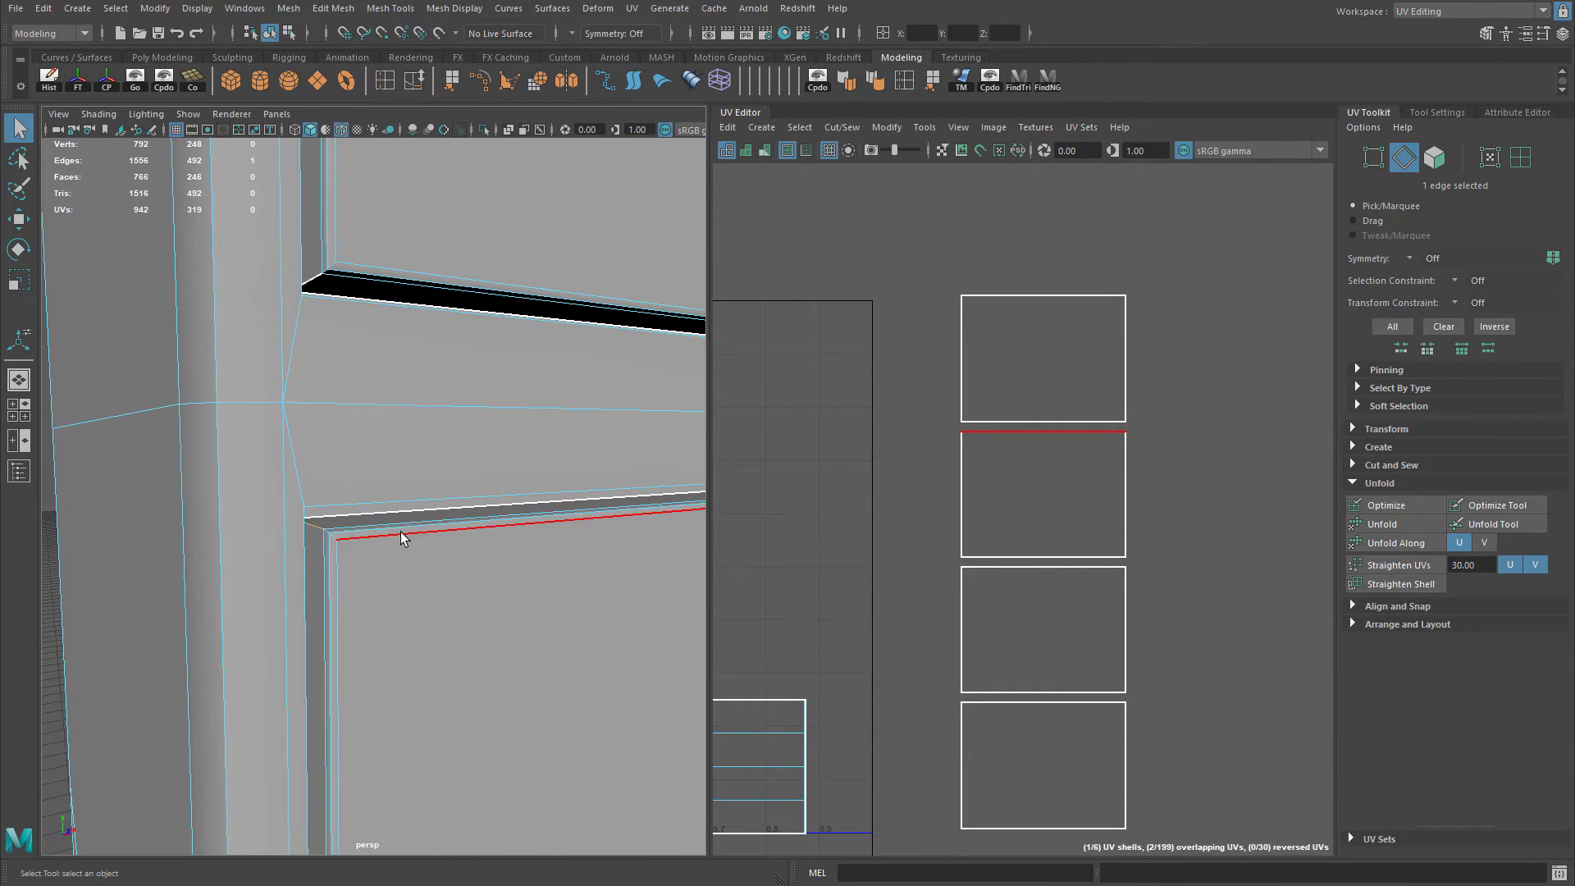
key("g")
left_click_drag(525, 530, 393, 538, "alt")
middle_click_drag(394, 538, 196, 516, "alt")
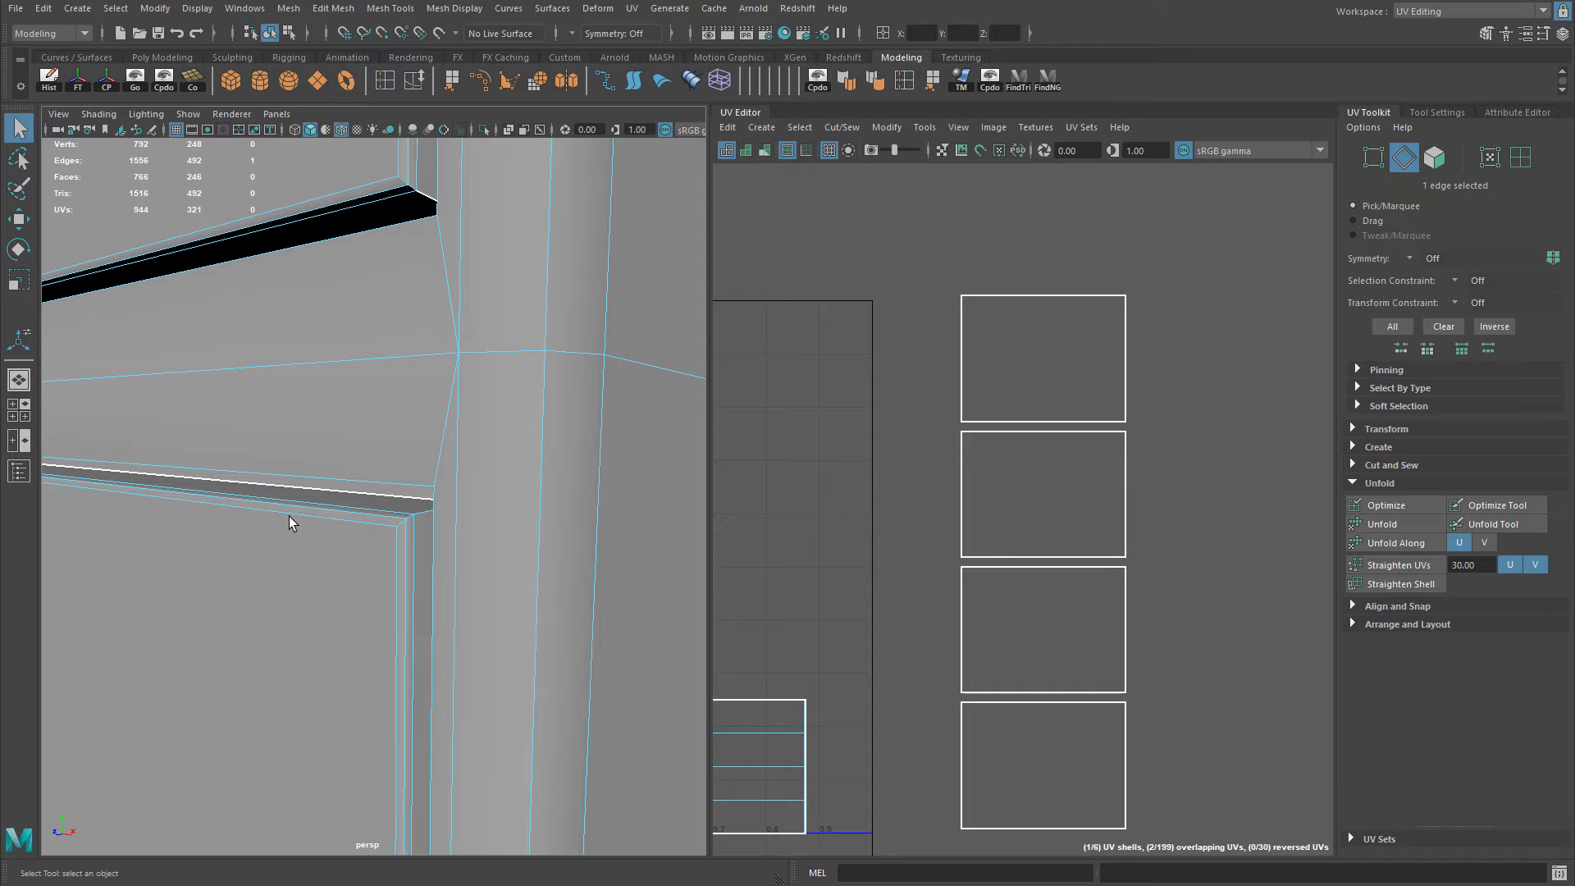
left_click(419, 515)
key("g")
Cut the UVs along the two lower corner edges of the second drawer's recess.
mouse_move(419, 515)
left_mouse_down("alt")
mouse_move(387, 580)
mouse_move(425, 469)
mouse_move(418, 425)
mouse_move(594, 474)
mouse_move(447, 528)
mouse_move(545, 528)
mouse_move(457, 555)
mouse_move(386, 604)
mouse_move(419, 608)
mouse_move(352, 450)
mouse_move(301, 509)
mouse_move(310, 487)
mouse_move(461, 503)
mouse_move(420, 490)
left_mouse_up("alt")
left_click(570, 509)
key("g")
left_click(425, 597)
key("g")
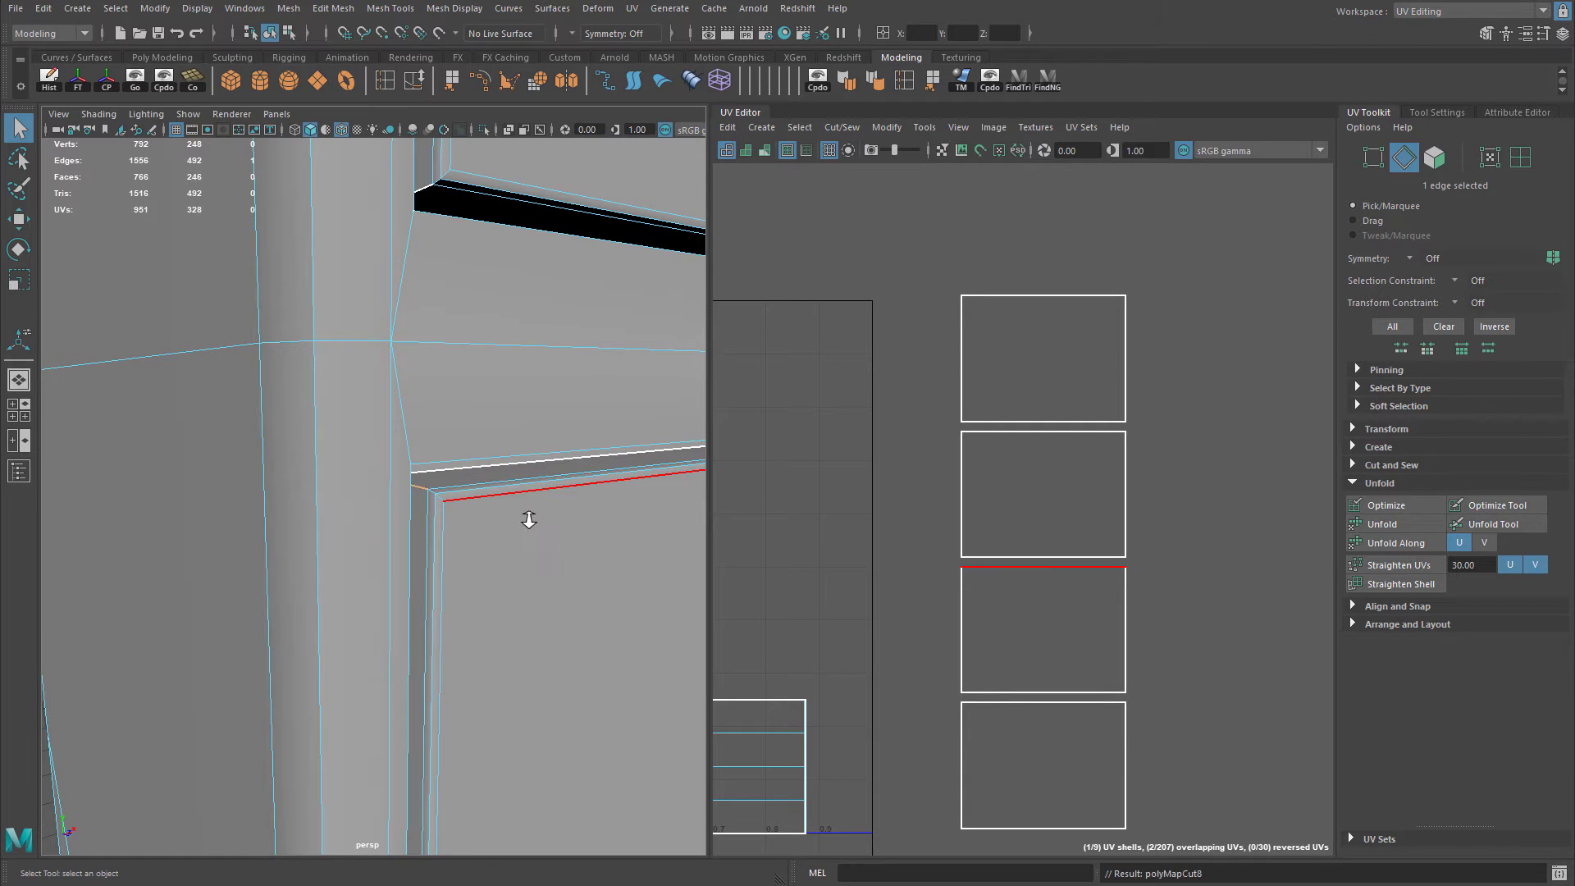
Cut the UVs along the corner edges of the third drawer's recess.
left_click_drag(528, 520, 434, 499, "alt")
right_click_drag(433, 499, 585, 543, "alt")
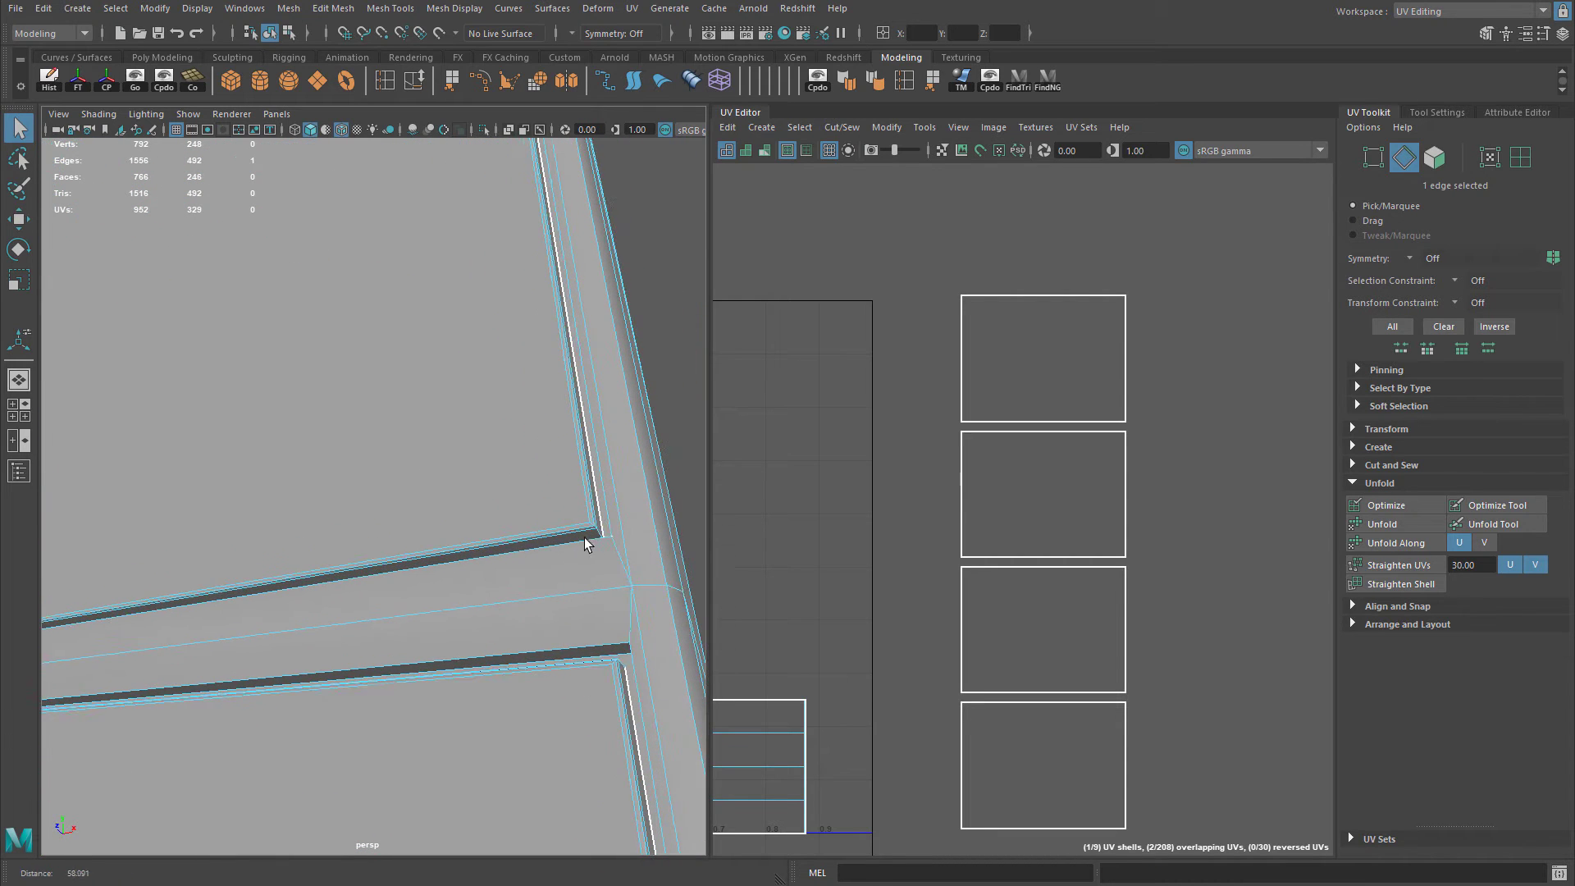
left_click(486, 548)
key("shift+x")
left_click_drag(485, 548, 470, 622, "alt")
right_click_drag(470, 622, 449, 546, "alt")
left_click_drag(449, 546, 366, 493, "alt")
key("shift+x")
right_click_drag(407, 533, 330, 573, "alt")
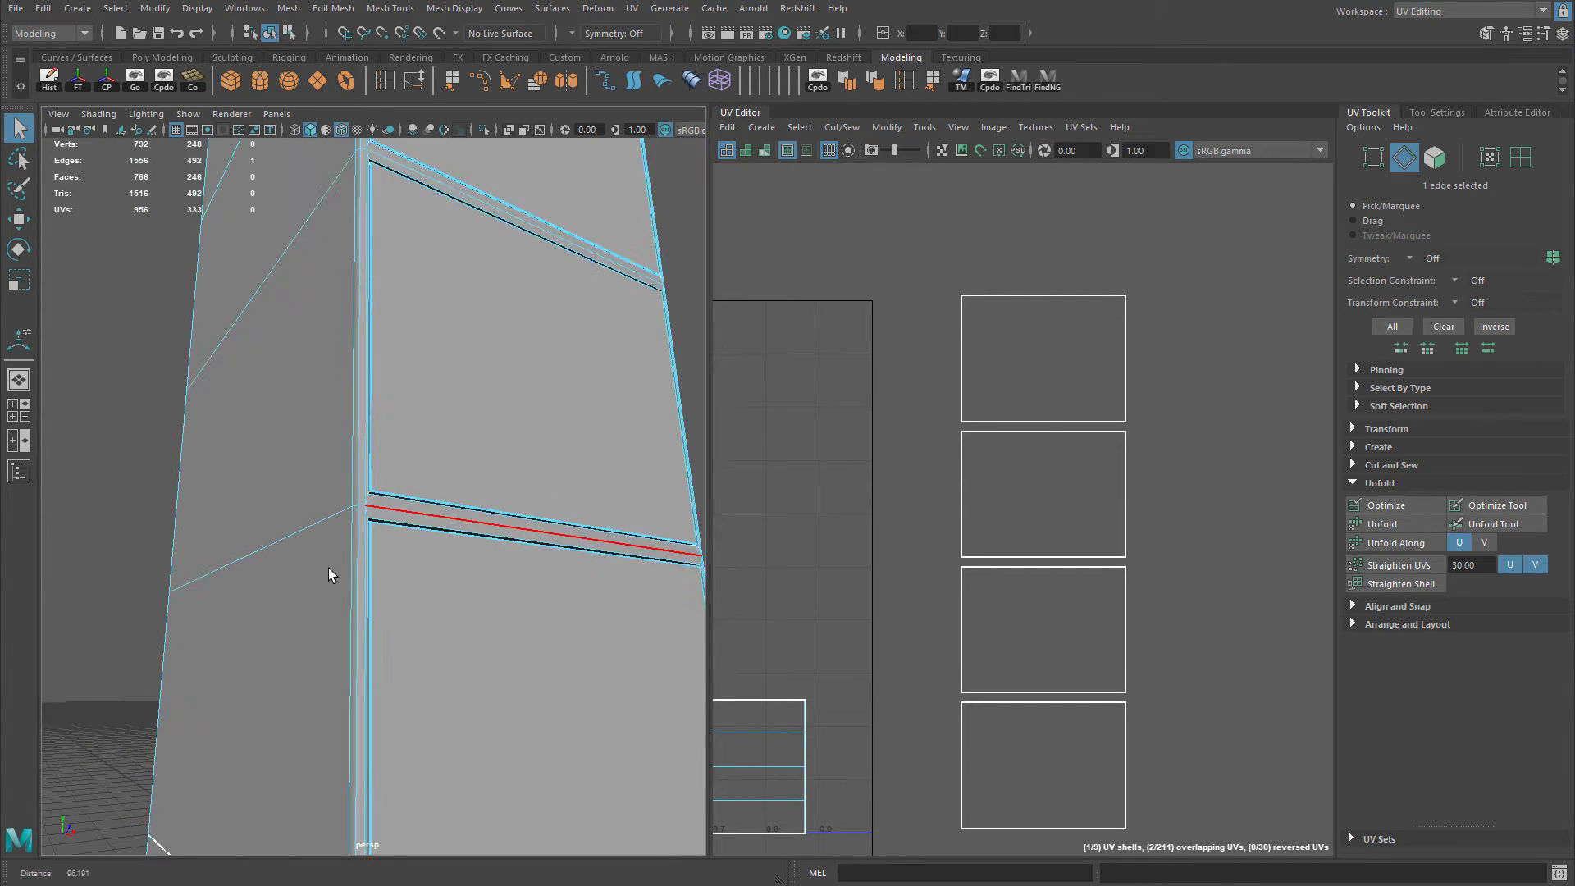
Cut the UVs along the two upper corner edges of the bottom drawer's recess.
left_click_drag(330, 573, 366, 450, "alt")
right_click_drag(366, 450, 415, 429, "alt")
left_click(228, 245)
key("shift+x")
left_click_drag(415, 429, 282, 433, "alt")
right_click_drag(281, 433, 368, 406, "alt")
left_click_drag(367, 405, 320, 454, "alt")
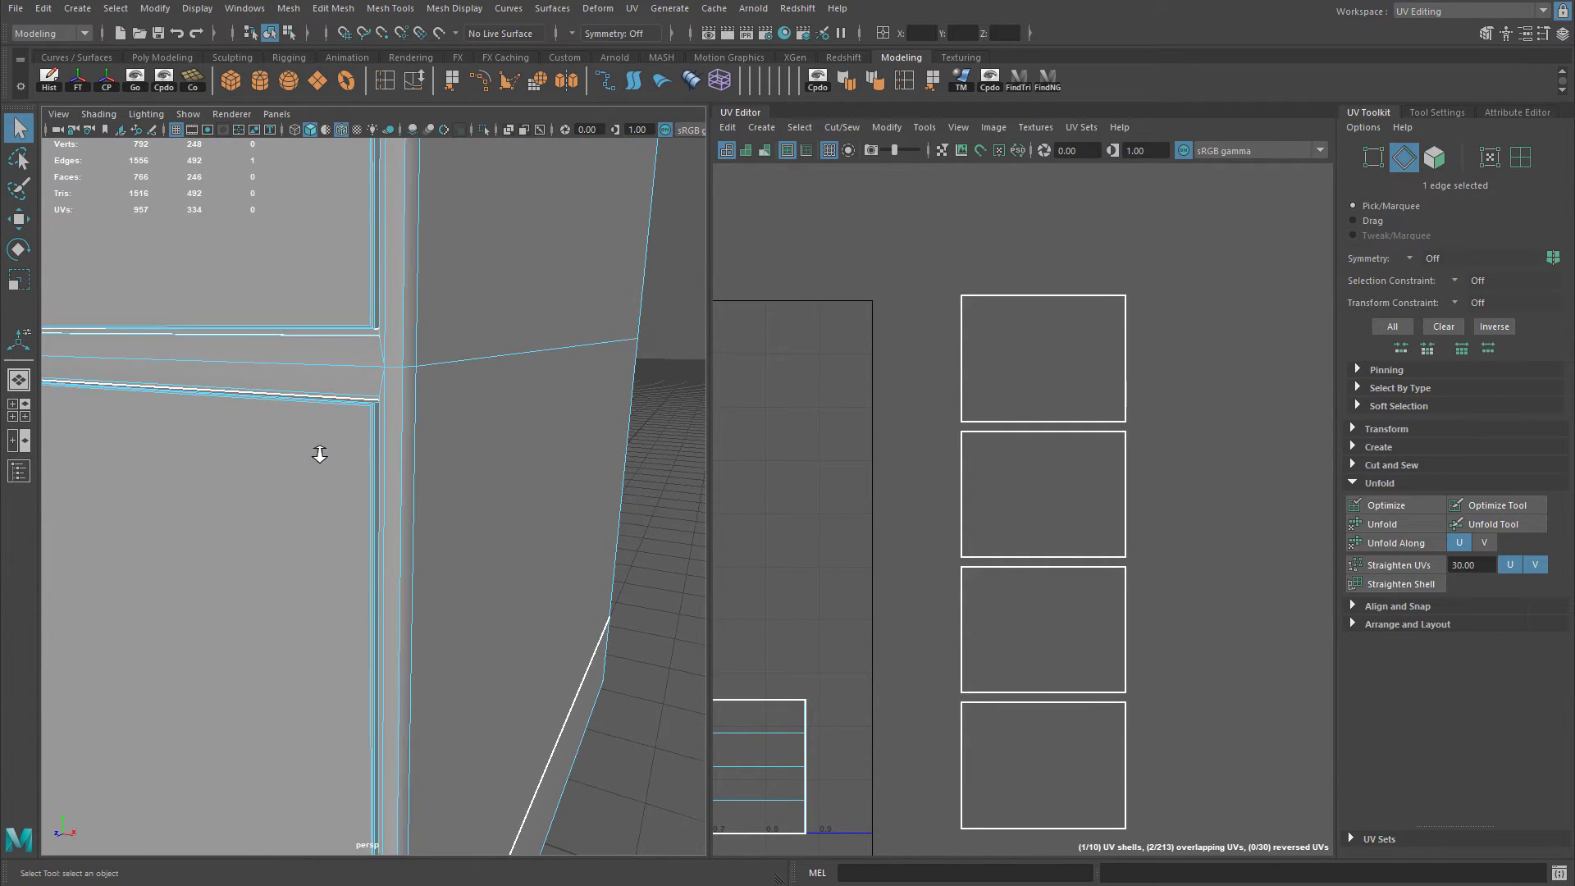
right_click_drag(320, 454, 396, 428, "alt")
left_click(374, 299)
key("shift+x")
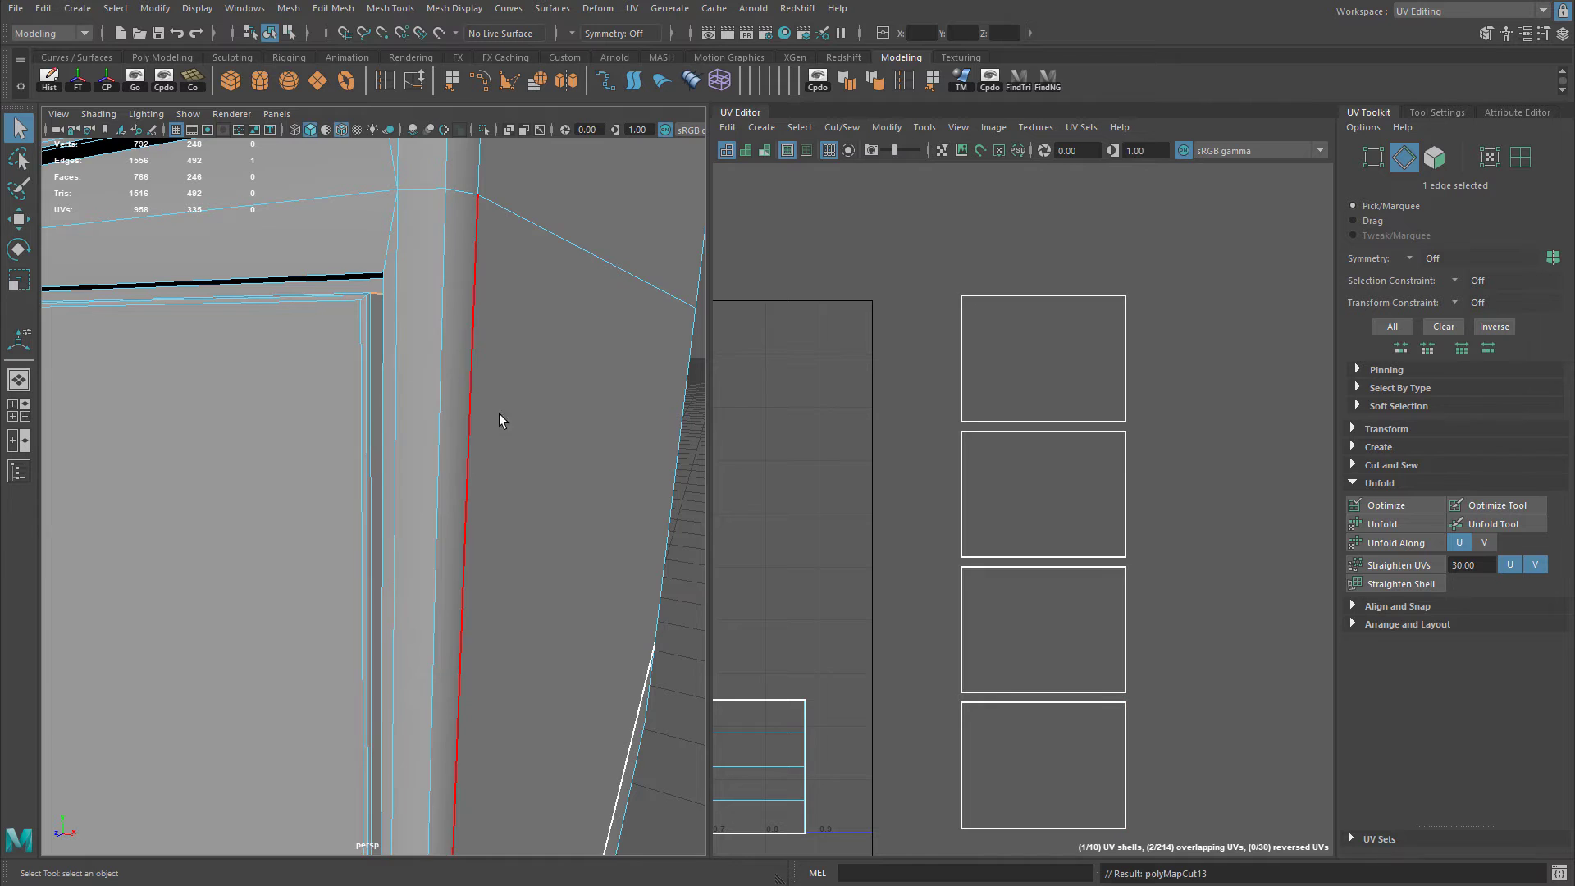
Cut the UVs along the two lower corner edges of the bottom drawer's recess.
right_click_drag(499, 414, 390, 440, "alt")
left_click_drag(390, 440, 435, 538, "alt")
left_click(440, 504)
key("shift+x")
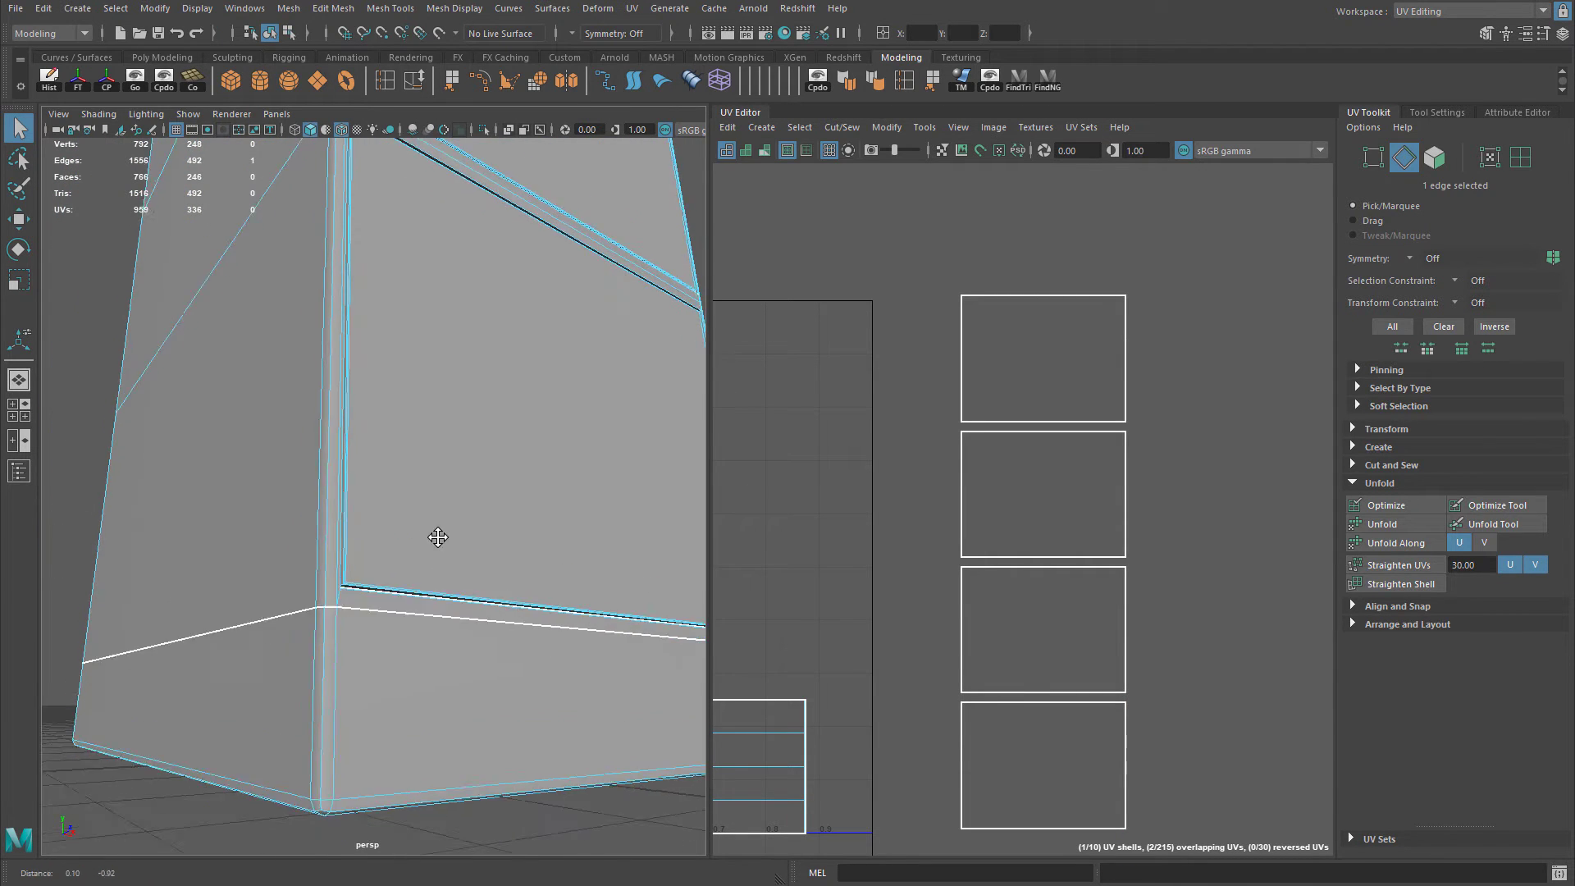
right_click_drag(435, 539, 218, 530, "alt")
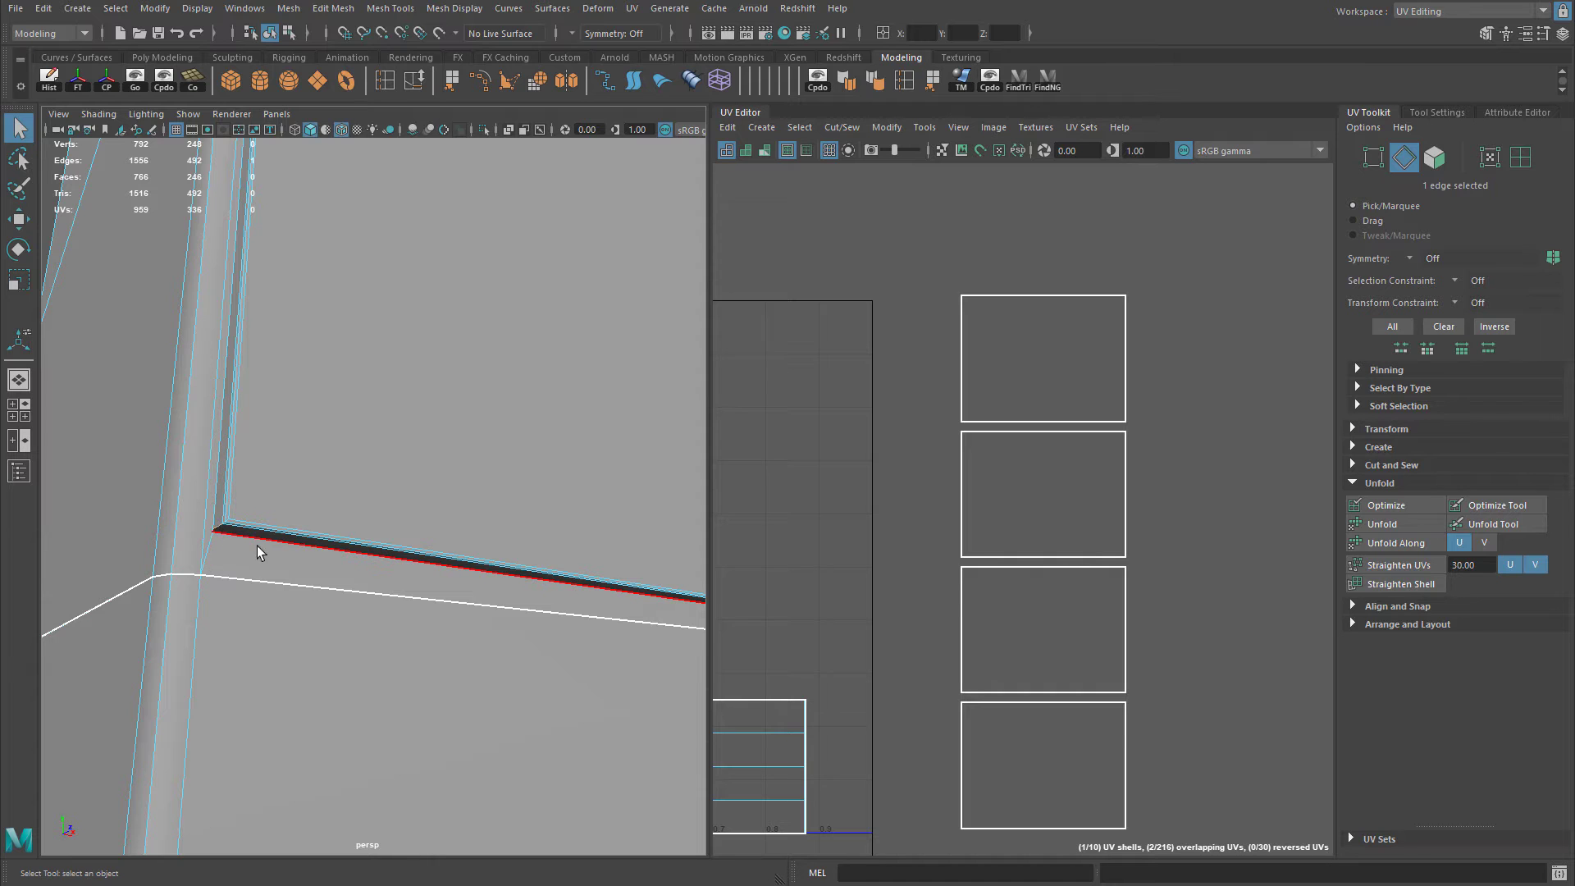
right_click_drag(434, 495, 479, 479, "alt")
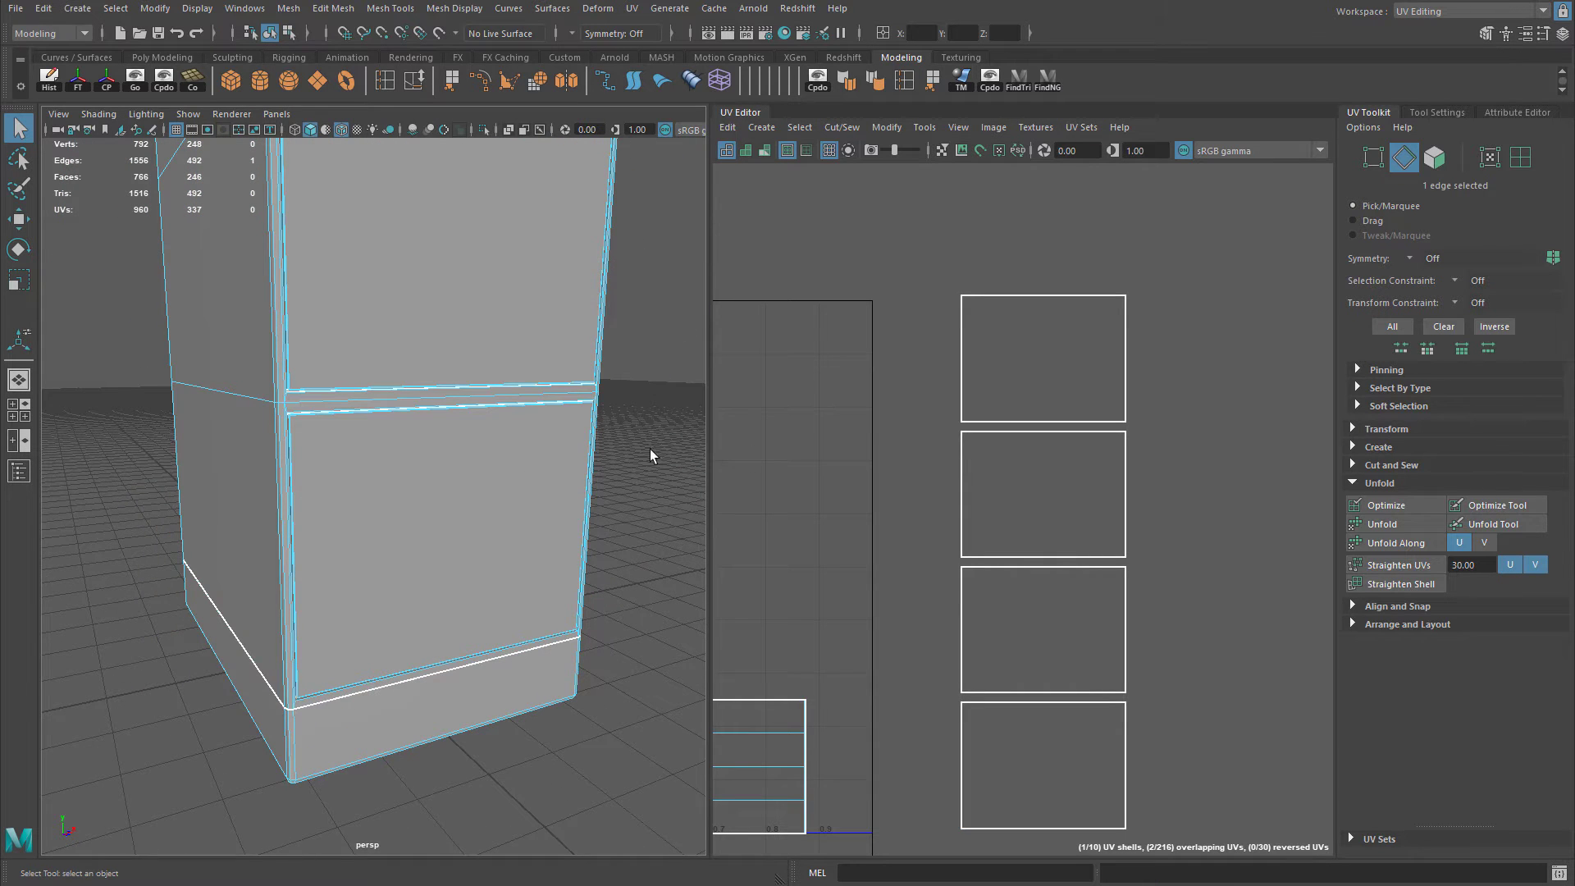
Select the UVs of all four drawer shells and unfold them with the Unfold3D method.
right_click_drag(970, 373, 1024, 372)
mouse_move(992, 429)
middle_mouse_down("alt")
mouse_move(983, 439)
mouse_move(1023, 432)
mouse_move(1032, 393)
middle_mouse_up("alt")
key("5")
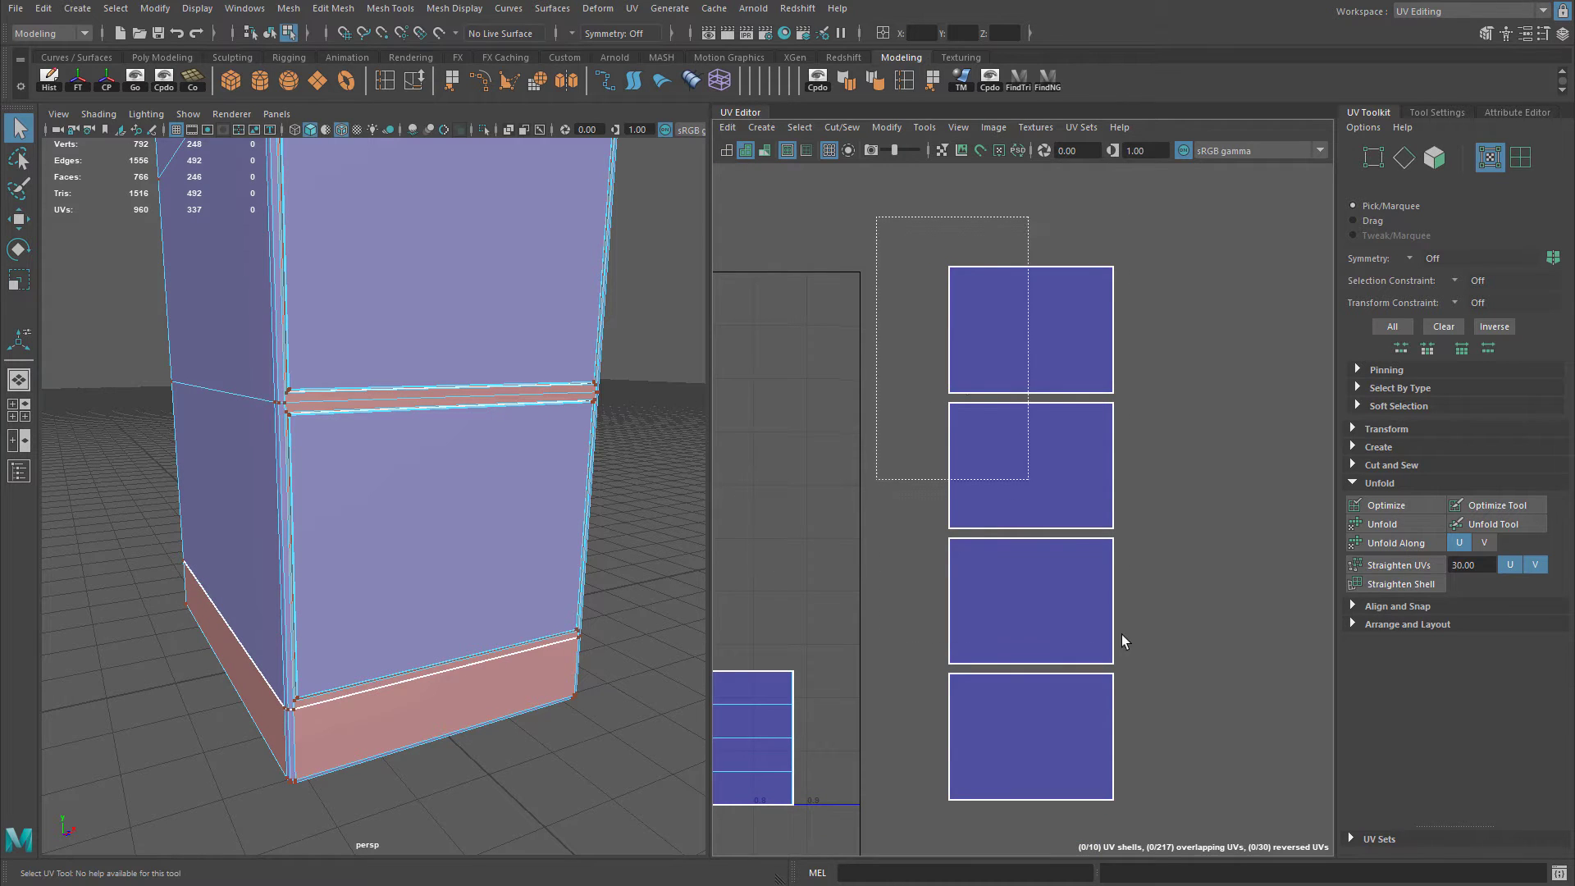
left_click_drag(1124, 642, 1193, 828)
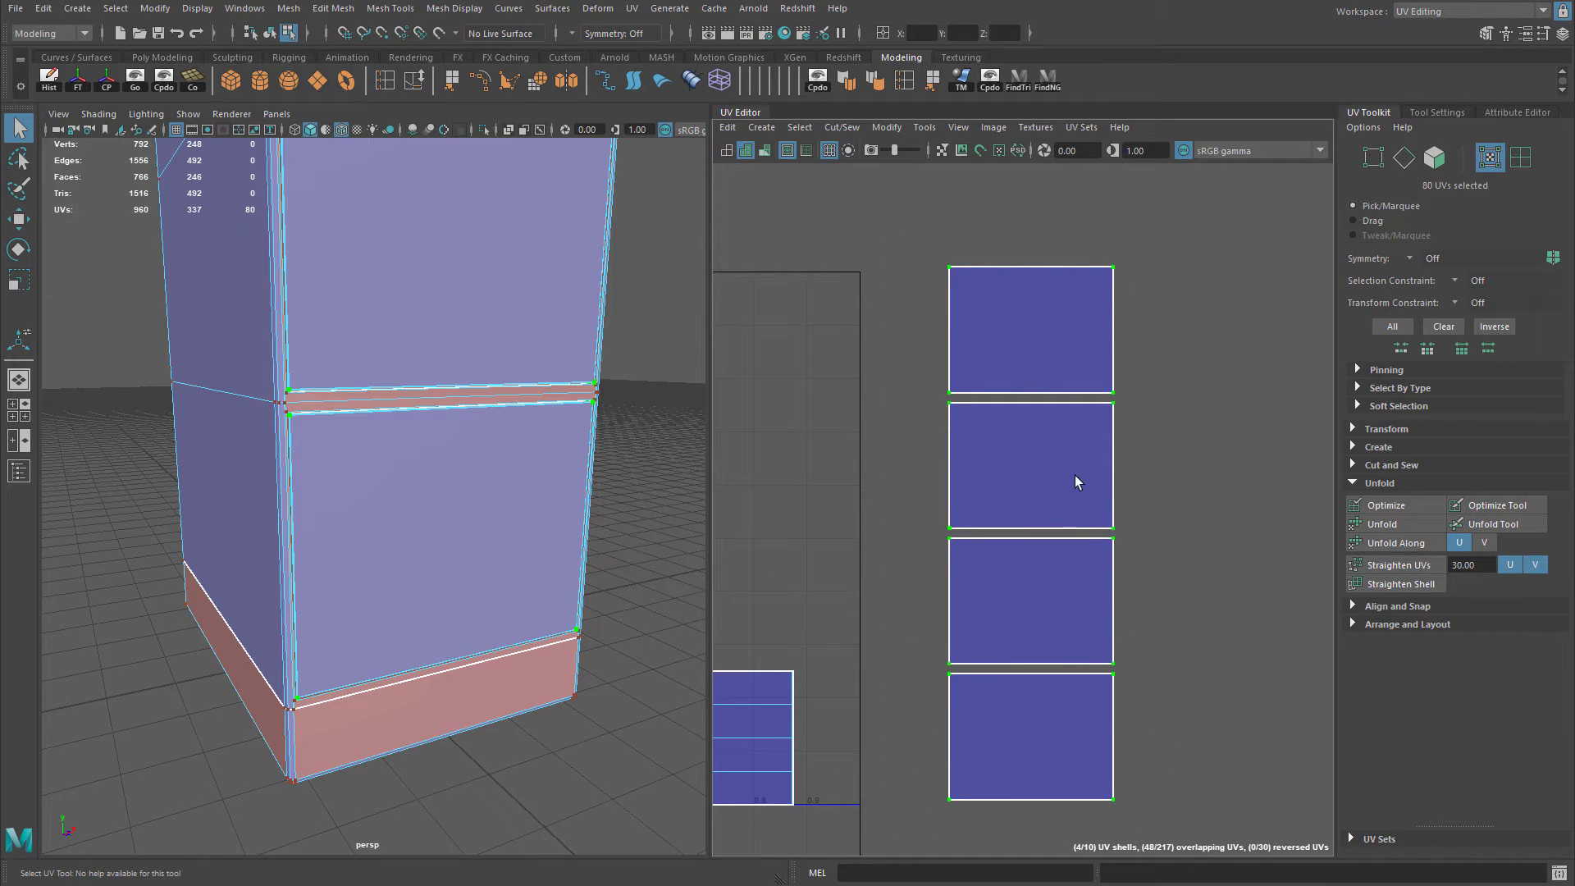
middle_click_drag(1077, 483, 1051, 484, "alt")
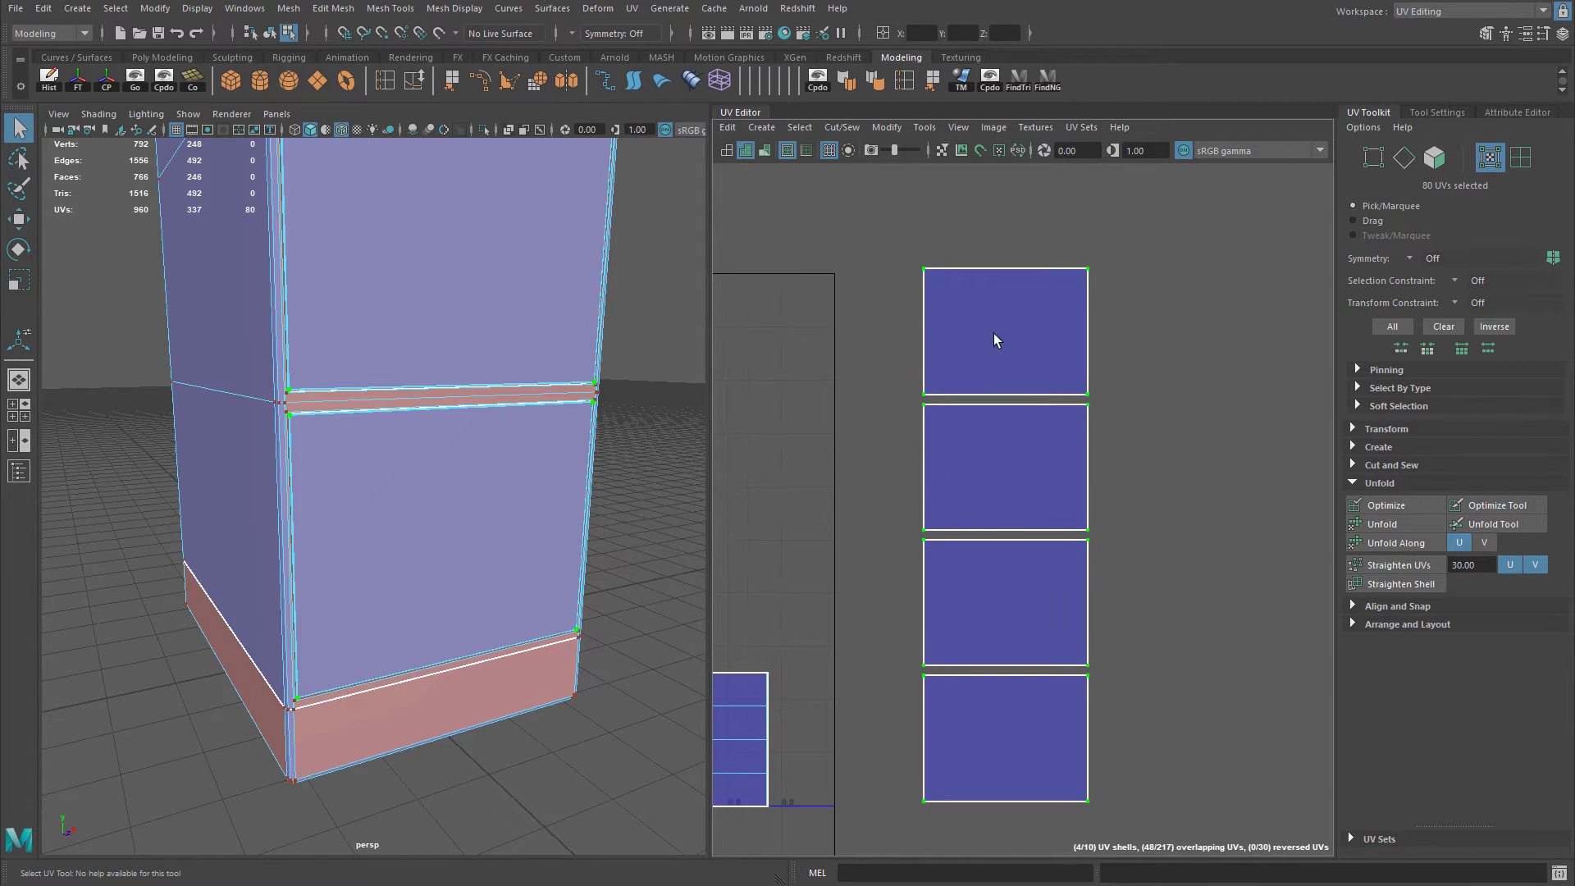
left_click(886, 128)
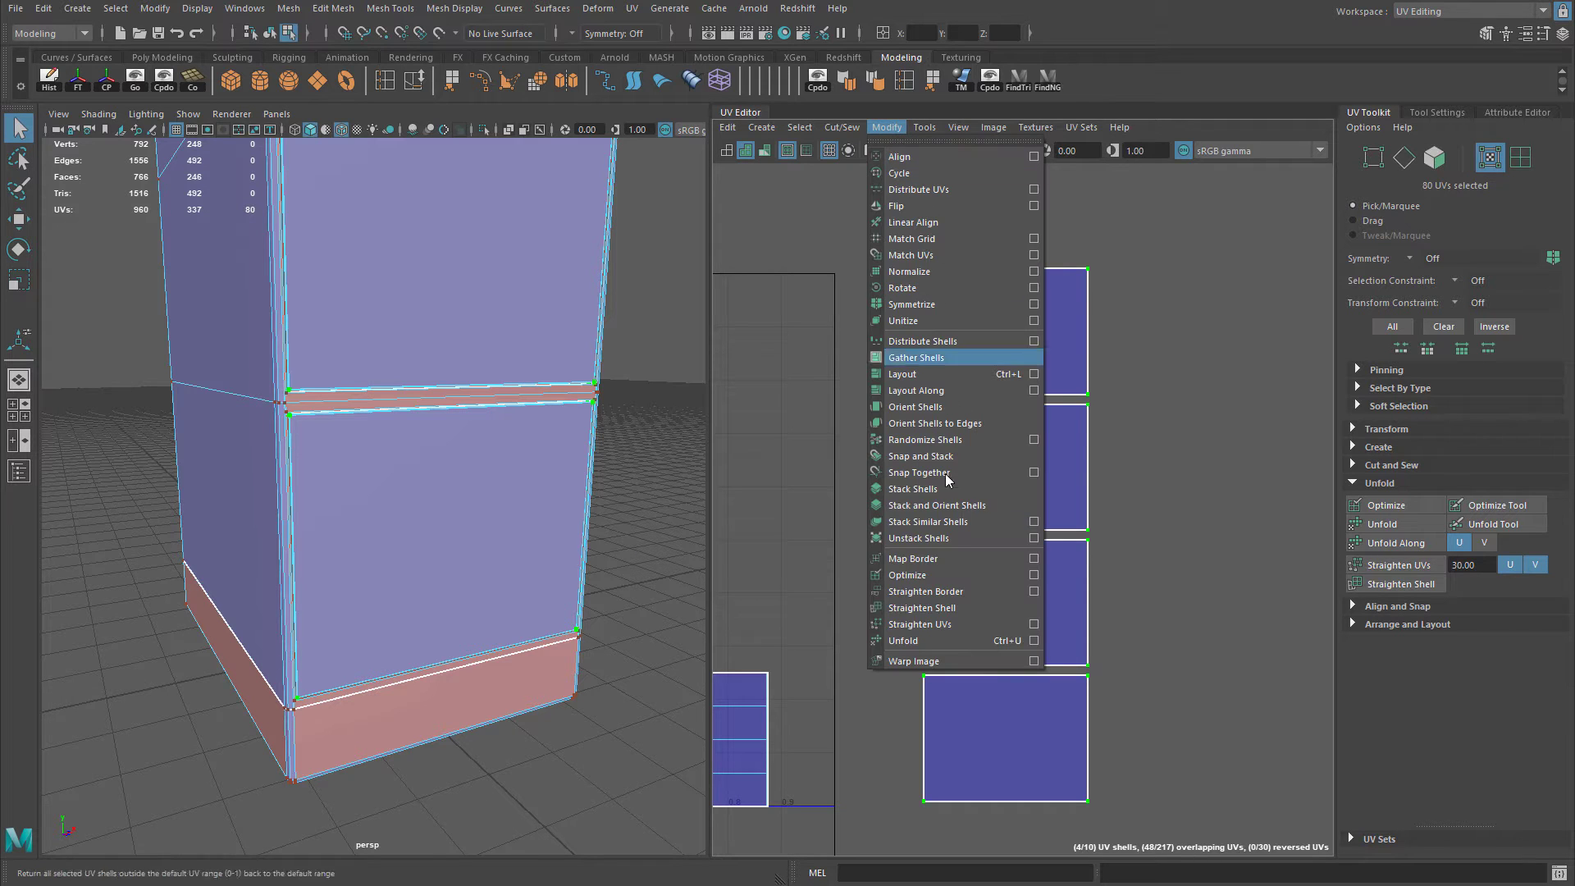
left_click(1035, 641)
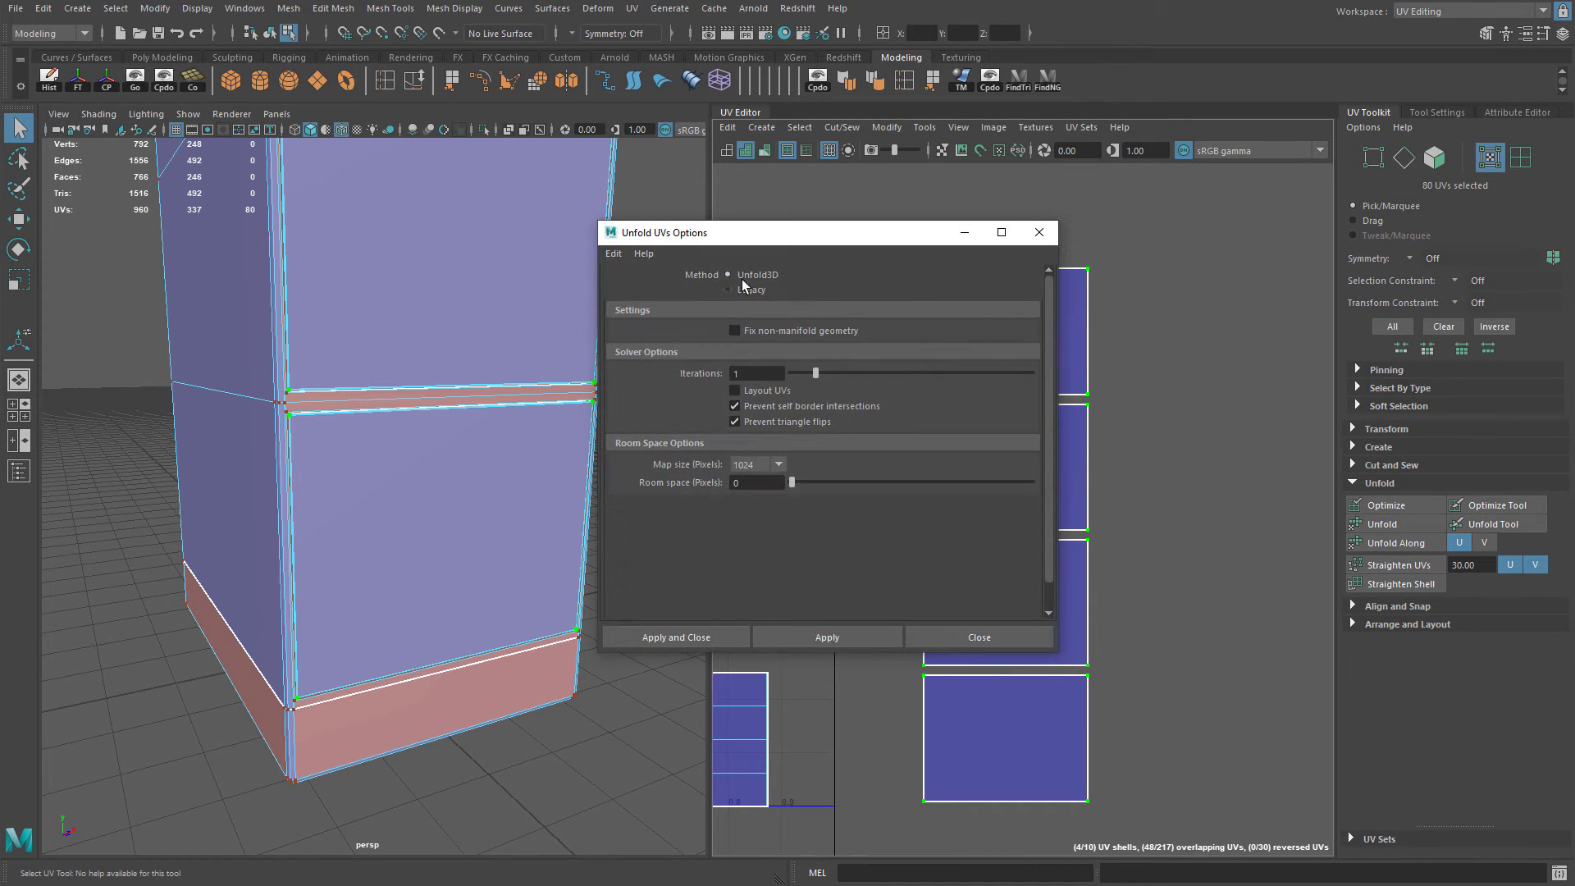
left_click(680, 638)
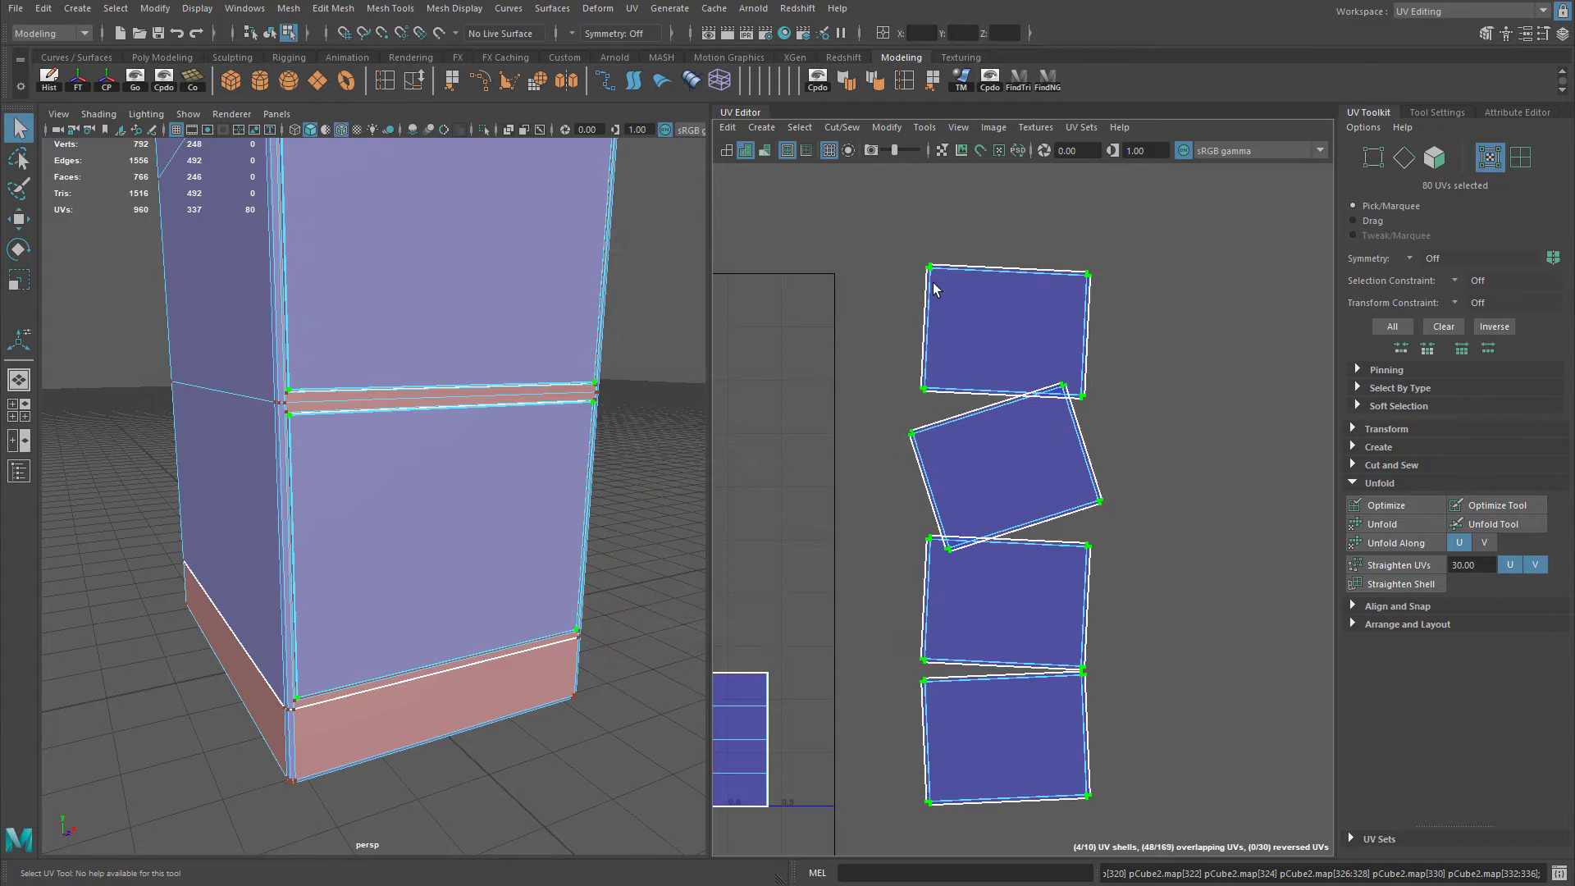
Inspect the unfolded drawer shells up close, checking the recess walls and the cut corners.
middle_click_drag(964, 412, 931, 421, "alt")
right_click_drag(943, 422, 1067, 424, "alt")
middle_click_drag(1062, 417, 1026, 500, "alt")
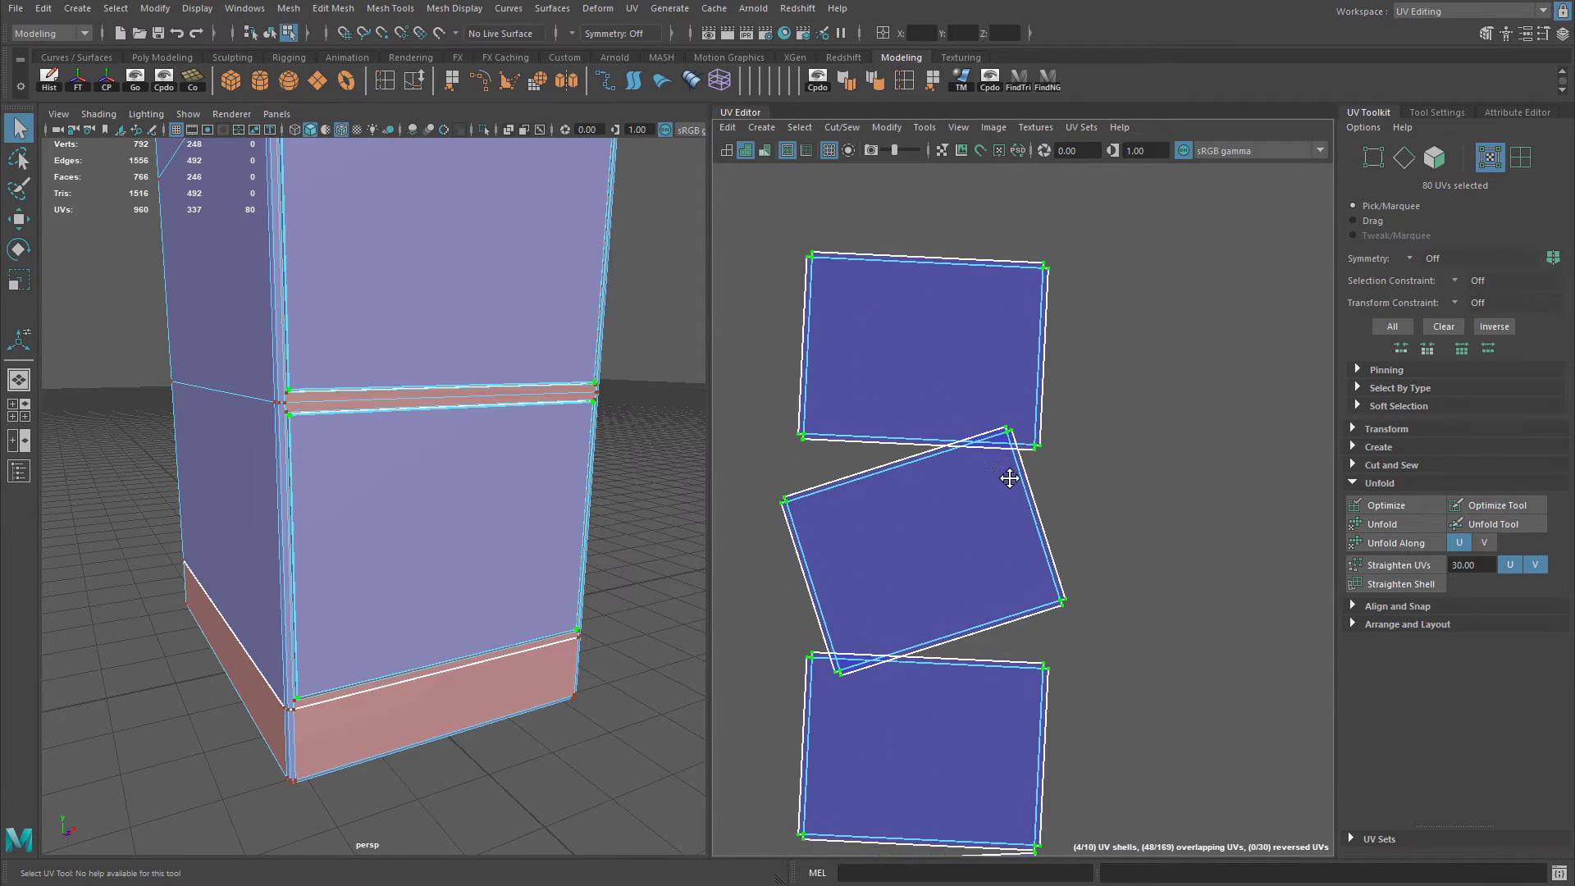
right_click_drag(1013, 478, 1111, 465, "alt")
middle_click_drag(1039, 432, 1054, 452, "alt")
middle_click_drag(974, 422, 918, 602, "alt")
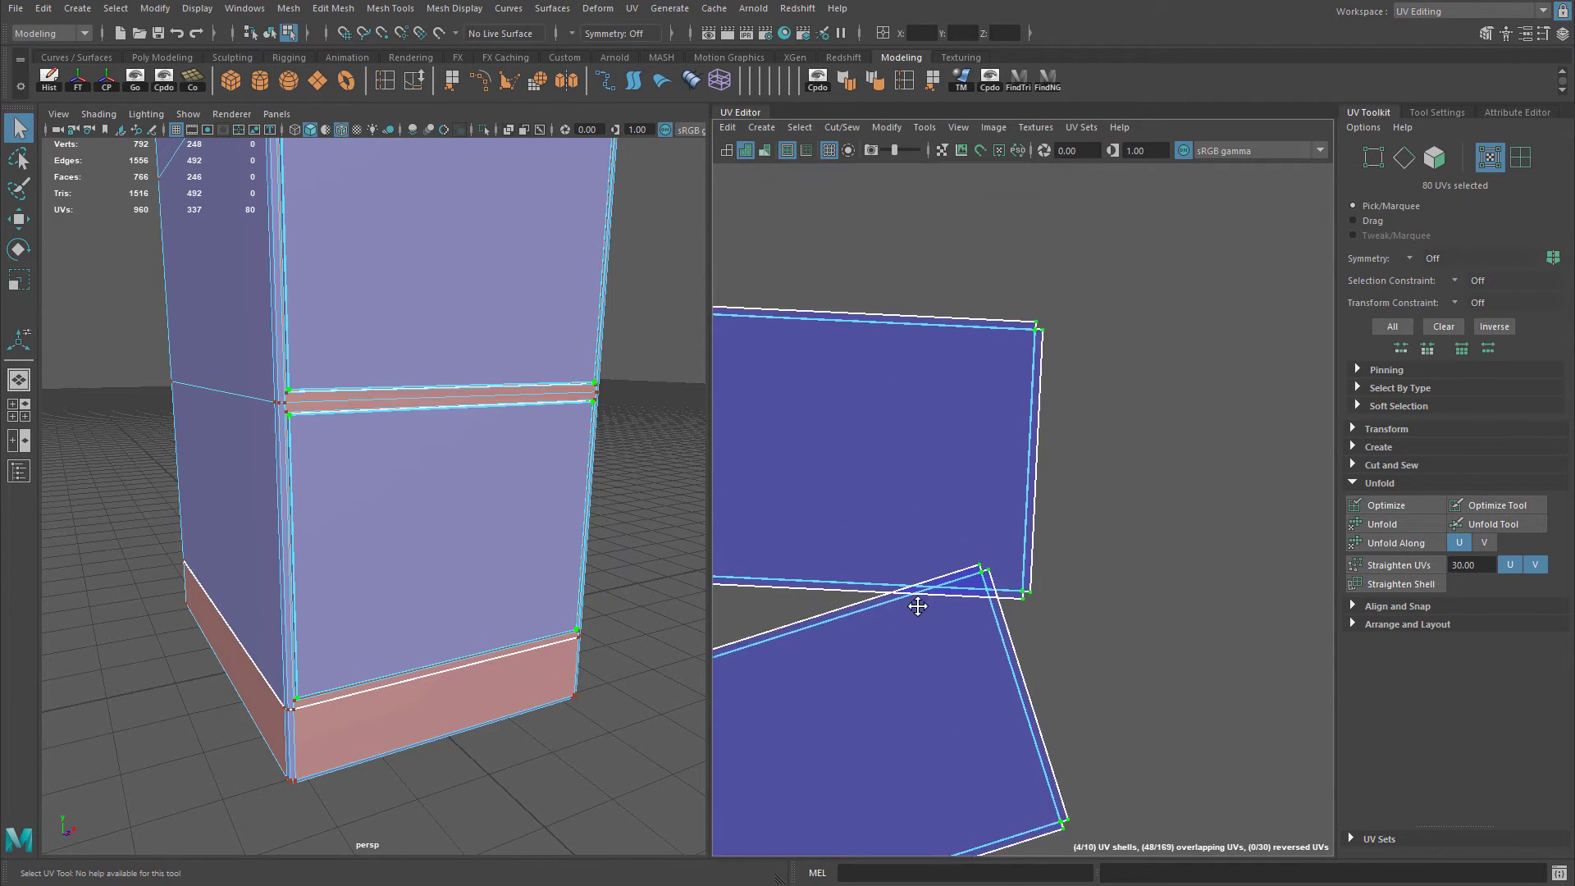
right_click_drag(915, 443, 1128, 429, "alt")
middle_click_drag(1140, 418, 1009, 531, "alt")
right_click_drag(874, 495, 973, 392, "alt")
middle_click_drag(972, 386, 958, 371, "alt")
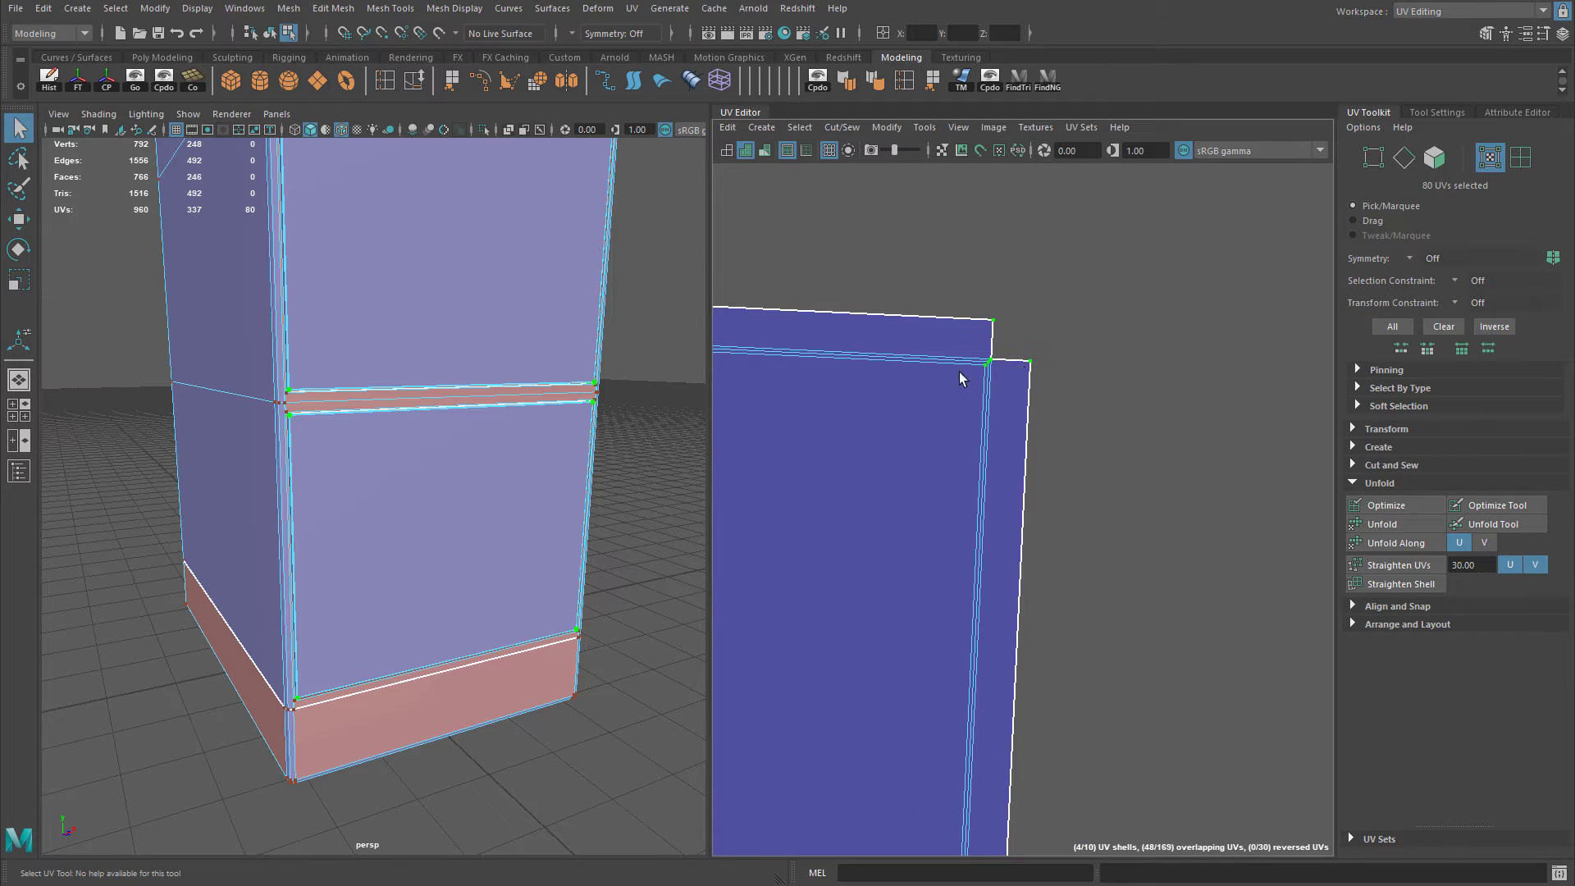
right_click_drag(958, 372, 882, 443, "alt")
right_click_drag(1006, 479, 387, 410, "alt")
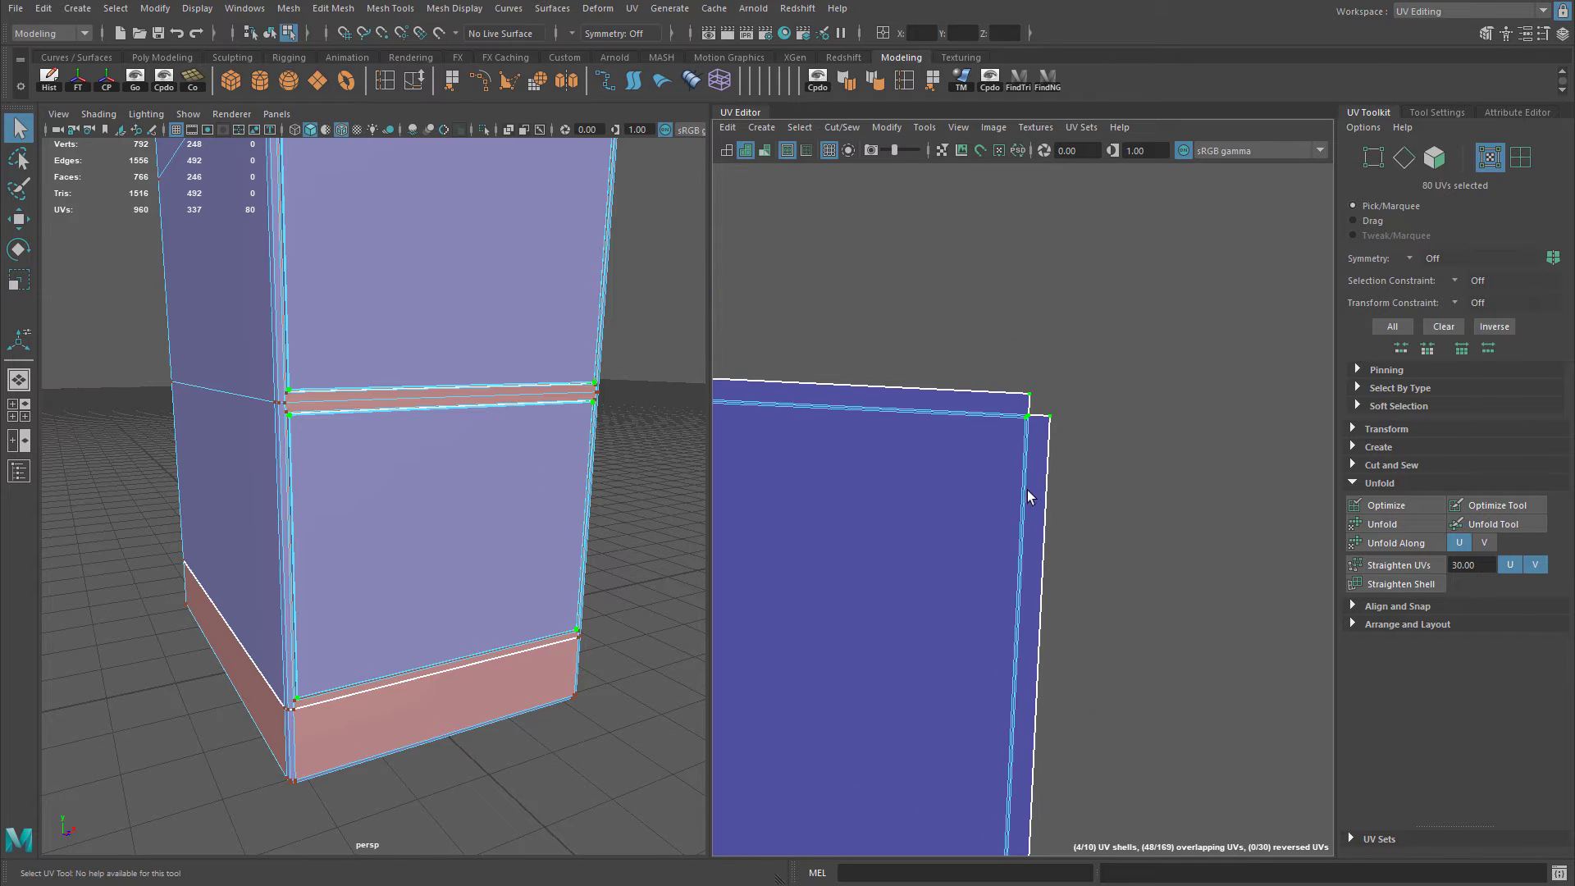
middle_click_drag(1030, 495, 1108, 337, "alt")
right_click_drag(1107, 336, 657, 410, "alt")
middle_click_drag(1017, 497, 948, 411, "alt")
Straighten the top drawer's UV shell by orienting it to one of its edges.
right_click(947, 408)
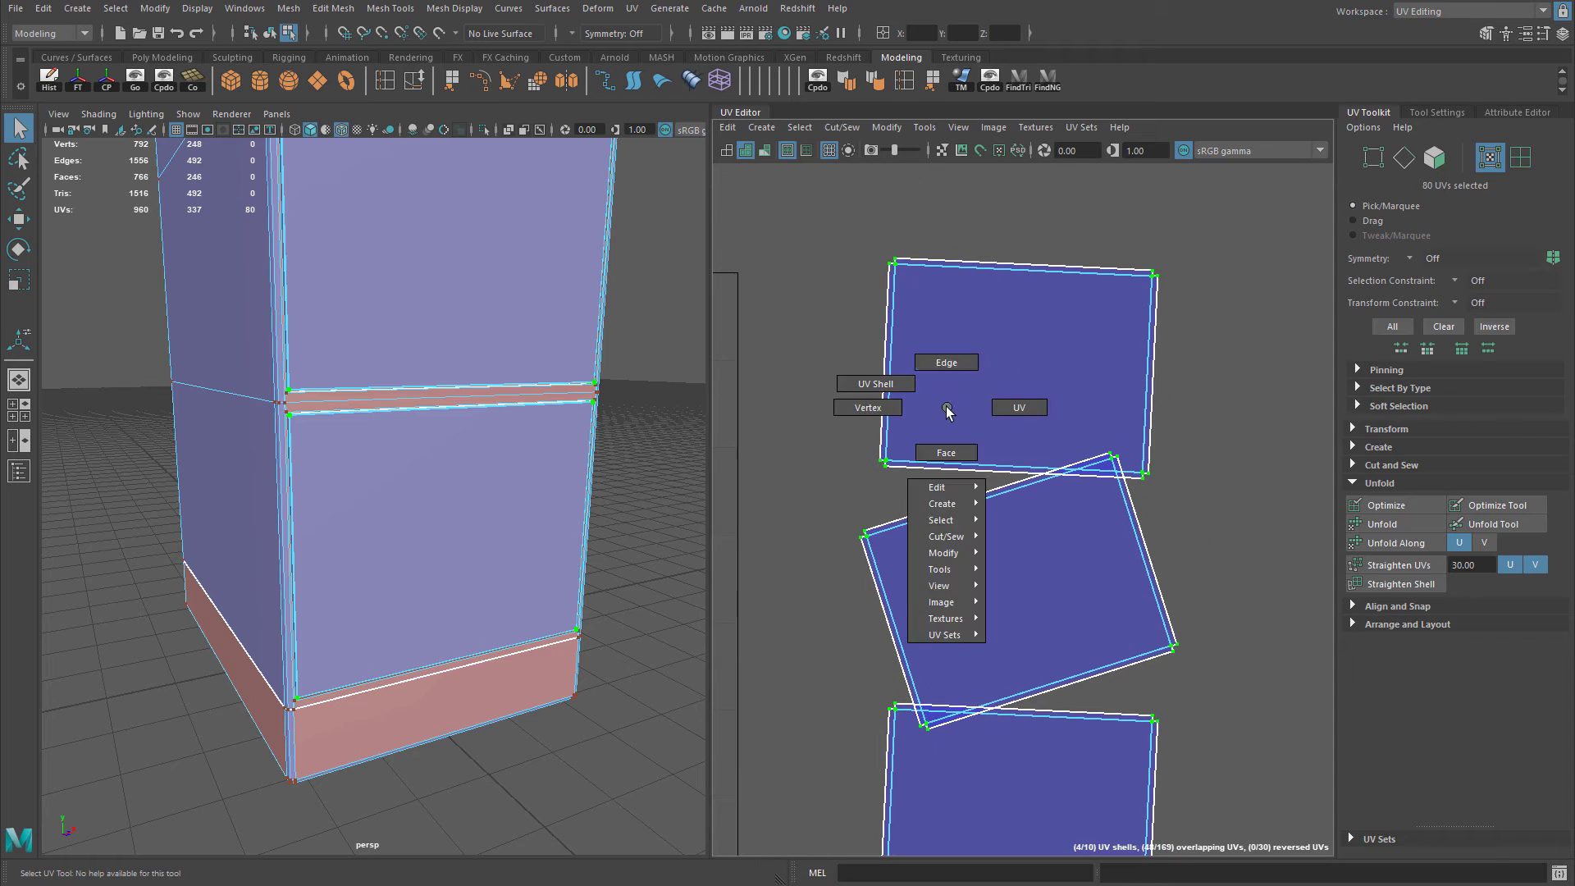
left_click(956, 364)
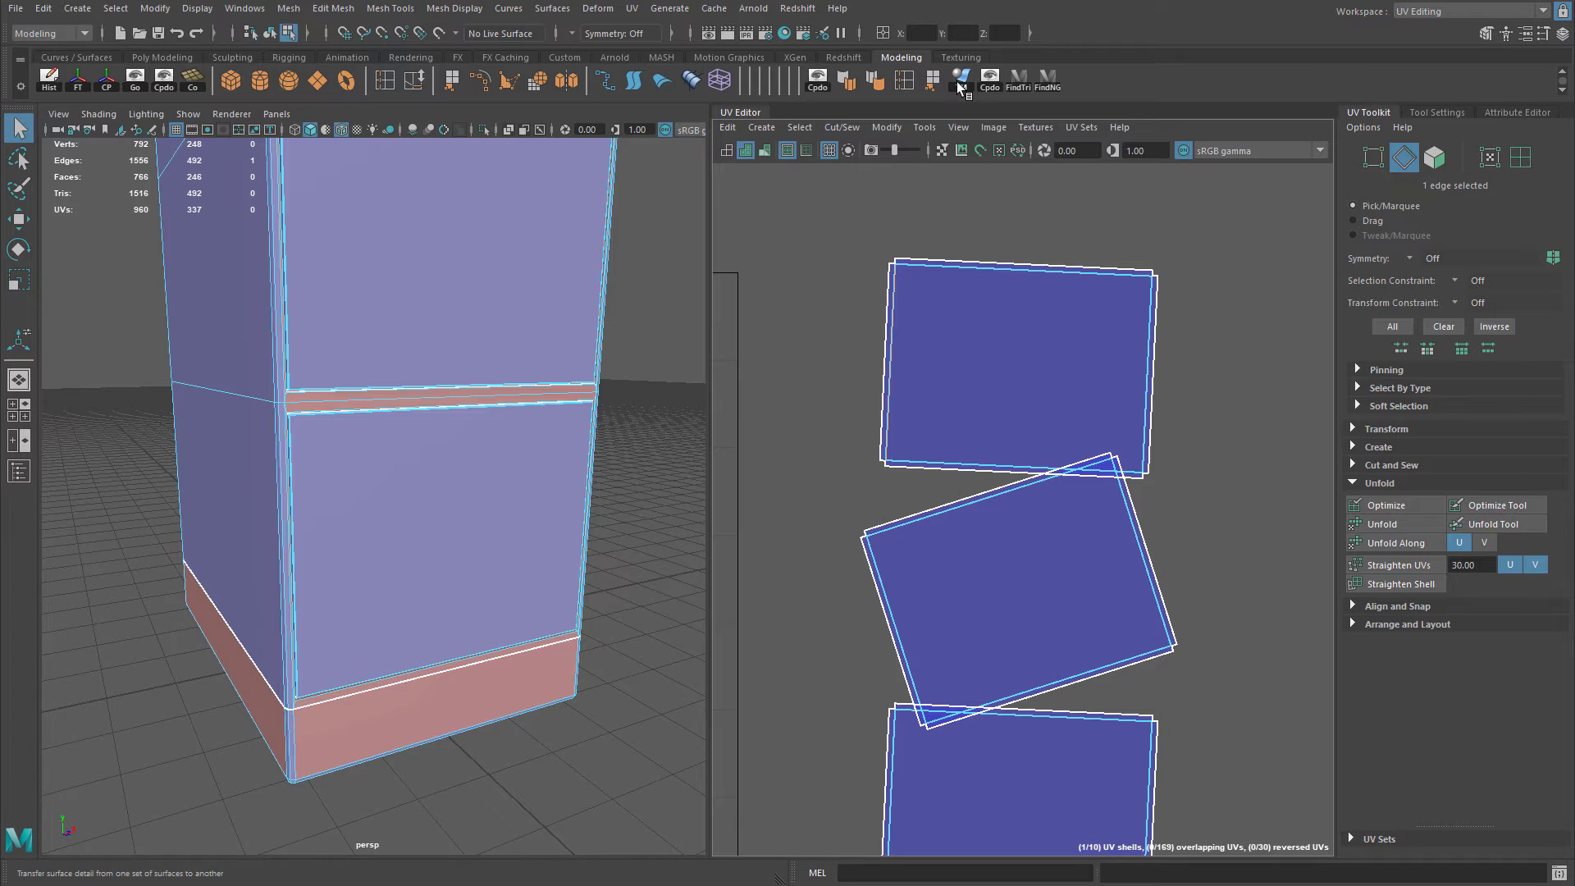
left_click(887, 128)
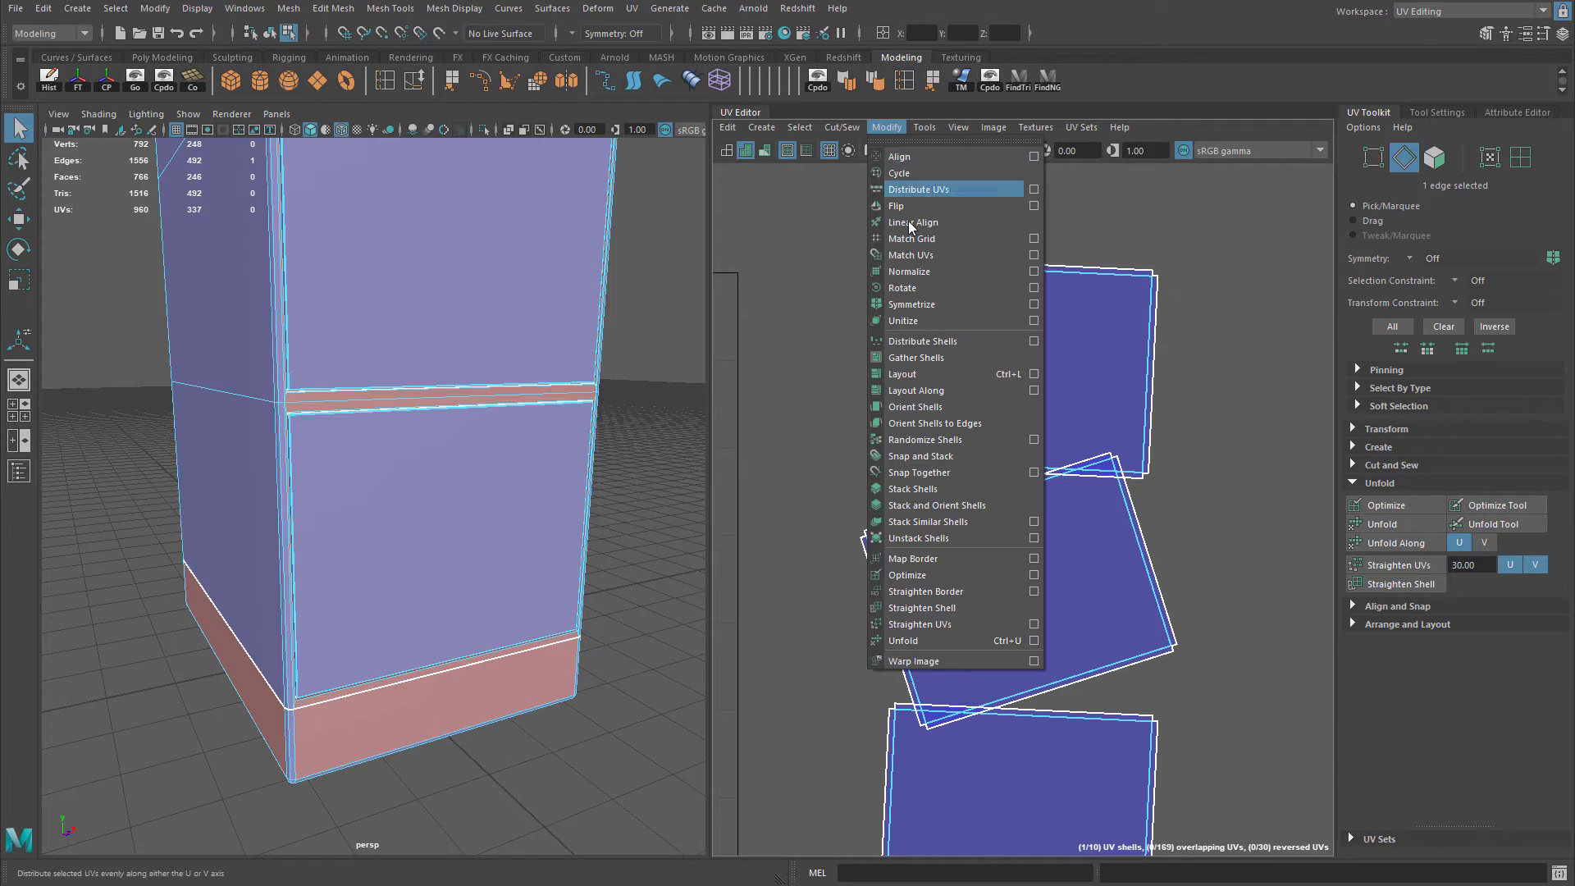
left_click(952, 438)
Orient the remaining three drawer shells to their side edges so that they sit straight.
middle_click_drag(1138, 413, 1114, 341, "alt")
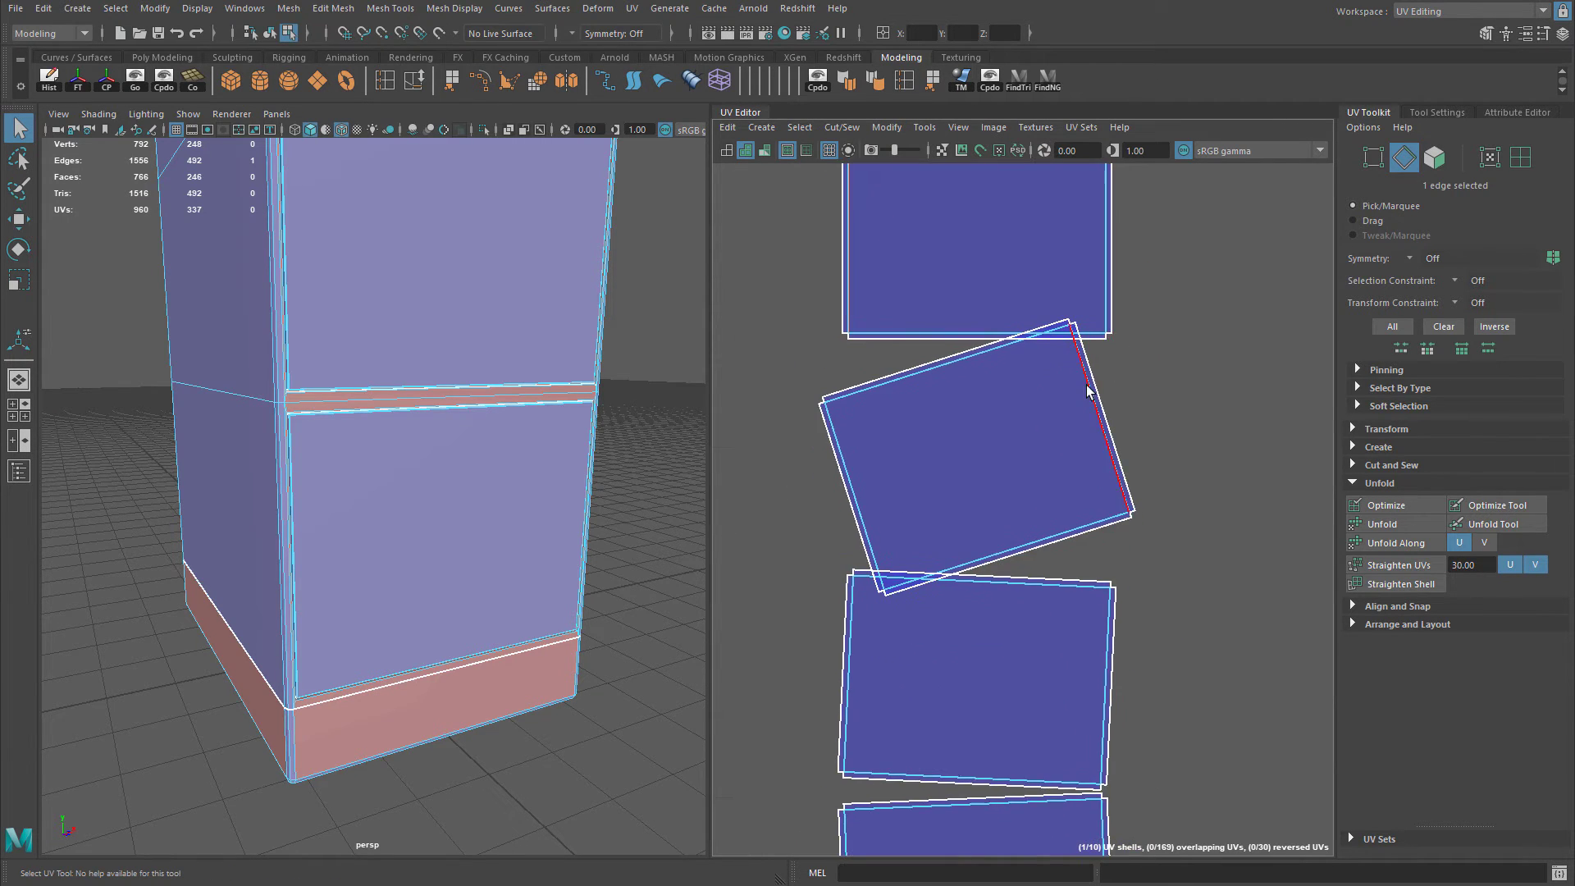
key("g")
middle_click_drag(1104, 616, 1112, 426, "alt")
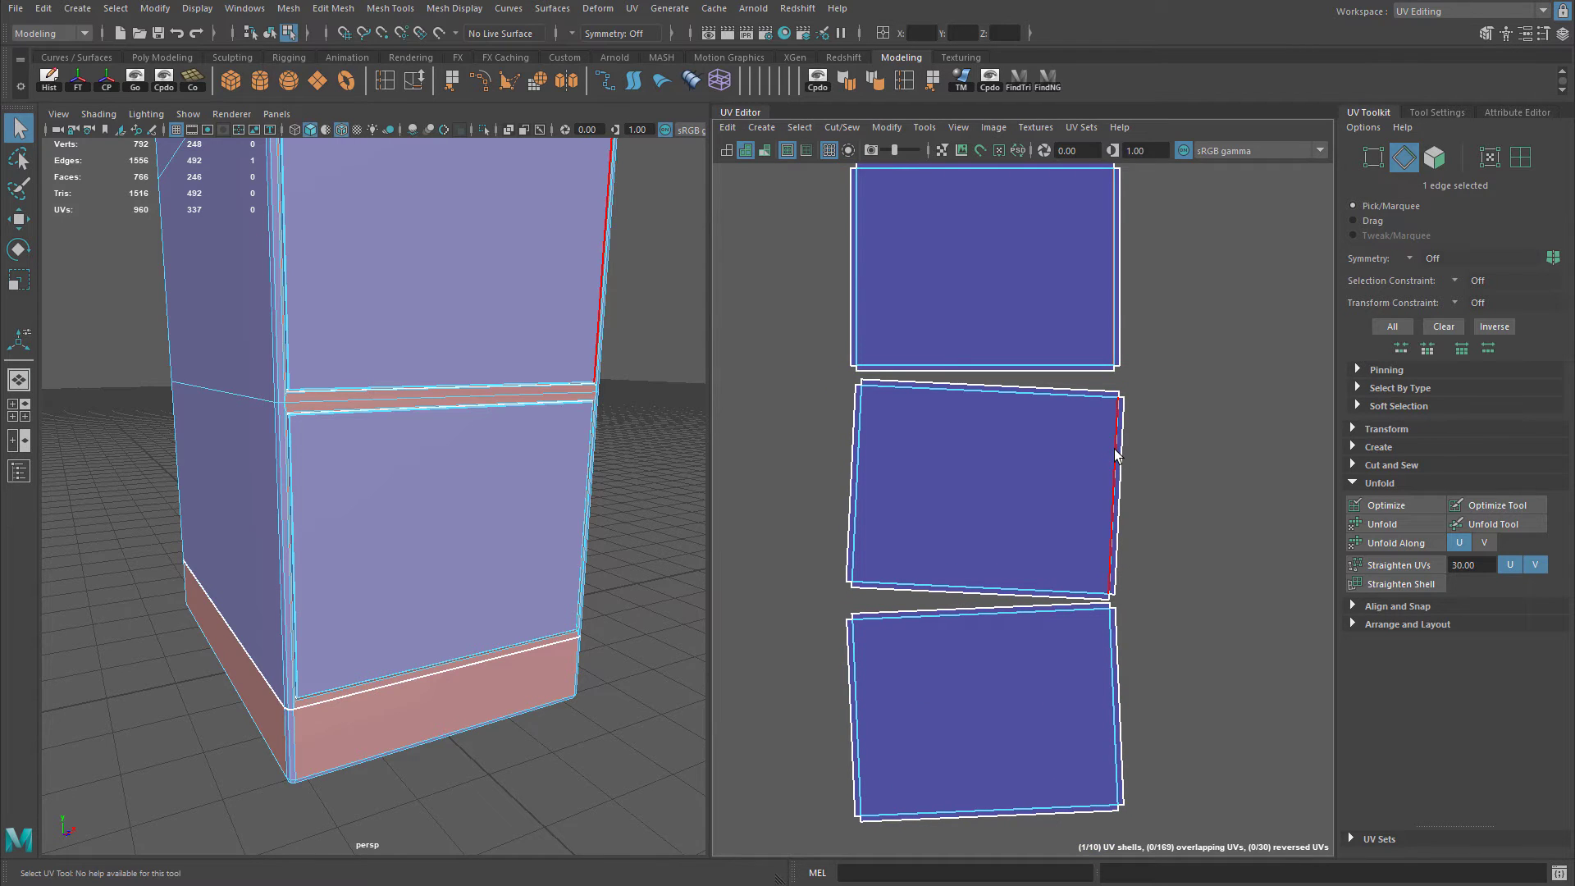
key("g")
middle_click_drag(1078, 544, 1071, 268, "alt")
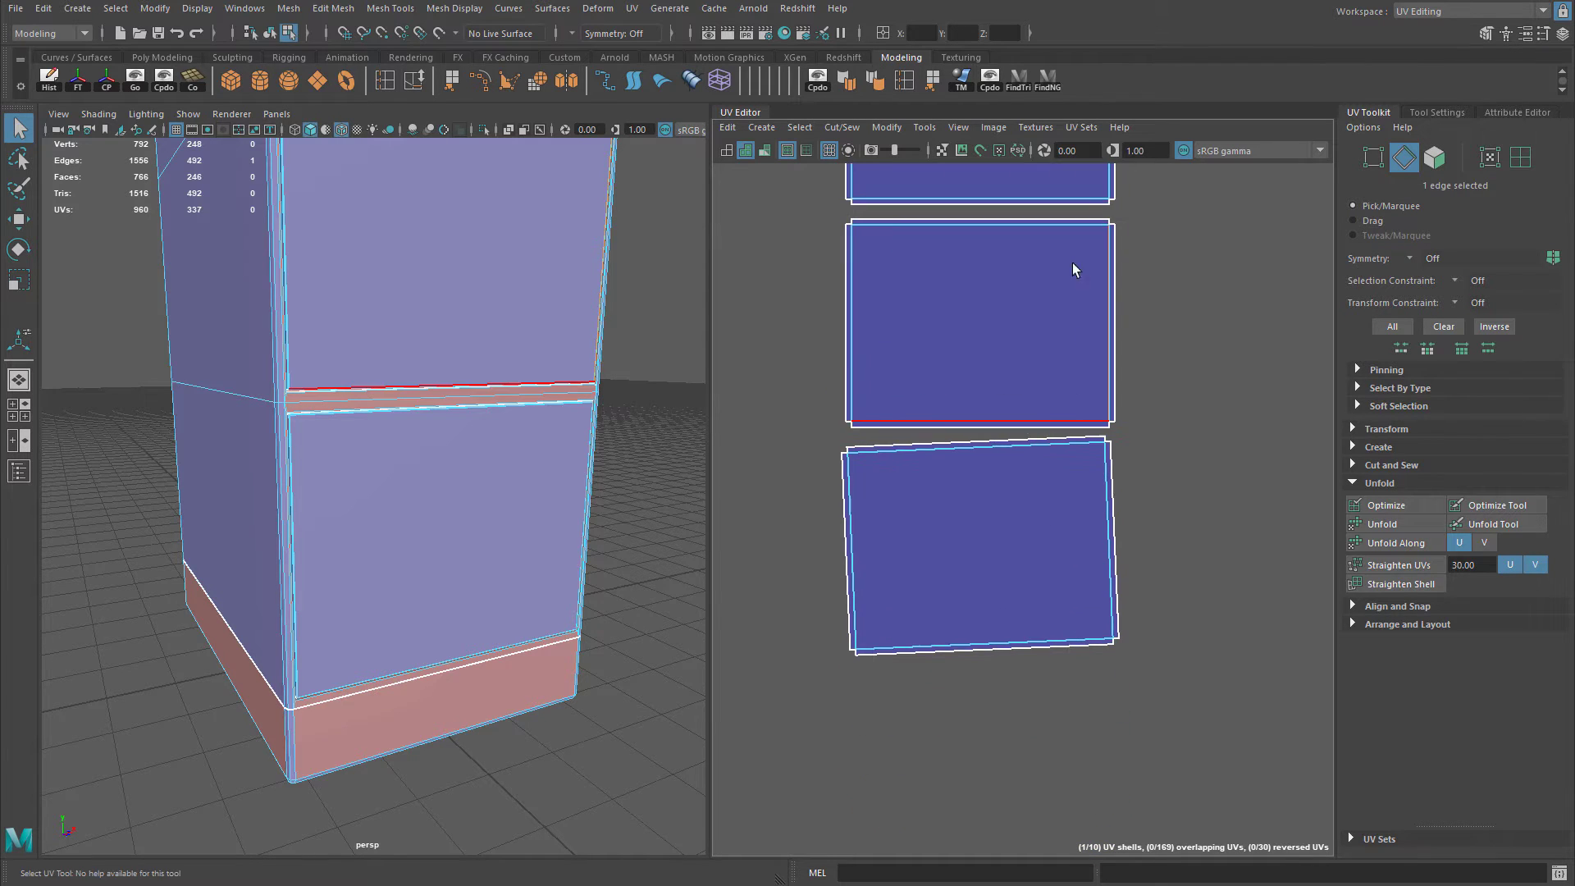
left_click(1114, 525)
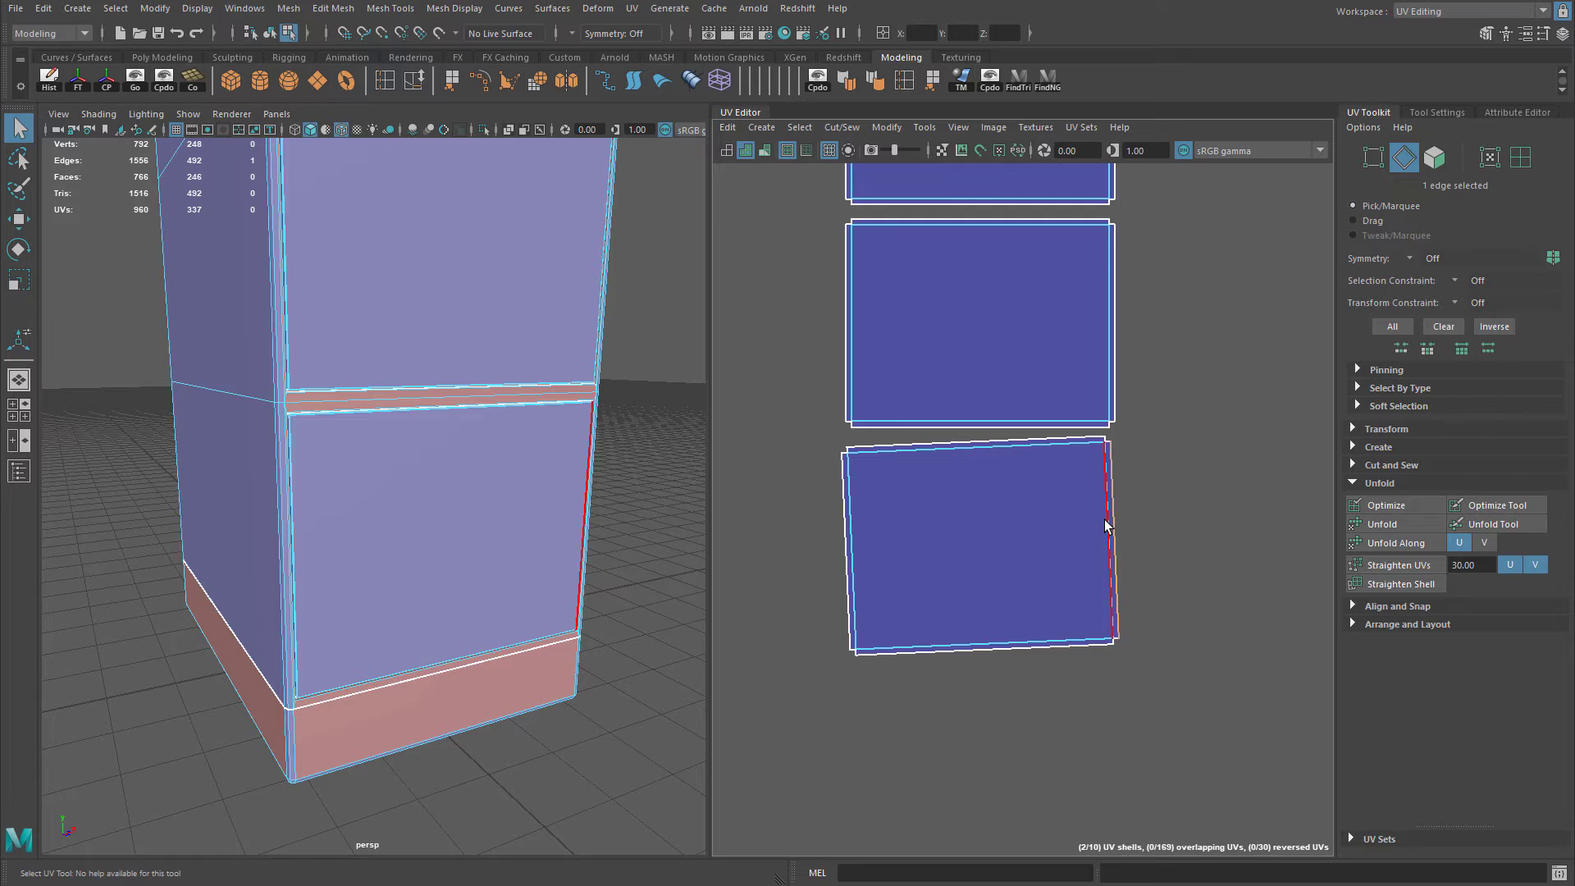
key("g")
scroll(1108, 493, "down", 5)
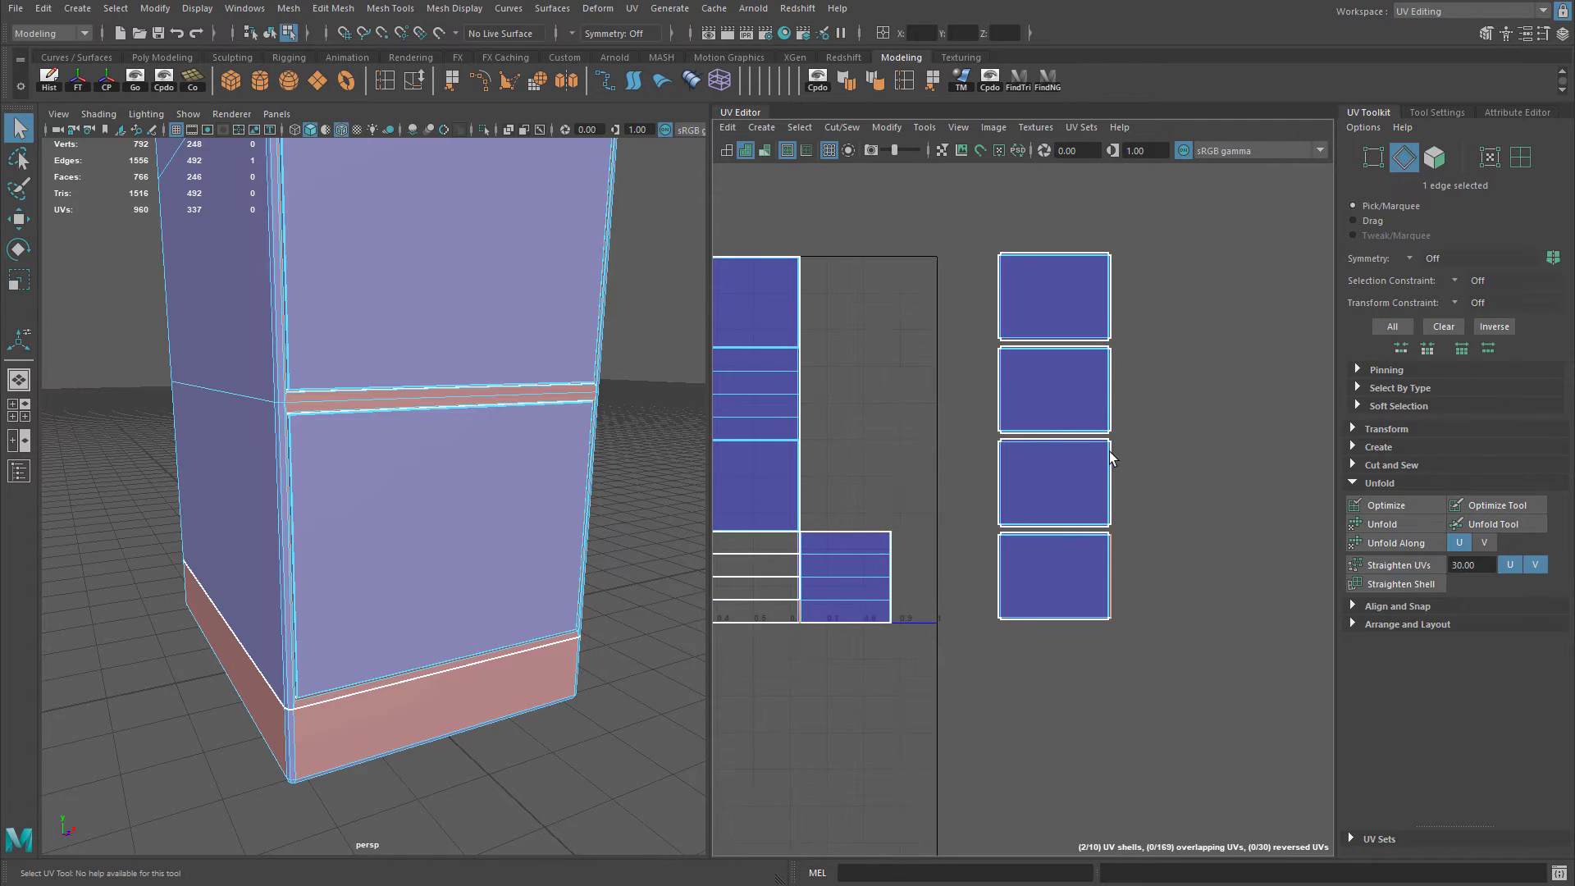
Select the UVs of all four straightened drawer shells and display the checker texture on the cabinet.
right_click_drag(1100, 449, 1147, 452)
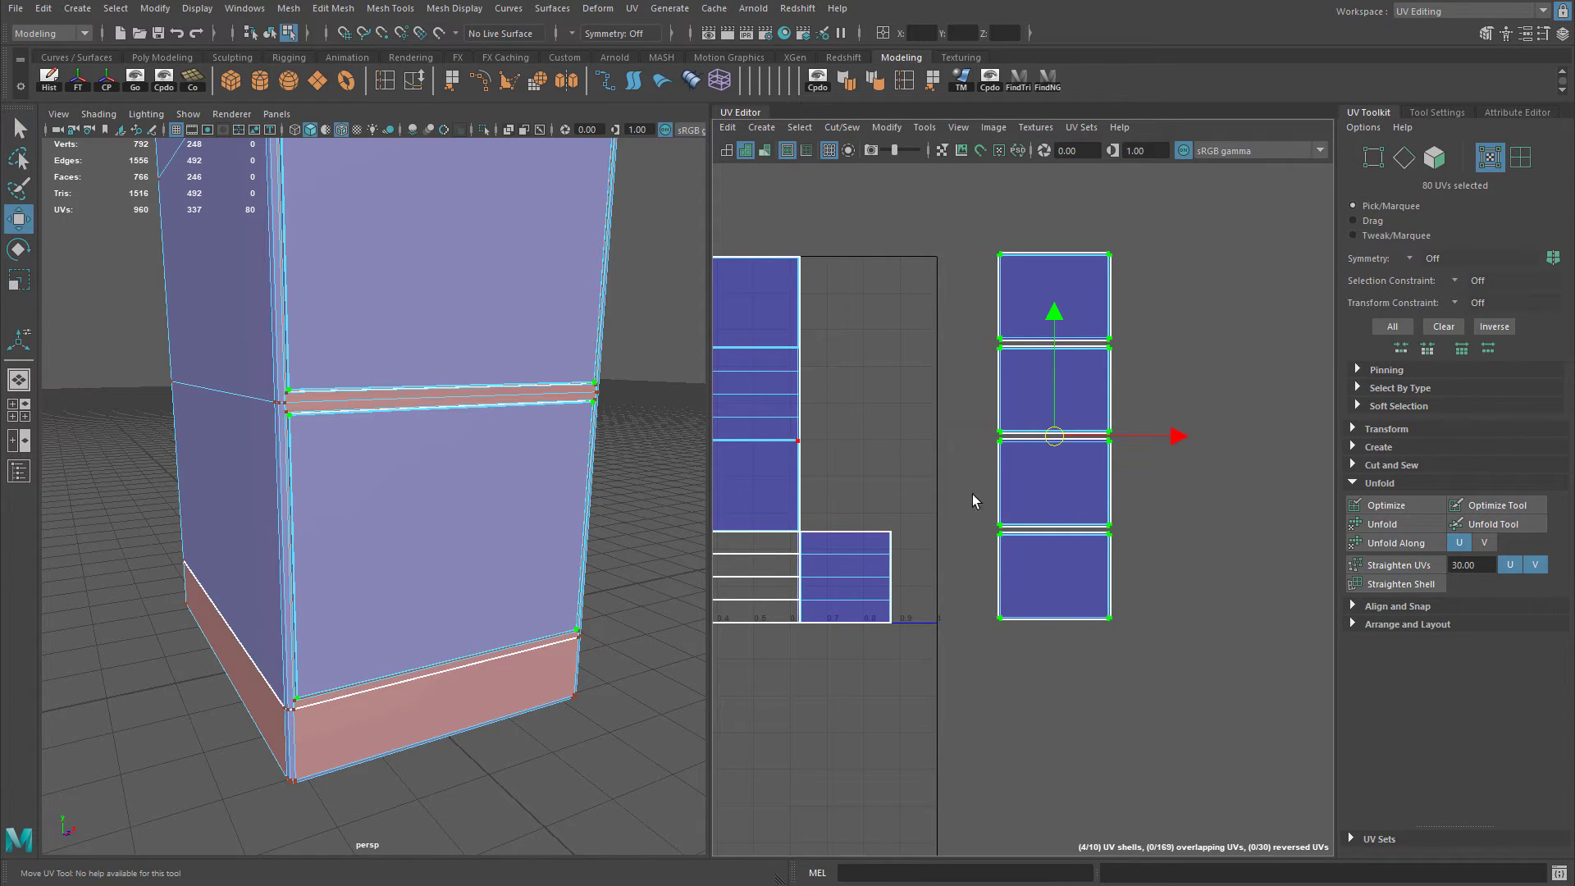
key("f")
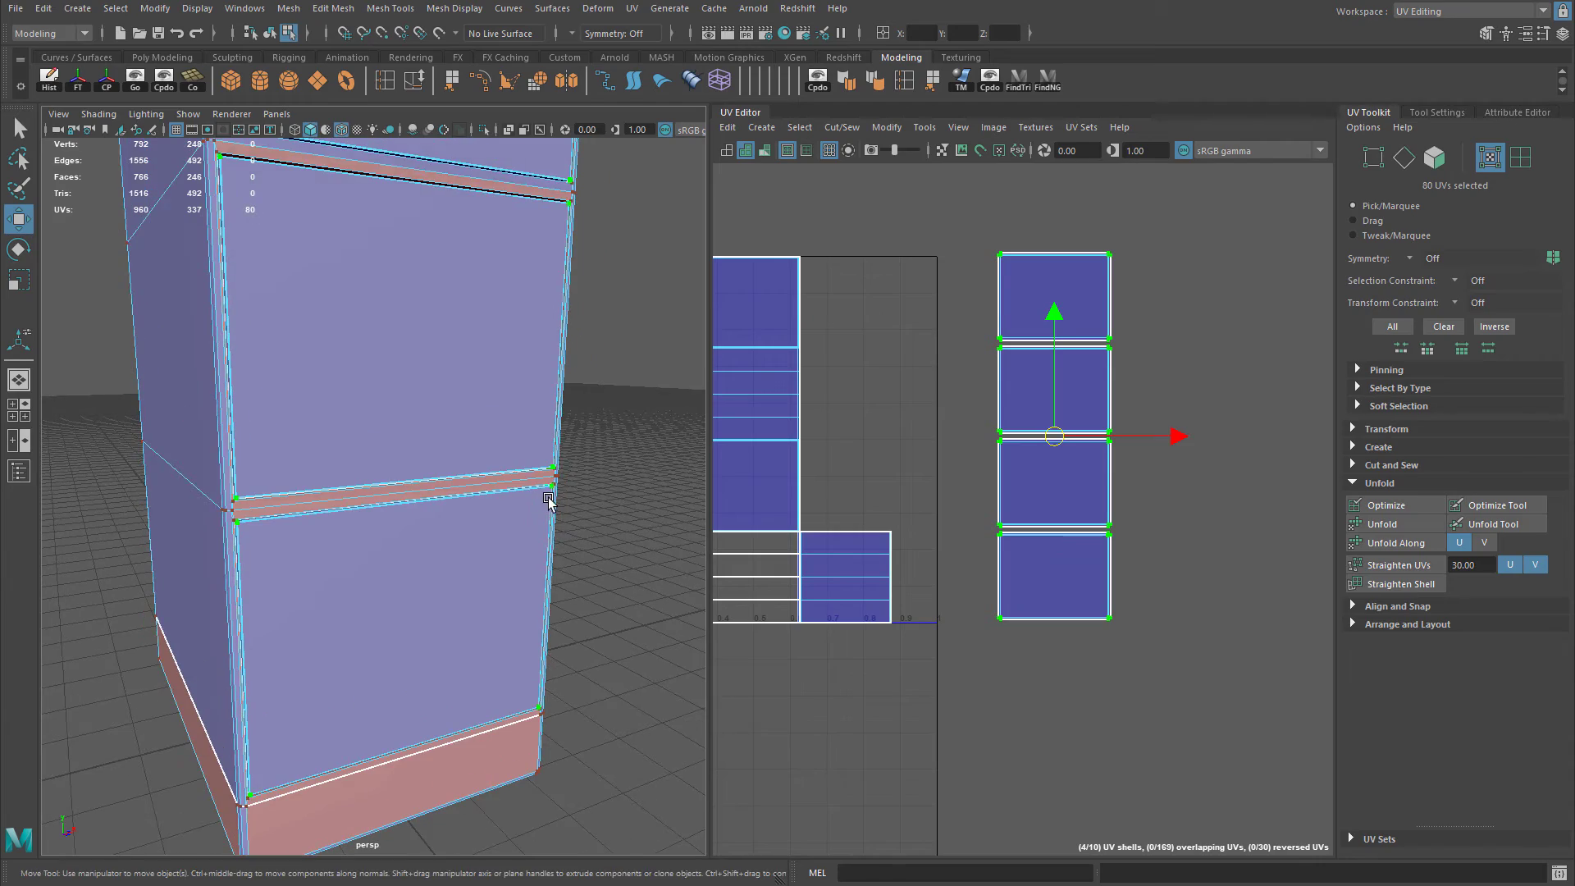
key("5")
key("6")
scroll(385, 550, "down", 3)
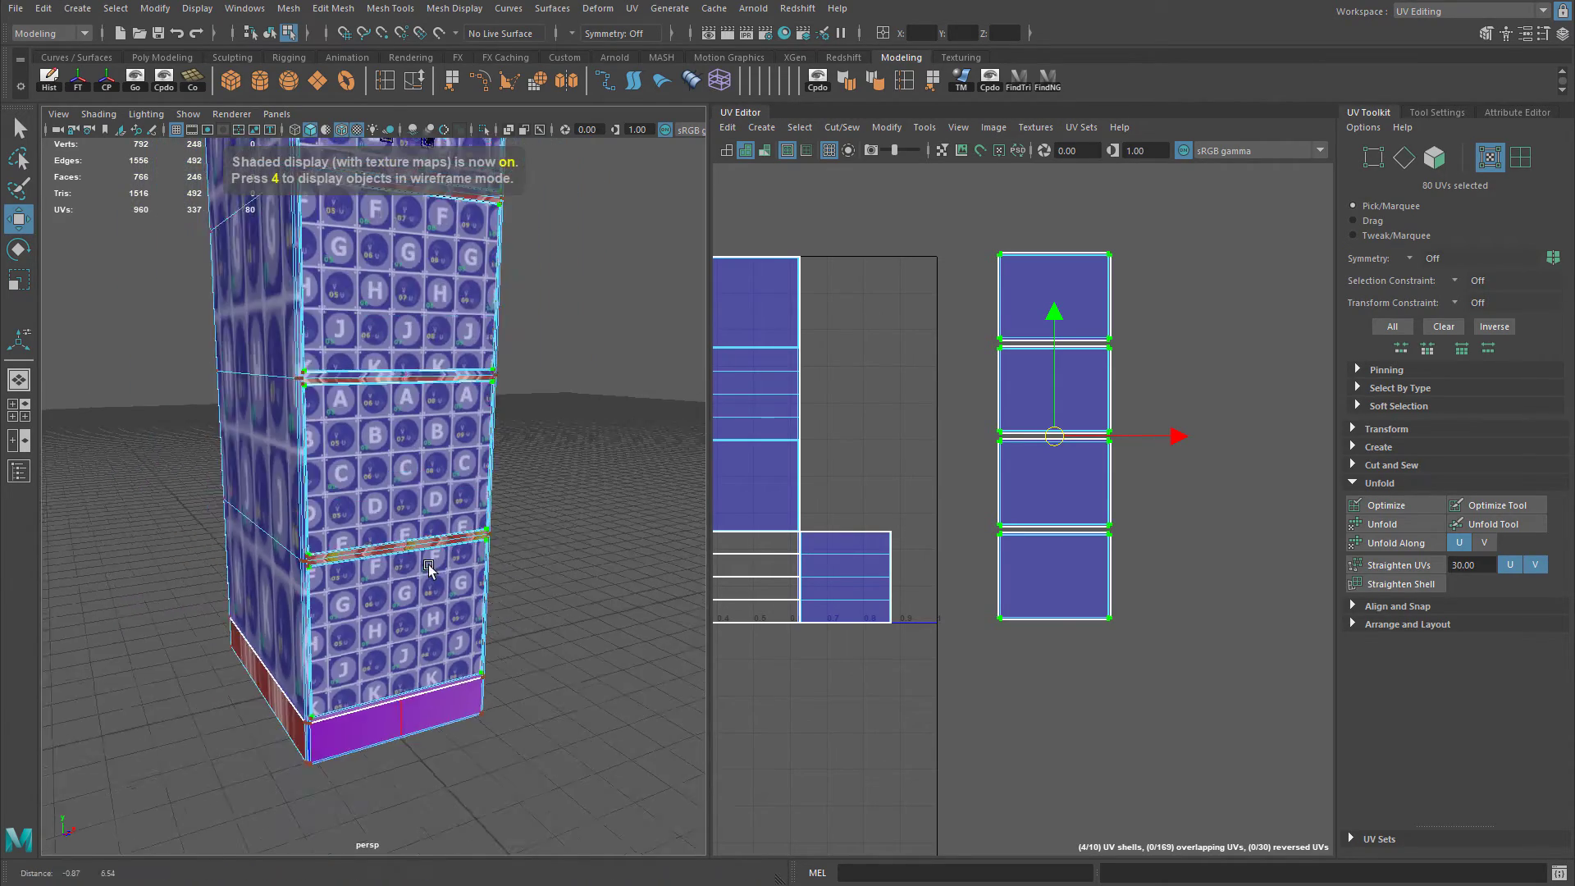
Examine the checker texture across the drawer fronts and at the recess corners for stretching.
scroll(335, 628, "up", 5)
left_click_drag(335, 628, 415, 634, "alt")
middle_click_drag(415, 634, 335, 227, "alt")
right_click_drag(426, 443, 350, 482, "alt")
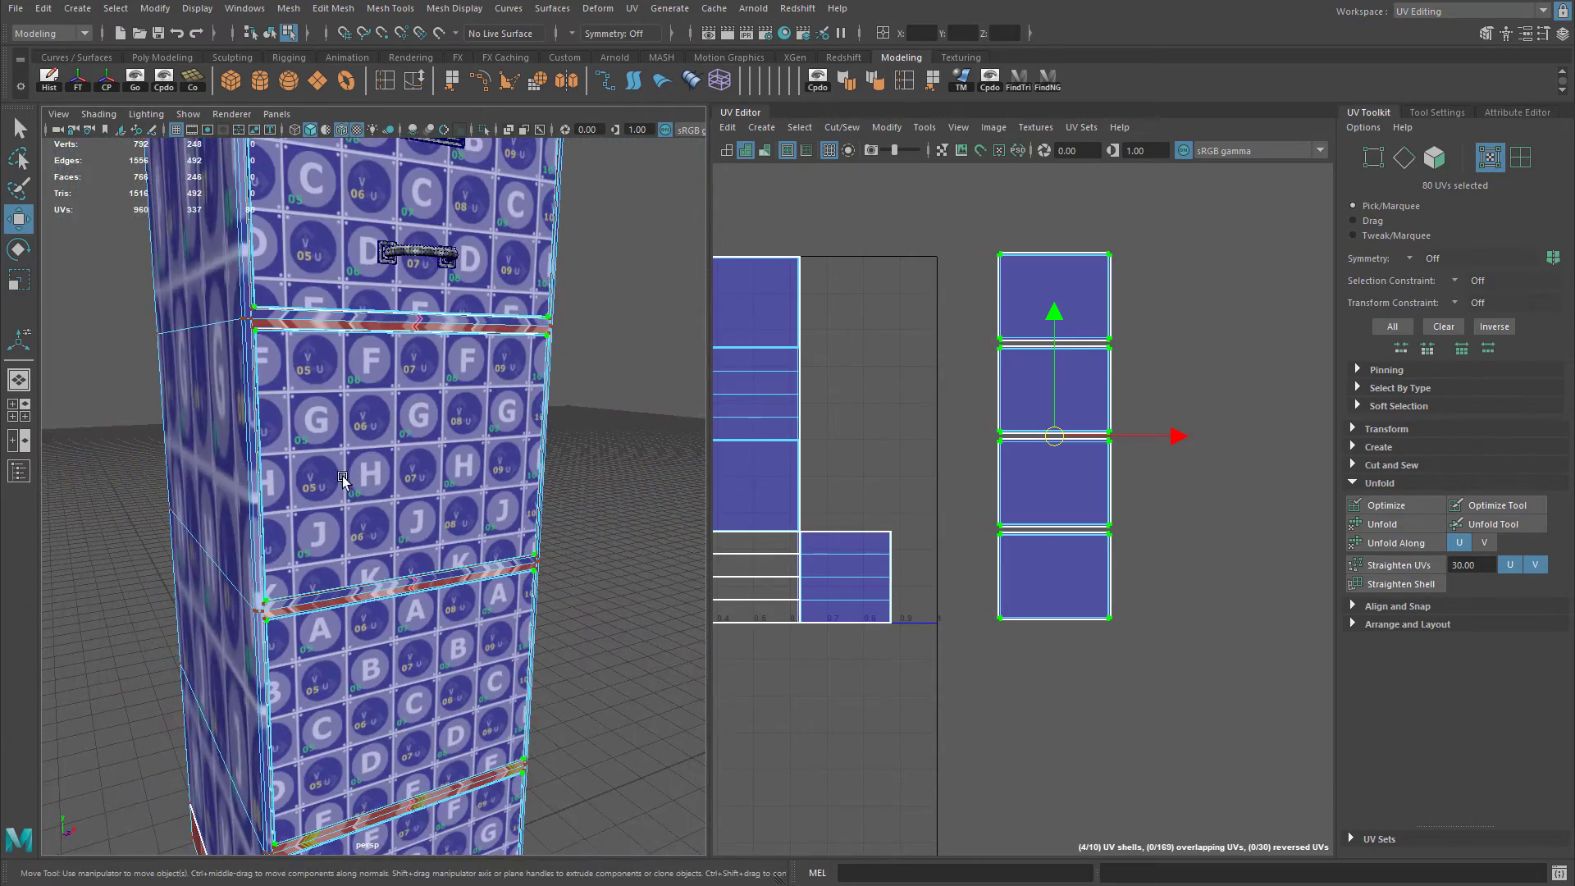
left_click_drag(349, 483, 193, 489, "alt")
middle_click_drag(194, 489, 191, 587, "alt")
right_click_drag(191, 586, 361, 492, "alt")
left_click_drag(433, 410, 369, 402, "alt")
right_click_drag(369, 402, 443, 399, "alt")
middle_click_drag(387, 320, 392, 338, "alt")
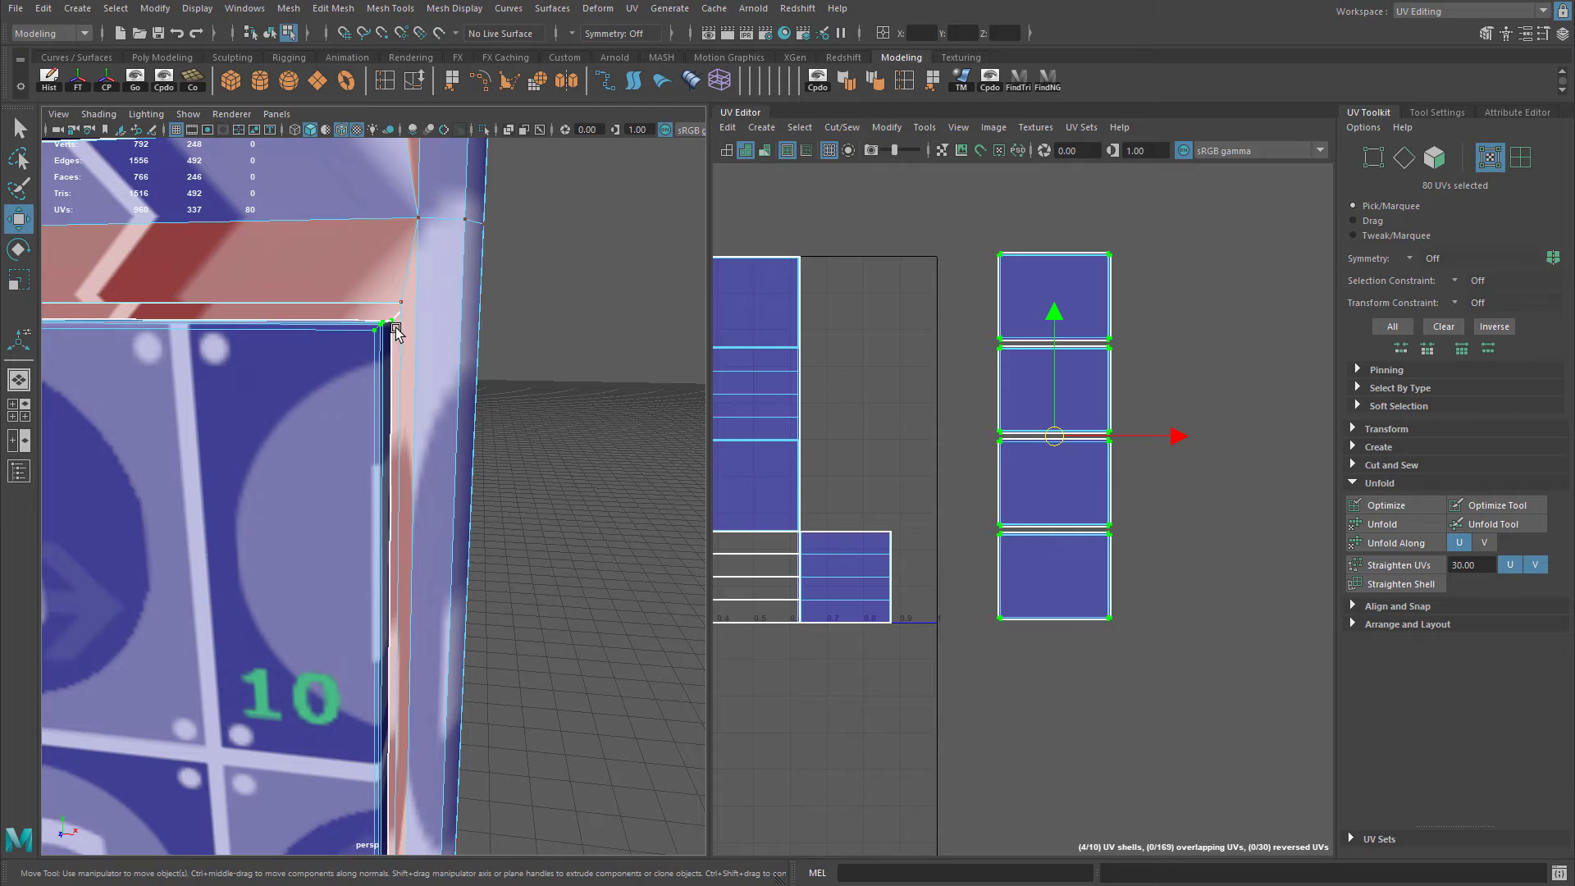
right_click_drag(421, 393, 205, 508, "alt")
middle_click_drag(324, 697, 344, 529, "alt")
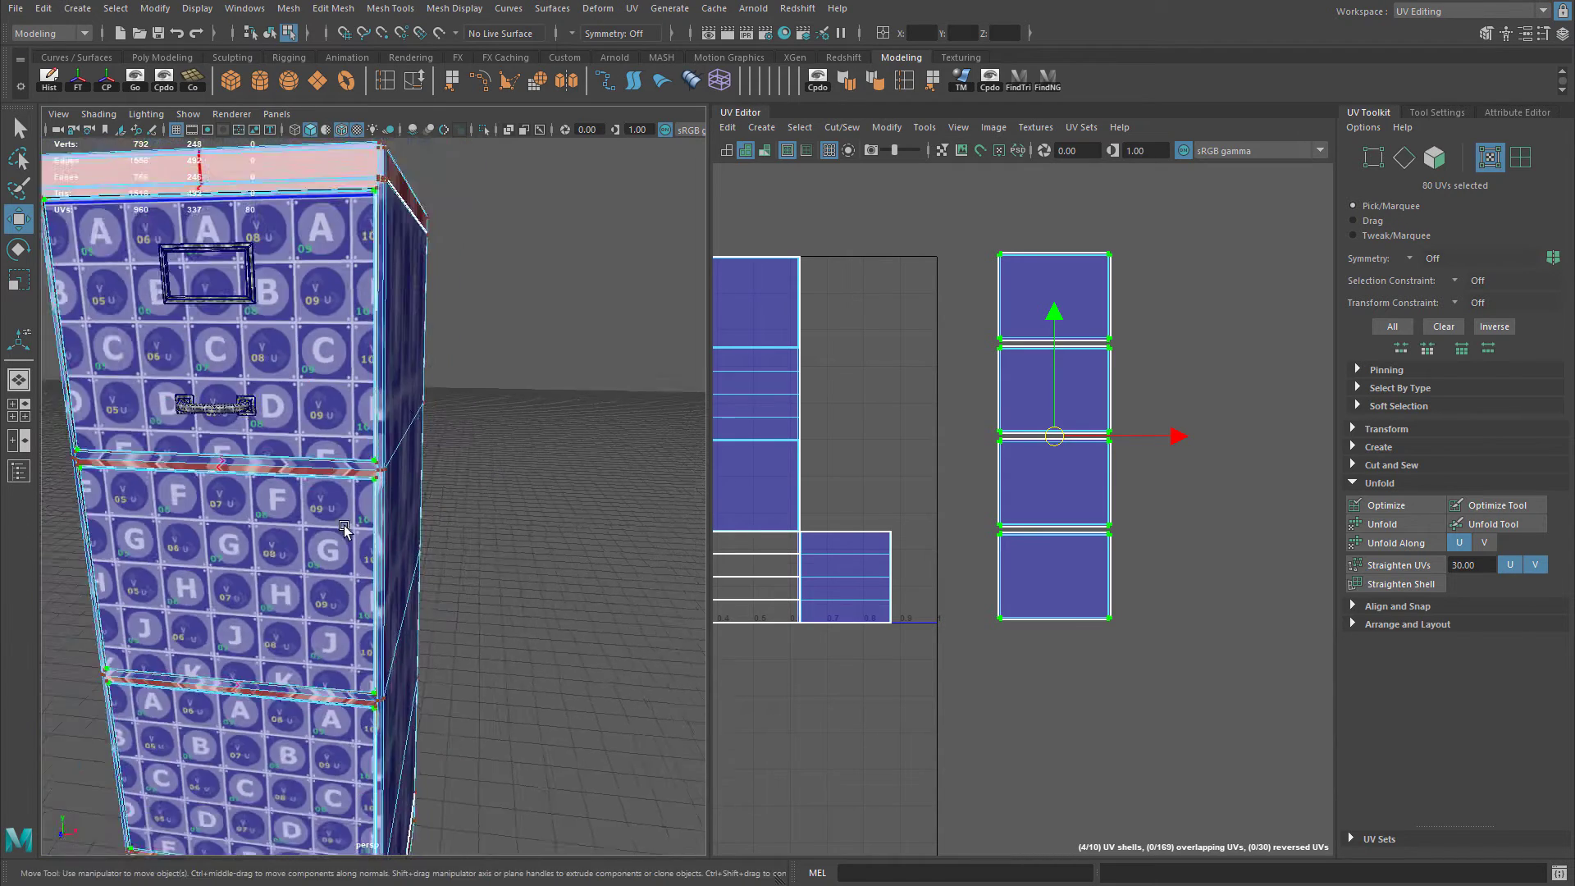
left_click_drag(345, 530, 593, 548, "alt")
right_click_drag(594, 548, 492, 595, "alt")
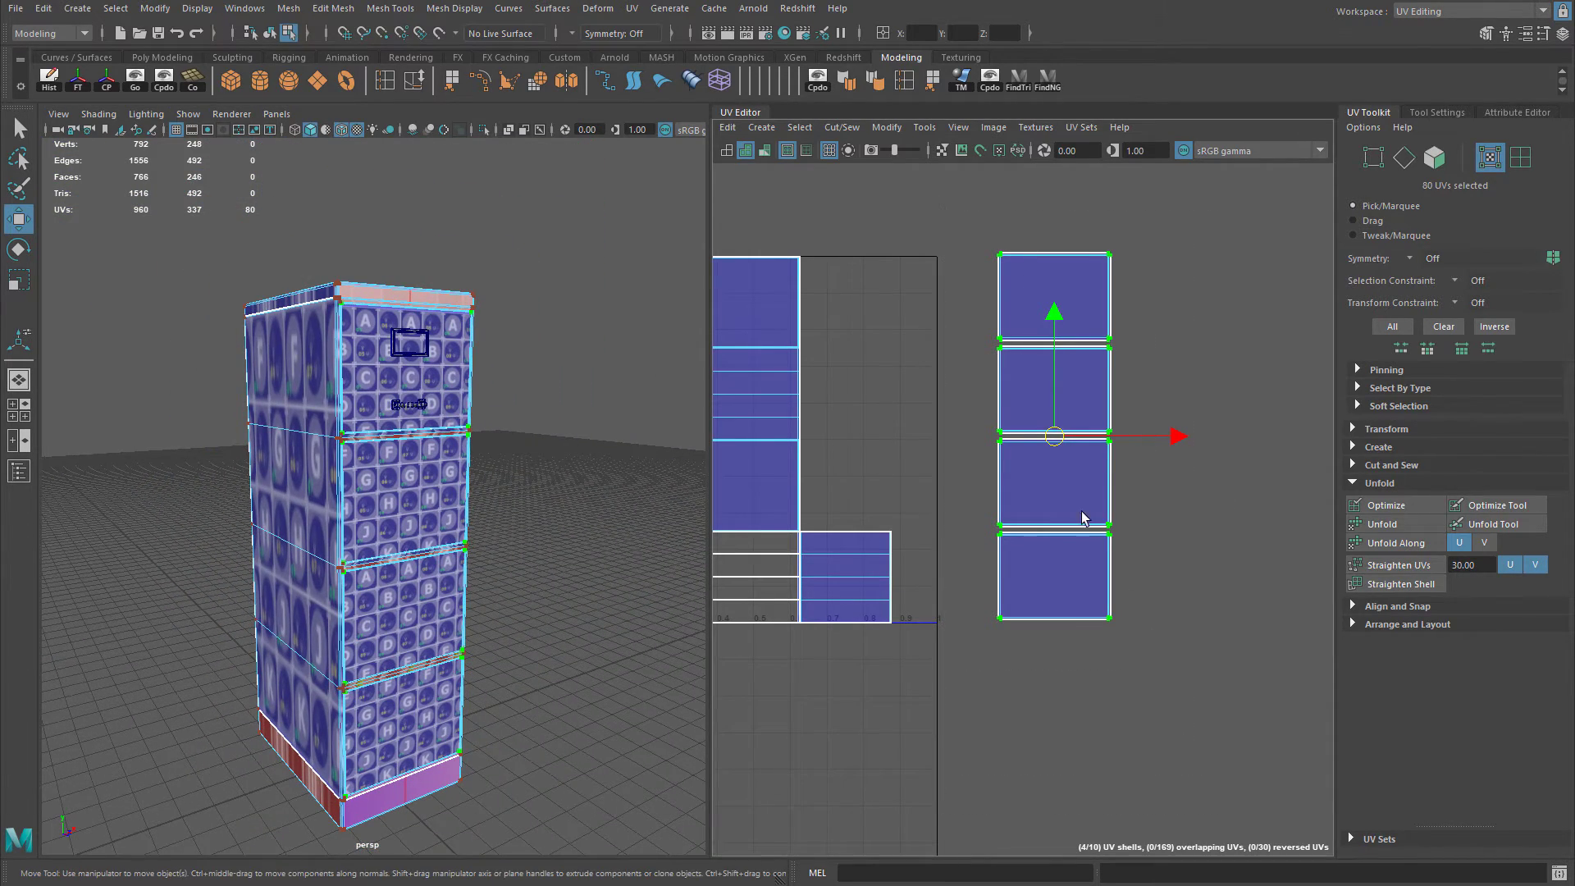
Scale down the four drawer shells together and place them in the empty area below the cabinet body's UV shell.
left_click_drag(1055, 438, 1082, 502)
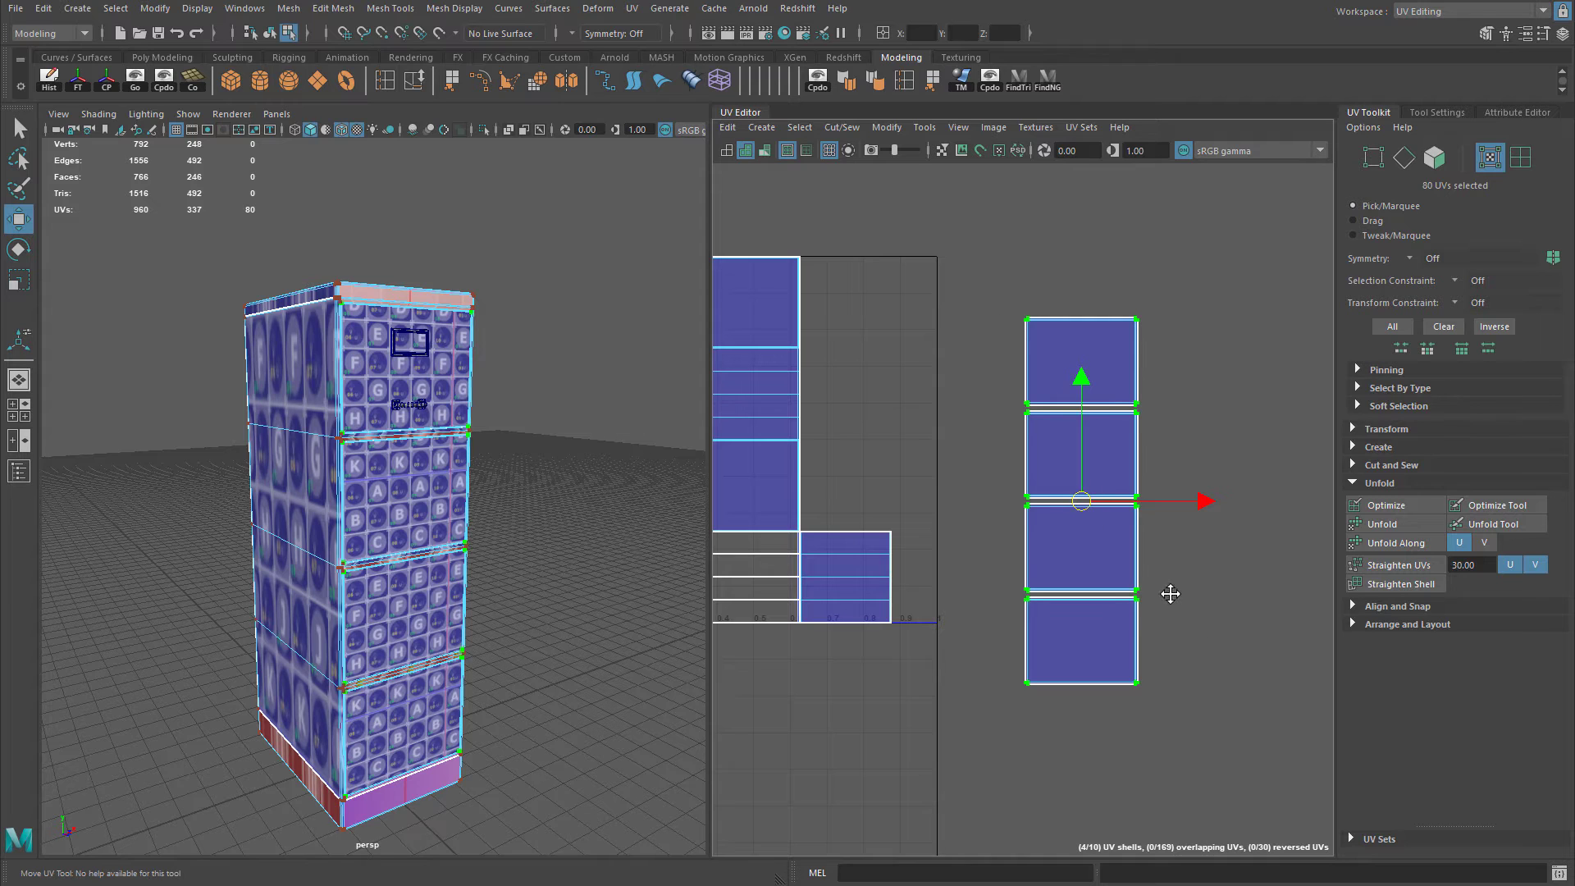
middle_click_drag(1171, 594, 1030, 490, "alt")
left_click_drag(948, 407, 976, 574)
middle_click_drag(1016, 592, 1218, 532, "alt")
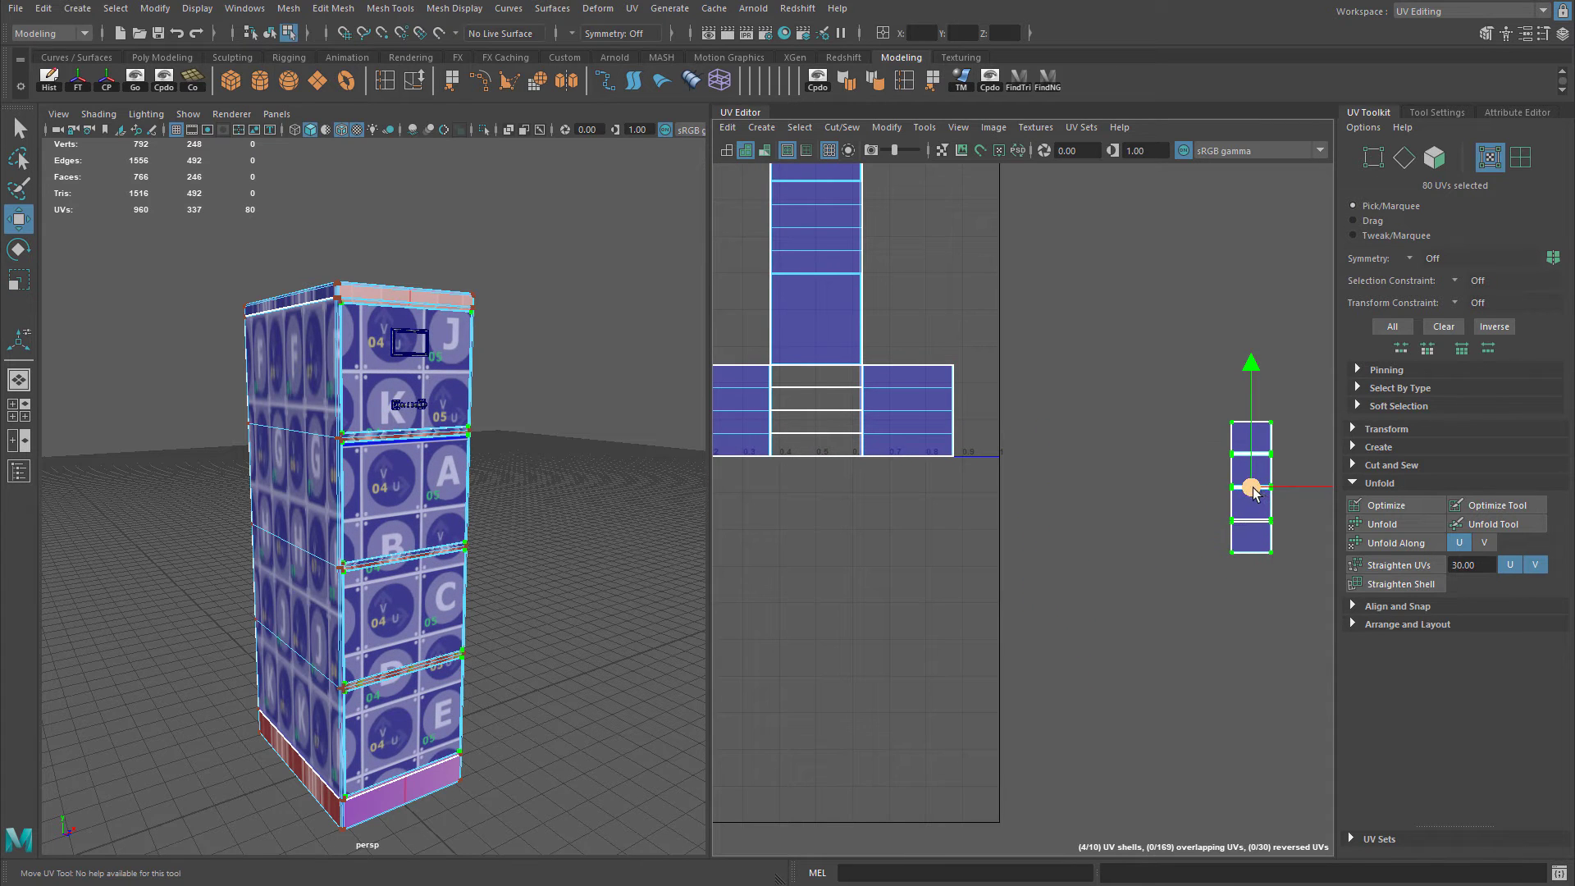
left_click_drag(1253, 490, 925, 672)
key("r")
key("w")
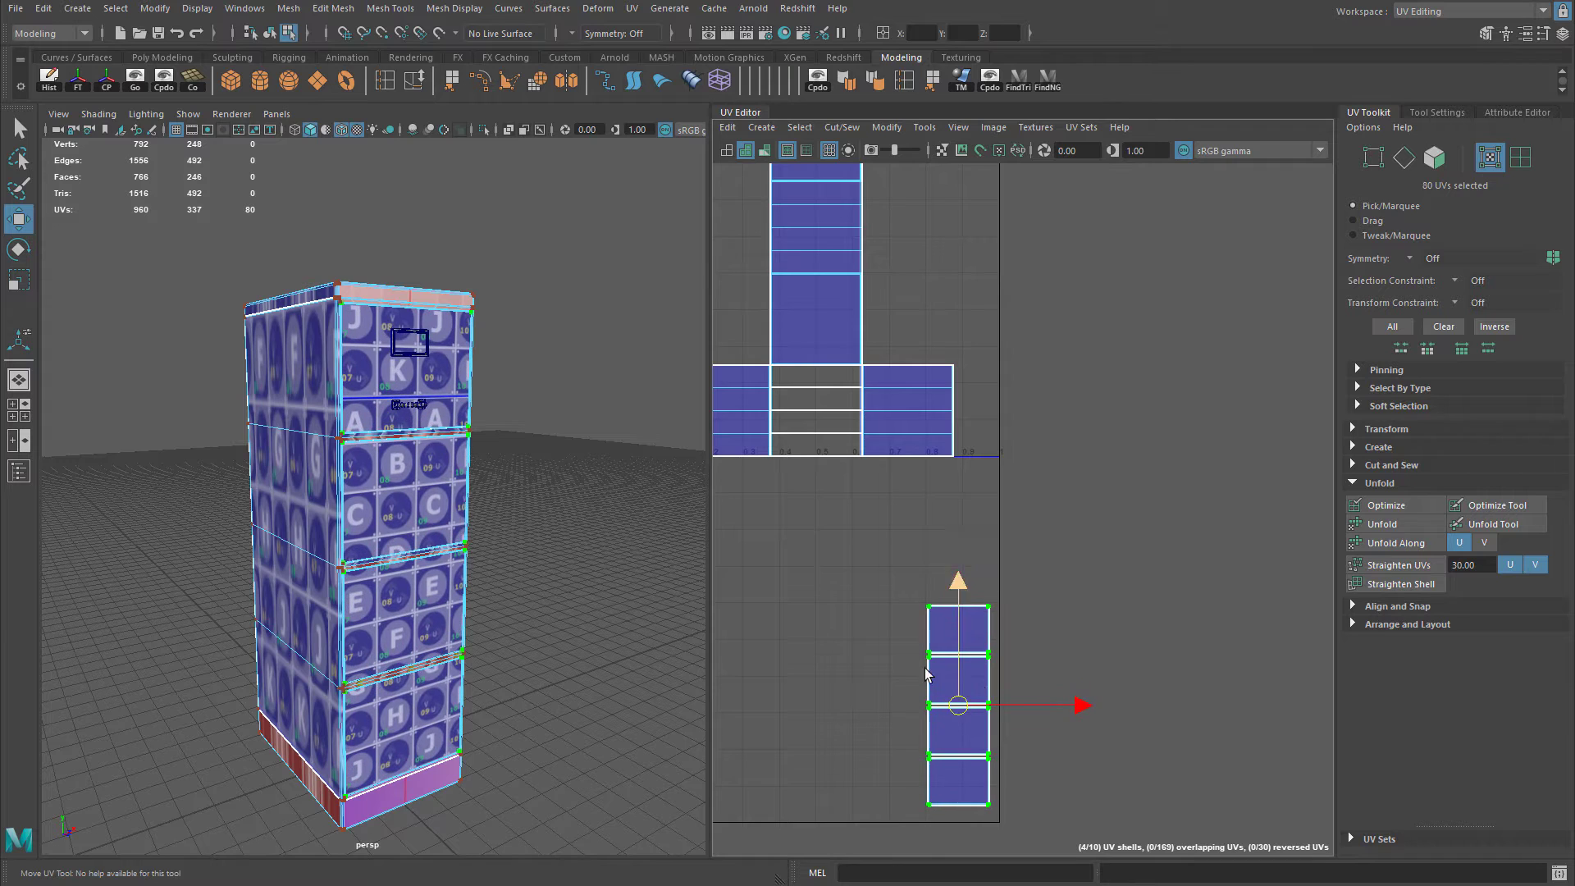
middle_click_drag(945, 677, 1171, 712, "alt")
right_click_drag(1171, 712, 719, 269, "alt")
middle_click_drag(718, 269, 819, 300, "alt")
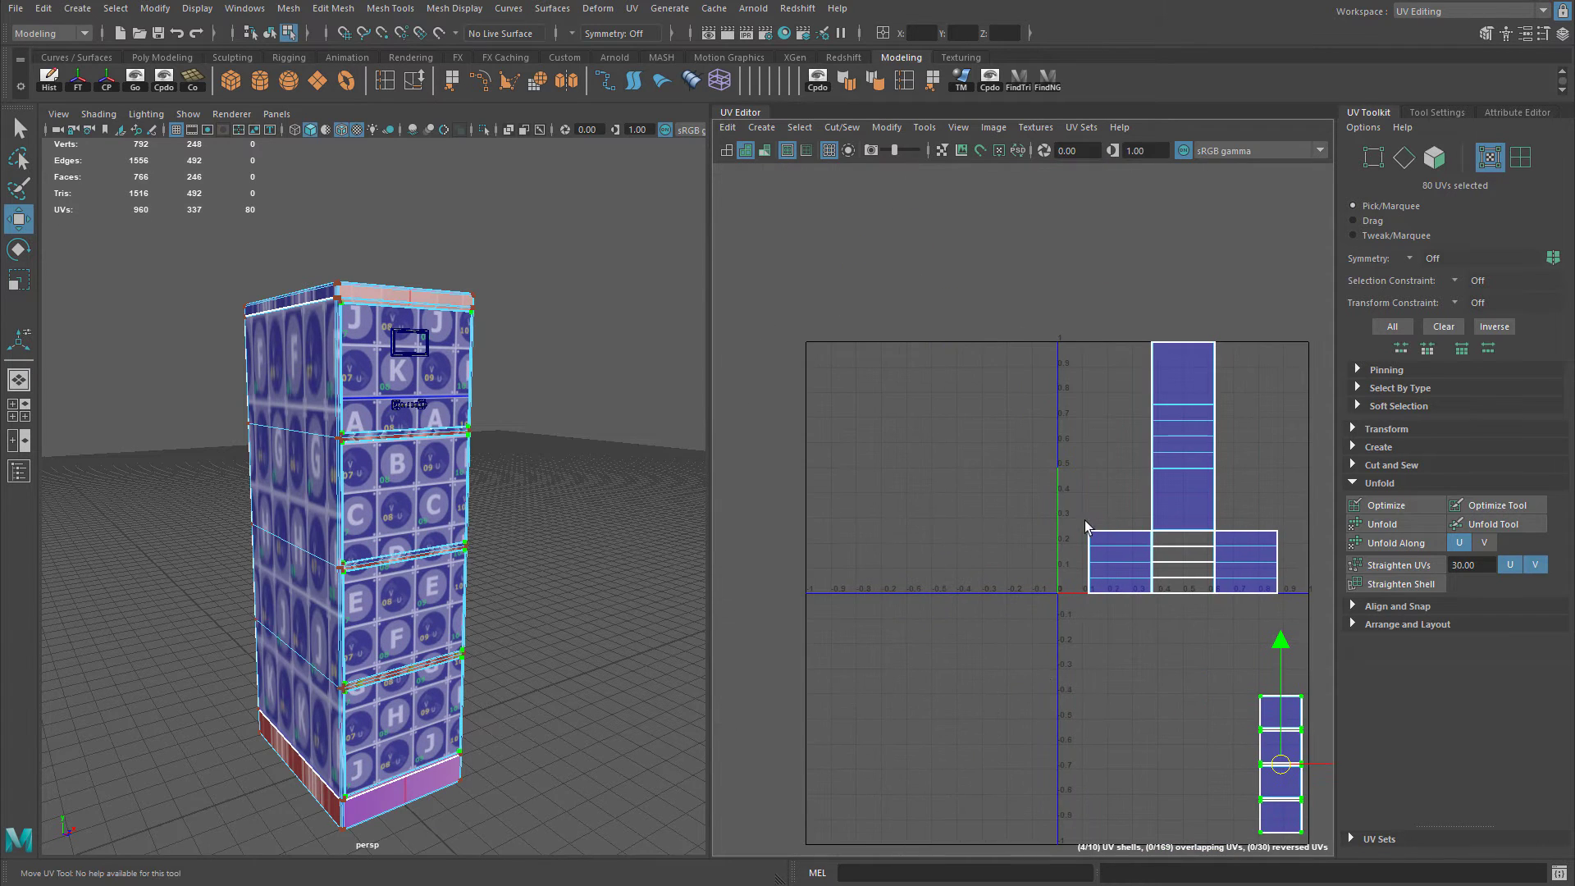
middle_click_drag(1085, 525, 962, 404, "alt")
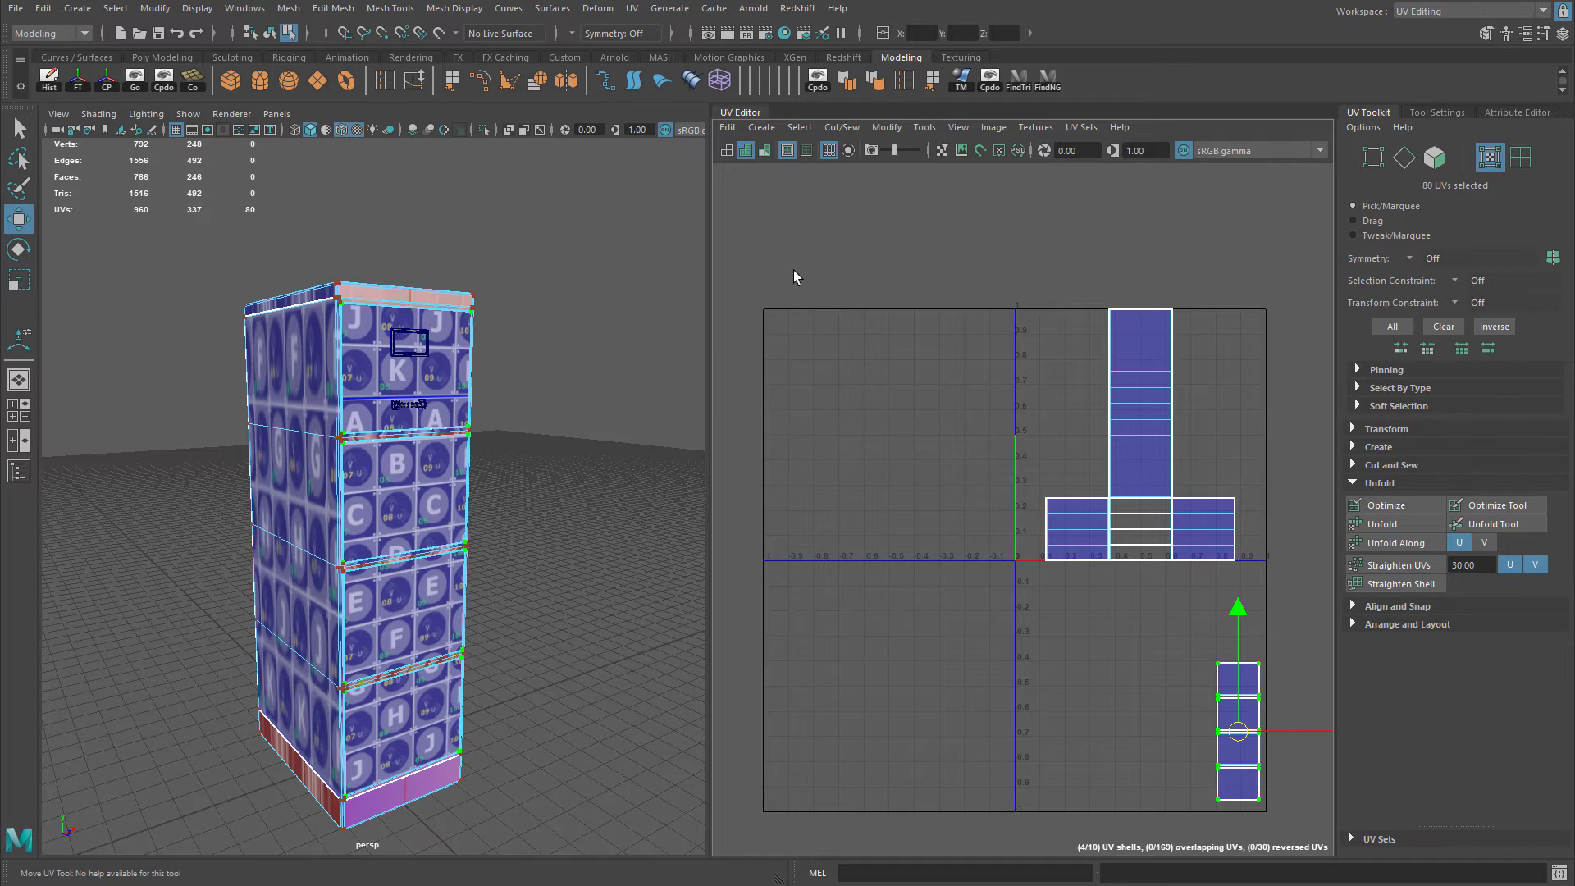
middle_click_drag(1148, 535, 897, 435, "alt")
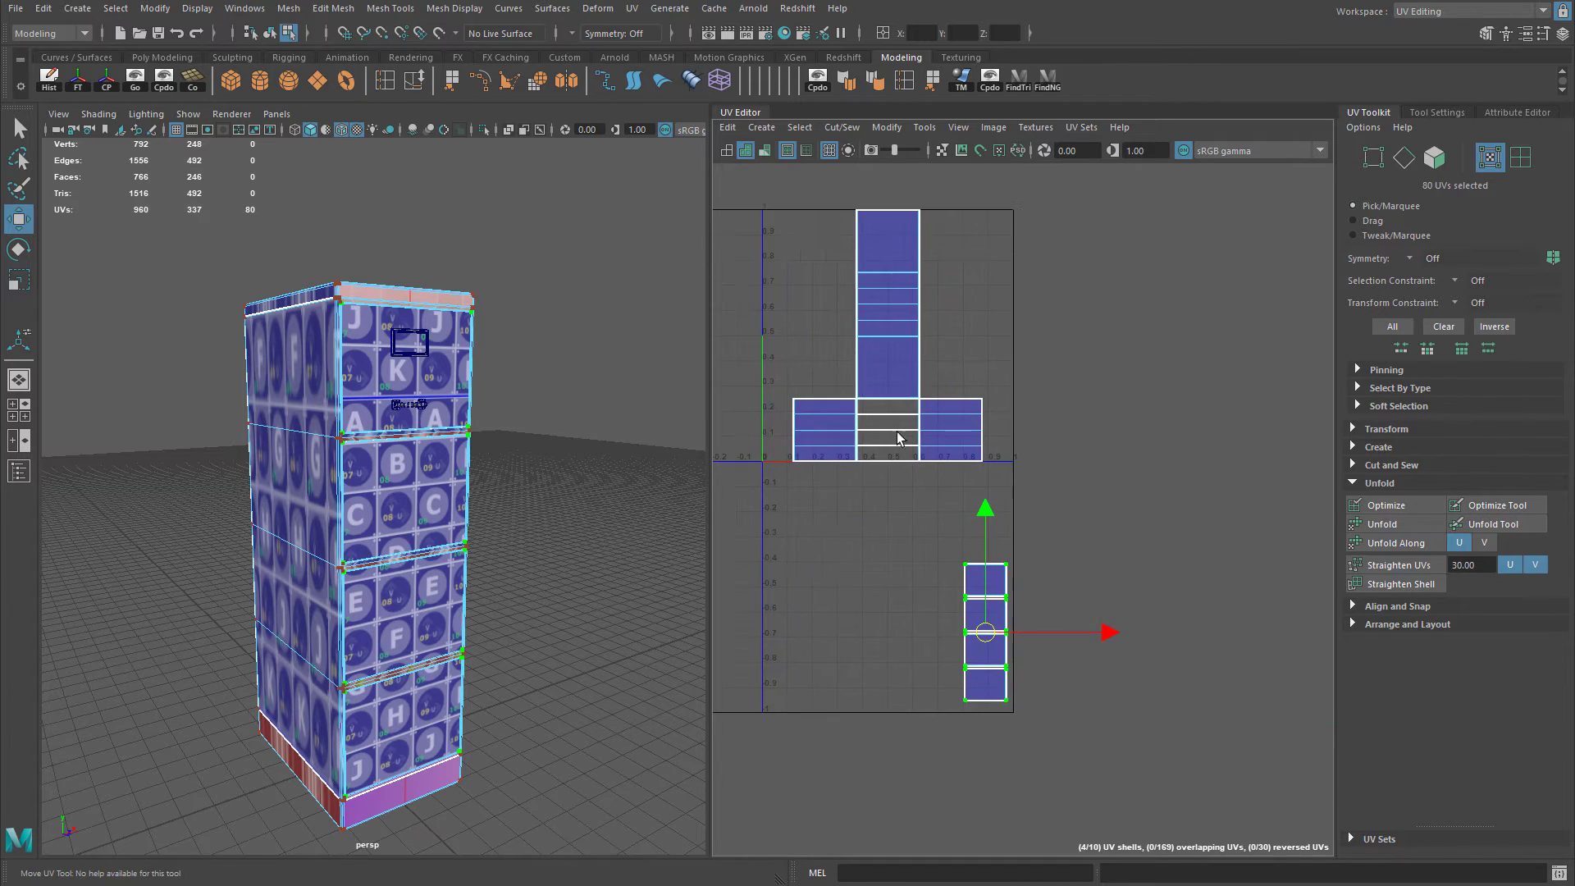
right_click_drag(918, 406, 1121, 421, "alt")
middle_click_drag(980, 544, 962, 573, "alt")
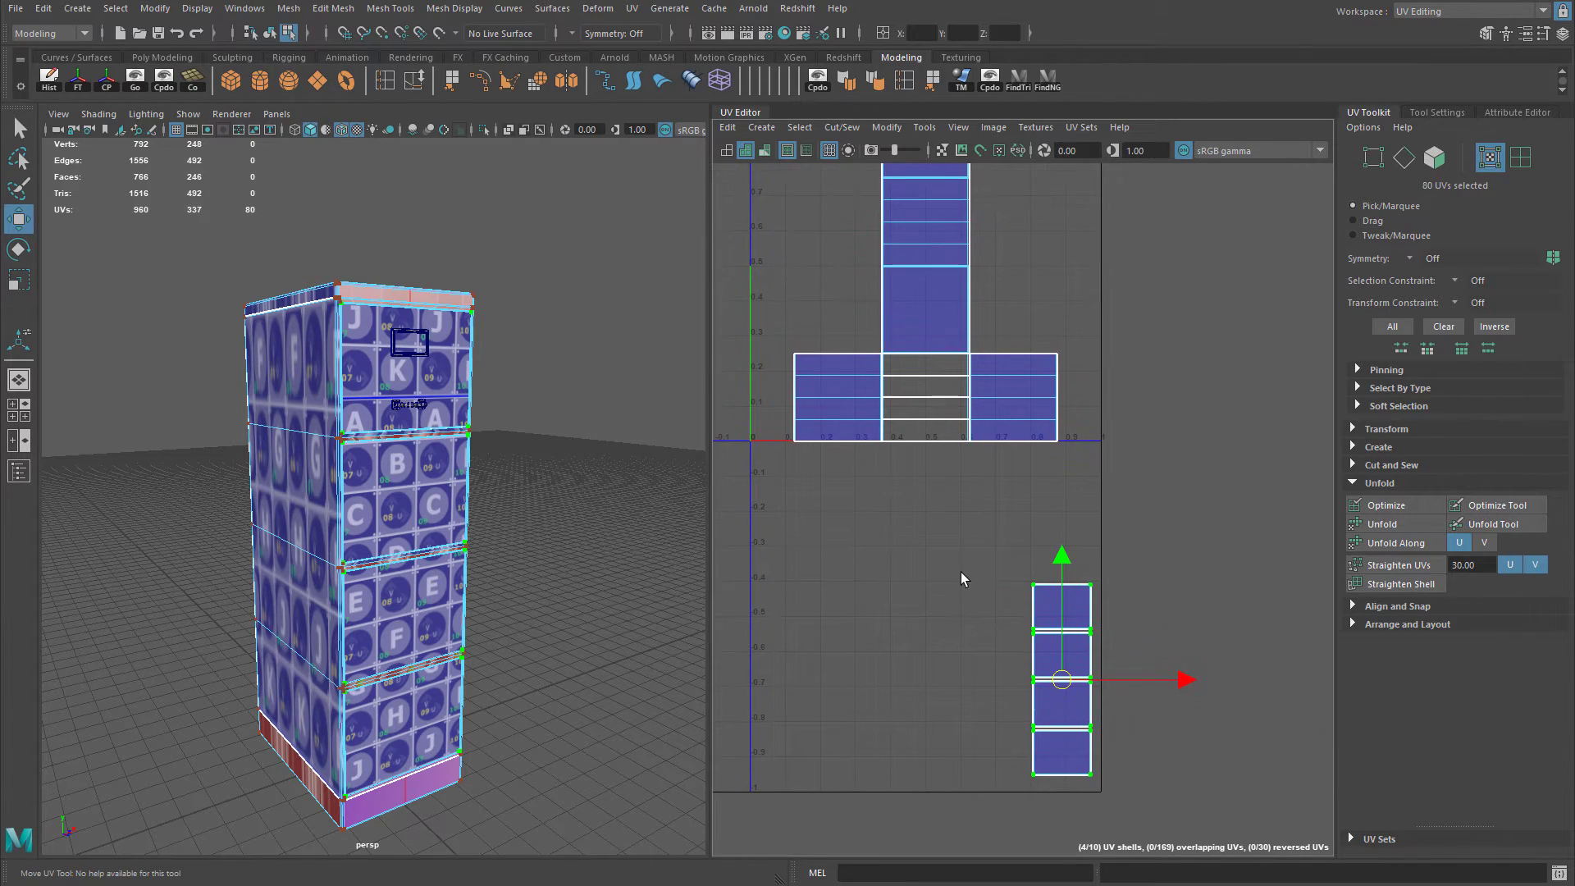
Switch to face selection, turn off the textured display, and select the cabinet's large top face.
left_click_drag(460, 411, 361, 476, "alt")
right_click_drag(328, 361, 443, 358, "alt")
middle_click_drag(444, 362, 472, 464, "alt")
right_click_drag(438, 374, 438, 431)
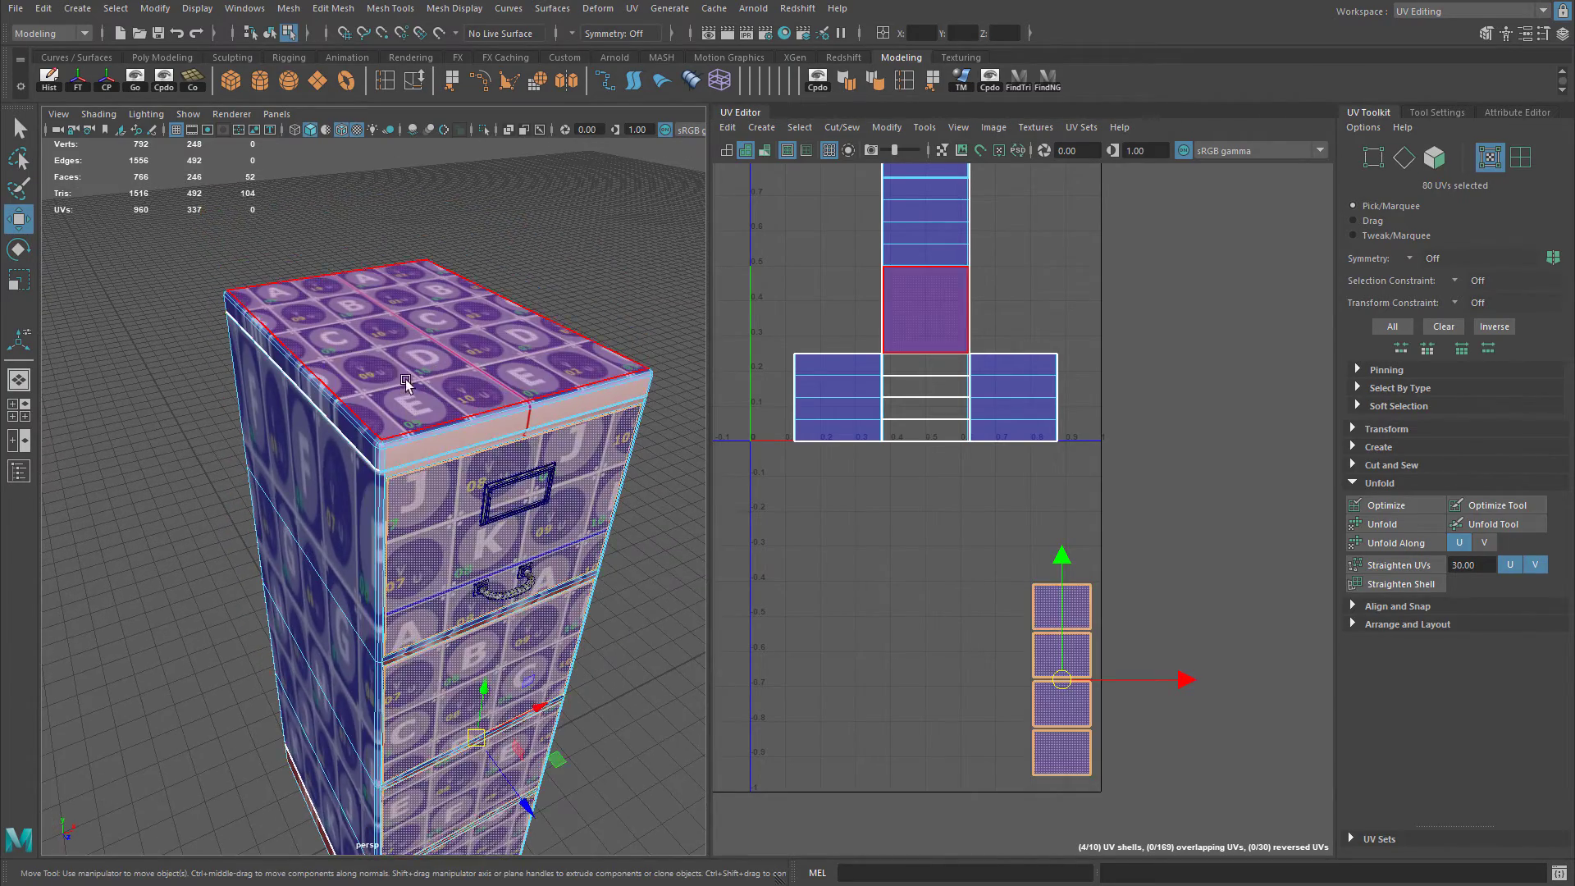
right_click_drag(361, 377, 485, 380, "alt")
left_click_drag(485, 379, 369, 394, "alt")
right_click_drag(369, 394, 439, 401, "alt")
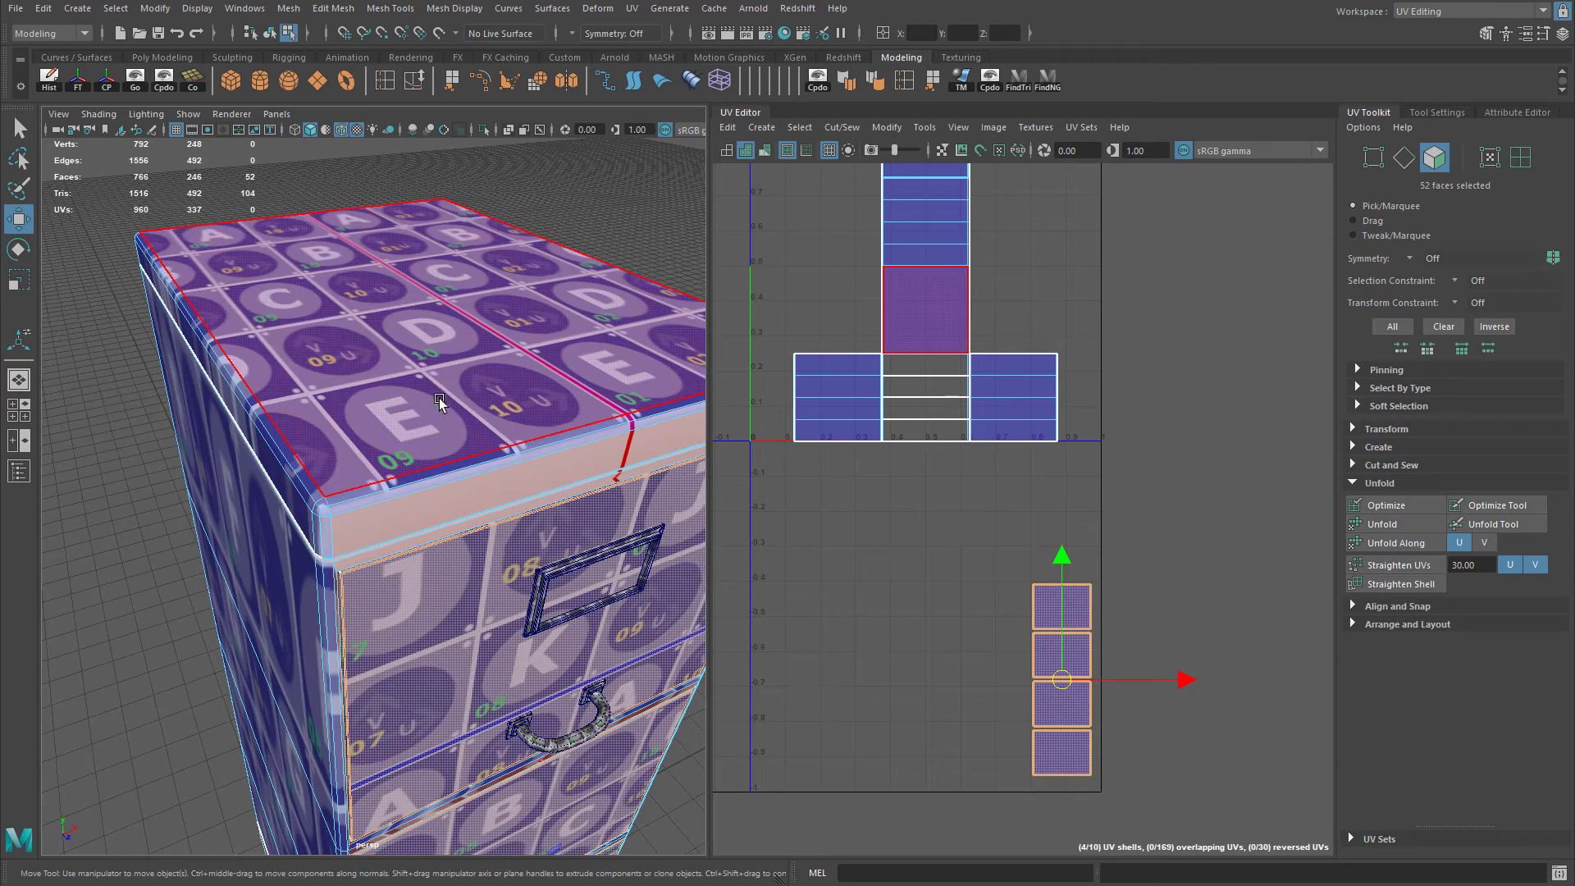
key("5")
left_click_drag(414, 400, 397, 341, "alt")
left_click(461, 279)
Examine the bevelled corner, rim and existing seam around the cabinet's top cap.
mouse_move(463, 285)
left_mouse_down("alt")
mouse_move(366, 394)
mouse_move(364, 419)
mouse_move(312, 397)
mouse_move(303, 411)
left_mouse_up("alt")
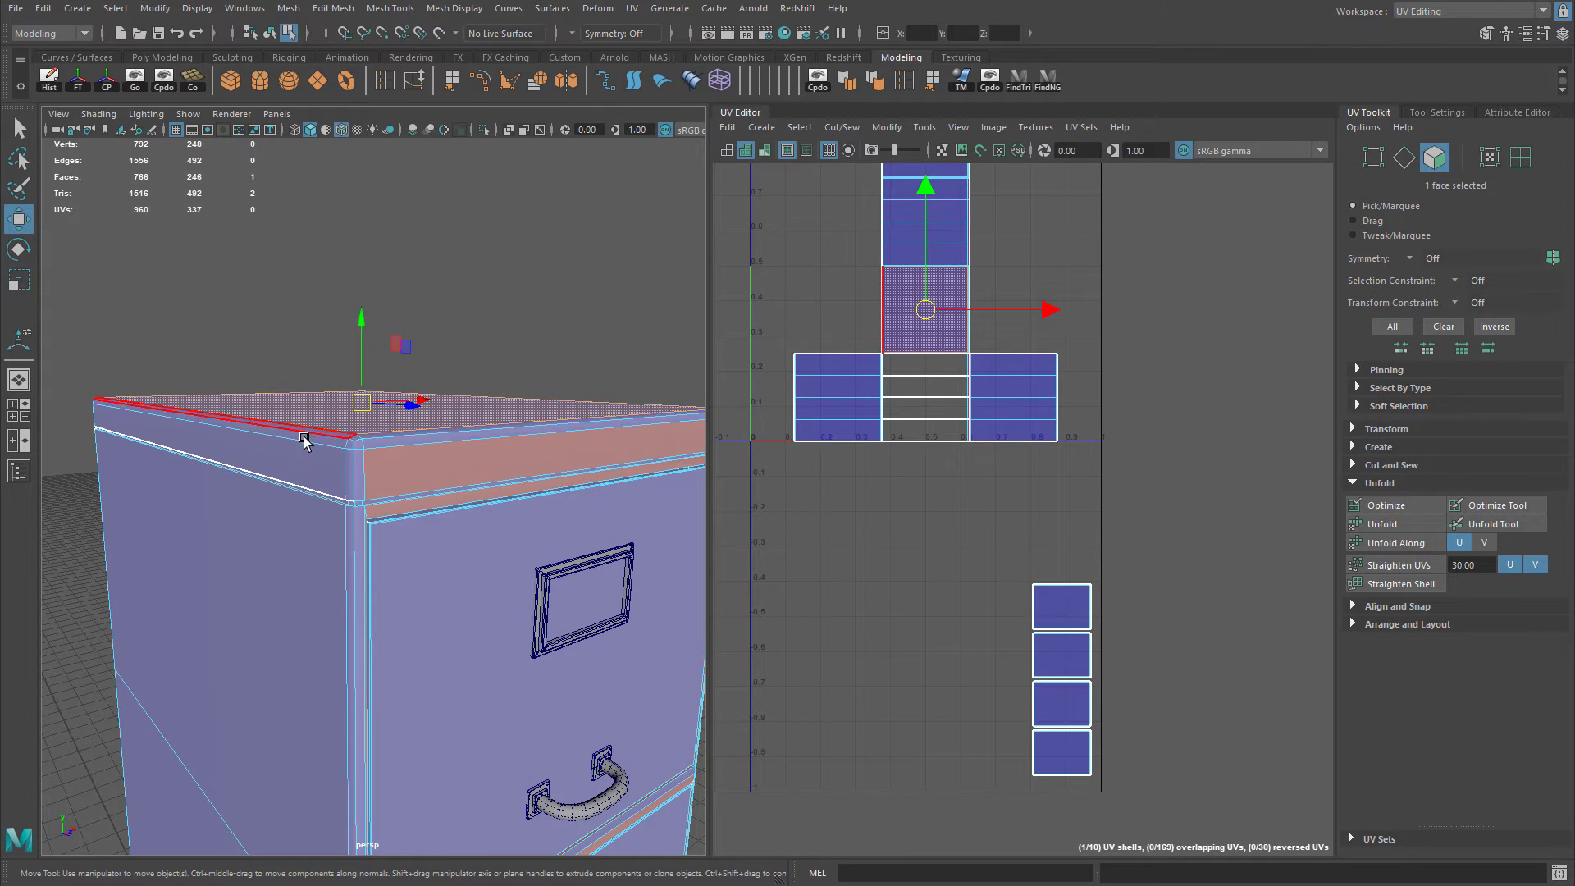
right_click_drag(317, 457, 400, 459, "alt")
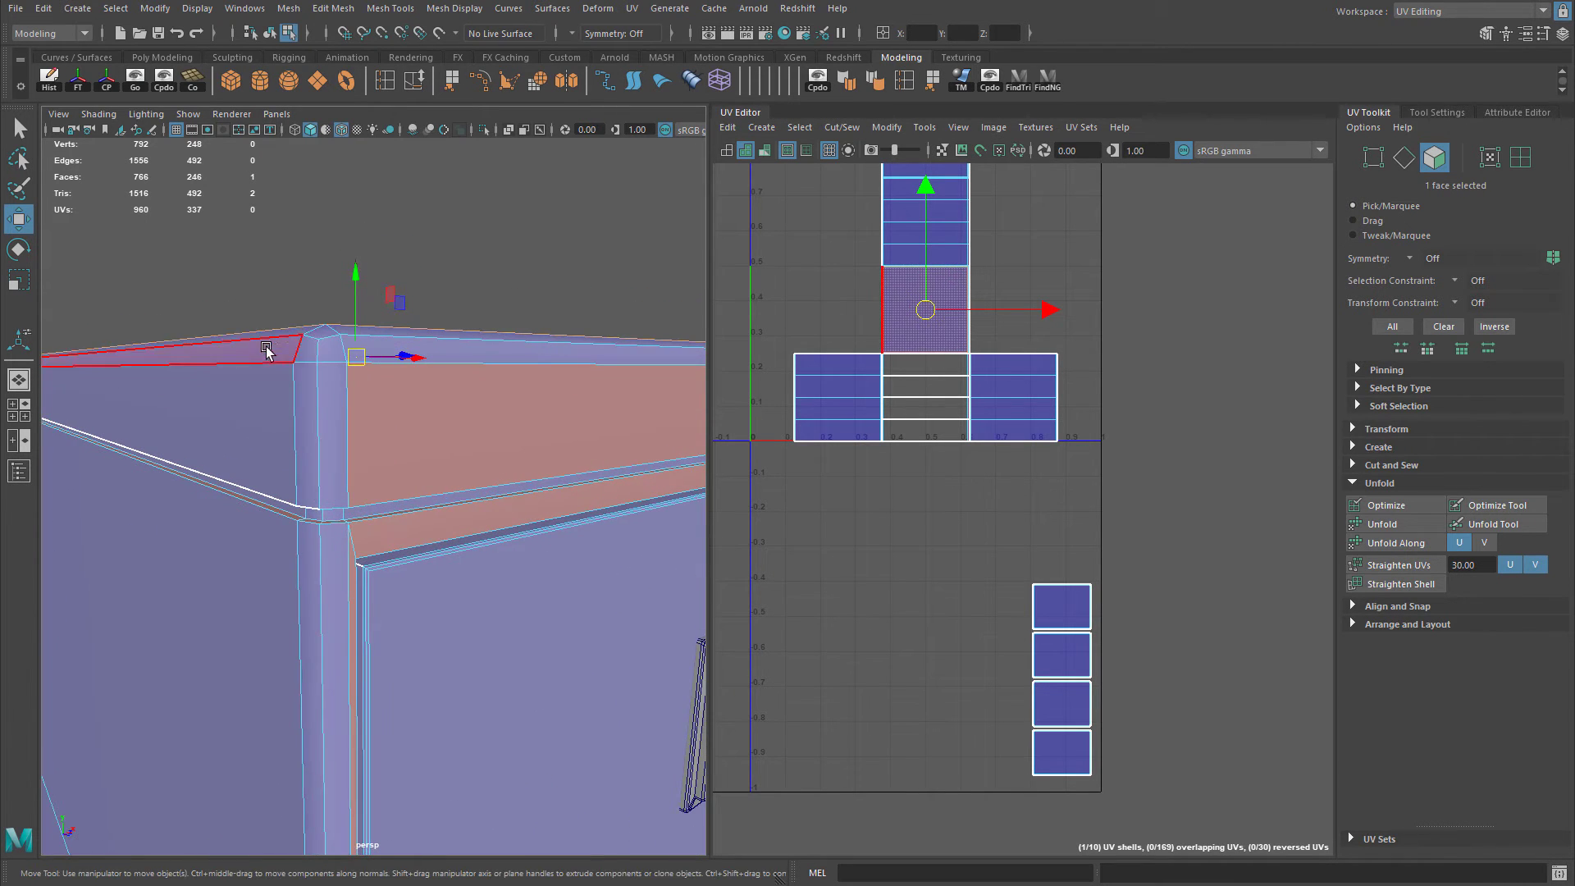
left_click_drag(336, 359, 317, 297, "alt")
right_click_drag(327, 313, 327, 341, "alt")
left_click_drag(328, 342, 356, 254, "alt")
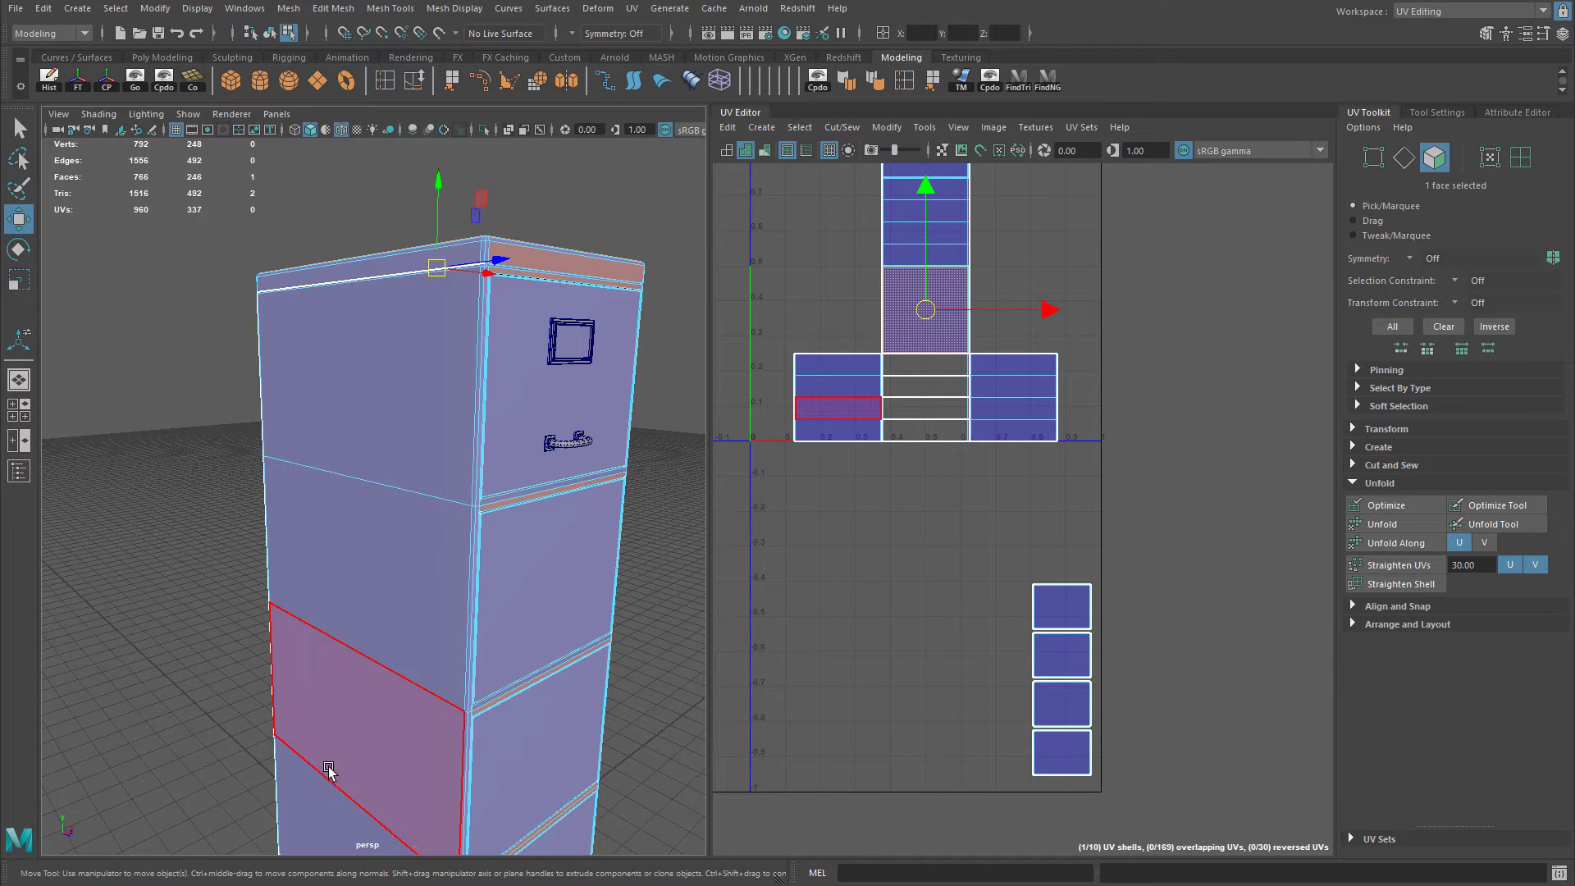
left_click_drag(379, 261, 417, 442, "alt")
scroll(459, 451, "up", 3)
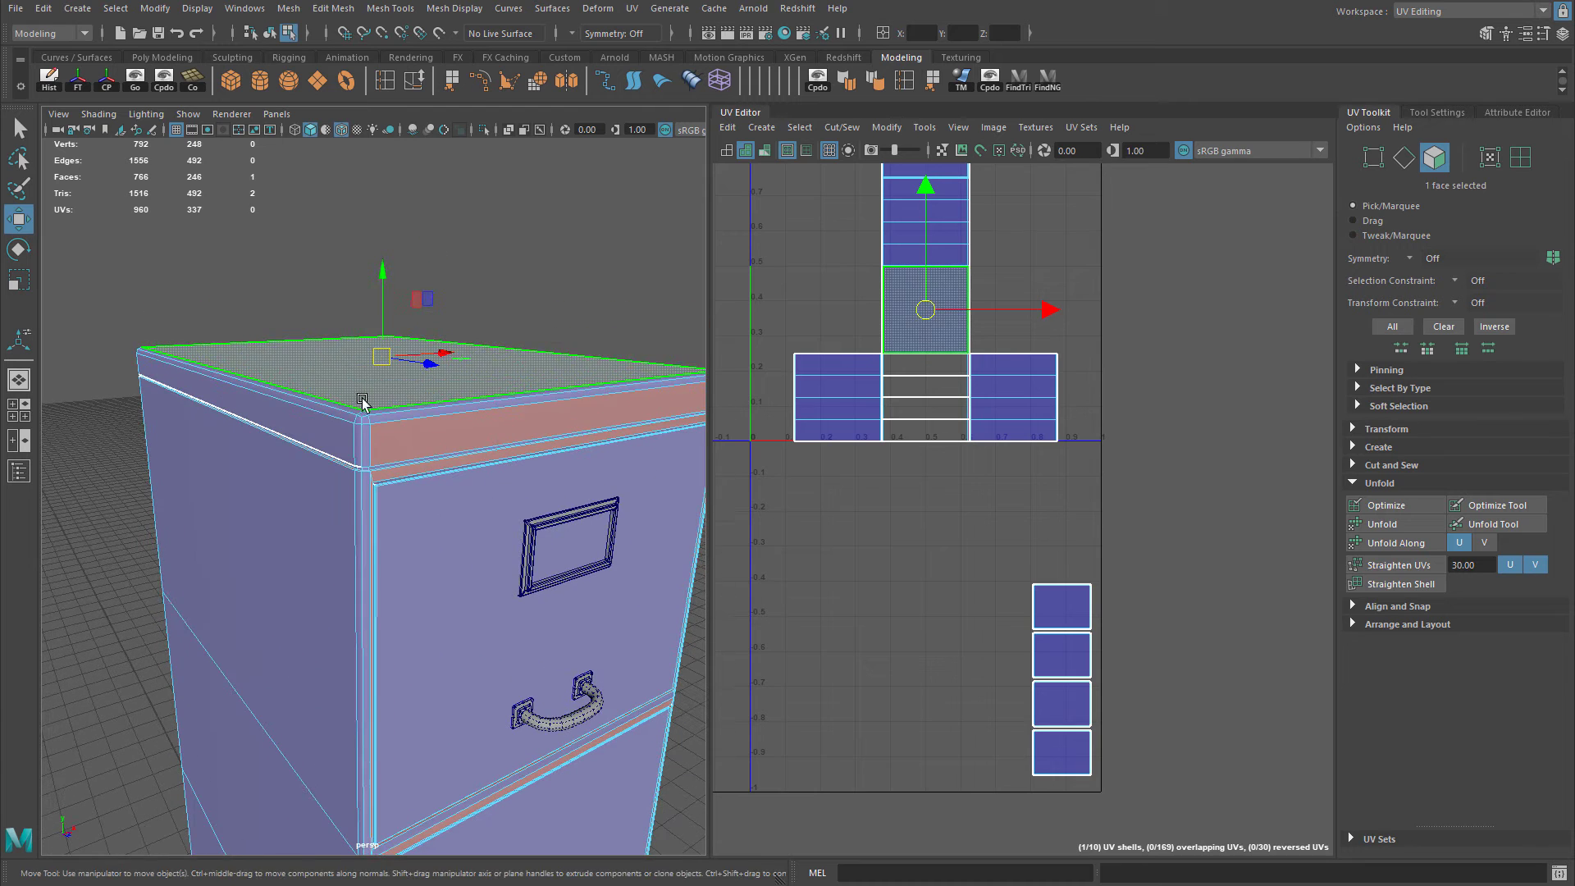
scroll(362, 372, "up", 2)
scroll(362, 372, "up", 3)
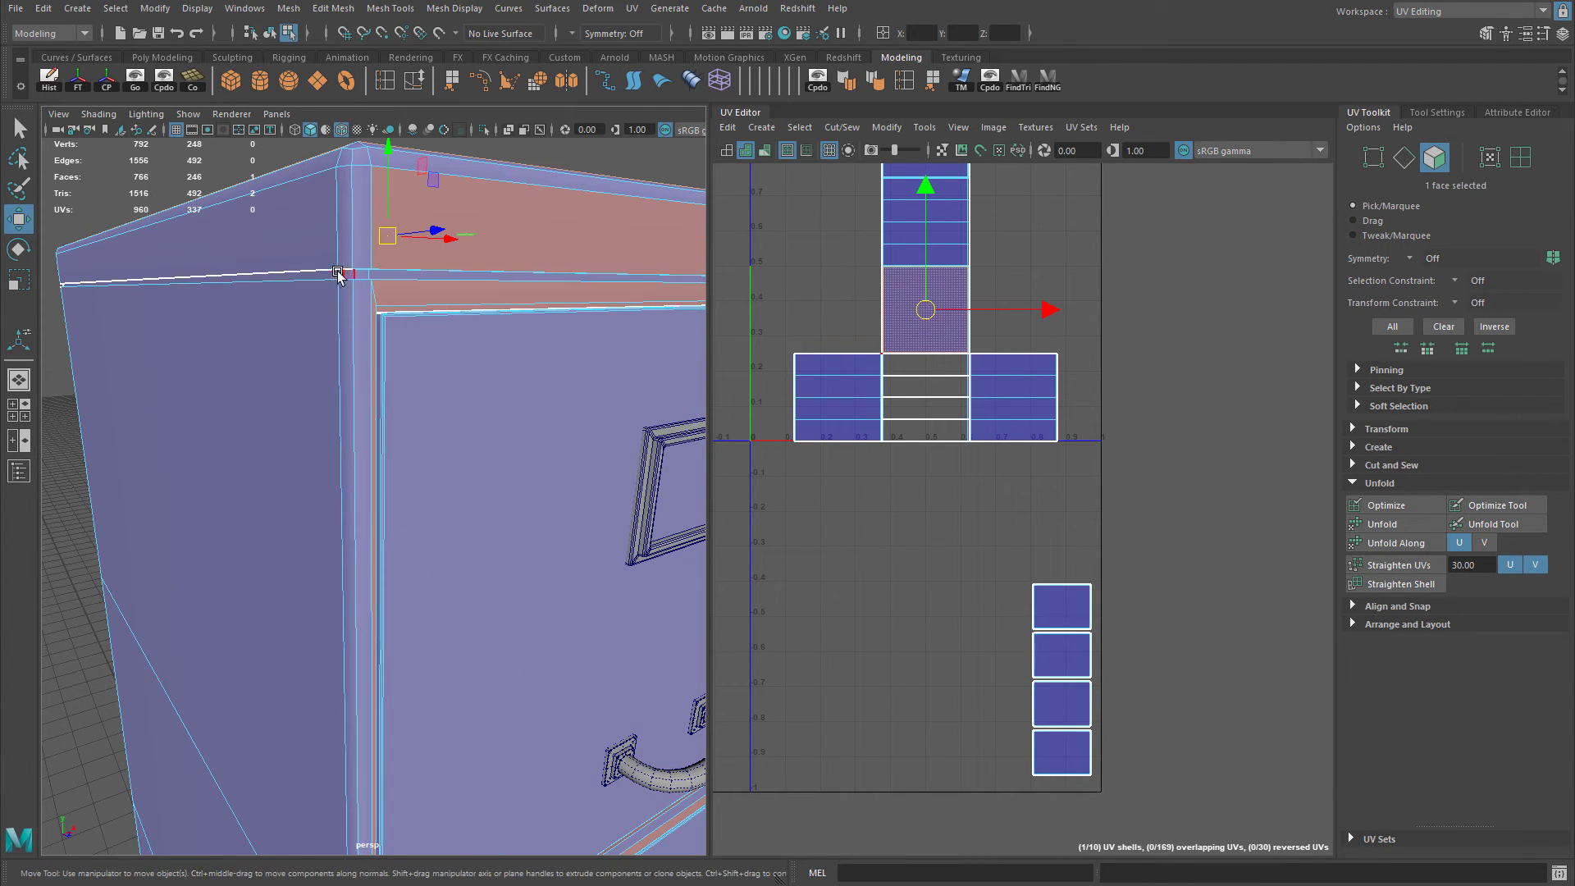
scroll(412, 299, "down", 5)
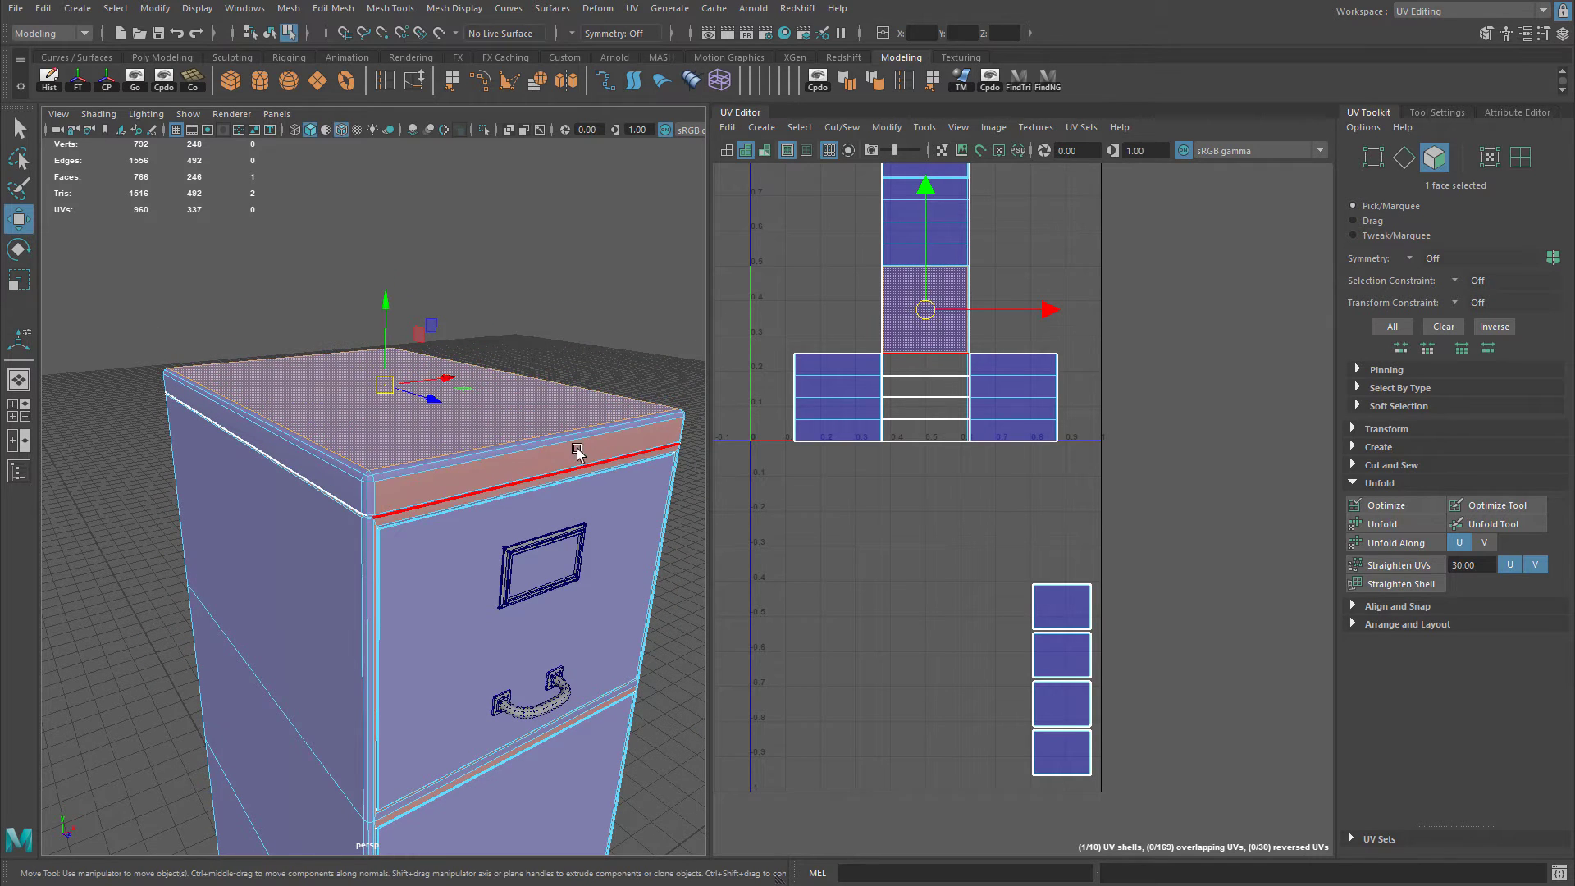
Grow the face selection from the top face down over the cap's rim to the groove beneath it.
left_click_drag(578, 451, 439, 444, "alt")
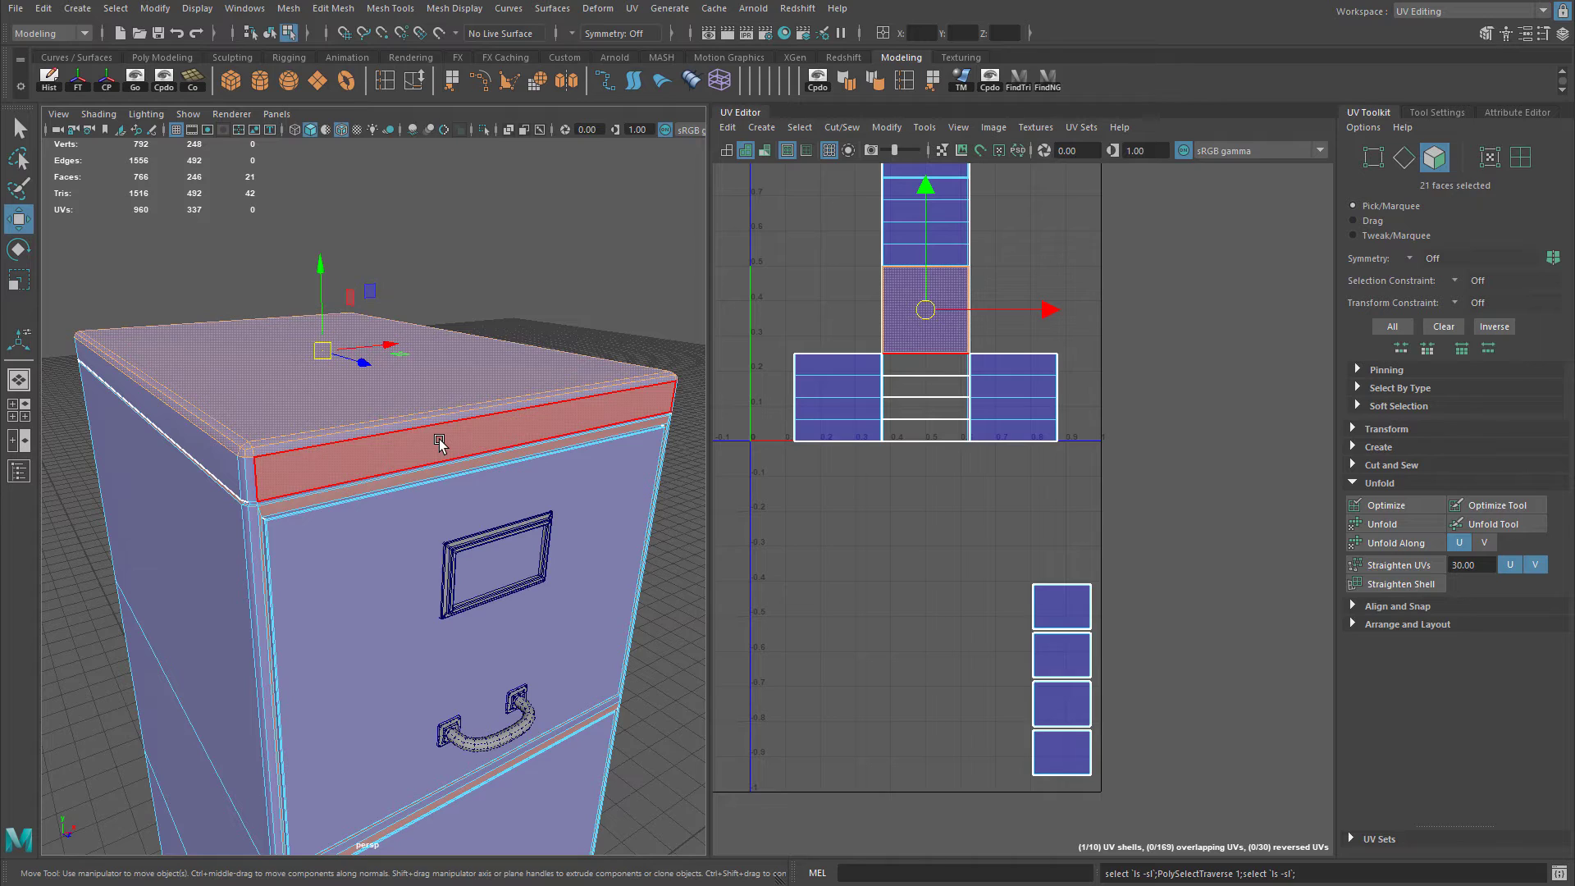
double_click(440, 444)
scroll(394, 444, "up", 5)
left_click_drag(376, 447, 376, 404, "alt")
scroll(348, 394, "up", 3)
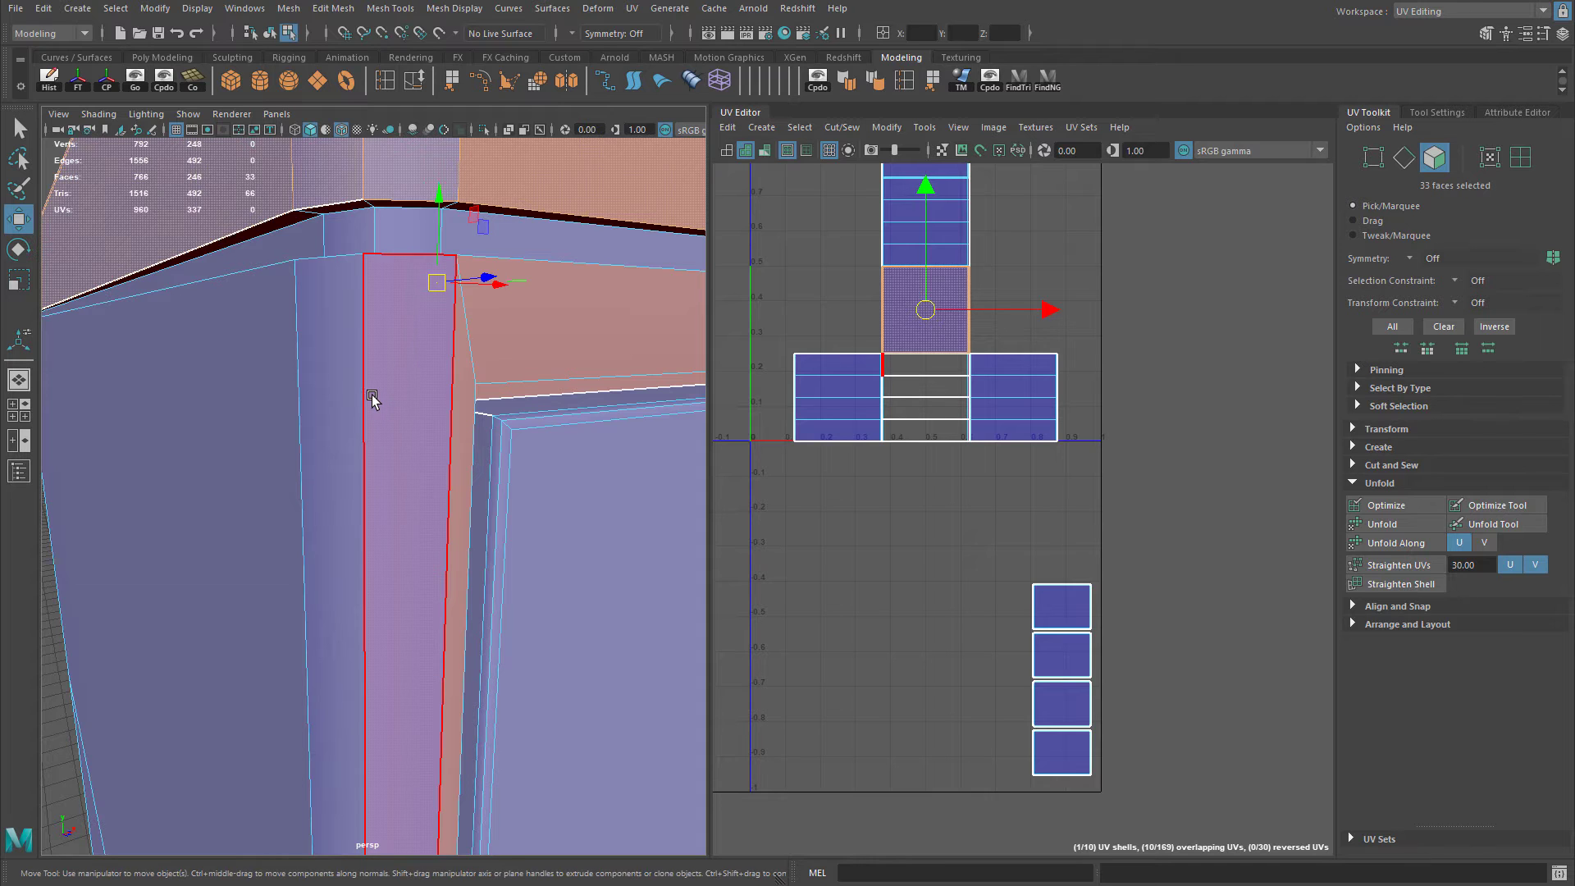
key("shift+period")
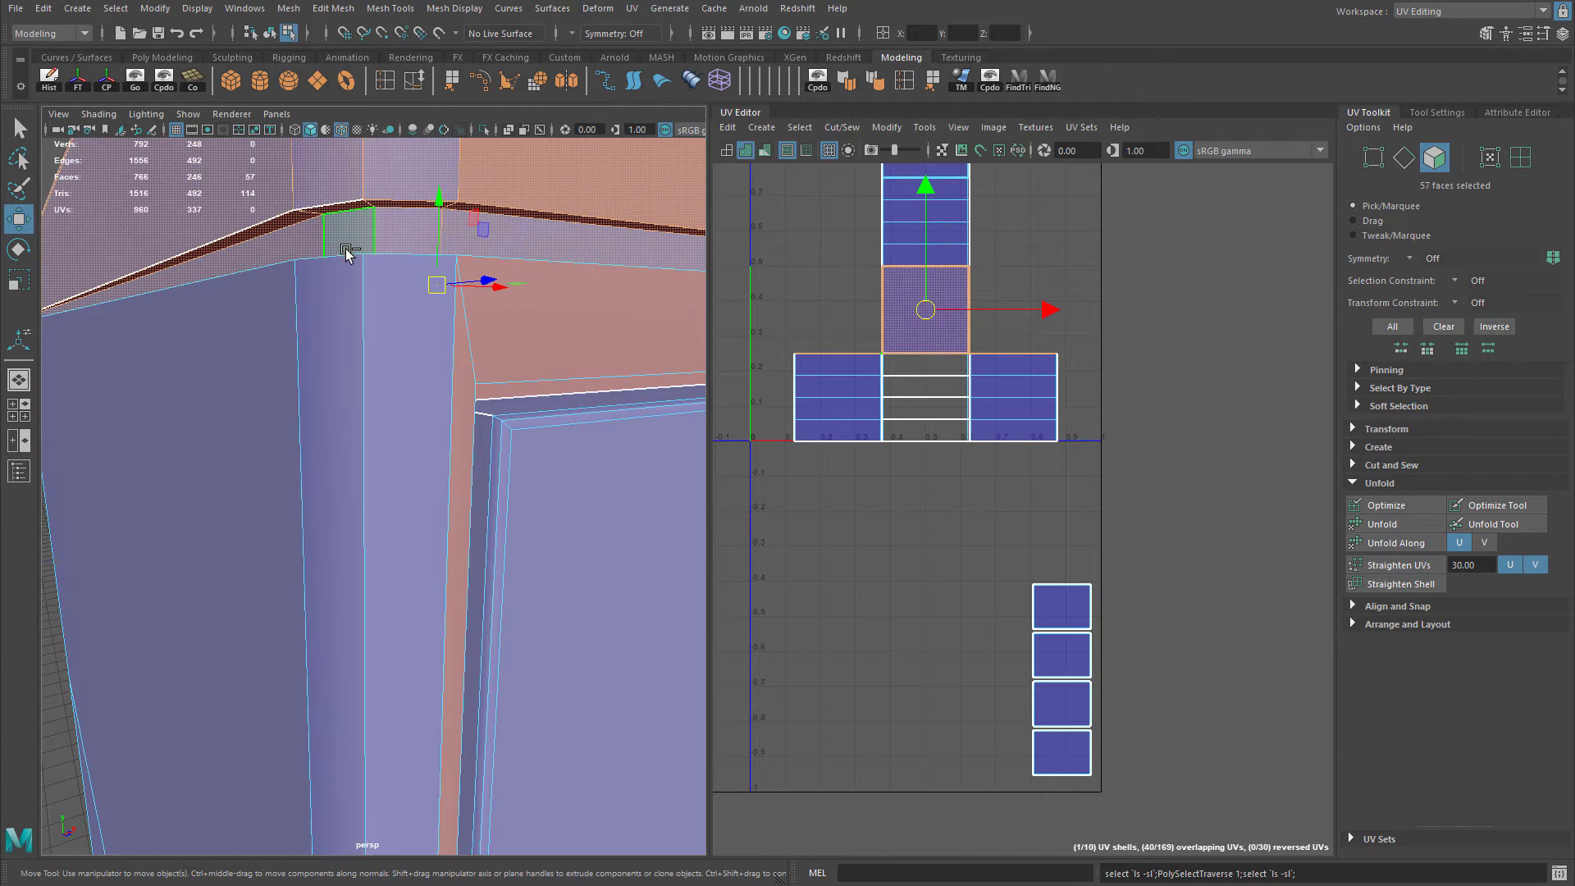
Check in shaded and wireframe display where the cap's face selection ends around the corner and groove.
scroll(429, 369, "down", 3)
left_click_drag(429, 386, 379, 478, "alt")
scroll(447, 432, "up", 3)
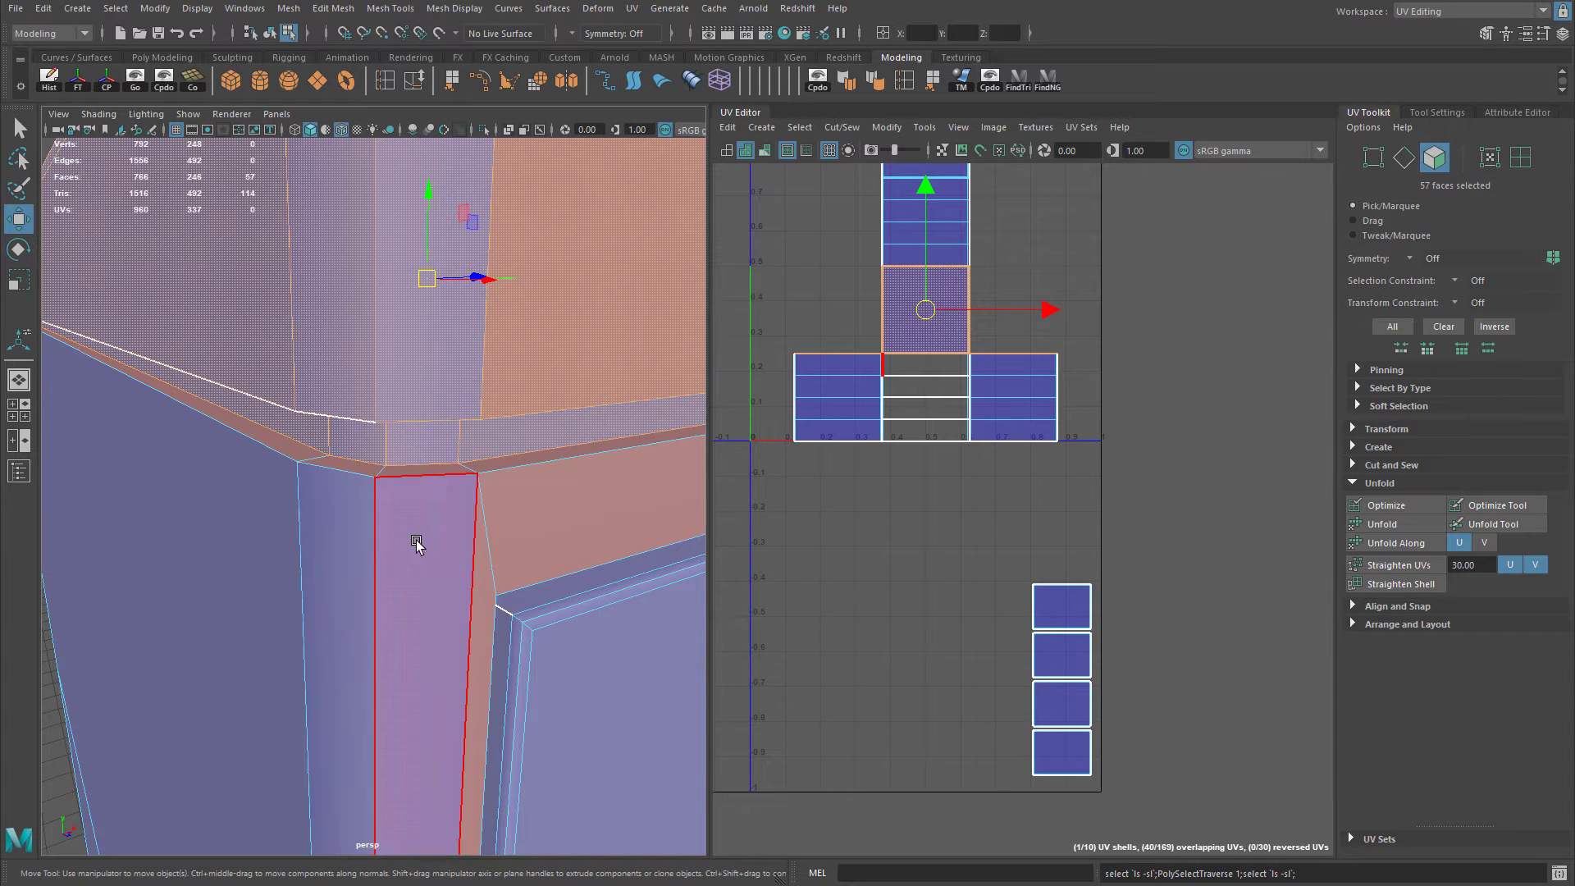
left_click_drag(415, 544, 451, 569, "alt")
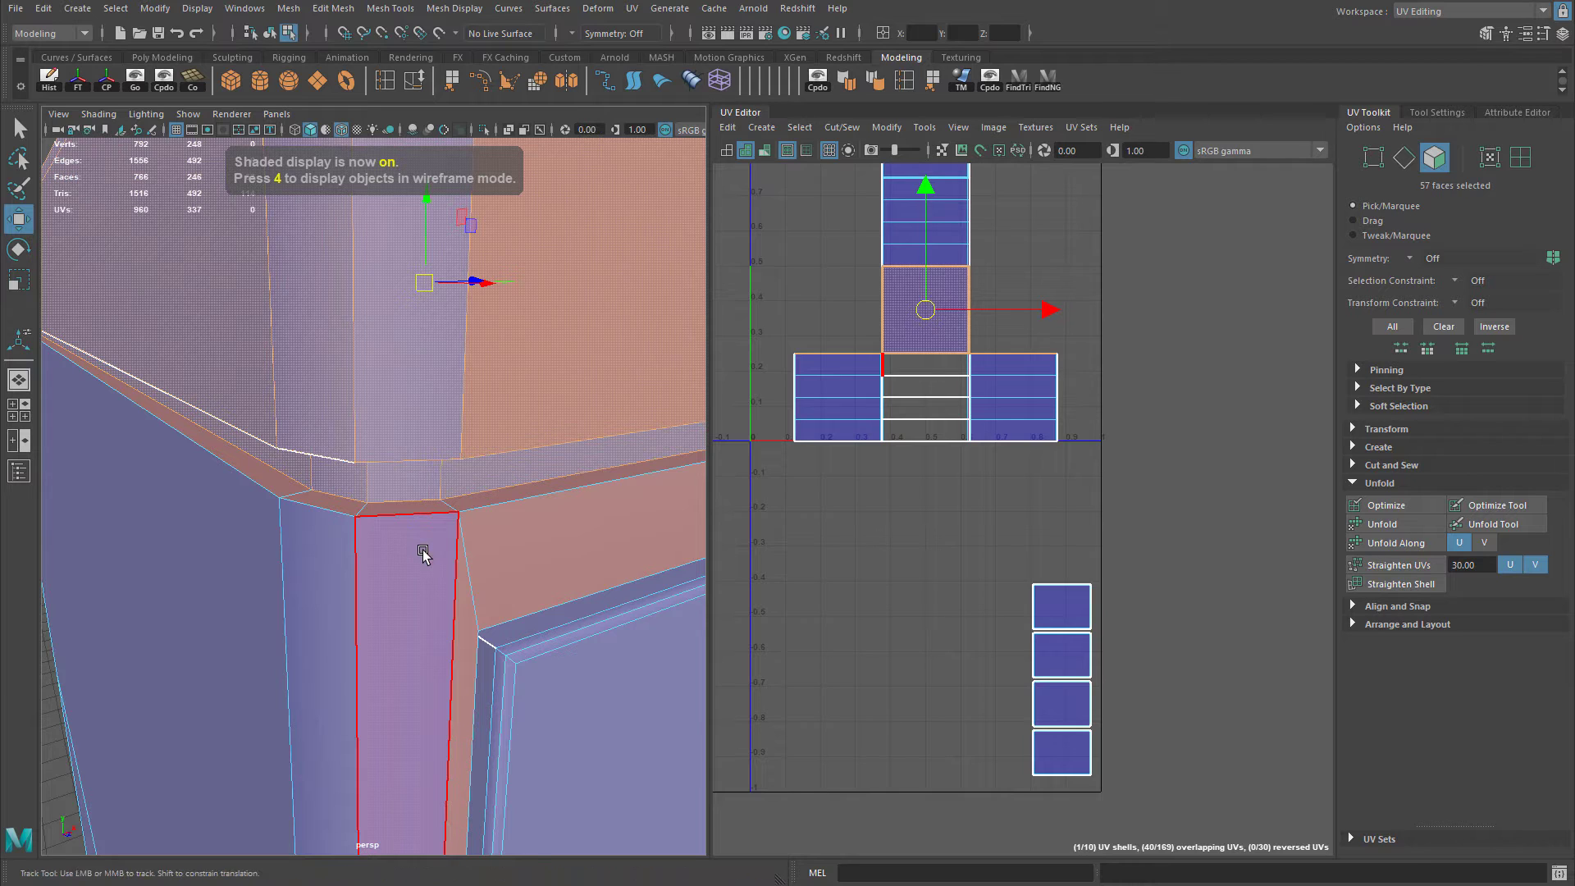
middle_click_drag(421, 552, 482, 651, "alt")
middle_click_drag(873, 299, 879, 312, "alt")
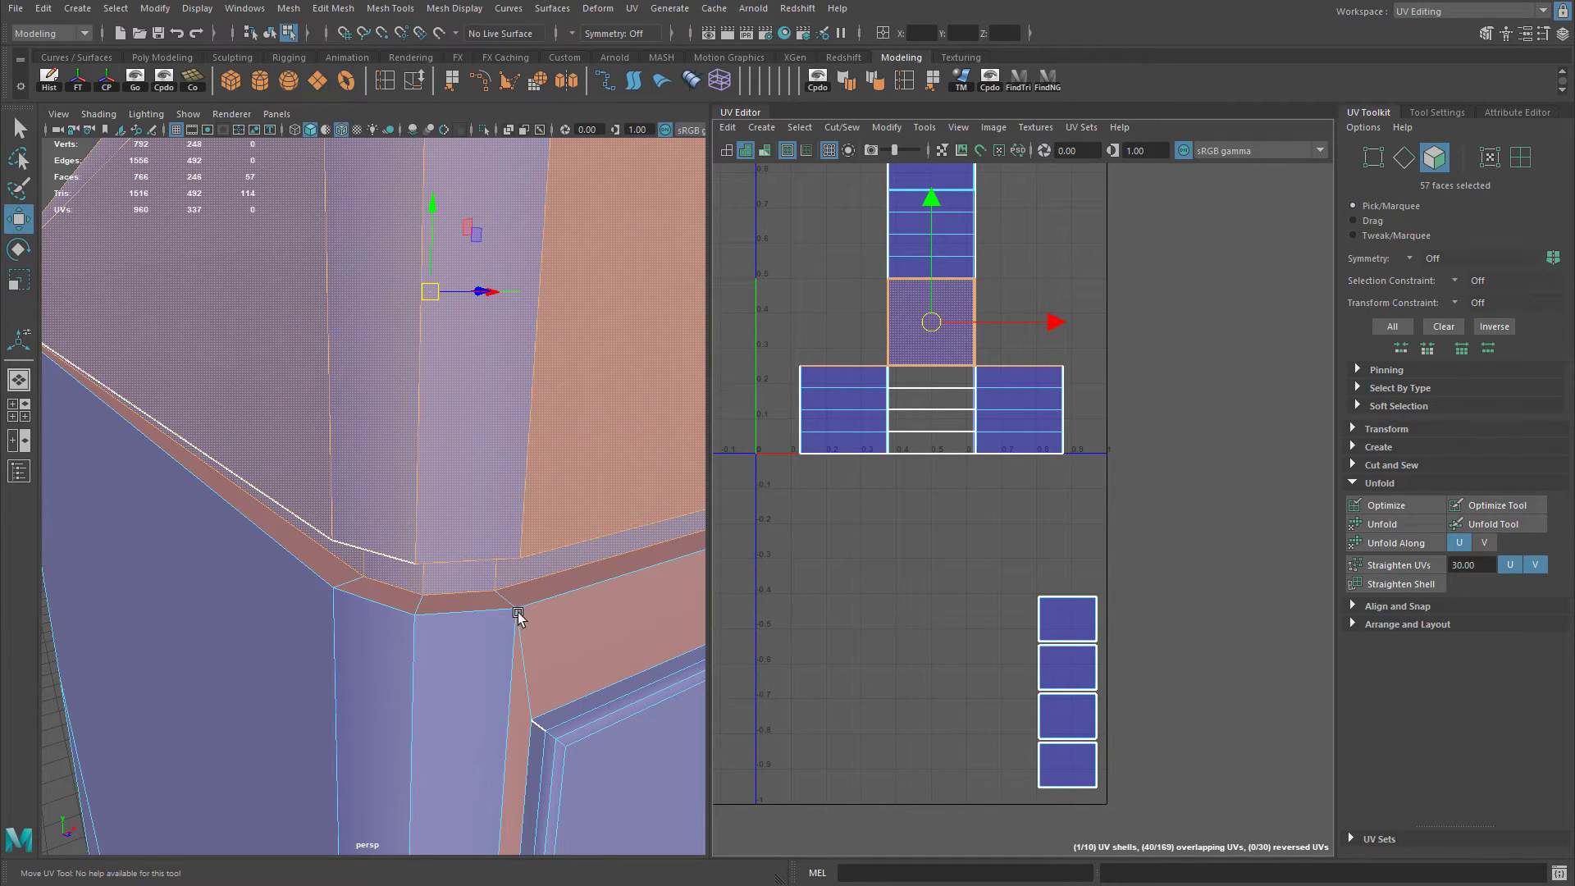
middle_click_drag(957, 487, 955, 485, "alt")
key("4")
left_click_drag(525, 459, 421, 484, "alt")
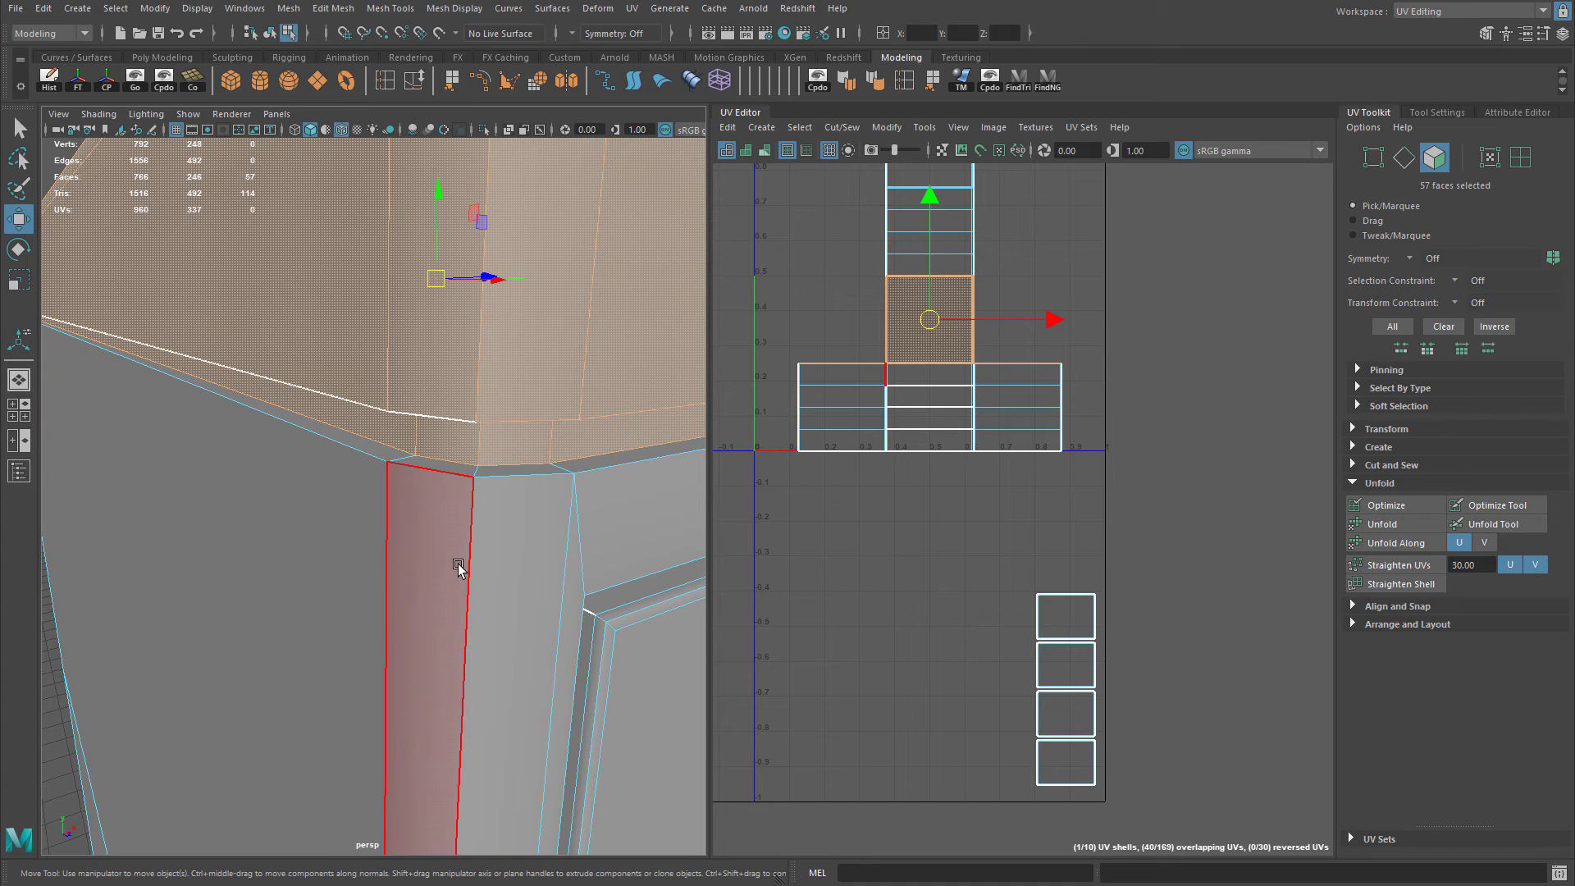
left_click_drag(458, 566, 465, 316, "alt")
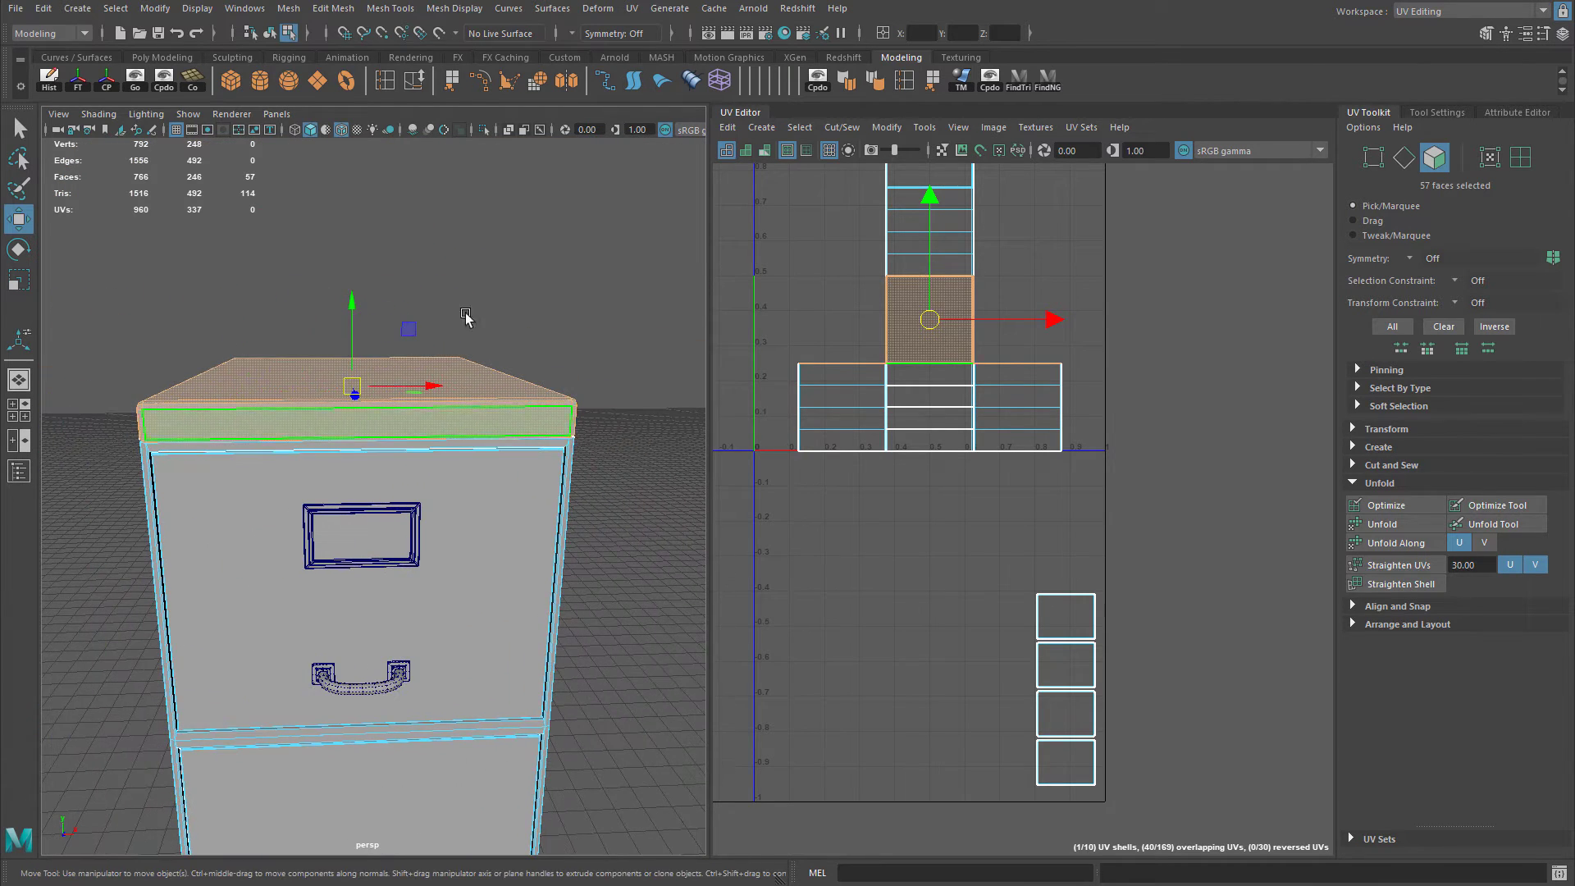
Planar-map the selected cap faces from the Y axis and move the new shell beside the body layout.
left_click(761, 127)
left_click(916, 259)
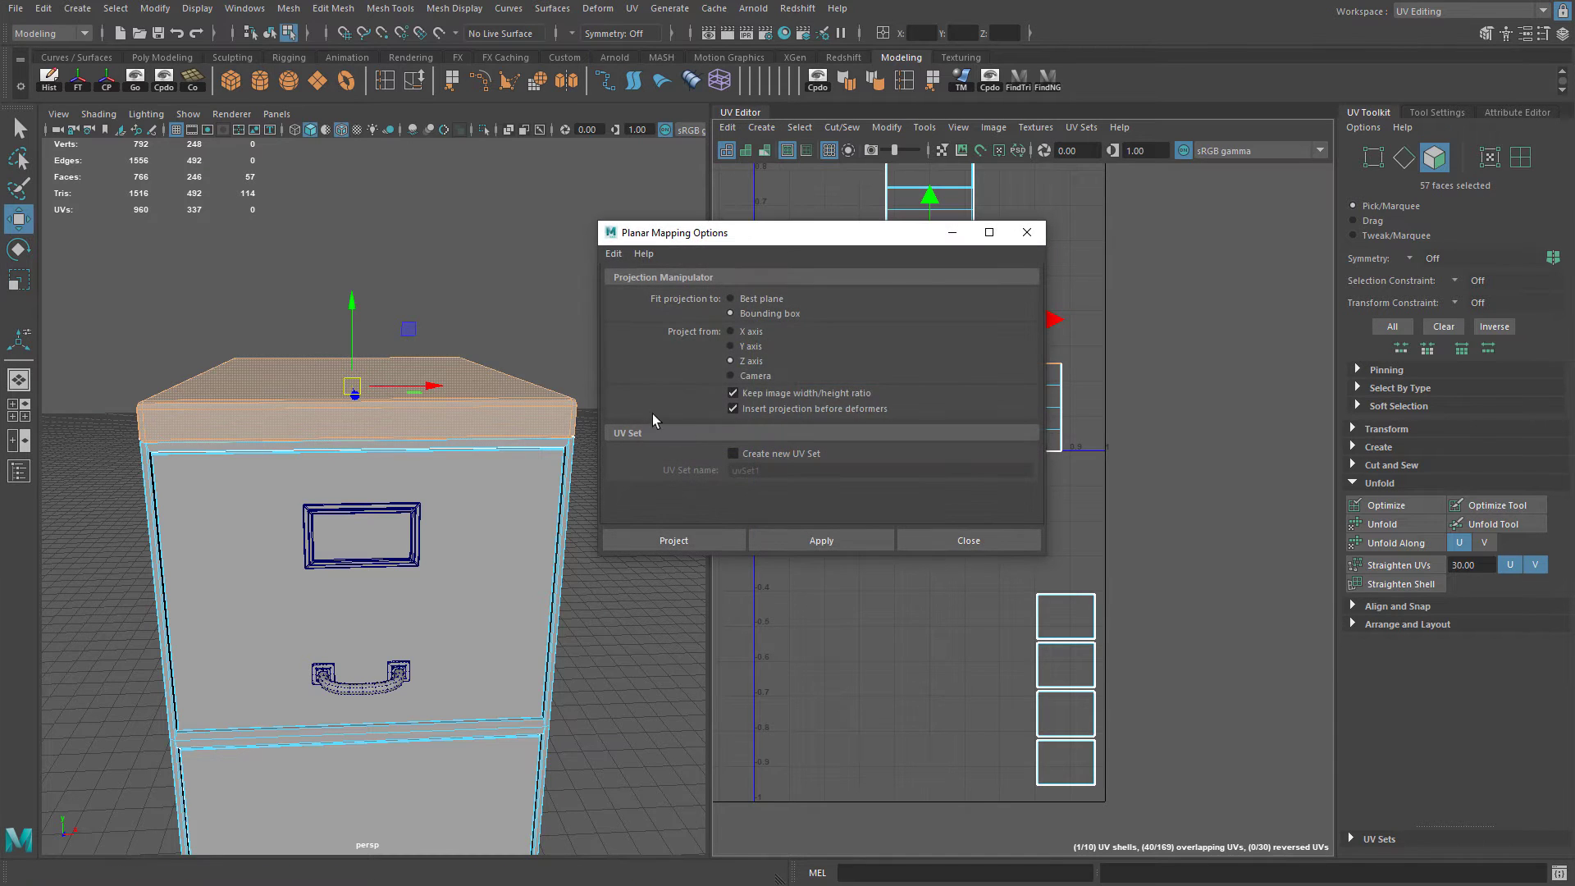
left_click(725, 540)
left_click_drag(866, 378, 1204, 477)
Display the checker texture and examine the cap's rim and the front corner post for stretching.
middle_click_drag(362, 421, 344, 444, "alt")
right_click_drag(345, 444, 450, 449, "alt")
mouse_move(450, 449)
left_mouse_down("alt")
mouse_move(417, 449)
mouse_move(478, 450)
mouse_move(332, 445)
mouse_move(324, 533)
mouse_move(334, 432)
left_mouse_up("alt")
key("6")
middle_click_drag(334, 432, 349, 519, "alt")
right_click_drag(349, 519, 397, 524, "alt")
left_click_drag(397, 523, 395, 509, "alt")
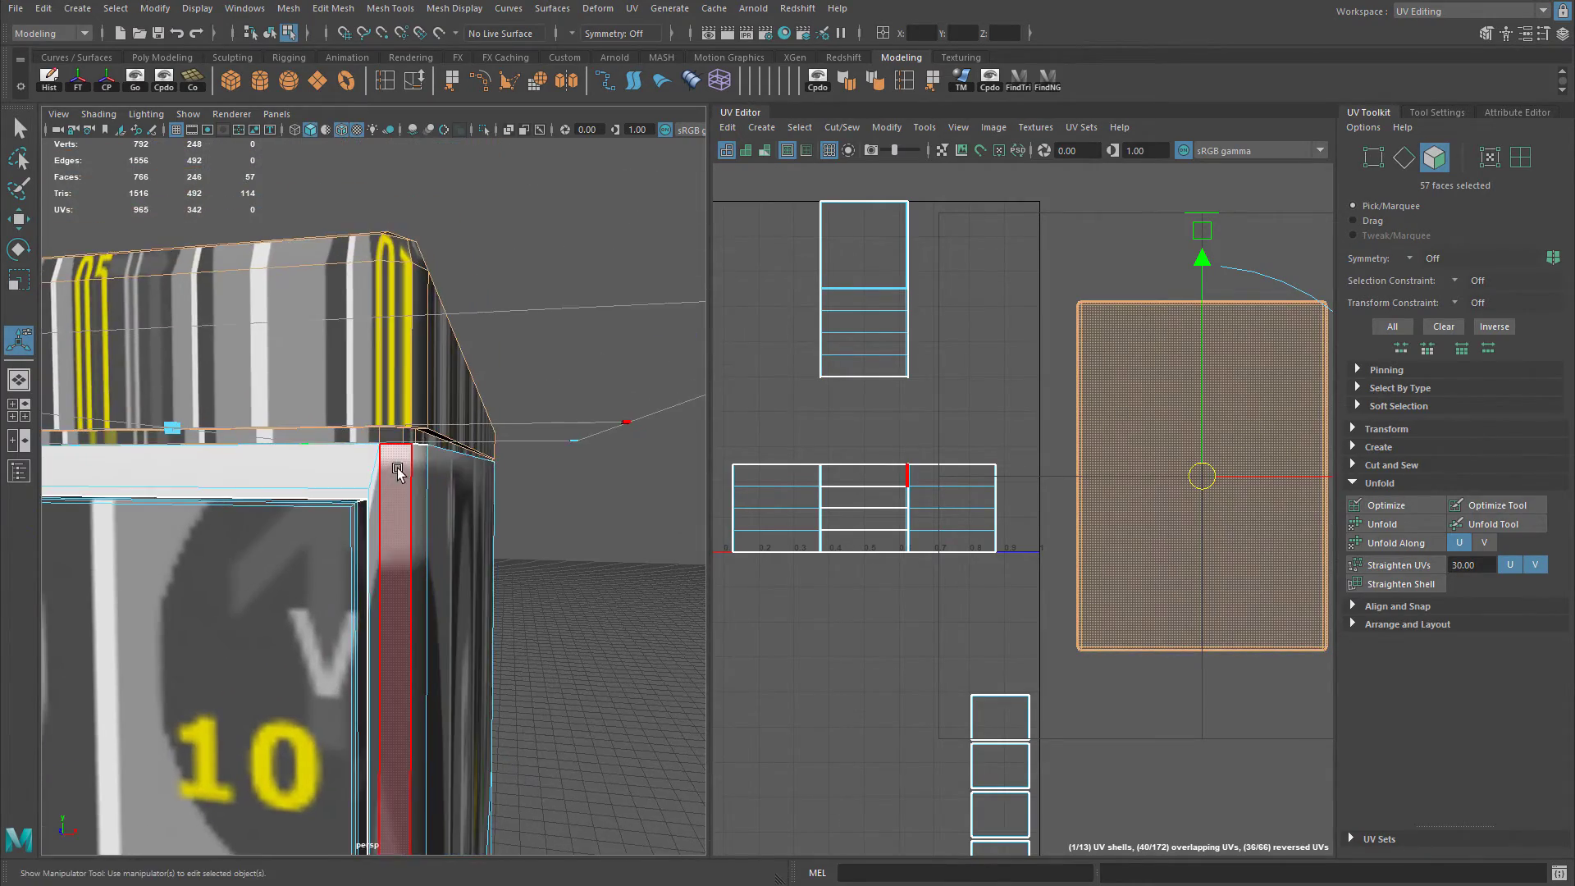
Cut the UVs of the cabinet's top cover down one corner, along the bevel, vertical and lower lip edges.
left_click_drag(397, 403, 387, 462, "alt")
key("5")
right_click_drag(386, 462, 403, 462)
key("f")
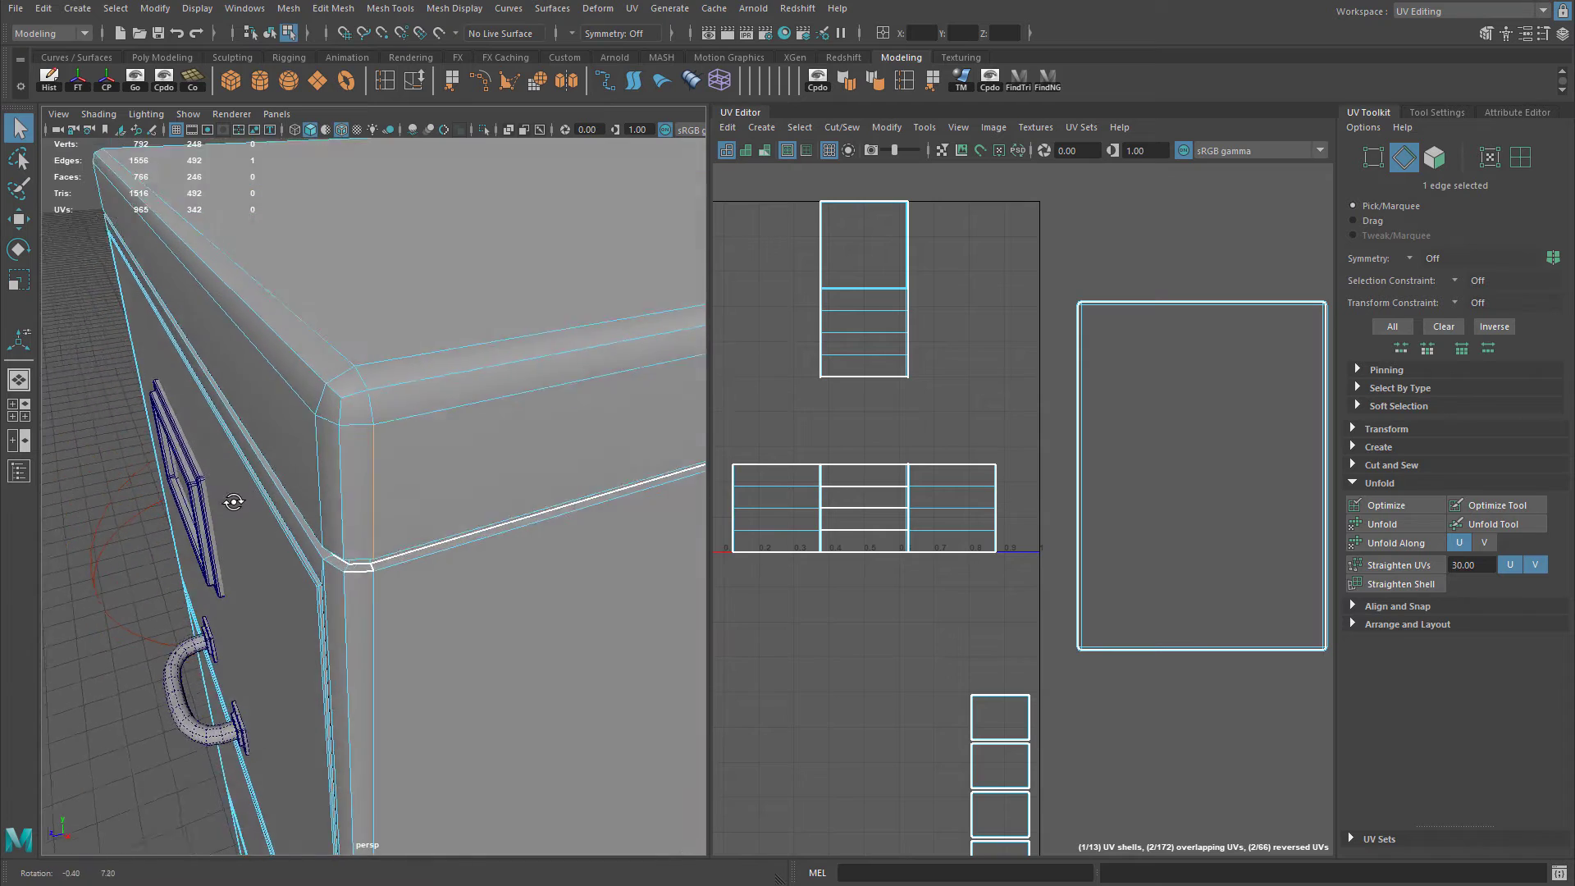
left_click_drag(367, 430, 513, 648, "alt")
left_click_drag(484, 531, 500, 490, "alt")
left_click_drag(606, 402, 422, 451, "alt")
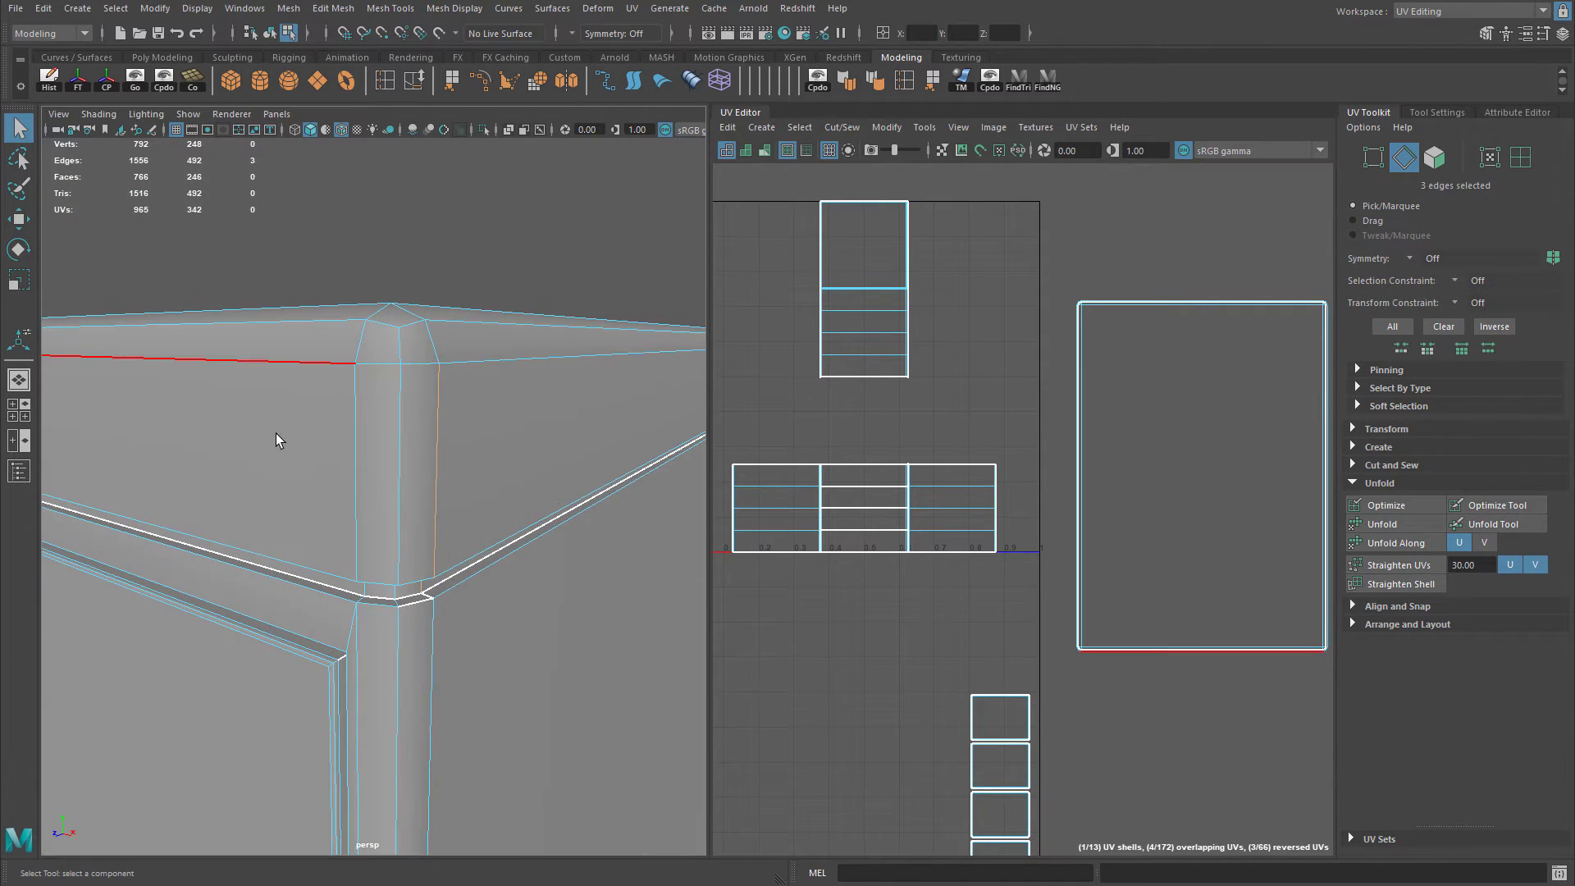
left_click_drag(267, 515, 342, 414, "alt")
left_click_drag(349, 478, 391, 422, "alt")
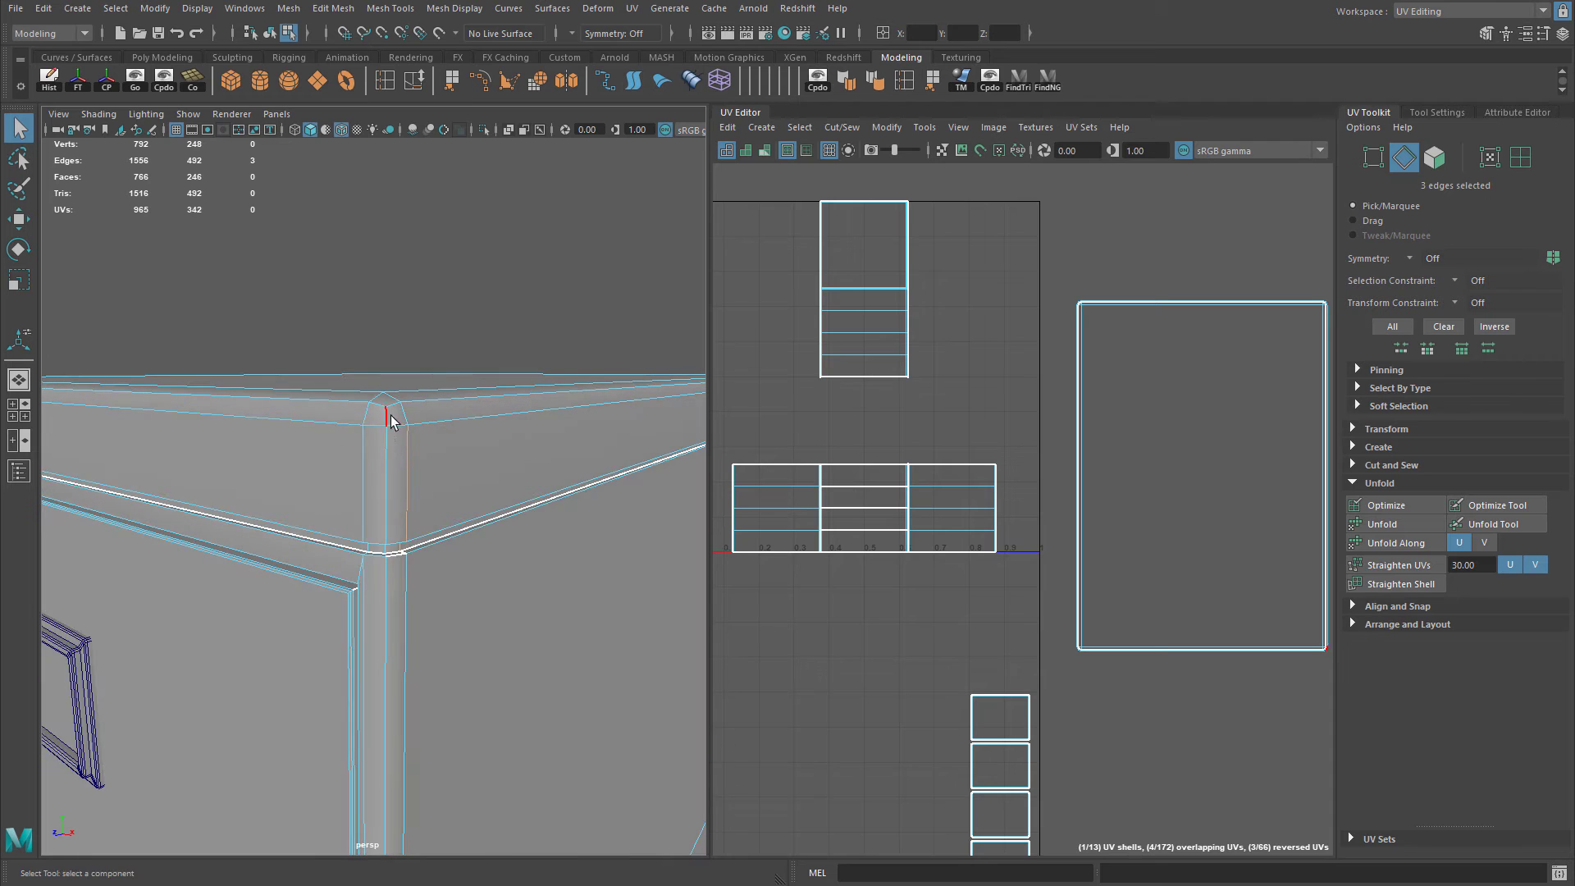
right_click_drag(407, 449, 400, 484, "alt")
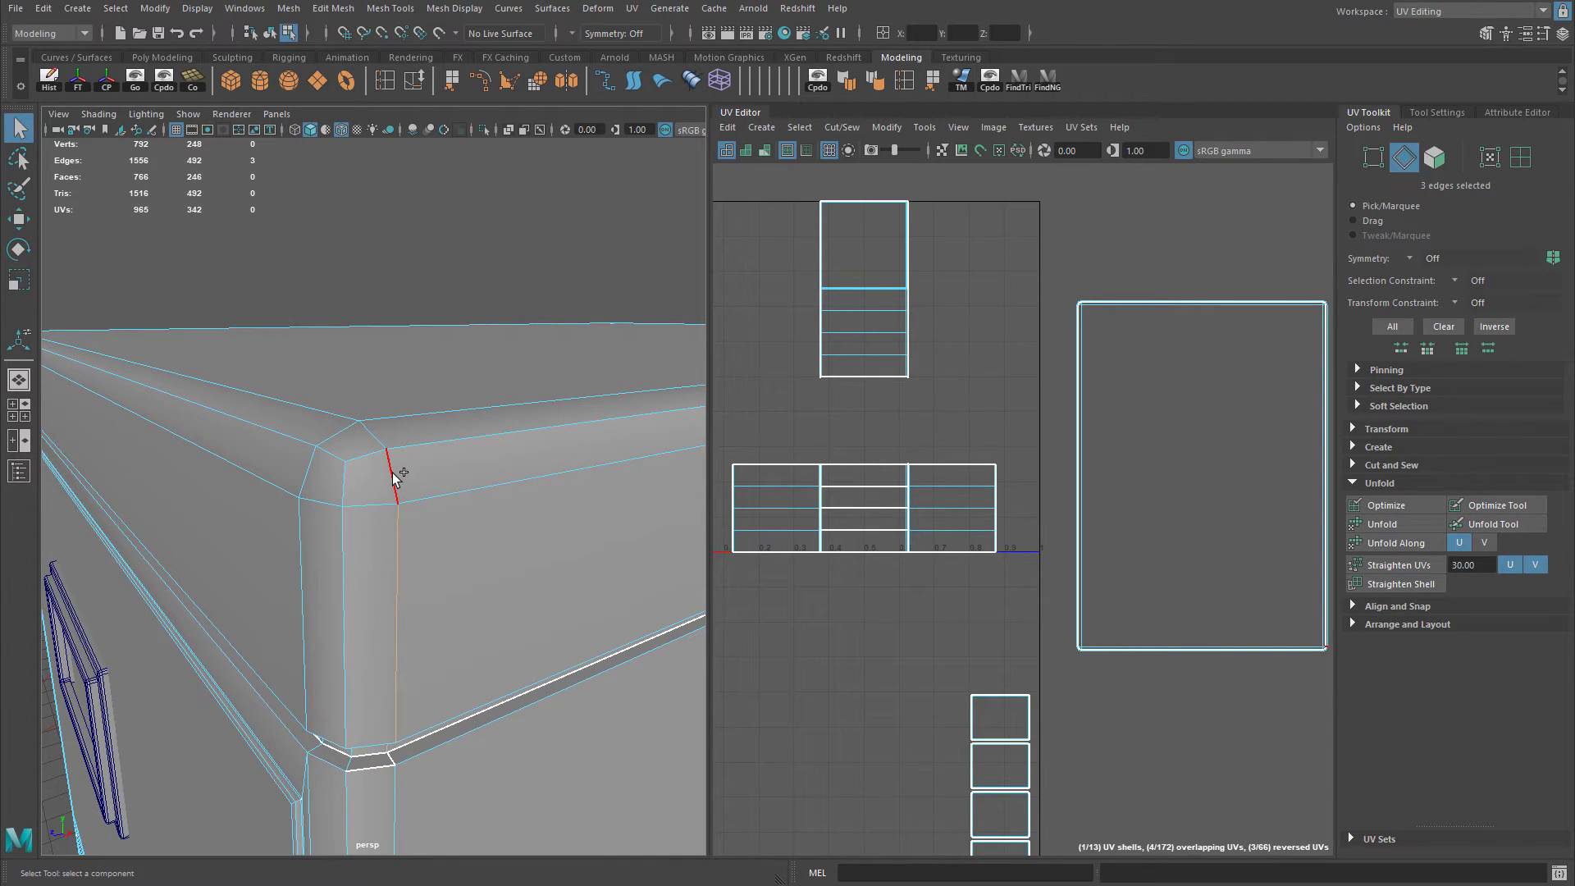
left_click_drag(461, 513, 415, 475, "alt")
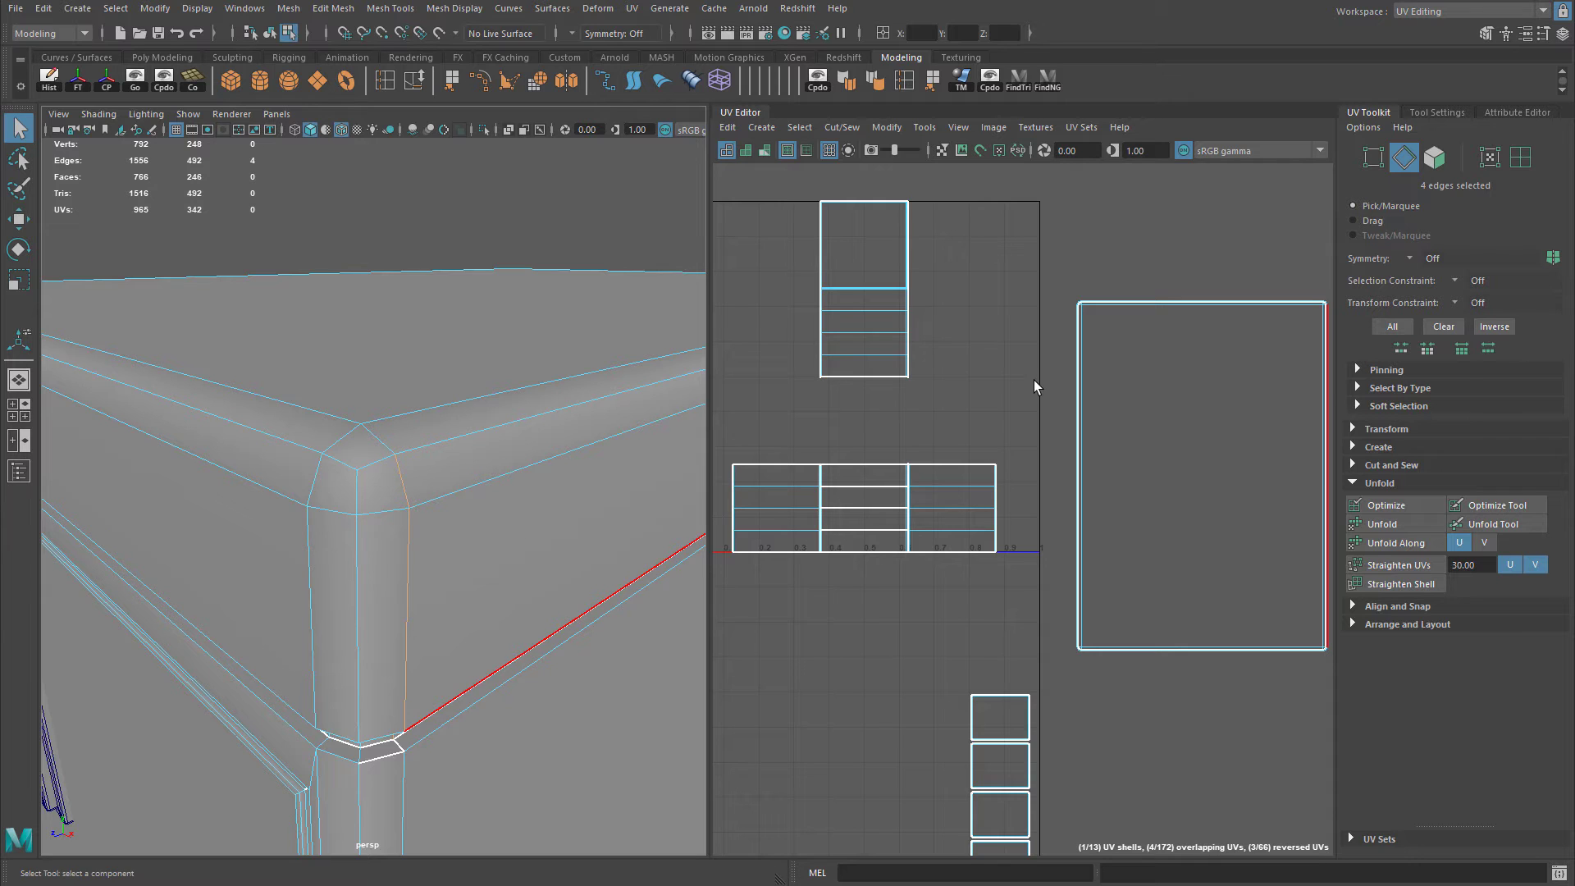
right_click_drag(1034, 380, 970, 406, "shift")
Select the matching bevel, vertical and lower lip edges at the top cover's second corner and cut the UVs there.
right_click_drag(486, 499, 340, 543, "alt")
mouse_move(426, 520)
left_mouse_down("alt")
mouse_move(158, 552)
mouse_move(288, 525)
left_mouse_up("alt")
right_click_drag(288, 524, 369, 496, "alt")
mouse_move(369, 497)
middle_mouse_down("alt")
mouse_move(385, 495)
mouse_move(155, 426)
middle_mouse_up("alt")
left_click_drag(155, 425, 369, 439, "alt")
scroll(369, 440, "up", 4)
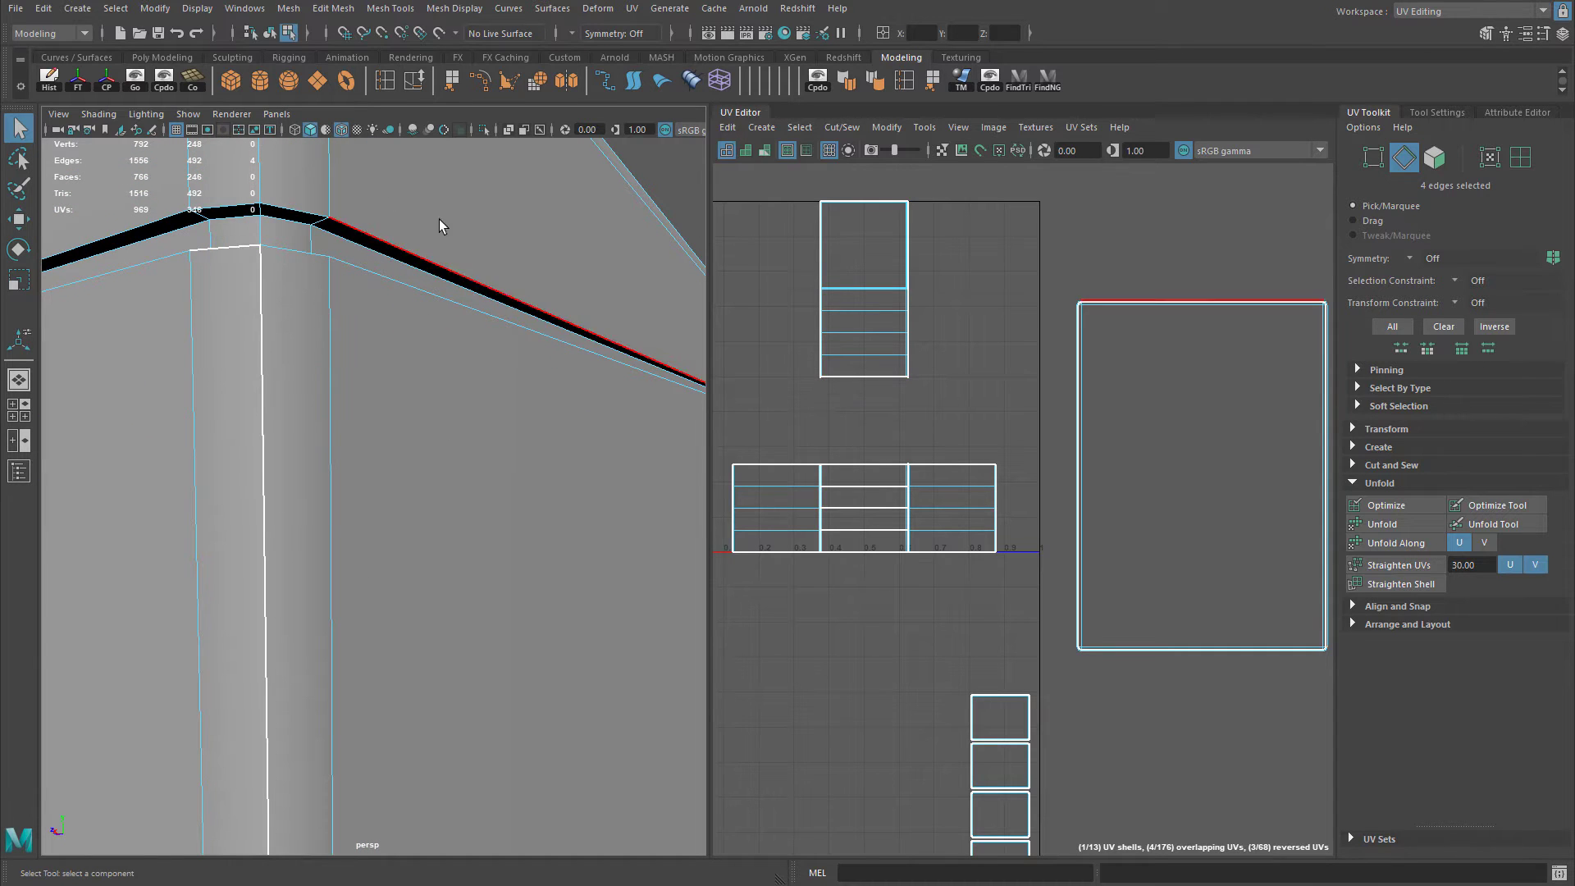
left_click_drag(440, 219, 405, 343, "alt")
left_click_drag(362, 292, 422, 380, "alt")
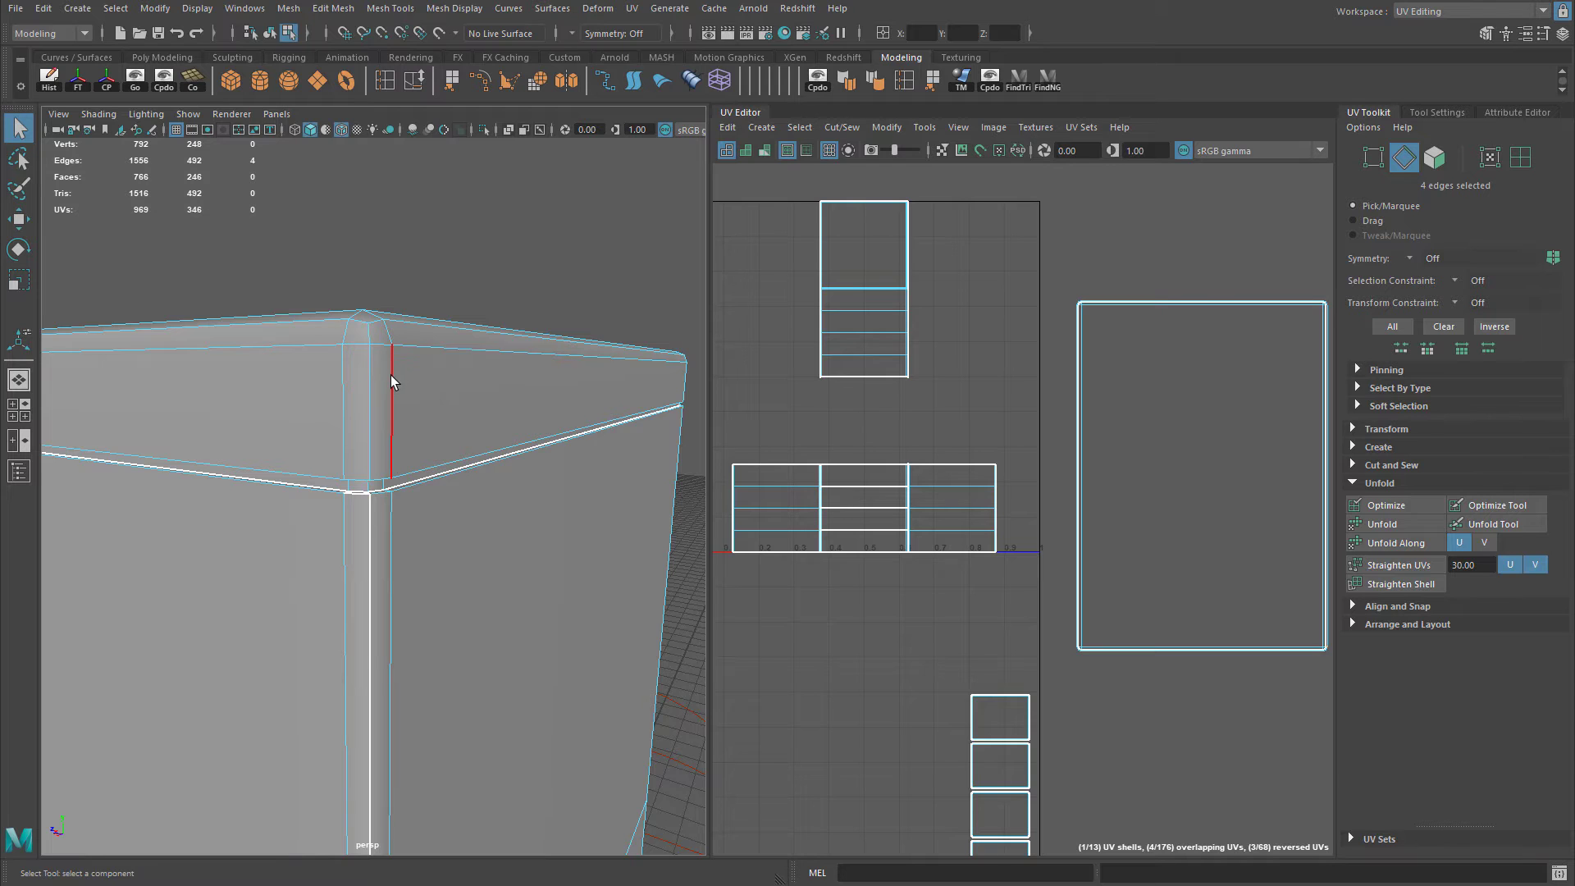
left_click_drag(390, 376, 345, 435, "alt")
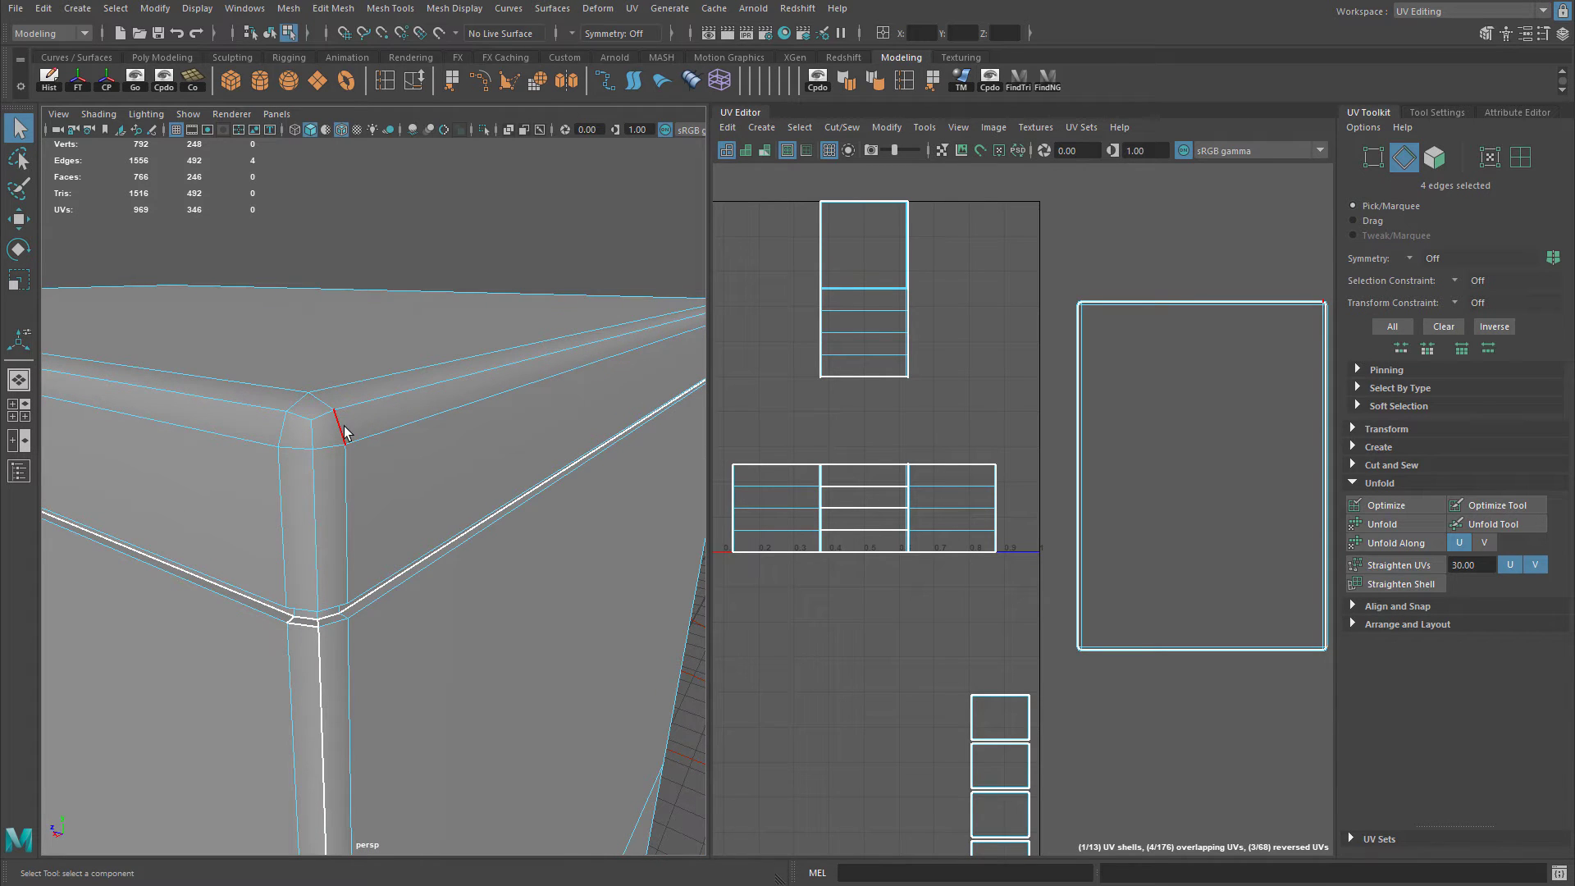
left_click_drag(358, 524, 411, 446, "alt")
right_click_drag(411, 446, 475, 457, "alt")
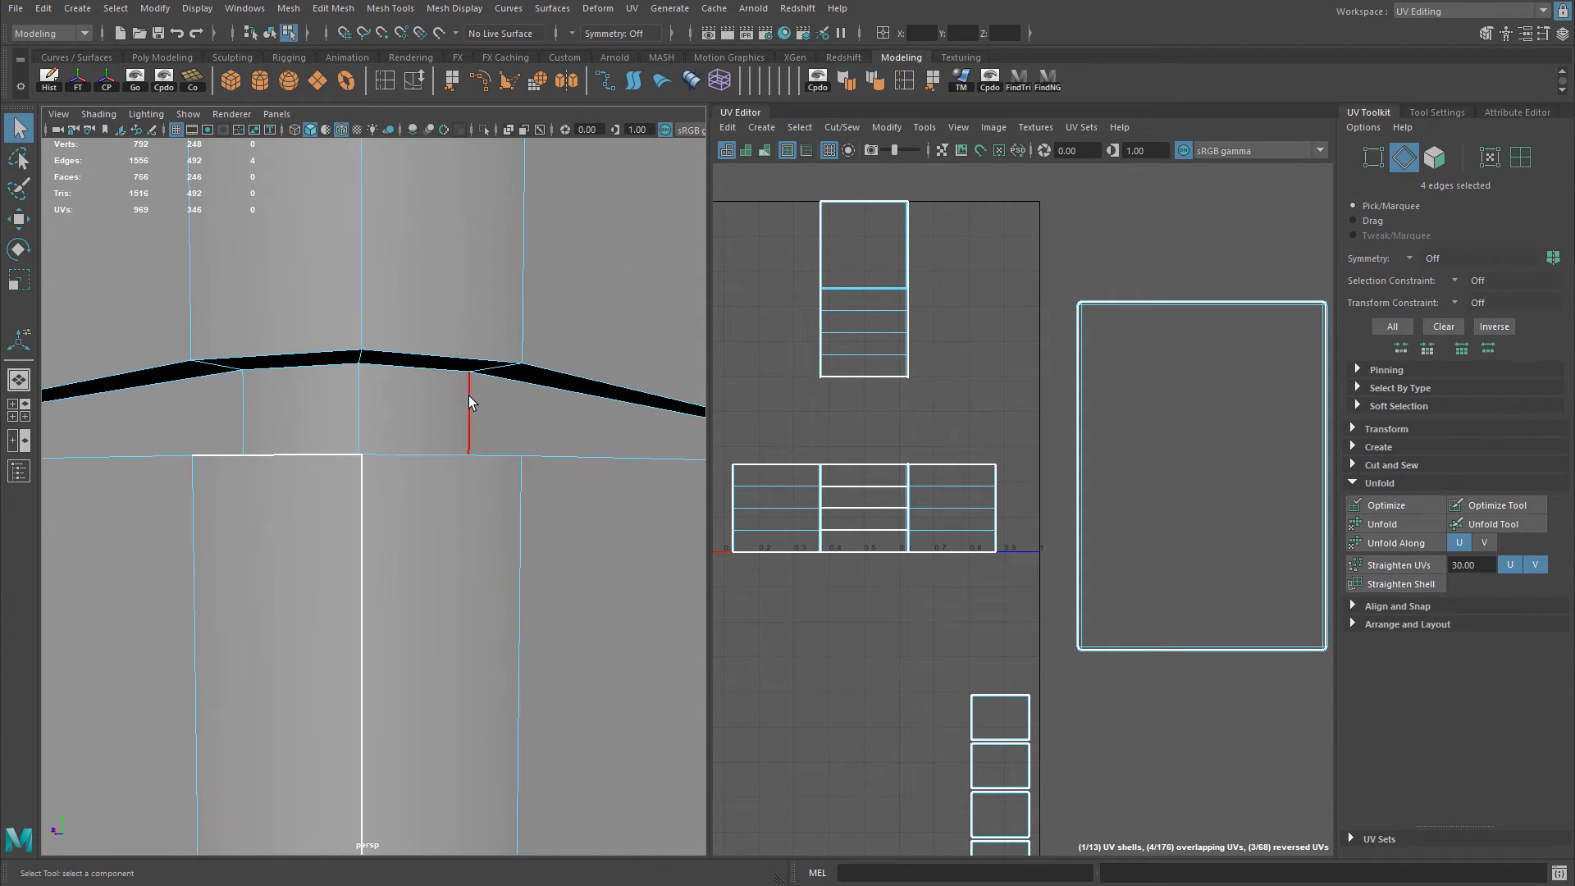
left_click_drag(605, 340, 426, 386, "alt")
right_click_drag(916, 386, 863, 406, "shift")
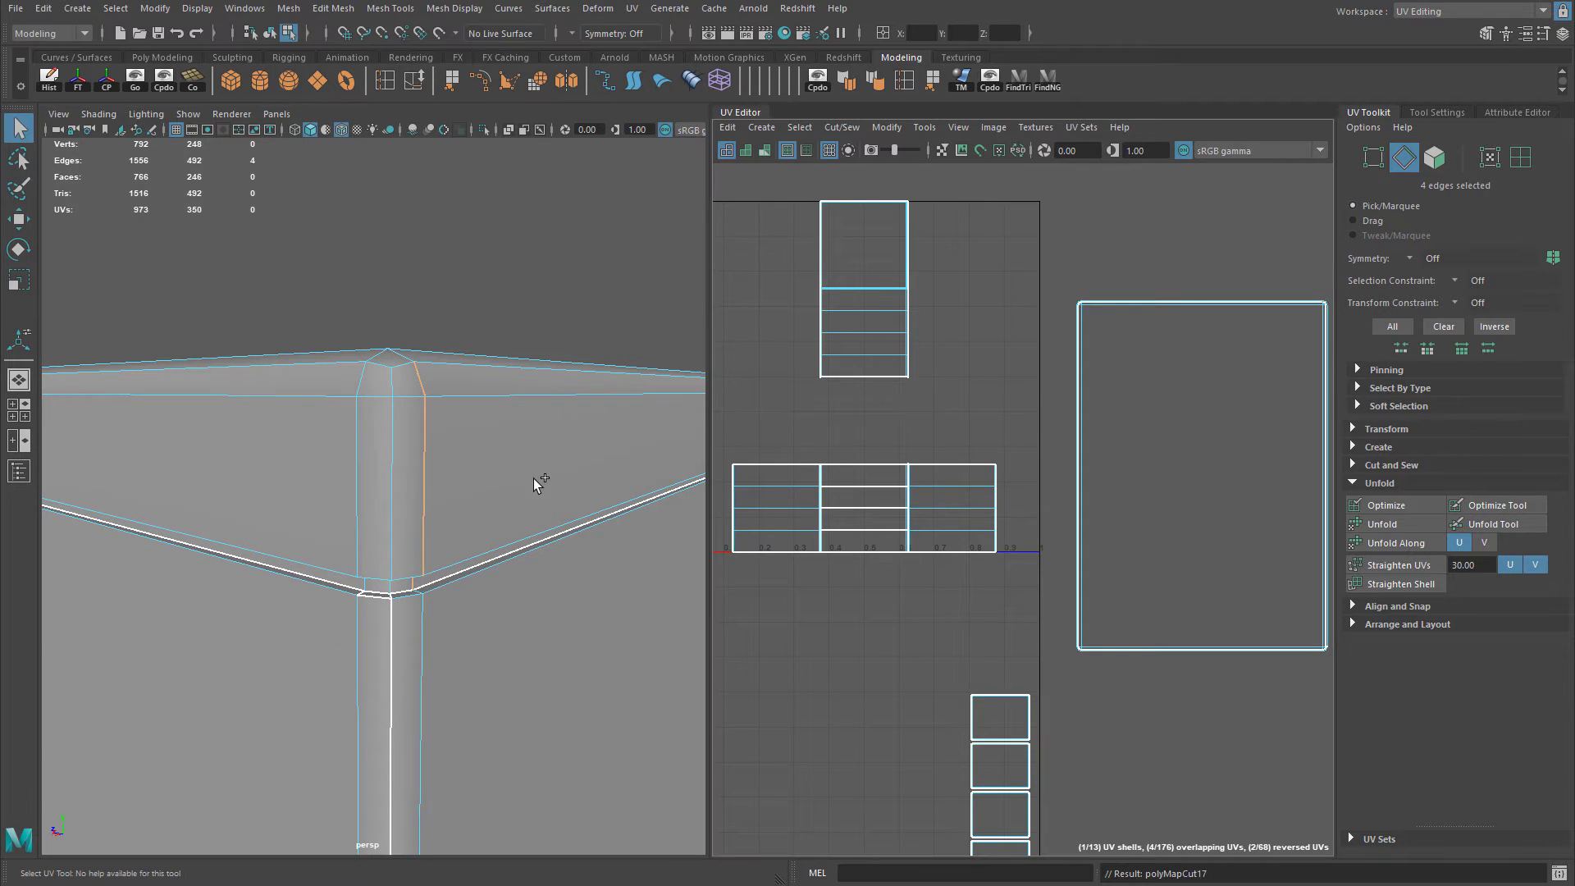
Cut the UVs along the bevel and vertical edges at the top cover's third corner.
left_click_drag(535, 481, 478, 447, "alt")
right_click_drag(478, 446, 534, 341, "alt")
left_click_drag(534, 341, 309, 492, "alt")
middle_click_drag(309, 492, 336, 481, "alt")
left_click_drag(337, 480, 392, 437, "alt")
left_click_drag(366, 499, 274, 397, "alt")
middle_click_drag(274, 397, 341, 381, "alt")
right_click_drag(917, 396, 931, 469, "shift")
Cut the remaining lower lip edges at the third corner and the matching seam at the top cover's fourth corner.
left_click_drag(387, 434, 441, 402, "alt")
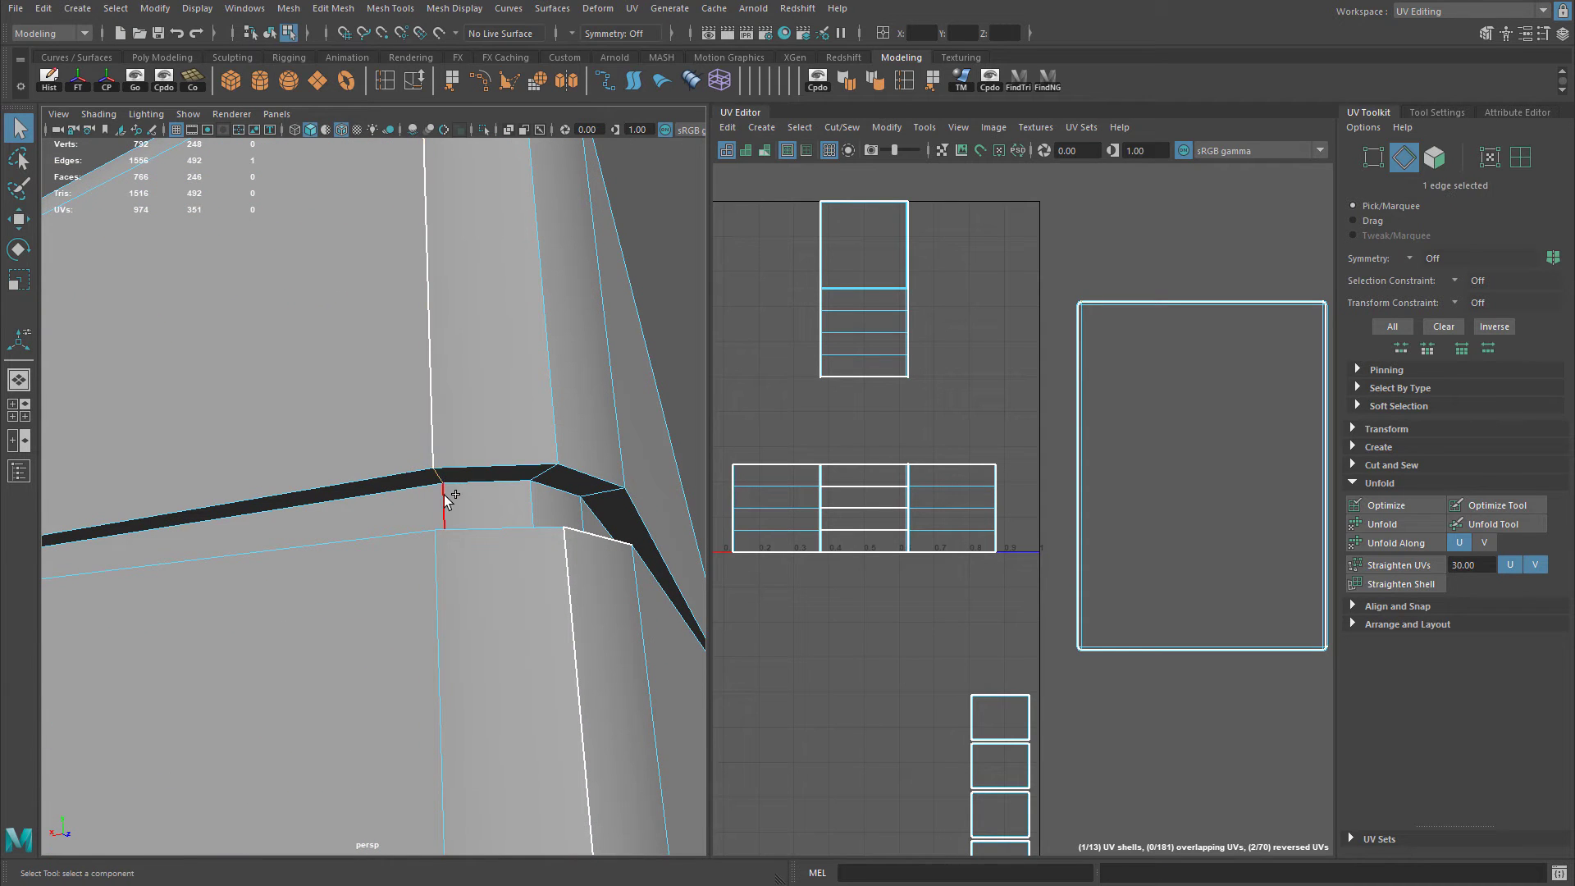
left_click_drag(577, 491, 474, 515, "alt")
left_click(402, 493)
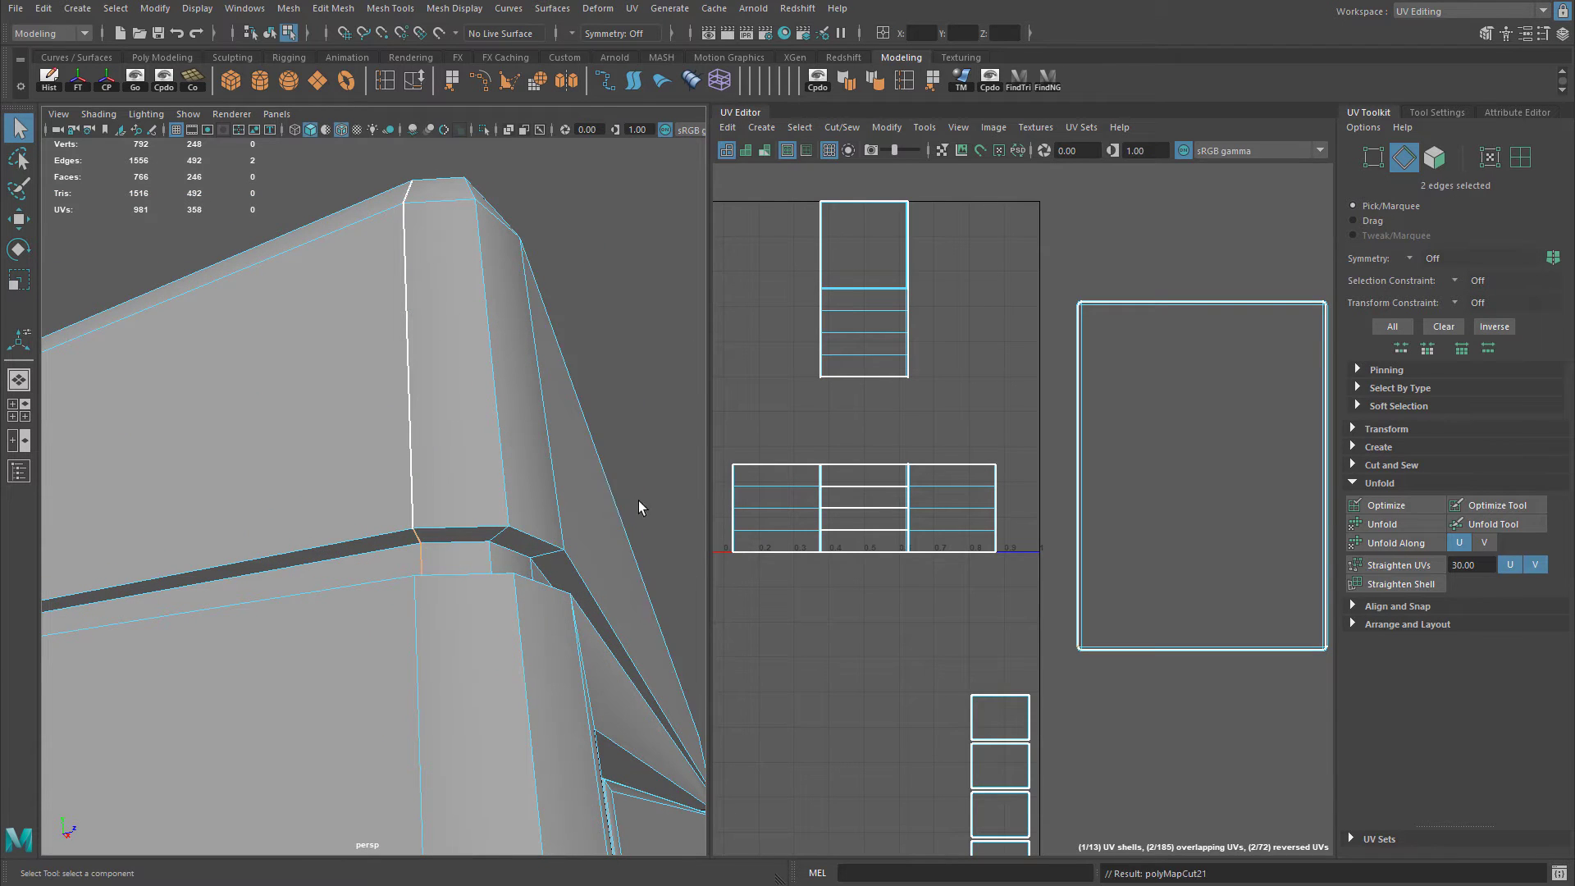
left_click_drag(641, 507, 393, 525, "alt")
Select the top cover's entire UV shell and unfold it with the checker texture displayed on the cabinet.
right_click_drag(942, 433, 1002, 430)
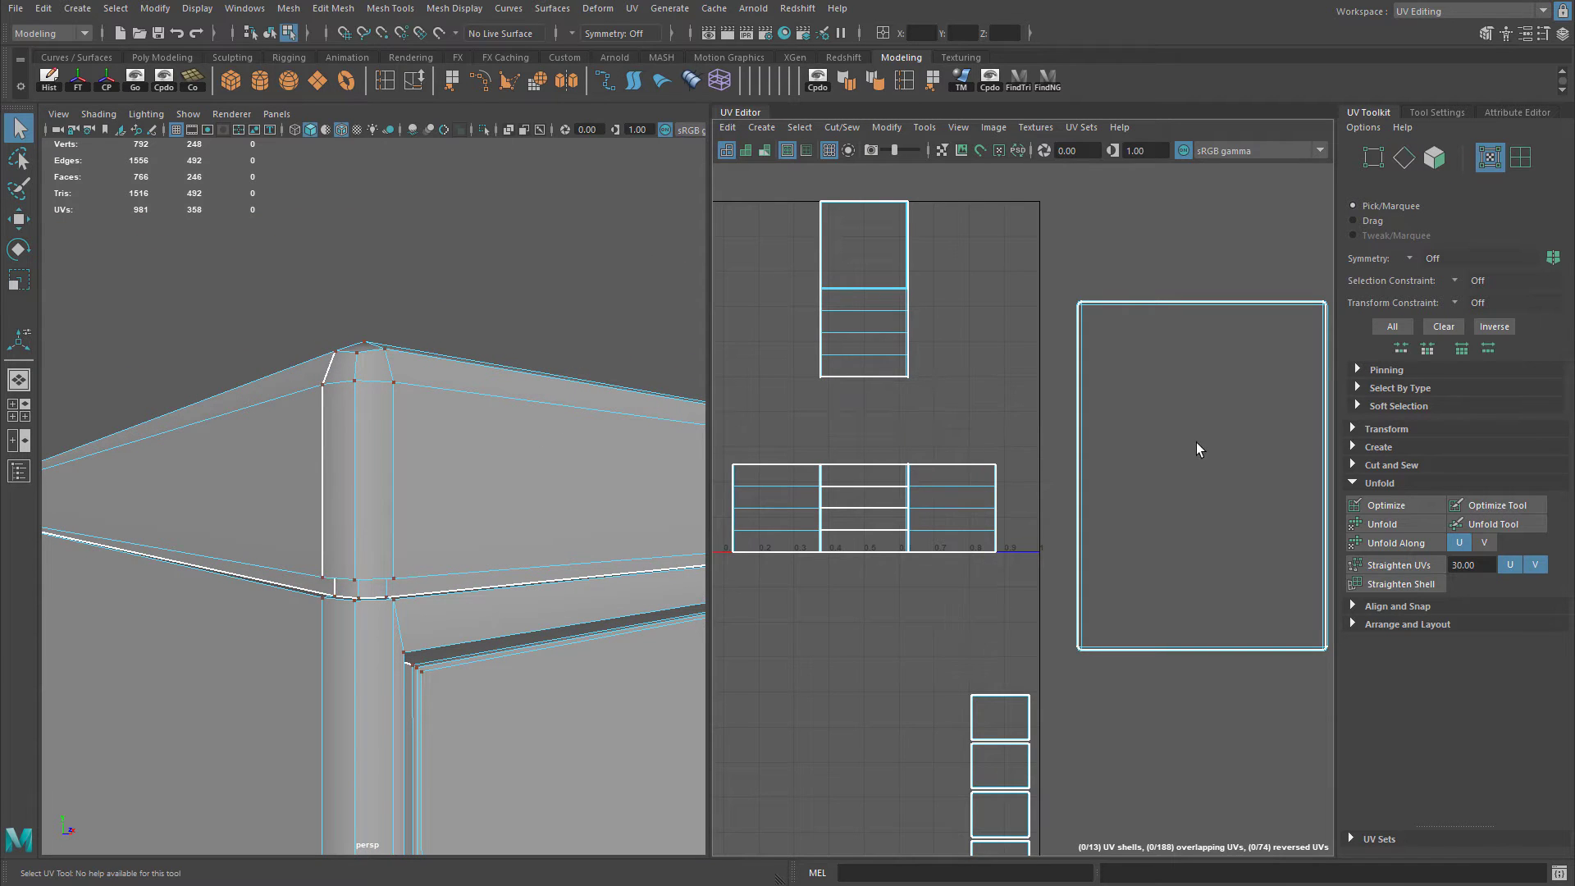
right_click_drag(1196, 449, 1111, 450, "alt")
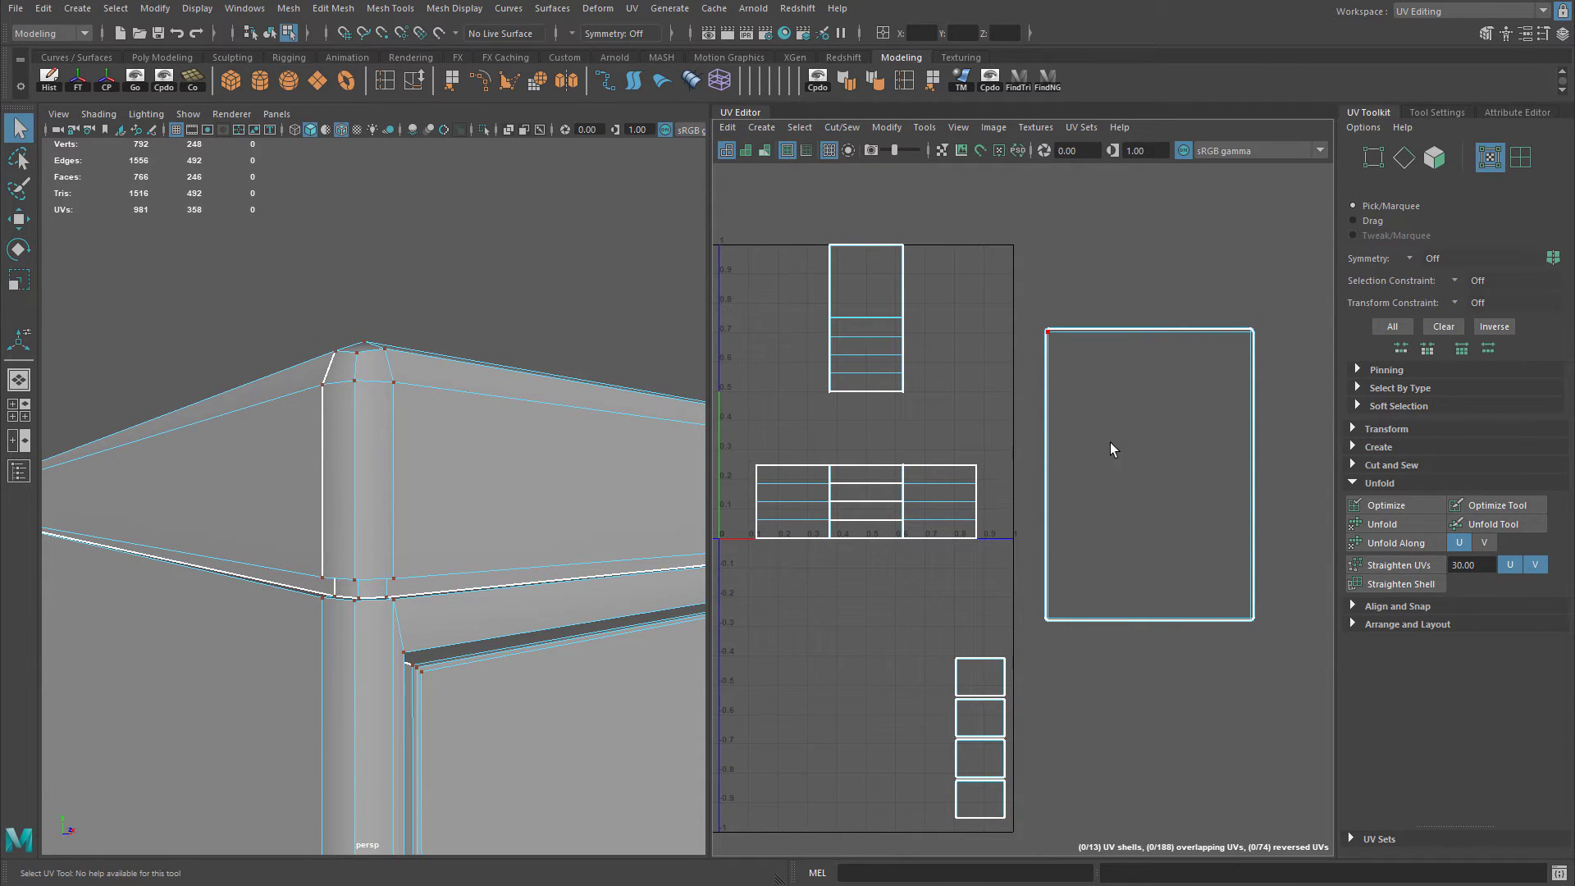
right_click_drag(1169, 405, 1255, 387)
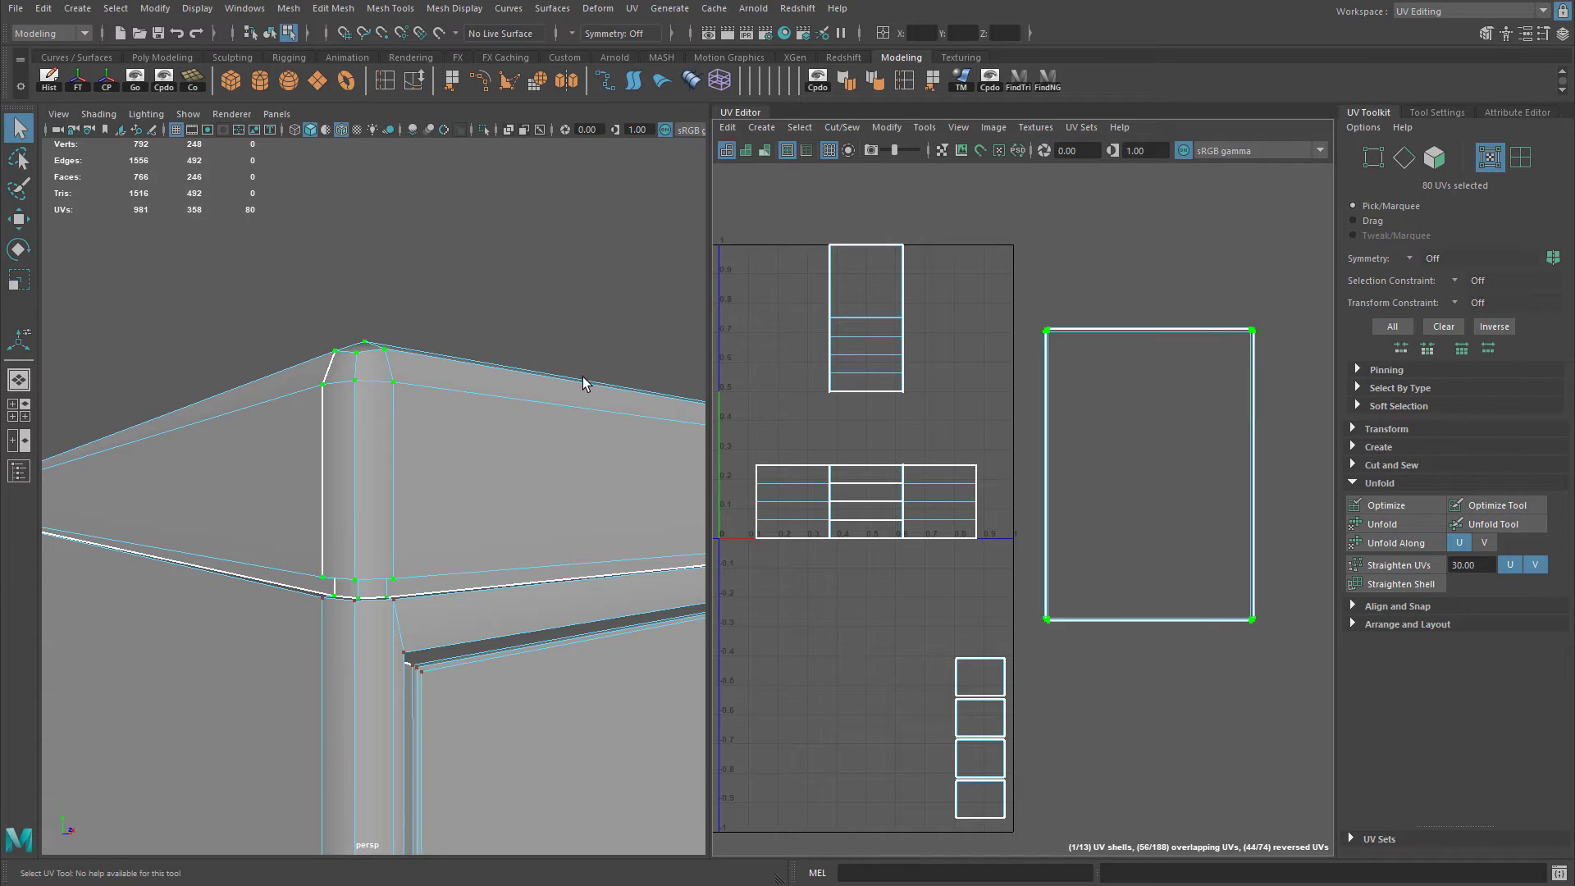
mouse_move(584, 382)
left_mouse_down("alt")
mouse_move(565, 415)
mouse_move(574, 451)
left_mouse_up("alt")
key("5")
key("6")
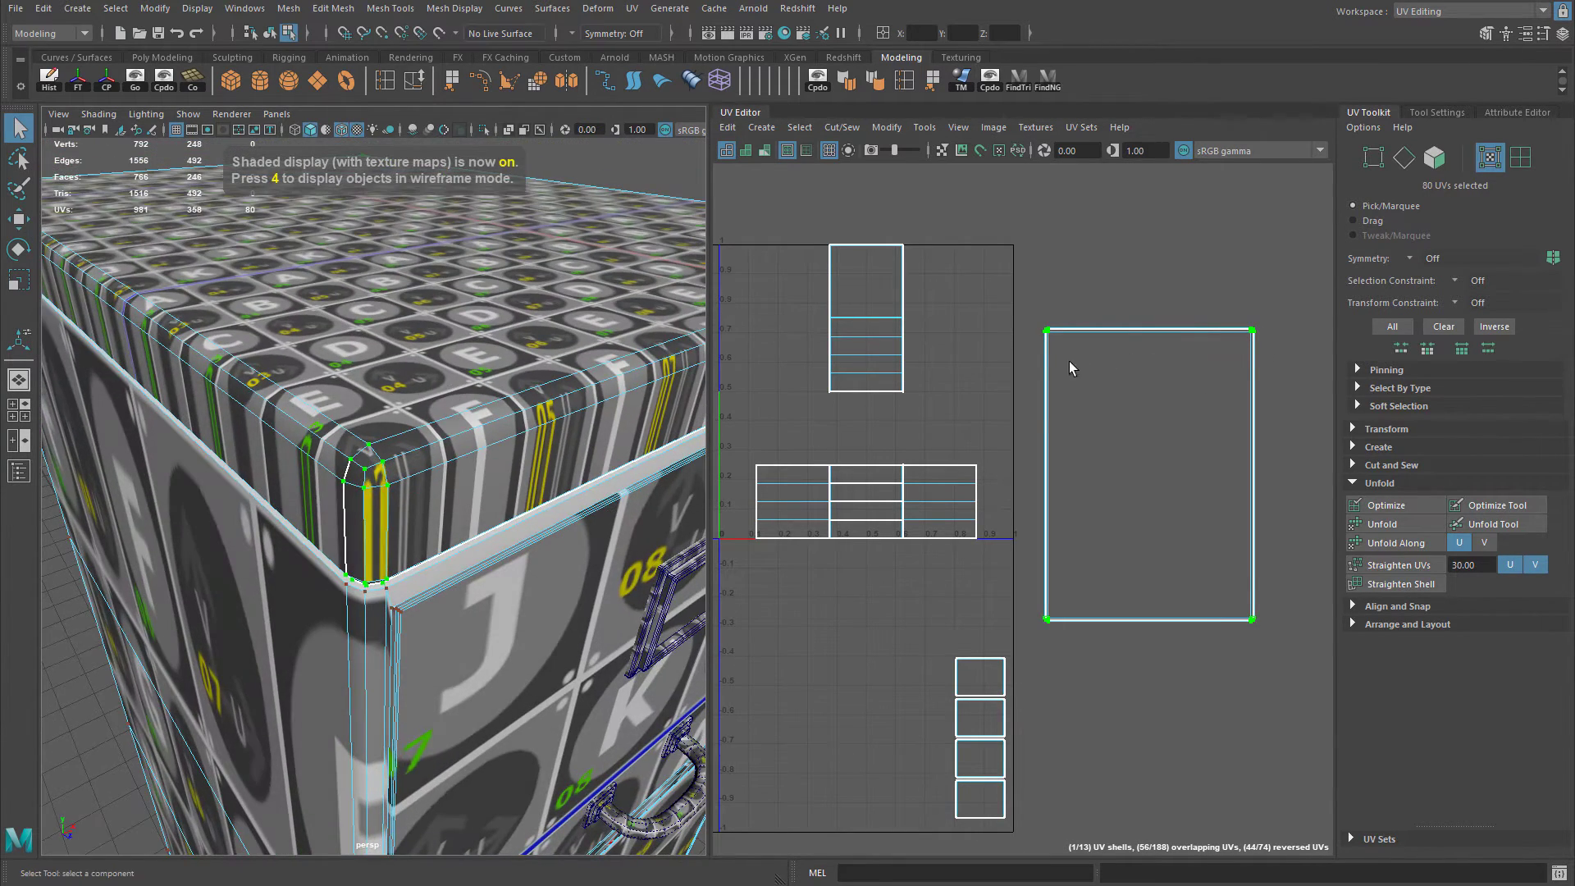
left_click_drag(661, 375, 533, 378, "alt")
right_click_drag(1154, 352, 1252, 337)
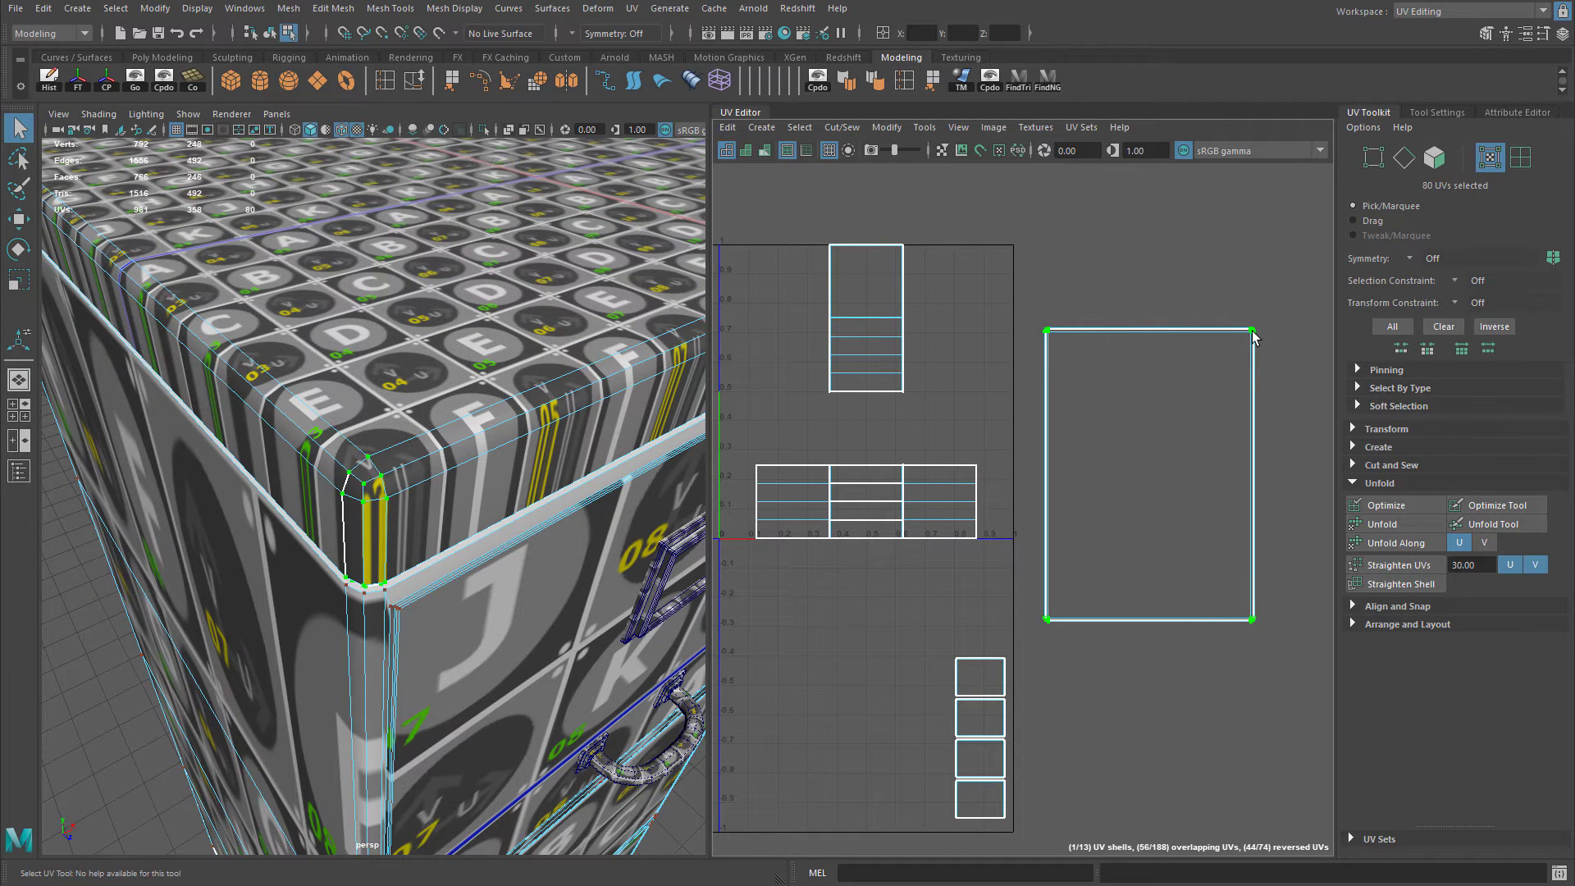
left_click(889, 129)
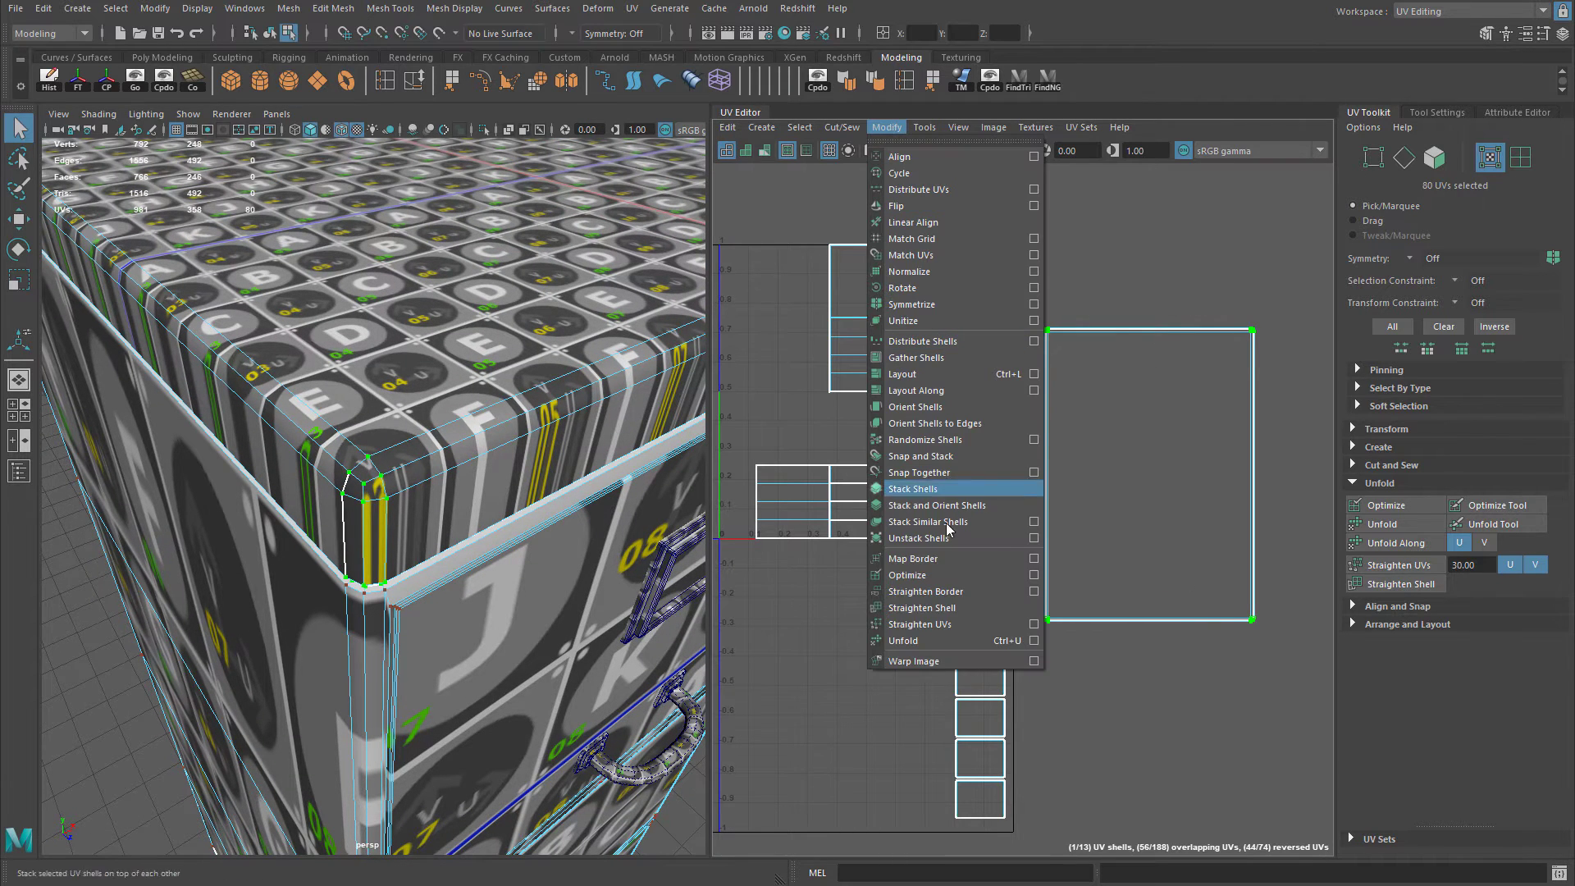
left_click(907, 639)
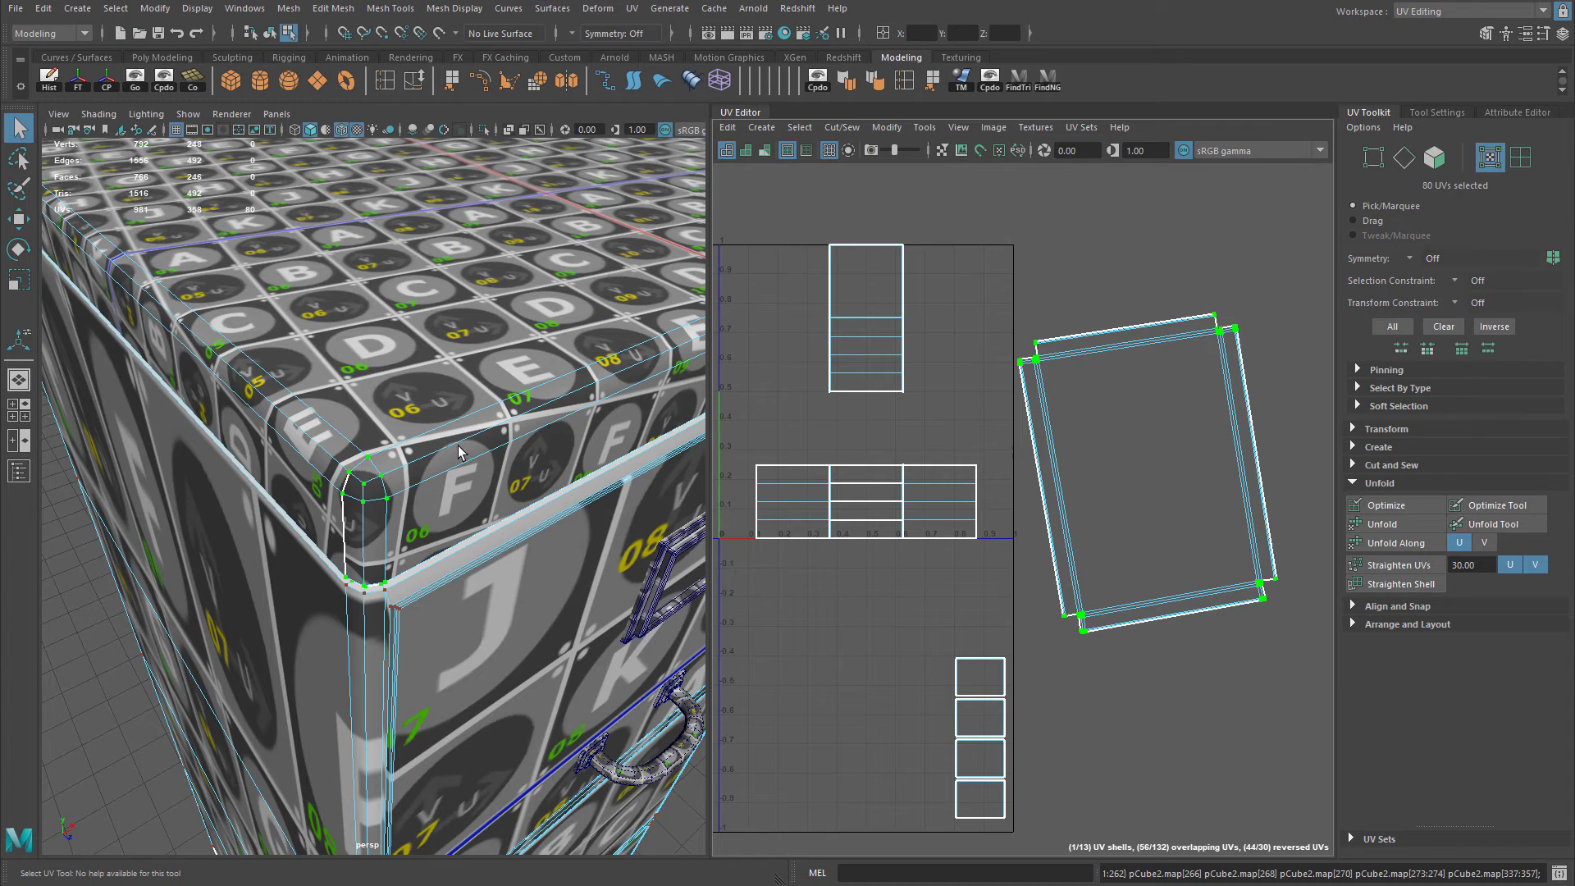
Select one long edge of the unfolded top cover shell and orient the shell to that edge.
left_click_drag(460, 452, 542, 443, "alt")
right_click_drag(1017, 415, 1104, 385)
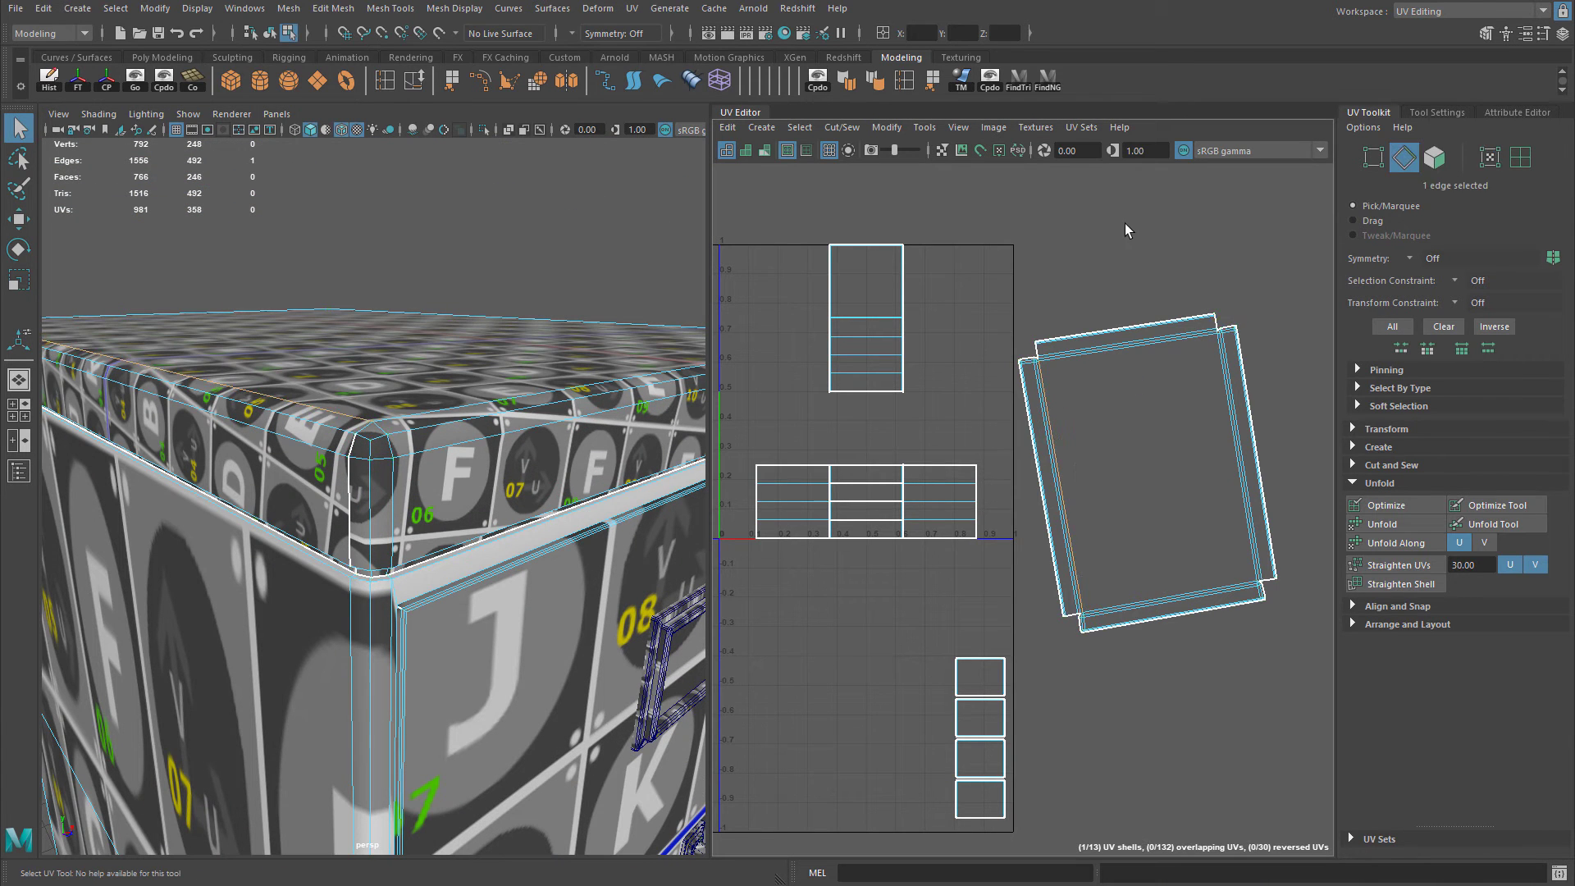
left_click(887, 129)
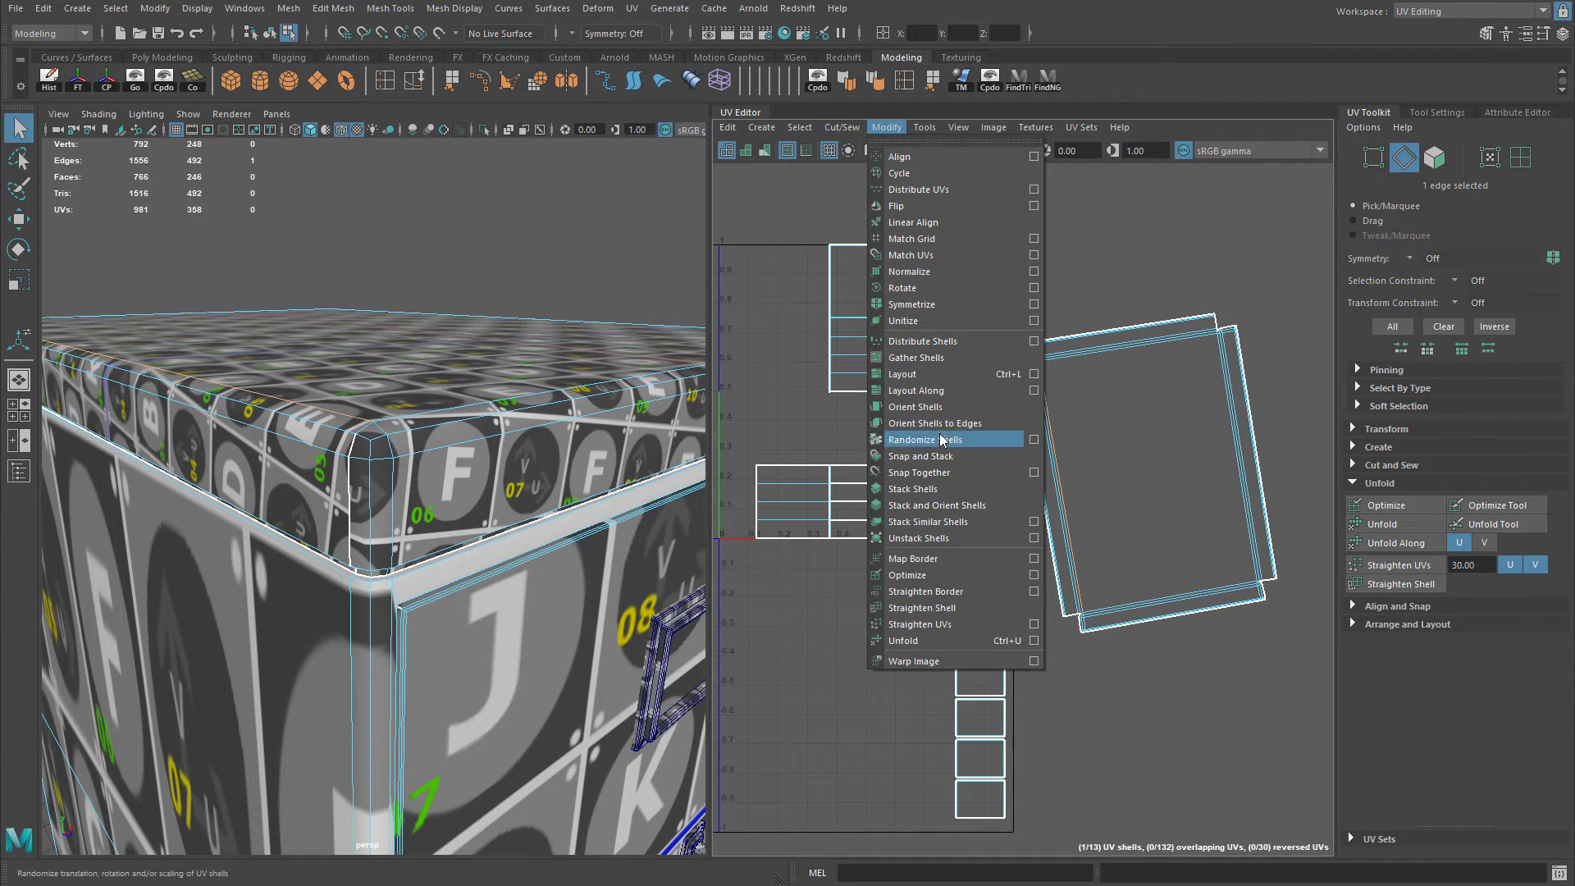
left_click(903, 424)
scroll(1173, 408, "up", 2)
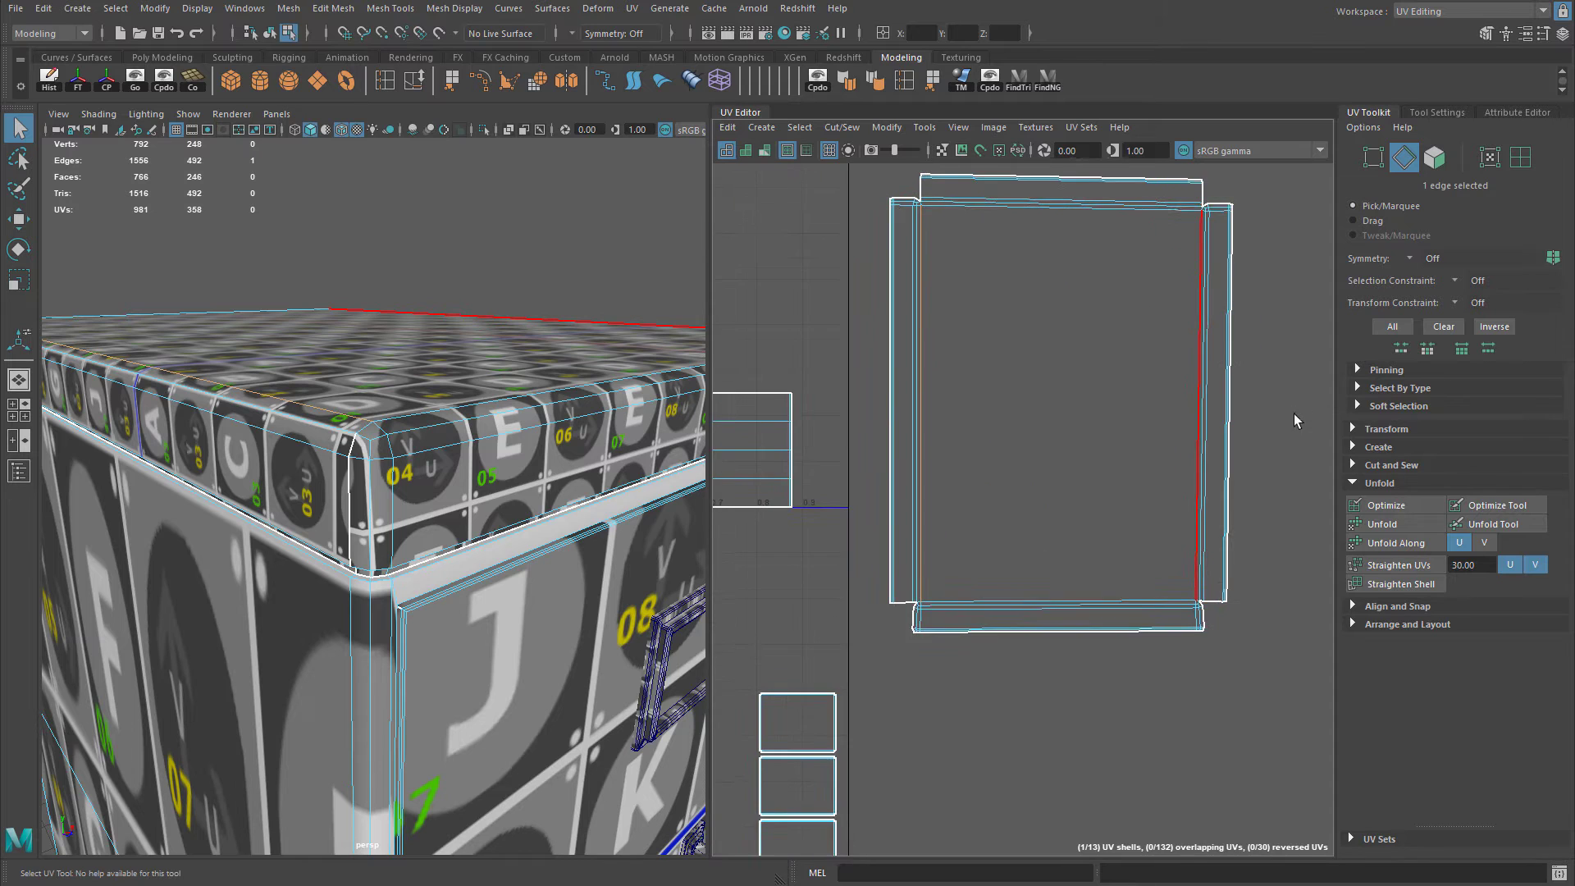
Select the whole top cover UV shell and rotate it slightly to even out its alignment.
middle_click_drag(1293, 413, 1207, 476, "alt")
scroll(1072, 362, "up", 5)
key("f")
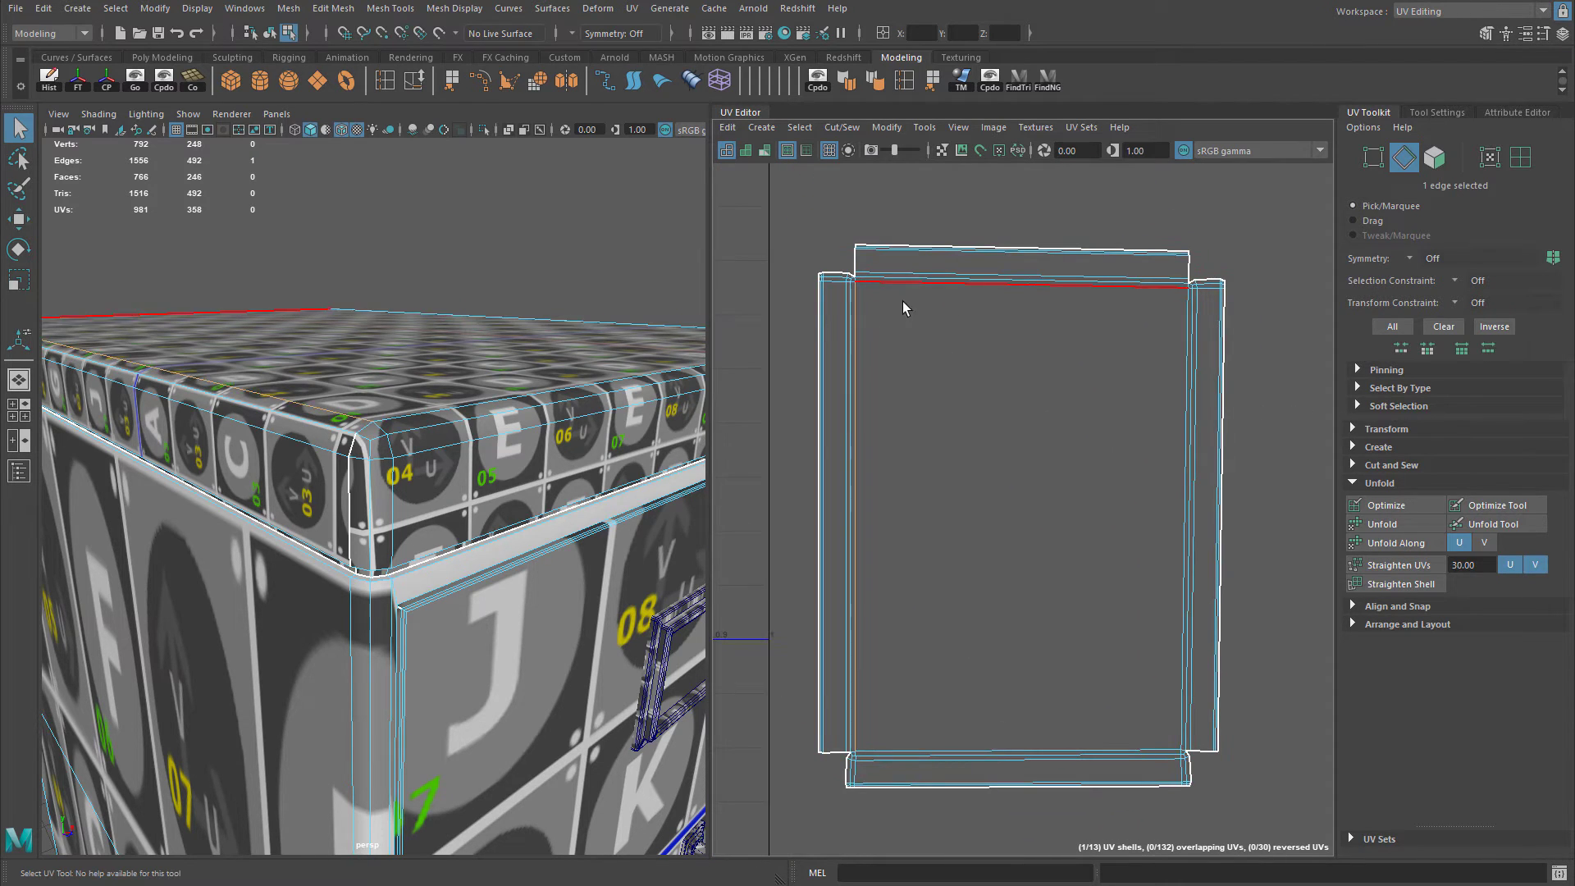
key("f")
left_click_drag(338, 437, 672, 369, "alt")
key("f")
right_click_drag(1178, 370, 1234, 368)
scroll(1141, 484, "up", 5)
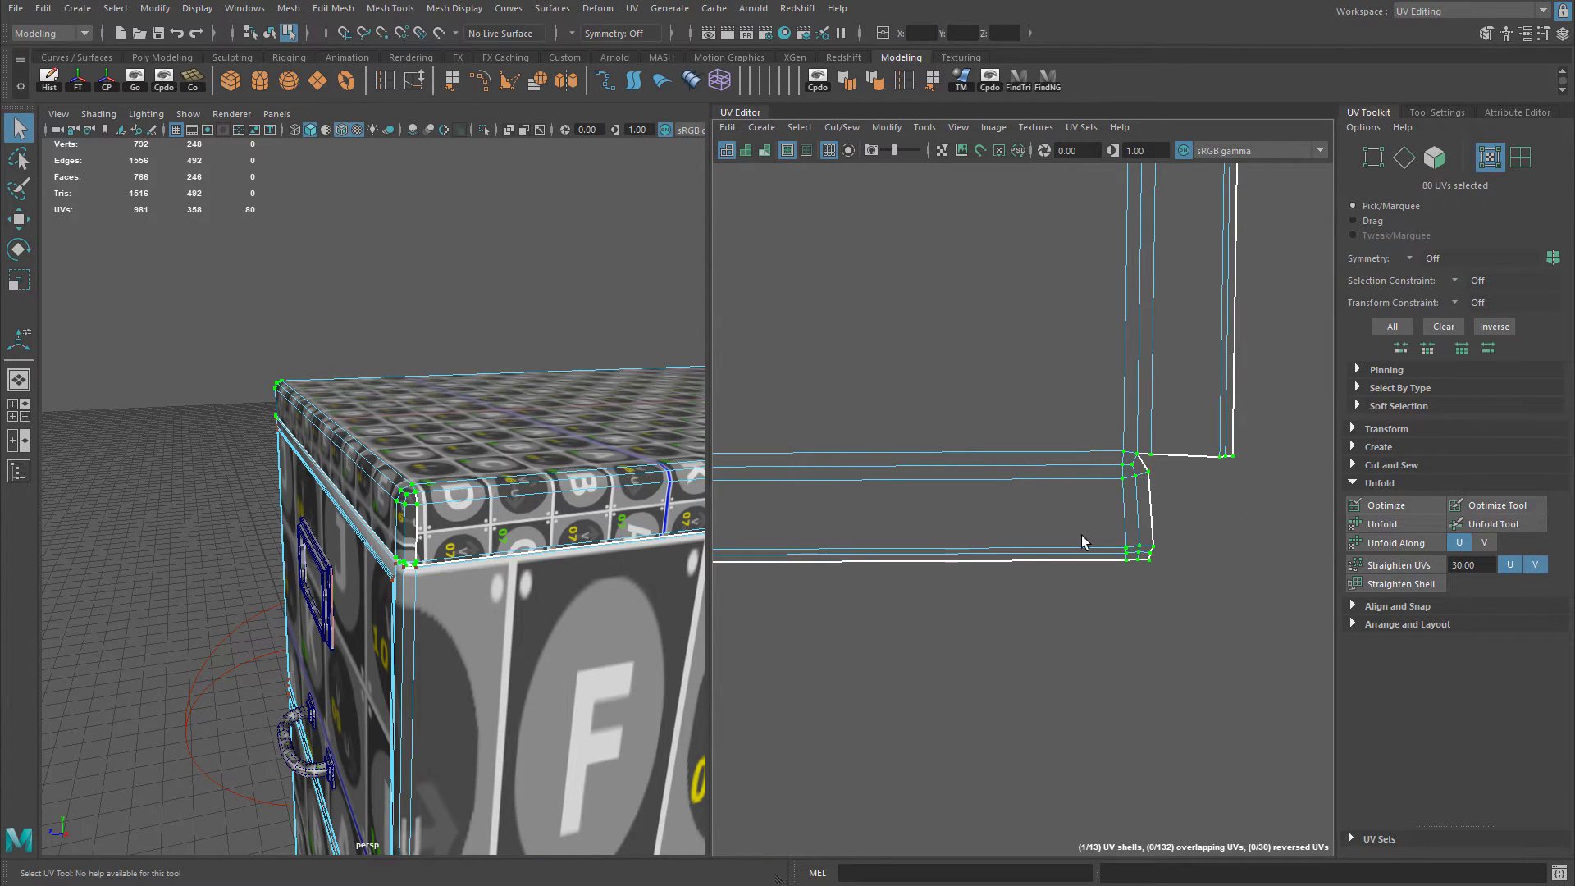
middle_click_drag(1081, 535, 982, 491, "alt")
scroll(1109, 503, "down", 5)
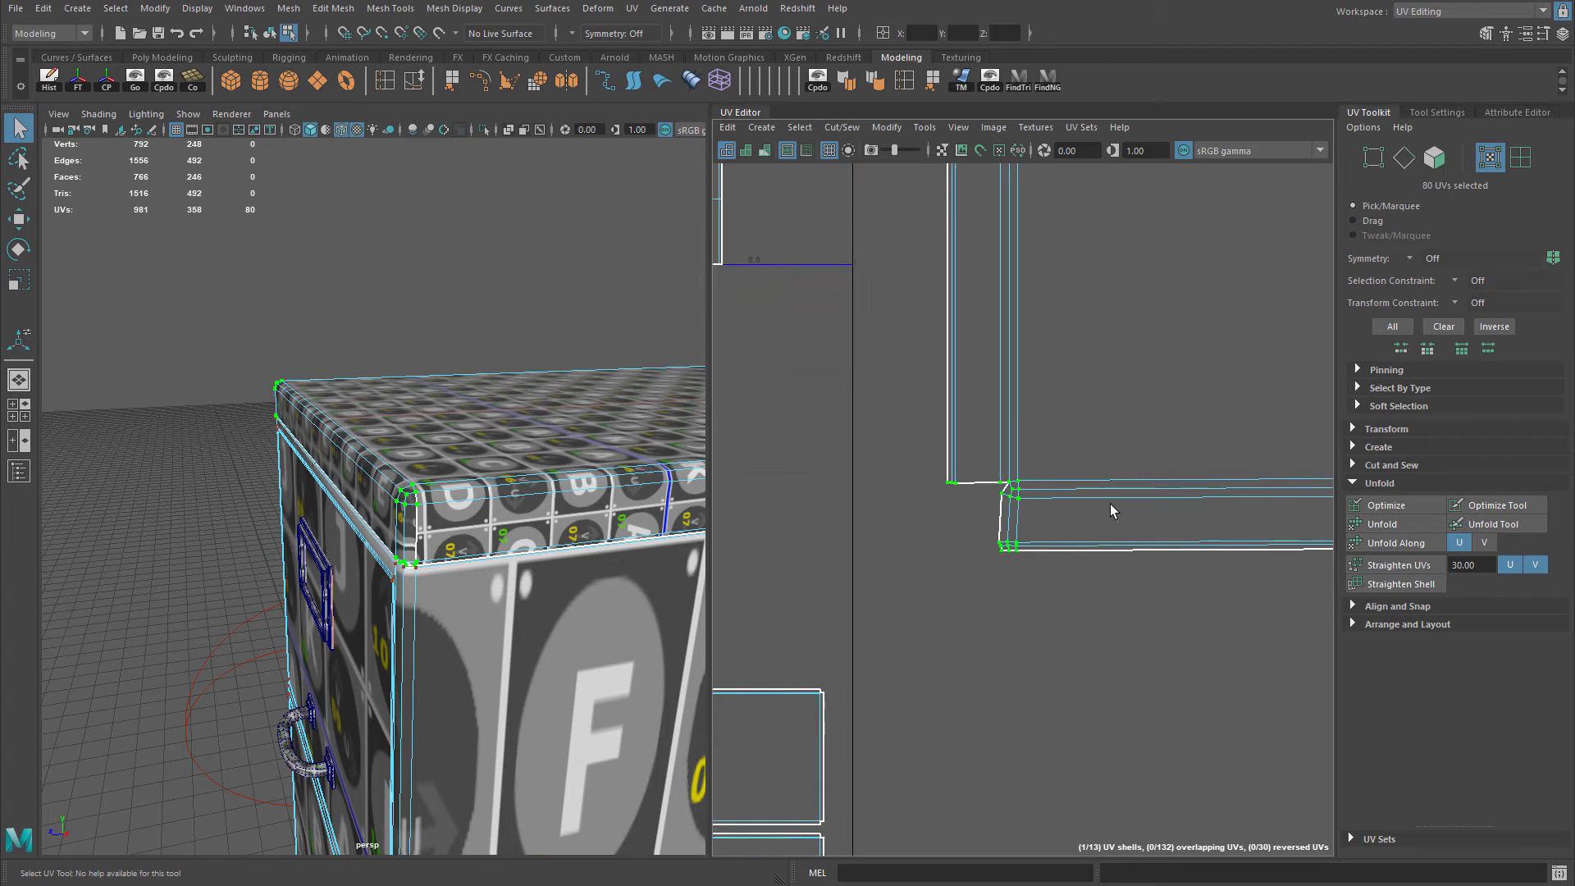
key("e")
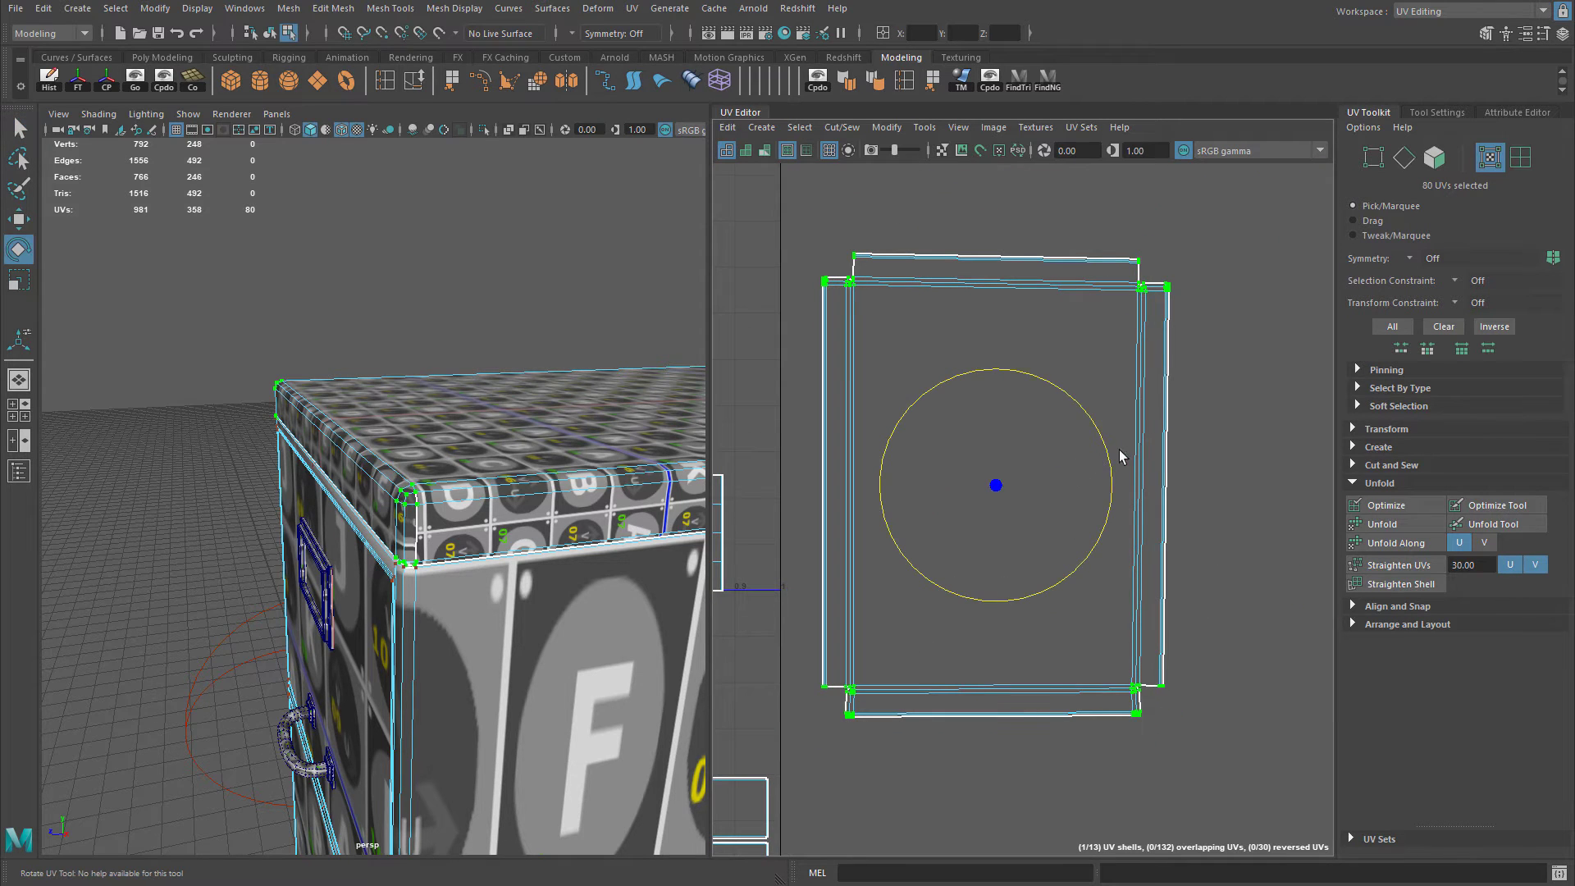
left_click_drag(1102, 448, 1101, 446)
scroll(1104, 451, "down", 1)
middle_click_drag(1161, 568, 1160, 492, "alt")
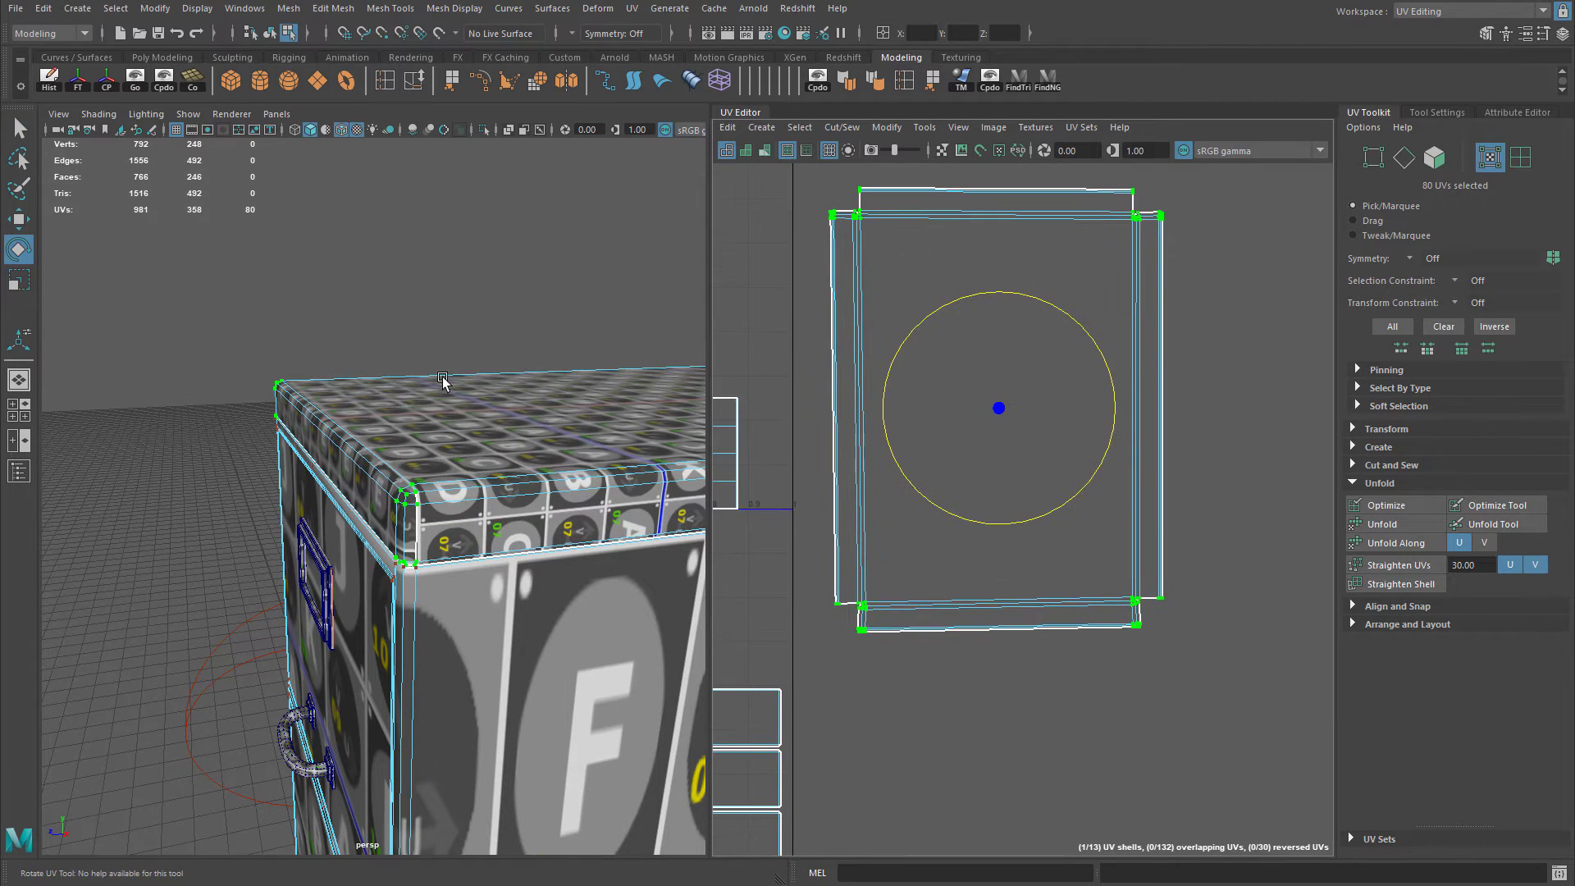
Examine the corners and borders of the top cover's UV shell and the checker pattern on the cabinet.
left_click_drag(380, 382, 379, 383, "alt")
scroll(1213, 493, "up", 3)
middle_click_drag(1213, 492, 1220, 407, "alt")
left_click_drag(424, 492, 464, 494, "alt")
middle_click_drag(1068, 498, 1053, 236, "alt")
middle_click_drag(1081, 553, 919, 820, "alt")
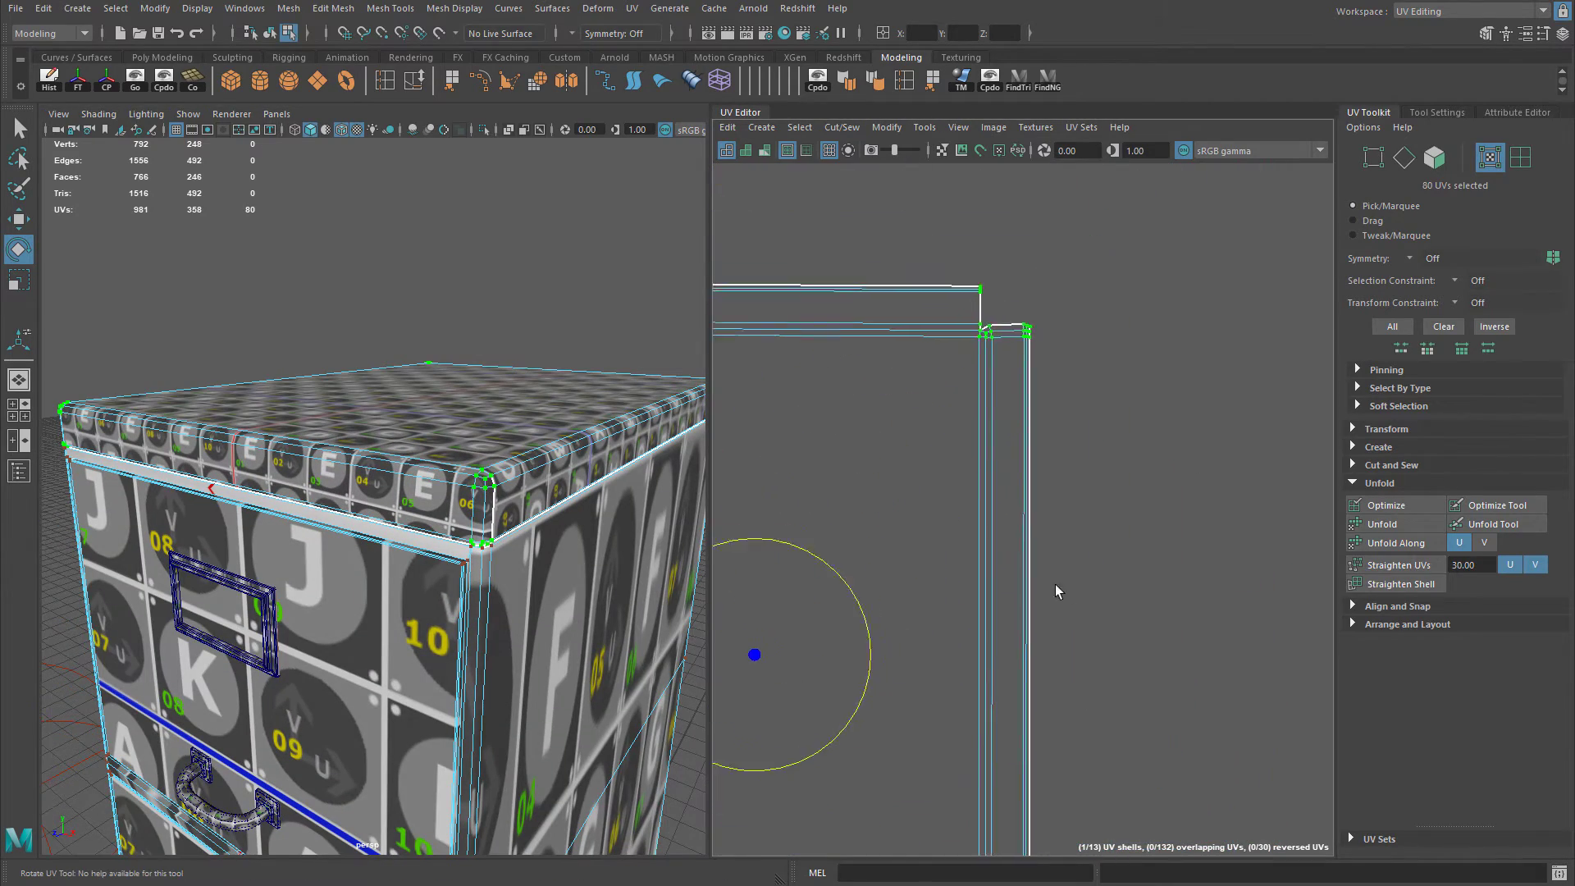
scroll(1058, 575, "up", 4)
middle_click_drag(1072, 316, 1192, 427, "alt")
middle_click_drag(1146, 506, 1472, 497, "alt")
middle_click_drag(866, 410, 1391, 453, "alt")
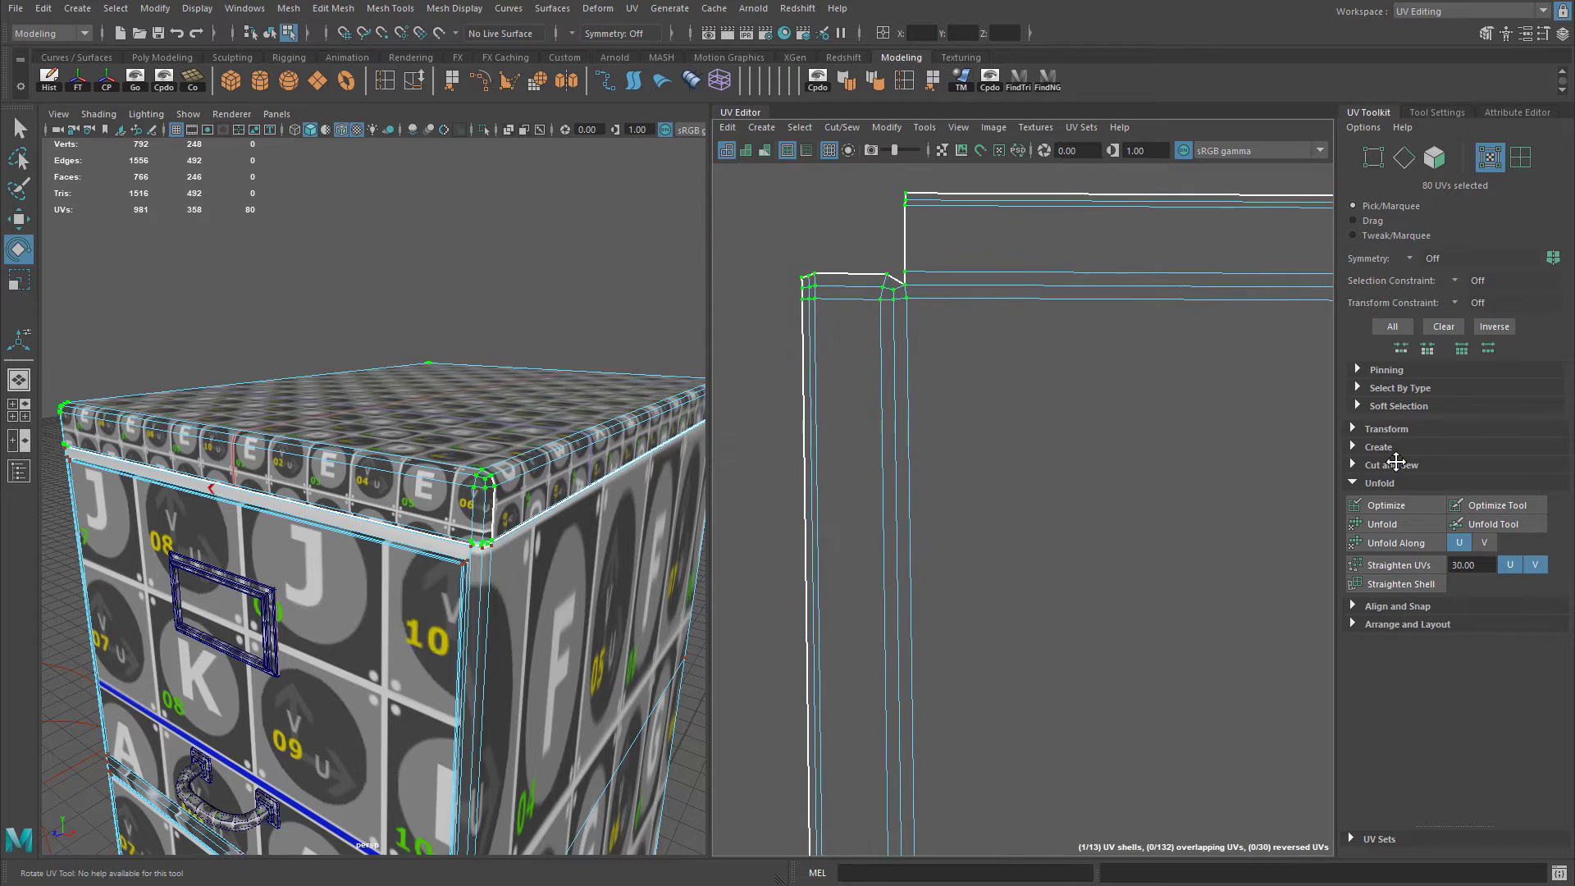
middle_click_drag(1254, 356, 971, 147, "alt")
scroll(1242, 441, "down", 5)
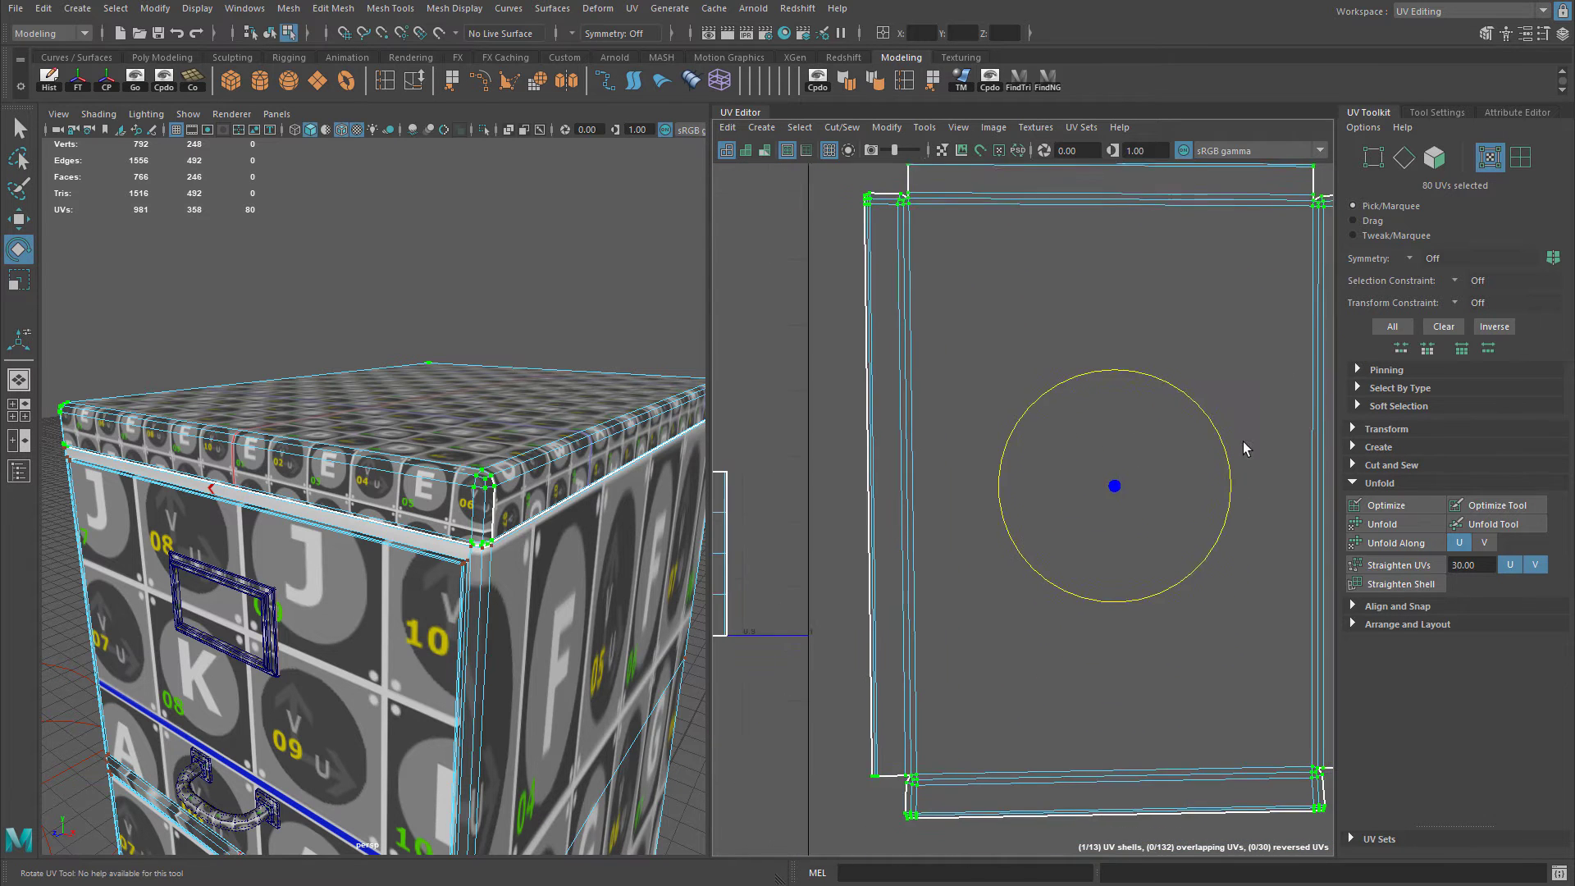
Move the top cover's UV shell above the column of small rectangular shells and scale it down to roughly their width.
key("w")
left_click_drag(1173, 447, 1083, 641)
key("r")
key("w")
key("f")
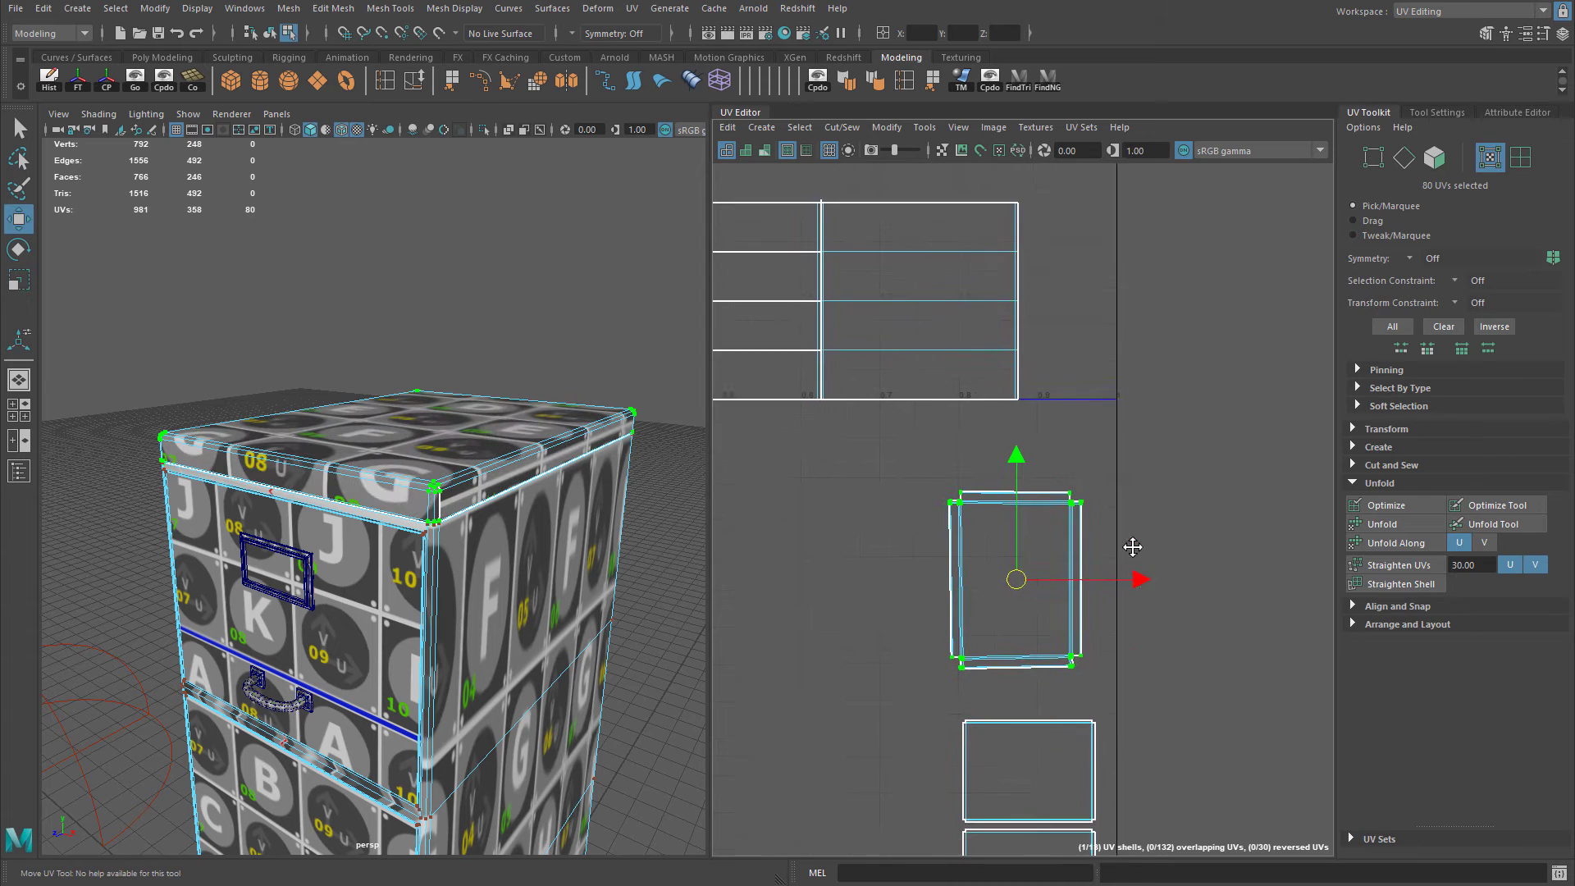
Fine-position the top cover's UV shell so it lines up just above the small rectangular shells.
middle_click_drag(1187, 688, 1185, 731, "alt")
scroll(1185, 732, "down", 2)
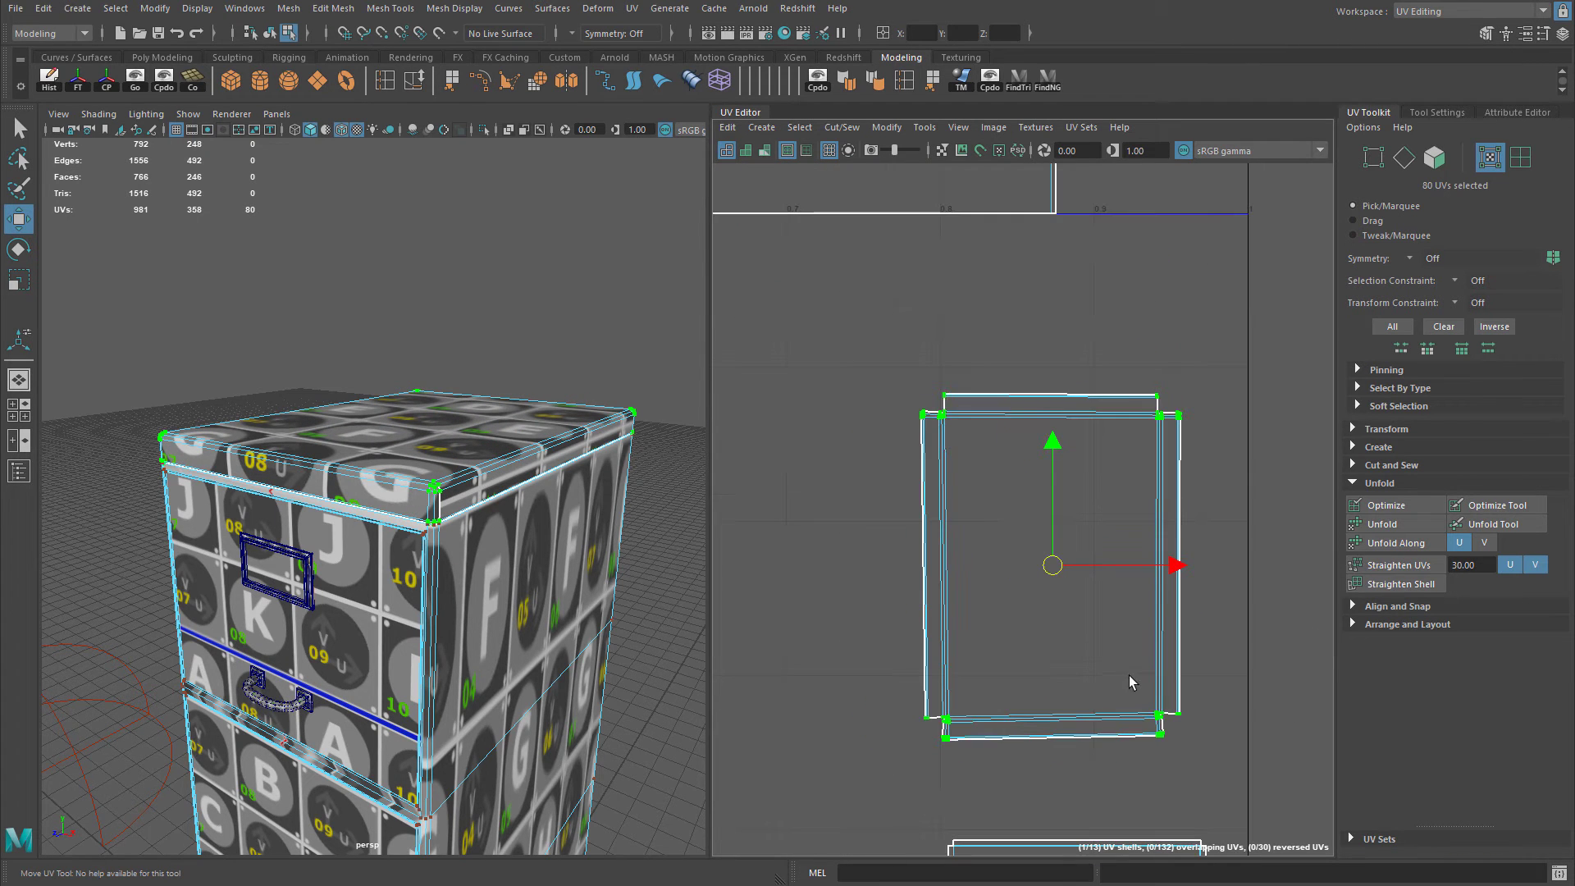
key("6")
key("5")
scroll(1125, 666, "down", 2)
left_click_drag(1108, 582, 1139, 644)
Inspect the UV orientation shading on the cabinet's underside and return to plain shaded display.
left_click_drag(575, 566, 414, 534, "alt")
scroll(526, 464, "up", 5)
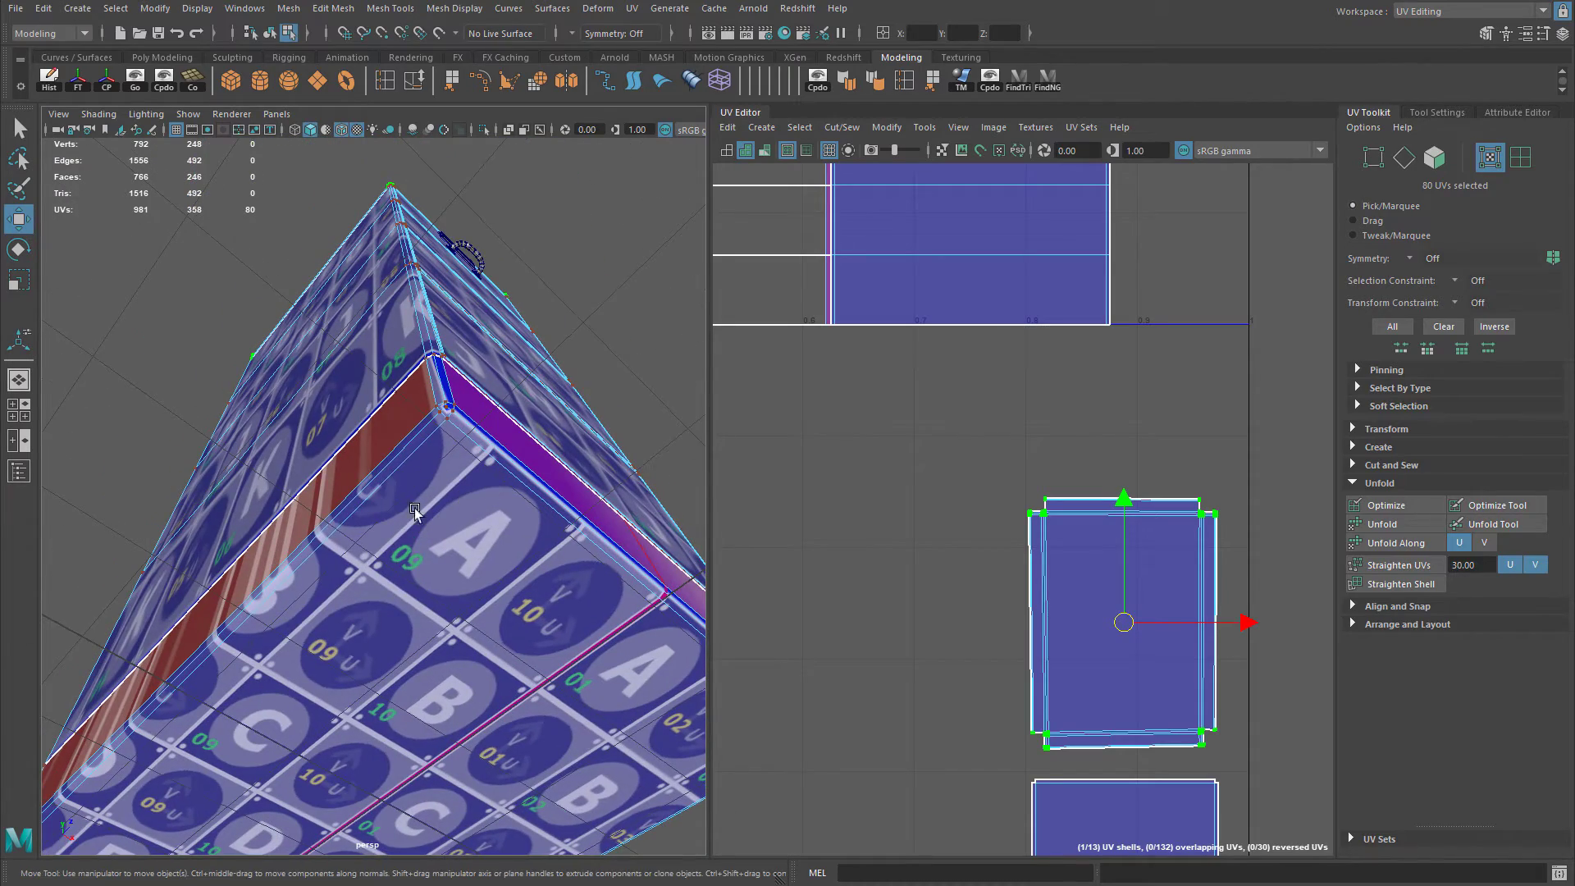
left_click_drag(532, 534, 485, 503, "alt")
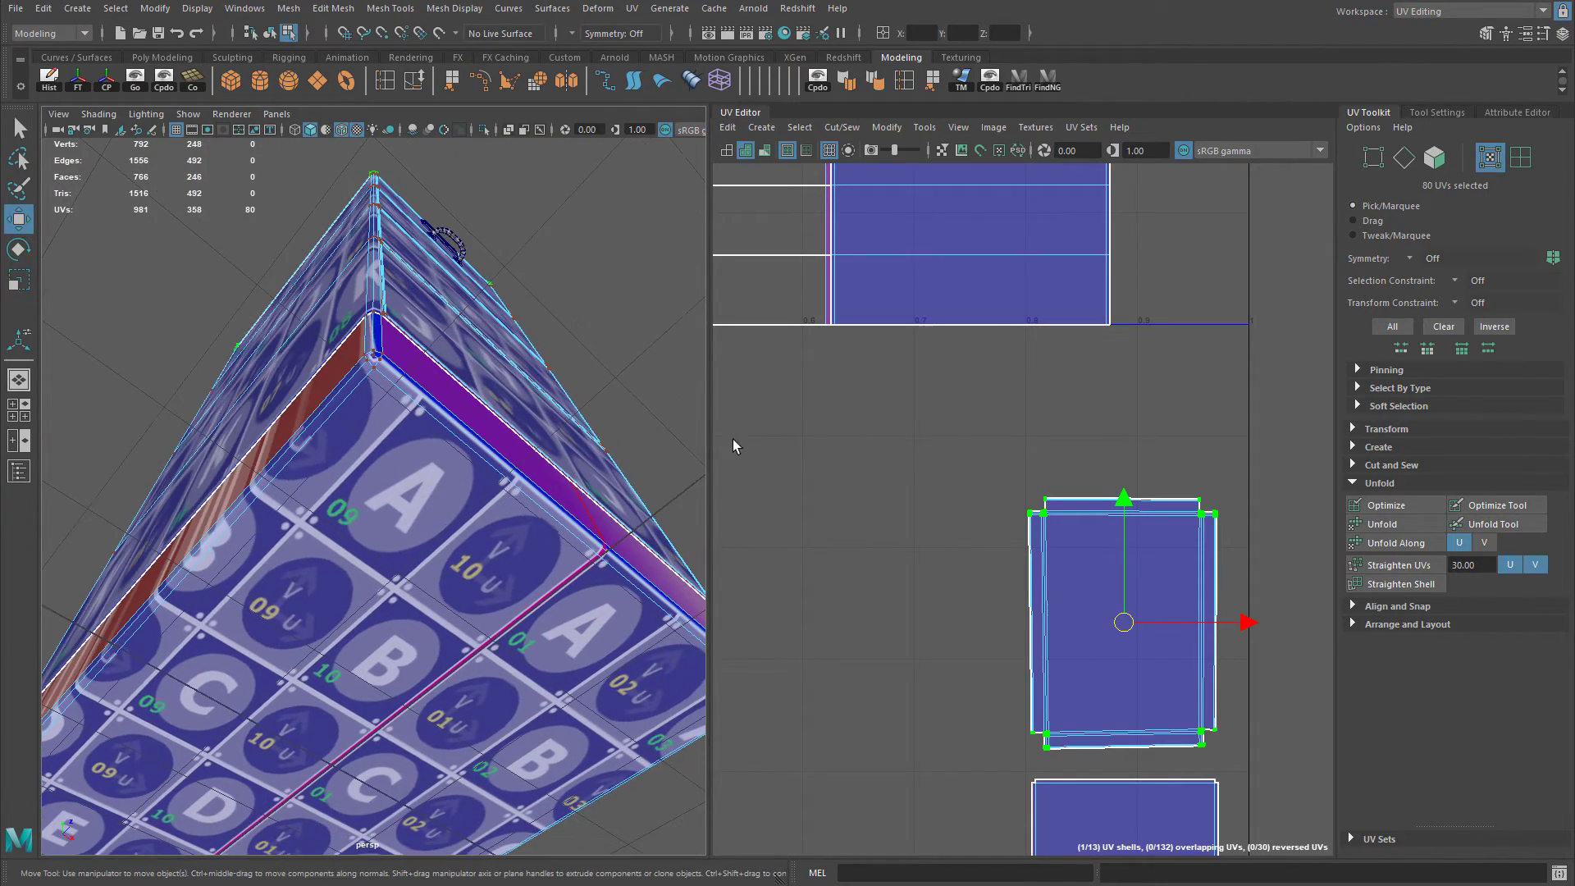
middle_click_drag(909, 369, 912, 381, "alt")
left_click_drag(472, 471, 448, 451, "alt")
key("5")
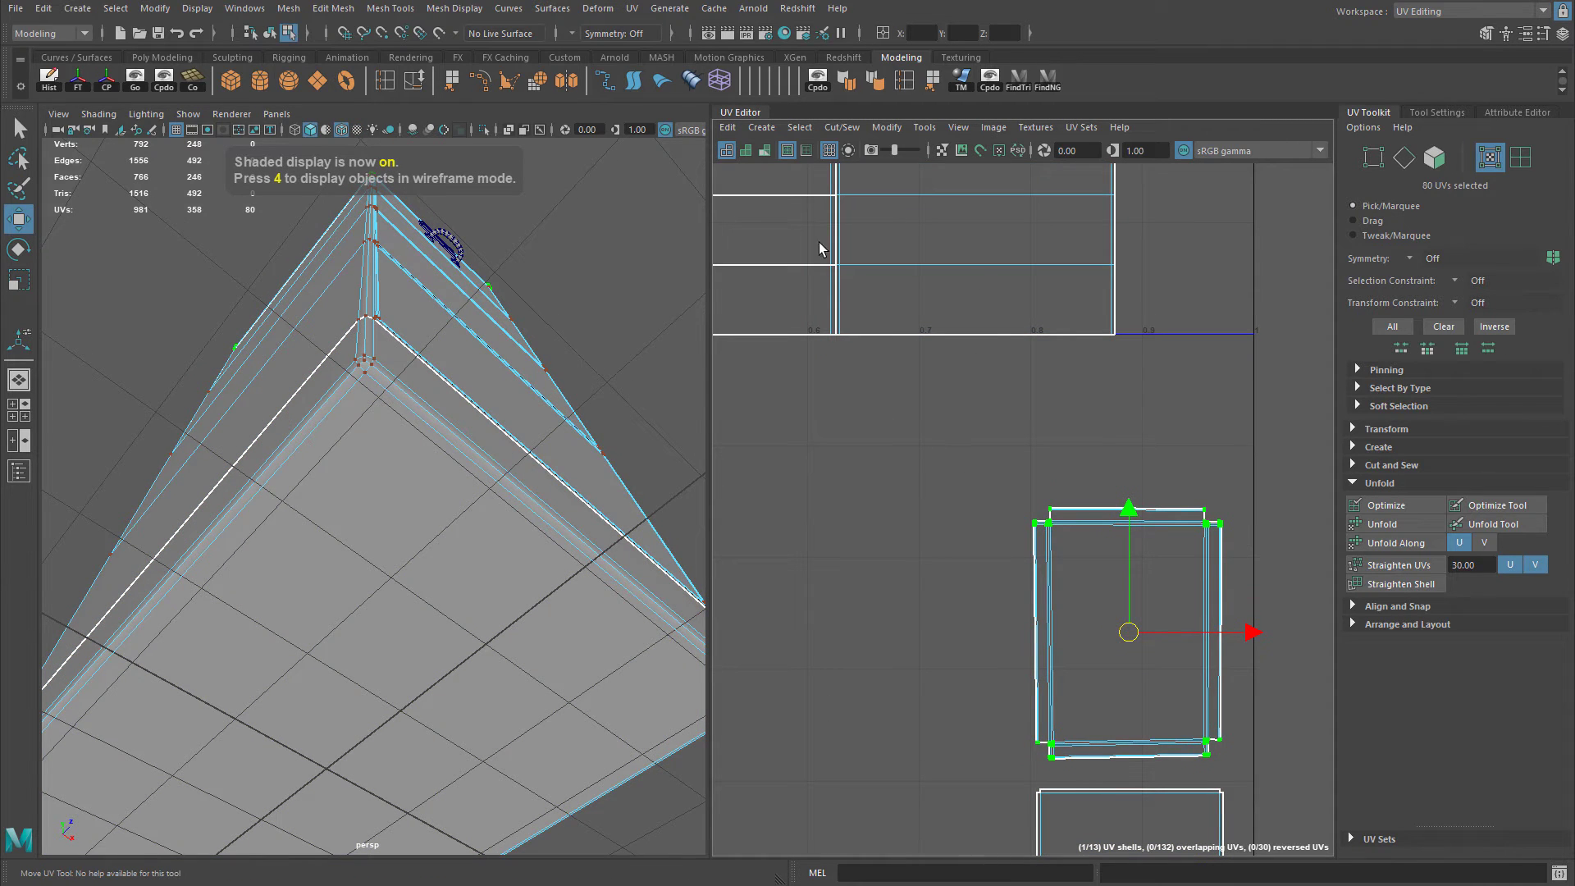
Select the cabinet's underside face, grow the selection to its surrounding bevel faces and apply a planar UV projection.
left_click_drag(405, 439, 348, 468, "alt")
right_click_drag(393, 490, 395, 534)
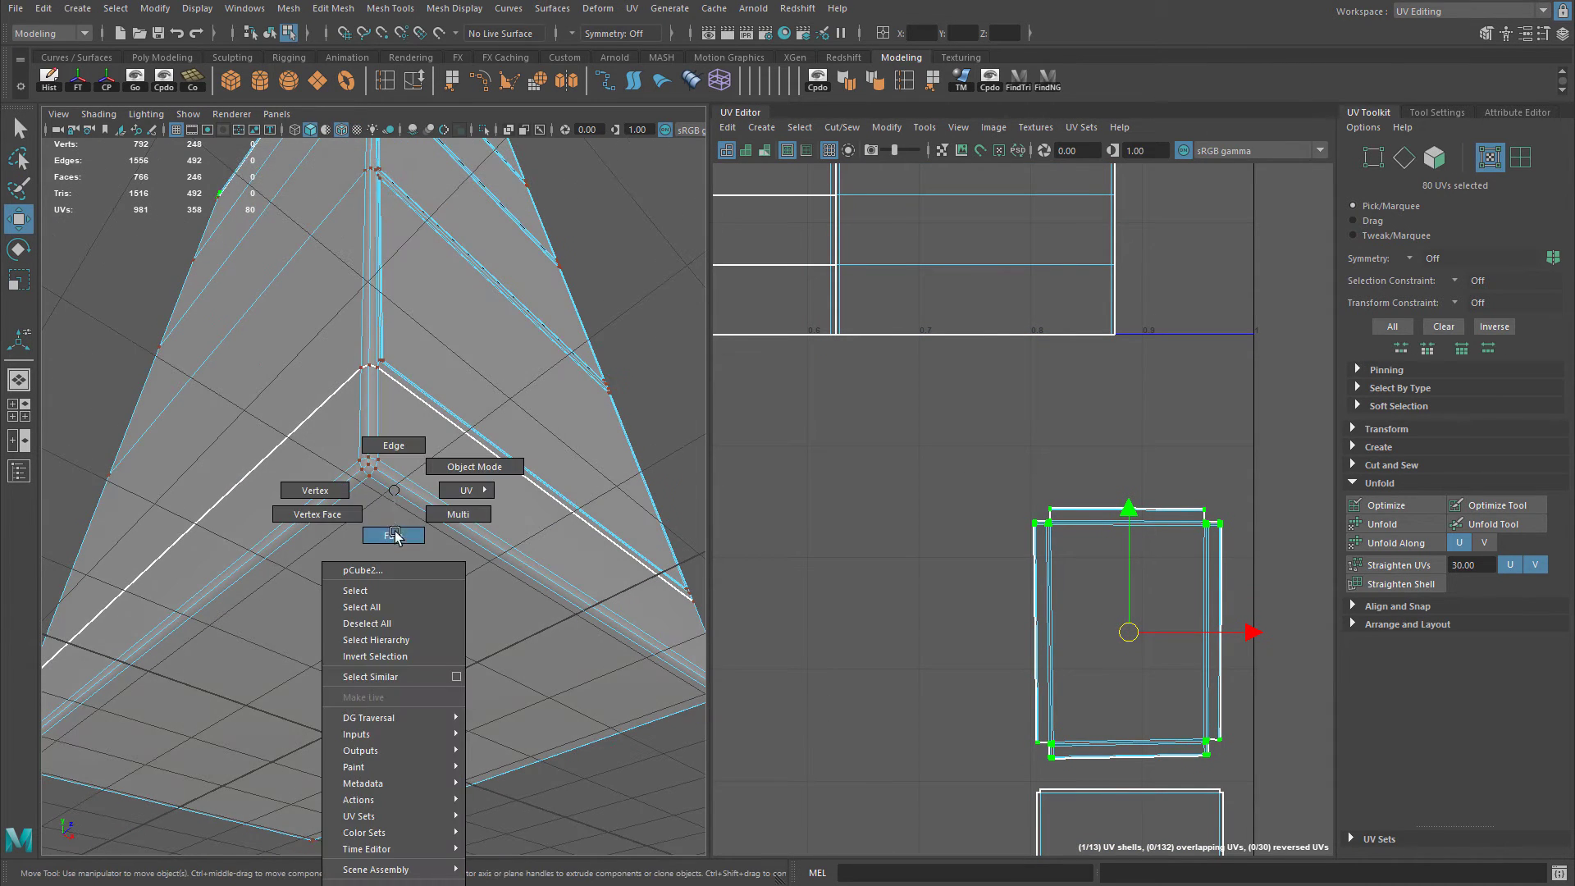
left_click(436, 534)
scroll(439, 456, "up", 3)
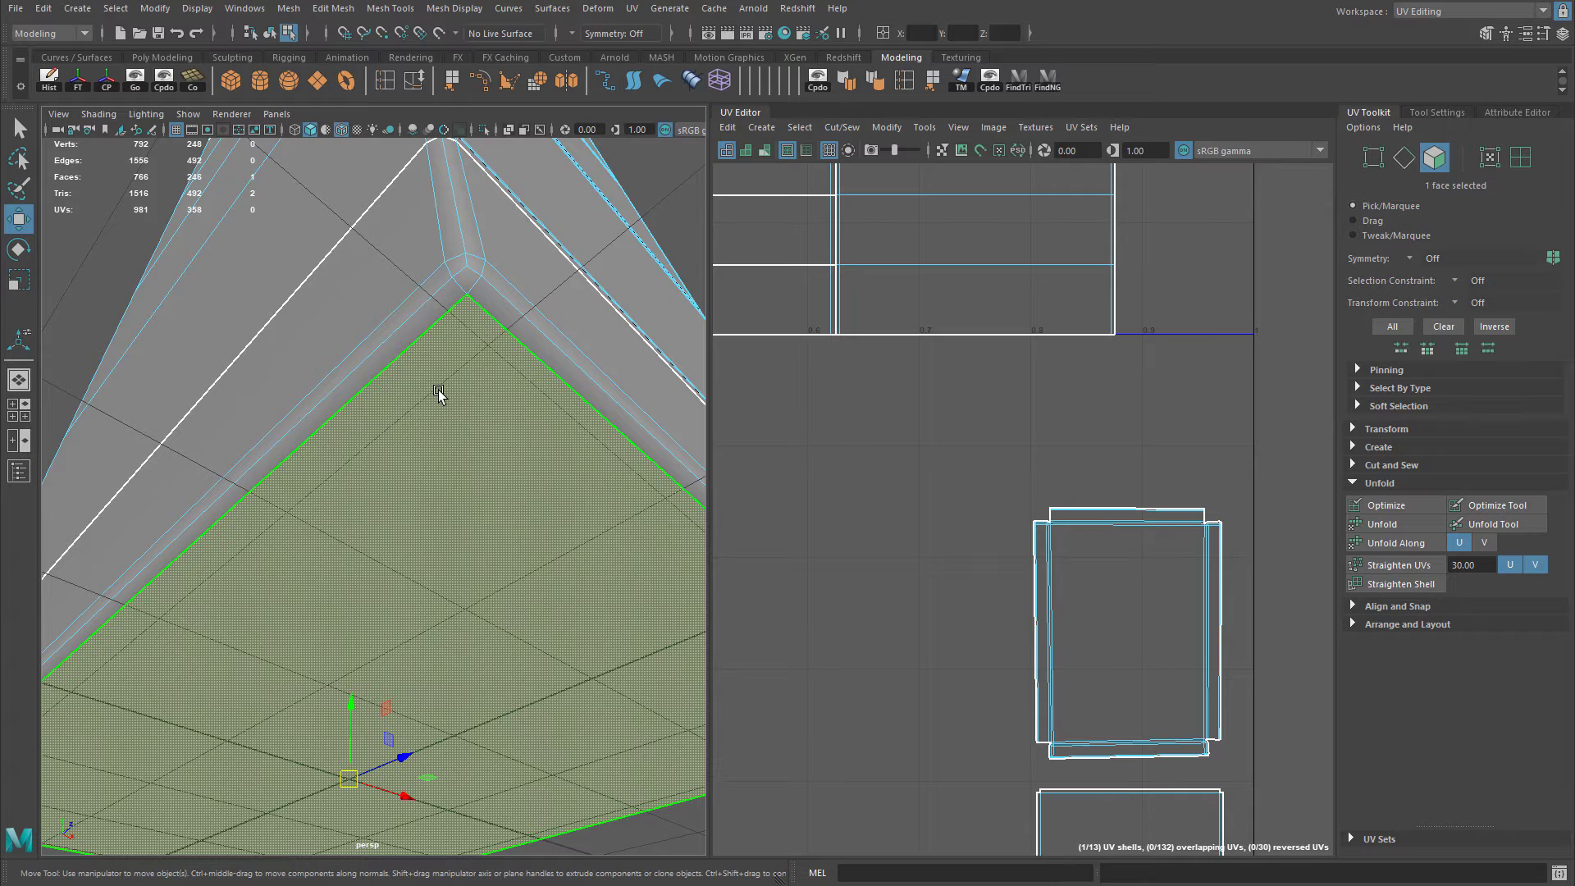
key("shift+period")
left_click_drag(446, 386, 403, 607, "alt")
scroll(432, 542, "up", 3)
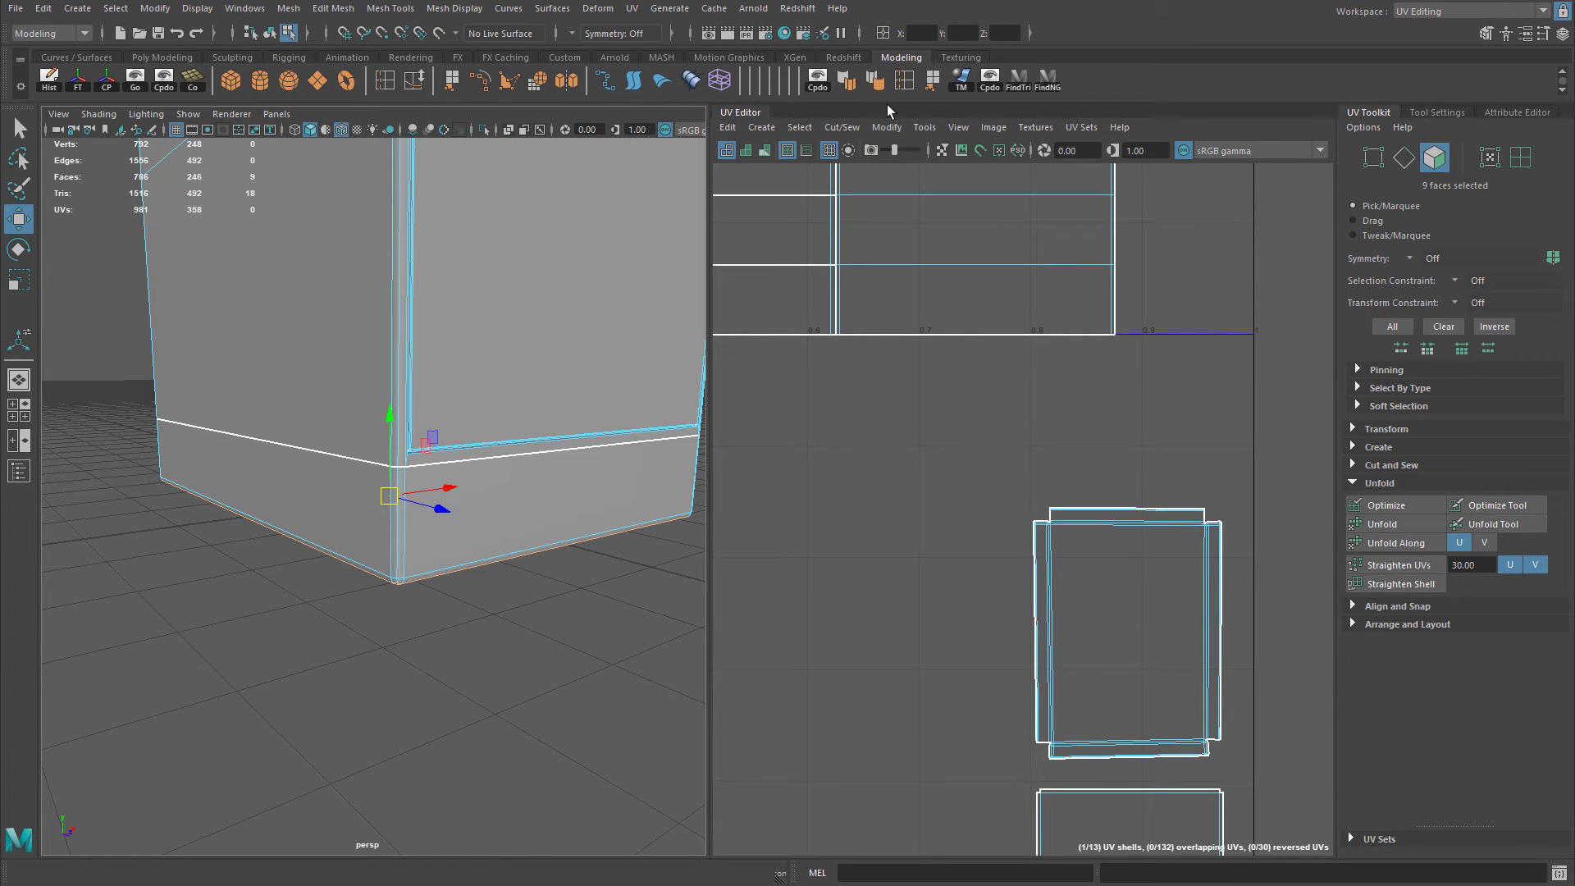
left_click(768, 127)
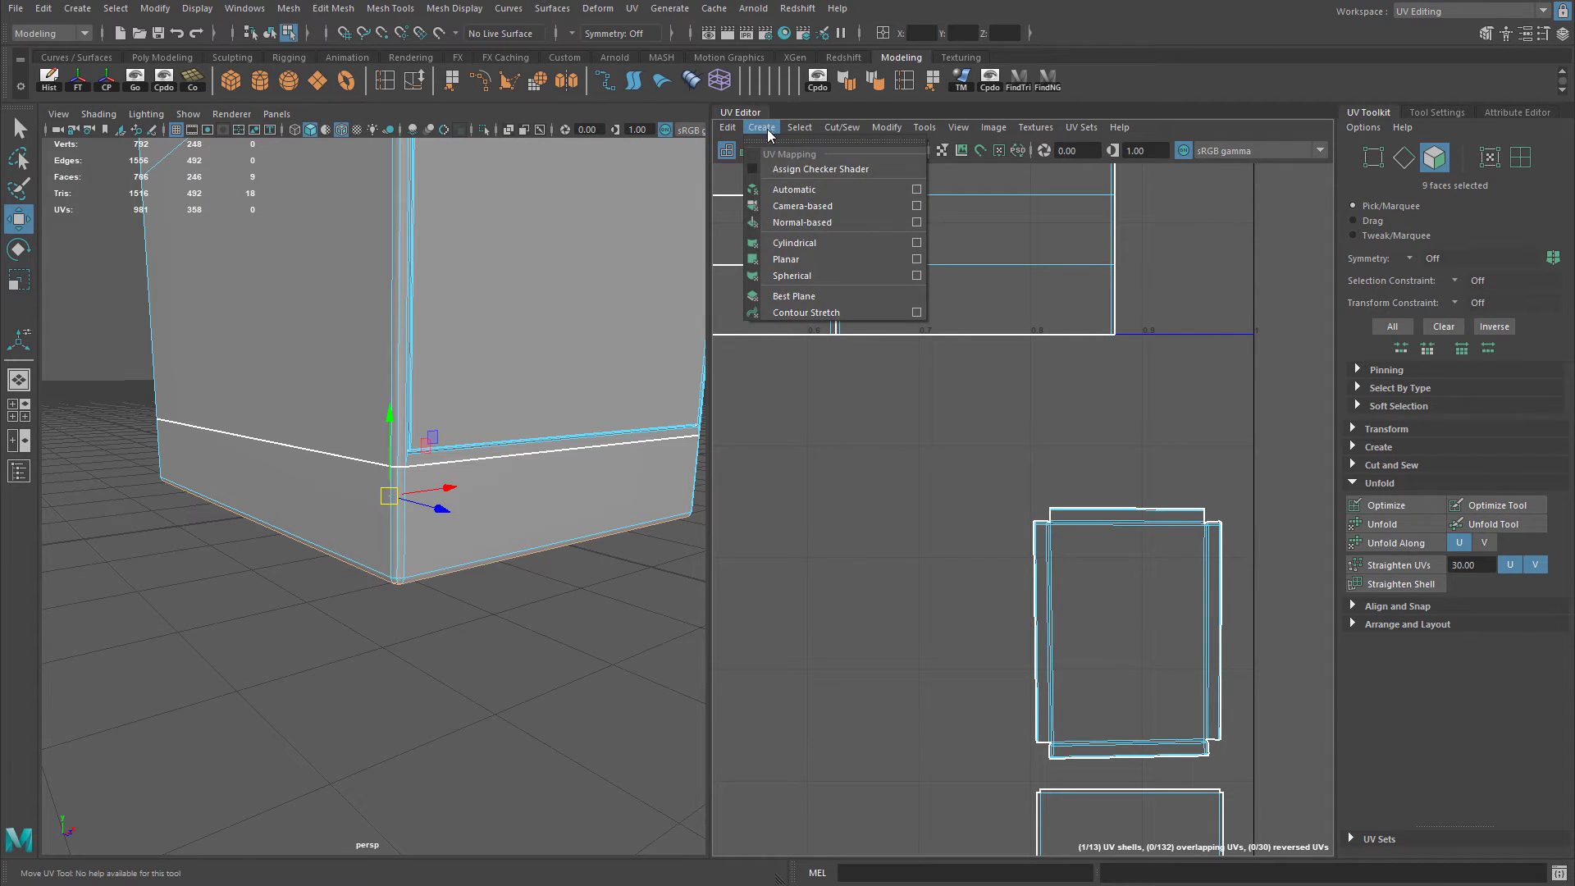
left_click(916, 259)
left_click(670, 538)
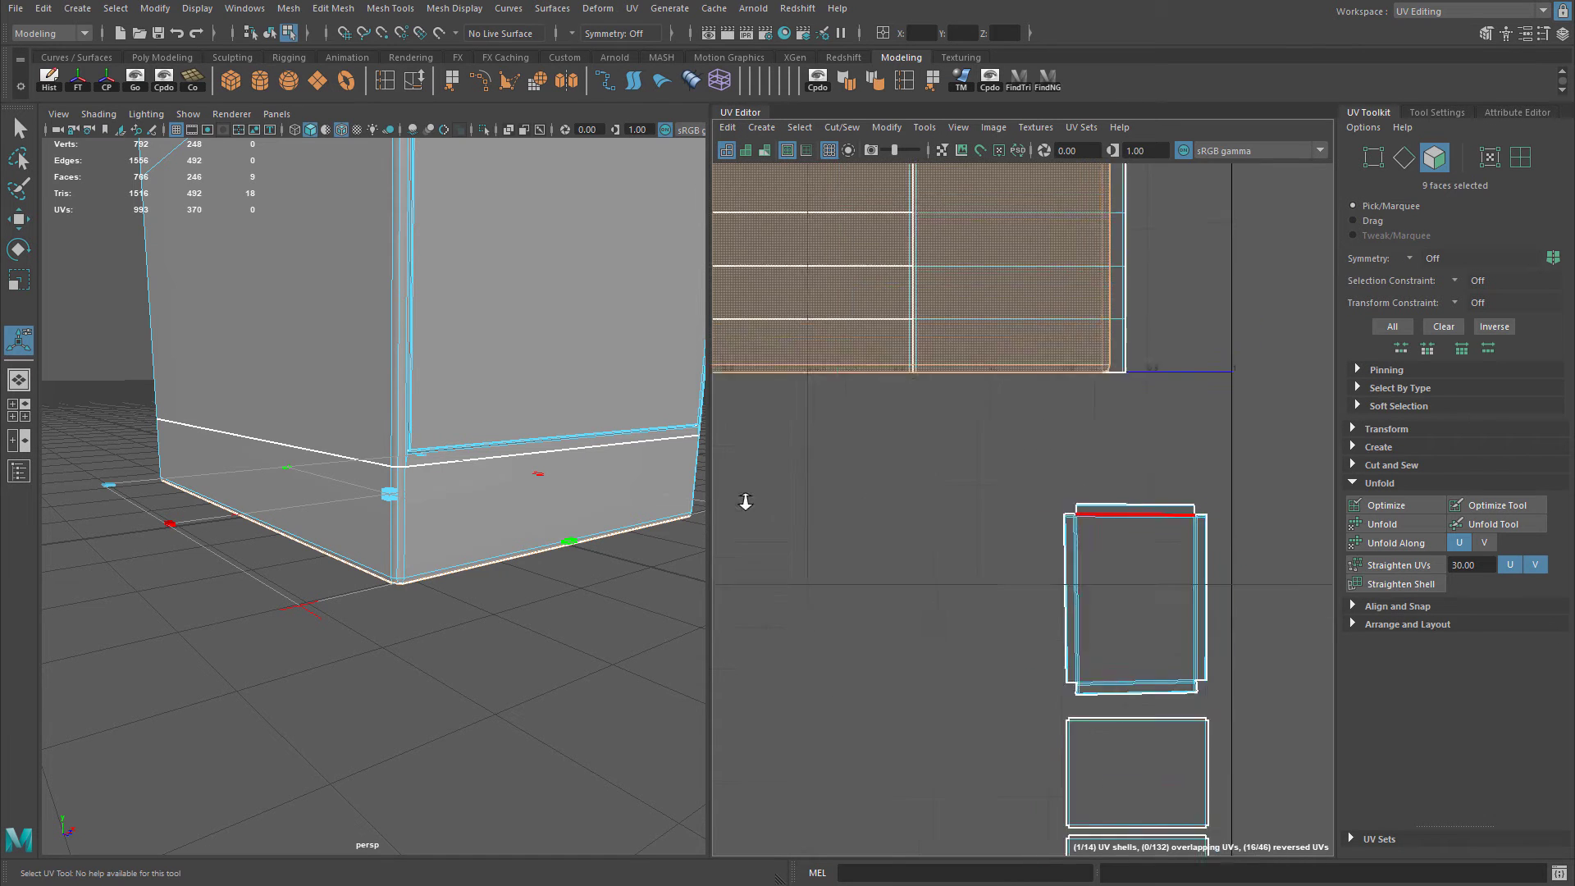
Scale down the underside's UV shell and move it into the empty space beside the column of rectangular shells.
right_click_drag(746, 502, 657, 494, "alt")
middle_click_drag(1214, 344, 1164, 548, "alt")
right_click_drag(1164, 548, 1026, 484, "alt")
left_click_drag(1002, 445, 1135, 681)
middle_click_drag(1200, 690, 1051, 527, "alt")
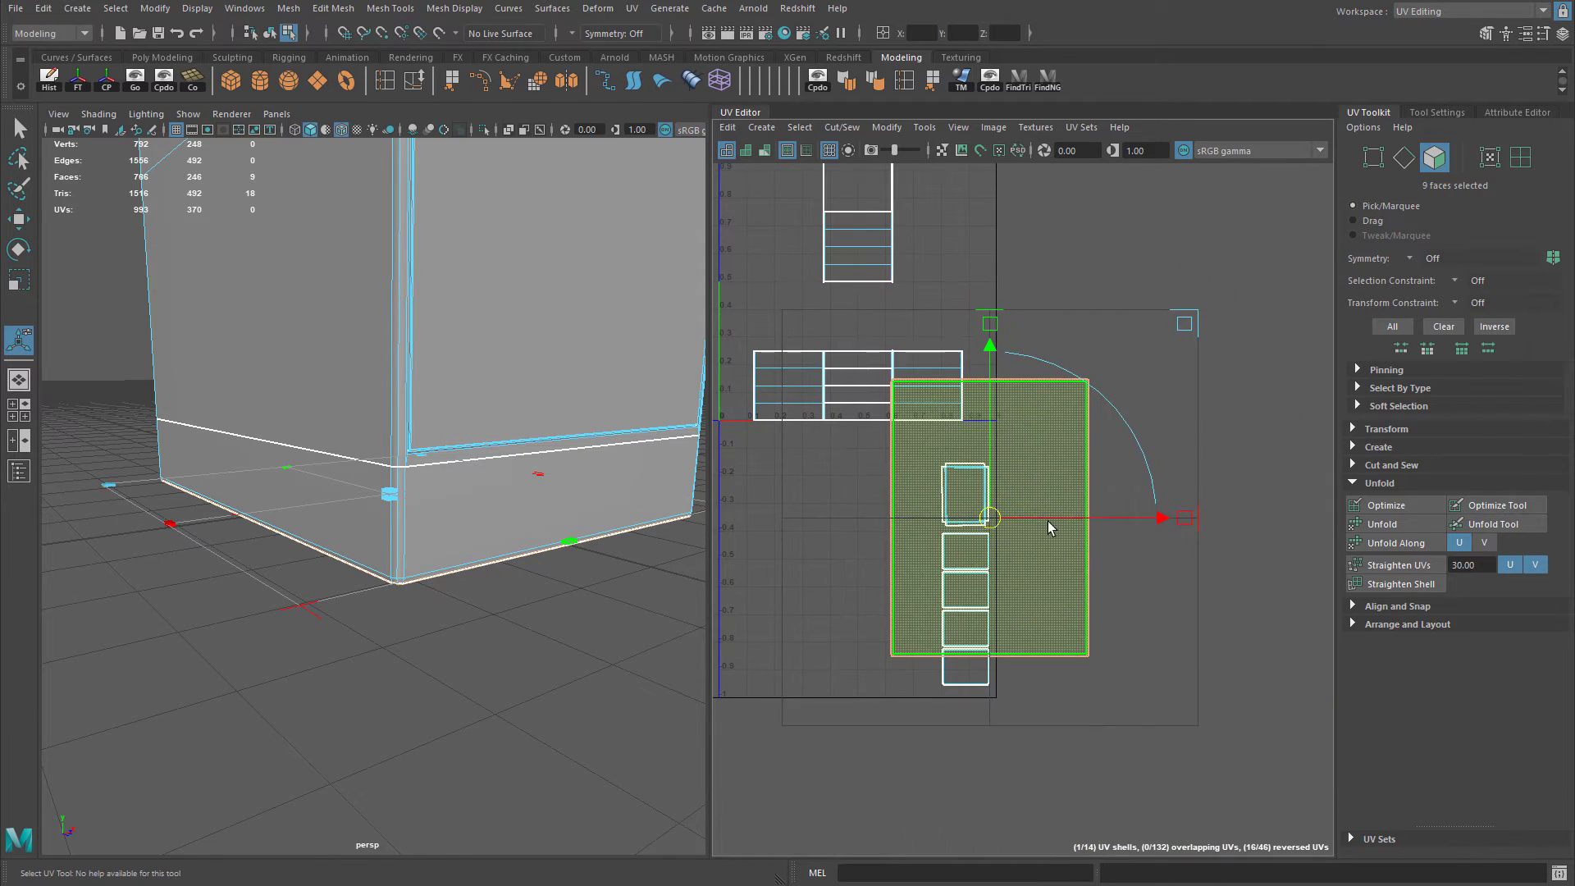
key("r")
left_click_drag(861, 299, 771, 304)
key("w")
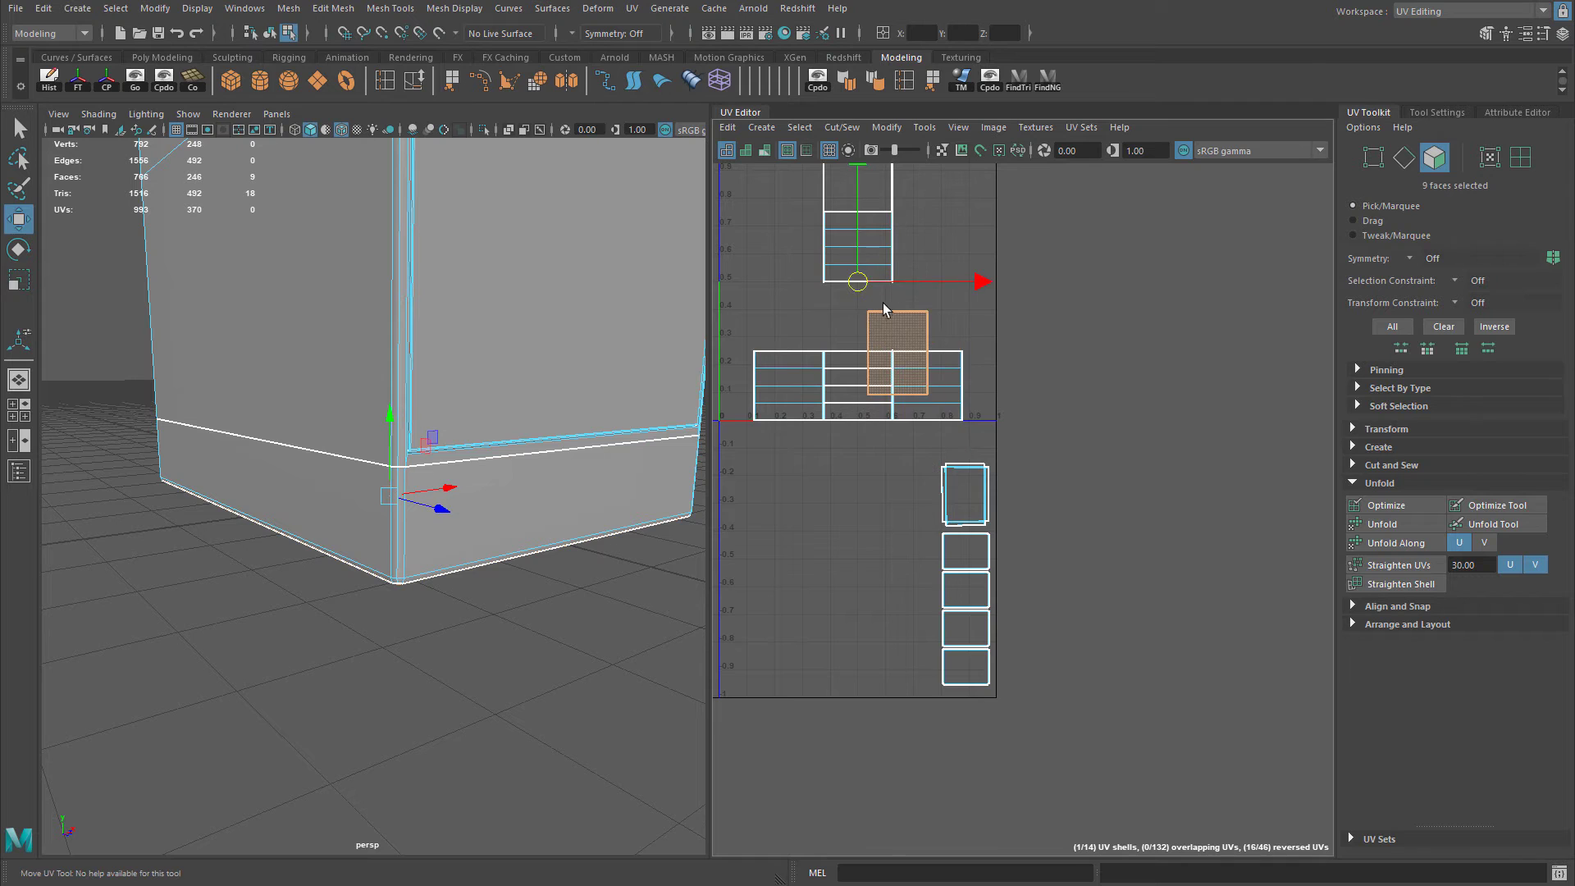
left_click_drag(862, 287, 848, 560)
Select the underside shell's UVs, check their orientation shading and flip the shell so it is no longer reversed.
right_click_drag(884, 622, 958, 626)
left_click(857, 587)
double_click(870, 593)
middle_click_drag(825, 605, 821, 495, "alt")
scroll(821, 495, "up", 5)
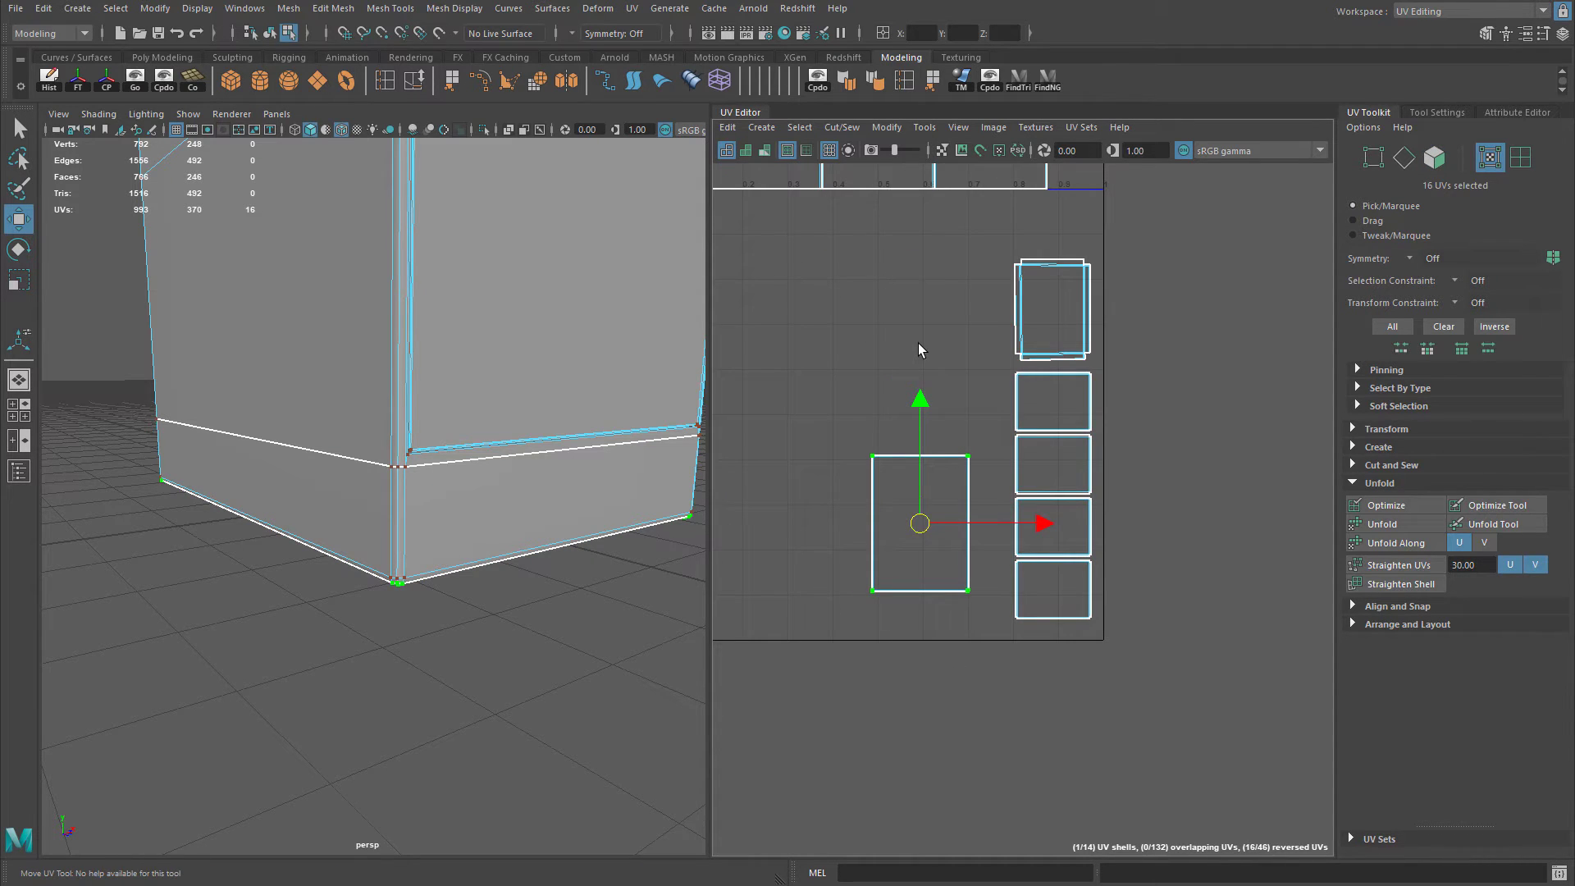
key("6")
key("7")
key("5")
middle_click_drag(955, 327, 969, 263, "alt")
mouse_move(402, 423)
left_mouse_down("alt")
mouse_move(390, 361)
mouse_move(410, 410)
left_mouse_up("alt")
middle_click_drag(980, 425, 965, 431, "alt")
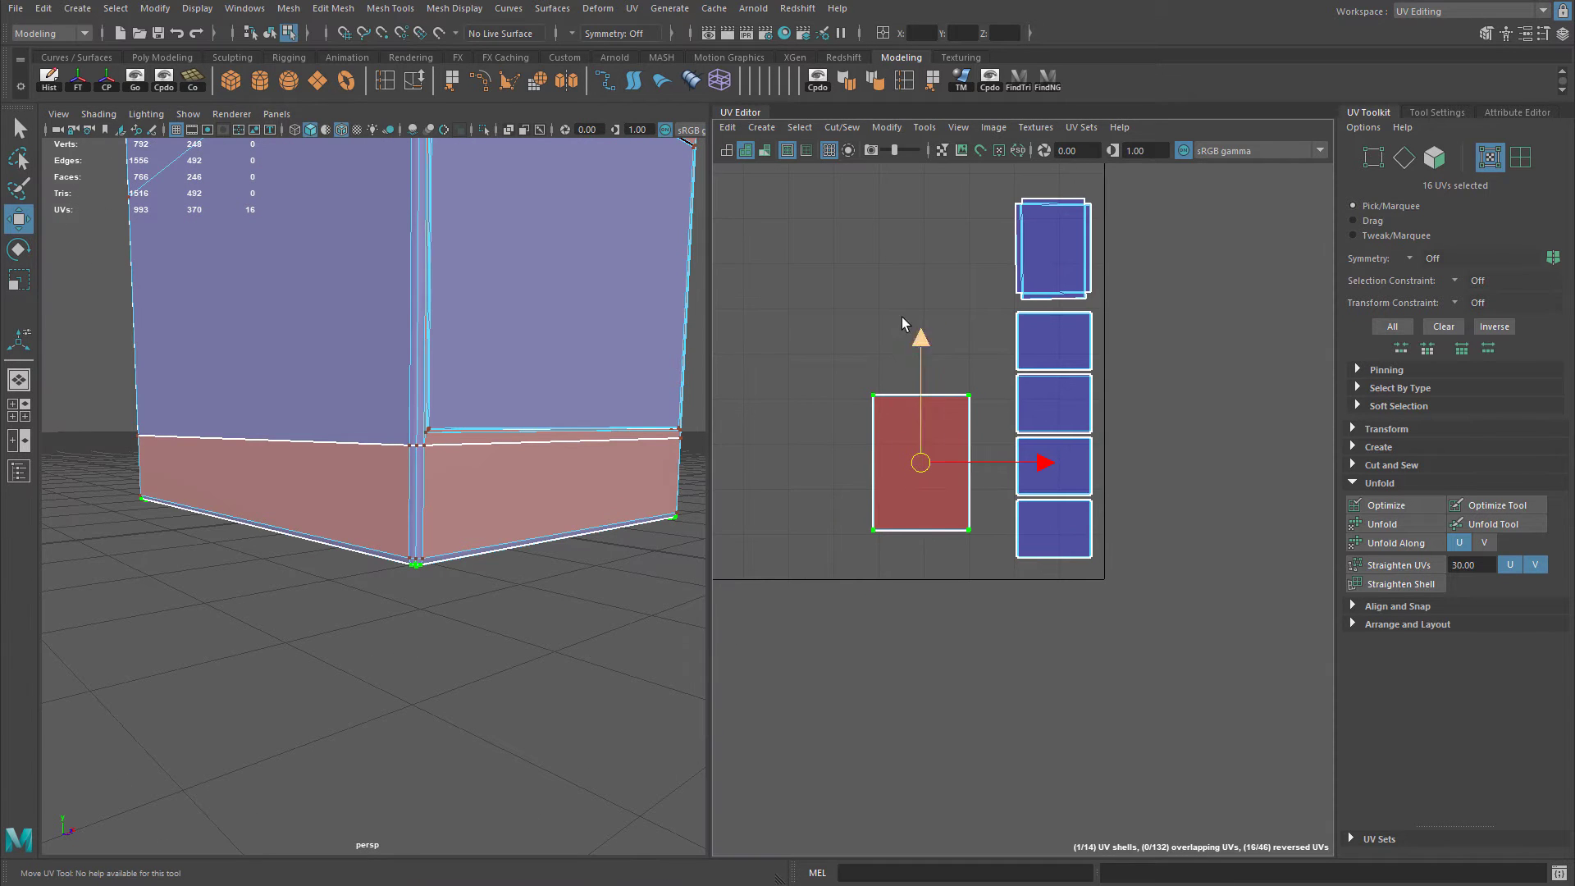
left_click_drag(990, 589, 988, 583)
left_click(878, 130)
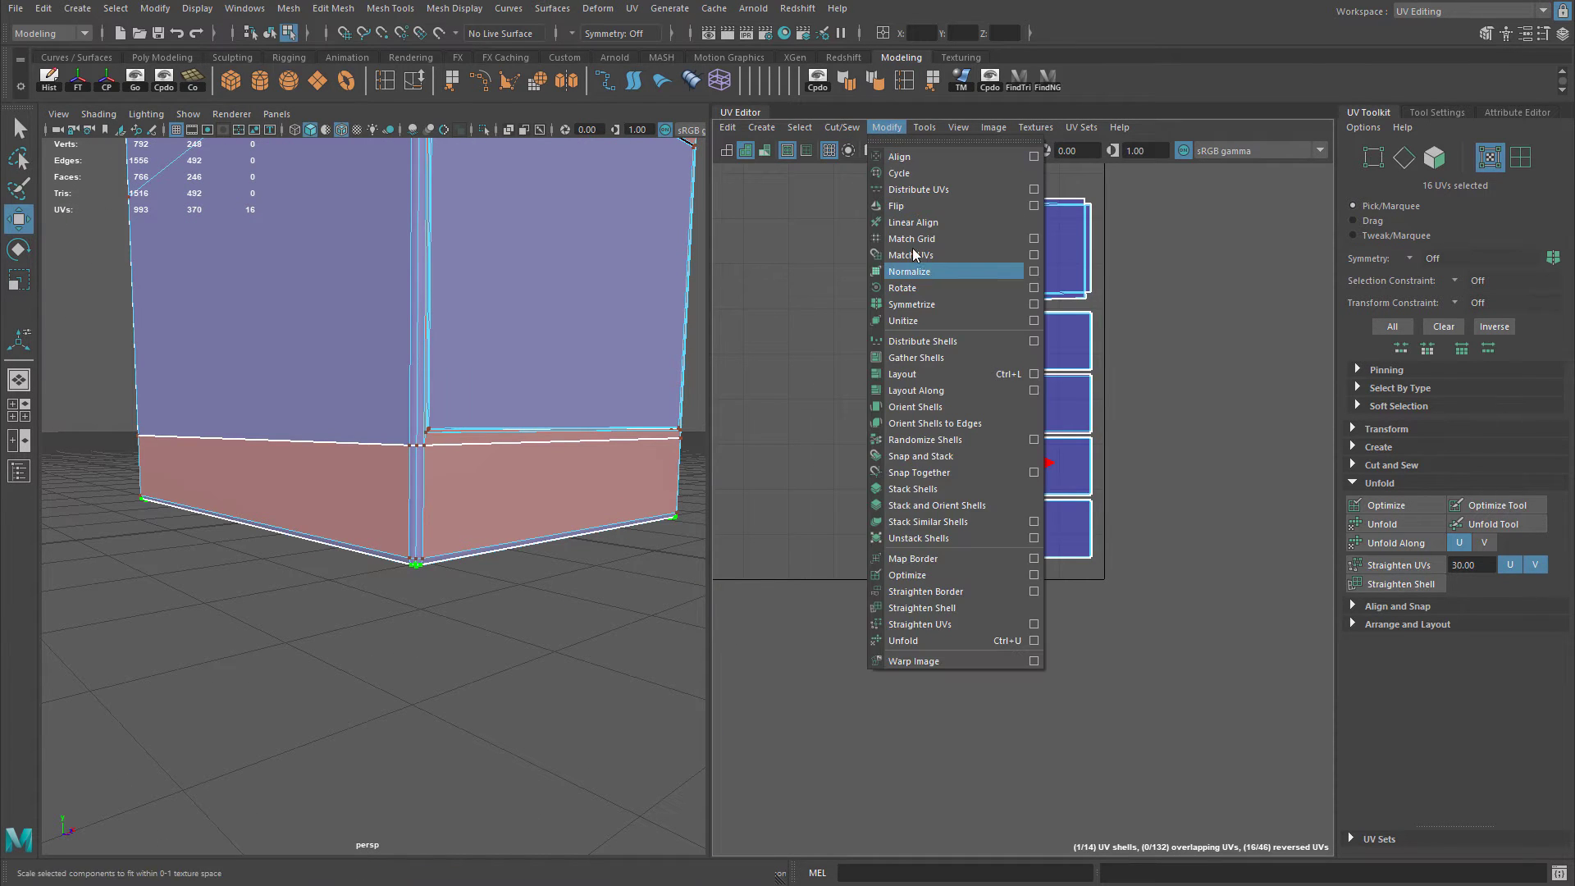
left_click(898, 207)
Scale the underside shell down to slightly less than the column's width and place it directly below the column.
middle_click_drag(928, 478, 939, 461, "alt")
mouse_move(937, 461)
left_mouse_down()
mouse_move(956, 459)
mouse_move(950, 472)
left_mouse_up()
key("r")
key("w")
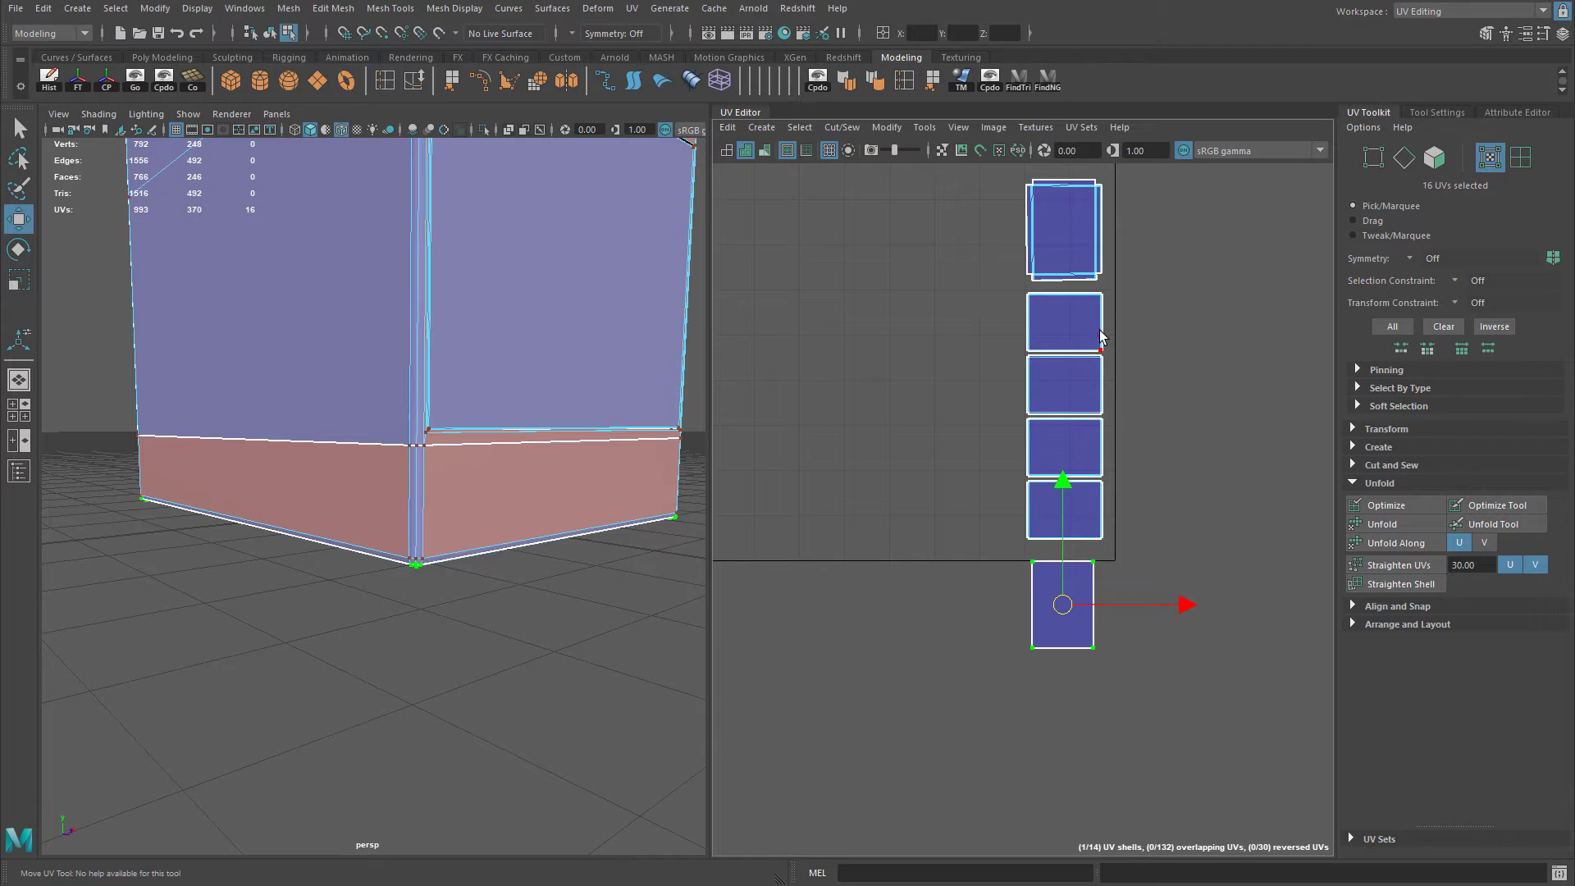
middle_click_drag(1088, 275, 1087, 355, "alt")
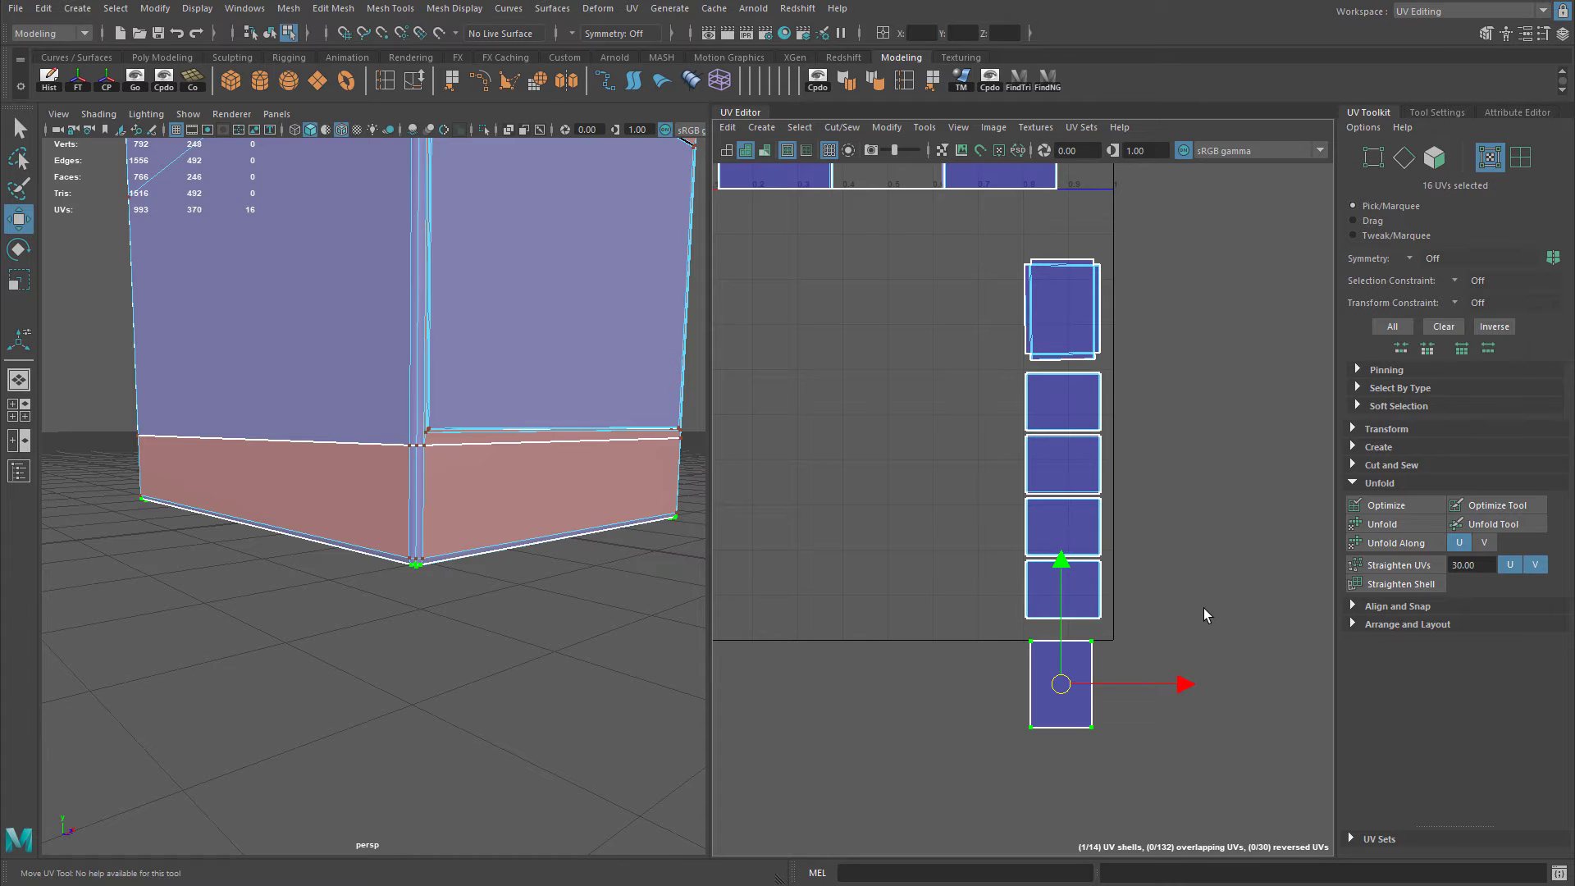
Examine the overall UV layout and the orientation shading on the cabinet's top cover, front and side.
scroll(1087, 500, "down", 3)
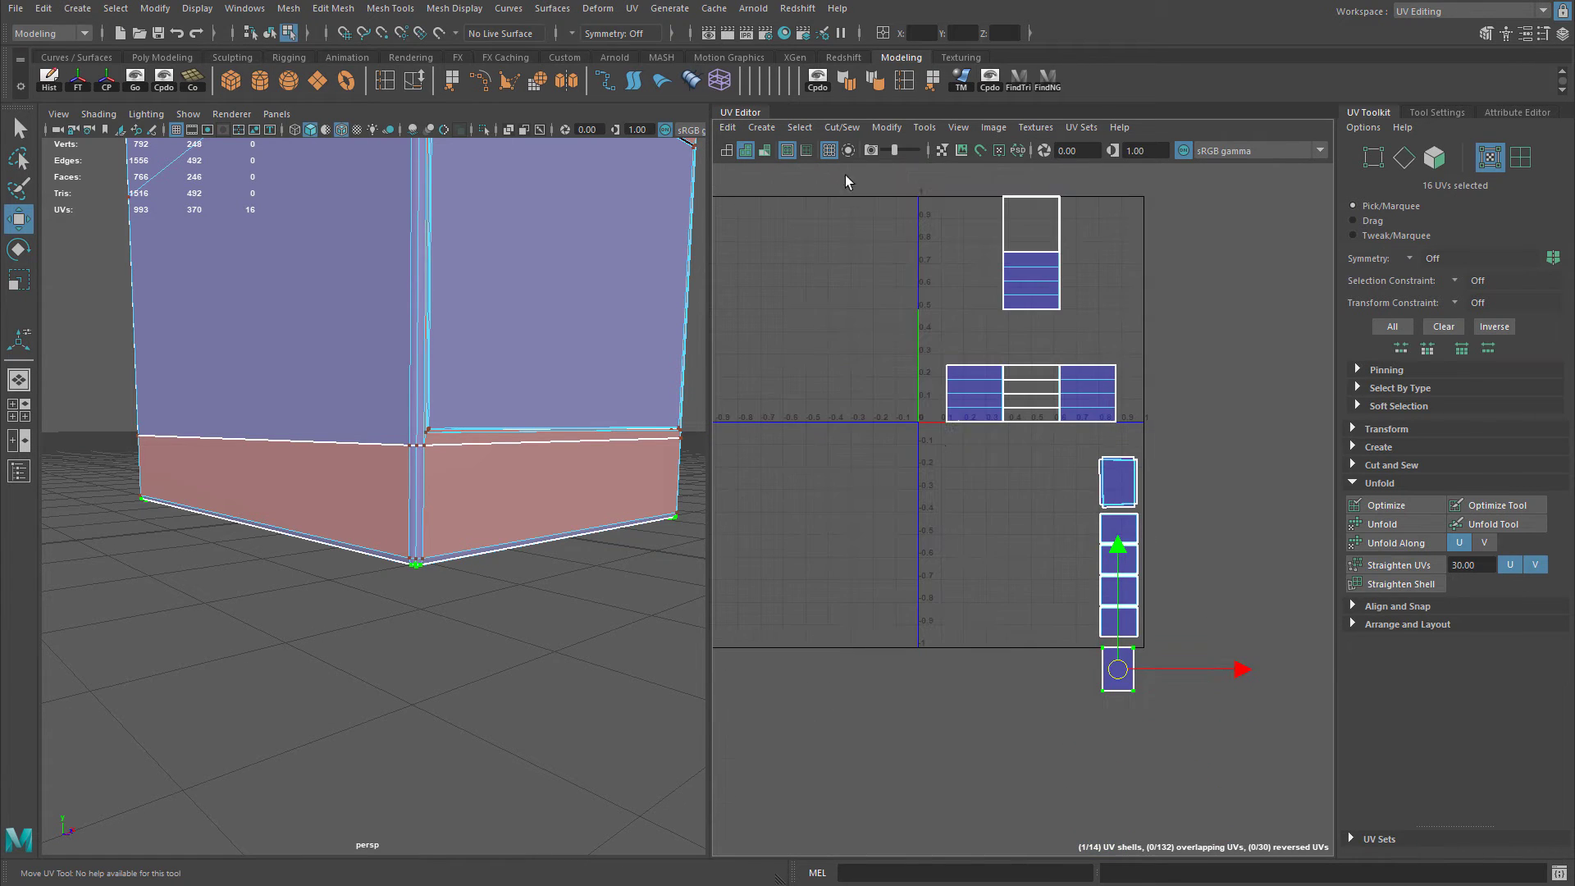
middle_click_drag(1147, 514, 1100, 440, "alt")
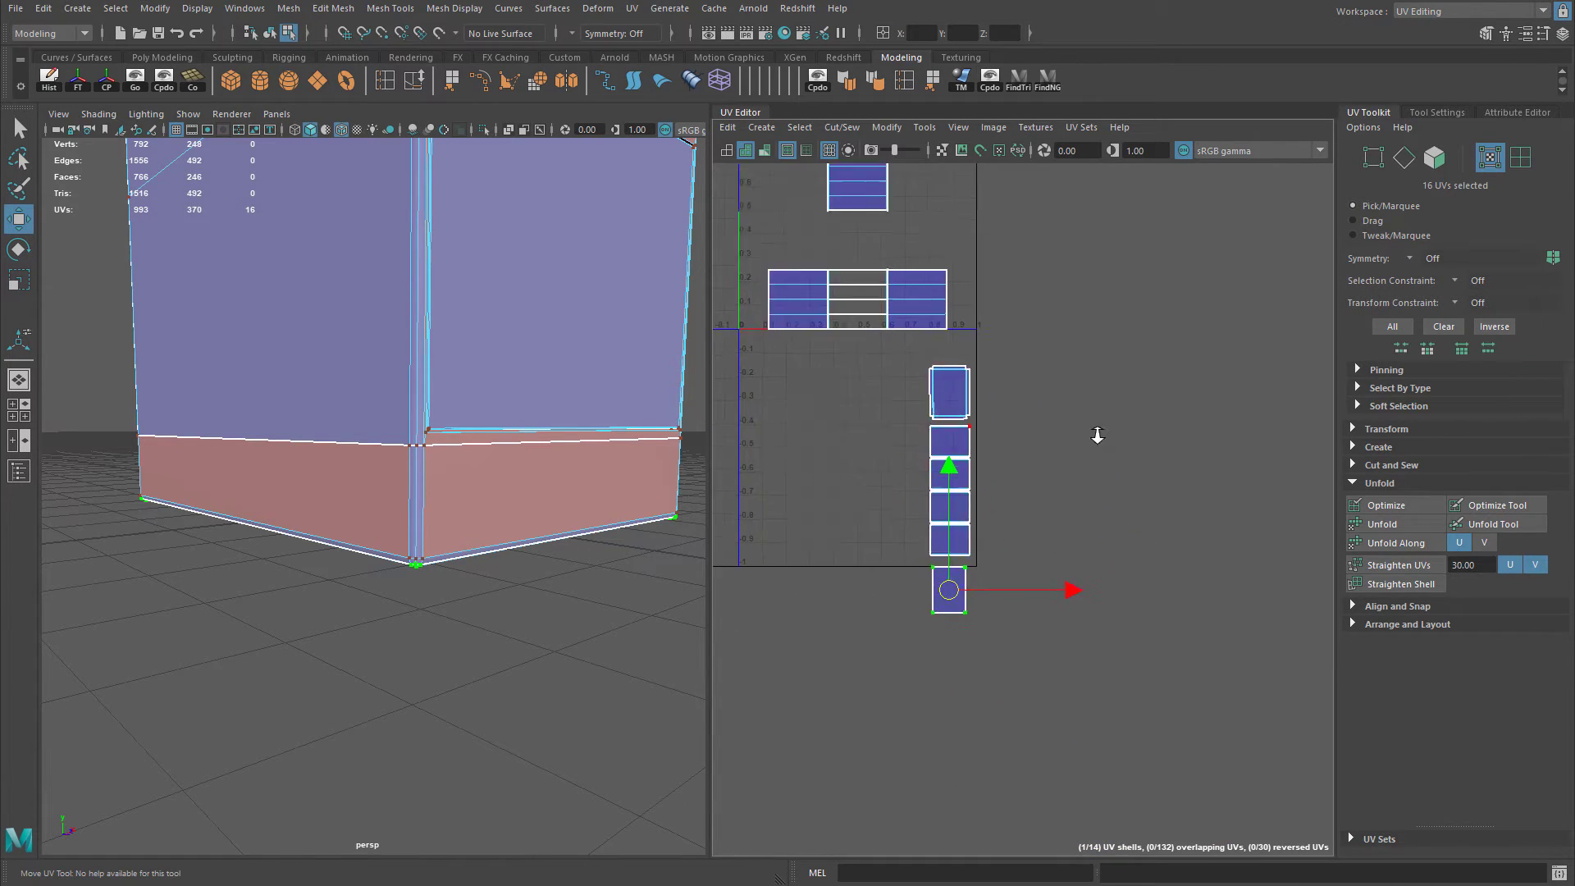
scroll(1122, 372, "up", 3)
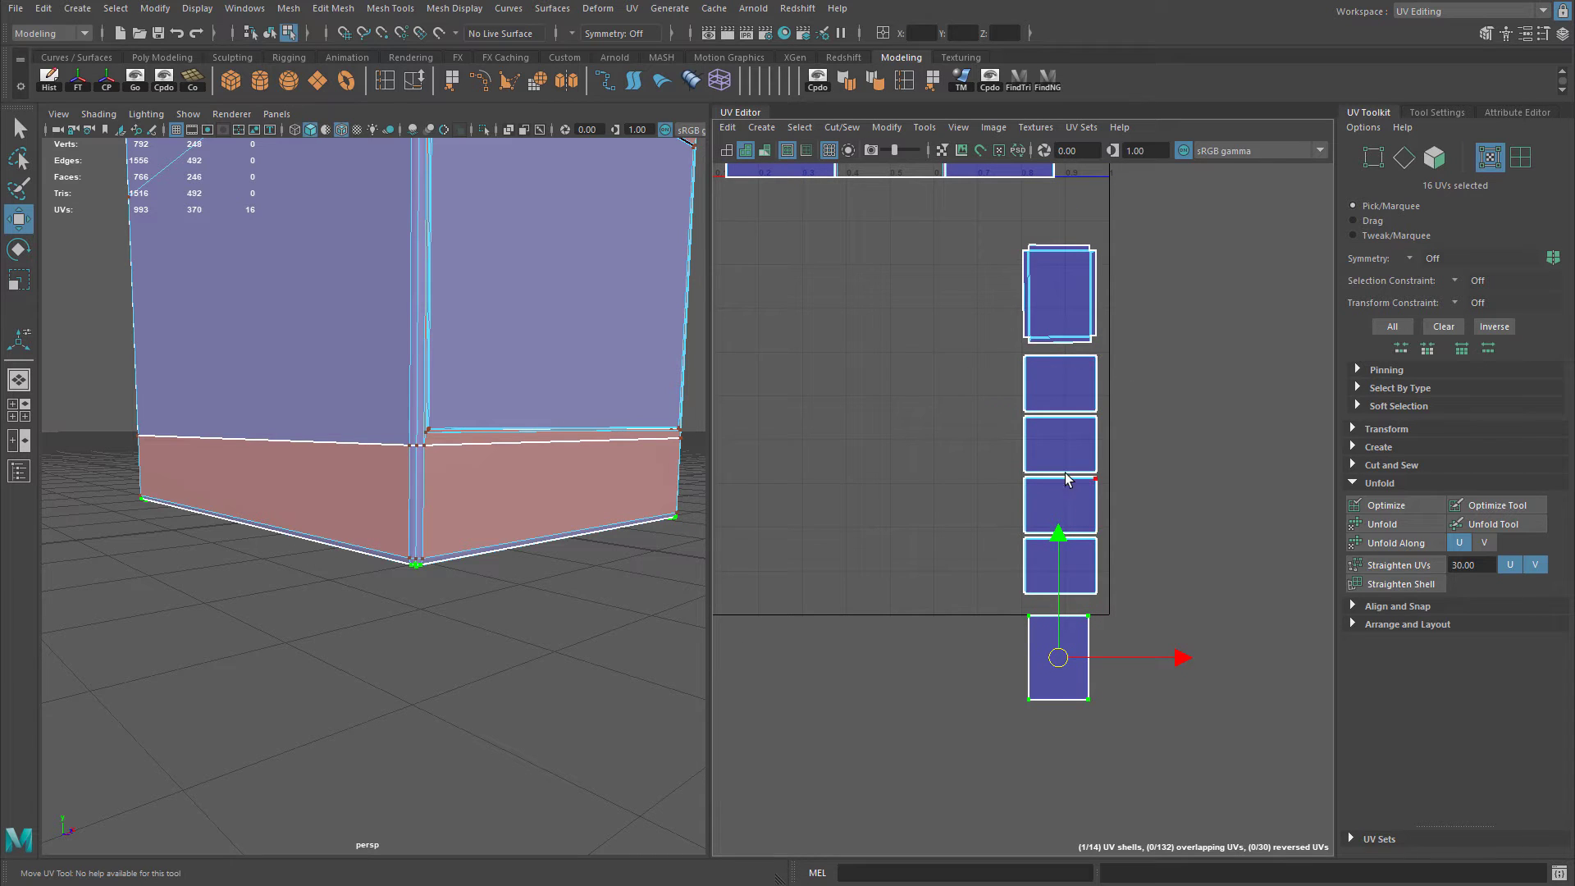
middle_click_drag(1066, 479, 1091, 510, "alt")
mouse_move(935, 309)
middle_mouse_down("alt")
mouse_move(967, 356)
mouse_move(988, 353)
mouse_move(981, 378)
middle_mouse_up("alt")
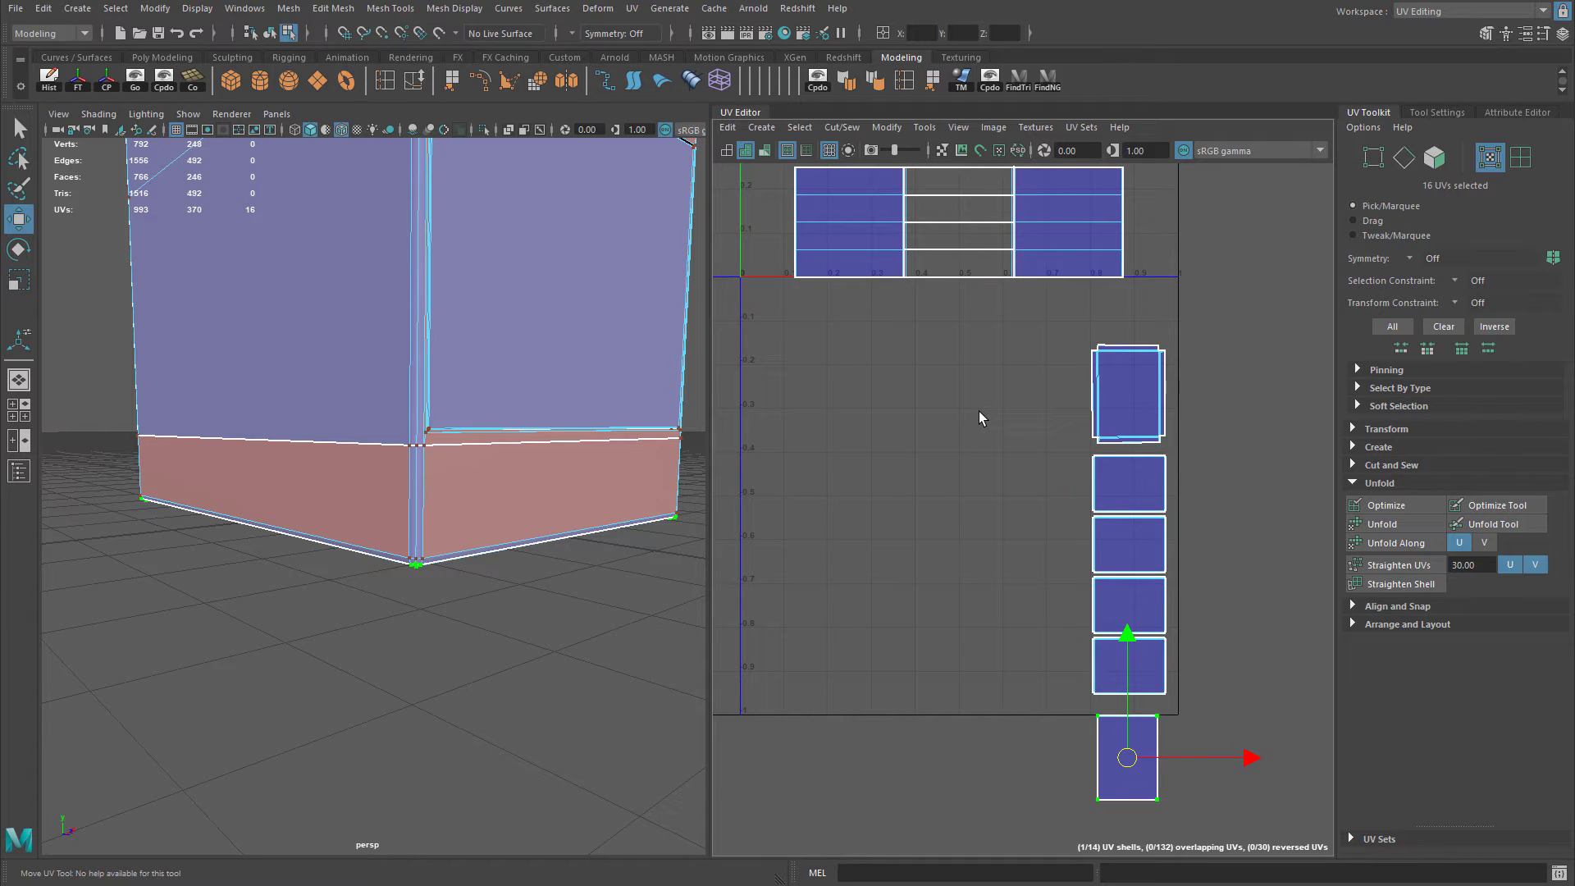
right_click_drag(402, 343, 424, 474, "alt")
middle_click_drag(425, 473, 458, 453, "alt")
right_click_drag(467, 422, 358, 361, "alt")
middle_click_drag(359, 362, 392, 406, "alt")
left_click_drag(393, 409, 350, 417, "alt")
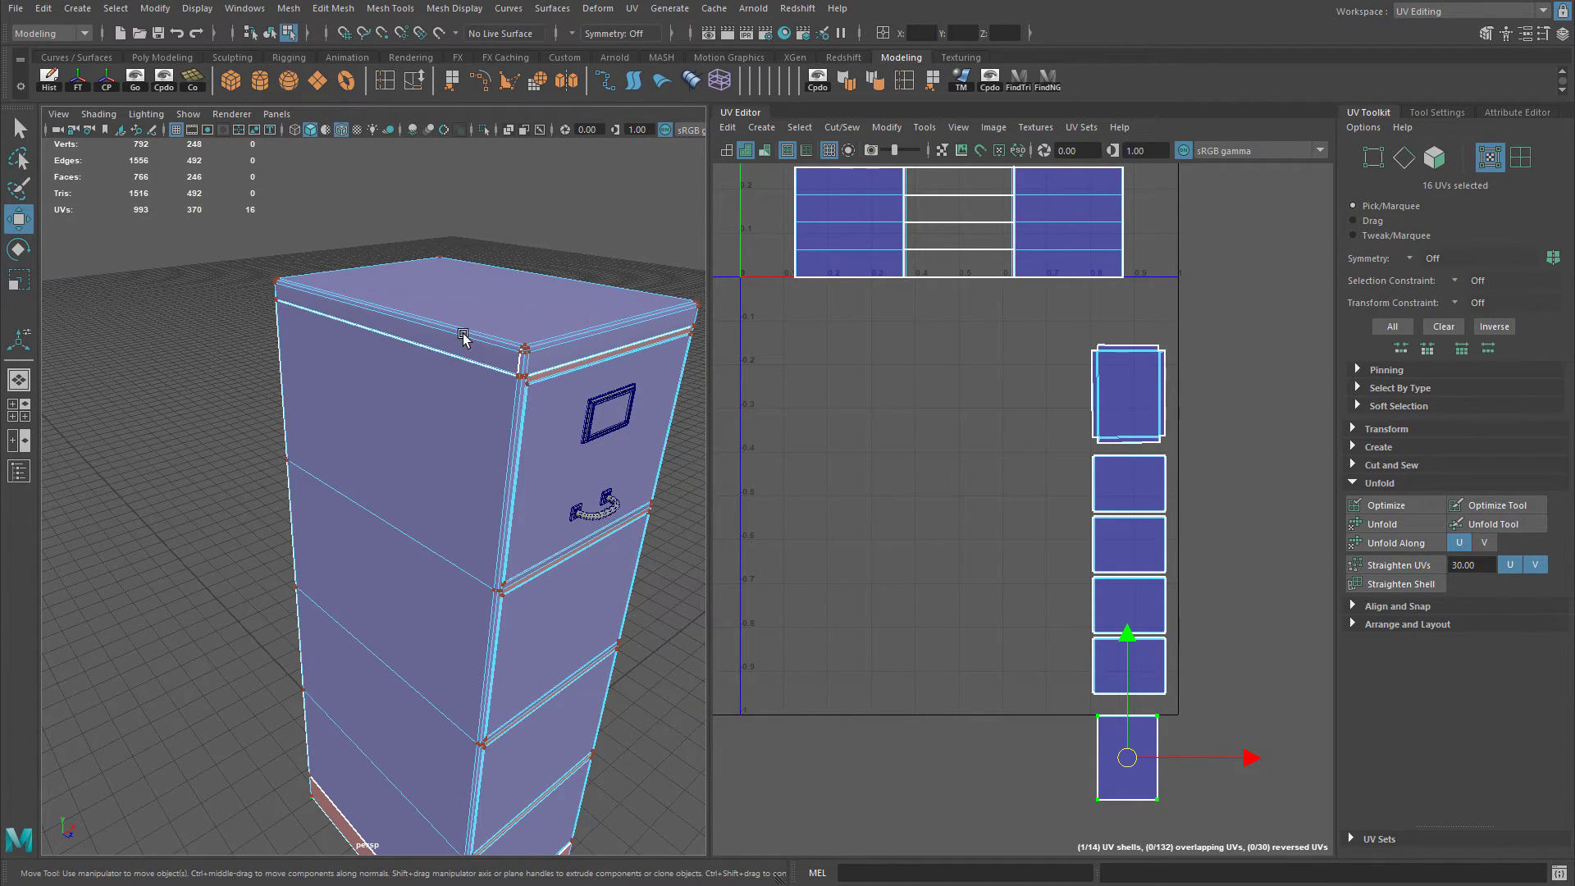
middle_click_drag(879, 411, 996, 491, "alt")
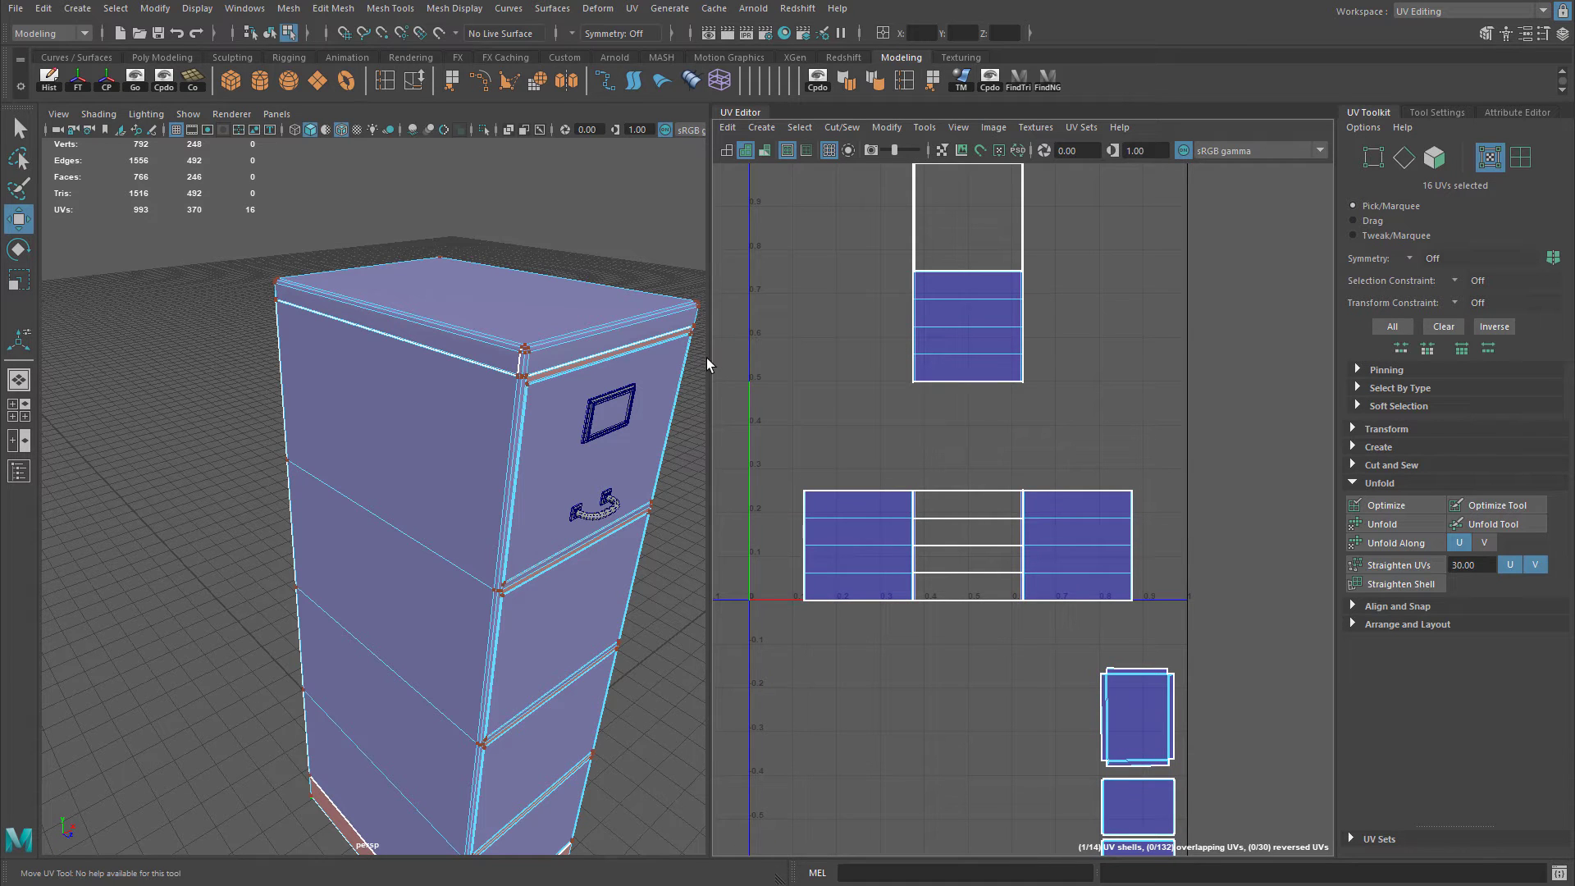
left_click_drag(574, 361, 477, 364, "alt")
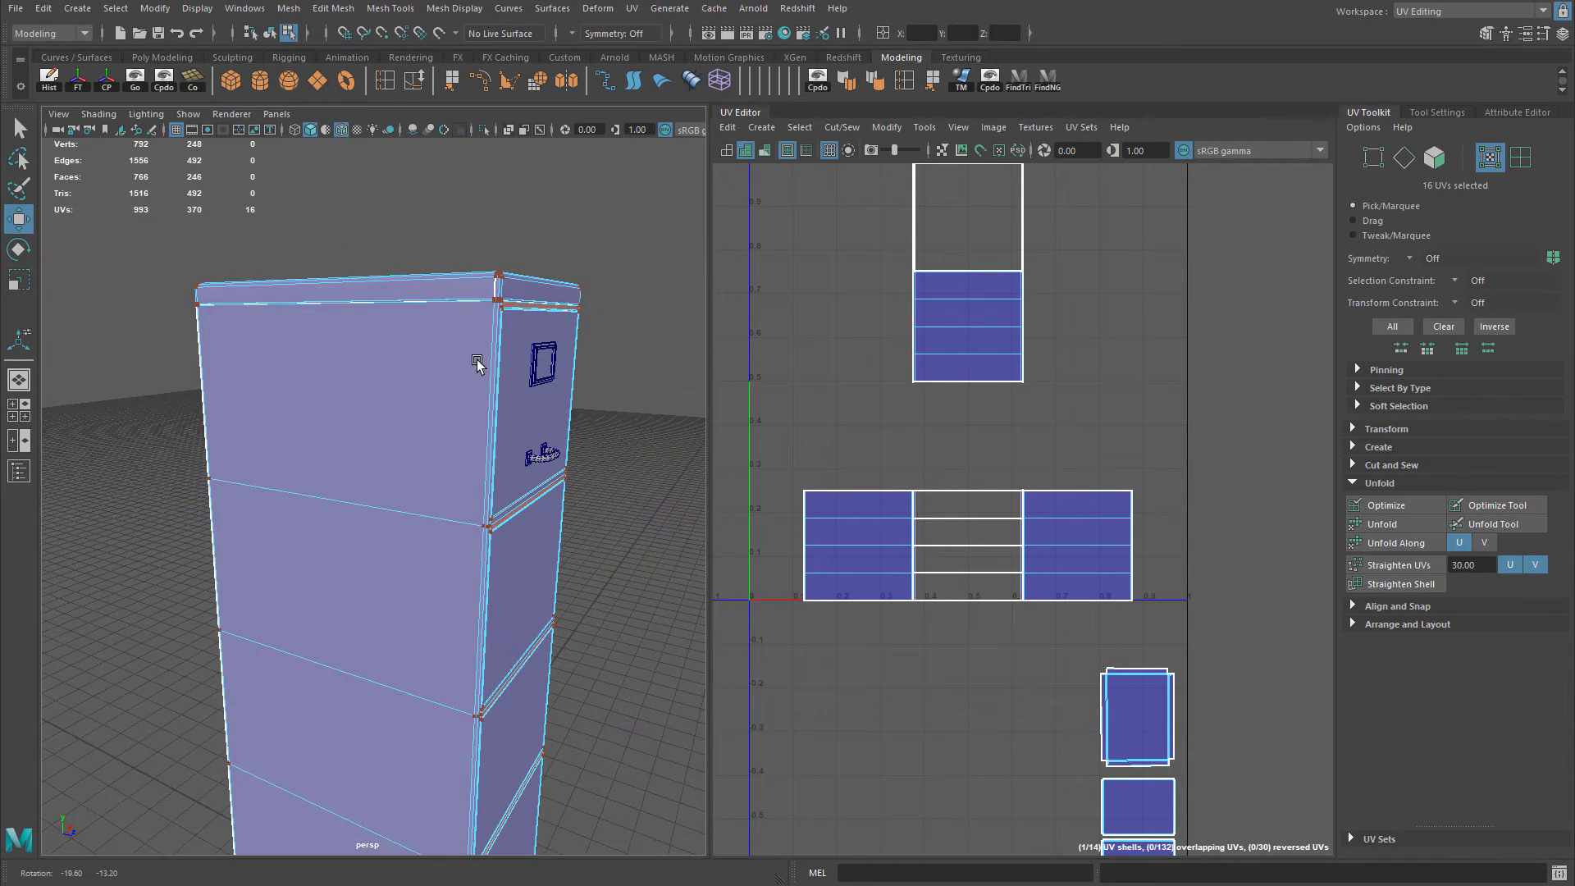
Select the top face of the cabinet's side with its thin upper strip, plus the three large side faces below.
mouse_move(416, 359)
right_mouse_down()
mouse_move(416, 386)
mouse_move(397, 359)
right_mouse_up()
left_click_drag(397, 358, 440, 481, "alt")
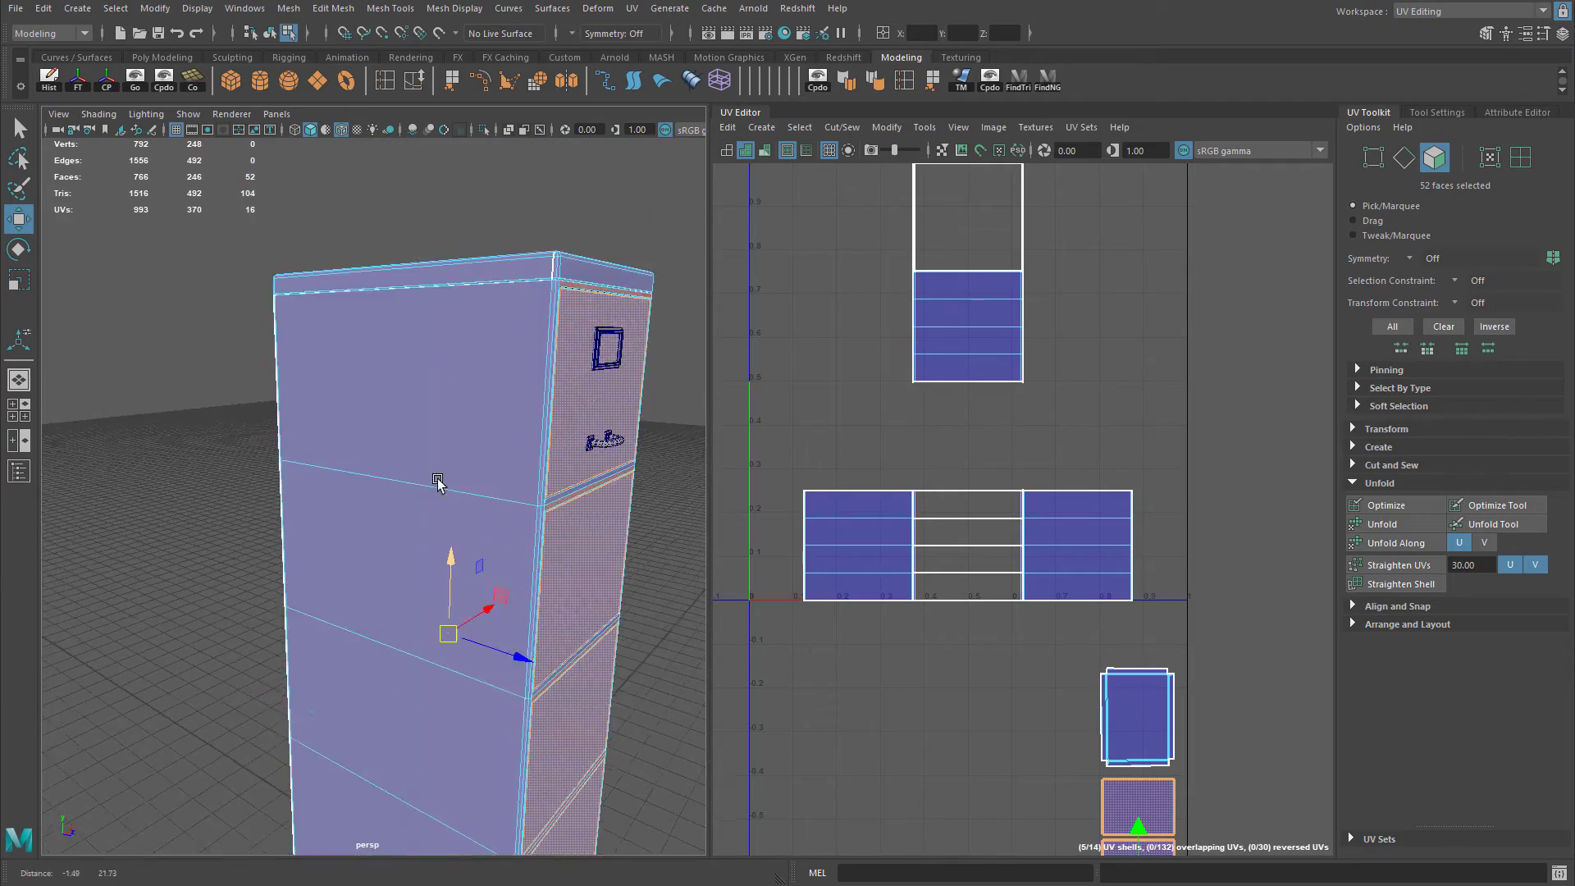
scroll(449, 320, "up", 3)
scroll(448, 320, "down", 2)
left_click_drag(439, 369, 421, 323, "alt")
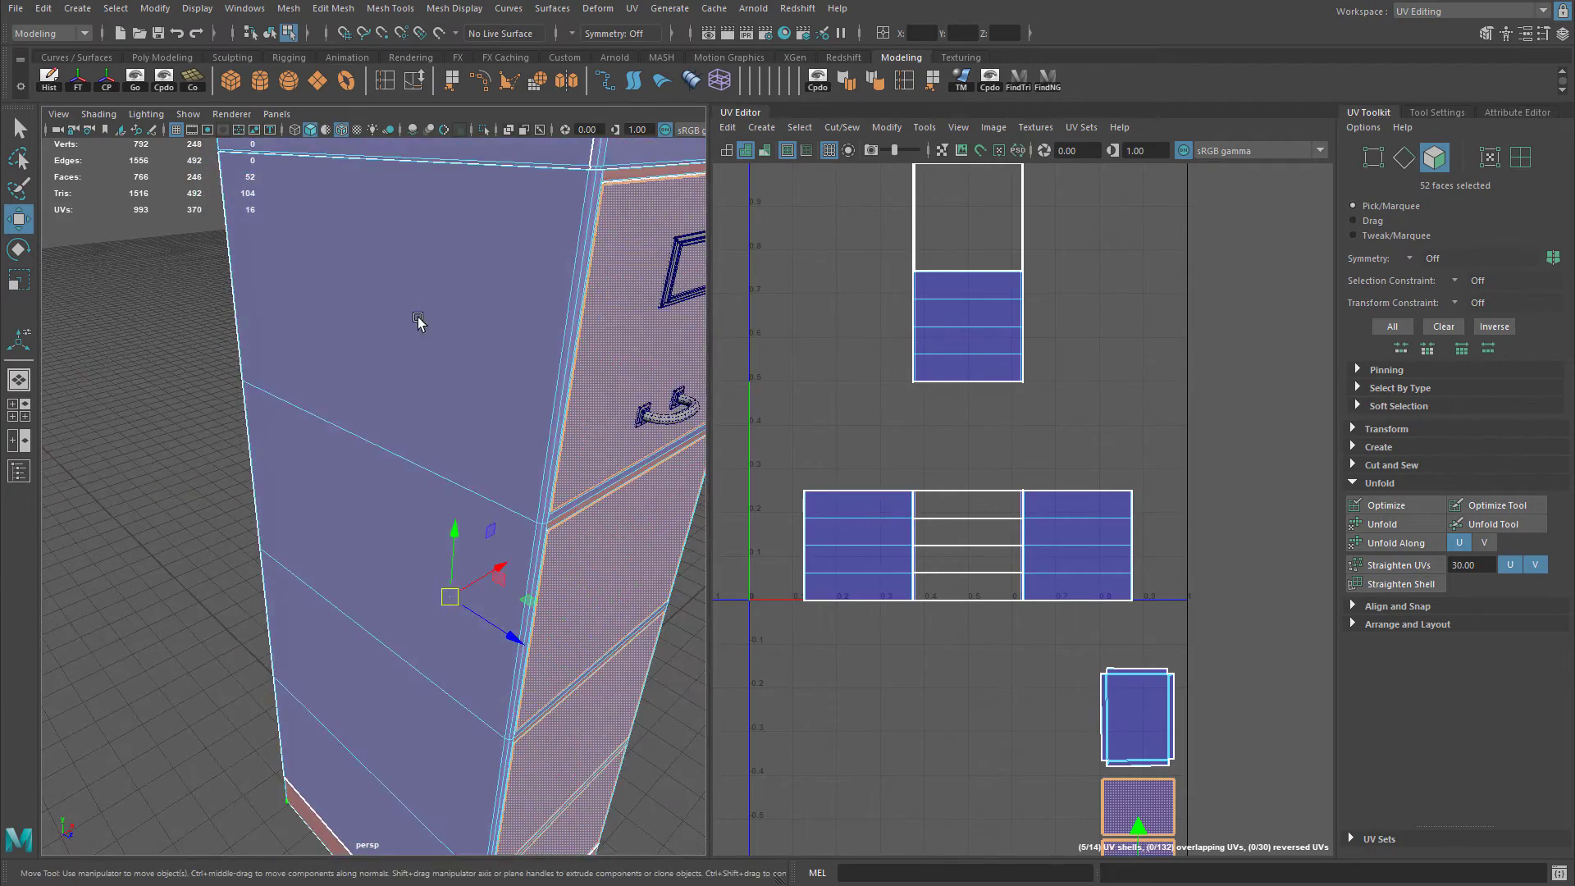
mouse_move(422, 323)
right_mouse_down("alt")
mouse_move(440, 443)
mouse_move(450, 334)
right_mouse_up("alt")
left_click_drag(443, 298, 450, 306, "alt")
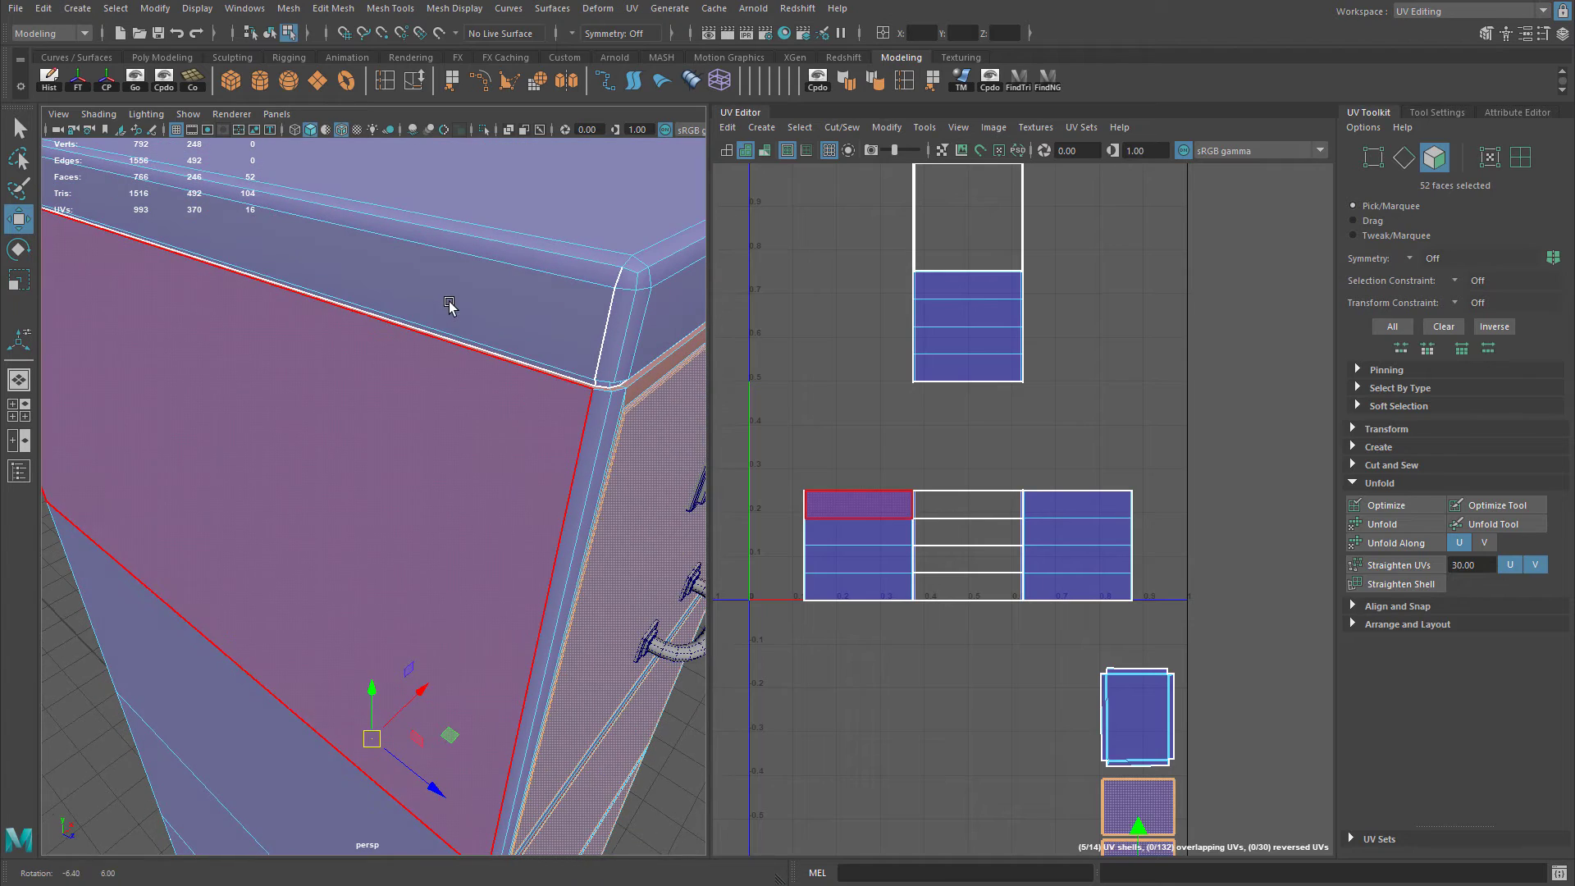
right_click_drag(535, 391, 436, 500, "alt")
left_click(607, 387)
left_click(587, 393, "shift")
middle_click_drag(436, 499, 509, 361, "alt")
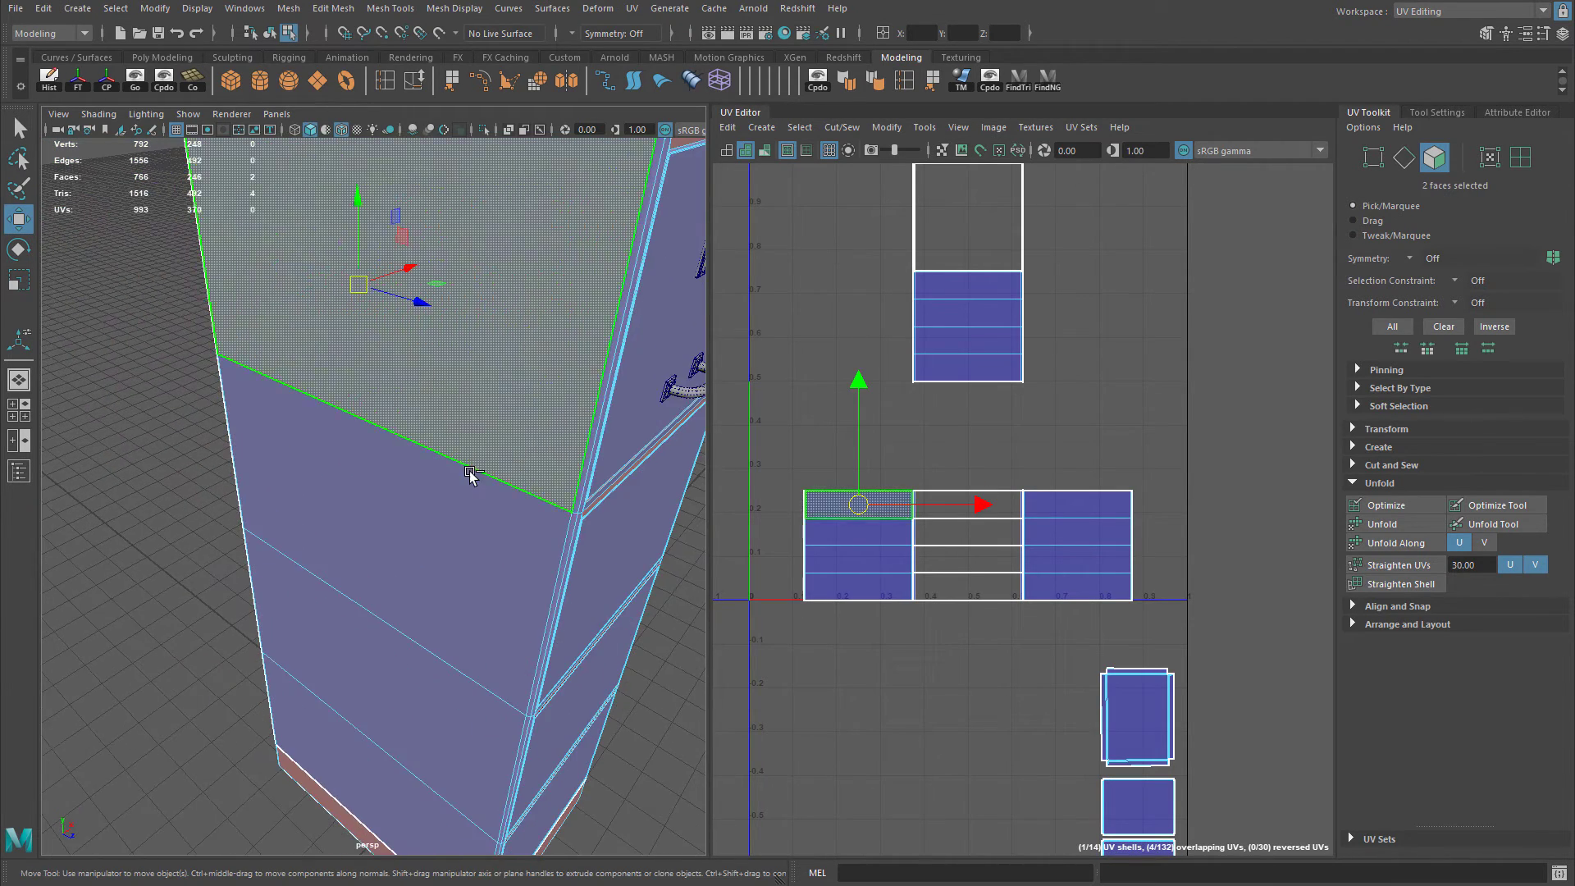
left_click_drag(517, 485, 478, 469, "alt")
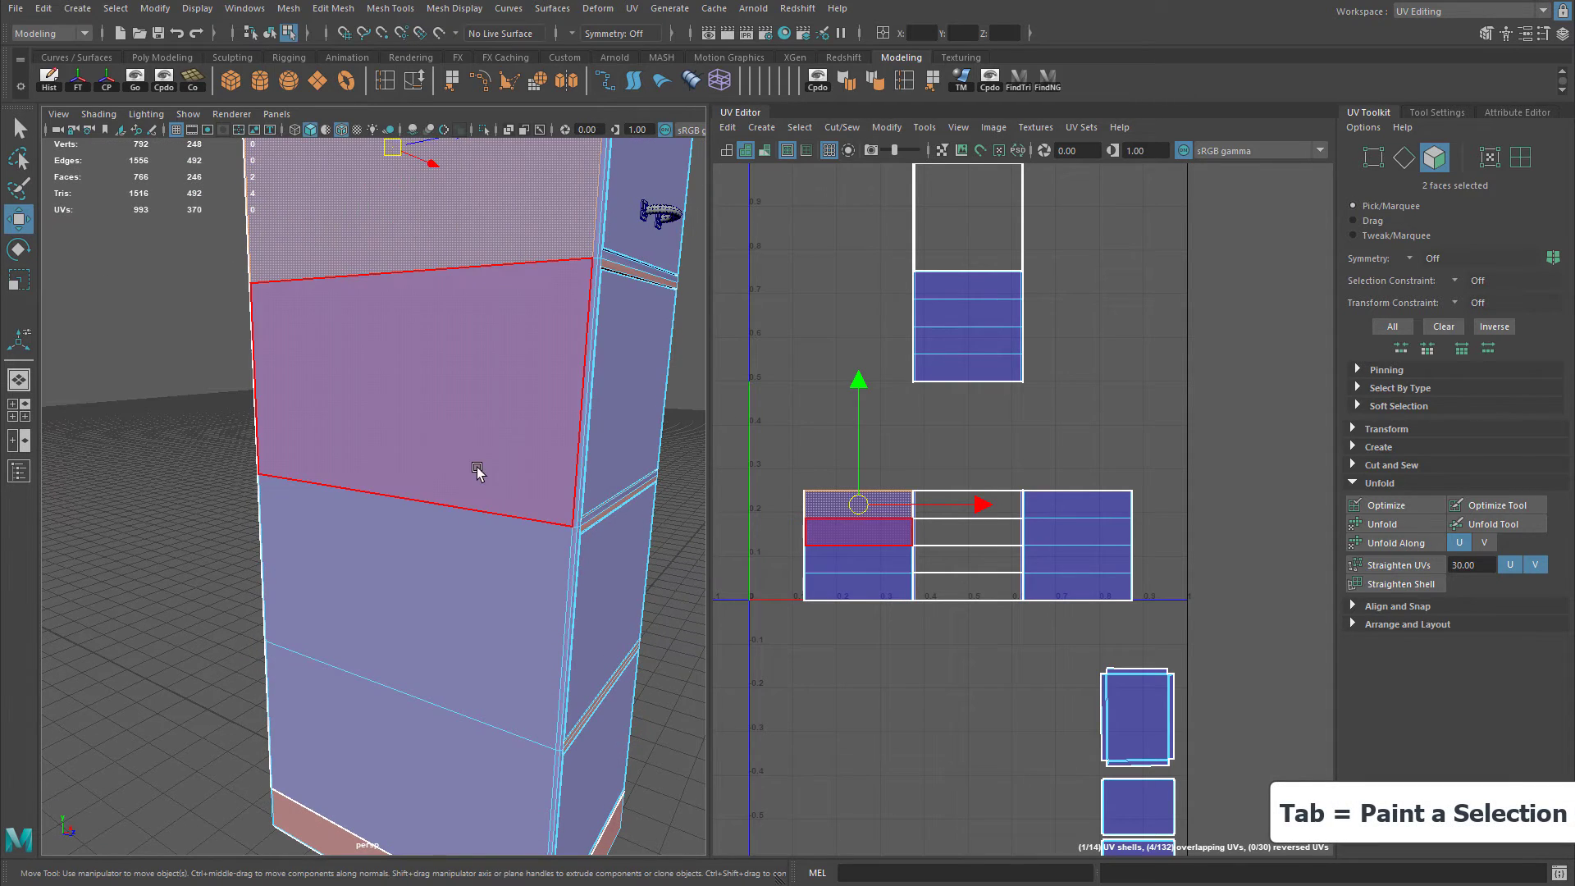
mouse_move(412, 708)
left_mouse_down()
mouse_move(503, 679)
mouse_move(534, 486)
mouse_move(516, 521)
left_mouse_up()
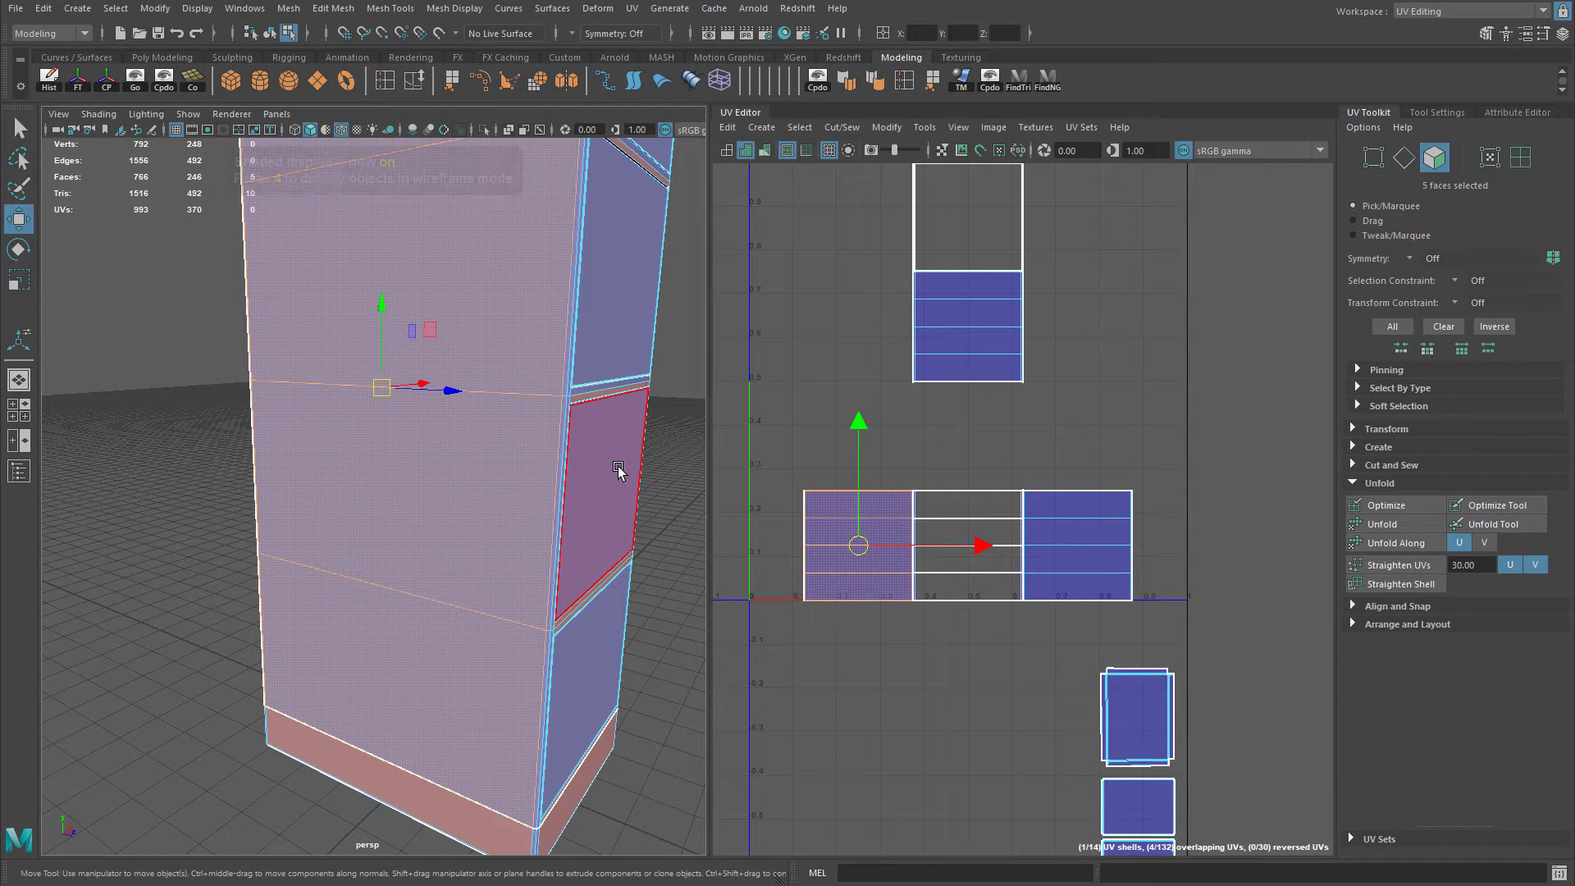
Return to plain shading and add the base face below the side panel and its bottom bevel strip to the selection.
middle_click_drag(905, 418, 924, 432, "alt")
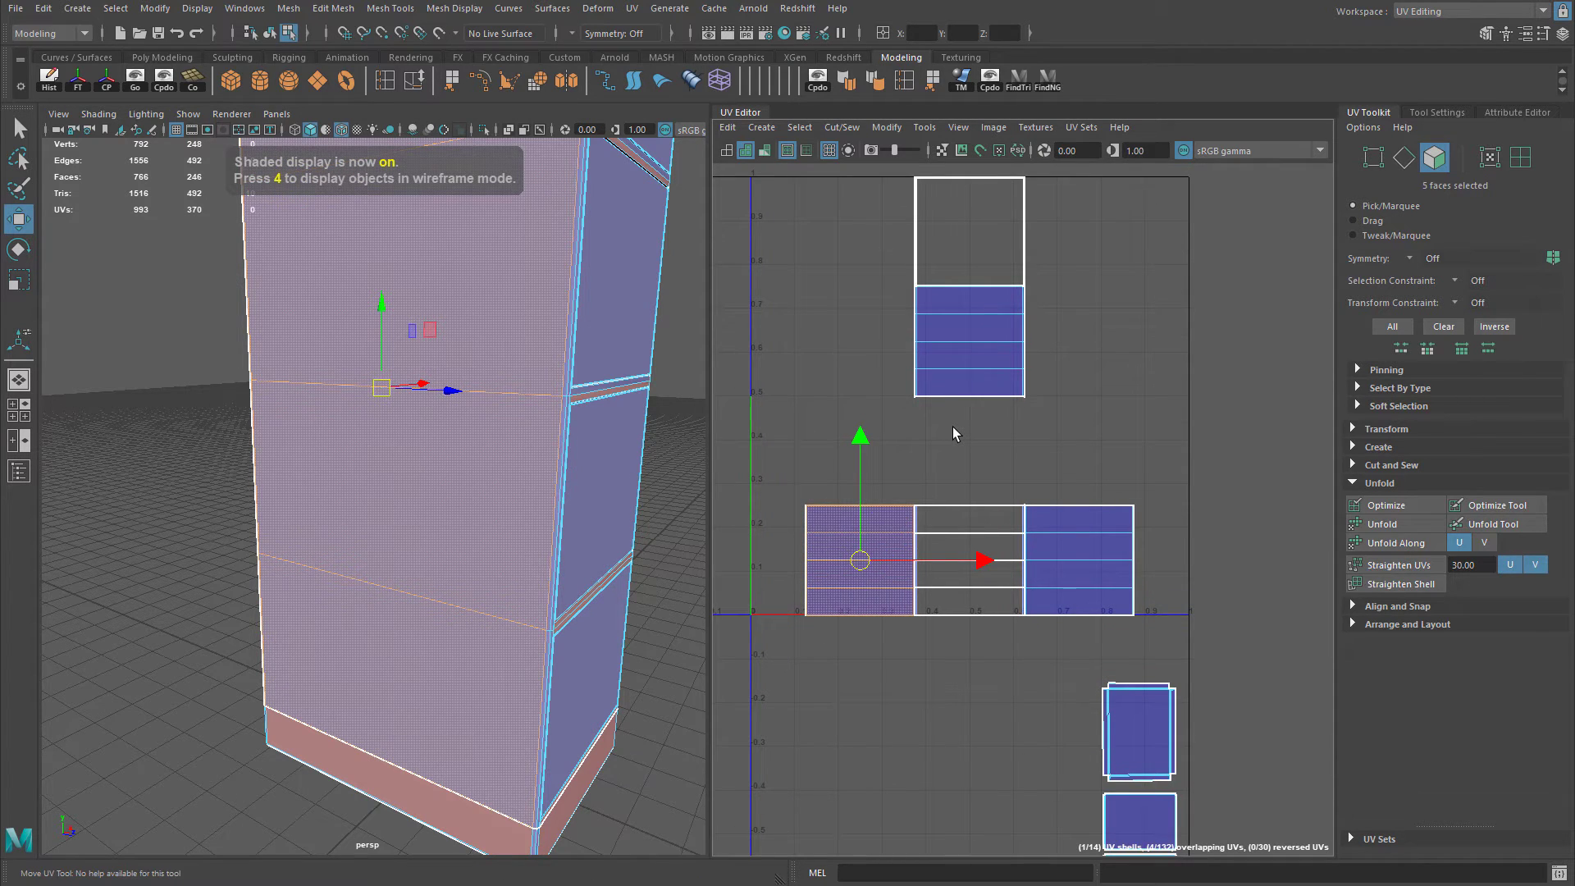
key("4")
mouse_move(361, 527)
middle_mouse_down("alt")
mouse_move(361, 562)
mouse_move(417, 425)
middle_mouse_up("alt")
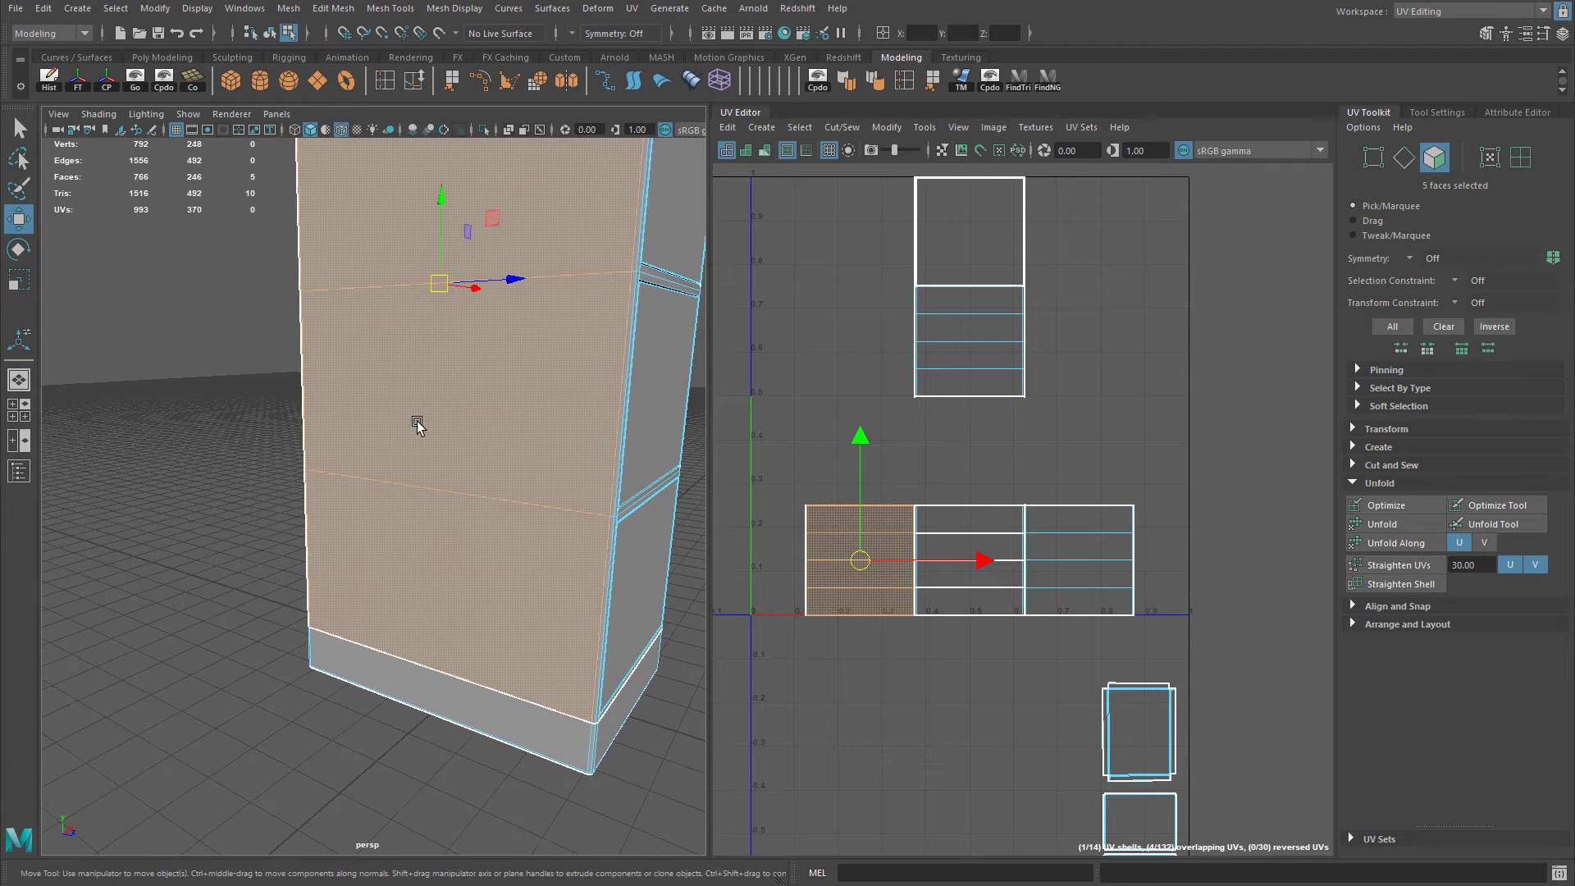
scroll(418, 425, "up", 3)
left_click_drag(422, 435, 376, 489, "alt")
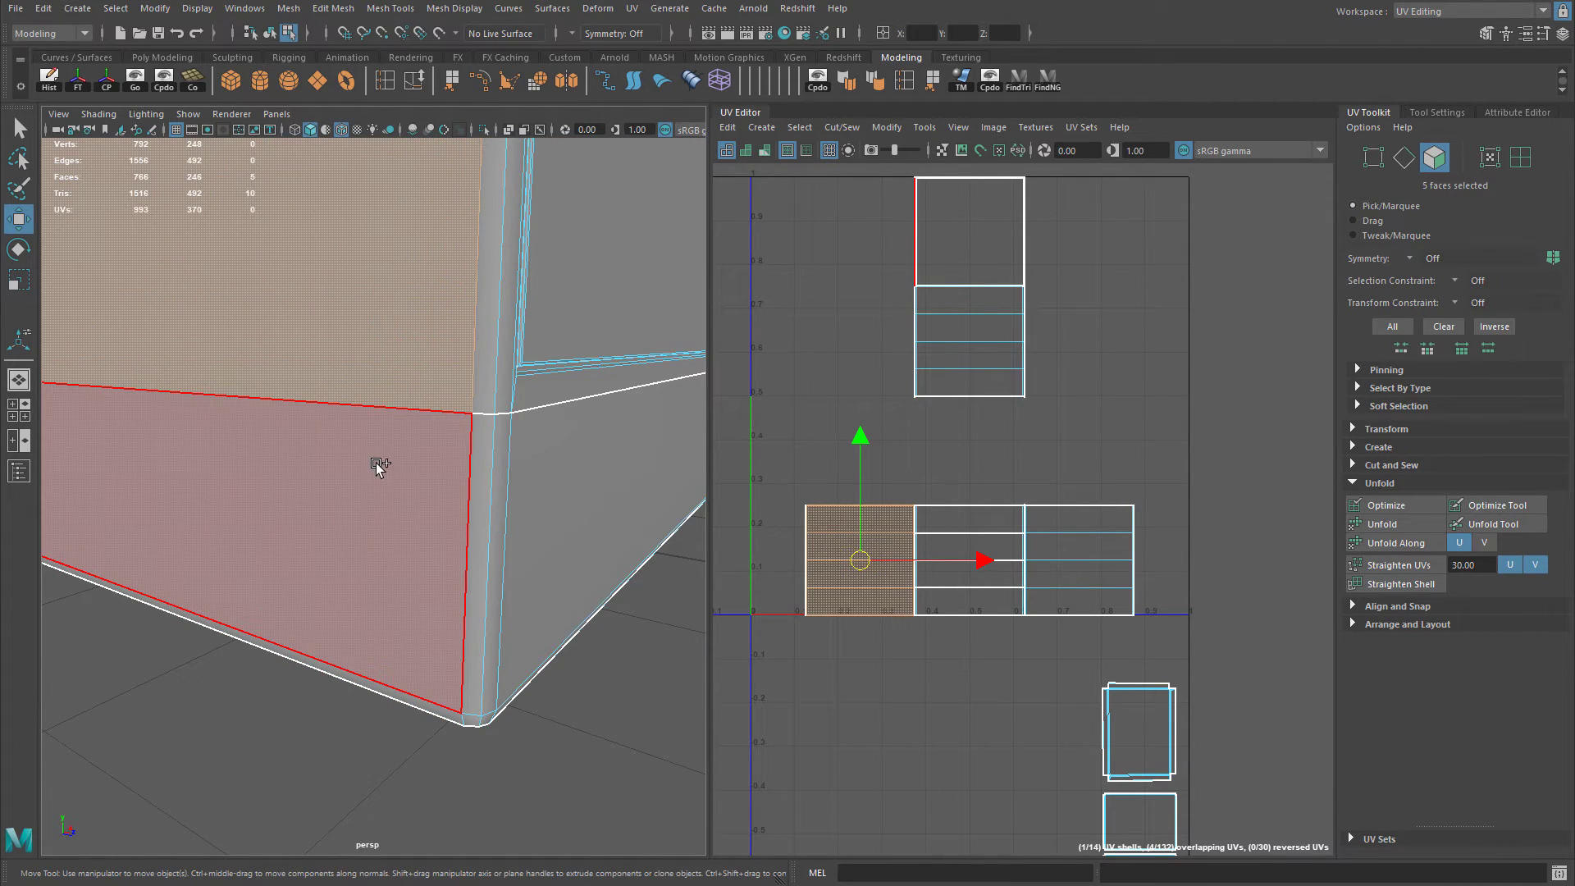
left_click(377, 466, "shift")
left_click_drag(352, 528, 396, 478, "alt")
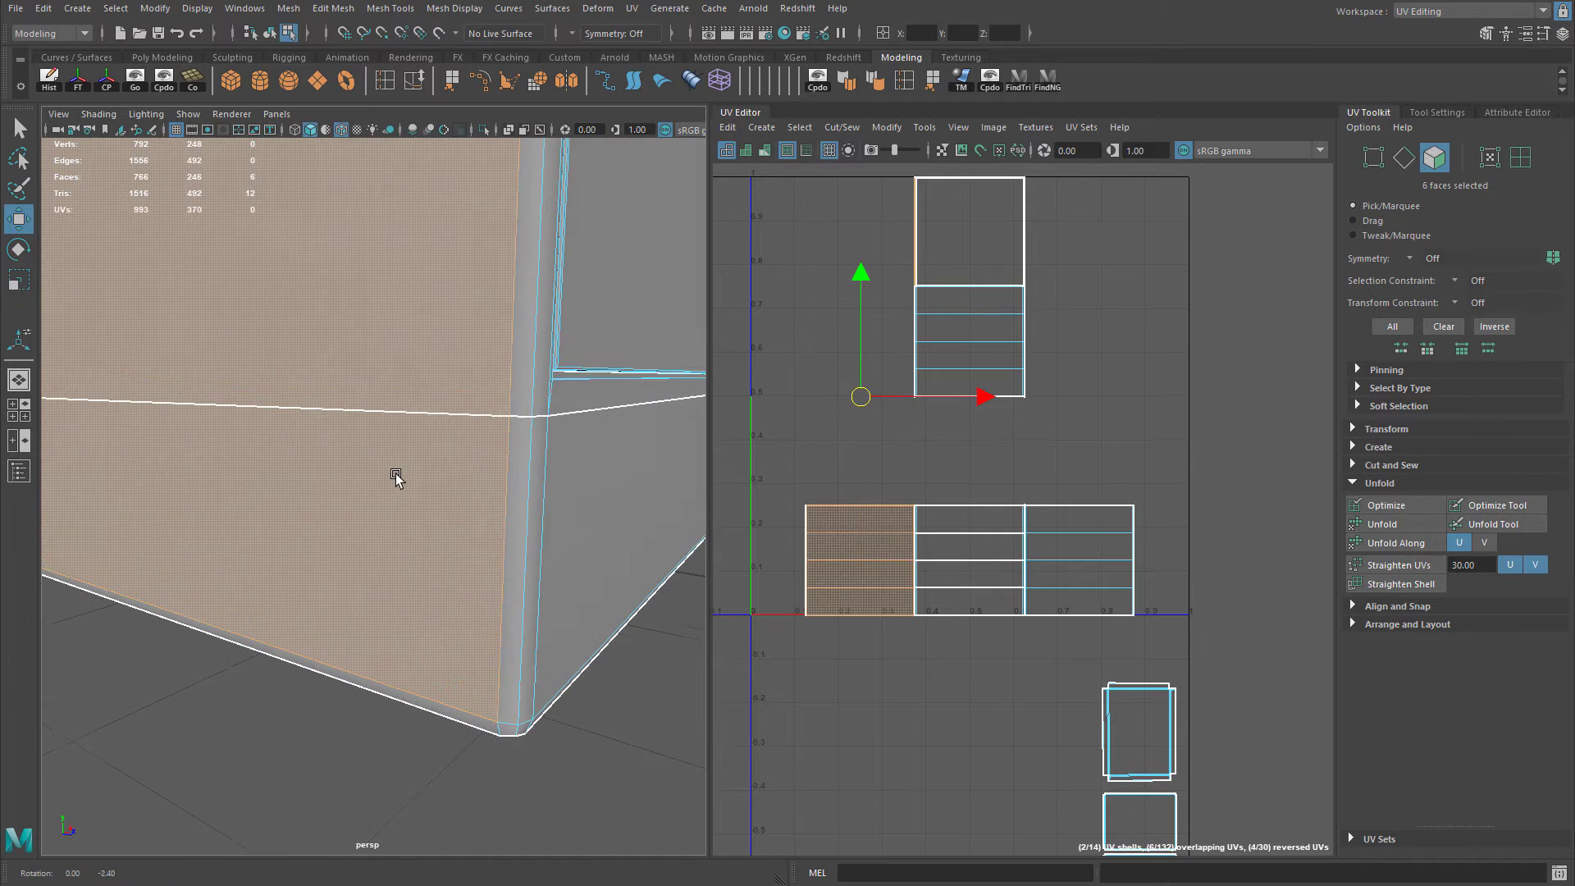
left_click(479, 727, "shift")
left_click_drag(478, 727, 475, 548, "alt")
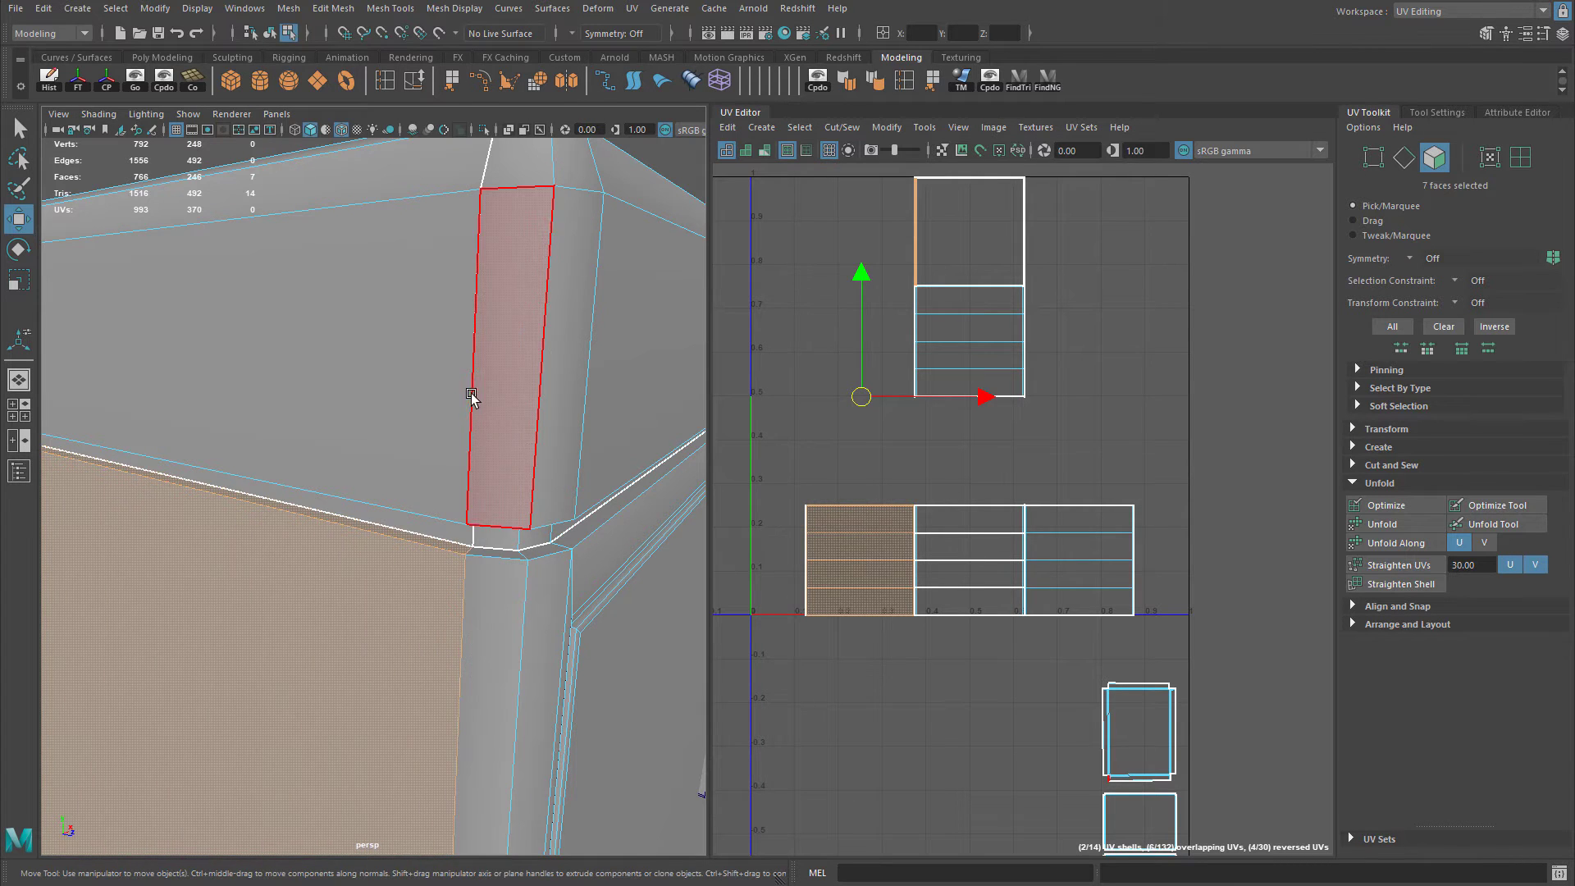
Add the narrow vertical bevel strips along the side's rear edge to the face selection, from the top corner down to the base.
right_click_drag(469, 530, 354, 603, "alt")
left_click_drag(354, 603, 543, 509, "alt")
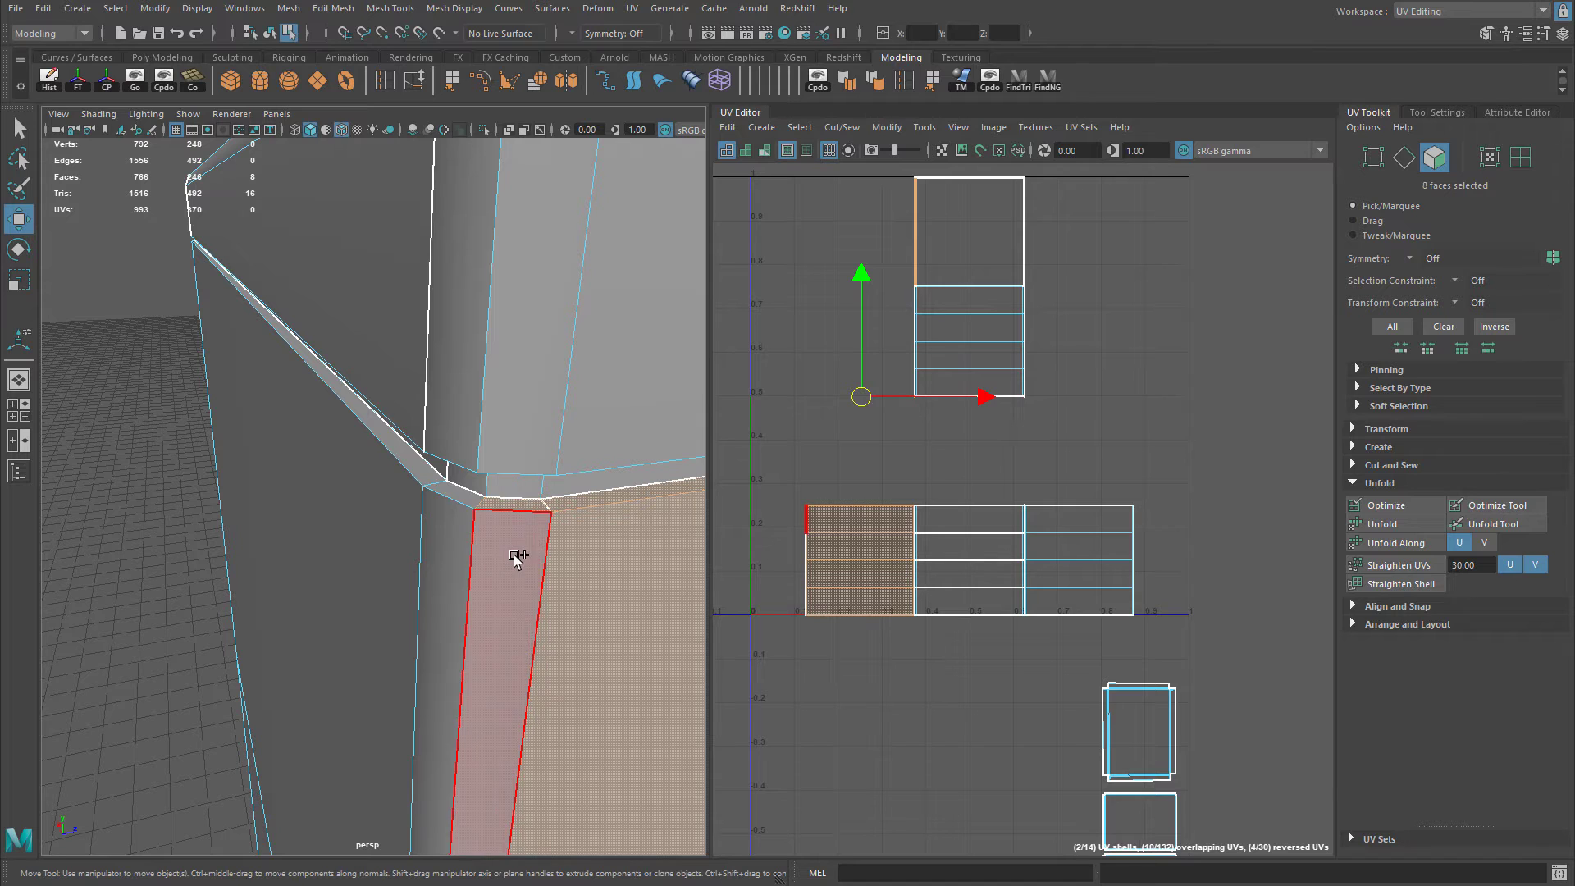
left_click_drag(512, 564, 464, 308, "alt")
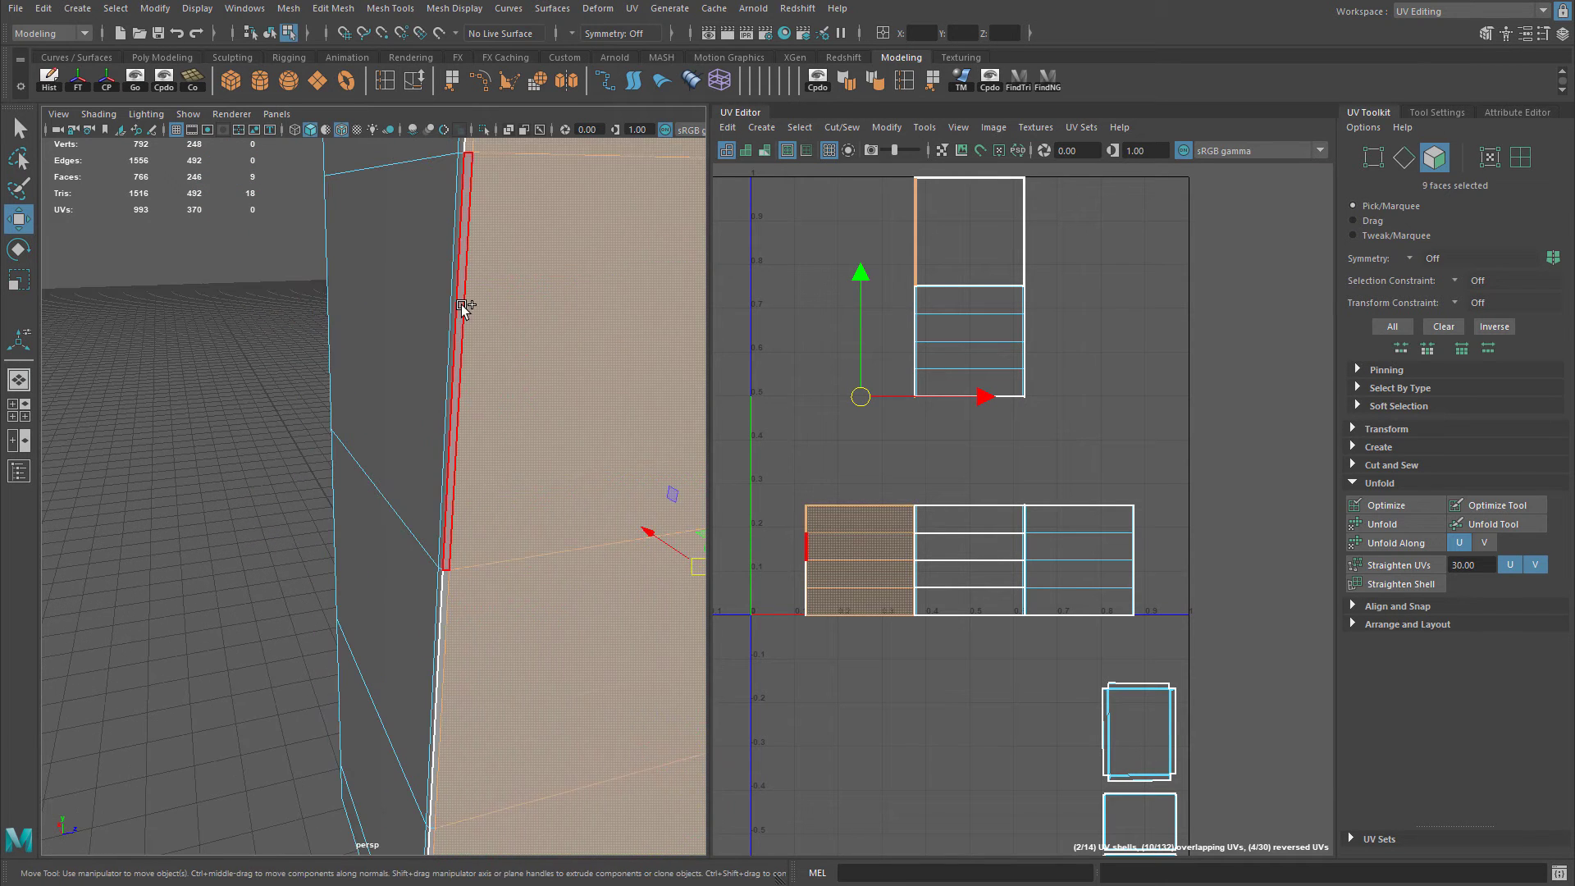
left_click(439, 625, "shift")
left_click_drag(439, 625, 431, 305, "alt")
left_click(420, 440, "shift")
left_click_drag(421, 439, 419, 546, "alt")
left_click_drag(439, 671, 434, 663, "alt")
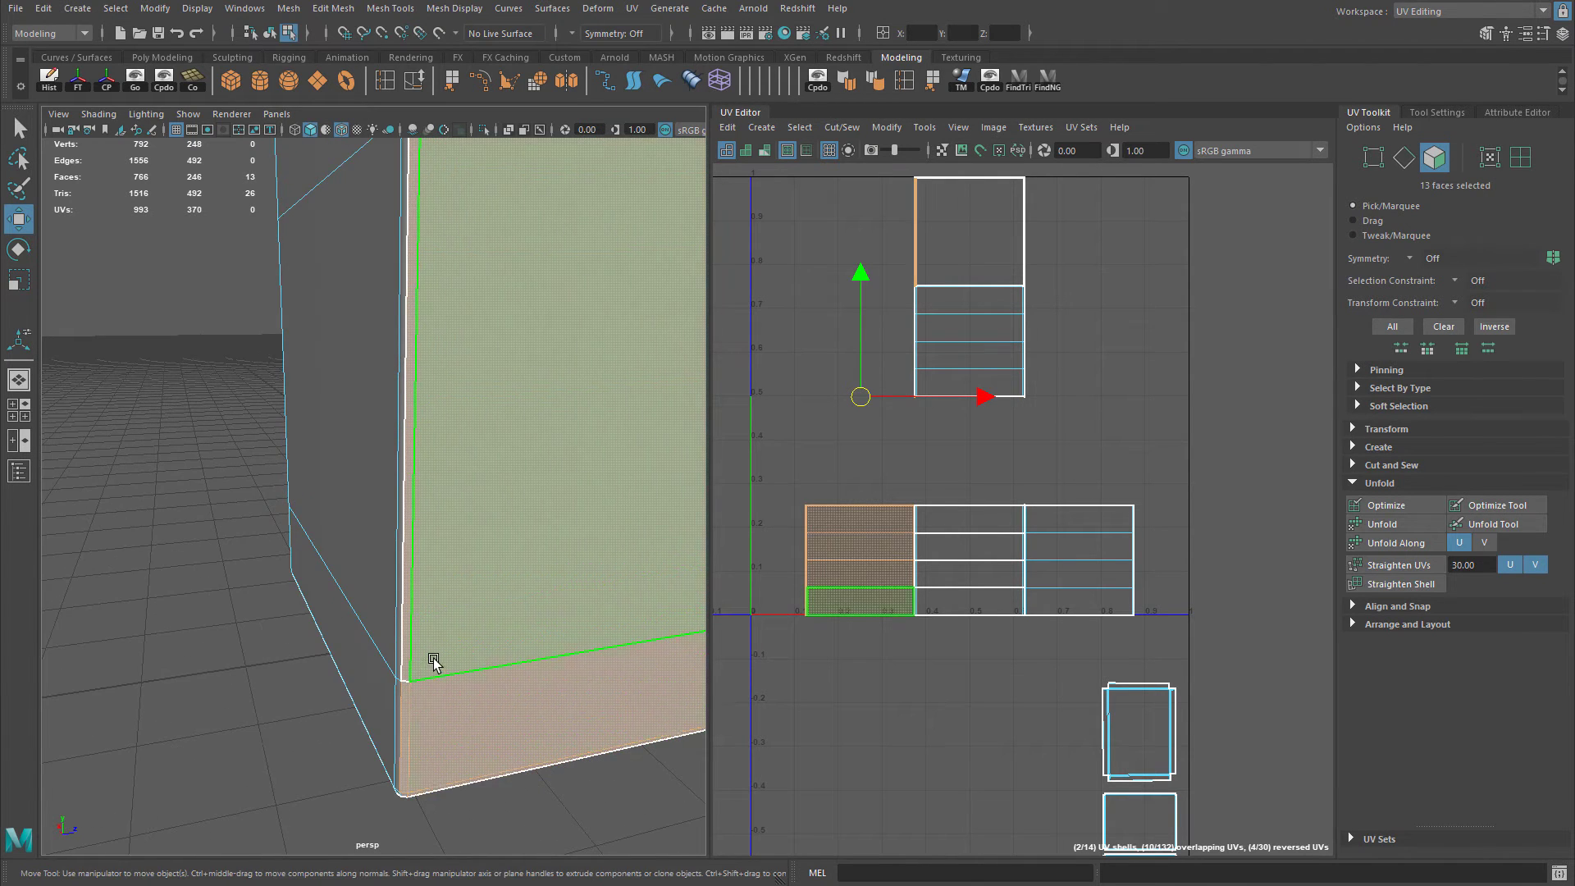
Complete the side selection with the remaining small bevel face at the lower rear corner and check the lower front corner.
left_click_drag(442, 555, 299, 469, "alt")
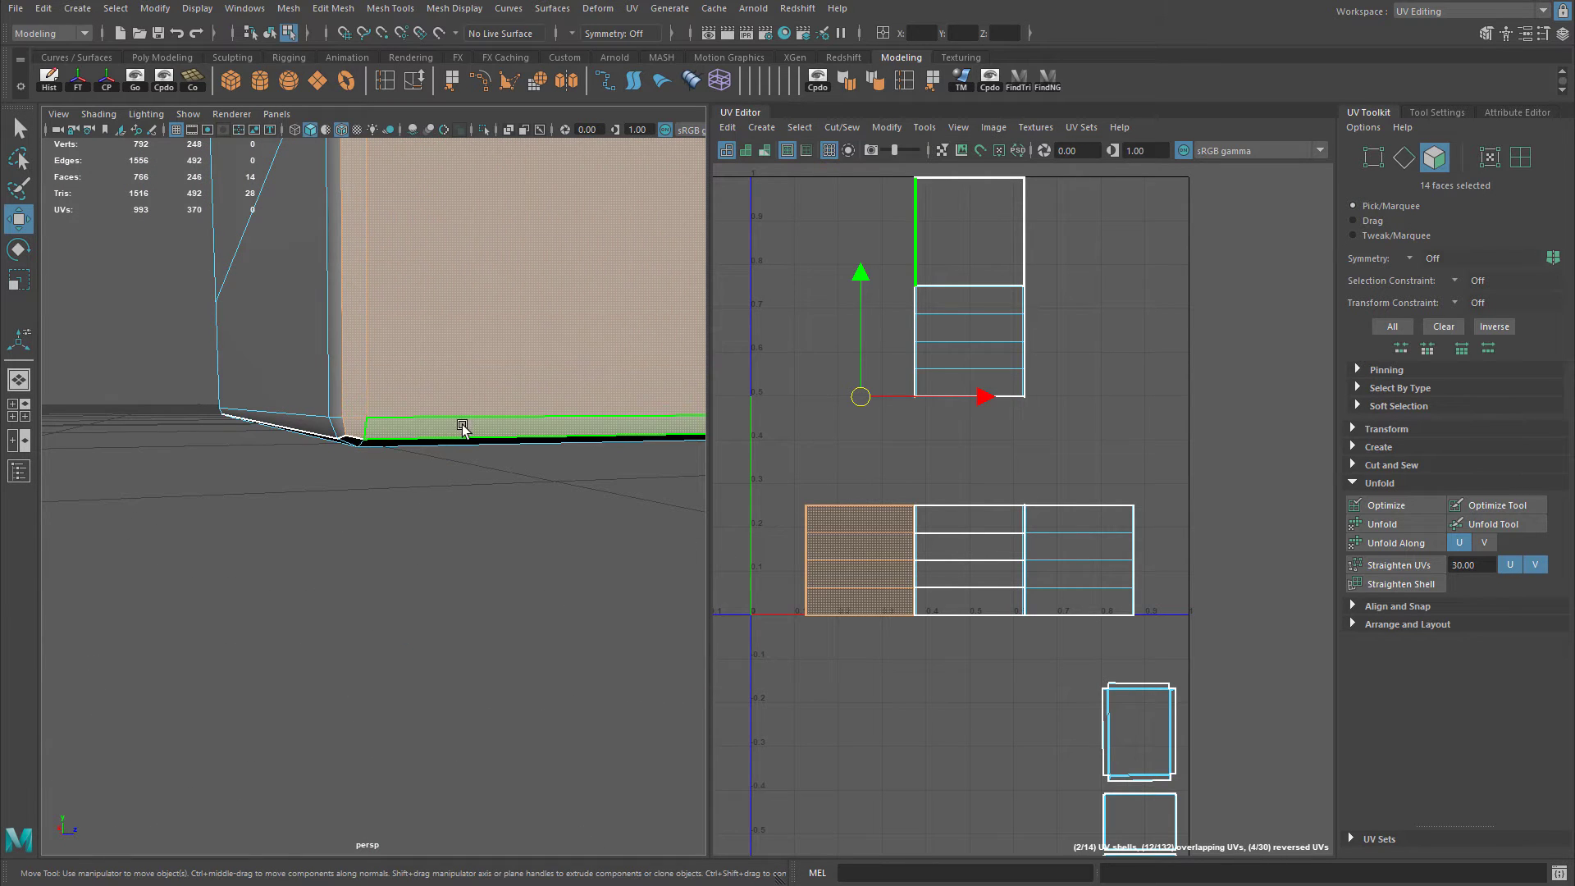
left_click_drag(462, 426, 274, 436, "alt")
right_click_drag(274, 436, 509, 393, "alt")
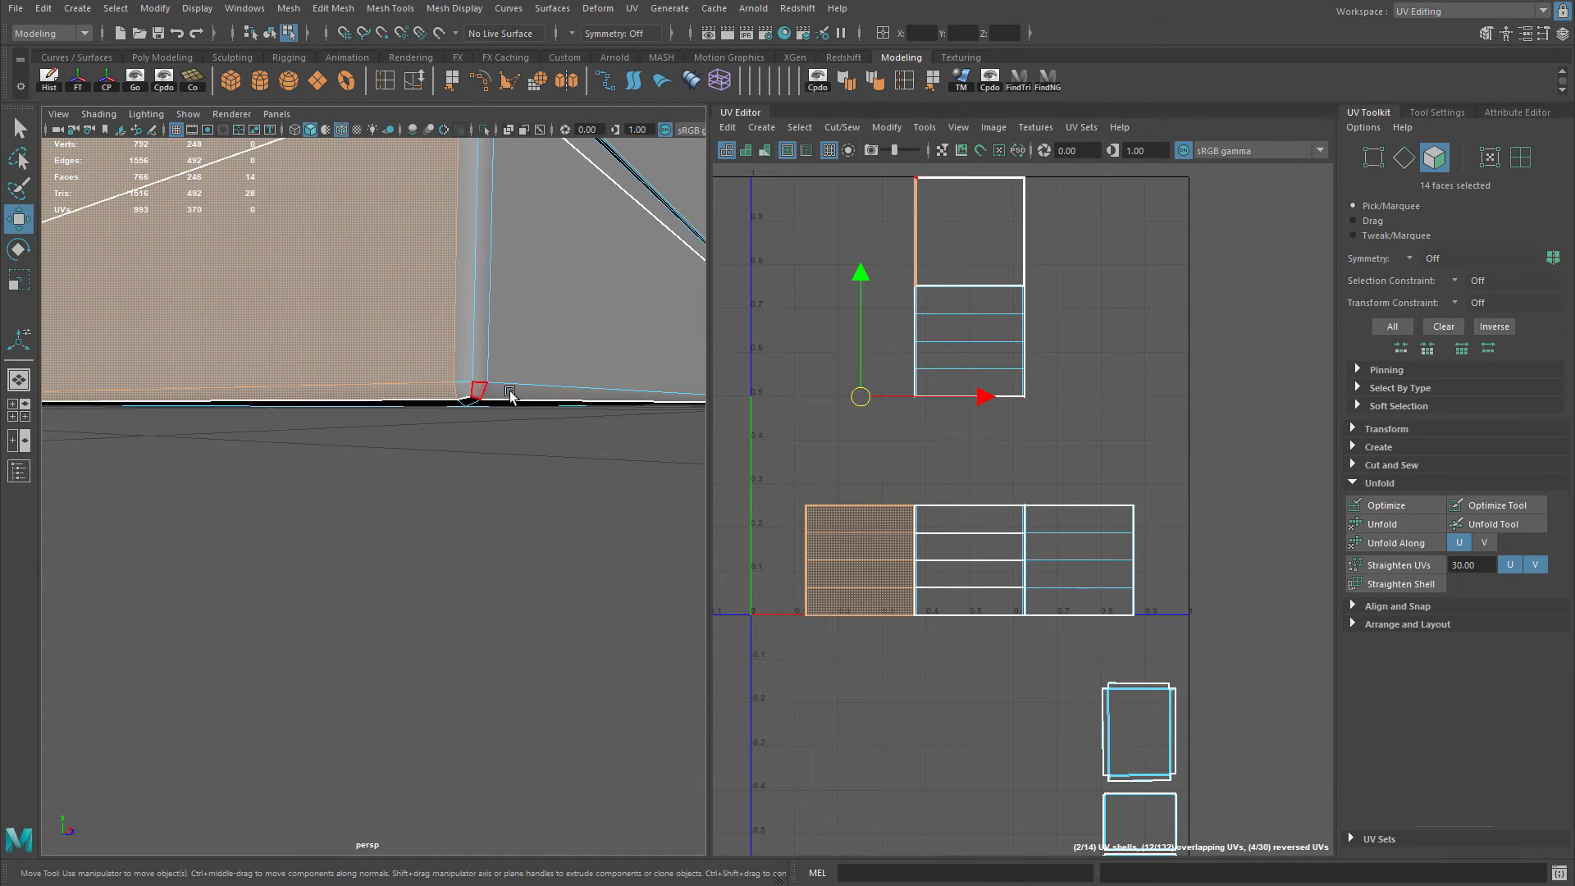
left_click_drag(490, 361, 475, 233, "alt")
left_click_drag(474, 320, 484, 429, "alt")
right_click_drag(485, 429, 438, 486, "alt")
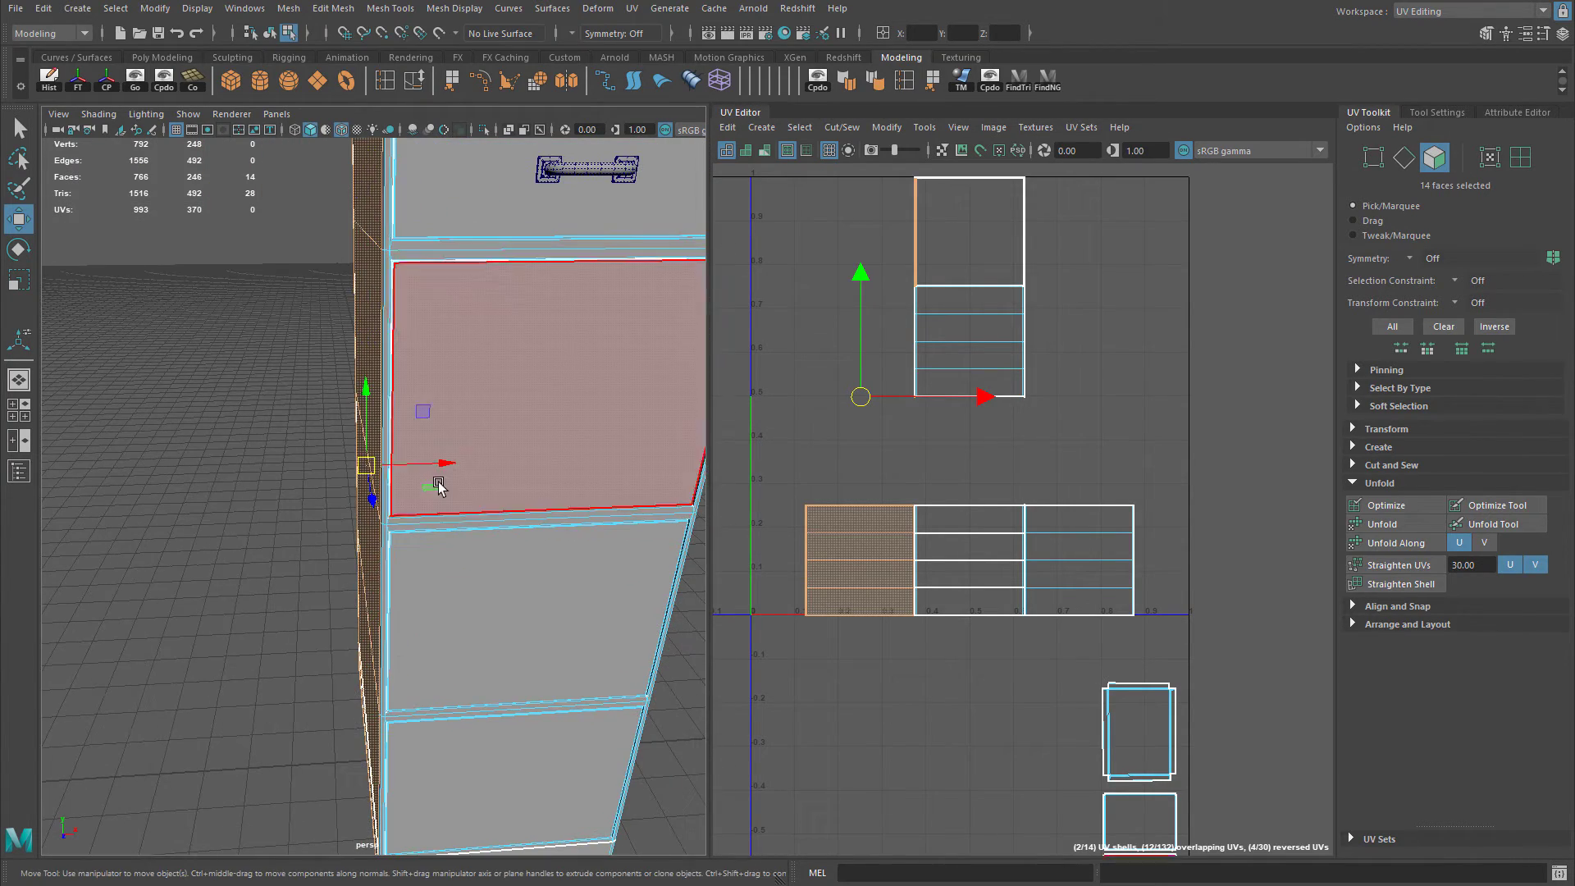
Planar-project the selected side faces from the side, fitted to the bounding box with the image width/height ratio kept.
left_click(758, 128)
left_click(918, 260)
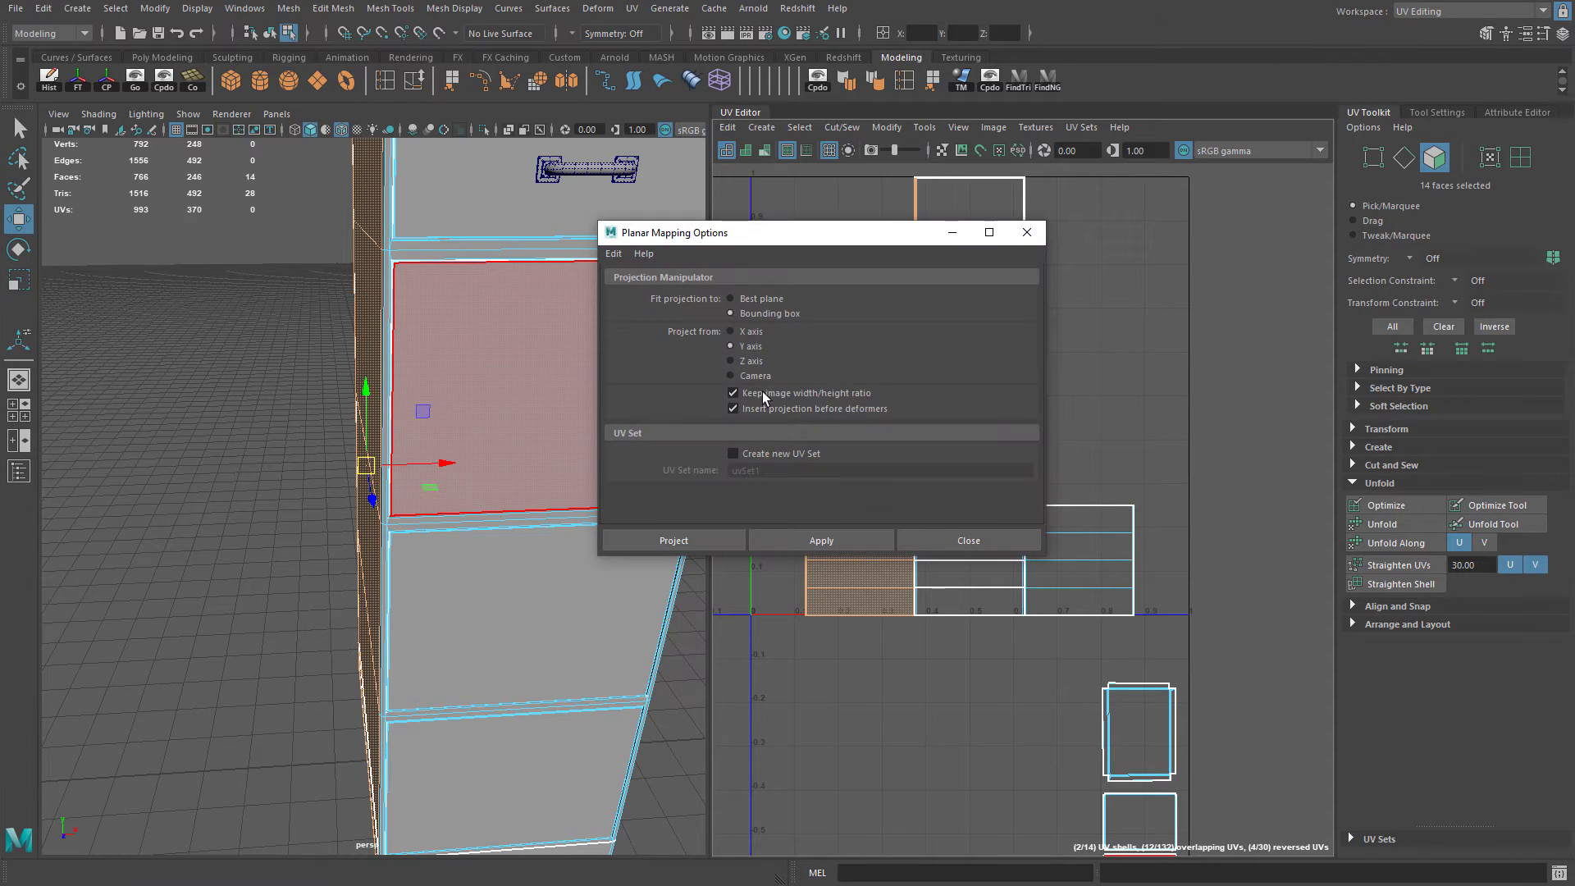
left_click(674, 540)
middle_click_drag(954, 409, 856, 491, "alt")
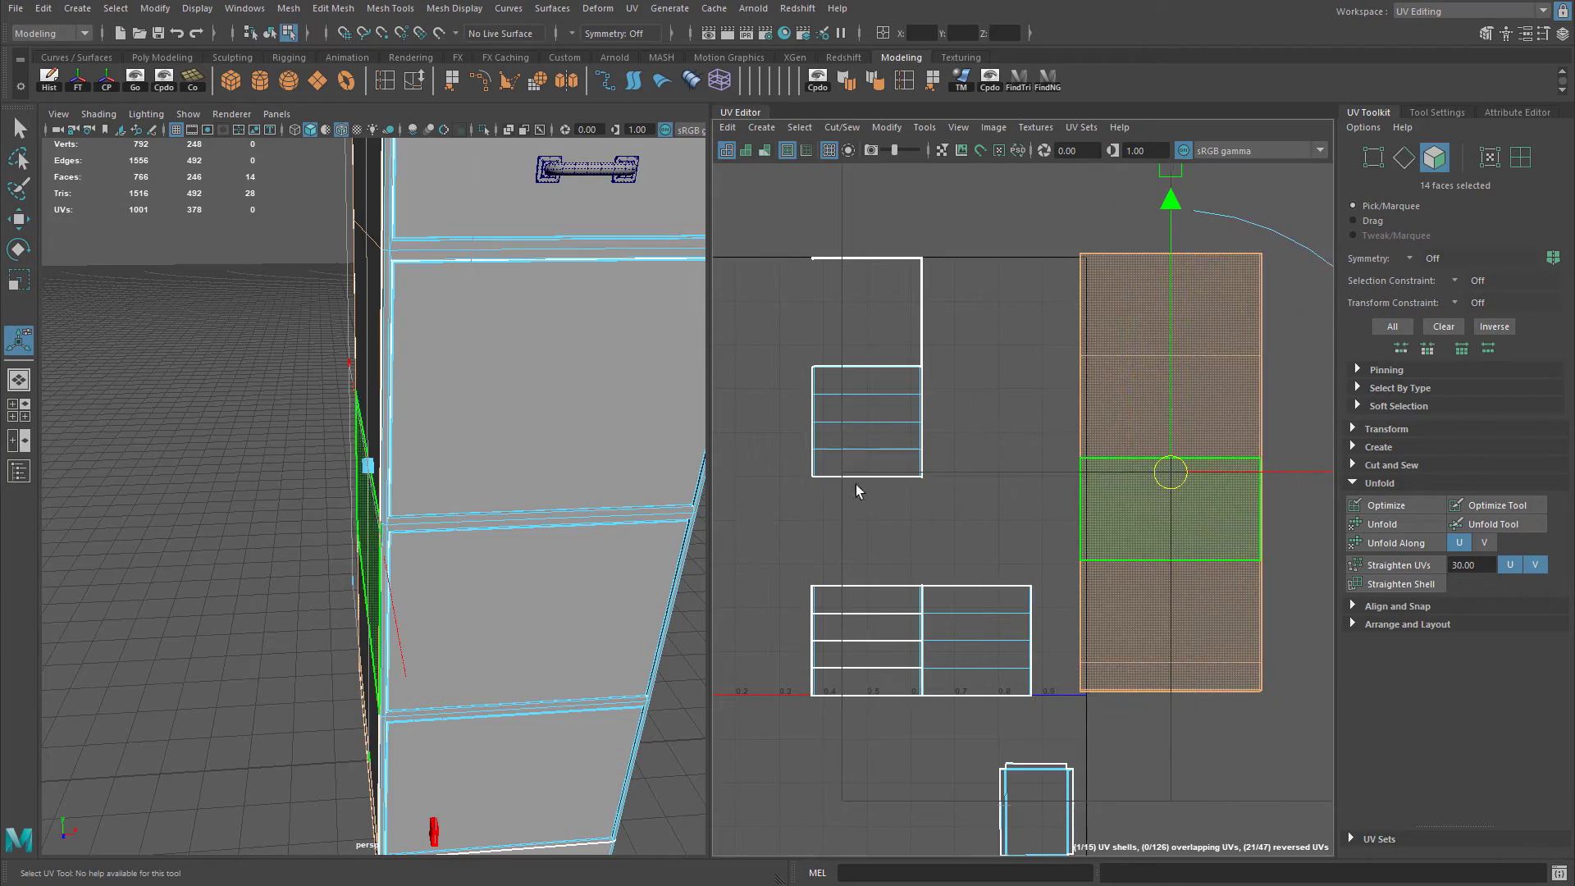
Display the checker texture on the cabinet and move the new side shell into the empty space beside the UV tile.
key("f")
mouse_move(322, 513)
left_mouse_down("alt")
mouse_move(394, 512)
mouse_move(402, 567)
mouse_move(429, 563)
left_mouse_up("alt")
key("6")
right_click_drag(429, 563, 540, 439, "alt")
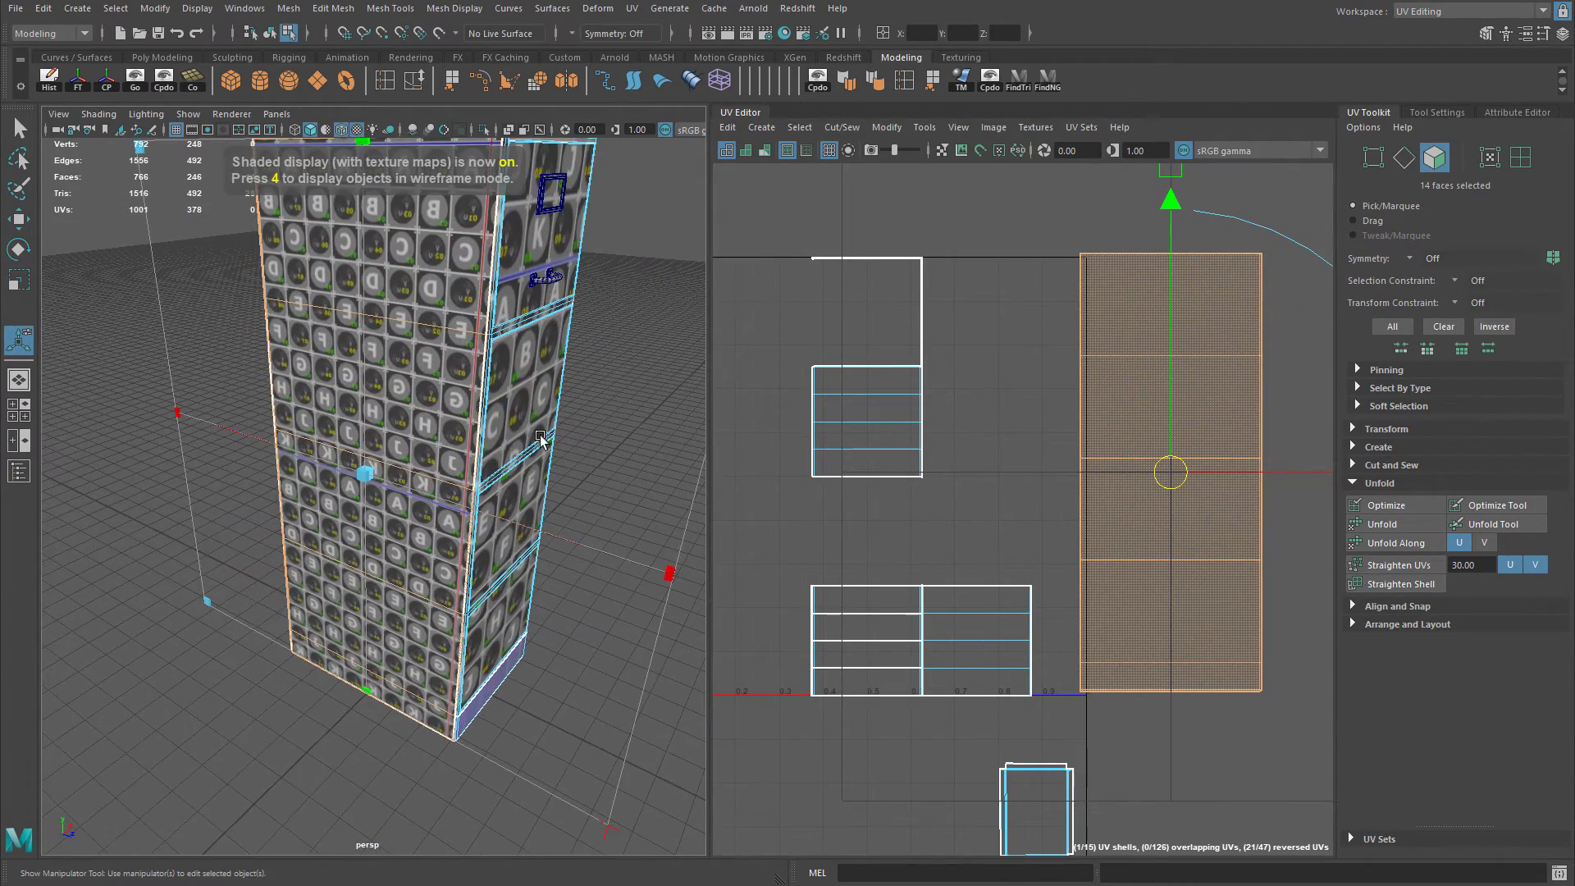
left_click_drag(1155, 474, 1163, 442)
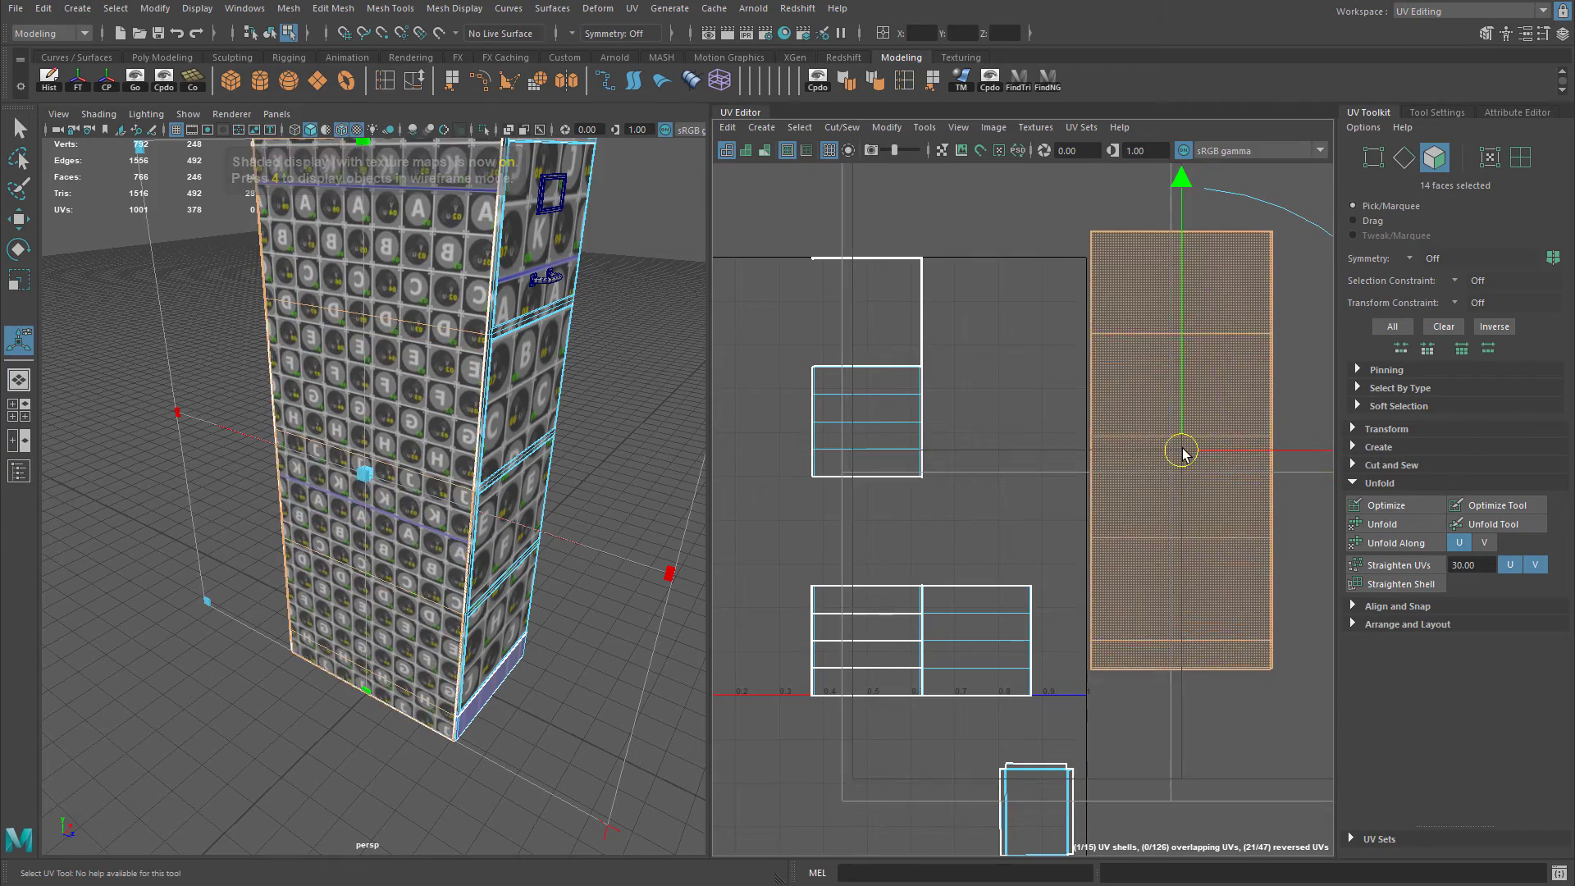
left_click_drag(525, 502, 962, 527, "alt")
mouse_move(1184, 473)
left_mouse_down()
mouse_move(1243, 472)
mouse_move(1214, 469)
left_mouse_up()
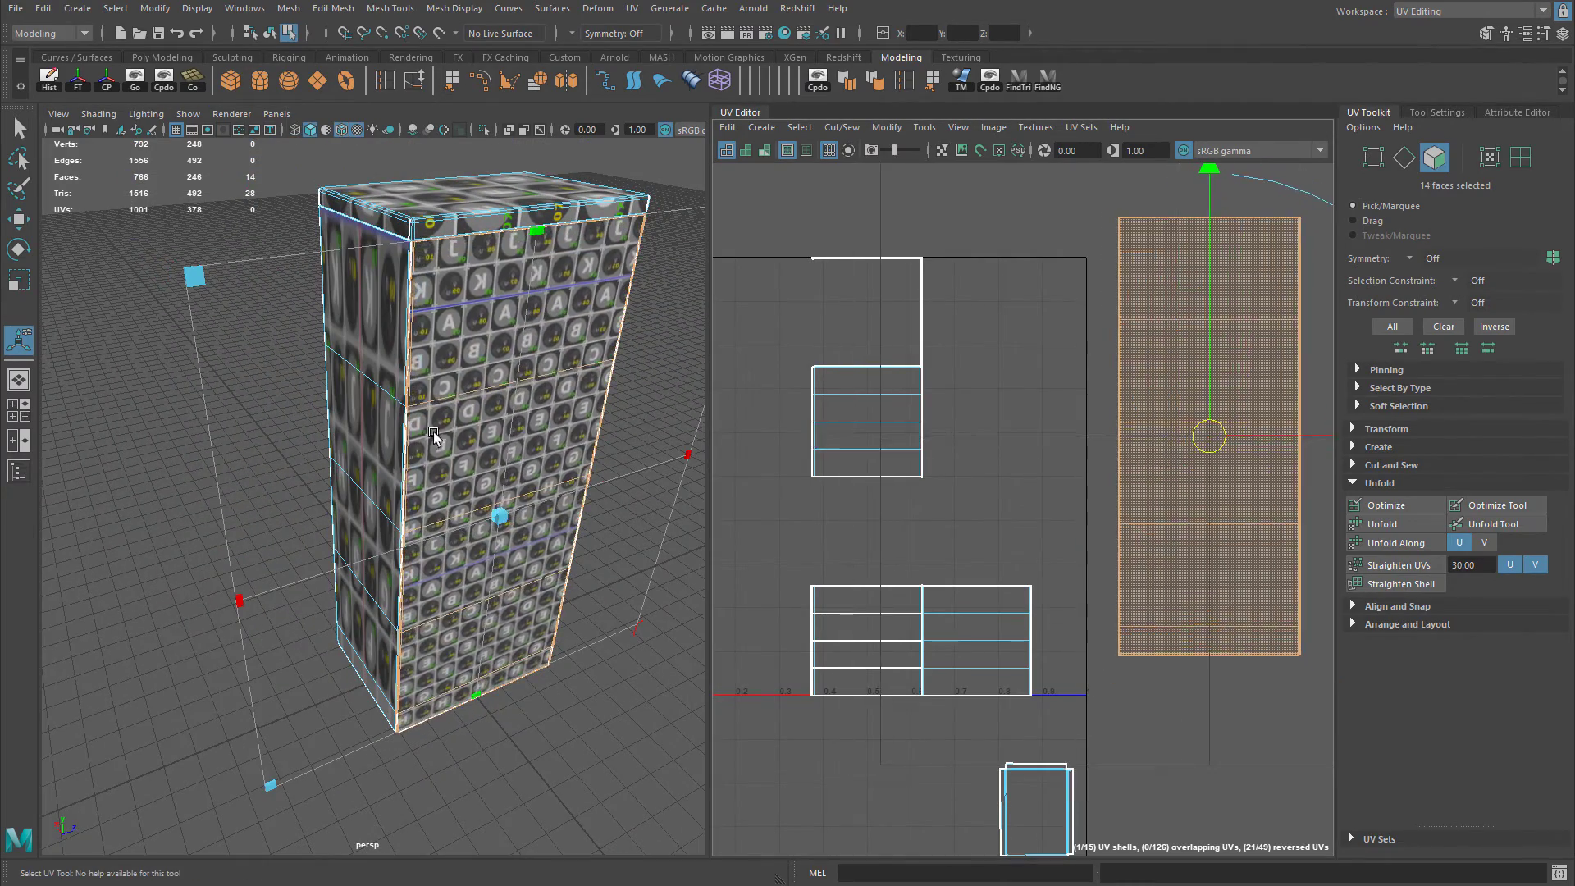
Inspect the checker letters on the cabinet's side and flip the side shell to correct its mirrored orientation.
right_click_drag(262, 353, 514, 401, "alt")
left_click_drag(514, 401, 484, 411, "alt")
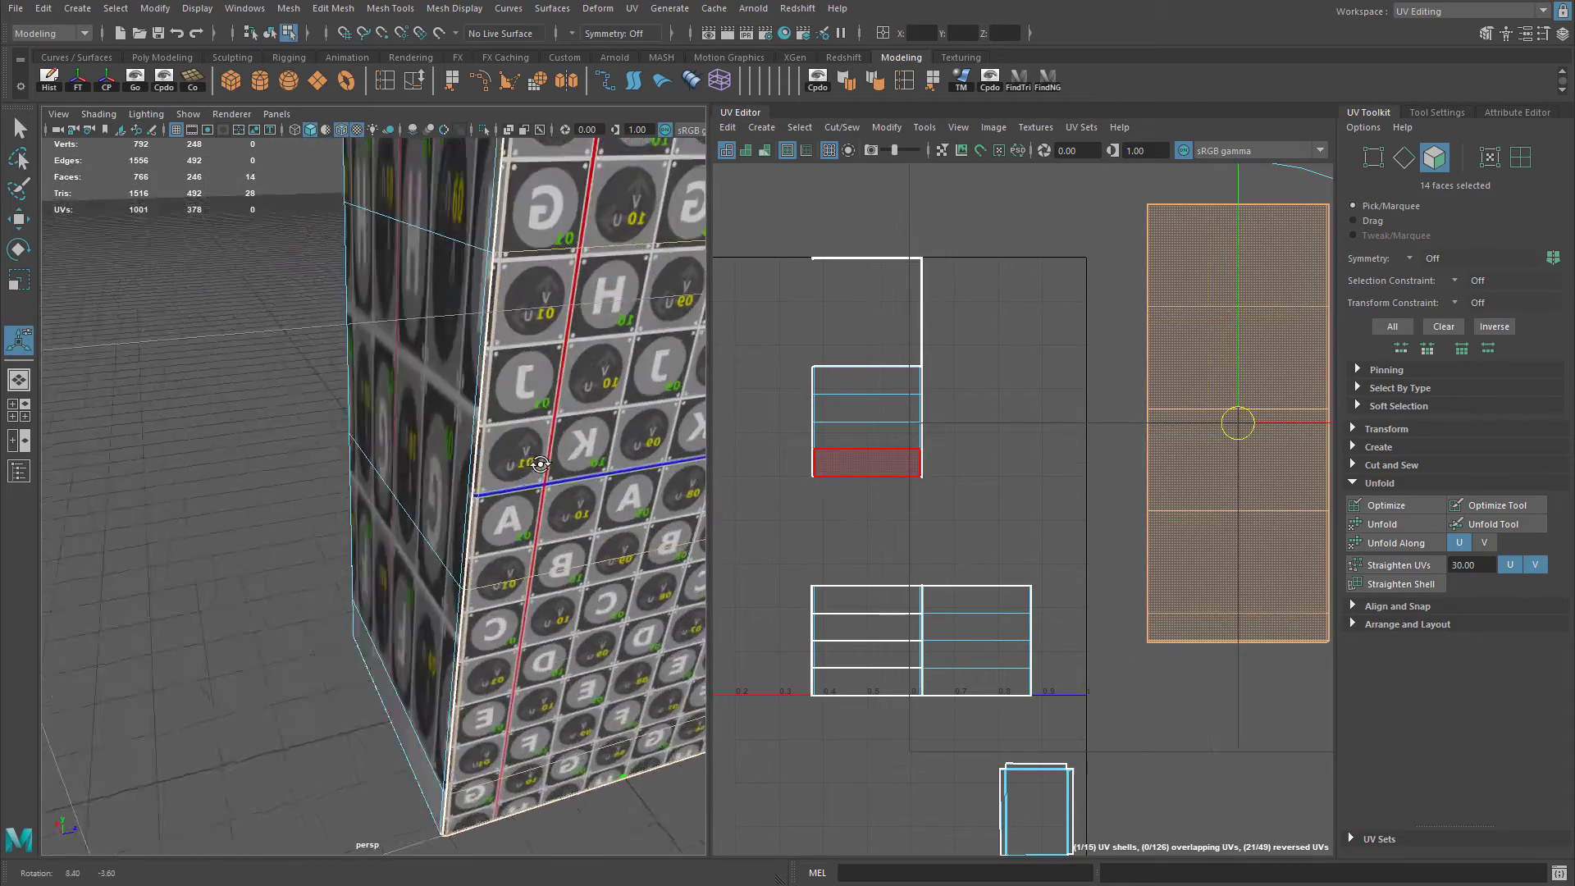
left_click_drag(539, 464, 823, 476, "alt")
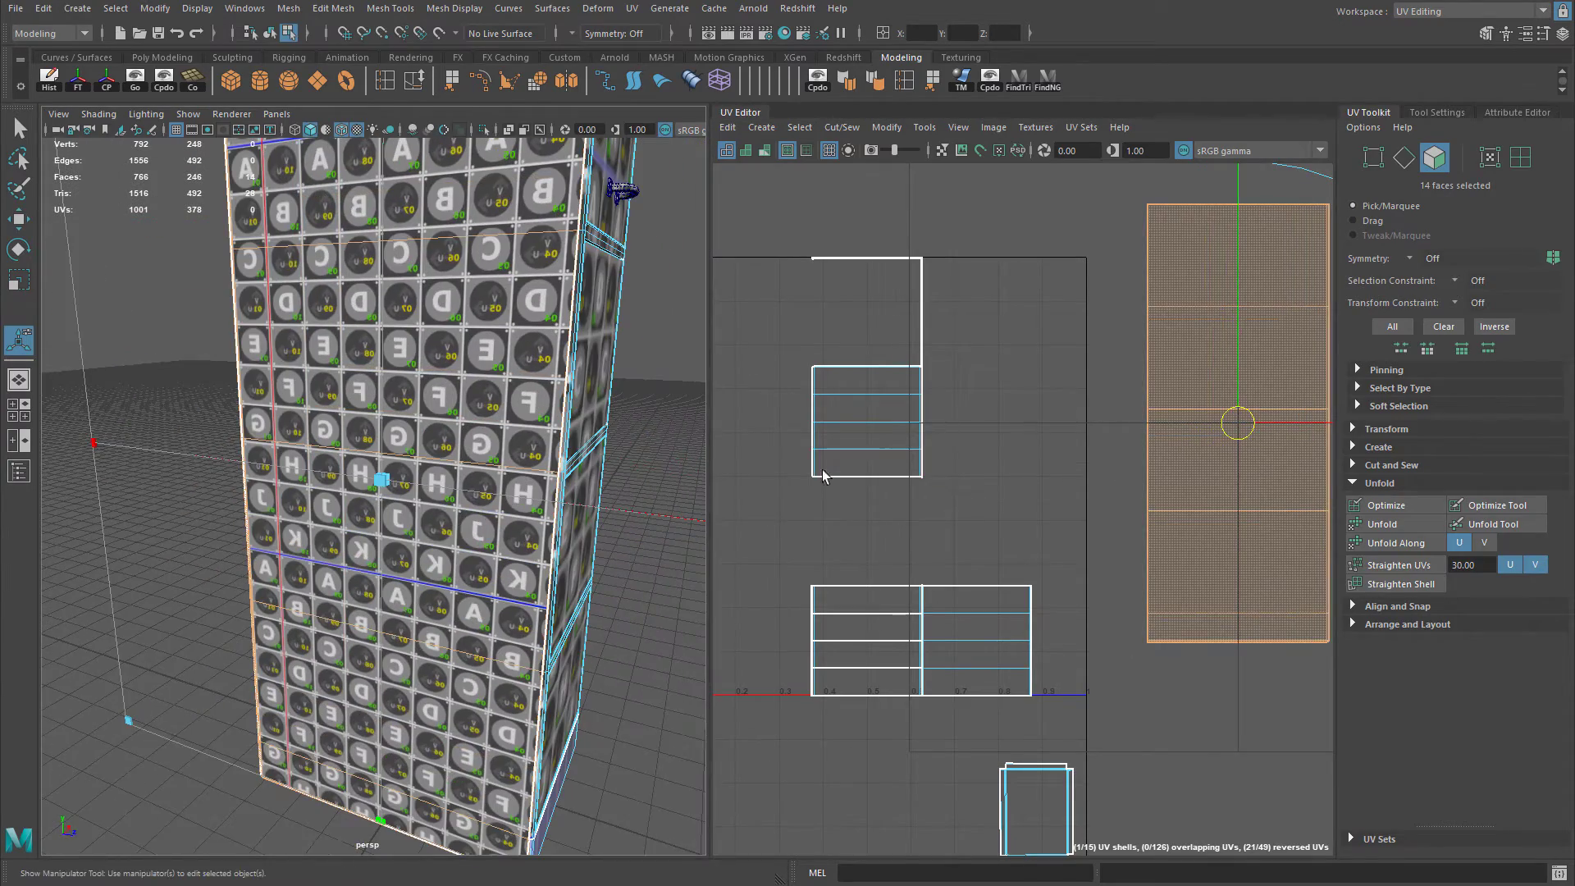
middle_click_drag(397, 377, 386, 419, "alt")
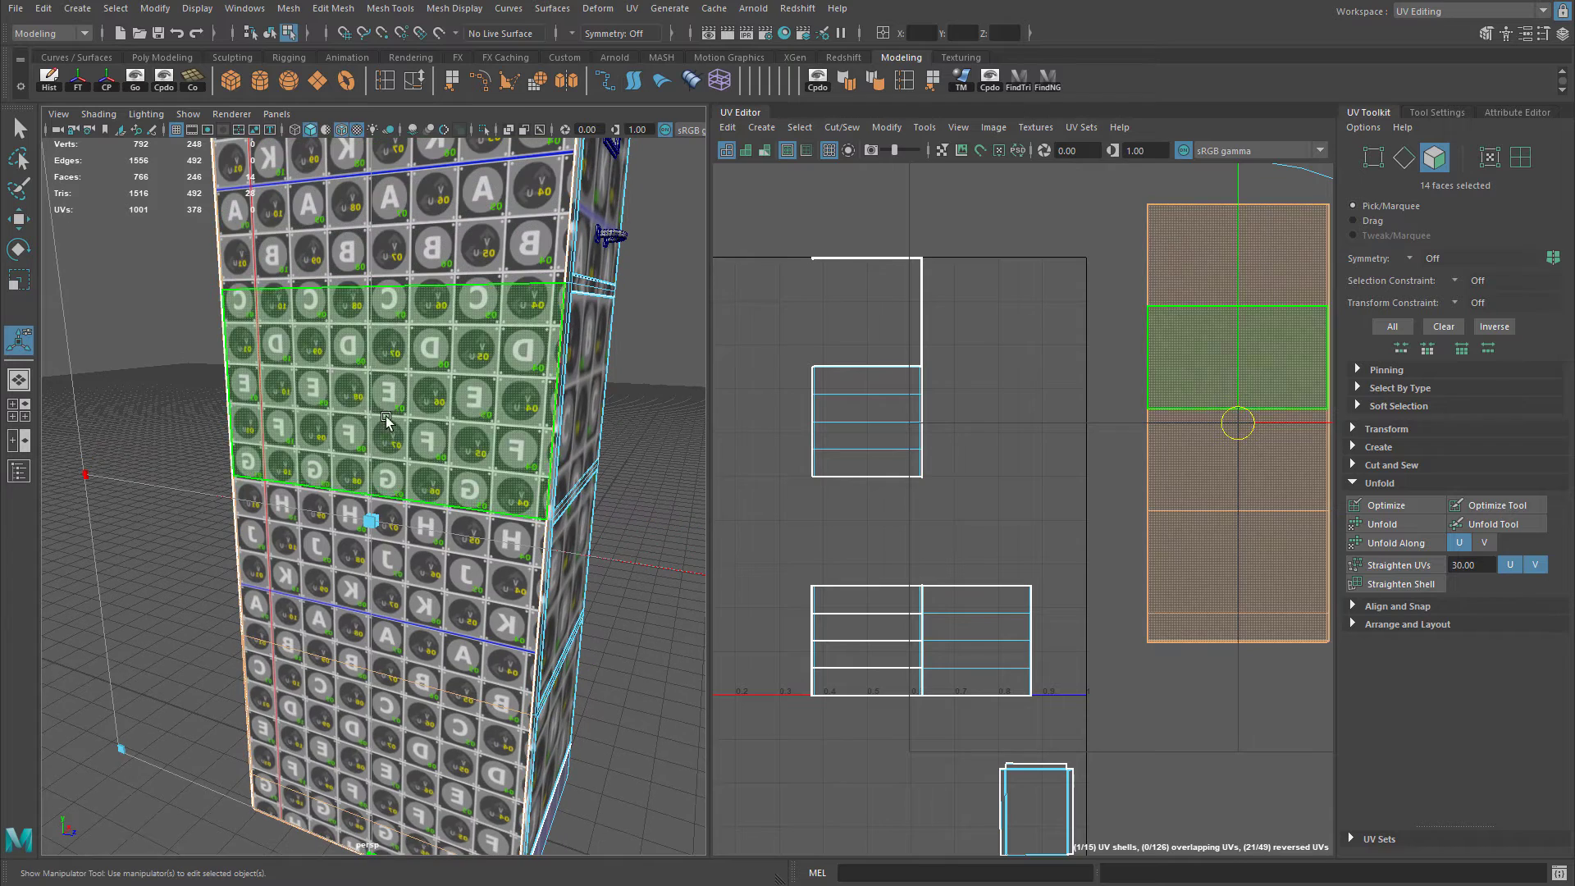
left_click(886, 128)
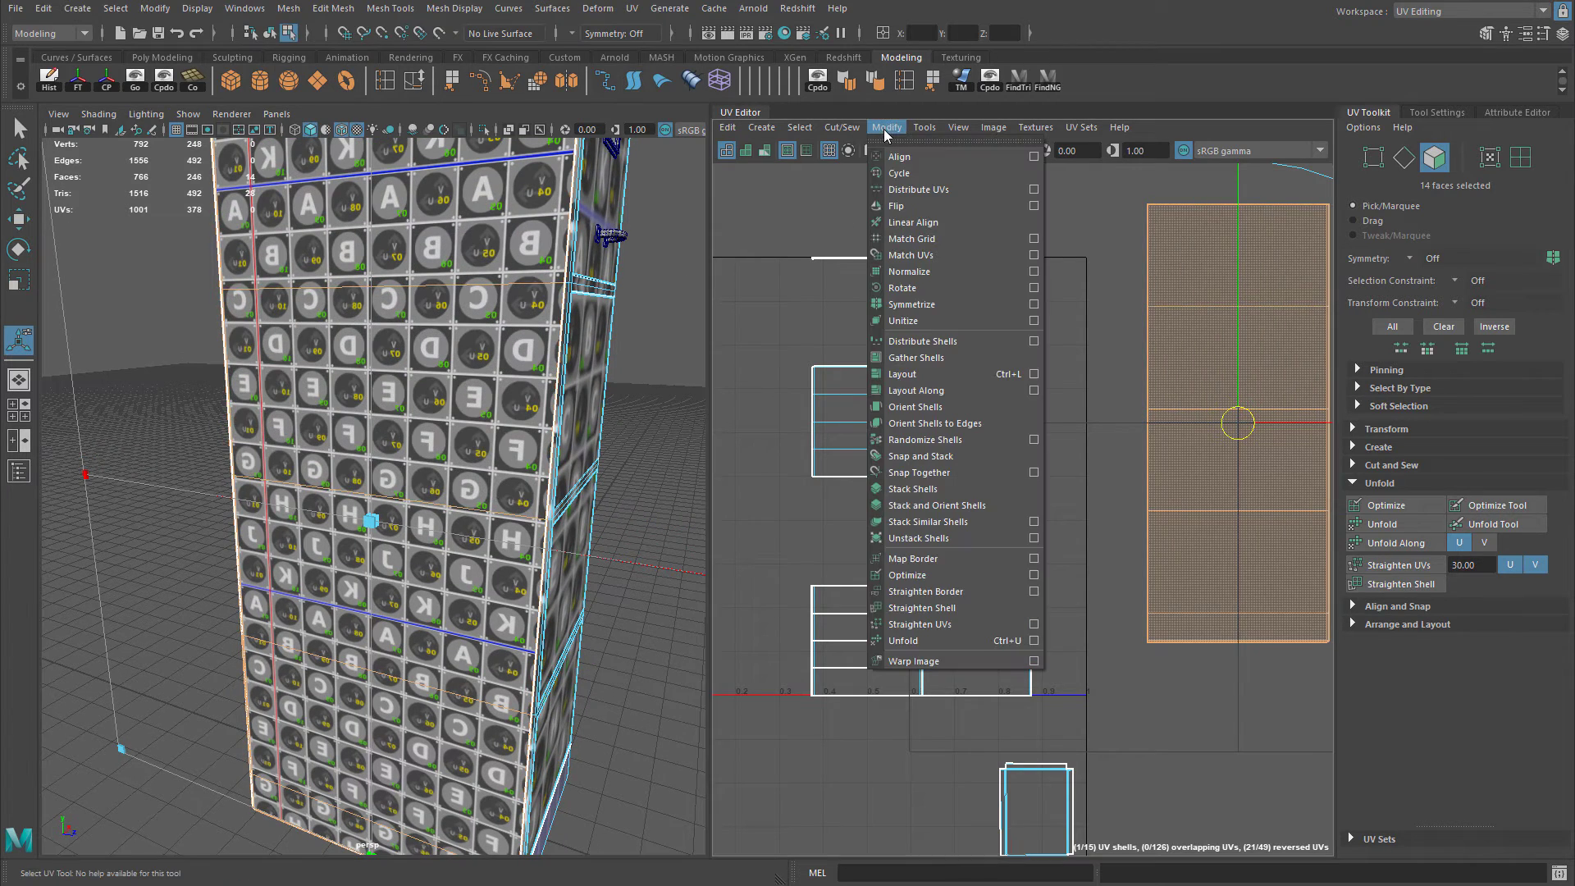
left_click(918, 213)
middle_click_drag(482, 354, 514, 468, "alt")
left_click_drag(514, 468, 251, 447, "alt")
middle_click_drag(251, 448, 283, 462, "alt")
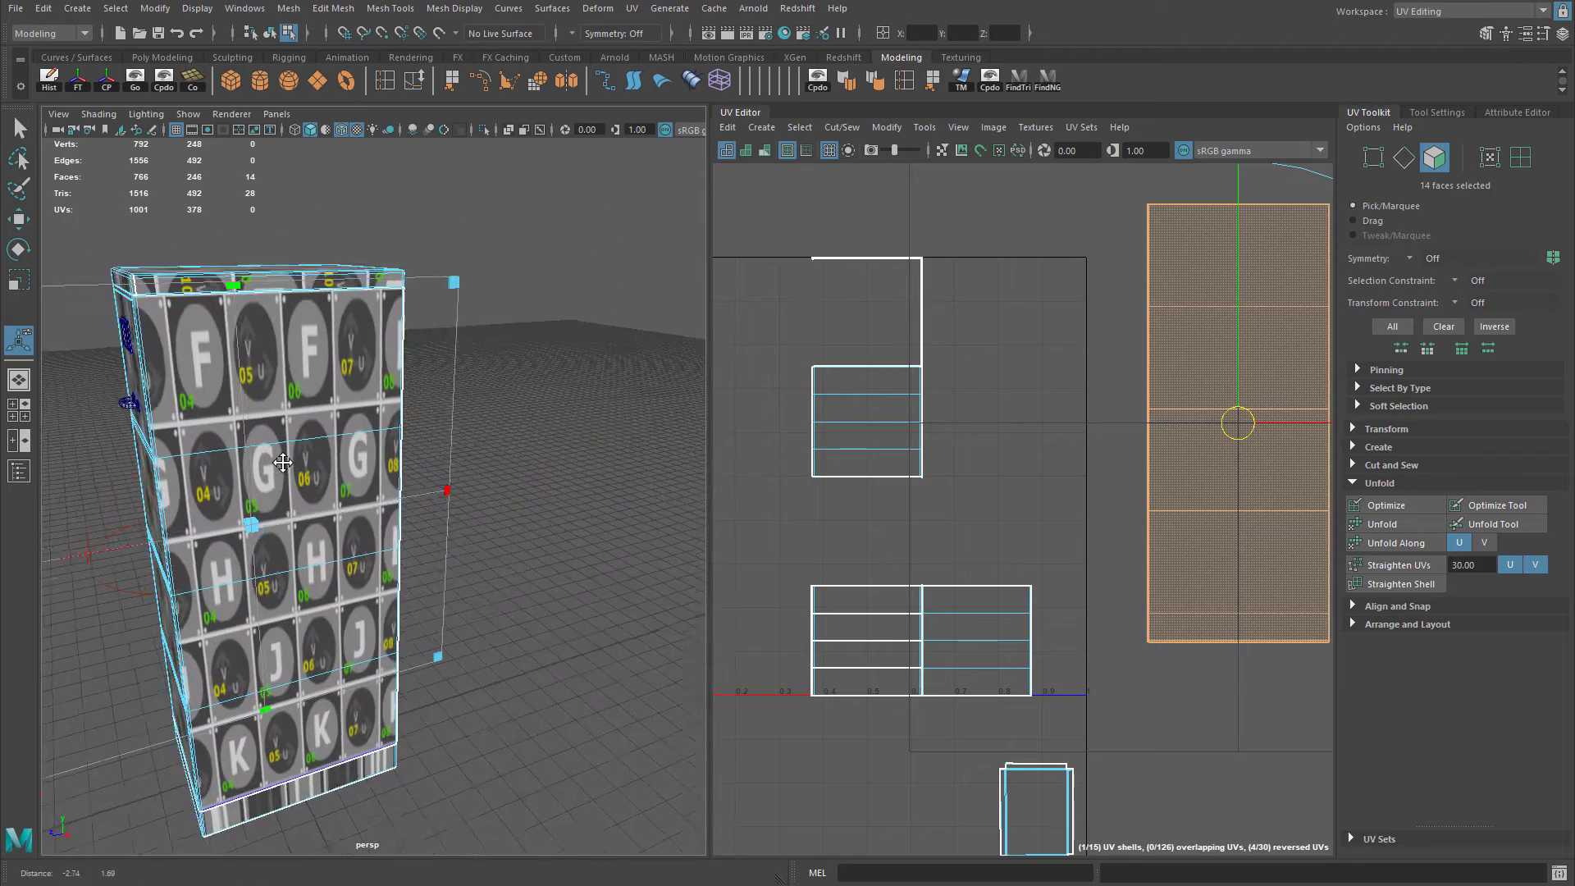
Scale the side shell down and place it beside the column of drawer-front shells below the UV tile.
scroll(283, 463, "up", 2)
middle_click_drag(1241, 480, 1198, 356, "alt")
key("r")
left_click_drag(1195, 299, 878, 774)
key("w")
middle_click_drag(991, 621, 1042, 308, "alt")
left_click_drag(933, 464, 940, 562)
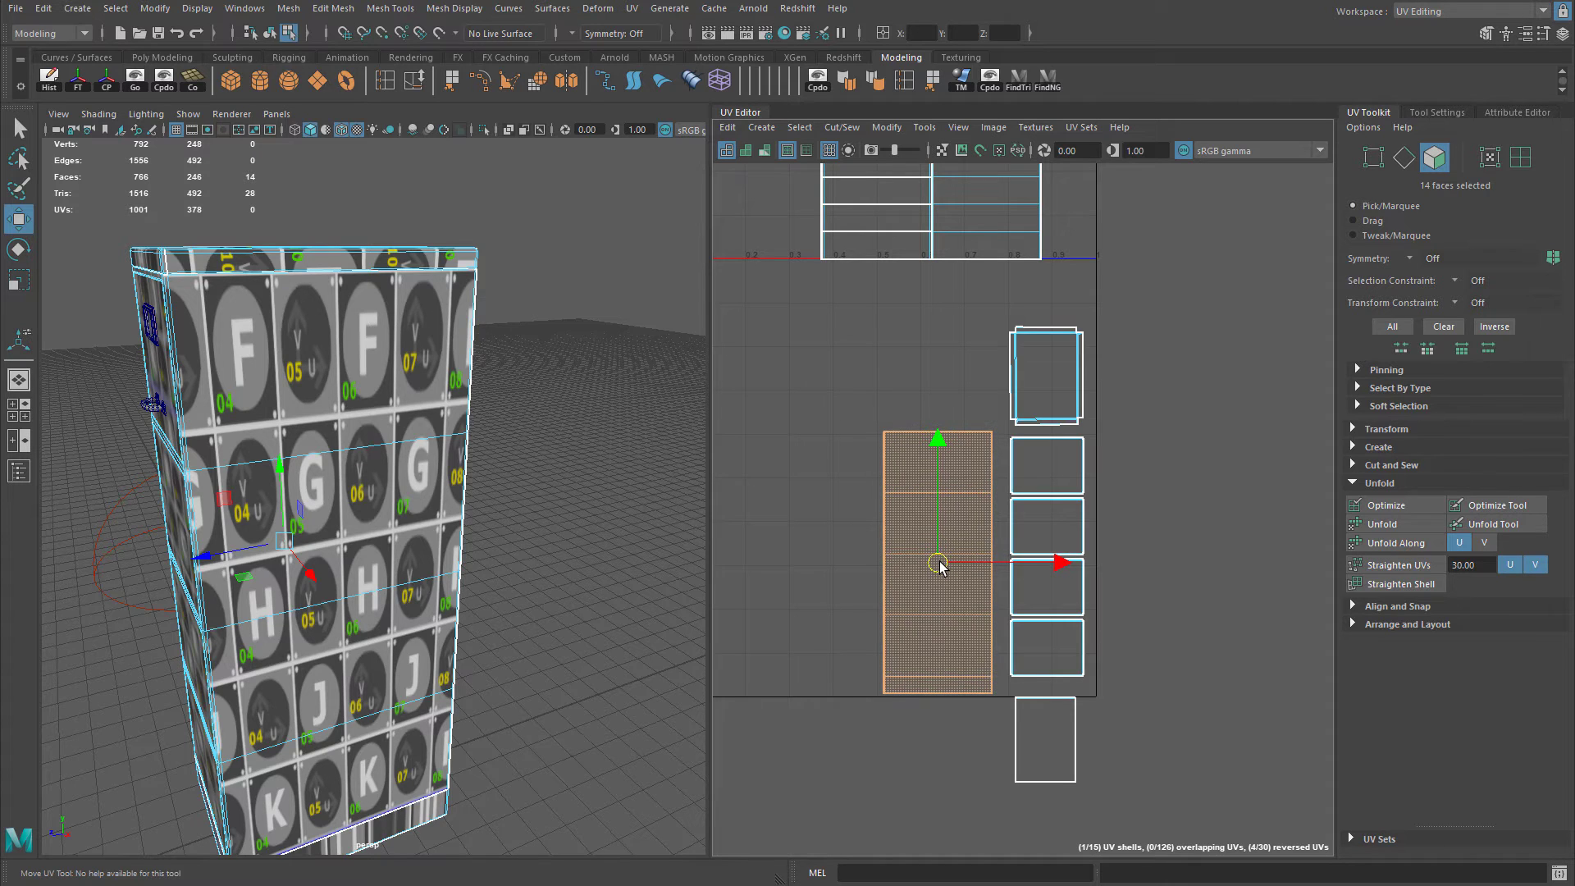
Return to plain shading and select the thin upper strip and its corner piece on the cabinet's opposite side.
left_click_drag(450, 572, 525, 537, "alt")
right_click_drag(350, 367, 349, 402)
left_click_drag(355, 369, 376, 306, "alt")
key("5")
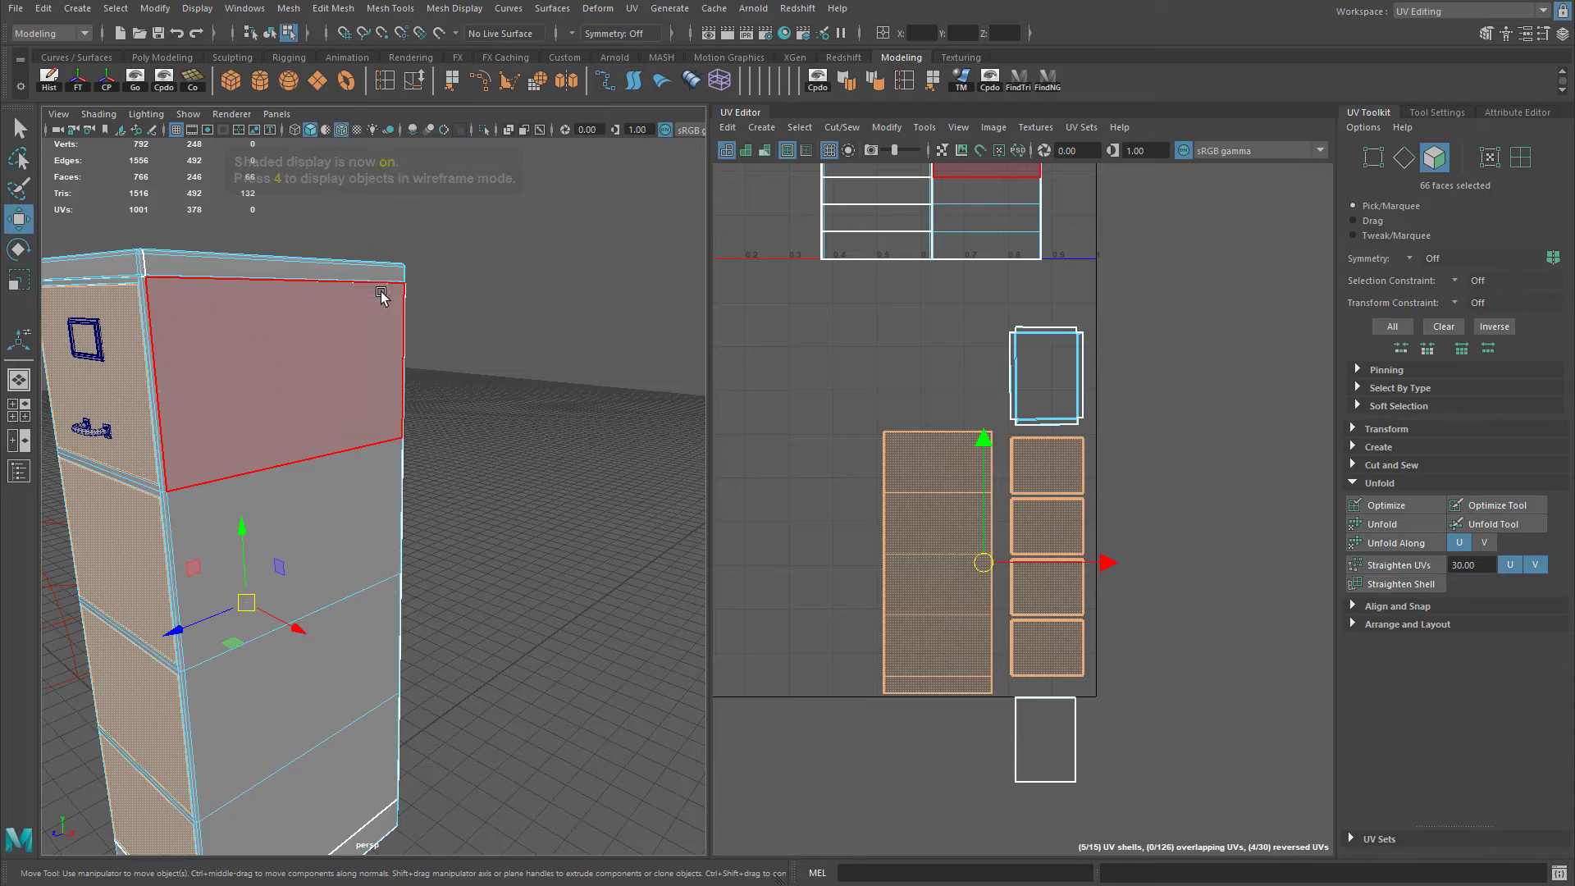
key("f")
scroll(457, 440, "up", 10)
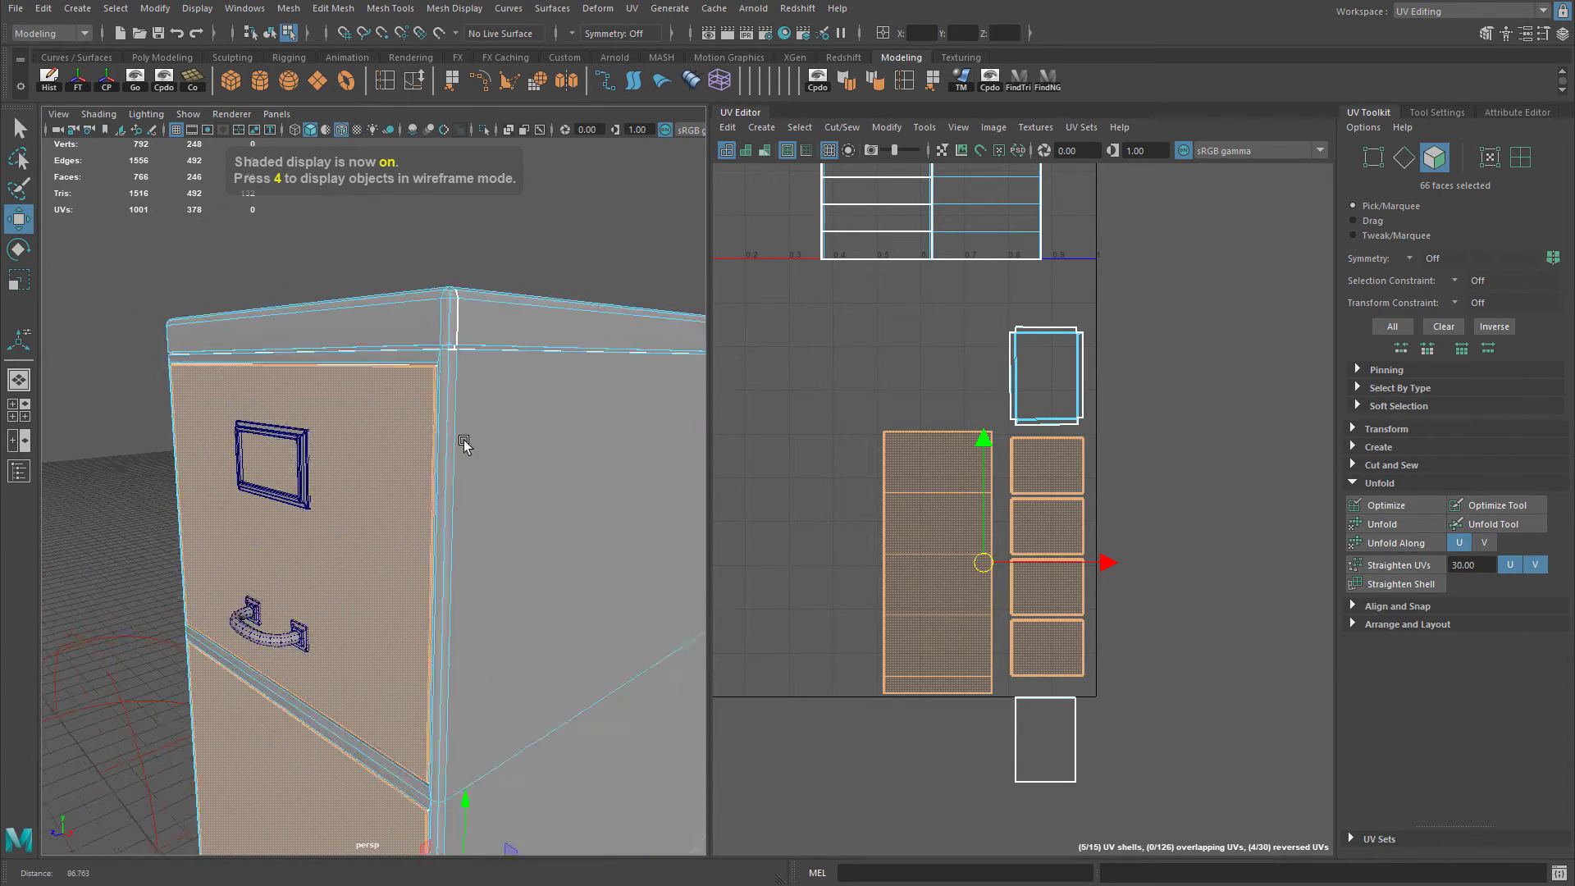
scroll(1036, 497, "up", 4)
scroll(903, 443, "up", 2)
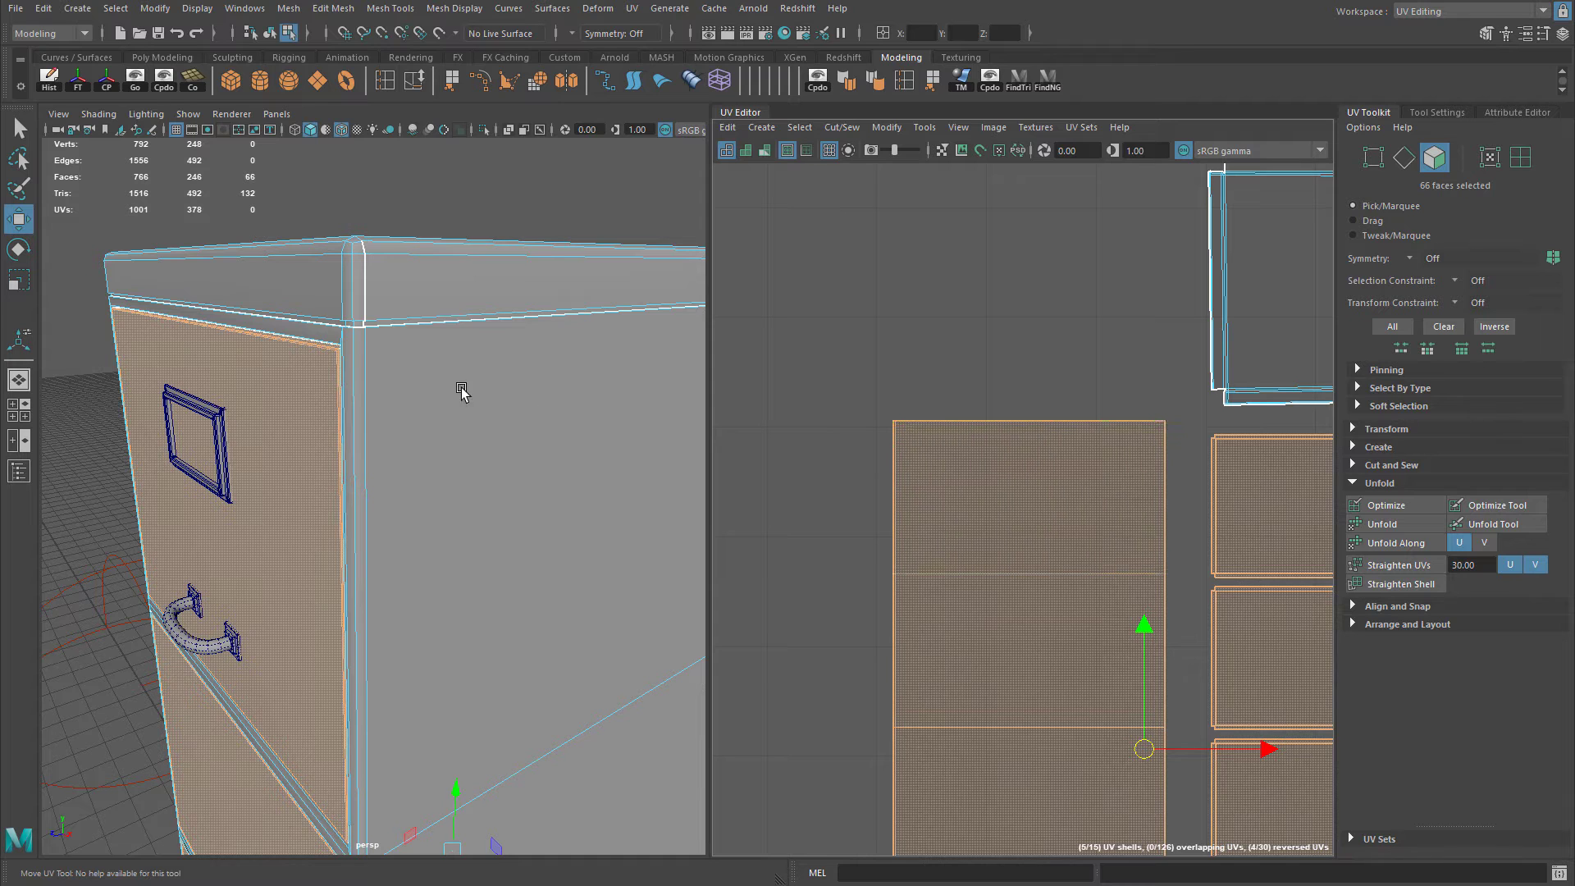
left_click_drag(461, 390, 344, 478, "alt")
scroll(431, 404, "up", 4)
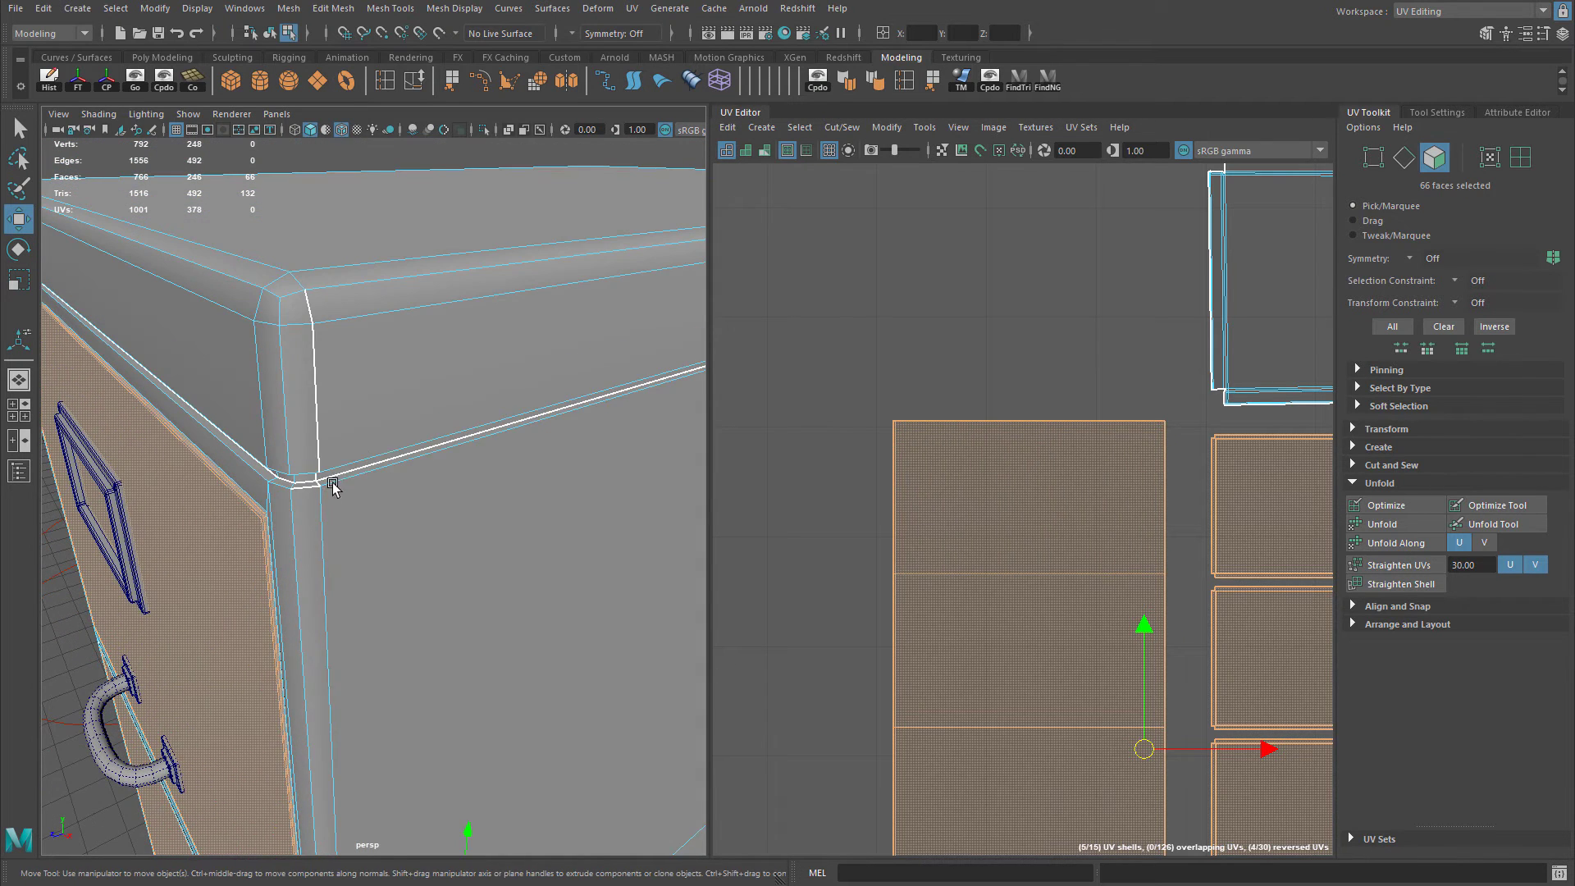
left_click(338, 493)
left_click(551, 516, "shift")
Extend the selection down the opposite side over its large panel faces and the base face.
middle_click_drag(562, 520, 453, 159, "alt")
scroll(492, 492, "down", 4)
middle_click_drag(499, 570, 364, 378, "alt")
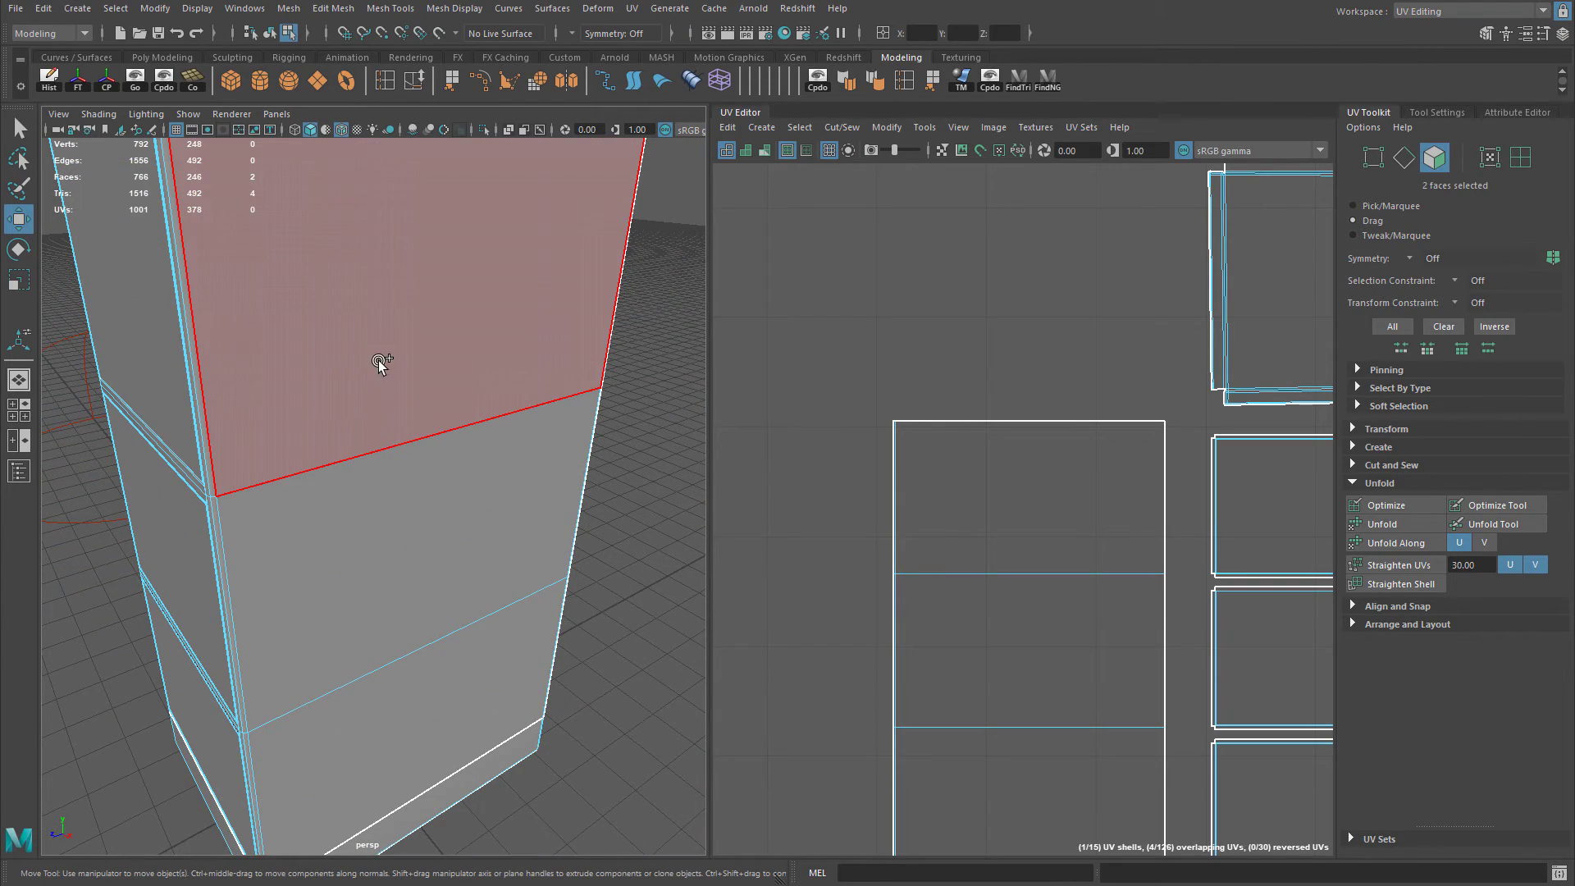
left_click_drag(430, 685, 428, 697, "shift")
mouse_move(469, 687)
left_mouse_down("alt")
mouse_move(435, 636)
mouse_move(271, 653)
left_mouse_up("alt")
Add the opposite side's vertical rear-edge bevel strips, bottom bevel strip and lower corner piece to the selection.
middle_click_drag(443, 394, 278, 615, "alt")
left_click_drag(278, 618, 465, 416, "alt")
left_click(406, 460, "shift")
left_click_drag(406, 459, 410, 330, "alt")
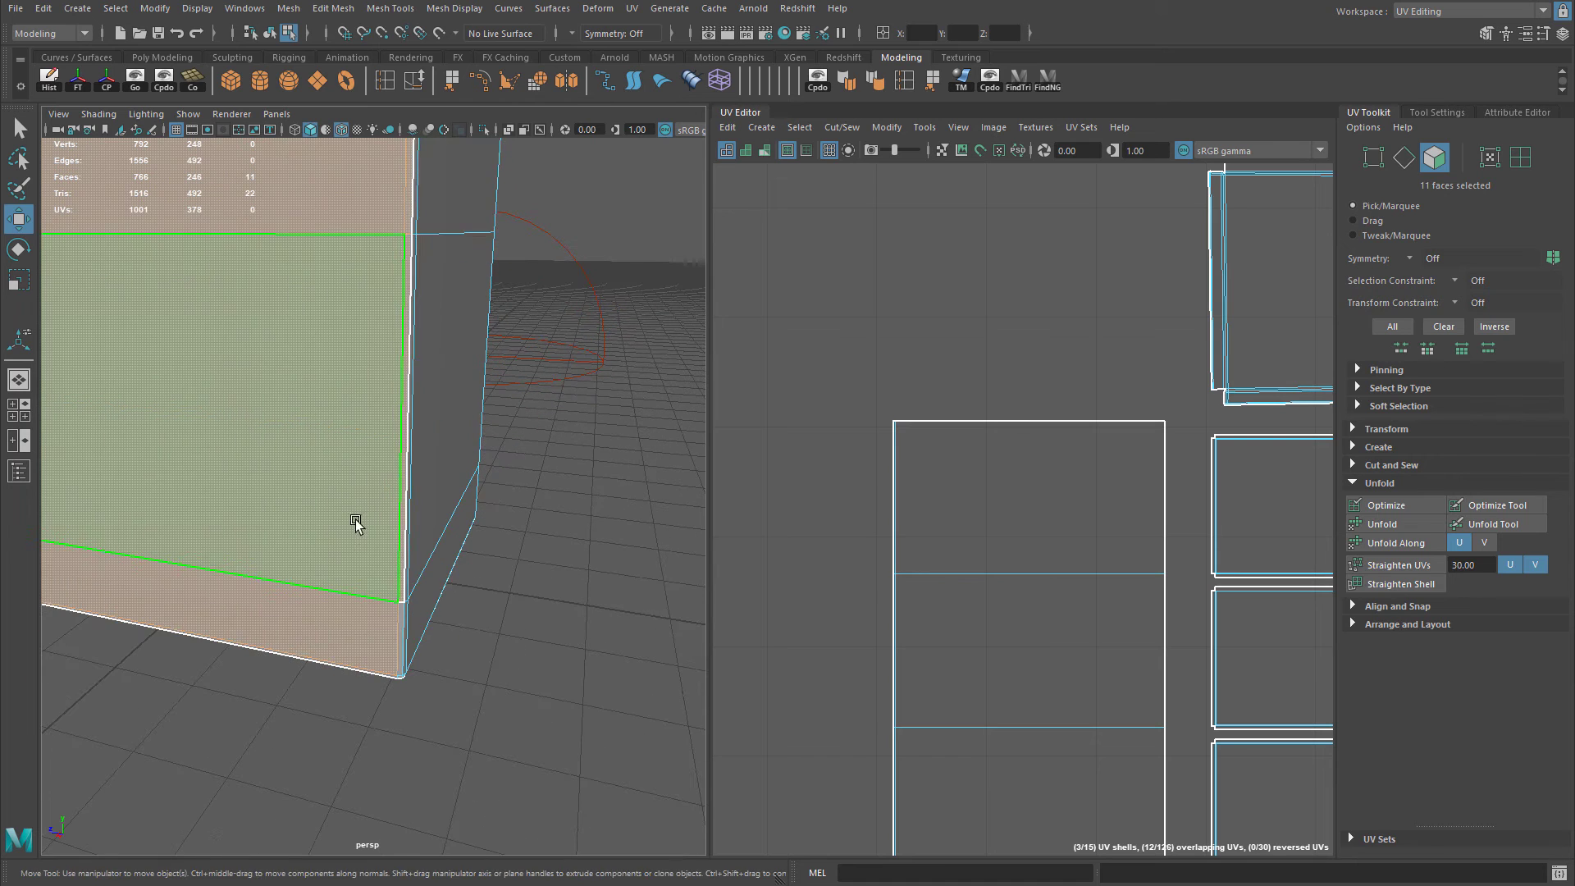
left_click_drag(356, 523, 464, 566, "alt")
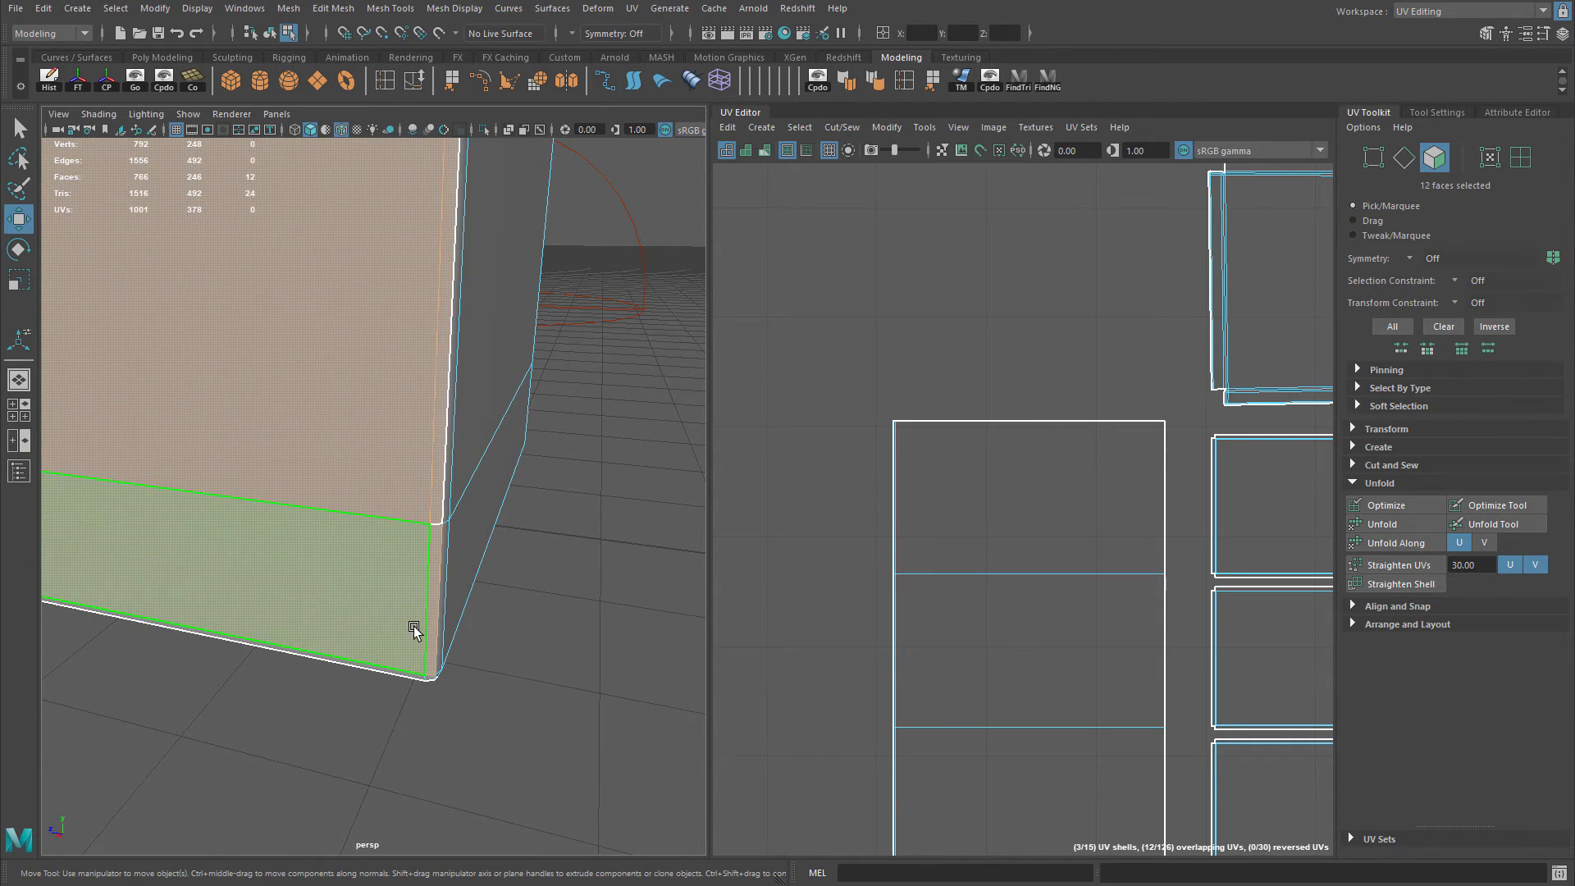
left_click_drag(414, 629, 334, 449, "alt")
left_click(440, 537, "shift")
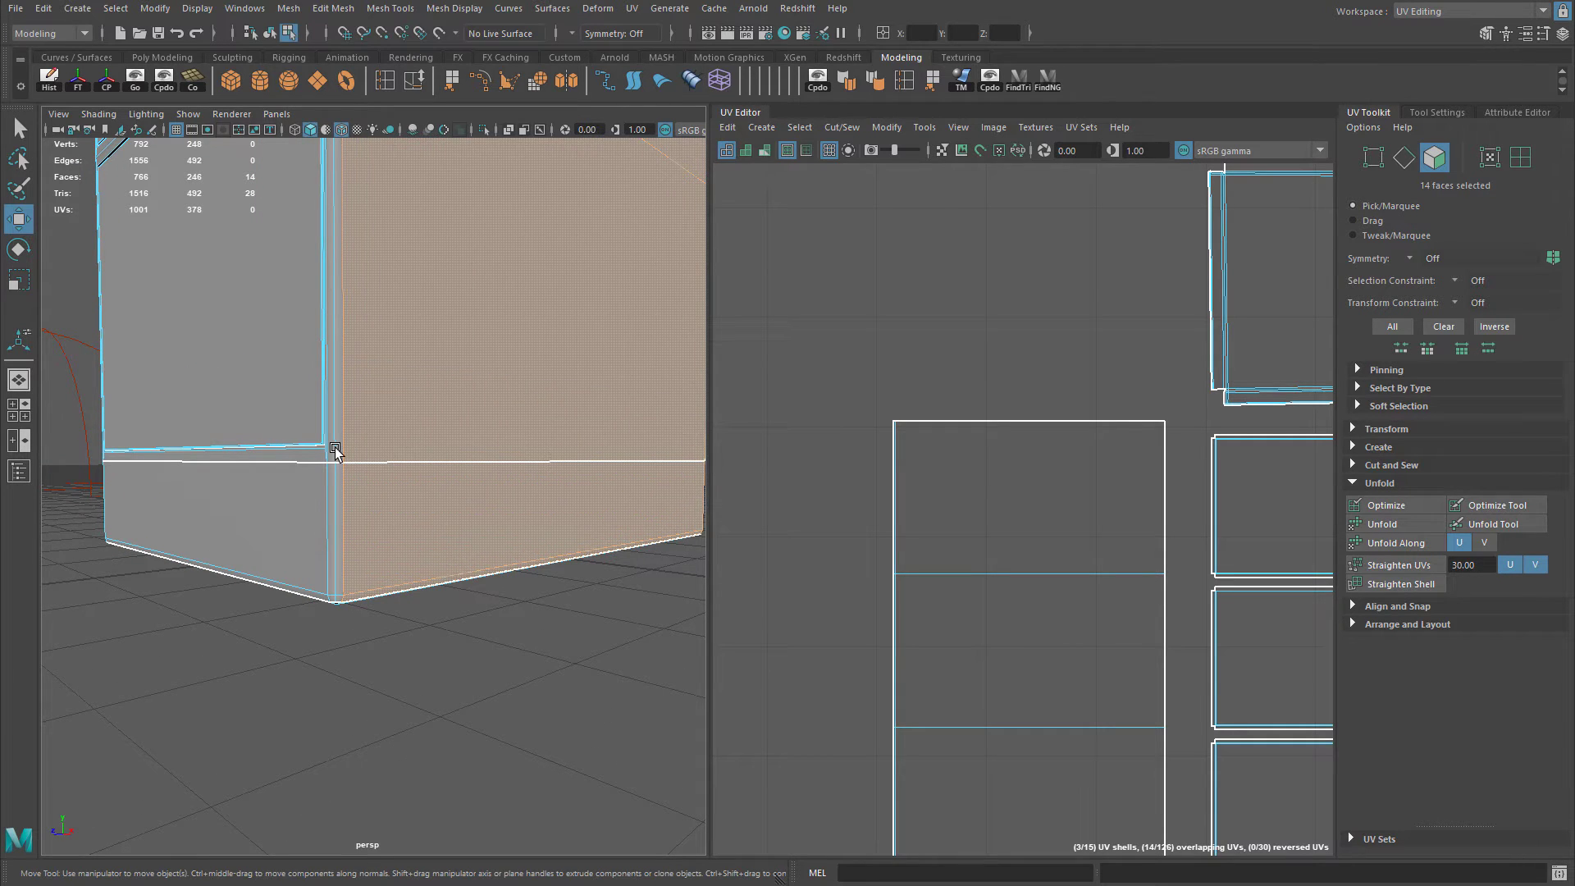
Examine the opposite side's selection around its base, upper corners and top edge for missing or stray faces.
left_click_drag(416, 458, 385, 466, "alt")
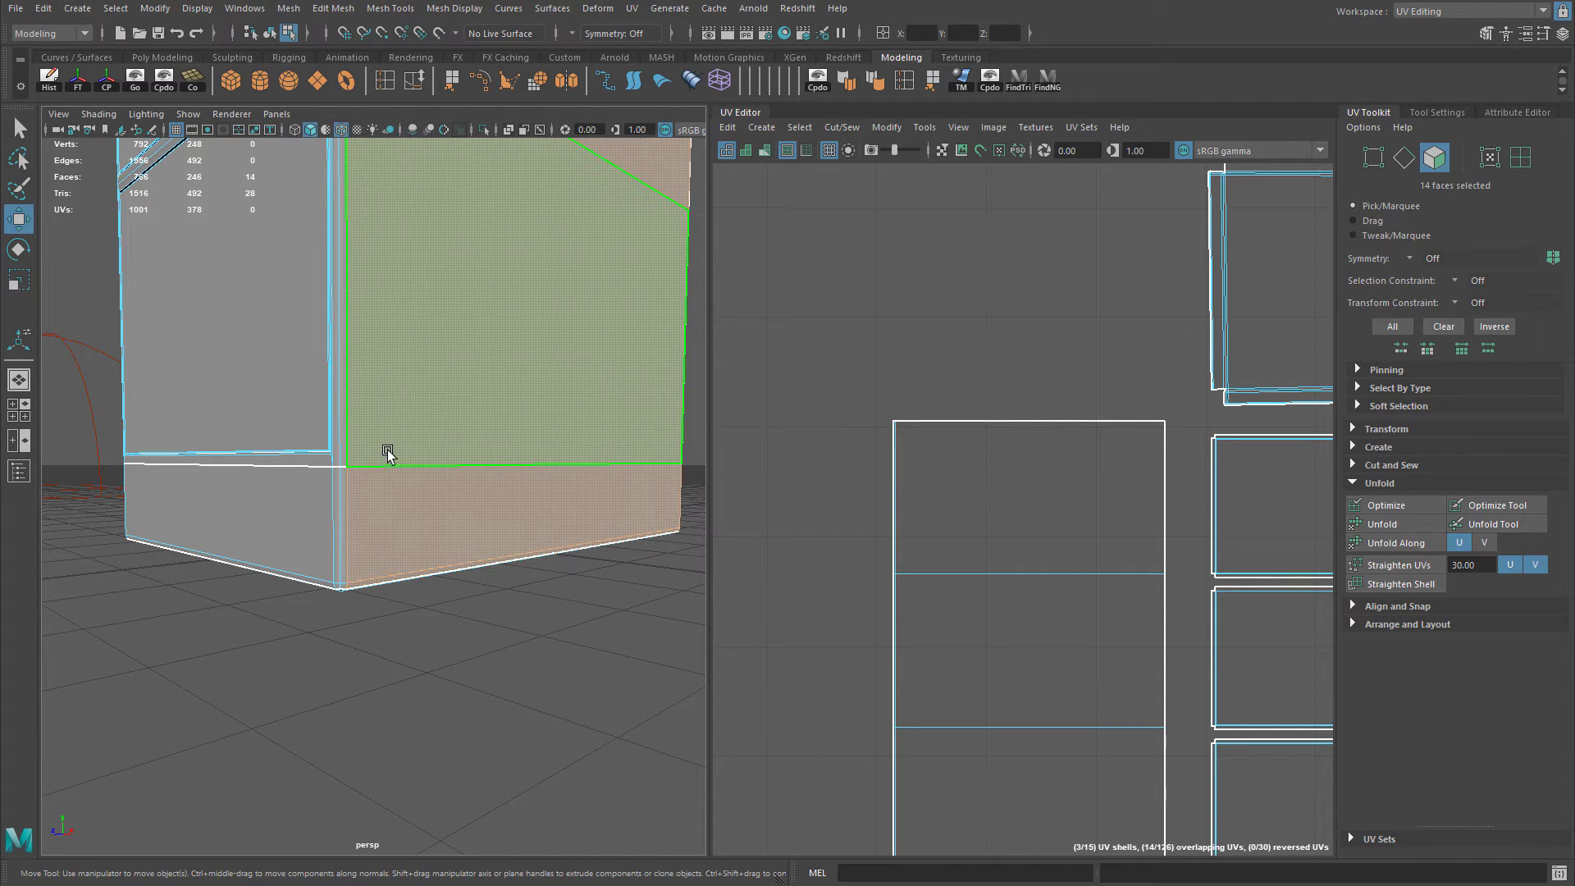
left_click_drag(388, 454, 465, 363, "alt")
right_click_drag(464, 362, 233, 348, "alt")
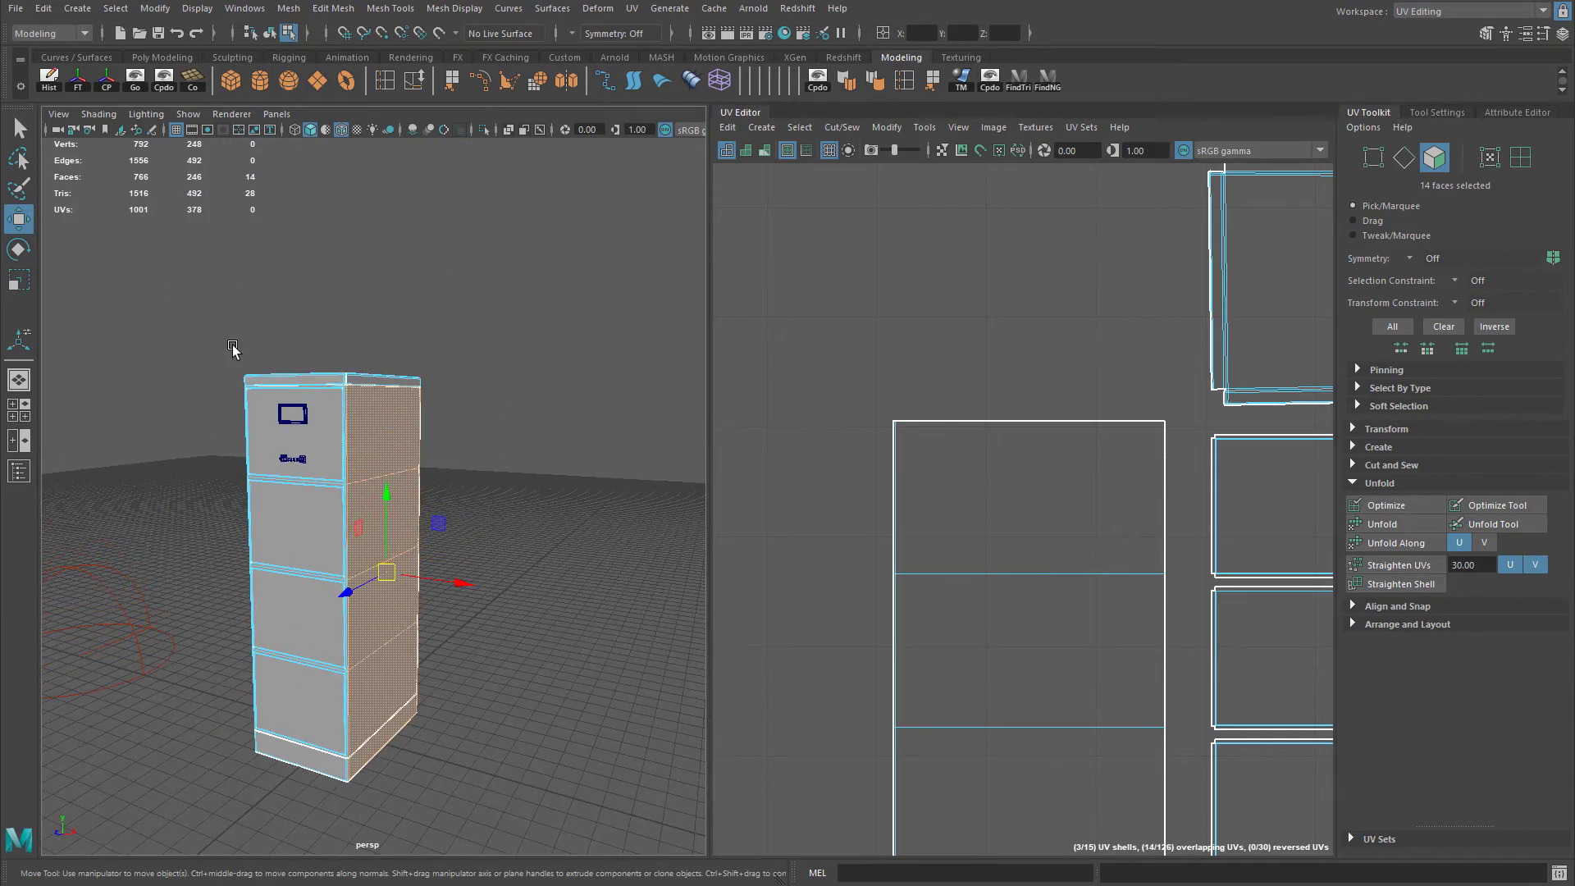
left_click_drag(233, 348, 267, 352, "alt")
right_click_drag(267, 352, 489, 379, "alt")
left_click_drag(489, 380, 319, 369, "alt")
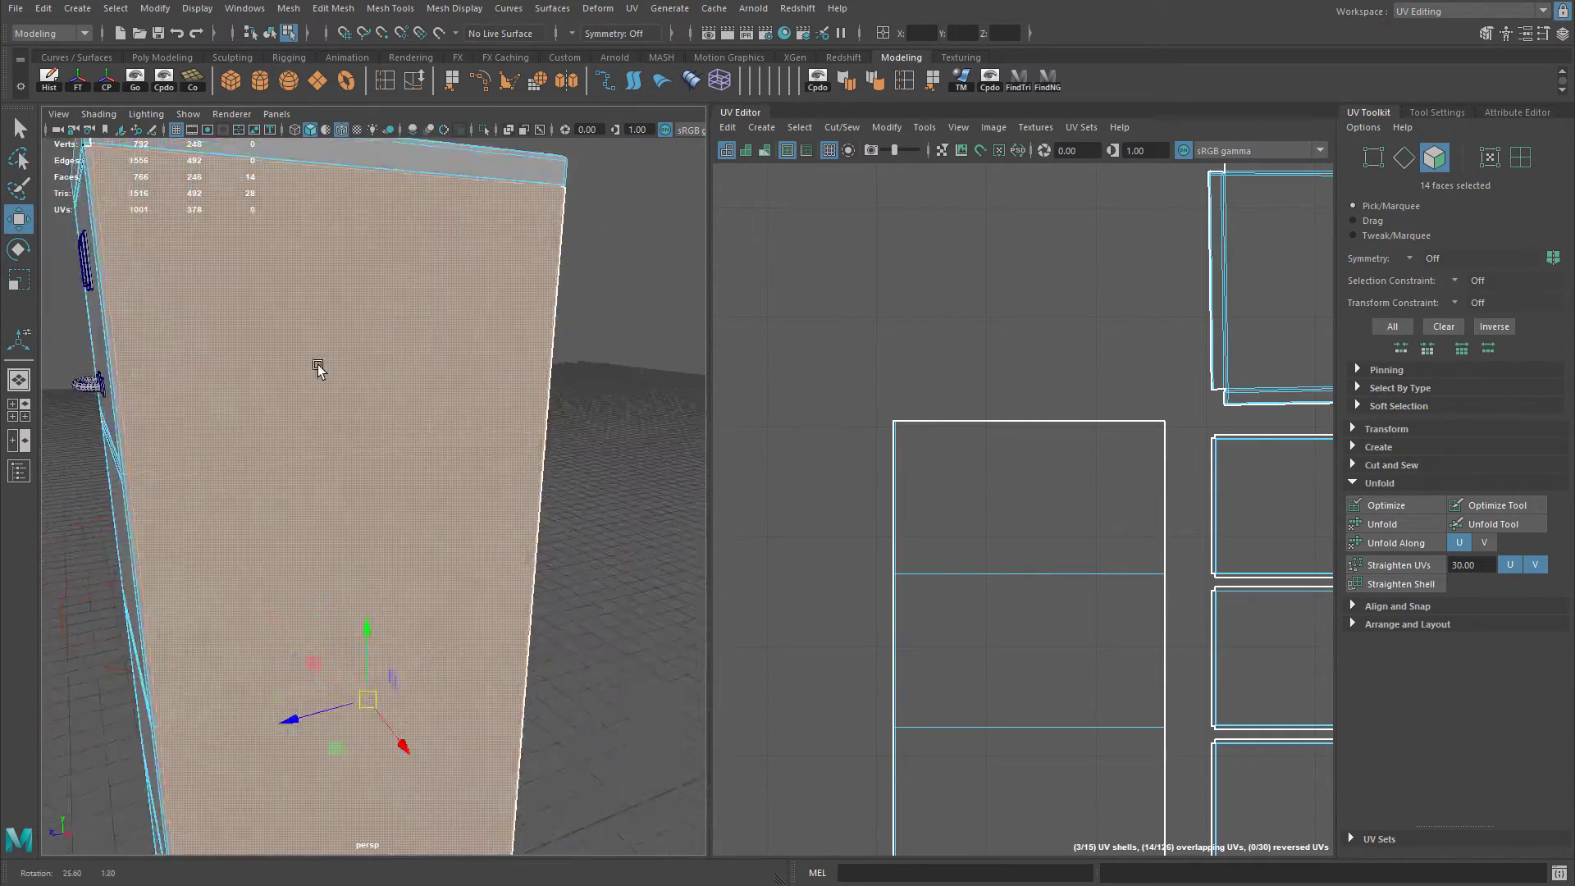
right_click_drag(318, 369, 418, 397, "alt")
left_click_drag(419, 397, 341, 405, "alt")
right_click_drag(342, 404, 380, 420, "alt")
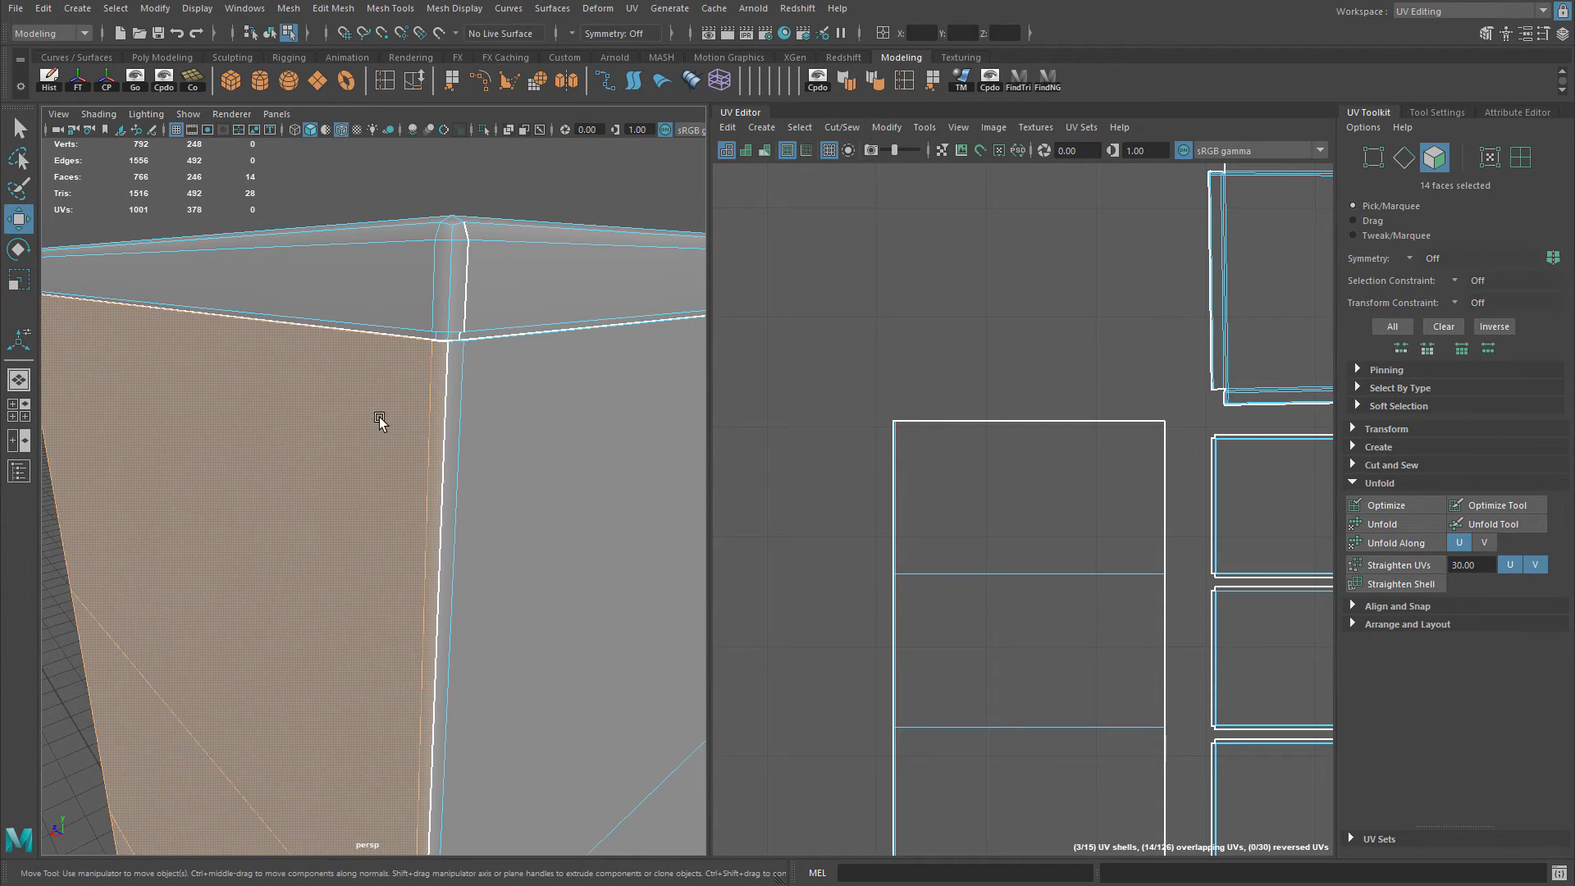
left_click_drag(380, 421, 415, 418, "alt")
right_click_drag(416, 419, 488, 450, "alt")
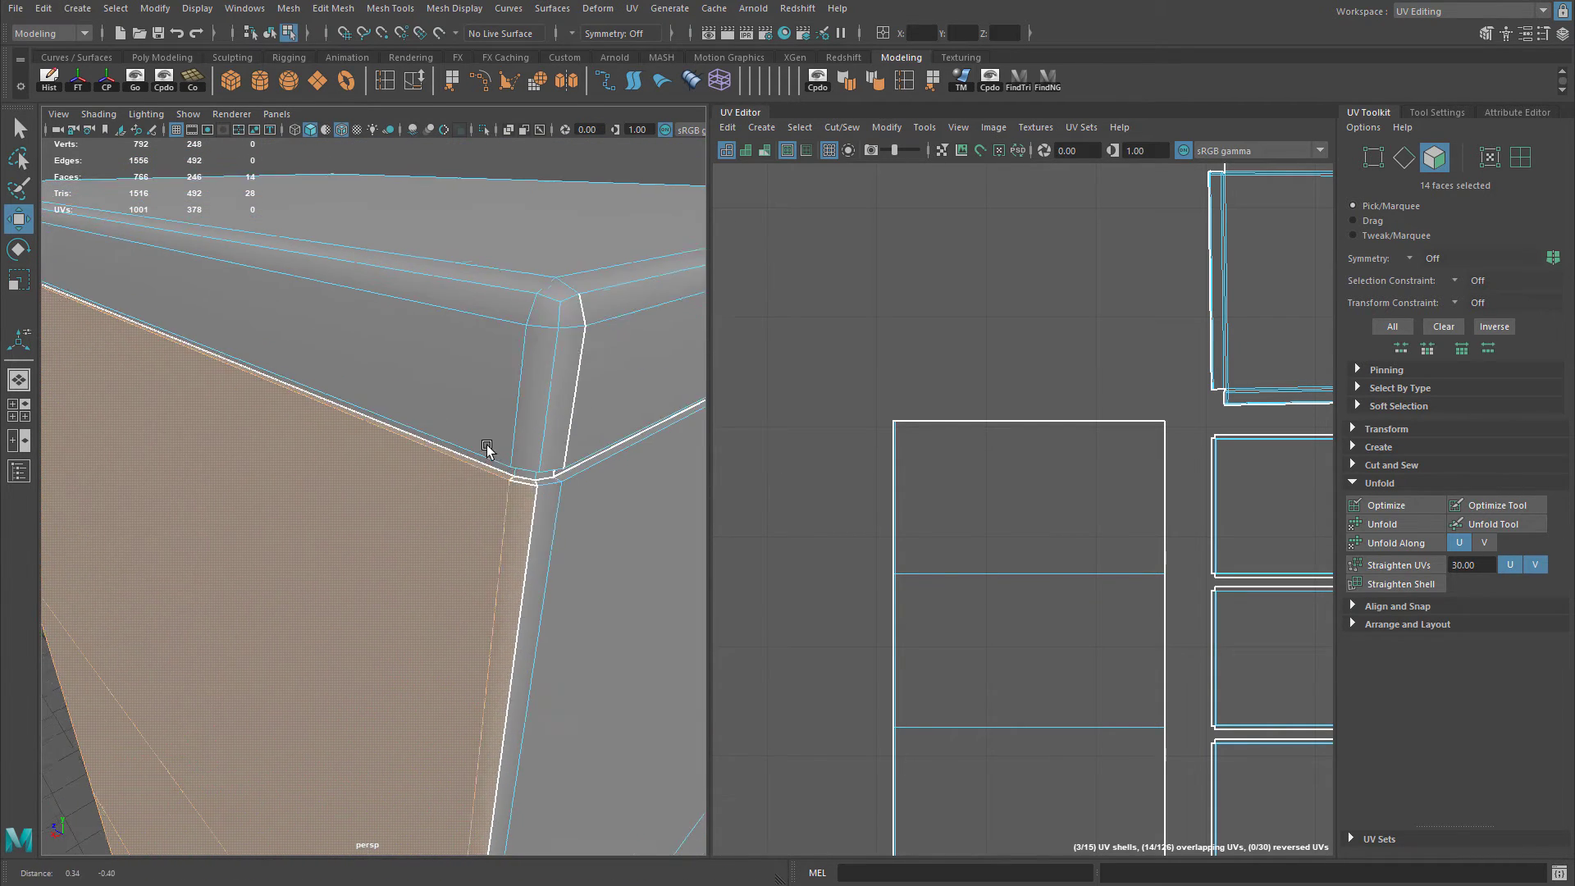
left_click_drag(488, 451, 456, 434, "alt")
right_click_drag(439, 440, 380, 433, "alt")
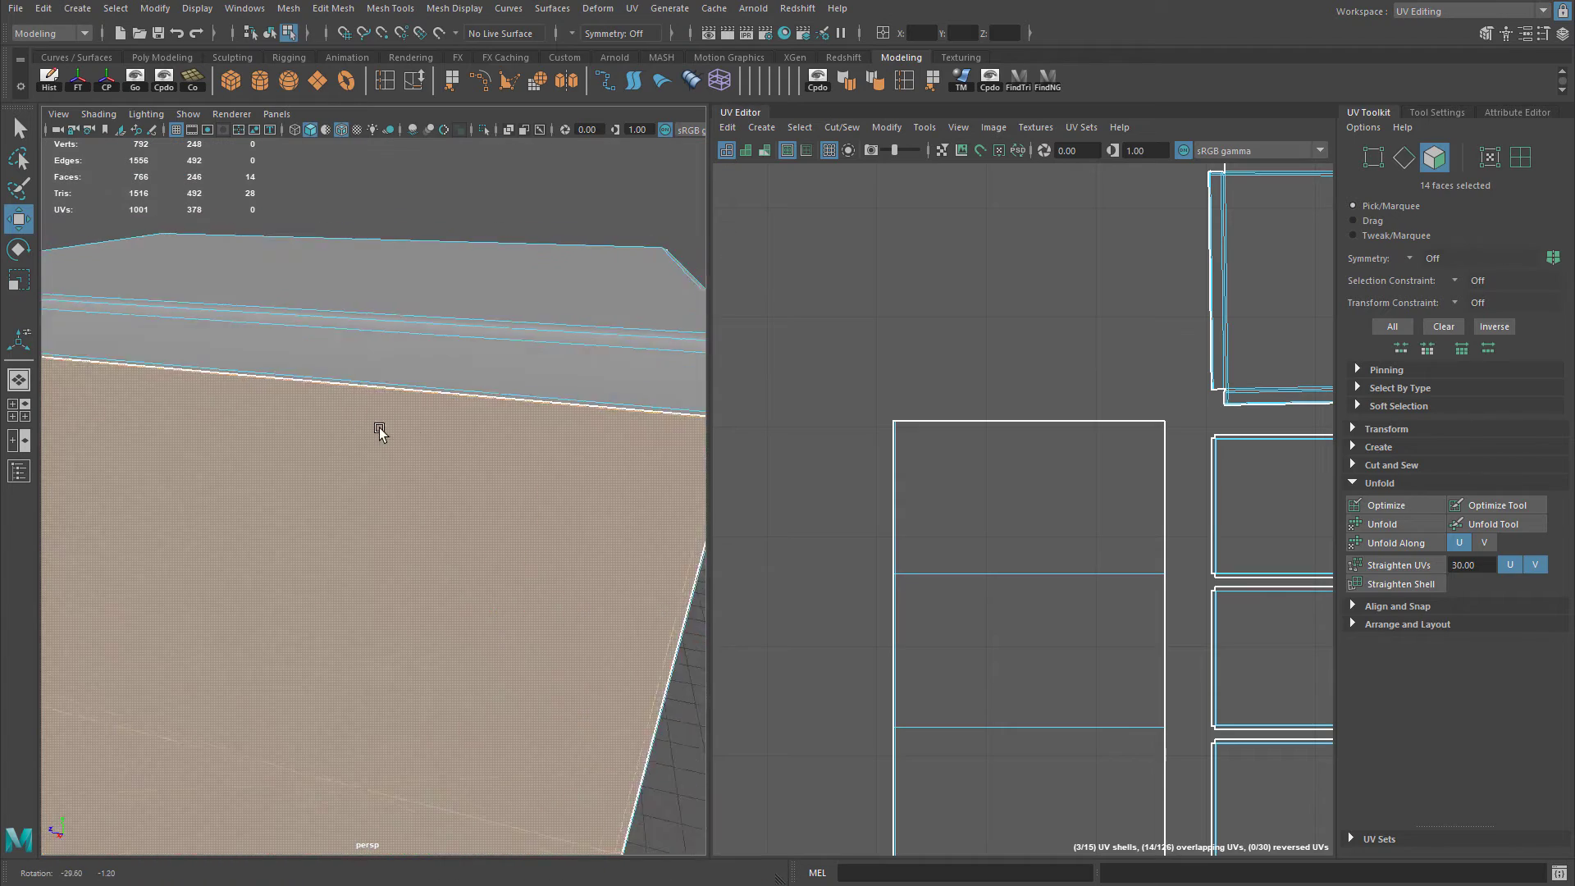
left_click_drag(379, 432, 449, 427, "alt")
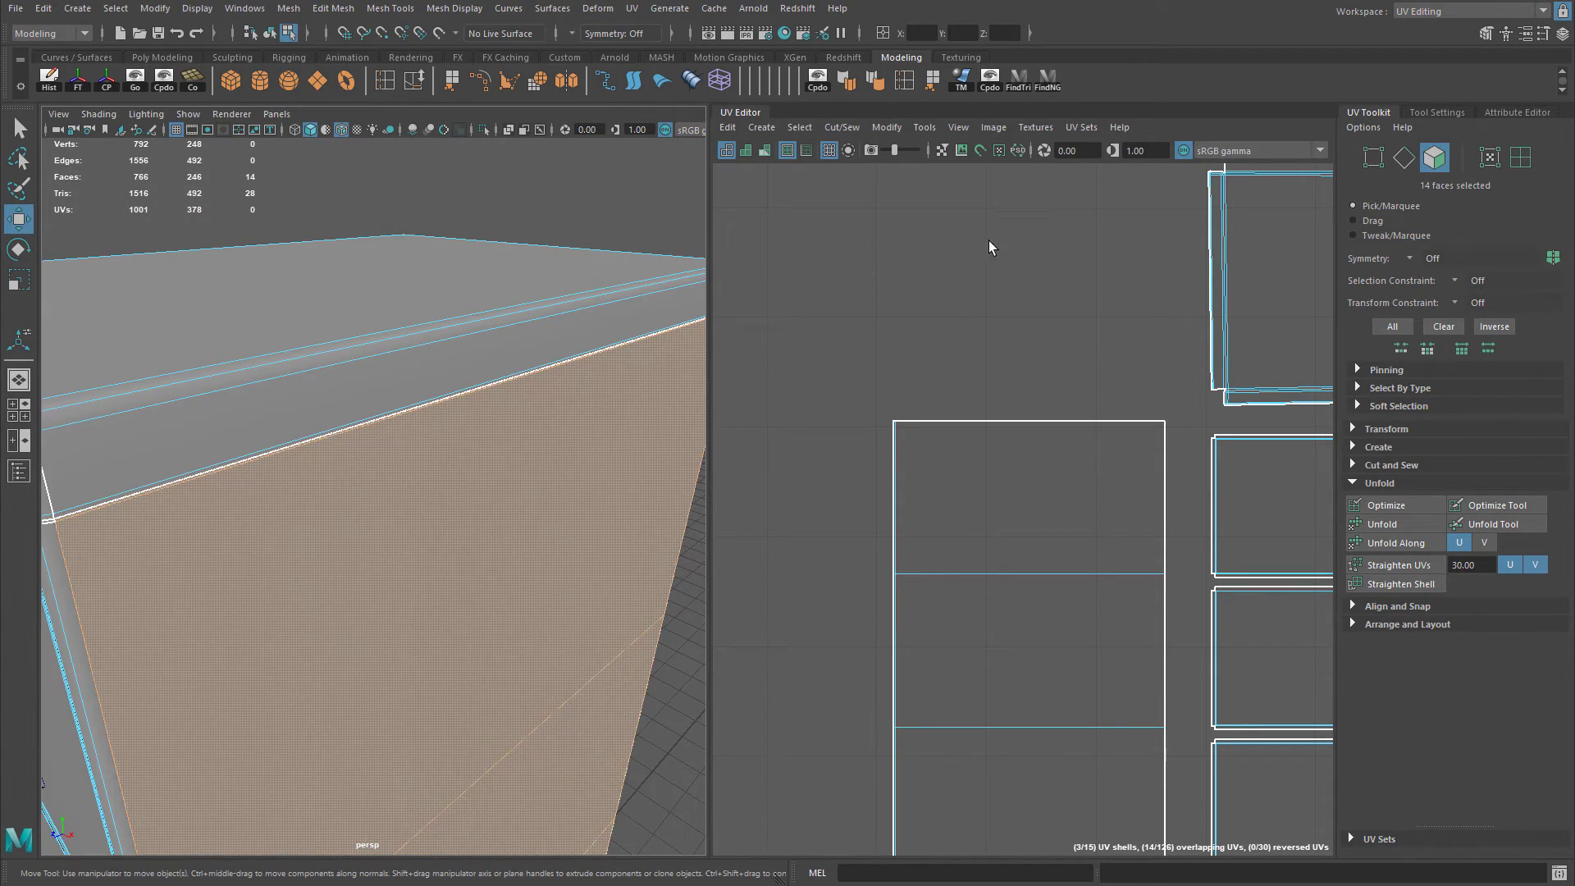
Planar-project the selected faces of the opposite side using the same mapping settings.
right_click_drag(1046, 300, 921, 318, "alt")
key("f")
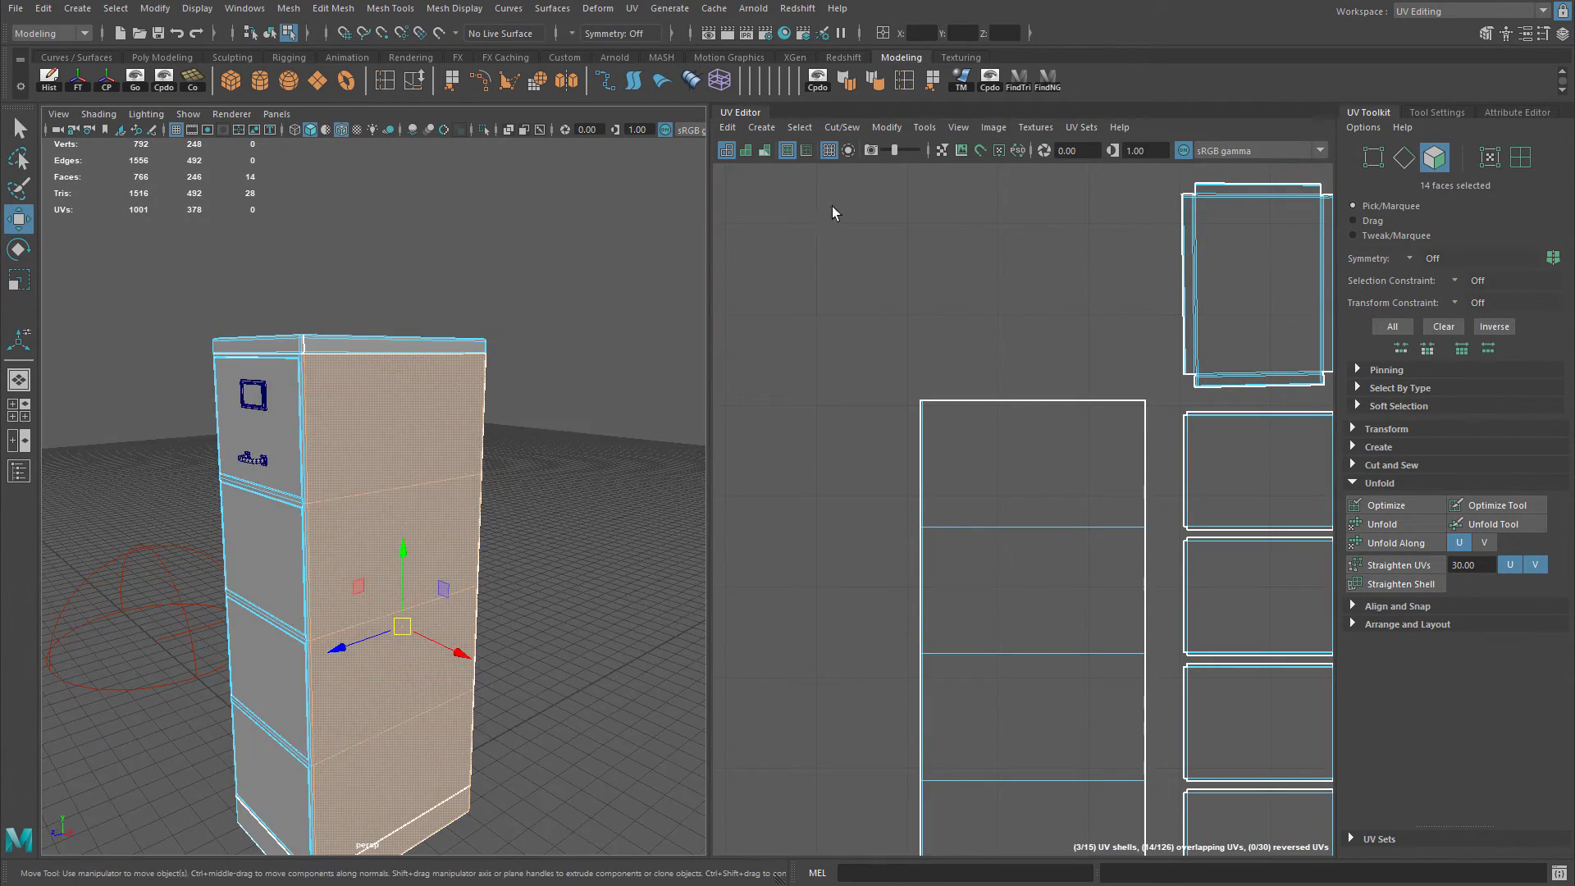
left_click(758, 128)
left_click(785, 260)
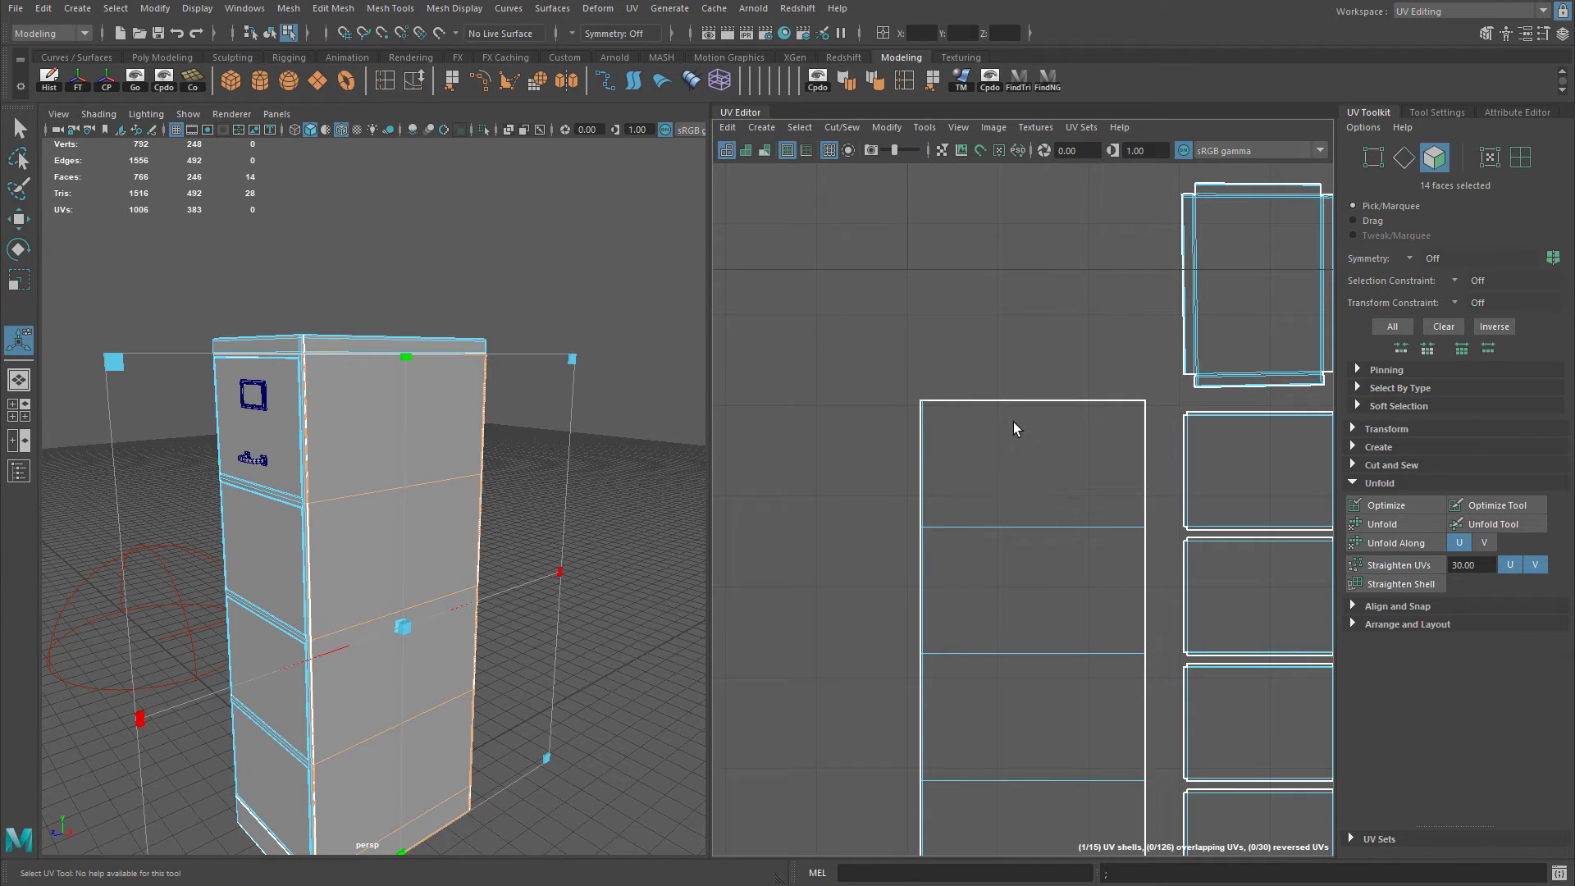
middle_click_drag(925, 635, 899, 680, "alt")
key("w")
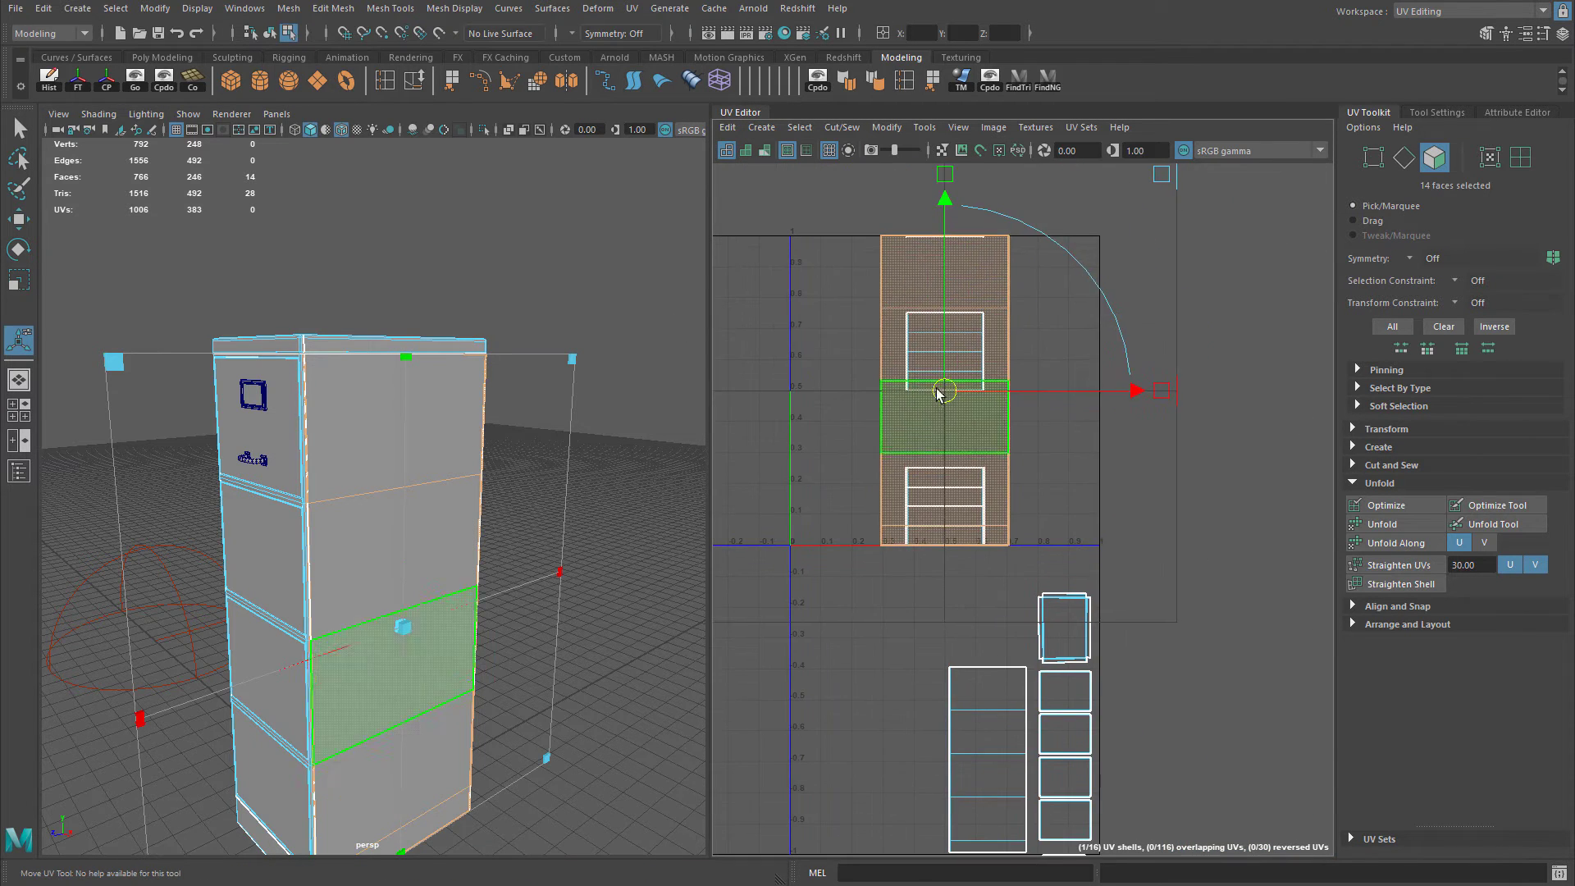
Move the opposite side's shell outside the UV tile beside the drawer shells, display the texture, and scale the shell down to match the other side's.
left_click_drag(941, 394, 1176, 700)
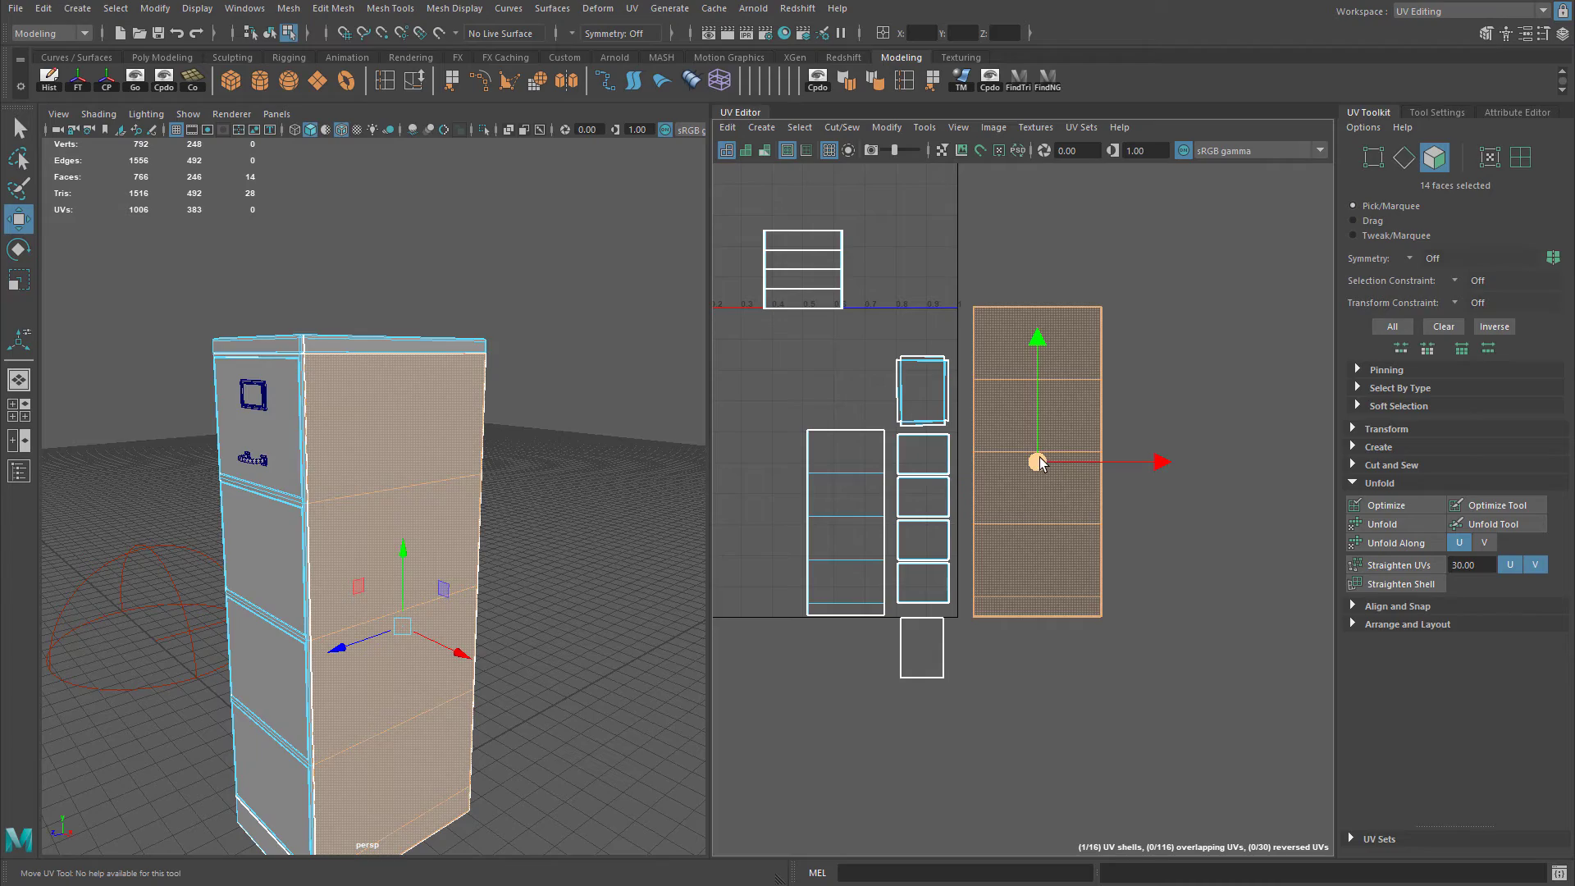
middle_click_drag(465, 528, 409, 516, "alt")
key("6")
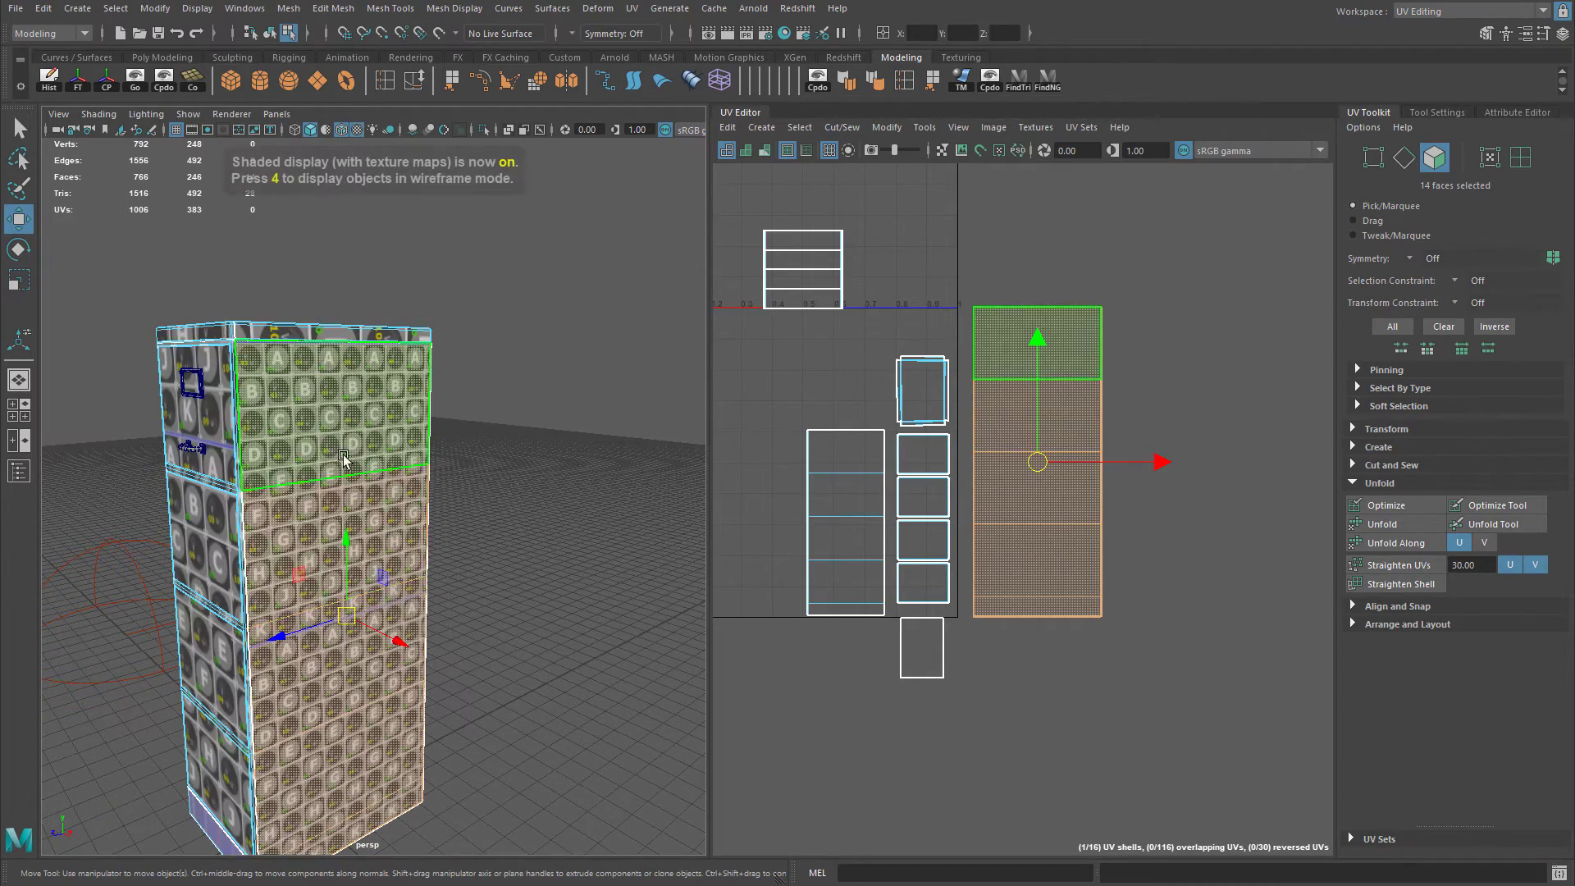
right_click_drag(521, 482, 586, 478, "alt")
key("r")
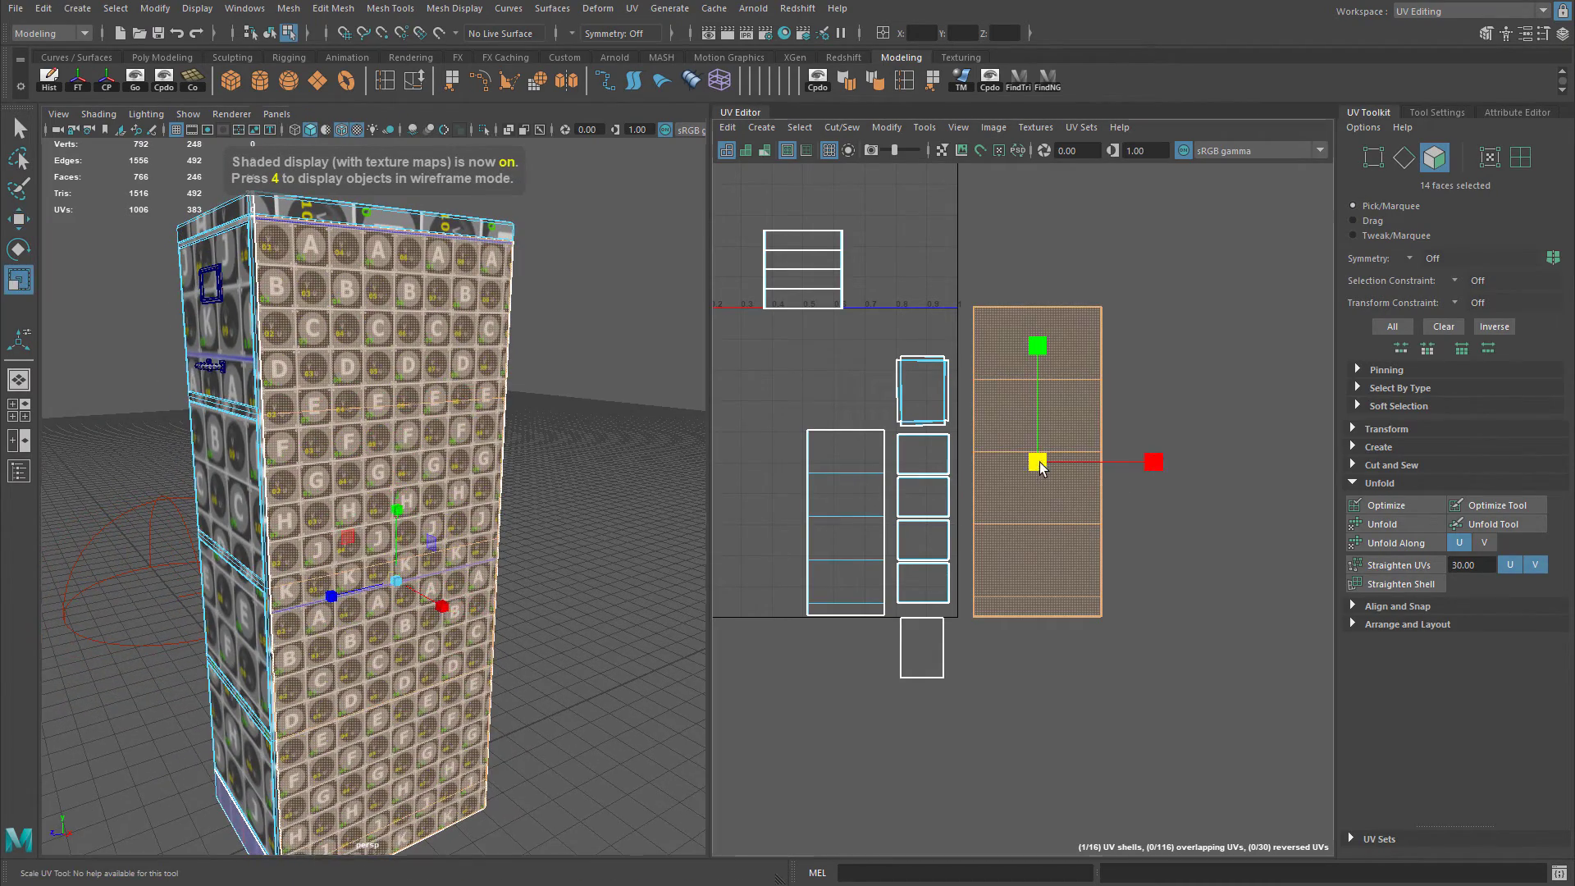
left_click_drag(1037, 462, 1000, 529)
key("w")
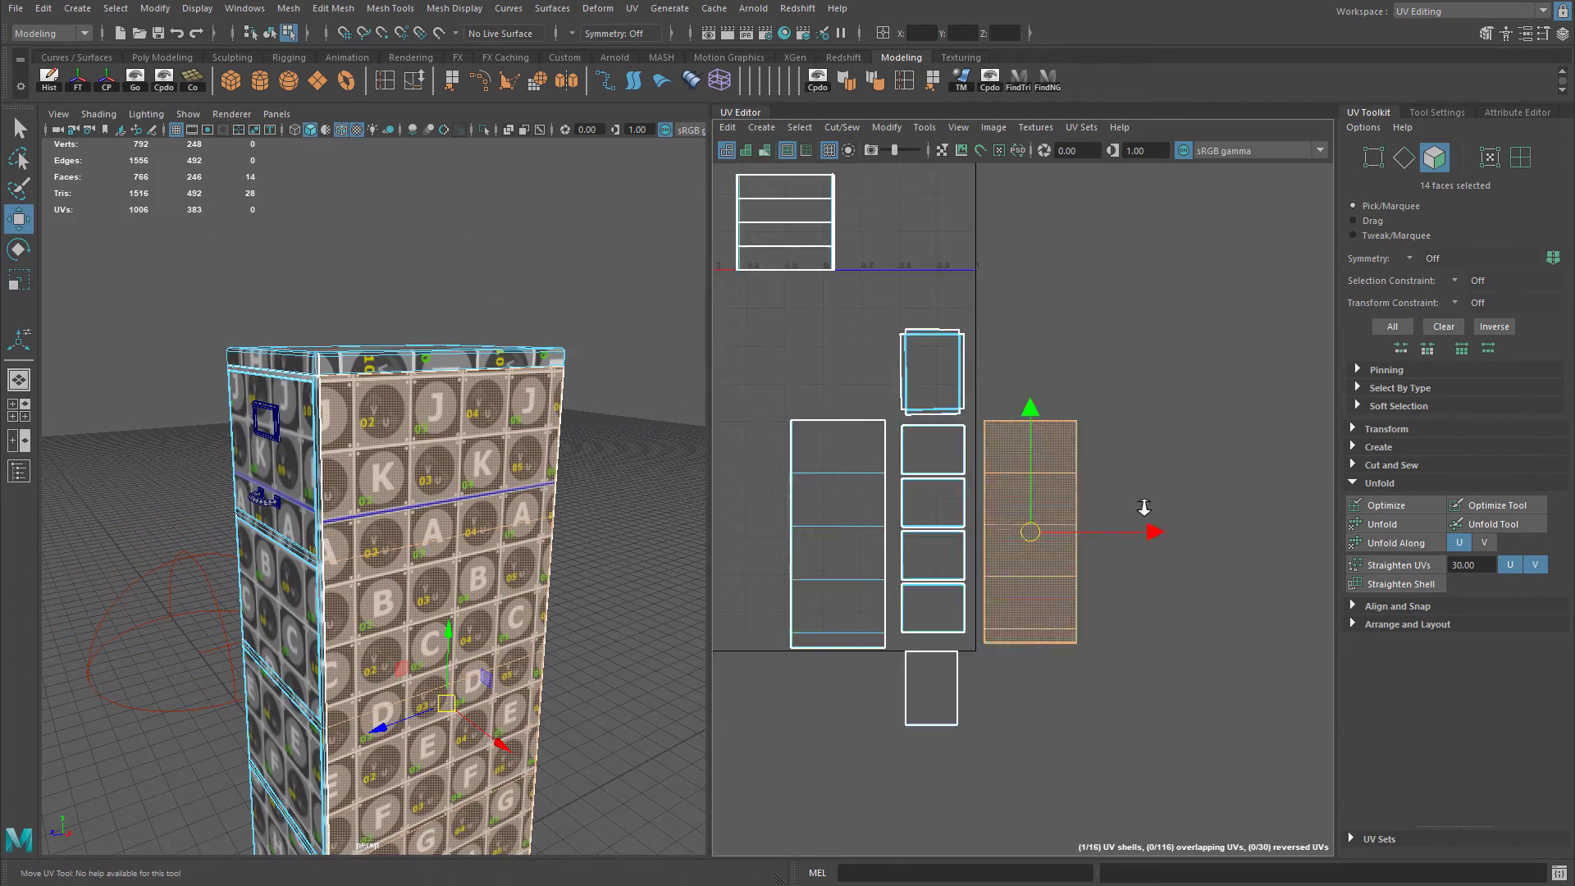
Examine the bevel along the upper edge of the opposite side panel on the model and in its UV shell.
right_click_drag(1143, 509, 1214, 556, "alt")
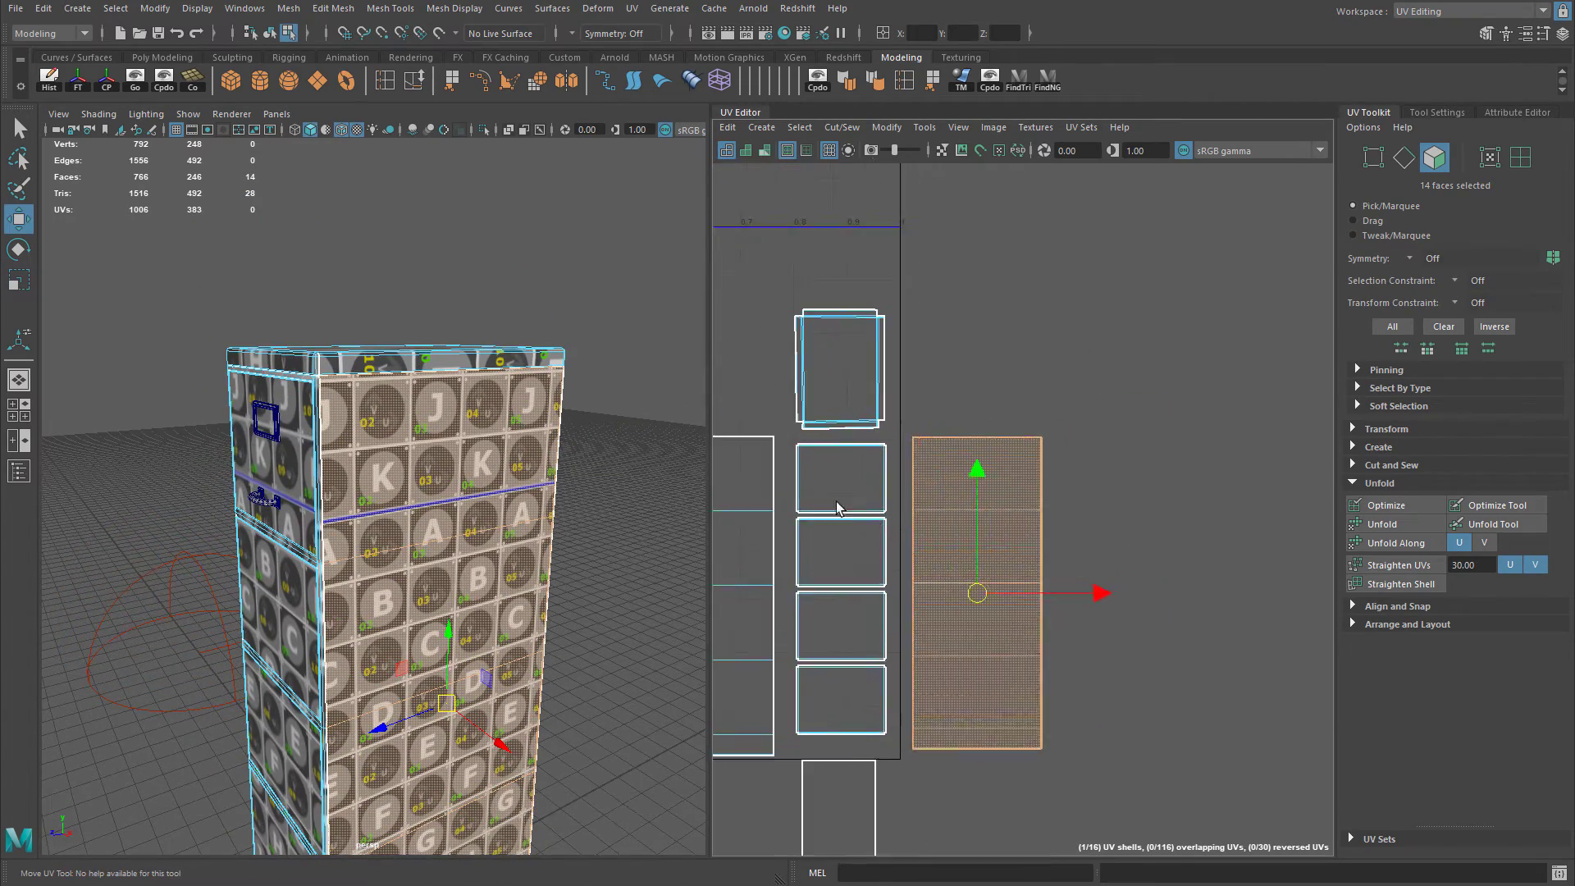
right_click_drag(845, 508, 993, 440, "alt")
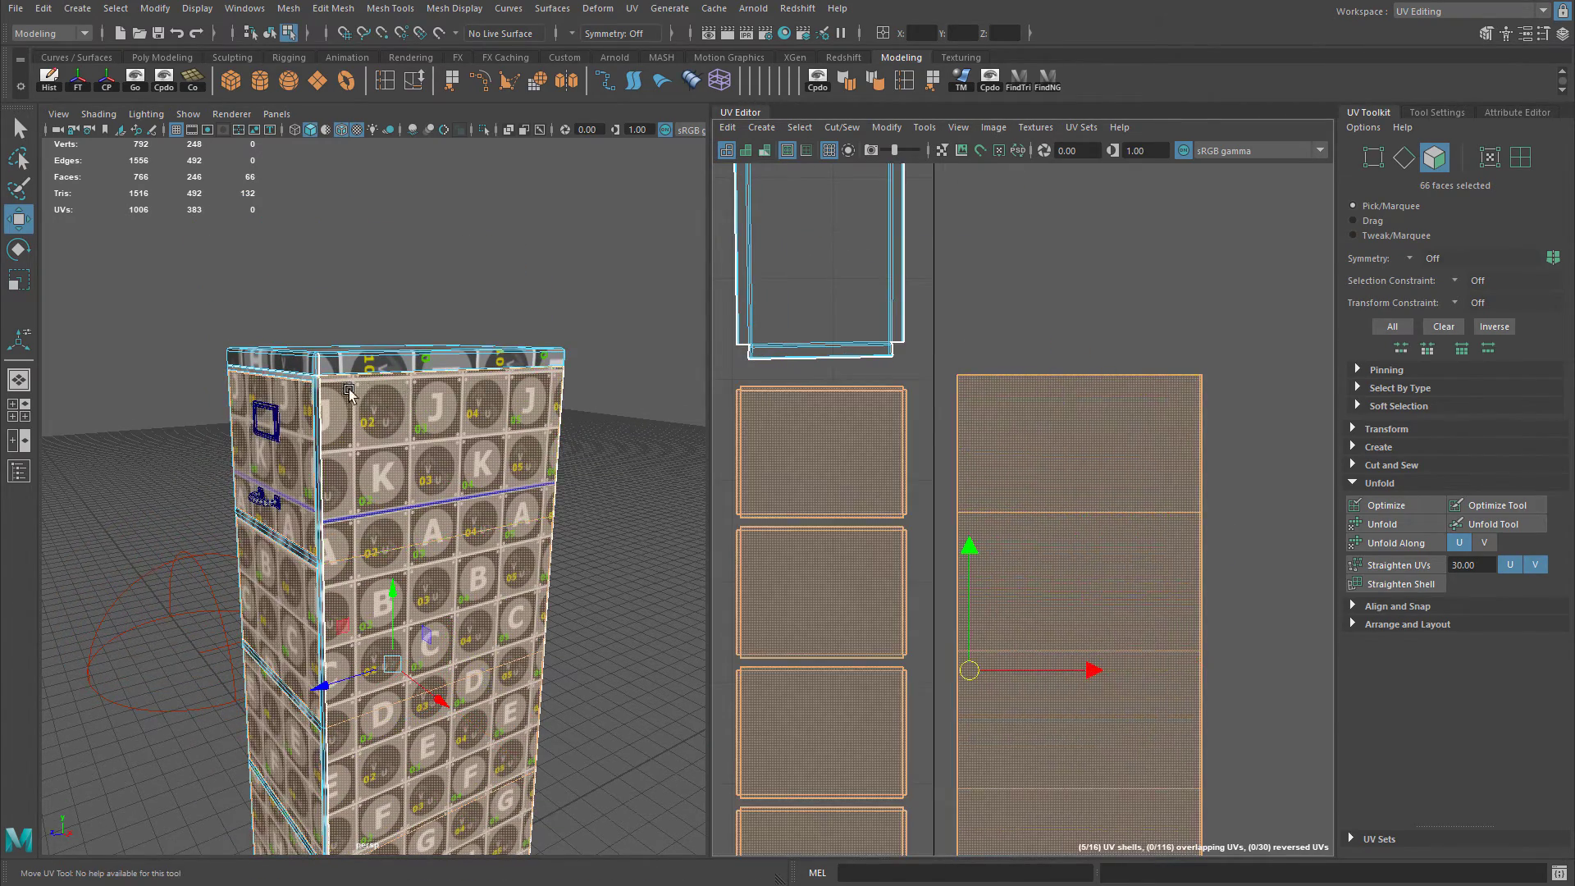
scroll(349, 394, "up", 8)
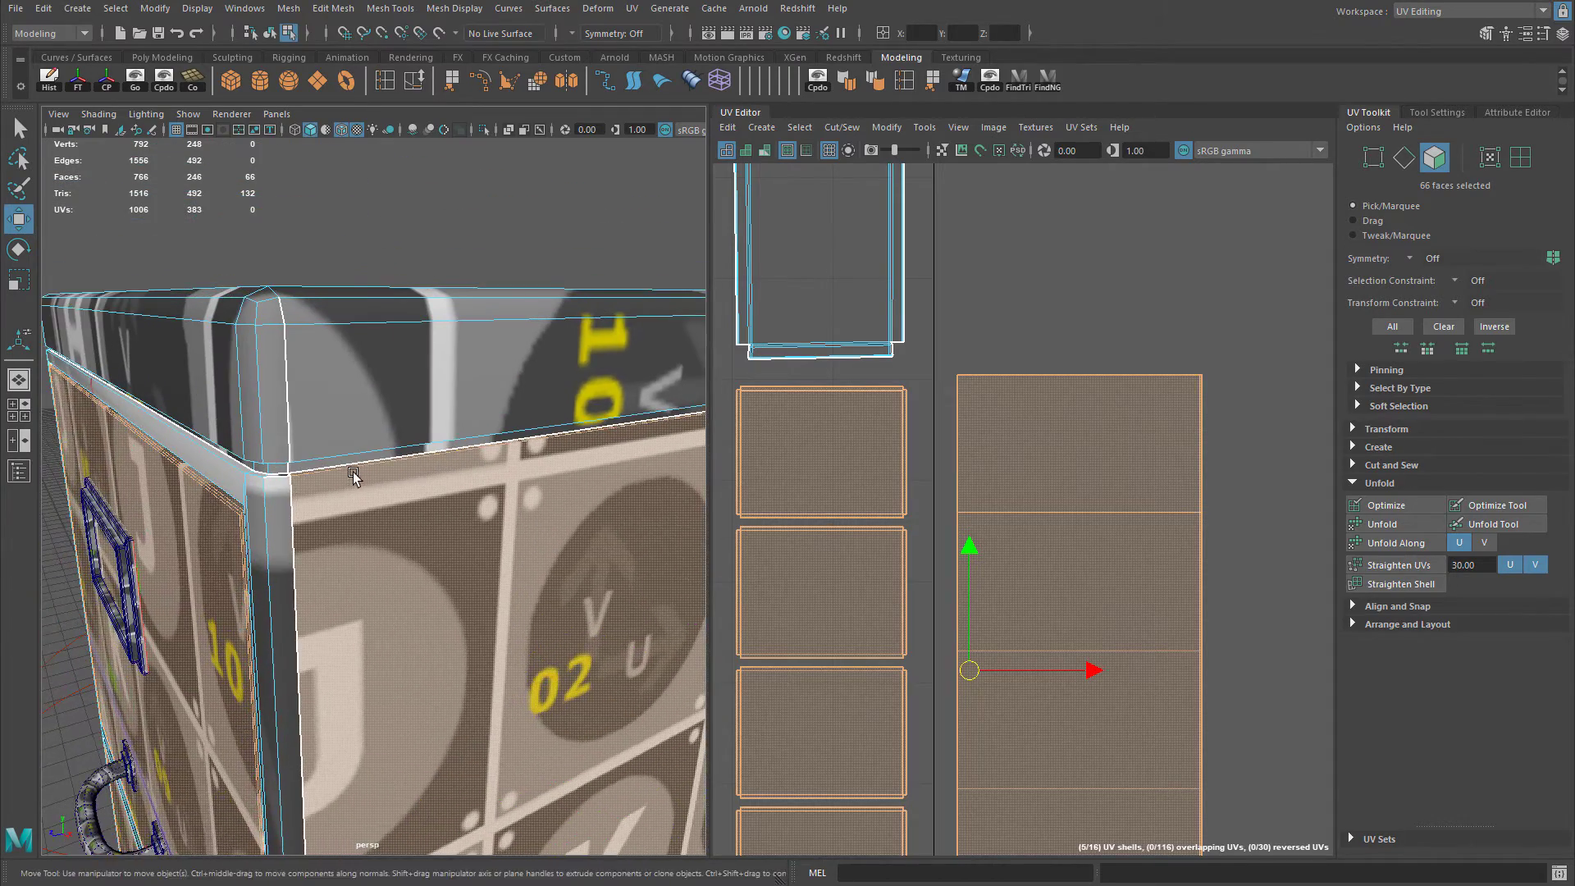
scroll(353, 476, "up", 3)
middle_click_drag(1064, 410, 978, 459, "alt")
left_click_drag(414, 439, 421, 493, "alt")
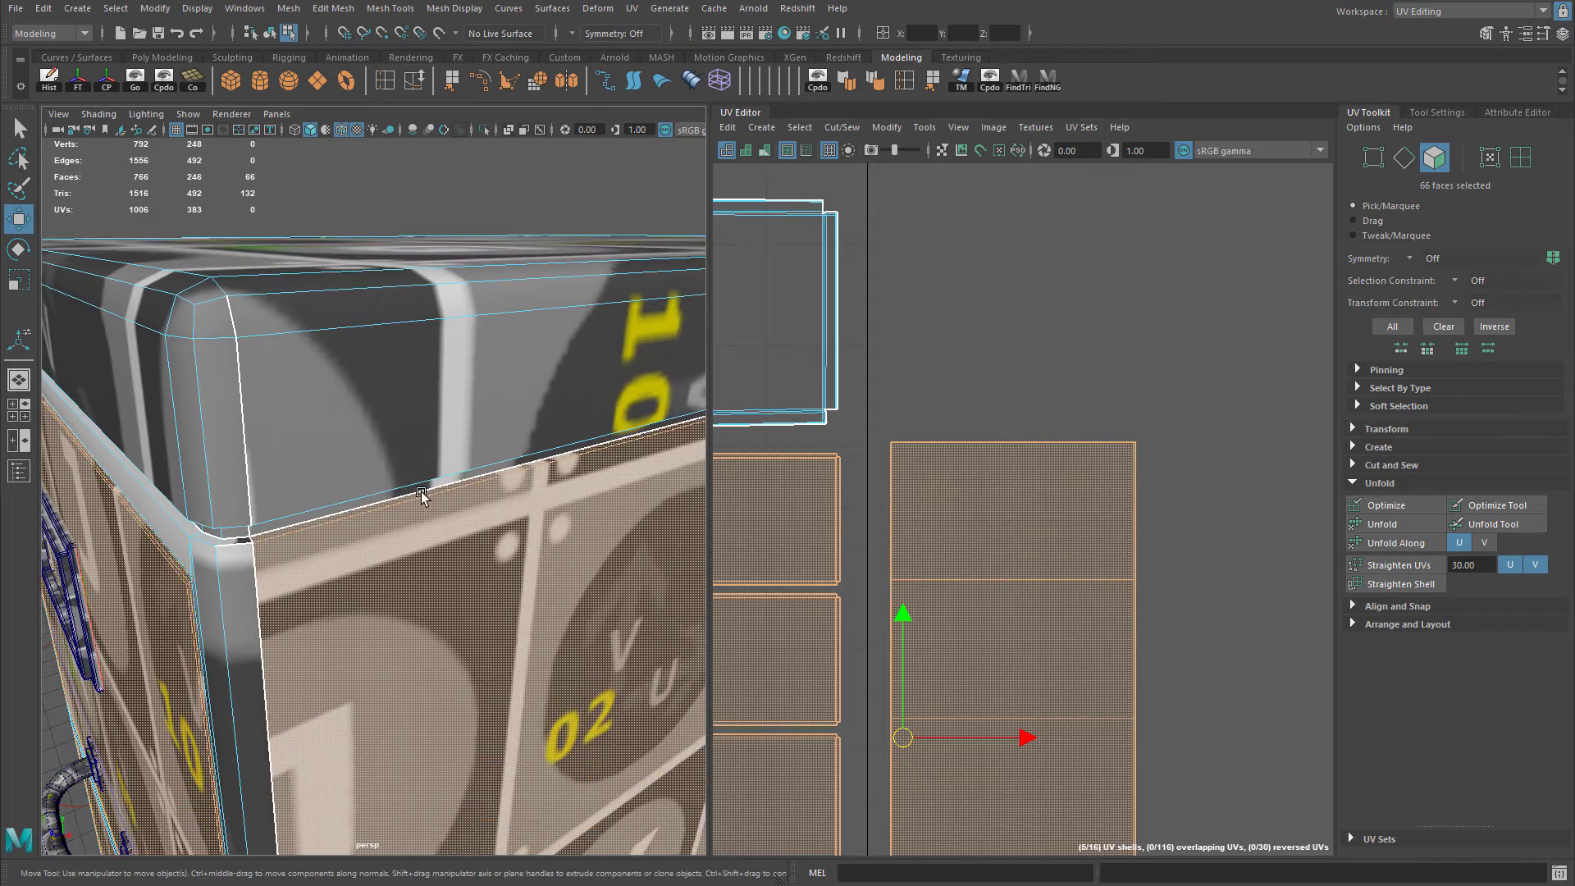
scroll(375, 517, "up", 5)
right_click_drag(941, 484, 1001, 450)
mouse_move(492, 468)
left_mouse_down("alt")
mouse_move(406, 484)
mouse_move(492, 492)
left_mouse_up("alt")
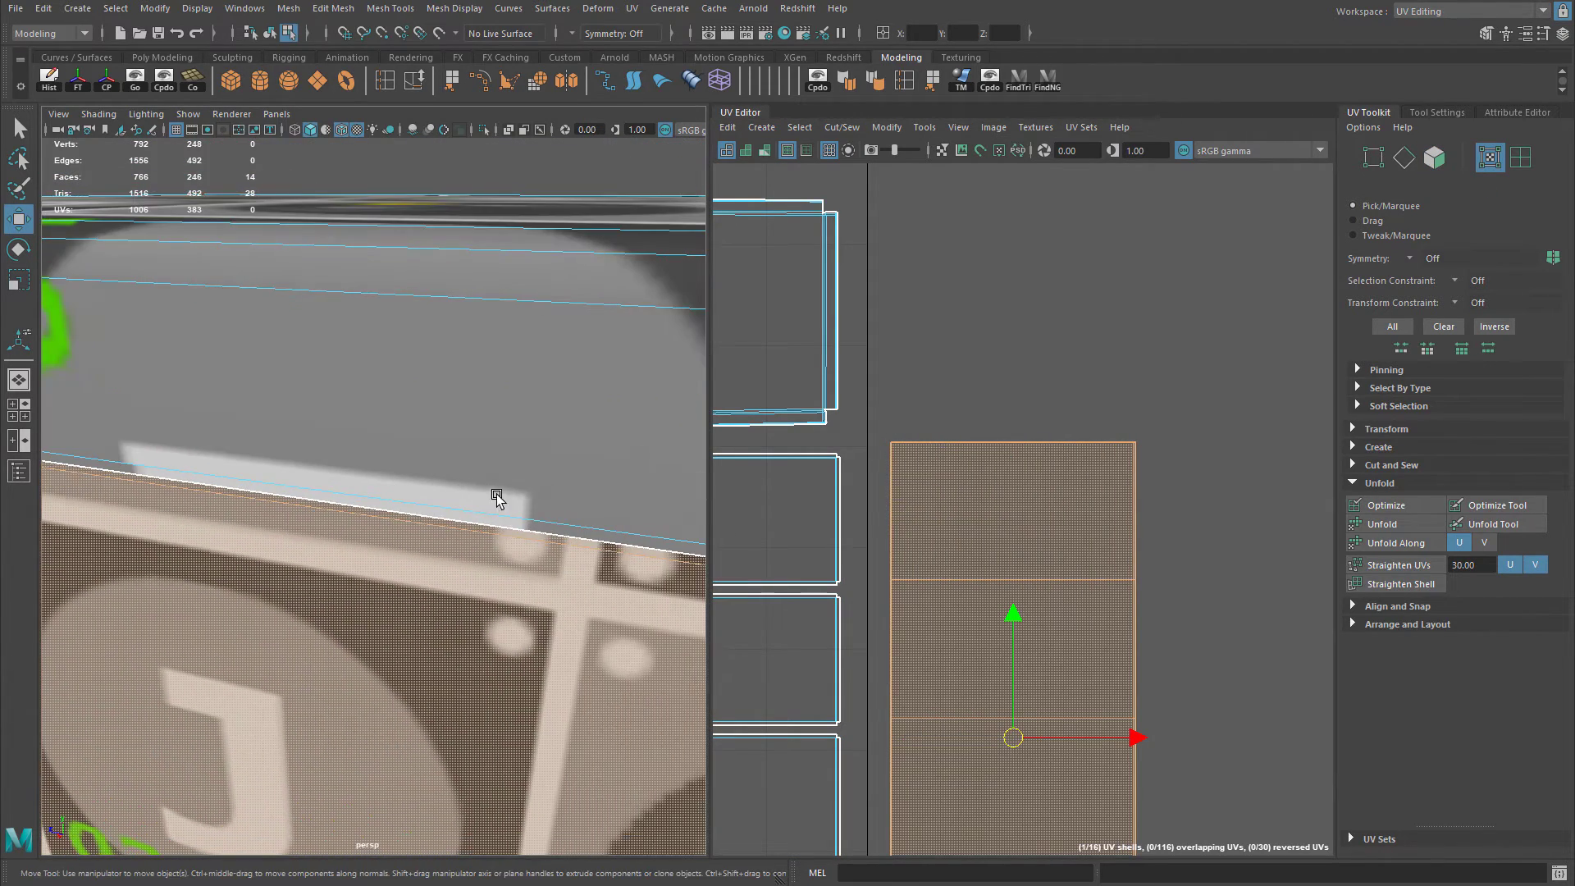
Select the thin bevel faces at the opposite side's upper edge and try to shift their UVs upward.
right_click_drag(492, 492, 358, 485, "alt")
mouse_move(359, 485)
left_mouse_down("alt")
mouse_move(309, 467)
mouse_move(374, 495)
left_mouse_up("alt")
right_click_drag(373, 496, 496, 510, "alt")
left_click(507, 513)
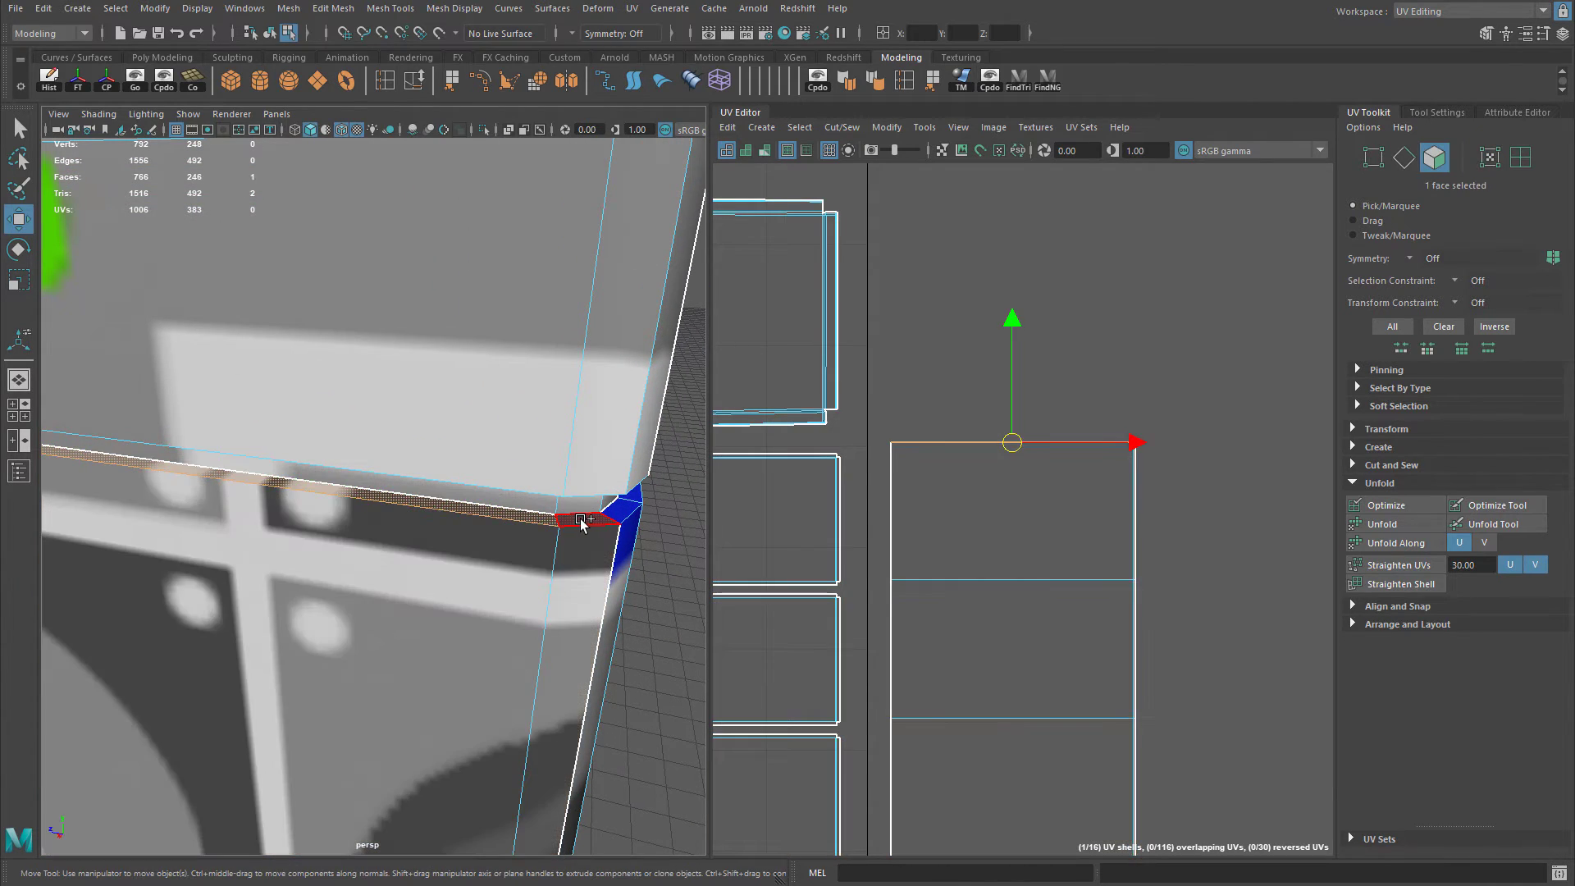
left_click(1017, 322)
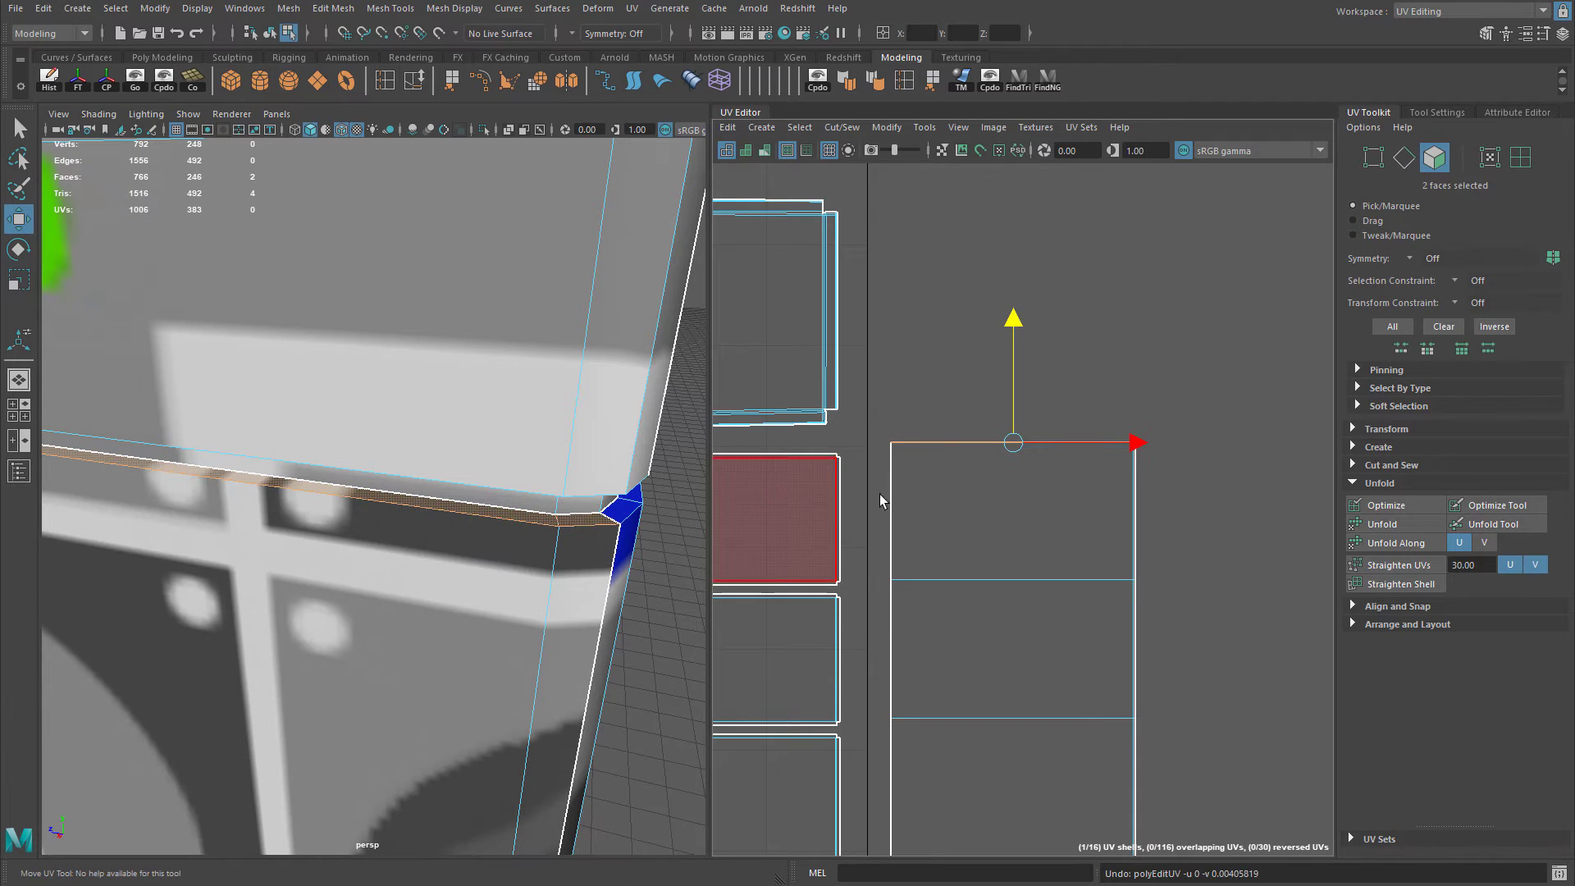
Switch to UV selection and display the UV shells shaded.
right_click_drag(788, 525, 958, 428, "alt")
middle_click_drag(958, 428, 938, 440, "alt")
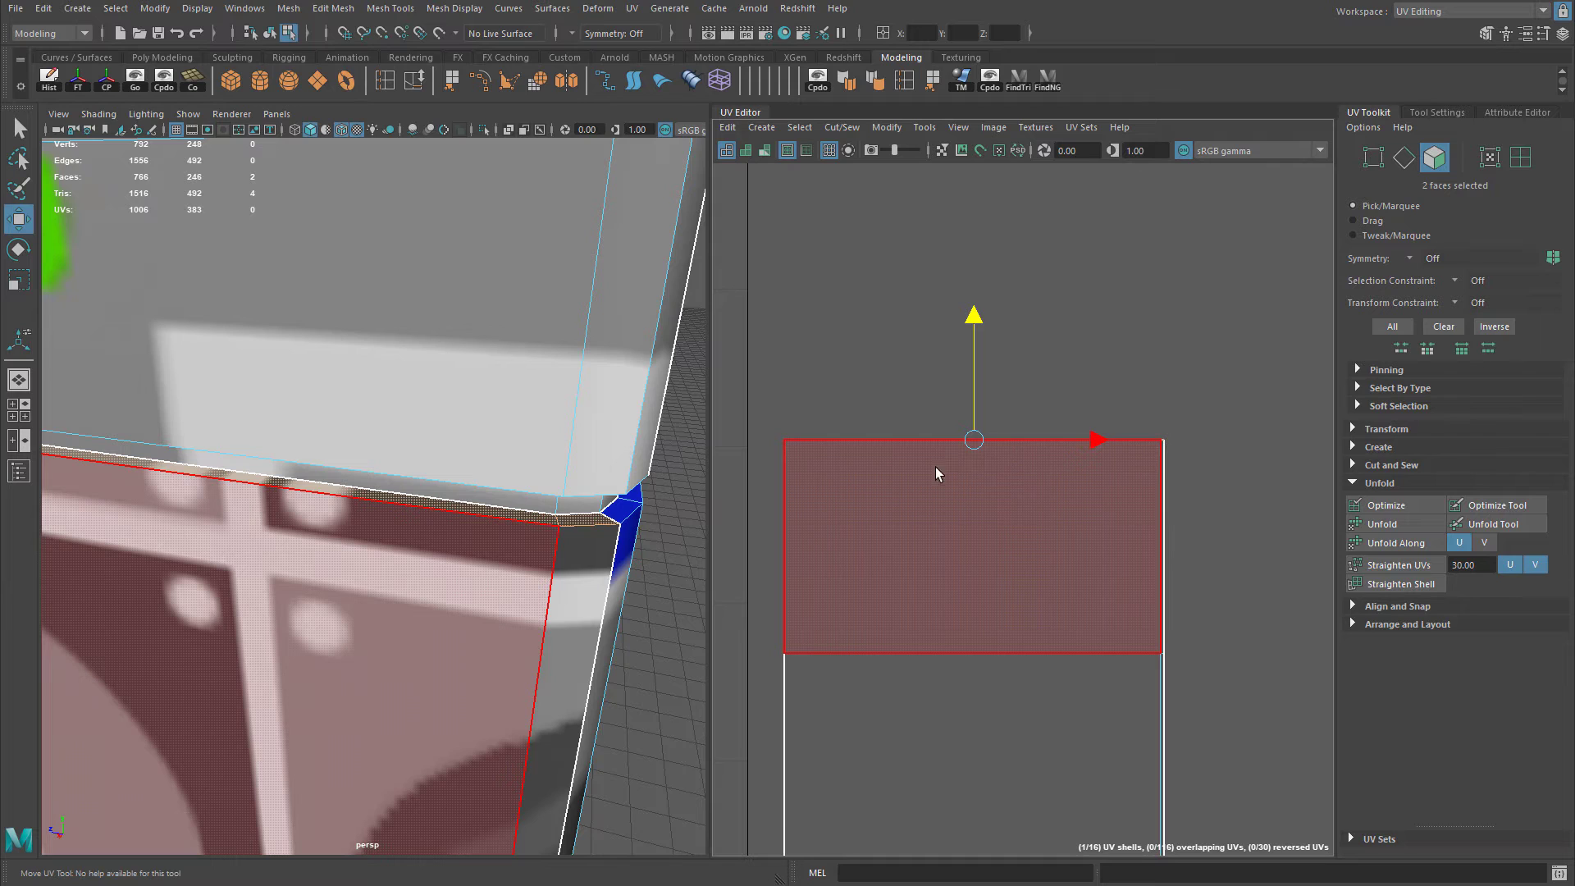
right_click_drag(936, 466, 835, 456)
middle_click_drag(884, 433, 869, 471, "alt")
key("5")
Try to raise the corner UVs along the upper edge of the opposite side's shell to open its bevel strip.
left_click(773, 465)
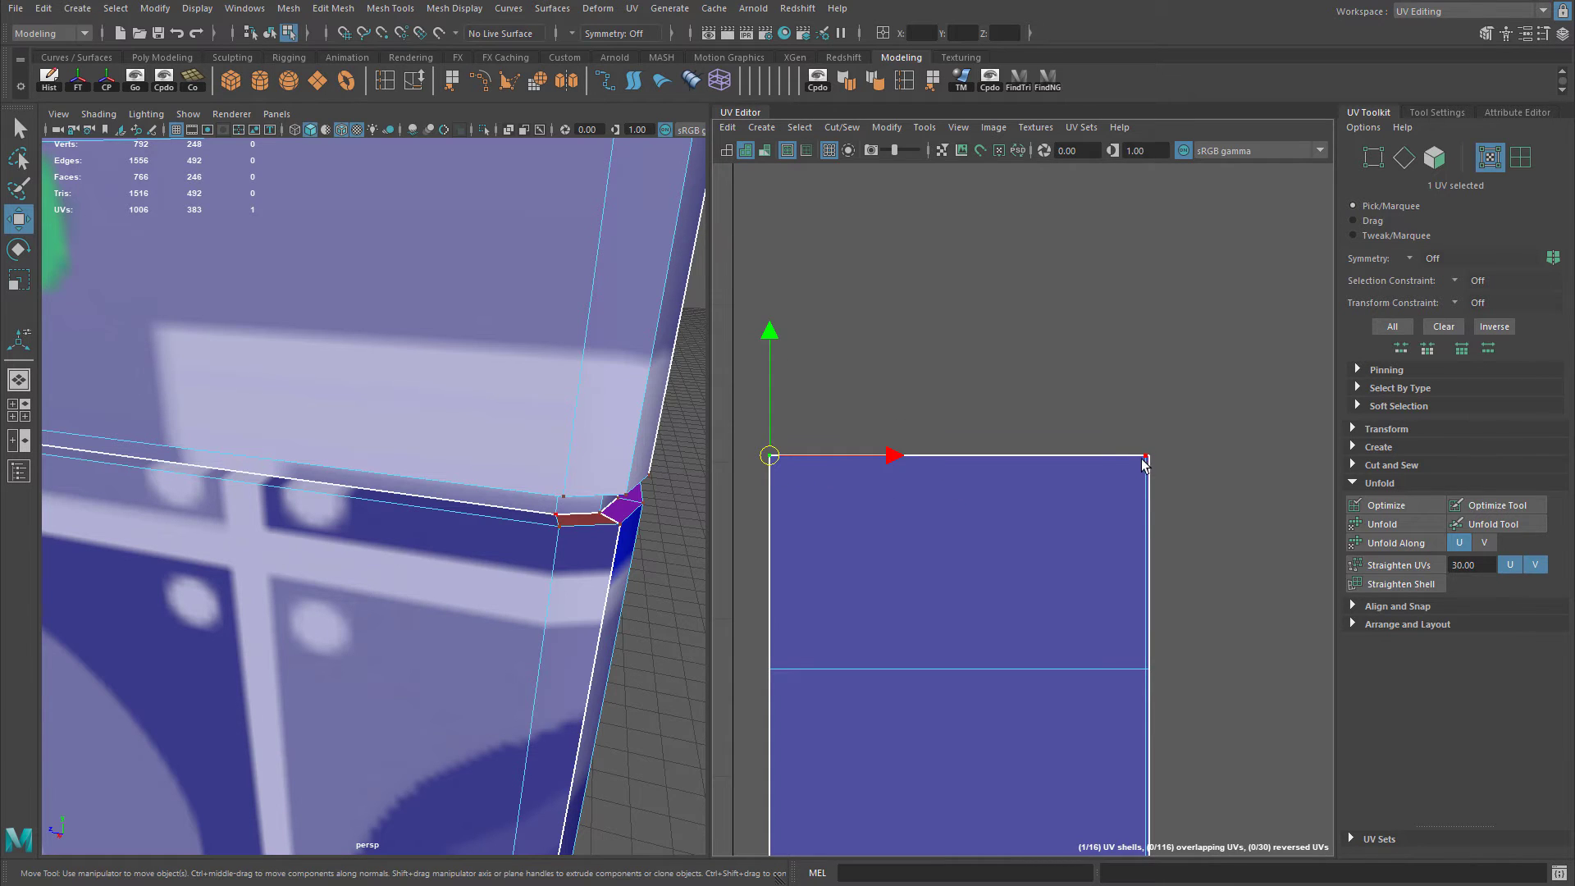
left_click(1150, 456)
left_click_drag(1122, 453, 1036, 462, "alt")
right_click_drag(1035, 462, 1178, 470, "alt")
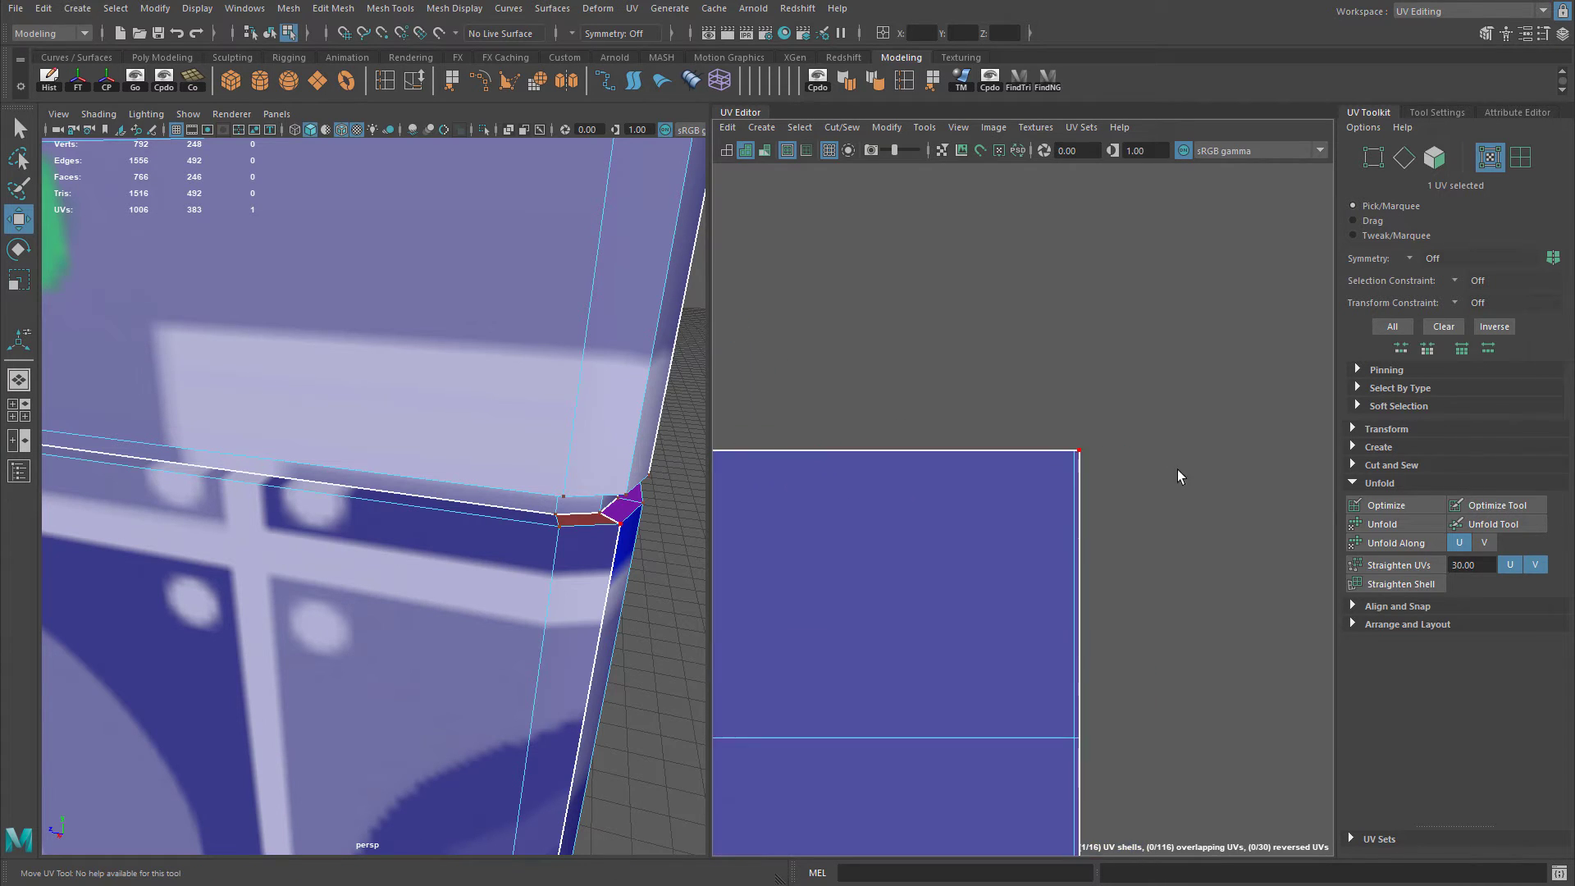
left_click(1076, 453, "shift")
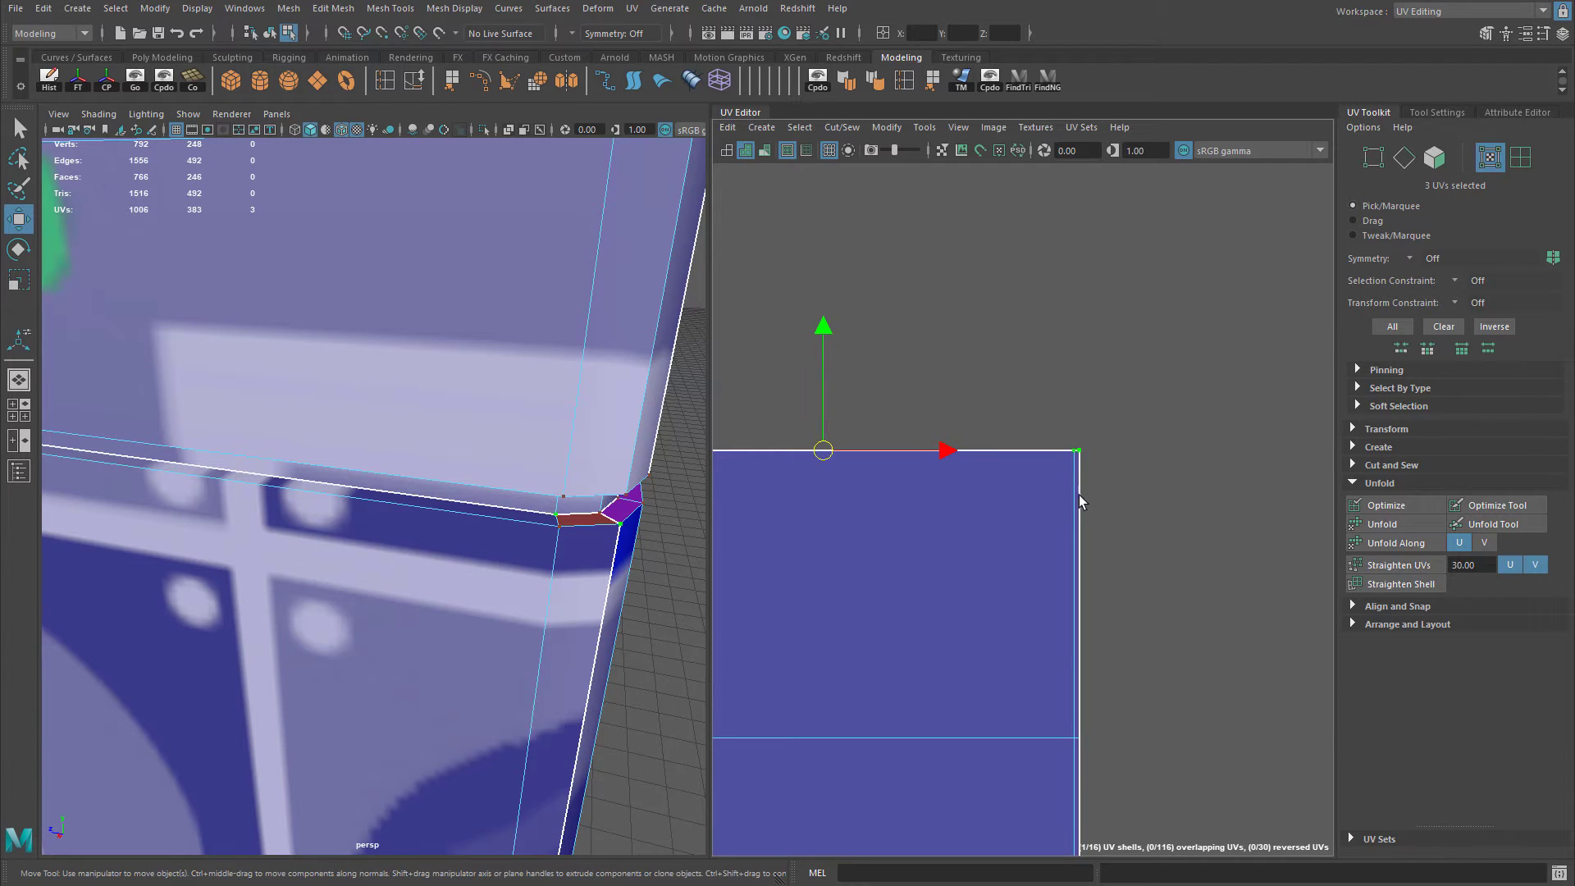
middle_click_drag(1079, 502, 1199, 487, "alt")
left_click_drag(959, 320, 951, 304)
Try to reshape the shell's upper outer corner into a bevel by repositioning its individual corner UVs.
middle_click_drag(921, 353, 967, 397, "alt")
right_click_drag(967, 397, 1148, 434, "alt")
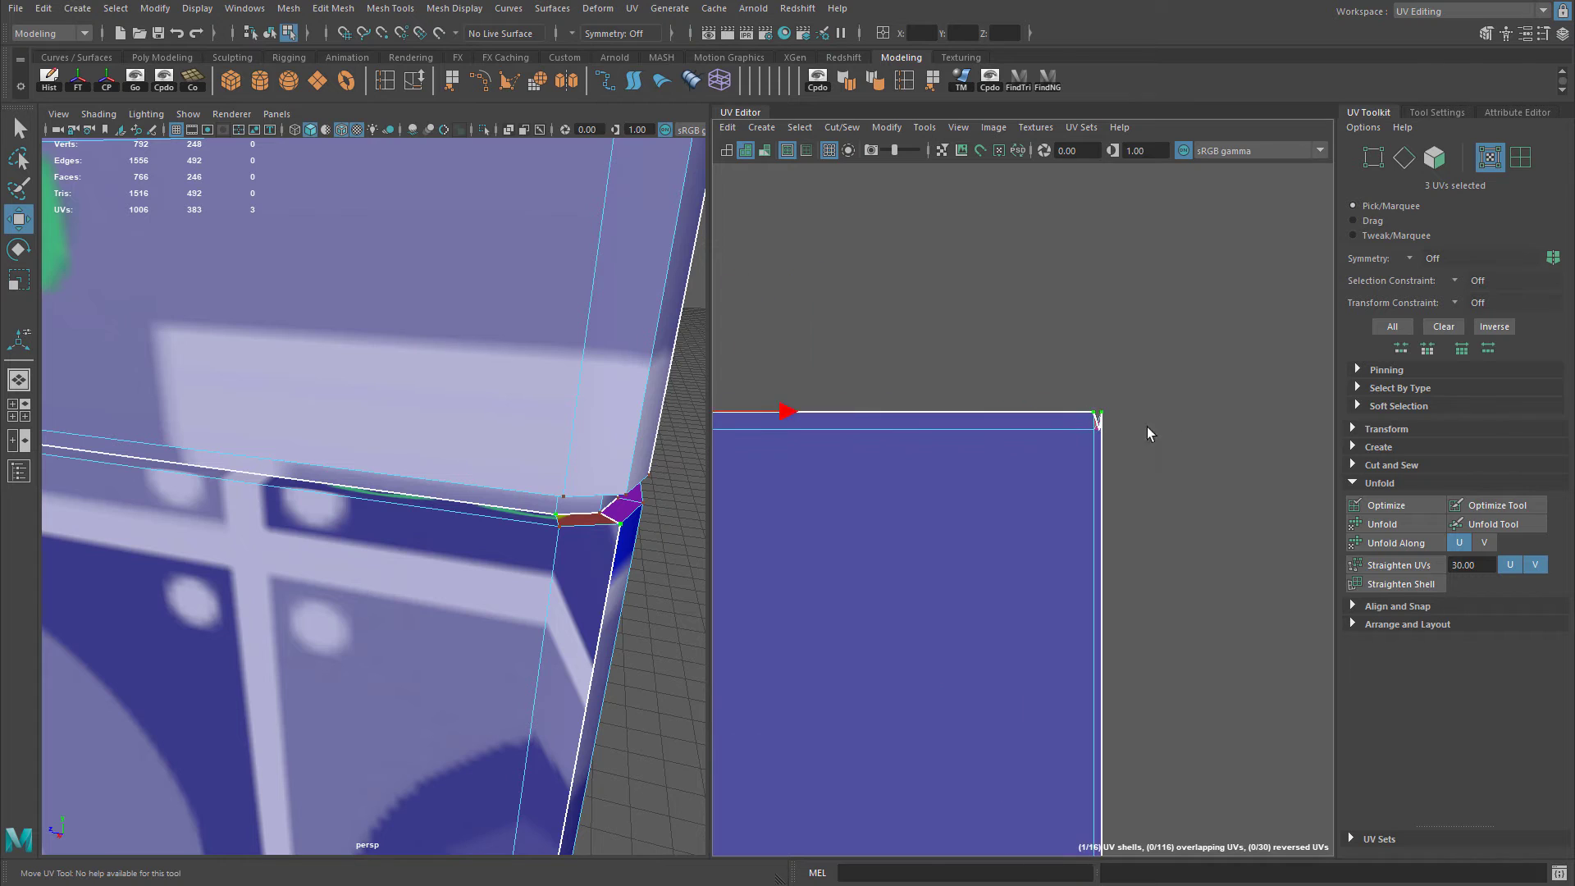
middle_click_drag(1148, 434, 1013, 430, "alt")
right_click_drag(976, 430, 1266, 450, "alt")
middle_click_drag(946, 416, 853, 422, "alt")
right_click_drag(787, 425, 1070, 417, "alt")
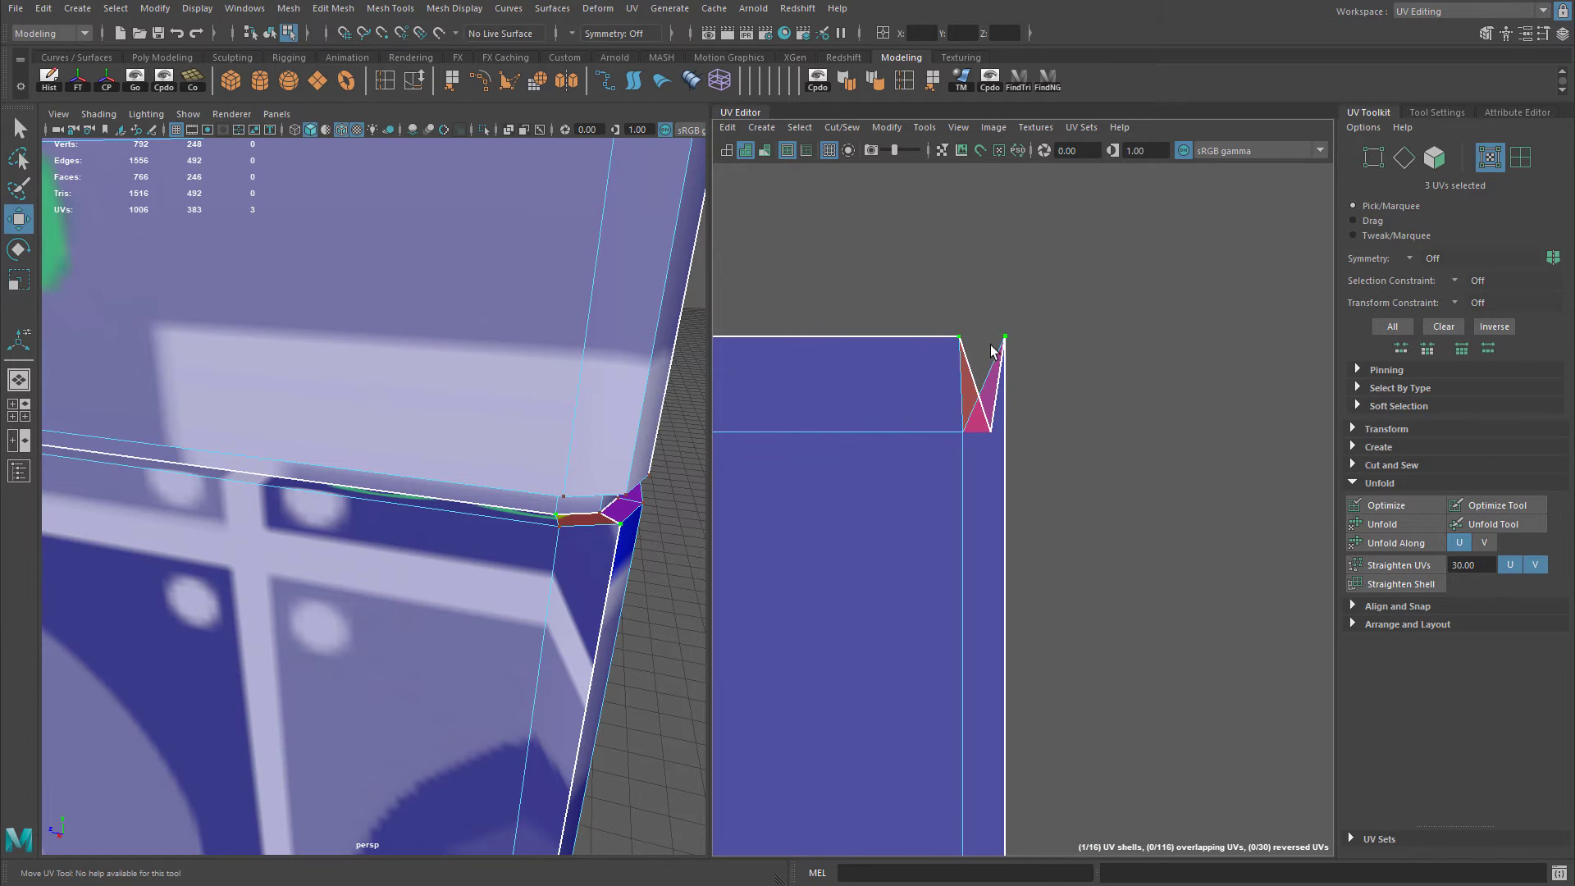
left_click(1005, 338)
left_click_drag(1006, 298, 1009, 402)
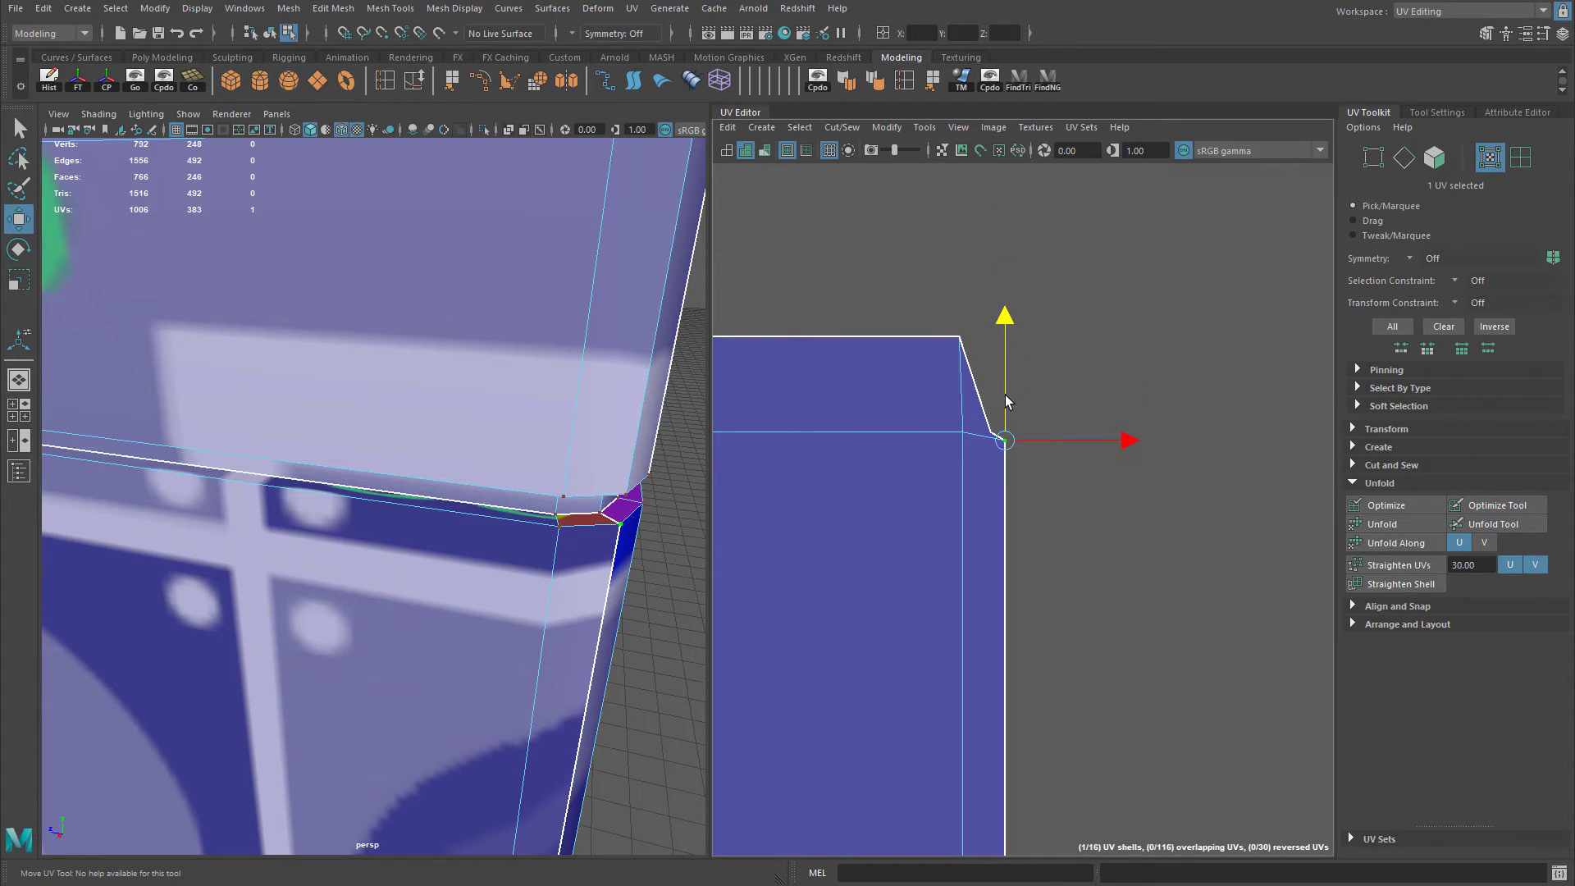
middle_click_drag(1007, 395, 992, 390)
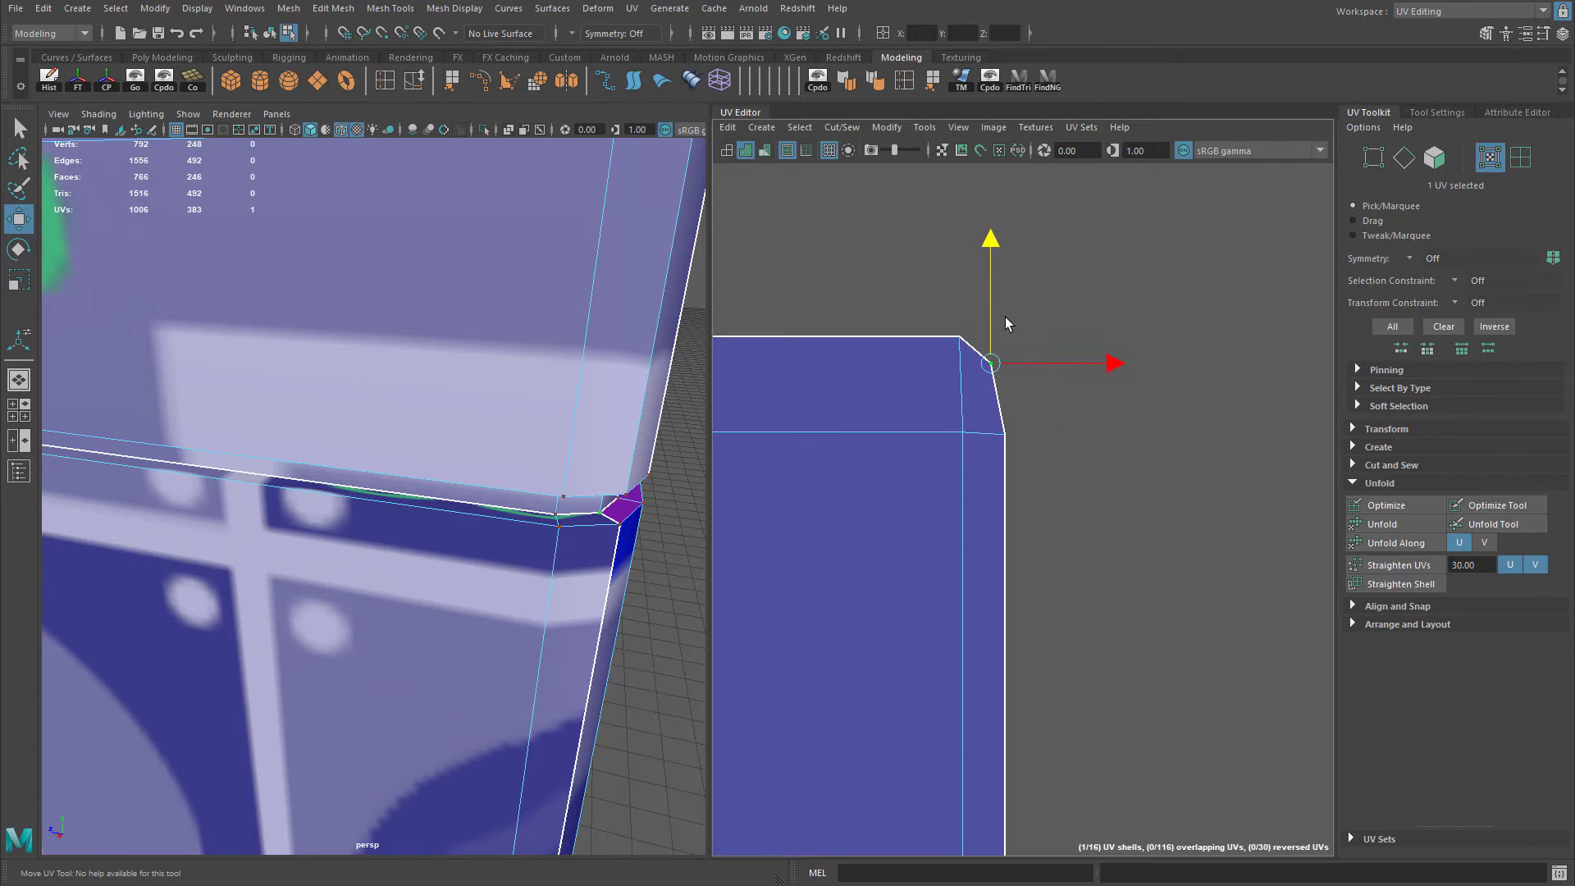
Undo the UV moves at the upper edge and corner of the opposite side's shell.
scroll(1123, 410, "down", 10)
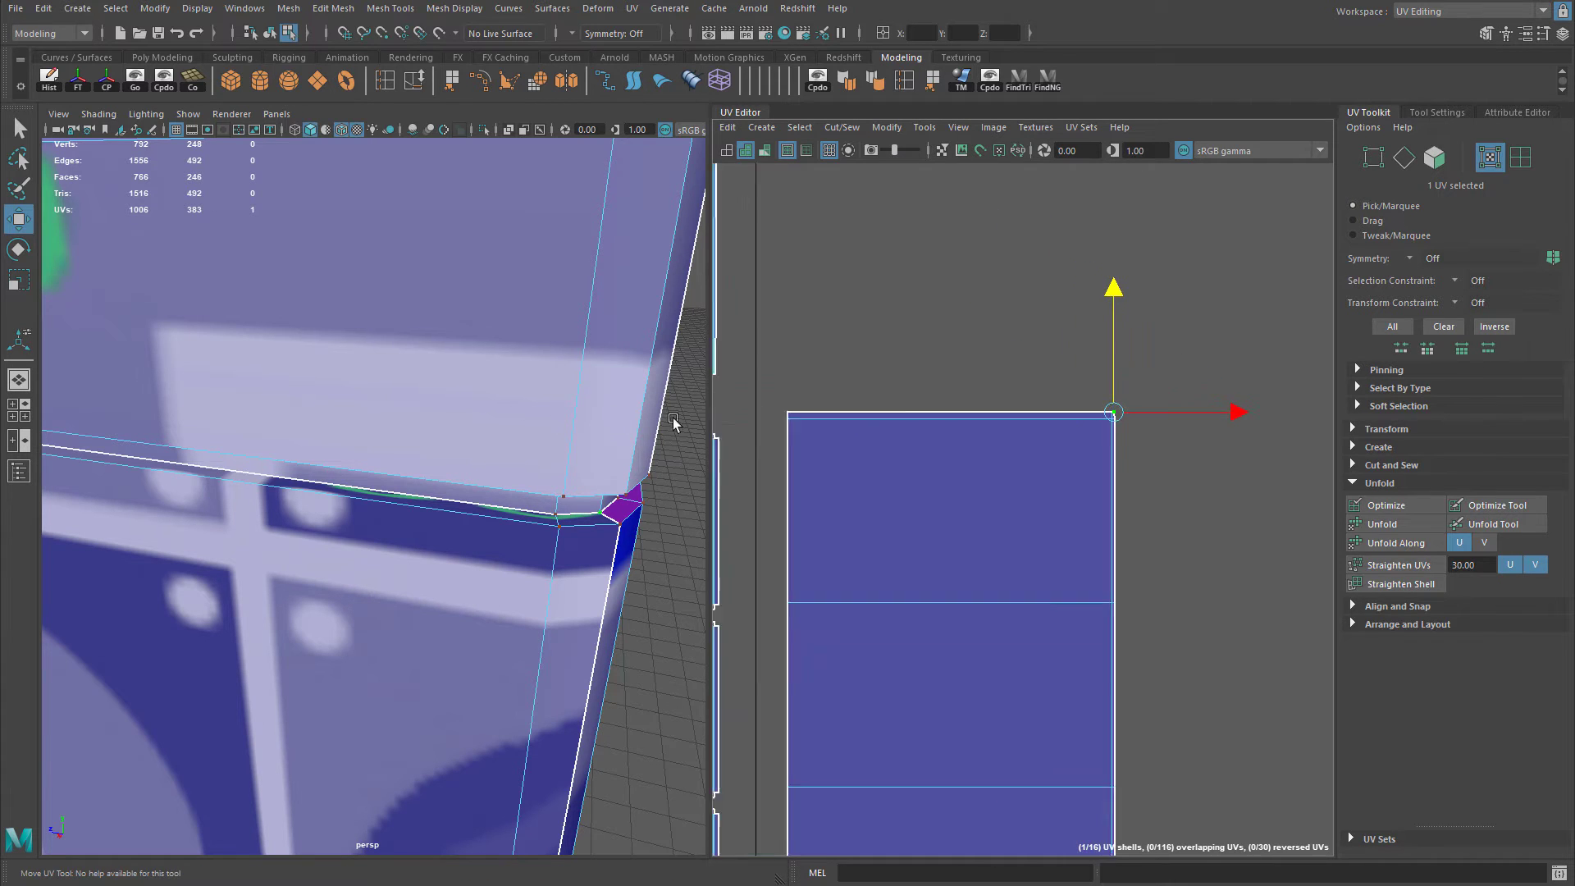
middle_click_drag(1013, 444, 1041, 438, "alt")
key("ctrl+z")
key("ctrl+z")
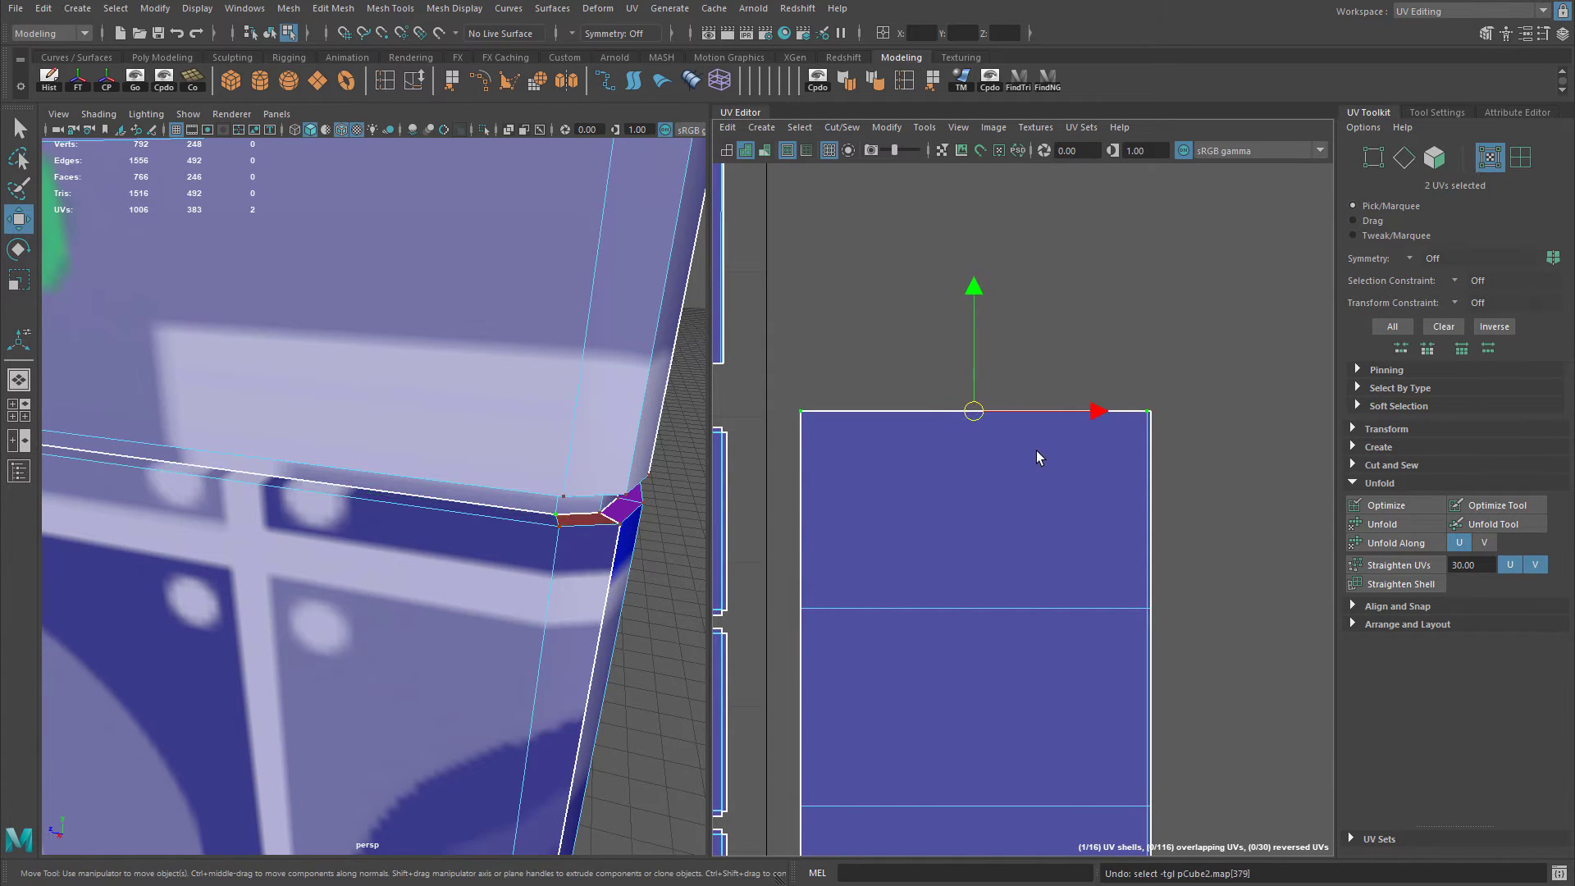
Select all UVs of the opposite side's shell and try unfolding it.
double_click(807, 409)
middle_click_drag(1001, 502, 1091, 356, "alt")
right_click_drag(1091, 356, 980, 312, "alt")
middle_click_drag(979, 312, 886, 423, "alt")
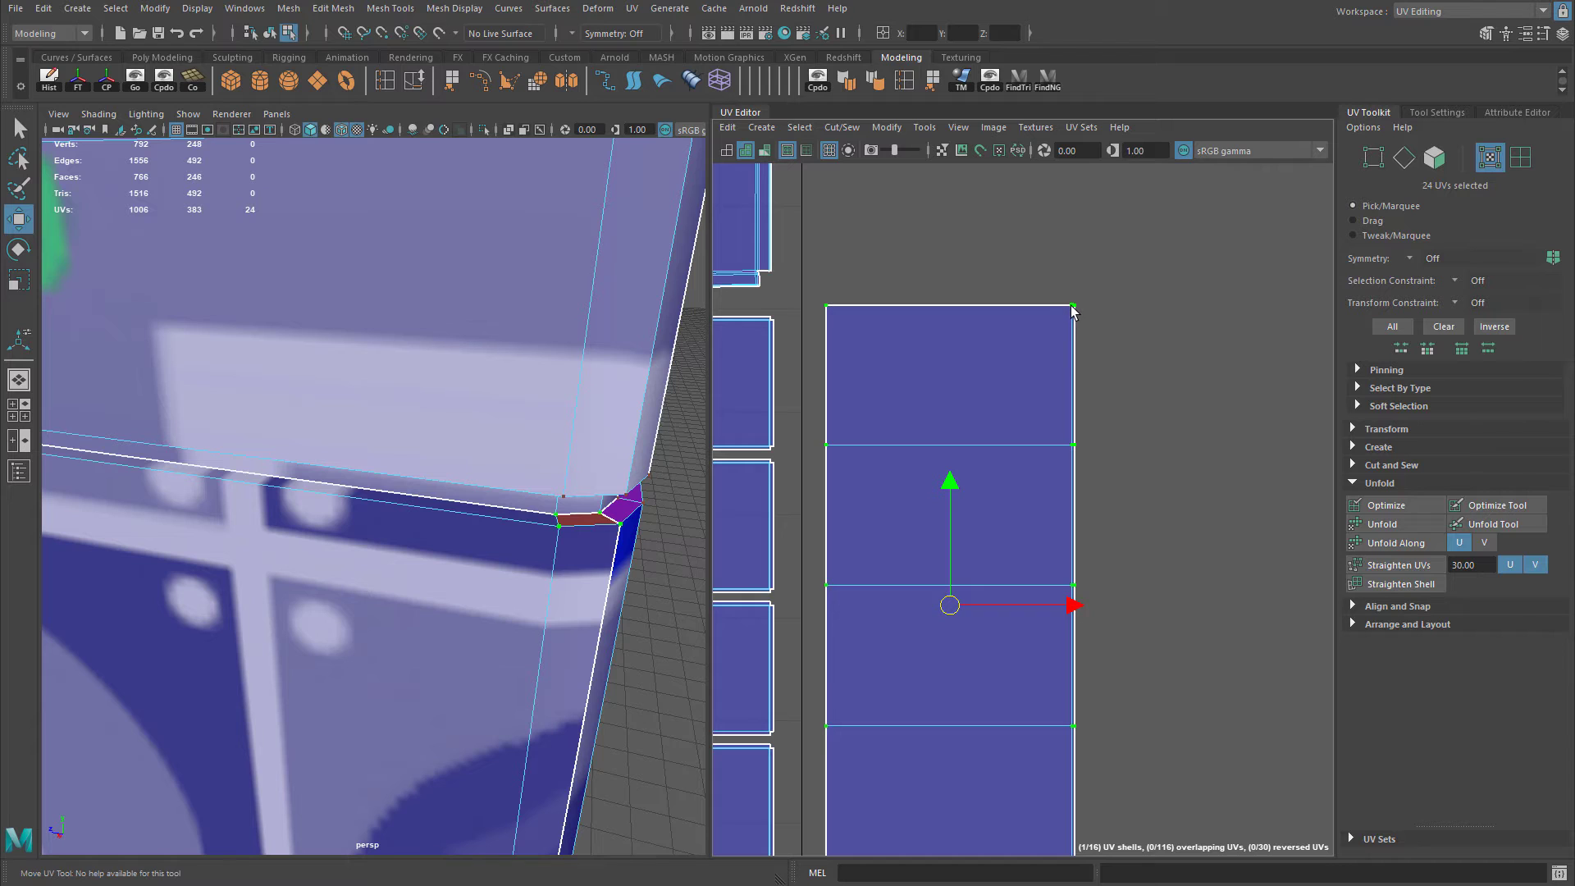
middle_click_drag(1094, 429, 1169, 304, "alt")
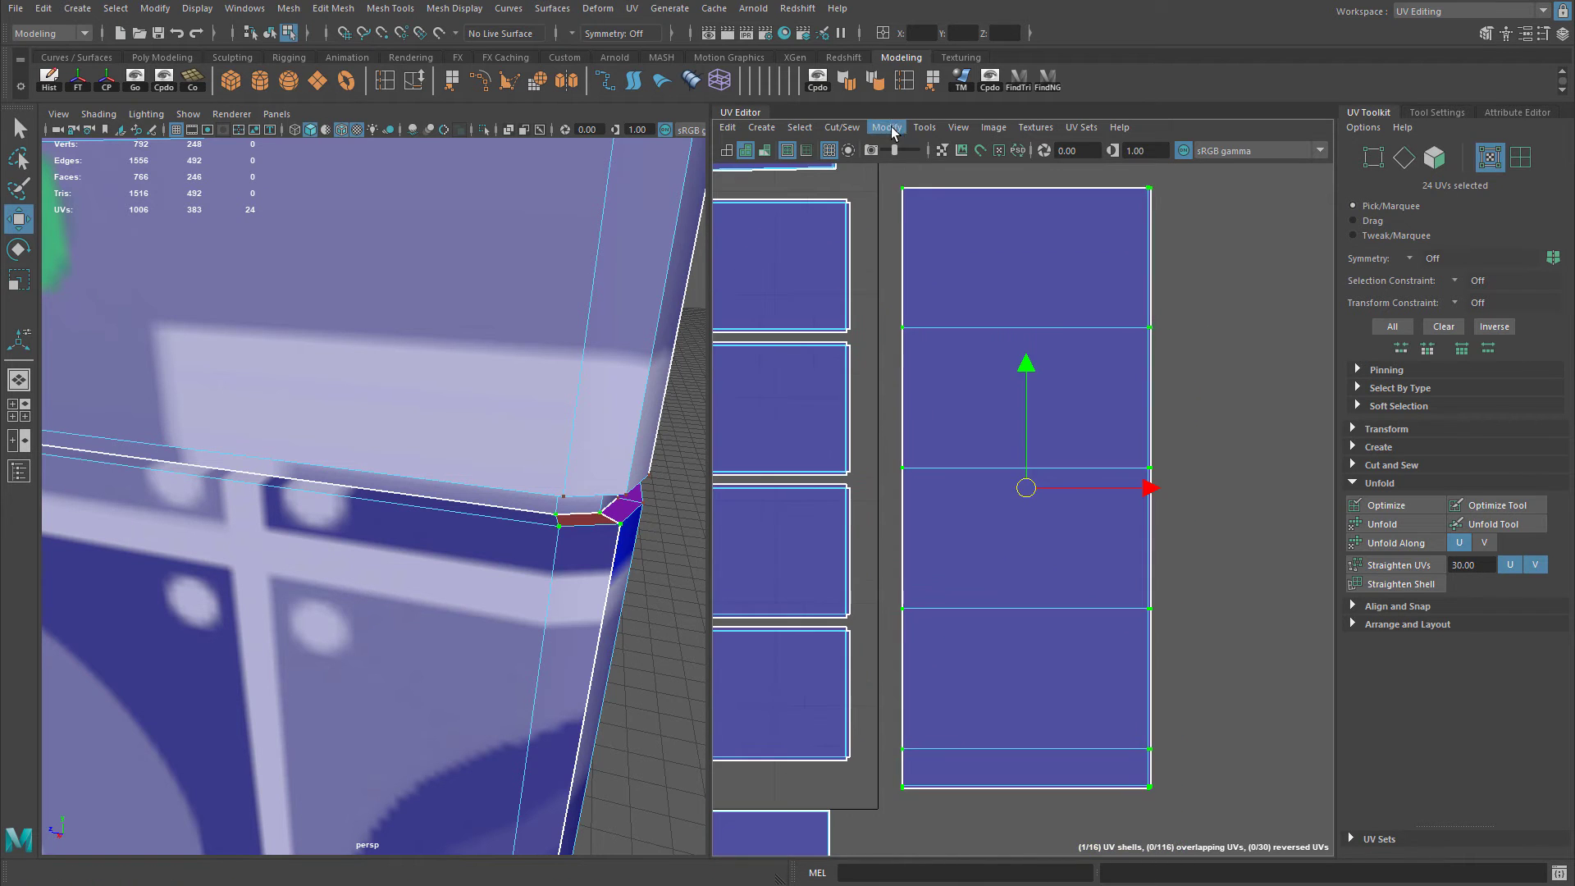
left_click(894, 129)
left_click(923, 637)
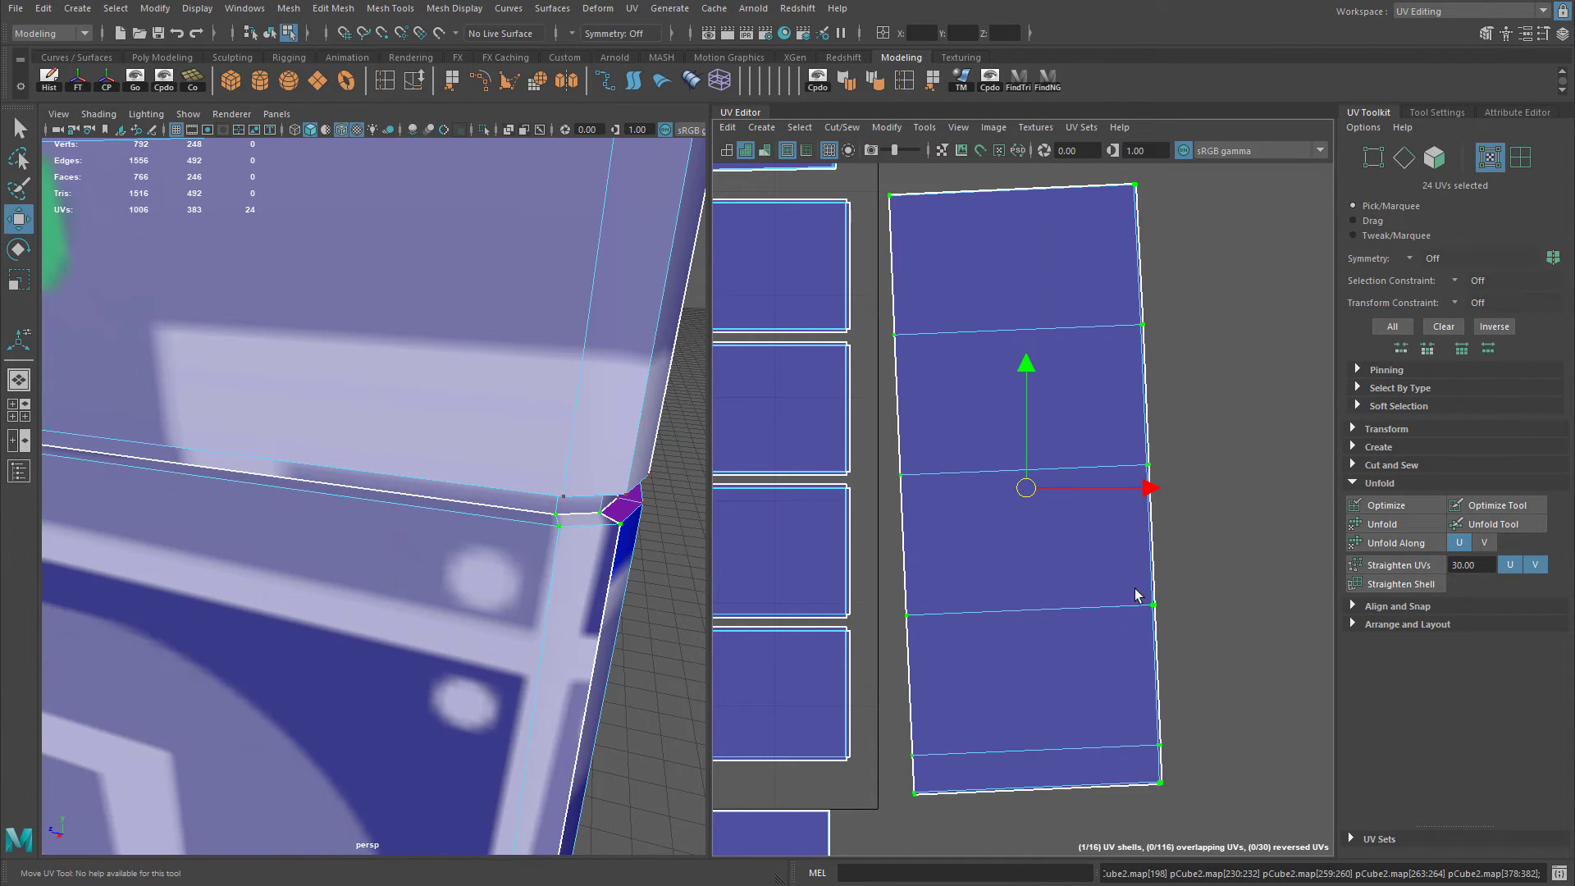
Try unfolding the first side panel's shell in the same way.
scroll(1135, 588, "down", 1)
middle_click_drag(1037, 566, 1266, 568, "alt")
mouse_move(1105, 492)
middle_mouse_down("alt")
mouse_move(1137, 490)
mouse_move(1101, 512)
middle_mouse_up("alt")
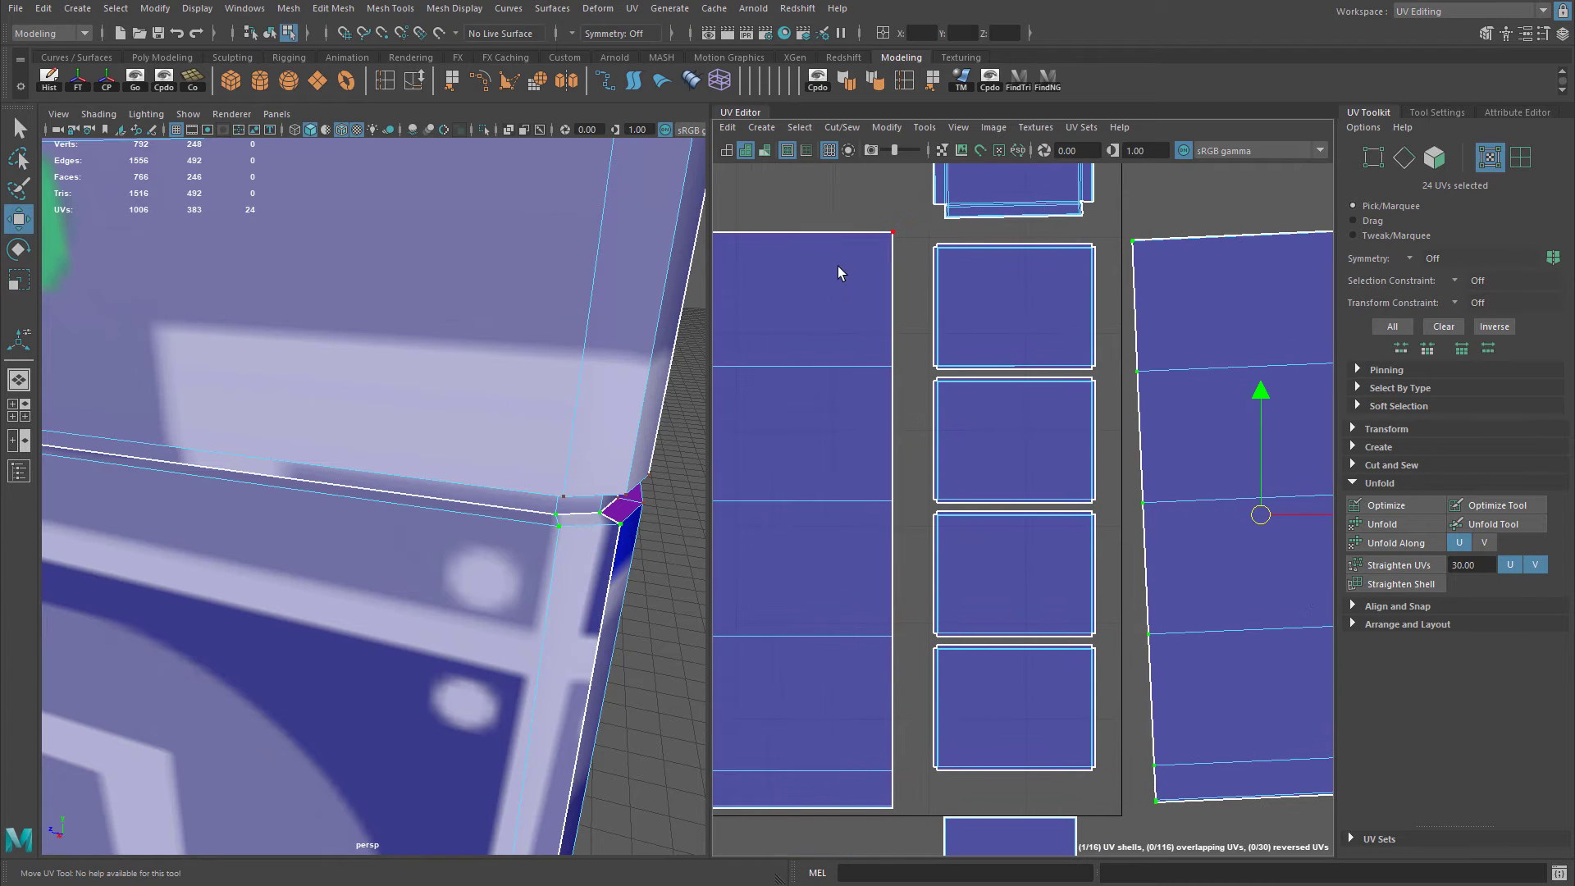
left_click(872, 242)
scroll(922, 416, "down", 1)
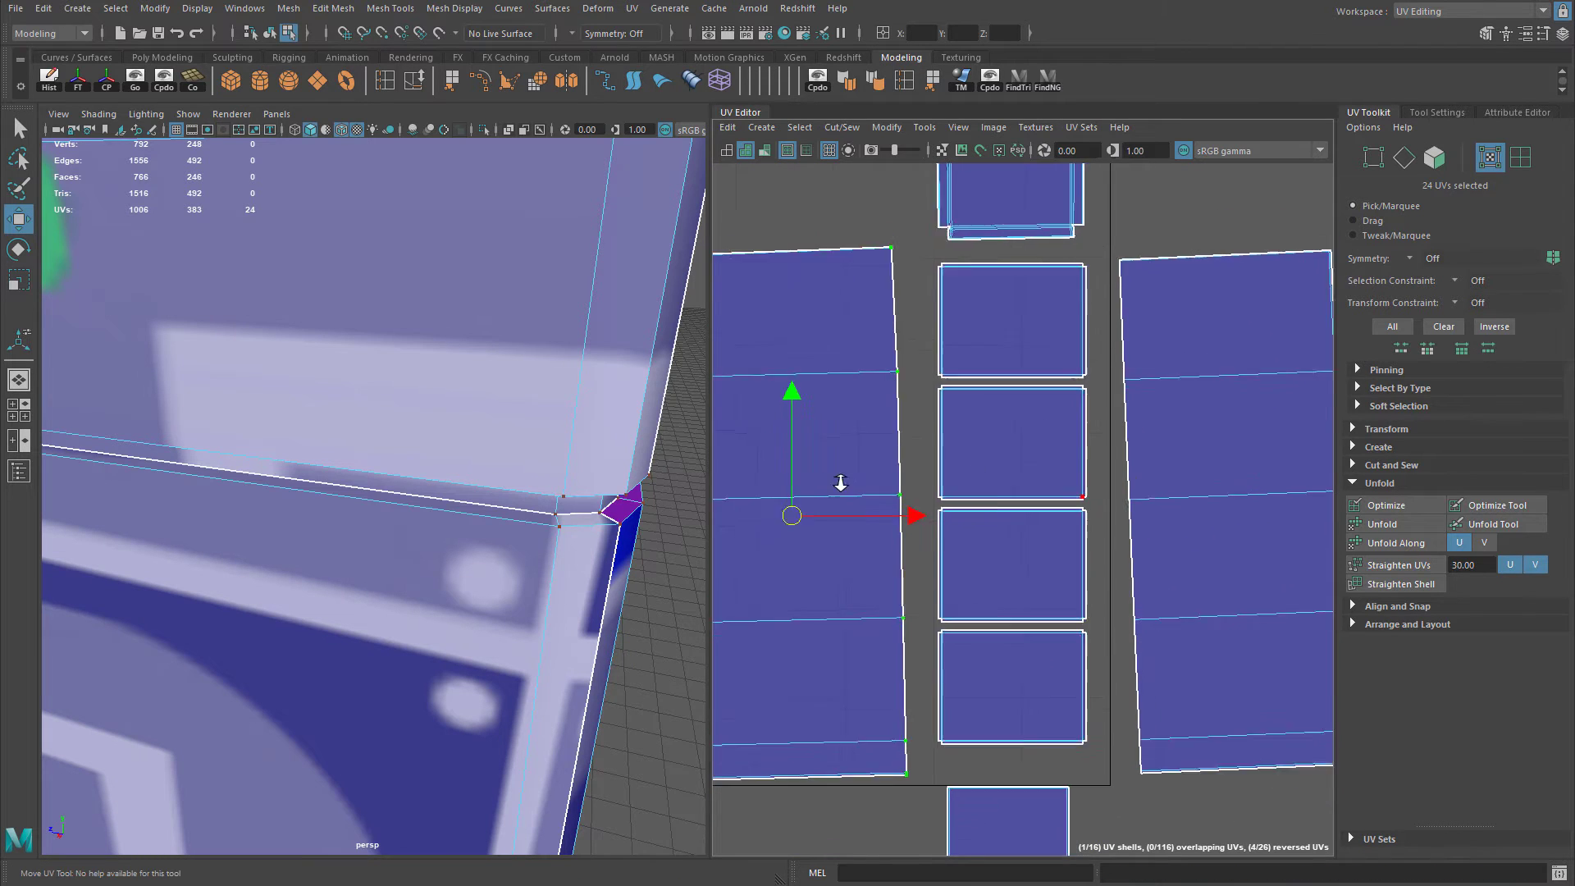
Switch to edge selection and select a long vertical edge of the first side's unfolded shell while inspecting its bevels.
middle_click_drag(793, 400, 855, 397, "alt")
right_click_drag(855, 397, 853, 349)
scroll(773, 386, "up", 2)
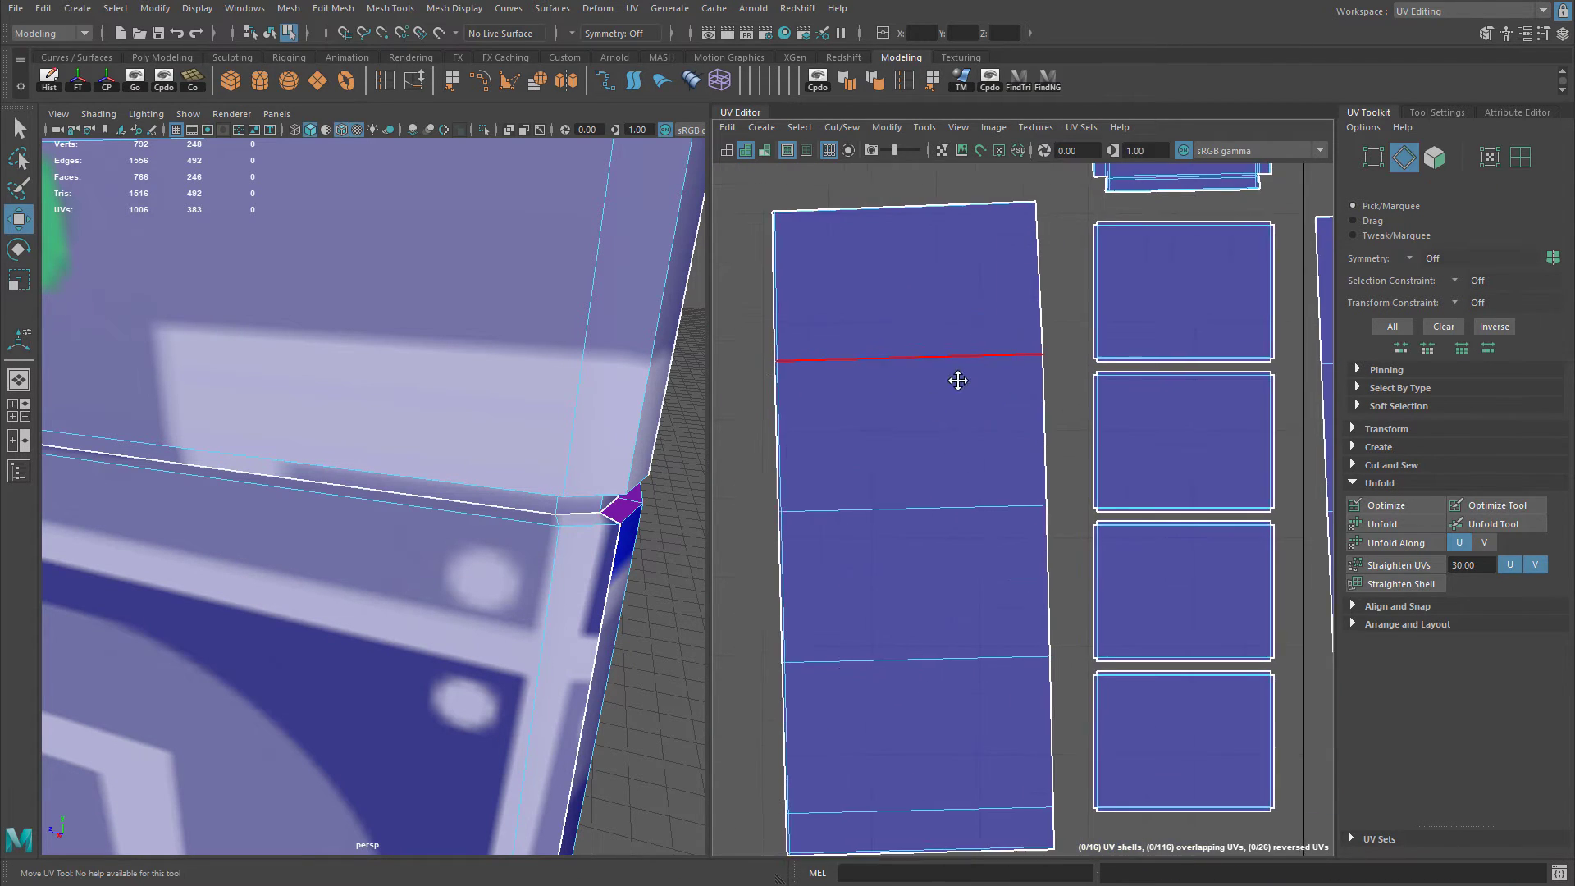
middle_click_drag(956, 380, 988, 268, "alt")
left_click(827, 304)
scroll(828, 312, "up", 1)
middle_click_drag(731, 292, 749, 415, "alt")
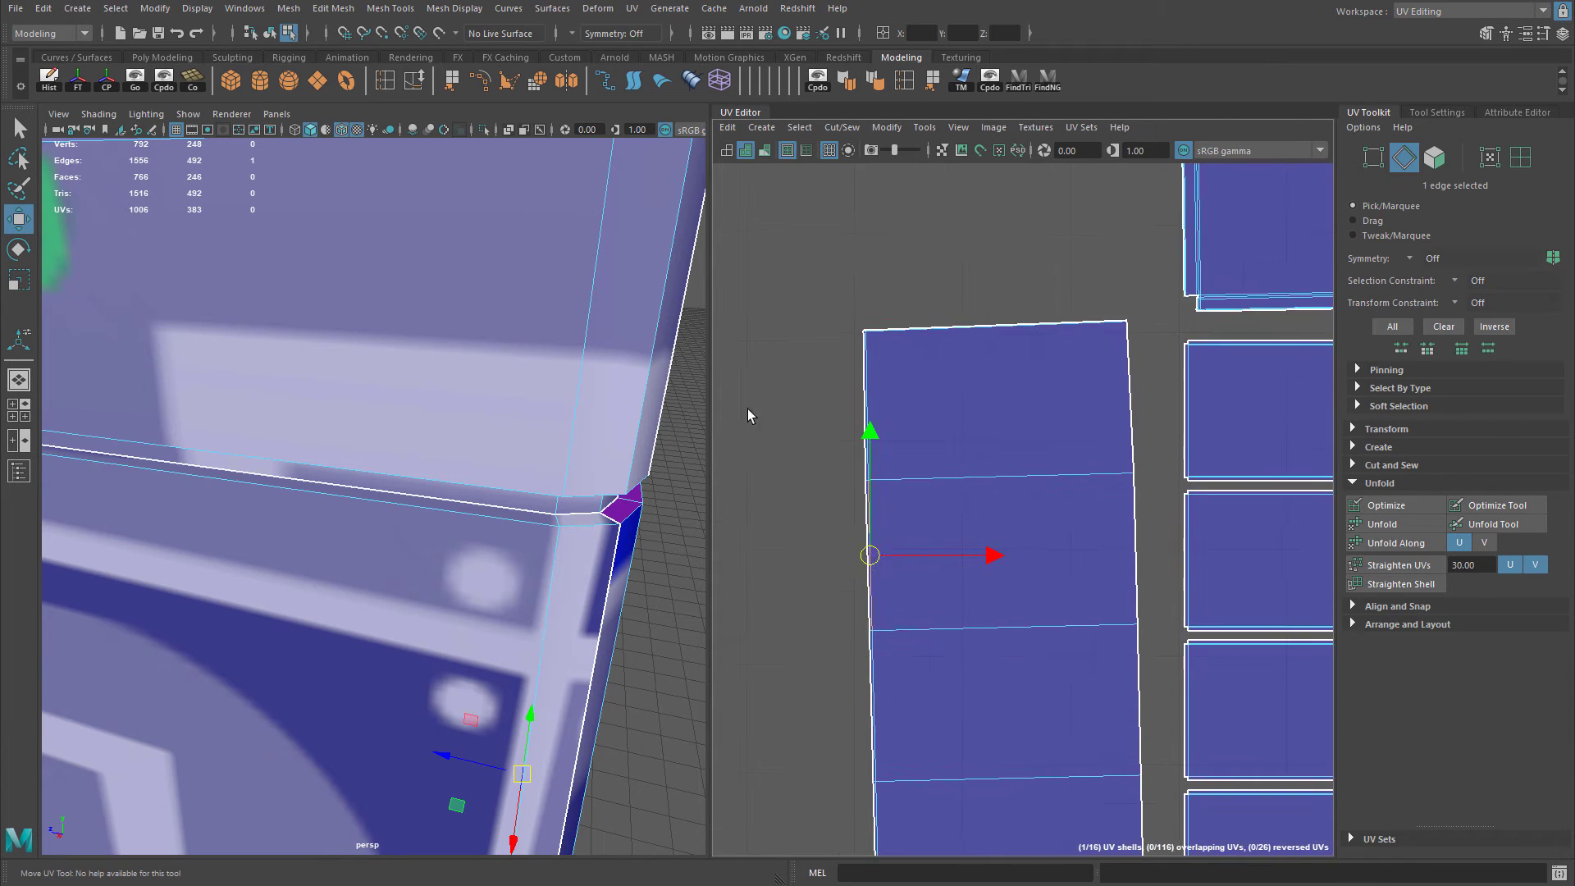
scroll(749, 415, "up", 2)
middle_click_drag(1056, 411, 918, 351, "alt")
scroll(1107, 358, "down", 1)
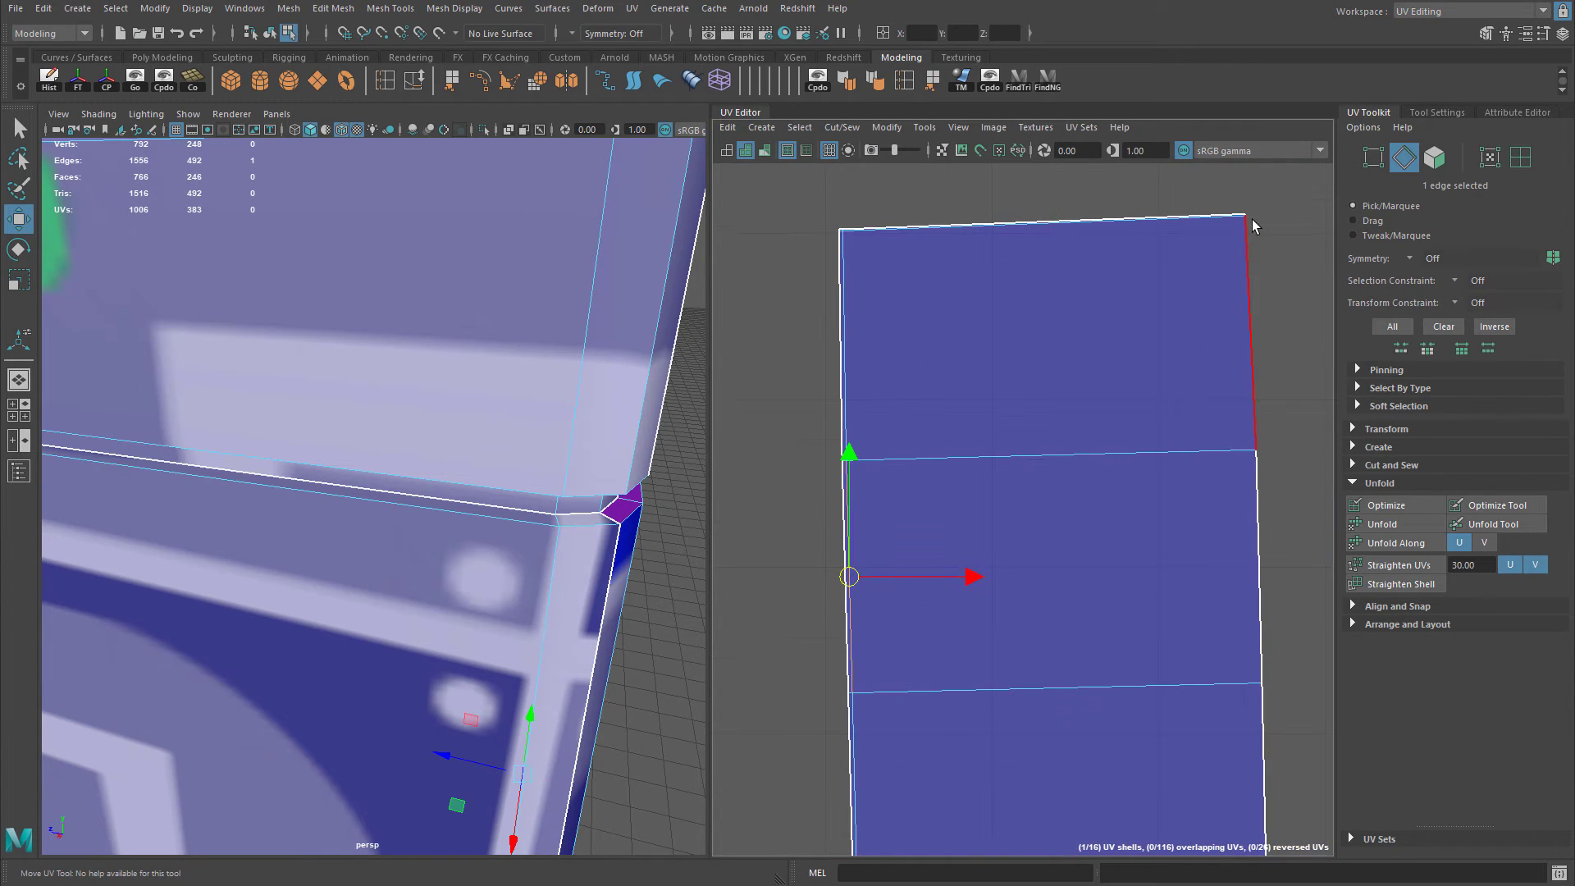
Undo the edge selection and the unfold of the first side's shell.
key("ctrl+z")
key("ctrl+z")
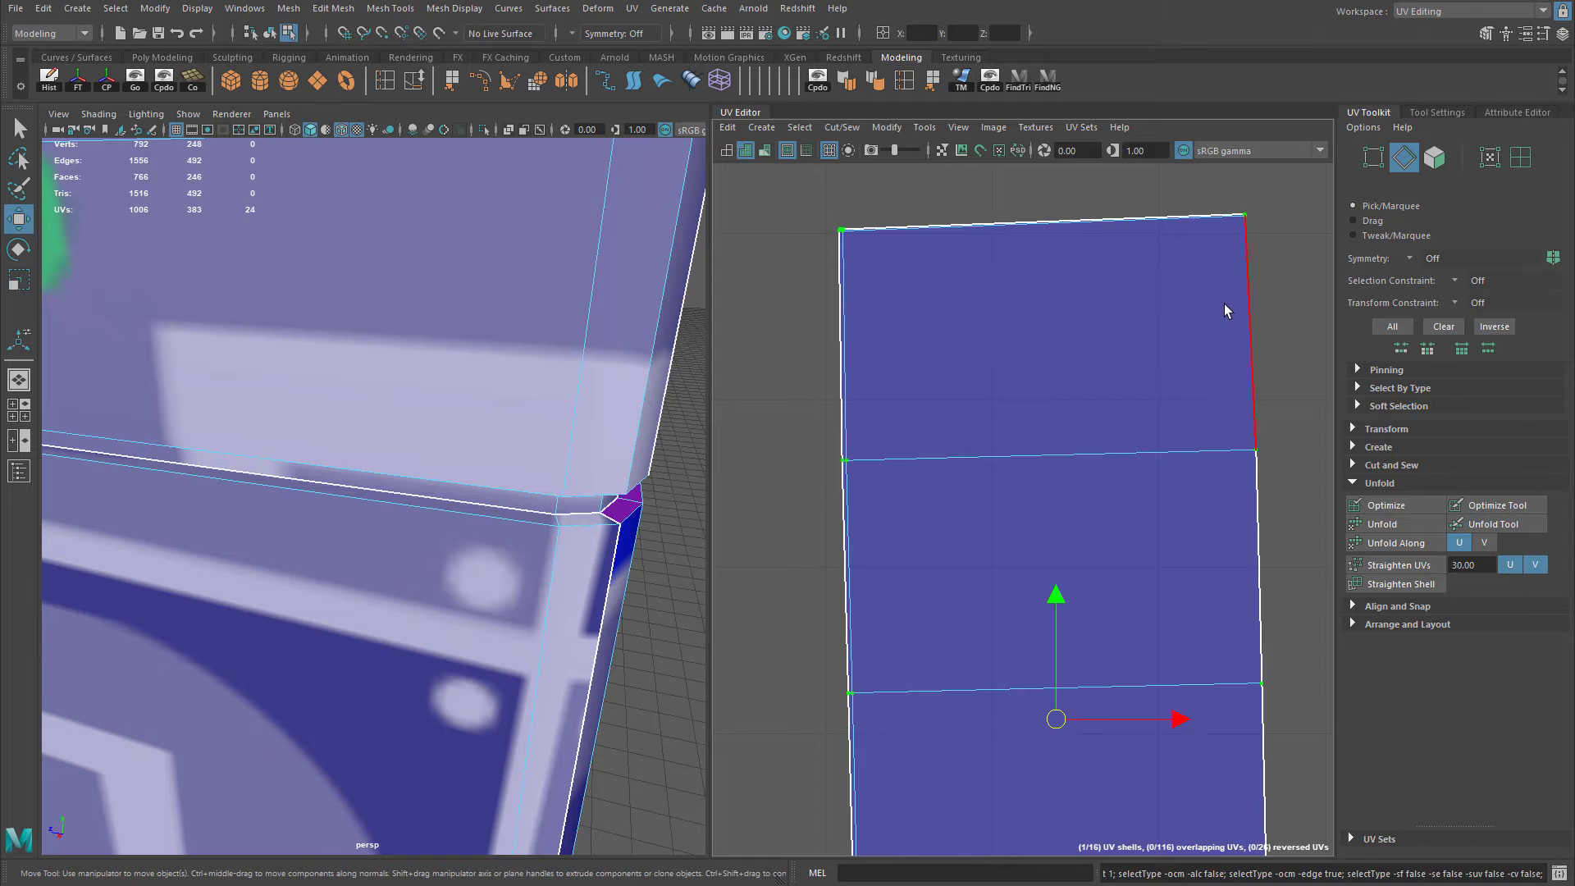
middle_click_drag(1252, 313, 1219, 331, "alt")
key("ctrl+z")
key("ctrl+z")
key("ctrl+z")
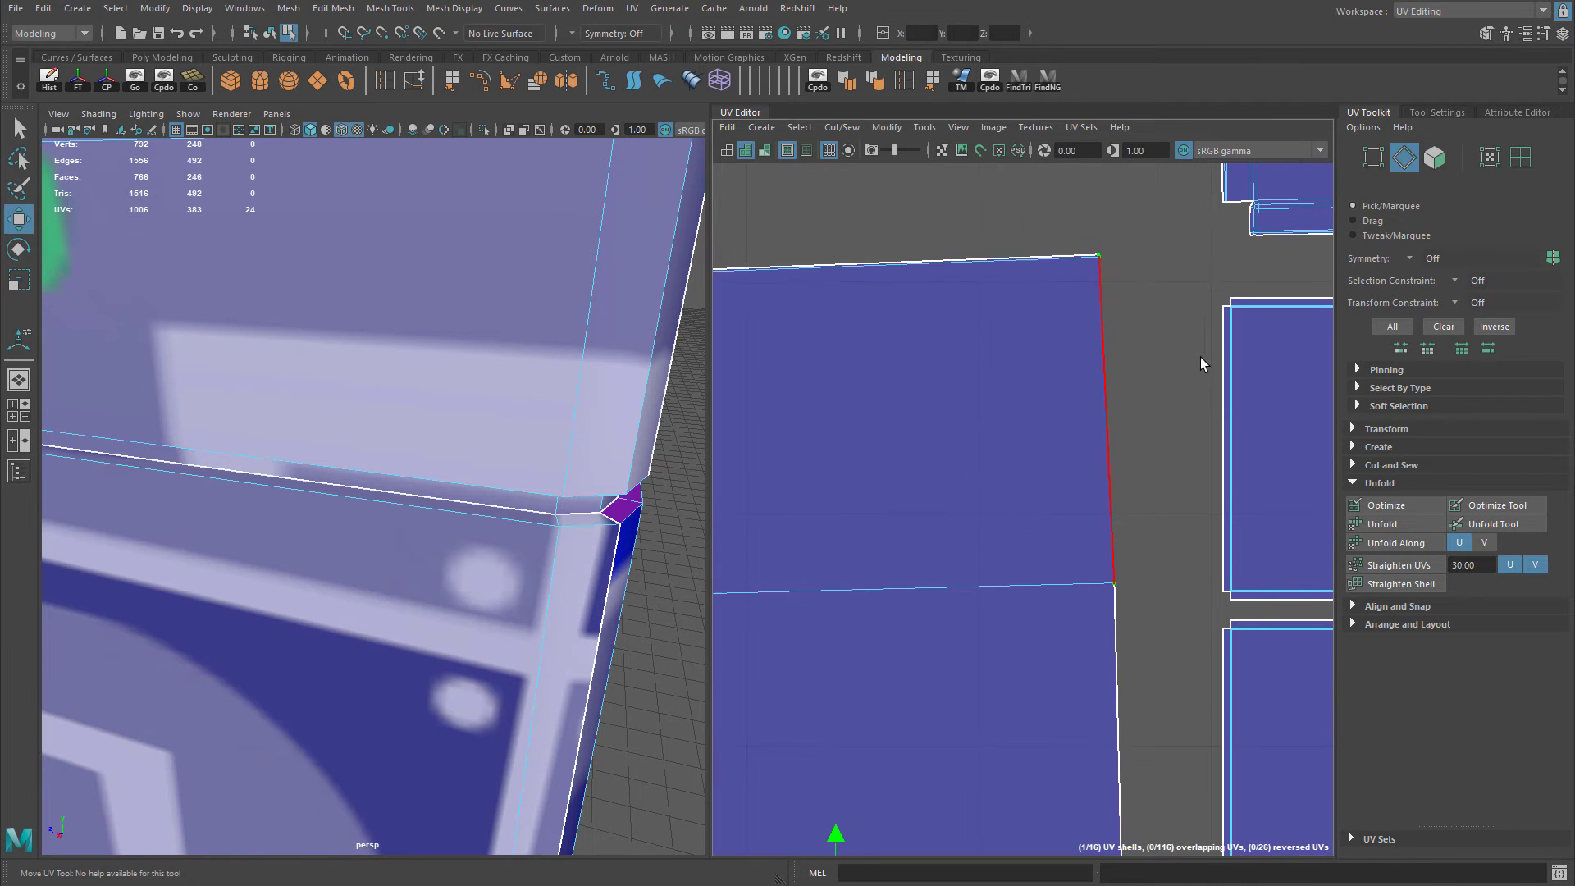
Inspect the cabinet's upper corner and undo the unfold of the opposite side's shell.
left_click_drag(579, 420, 480, 465, "alt")
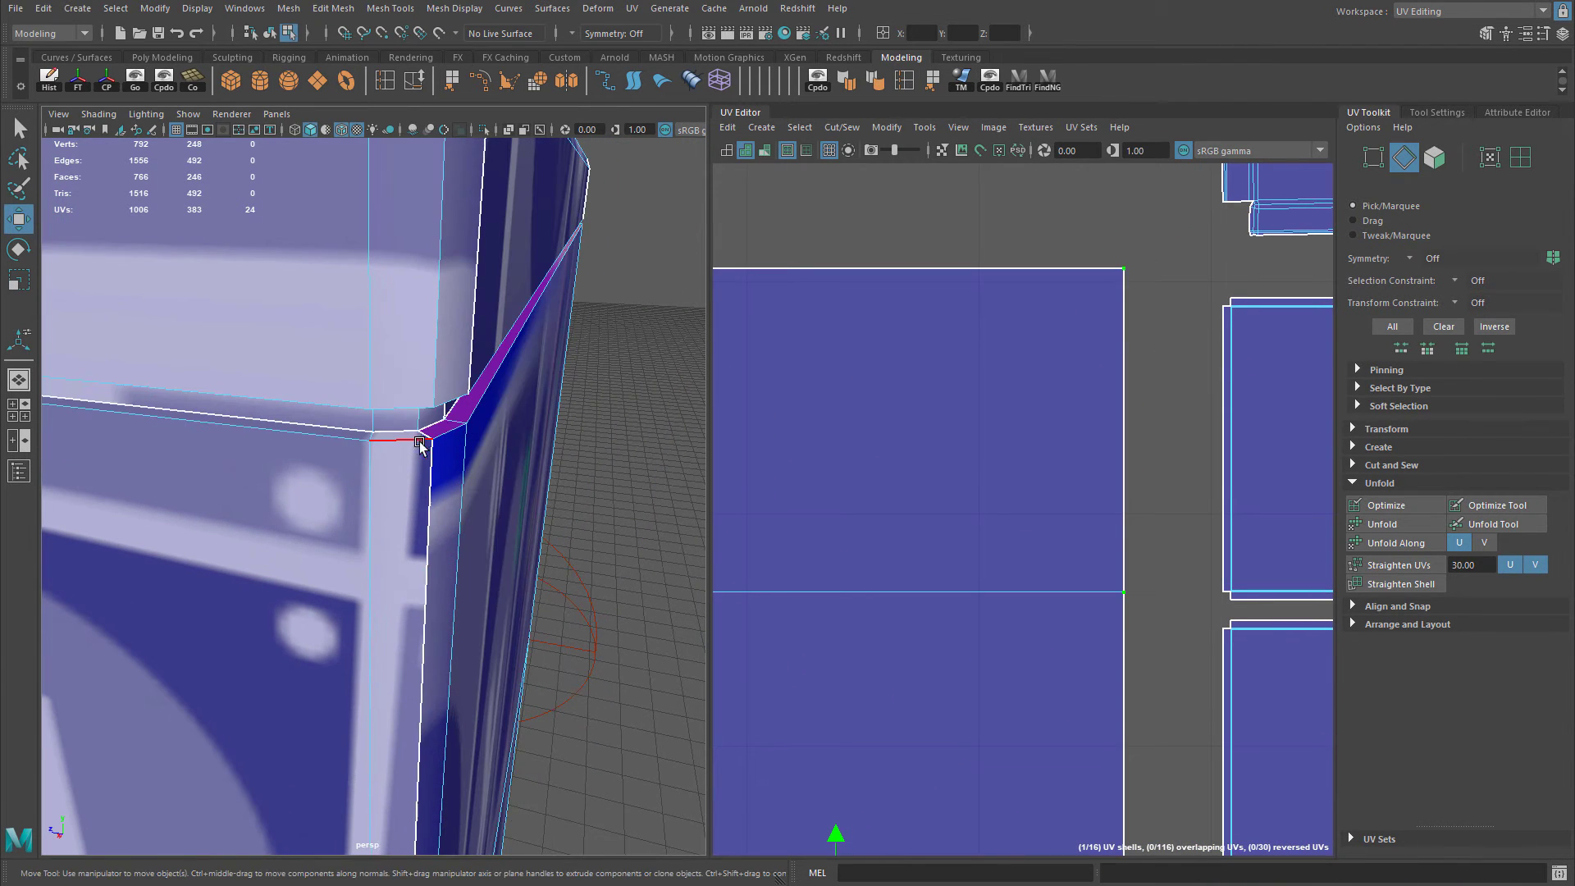
key("shift+z")
key("shift+z")
key("shift+z")
key("shift+z")
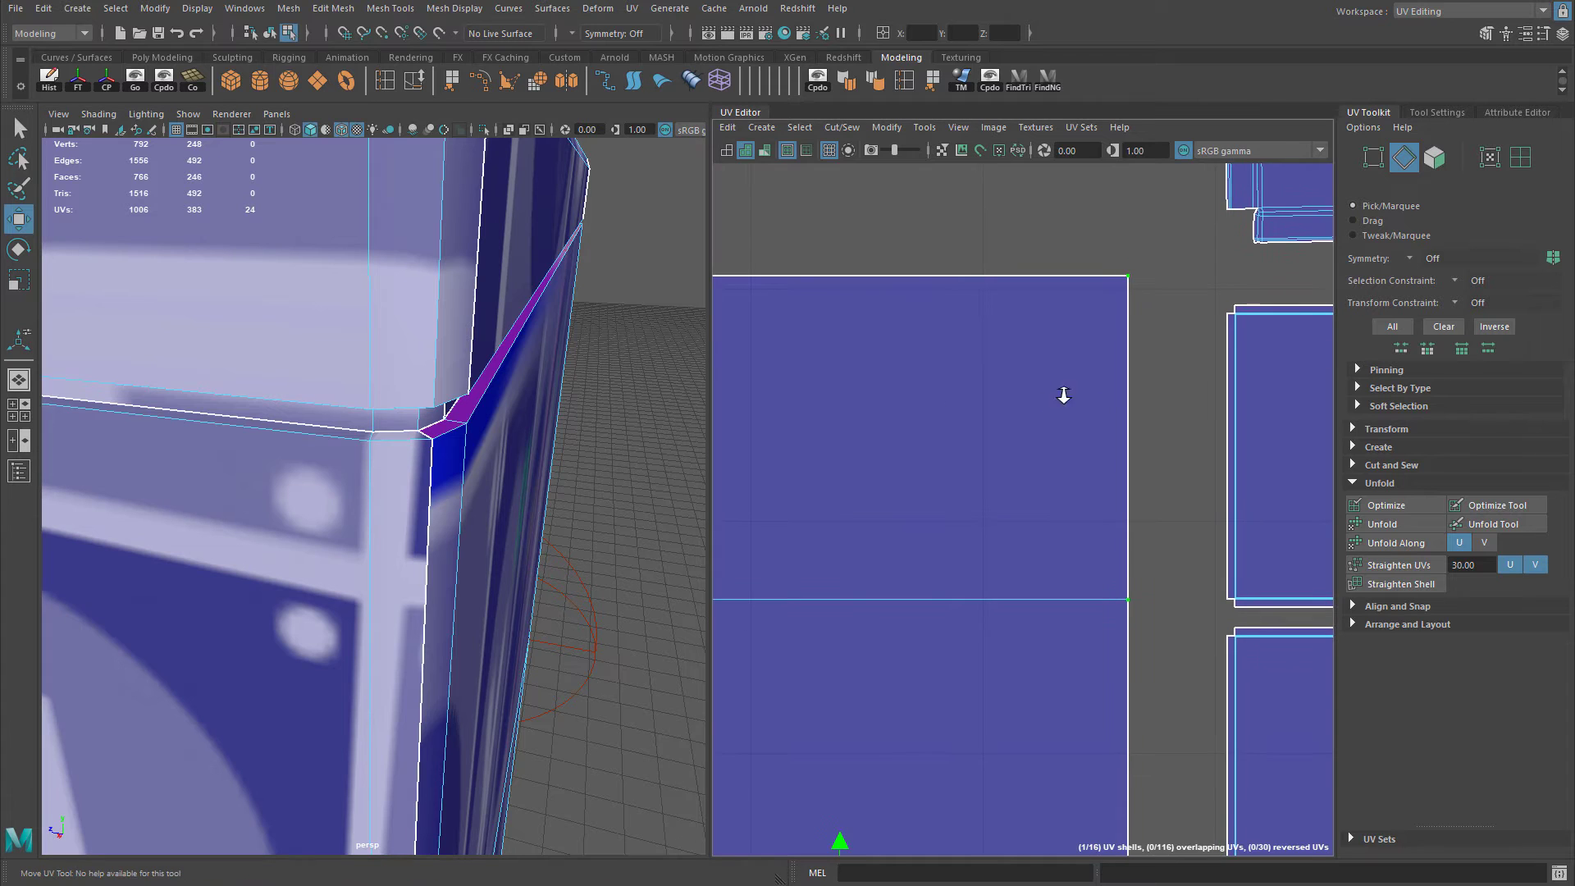
key("ctrl+z")
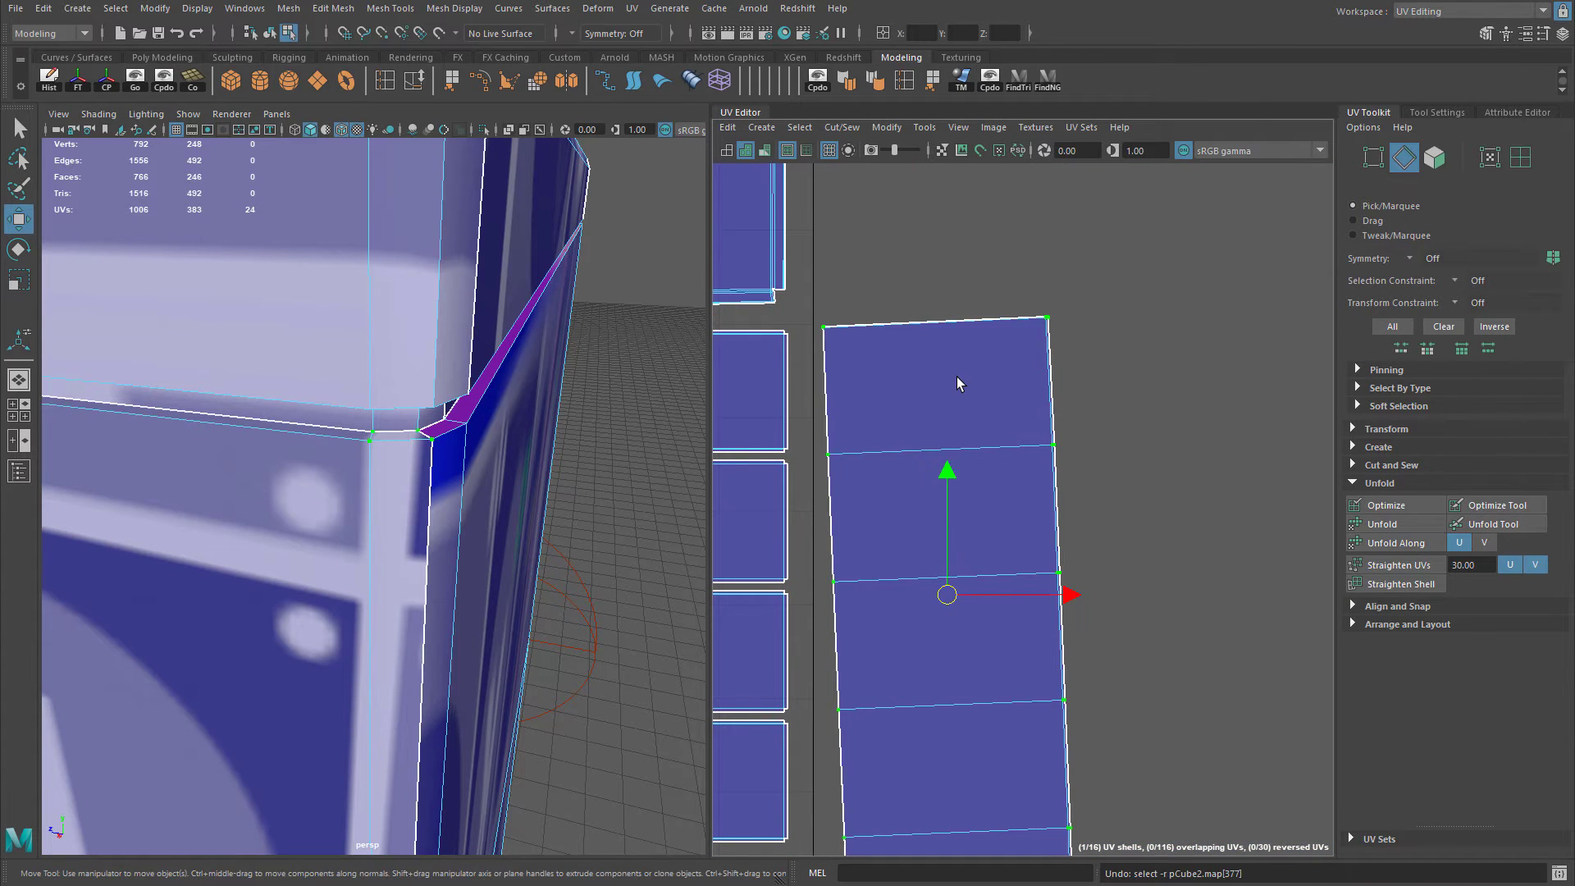
key("ctrl+z")
Select the upper edge of the side shell right of the drawer shells and compare it with the cabinet top's shell.
middle_click_drag(969, 351, 952, 366, "alt")
right_click_drag(952, 367, 1129, 377, "alt")
middle_click_drag(1129, 376, 1134, 456, "alt")
right_click_drag(1002, 397, 1021, 416, "alt")
middle_click_drag(1022, 417, 1202, 422, "alt")
left_click(1181, 392)
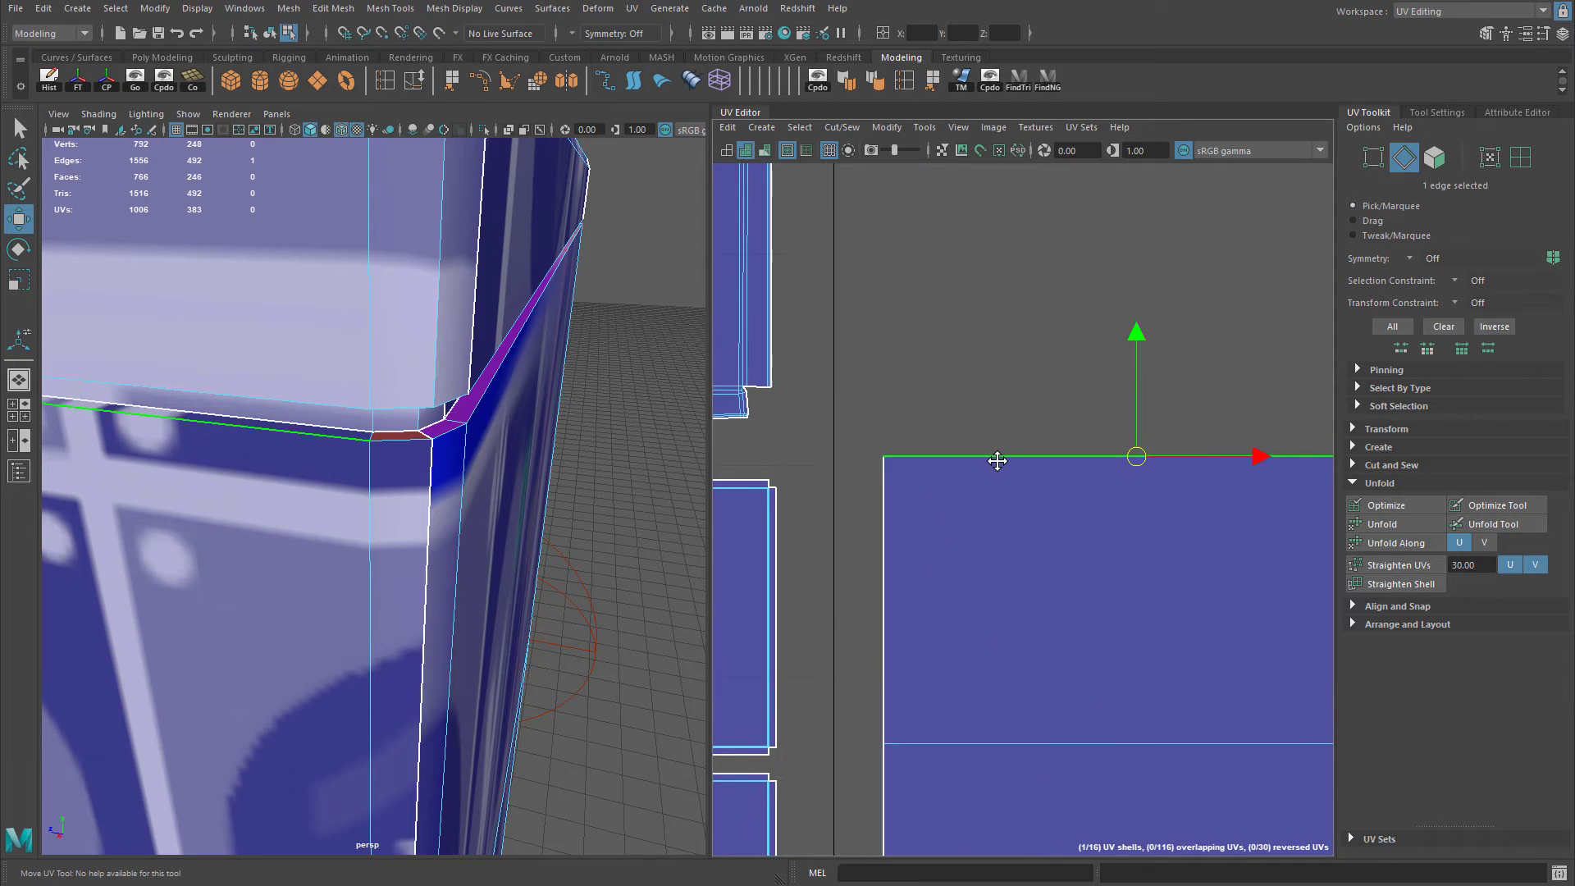
right_click_drag(1181, 392, 925, 355, "alt")
right_click_drag(750, 323, 1109, 505, "alt")
middle_click_drag(1109, 505, 1068, 508, "alt")
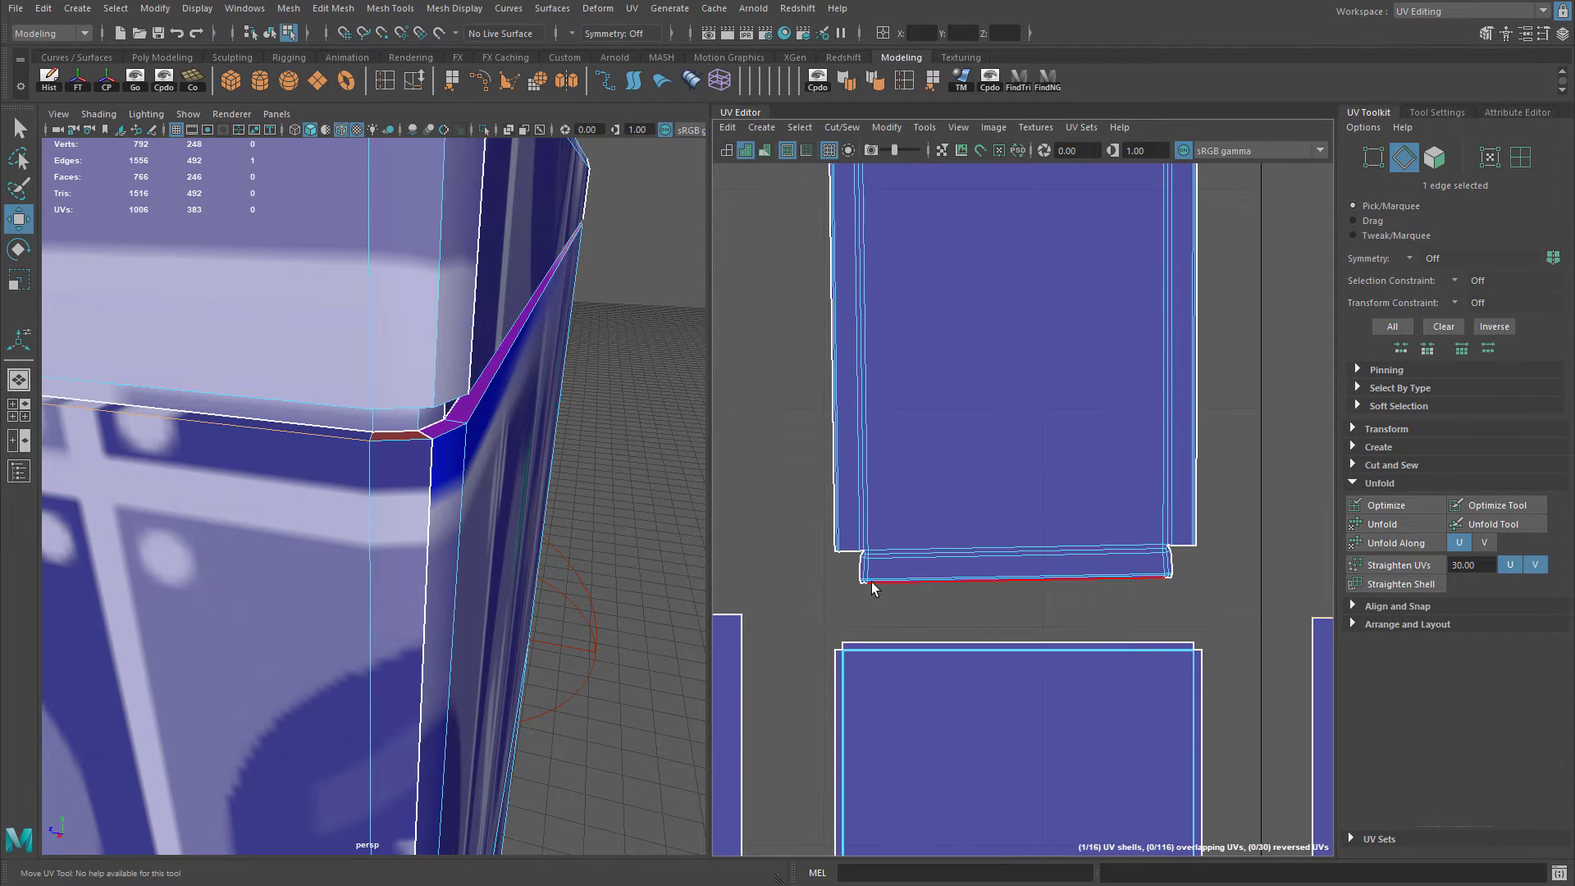
right_click_drag(937, 564, 892, 503, "alt")
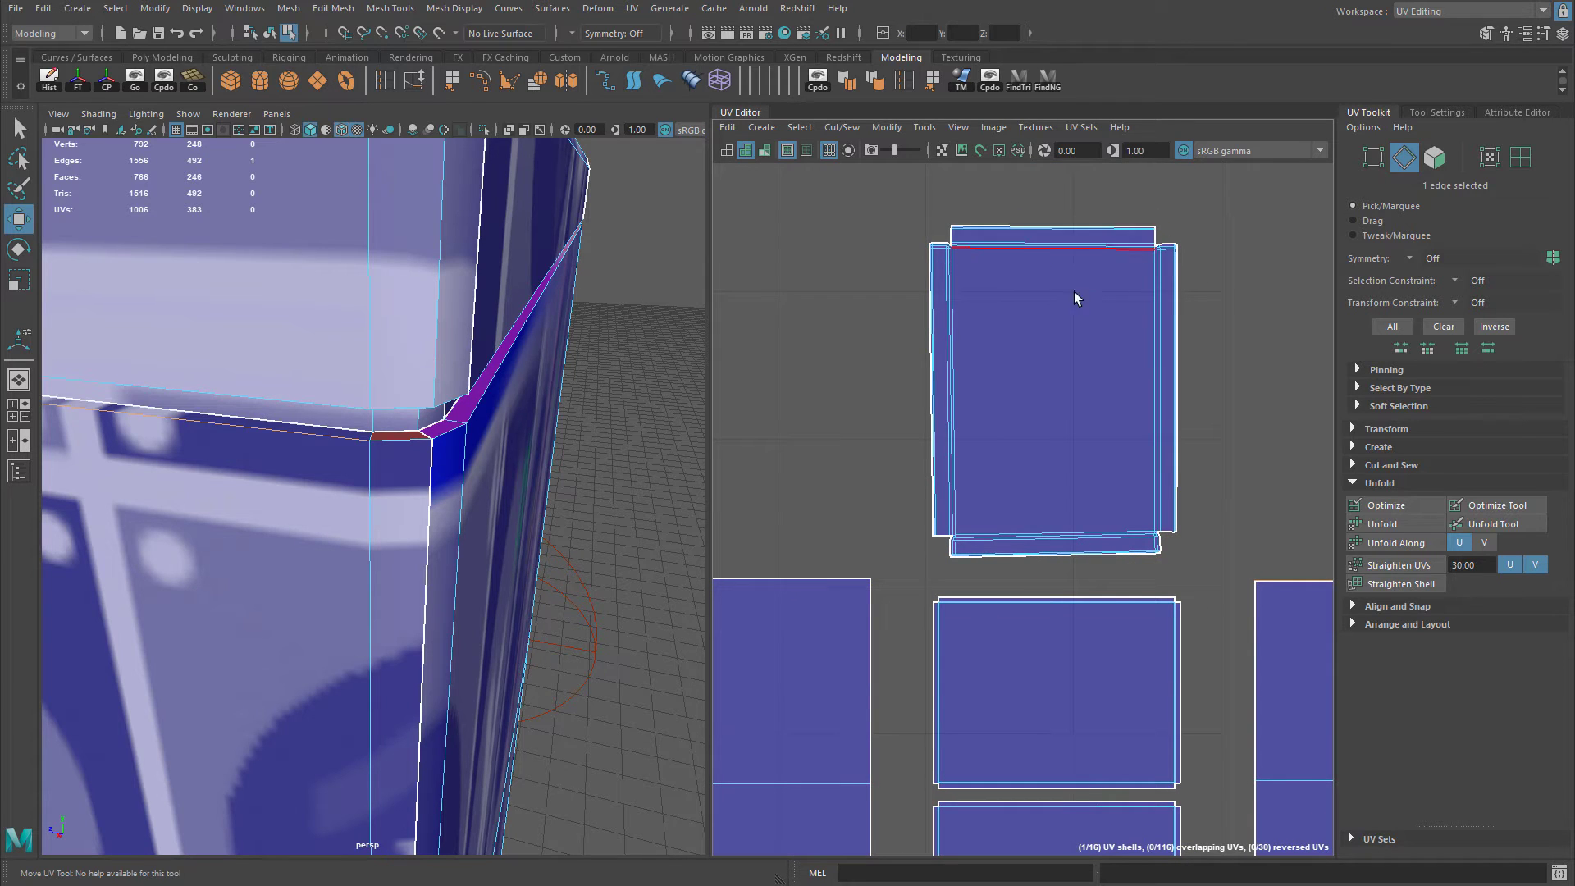
scroll(869, 249, "up", 5)
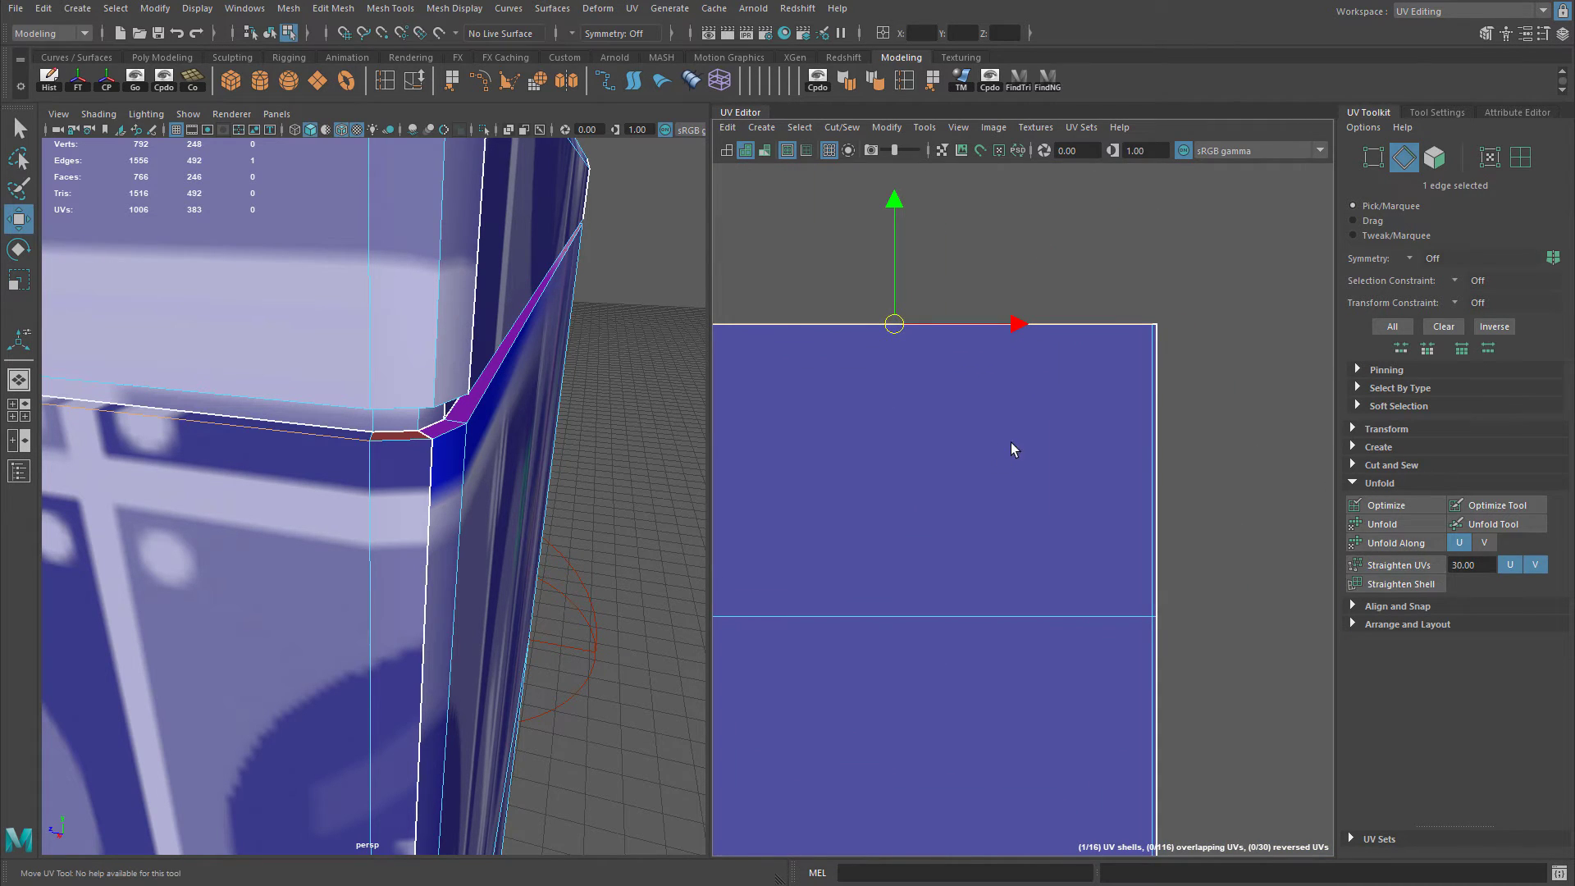
middle_click_drag(1010, 443, 911, 470, "alt")
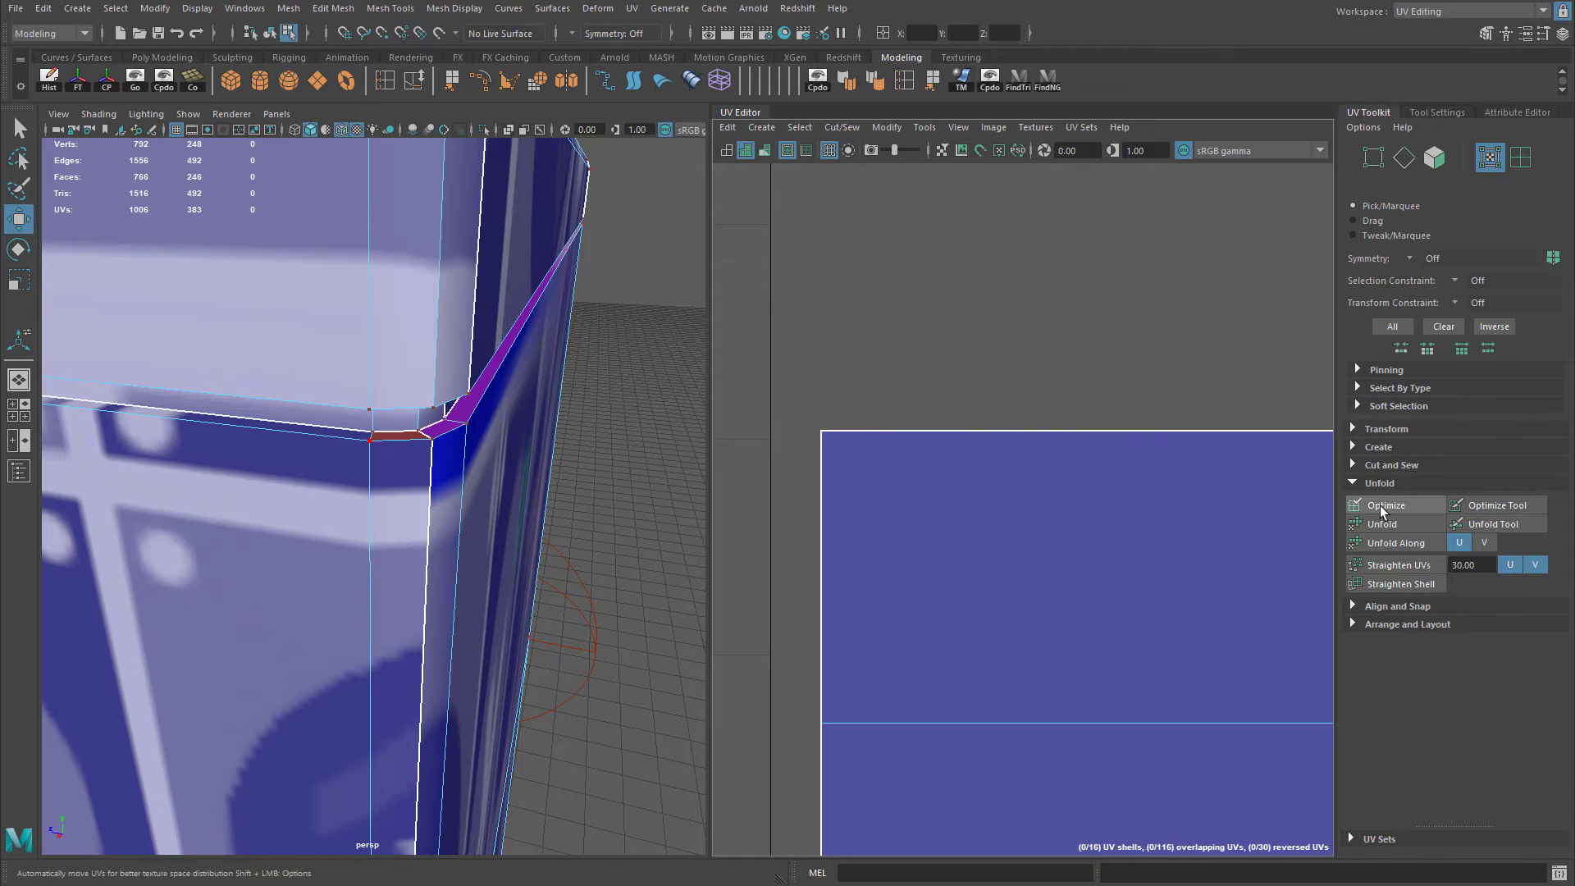
Select the outer UVs of that side shell and try unfolding them along U.
left_click(821, 432)
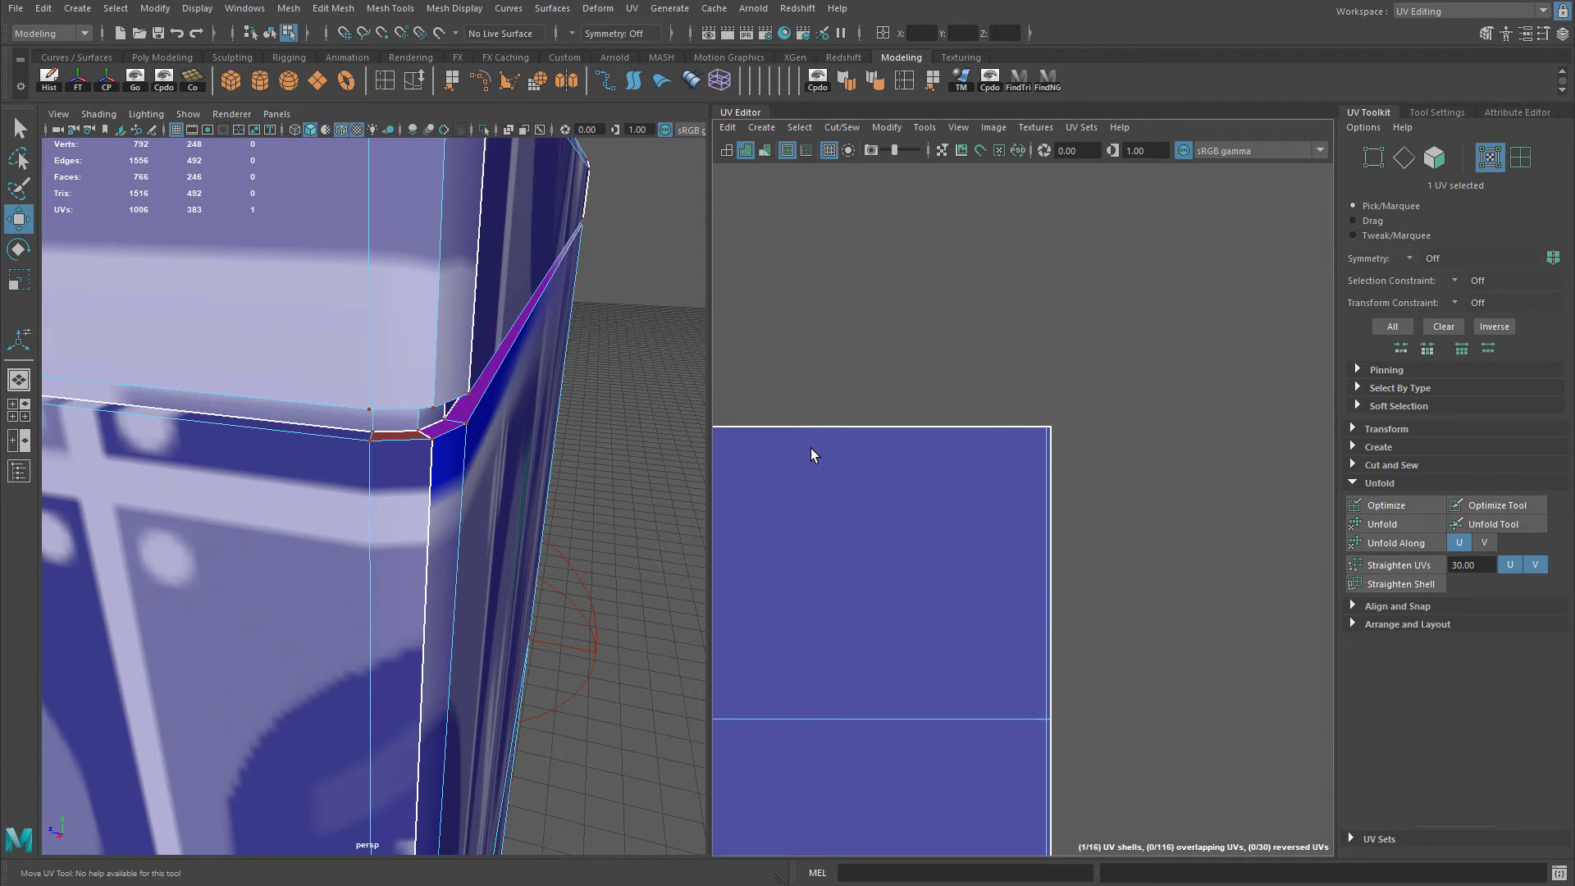
middle_click_drag(815, 450, 1113, 443, "alt")
left_click(1101, 430, "shift")
key("f")
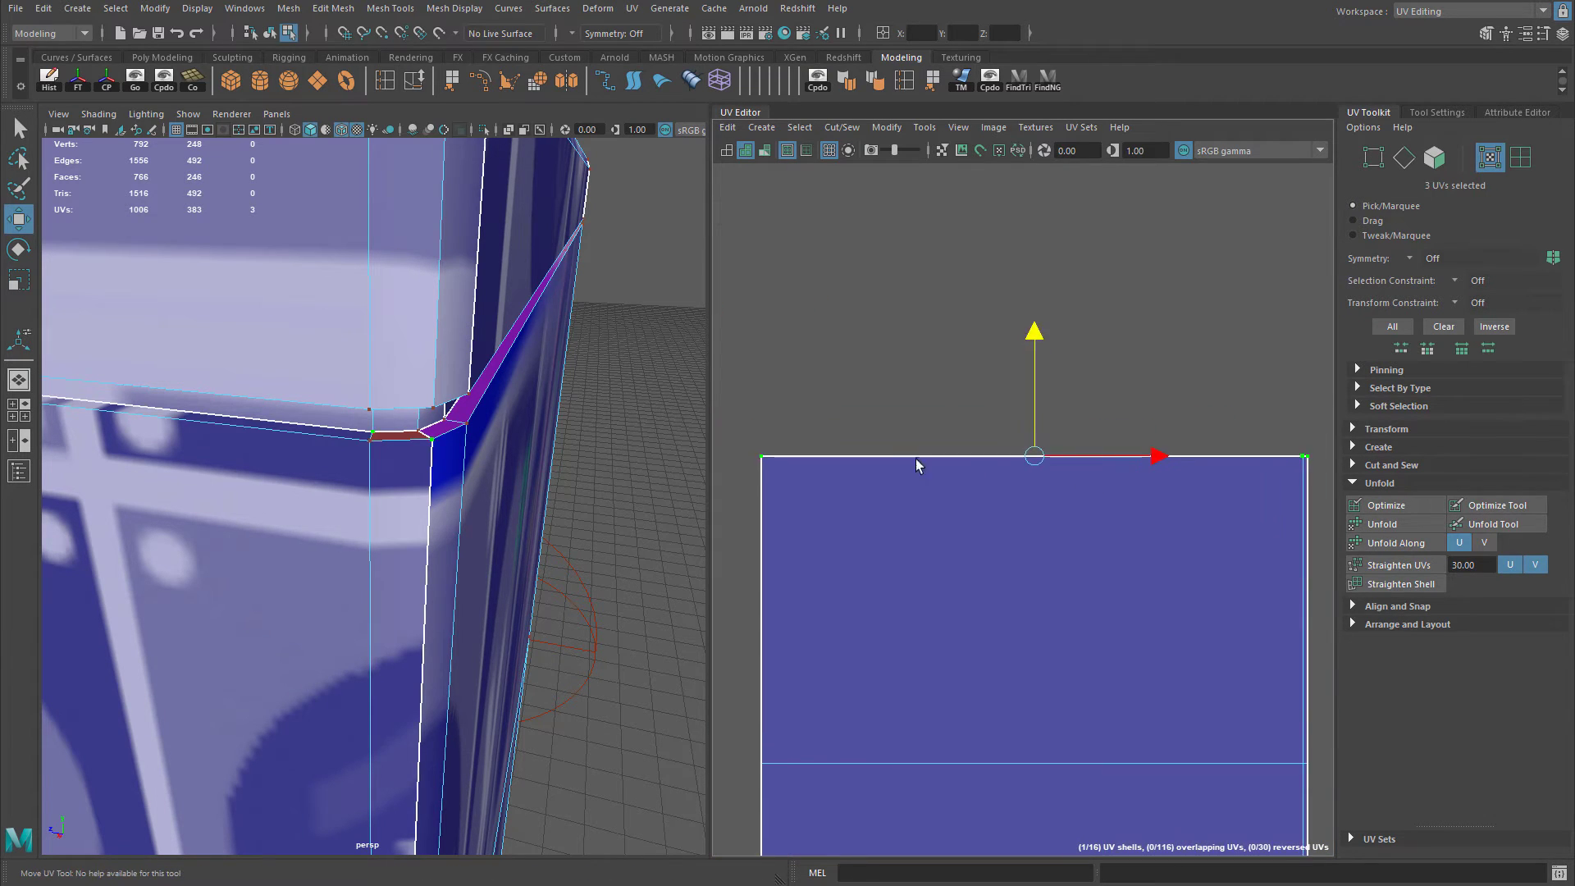
right_click_drag(903, 474, 961, 477)
double_click(760, 458)
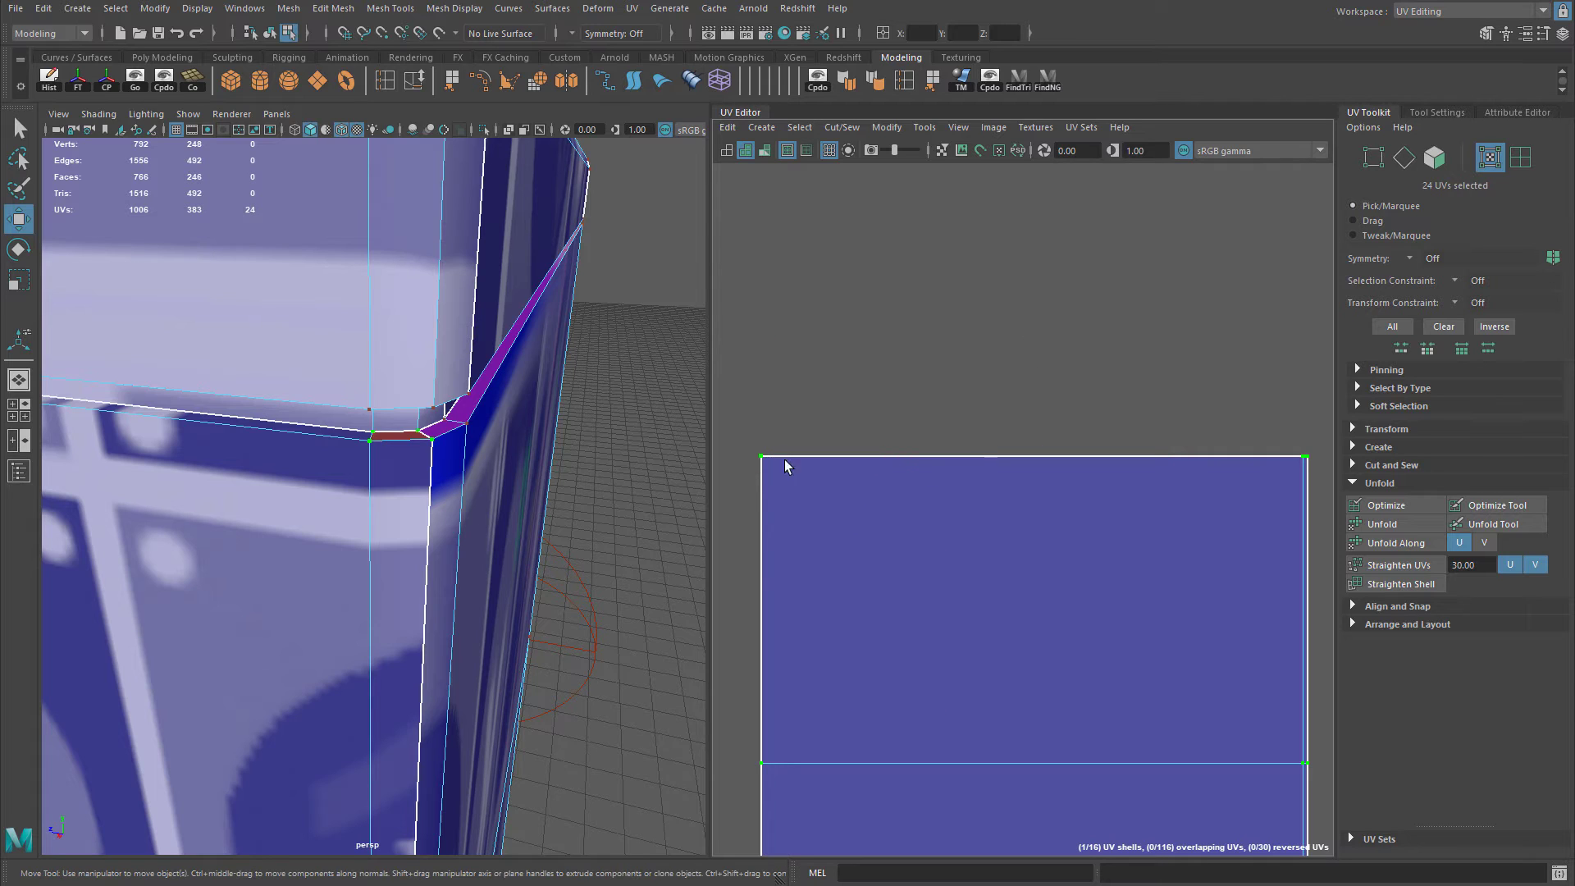
left_click(1425, 545)
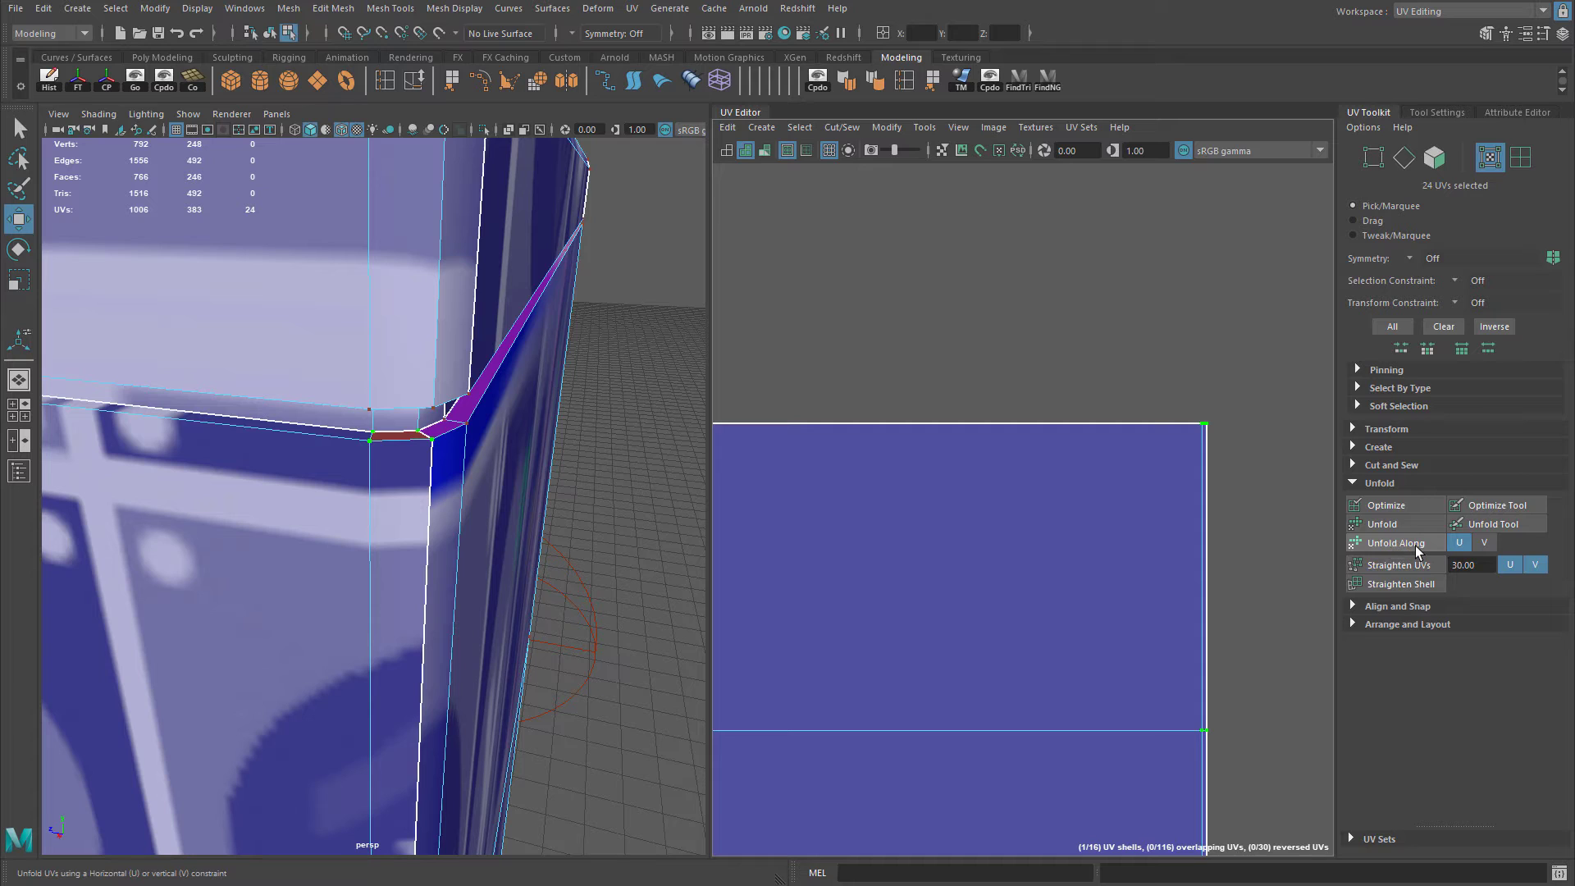
key("ctrl+z")
scroll(1125, 517, "down", 3)
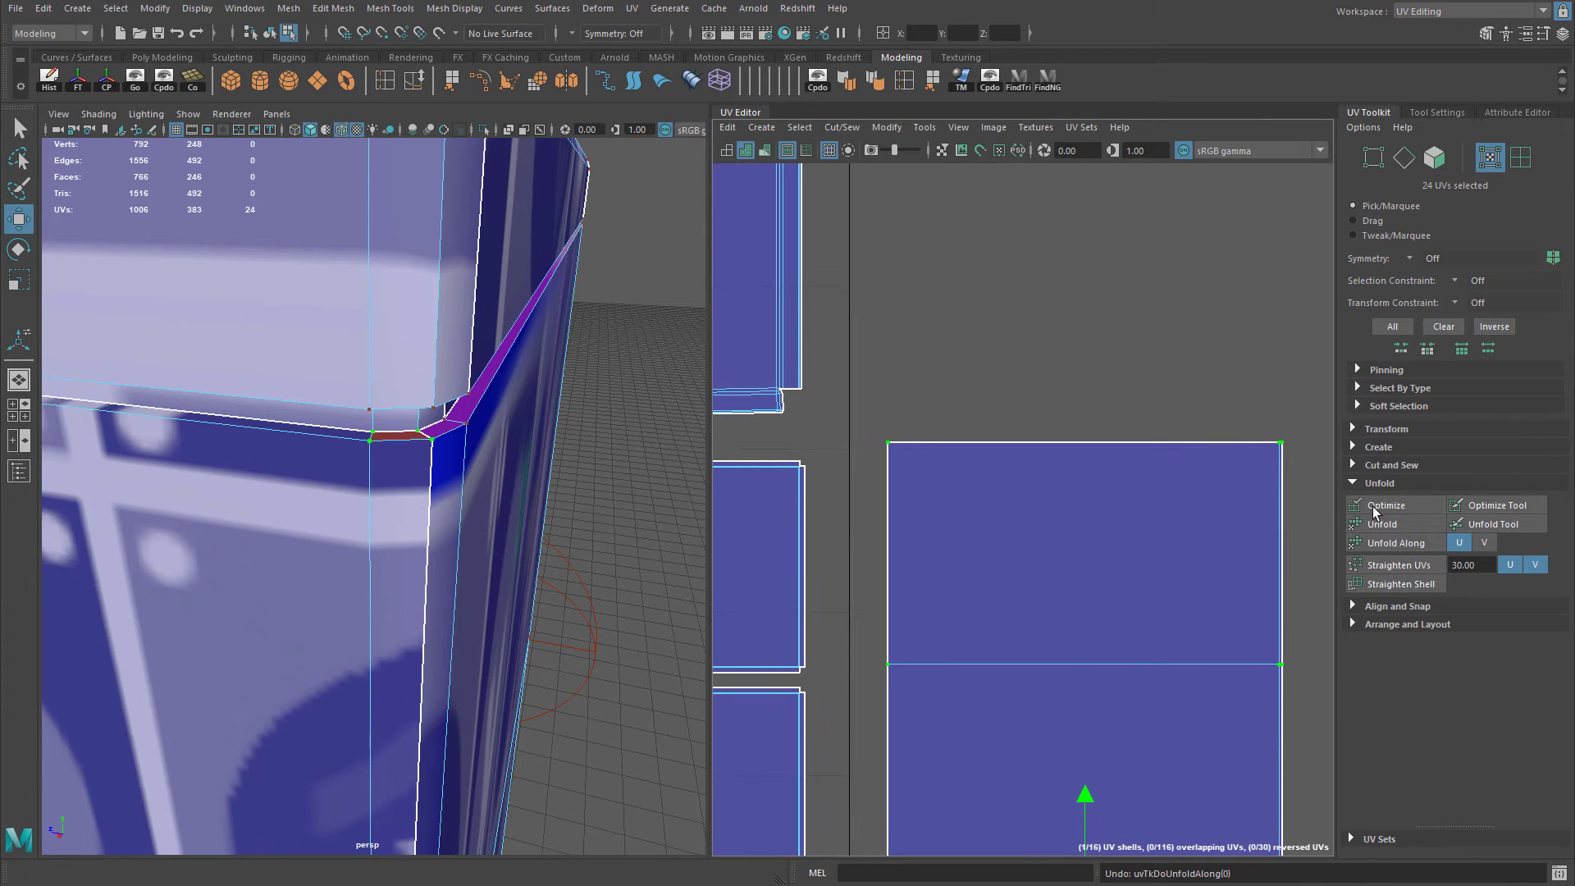
Select only the top row of UVs on that side shell and try unfolding it along U.
left_click_drag(857, 404, 1312, 497)
middle_click_drag(1243, 492, 1194, 495, "alt")
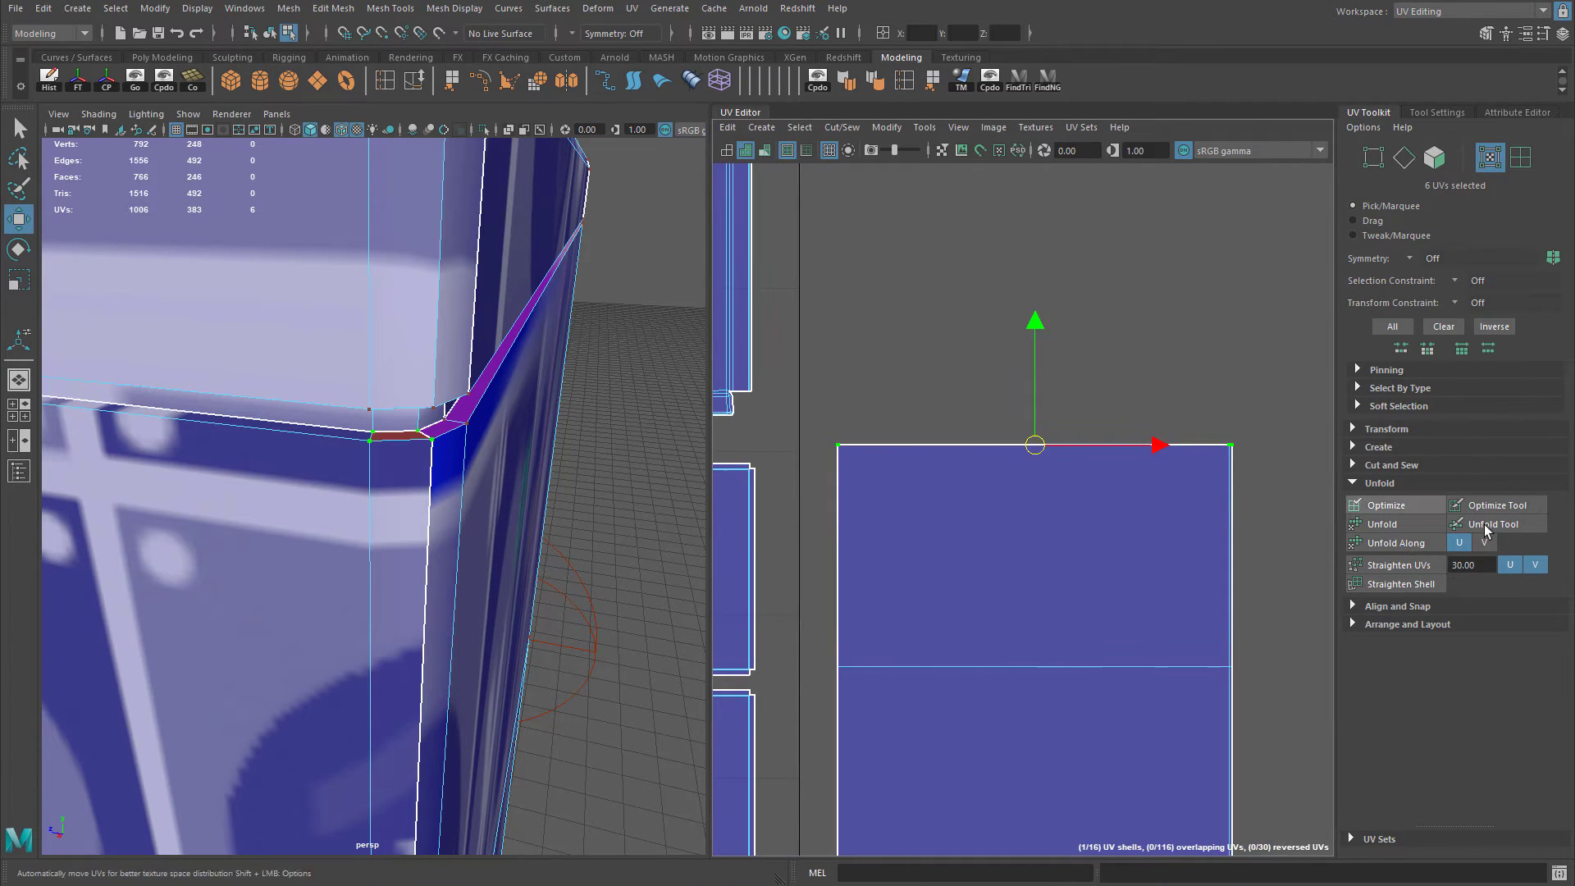
left_click(1410, 548)
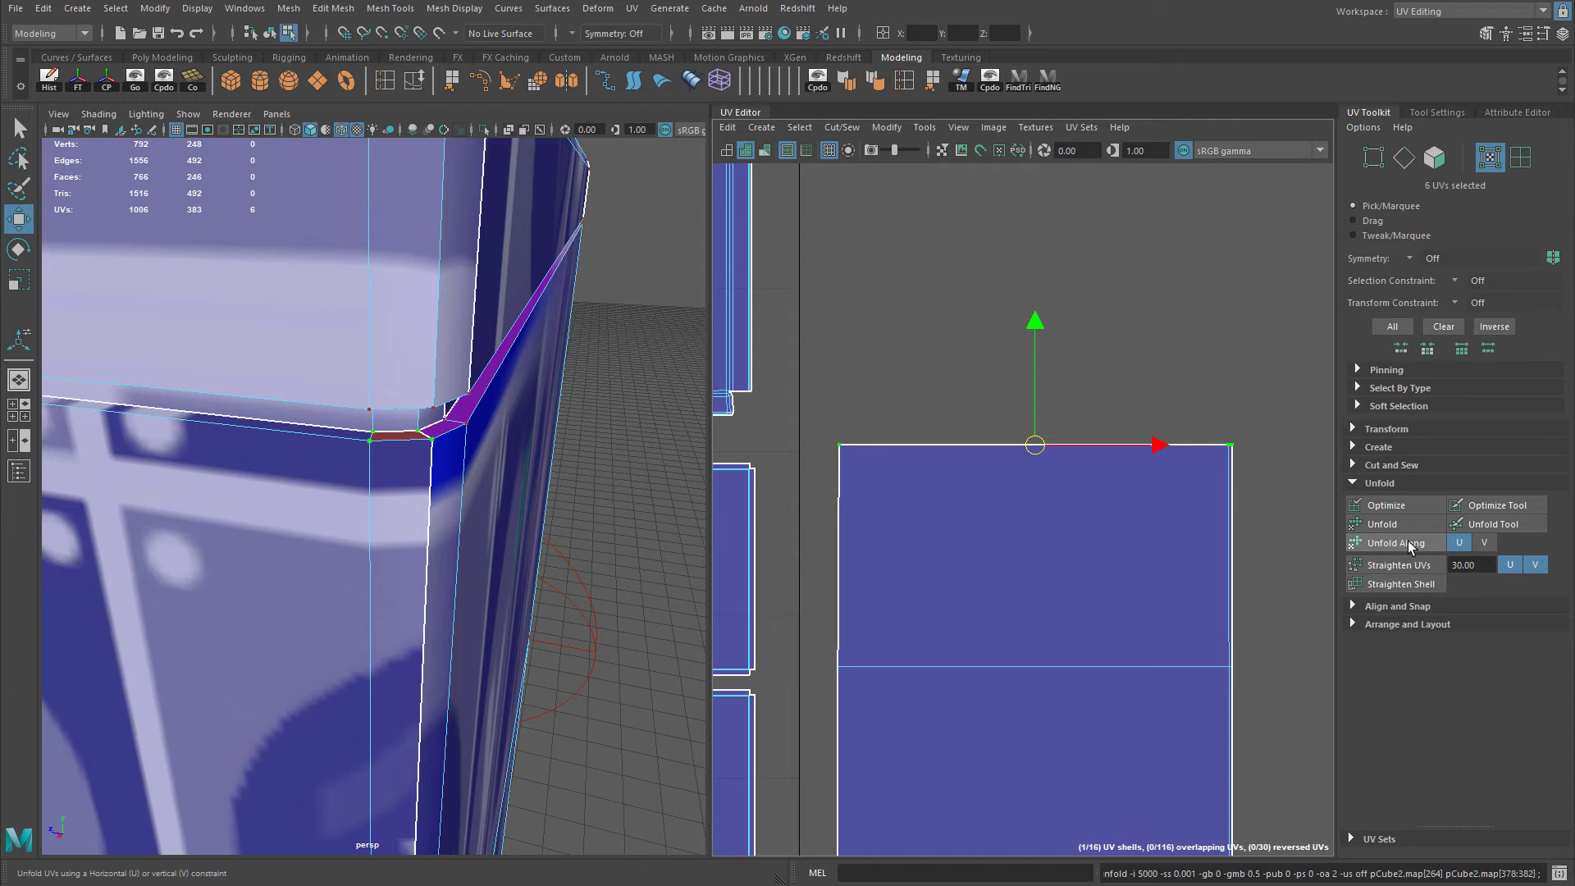
key("ctrl+z")
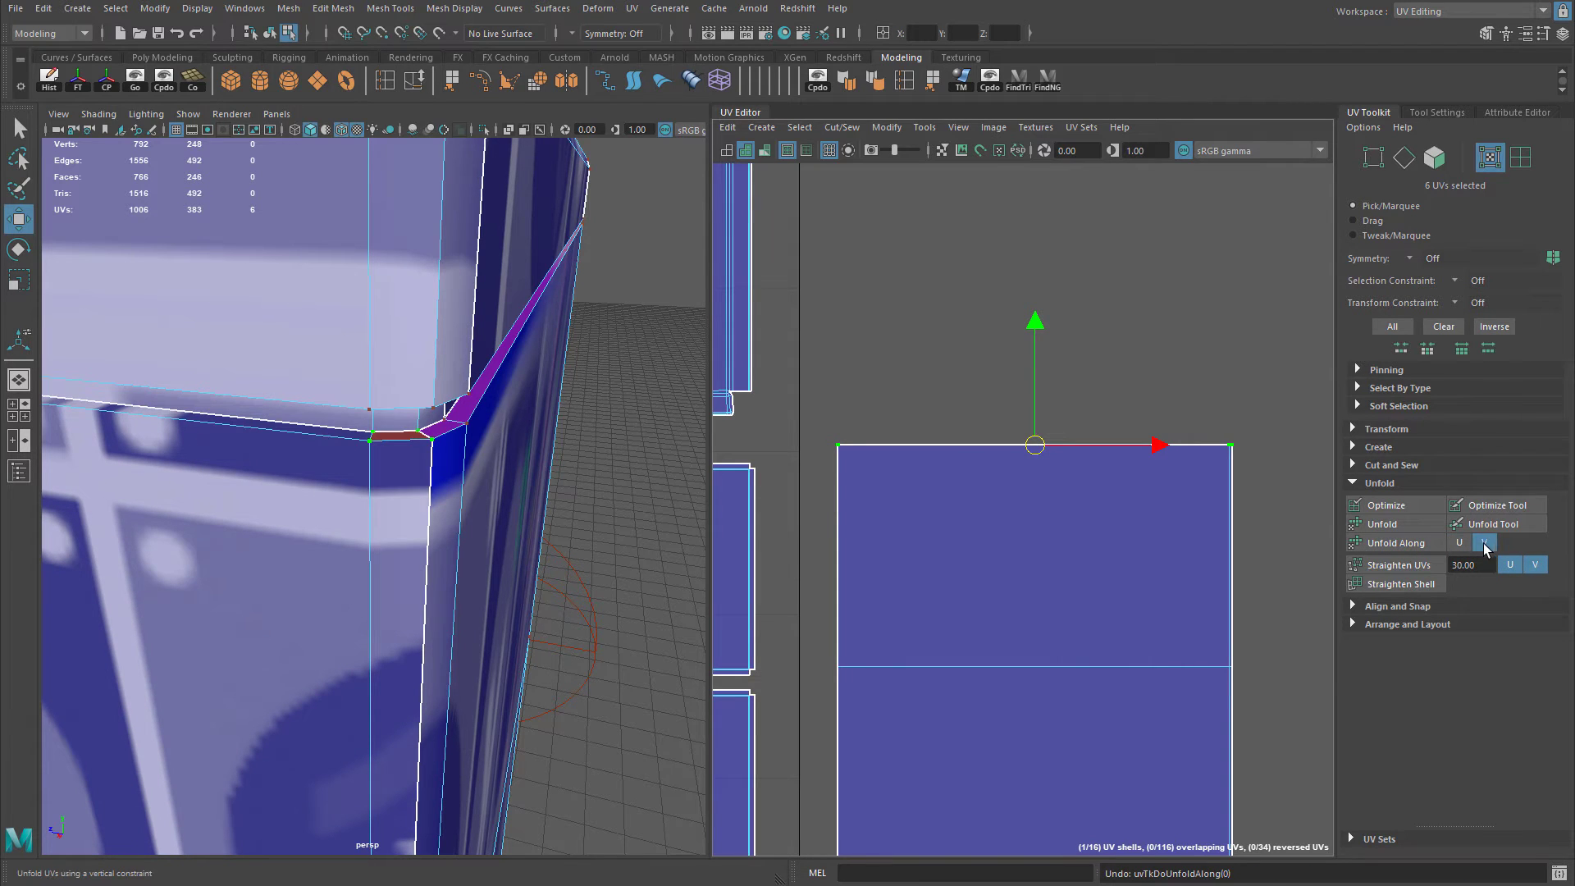
Unfold the selected top row of UVs along V, comparing the bevels at both upper corners with and without the unfold.
middle_click_drag(968, 476, 873, 454, "alt")
right_click_drag(872, 454, 1306, 491, "alt")
middle_click_drag(1289, 480, 901, 515, "alt")
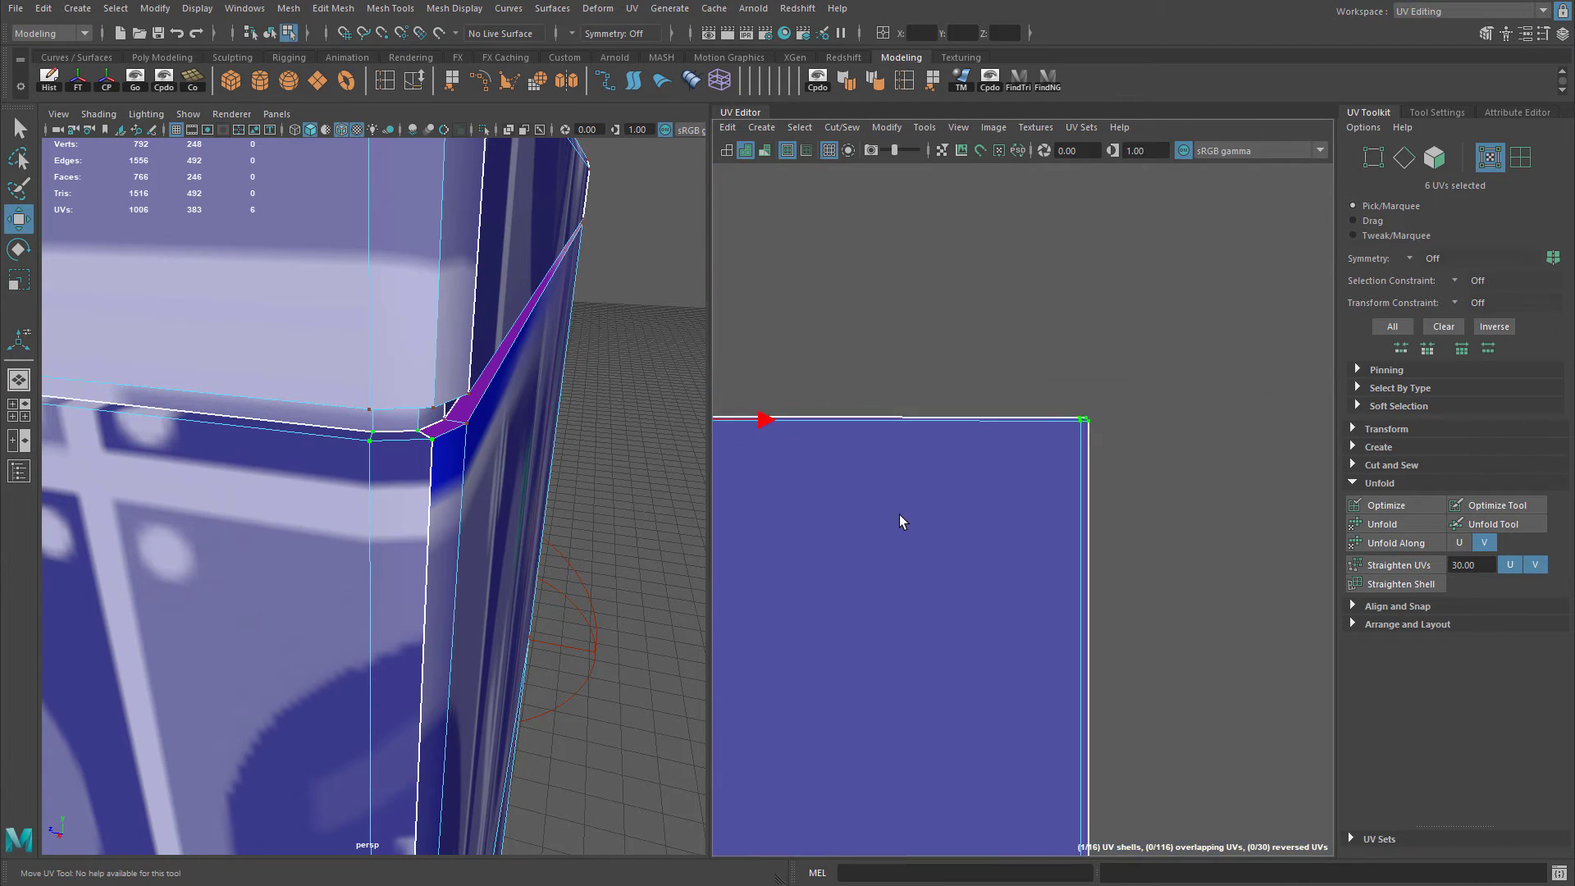
right_click_drag(899, 515, 1194, 445, "alt")
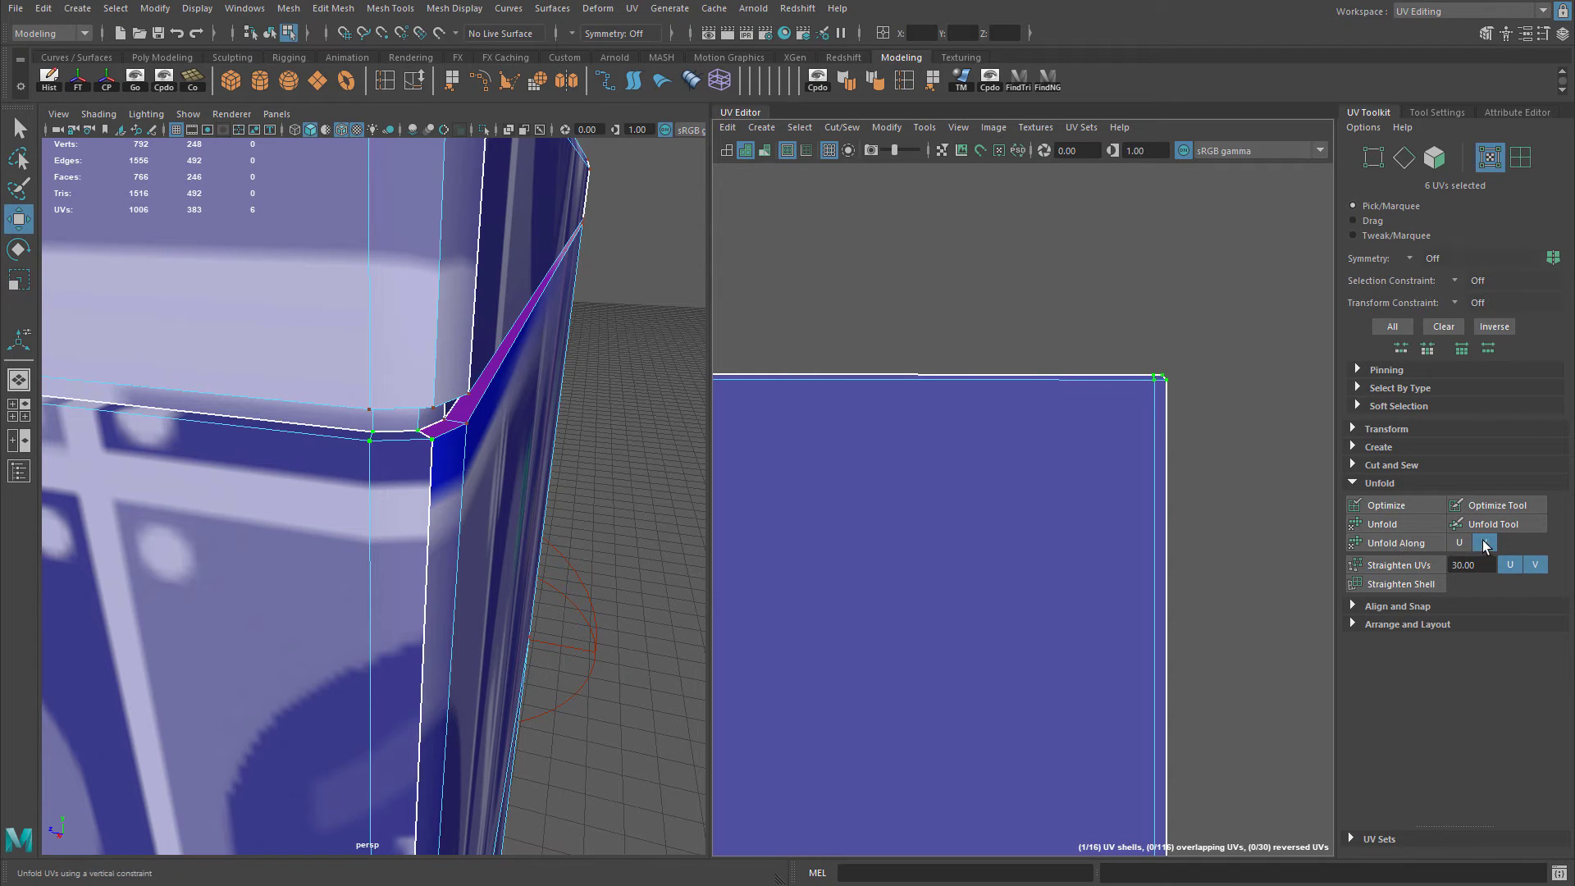
right_click_drag(1165, 499, 850, 501, "alt")
middle_click_drag(850, 501, 1270, 502, "alt")
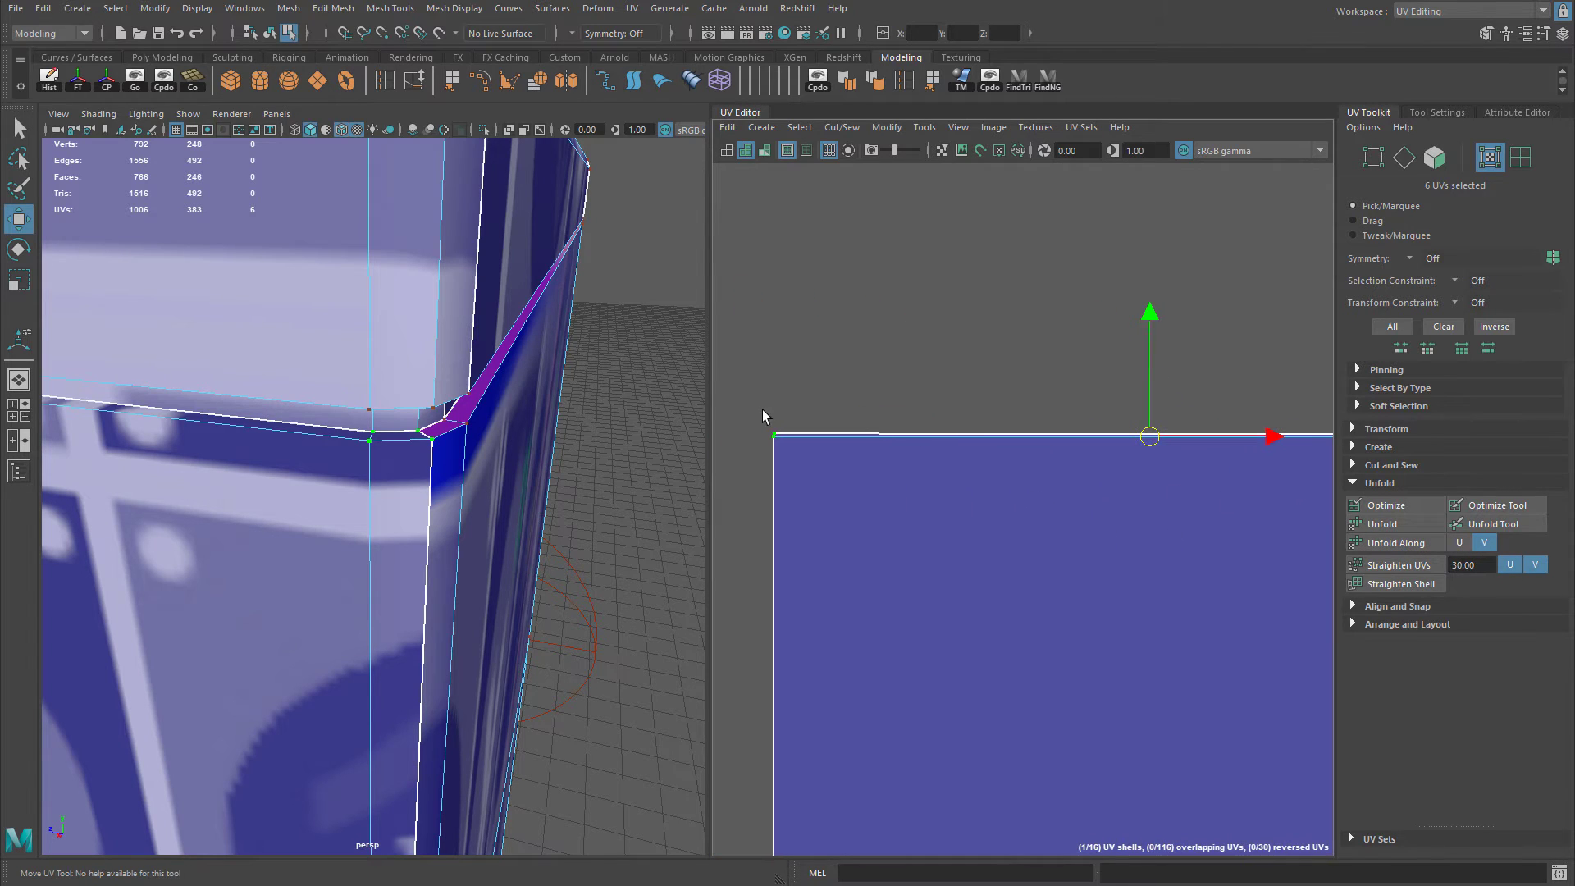
middle_click_drag(1010, 466, 690, 472, "alt")
middle_click_drag(1225, 472, 1198, 455, "alt")
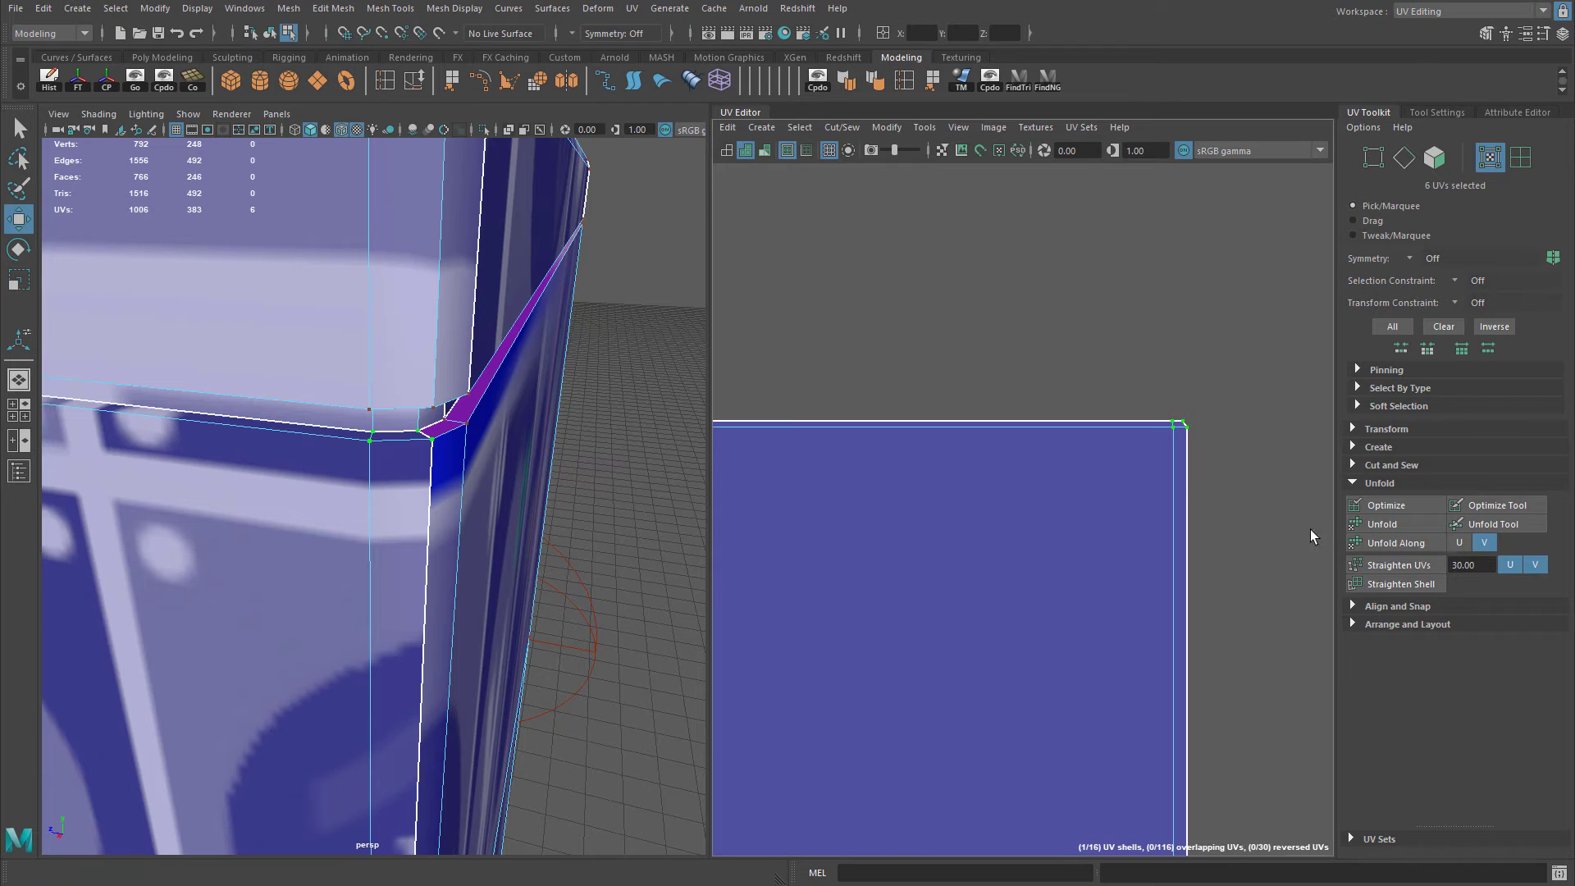
key("ctrl+z")
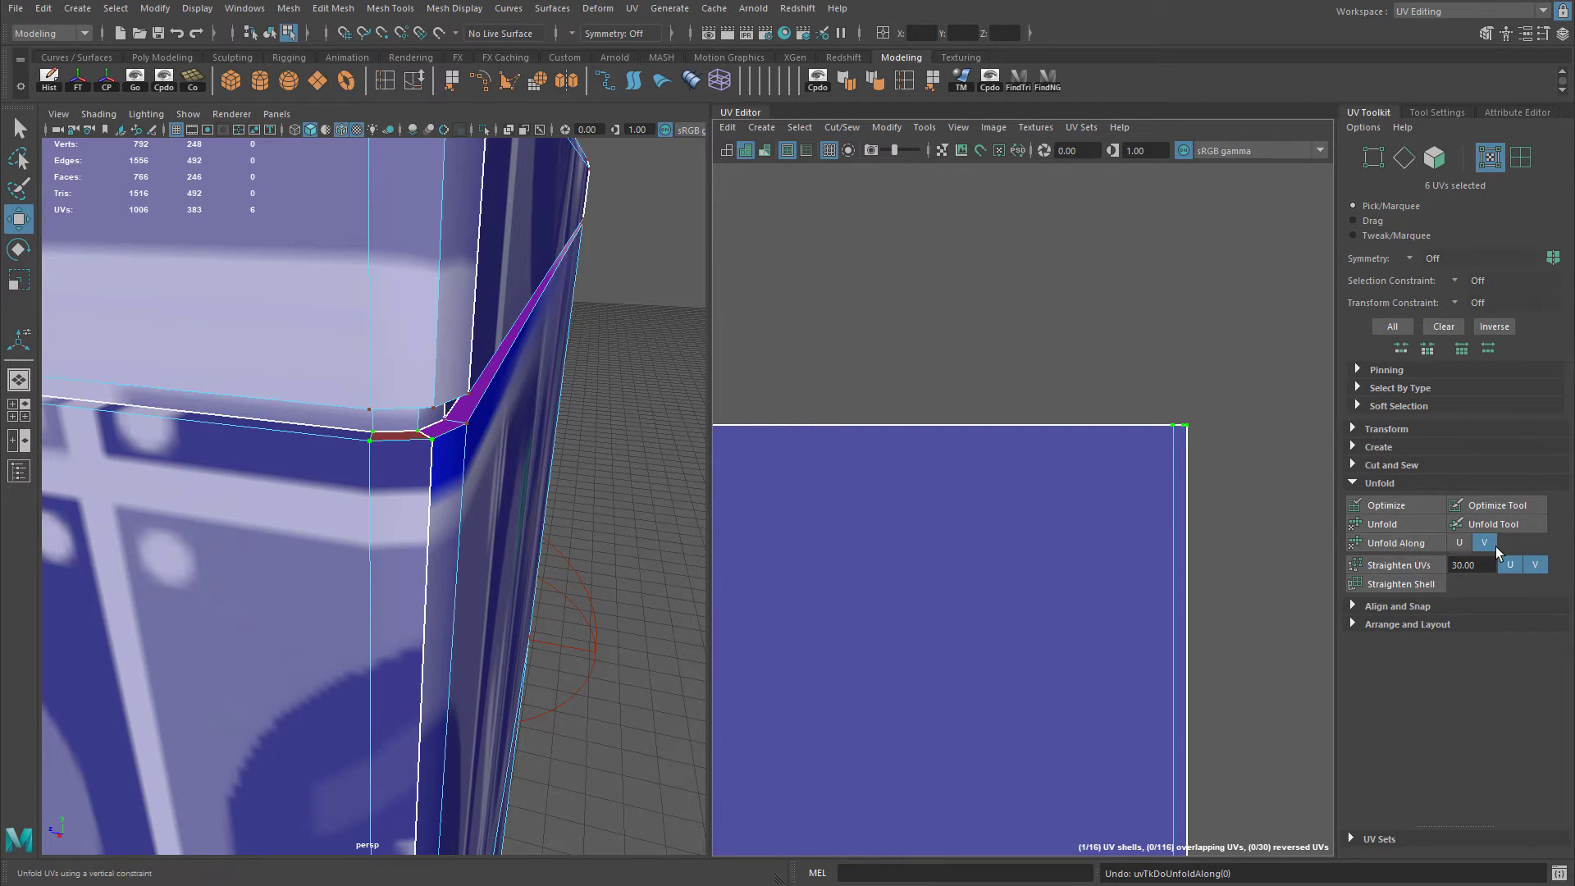
left_click(1414, 544)
middle_click_drag(1220, 475, 1294, 466, "alt")
middle_click_drag(1013, 447, 1353, 460, "alt")
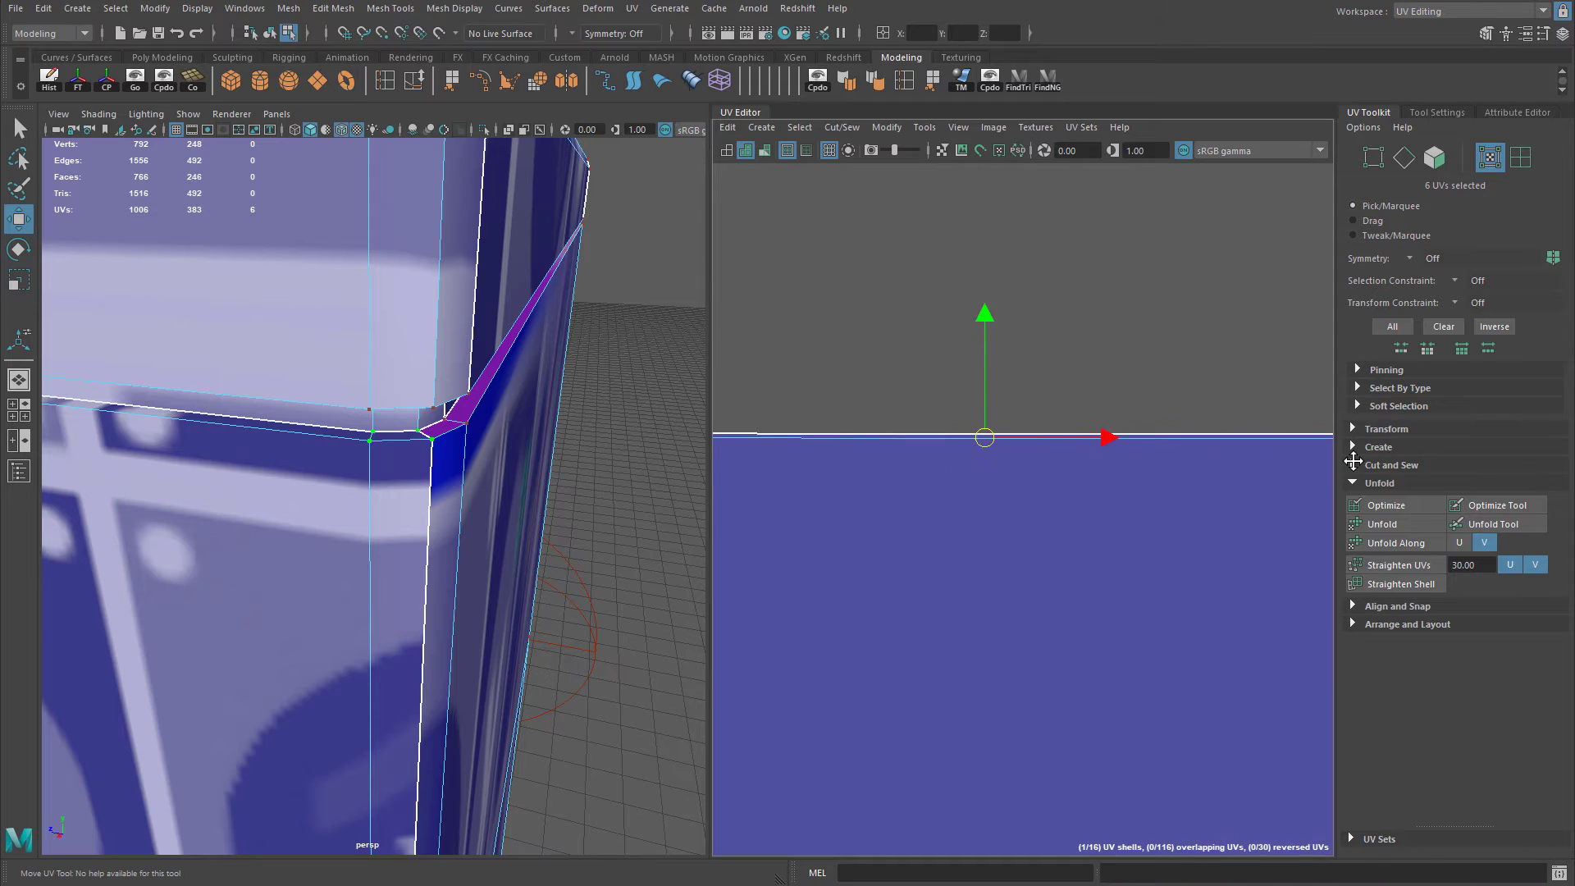
middle_click_drag(779, 472, 1348, 479, "alt")
Select the top row of UVs on the side shell left of the drawer shells and unfold it along V.
middle_click_drag(823, 489, 931, 435, "alt")
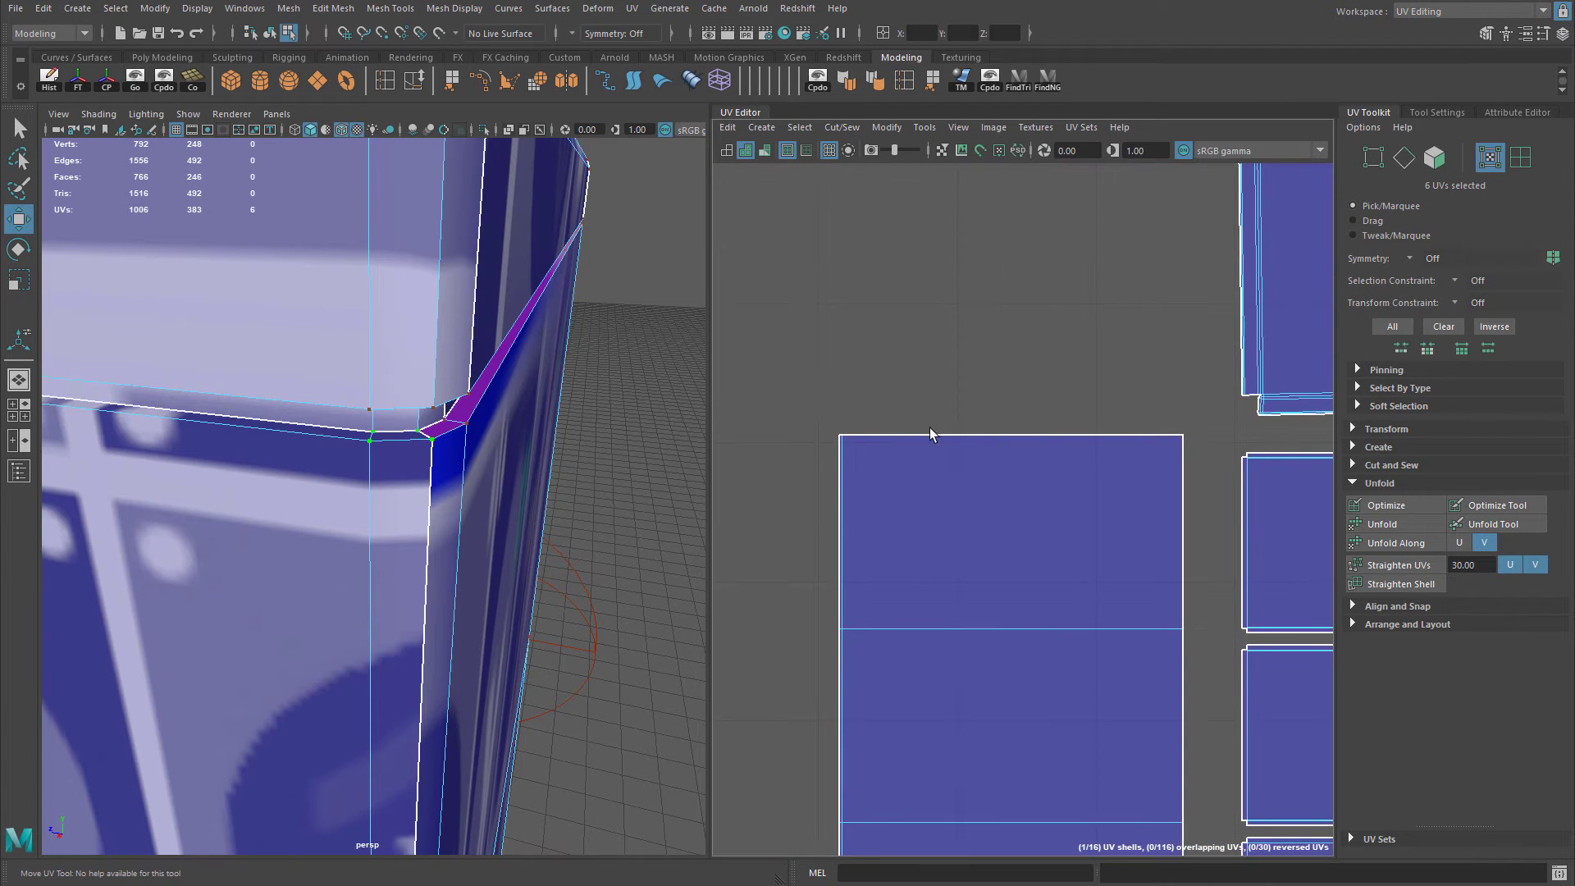
left_click_drag(1245, 478, 1246, 478)
right_click_drag(1061, 477, 1177, 501, "alt")
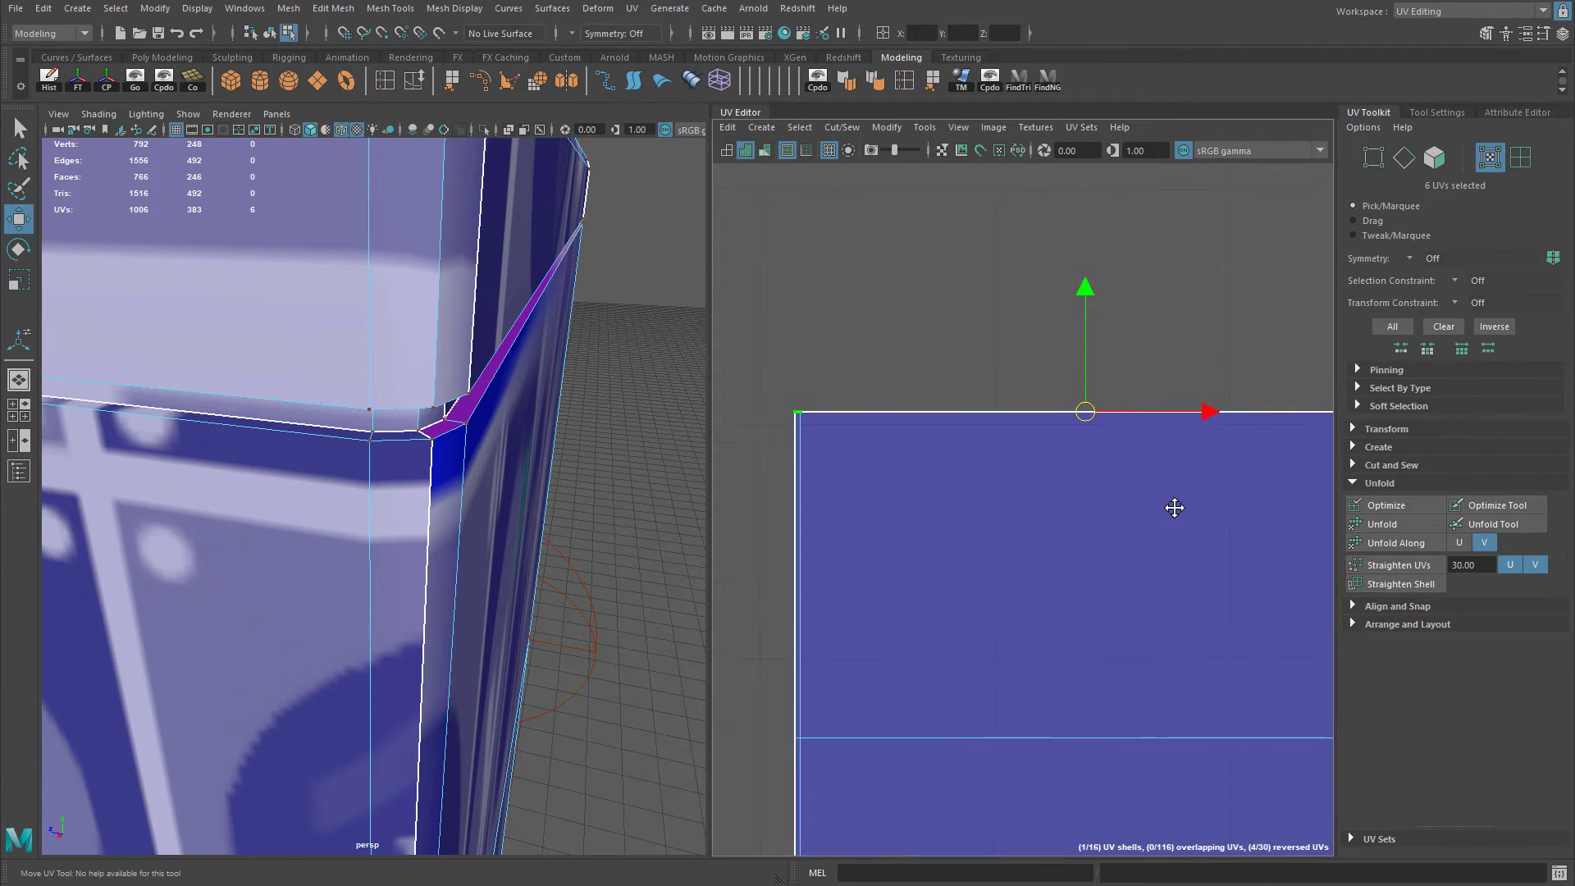
left_click(1409, 540)
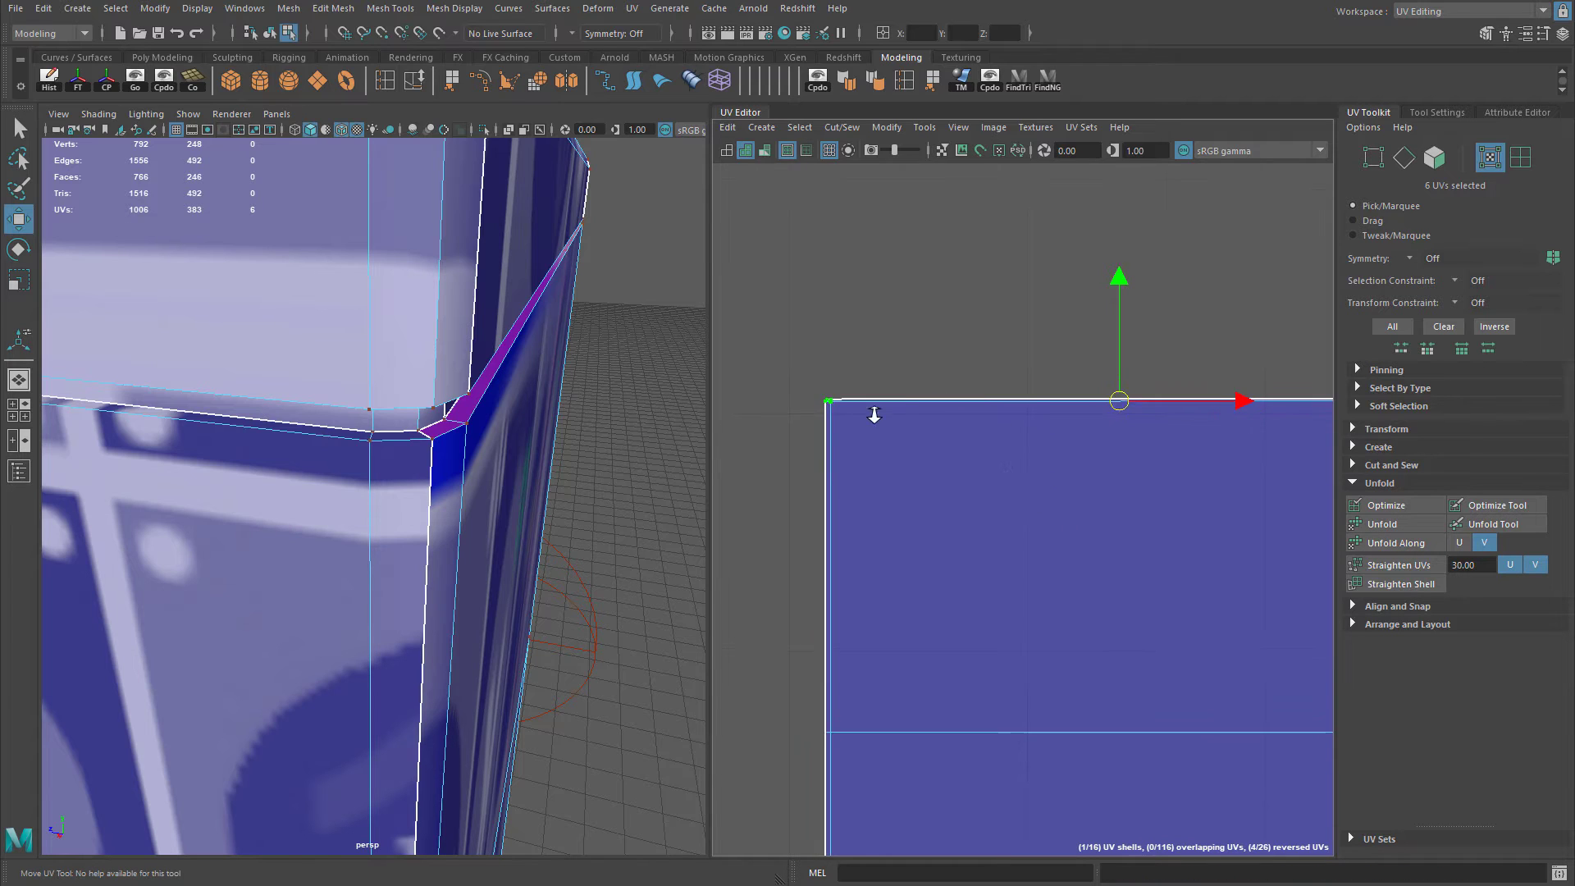
right_click_drag(875, 415, 953, 431, "alt")
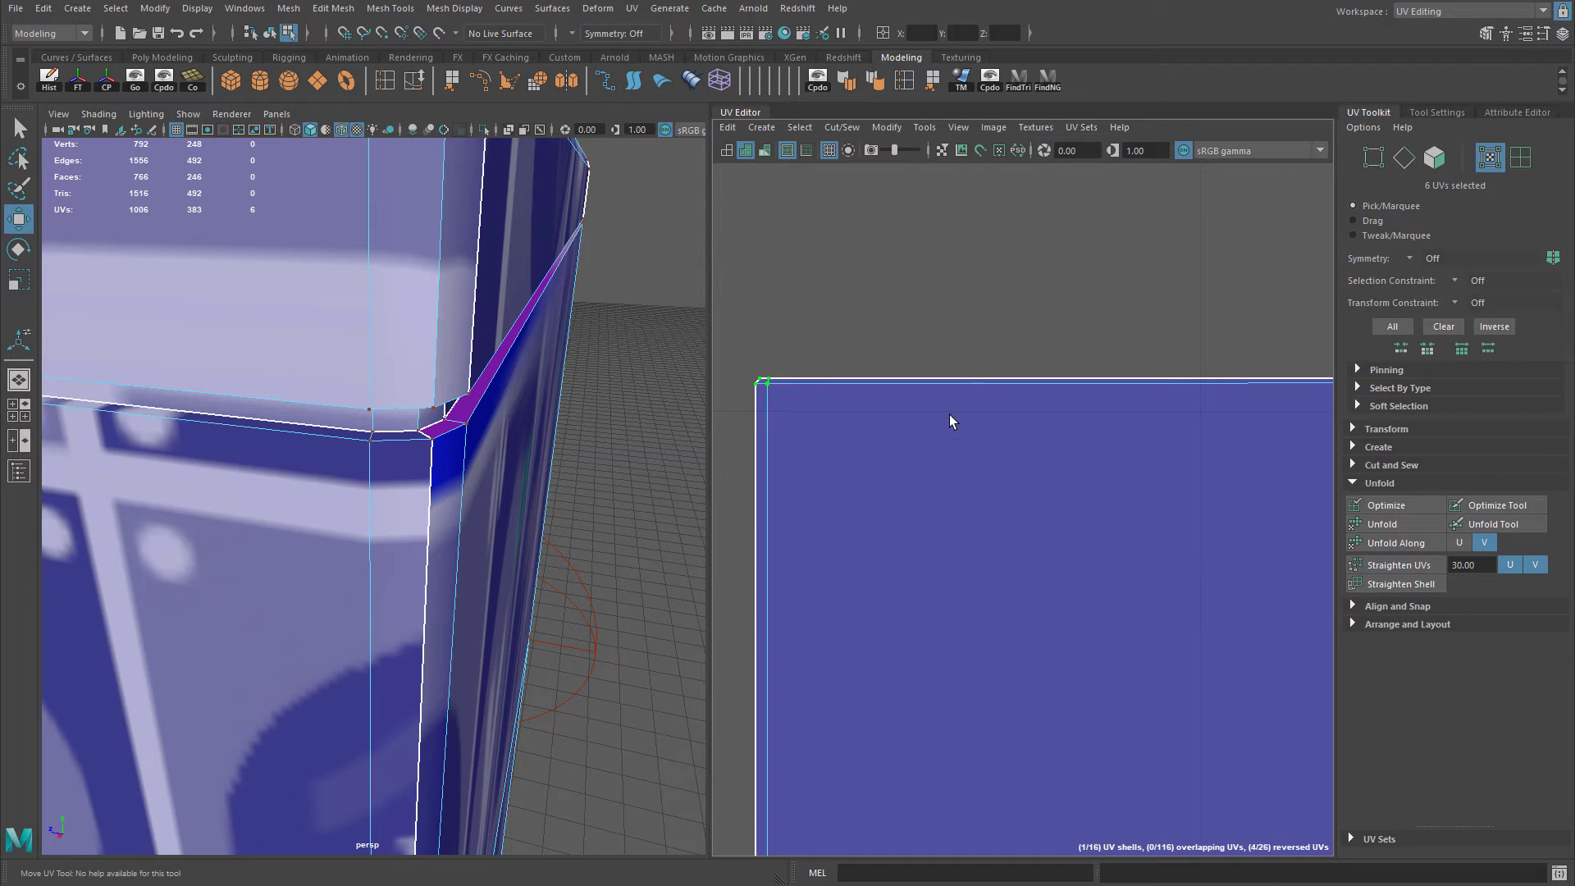
scroll(1133, 335, "down", 6)
right_click_drag(892, 385, 940, 341, "alt")
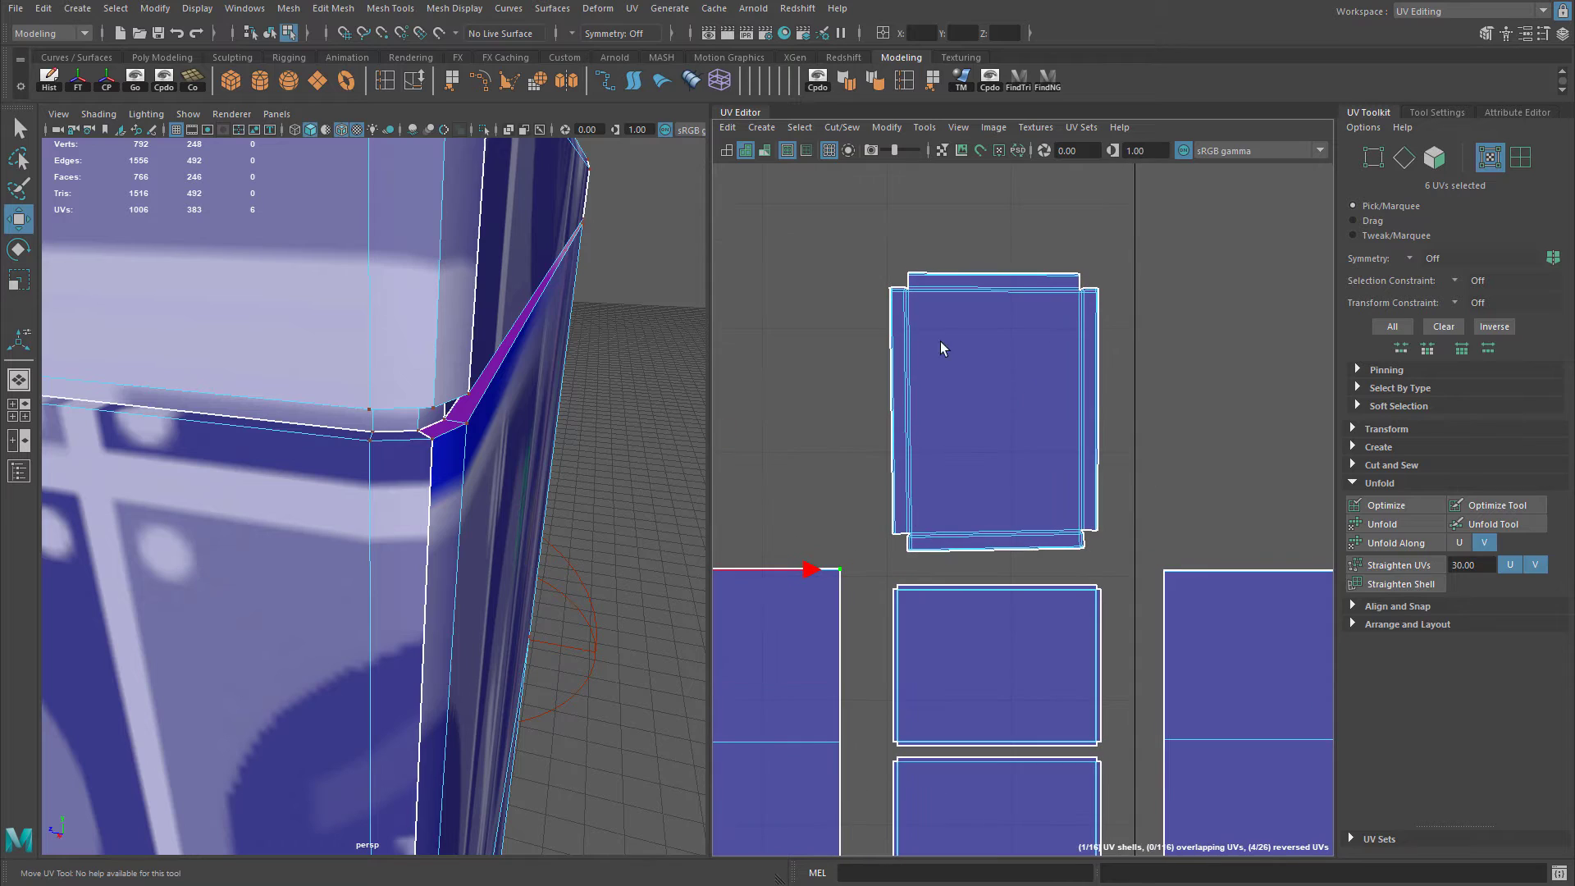
Select the UVs of the cabinet top's shell and unfold them along V, comparing the shell with and without the unfold.
left_click_drag(1021, 396, 1165, 558)
middle_click_drag(1062, 406, 1009, 410, "alt")
left_click_drag(541, 328, 512, 357, "alt")
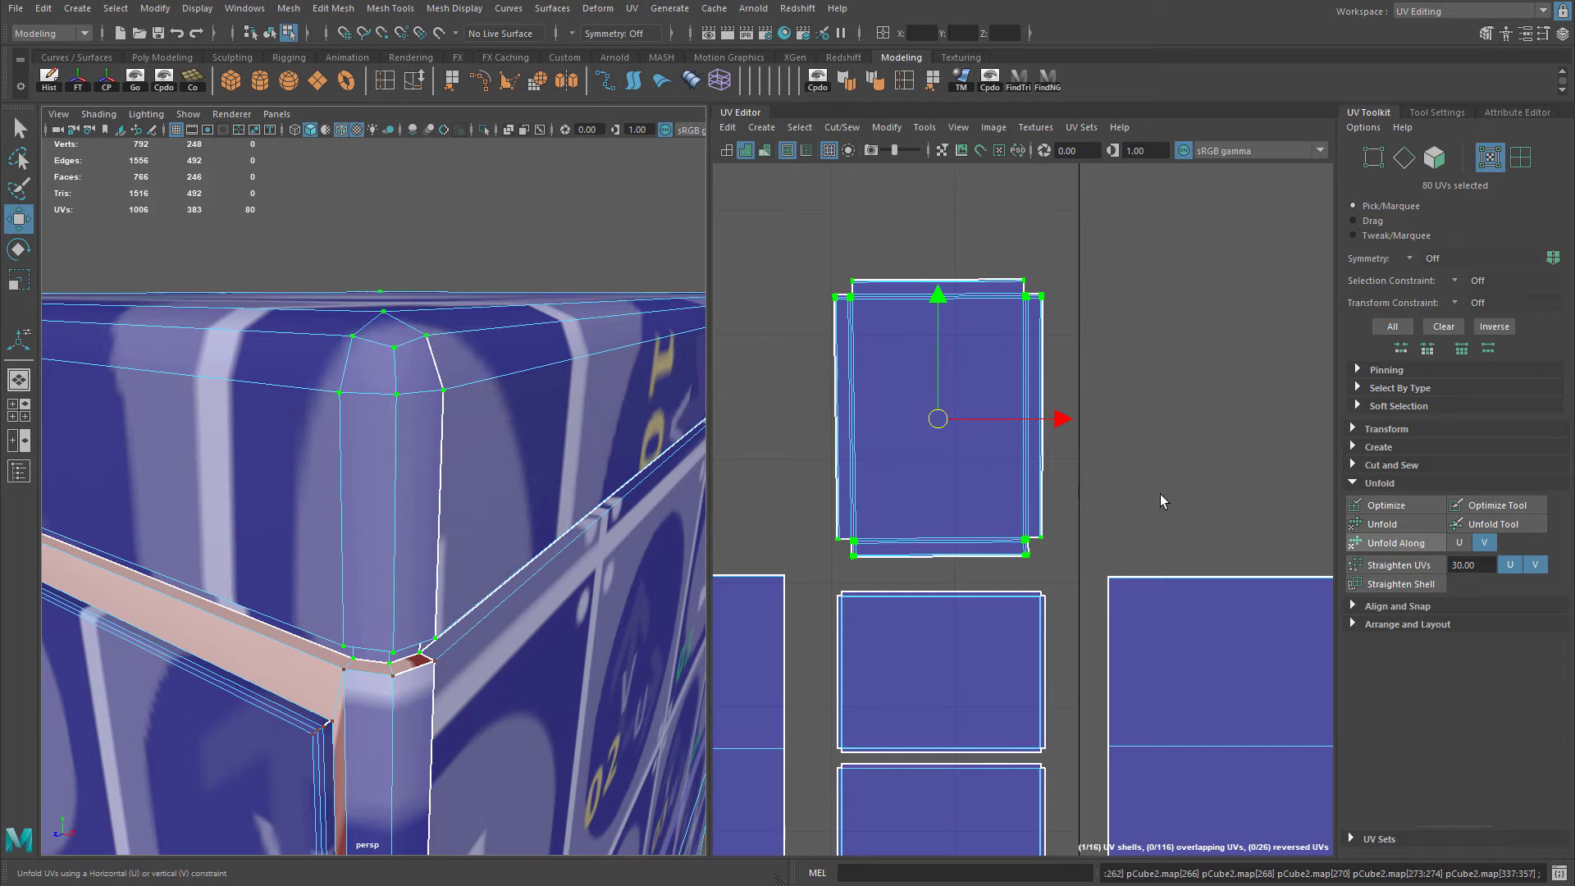
scroll(1159, 485, "up", 3)
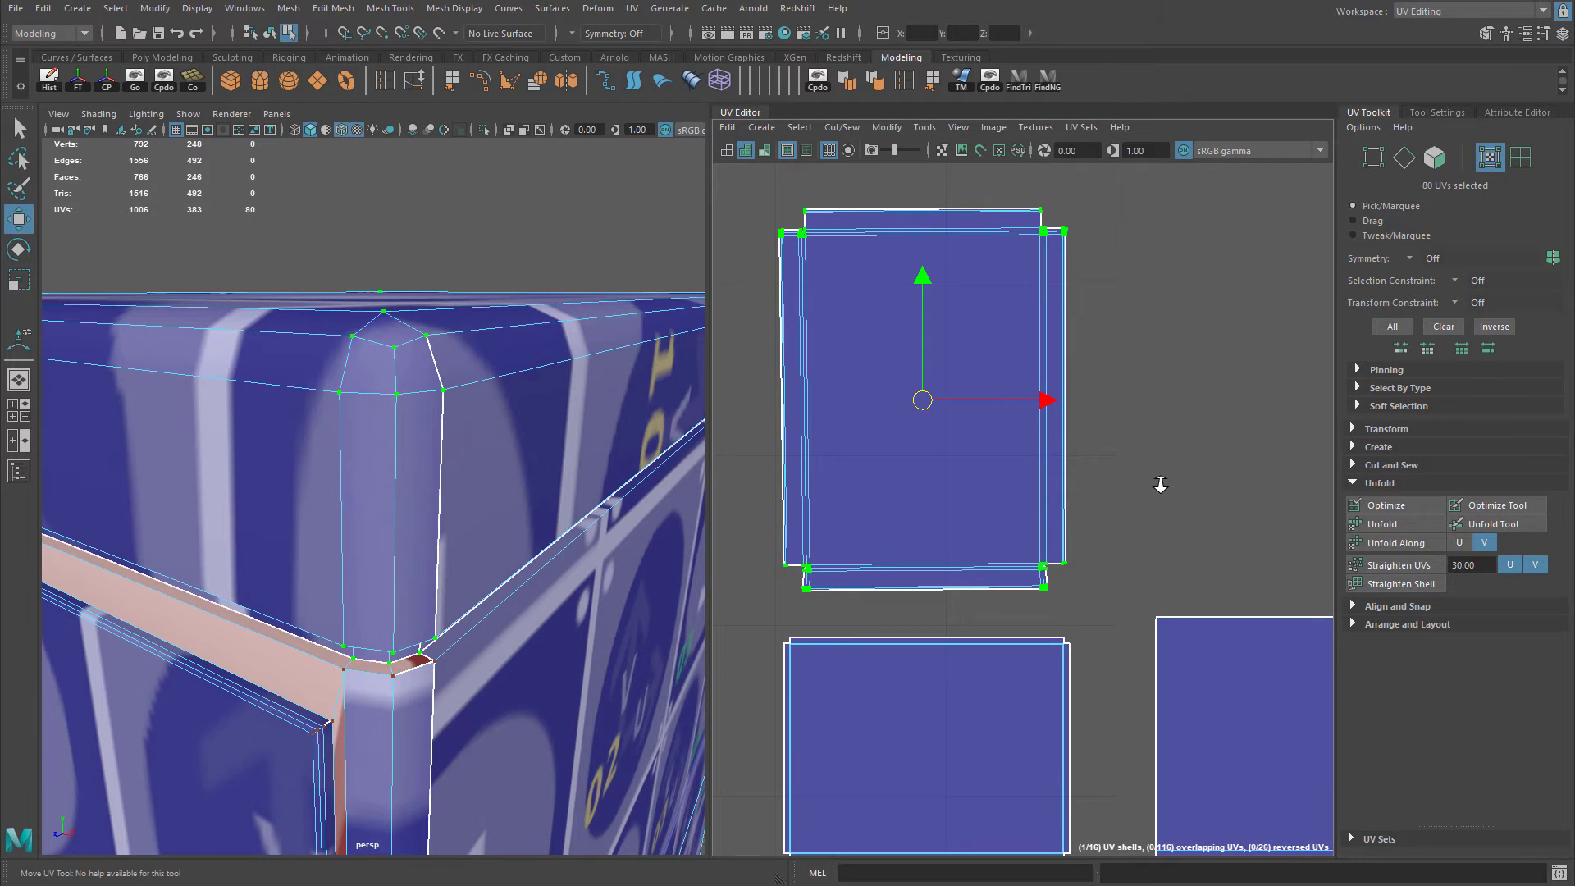
middle_click_drag(1071, 434, 1096, 484, "alt")
scroll(1130, 431, "up", 3)
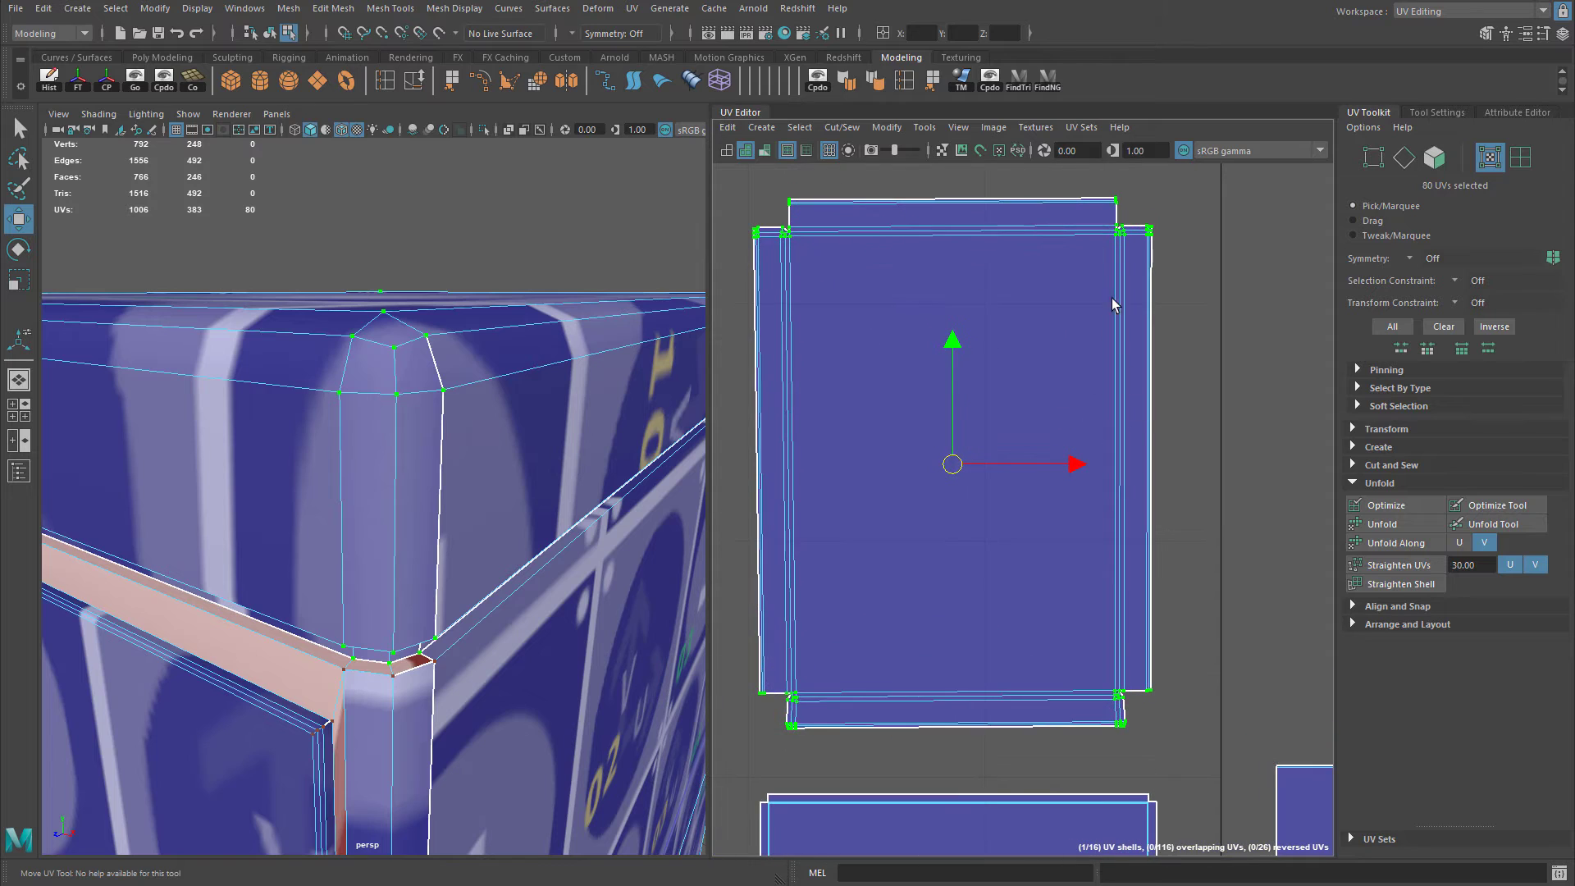
key("ctrl+z")
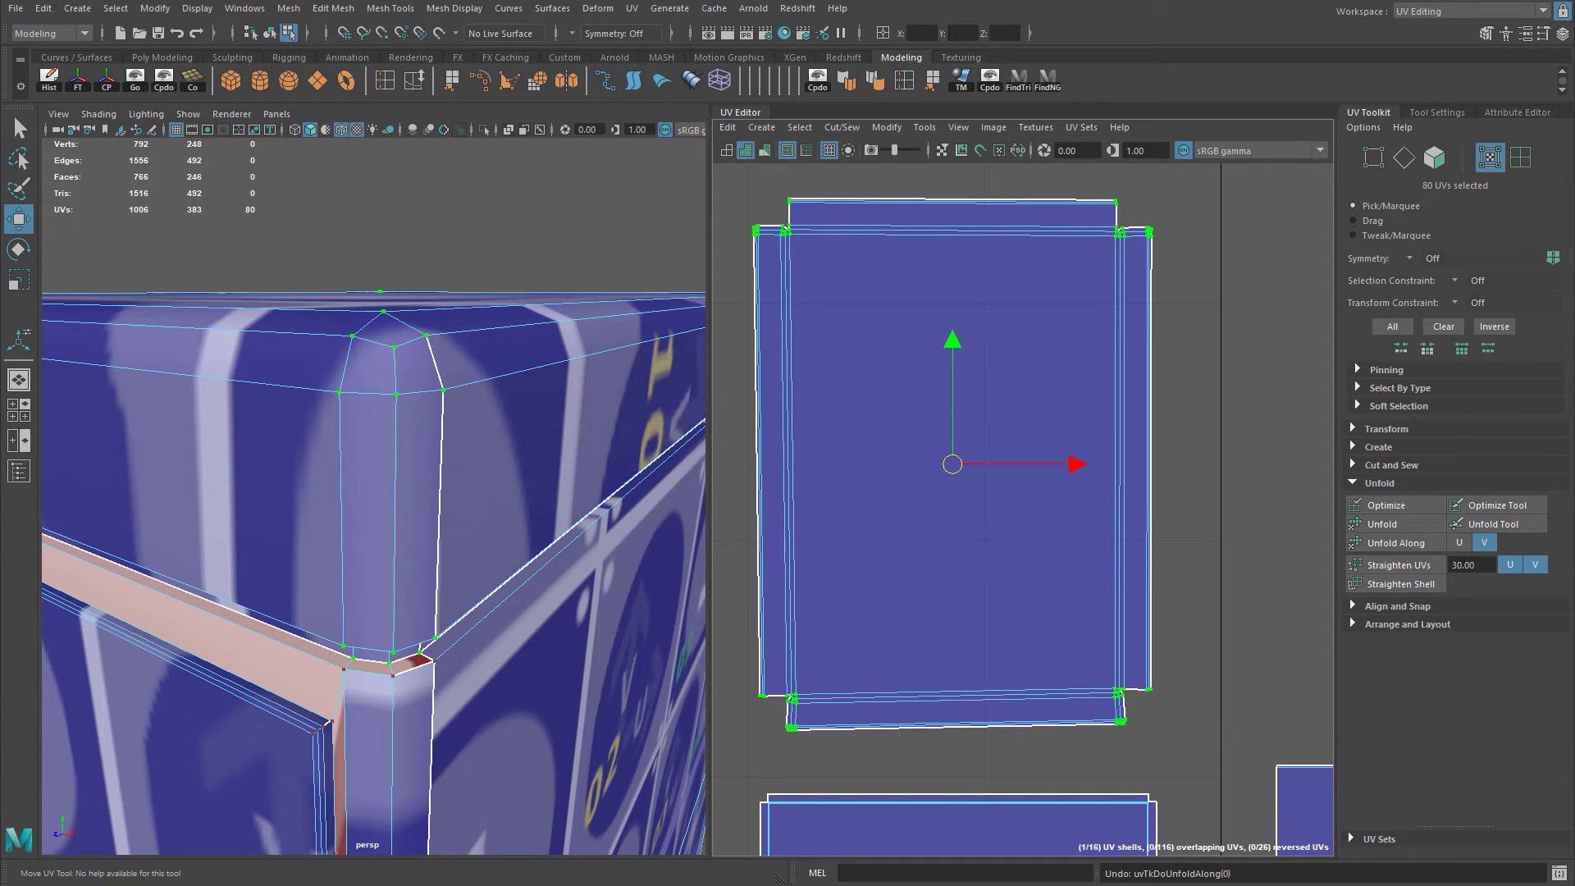
left_click(1387, 543)
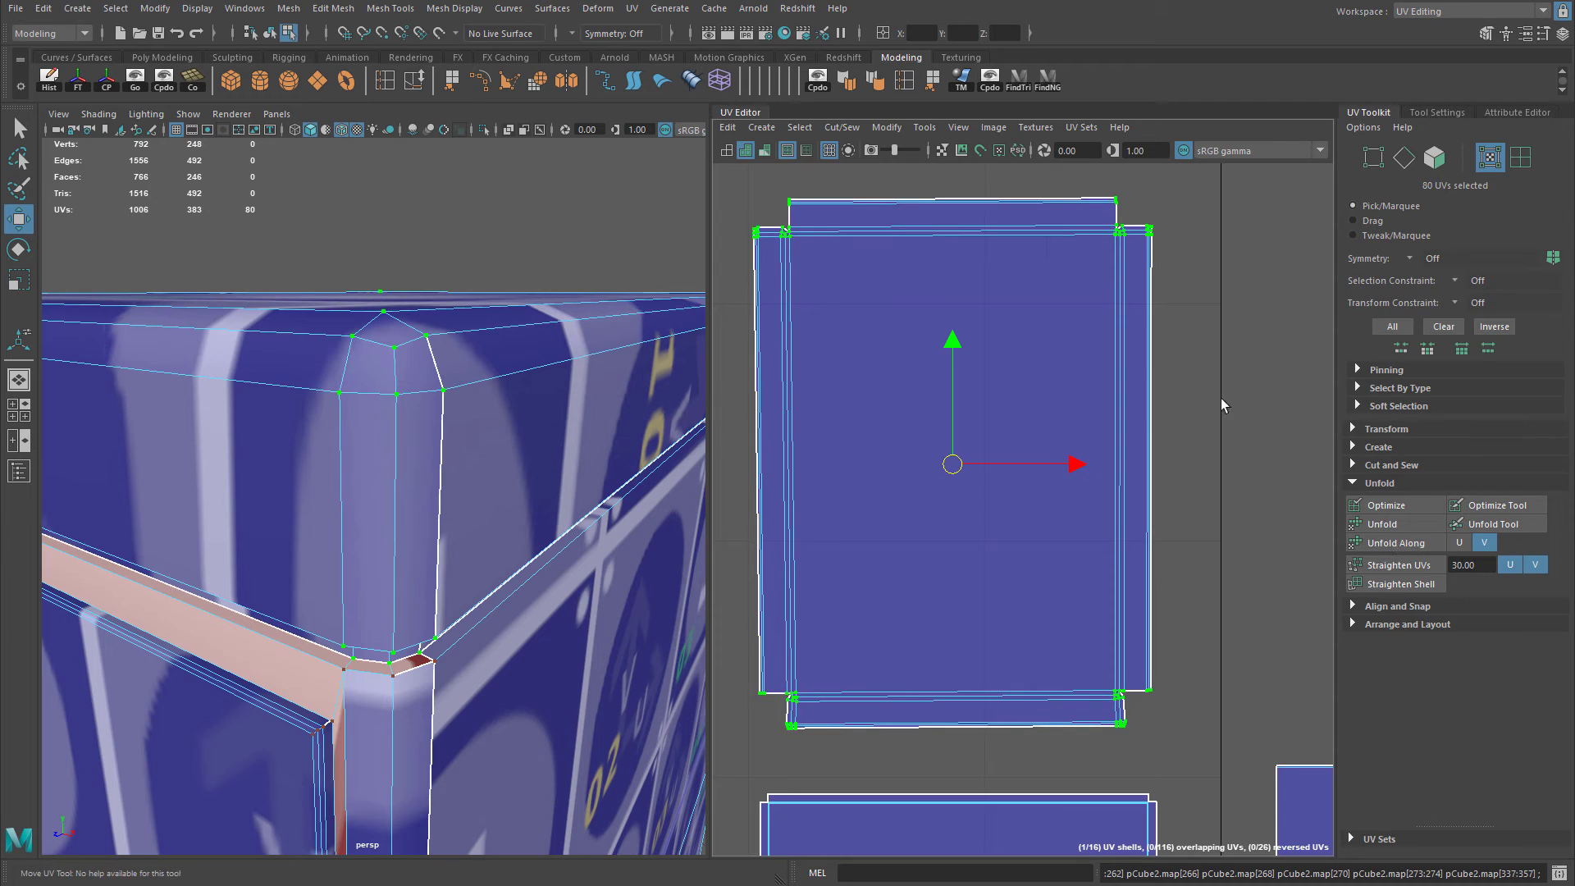
Try unfolding the cabinet top's shell along U as well.
left_click(1460, 543)
left_click(1424, 545)
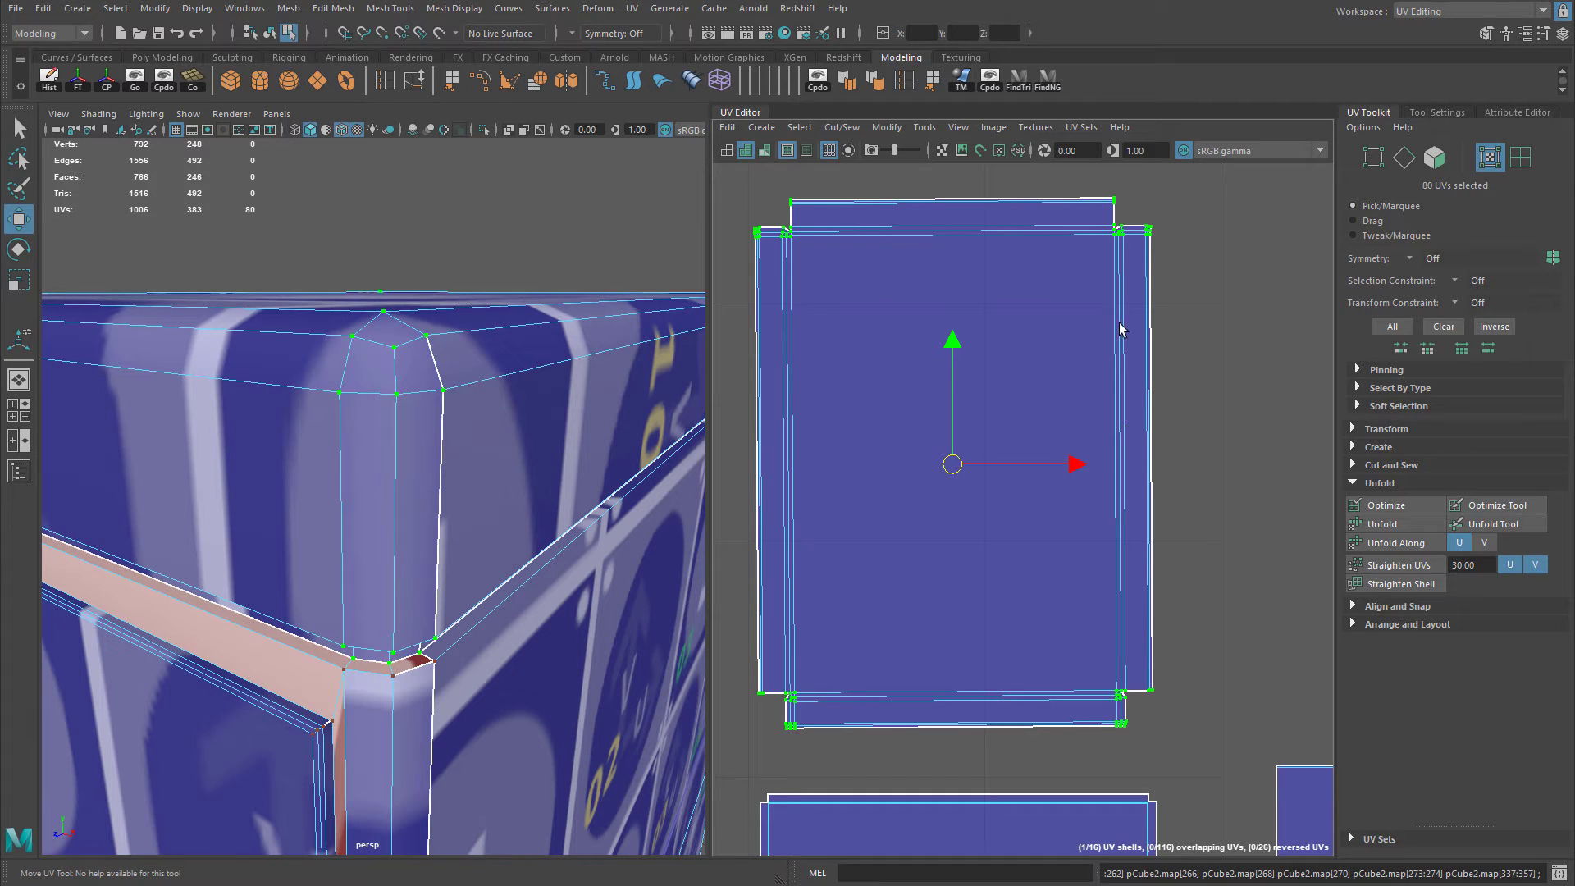
key("ctrl+z")
middle_click_drag(937, 323, 951, 383, "alt")
right_click_drag(952, 381, 996, 399, "alt")
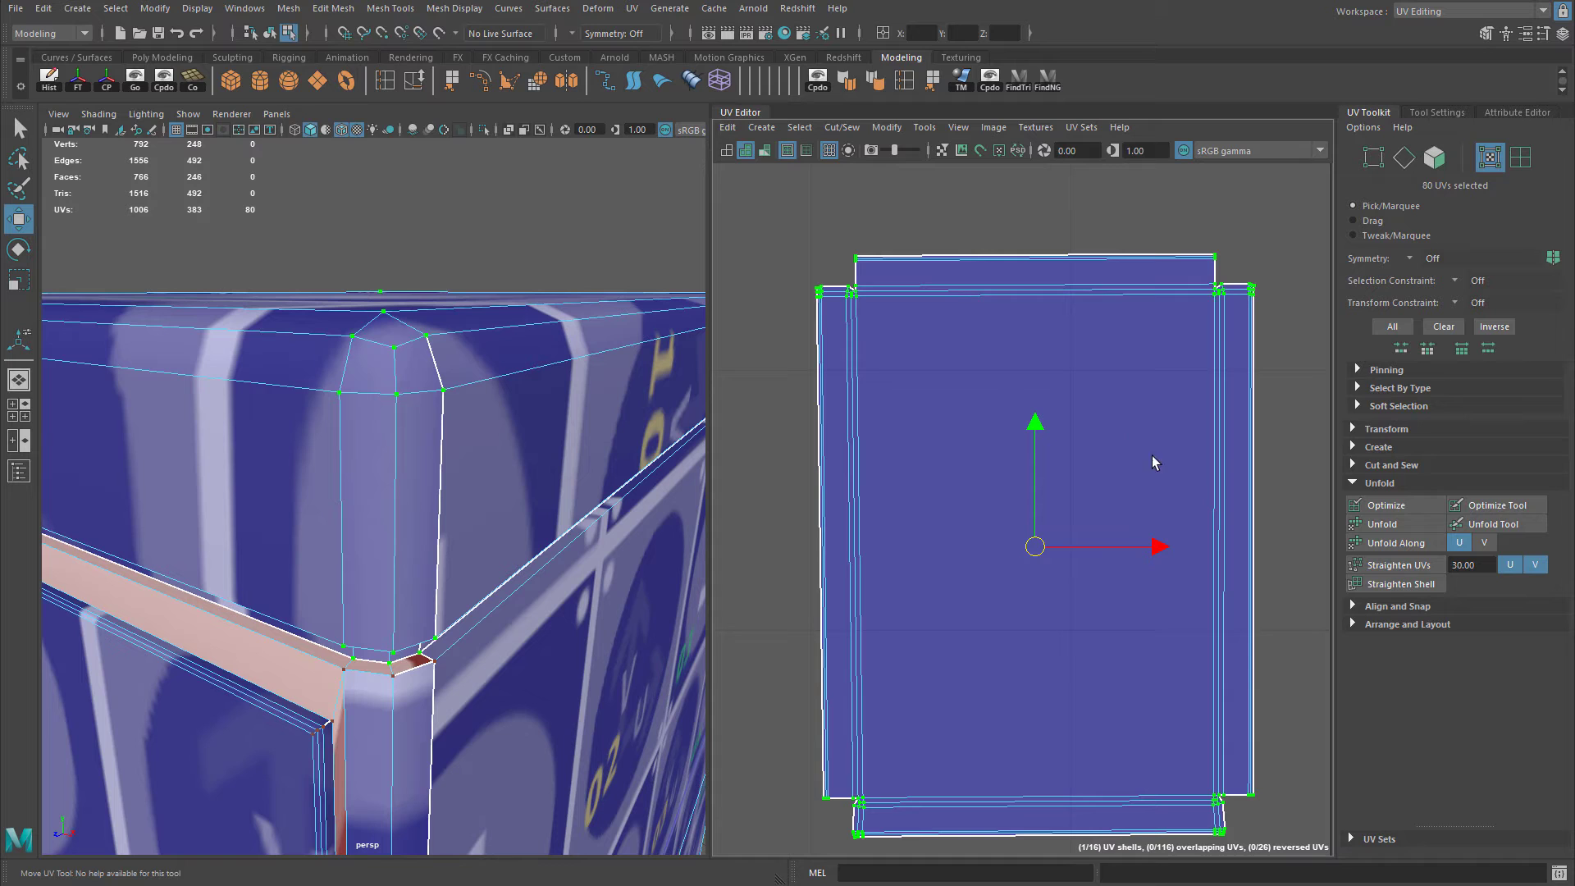
middle_click_drag(942, 372, 929, 317, "alt")
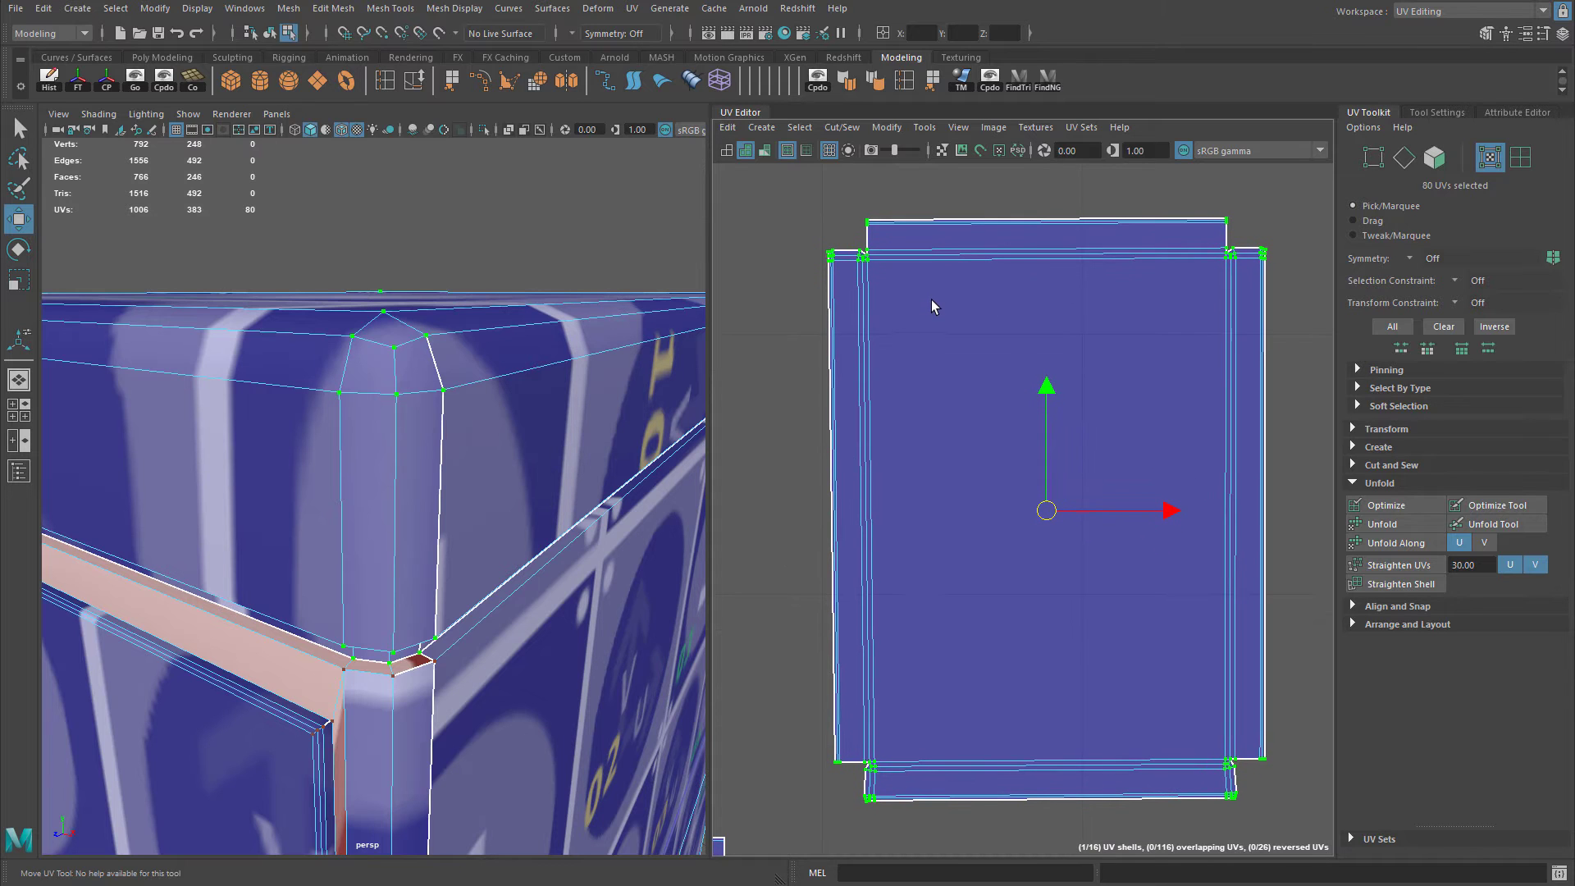
Select two narrow bevel faces along a side panel's upper edge in face mode and inspect the cabinet's upper corner up close.
right_click_drag(949, 303, 1204, 575, "alt")
middle_click_drag(1204, 576, 1247, 408, "alt")
right_click_drag(1248, 407, 1094, 526, "alt")
middle_click_drag(1094, 527, 935, 450, "alt")
right_click_drag(545, 498, 309, 514, "alt")
left_click_drag(524, 509, 260, 417, "alt")
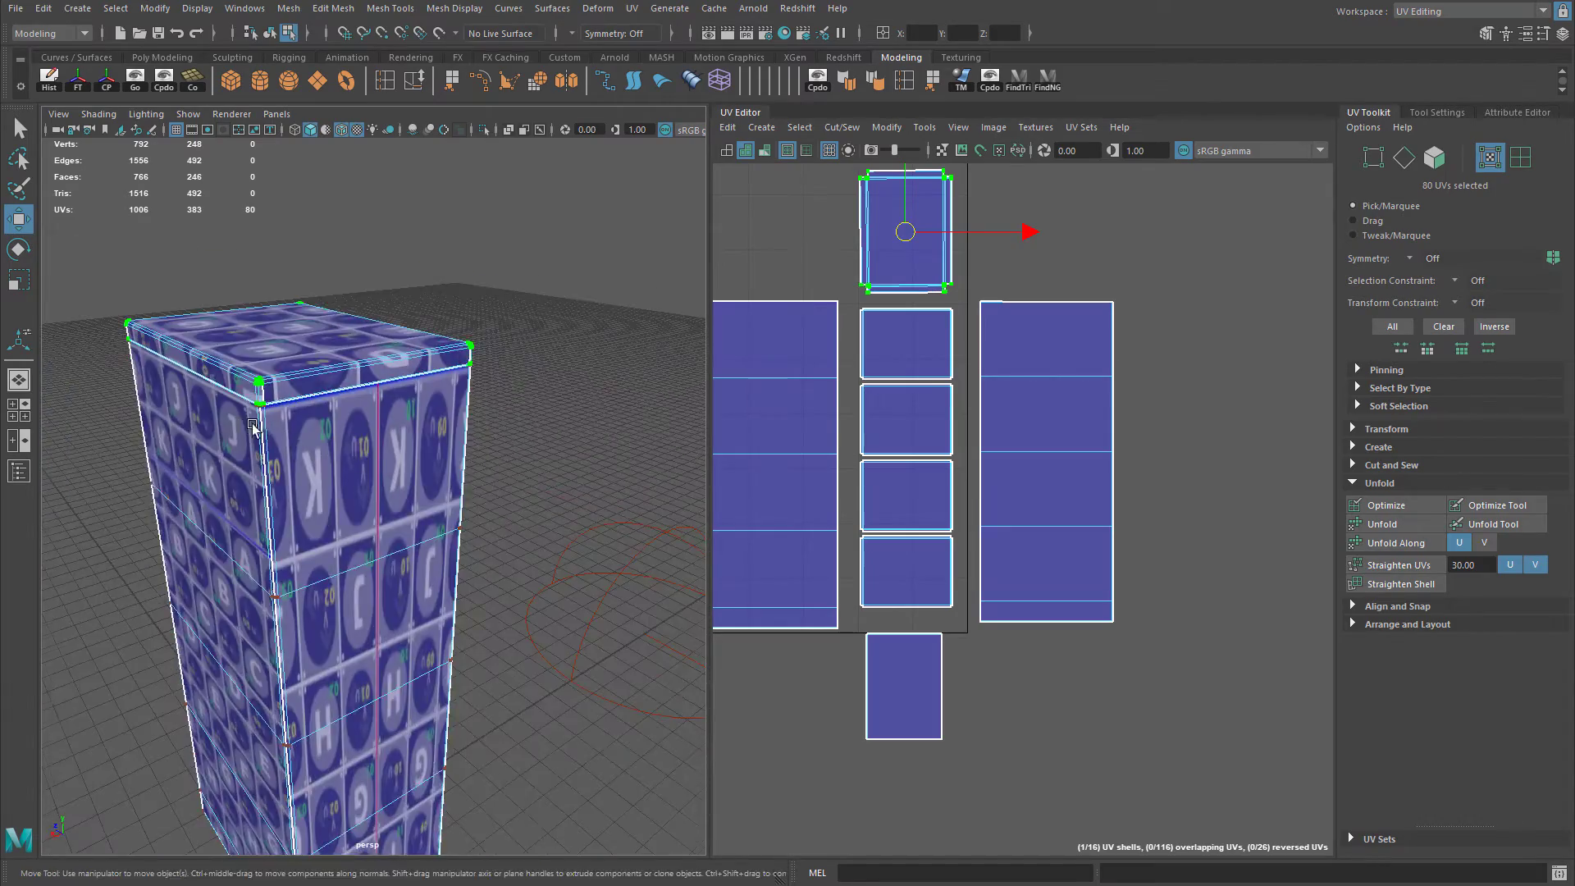
right_click_drag(260, 417, 355, 464, "alt")
left_click_drag(320, 428, 334, 404, "alt")
middle_click_drag(333, 405, 389, 446, "alt")
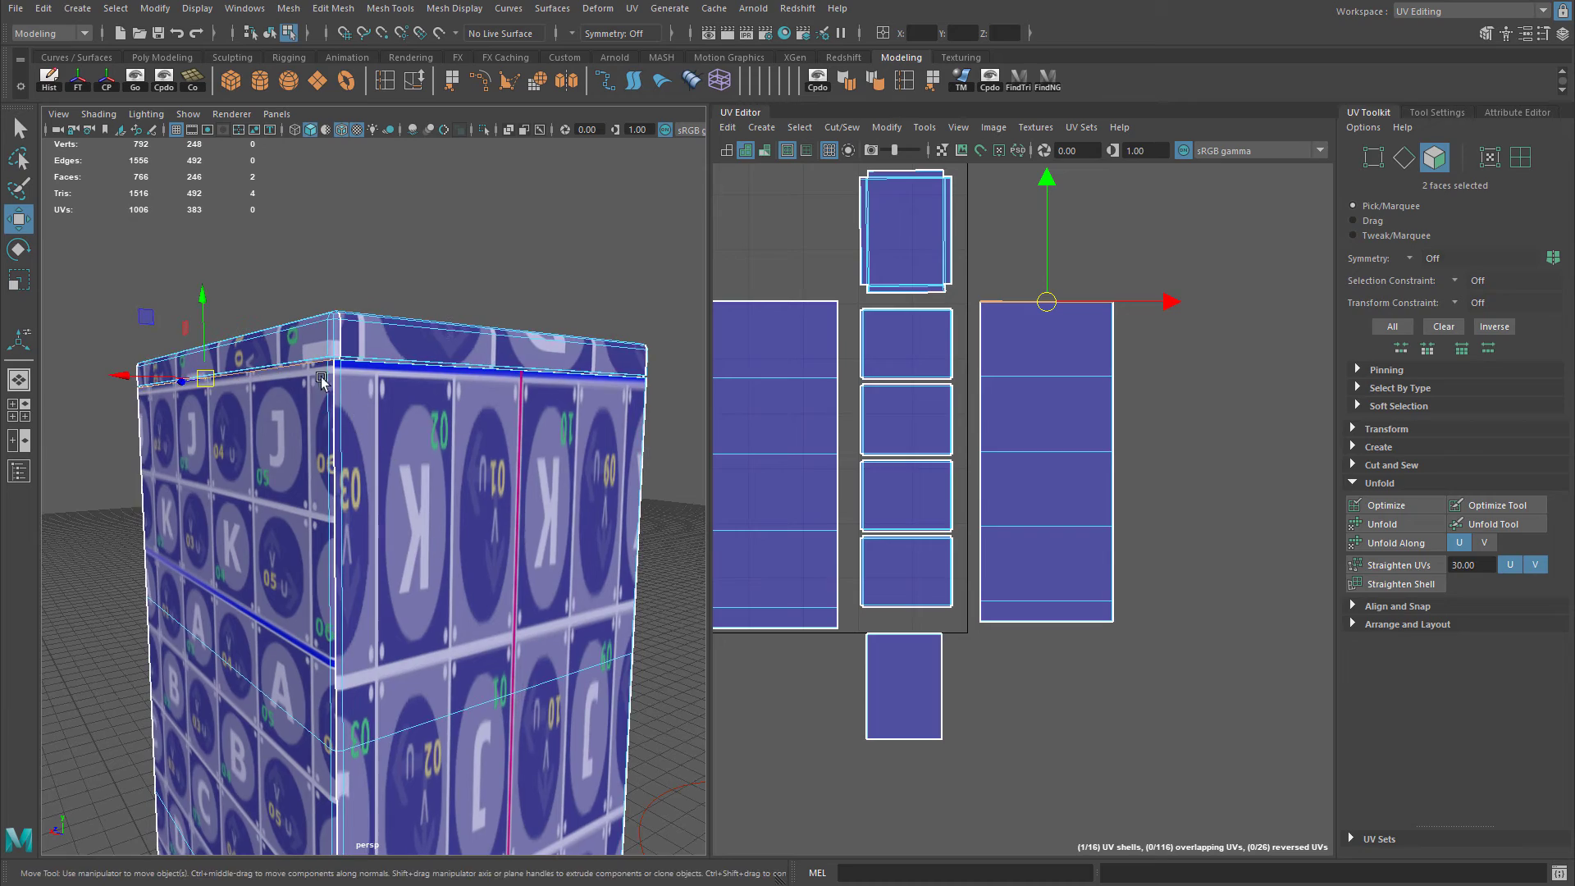
left_click_drag(484, 405, 421, 324, "alt")
middle_click_drag(421, 324, 435, 371, "alt")
right_click_drag(352, 388, 411, 394, "alt")
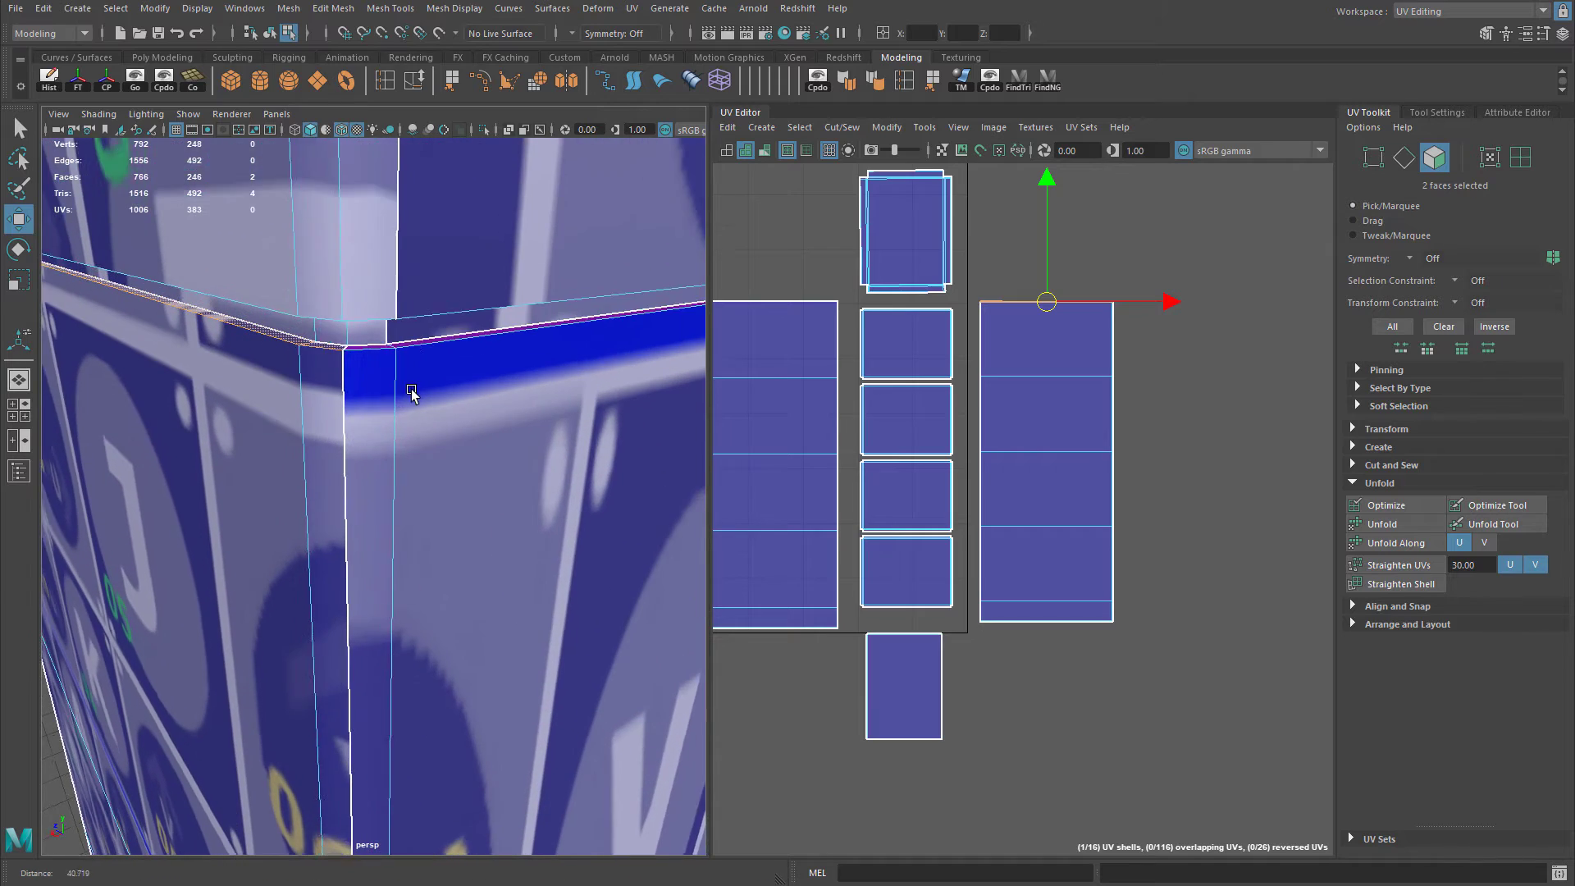
Examine the checker texture and the narrow bevel faces around the cabinet's upper corner from both sides.
middle_click_drag(411, 394, 405, 362, "alt")
left_click_drag(404, 306, 518, 476, "alt")
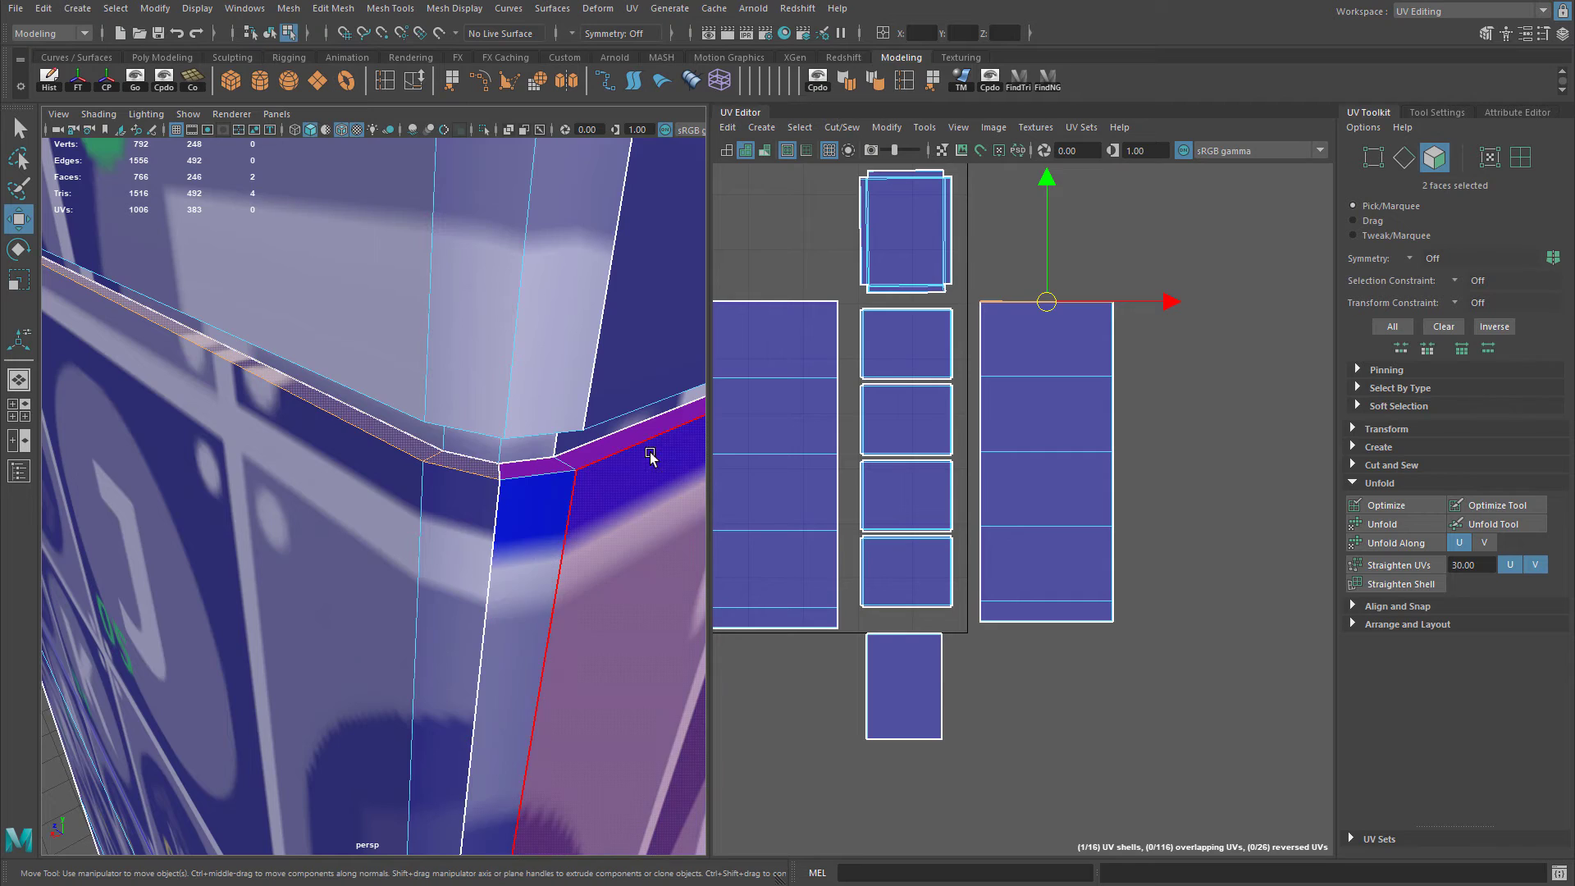
left_click_drag(651, 450, 240, 445, "alt")
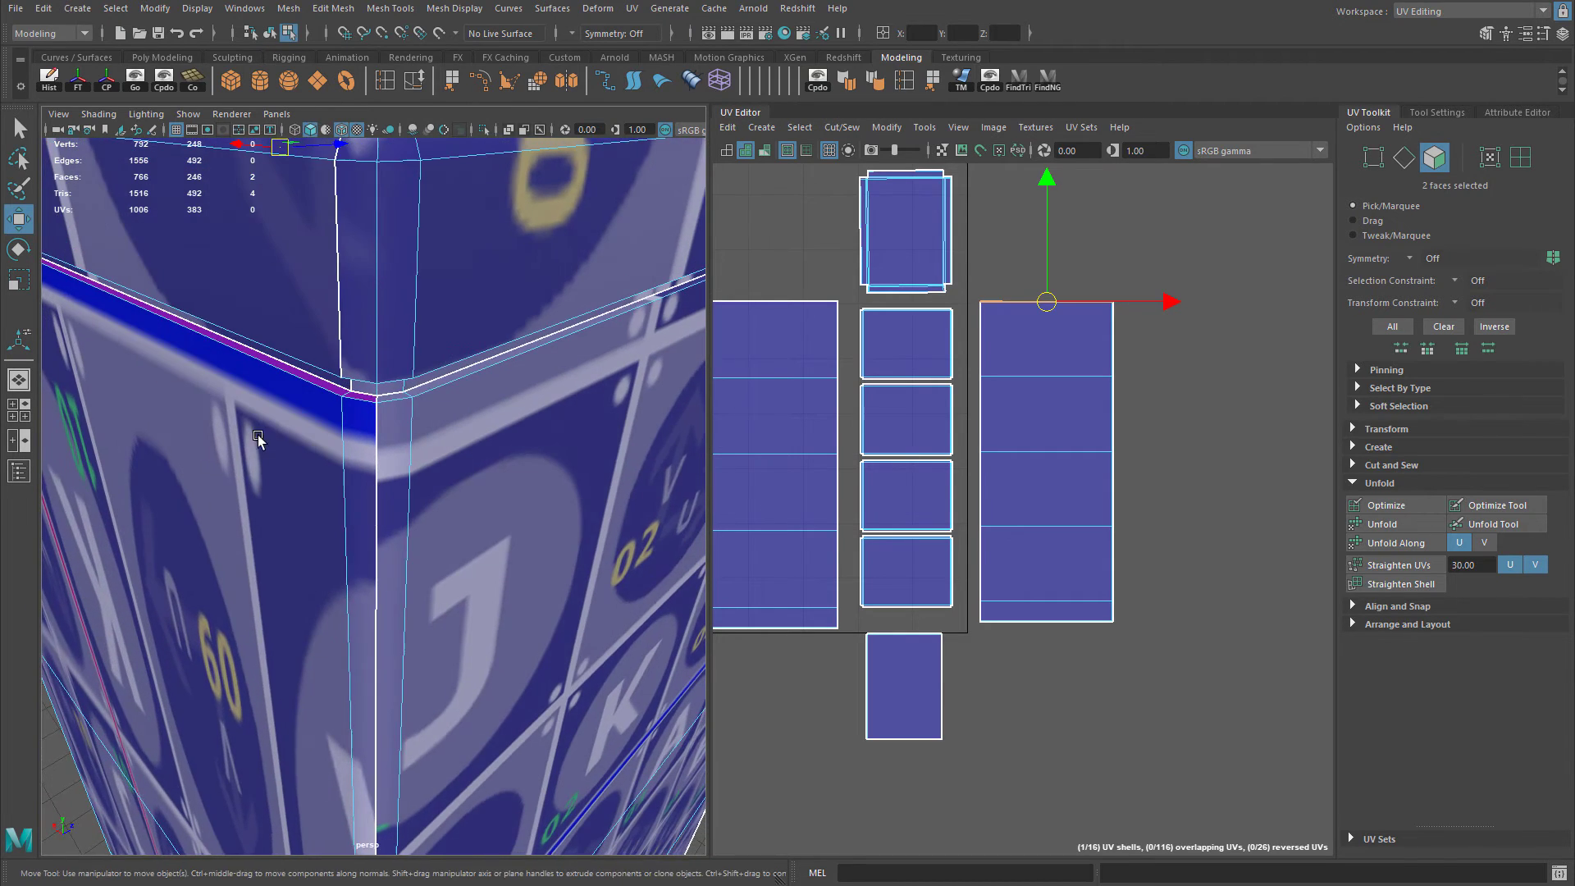
right_click_drag(284, 447, 375, 423, "alt")
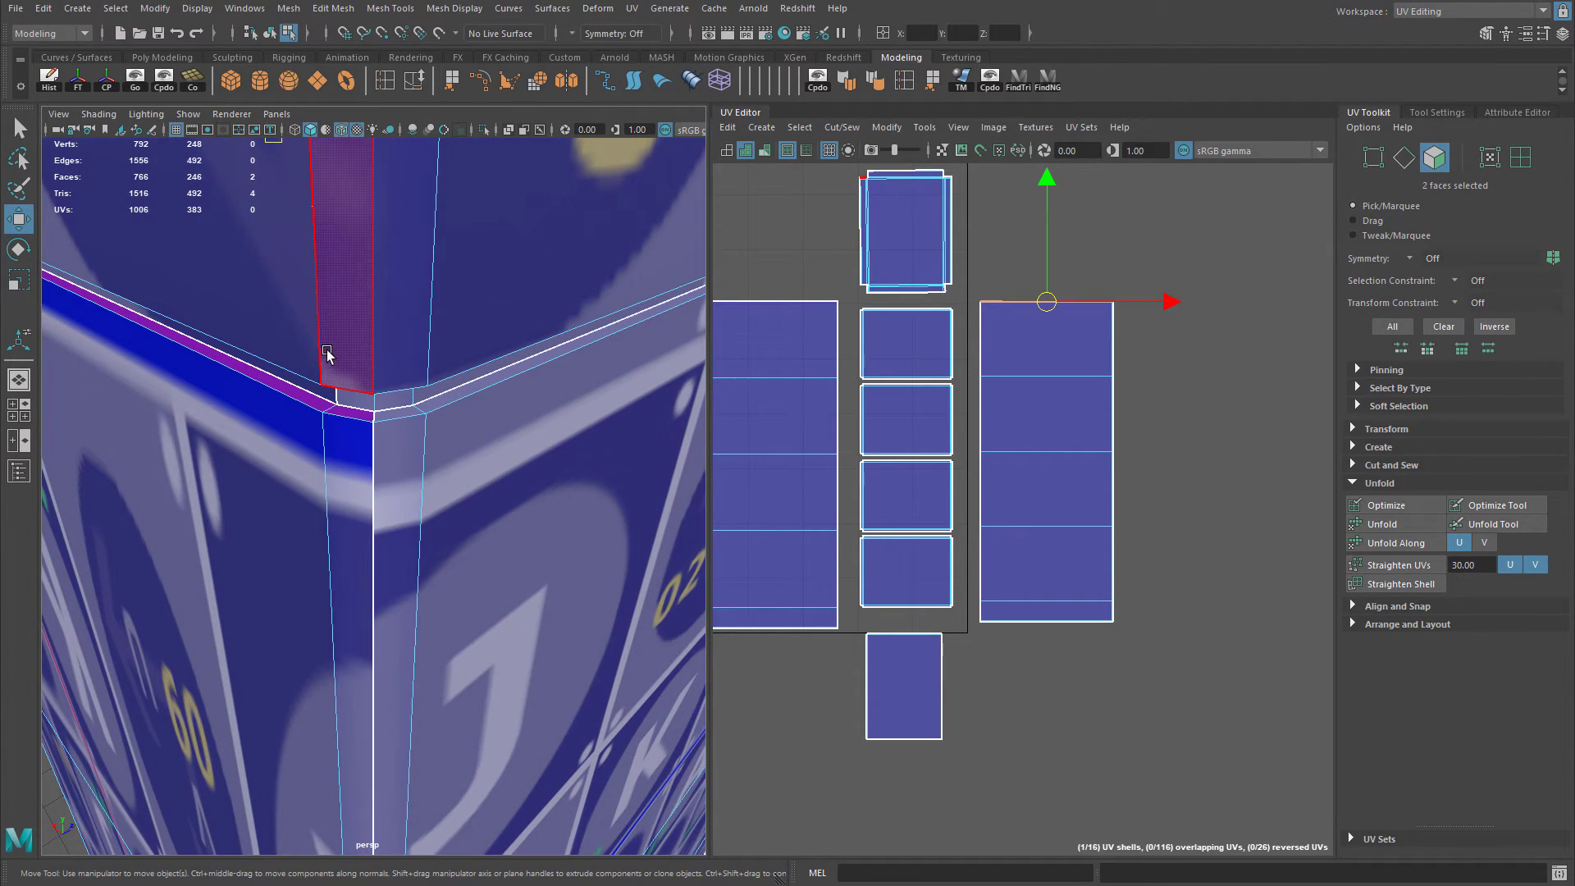
mouse_move(338, 272)
left_mouse_down("alt")
mouse_move(421, 317)
mouse_move(353, 250)
left_mouse_up("alt")
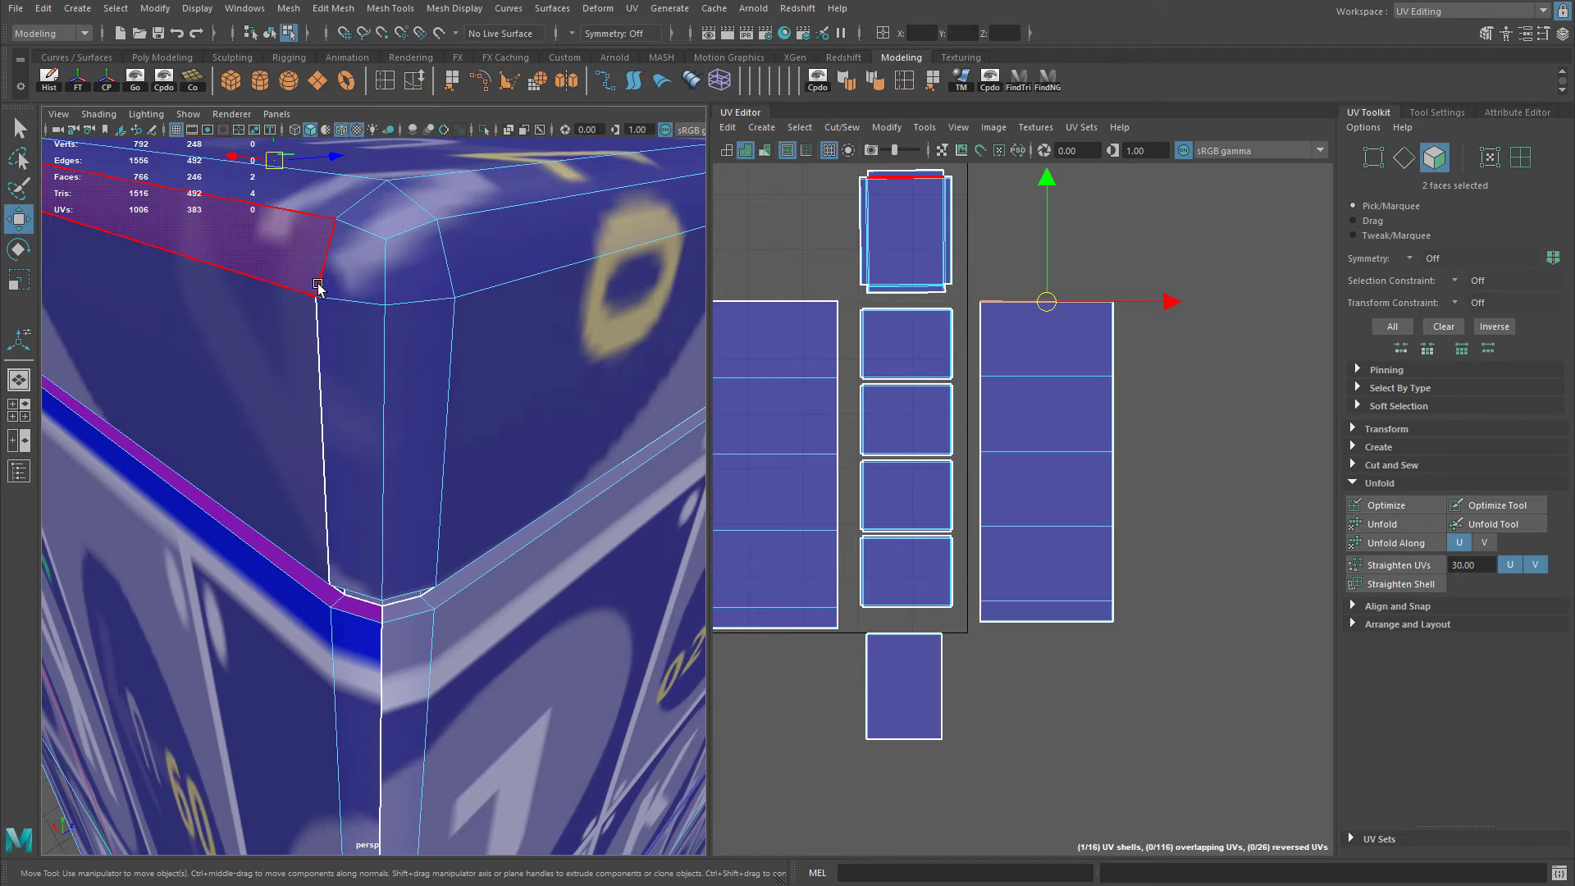
left_click_drag(345, 531, 984, 420, "alt")
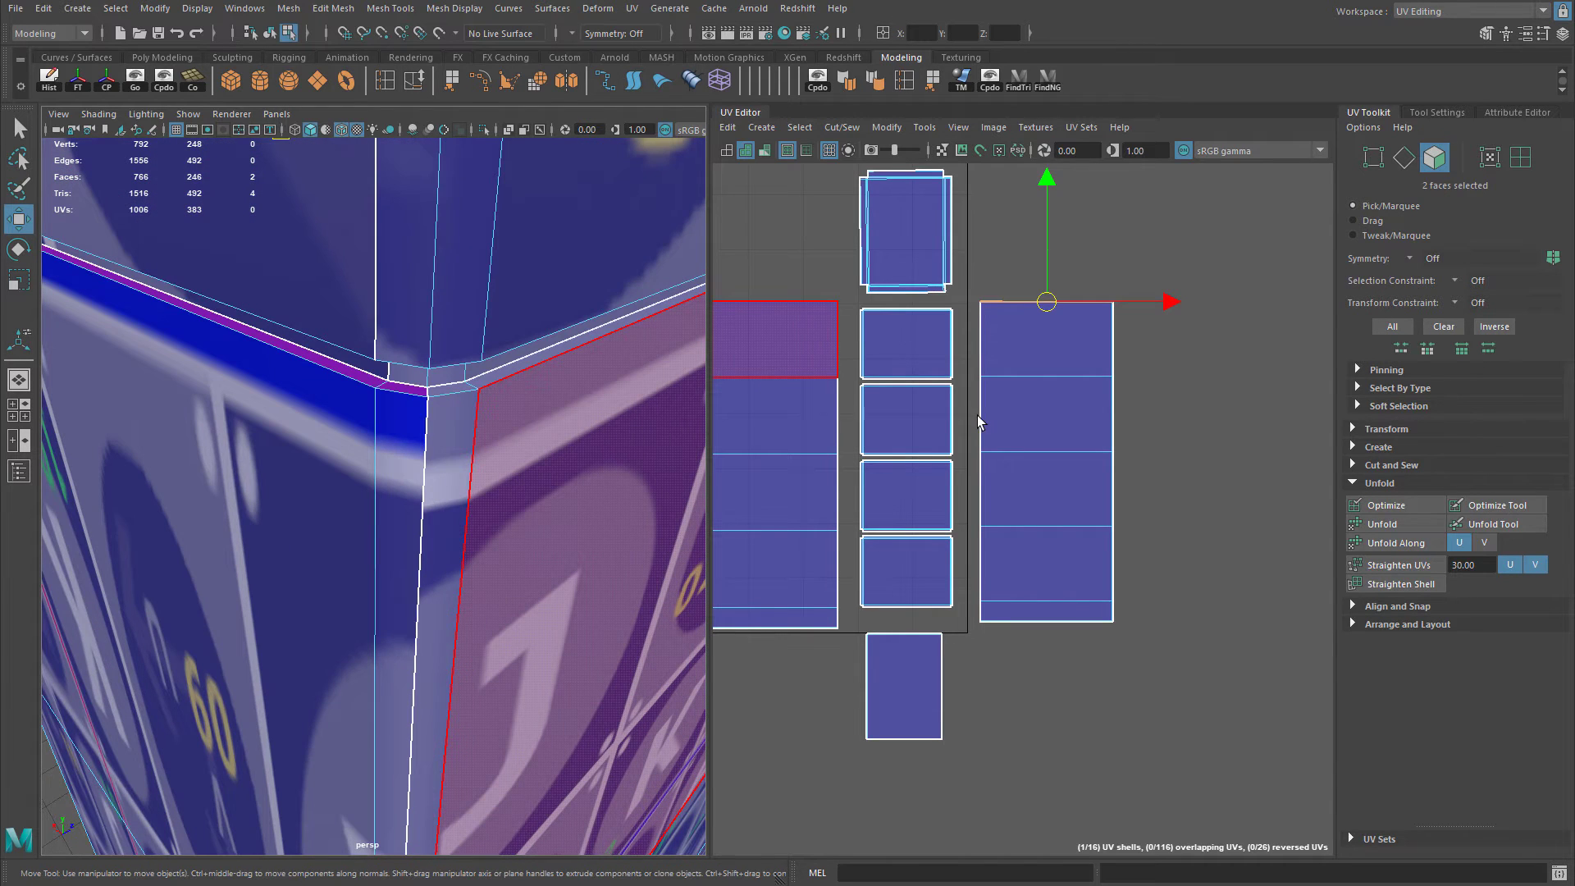
left_click(405, 422)
left_click_drag(404, 422, 470, 418, "alt")
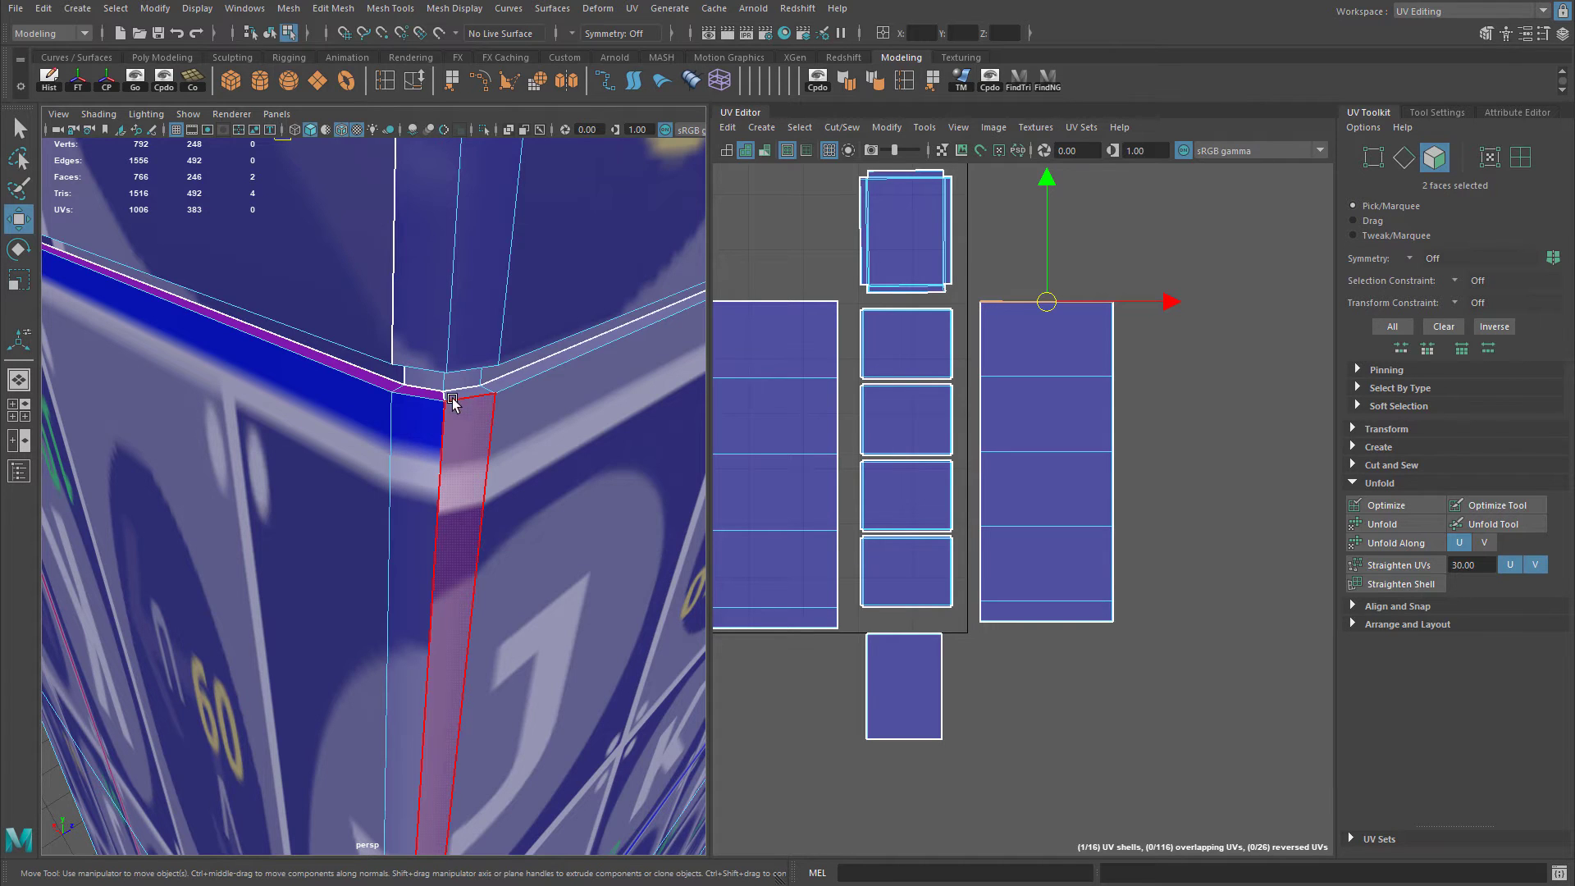
left_click(451, 411)
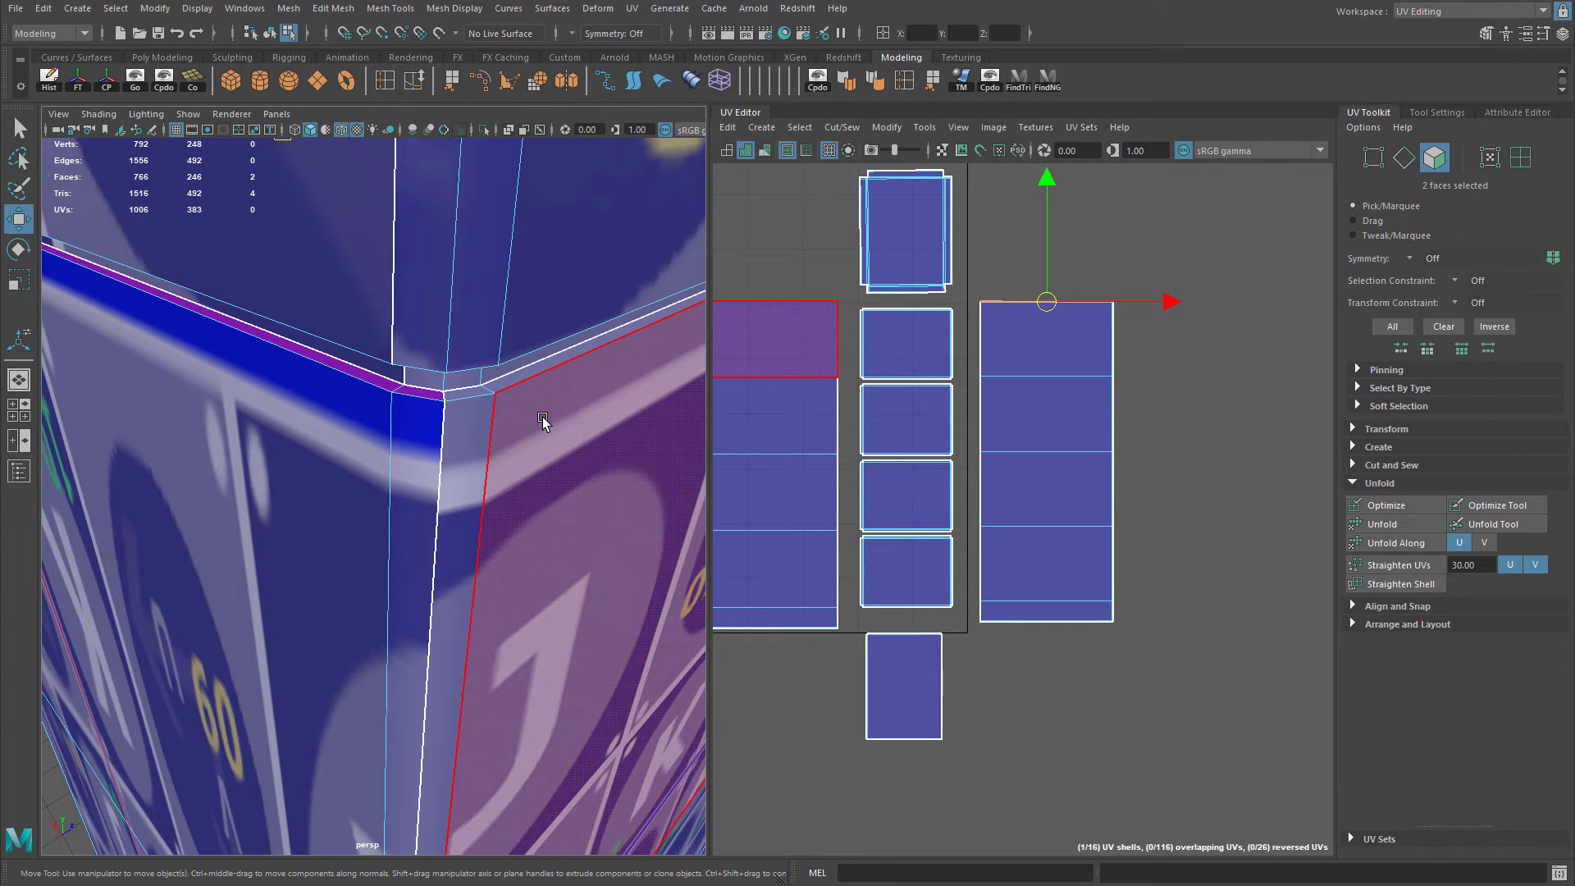
middle_click_drag(447, 410, 450, 421, "alt")
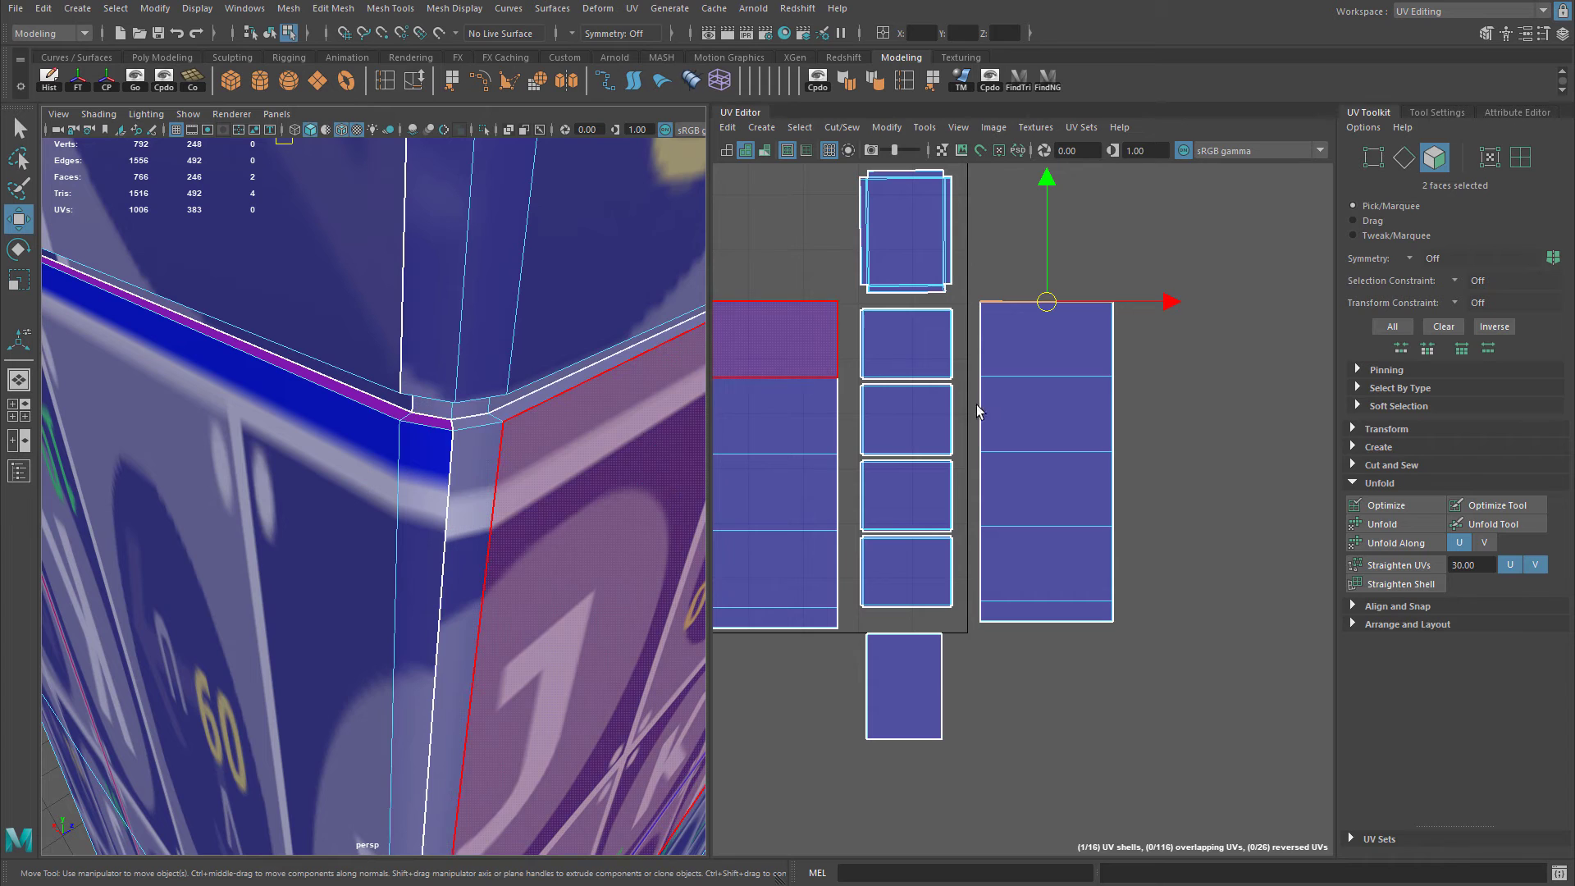
right_click_drag(1033, 425, 1079, 424)
middle_click_drag(966, 329, 983, 341, "alt")
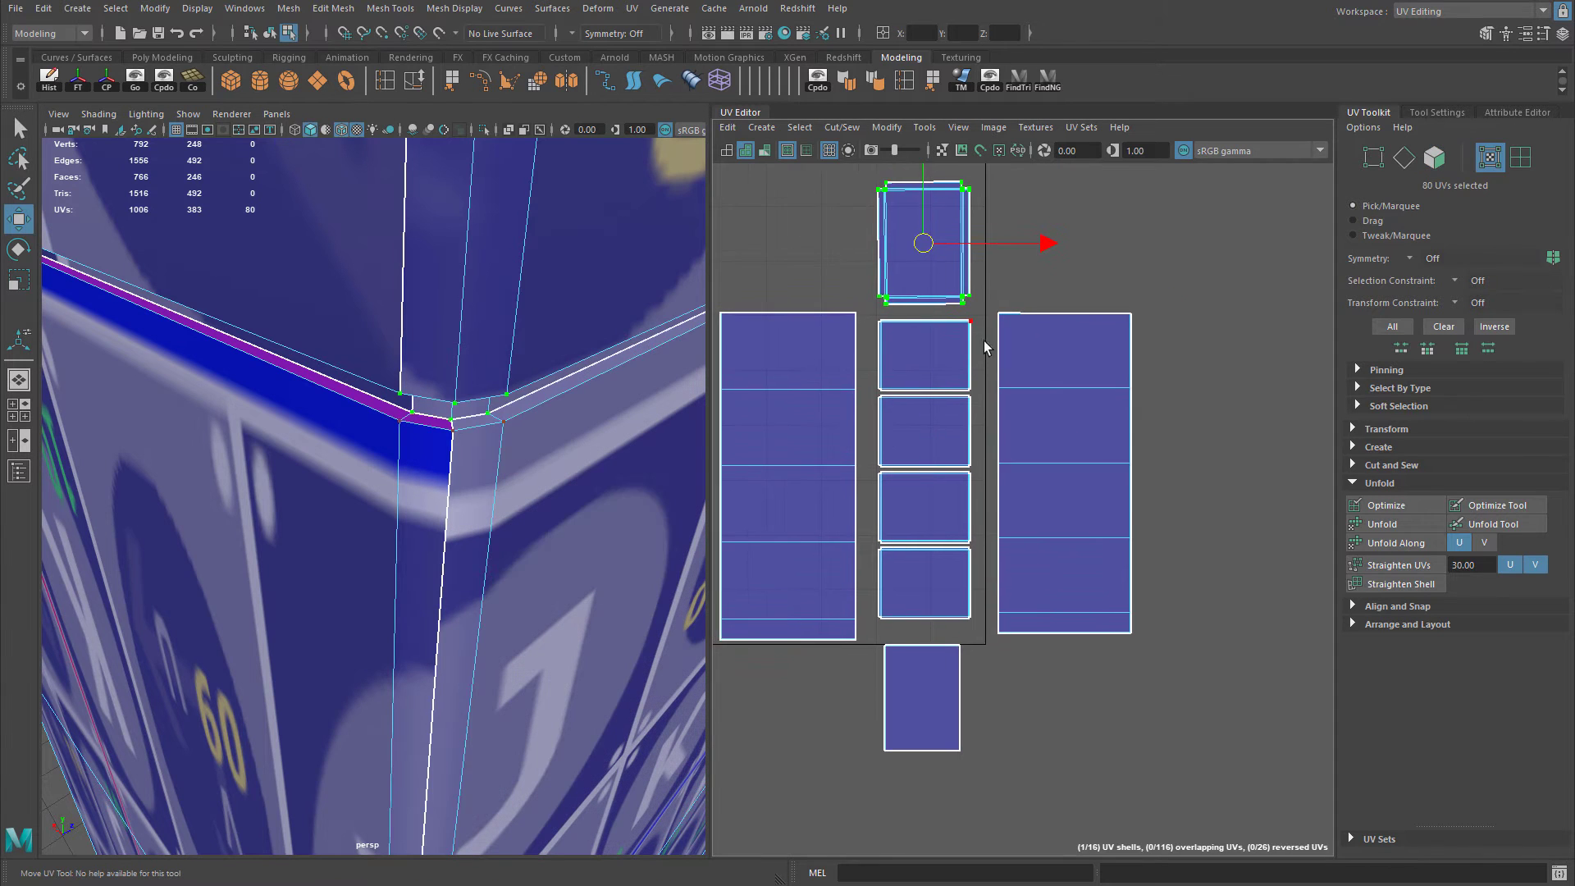
middle_click_drag(459, 443, 468, 349, "alt")
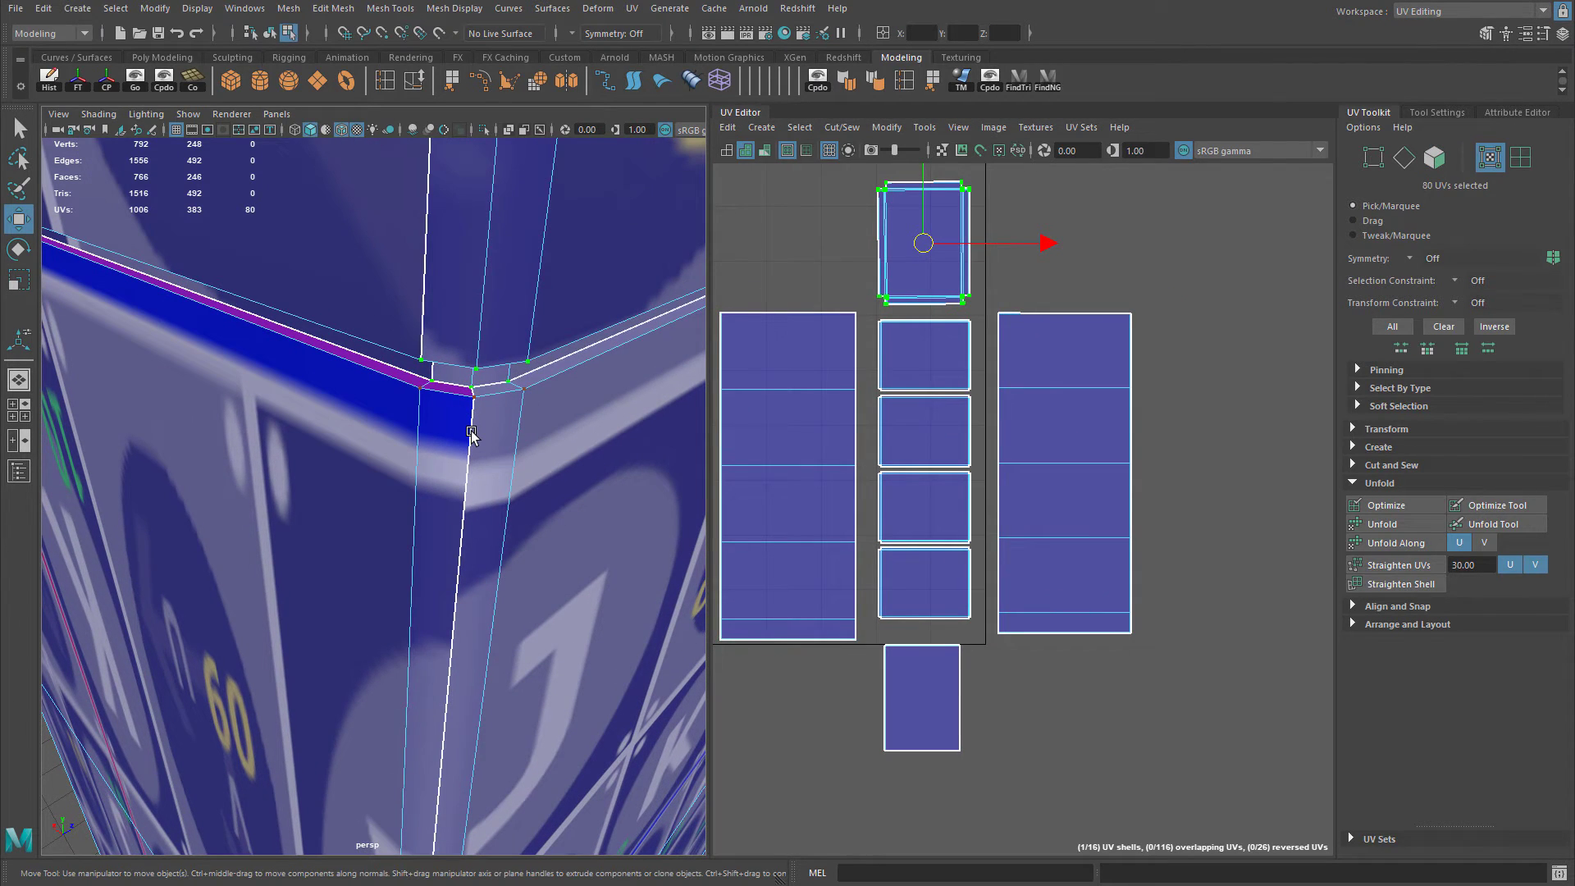
middle_click_drag(483, 380, 432, 378, "alt")
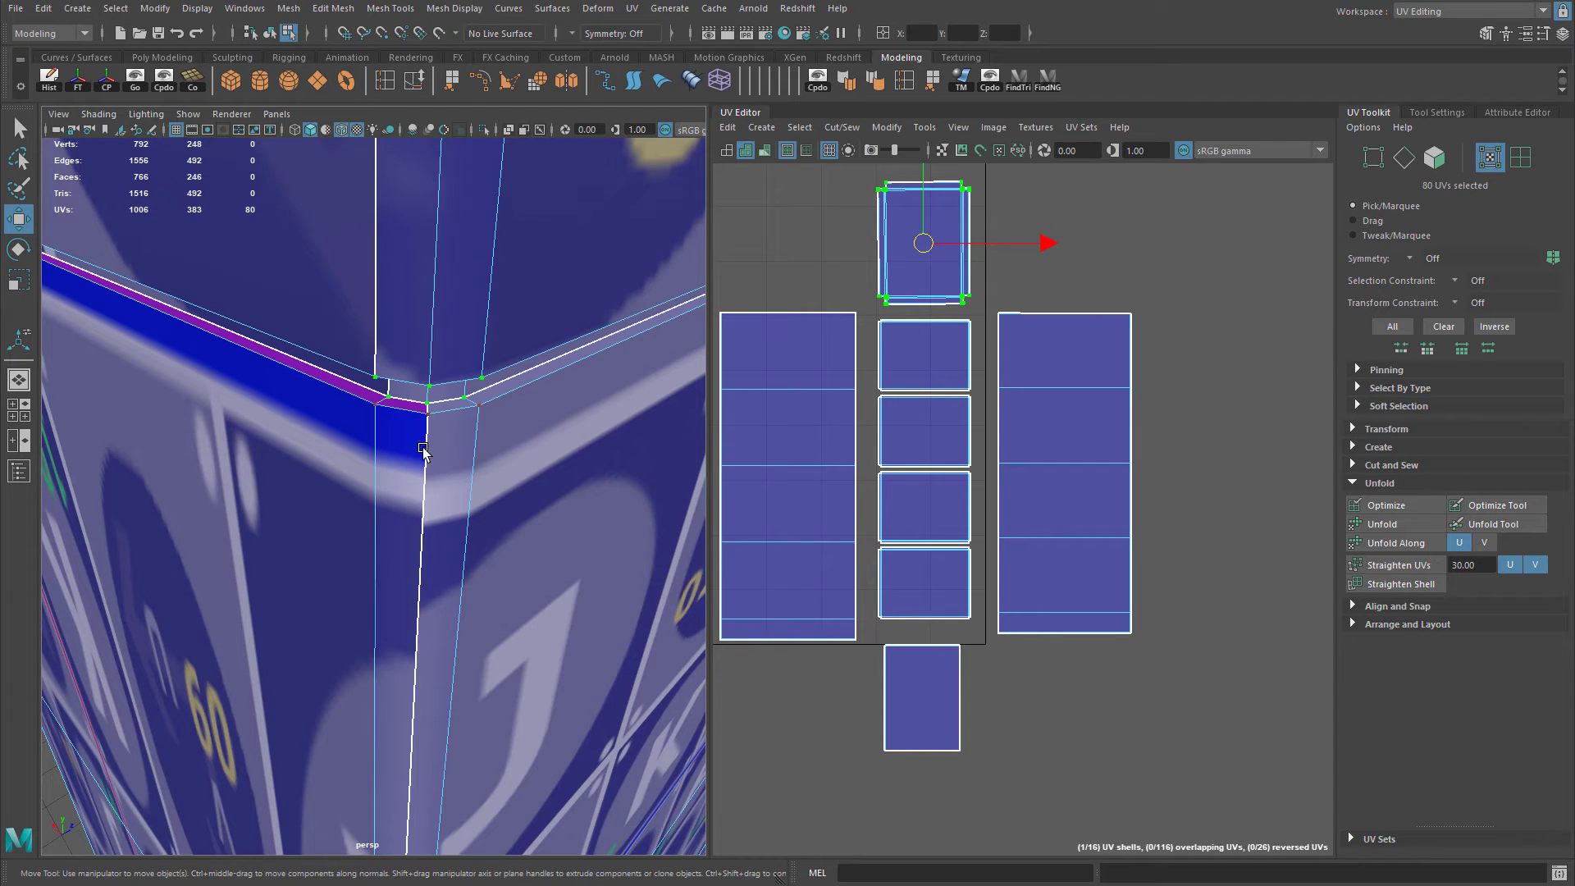
middle_click_drag(428, 420, 428, 424, "alt")
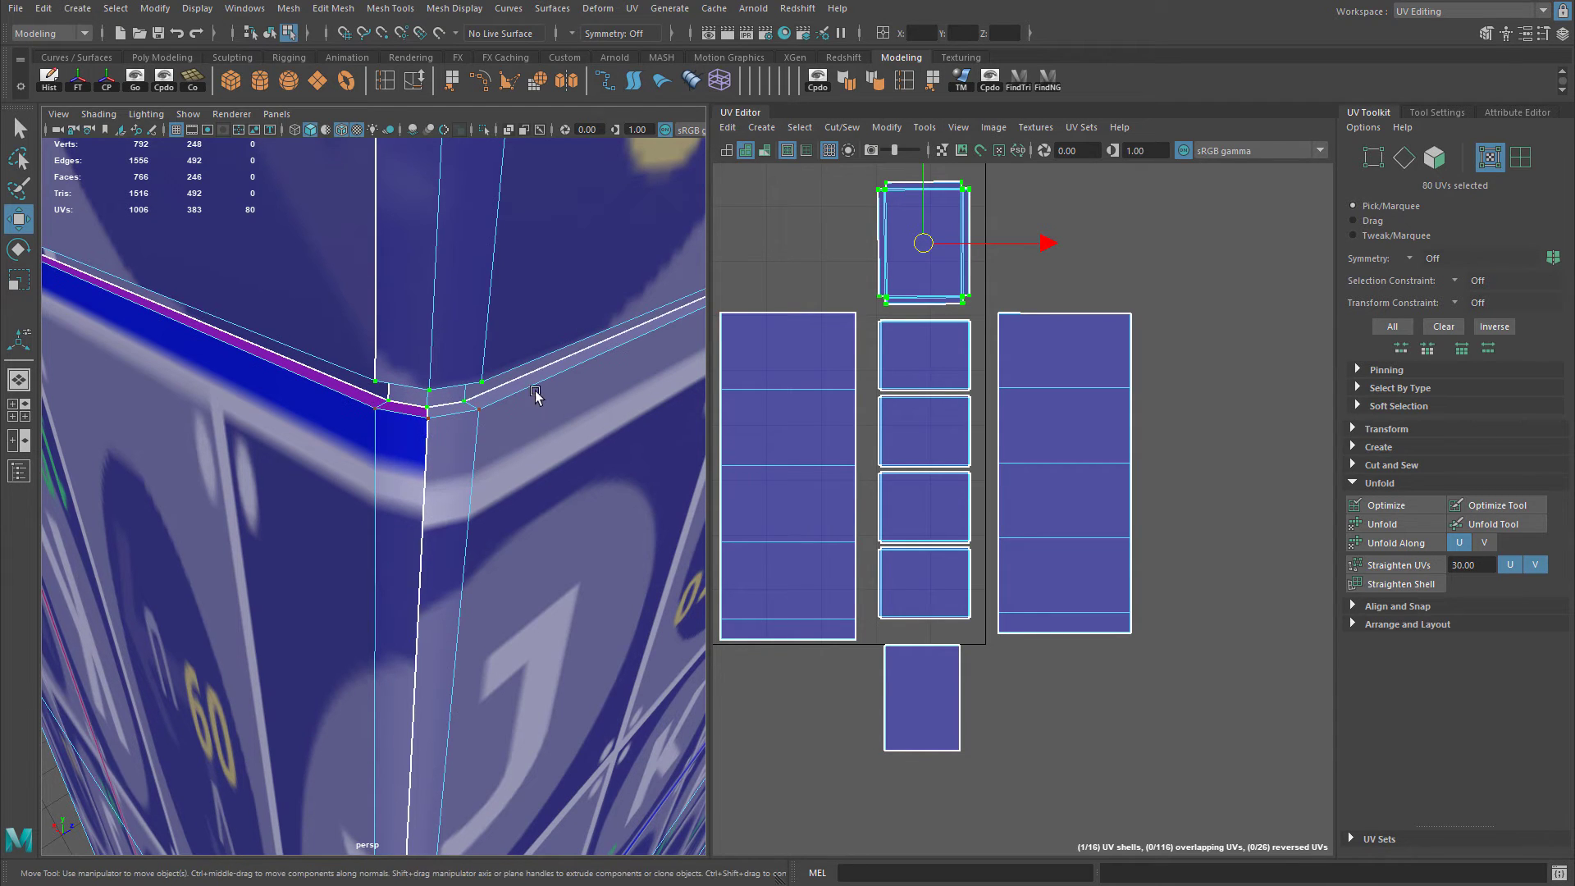
scroll(557, 403, "down", 2)
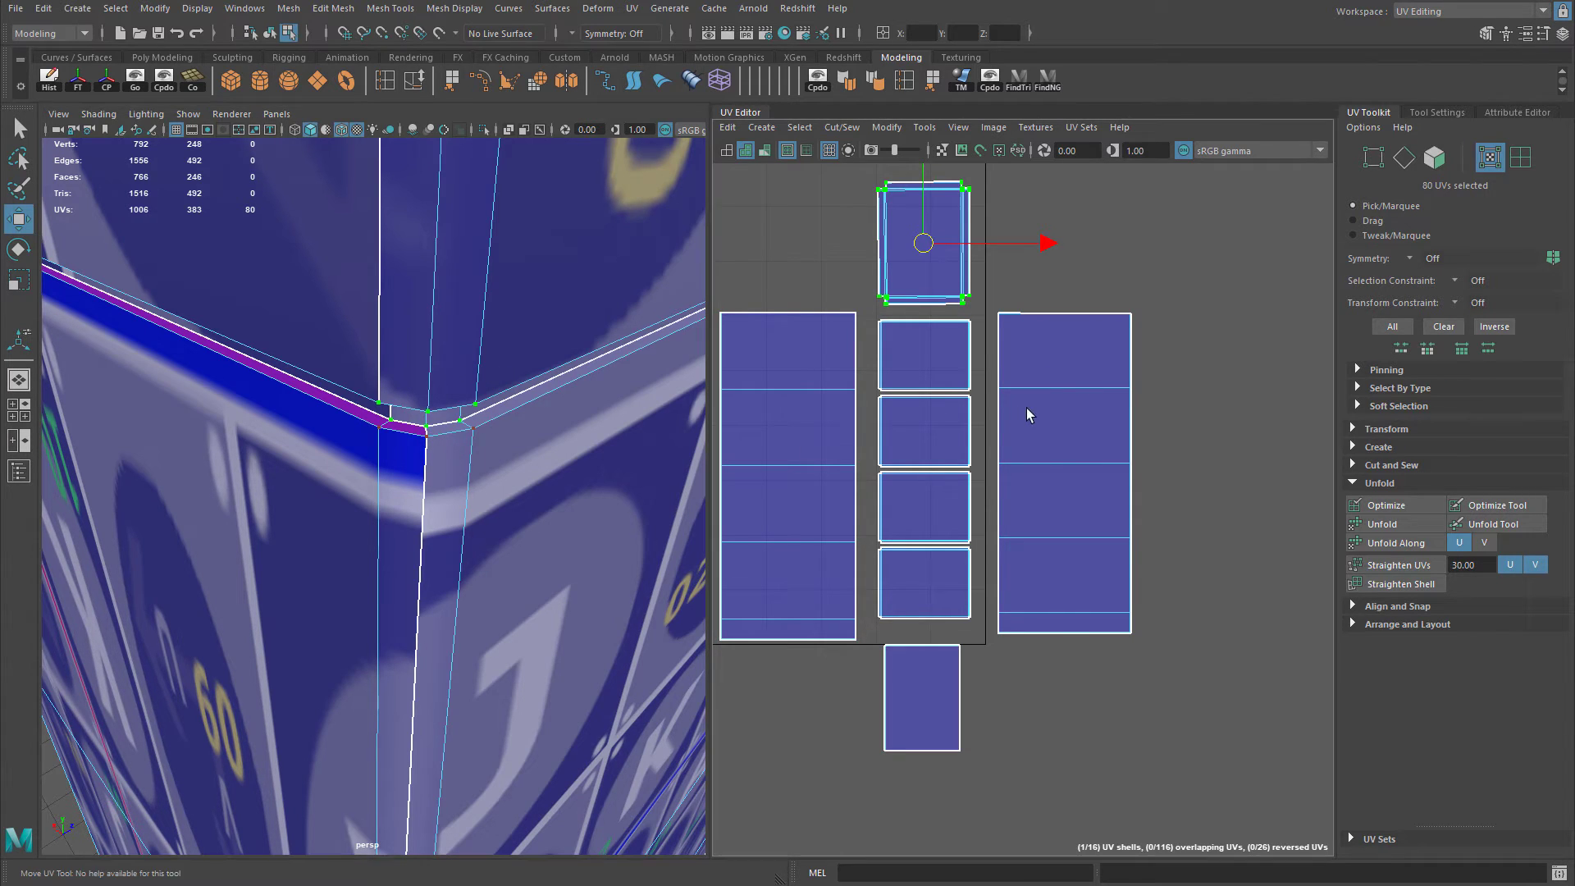
Select all faces of the side shell left of the drawer shells.
key("F11")
left_click(771, 379)
middle_click_drag(807, 401, 830, 364, "alt")
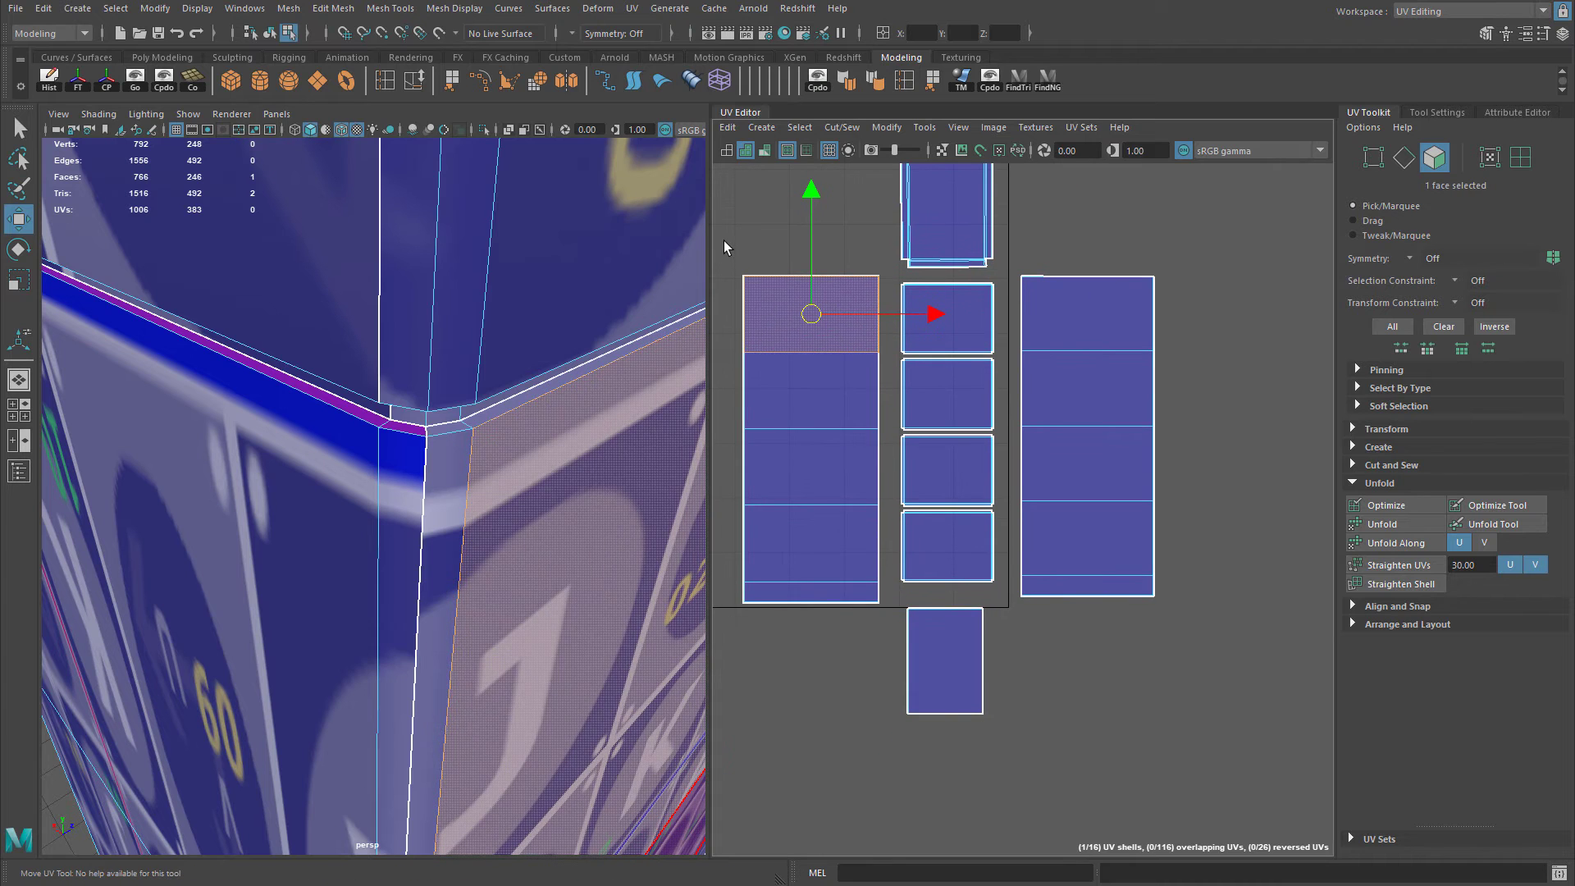
left_click_drag(885, 636, 884, 636)
scroll(552, 614, "down", 2)
scroll(525, 584, "up", 2)
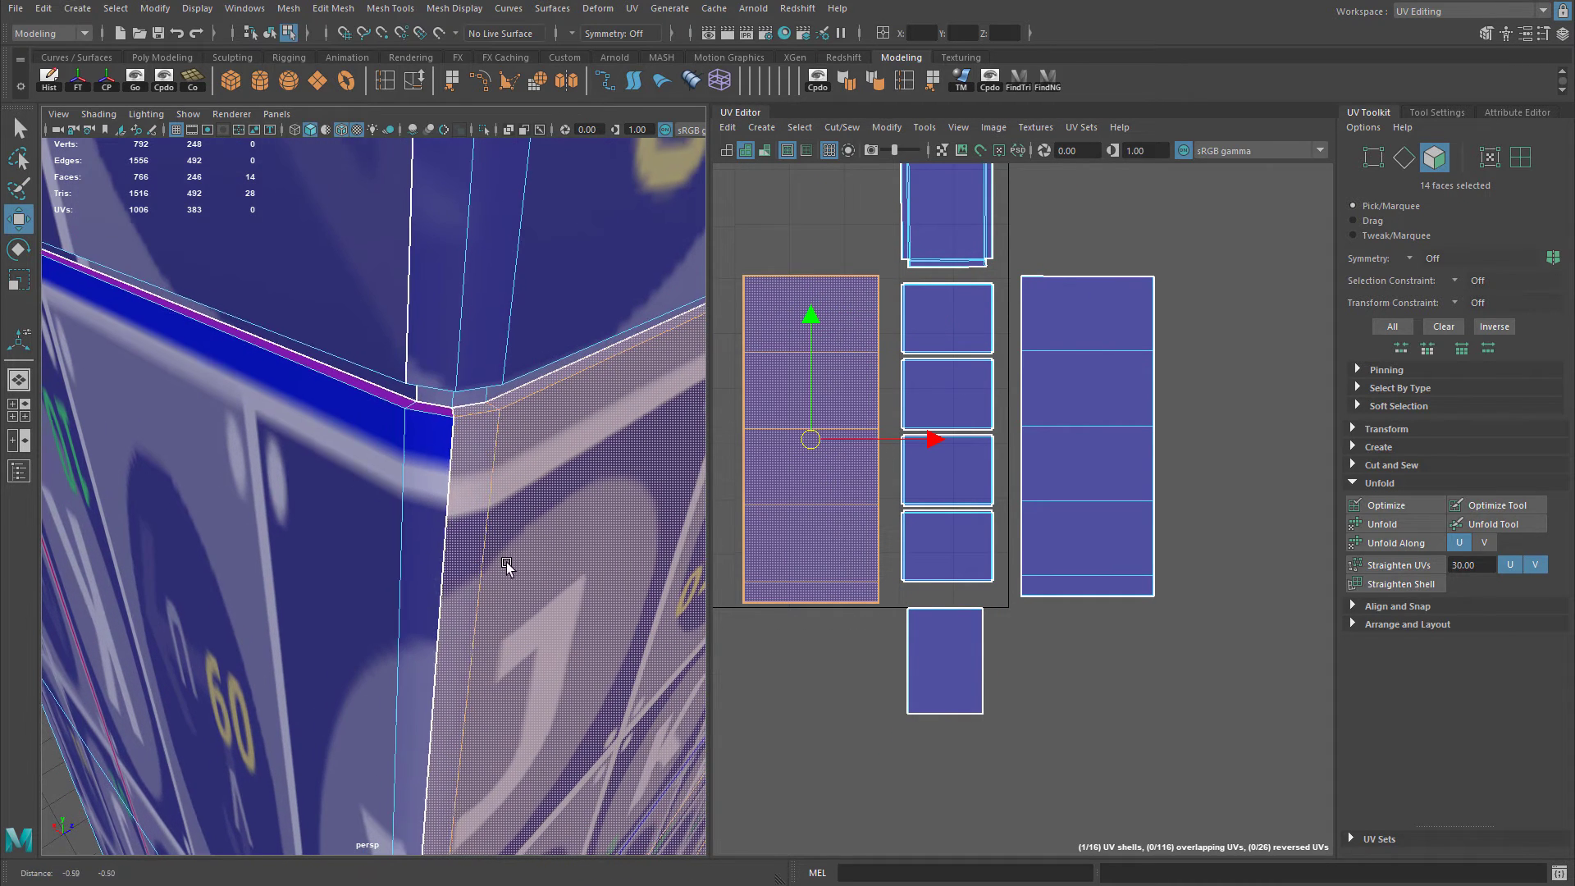
Add the narrow bevel faces bordering that side panel's corner and upper edge to the face selection, using the untextured shaded display.
left_click(437, 407, "shift")
left_click_drag(437, 408, 481, 481, "alt")
left_click(484, 313, "shift")
left_click(437, 354, "shift")
key("5")
mouse_move(493, 605)
left_mouse_down("alt")
mouse_move(534, 443)
mouse_move(492, 341)
mouse_move(371, 336)
left_mouse_up("alt")
left_click(372, 336, "shift")
left_click_drag(320, 468, 418, 337, "alt")
left_click(345, 396, "shift")
right_click_drag(418, 337, 489, 532, "alt")
middle_click_drag(489, 532, 475, 706, "alt")
middle_click_drag(464, 459, 460, 615, "alt")
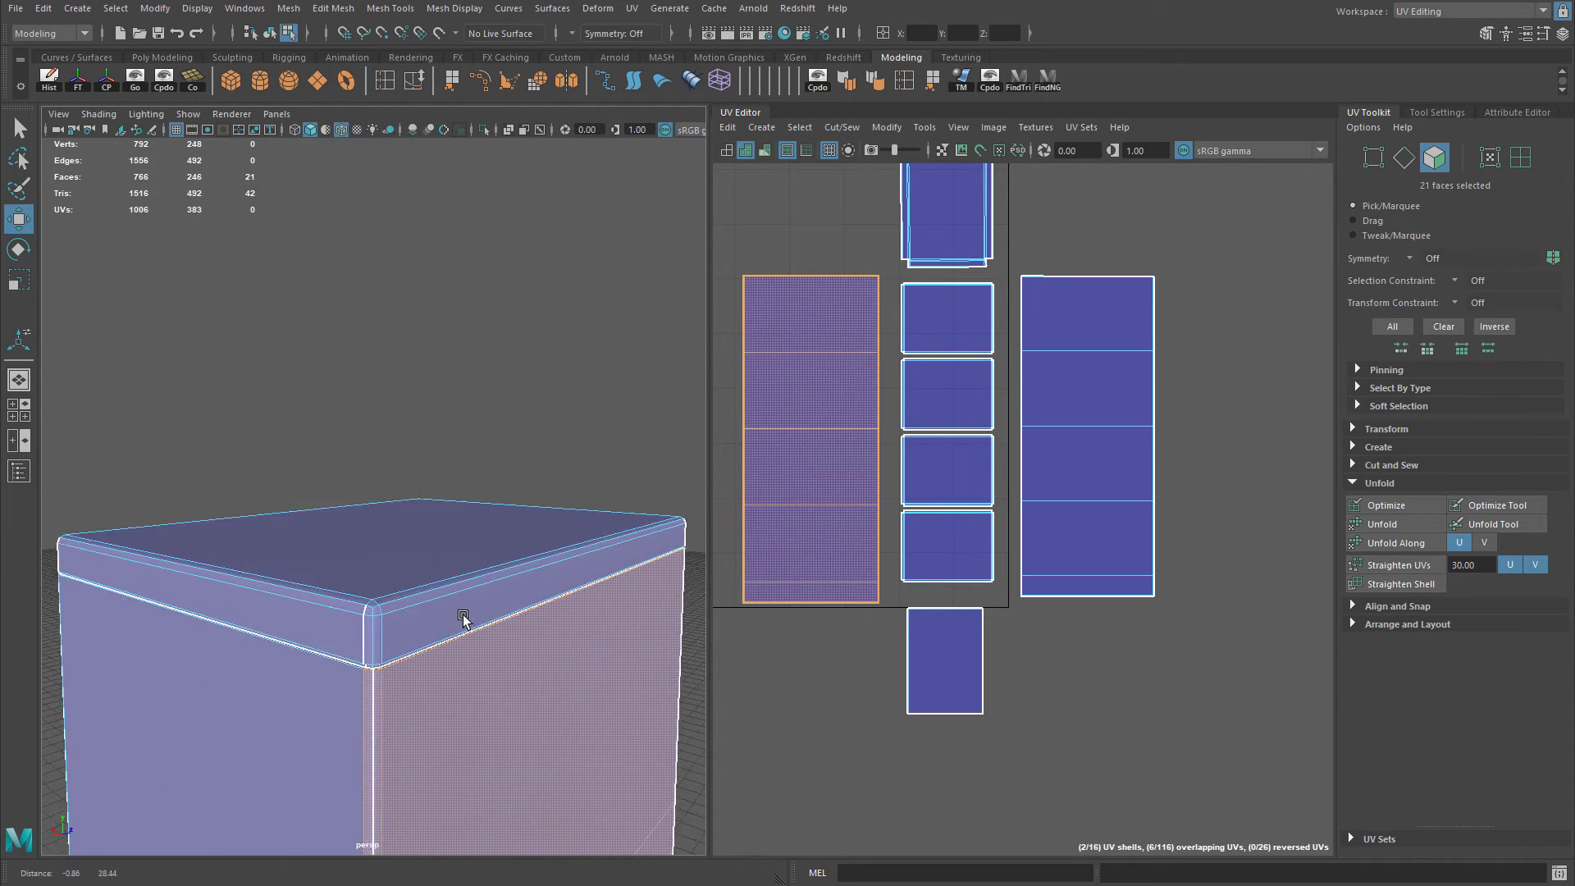
Planar-map the selected side panel and bevel faces from the X axis, fitting the projection to the bounding box.
left_click_drag(461, 616, 437, 523, "alt")
right_click_drag(438, 523, 478, 534, "alt")
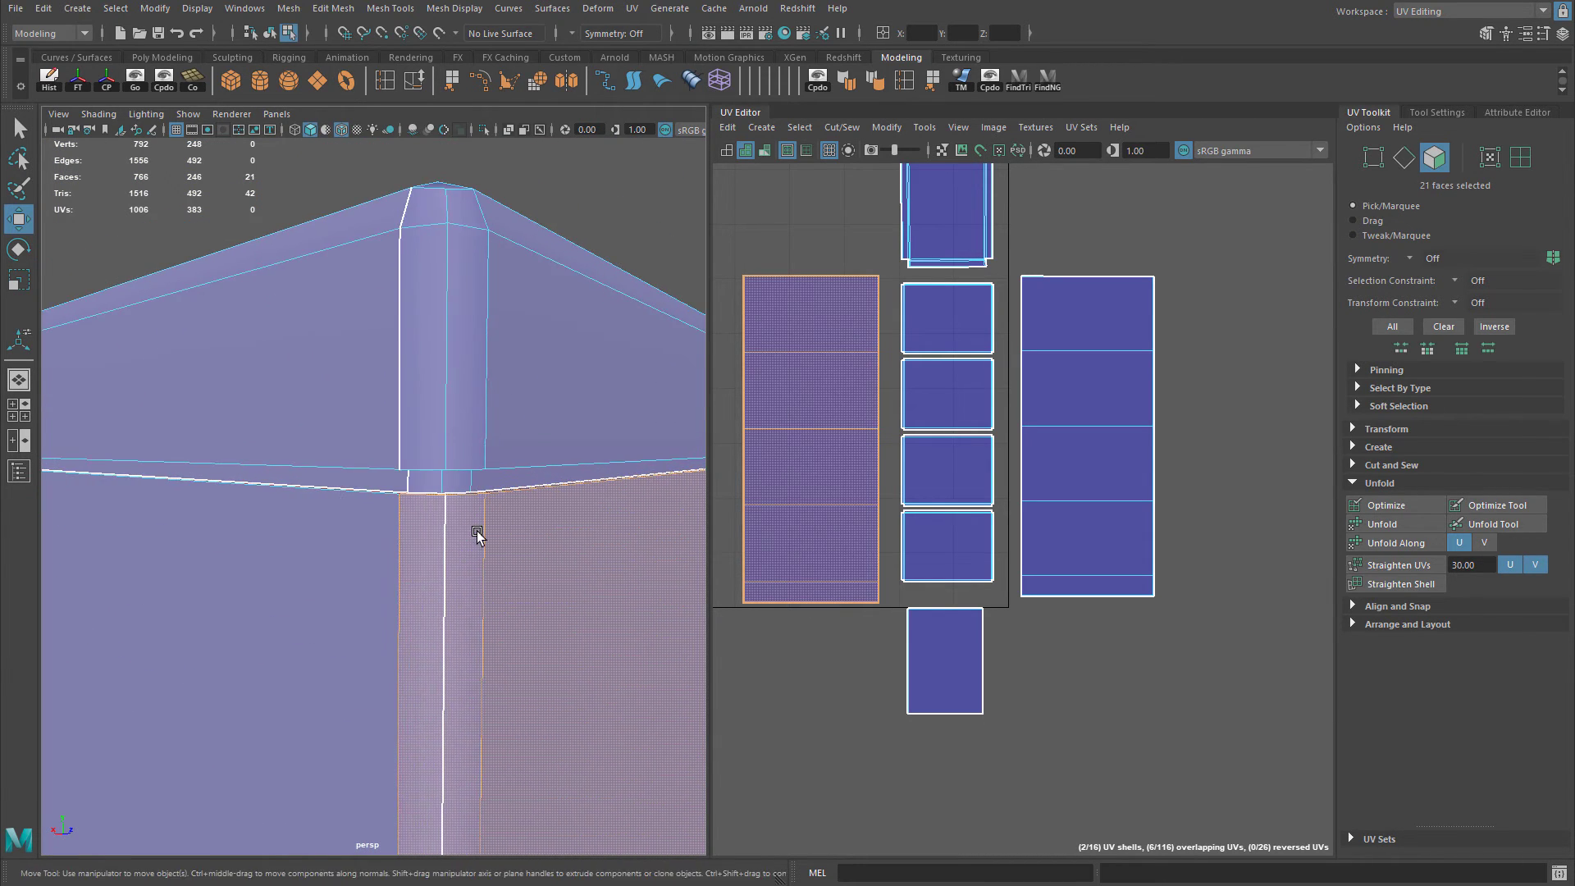
mouse_move(478, 534)
left_mouse_down("alt")
mouse_move(485, 598)
mouse_move(489, 558)
left_mouse_up("alt")
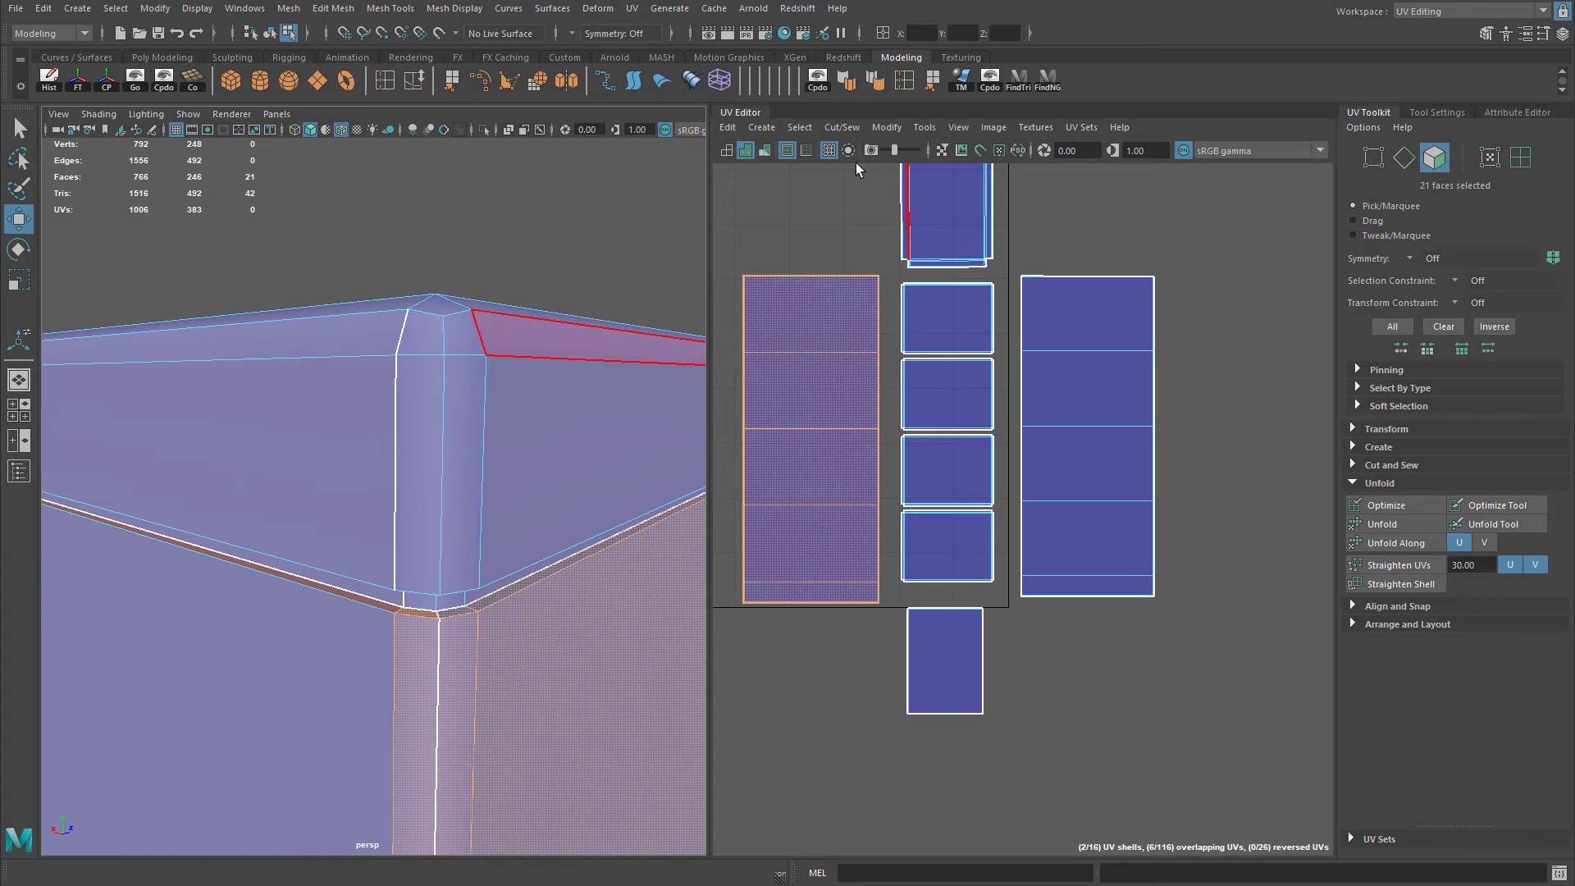
left_click(767, 129)
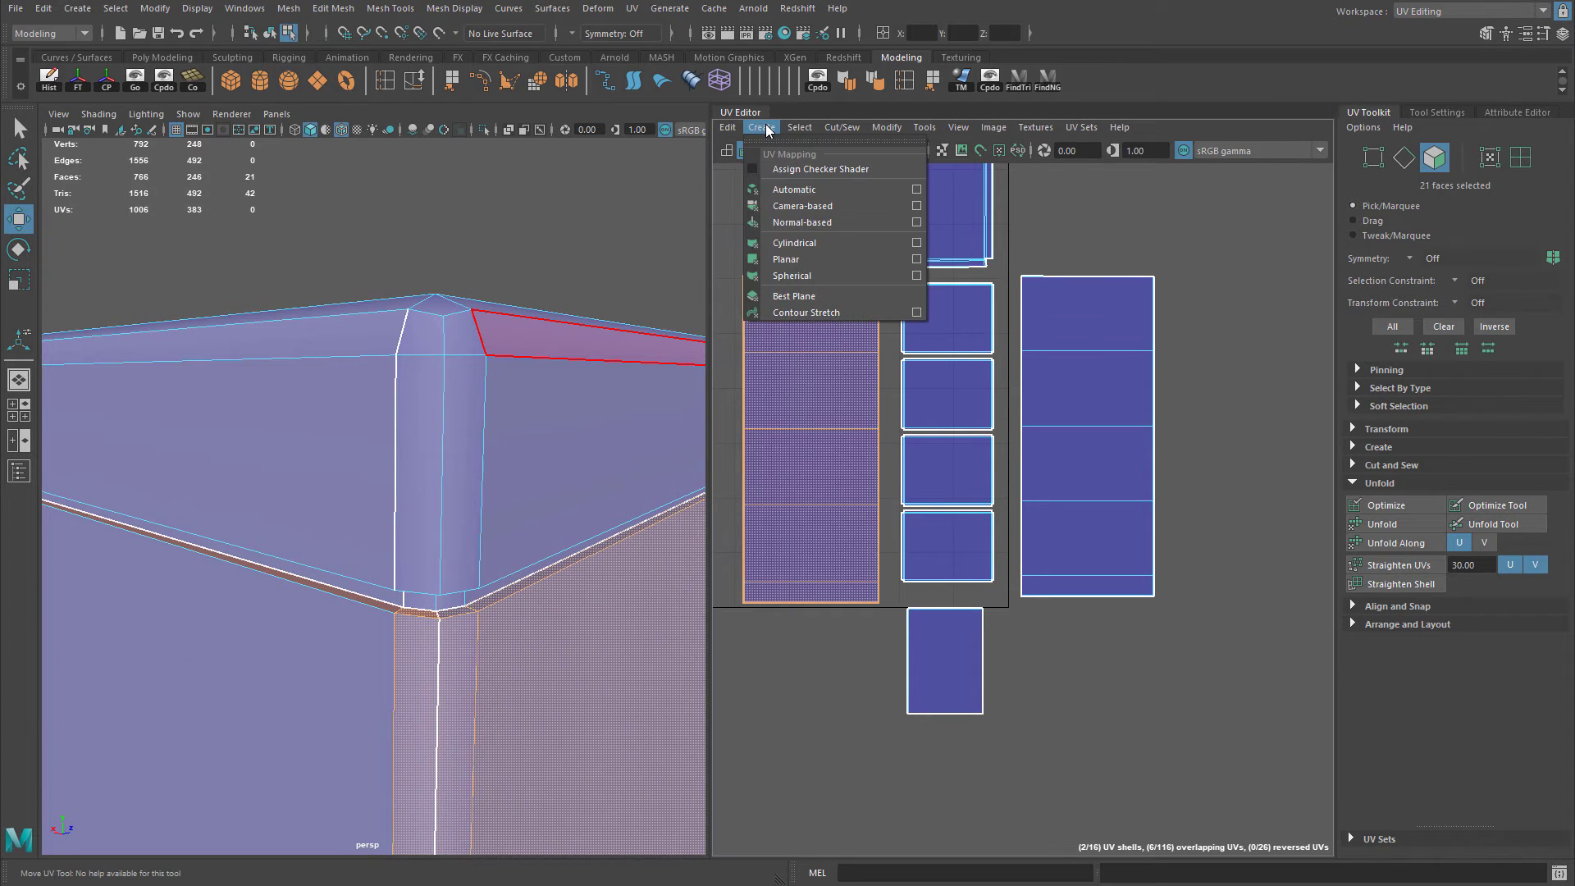
left_click(916, 259)
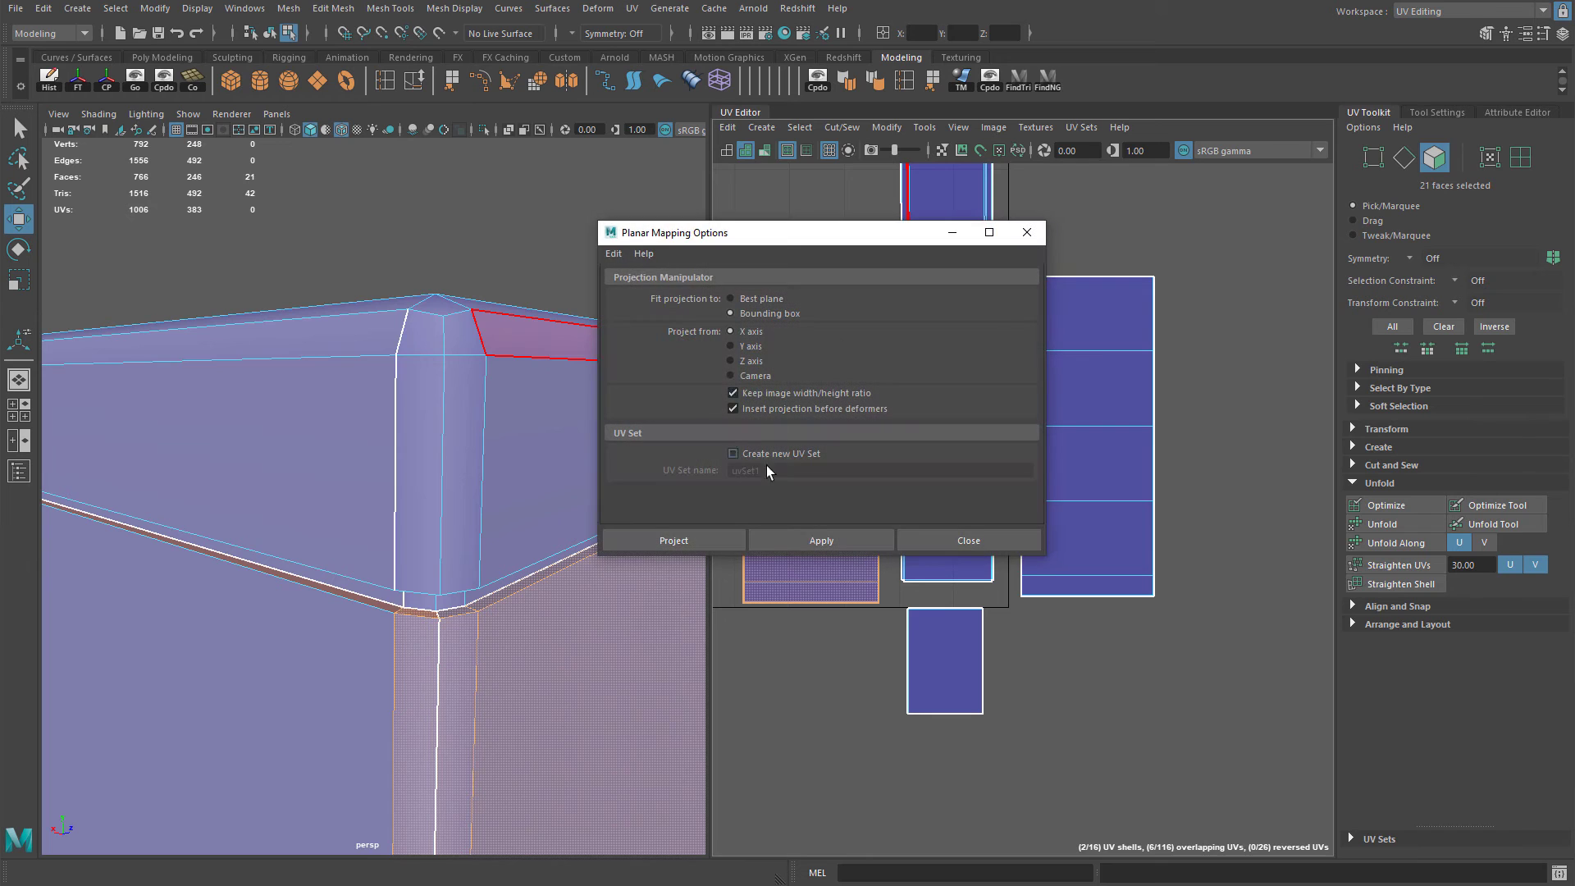
left_click(707, 541)
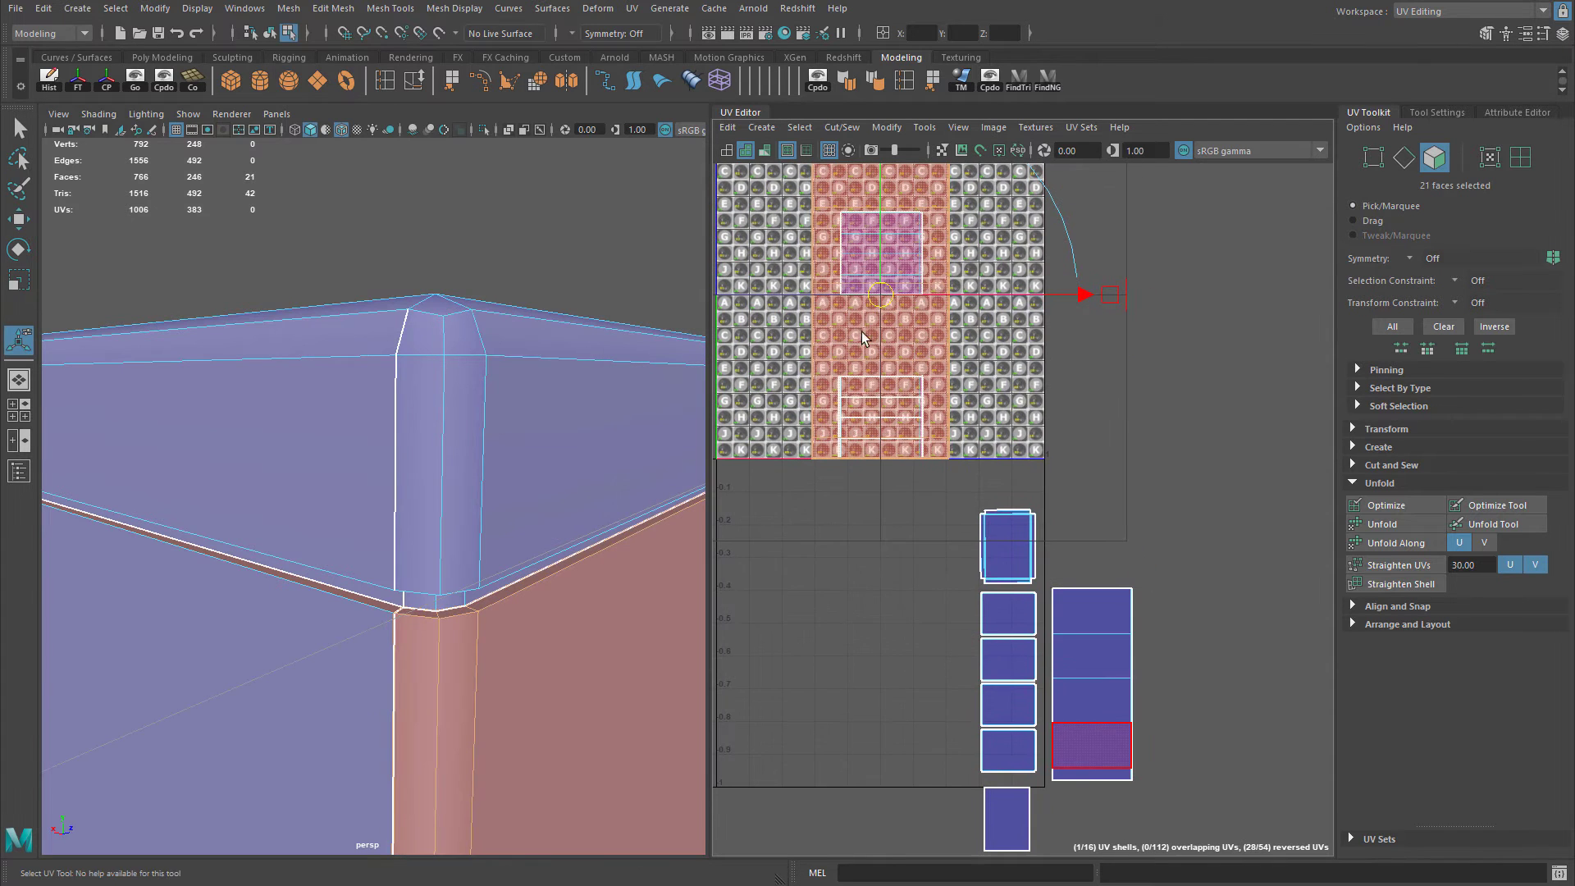
Move the projected side shell into the empty space beyond the right side shell and flip it.
left_click_drag(881, 295, 871, 704)
middle_click_drag(924, 614, 870, 464, "alt")
left_click_drag(822, 538, 1180, 559)
left_click(887, 126)
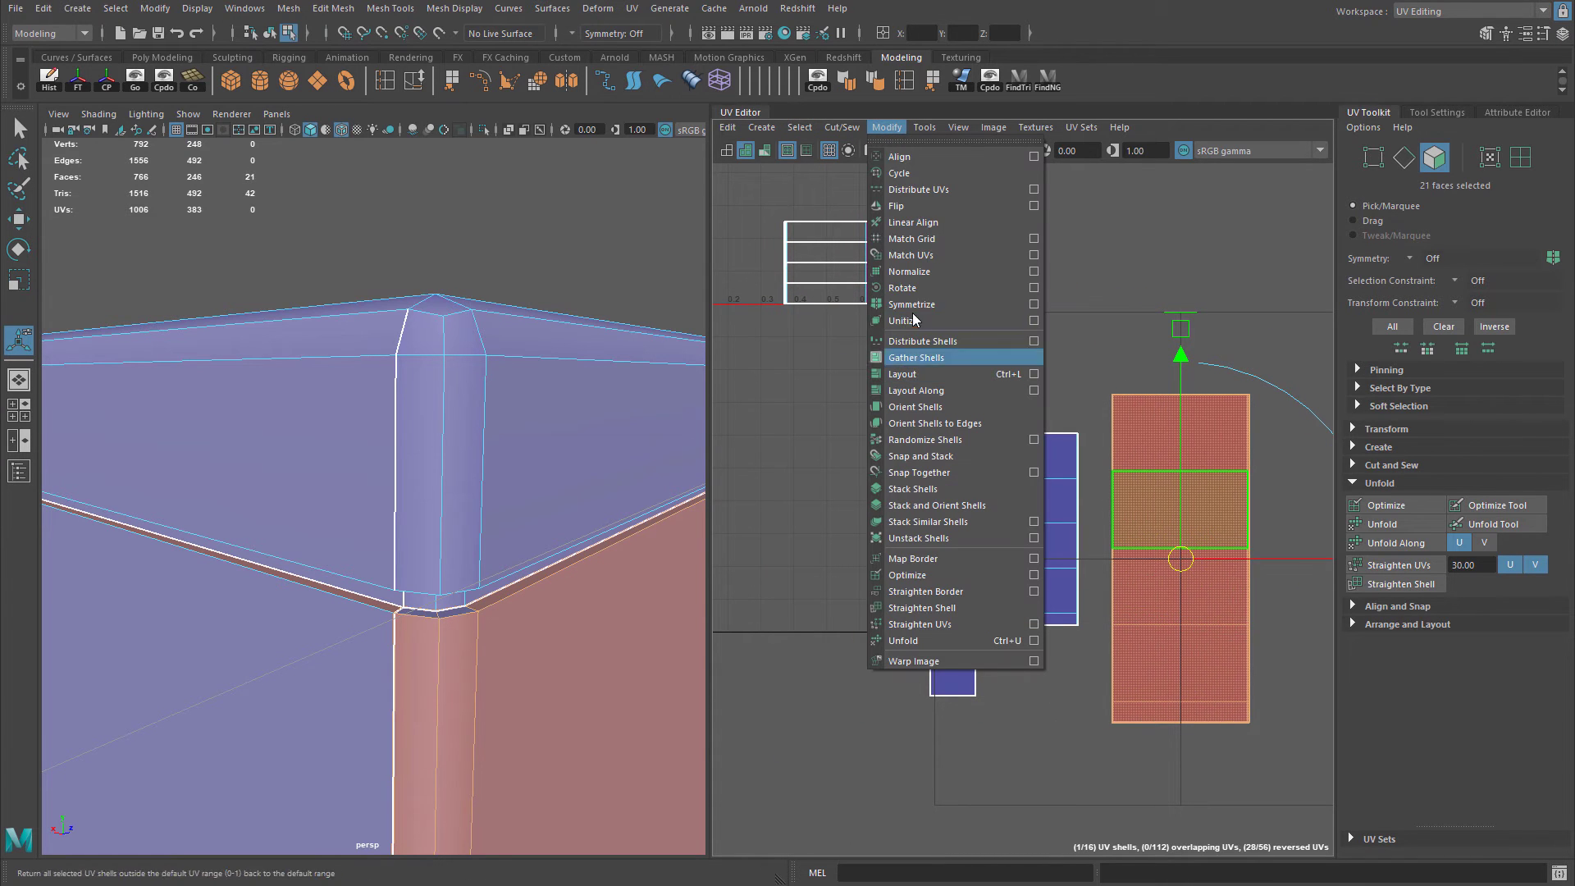
left_click(910, 221)
Select the top row of UVs on the projected side shell and unfold it along V.
scroll(1006, 364, "up", 5)
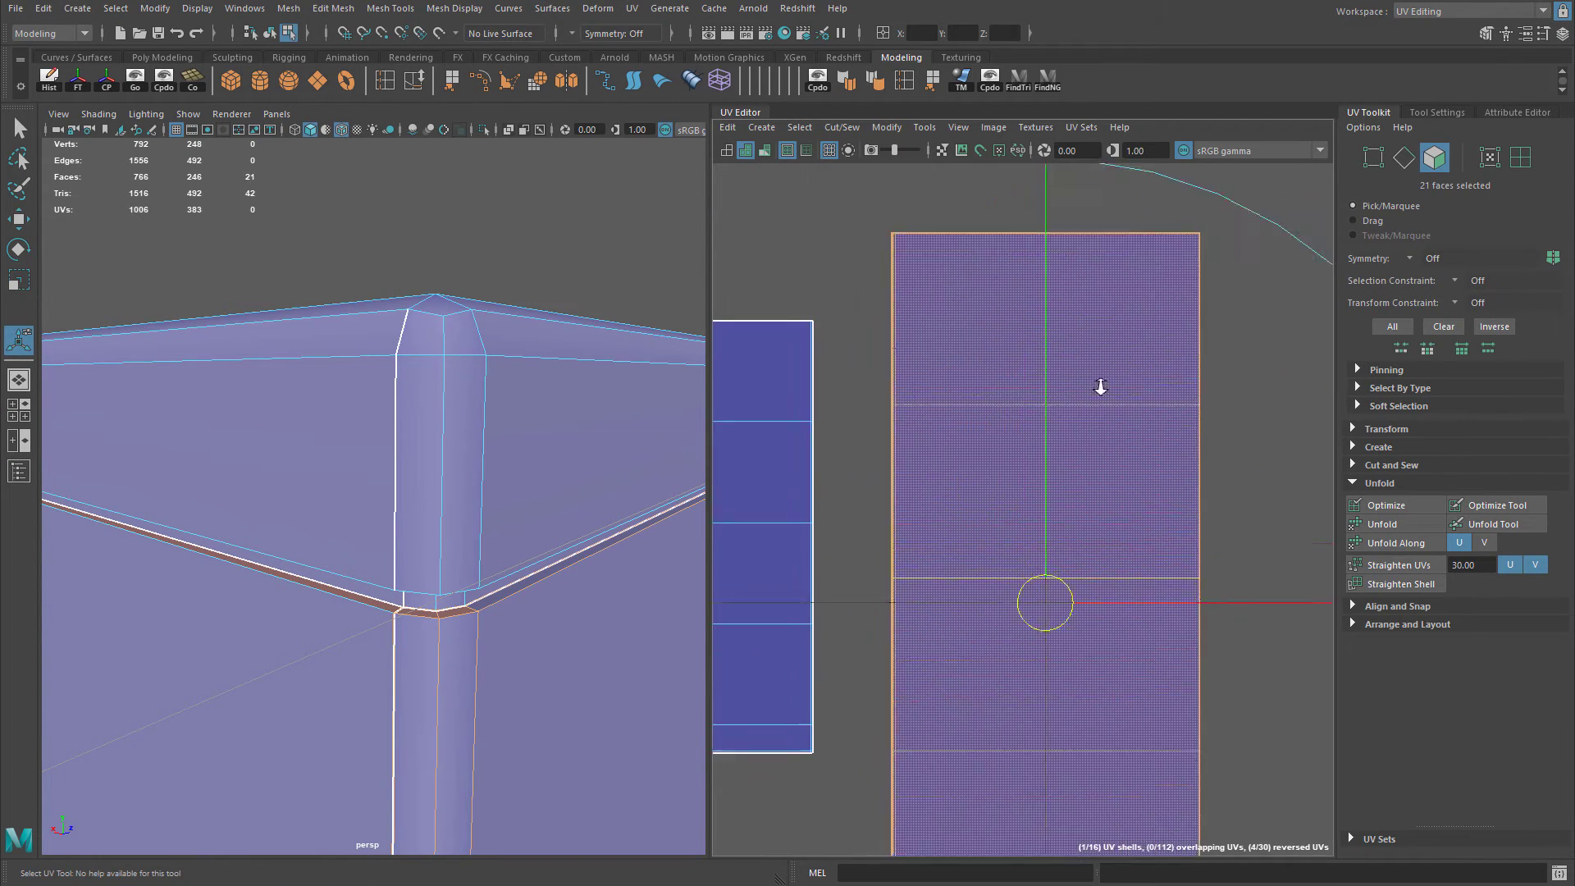
right_click_drag(981, 401, 1050, 406)
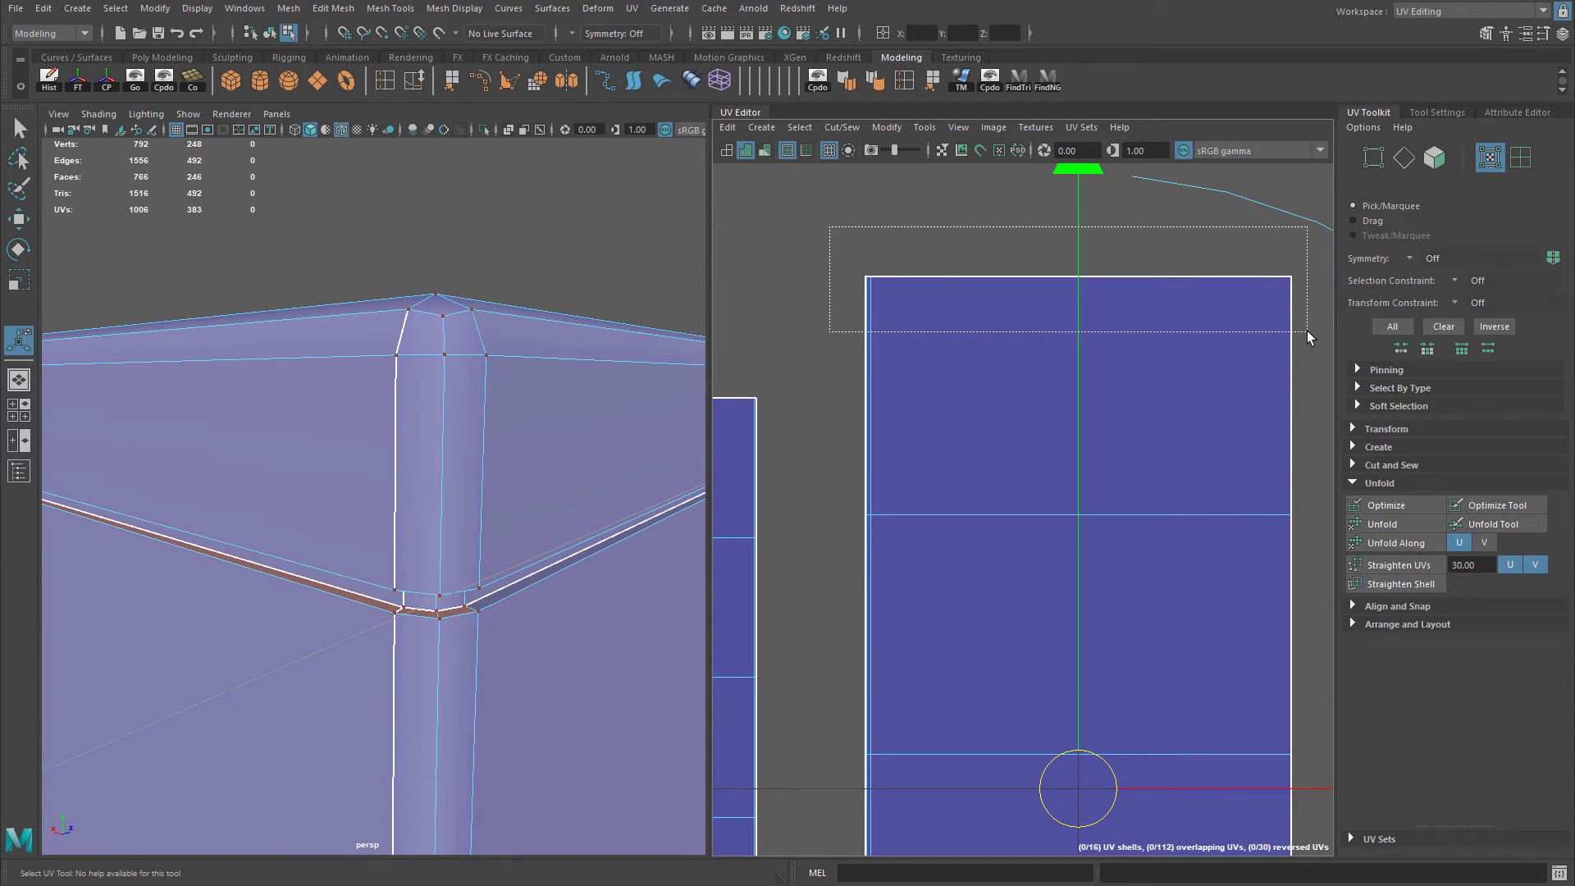
left_click_drag(1307, 331, 1303, 331)
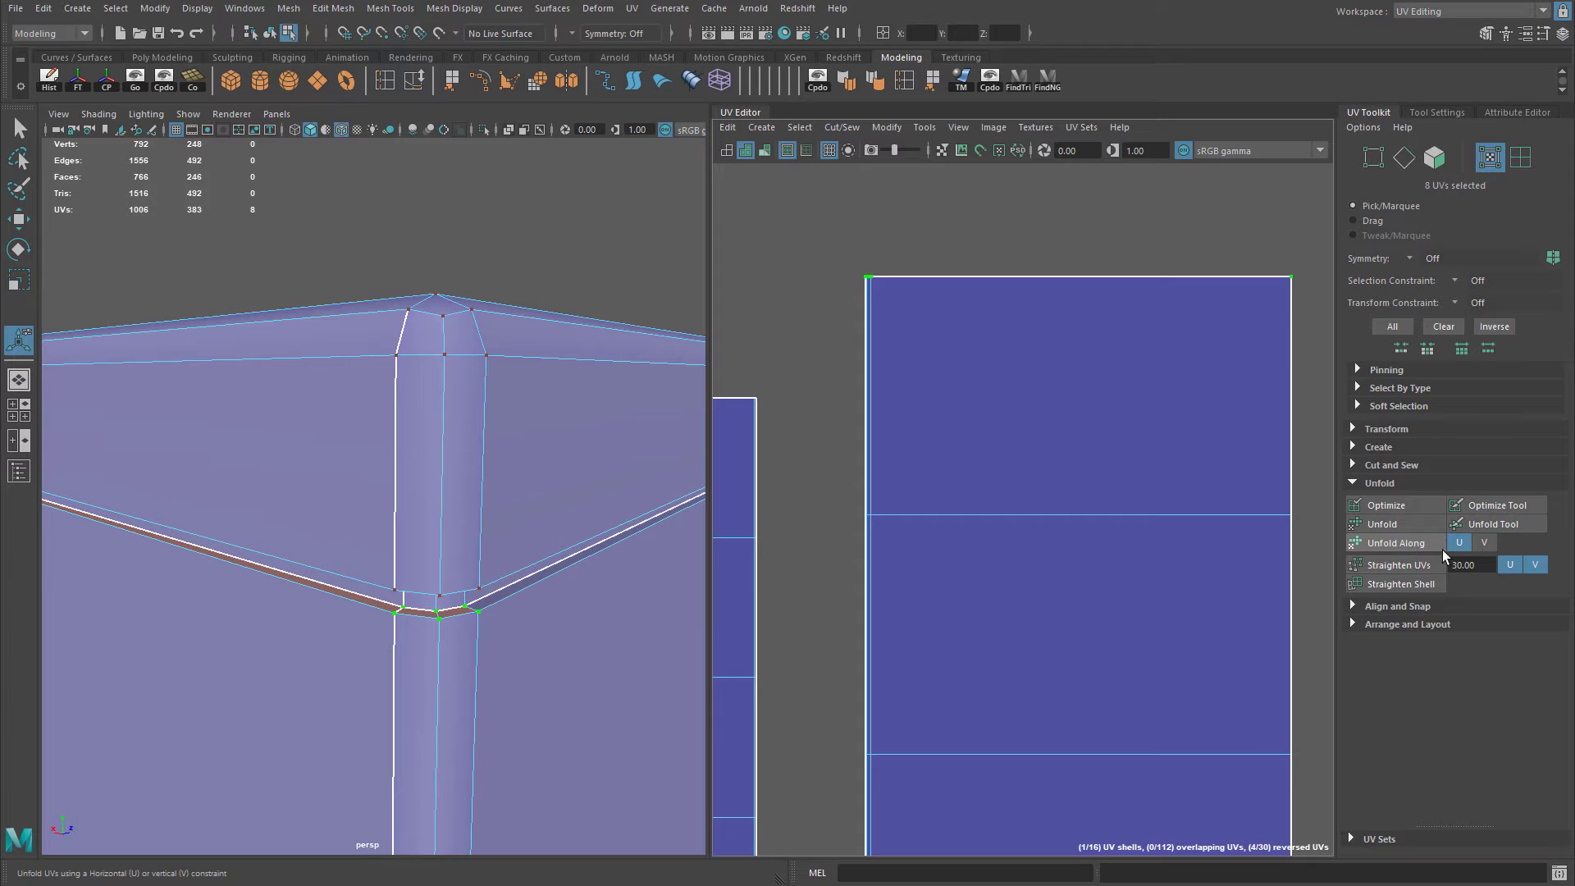
middle_click_drag(1151, 415, 1134, 420, "alt")
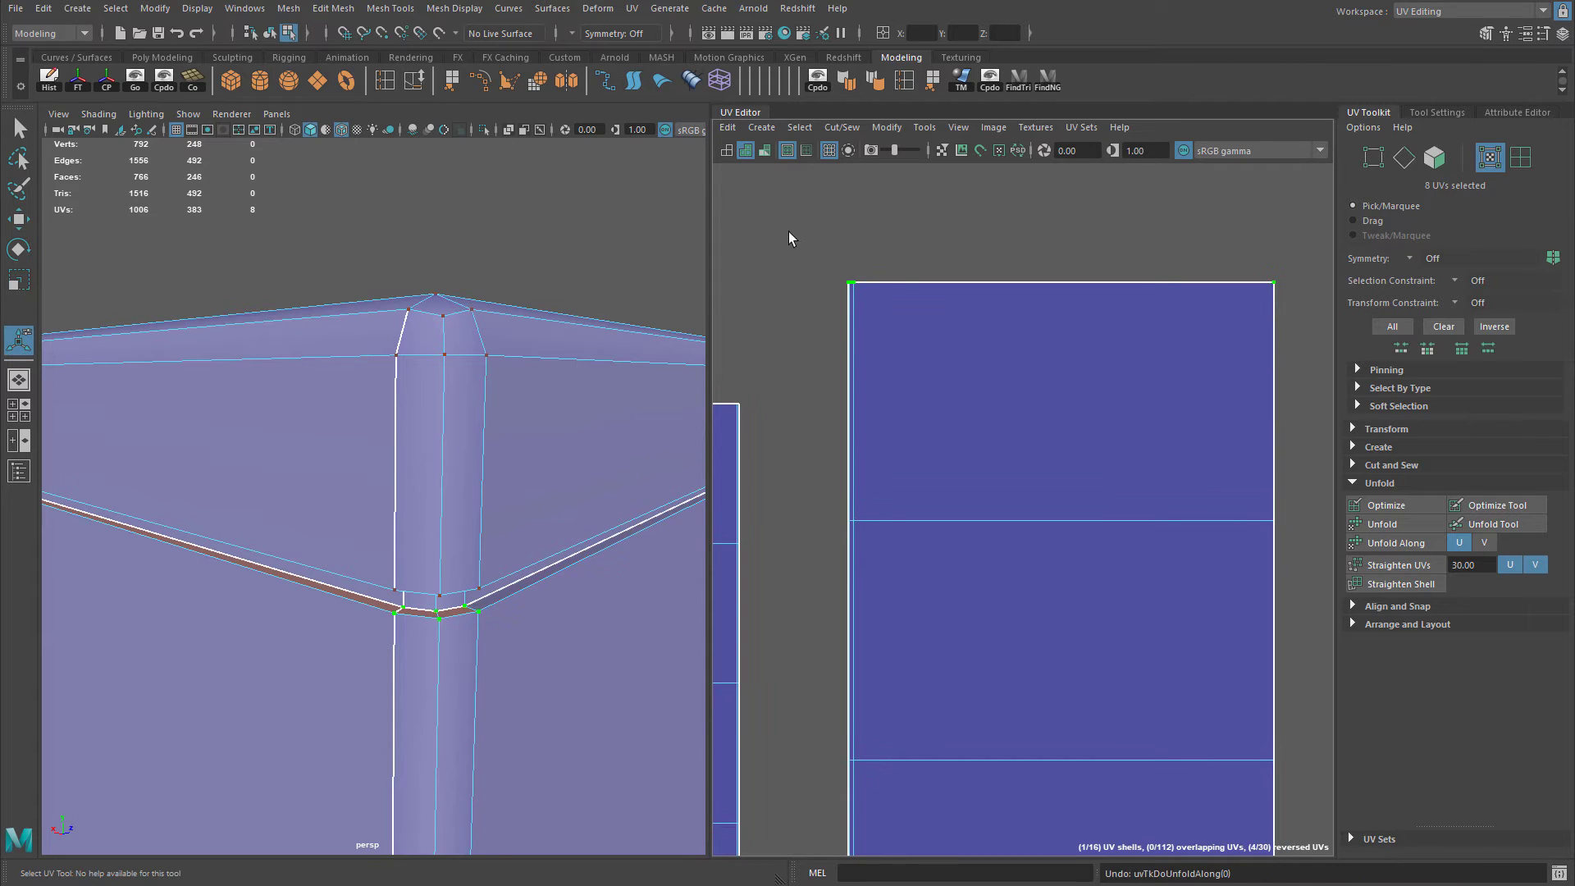
left_click(1406, 546)
scroll(1146, 467, "up", 3)
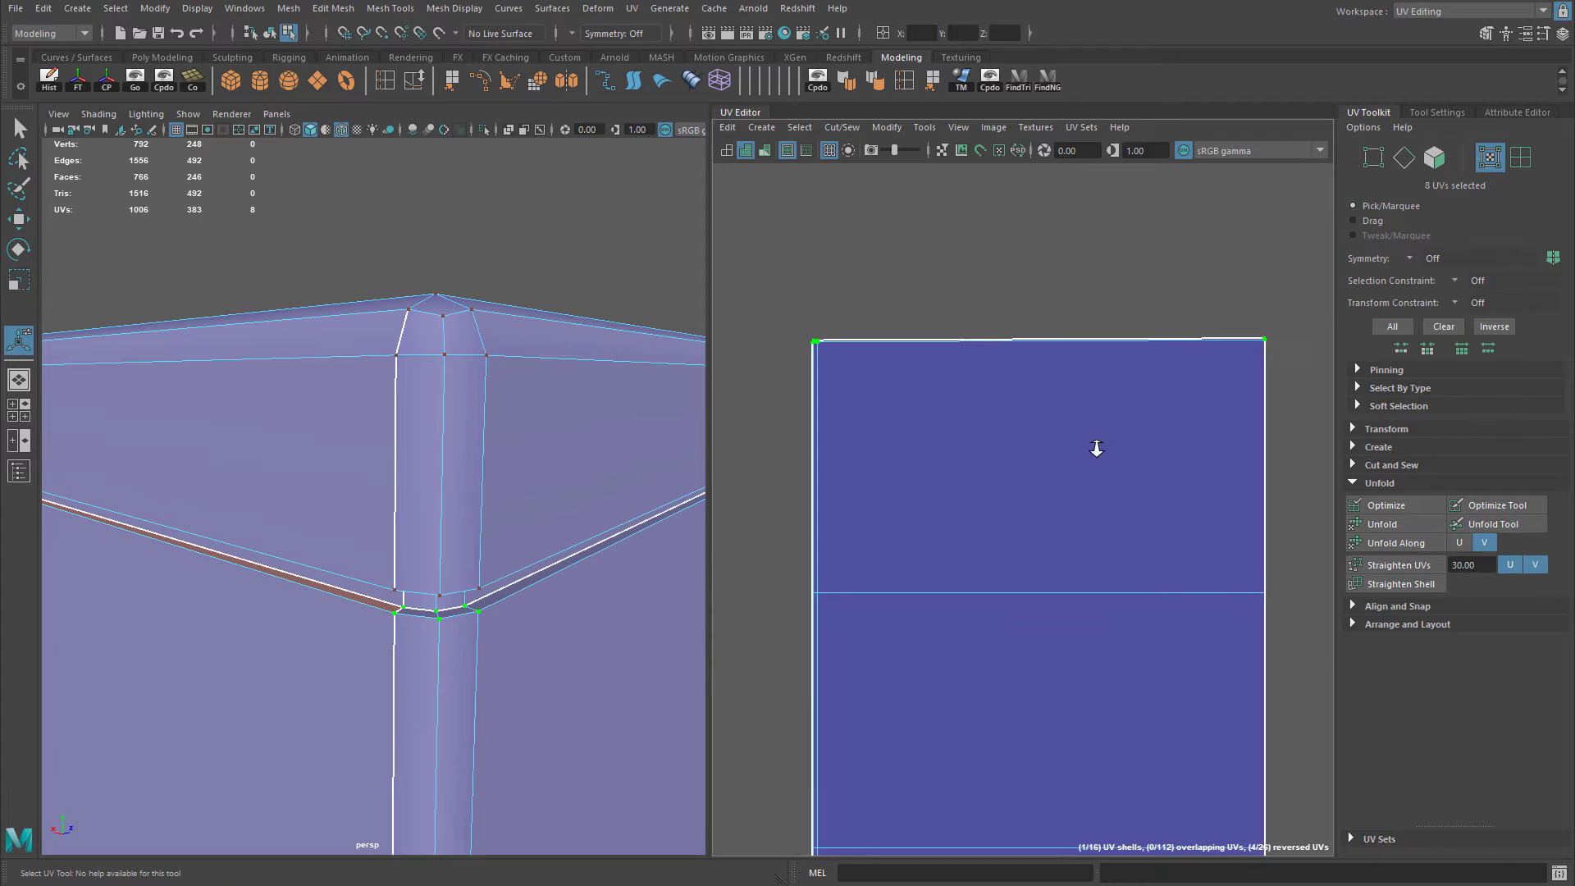
scroll(752, 391, "up", 2)
middle_click_drag(883, 349, 1066, 422, "alt")
middle_click_drag(348, 646, 288, 512, "alt")
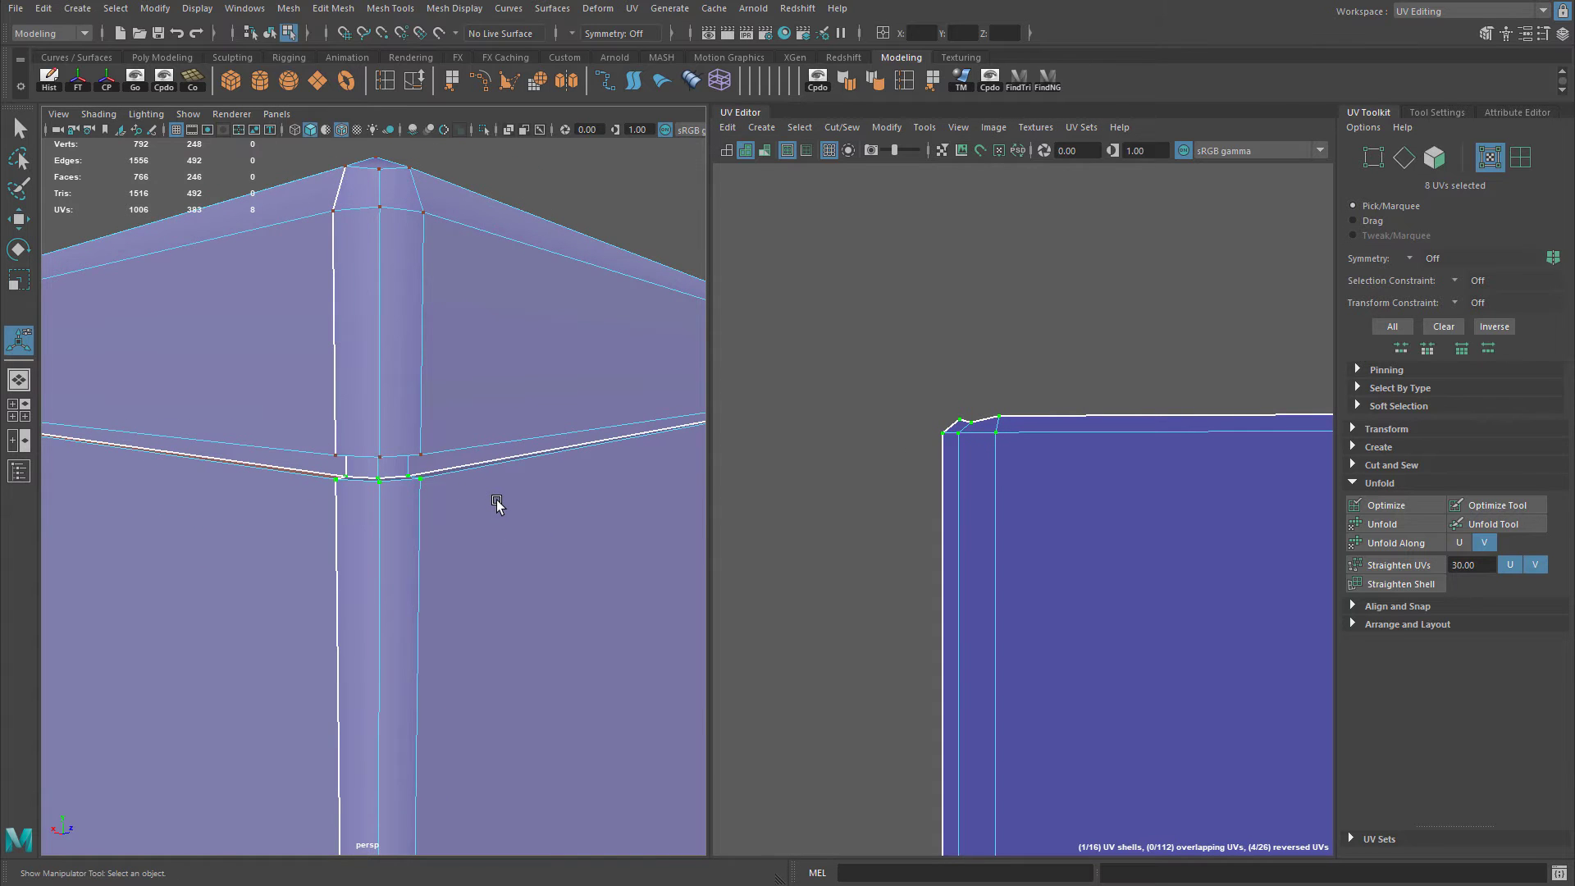
Examine the checker texture along the side panel's corner in textured display and compare the projected shell with the other shells.
key("6")
mouse_move(457, 555)
right_mouse_down("alt")
mouse_move(460, 383)
mouse_move(512, 388)
mouse_move(383, 465)
right_mouse_up("alt")
middle_click_drag(383, 464, 362, 351, "alt")
right_click_drag(1070, 502, 906, 548, "alt")
middle_click_drag(1024, 548, 912, 453, "alt")
right_click_drag(1083, 566, 940, 672, "alt")
middle_click_drag(1263, 737, 1264, 464, "alt")
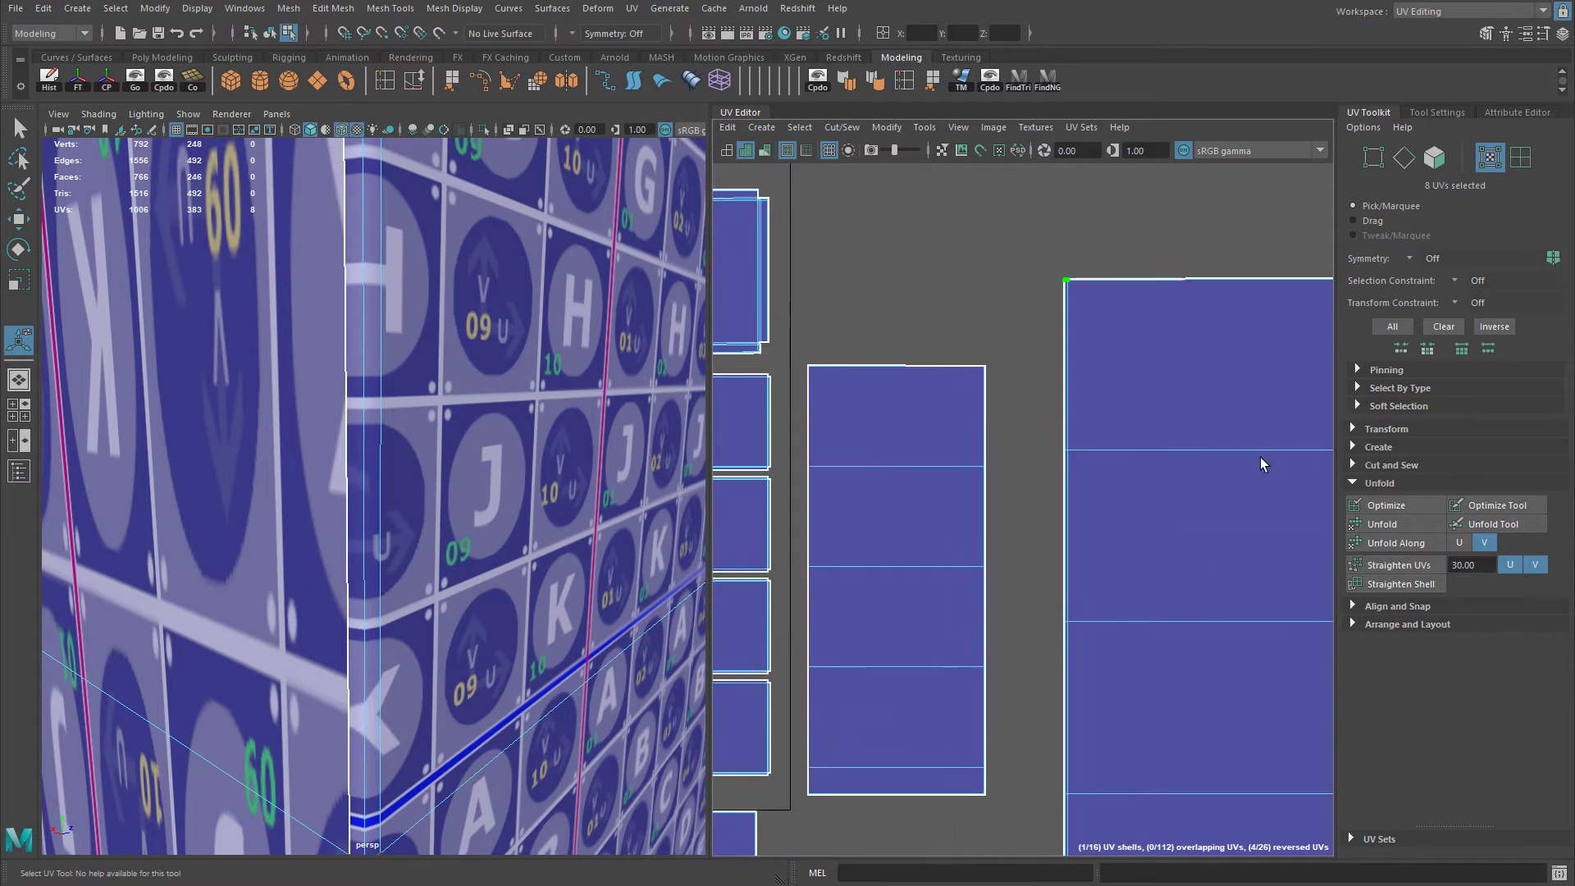
right_click_drag(1262, 462, 1062, 583, "alt")
middle_click_drag(1257, 506, 1104, 545, "alt")
Place the projected side shell left of the drawer shells, scaled to about the size of the opposite side shell.
right_click_drag(1101, 539, 1173, 548)
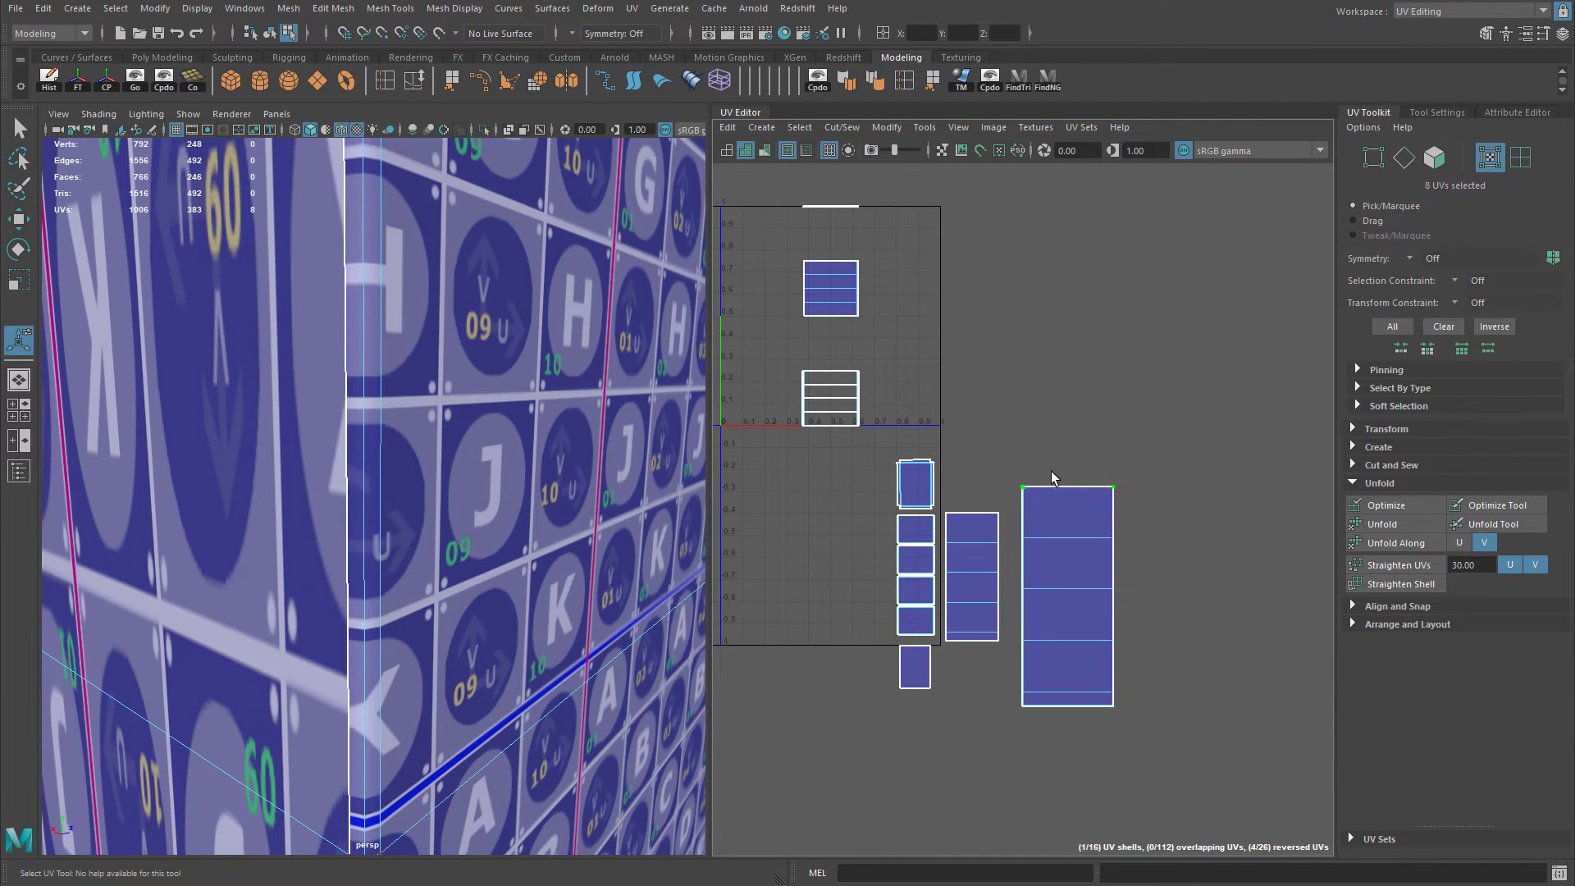
left_click_drag(1066, 597, 872, 574)
key("w")
Select all faces of the side shell right of the drawer shells and add the small bevel faces at its upper corner.
right_click_drag(968, 546, 960, 510)
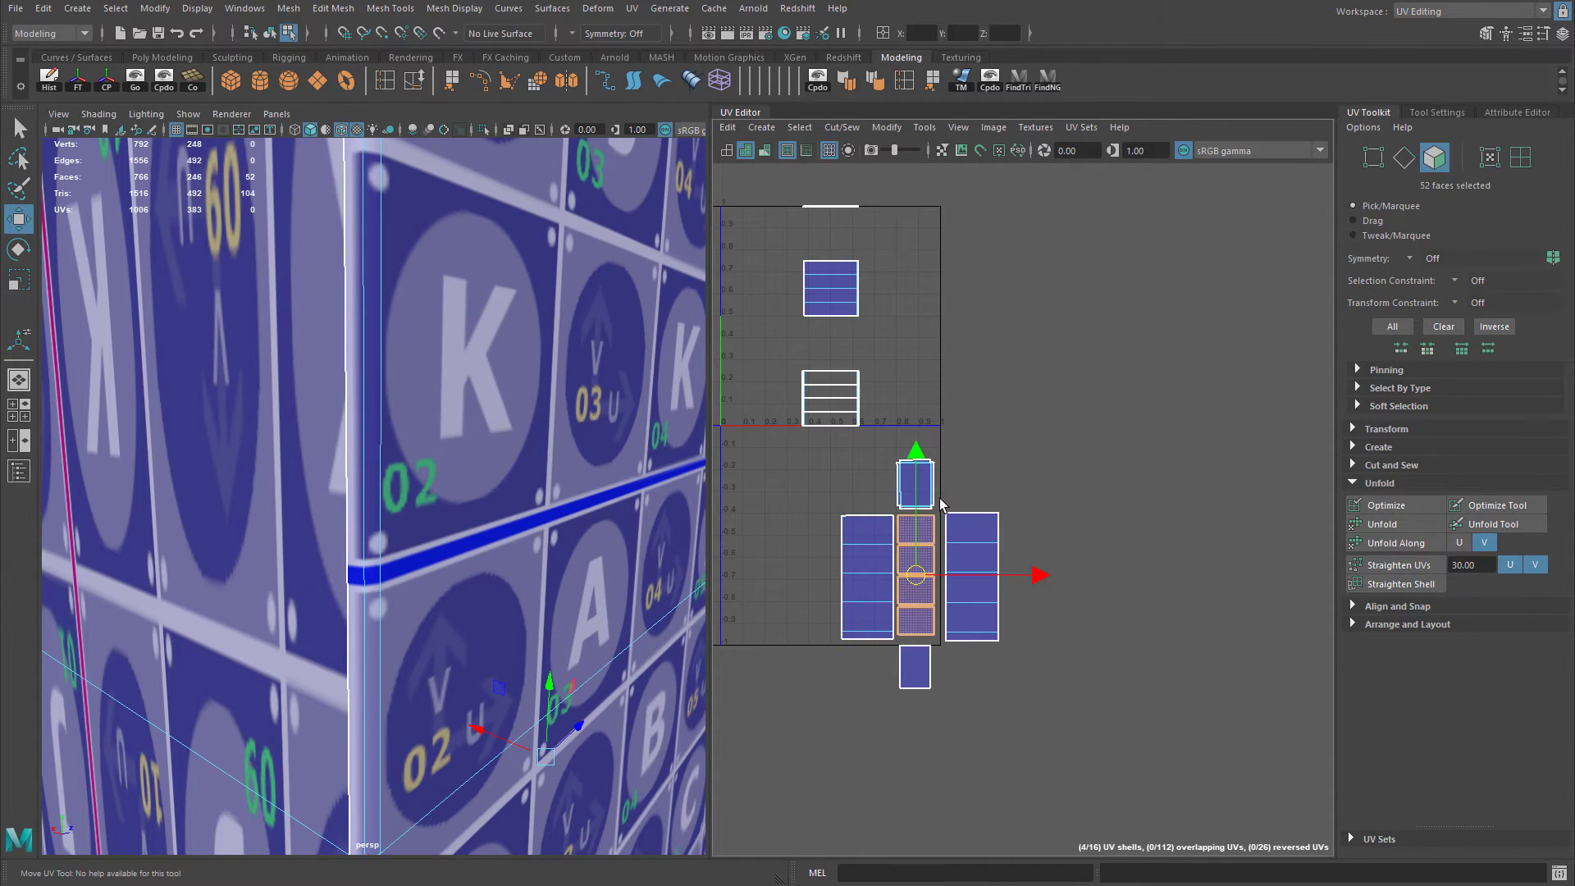
left_click_drag(941, 503, 1130, 695)
right_click_drag(482, 513, 365, 510, "alt")
left_click_drag(365, 510, 509, 513, "alt")
middle_click_drag(459, 509, 411, 652, "alt")
right_click_drag(411, 652, 410, 513, "alt")
left_click_drag(410, 512, 299, 544, "alt")
right_click_drag(298, 545, 380, 528, "alt")
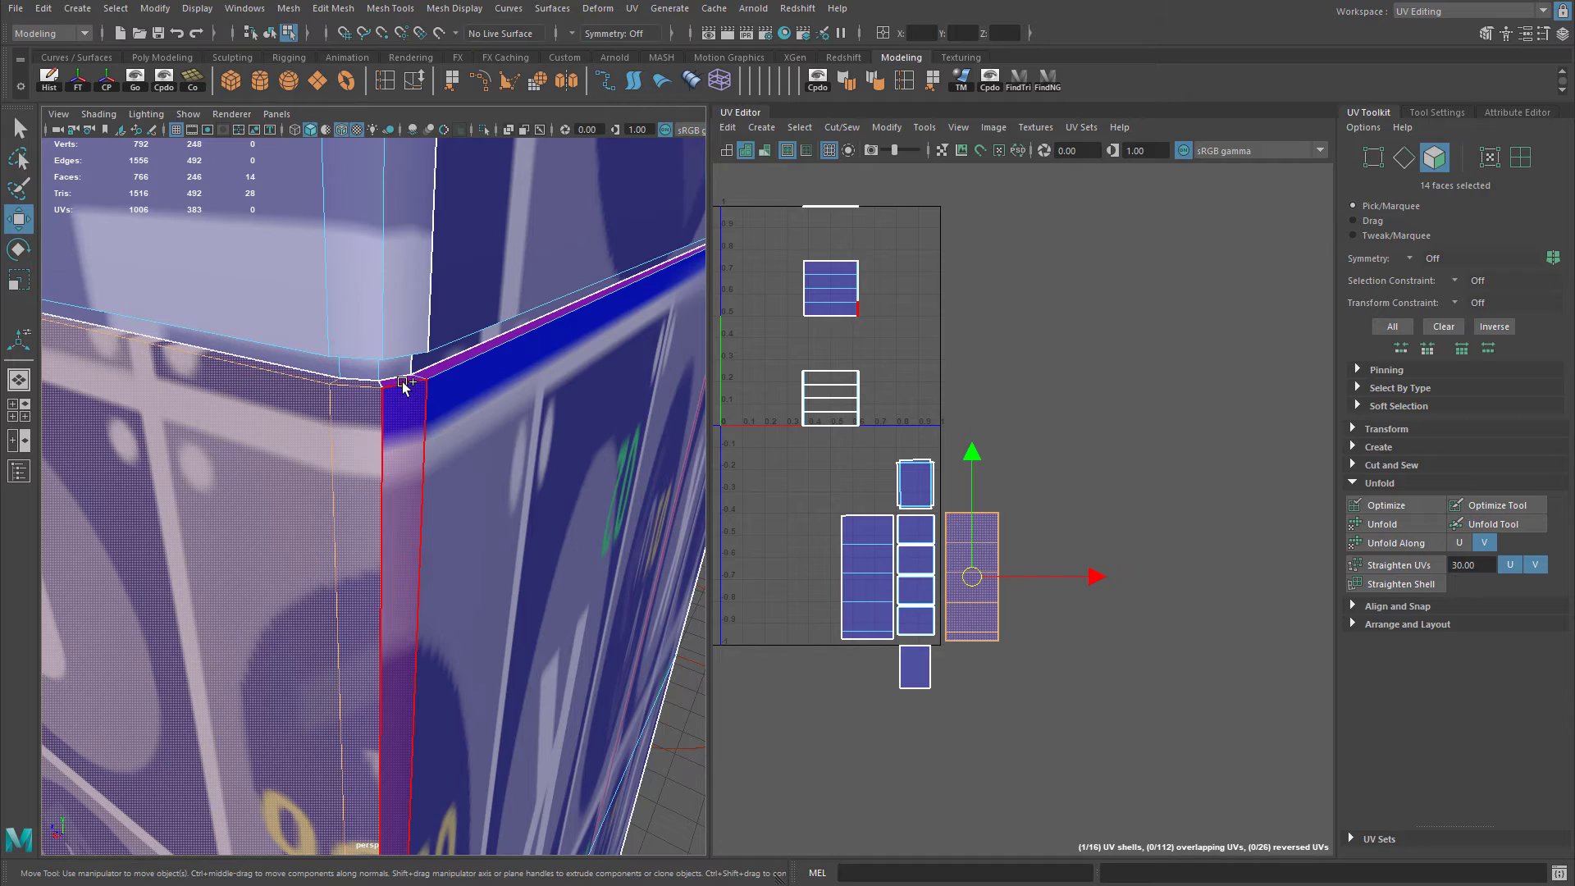
left_click(404, 385, "shift")
left_click_drag(404, 411, 398, 558, "alt")
right_click_drag(398, 558, 418, 534, "alt")
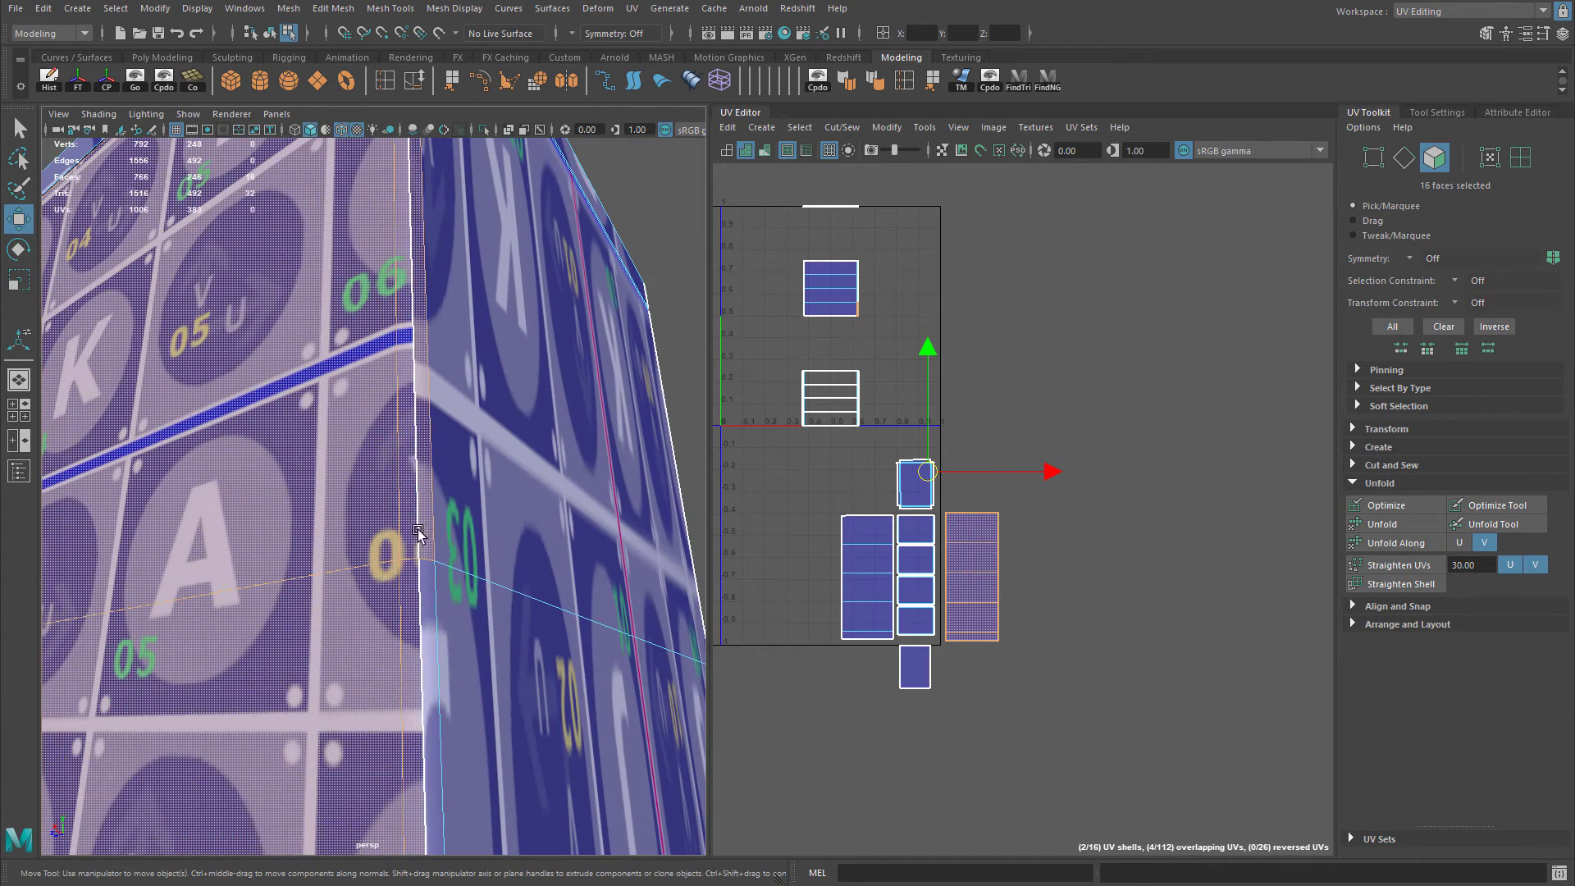
Add the narrow vertical bevel faces along the side panel's corner edge, down to the cabinet's base, to the selection.
left_click(424, 598, "shift")
key("5")
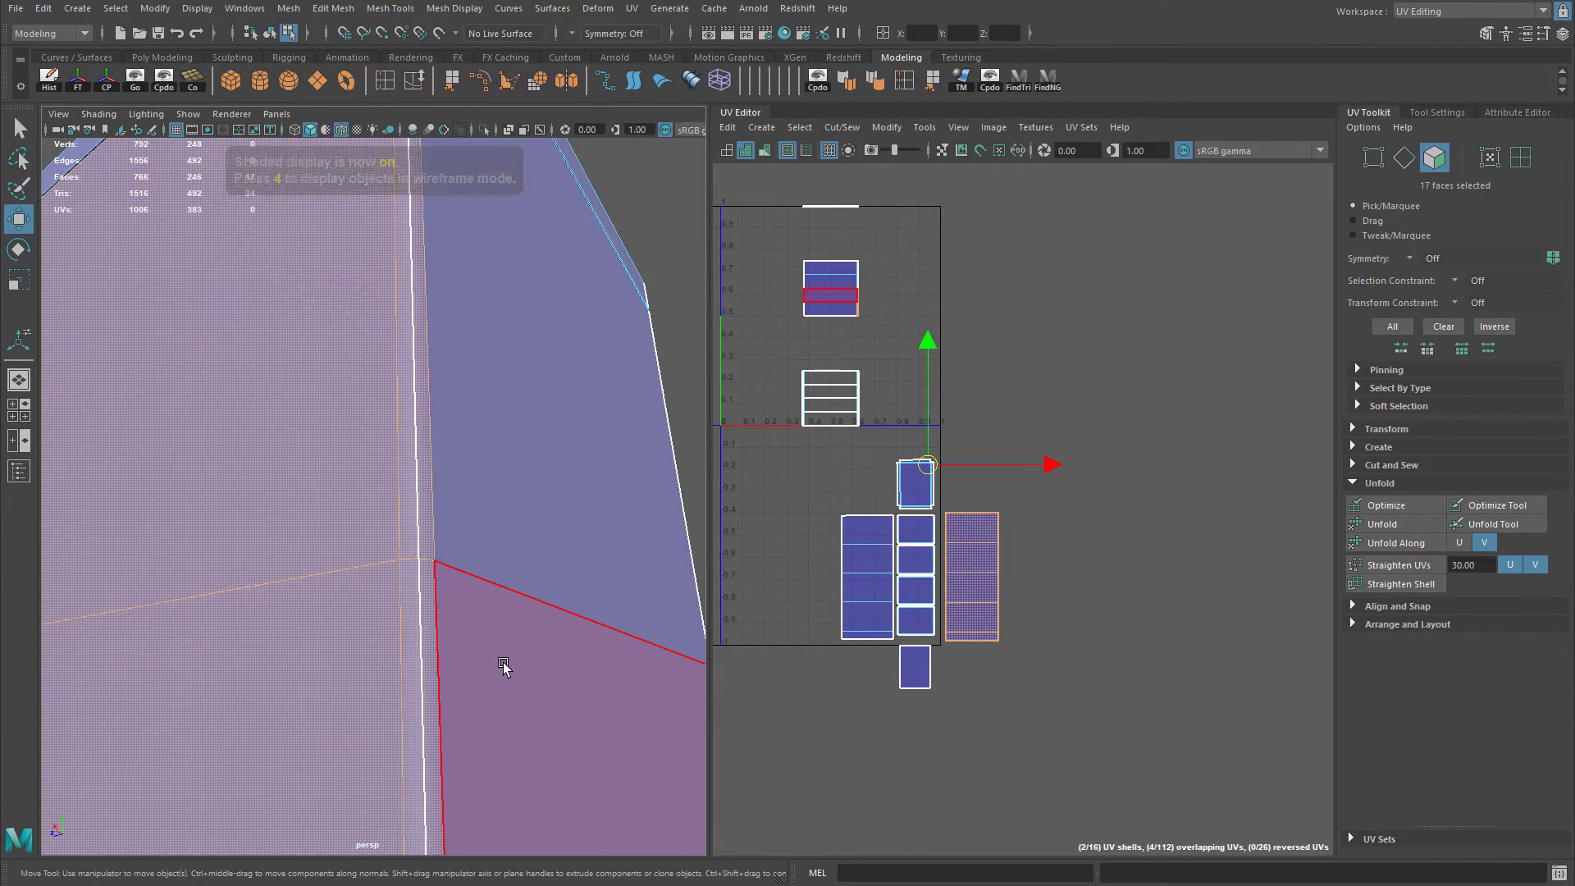
mouse_move(504, 664)
left_mouse_down("alt")
mouse_move(522, 453)
mouse_move(465, 664)
mouse_move(454, 541)
left_mouse_up("alt")
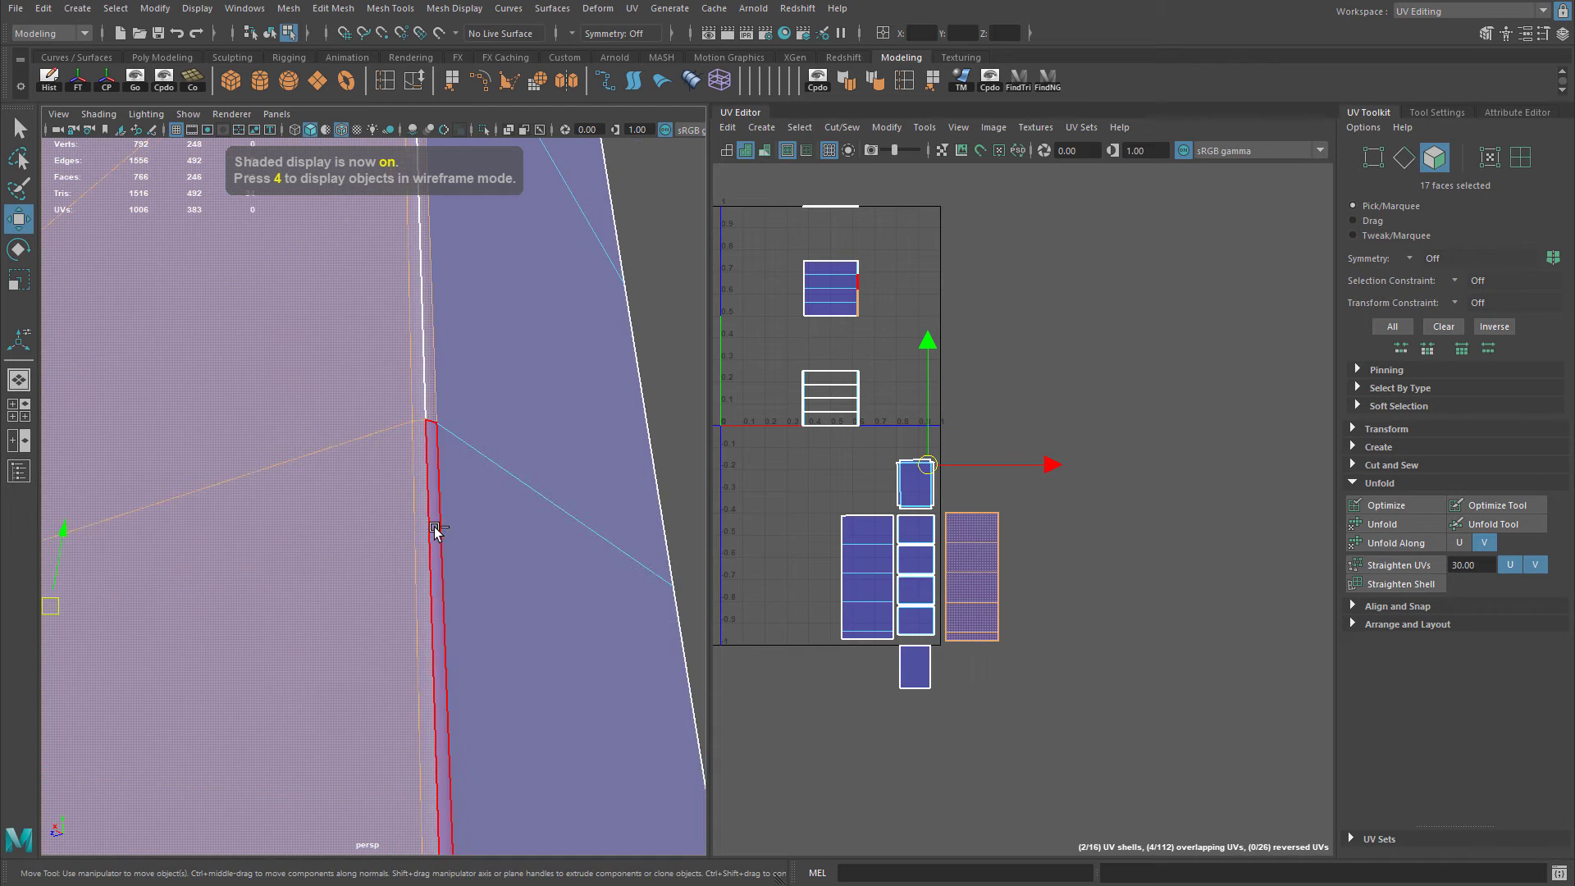
left_click(435, 529, "shift")
right_click_drag(435, 529, 429, 626, "alt")
left_click_drag(429, 626, 469, 529, "alt")
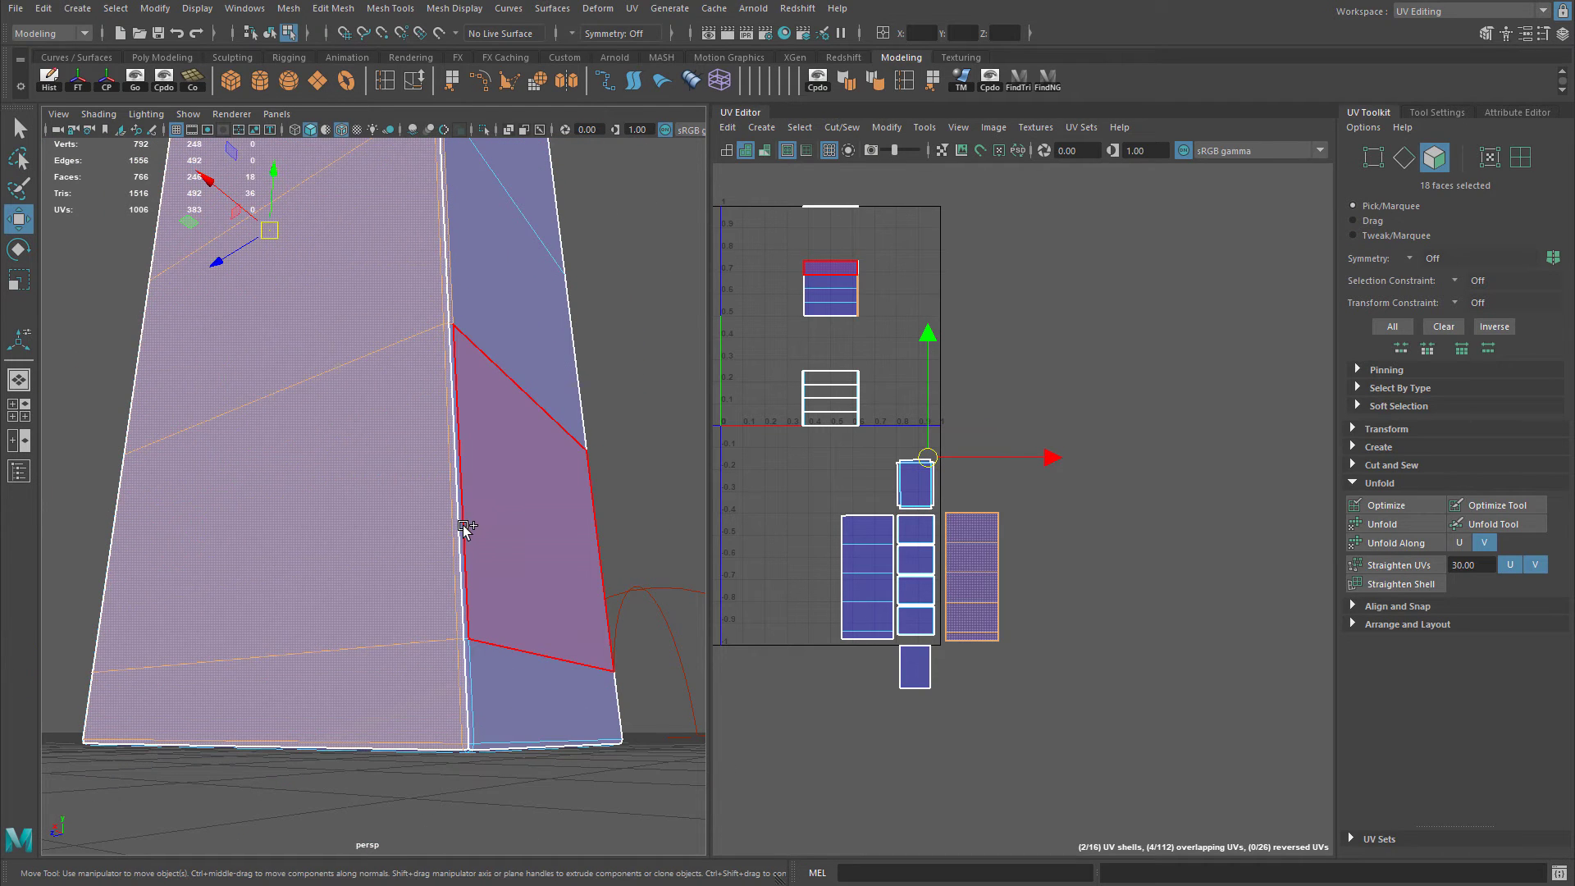
left_click_drag(477, 620, 488, 637, "alt")
right_click_drag(489, 636, 534, 574, "alt")
left_click_drag(534, 574, 362, 543, "alt")
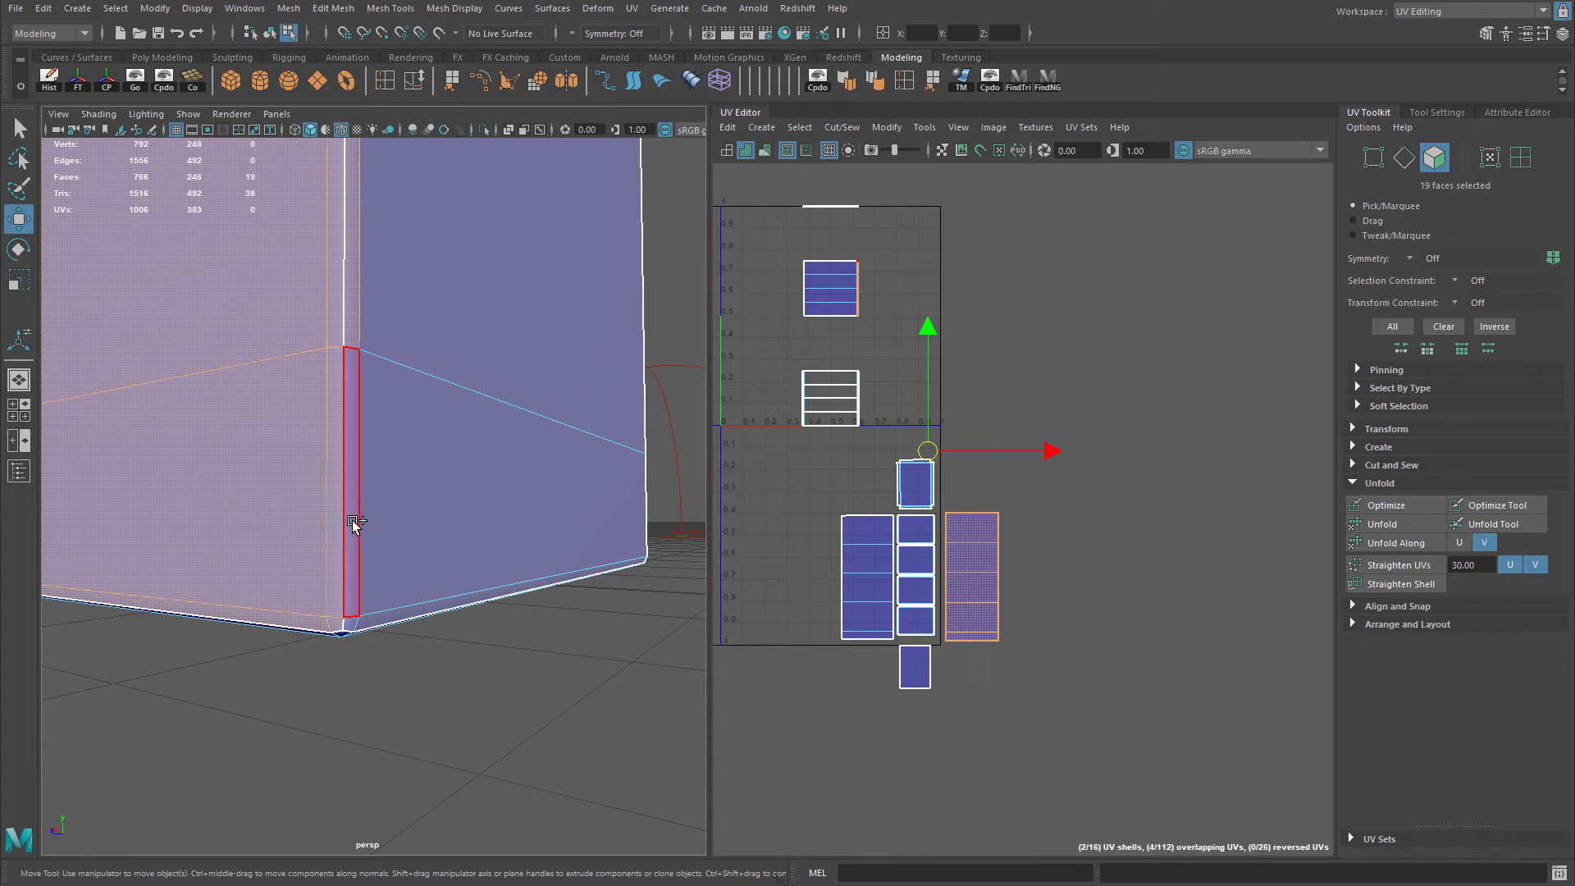
left_click(351, 621, "shift")
scroll(952, 482, "down", 2)
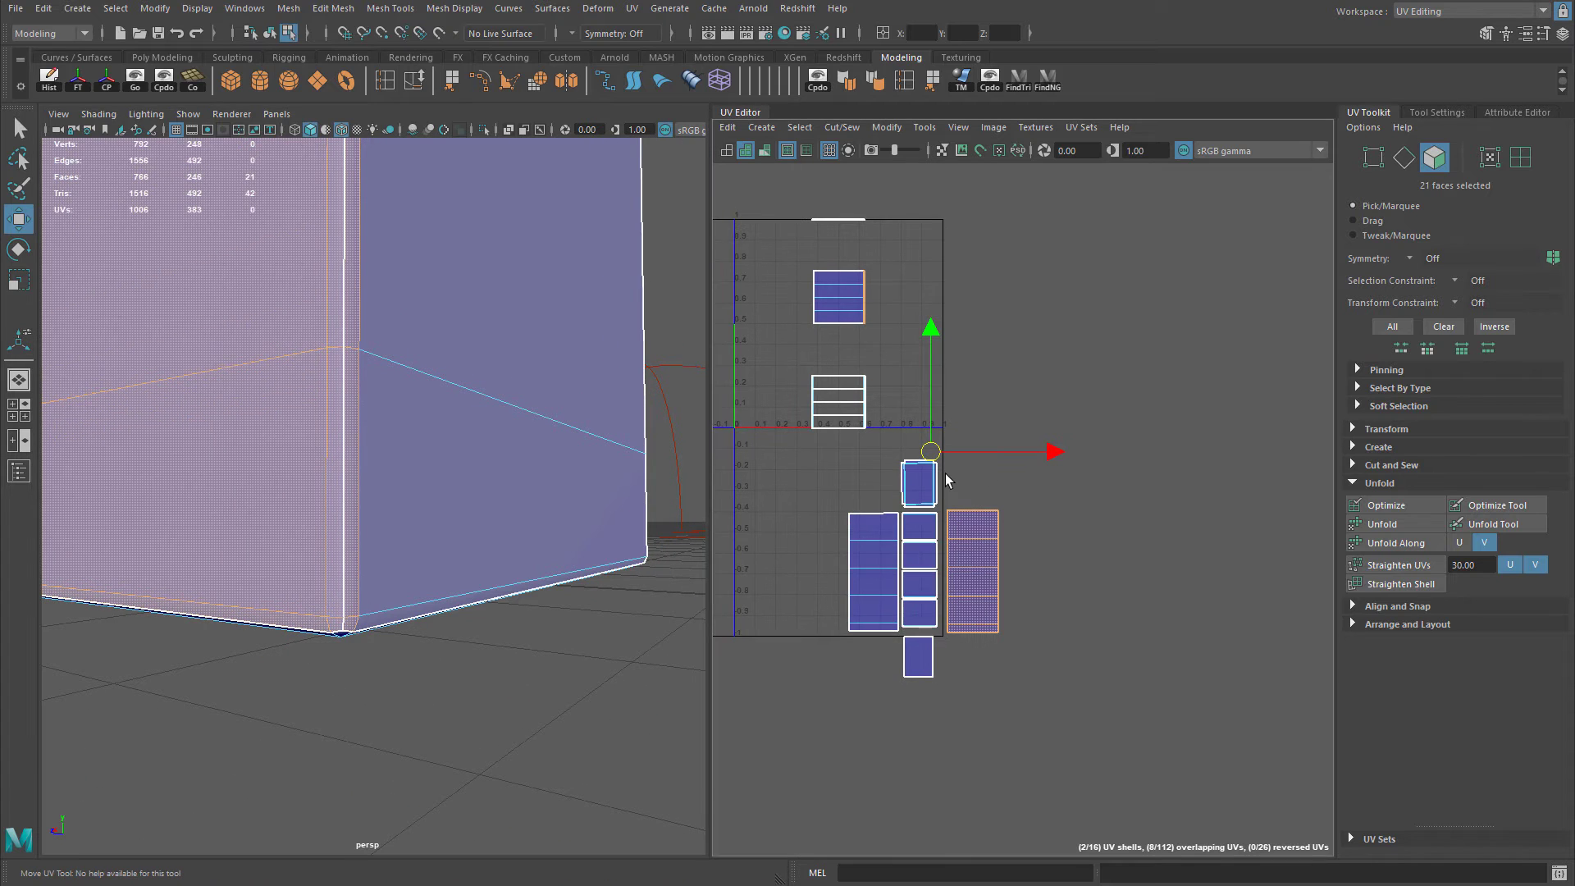
Planar-map the selected side panel and bevel faces, and move the new shell into the empty space right of the drawer shells.
left_click(762, 129)
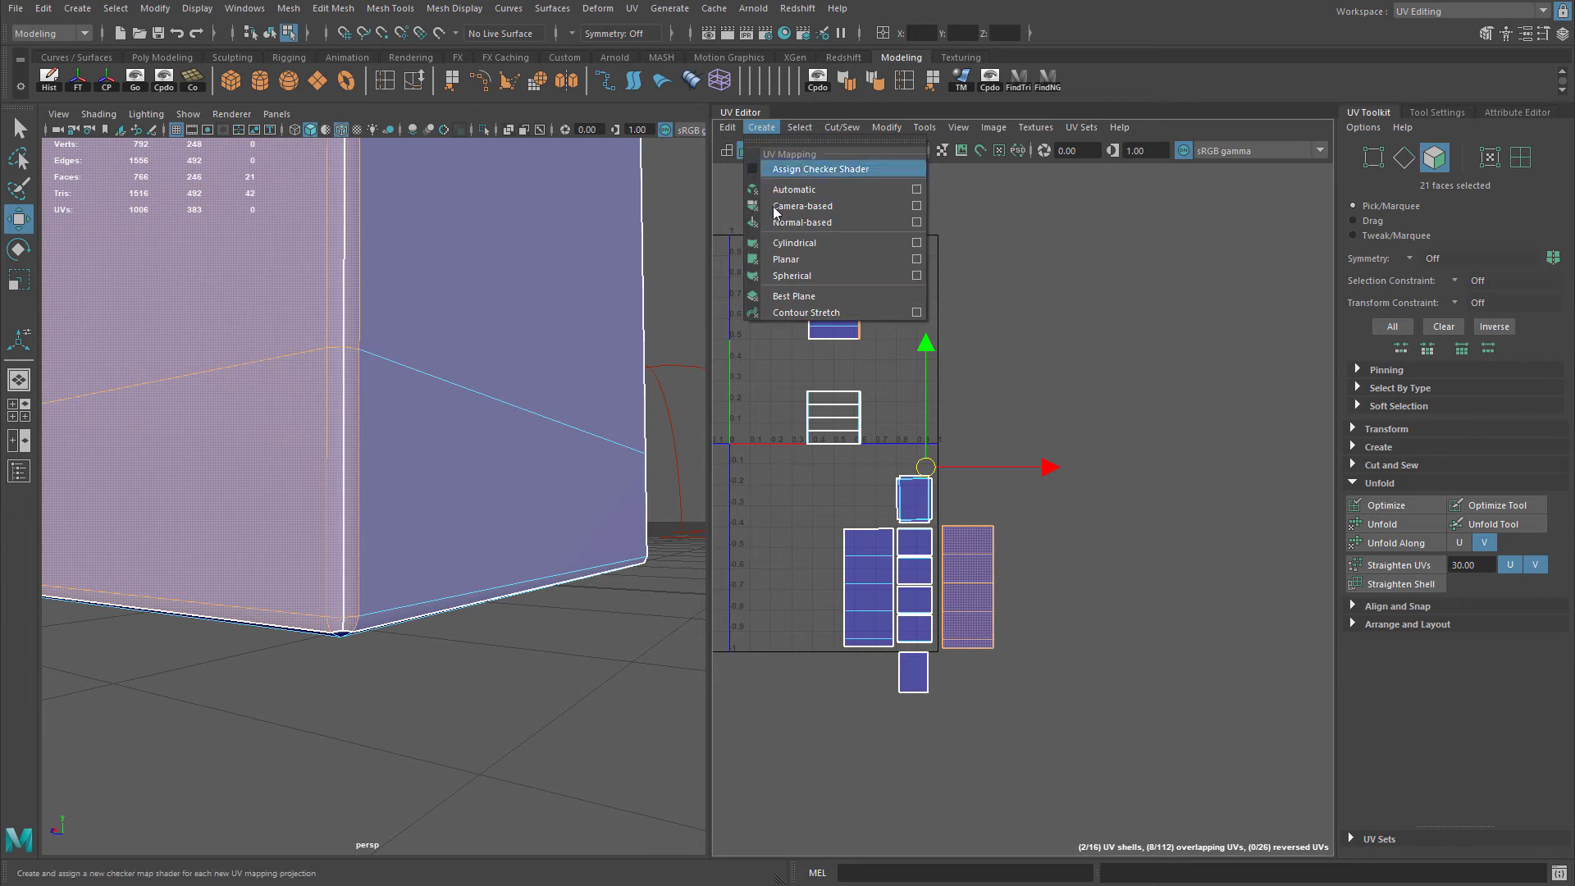
left_click(782, 261)
scroll(1072, 397, "down", 2)
left_click_drag(886, 351, 1026, 552)
scroll(1091, 508, "up", 3)
middle_click_drag(1091, 508, 1072, 497, "alt")
Check the side panel's texture, then select its shell's UVs, scale them down and place the shell beside the drawer shells.
middle_click_drag(305, 328, 323, 432, "alt")
key("6")
right_click_drag(468, 441, 221, 455, "alt")
left_click_drag(222, 455, 303, 459, "alt")
scroll(1001, 463, "up", 1)
right_click(1069, 477)
left_click(1141, 477)
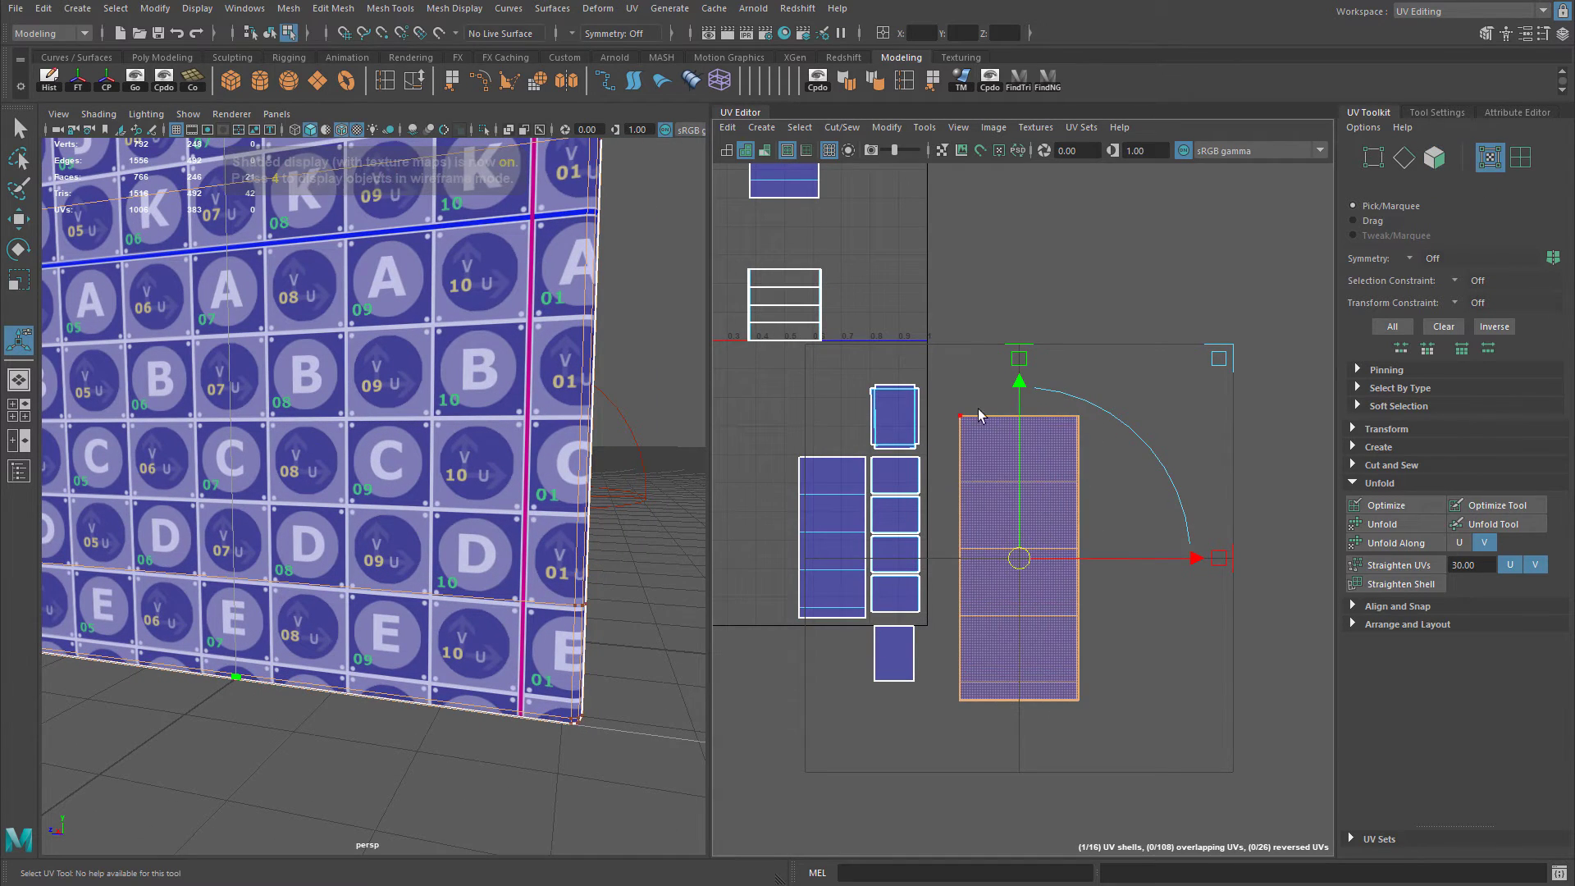
key("f")
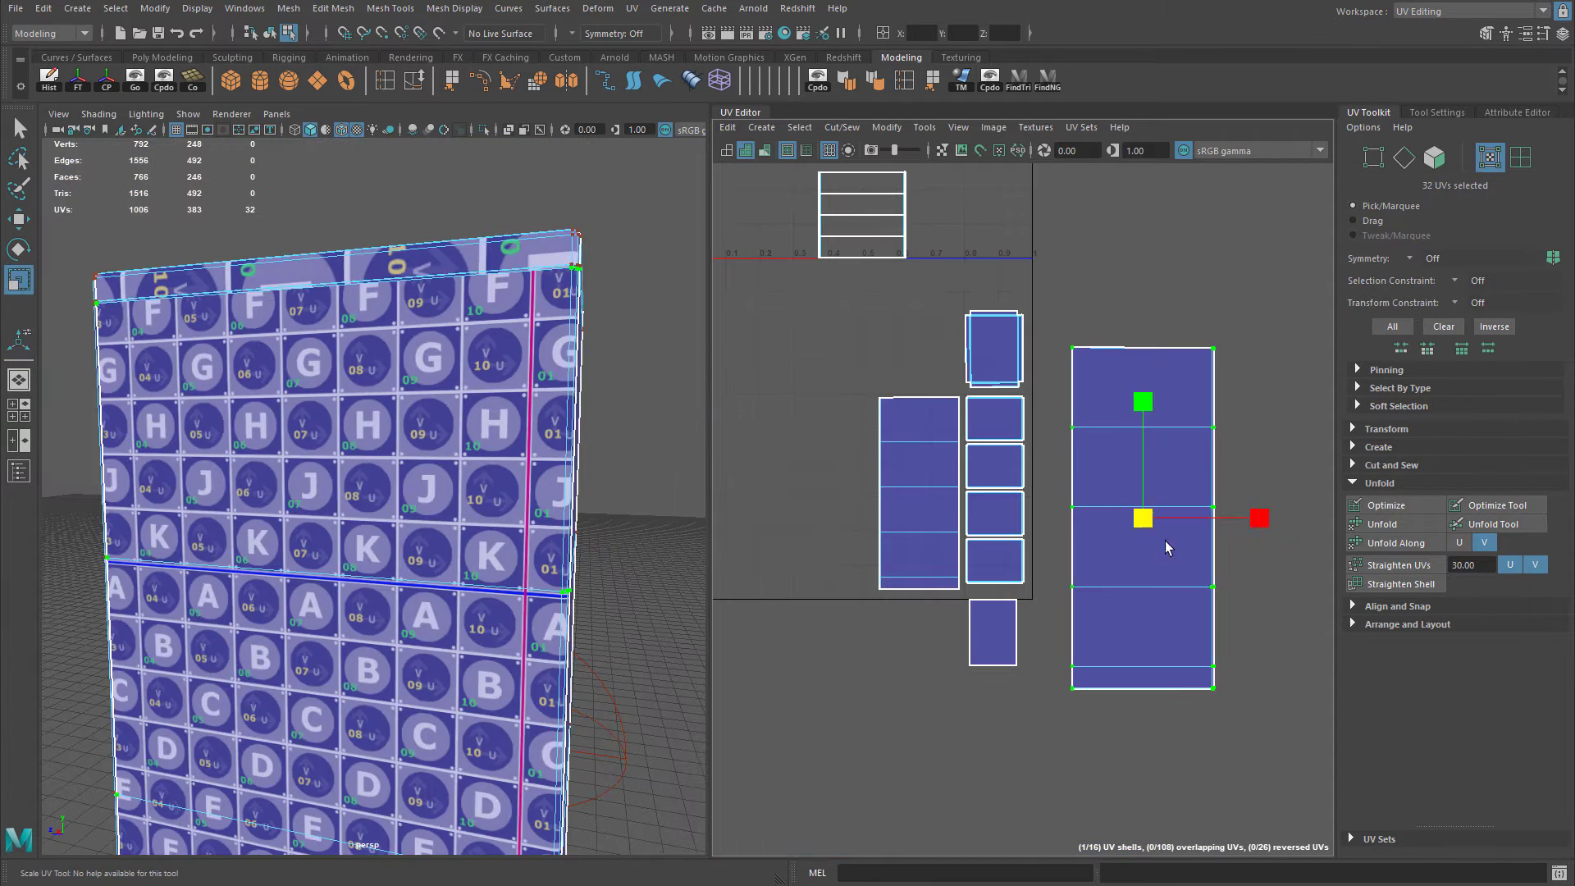
middle_click_drag(1168, 547, 1067, 551)
key("w")
left_click_drag(1142, 520, 1068, 493)
Start a face selection on the cabinet's back panel in shaded display with its uppermost face and the adjoining thin bevel face.
left_click_drag(506, 461, 462, 496, "alt")
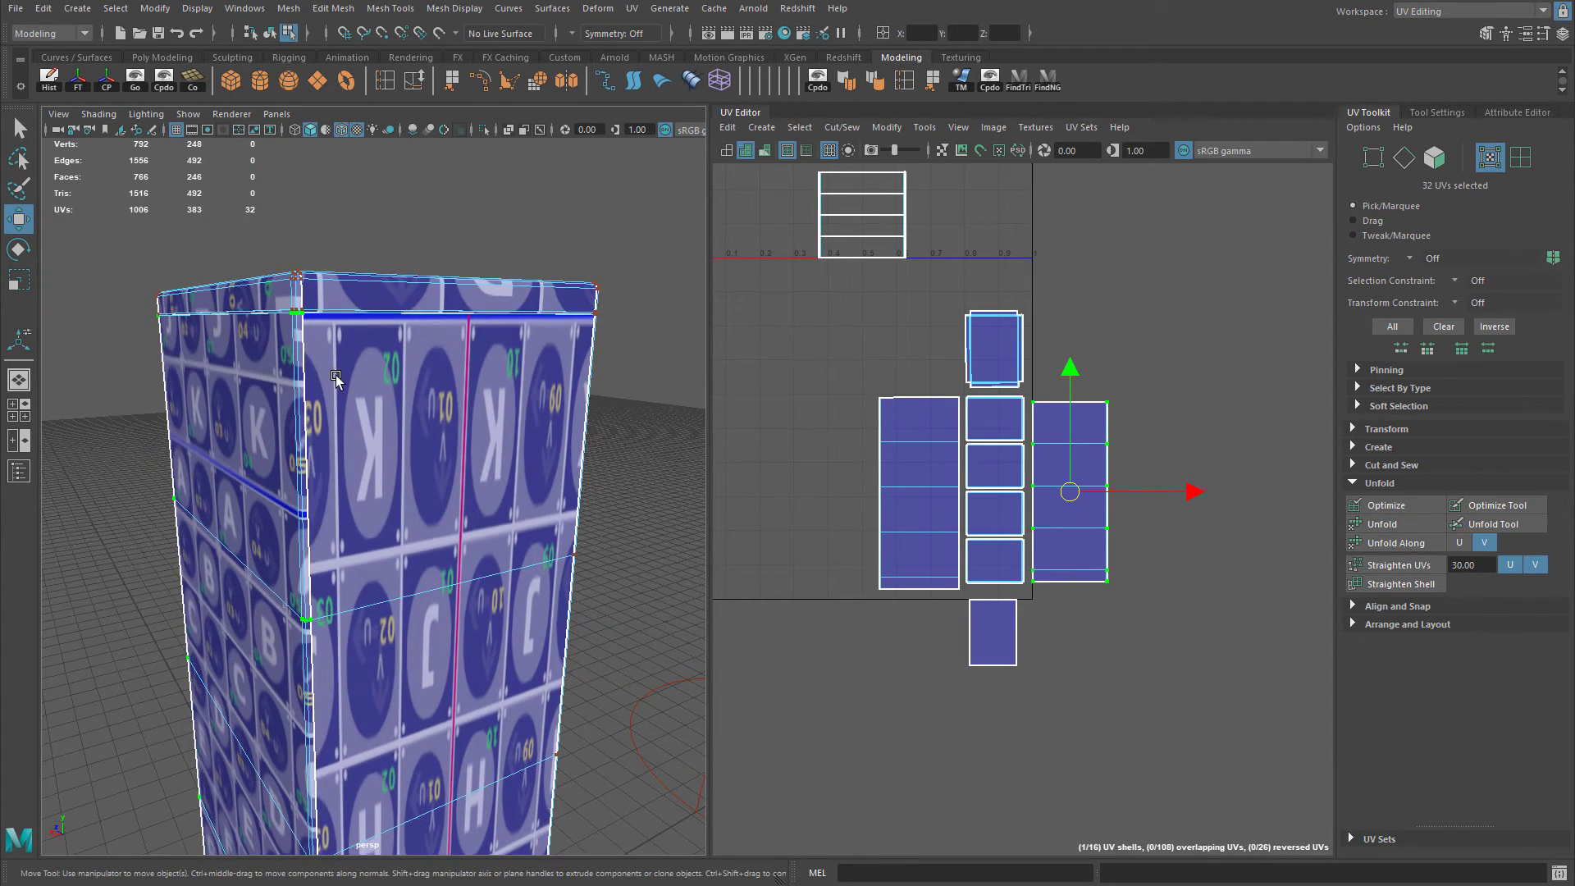
right_click_drag(338, 379, 337, 421)
scroll(440, 421, "up", 5)
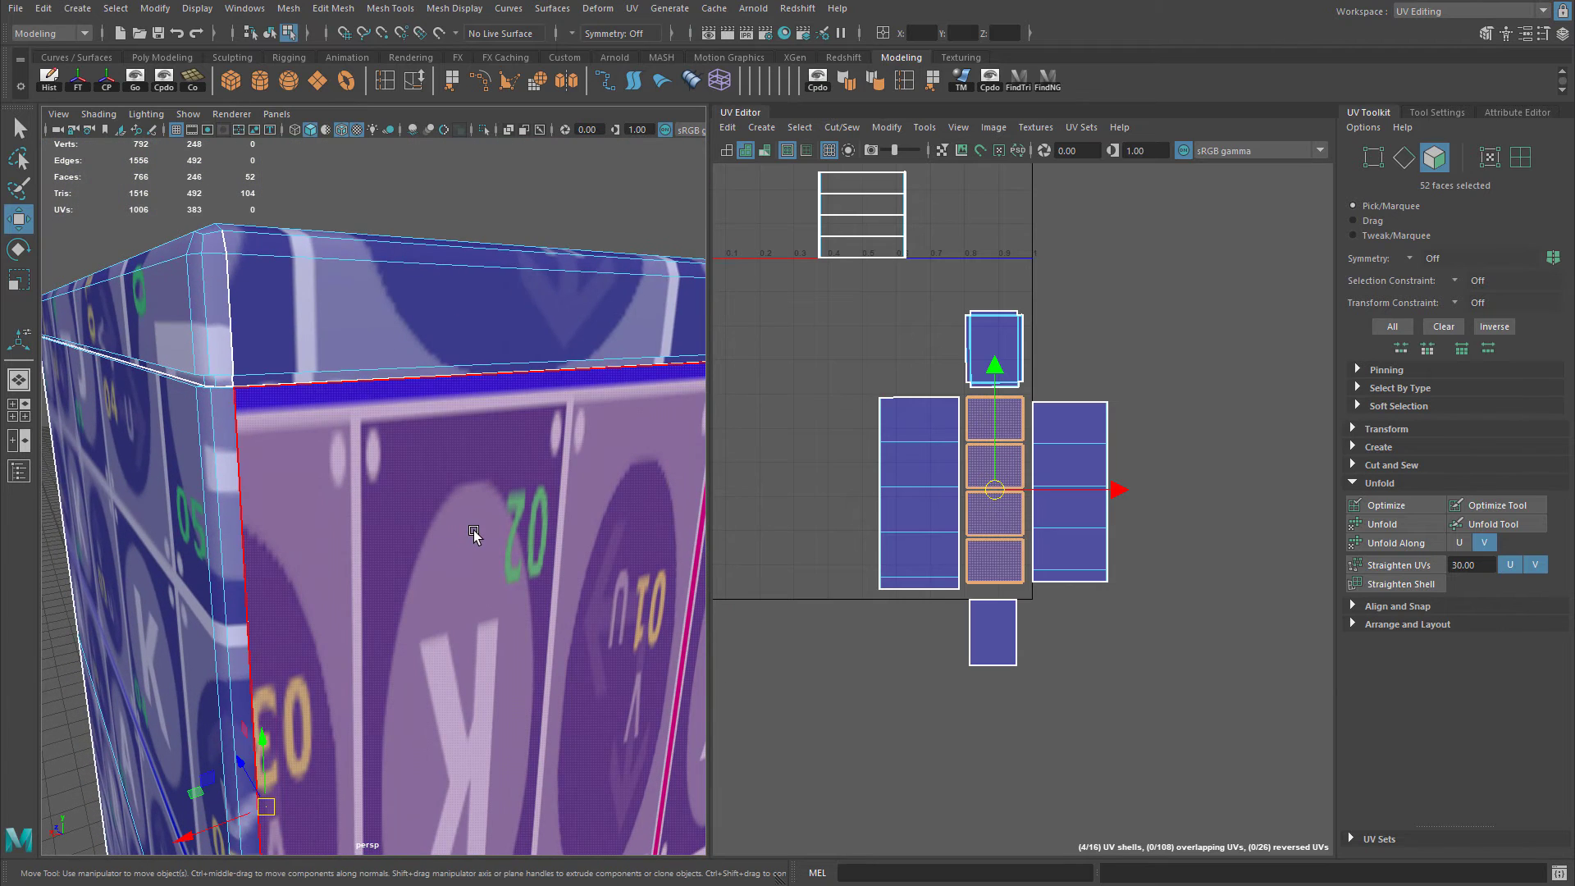
key("5")
mouse_move(457, 552)
left_mouse_down("alt")
mouse_move(393, 545)
mouse_move(422, 552)
left_mouse_up("alt")
left_click(418, 550)
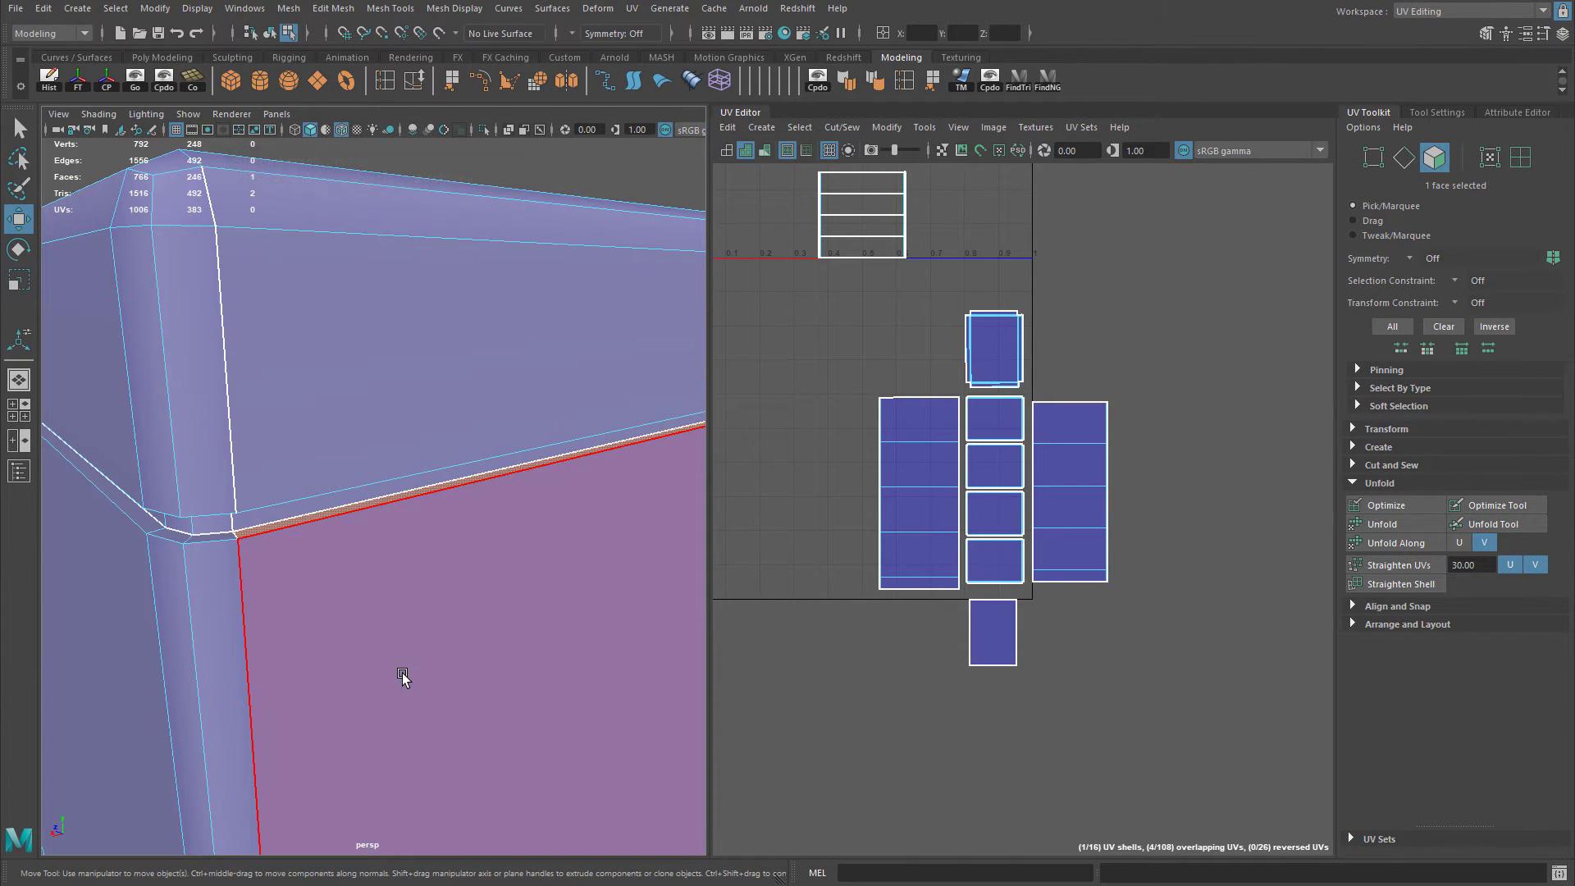
left_click(351, 593, "shift")
Extend the selection down the back panel to include its remaining faces and the narrow strip at the base.
left_click_drag(353, 595, 426, 522, "alt")
middle_click_drag(398, 443, 455, 369, "alt")
left_click_drag(439, 319, 463, 850, "shift")
middle_click_drag(464, 833, 507, 401, "alt")
right_click_drag(506, 402, 528, 488, "alt")
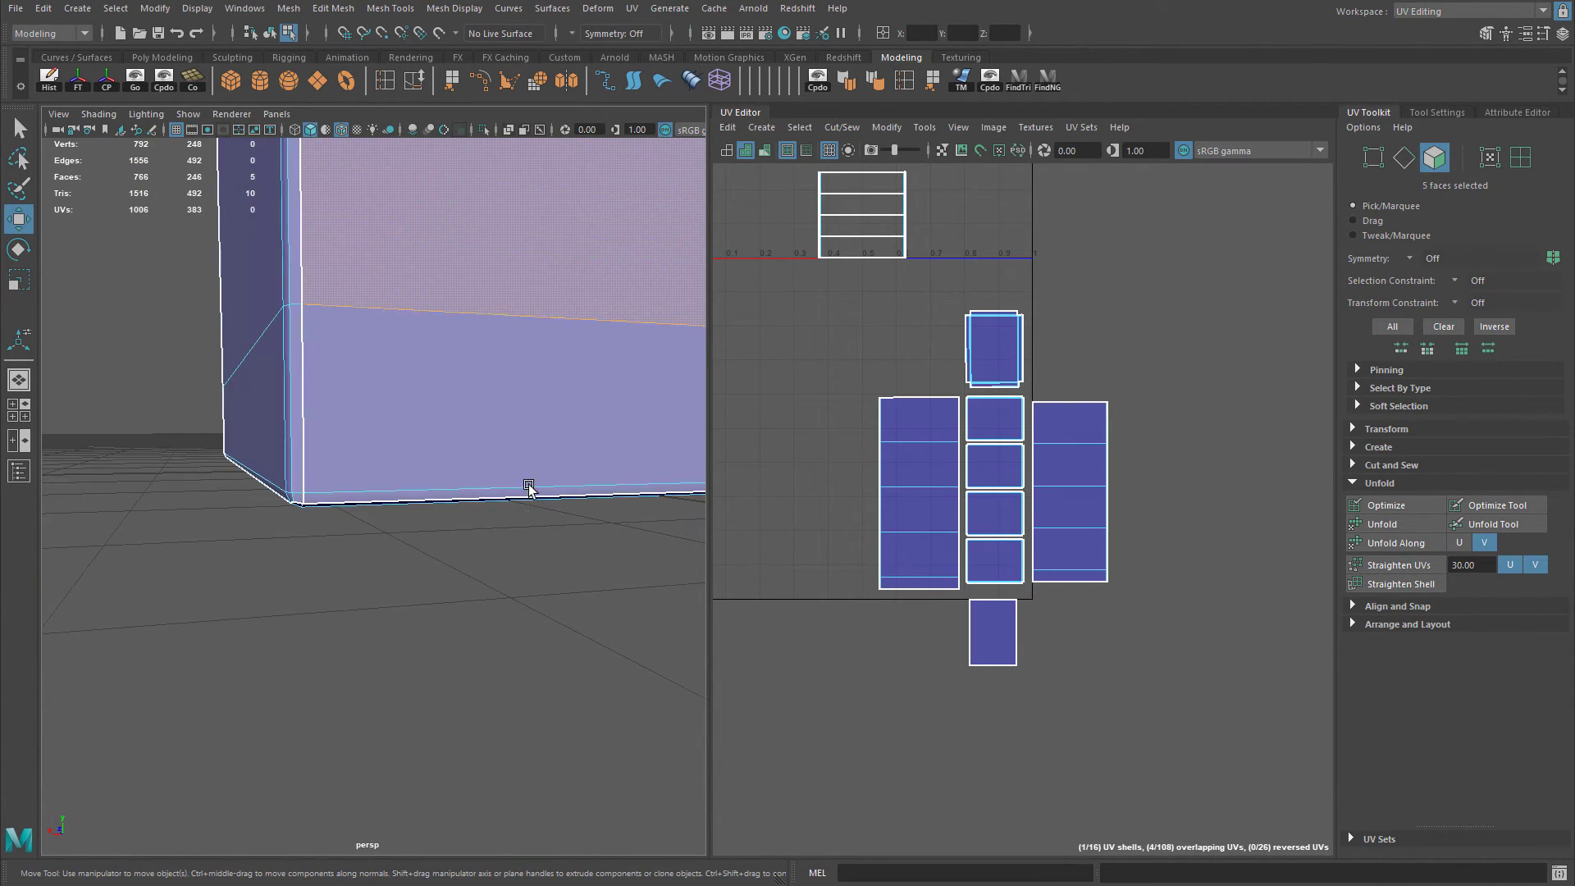
left_click(497, 386, "shift")
right_click_drag(329, 471, 378, 482, "alt")
left_click(361, 494, "shift")
right_click_drag(534, 515, 336, 520, "alt")
middle_click_drag(578, 451, 424, 486, "alt")
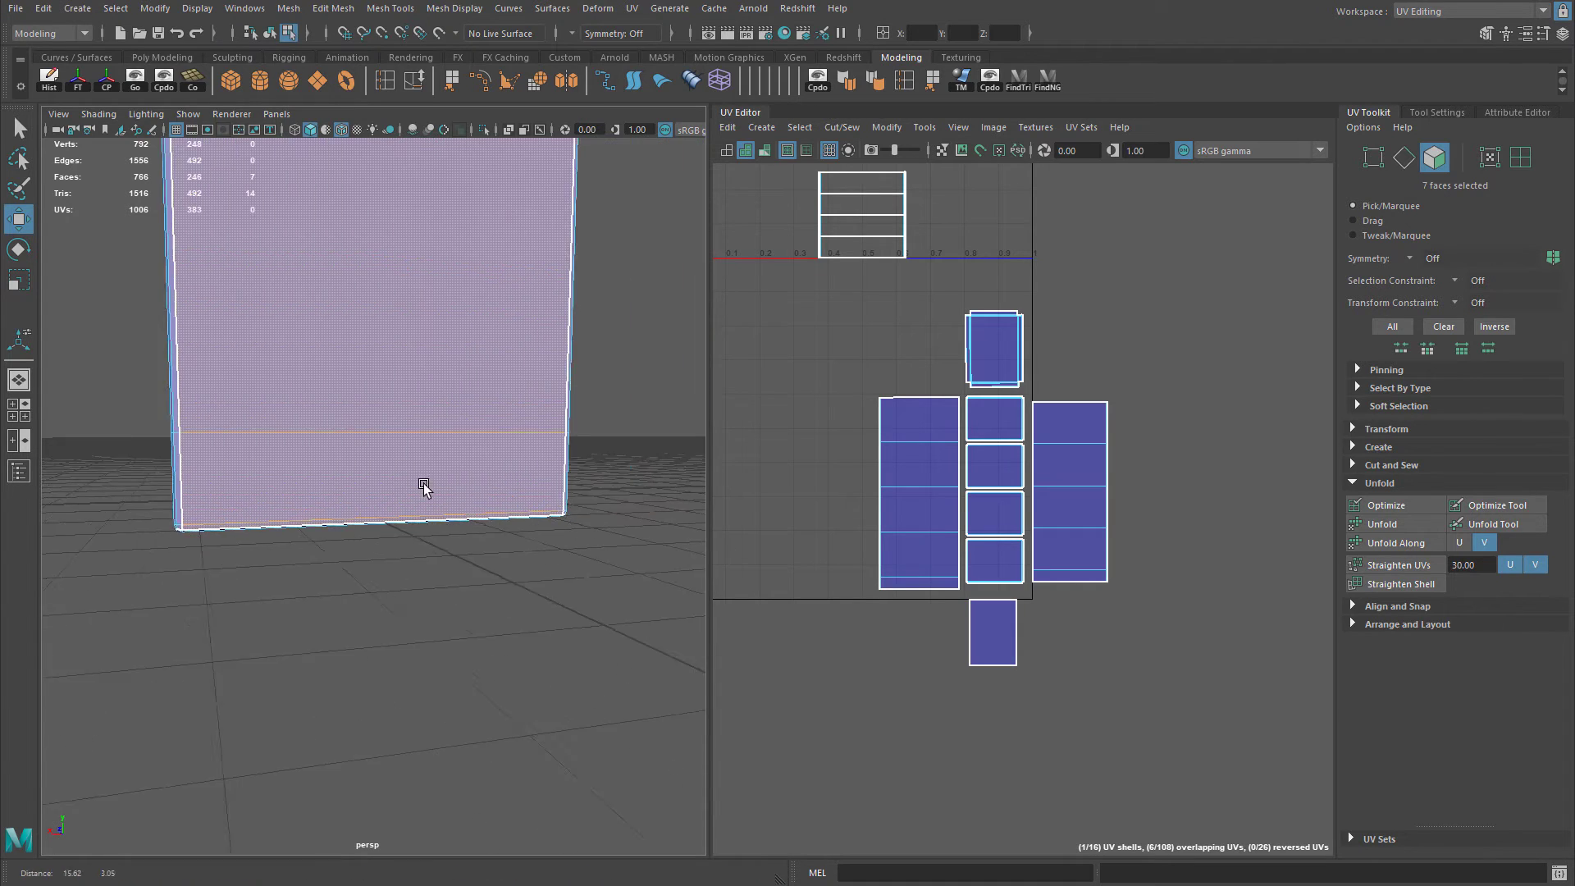
left_click_drag(424, 487, 423, 571, "alt")
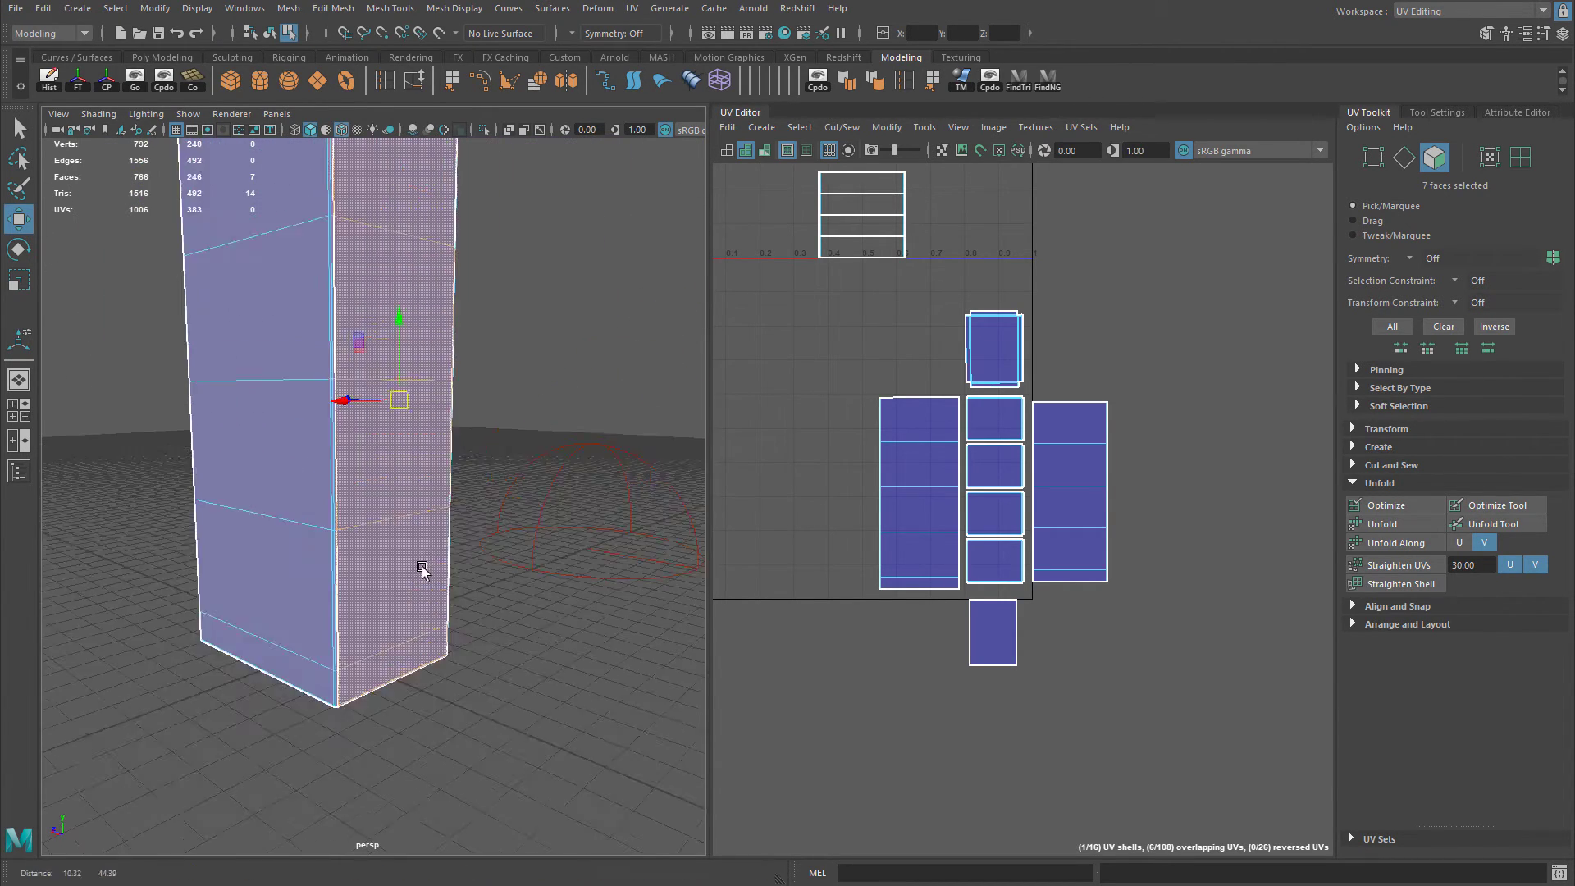
middle_click_drag(423, 571, 407, 726, "alt")
right_click_drag(397, 446, 355, 422, "alt")
left_click_drag(354, 422, 404, 543, "alt")
Planar-map the back panel from the X axis, fitted to the bounding box, and move its shell right of the side shells.
left_click(761, 127)
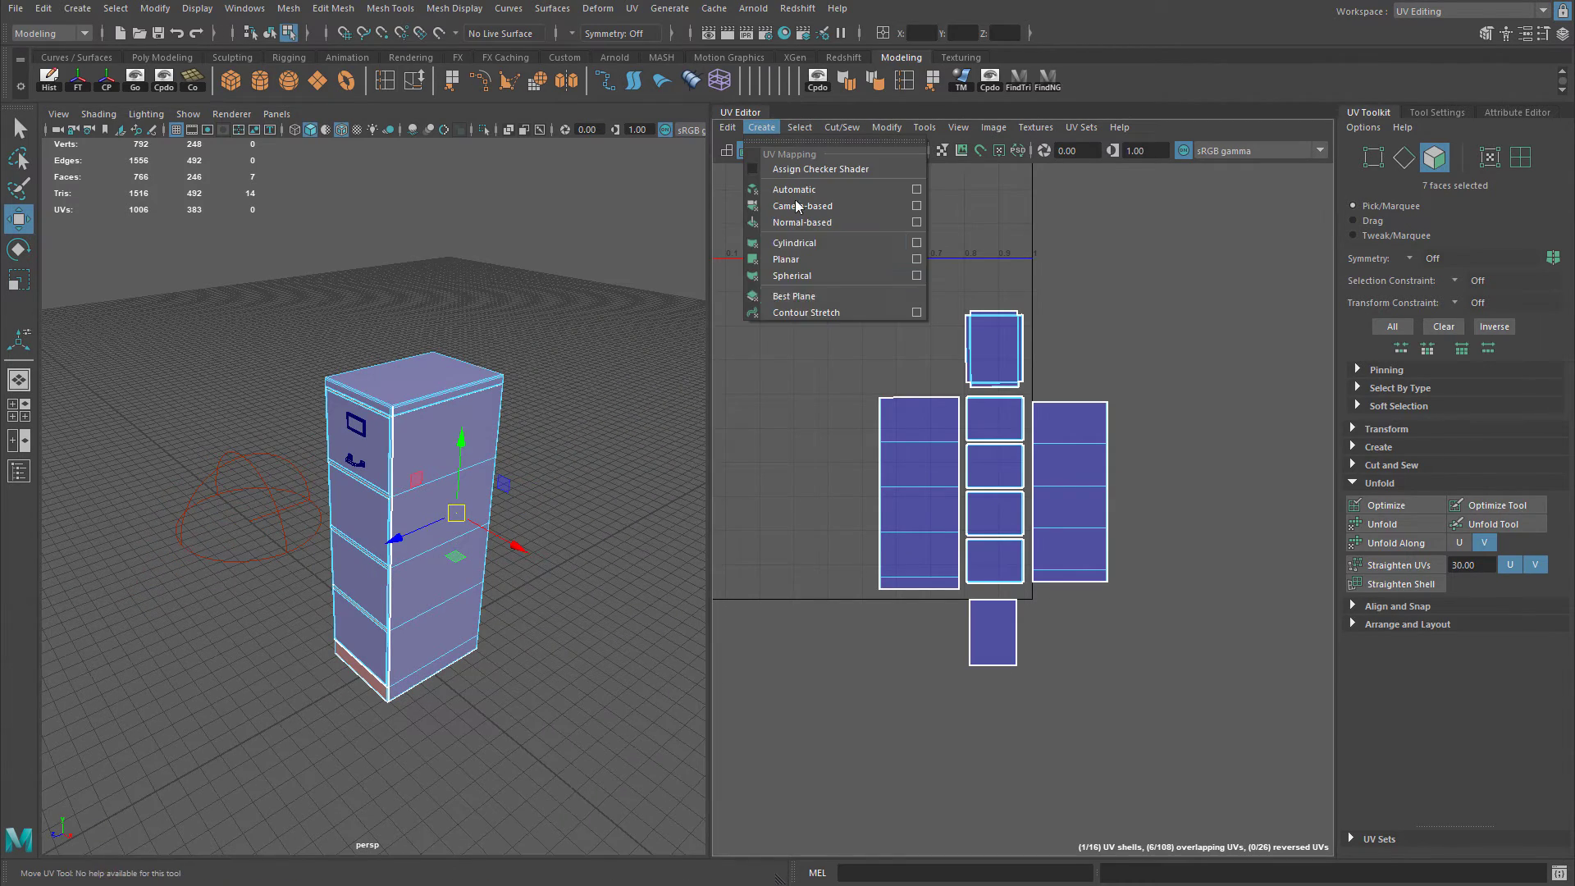
left_click(916, 259)
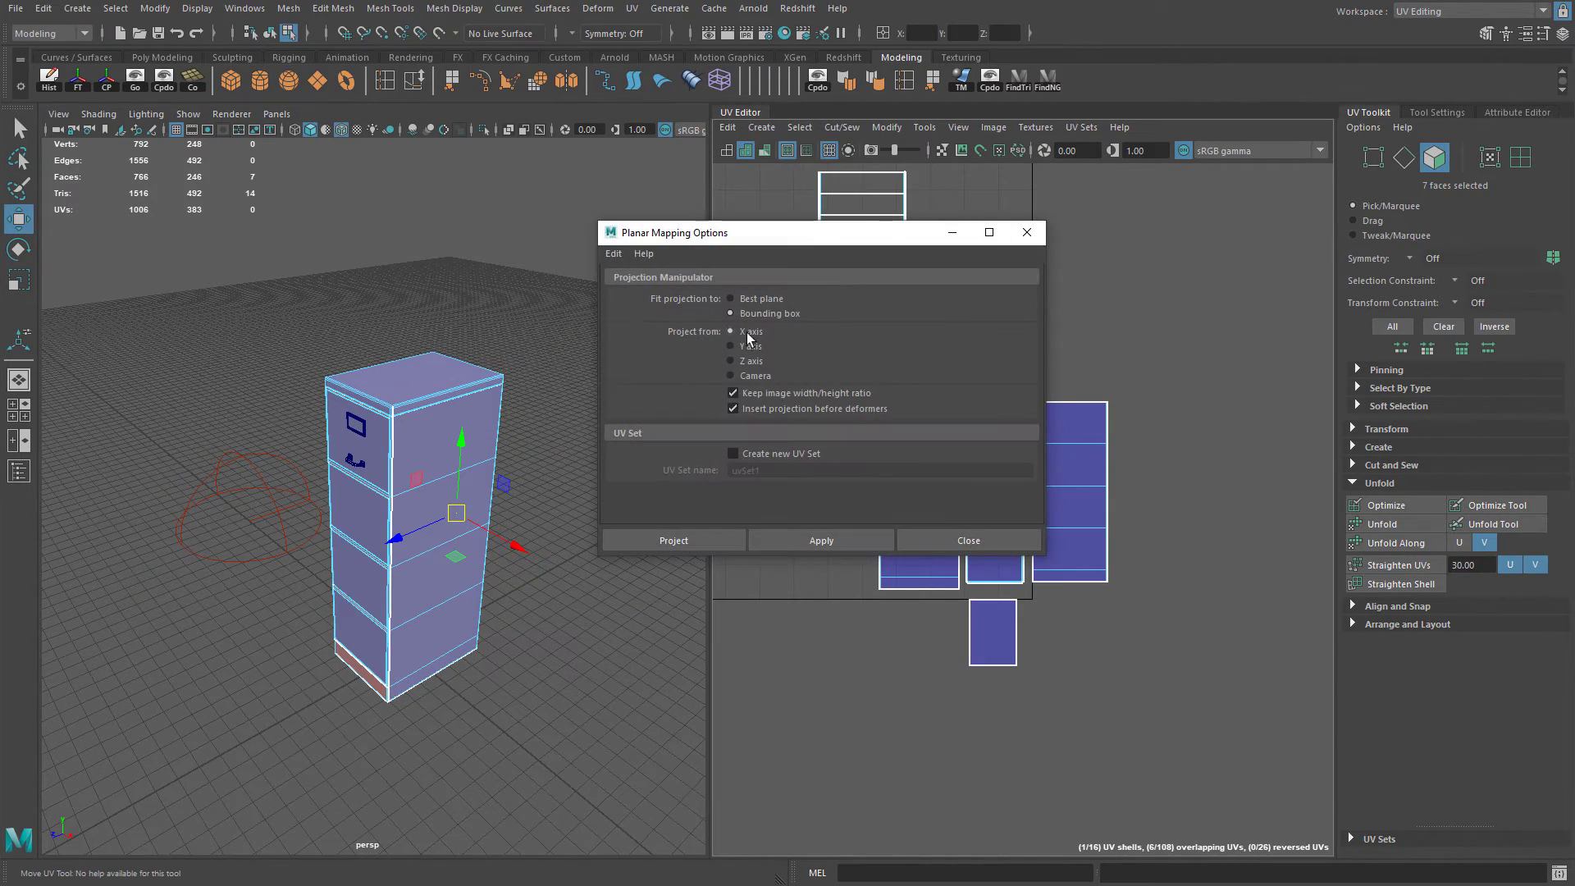
left_click(779, 542)
middle_click_drag(1121, 463, 1125, 689, "alt")
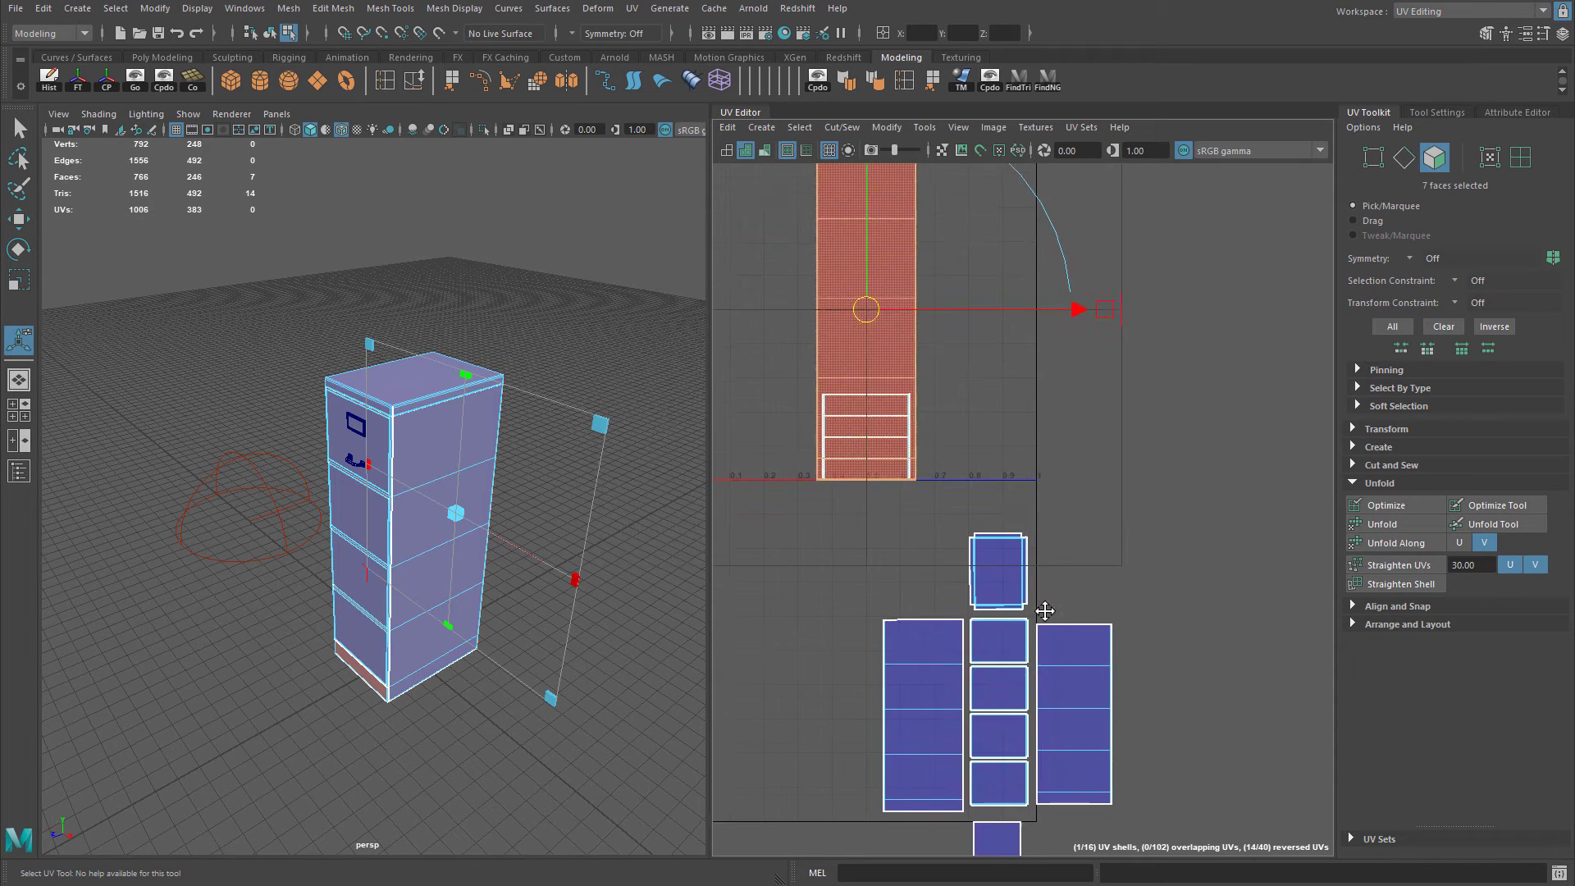
left_click_drag(882, 299, 1200, 687)
middle_click_drag(1200, 687, 1003, 529, "alt")
Scale the back panel's shell down so its checker size suits the neighbouring panels, and undo the final trial move.
key("r")
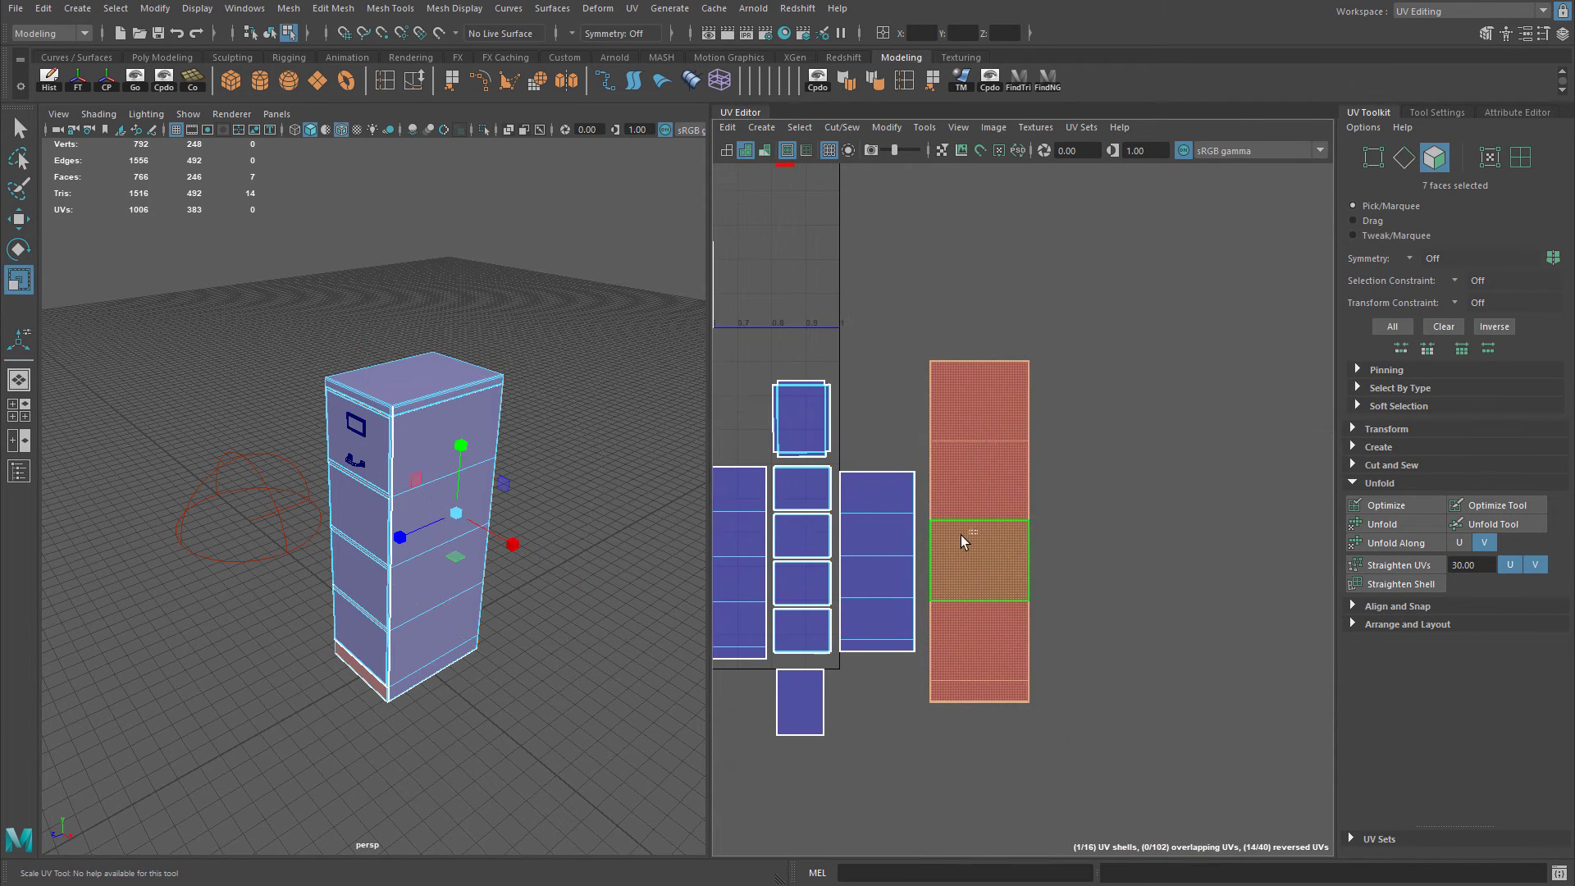
key("ctrl+z")
left_click_drag(978, 534, 963, 571)
key("w")
key("r")
key("w")
scroll(462, 486, "up", 5)
left_click_drag(463, 487, 330, 487, "alt")
key("6")
left_click_drag(246, 377, 578, 422, "alt")
left_click_drag(967, 571, 1000, 572)
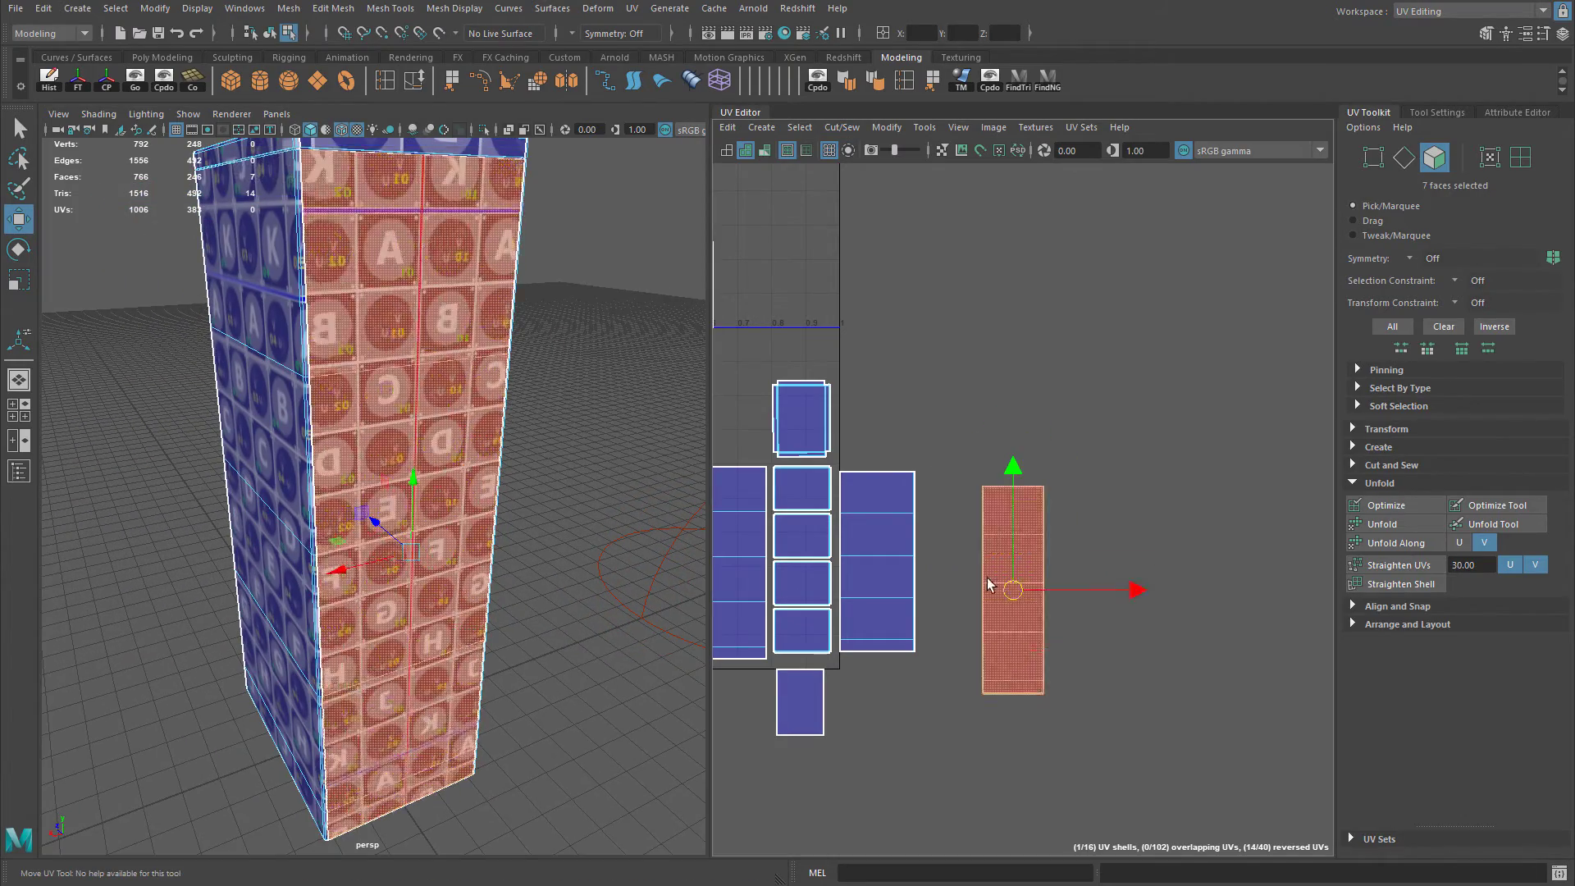
key("ctrl+z")
Flip the back panel's UV shell so the mirrored checker lettering reads correctly.
middle_click_drag(844, 275, 1058, 425, "alt")
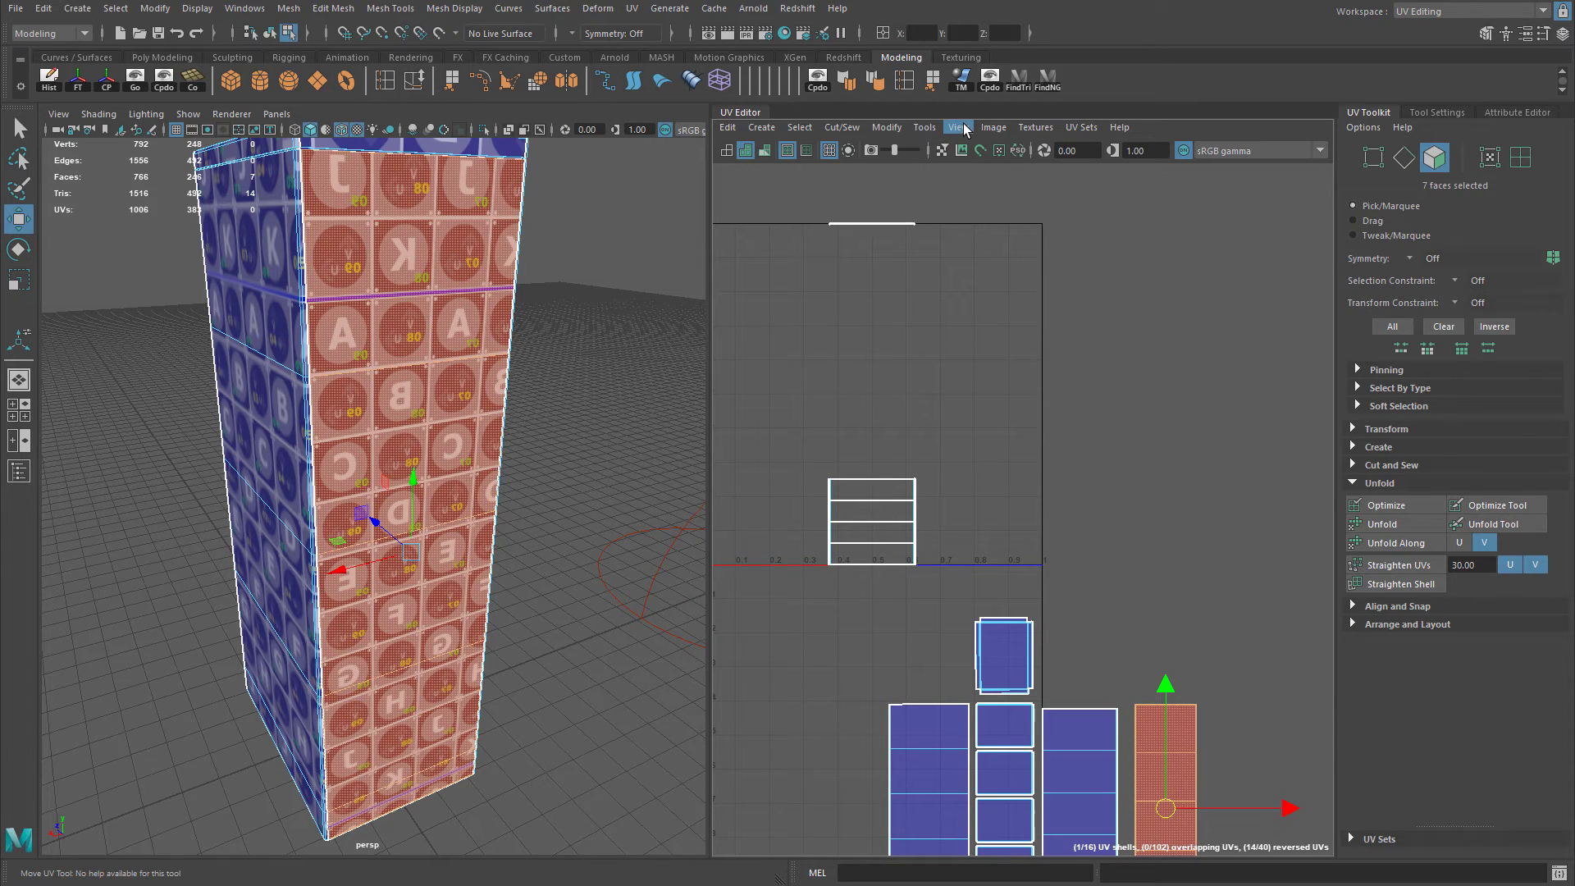
left_click(886, 128)
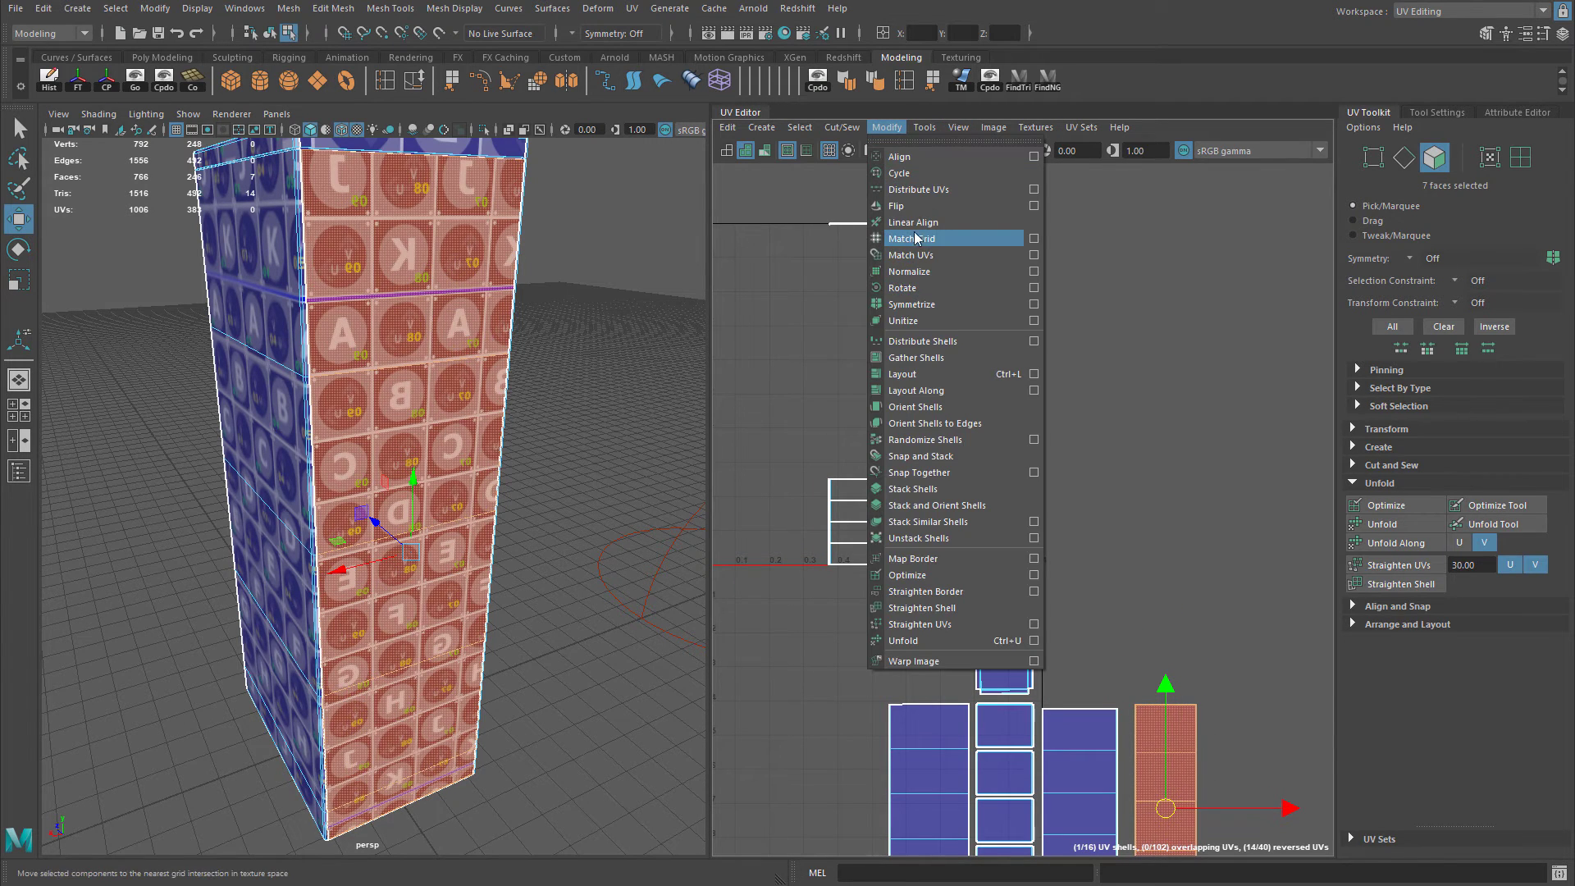
left_click(898, 205)
scroll(369, 493, "down", 3)
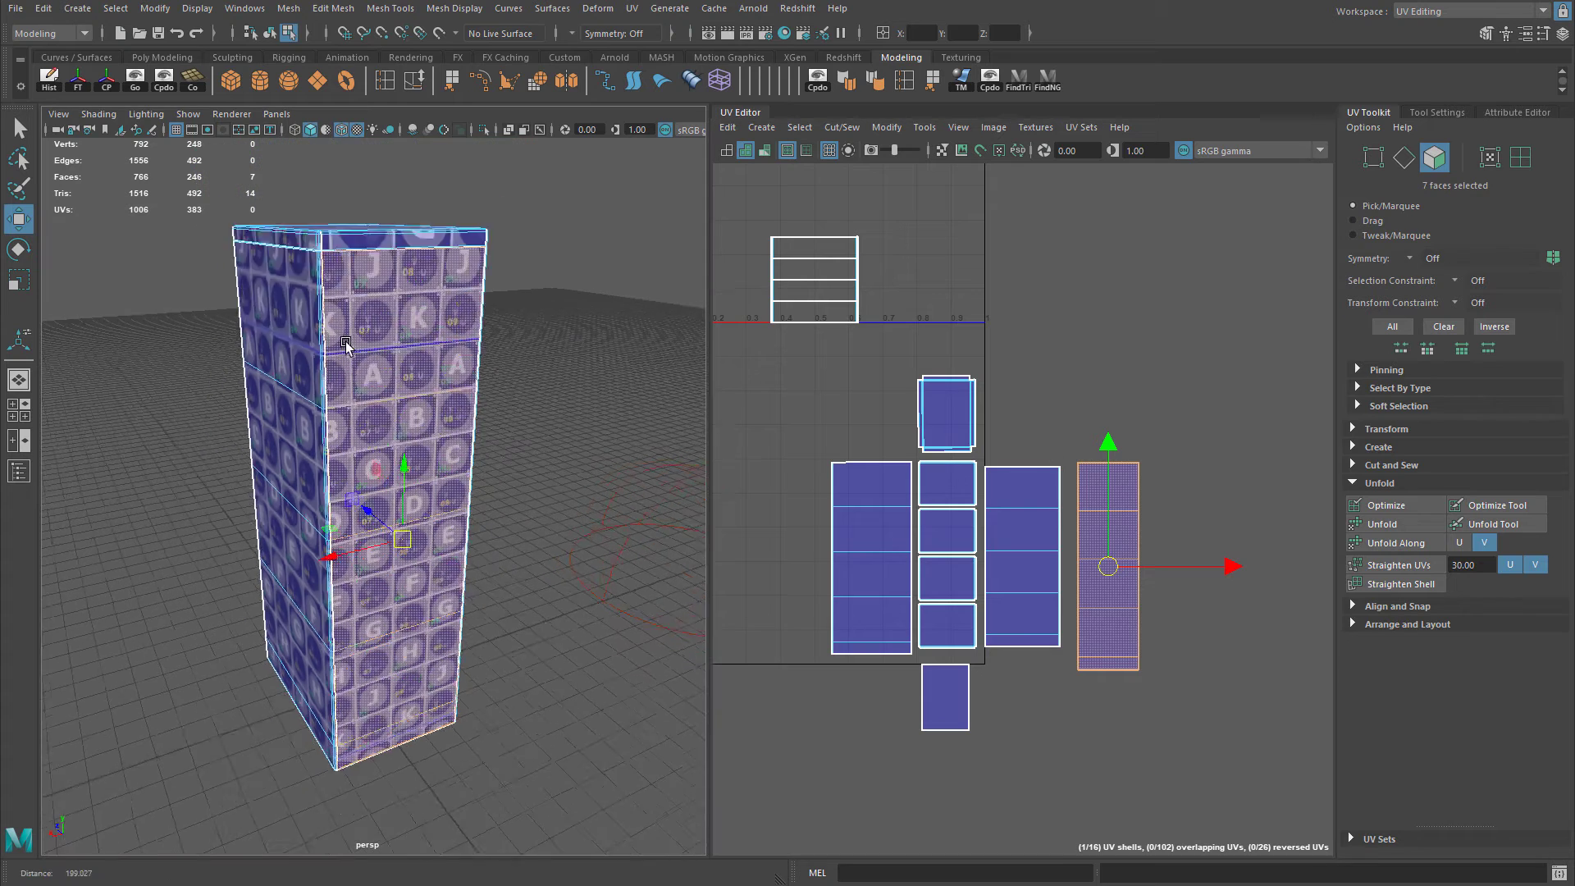
Select the leftover overlapping shells inside the UV tile, together with the thin strip on the tile's upper edge.
right_click_drag(414, 324, 517, 297)
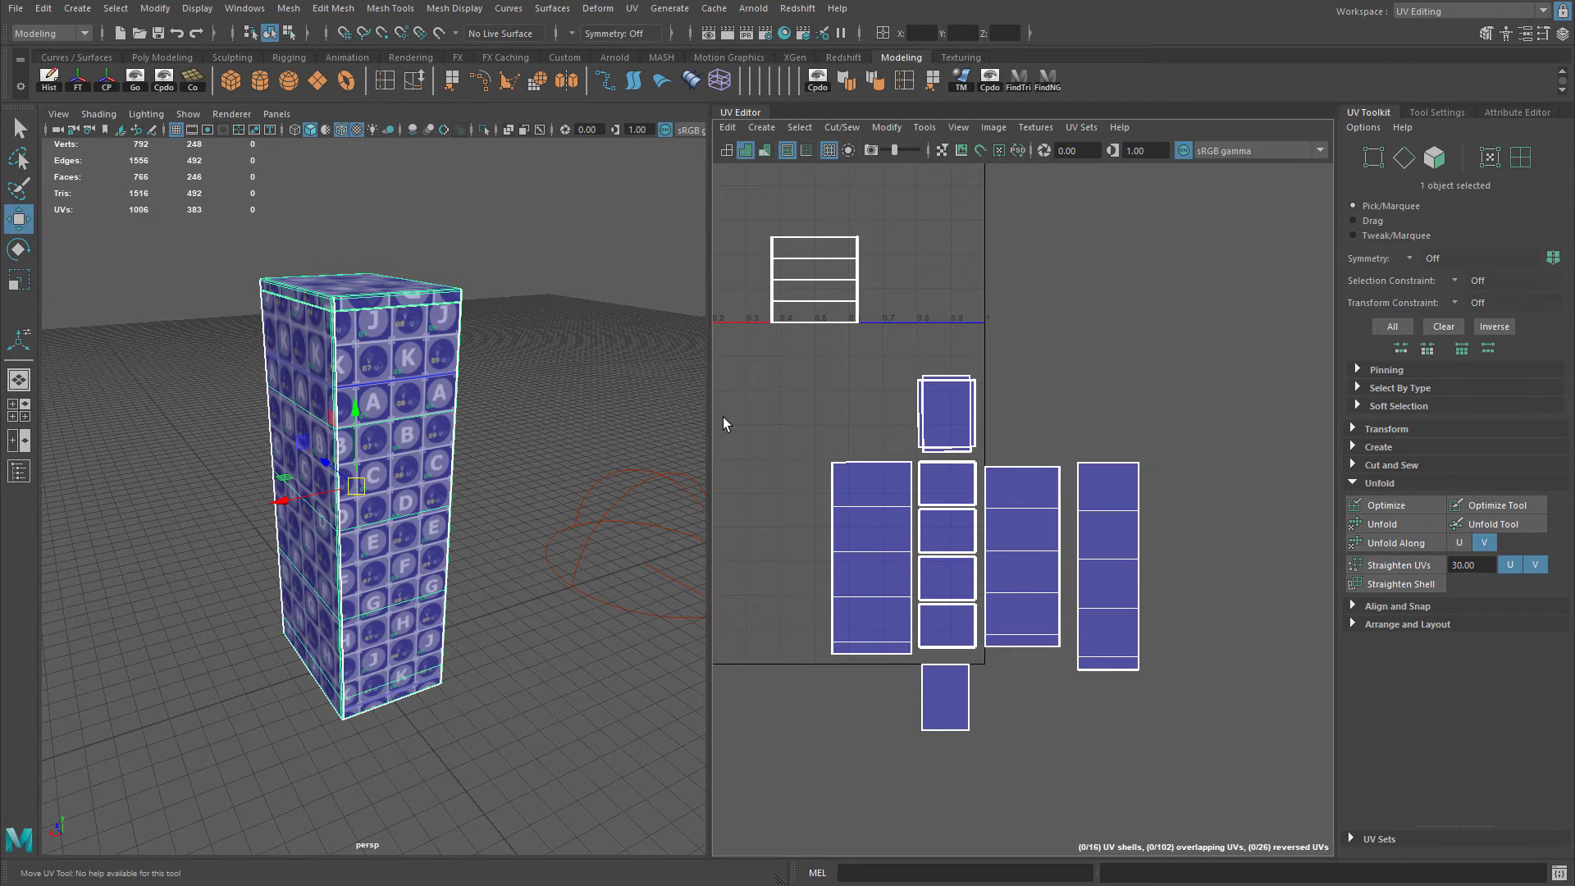
middle_click_drag(723, 423, 934, 481, "alt")
right_click_drag(882, 422, 885, 457)
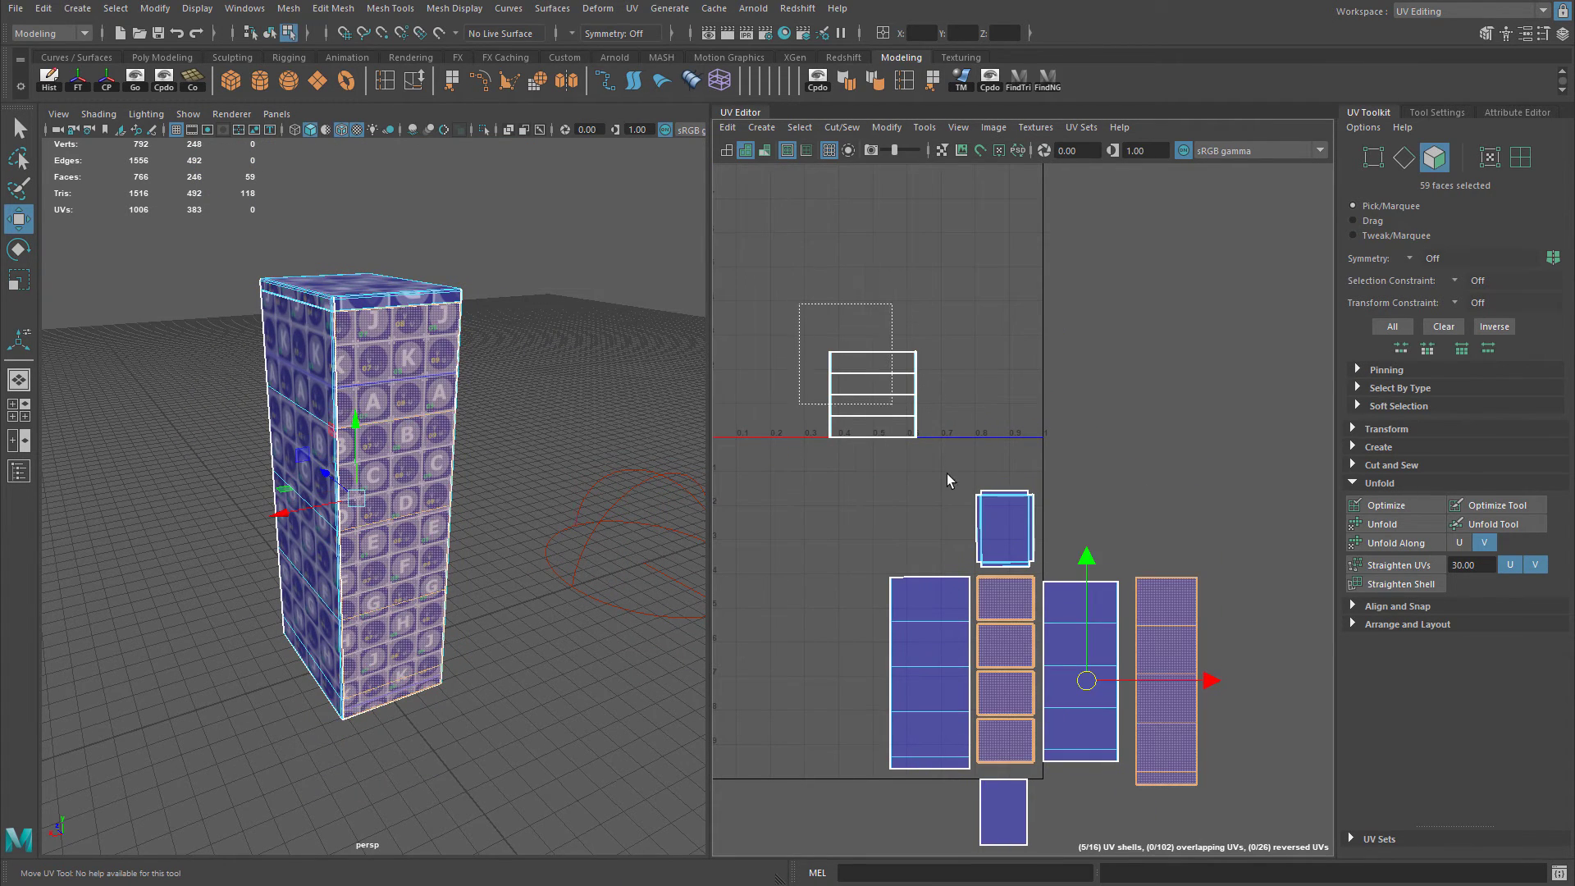
left_click_drag(422, 425, 662, 422, "alt")
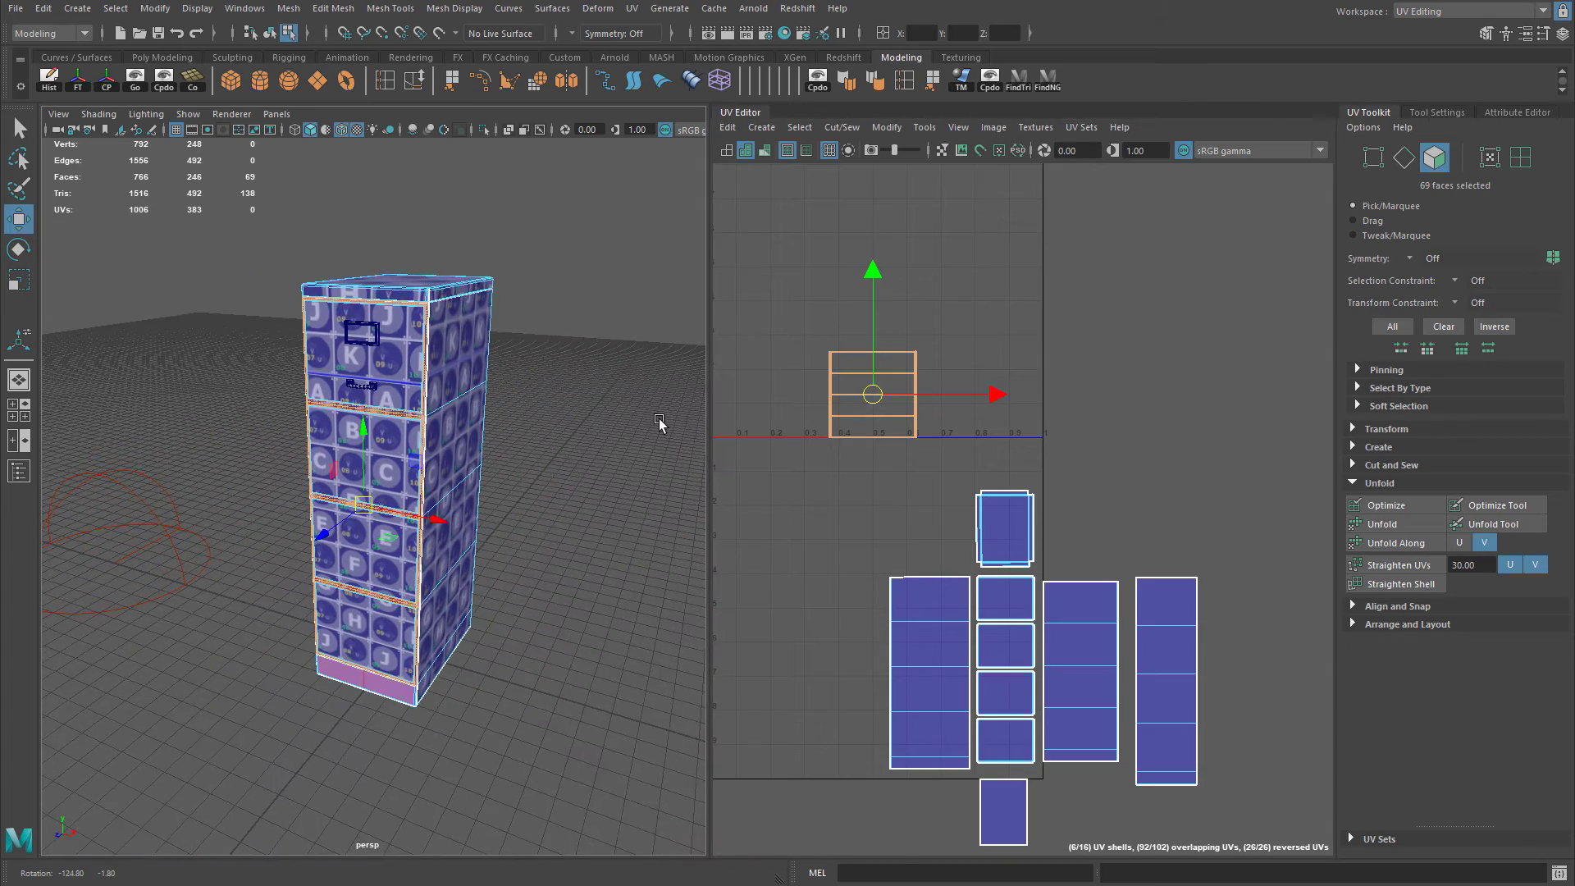
middle_click_drag(984, 441, 1018, 470, "alt")
scroll(1126, 517, "down", 2)
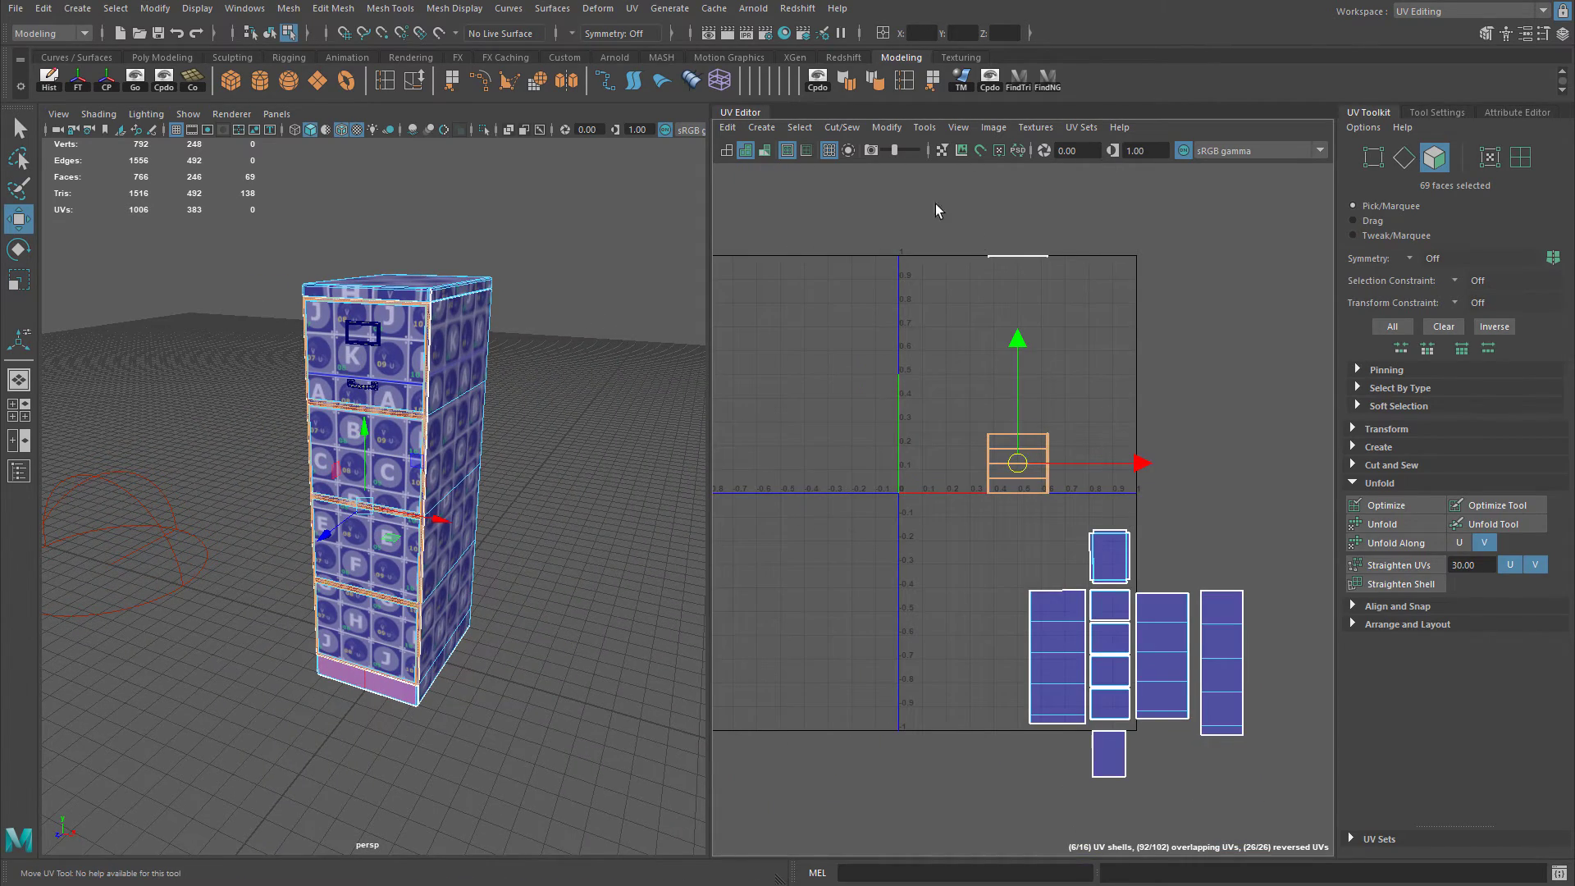
left_click_drag(935, 203, 1098, 521)
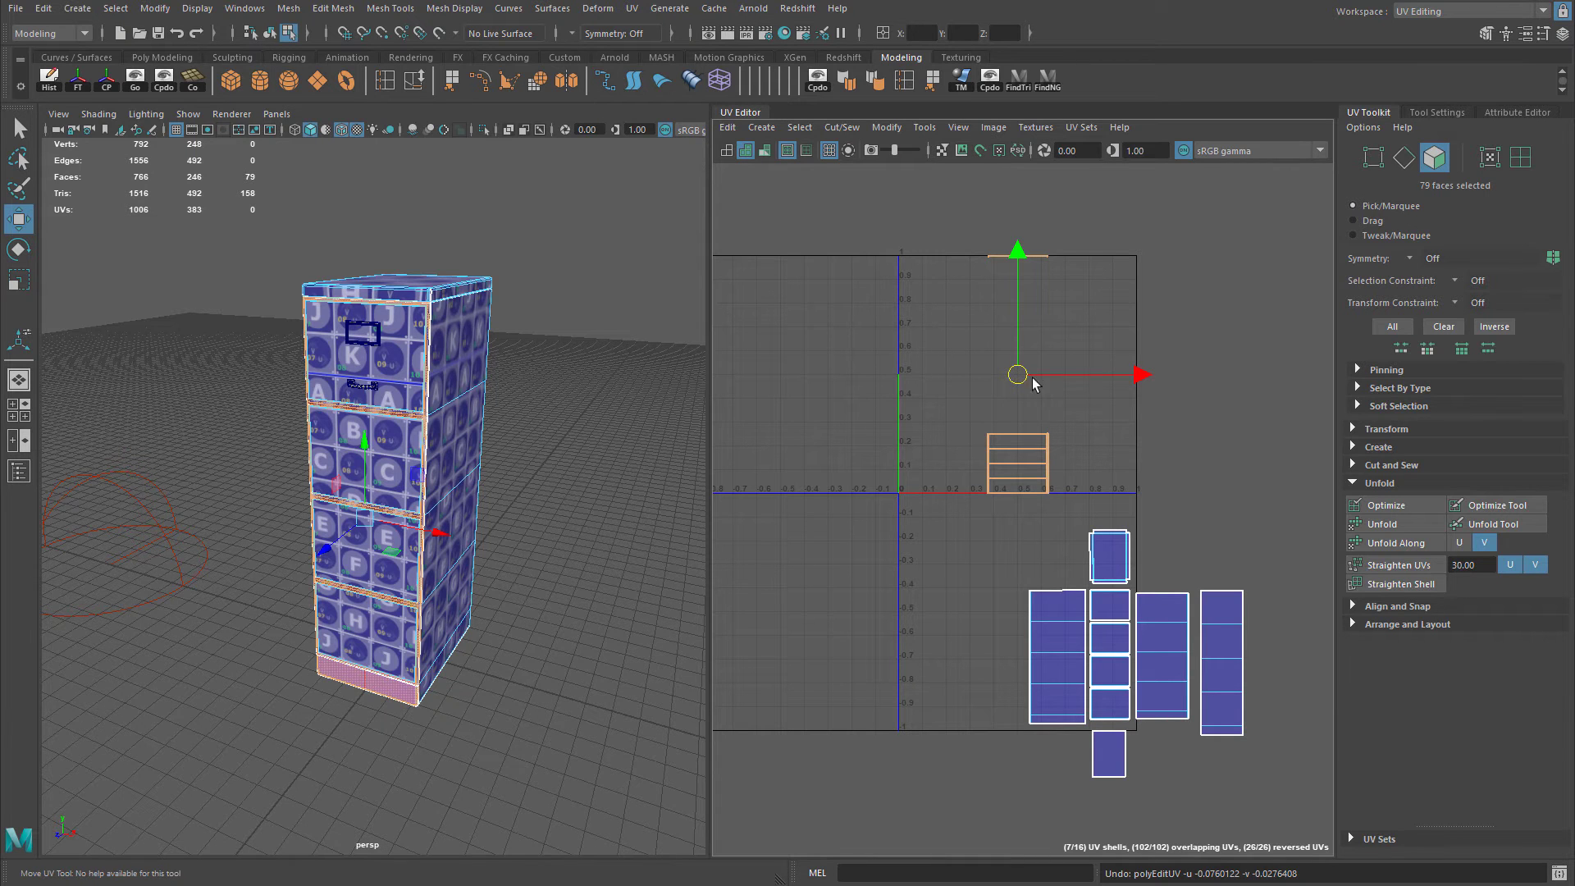
Examine the cabinet from several sides to check which faces the leftover shells belong to and how the checker texture looks.
left_click_drag(489, 426, 577, 420, "alt")
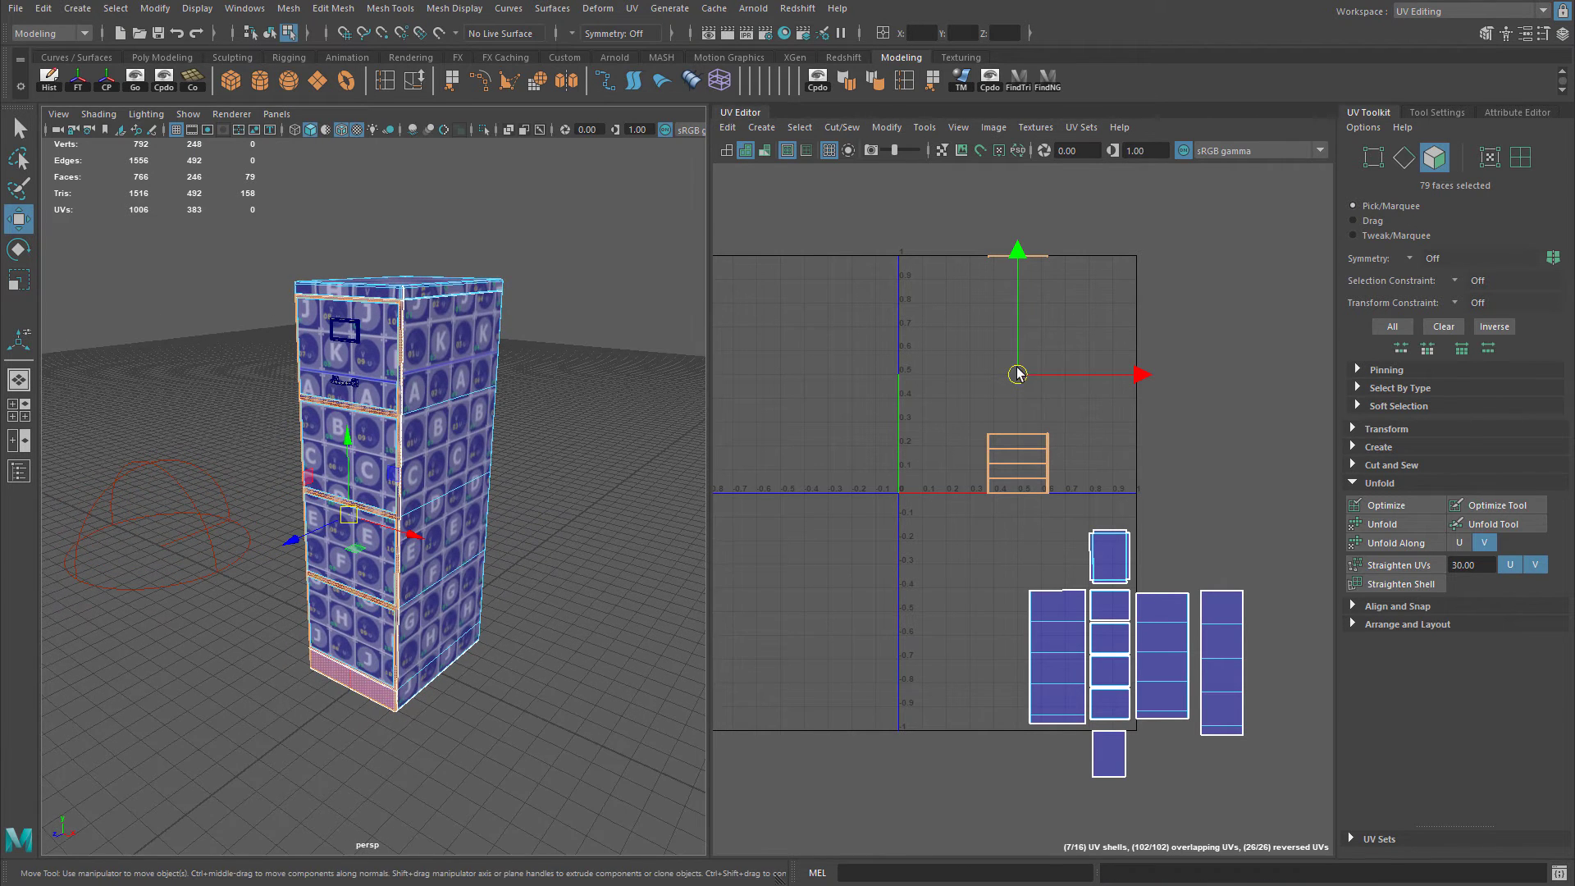
mouse_move(1017, 374)
left_mouse_down()
mouse_move(999, 374)
mouse_move(1045, 374)
mouse_move(1017, 374)
left_mouse_up()
left_click_drag(545, 415, 482, 391, "alt")
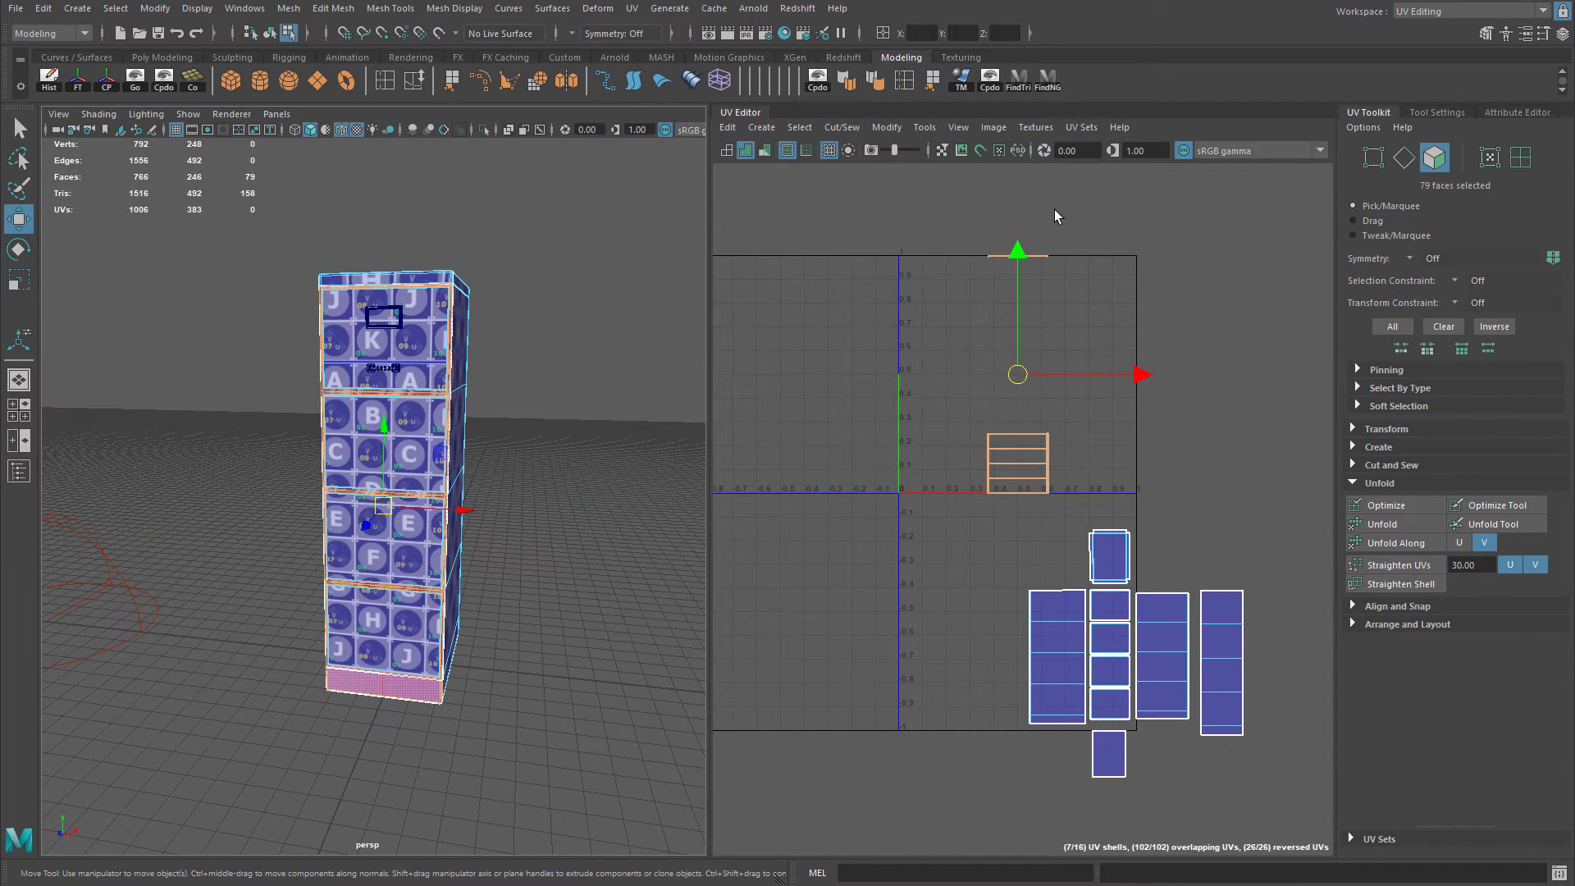
left_click_drag(910, 185, 1163, 515)
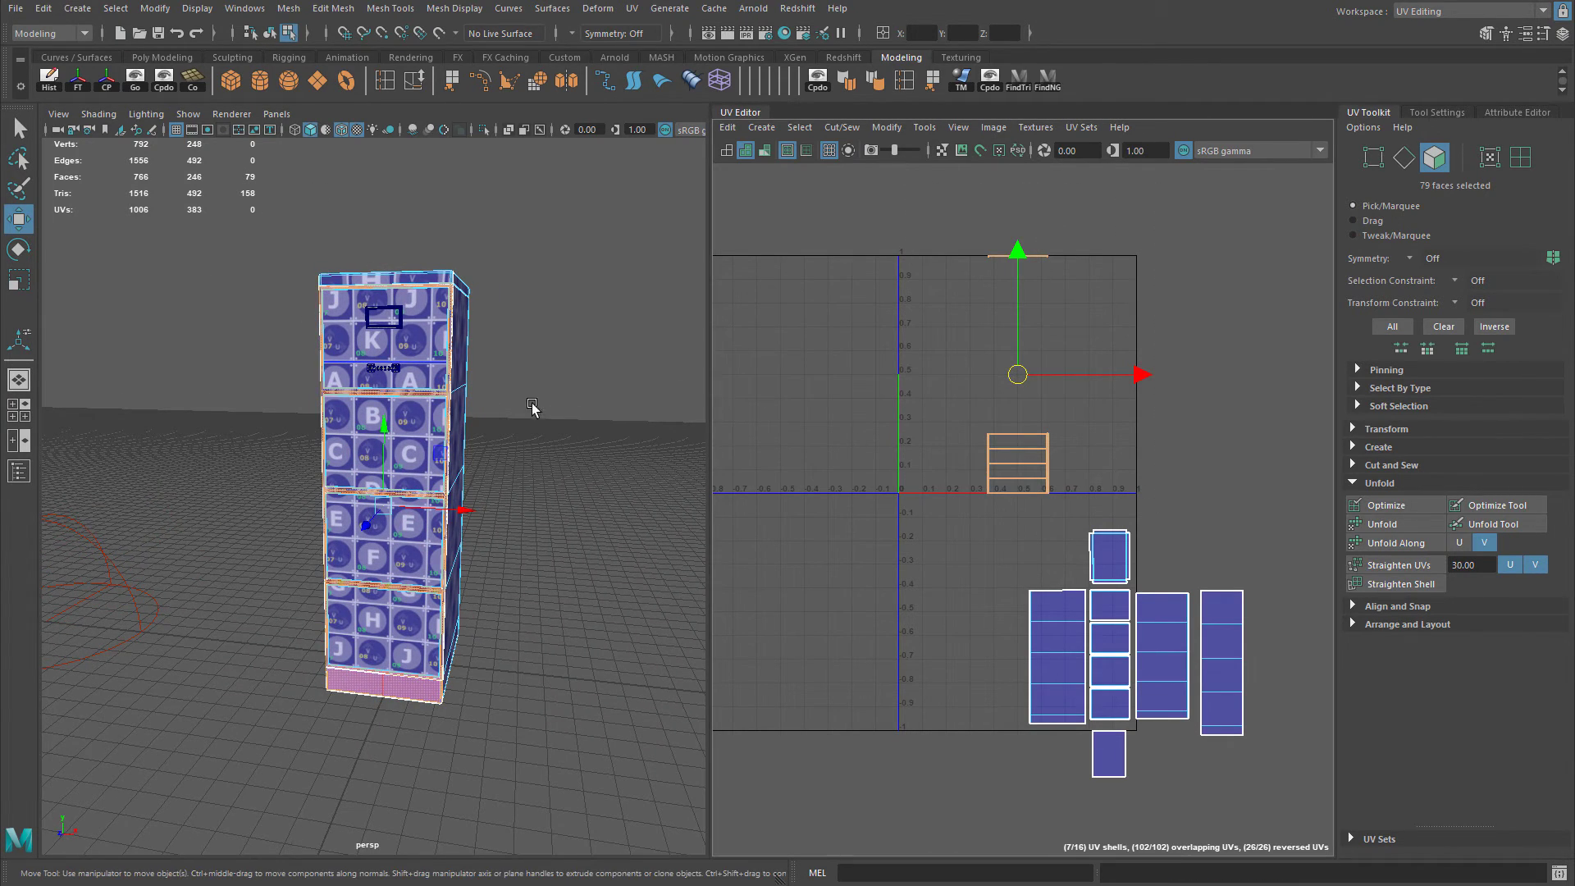
left_click_drag(532, 405, 370, 545, "alt")
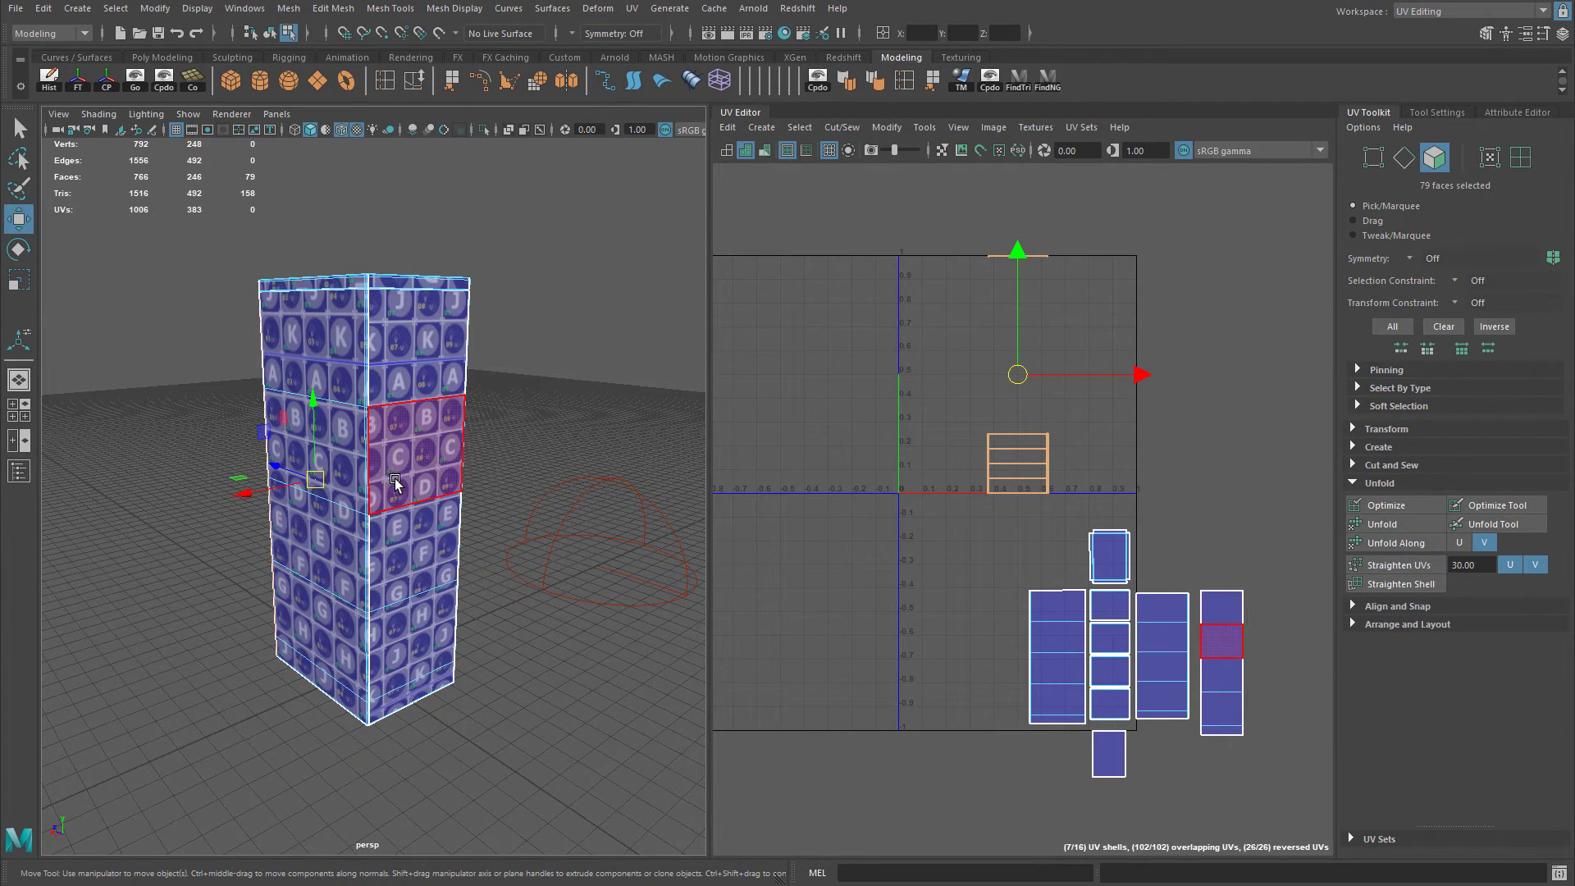
left_click_drag(395, 483, 485, 317, "alt")
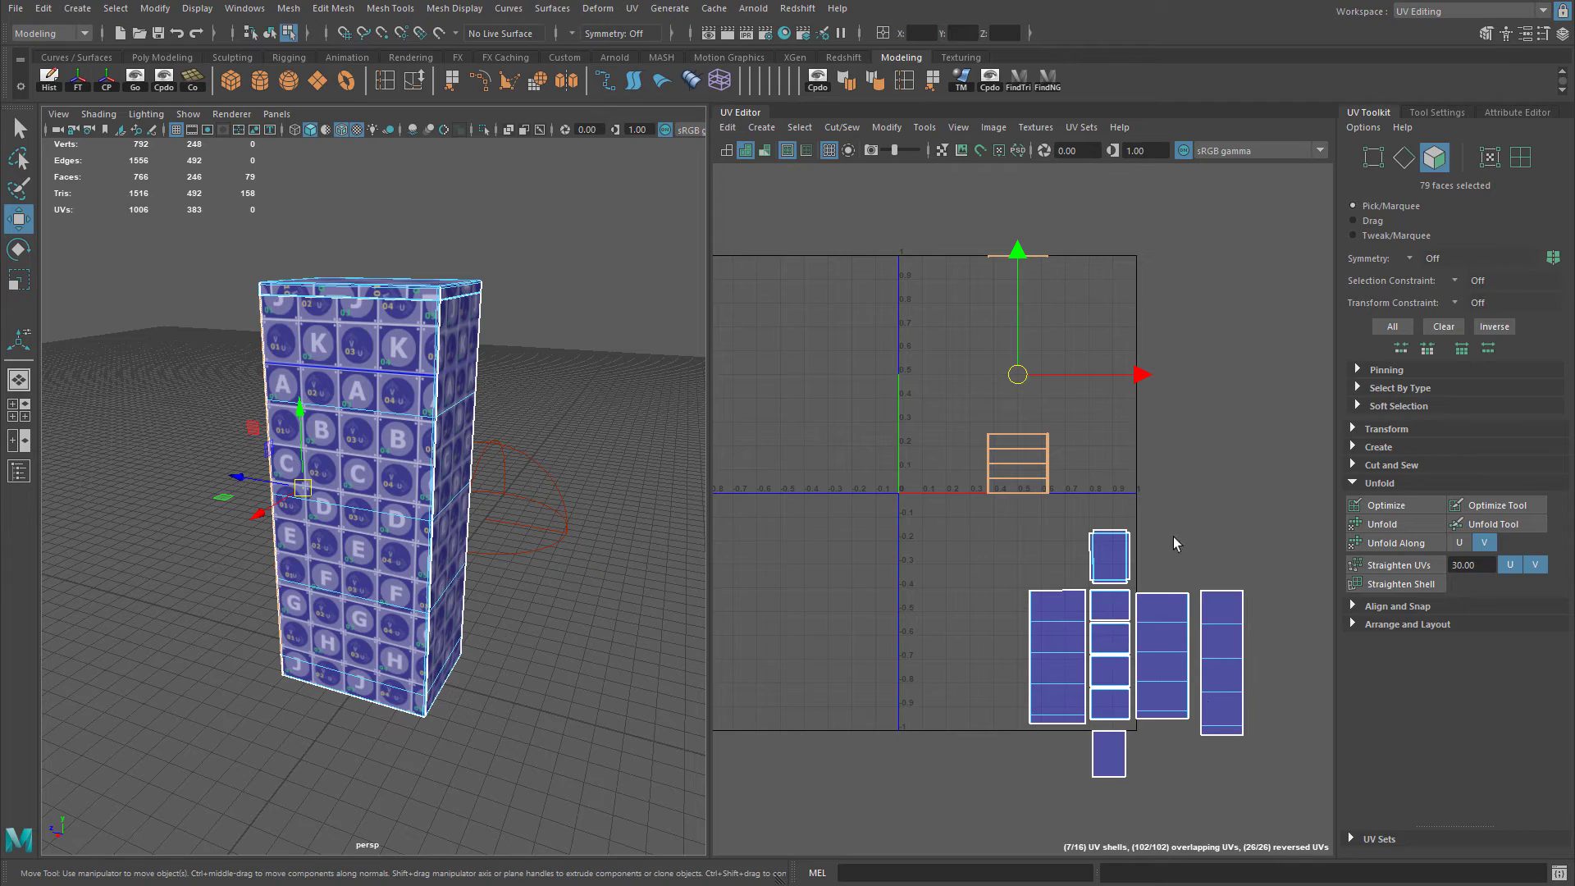
Check from the cabinet's sides, back and drawer front which faces the selected leftover shells cover.
left_click_drag(336, 406, 409, 407, "alt")
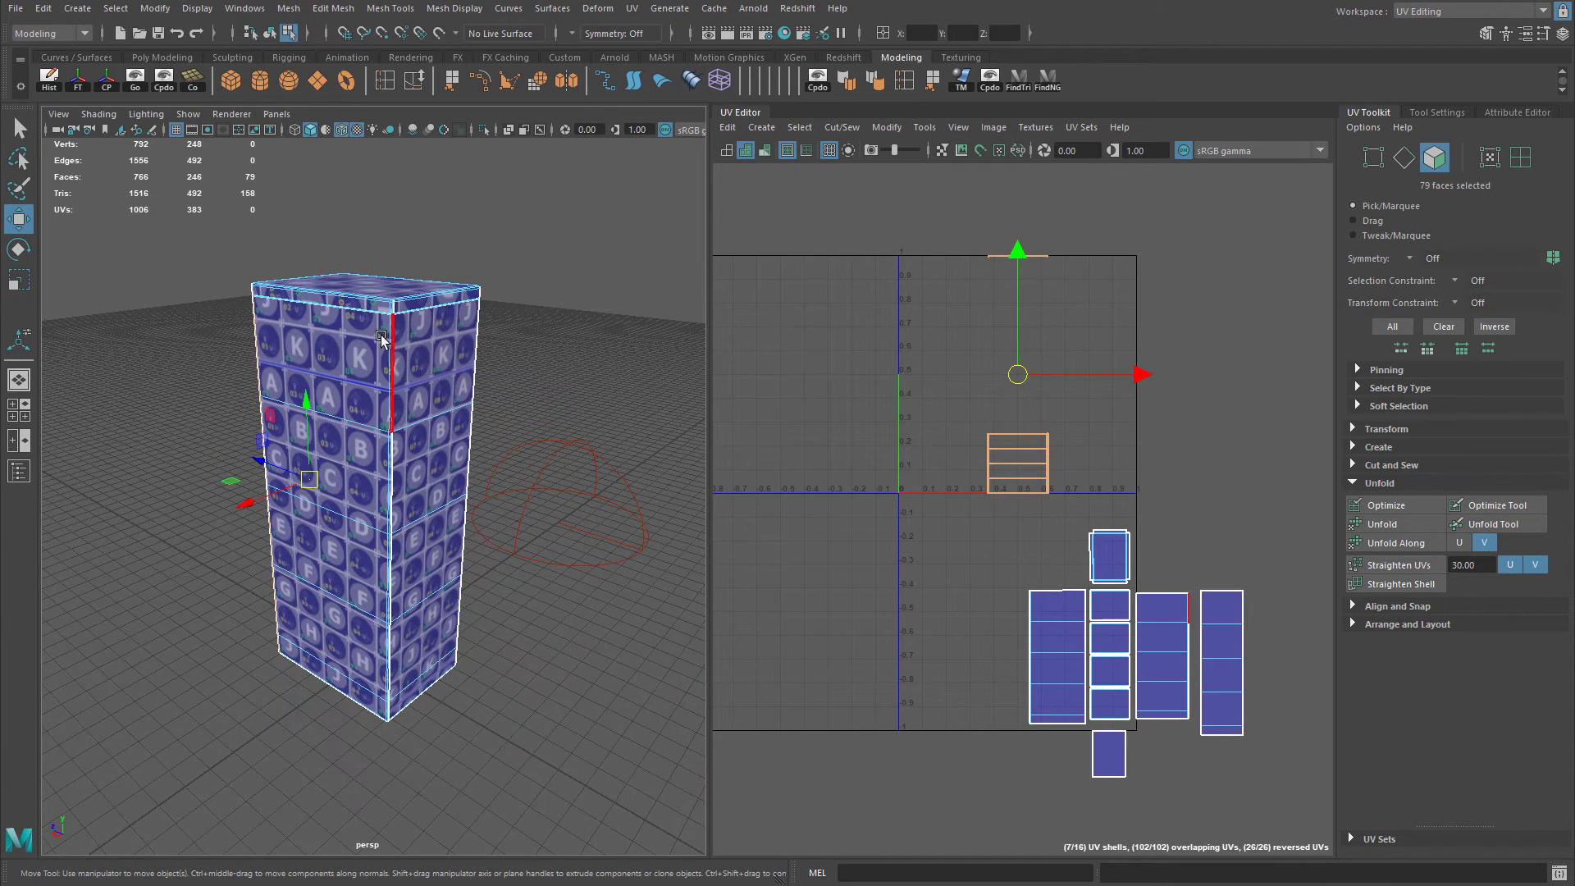
left_click_drag(459, 479, 607, 463, "alt")
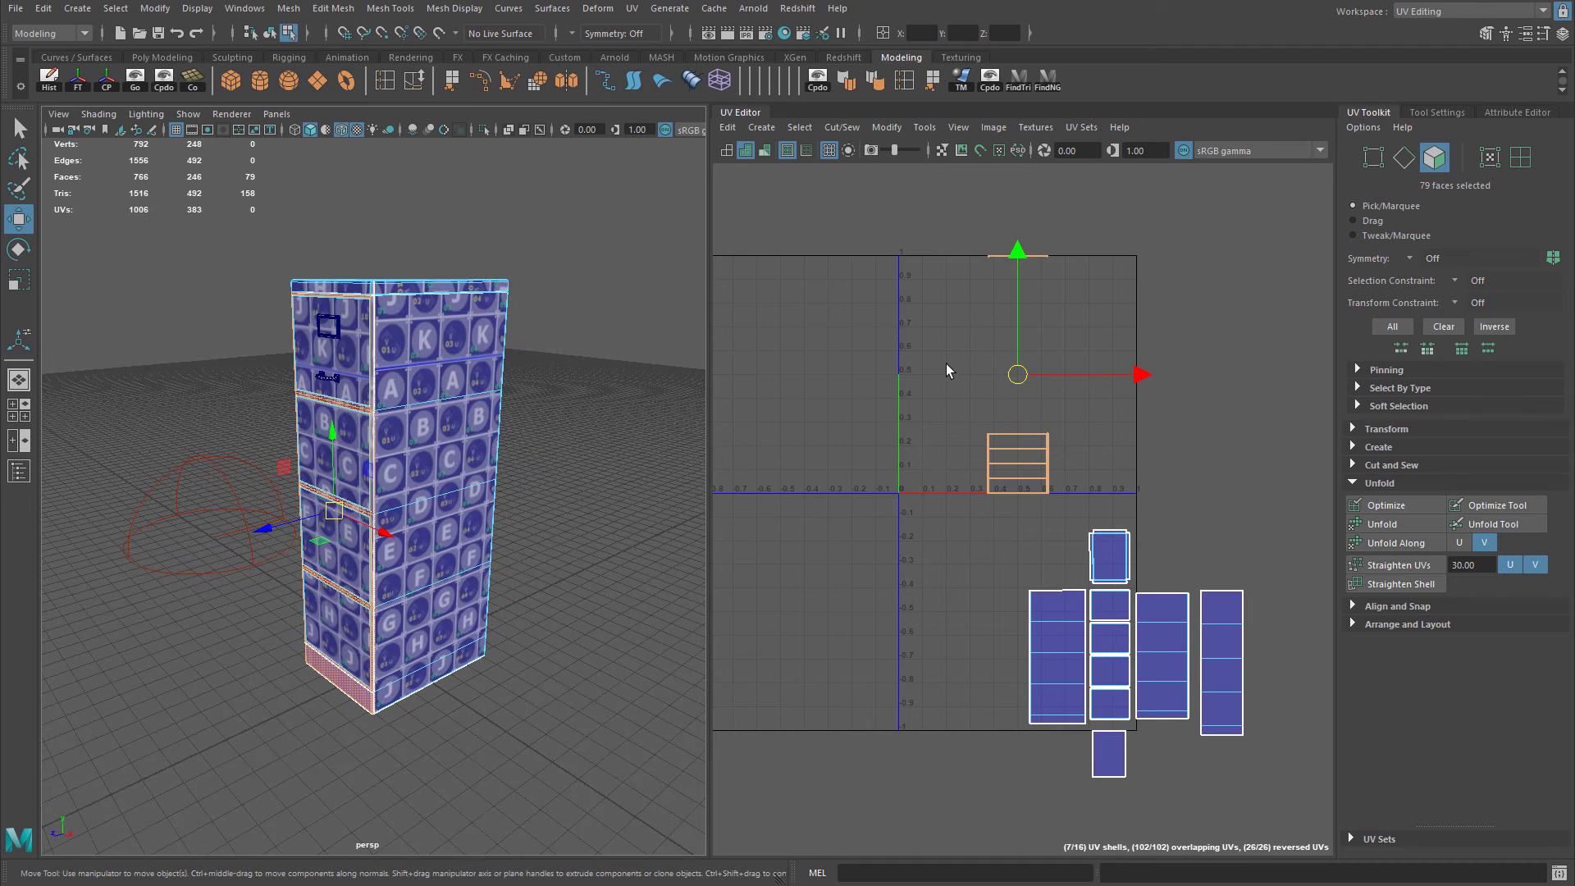
right_click_drag(945, 363, 944, 409)
left_click_drag(950, 205, 1112, 497)
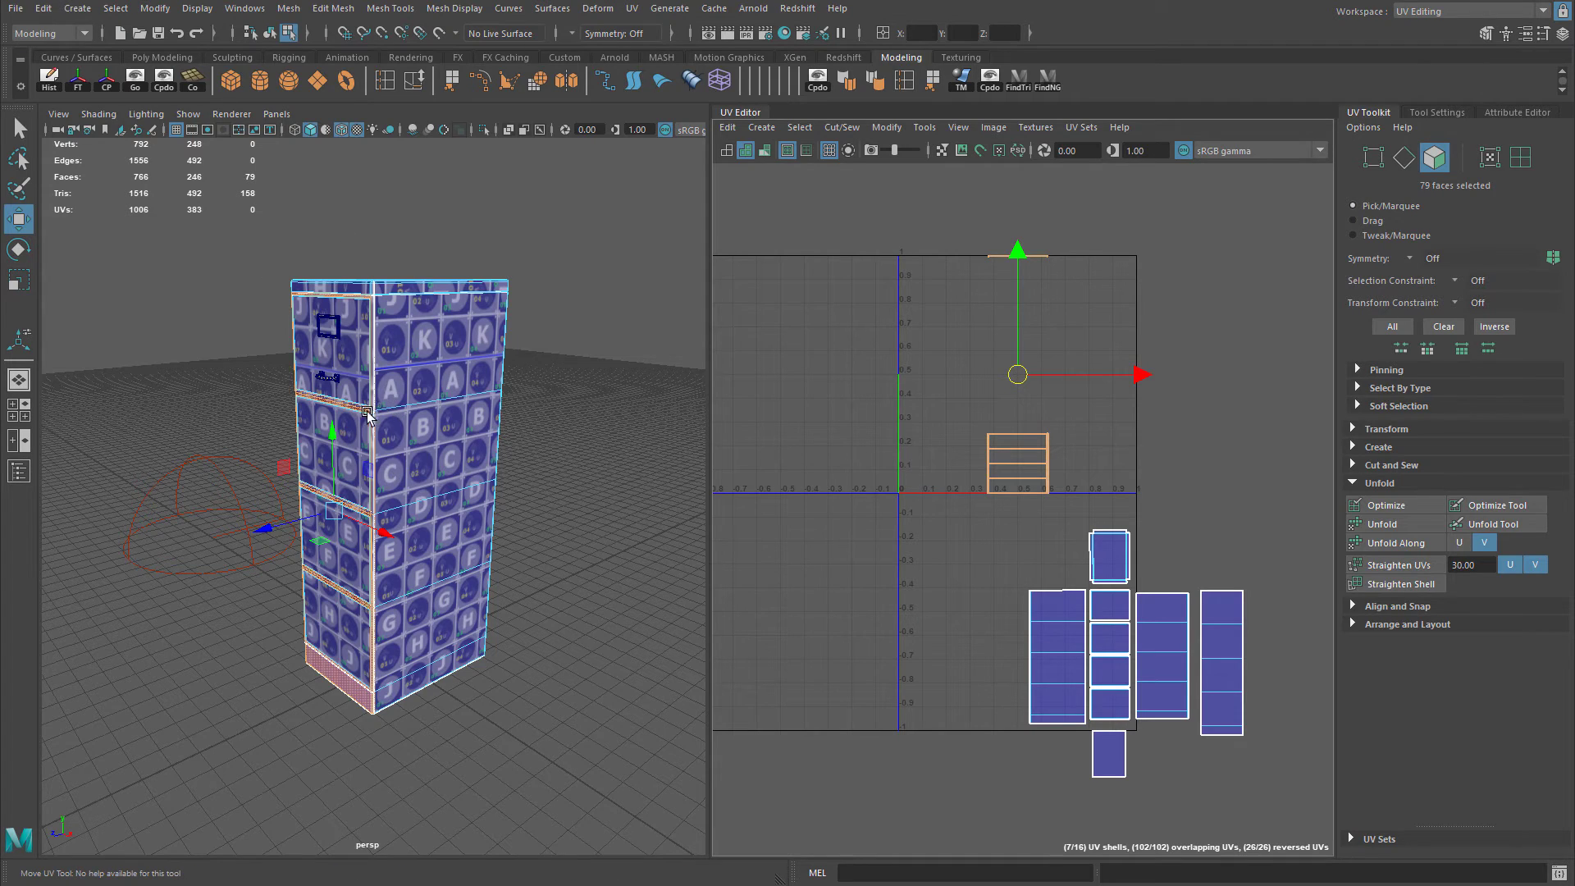
left_click_drag(484, 399, 534, 496, "alt")
right_click_drag(534, 496, 351, 481, "alt")
left_click_drag(416, 358, 398, 462, "alt")
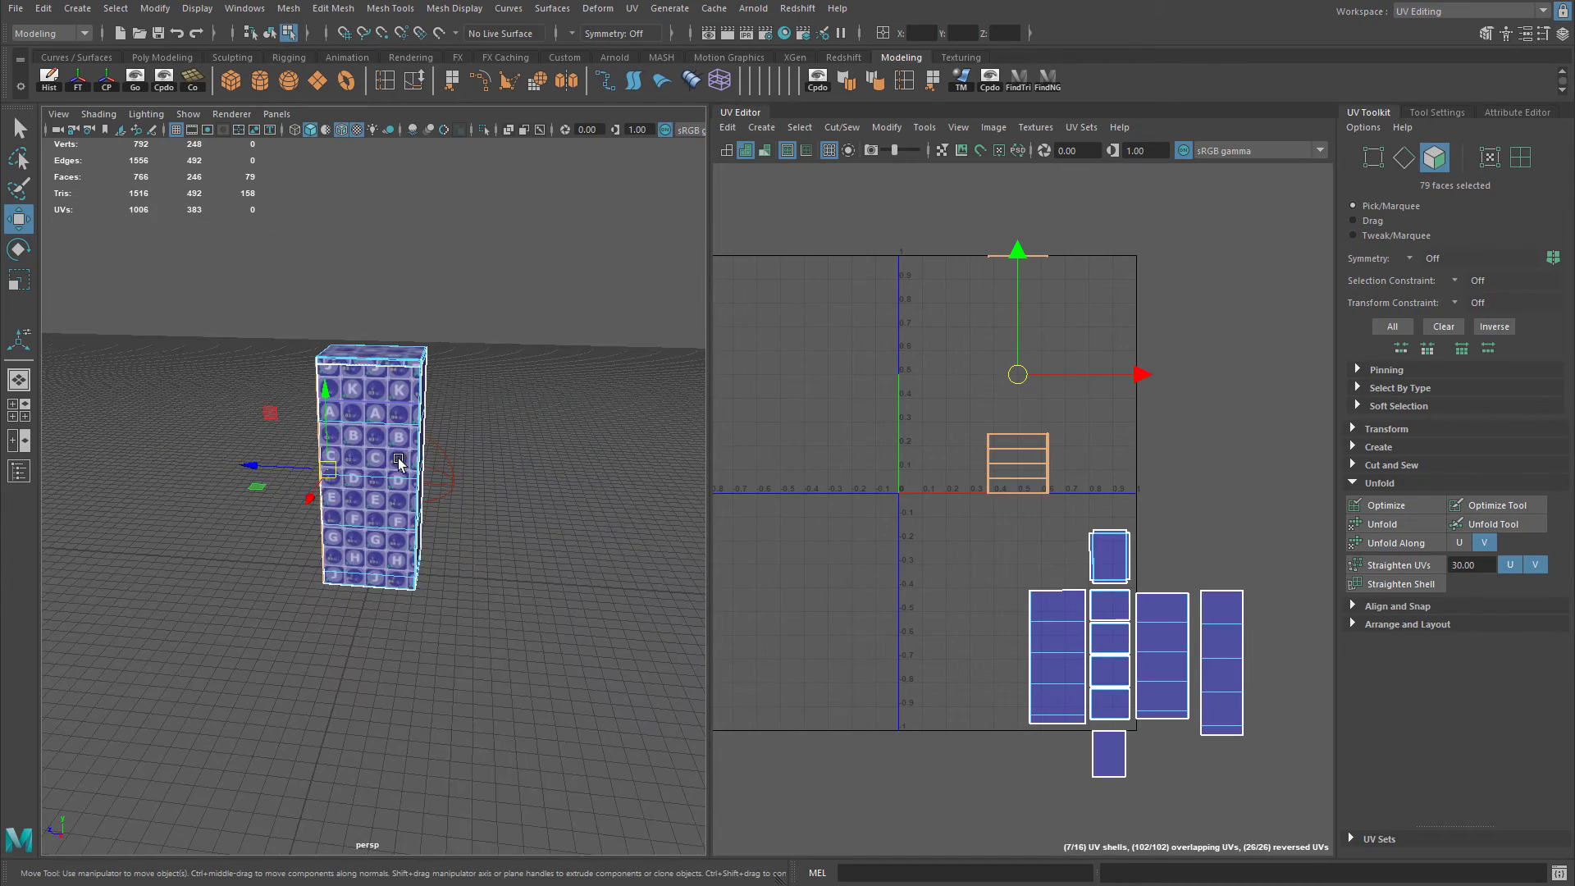
mouse_move(300, 478)
left_mouse_down()
mouse_move(182, 463)
mouse_move(301, 480)
left_mouse_up()
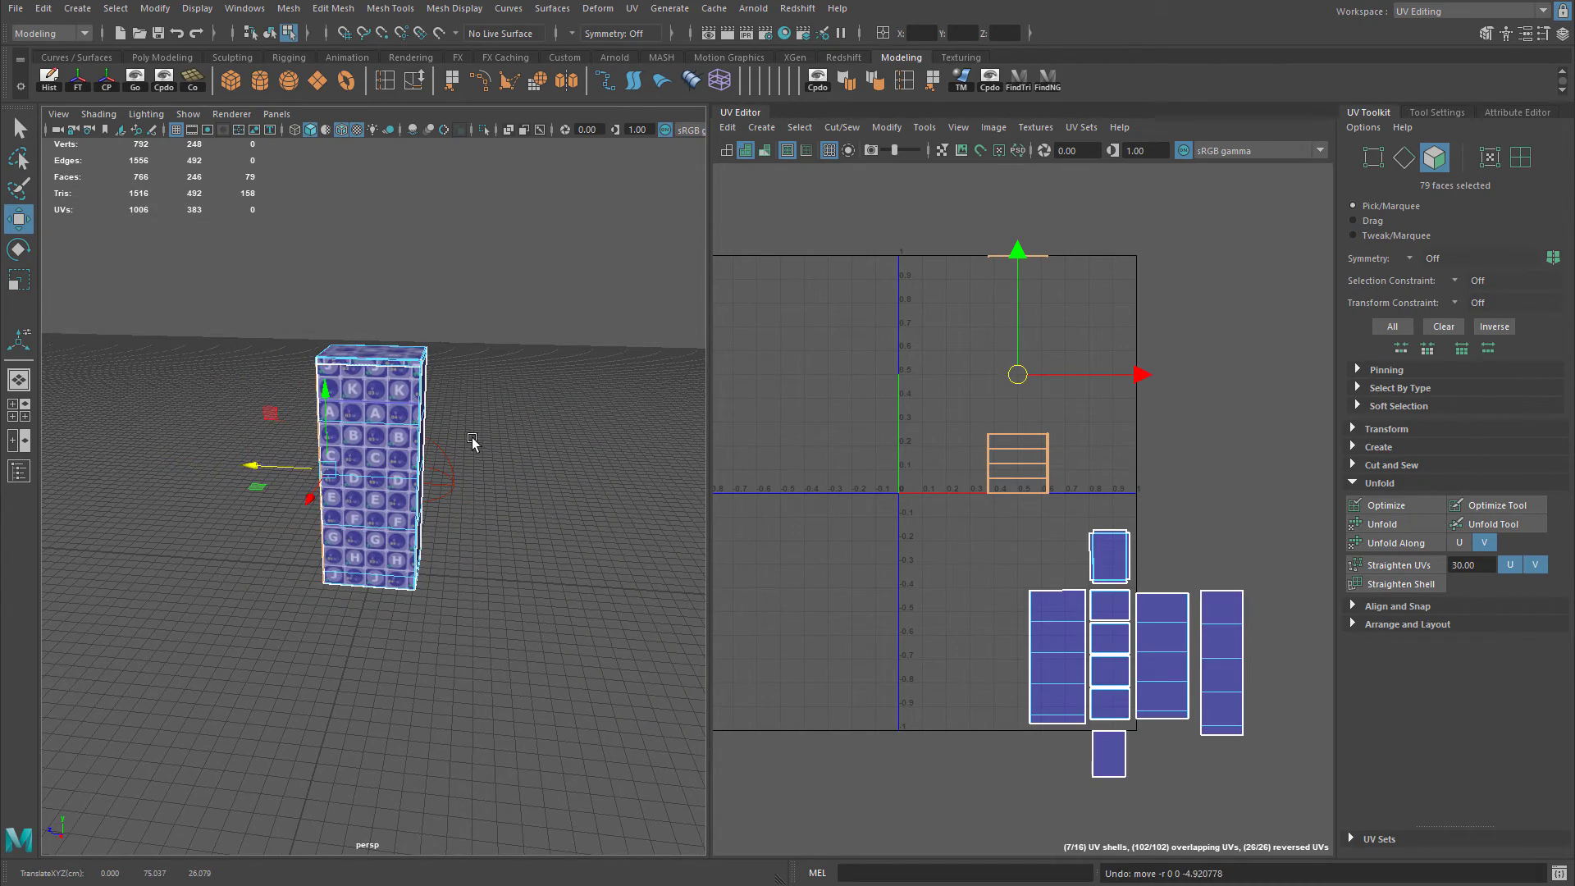
left_click_drag(394, 338, 368, 414, "alt")
scroll(358, 461, "up", 5)
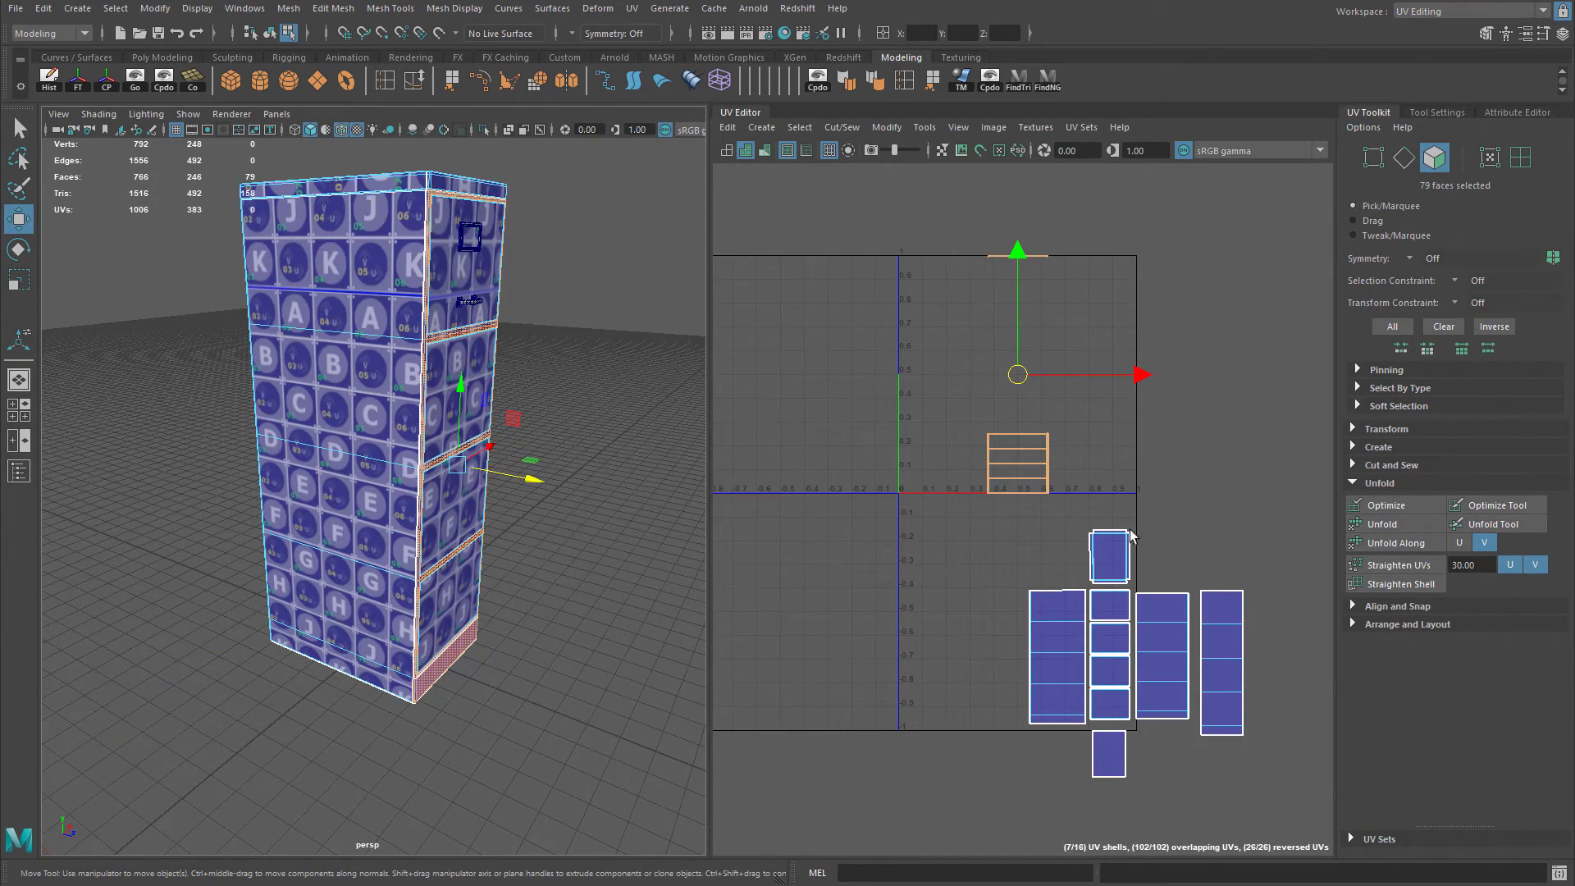
left_click_drag(529, 479, 390, 496)
mouse_move(495, 556)
left_mouse_down("alt")
mouse_move(525, 529)
mouse_move(495, 540)
mouse_move(504, 554)
mouse_move(476, 541)
left_mouse_up("alt")
scroll(525, 529, "up", 3)
scroll(476, 541, "down", 3)
scroll(464, 538, "up", 3)
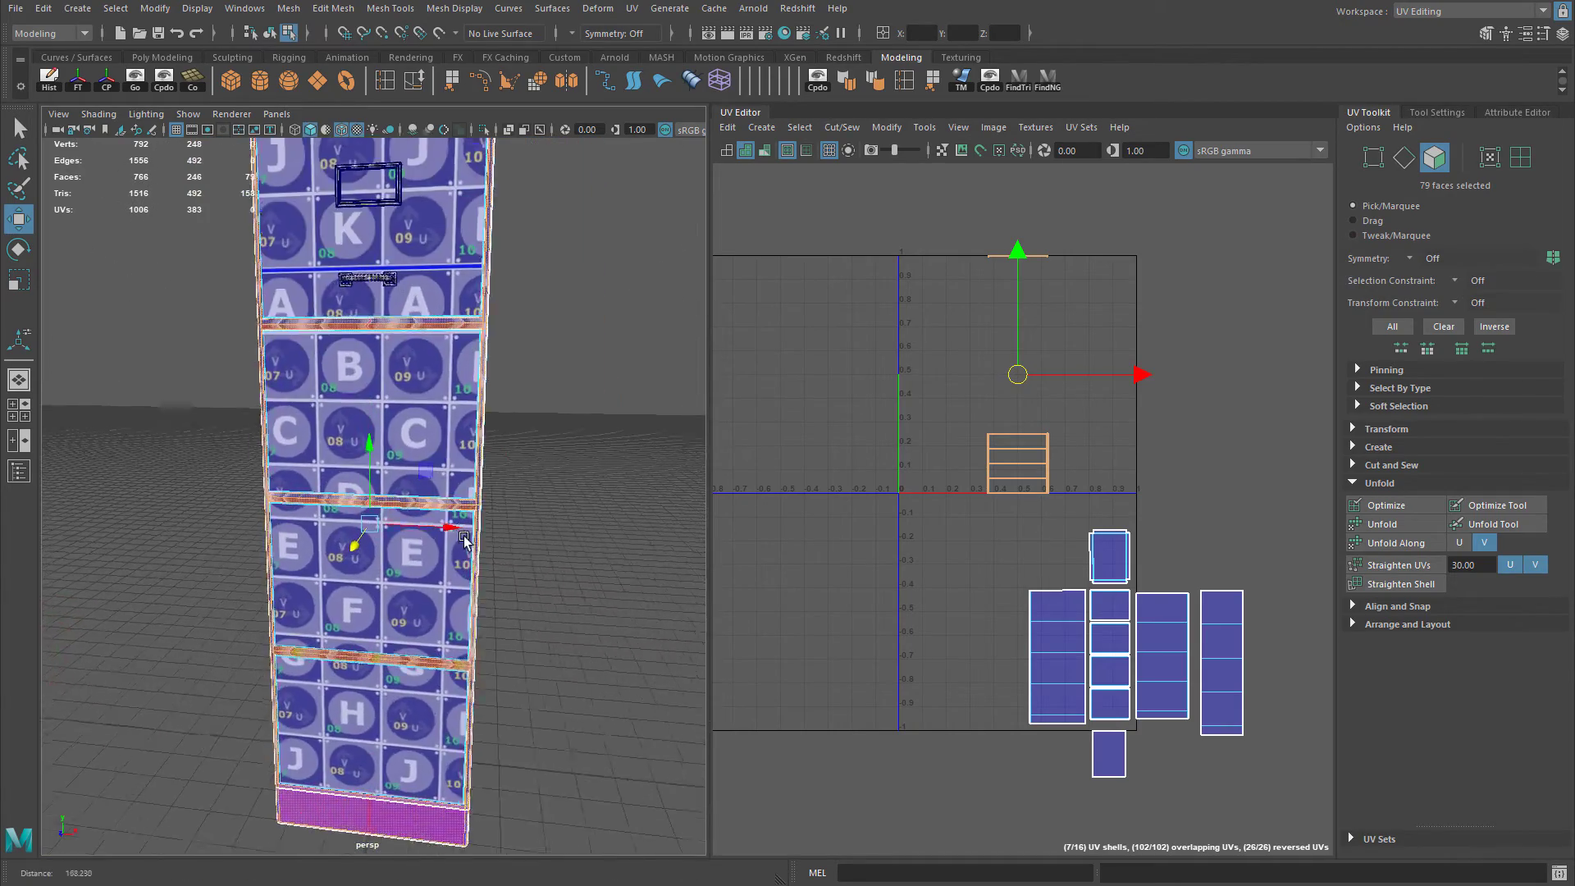
scroll(591, 534, "down", 5)
left_click_drag(410, 525, 385, 529, "alt")
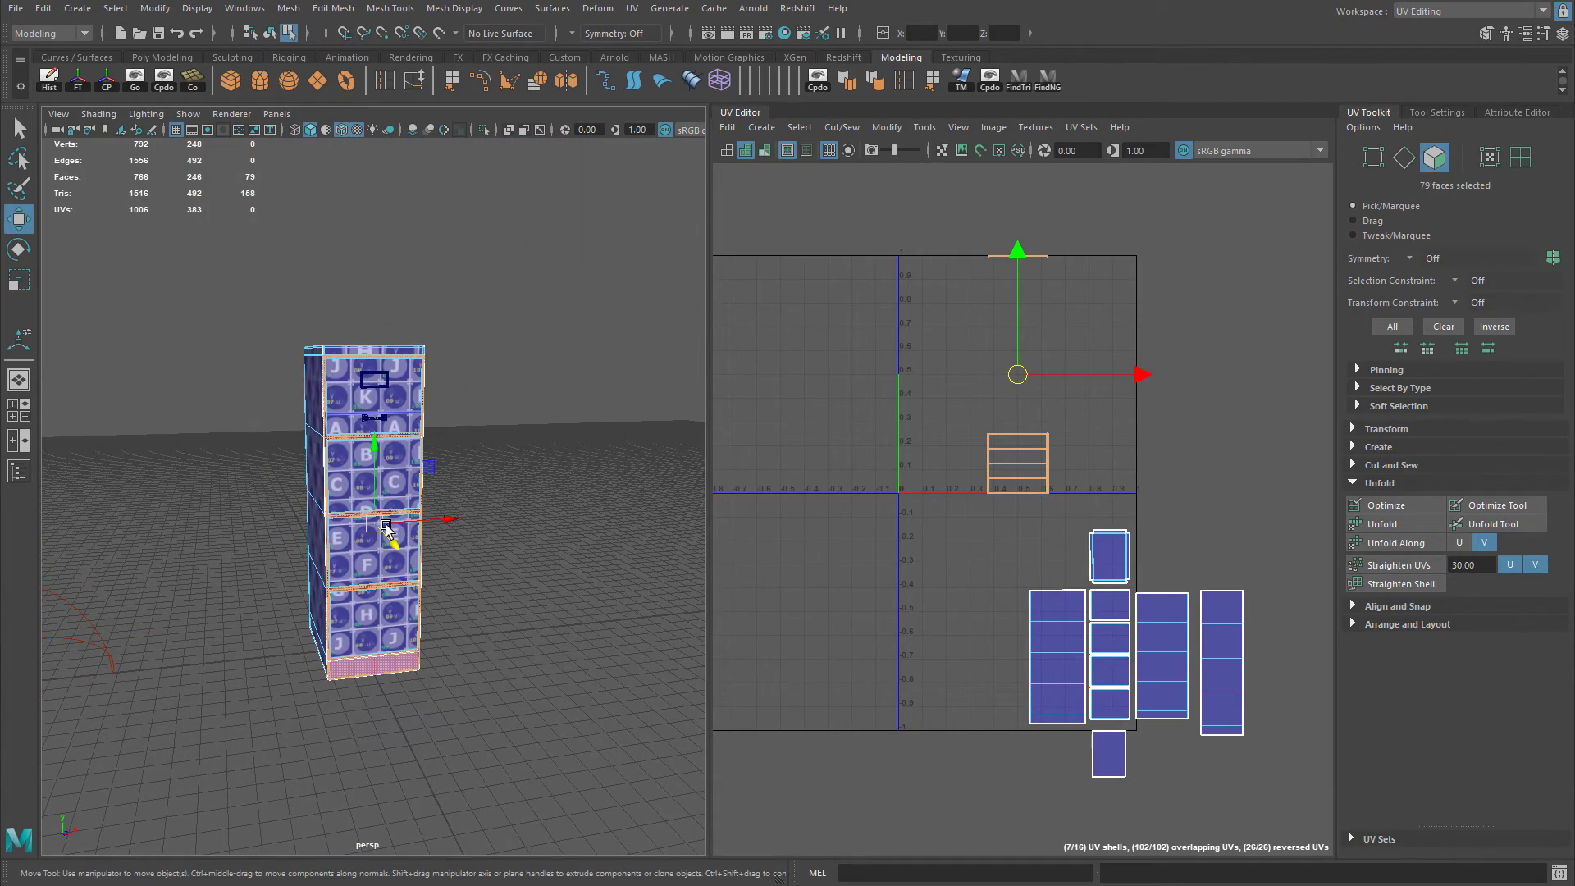
Save the scene and apply a planar UV projection to the selected front-frame faces.
key("ctrl+s")
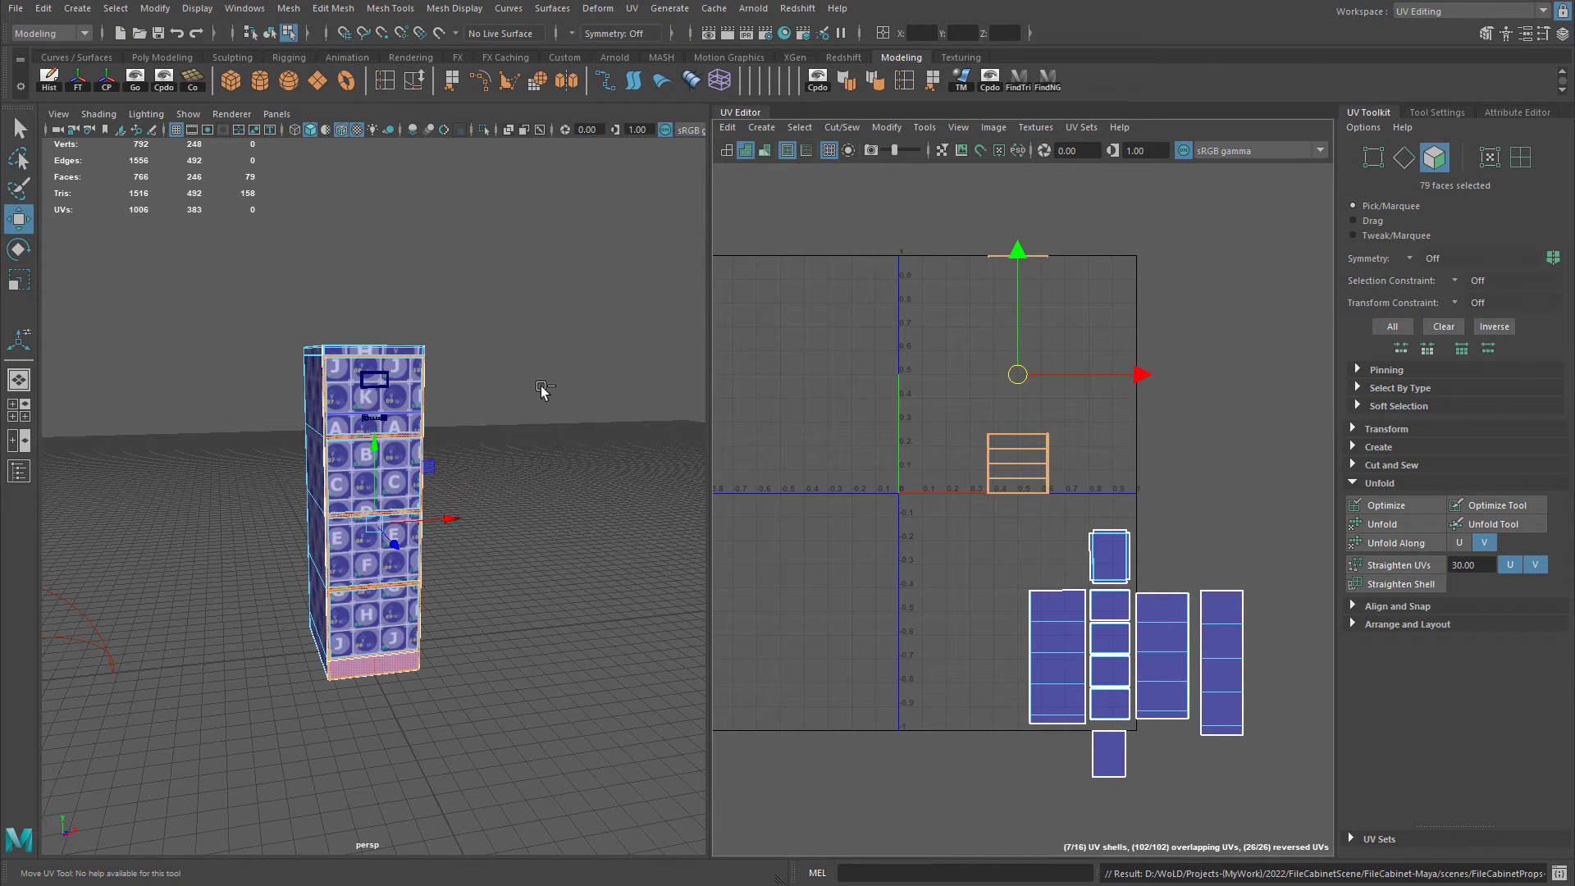
left_click_drag(371, 456, 402, 457, "alt")
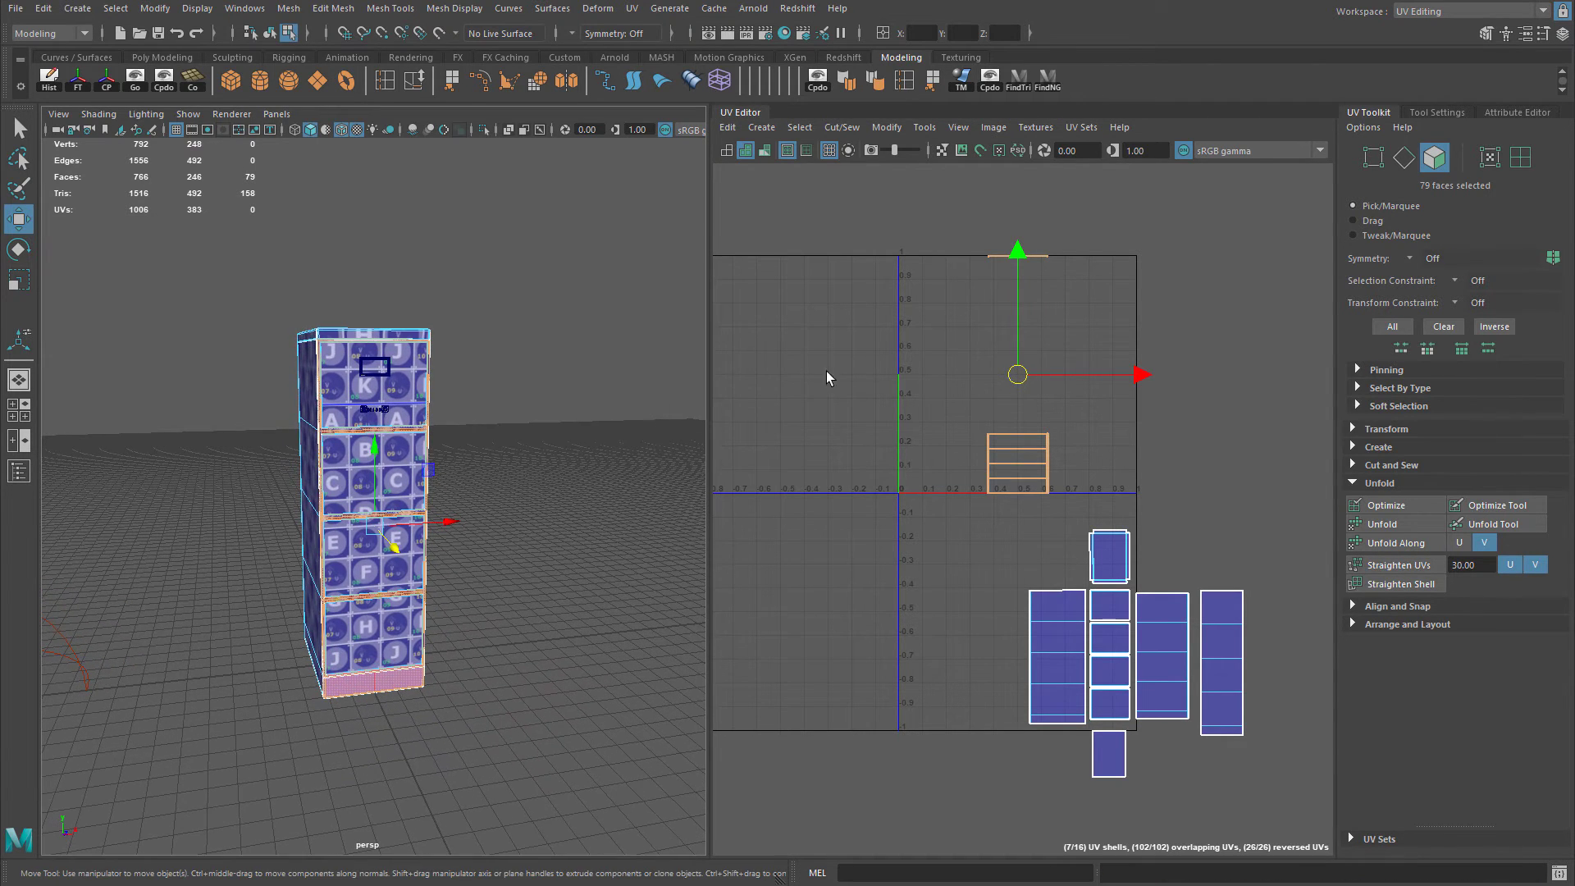
left_click(761, 129)
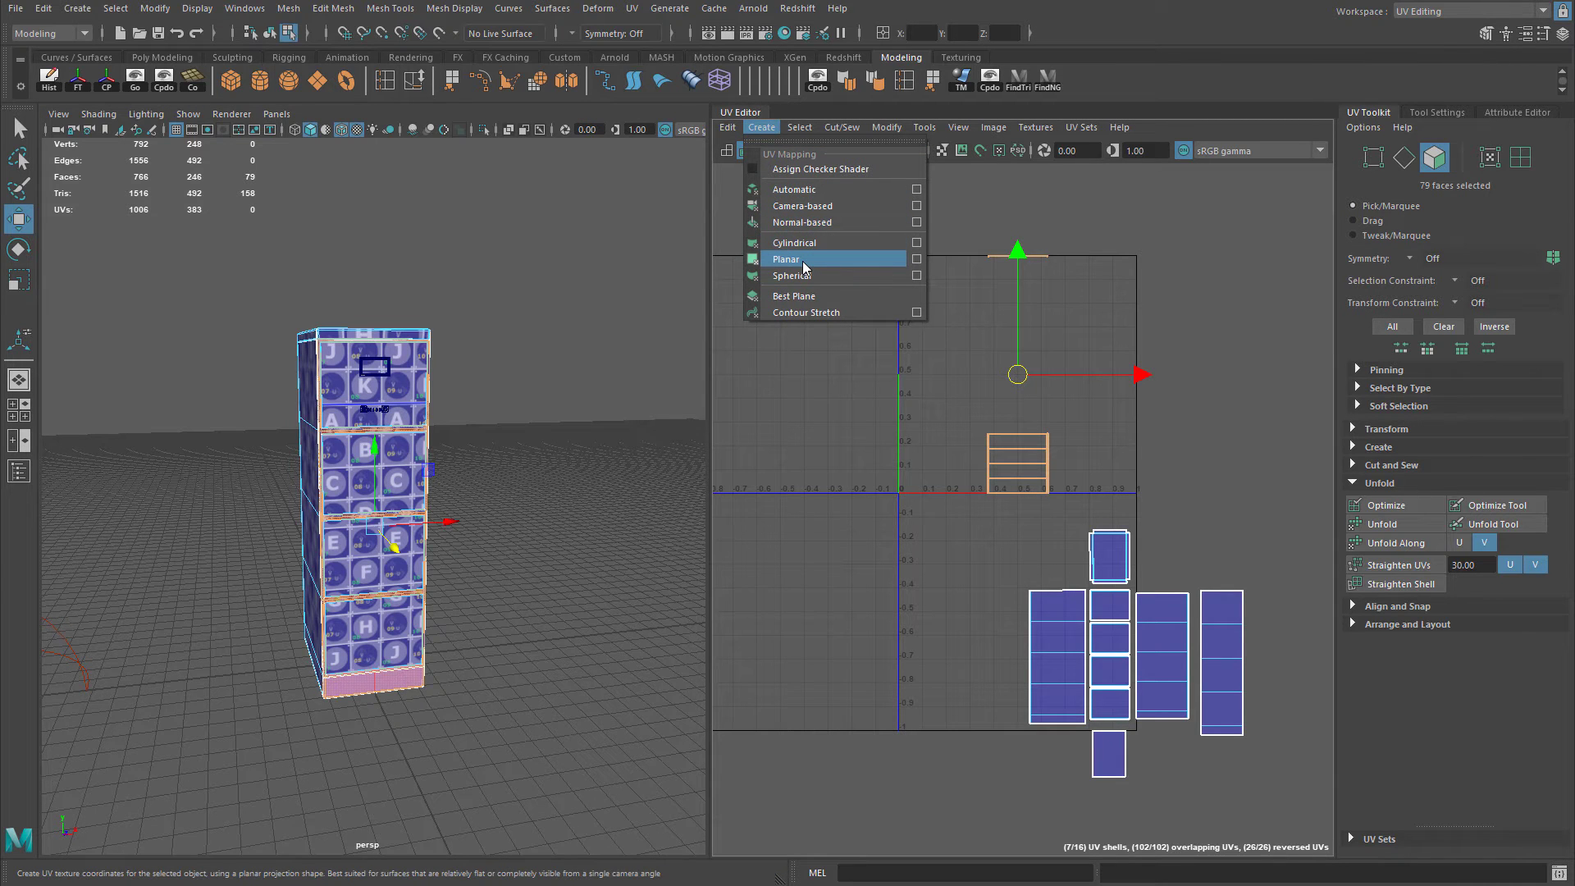
left_click(802, 261)
Examine the recessed bevel faces around the upper corner of the top drawer on the cabinet's front.
scroll(304, 420, "up", 10)
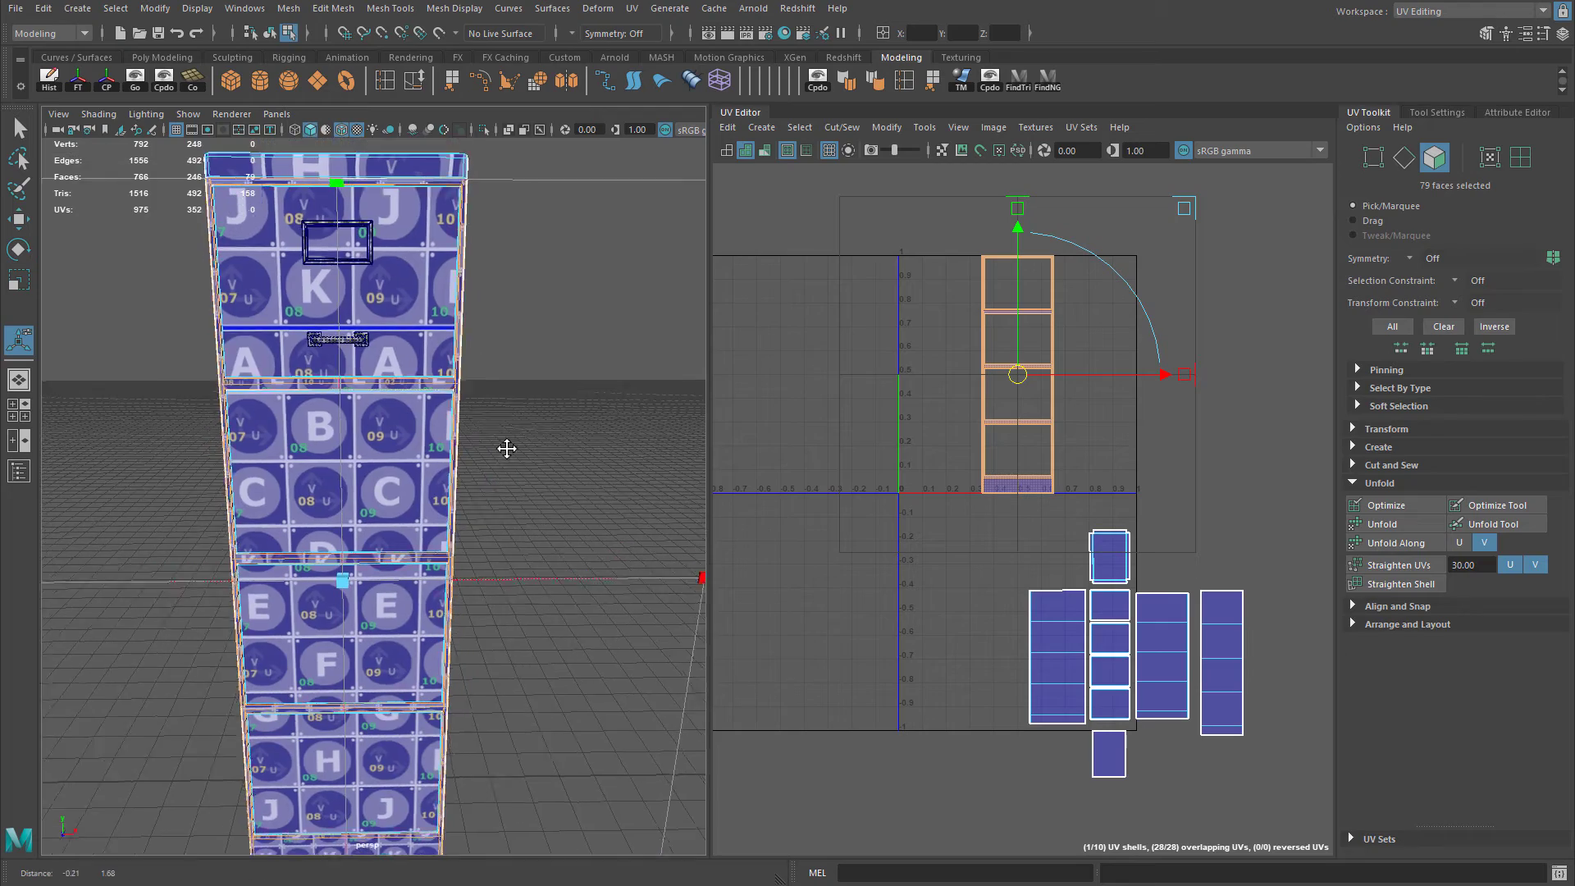
middle_click_drag(331, 474, 300, 535, "alt")
right_click_drag(256, 478, 316, 453, "alt")
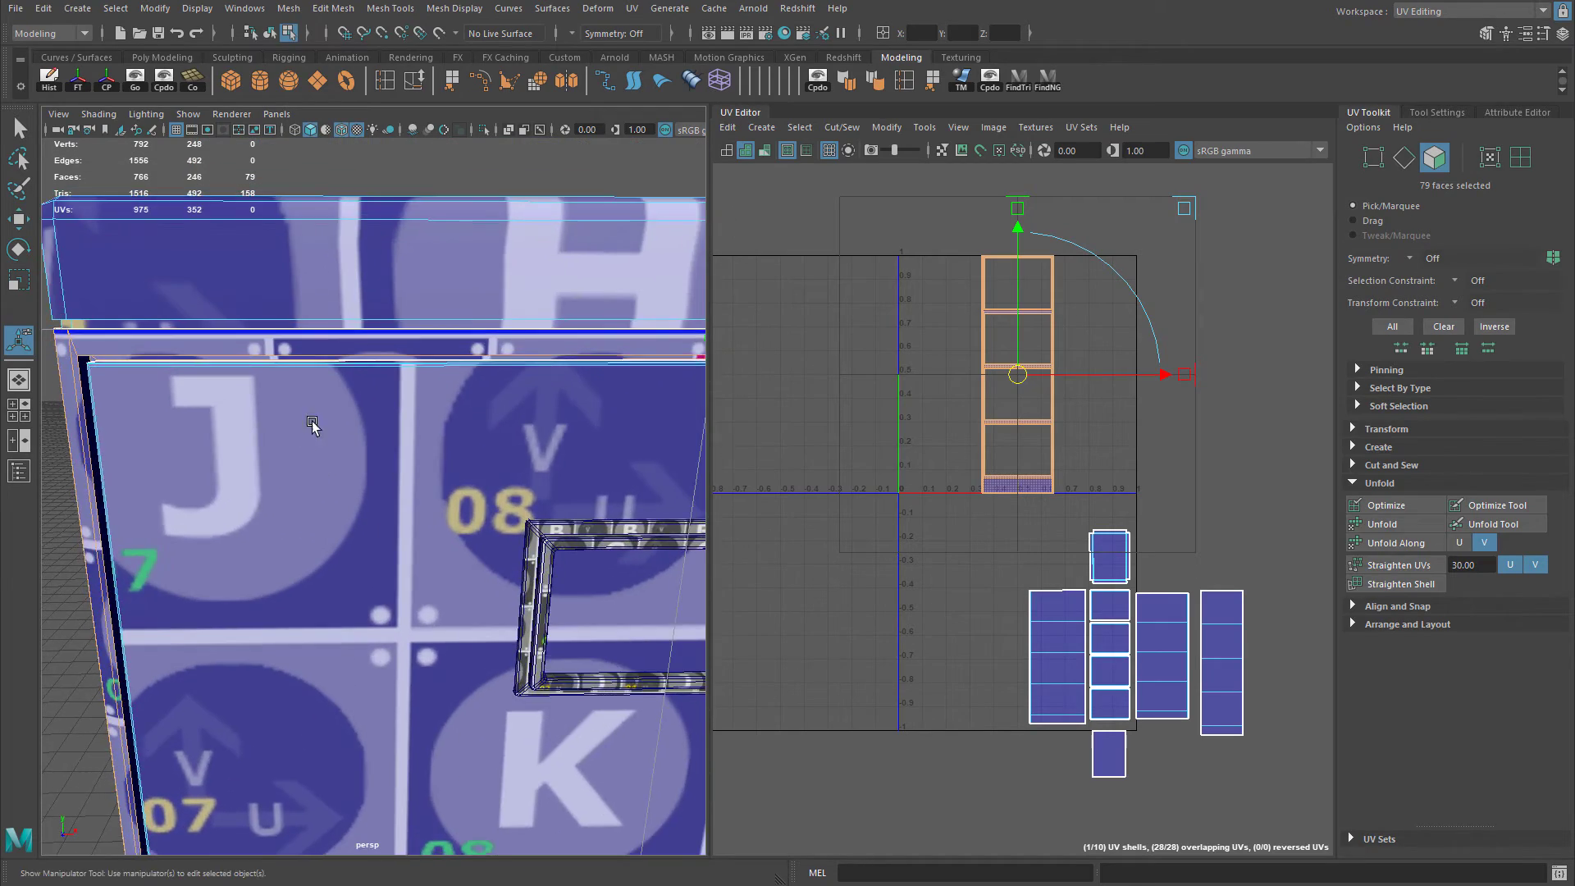
left_click_drag(311, 422, 408, 392, "alt")
middle_click_drag(408, 369, 363, 432, "alt")
left_click_drag(364, 432, 239, 397, "alt")
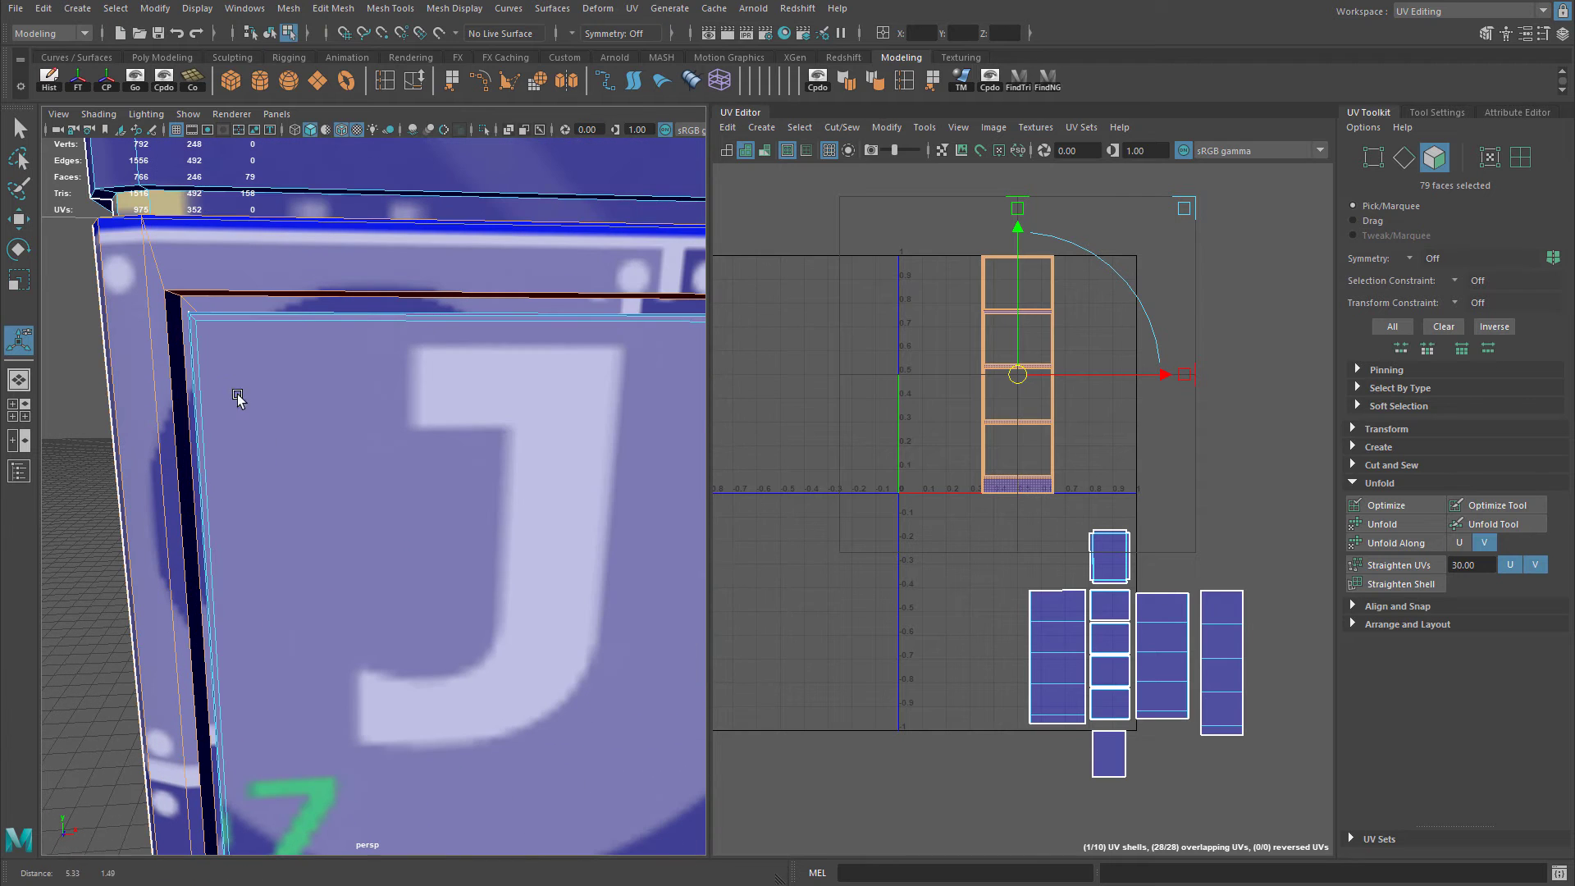
left_click_drag(190, 311, 219, 320, "alt")
right_click_drag(218, 320, 249, 334, "alt")
middle_click_drag(226, 323, 260, 337, "alt")
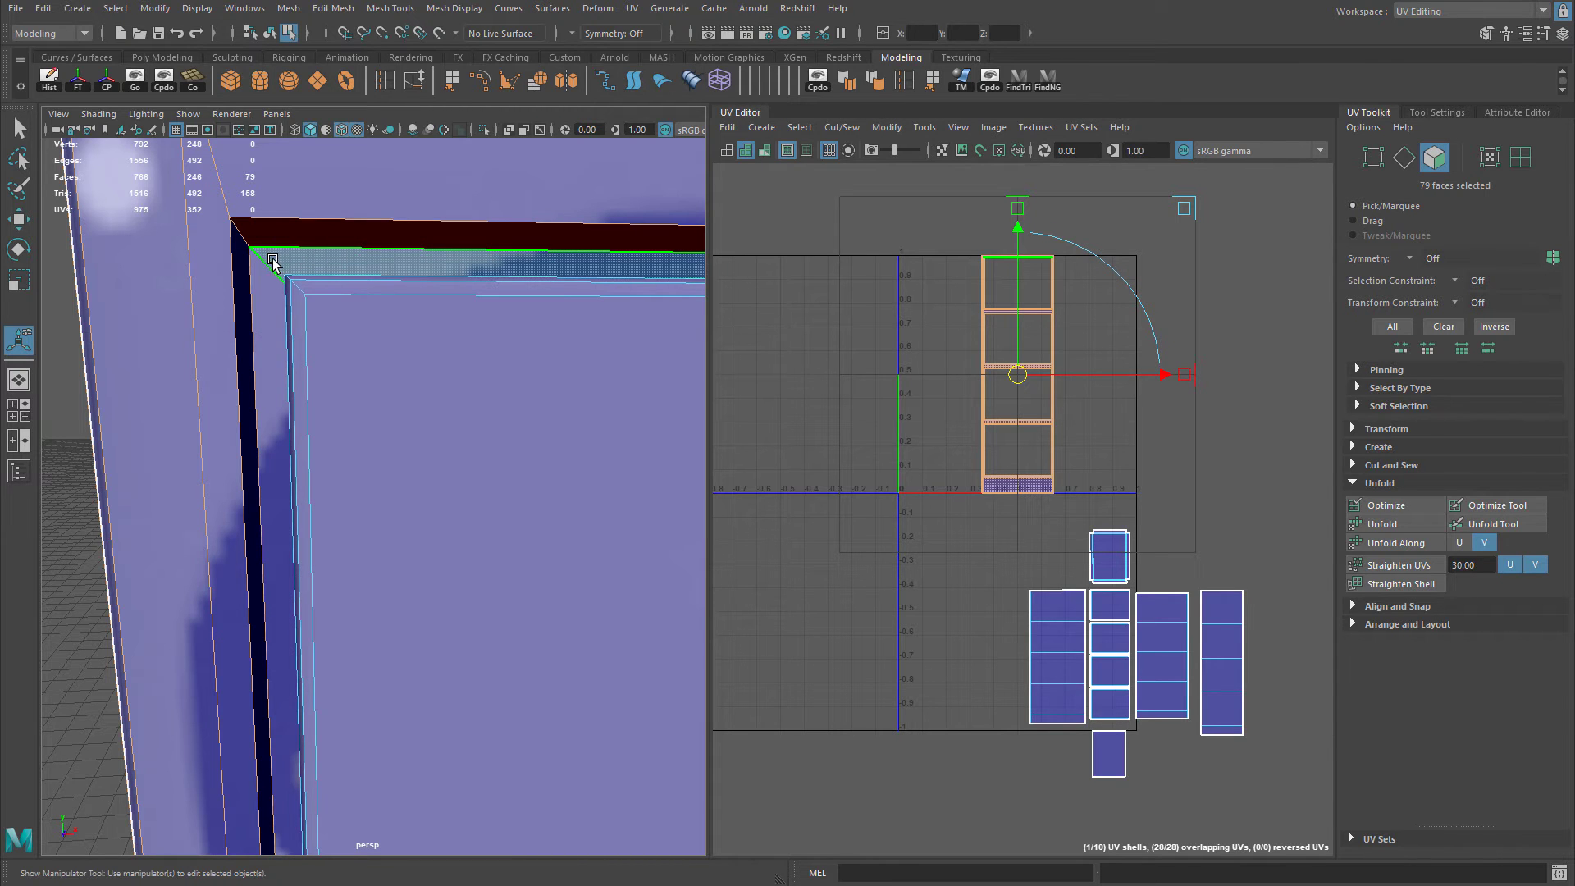
left_click_drag(274, 261, 267, 264, "alt")
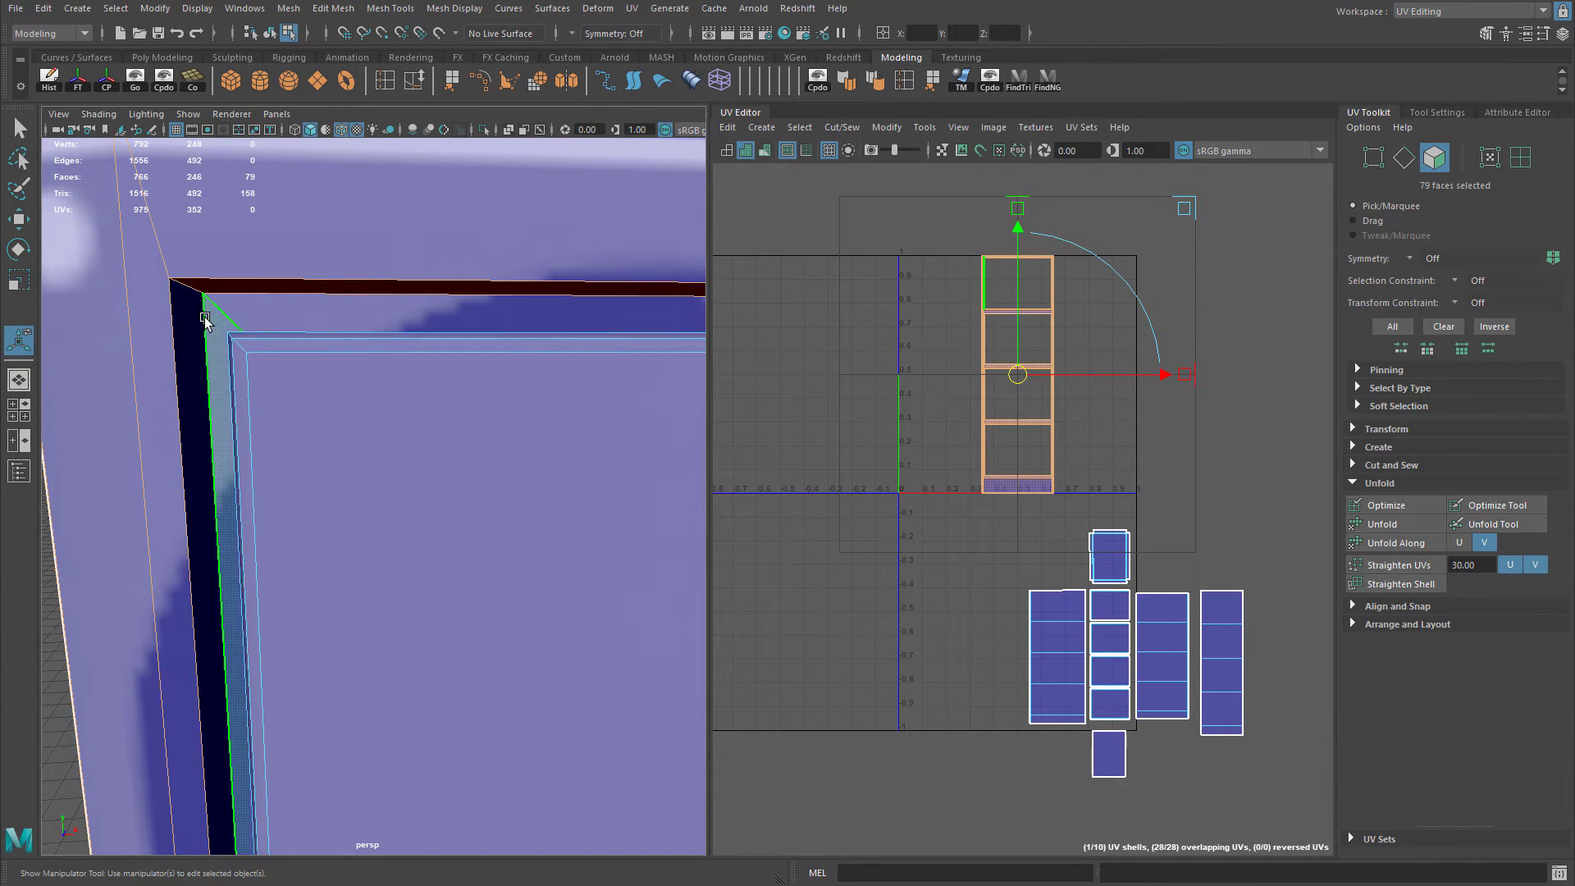
scroll(266, 310, "down", 6)
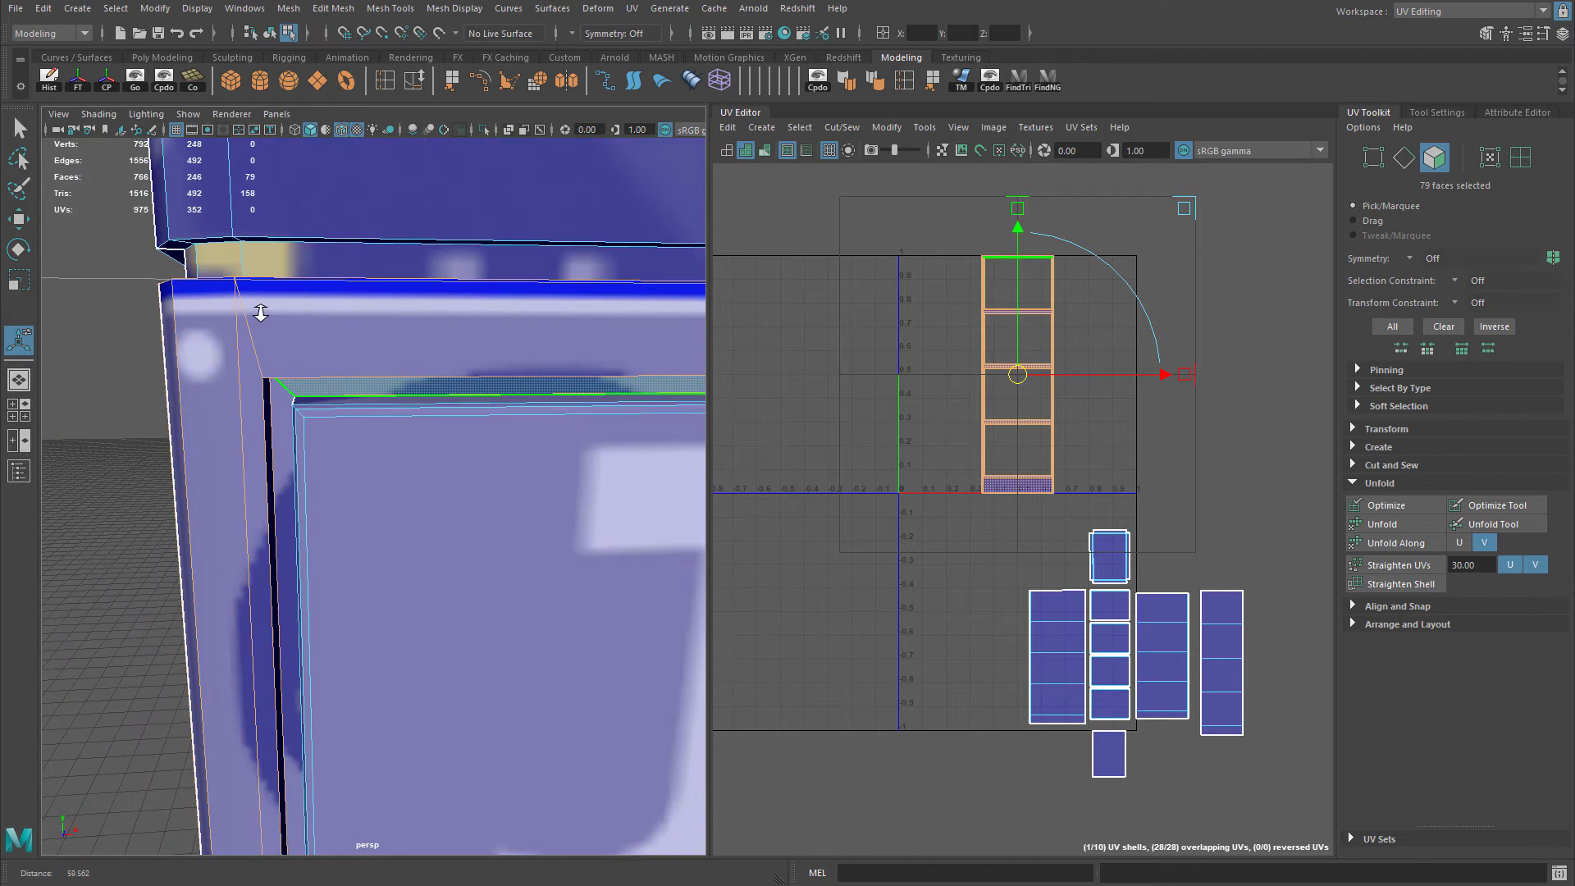
scroll(262, 311, "up", 5)
scroll(215, 316, "up", 1)
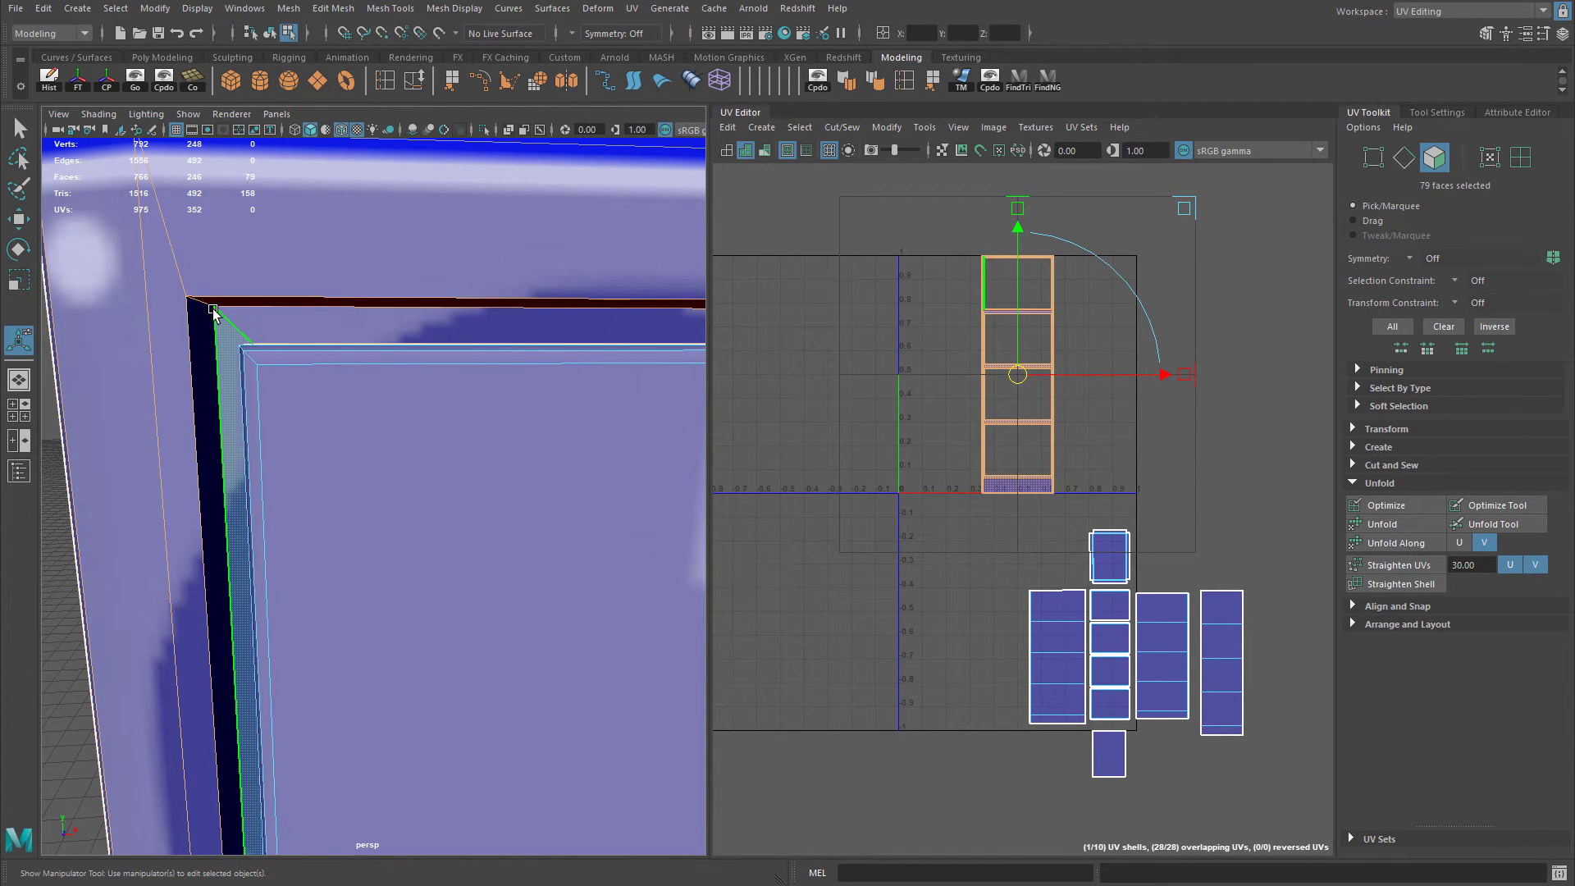
scroll(328, 340, "down", 3)
scroll(384, 338, "up", 3)
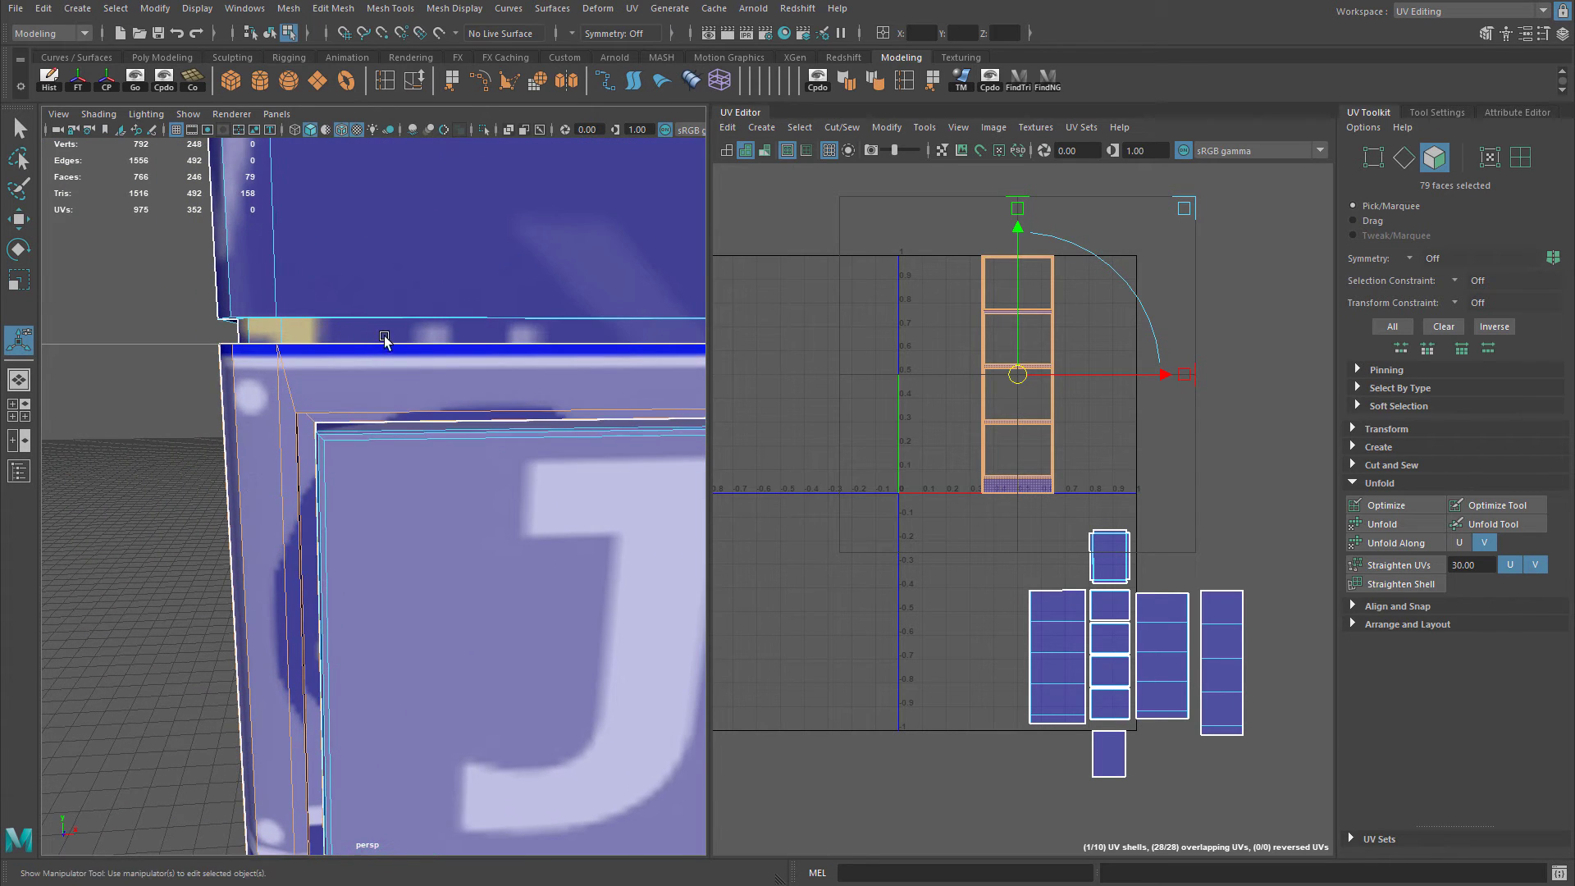
scroll(341, 351, "down", 3)
scroll(351, 369, "up", 5)
Select all UVs of the newly projected front-frame shell and unfold them.
scroll(1263, 405, "up", 5)
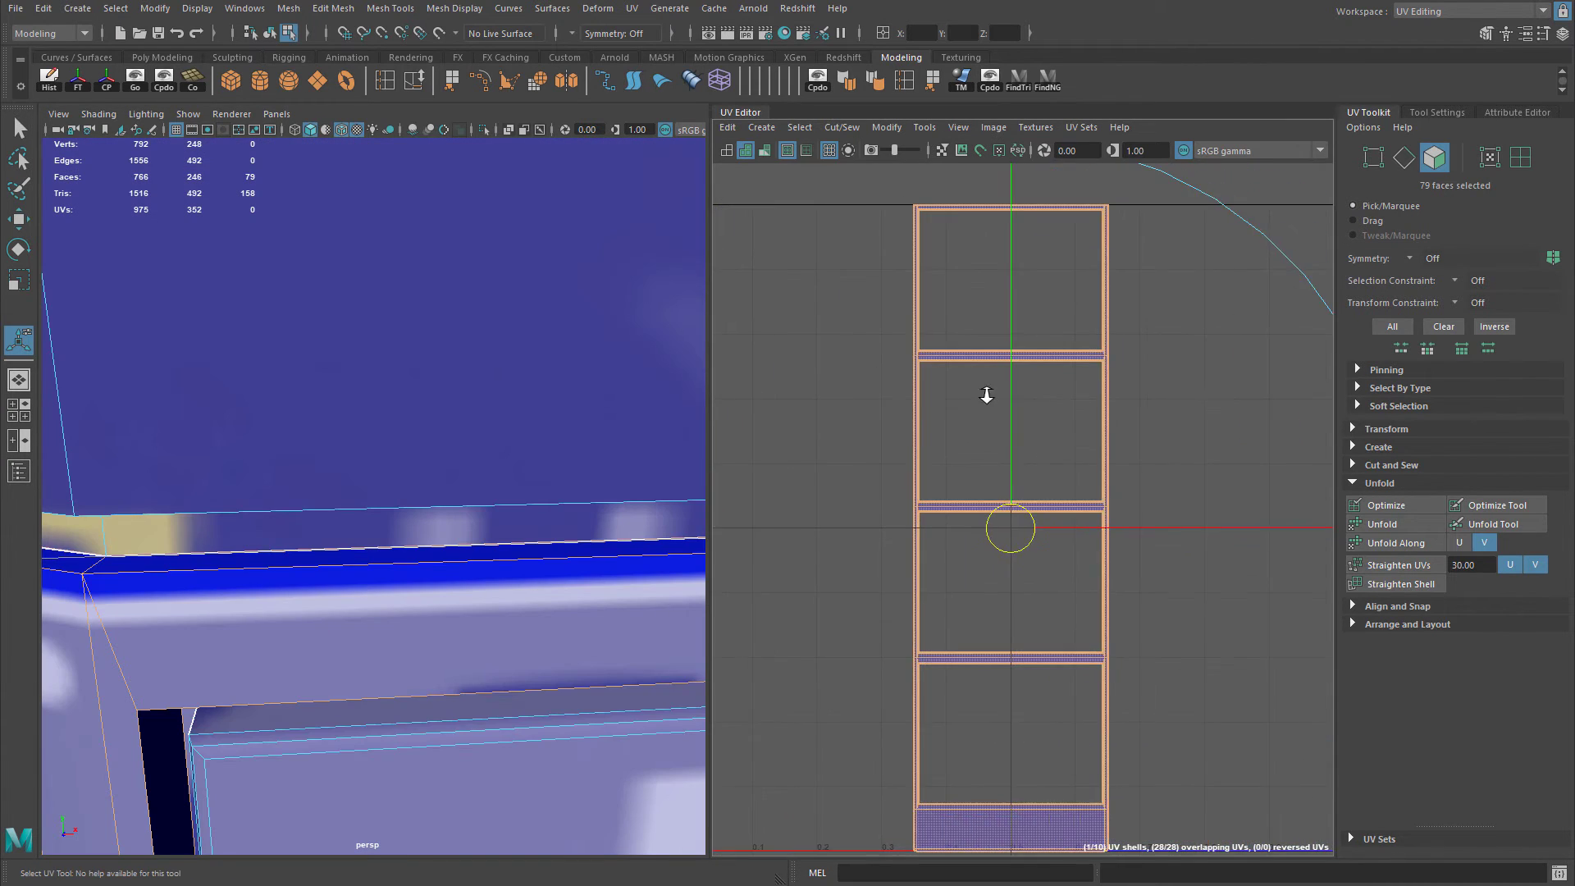
scroll(986, 394, "up", 8)
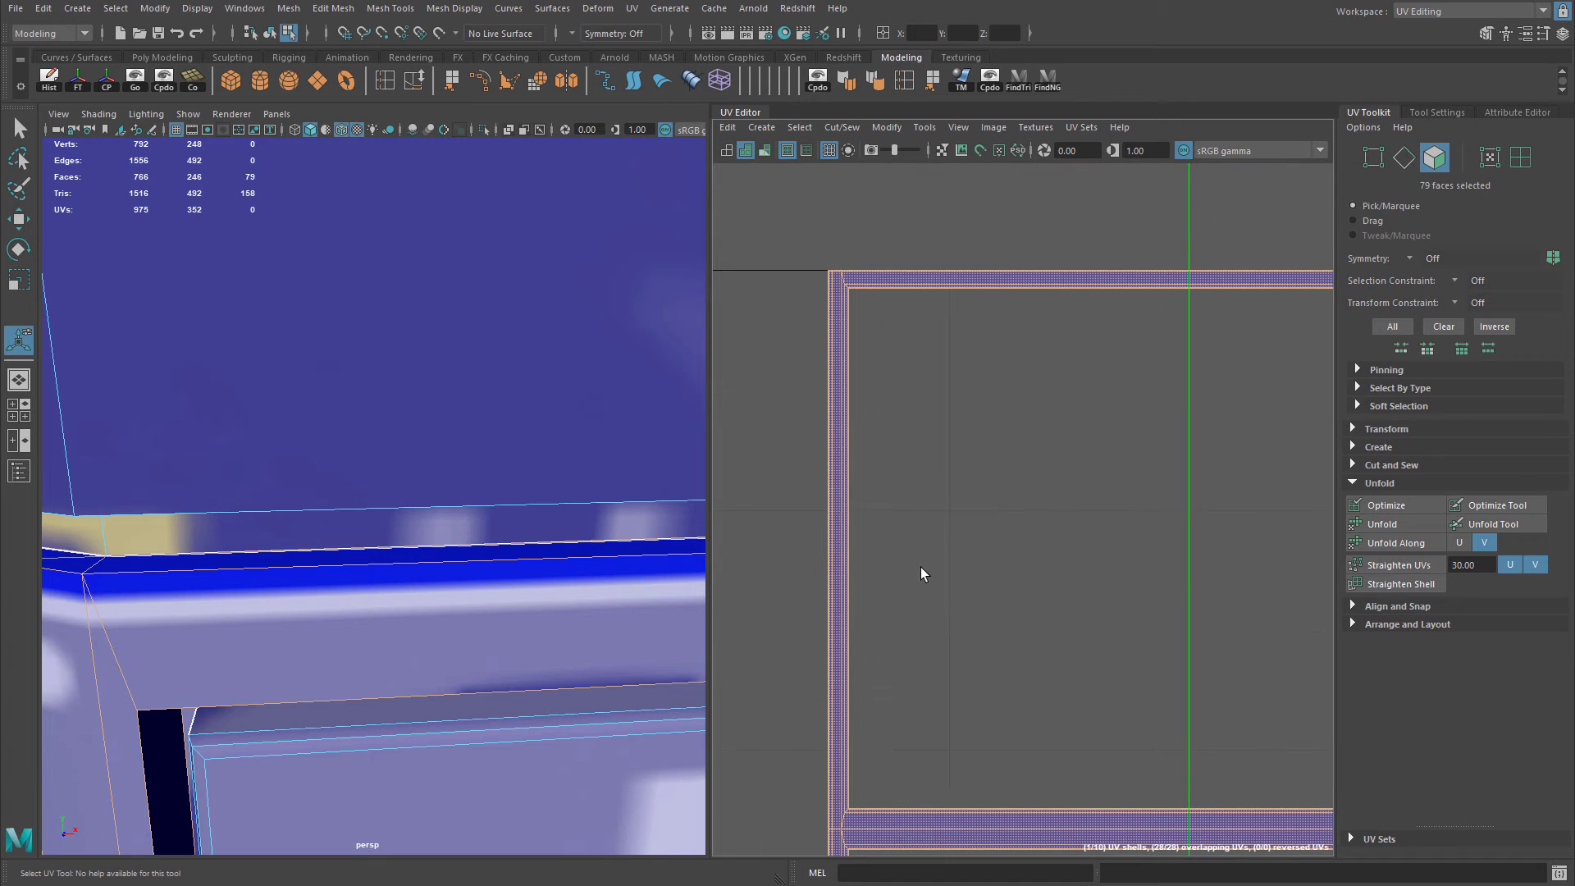
scroll(859, 321, "up", 5)
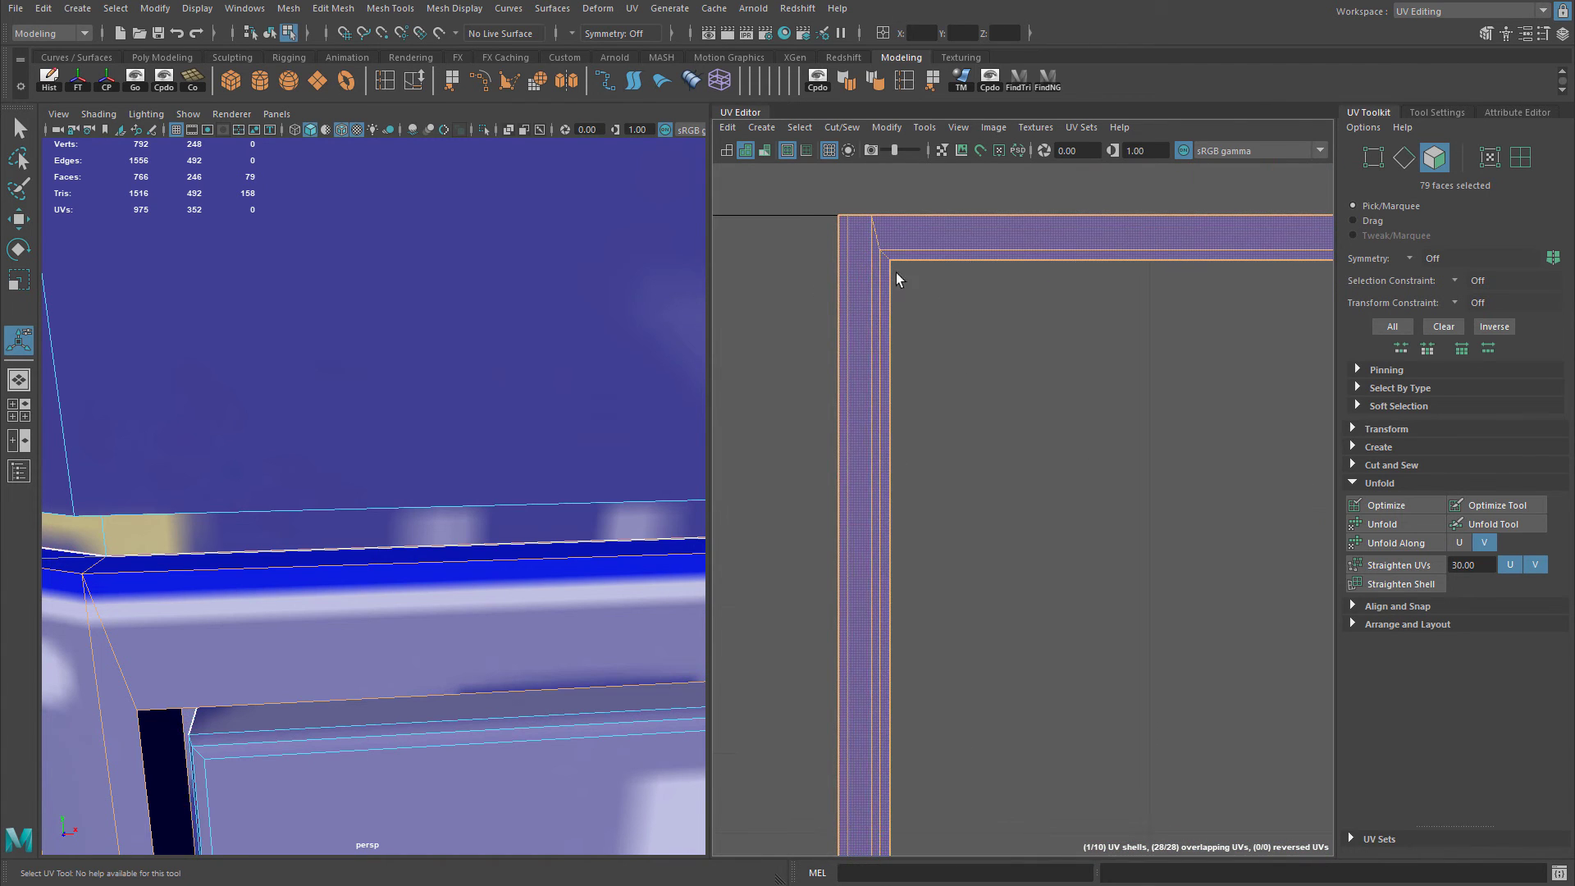
right_click_drag(887, 263, 938, 267)
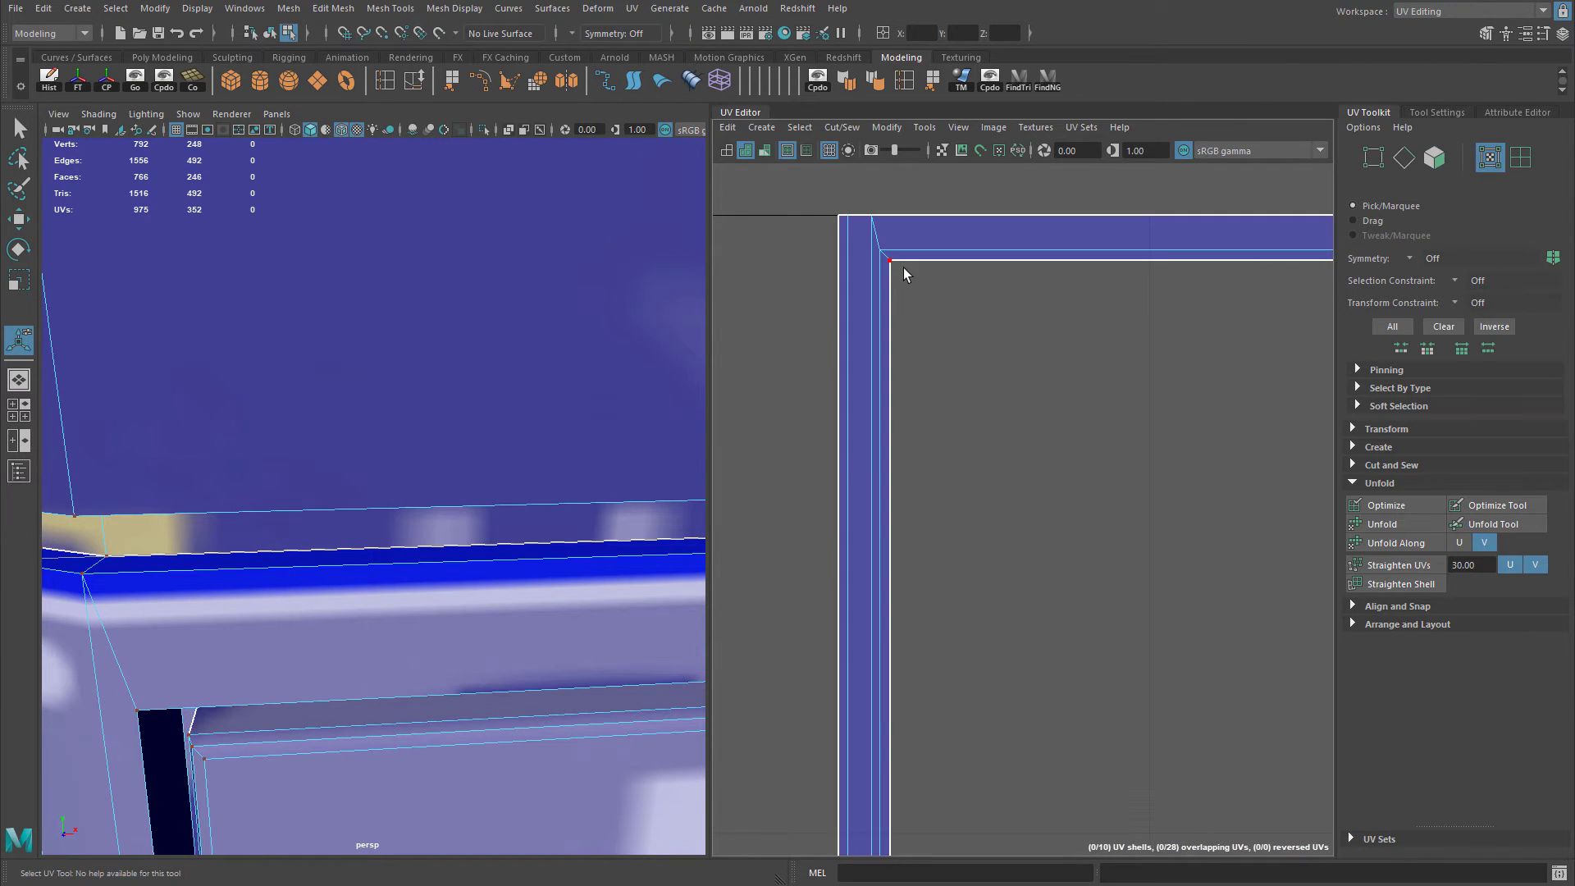
left_click(887, 261)
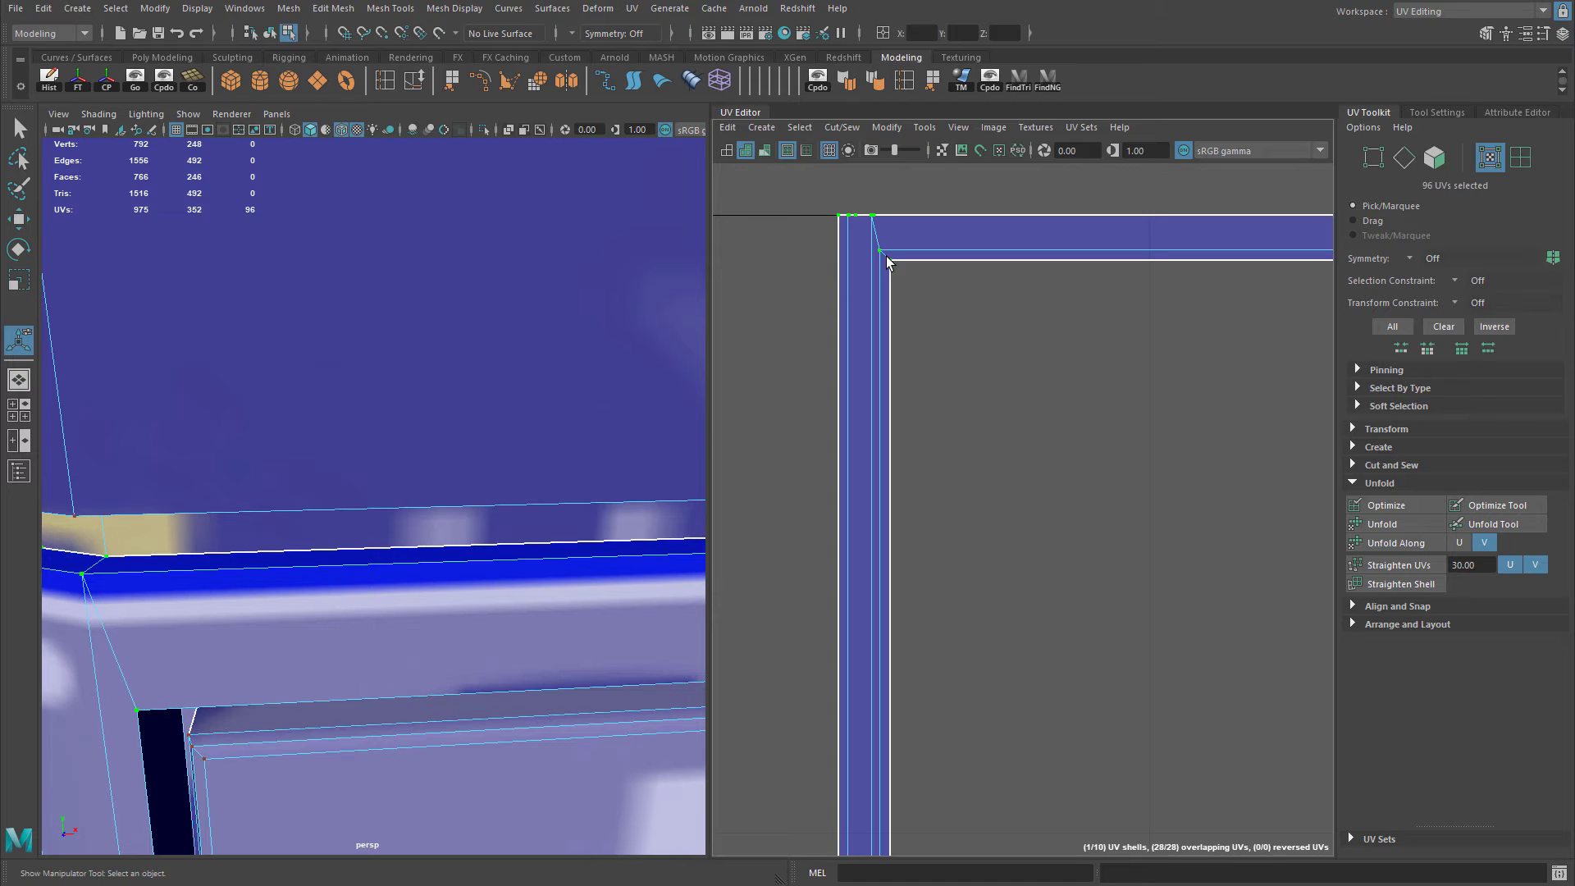
left_click(888, 127)
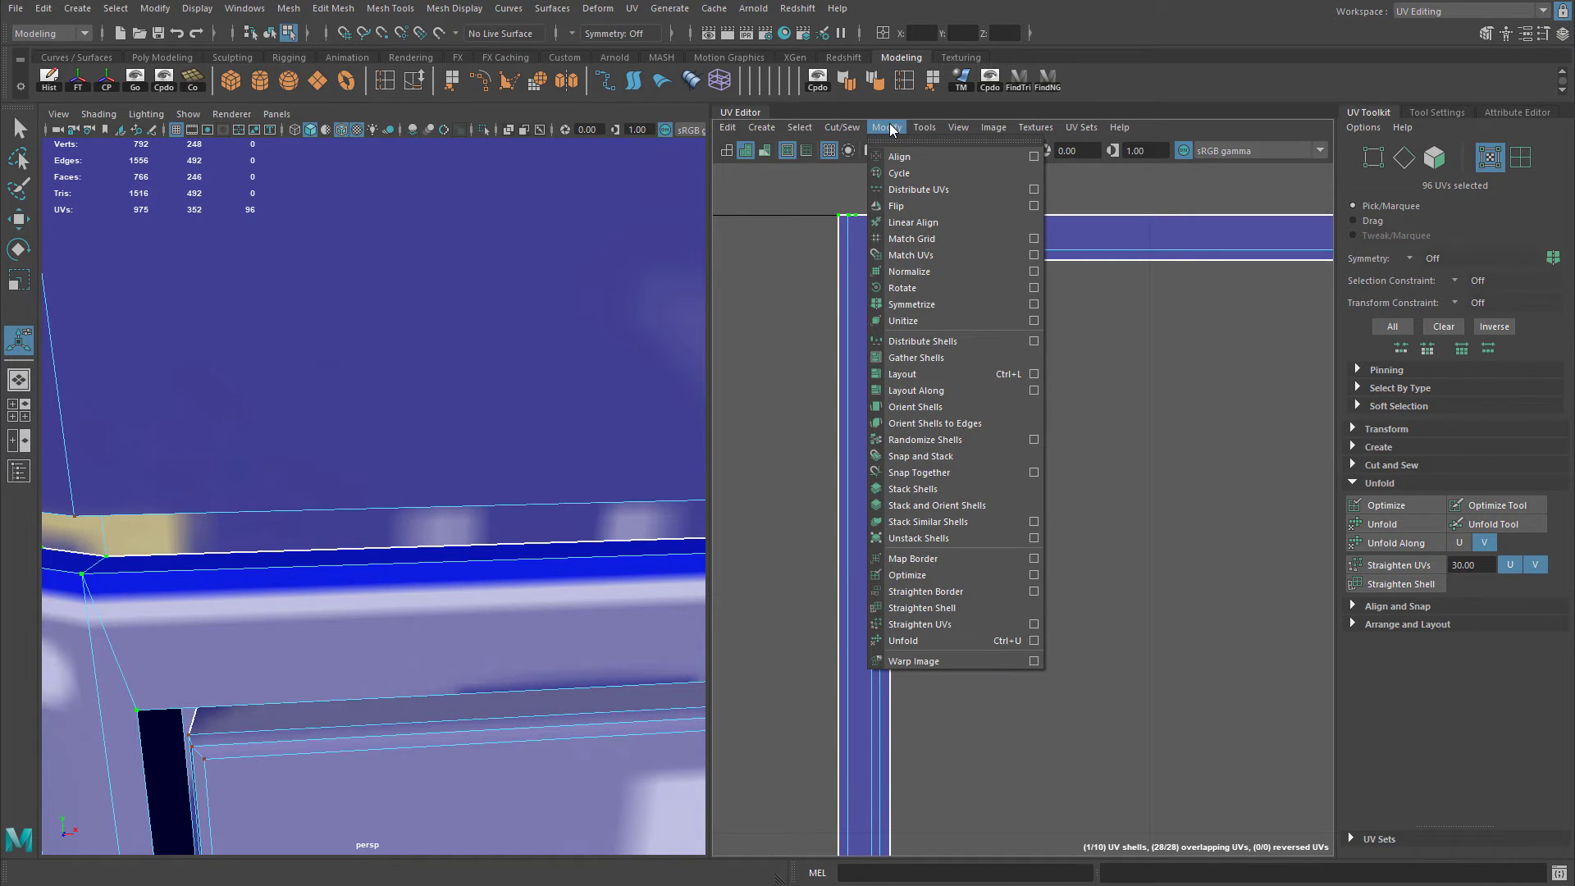
left_click(916, 641)
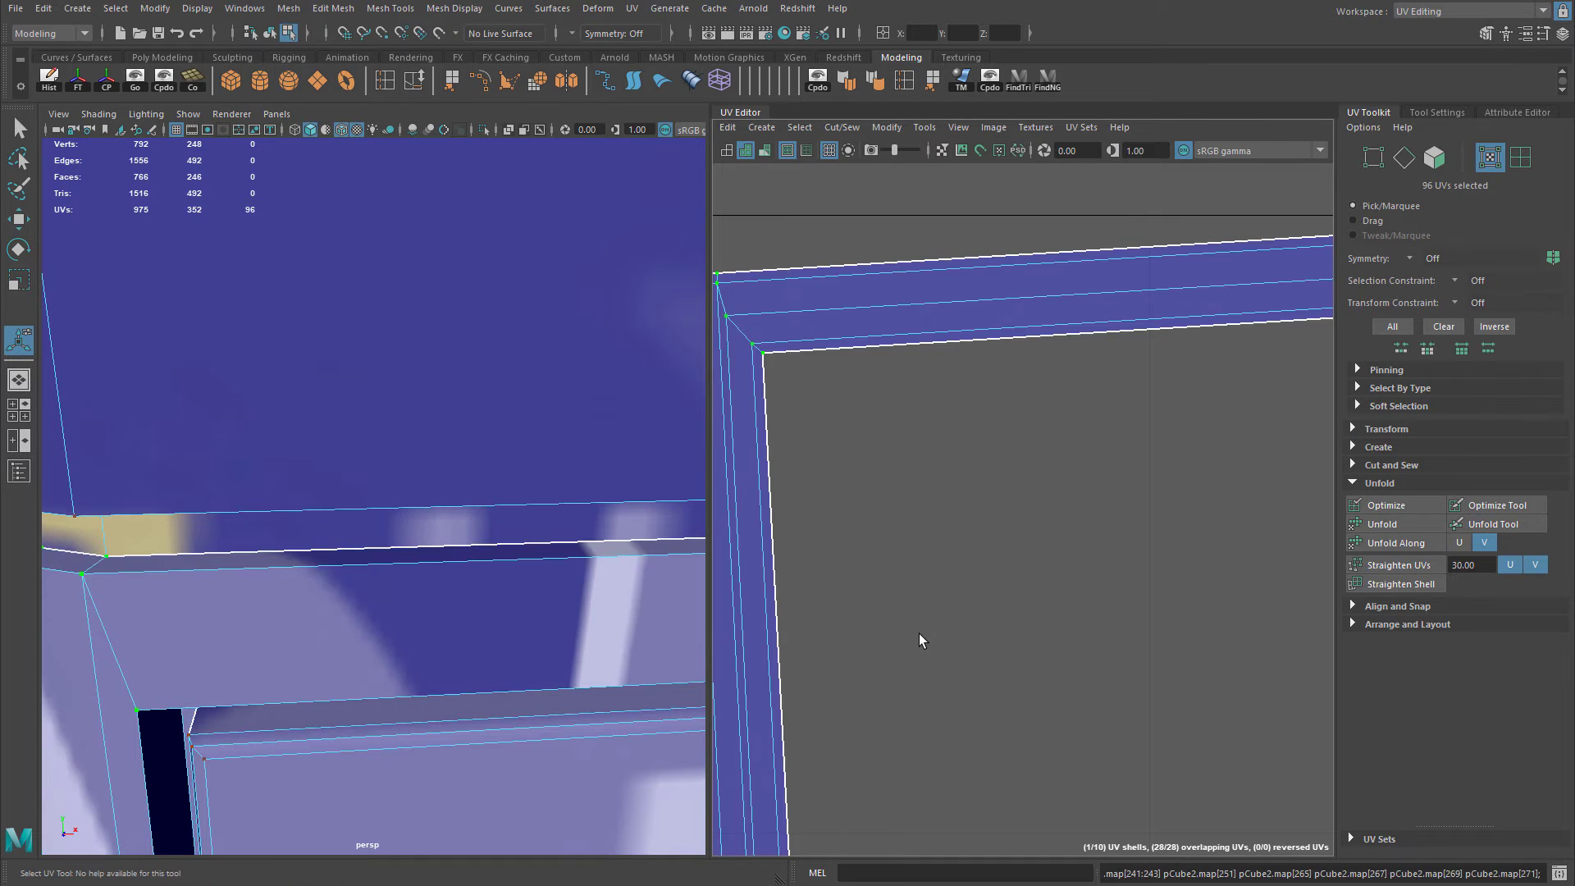
Inspect the unfolded frame shell's corners and crossbar joints and compare them with the cabinet's front corner.
middle_click_drag(918, 640, 1066, 461, "alt")
middle_click_drag(828, 275, 887, 328, "alt")
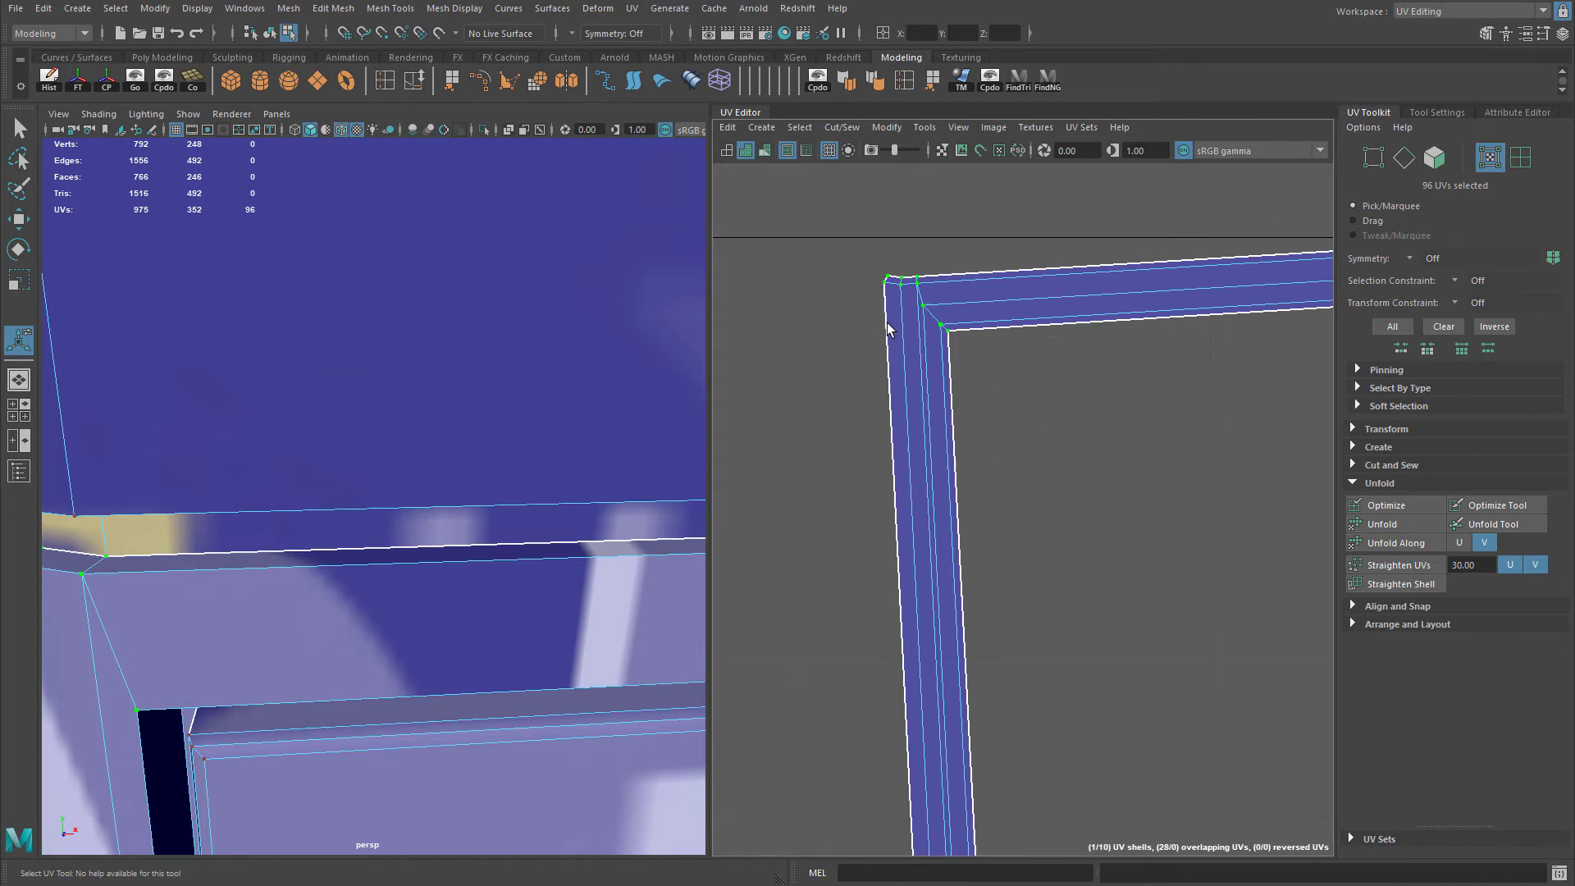
mouse_move(1052, 329)
middle_mouse_down("alt")
mouse_move(995, 341)
mouse_move(1055, 341)
mouse_move(715, 315)
middle_mouse_up("alt")
middle_click_drag(1181, 309, 726, 336, "alt")
middle_click_drag(1313, 312, 1031, 331, "alt")
right_click_drag(494, 373, 282, 405, "alt")
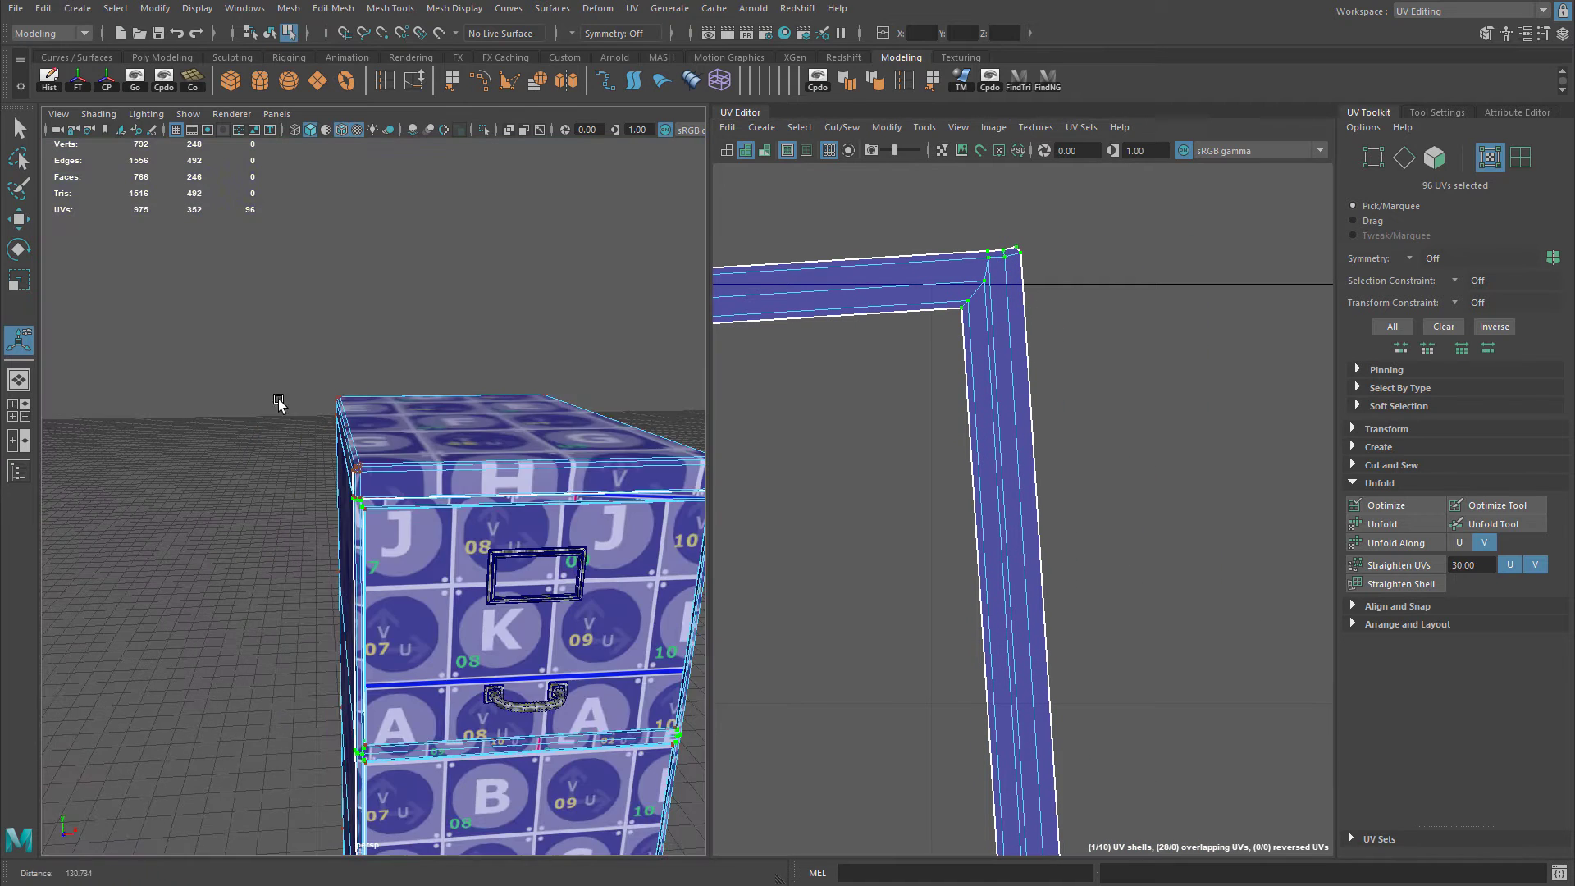
left_click_drag(461, 399, 369, 399, "alt")
right_click_drag(370, 399, 509, 420, "alt")
middle_click_drag(402, 412, 465, 419, "alt")
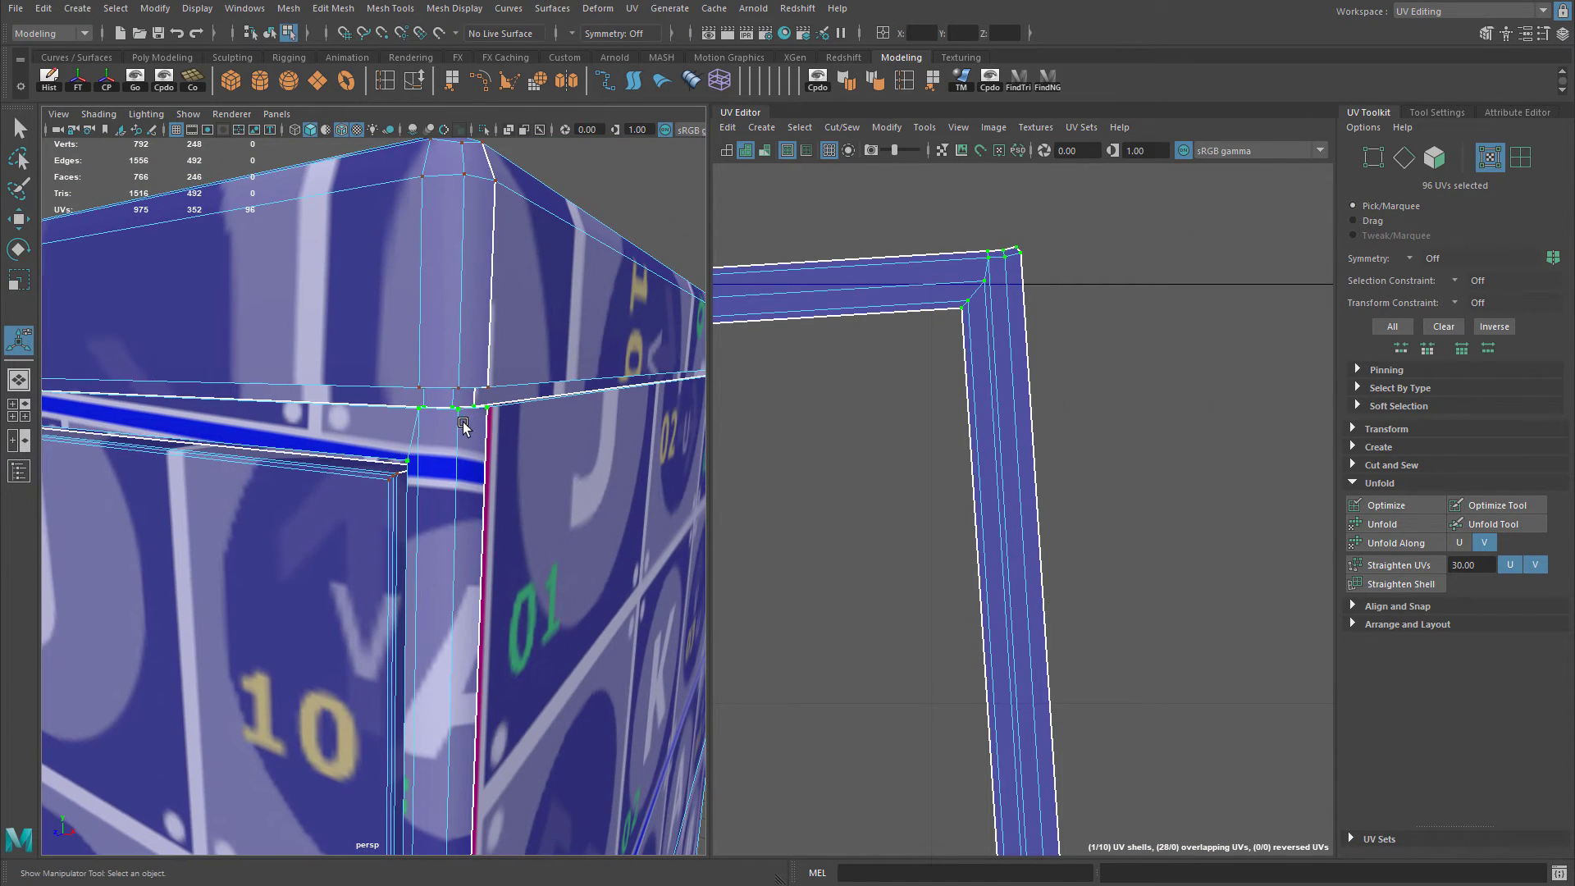
scroll(1087, 269, "down", 5)
scroll(1171, 475, "up", 8)
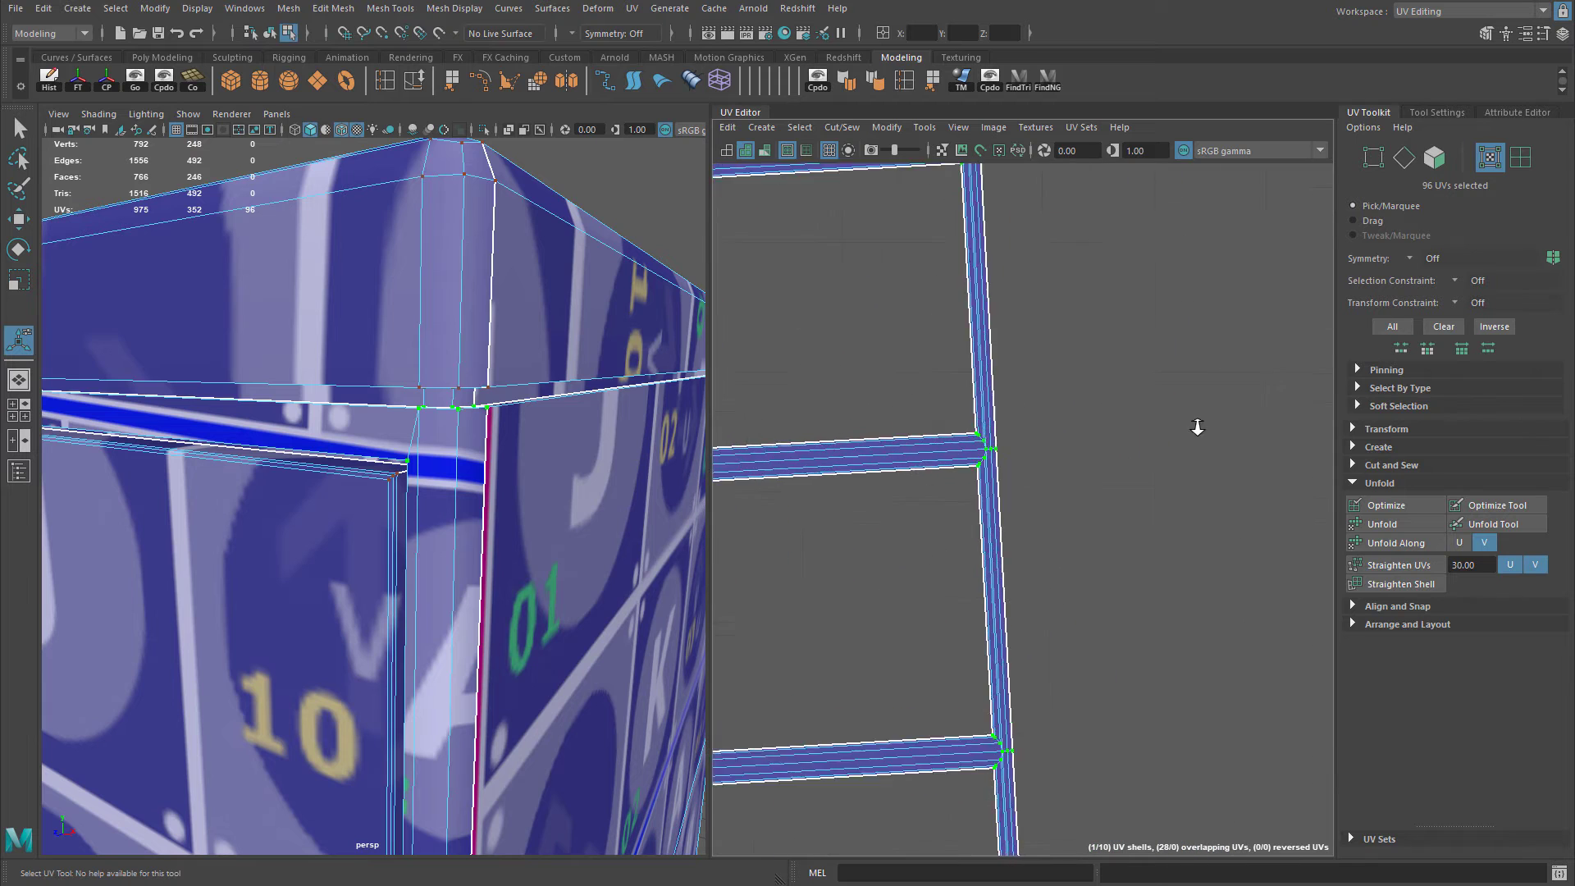
scroll(1139, 503, "down", 2)
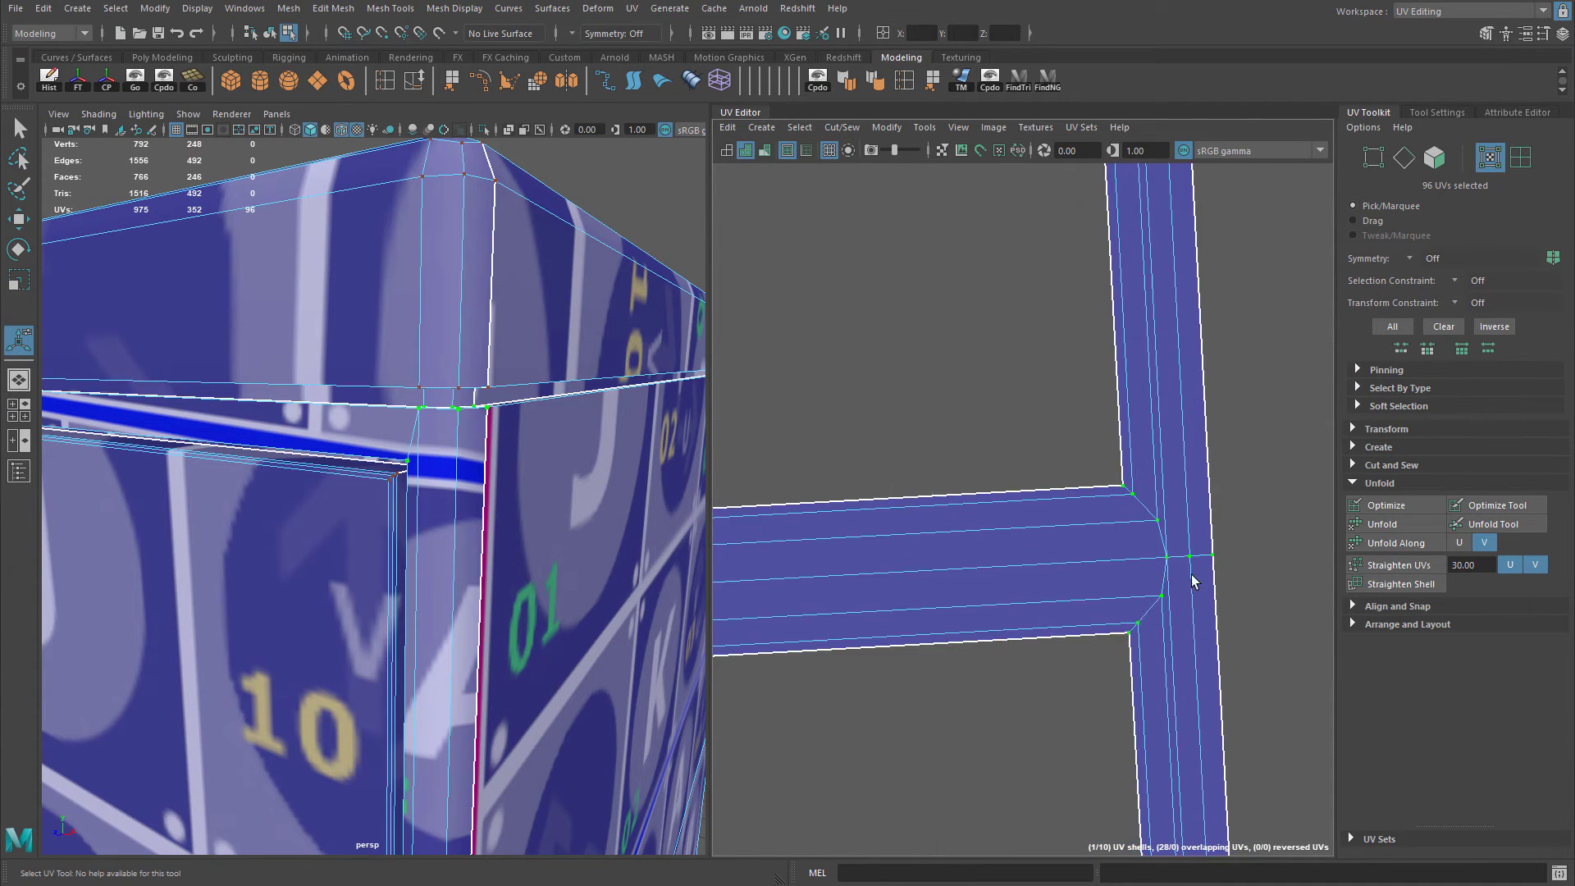
middle_click_drag(1192, 584, 1129, 140, "alt")
mouse_move(1222, 697)
middle_mouse_down("alt")
mouse_move(1139, 471)
mouse_move(1091, 119)
middle_mouse_up("alt")
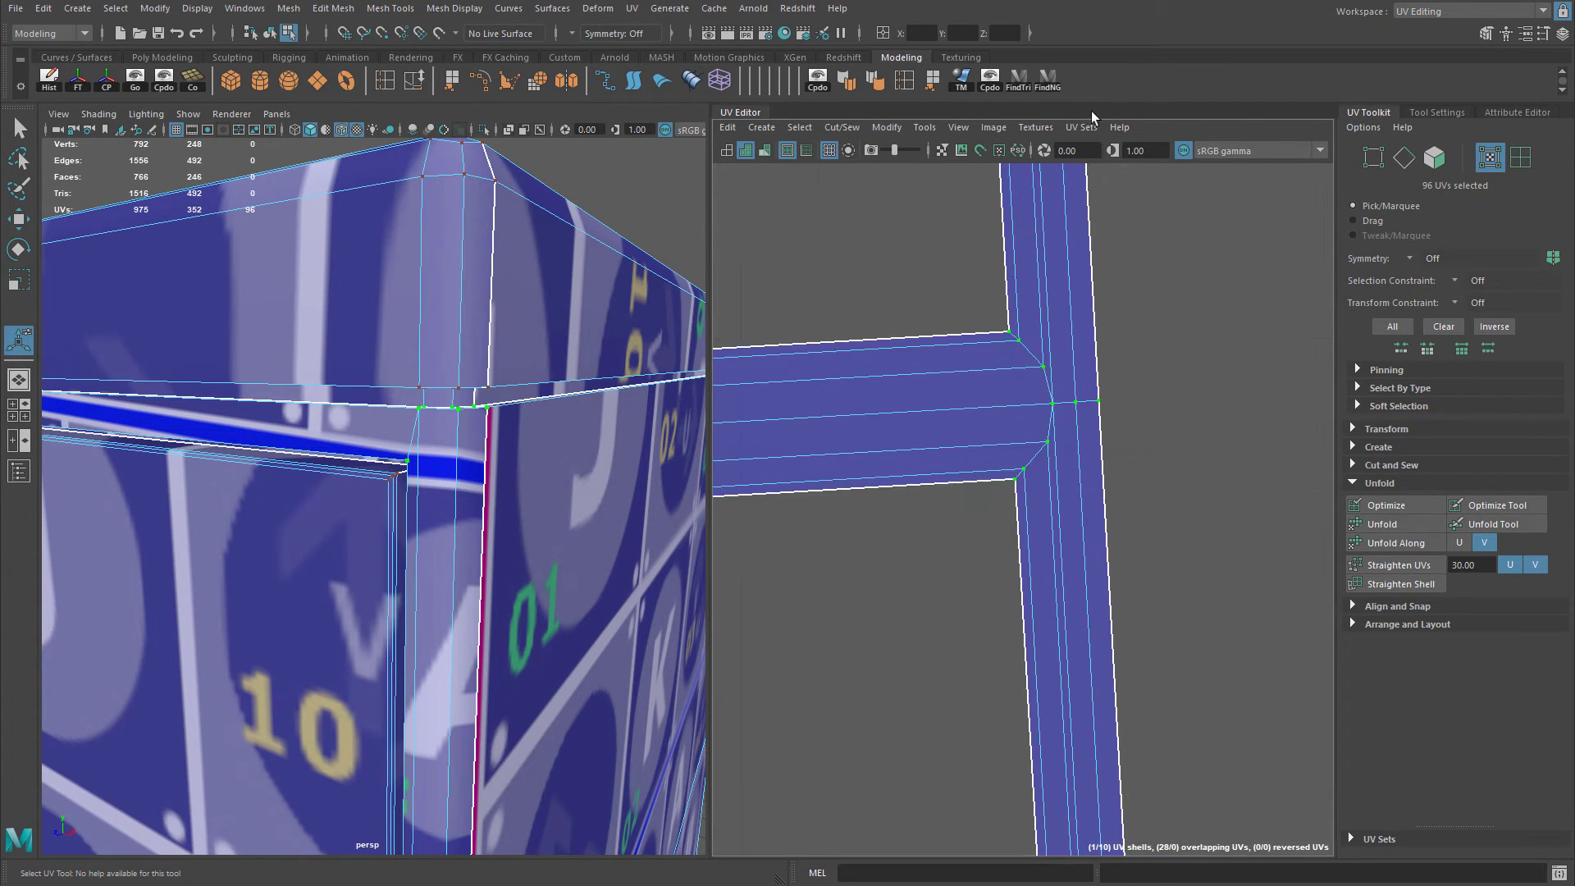
middle_click_drag(1088, 426, 1054, 107, "alt")
middle_click_drag(1136, 517, 1107, 205, "alt")
Select a long vertical edge in the front-frame shell and orient the tilted shell to it.
right_click_drag(982, 345, 996, 325)
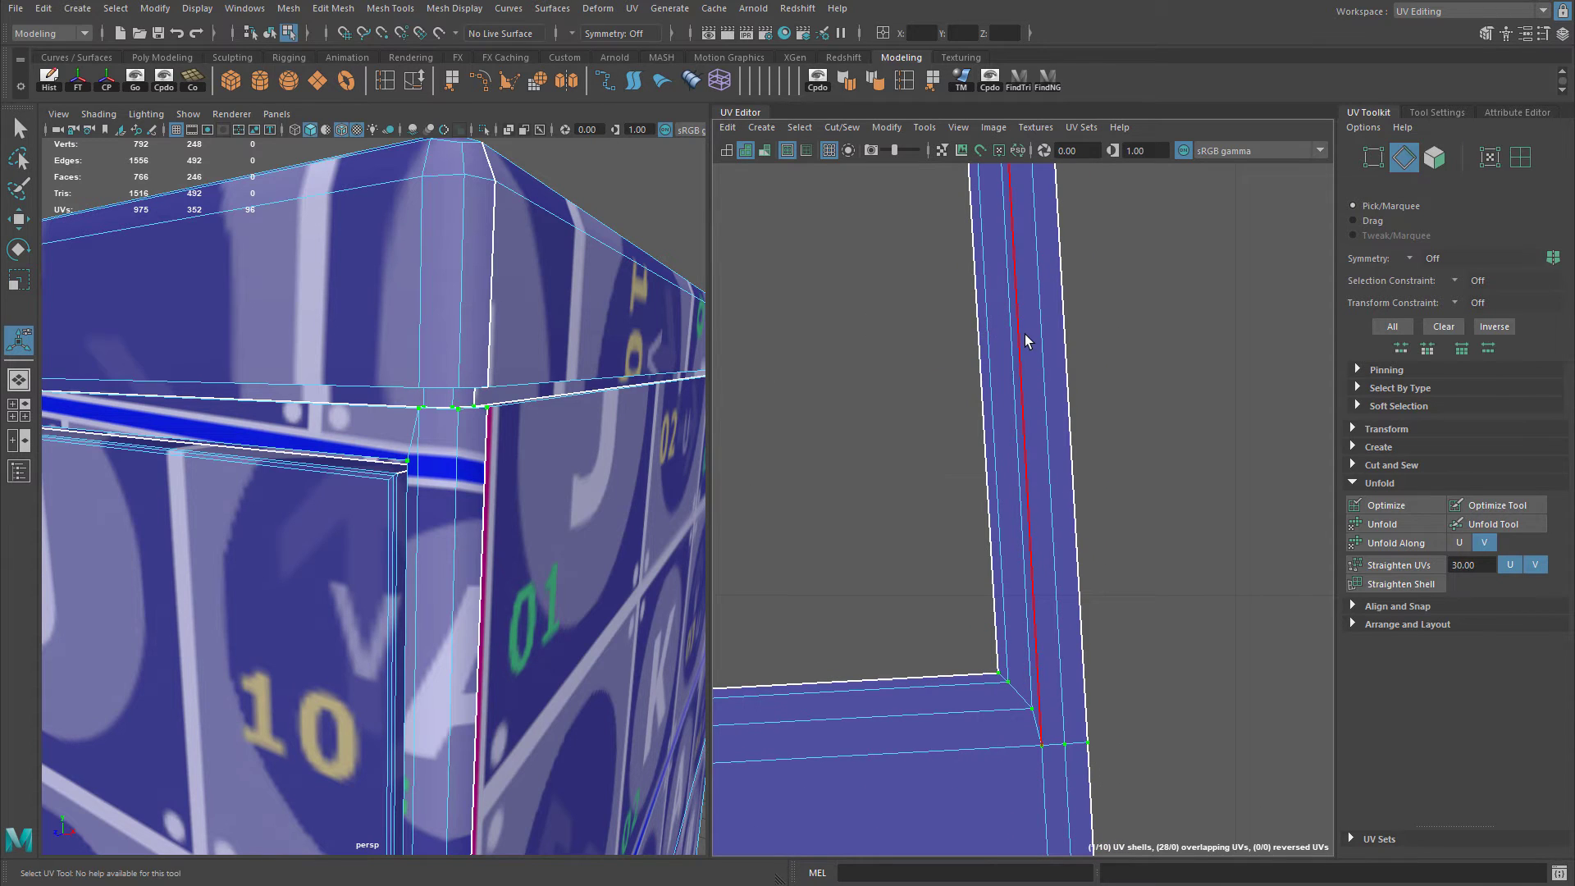
left_click(1011, 344)
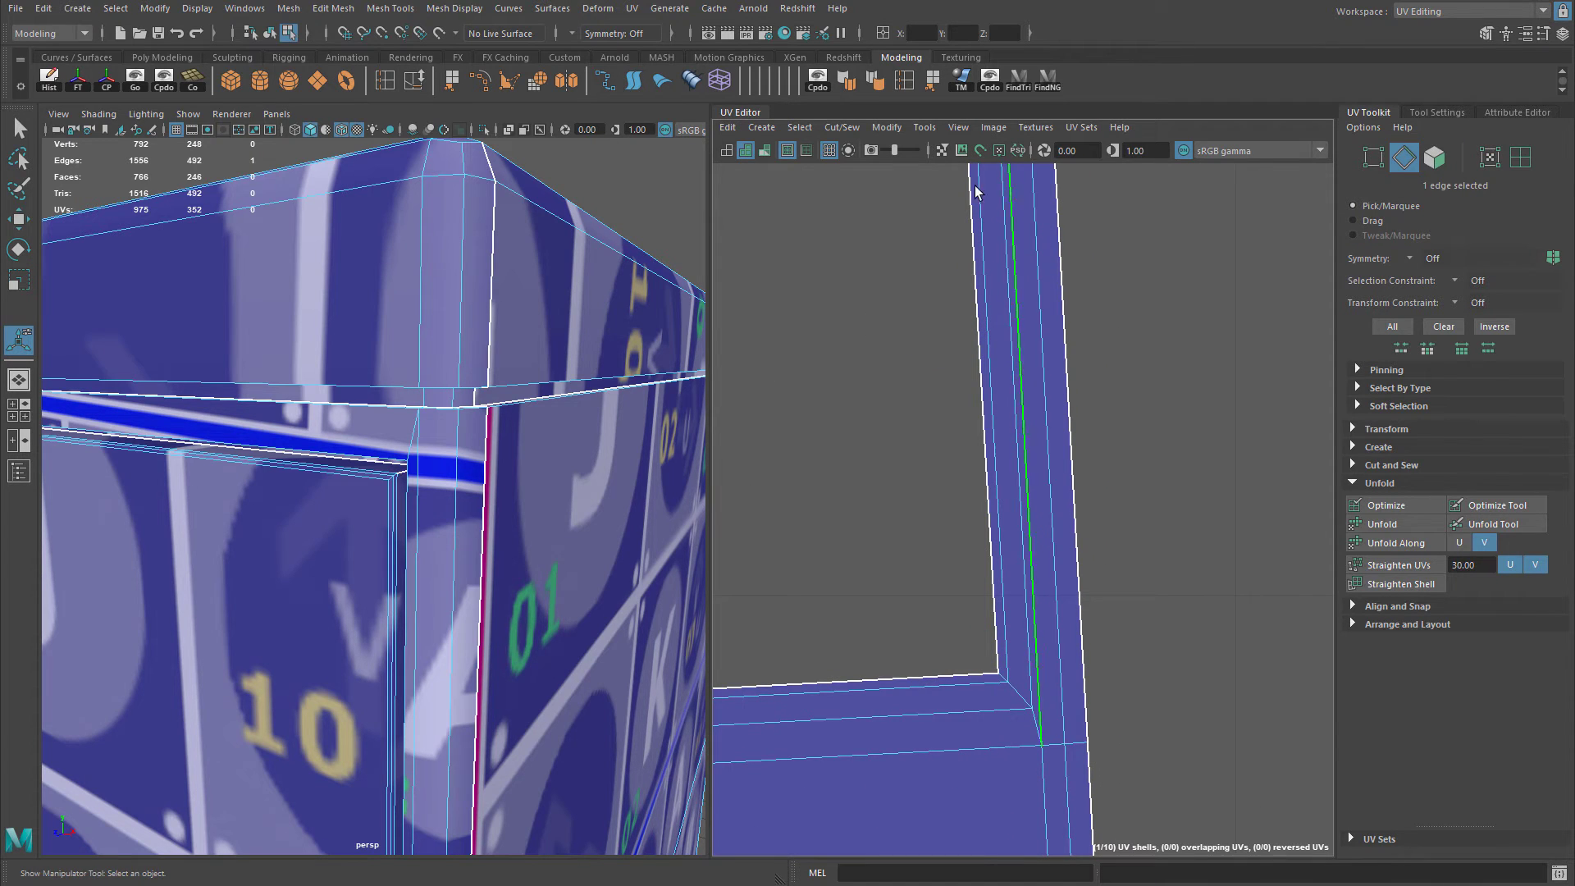
left_click(895, 131)
left_click(1027, 461)
right_click_drag(1027, 461, 1104, 626, "alt")
Check the checker texture down the cabinet's front to the base strip and the whole straightened frame shell.
left_click_drag(534, 478, 604, 351, "alt")
middle_click_drag(604, 351, 317, 292, "alt")
right_click_drag(317, 292, 274, 287, "alt")
middle_click_drag(329, 492, 360, 246, "alt")
right_click_drag(455, 443, 338, 390, "alt")
middle_click_drag(337, 390, 354, 215, "alt")
right_click_drag(459, 427, 389, 400, "alt")
scroll(1067, 406, "down", 6)
middle_click_drag(1017, 423, 1006, 525, "alt")
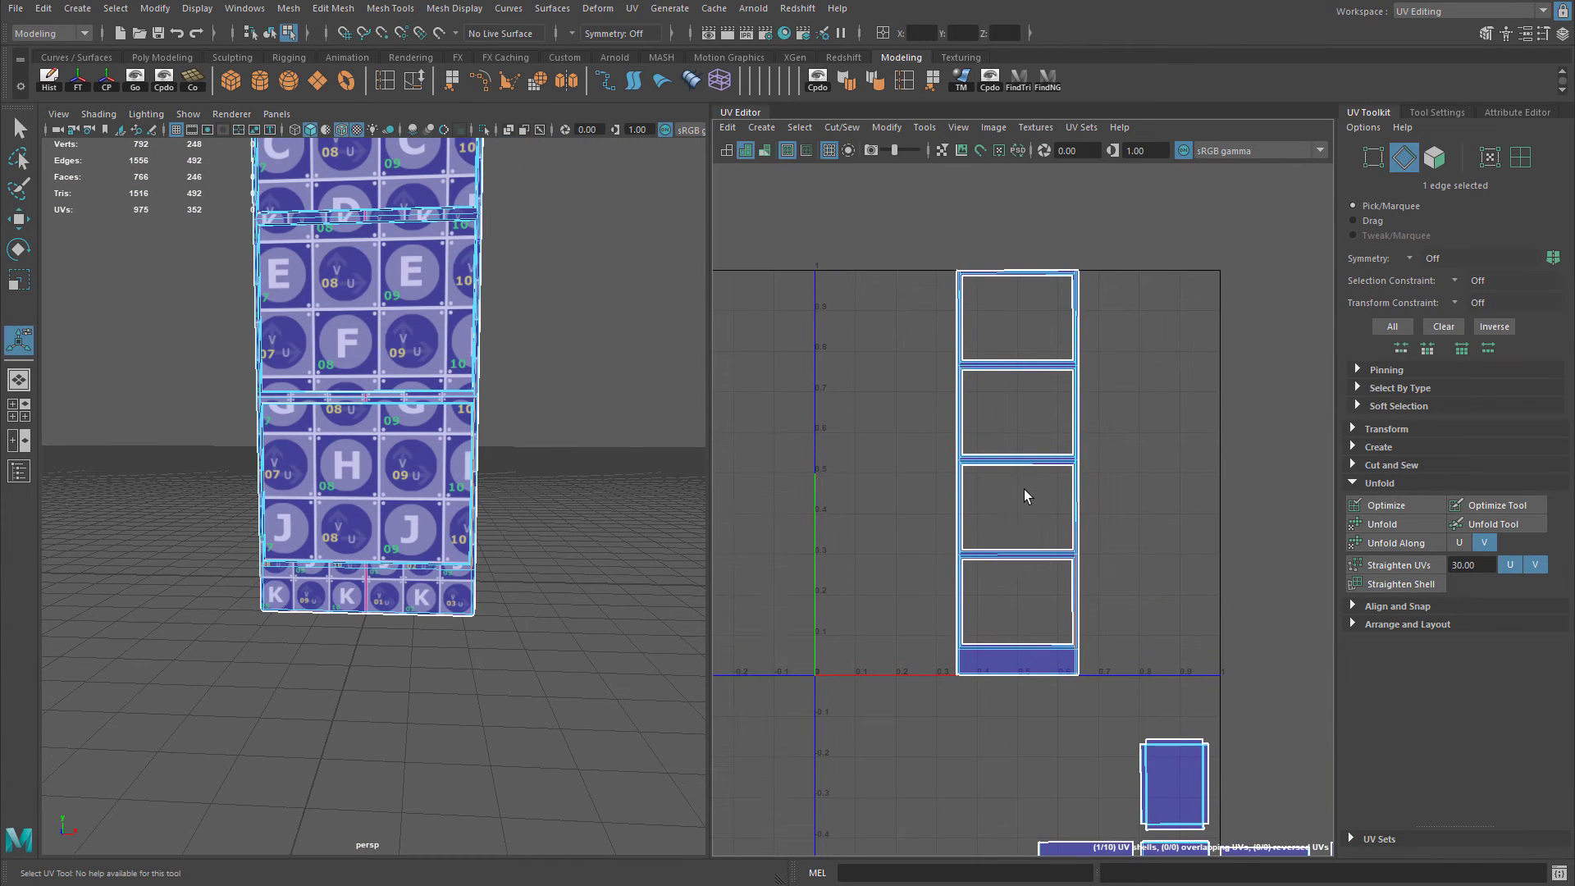
Select all UVs of the front-frame shell and move it below the 0–1 tile, beside the other cabinet shells.
key("w")
middle_click_drag(1124, 460, 1058, 397, "alt")
right_click_drag(1049, 410, 1091, 412)
scroll(1071, 419, "down", 3)
left_click_drag(1075, 420, 1020, 652)
scroll(1219, 616, "down", 2)
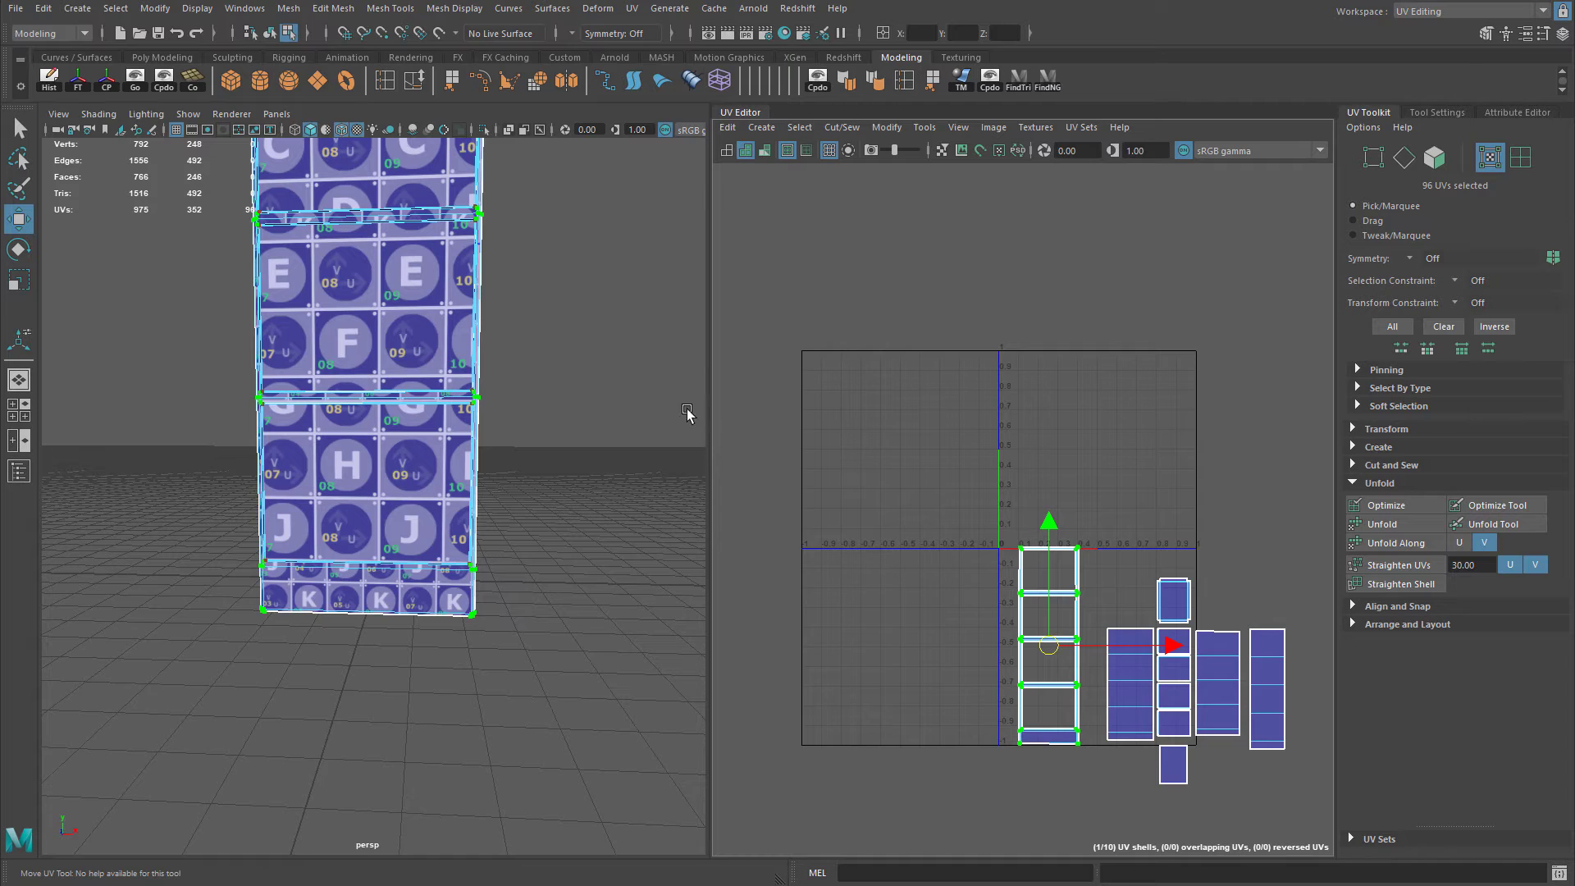
middle_click_drag(1233, 523, 1174, 453, "alt")
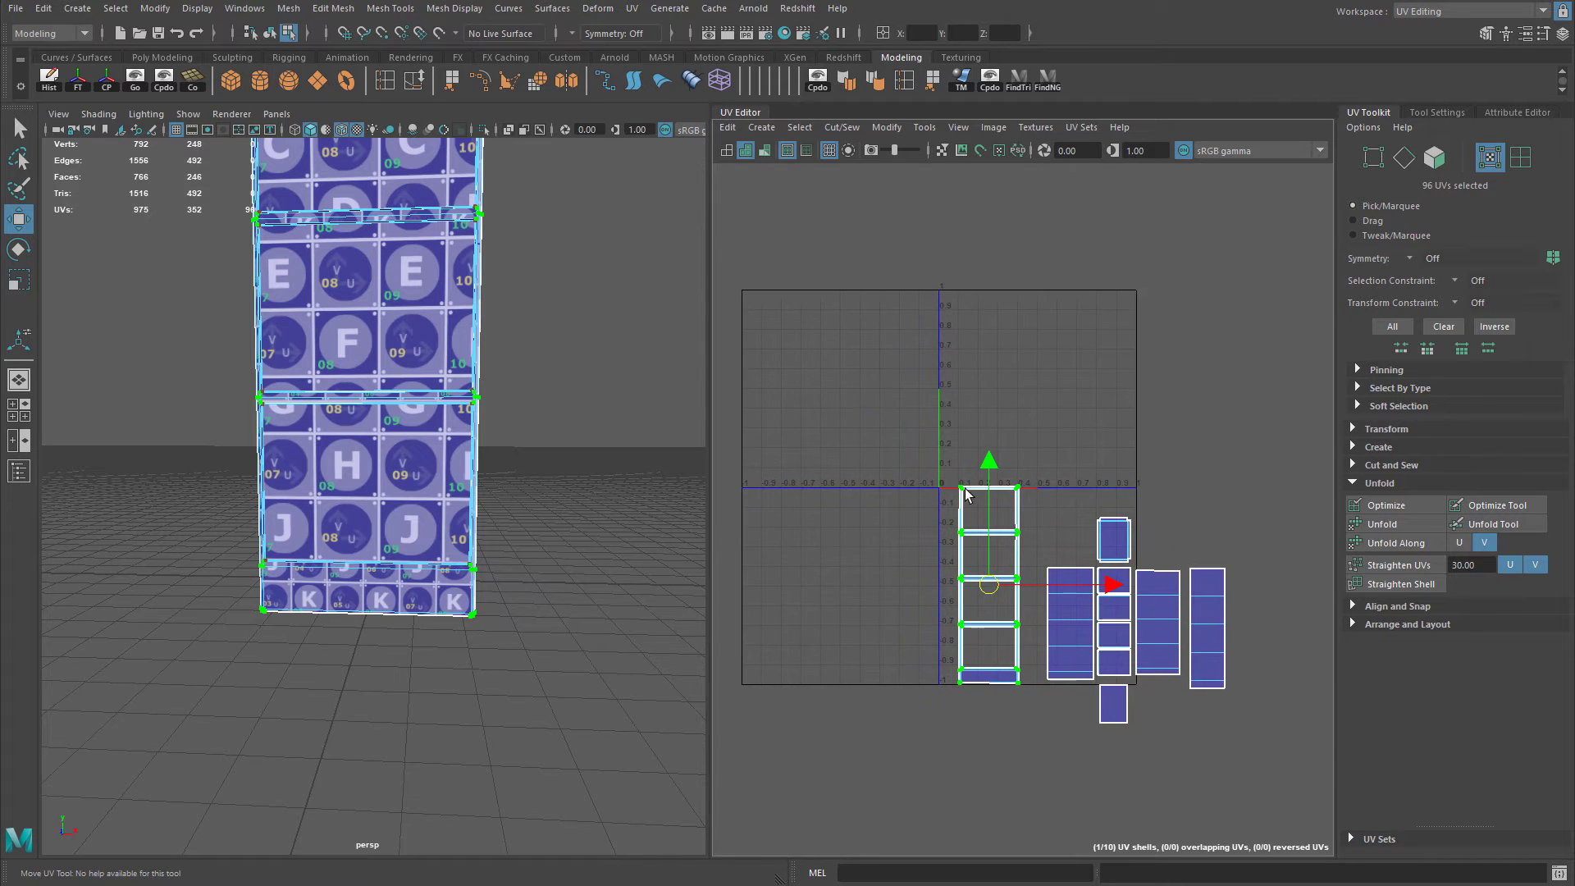
scroll(1055, 482, "up", 5)
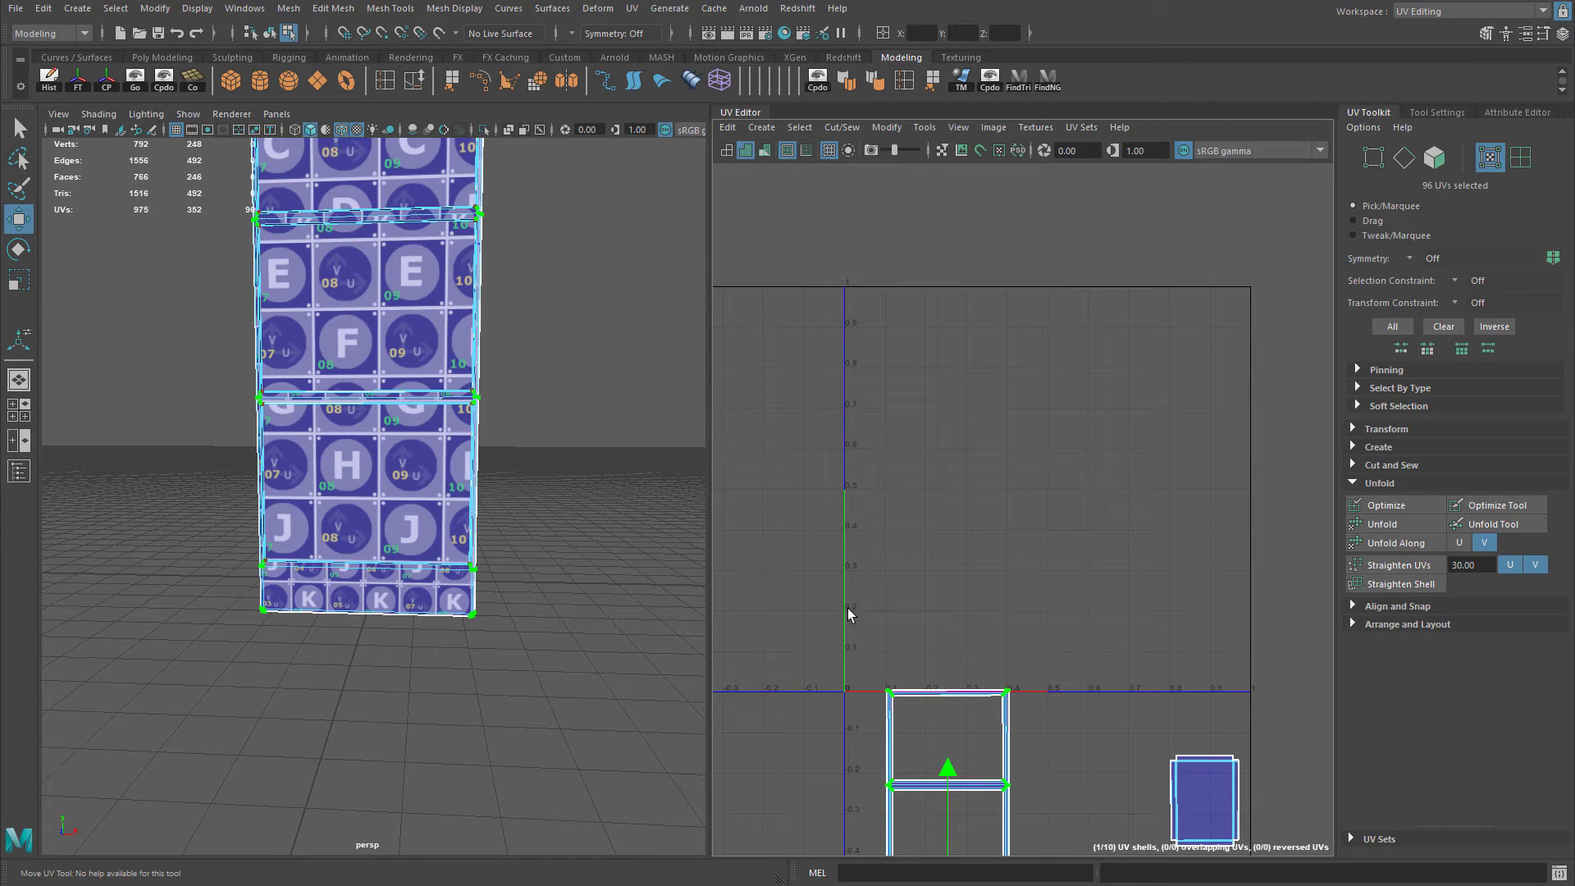
scroll(893, 682, "down", 2)
middle_click_drag(893, 682, 995, 503, "alt")
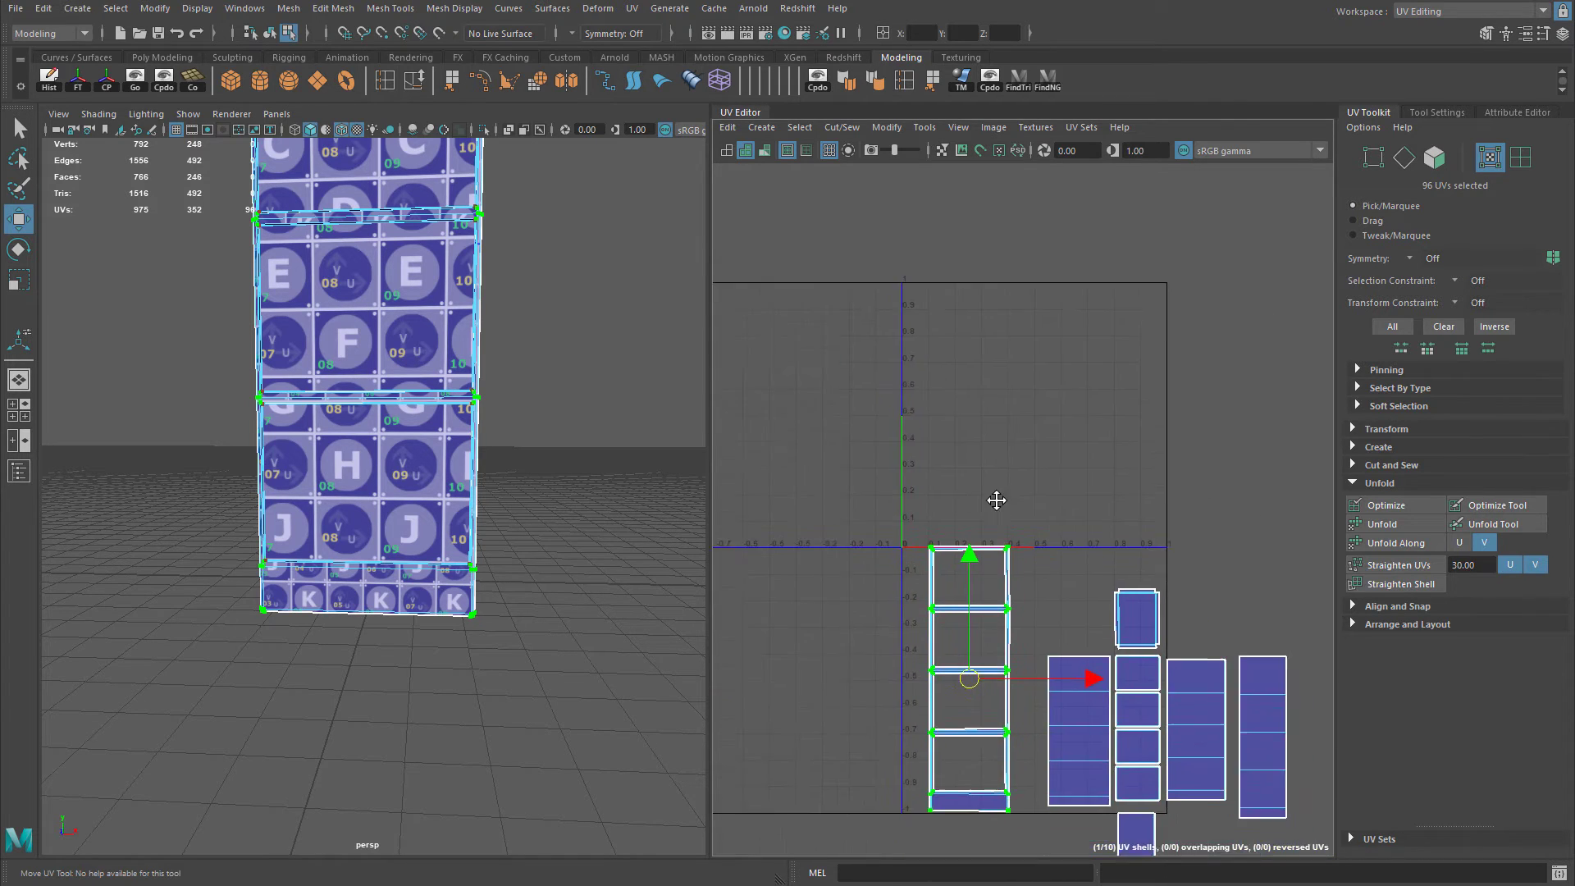
scroll(988, 491, "down", 2)
Return to object selection and select the cabinet together with its label holder and handle.
key("f")
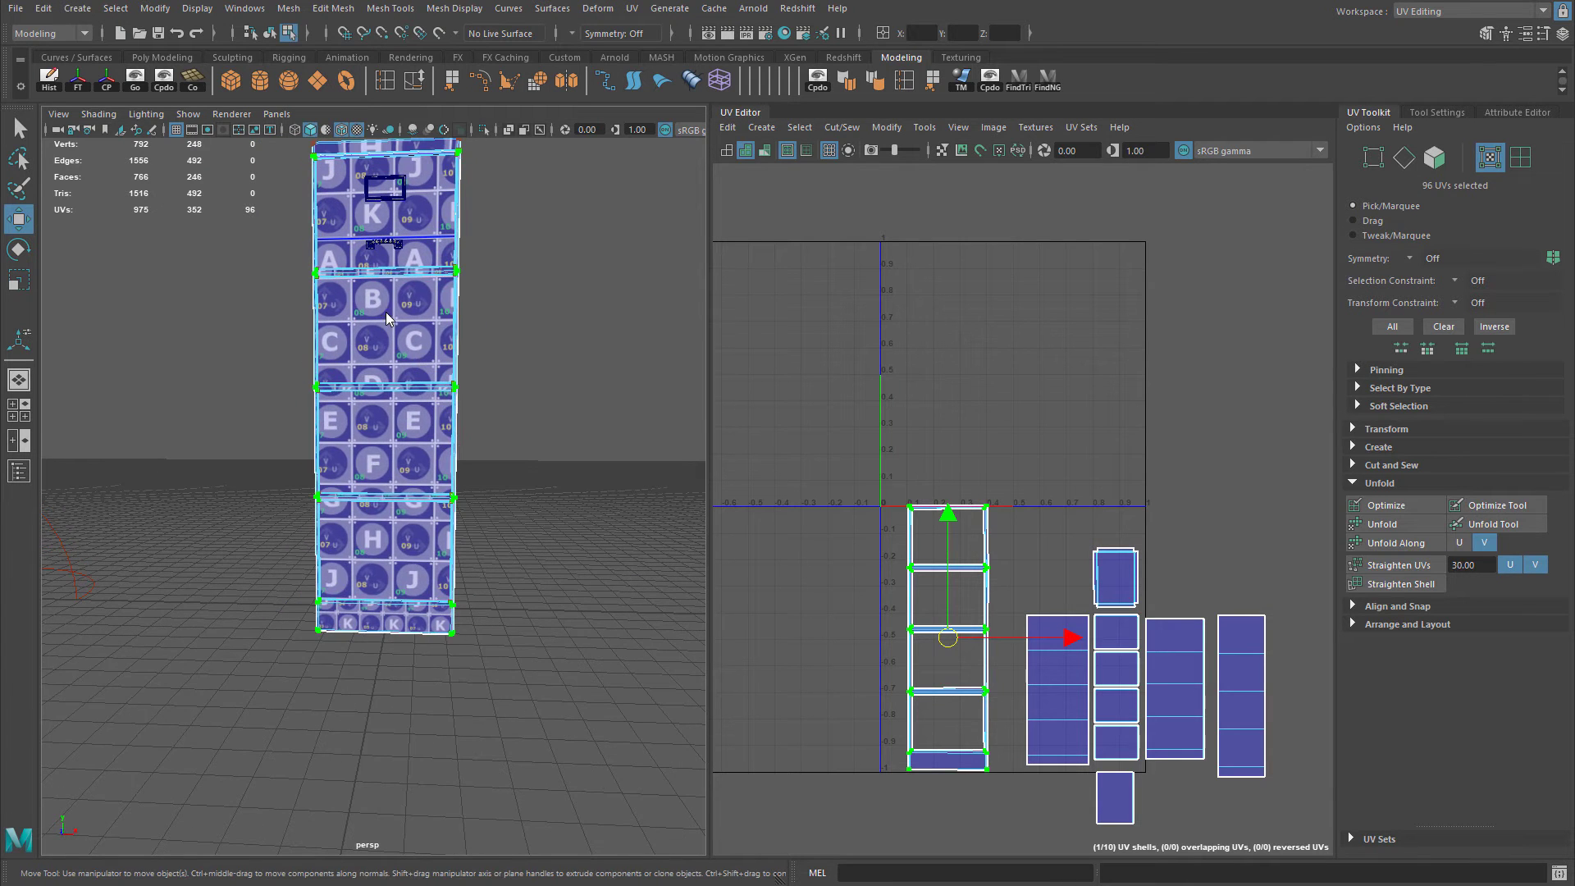
right_click_drag(385, 311, 568, 284)
scroll(415, 311, "down", 2)
left_click_drag(415, 312, 401, 308, "alt")
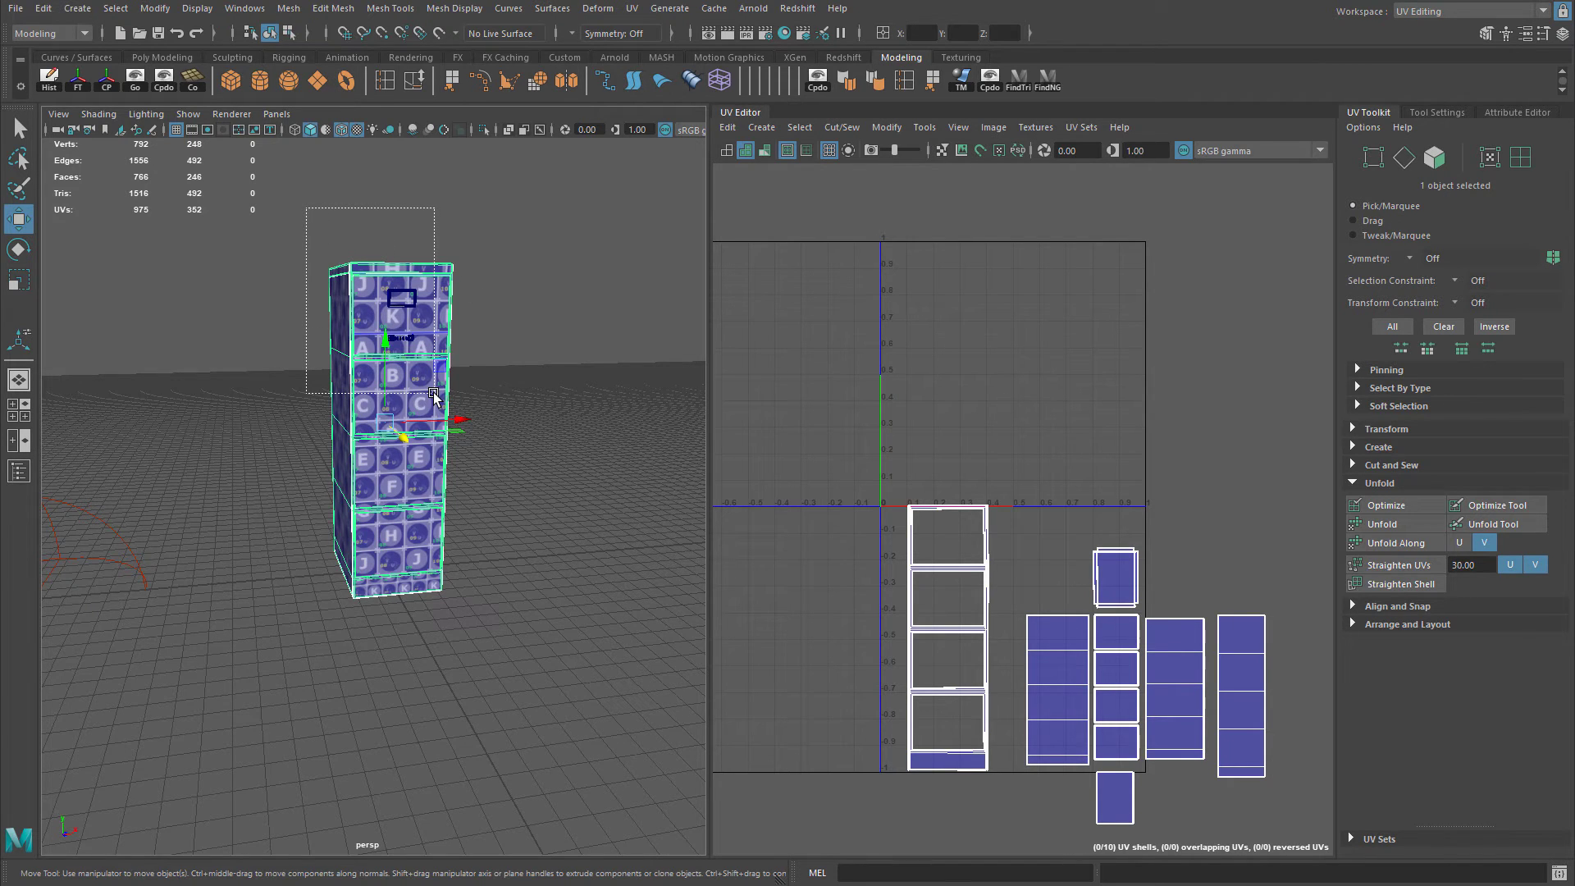
left_click_drag(434, 393, 509, 599)
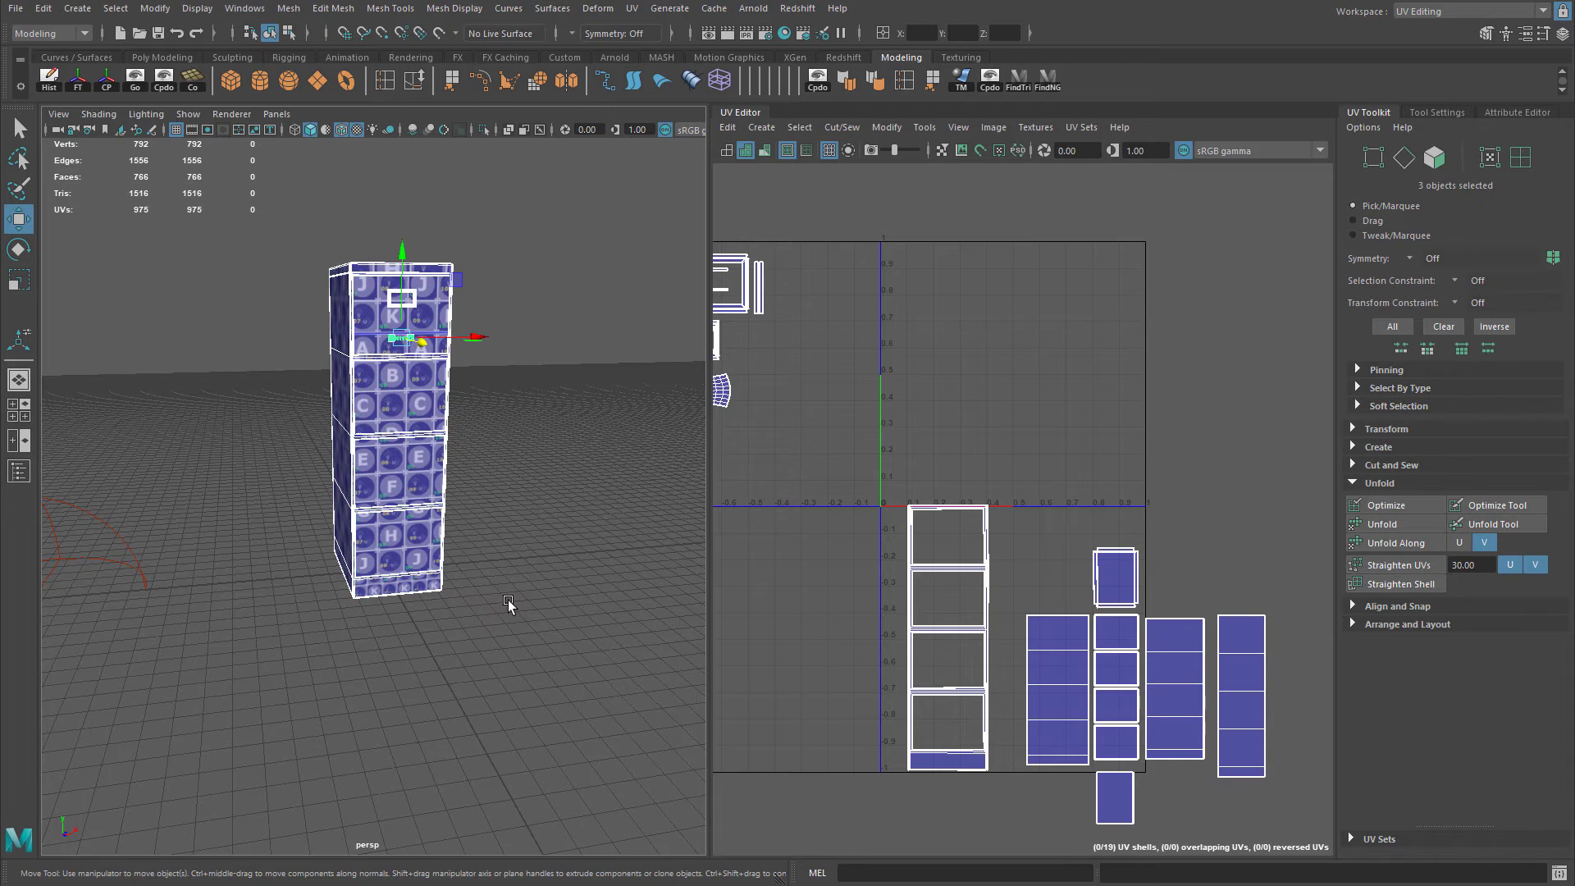
middle_click_drag(869, 397, 1018, 429, "alt")
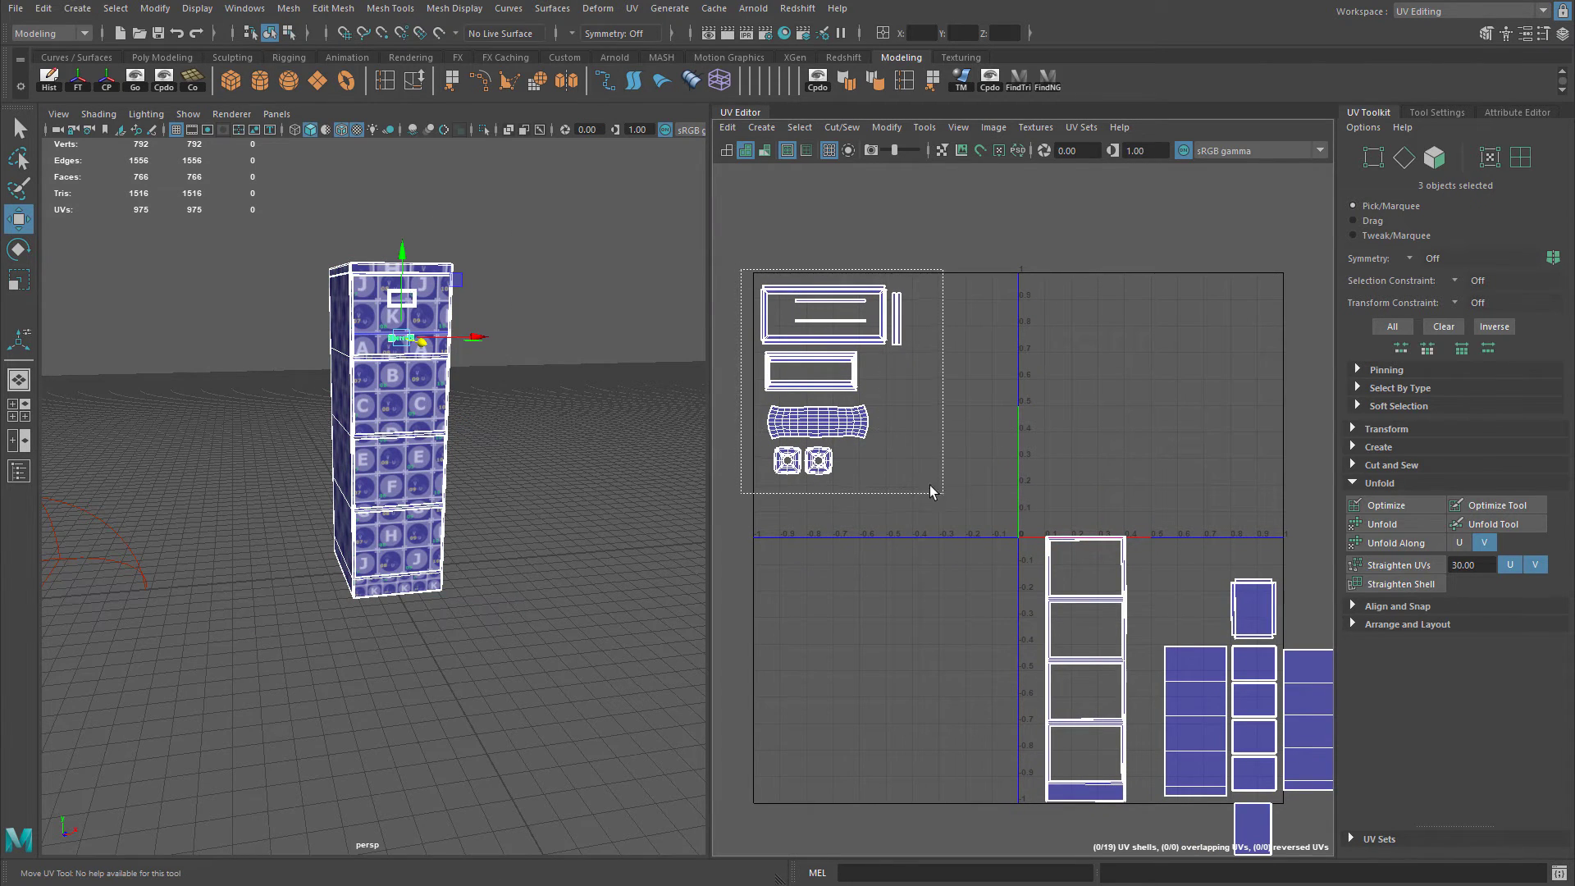
Switch to UV selection and select the UVs of every shell belonging to the three objects.
right_click_drag(817, 389, 808, 402)
left_click_drag(727, 248, 1059, 644)
scroll(1204, 576, "down", 2)
left_click_drag(814, 291, 1313, 850)
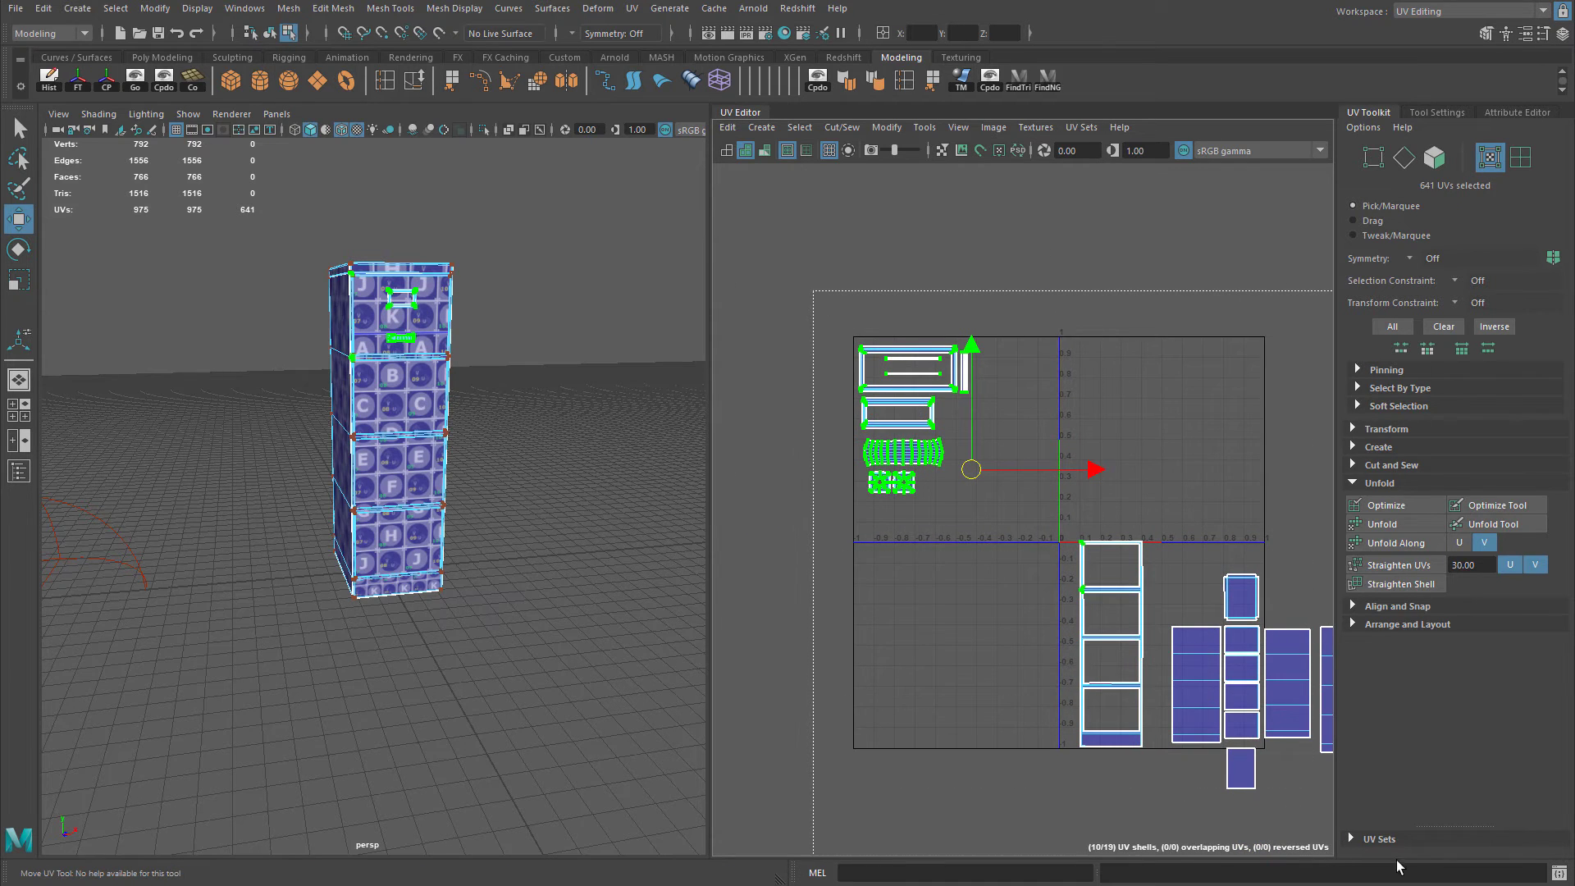
middle_click_drag(1173, 657, 1071, 642, "alt")
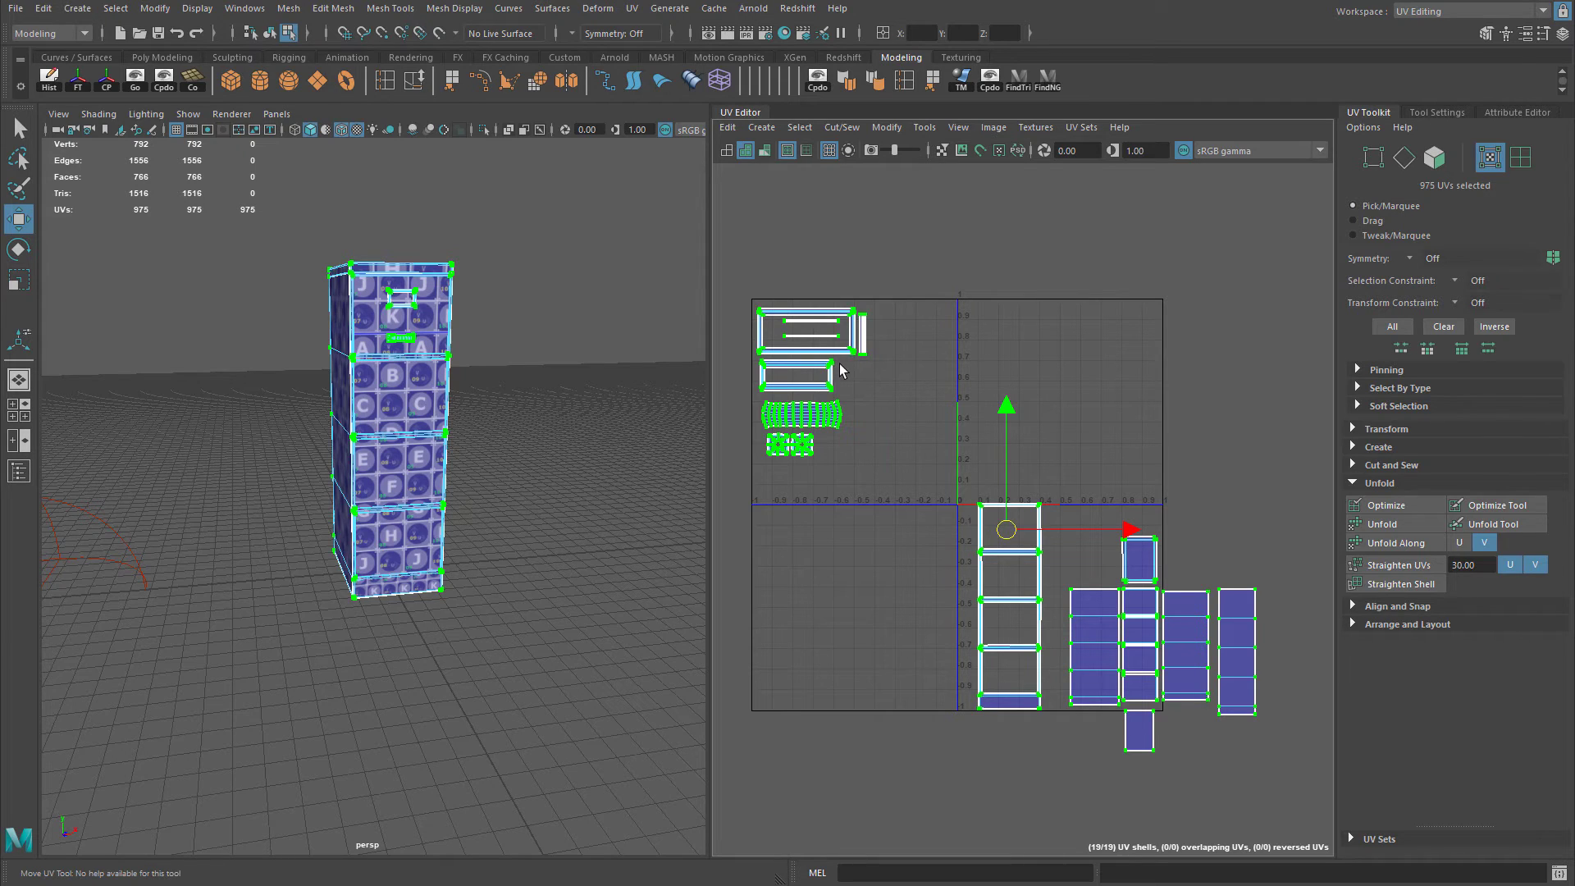
left_click_drag(727, 264, 945, 541)
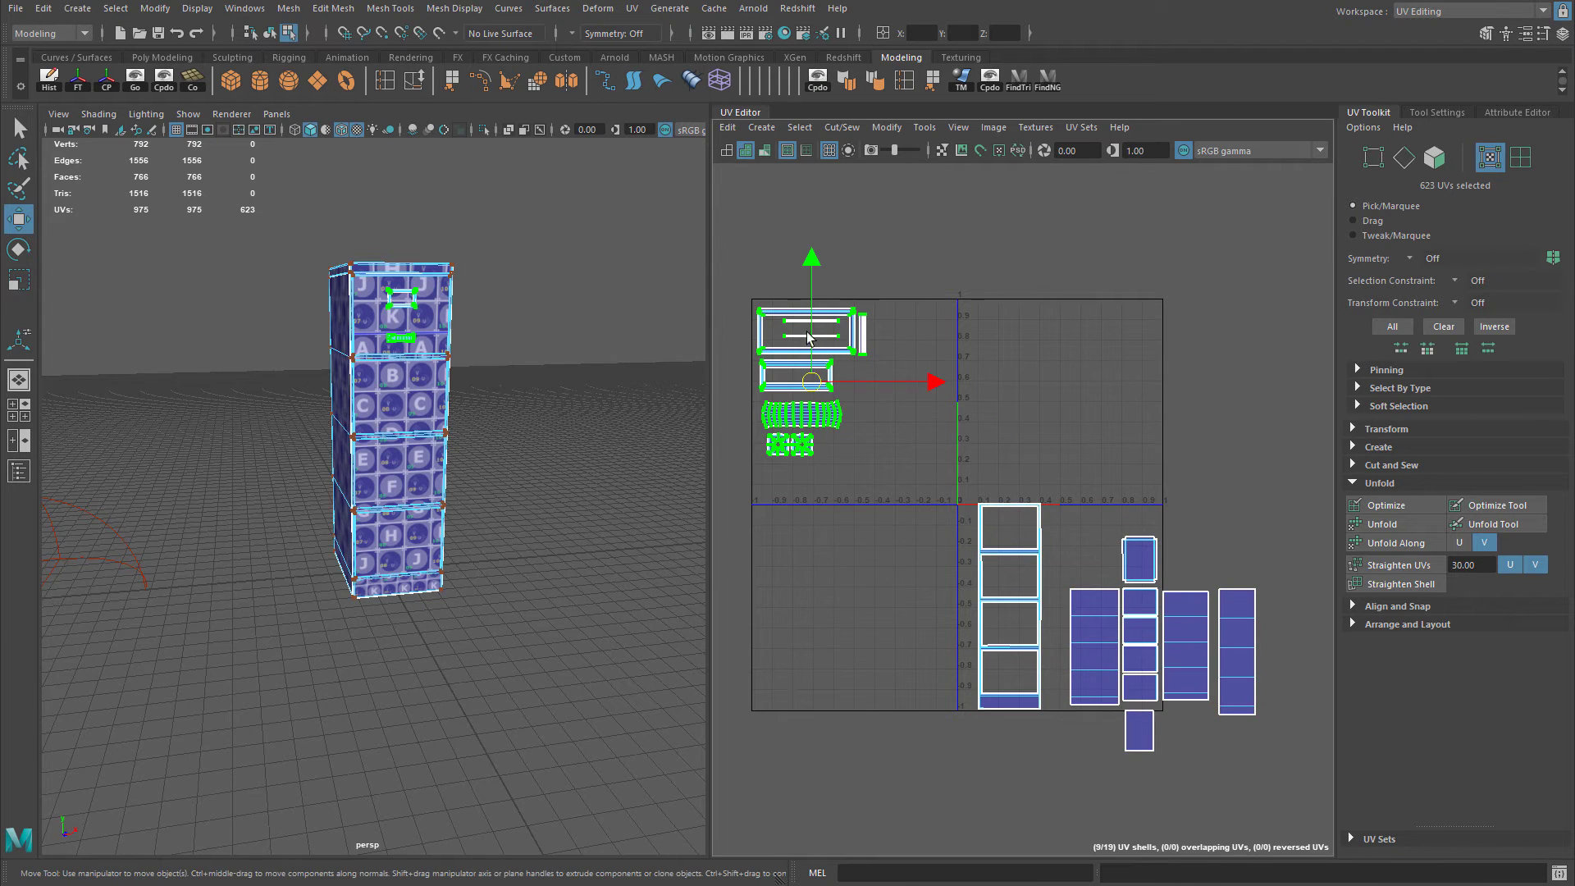
left_click_drag(746, 259, 1296, 807)
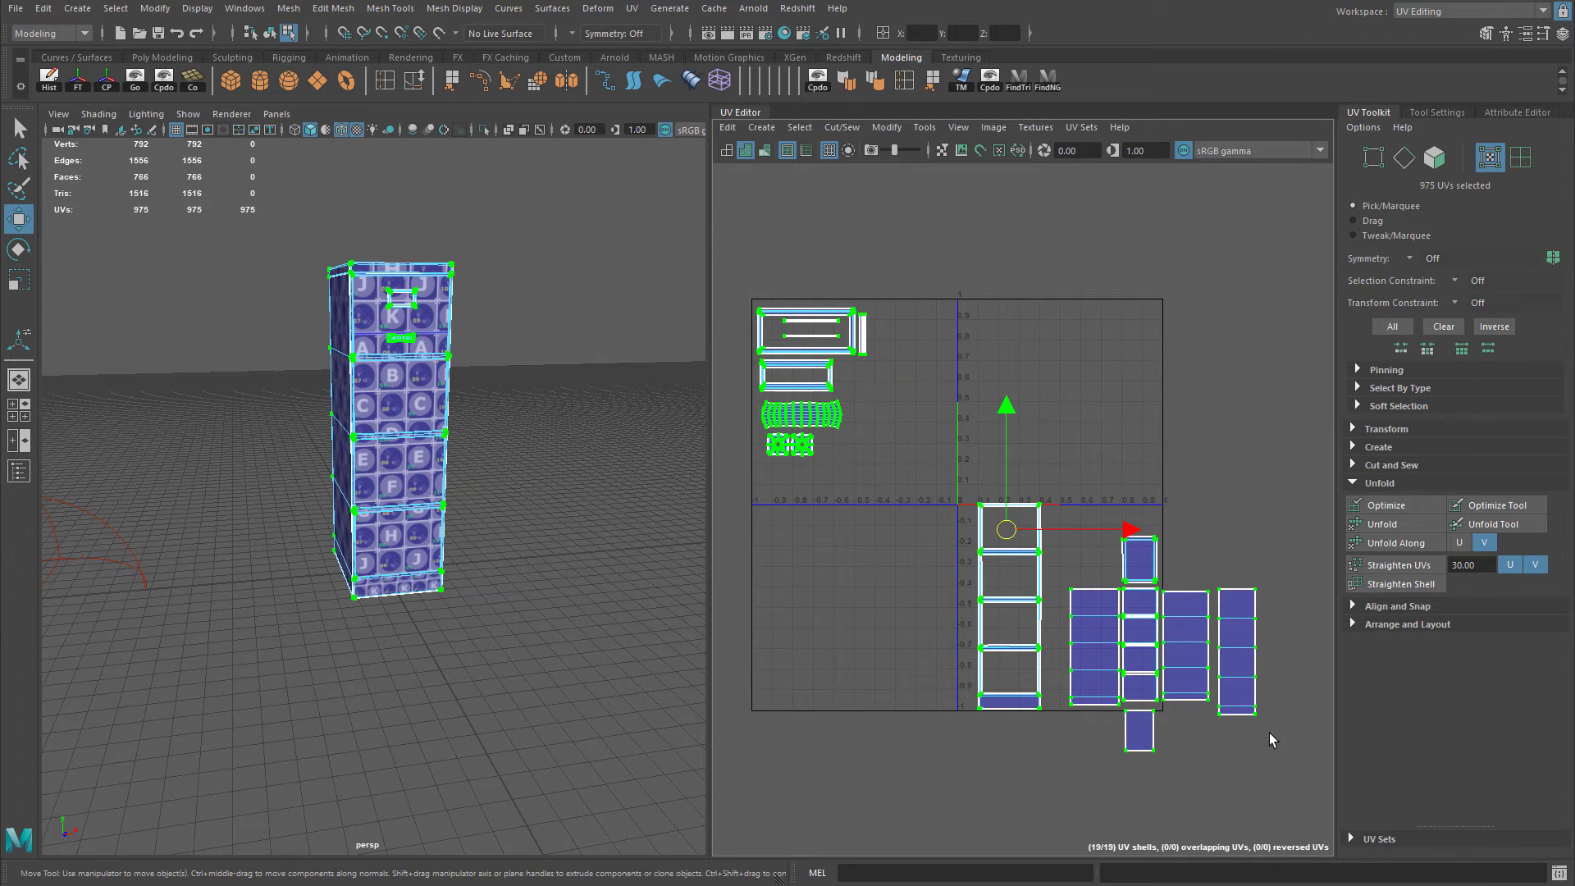
middle_click_drag(1081, 498, 1078, 501, "alt")
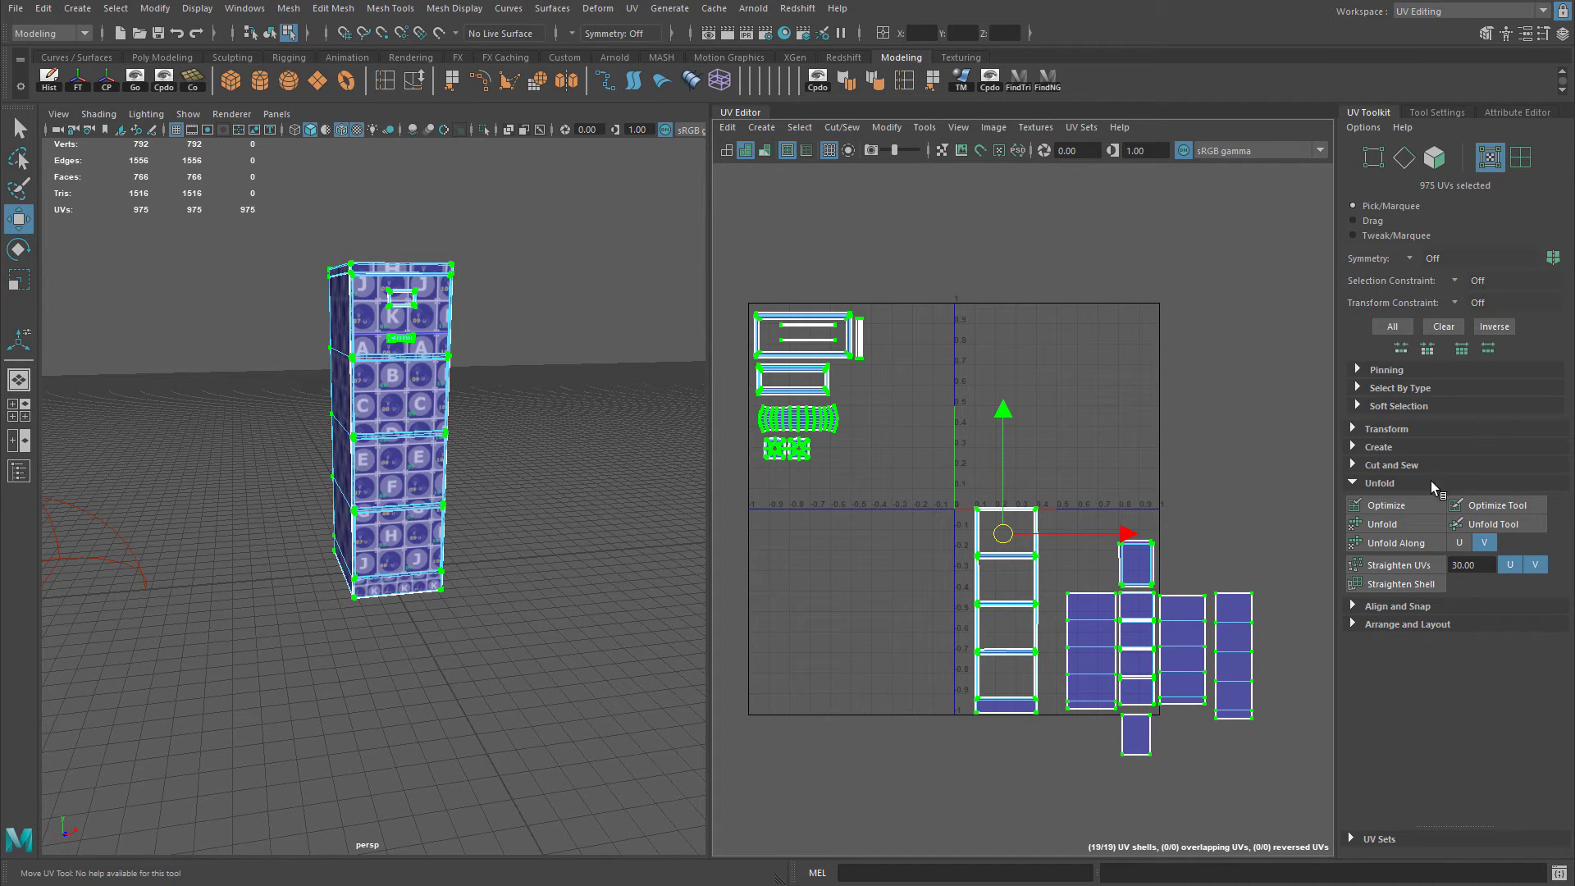
Set the texel density of all selected shells to 1 px/unit with a map size of 512.
left_click(1394, 482)
left_click(1394, 429)
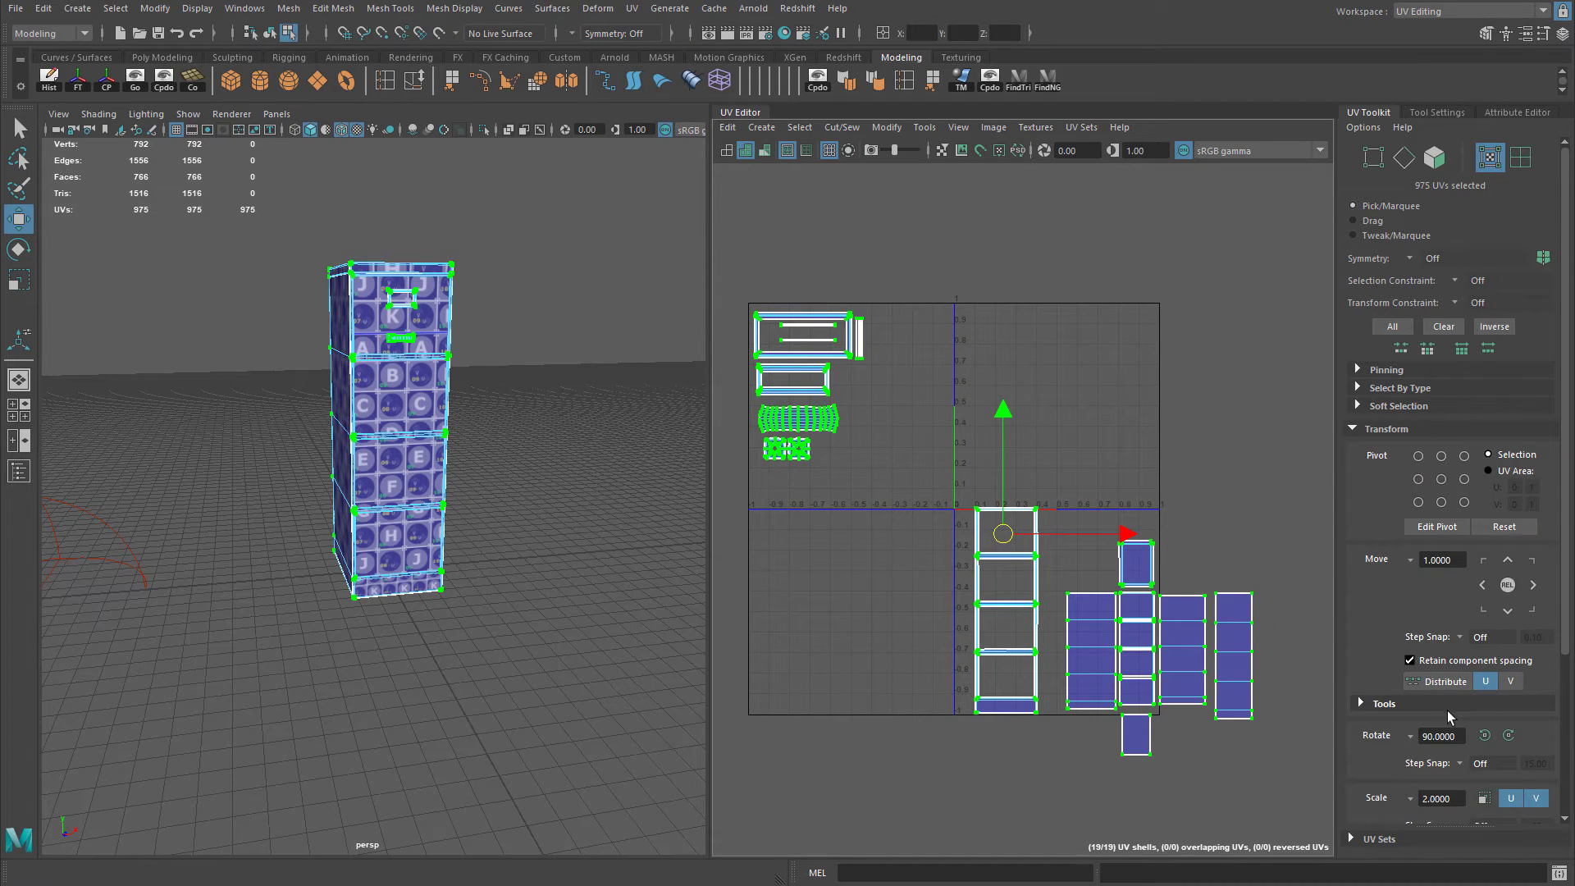
scroll(1401, 610, "down", 2)
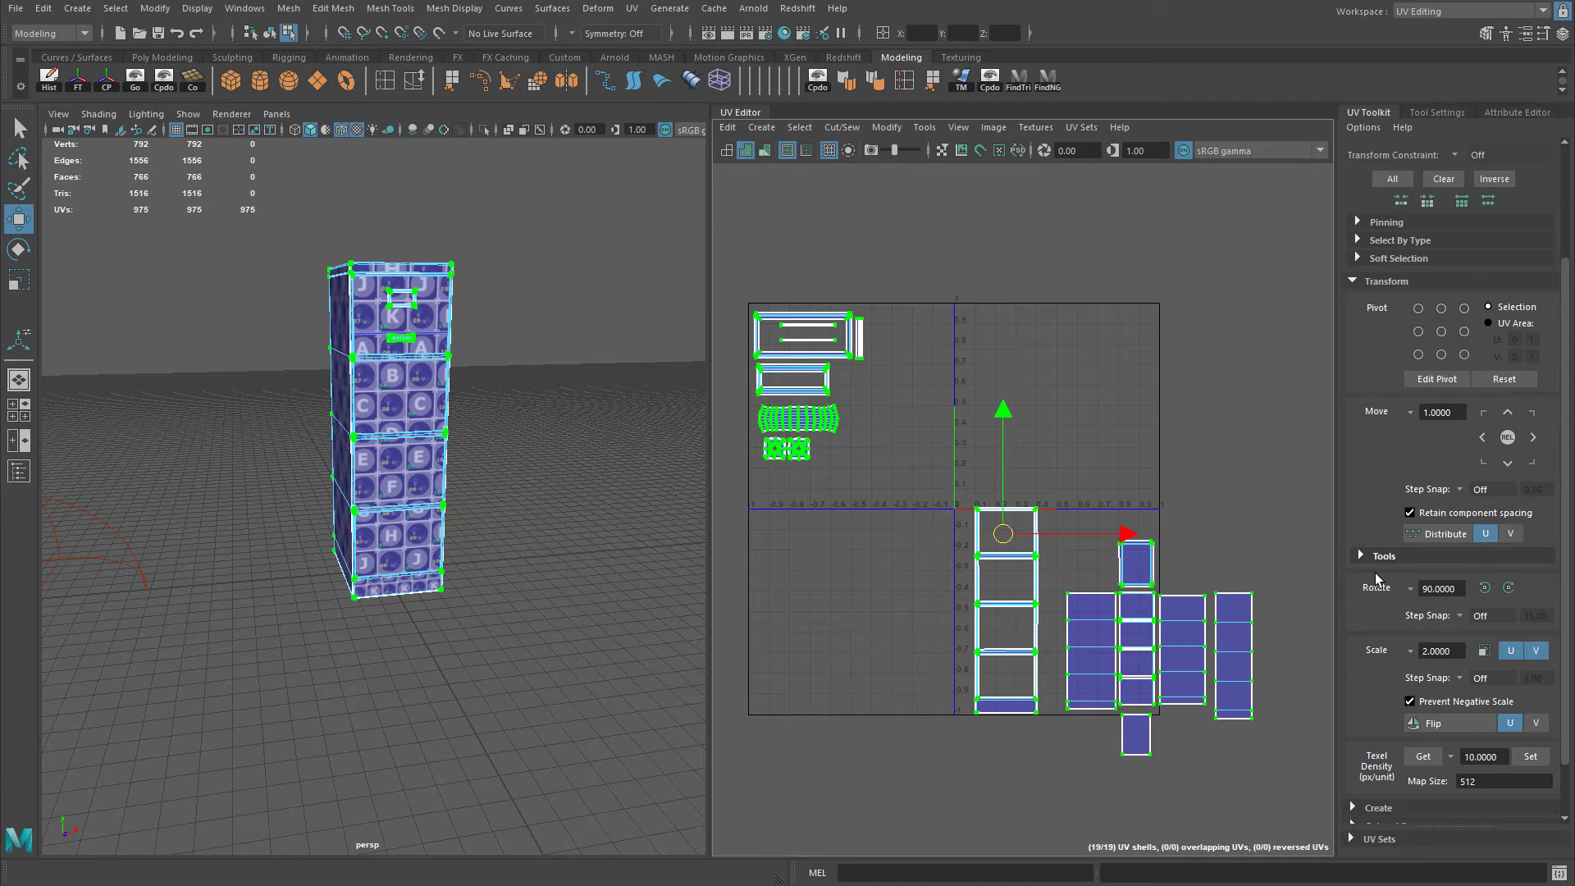
left_click(1361, 557)
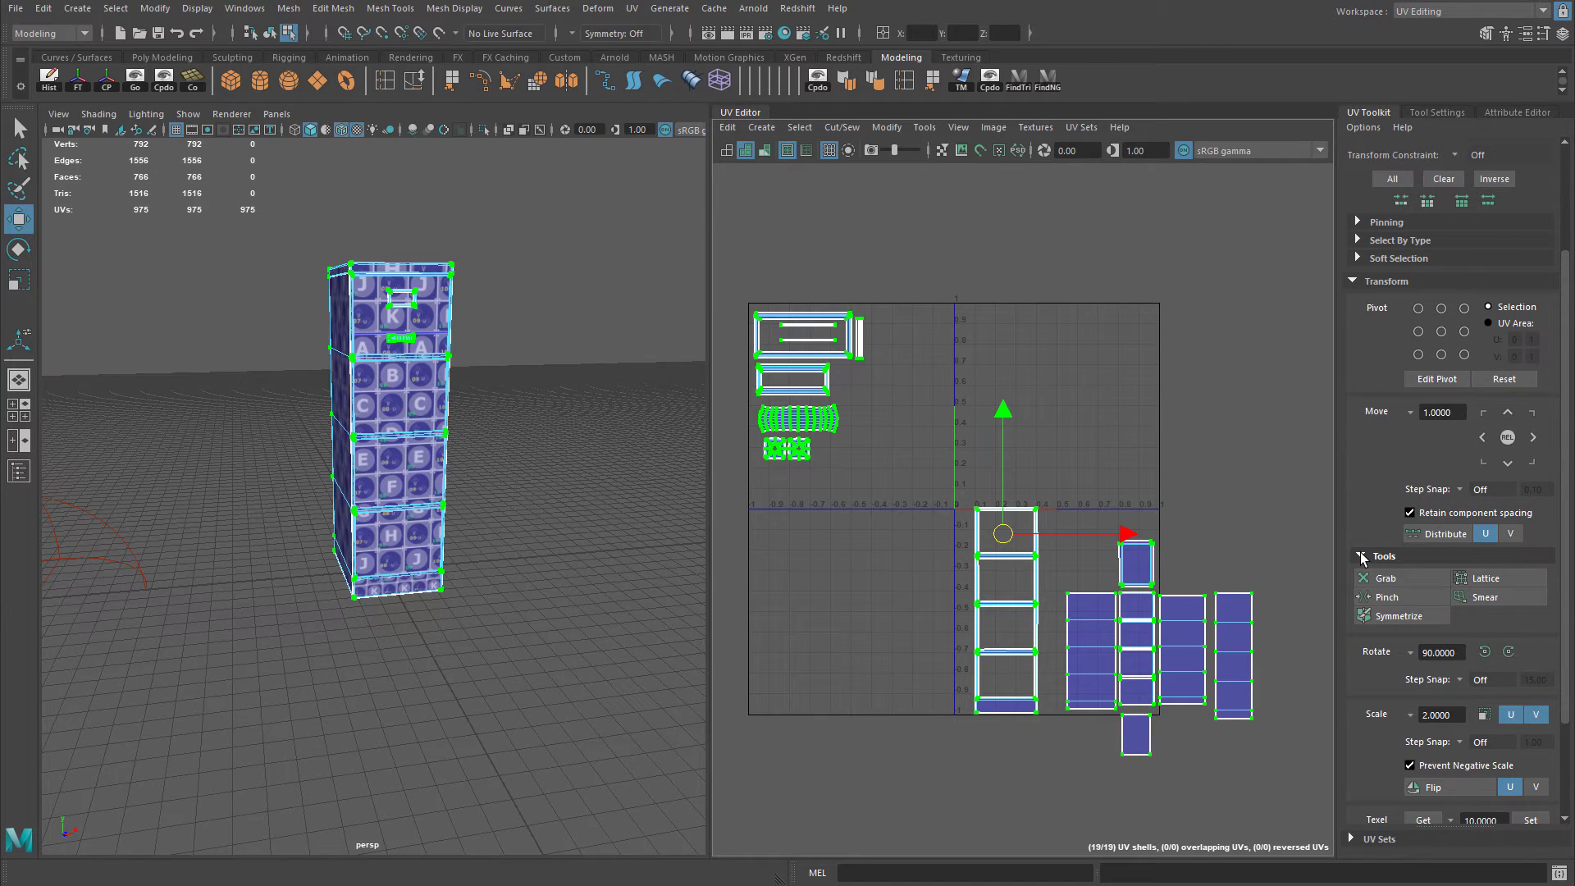
left_click(1361, 556)
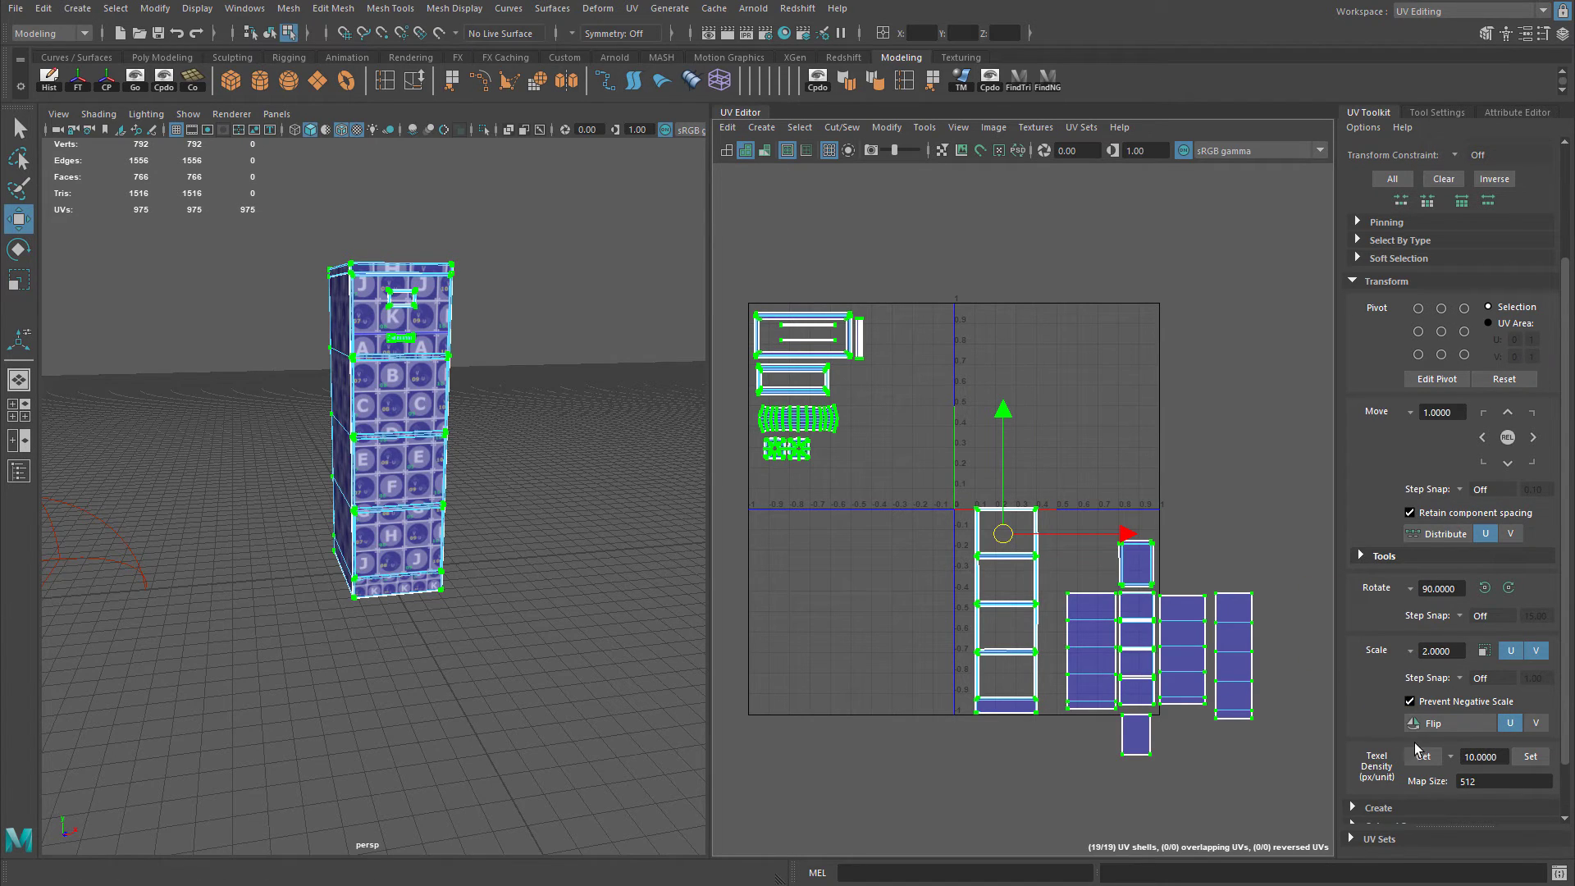
scroll(1428, 750, "down", 2)
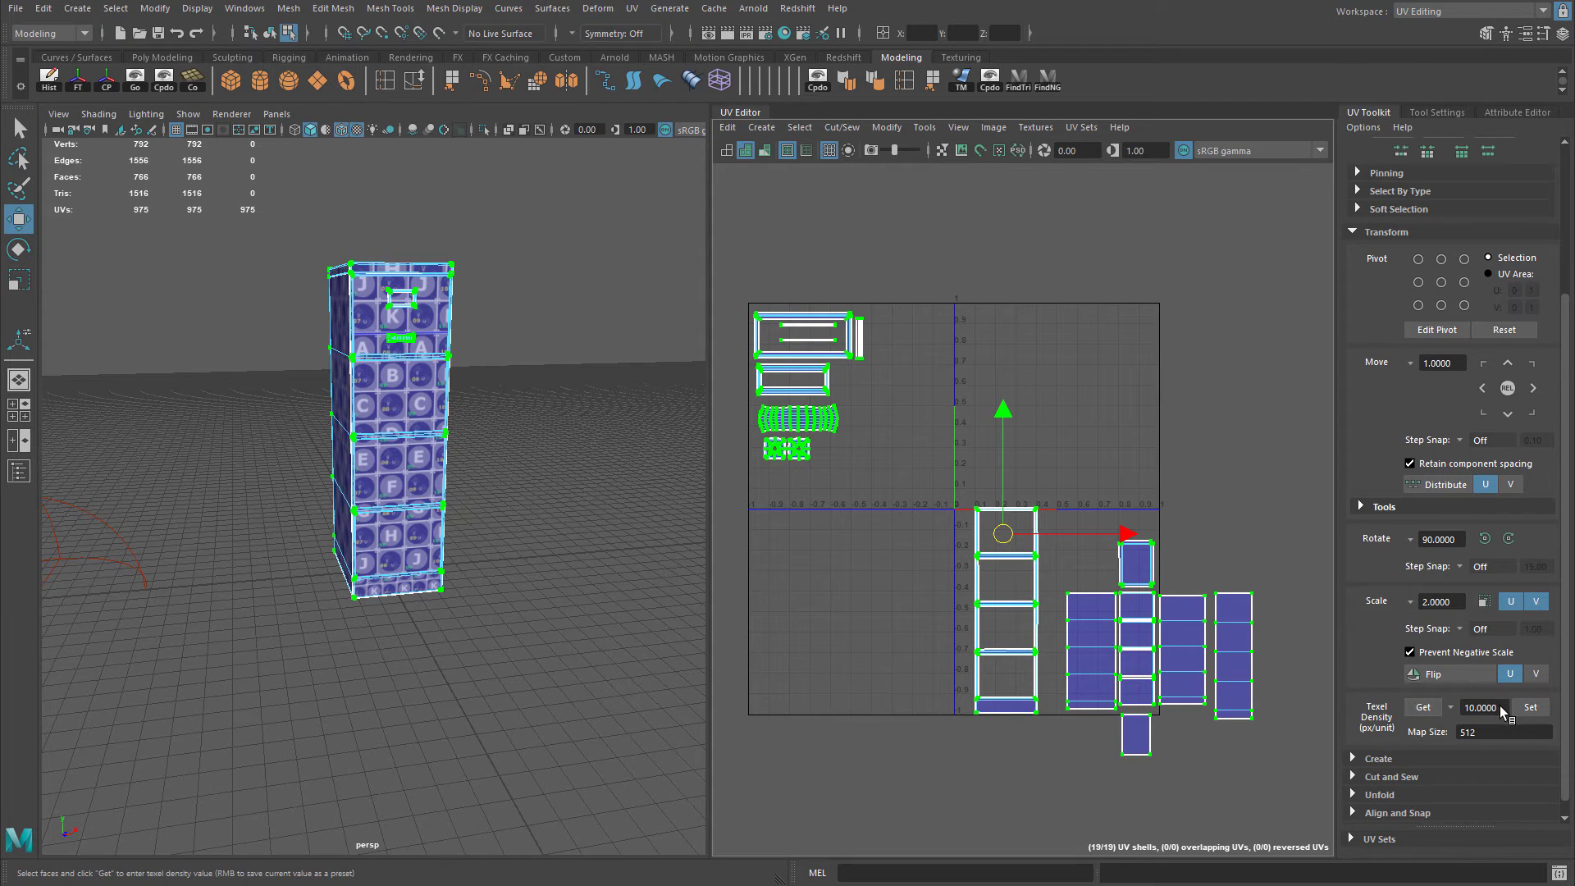
left_click(1502, 710)
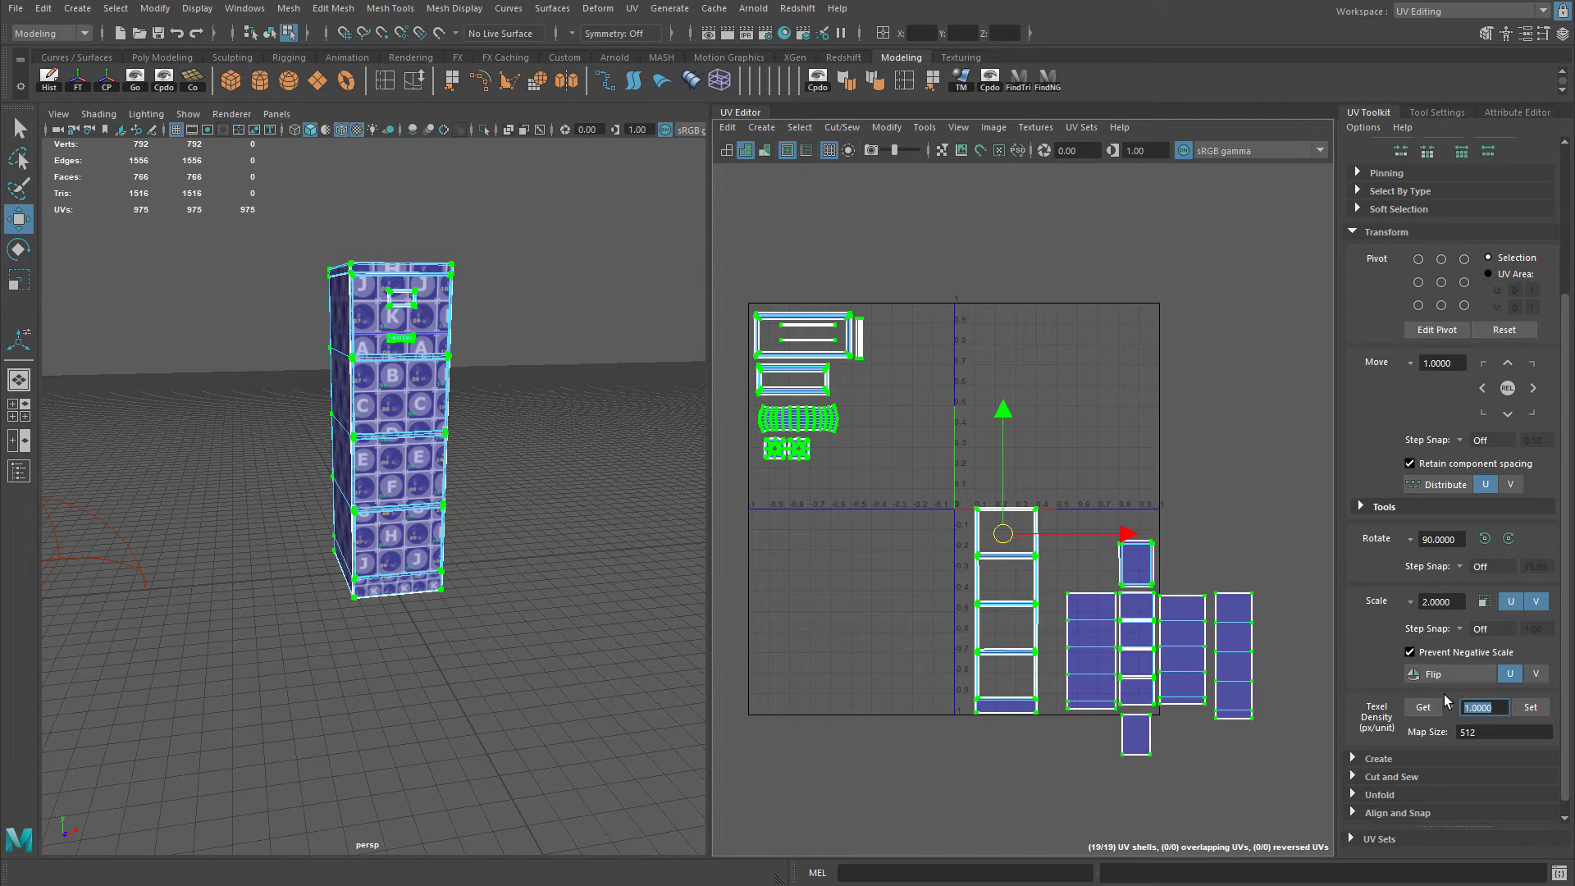
left_click(1530, 707)
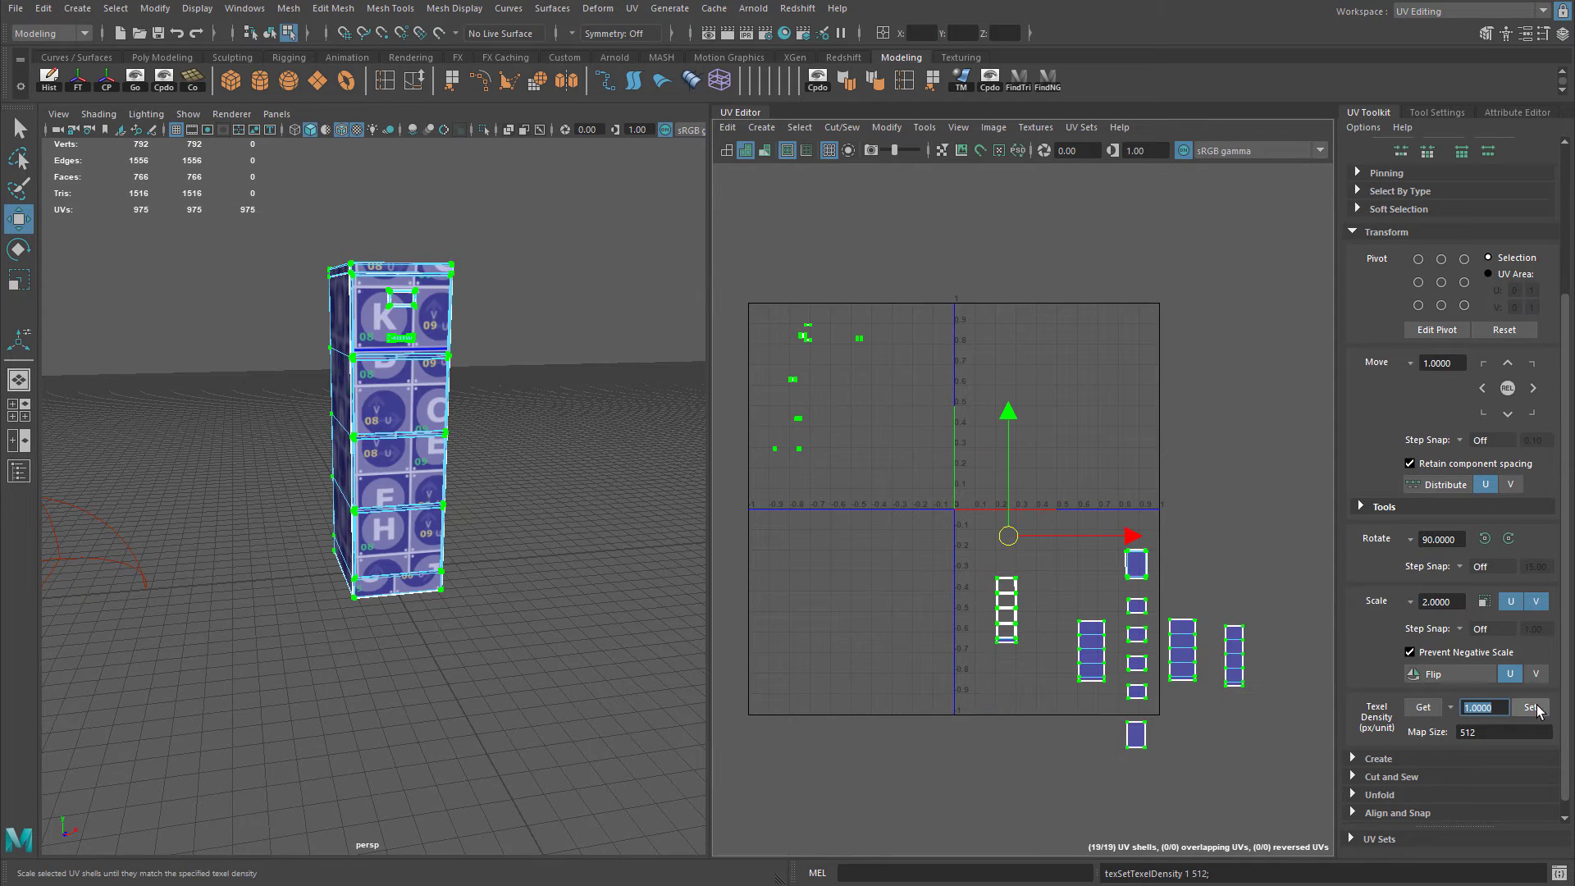
middle_click_drag(1096, 595, 1105, 585, "alt")
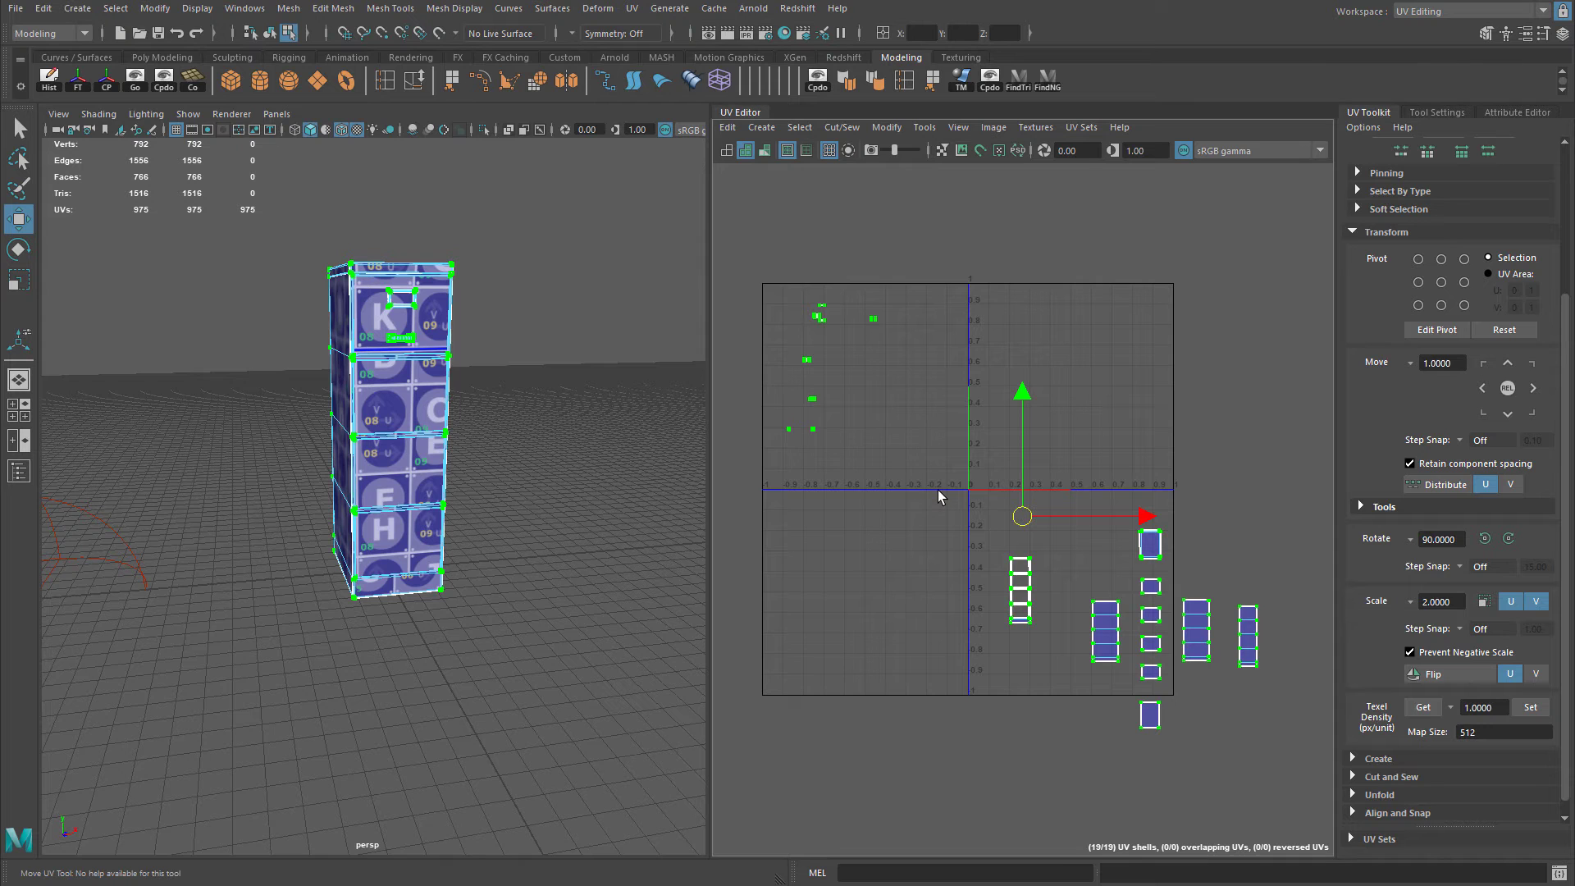
Undo the texel density change on all shells.
key("ctrl+z")
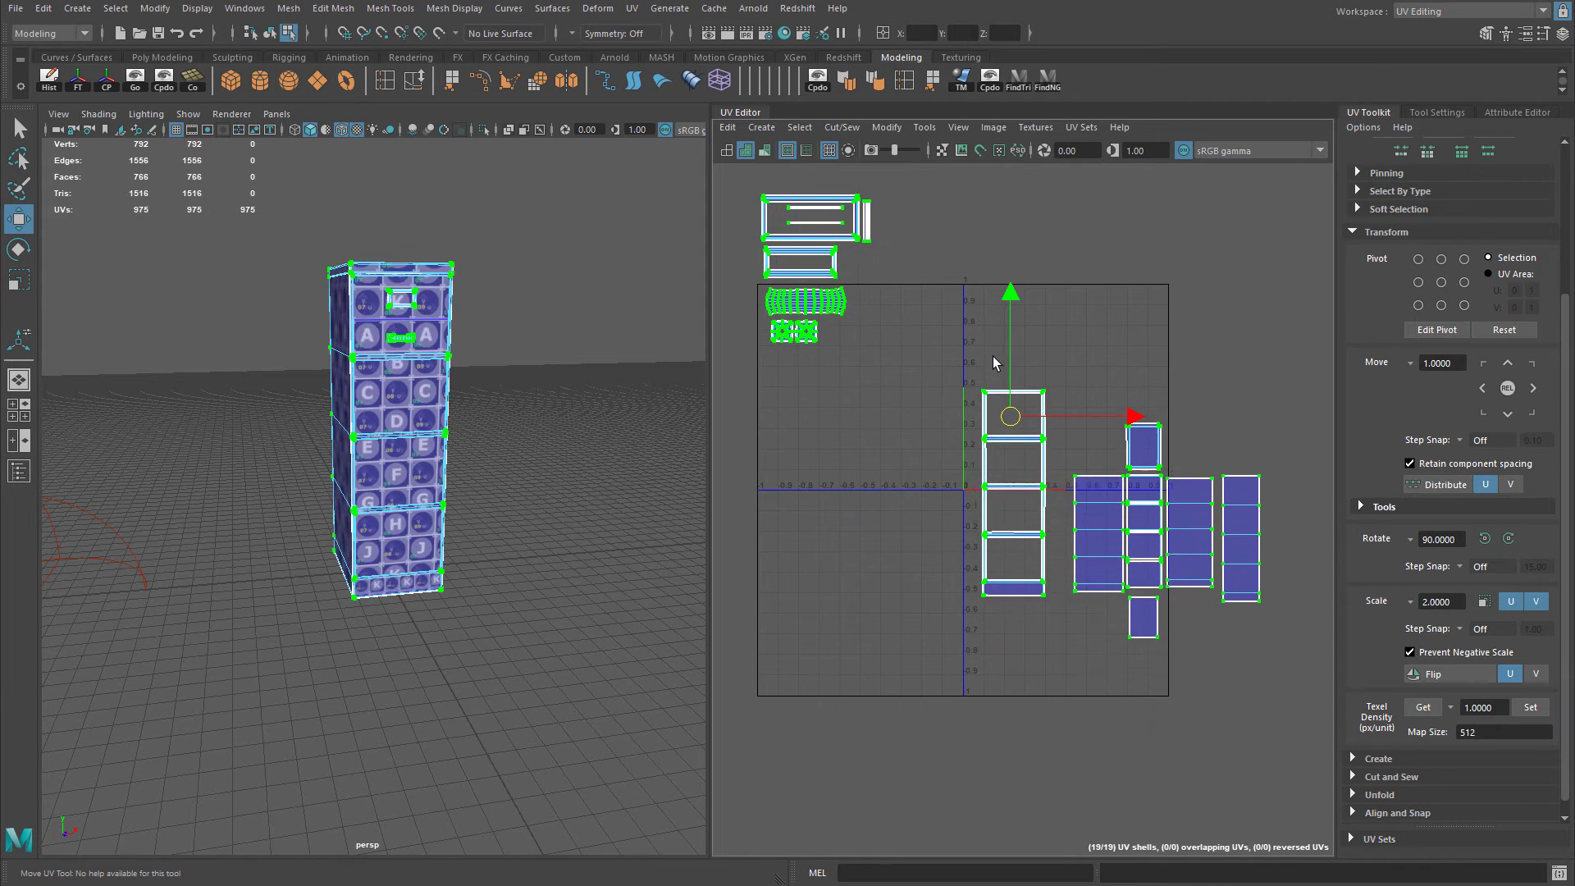
key("ctrl+z")
key("ctrl+z")
key("ctrl+z")
key("ctrl+z")
key("ctrl+z")
key("ctrl+z")
Scale all shells down and move them into the 0–1 tile, placing the handle and label-holder shells at its upper-right corner.
key("r")
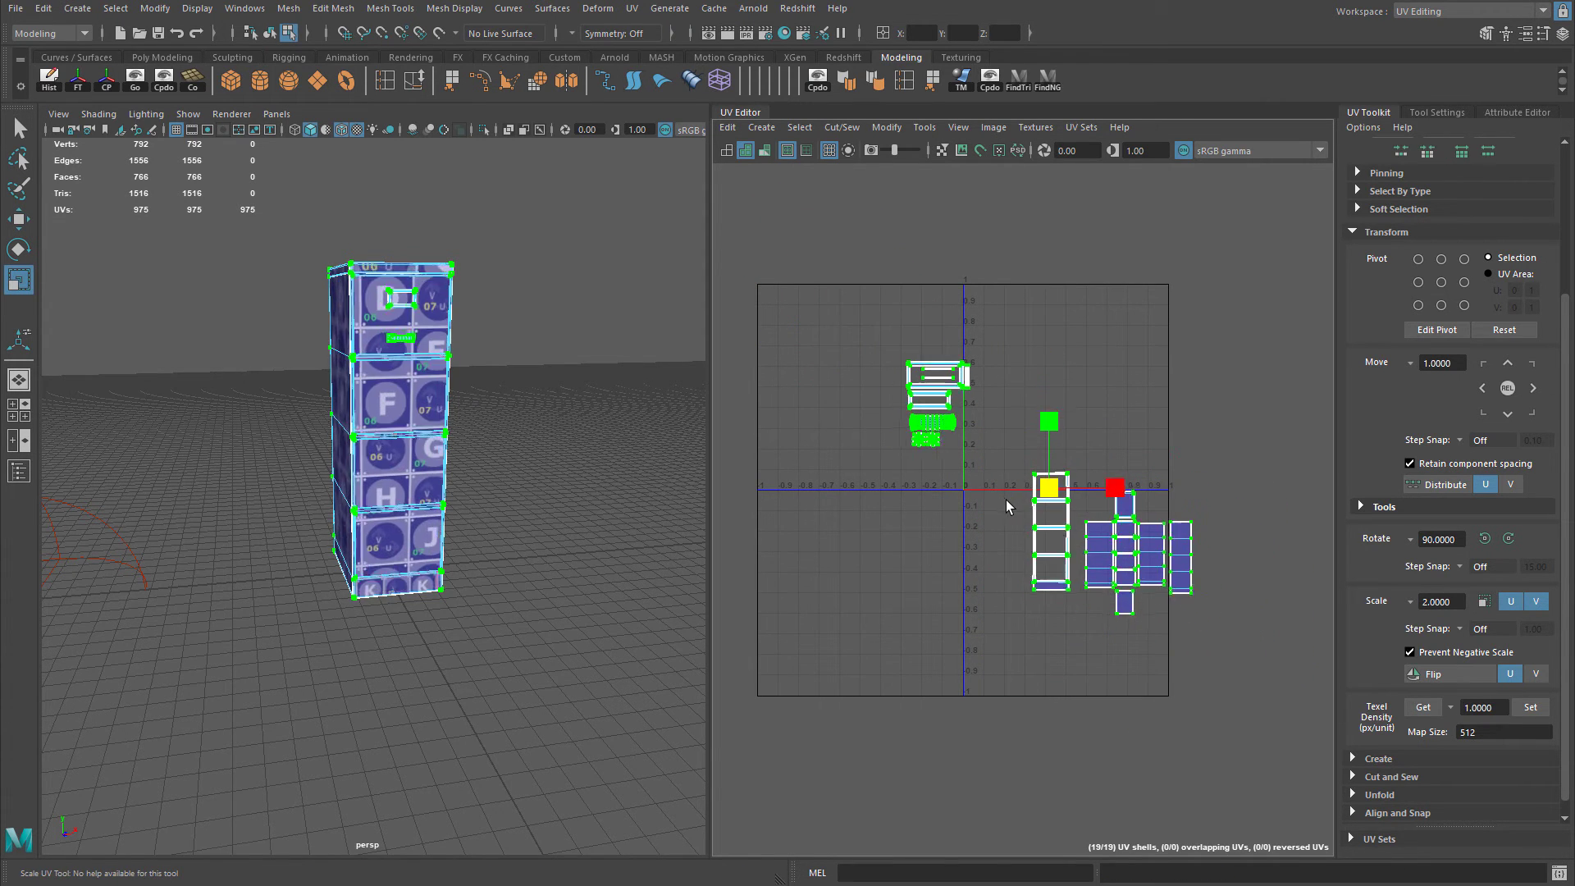
key("ctrl+z")
key("w")
left_click_drag(1051, 487, 999, 348)
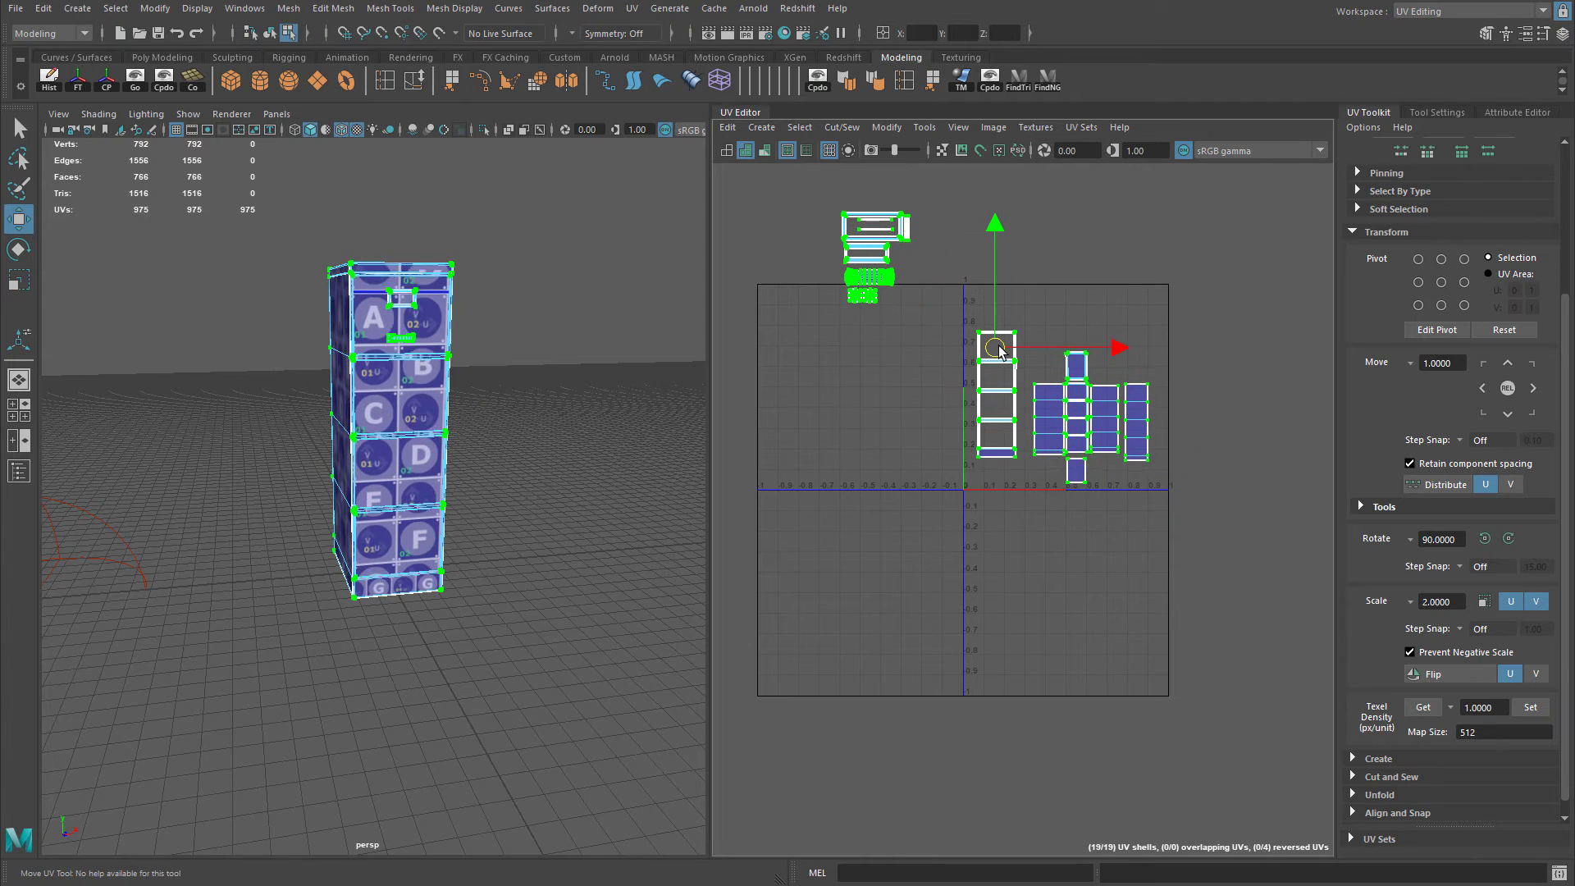
left_click_drag(813, 178, 1146, 299)
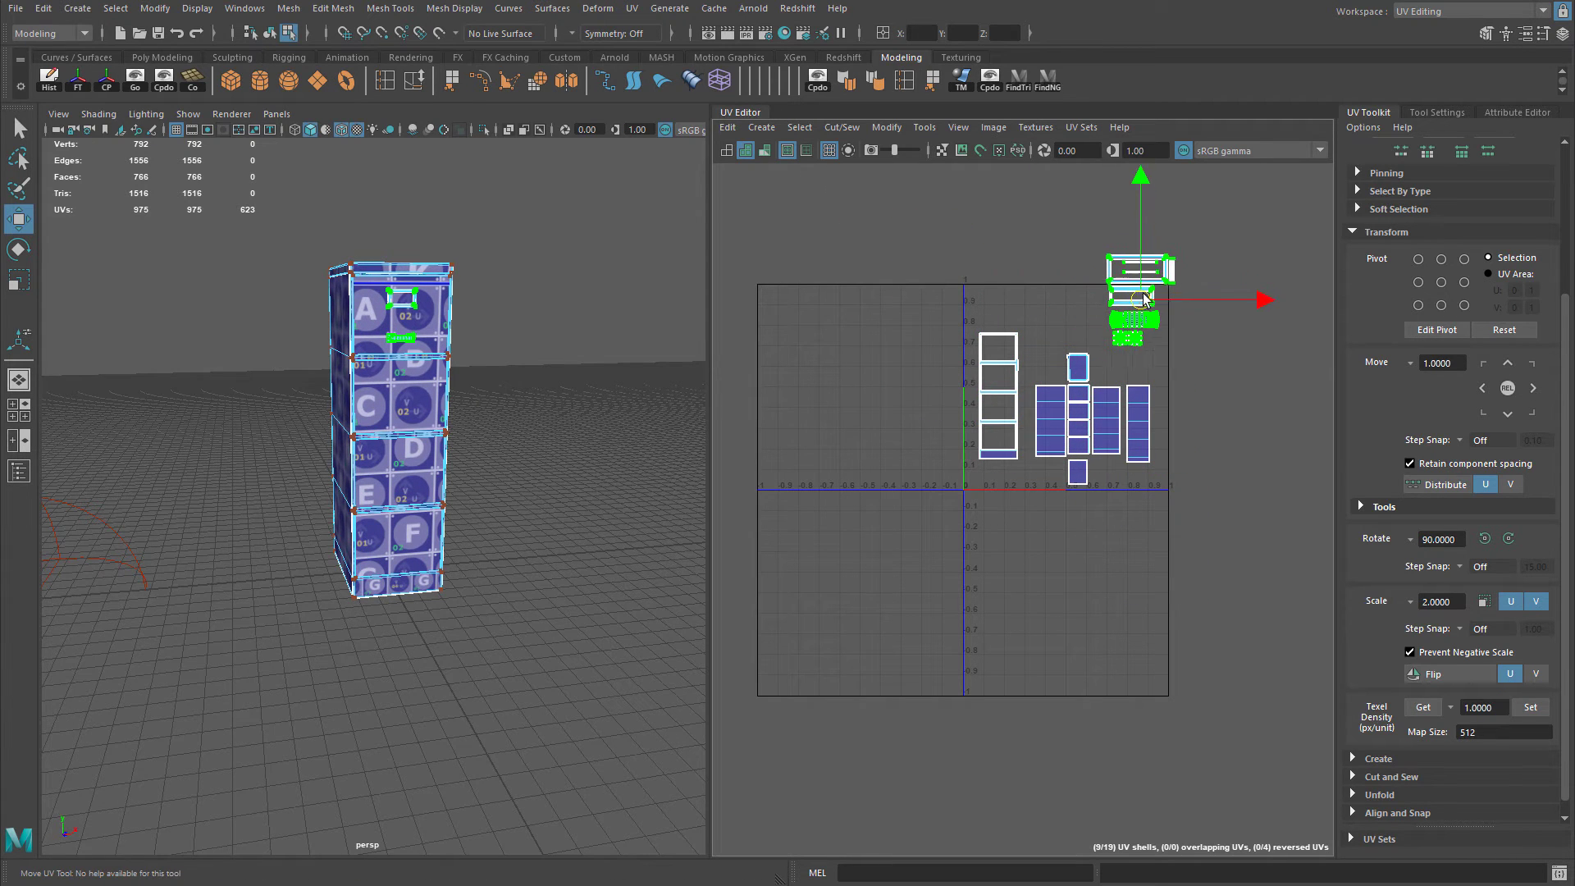
scroll(1096, 397, "up", 5)
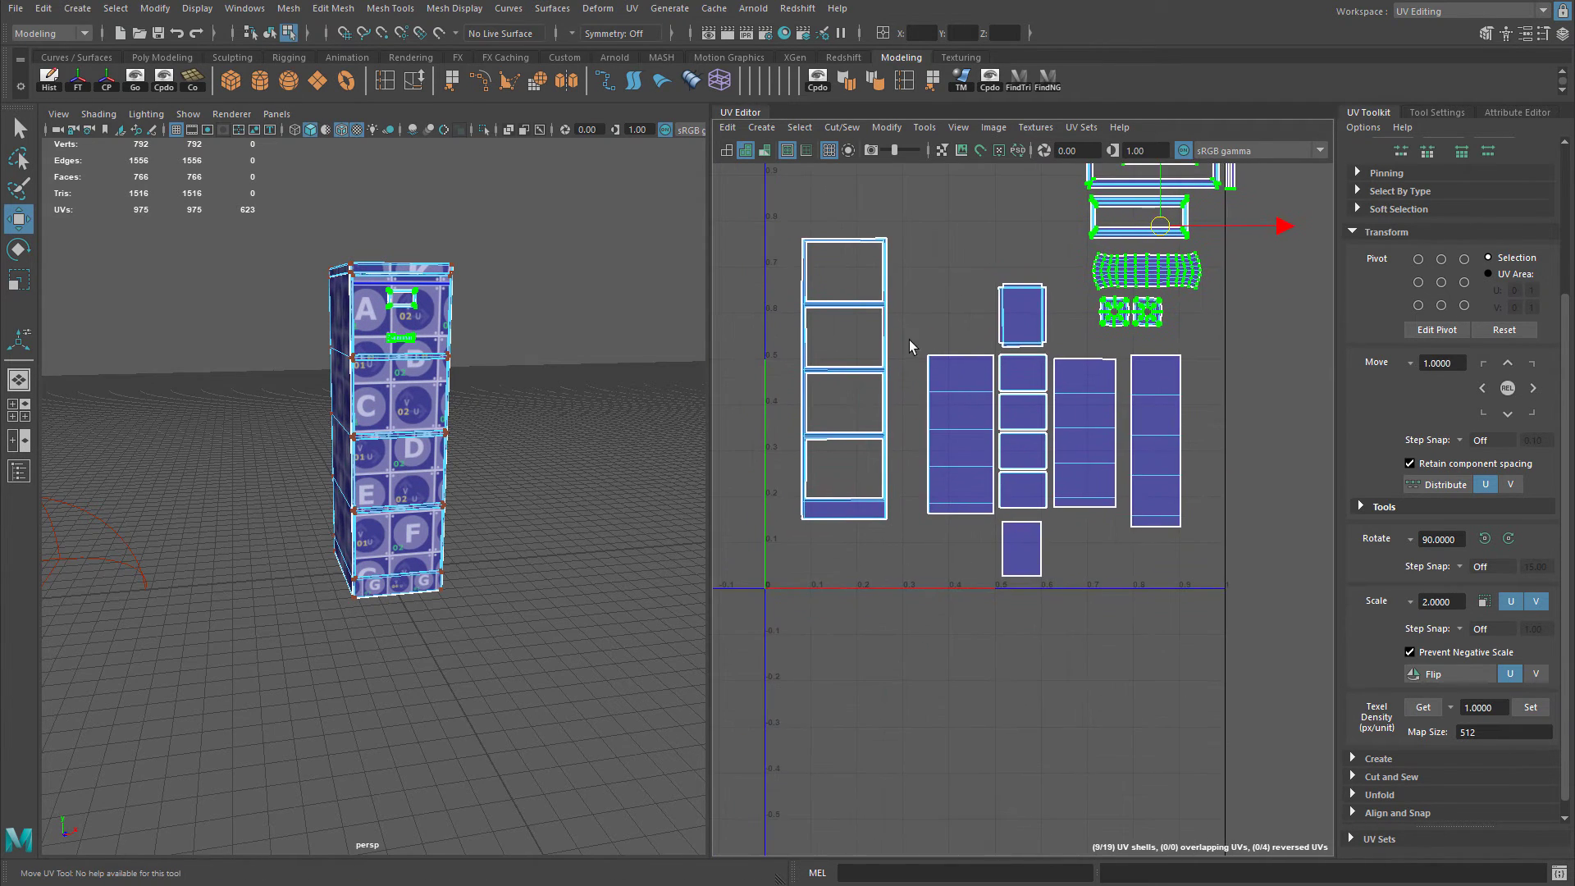
middle_click_drag(908, 340, 916, 393, "alt")
Select the front-frame shell and get its texel density as the reference value.
left_click(894, 387)
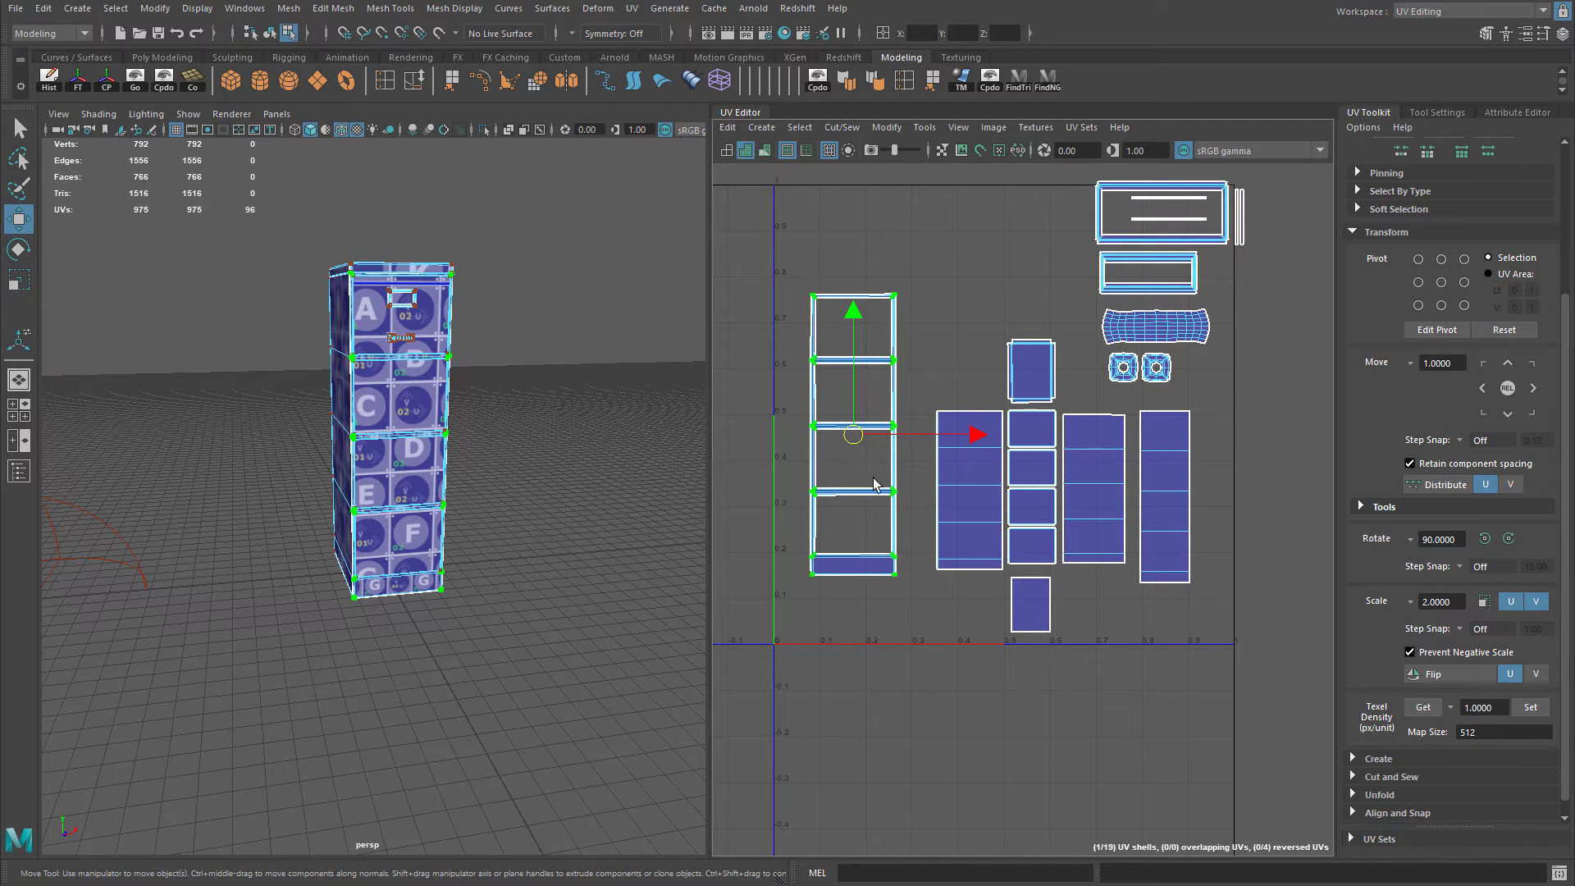
middle_click_drag(875, 529, 838, 473, "alt")
scroll(884, 457, "up", 6)
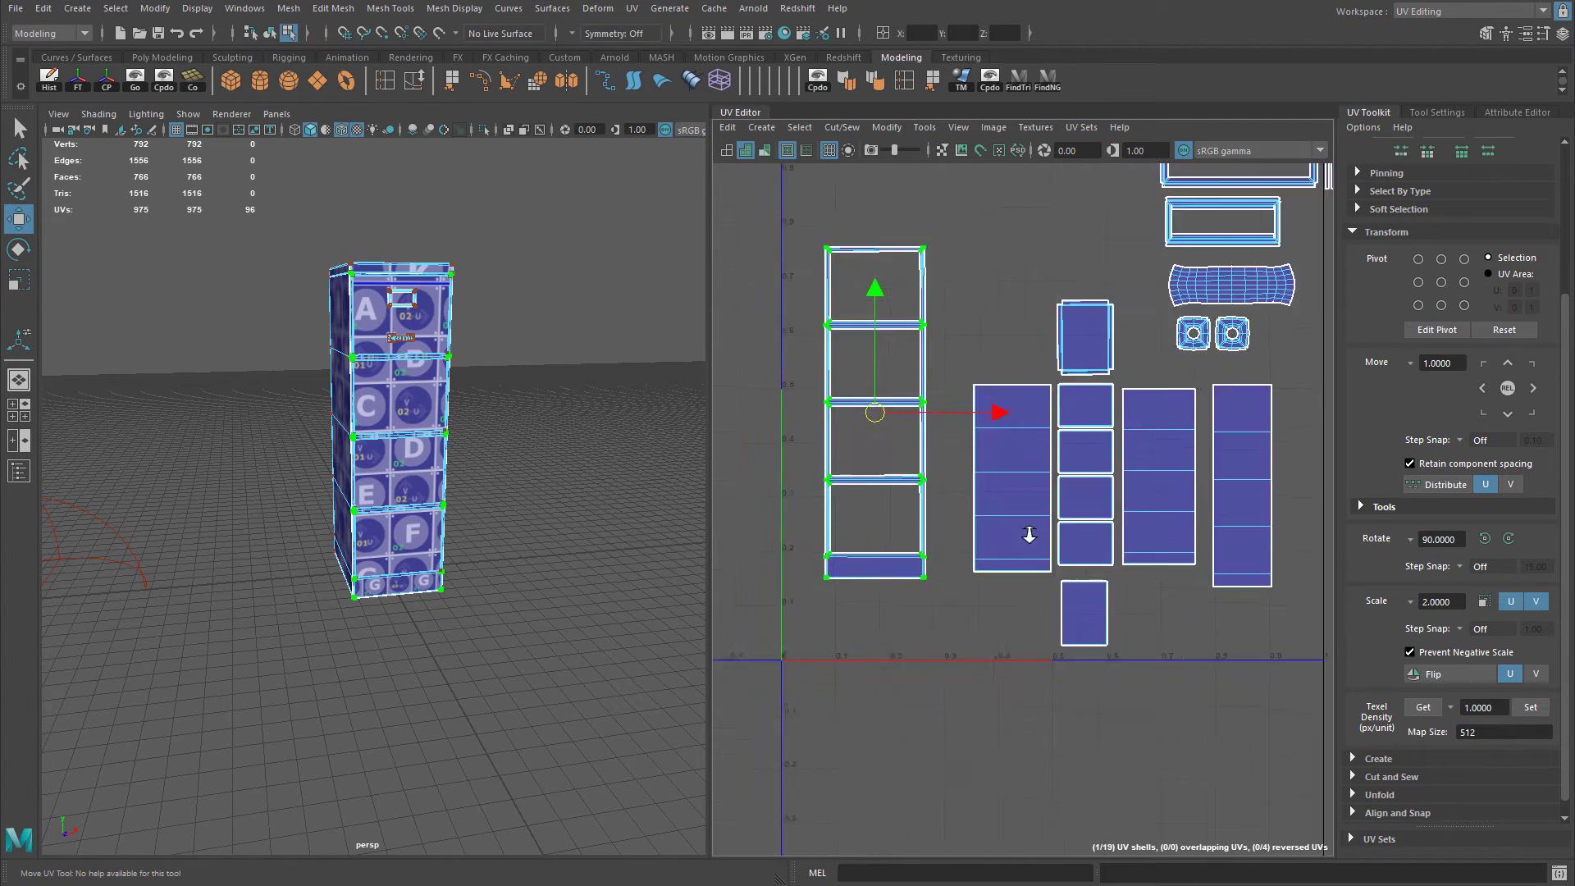
scroll(1146, 585, "down", 3)
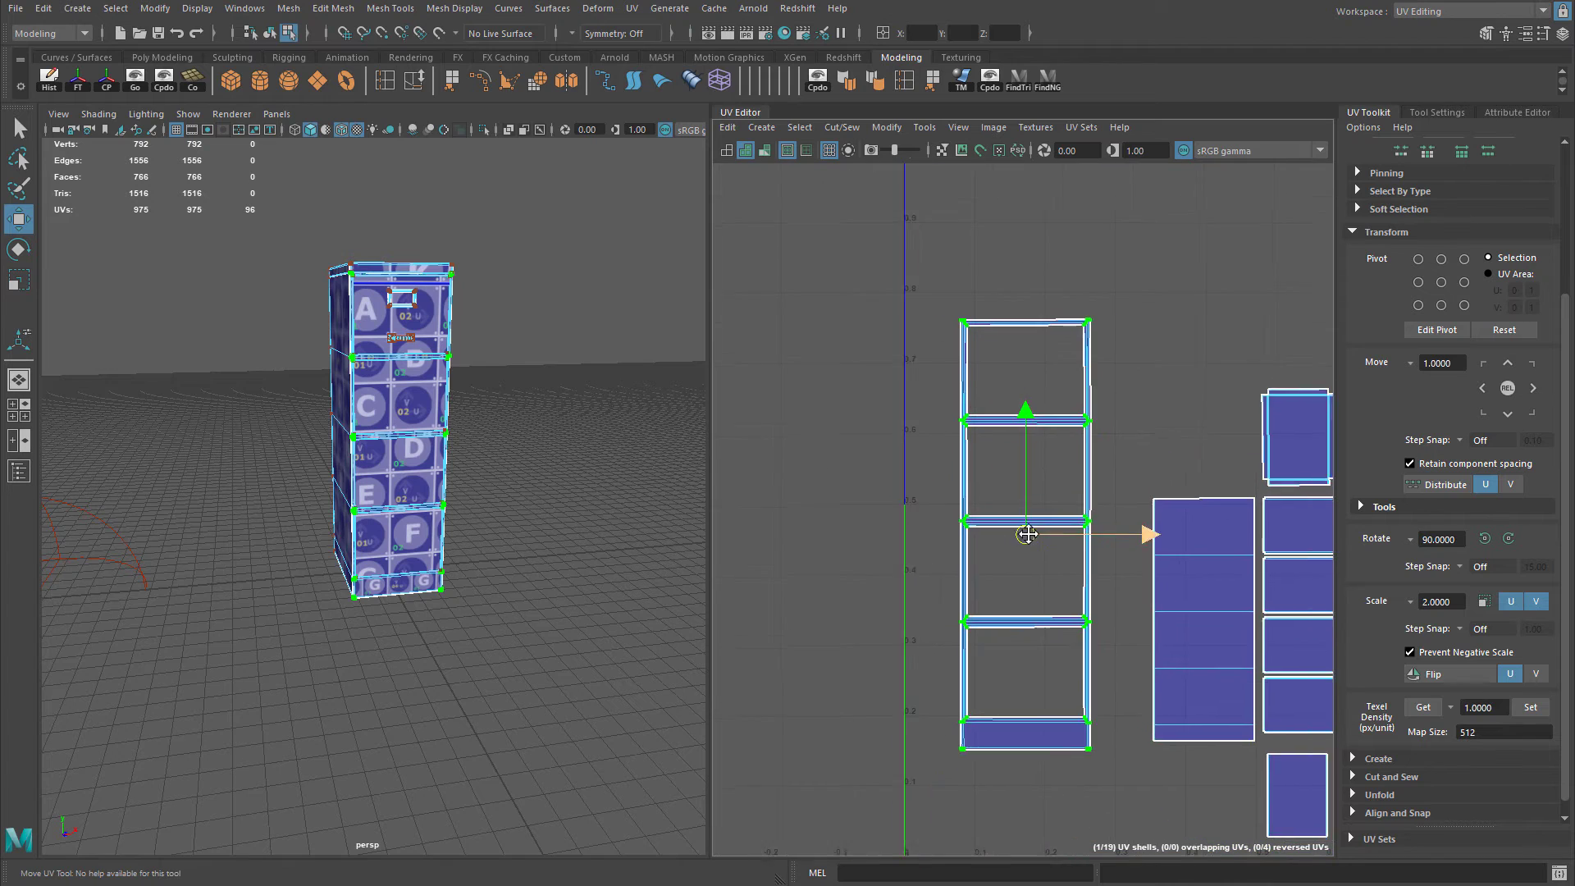
middle_click_drag(1025, 537, 972, 529, "alt")
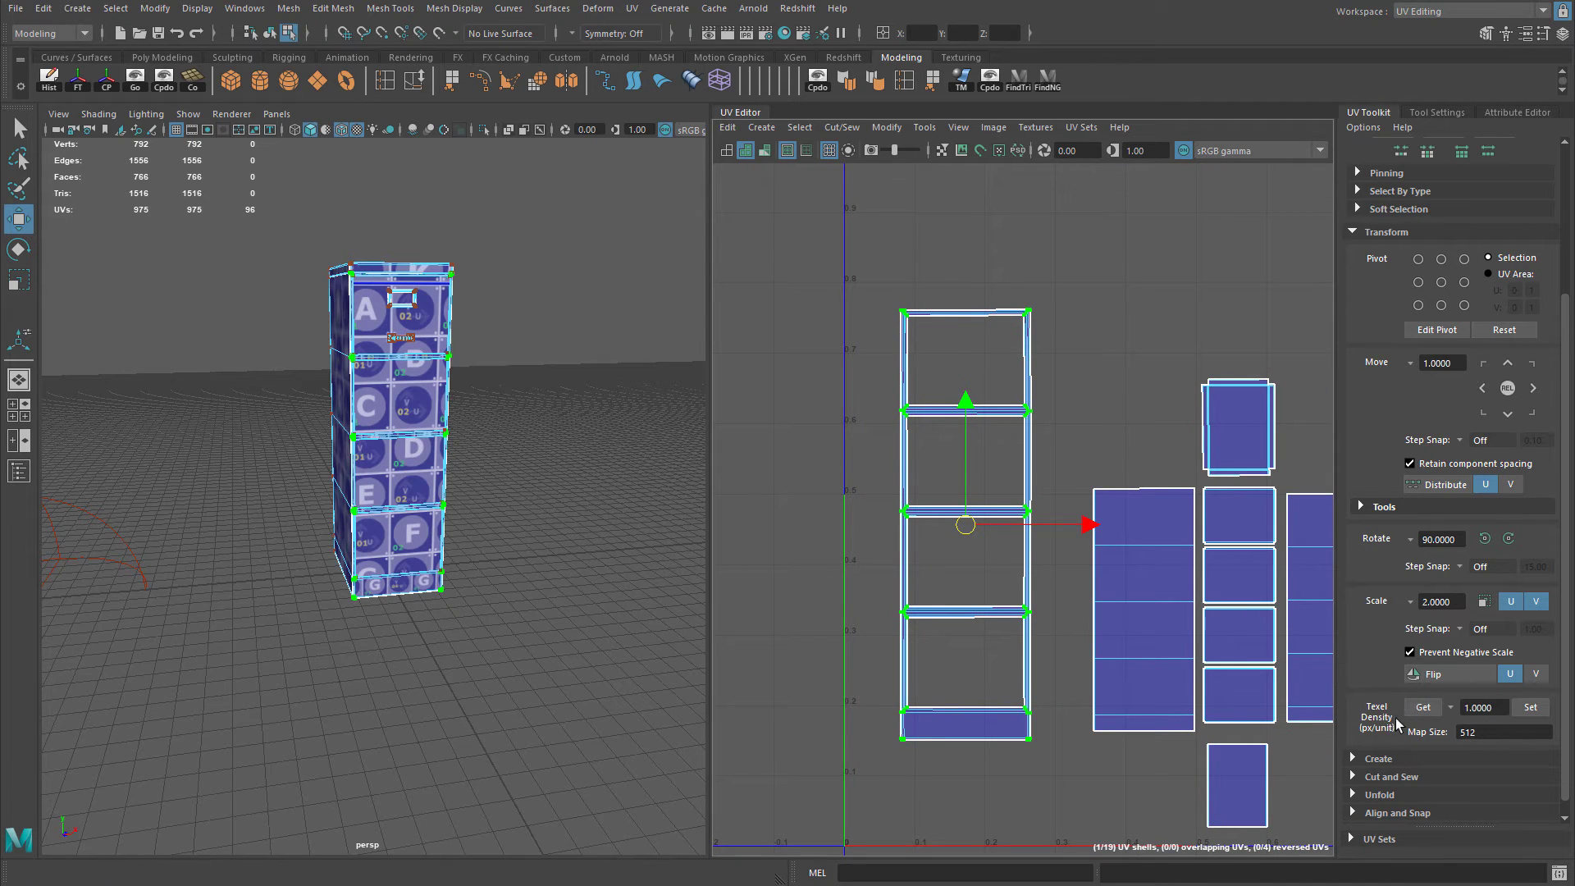
left_click(1423, 708)
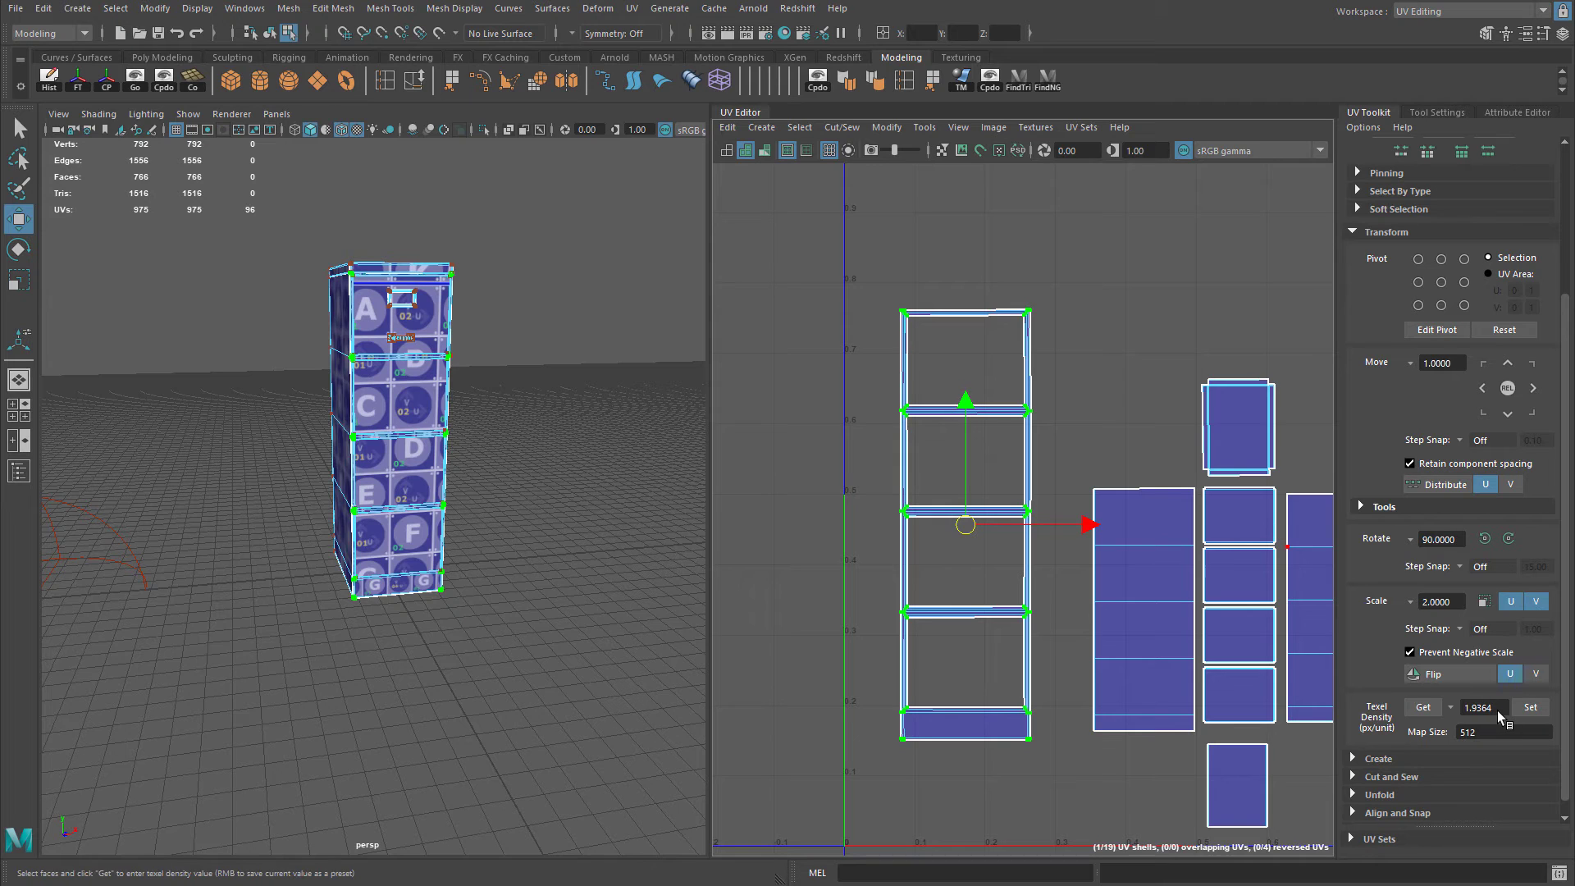
Apply the 1.9364 px/unit texel density to the large panel shell nearest the front frame and move it directly beside the frame.
middle_click_drag(1091, 594, 1003, 564, "alt")
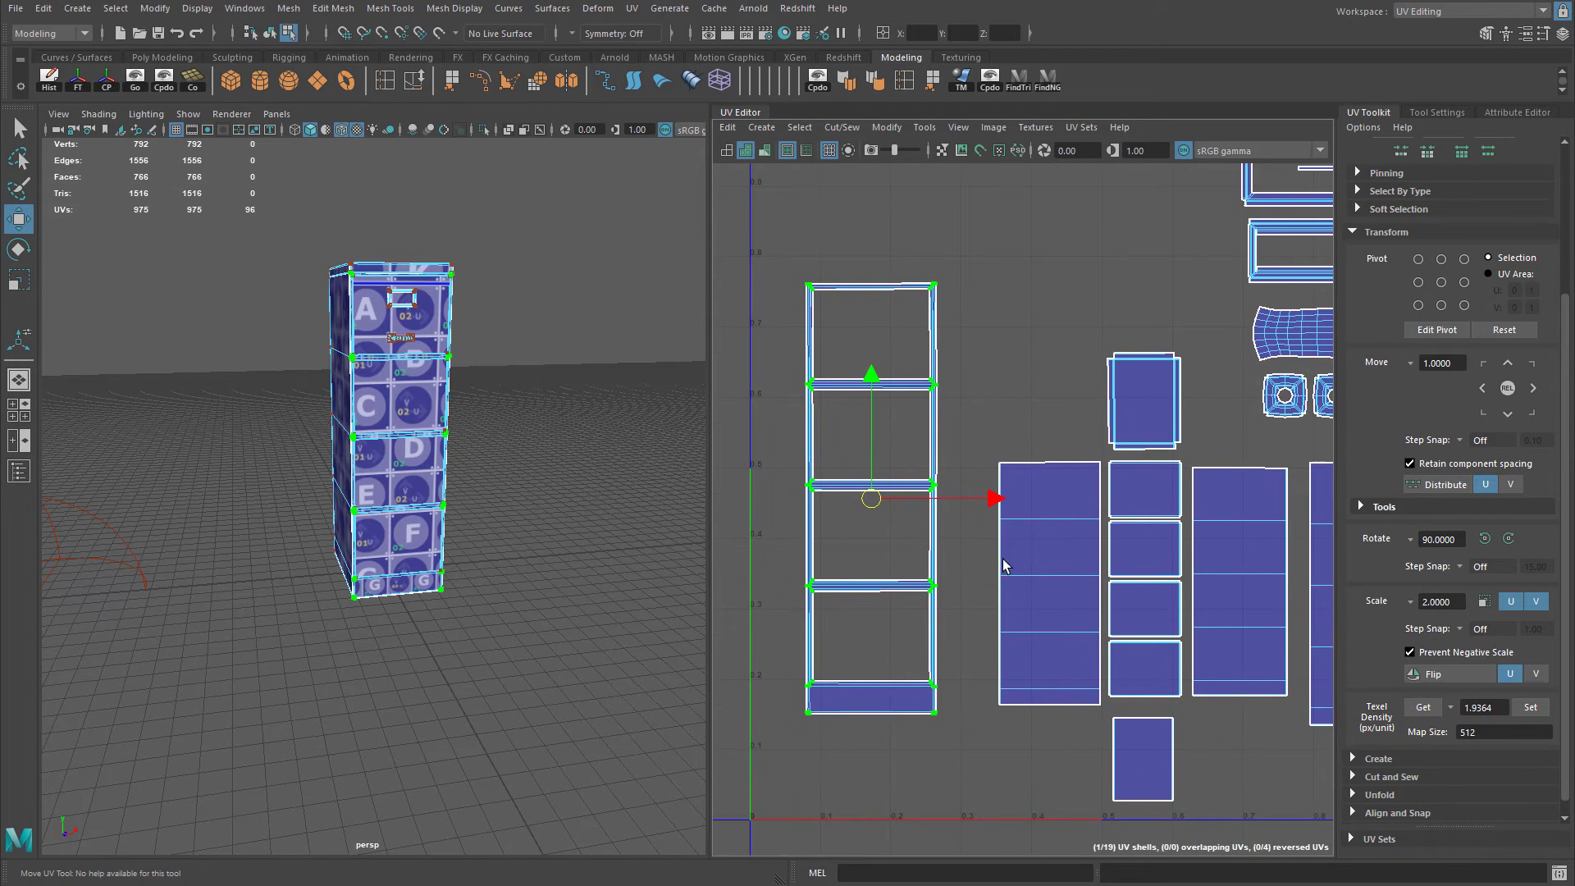
left_click(1009, 464)
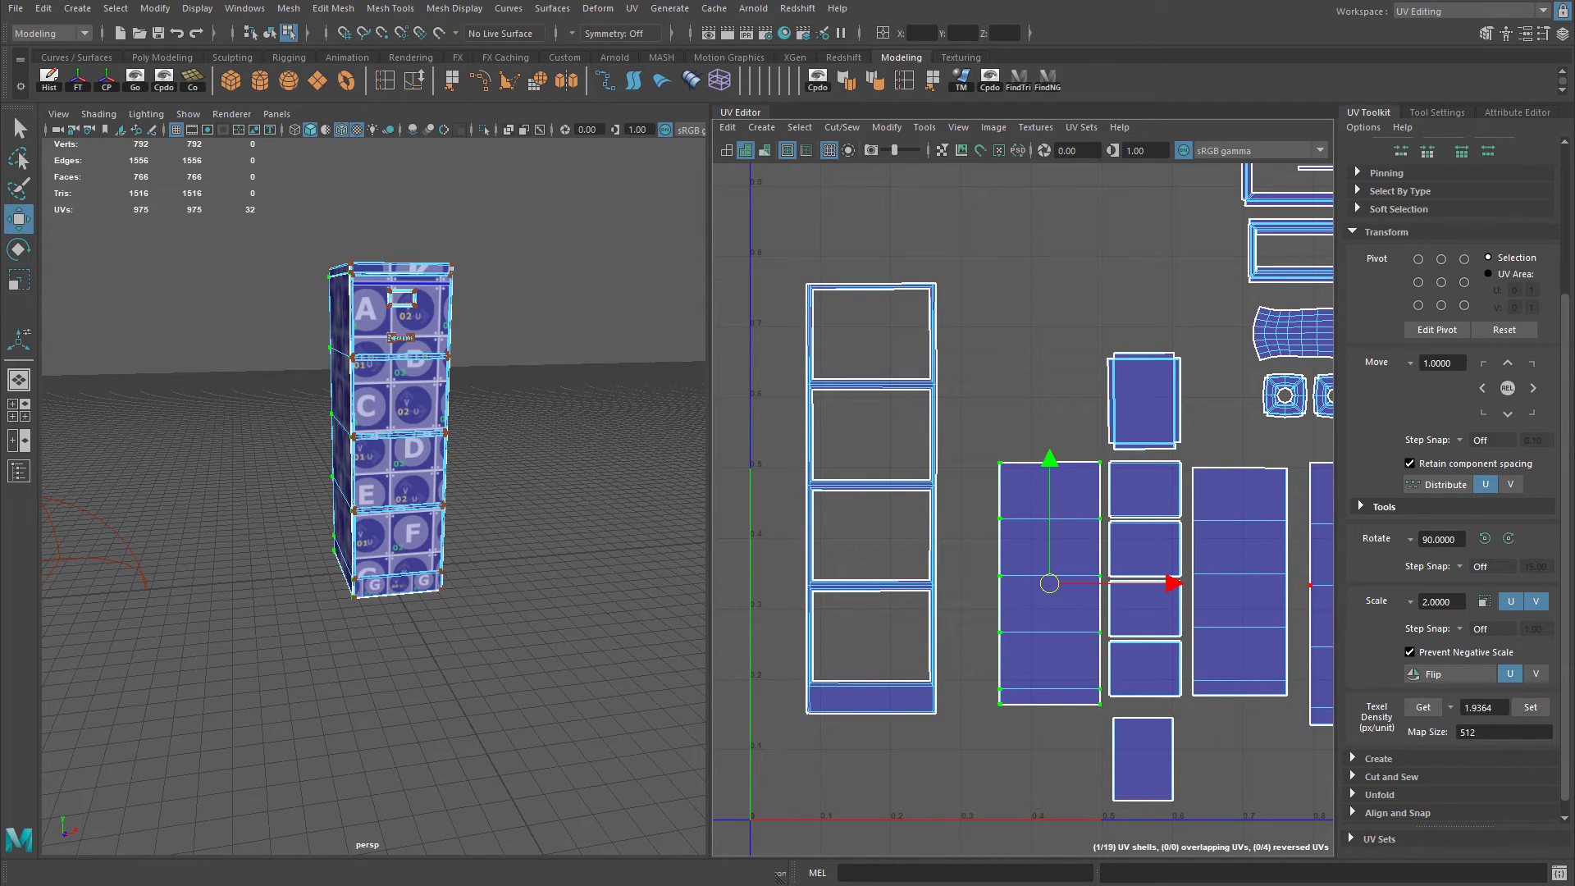
left_click(1531, 707)
scroll(1023, 592, "down", 2)
left_click_drag(1068, 587, 1053, 512)
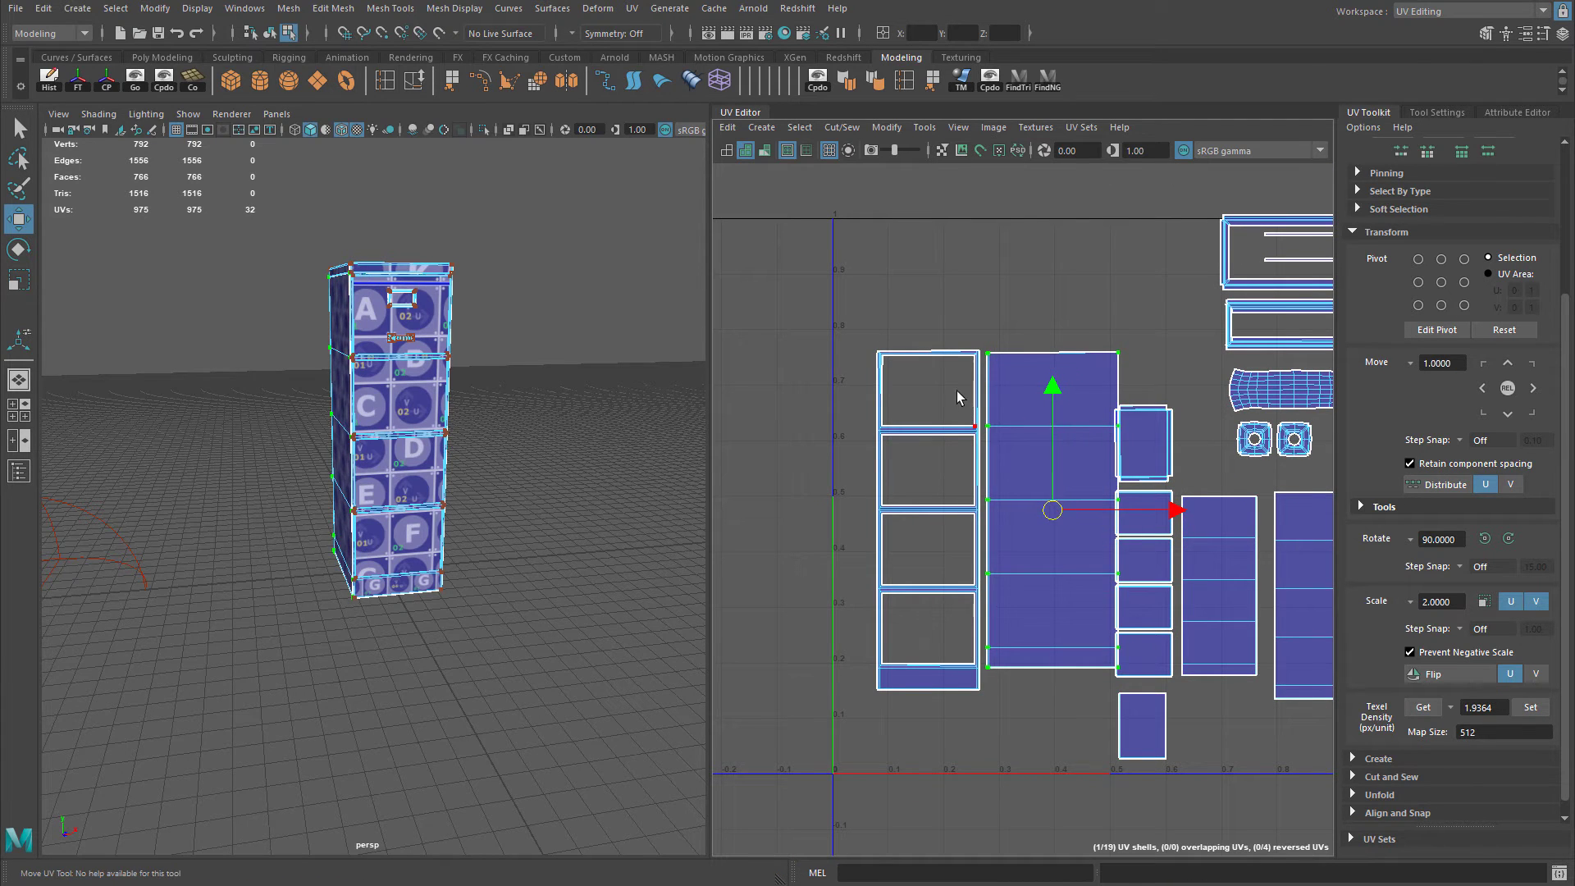
Move the front-frame and large panel shells into the 0–1 tile's lower-left corner and shift all the other shells farther away along U.
left_click(933, 355)
left_click(1023, 434, "shift")
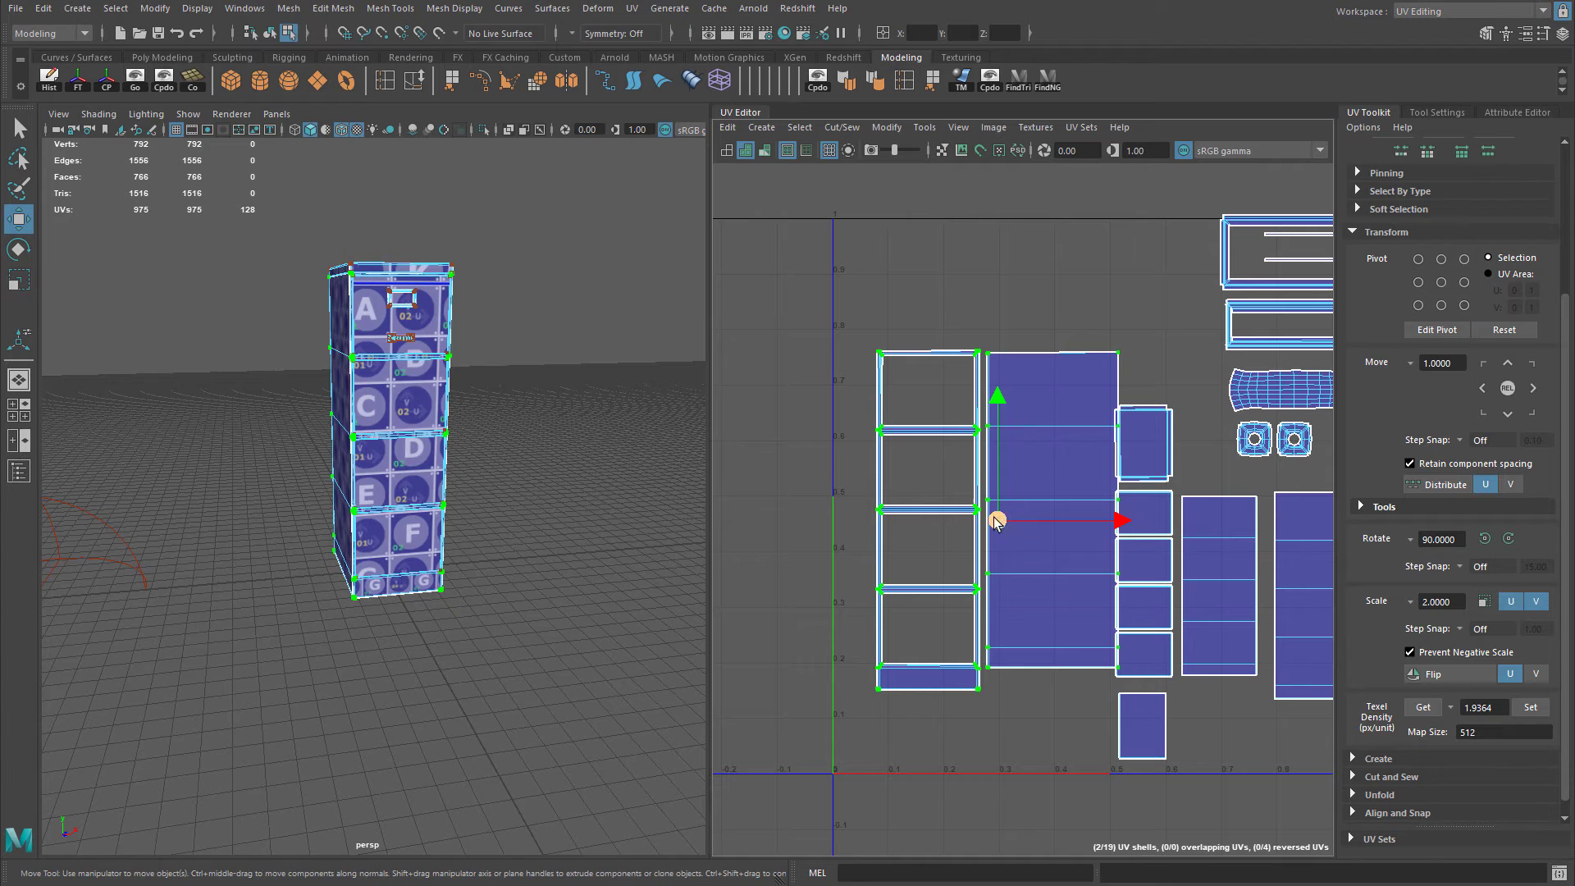
left_click_drag(997, 523, 958, 587)
scroll(961, 566, "down", 2)
left_click_drag(971, 223, 1321, 687)
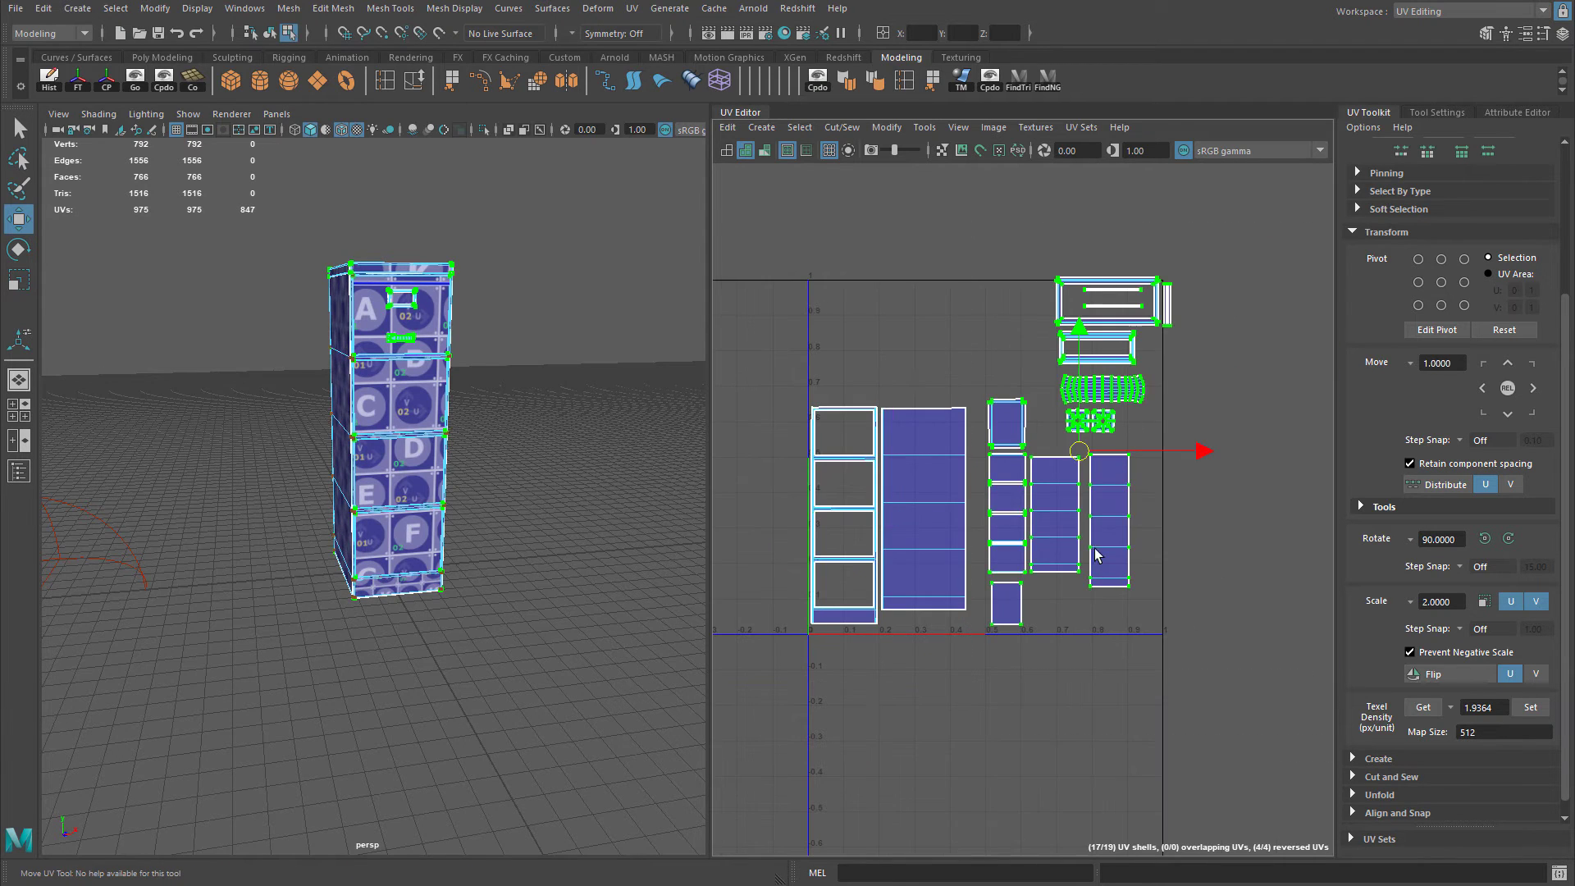
left_click_drag(1079, 451, 1194, 435)
Apply the 1.9364 px/unit texel density to the cabinet-top shell and move it above the large panel shell.
left_click(1121, 409)
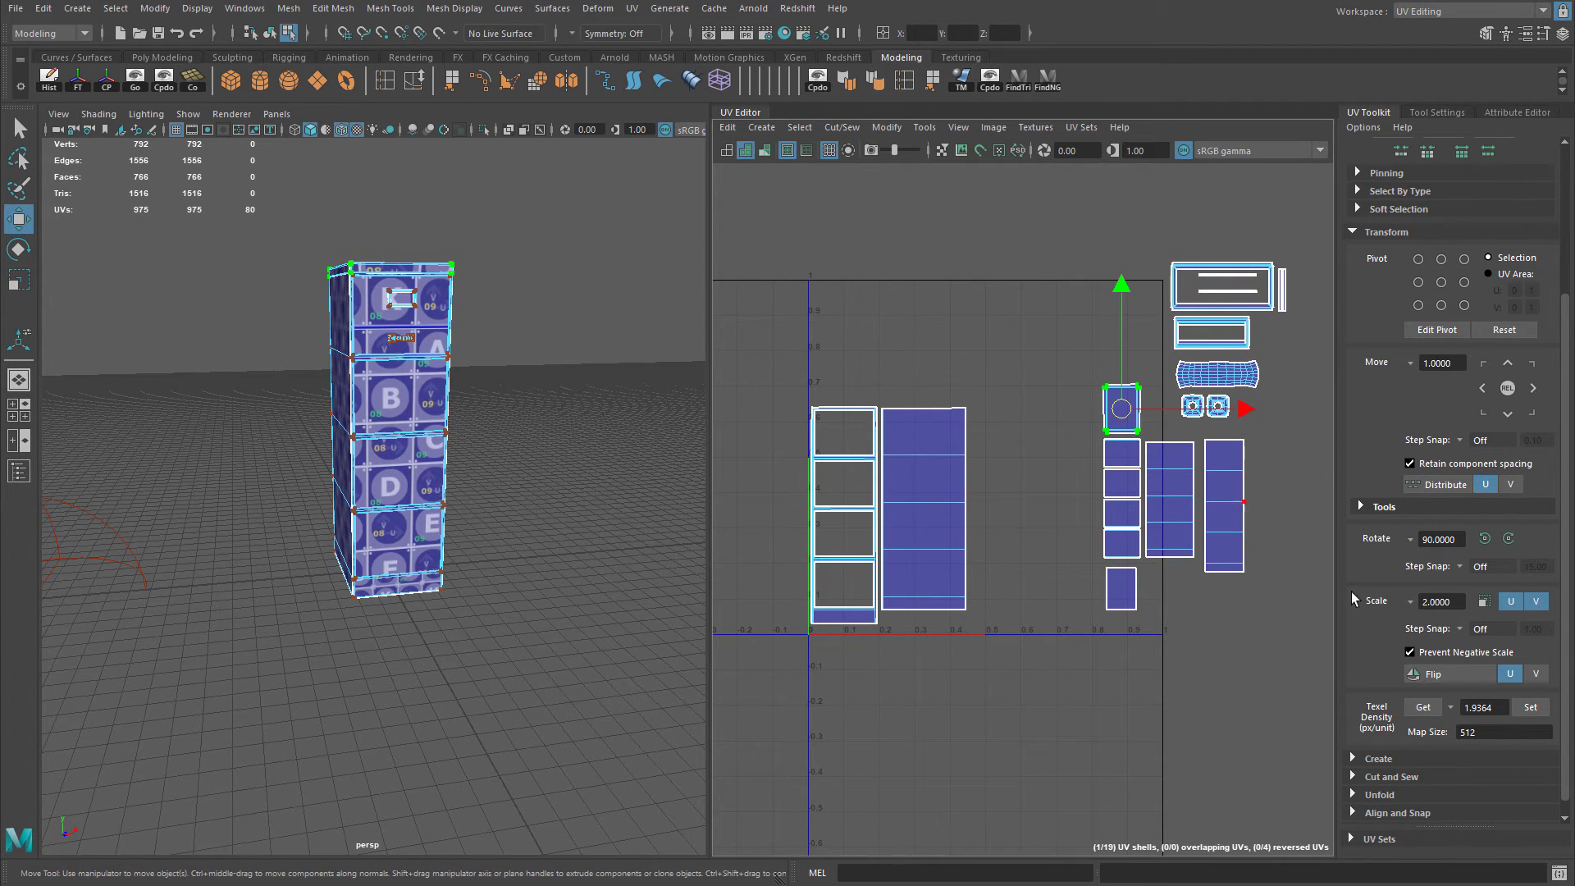
left_click_drag(1119, 407, 918, 342)
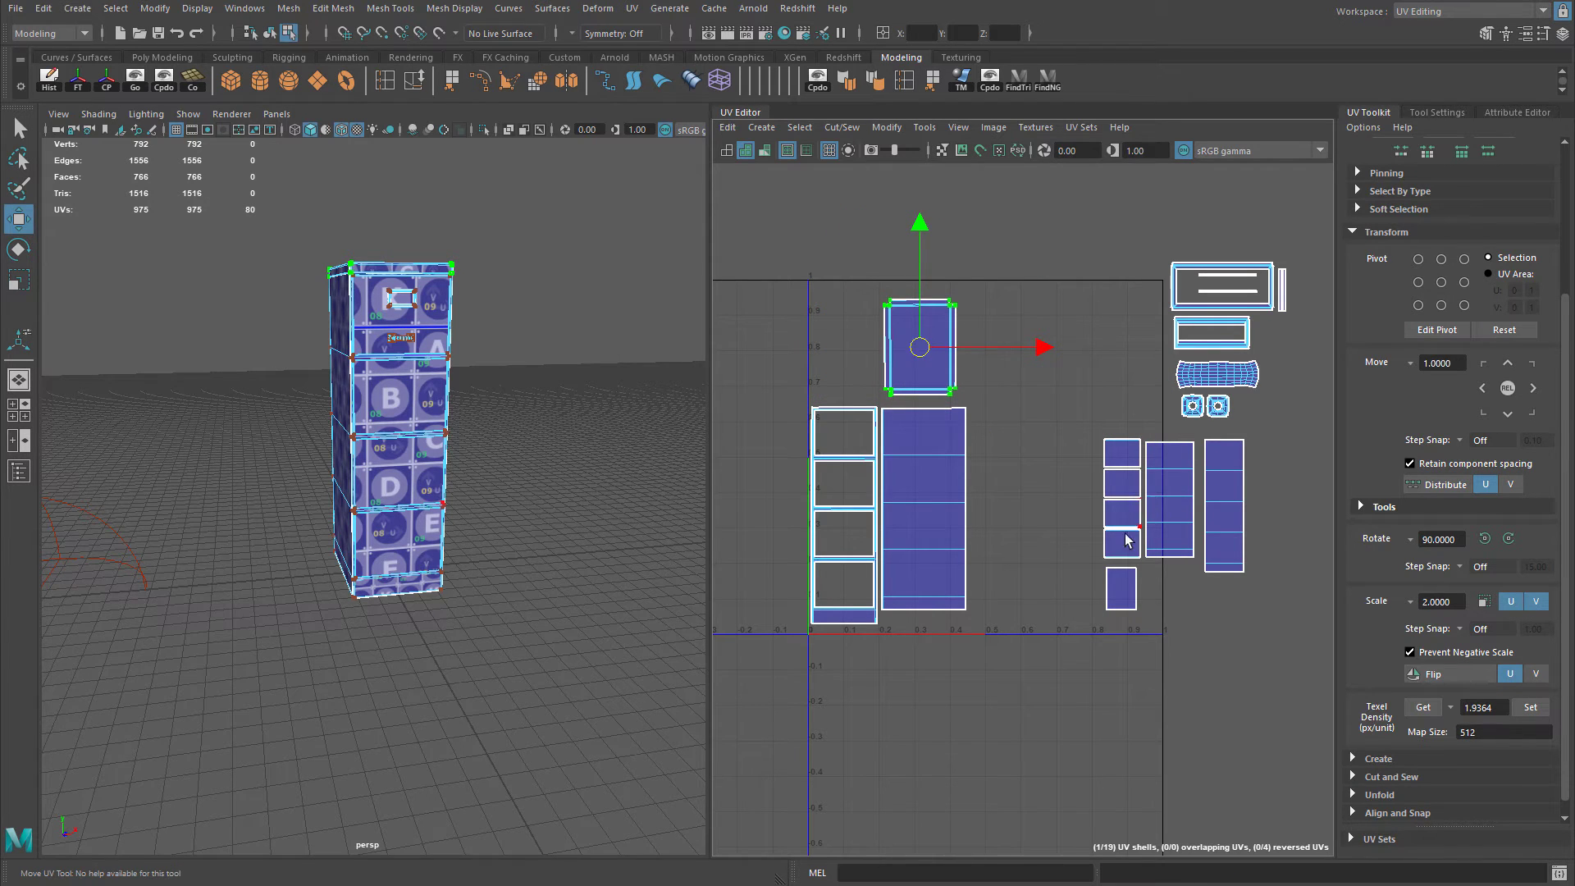
Apply the 1.9364 px/unit texel density to the small base shell and place it, rotated 90° clockwise, beneath the large panel shell.
left_click(1123, 589)
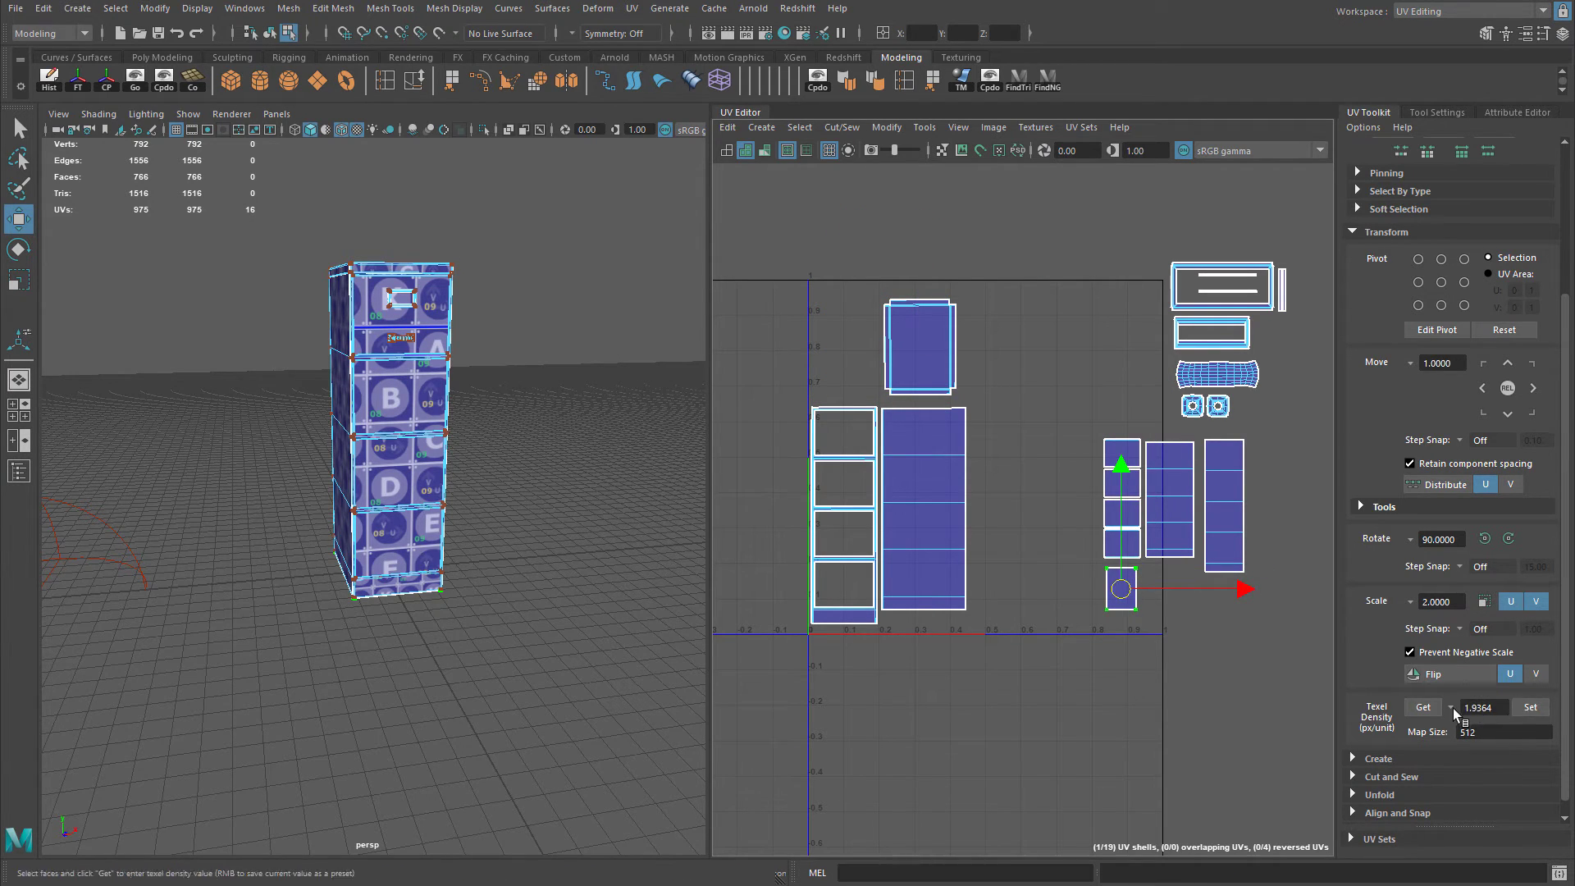
left_click(1530, 707)
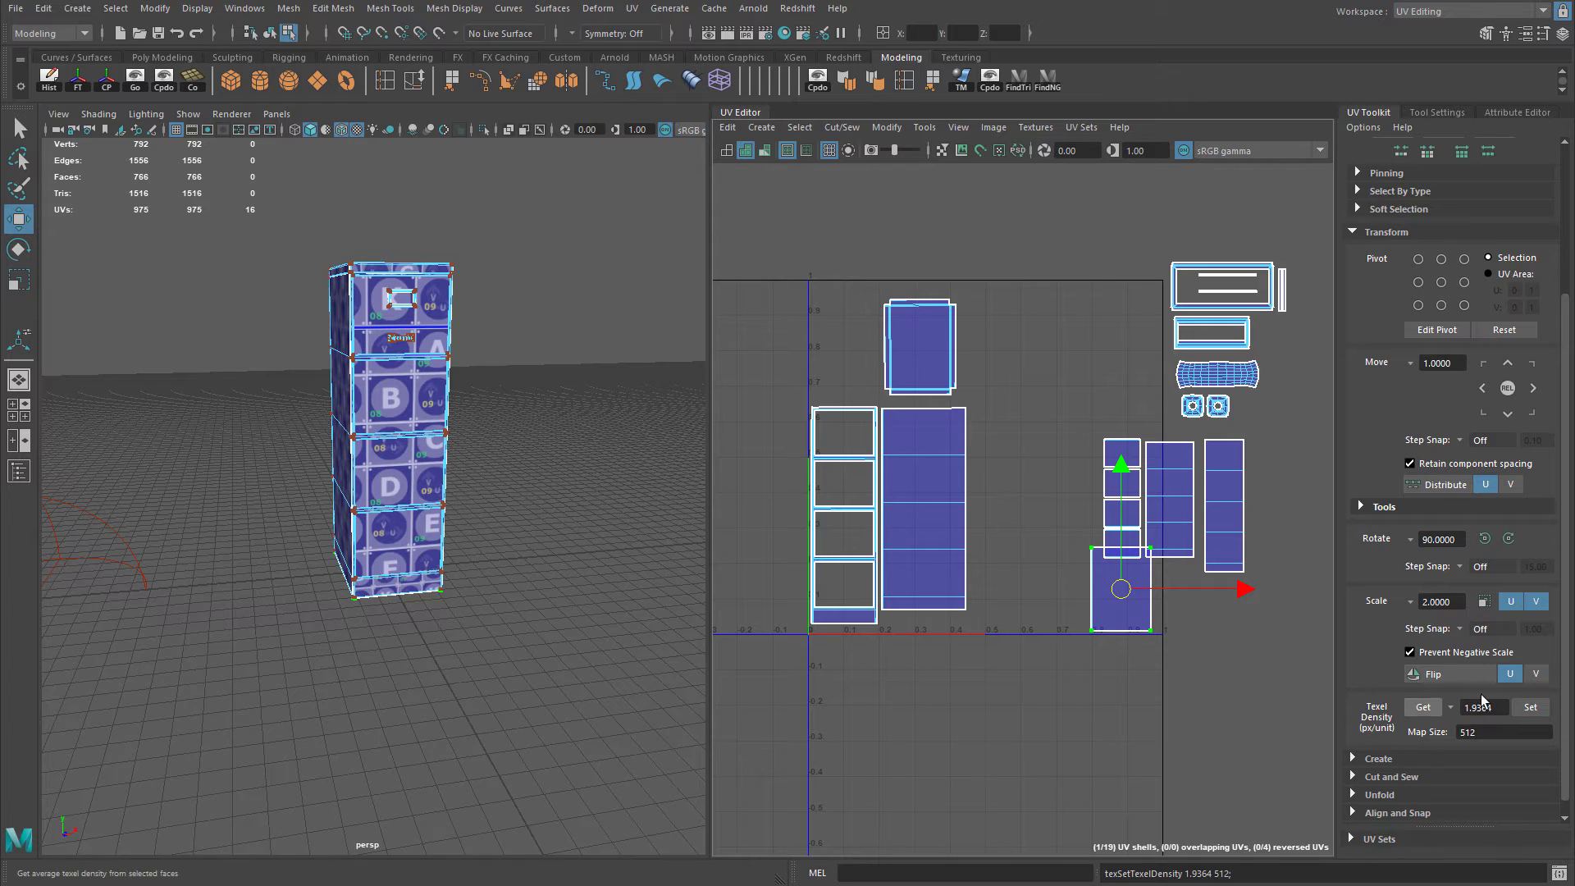
left_click_drag(1120, 589, 919, 671)
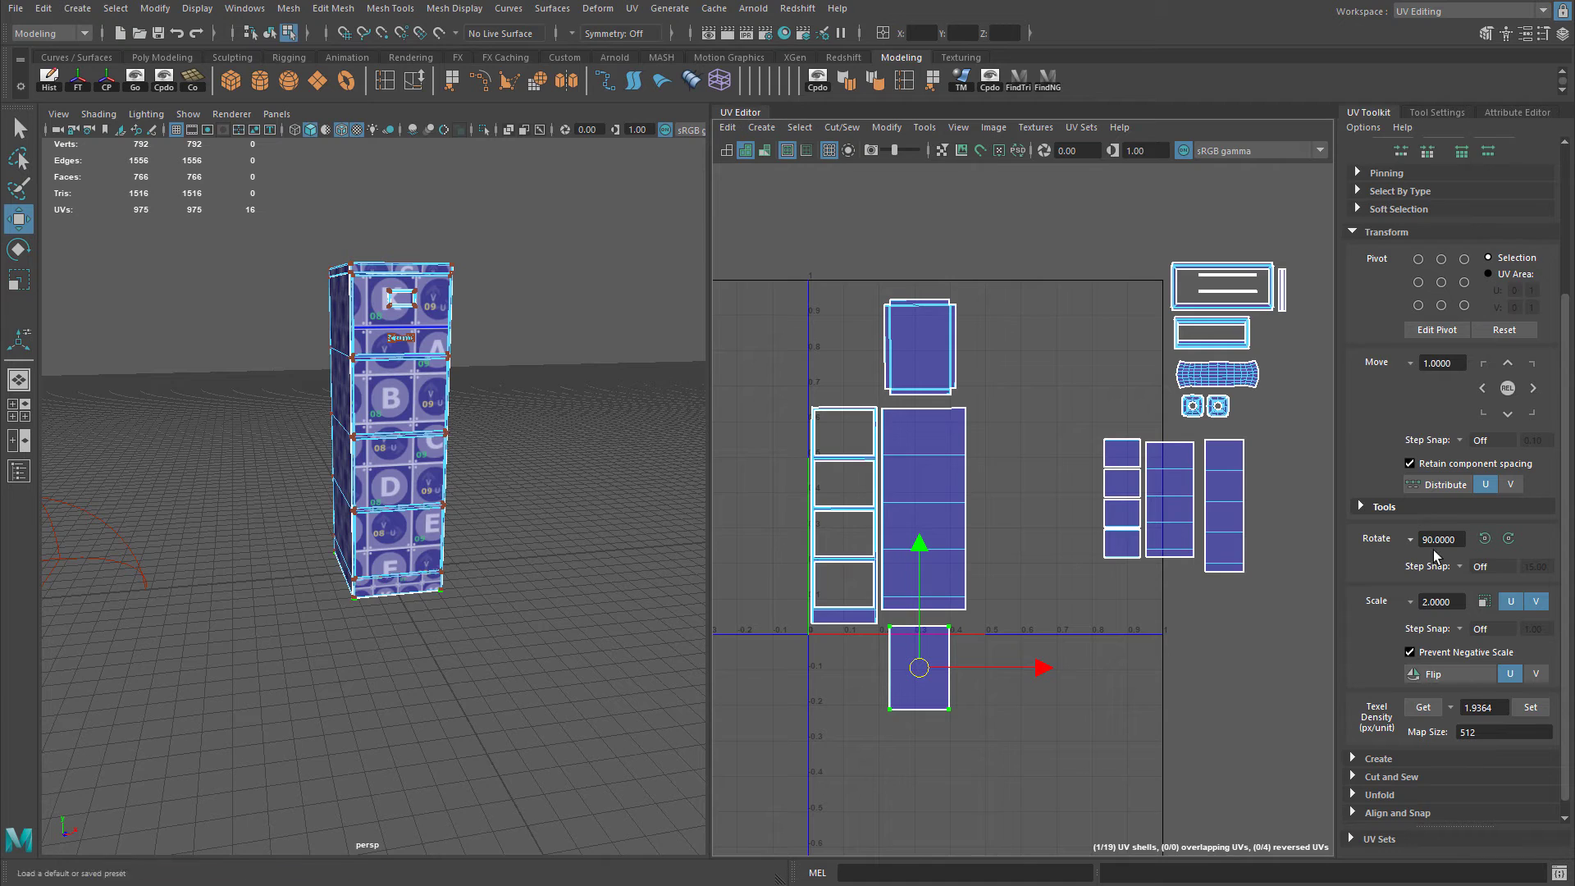
left_click(1508, 538)
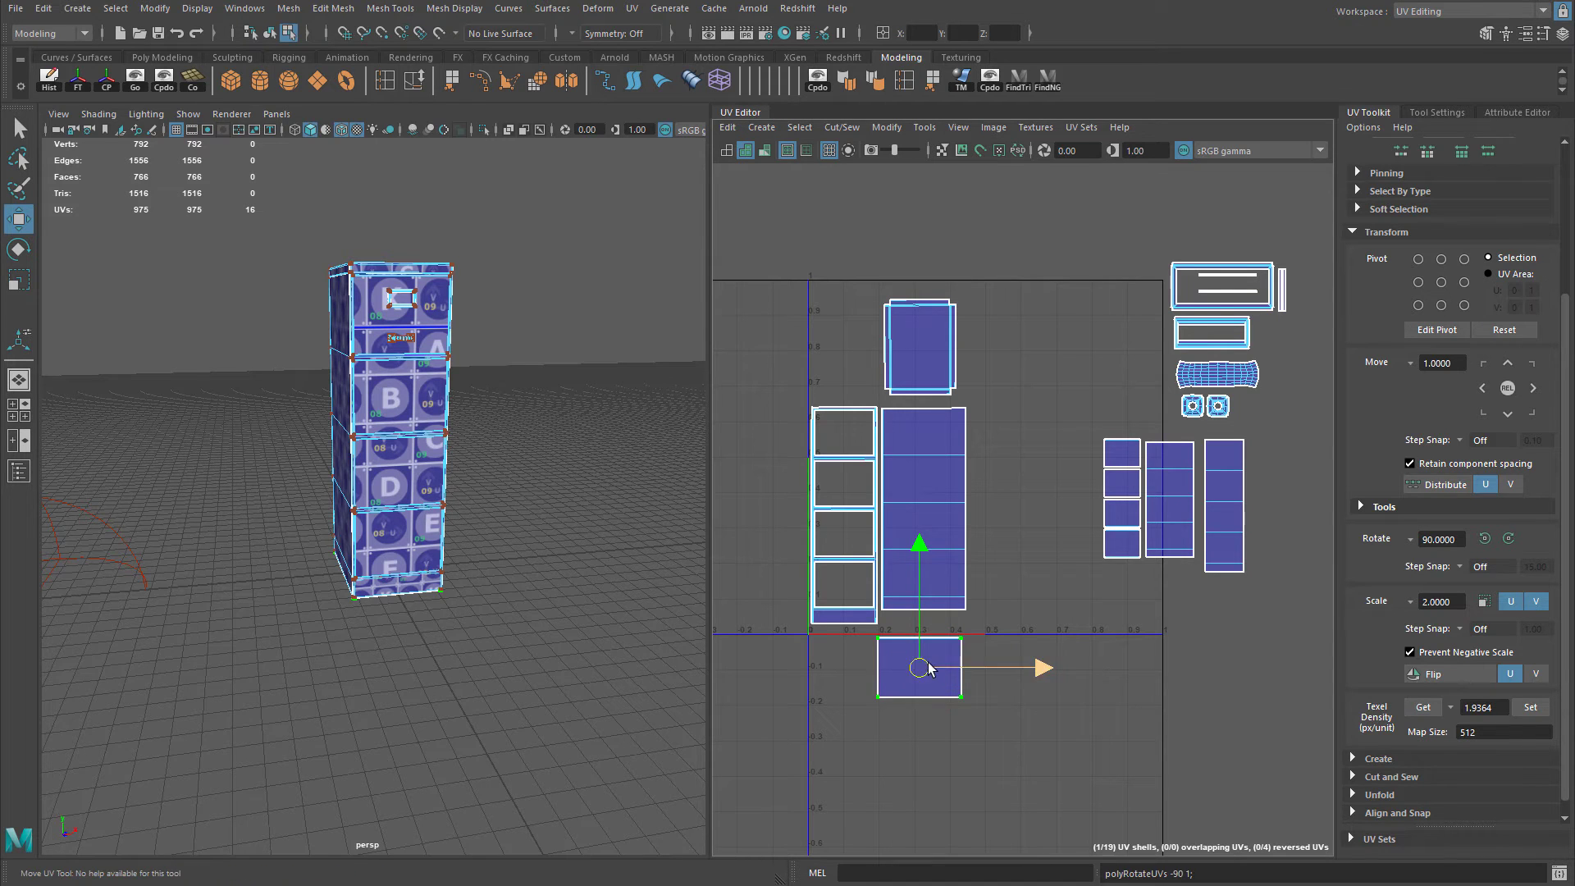
left_click_drag(931, 661, 935, 644)
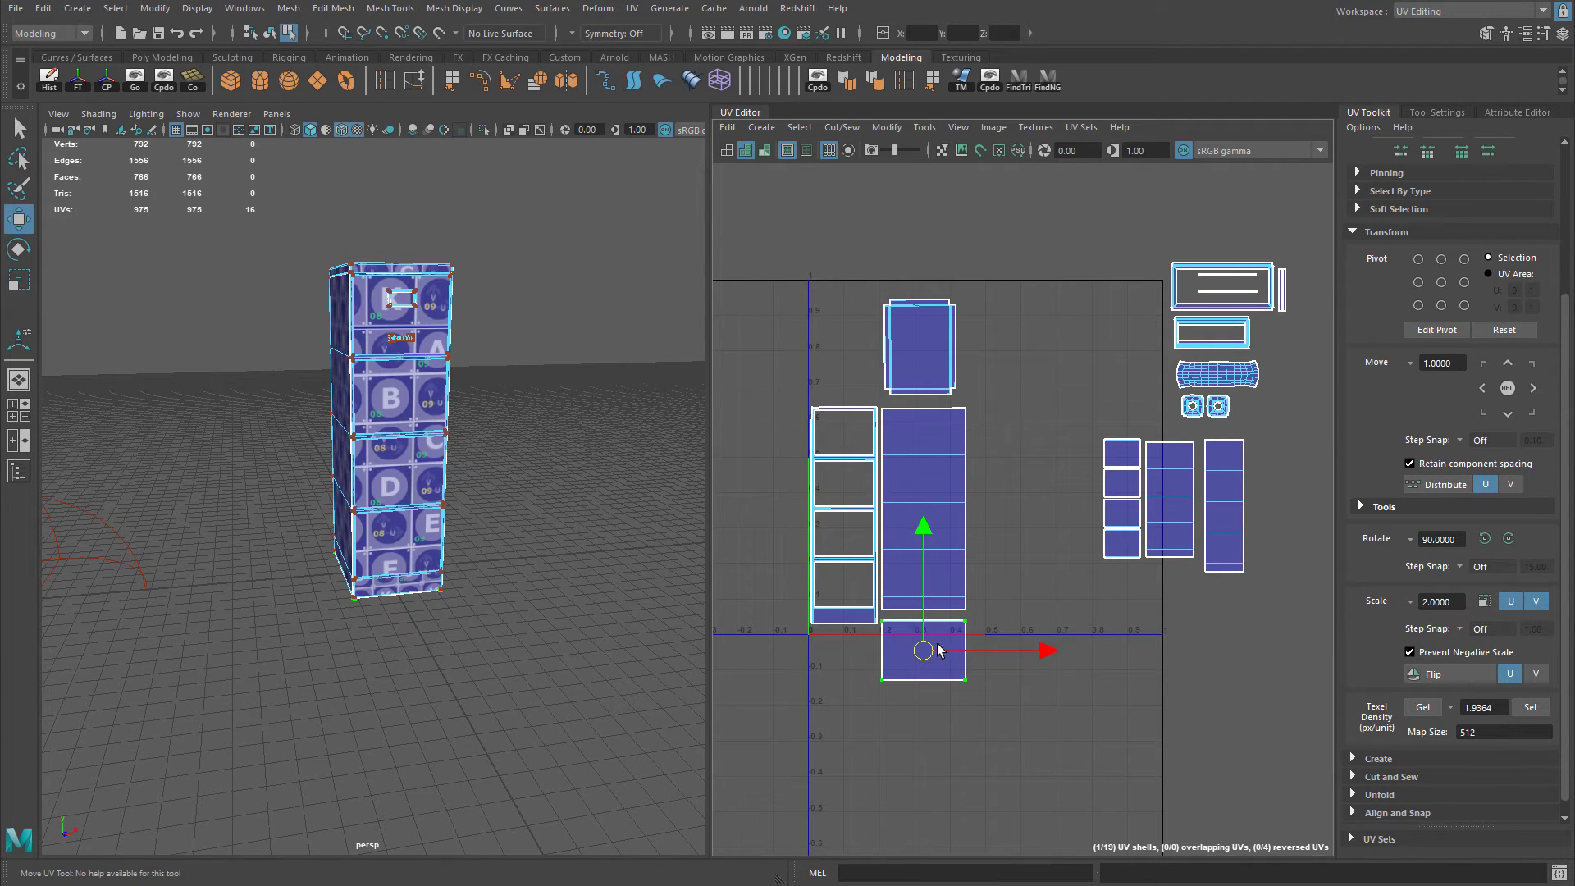
Try to scale the base shell down and fit it inside the front frame's lowest opening.
key("r")
left_click_drag(923, 653, 846, 586)
key("w")
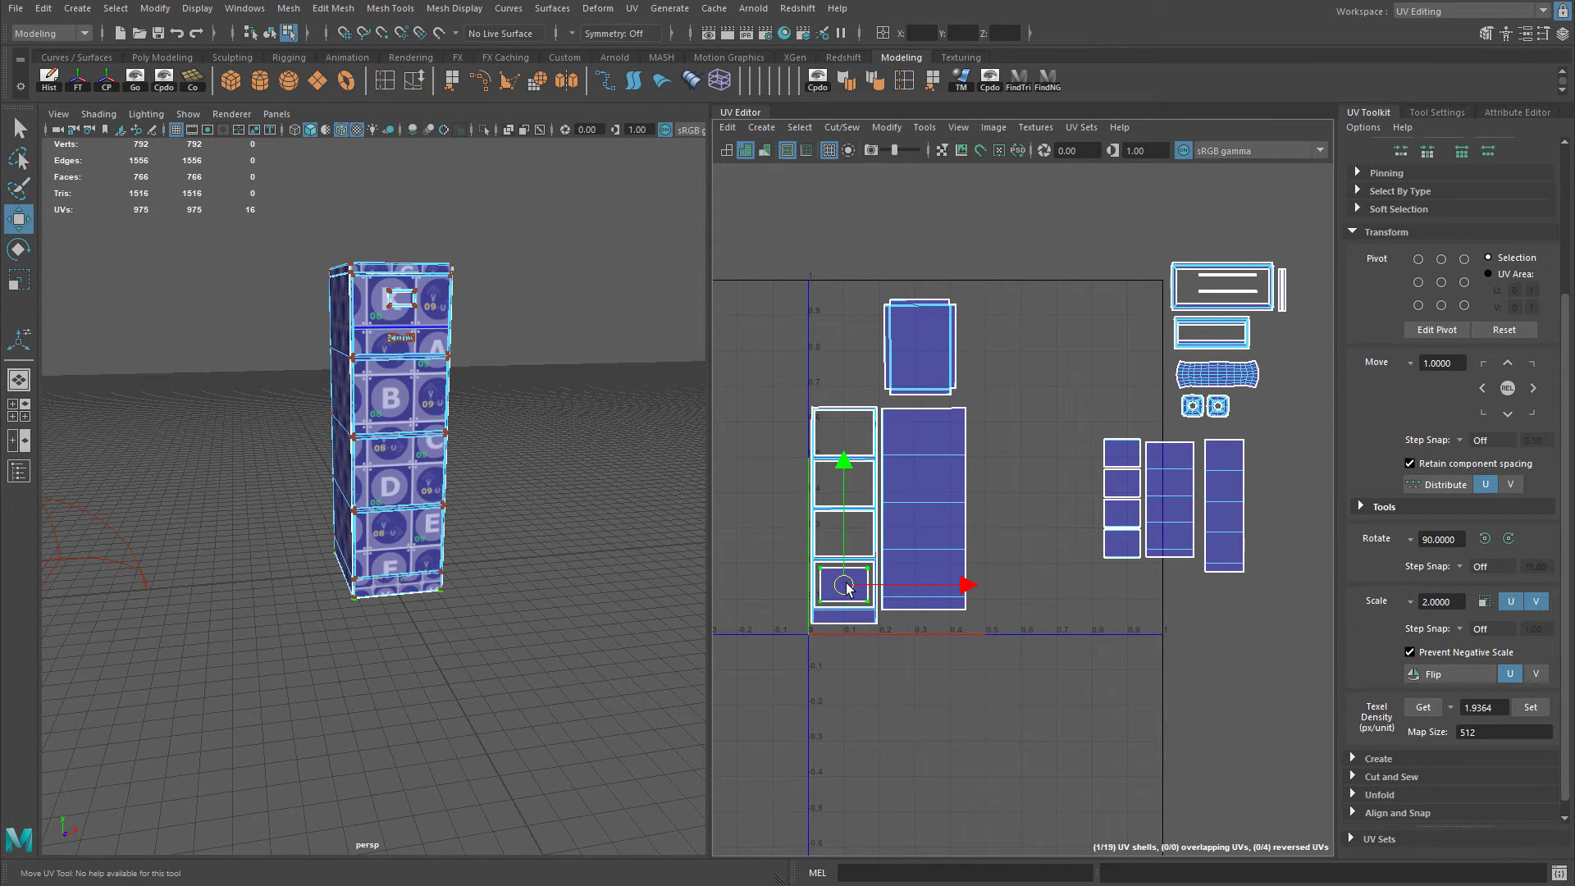
right_click_drag(872, 626, 993, 616, "alt")
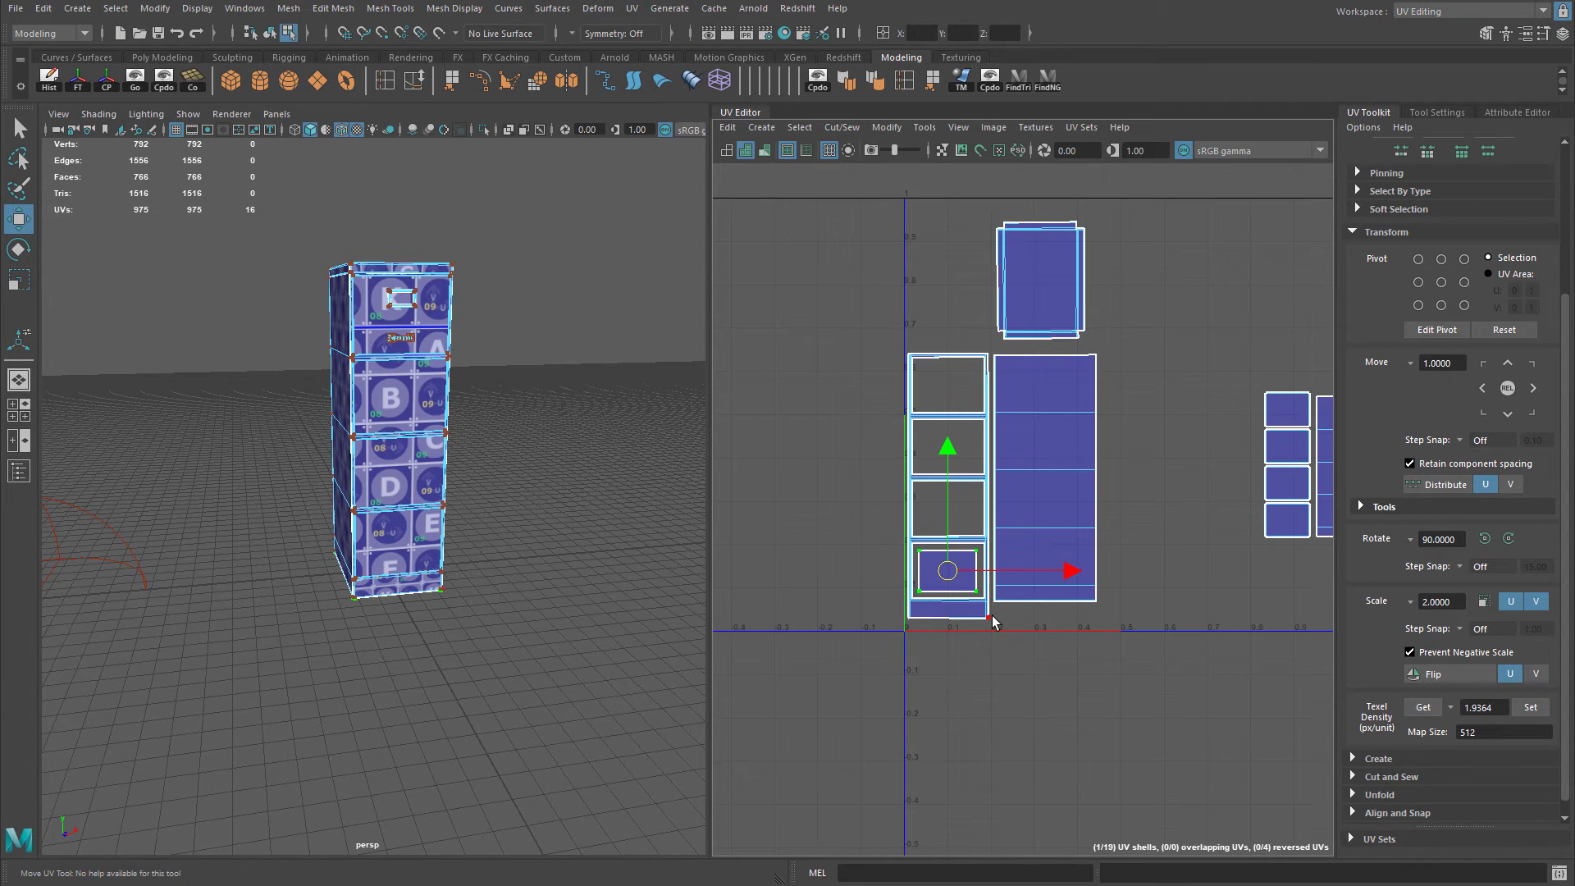
key("ctrl+z")
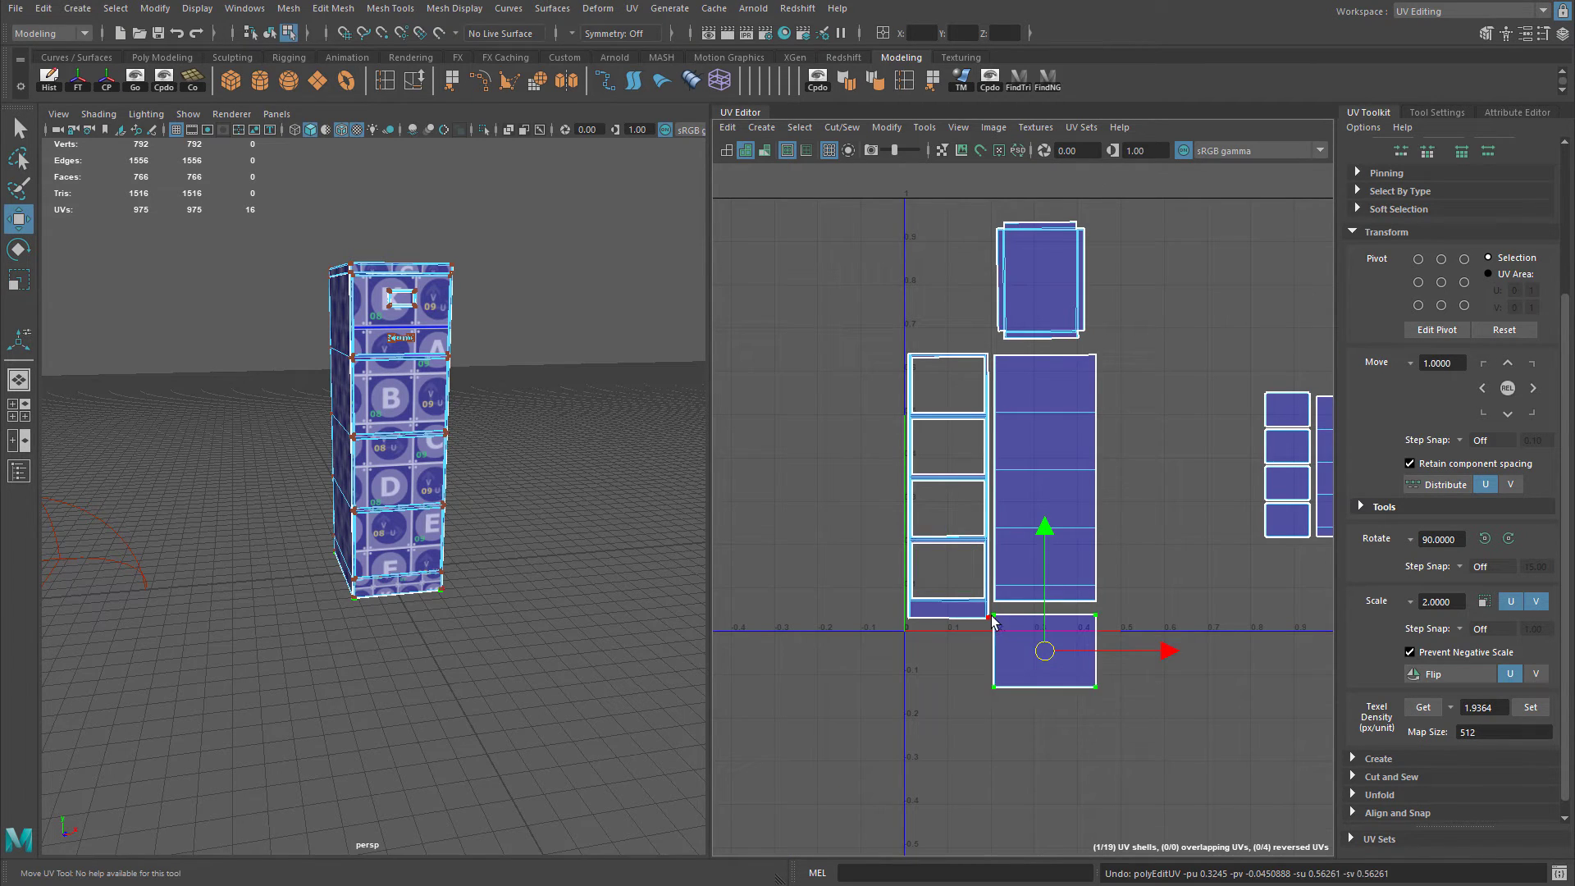
Nudge the base shell closer to the large panel, and place the cabinet-top shell, rotated 90° counterclockwise, just above that panel.
left_click_drag(1045, 646, 1046, 642)
middle_click_drag(1184, 632, 1040, 696, "alt")
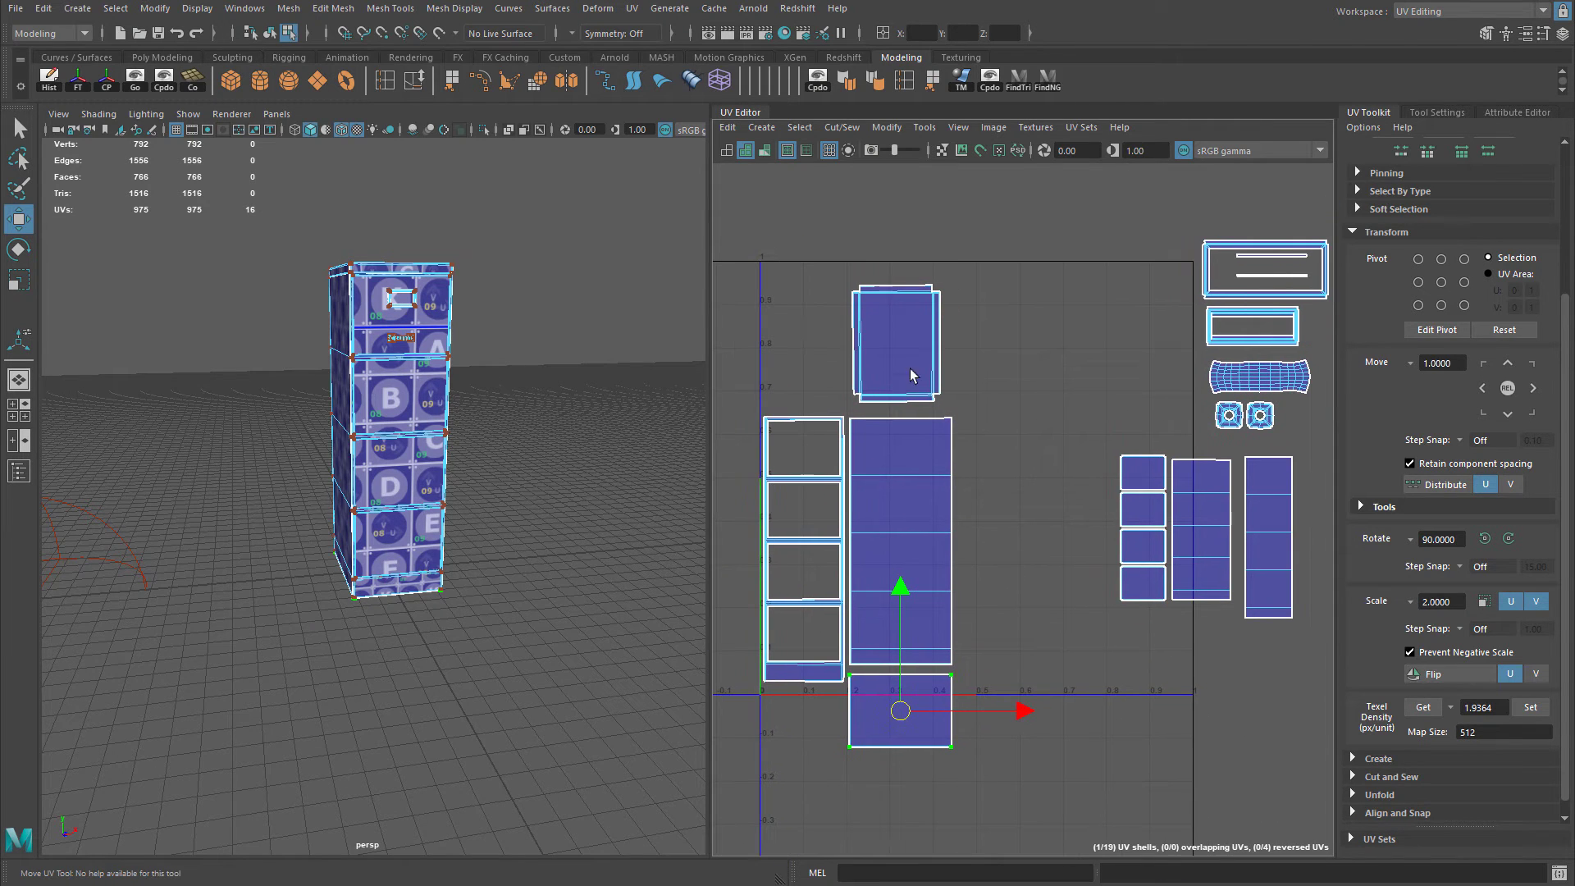
left_click(935, 397)
middle_click_drag(1008, 456, 999, 484, "alt")
left_click(1486, 541)
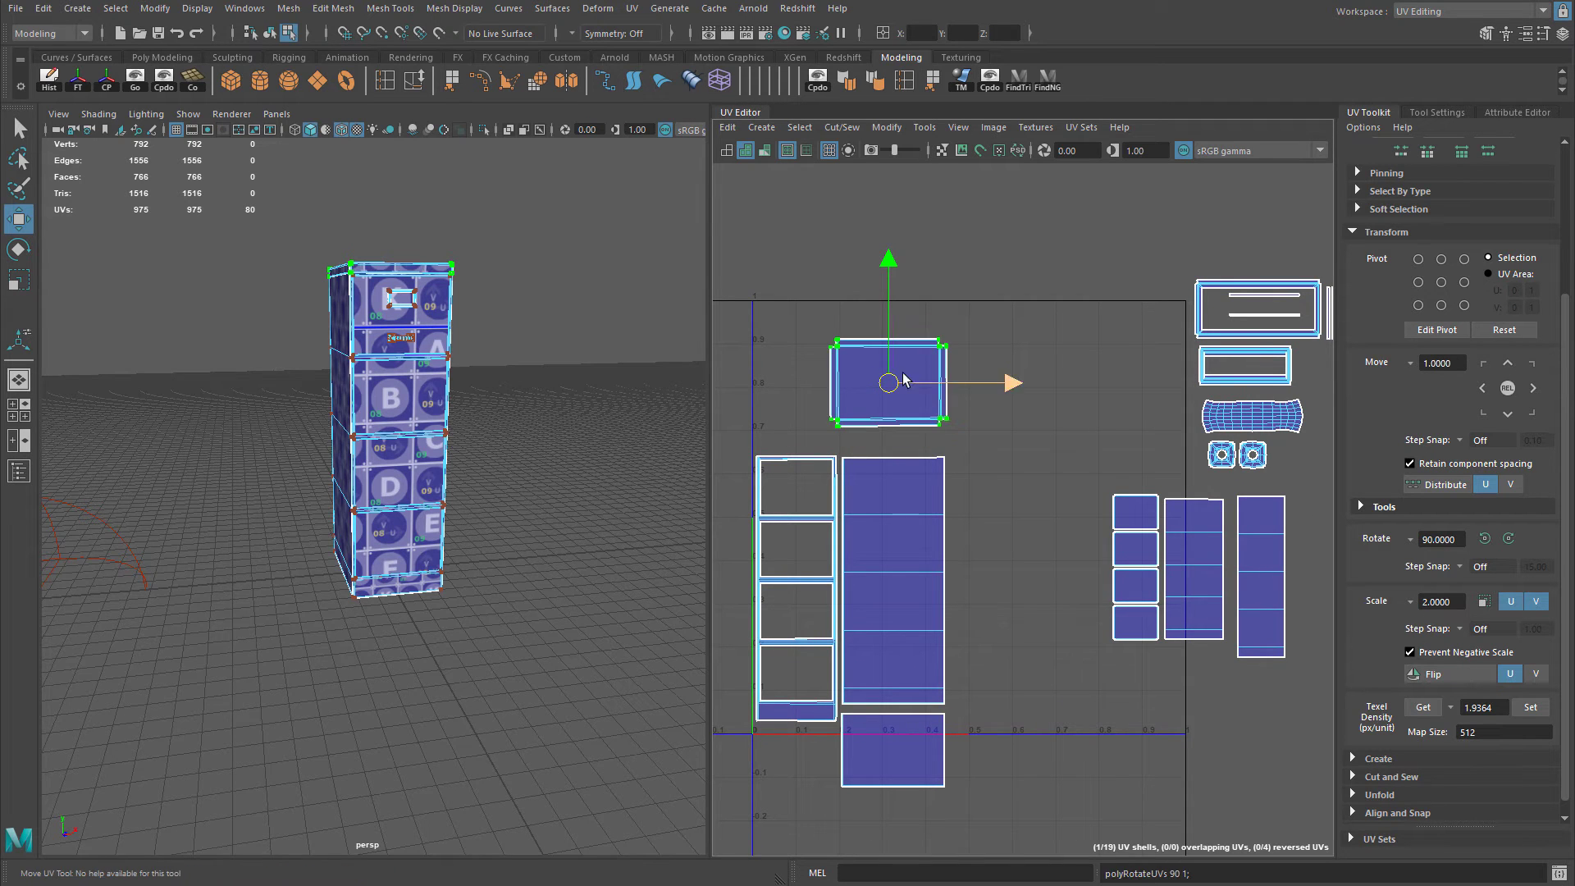
left_click_drag(898, 382, 898, 402)
Move the four stacked drawer shells away from the side panels and apply the 1.9364 px/unit texel density to them.
scroll(950, 504, "up", 1)
middle_click_drag(950, 505, 935, 476, "alt")
left_click_drag(1054, 421, 1129, 643)
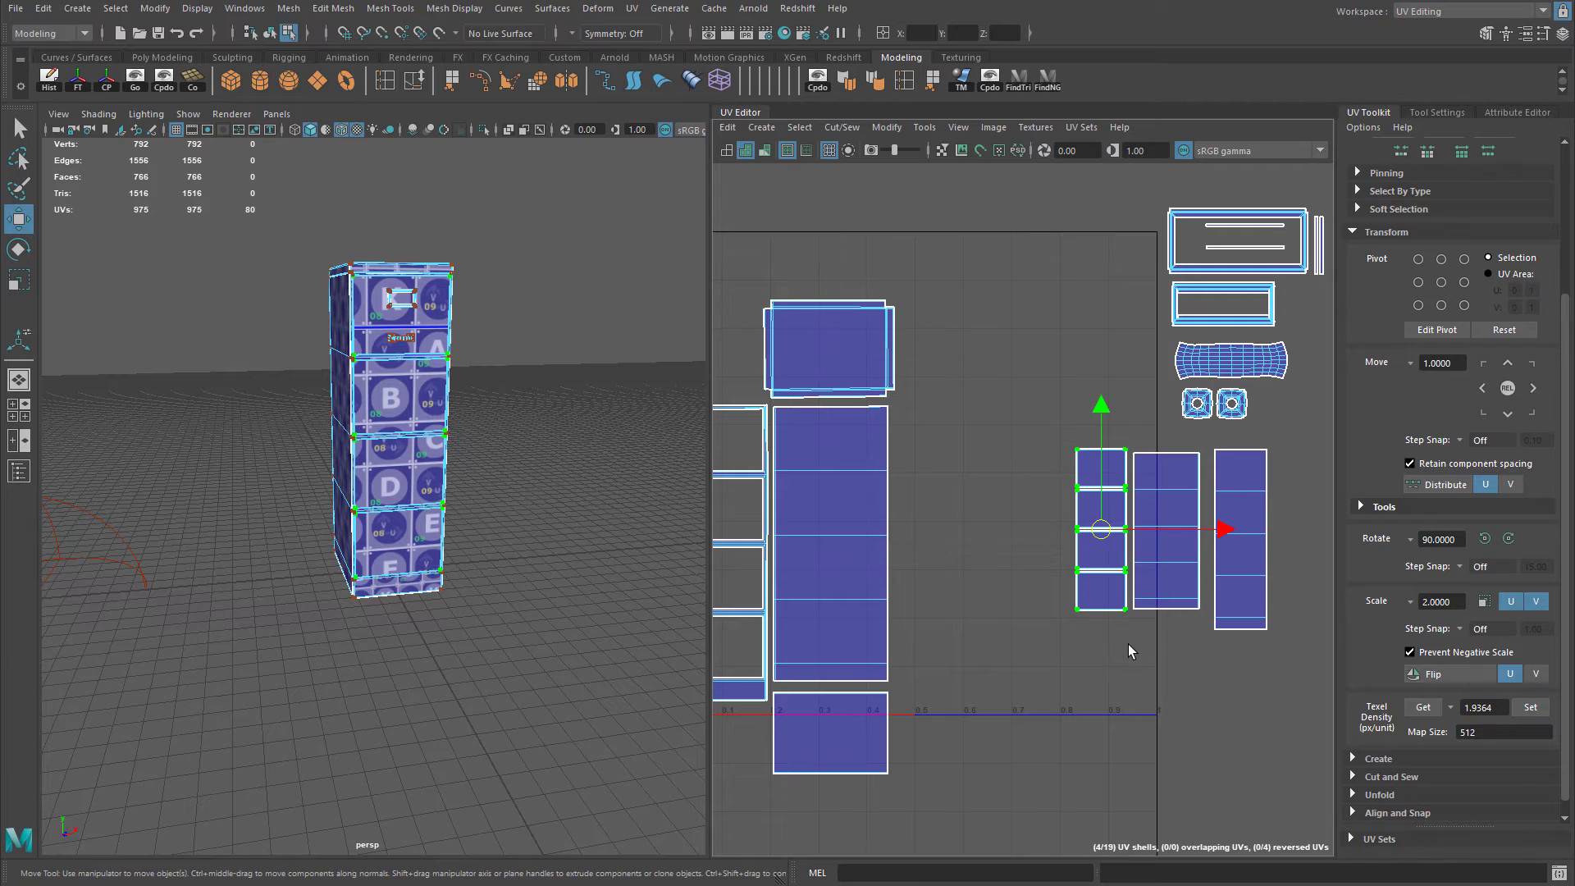
left_click_drag(1116, 525, 1059, 541)
left_click(1528, 707)
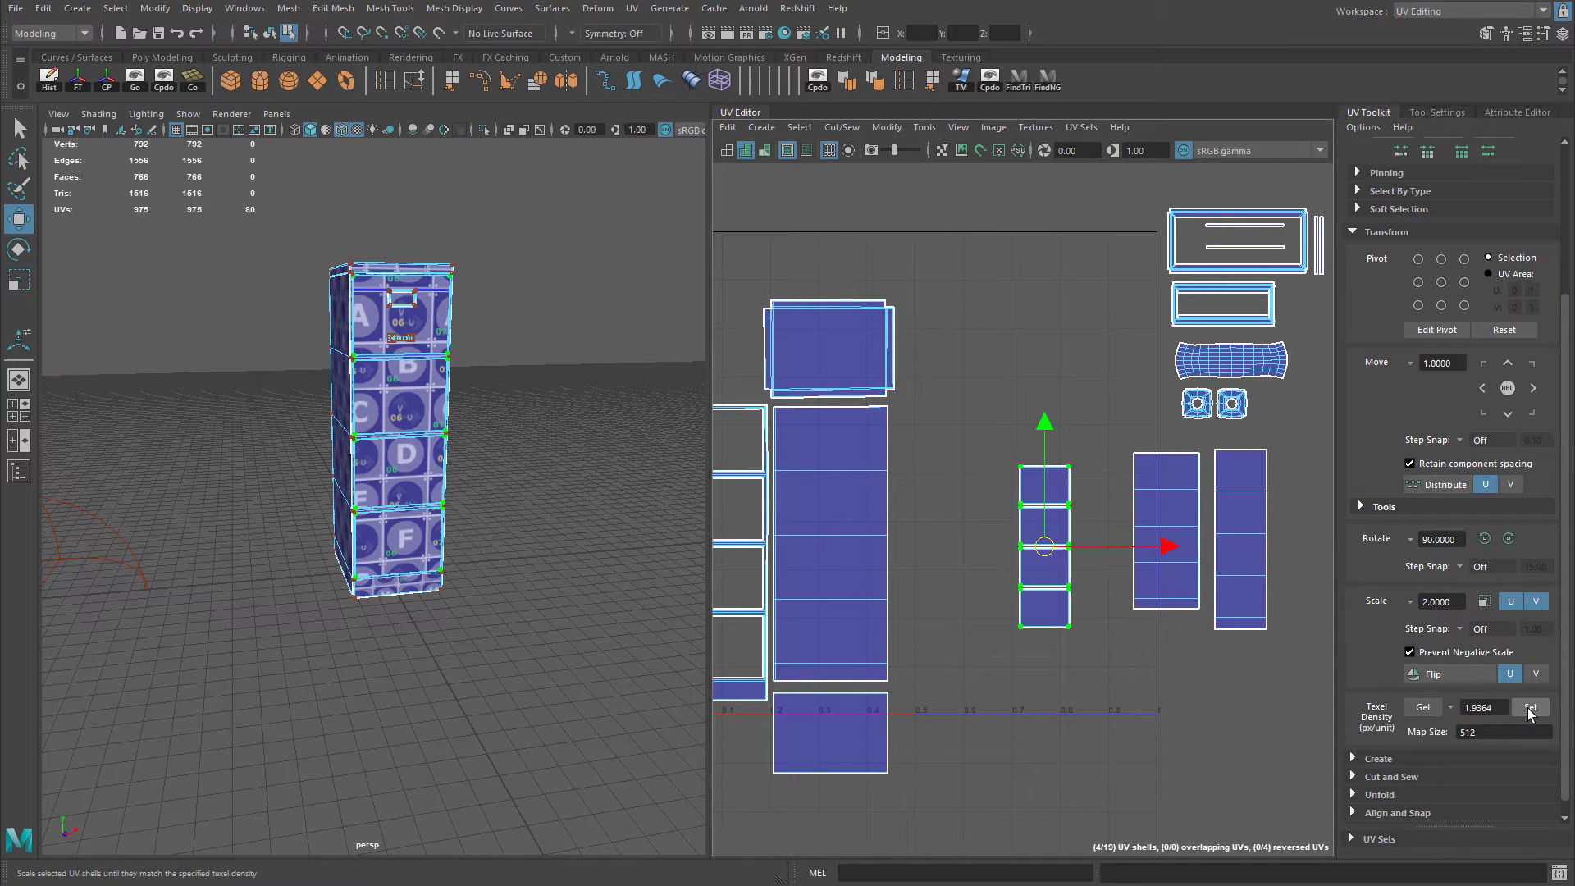
Separate the topmost drawer shell from the overlapping stack by moving it above the other three.
middle_click_drag(1107, 648, 1231, 617, "alt")
left_click(1149, 434)
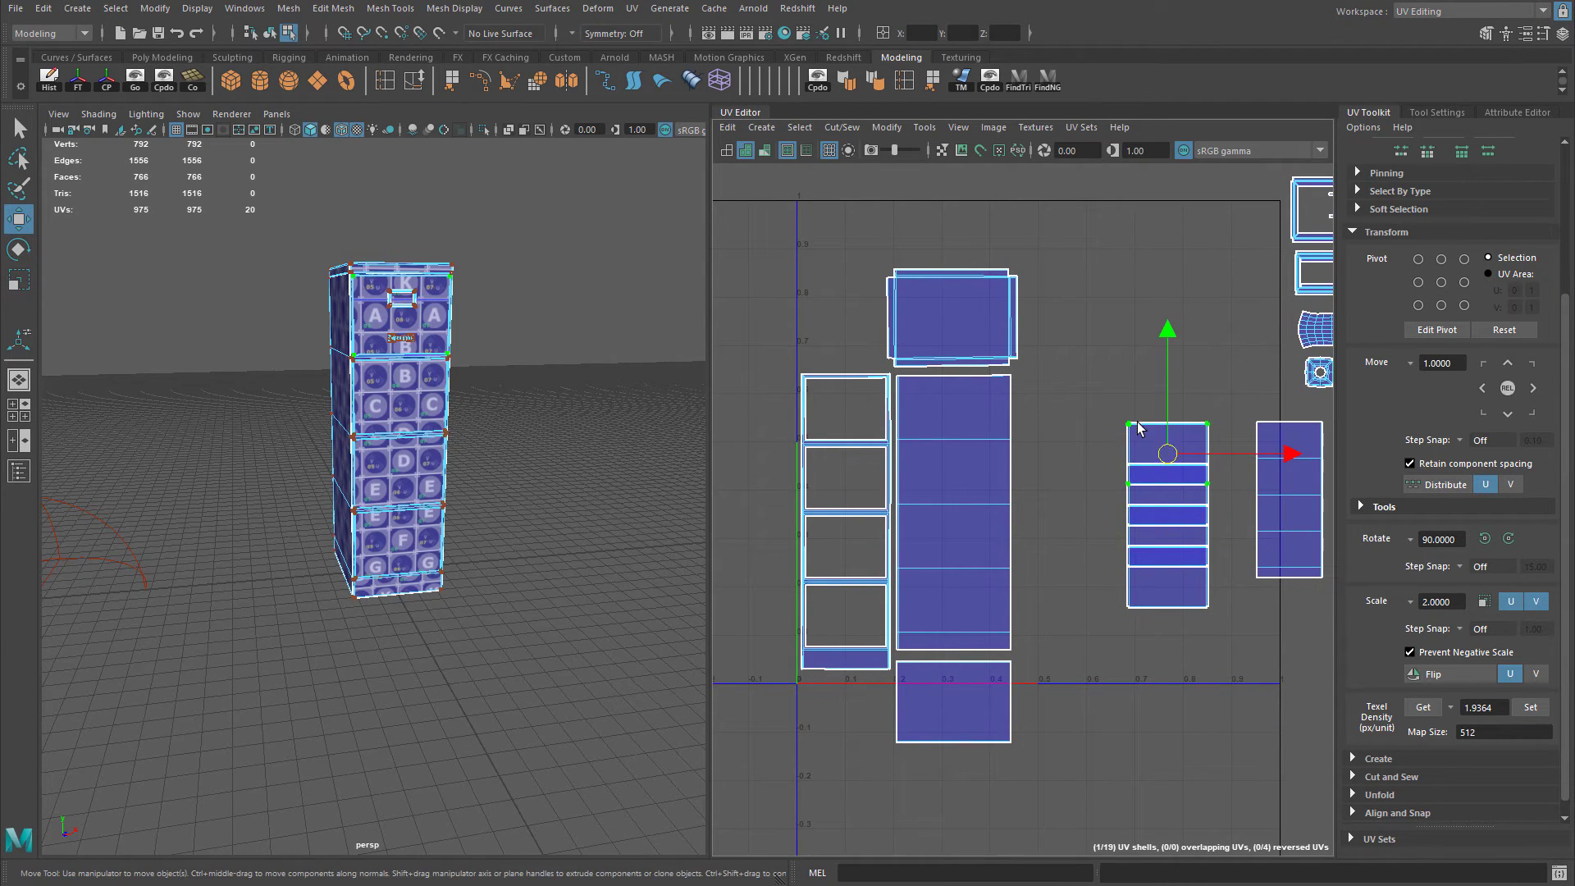
mouse_move(1167, 443)
left_mouse_down()
mouse_move(844, 407)
mouse_move(1105, 414)
mouse_move(1126, 434)
mouse_move(1114, 420)
mouse_move(1177, 424)
left_mouse_up()
Move all the handle and label-holder shells up toward the 0–1 tile's upper-right corner.
middle_click_drag(1177, 449, 1101, 490, "alt")
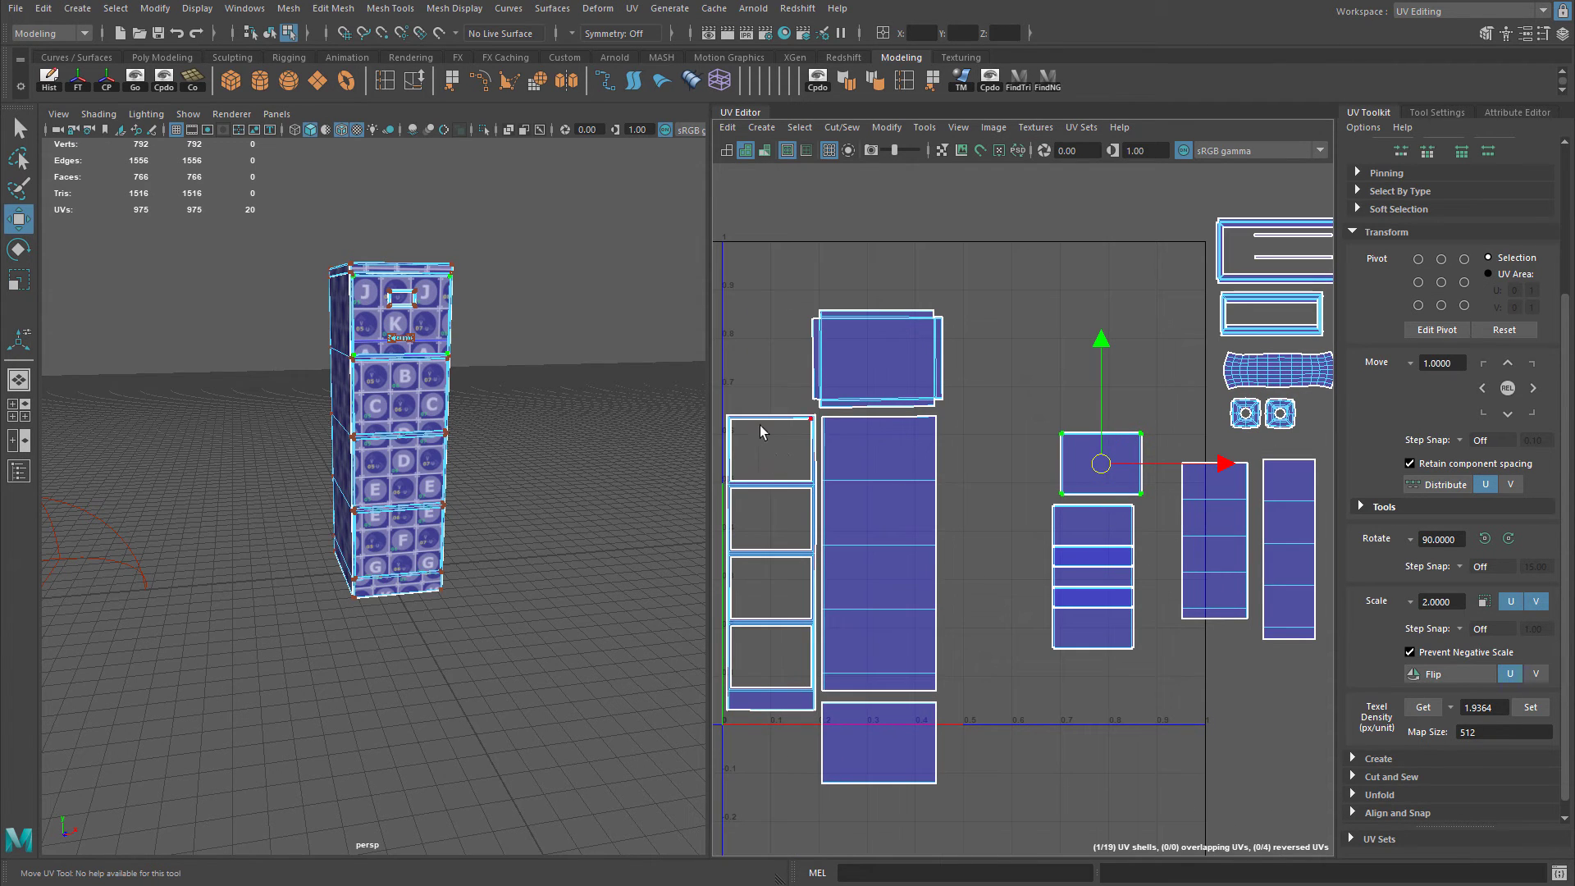
middle_click_drag(780, 525, 797, 530, "alt")
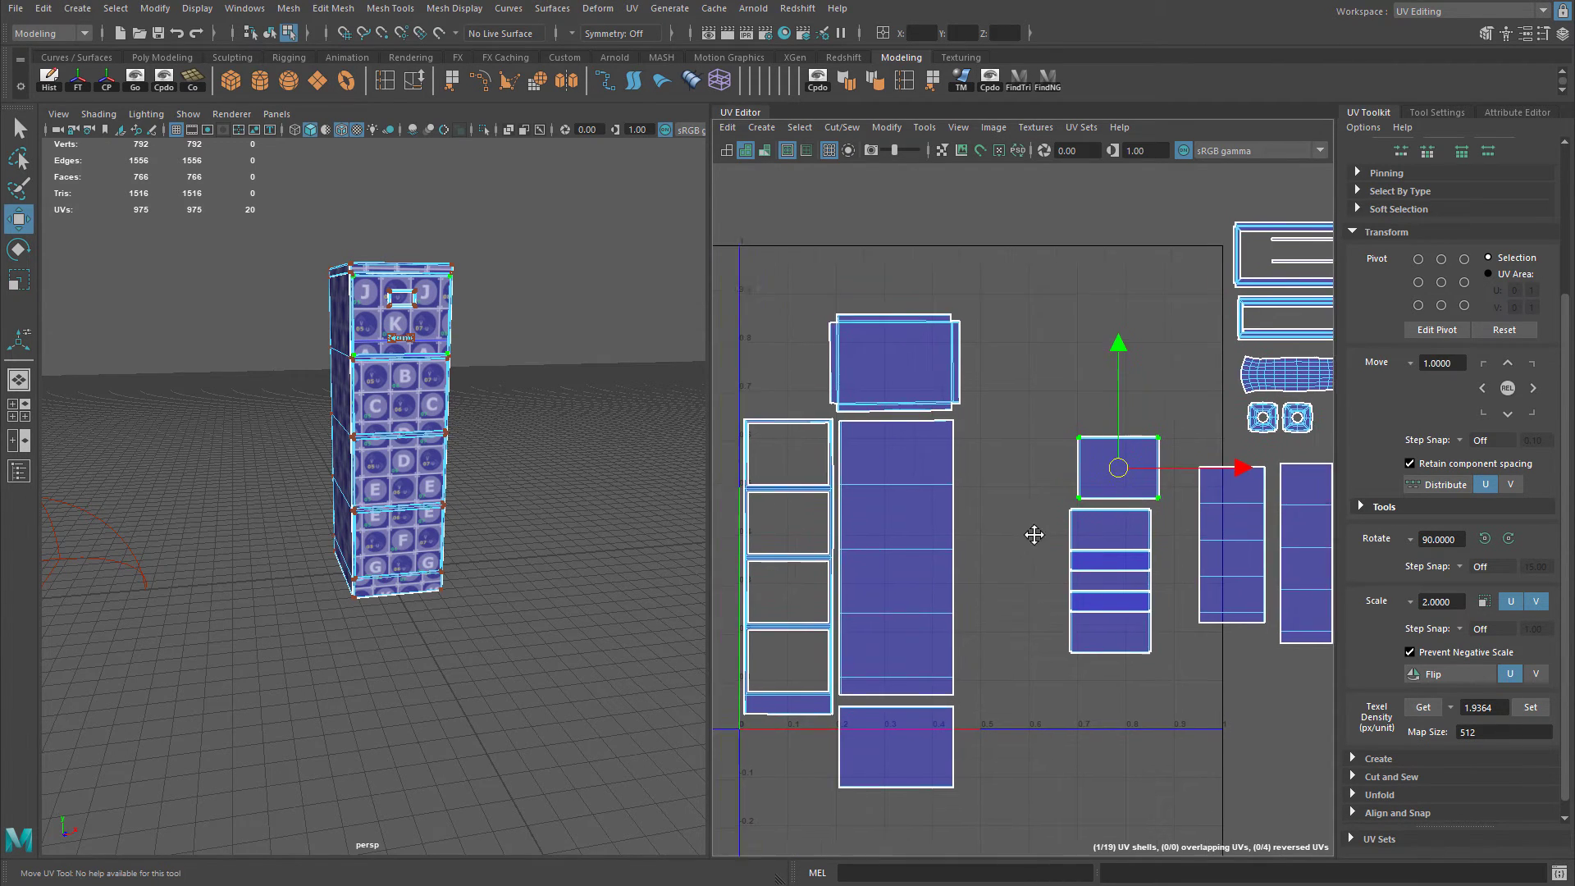
middle_click_drag(1242, 242, 1195, 286, "alt")
left_click_drag(1168, 224, 1360, 474)
left_click_drag(1266, 355, 1237, 318)
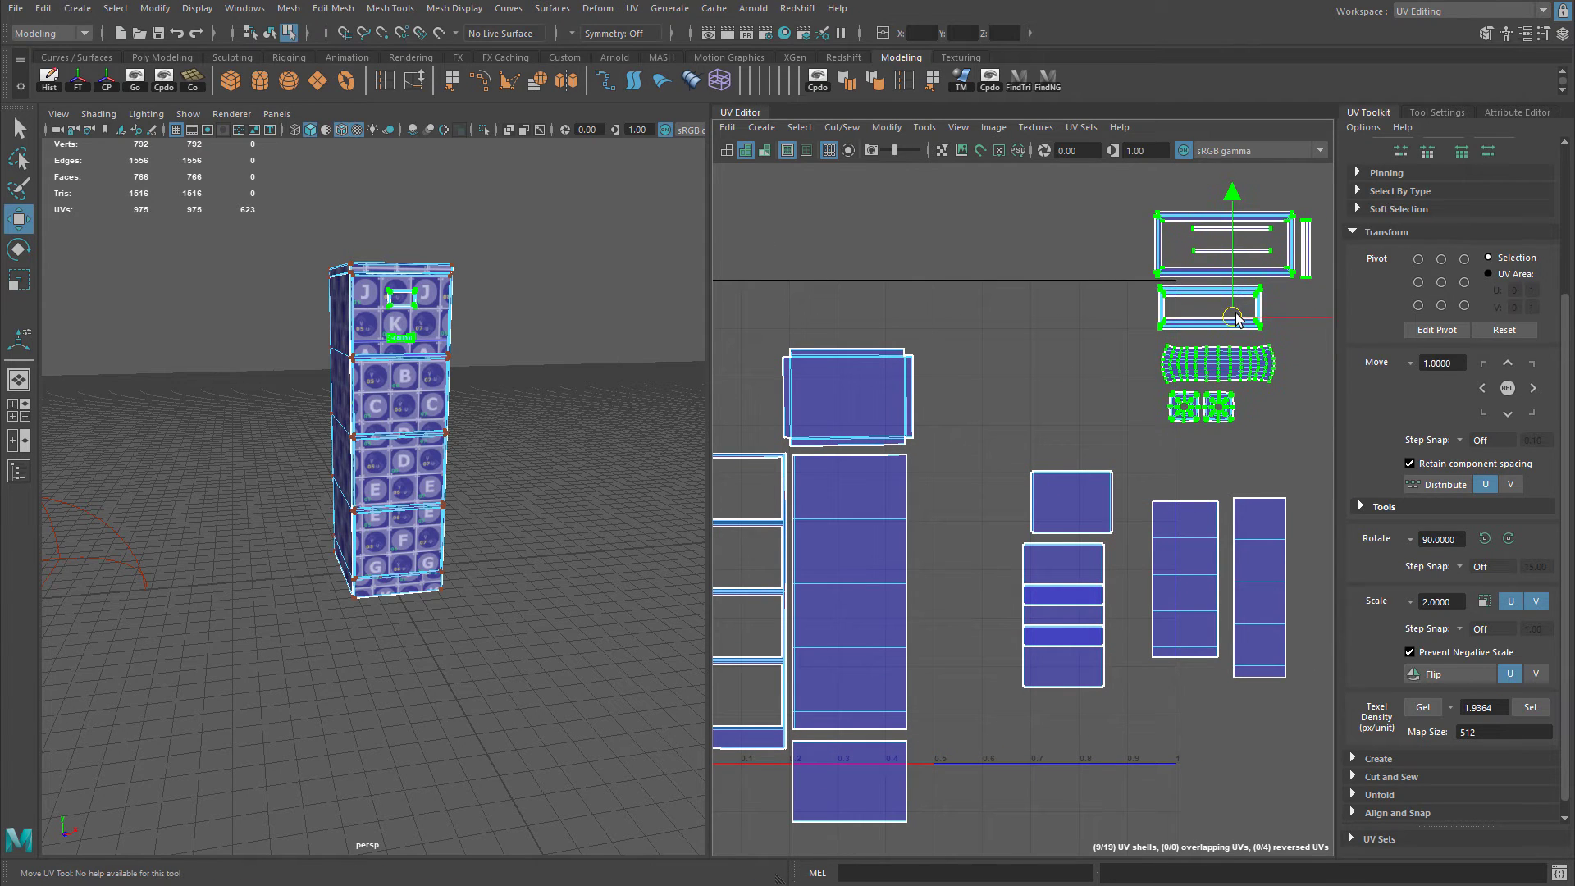
Reapply the 1.9364 px/unit texel density to the separated drawer shell.
middle_click_drag(1106, 344, 1195, 324, "alt")
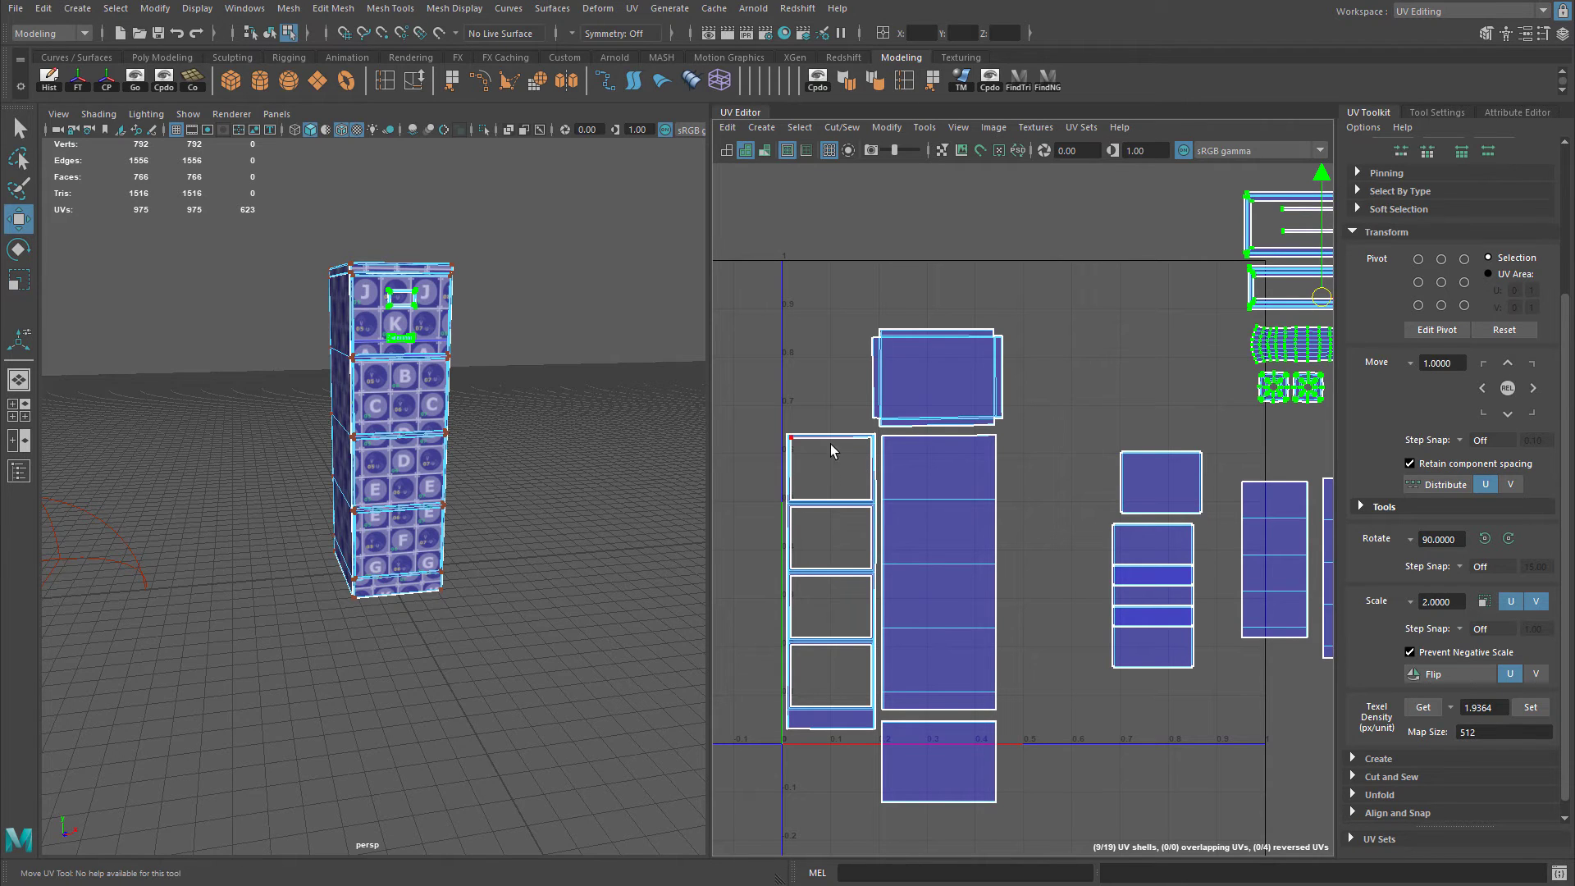
middle_click_drag(858, 565, 875, 549, "alt")
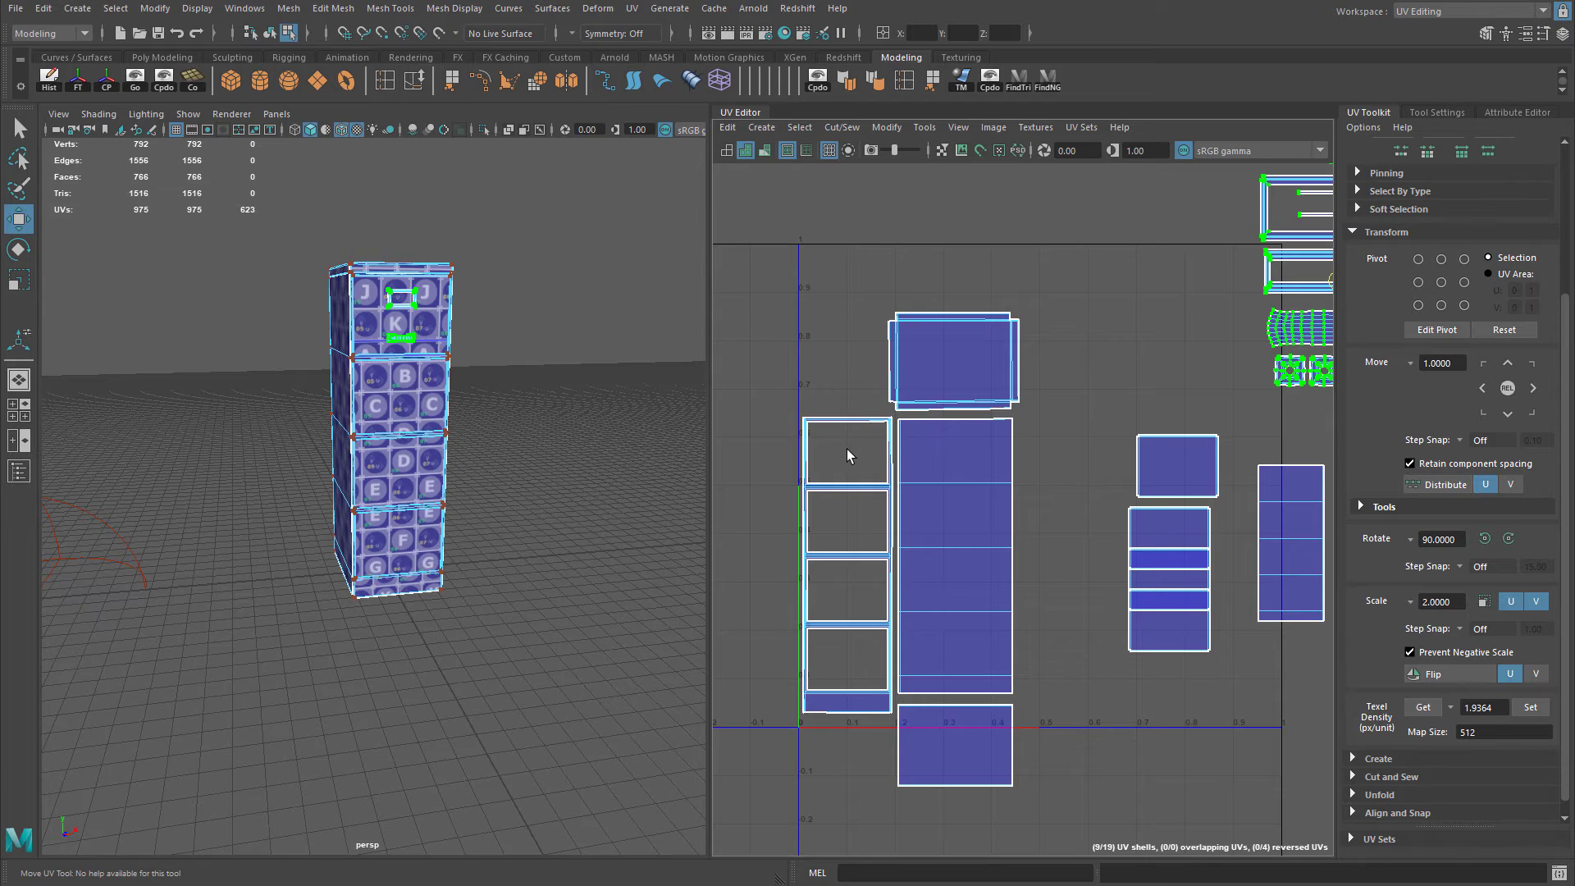
middle_click_drag(847, 449, 646, 505, "alt")
middle_click_drag(1005, 516, 1092, 438, "alt")
left_click(1092, 438)
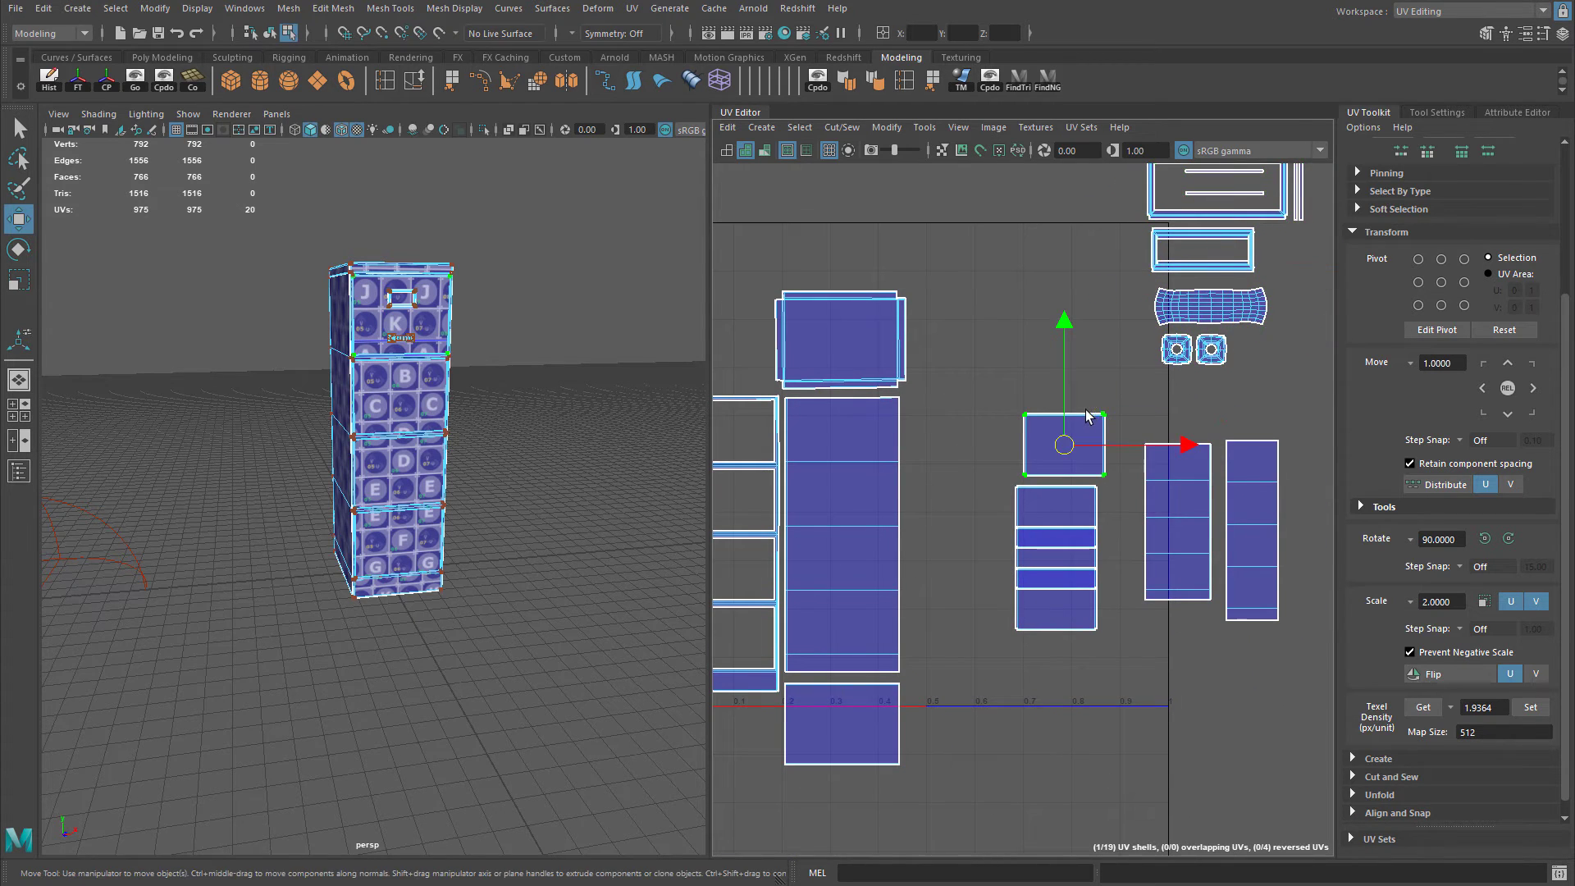
middle_click_drag(1139, 538, 1180, 489, "alt")
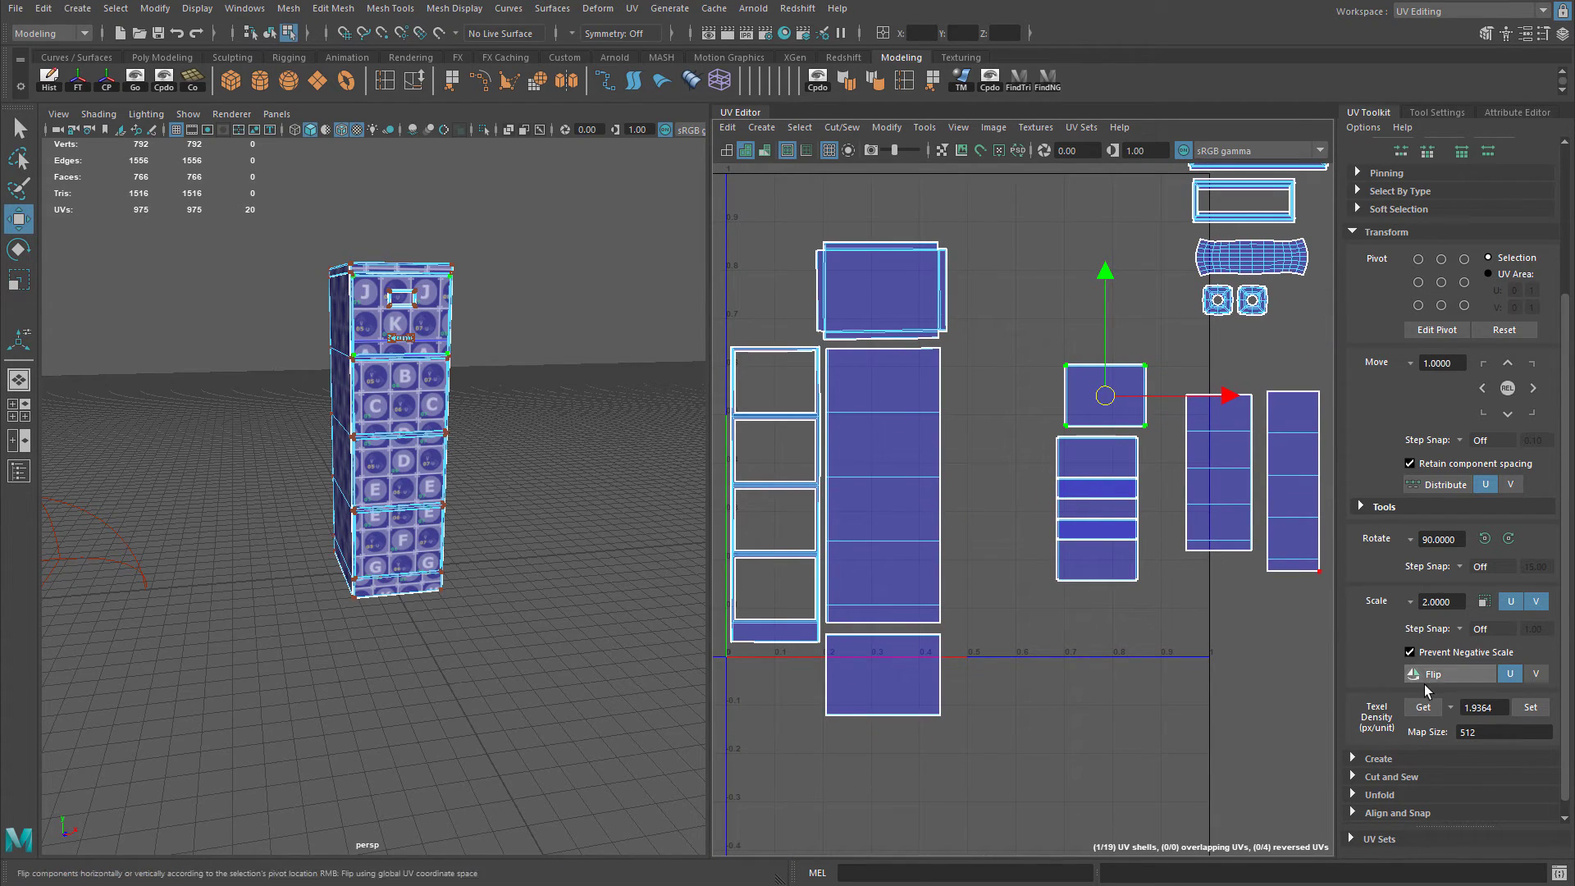
key("ctrl+z")
left_click(1120, 412)
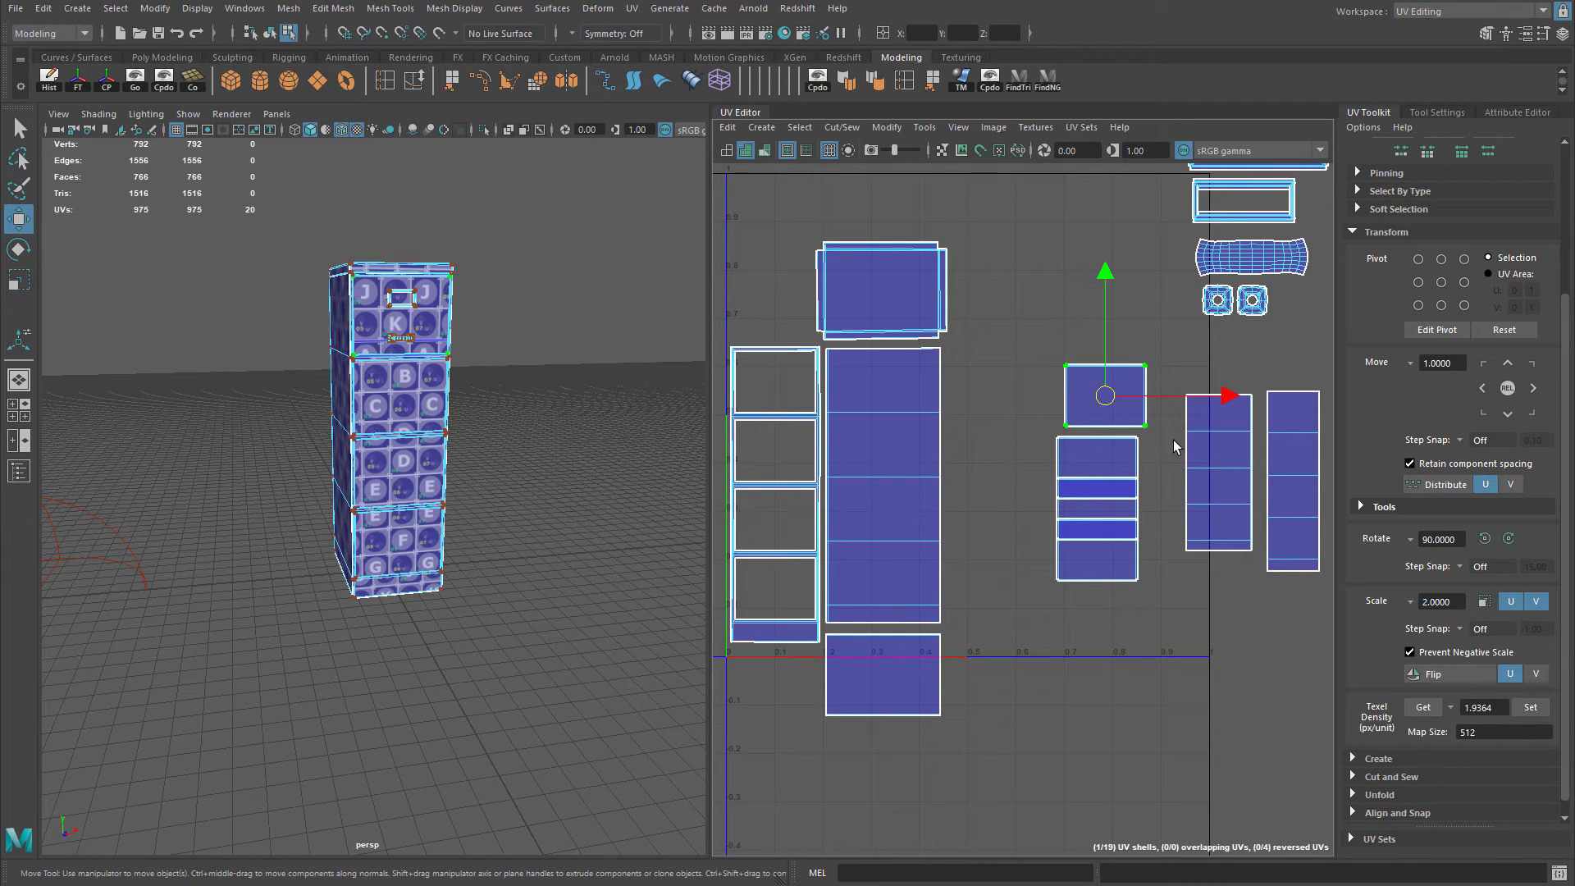
left_click(1531, 707)
Move the separated drawer shell closer to the large panel and place the next drawer shell from the stack directly below it.
left_click_drag(1104, 395, 1016, 365)
left_click(1114, 459)
left_click_drag(1114, 459, 1033, 436)
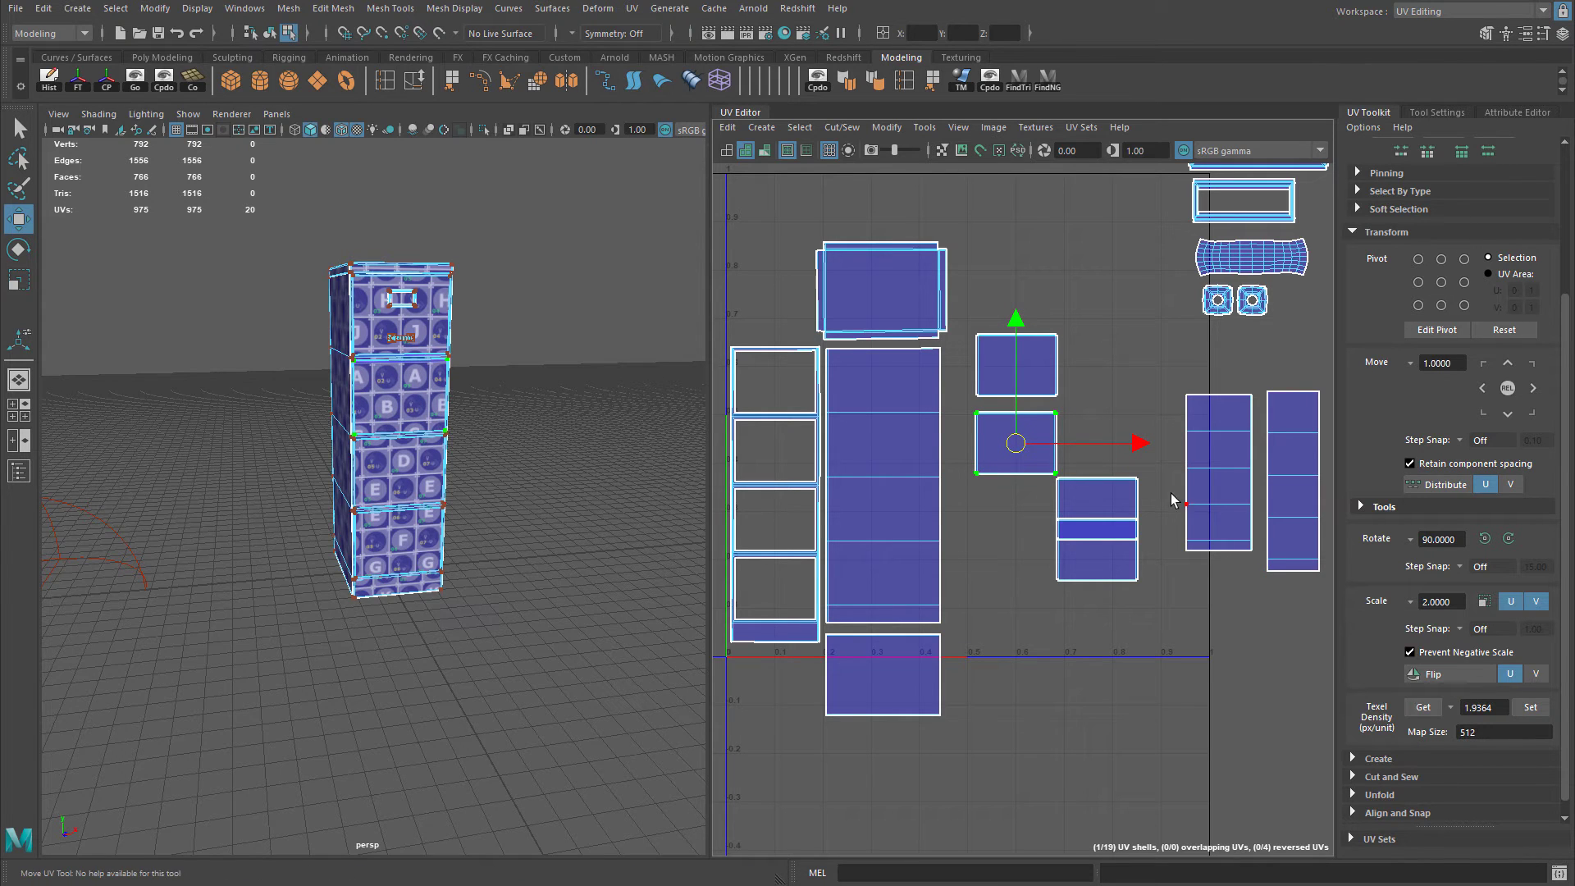
Move the two stacked drawer-front UV shells into the column below the other two, spacing all four evenly.
left_click(1093, 526)
left_click_drag(1094, 526, 1008, 521)
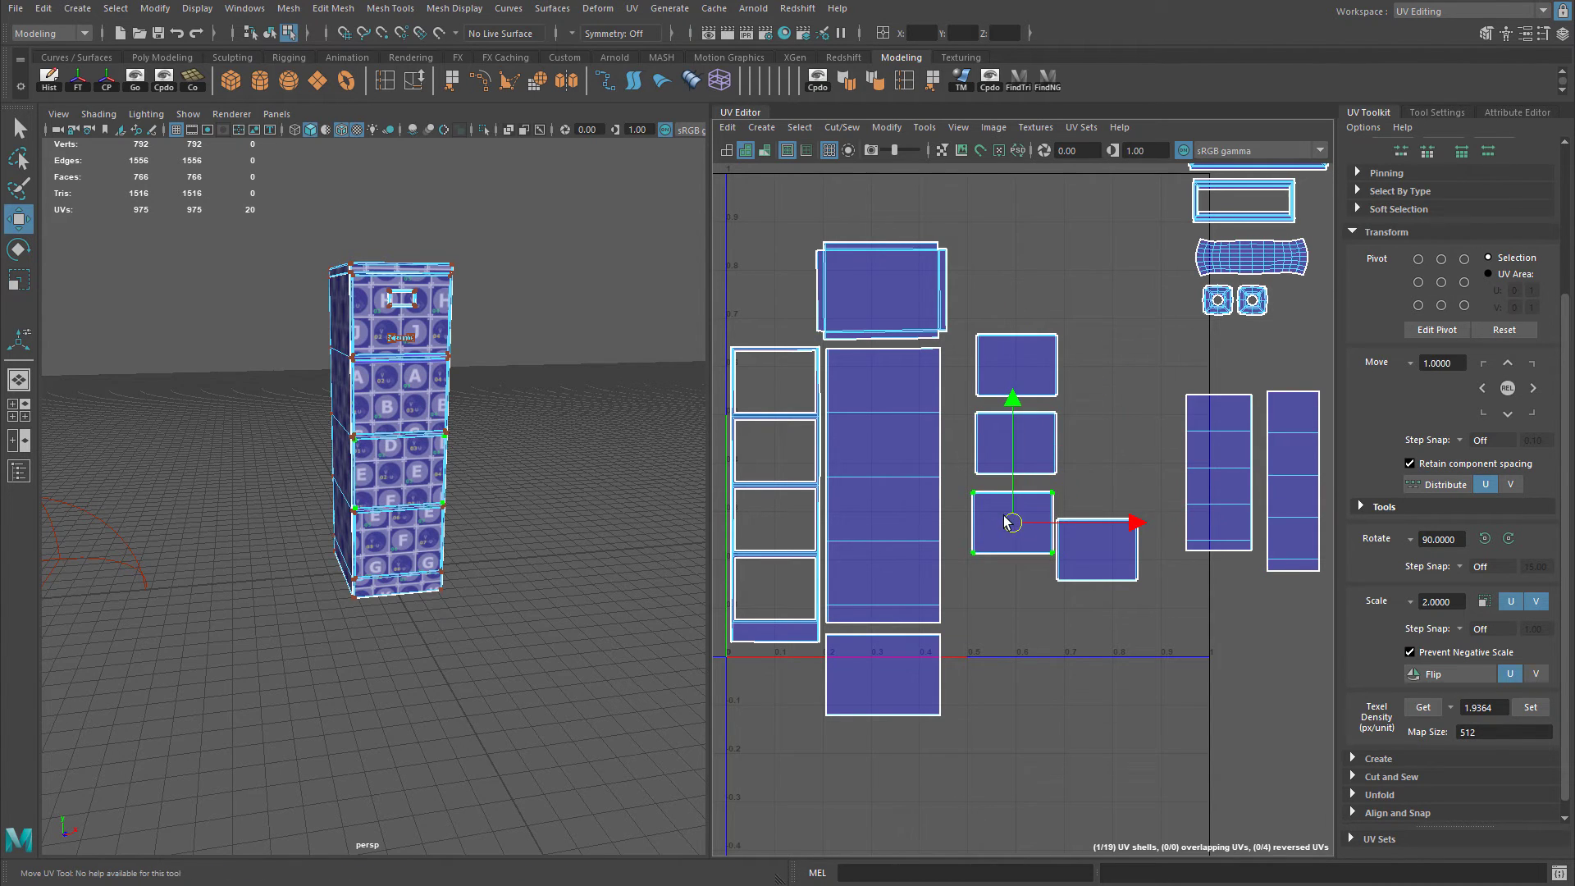
left_click(1084, 579)
left_click_drag(1084, 580, 997, 632)
Set both tall side-panel UV shells to a texel density of 1.9364 and place them side by side next to the drawer-front column.
middle_click_drag(1206, 523, 1187, 538, "alt")
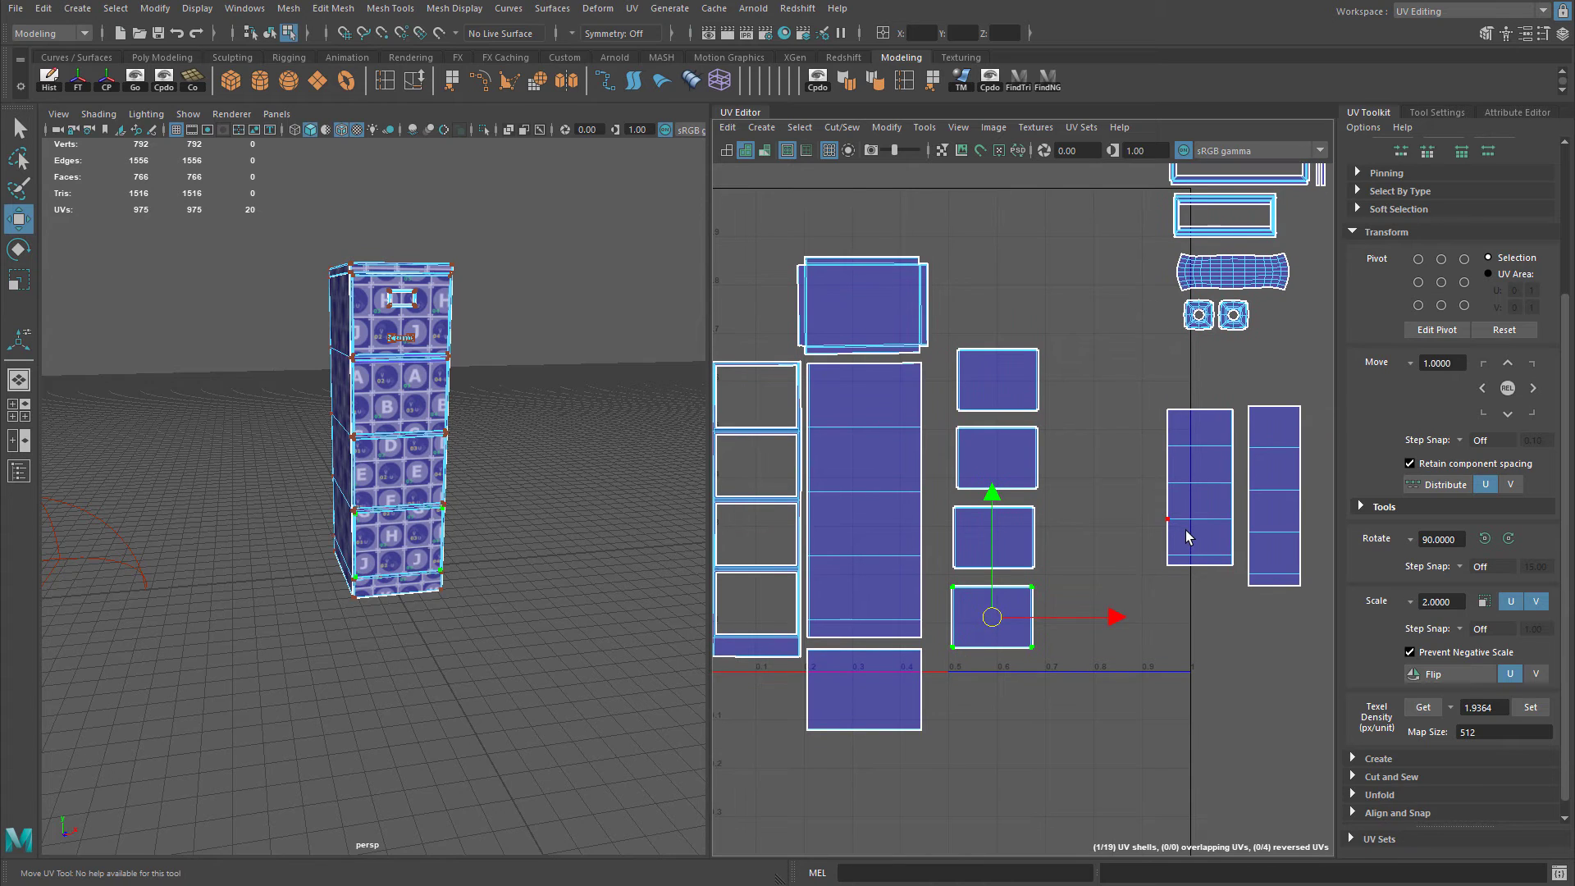
left_click(1187, 537)
left_click(1531, 707)
left_click_drag(1172, 495, 1113, 495)
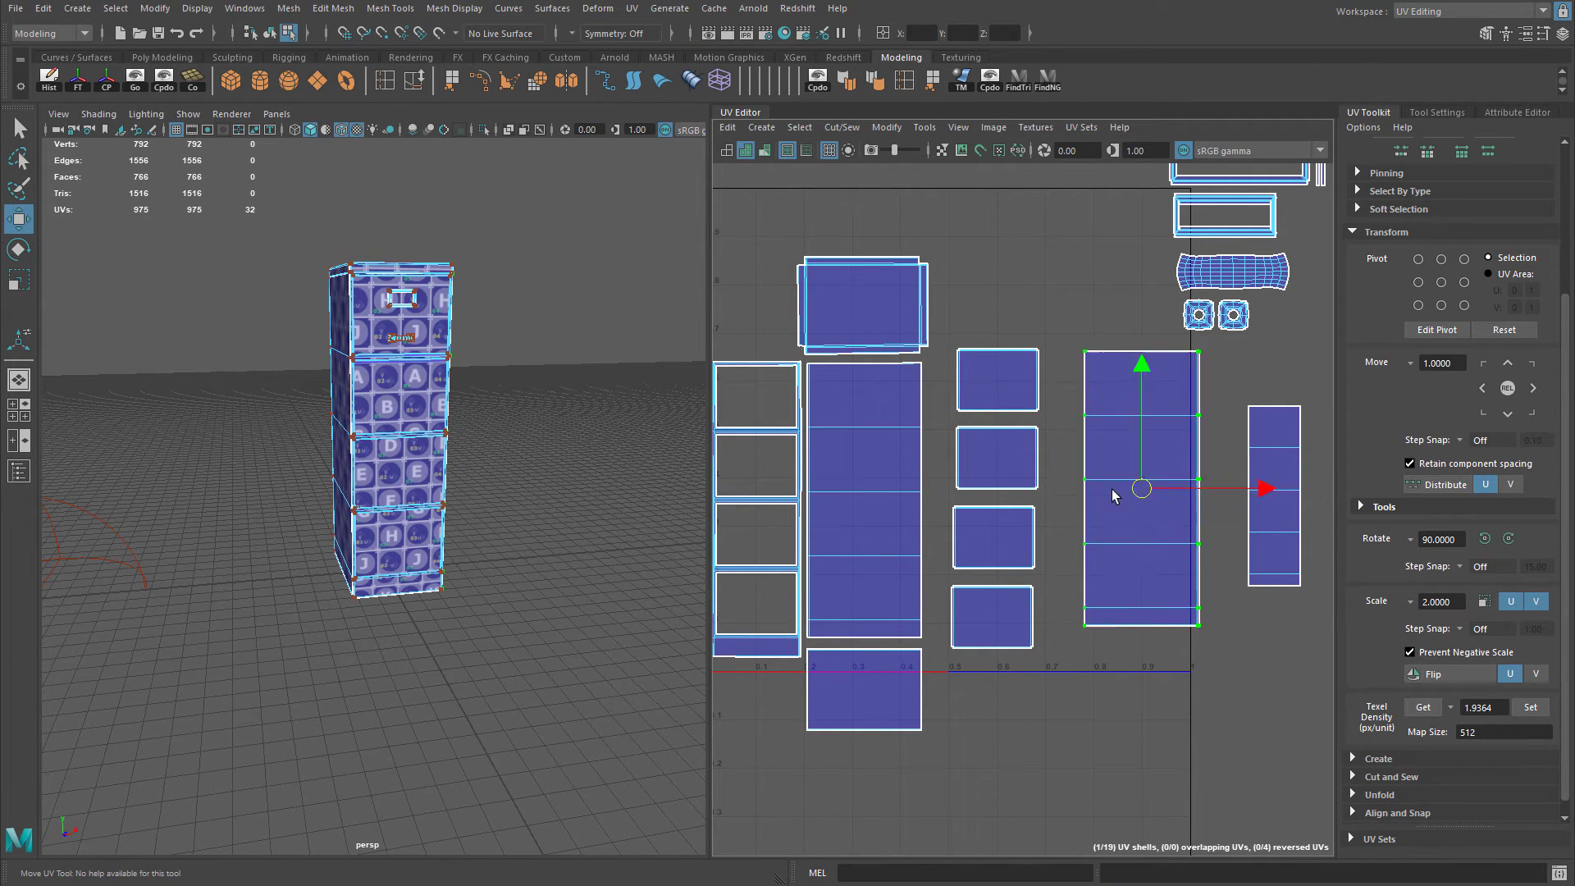
left_click(1292, 493)
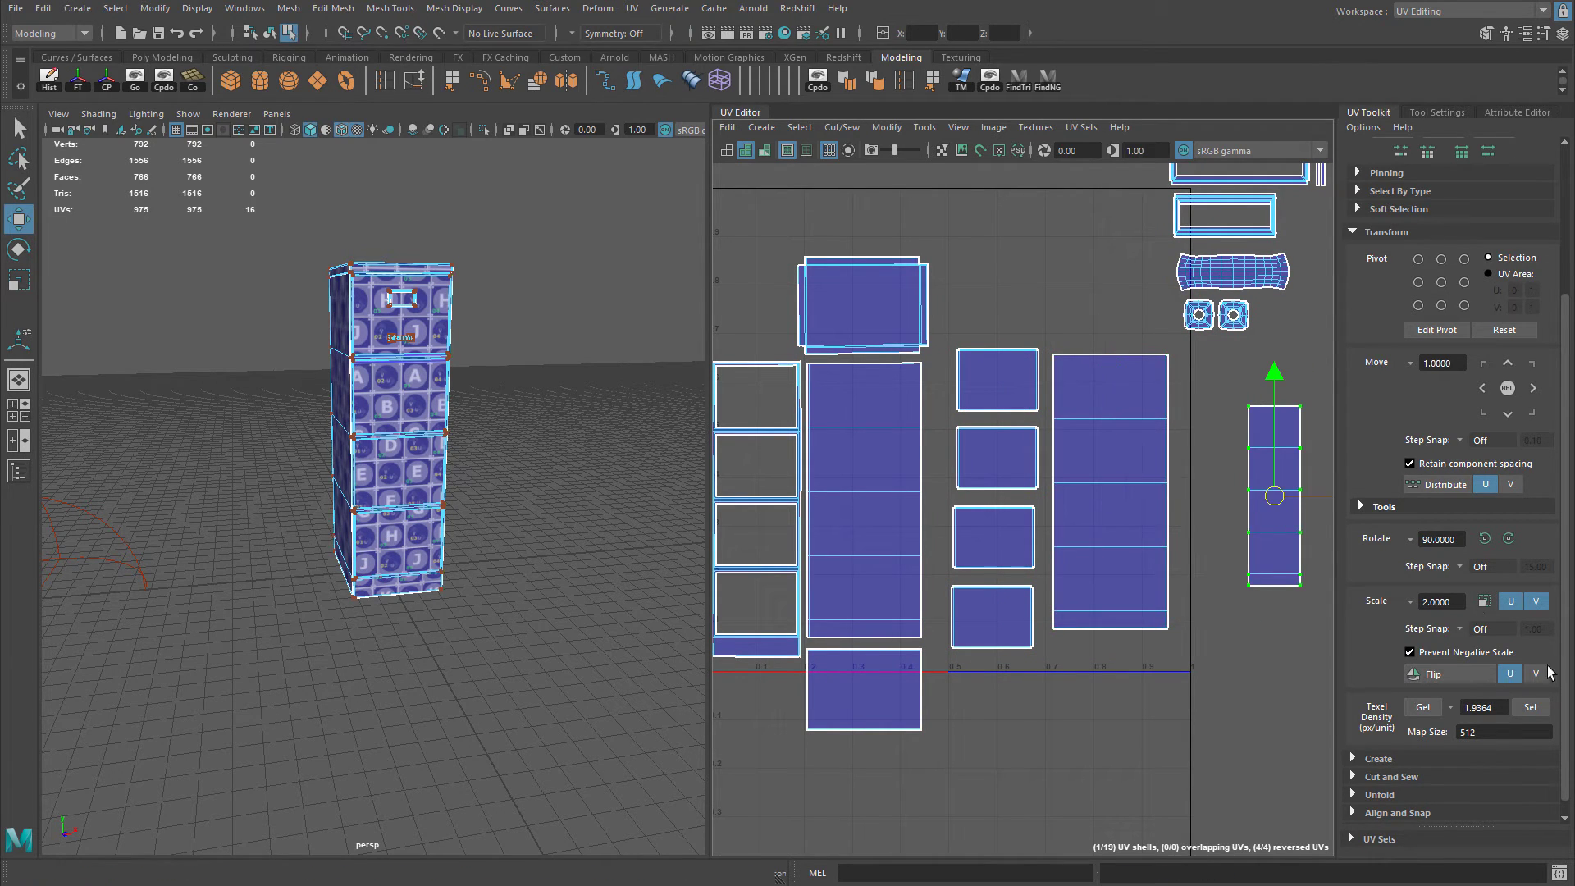
left_click(1532, 705)
left_click_drag(1274, 494, 1228, 492)
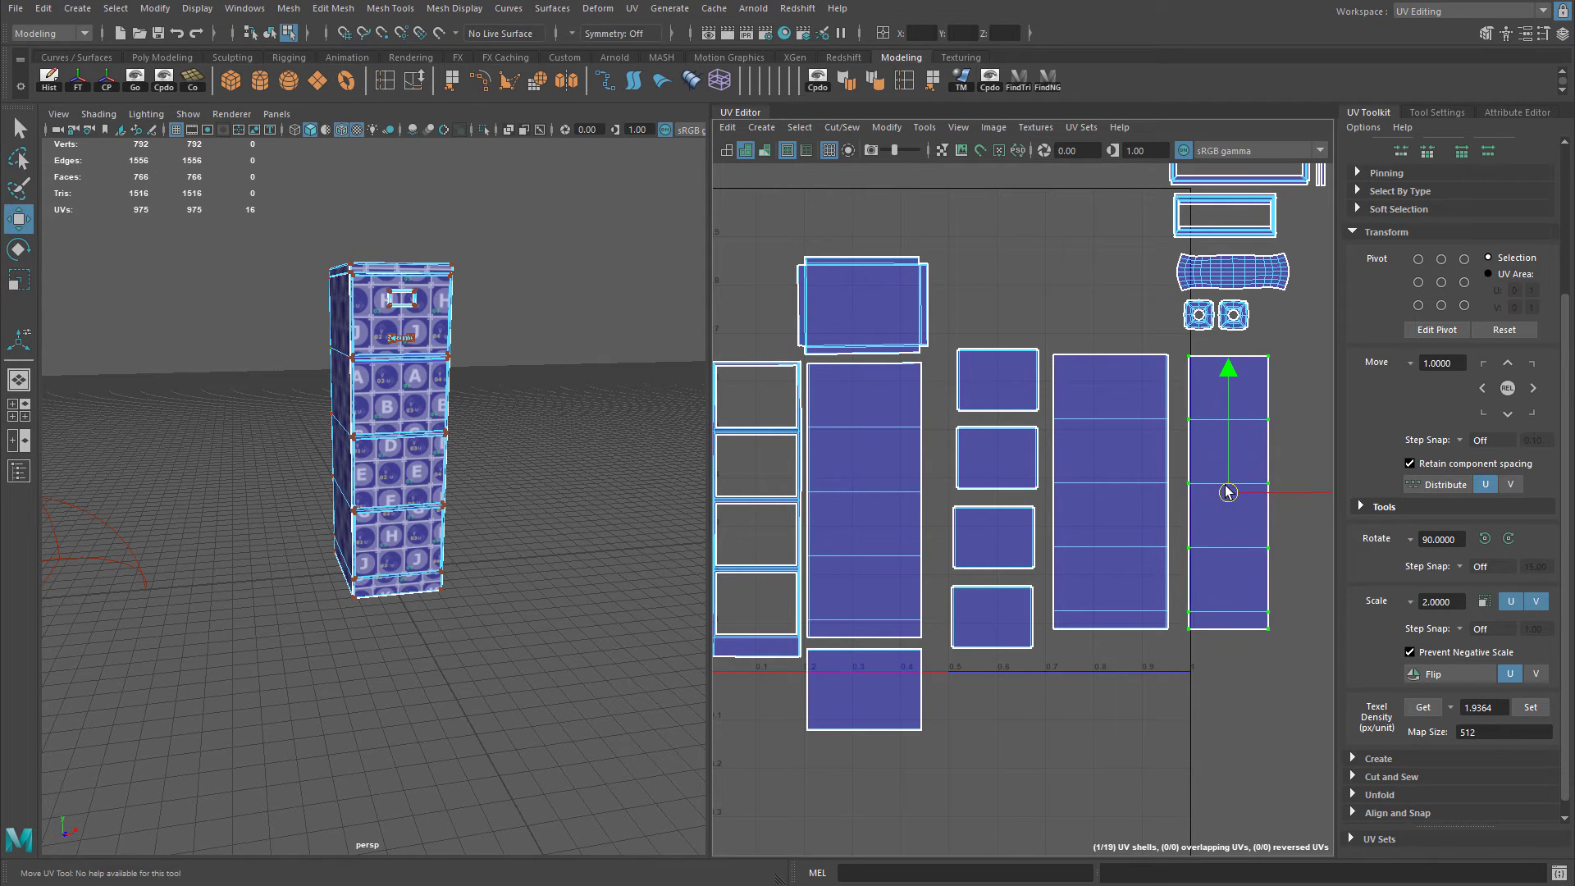
Move the group of nine small frame, strip and handle UV shells outside the UV tile, clear of the cabinet shells.
scroll(1140, 722, "down", 3)
left_click_drag(1098, 241, 1346, 446)
left_click_drag(1209, 358, 847, 633)
middle_click_drag(896, 585, 1125, 507, "alt")
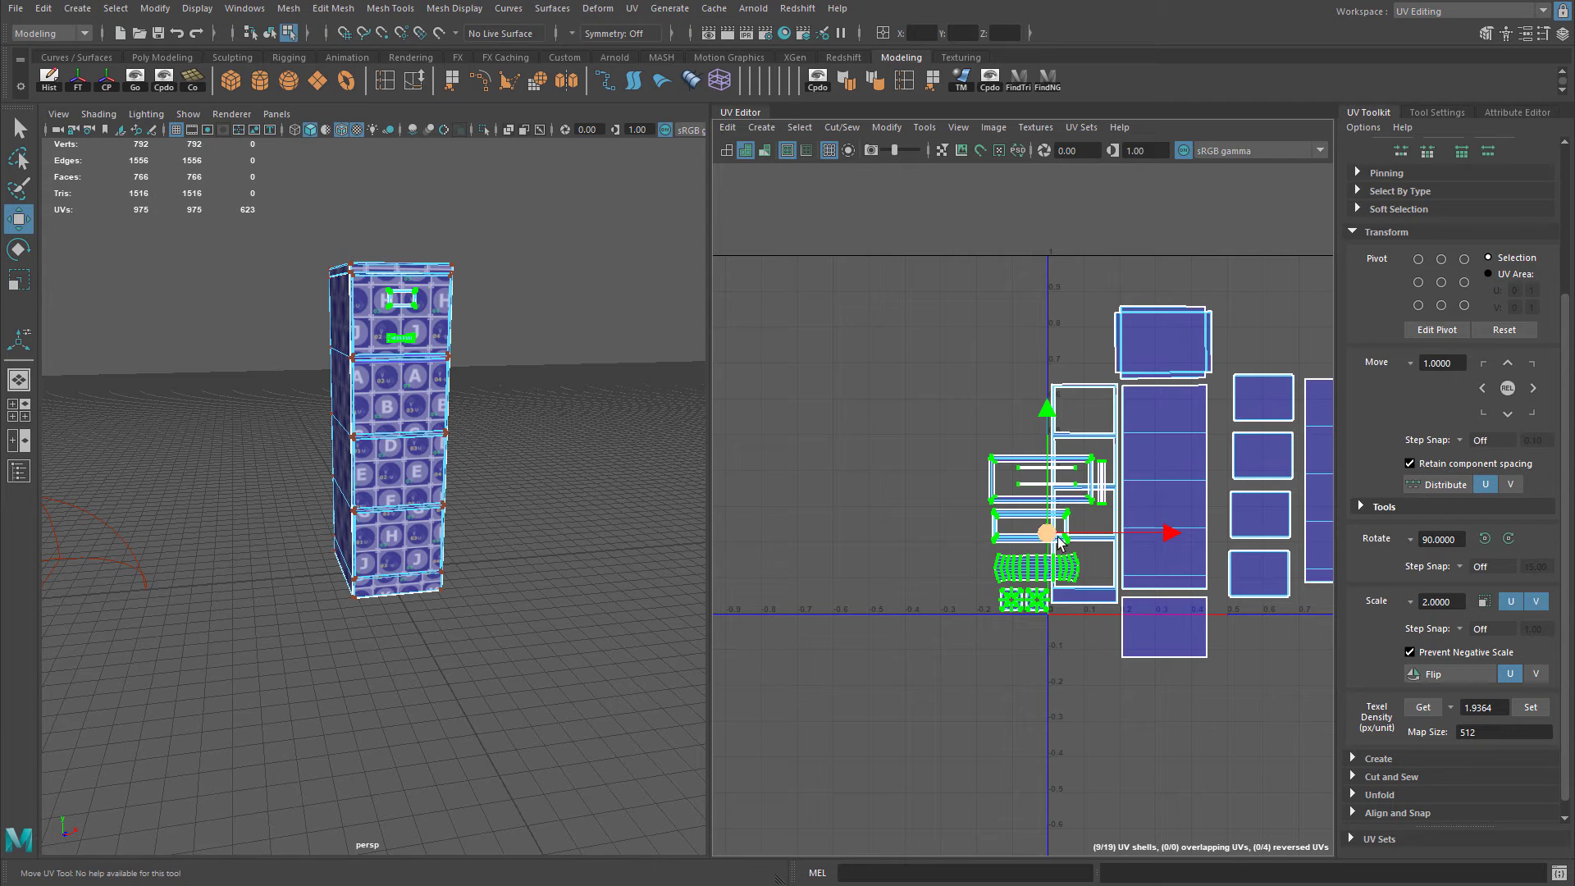
left_click_drag(1058, 541, 956, 541)
scroll(902, 664, "up", 2)
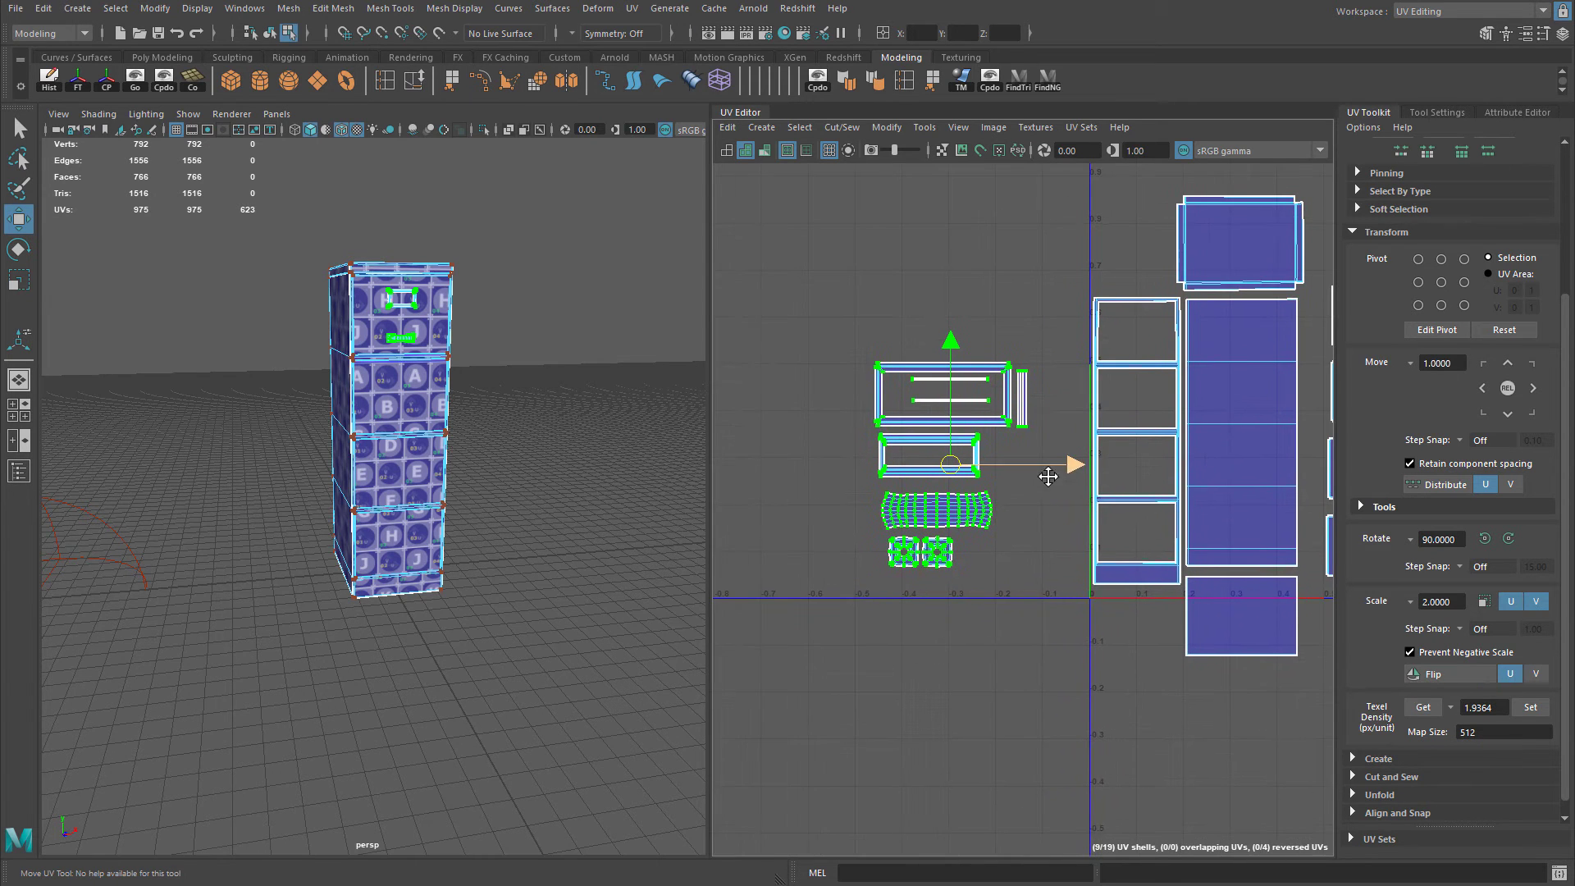
middle_click_drag(1048, 477, 1023, 489, "alt")
middle_click_drag(901, 495, 911, 476, "alt")
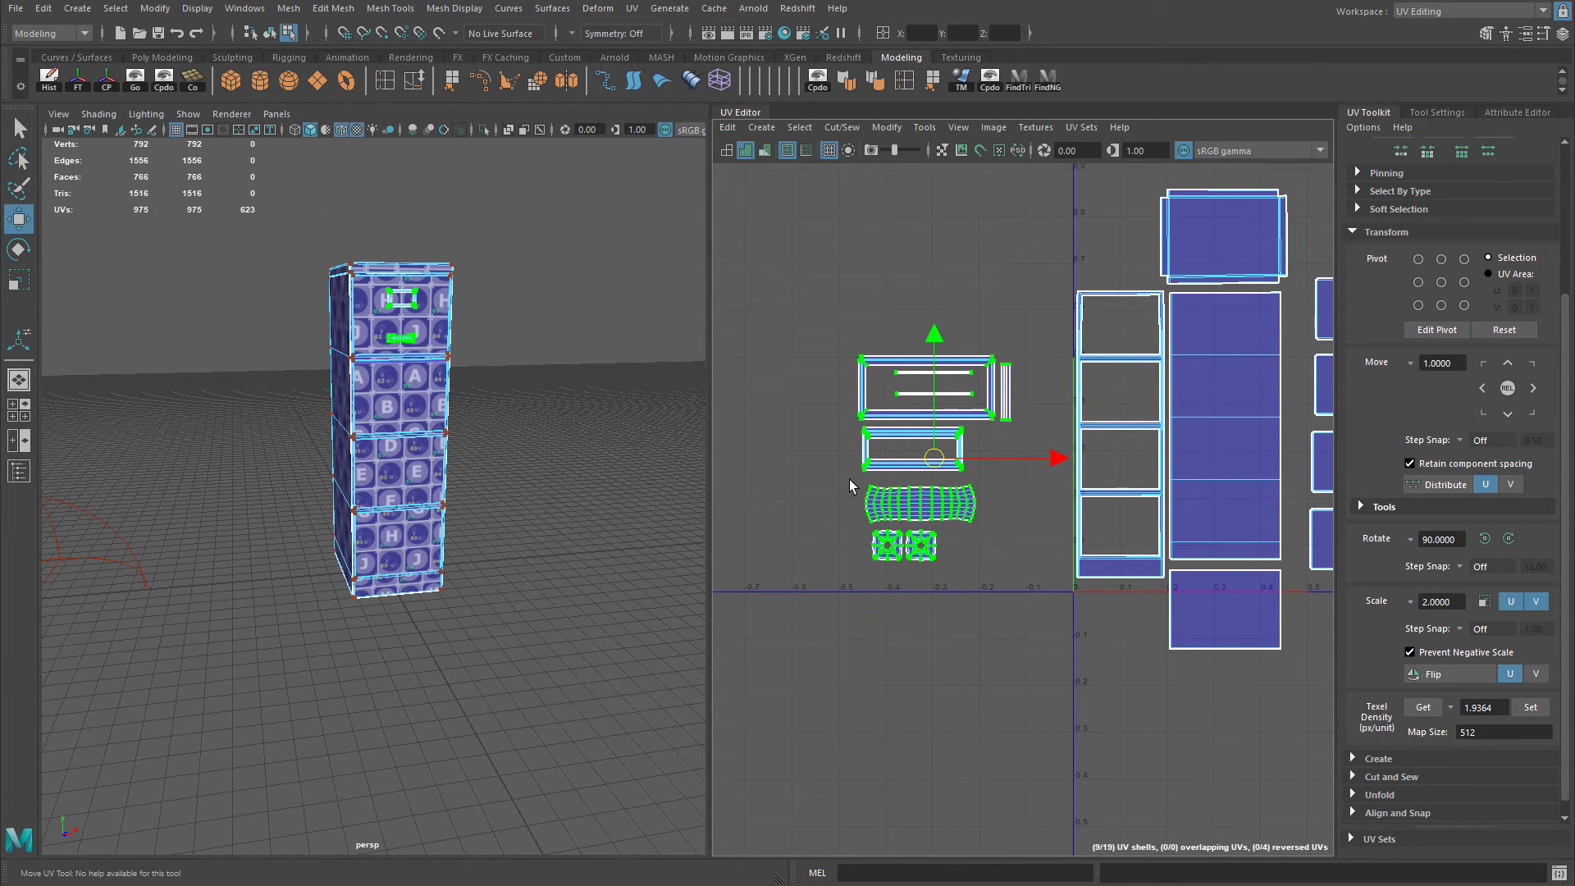
Move the curved handle shell and the two square cap shells down, away from the frame shells.
left_click_drag(849, 478, 1026, 615)
scroll(1001, 531, "up", 2)
left_click_drag(957, 510, 983, 575)
middle_click_drag(1063, 591, 943, 525, "alt")
left_click_drag(927, 341, 943, 456)
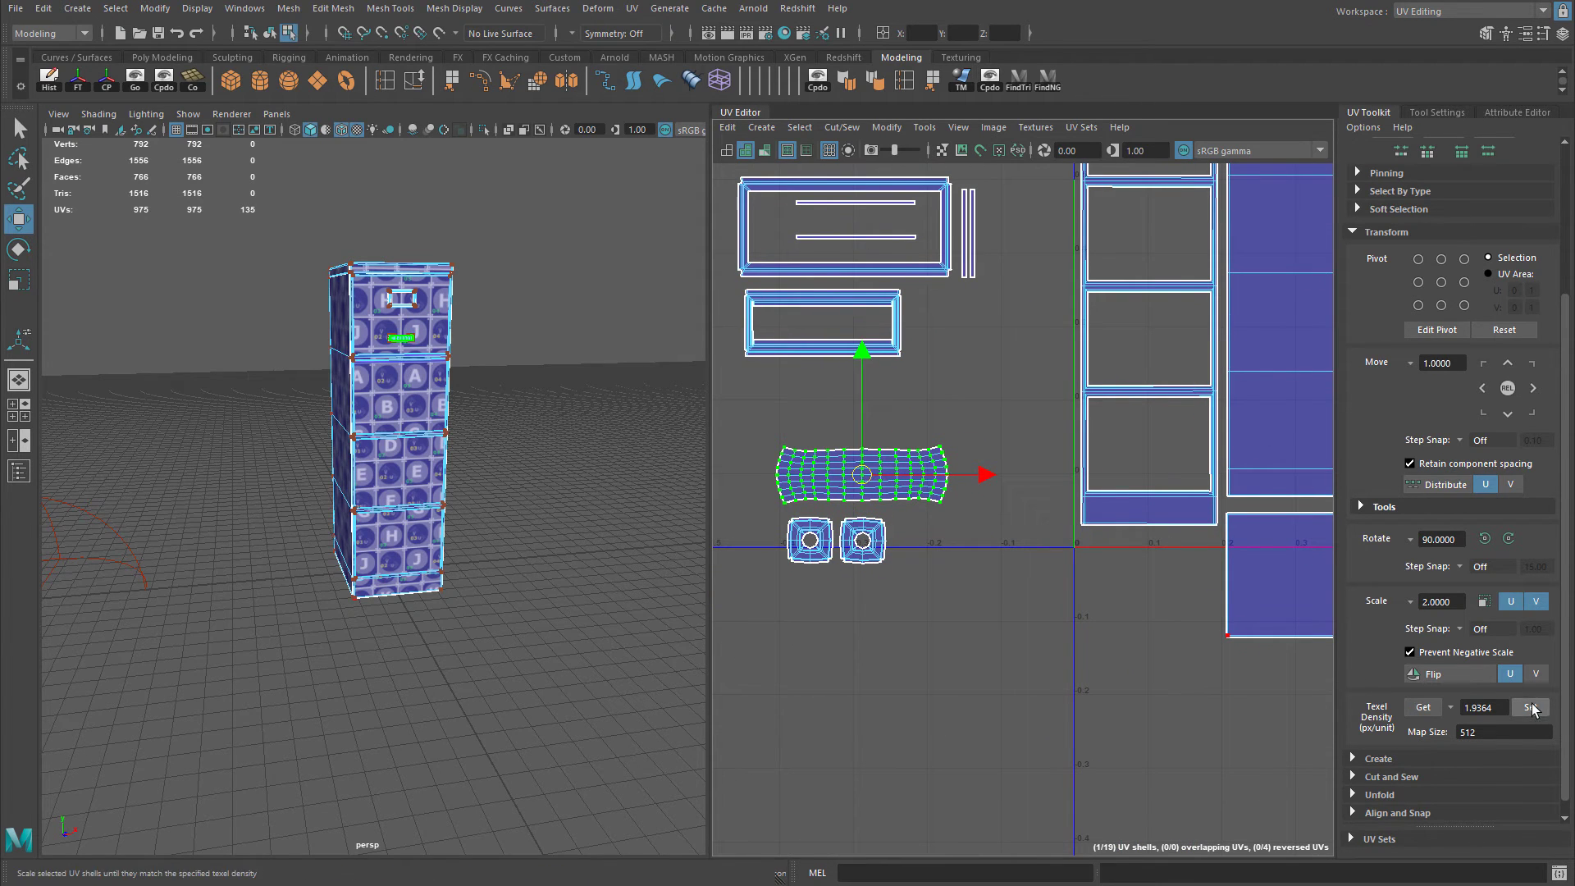
Set the curved handle shell and both square cap shells to a texel density of 1.9364, placing the caps side by side.
left_click(1531, 707)
left_click(869, 545)
left_click(1534, 707)
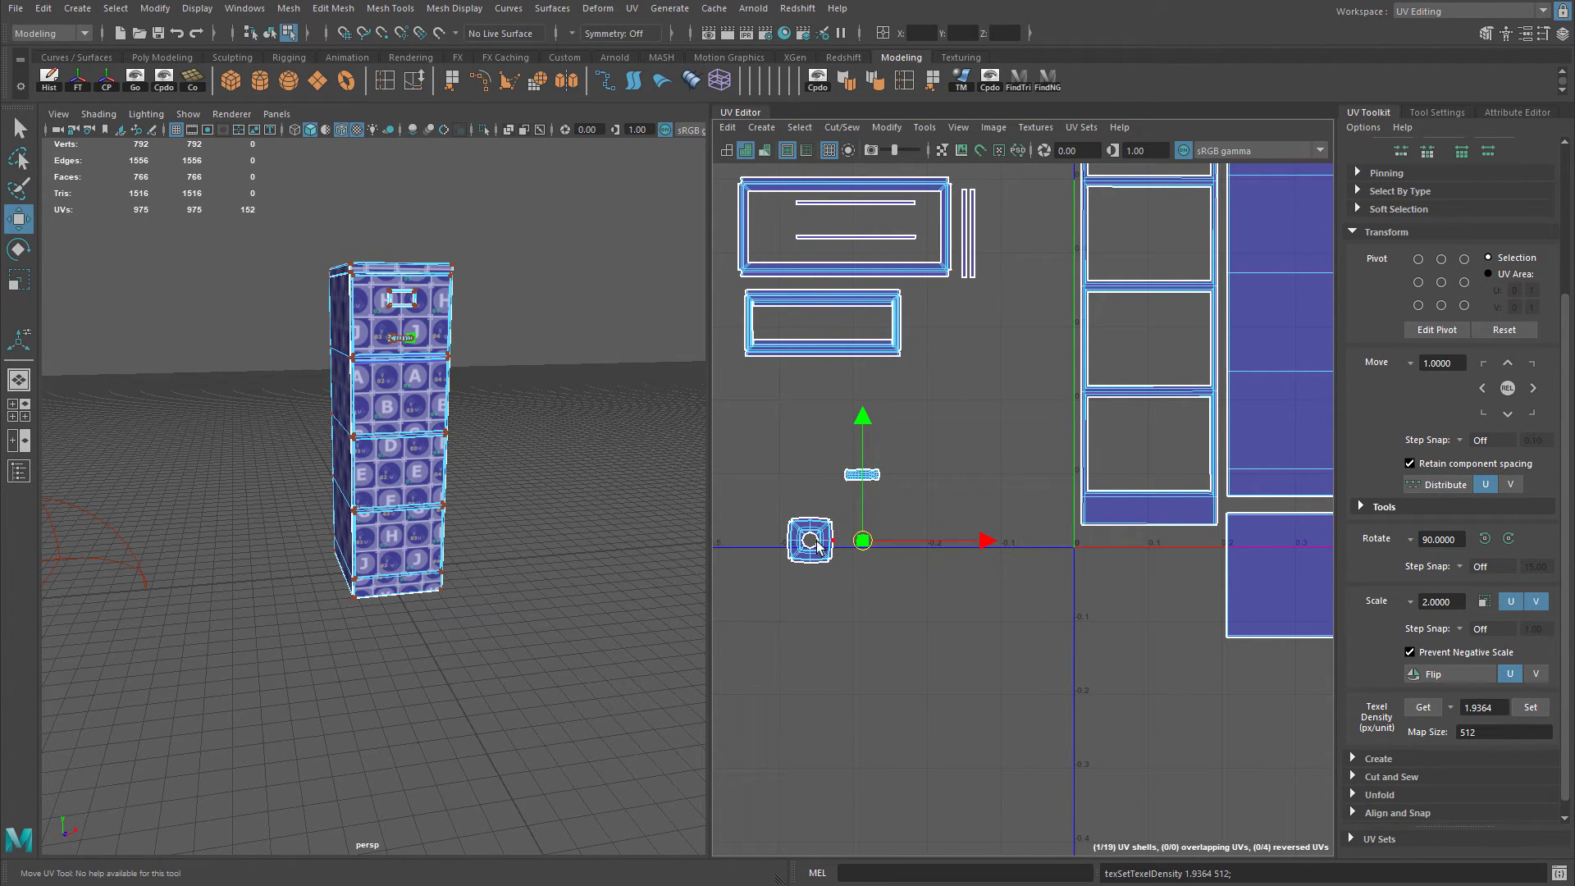
left_click(809, 540)
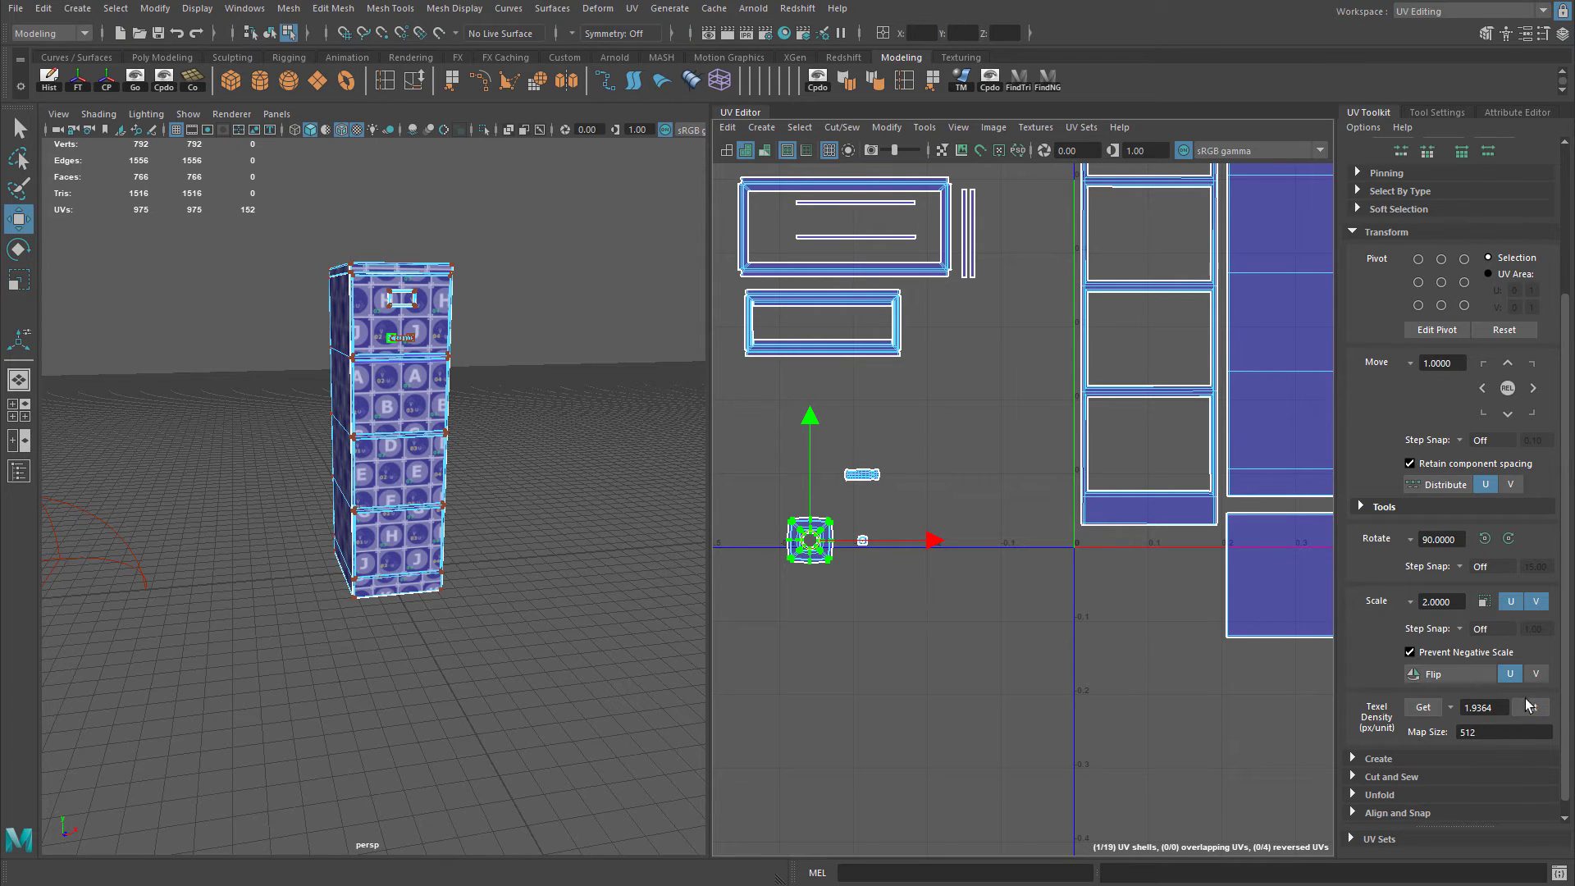
left_click_drag(810, 540, 844, 538)
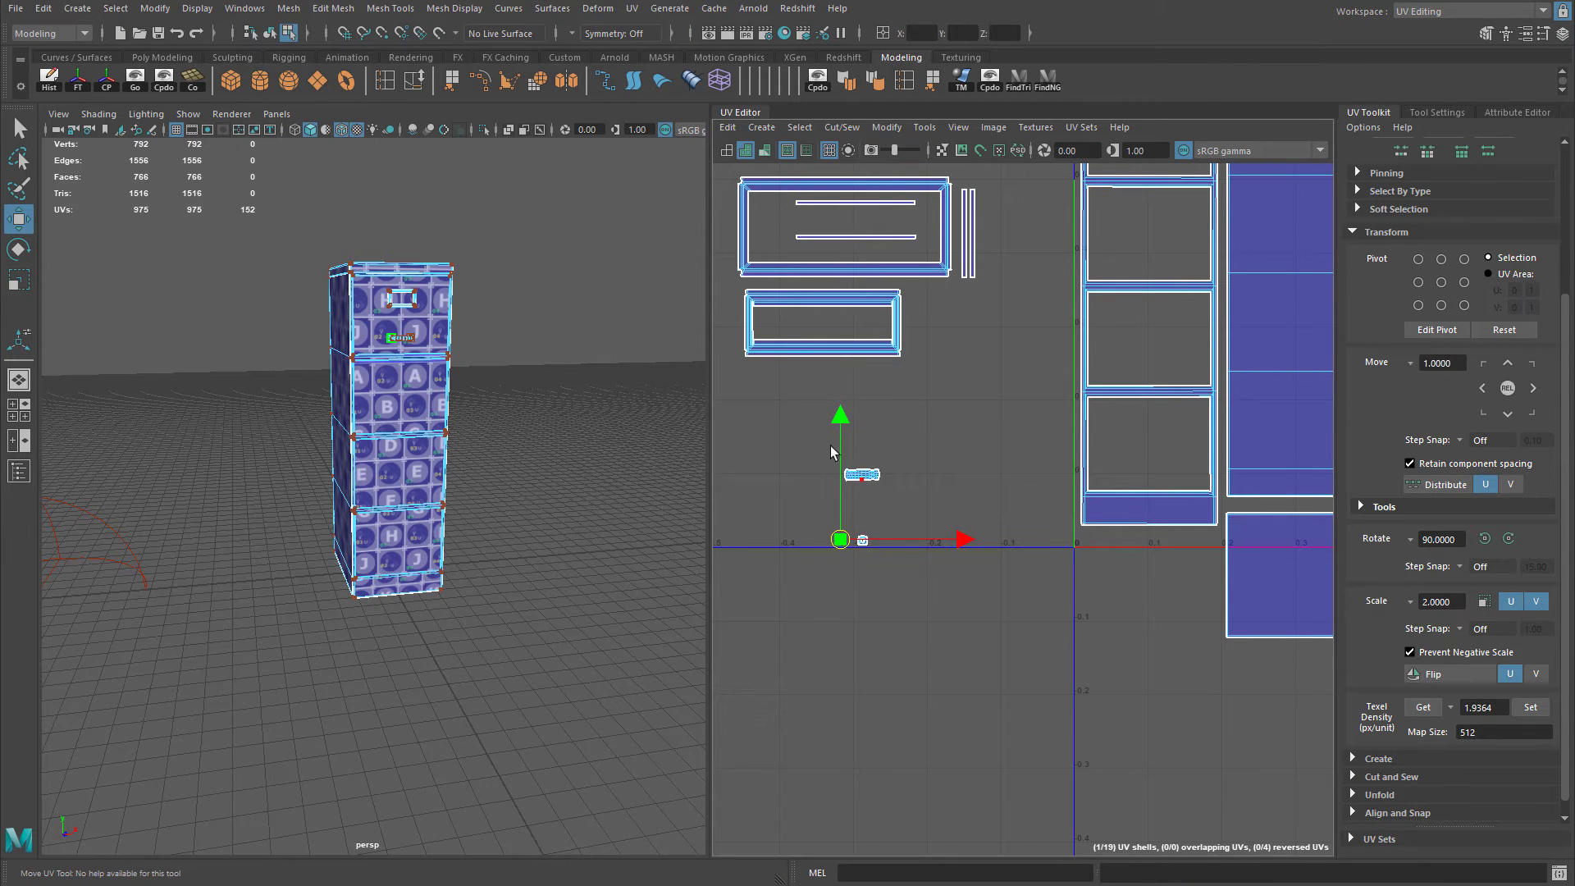
Select the handle shell together with both cap shells and scale them up.
left_click(861, 474, "shift")
scroll(894, 479, "up", 3)
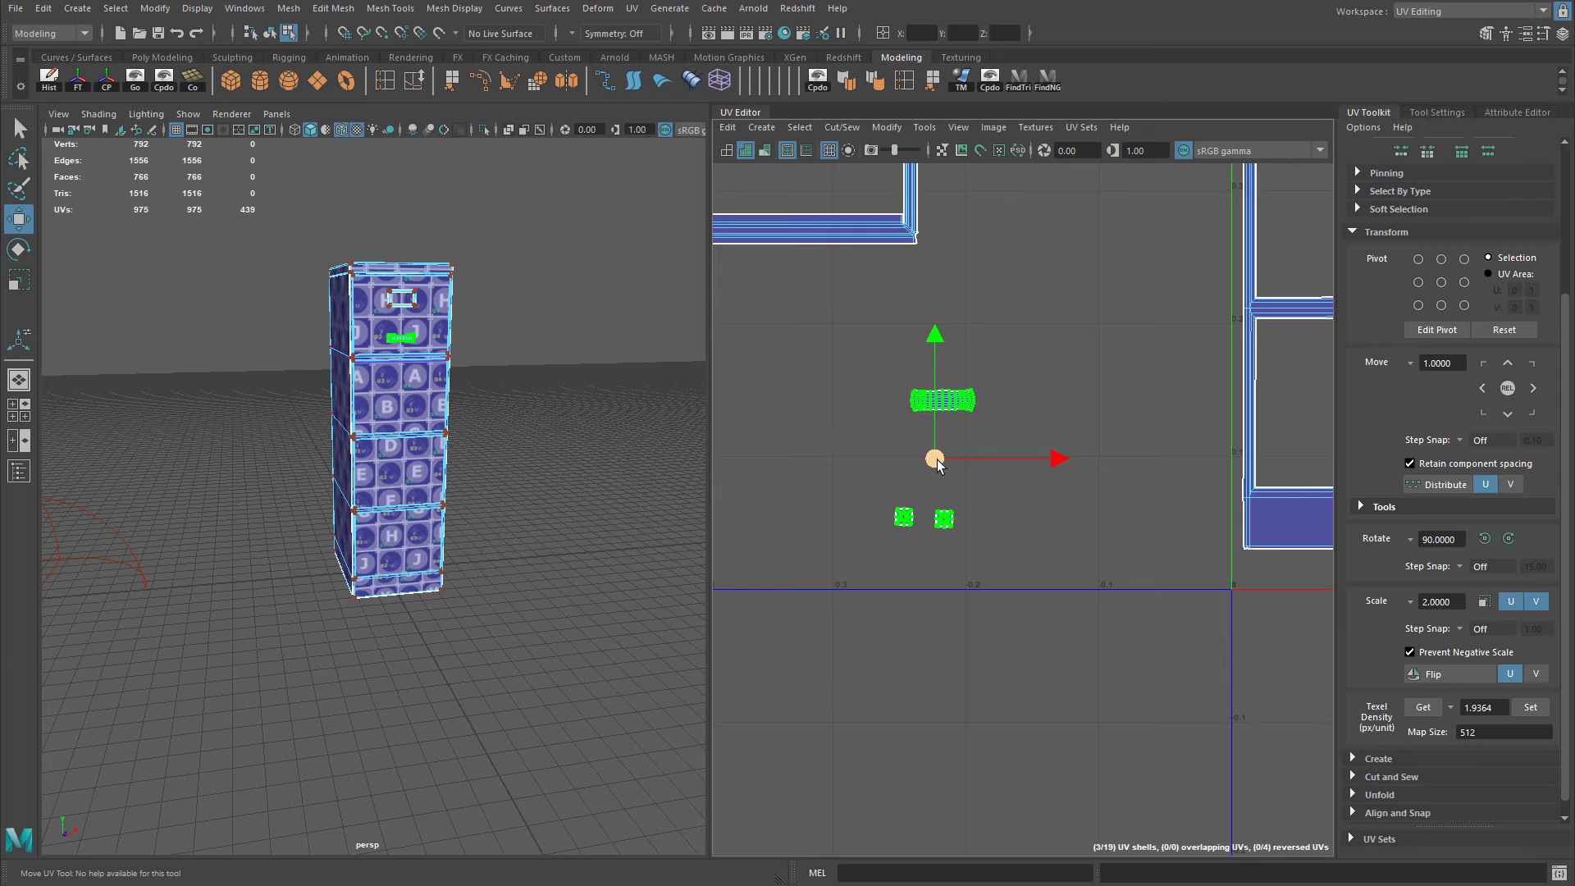
key("r")
left_click_drag(954, 461, 990, 470)
key("w")
Arrange the curved handle shell directly above the two square cap shells in a compact group.
left_click(952, 373)
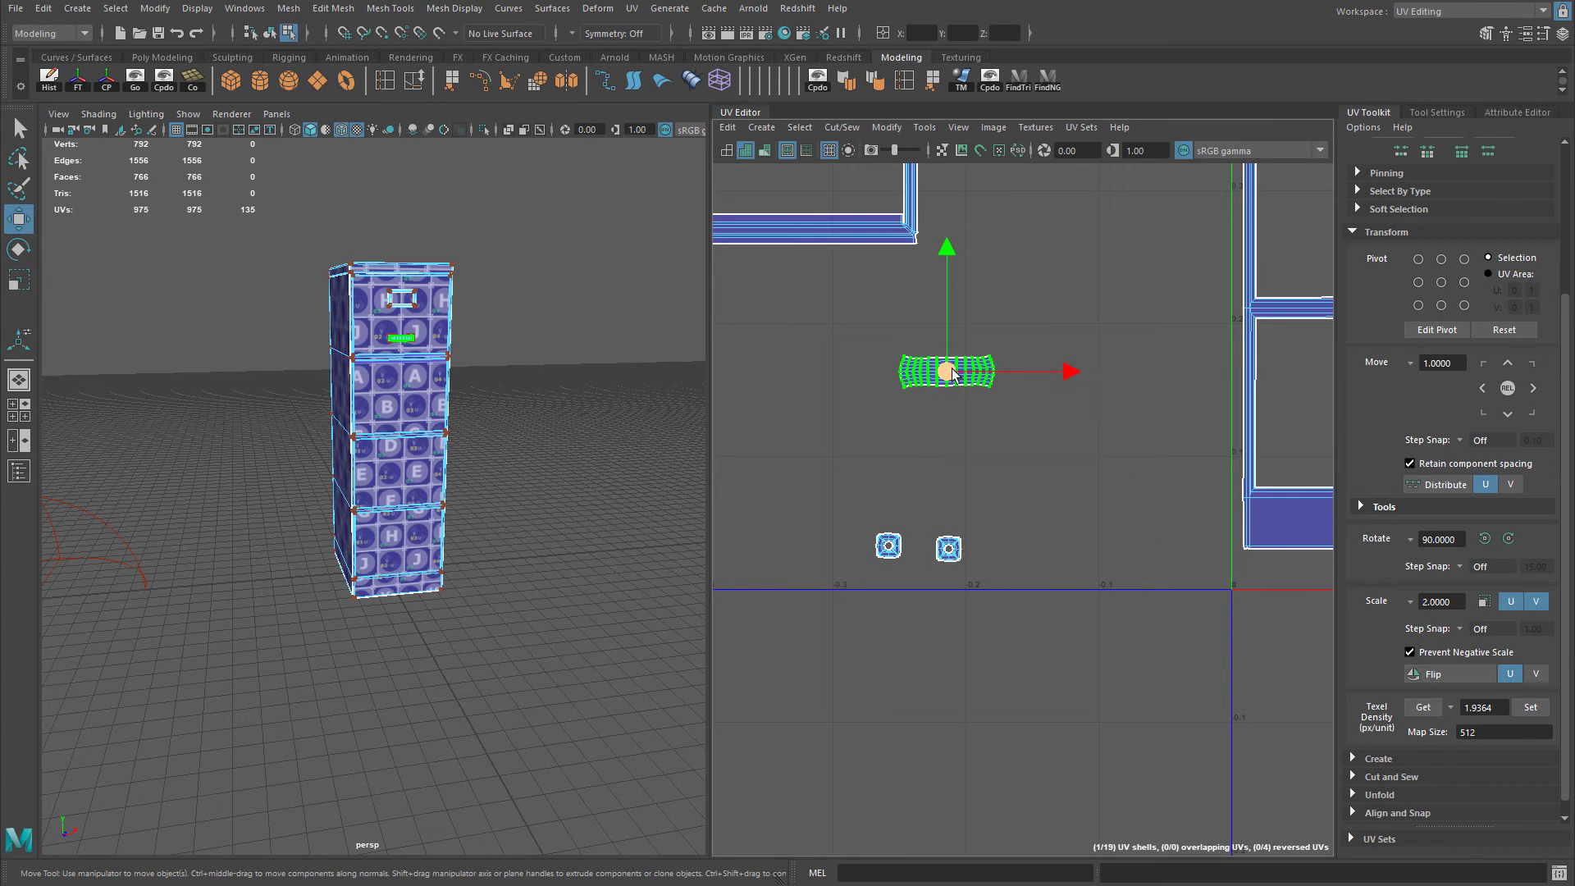
left_click_drag(951, 373, 922, 494)
left_click(950, 548)
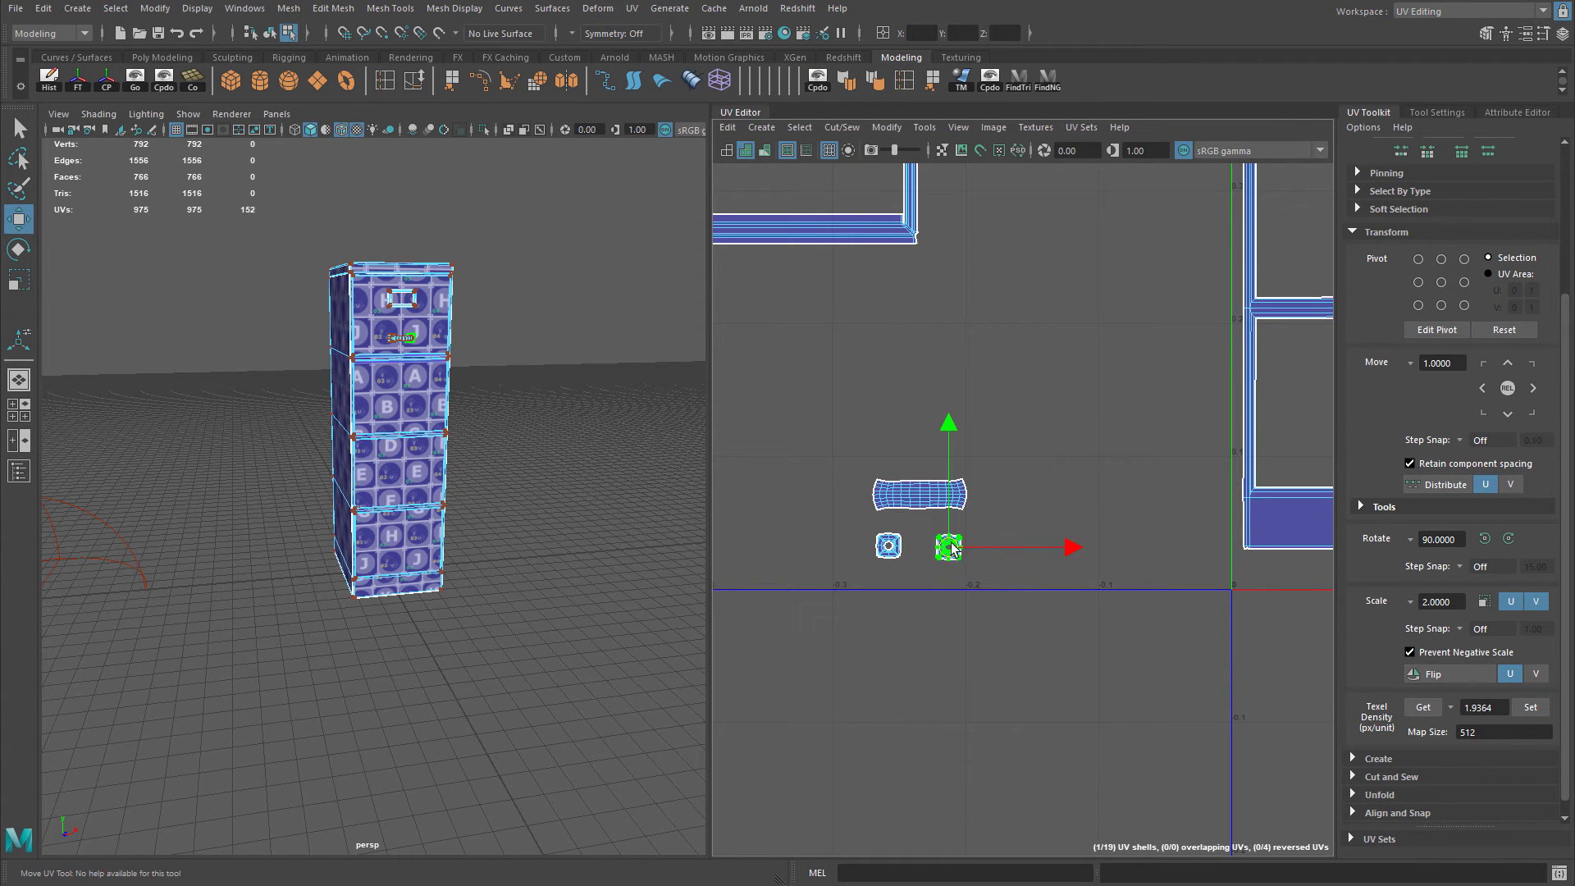
left_click_drag(912, 571, 900, 543)
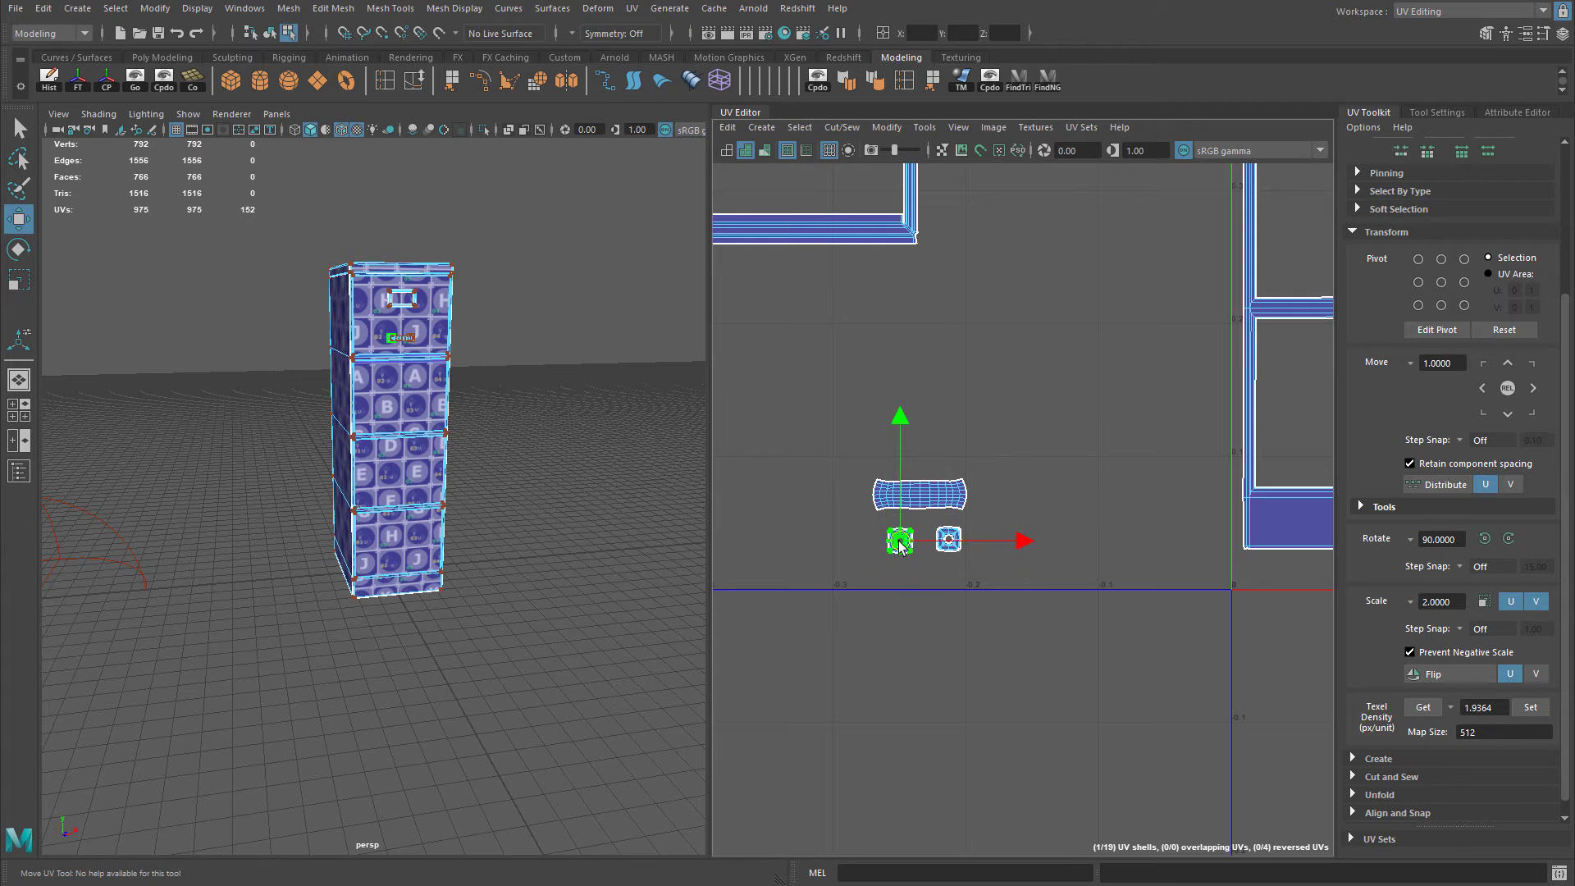
Move the handle shell and both cap shells together into the topmost opening of the cabinet's front frame shell.
scroll(919, 529, "down", 2)
middle_click_drag(928, 528, 830, 499, "alt")
left_click_drag(830, 499, 1017, 628)
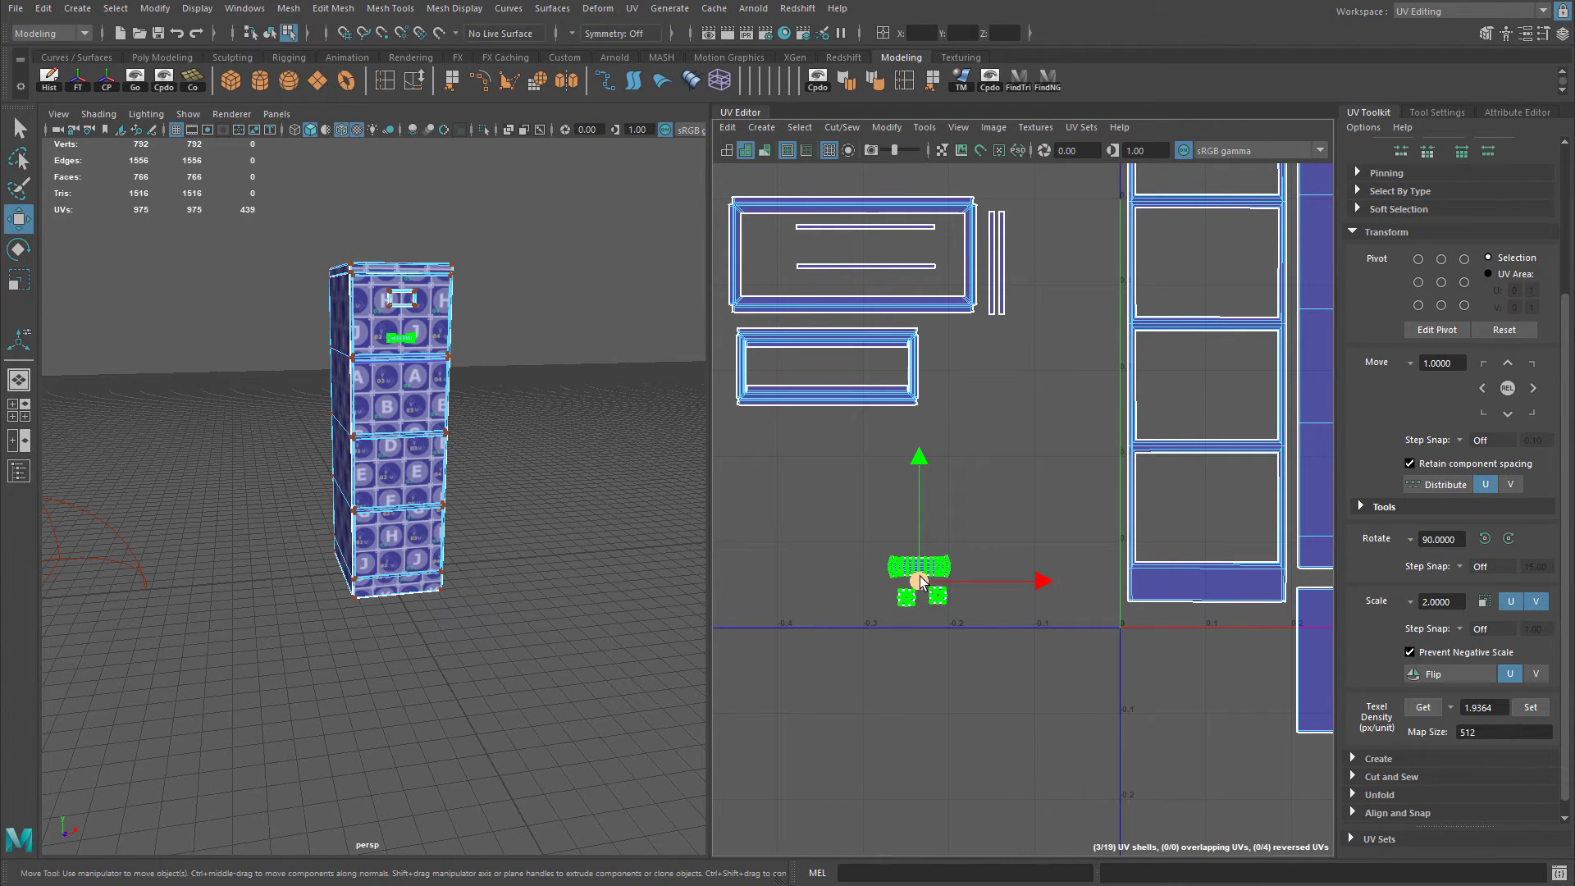
left_click_drag(919, 578, 1187, 284)
middle_click_drag(1152, 393, 1081, 600, "alt")
left_click_drag(1117, 494, 1109, 335)
Scale the handle and cap shells down slightly and position them near the opening's upper corner.
right_click_drag(1144, 335, 1206, 330, "alt")
middle_click_drag(1079, 323, 964, 447, "alt")
right_click_drag(962, 447, 1017, 438, "alt")
key("r")
mouse_move(1042, 421)
left_mouse_down()
mouse_move(1016, 432)
mouse_move(1025, 397)
left_mouse_up()
key("w")
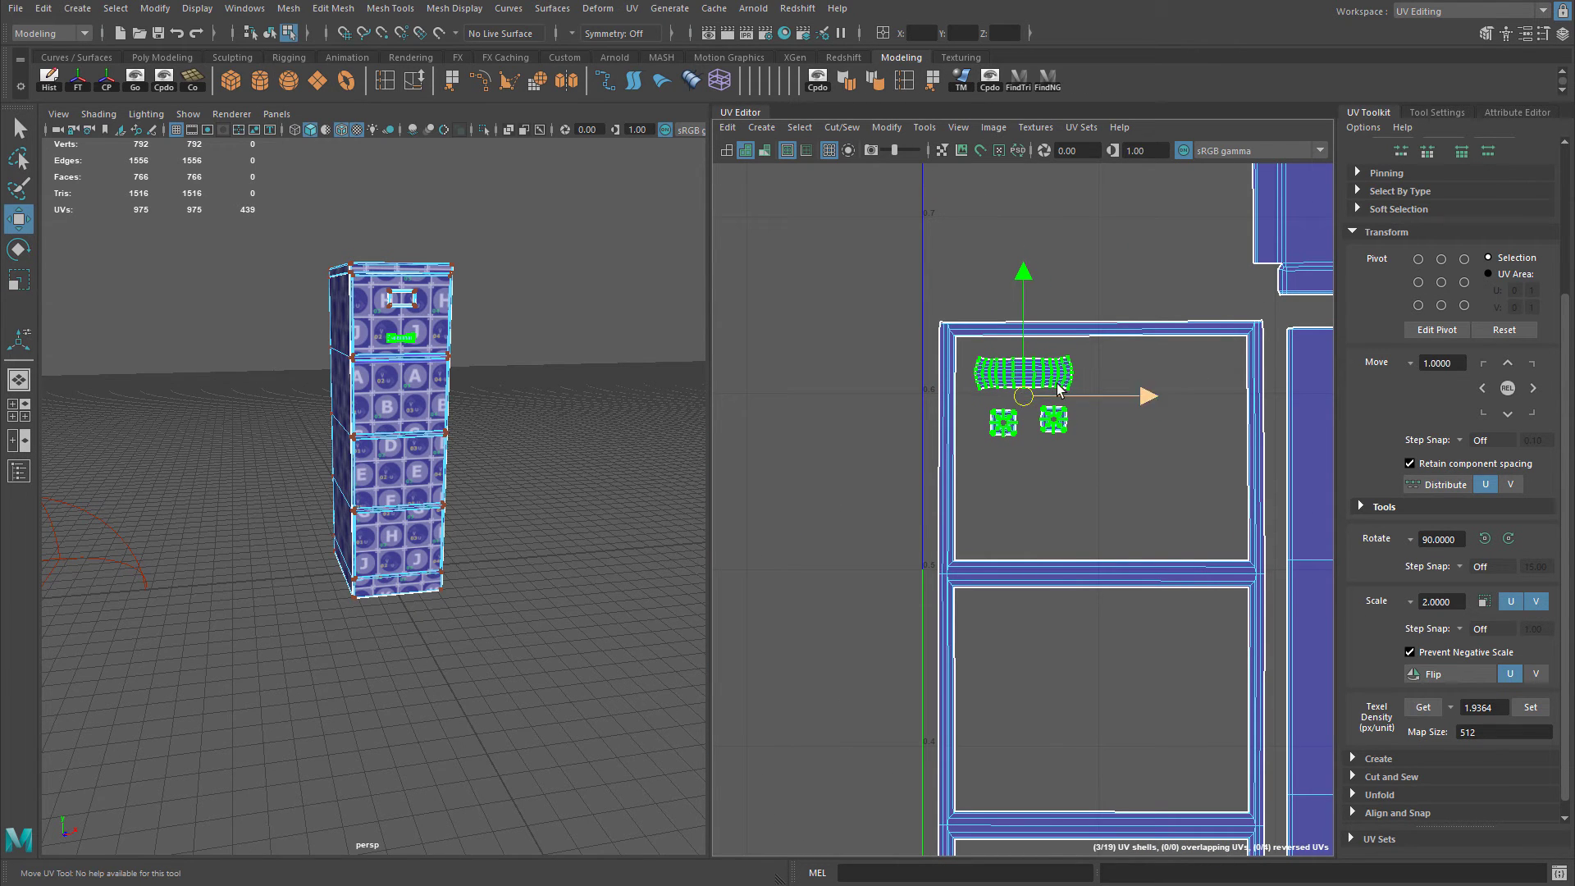
Nudge the two square cap shells closer together and level them beneath the curved handle shell.
left_click(1056, 421)
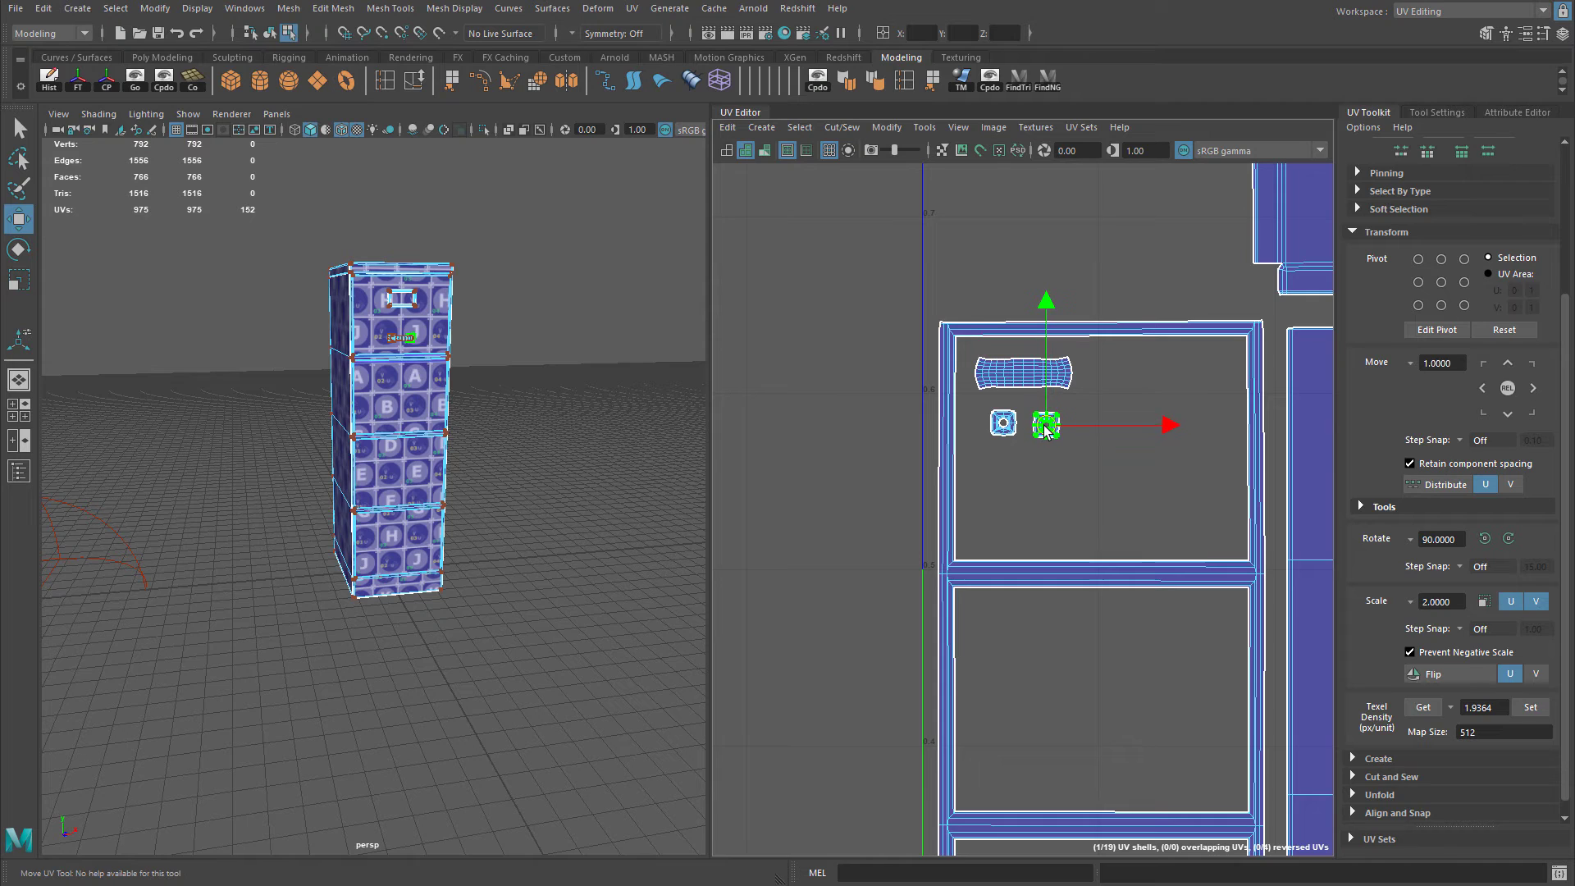
double_click(1016, 423)
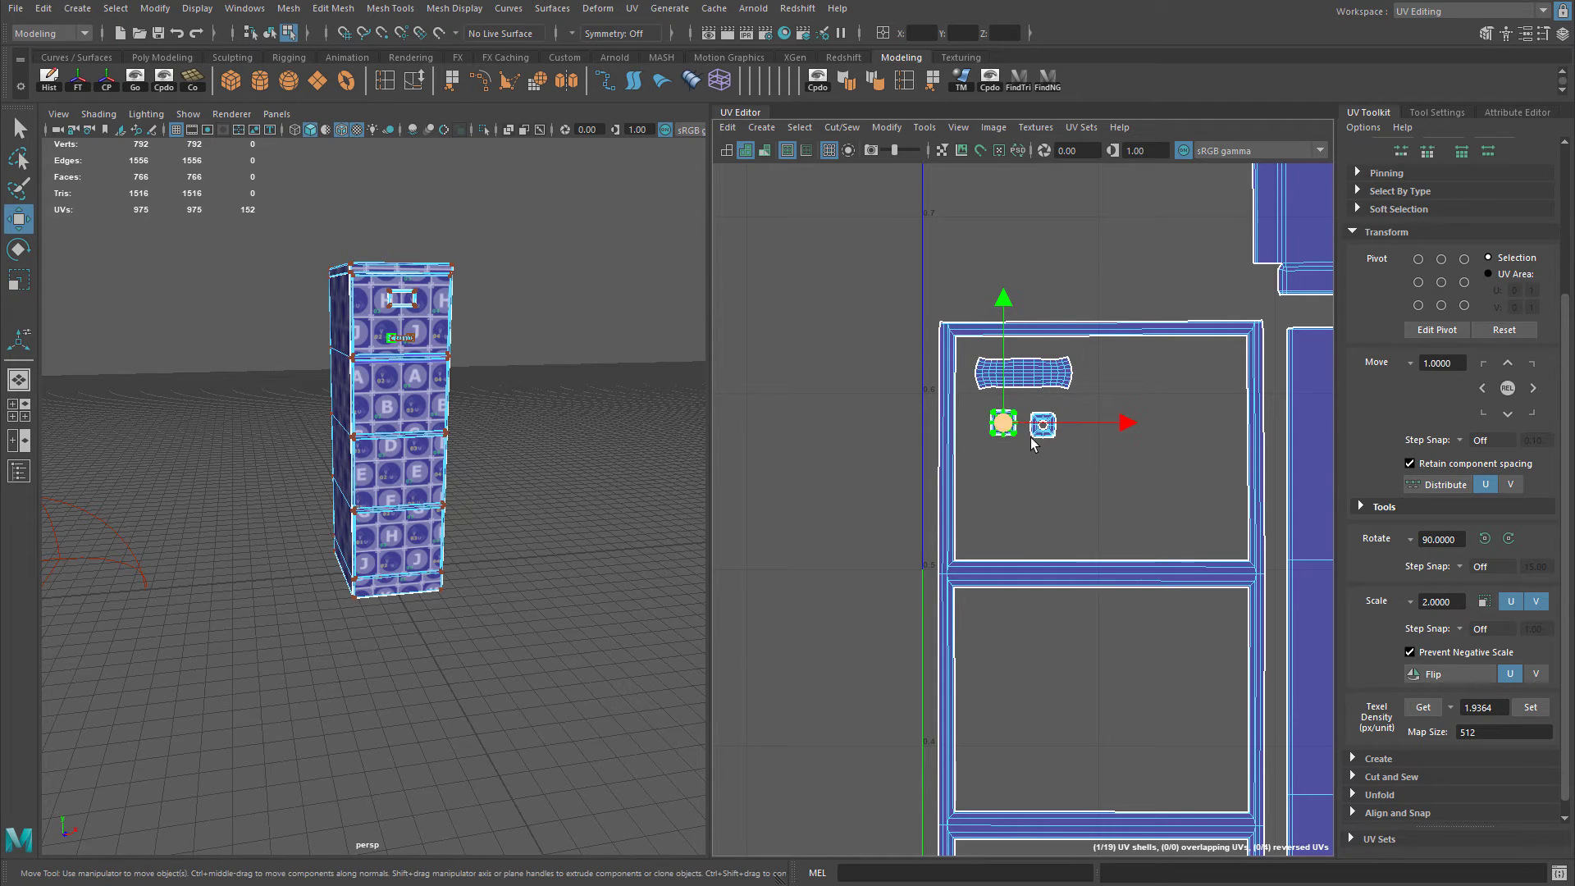
left_click_drag(1008, 421, 1006, 420)
double_click(1044, 425)
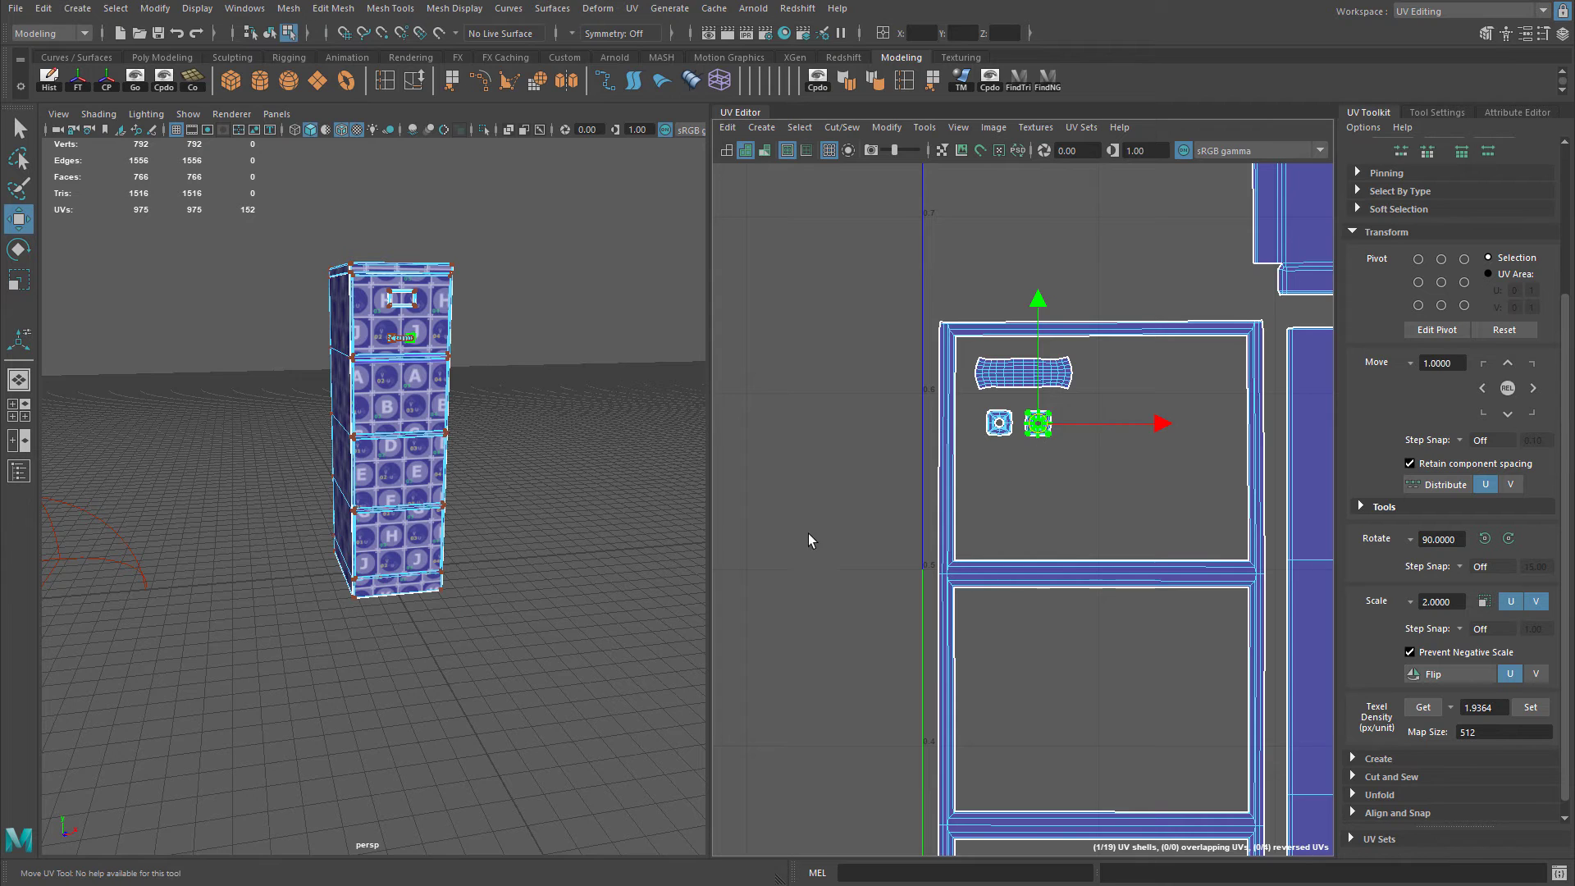
Set the two thin horizontal strip shells inside the large label frame to a texel density of 1.9364.
scroll(836, 533, "down", 4)
middle_click_drag(854, 532, 936, 507, "alt")
left_click(883, 518)
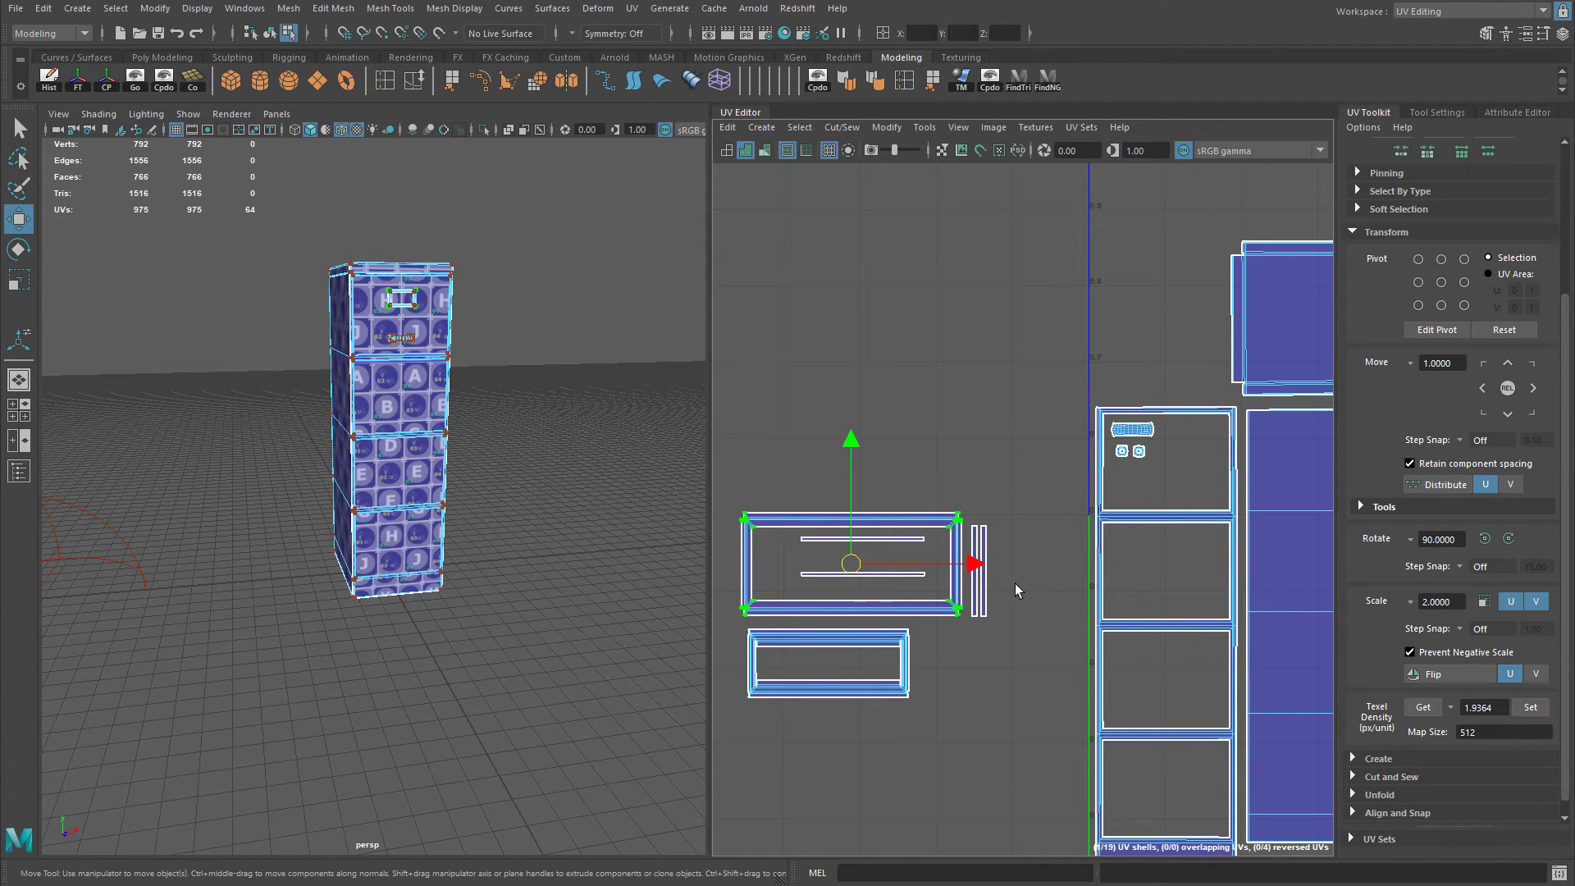
left_click_drag(937, 585, 936, 585)
middle_click_drag(1084, 647, 1101, 621, "alt")
right_click_drag(895, 614, 1190, 631, "alt")
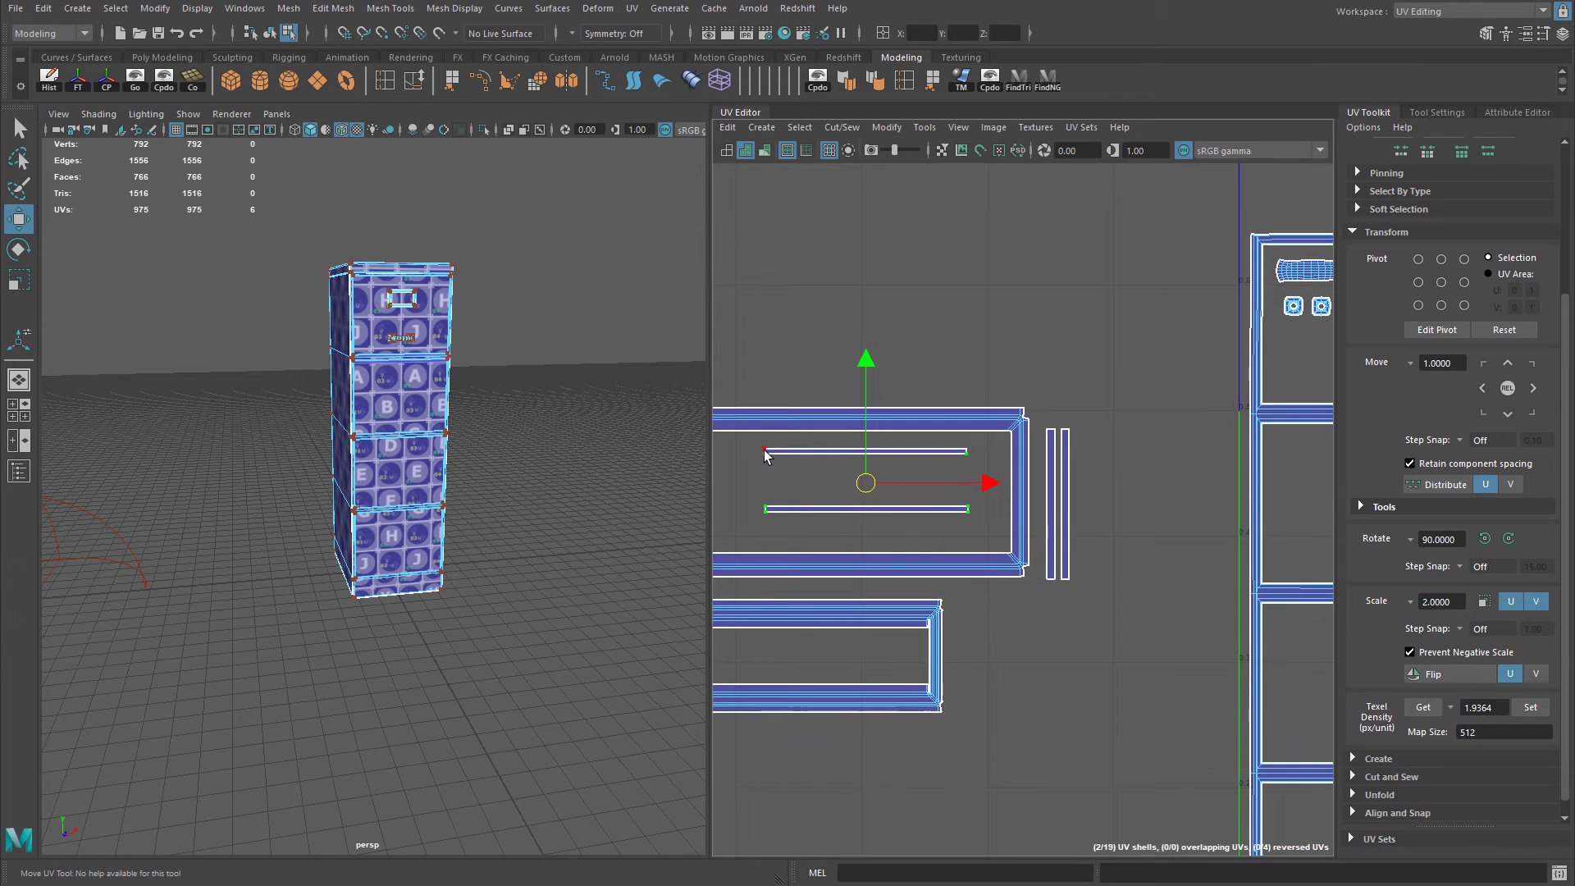
left_click_drag(750, 498, 784, 520, "ctrl")
left_click(1530, 707)
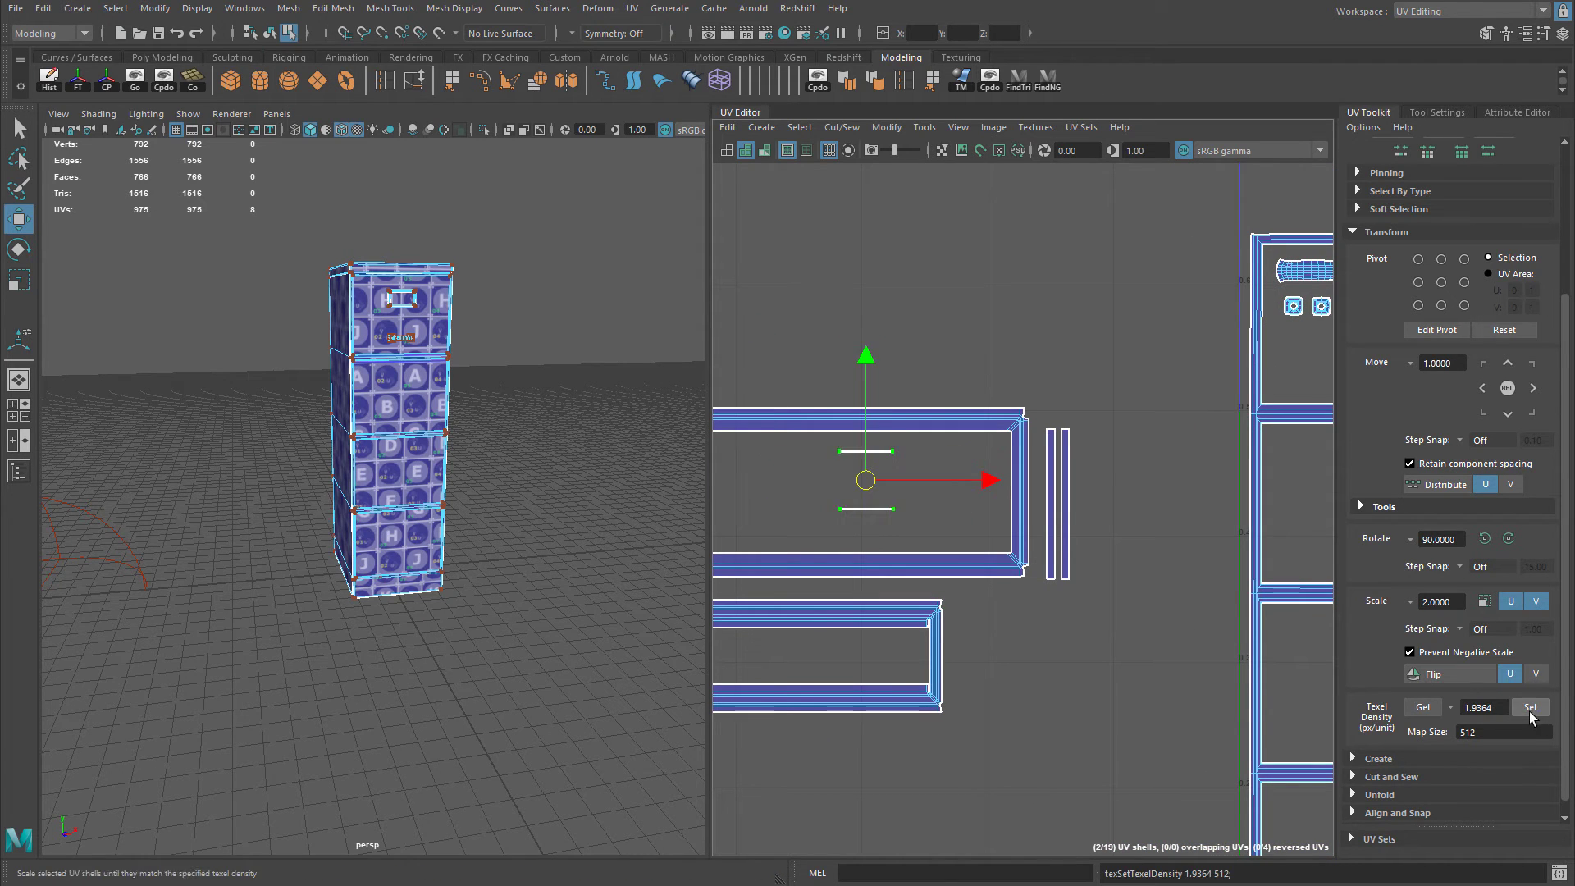
Set the two thin vertical strip shells to a texel density of 1.9364 and move them inside the large frame.
middle_click_drag(1068, 493, 1226, 511, "alt")
left_click(1225, 511)
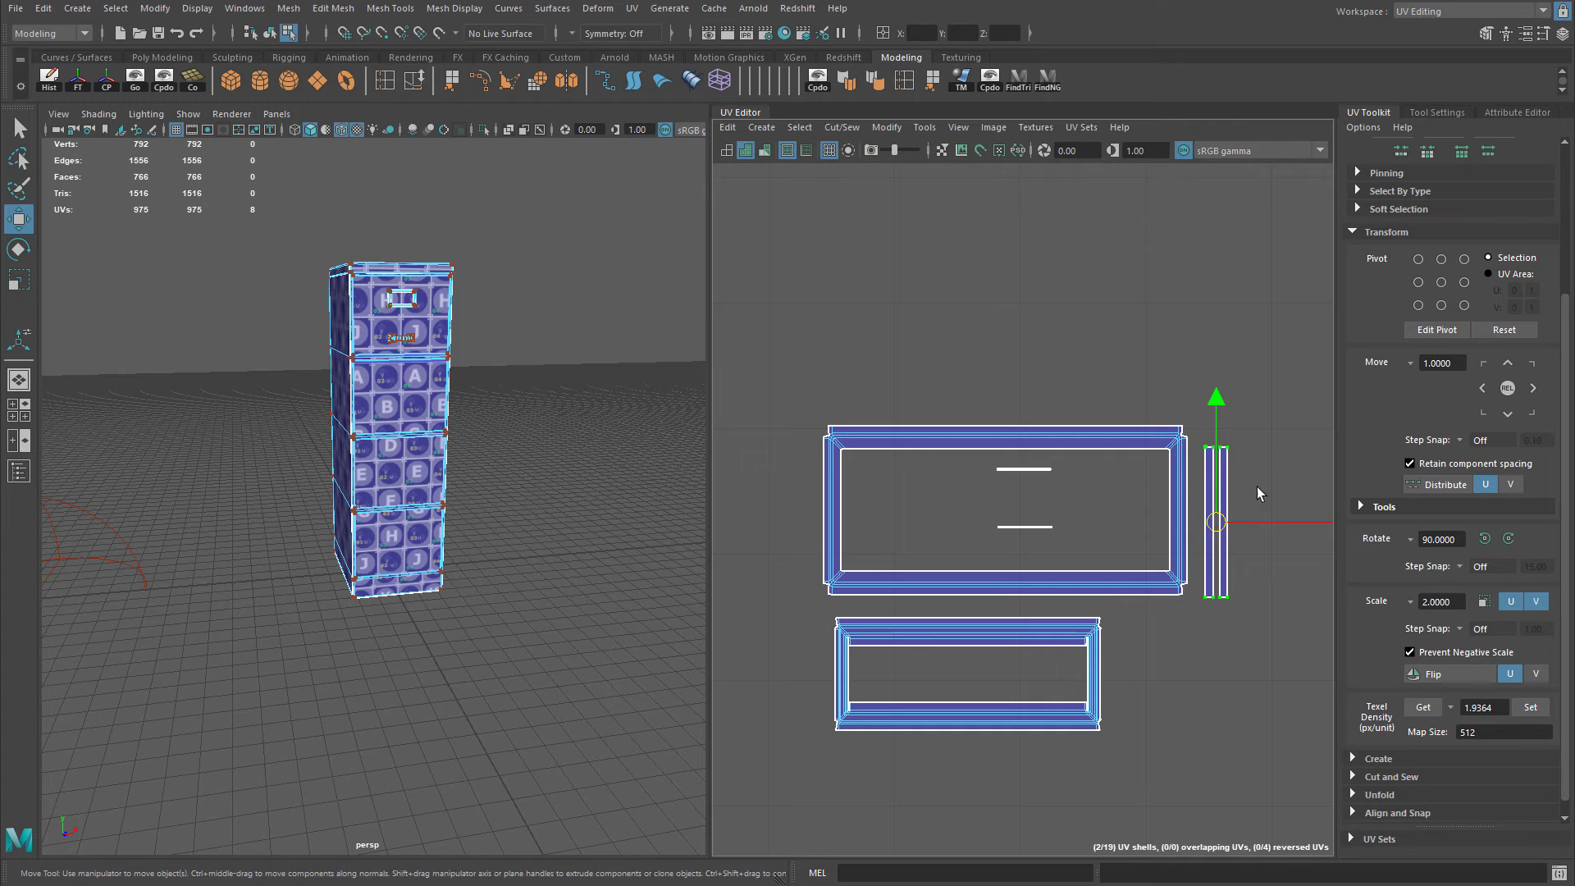
left_click(1530, 707)
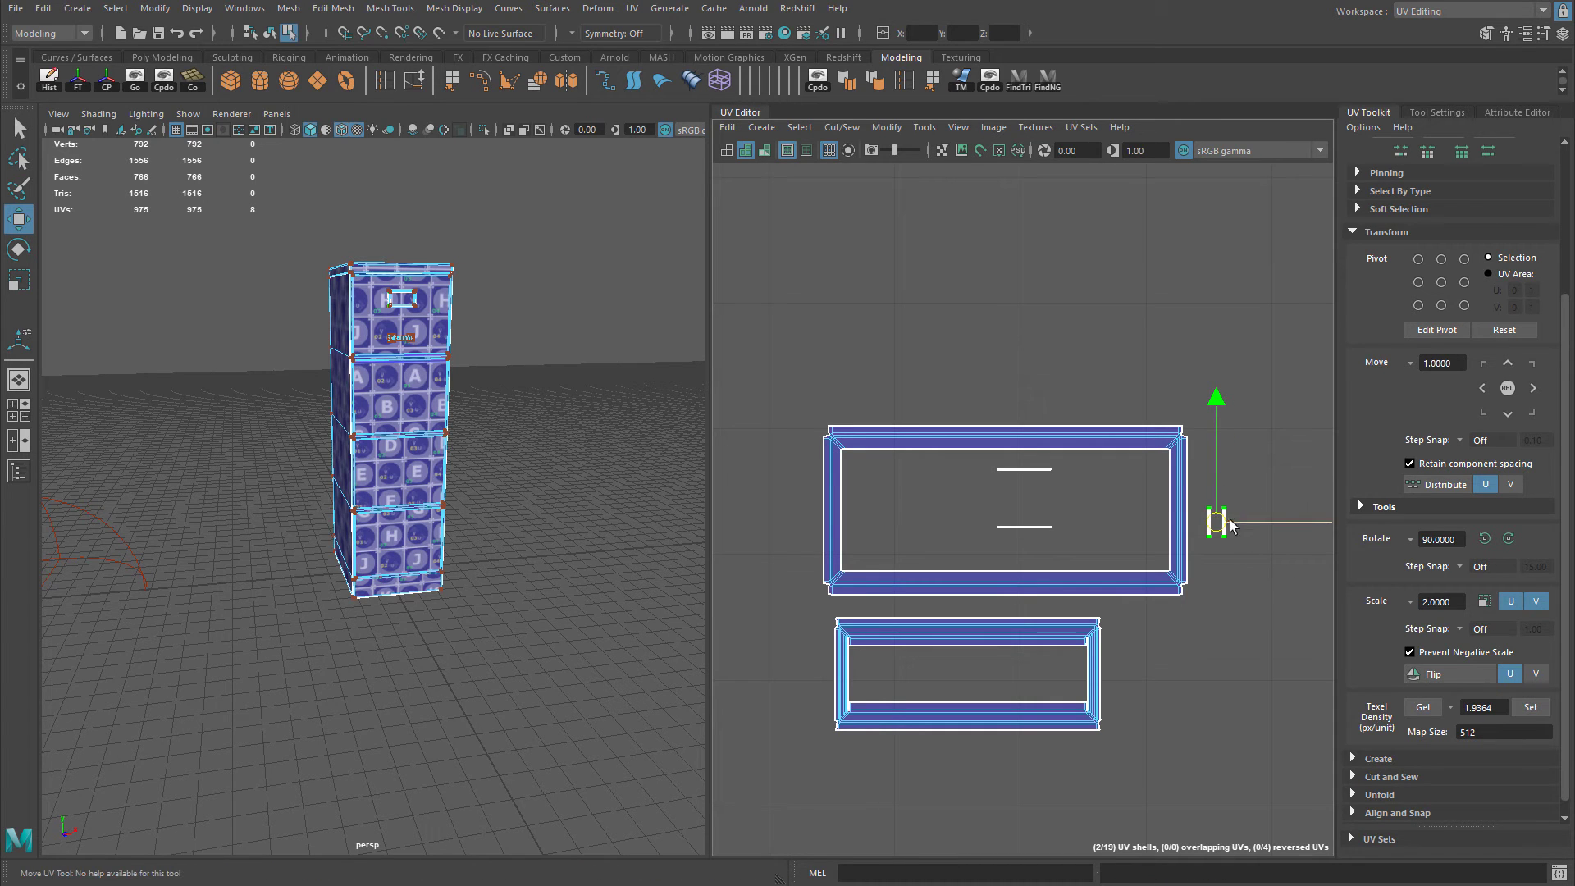
left_click_drag(1218, 522, 1149, 486)
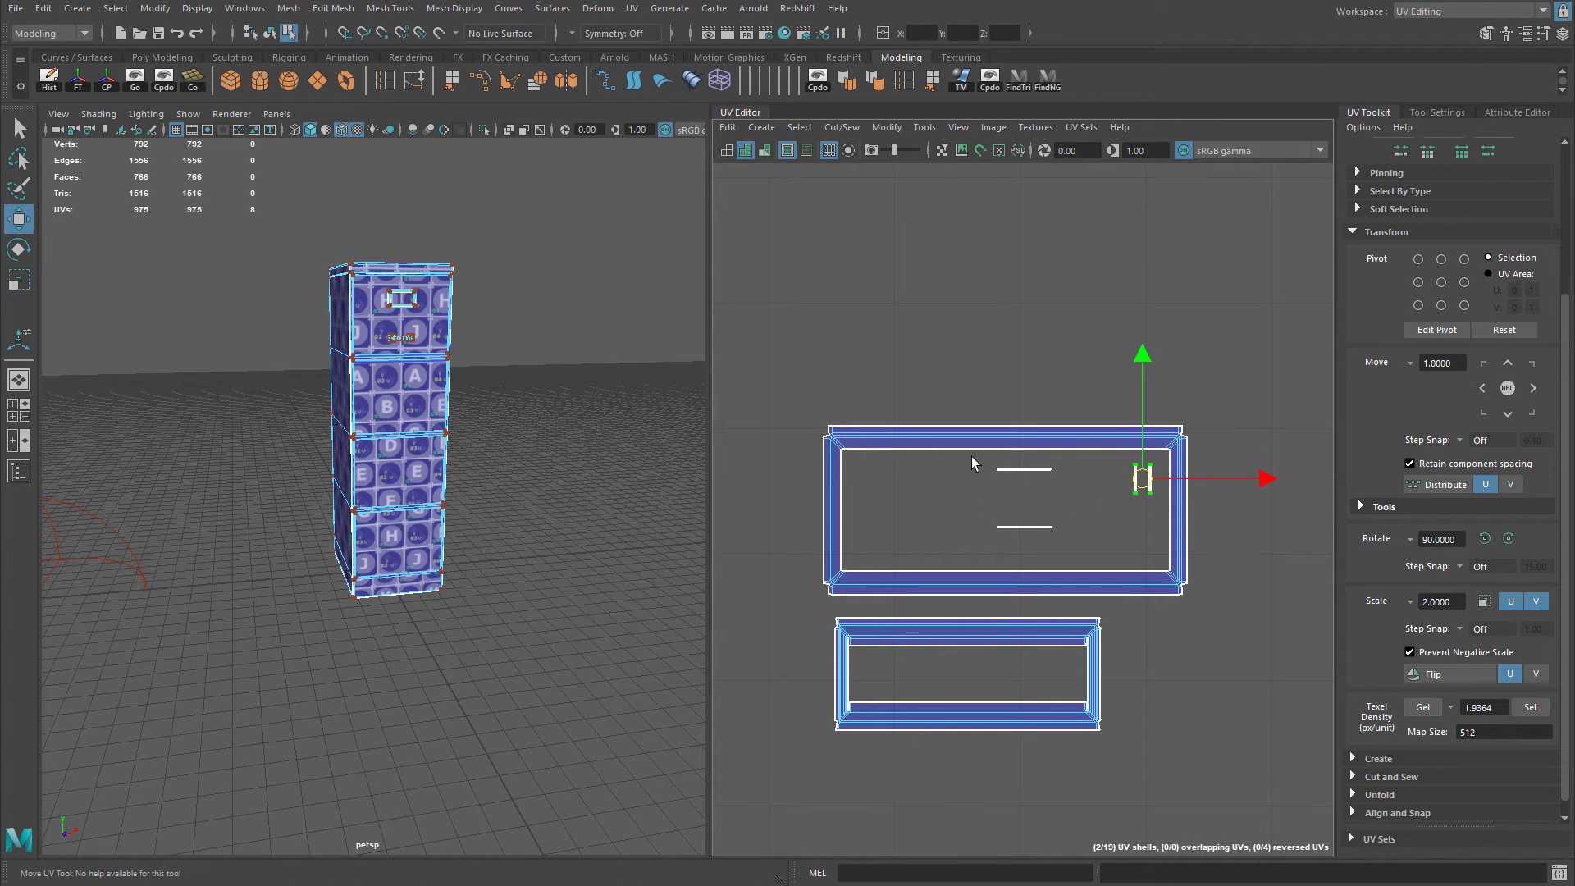
Bring the two horizontal strip shells close together beside the vertical strips.
left_click(1025, 469)
left_click_drag(1025, 469, 1004, 438)
left_click_drag(1026, 521, 1100, 470)
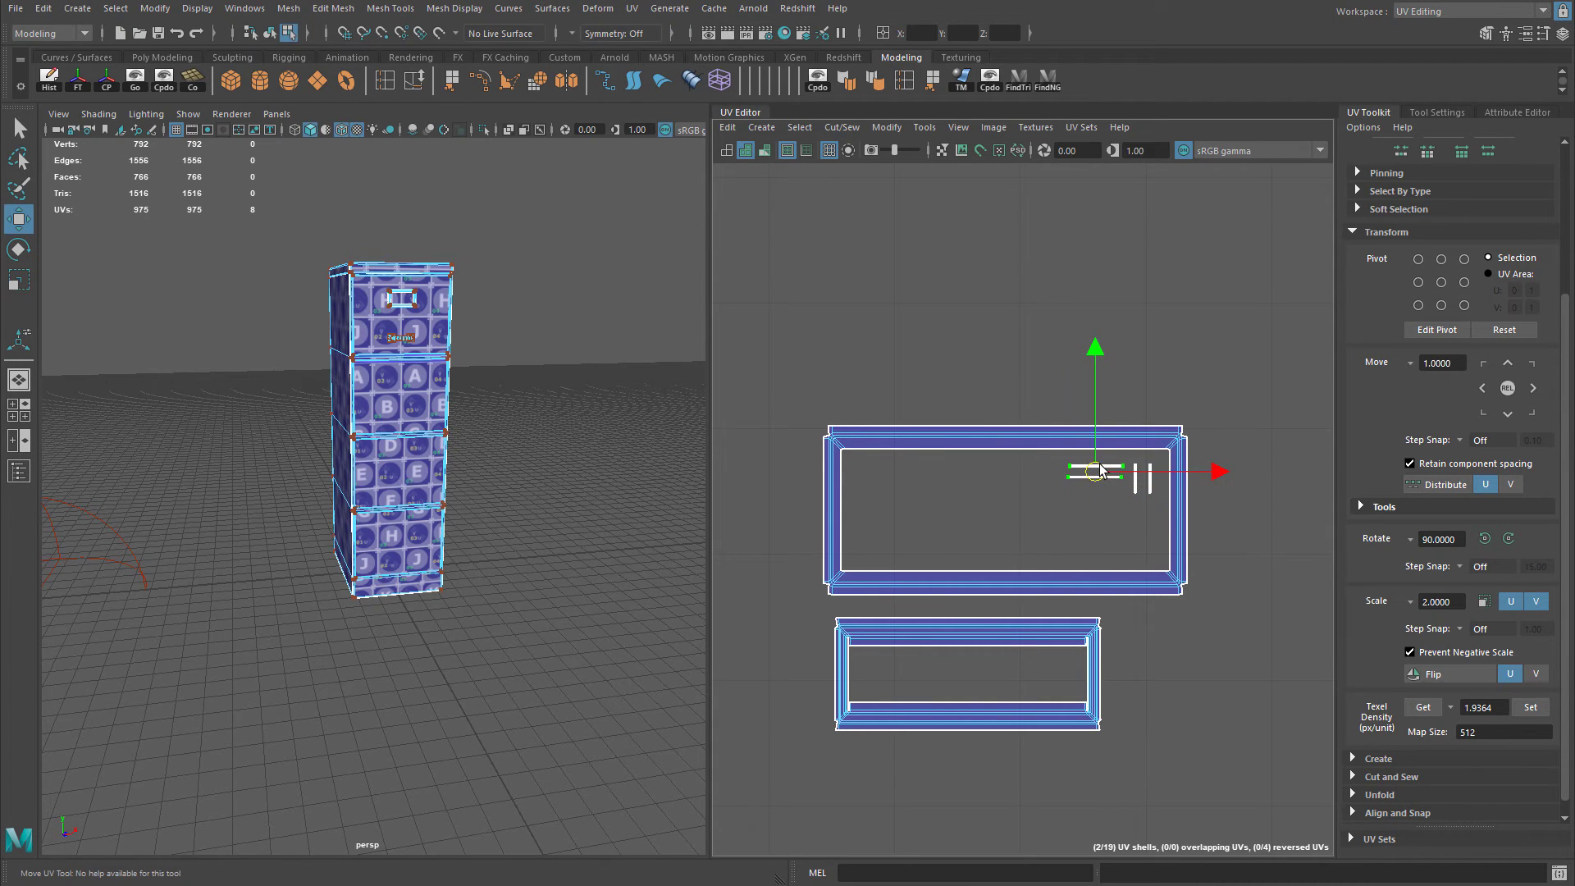
Set the large rectangular frame shell to a texel density of 1.9364.
middle_click_drag(1132, 529, 1095, 546, "alt")
left_click(1141, 525)
left_click(1531, 707)
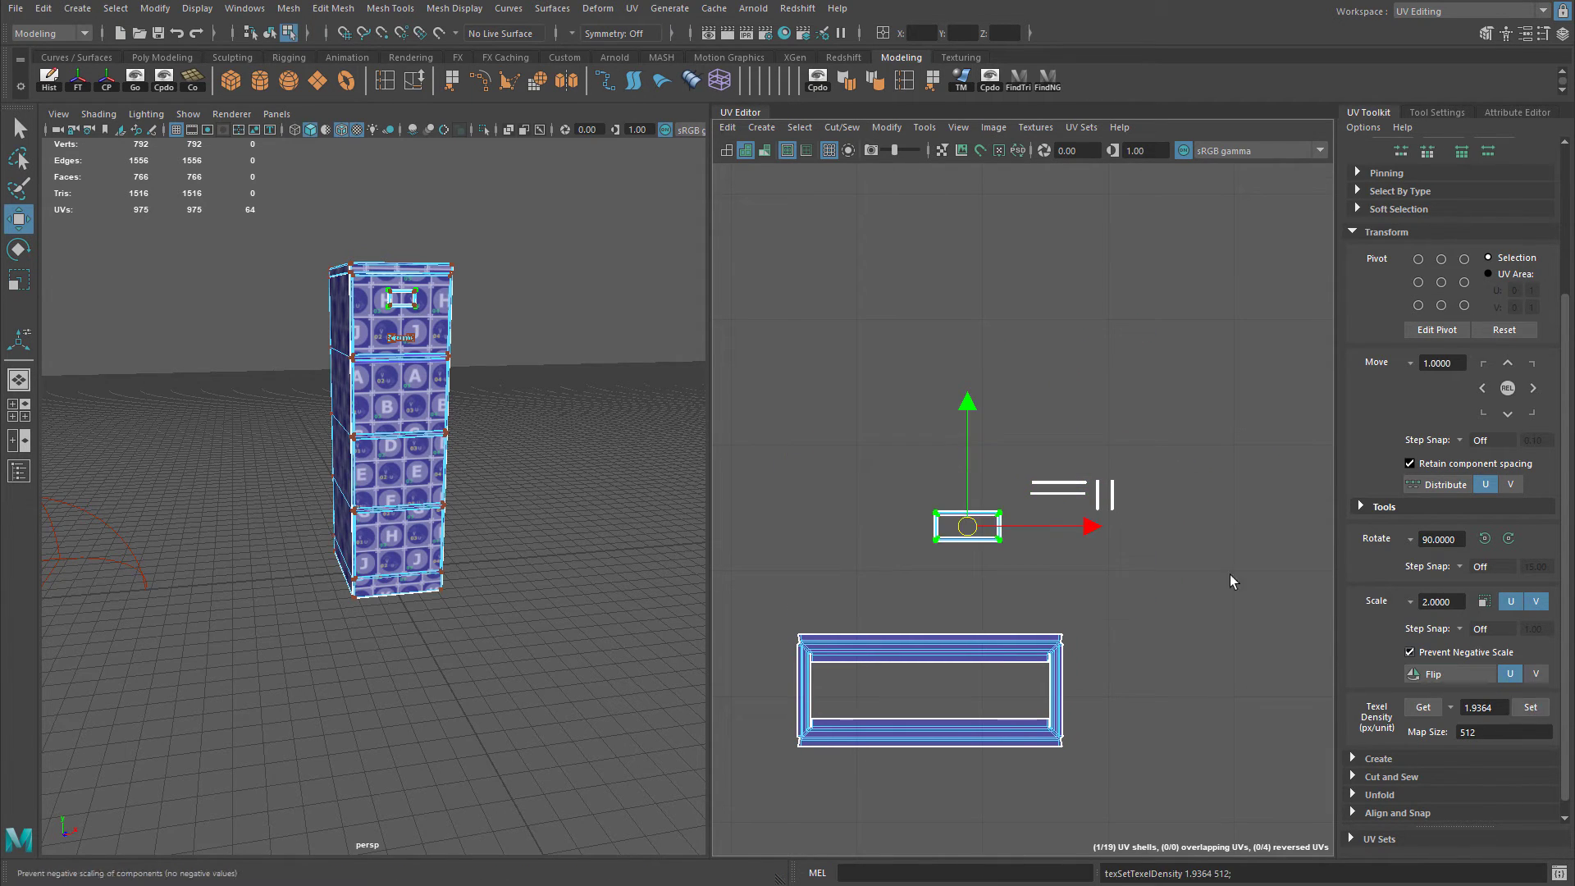
Group the resized frame shell with its four strips, placing the horizontal strips below it and the vertical strips beside it.
left_click_drag(968, 525, 1063, 450)
right_click_drag(1063, 449, 943, 517, "alt")
left_click_drag(1036, 525, 977, 490)
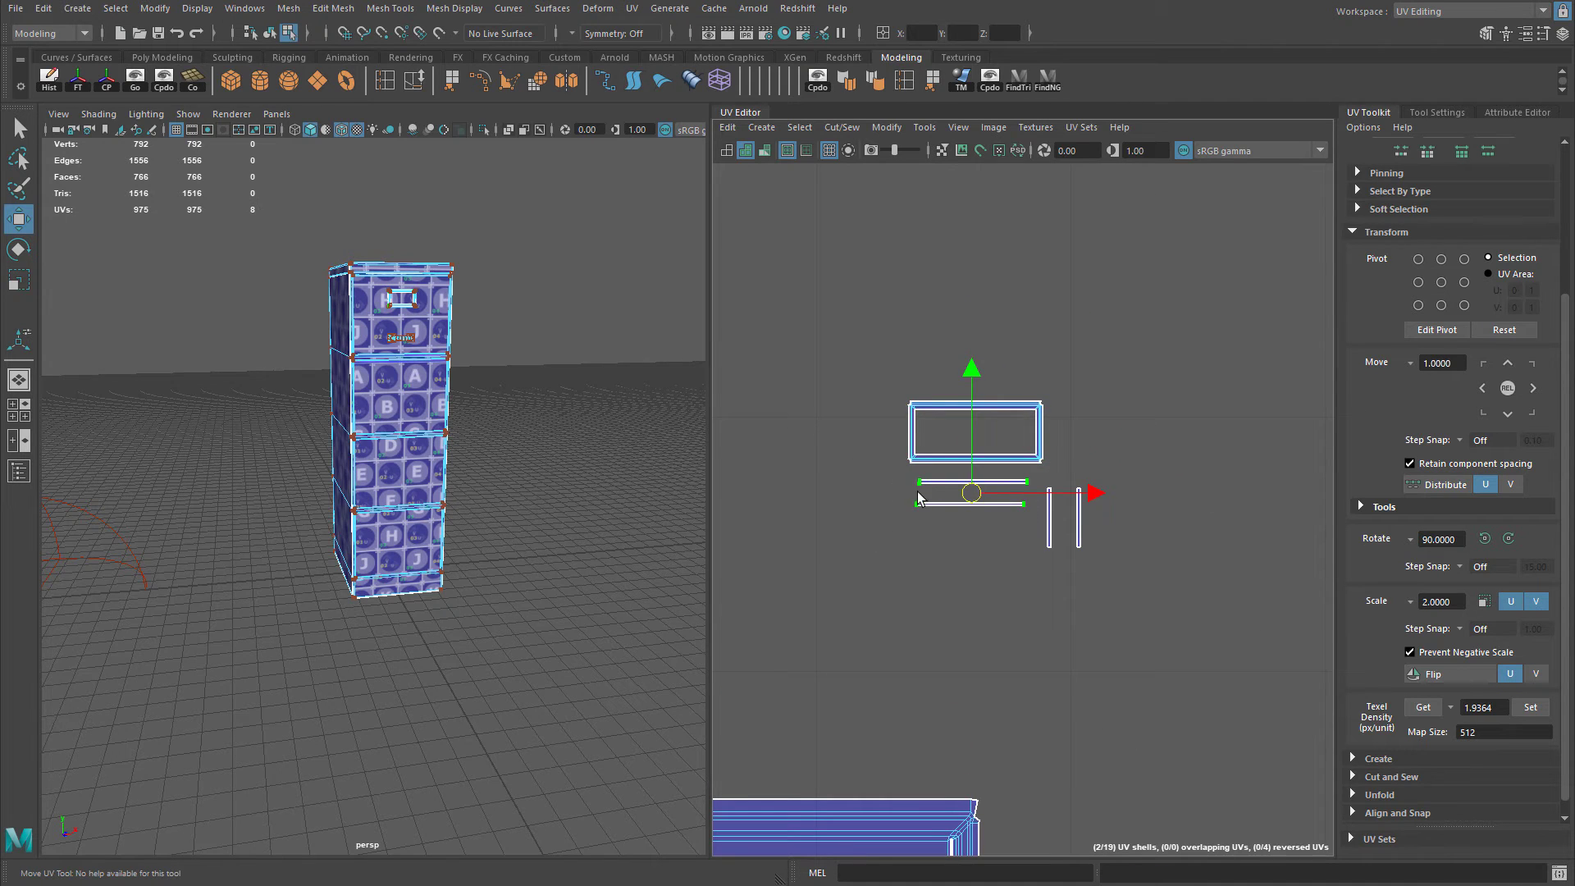
left_click_drag(878, 524, 1078, 430)
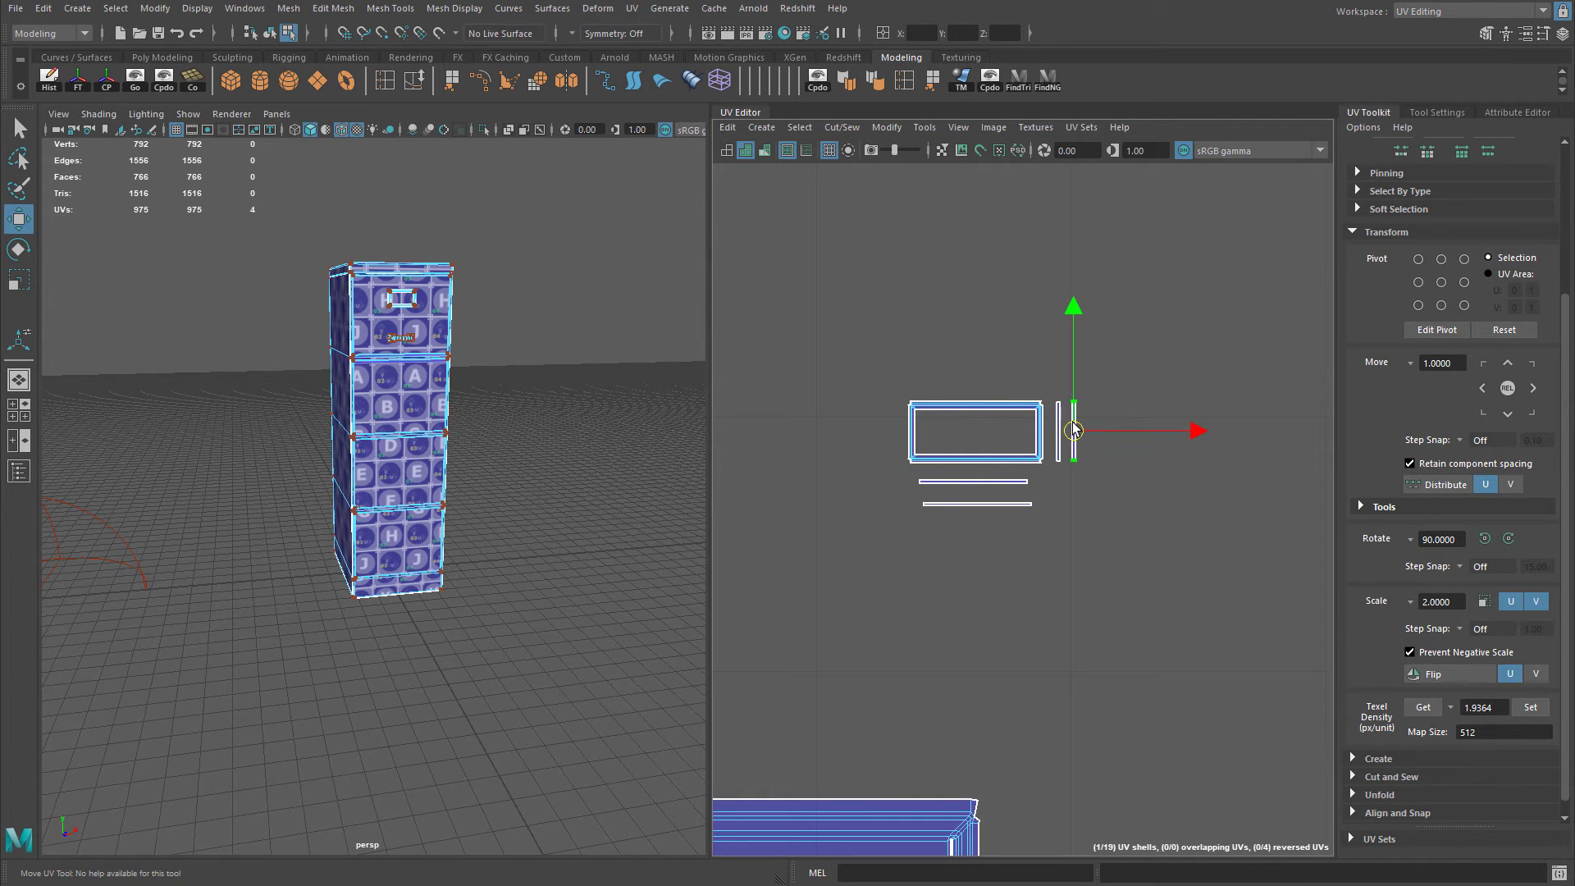
scroll(914, 474, "down", 2)
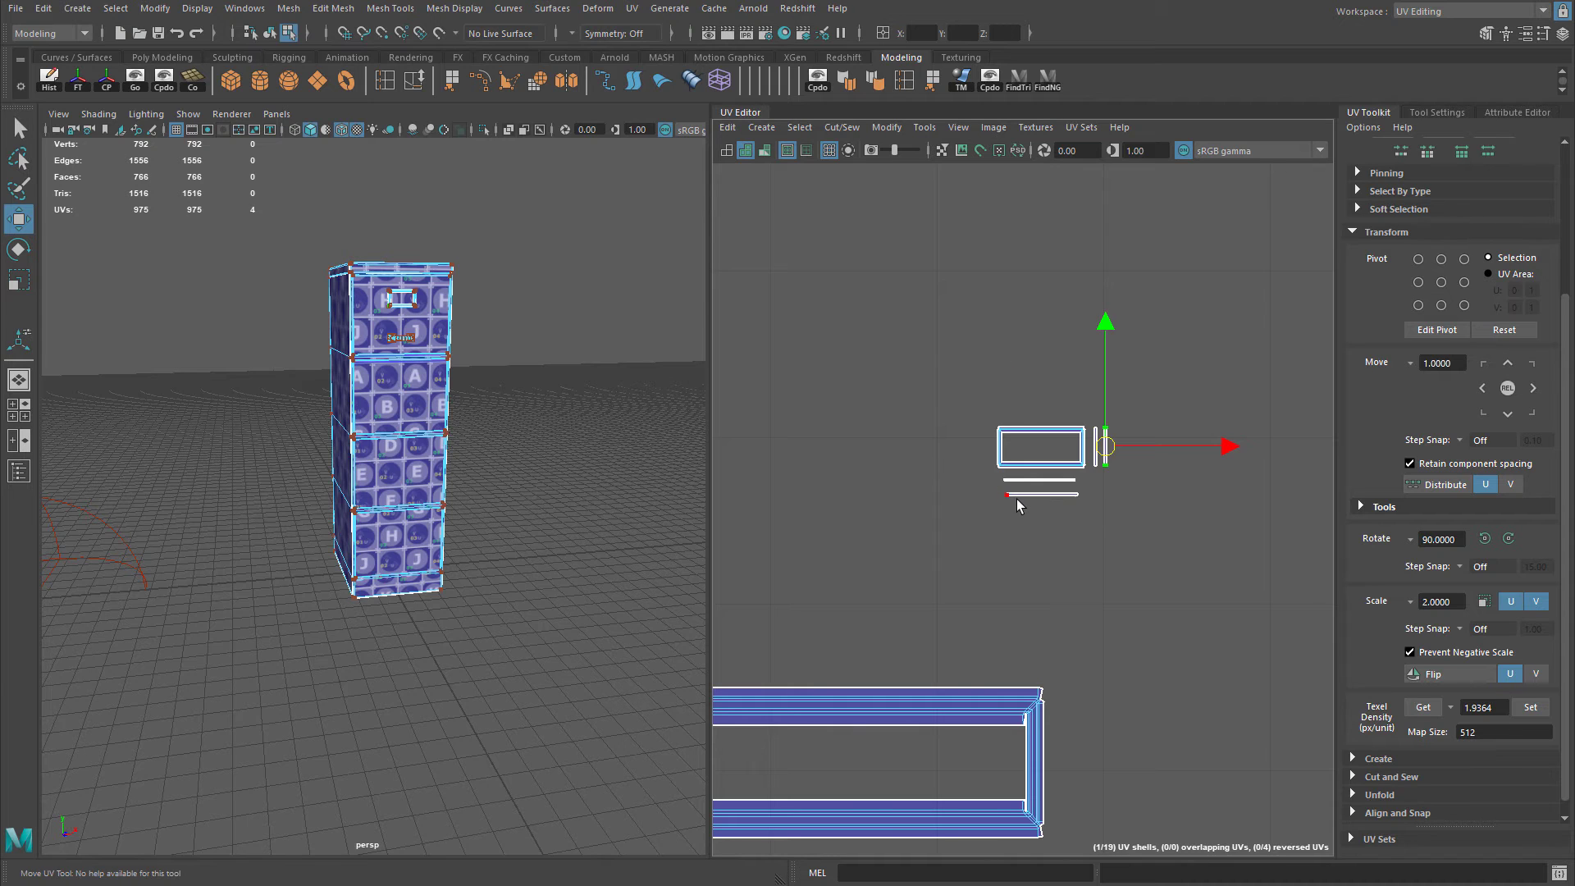
left_click_drag(1017, 504, 1035, 489)
Inspect the Layout UVs options, including the packing, shell padding and tile padding settings, without running the layout.
right_click_drag(1161, 546, 991, 558, "alt")
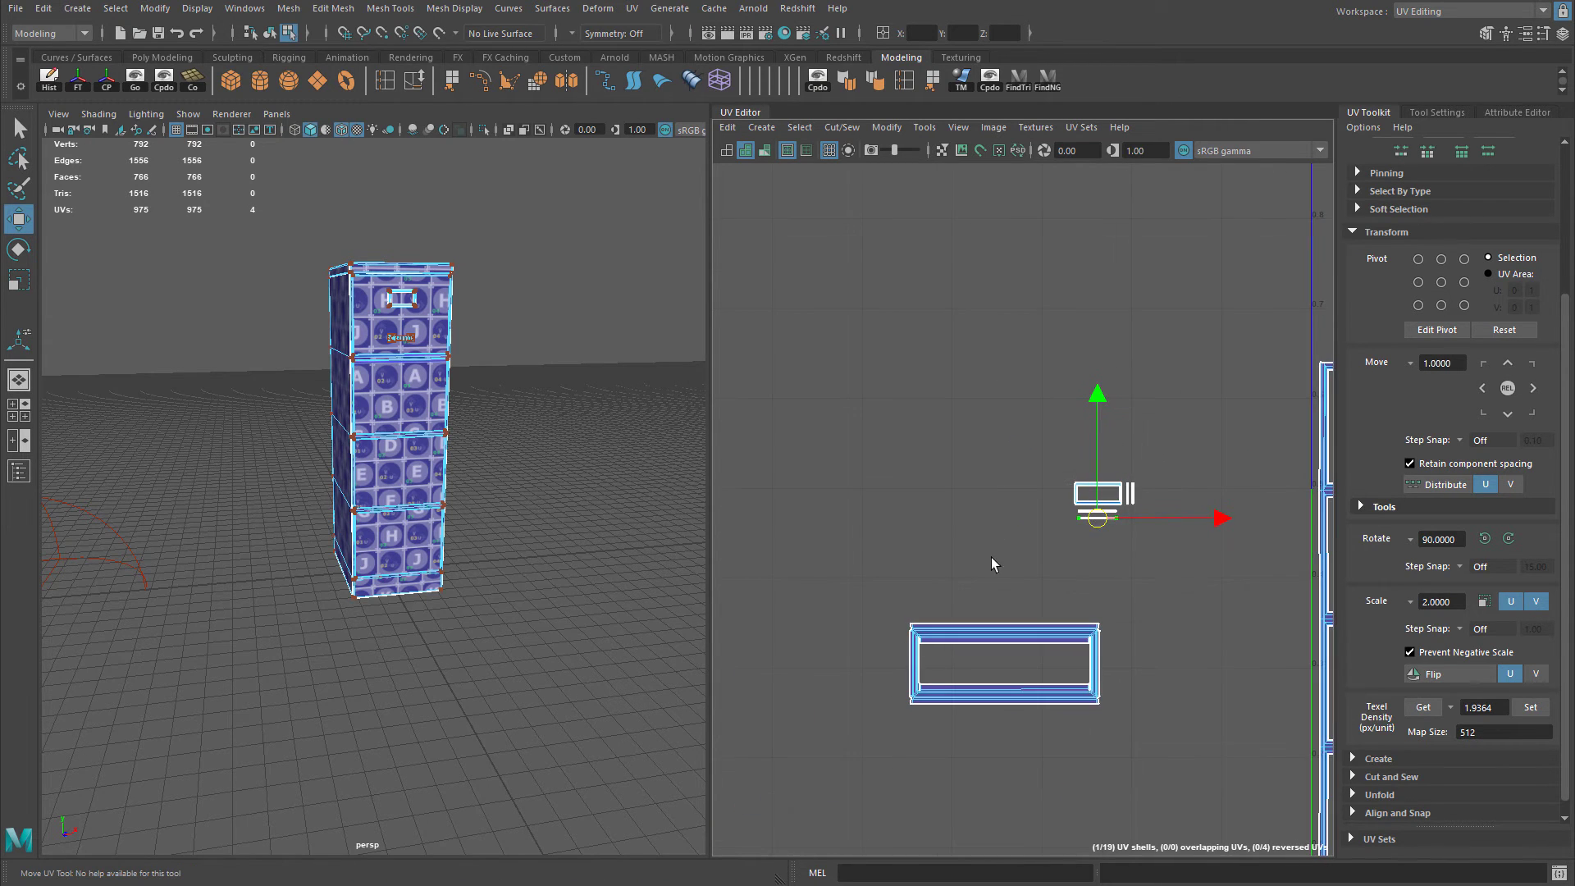
middle_click_drag(1112, 591, 876, 619, "alt")
middle_click_drag(997, 556, 1100, 453, "alt")
scroll(896, 499, "up", 1)
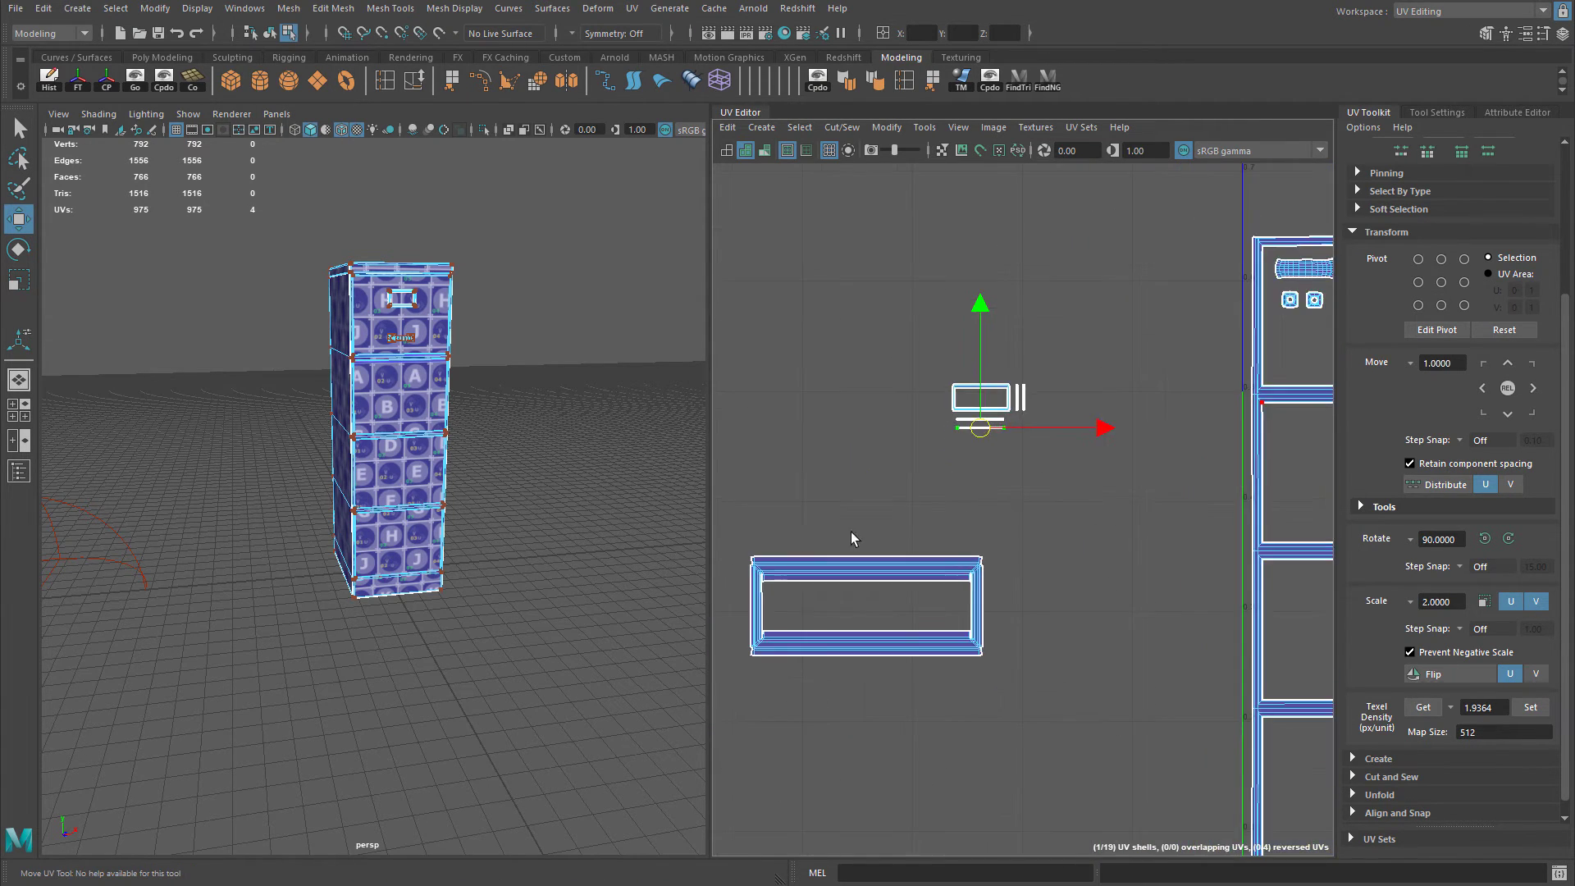
left_click(894, 125)
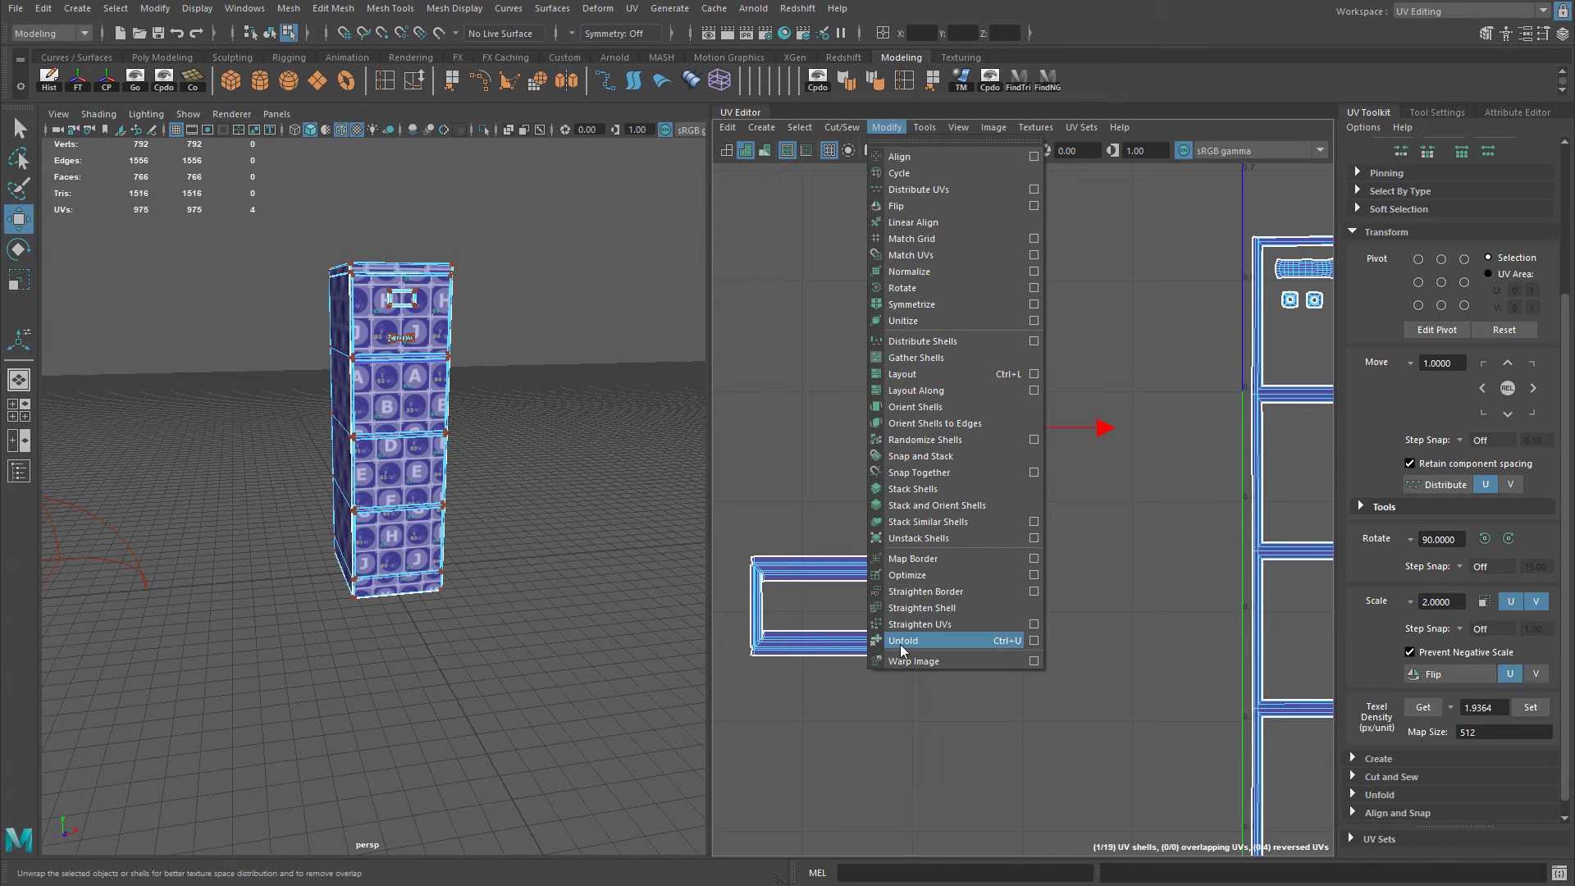
left_click(1034, 374)
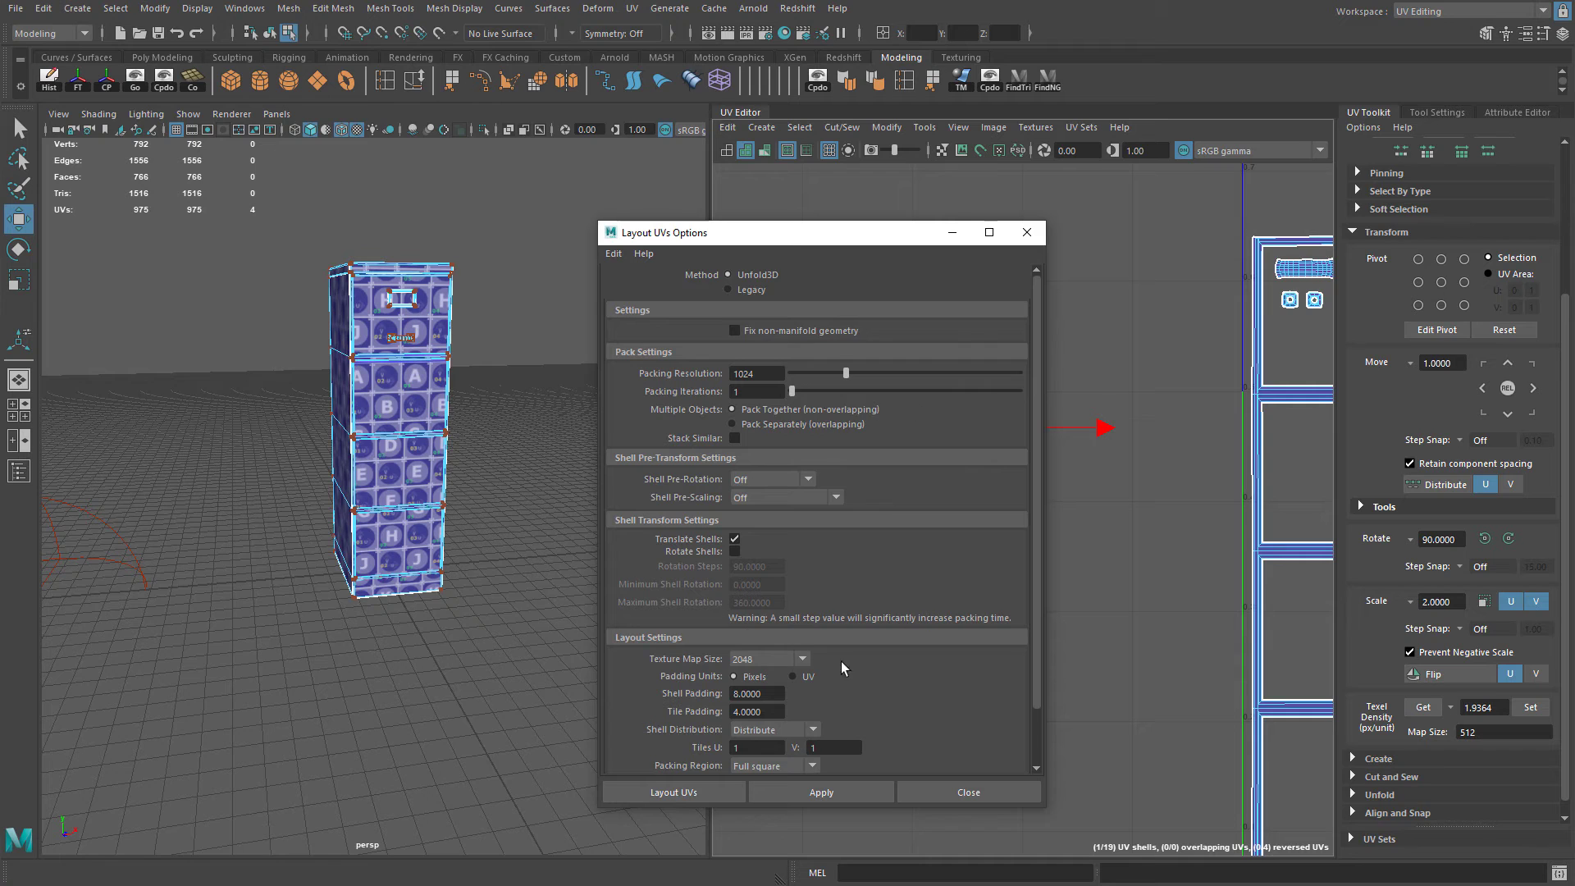
scroll(821, 668, "down", 1)
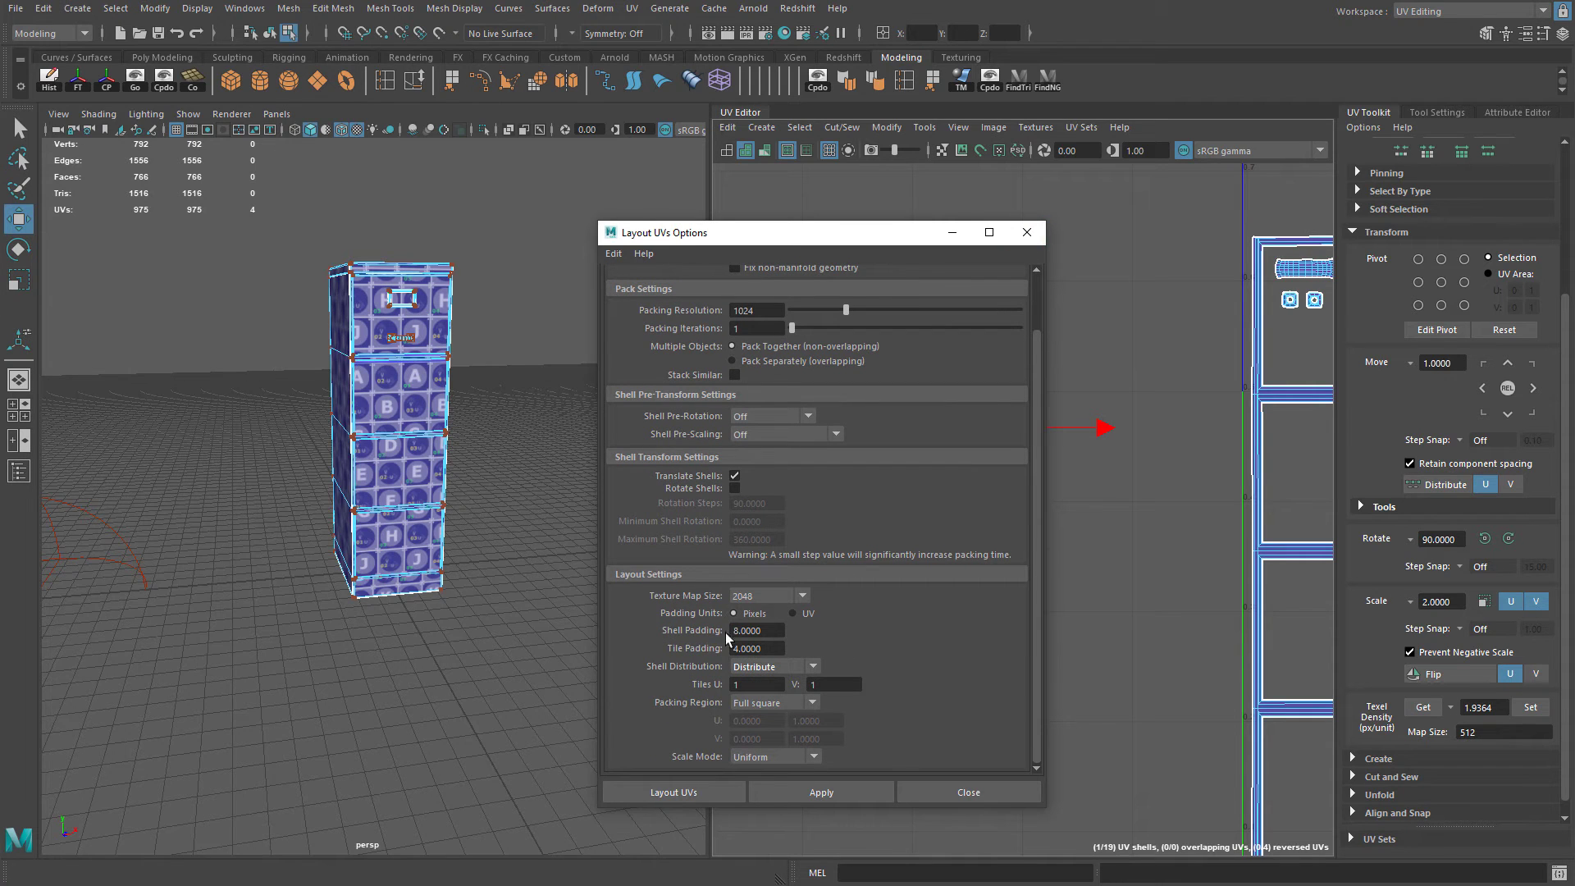
scroll(820, 418, "up", 1)
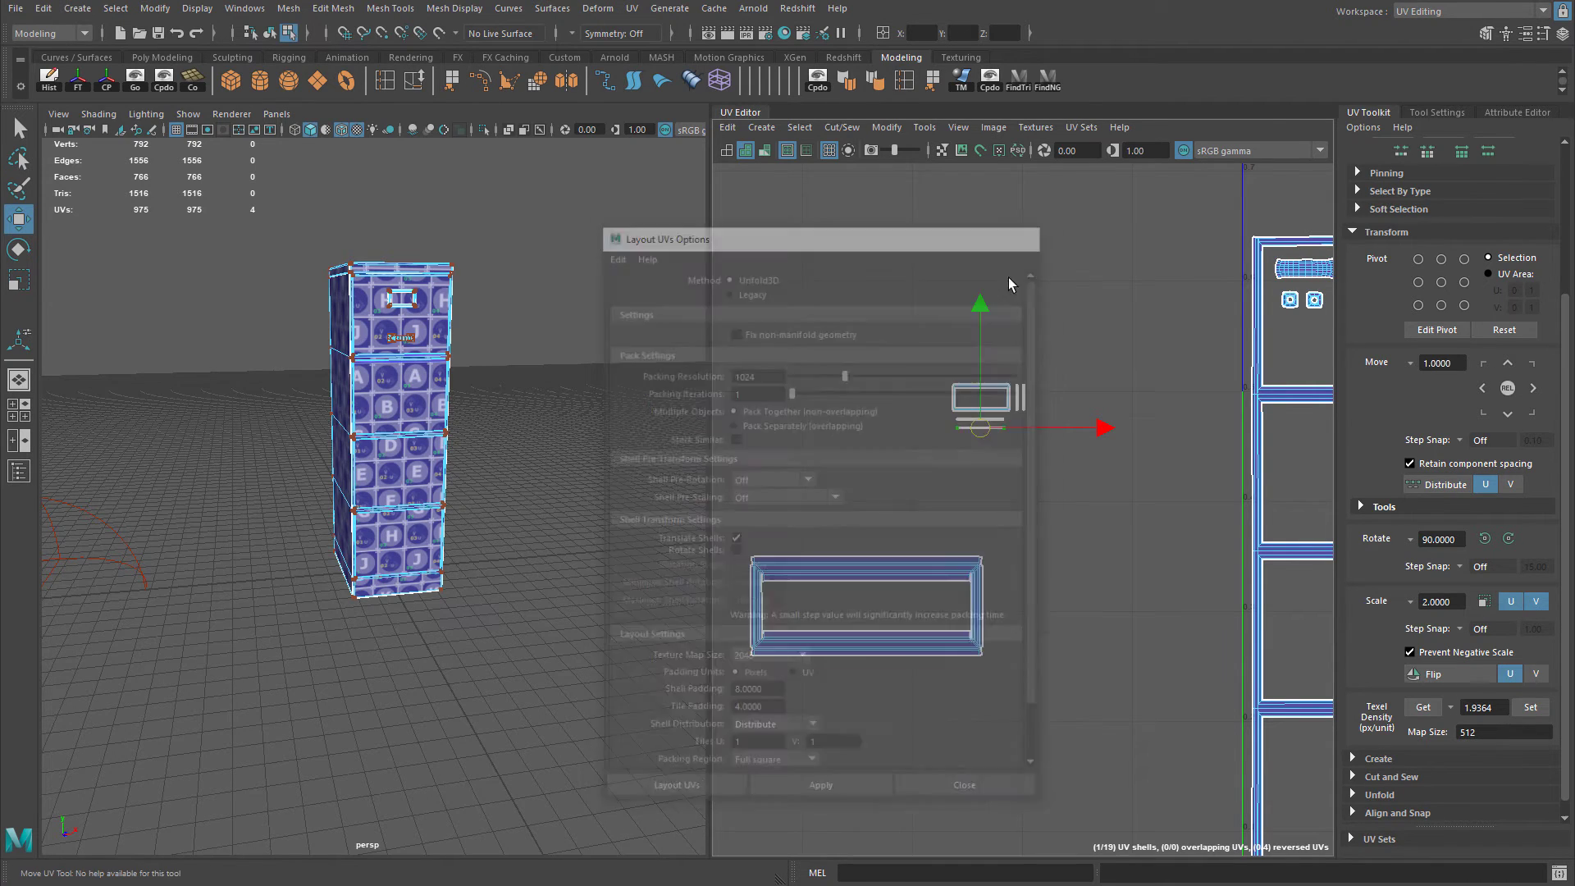
Set the remaining large beveled frame shell to a texel density of 1.9364 and place it above the small frame group.
double_click(912, 548)
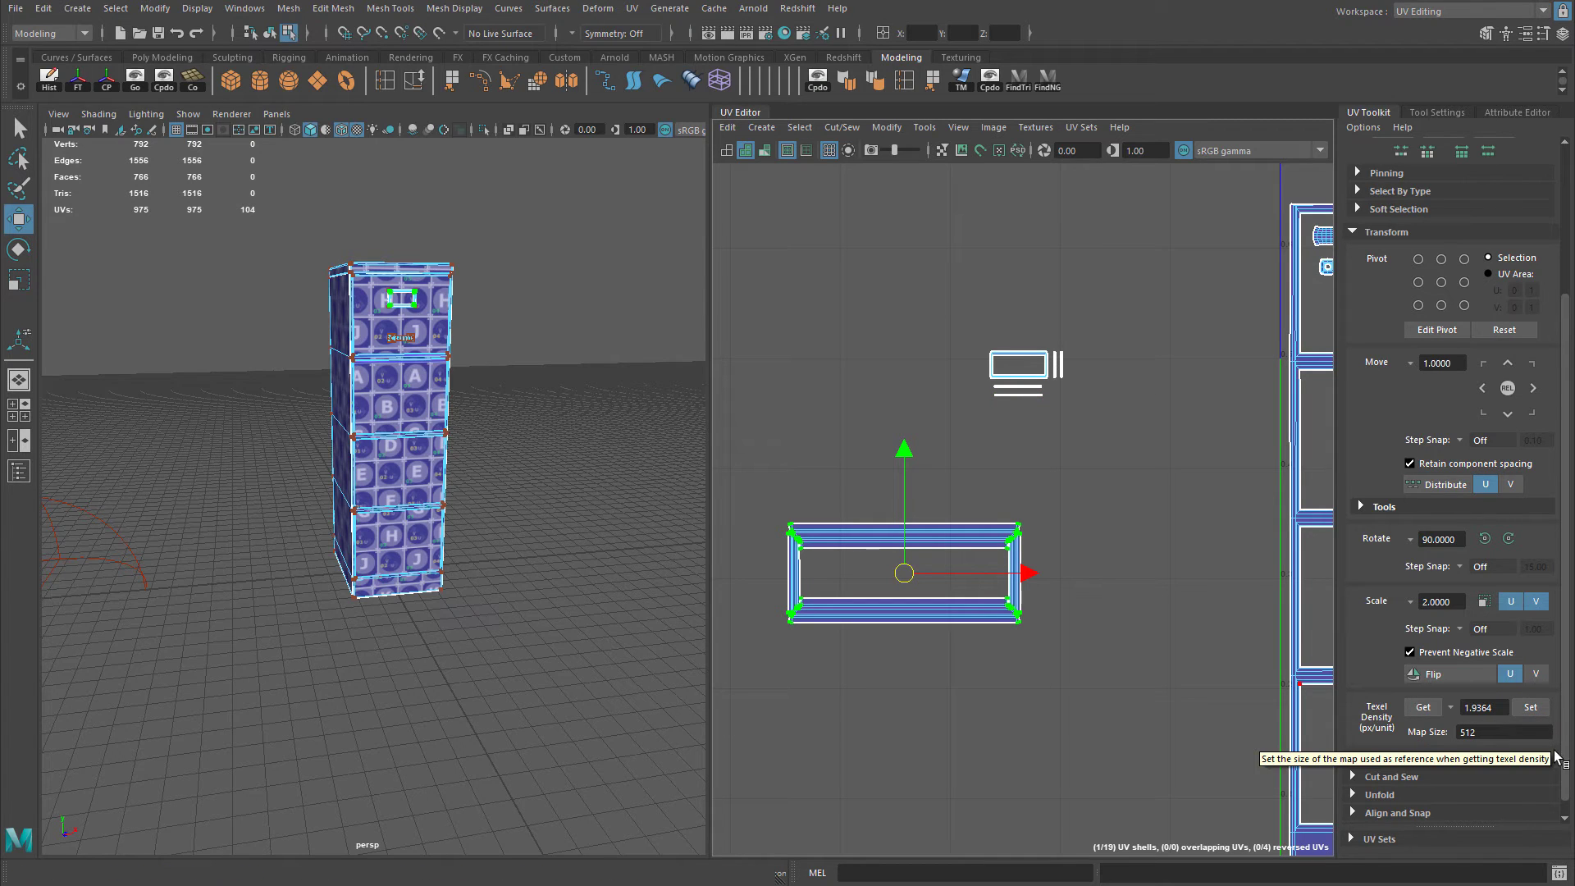
left_click(1530, 707)
left_click_drag(905, 574, 1027, 333)
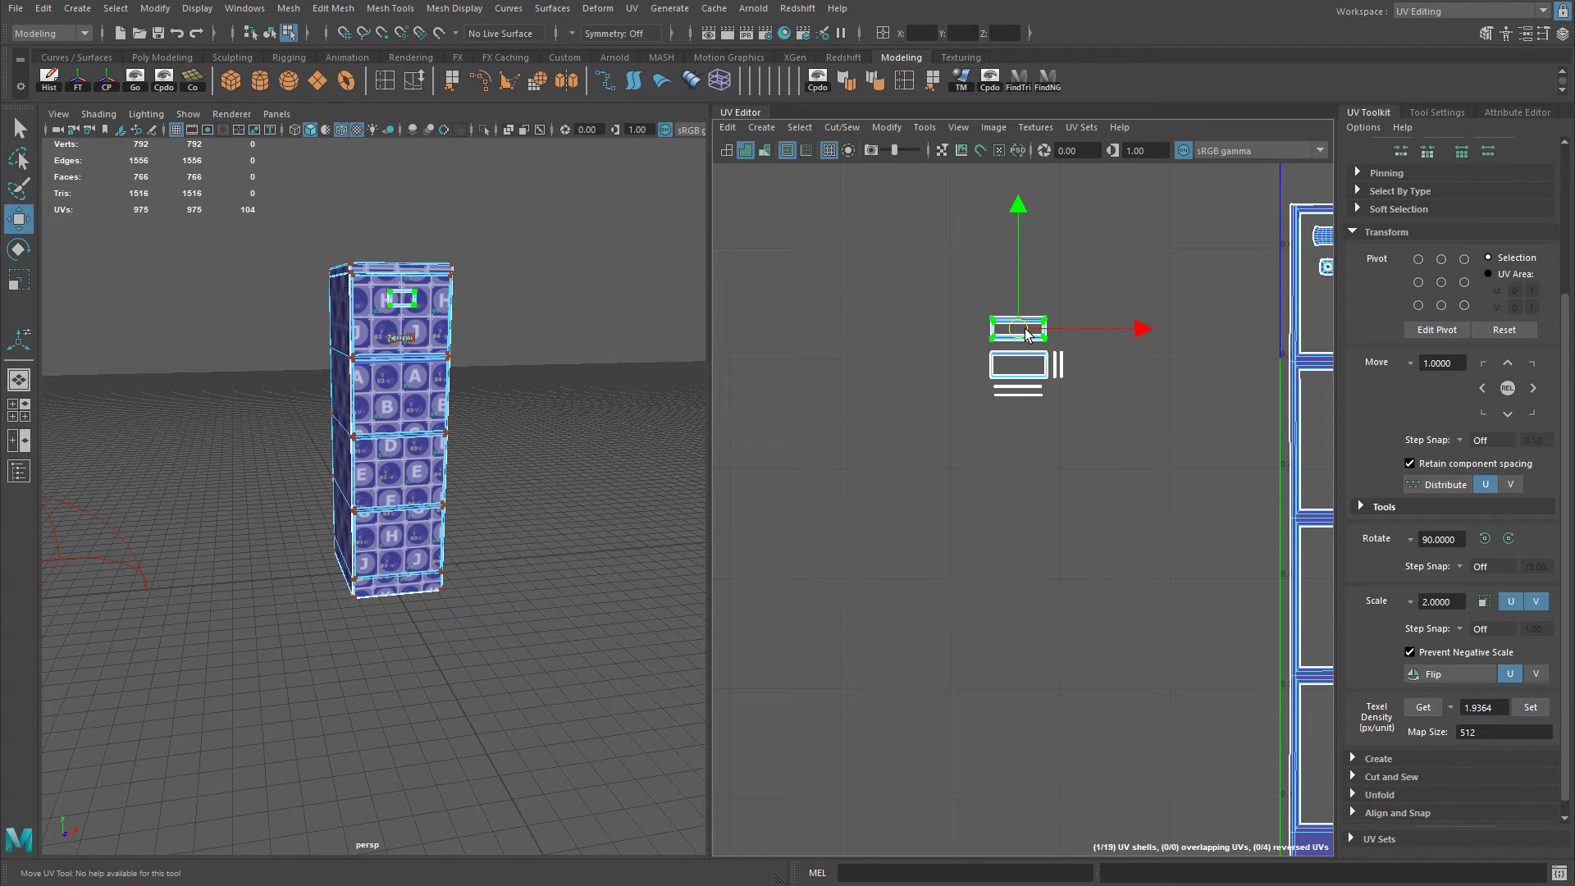
Move both small frame shells and their four strips together into the top drawer opening of the cabinet front shell.
left_click_drag(900, 337, 1058, 542)
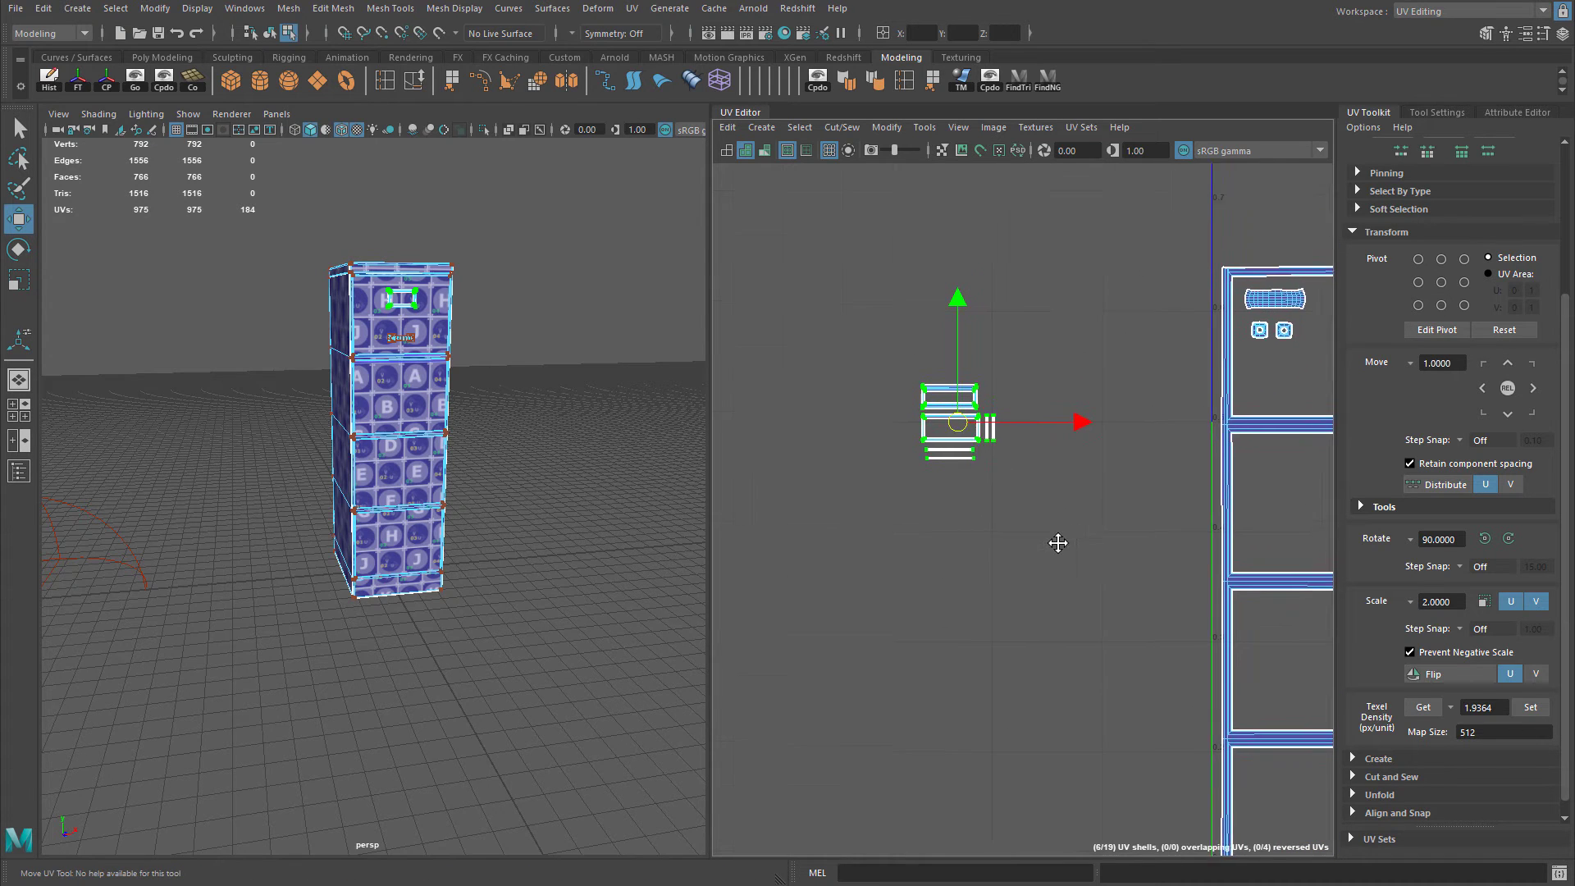
middle_click_drag(1058, 542, 908, 566, "alt")
left_click_drag(806, 451, 1206, 357)
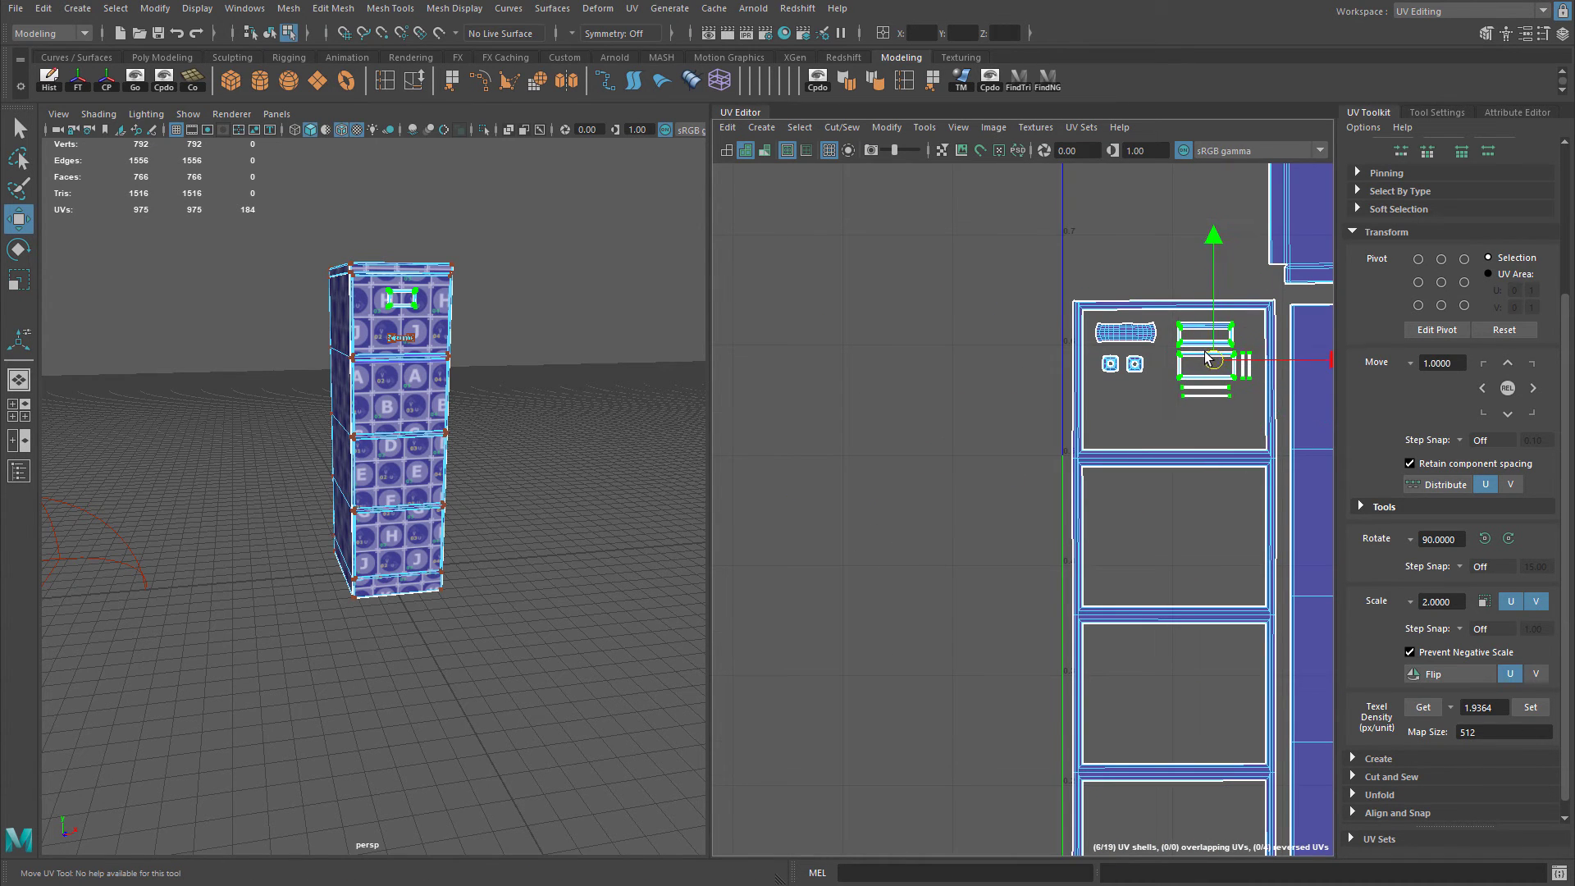
scroll(1208, 418, "up", 2)
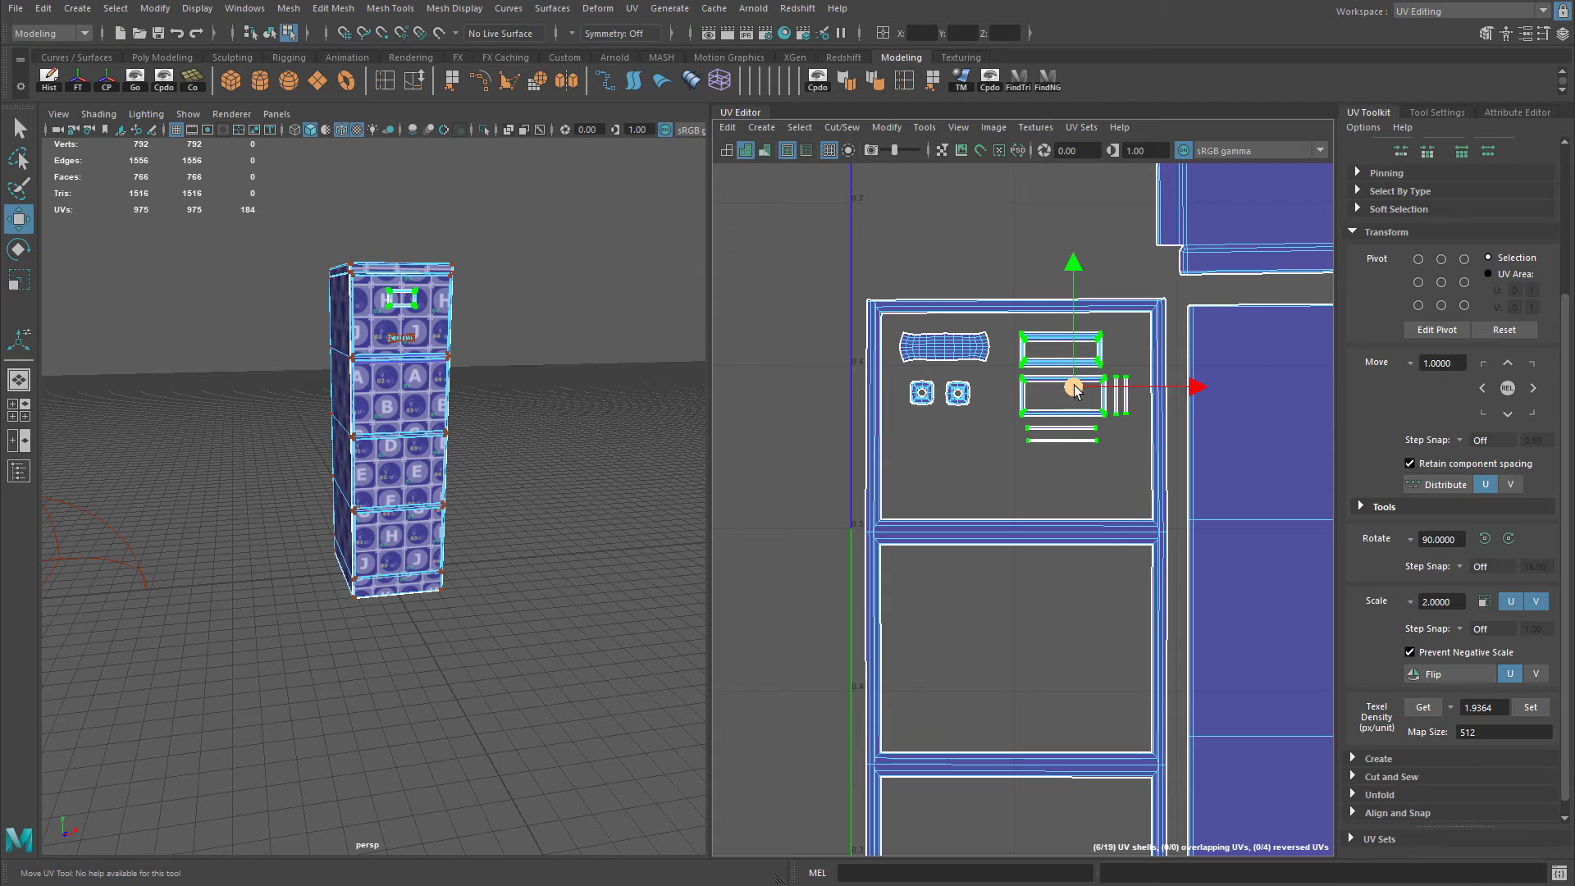
Scale up the six label holder shells slightly and draw the two vertical strips closer to the lower frame.
key("r")
left_click_drag(1073, 387, 1138, 405)
key("w")
key("r")
key("w")
scroll(1139, 432, "up", 1)
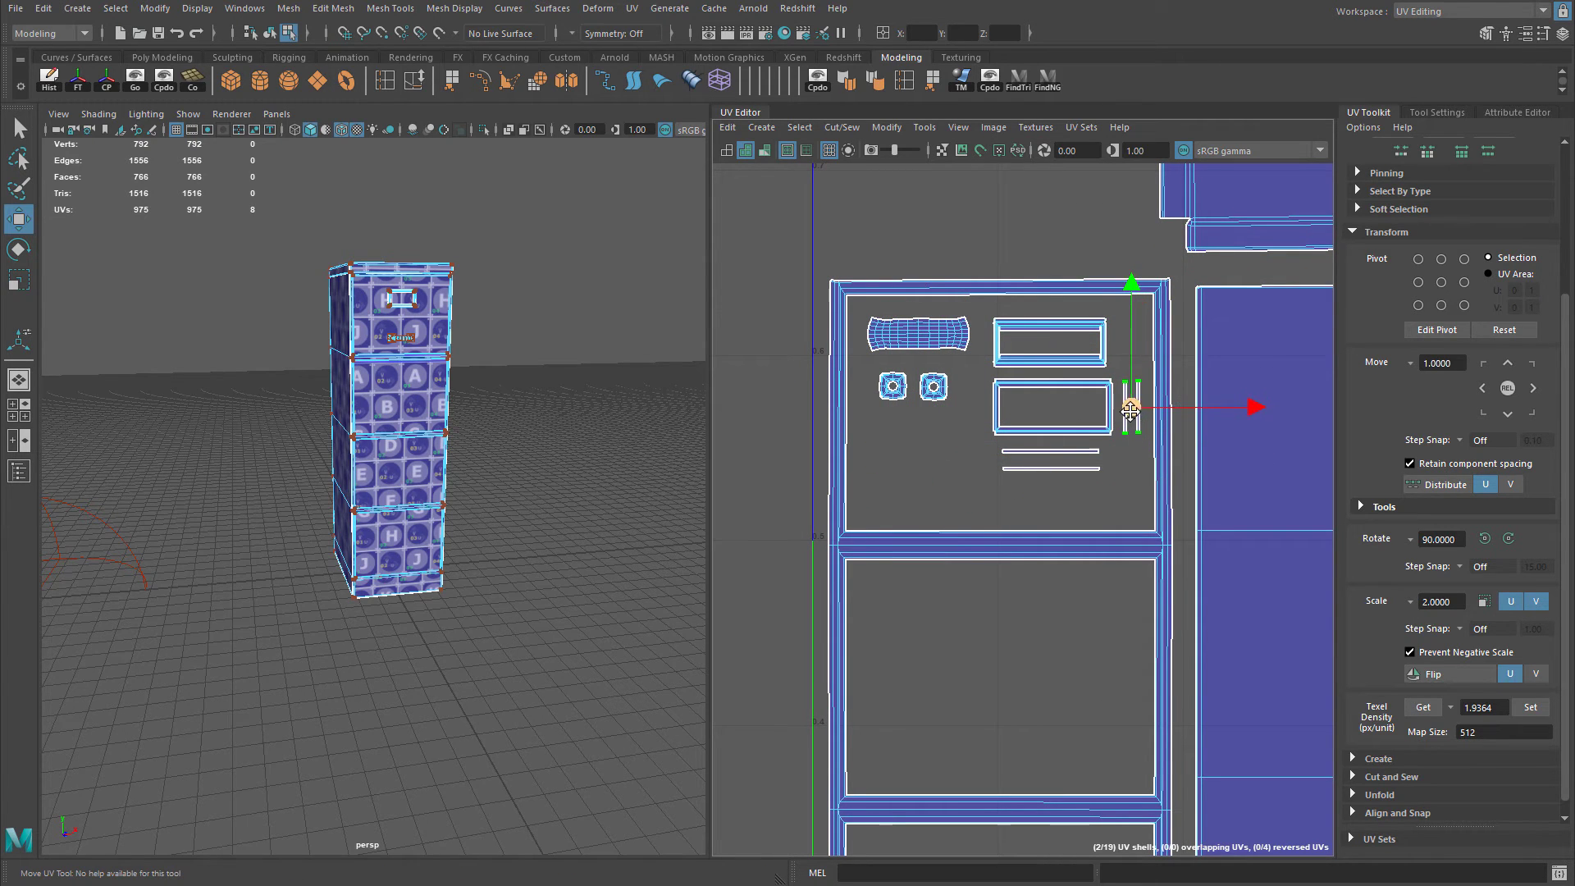
Fine-tune the placement of the outer vertical strip and the upper label frame shell within the top drawer opening.
scroll(1194, 424, "up", 2)
left_click(1022, 414)
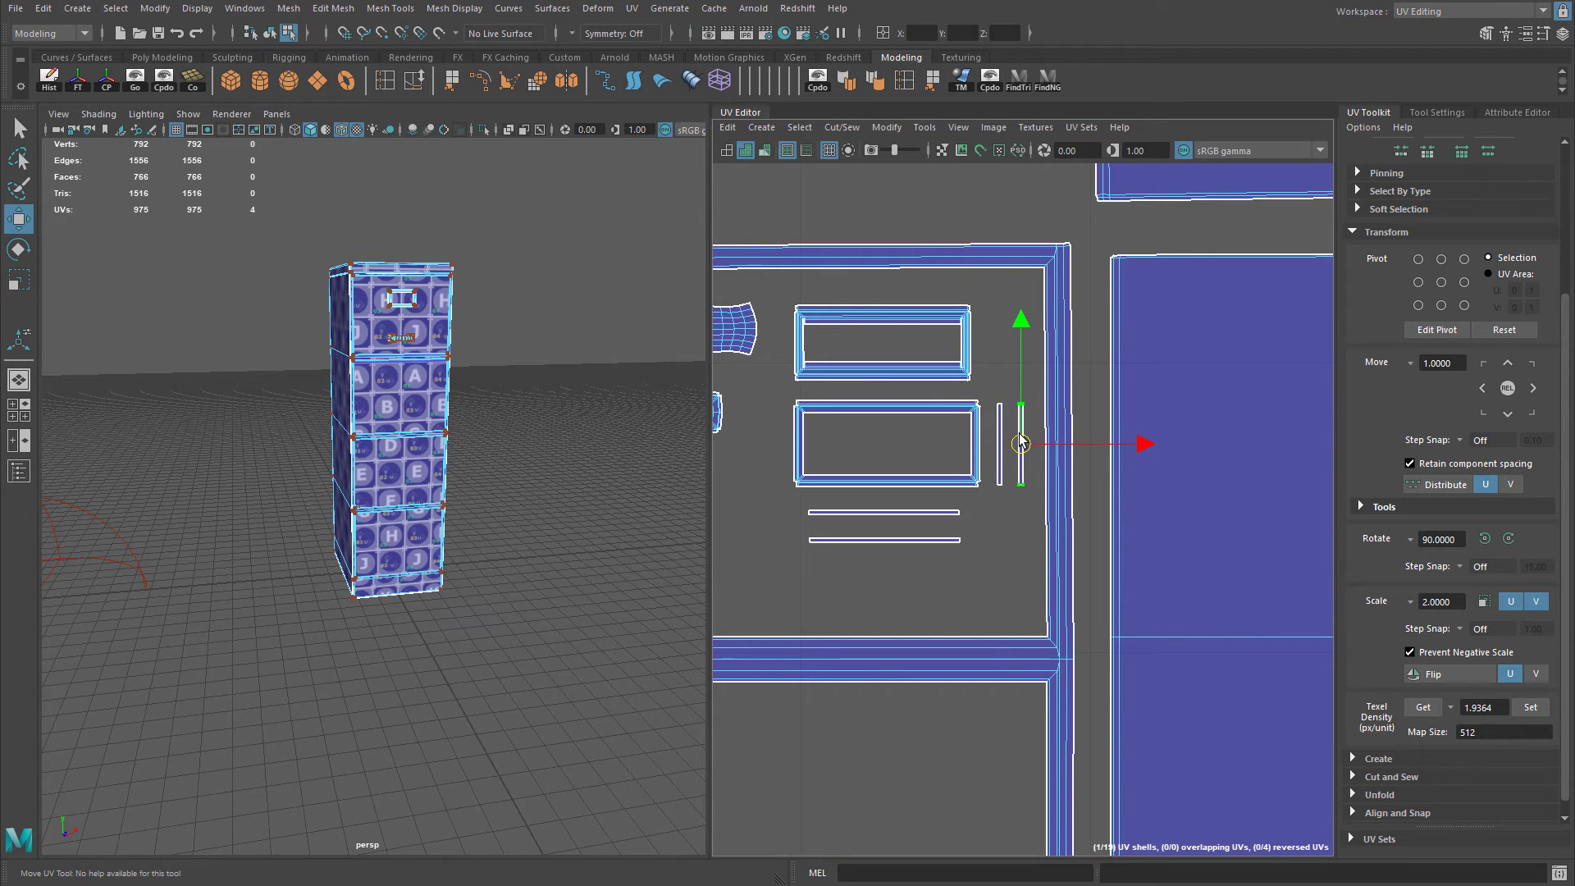
scroll(1181, 459, "down", 2)
left_click(989, 378)
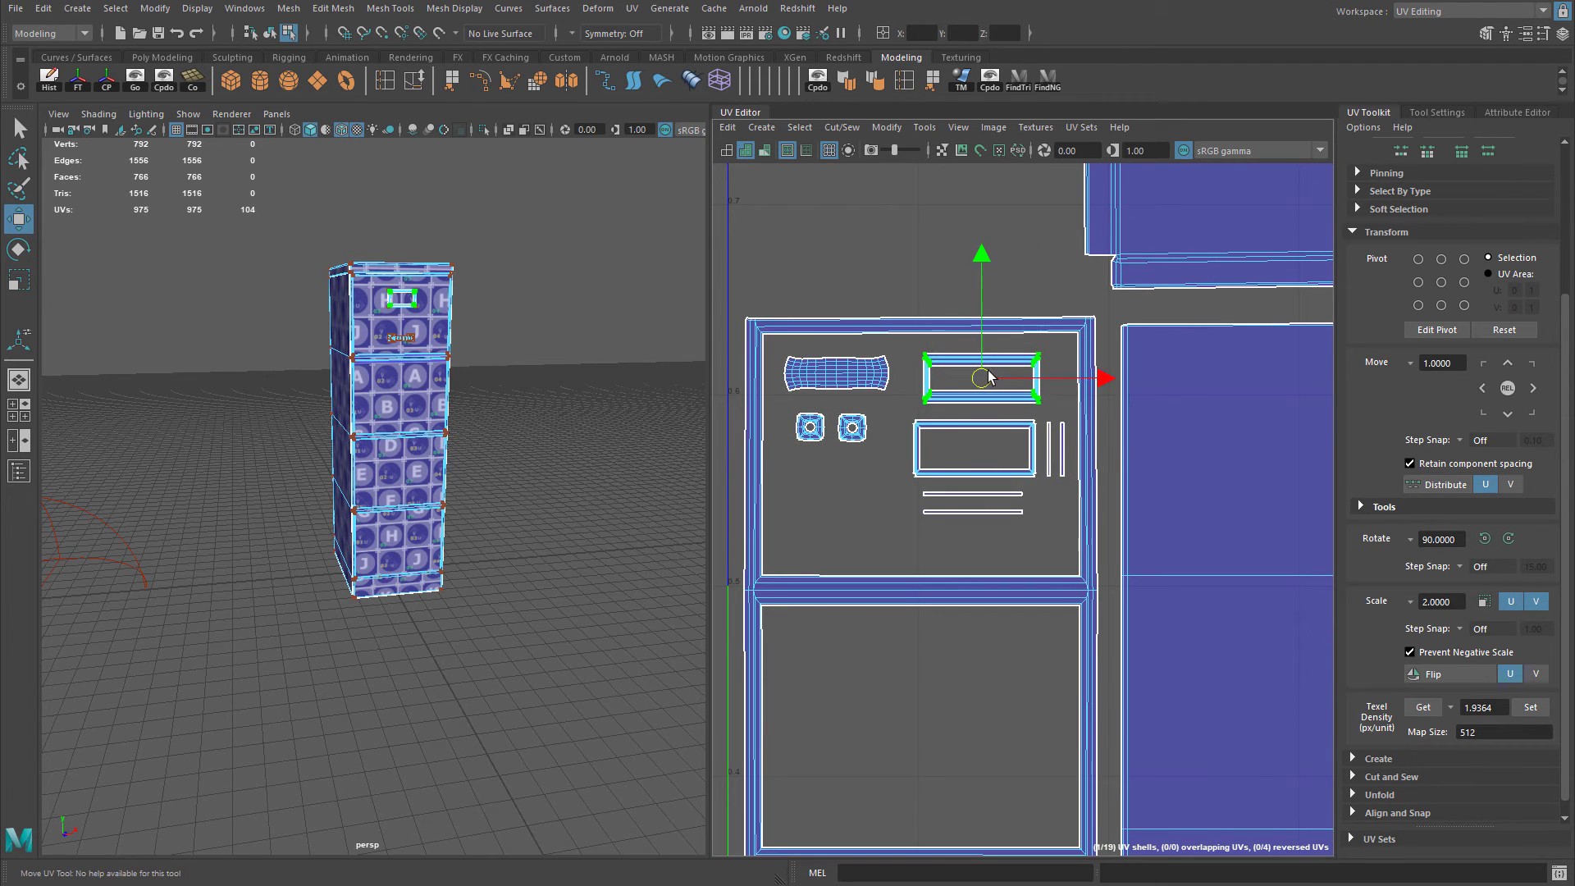
Select all the cabinet's UV shells and scale them up slightly together, keeping the front shell inside the UV tile's edge.
scroll(1127, 516, "down", 8)
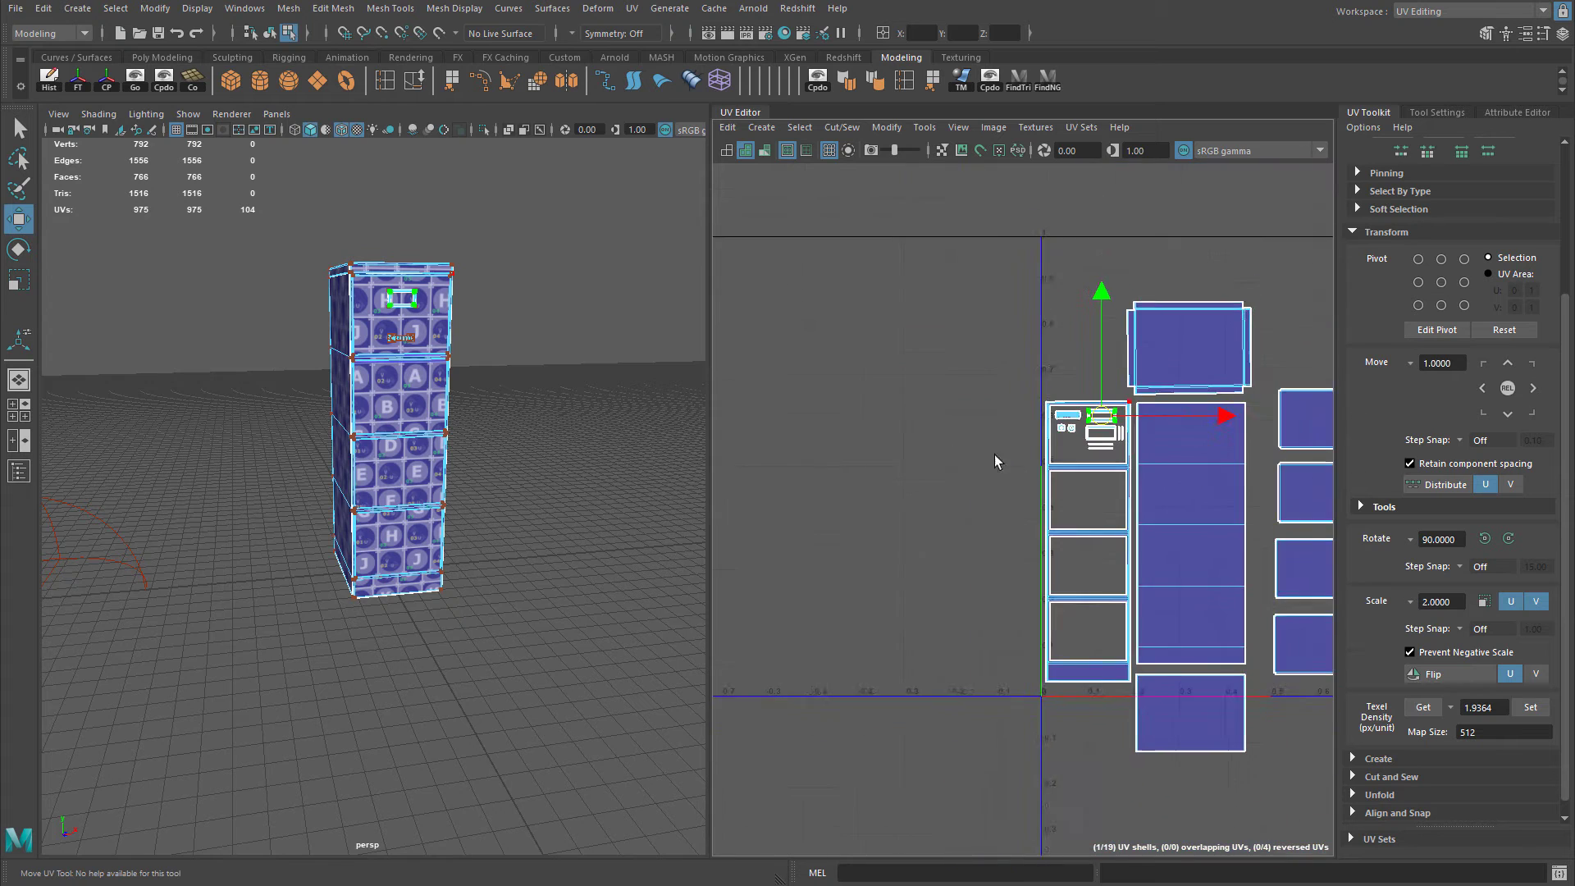
middle_click_drag(1128, 517, 854, 512, "alt")
left_click_drag(774, 329, 1234, 724)
scroll(1066, 558, "up", 2)
mouse_move(1001, 466)
left_mouse_down()
mouse_move(1015, 435)
mouse_move(1001, 471)
mouse_move(1005, 357)
mouse_move(1008, 464)
left_mouse_up()
key("r")
key("w")
scroll(941, 453, "up", 2)
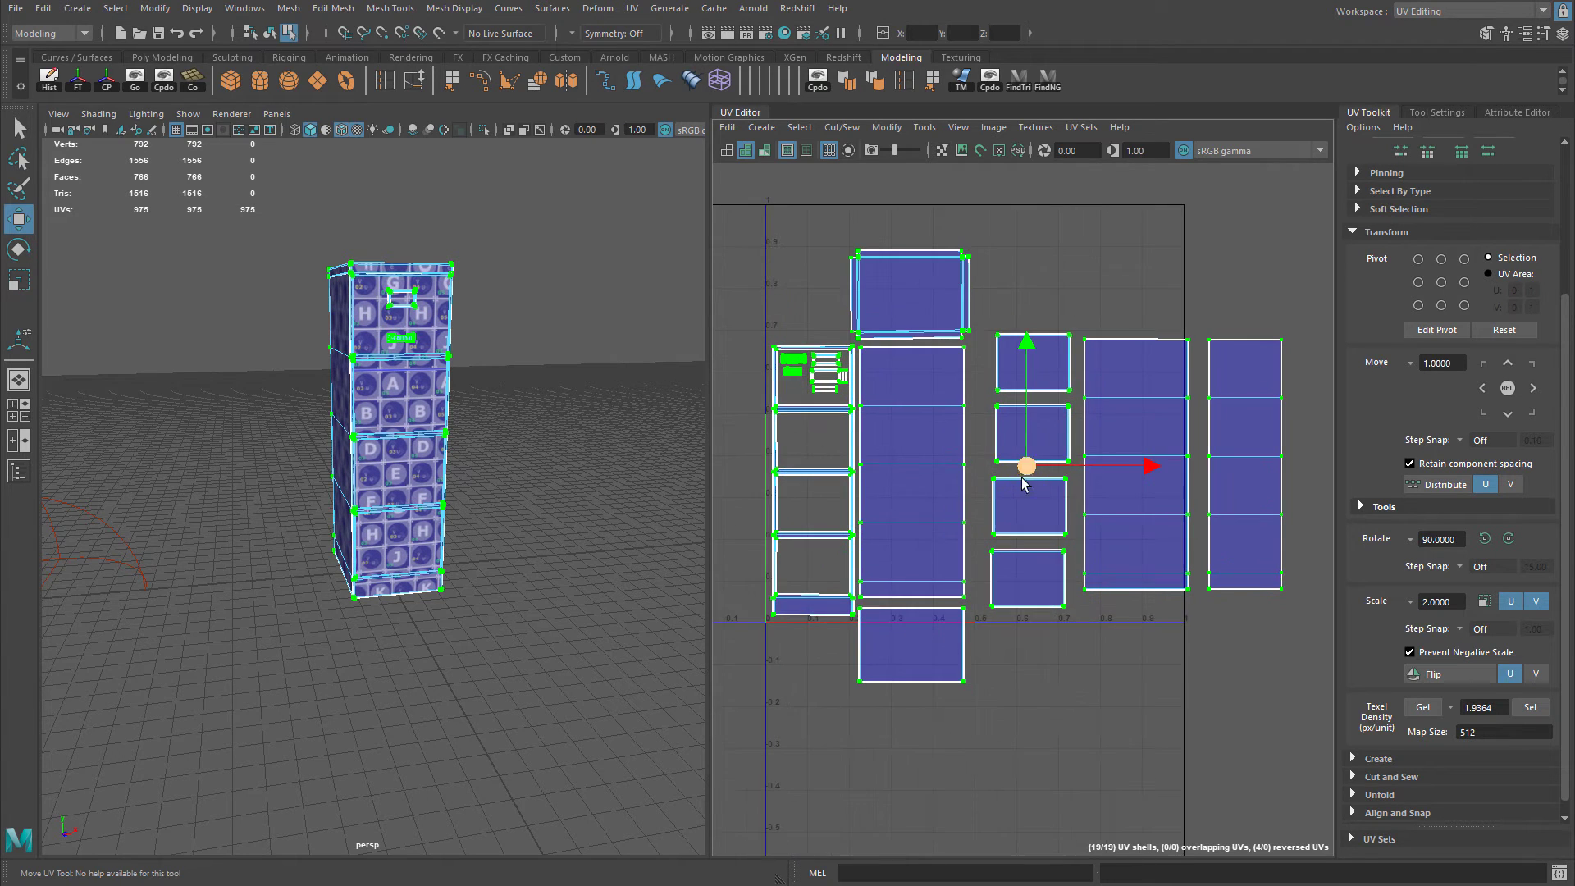
Move the column of cabinet top, tall panel and lower panel shells up until its lower end sits inside the UV tile.
left_click(907, 306)
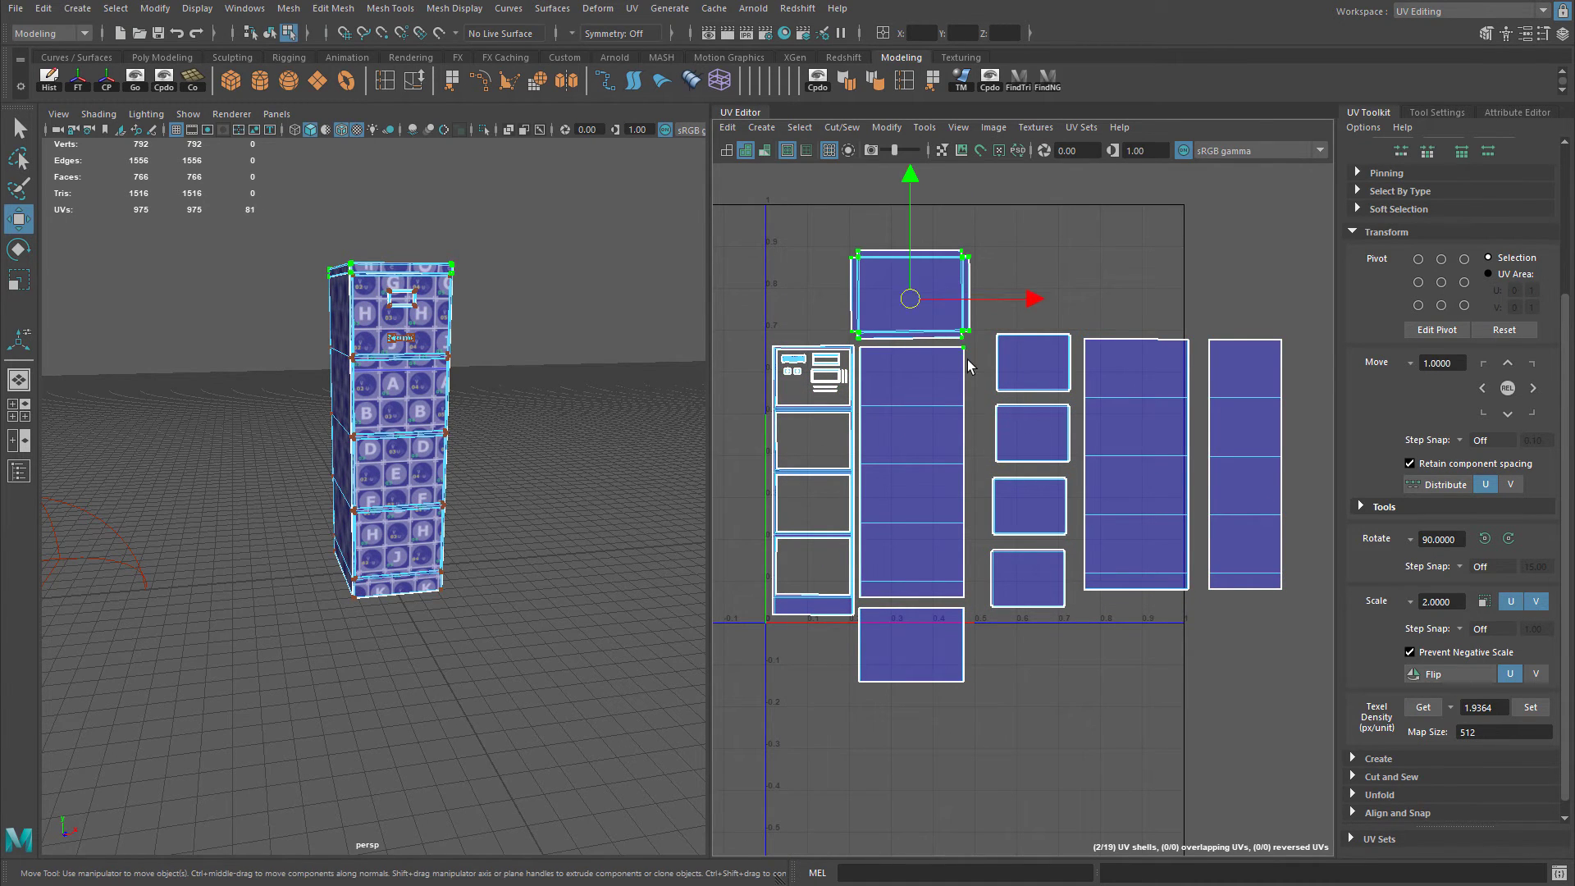
left_click(952, 611, "shift")
left_click(951, 611, "shift")
left_click_drag(911, 478, 917, 409)
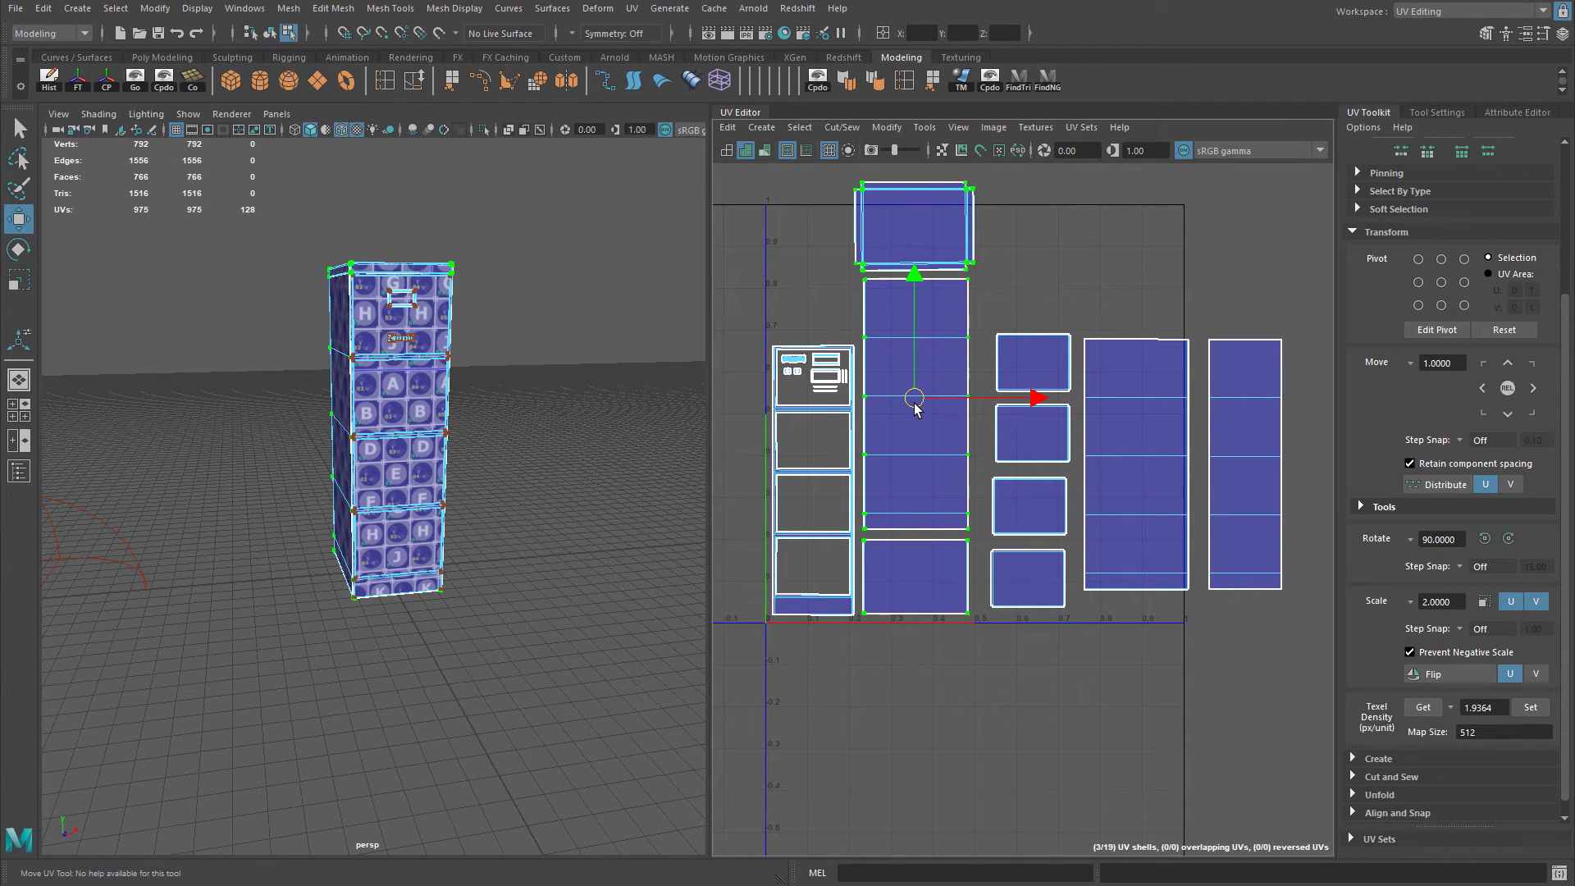
Rotate the cabinet top shell 90 degrees and fit it above the cabinet front shell inside the UV tile.
left_click(956, 267)
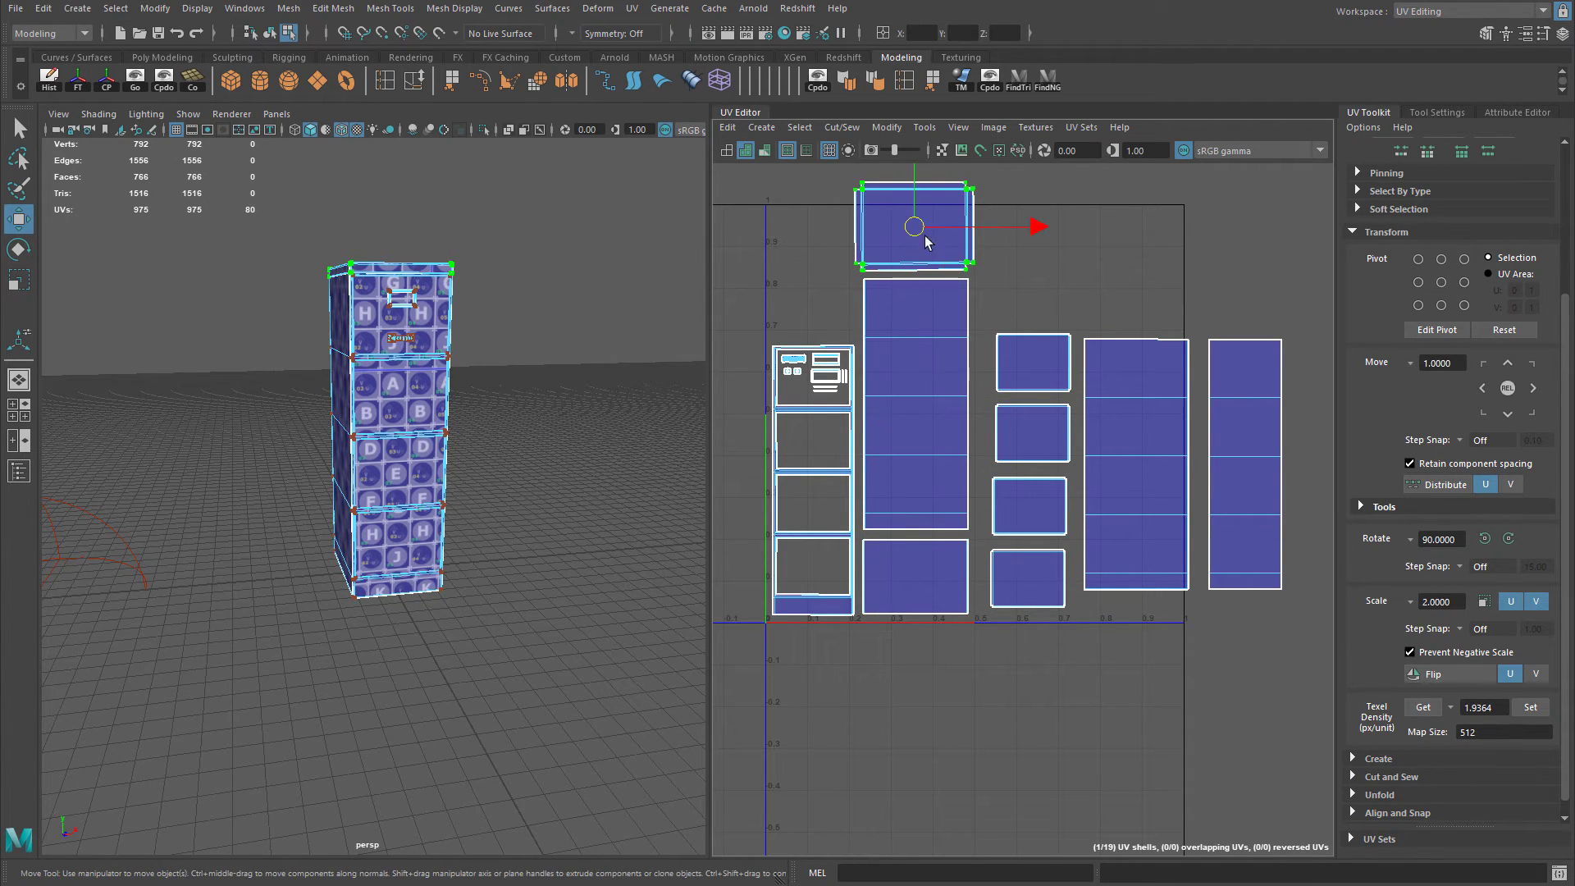
left_click_drag(914, 232, 821, 261)
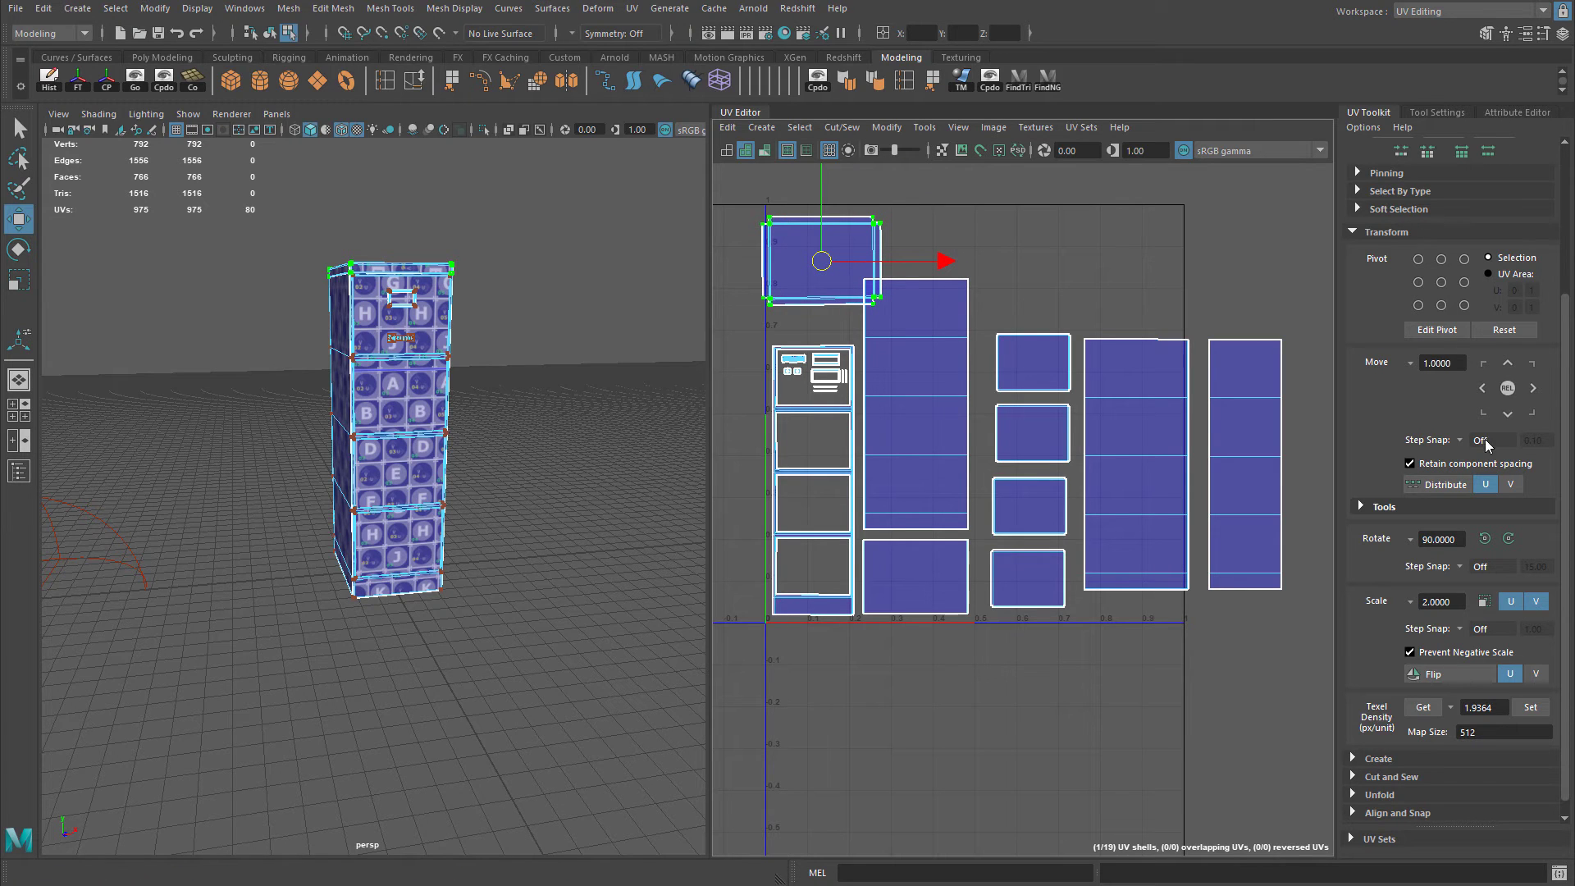
left_click(1484, 539)
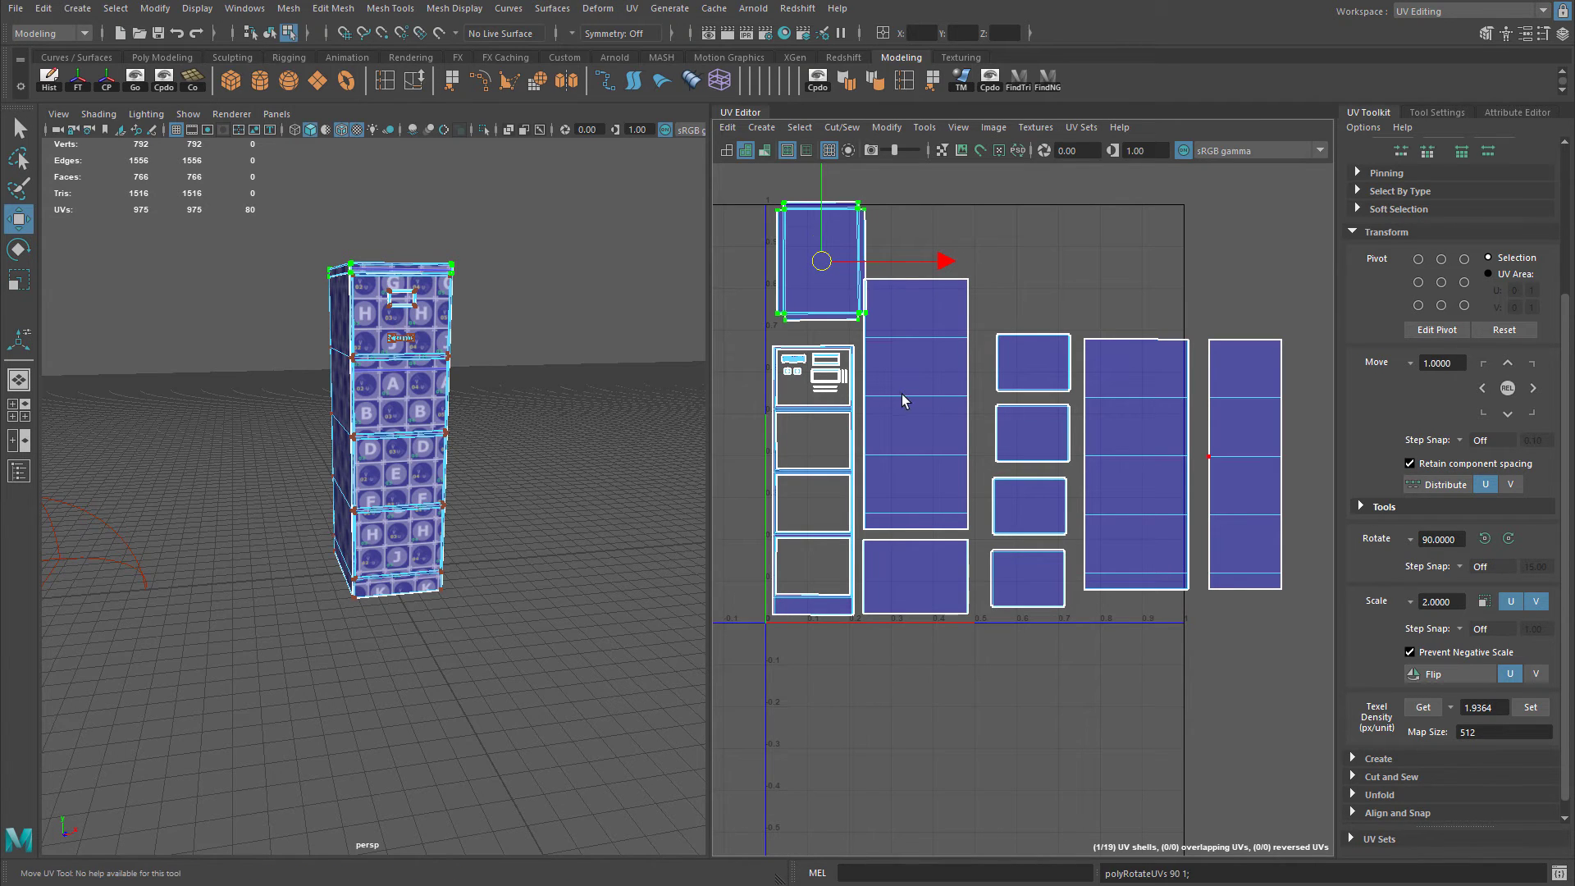
scroll(903, 400, "up", 3)
middle_click_drag(935, 279, 936, 341, "alt")
left_click_drag(935, 341, 922, 369)
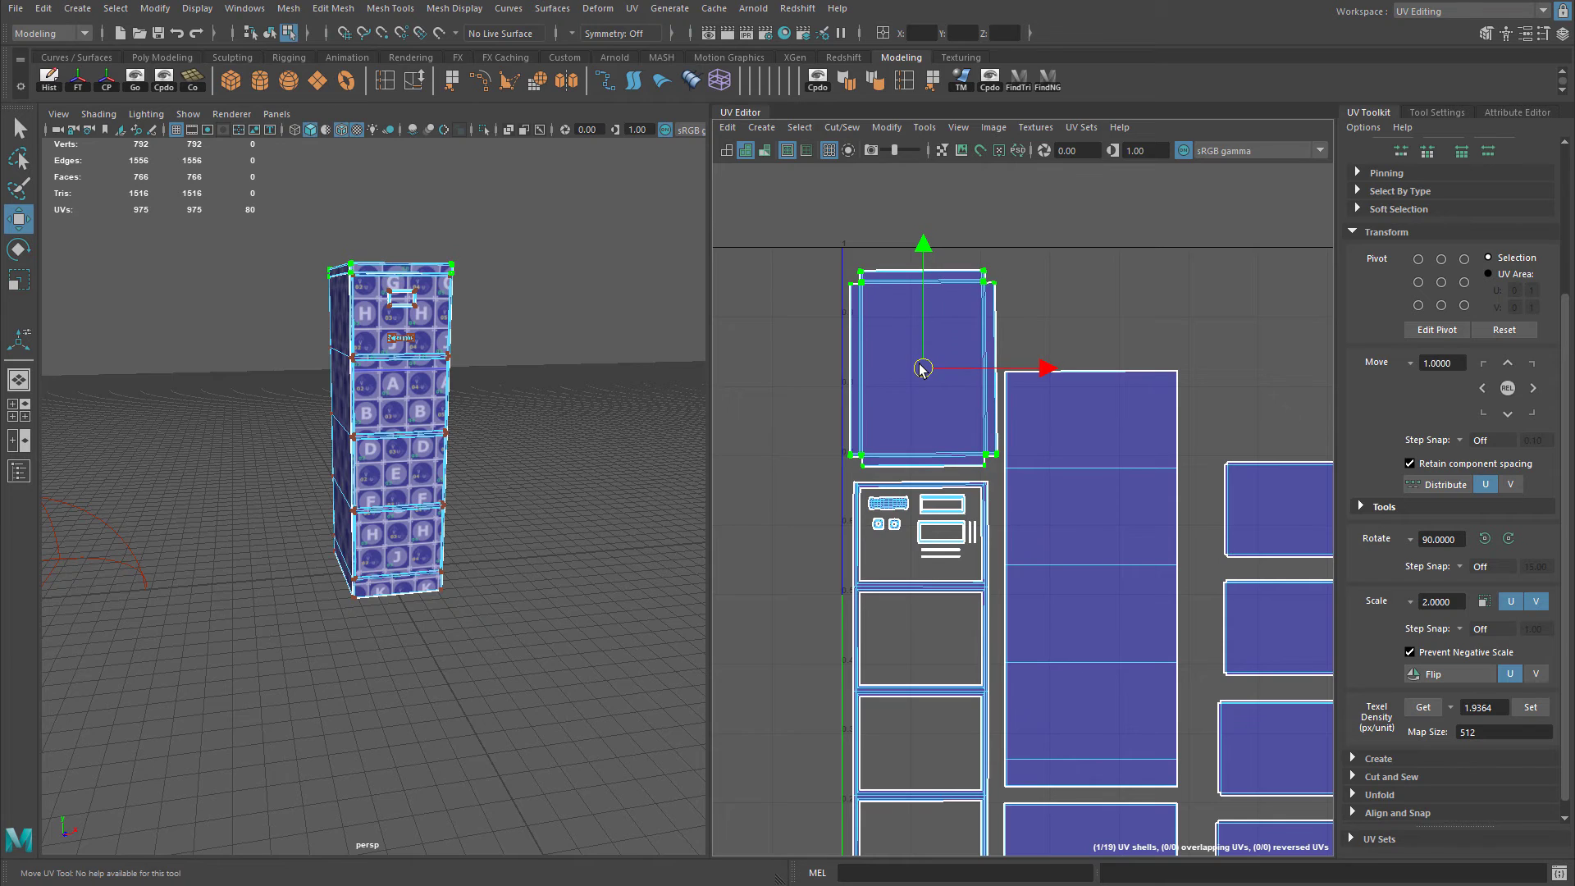
Rotate the cabinet top shell clockwise until its checker letters face the cabinet front, and refit it above the front shell.
scroll(497, 371, "up", 5)
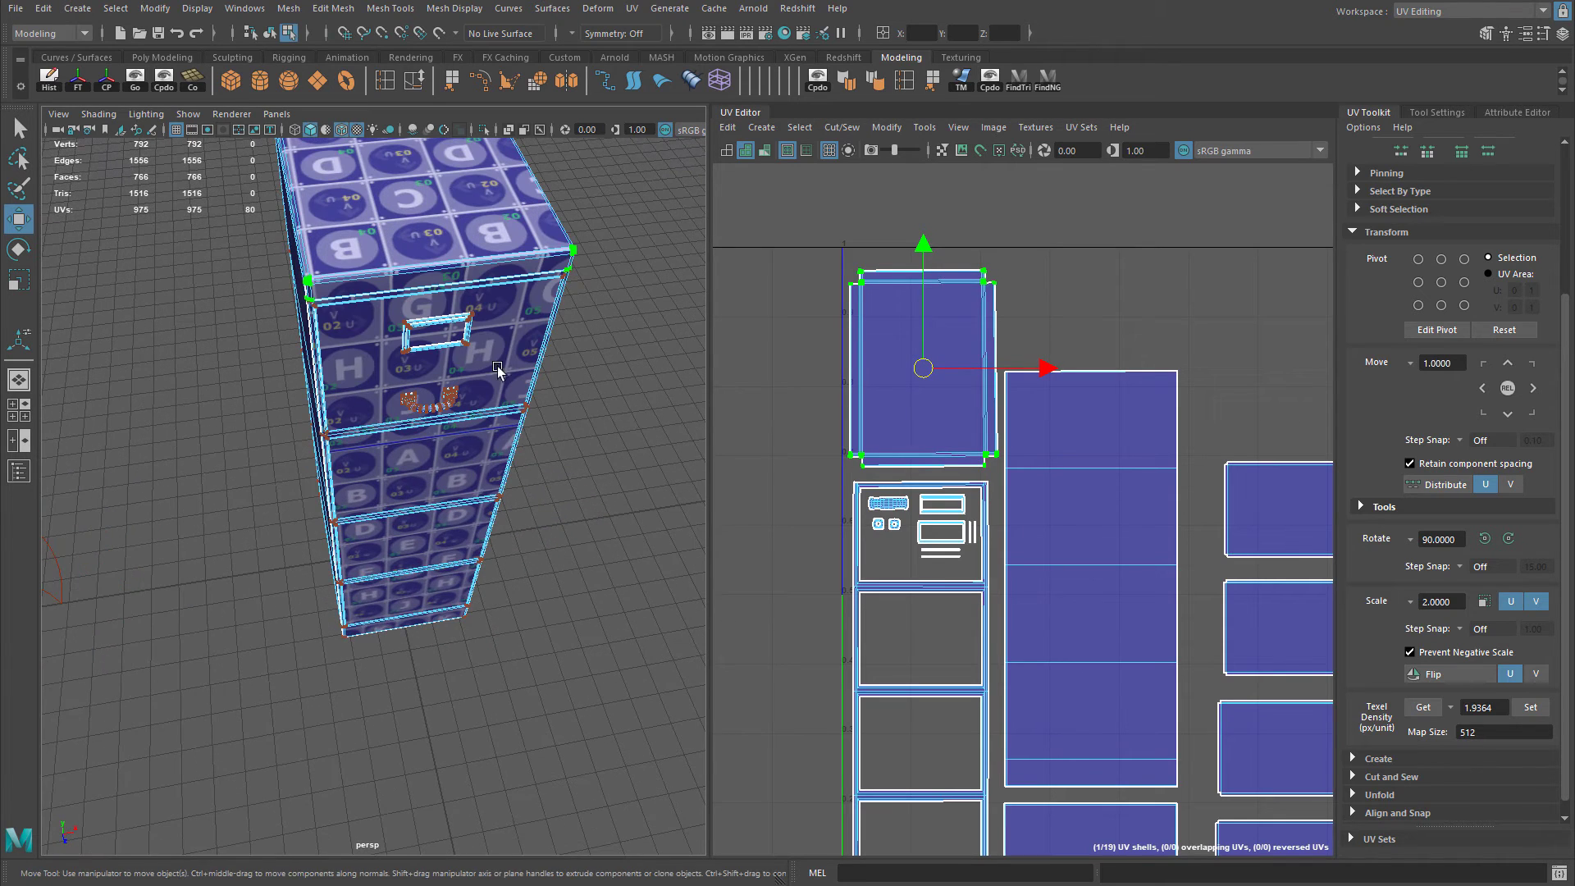
left_click(1507, 538)
scroll(843, 476, "up", 4)
mouse_move(1010, 402)
left_mouse_down()
mouse_move(1000, 385)
mouse_move(1002, 405)
left_mouse_up()
Place the uppermost drawer panel shell above the first tall panel and shift the second wide tall panel inside the UV tile.
scroll(908, 422, "down", 4)
middle_click_drag(1100, 492, 999, 422, "alt")
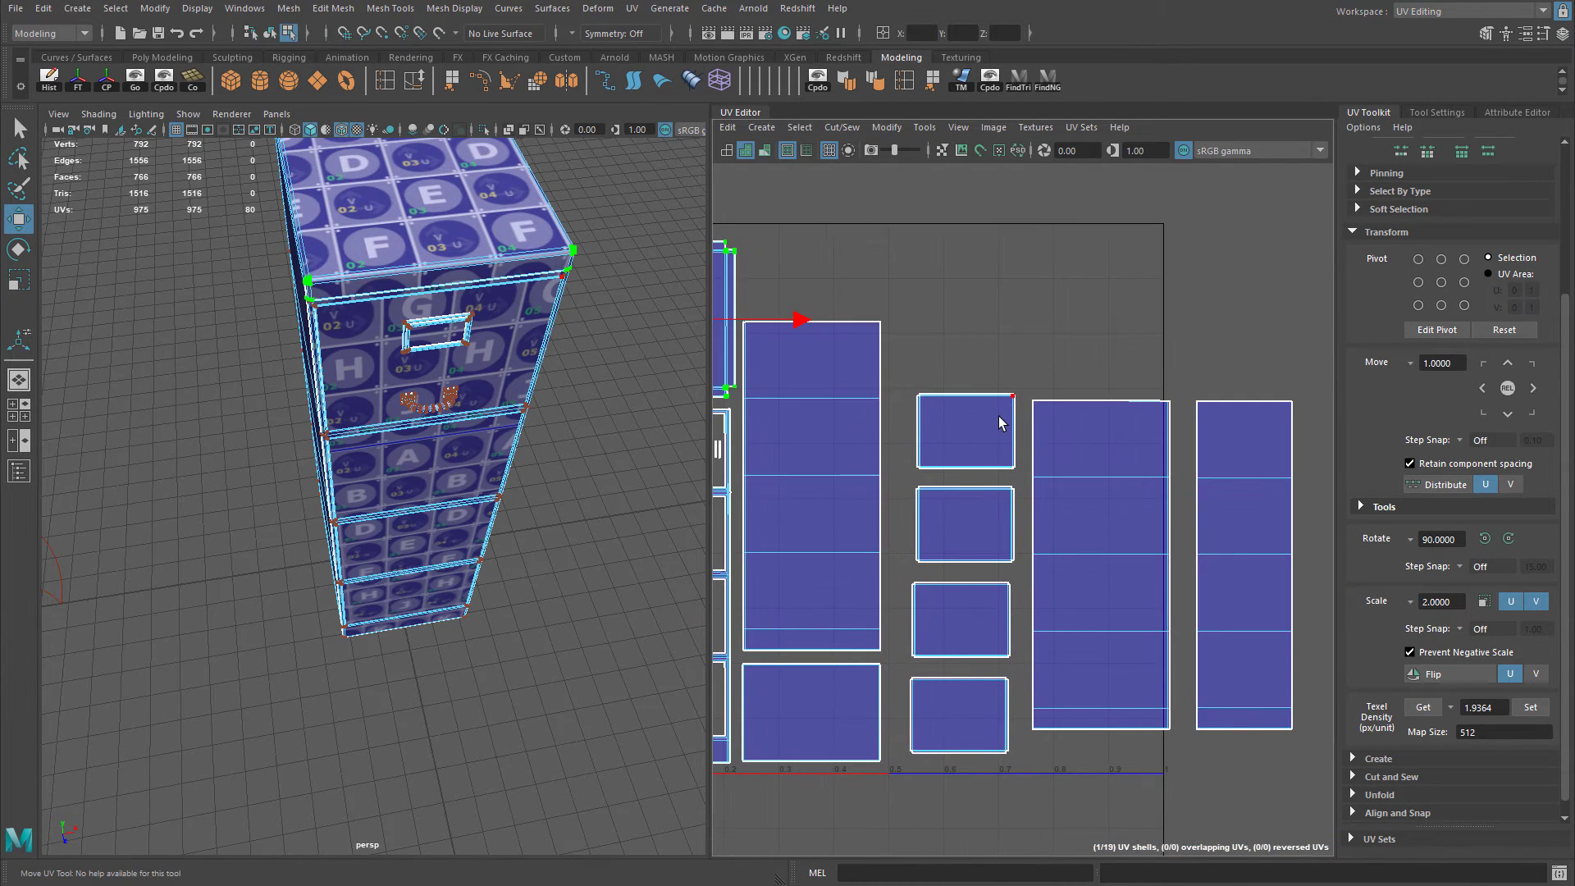
left_click(999, 422)
left_click_drag(966, 430, 798, 273)
left_click(1096, 563)
left_click_drag(1097, 563, 1085, 595)
Place the second drawer panel shell beside the first and line up the other two in a row below them.
left_click(966, 526)
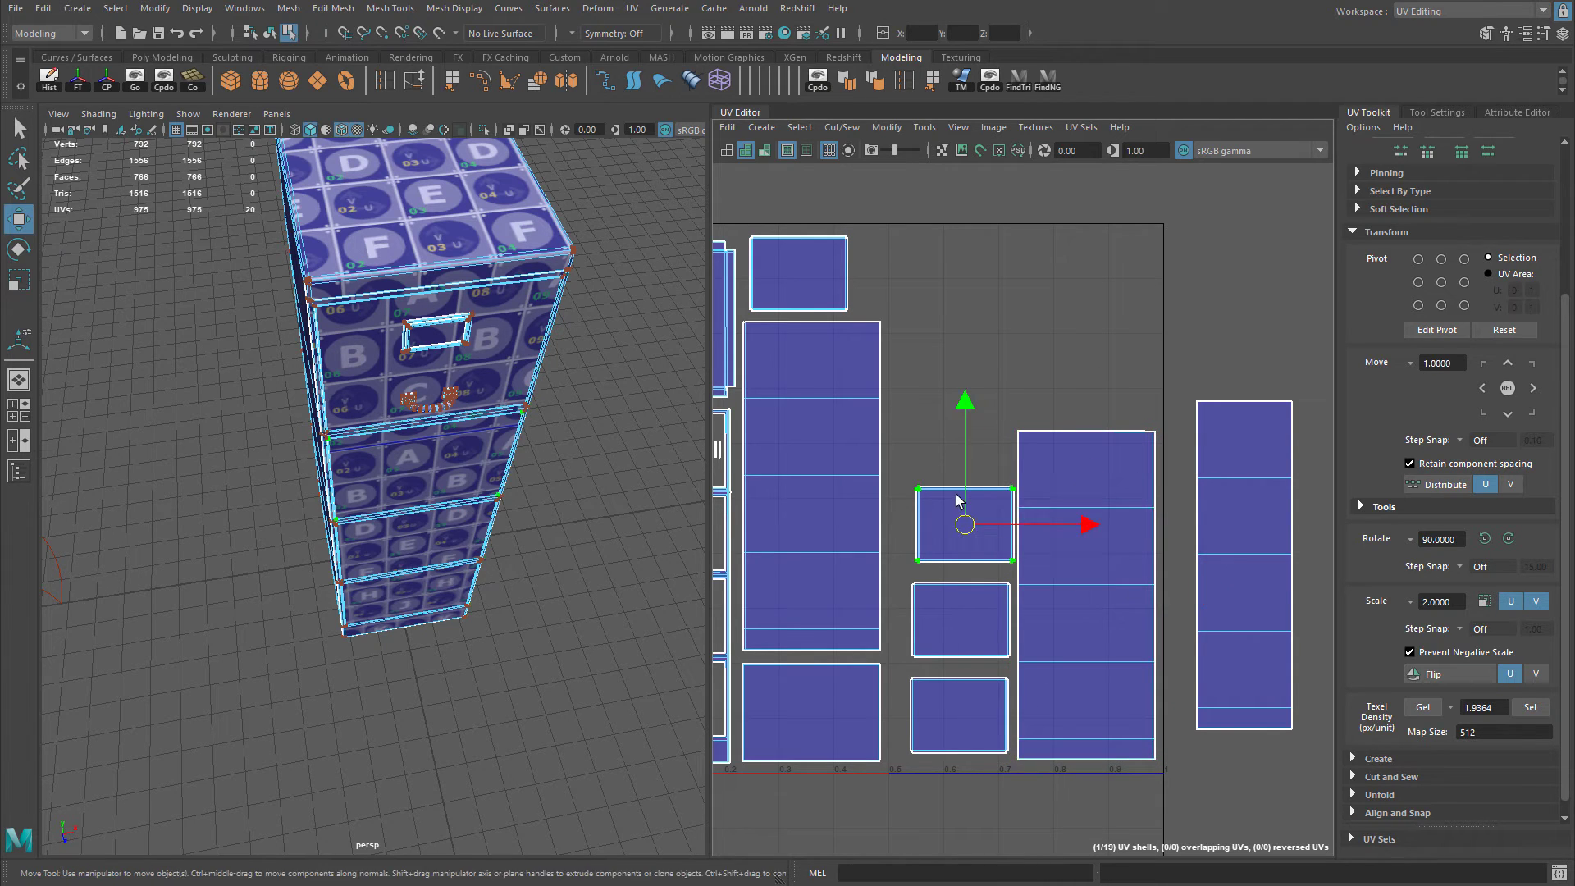
left_click_drag(961, 525, 914, 281)
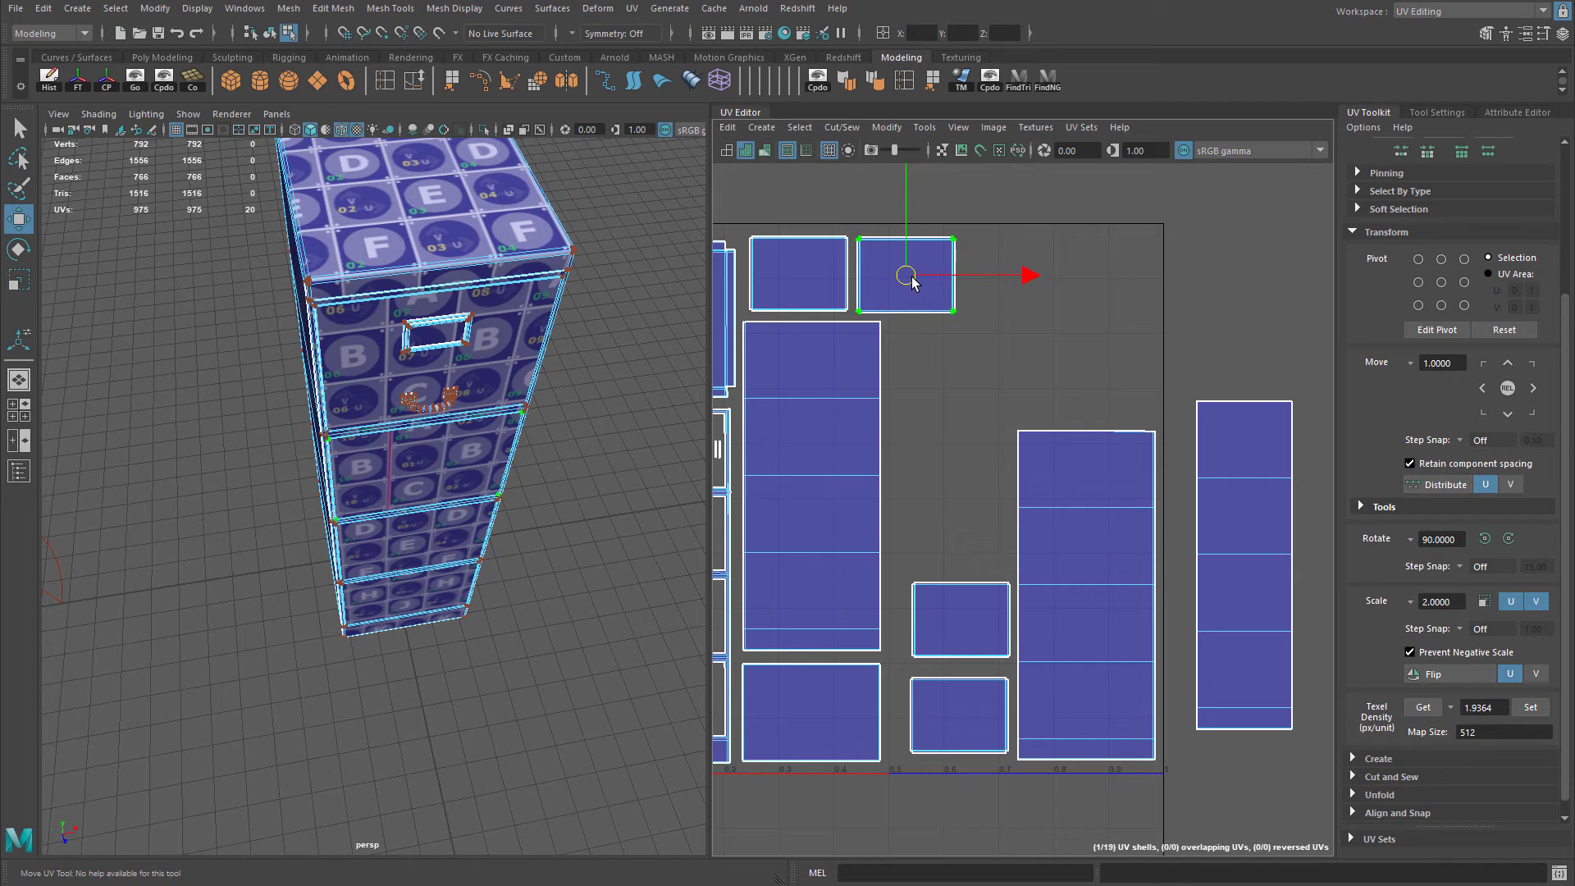
left_click(971, 613)
left_click_drag(971, 614, 938, 366)
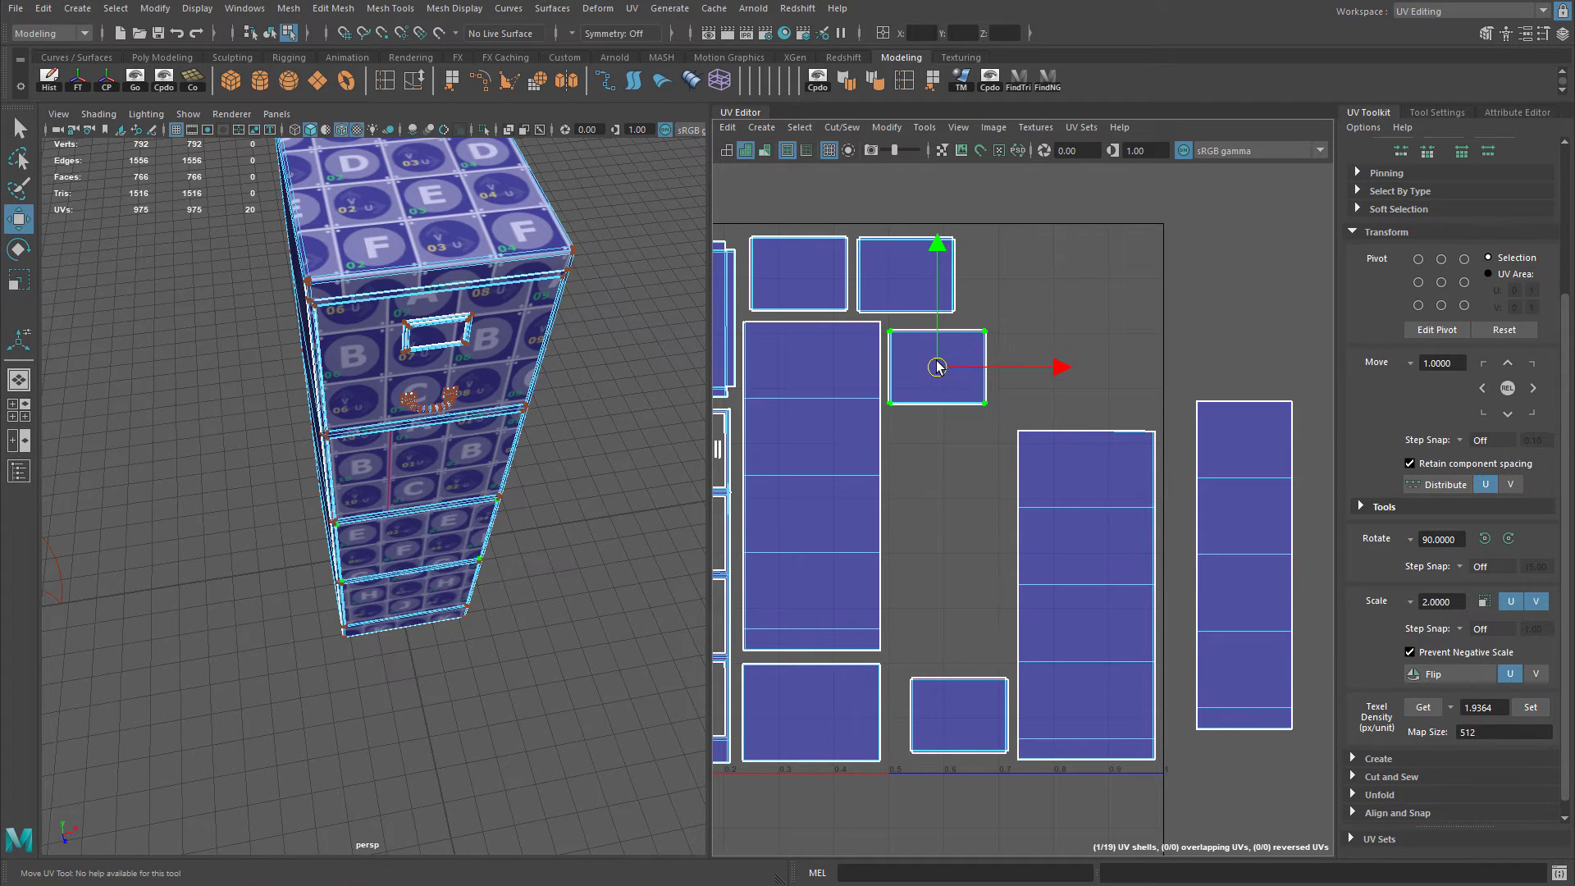
left_click(989, 706)
left_click_drag(987, 712, 1047, 369)
Move the second wide tall panel shell beside the first tall column, directly below the lower drawer panel row.
left_click(1095, 474)
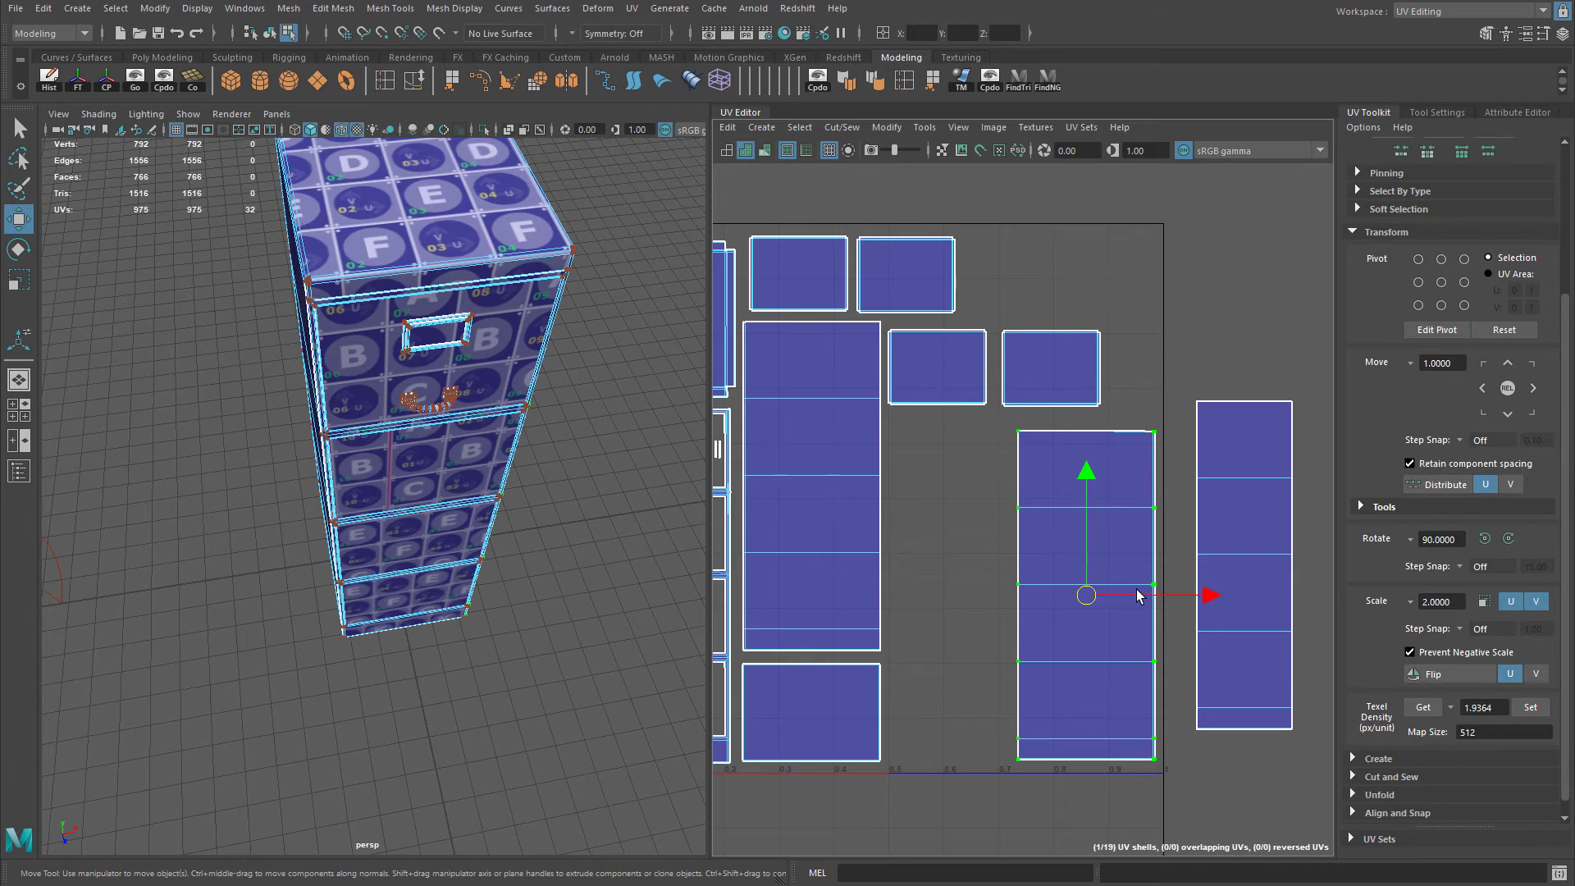
left_click_drag(1137, 596, 1010, 596)
left_click_drag(643, 454, 529, 455, "alt")
mouse_move(918, 582)
left_mouse_down()
mouse_move(946, 584)
mouse_move(917, 579)
left_mouse_up()
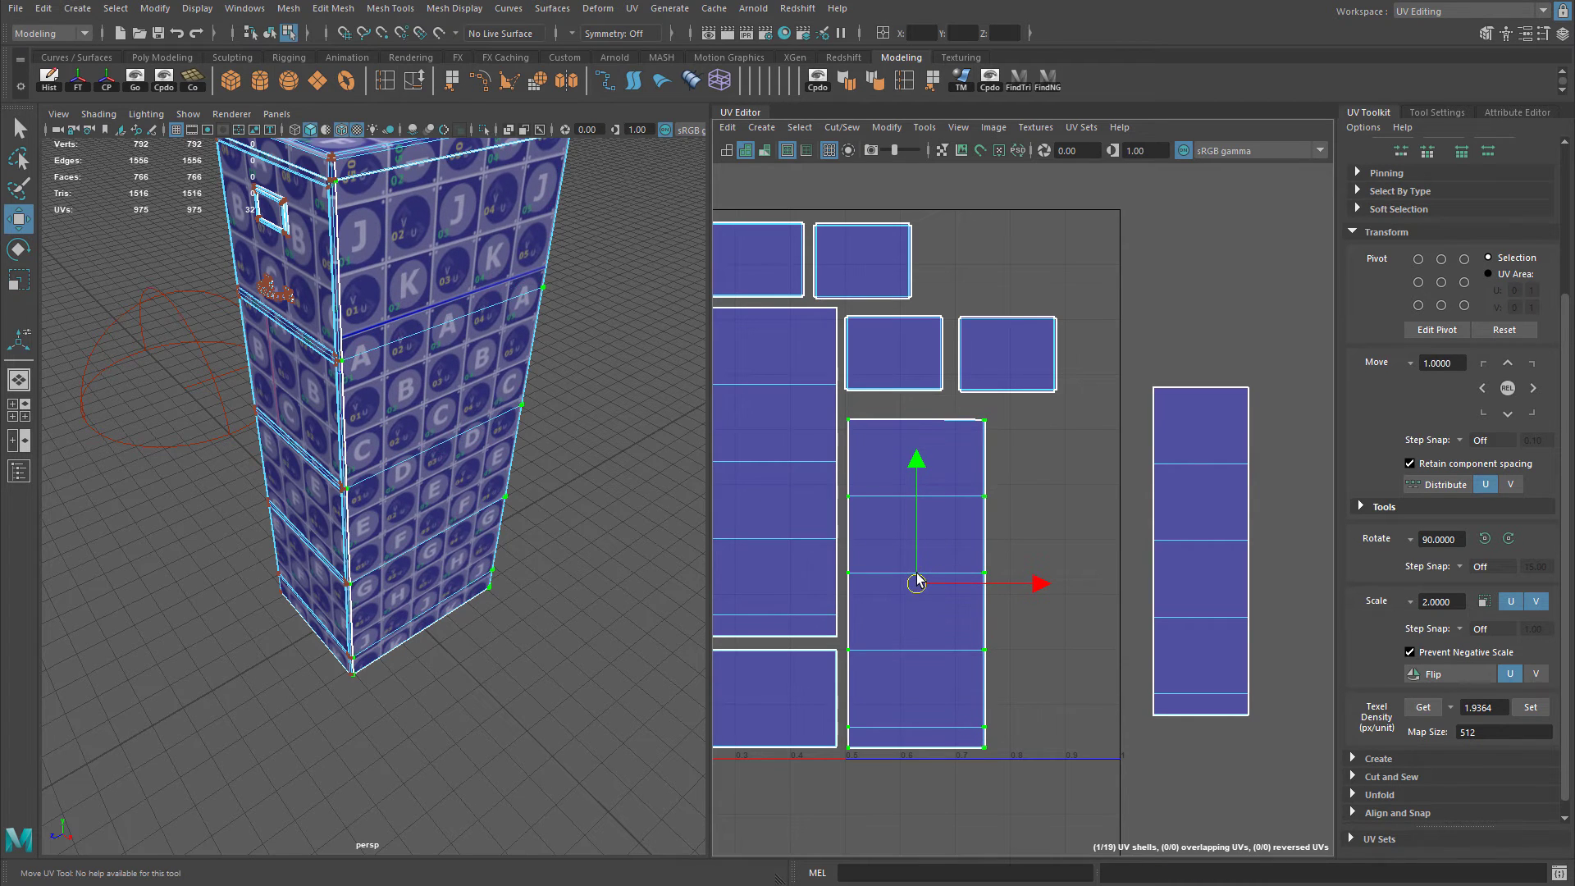
middle_click_drag(982, 540, 1014, 556, "alt")
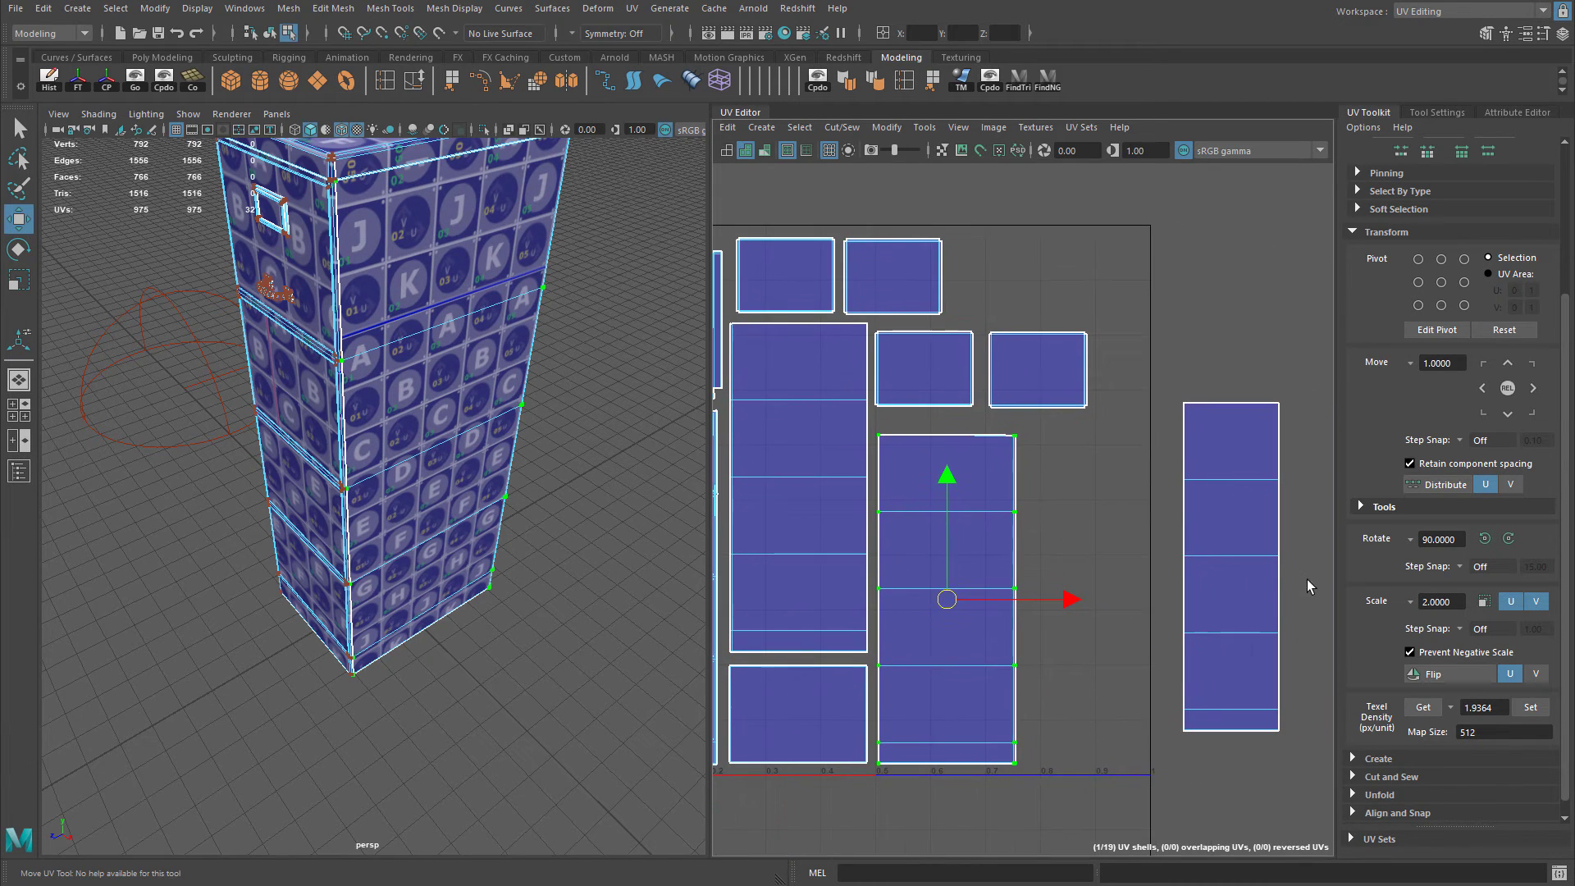
Move the narrow tall panel shell inside the UV tile, beside the second wide tall panel.
left_click(1243, 536)
key("w")
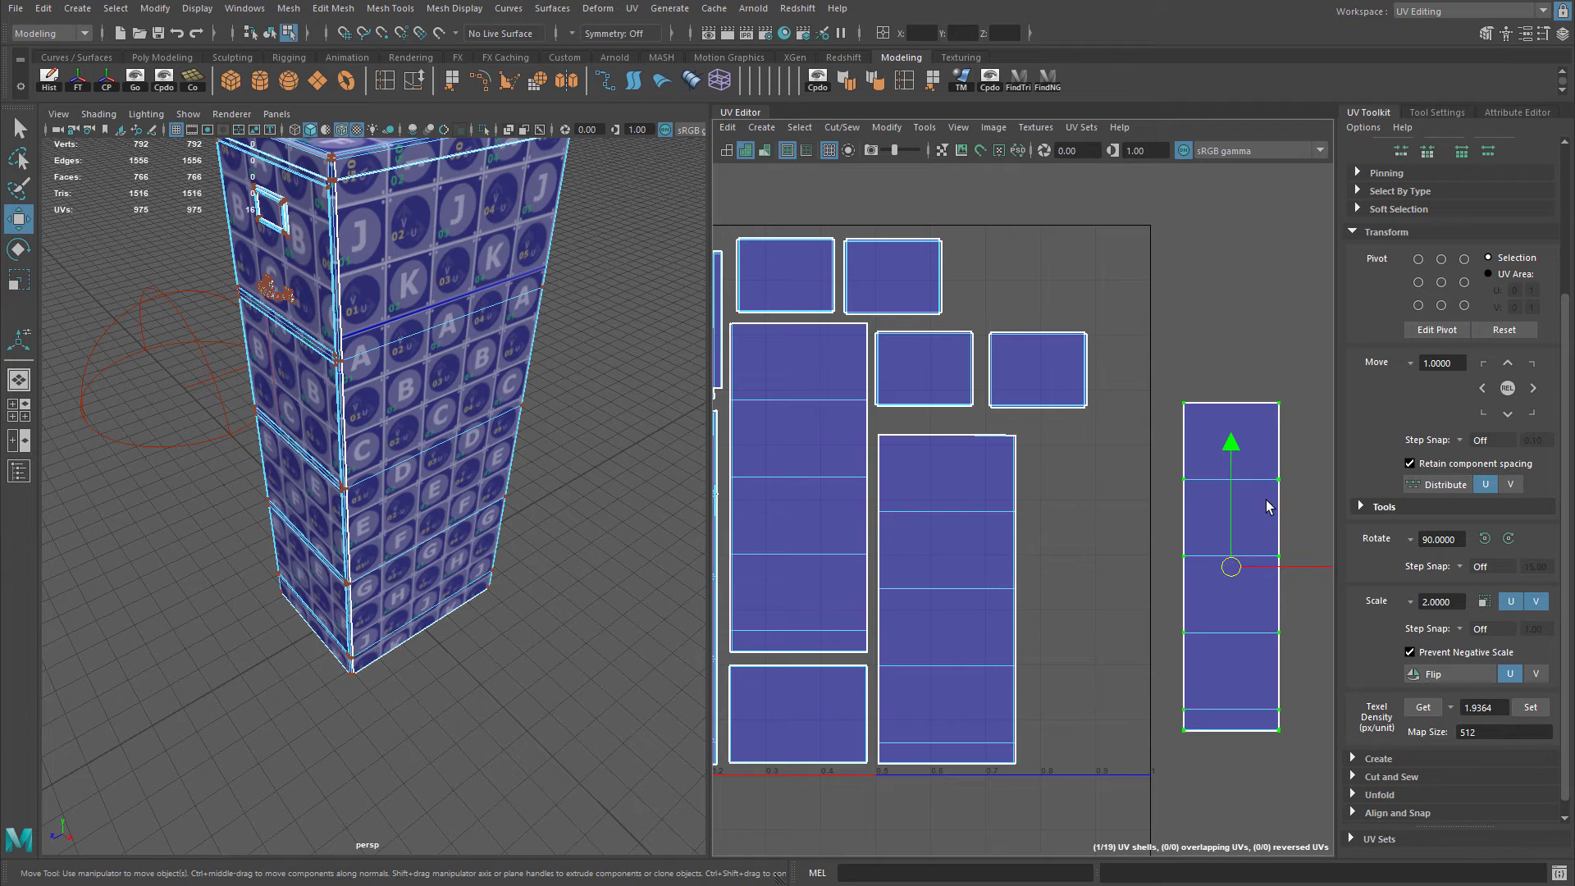
left_click_drag(1230, 568, 1076, 603)
scroll(1076, 605, "down", 2)
middle_click_drag(1018, 594, 1100, 557, "alt")
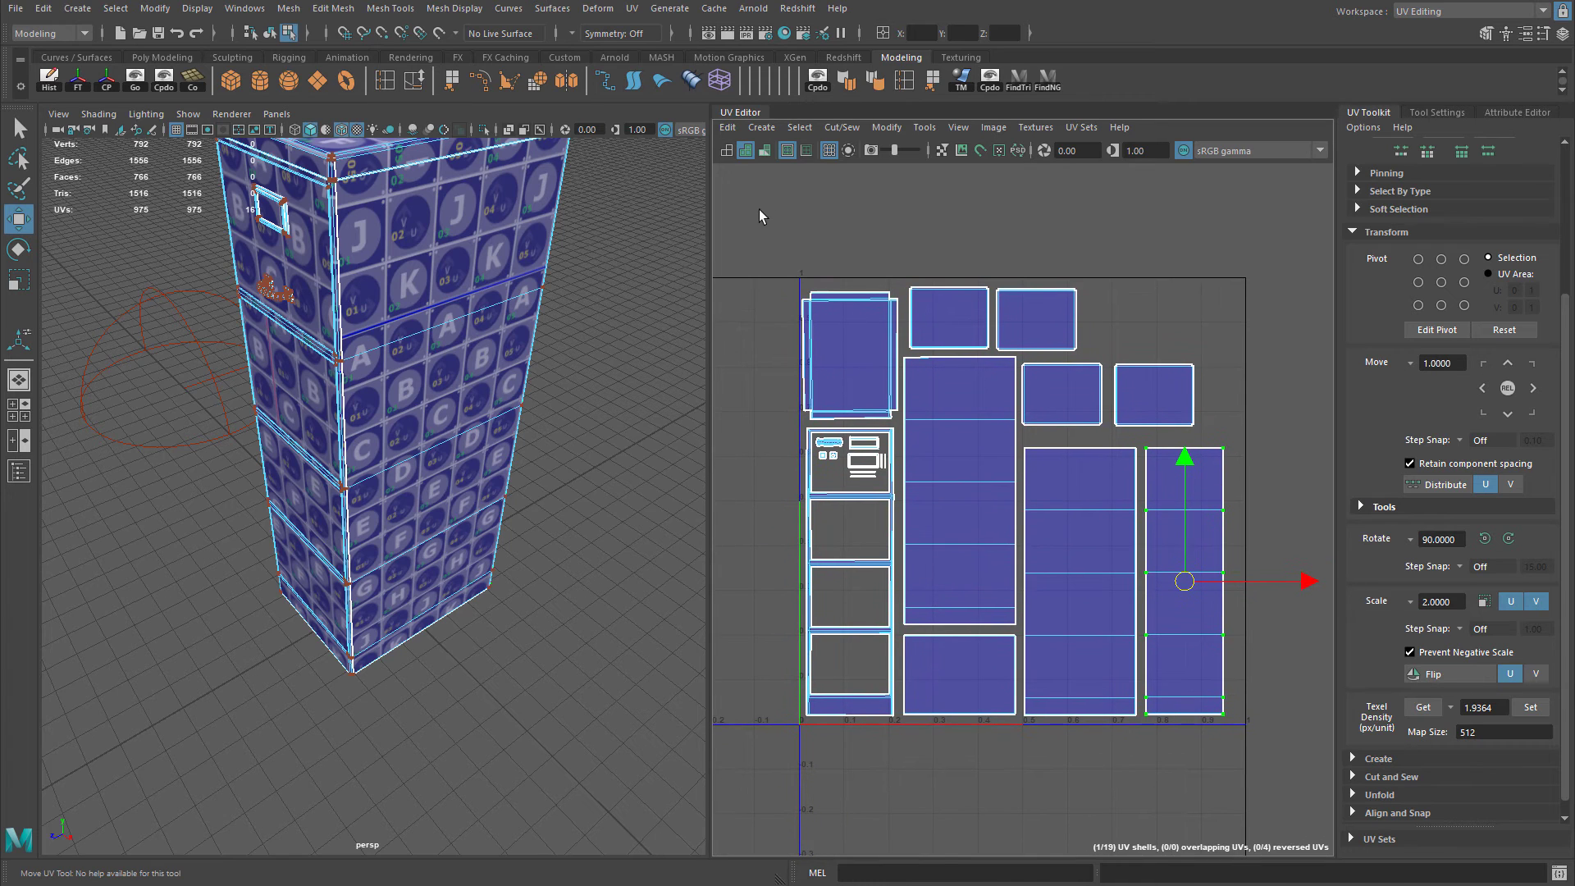
Select all the UV shells and scale them up slightly together to fill more of the UV tile.
key("ctrl+shift+a")
key("r")
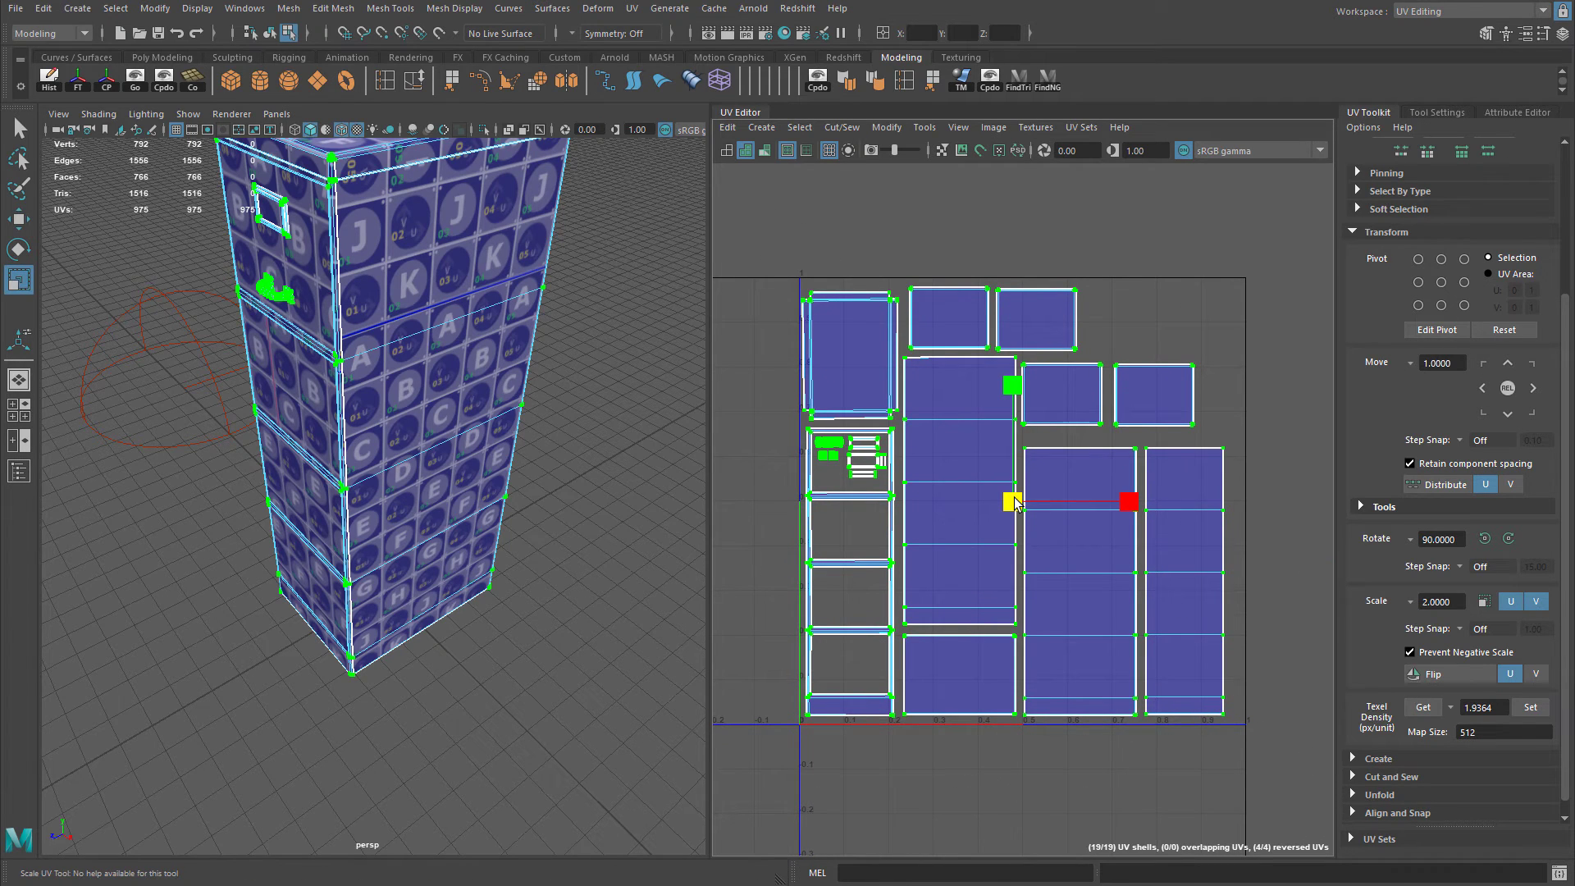
left_click_drag(1015, 503, 1022, 503)
key("w")
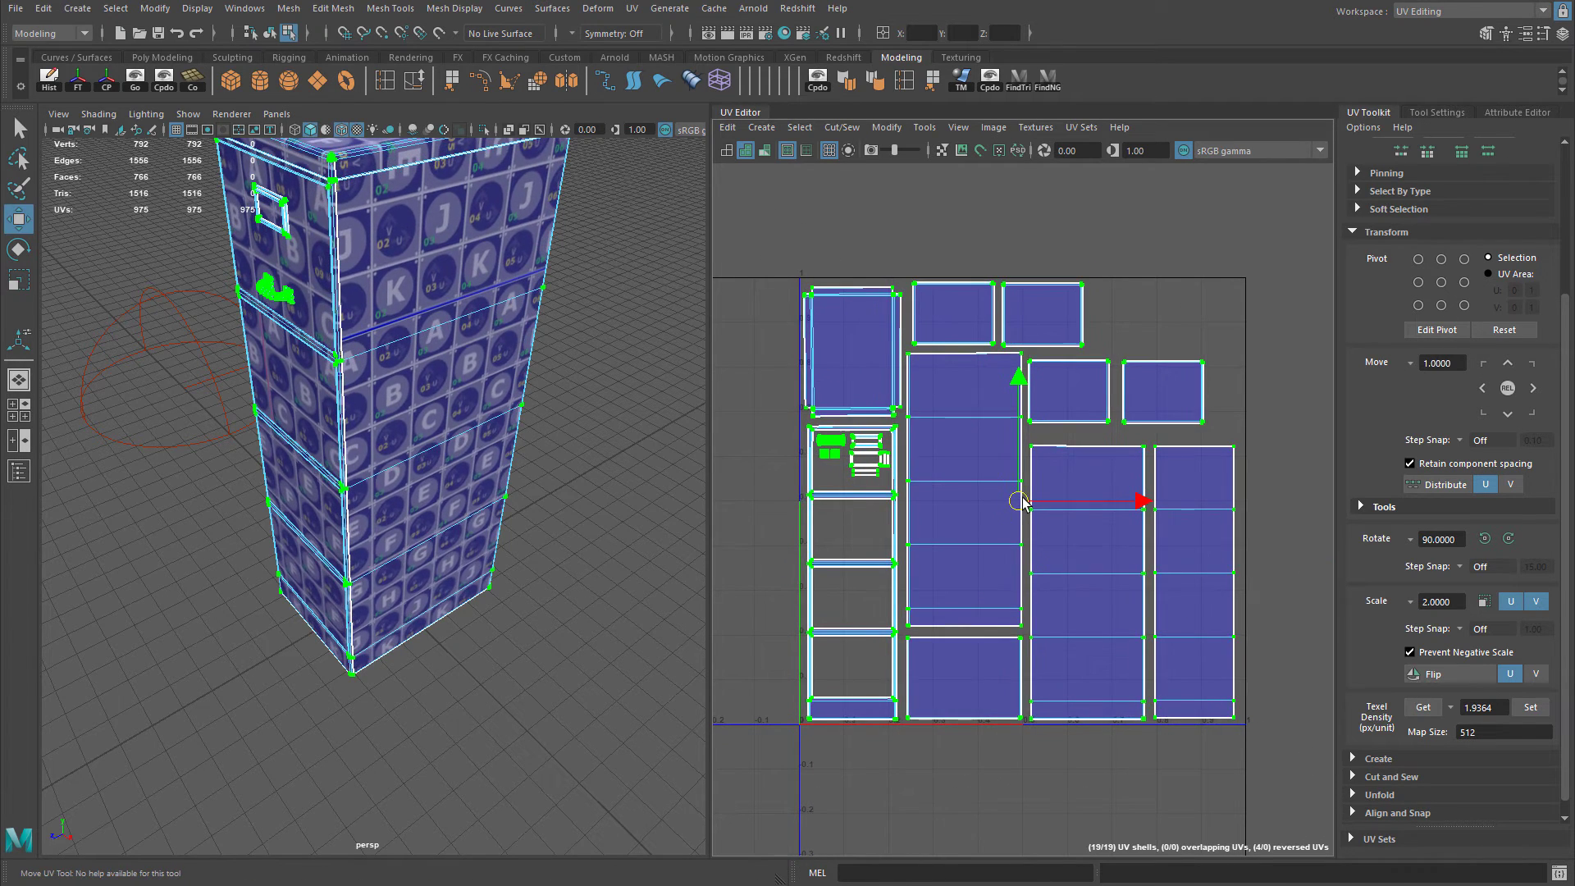
scroll(1044, 471, "up", 2)
middle_click_drag(1044, 471, 945, 543, "alt")
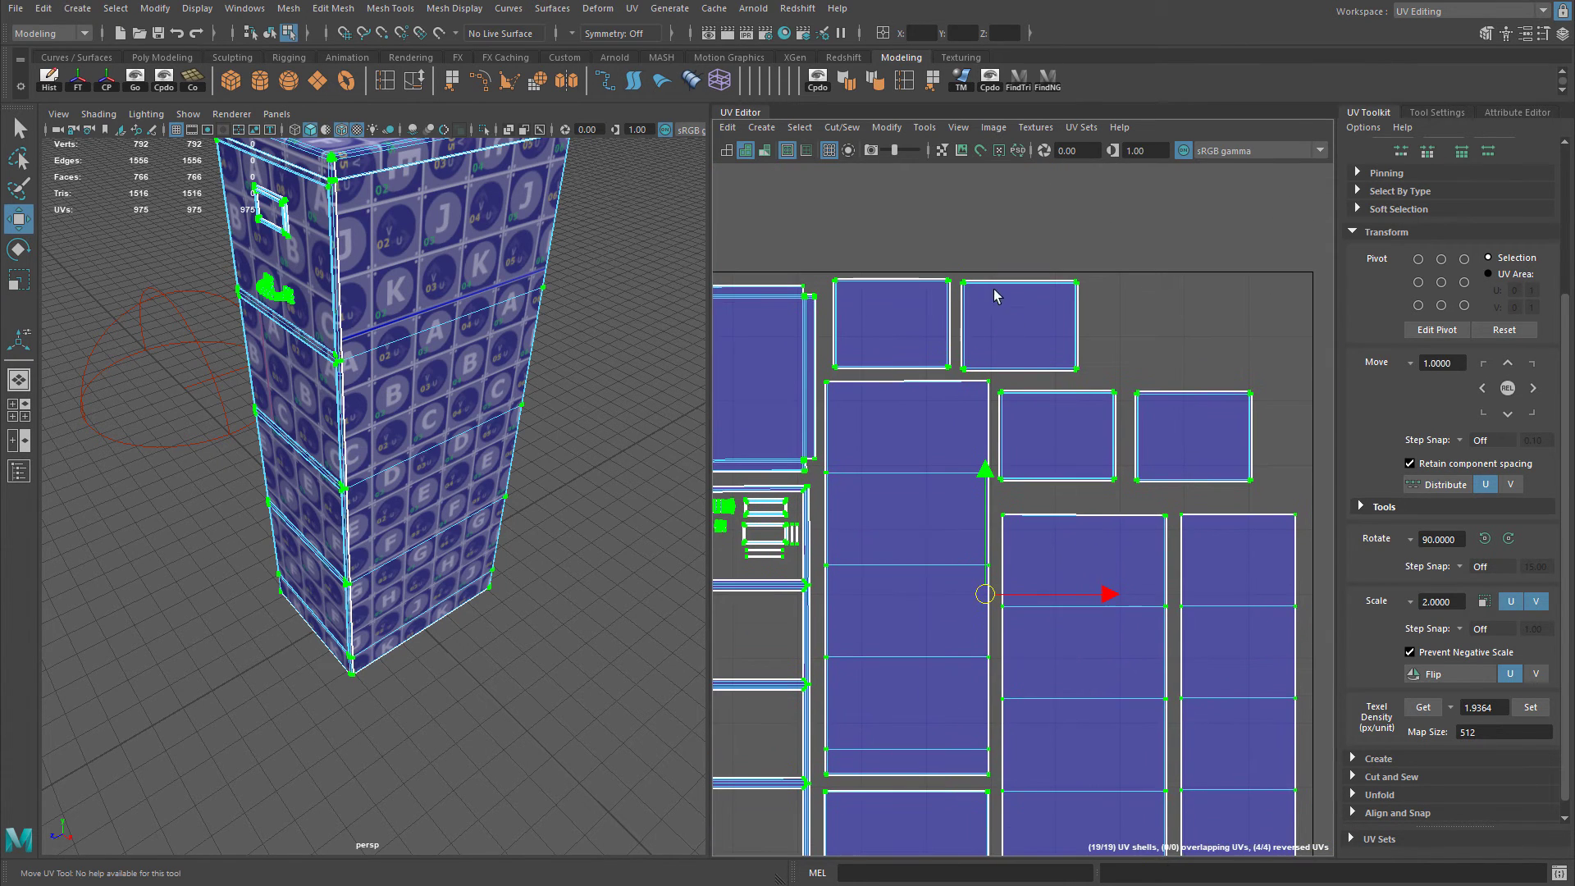
Select the two lower drawer panel shells and nudge them slightly away from the tall column.
scroll(932, 297, "up", 2)
scroll(1187, 443, "down", 4)
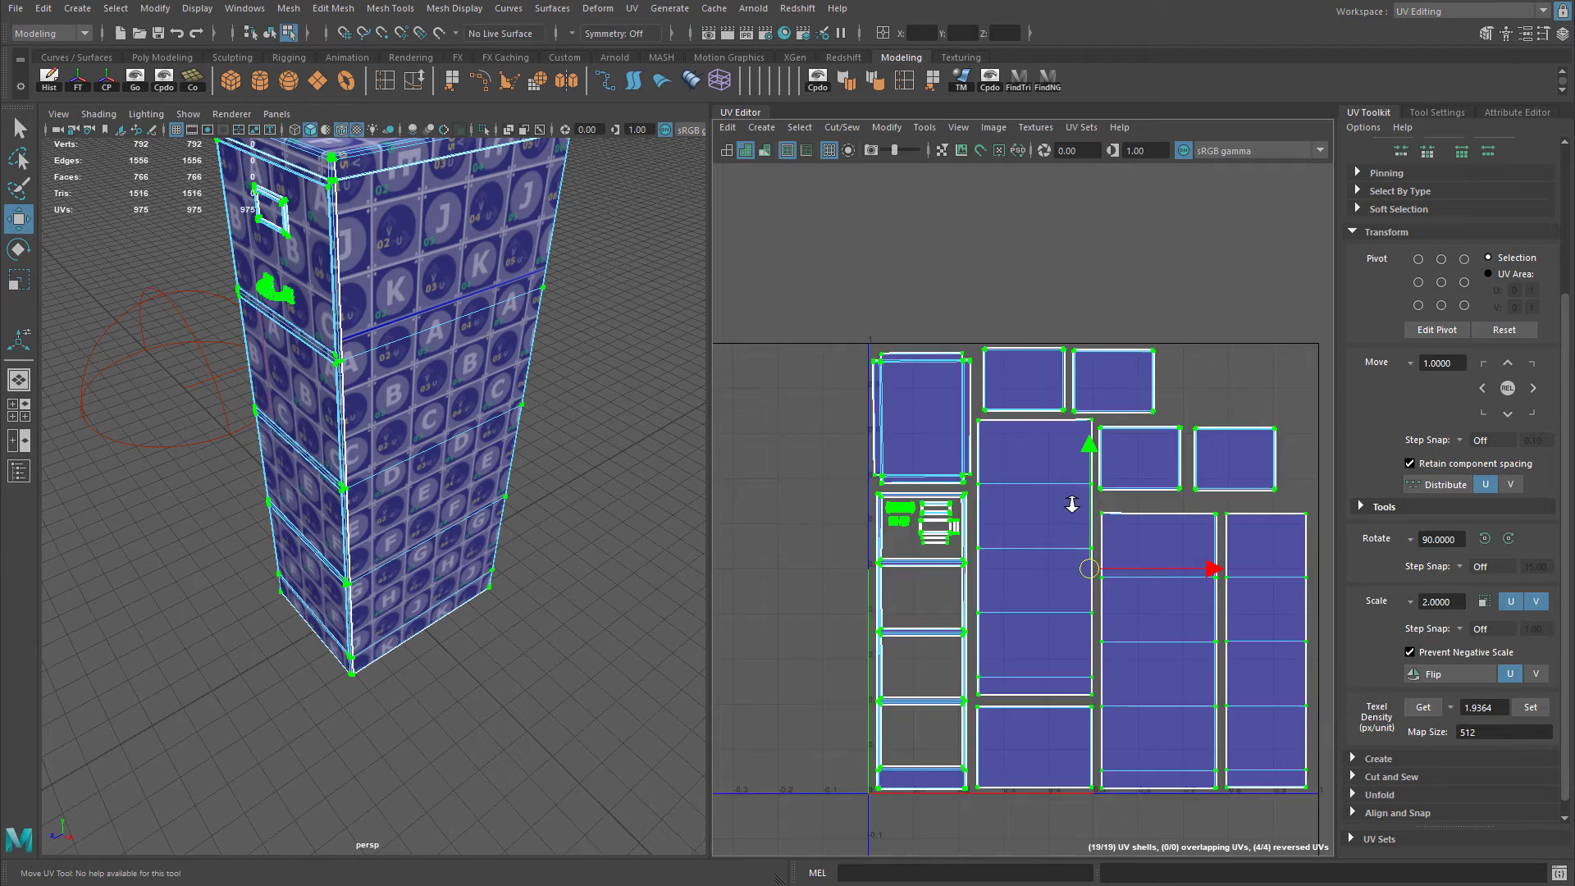
left_click(1181, 456)
left_click_drag(1192, 470, 1196, 474)
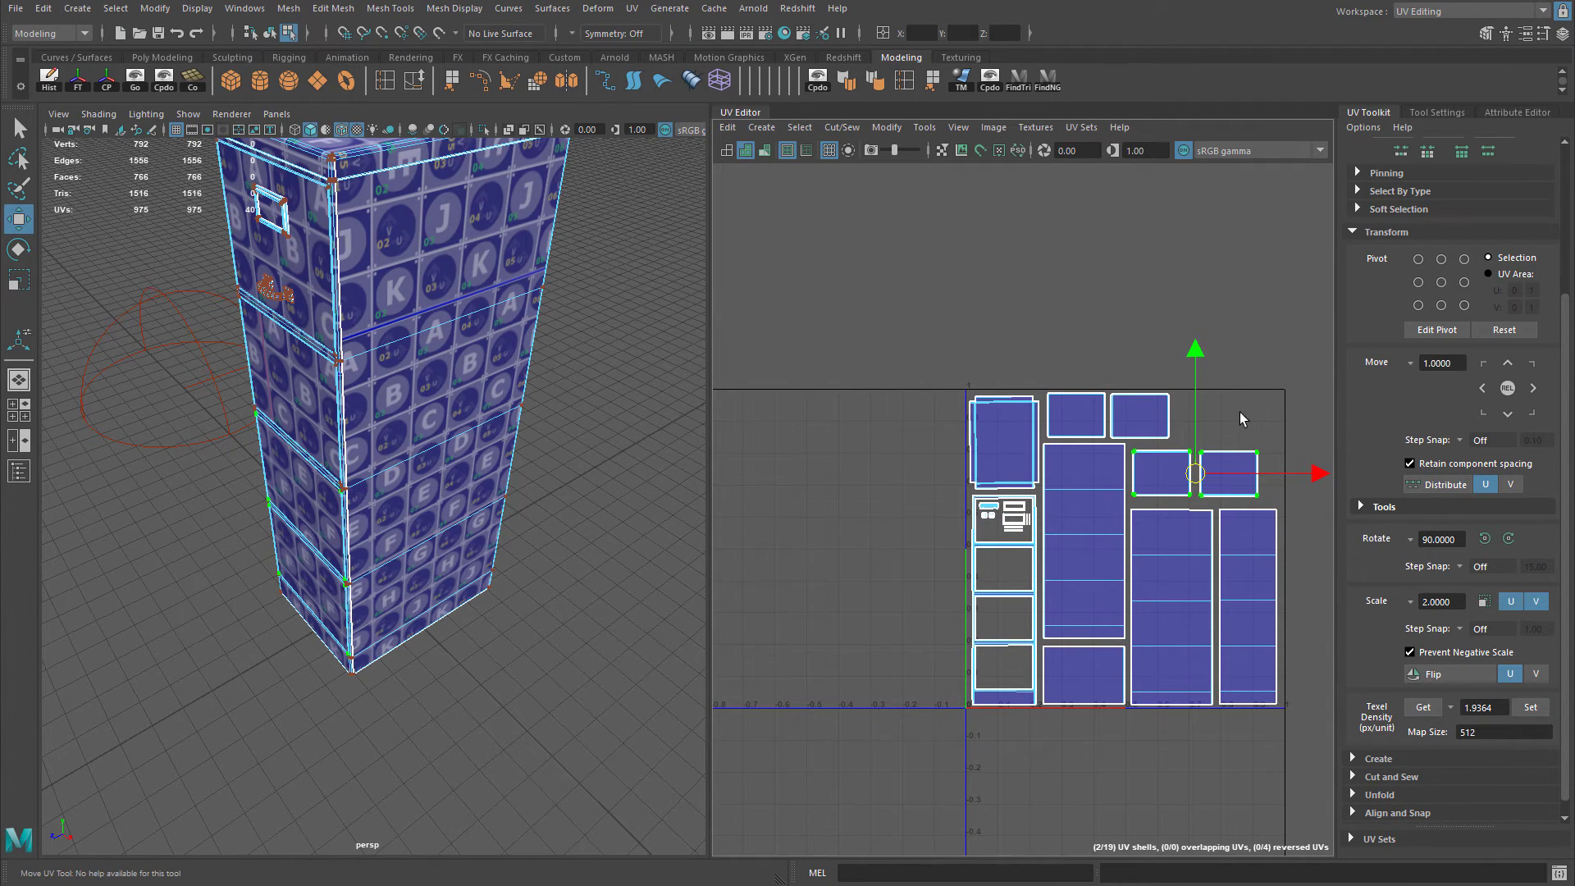
Examine the cabinet front and packed UV layout, checking the UV shells of the label frame and handle, and the cabinet body's.
middle_click_drag(1238, 412, 1211, 398, "alt")
right_click_drag(1236, 620, 1218, 537, "alt")
left_click_drag(396, 371, 660, 385, "alt")
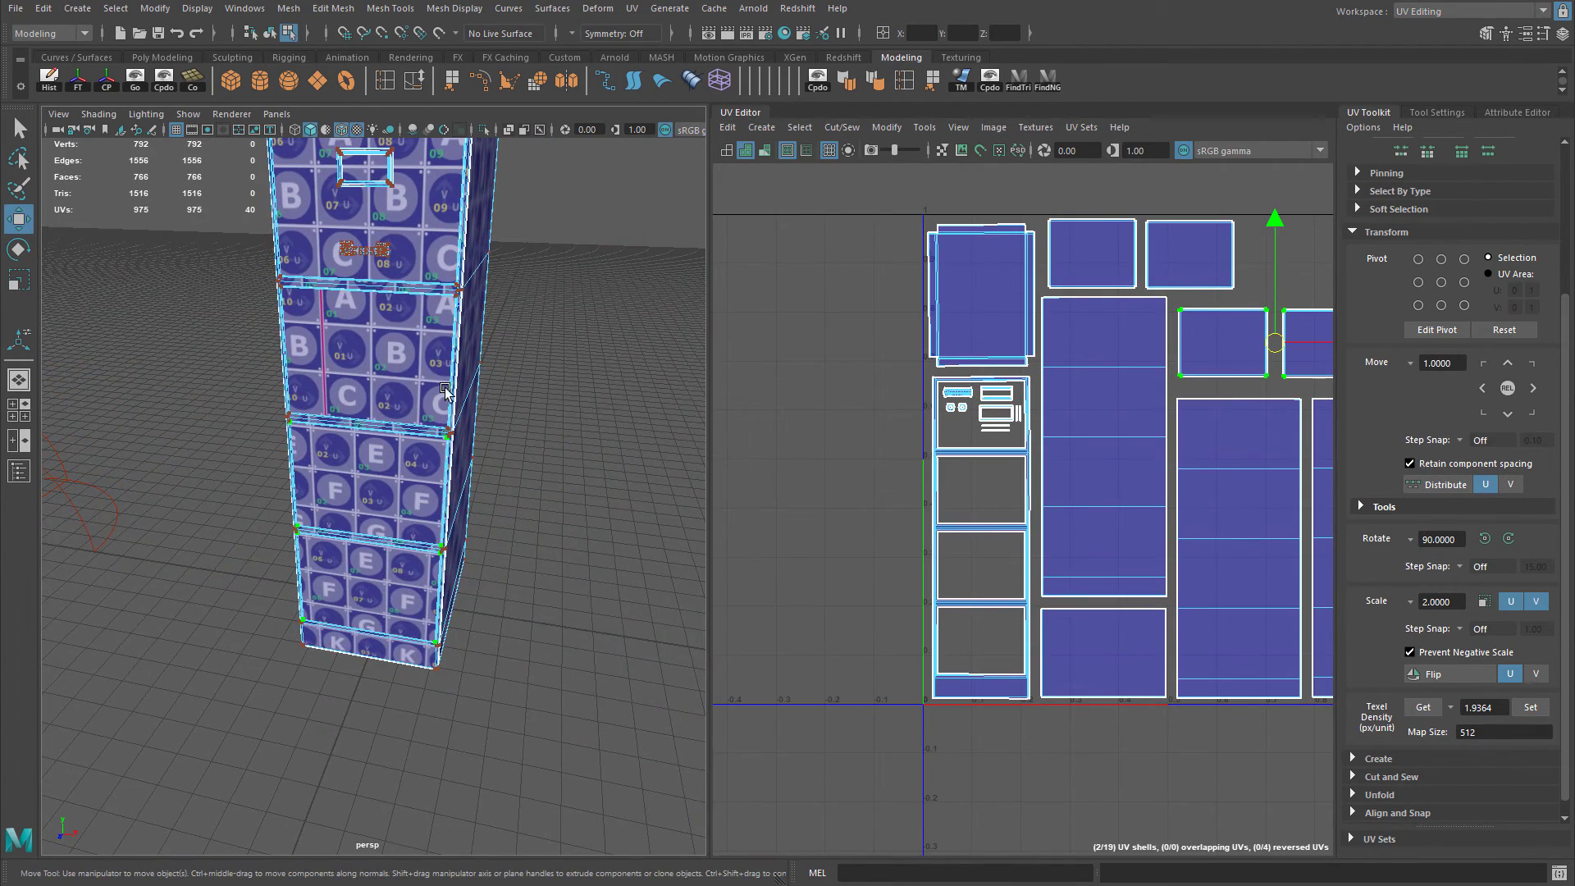
left_click_drag(445, 392, 557, 384, "alt")
right_click_drag(1230, 446, 1064, 474, "alt")
middle_click_drag(1064, 474, 915, 478, "alt")
right_click_drag(919, 478, 1003, 370, "alt")
middle_click_drag(1003, 369, 1152, 441, "alt")
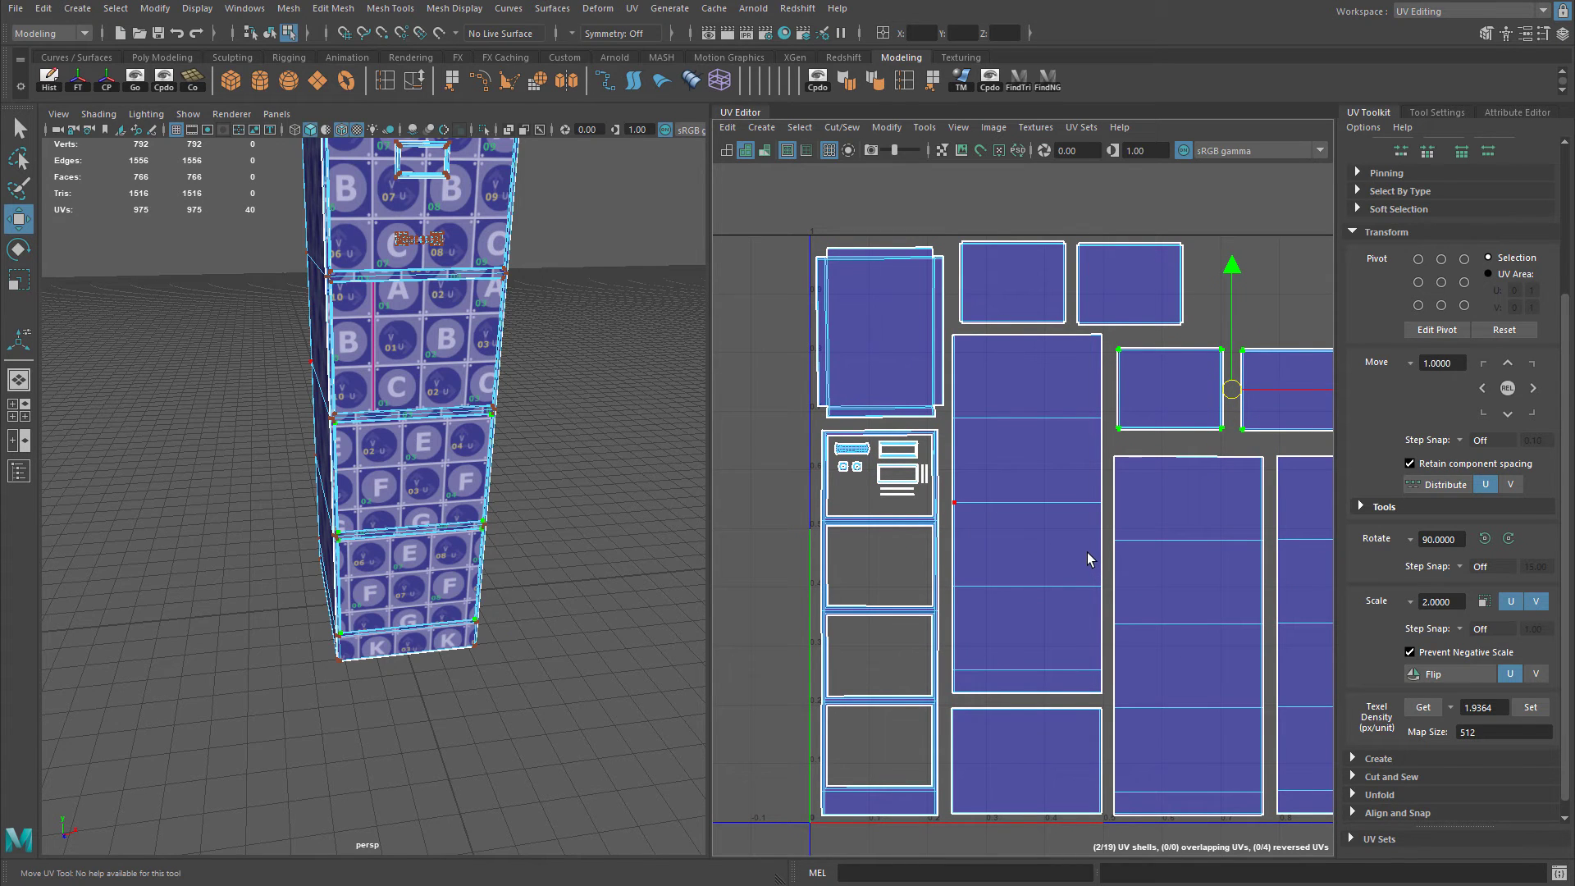
right_click_drag(398, 418, 426, 339, "alt")
middle_click_drag(426, 339, 441, 372, "alt")
right_click_drag(420, 324, 465, 307)
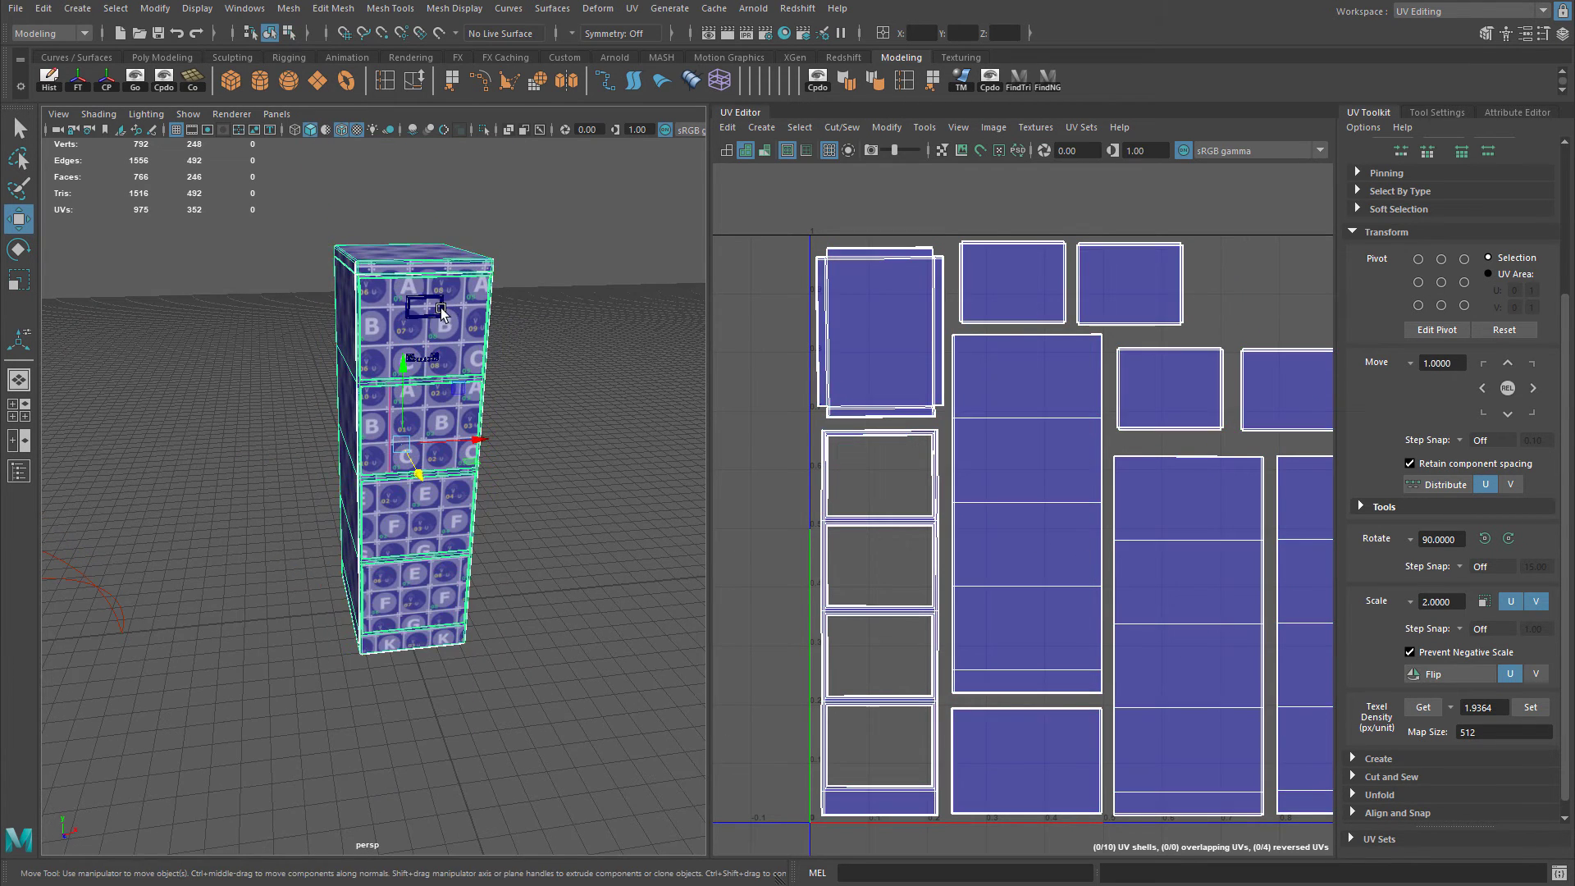
left_click(441, 310)
left_click(437, 361, "shift")
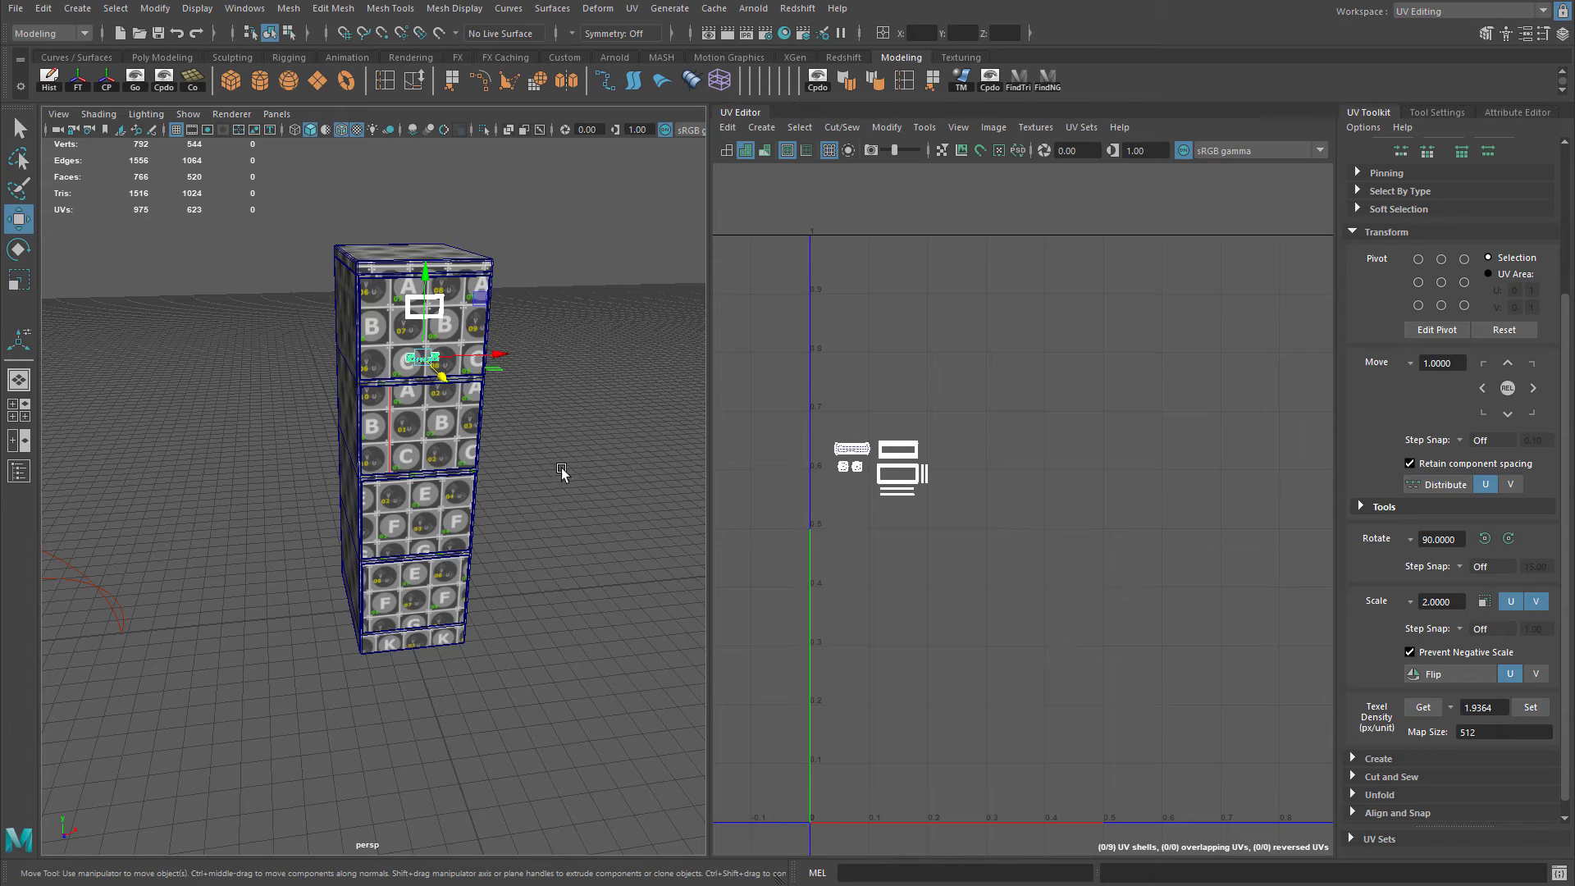
scroll(562, 473, "up", 6)
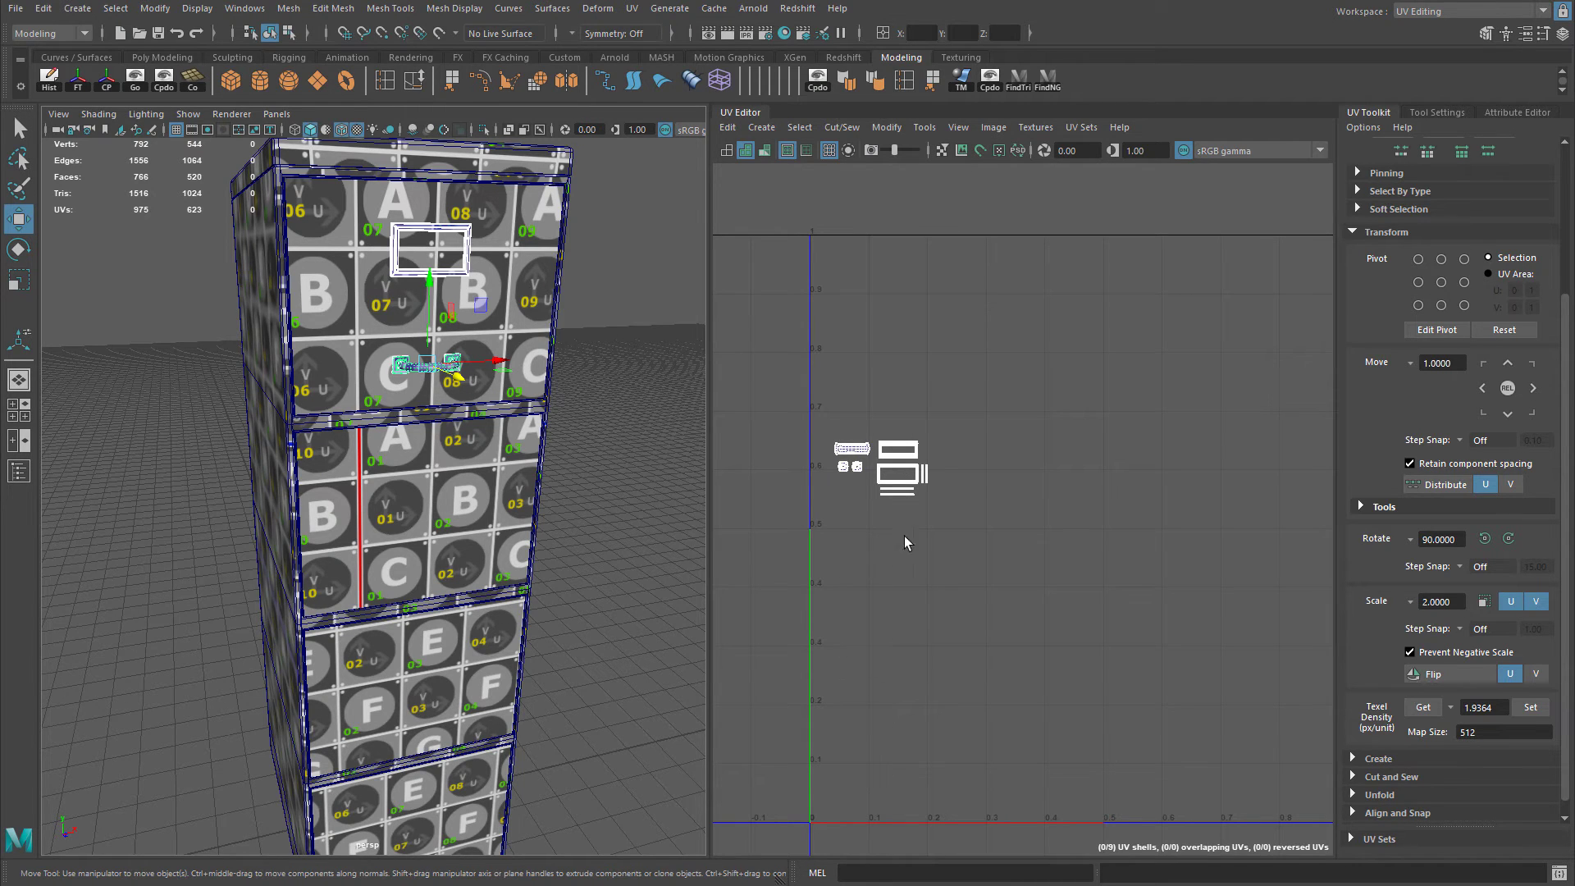
left_click(476, 456)
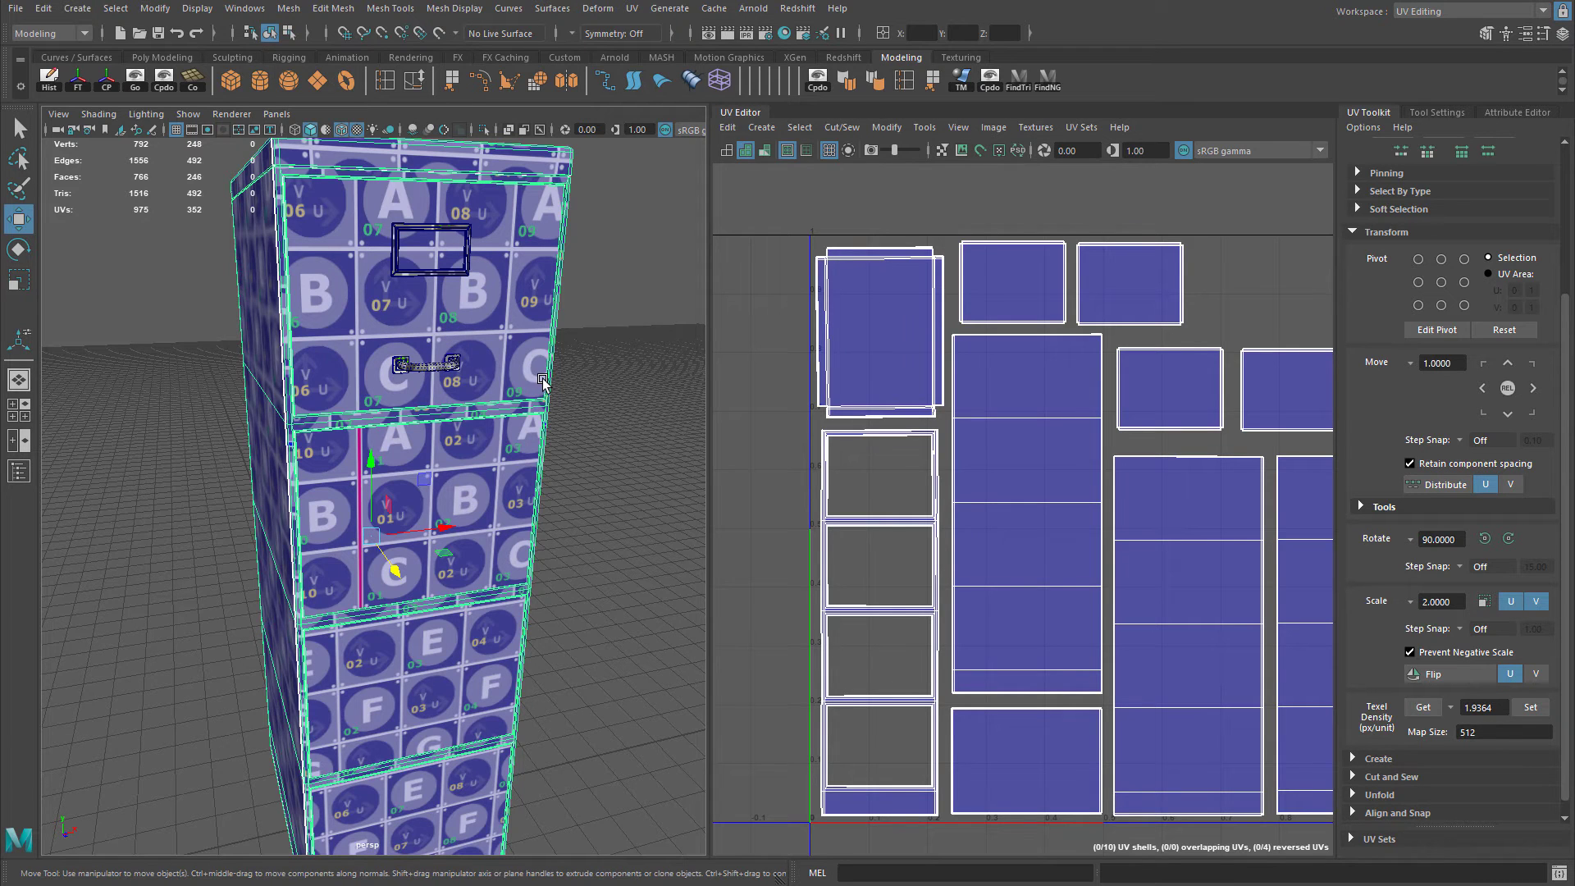
Duplicate the top drawer's label frame and handle in the front view and place the copies at the matching height on the second drawer.
left_click(469, 264)
left_click(451, 368, "shift")
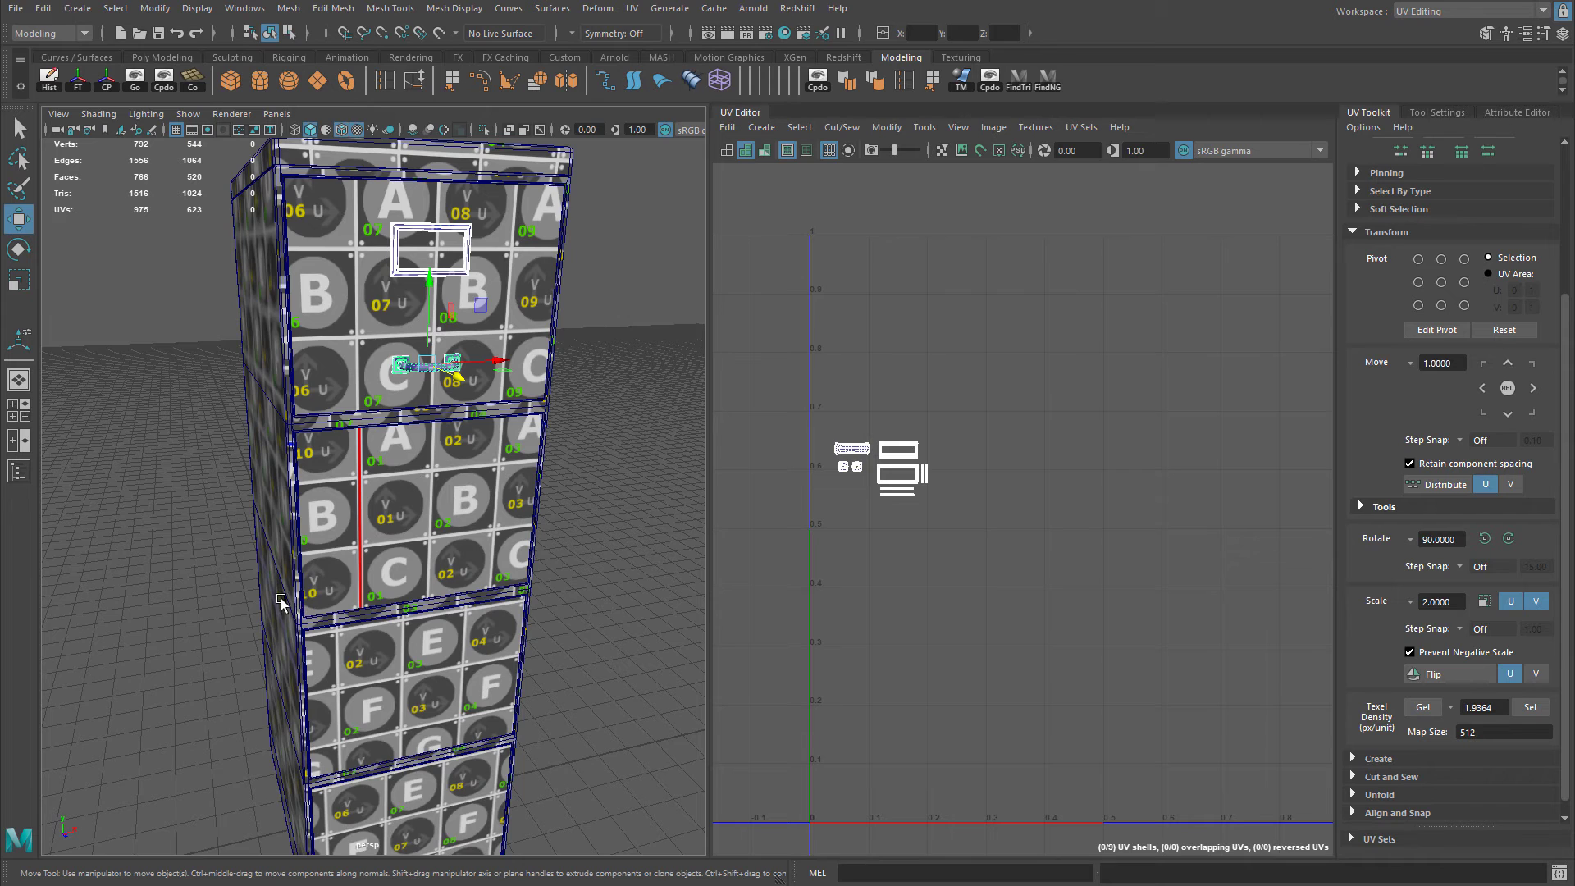
key("space")
key("space")
key("f")
scroll(381, 456, "down", 10)
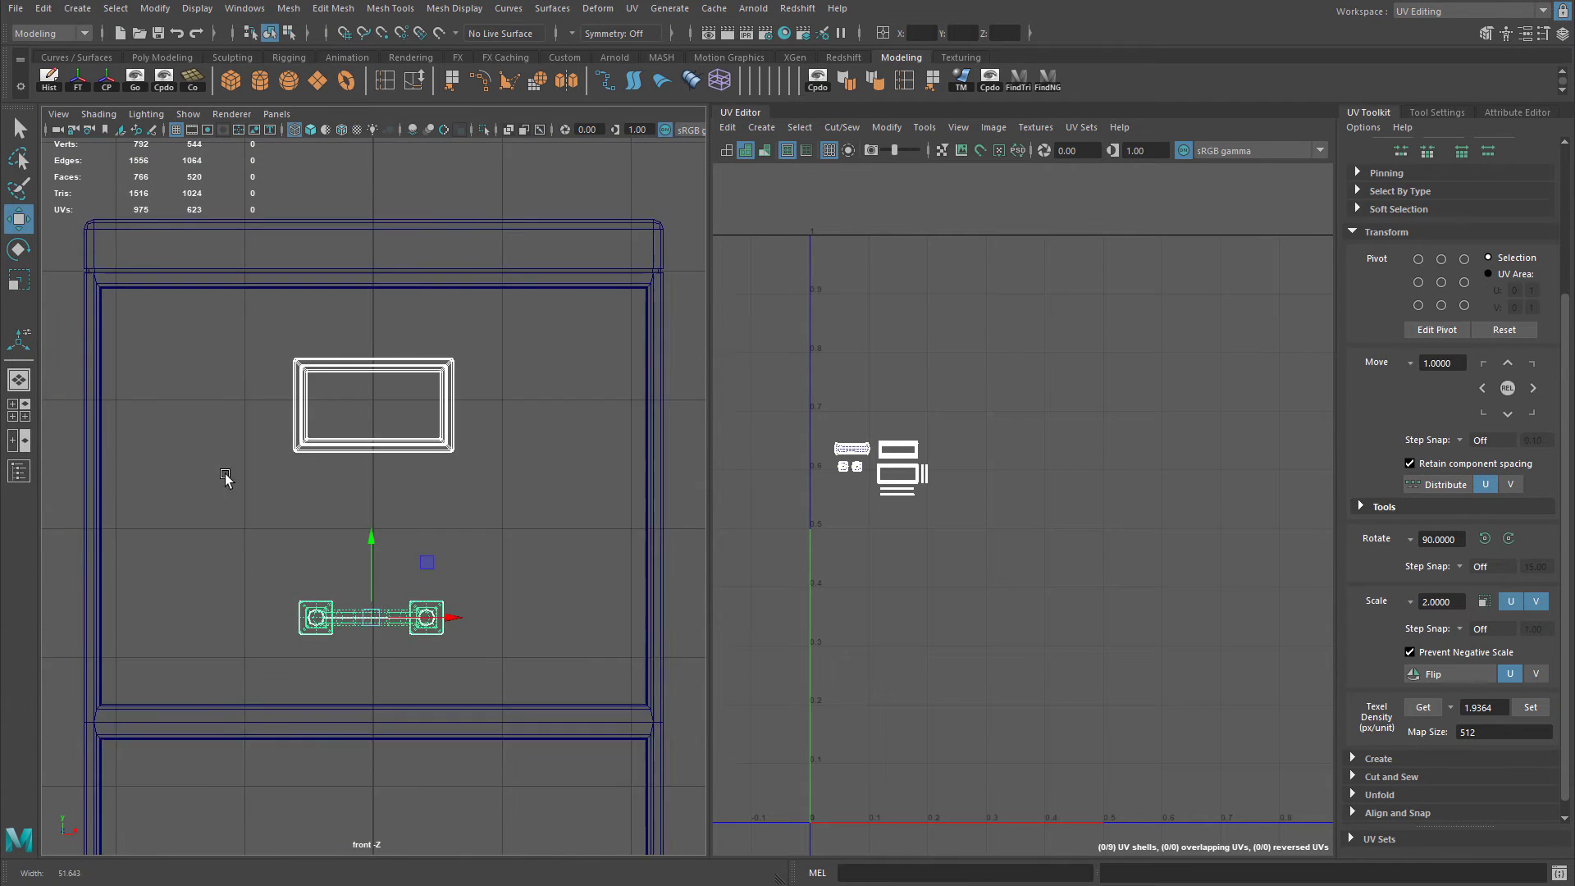
middle_click_drag(486, 431, 480, 376, "alt")
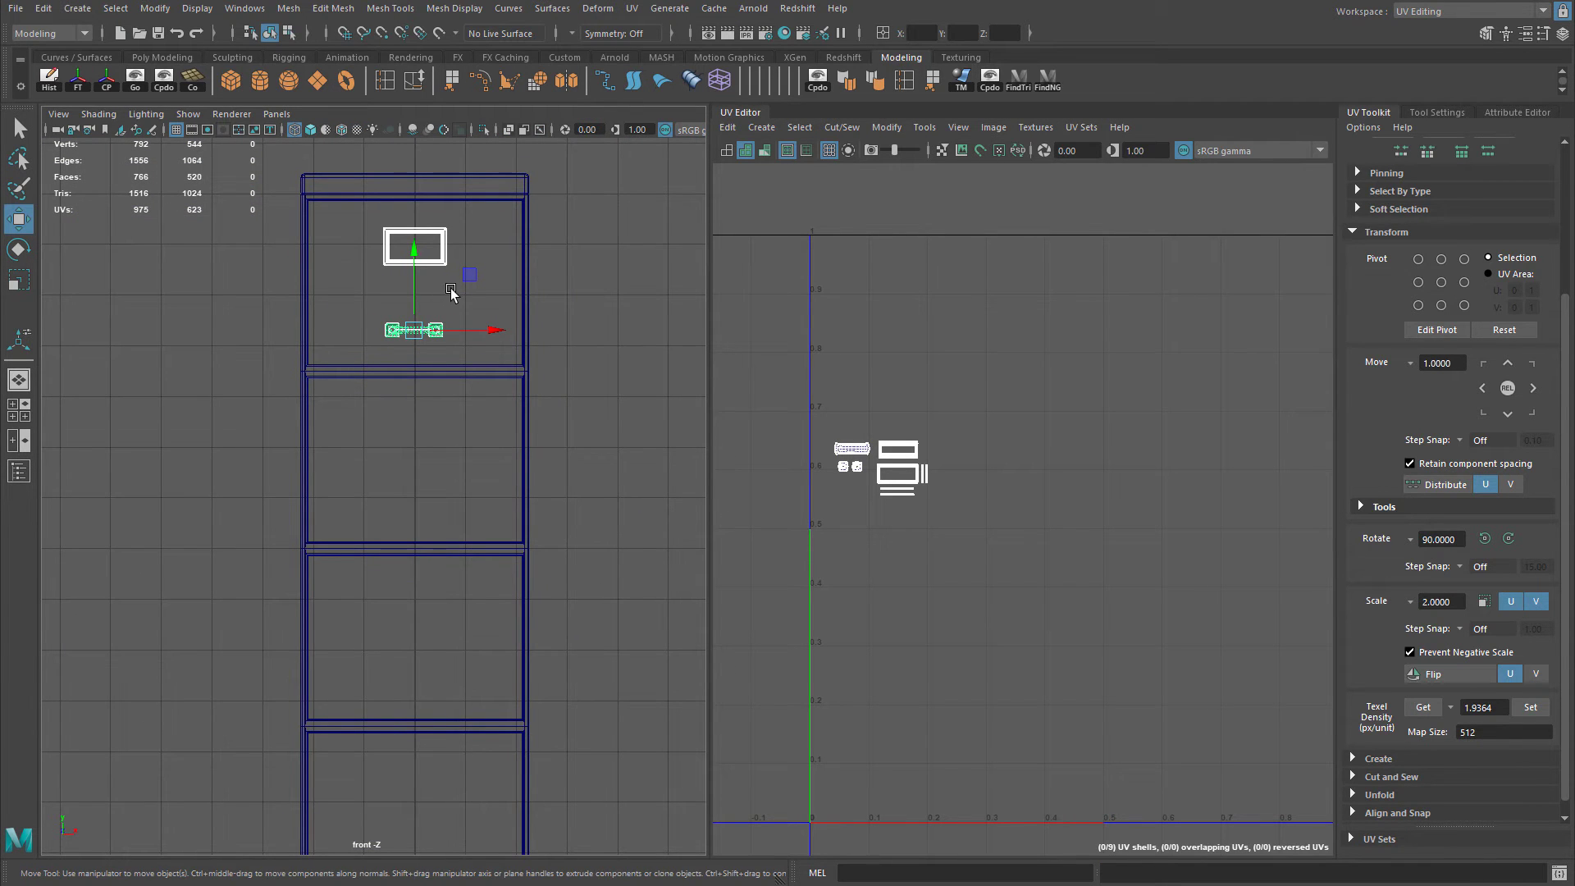
left_click_drag(414, 261, 410, 424, "shift")
left_click_drag(410, 427, 410, 436)
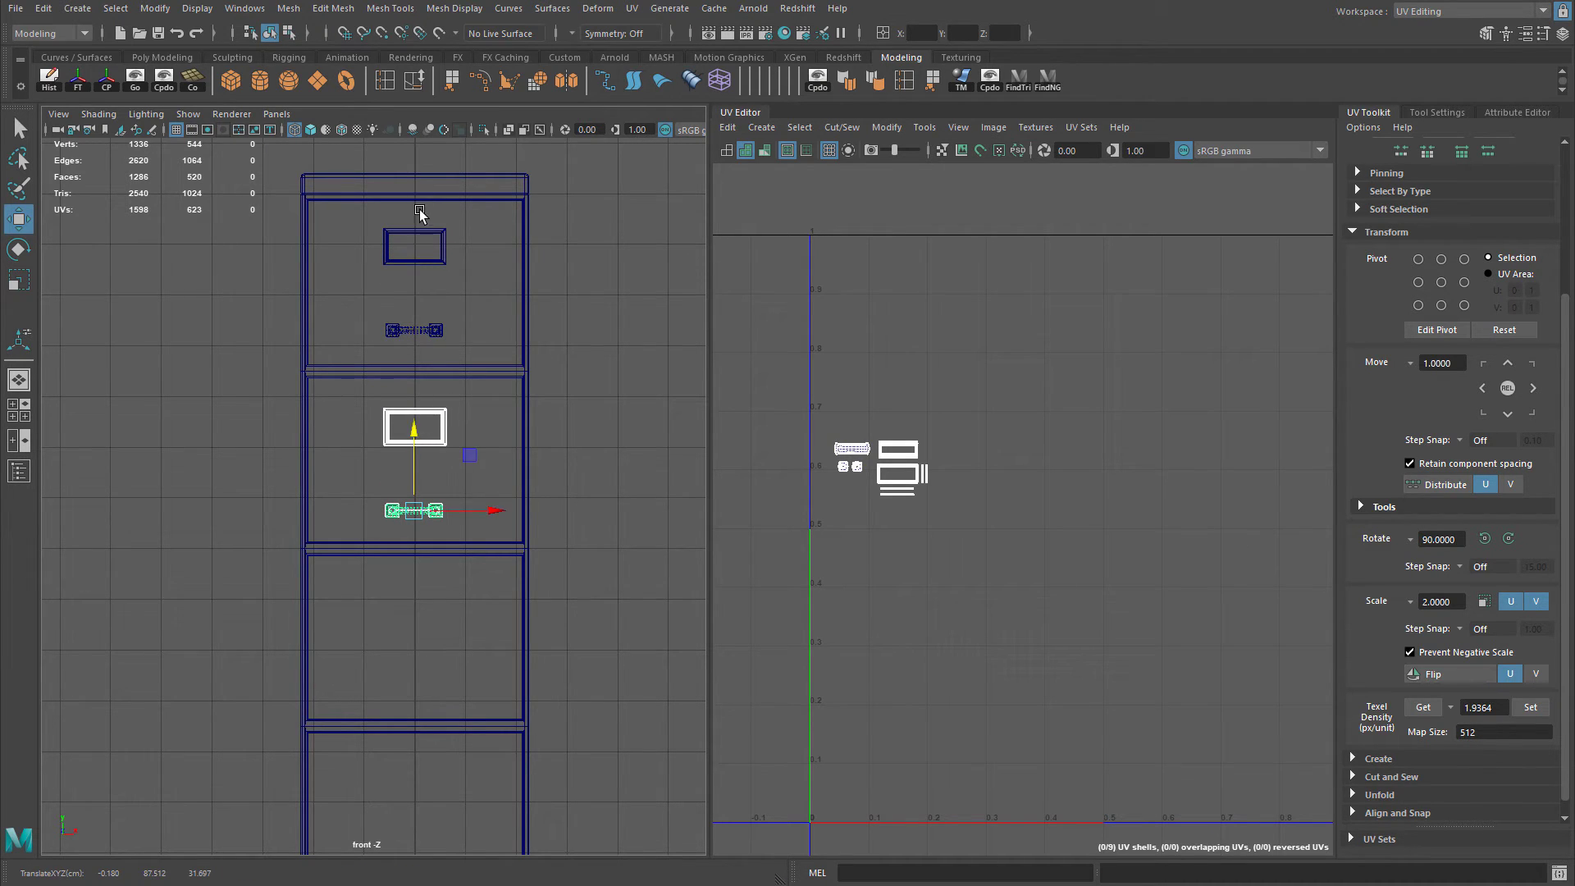
scroll(501, 330, "up", 2)
middle_click_drag(501, 329, 487, 371, "alt")
left_click_drag(461, 399, 462, 403)
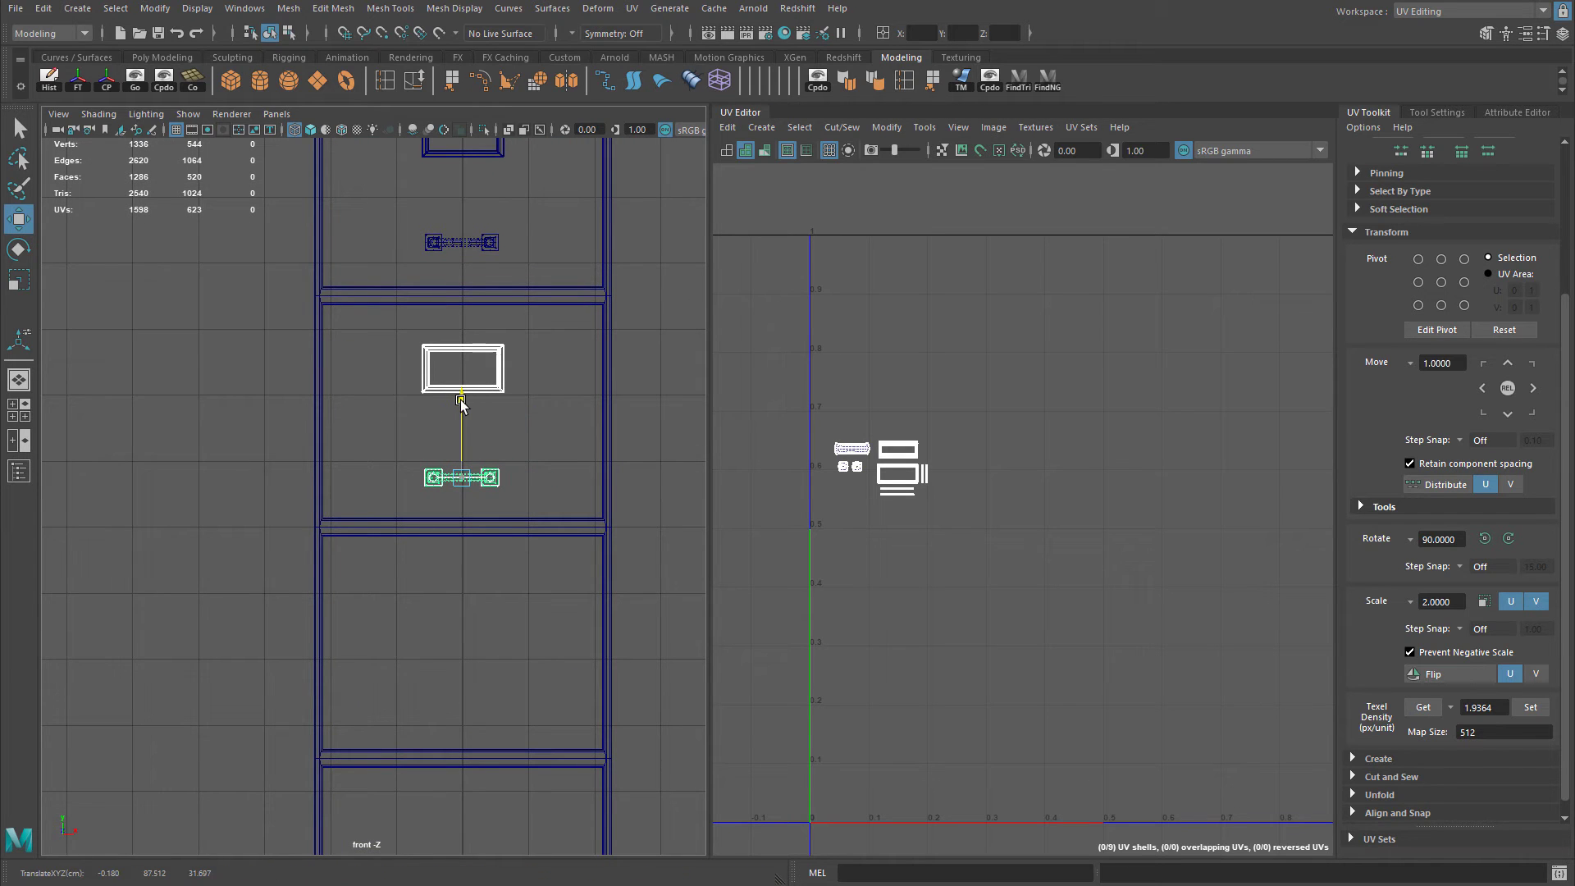
Repeat the duplication for the third and fourth drawers, fine-tuning the vertical position of each label frame and handle pair.
right_click_drag(502, 392, 492, 404, "alt")
middle_click_drag(493, 404, 500, 358, "alt")
right_click_drag(500, 357, 497, 408, "alt")
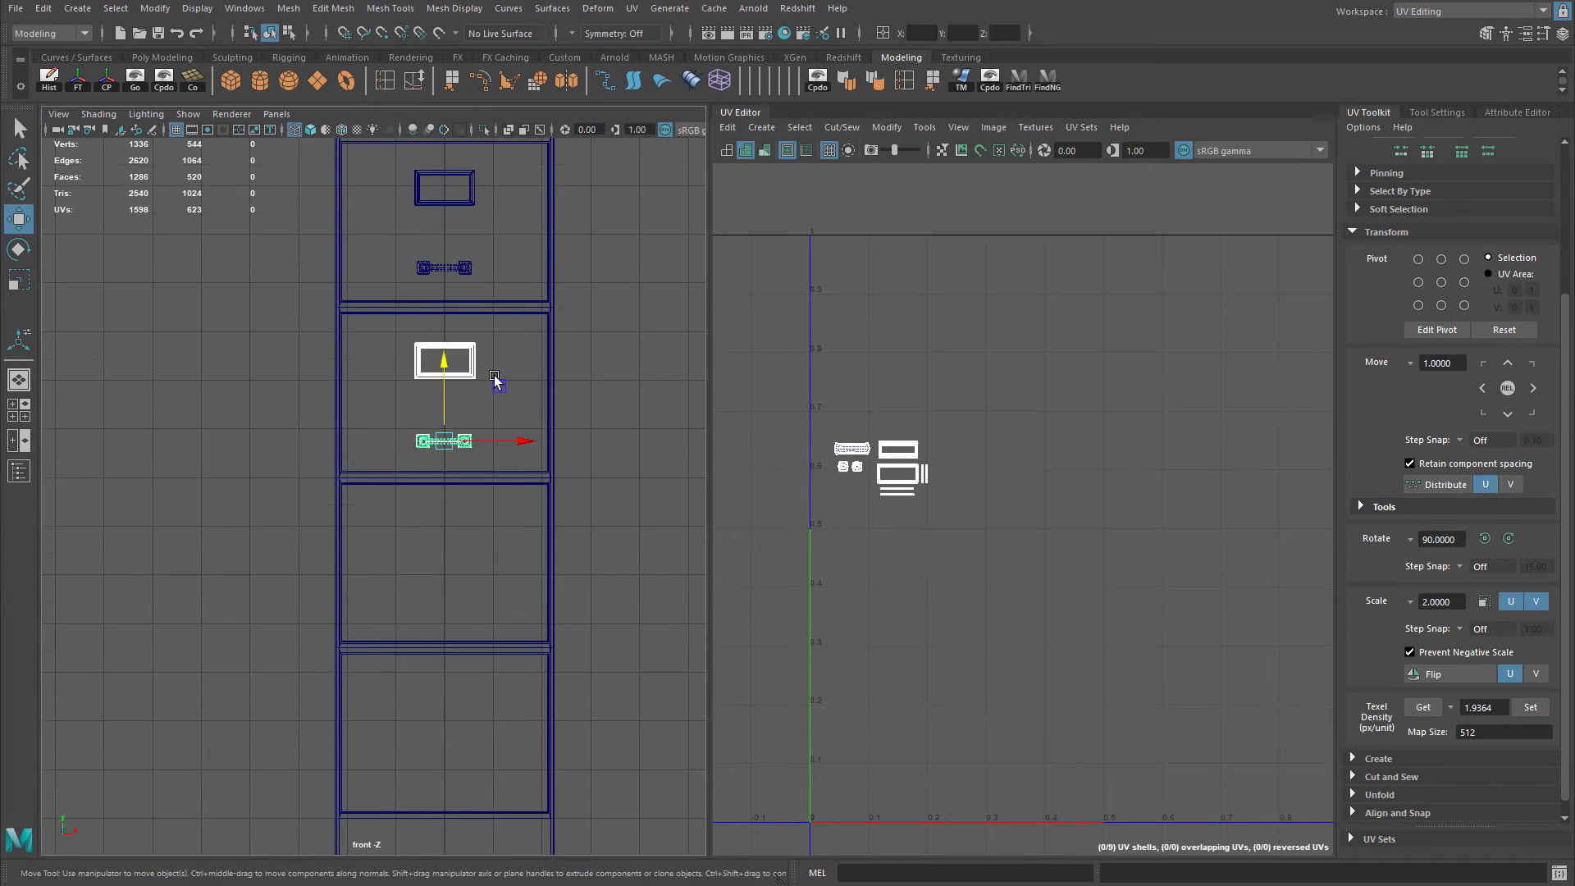
middle_click_drag(498, 408, 492, 339, "alt")
key("shift+d")
middle_click_drag(517, 394, 554, 318, "alt")
left_click_drag(466, 370, 466, 368)
key("shift+d")
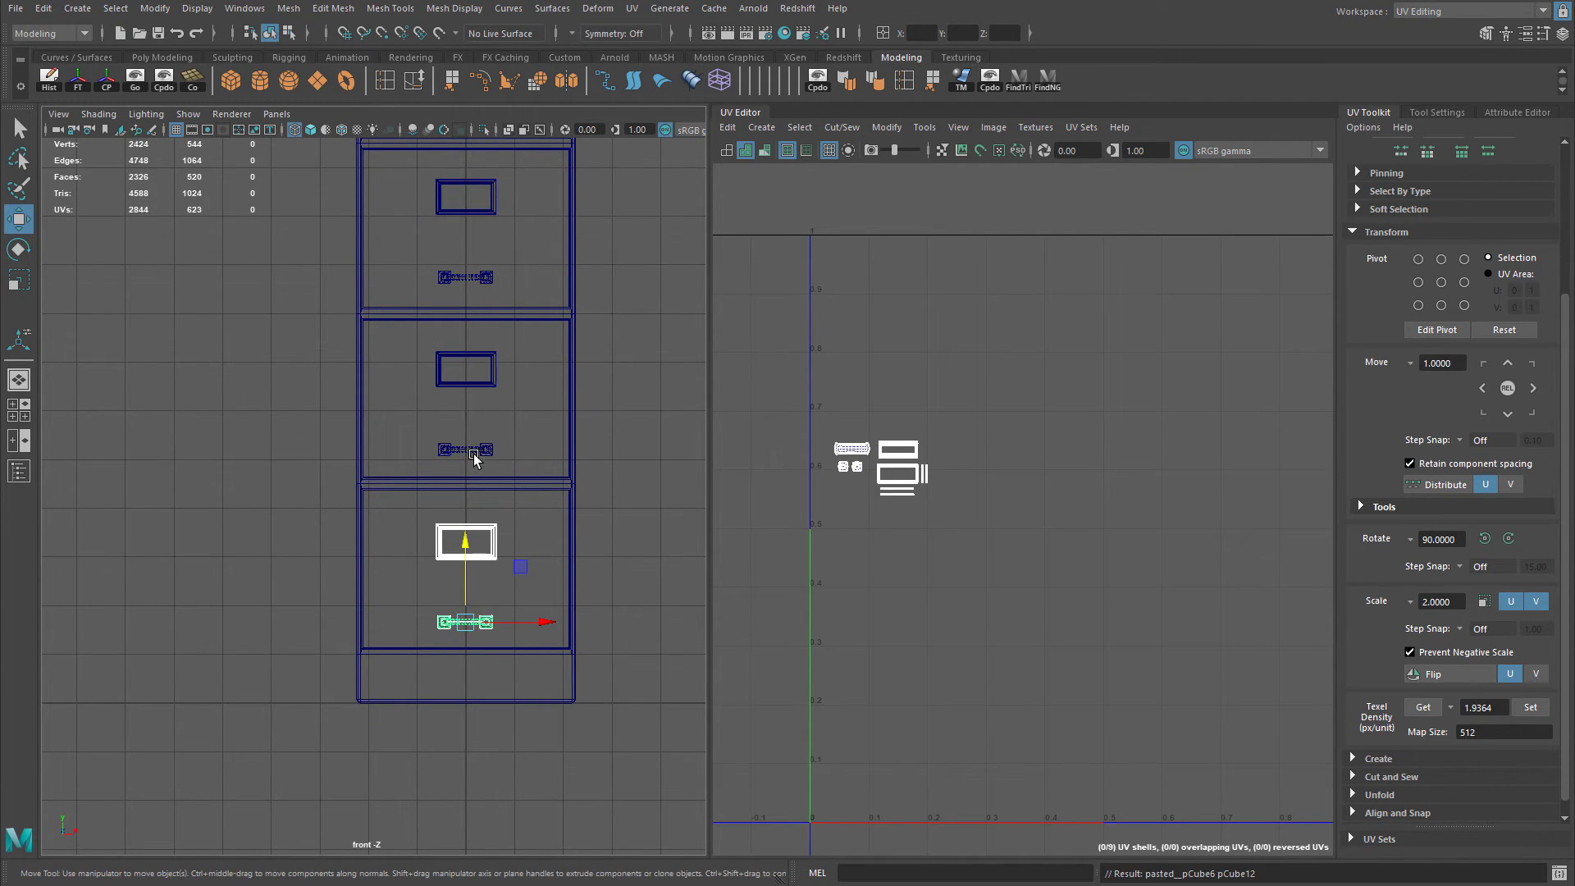
left_click_drag(465, 542, 465, 544)
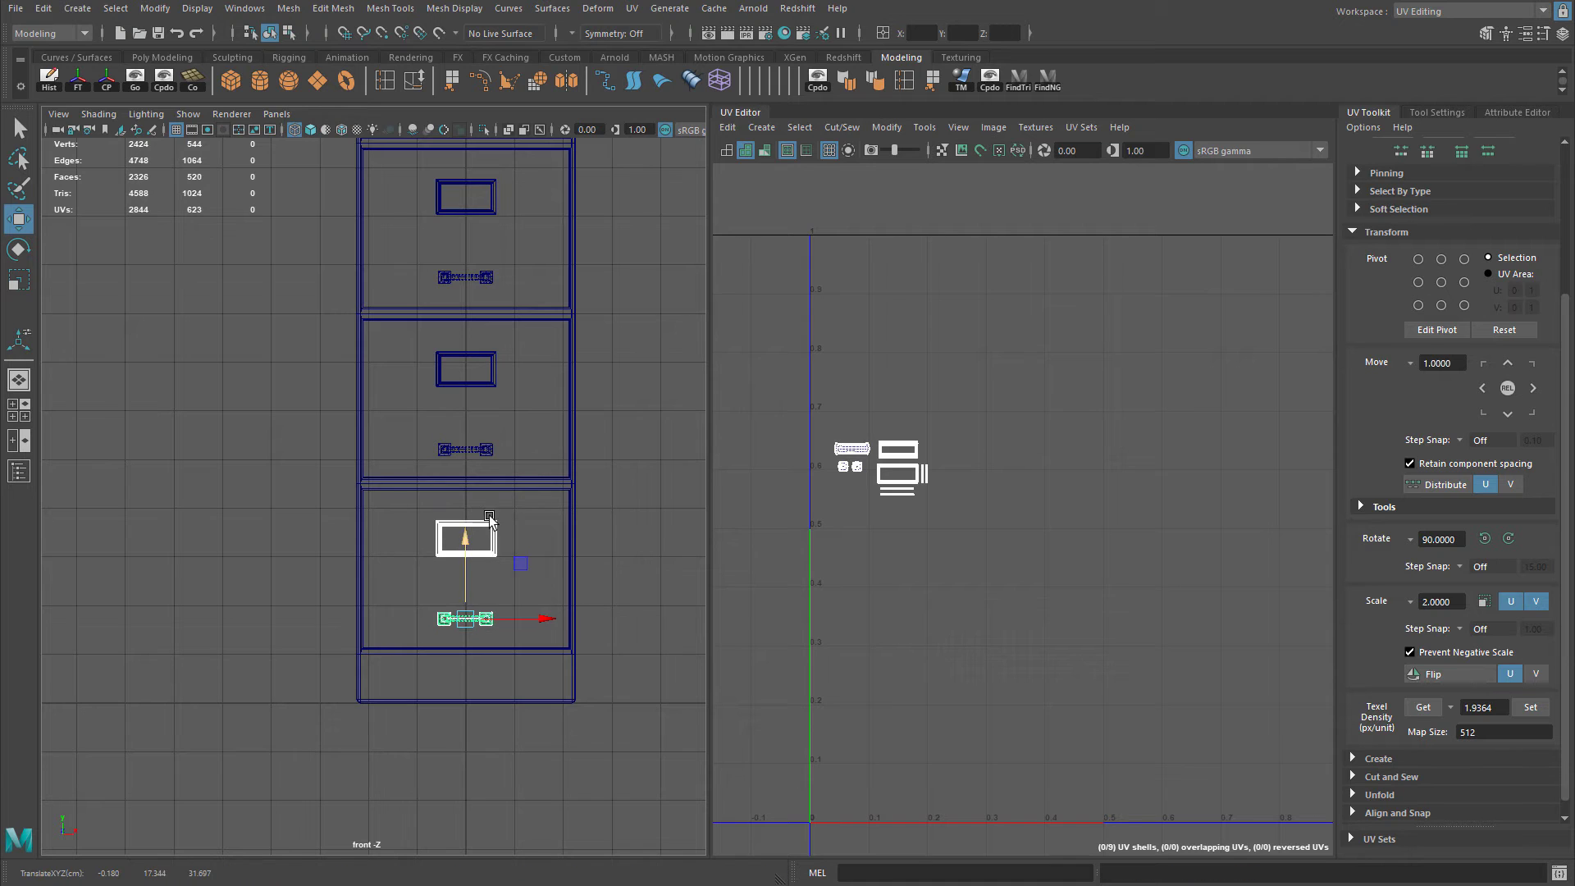
Return to a shaded perspective view and select the whole cabinet to examine the UV shells of all its parts.
scroll(492, 492, "down", 2)
key("space")
mouse_move(622, 443)
left_mouse_down()
mouse_move(508, 361)
mouse_move(552, 348)
mouse_move(496, 398)
left_mouse_up()
key("5")
scroll(587, 385, "down", 3)
left_click(496, 398)
scroll(492, 471, "up", 3)
middle_click_drag(492, 472, 456, 390, "alt")
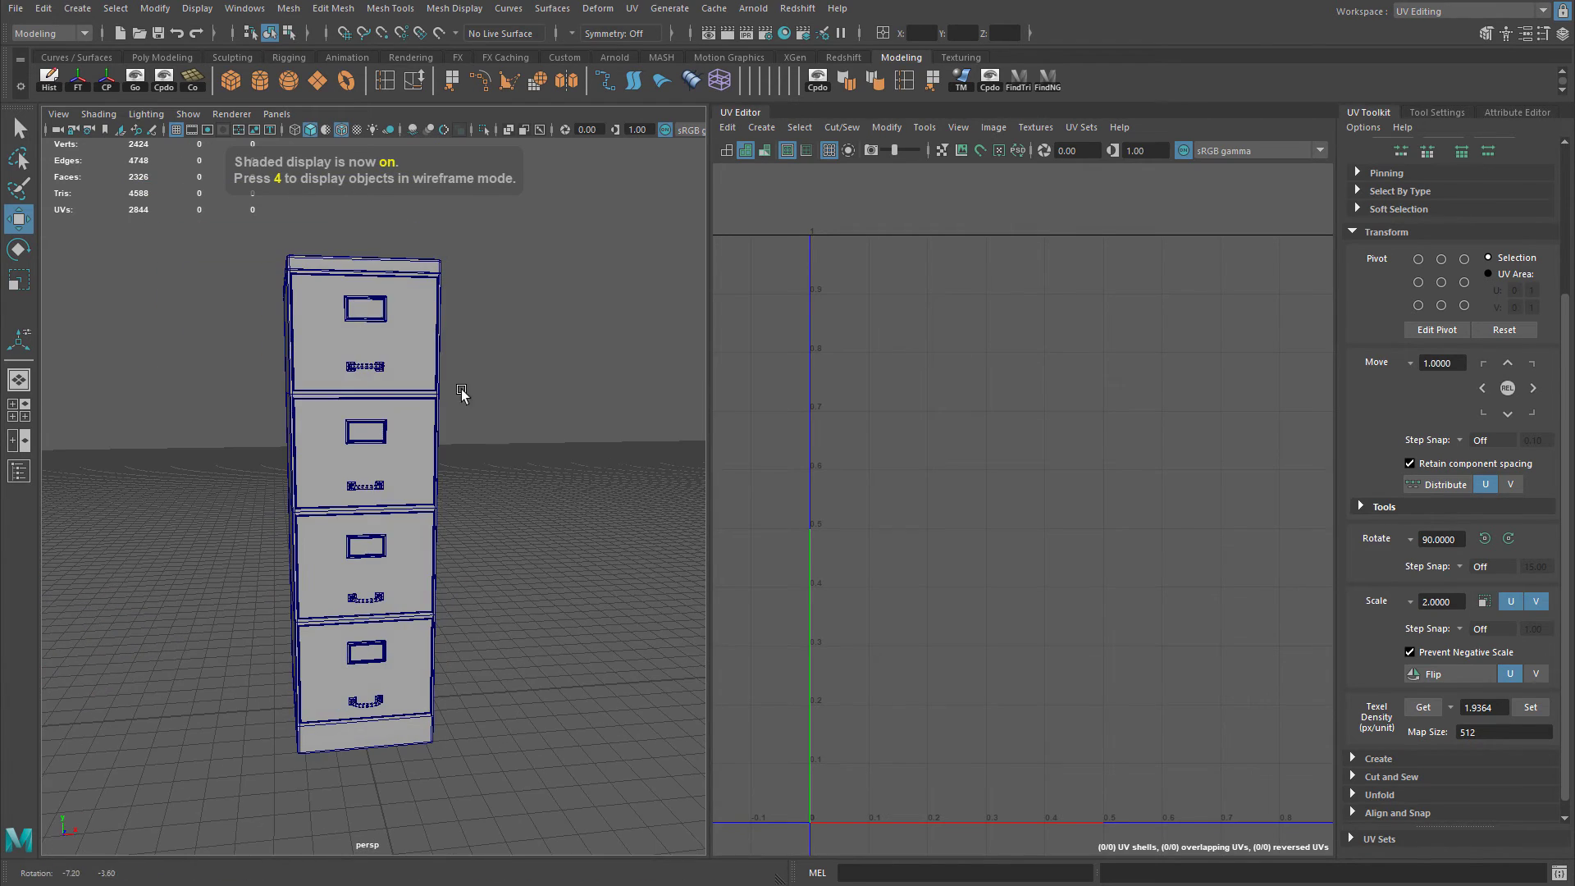
left_click_drag(377, 374, 352, 352, "alt")
left_click(351, 336)
left_click_drag(251, 172, 503, 668)
scroll(972, 546, "up", 4)
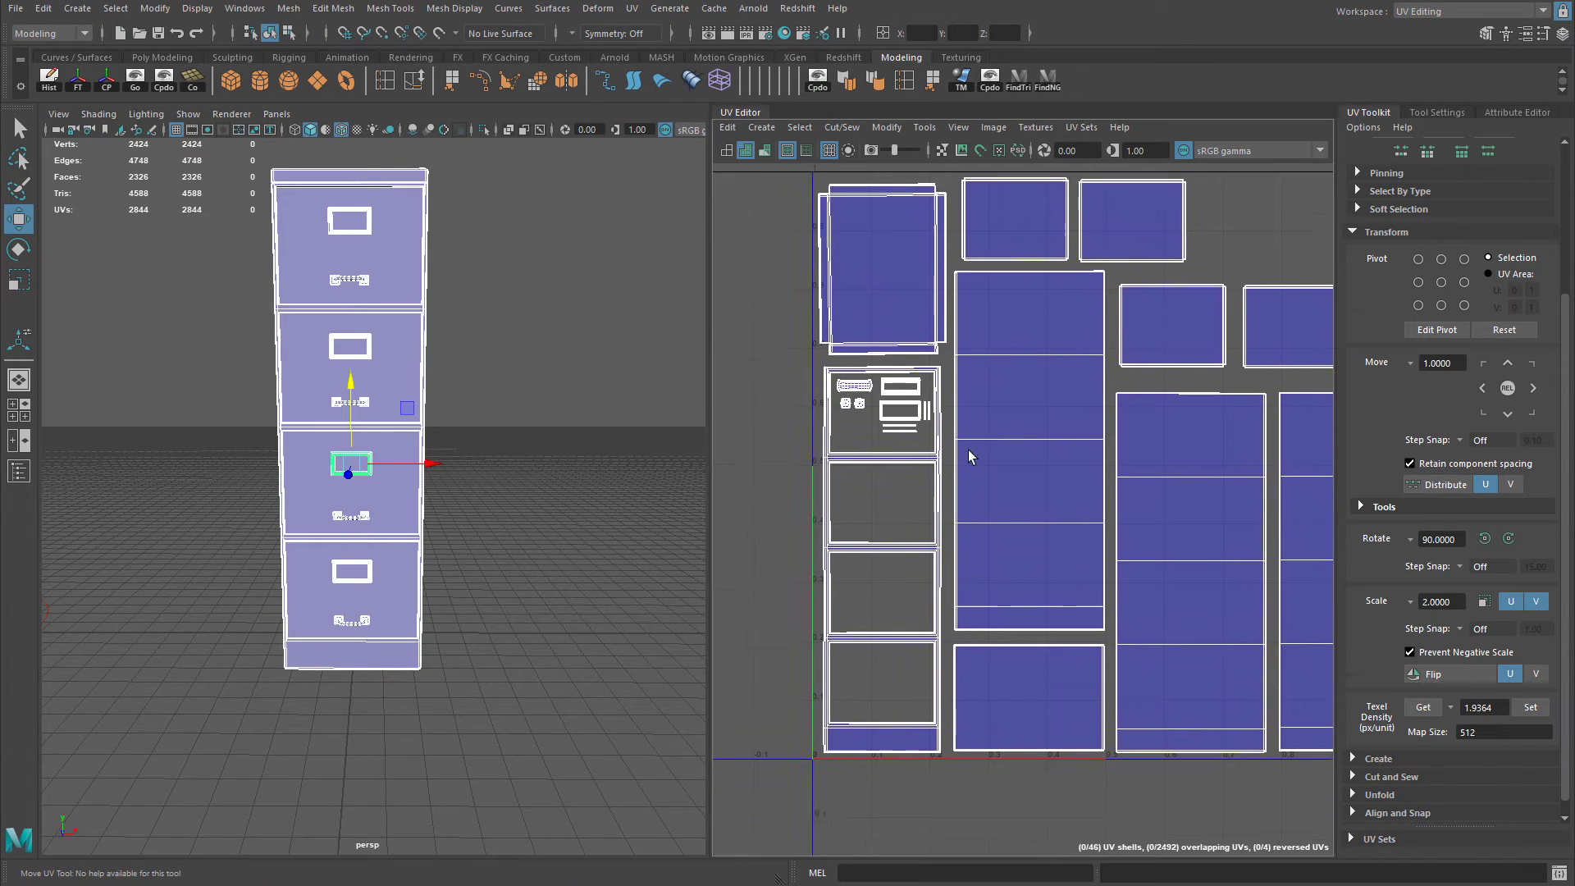
Move the UV shells of the second drawer's label frame and handle into the second opening of the front frame shell.
left_click(368, 346)
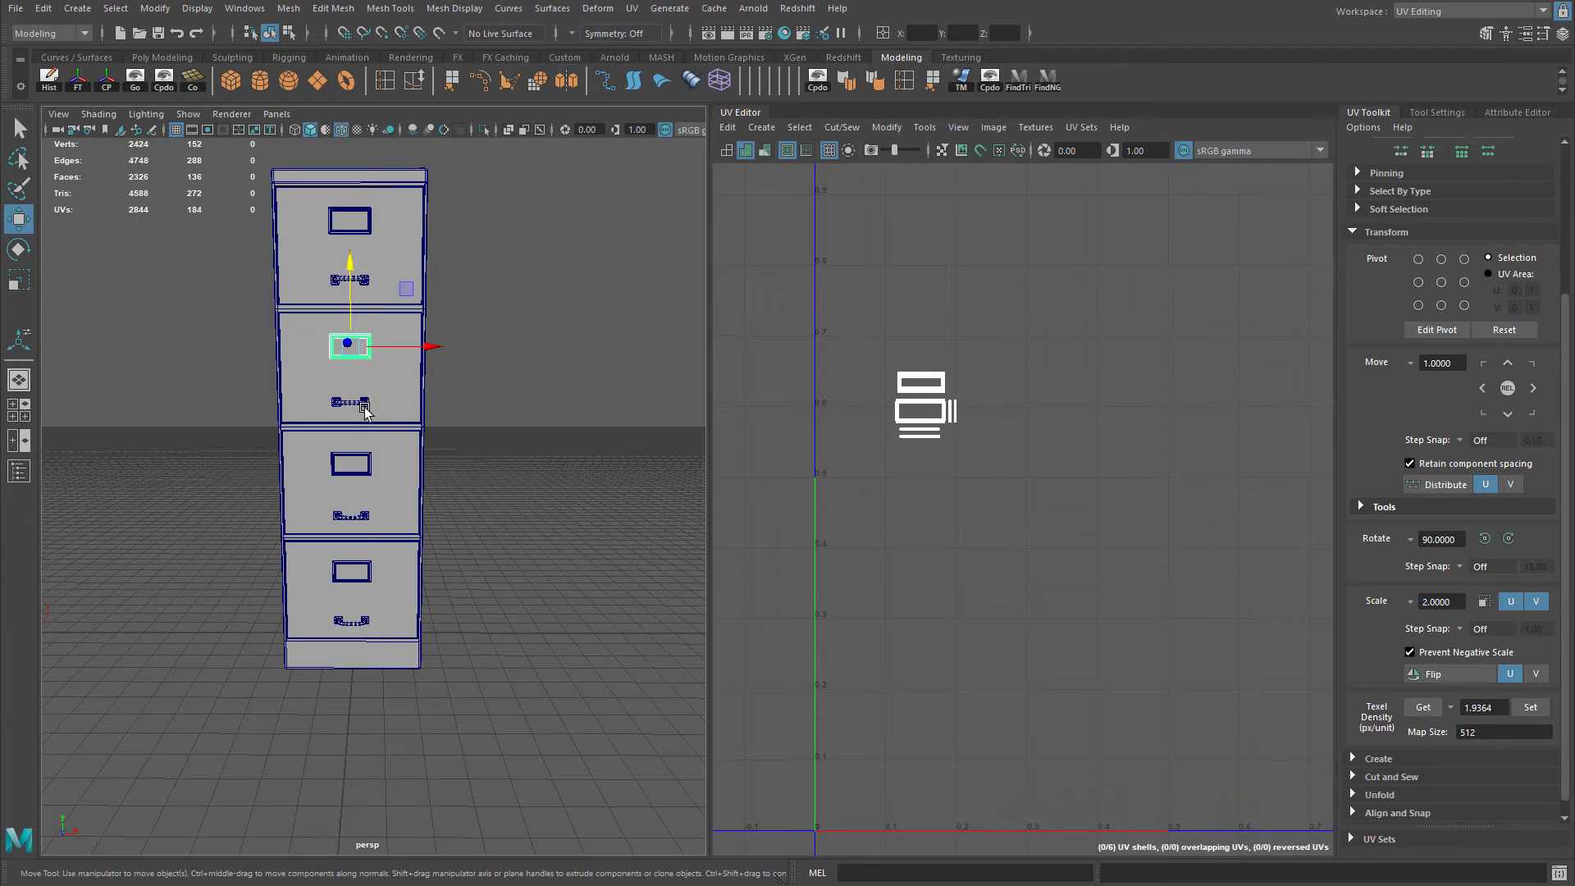
left_click(361, 403, "shift")
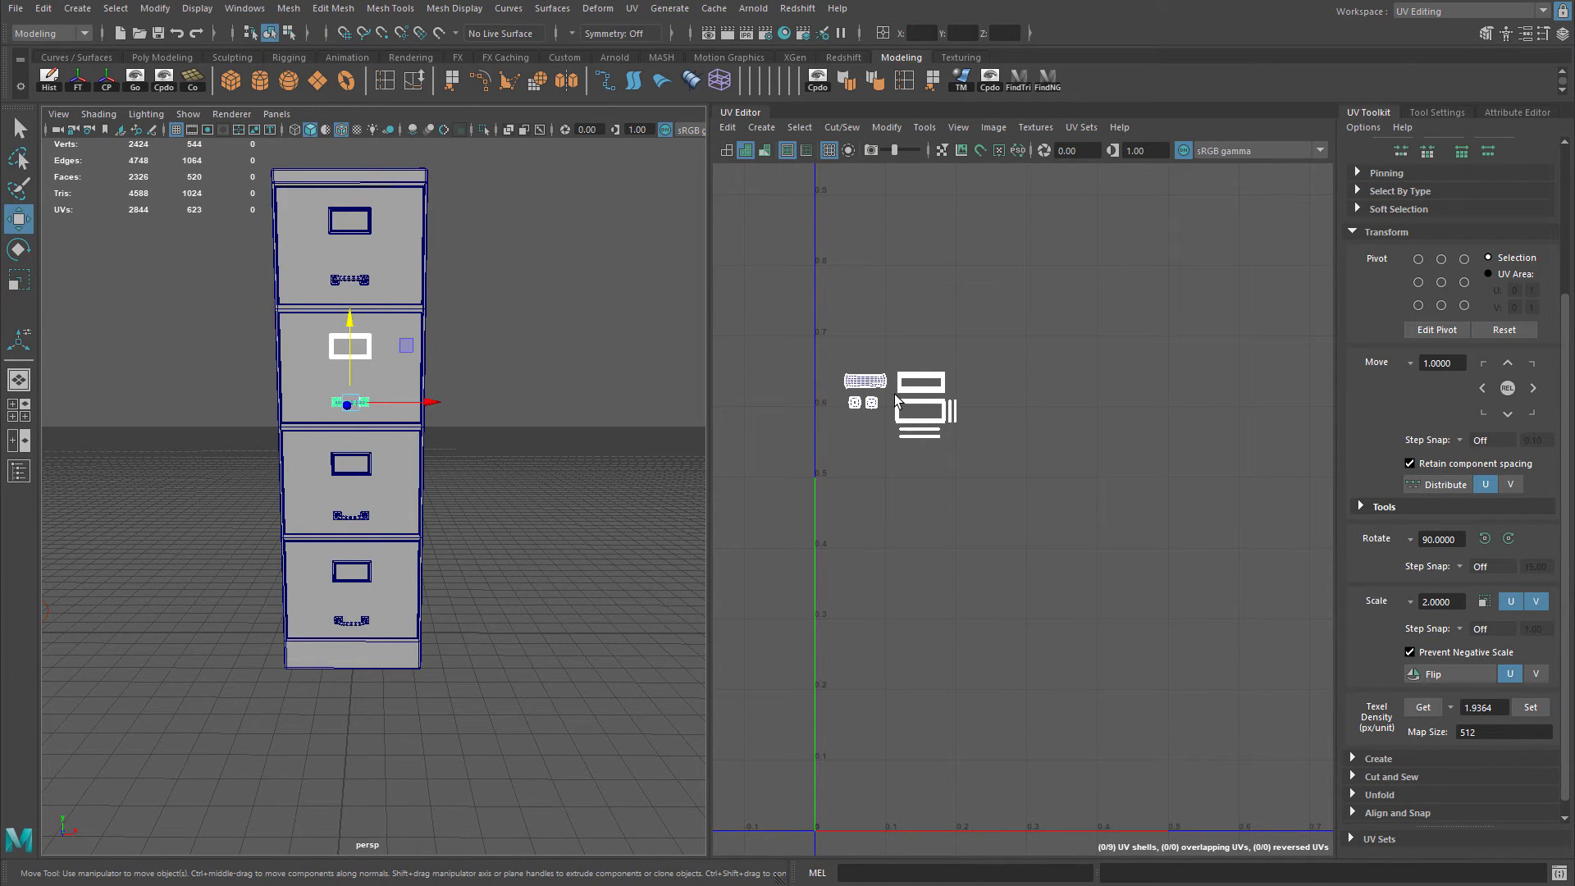
left_click(420, 251, "shift")
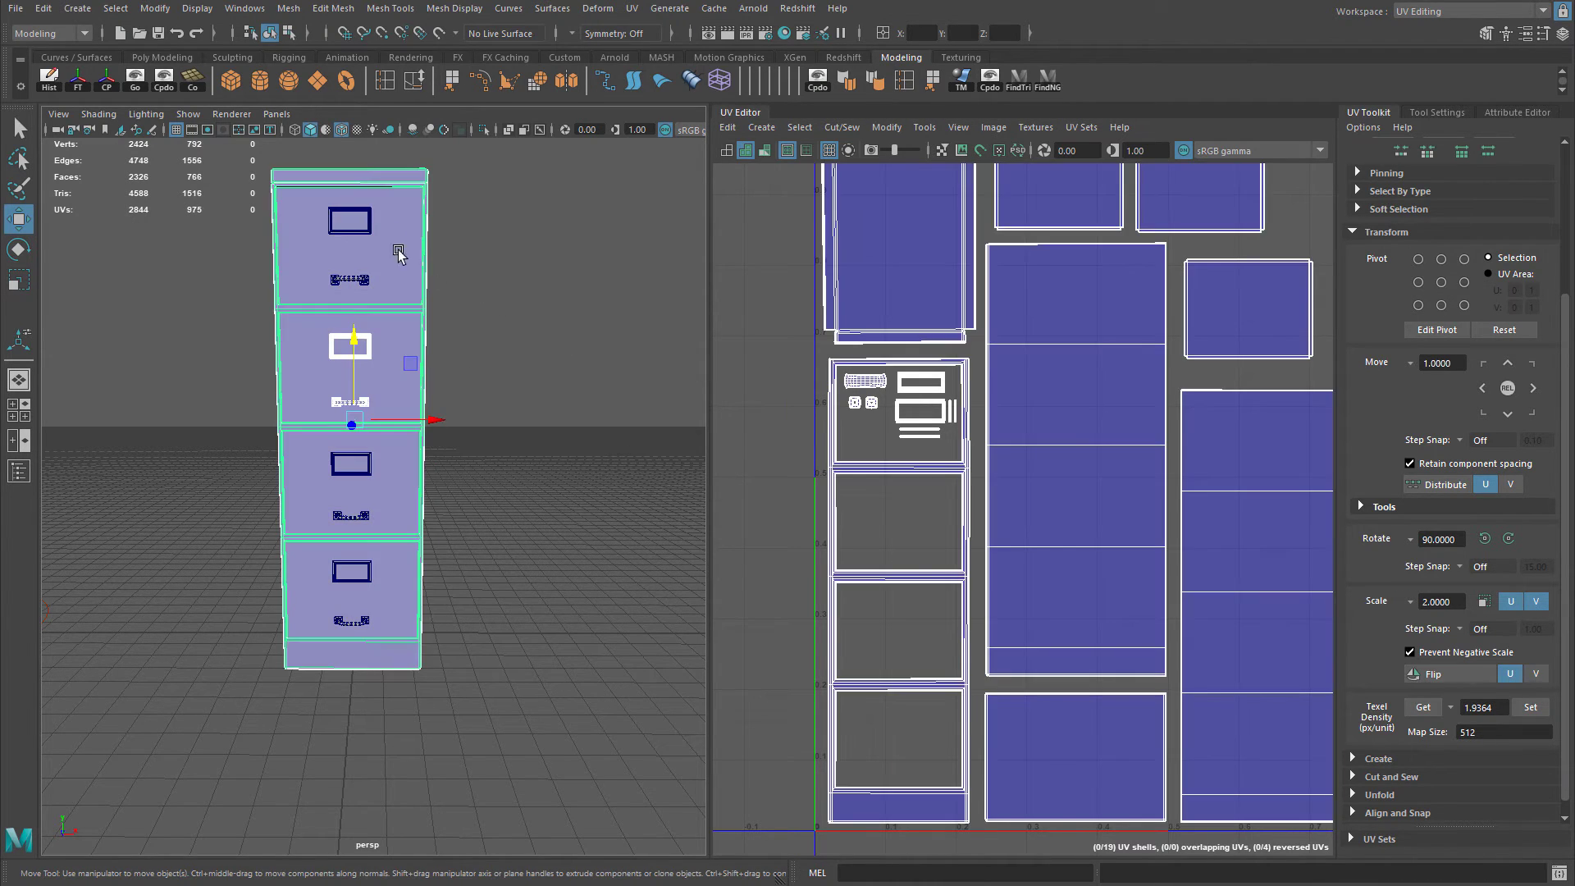
right_click_drag(915, 412, 1124, 451)
middle_click_drag(1124, 451, 1083, 465, "alt")
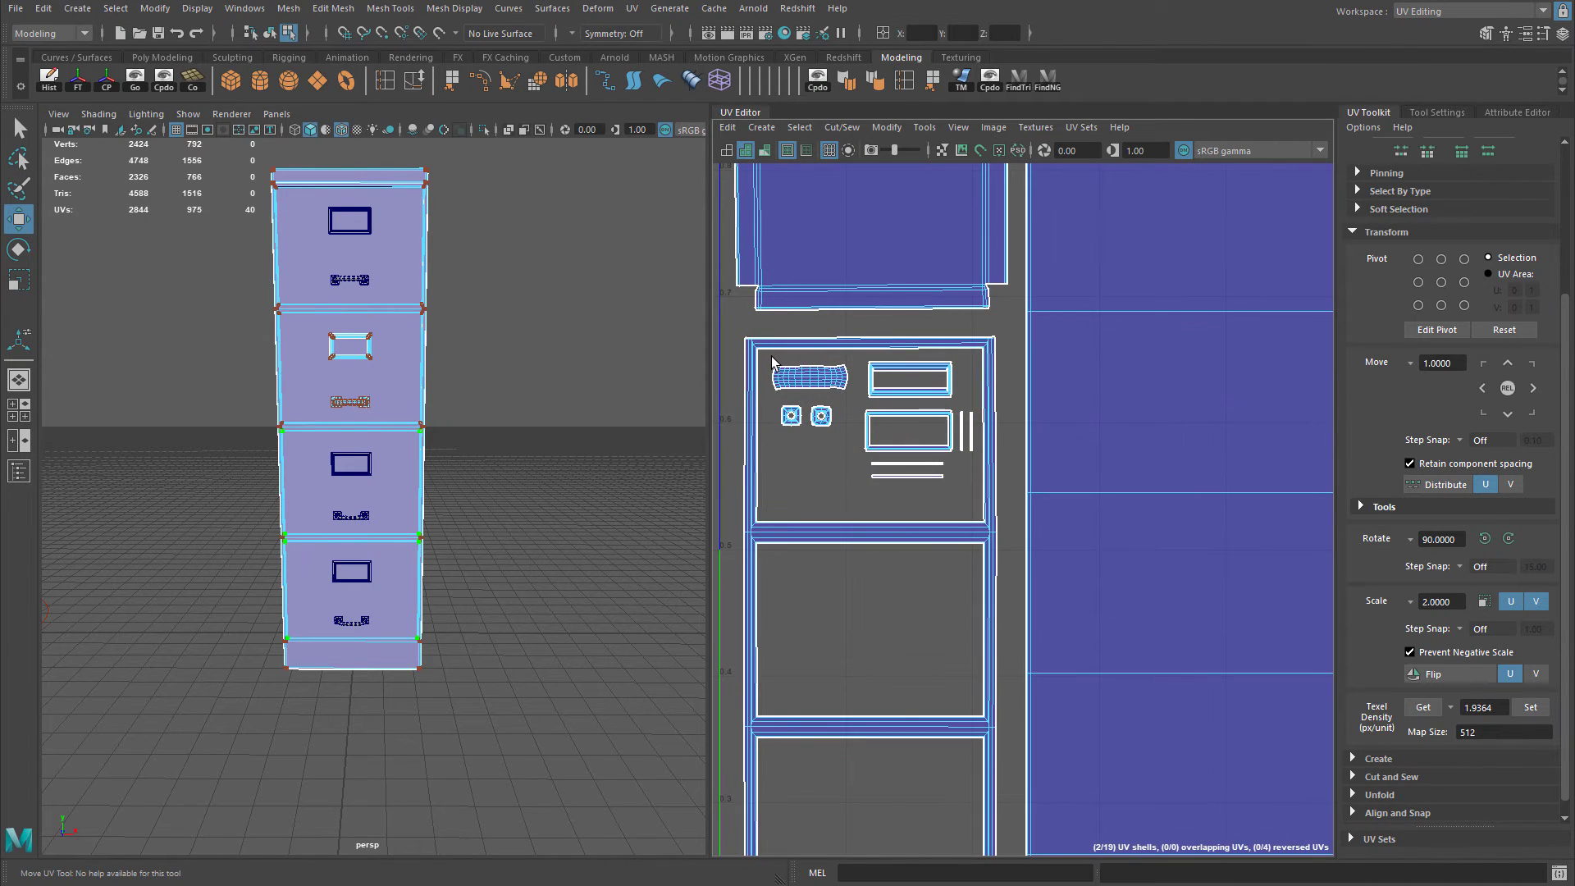
left_click_drag(772, 361, 986, 514)
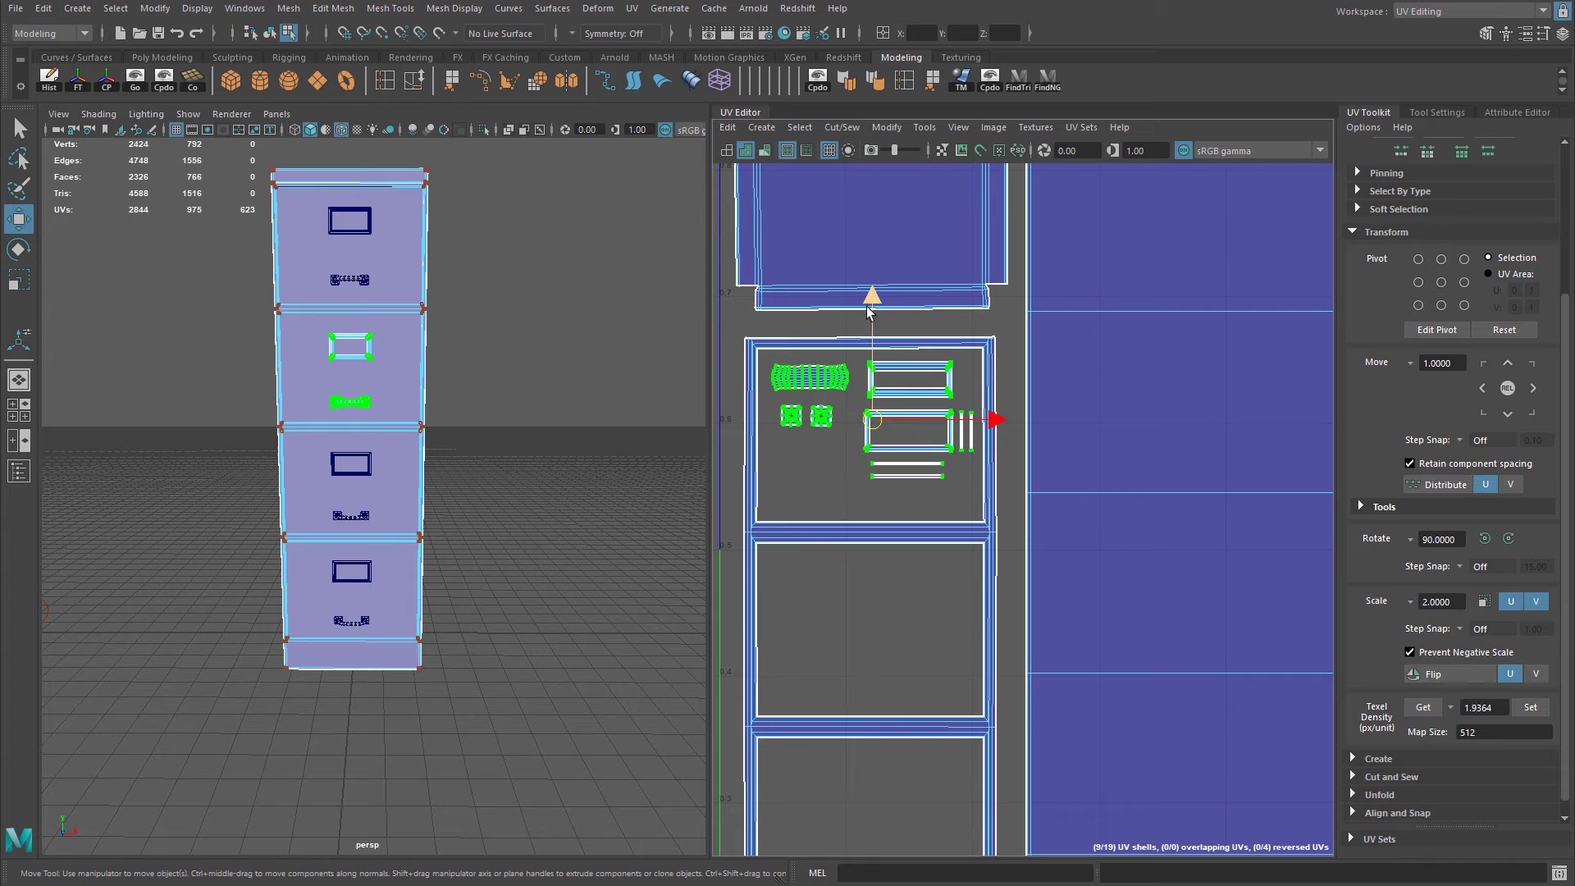
left_click_drag(870, 310, 871, 510)
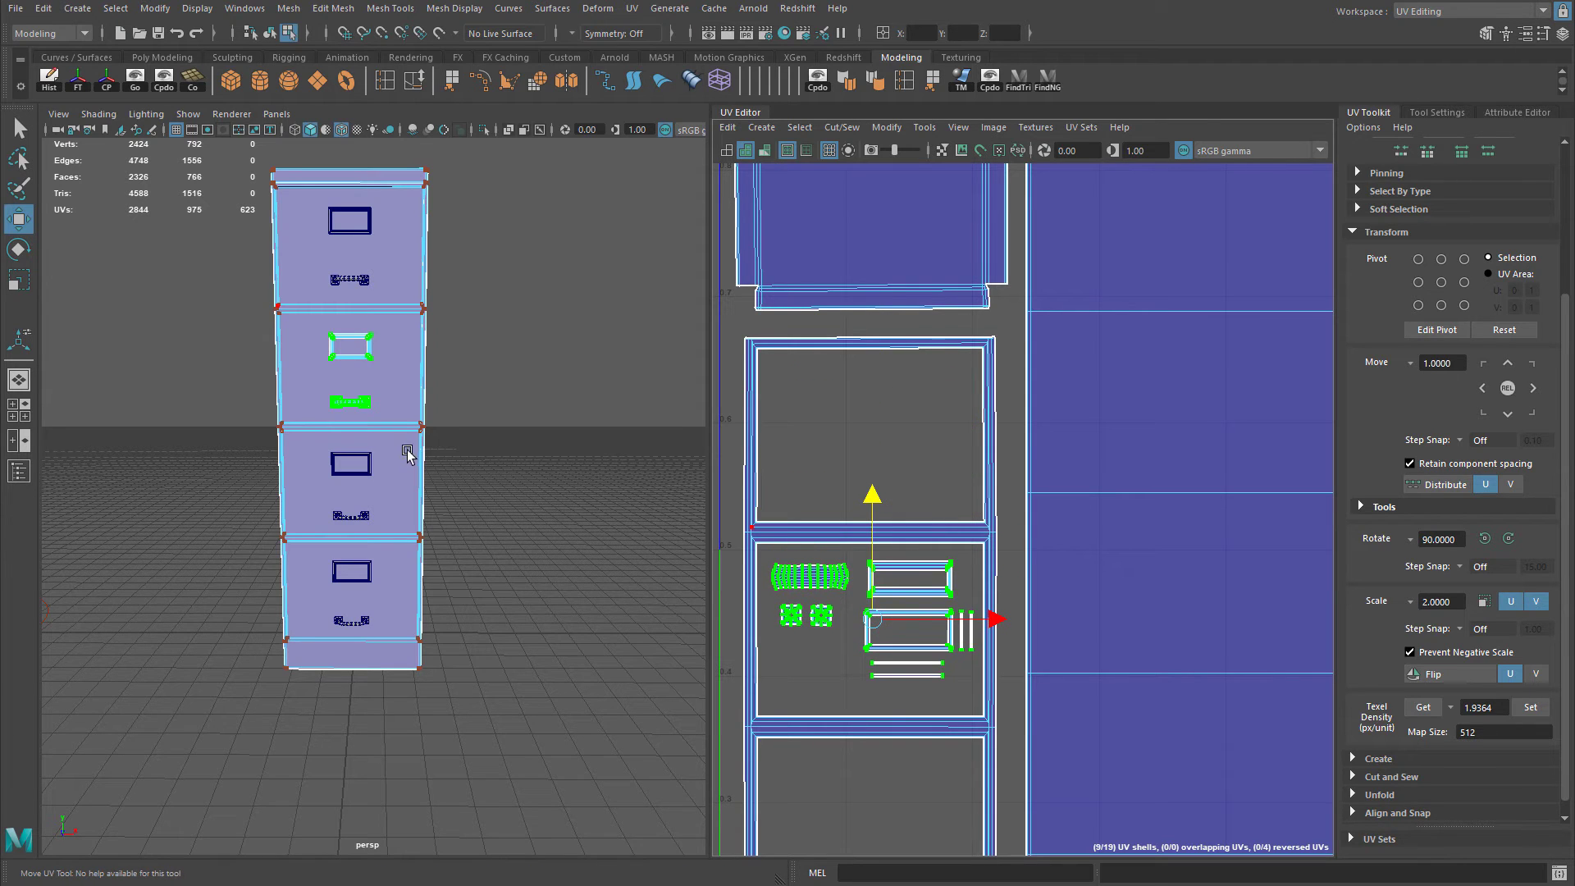
Move the UV shells of the third drawer's label frame and handle into the third opening of the front frame shell.
left_click(408, 455)
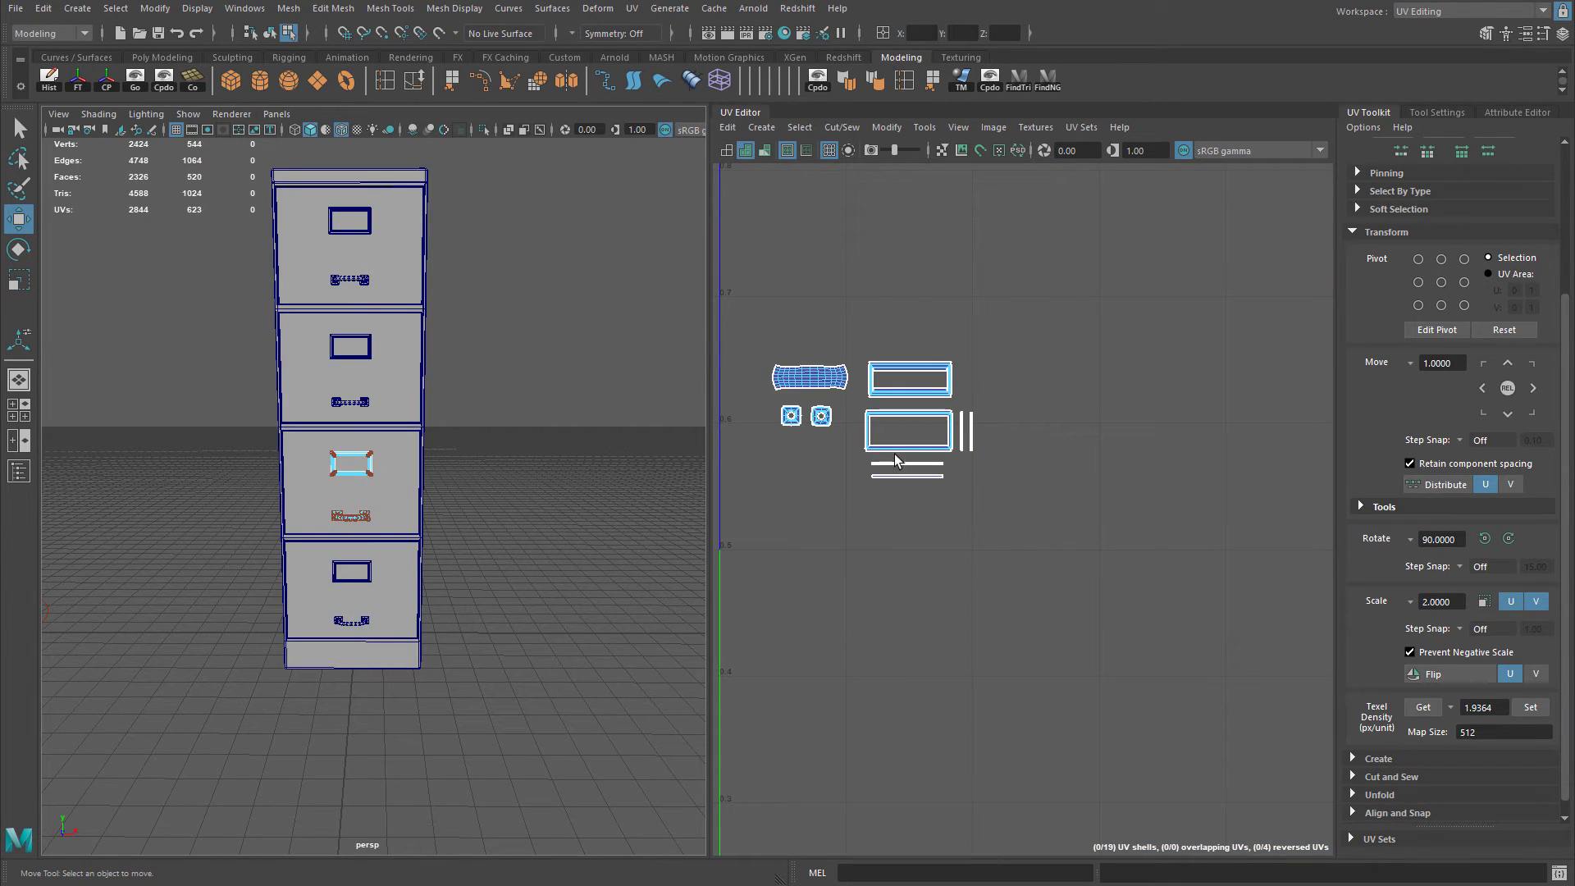
left_click(410, 359, "shift")
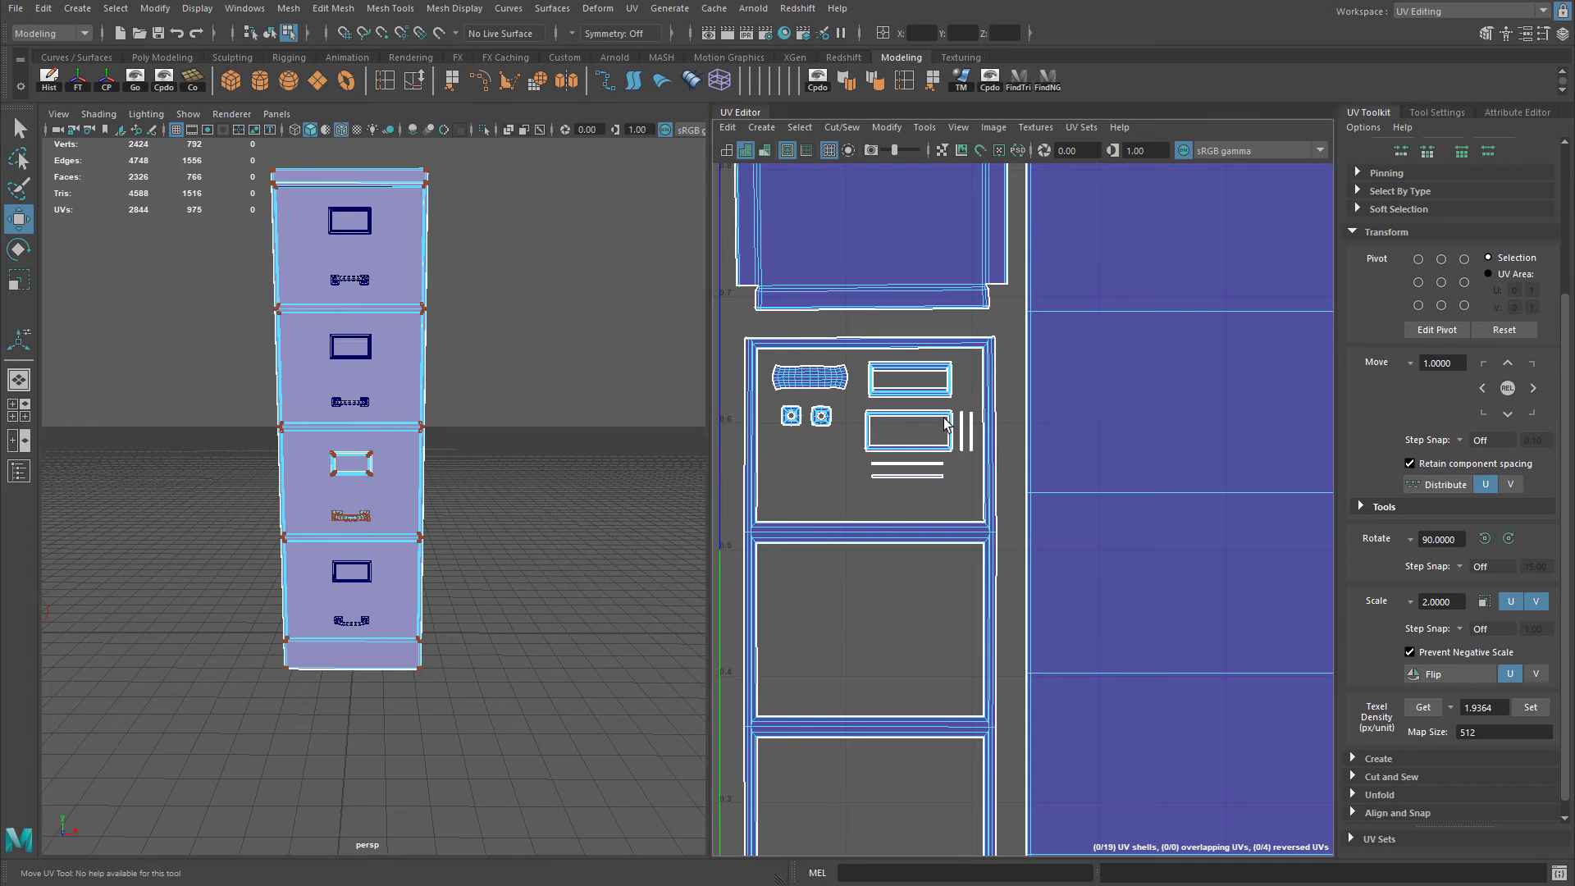
right_click_drag(923, 422, 982, 419)
left_click_drag(768, 363, 984, 510)
left_click_drag(880, 303, 878, 661)
middle_click_drag(878, 662, 894, 443, "alt")
left_click_drag(894, 443, 900, 495)
Move the UV shells of the fourth drawer's label frame and handle into the lowest opening of the front frame shell.
left_click(362, 584)
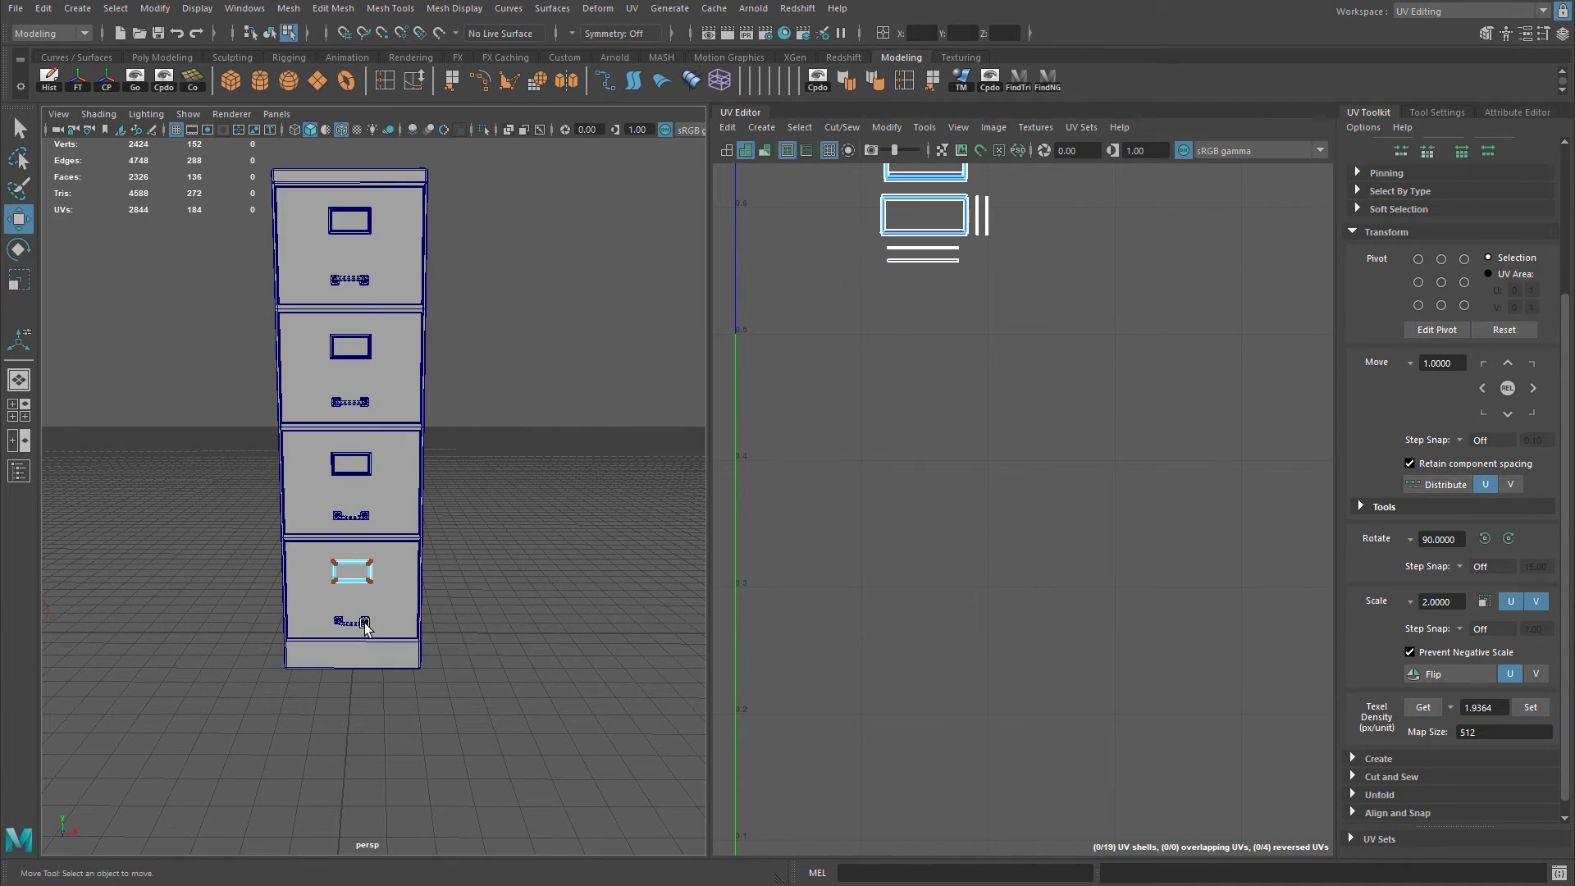
left_click(428, 237, "shift")
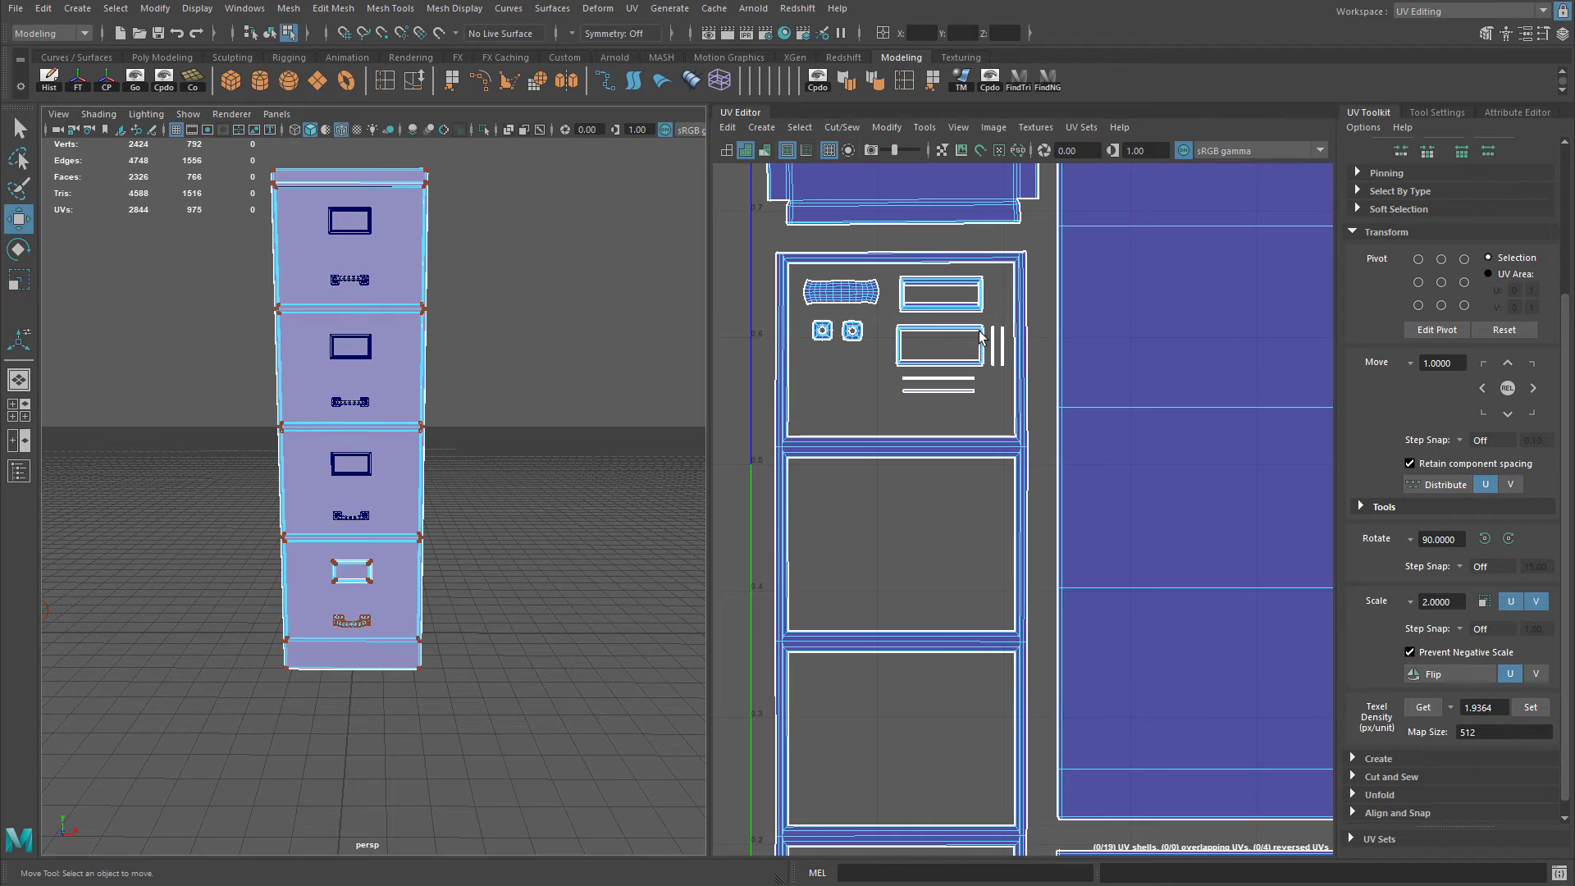
right_click(910, 361)
left_click_drag(792, 271, 1019, 433)
right_click_drag(1188, 464, 992, 315, "alt")
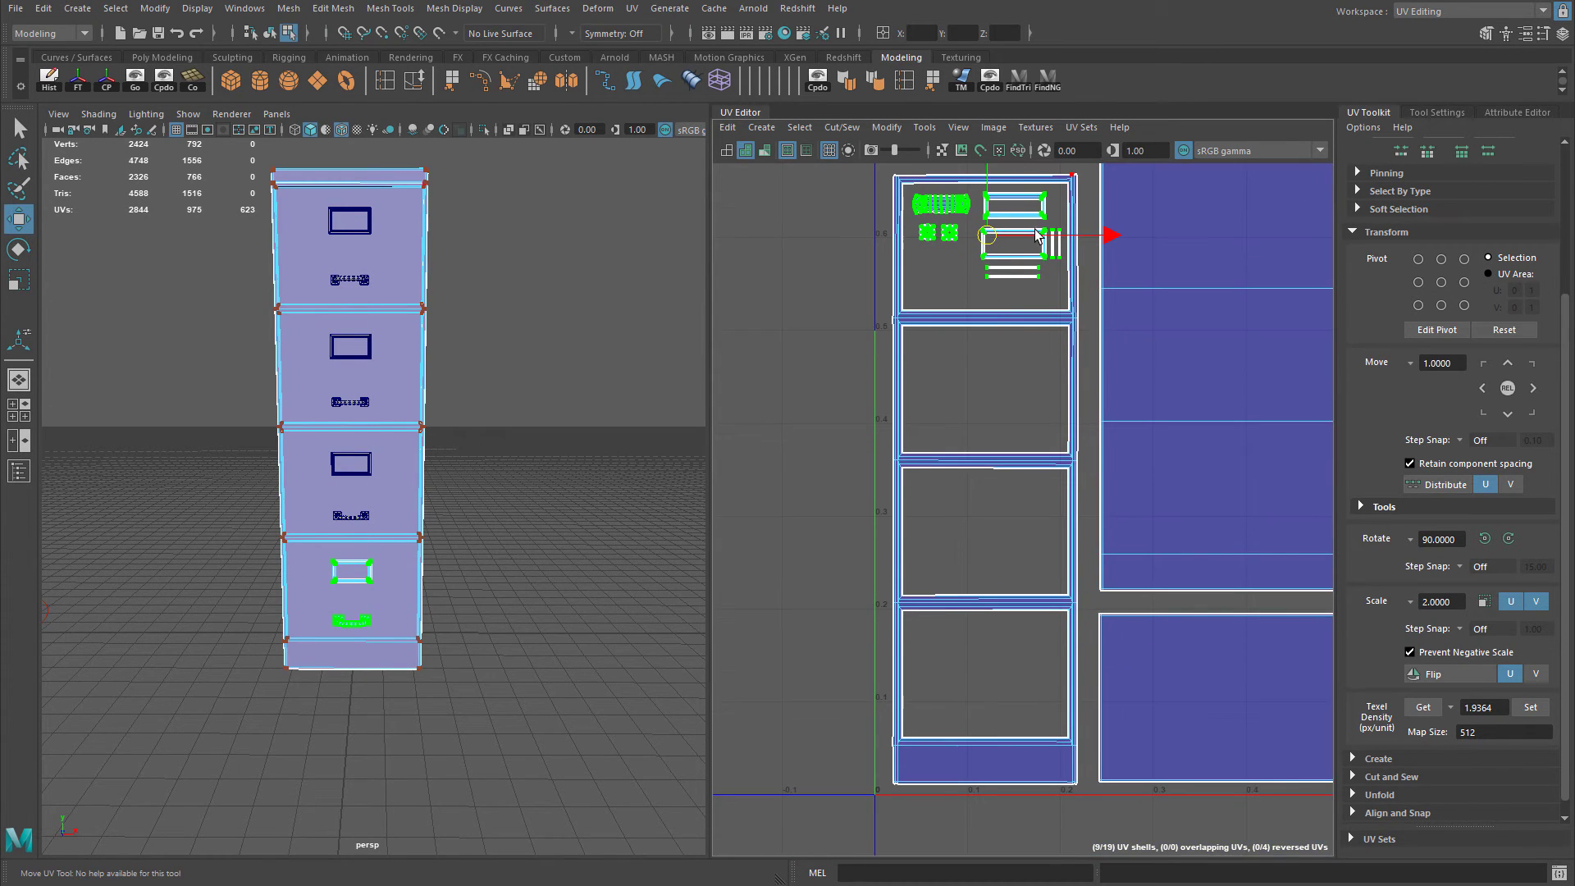
middle_click_drag(993, 314, 994, 368, "alt")
left_click_drag(988, 175, 984, 614)
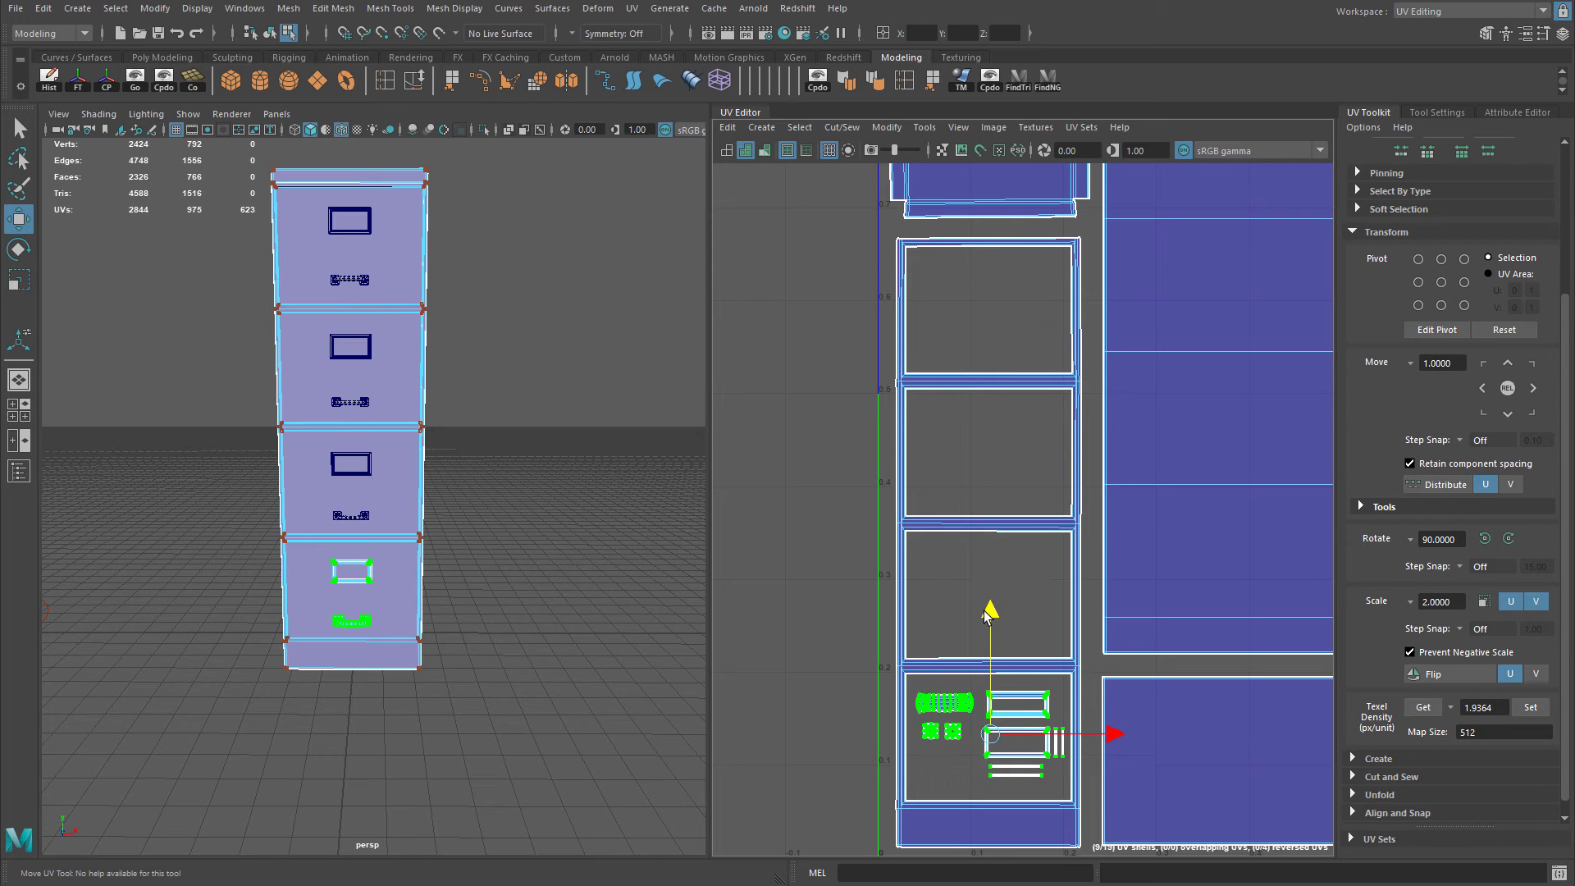
Select all the cabinet parts in object mode and review the complete UV layout and the finished model.
right_click_drag(579, 465, 458, 359, "alt")
right_click_drag(385, 318, 429, 297)
left_click_drag(270, 234, 473, 645)
scroll(1087, 499, "down", 2)
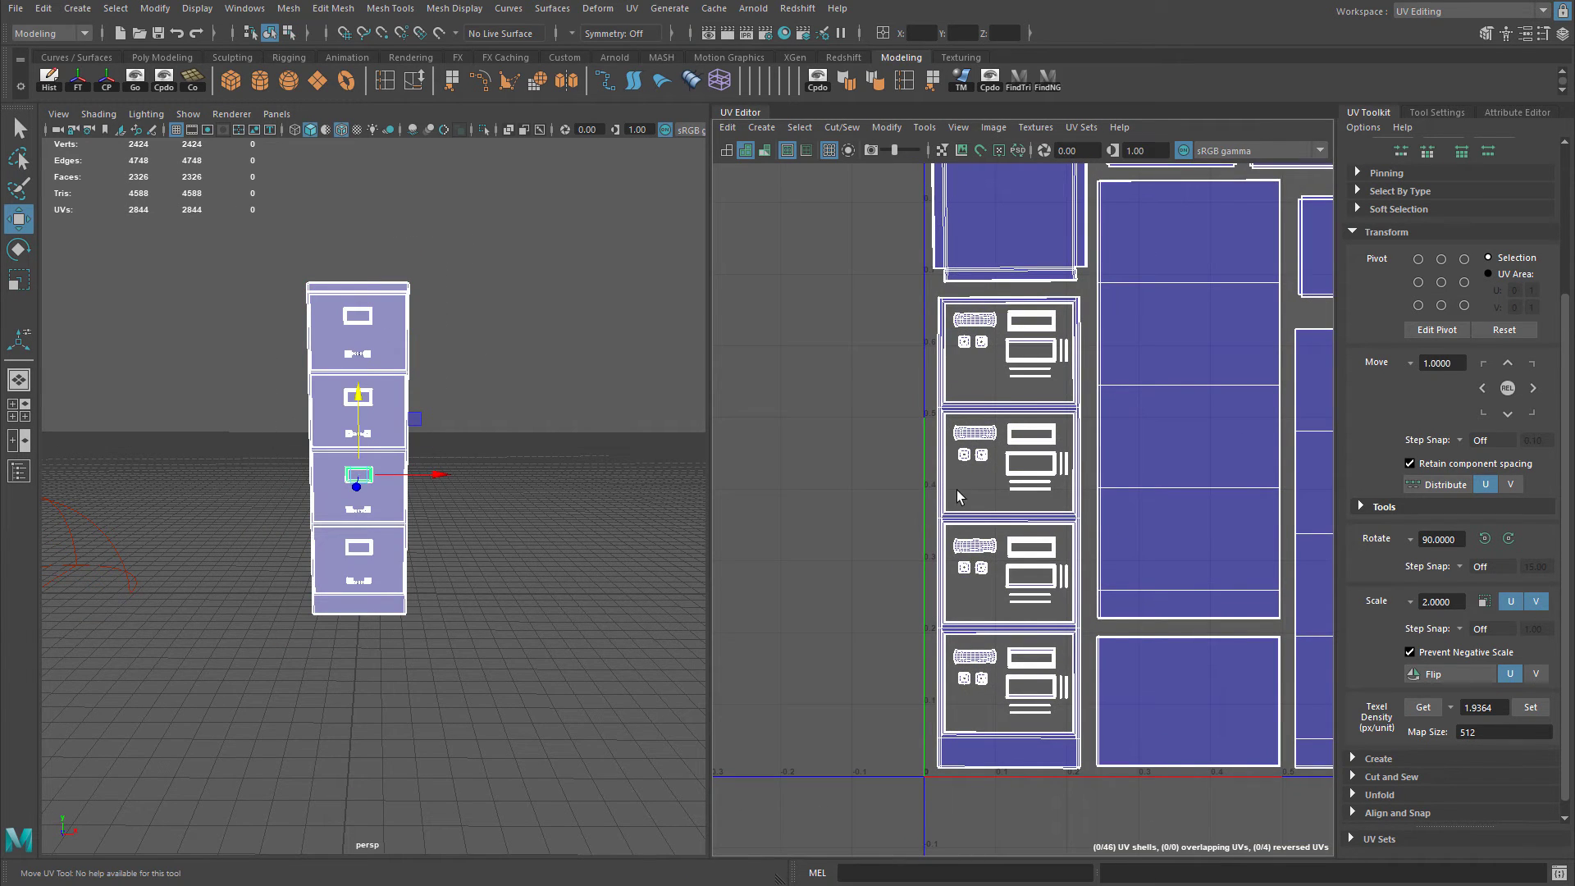
scroll(957, 492, "down", 5)
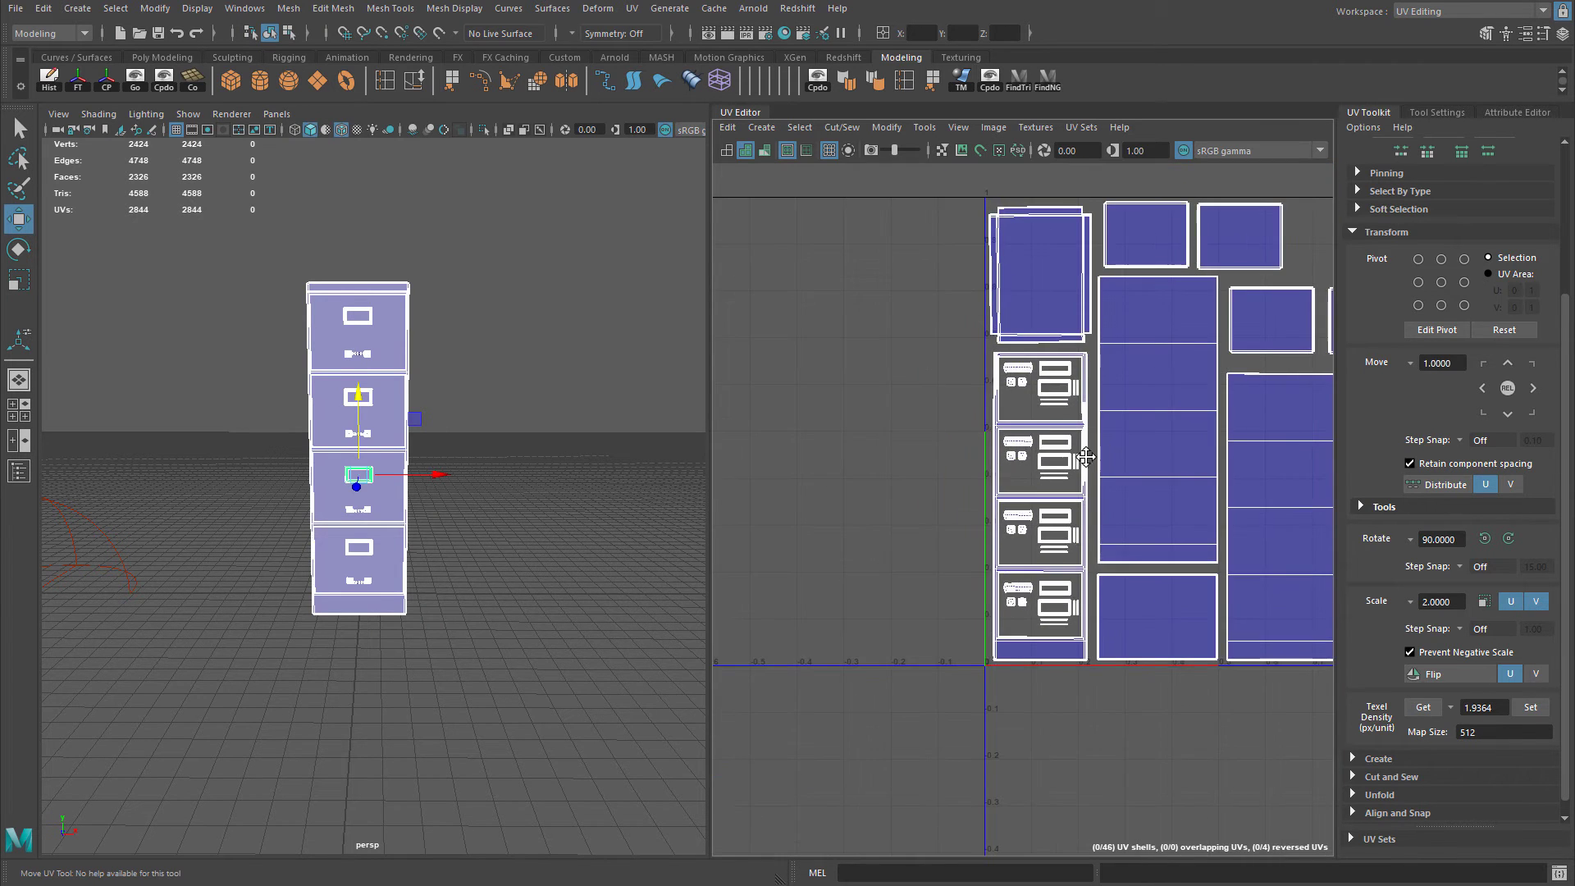
middle_click_drag(1001, 510, 957, 447, "alt")
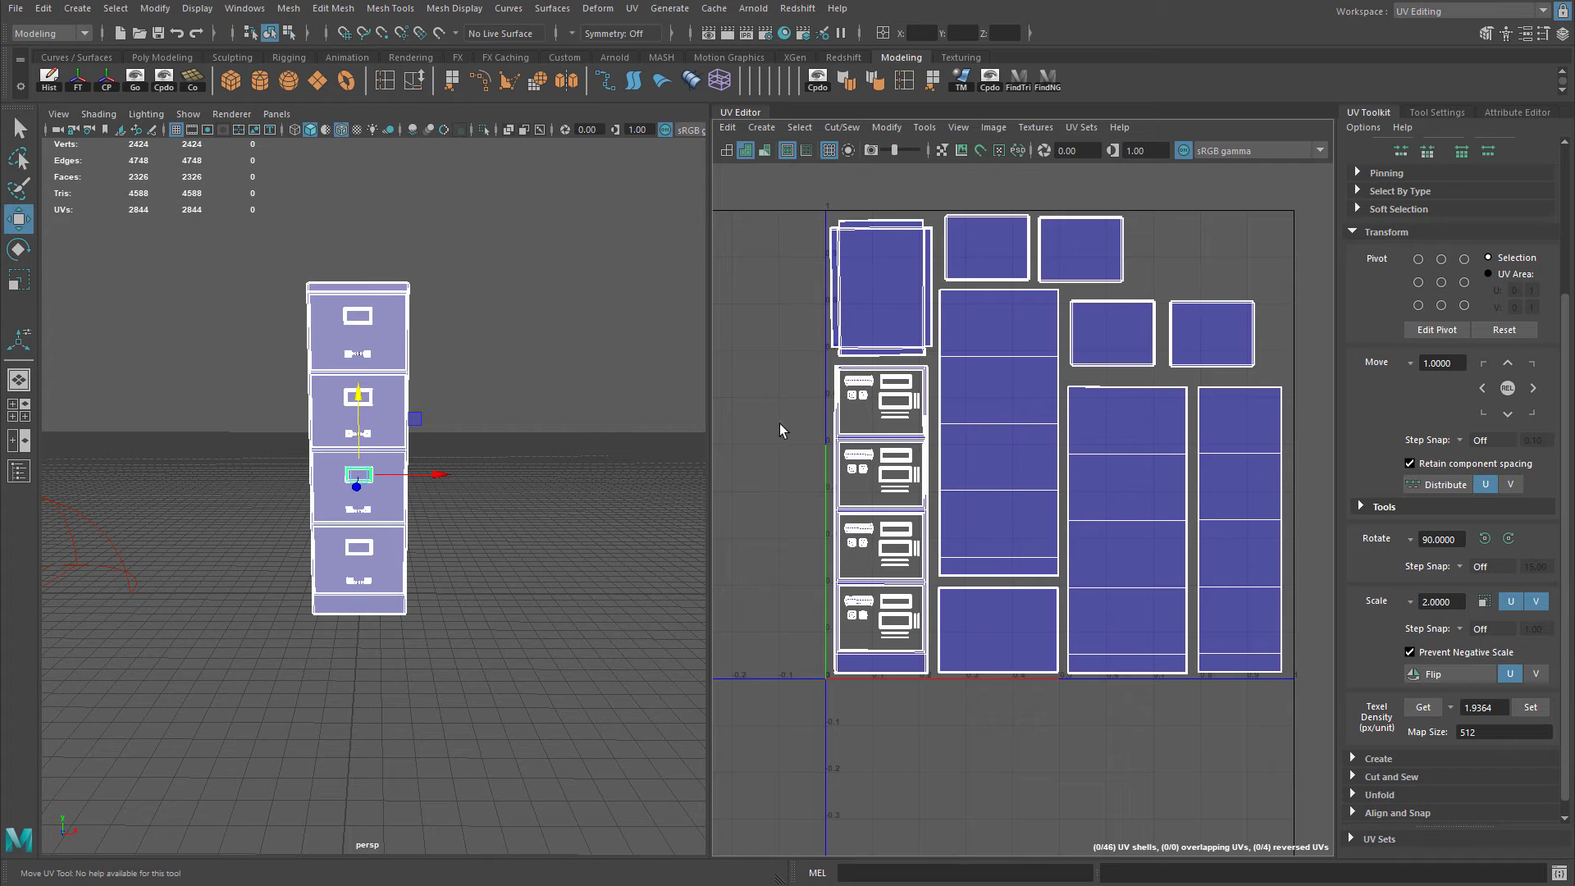
left_click_drag(563, 472, 563, 473, "alt")
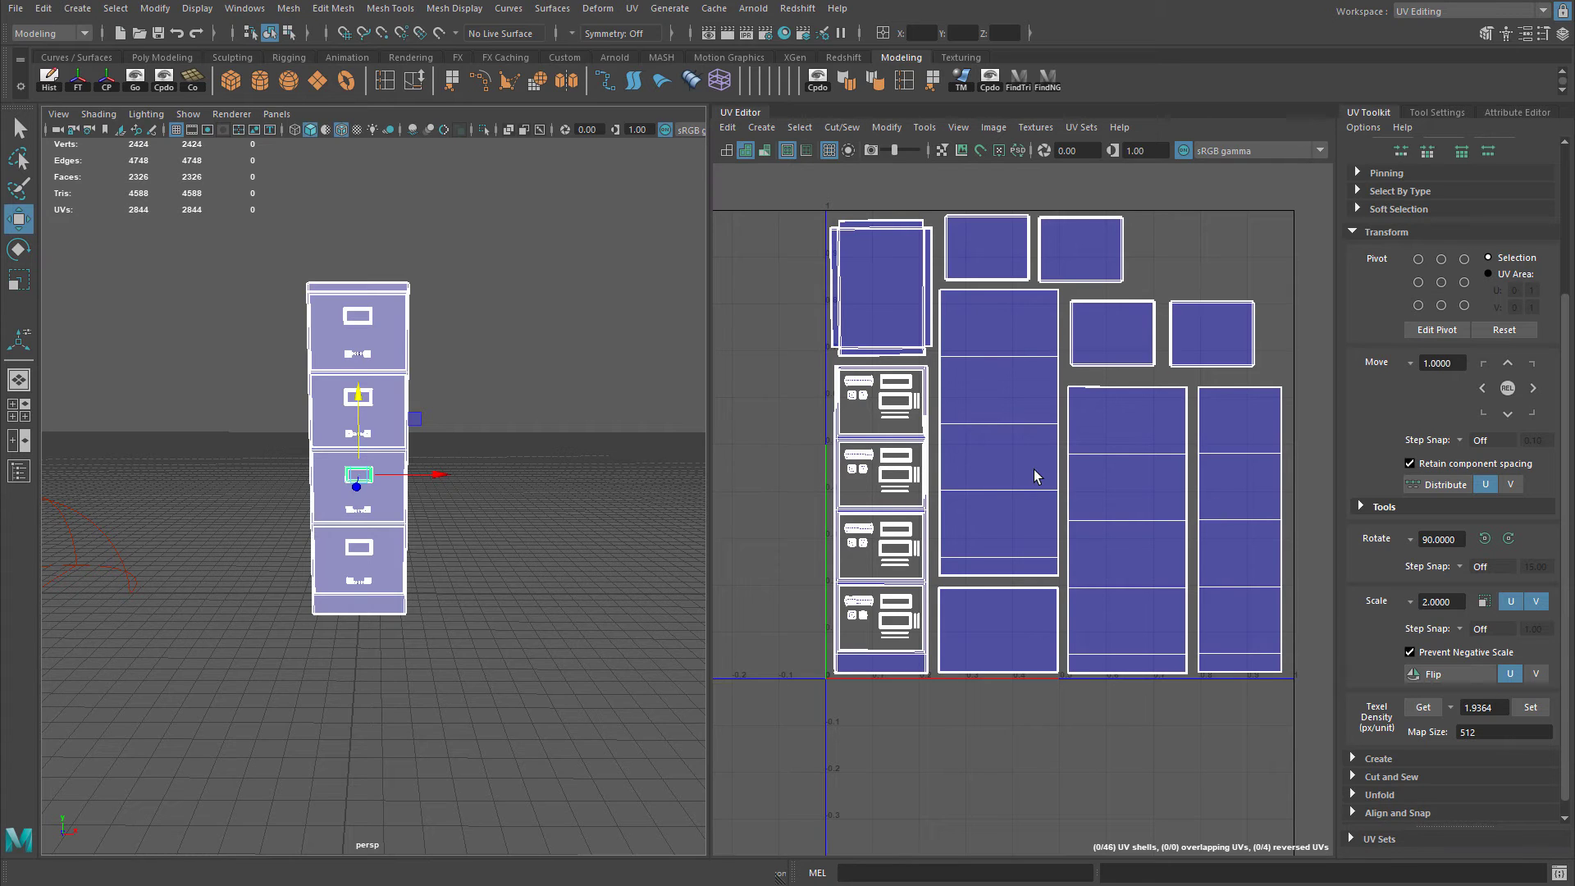
right_click_drag(374, 344, 320, 329)
left_click_drag(481, 679, 447, 361, "alt")
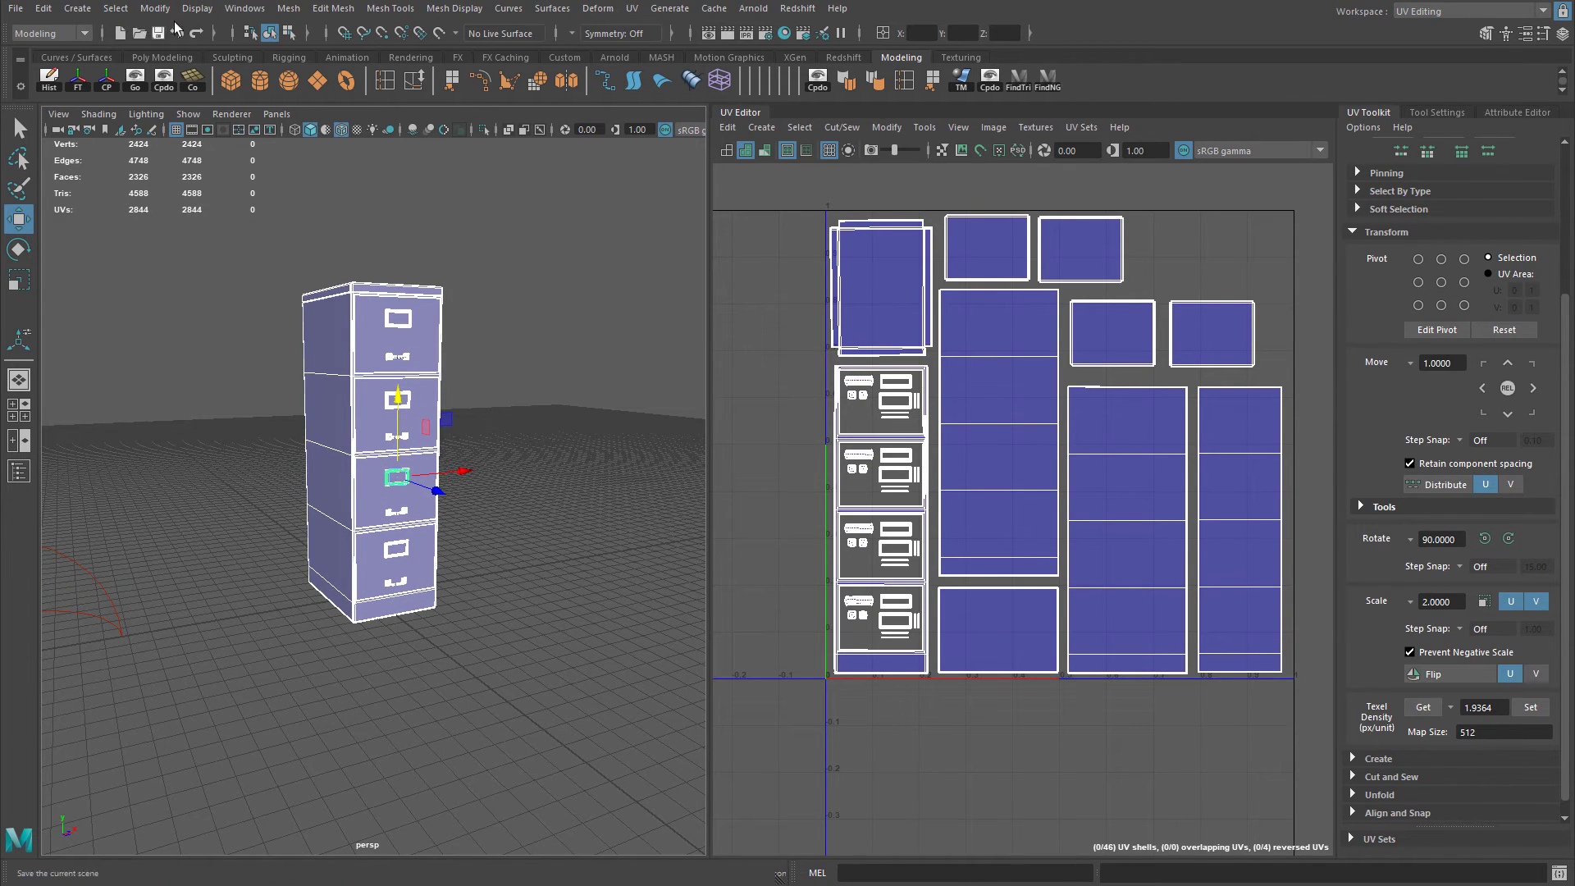
Combine all the selected filing cabinet parts into a single mesh and keep it selected.
left_click(289, 8)
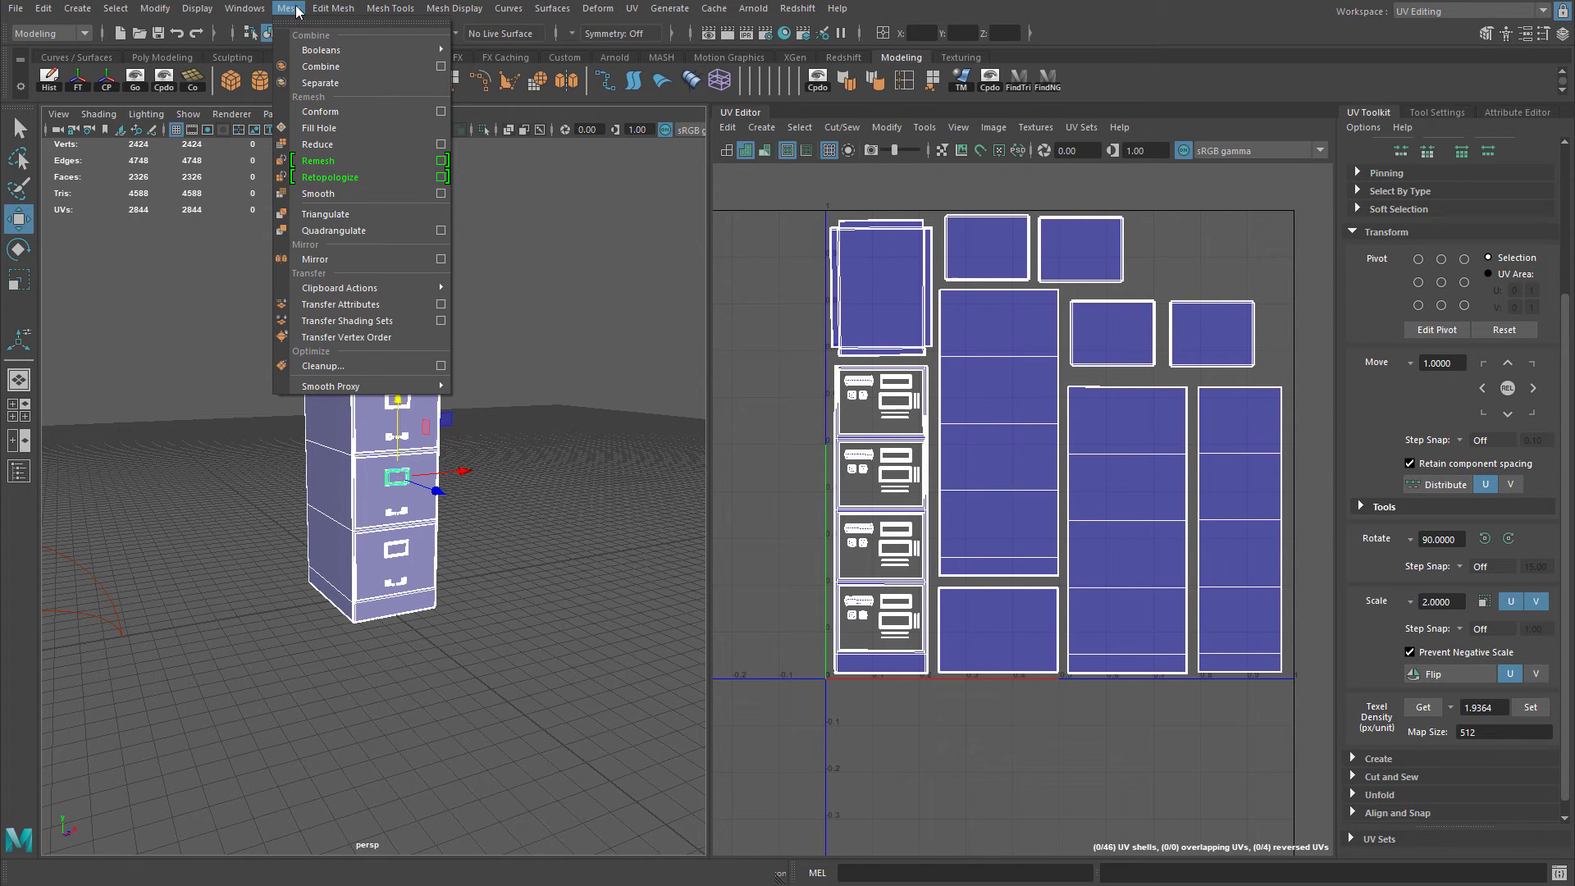
left_click(328, 63)
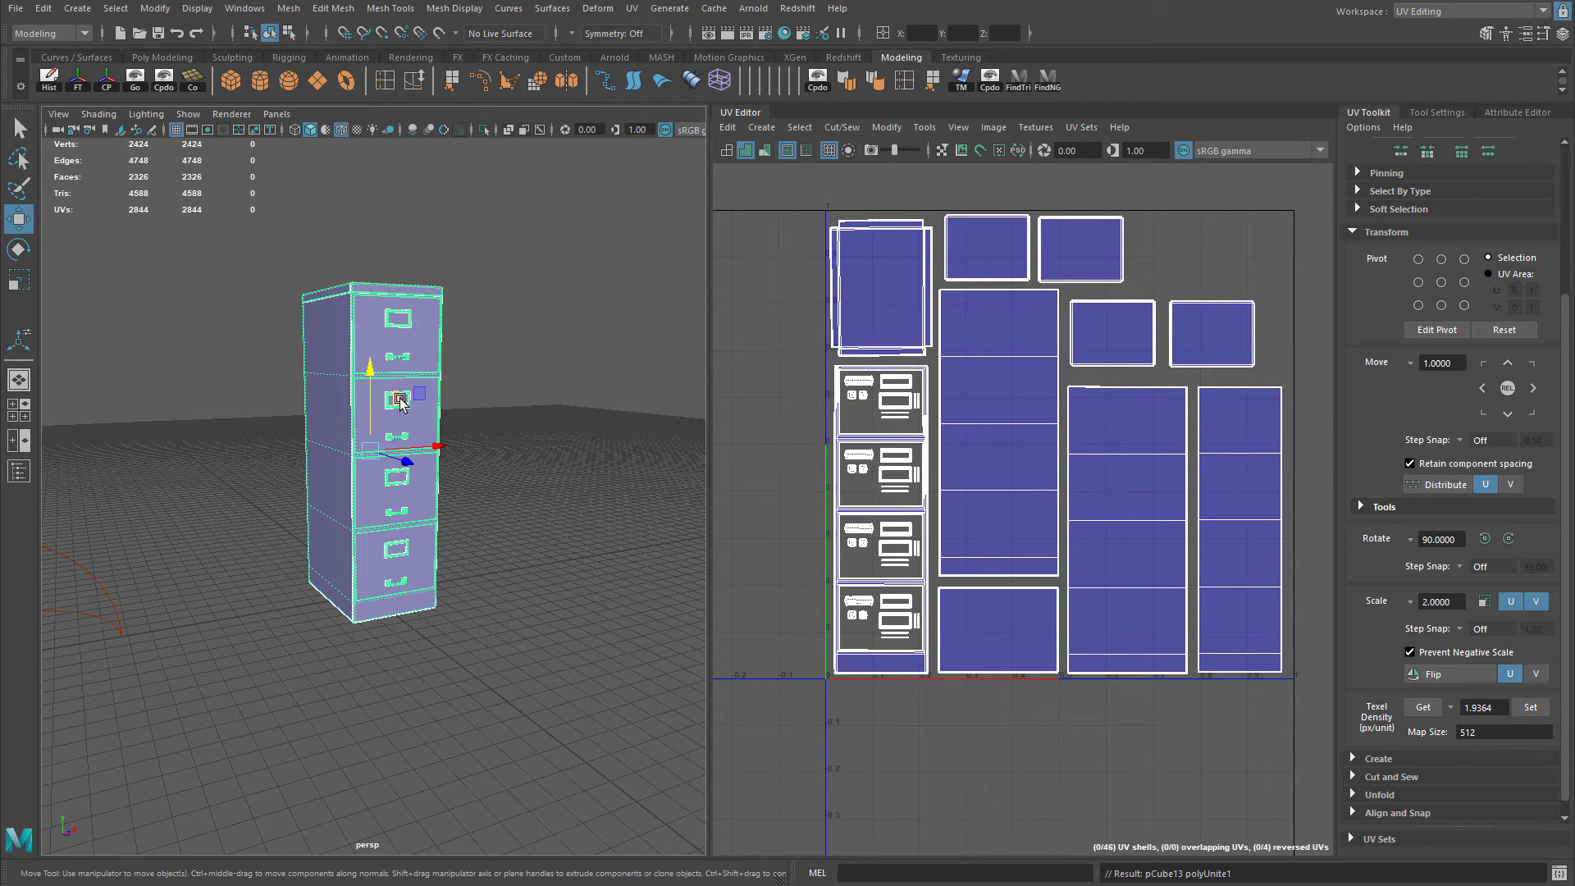
left_click(469, 361)
key("ctrl+z")
Switch to the Maya Classic workspace and delete the combined cabinet's construction history.
left_click(1430, 14)
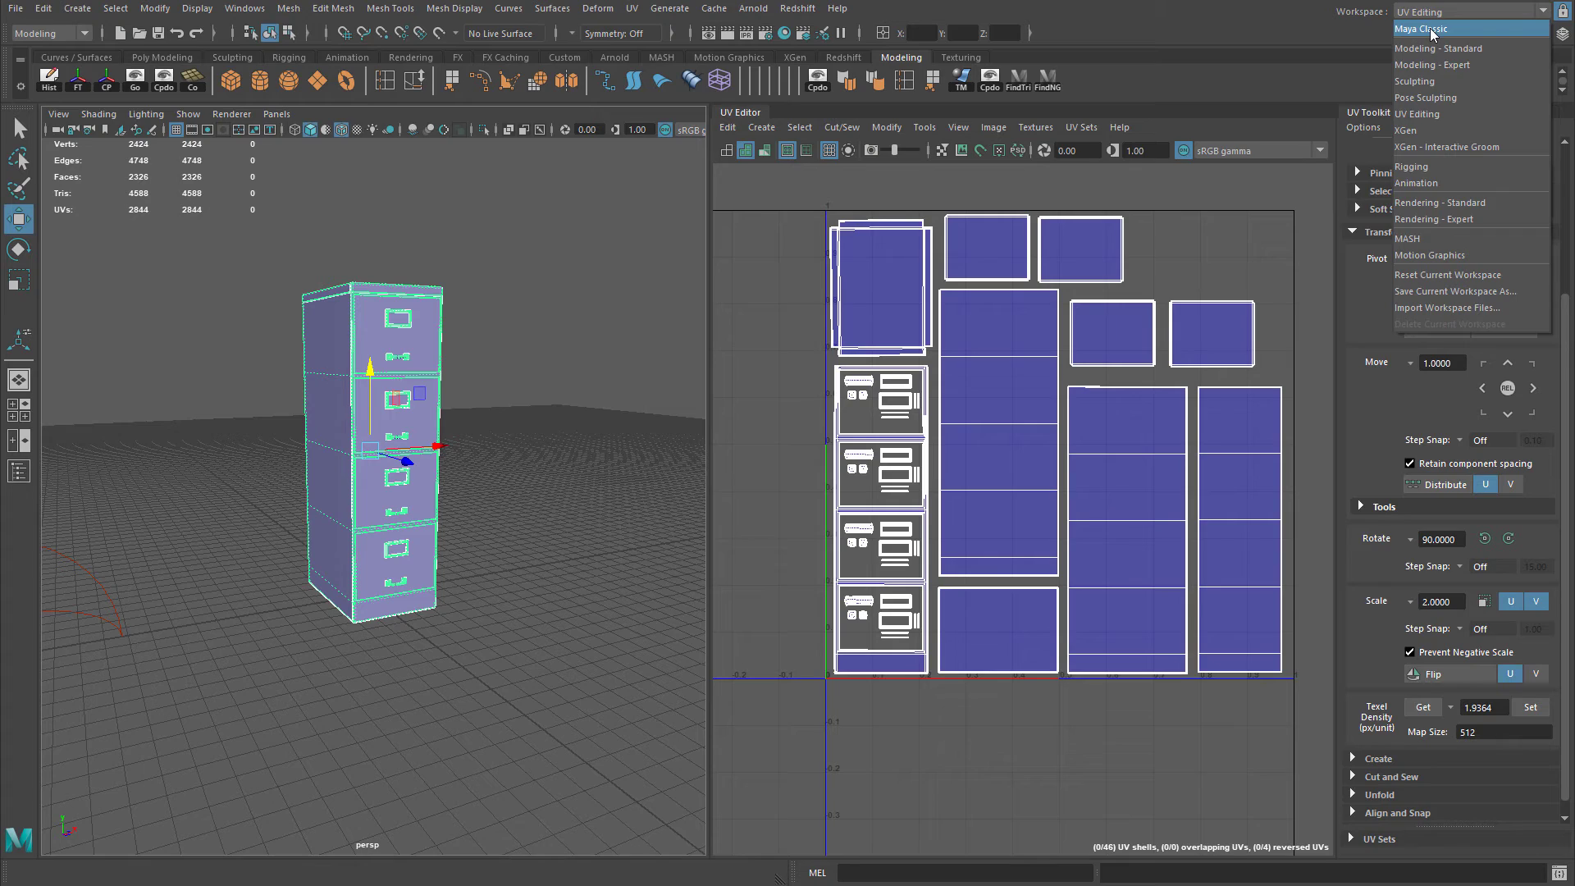
left_click(1432, 29)
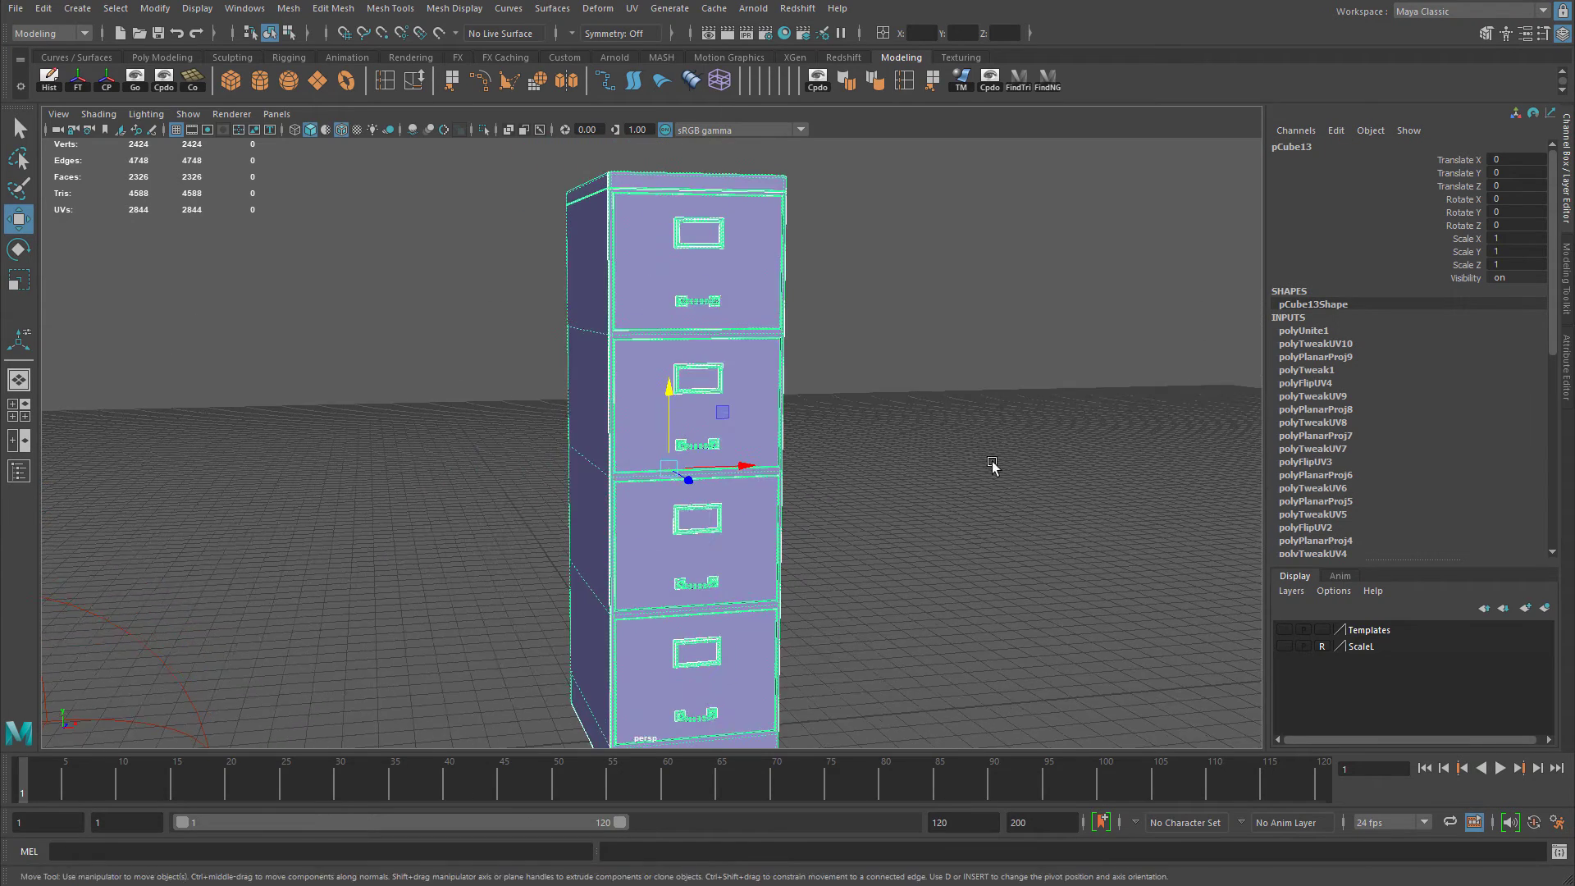
scroll(1343, 456, "down", 3)
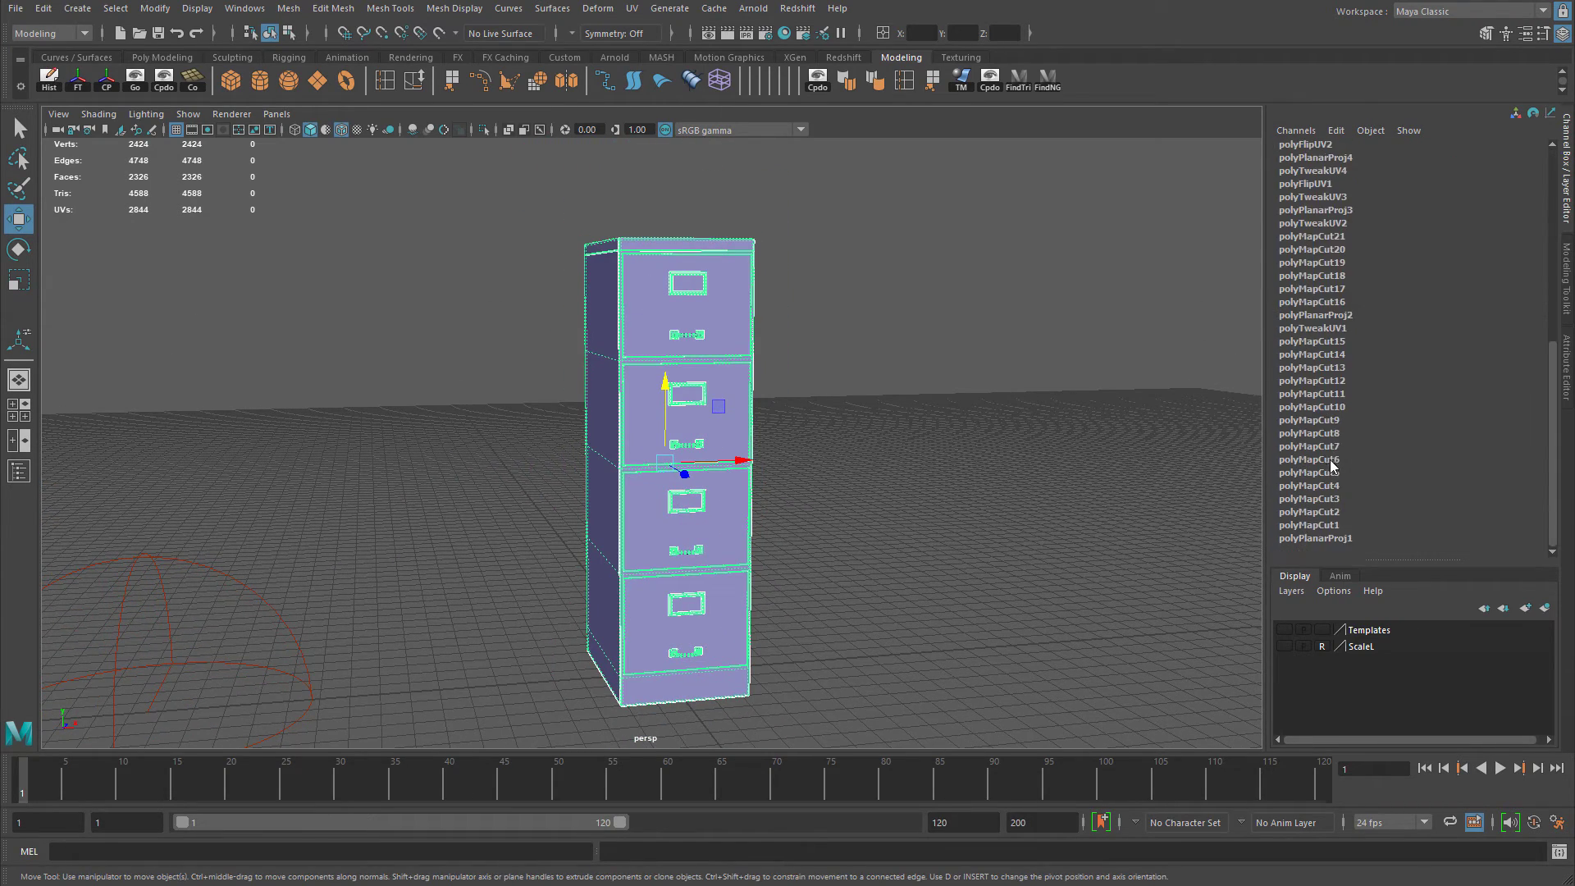
scroll(1361, 352, "up", 3)
left_click(48, 79)
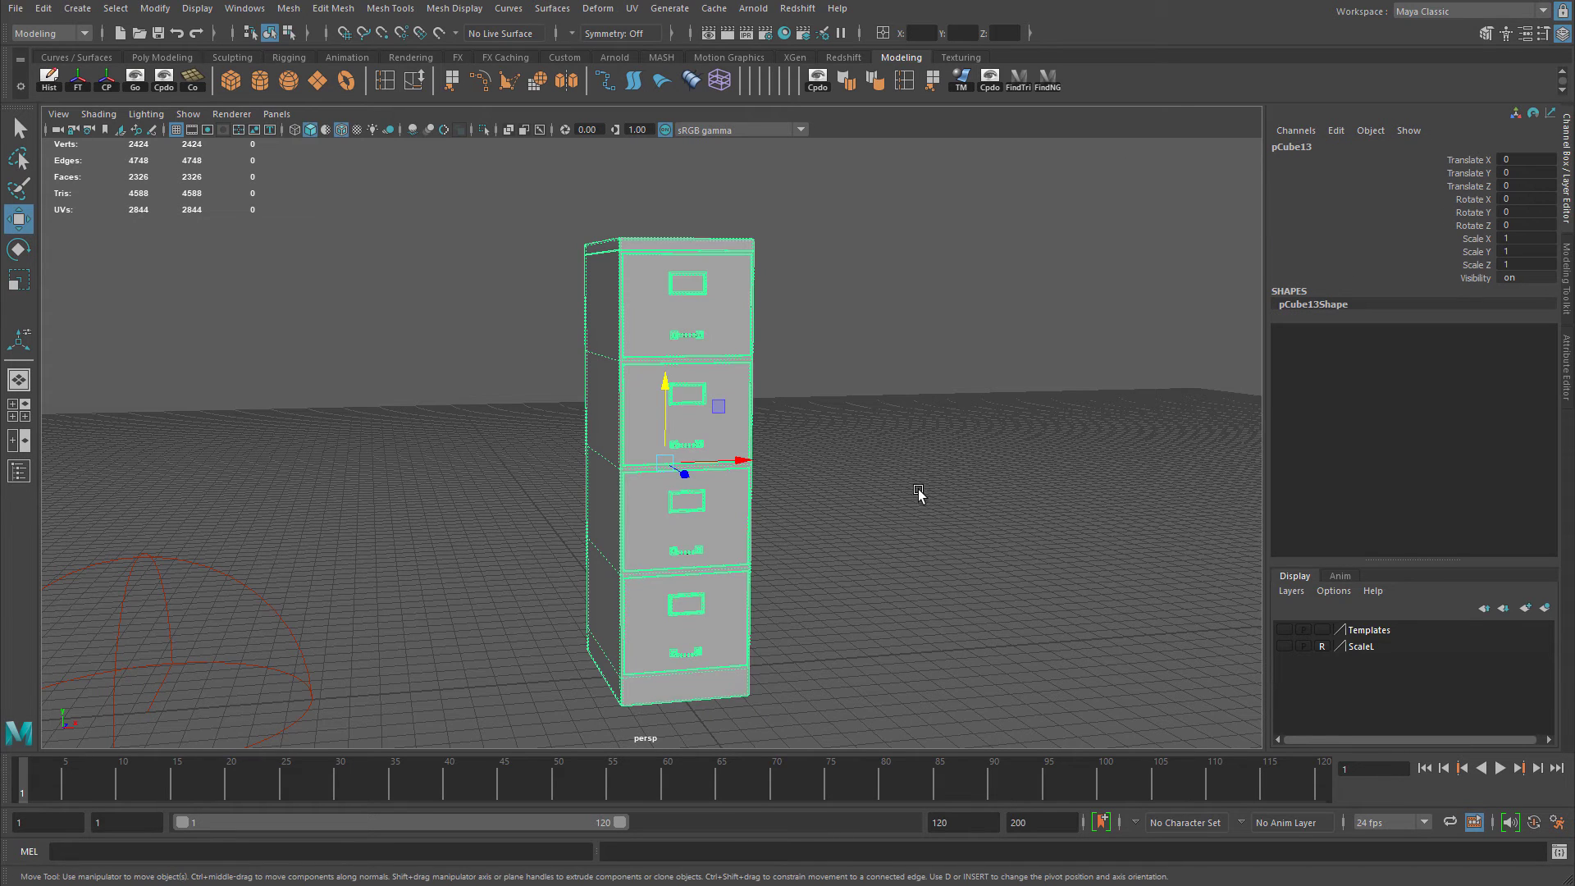
Rename the combined cabinet mesh as FileCabinet.
double_click(1316, 148)
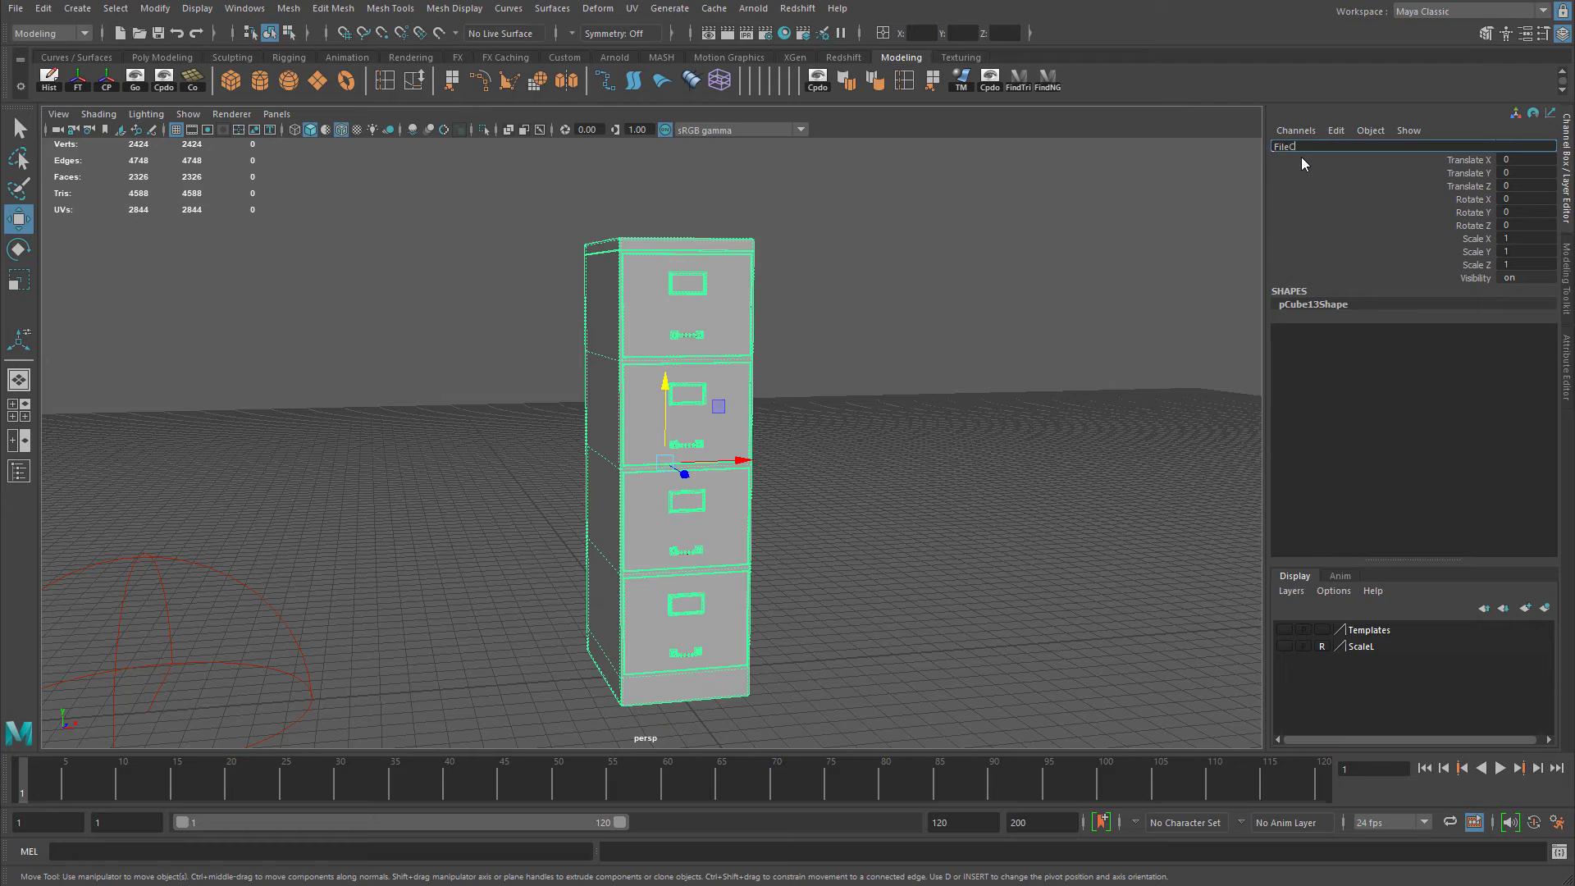
type("FileCabinet")
key("Return")
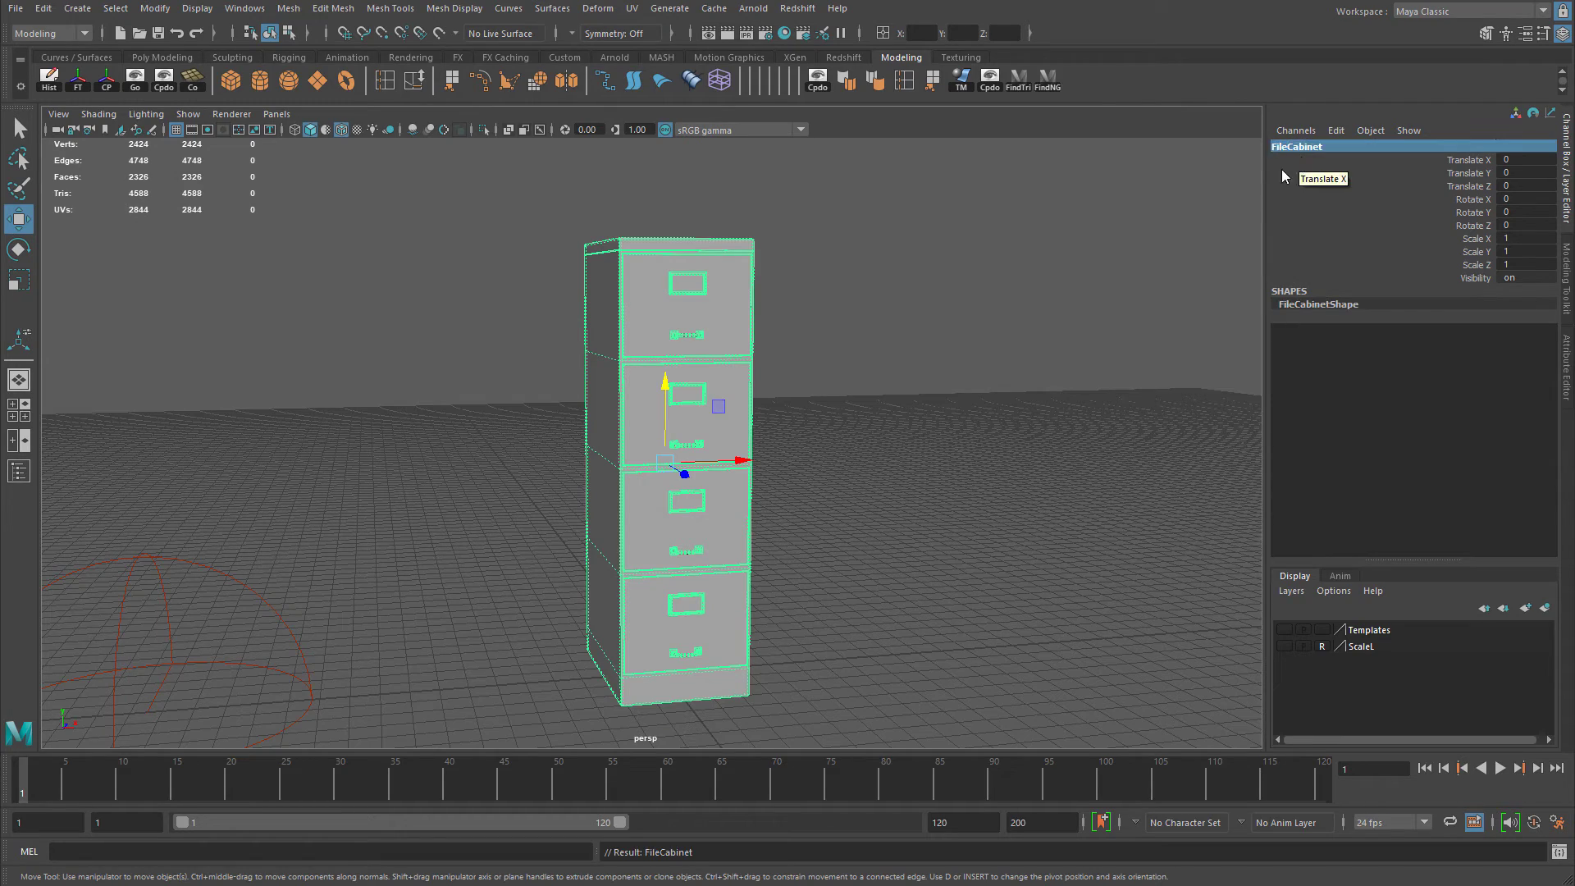
Examine the cabinet's base in the front view to check how it sits on the grid and its centre line.
left_click_drag(647, 421, 805, 469, "alt")
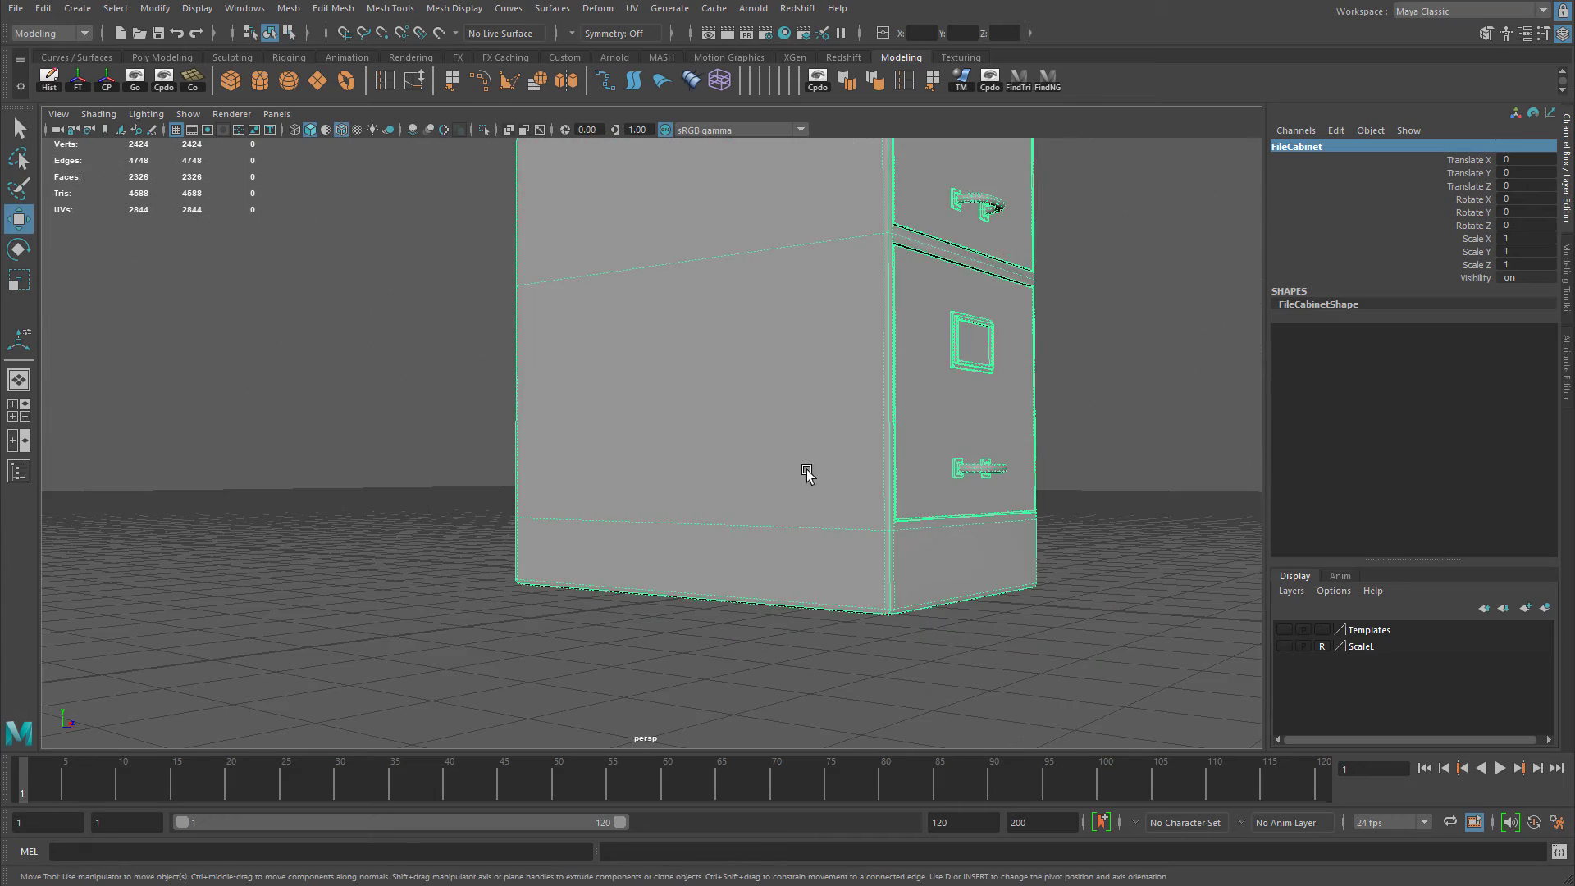
key("f")
key("space")
key("space")
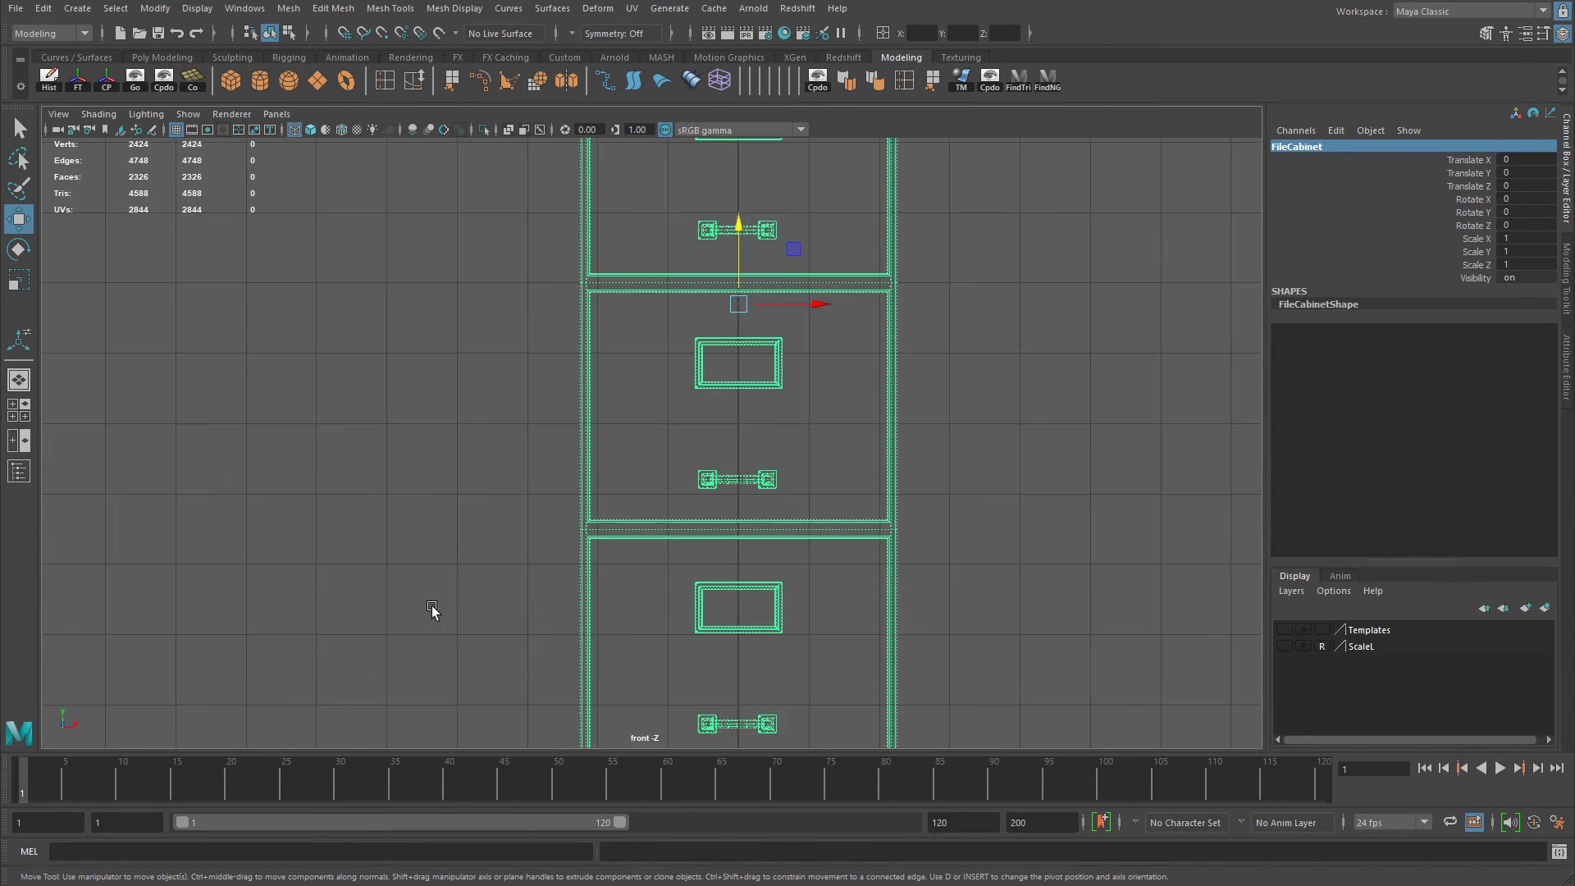
middle_click_drag(432, 609, 415, 459, "alt")
scroll(474, 447, "up", 5)
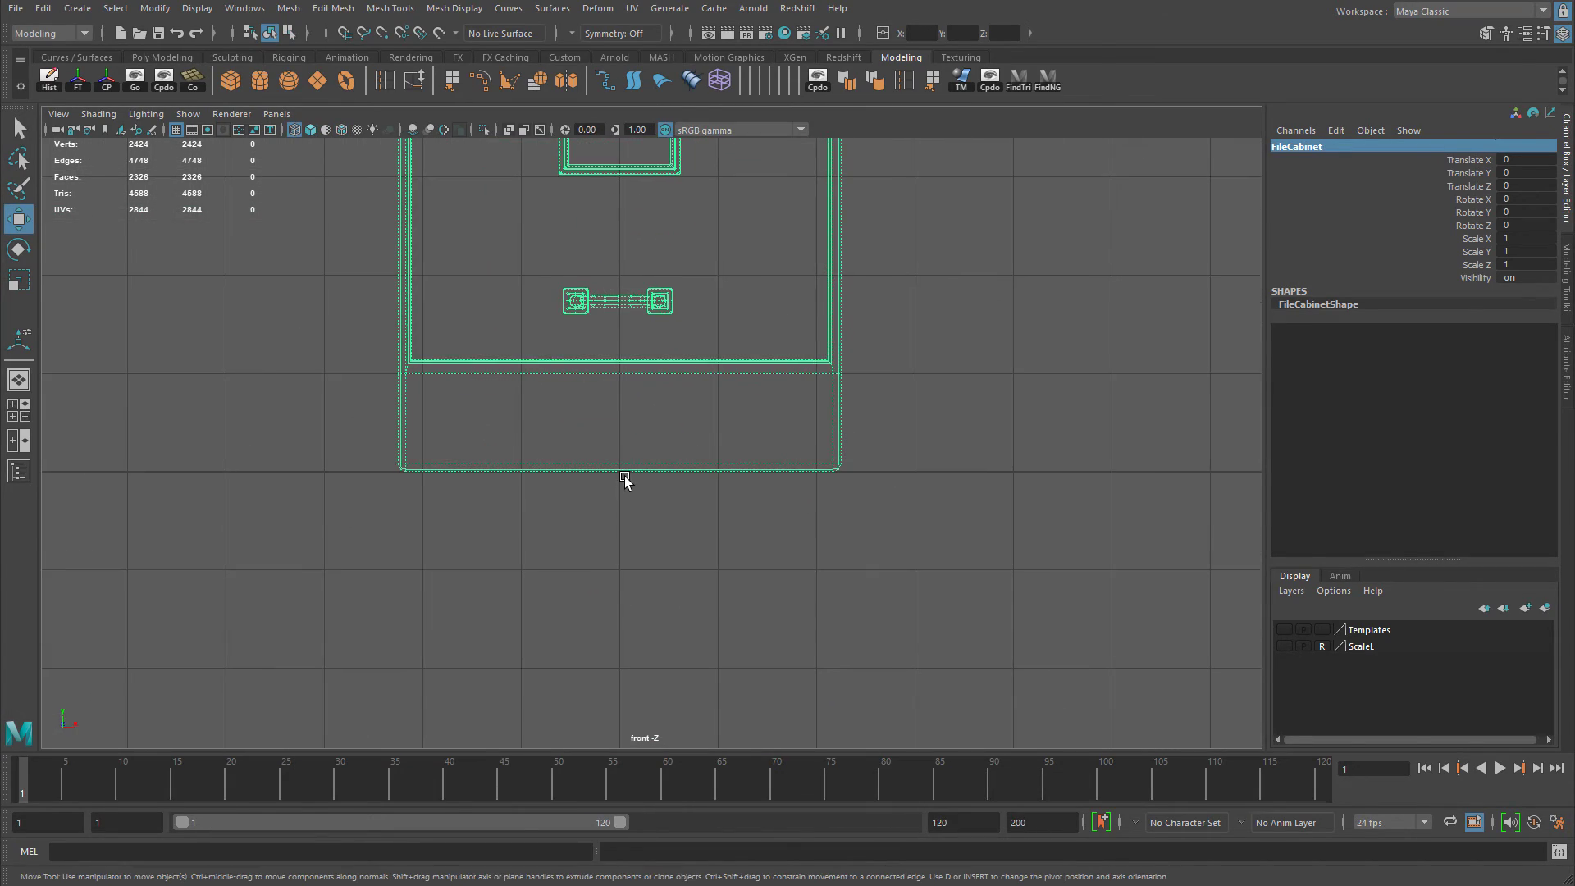
key("space")
key("space")
Move the cabinet's pivot to the grid origin at the centre of its underside, using grid snapping.
left_click_drag(870, 344, 776, 499, "alt")
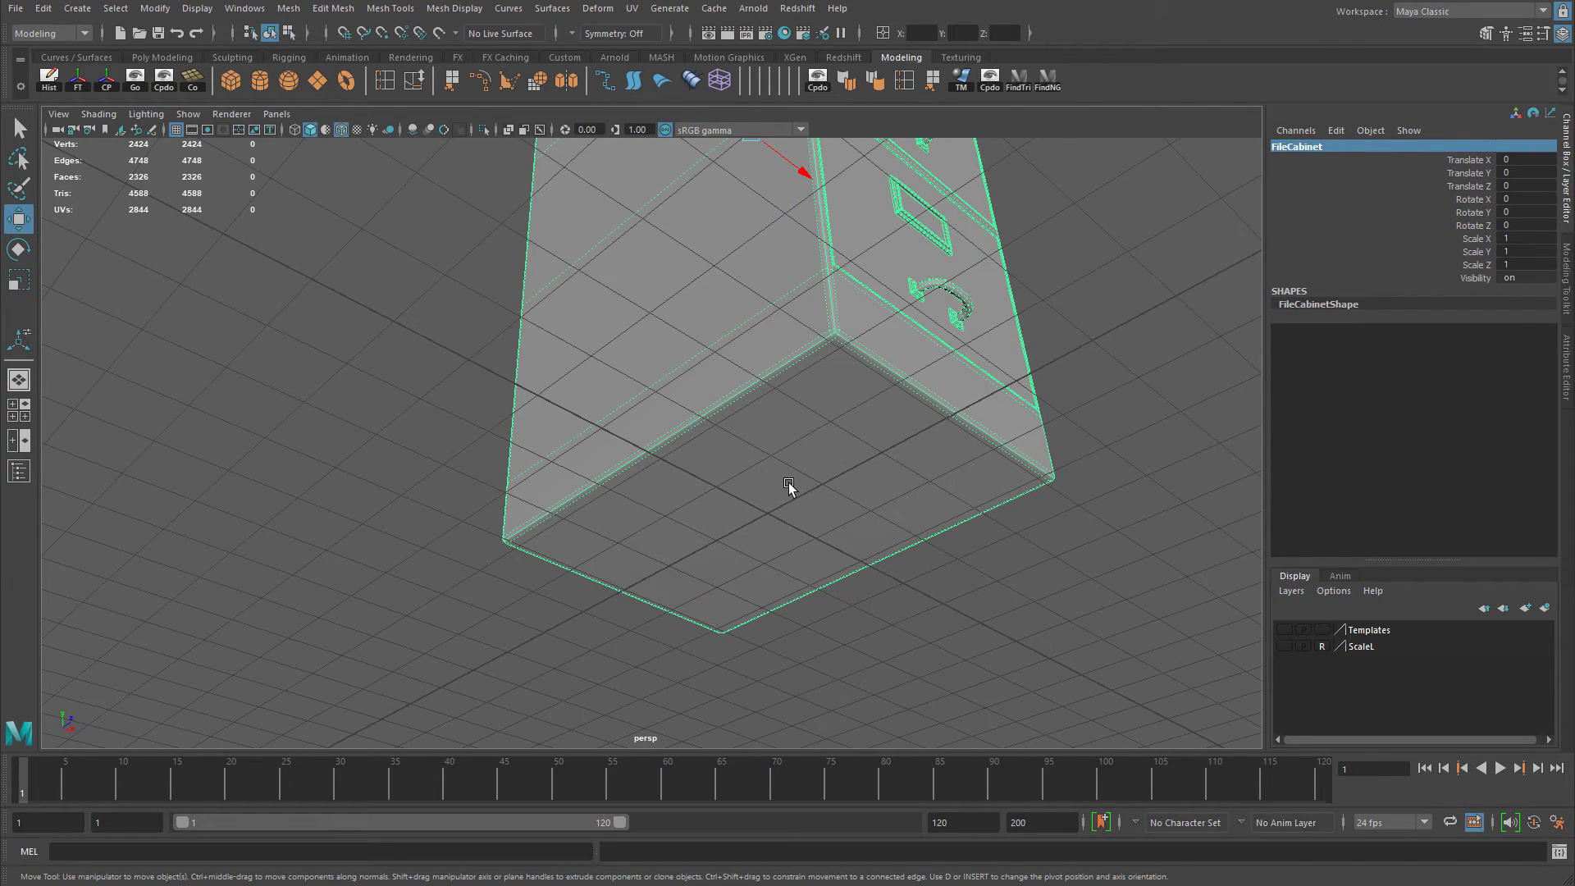
middle_click_drag(804, 510, 795, 454, "alt")
key("d")
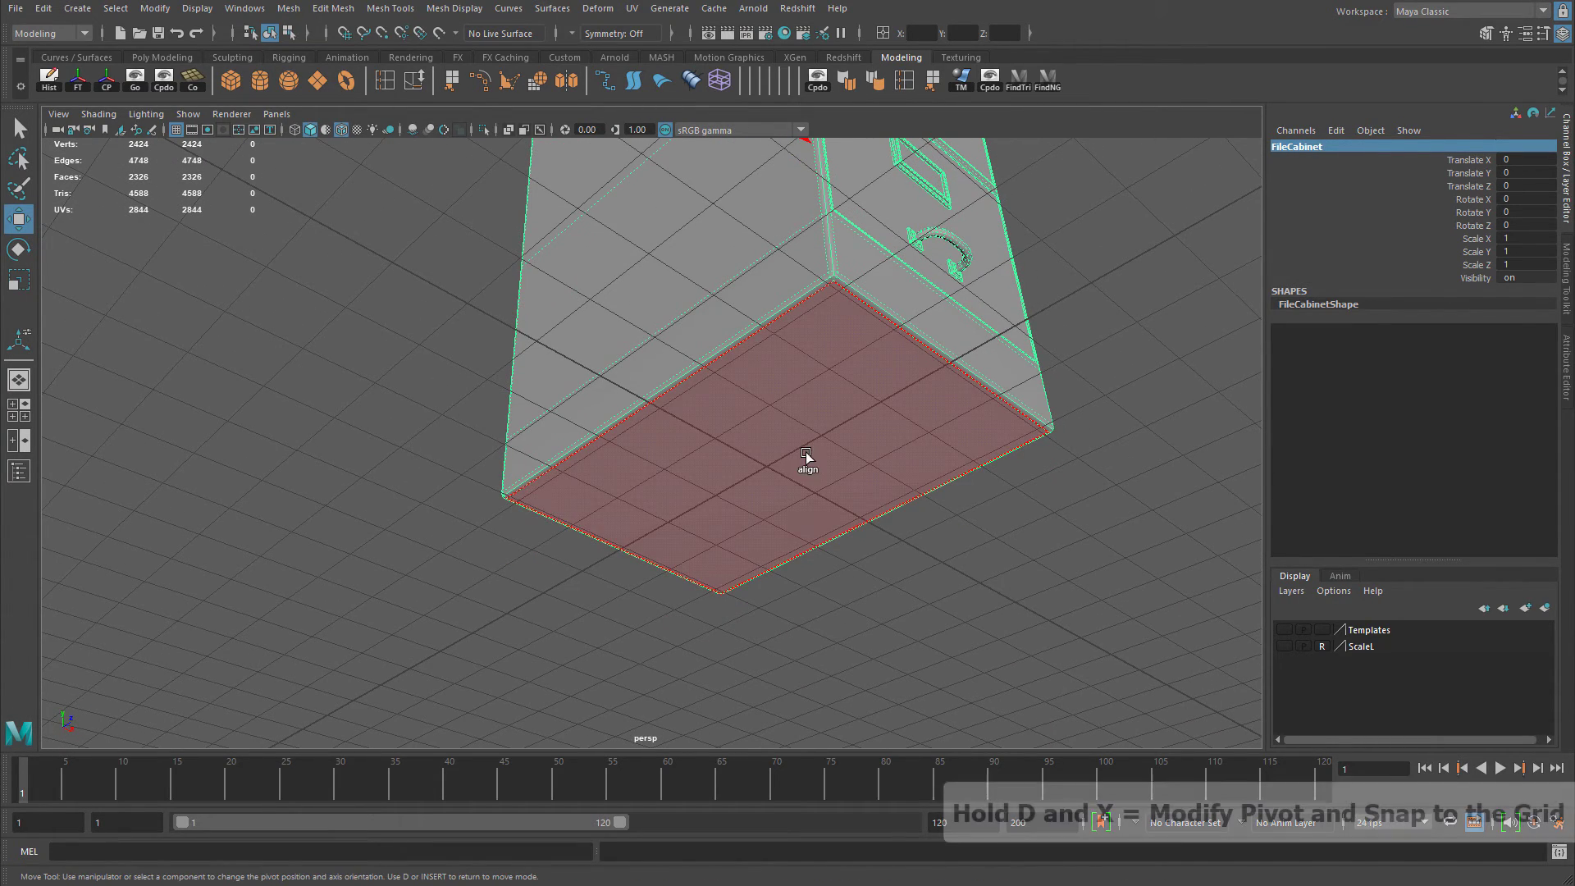
key("x")
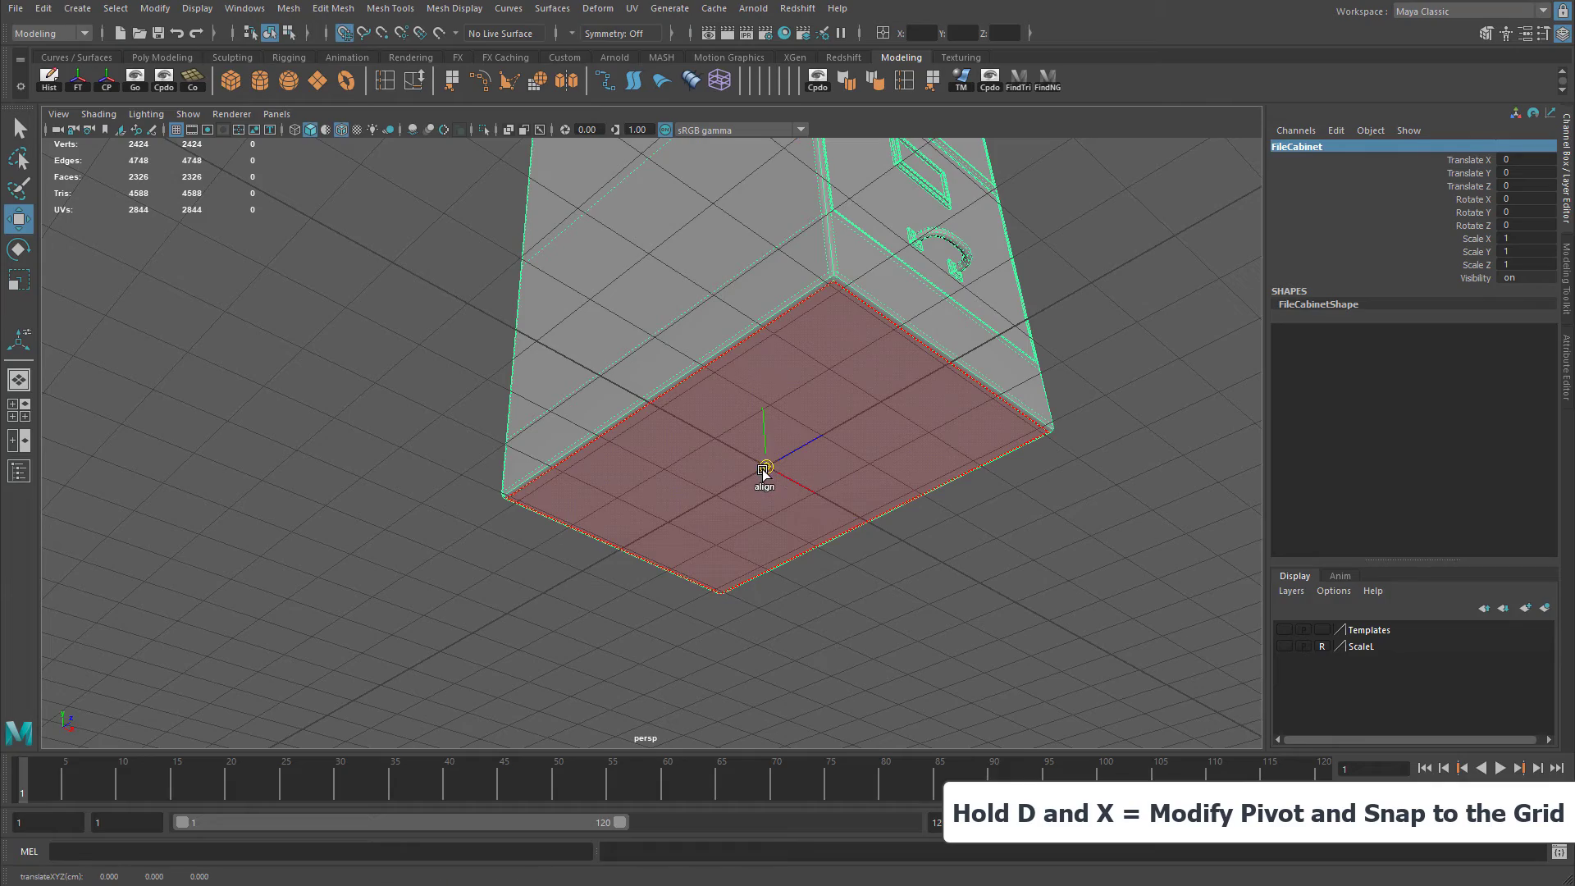
left_click(768, 466)
left_click_drag(1015, 459, 817, 526, "alt")
right_click_drag(817, 526, 771, 443, "alt")
middle_click_drag(869, 353, 894, 459, "alt")
left_click_drag(968, 456, 749, 273, "alt")
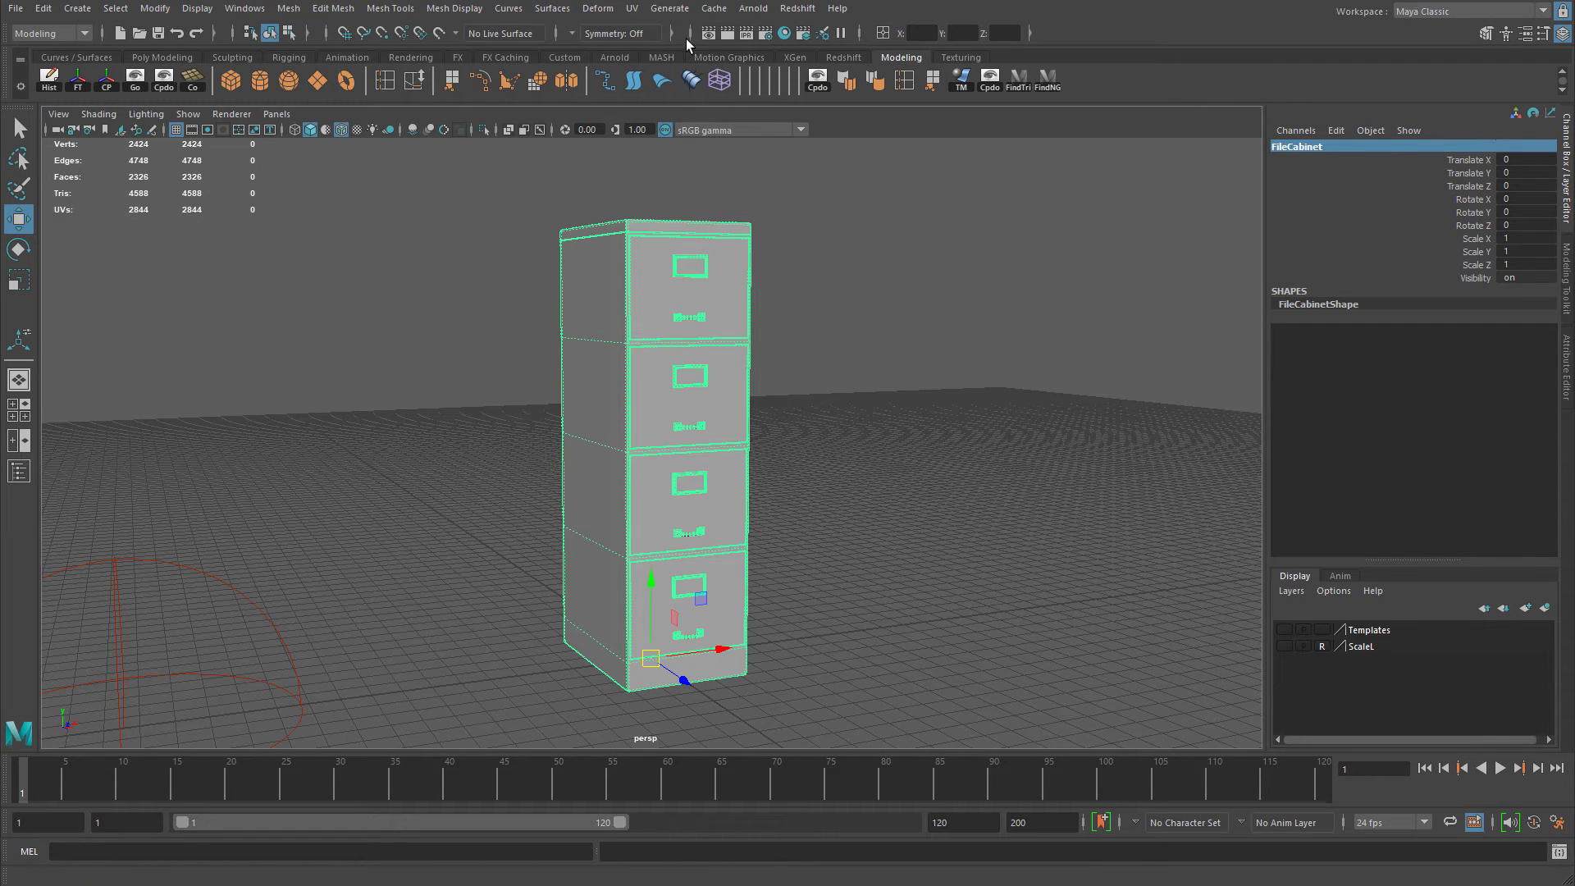
Show the cabinet's layout in the UV Editor and open the UV Snapshot options.
left_click(631, 8)
left_click(671, 37)
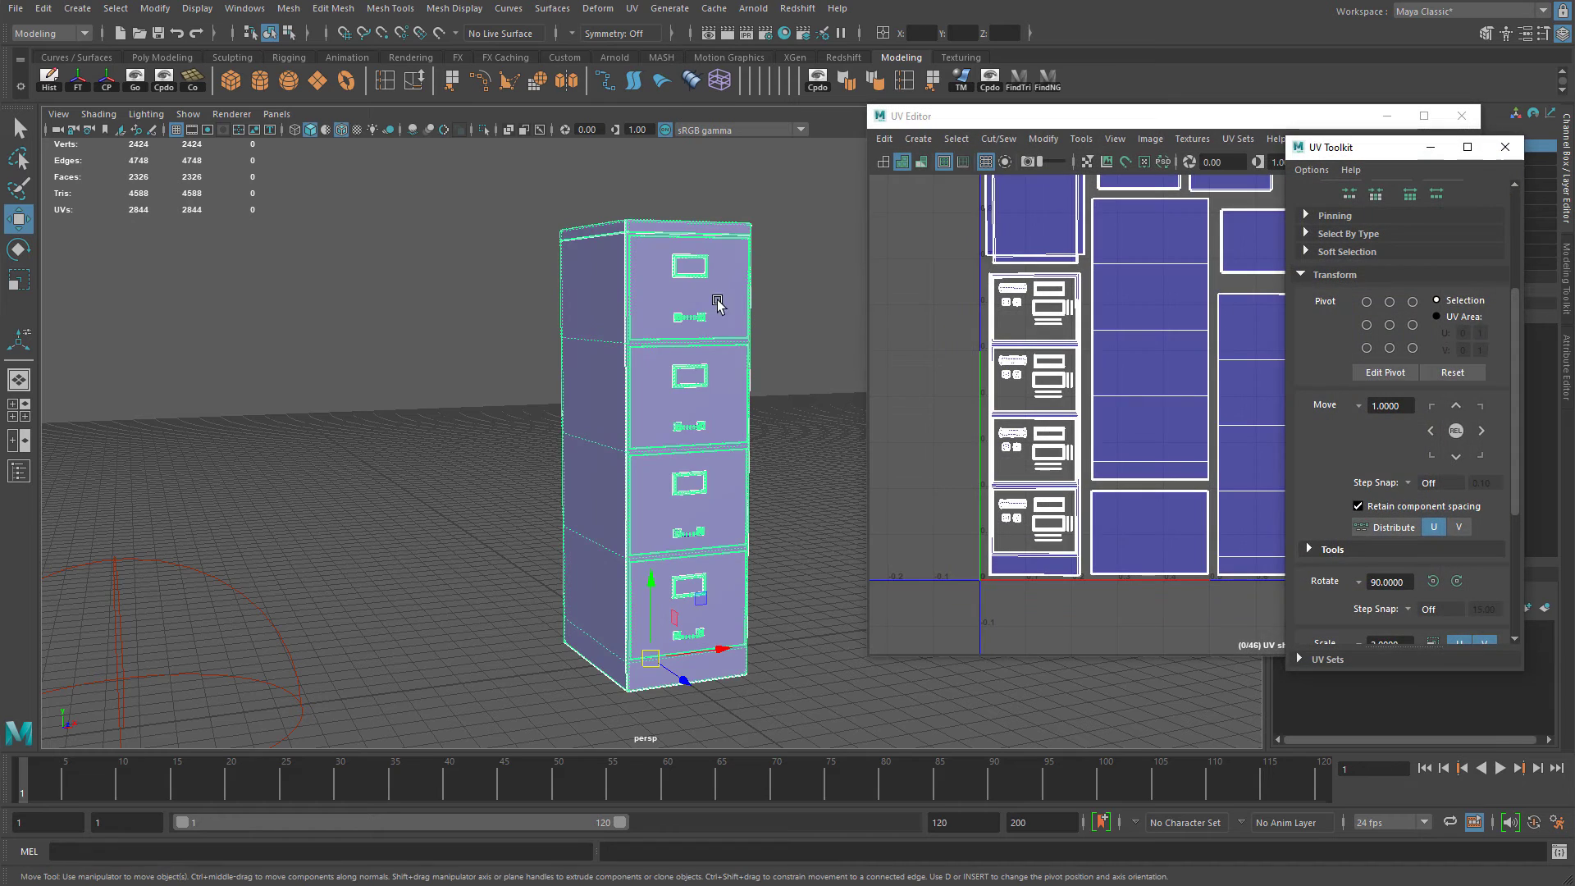
right_click(683, 299)
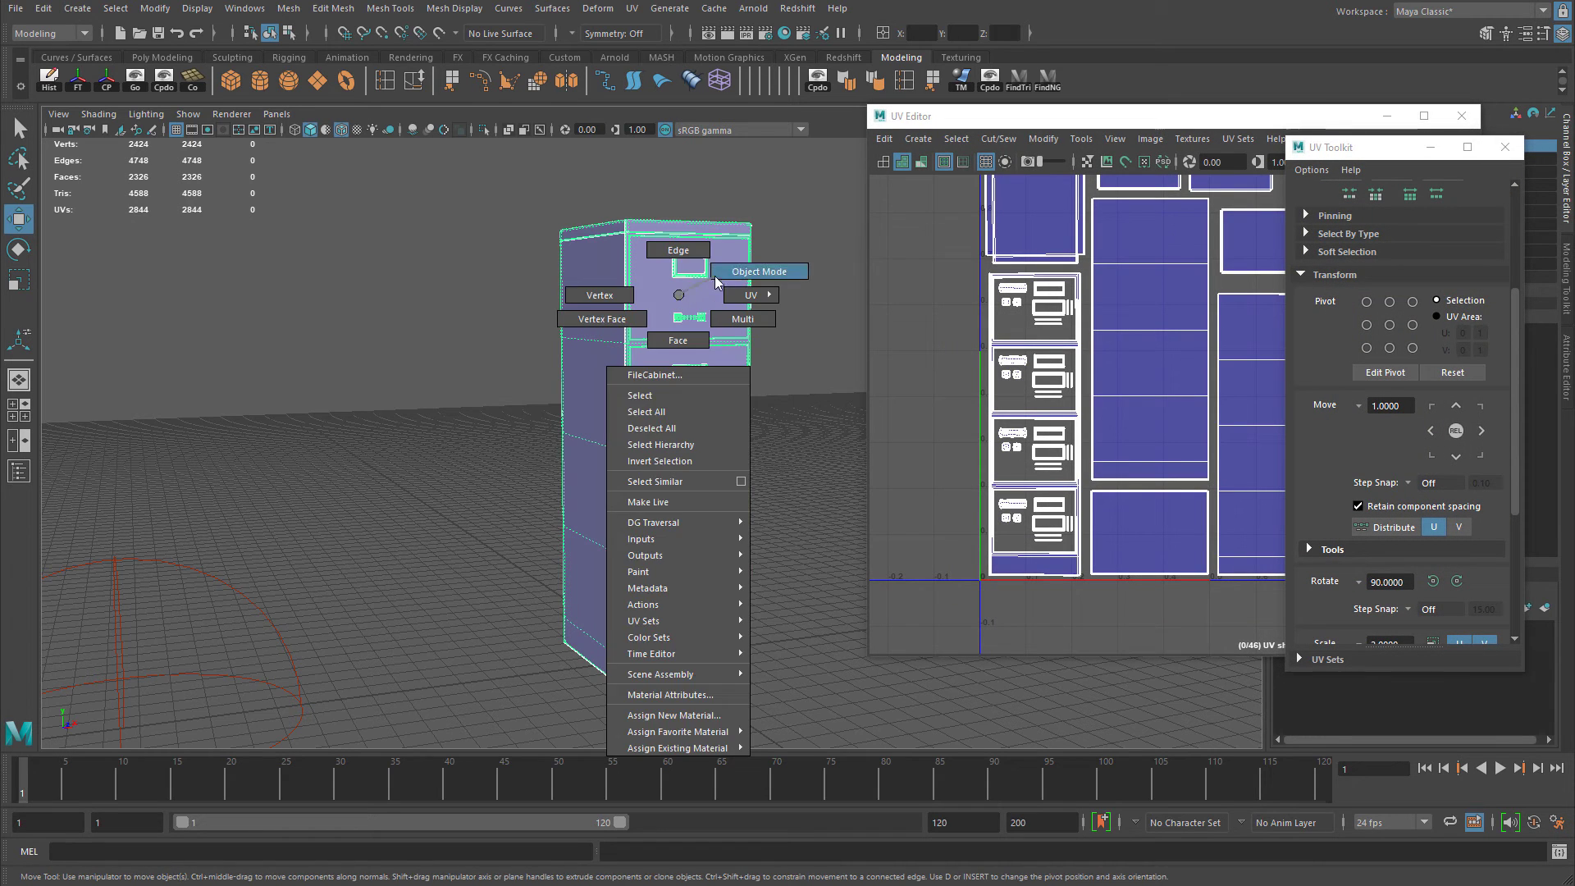
left_click(1107, 142)
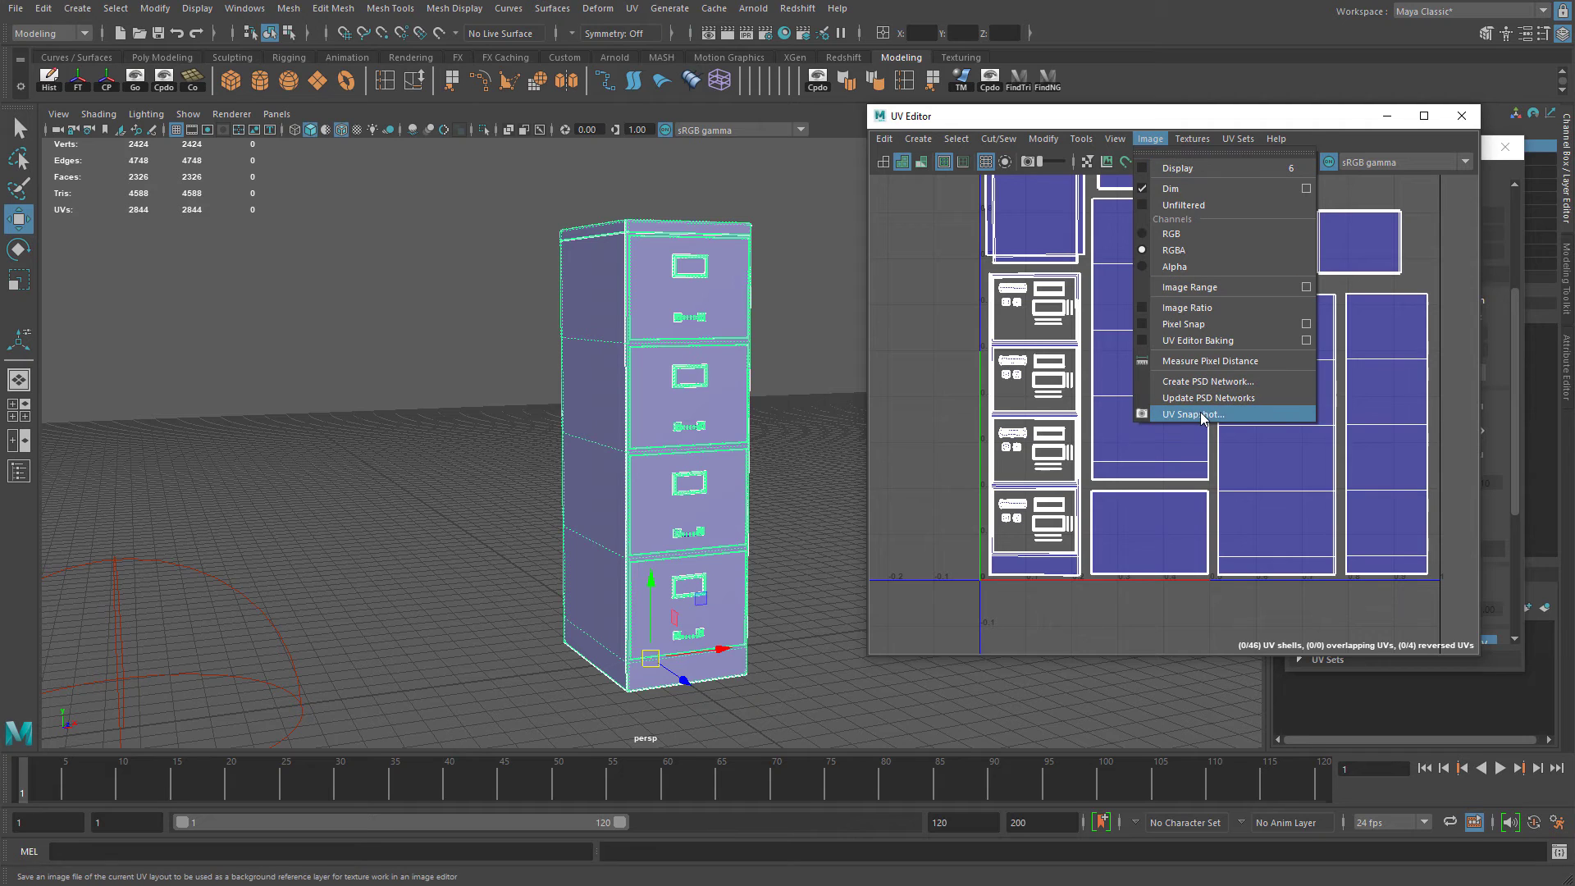
left_click(1202, 415)
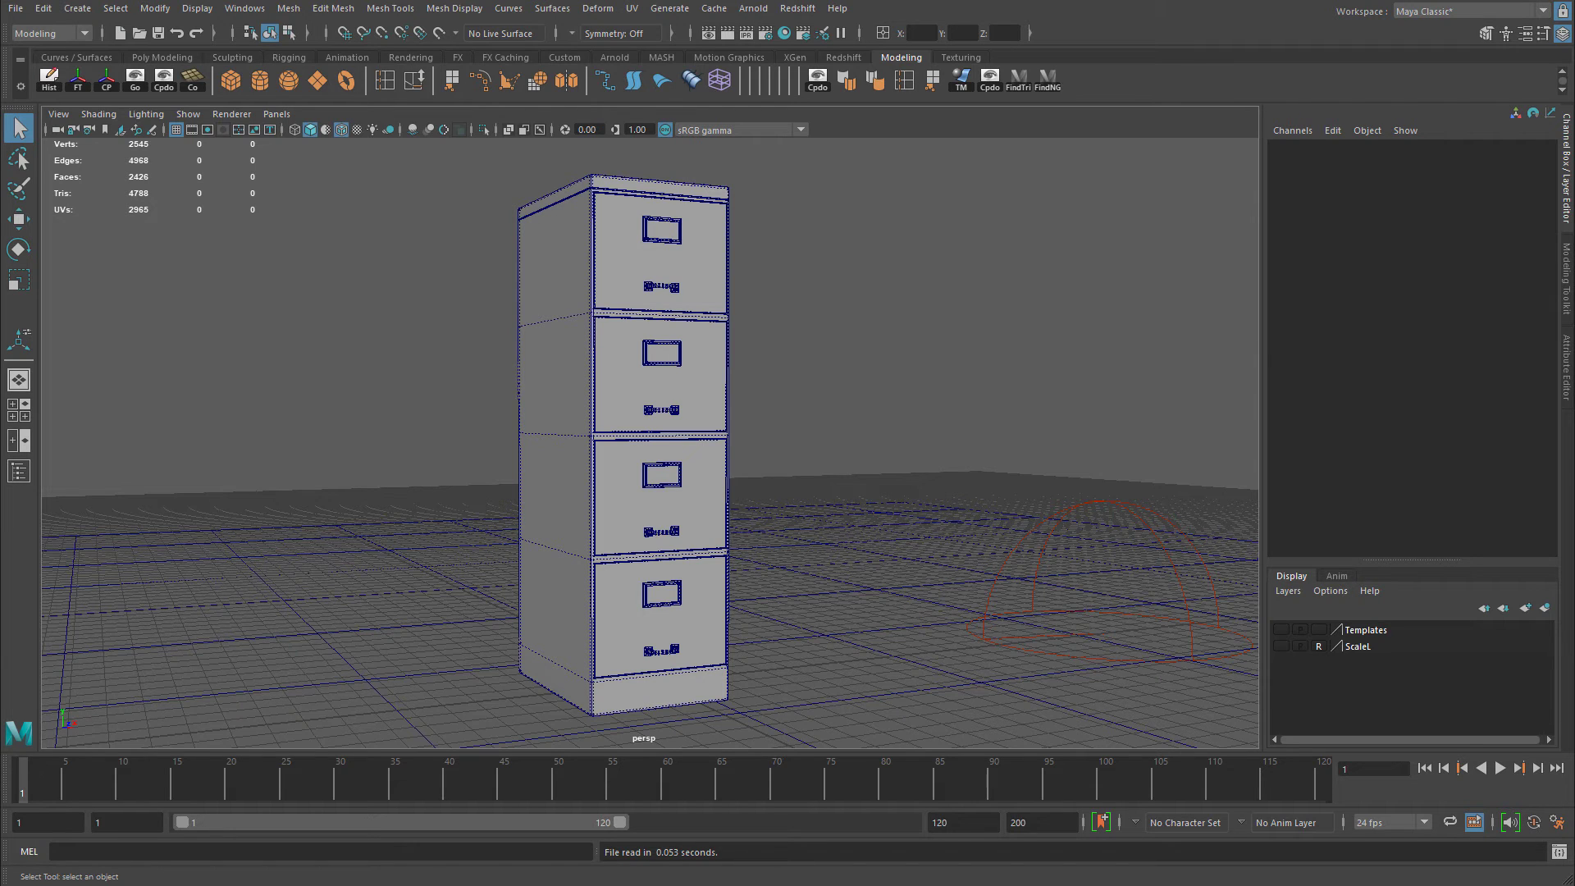
Export only the cabinet mesh as an FBX file named FileCabinet into the project's exports folder.
left_click(656, 304)
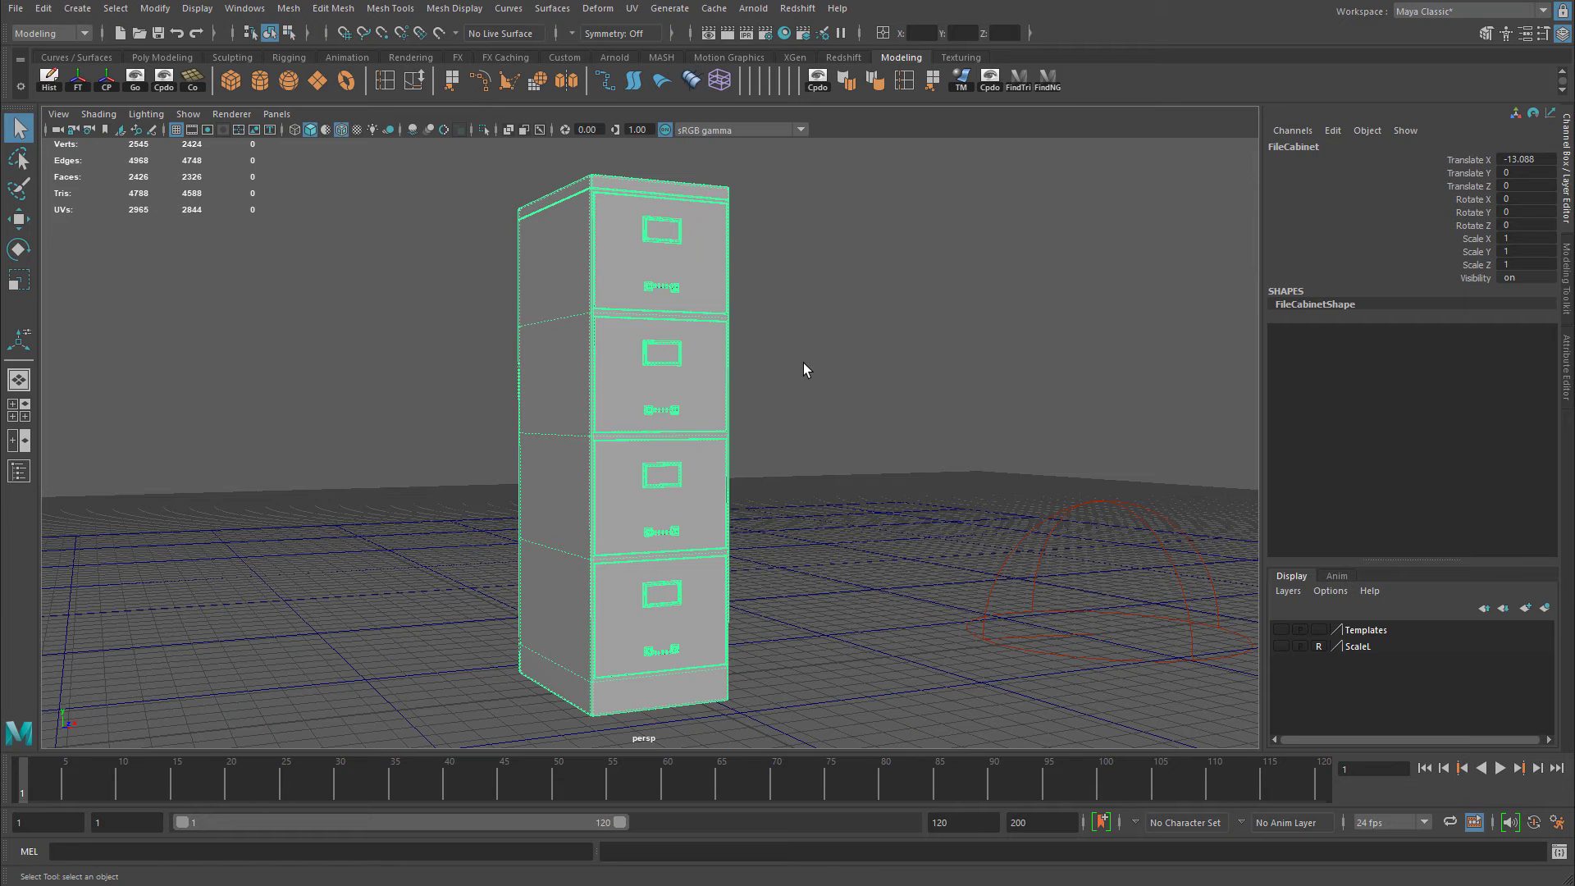
left_click(16, 9)
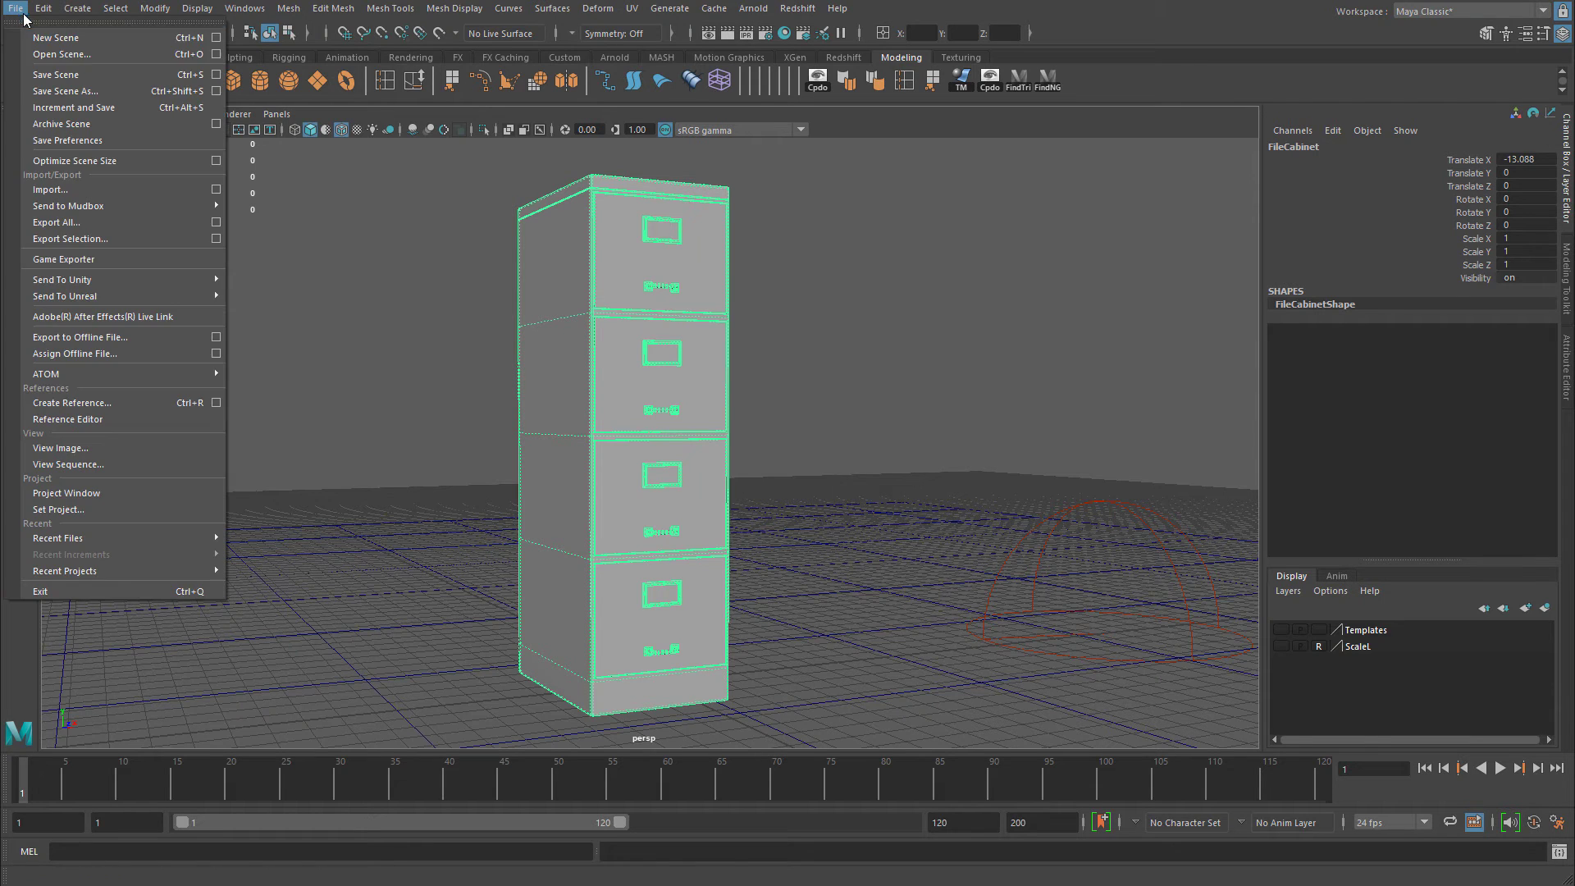
left_click(105, 238)
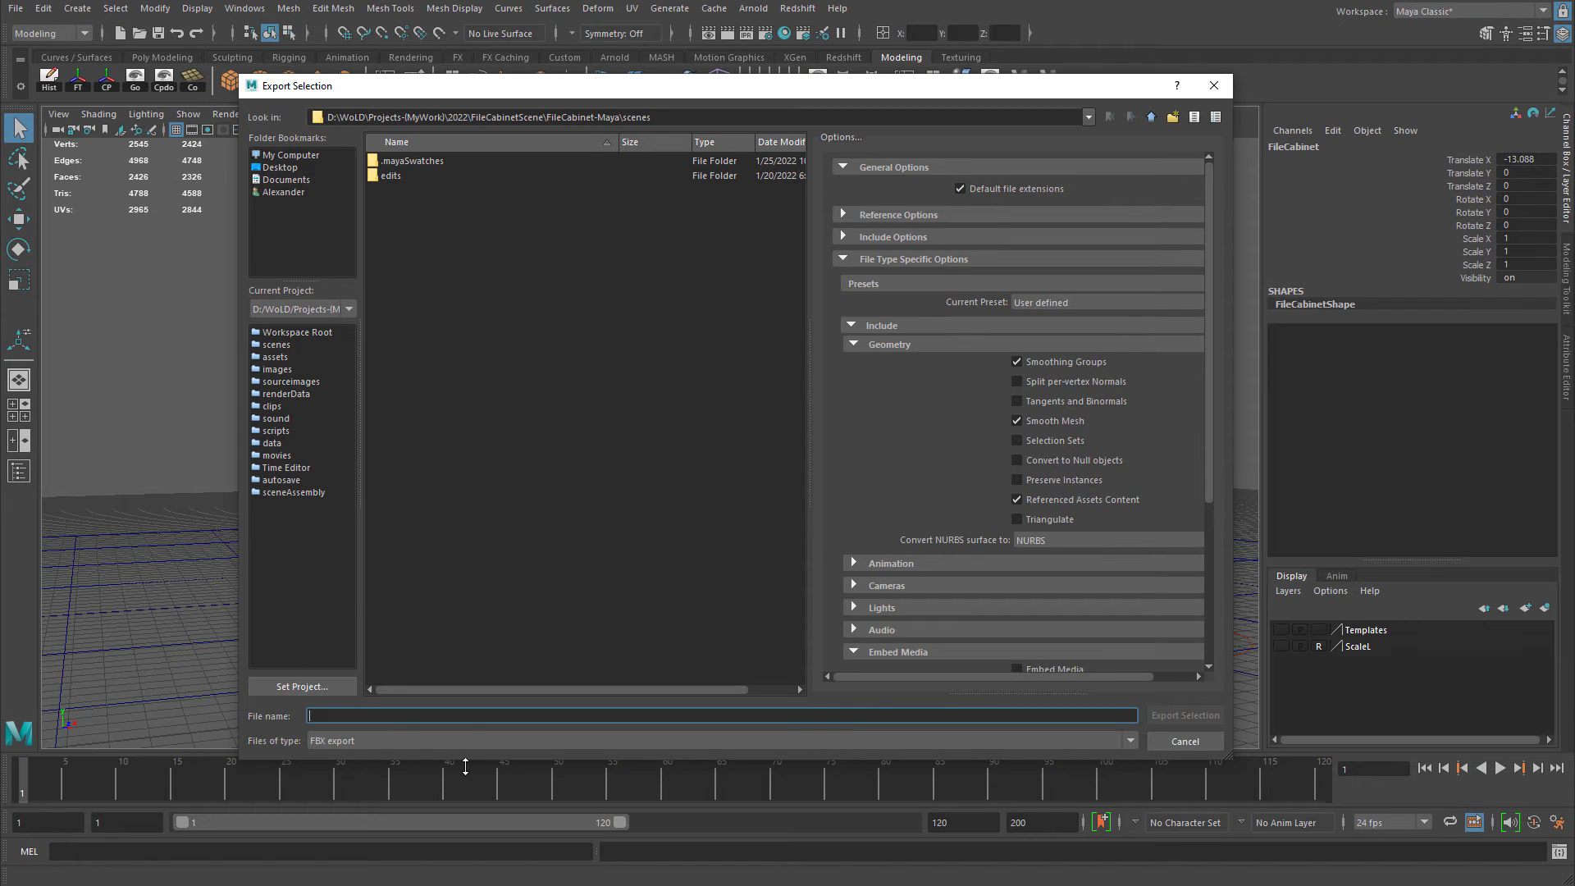
type("FileCabinet")
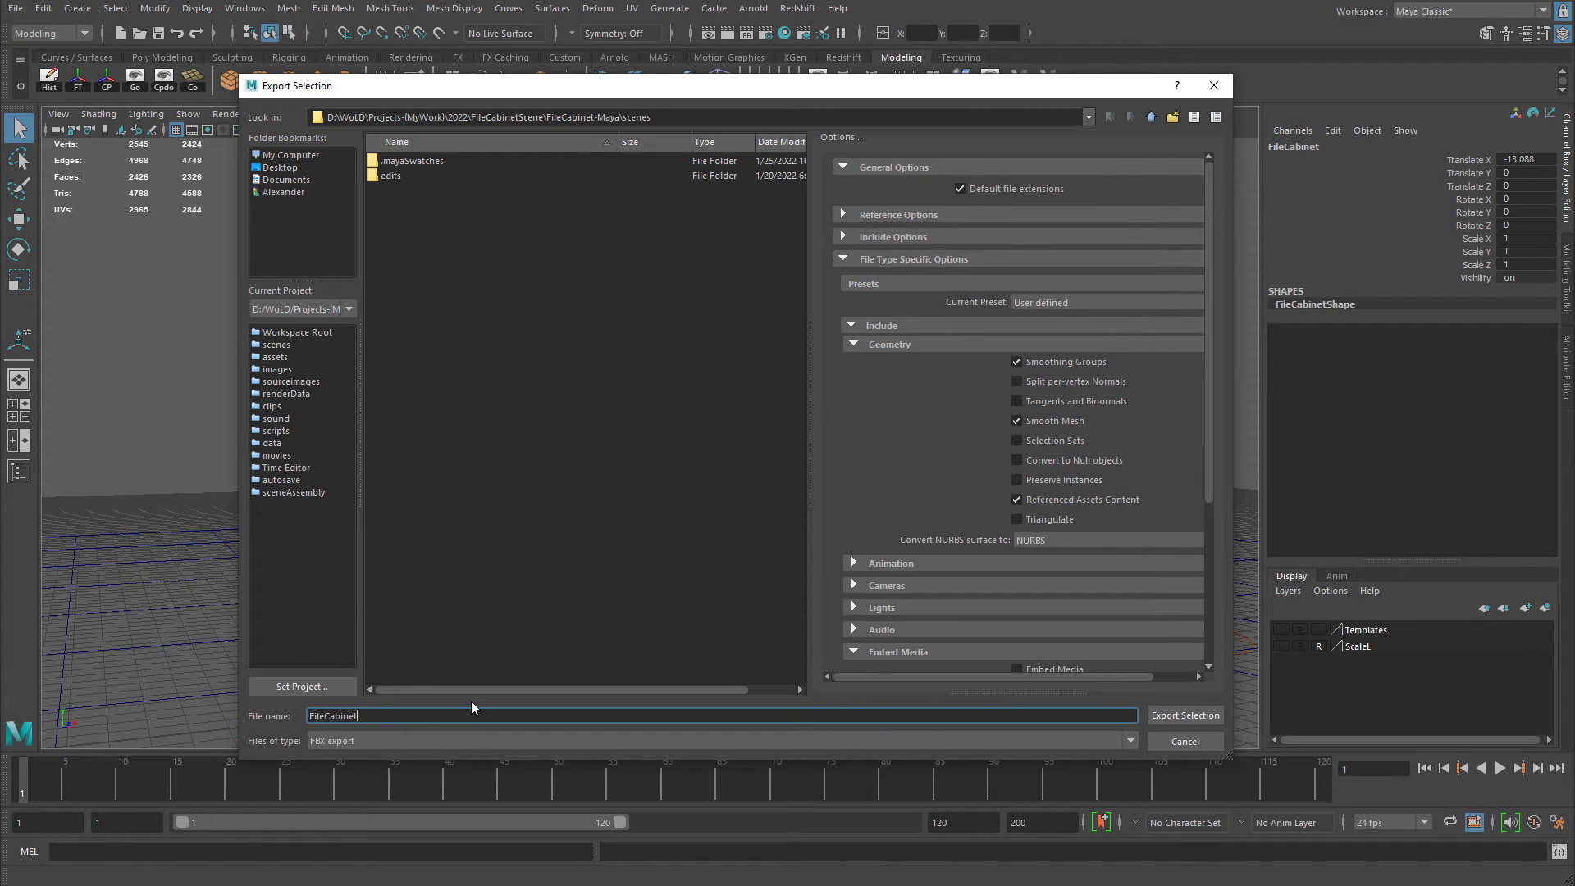
left_click(556, 489)
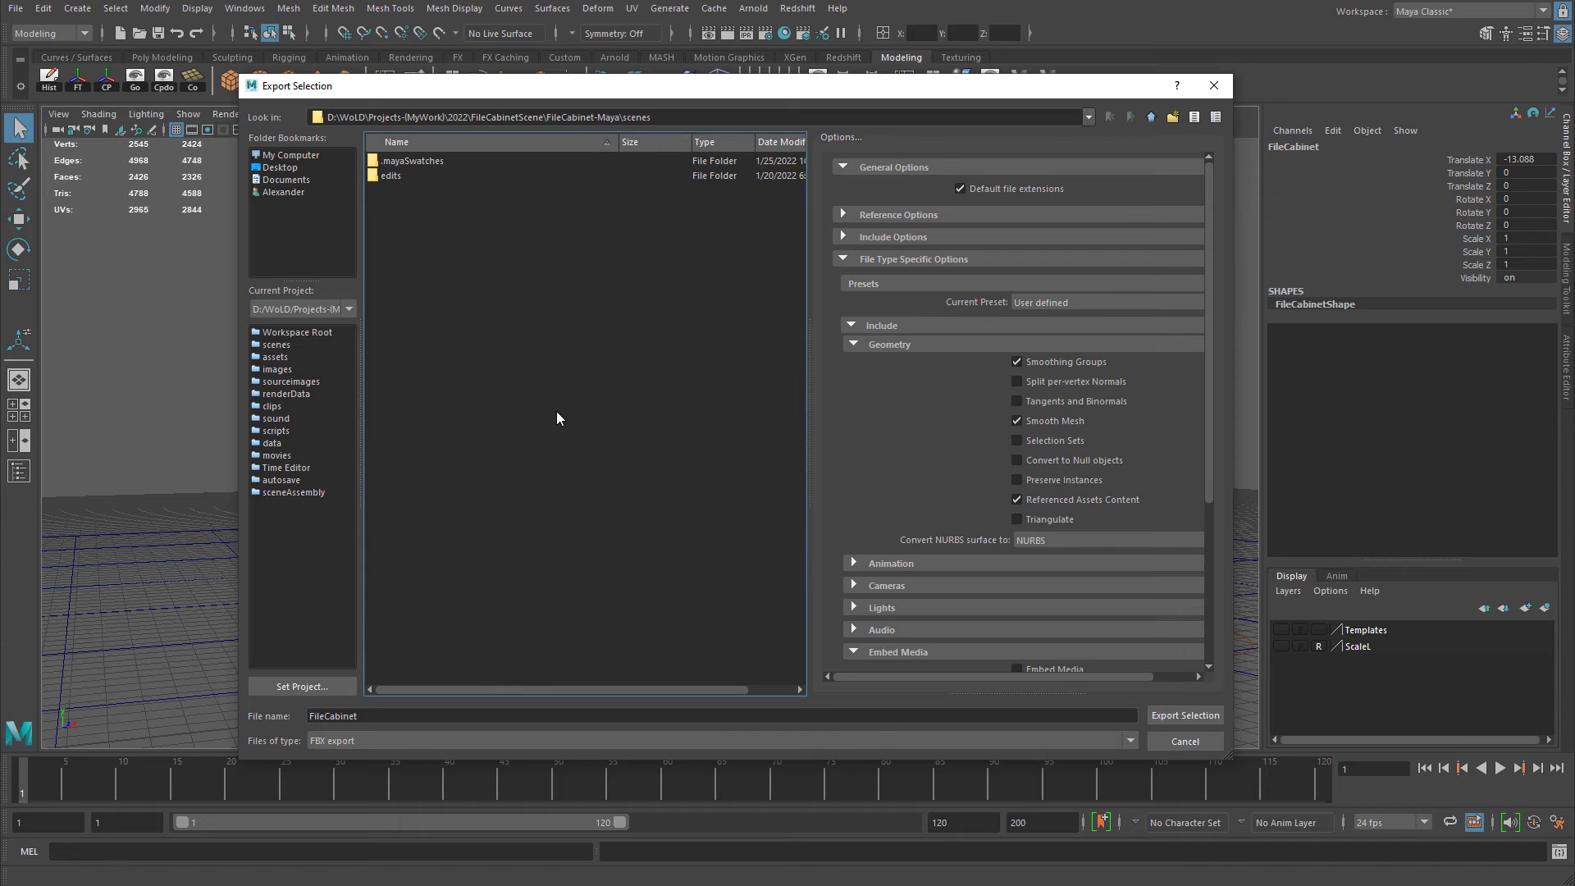
key("BackSpace")
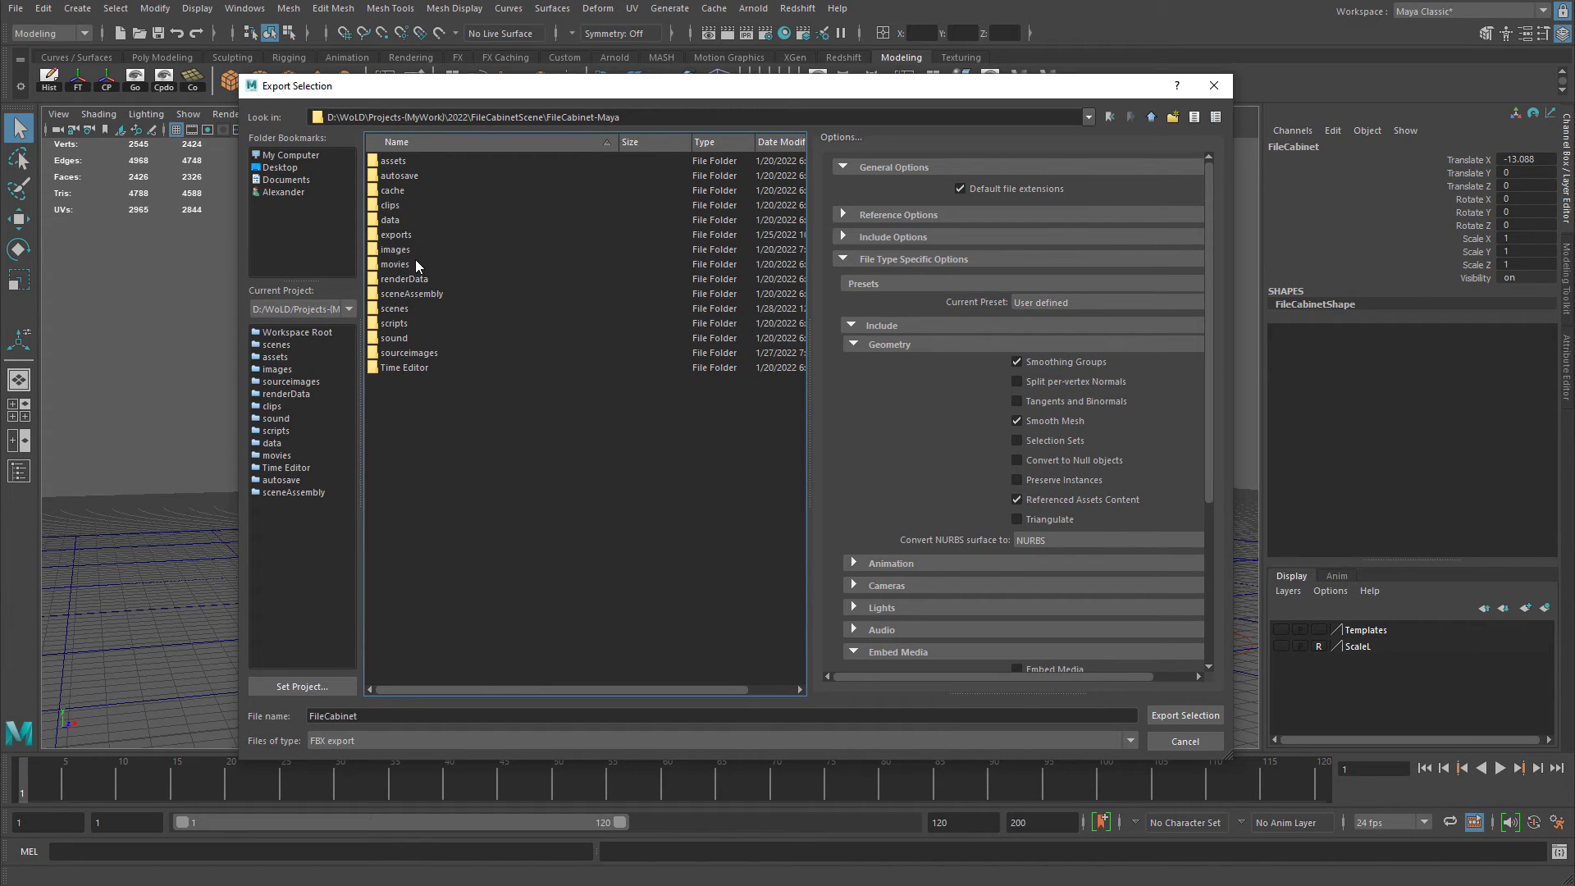
double_click(412, 234)
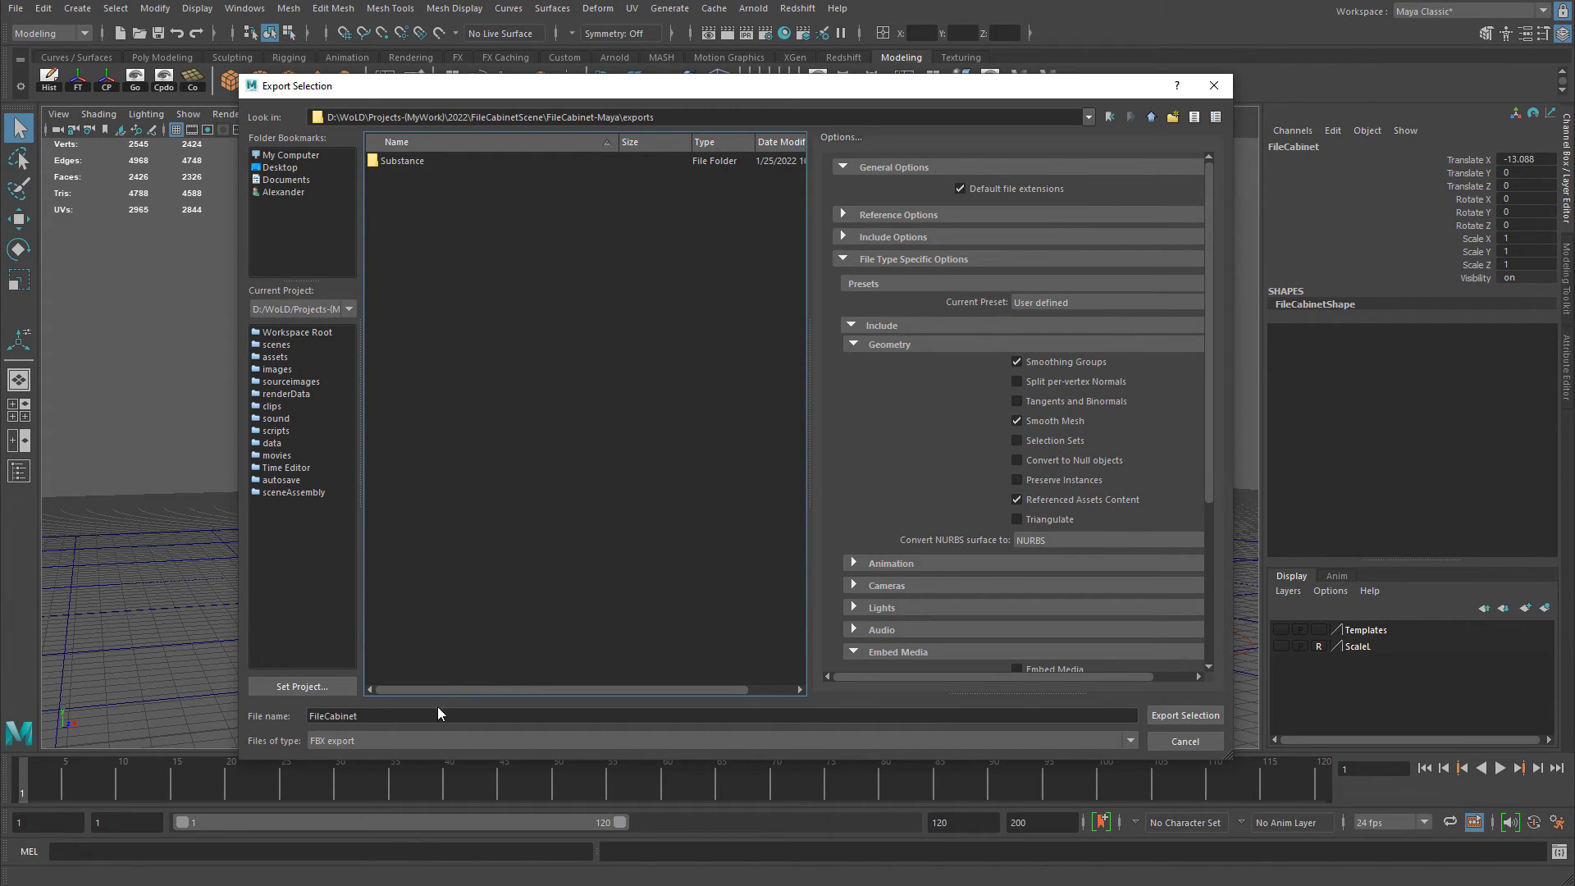
left_click(1179, 716)
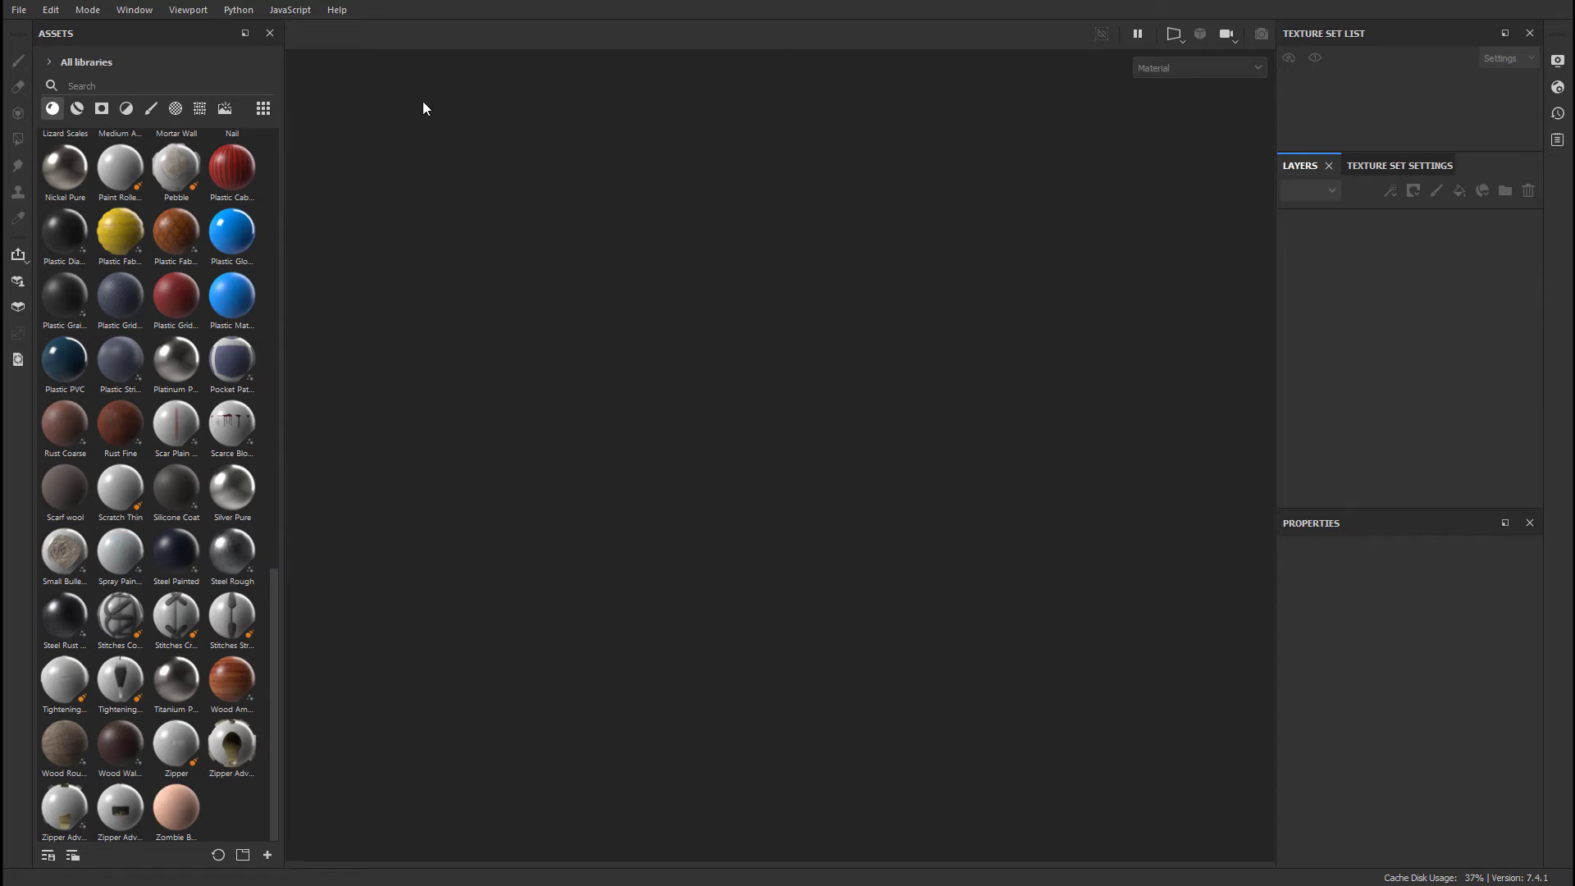
Switch to Substance Painter and set up a new project using FileCabinet.fbx from the exports folder as its mesh.
left_click(19, 11)
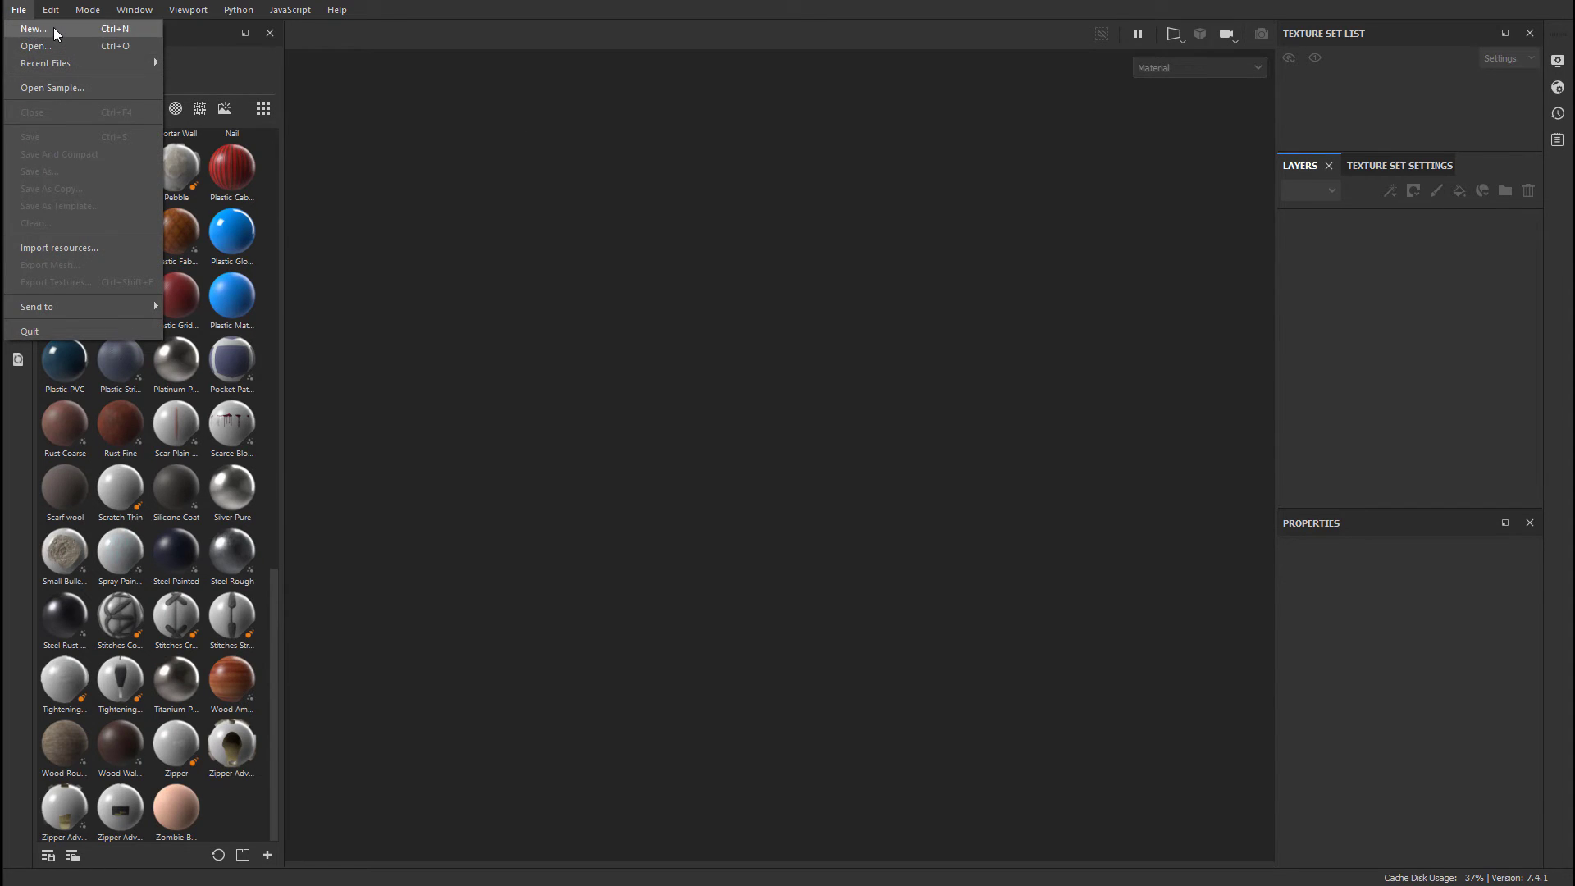
left_click(37, 29)
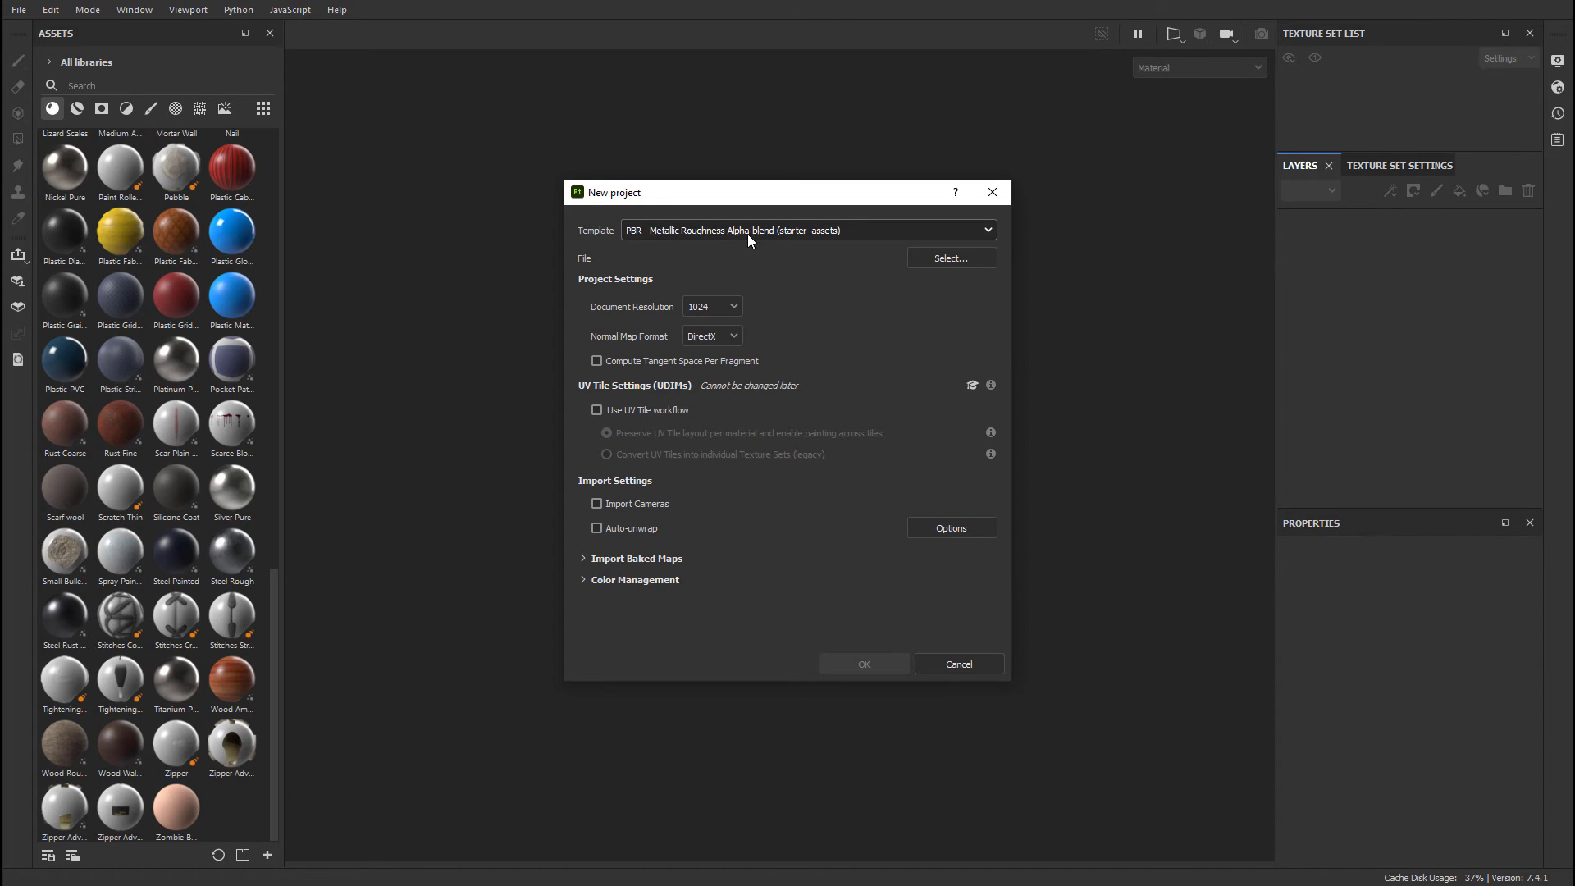
left_click(958, 263)
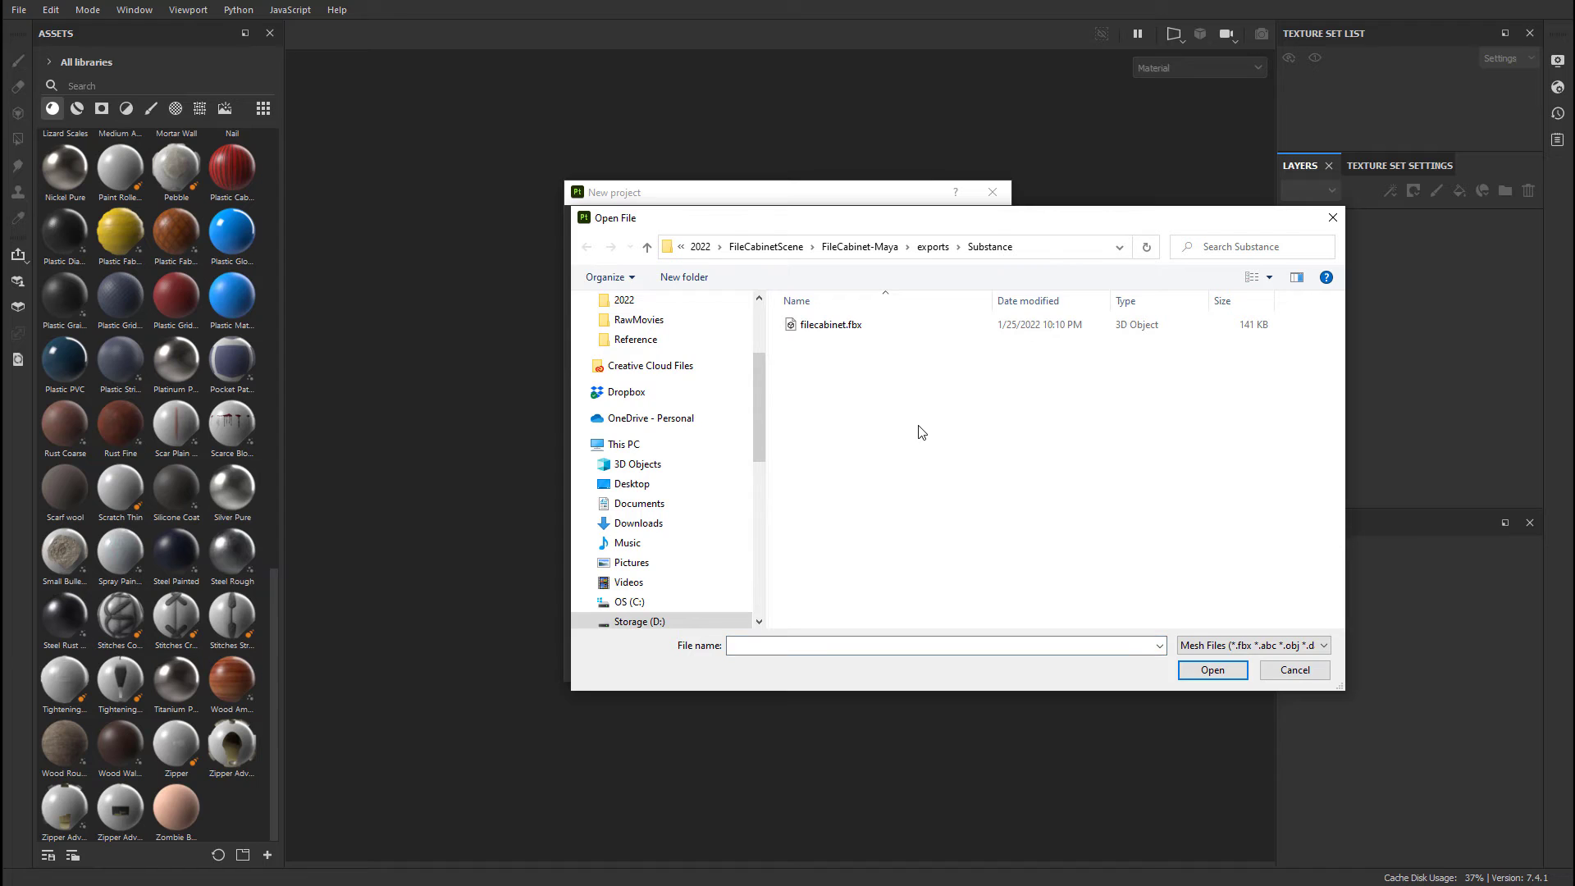
key("alt+Up")
left_click(838, 344)
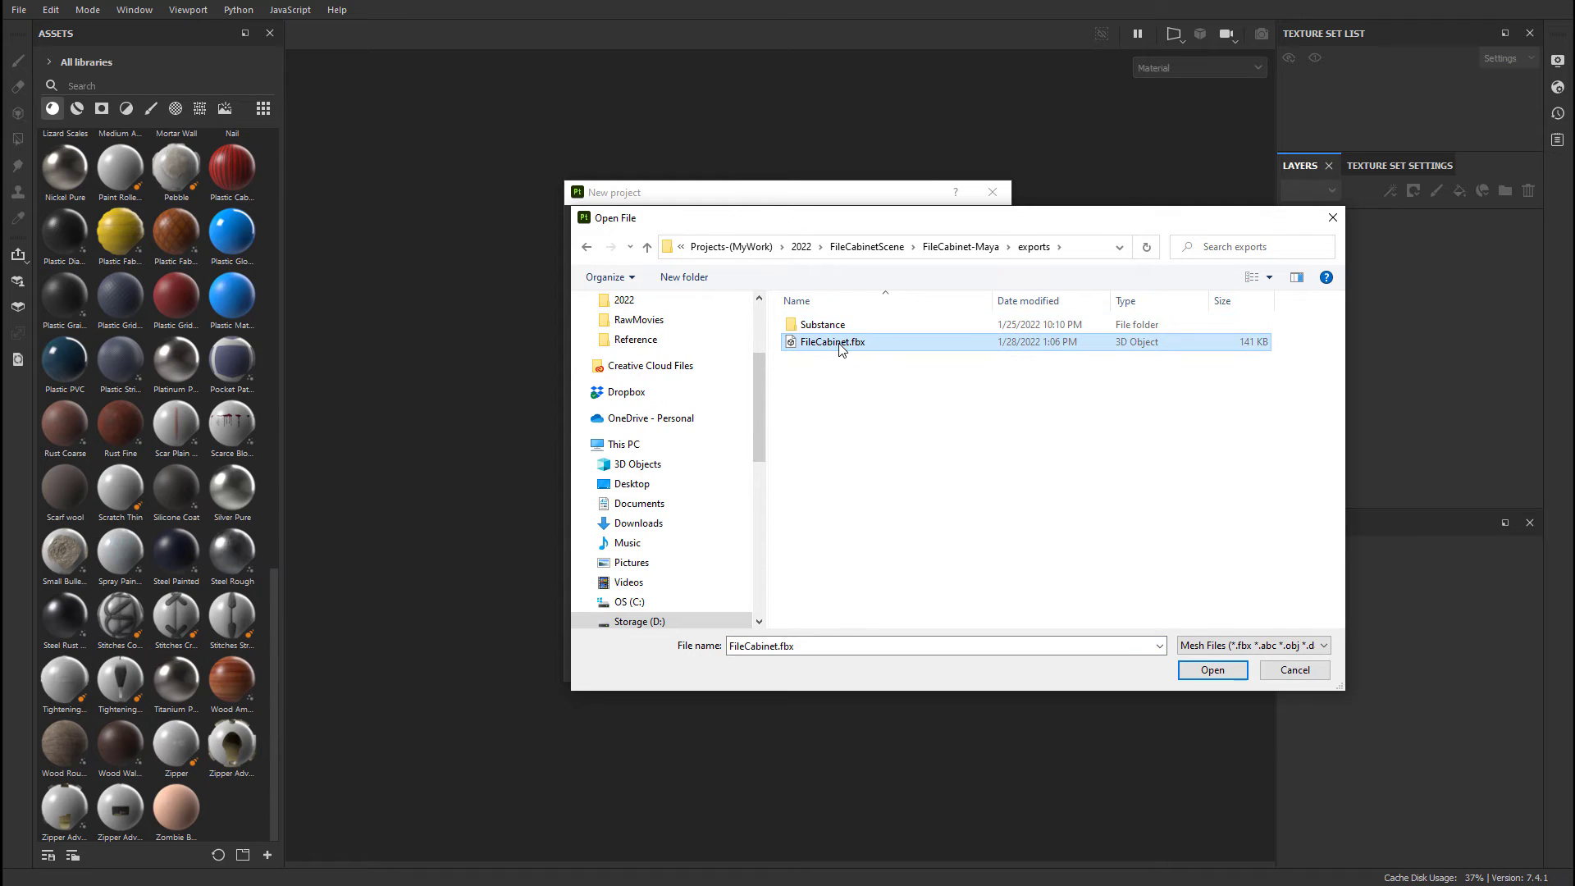
double_click(840, 347)
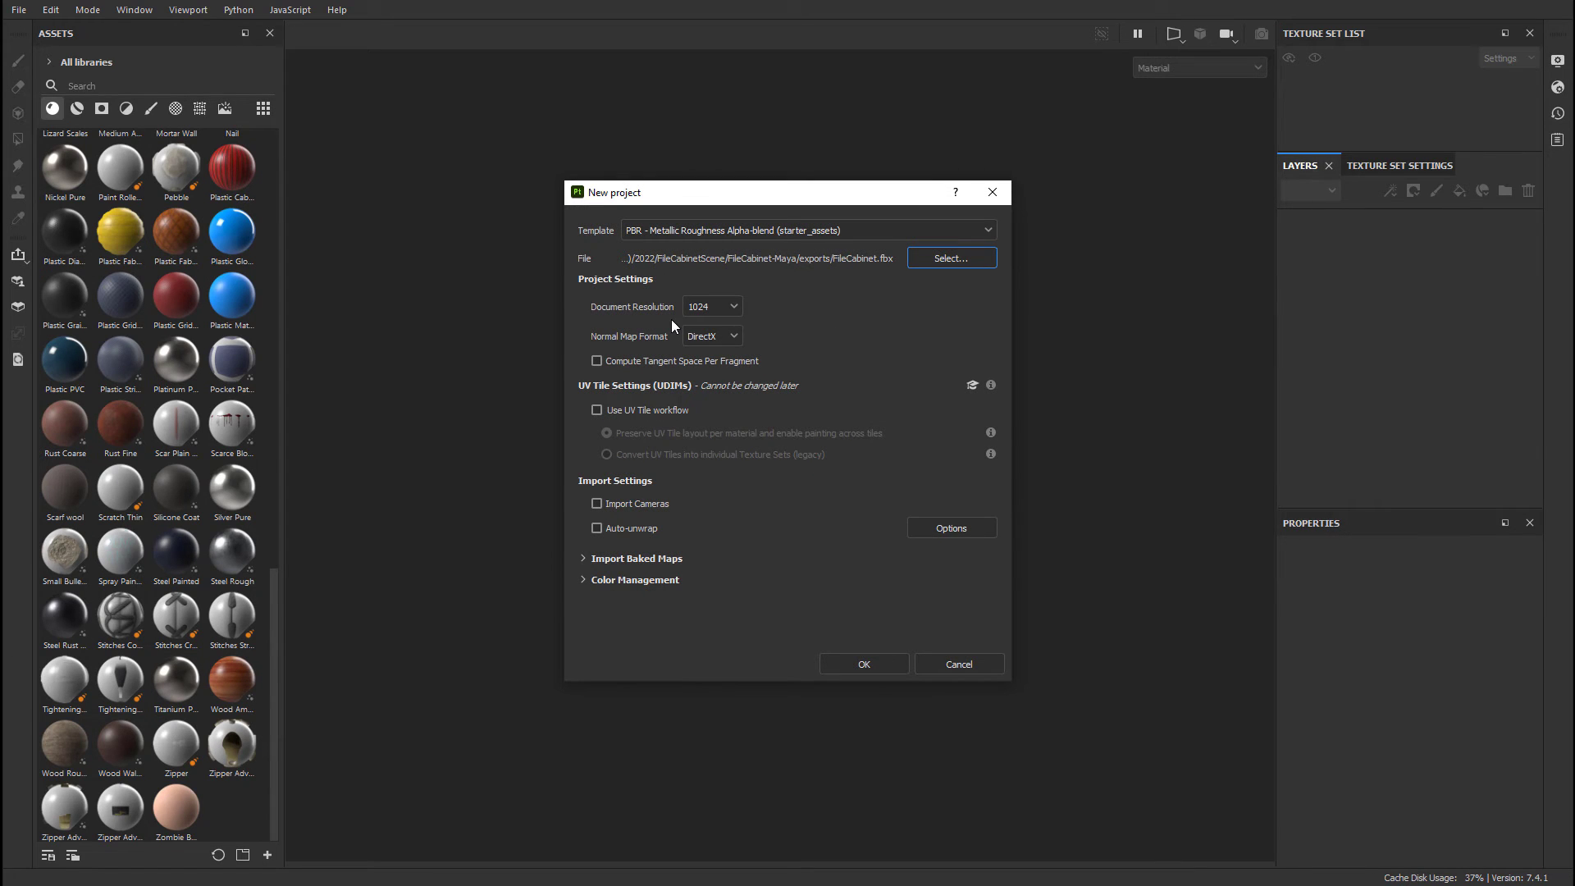
Set the new project's document resolution to 2048 and create the project.
left_click(696, 309)
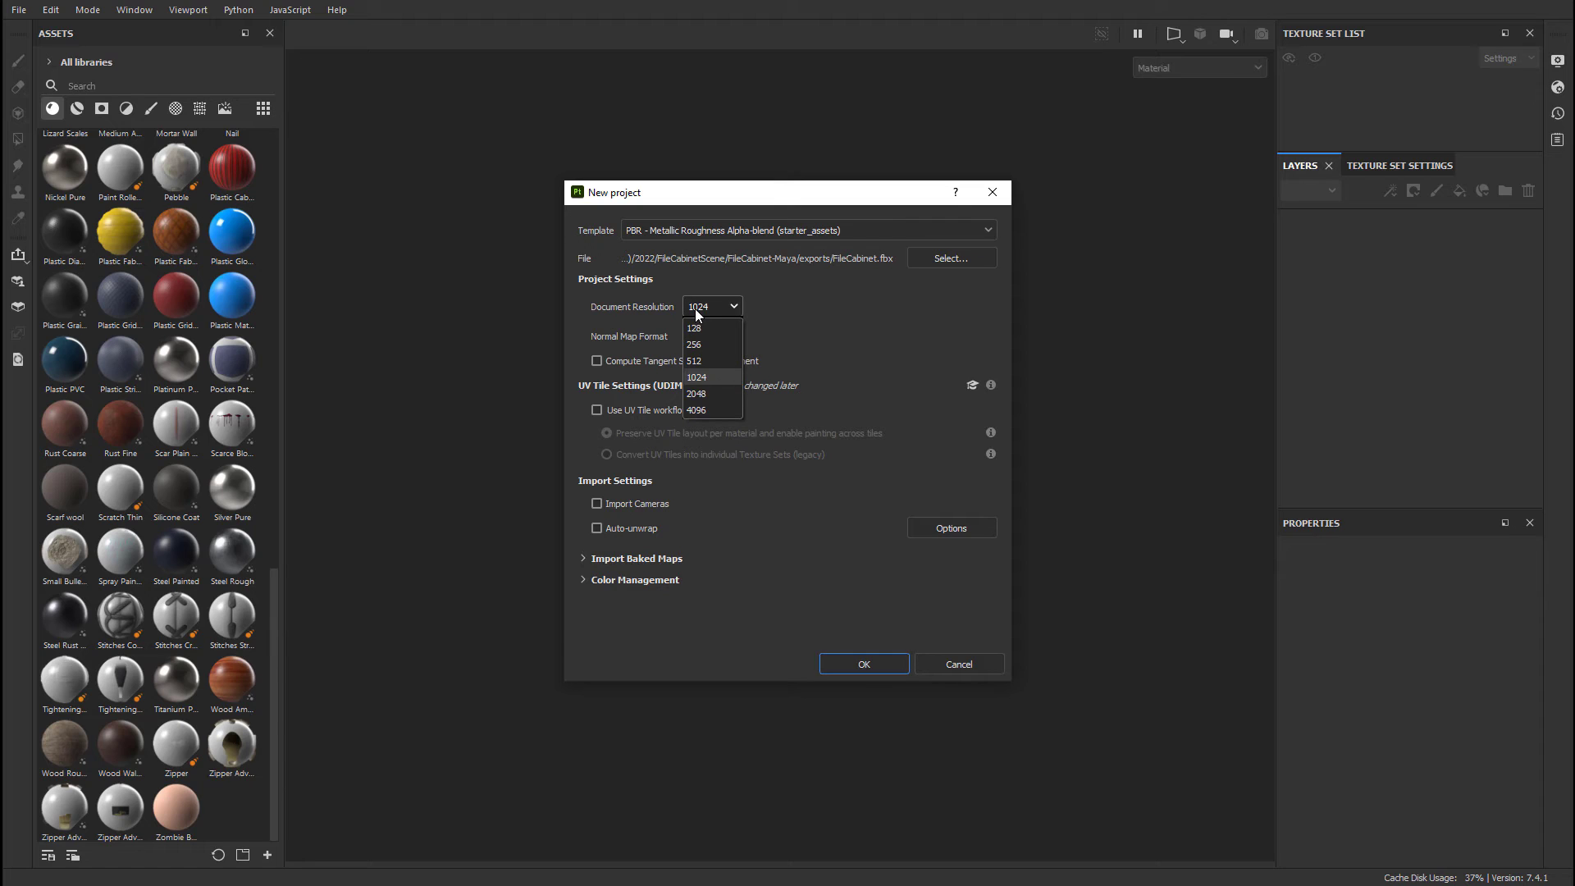
left_click(706, 392)
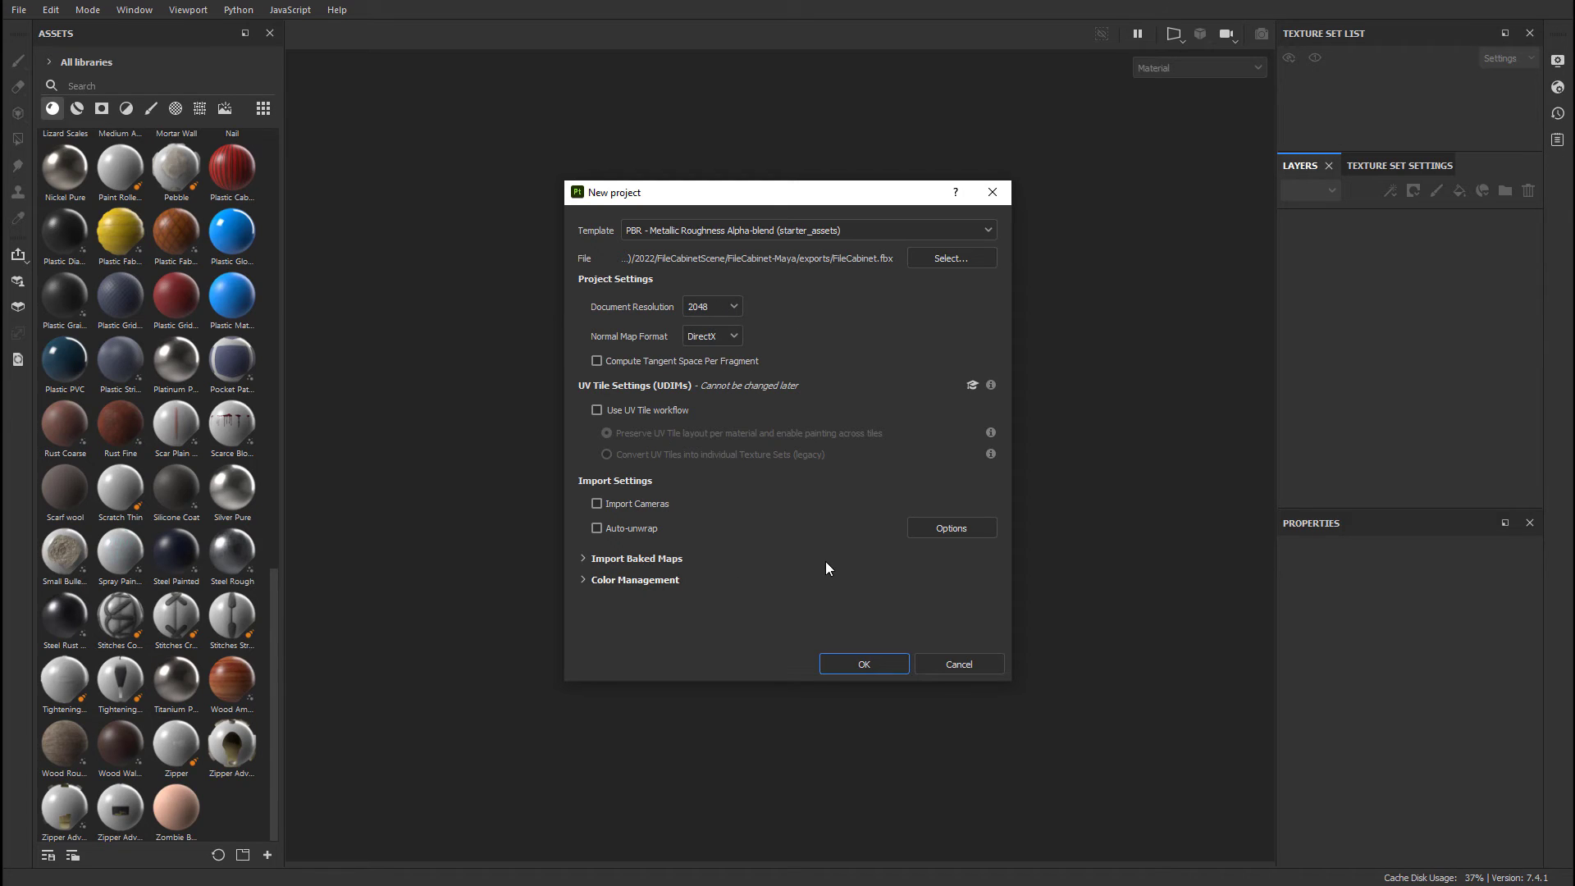
left_click(866, 664)
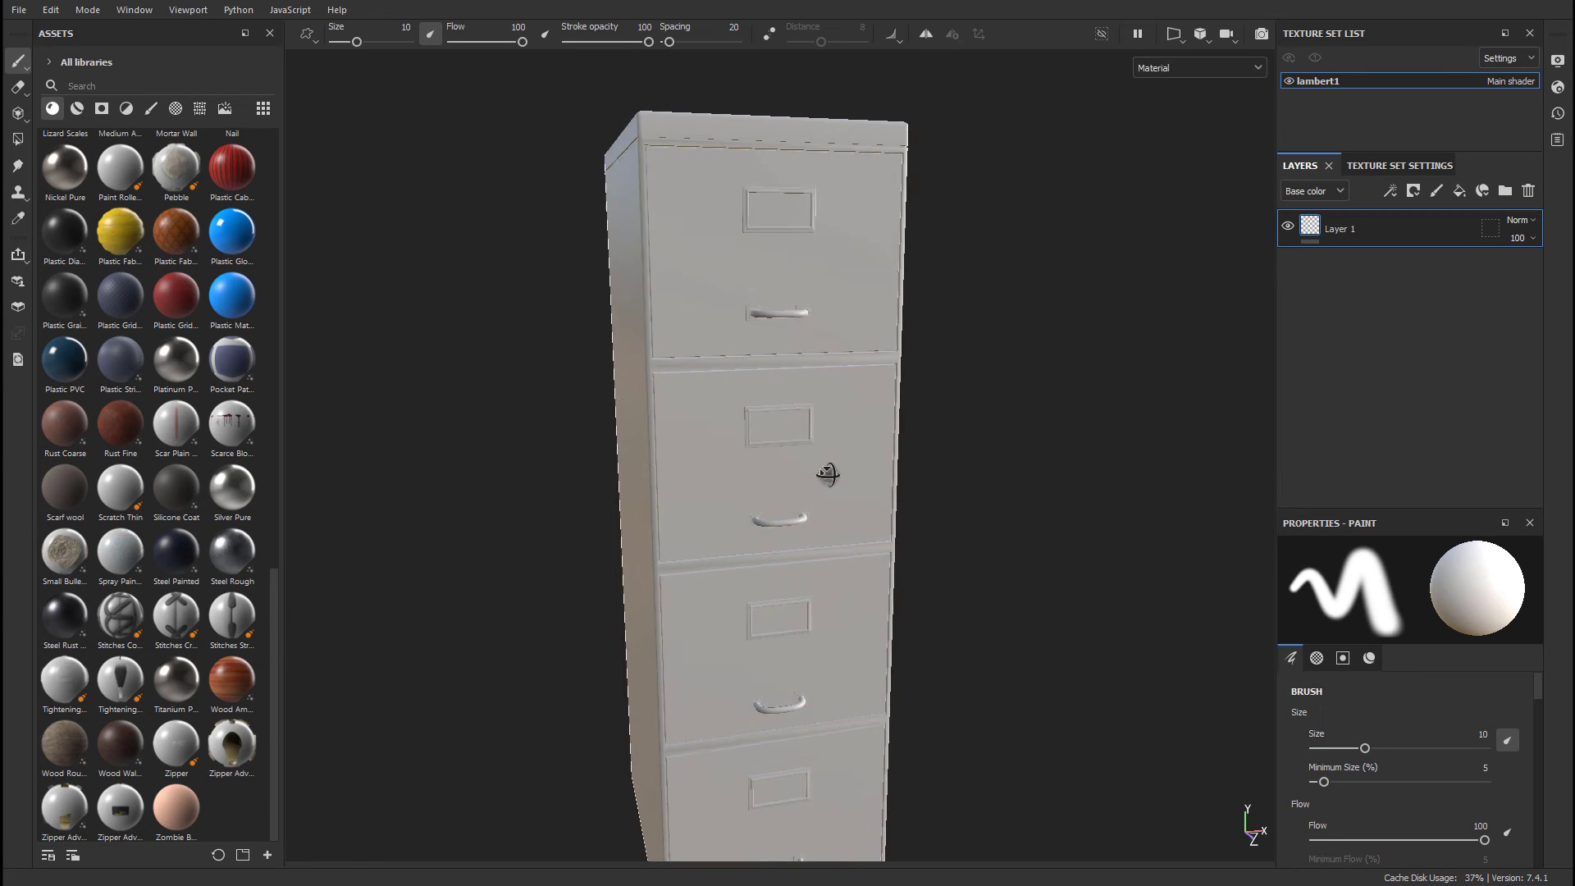
Bake the selected mesh maps for the lambert1 texture set at an output size of 2048.
left_click_drag(827, 474, 938, 507, "alt")
middle_click_drag(938, 506, 865, 427, "alt")
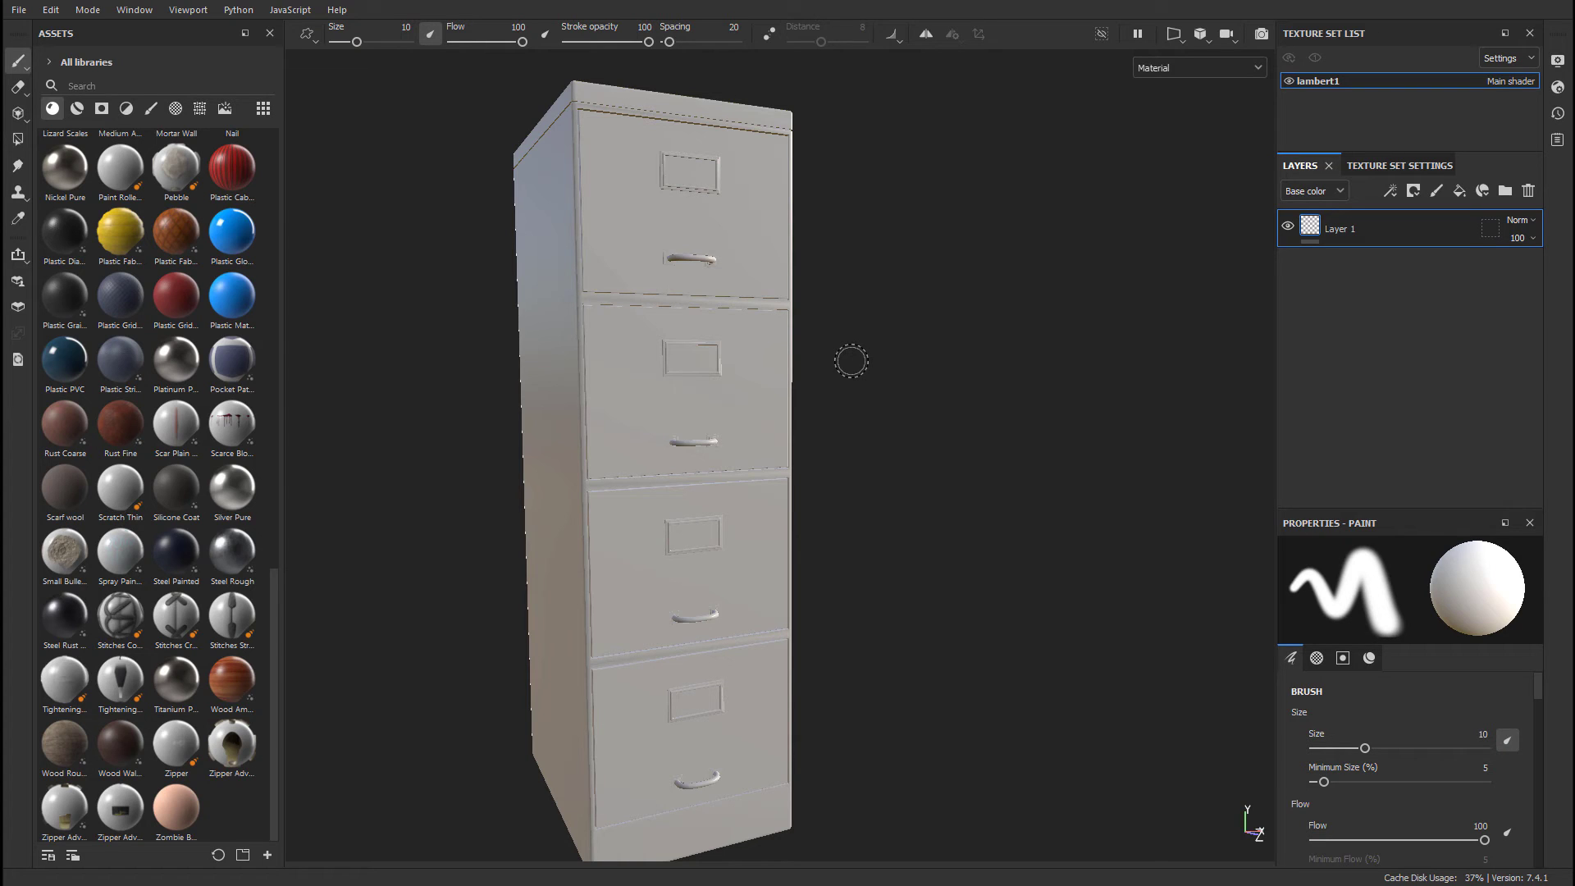
left_click(1391, 166)
scroll(1376, 413, "down", 3)
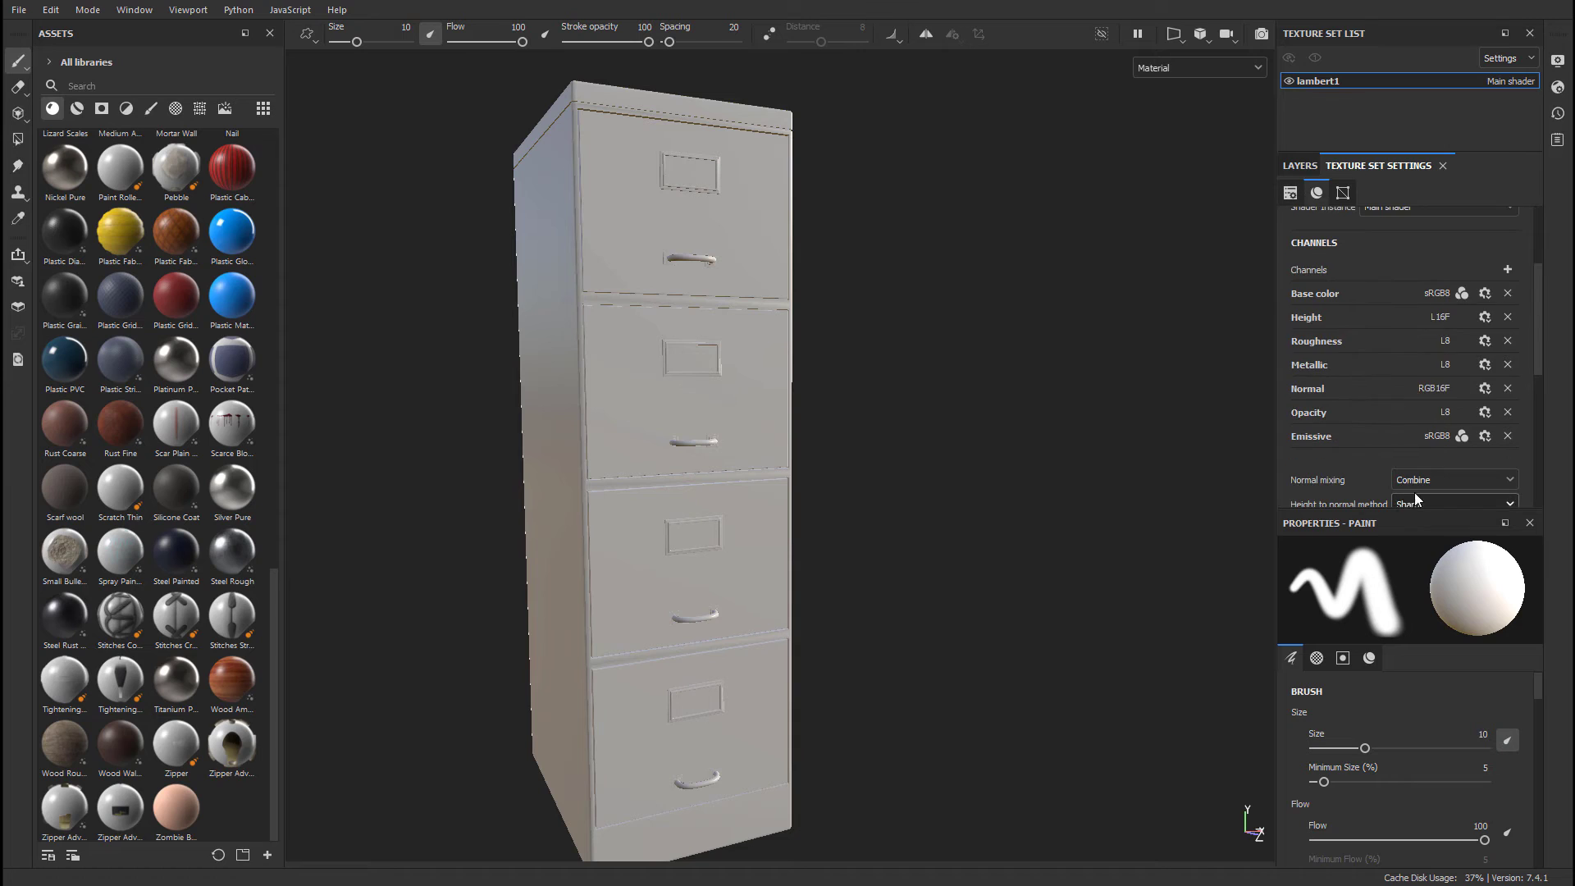
scroll(1416, 437, "down", 2)
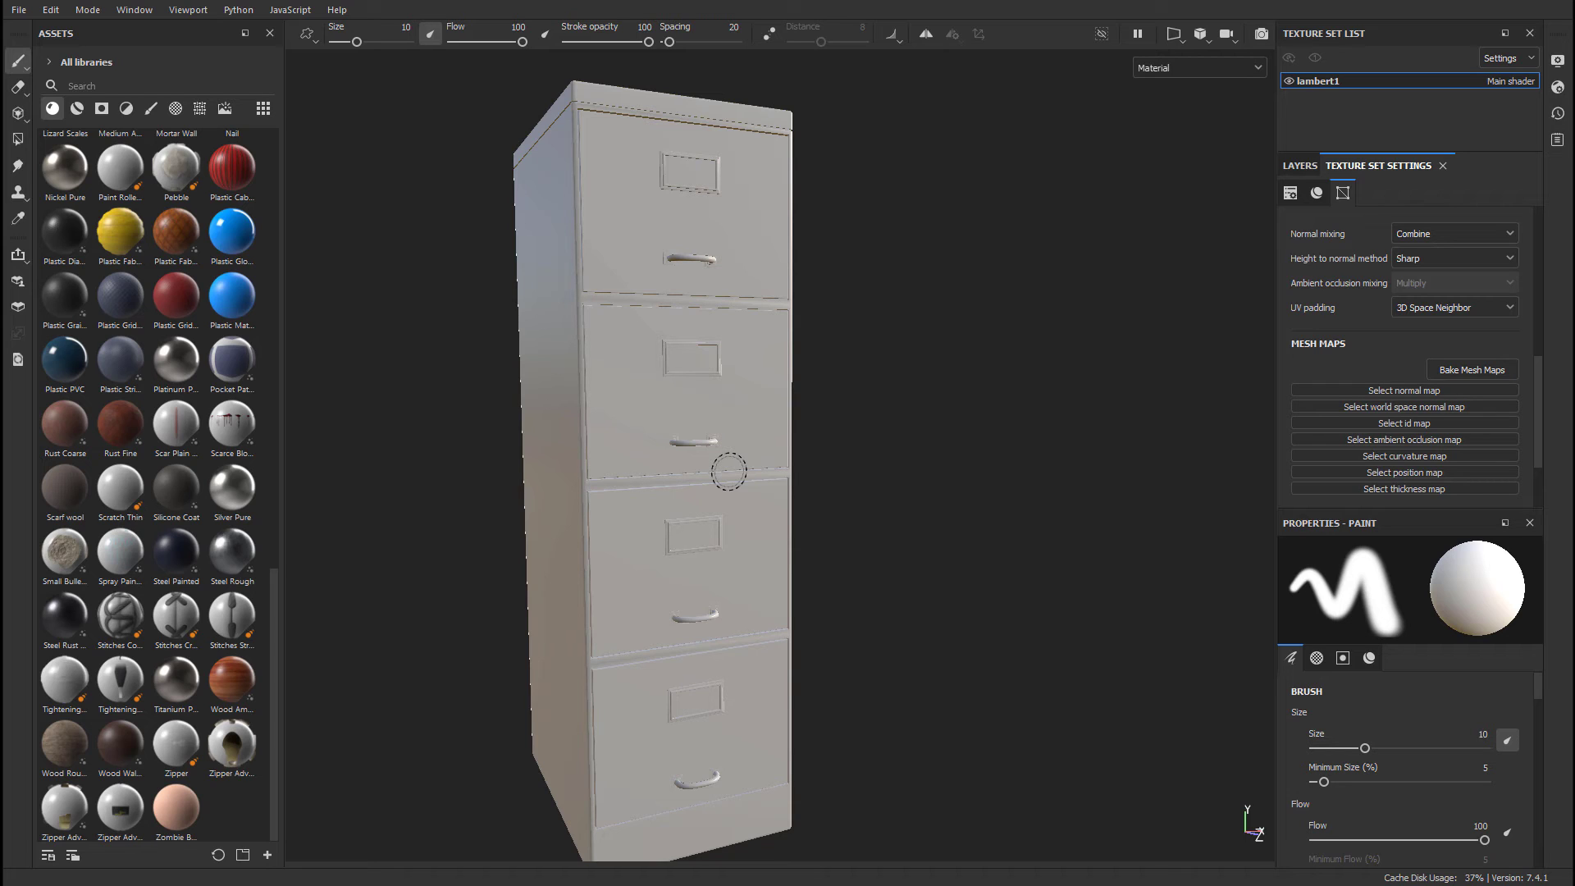
left_click(1481, 369)
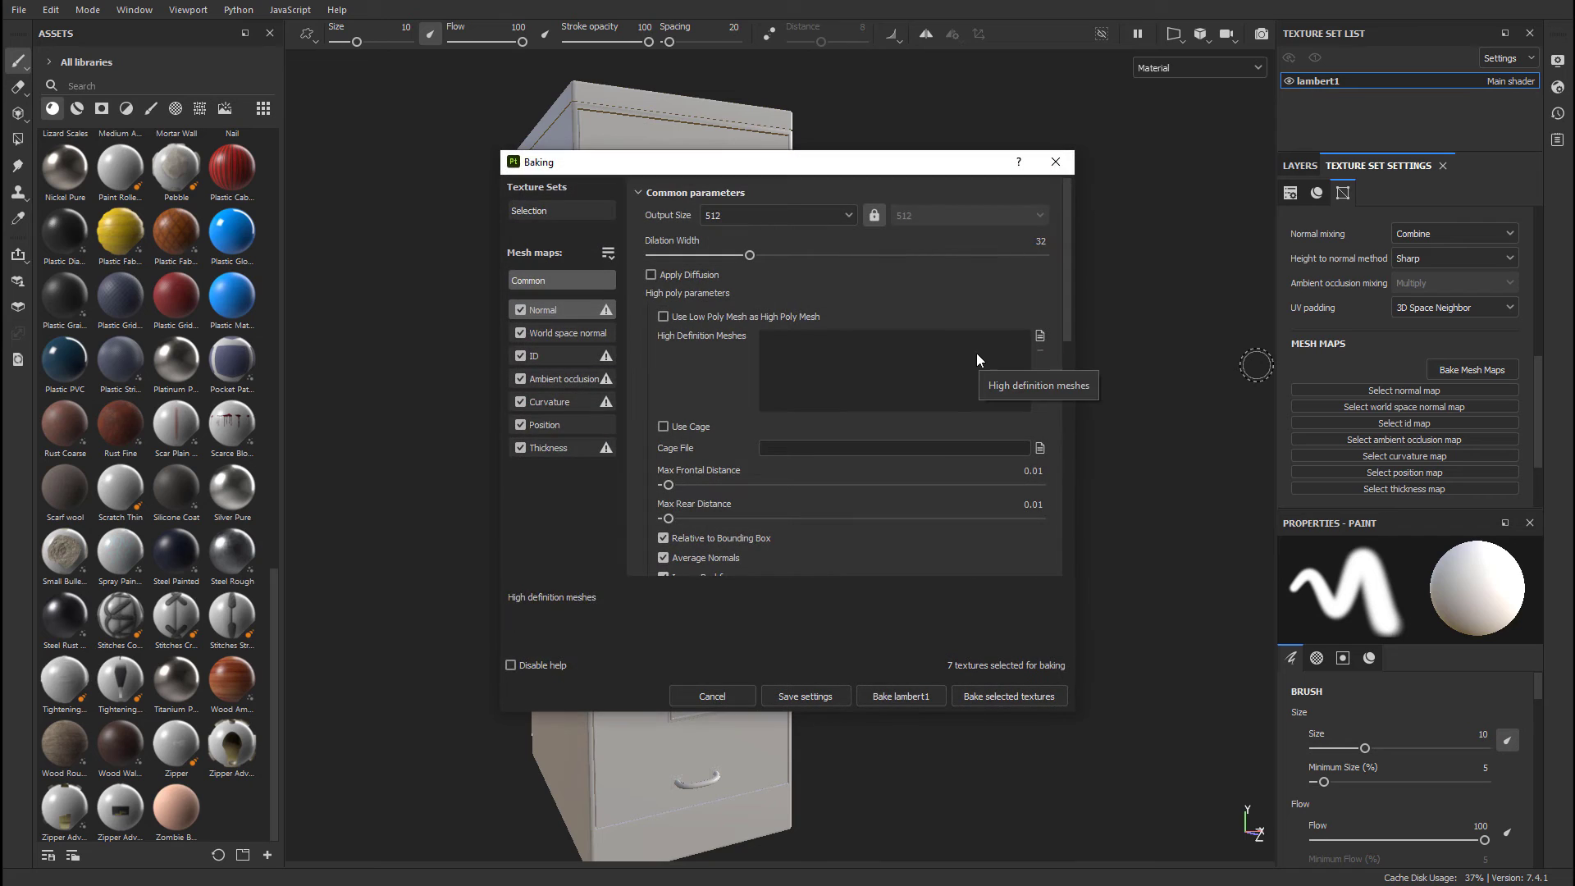
left_click(750, 216)
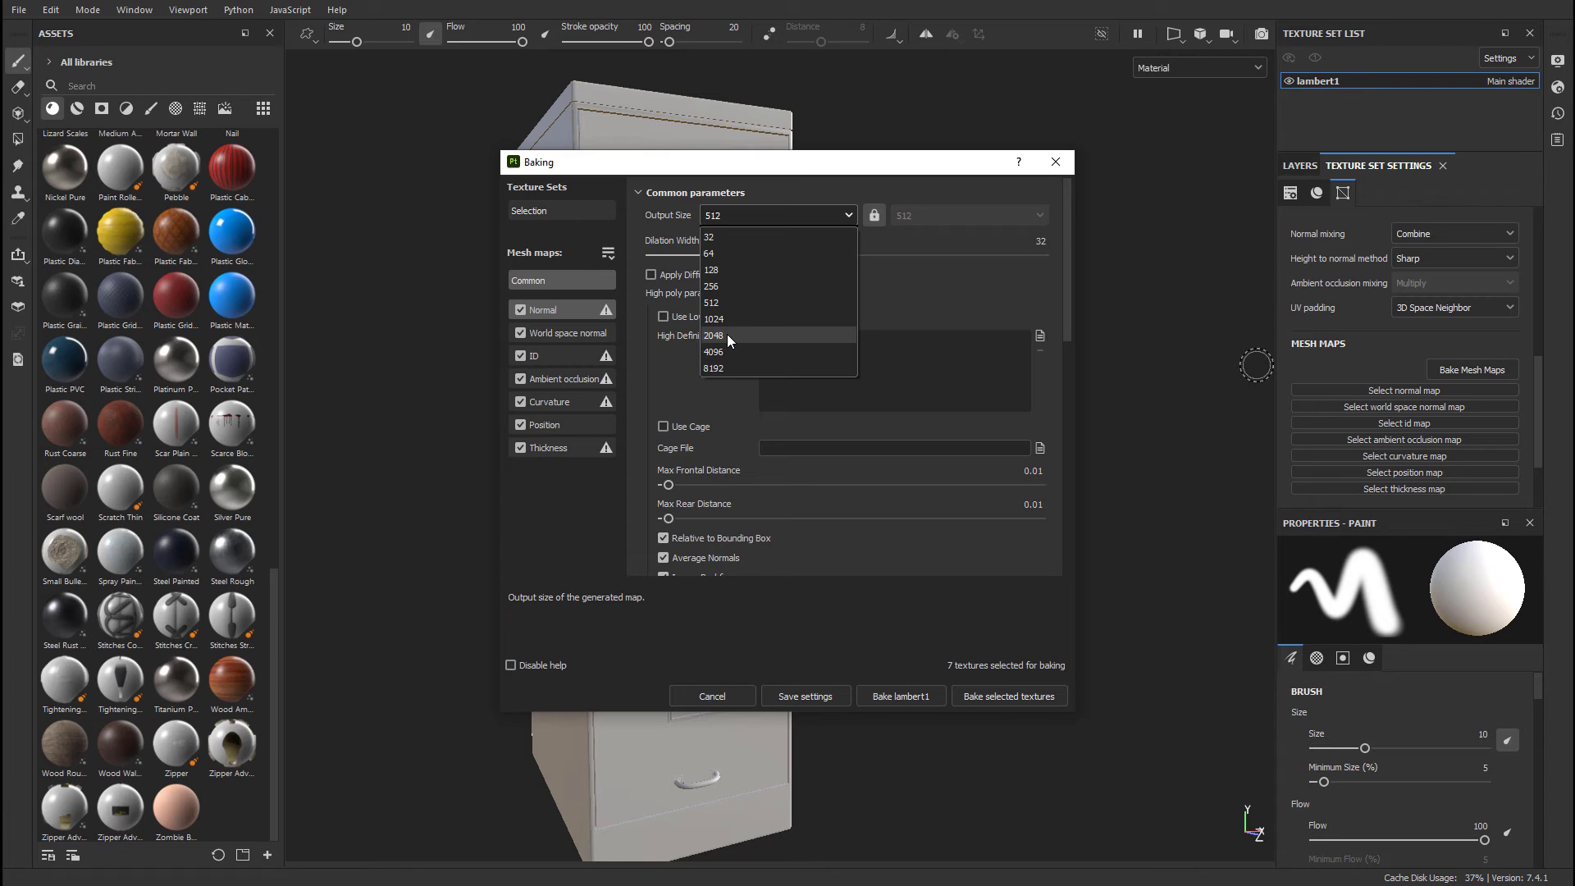
left_click(726, 333)
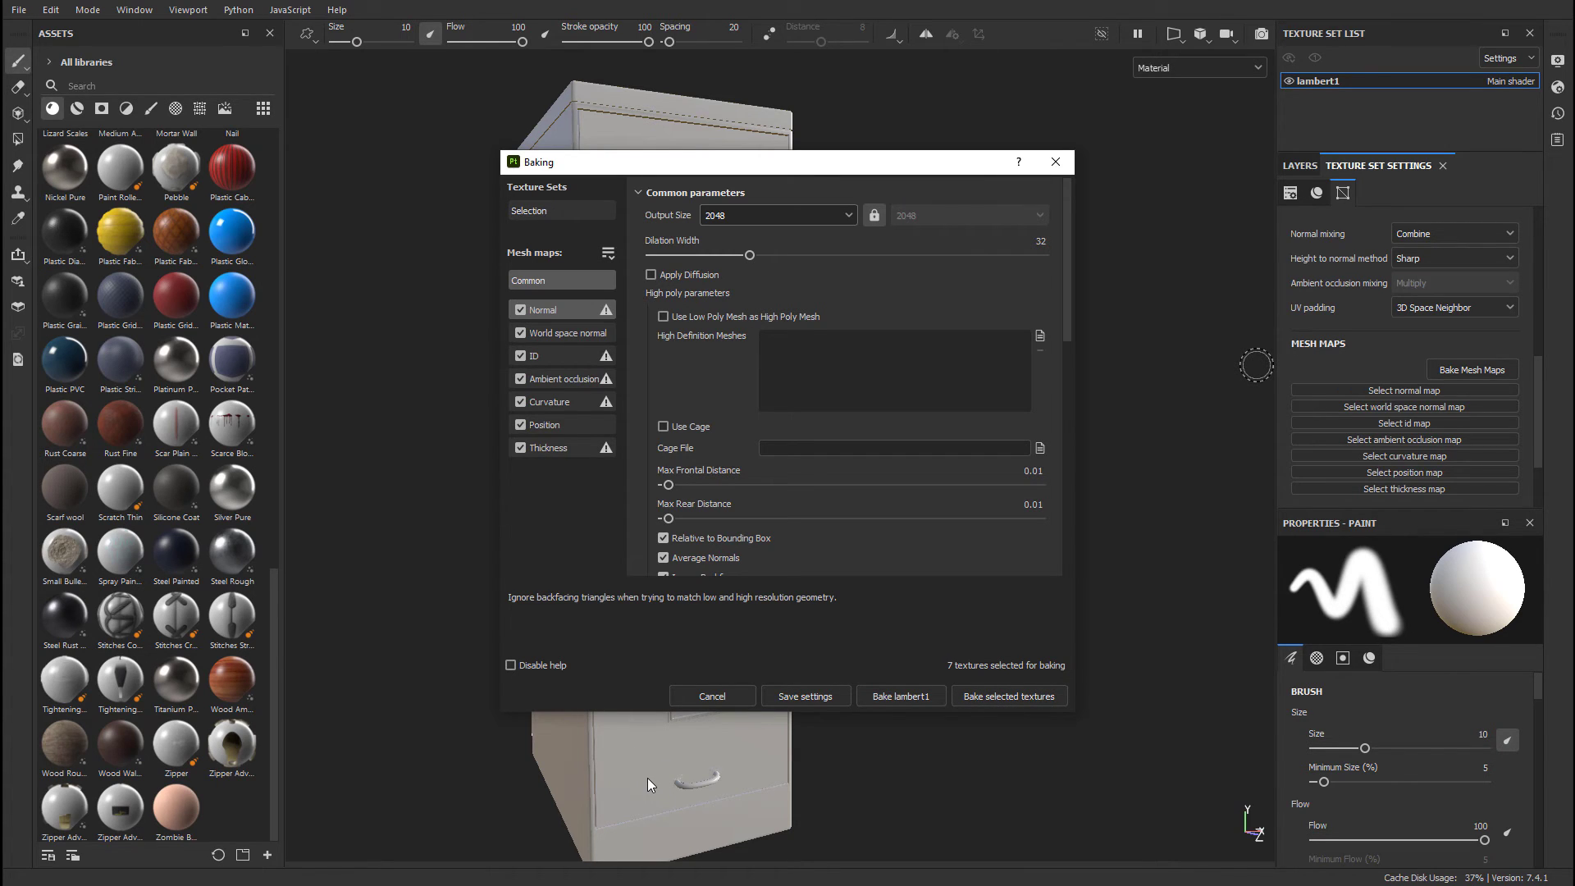
left_click(988, 697)
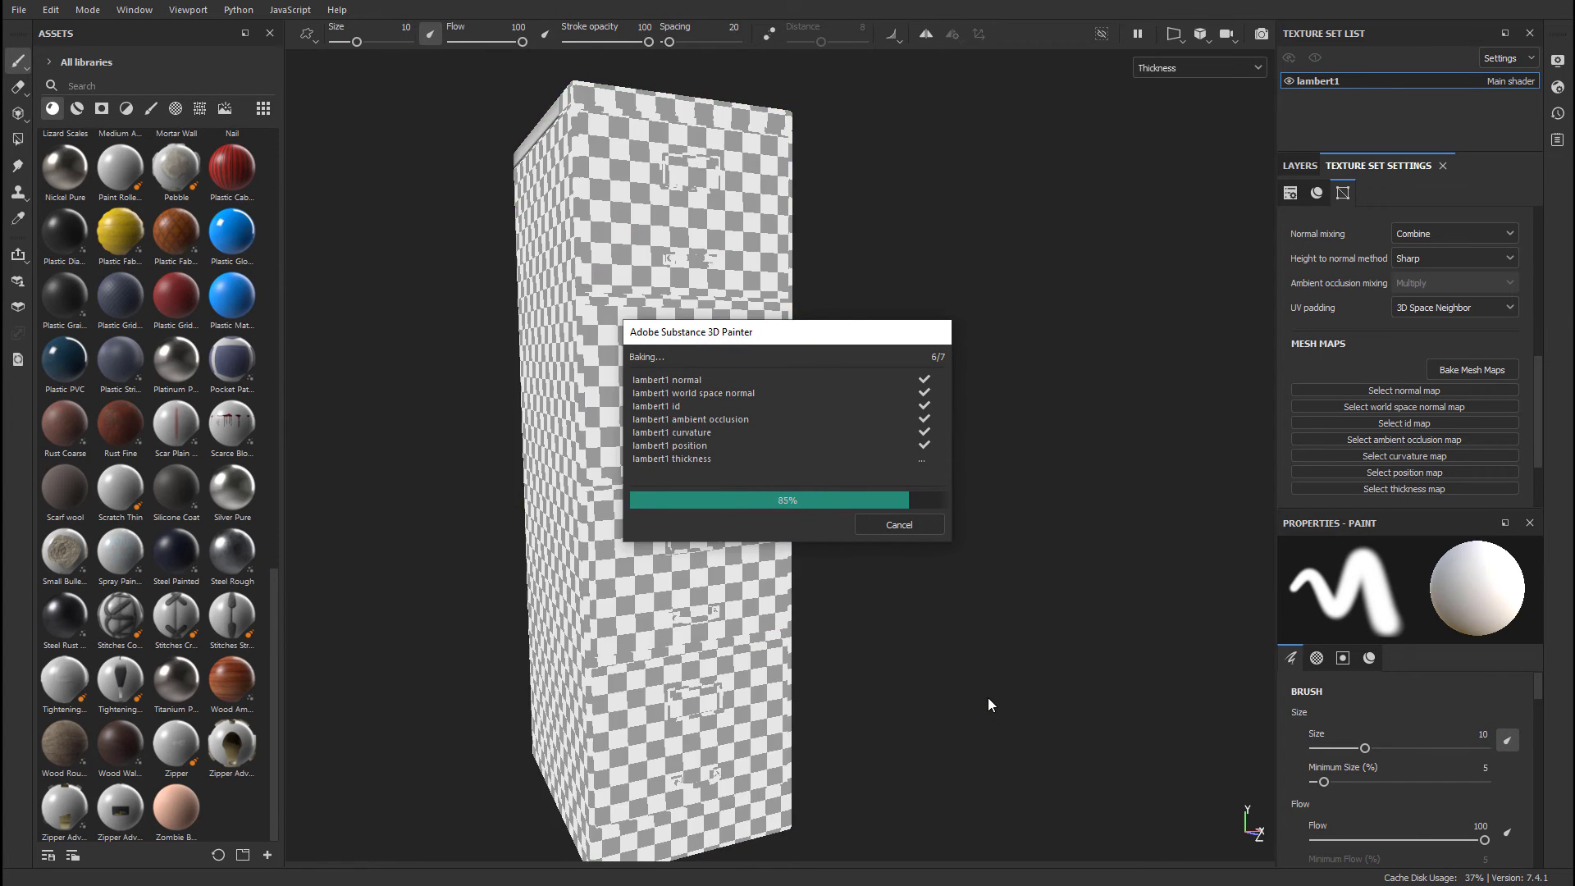
left_click(900, 525)
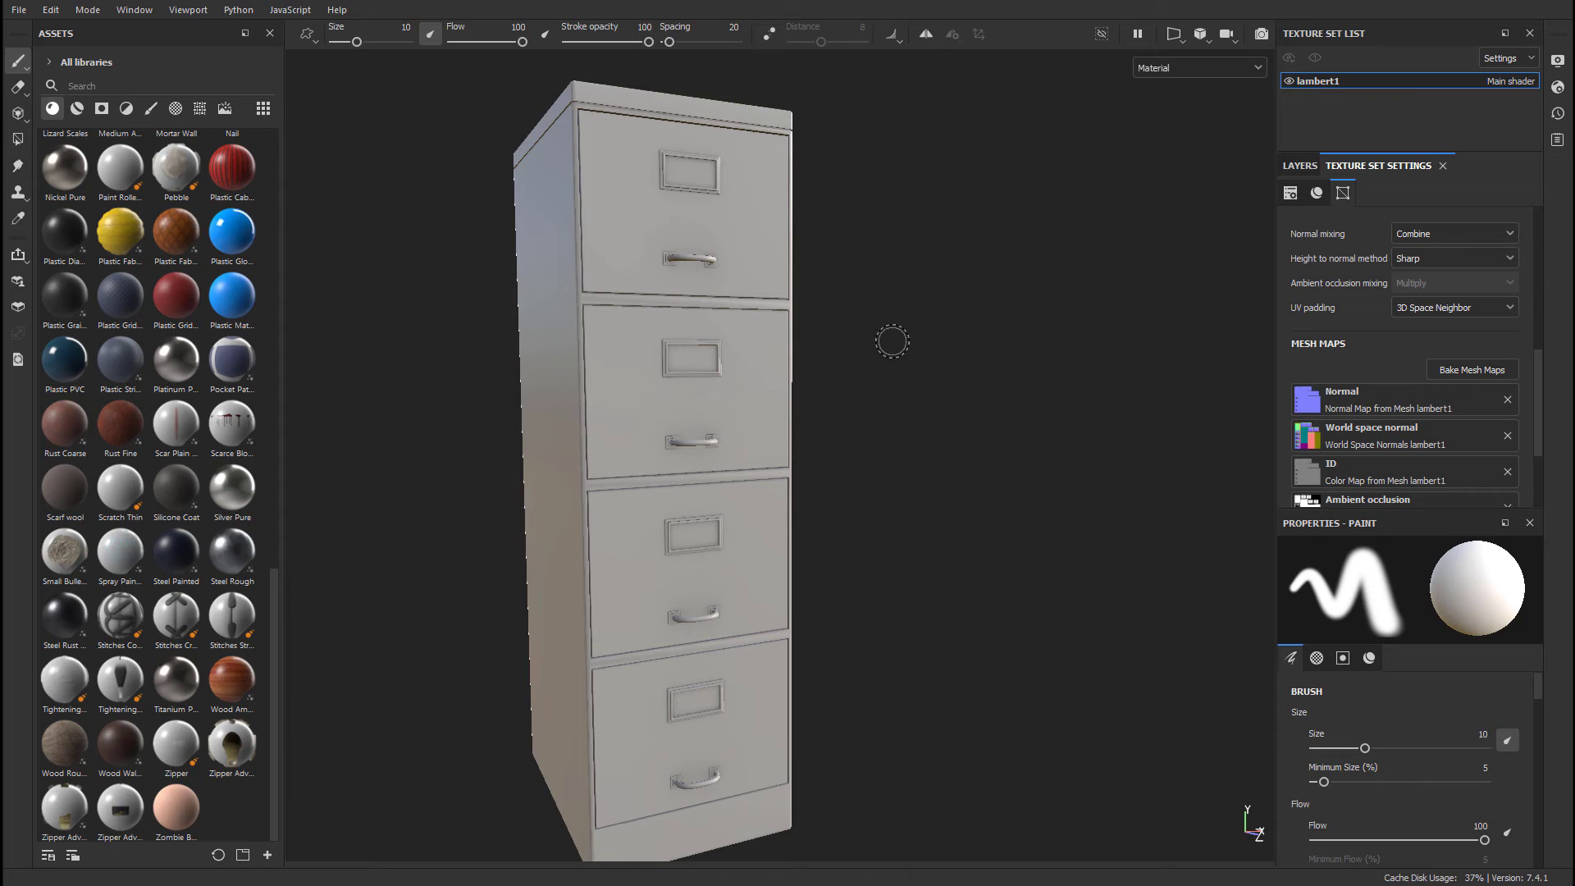
Examine the baked shading on the cabinet's drawers, handles and label frames up close and as a whole.
mouse_move(890, 338)
left_mouse_down("alt")
mouse_move(834, 337)
mouse_move(918, 345)
left_mouse_up("alt")
right_click_drag(918, 345, 964, 389, "alt")
mouse_move(964, 389)
middle_mouse_down("alt")
mouse_move(1044, 355)
mouse_move(988, 309)
middle_mouse_up("alt")
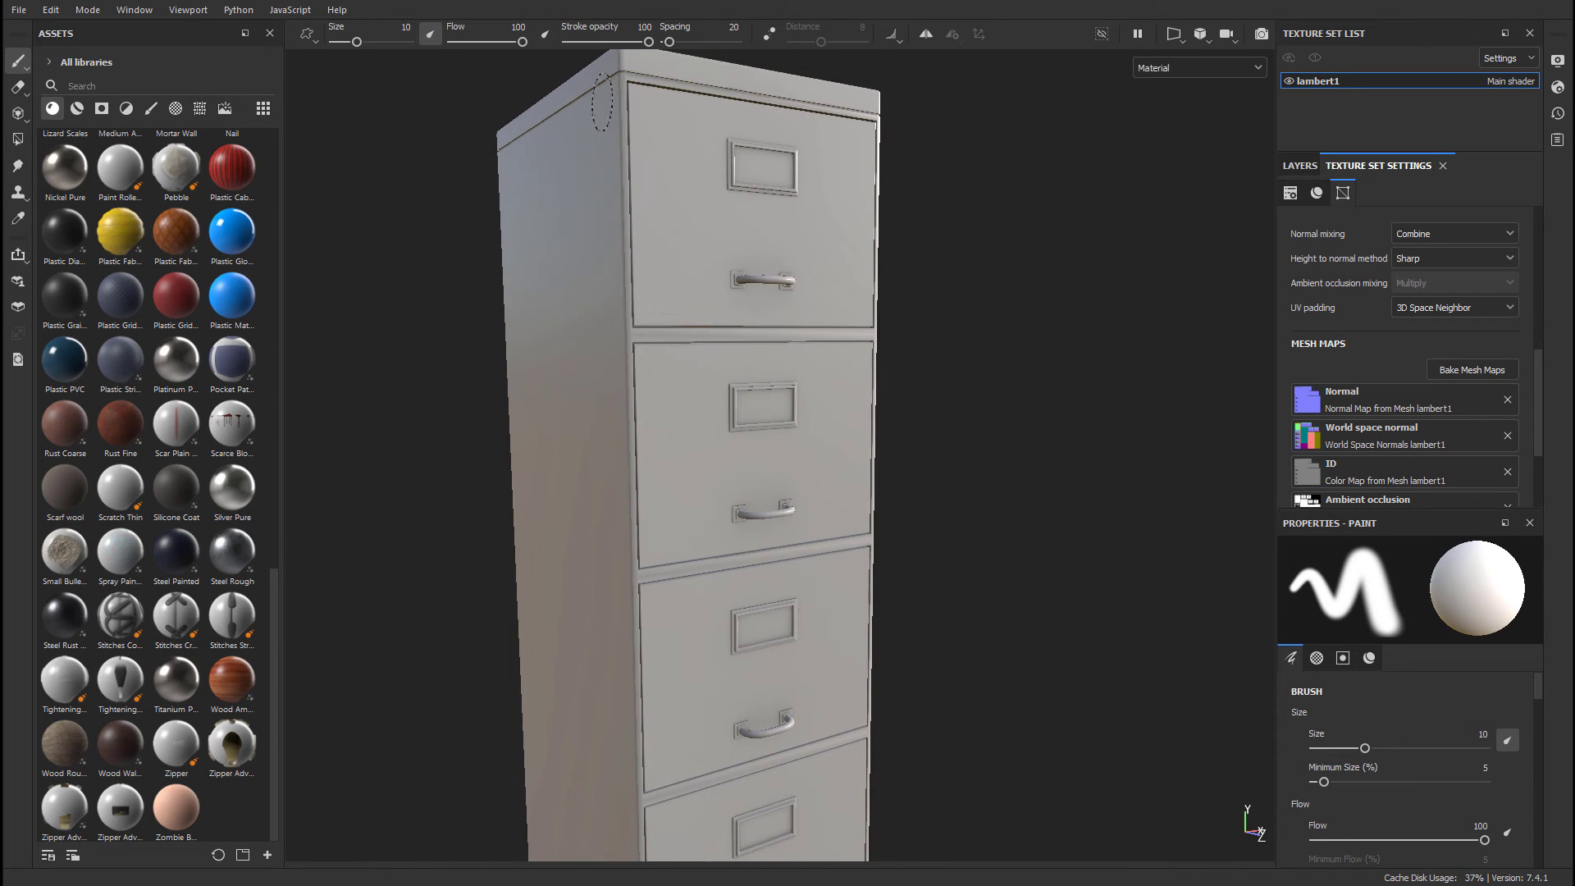
mouse_move(662, 359)
left_mouse_down("alt")
mouse_move(612, 352)
mouse_move(664, 365)
left_mouse_up("alt")
right_click_drag(894, 402, 844, 418, "alt")
left_click_drag(844, 418, 820, 412, "alt")
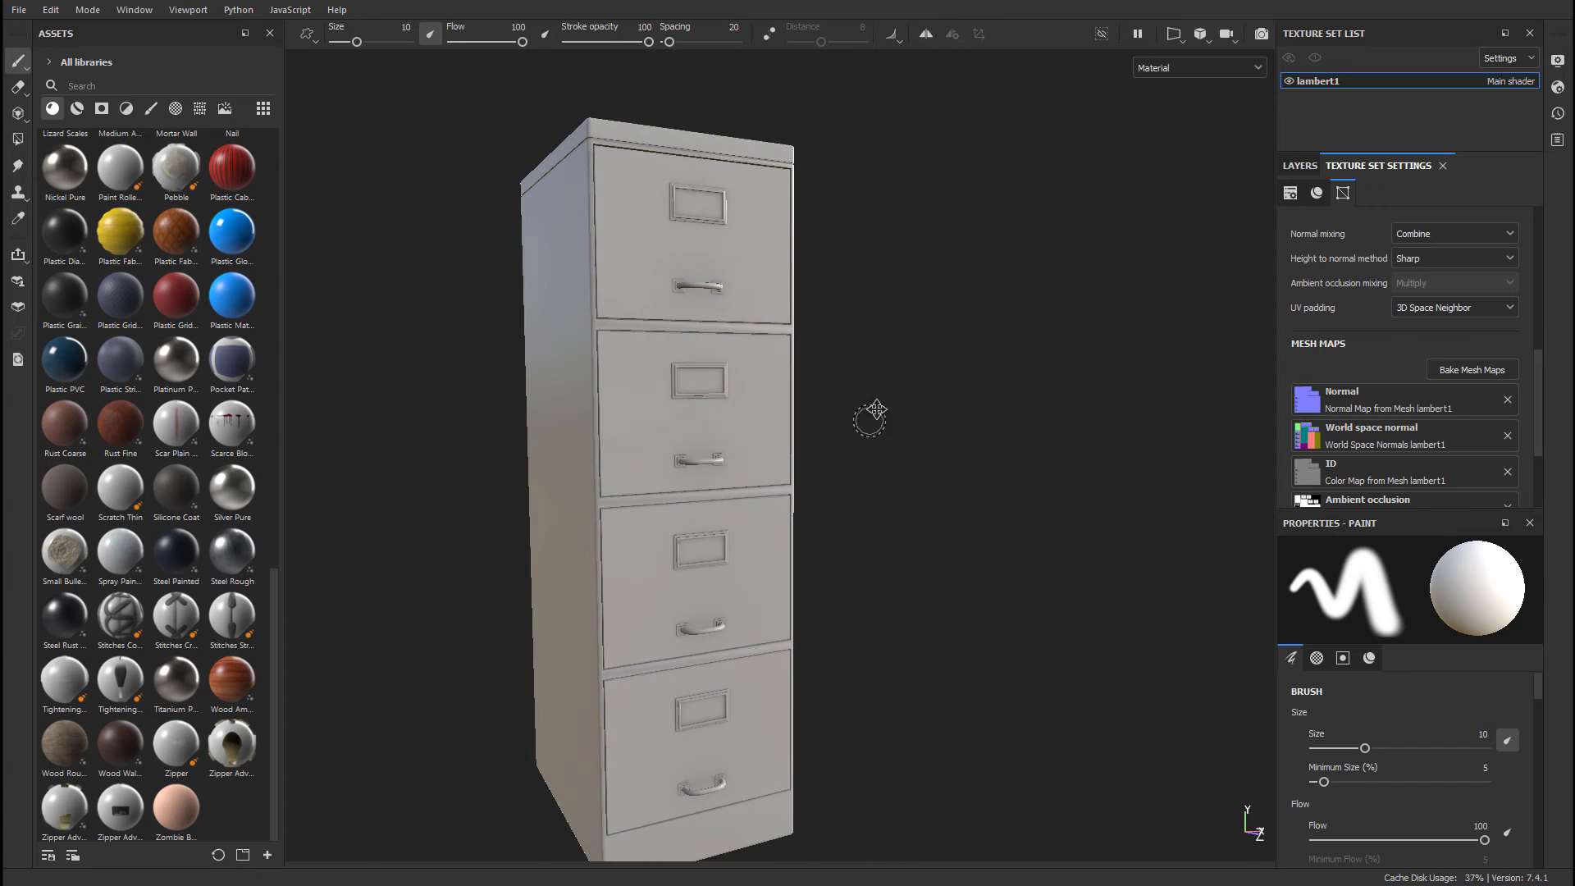
middle_click_drag(870, 418, 900, 403, "alt")
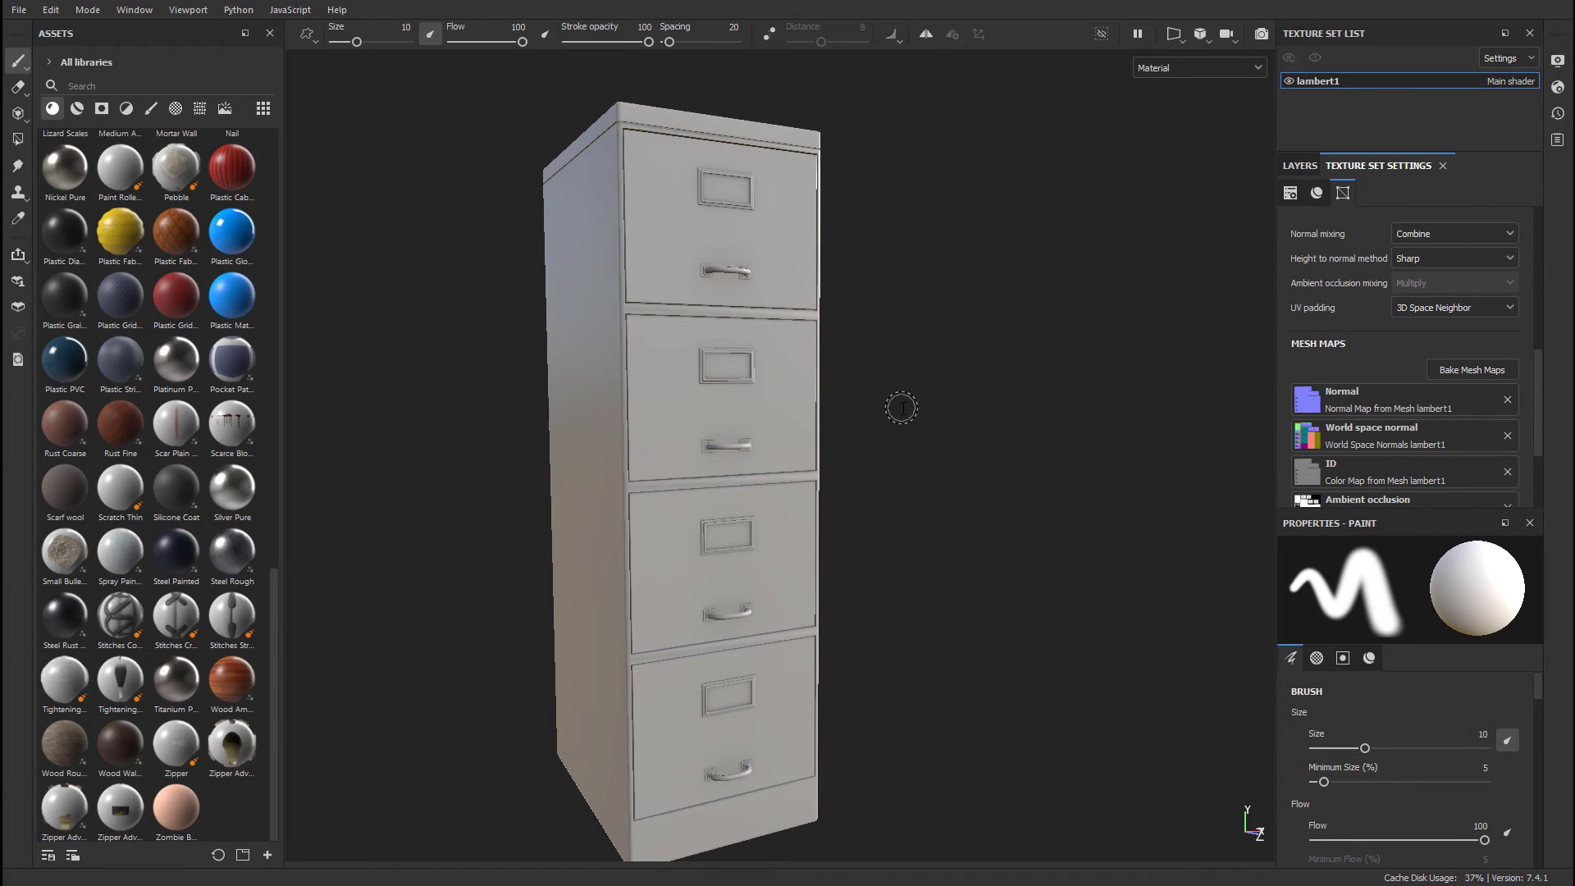
Delete the default paint layer and apply the Steel Painted Stained smart material to the cabinet.
left_click(1302, 165)
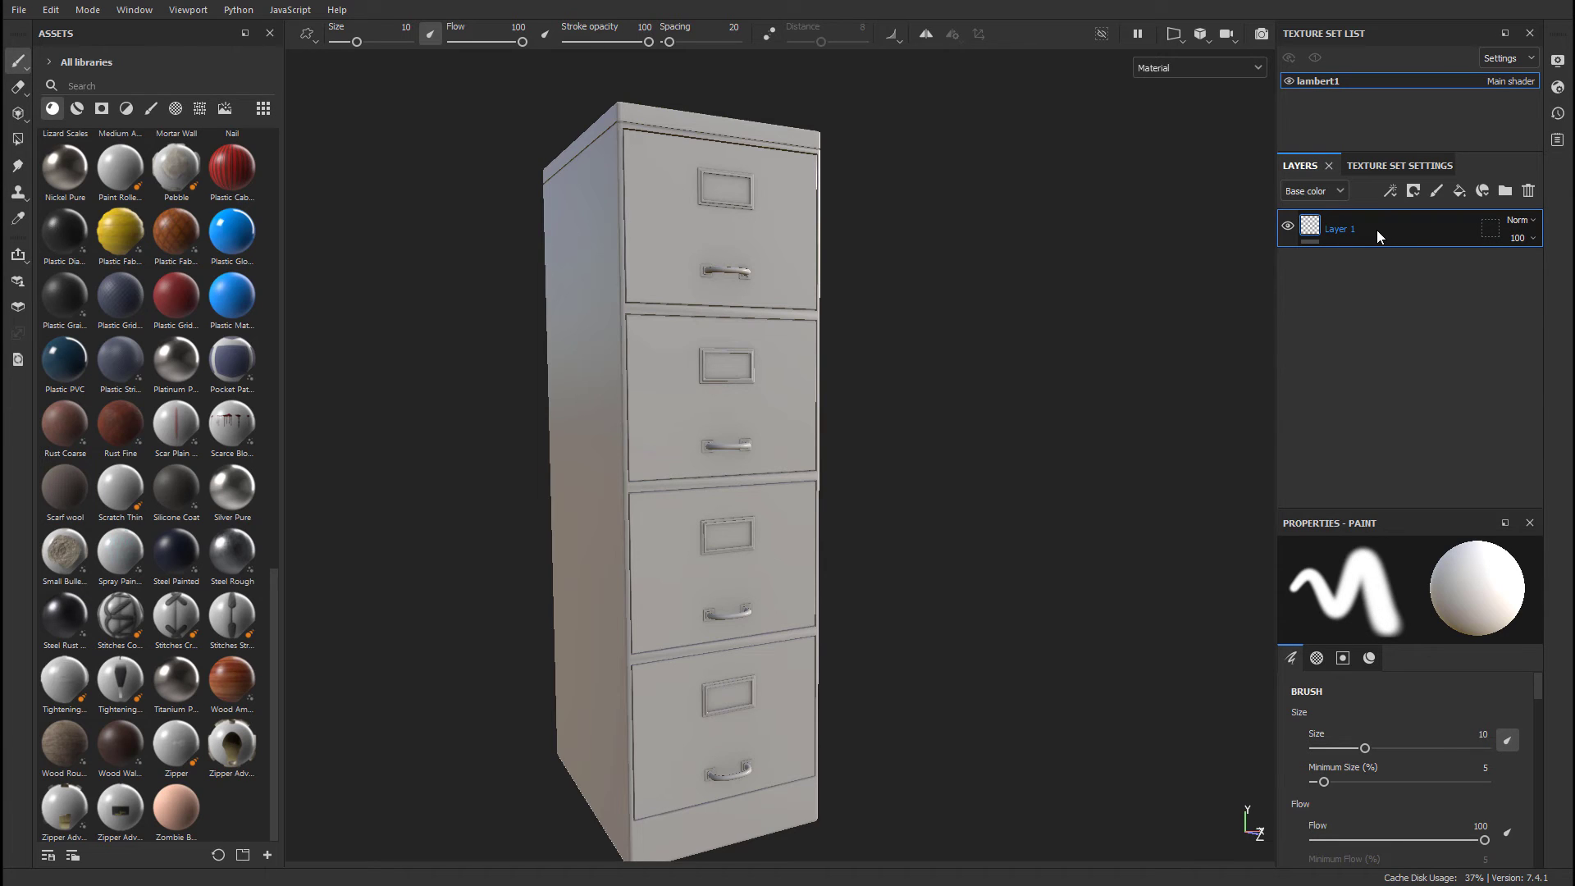
left_click(1529, 191)
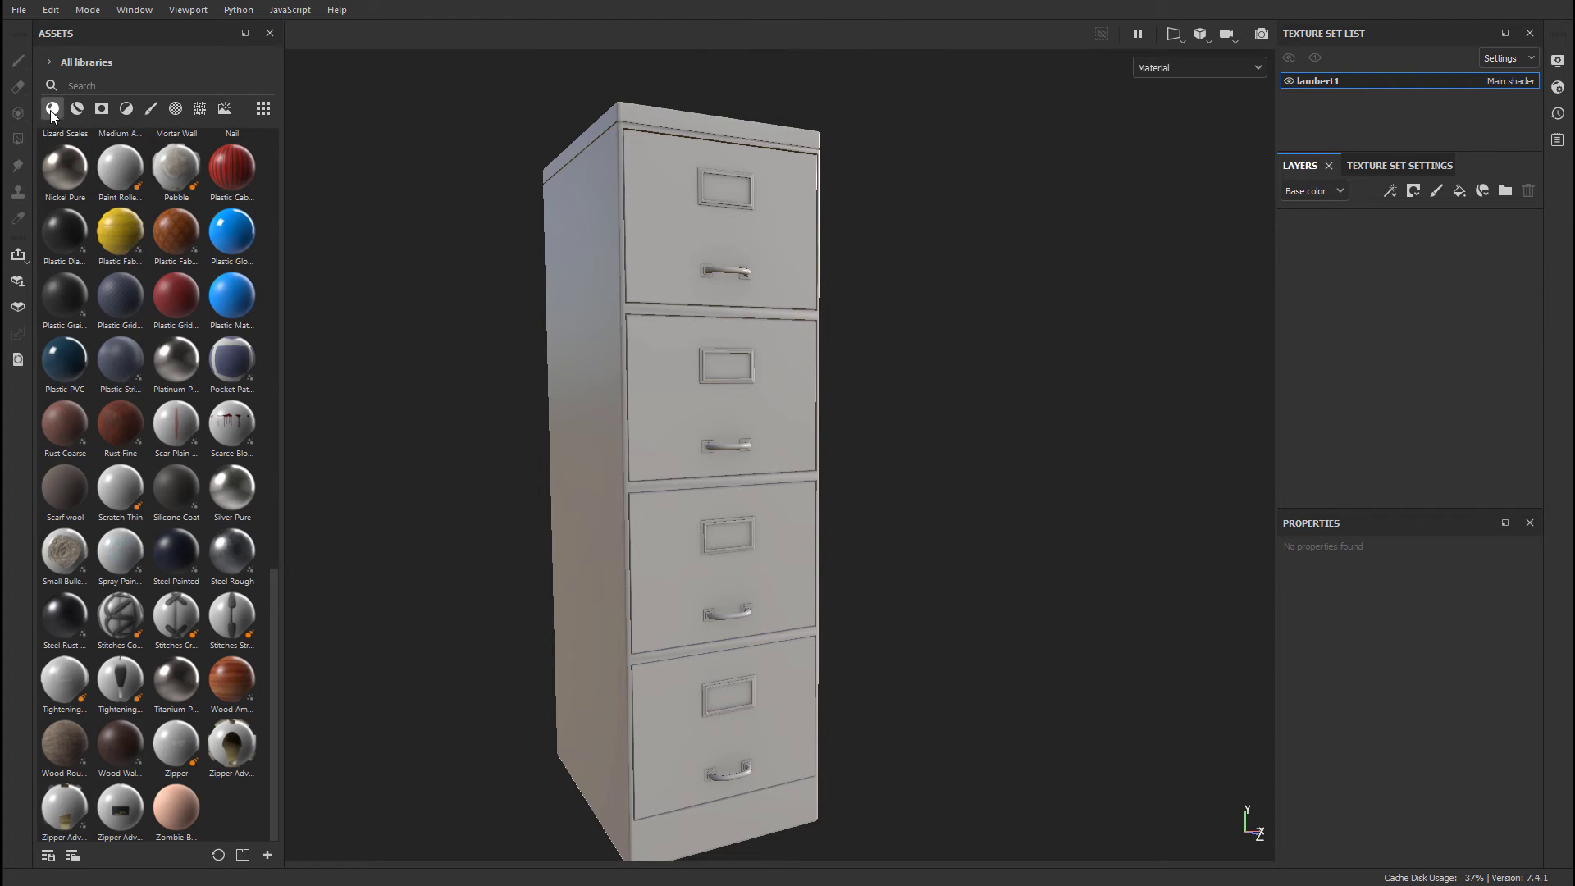
left_click(77, 111)
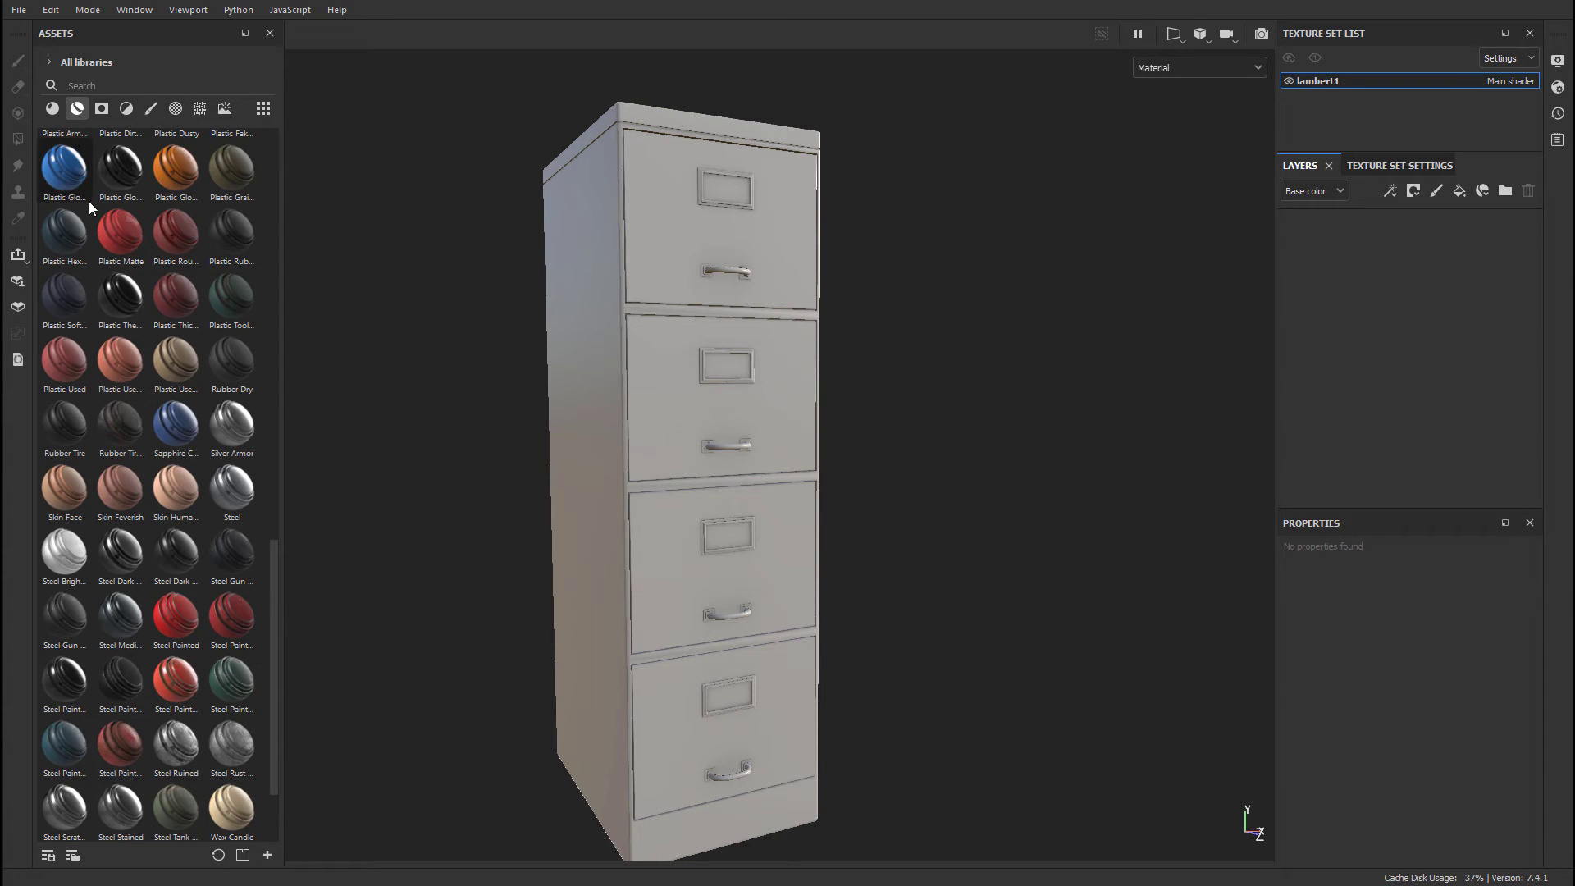
scroll(184, 492, "up", 15)
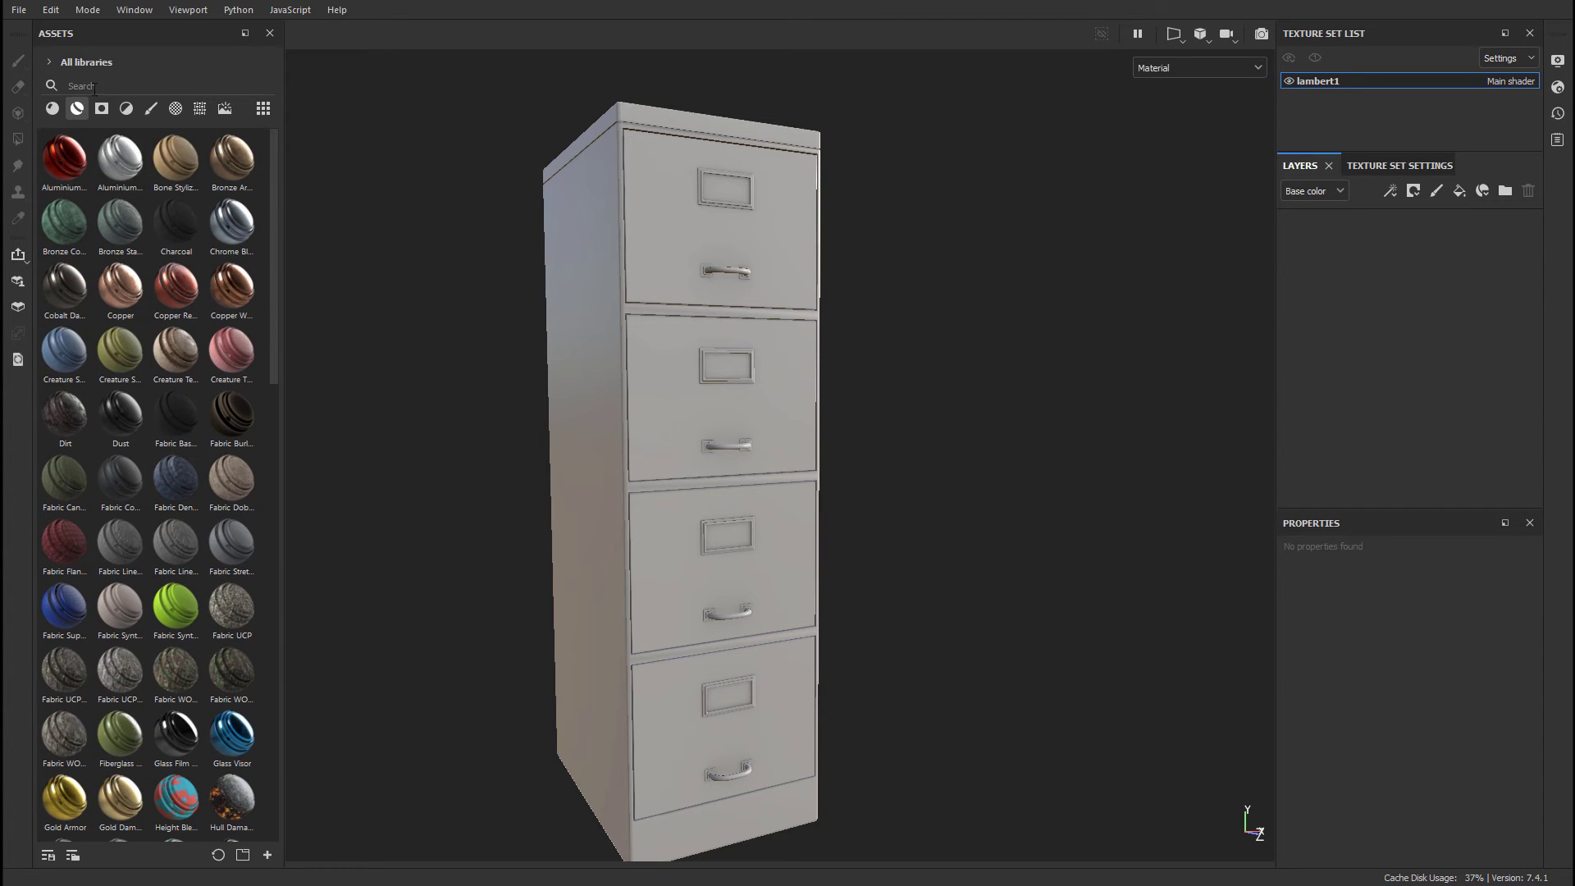
scroll(176, 494, "down", 15)
mouse_move(175, 514)
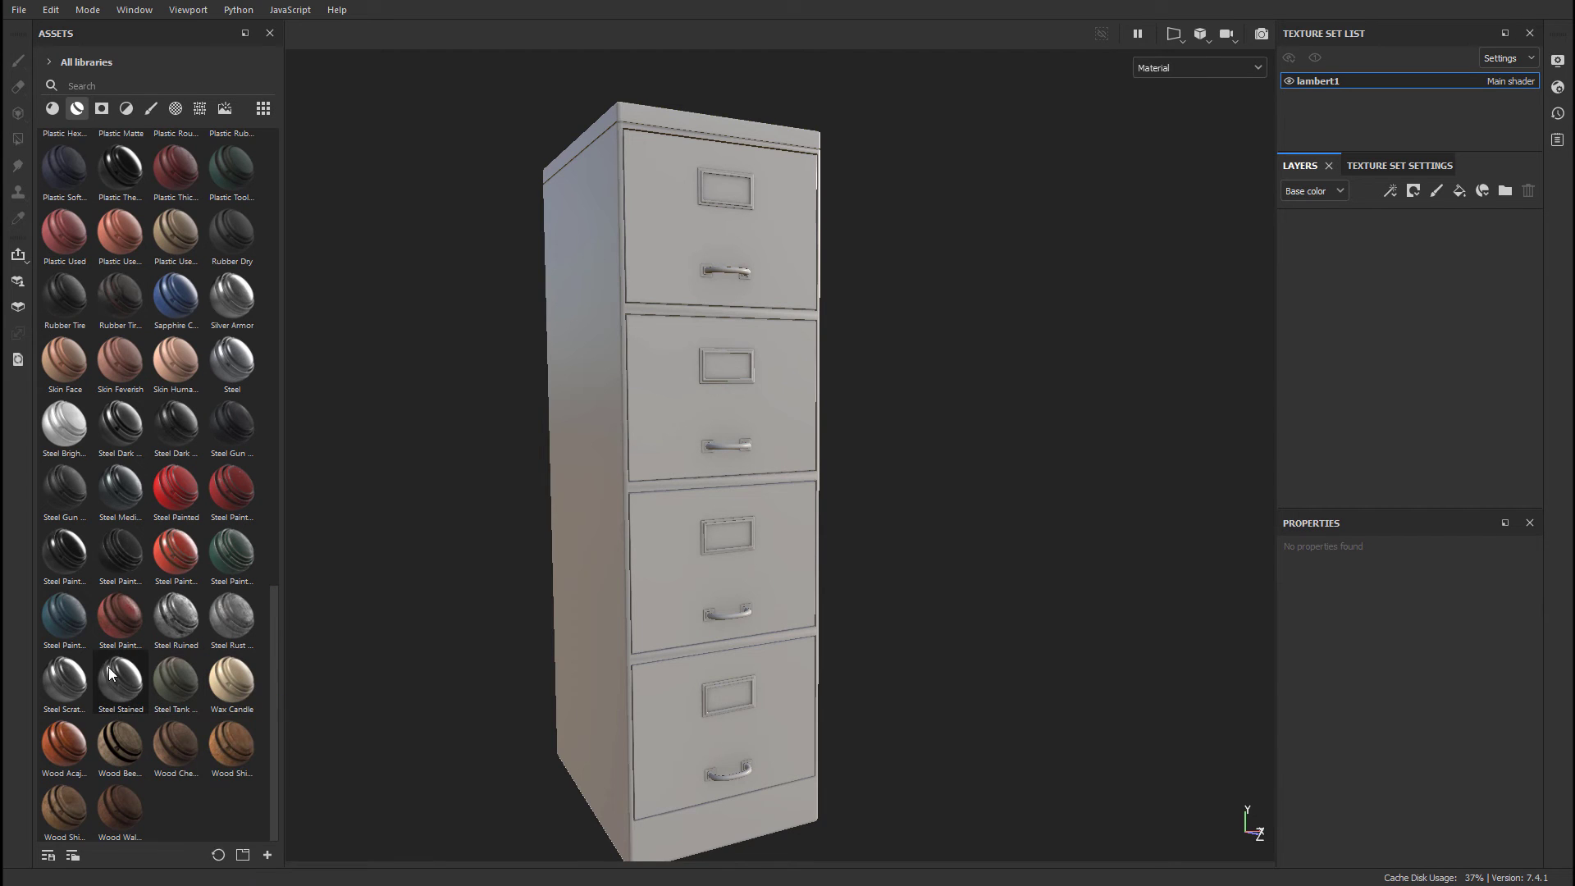
mouse_move(182, 671)
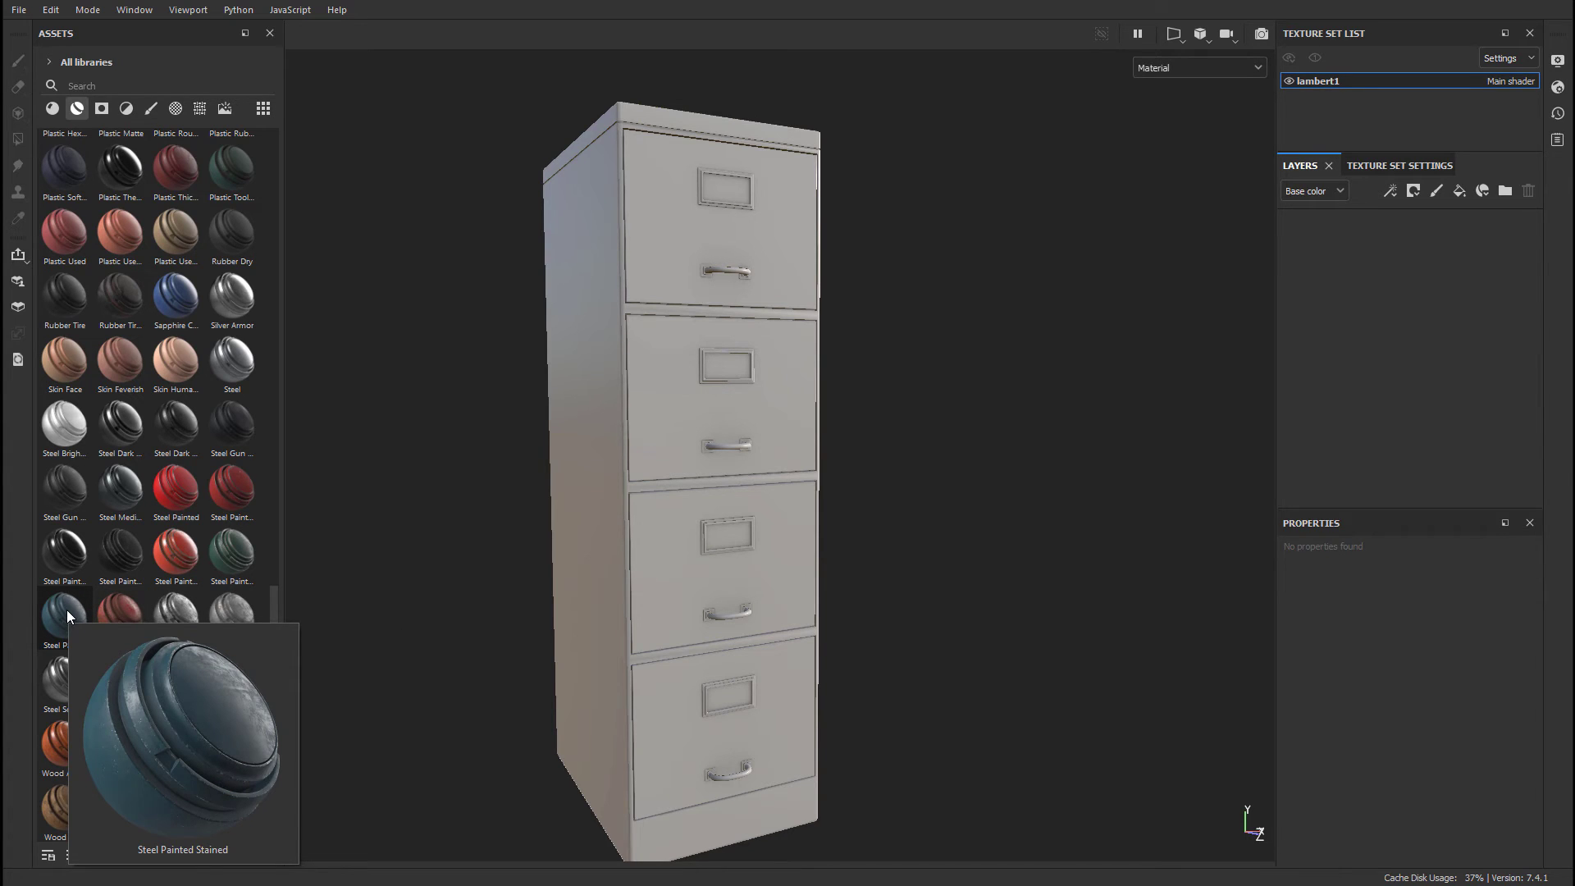
mouse_move(67, 609)
left_mouse_down()
mouse_move(281, 576)
mouse_move(671, 390)
mouse_move(1160, 299)
mouse_move(1307, 246)
mouse_move(1262, 292)
mouse_move(744, 392)
mouse_move(1322, 259)
mouse_move(737, 353)
mouse_move(663, 347)
left_mouse_up()
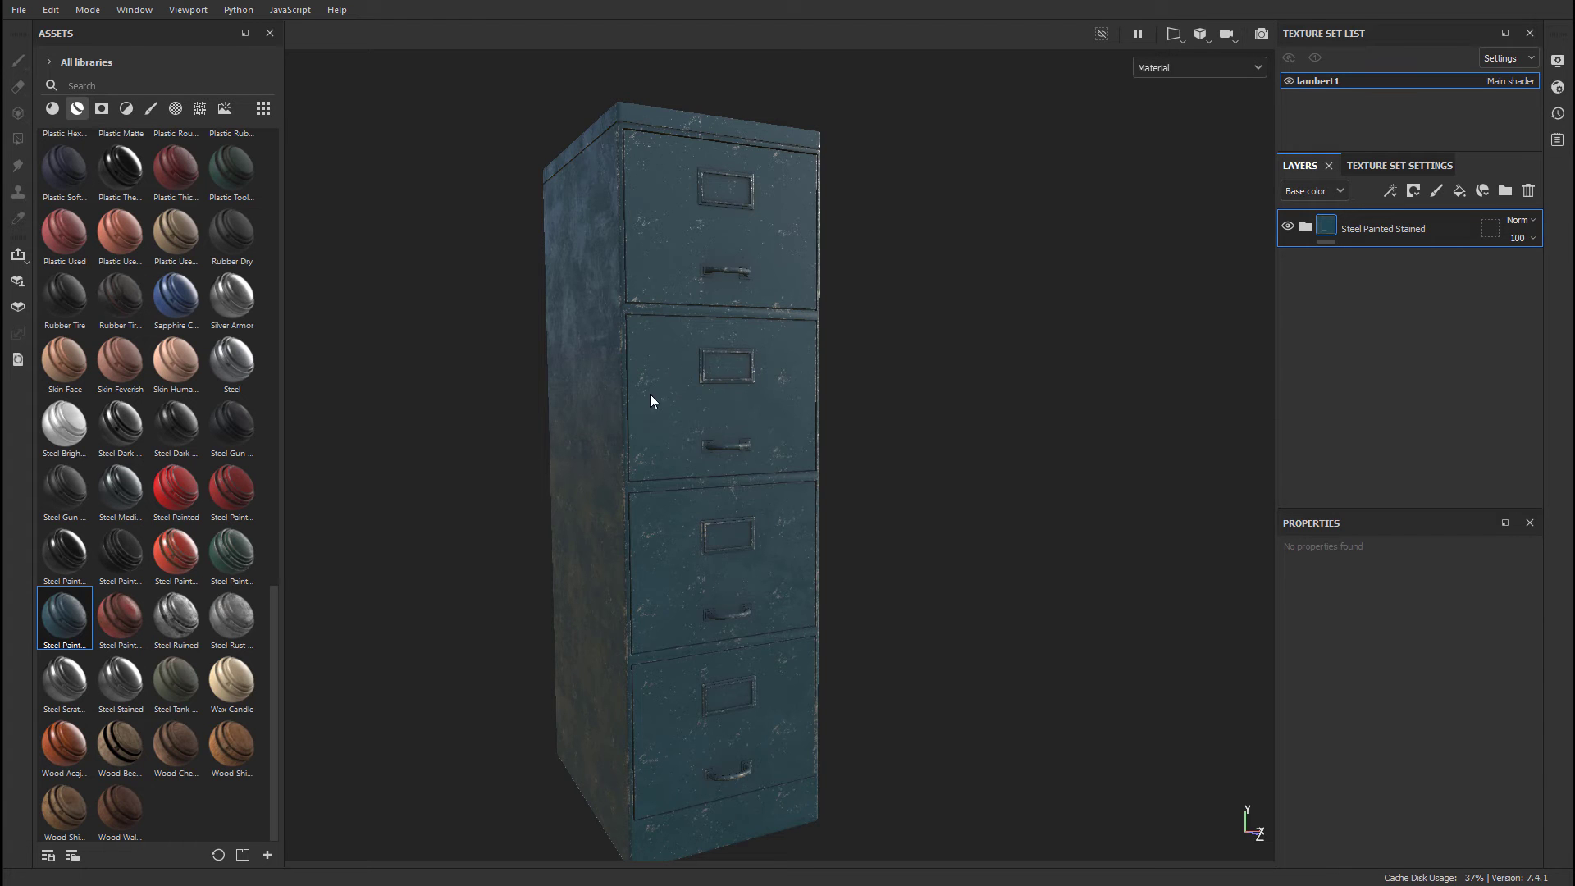
Examine the painted steel finish on the cabinet's front and side from several angles and with rotated environment lighting.
left_click_drag(650, 425, 636, 225, "alt")
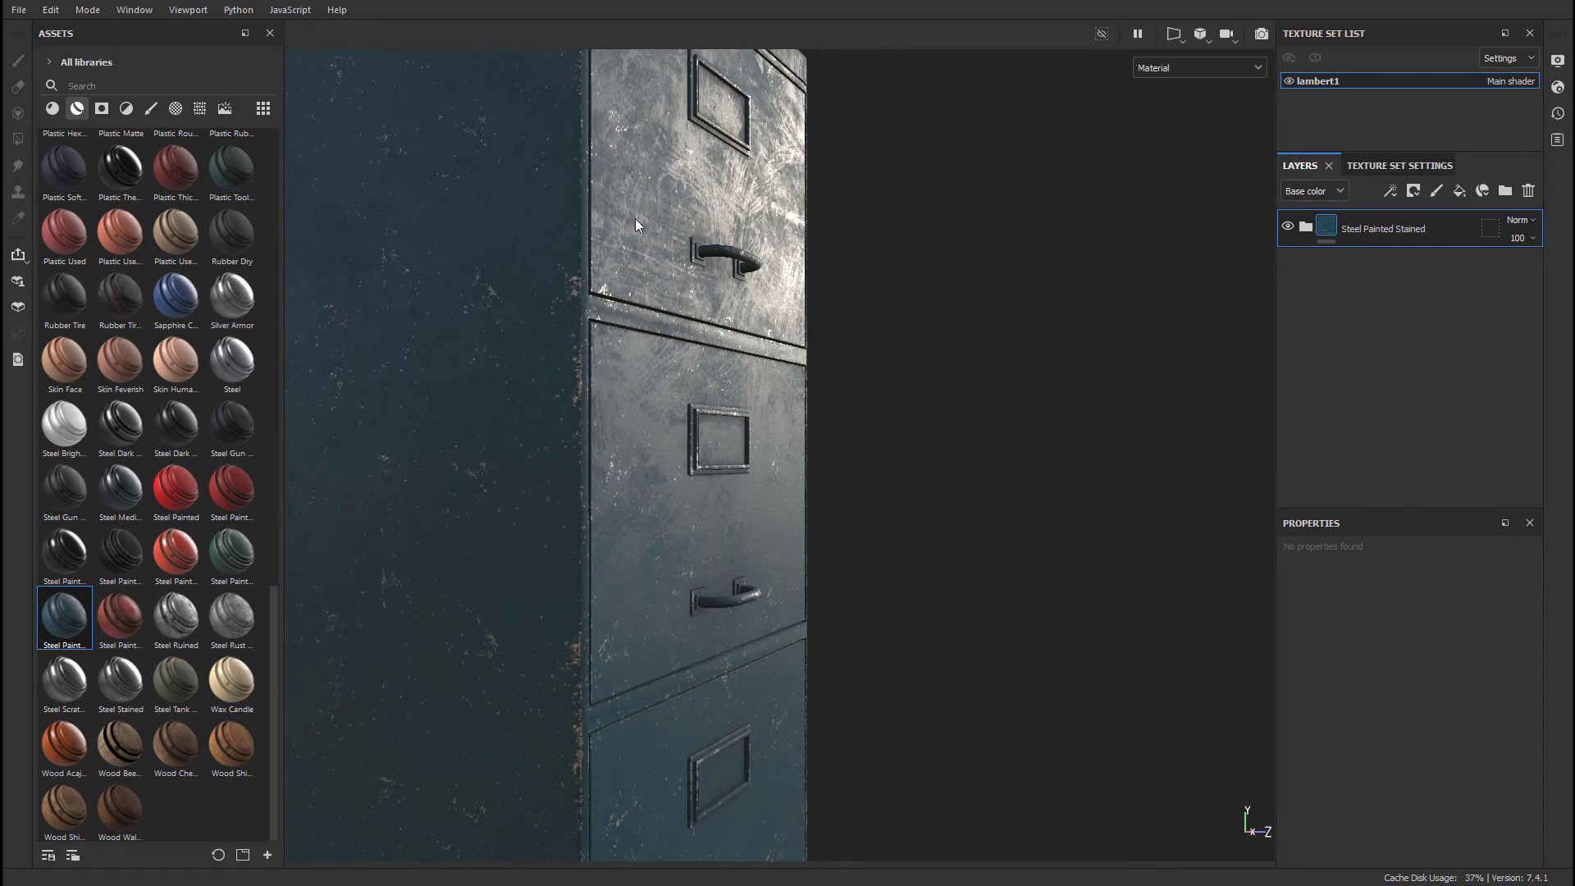
left_click_drag(795, 276, 602, 351, "alt")
middle_click_drag(716, 253, 665, 315, "alt")
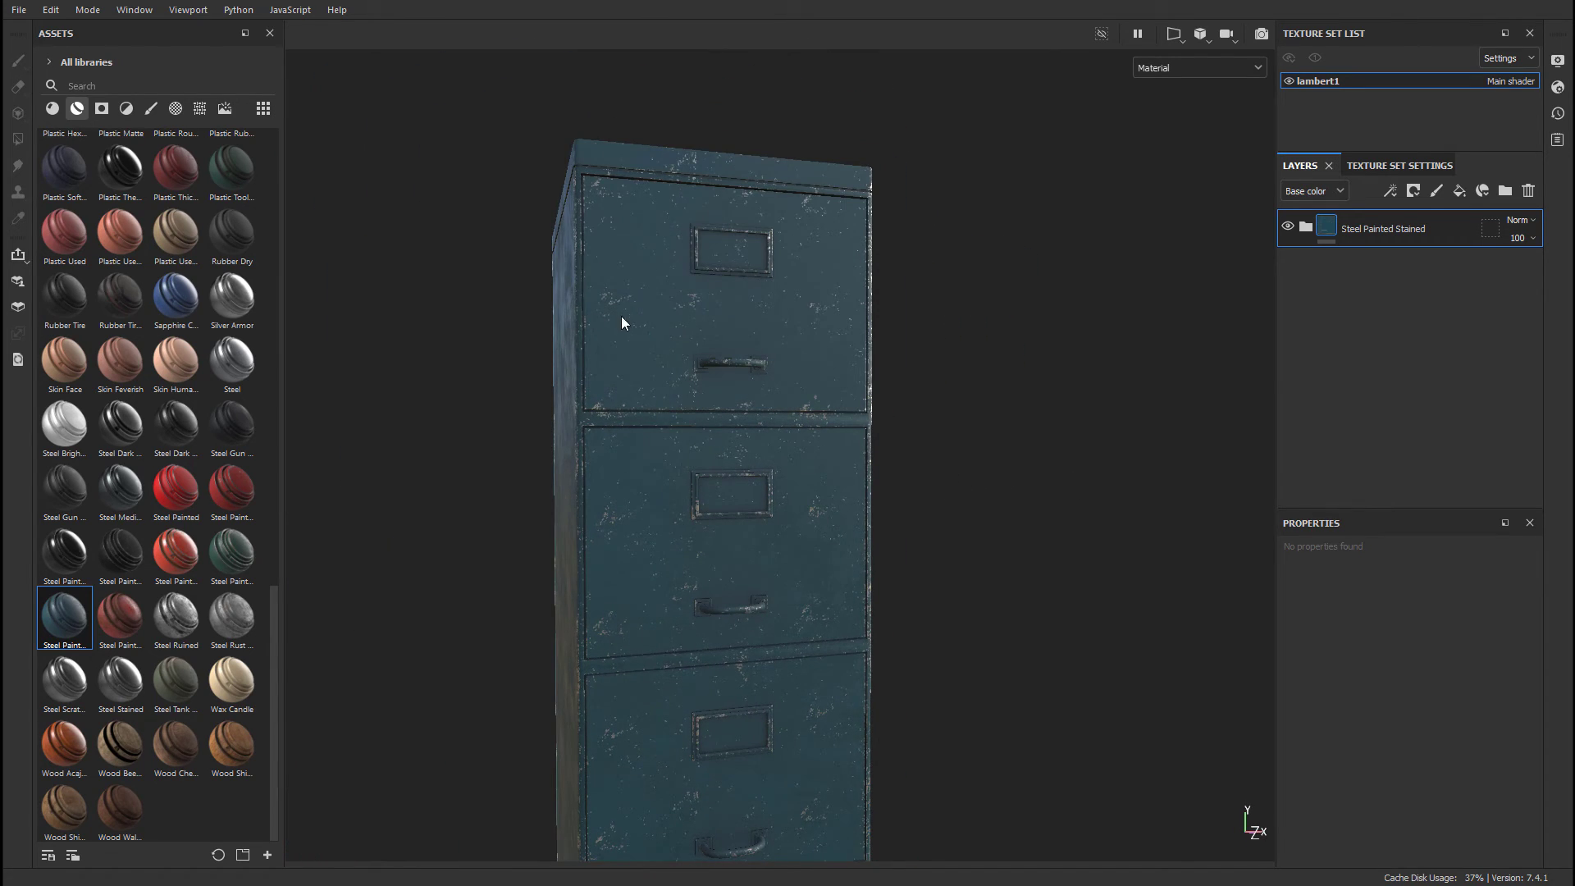
left_click_drag(631, 228, 699, 429, "alt")
left_click_drag(663, 418, 573, 139, "alt")
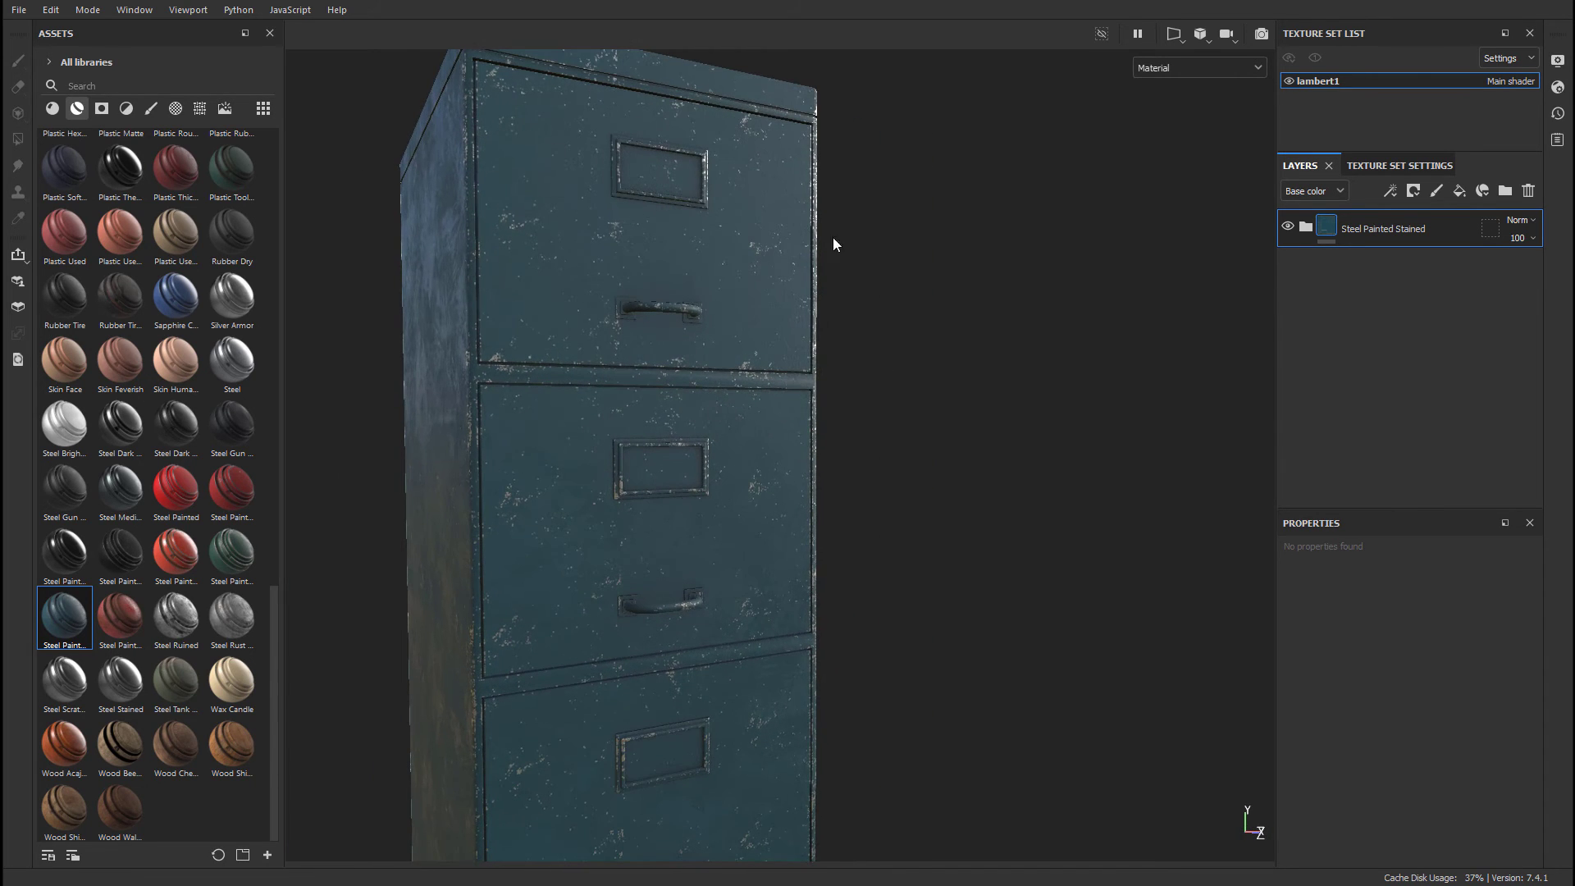
left_click_drag(723, 410, 895, 407, "alt")
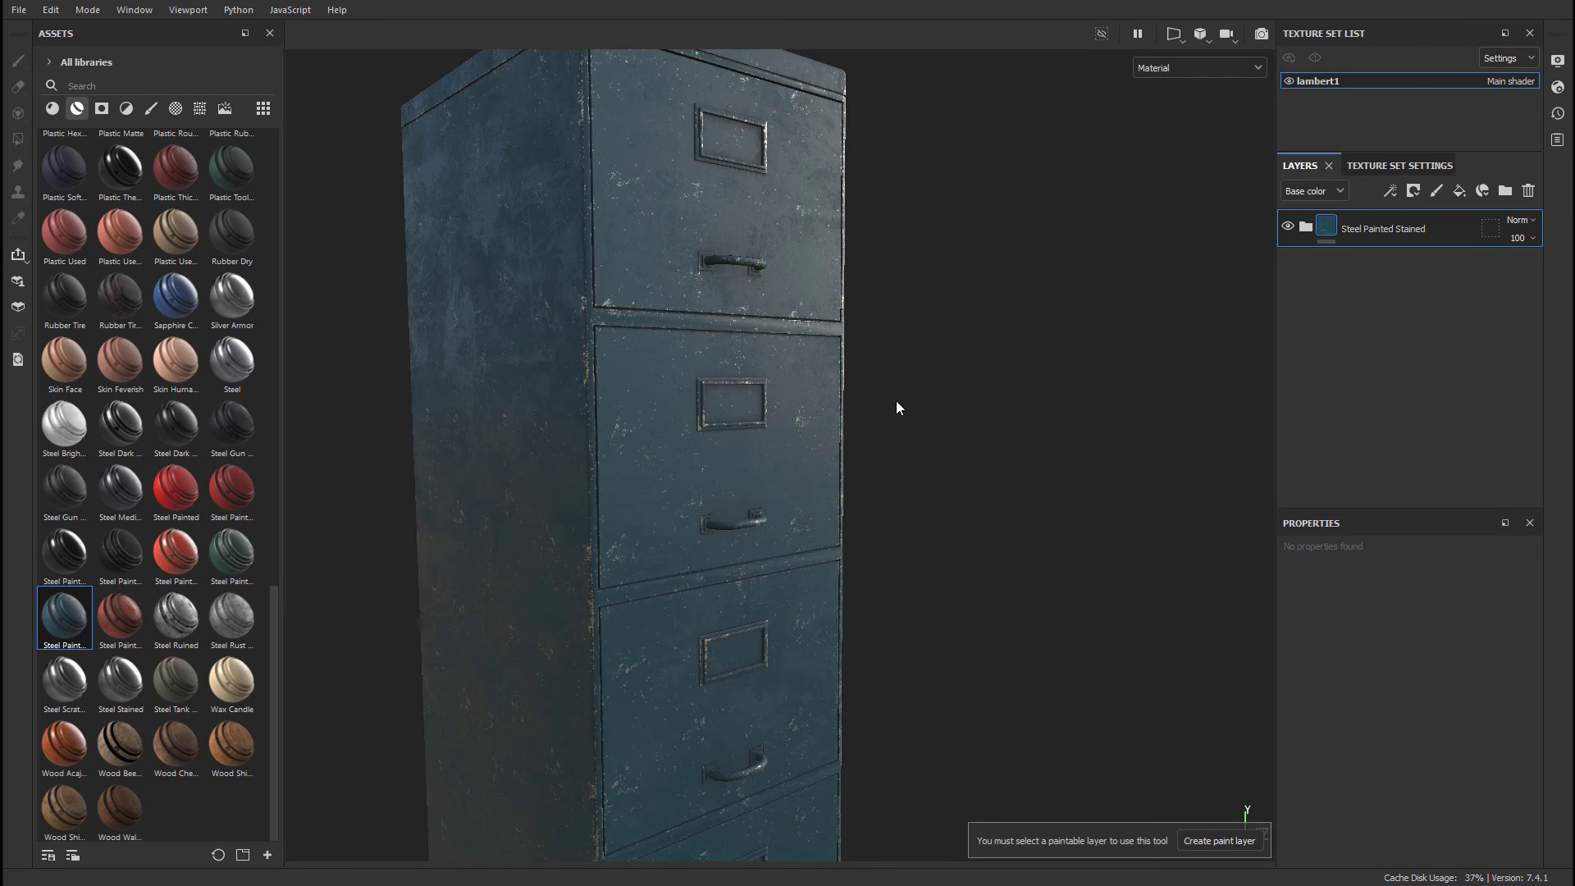
key("shift")
right_click_drag(904, 402, 912, 401, "shift")
left_click_drag(912, 401, 797, 261, "alt")
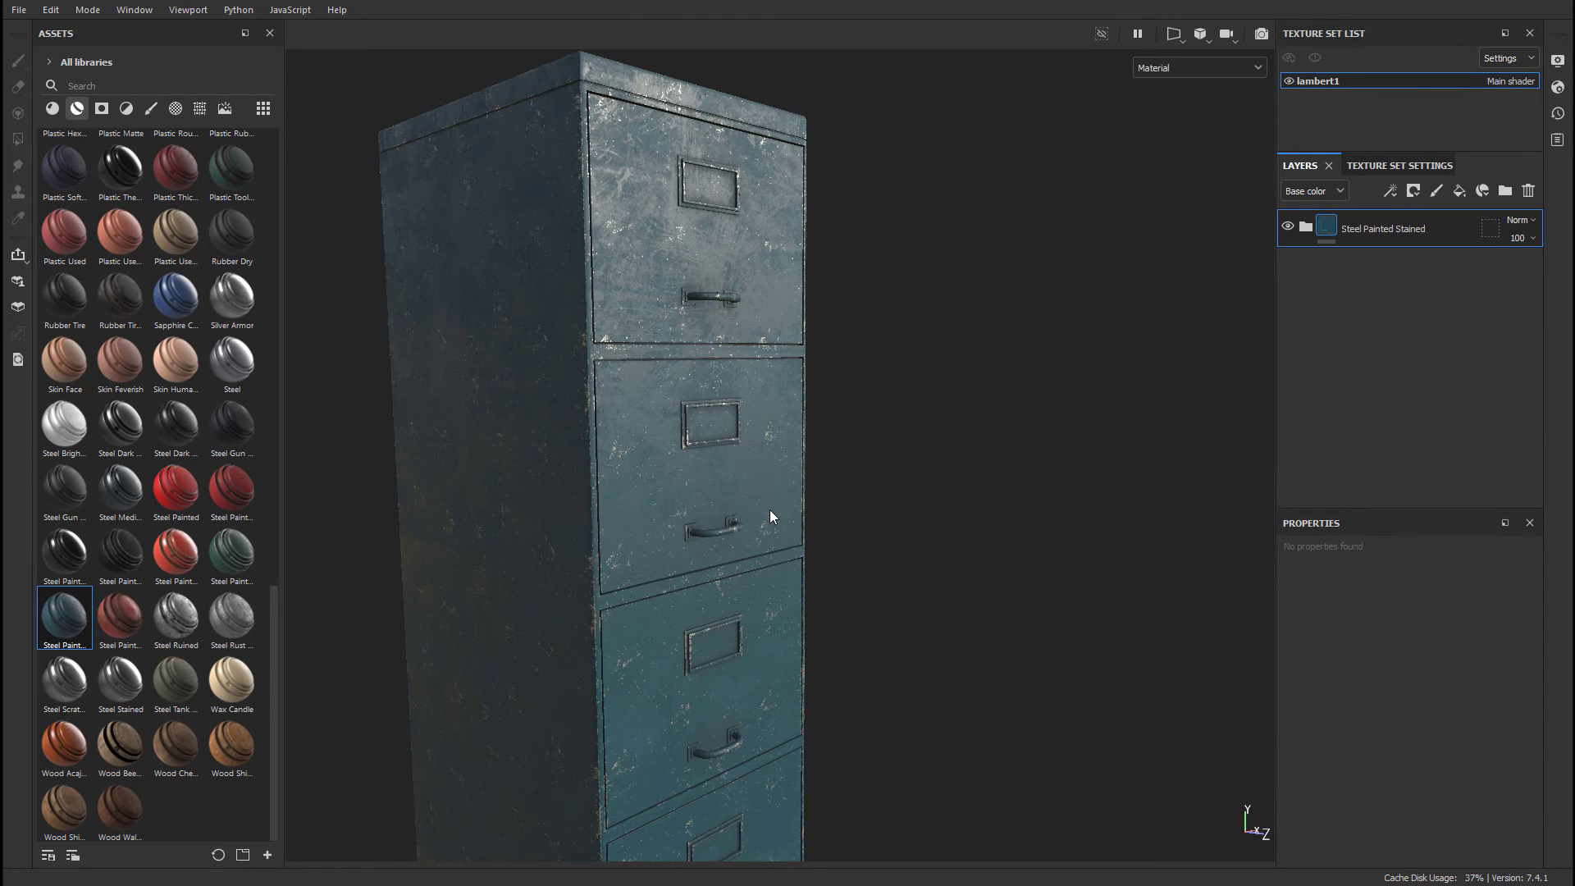
Expand the Steel Painted Stained folder to show its layers and inspect the wear on the upper drawers up close.
left_click(1306, 229)
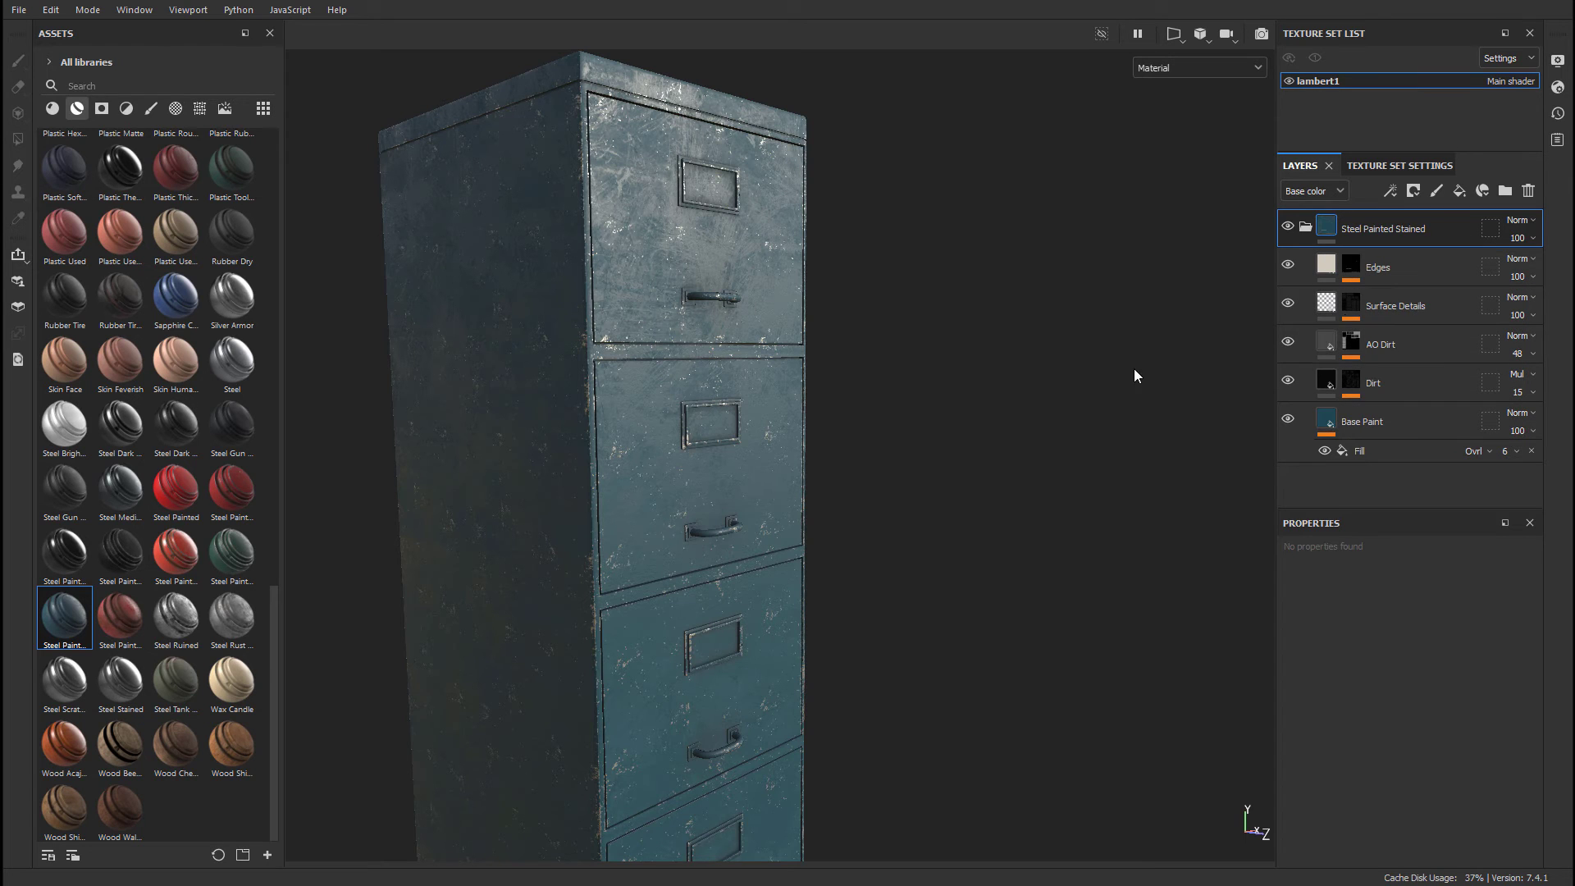
left_click_drag(866, 299, 896, 288, "alt")
middle_click_drag(895, 289, 988, 342, "alt")
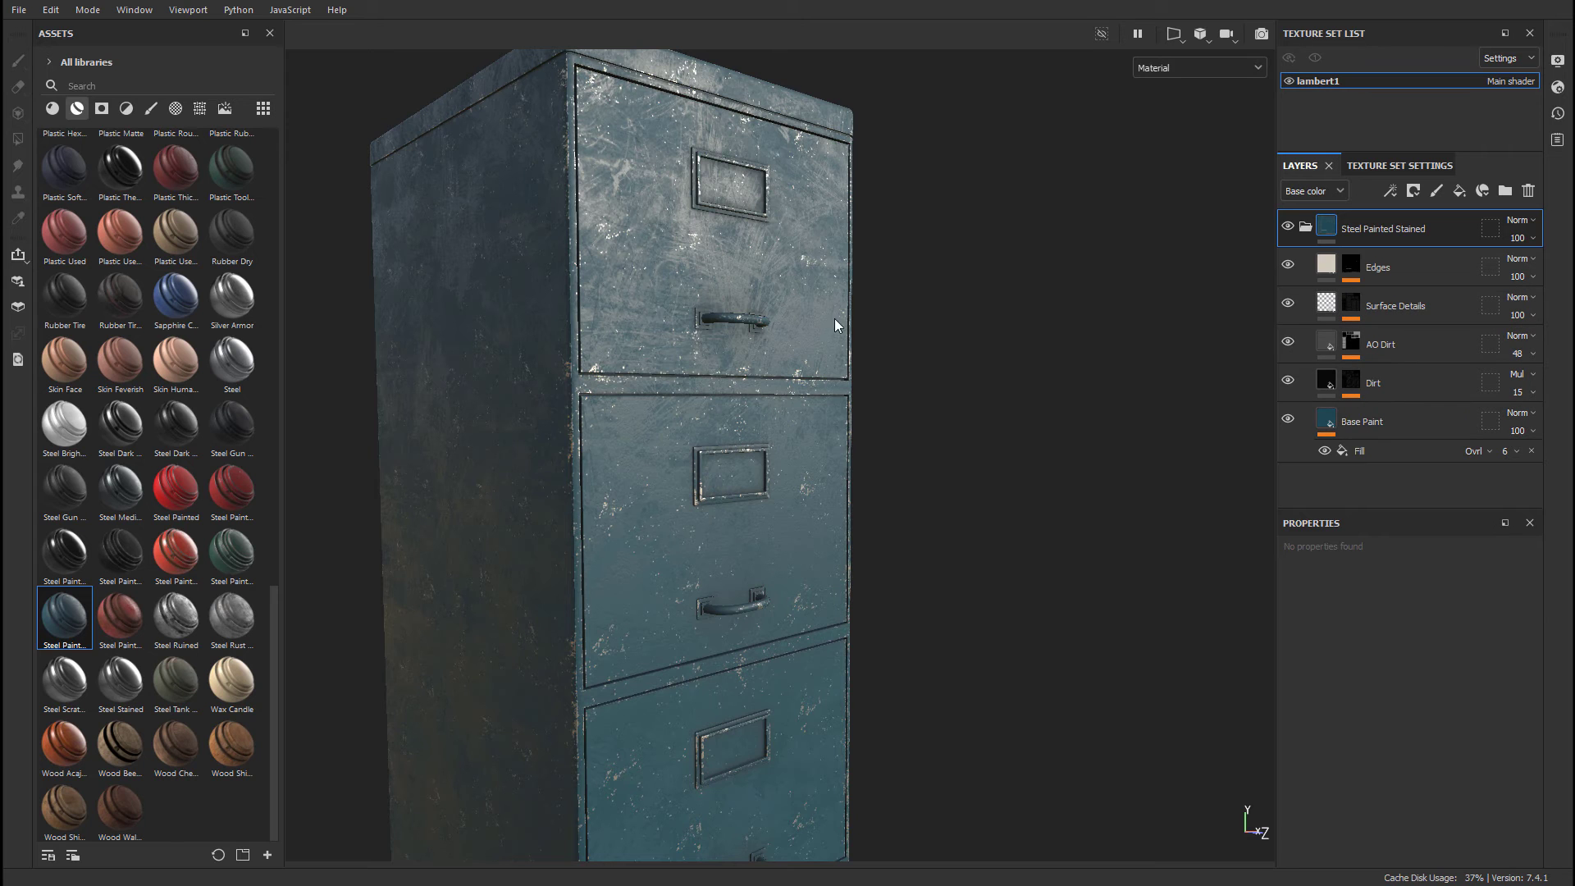
left_click_drag(834, 318, 924, 337, "alt")
scroll(952, 464, "up", 3)
left_click_drag(953, 464, 720, 354, "alt")
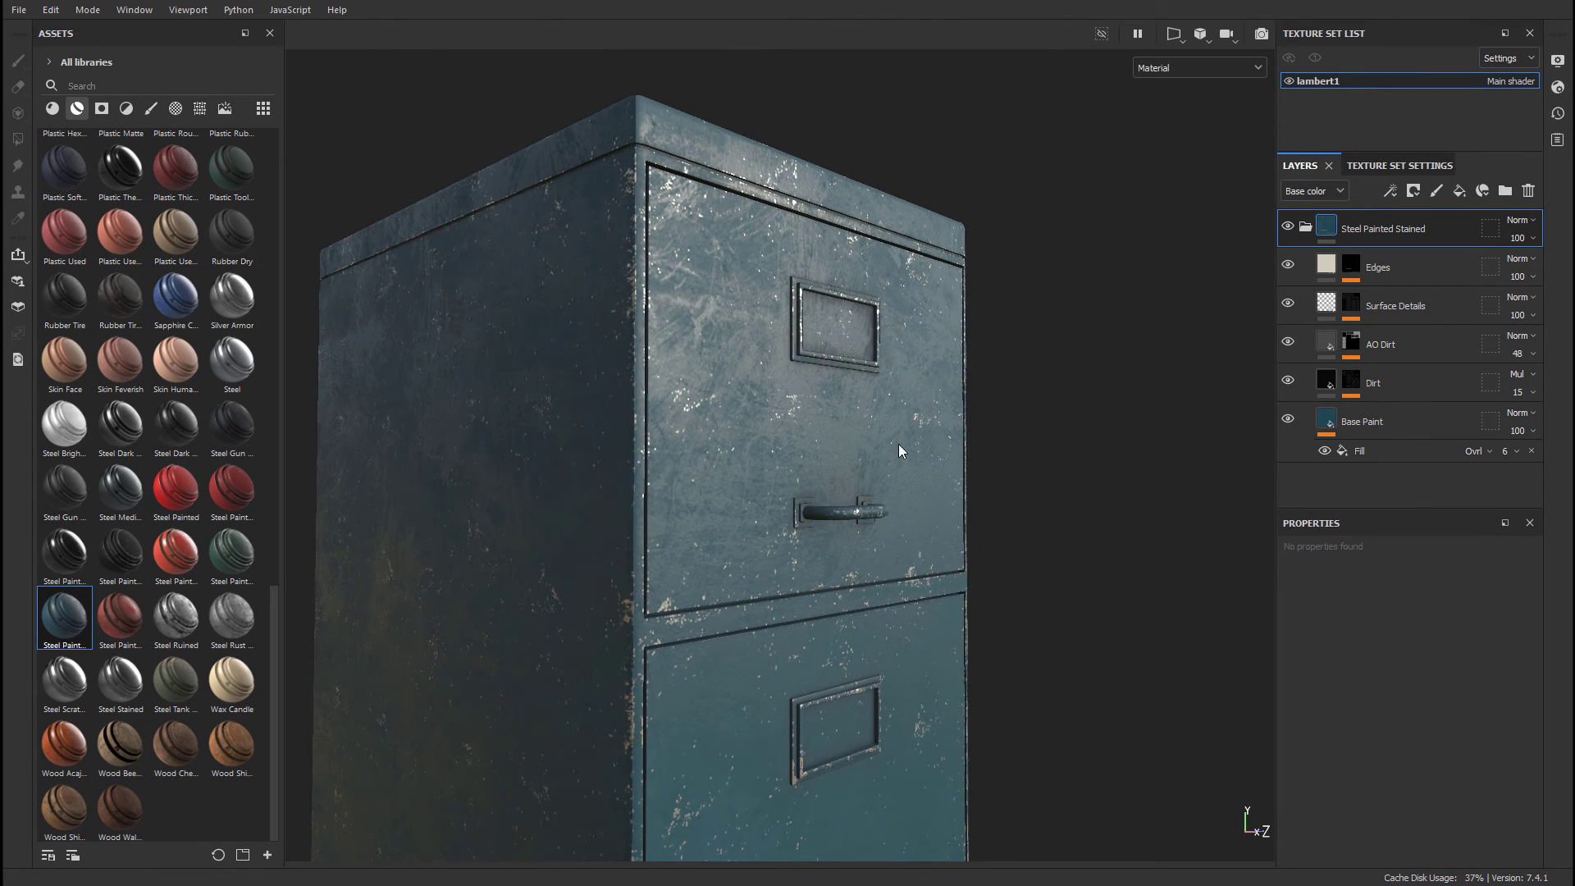
left_click_drag(898, 444, 722, 334, "alt")
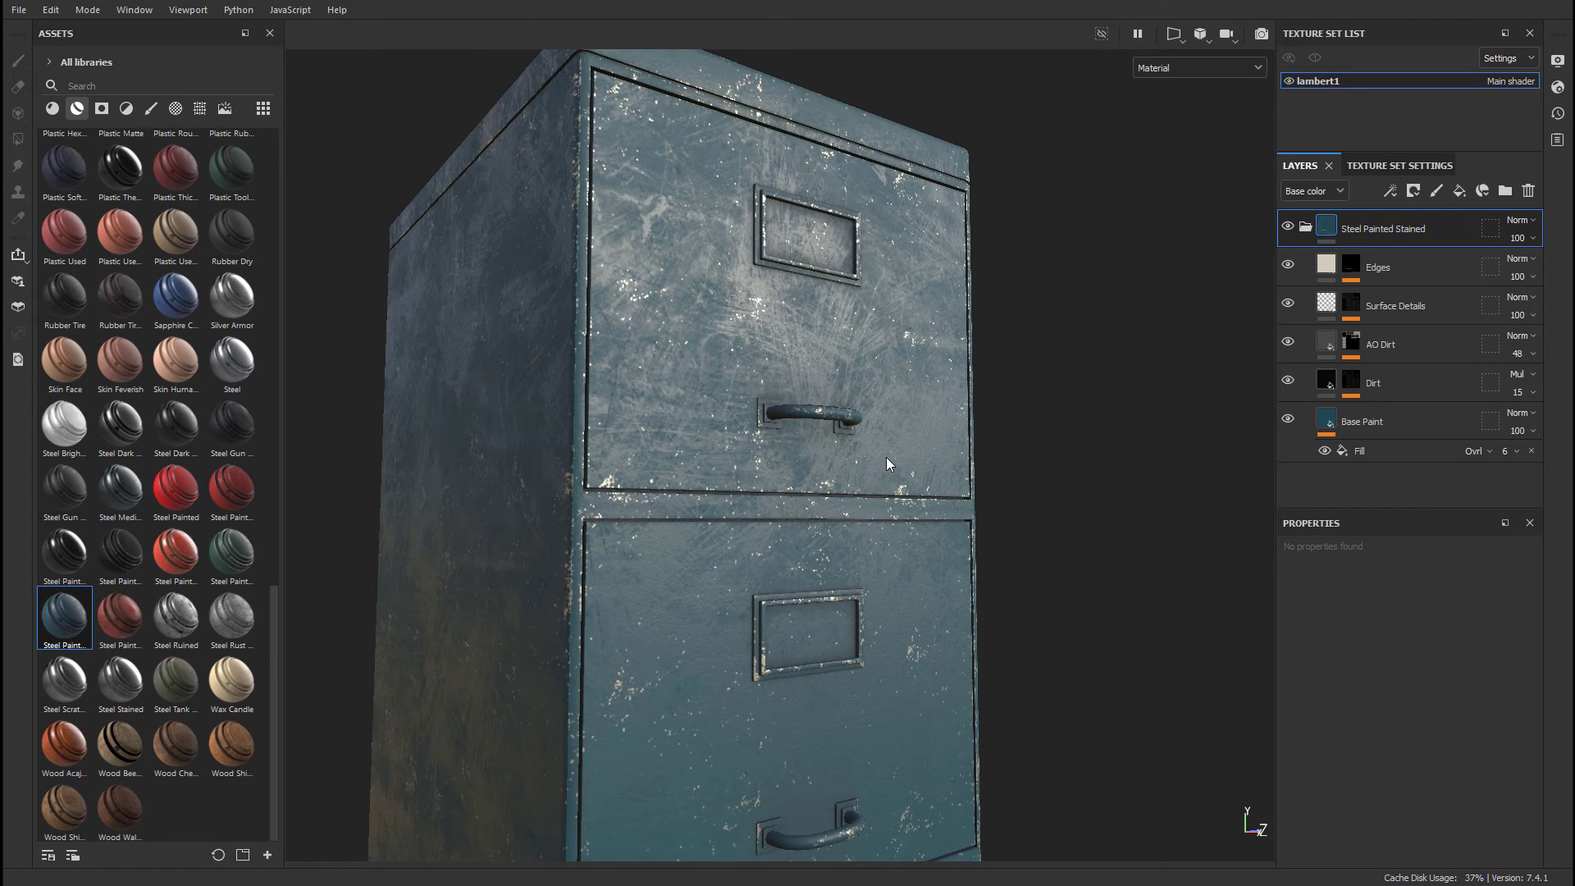
left_click_drag(885, 465, 879, 435, "alt")
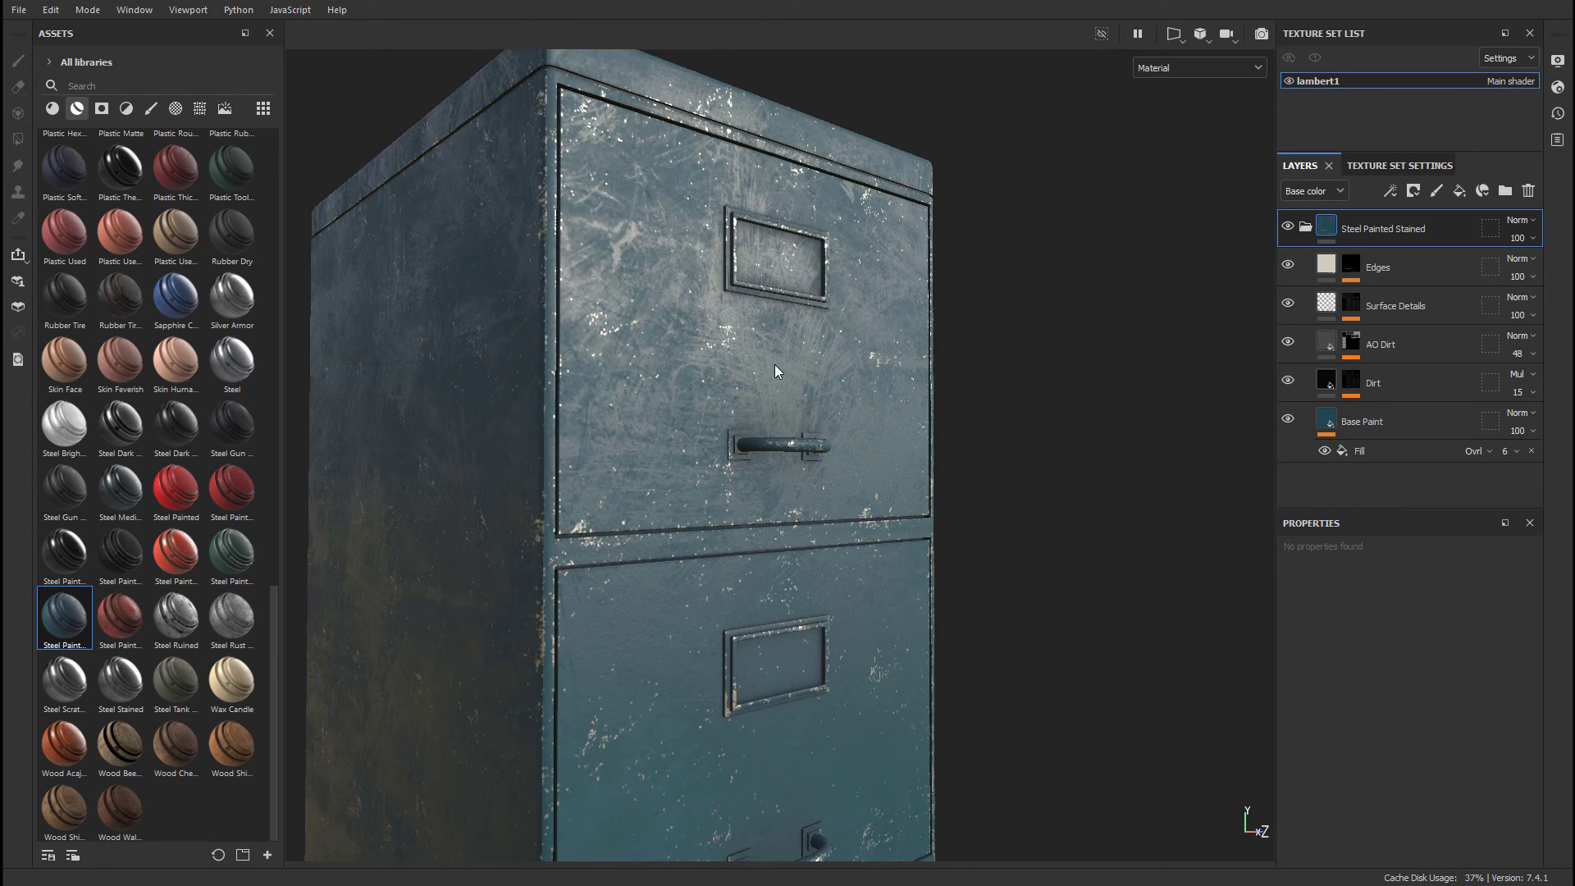
Toggle the Edges layer's visibility to compare the cabinet with and without the edge wear, leaving the layer on.
left_click(1288, 269)
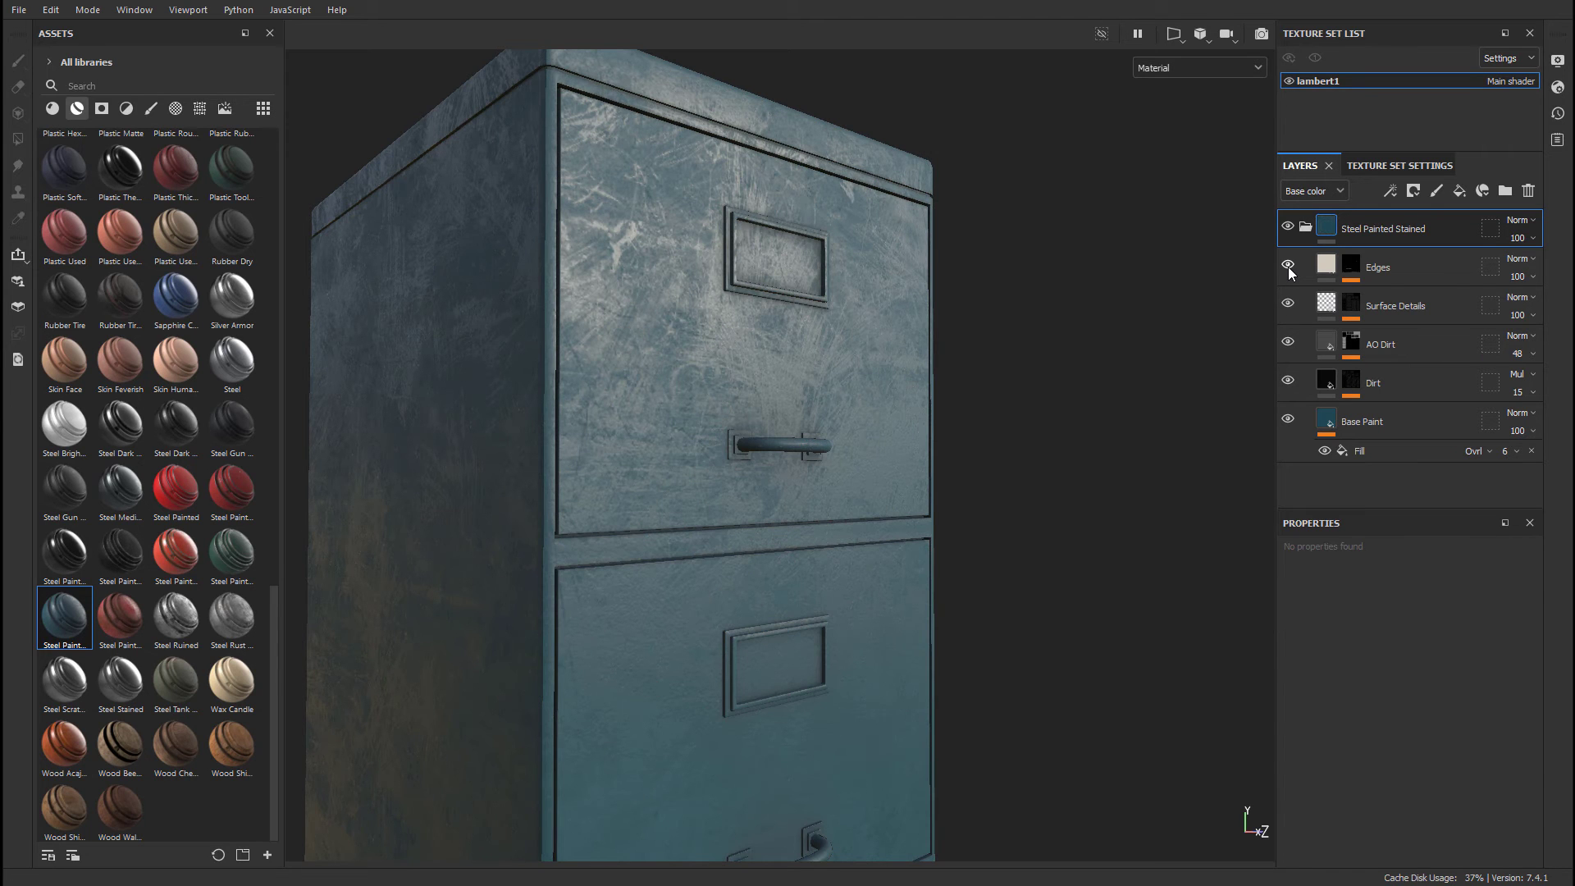
left_click(1288, 269)
left_click_drag(1025, 312, 762, 365, "alt")
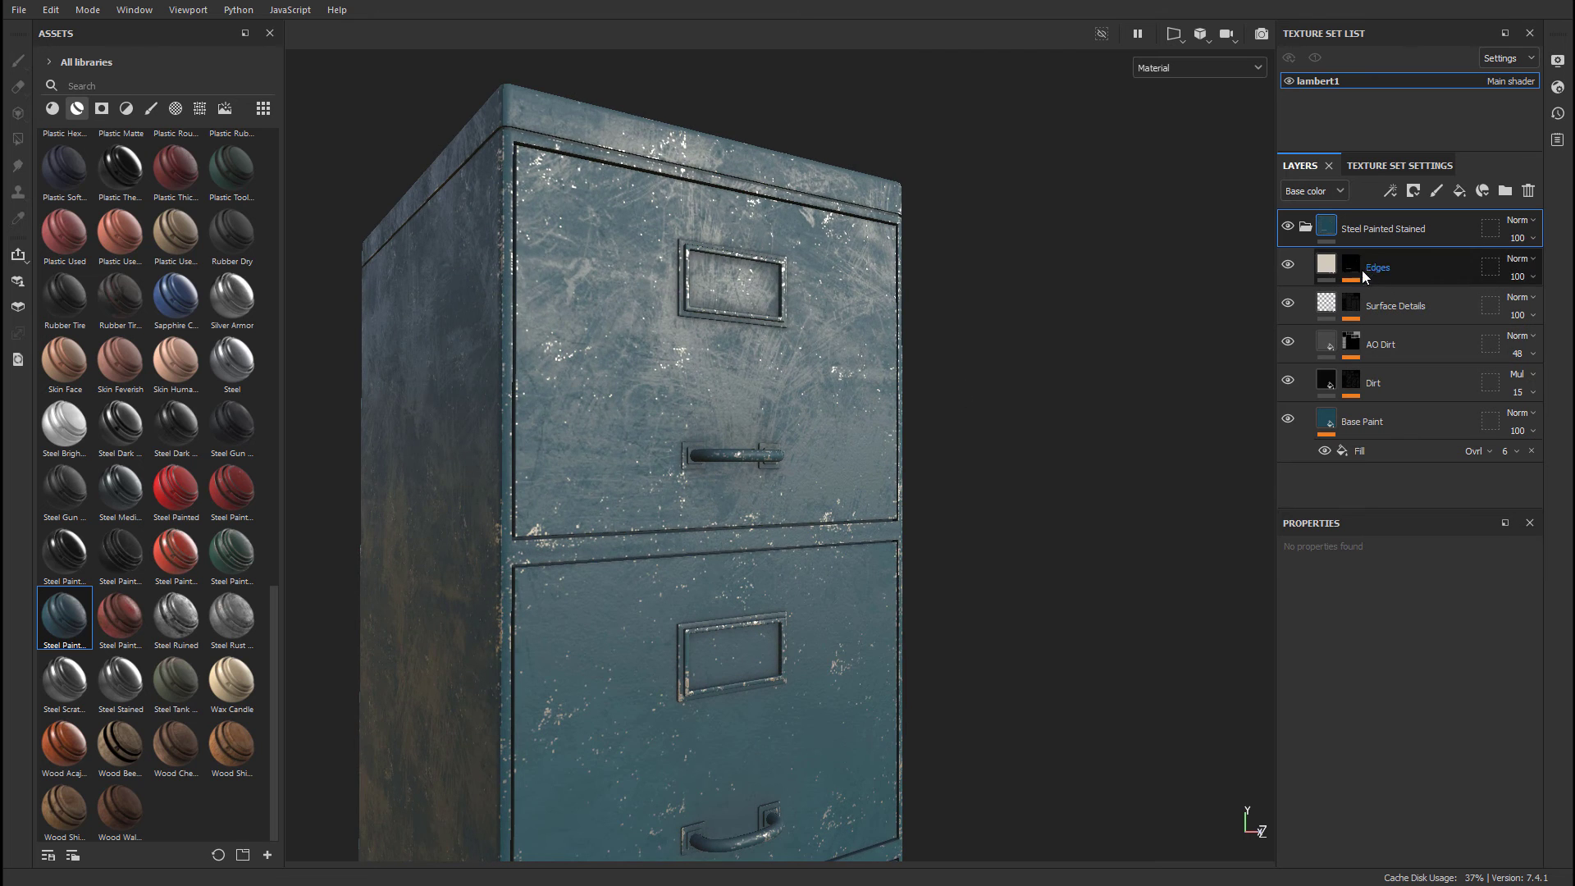
left_click(1289, 269)
left_click_drag(1147, 295, 1067, 320, "alt")
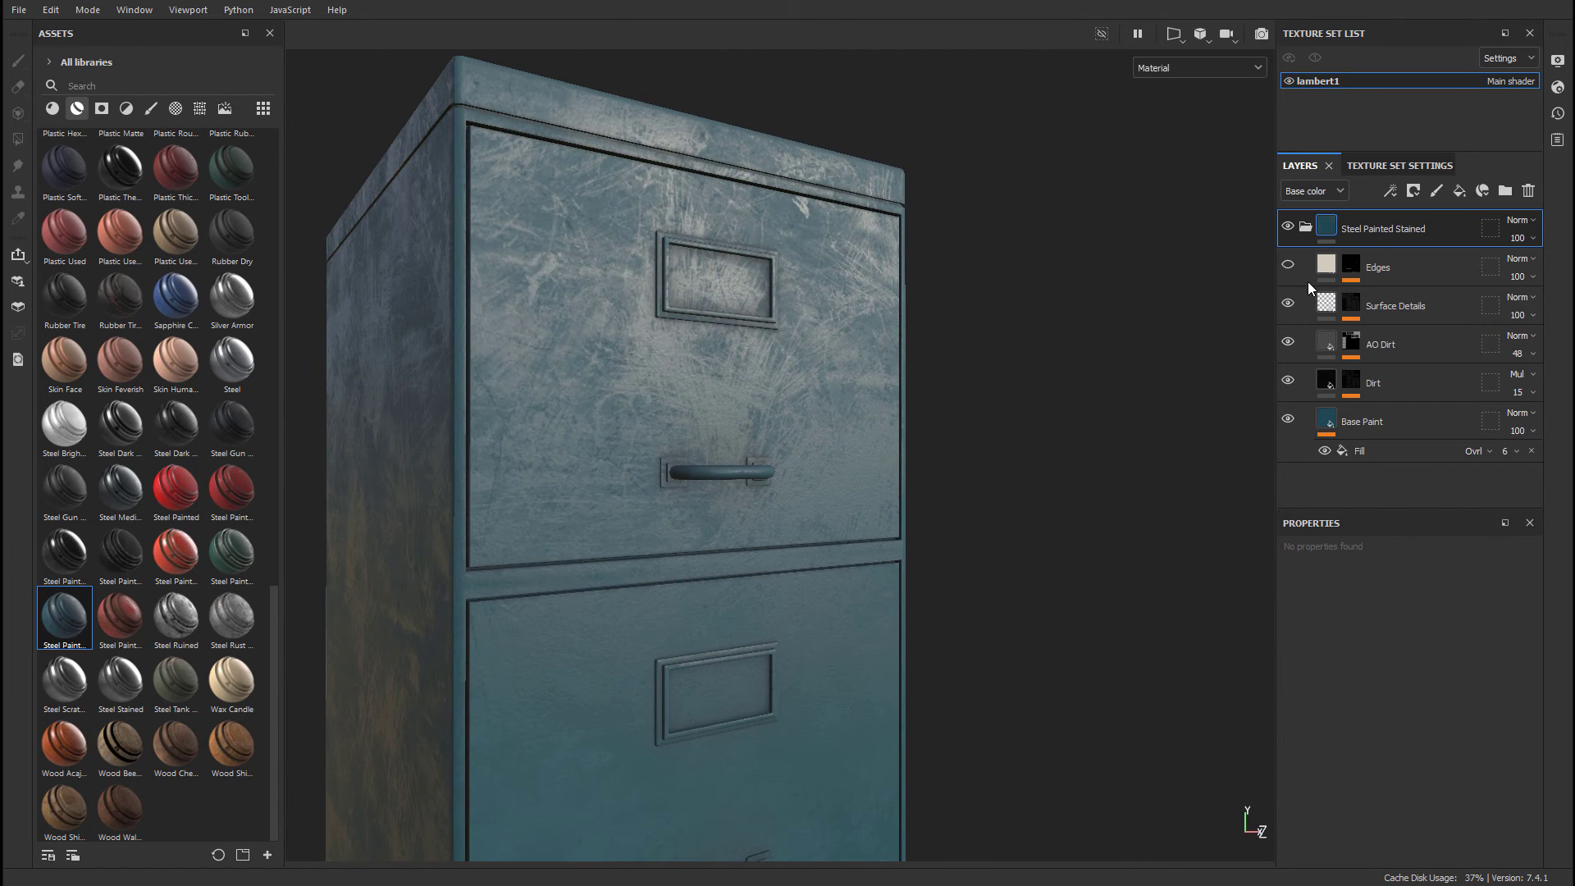
left_click(1288, 264)
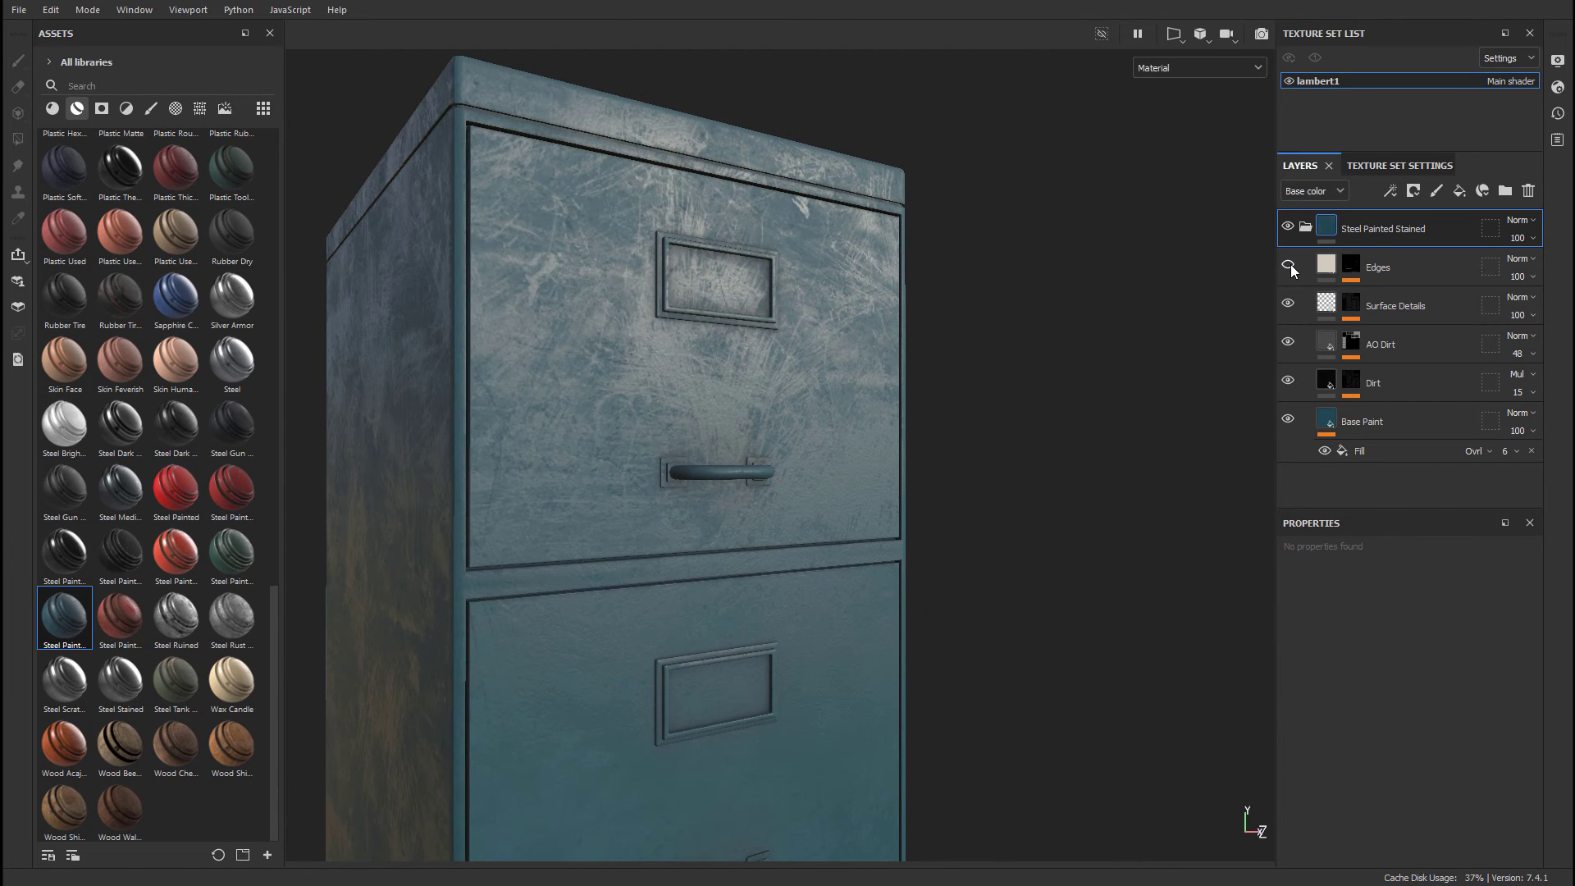
Lower the Edges layer's opacity to 20 to soften the worn paint on the cabinet's edges.
left_click(1534, 278)
left_click_drag(1567, 308, 1503, 310)
mouse_move(1120, 311)
left_mouse_down("alt")
mouse_move(893, 331)
mouse_move(1091, 320)
left_mouse_up("alt")
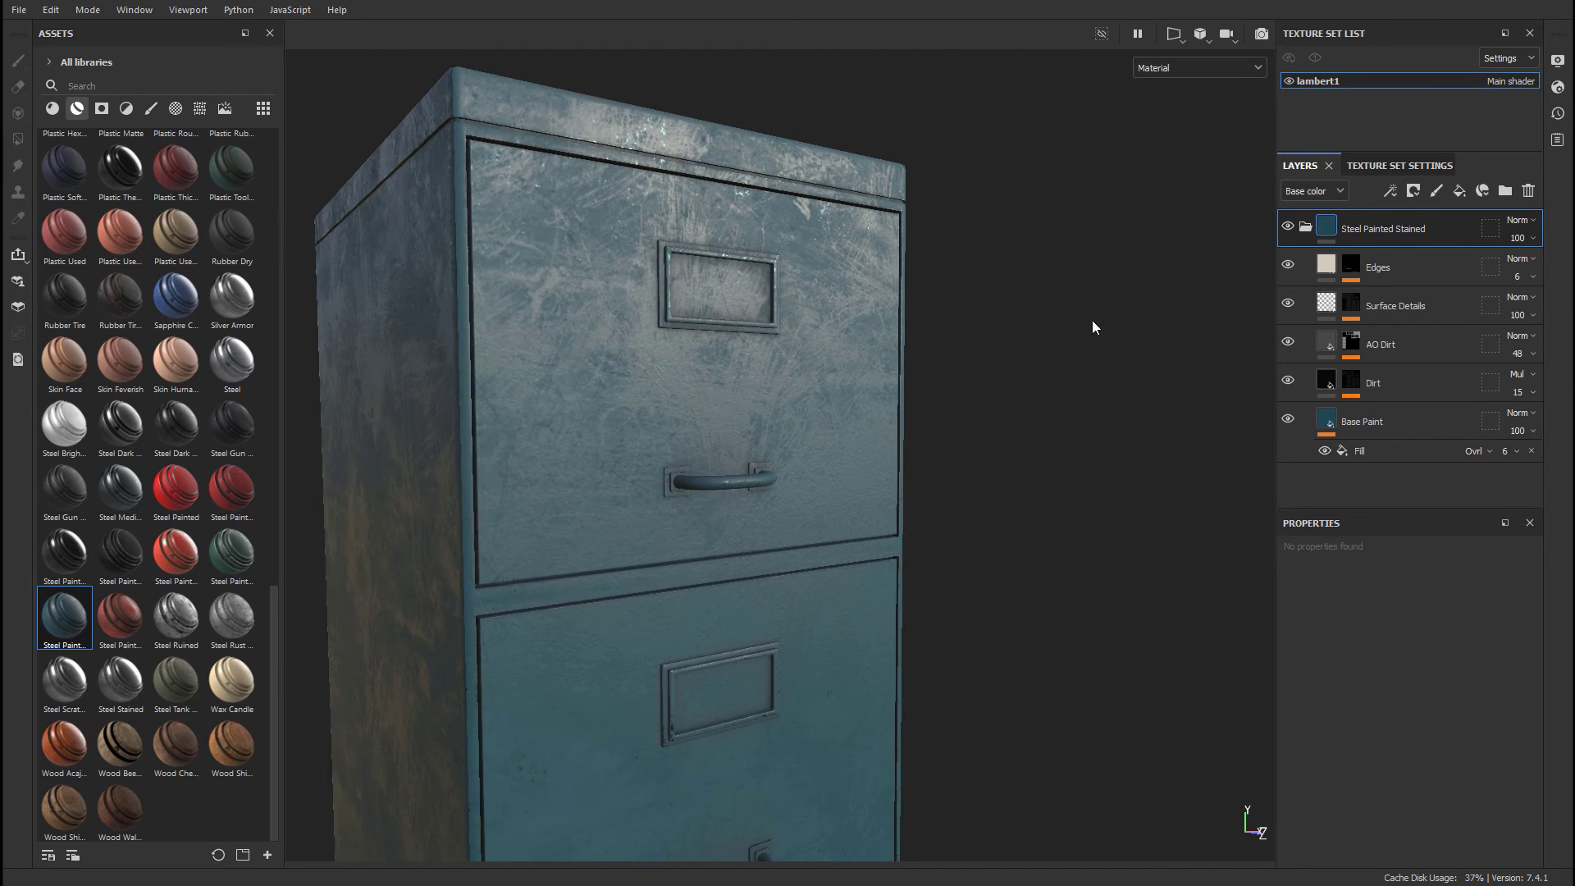
left_click(1518, 277)
left_click(1514, 307)
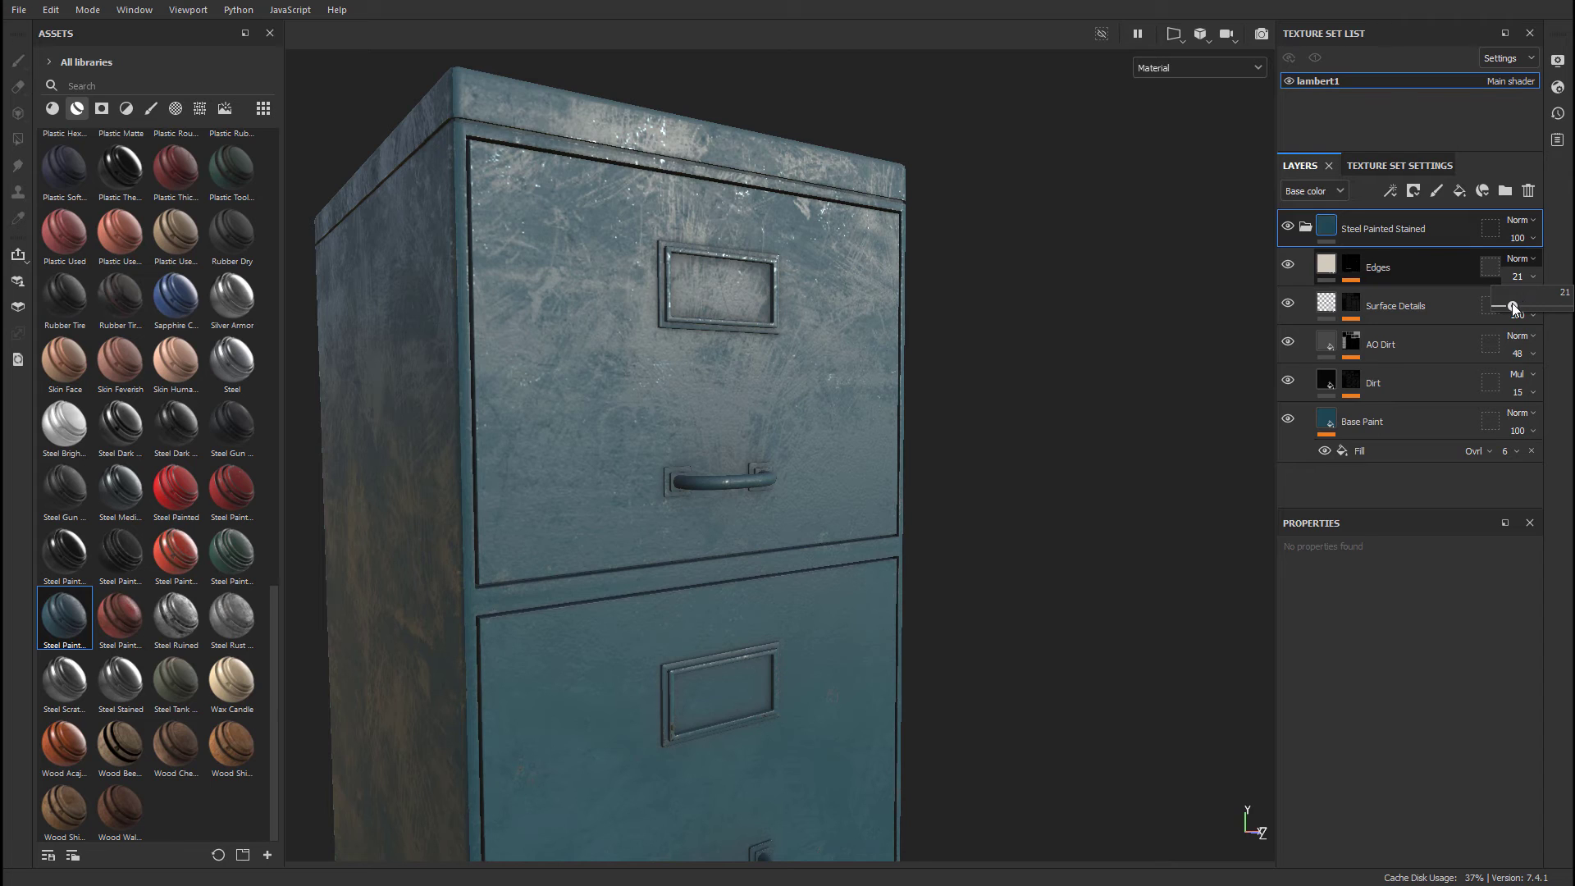
left_click_drag(1513, 306, 1512, 306)
right_click_drag(1118, 369, 839, 505, "alt")
middle_click_drag(838, 504, 871, 329, "alt")
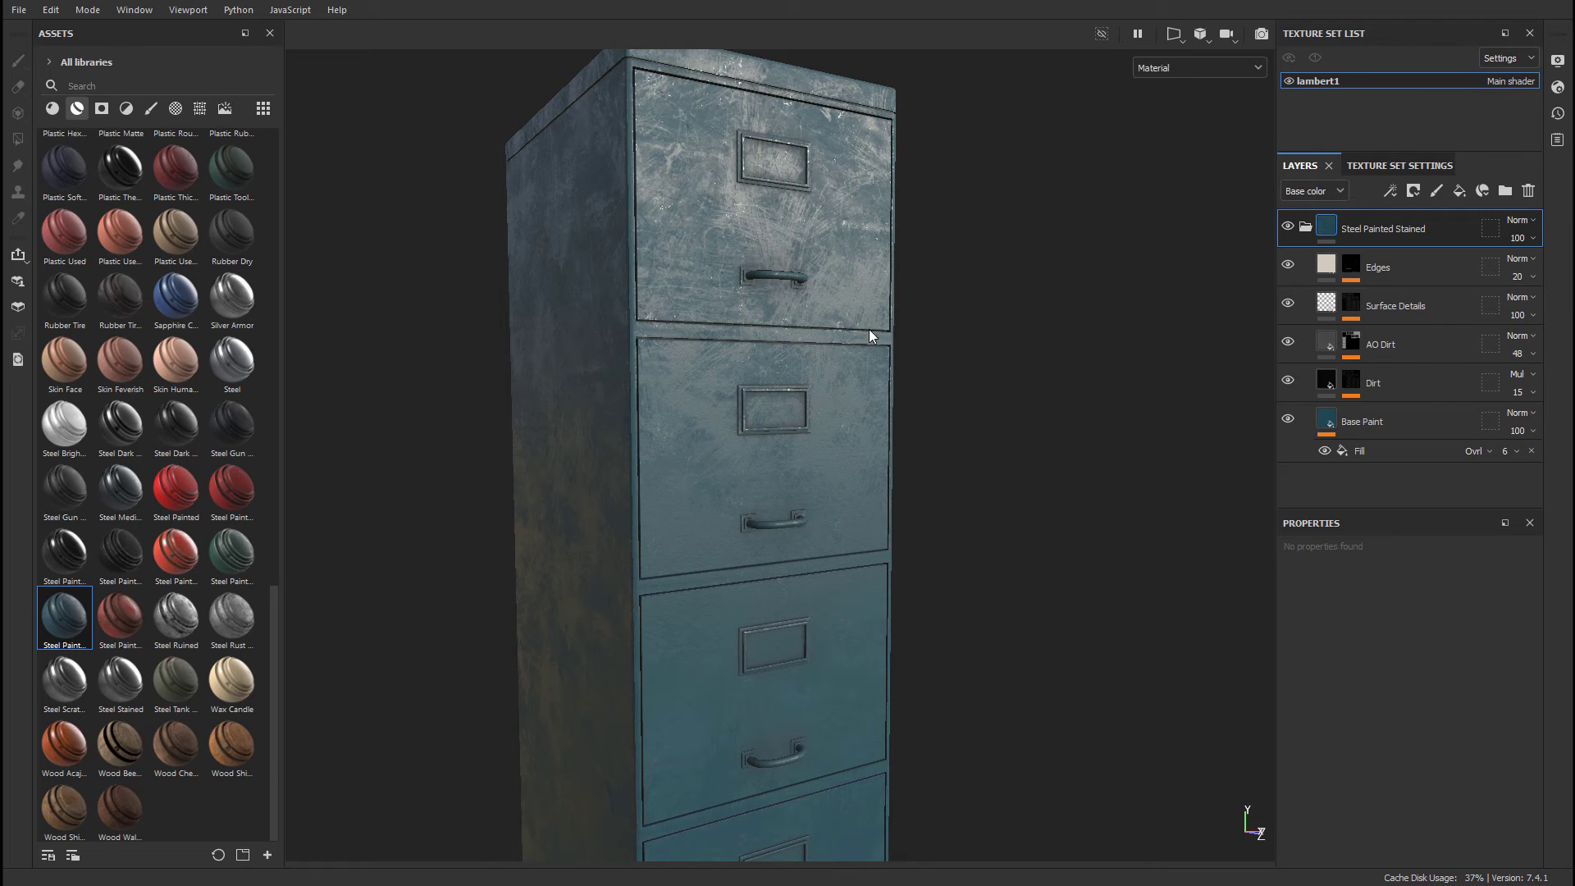
Set the Base Paint layer's uniform base color to hex 4F5639 for an olive green cabinet.
left_click_drag(868, 328, 791, 244, "alt")
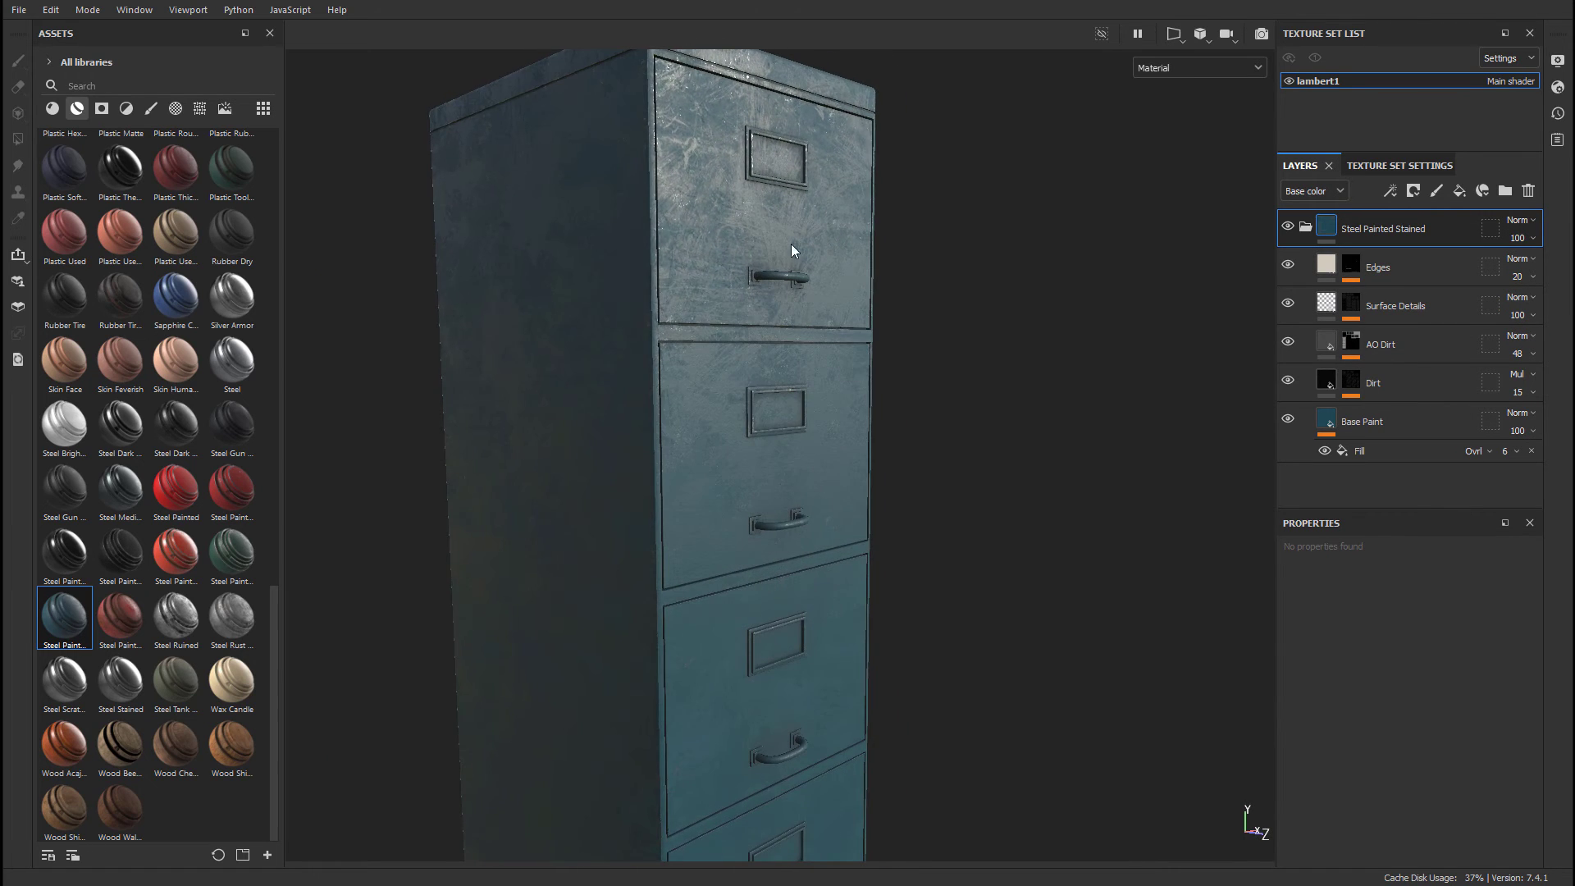
left_click_drag(702, 220, 824, 338, "alt")
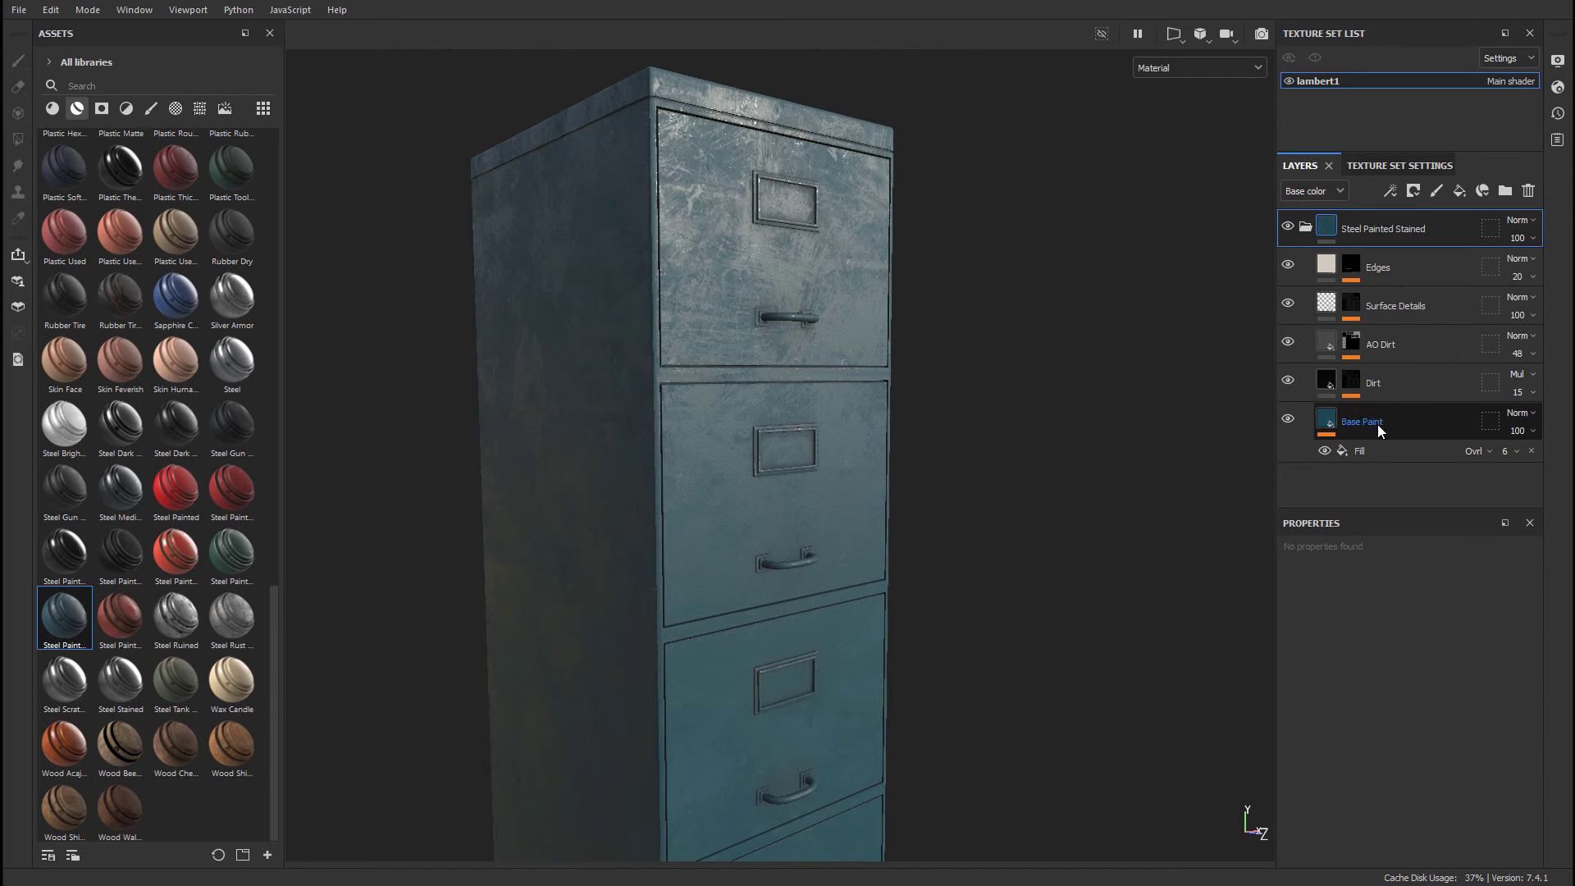
left_click(1411, 421)
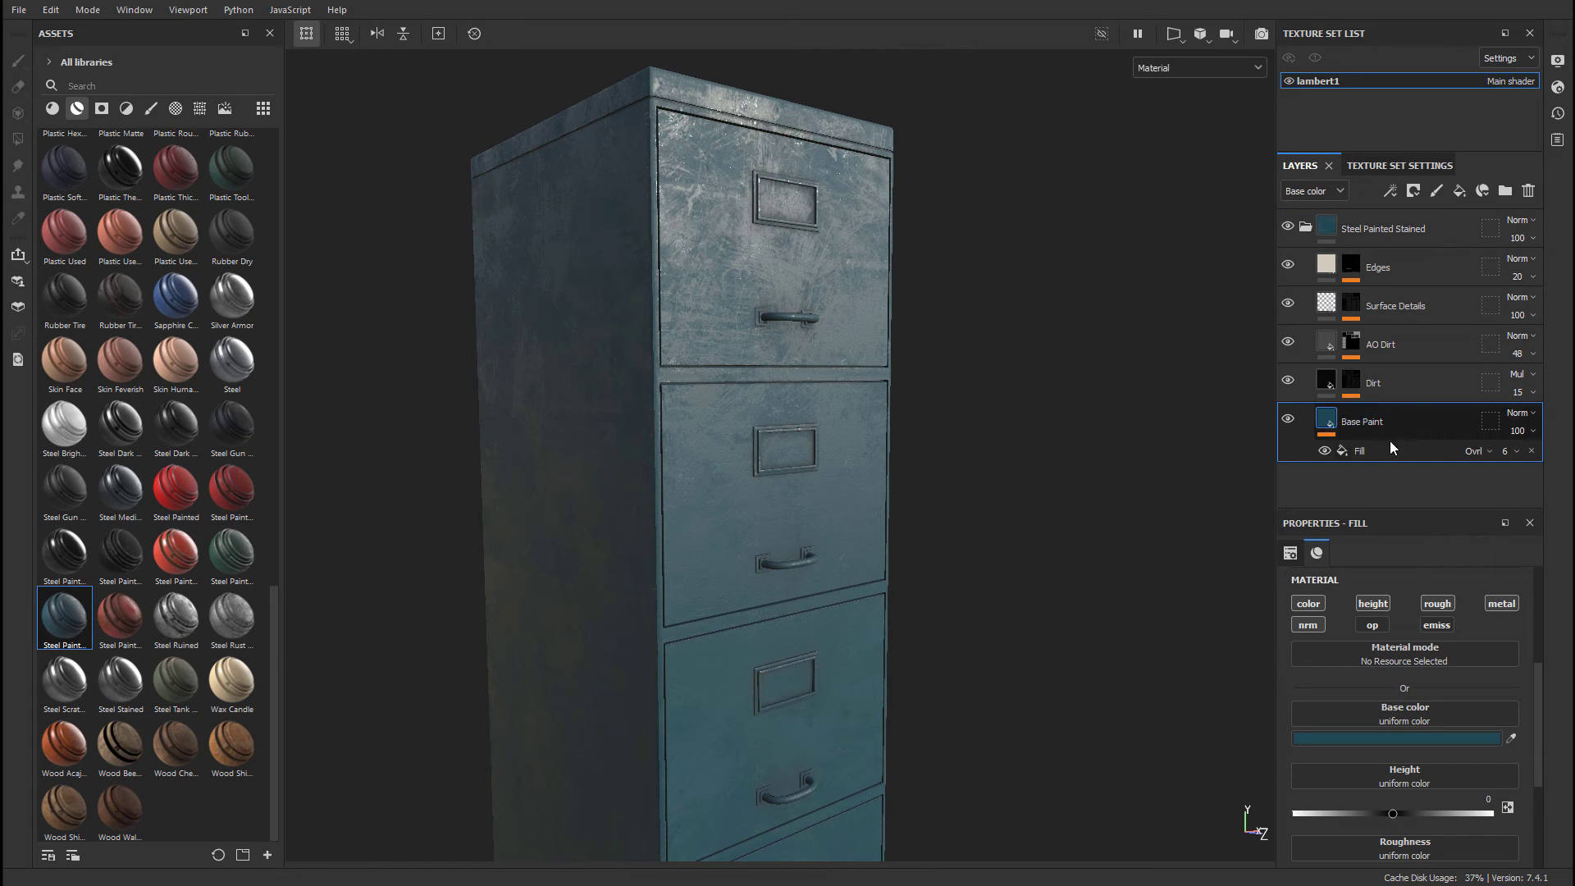
scroll(1419, 632, "down", 1)
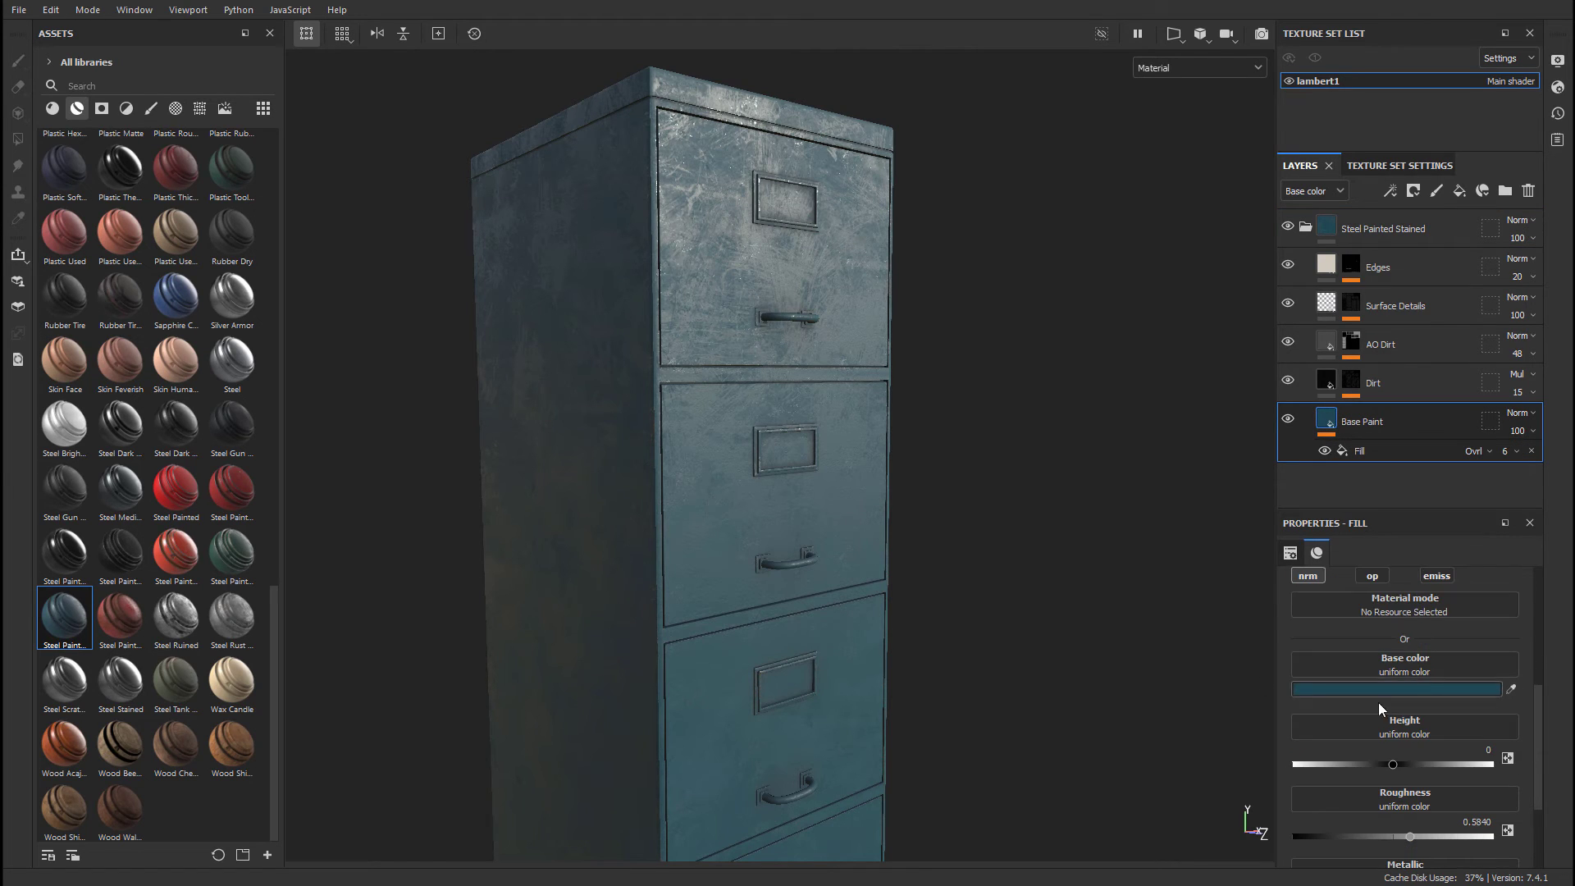
scroll(1377, 689, "down", 1)
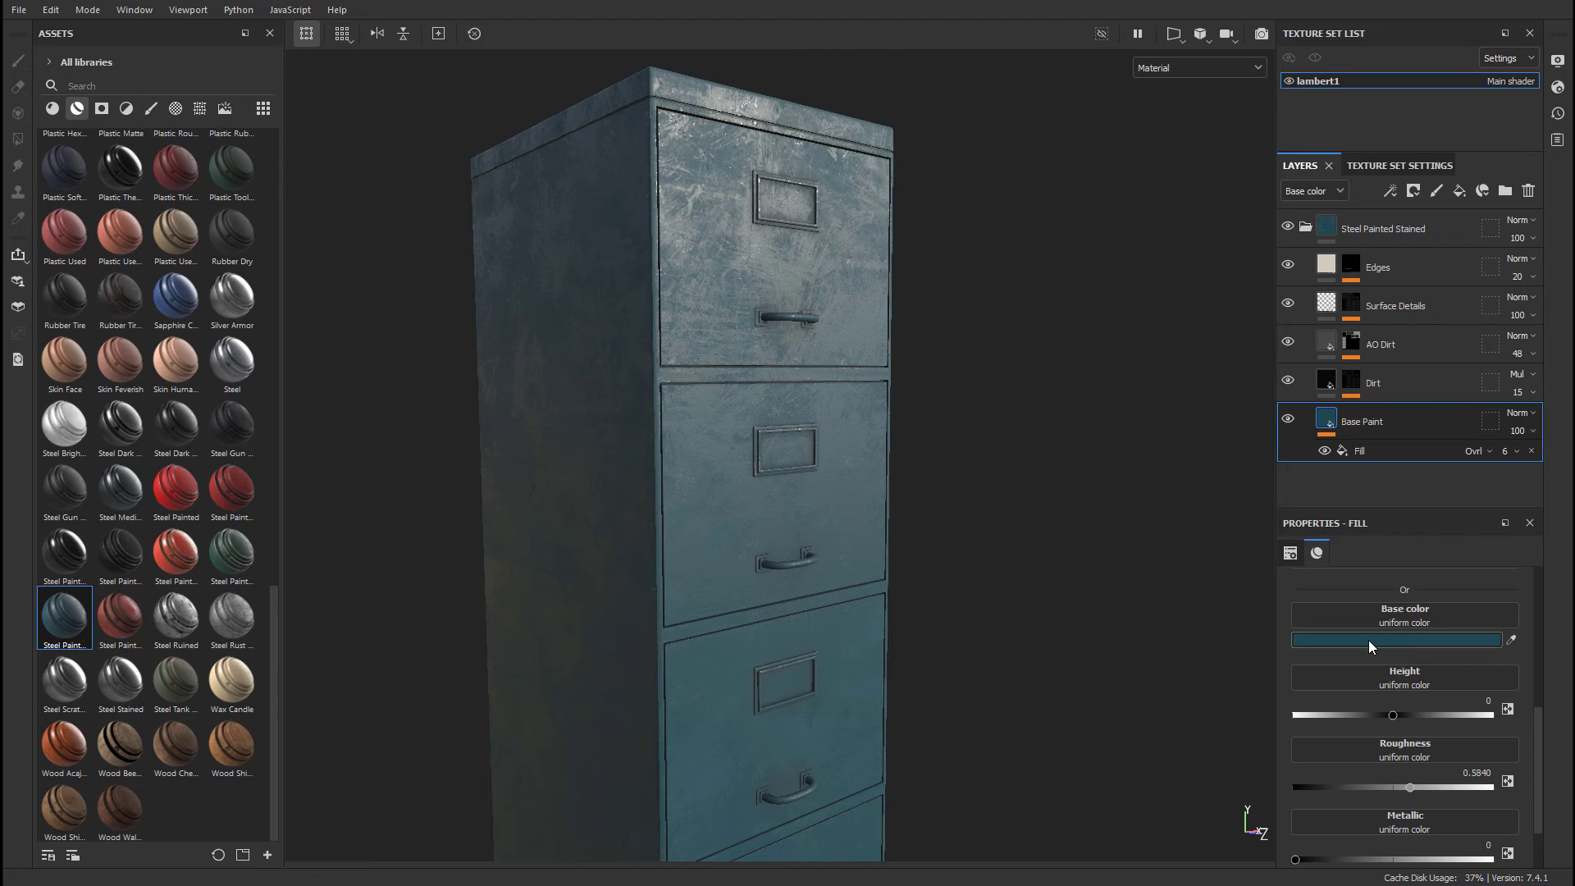
left_click(1368, 639)
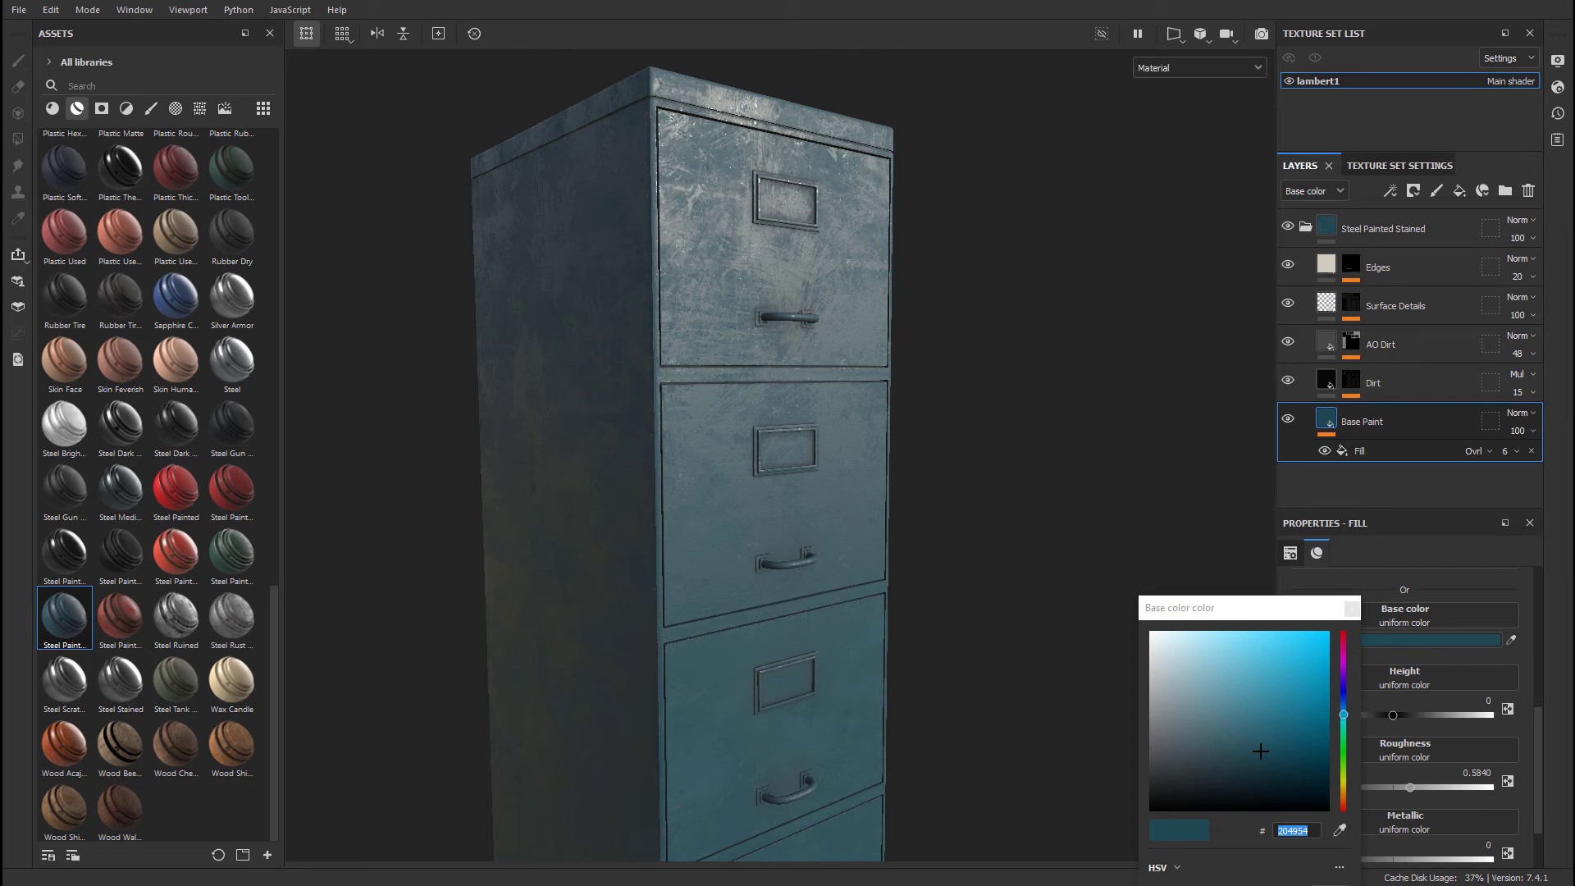
double_click(1294, 833)
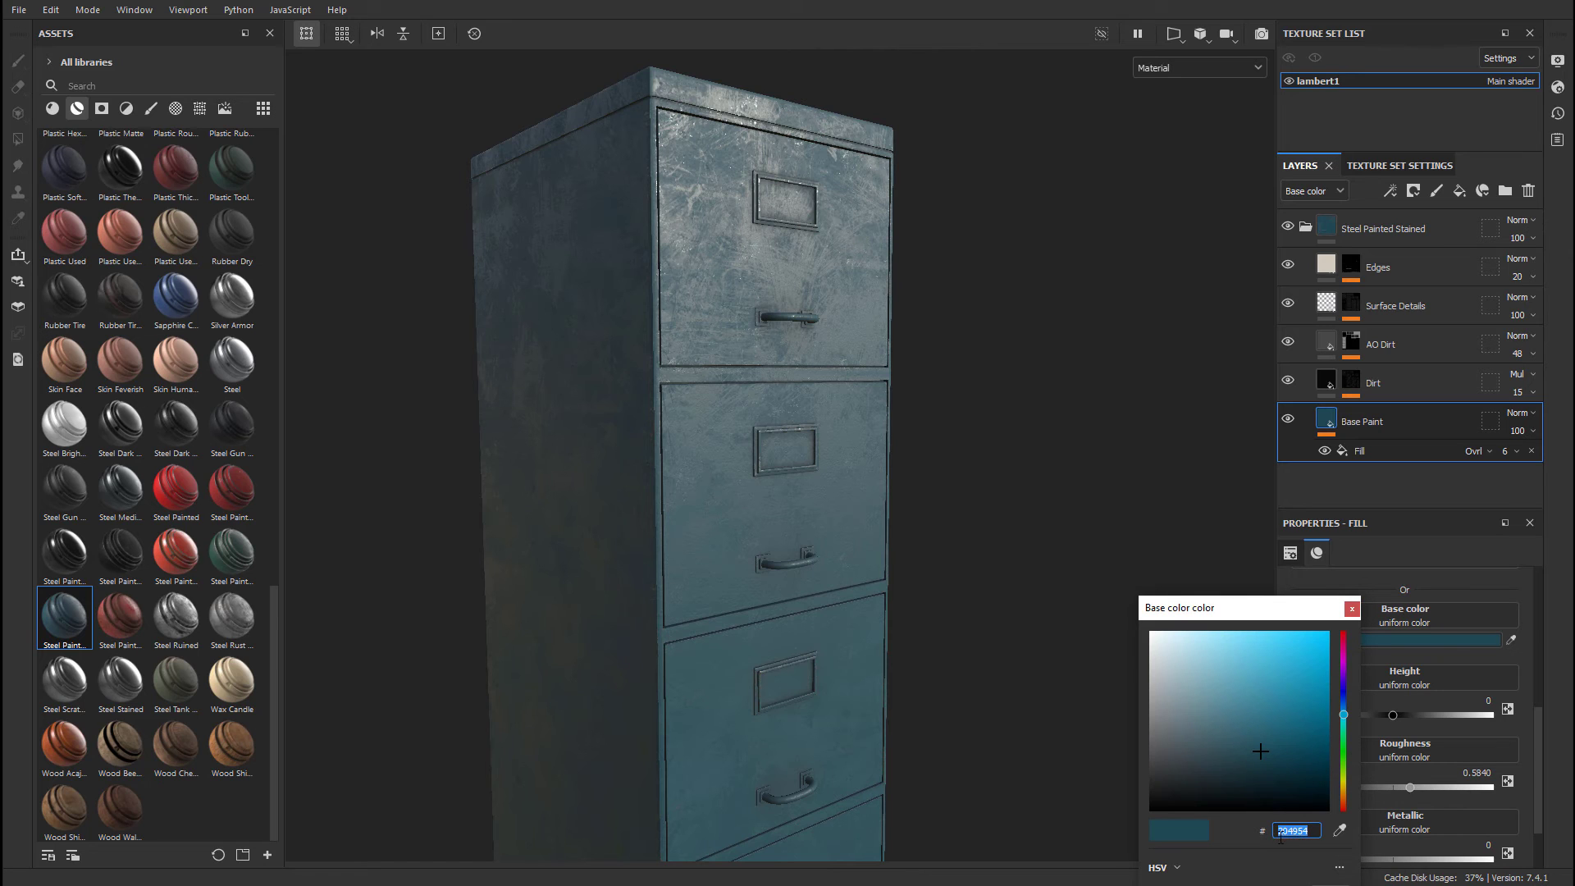
type("4F5639")
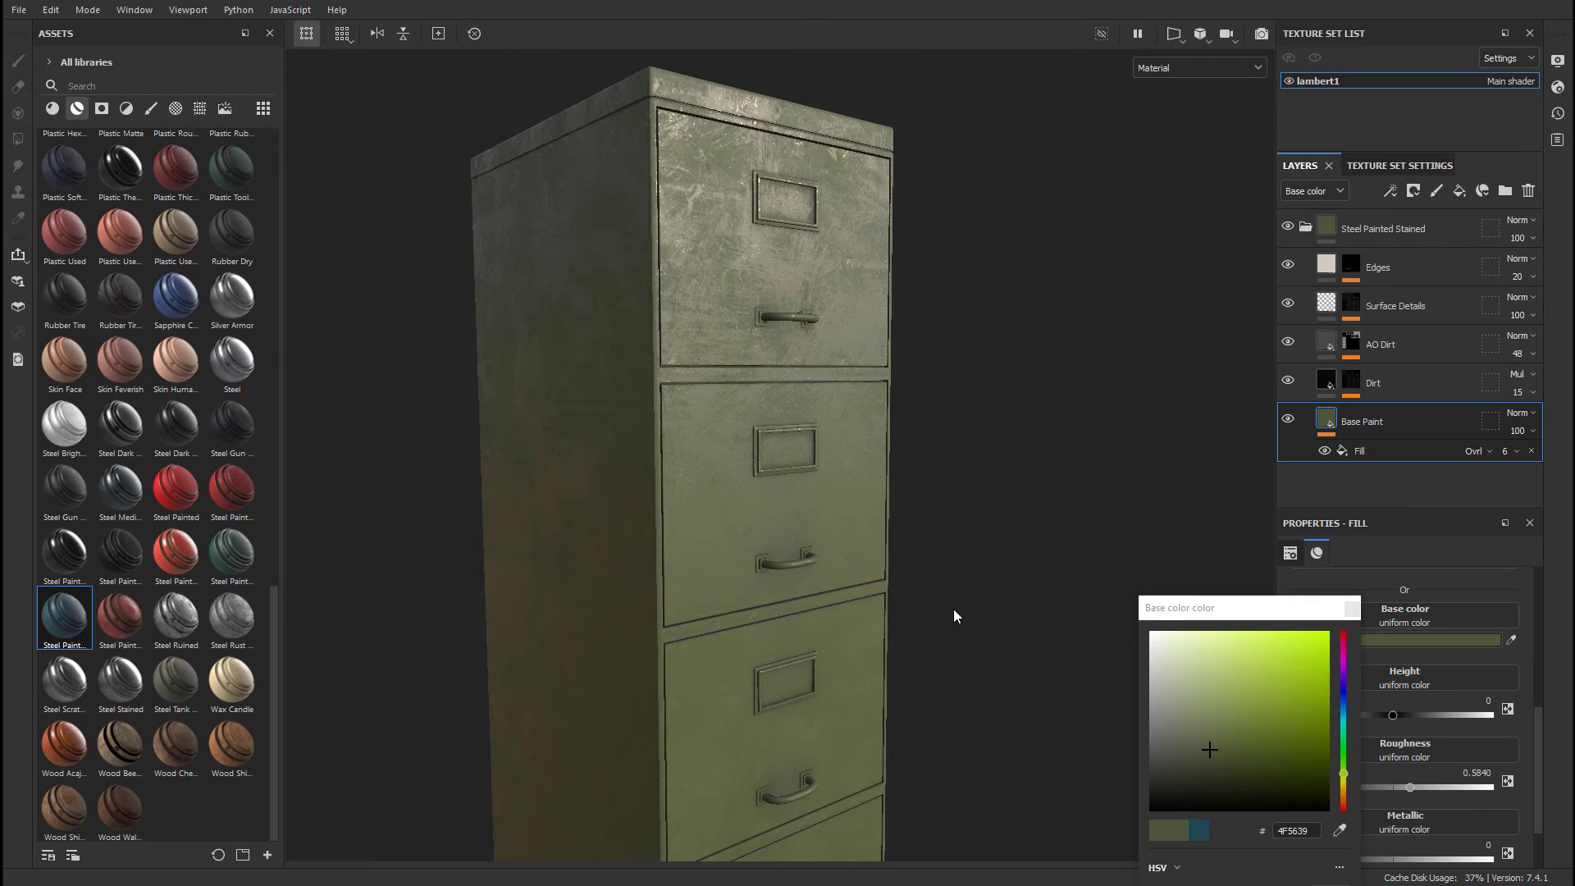
left_click_drag(953, 609, 1349, 608, "alt")
left_click(1351, 608)
Inspect the recolored paint on the cabinet's front and side from several angles, and collapse the Steel Painted Stained folder.
left_click_drag(894, 550, 935, 527, "alt")
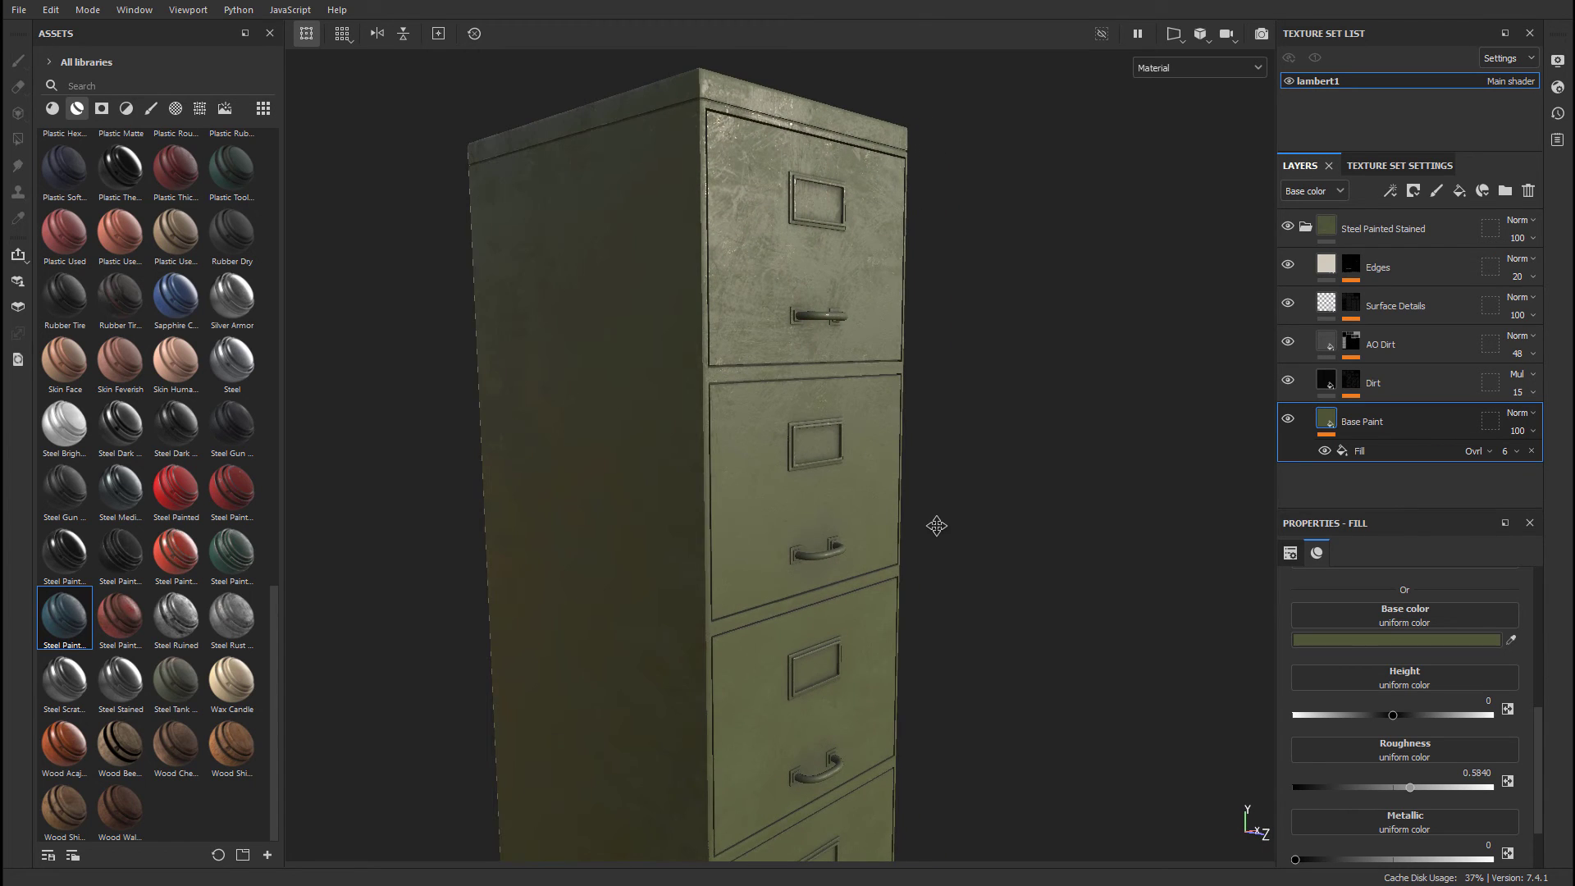
middle_click_drag(935, 528, 928, 510, "alt")
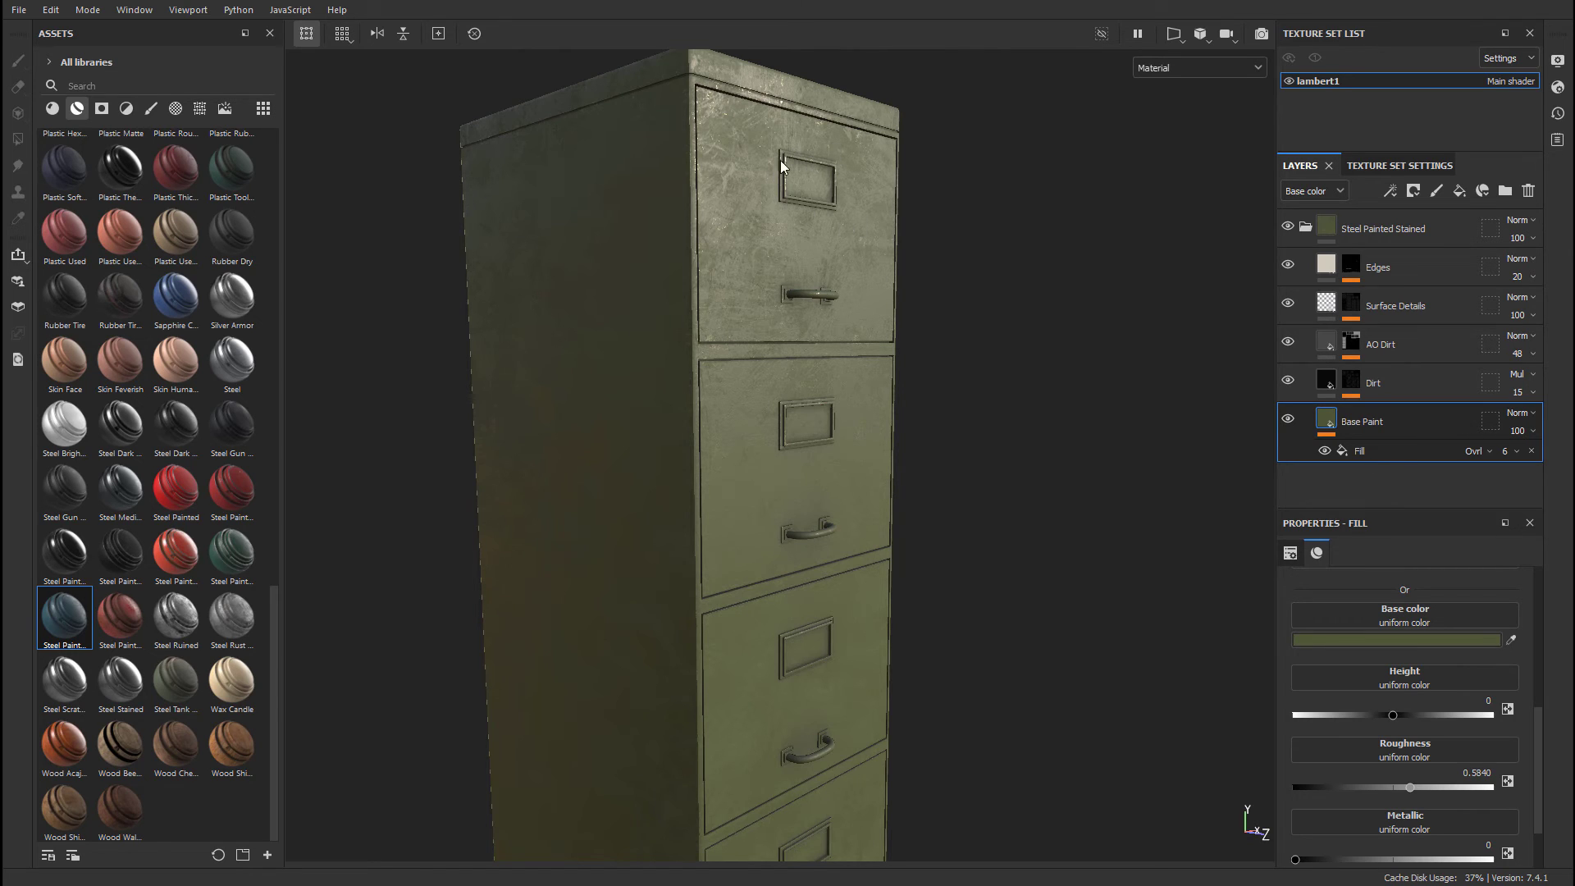
left_click_drag(824, 210, 935, 254, "alt")
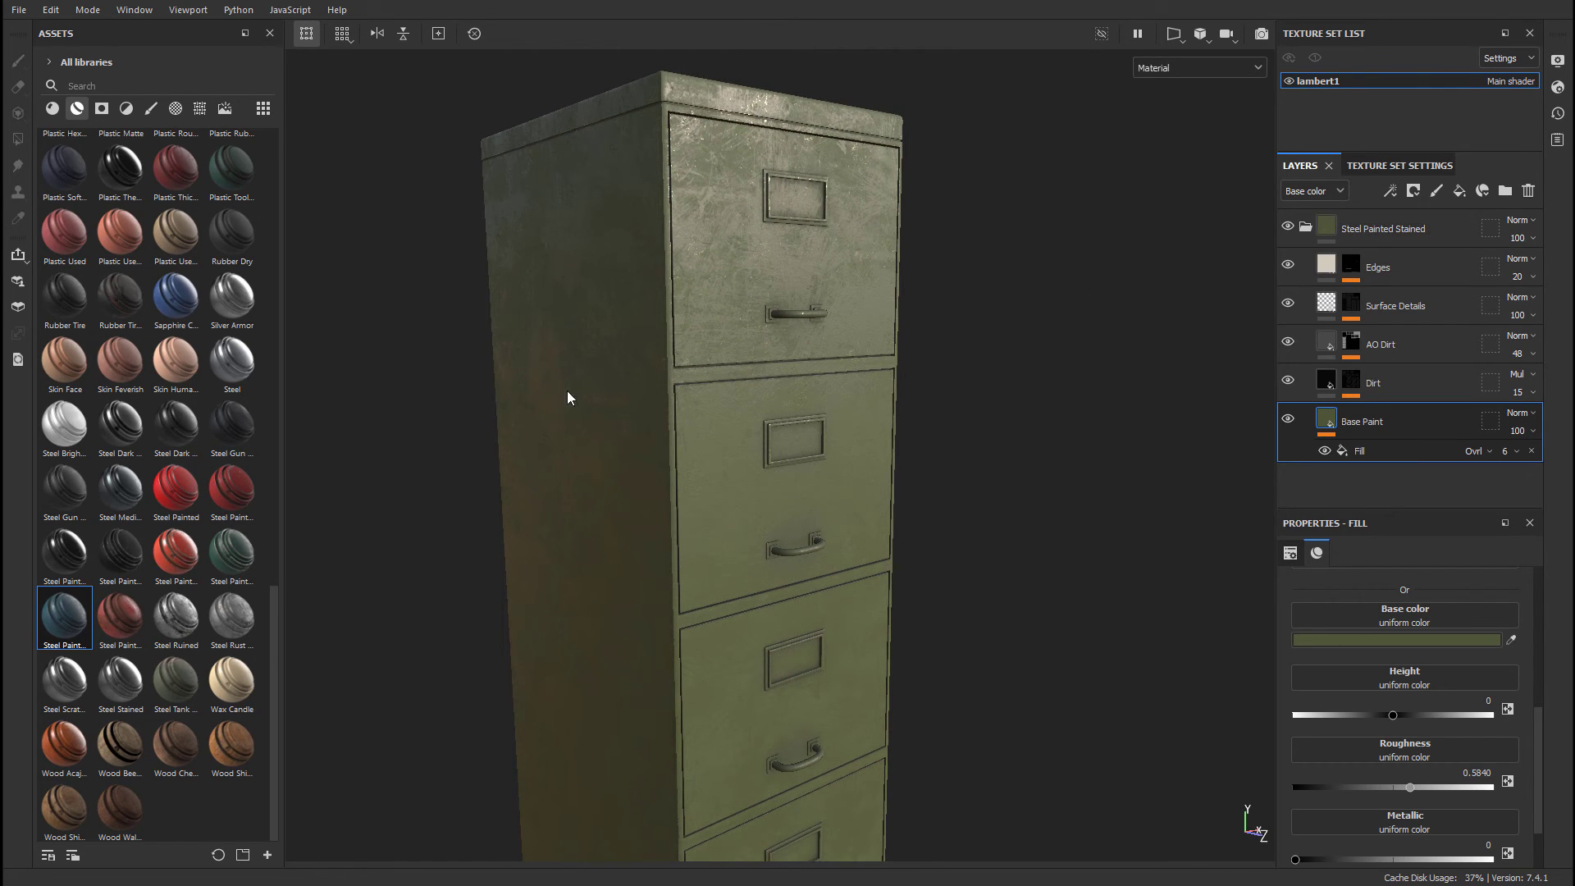
left_click(1306, 227)
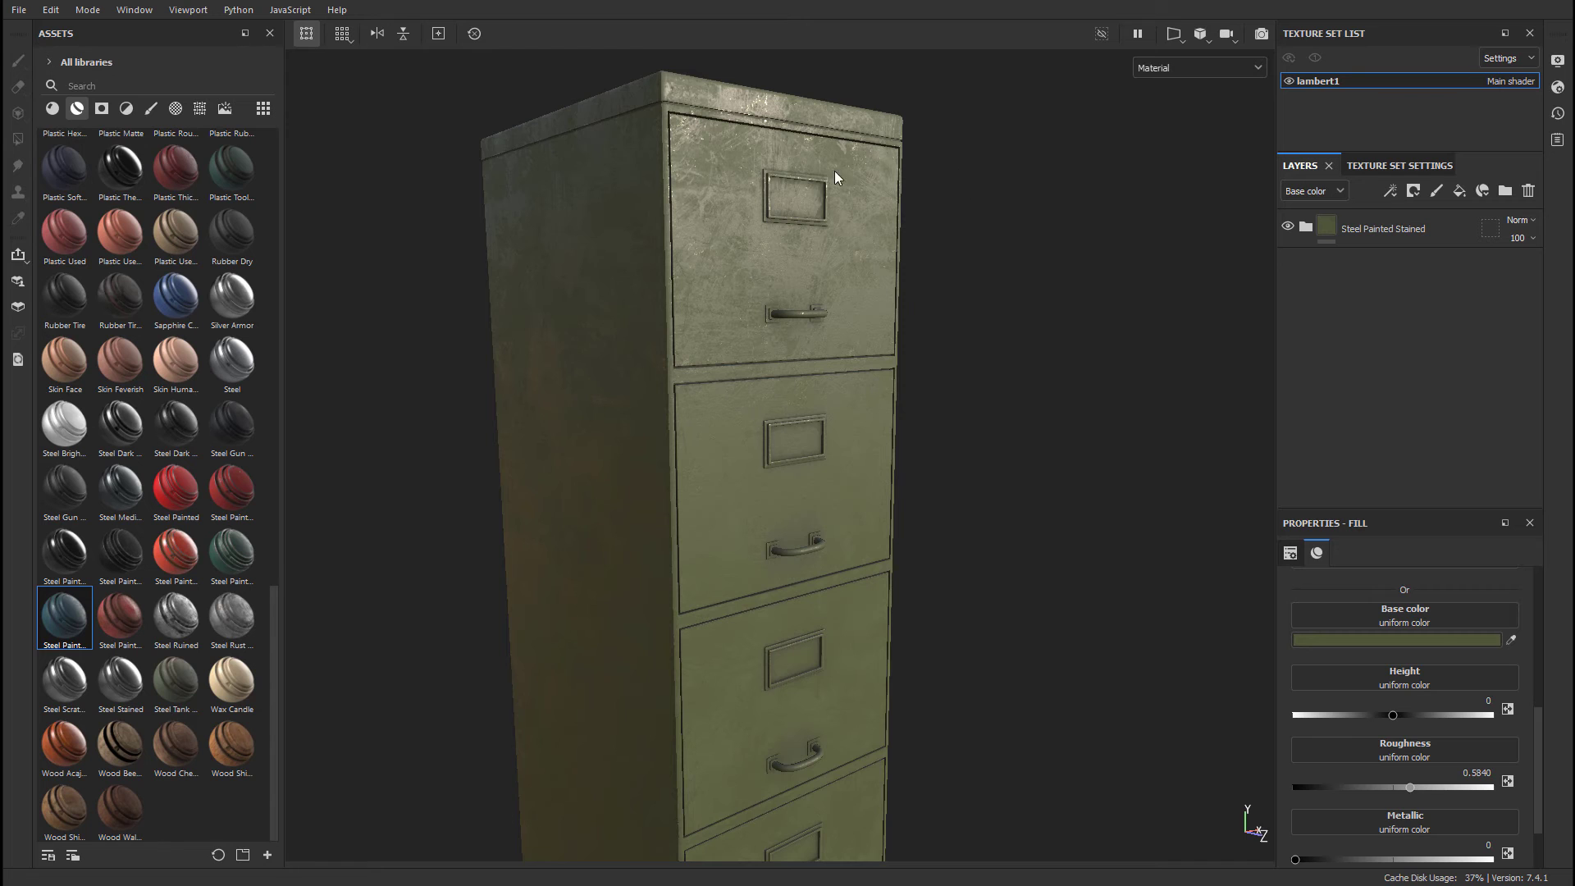
right_click_drag(766, 190, 765, 261, "alt")
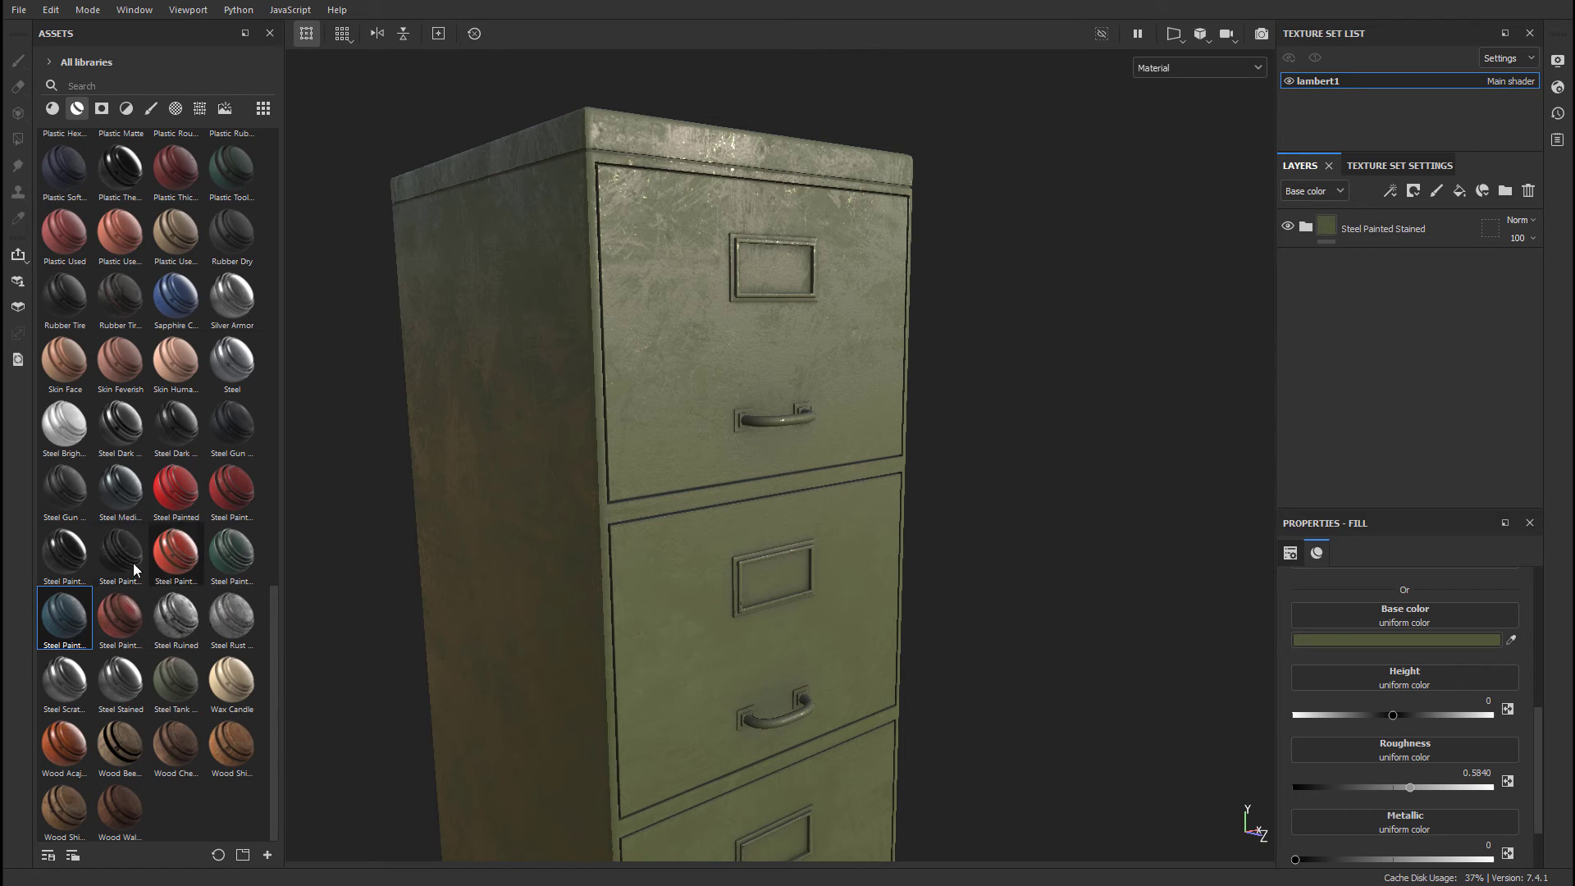
Search the smart materials for "steel" and apply Steel Stained to the cabinet above the Steel Painted Stained folder.
left_click(107, 83)
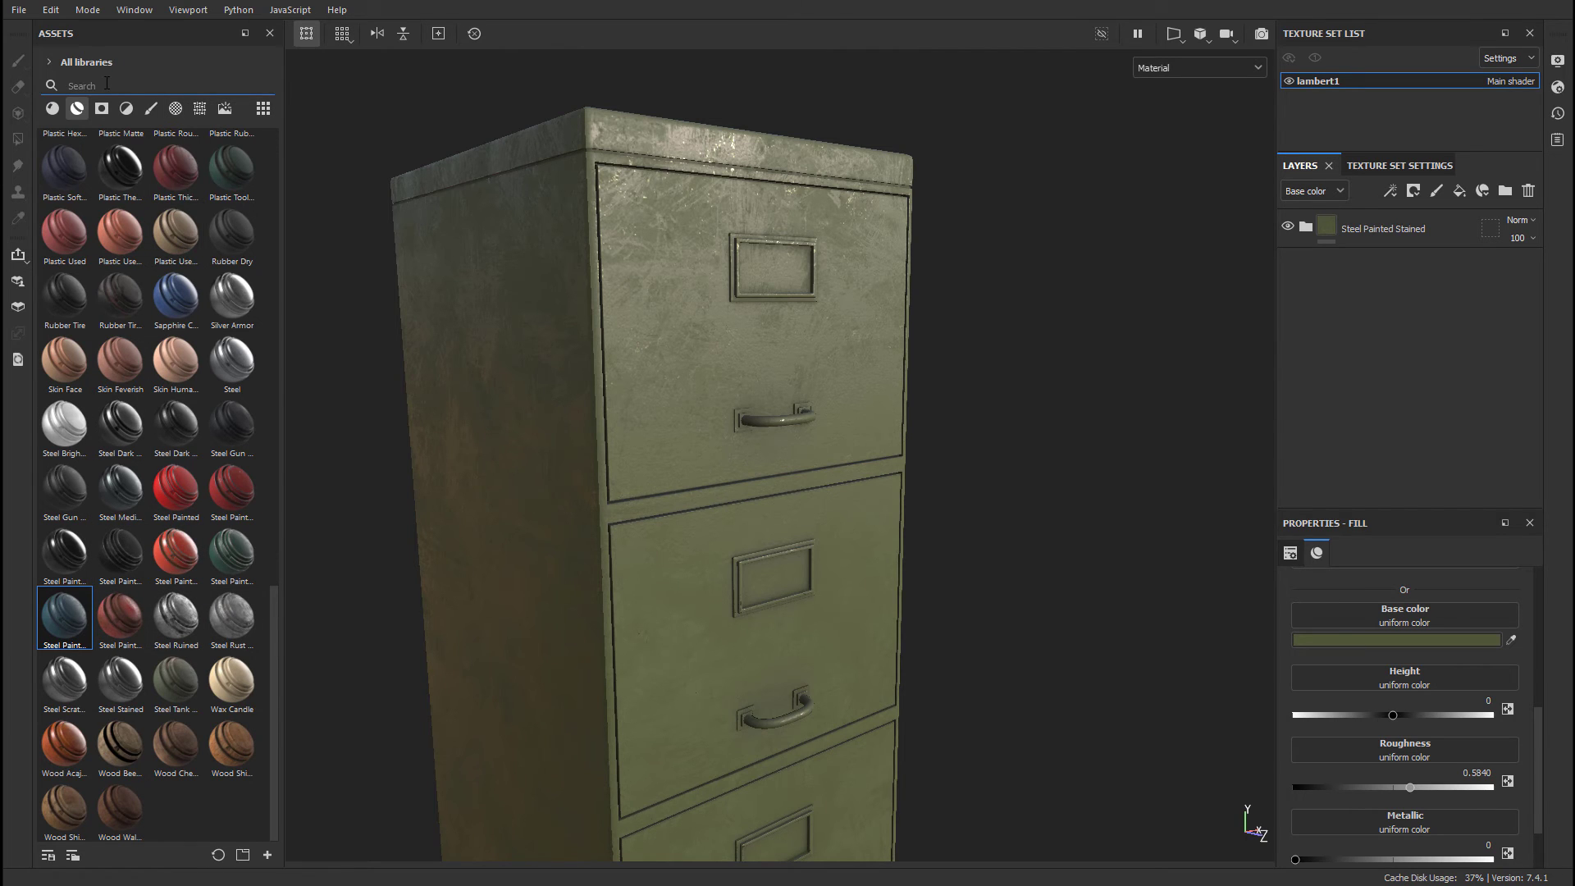
type("steel")
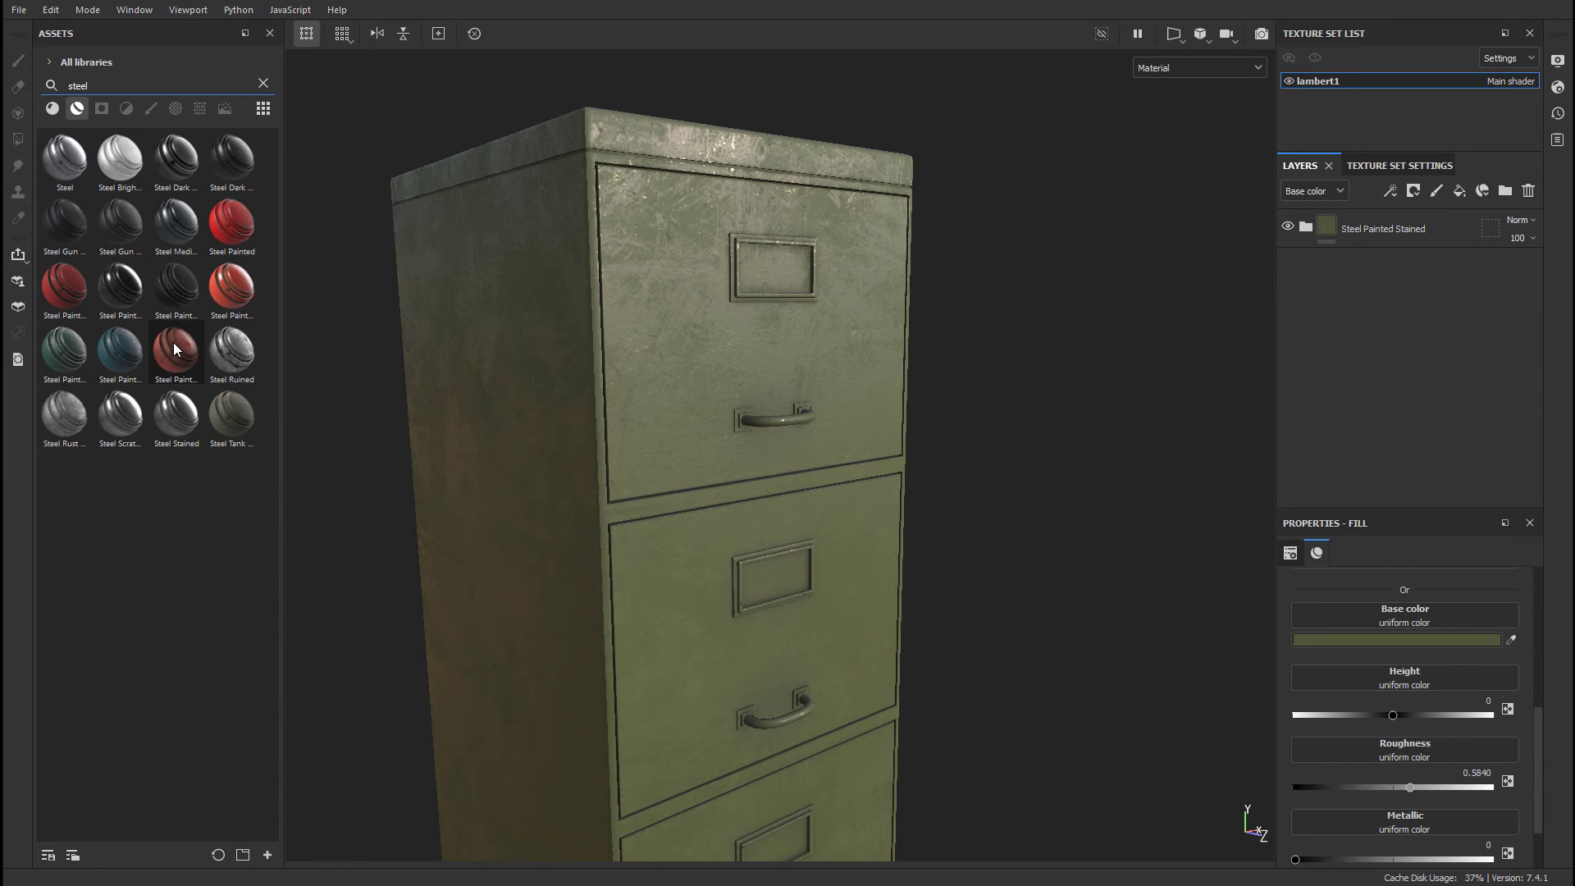
mouse_move(59, 355)
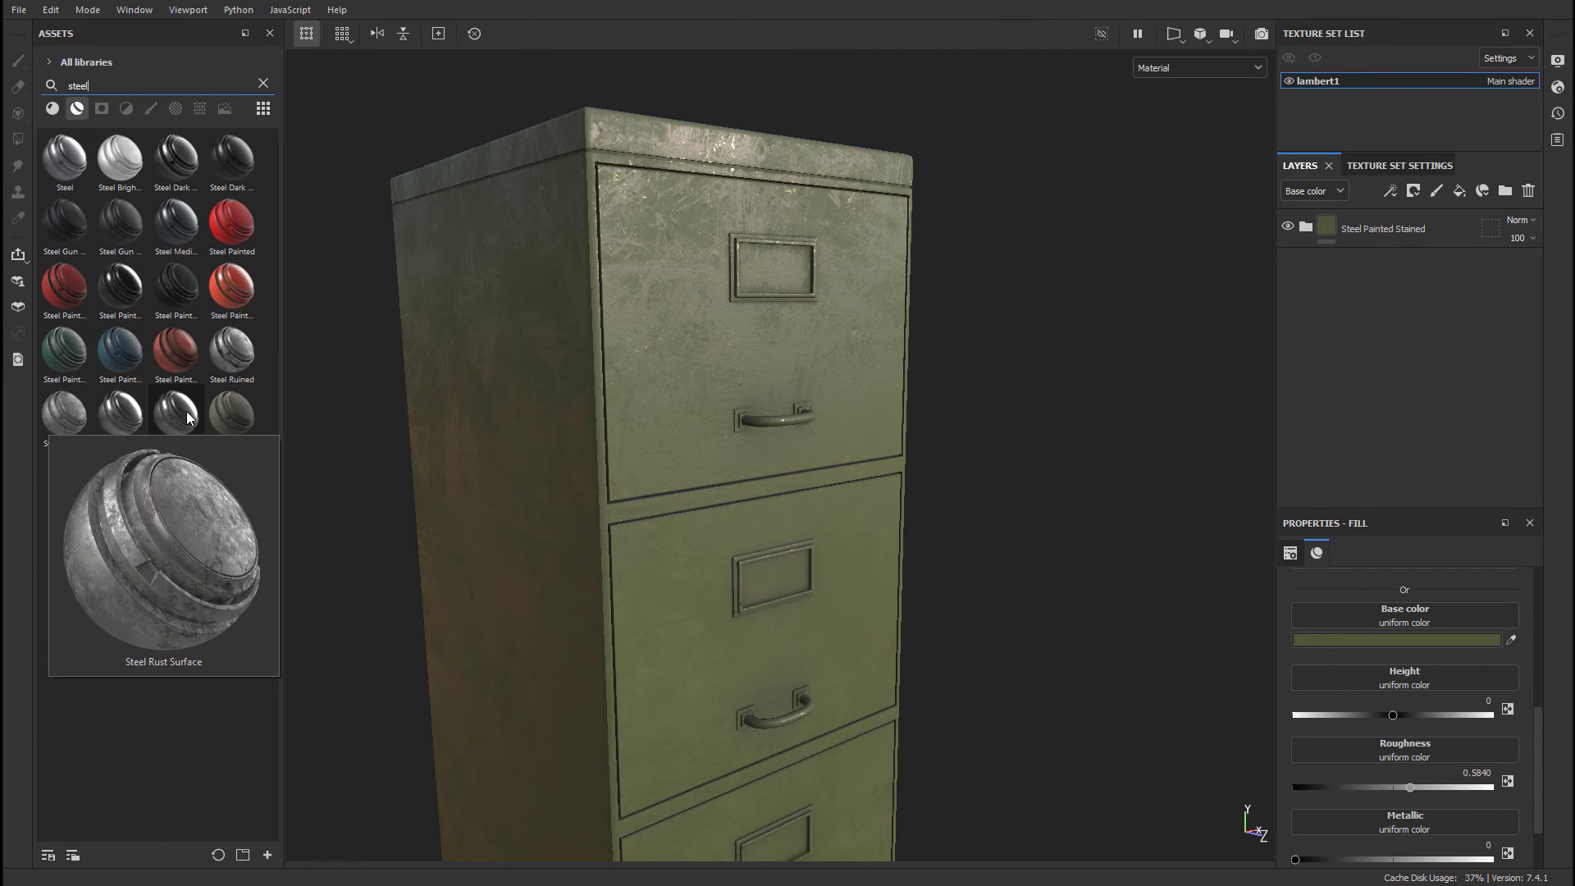
mouse_move(175, 418)
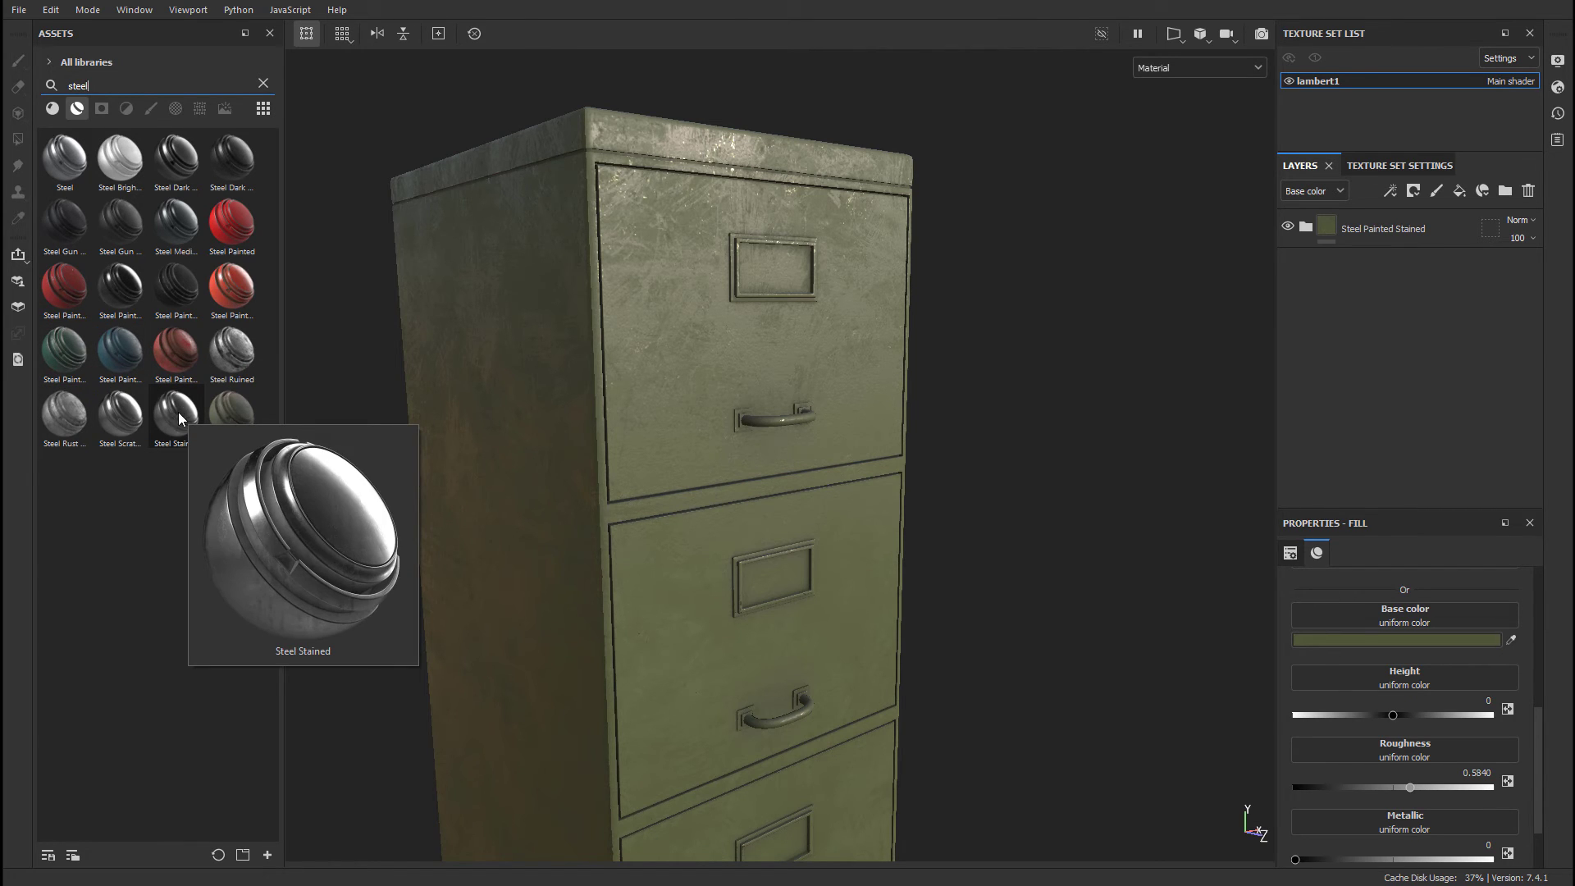
left_click_drag(175, 419, 703, 351)
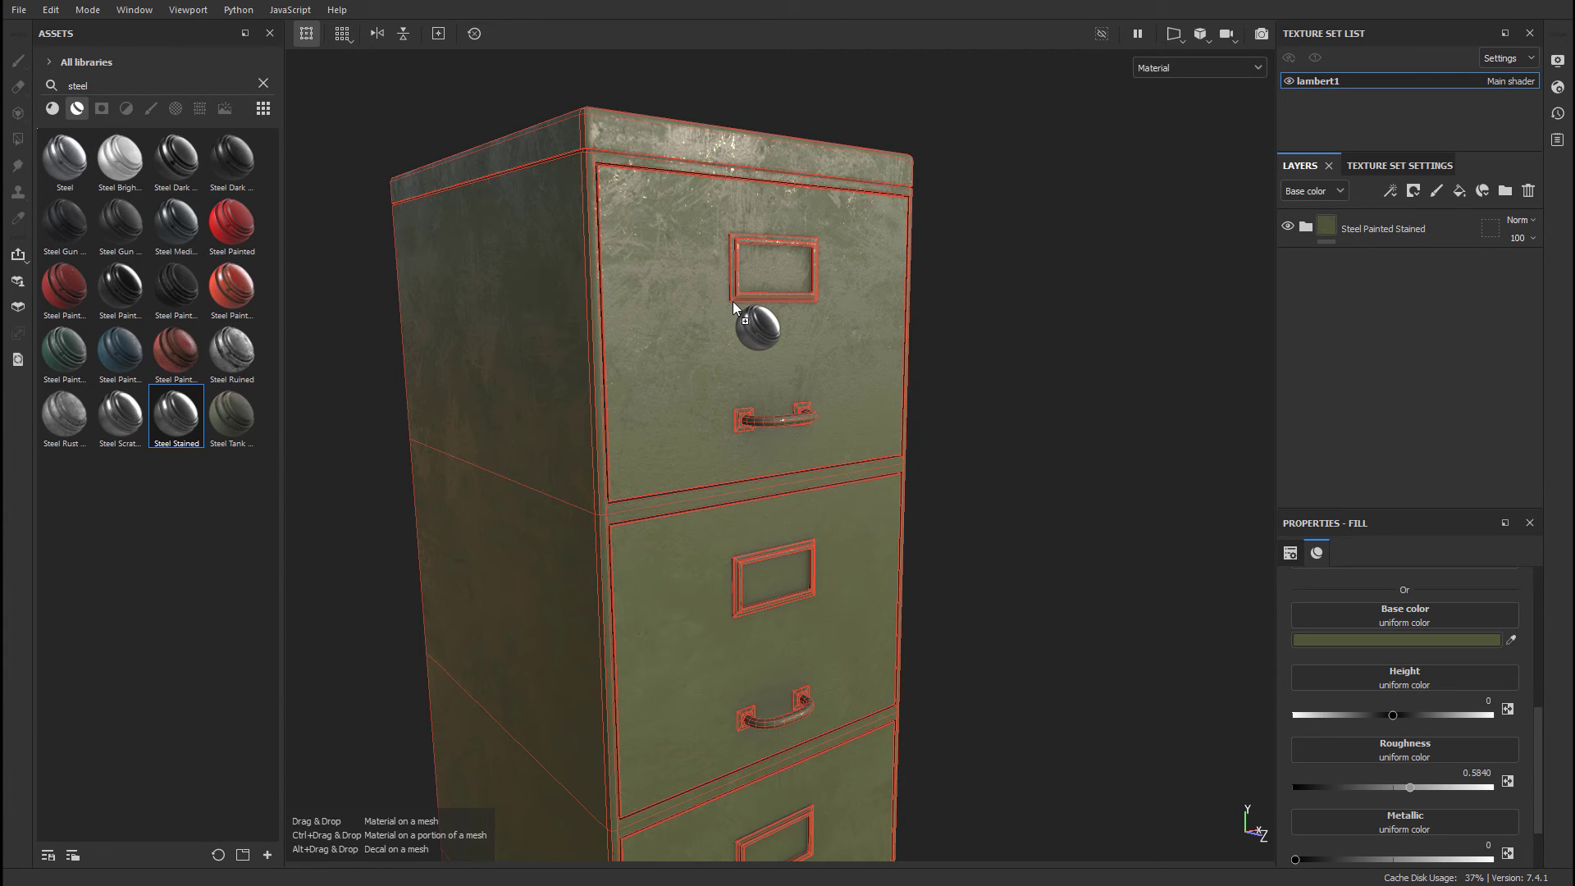
mouse_move(732, 302)
left_mouse_down()
mouse_move(1278, 253)
mouse_move(1342, 215)
left_mouse_up()
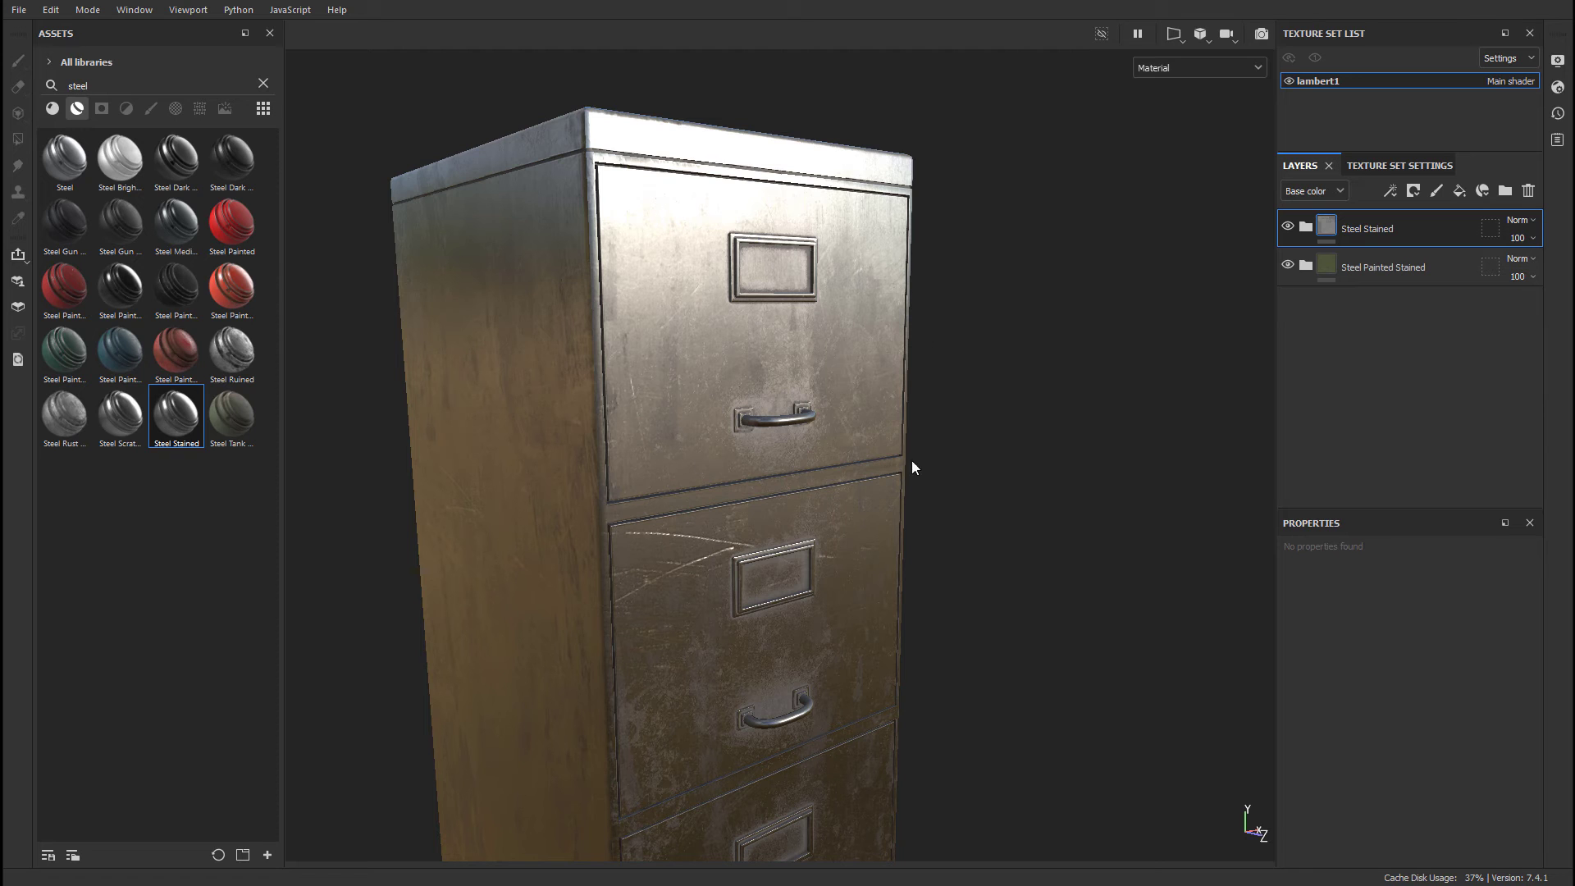
mouse_move(907, 421)
left_mouse_down("alt")
mouse_move(824, 415)
mouse_move(895, 413)
left_mouse_up("alt")
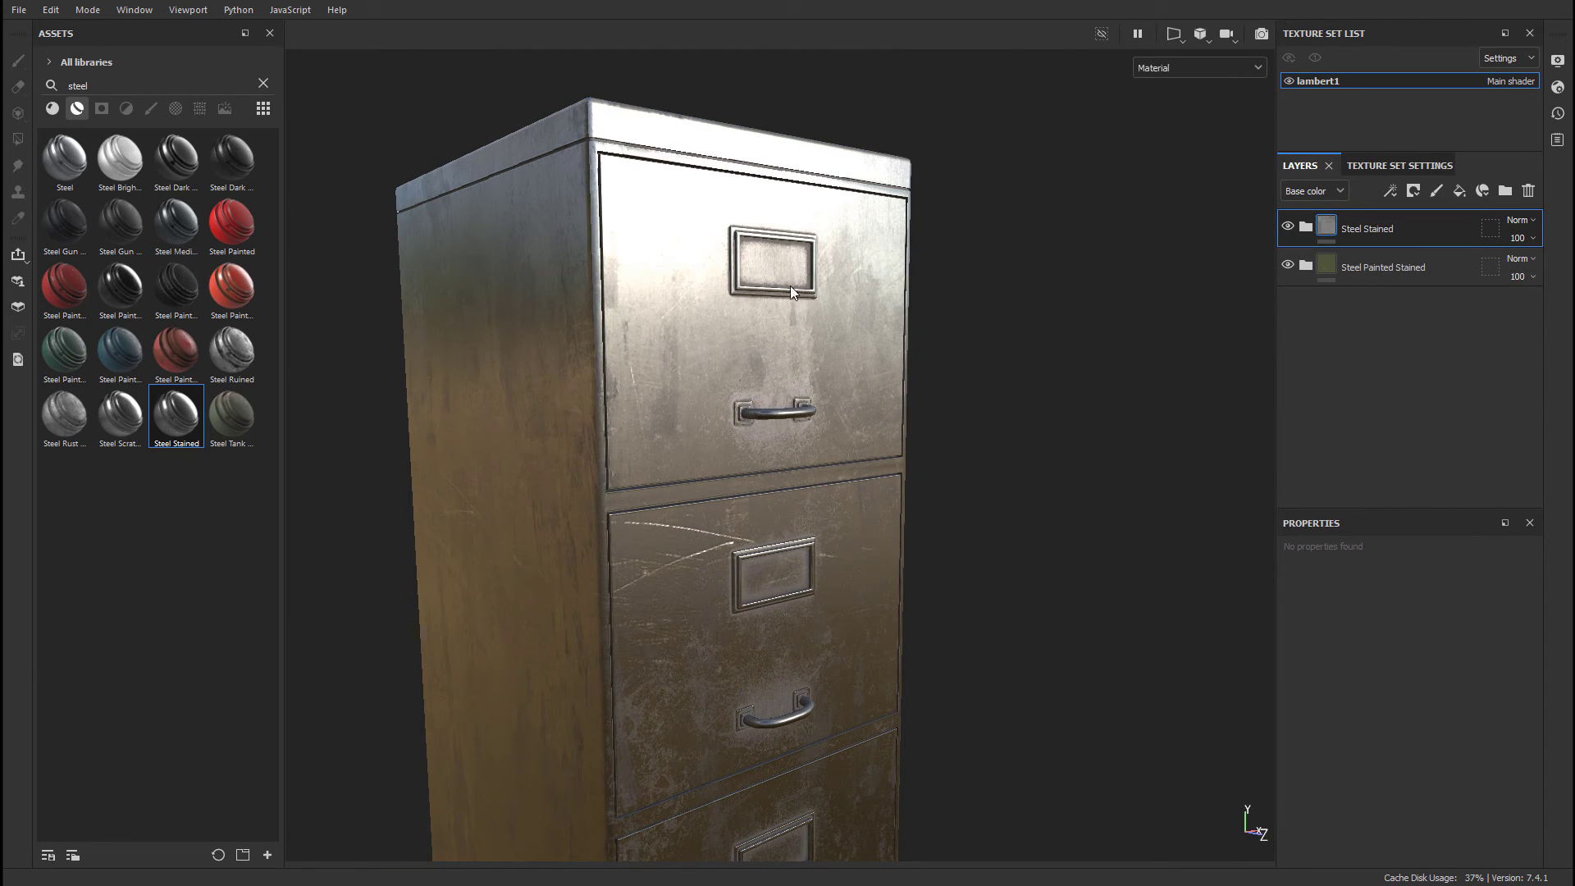
left_click_drag(814, 357, 865, 307, "alt")
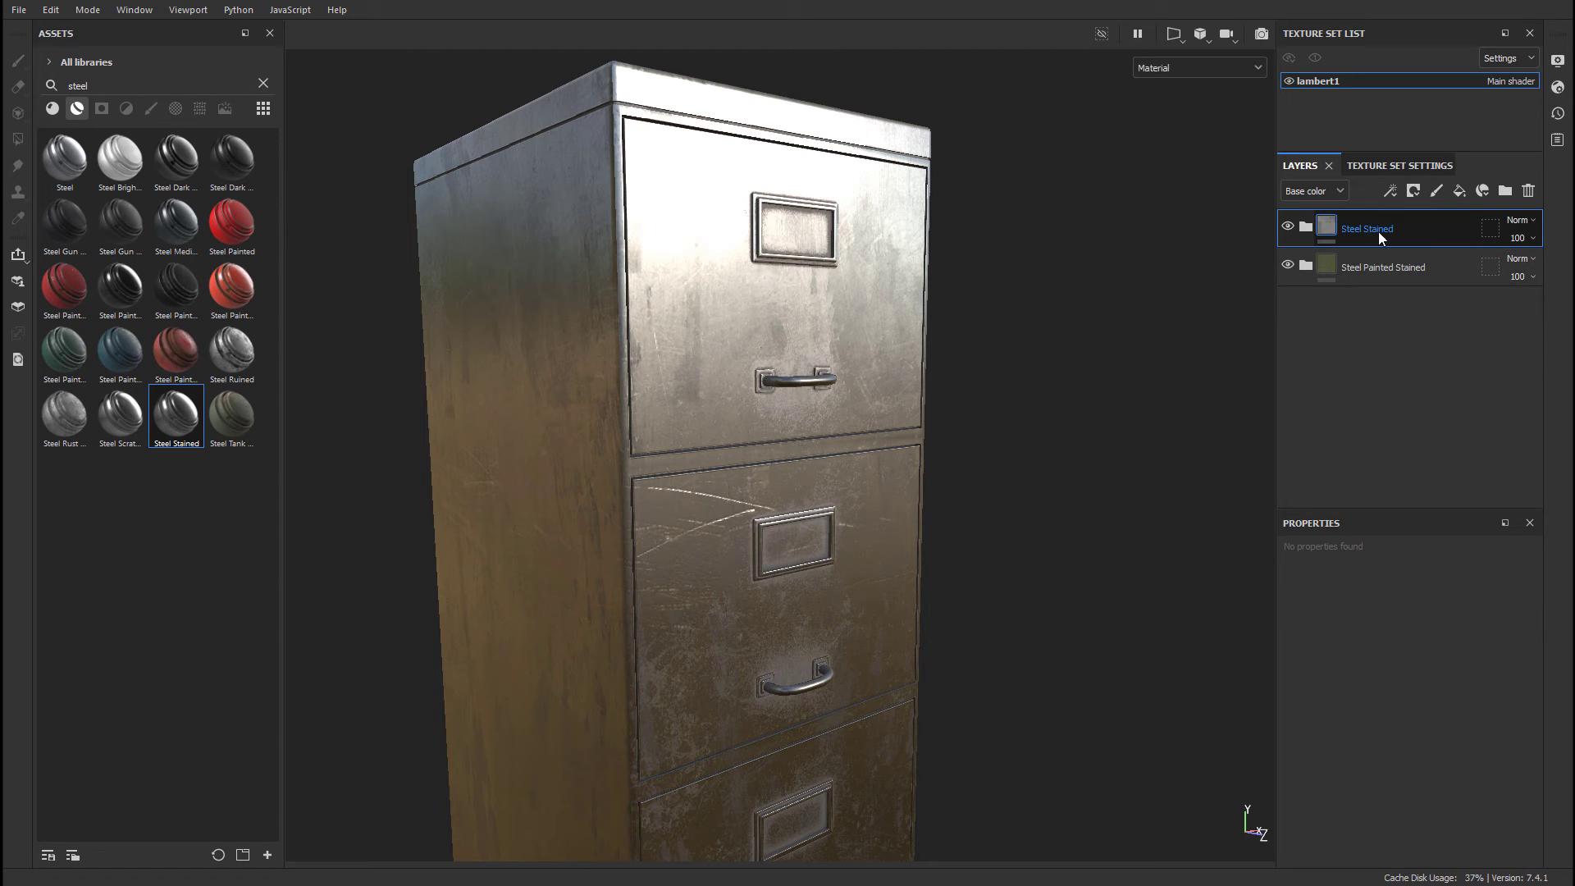
Add a black mask to the Steel Stained folder to hide the bare steel across the whole cabinet.
right_click(1324, 230)
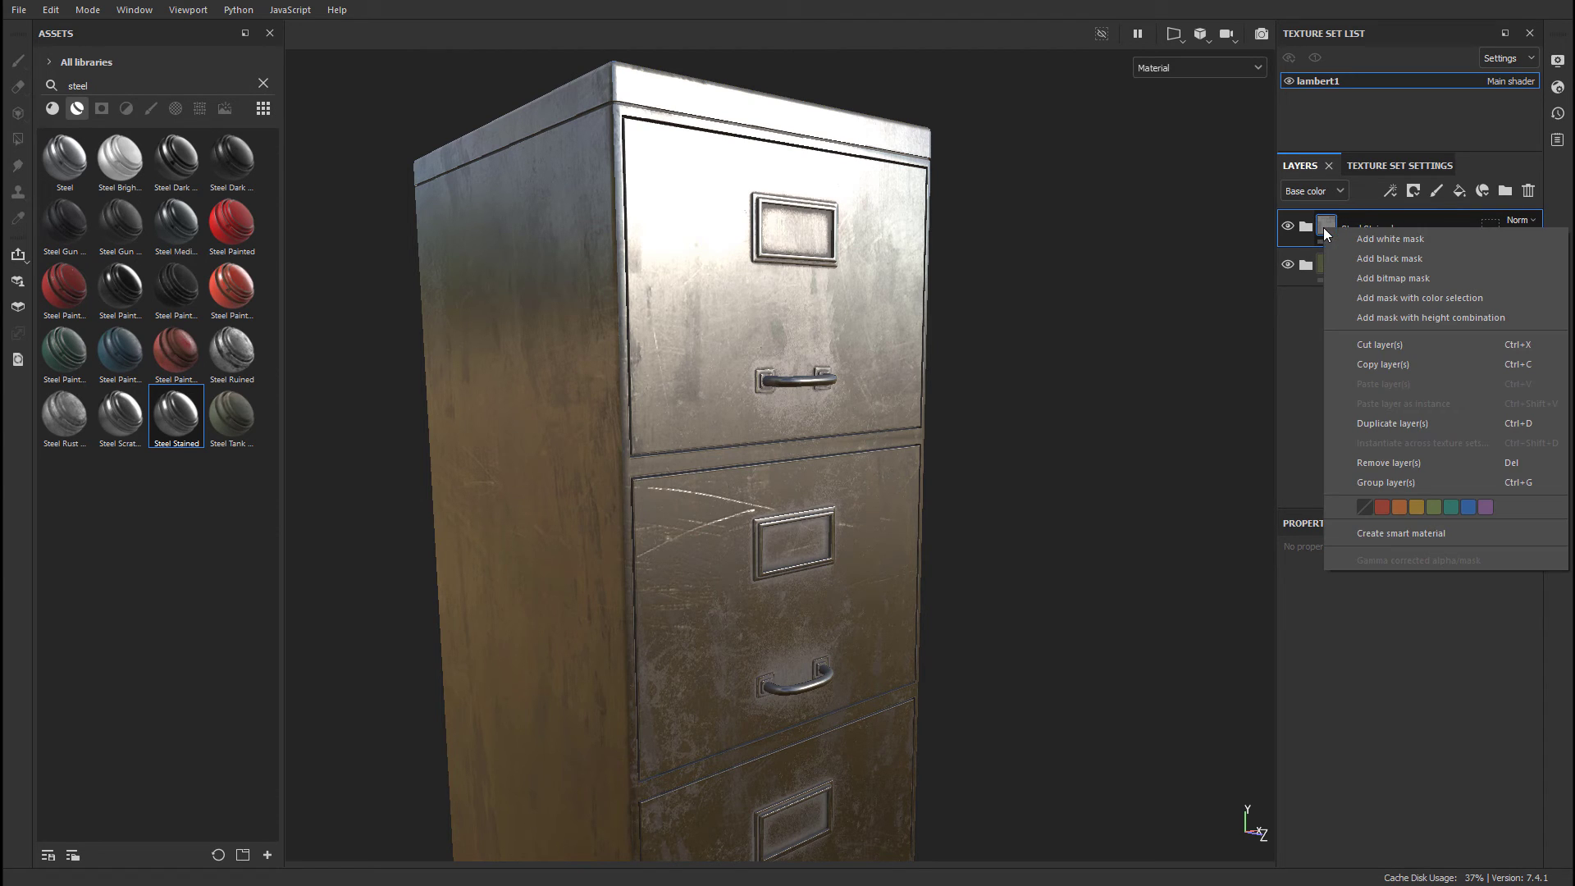
left_click(1373, 259)
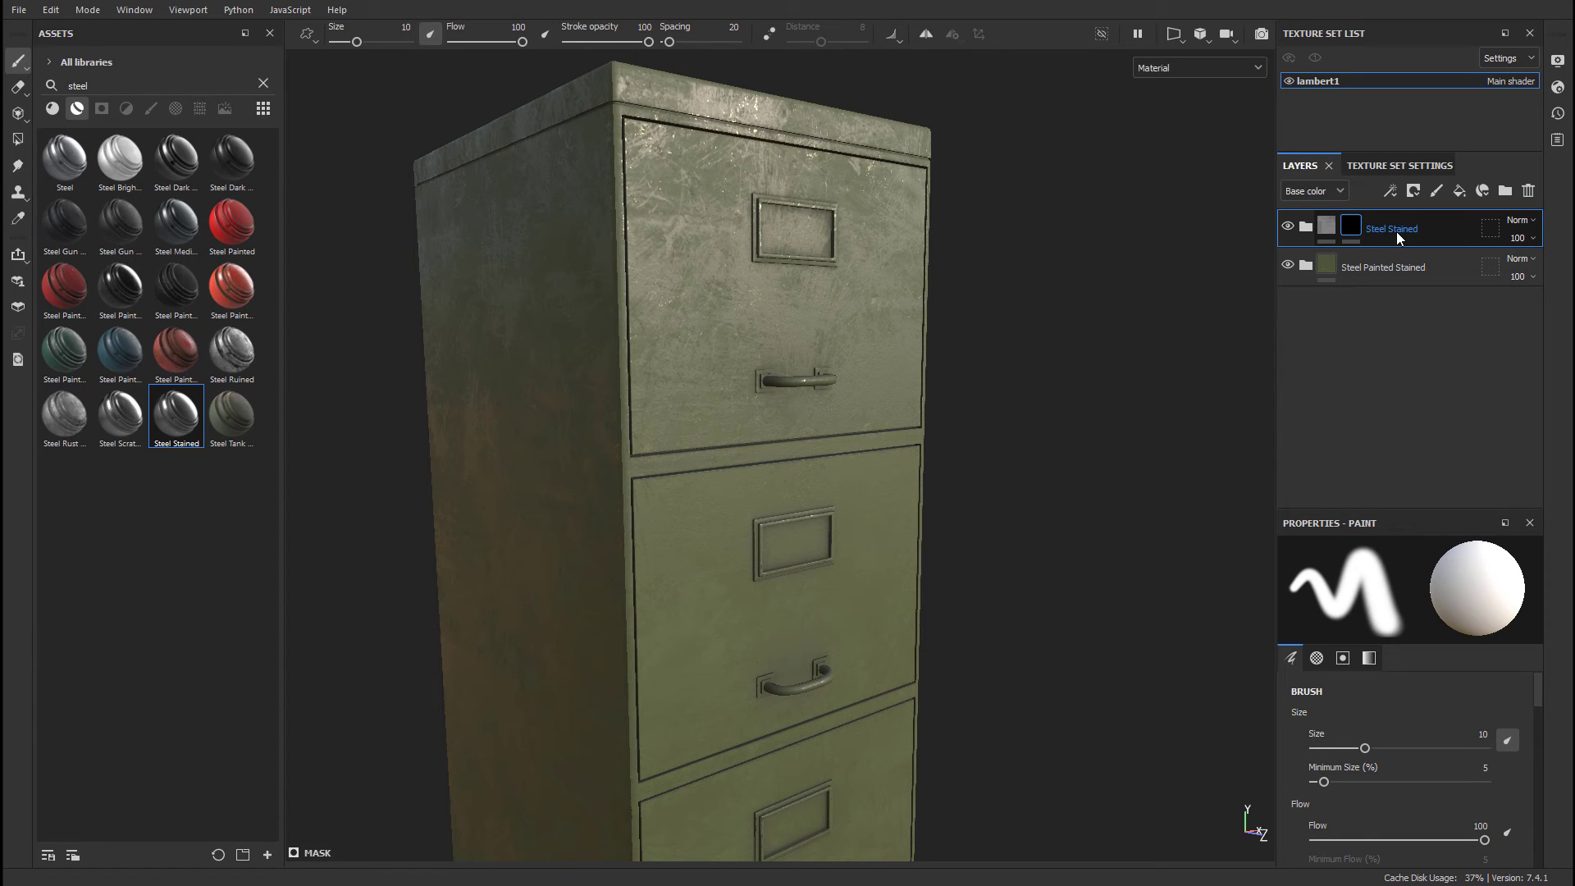
middle_click_drag(1025, 291, 963, 322, "alt")
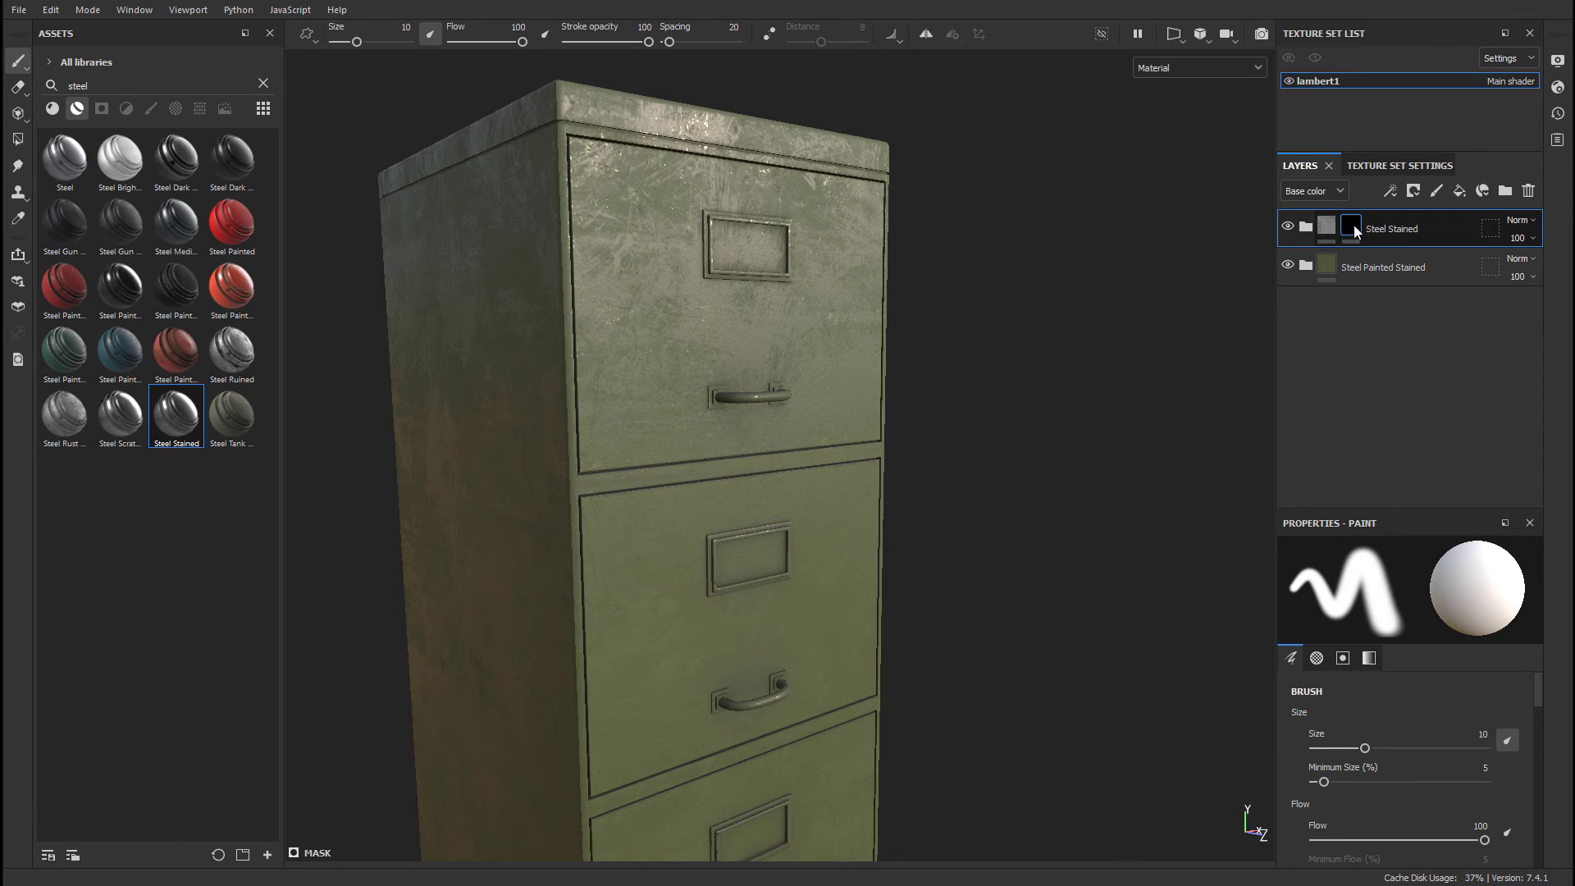
Reveal Steel Stained on the label frames and handles of all drawers by filling their meshes in the mask with Polygon Fill.
left_click(19, 144)
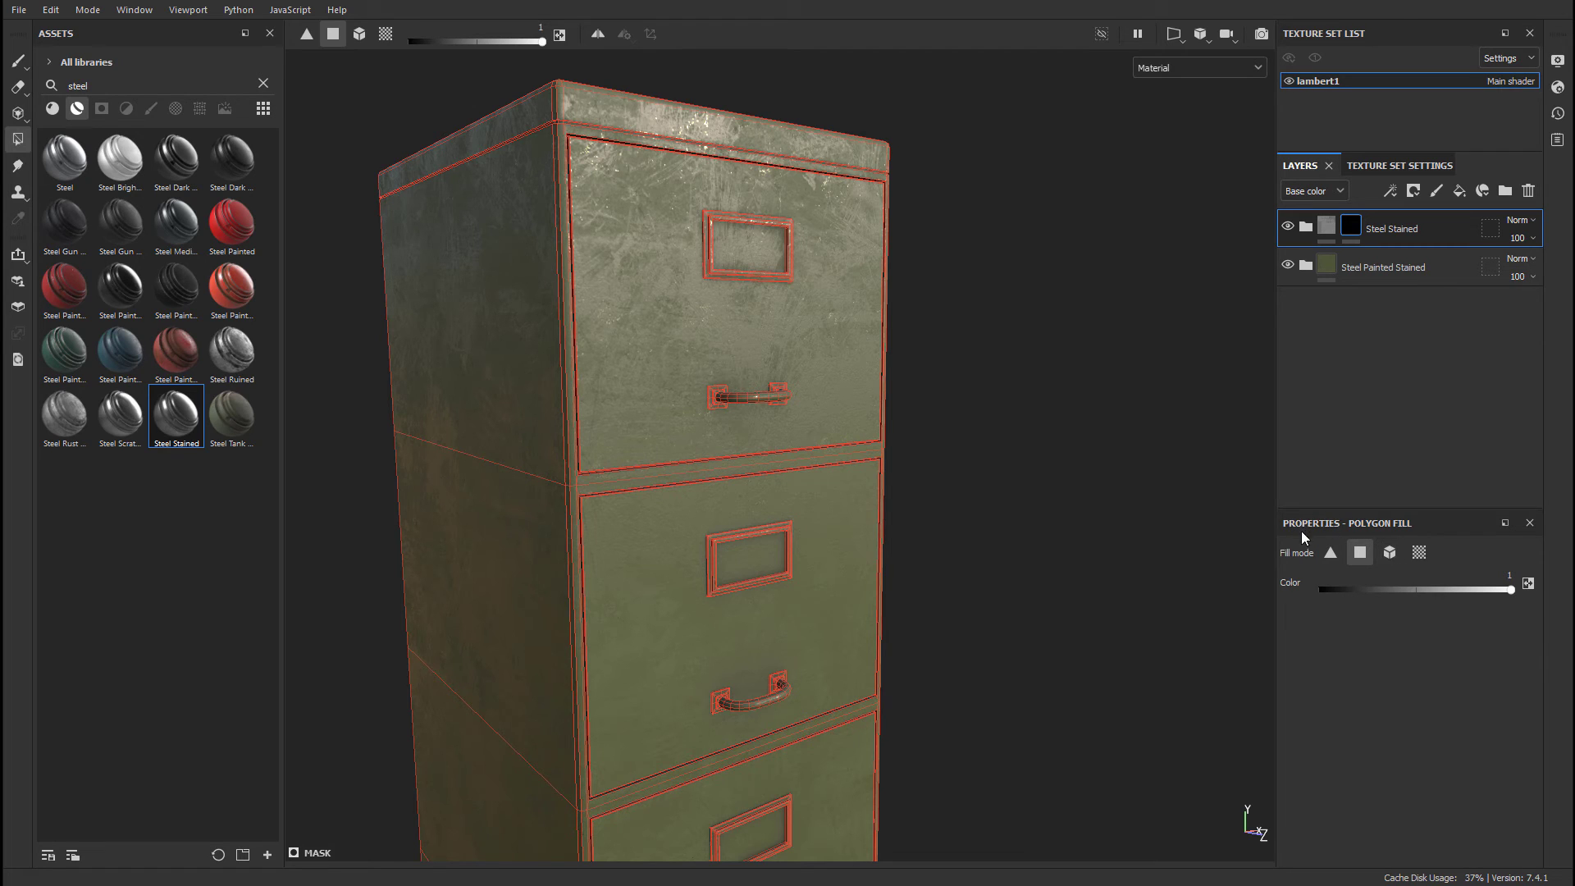
left_click(1390, 551)
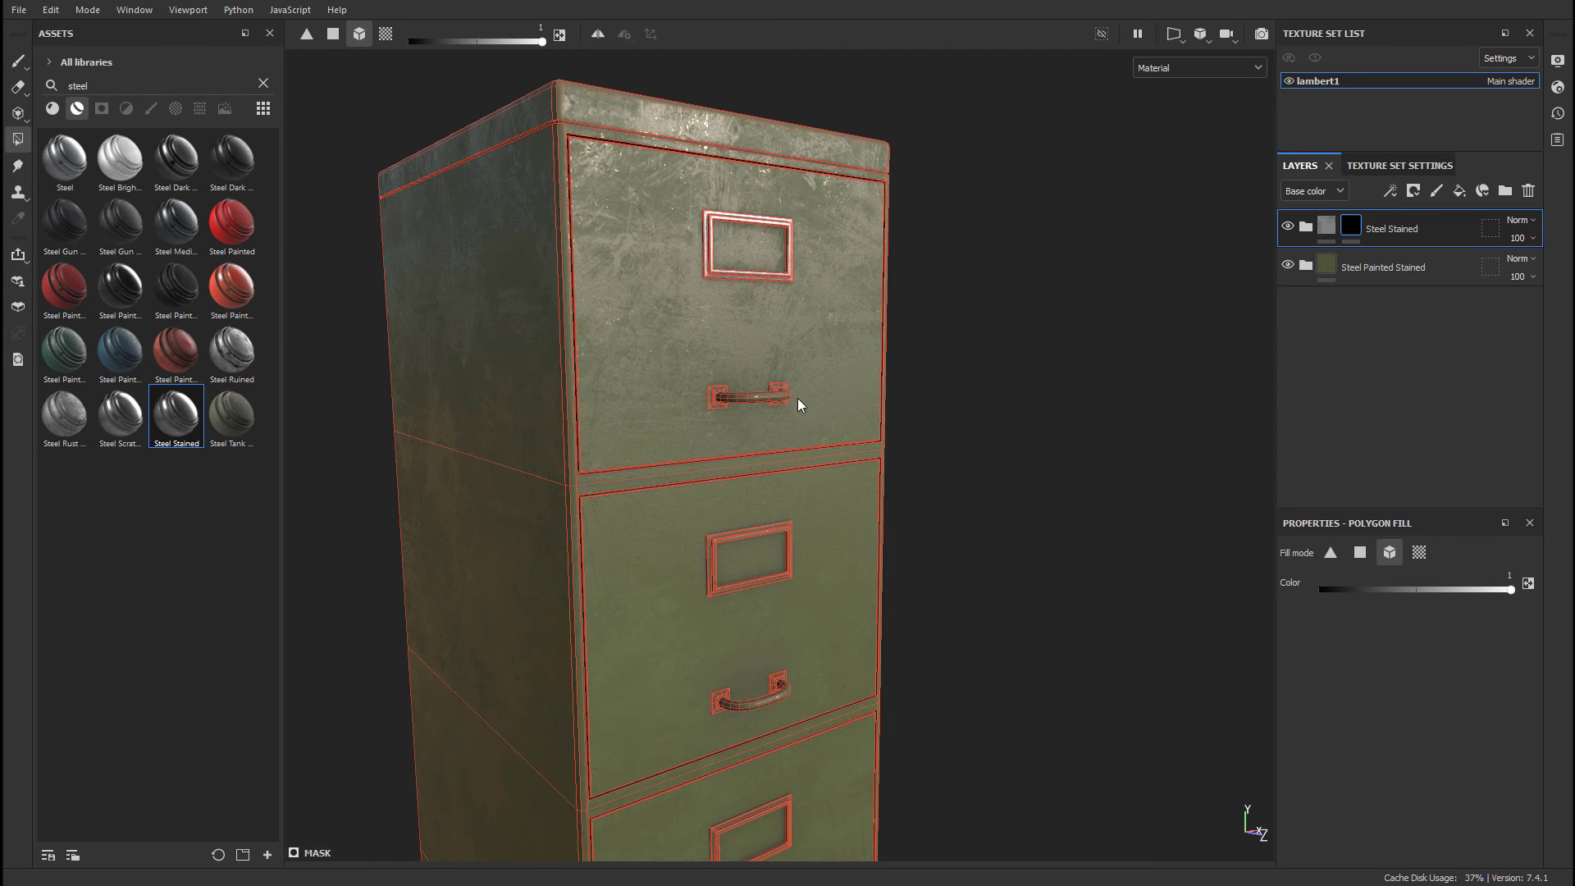
scroll(797, 397, "up", 3)
middle_click_drag(788, 400, 827, 201)
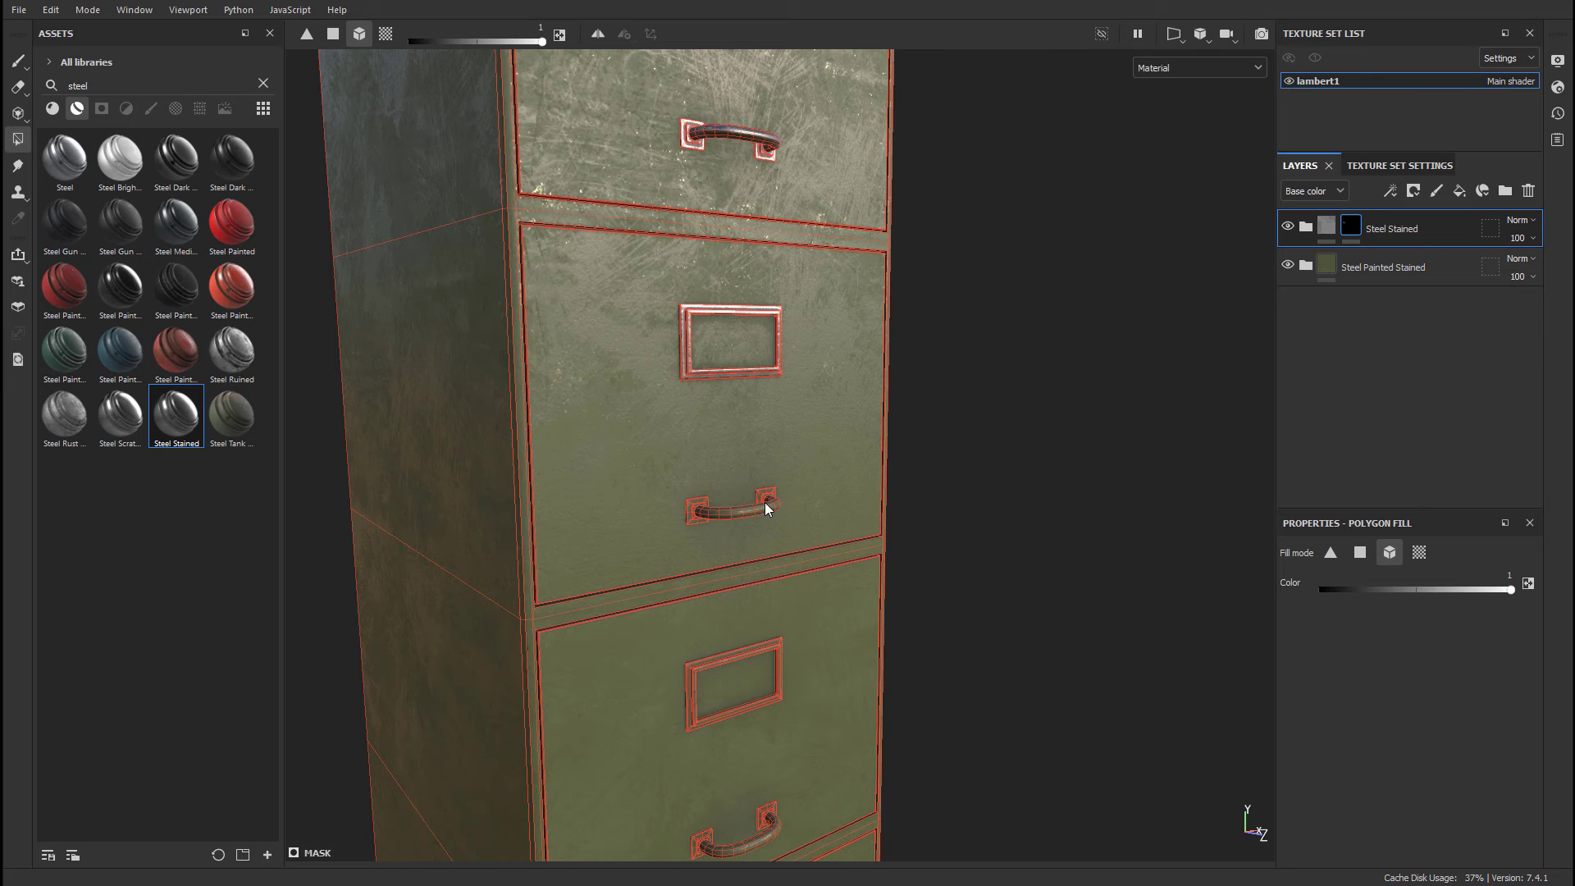
middle_click_drag(765, 502, 772, 382)
left_click_drag(771, 382, 817, 382, "alt")
middle_click_drag(764, 383, 814, 415)
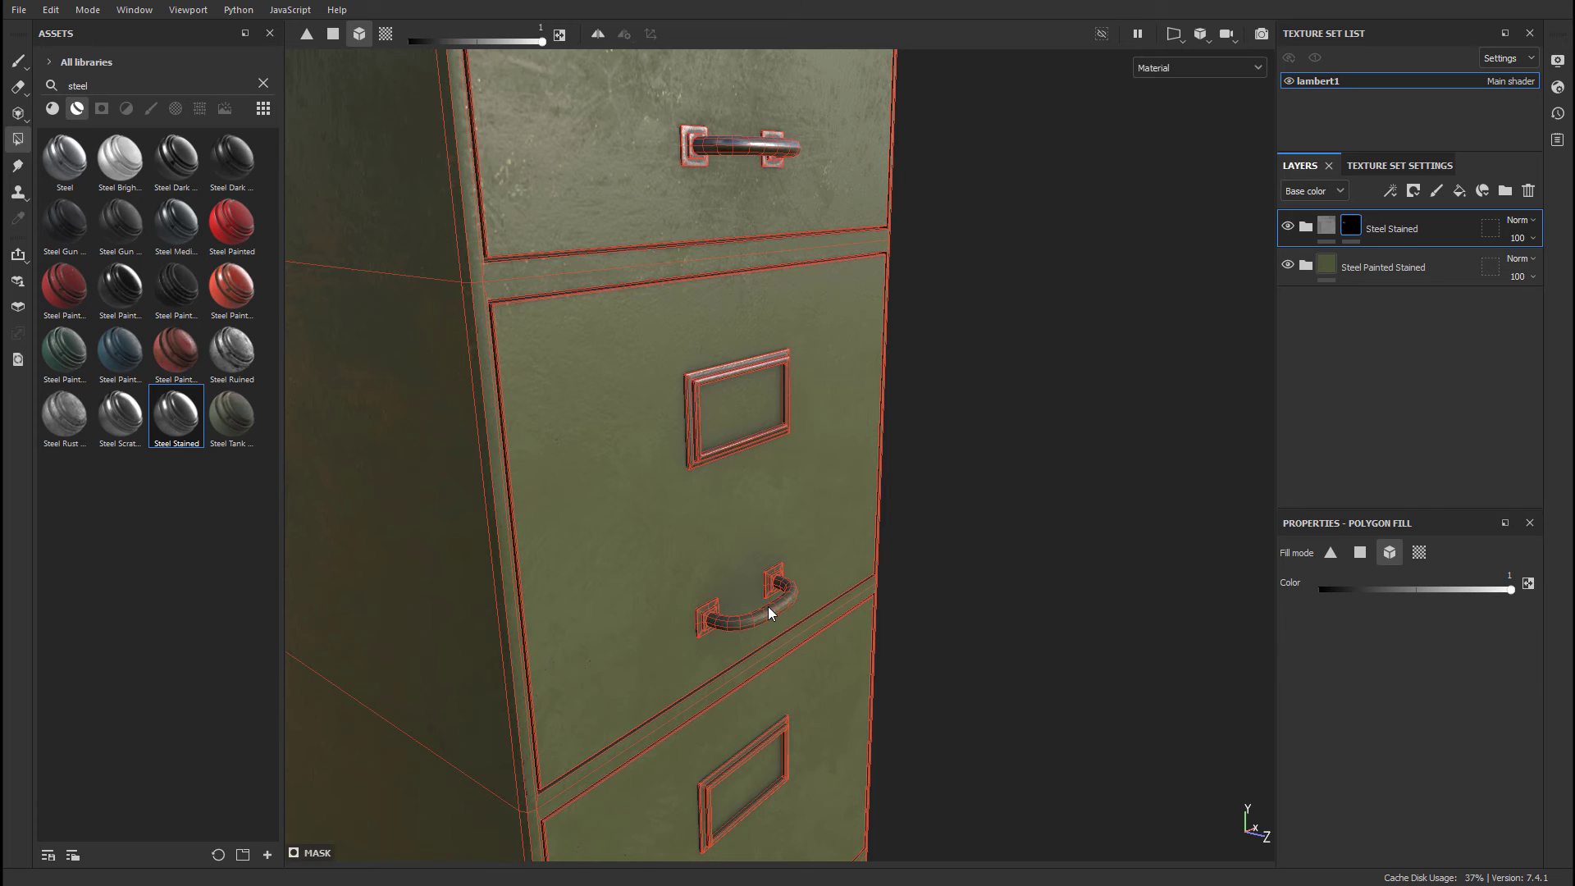
left_click_drag(767, 607, 780, 474, "alt")
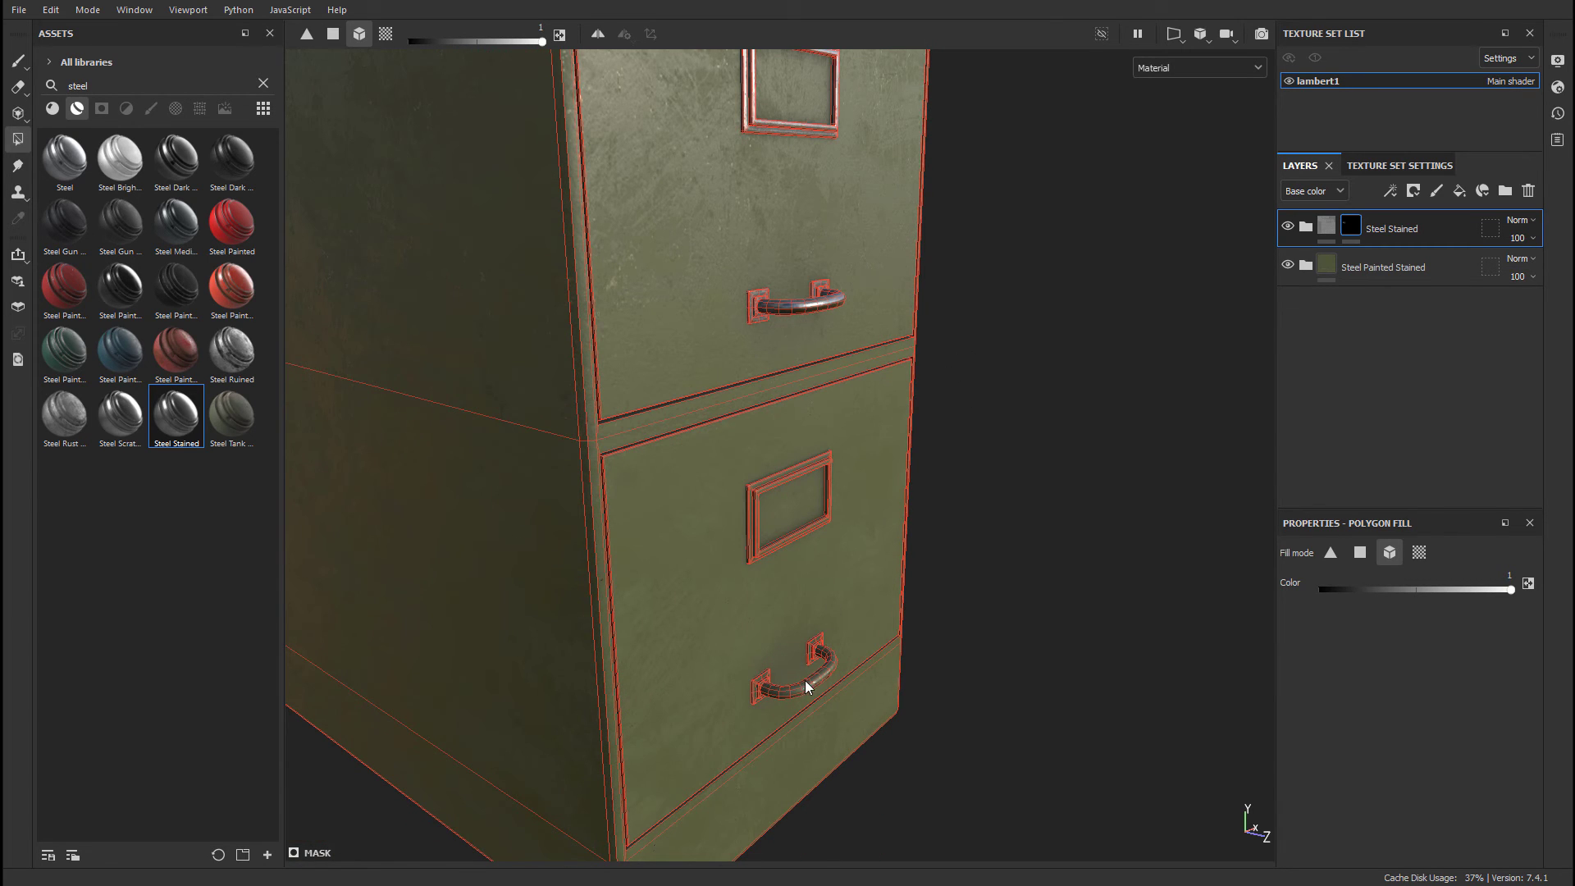
left_click_drag(760, 515, 879, 538, "alt")
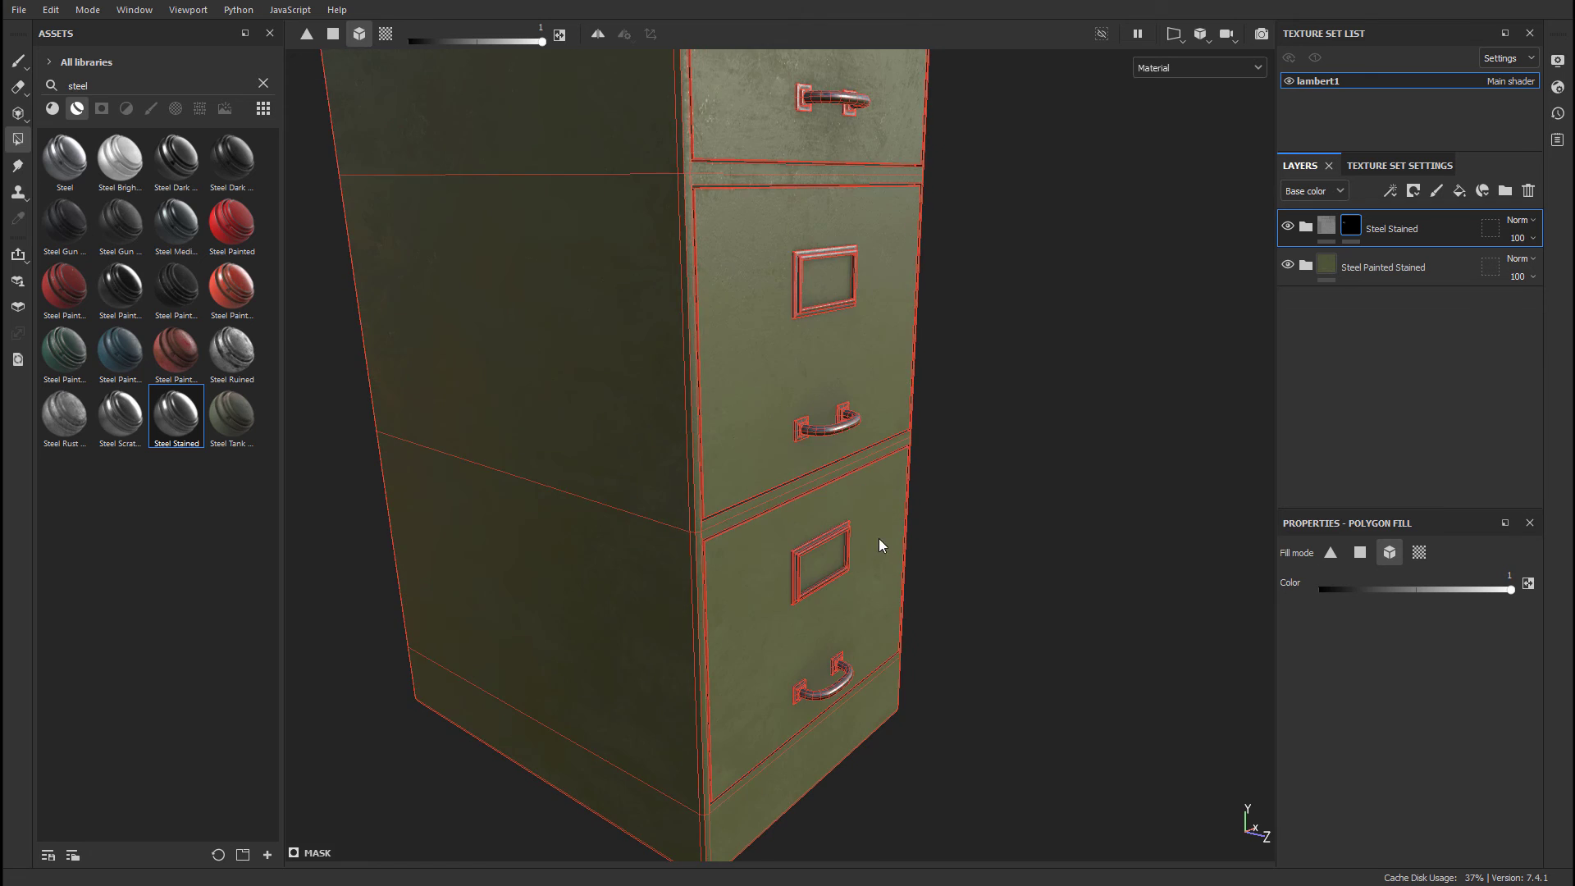
left_click(1332, 233)
left_click_drag(976, 254, 777, 378, "alt")
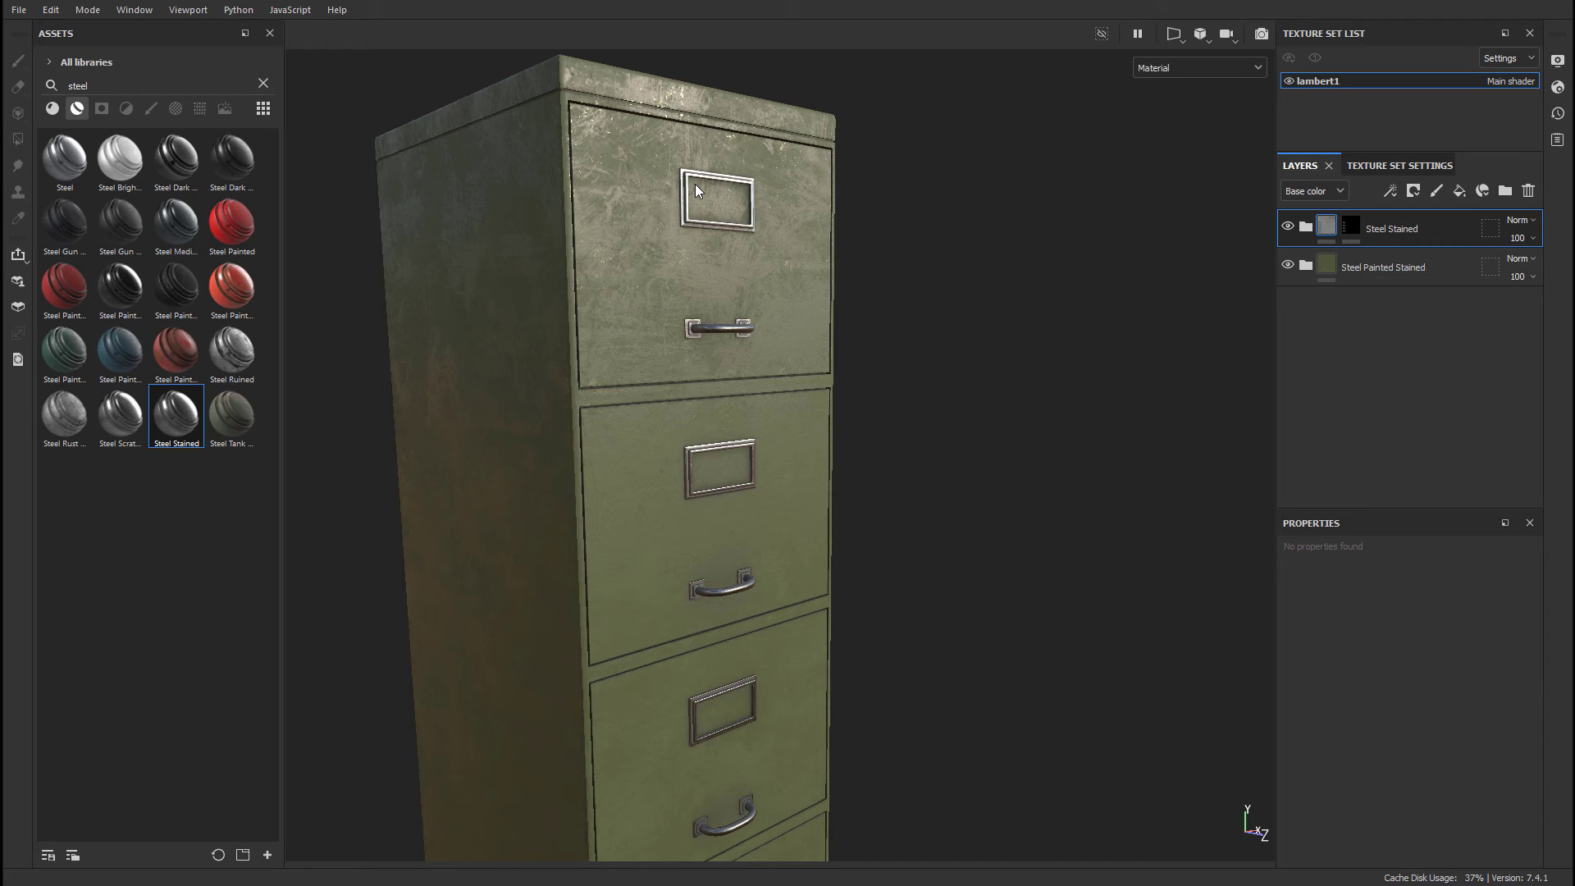
Expand the Steel Stained folder and add a new fill layer directly above Steel Base.
left_click(1351, 227)
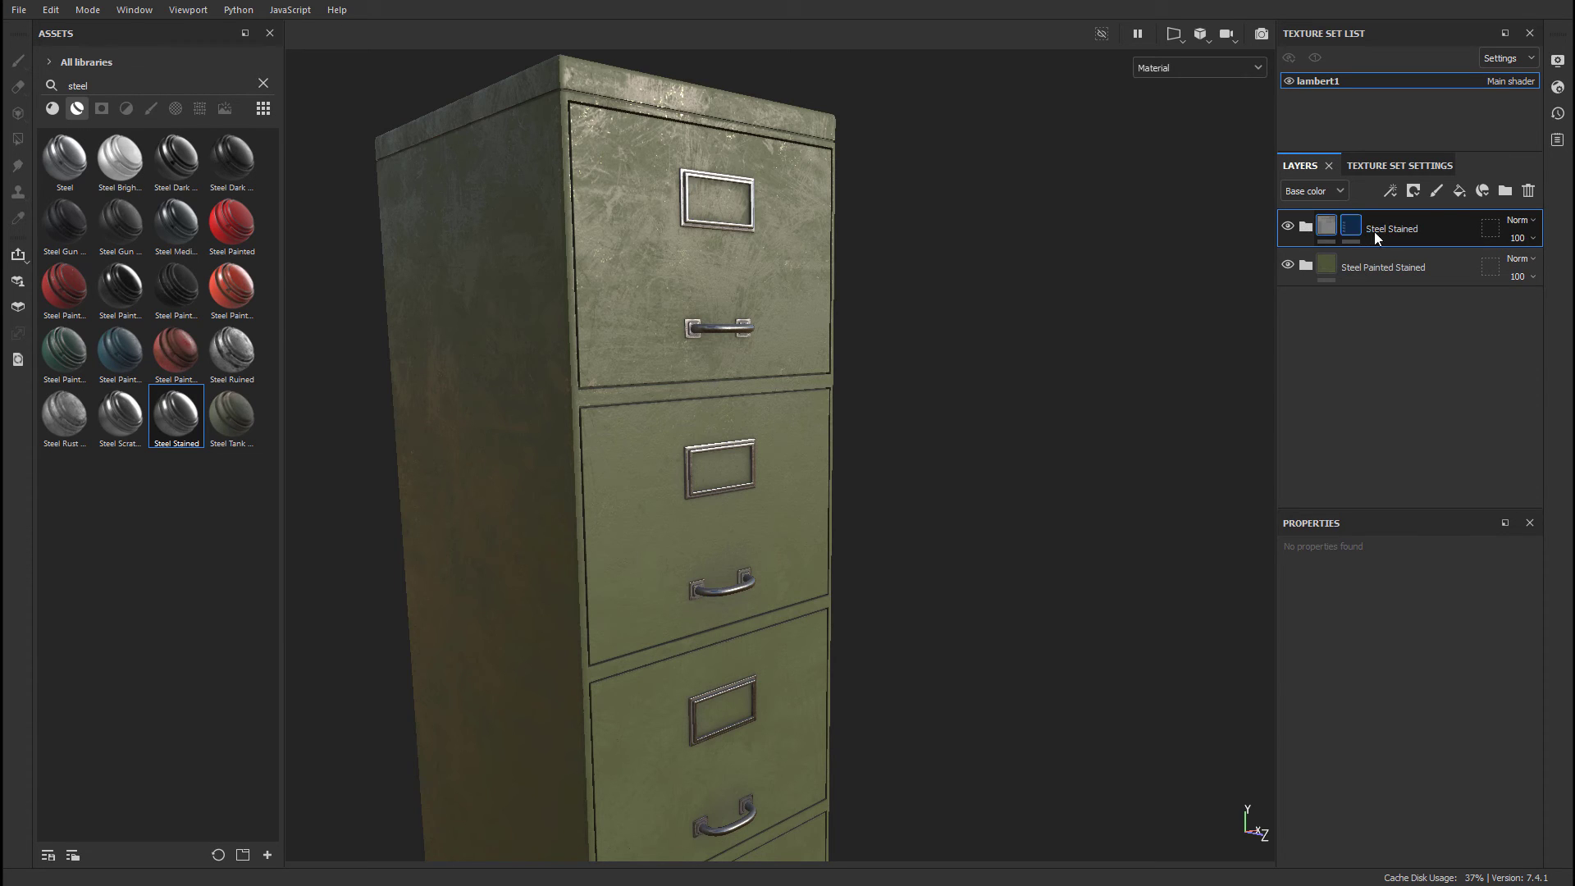
left_click(1306, 227)
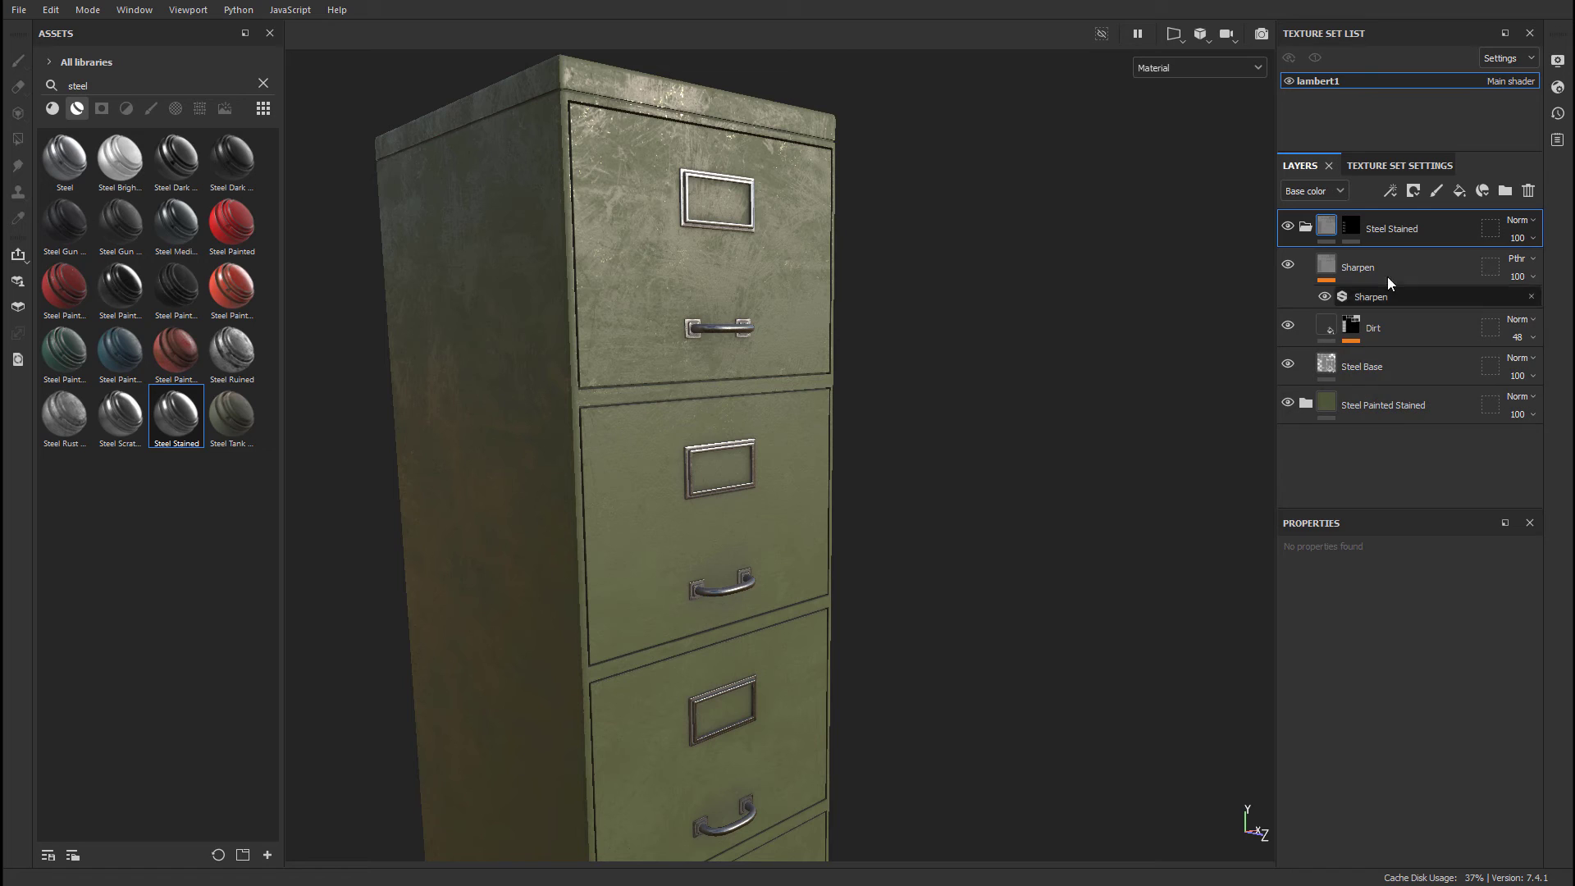
left_click(1364, 371)
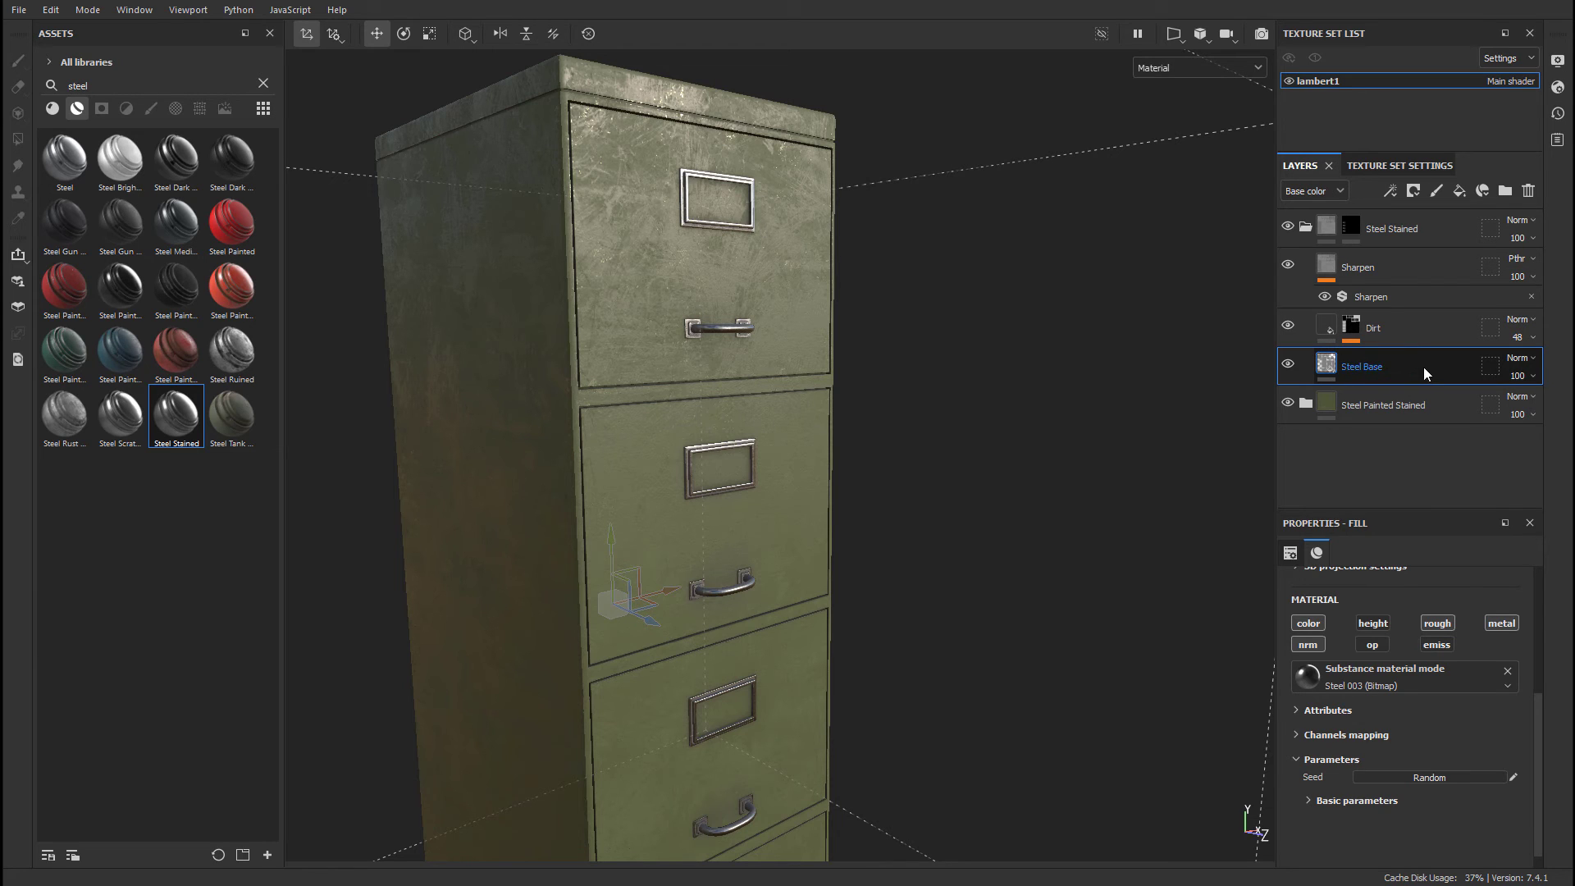
left_click(1459, 191)
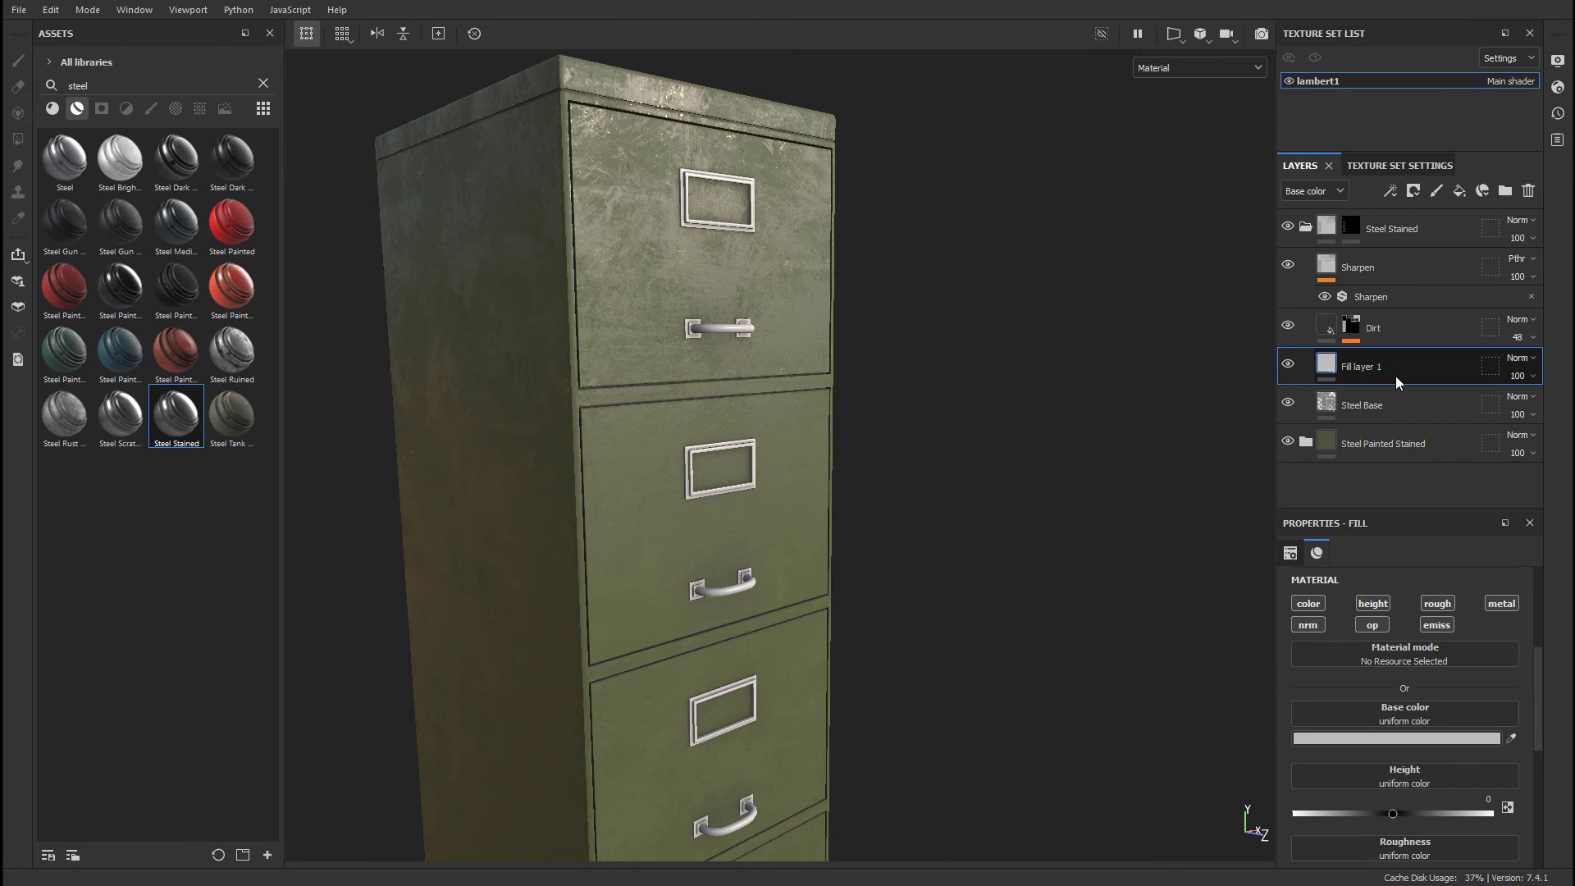
Limit the new fill layer above Steel Base to the color channel by disabling height, rough, metal, nrm, op and emiss.
left_click_drag(833, 263, 894, 419, "alt")
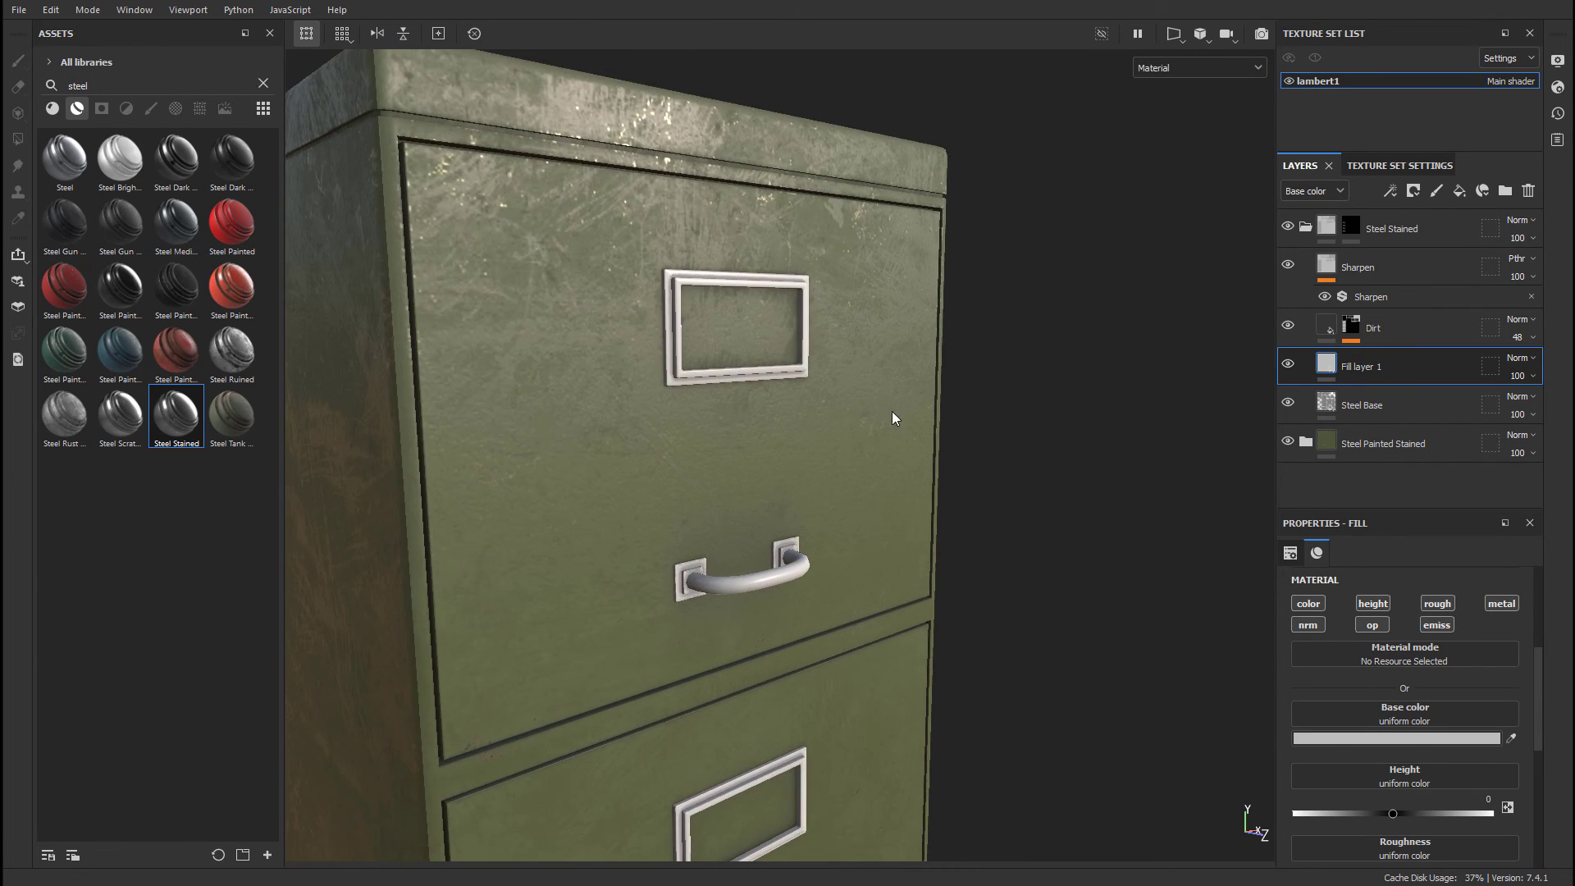
left_click_drag(724, 325, 791, 336, "alt")
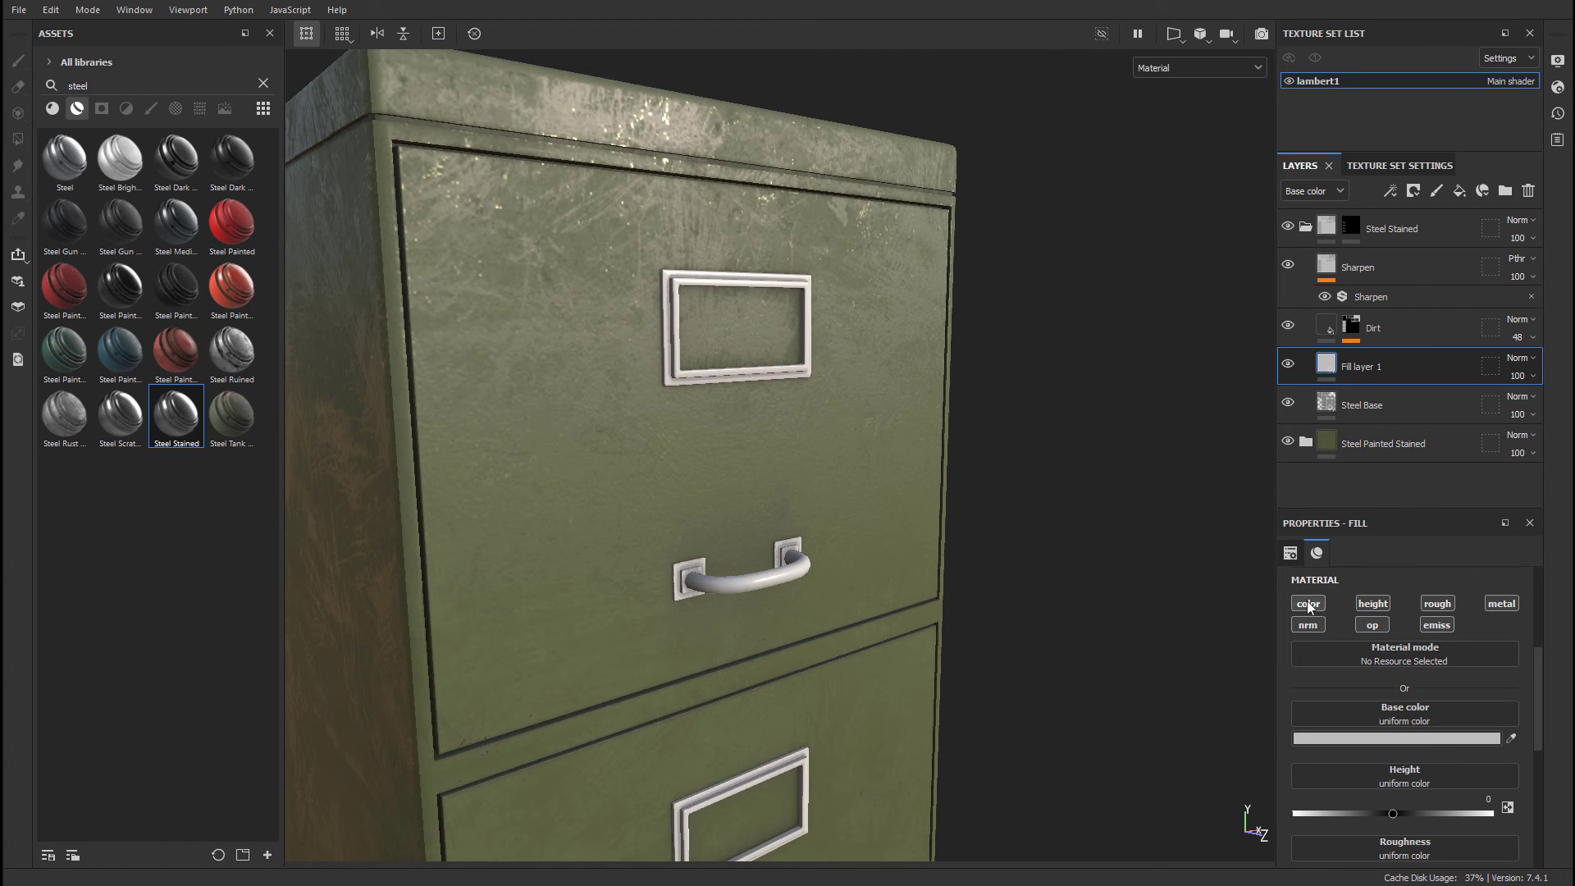
left_click(1372, 603)
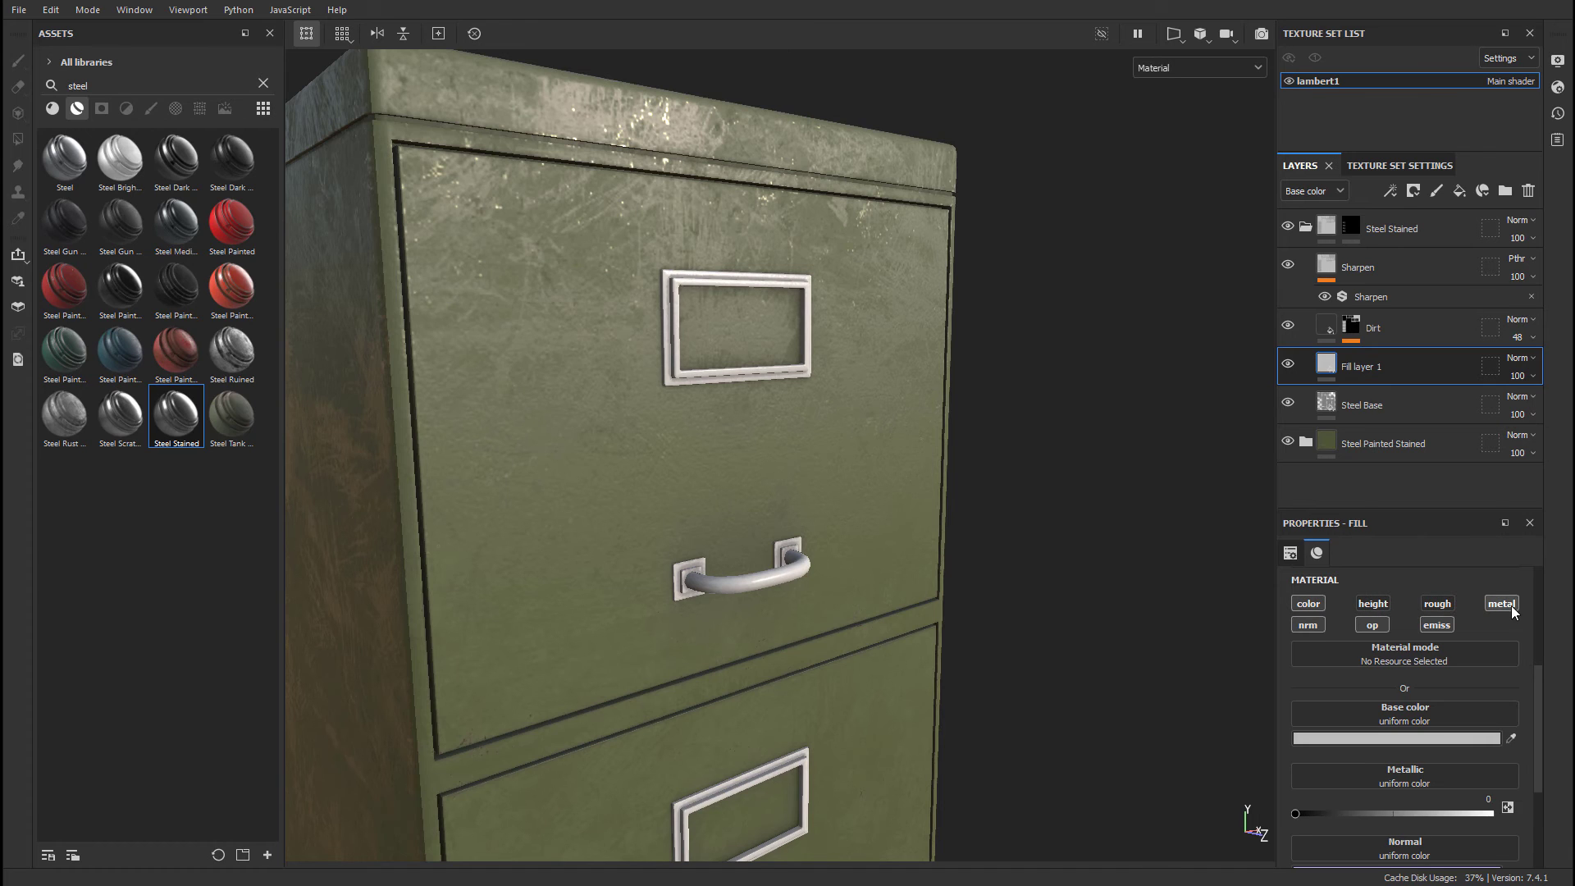
left_click(1506, 604)
left_click(1449, 625)
left_click(1378, 624)
left_click(1311, 625)
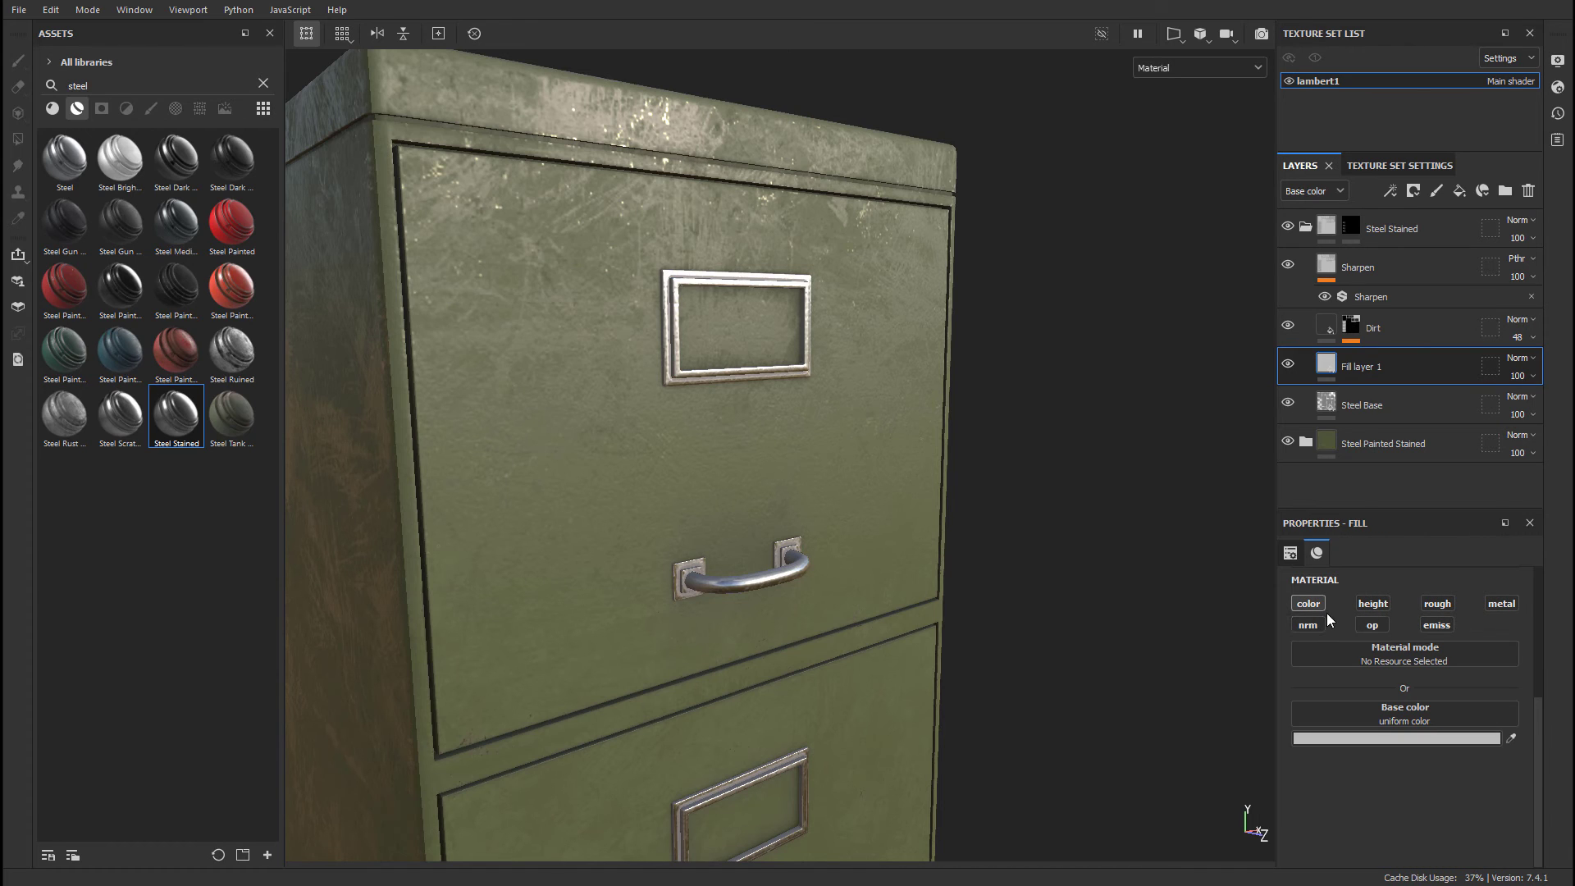
Set the fill layer's base color to the brass tone 979272 and check it on the label frames and handles.
left_click(1390, 733)
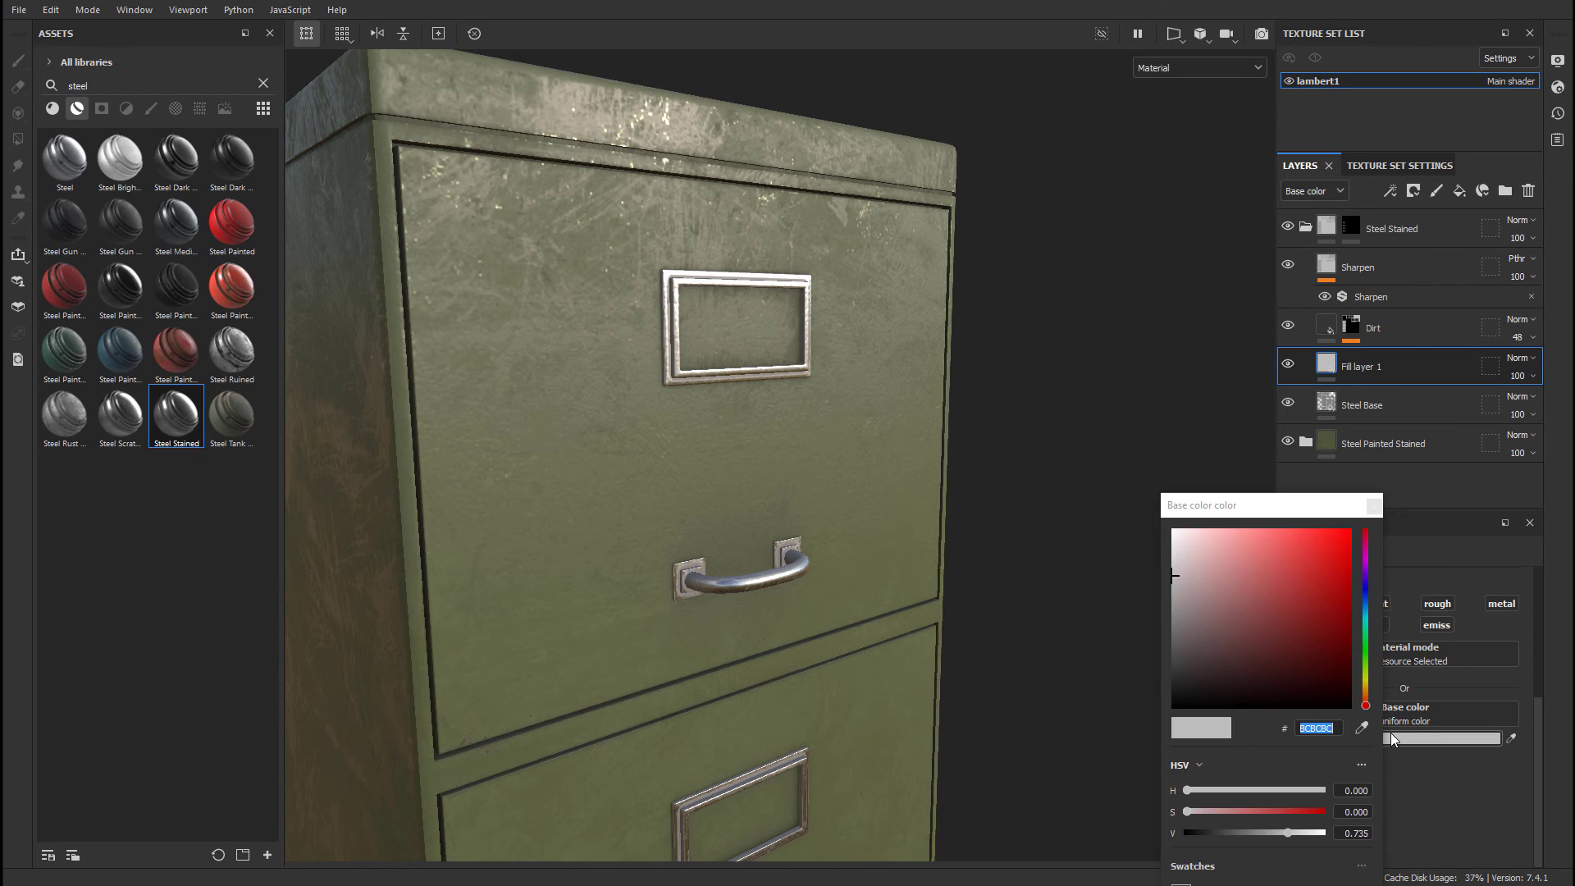
left_click_drag(1237, 577, 1274, 598)
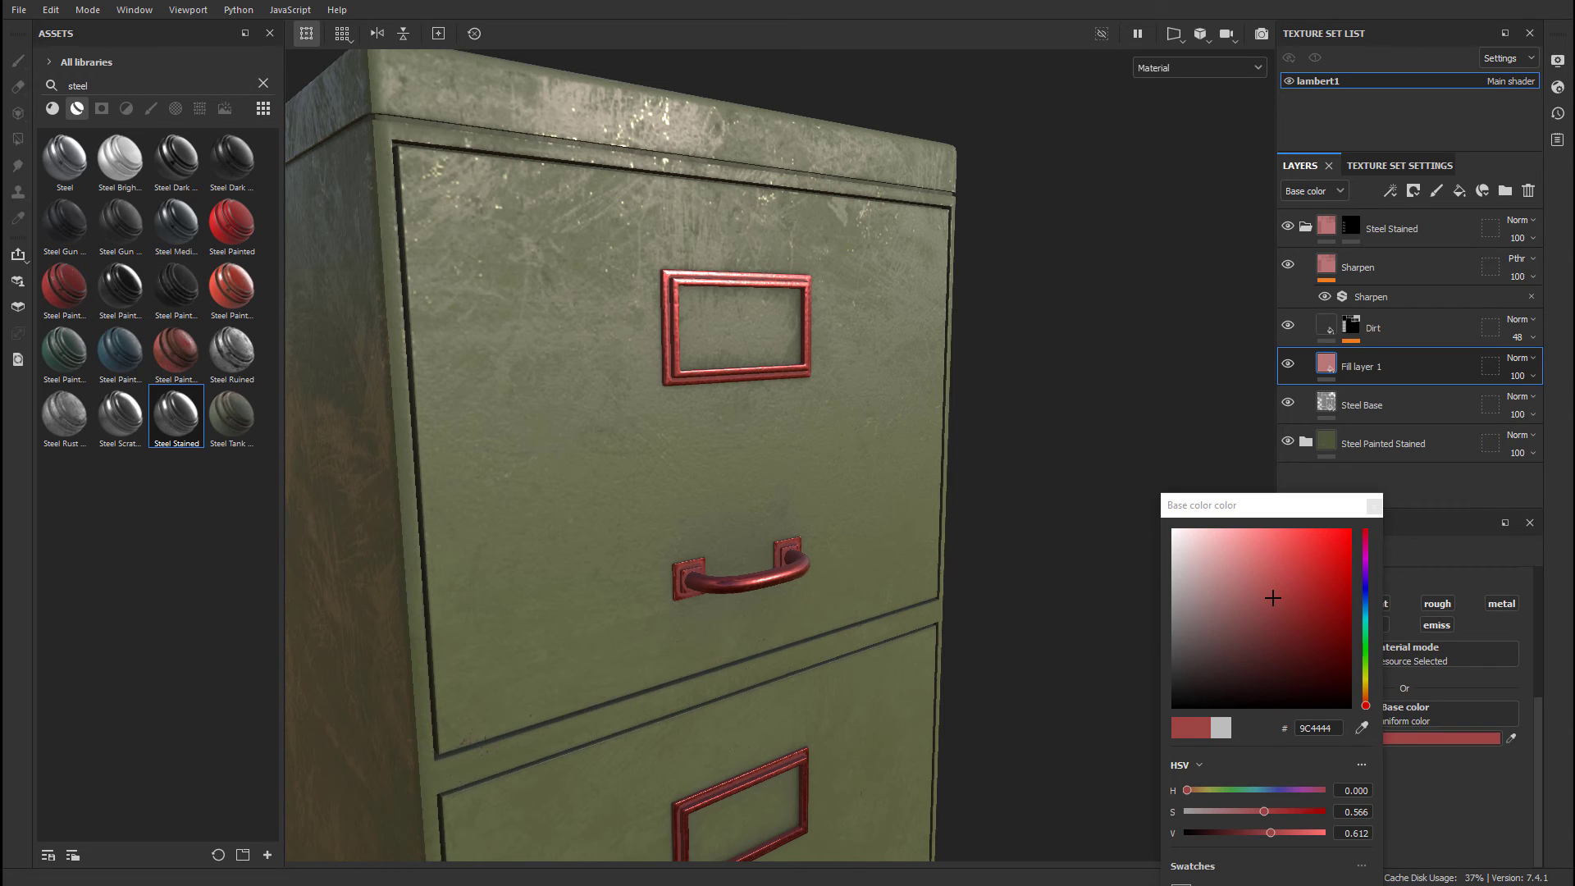
double_click(1317, 729)
type("979272")
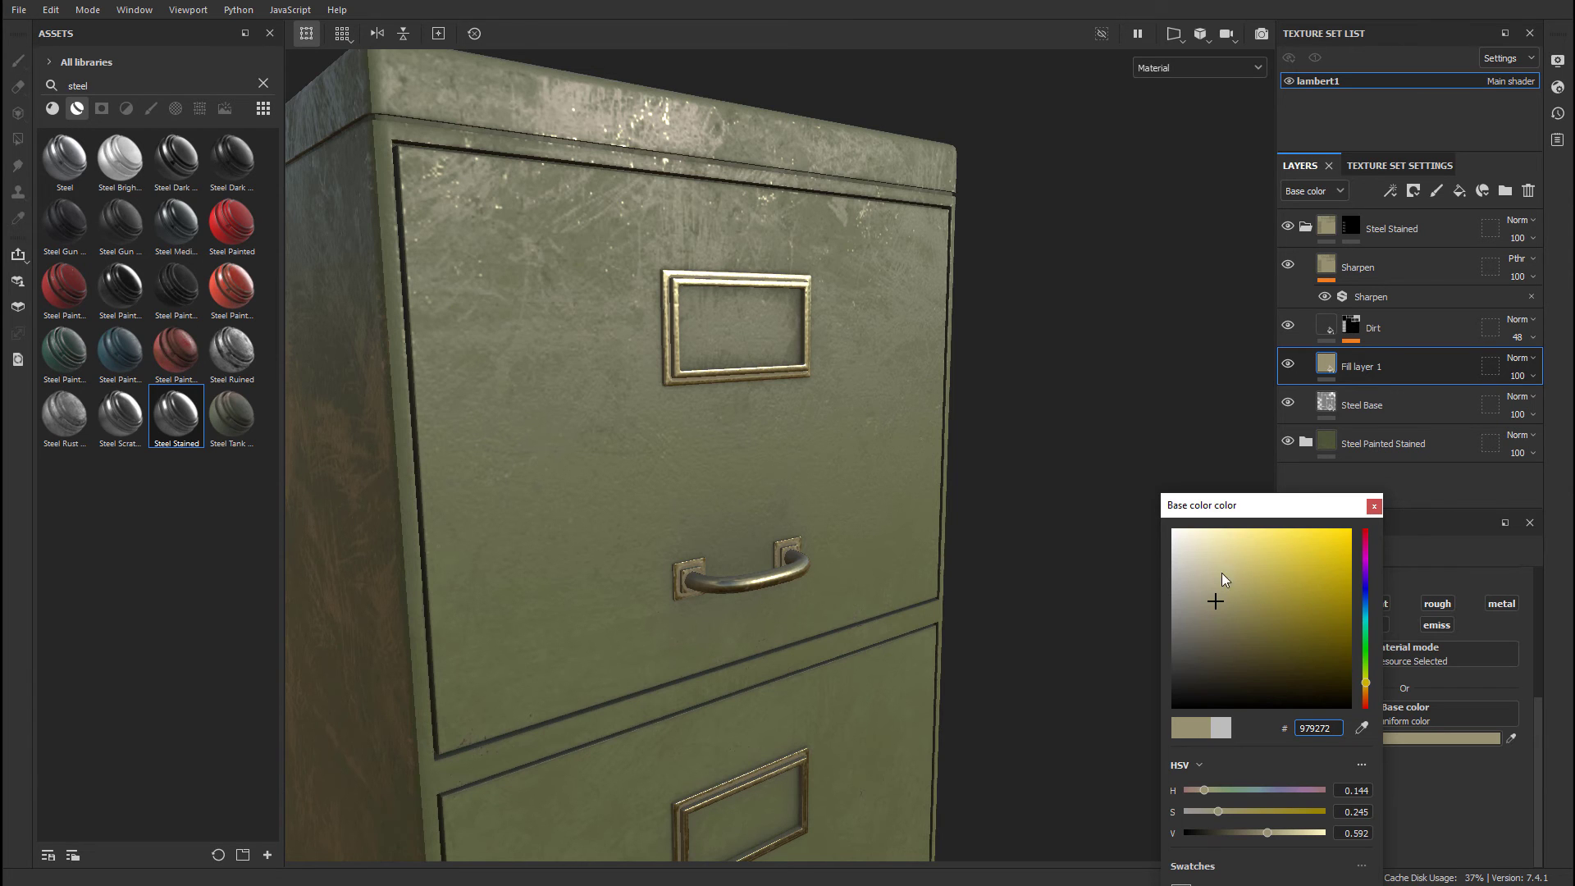
left_click_drag(742, 434, 755, 430, "alt")
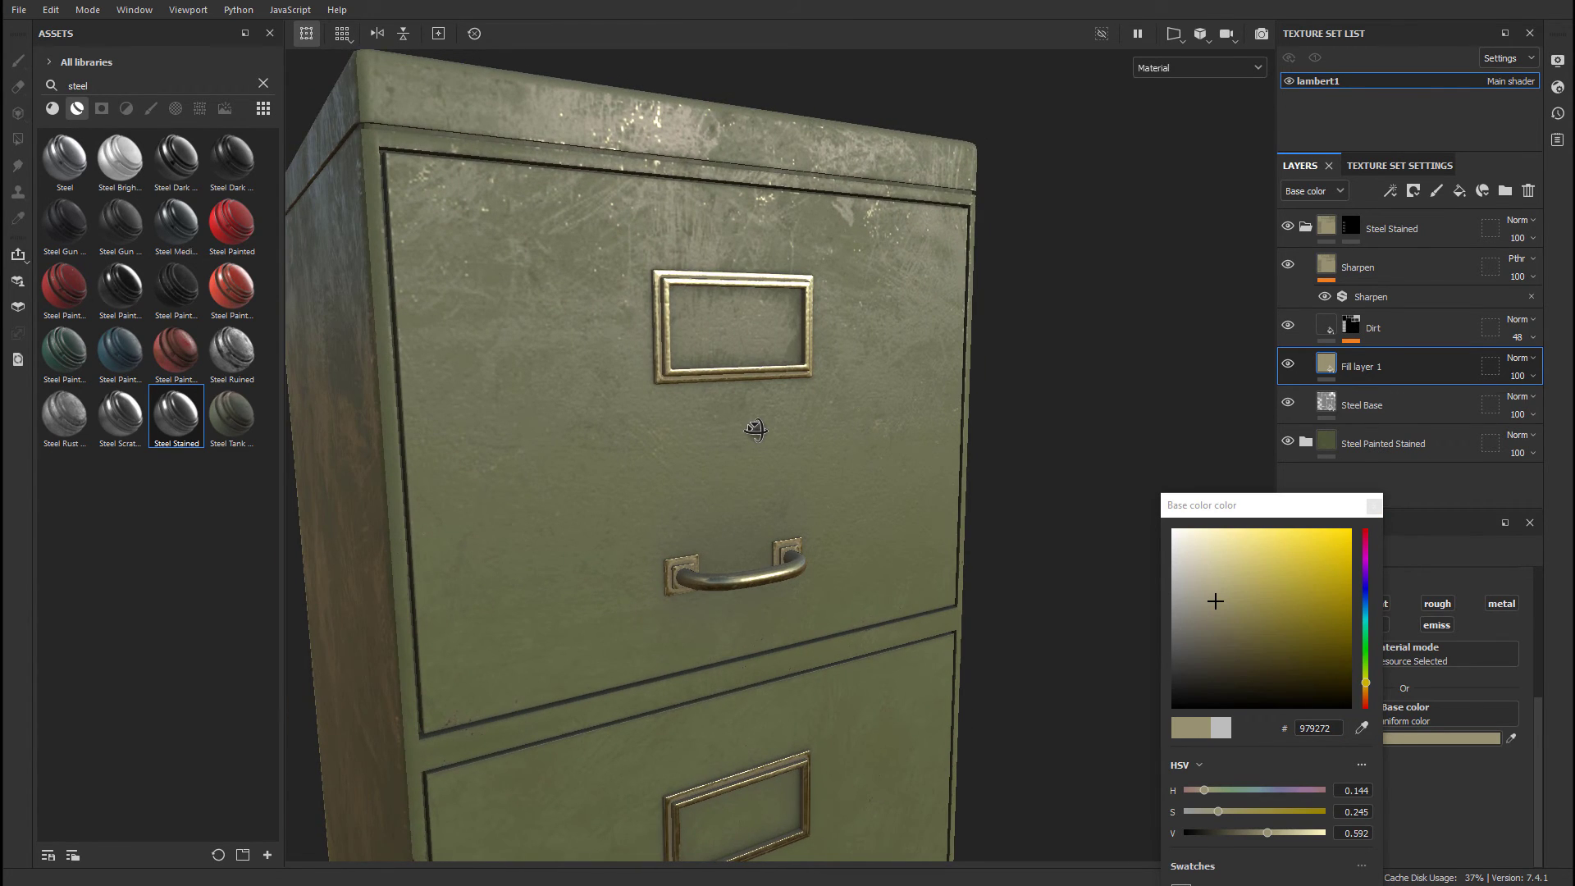
left_click_drag(858, 415, 1102, 442, "alt")
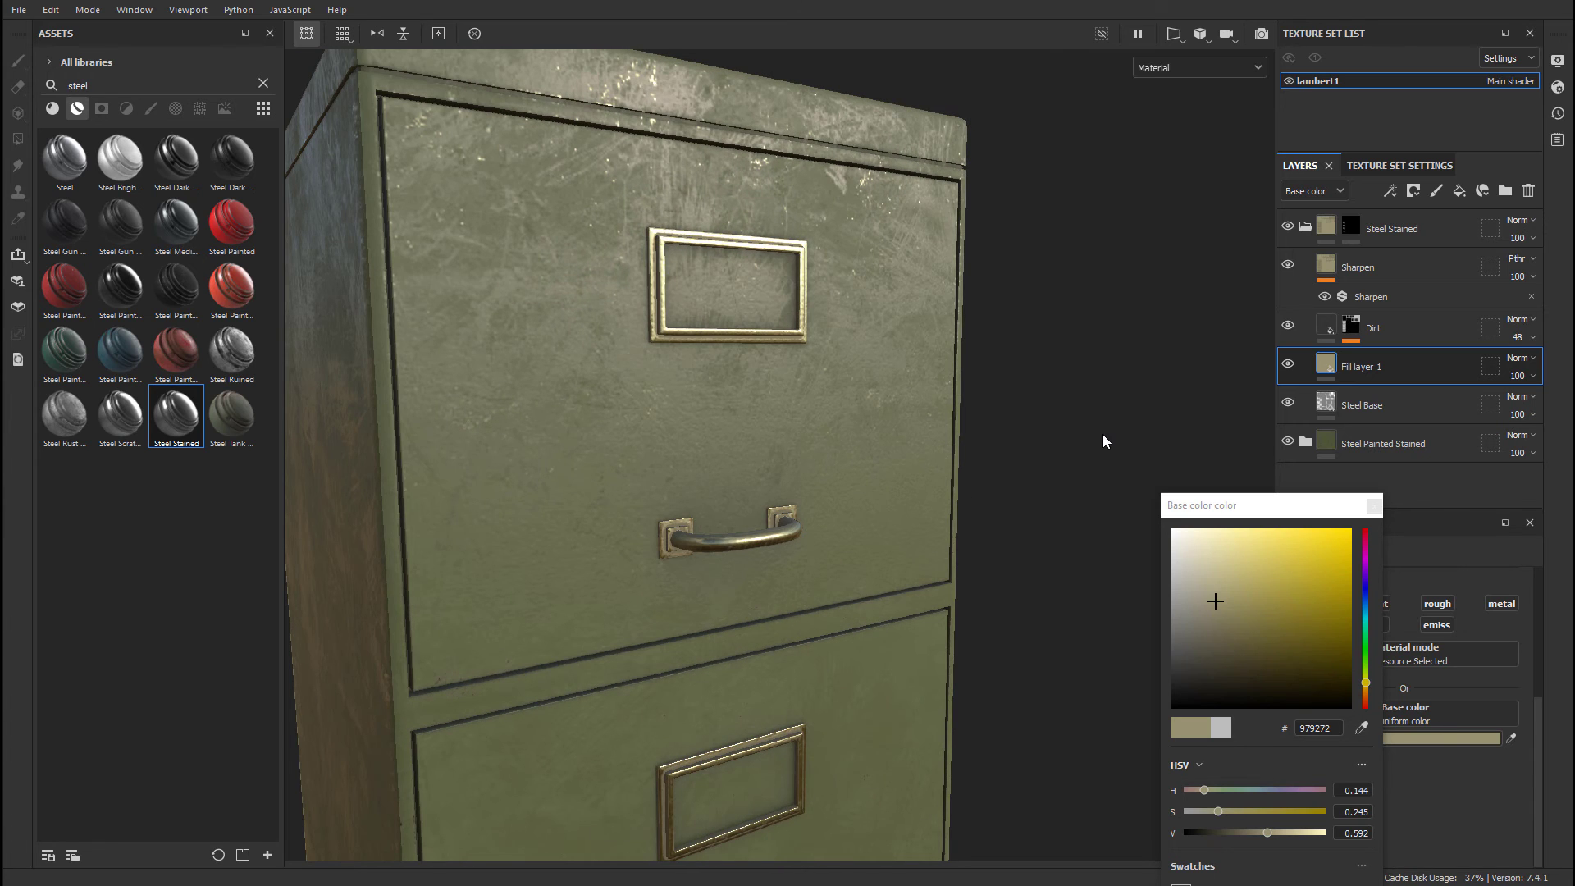
left_click_drag(816, 375, 1057, 432, "alt")
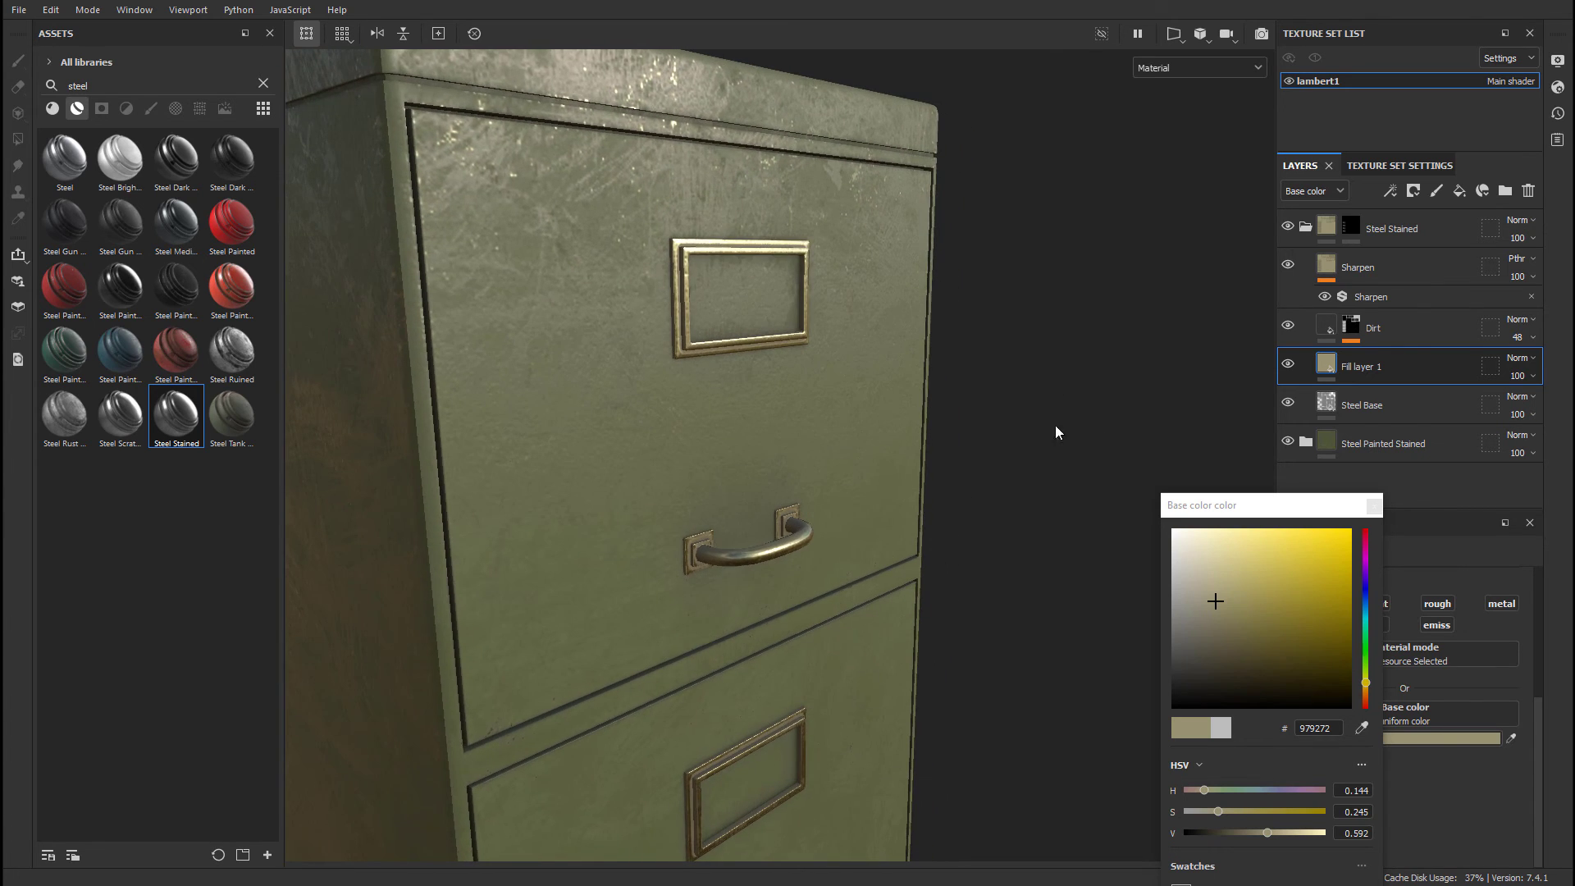
left_click(1376, 504)
Rename the base color fill layer to "Fill layer Color".
left_click_drag(763, 431, 980, 433, "alt")
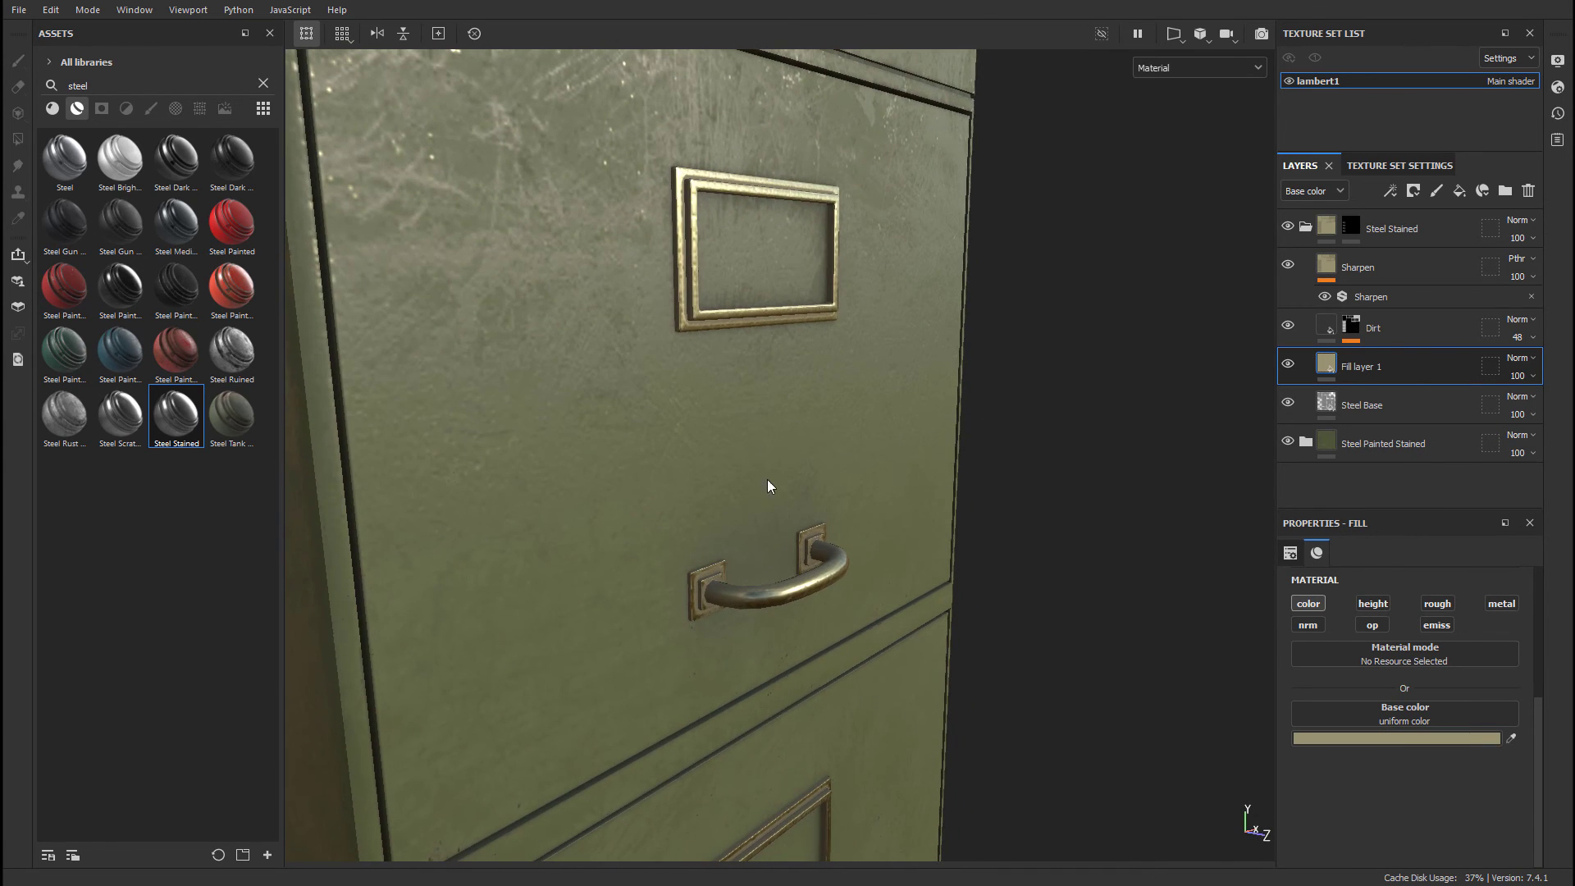
left_click_drag(808, 608, 889, 465, "alt")
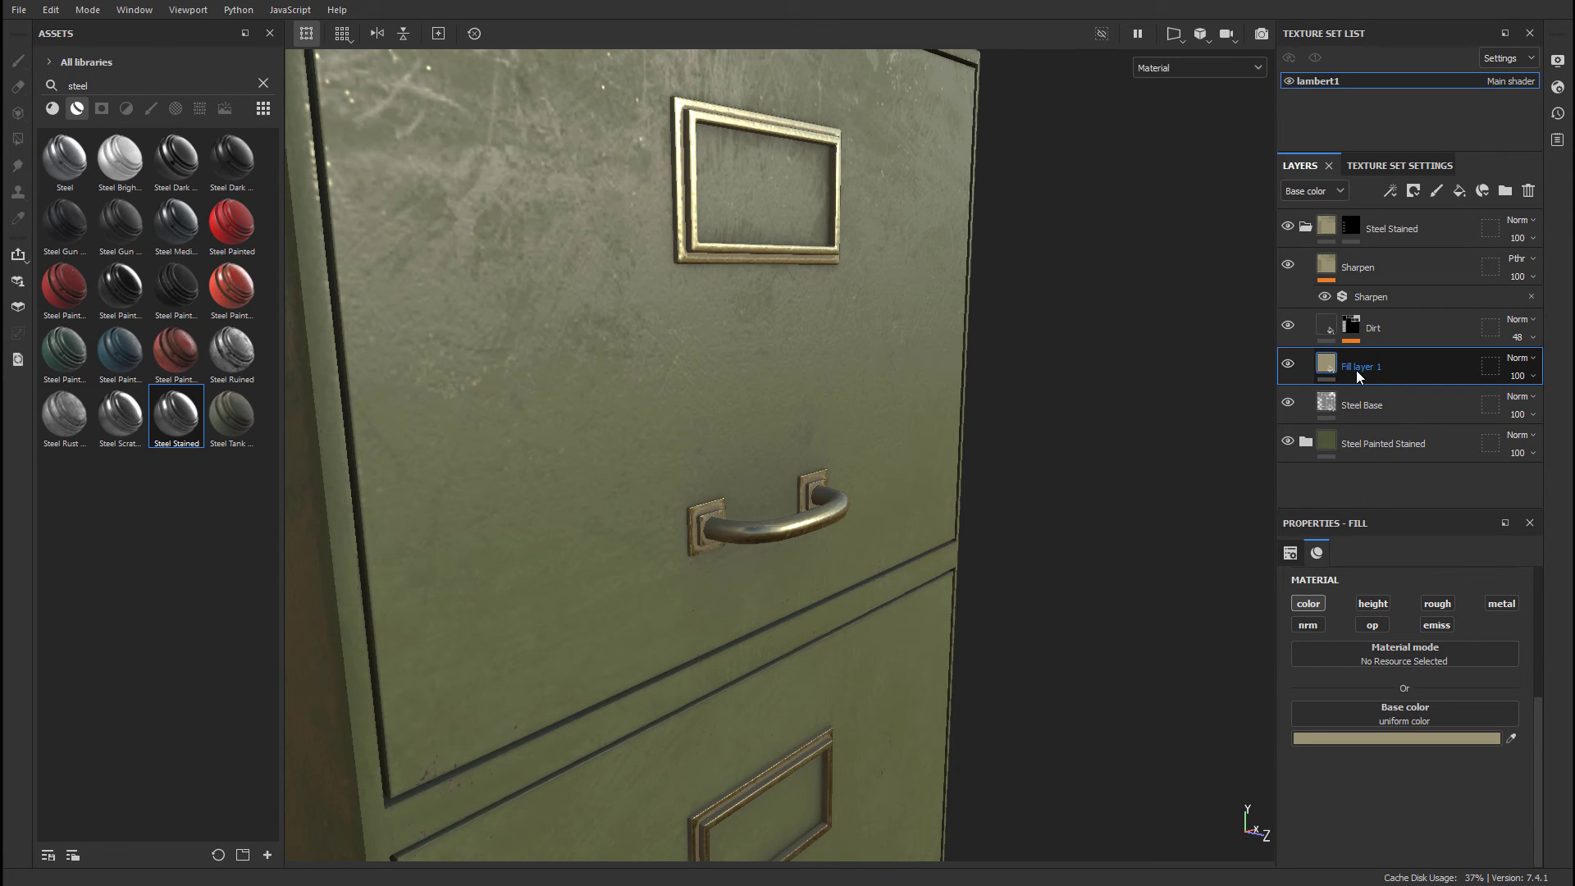
double_click(1356, 371)
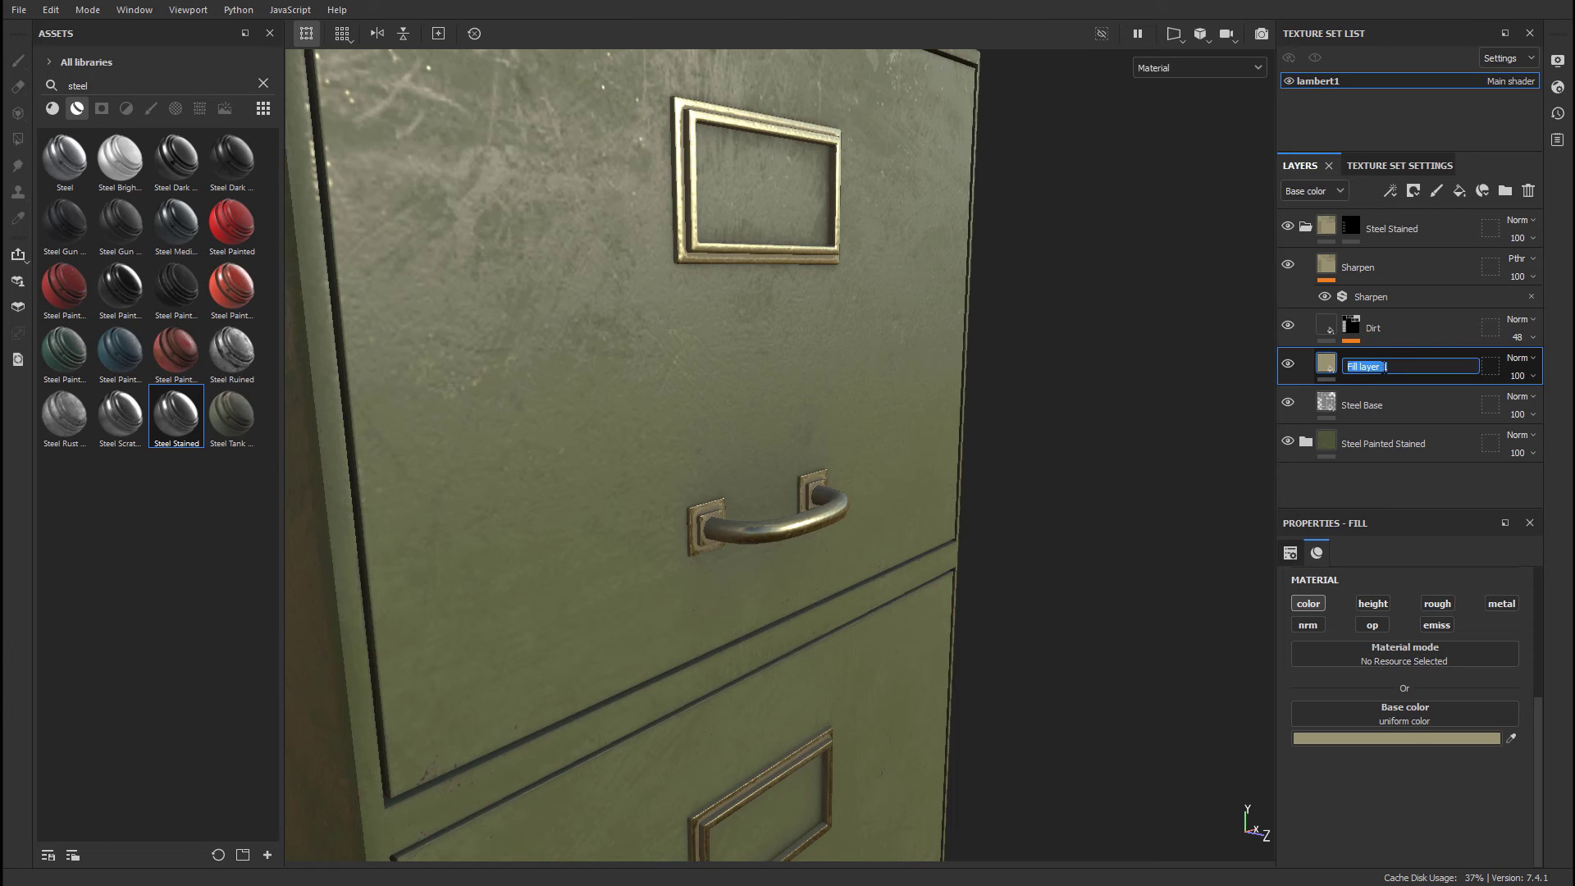
left_click_drag(1382, 367, 1424, 370)
type("Color")
key("Return")
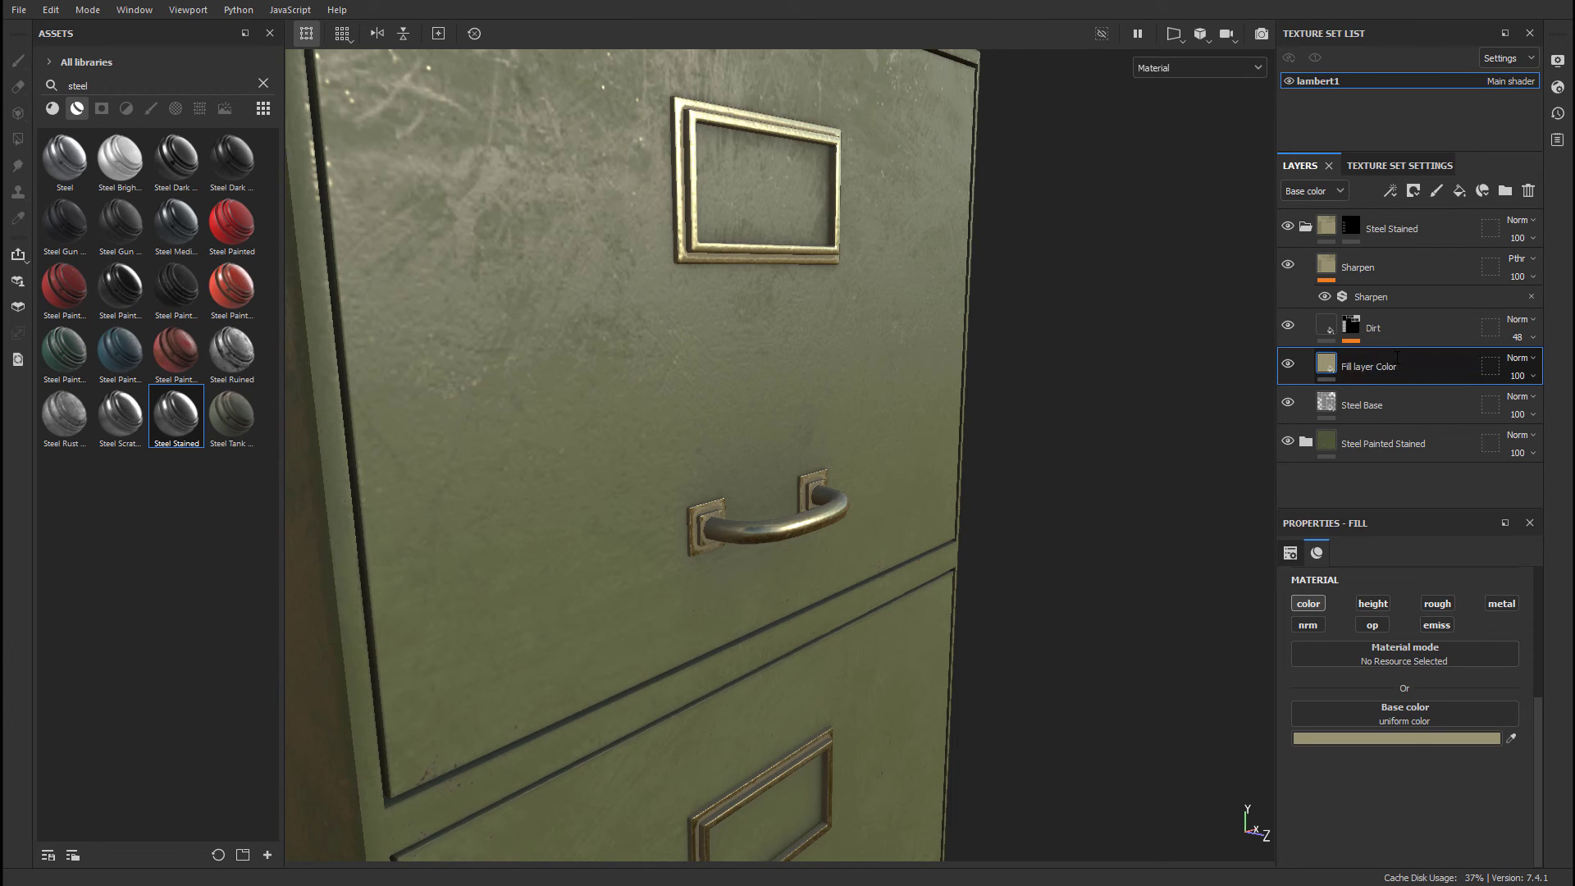
Add another fill layer above Fill layer Color and name it "Fill layer Roughness".
left_click(1460, 192)
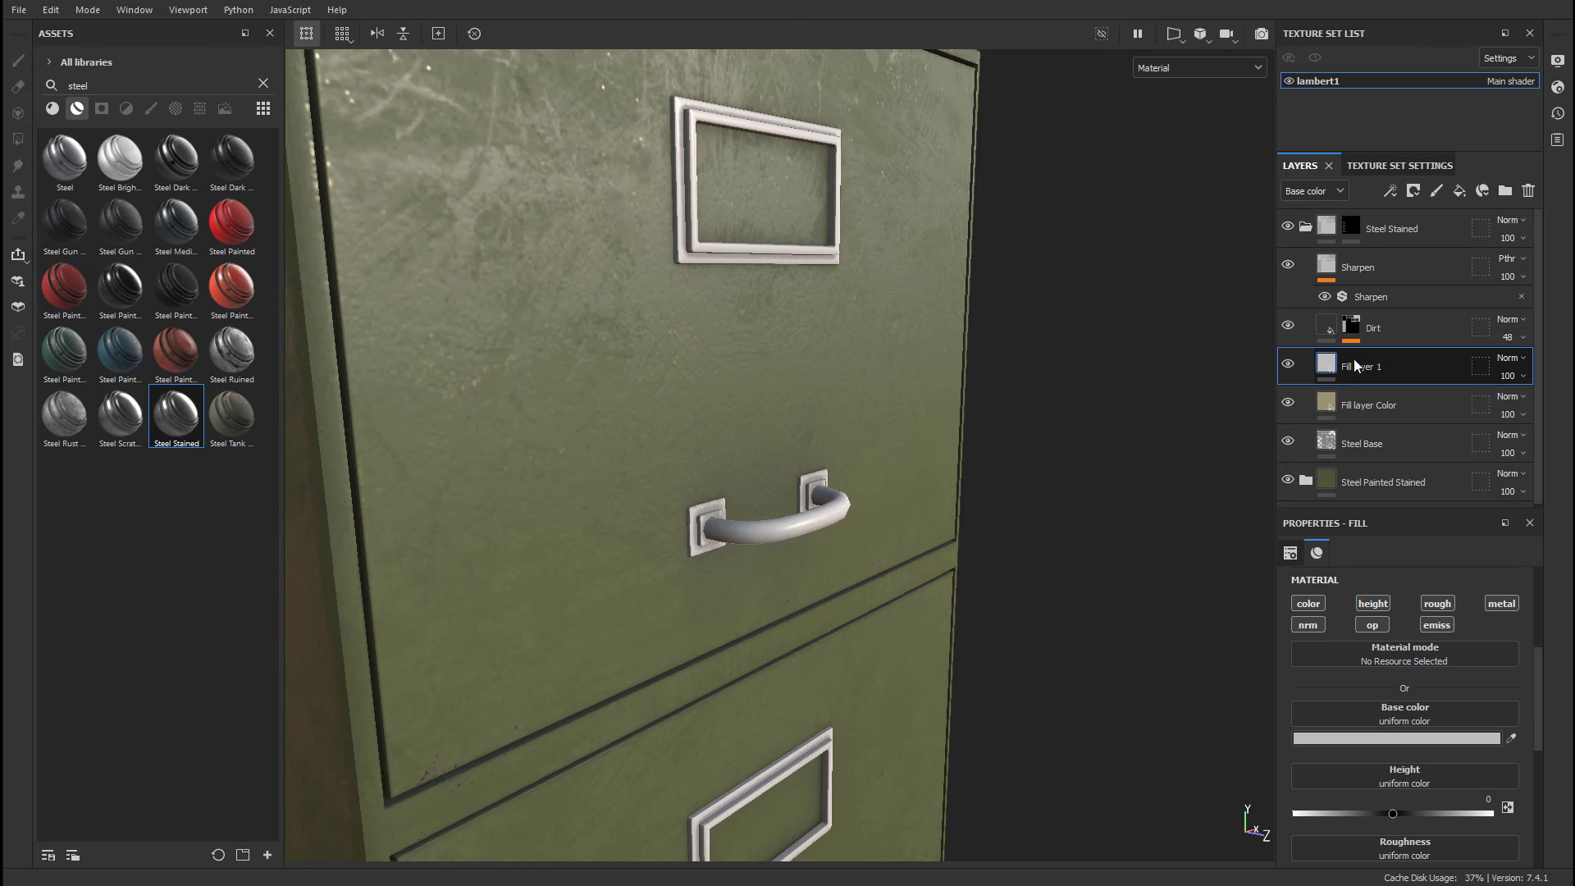
double_click(1365, 366)
double_click(1385, 366)
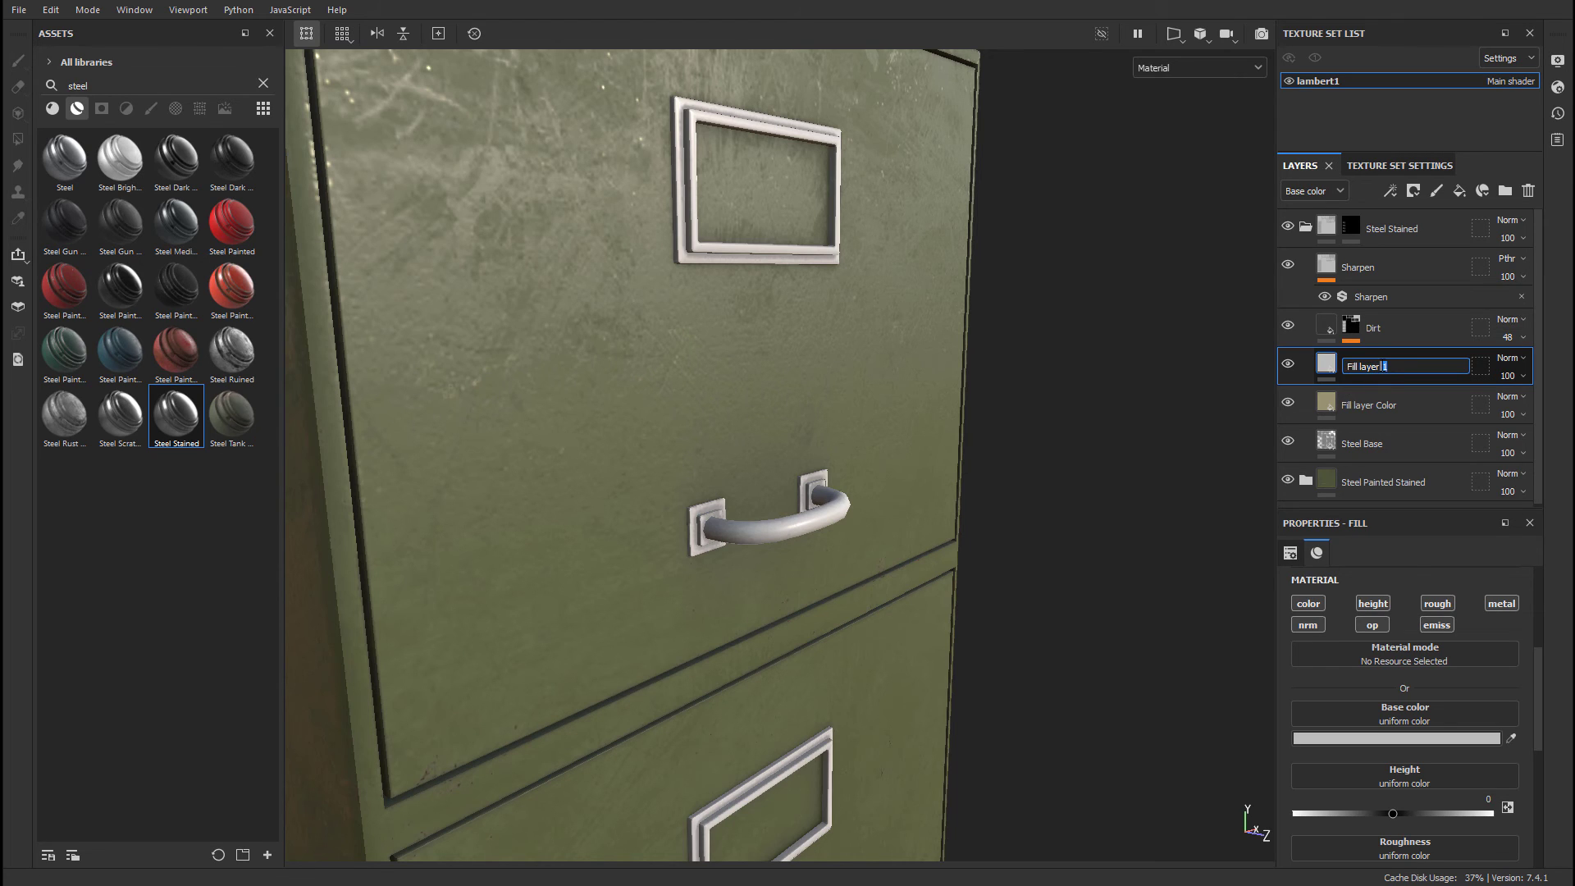
key("BackSpace")
type("Roughness")
key("Return")
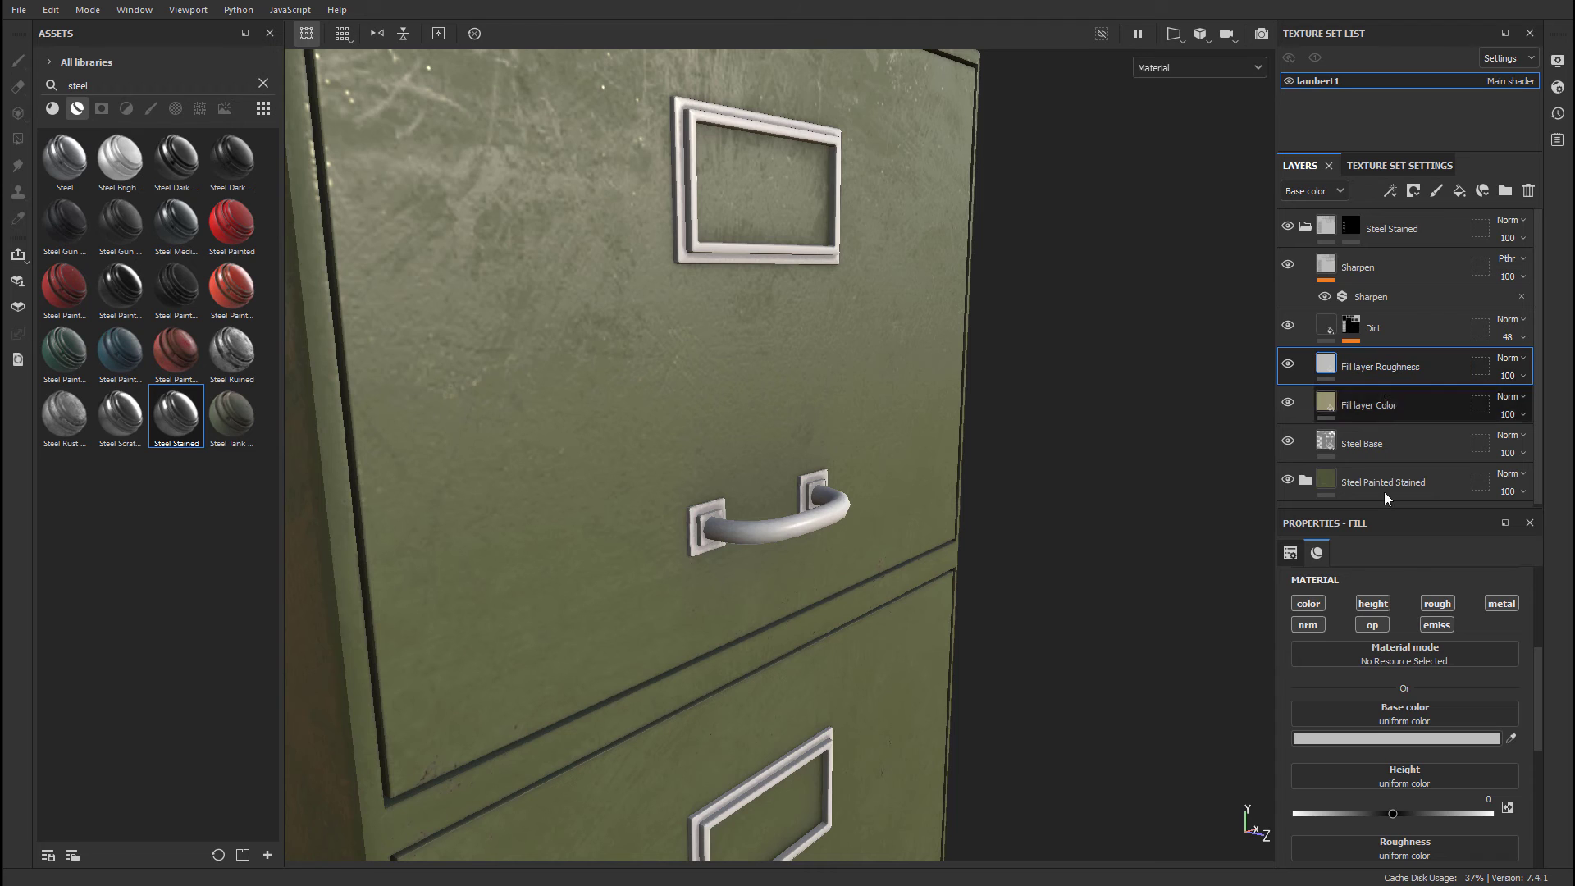
Limit Fill layer Roughness to the roughness channel by disabling color, height, metal, nrm, op and emiss.
scroll(1327, 582, "down", 2)
scroll(1333, 611, "up", 3)
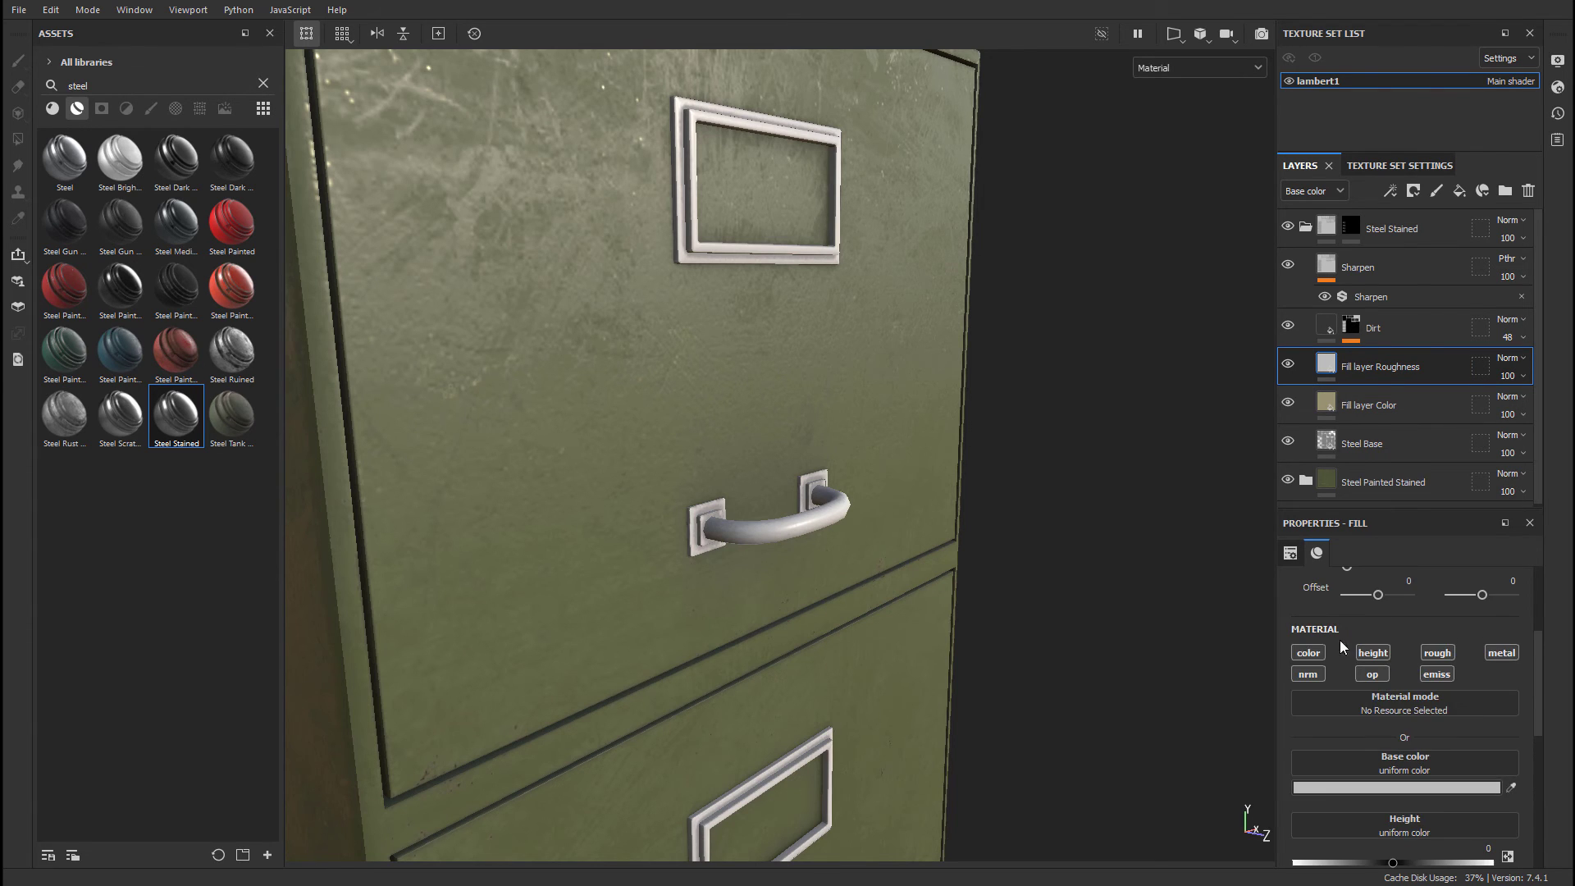
left_click(1309, 653)
left_click(1378, 653)
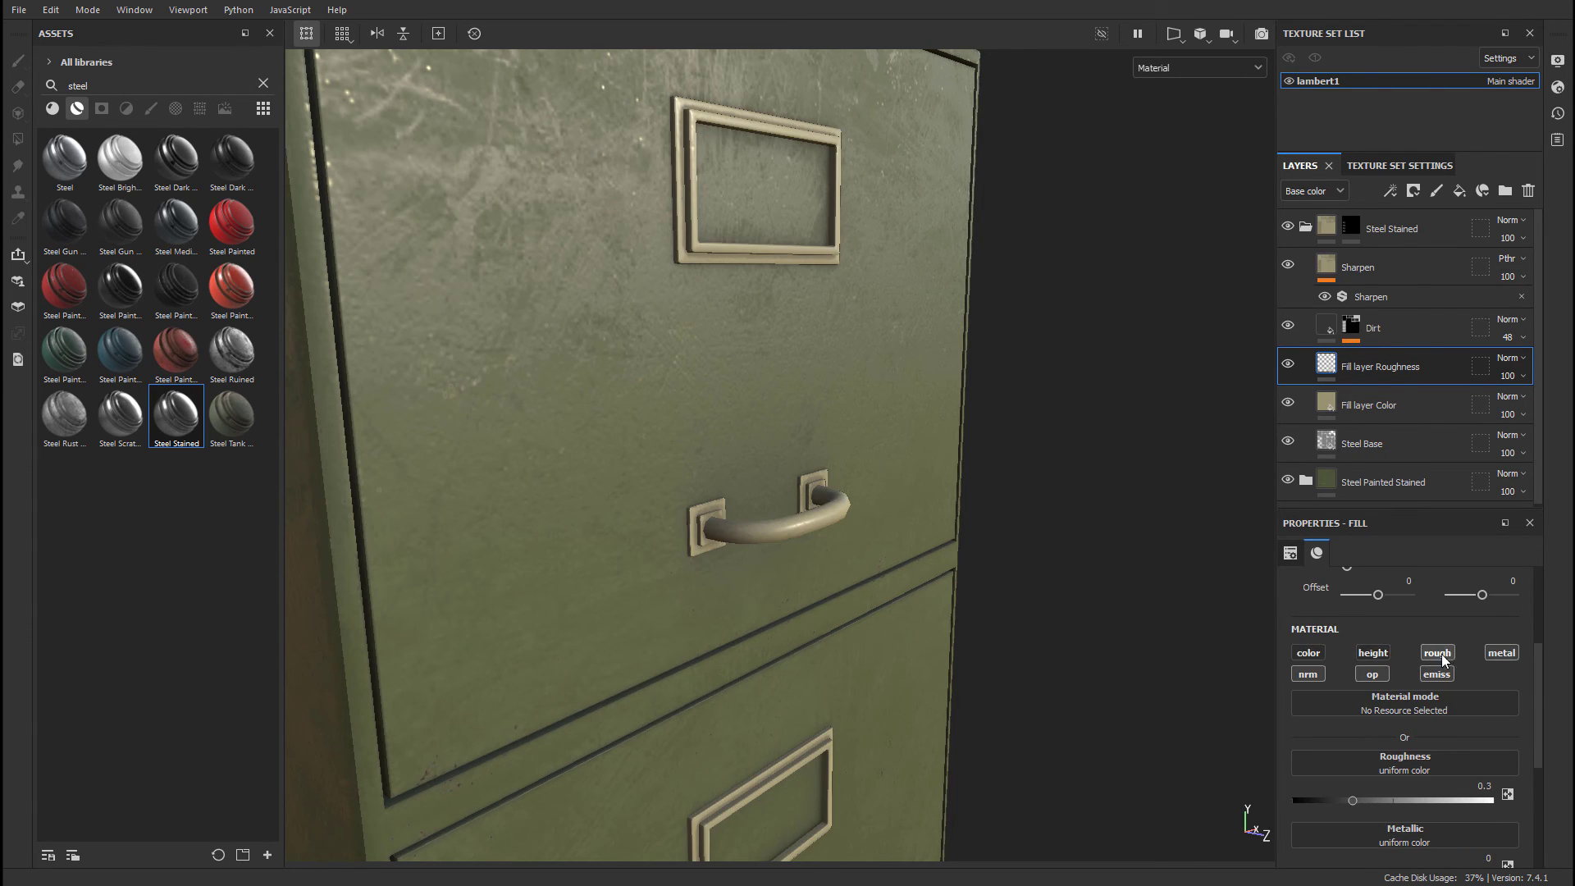
left_click(1502, 653)
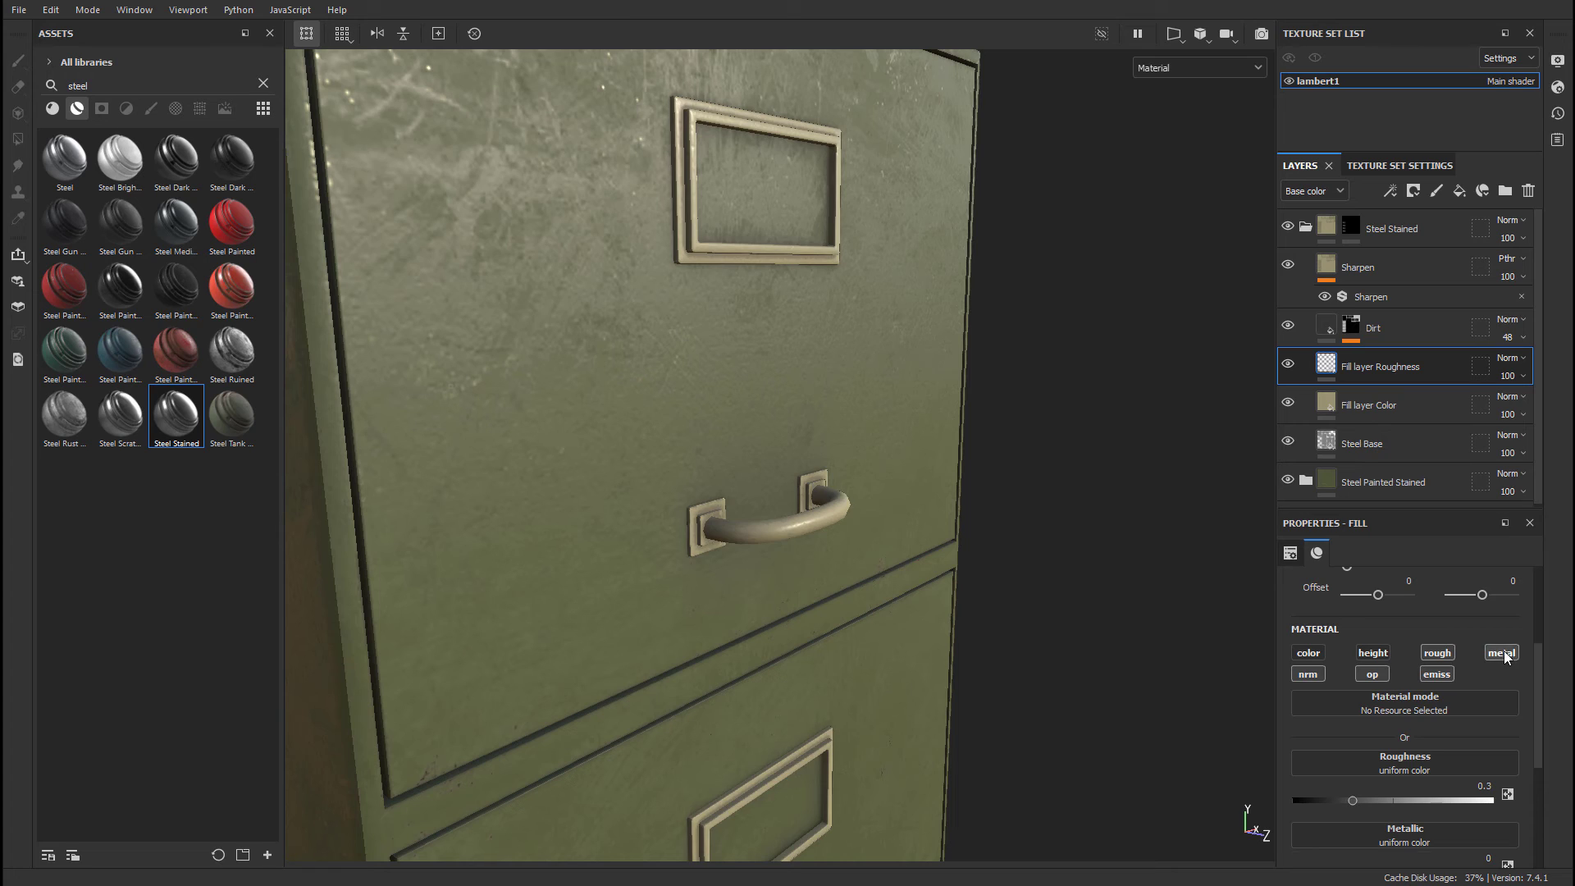
left_click(1308, 673)
scroll(1435, 756, "down", 1)
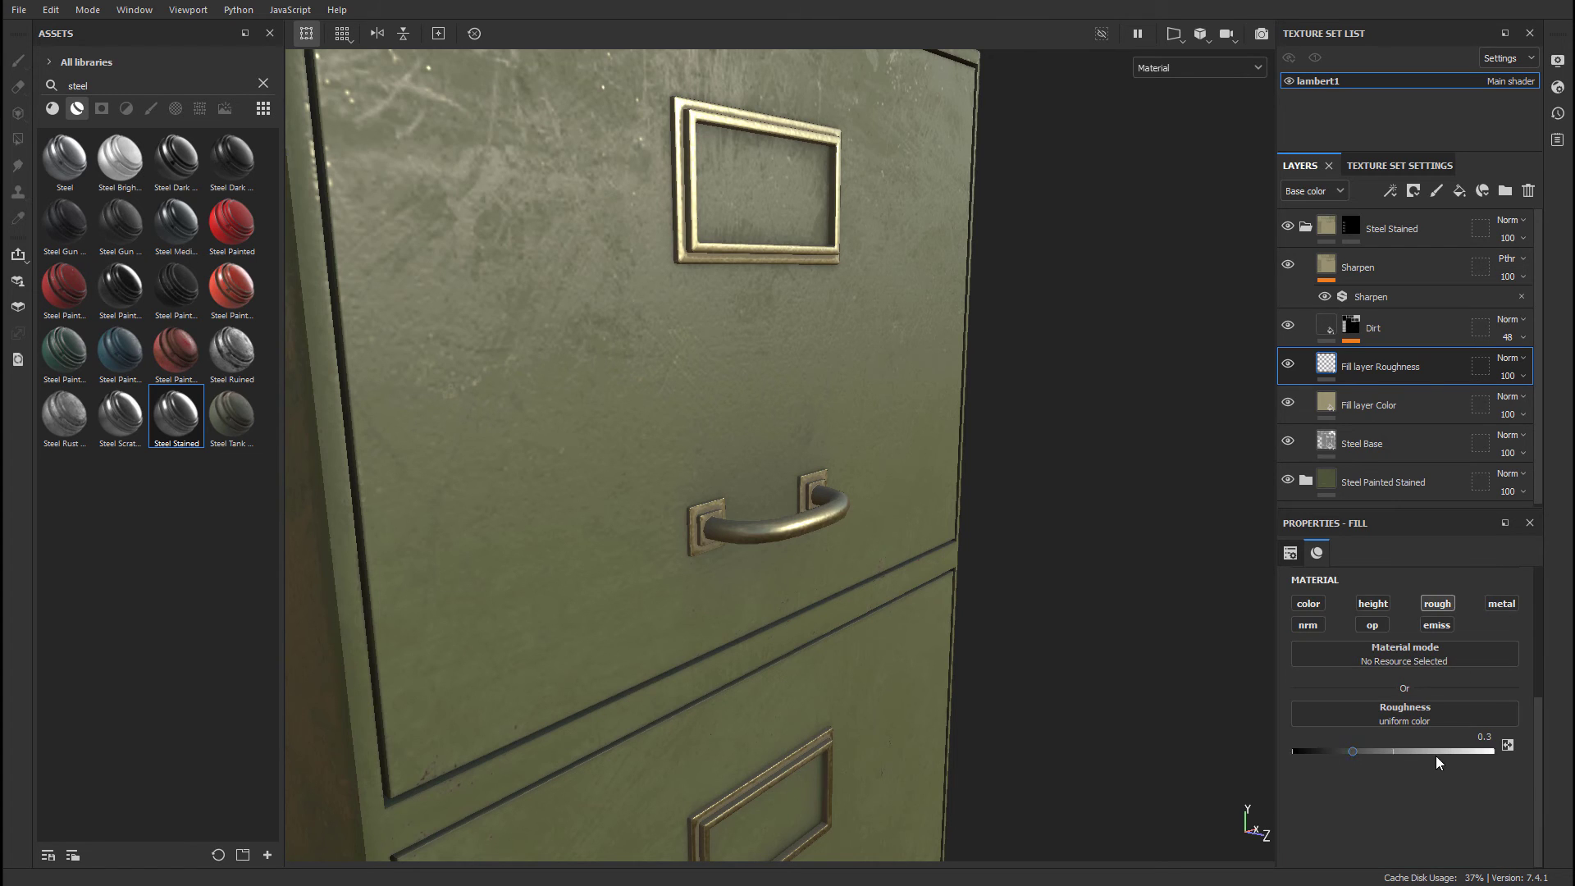
Tune the roughness of Fill layer Roughness, trying 0.2 and 0.3 and settling on 0.25.
left_click(1483, 736)
type("0.2")
key("Return")
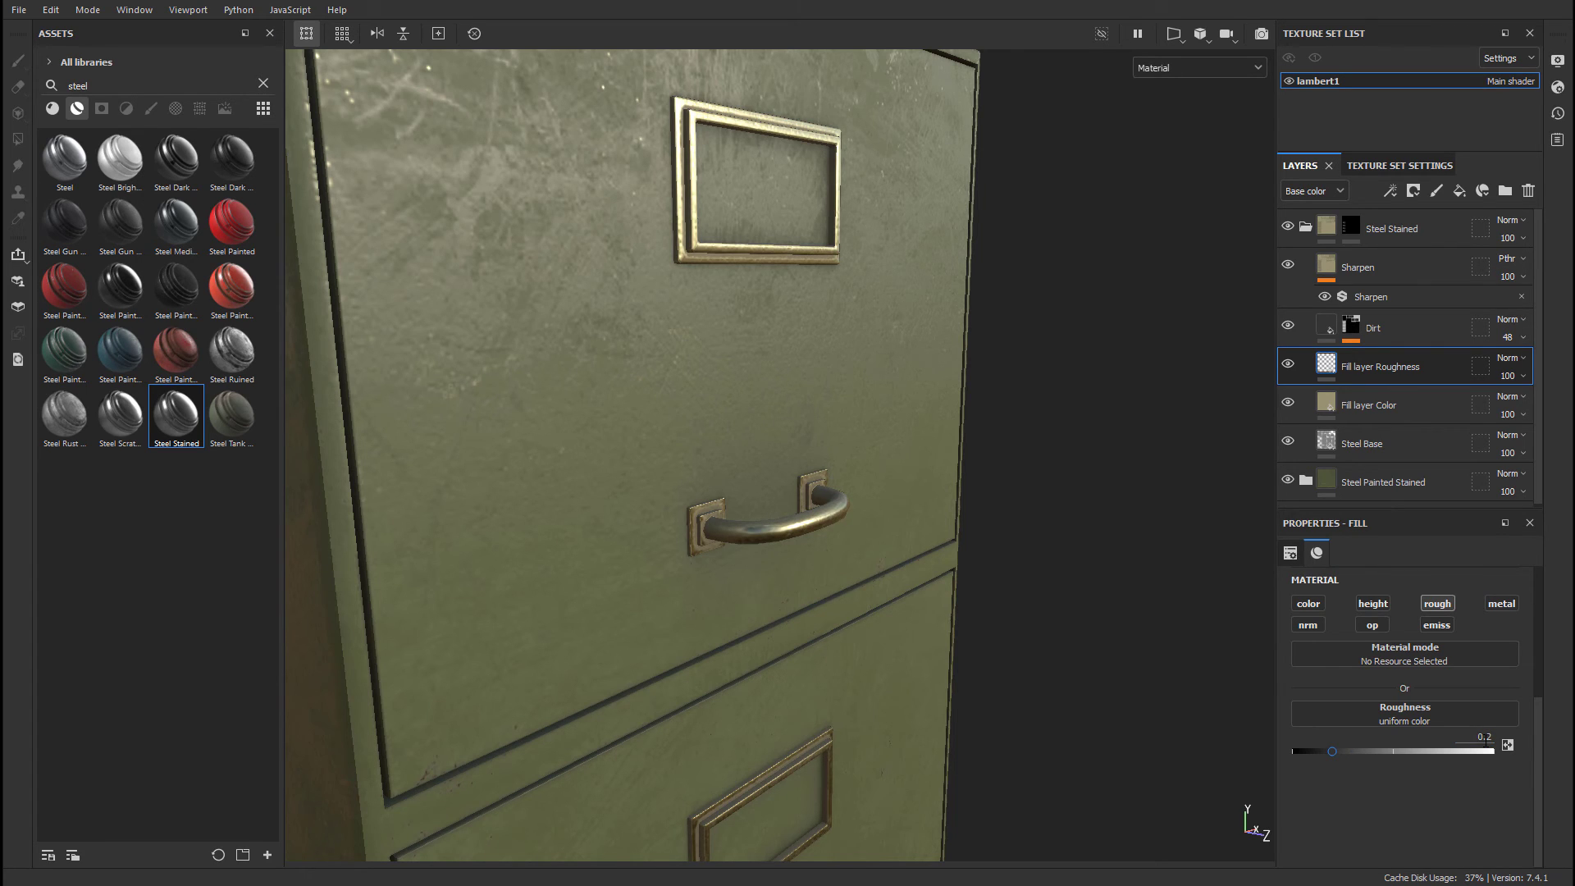
left_click(1487, 738)
key("BackSpace")
type(".3")
key("Return")
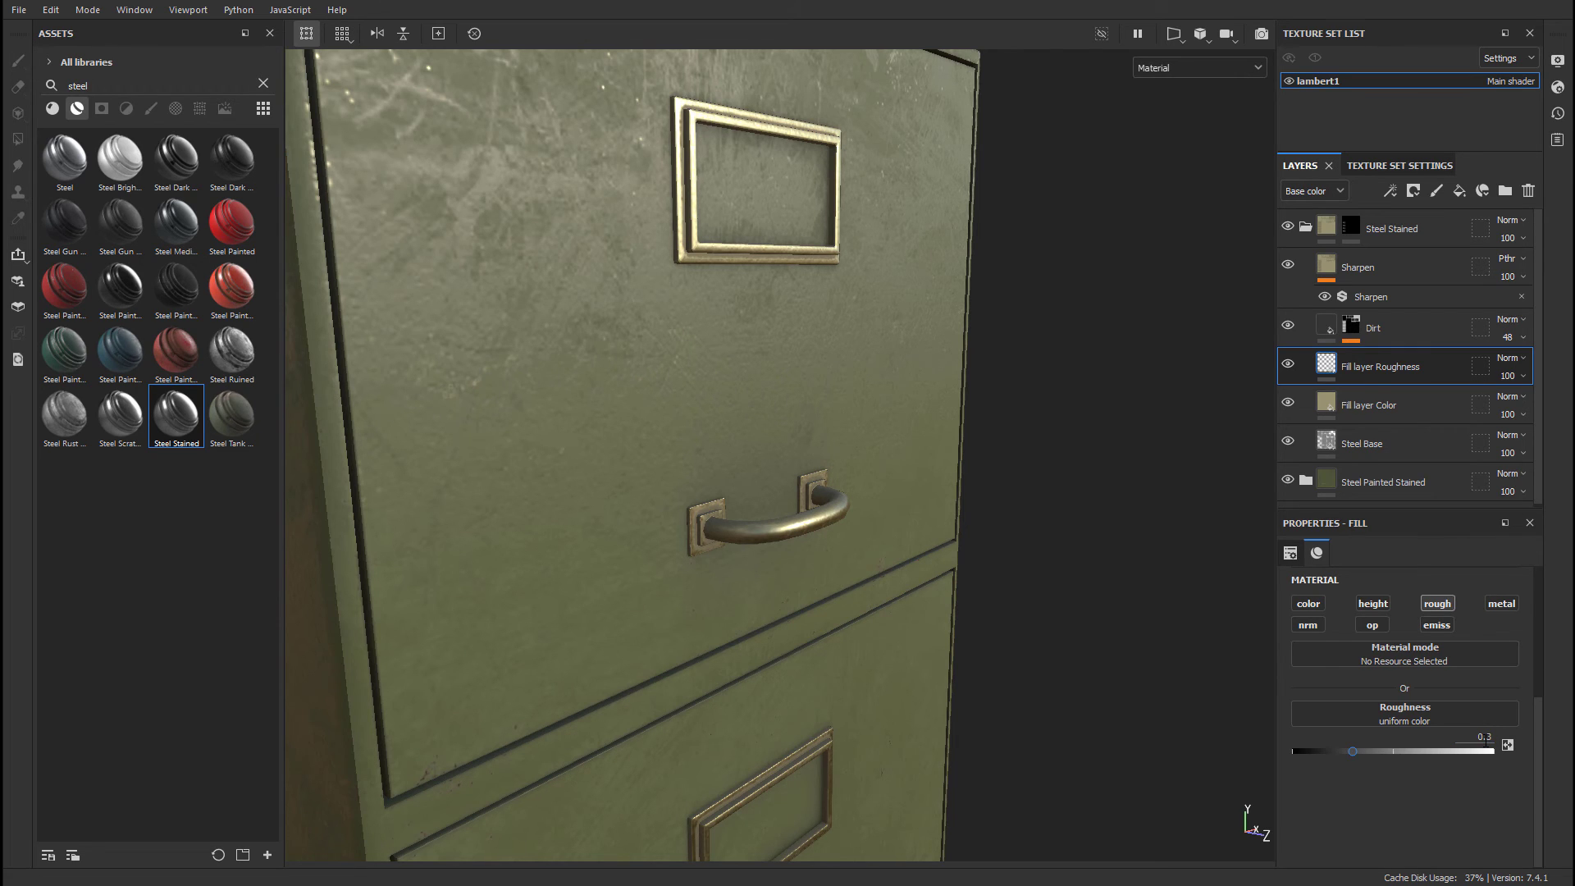
Compare the top drawer handle's shine with Fill layer Roughness hidden and shown.
left_click(1288, 365)
left_click(1288, 365)
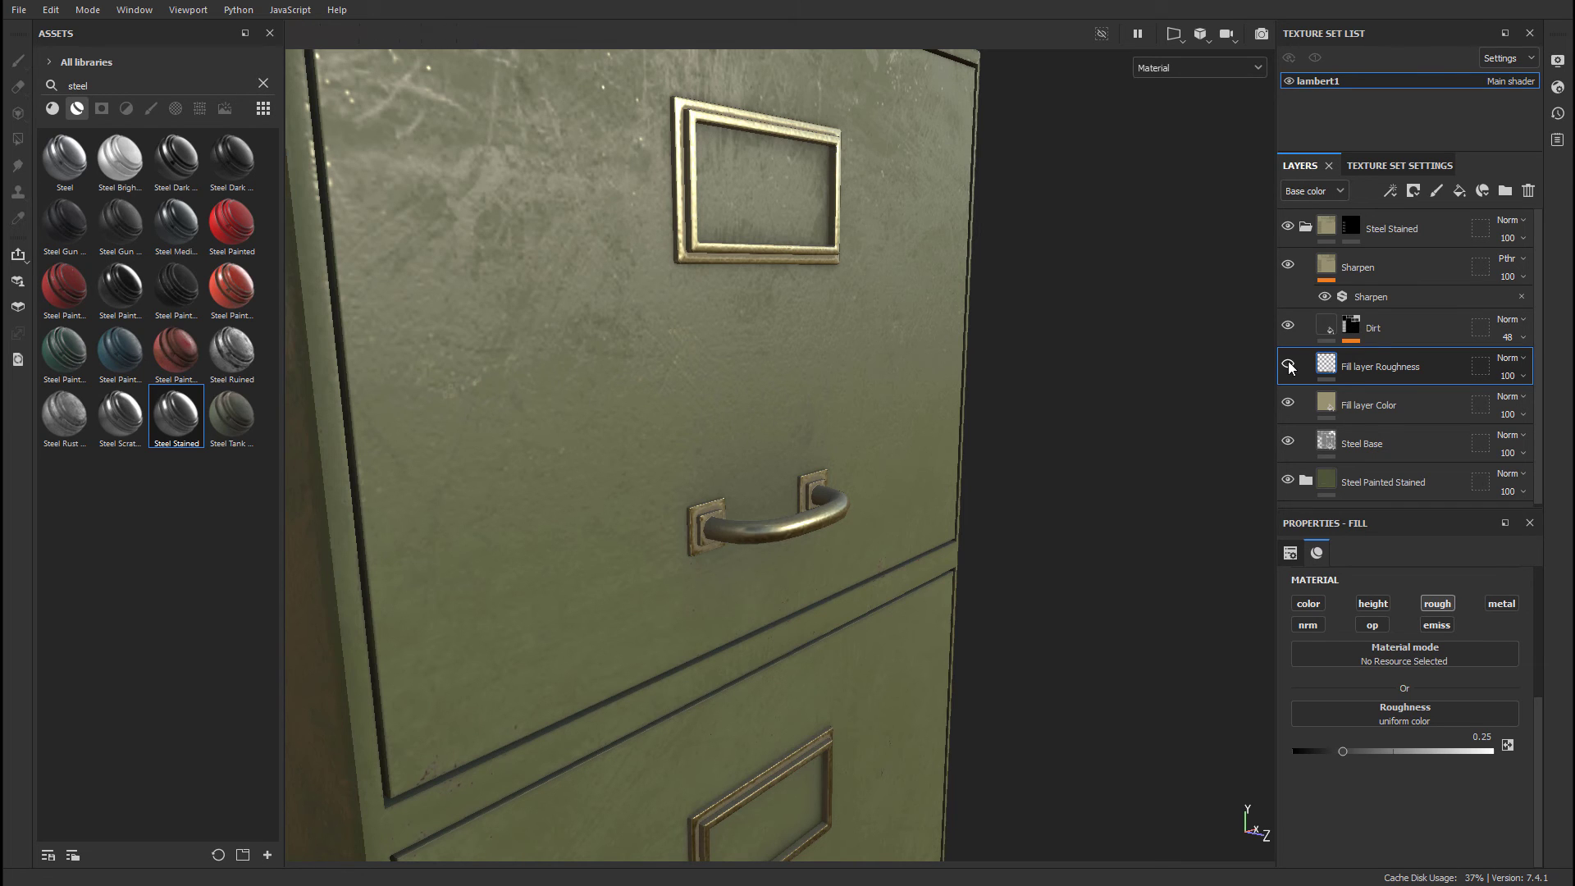
scroll(1086, 534, "up", 3)
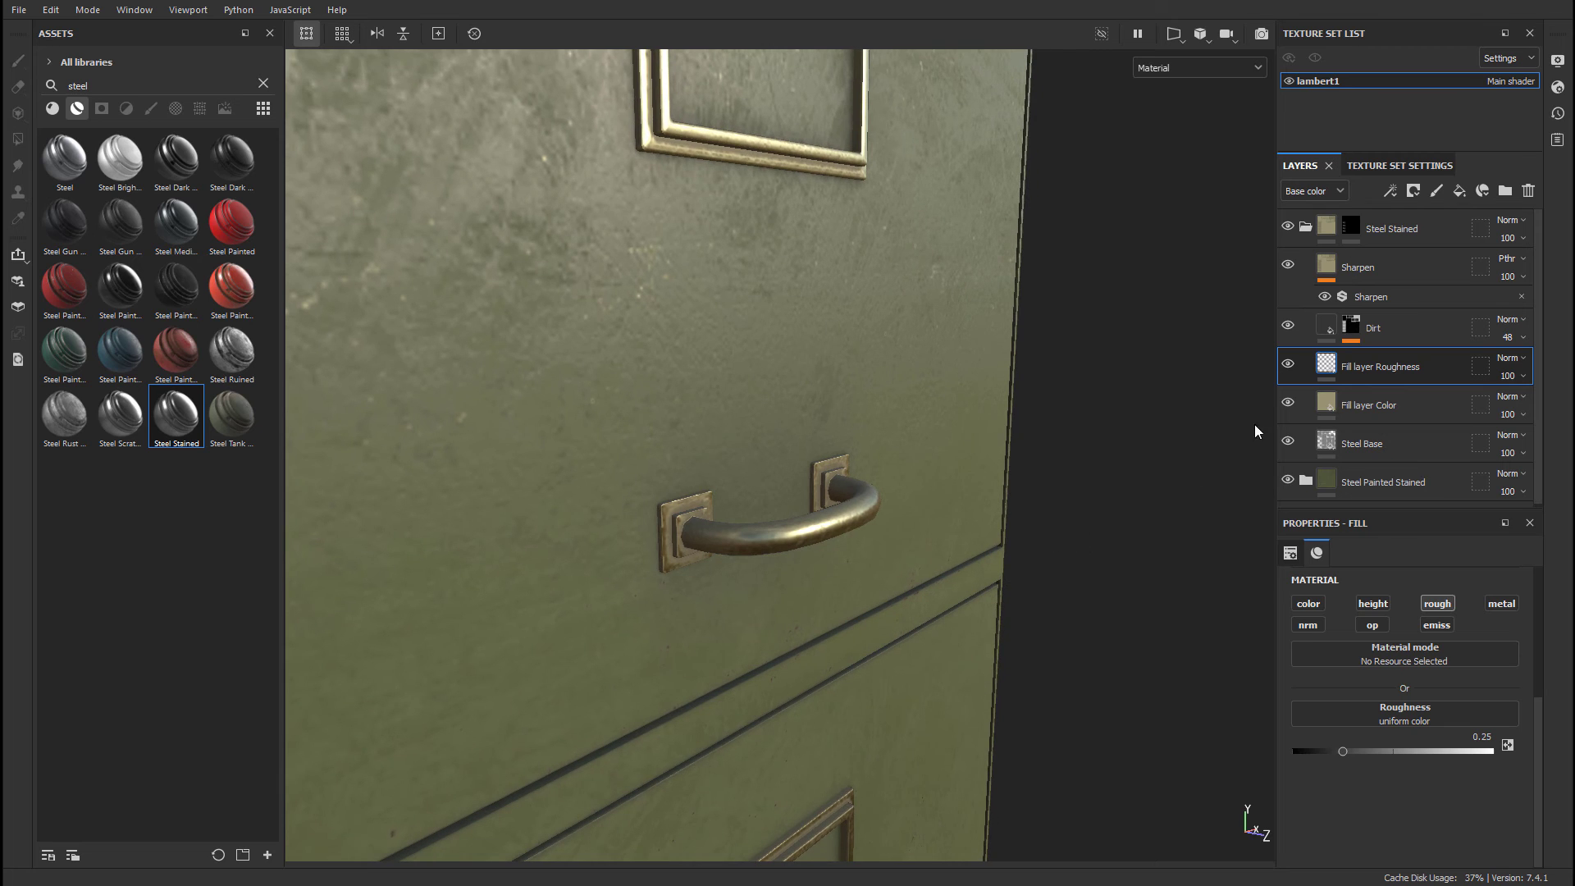
left_click(1291, 368)
left_click(1289, 368)
scroll(890, 538, "down", 3)
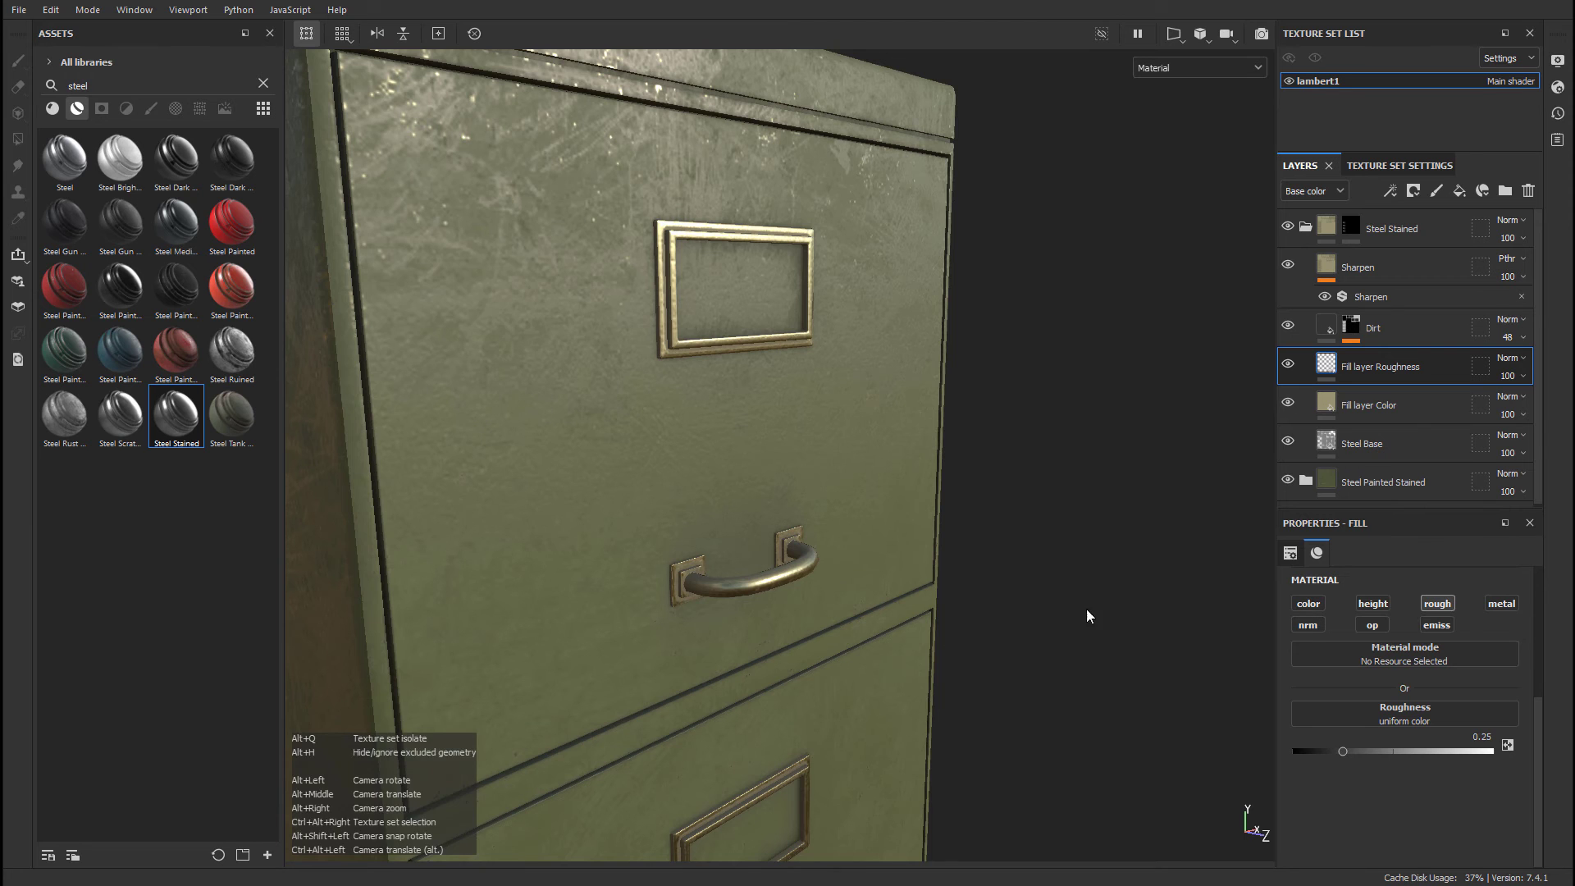
Frame the whole cabinet and render it in Iray from a slightly turned angle.
left_click_drag(1086, 615, 696, 610, "alt")
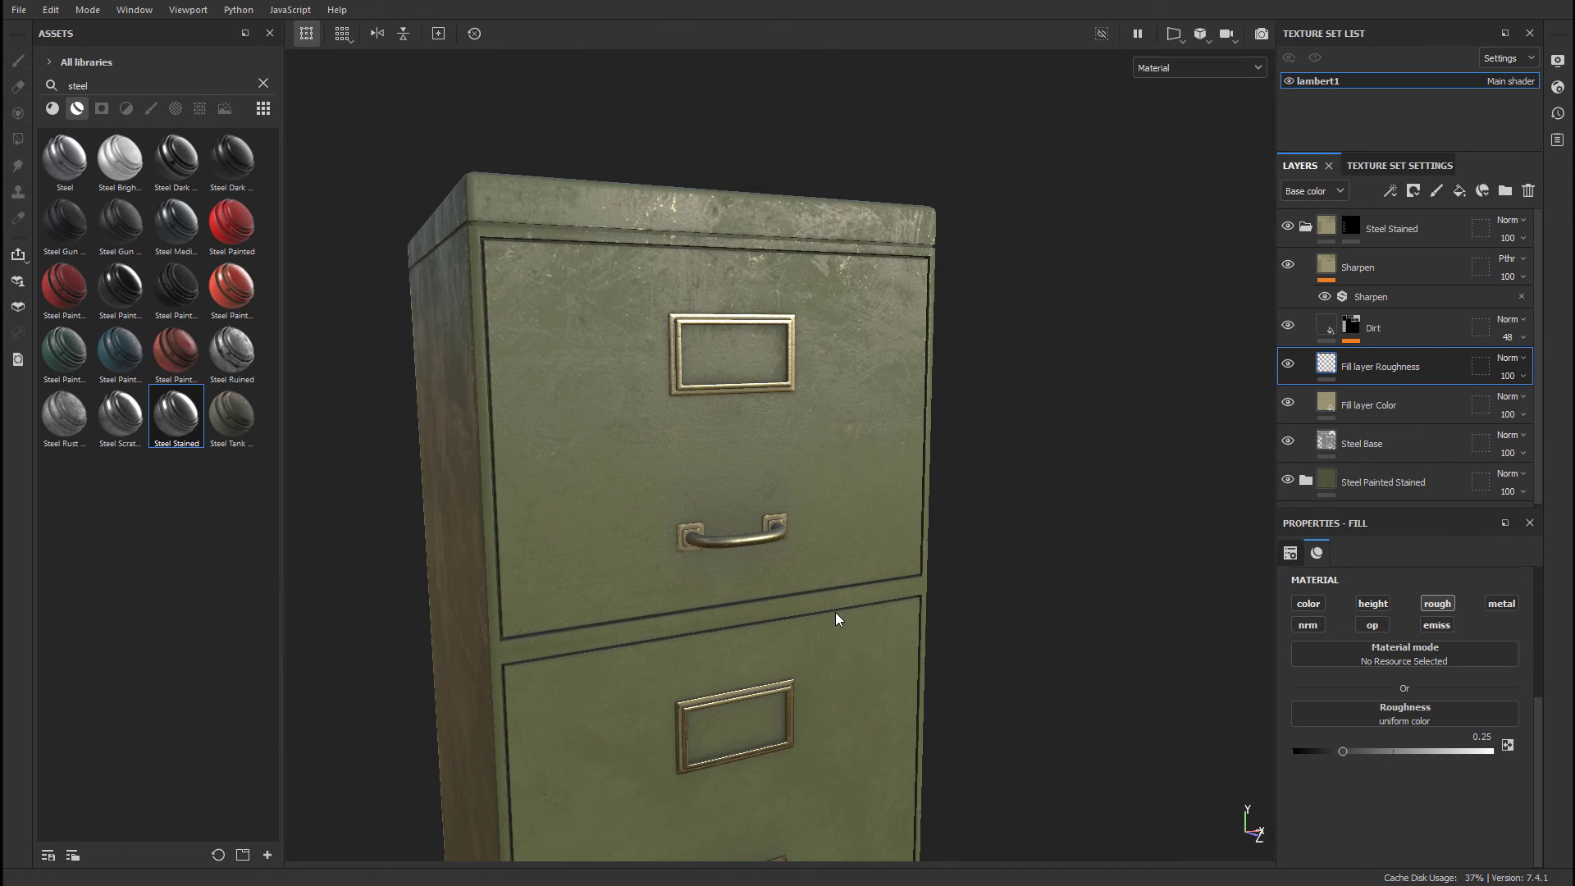
left_click_drag(922, 637, 801, 463, "alt")
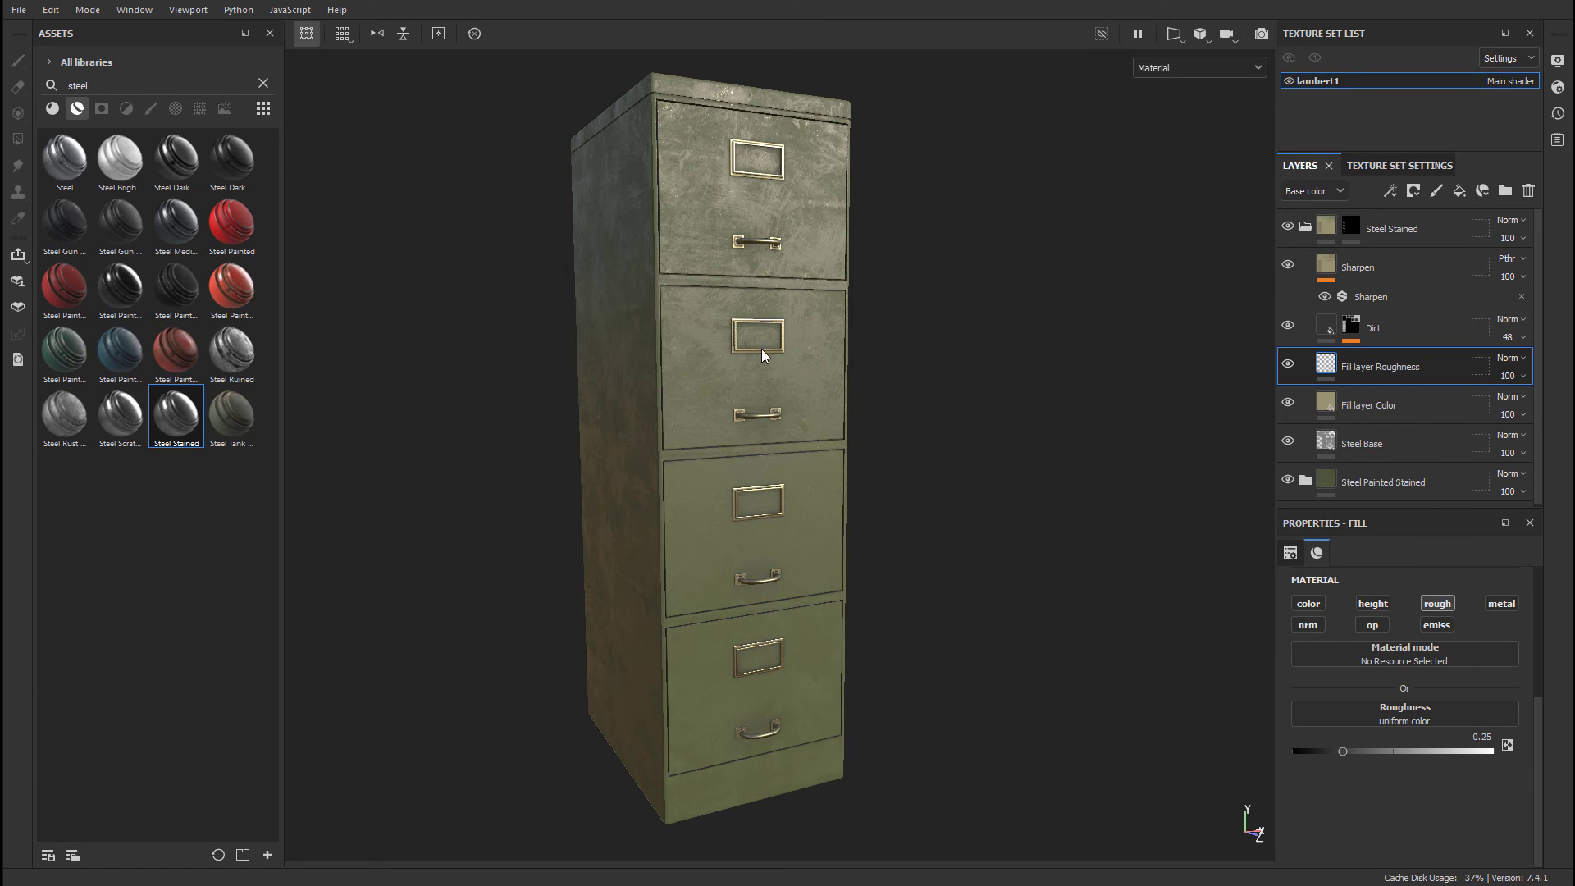
middle_click_drag(883, 377, 880, 380)
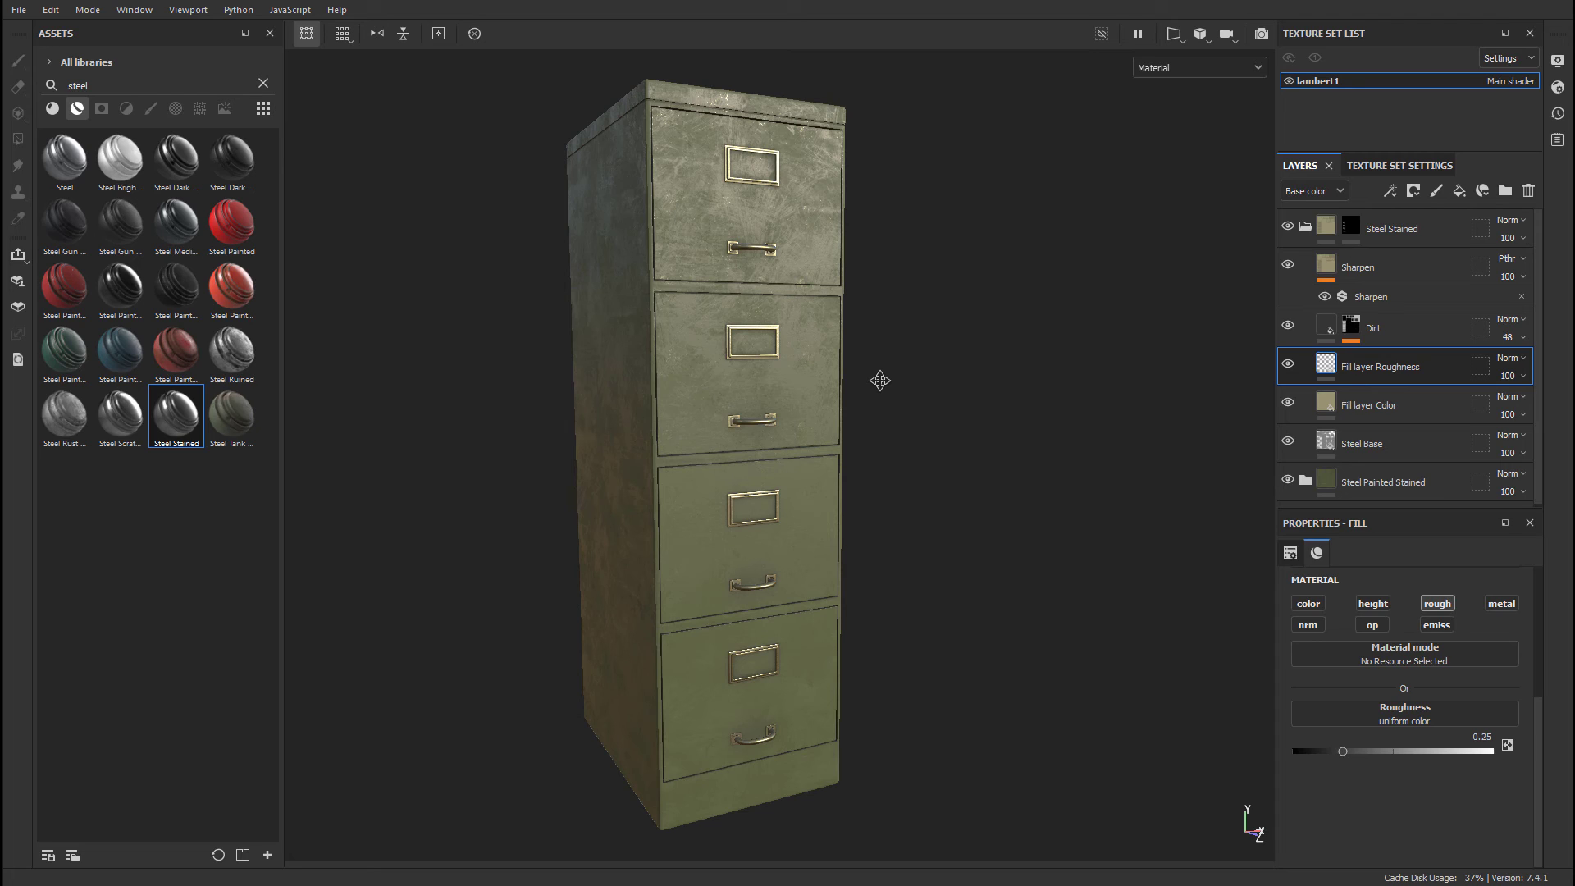
left_click(1261, 35)
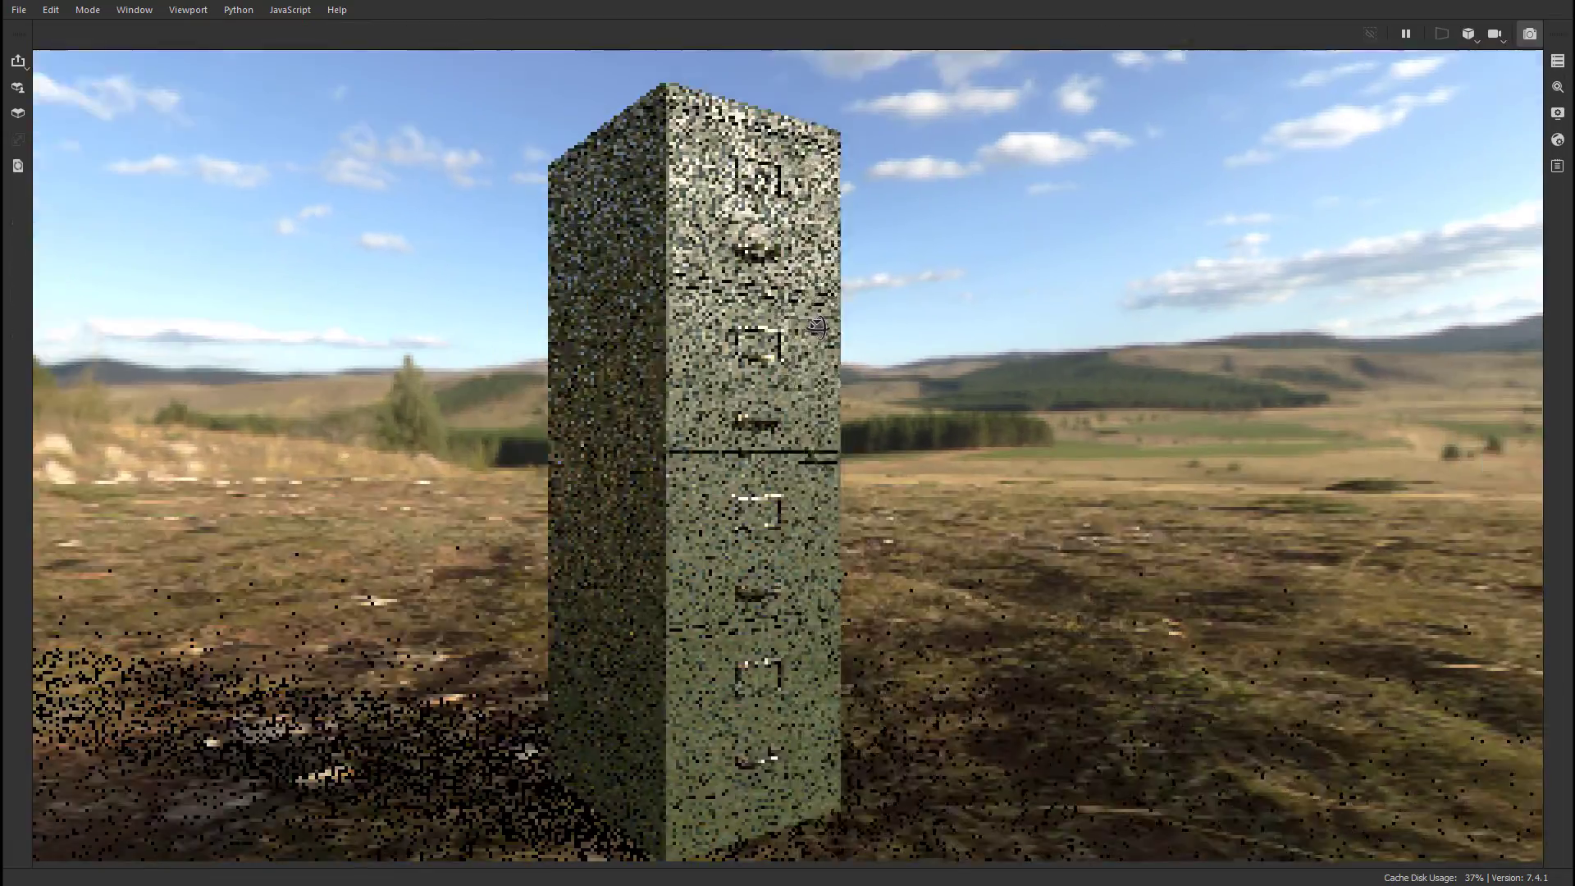
left_click_drag(816, 327, 920, 355, "alt")
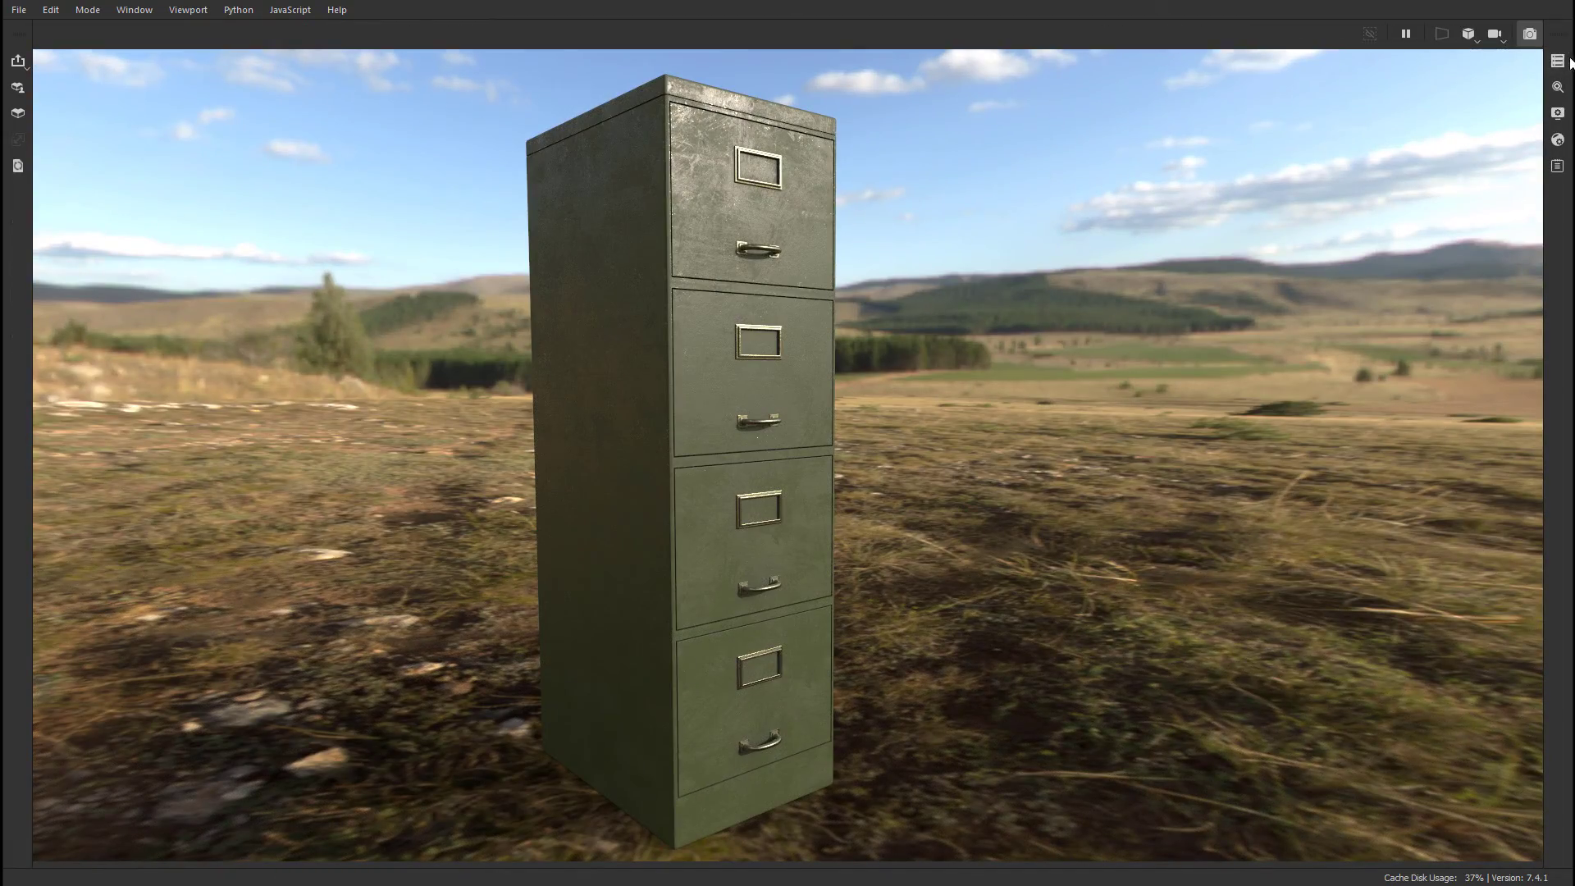
Review the environment, dome, camera and post effect display settings of the Iray render.
left_click(1558, 115)
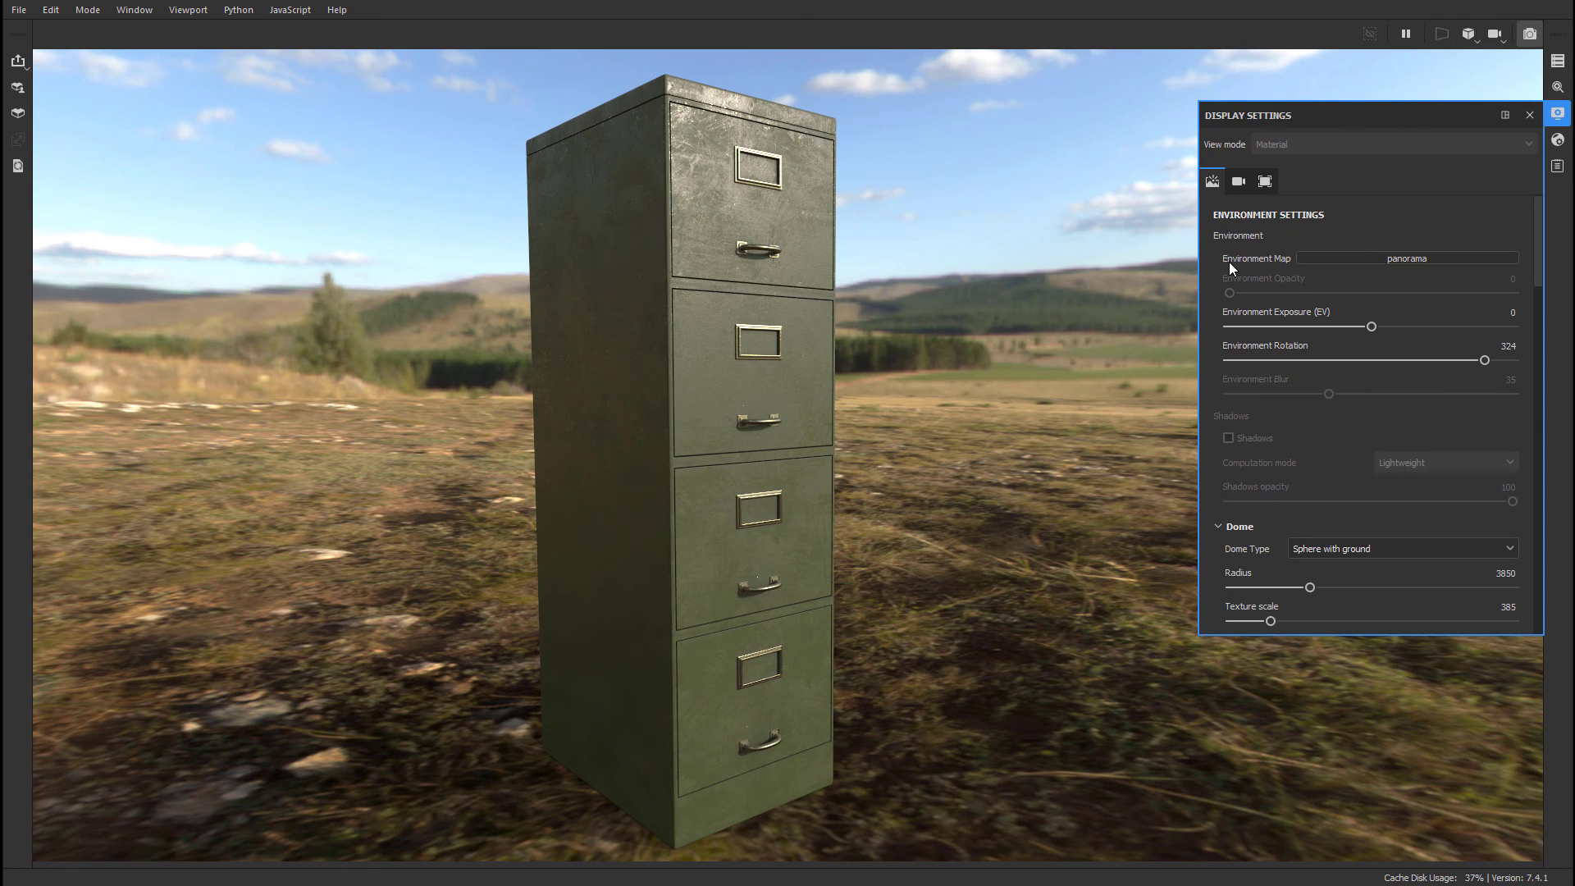
scroll(1291, 345, "down", 4)
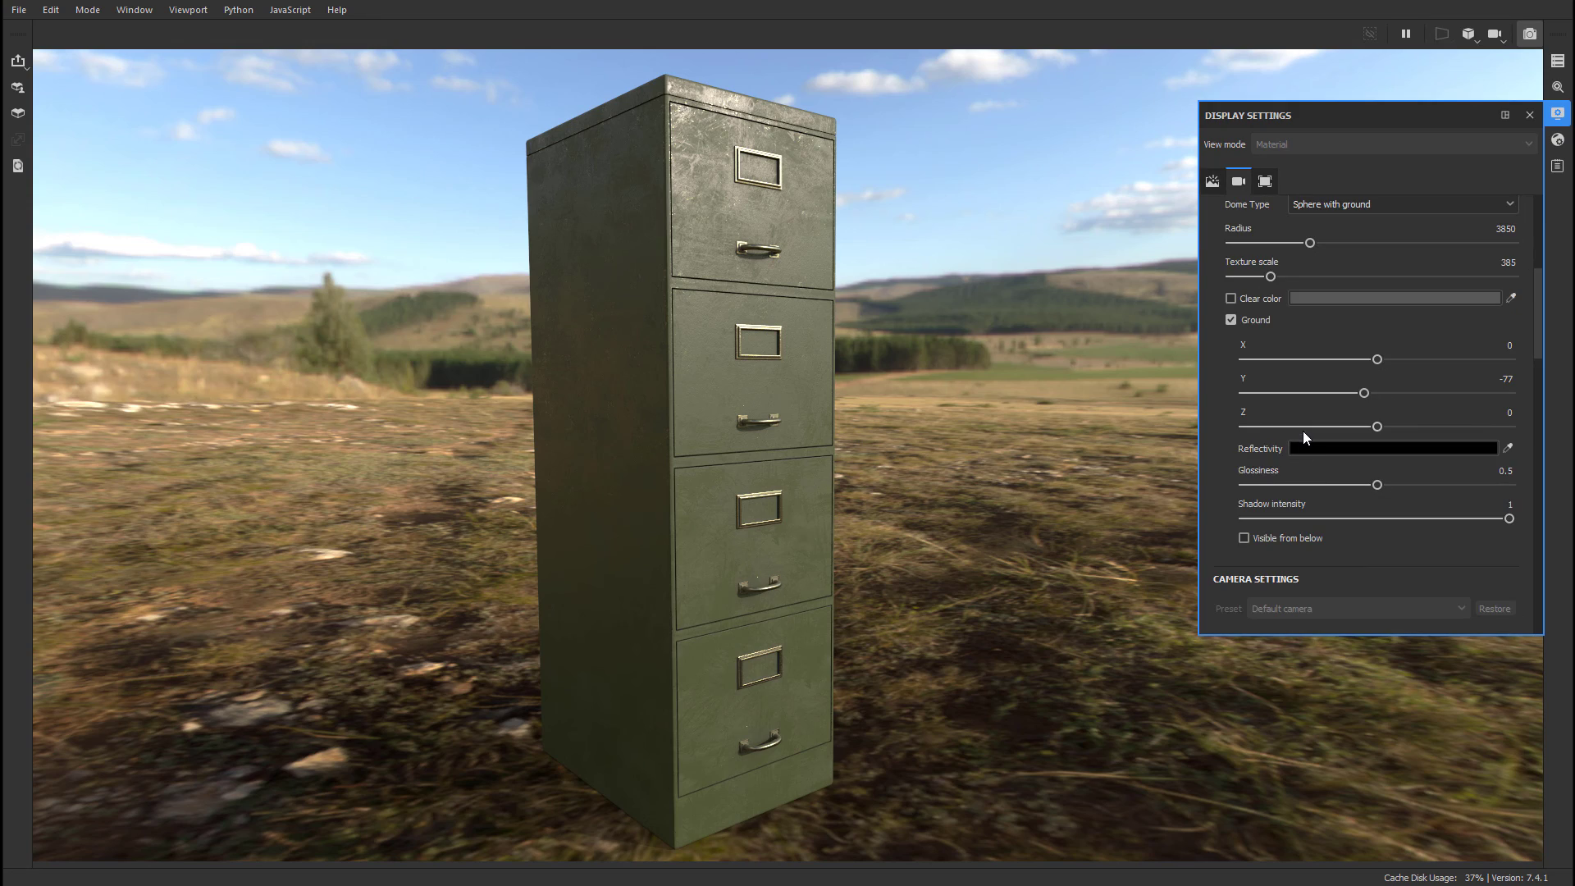
left_click(1232, 296)
left_click(1233, 296)
scroll(1286, 374, "down", 5)
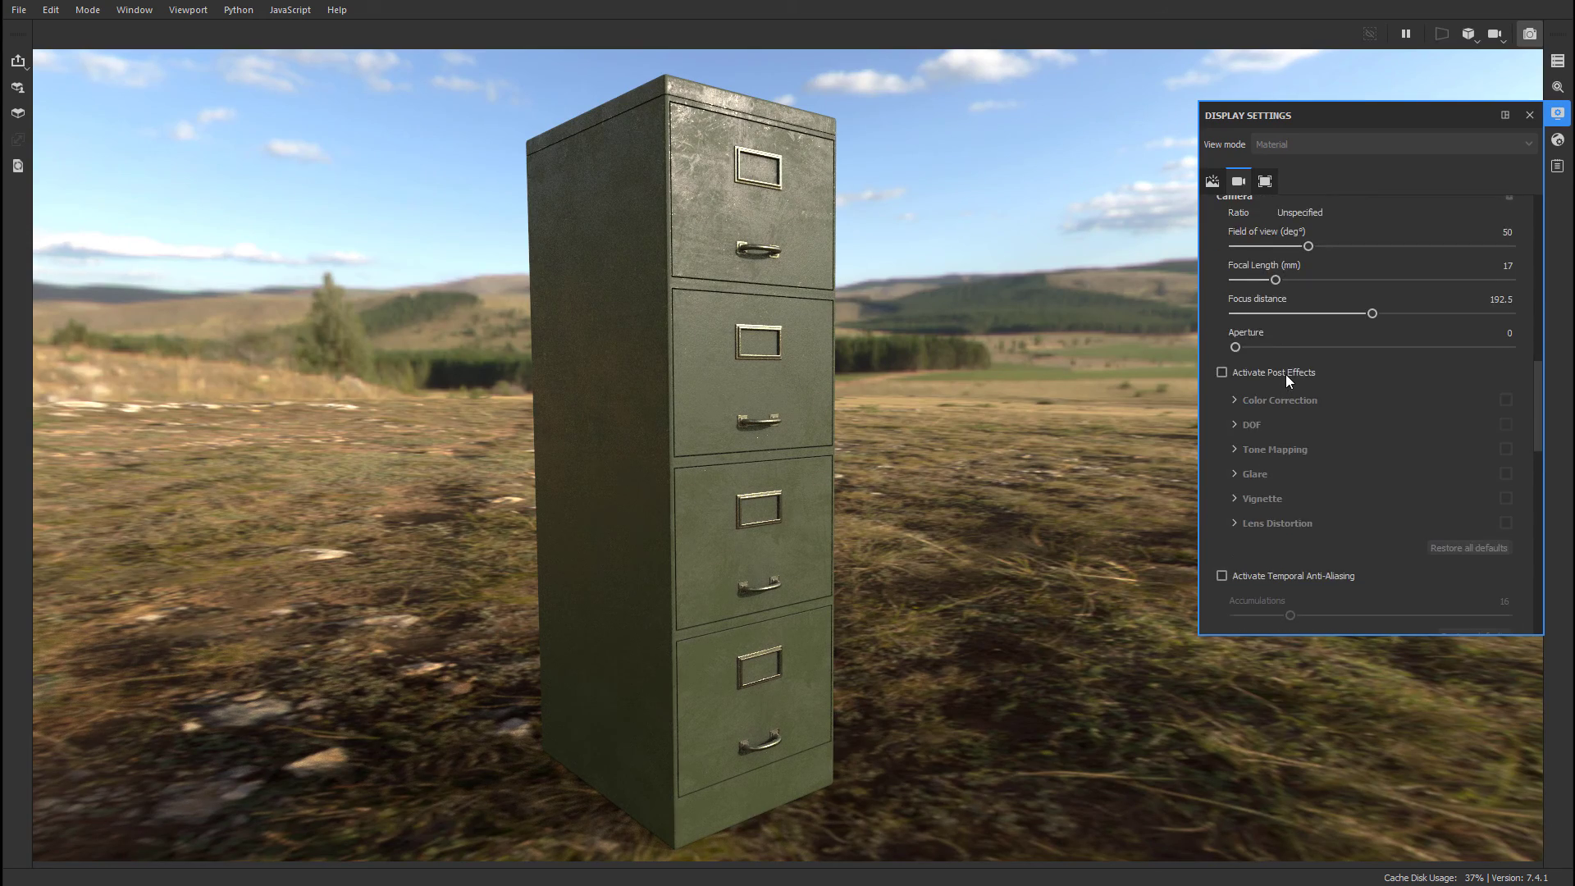
scroll(1286, 374, "down", 2)
scroll(1304, 328, "up", 2)
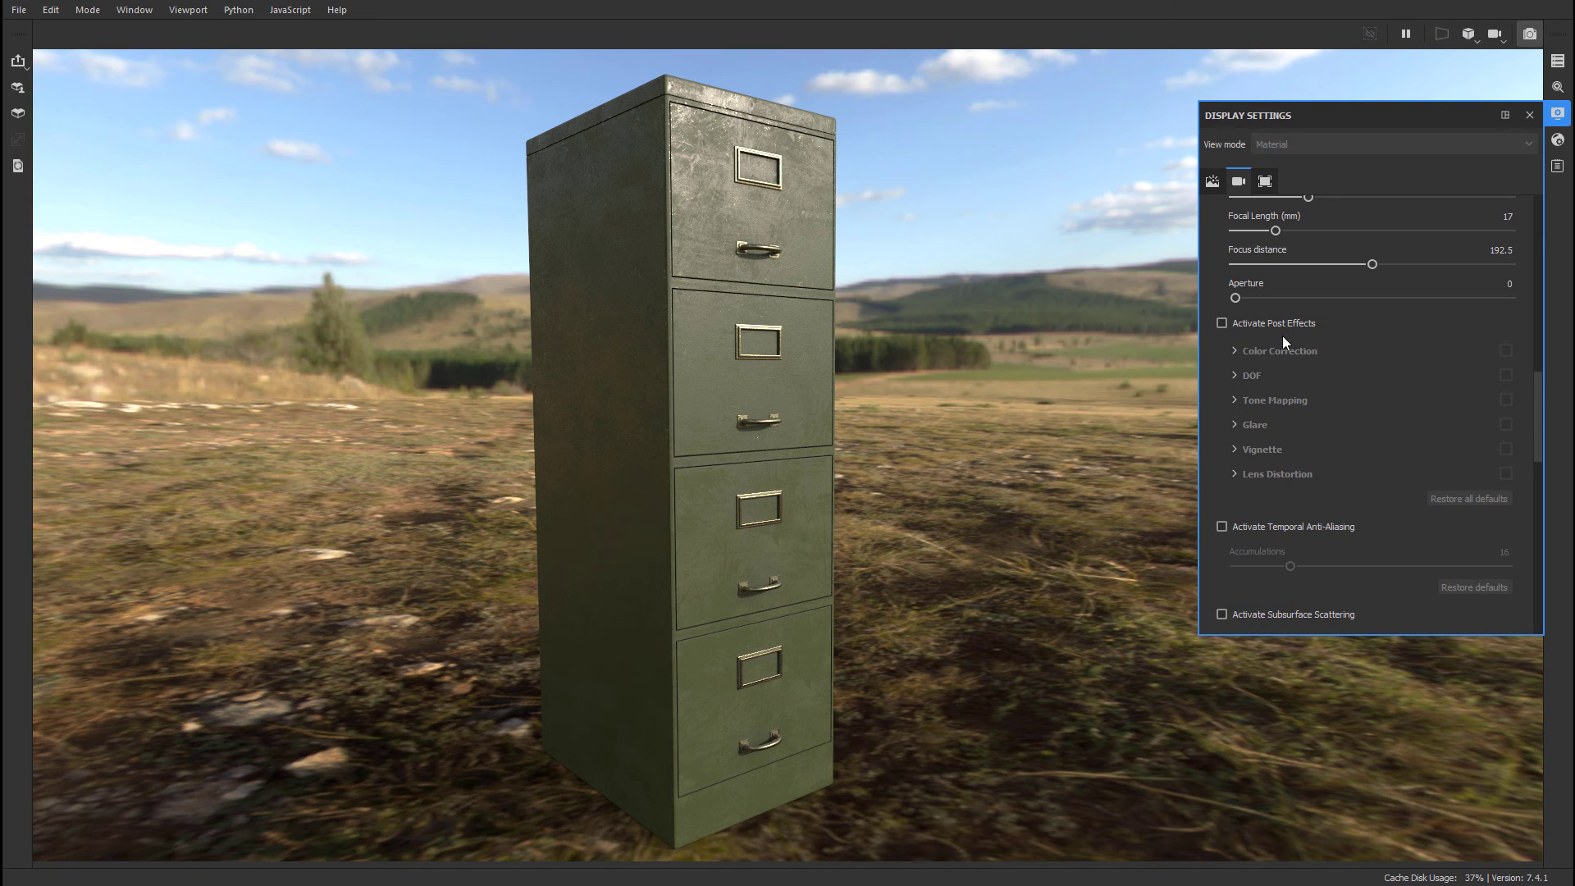
scroll(1326, 347, "up", 5)
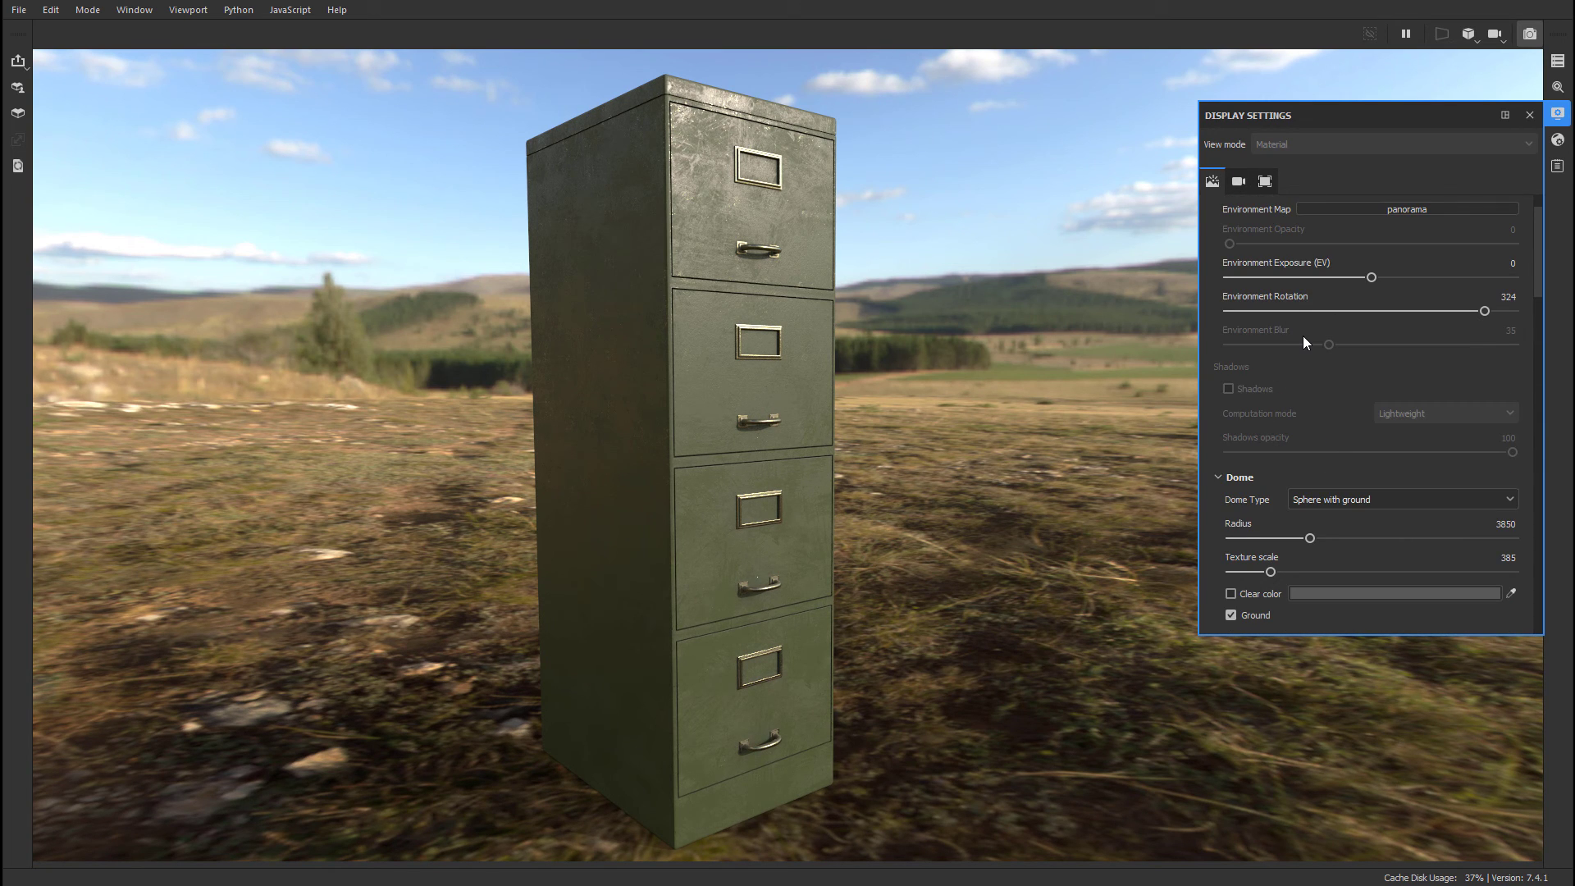
left_click(1529, 115)
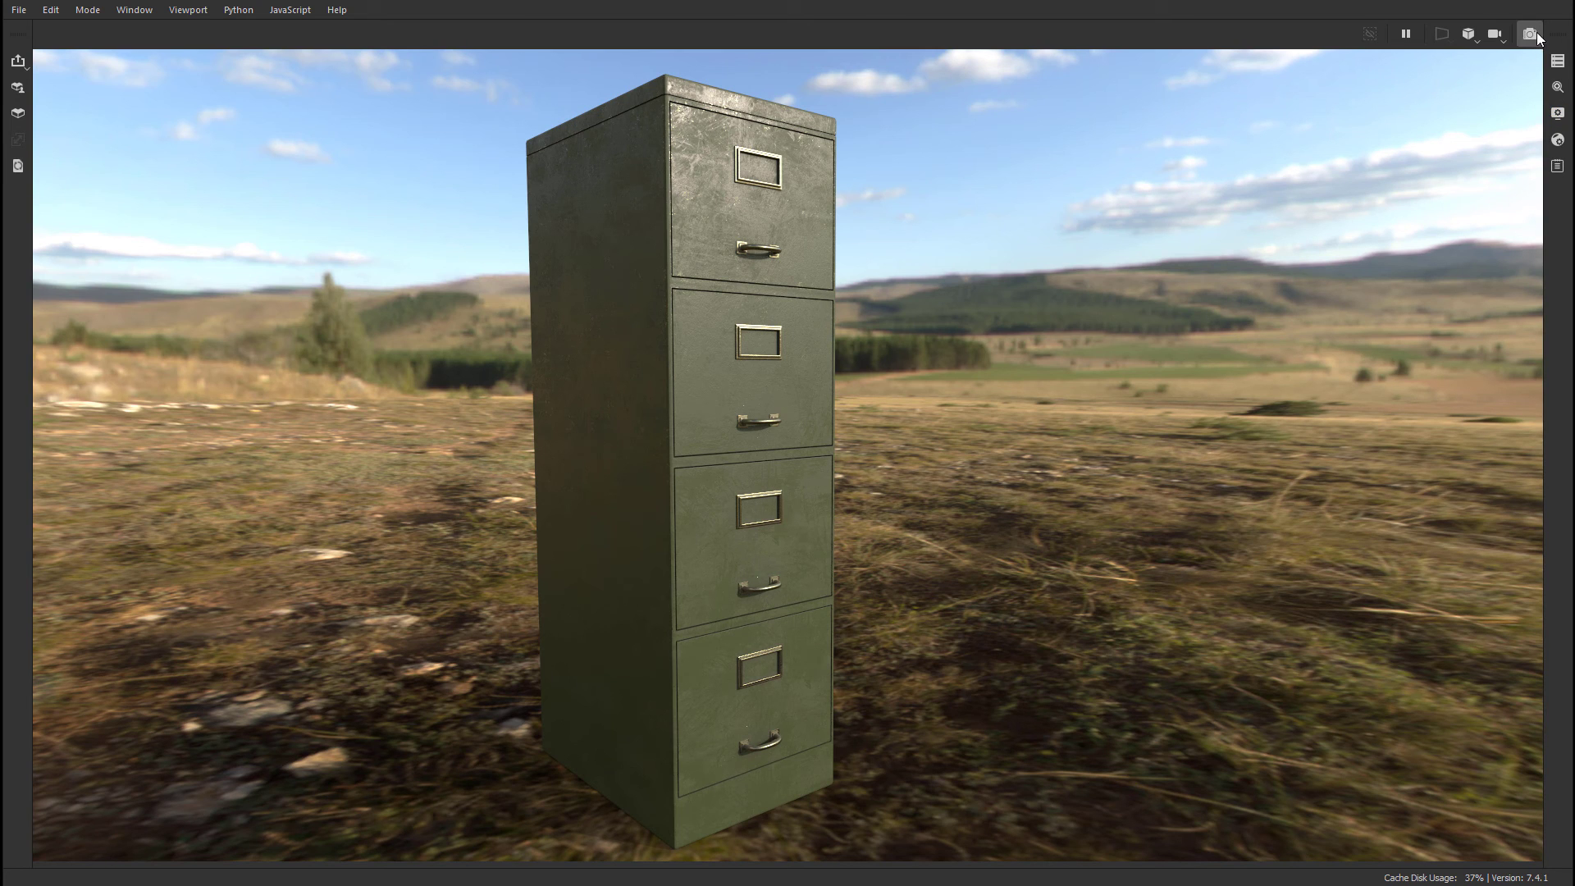
Leave the Iray render and export the lambert1 PBR Metallic Roughness maps, excluding emissive, to the FileCabinetScene folder.
left_click(1531, 34)
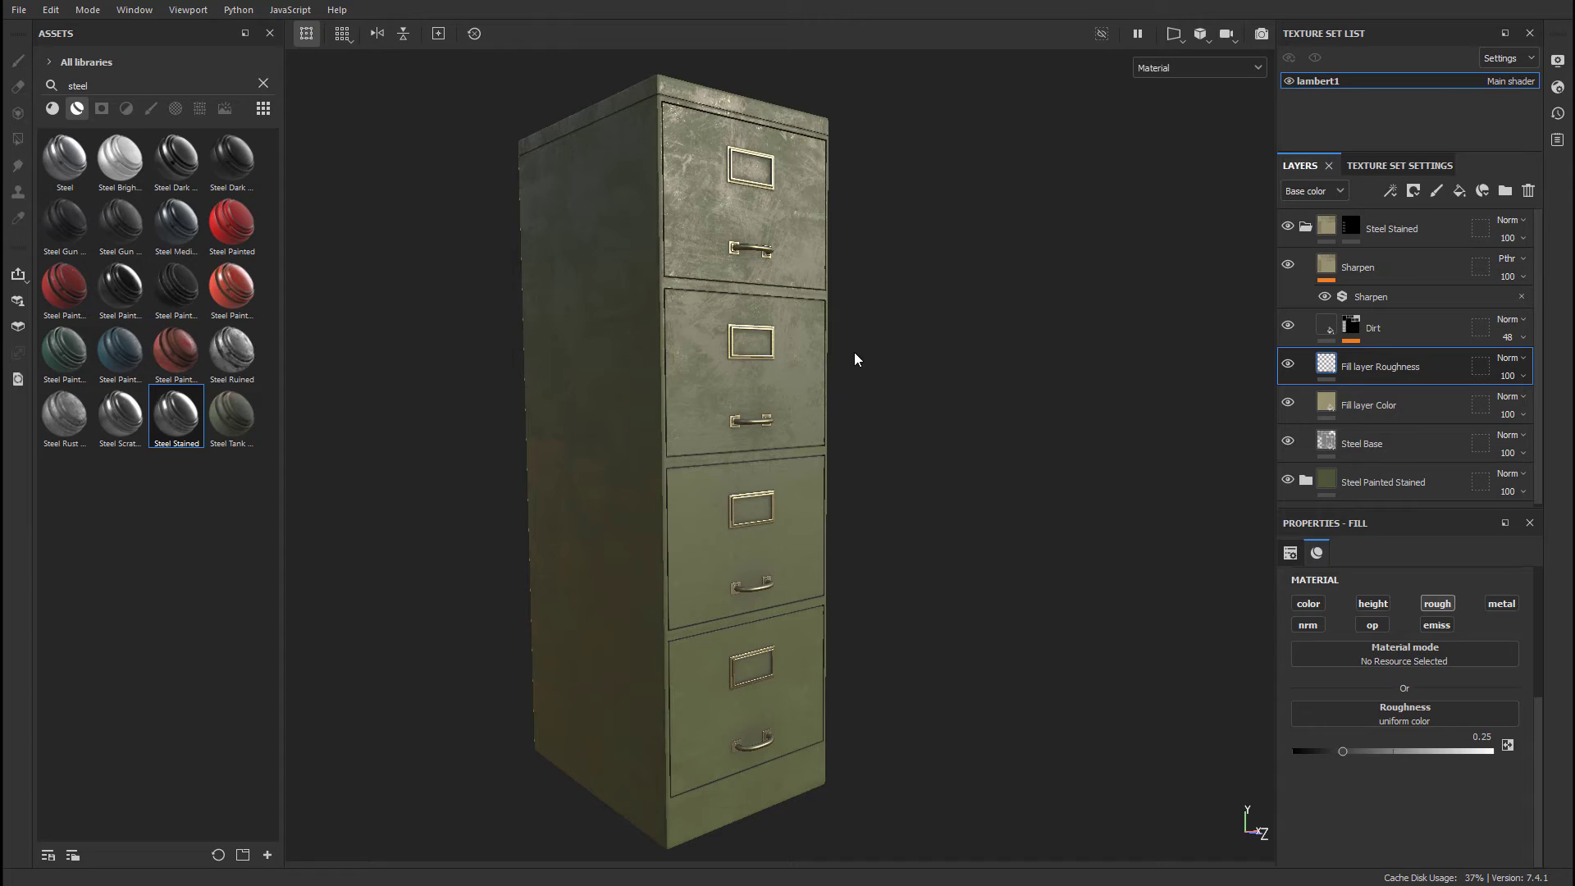
left_click_drag(854, 352, 846, 346, "alt")
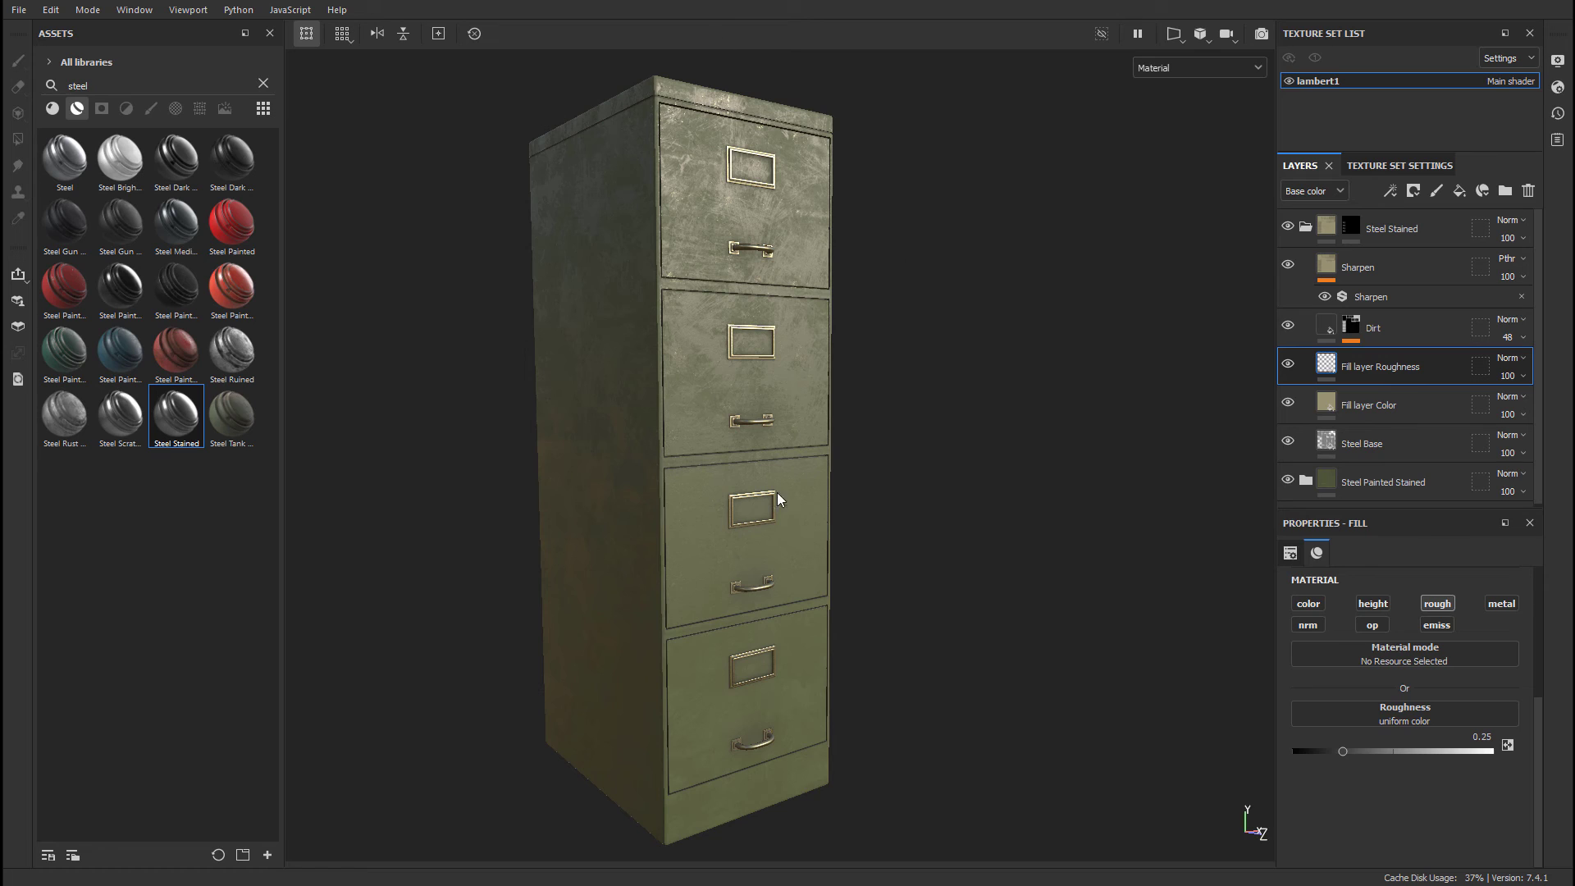
left_click(18, 10)
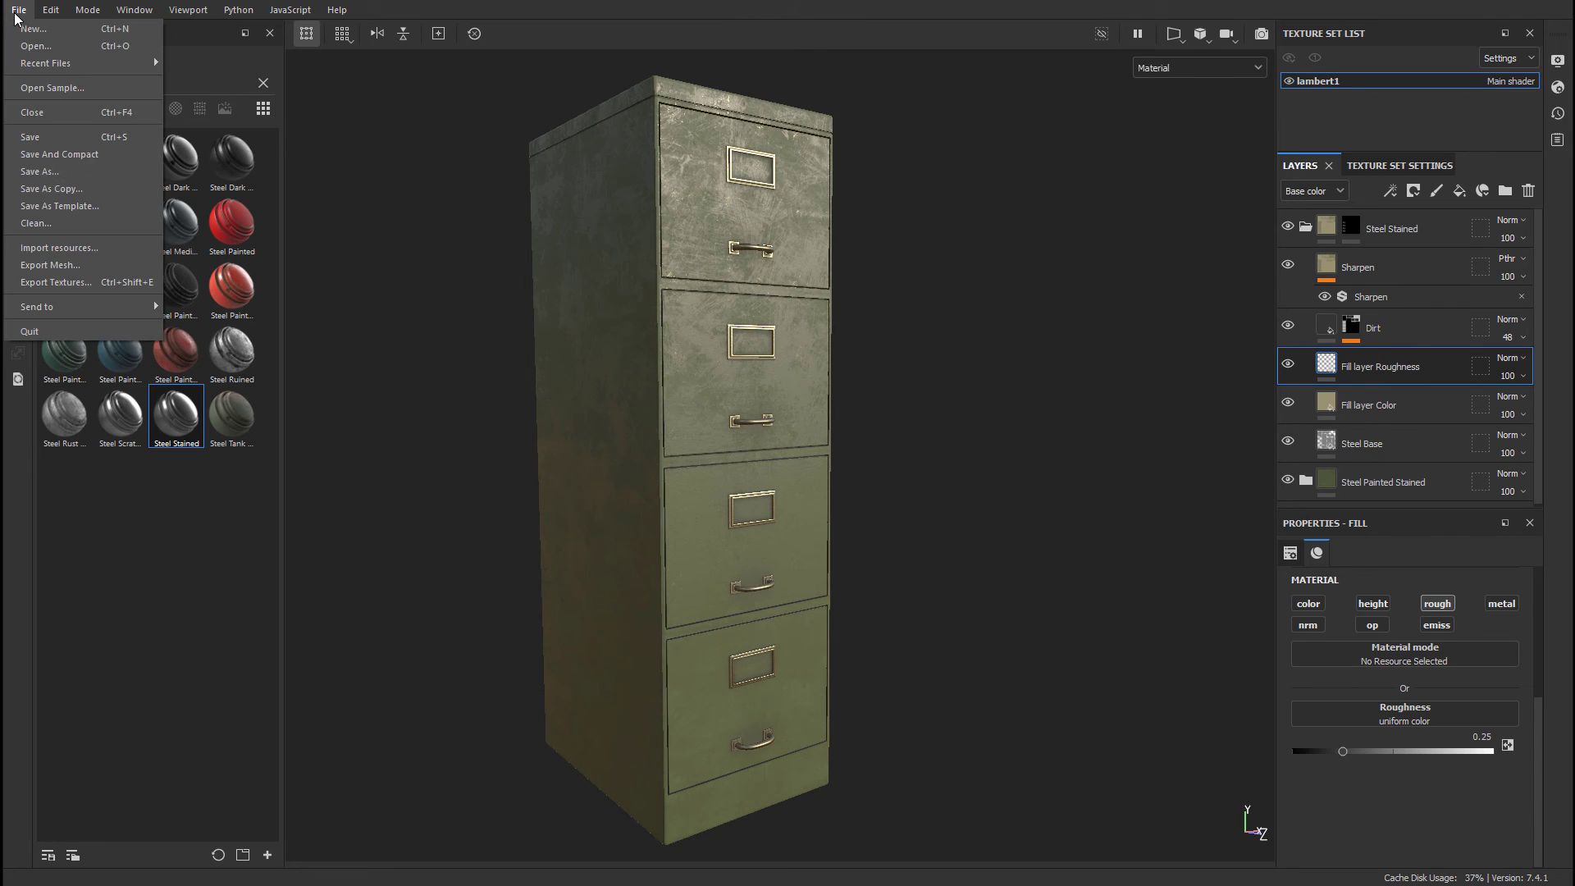
left_click(76, 284)
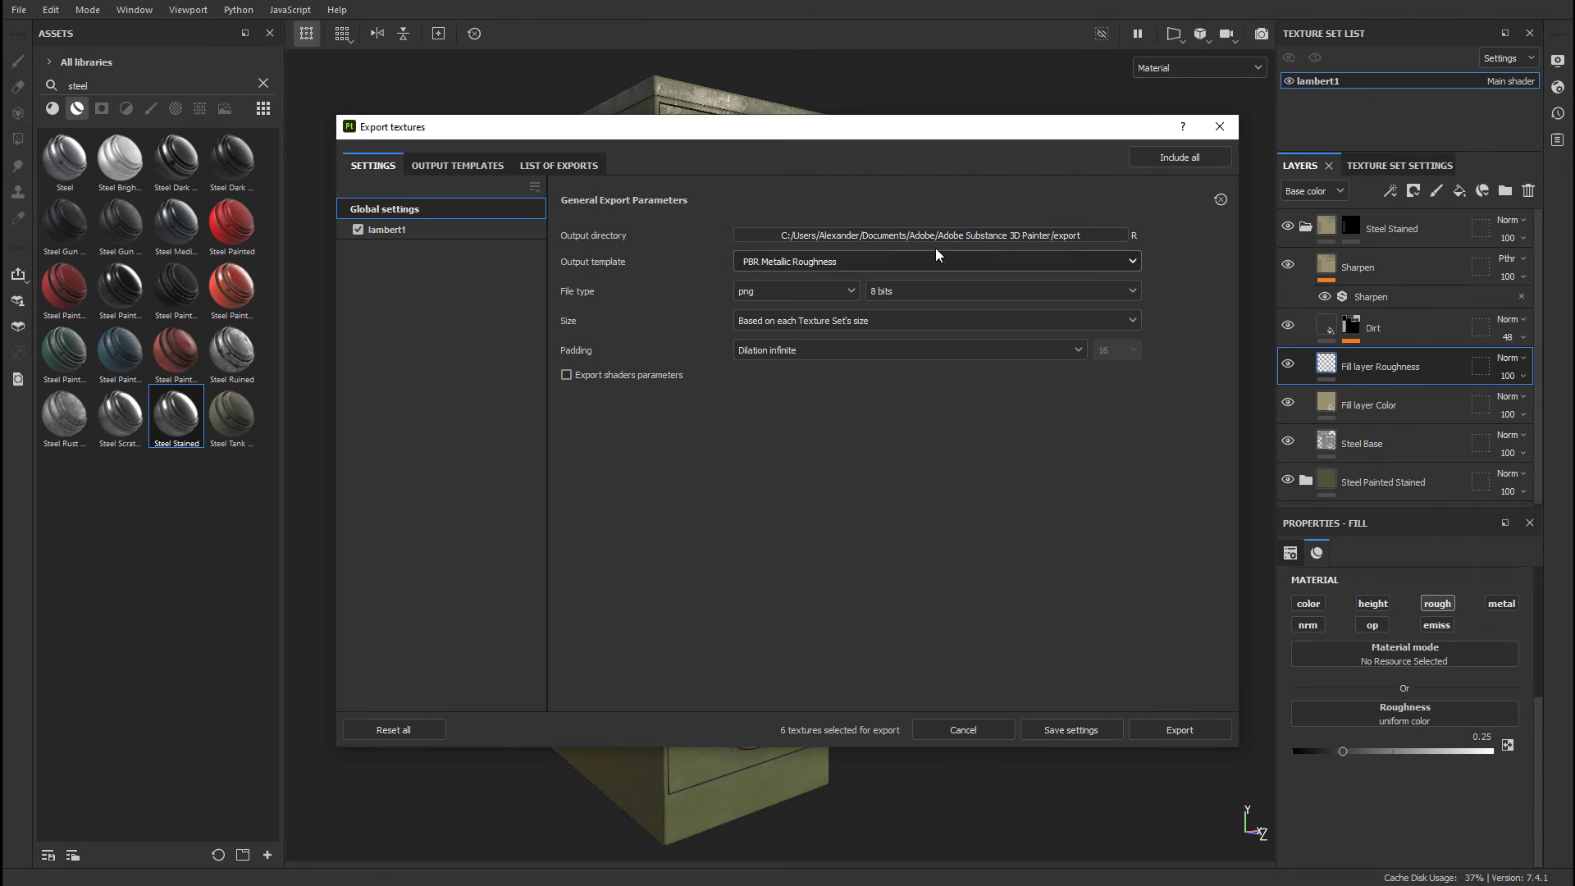
left_click(1066, 235)
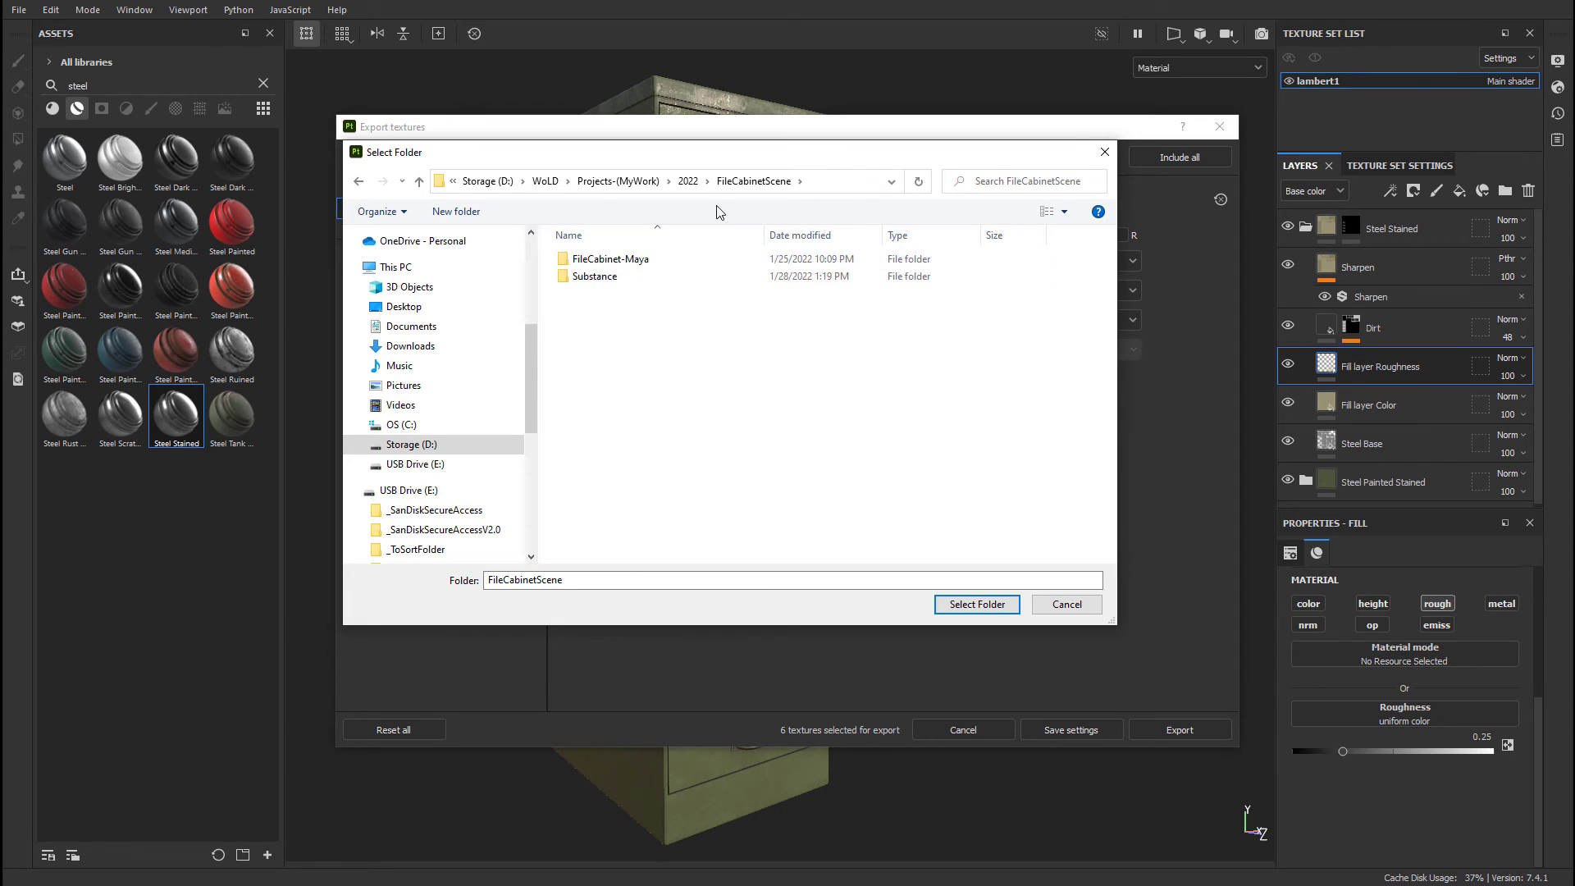
left_click(961, 603)
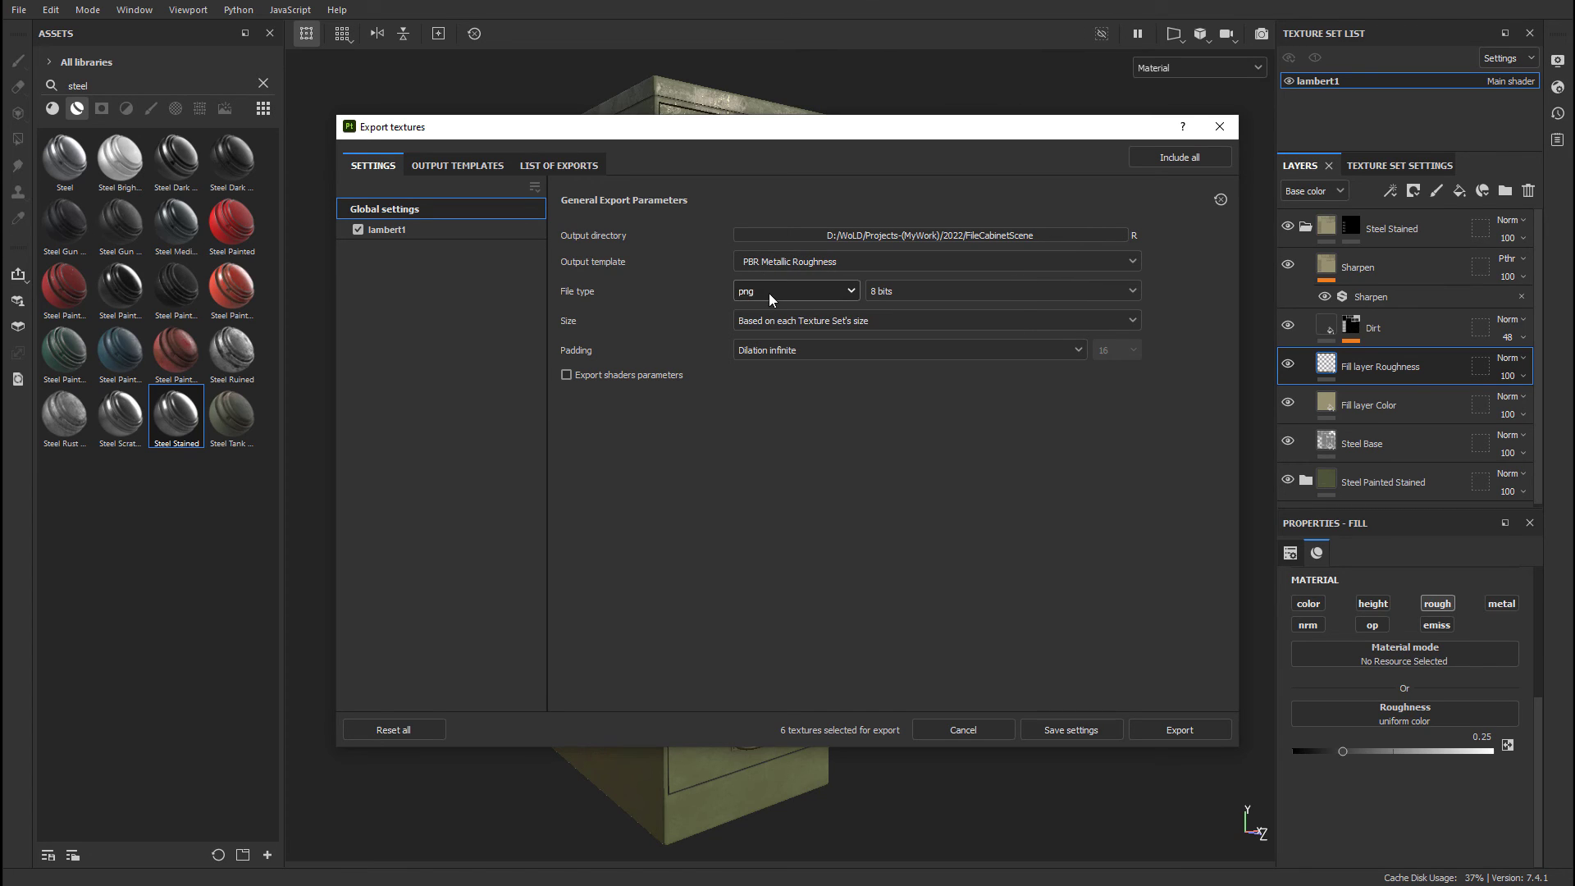
left_click(412, 236)
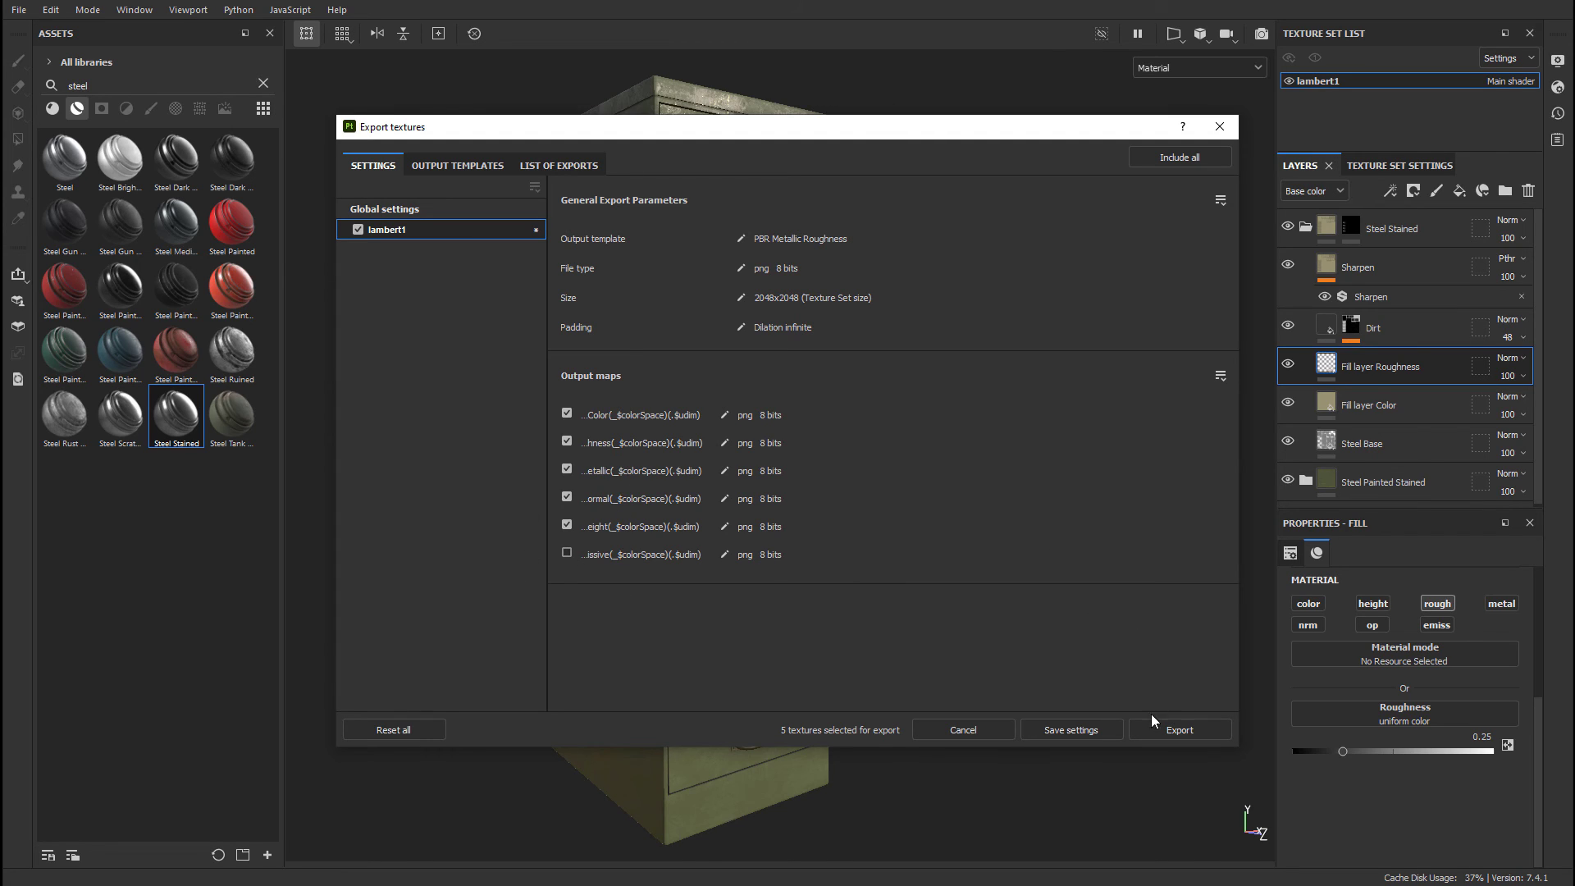
left_click(1182, 732)
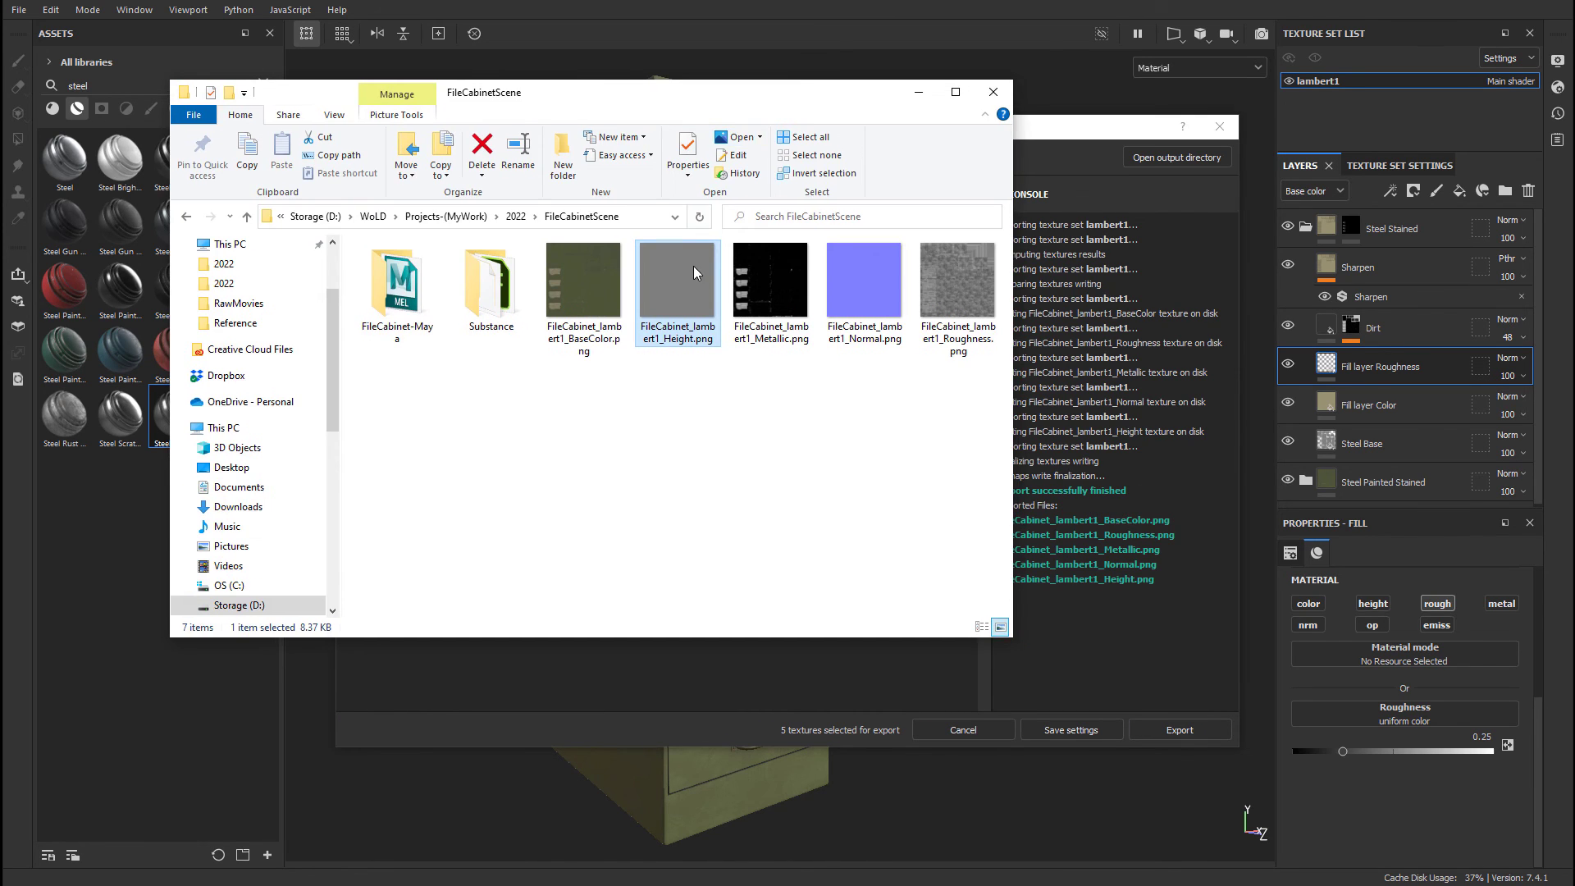
Inspect the exported BaseColor, Height, Metallic, Normal and Roughness PNG files in the FileCabinetScene folder.
left_click(584, 282)
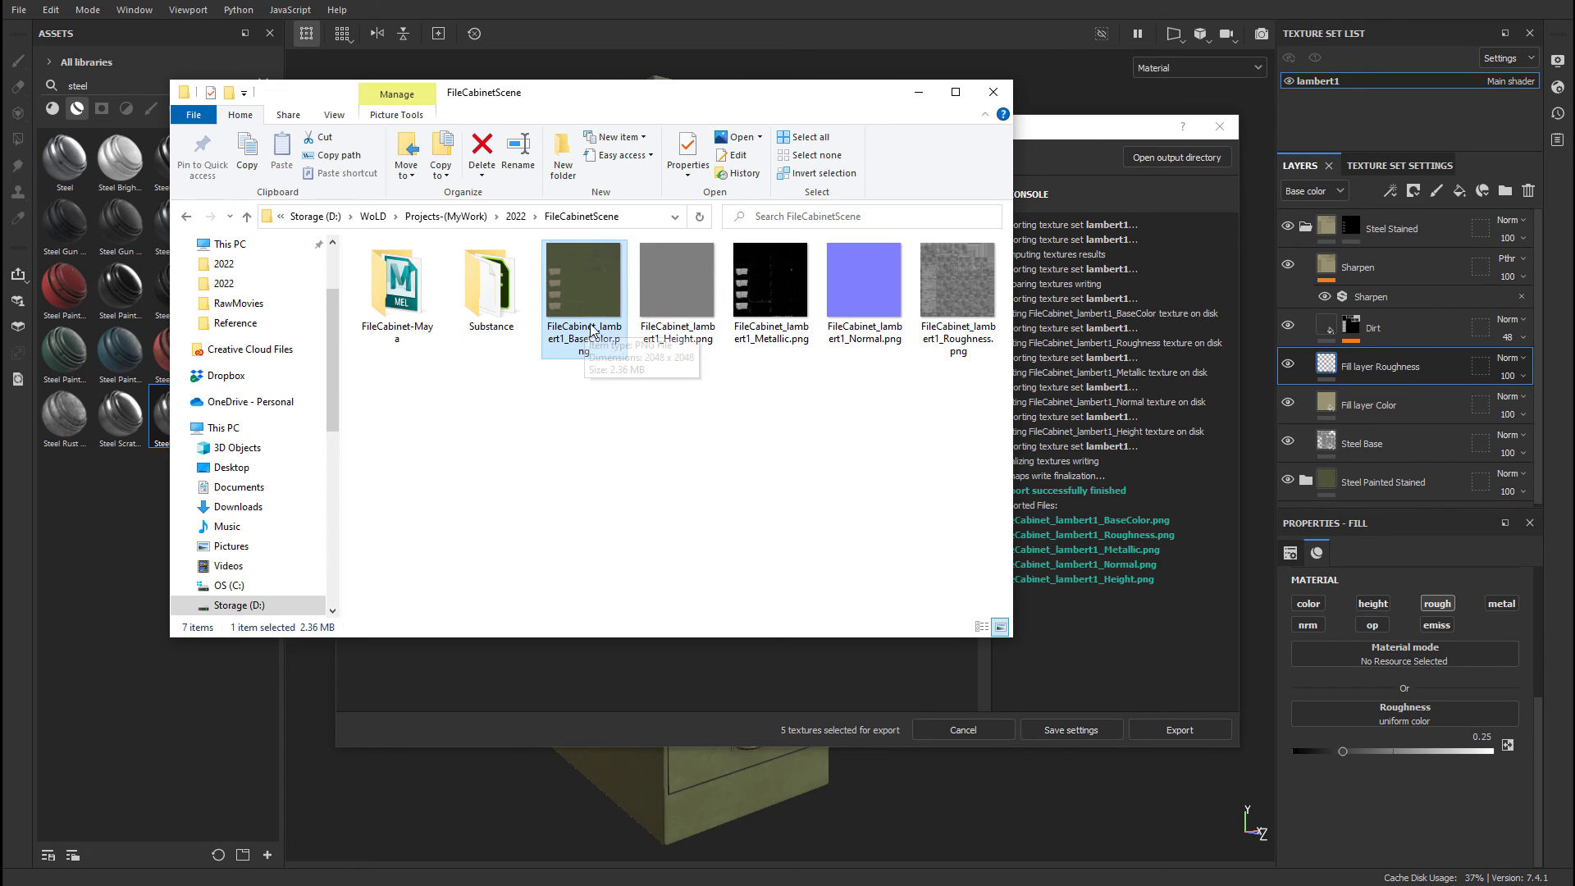
left_click(685, 311)
left_click(782, 301)
left_click(960, 283)
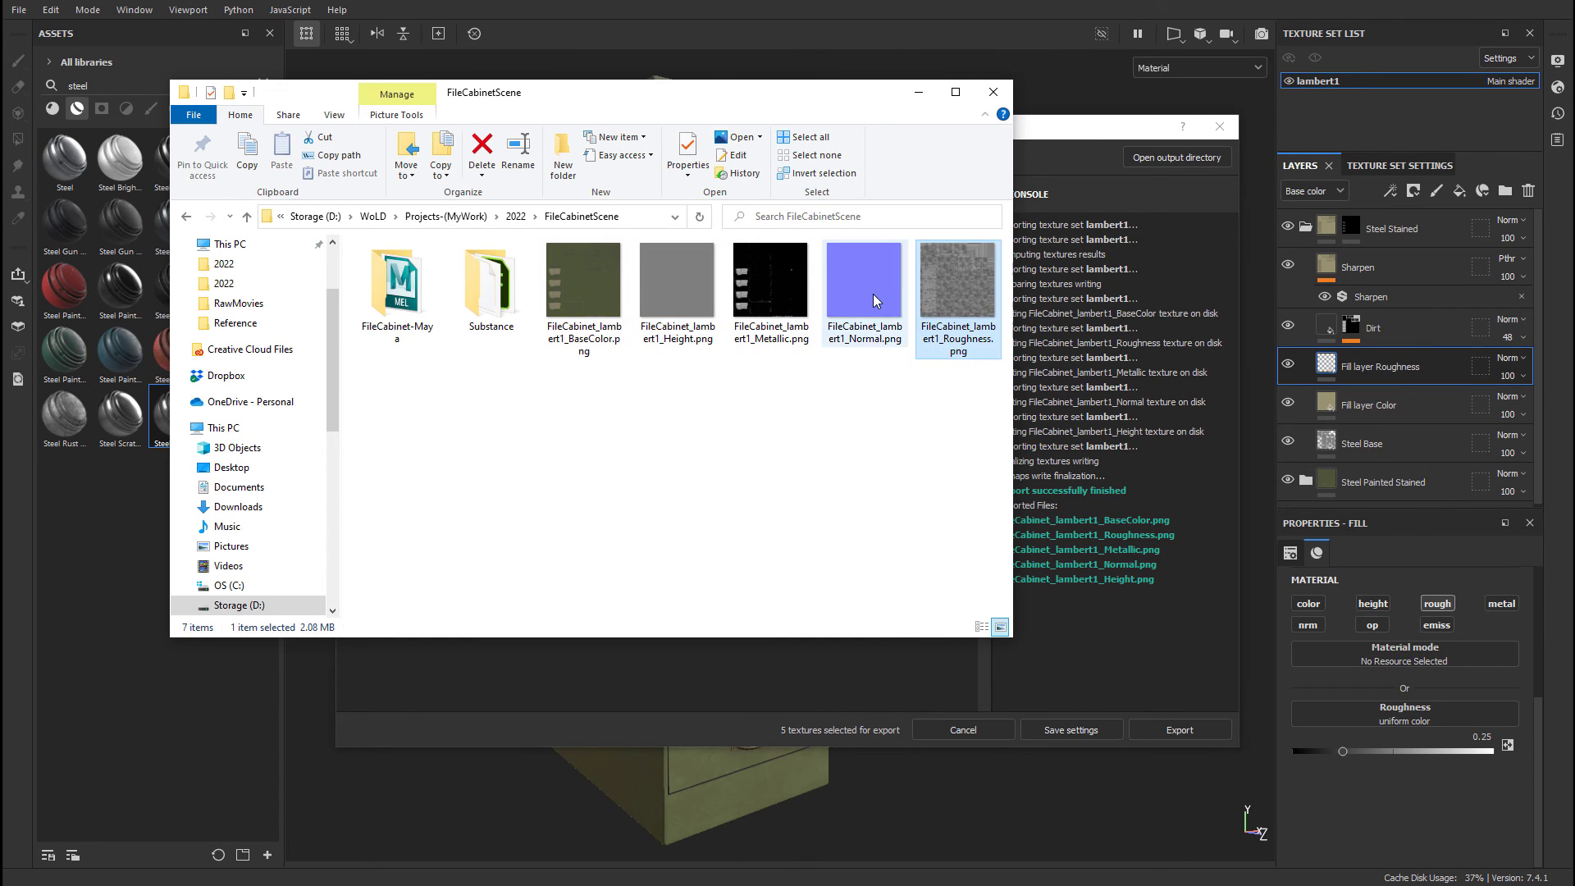
left_click(875, 297)
left_click(958, 296)
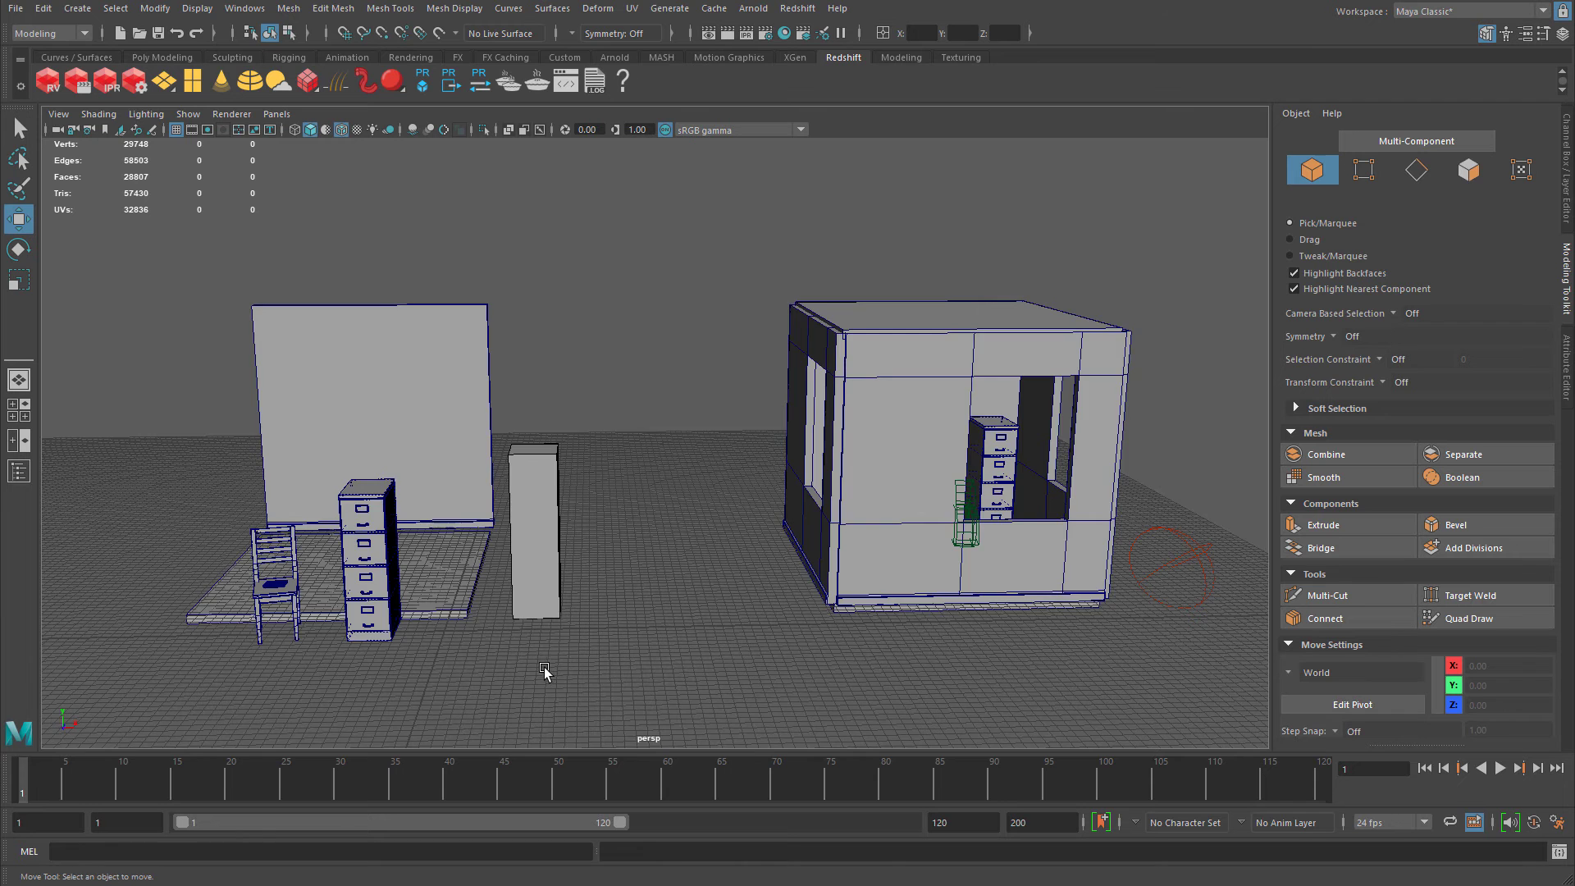
Switch to Maya, isolate the wooden chair and examine its UV layout in the UV Editor.
middle_click_drag(545, 661, 654, 618, "alt")
left_click(435, 560)
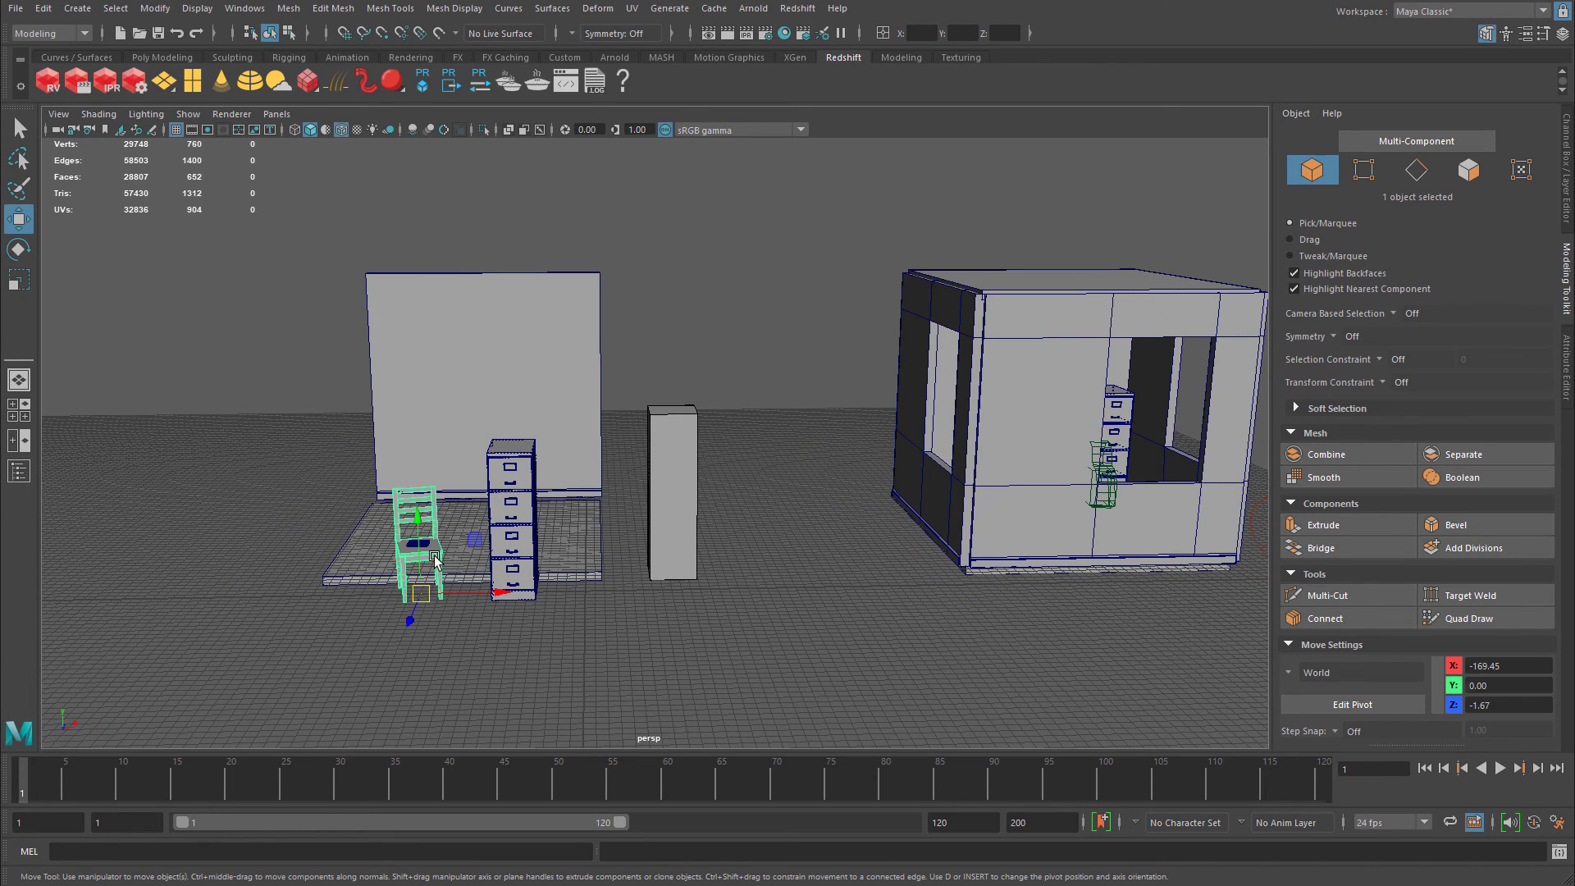
key("f")
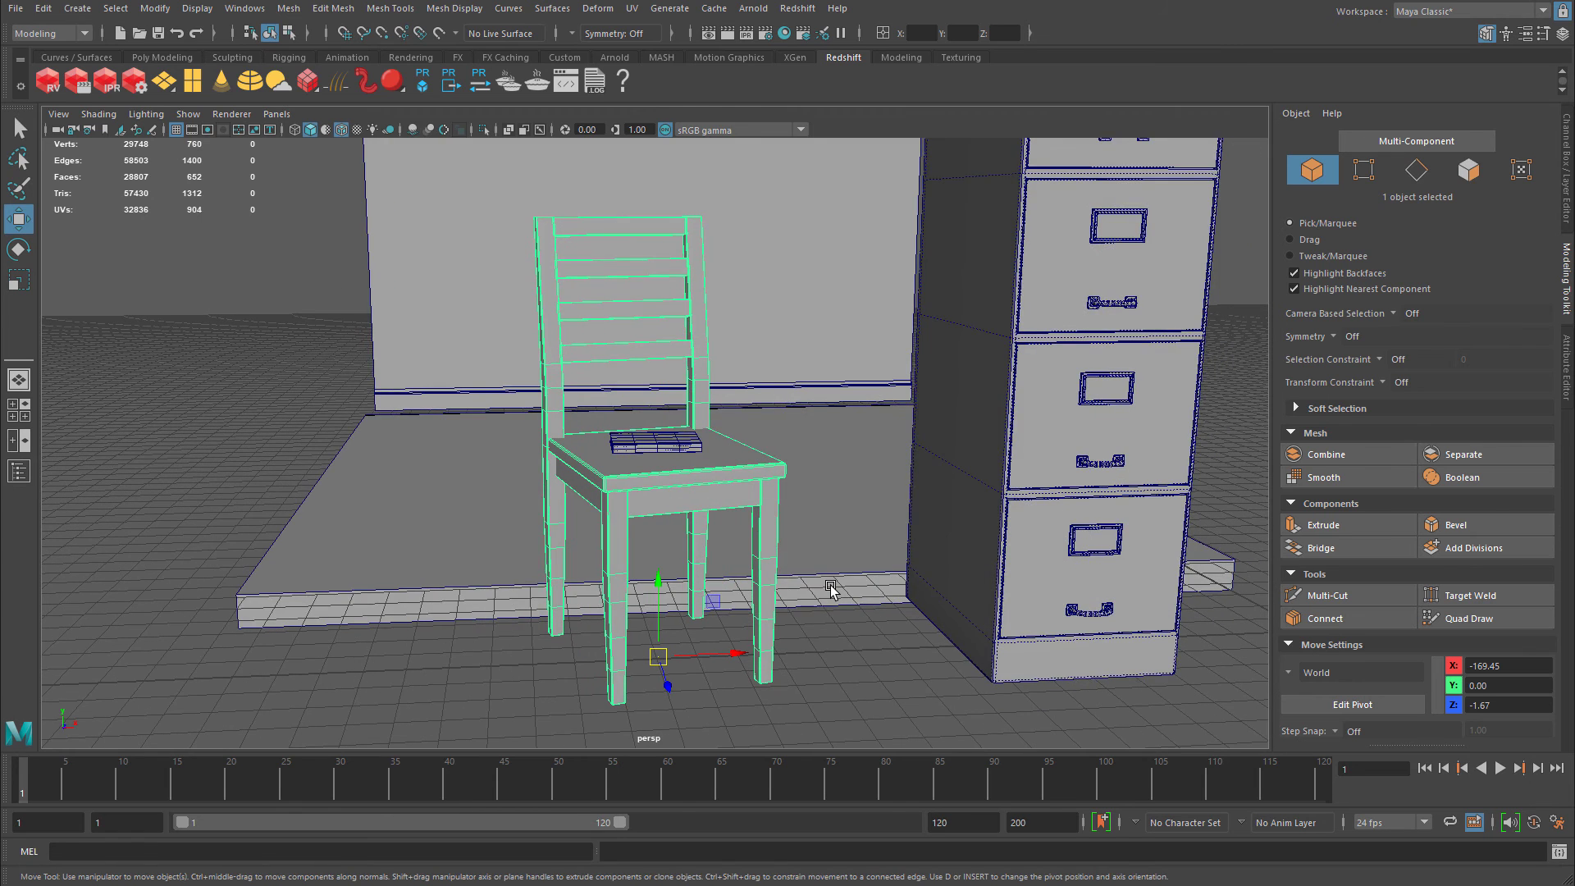
key("ctrl+1")
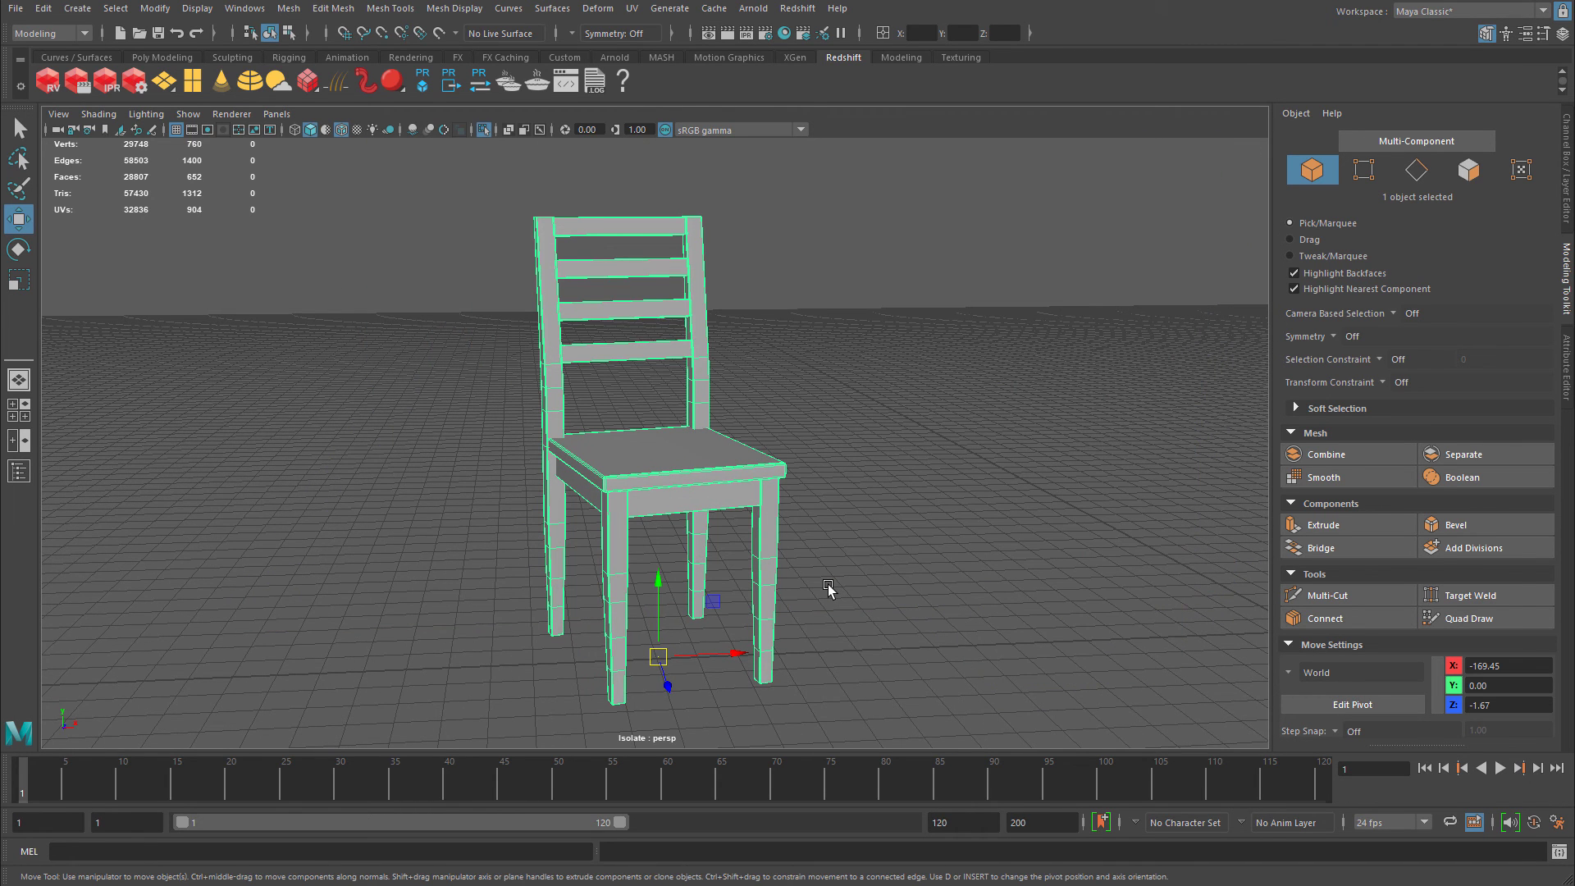
left_click(632, 8)
left_click(664, 38)
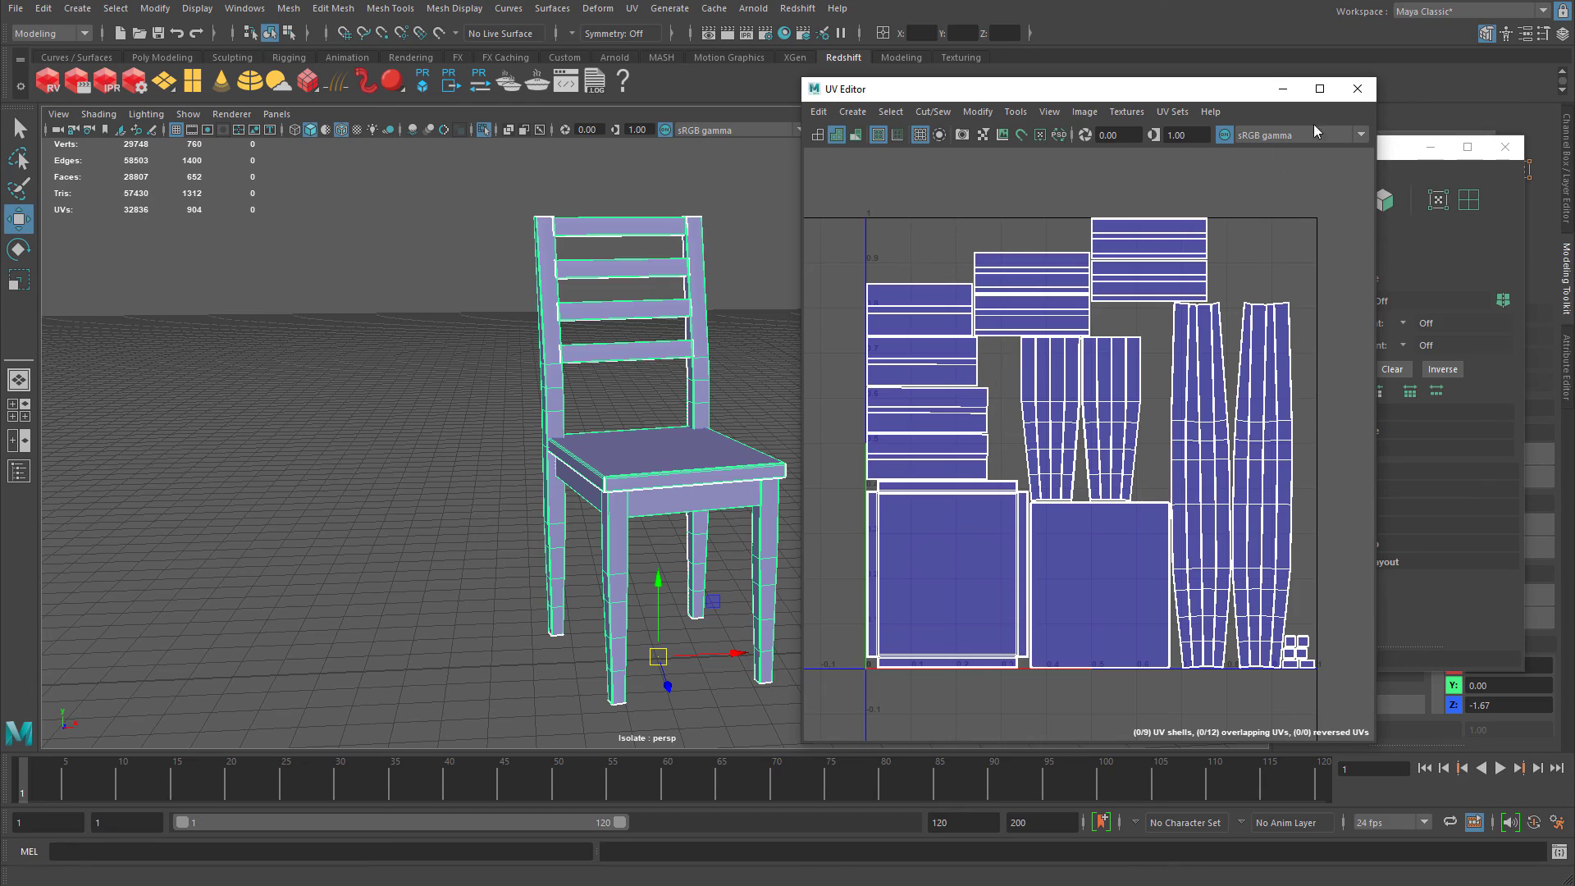
left_click(1358, 88)
left_click(1501, 150)
Display the isolated chair with its textures and examine the wood from several angles.
right_click_drag(781, 316, 681, 395, "alt")
key("6")
left_click_drag(552, 397, 679, 450, "alt")
left_click(862, 352)
scroll(806, 369, "up", 3)
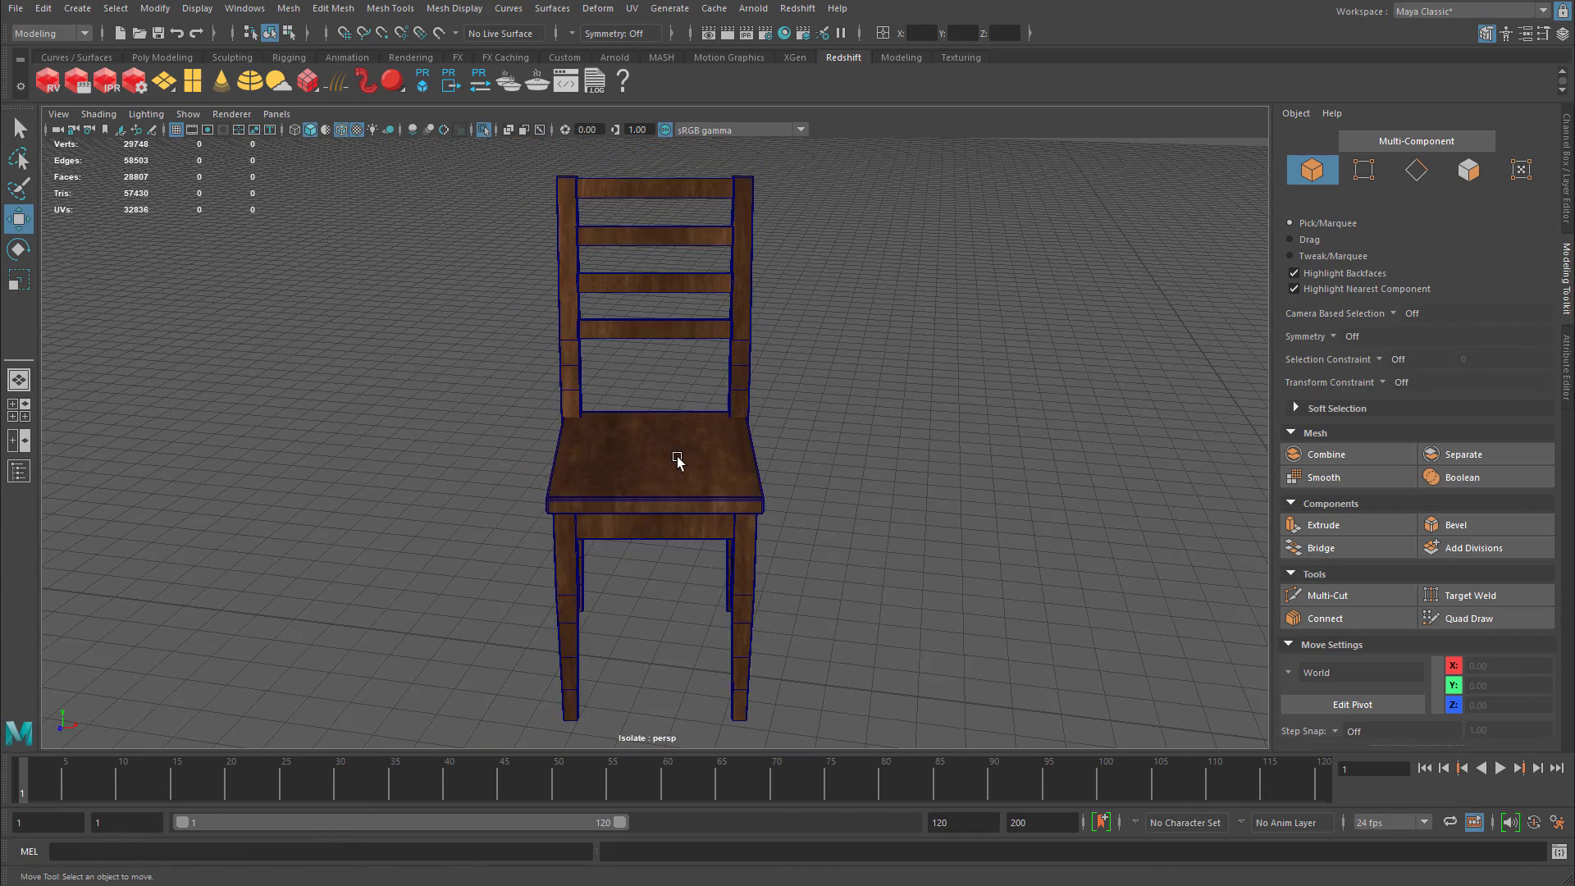
left_click(680, 469)
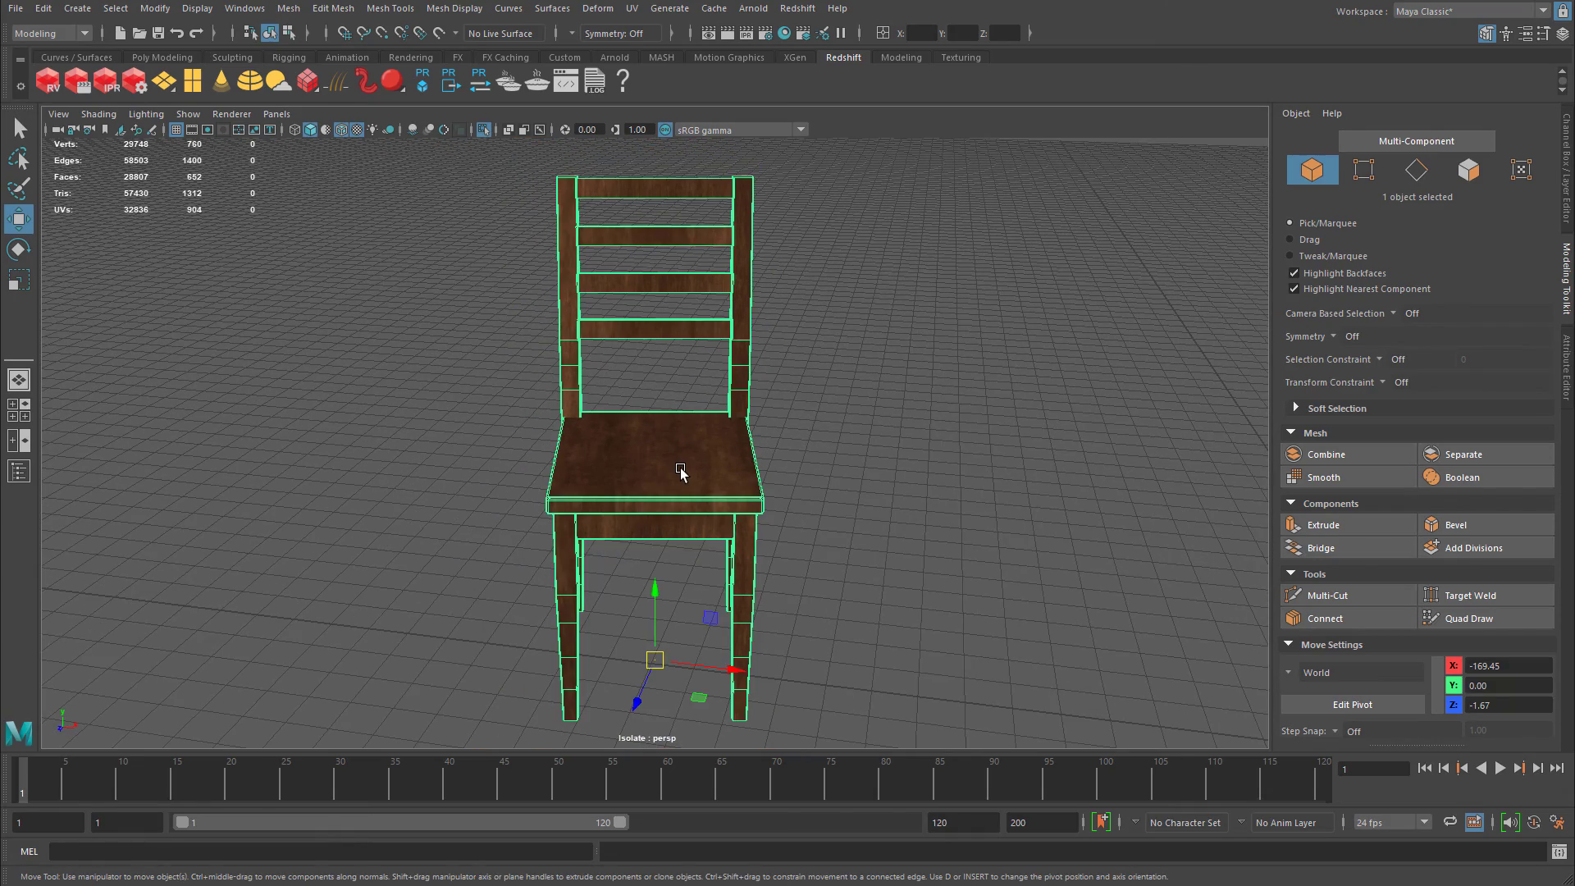
left_click_drag(696, 467, 753, 429, "alt")
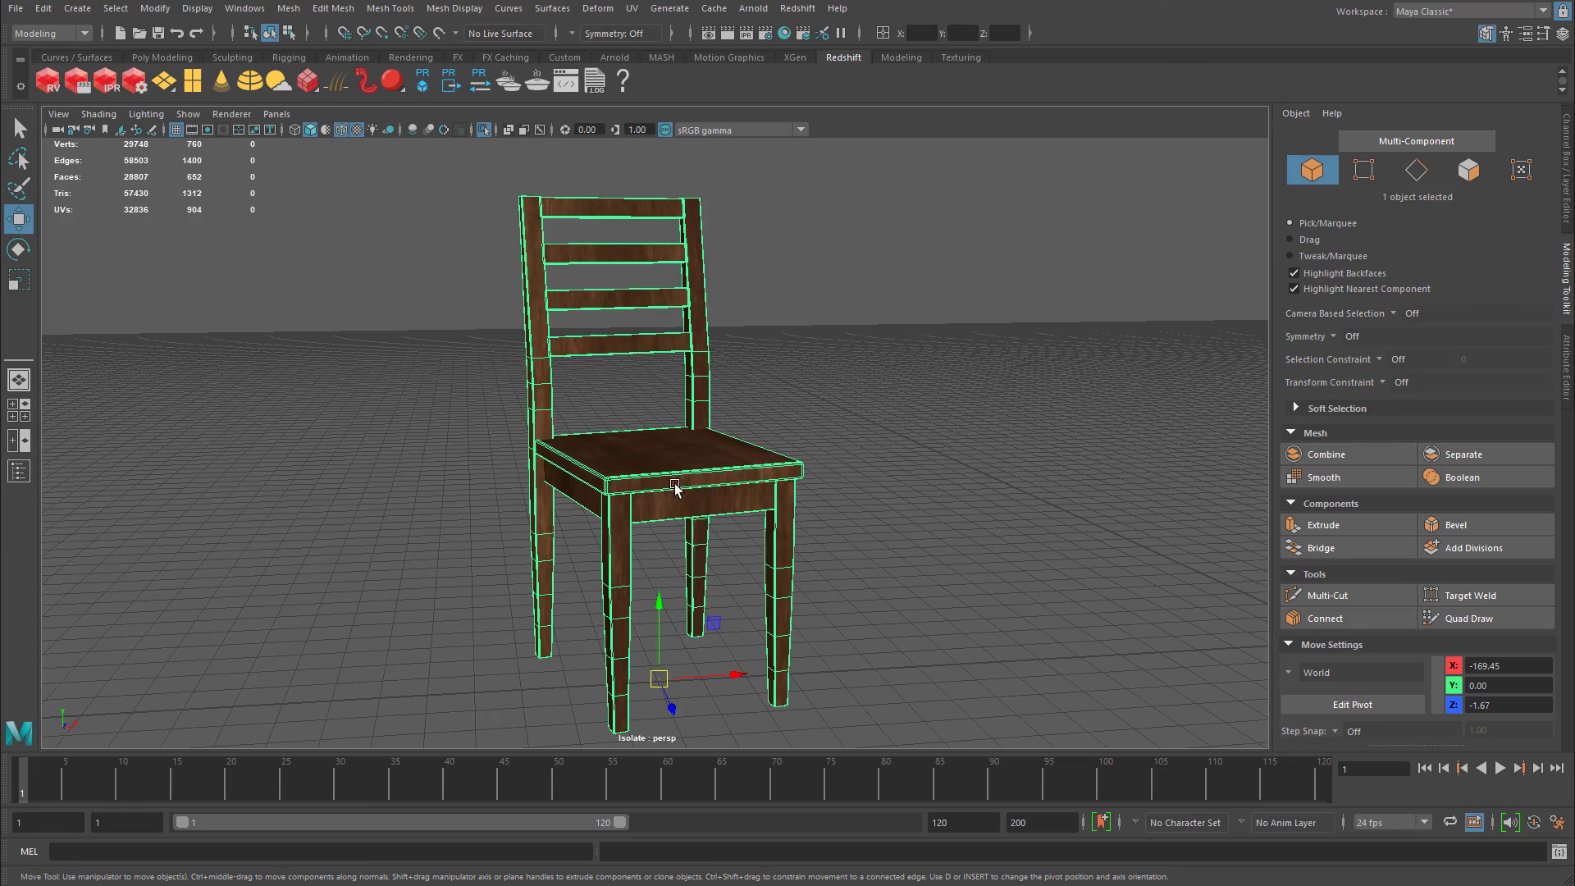
right_click_drag(656, 484, 904, 480, "alt")
left_click_drag(904, 480, 632, 520, "alt")
right_click_drag(633, 520, 383, 511, "alt")
left_click_drag(639, 514, 808, 455, "alt")
right_click_drag(808, 455, 546, 493, "alt")
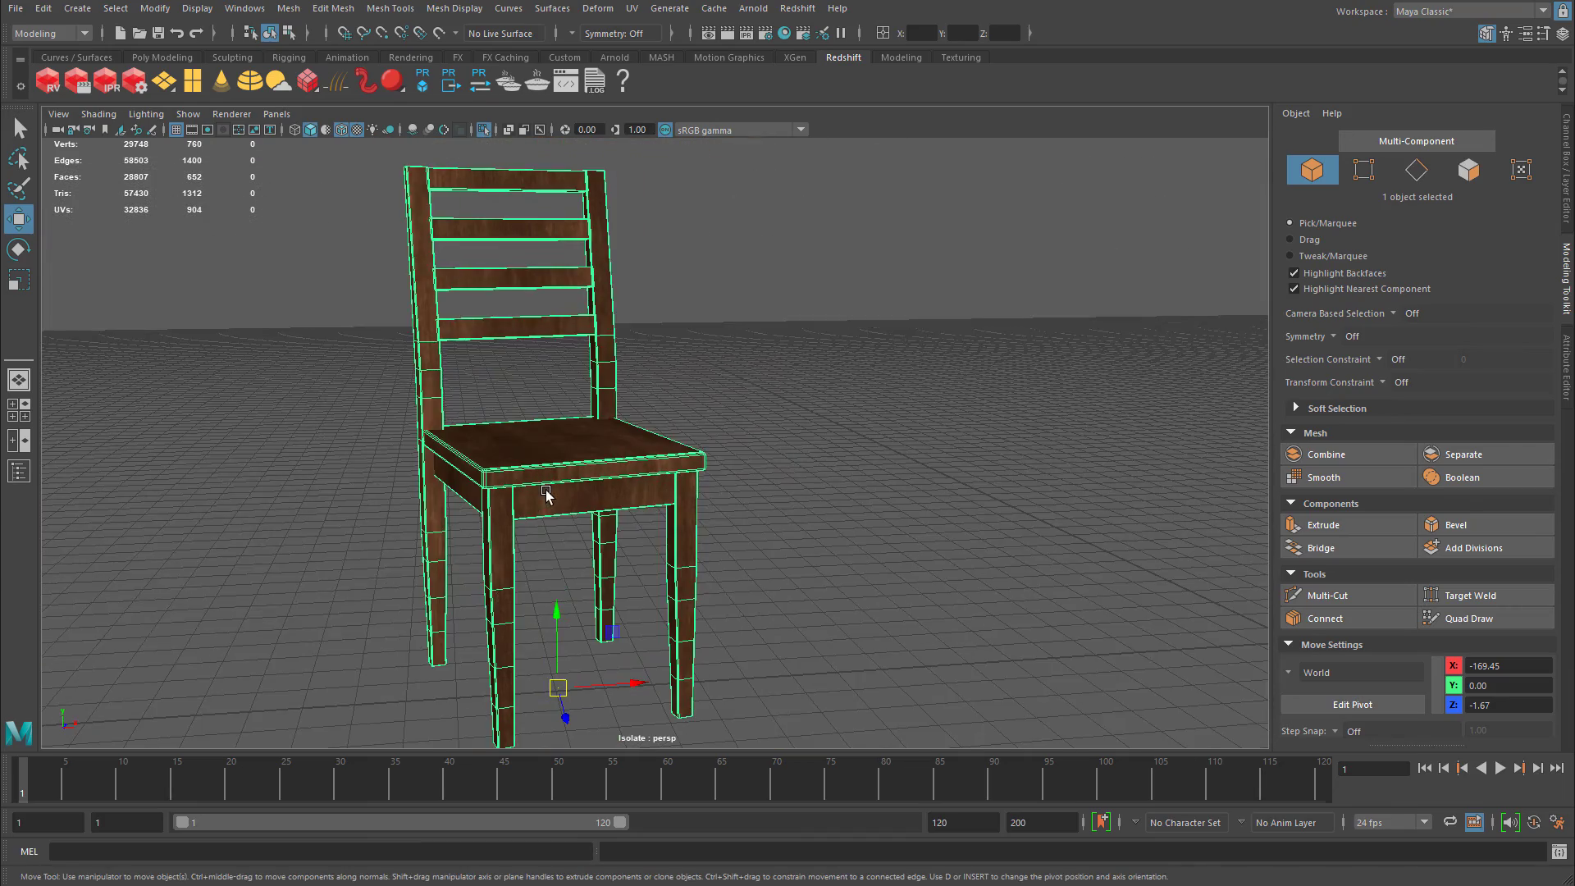
Bring back the rest of the scene and examine the textured book on the chair seat up close.
key("ctrl+1")
left_click(554, 436)
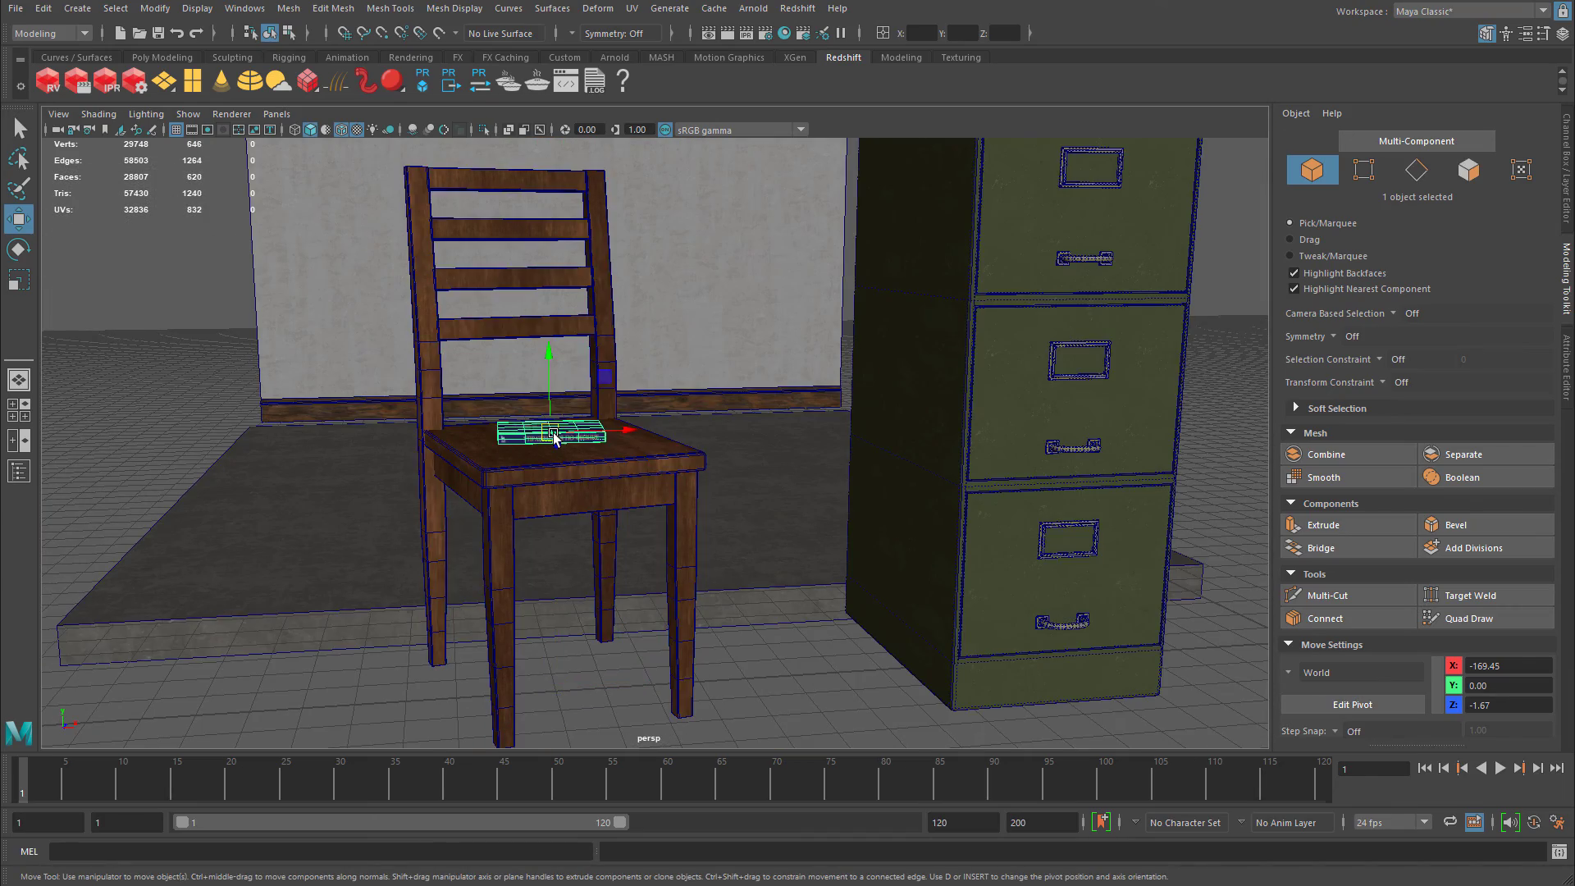
key("f")
left_click_drag(799, 473, 719, 464, "alt")
right_click_drag(809, 427, 697, 425, "alt")
left_click_drag(698, 425, 594, 422, "alt")
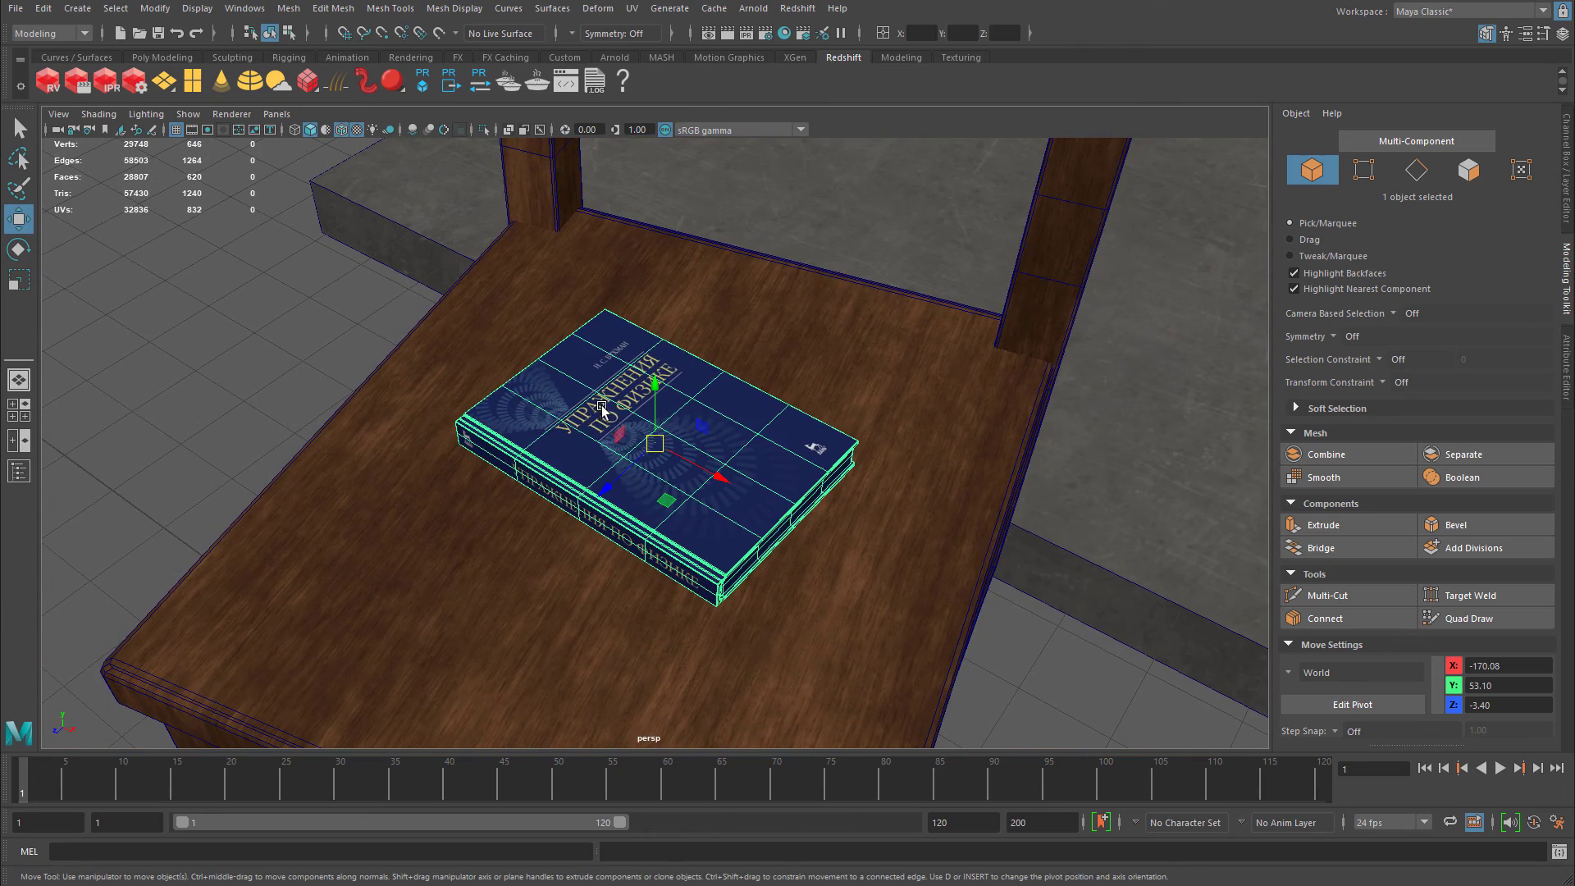
left_click(363, 352)
right_click_drag(525, 402, 456, 398, "alt")
left_click_drag(455, 398, 515, 404, "alt")
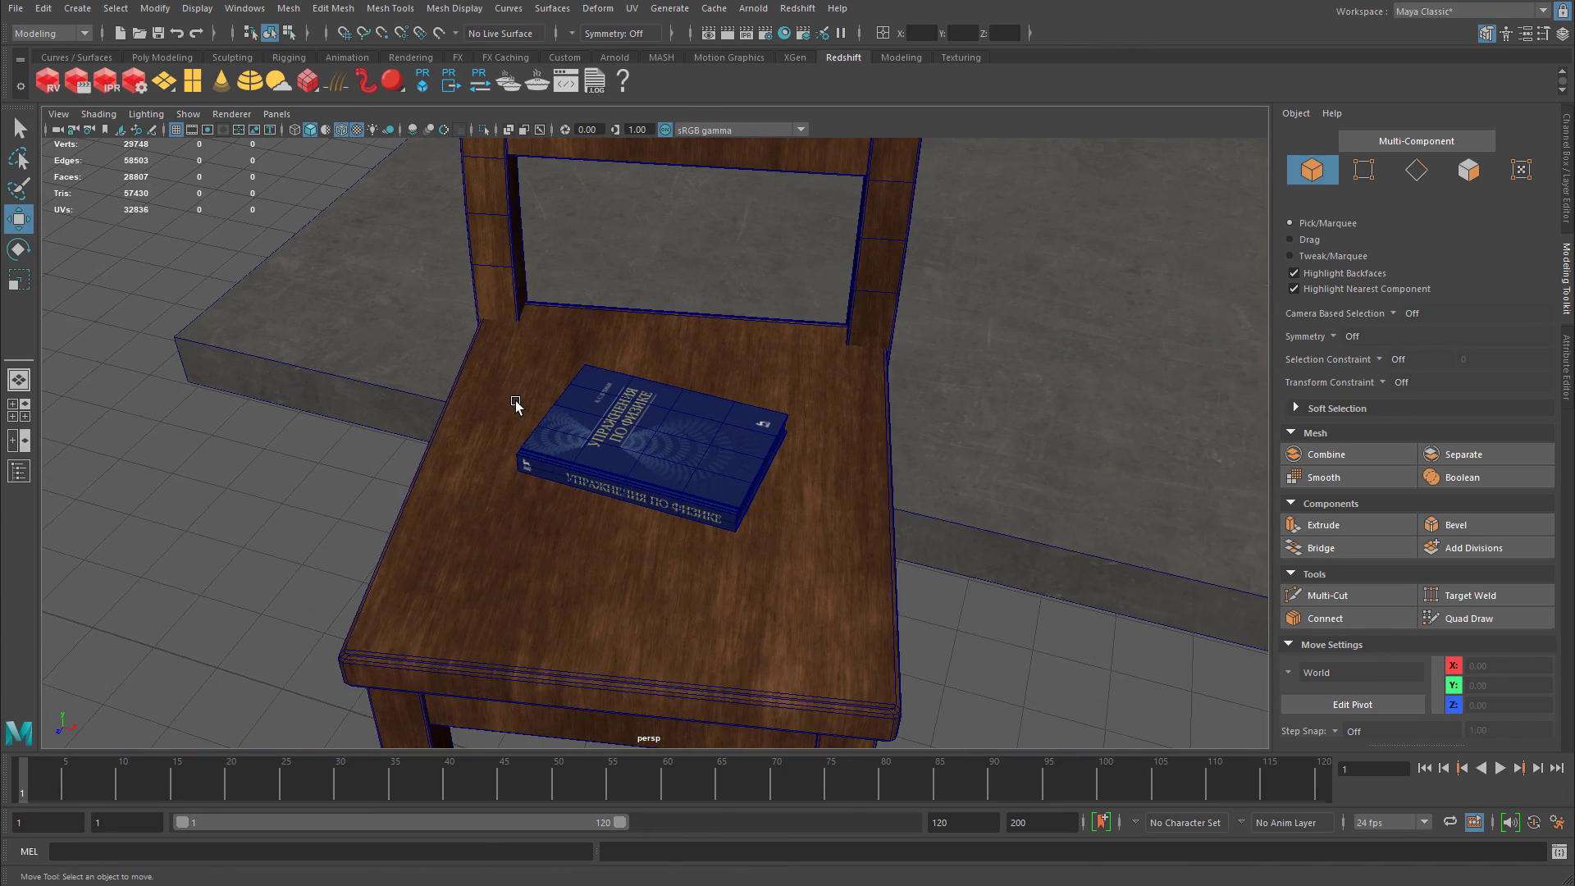
right_click_drag(726, 439, 574, 430, "alt")
left_click_drag(575, 431, 648, 447, "alt")
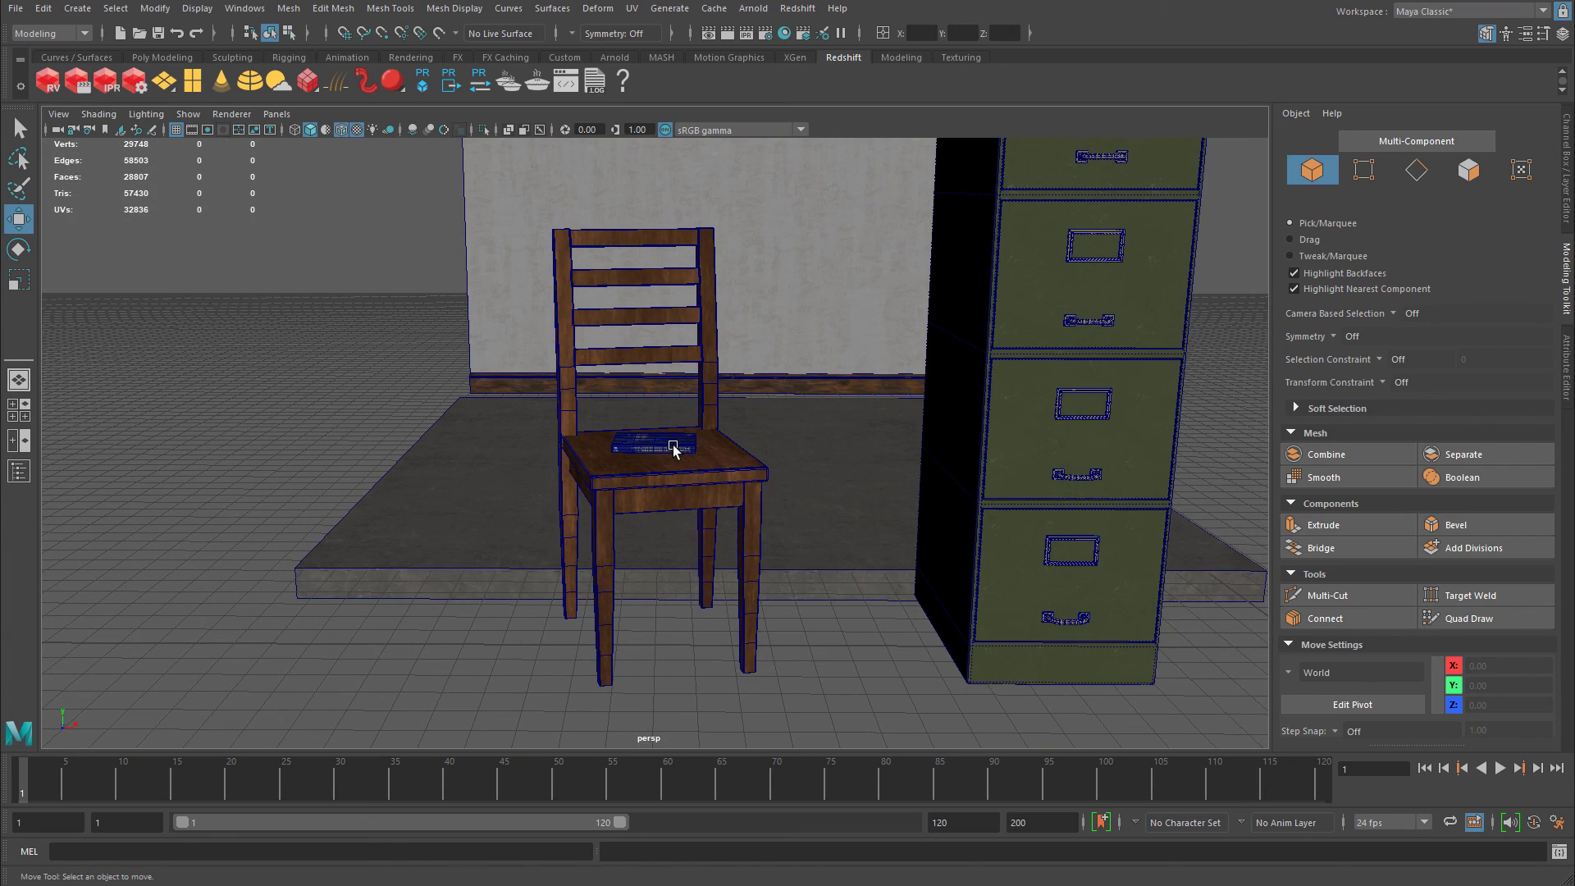
Select the concrete floor slab beside the wall and examine its texture and UV layout in the UV Editor.
left_click(845, 459)
right_click_drag(982, 450, 907, 418, "alt")
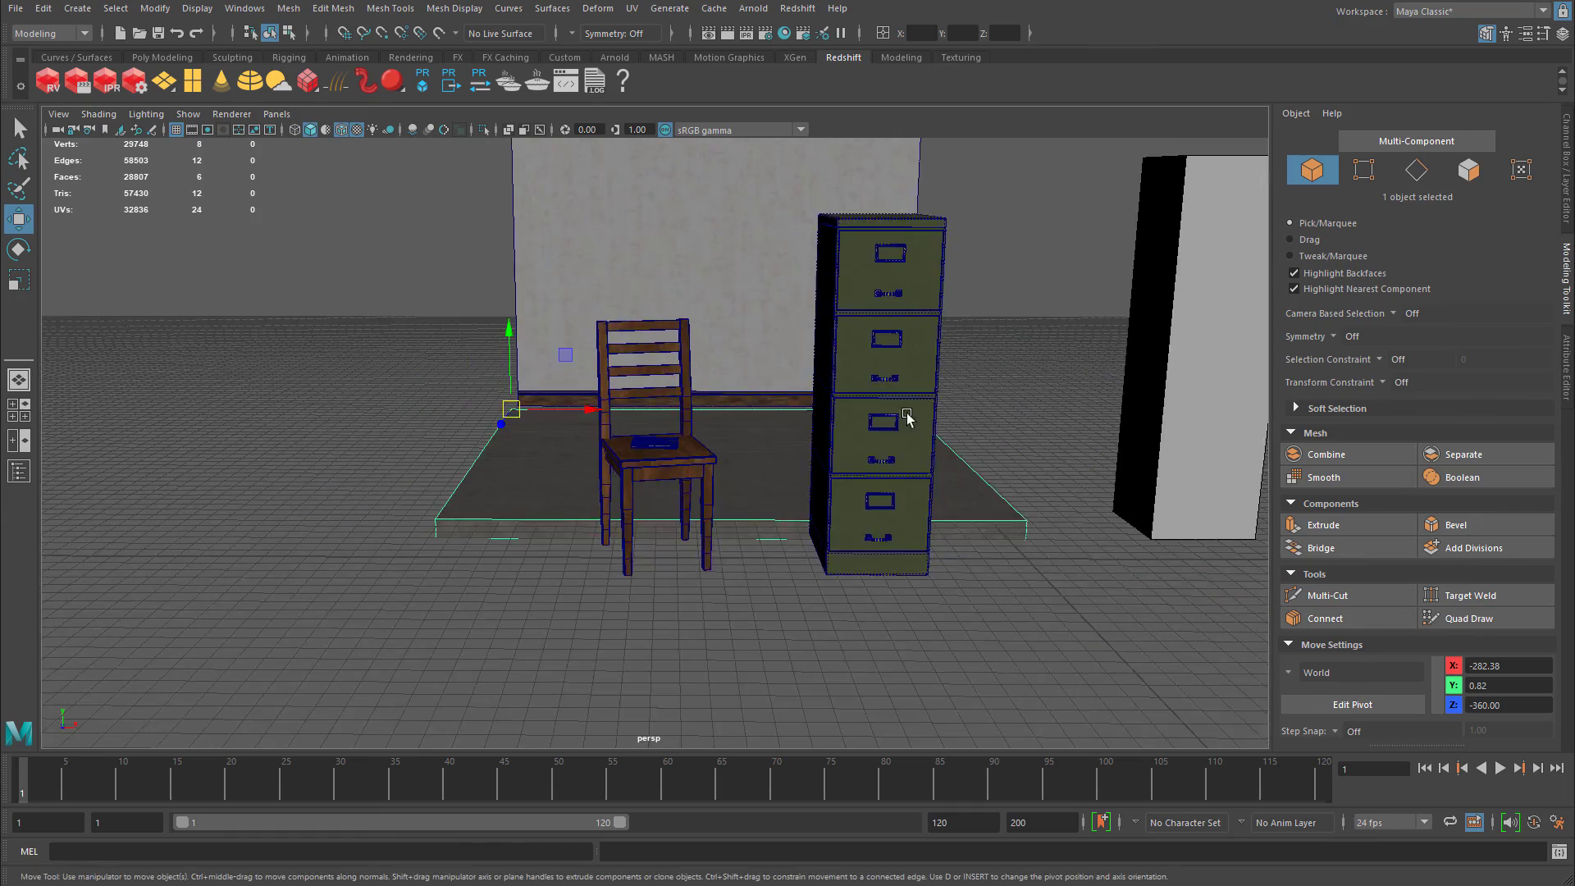
middle_click_drag(648, 336, 525, 476, "alt")
left_click_drag(528, 474, 673, 492, "alt")
middle_click_drag(673, 492, 1100, 383, "alt")
left_click_drag(1100, 384, 1066, 373, "alt")
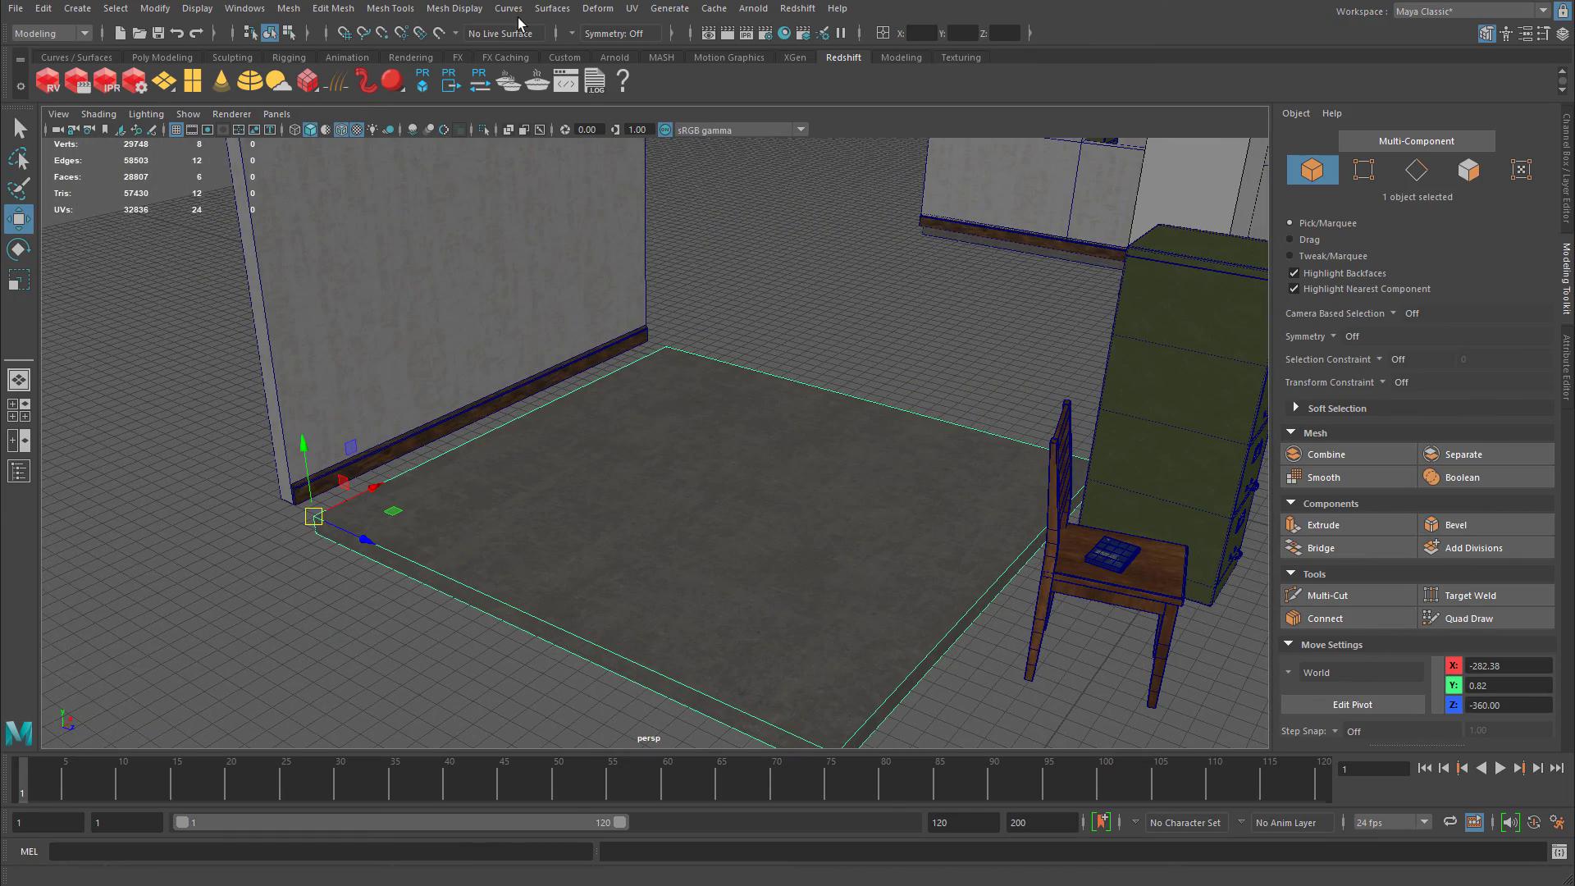
left_click(631, 9)
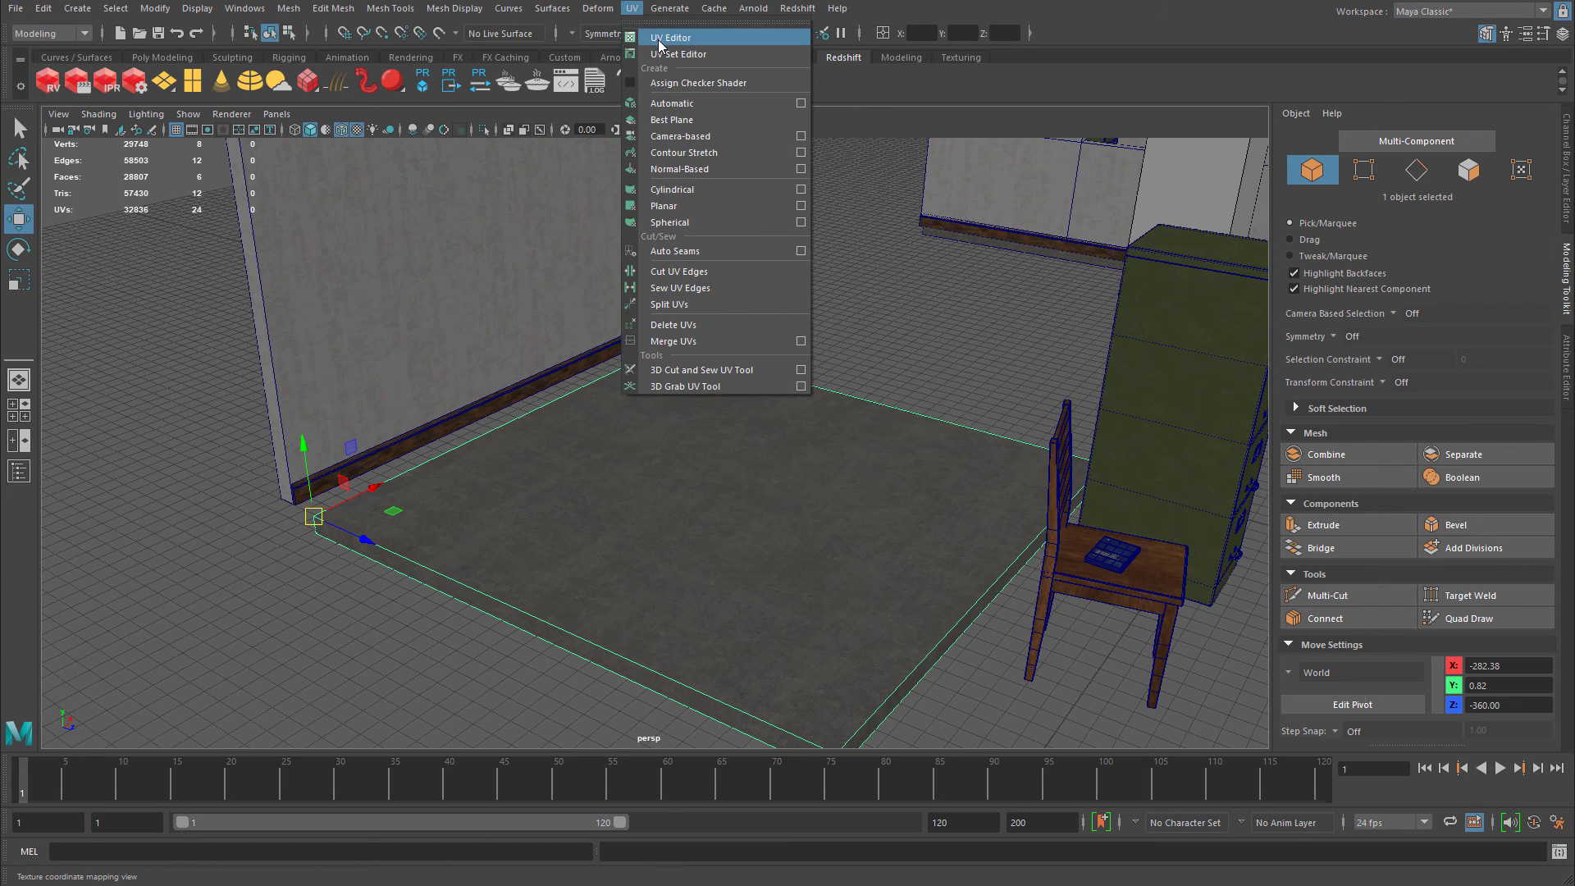
left_click(658, 41)
right_click_drag(719, 366, 523, 426, "alt")
middle_click_drag(523, 427, 355, 402, "alt")
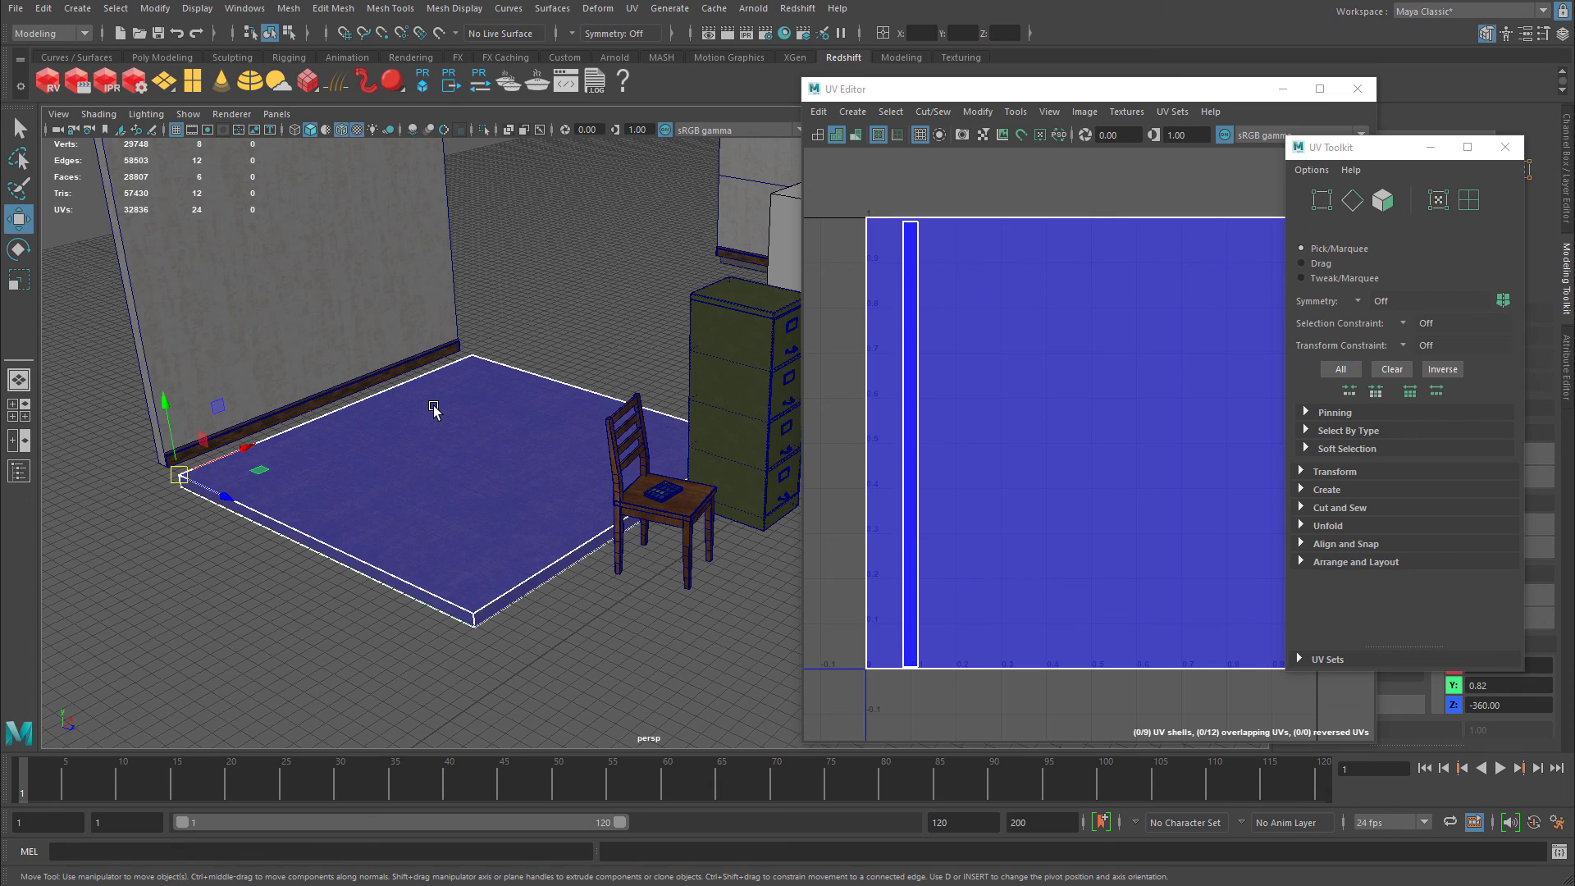
left_click(1031, 367)
scroll(1026, 361, "down", 2)
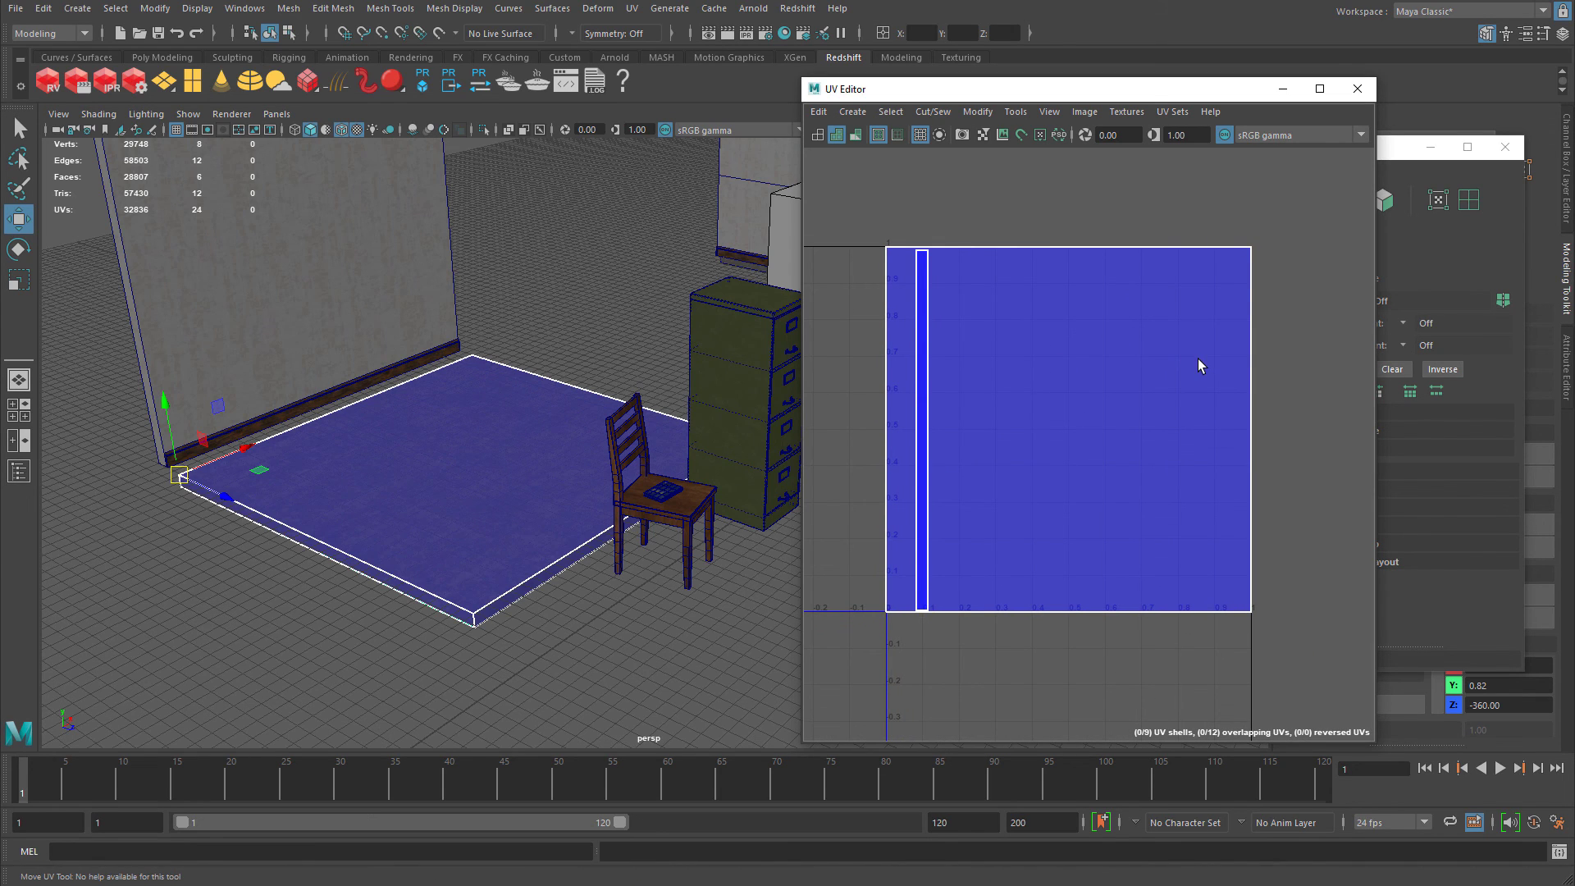
scroll(482, 353, "down", 3)
left_click_drag(481, 353, 435, 334, "alt")
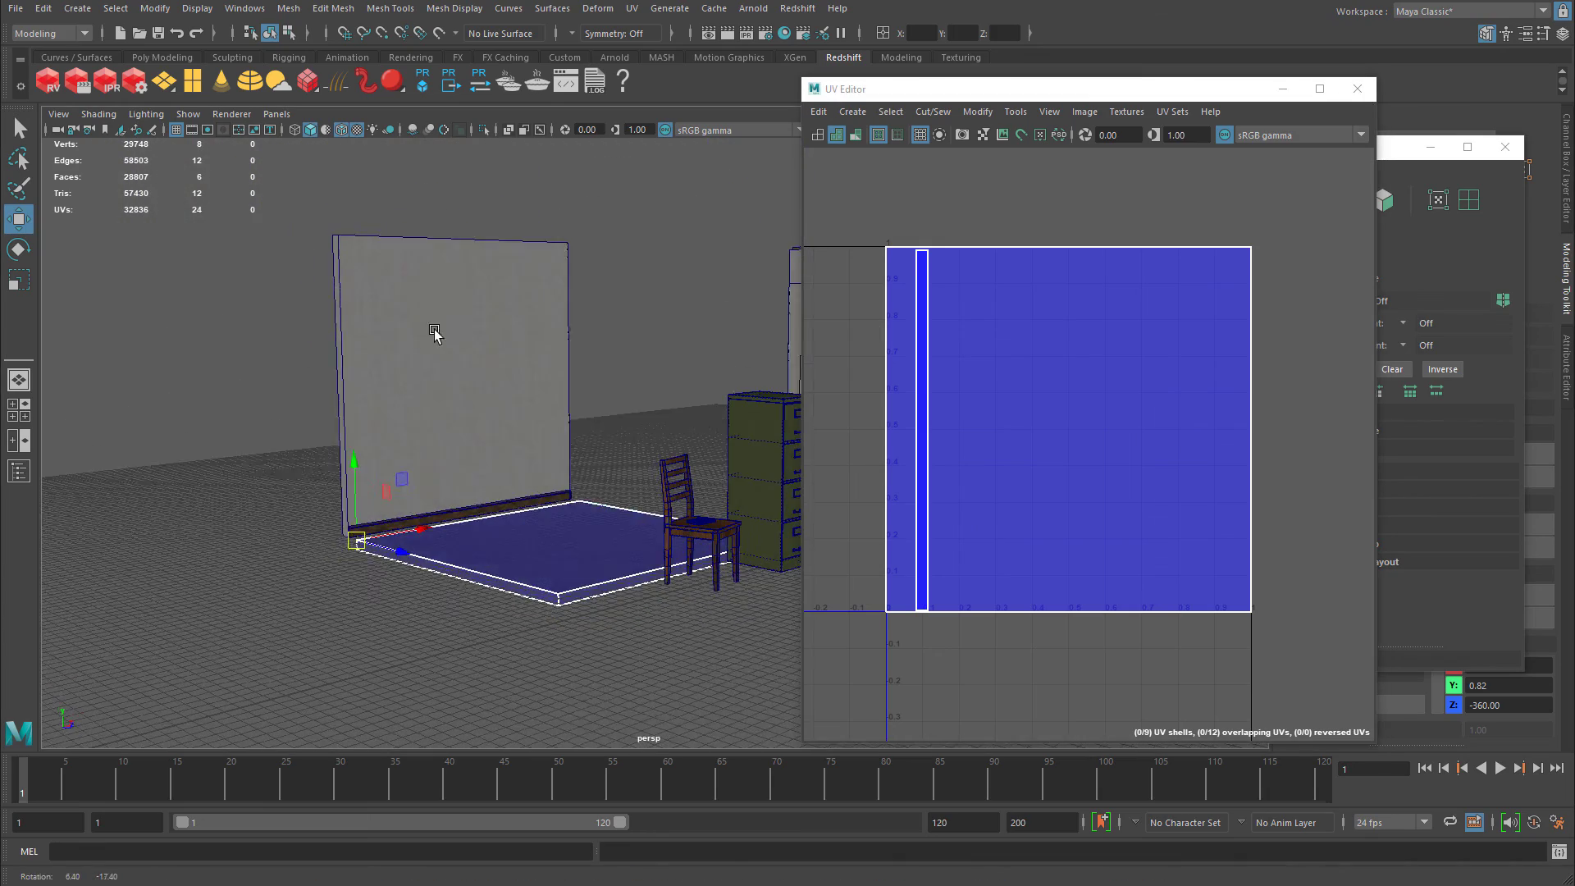
Select the back wall with its wooden baseboard and examine its UV layout and texture up close.
left_click(490, 385)
right_click_drag(306, 432, 872, 287, "alt")
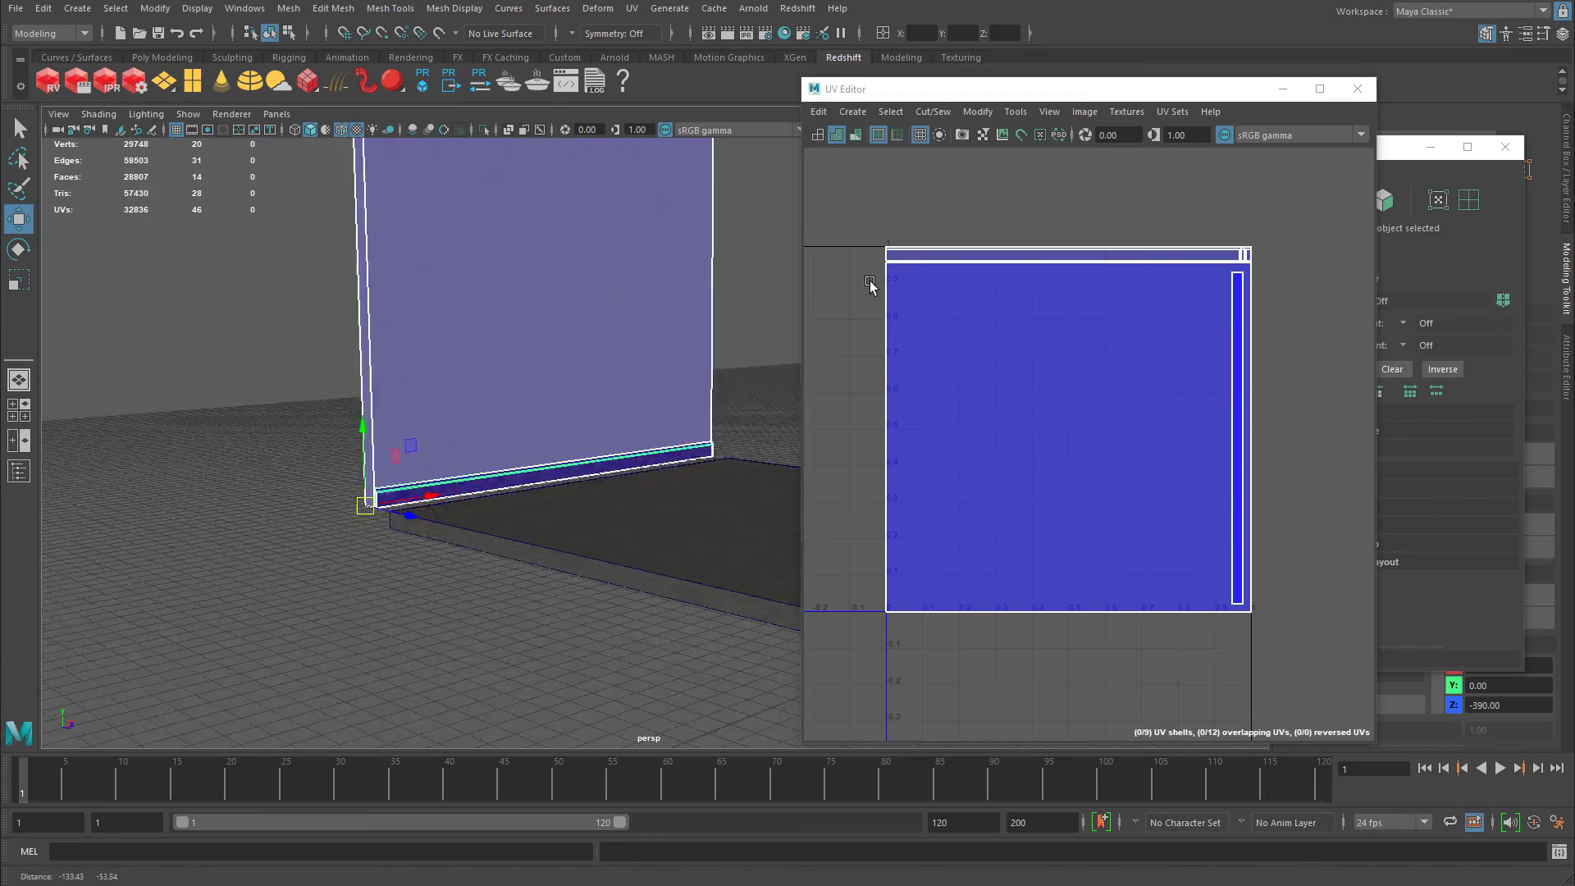
middle_click_drag(494, 464, 598, 401, "alt")
left_click_drag(598, 401, 418, 417, "alt")
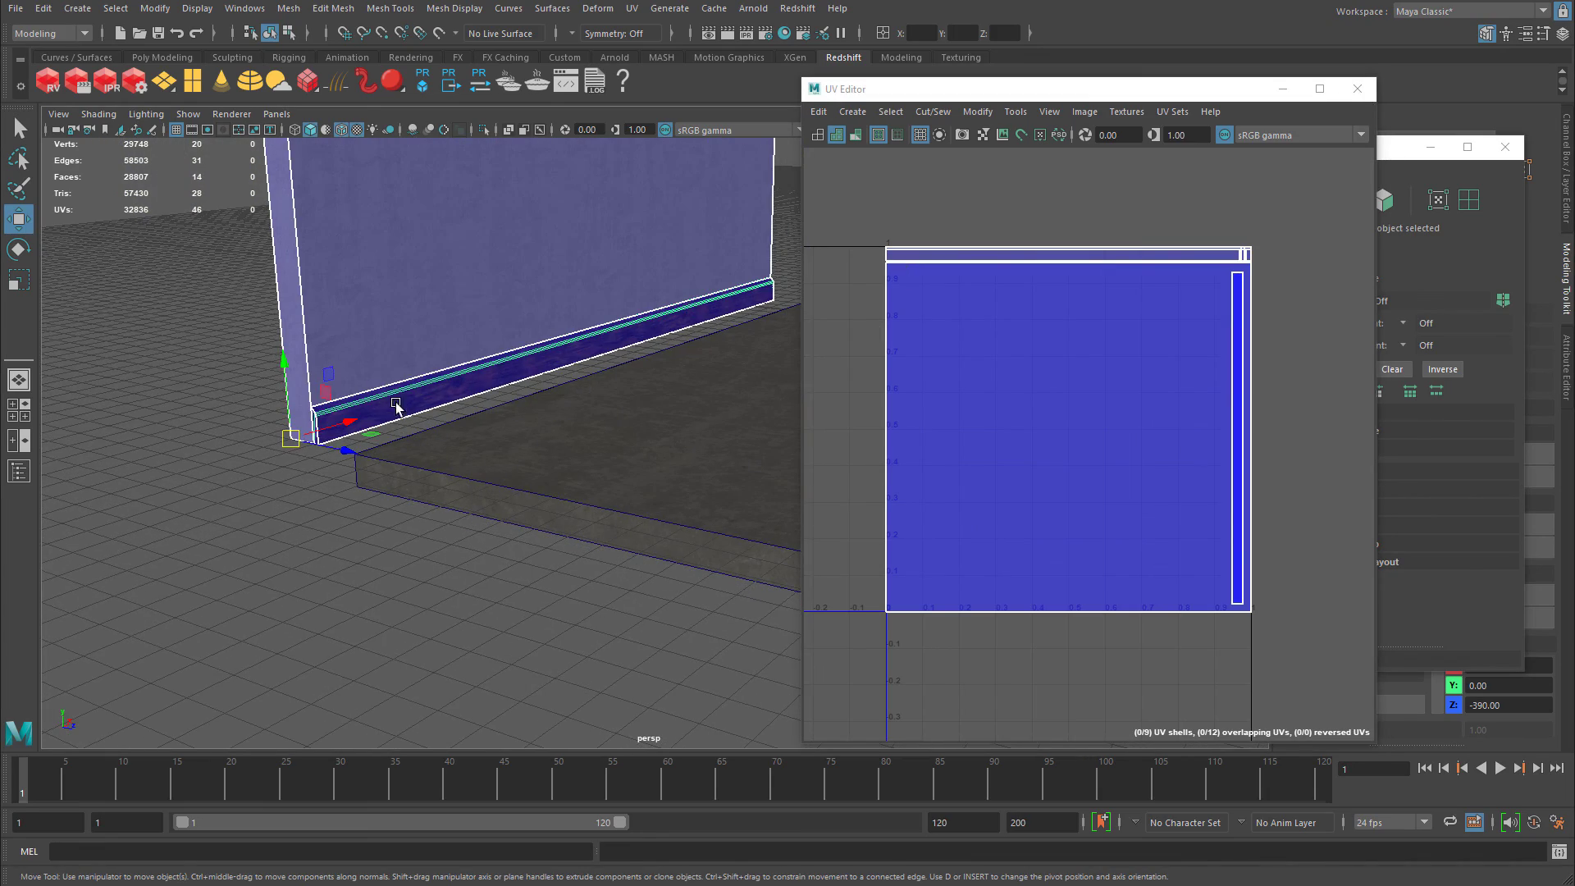
left_click_drag(566, 341, 377, 432, "alt")
left_click(654, 319)
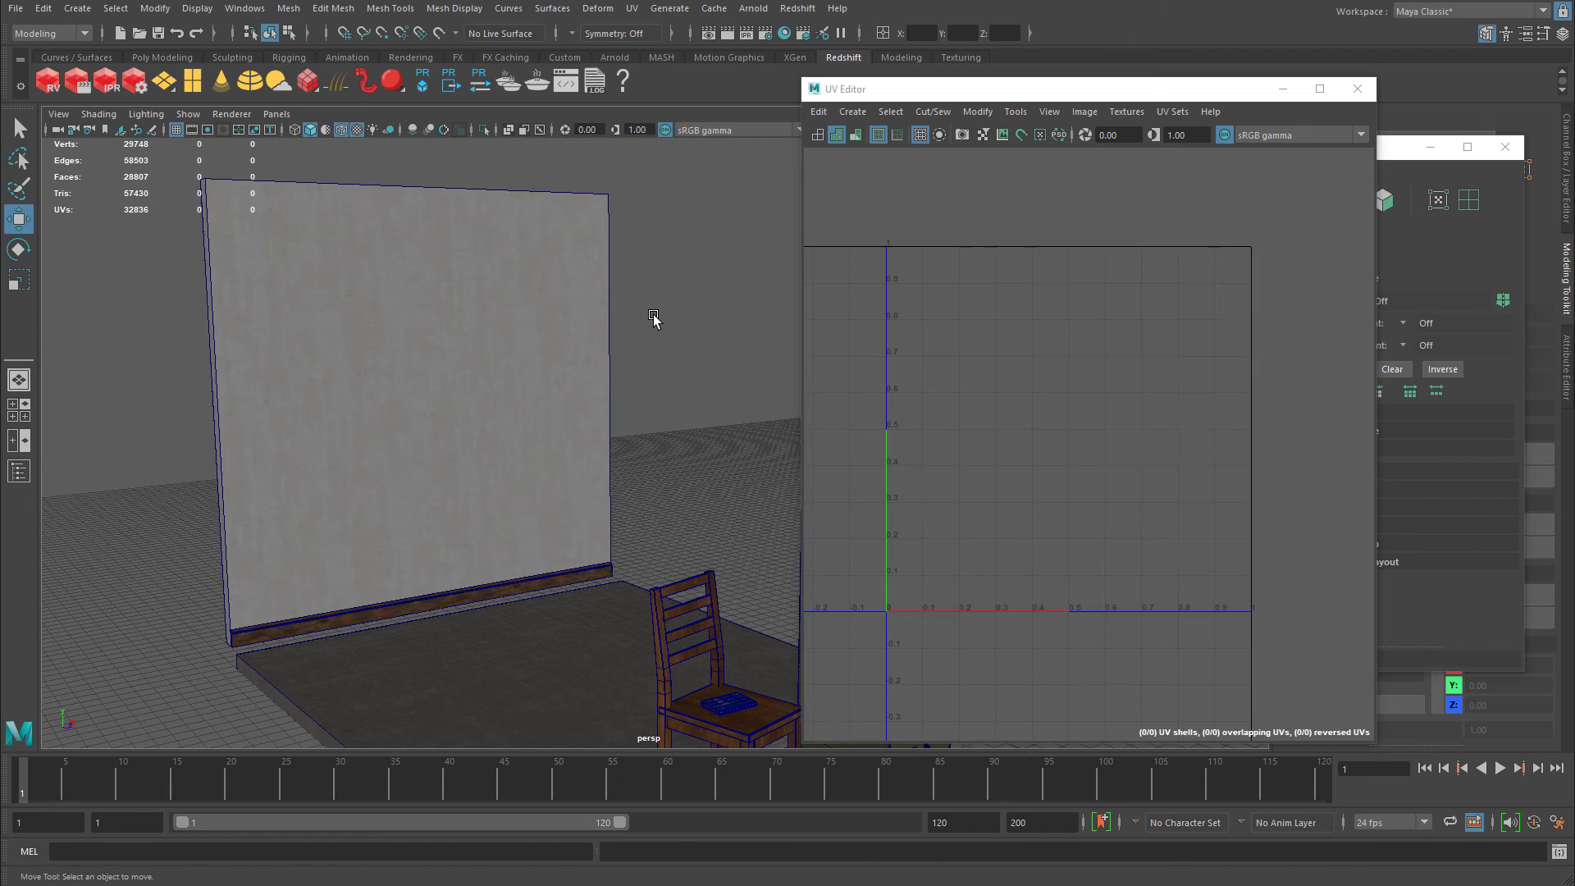
Select the front window wall and the ceiling slab of the enclosed room in turn and examine their UV layouts.
left_click_drag(713, 408, 517, 423, "alt")
left_click_drag(638, 378, 464, 509, "alt")
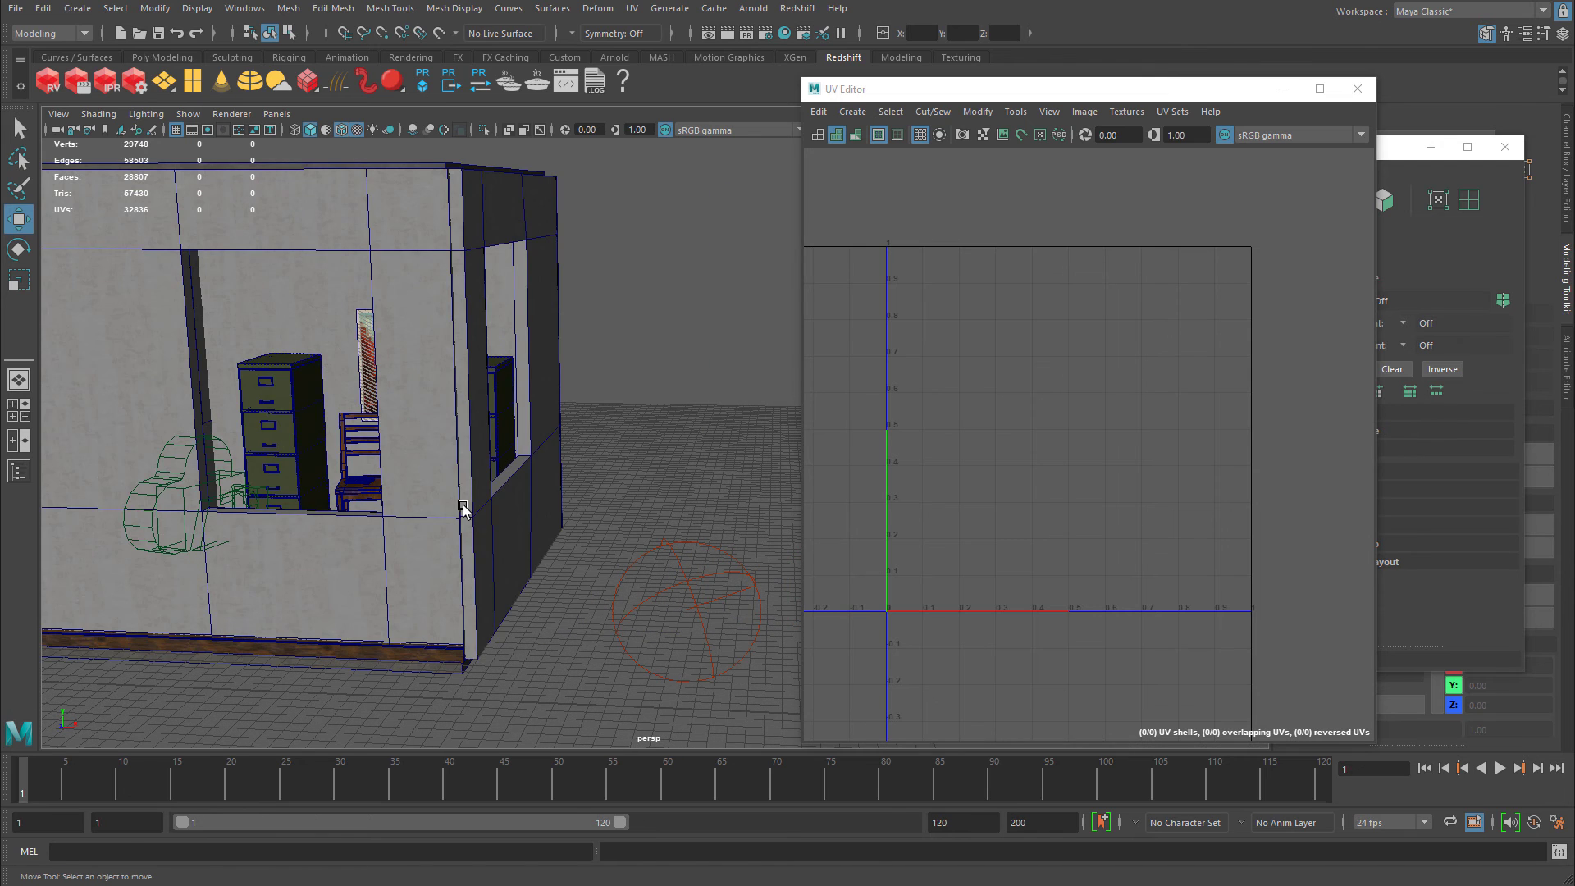
scroll(580, 429, "up", 3)
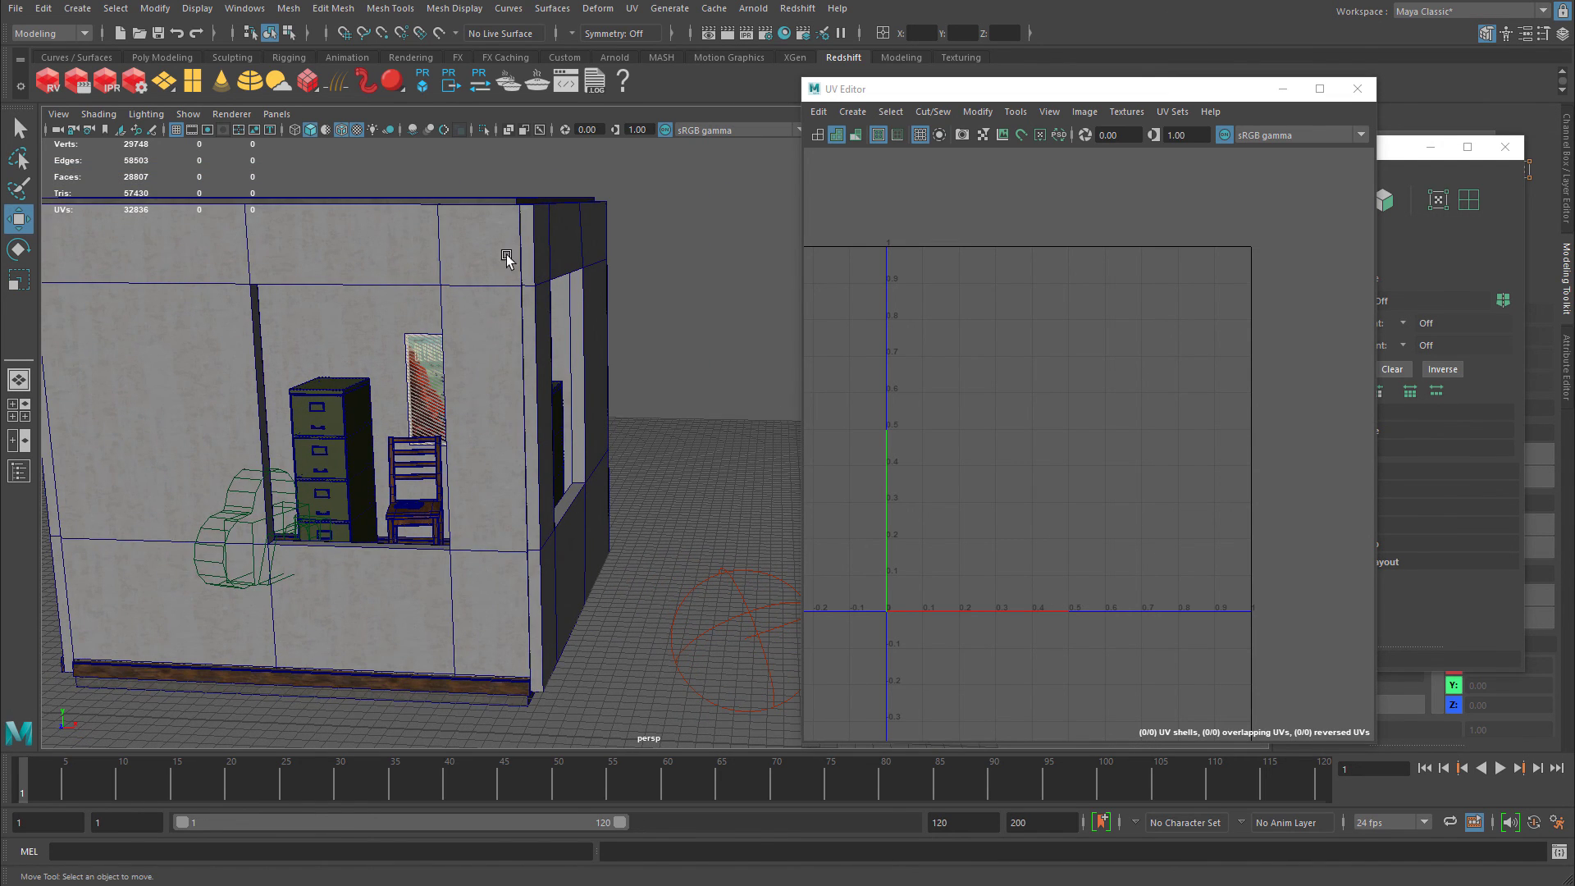
left_click(474, 344)
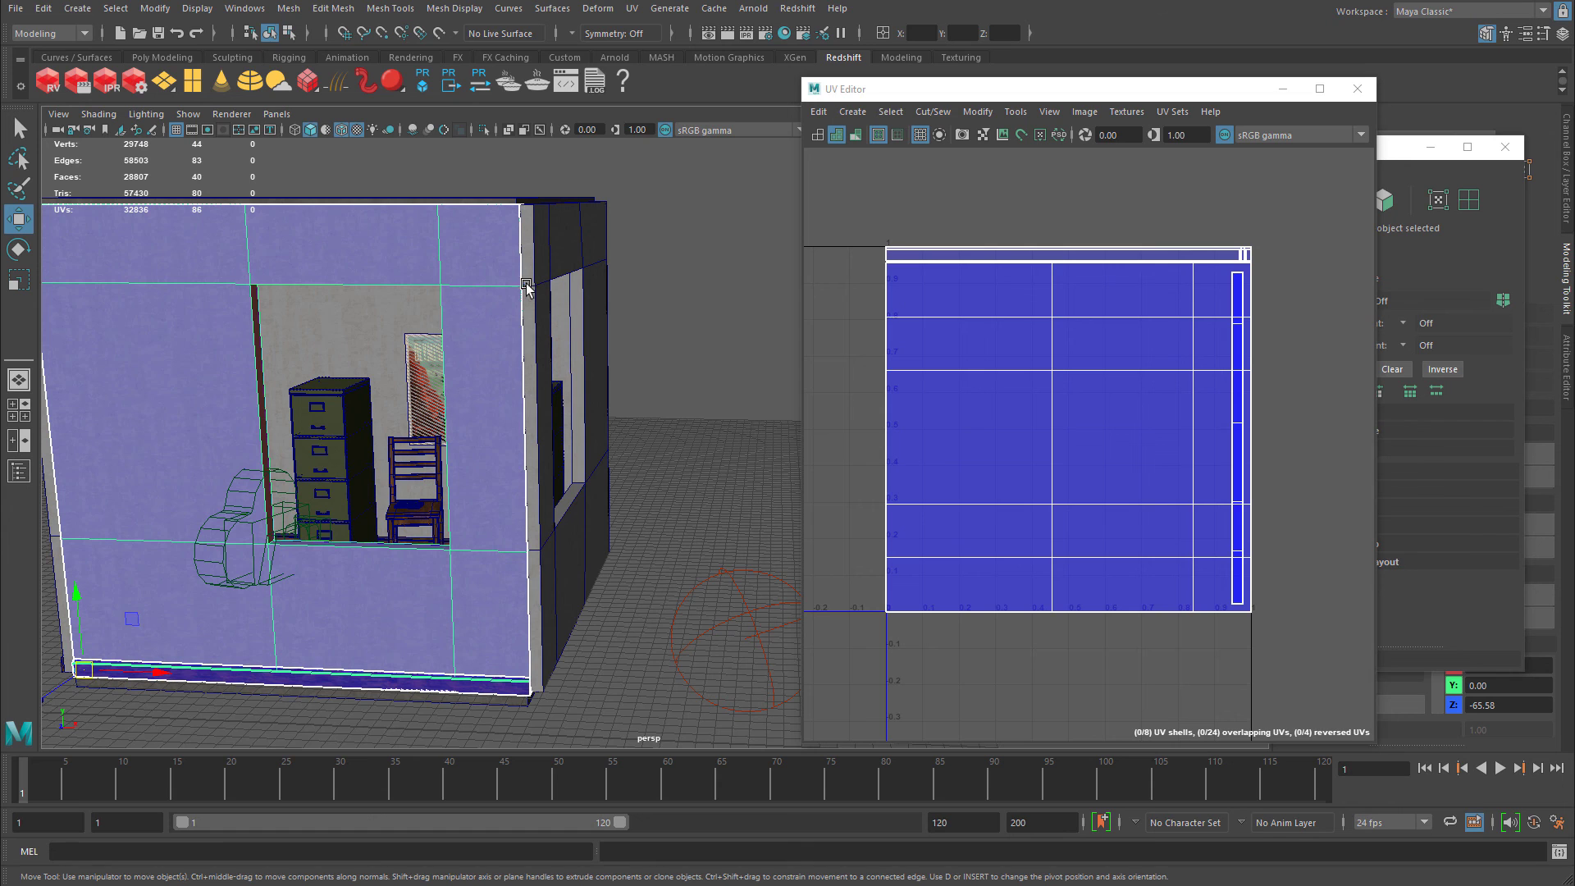
left_click_drag(534, 199, 511, 261, "alt")
middle_click_drag(511, 261, 526, 367, "alt")
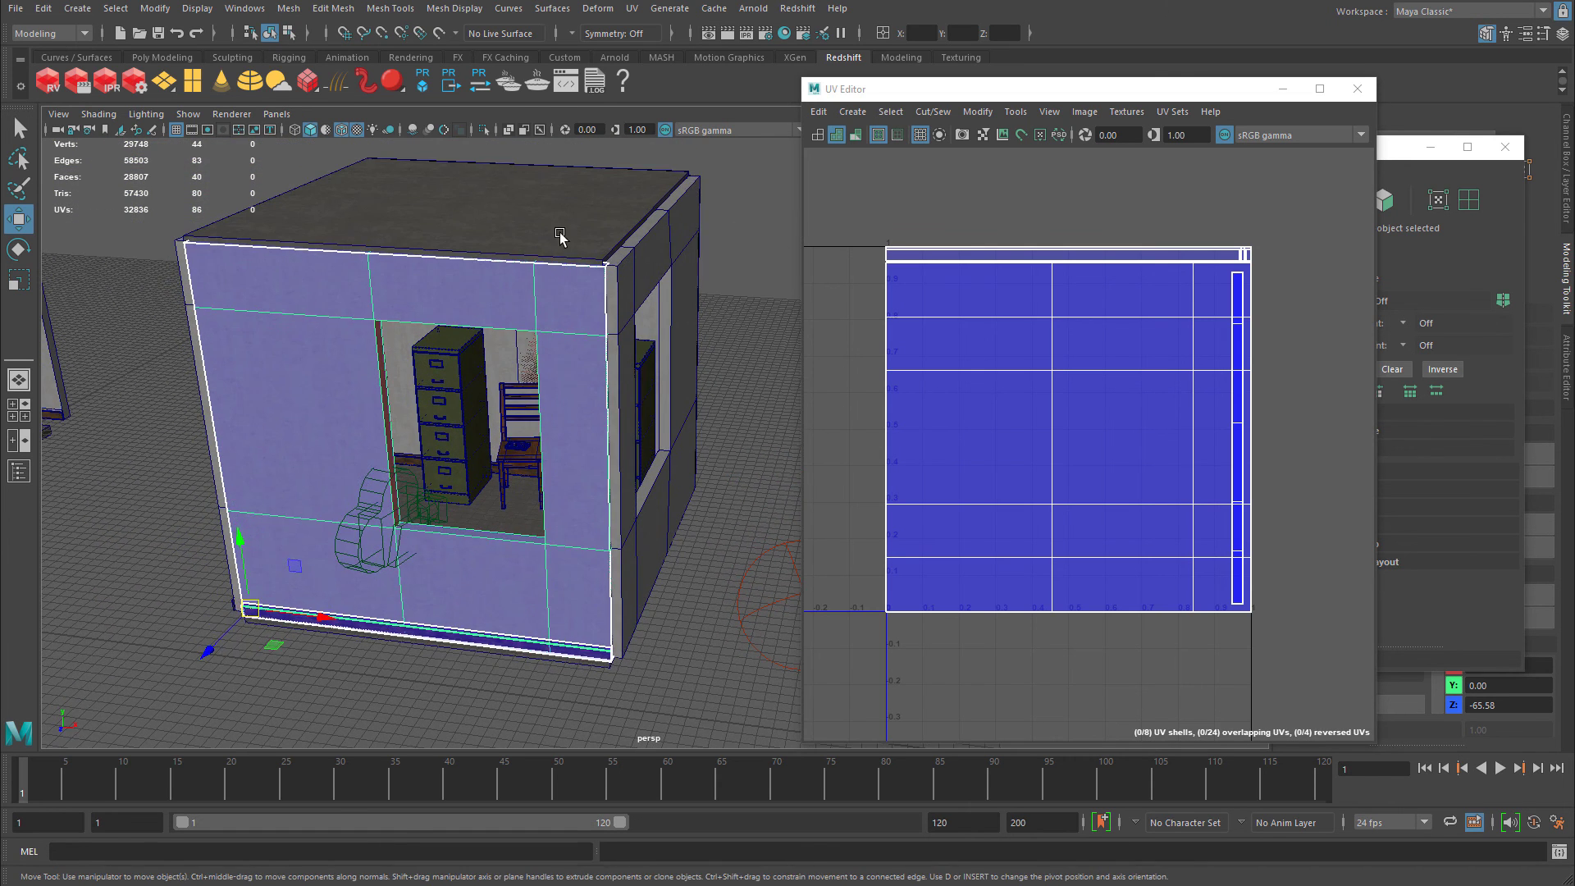
left_click(563, 235)
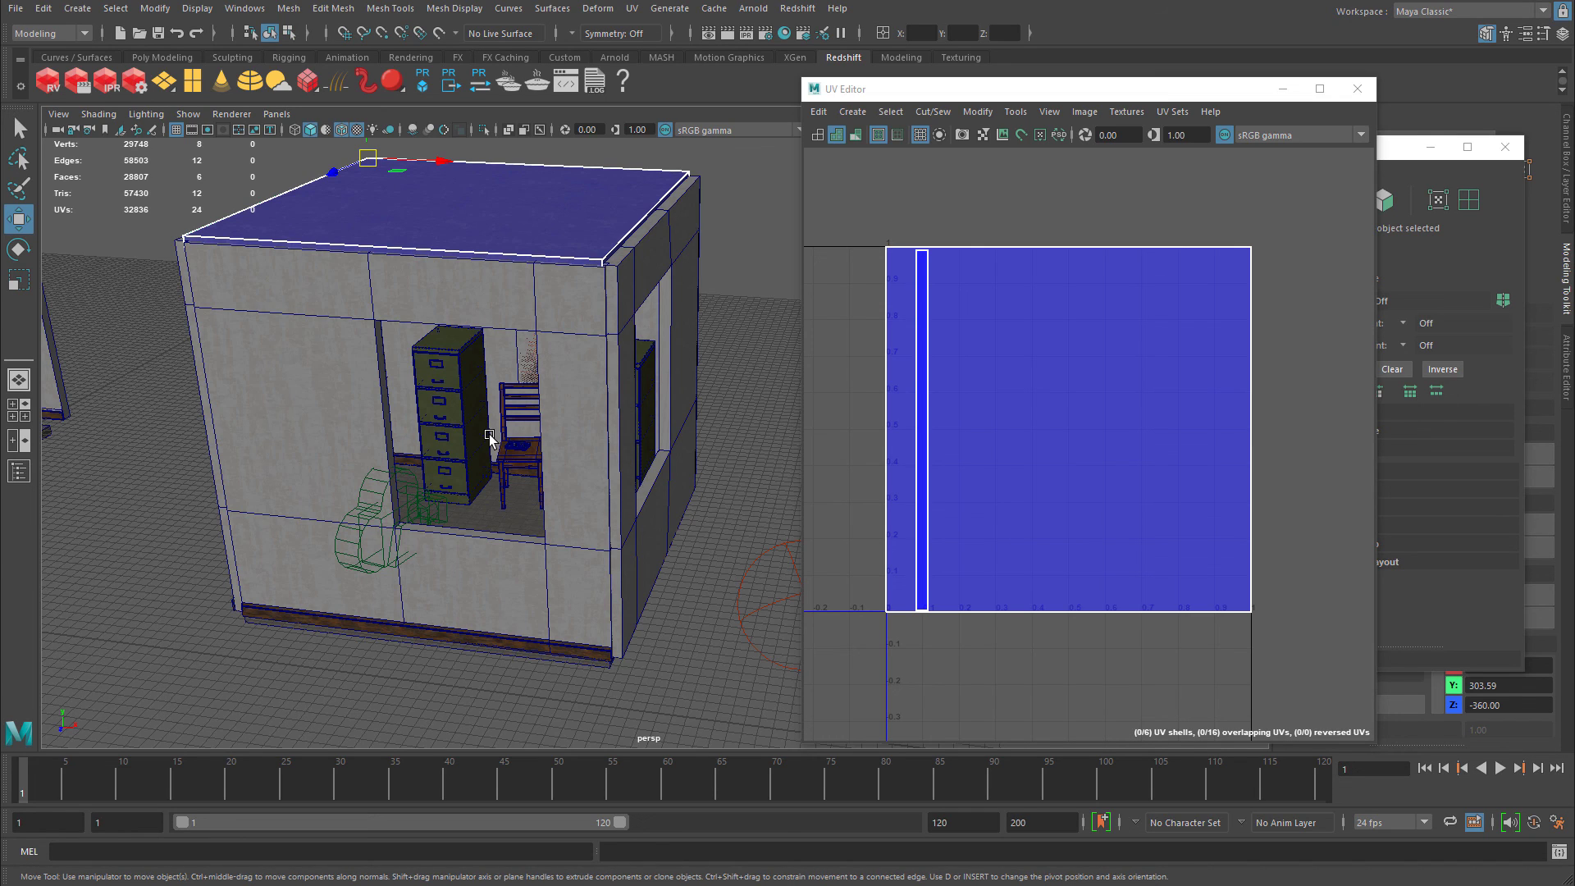
Frame the chair, poster and filing cabinets inside the room, and close the UV Editor and the floating window behind it.
left_click(510, 457)
key("f")
left_click_drag(522, 472, 585, 437, "alt")
scroll(585, 436, "down", 2)
middle_click_drag(585, 437, 269, 663, "alt")
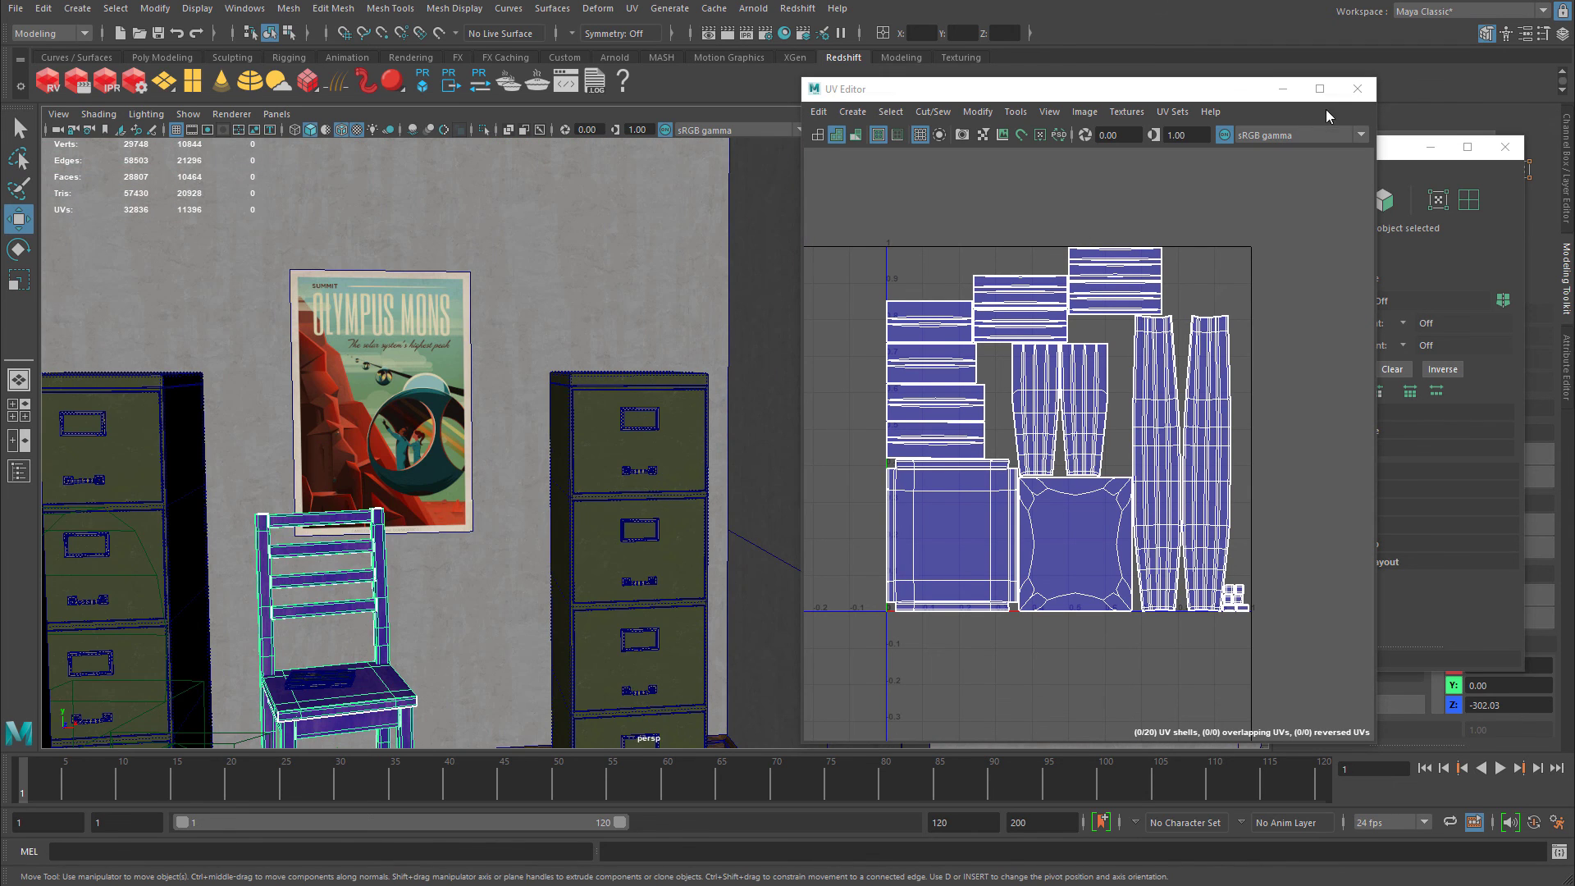
left_click(1357, 89)
left_click(1504, 147)
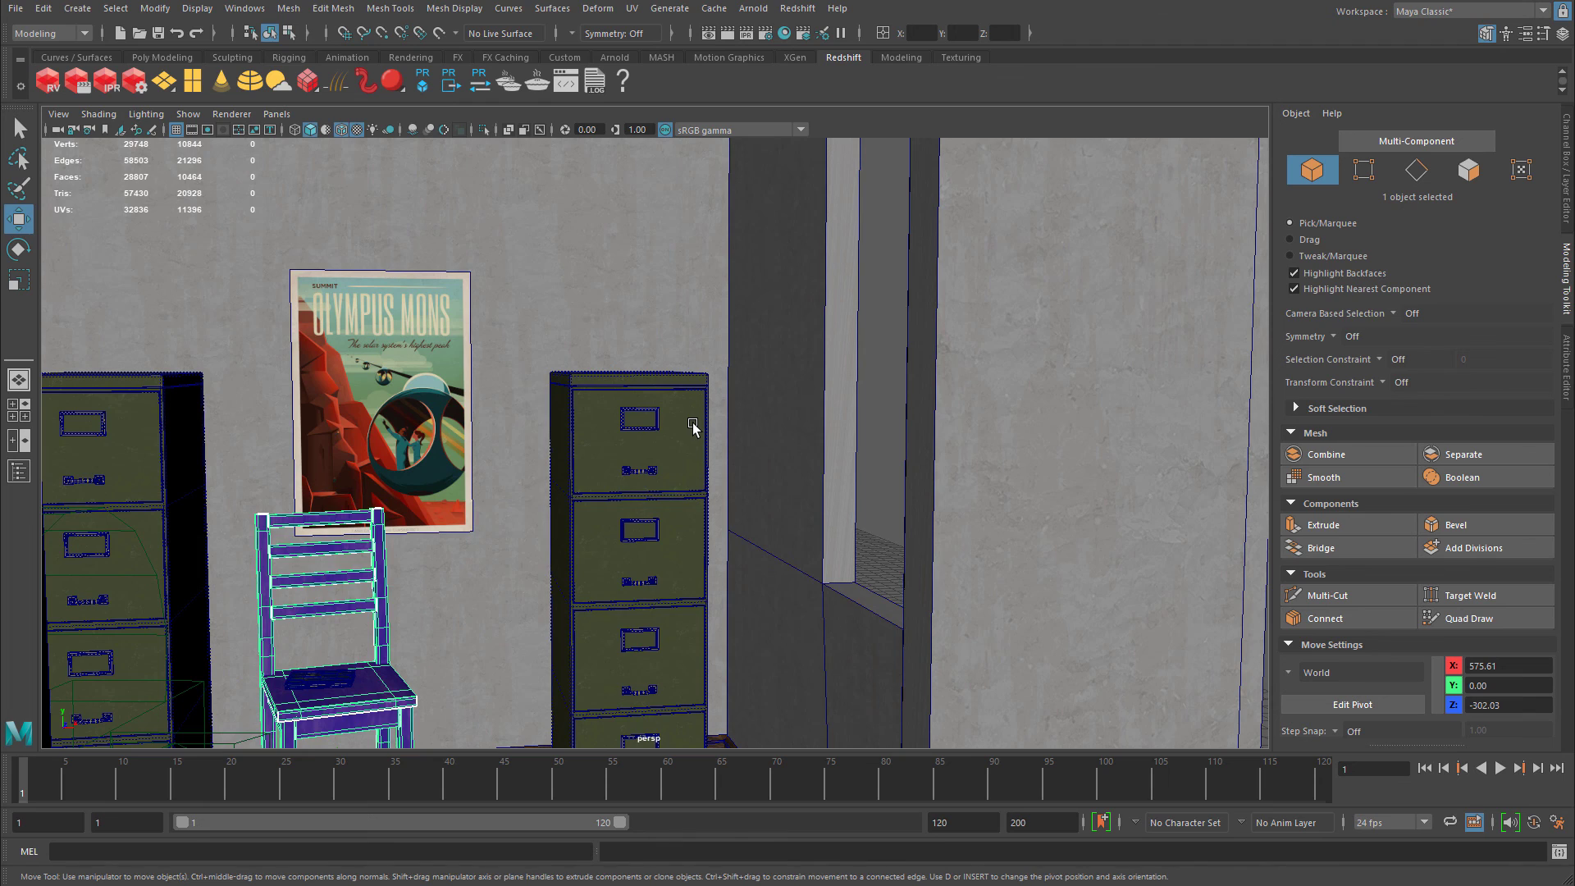
Select the Redshift dome light, show its attributes and preview its dome map abandoned_parking_1k.hdr without replacing it.
left_click(693, 427)
scroll(889, 485, "down", 3)
left_click_drag(889, 484, 866, 429, "alt")
left_click(780, 376)
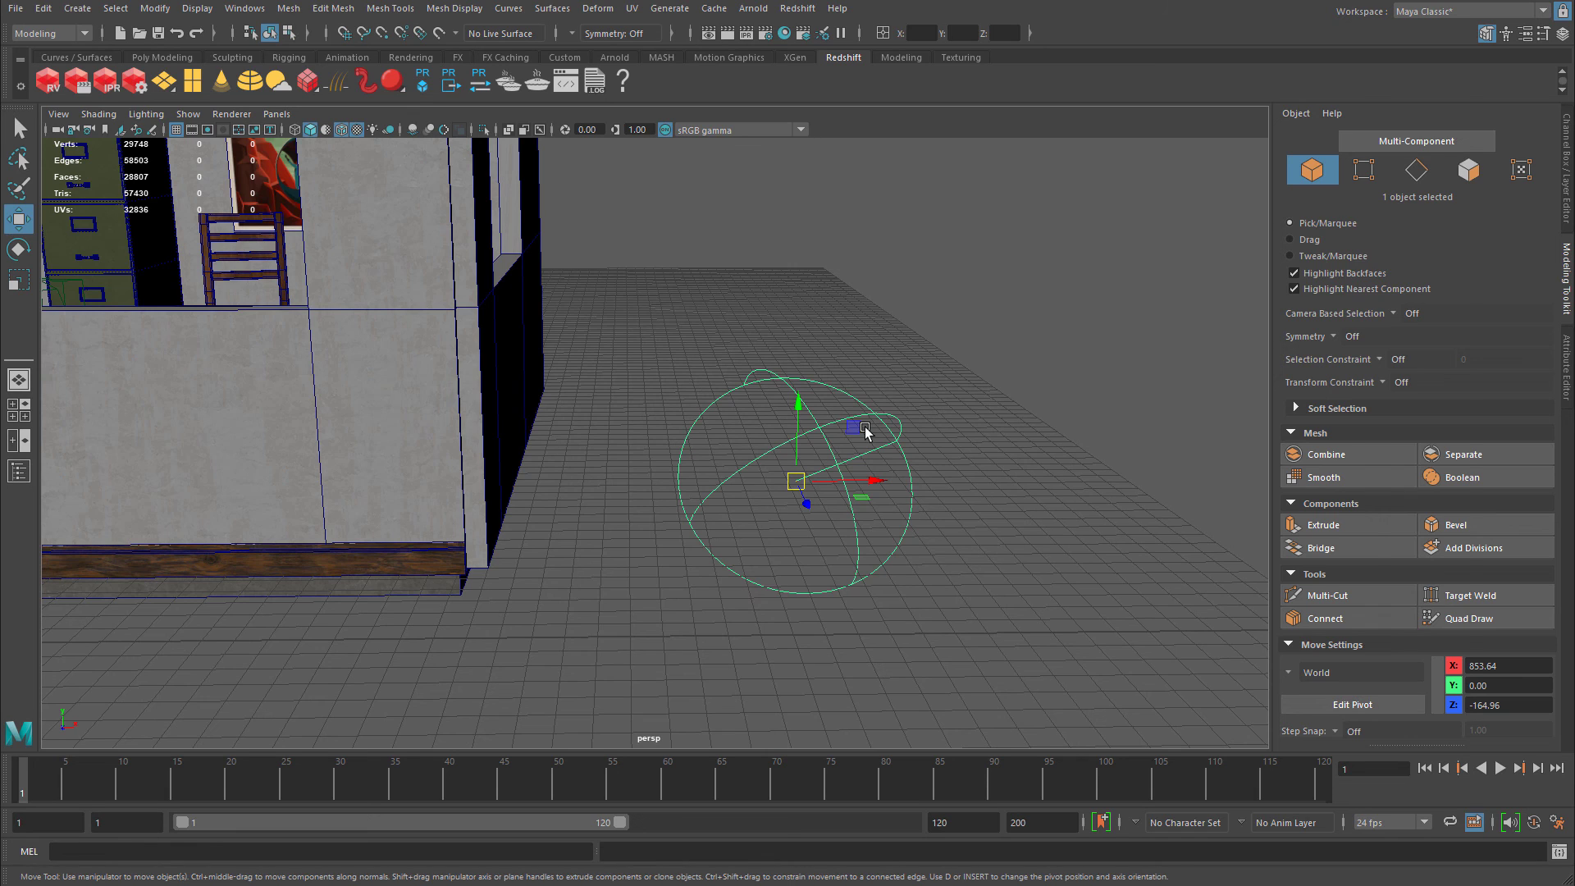
key("ctrl+a")
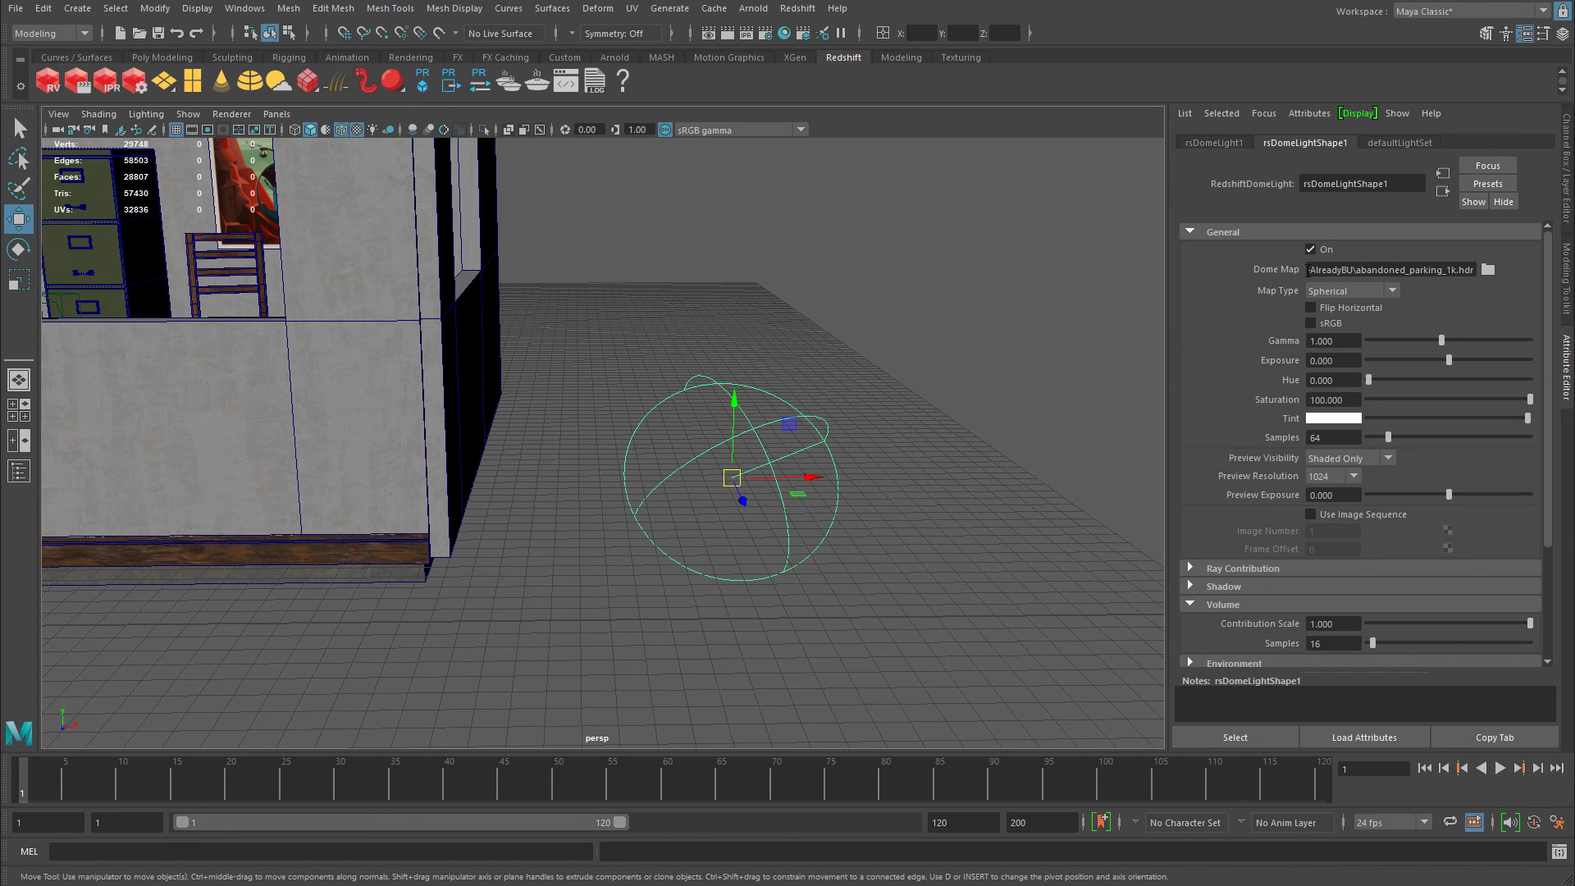
left_click(1333, 272)
left_click_drag(1364, 269, 1505, 275)
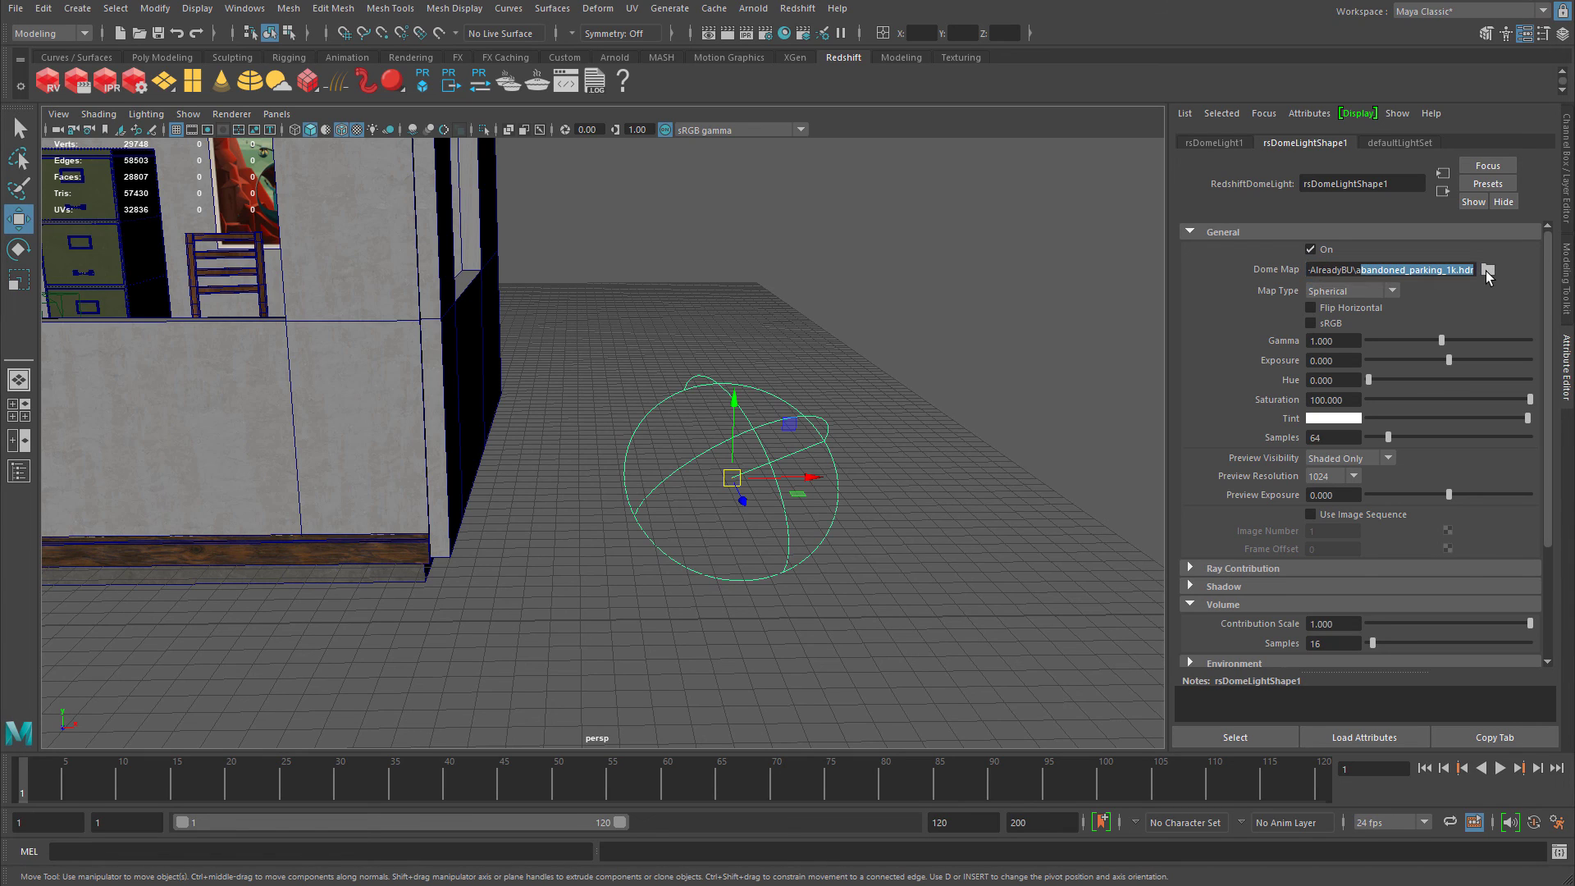
left_click(1487, 269)
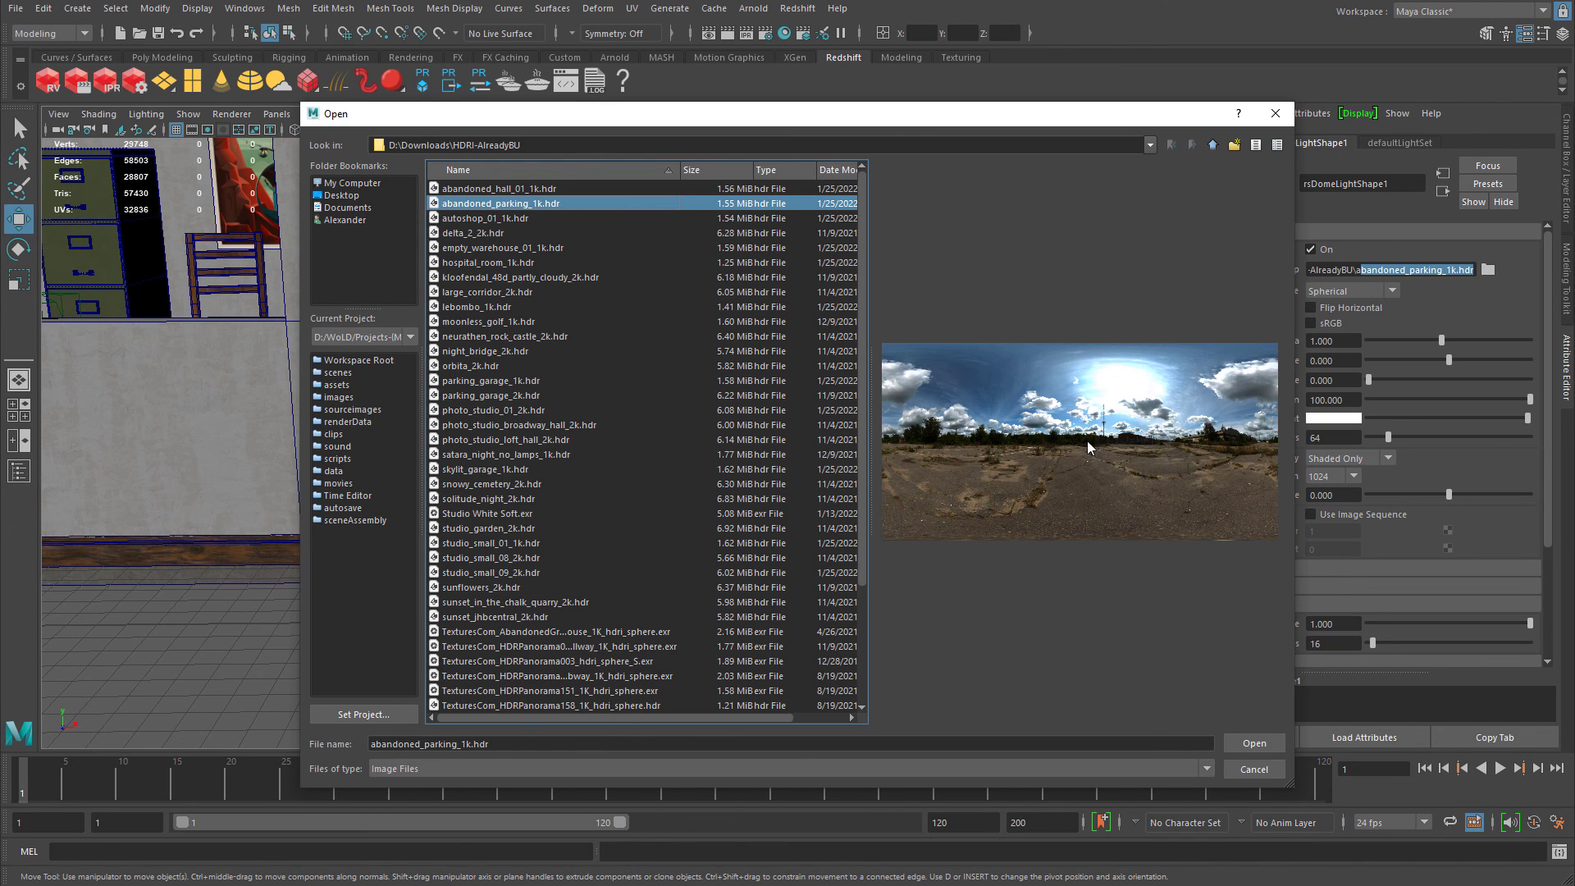
left_click(1273, 114)
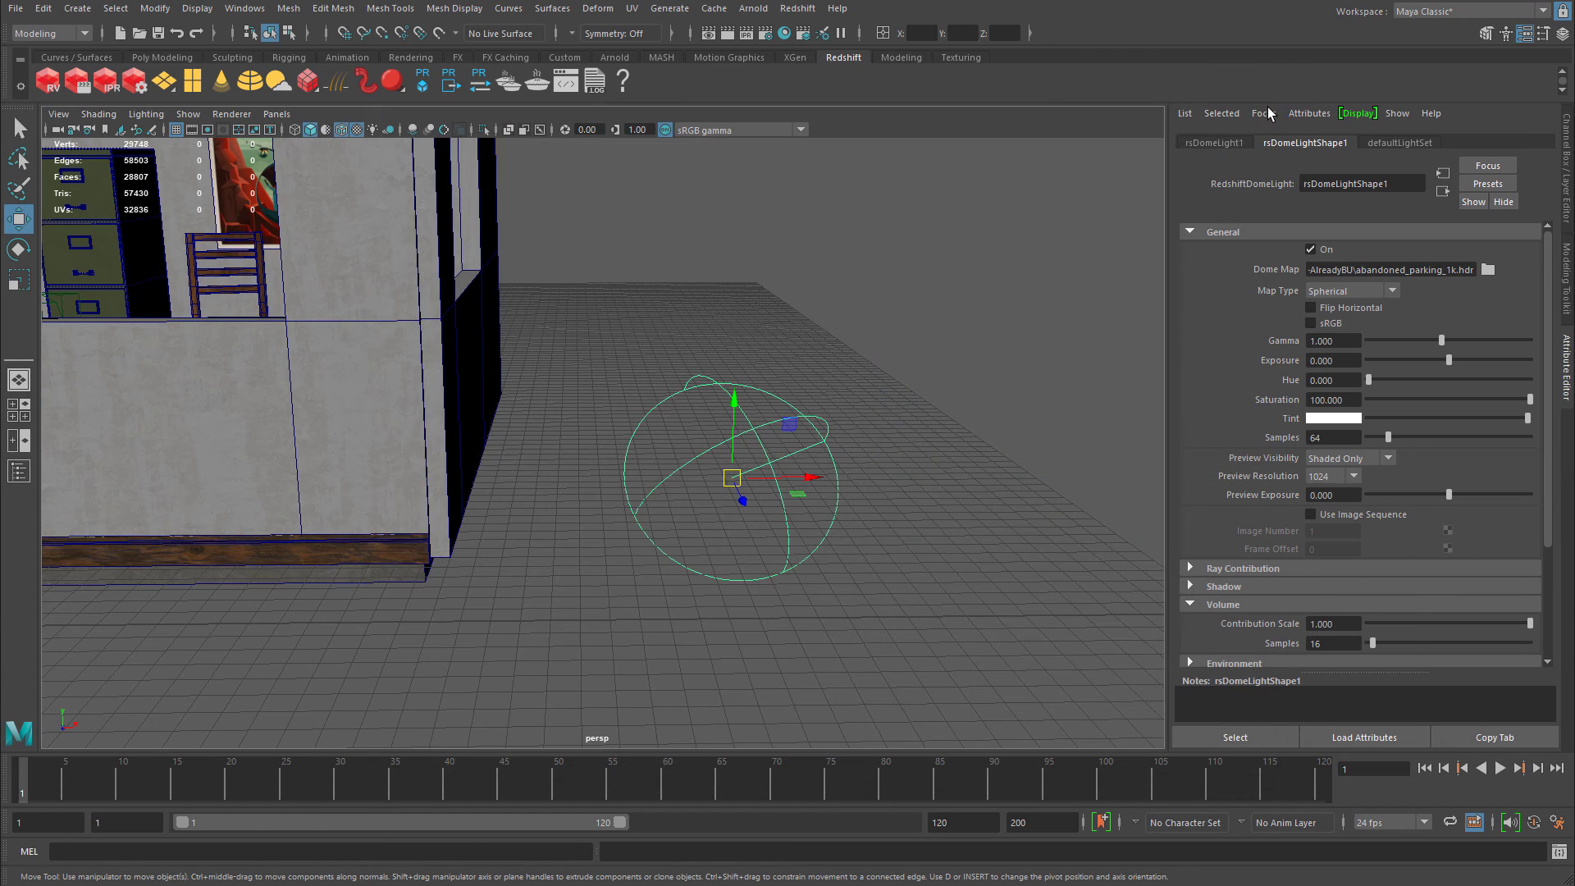
Examine the enclosed room from several outside angles, checking its walls and window openings around the furniture.
left_click_drag(467, 326, 682, 313, "alt")
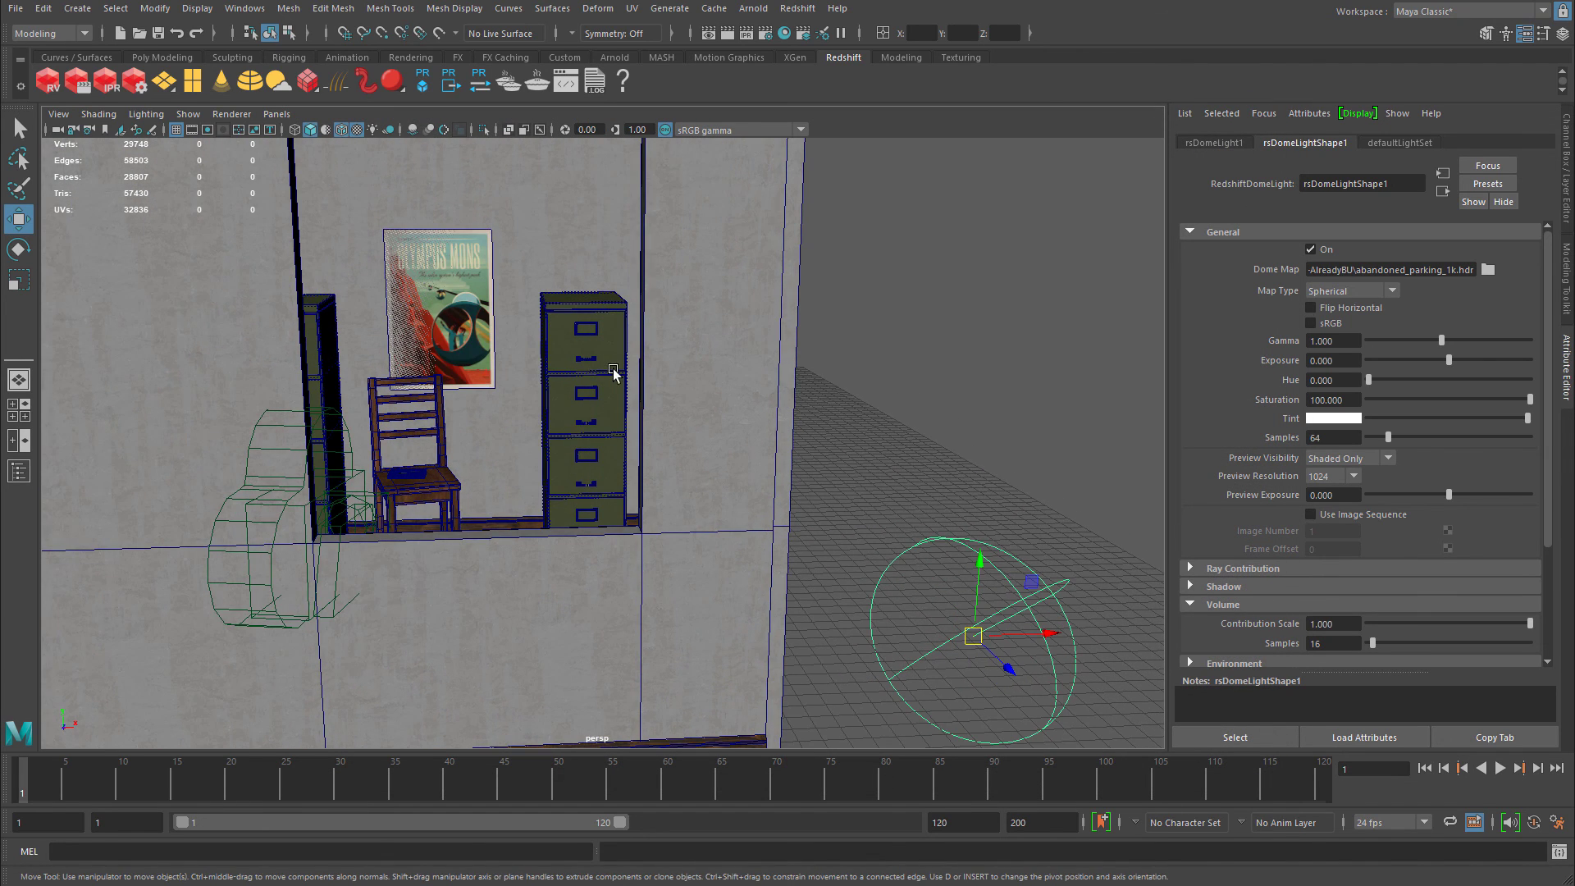
left_click_drag(338, 386, 285, 459, "alt")
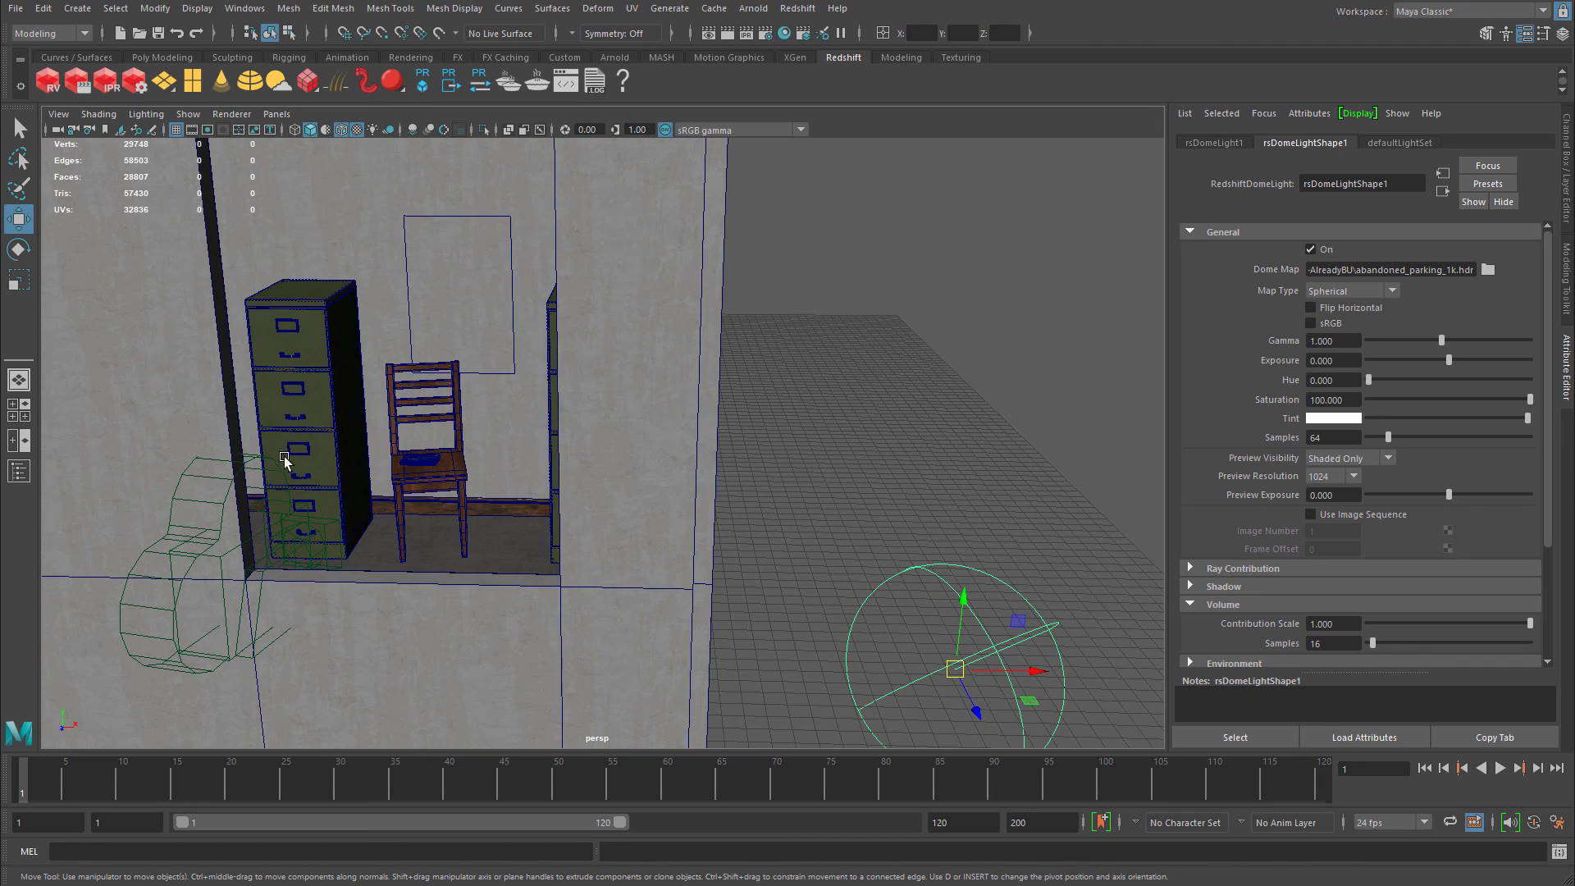
left_click(622, 377)
right_click_drag(815, 376, 509, 386, "alt")
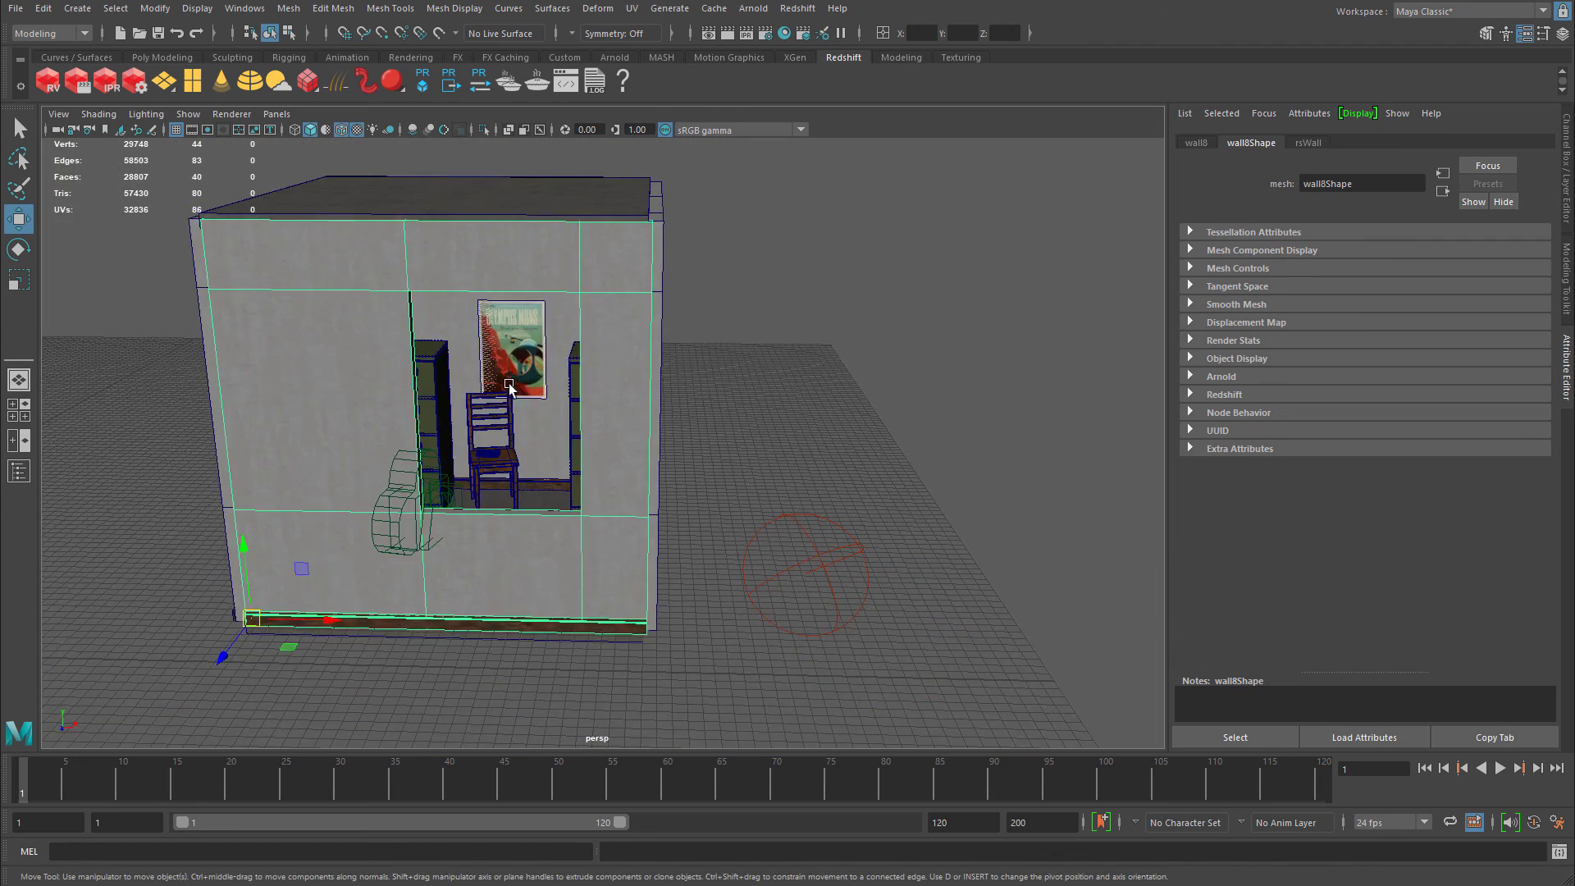
left_click_drag(510, 386, 561, 383, "alt")
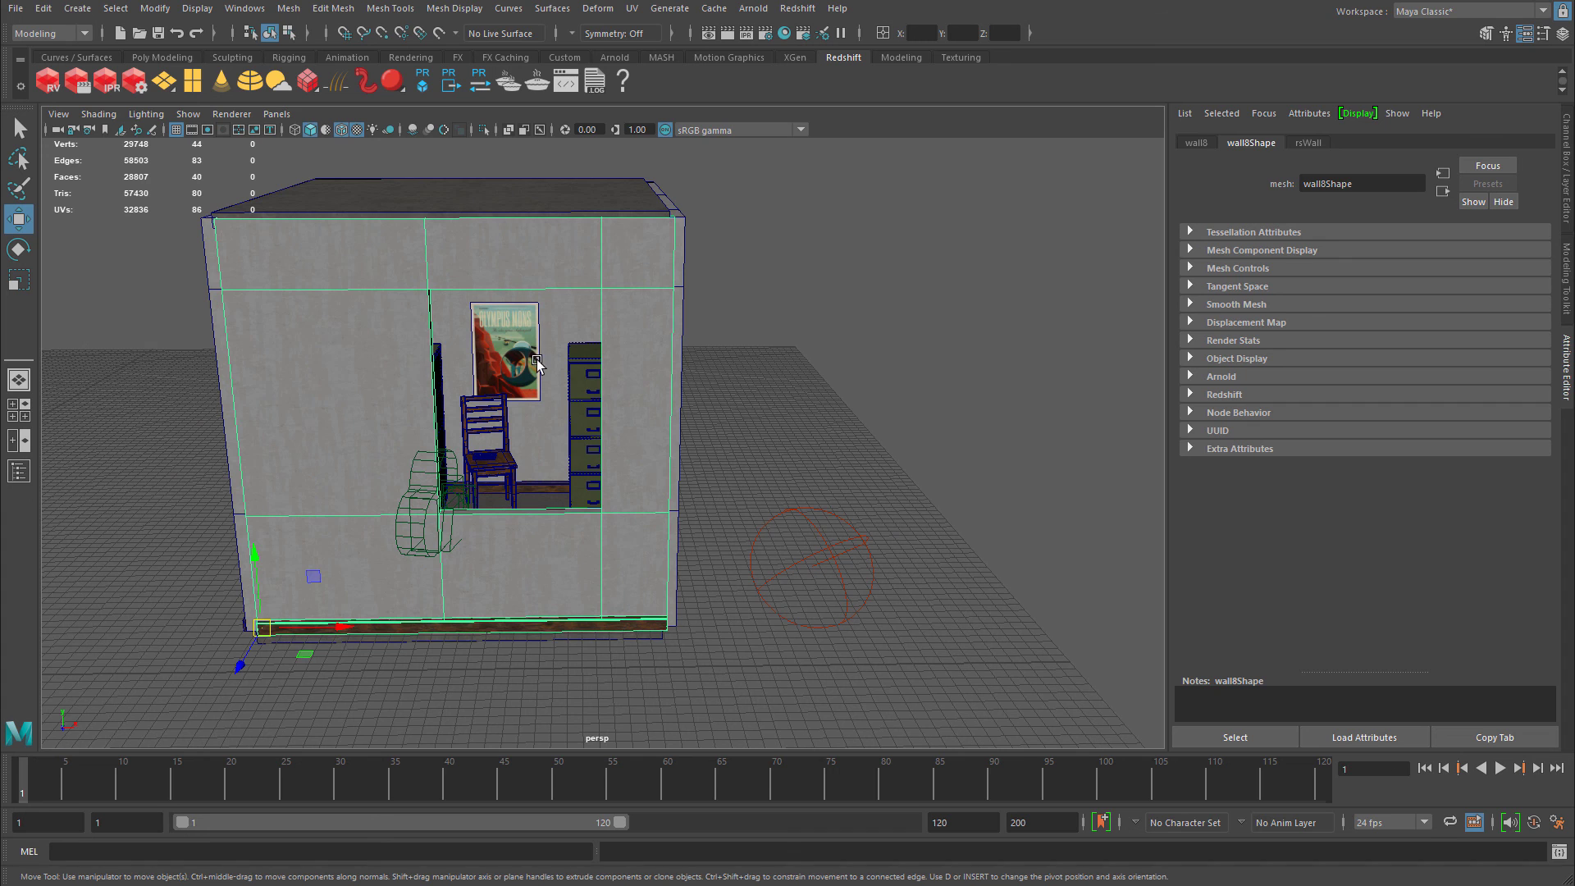
left_click_drag(328, 357, 414, 295, "alt")
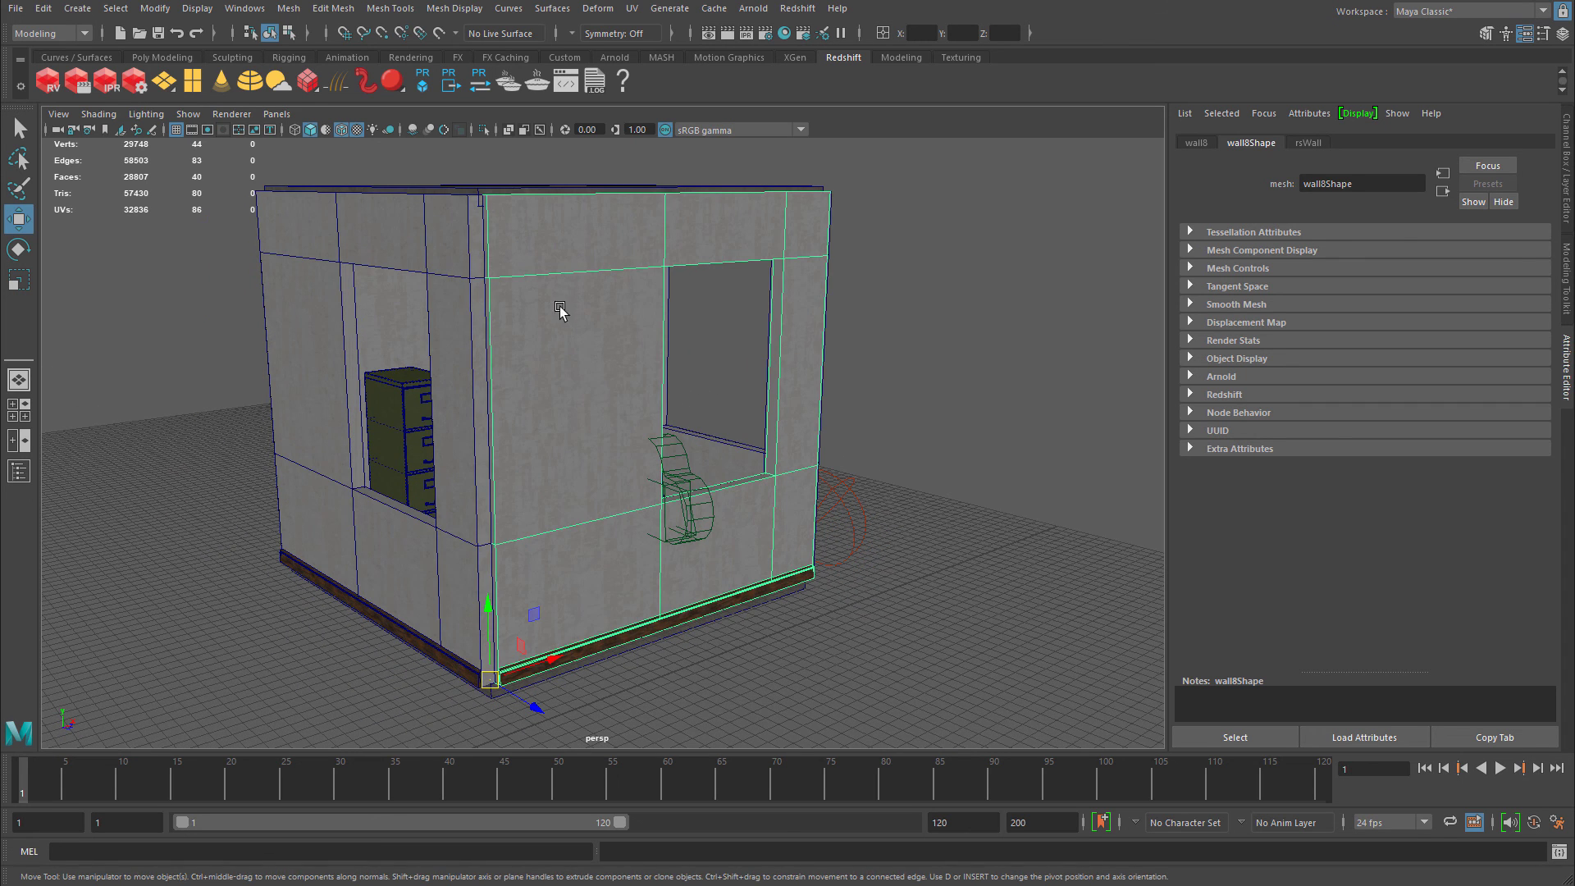
left_click_drag(670, 386, 615, 387, "alt")
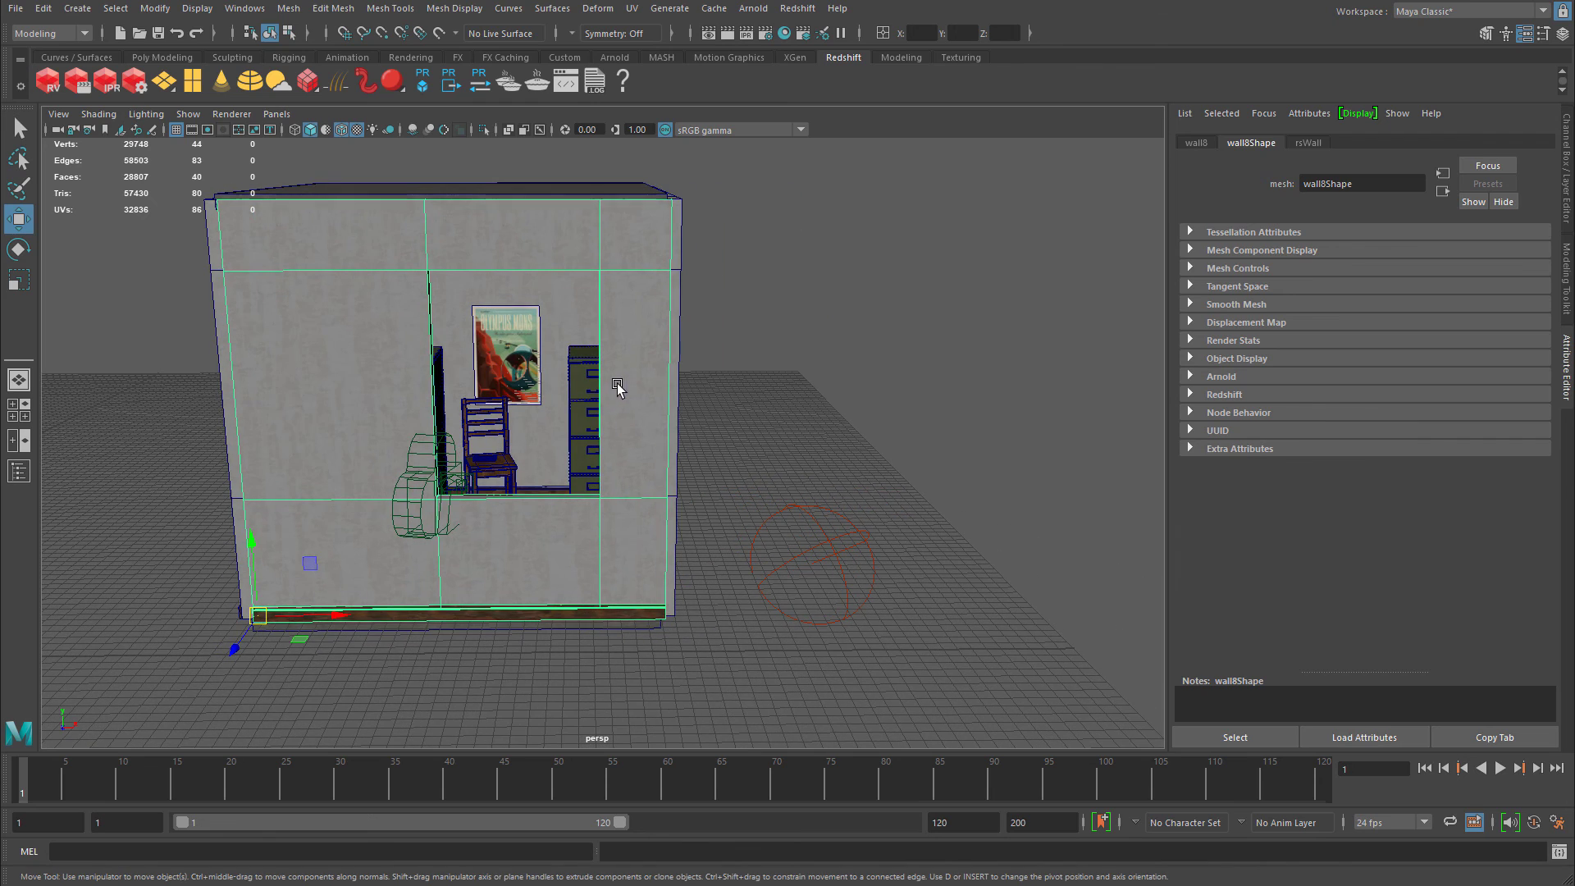
scroll(466, 424, "up", 2)
Start an interactive Redshift render of the scene and set it to show the camera1 view.
left_click(841, 528)
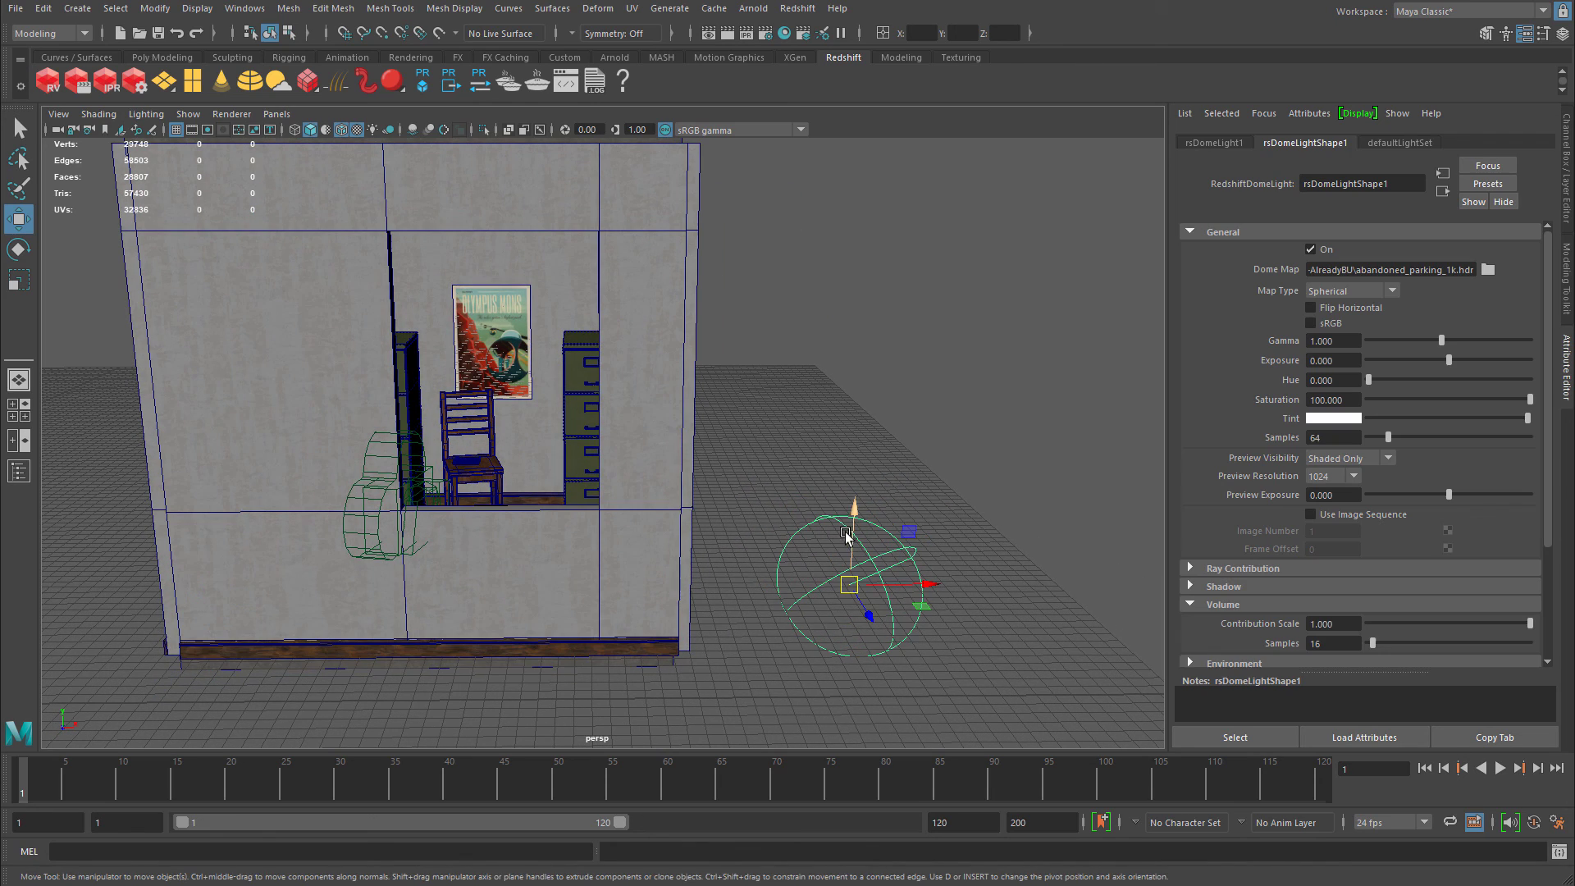
left_click(50, 82)
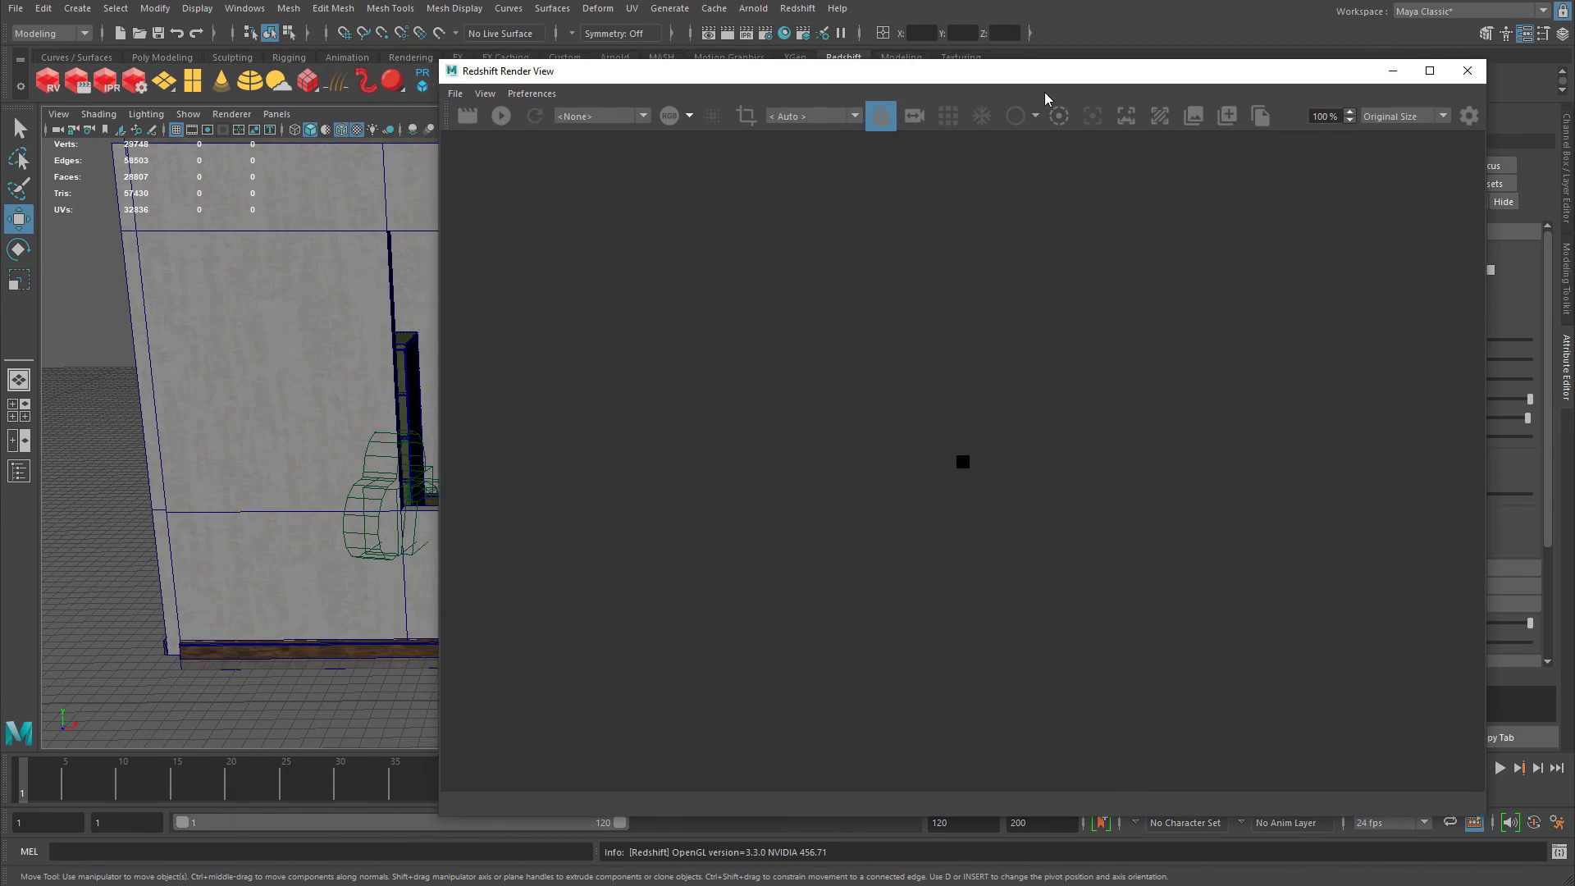
left_click(502, 124)
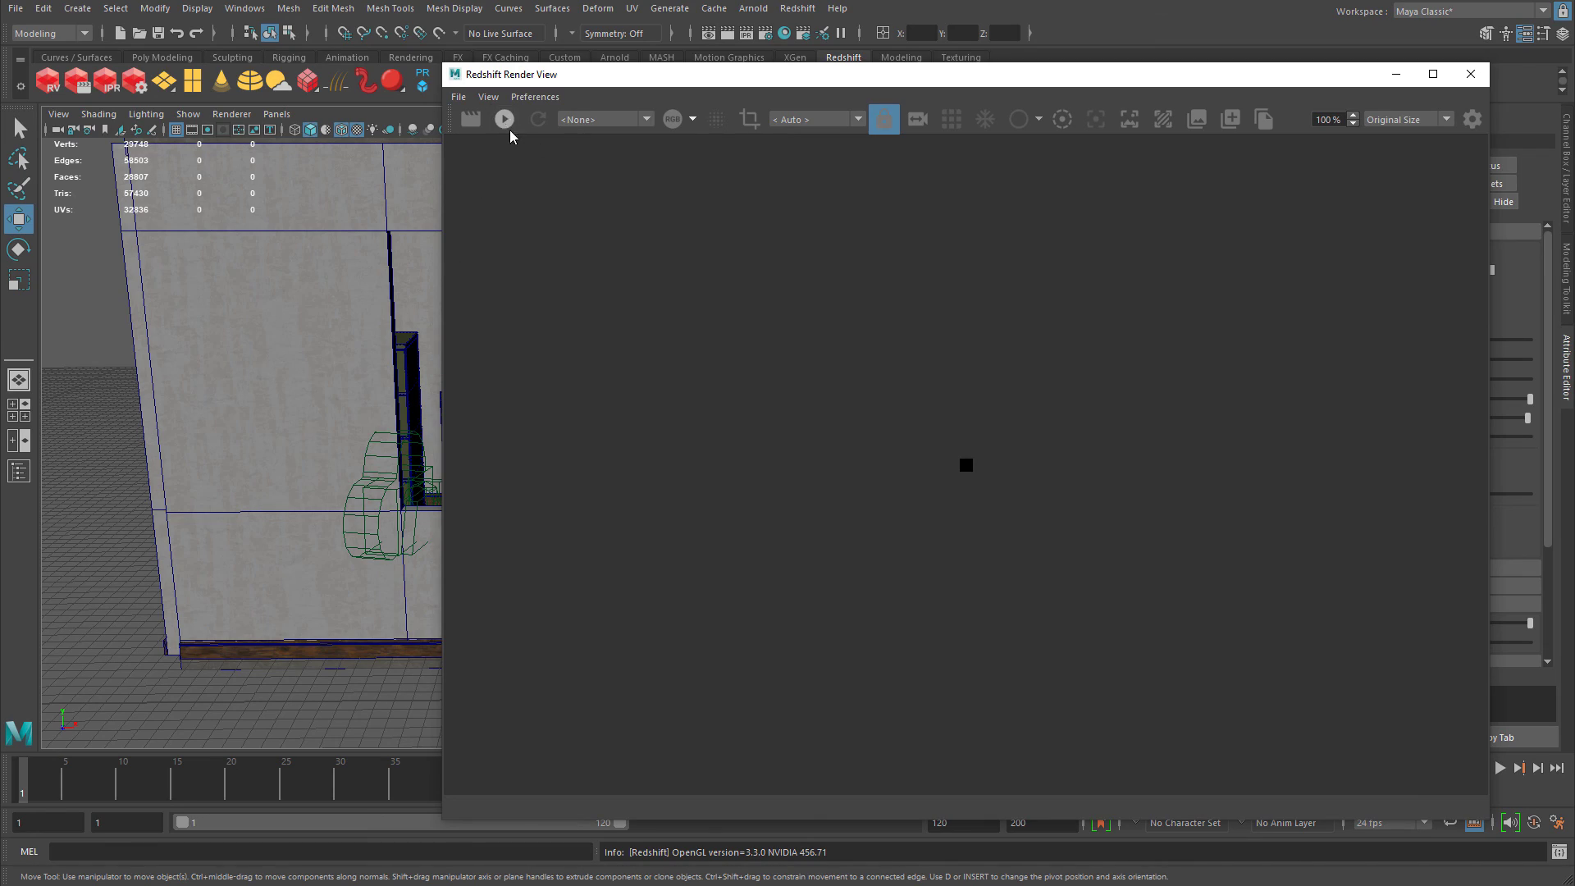
left_click(796, 120)
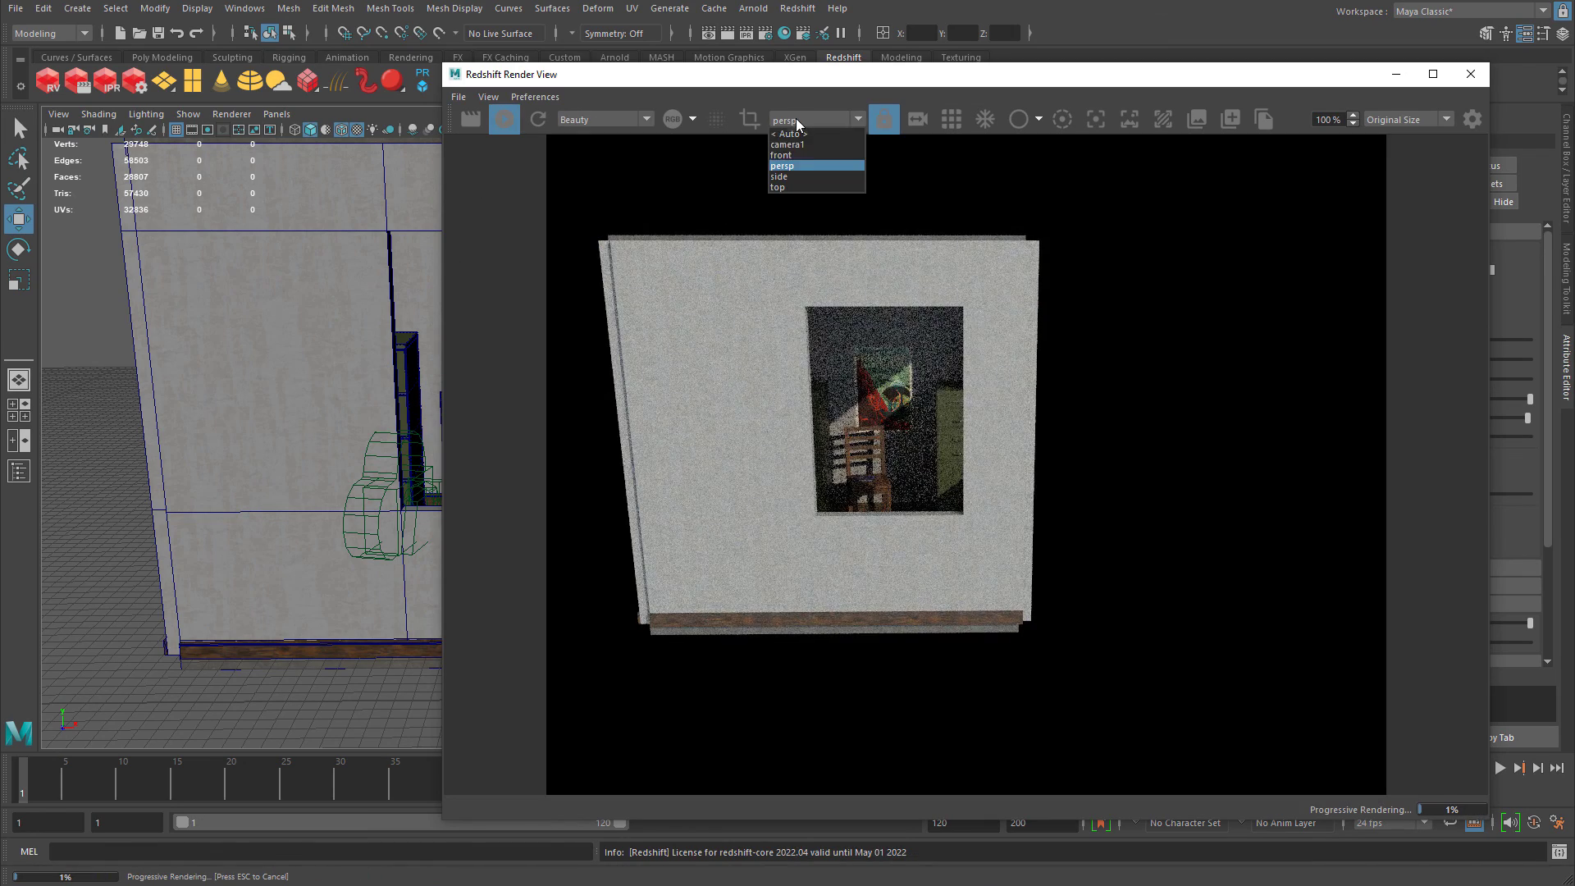
left_click(797, 143)
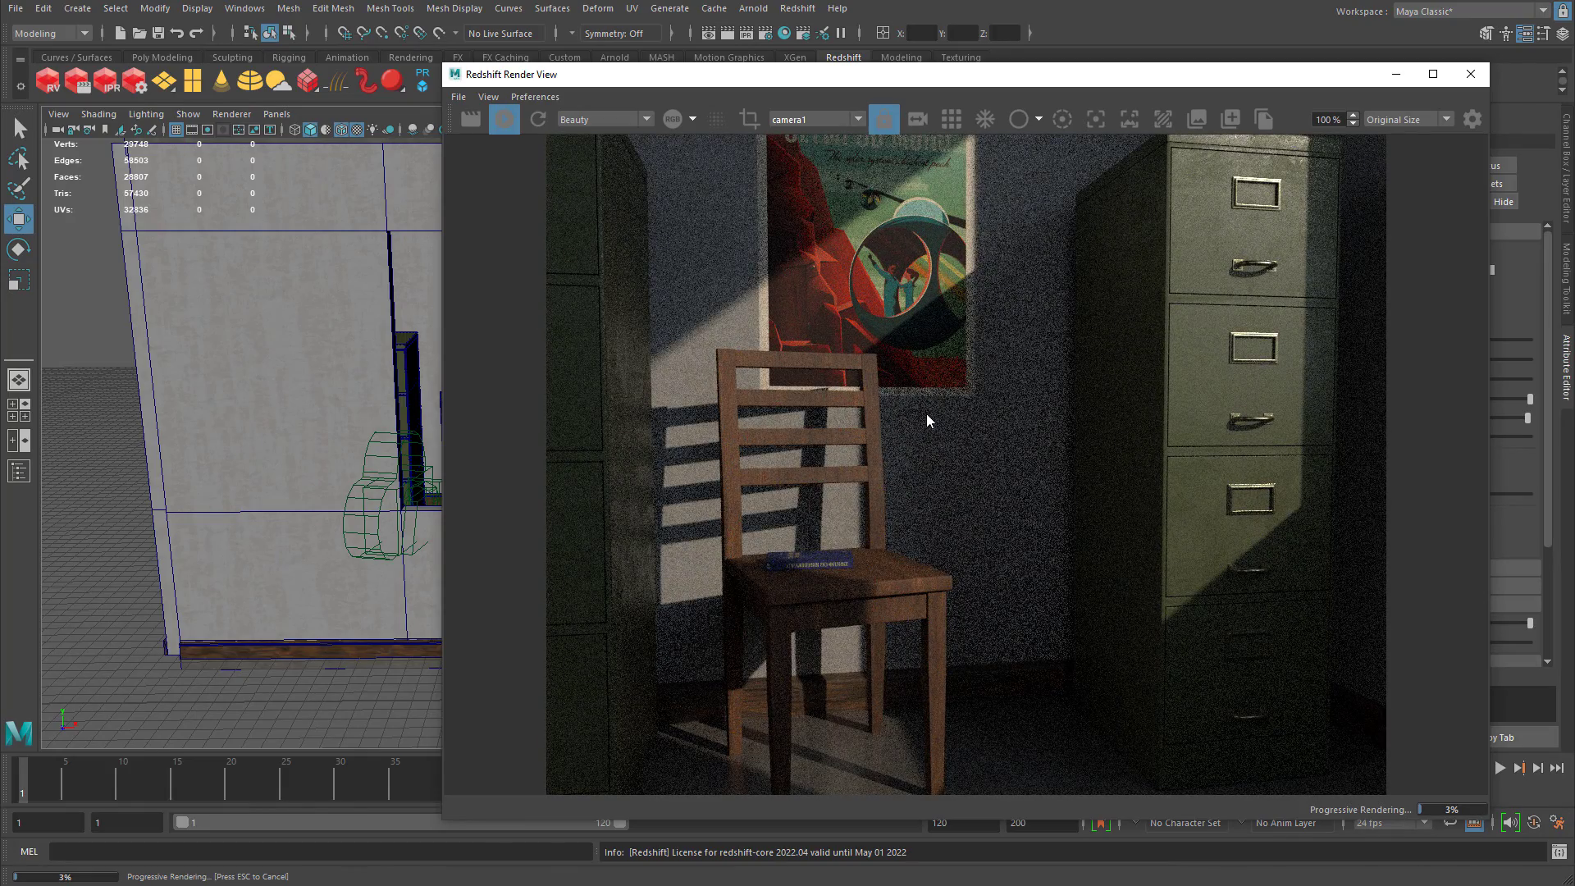
Hide the front window wall, both side walls and the ceiling to test their effect on the rendered lighting.
scroll(326, 371, "down", 2)
middle_click_drag(325, 370, 194, 397, "alt")
middle_click_drag(349, 398, 189, 429, "alt")
left_click(308, 404)
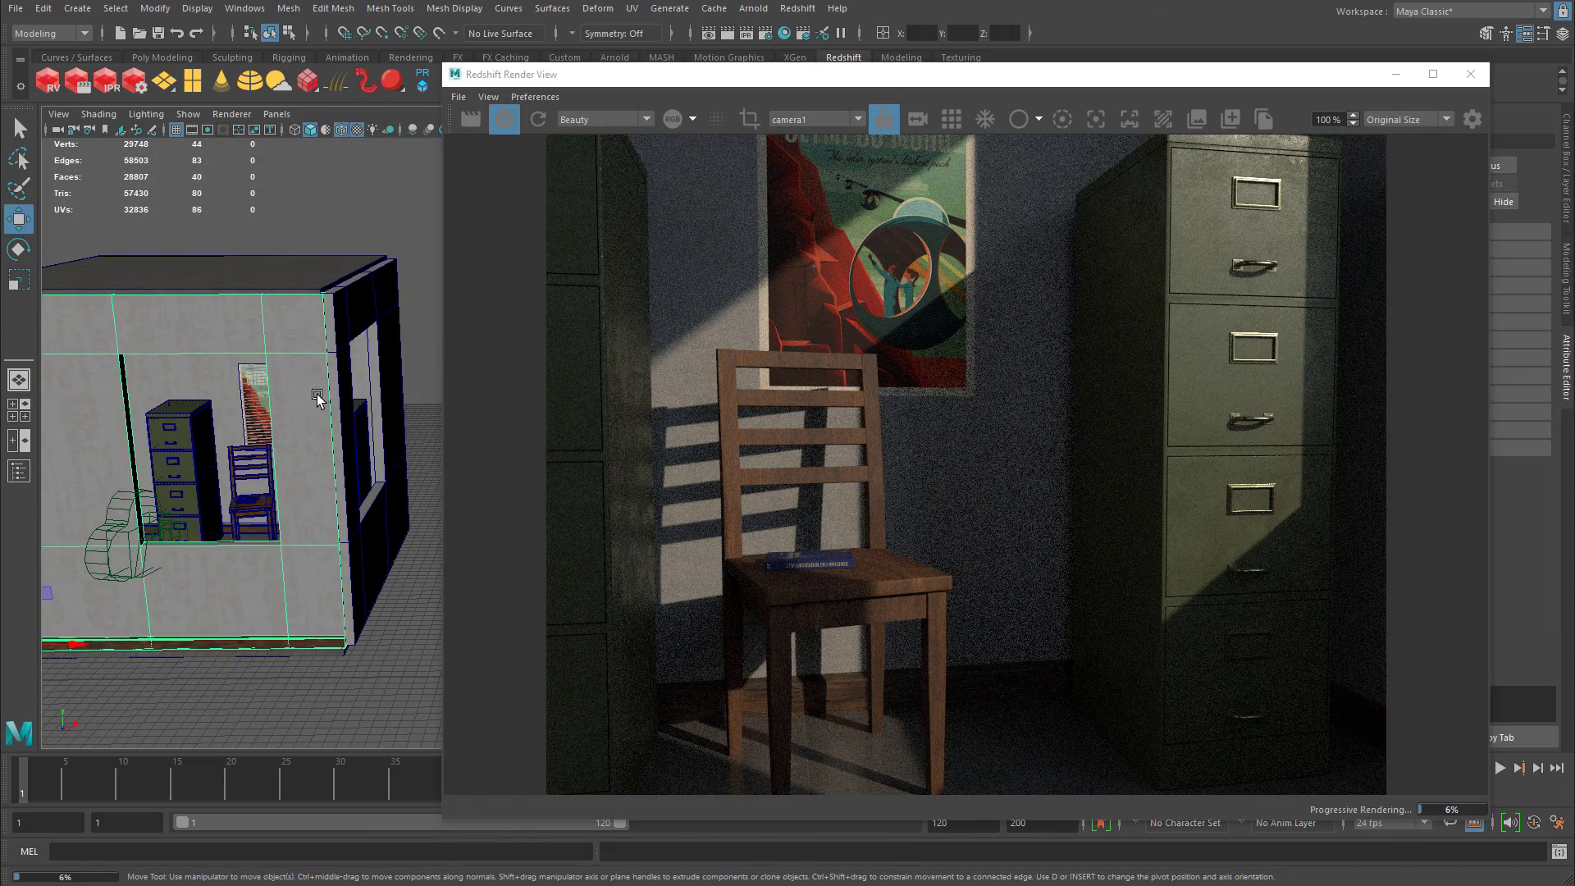
key("ctrl+h")
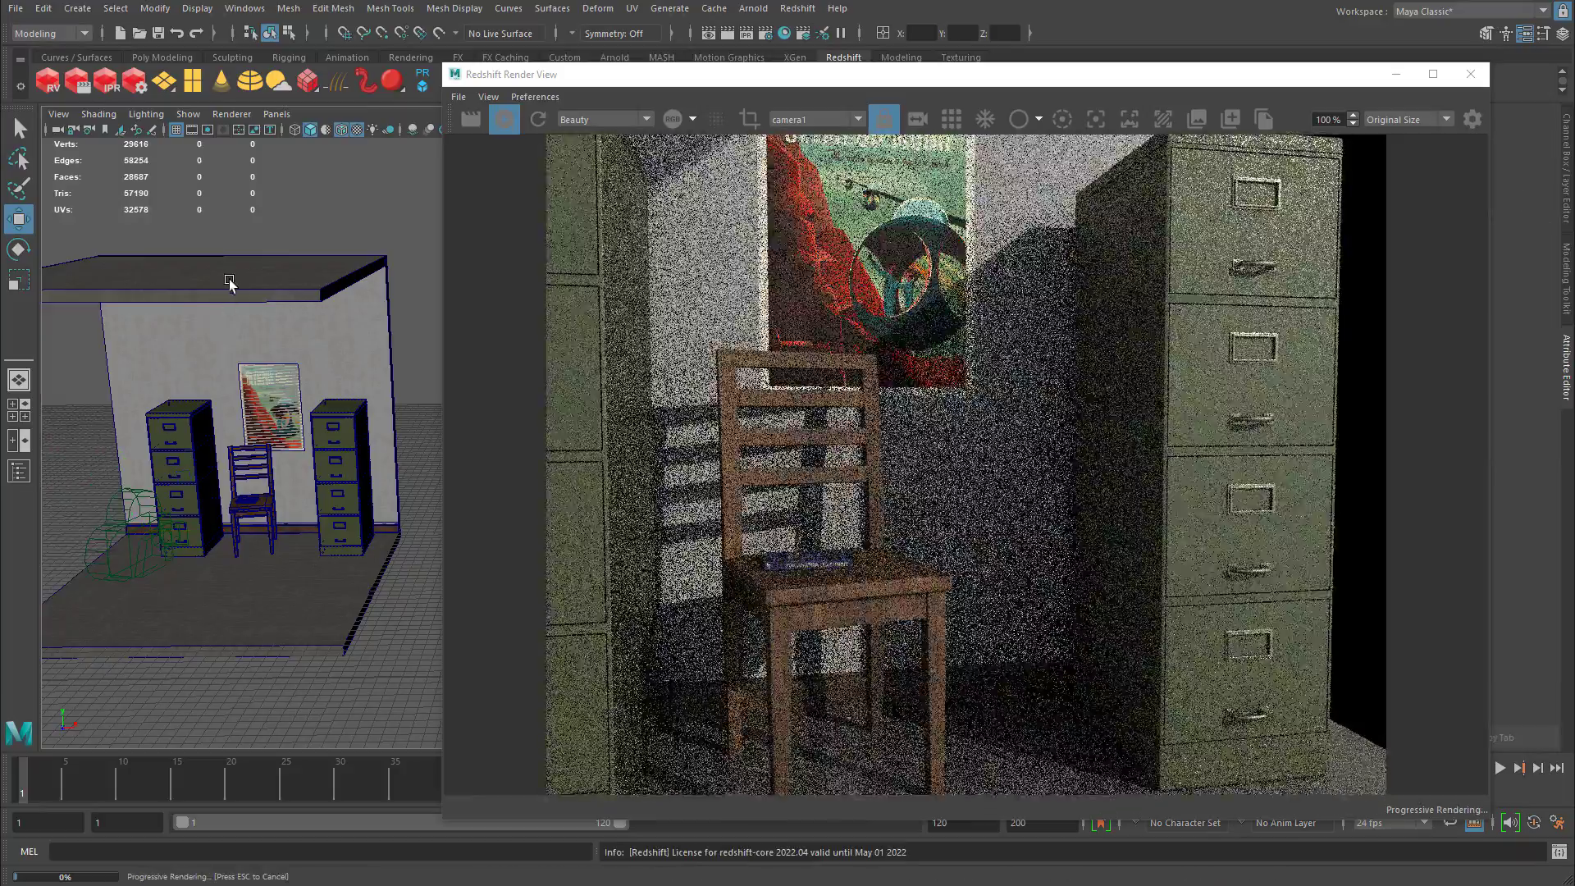
left_click(246, 292)
key("ctrl+h")
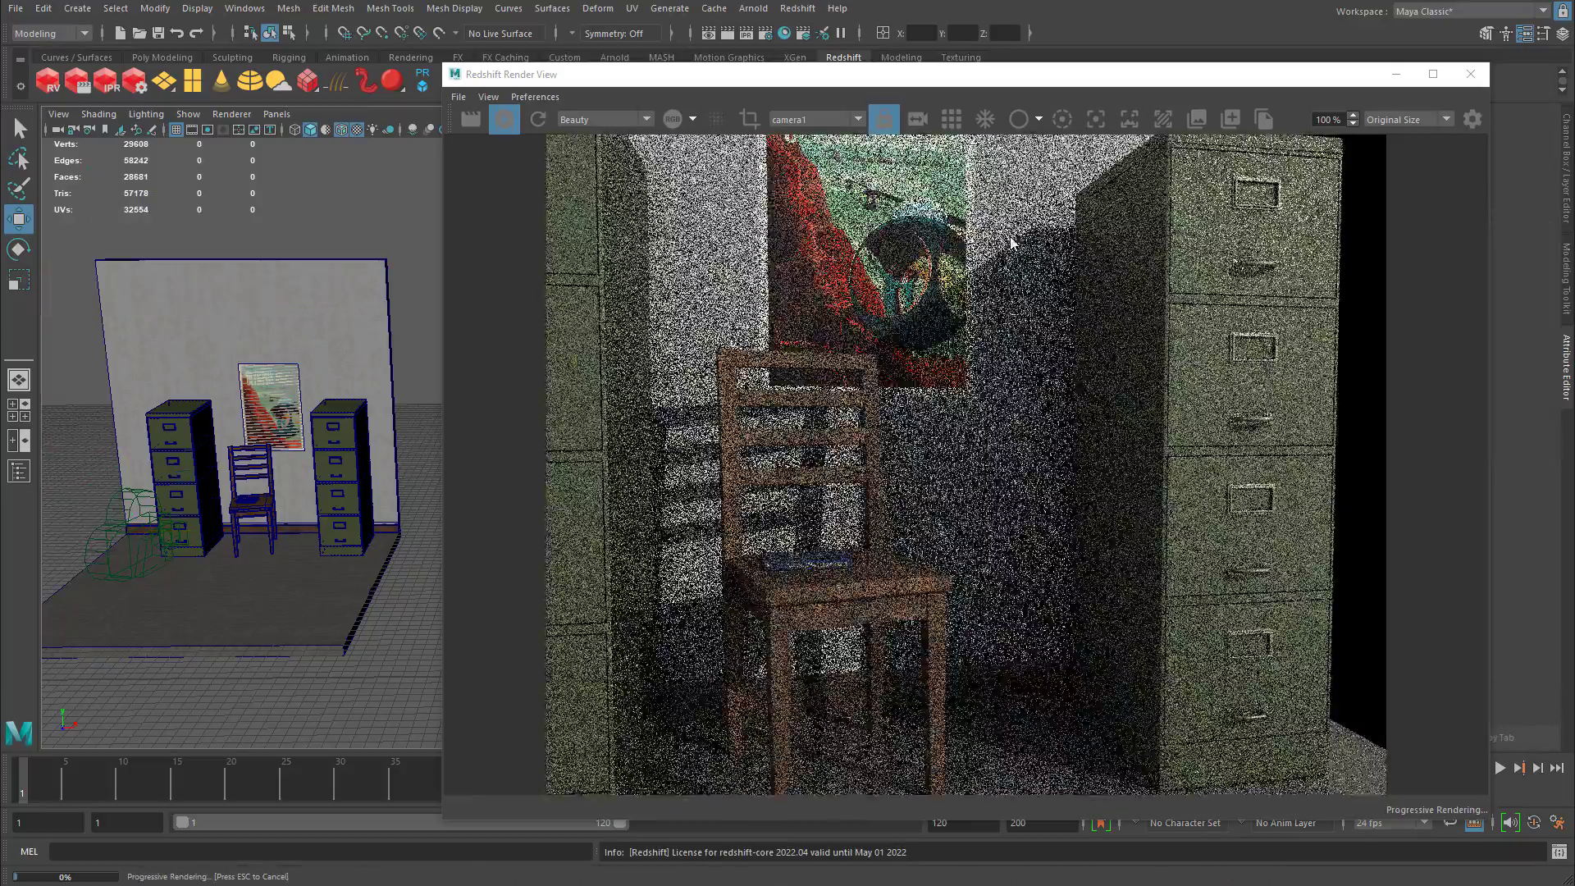
Undo the hiding of the ceiling and the side walls, leaving only the front wall hidden.
key("ctrl+z")
key("ctrl+z")
key("ctrl+z")
key("ctrl+z")
key("ctrl+z")
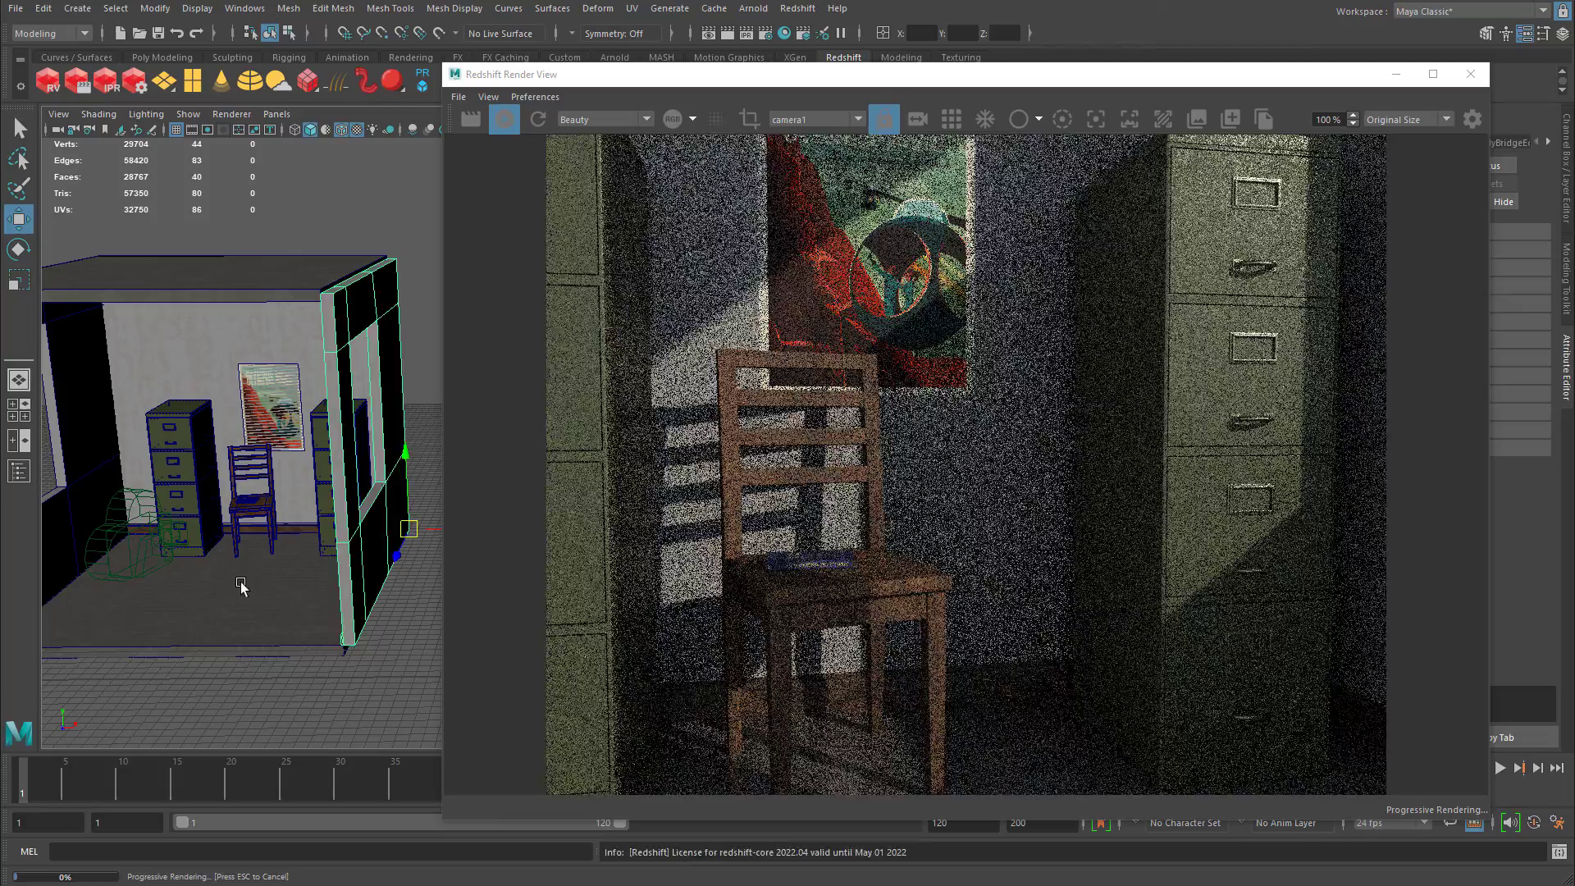
Remove the left side wall and the ceiling from the scene to test the rendered lighting without them.
left_click(241, 583)
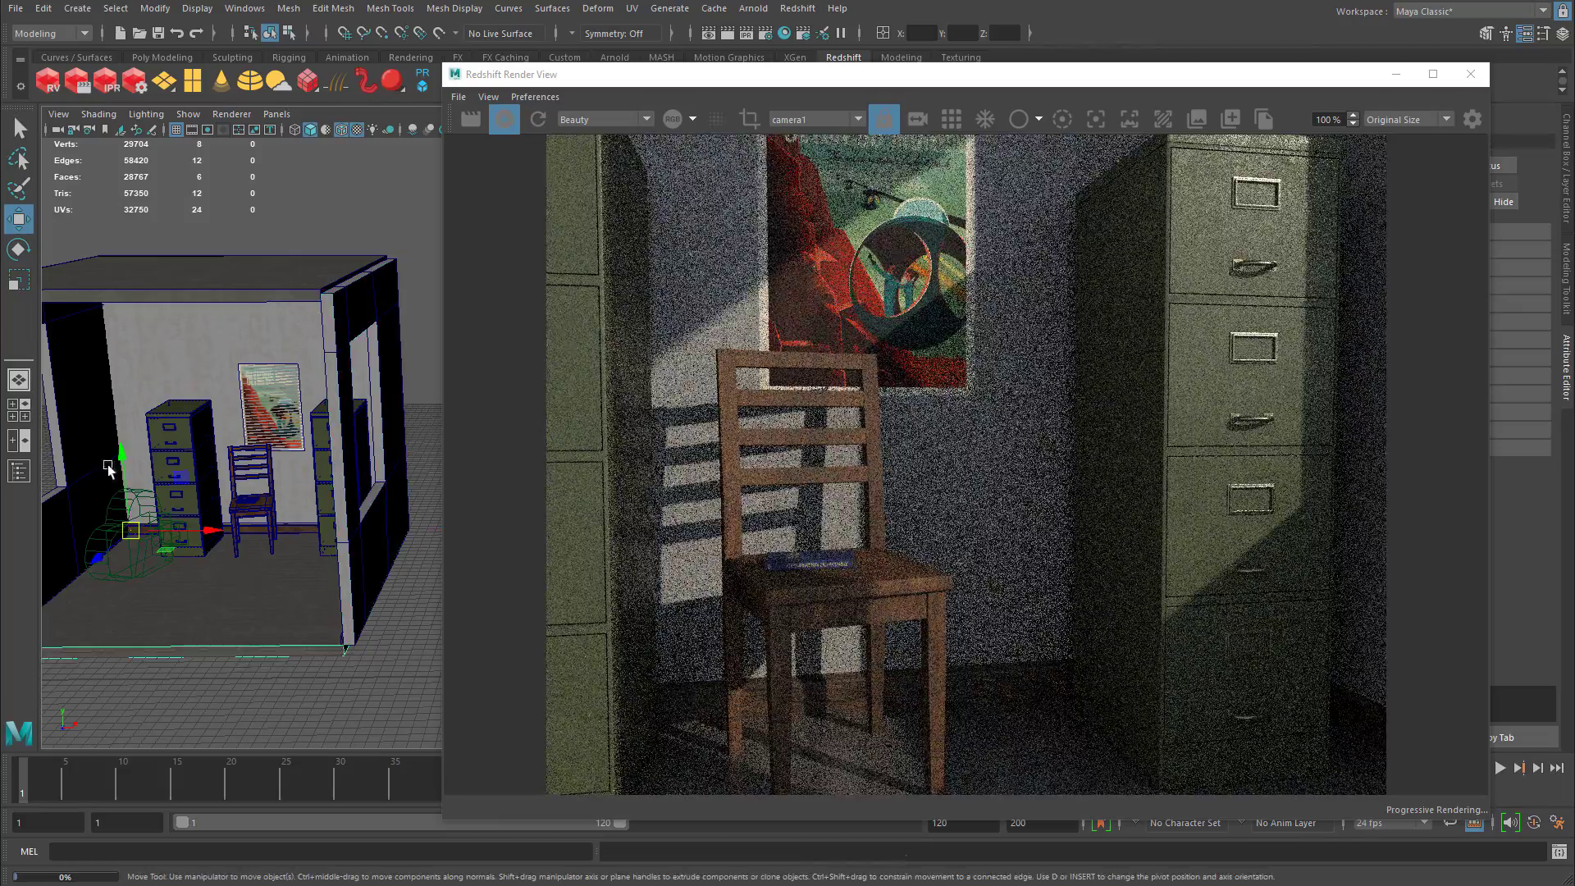
left_click(91, 402)
key("Delete")
left_click(164, 279)
key("Delete")
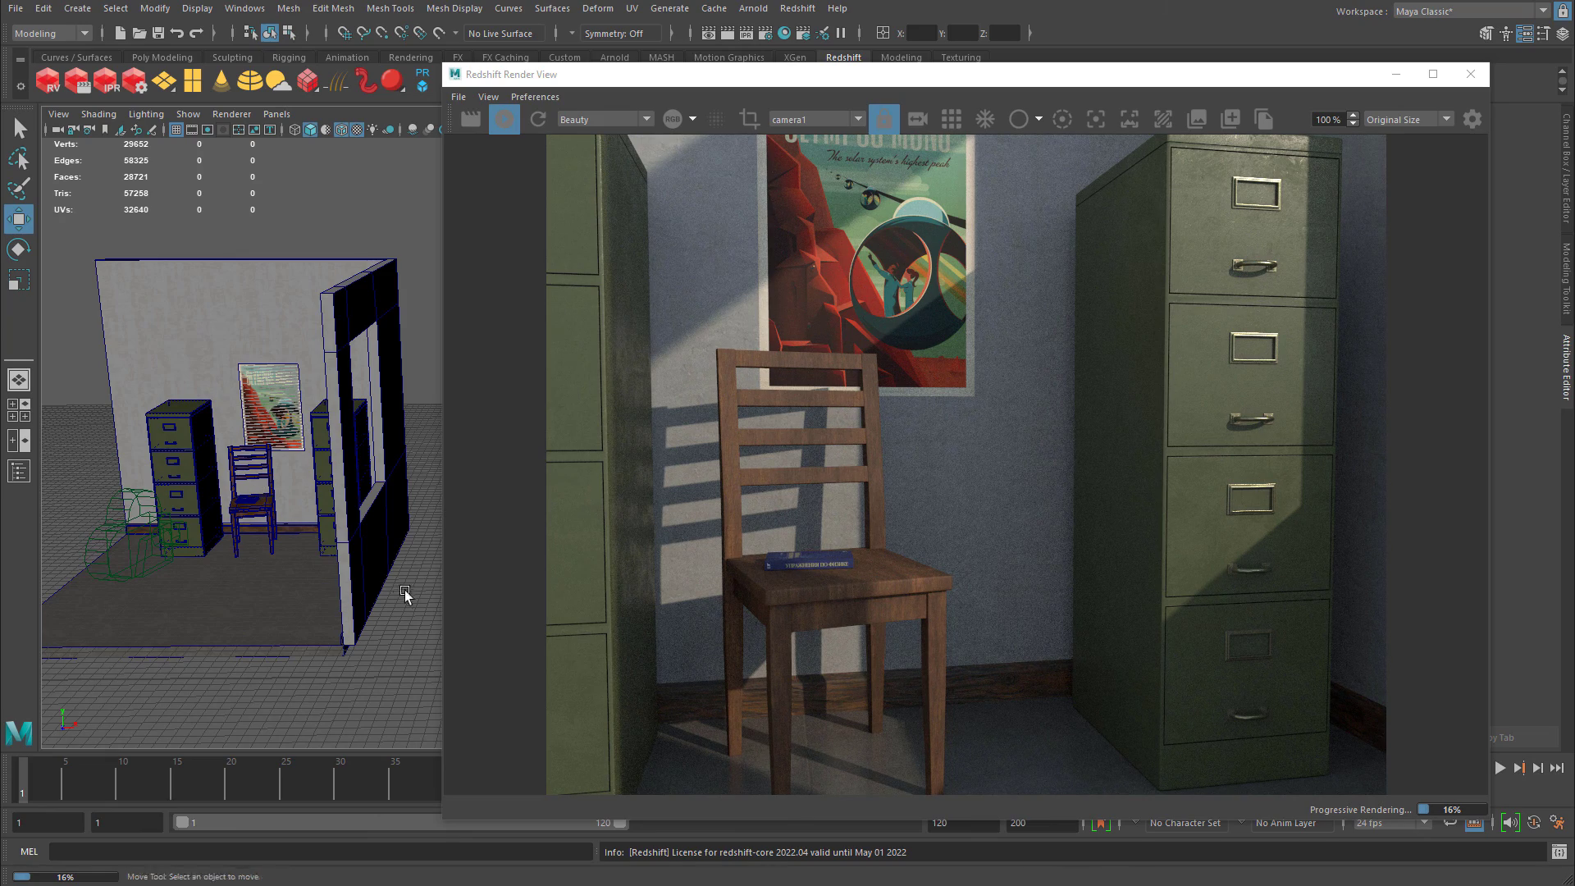
Undo the removals until the side wall, ceiling and front wall are restored, and stop the interactive render.
left_click(368, 553)
key("ctrl+z")
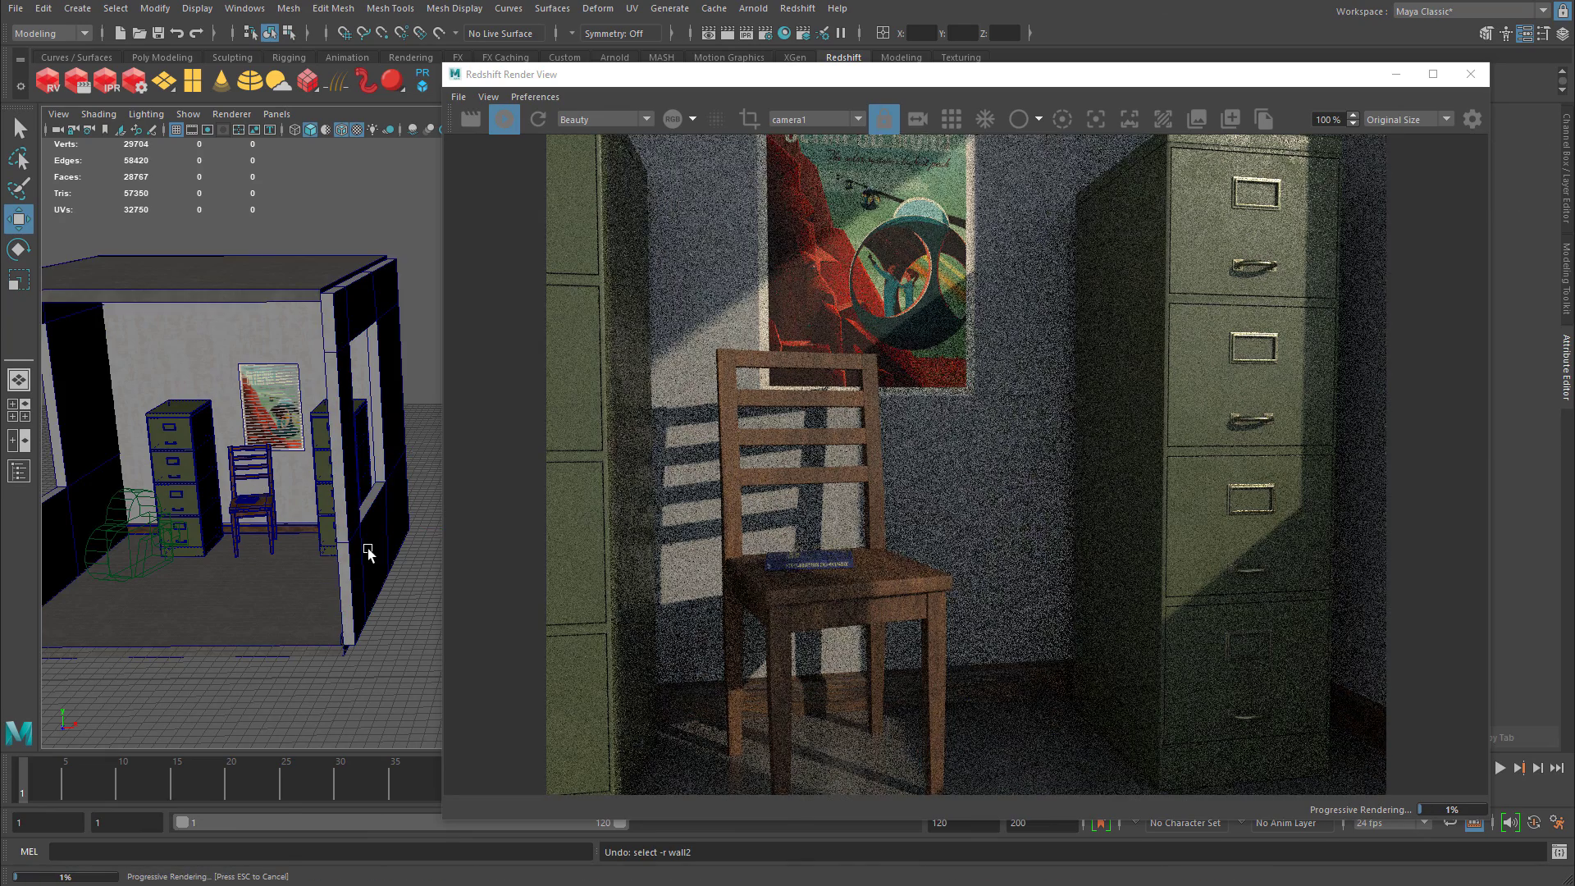
left_click(368, 552)
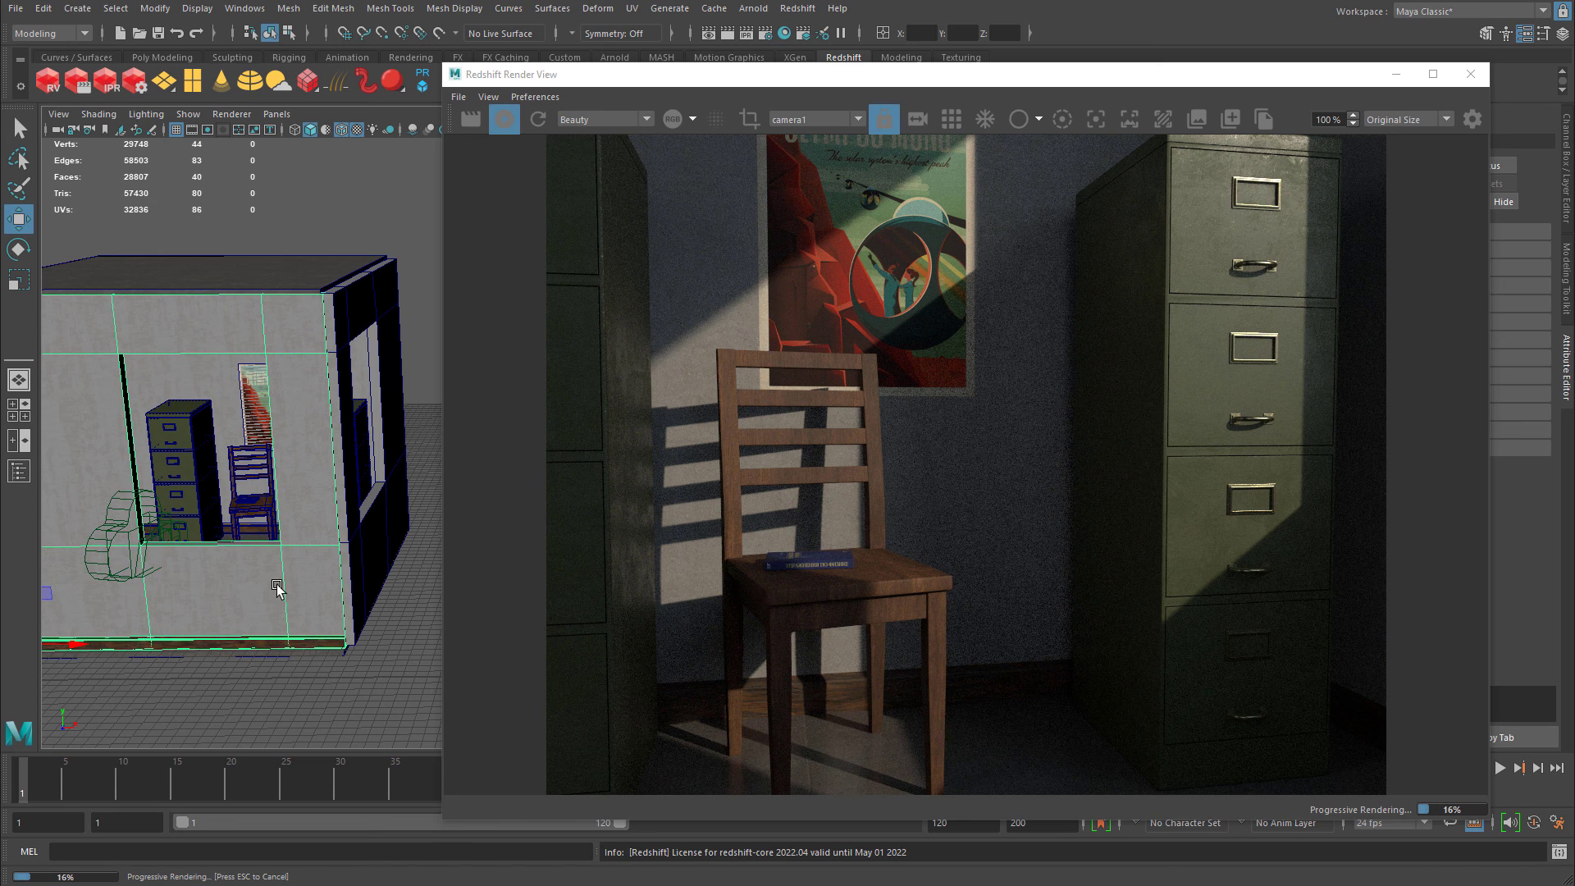
key("Escape")
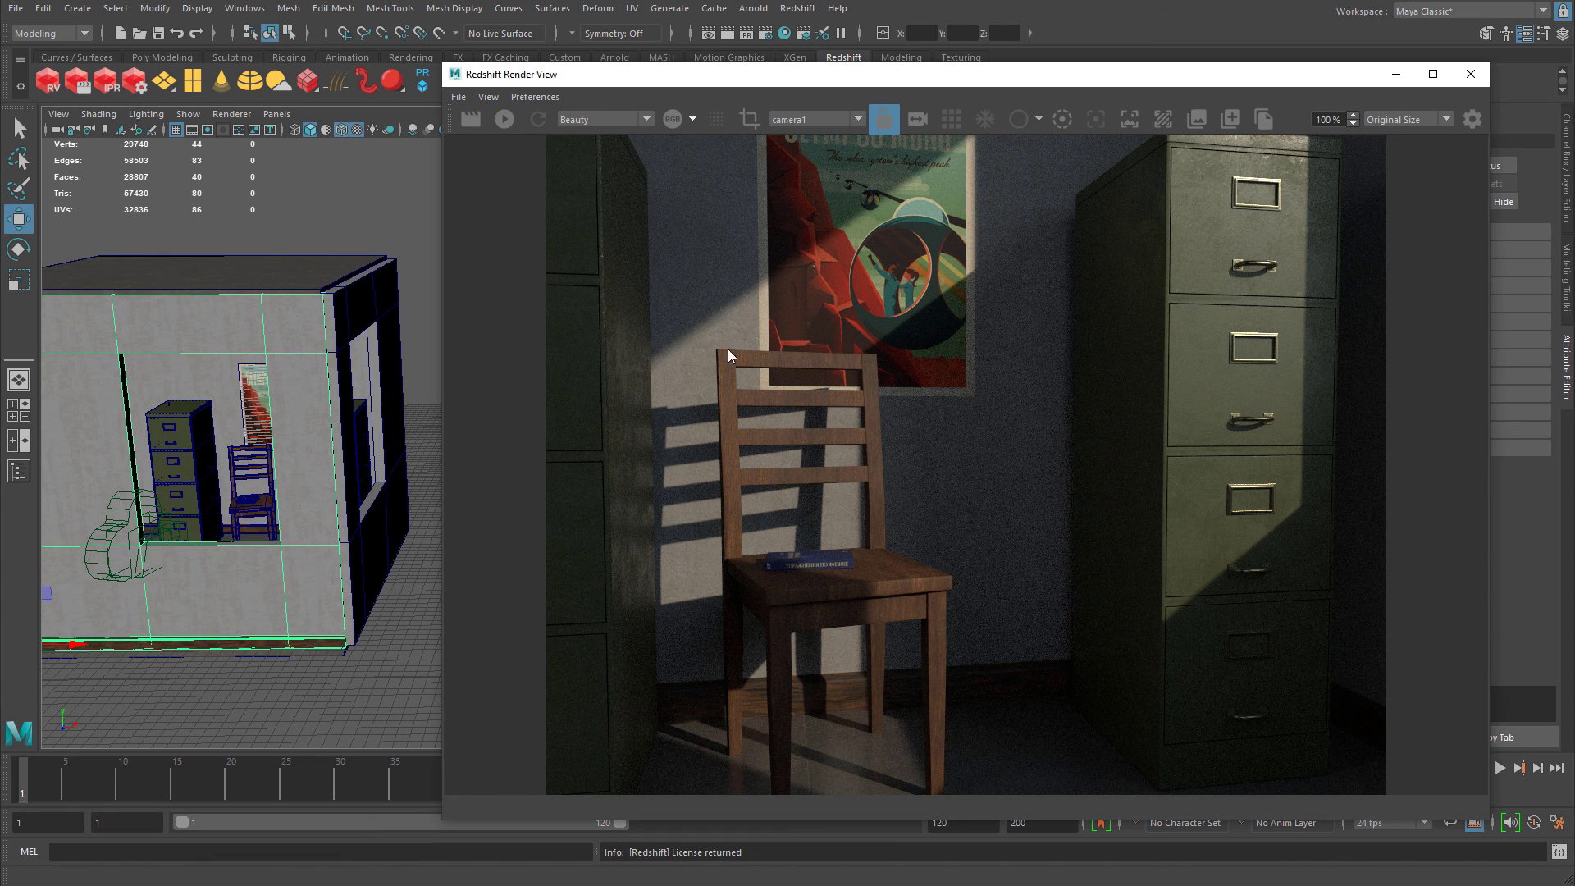
Close the Redshift render view, then select the scene camera in front of the window and frame it.
left_click(1469, 74)
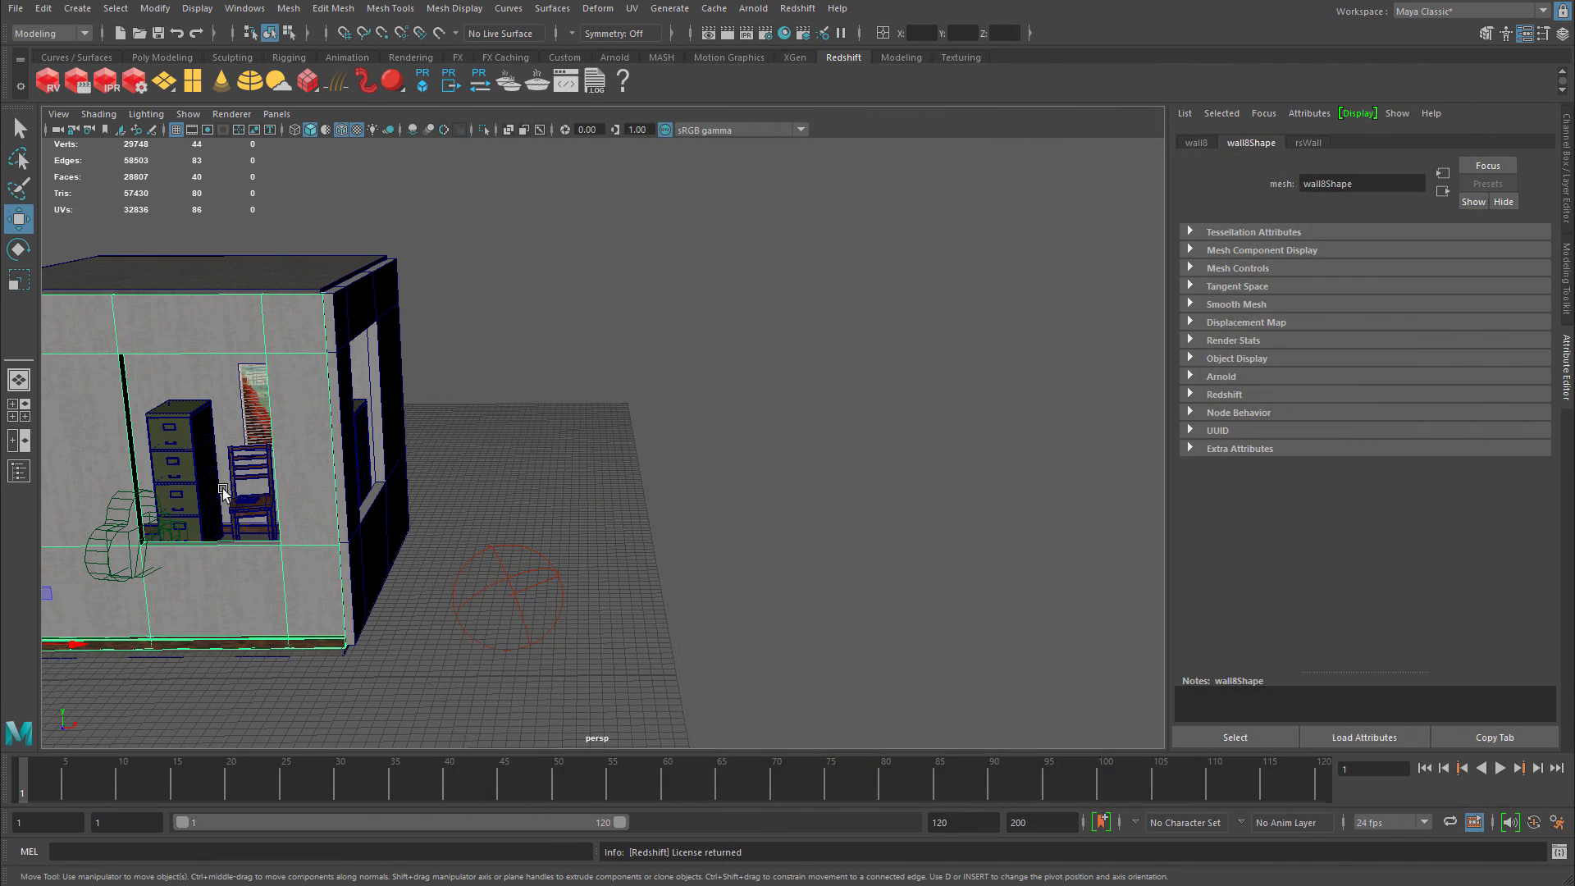
left_click(118, 529)
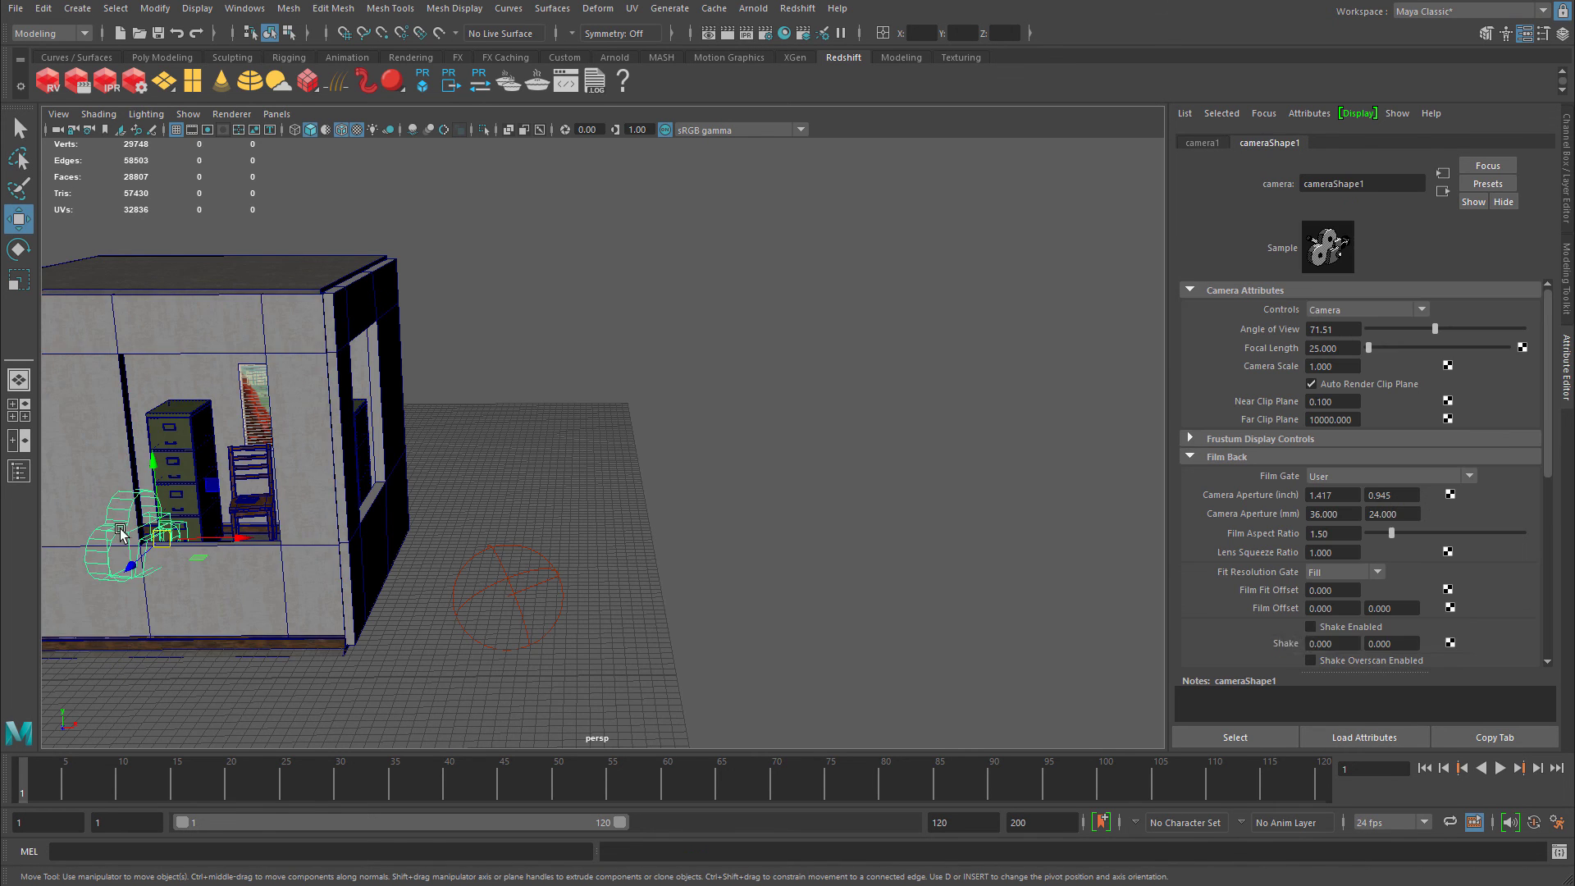
key("f")
right_click_drag(725, 414, 561, 471, "alt")
middle_click_drag(561, 472, 411, 581, "alt")
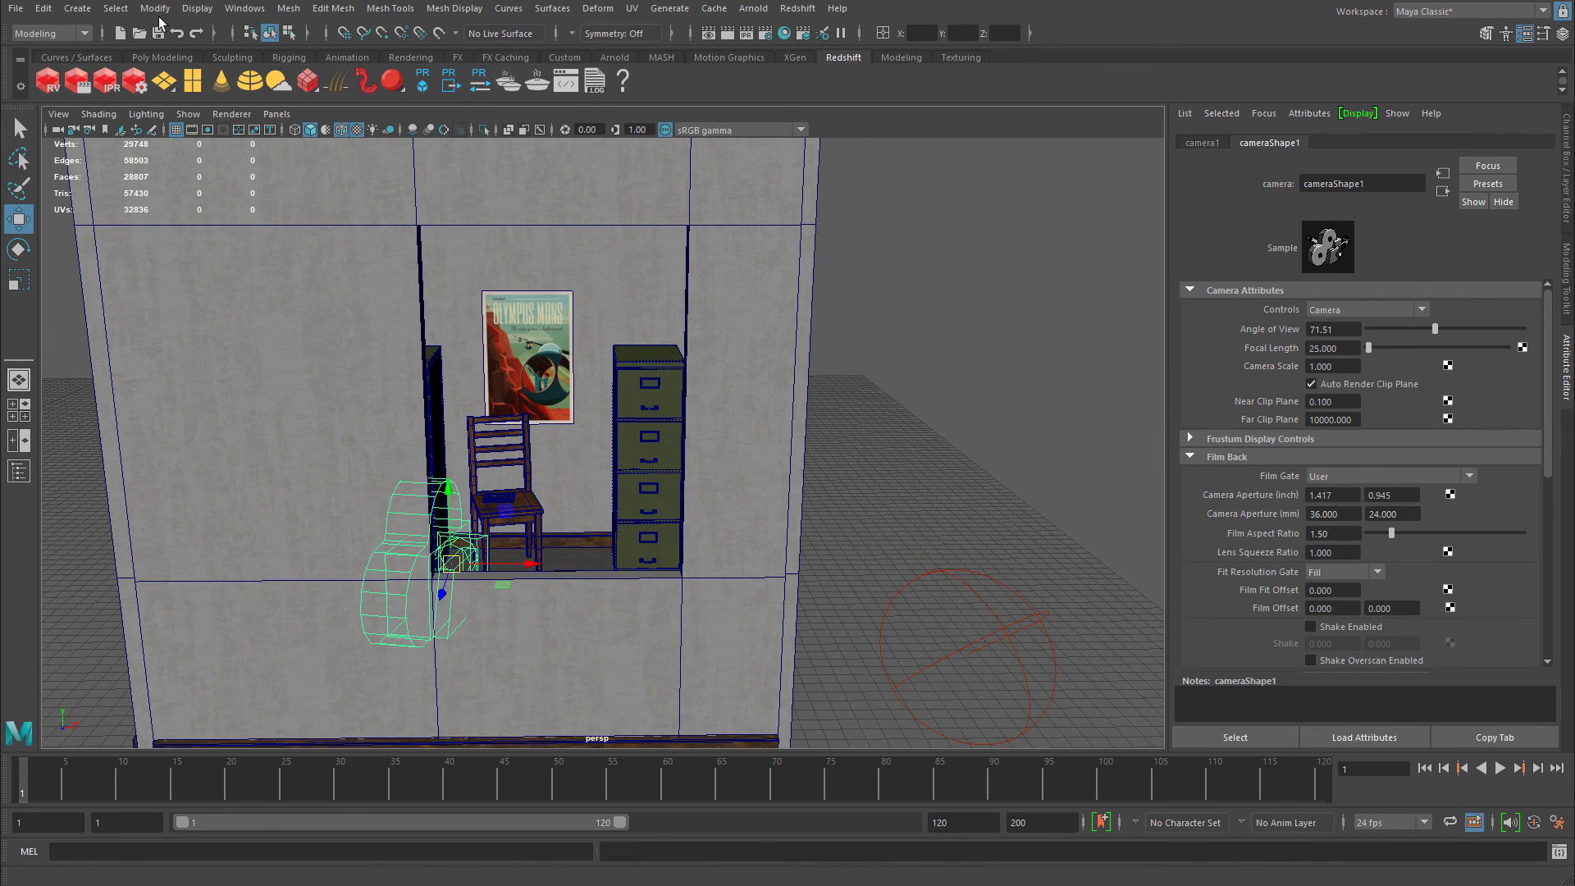
Review the camera types available for creation and look through camera1 in the viewport.
left_click(77, 8)
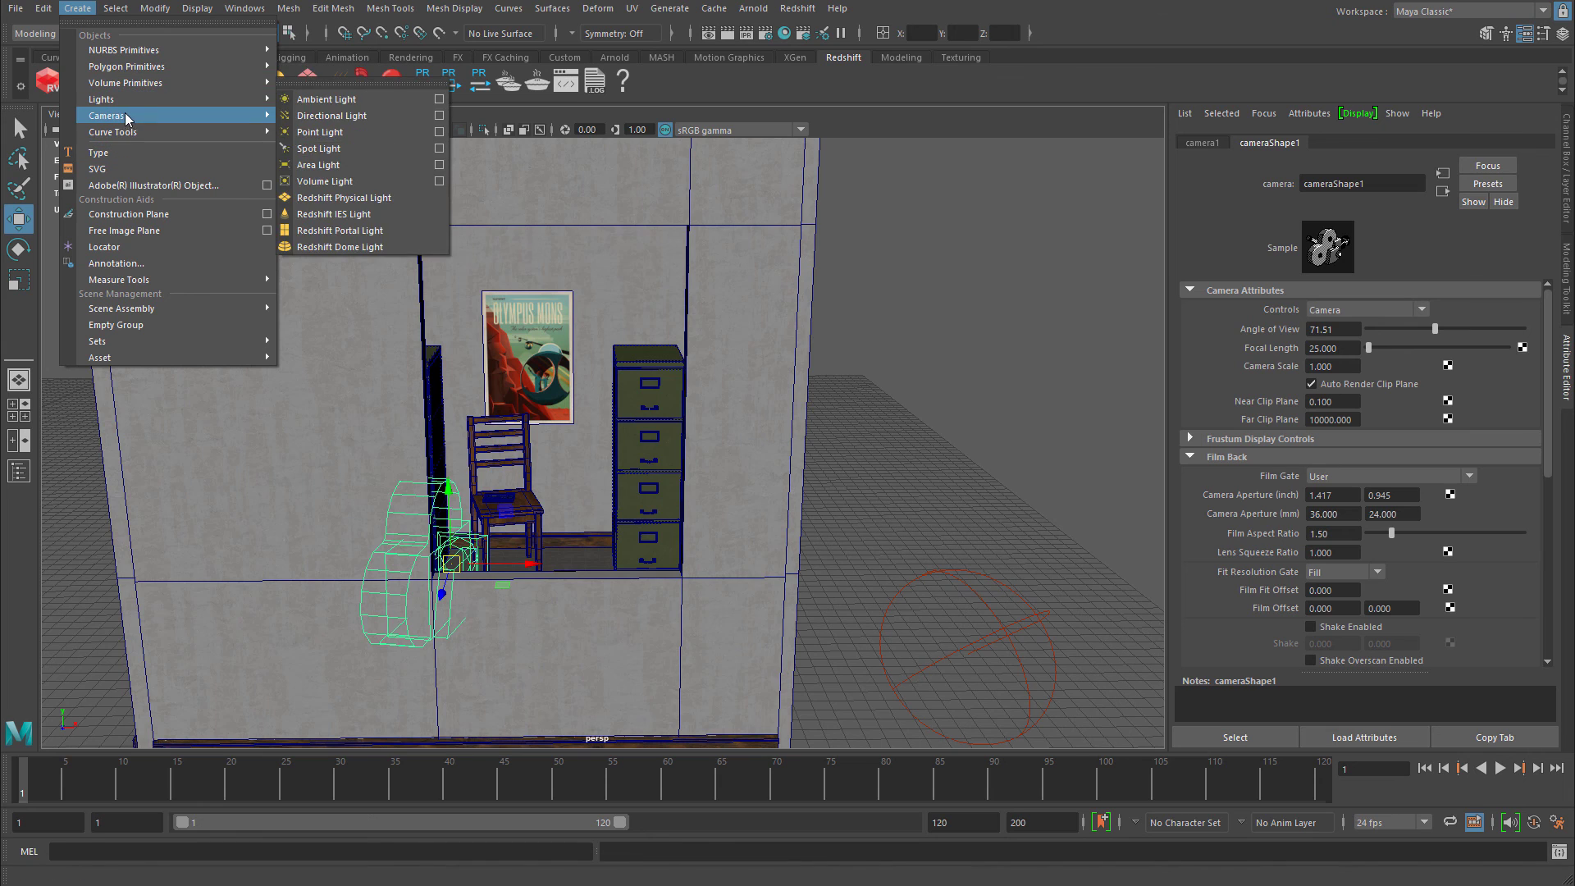
mouse_move(246, 121)
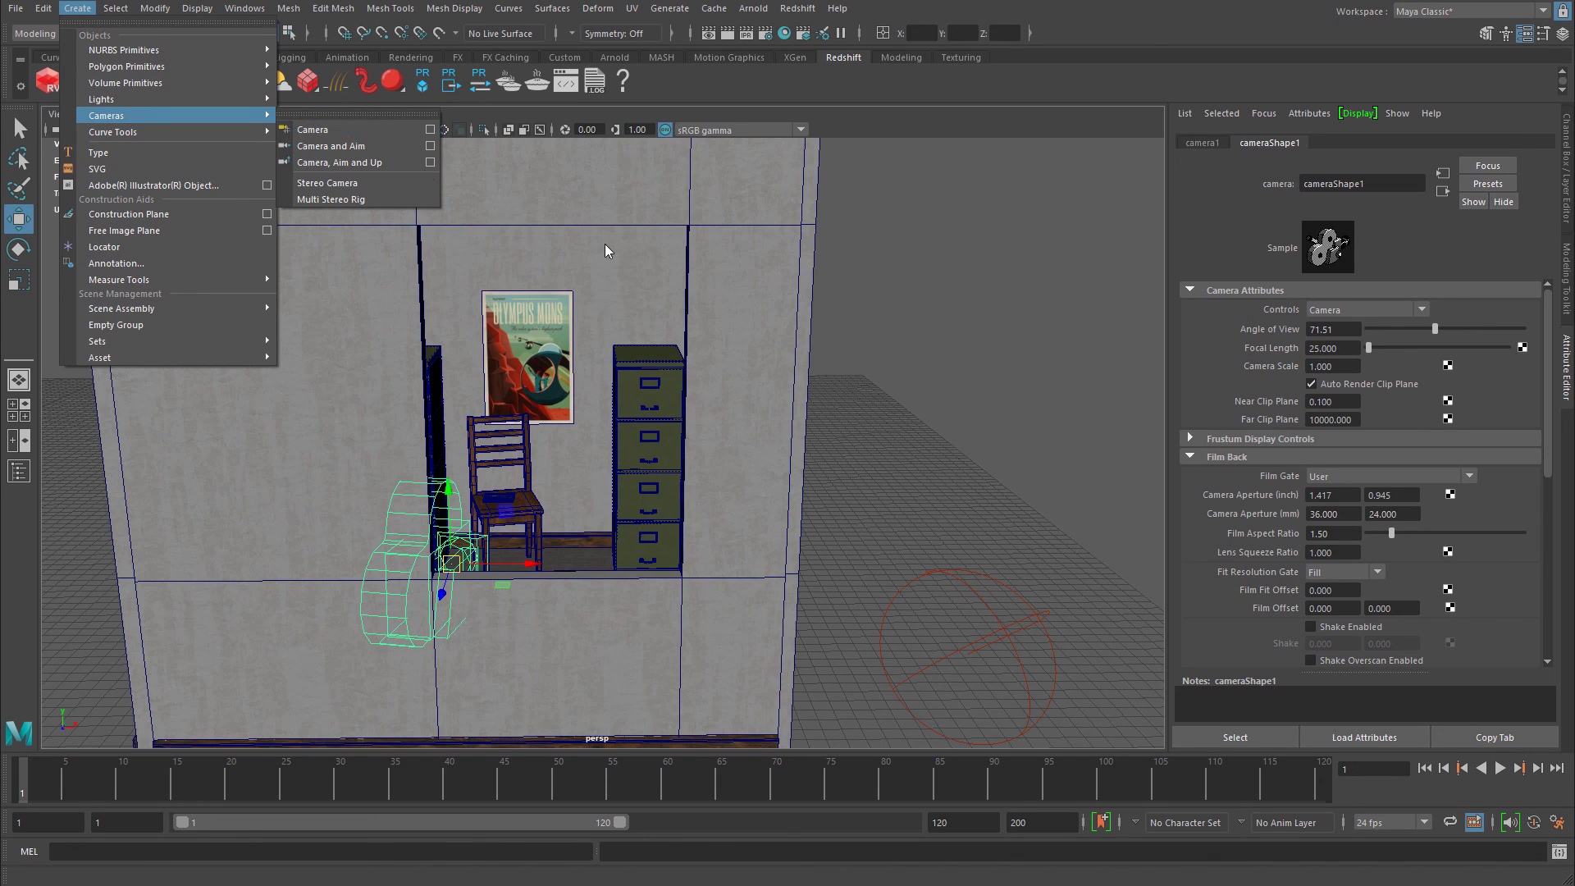
left_click(638, 387)
left_click(437, 527)
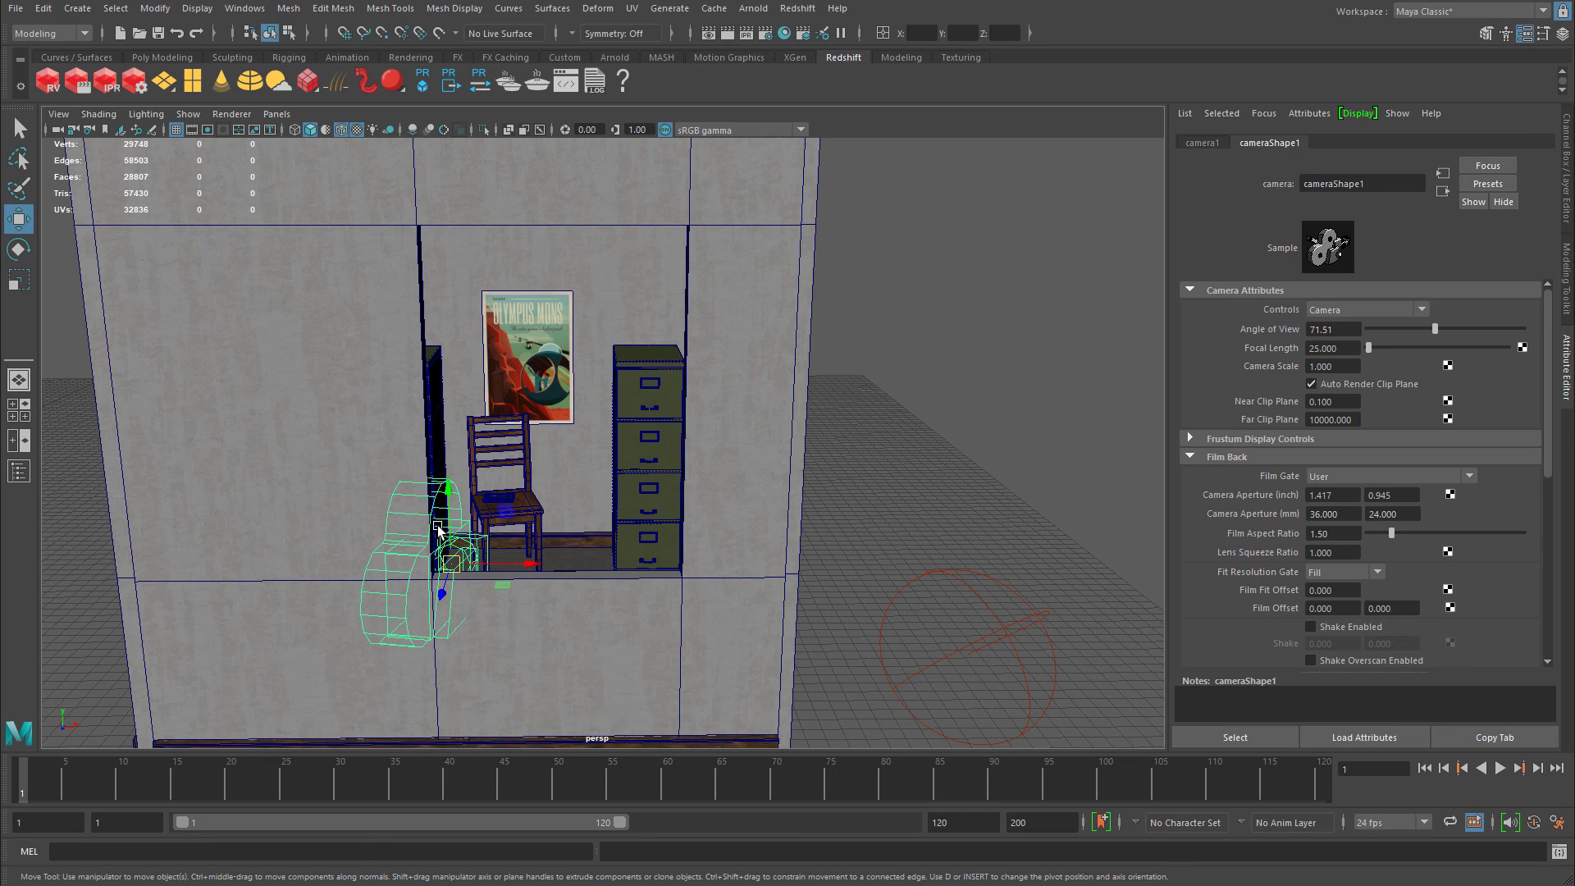
left_click(276, 114)
mouse_move(312, 149)
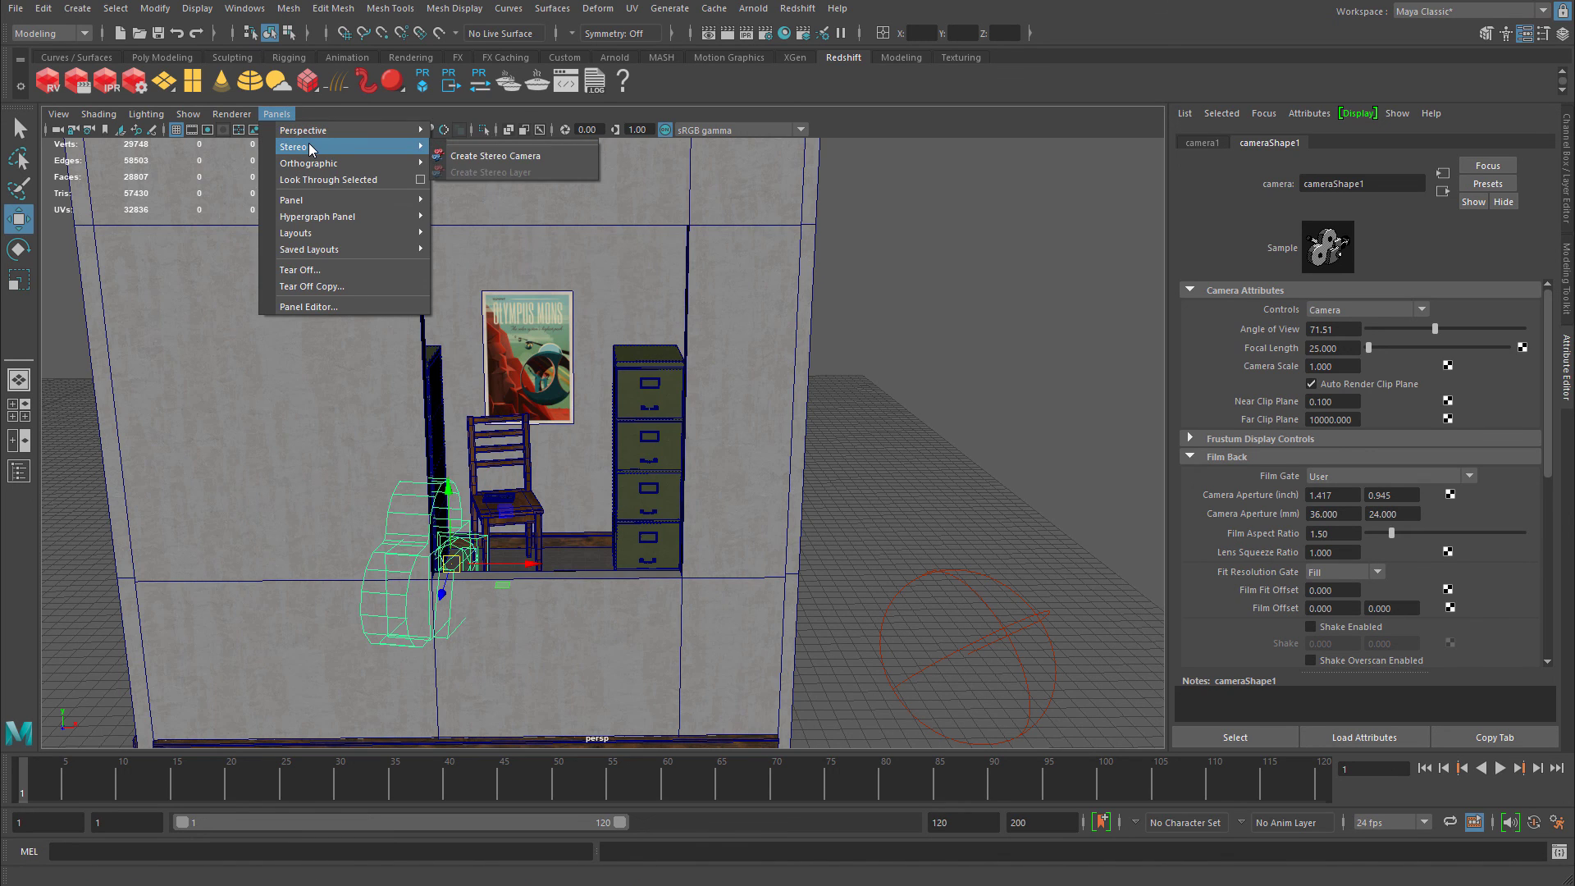
left_click(464, 130)
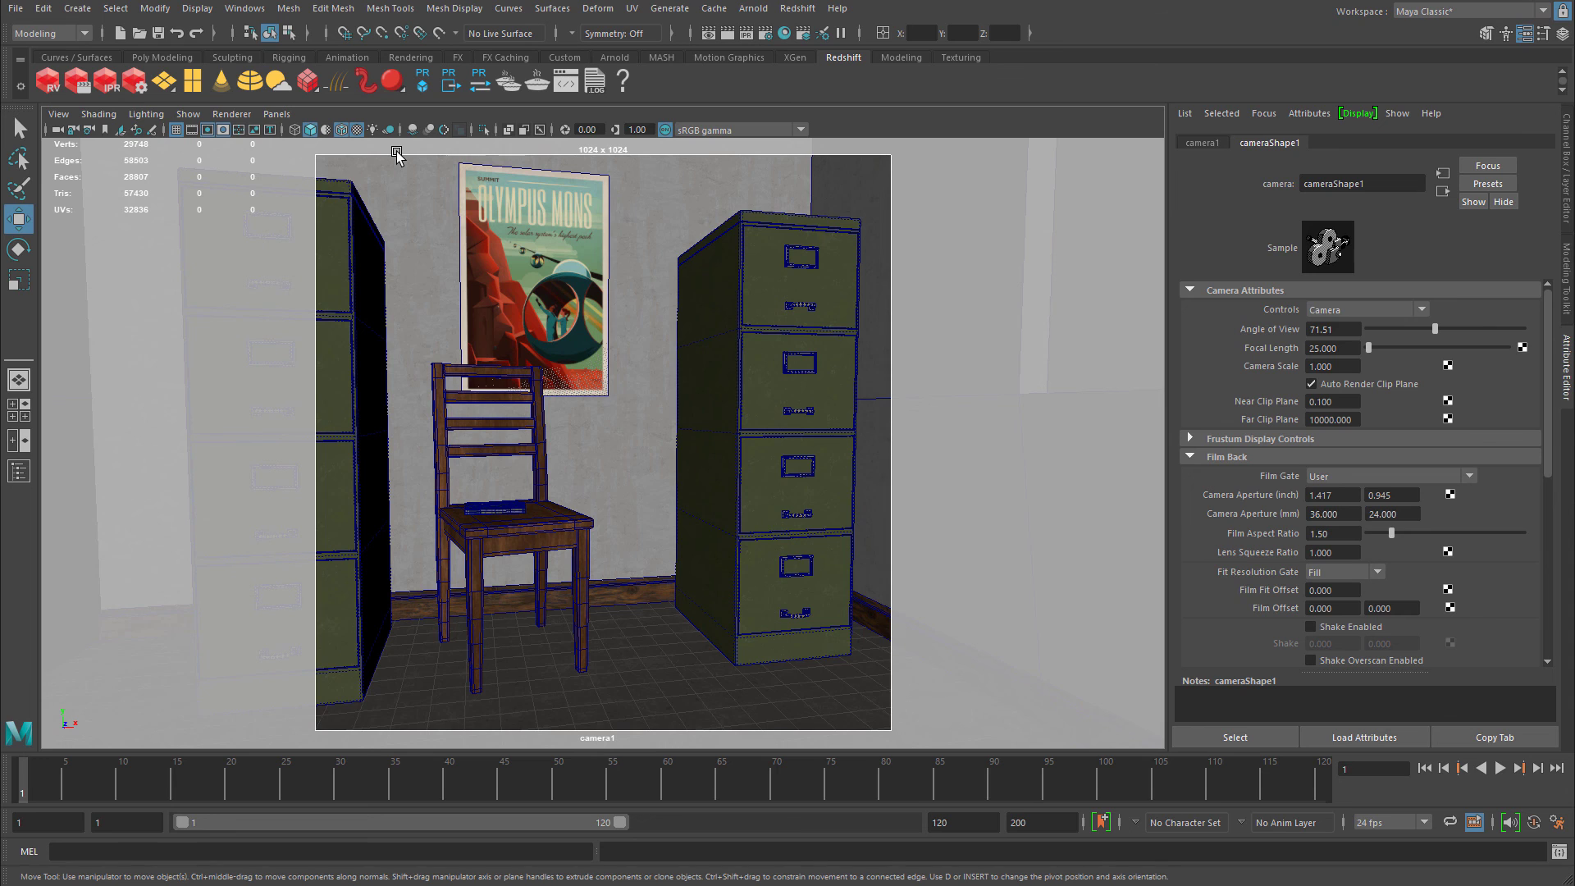
Set the render resolution preset to HD 720 to check the wider framing through camera1.
left_click(134, 81)
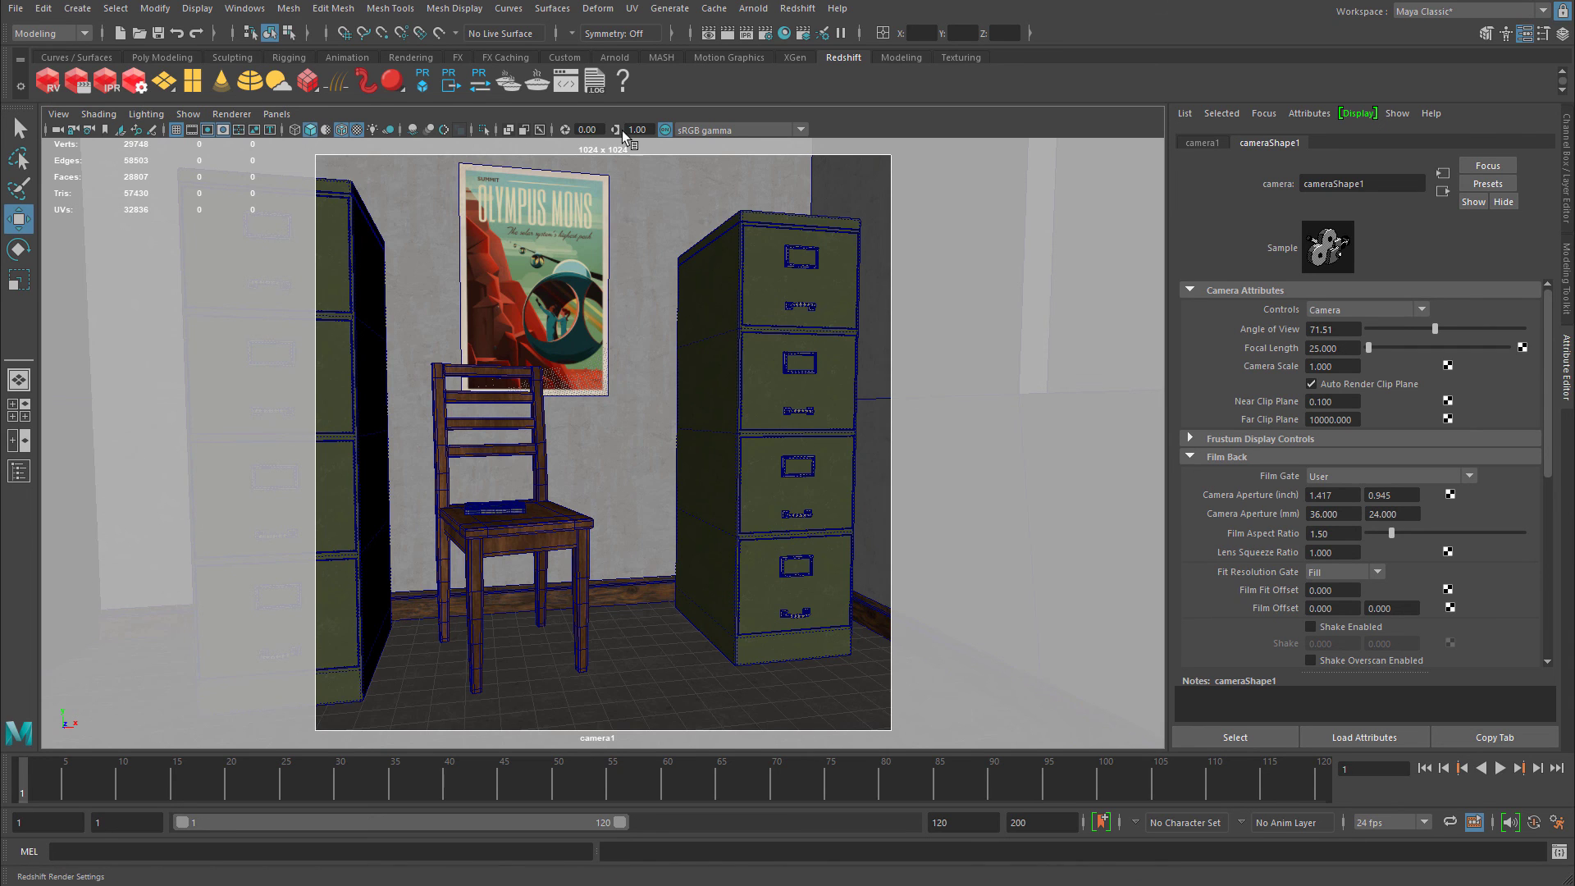
left_click_drag(845, 123, 1066, 94)
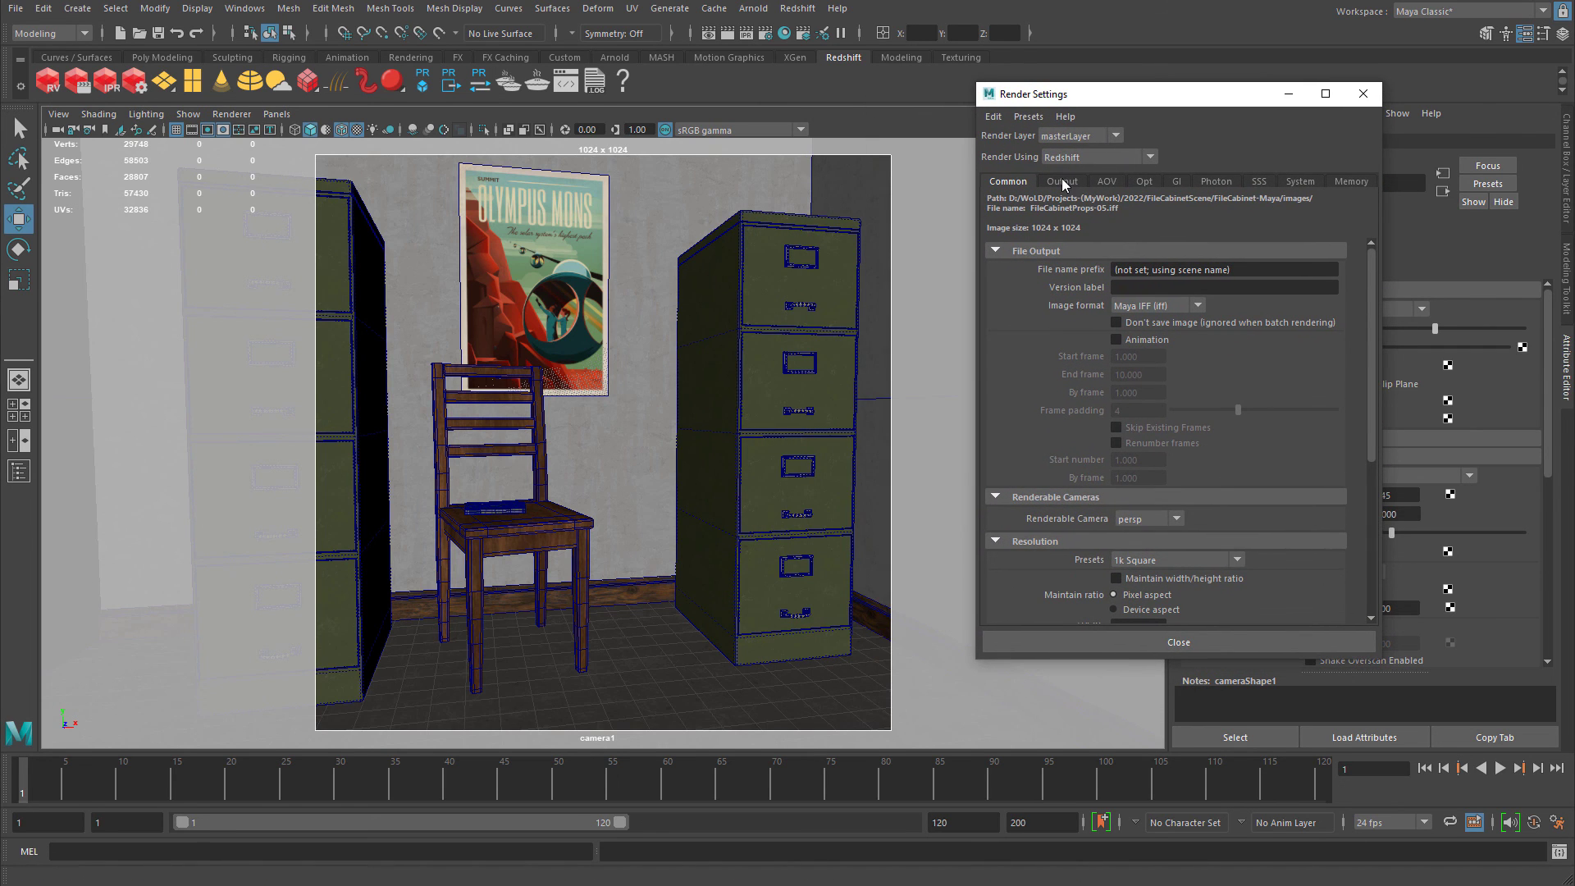
scroll(1214, 407, "down", 3)
left_click(1157, 412)
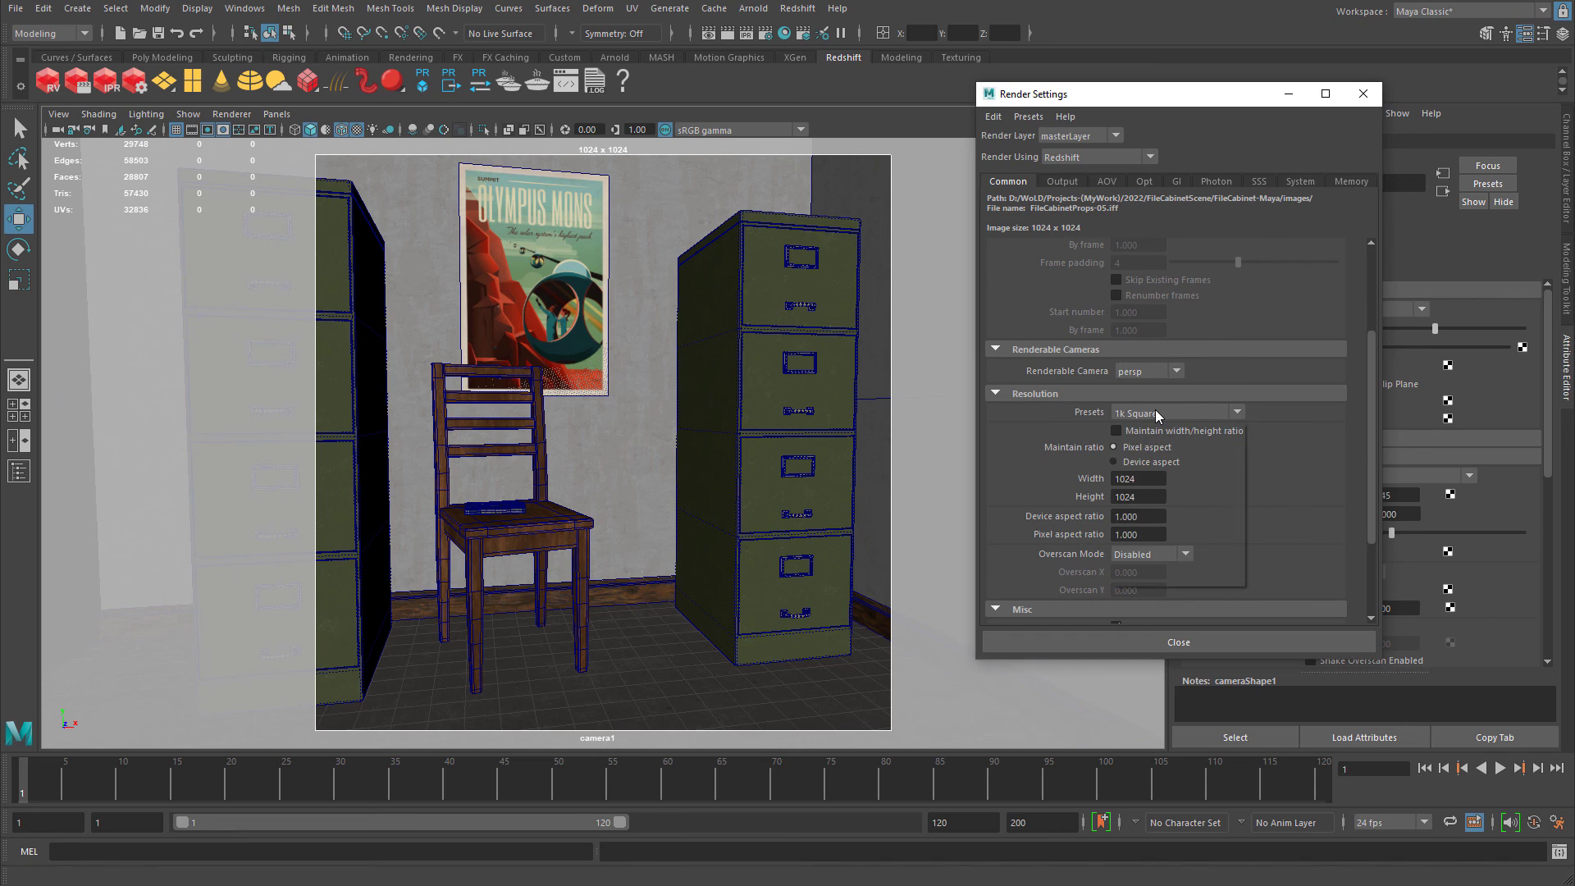
scroll(1154, 484, "down", 2)
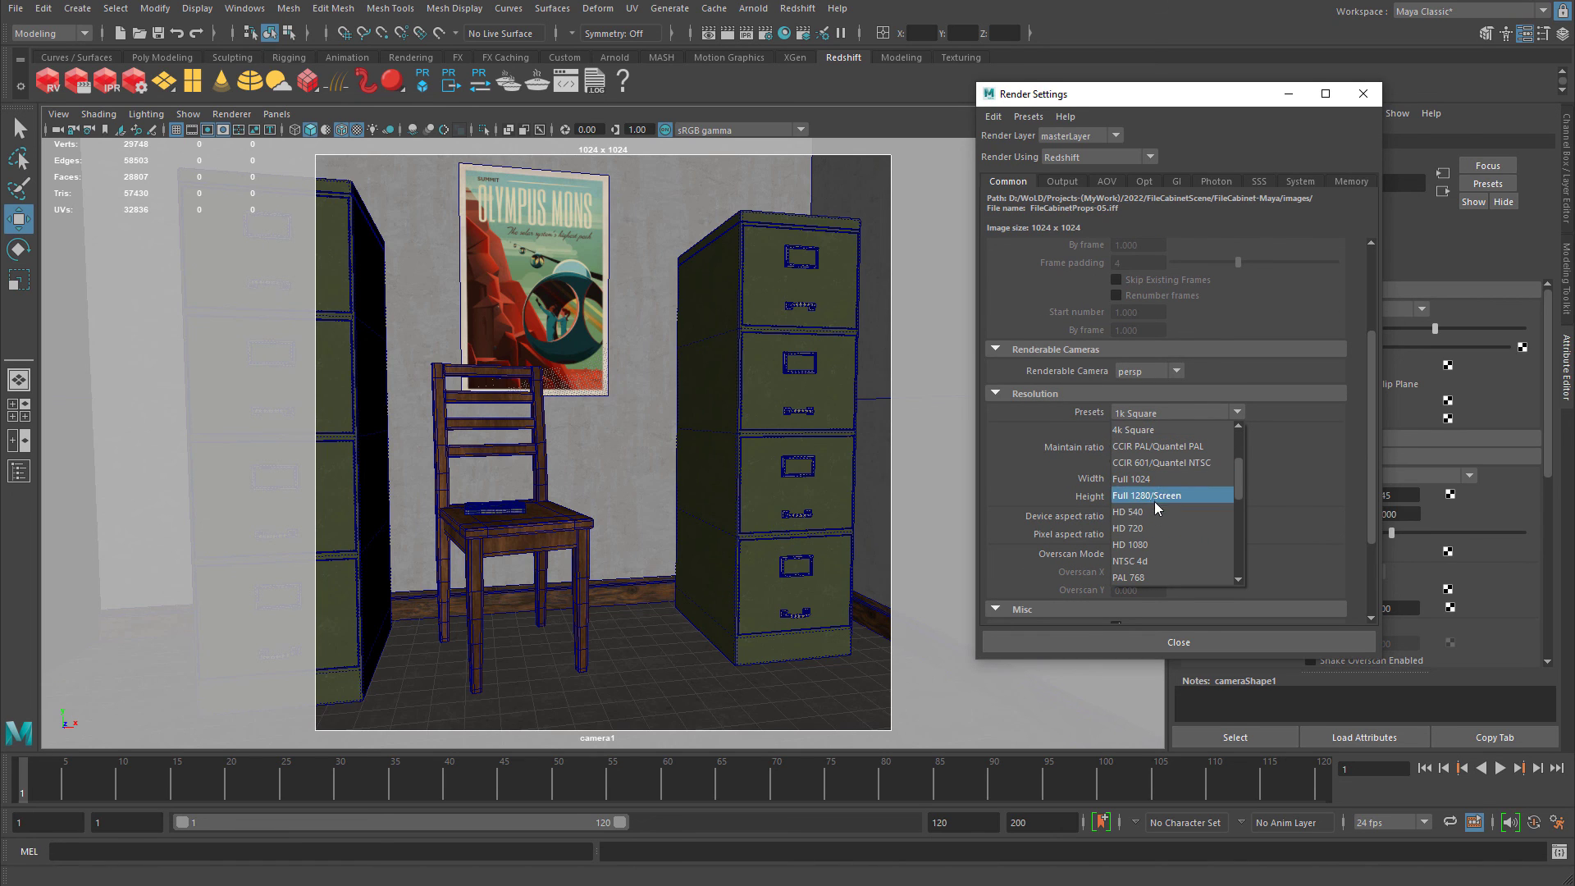
left_click(1150, 521)
left_click_drag(1135, 96, 1203, 582)
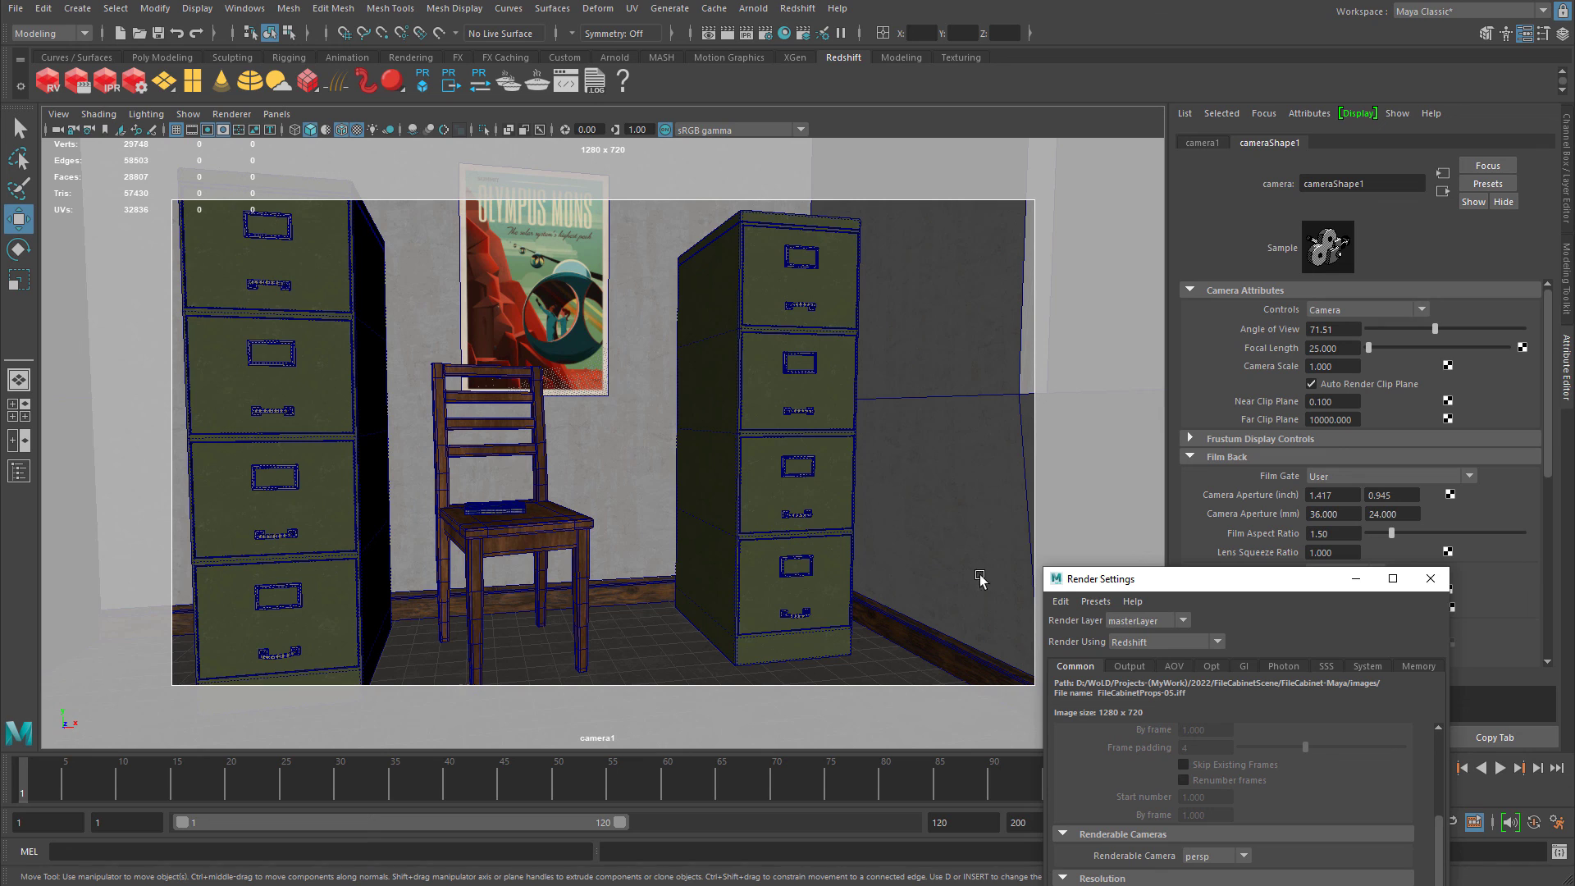
Set the render resolution preset back to 1k Square and close the render settings.
left_click_drag(1175, 584, 932, 112)
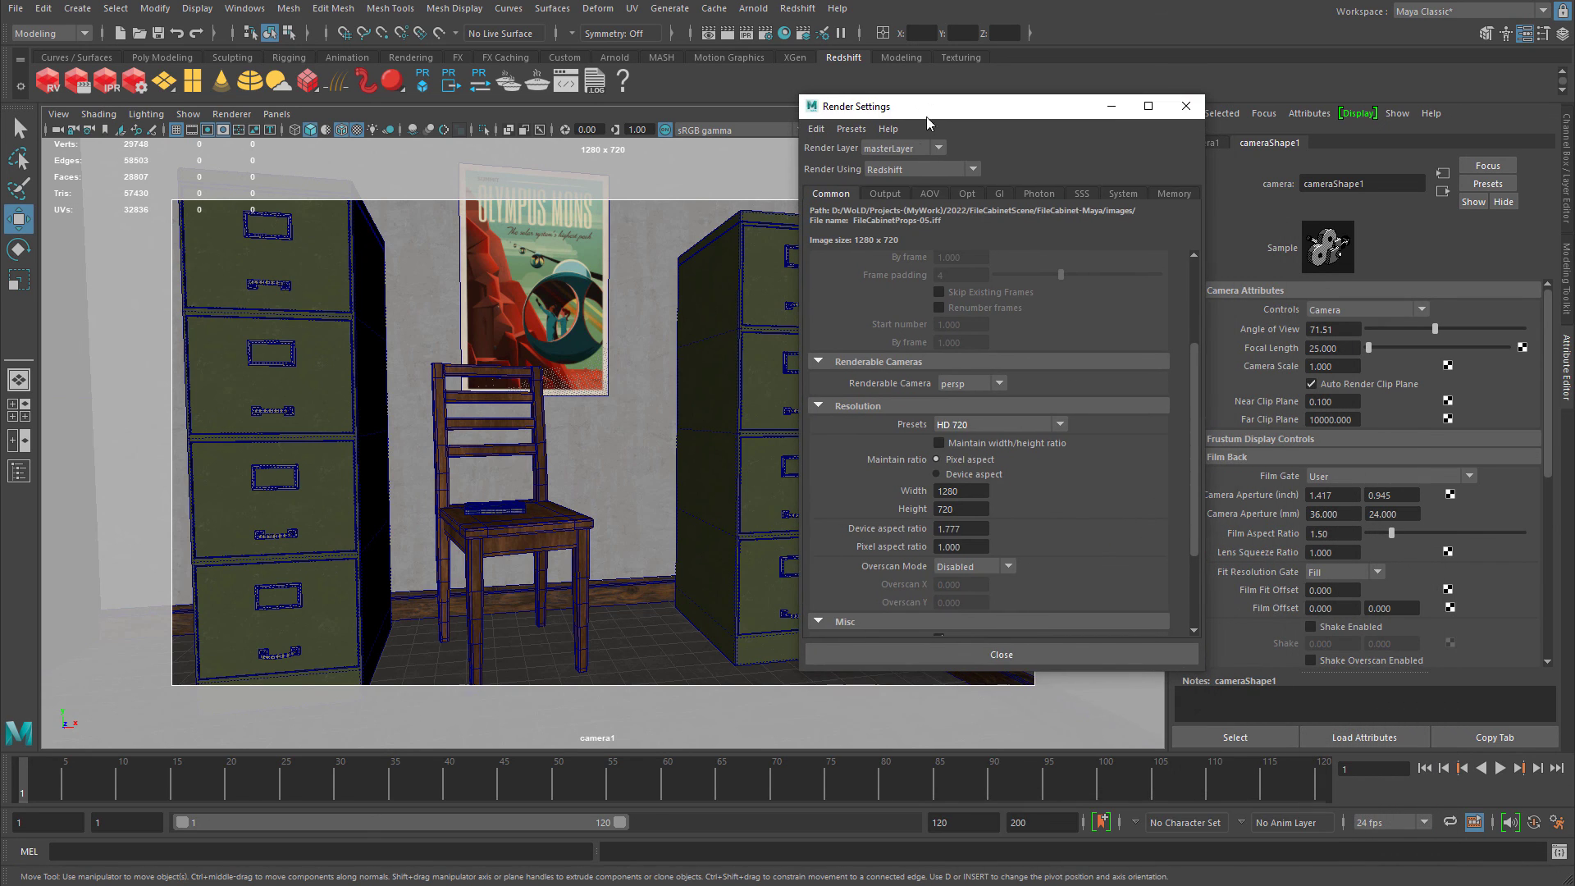
left_click(960, 425)
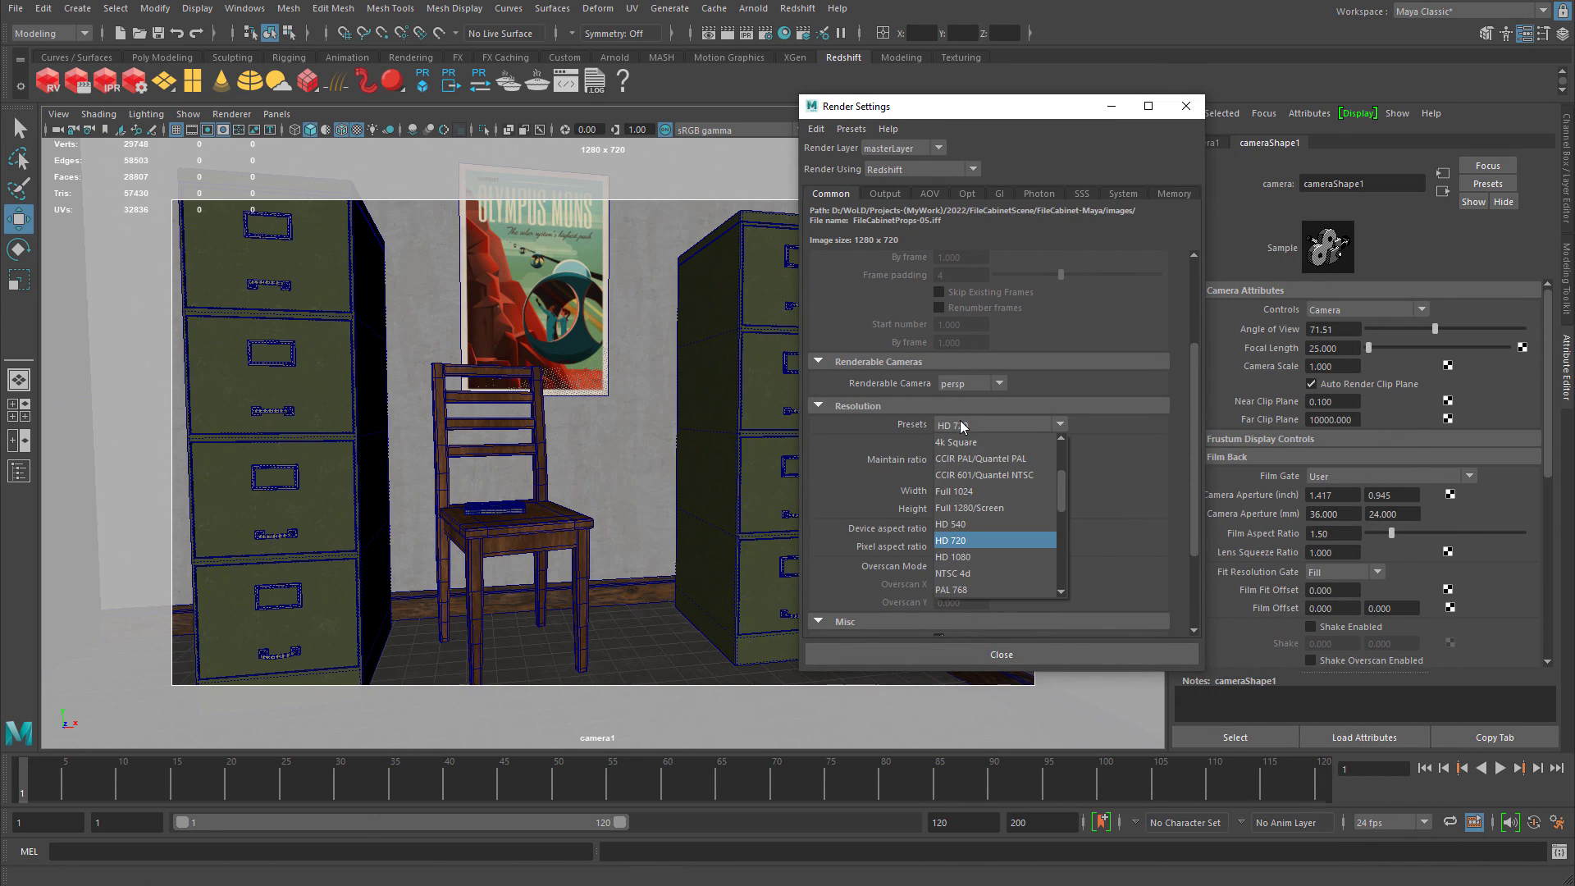
scroll(983, 494, "up", 2)
left_click(972, 492)
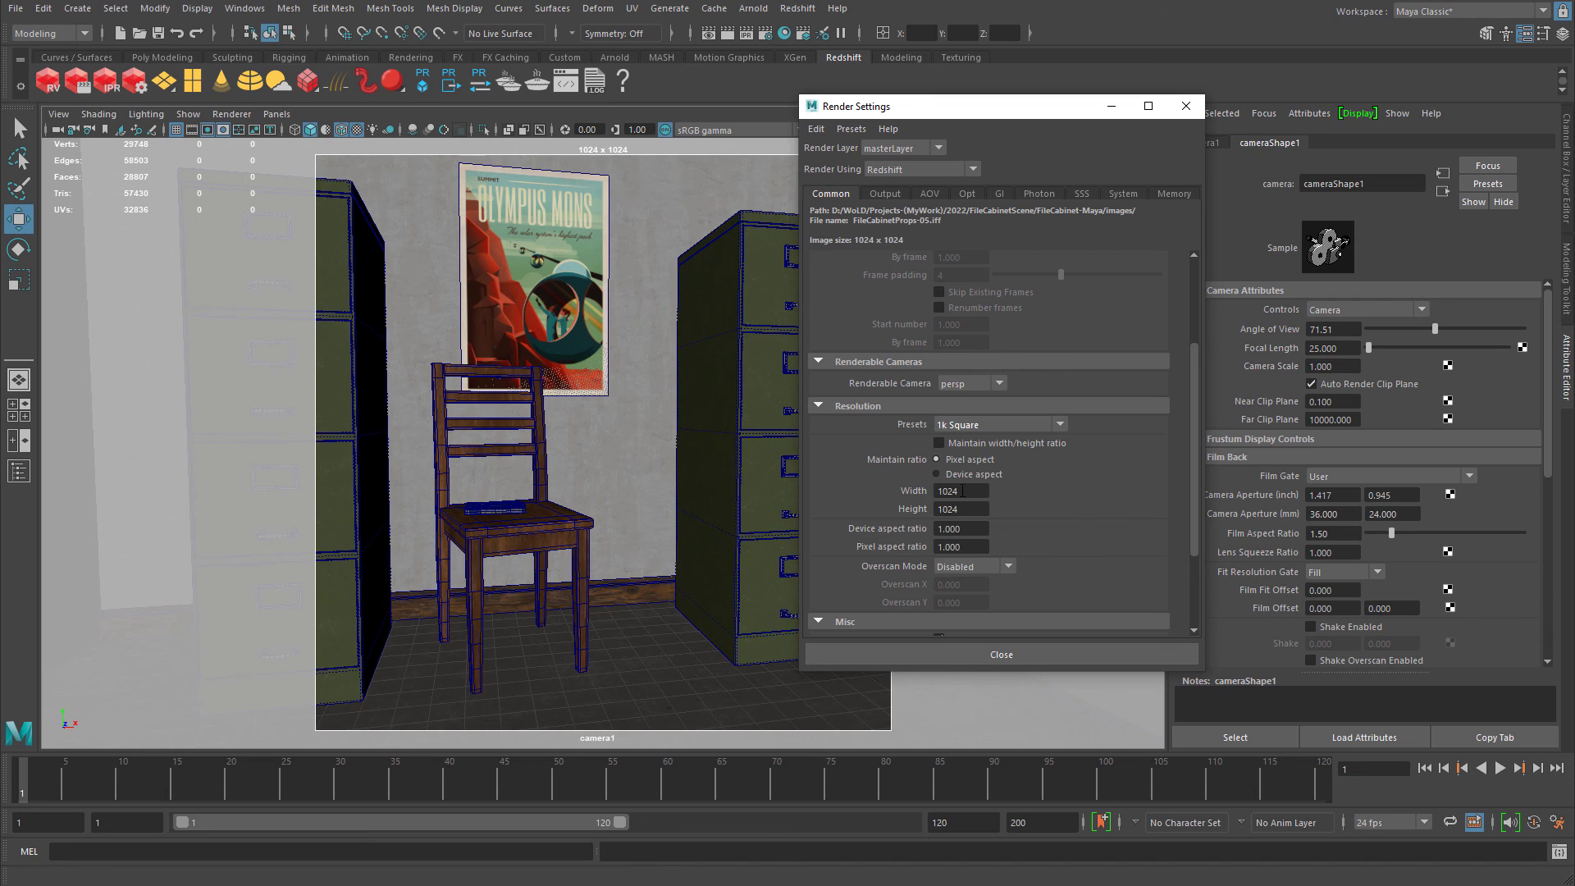
left_click(992, 654)
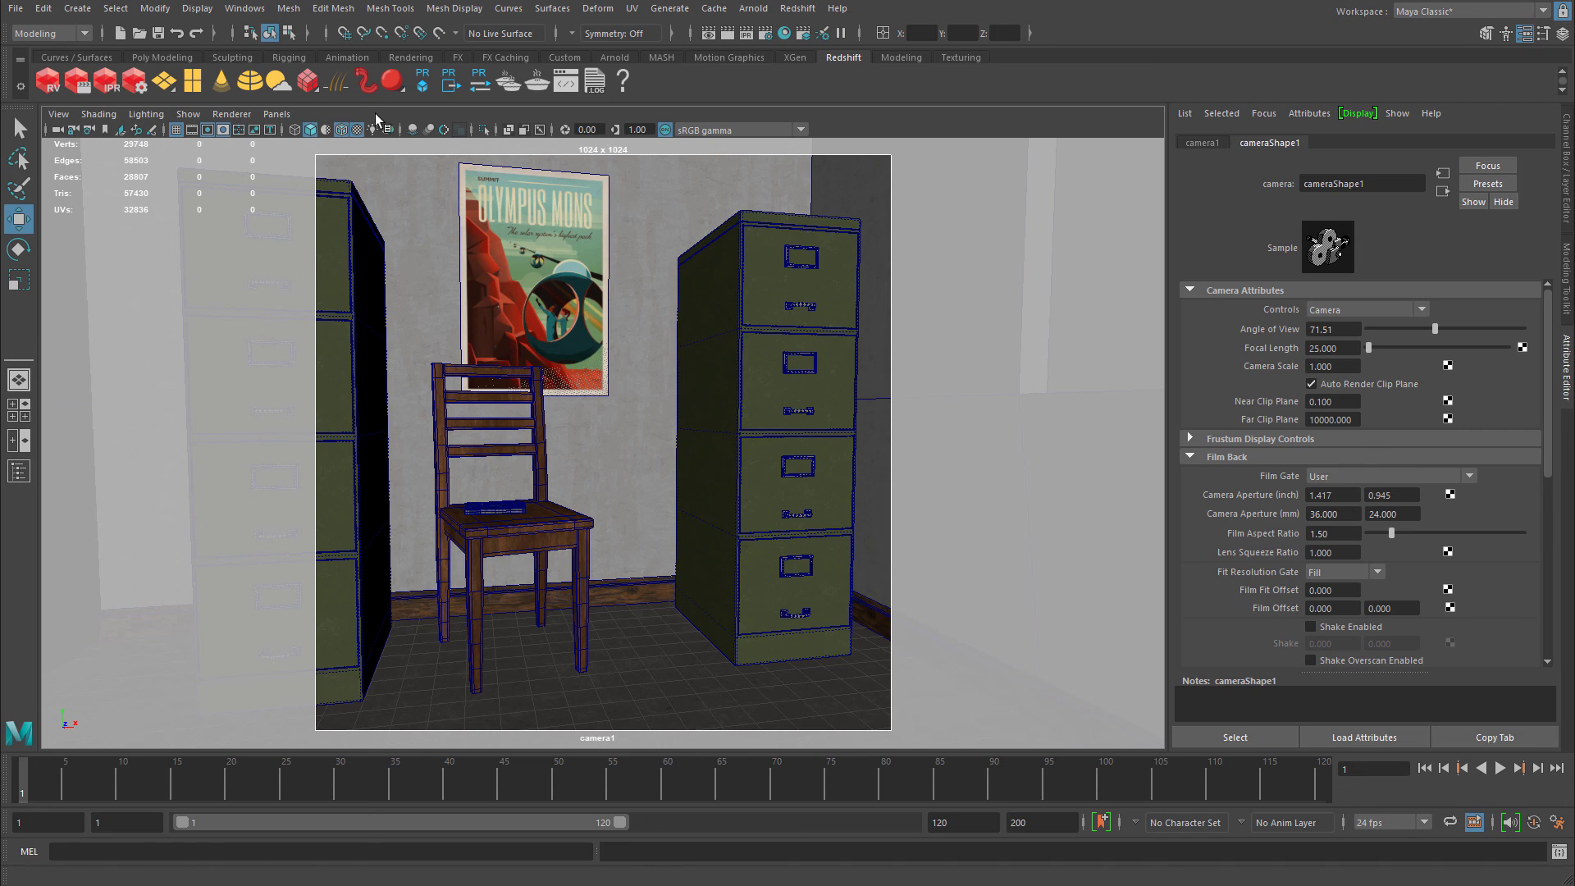
Switch the viewport back to the persp camera, clear the selection and view the whole room from the front.
left_click(277, 114)
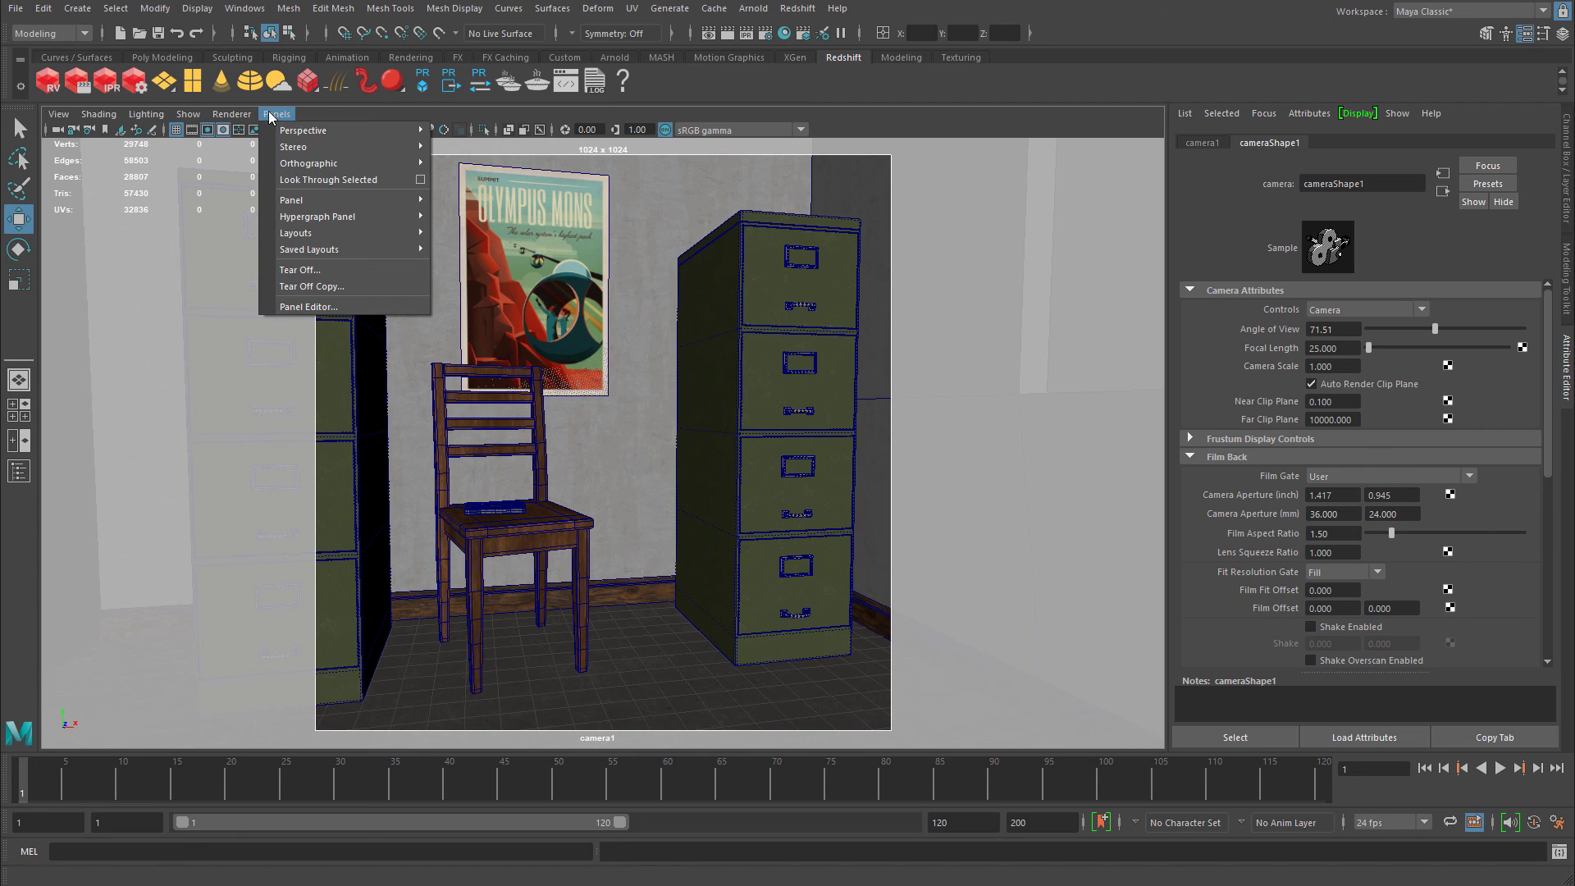
mouse_move(302, 132)
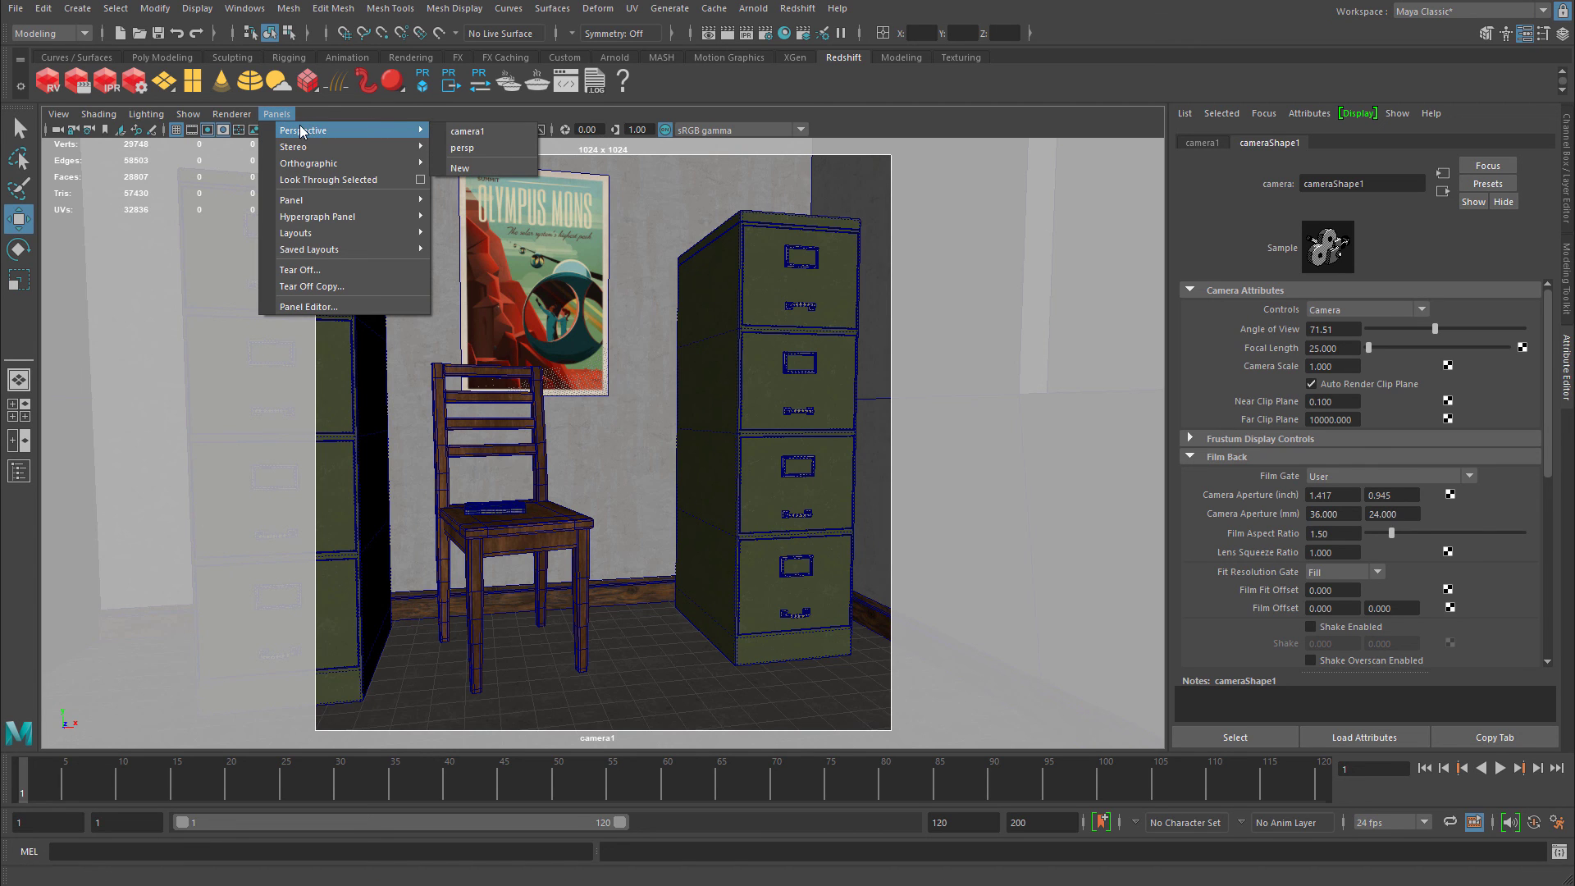
left_click(474, 147)
left_click(997, 351)
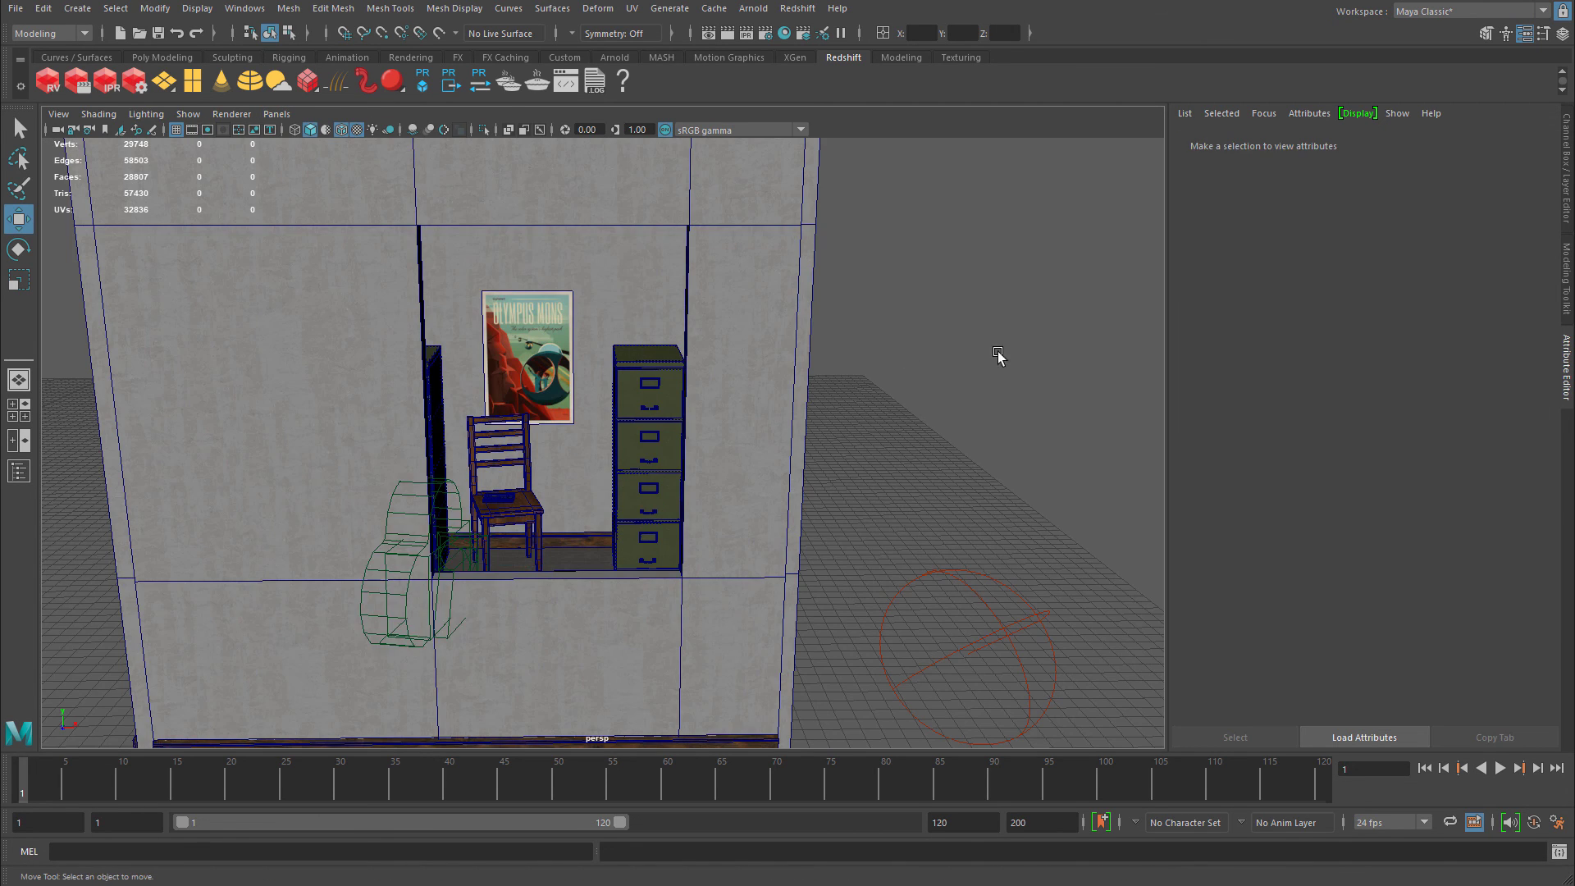
right_click_drag(997, 351, 765, 351, "alt")
mouse_move(765, 351)
left_mouse_down("alt")
mouse_move(651, 359)
mouse_move(735, 355)
left_mouse_up("alt")
left_click_drag(592, 414, 771, 420, "alt")
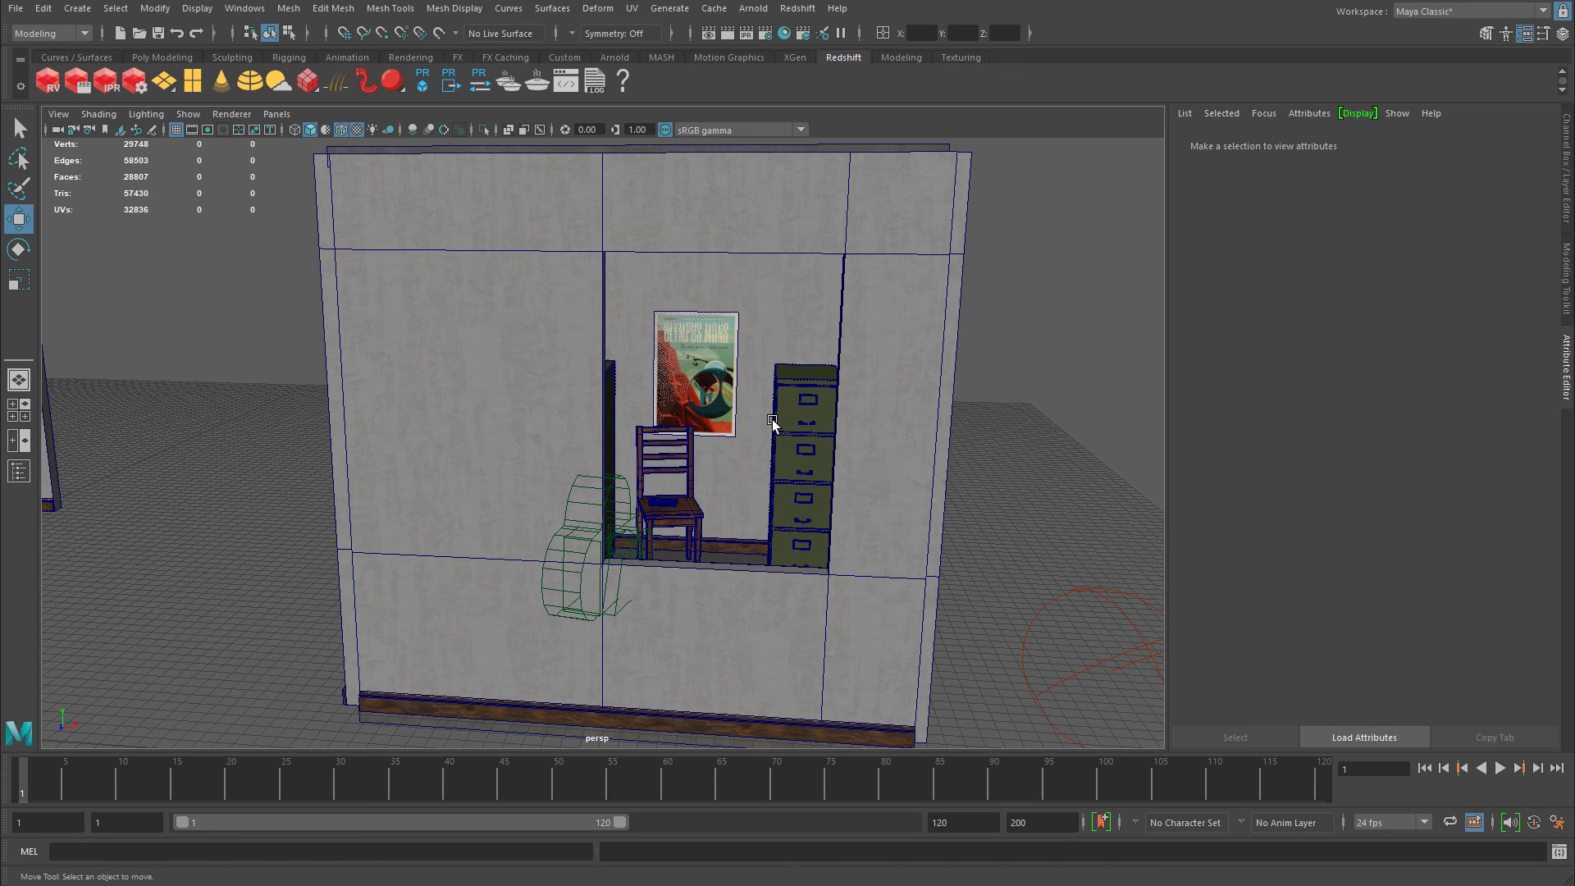